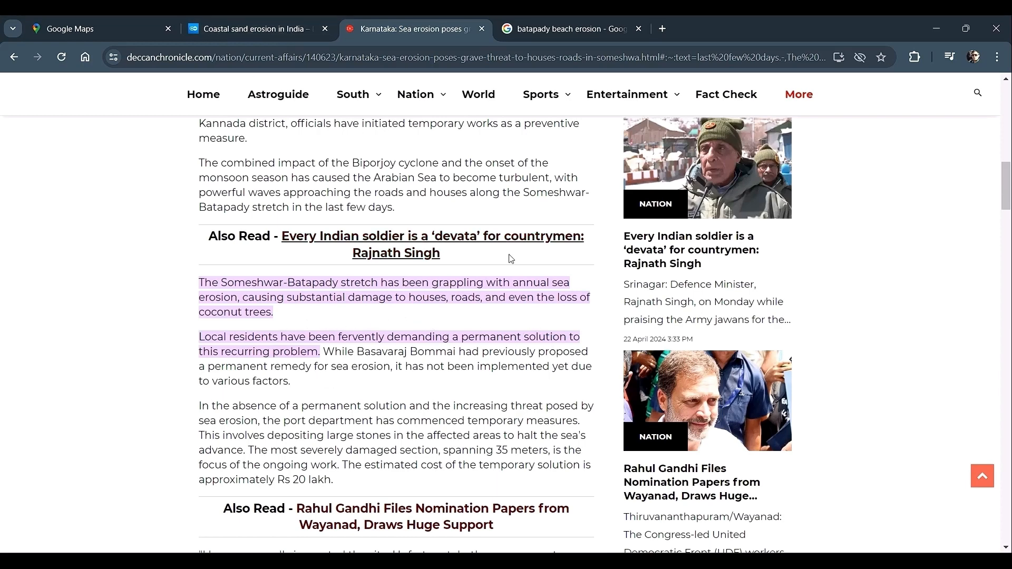
Check the DW coastal sand erosion video and close it along with the Karnataka sea erosion article and the beach erosion search page.
{"action": "scroll", "coordinate": [328, 299], "scroll_direction": "up", "scroll_amount": 6}
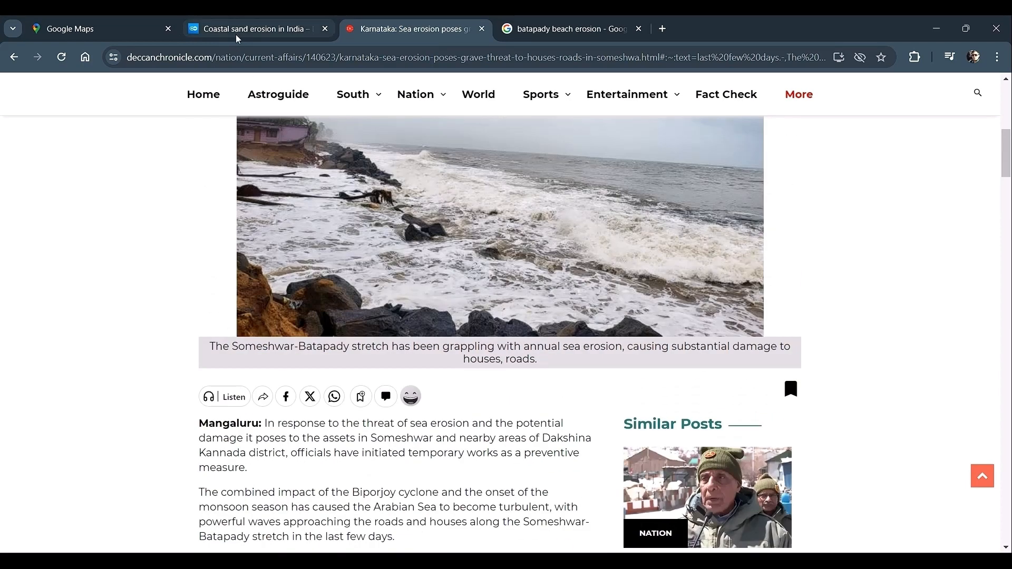
{"action": "left_click", "coordinate": [236, 30]}
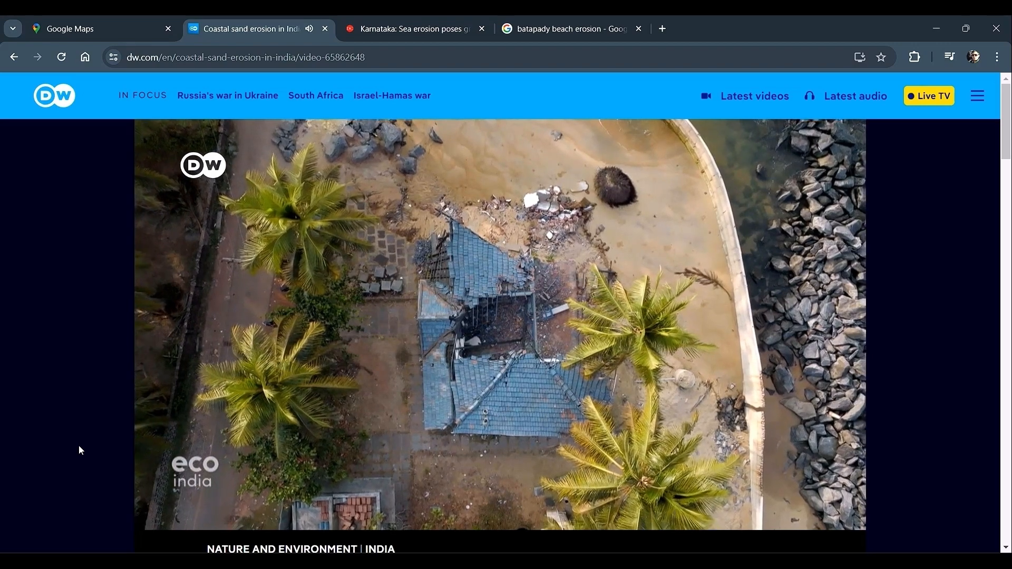
{"action": "mouse_move", "coordinate": [496, 380]}
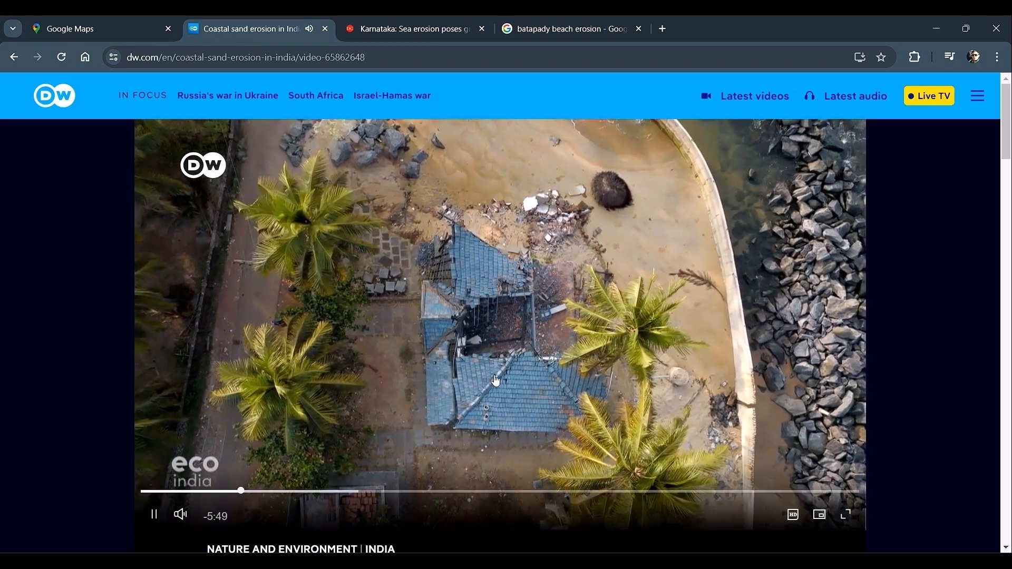
{"action": "left_click", "coordinate": [325, 29]}
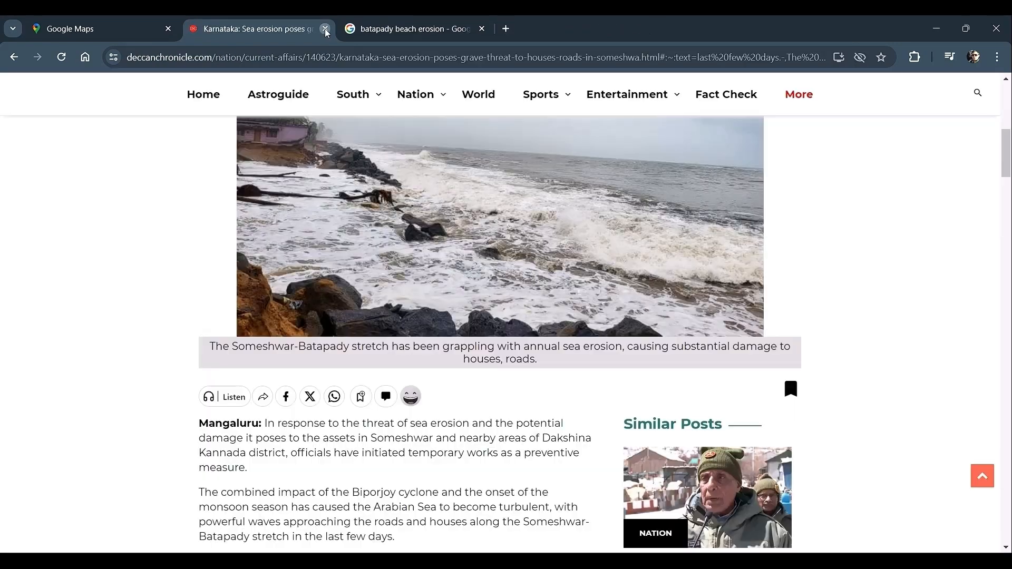
{"action": "left_click", "coordinate": [324, 28]}
{"action": "left_click", "coordinate": [325, 28]}
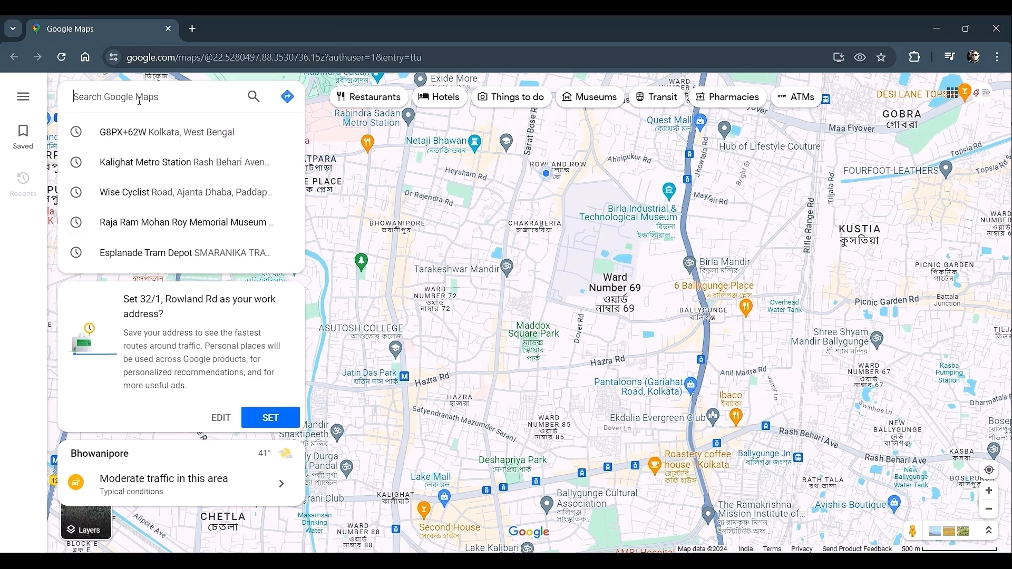
Find Batapady Beach on the map using the query "batapady beach".
{"action": "type", "text": "batapa"}
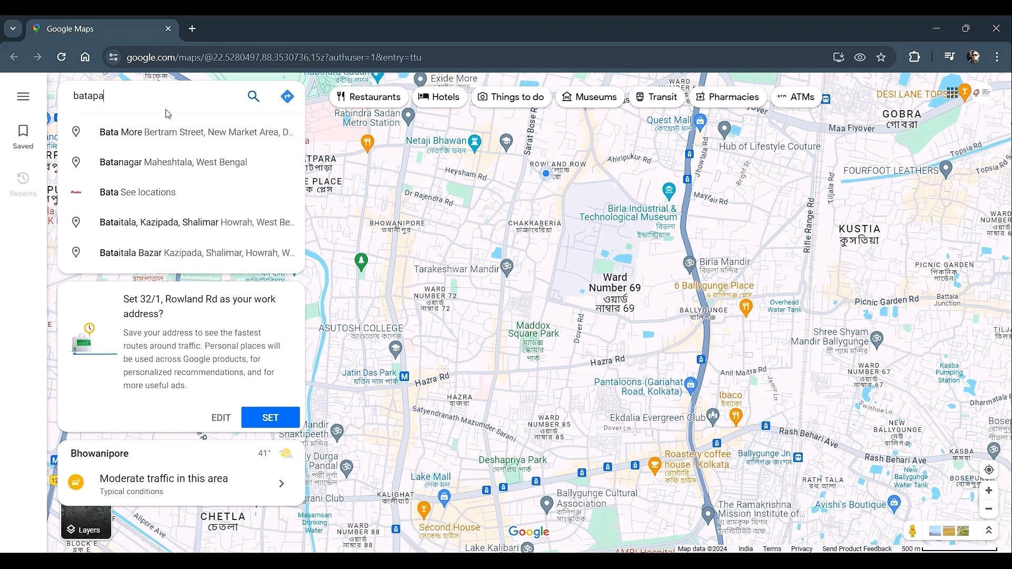
{"action": "type", "text": "dy beac"}
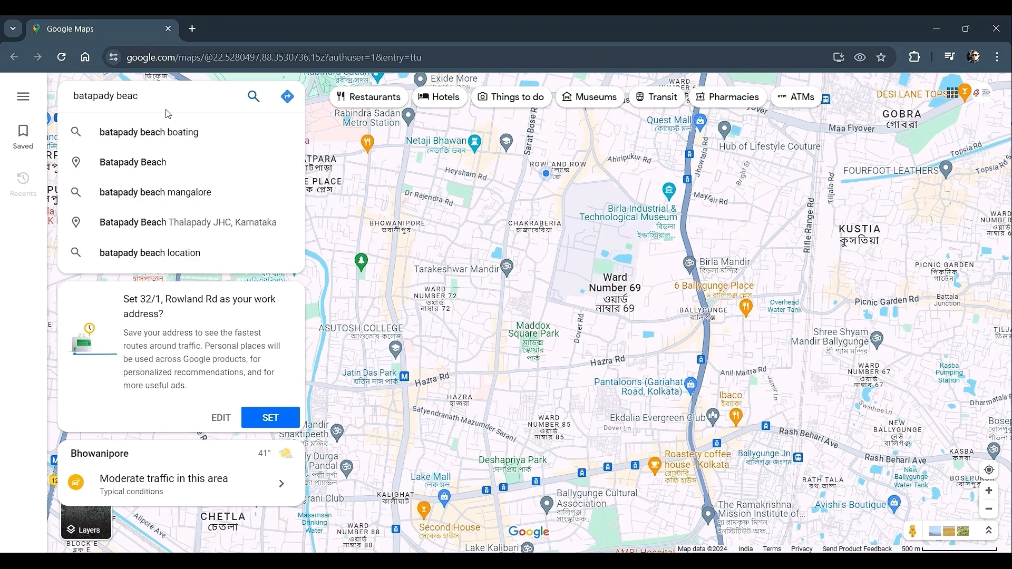
{"action": "left_click", "coordinate": [265, 171]}
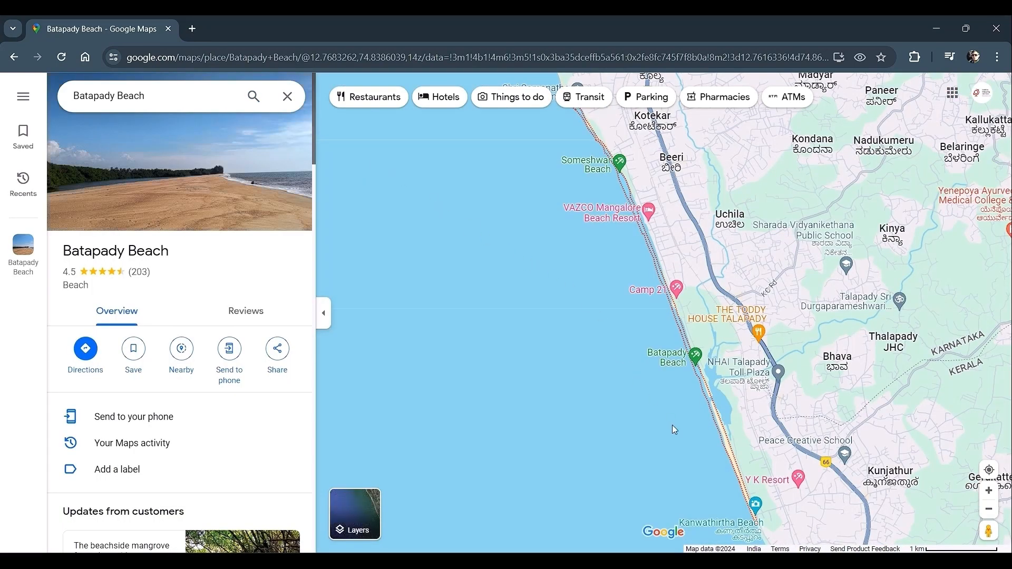
Examine the coastal stretch between Someshwar Beach and Batapady Beach on the standard map.
{"action": "scroll", "coordinate": [748, 453], "scroll_direction": "up", "scroll_amount": 1}
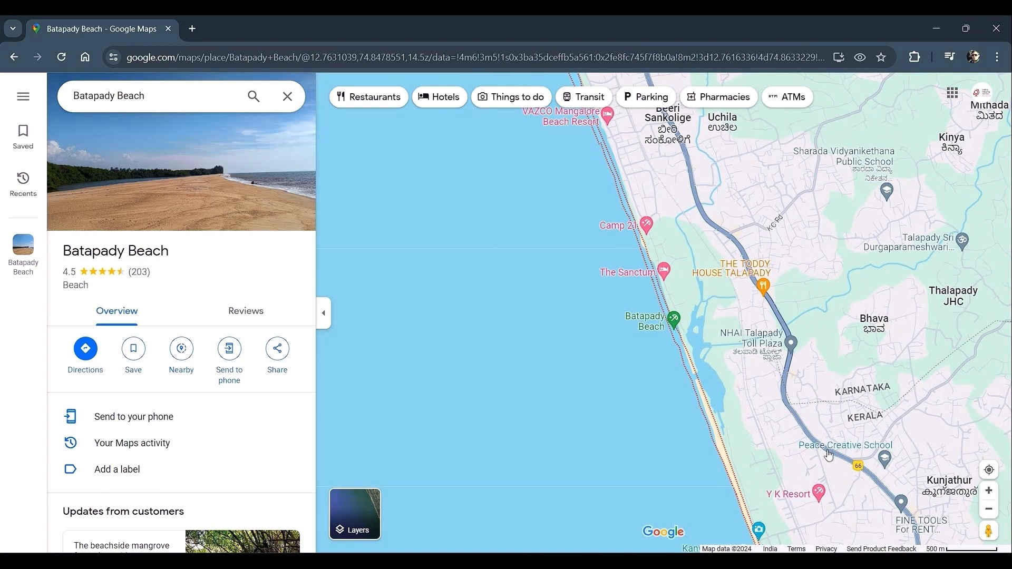
{"action": "left_click_drag", "start_coordinate": [824, 445], "coordinate": [798, 375]}
{"action": "left_click_drag", "start_coordinate": [716, 360], "coordinate": [775, 454]}
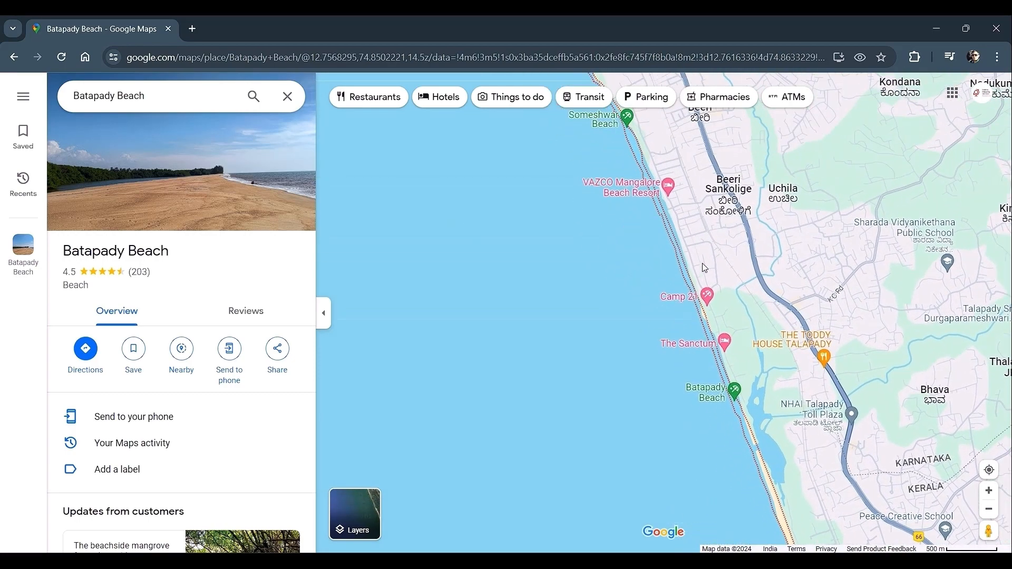
{"action": "left_click_drag", "start_coordinate": [703, 265], "coordinate": [727, 307]}
{"action": "scroll", "coordinate": [727, 305], "scroll_direction": "up", "scroll_amount": 3}
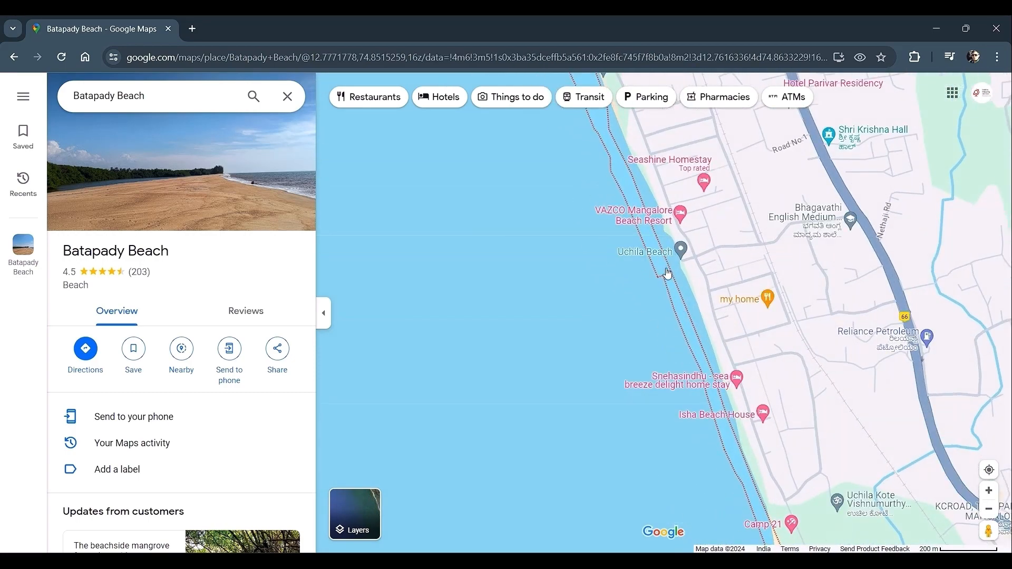
{"action": "scroll", "coordinate": [743, 359], "scroll_direction": "down", "scroll_amount": 2}
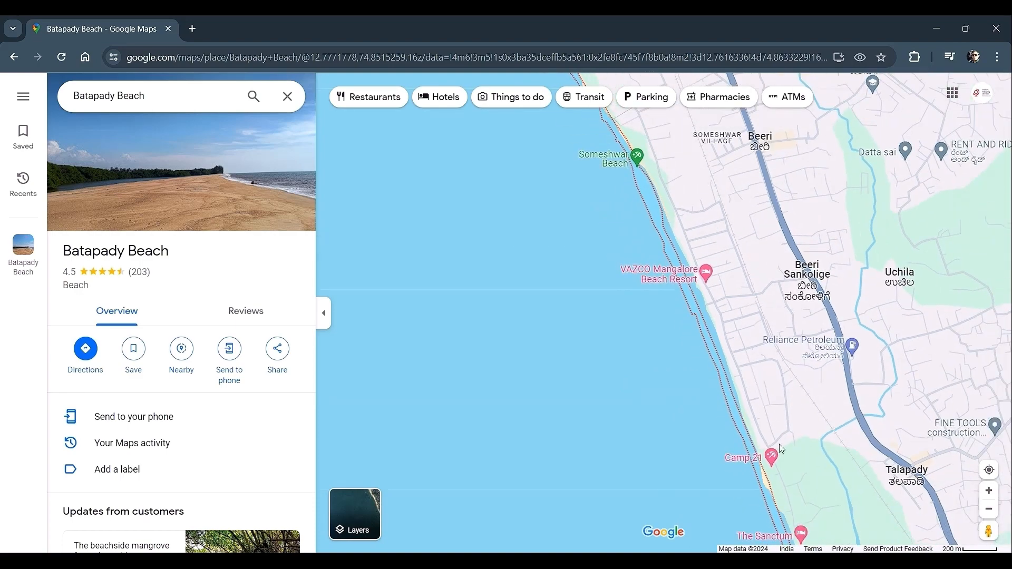
{"action": "scroll", "coordinate": [785, 449], "scroll_direction": "down", "scroll_amount": 2}
{"action": "left_click_drag", "start_coordinate": [812, 474], "coordinate": [768, 411]}
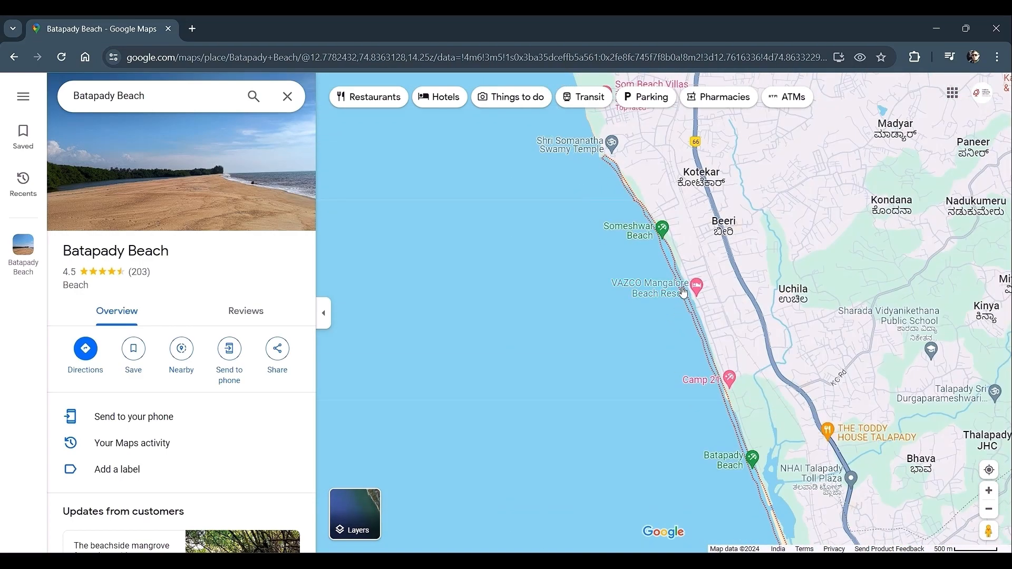
{"action": "scroll", "coordinate": [684, 292], "scroll_direction": "down", "scroll_amount": 1}
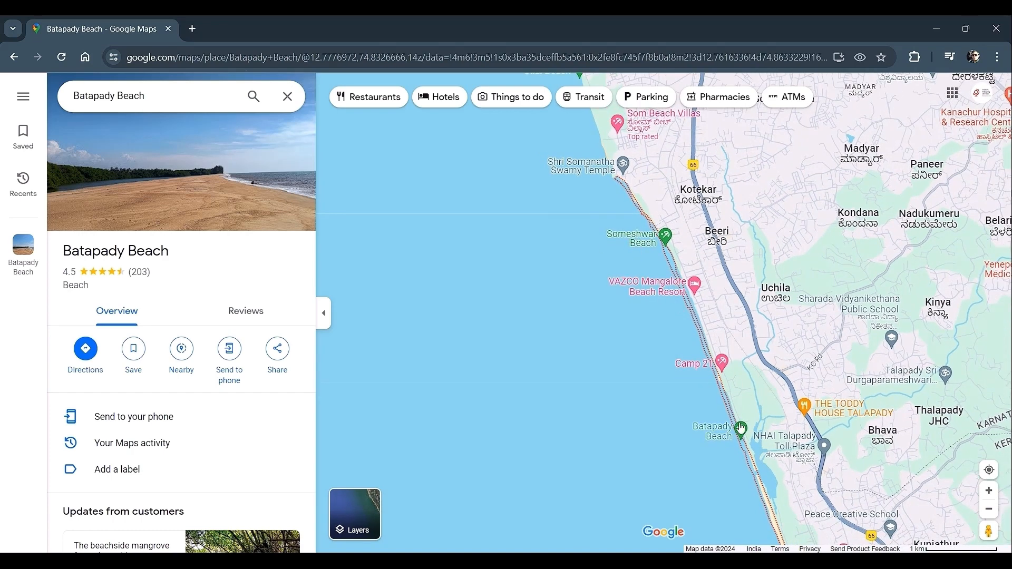
{"action": "left_click_drag", "start_coordinate": [801, 457], "coordinate": [772, 403]}
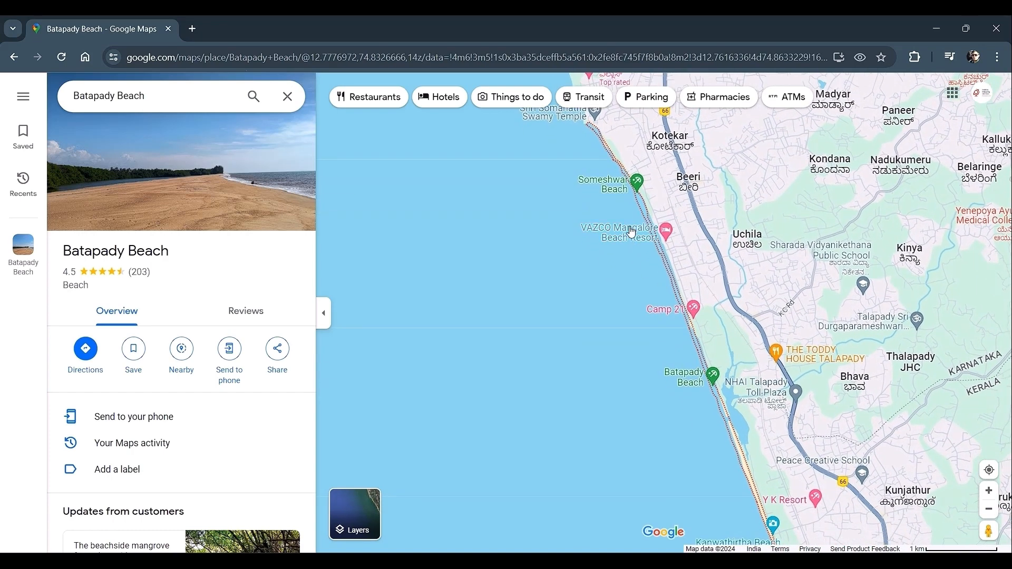
{"action": "scroll", "coordinate": [688, 270], "scroll_direction": "up", "scroll_amount": 5}
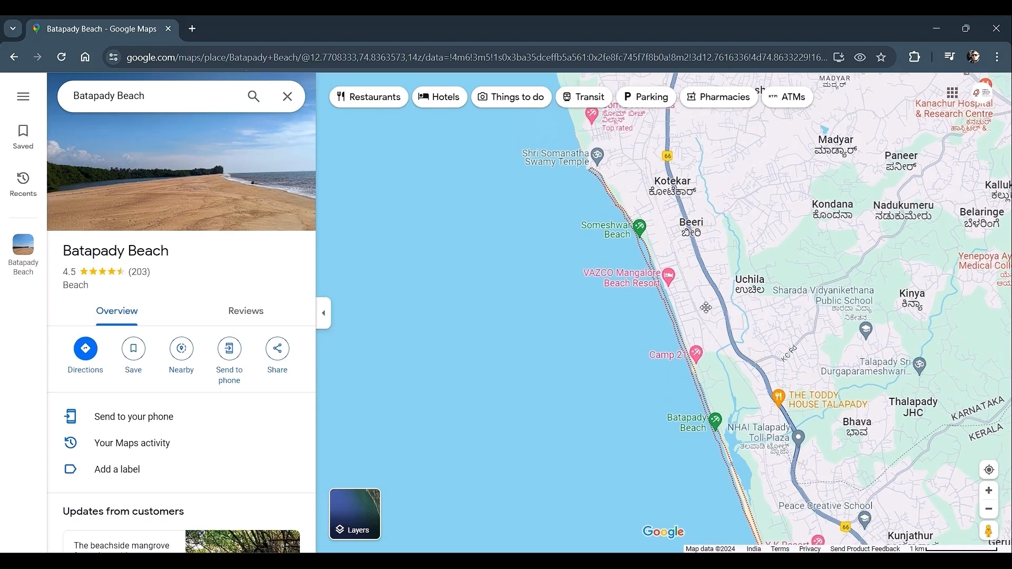
{"action": "mouse_move", "coordinate": [688, 335]}
{"action": "left_mouse_down"}
{"action": "mouse_move", "coordinate": [690, 324]}
{"action": "mouse_move", "coordinate": [708, 332]}
{"action": "left_mouse_up"}
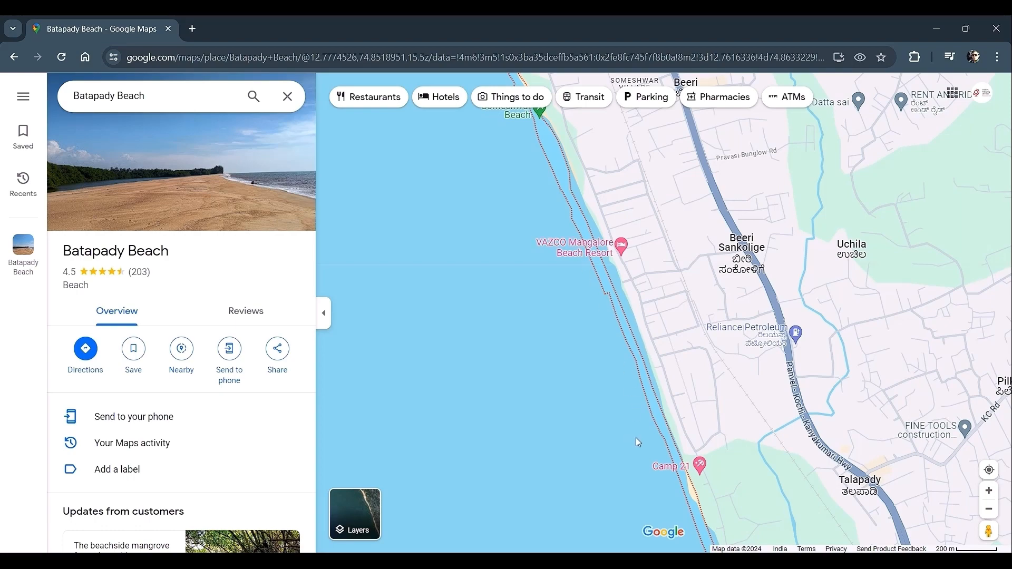
Show the map as satellite imagery and inspect the shoreline around VAZCO Mangalore Beach Resort and Uchila Beach up close.
{"action": "left_click", "coordinate": [354, 514]}
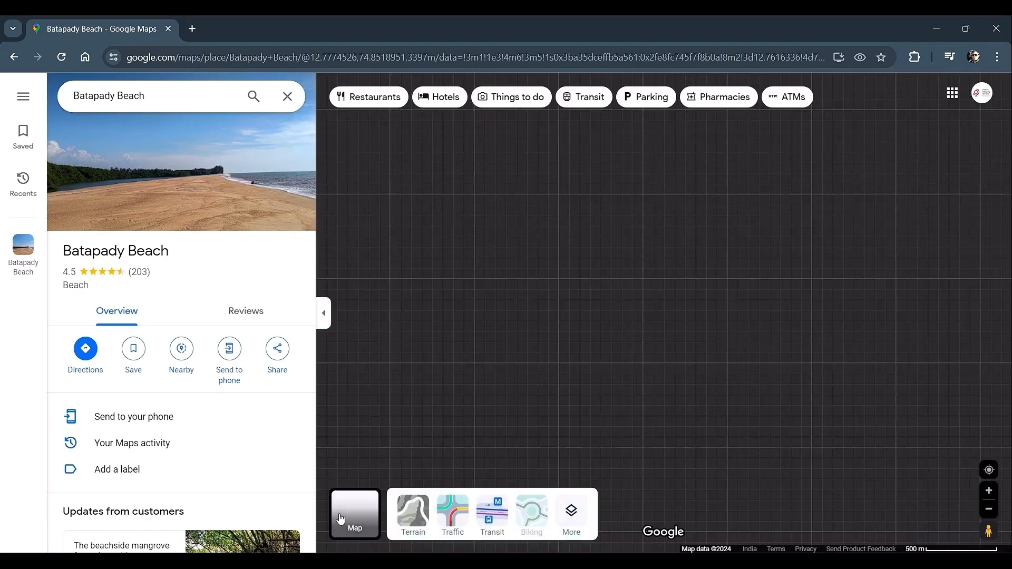
{"action": "scroll", "coordinate": [561, 377], "scroll_direction": "up", "scroll_amount": 2}
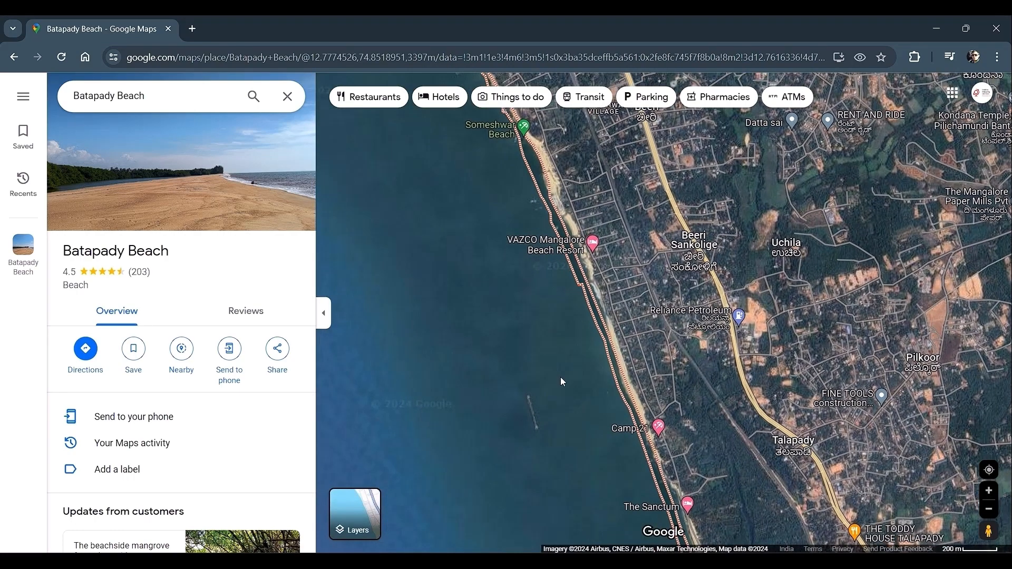
{"action": "scroll", "coordinate": [565, 362], "scroll_direction": "up", "scroll_amount": 3}
{"action": "scroll", "coordinate": [565, 360], "scroll_direction": "up", "scroll_amount": 1}
{"action": "left_click_drag", "start_coordinate": [579, 250], "coordinate": [562, 390]}
{"action": "left_click_drag", "start_coordinate": [577, 298], "coordinate": [563, 374]}
{"action": "scroll", "coordinate": [566, 300], "scroll_direction": "up", "scroll_amount": 3}
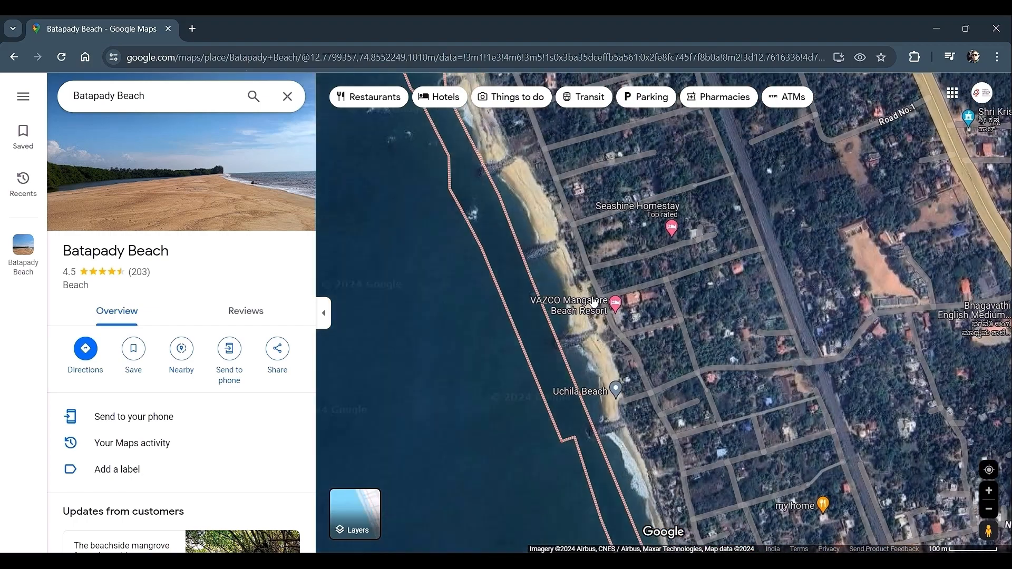
Follow the satellite shoreline north from Uchila Beach past Peribail Beach and Someshwar Beach to Bay Watch Resort.
{"action": "mouse_move", "coordinate": [566, 300]}
{"action": "left_click_drag", "start_coordinate": [525, 275], "coordinate": [643, 487]}
{"action": "left_click_drag", "start_coordinate": [480, 206], "coordinate": [576, 490]}
{"action": "left_click_drag", "start_coordinate": [523, 275], "coordinate": [599, 447]}
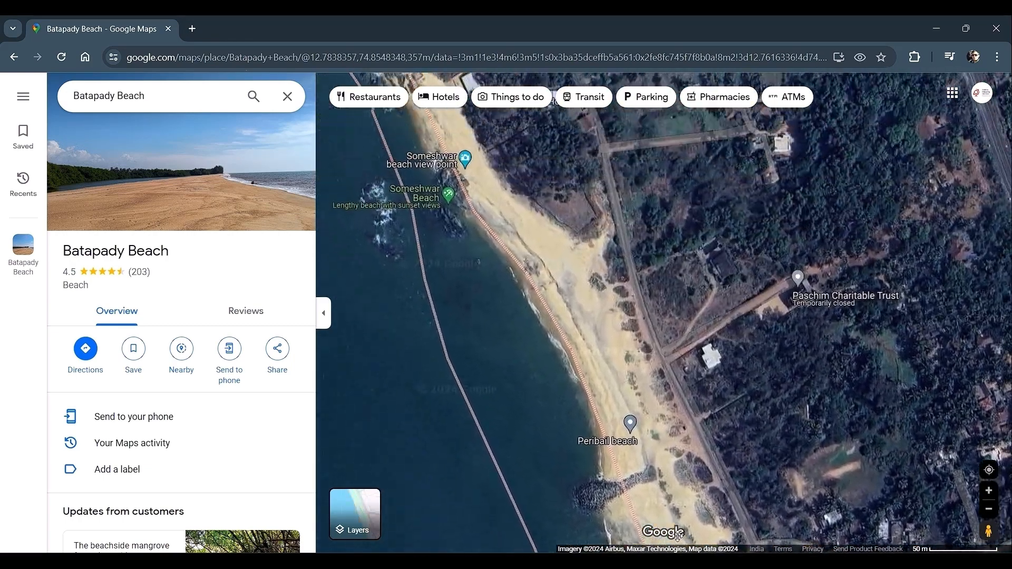
{"action": "scroll", "coordinate": [568, 425], "scroll_direction": "down", "scroll_amount": 3}
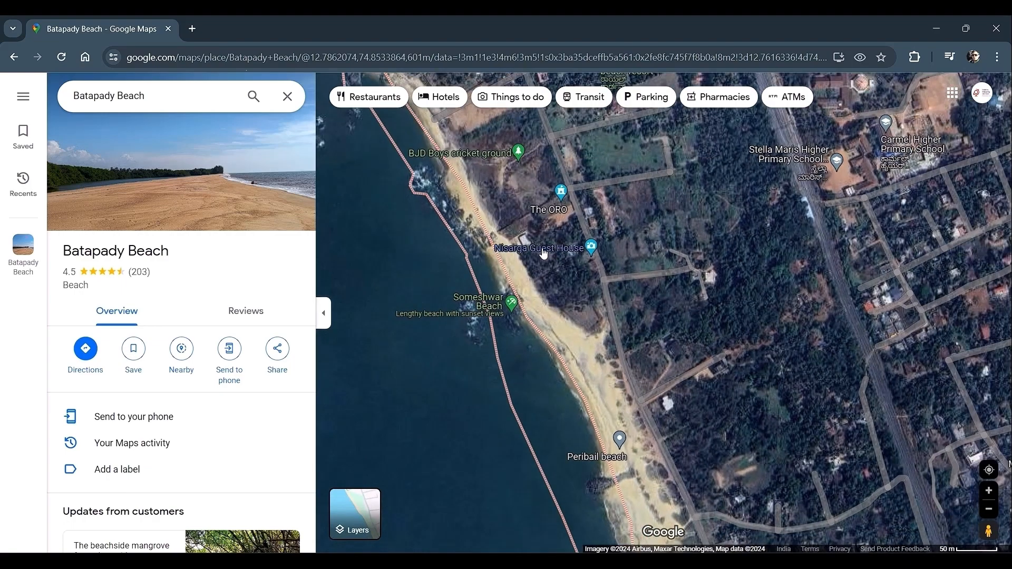
{"action": "left_click_drag", "start_coordinate": [544, 253], "coordinate": [682, 503]}
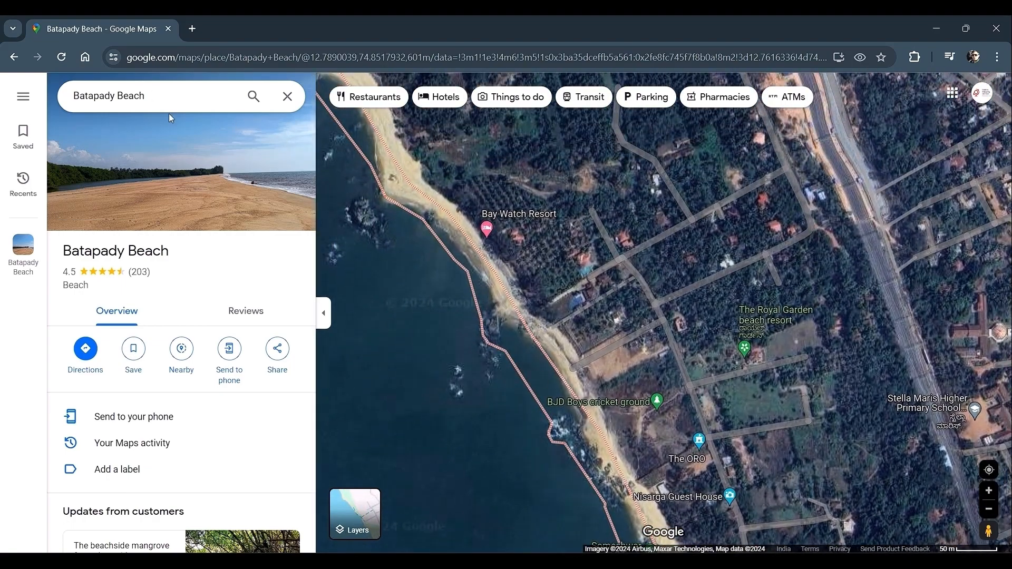
Search for "mandvi beach" and open the Mandvi Beach result in Mandvi Rural, Gujarat.
{"action": "left_click", "coordinate": [164, 99]}
{"action": "type", "text": "m"}
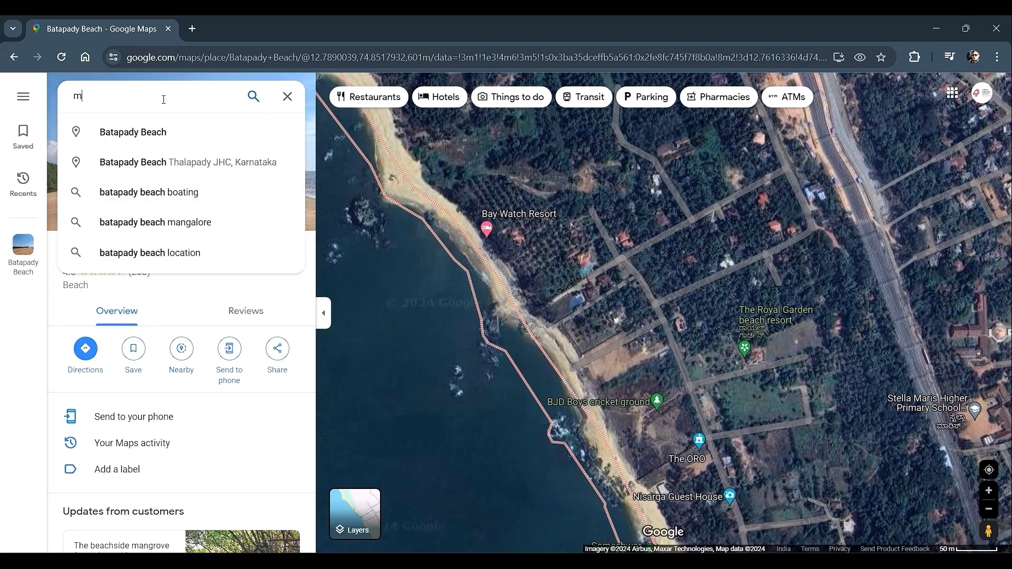
{"action": "type", "text": "andvi beach"}
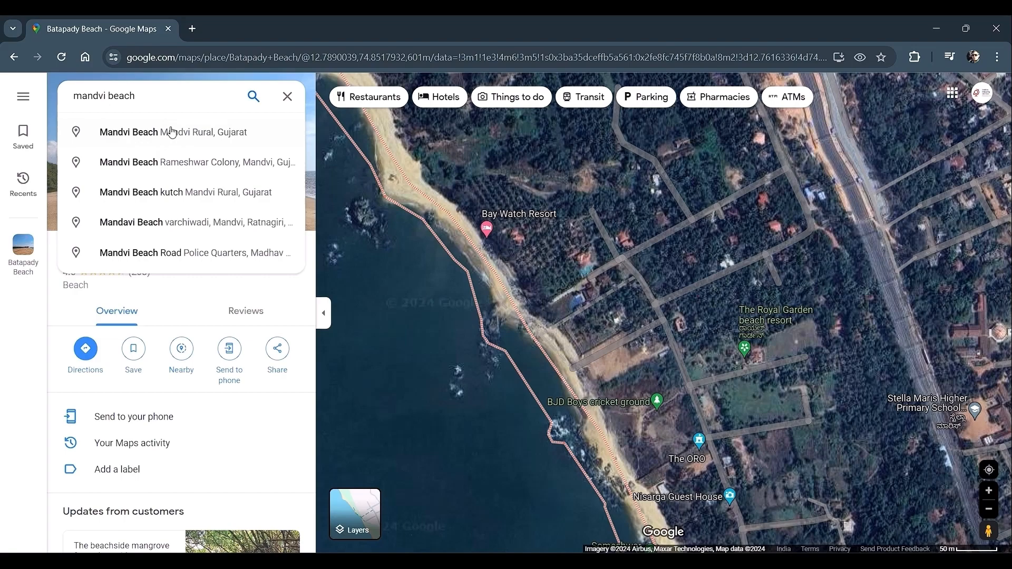
{"action": "left_click", "coordinate": [172, 132]}
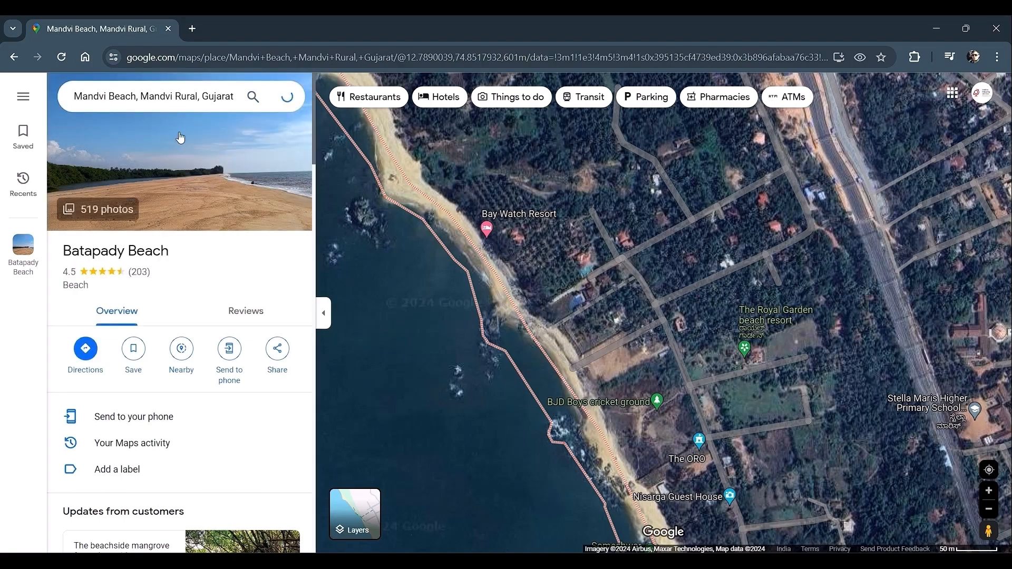
Examine the satellite imagery of Mandvi Beach from the river mouth along the sand strip to Mandvi Beach kutch.
{"action": "scroll", "coordinate": [542, 279], "scroll_direction": "up", "scroll_amount": 5}
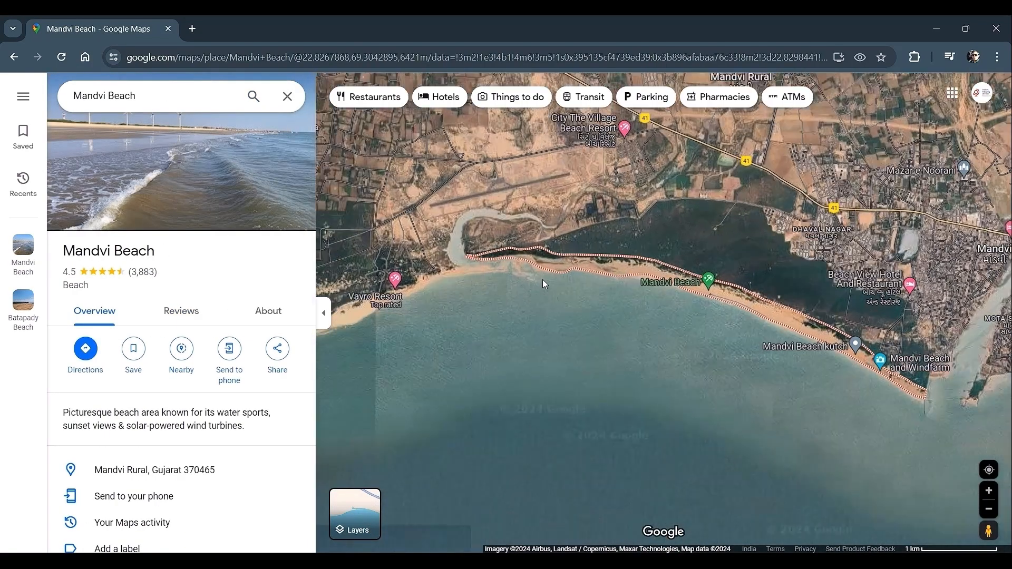
{"action": "scroll", "coordinate": [486, 344], "scroll_direction": "up", "scroll_amount": 3}
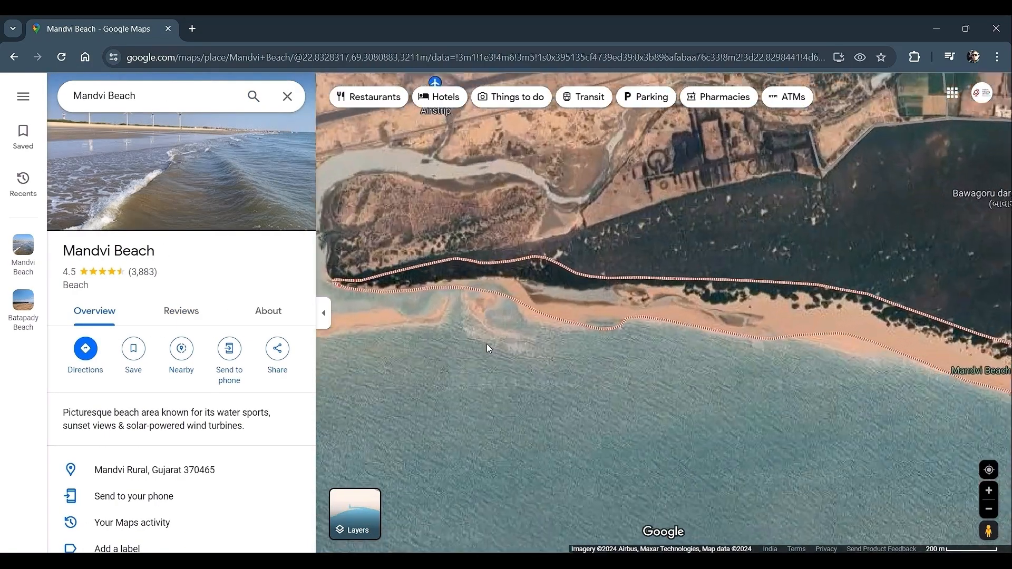
{"action": "scroll", "coordinate": [707, 378], "scroll_direction": "up", "scroll_amount": 2}
{"action": "left_click_drag", "start_coordinate": [708, 378], "coordinate": [576, 352]}
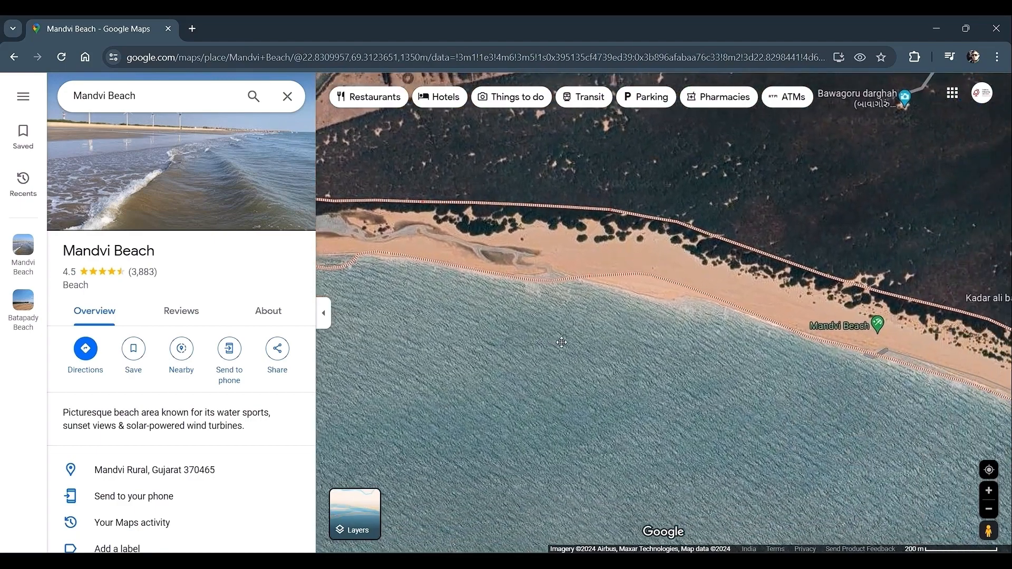
{"action": "left_click_drag", "start_coordinate": [865, 353], "coordinate": [647, 279]}
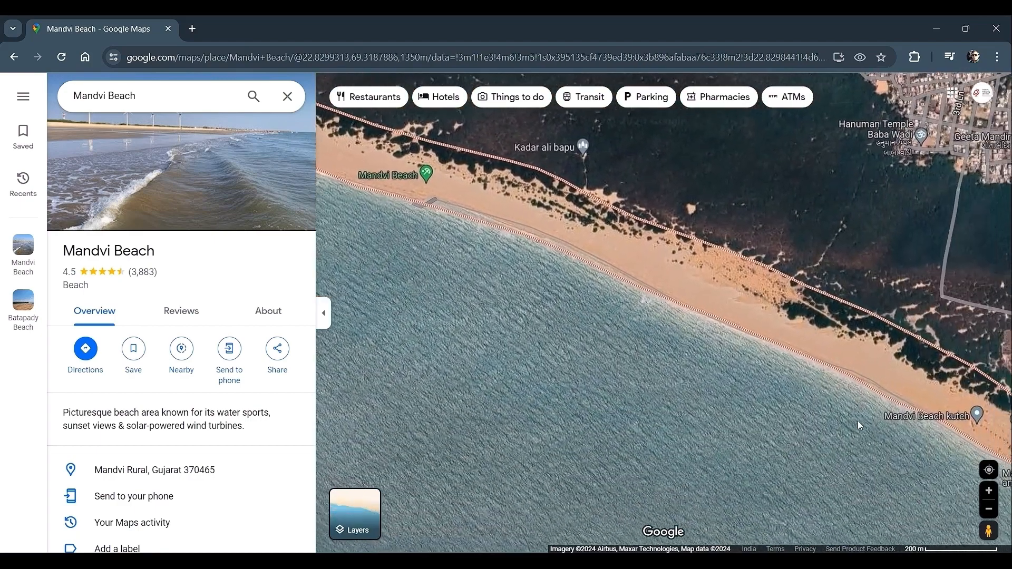
{"action": "scroll", "coordinate": [554, 416], "scroll_direction": "down", "scroll_amount": 3}
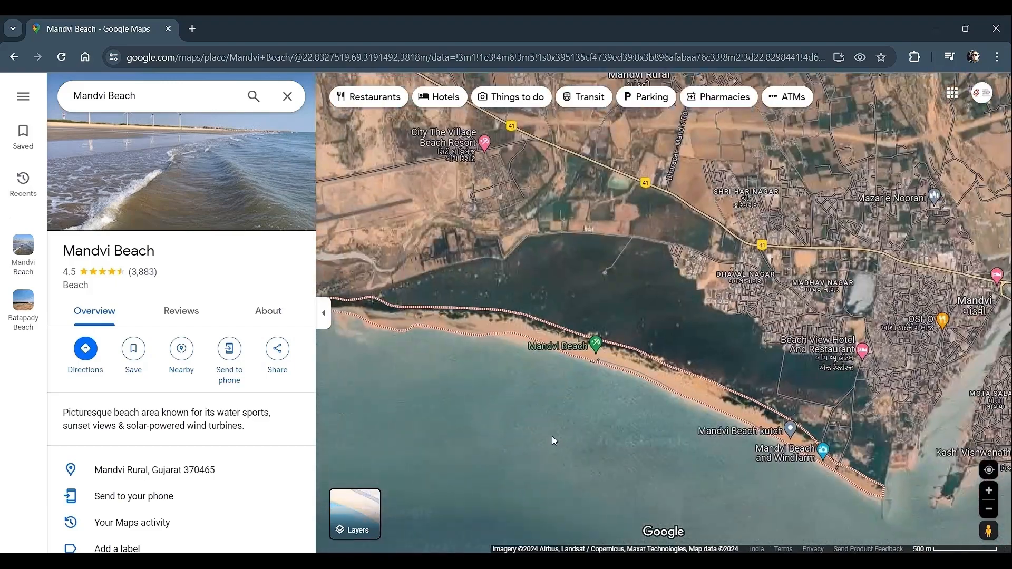
{"action": "left_click_drag", "start_coordinate": [552, 436], "coordinate": [662, 465]}
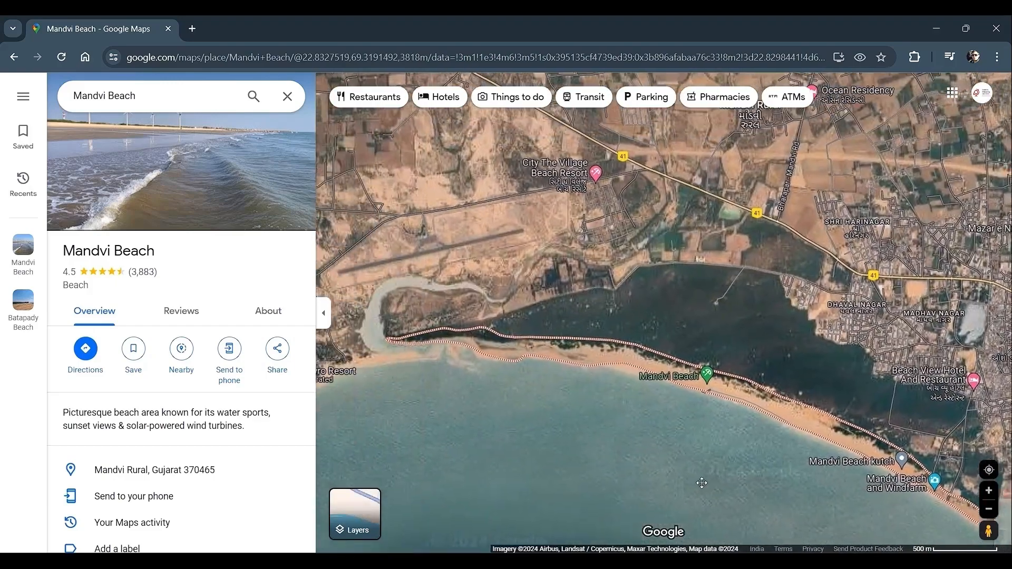
Search for Batapady Beach again and bring its coastline into closer satellite view.
{"action": "triple_click", "coordinate": [137, 99]}
{"action": "type", "text": "batapad"}
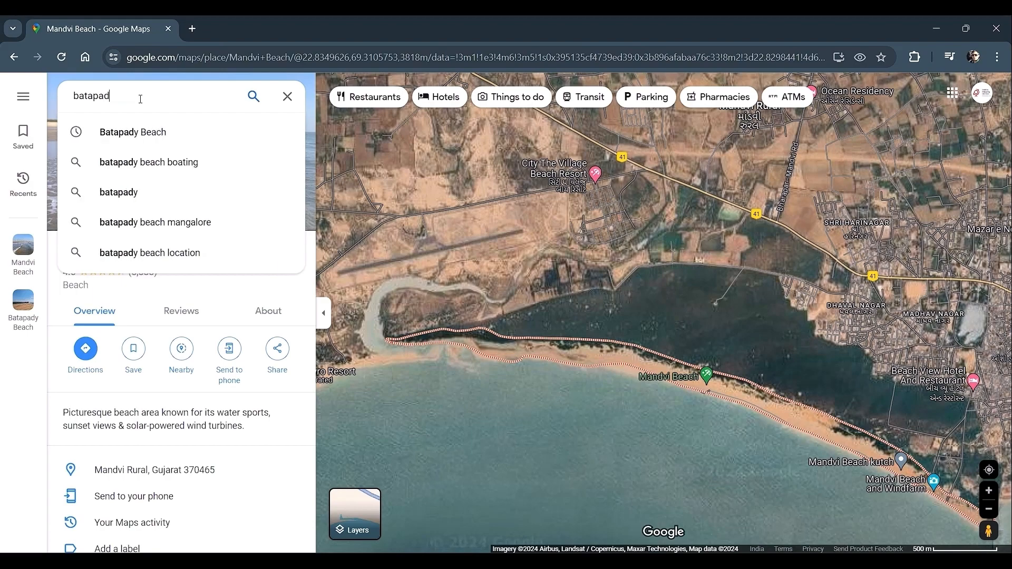
{"action": "left_click", "coordinate": [230, 125]}
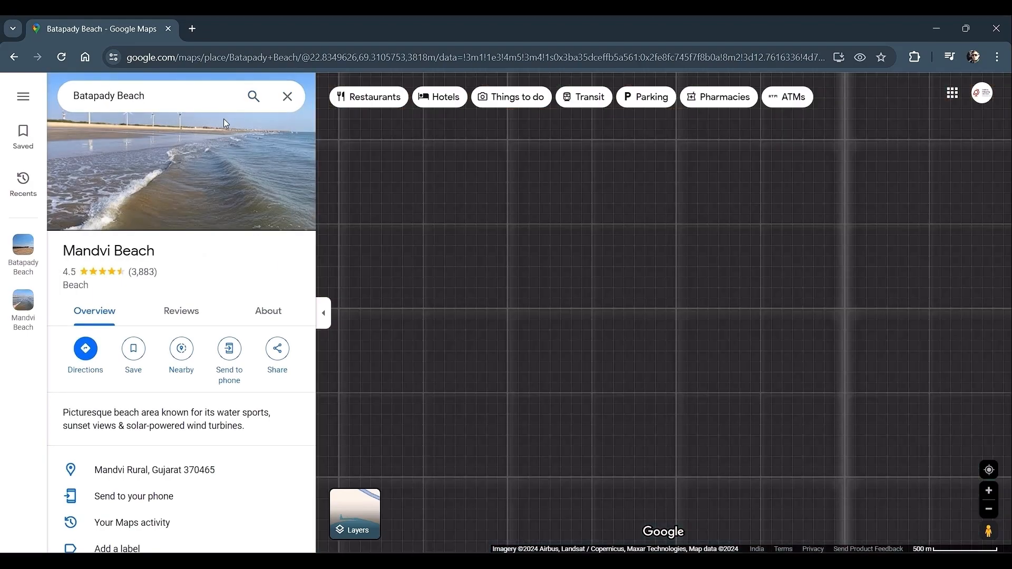
{"action": "scroll", "coordinate": [685, 301], "scroll_direction": "up", "scroll_amount": 2}
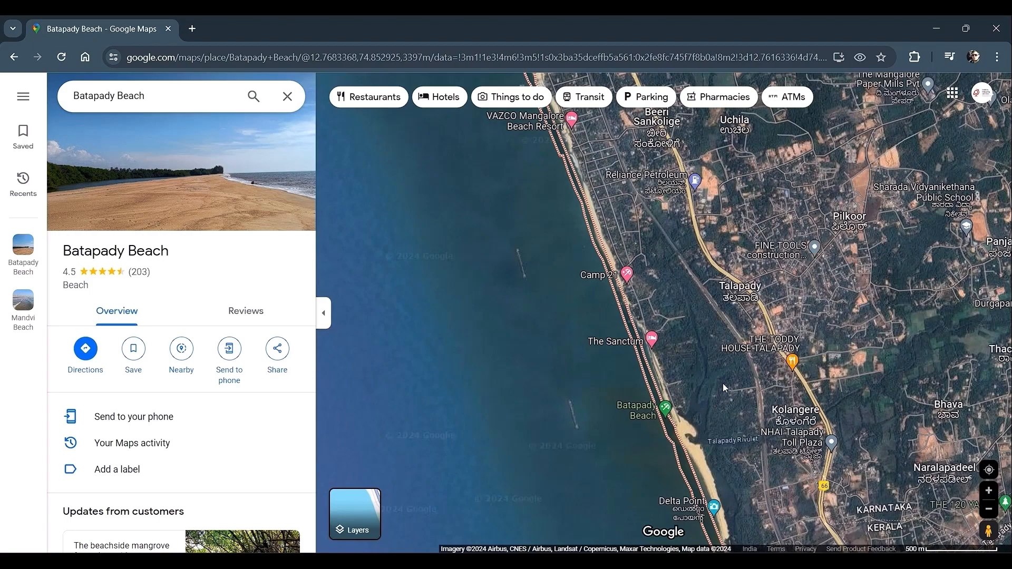
Follow the satellite shoreline from Batapady Beach north to Someshwar Beach, and switch that stretch to the standard map with terrain.
{"action": "left_click_drag", "start_coordinate": [722, 384], "coordinate": [759, 415]}
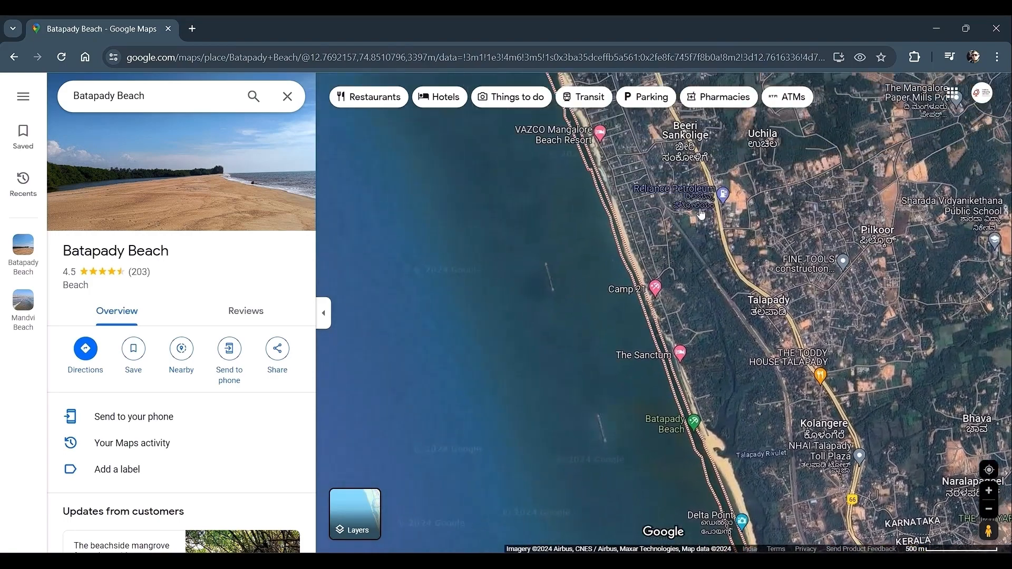
{"action": "left_click_drag", "start_coordinate": [714, 232], "coordinate": [790, 464]}
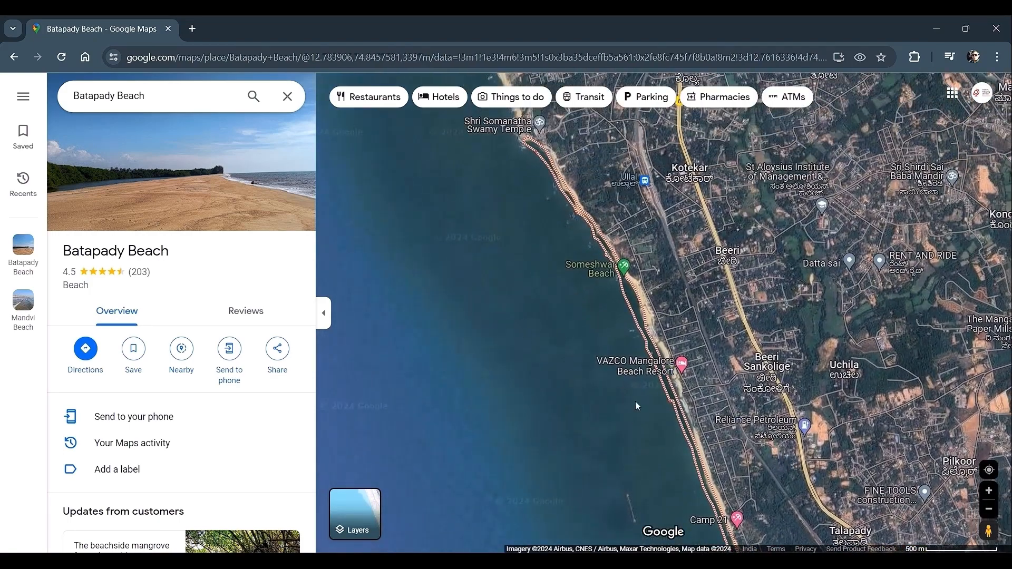
{"action": "left_click_drag", "start_coordinate": [632, 406], "coordinate": [551, 307]}
{"action": "left_click", "coordinate": [363, 503]}
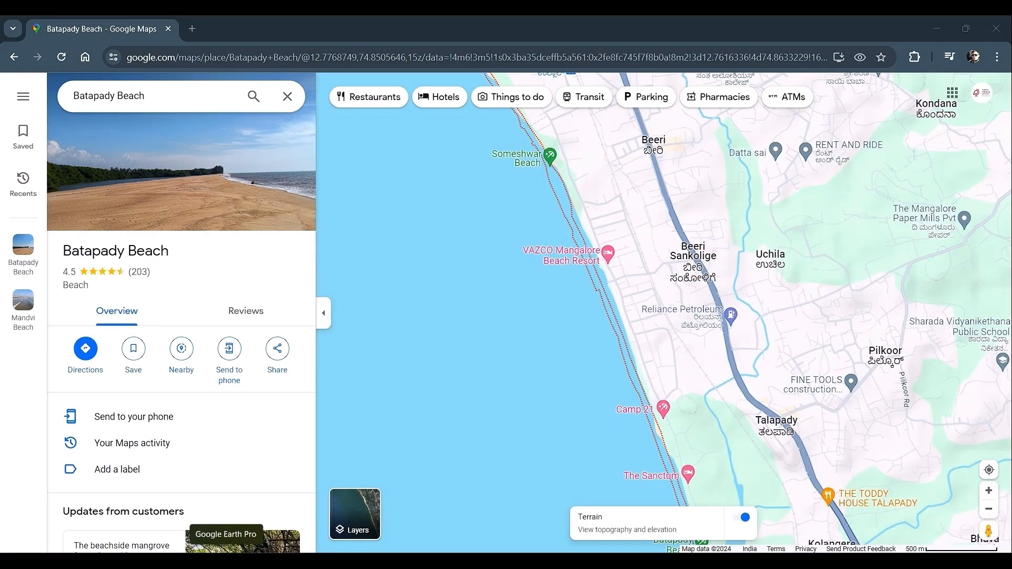
Switch to Google Earth Pro and fly to Batapady Beach through a place search.
{"action": "left_click", "coordinate": [226, 562]}
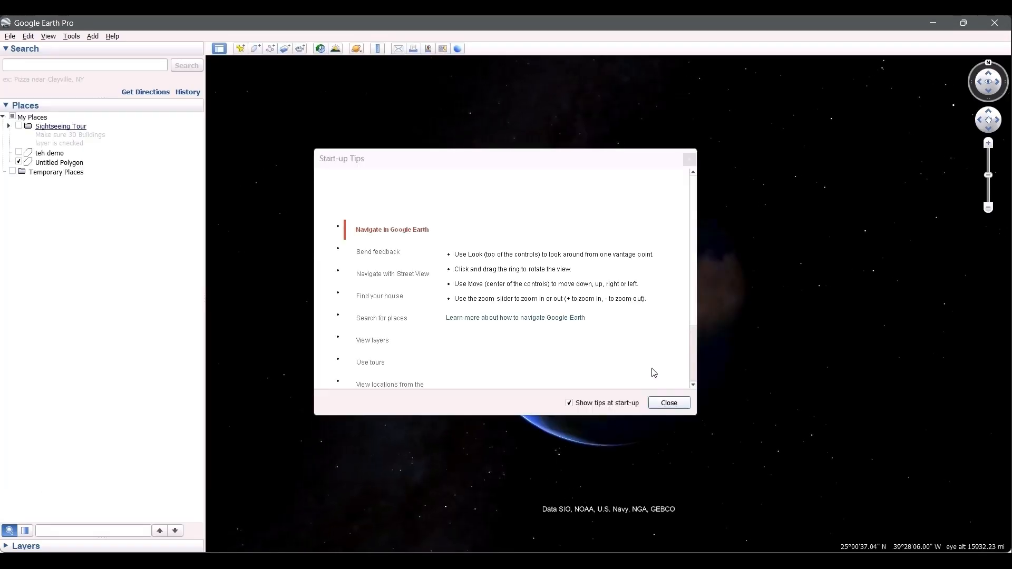
{"action": "left_click", "coordinate": [668, 403]}
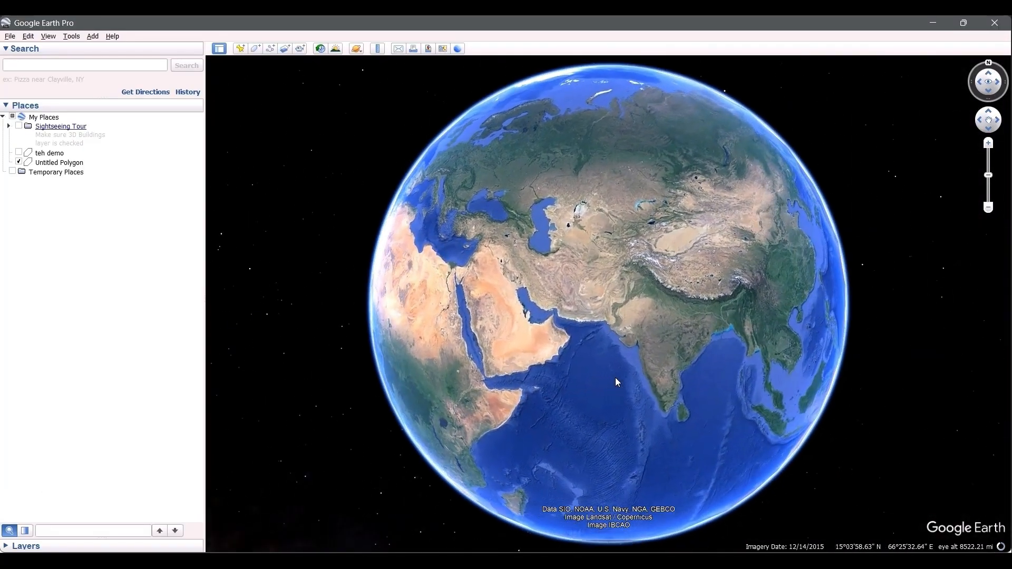
{"action": "type", "text": "bata"}
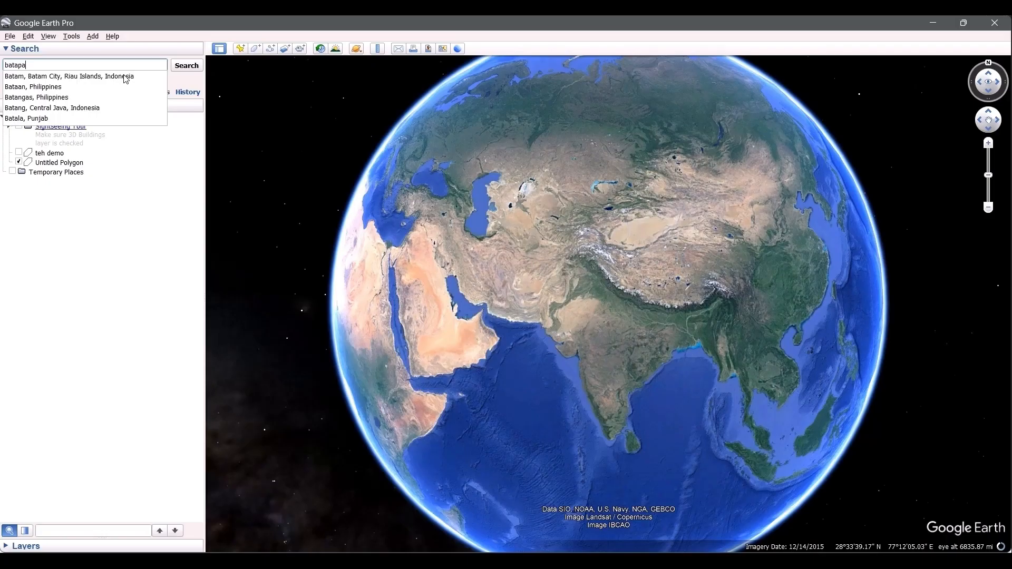
{"action": "type", "text": "pady"}
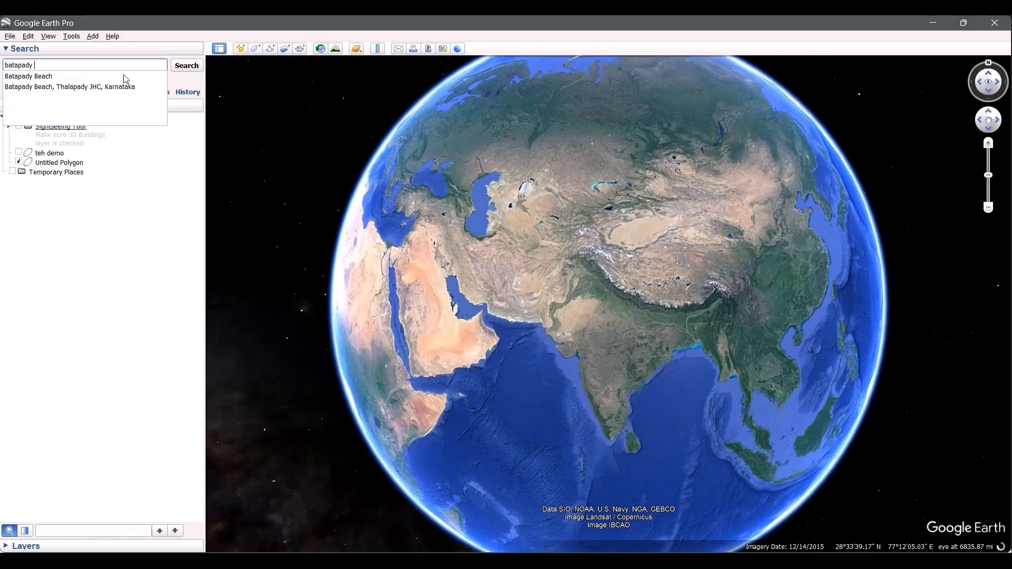
{"action": "left_click", "coordinate": [7, 78]}
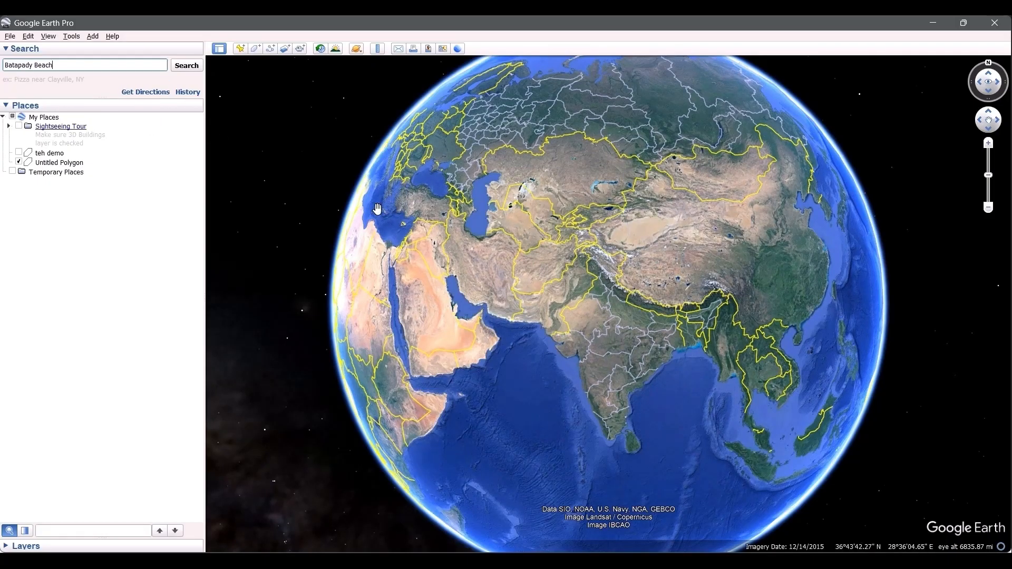
{"action": "key", "text": "Return"}
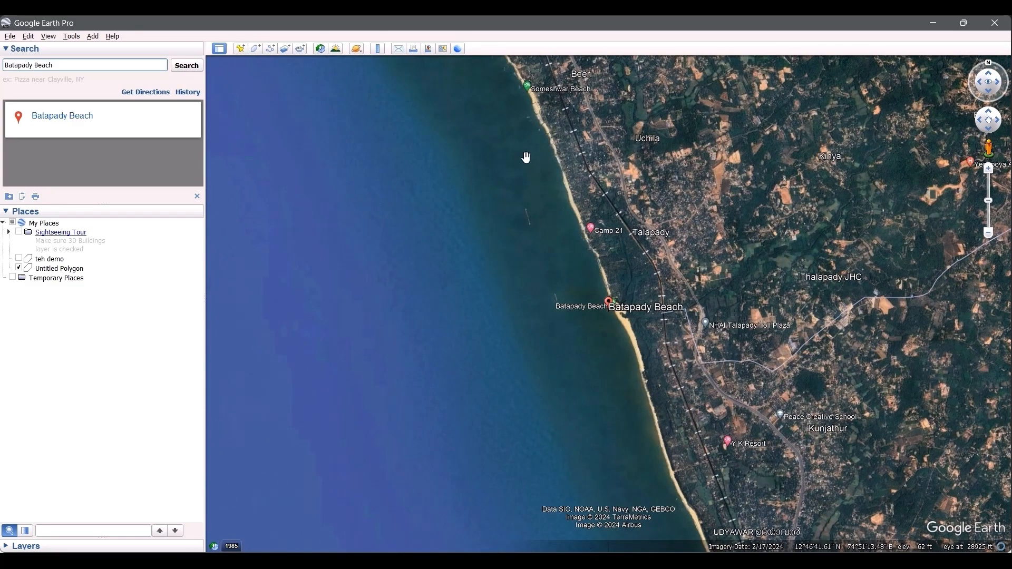
Turn on historical imagery for the coastline between Someshwar Beach and Batapady Beach and set it to the 2/2024 image.
{"action": "left_click_drag", "start_coordinate": [531, 188], "coordinate": [562, 273]}
{"action": "scroll", "coordinate": [566, 284], "scroll_direction": "up", "scroll_amount": 1}
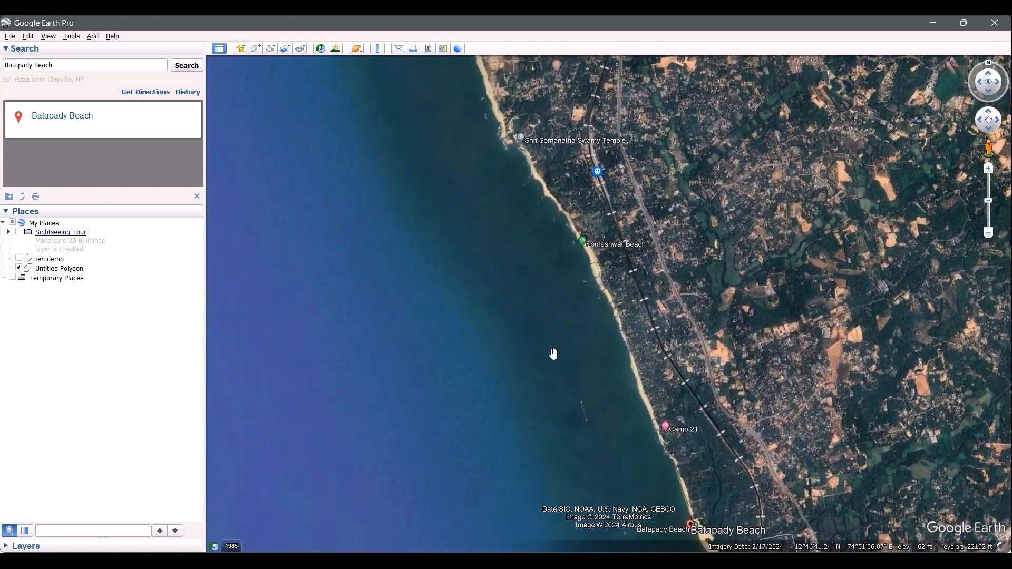
{"action": "left_click_drag", "start_coordinate": [553, 352], "coordinate": [541, 230]}
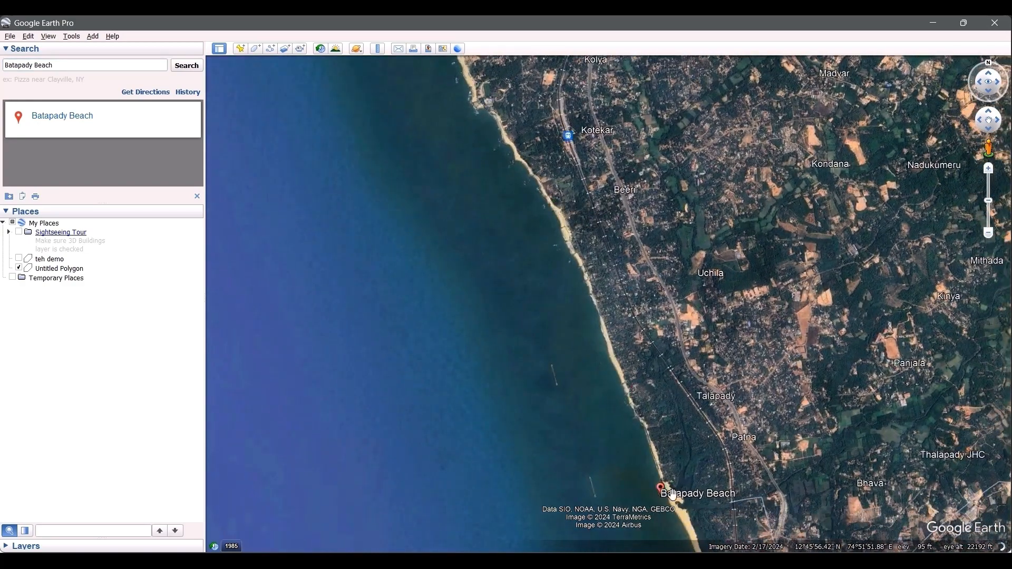
{"action": "scroll", "coordinate": [510, 394], "scroll_direction": "up", "scroll_amount": 2}
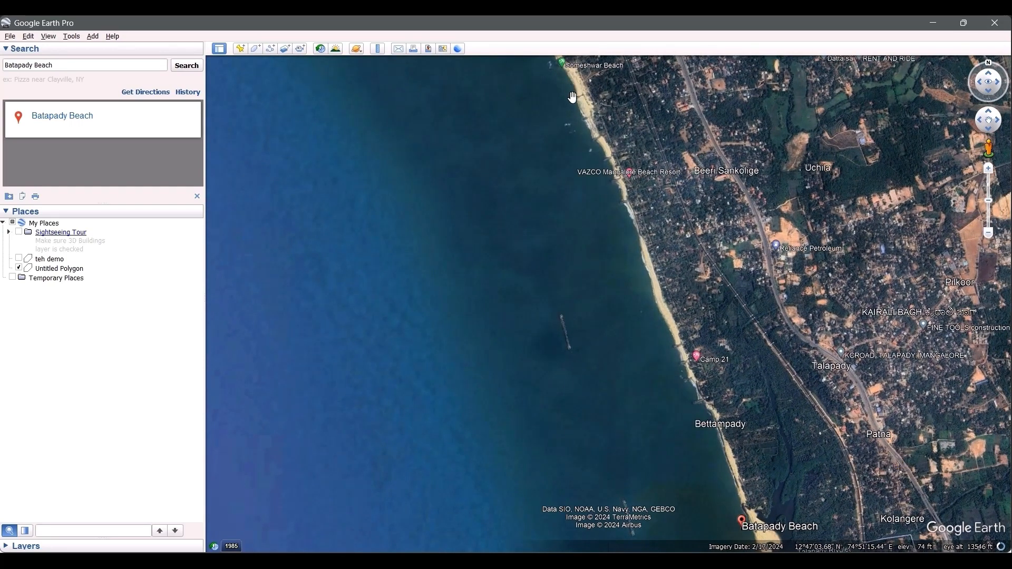
{"action": "left_click", "coordinate": [321, 49]}
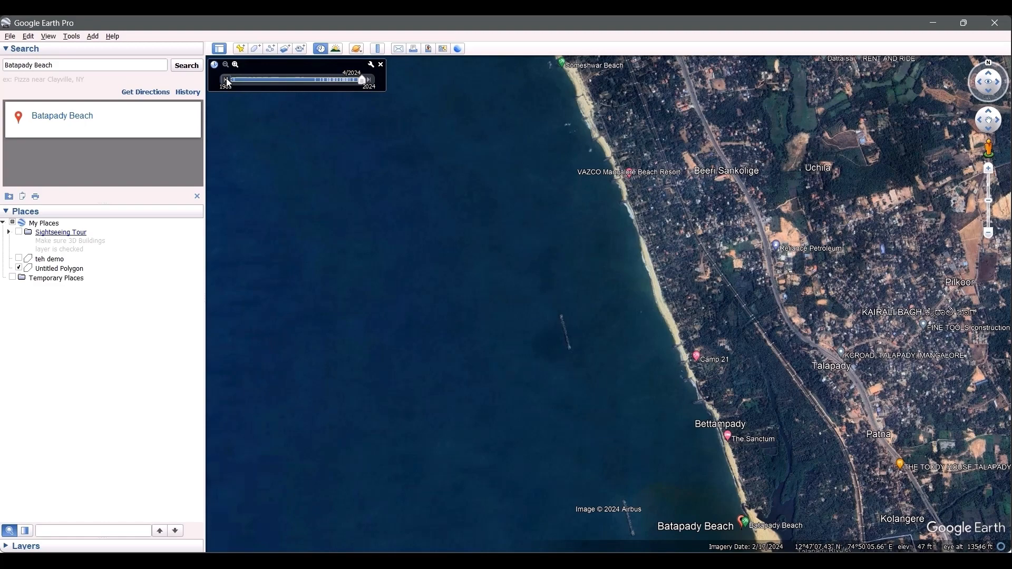
{"action": "left_click", "coordinate": [226, 80]}
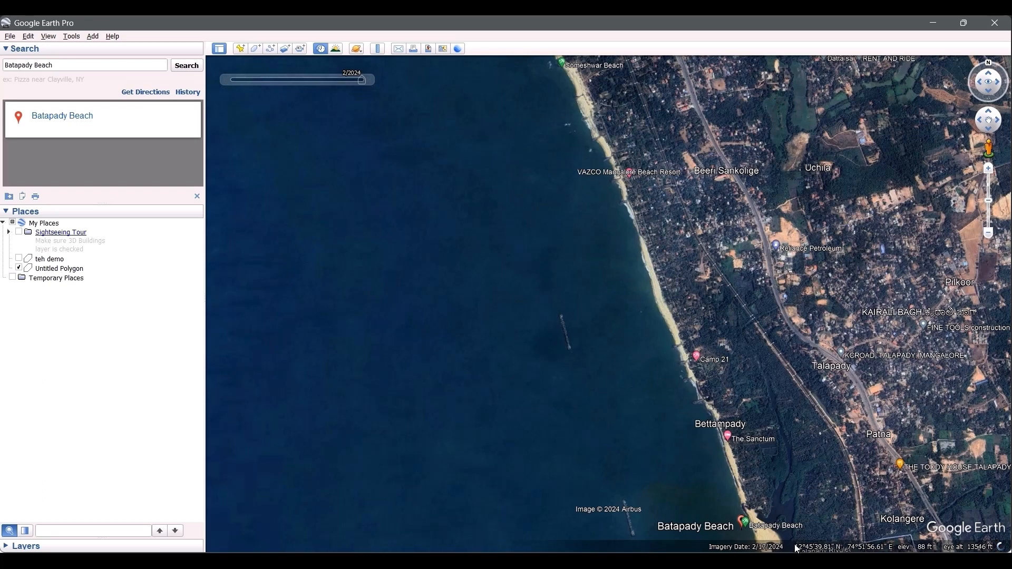
Compare the 11/2017 and 4/2016 historical imagery of the Someshwar–Batapady coastline with the 2/2024 imagery.
{"action": "mouse_move", "coordinate": [361, 87]}
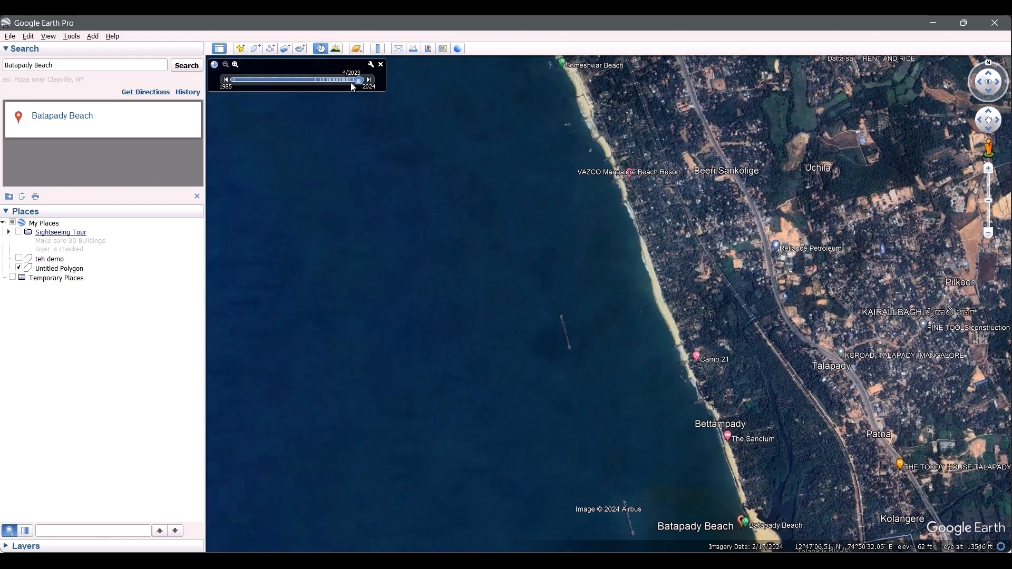
{"action": "left_click_drag", "start_coordinate": [347, 82], "coordinate": [340, 82]}
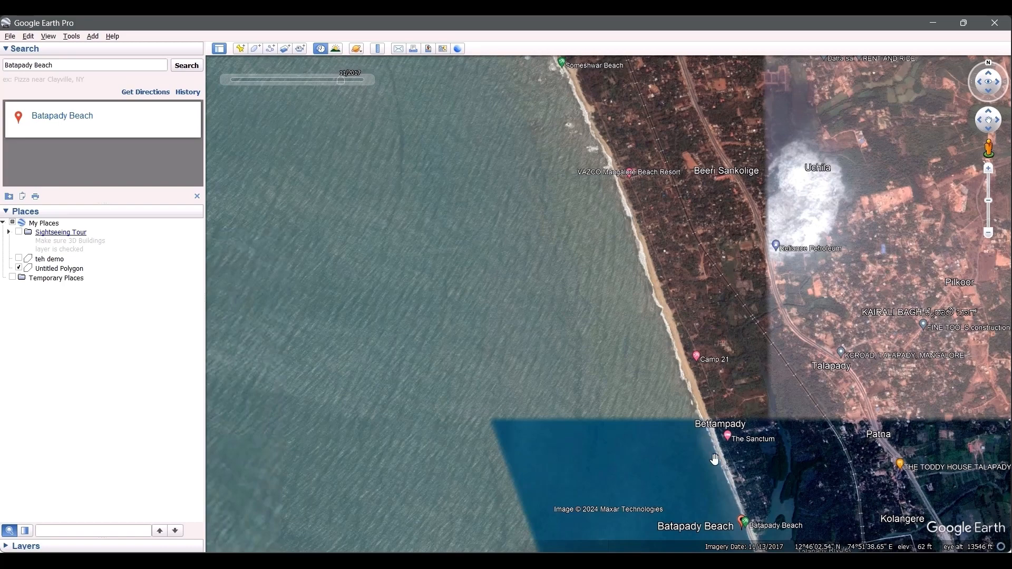
{"action": "left_click_drag", "start_coordinate": [341, 81], "coordinate": [387, 83]}
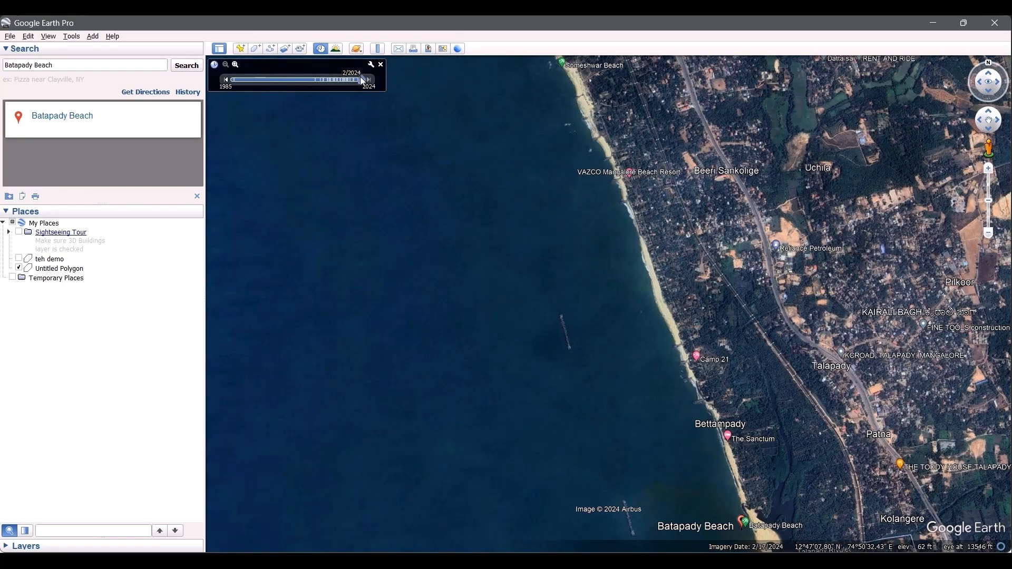
{"action": "left_click_drag", "start_coordinate": [340, 81], "coordinate": [335, 81]}
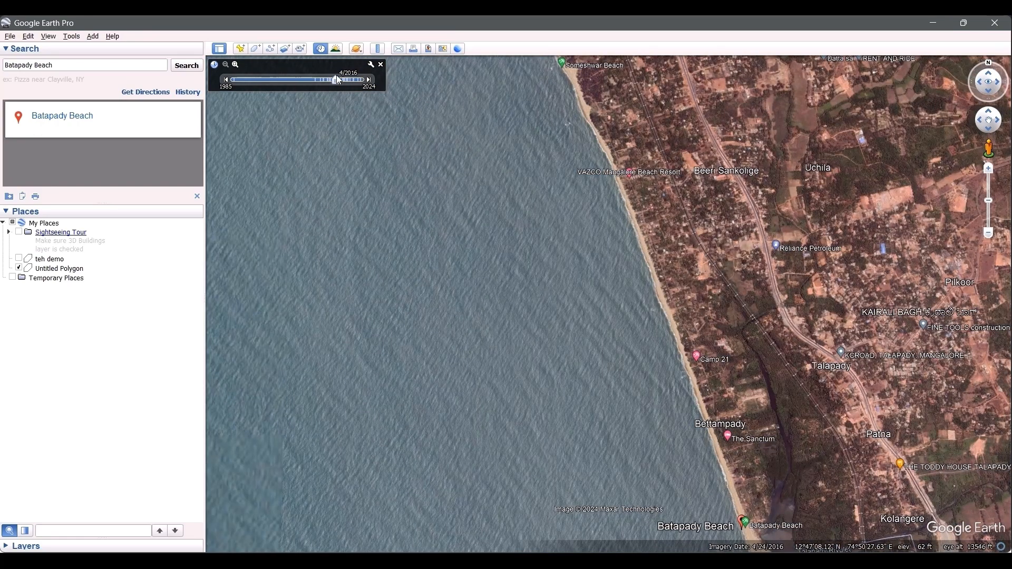
{"action": "left_click_drag", "start_coordinate": [336, 80], "coordinate": [381, 77]}
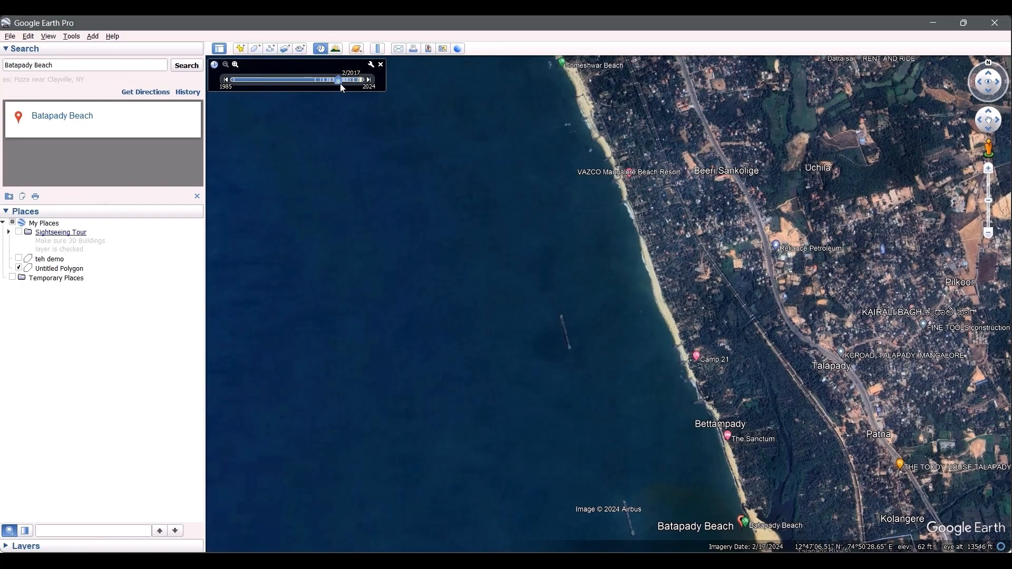
{"action": "left_click_drag", "start_coordinate": [340, 83], "coordinate": [339, 83]}
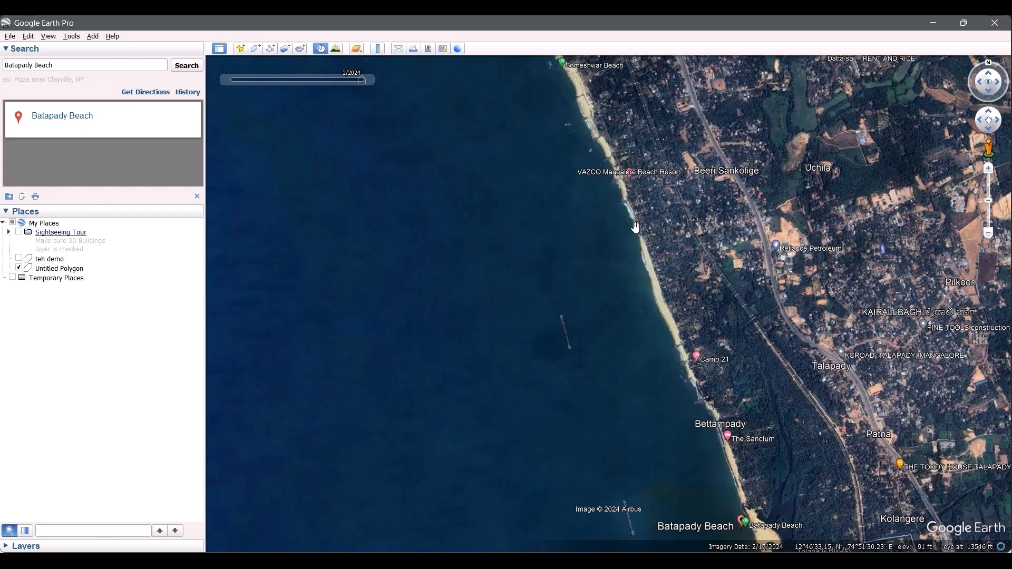
Compare close-up imagery of the shoreline just south of Uchila beach view point between 4/2016 and 2/2024.
{"action": "scroll", "coordinate": [641, 208], "scroll_direction": "up", "scroll_amount": 3}
{"action": "scroll", "coordinate": [645, 216], "scroll_direction": "up", "scroll_amount": 3}
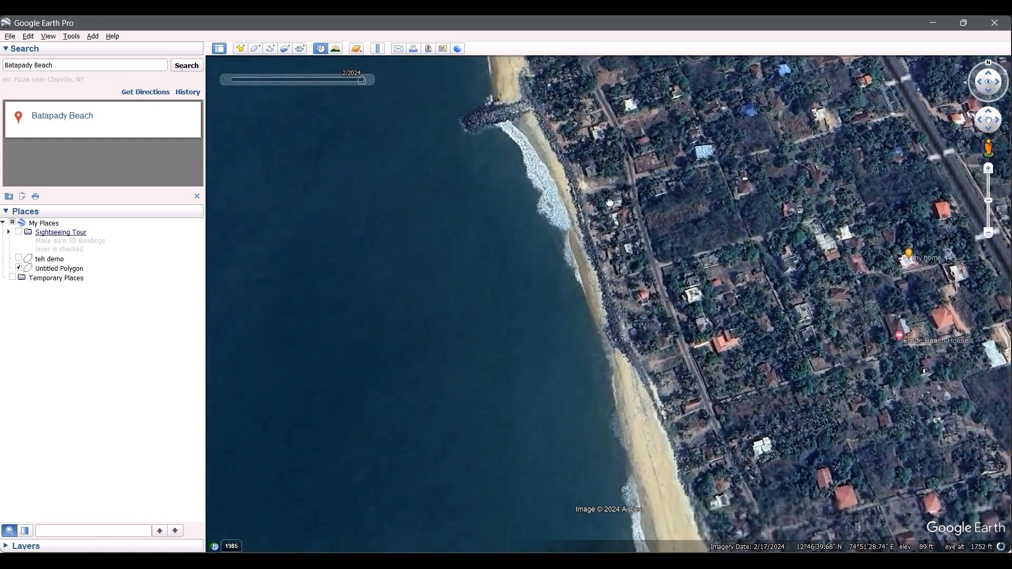
{"action": "left_click_drag", "start_coordinate": [610, 203], "coordinate": [604, 184]}
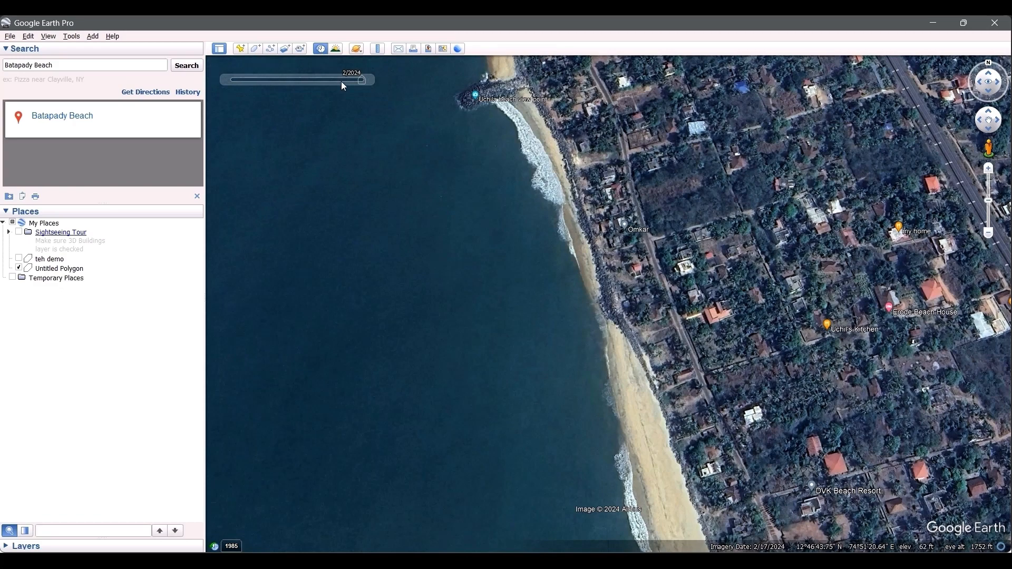
{"action": "left_click_drag", "start_coordinate": [362, 80], "coordinate": [358, 80]}
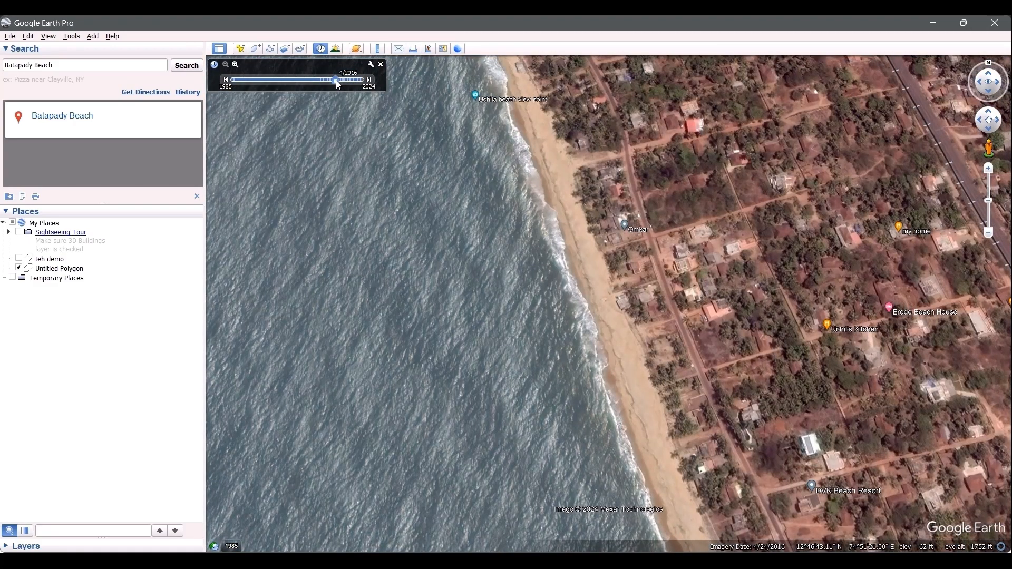
{"action": "mouse_move", "coordinate": [338, 81]}
{"action": "left_mouse_down"}
{"action": "mouse_move", "coordinate": [393, 80]}
{"action": "mouse_move", "coordinate": [338, 84]}
{"action": "left_mouse_up"}
{"action": "mouse_move", "coordinate": [359, 84]}
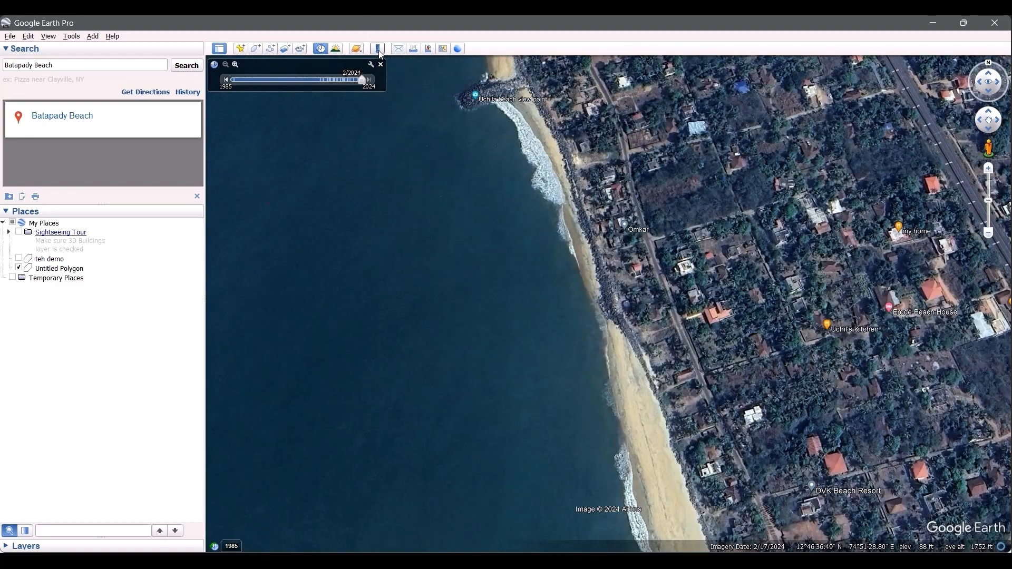
Measure the beach width in feet near Omkar with ruler lines, on the 2/2024 and 12/2016 imagery.
{"action": "left_click", "coordinate": [378, 49]}
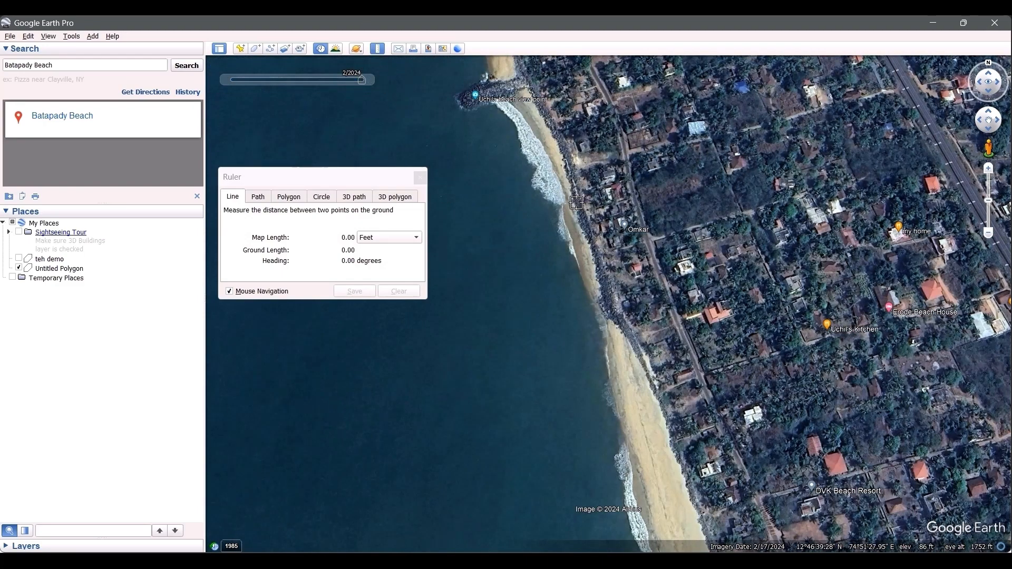
{"action": "left_click", "coordinate": [568, 234]}
{"action": "left_click", "coordinate": [584, 231]}
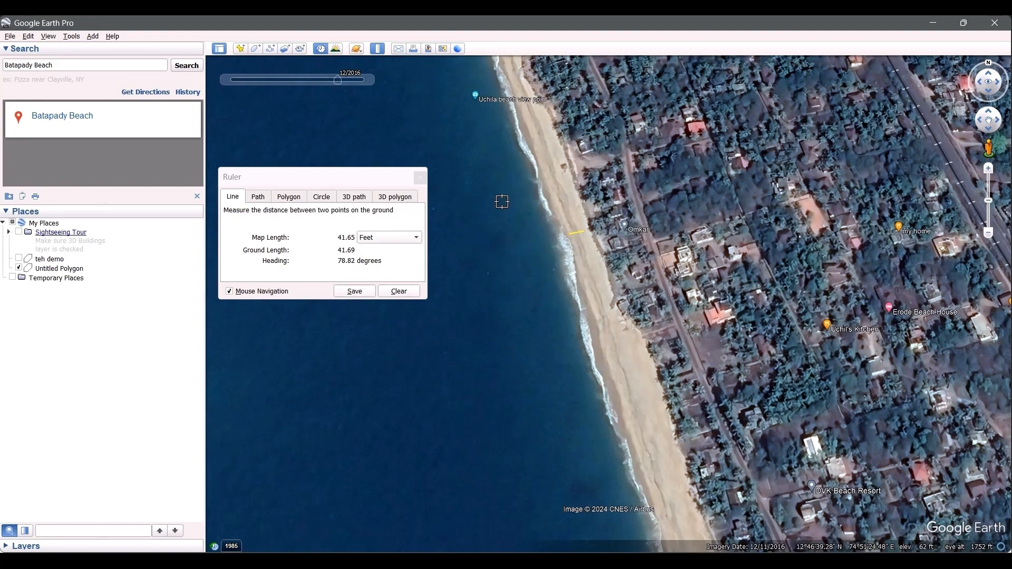
{"action": "left_click", "coordinate": [588, 216]}
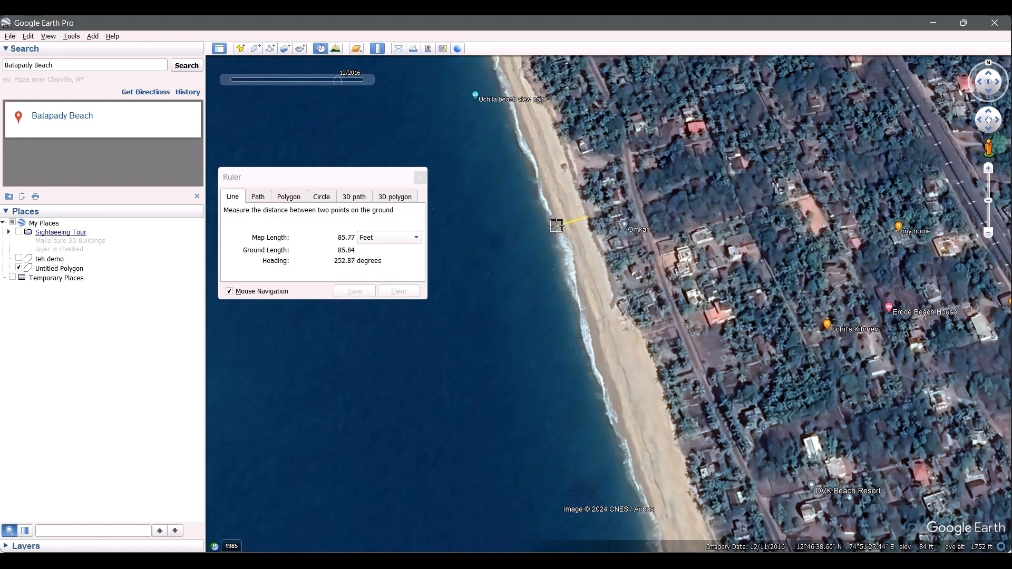
{"action": "left_click", "coordinate": [556, 225]}
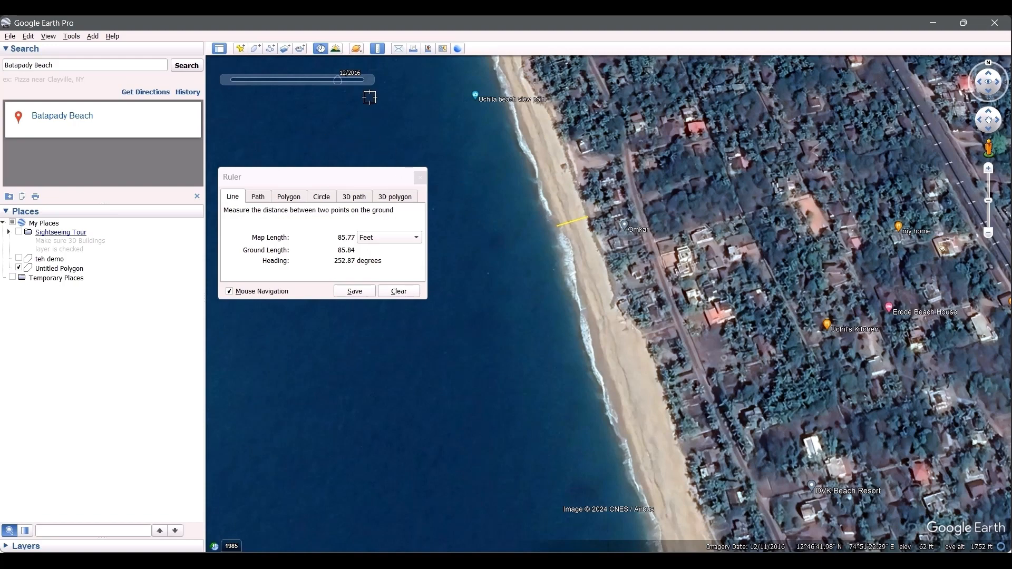
Return to the 2/2024 imagery, remeasure the beach width near Omkar, and view the wider coast around Someshwar Beach.
{"action": "left_click_drag", "start_coordinate": [339, 81], "coordinate": [363, 80]}
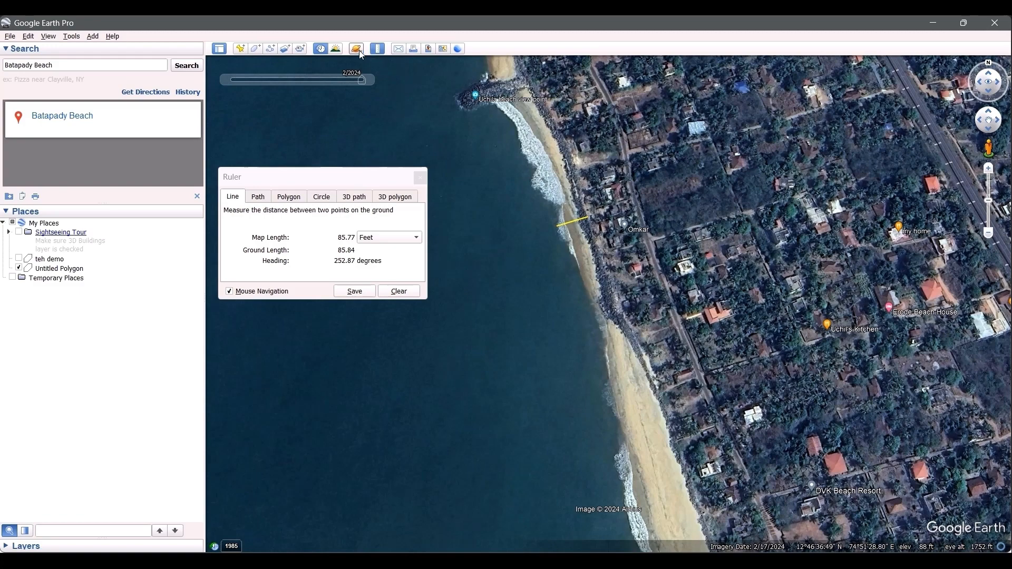
{"action": "left_click", "coordinate": [579, 216]}
{"action": "left_click", "coordinate": [565, 219]}
{"action": "scroll", "coordinate": [671, 332], "scroll_direction": "down", "scroll_amount": 2}
{"action": "scroll", "coordinate": [671, 332], "scroll_direction": "down", "scroll_amount": 3}
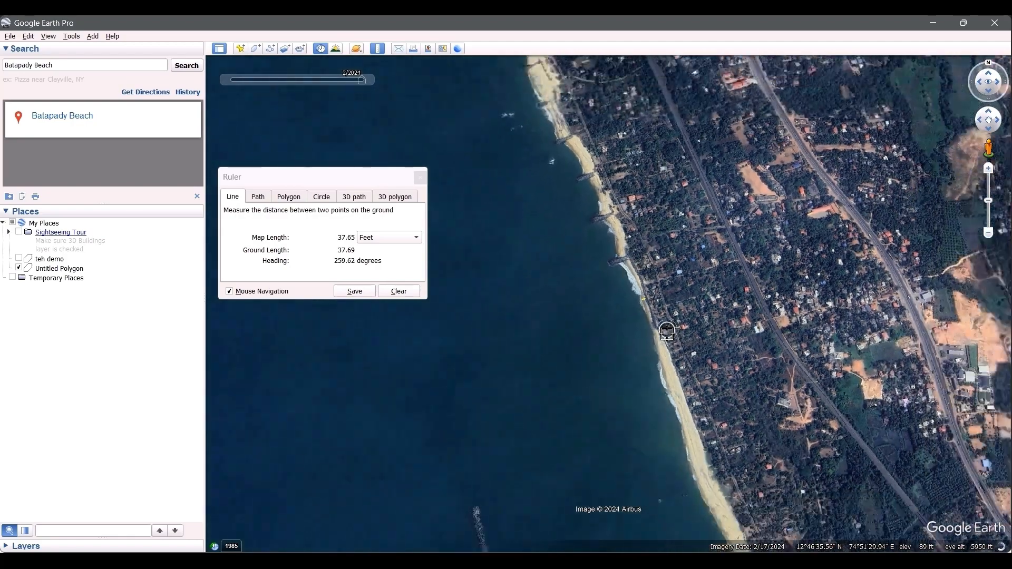
{"action": "scroll", "coordinate": [669, 335], "scroll_direction": "down", "scroll_amount": 2}
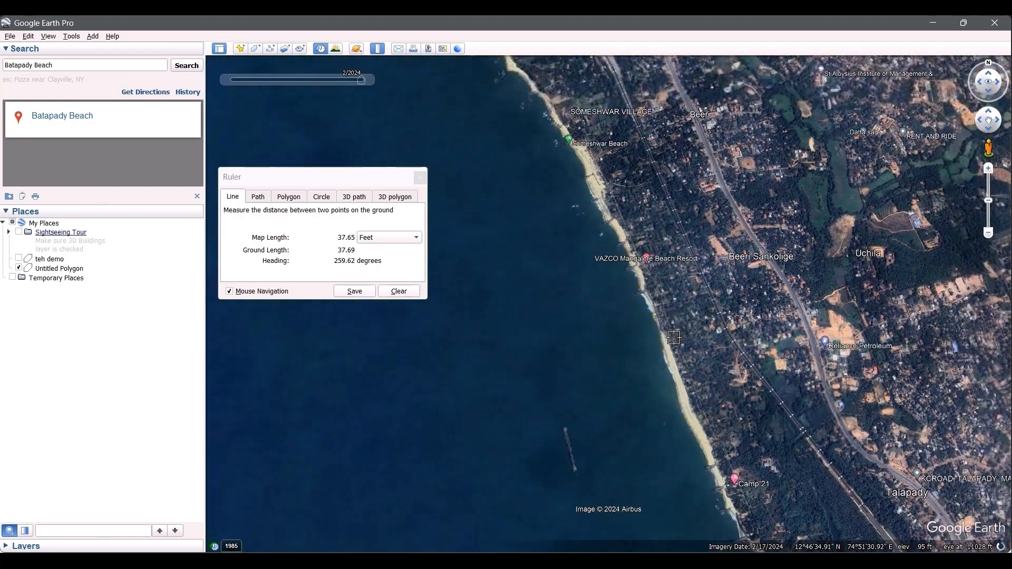
{"action": "left_click_drag", "start_coordinate": [681, 339], "coordinate": [649, 235]}
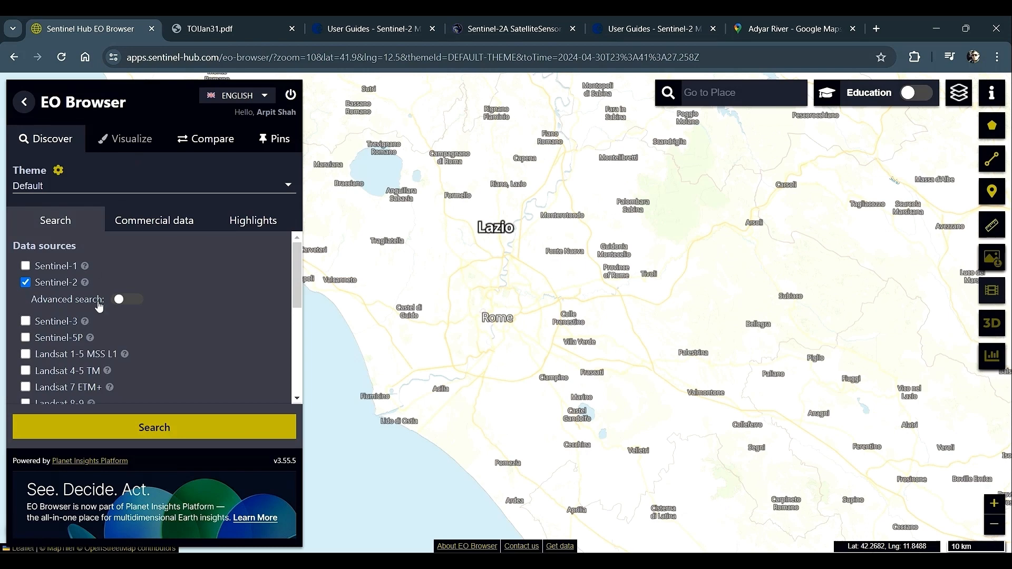
Look through the satellite data sources and time range offered in the EO Browser search.
{"action": "scroll", "coordinate": [100, 305], "scroll_direction": "down", "scroll_amount": 3}
{"action": "scroll", "coordinate": [79, 340], "scroll_direction": "down", "scroll_amount": 2}
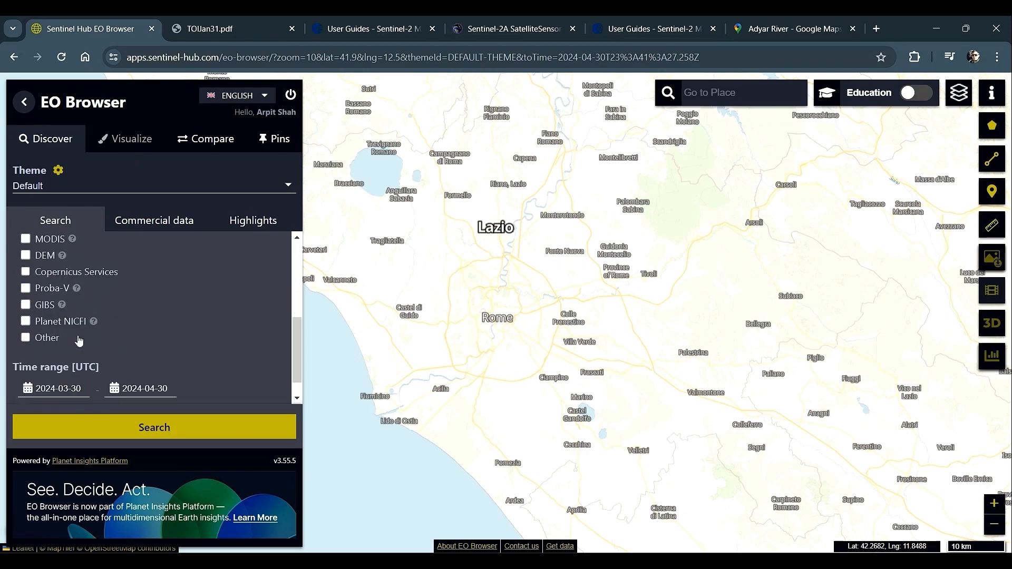
{"action": "scroll", "coordinate": [84, 340], "scroll_direction": "up", "scroll_amount": 2}
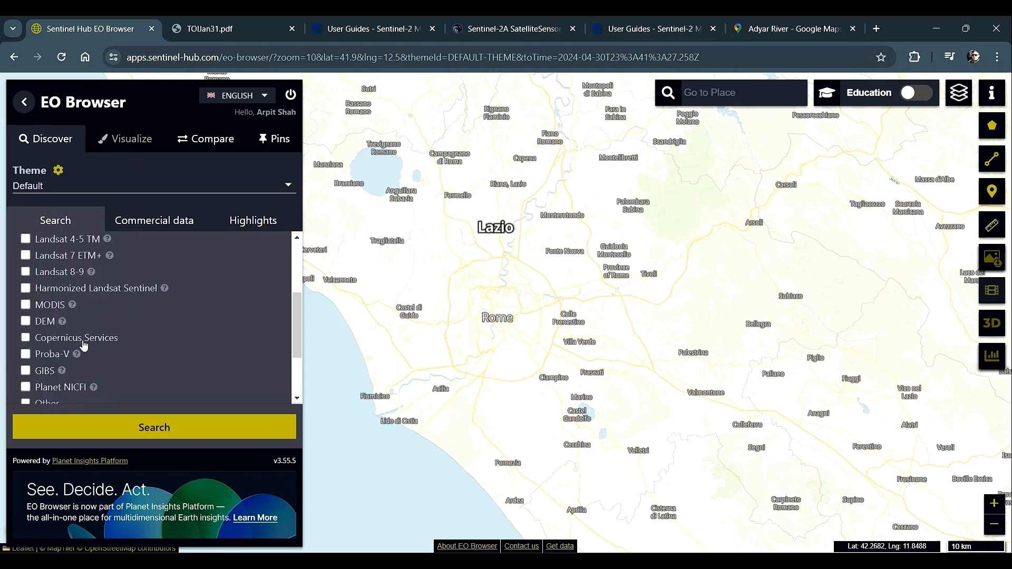
{"action": "scroll", "coordinate": [84, 345], "scroll_direction": "up", "scroll_amount": 3}
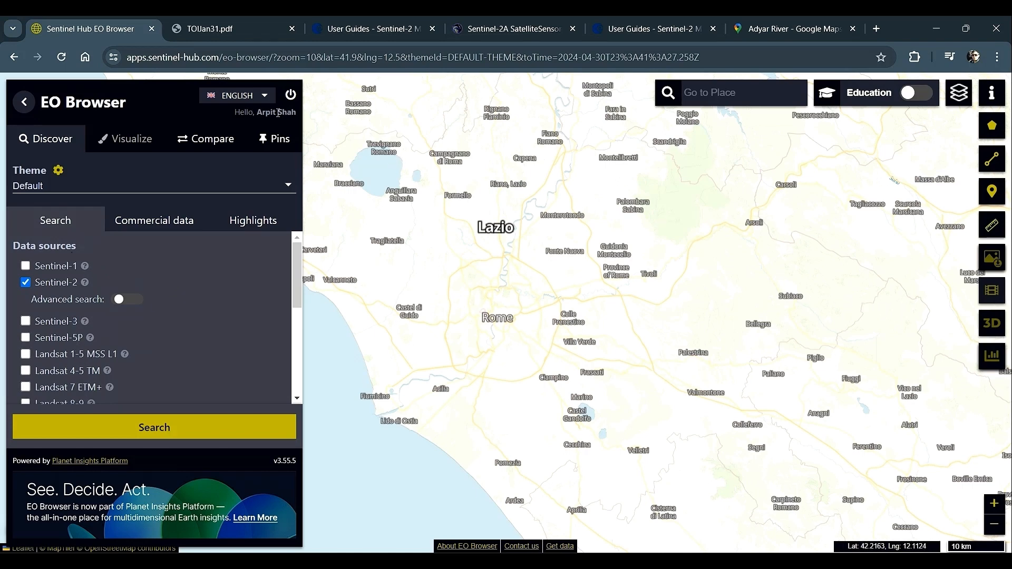
Sign out of EO Browser and sign back in with the saved account credentials.
{"action": "left_click", "coordinate": [289, 100]}
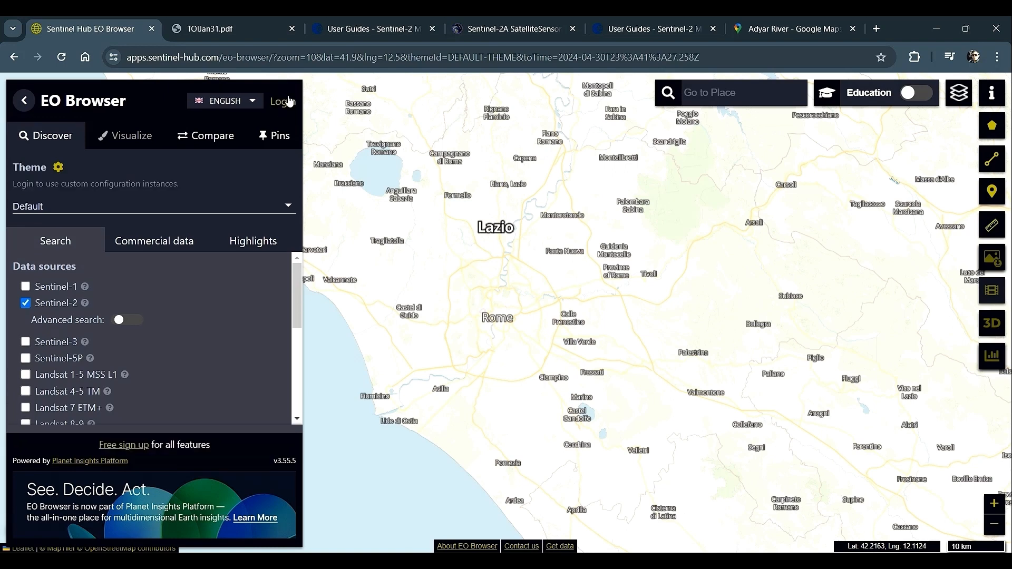
{"action": "left_click", "coordinate": [285, 104]}
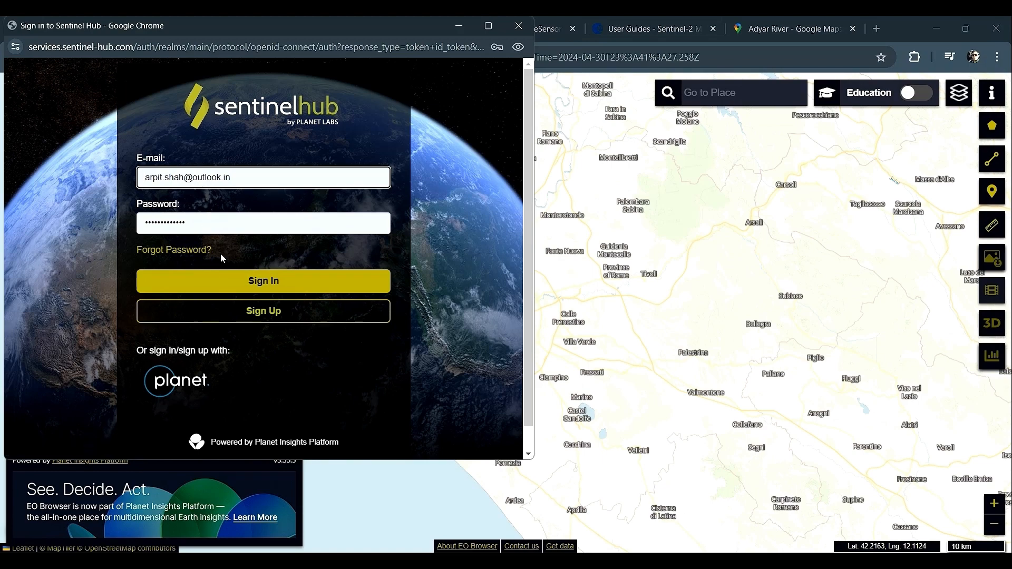
{"action": "left_click", "coordinate": [235, 280]}
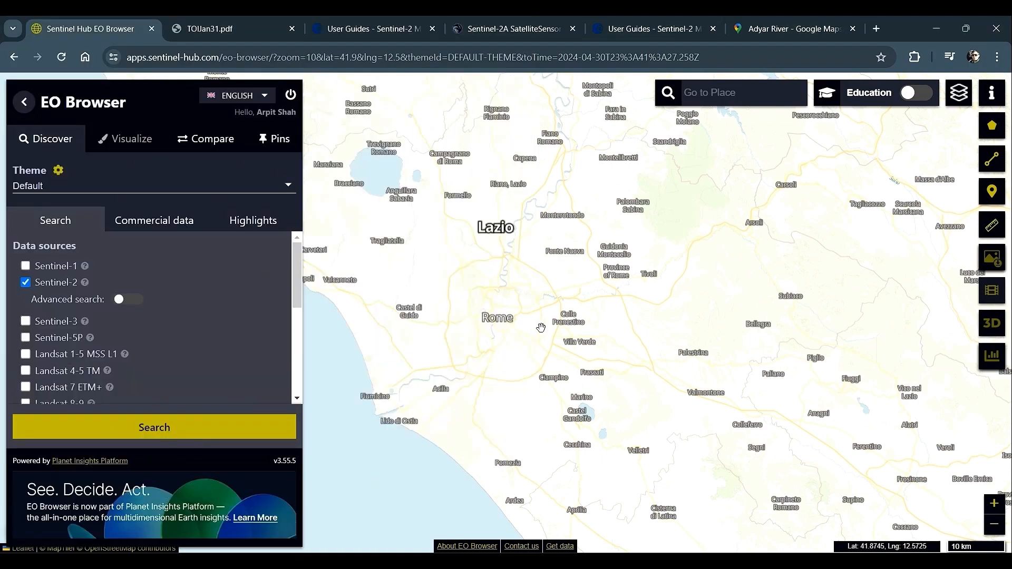
Switch to Google Maps, open Chennai and display it as satellite imagery.
{"action": "left_click", "coordinate": [770, 32]}
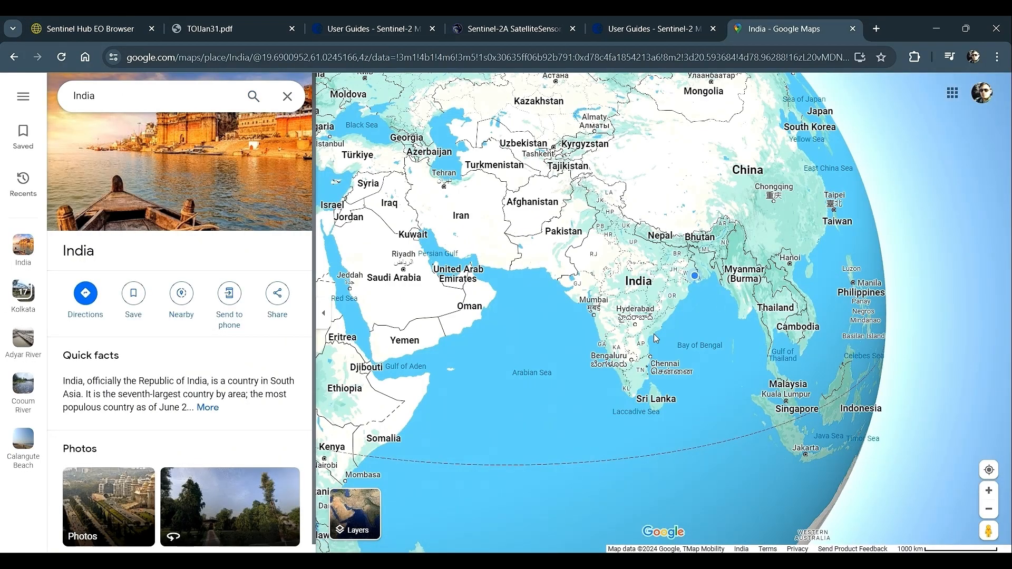
{"action": "left_click", "coordinate": [665, 368]}
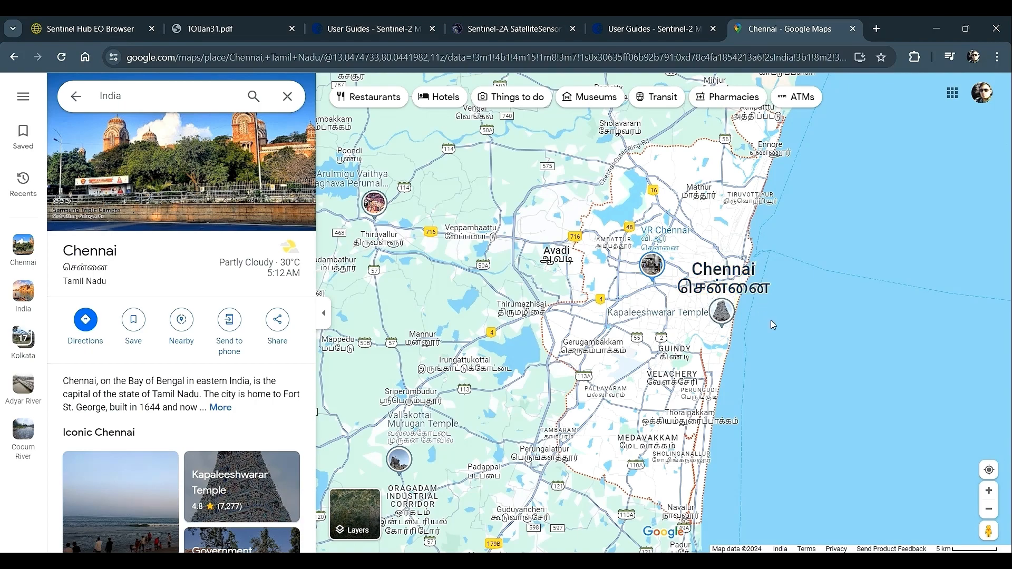
{"action": "left_click_drag", "start_coordinate": [770, 320], "coordinate": [716, 372]}
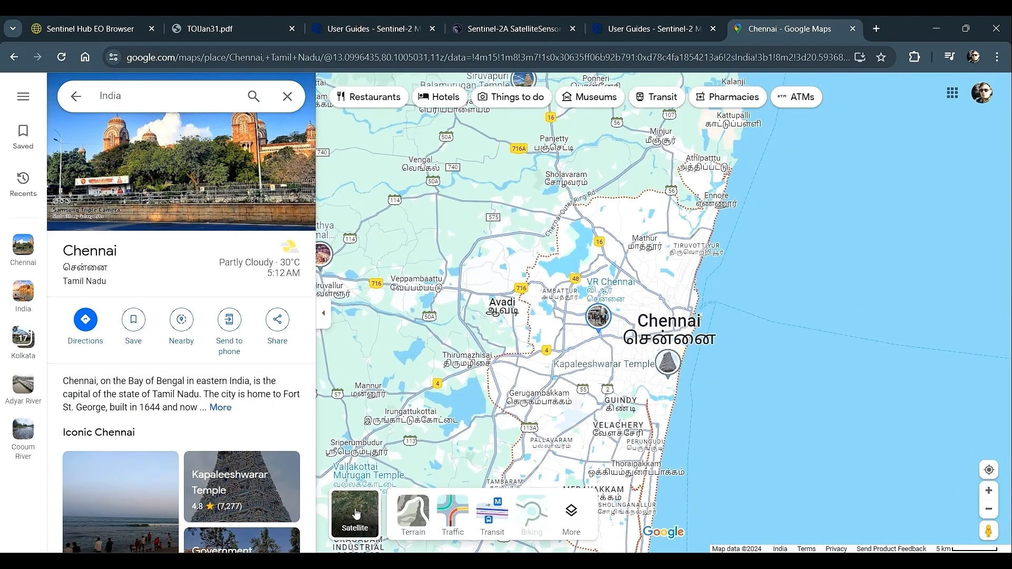
{"action": "left_click", "coordinate": [356, 514]}
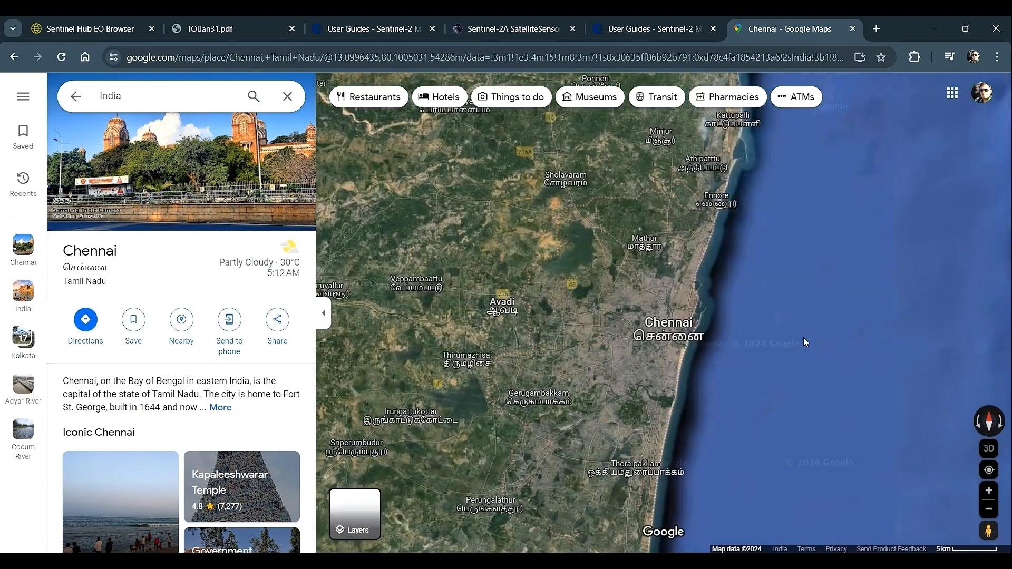
Examine the Chennai shoreline in close-up from Marina Beach down to the Adyar River mouth.
{"action": "scroll", "coordinate": [699, 382], "scroll_direction": "up", "scroll_amount": 1}
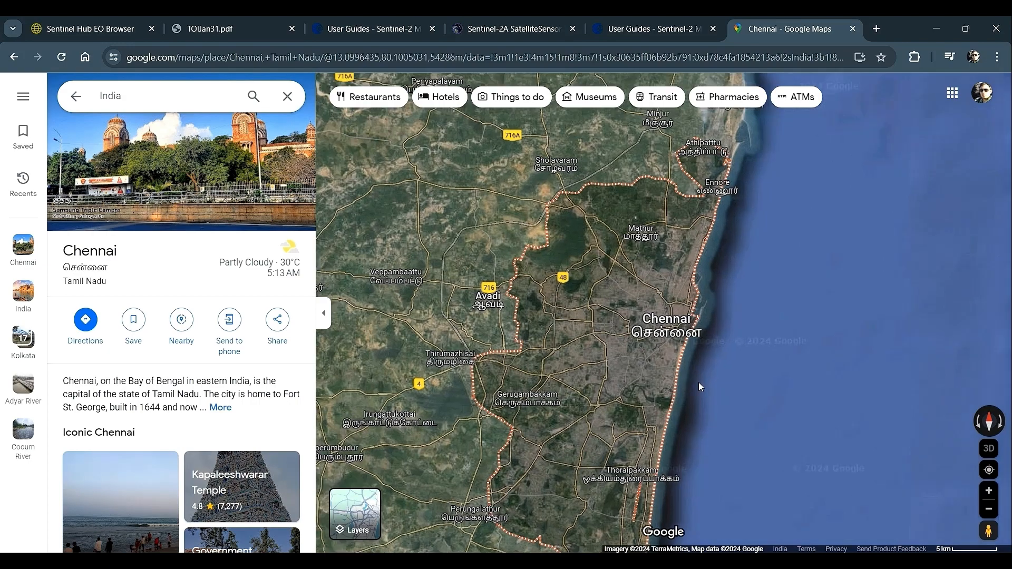
{"action": "scroll", "coordinate": [698, 381], "scroll_direction": "up", "scroll_amount": 3}
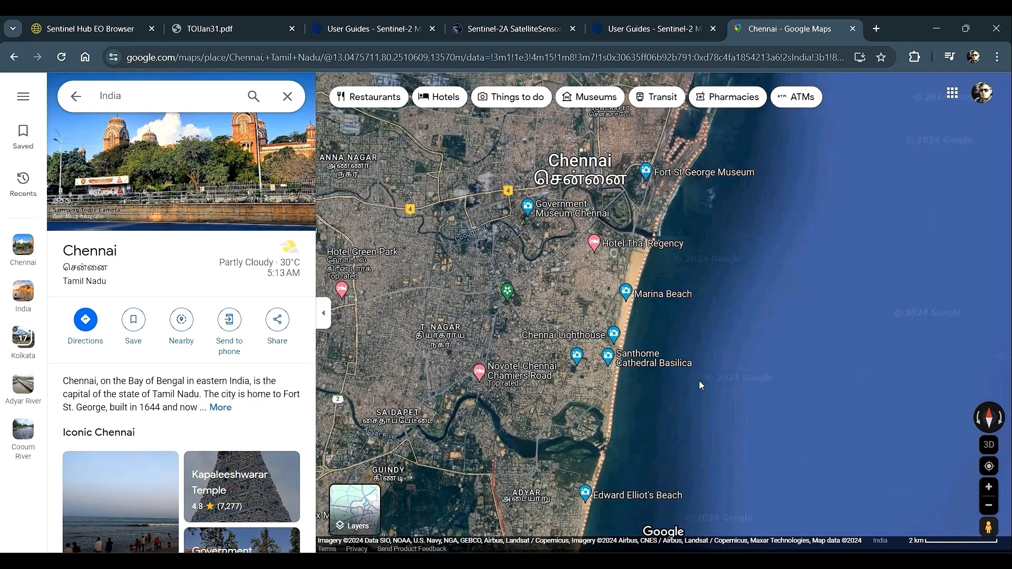
{"action": "scroll", "coordinate": [699, 380], "scroll_direction": "up", "scroll_amount": 1}
{"action": "left_click_drag", "start_coordinate": [713, 447], "coordinate": [809, 403]}
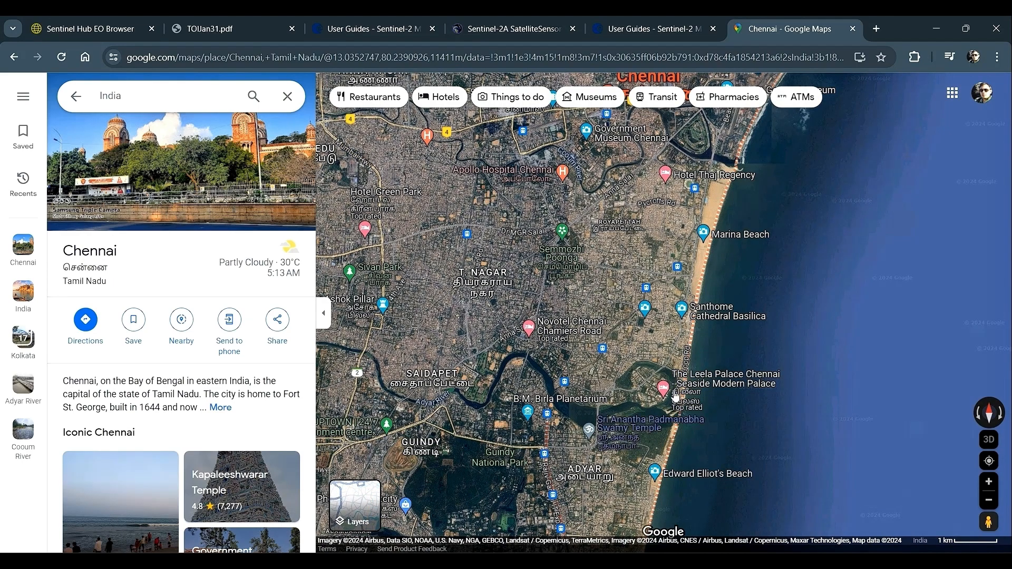
{"action": "scroll", "coordinate": [715, 226], "scroll_direction": "up", "scroll_amount": 1}
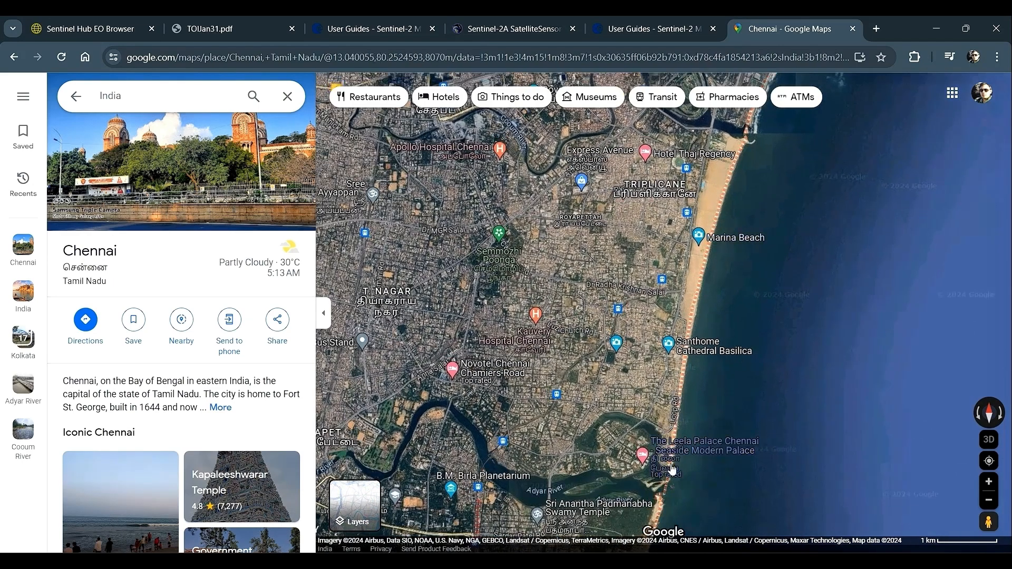
{"action": "left_click_drag", "start_coordinate": [771, 449], "coordinate": [824, 421]}
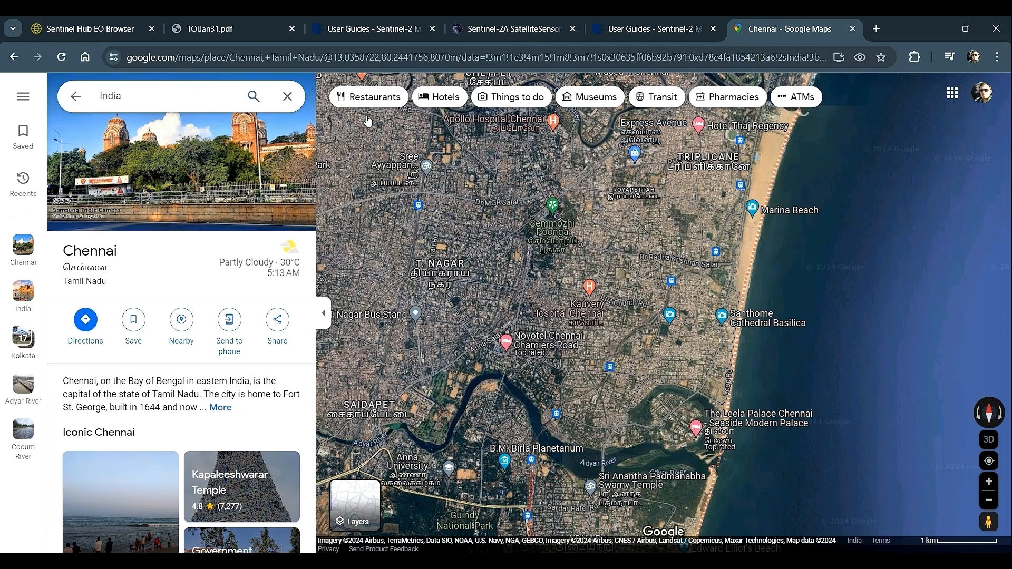
Look up Sentinel-2's revisit frequency map and its spatial resolution for the visible bands in the opened reference pages.
{"action": "left_click", "coordinate": [67, 30]}
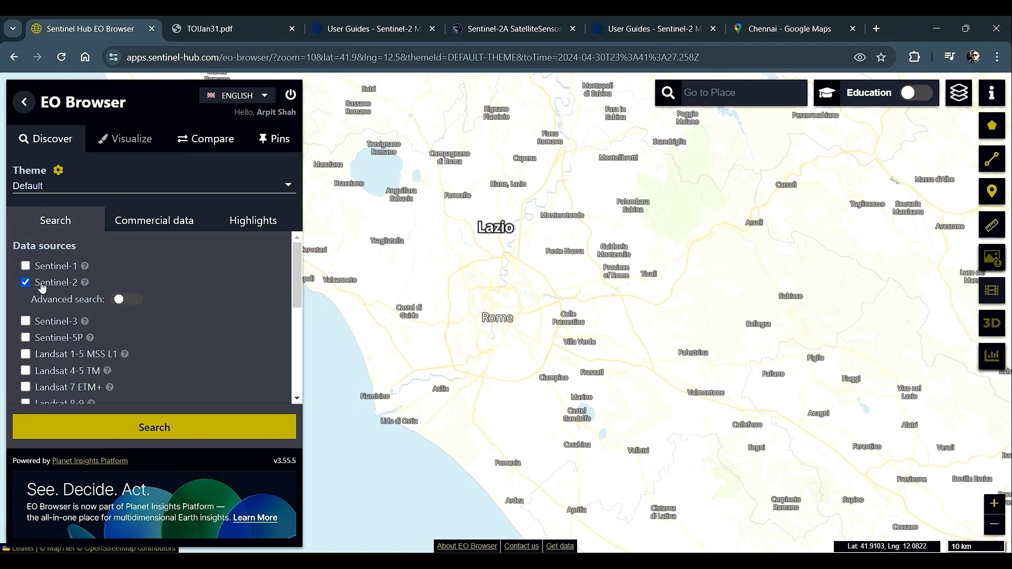
{"action": "left_click", "coordinate": [363, 33]}
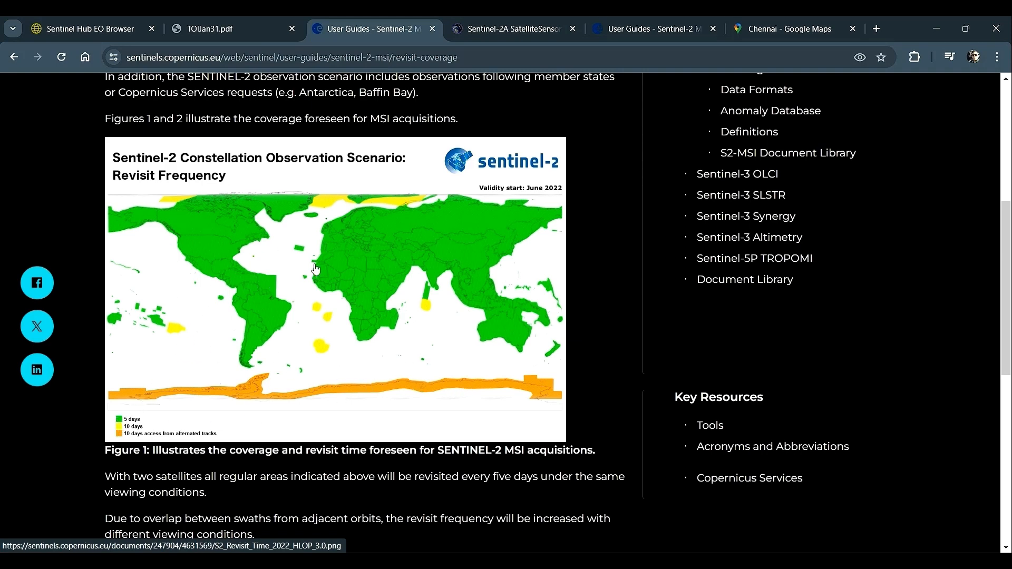
{"action": "left_click", "coordinate": [506, 27]}
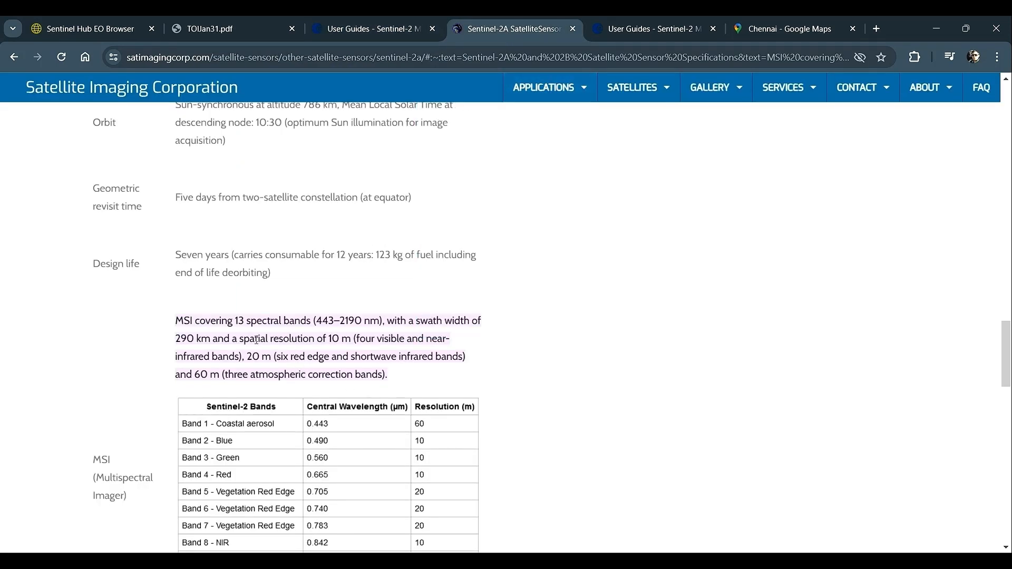
{"action": "left_click_drag", "start_coordinate": [243, 338], "coordinate": [414, 336]}
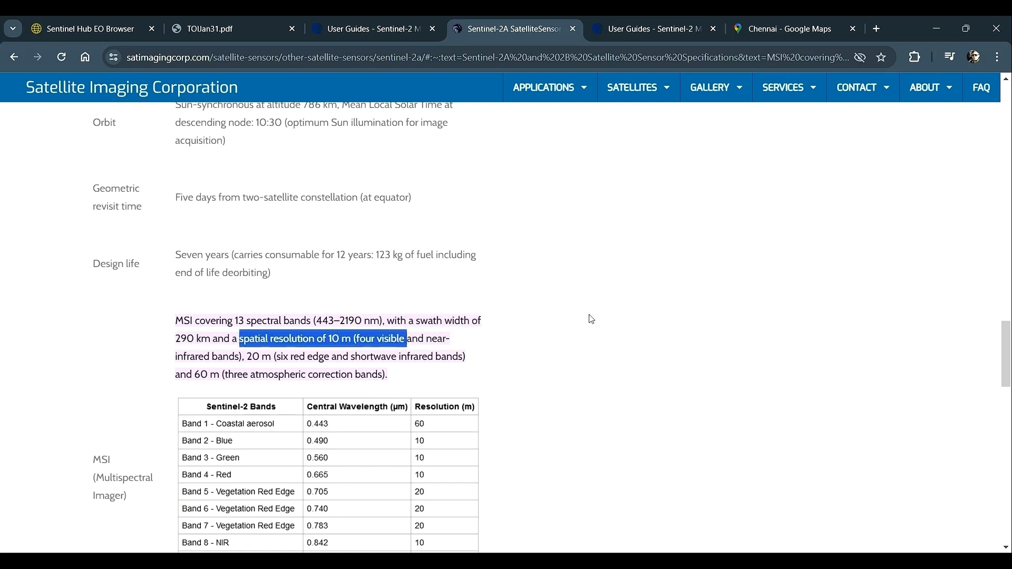
{"action": "left_click", "coordinate": [589, 282]}
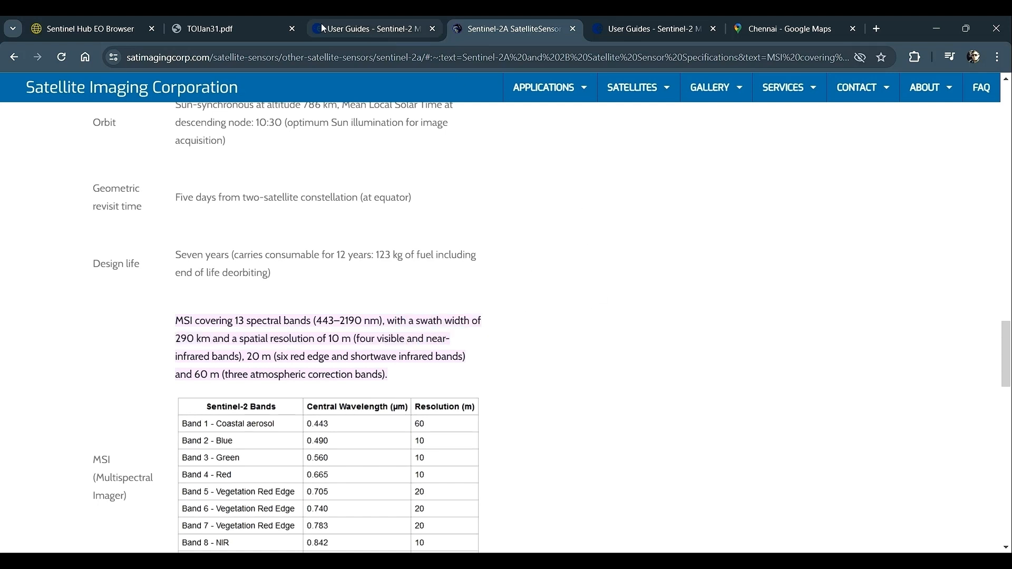
Return to EO Browser and go to the place Marina Beach, Tamil Nadu.
{"action": "left_click", "coordinate": [115, 32]}
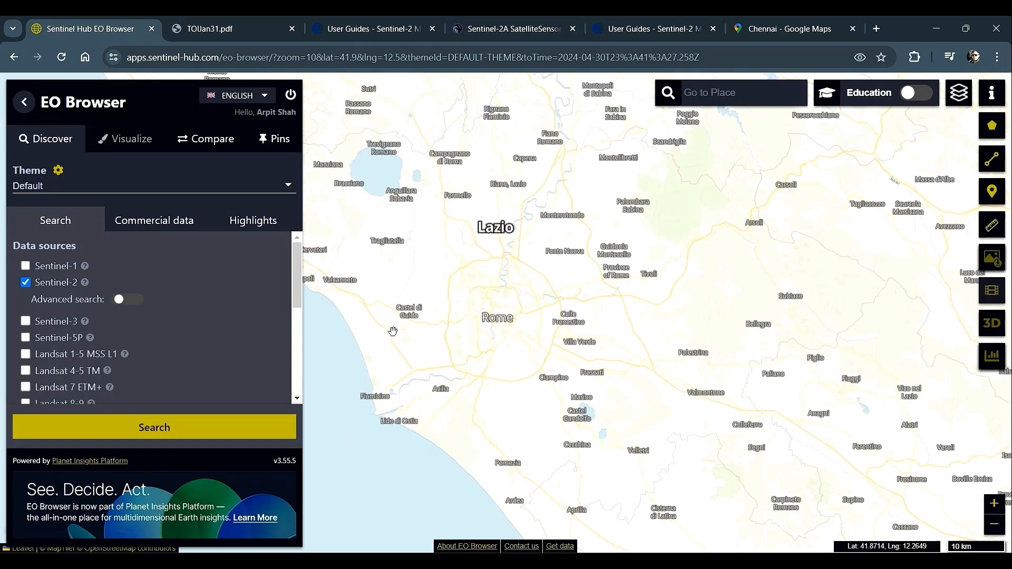
{"action": "left_click", "coordinate": [749, 90]}
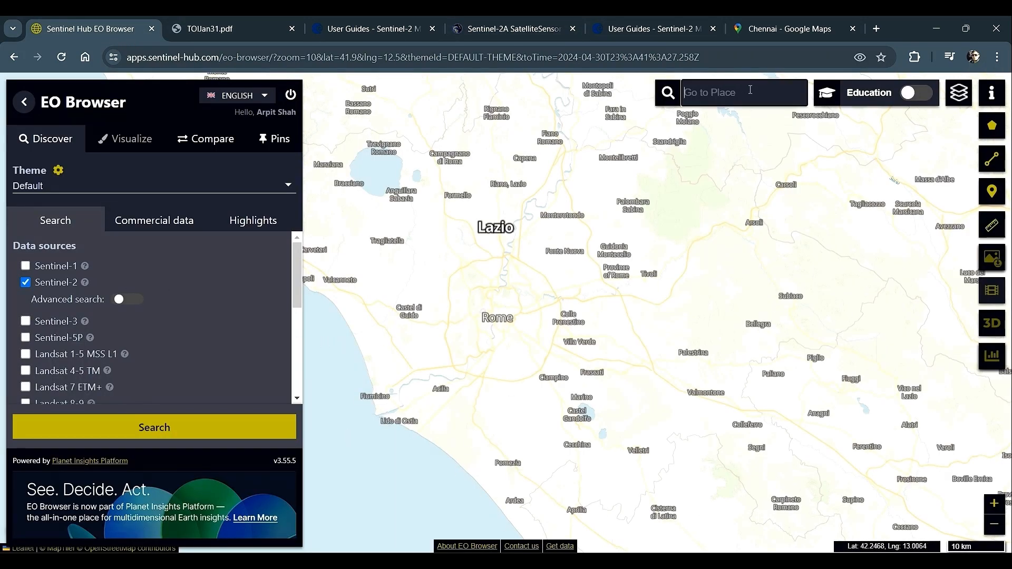
{"action": "type", "text": "ma"}
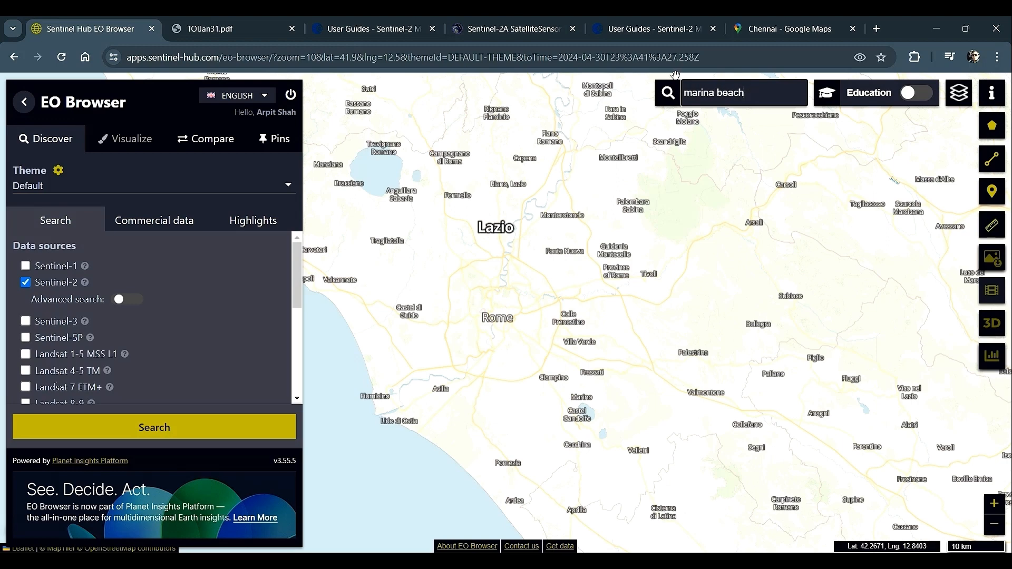
{"action": "type", "text": "rina beach"}
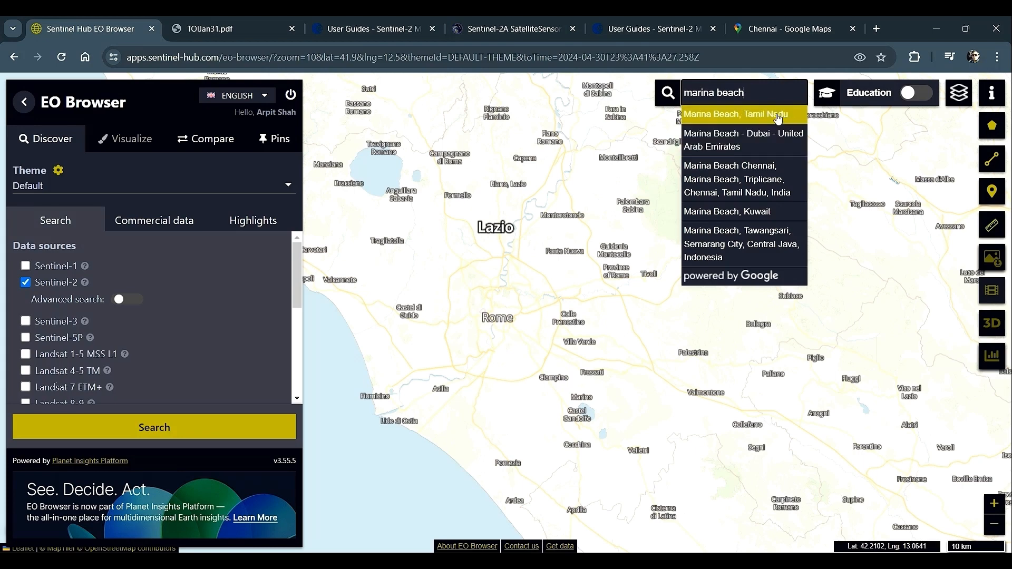
{"action": "key", "text": "Return"}
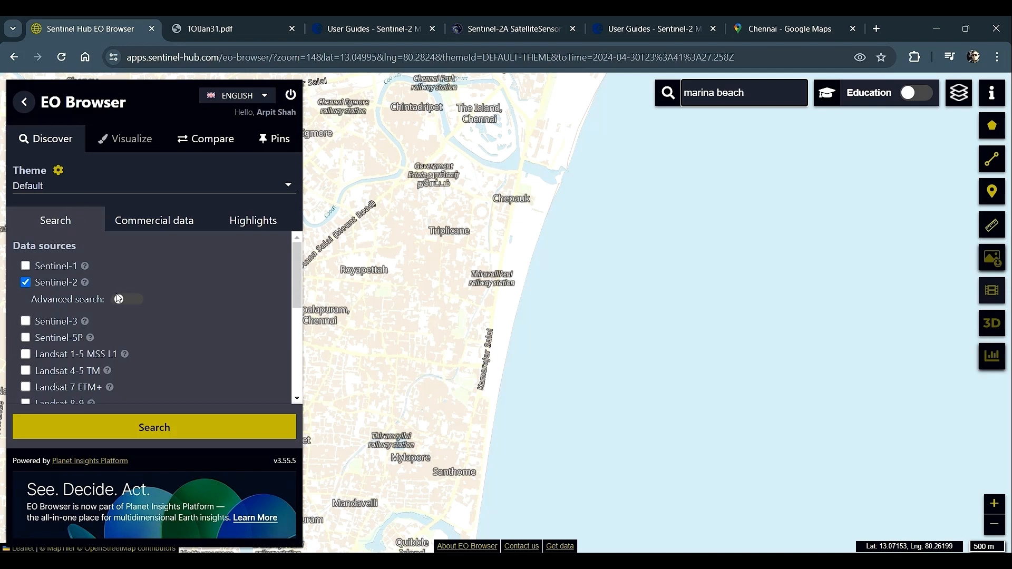
Look through the time range's start-date calendar and the list of data sources in the search settings.
{"action": "scroll", "coordinate": [33, 295], "scroll_direction": "down", "scroll_amount": 5}
{"action": "left_click", "coordinate": [73, 371]}
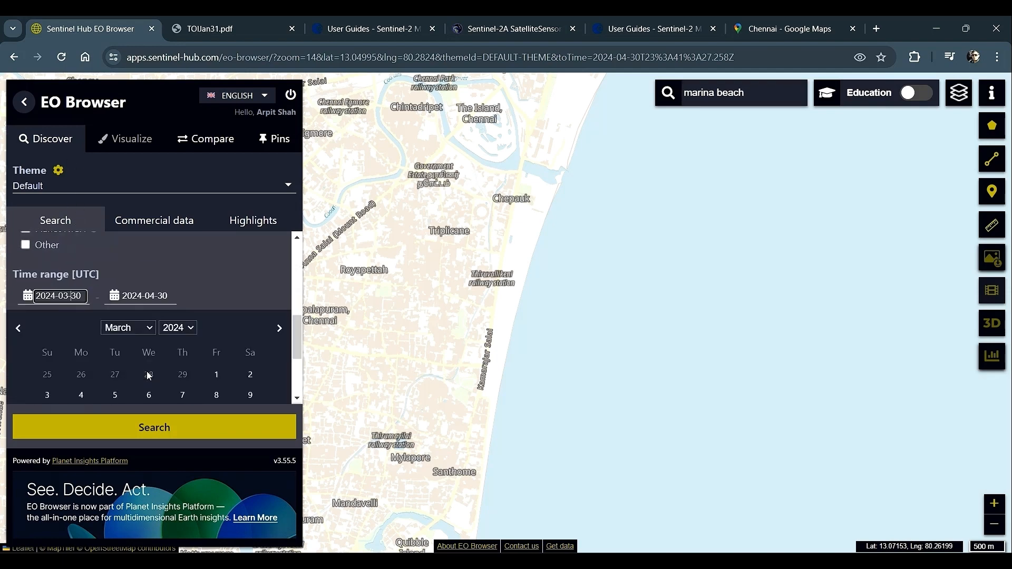
{"action": "scroll", "coordinate": [142, 316], "scroll_direction": "down", "scroll_amount": 4}
{"action": "scroll", "coordinate": [146, 285], "scroll_direction": "up", "scroll_amount": 3}
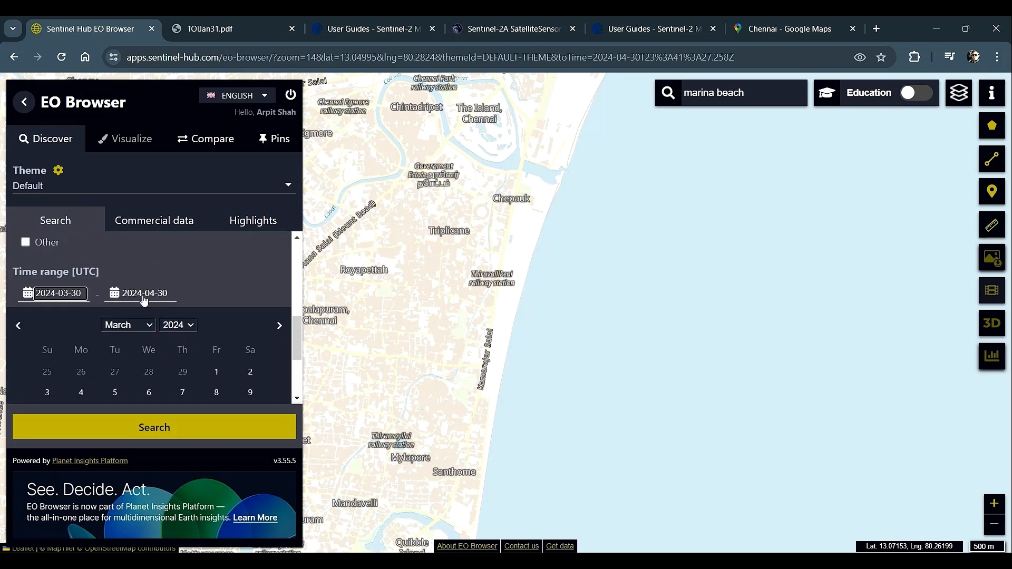
{"action": "scroll", "coordinate": [126, 269], "scroll_direction": "up", "scroll_amount": 3}
{"action": "scroll", "coordinate": [79, 266], "scroll_direction": "up", "scroll_amount": 2}
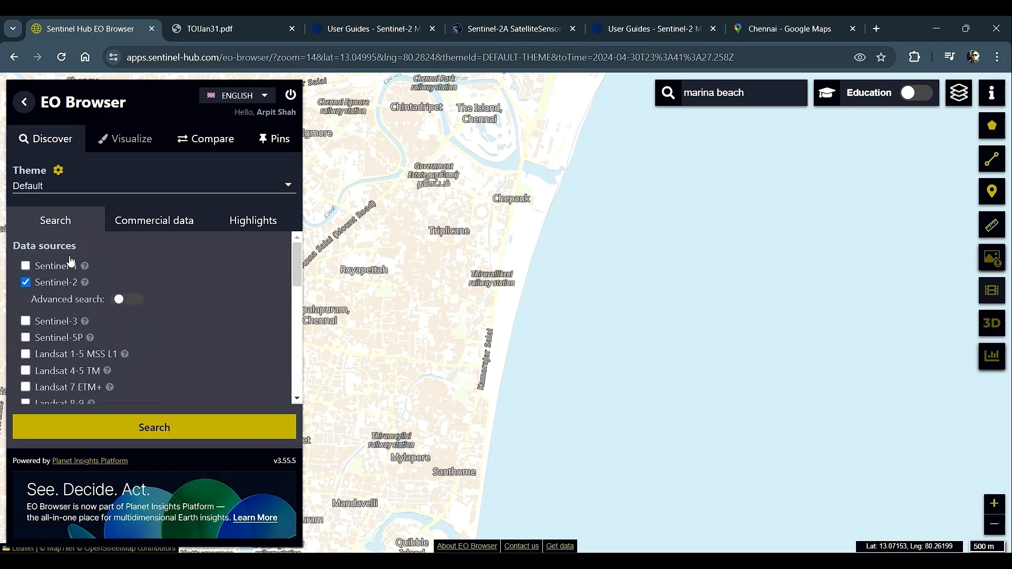
Turn on advanced search for Sentinel-2, review the time range, and search for scenes over Marina Beach.
{"action": "left_click", "coordinate": [129, 304]}
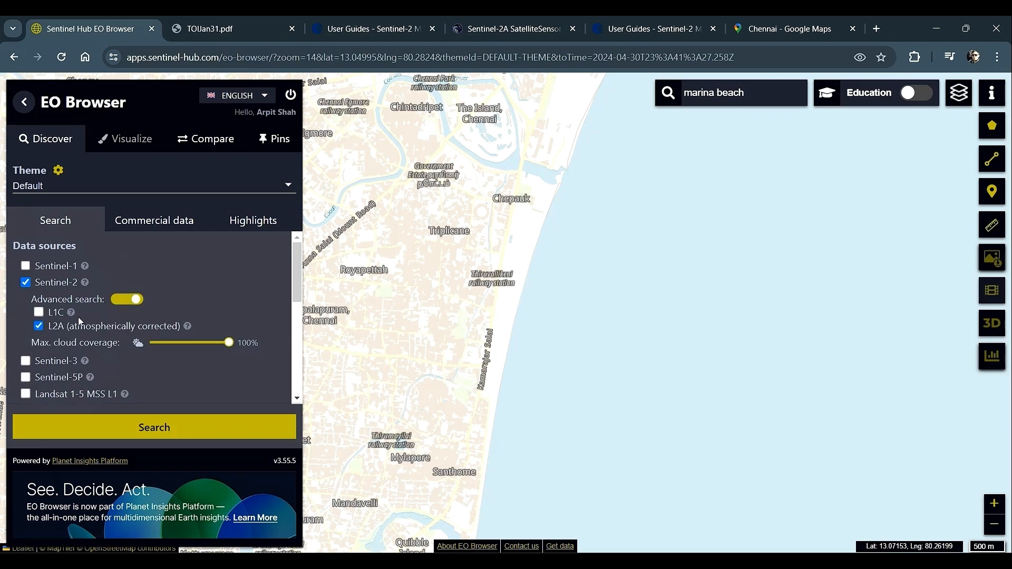
{"action": "scroll", "coordinate": [125, 280], "scroll_direction": "down", "scroll_amount": 3}
{"action": "scroll", "coordinate": [126, 284], "scroll_direction": "down", "scroll_amount": 3}
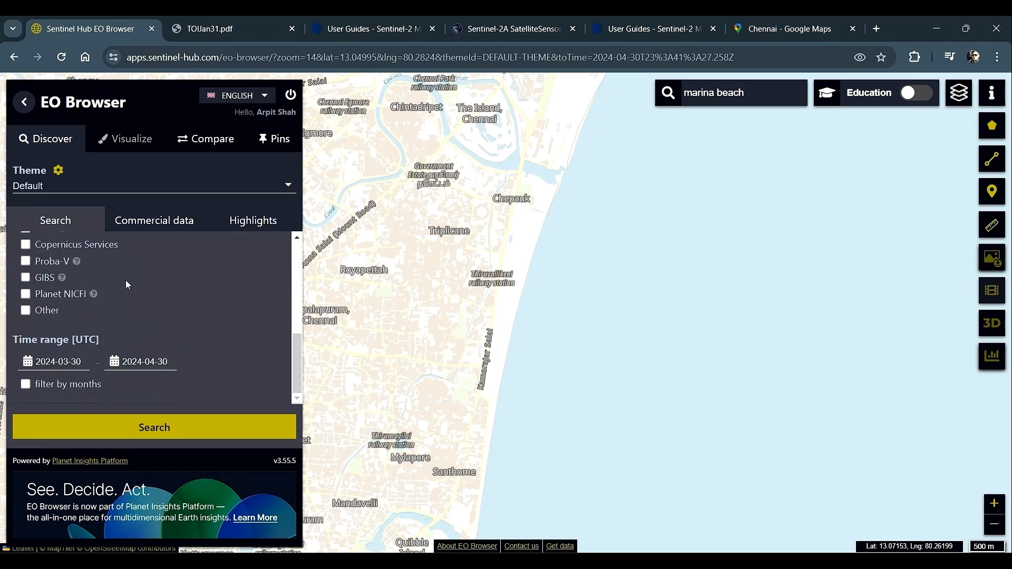
{"action": "left_click", "coordinate": [70, 364]}
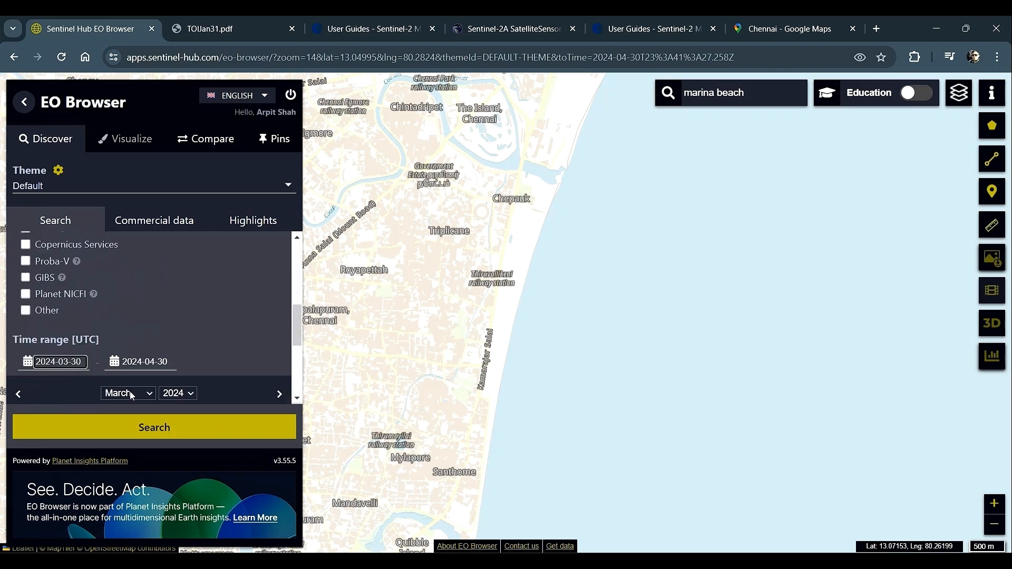
{"action": "left_click", "coordinate": [158, 426]}
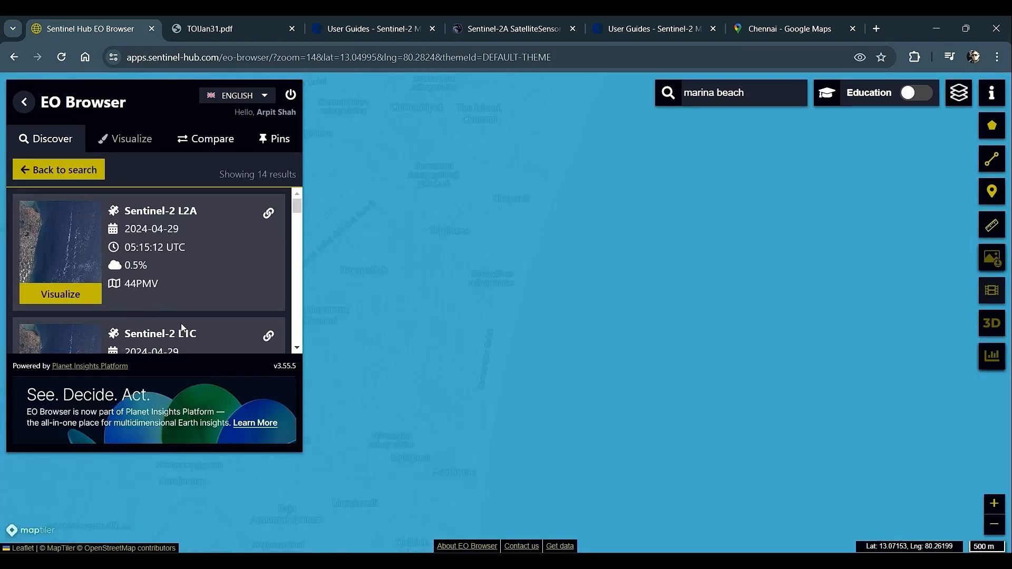
Visualize the Sentinel-2 L2A scene dated 2024-04-29 and render it in False color.
{"action": "scroll", "coordinate": [181, 323], "scroll_direction": "up", "scroll_amount": 1}
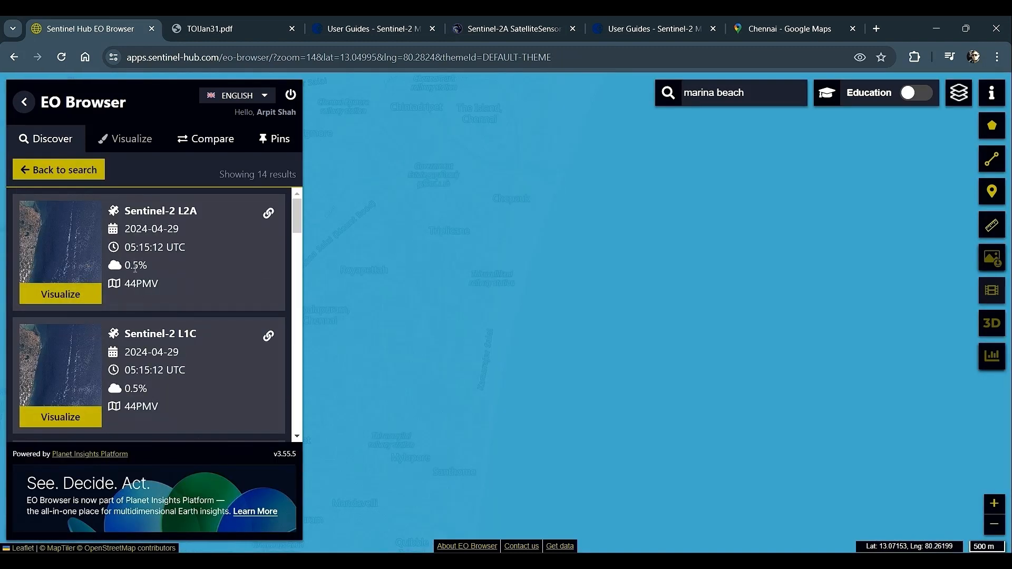
{"action": "left_click", "coordinate": [71, 293]}
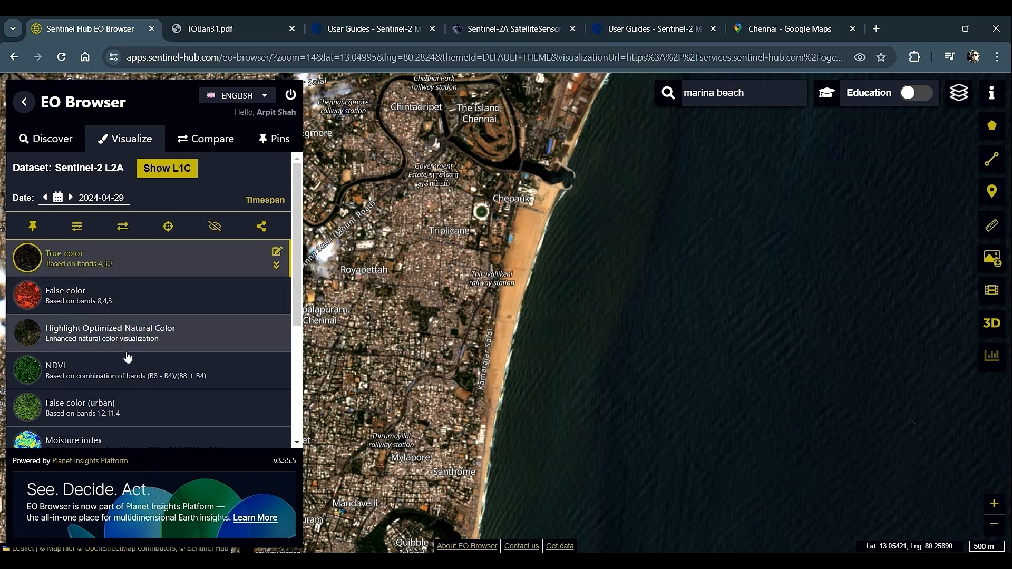
{"action": "left_click", "coordinate": [112, 301]}
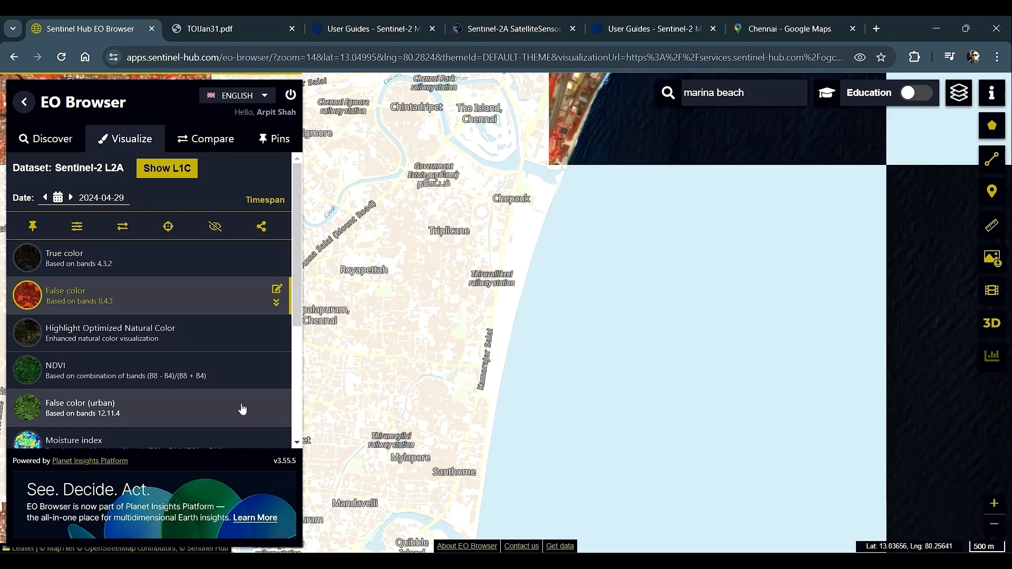
Render the 2024-04-29 Marina Beach scene with the NDWI visualization.
{"action": "scroll", "coordinate": [199, 369], "scroll_direction": "down", "scroll_amount": 1}
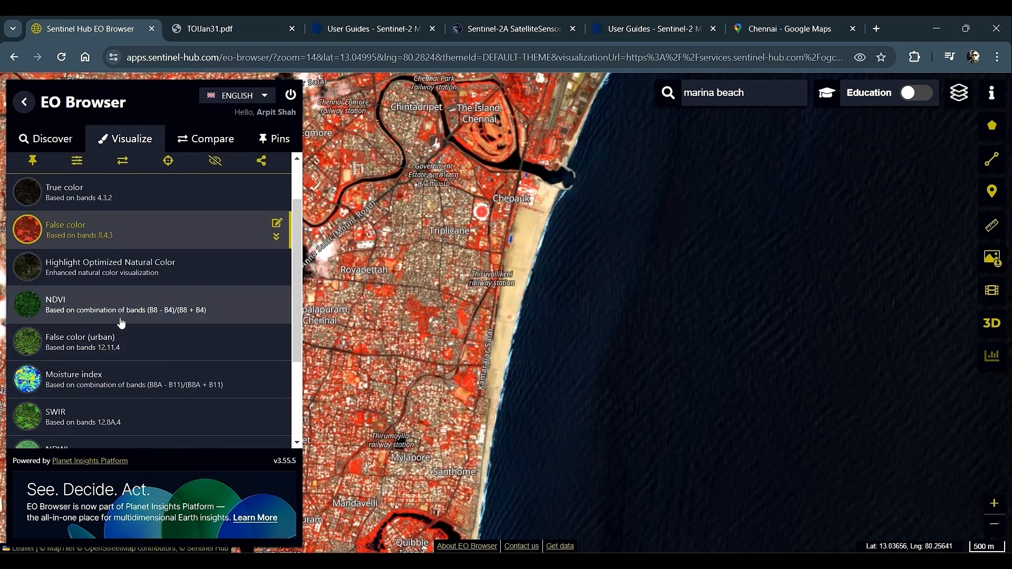
{"action": "scroll", "coordinate": [109, 393], "scroll_direction": "down", "scroll_amount": 1}
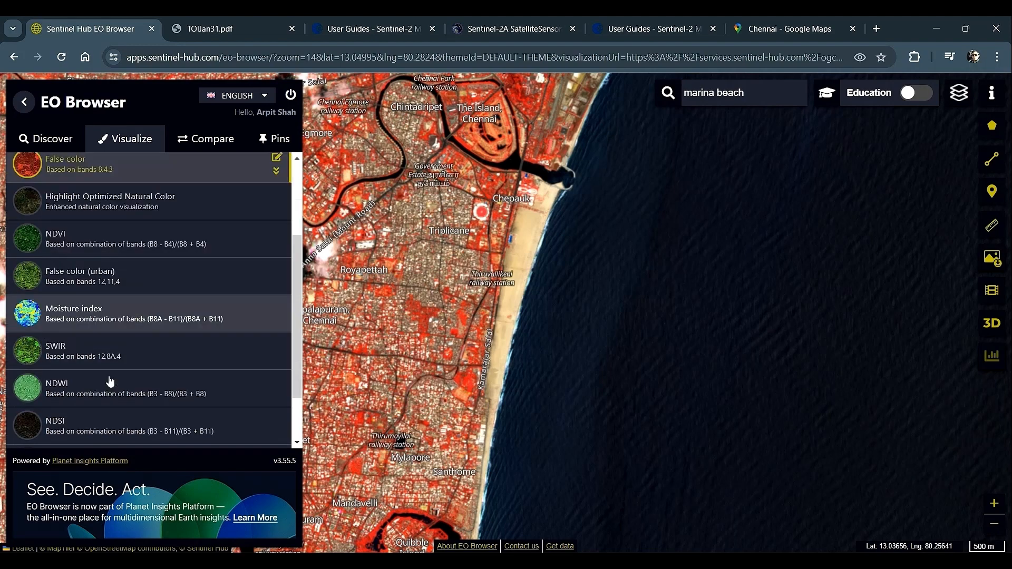
{"action": "left_click", "coordinate": [110, 380]}
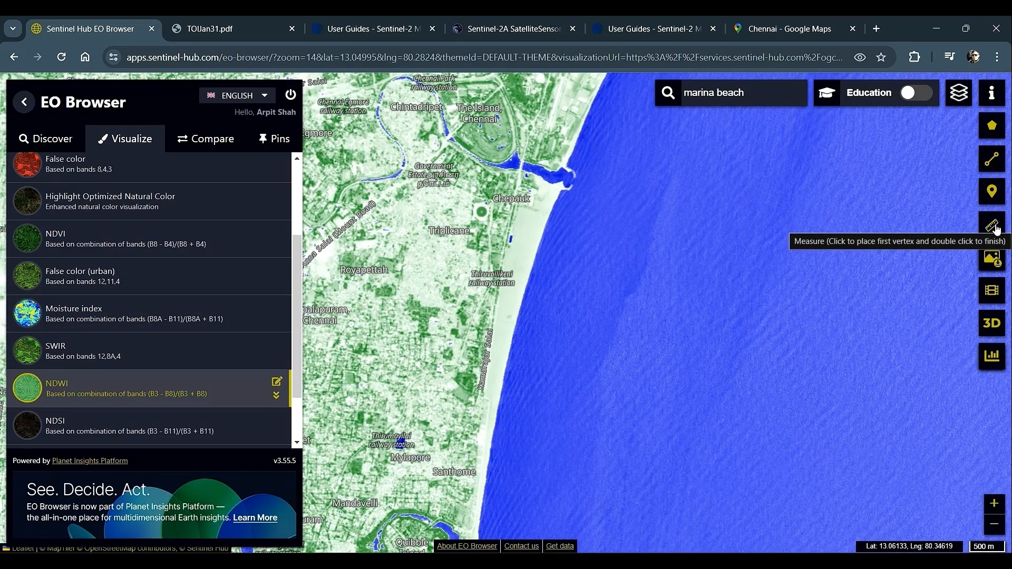
Open a timelapse of the NDWI scene along the coast from Marina Beach to the Adyar estuary, with maximum cloud coverage of 1%.
{"action": "left_click", "coordinate": [990, 299]}
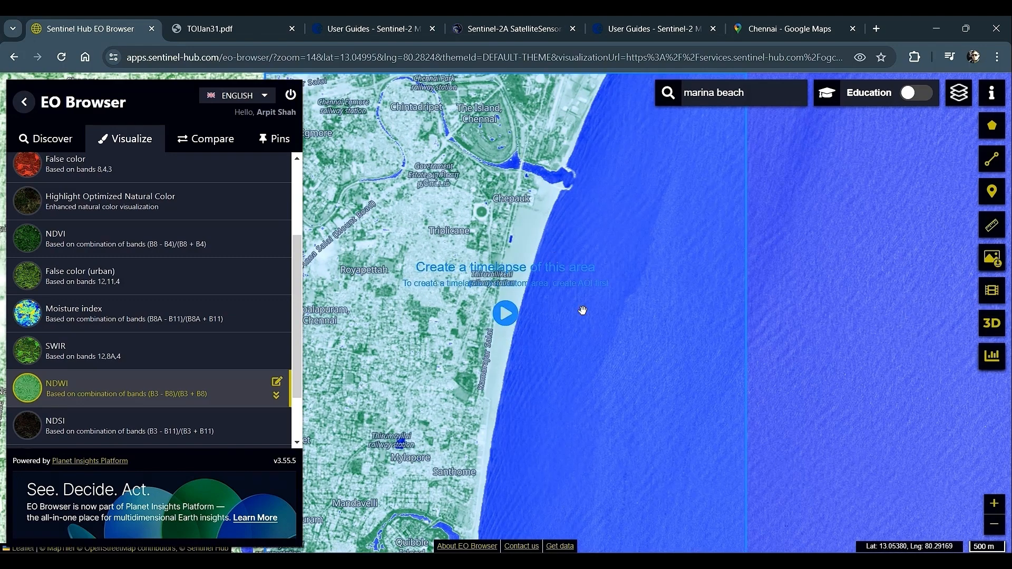
{"action": "left_click_drag", "start_coordinate": [558, 380], "coordinate": [592, 222]}
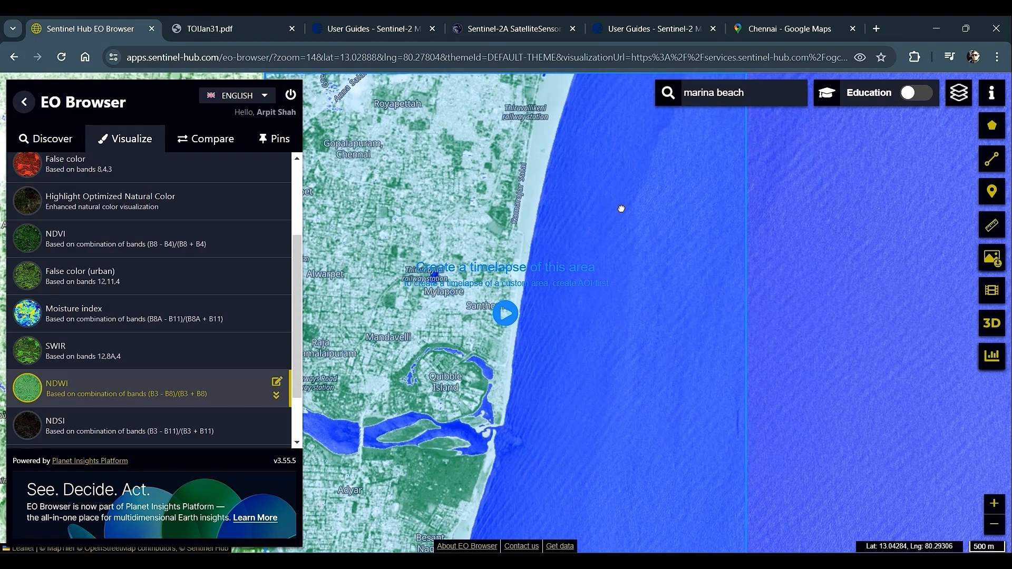
{"action": "mouse_move", "coordinate": [621, 208]}
{"action": "left_mouse_down"}
{"action": "mouse_move", "coordinate": [621, 248]}
{"action": "mouse_move", "coordinate": [627, 210]}
{"action": "left_mouse_up"}
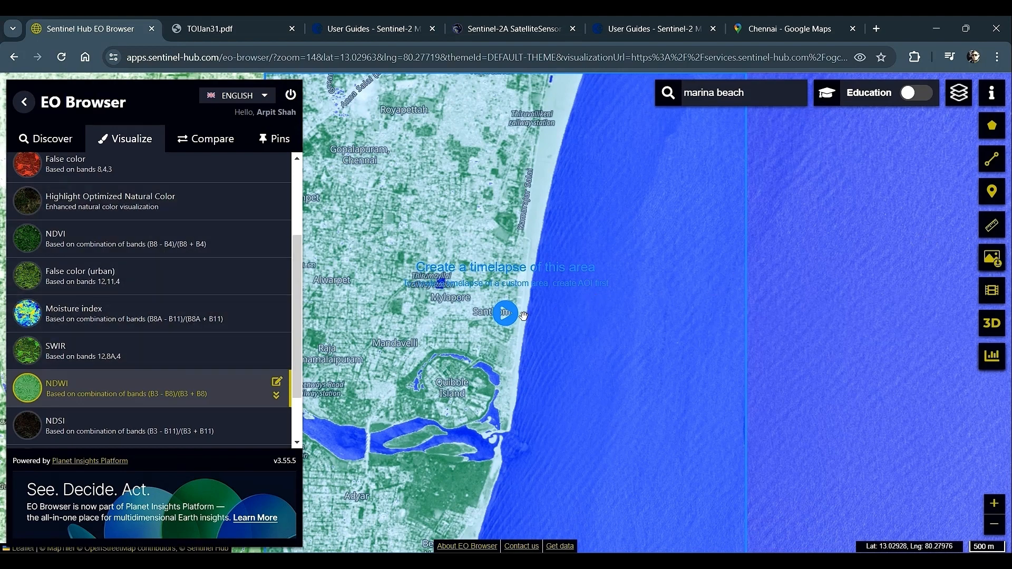
{"action": "left_click", "coordinate": [505, 319]}
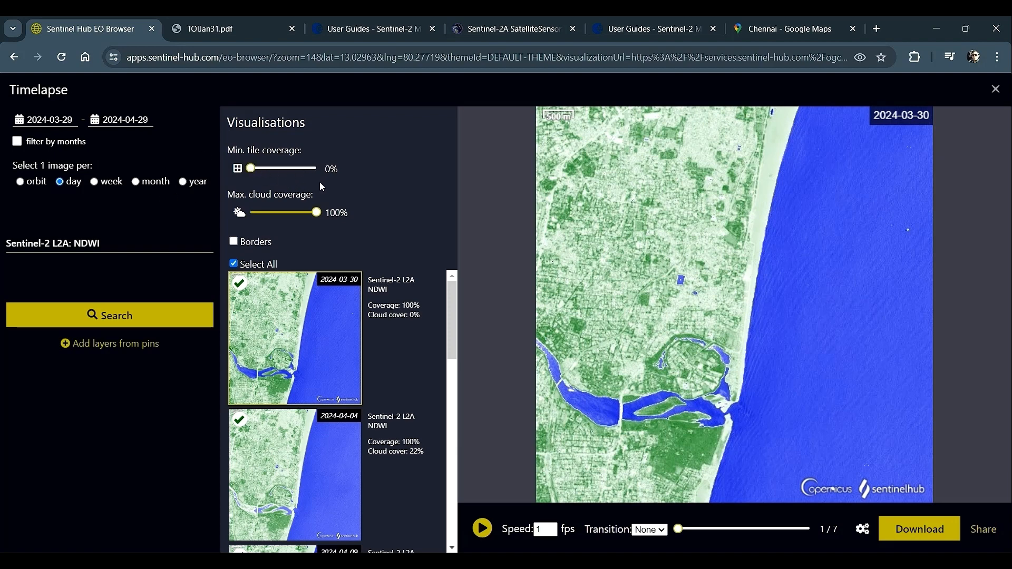
{"action": "left_click_drag", "start_coordinate": [321, 212], "coordinate": [252, 217]}
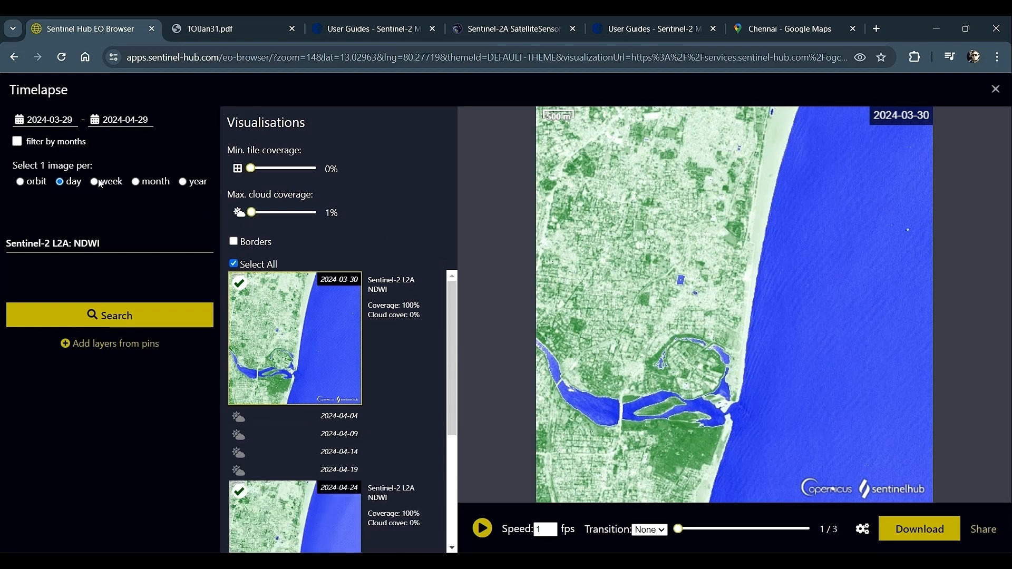
Search for timelapse images at one per month, starting from 2017-01-01.
{"action": "left_click", "coordinate": [136, 183]}
{"action": "left_click", "coordinate": [54, 120]}
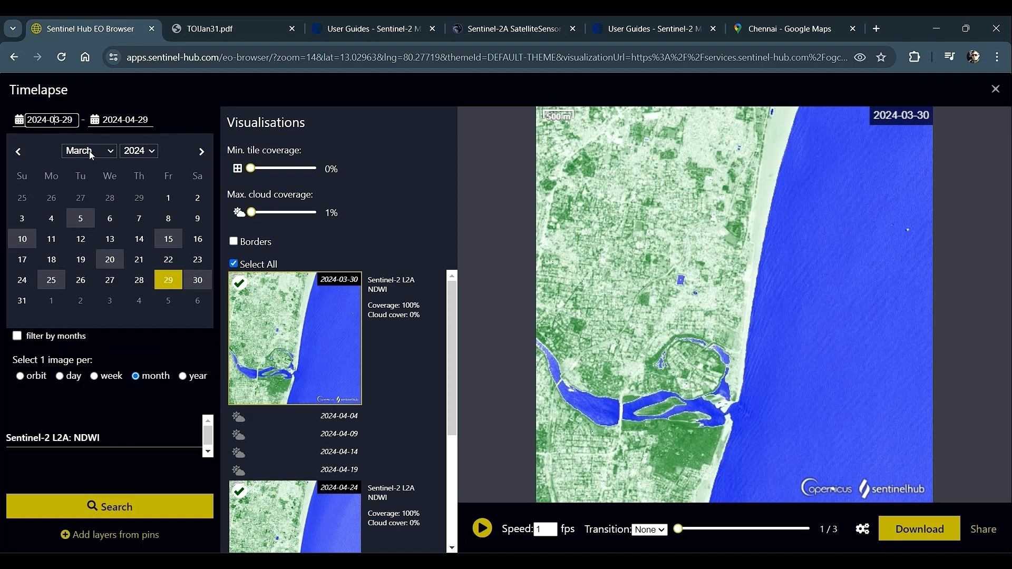
{"action": "left_click", "coordinate": [139, 150]}
{"action": "left_click", "coordinate": [138, 168]}
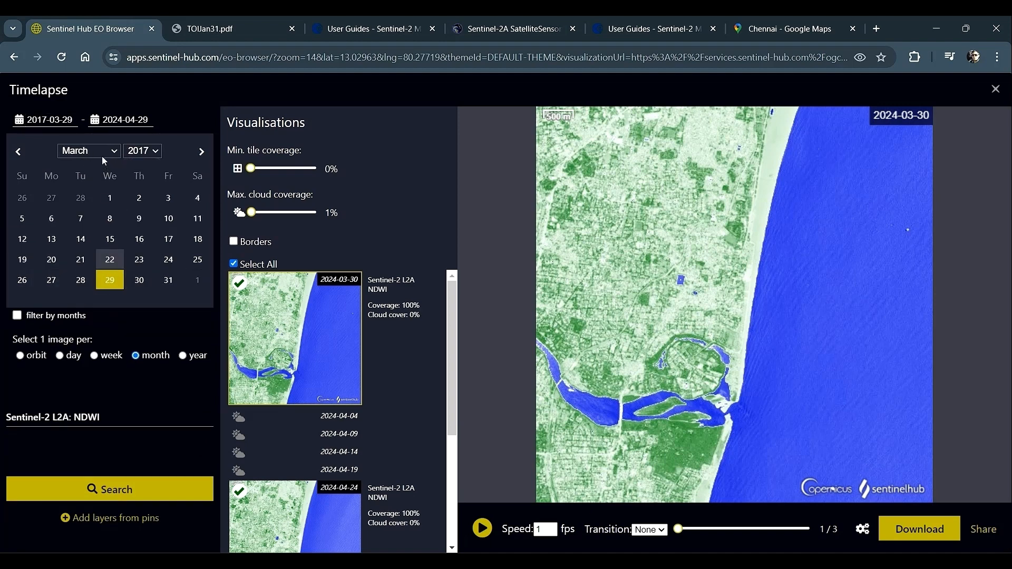
{"action": "left_click", "coordinate": [103, 157]}
{"action": "left_click", "coordinate": [100, 164]}
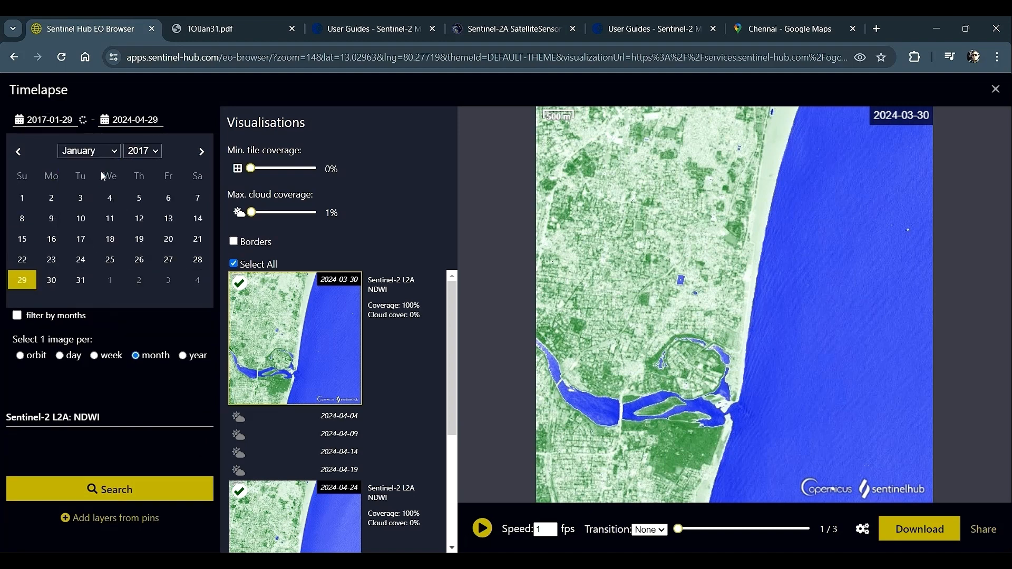
{"action": "left_click", "coordinate": [22, 200]}
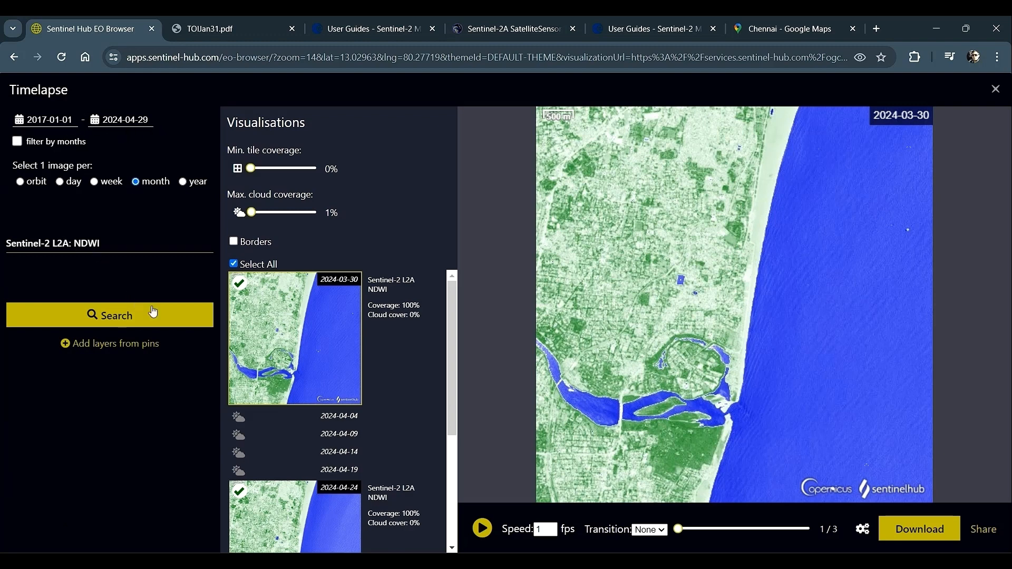
{"action": "left_click", "coordinate": [122, 320]}
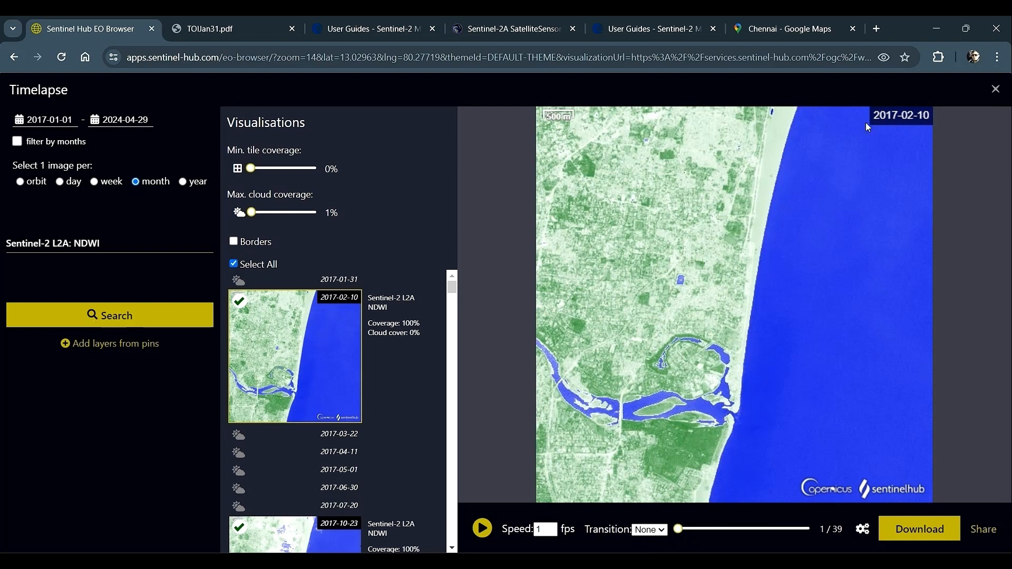
Look through the NDWI timelapse frames, play the animation, and close the timelapse.
{"action": "scroll", "coordinate": [381, 402], "scroll_direction": "down", "scroll_amount": 10}
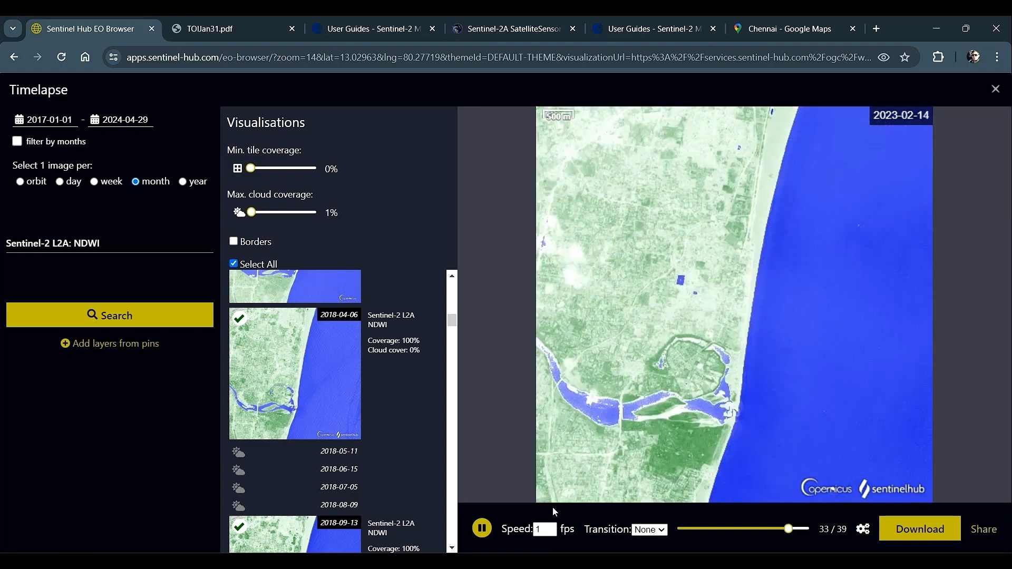
{"action": "left_click", "coordinate": [995, 89]}
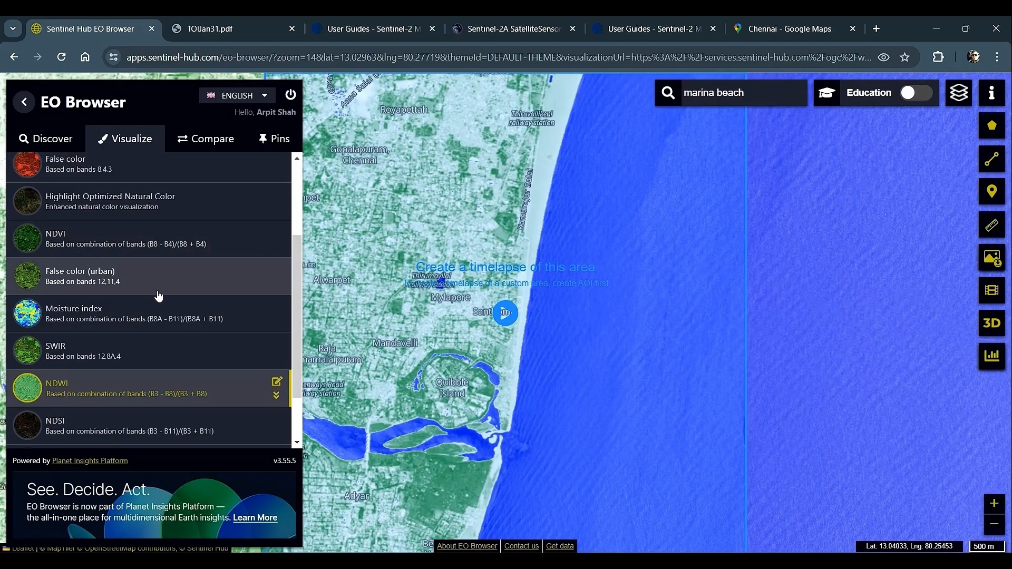
Read the TOIJan31.pdf passage on Chennai's coastal accretion and estuary water exchange, and look back over the article's opening pages.
{"action": "left_click", "coordinate": [243, 25]}
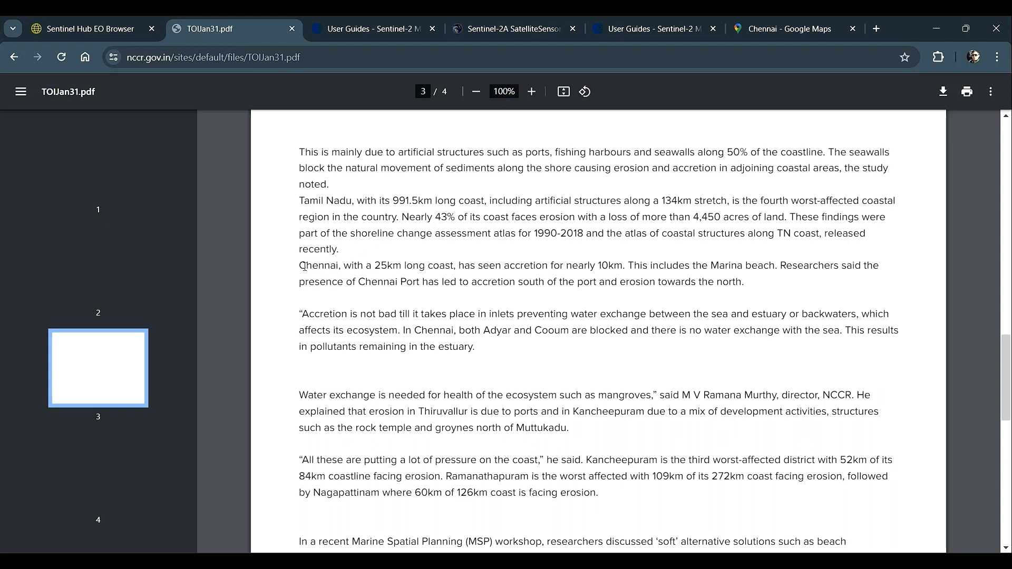
{"action": "left_click_drag", "start_coordinate": [297, 266], "coordinate": [585, 373]}
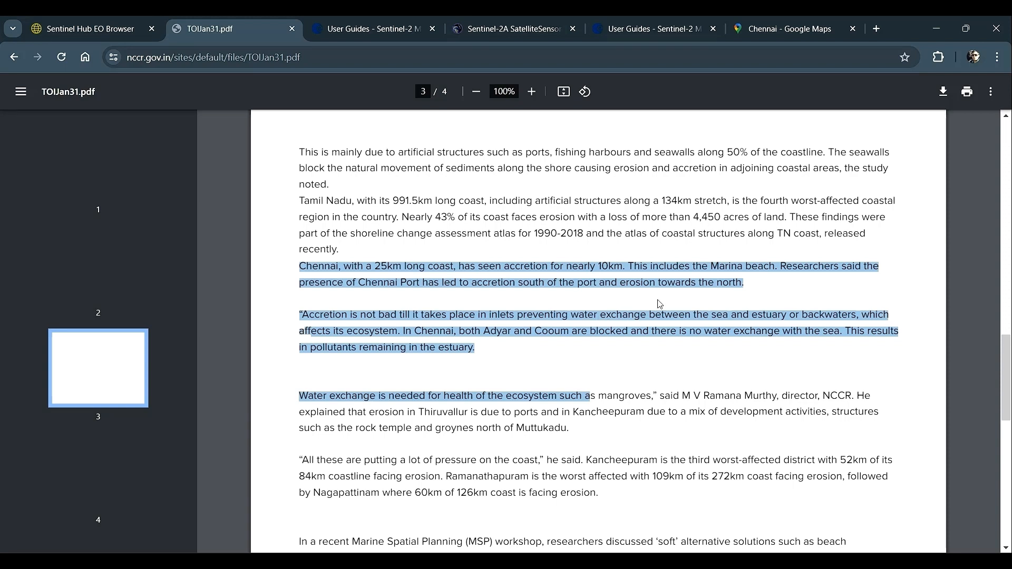
{"action": "left_click", "coordinate": [537, 310]}
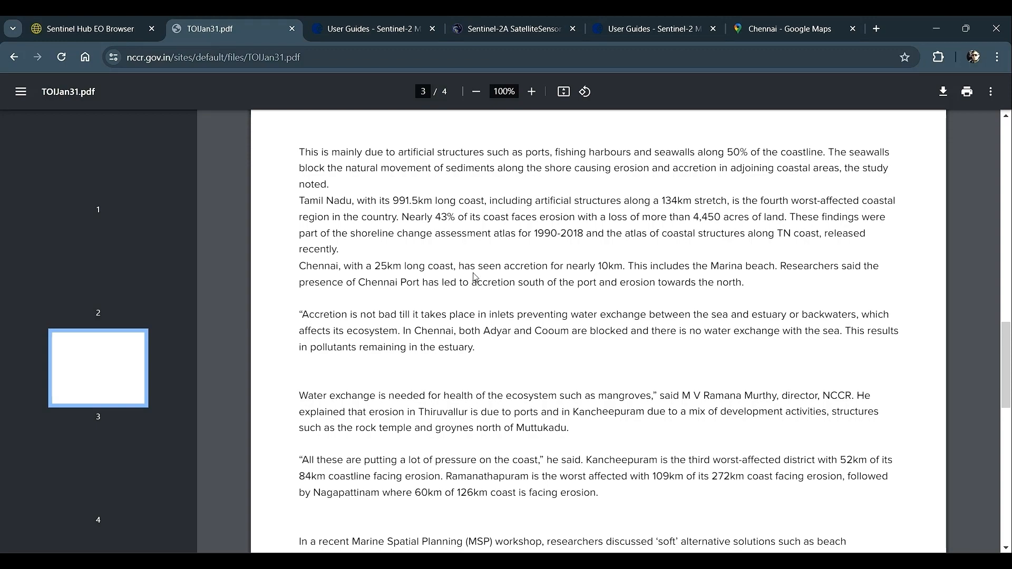
{"action": "scroll", "coordinate": [505, 282], "scroll_direction": "up", "scroll_amount": 10}
{"action": "scroll", "coordinate": [514, 283], "scroll_direction": "up", "scroll_amount": 10}
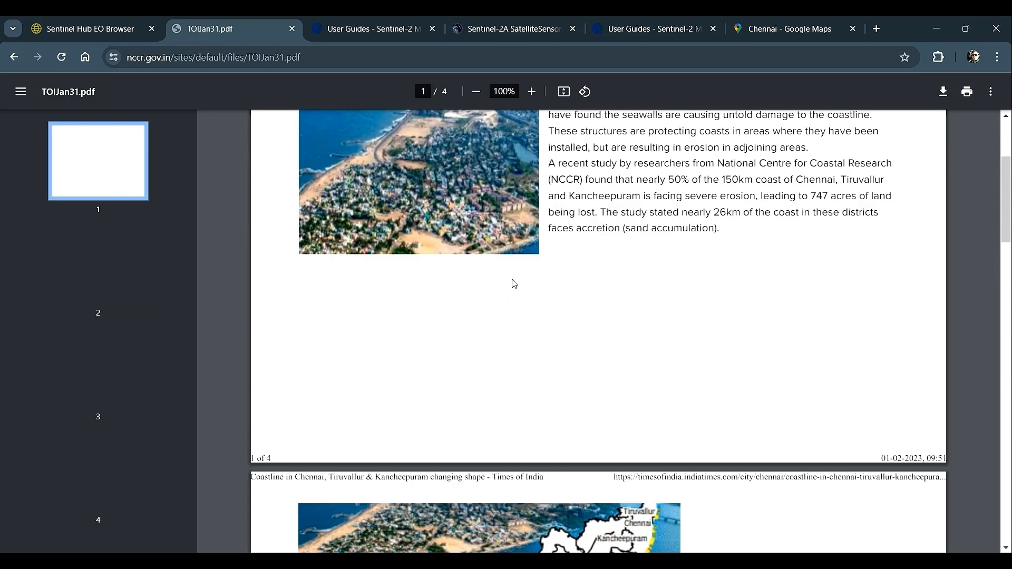
Back in EO Browser, render the 2024-04-29 scene in True color and open a timelapse of the same area.
{"action": "left_click", "coordinate": [57, 31]}
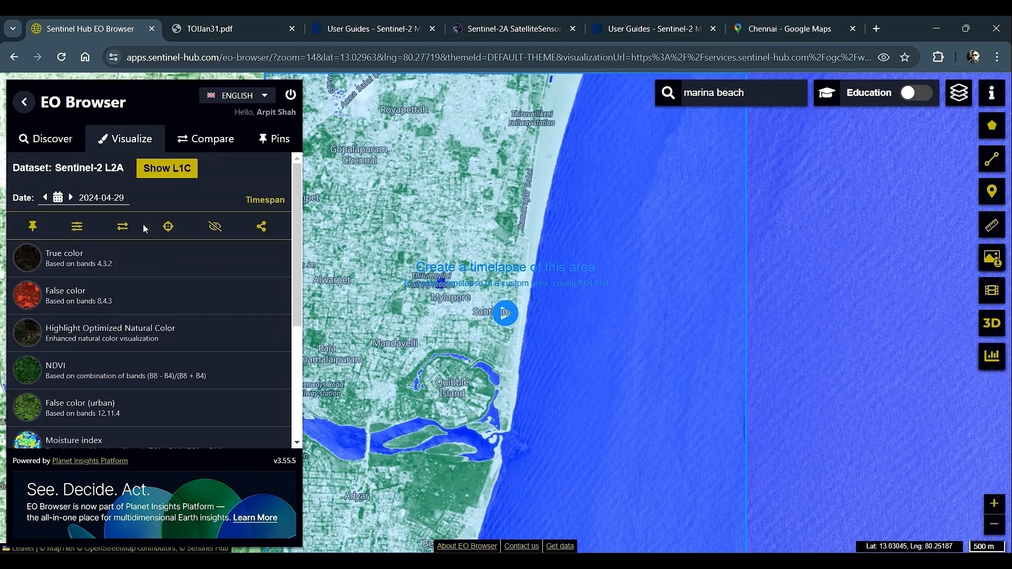
{"action": "left_click", "coordinate": [124, 256]}
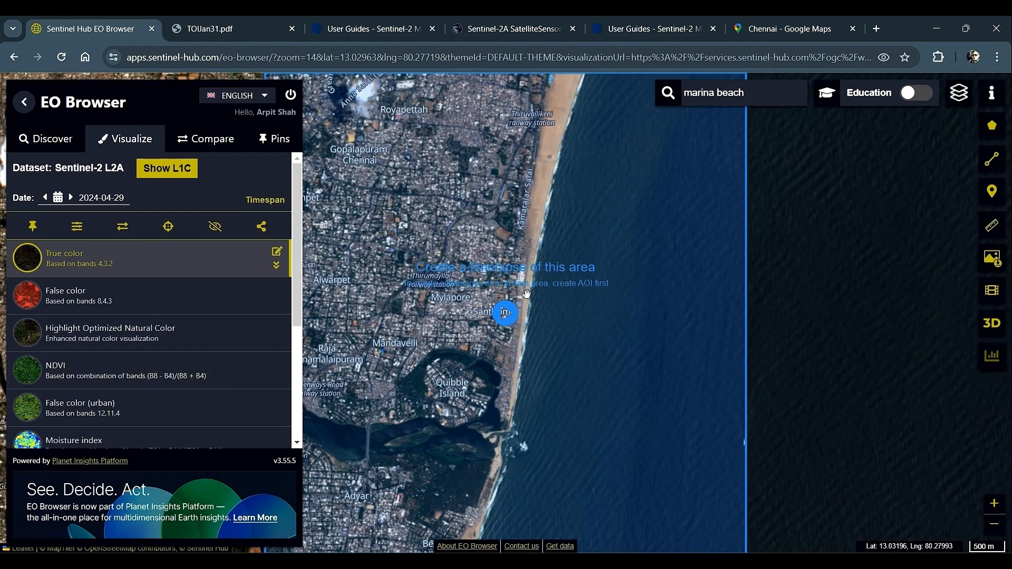
{"action": "left_click", "coordinate": [498, 316]}
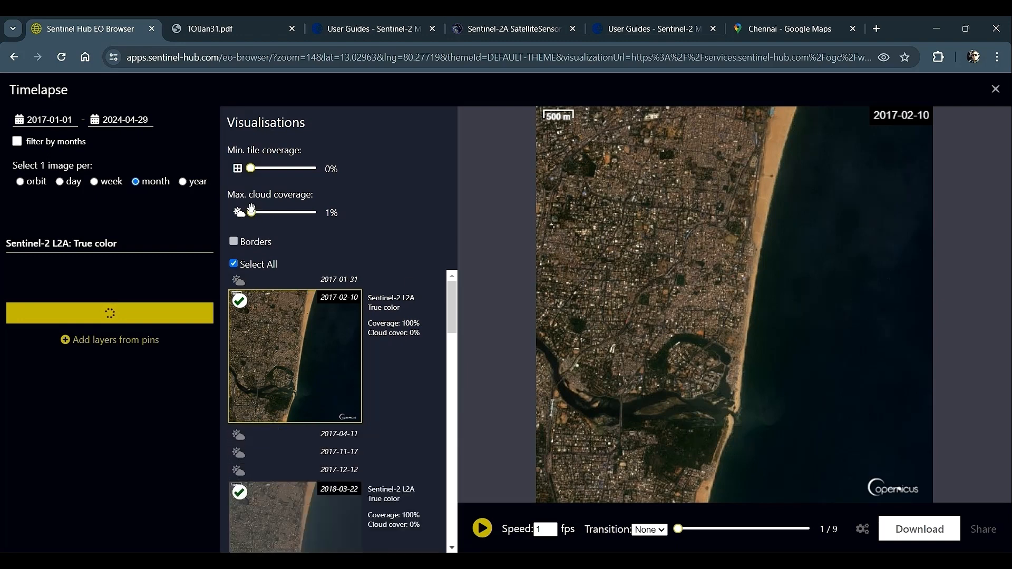
Limit the True color timelapse to 0% maximum cloud coverage and play it at 2 fps.
{"action": "left_click_drag", "start_coordinate": [252, 212], "coordinate": [213, 212]}
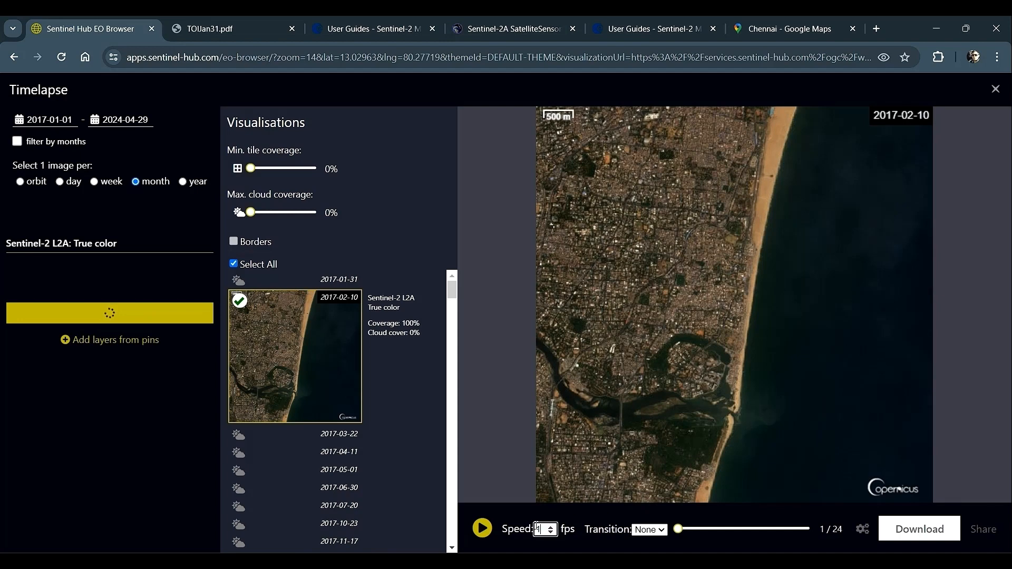
{"action": "type", "text": "2"}
{"action": "left_click", "coordinate": [469, 537]}
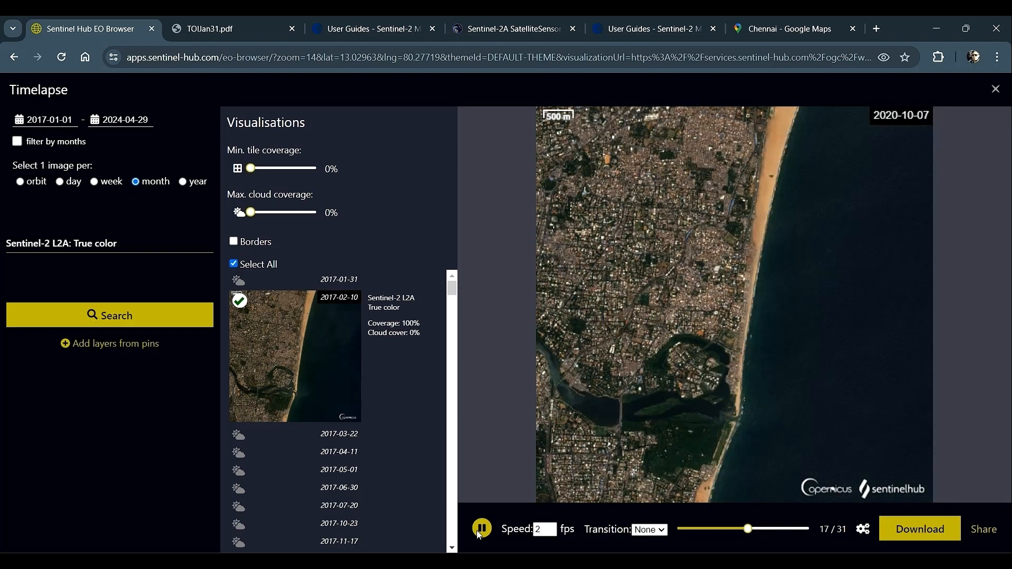
{"action": "left_click", "coordinate": [478, 533]}
Download the True color timelapse as a GIF and view the file, closing both the viewer and the timelapse.
{"action": "left_click", "coordinate": [920, 529]}
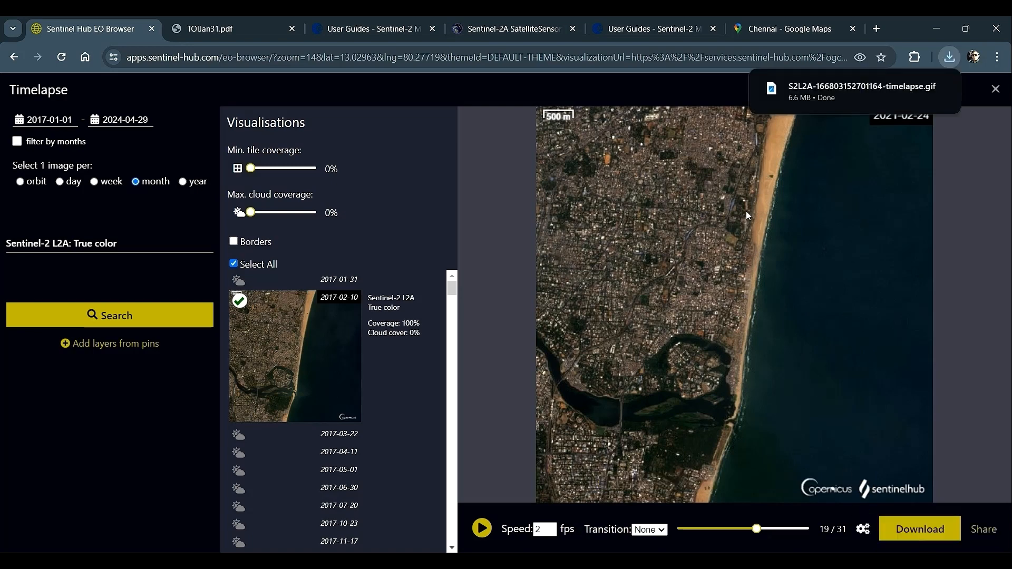
{"action": "left_click", "coordinate": [832, 95]}
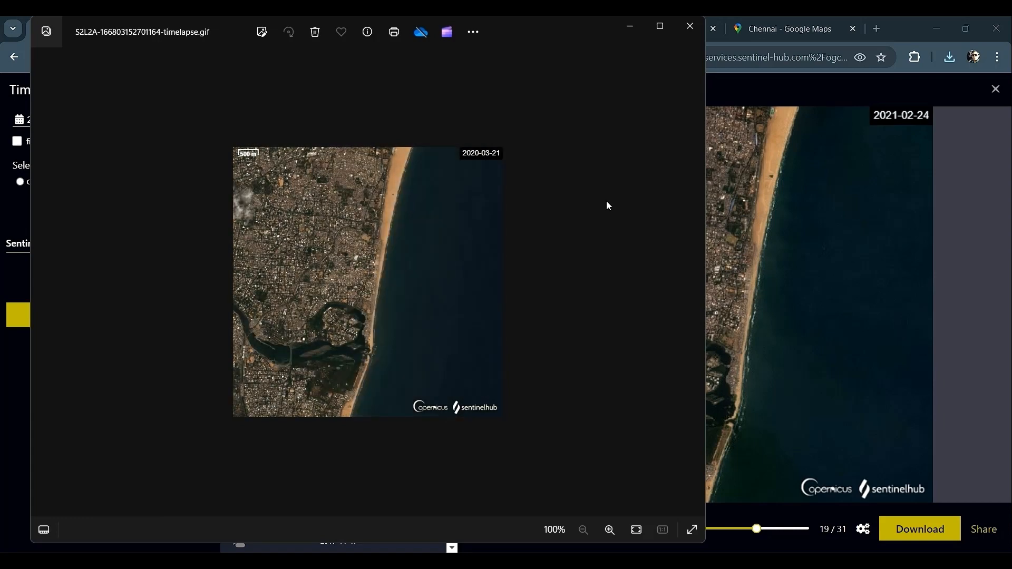
{"action": "left_click", "coordinate": [690, 26]}
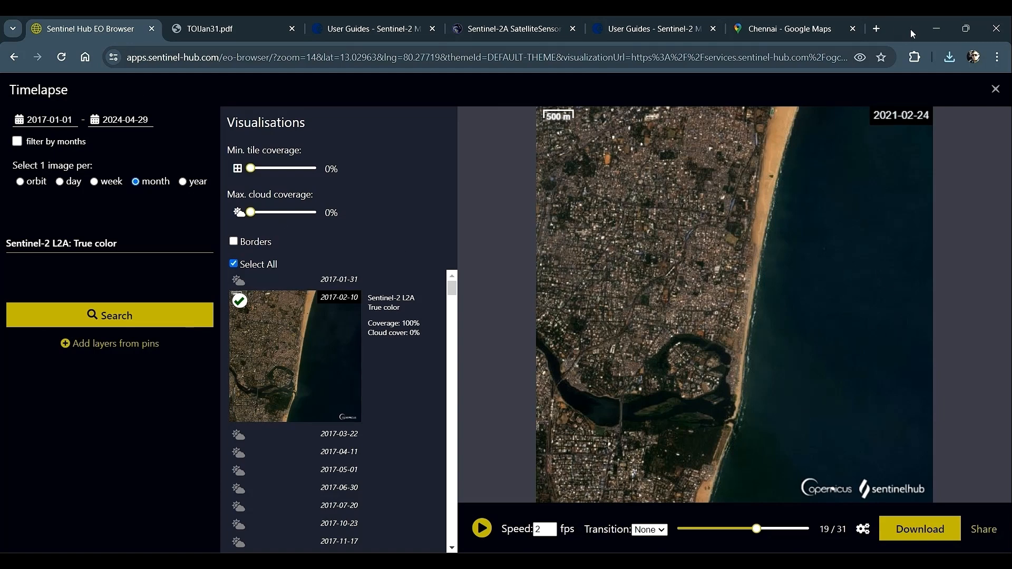
{"action": "left_click", "coordinate": [995, 89]}
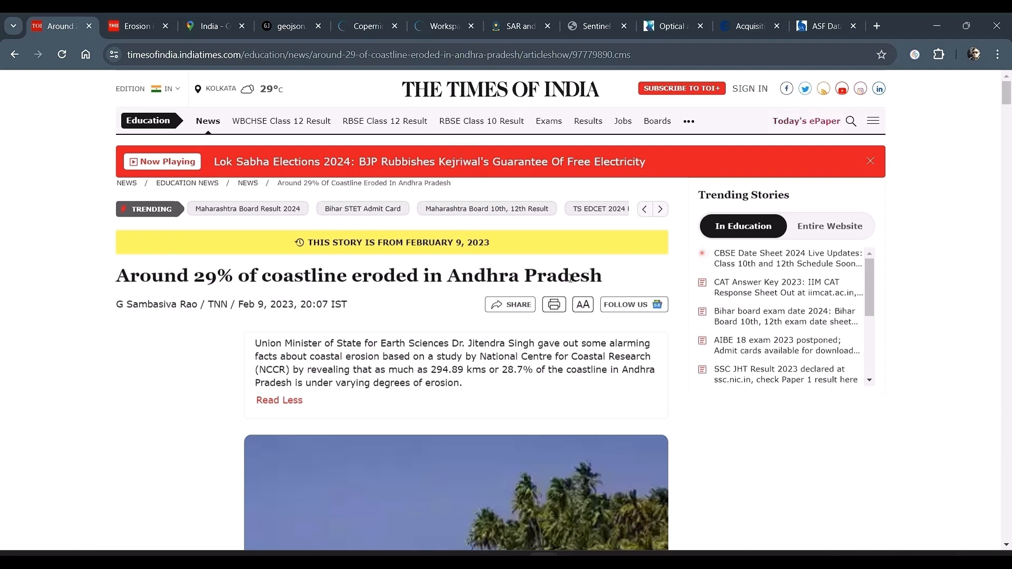
Read the Times of India article on Andhra Pradesh's eroded coastline, focusing on its summary and the districts with the highest erosion.
{"action": "scroll", "coordinate": [515, 354], "scroll_direction": "down", "scroll_amount": 1}
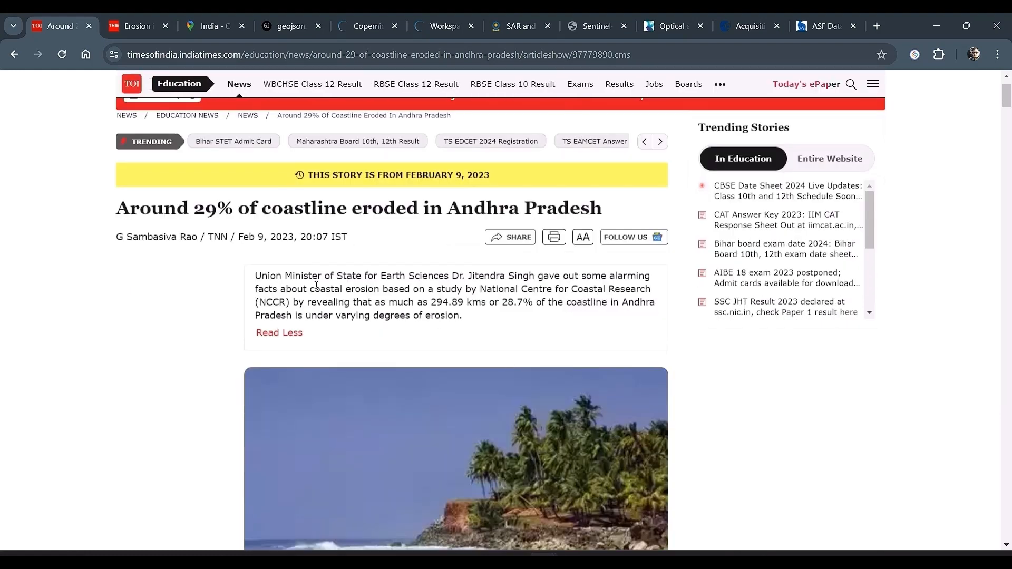
{"action": "left_click_drag", "start_coordinate": [255, 275], "coordinate": [510, 325]}
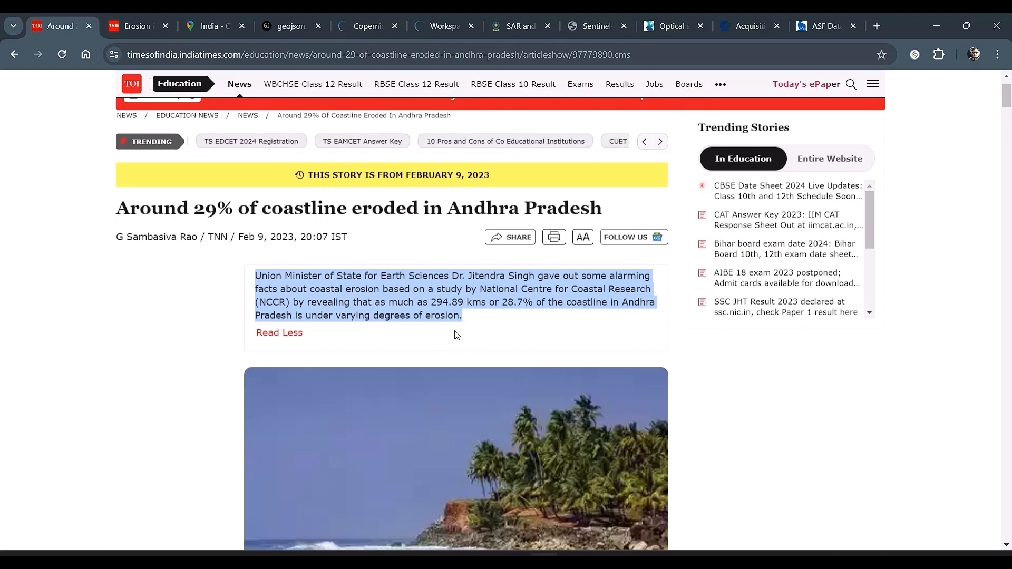
{"action": "scroll", "coordinate": [456, 335], "scroll_direction": "down", "scroll_amount": 7}
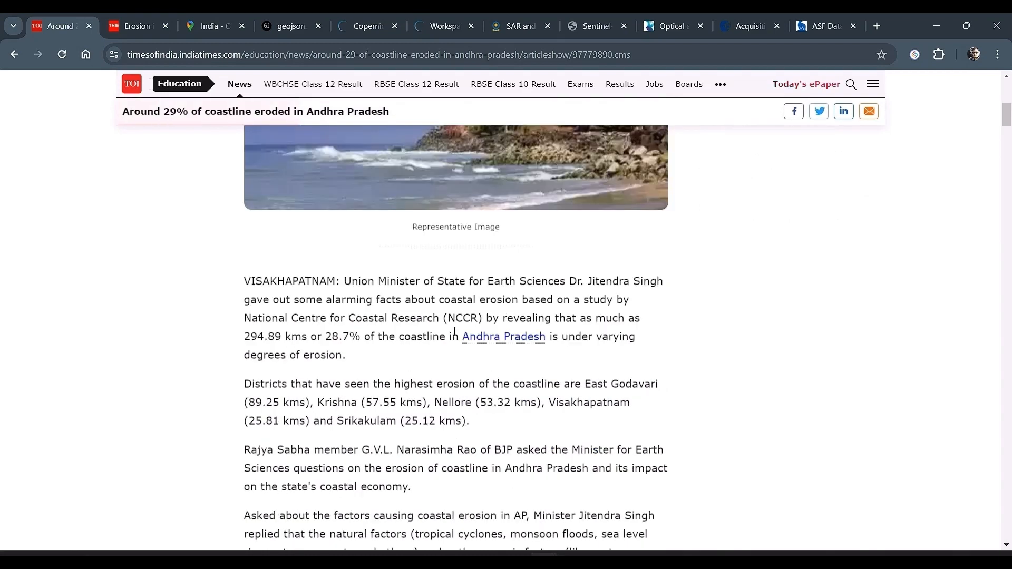
{"action": "scroll", "coordinate": [454, 331], "scroll_direction": "down", "scroll_amount": 1}
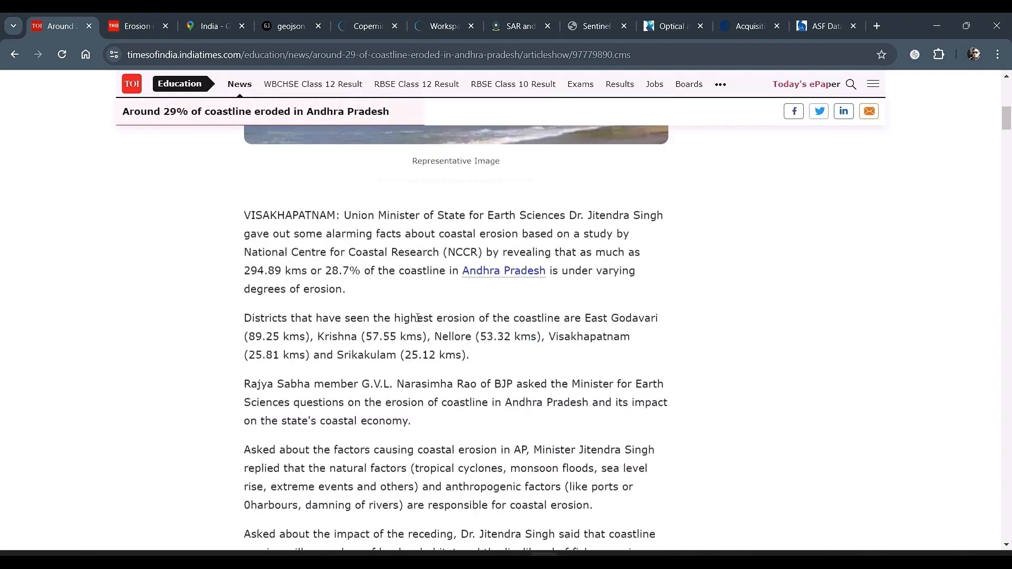
{"action": "left_click_drag", "start_coordinate": [241, 317], "coordinate": [526, 361]}
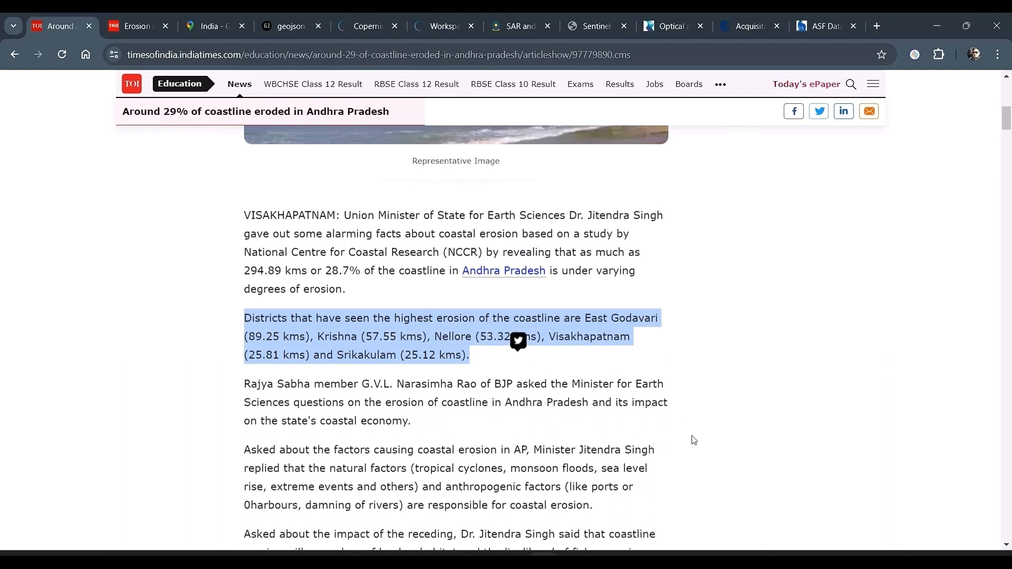
{"action": "left_click", "coordinate": [692, 373]}
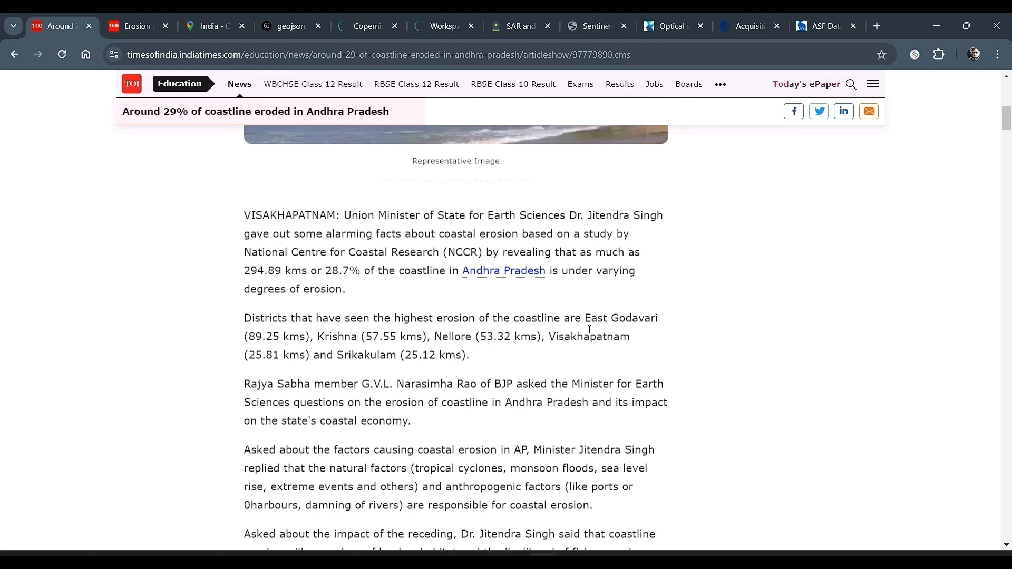
Switch to Google Maps and locate Visakhapatnam, Andhra Pradesh.
{"action": "left_click", "coordinate": [199, 25]}
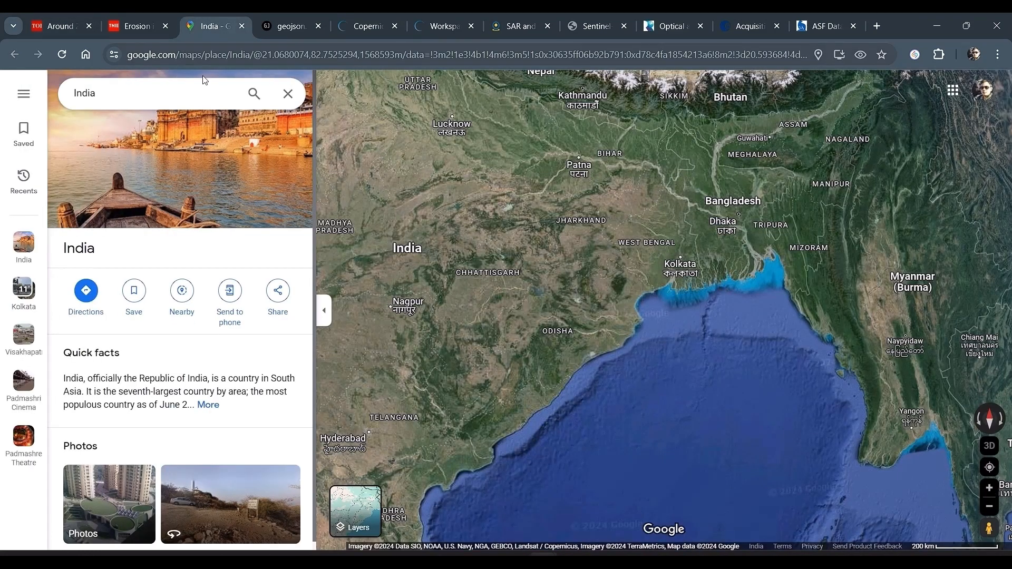
{"action": "left_click", "coordinate": [104, 97]}
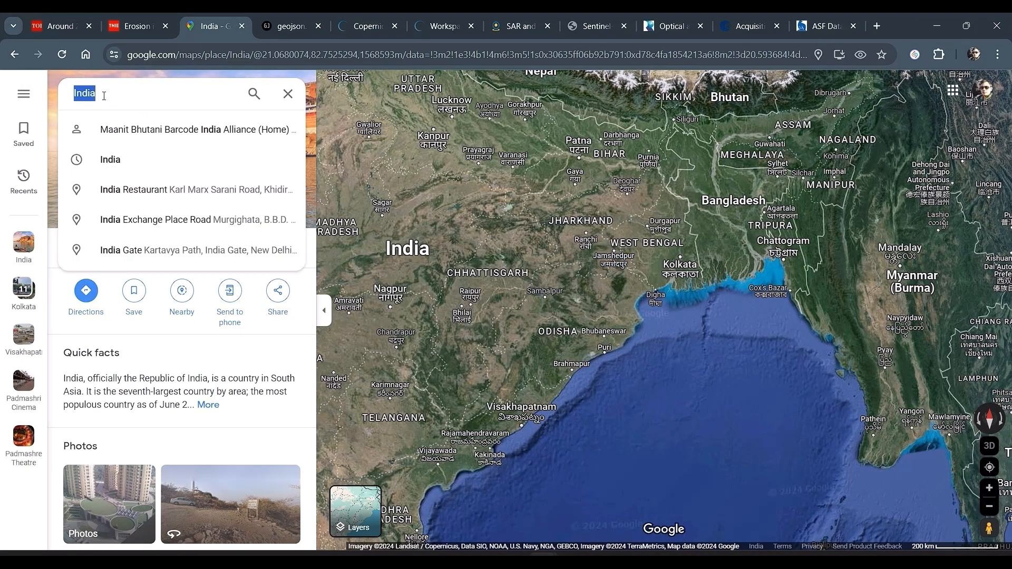
{"action": "type", "text": "visak"}
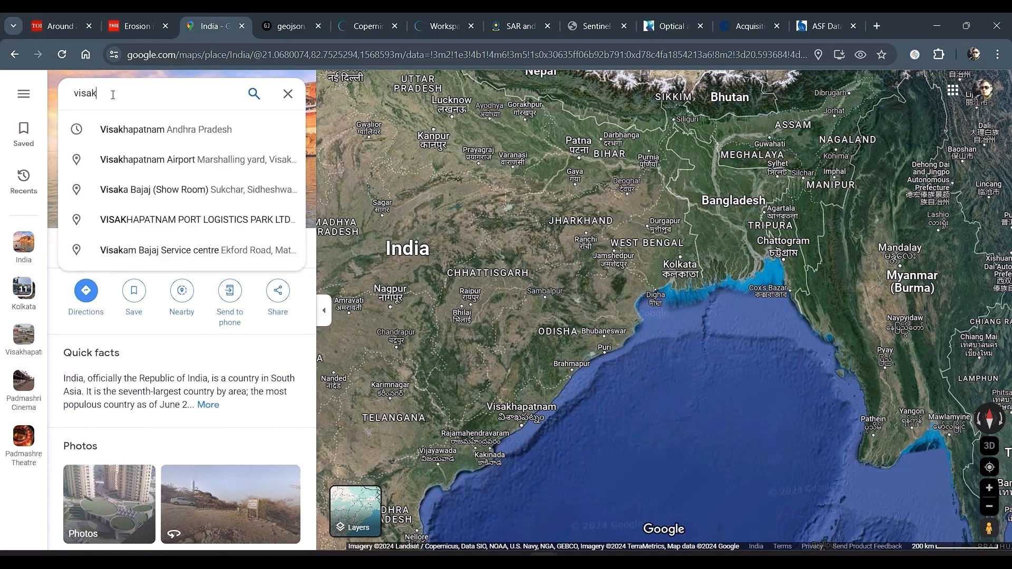
{"action": "left_click", "coordinate": [148, 132]}
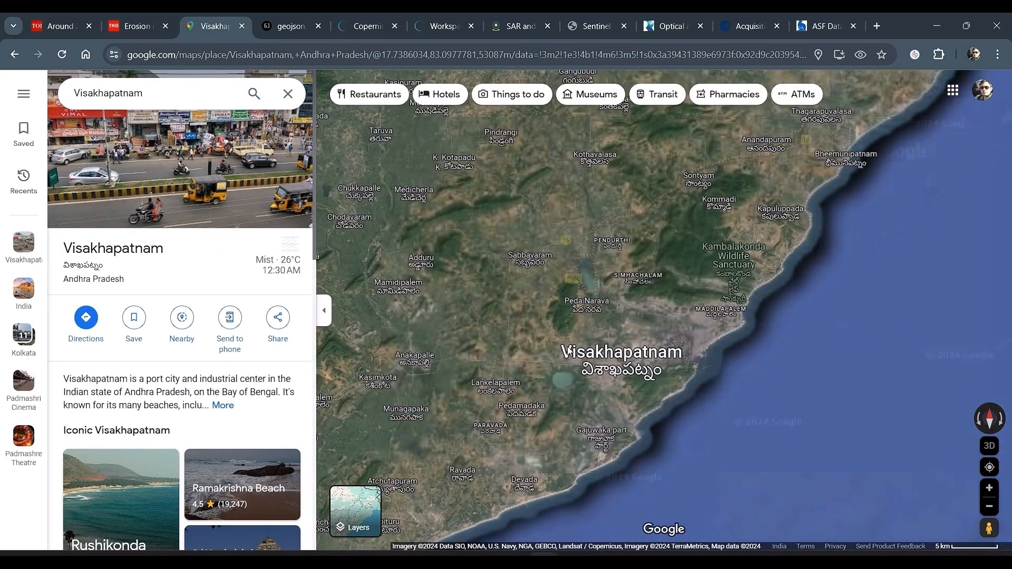
Examine Visakhapatnam's position on India's east coast and its shoreline around the harbour, Dolphin's Nose and Yarada Beach.
{"action": "scroll", "coordinate": [751, 296], "scroll_direction": "down", "scroll_amount": 5}
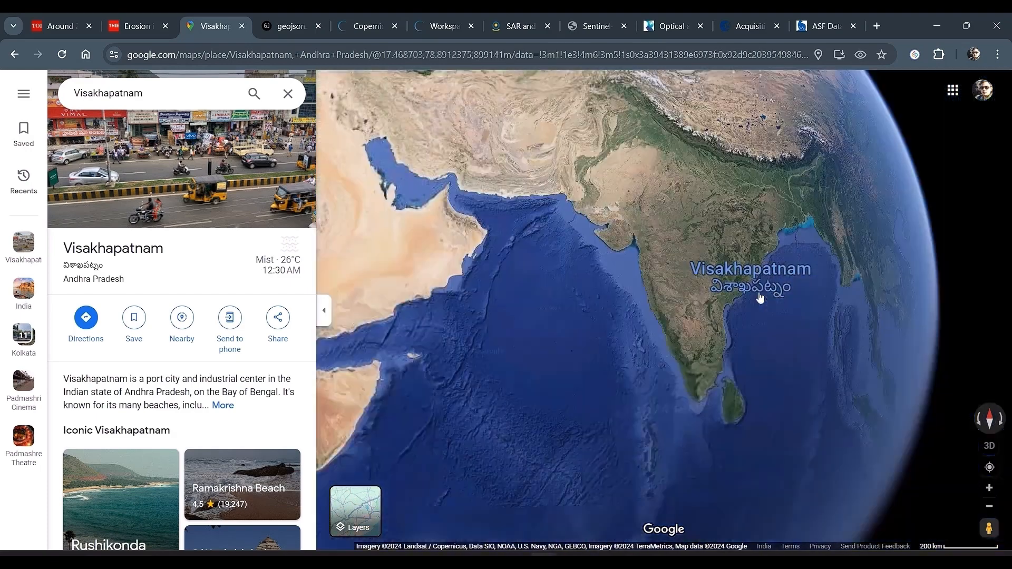
{"action": "scroll", "coordinate": [759, 296], "scroll_direction": "up", "scroll_amount": 3}
{"action": "mouse_move", "coordinate": [760, 297]}
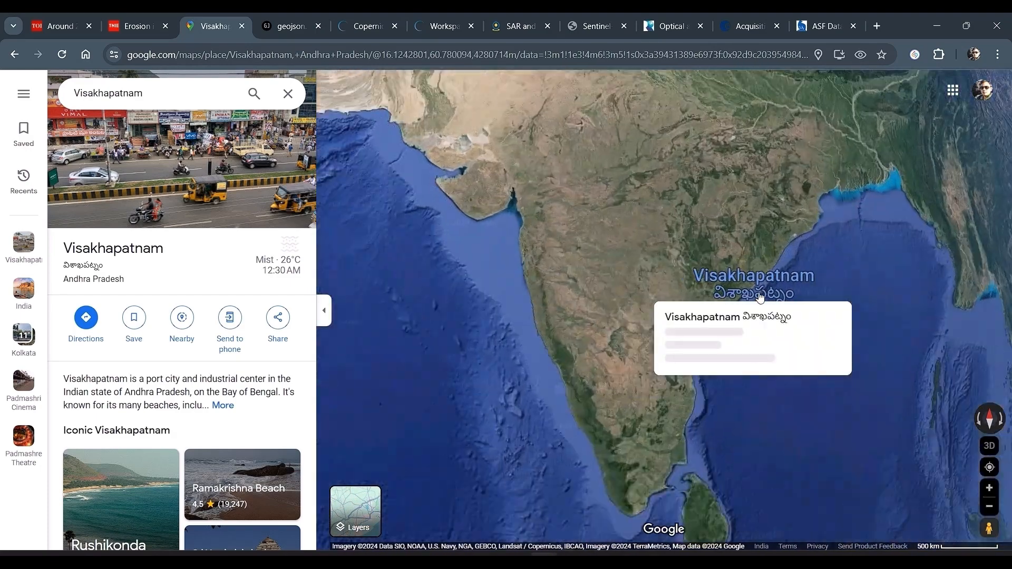
{"action": "scroll", "coordinate": [759, 297], "scroll_direction": "up", "scroll_amount": 5}
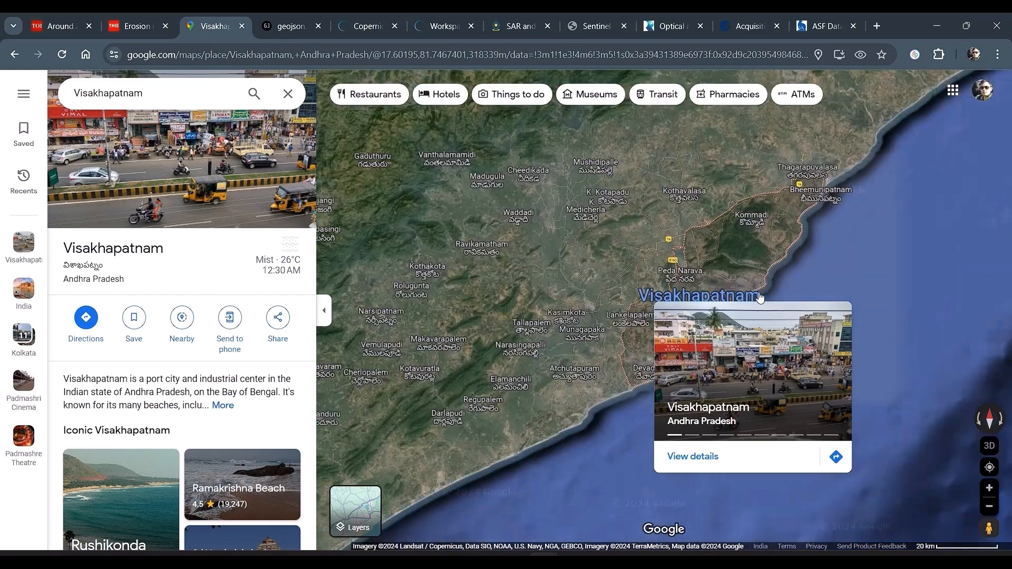
{"action": "scroll", "coordinate": [783, 291], "scroll_direction": "up", "scroll_amount": 5}
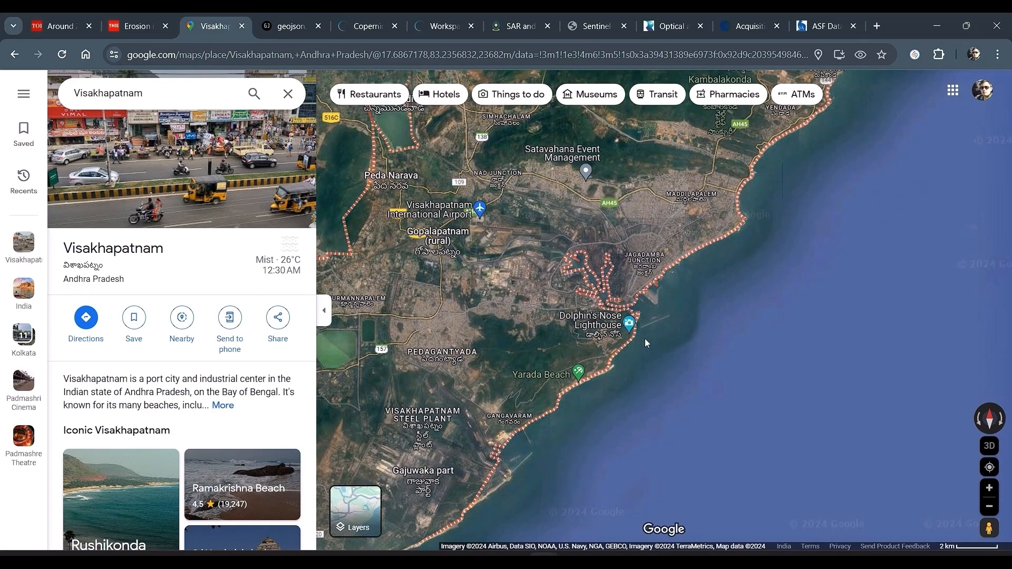
{"action": "scroll", "coordinate": [651, 333], "scroll_direction": "up", "scroll_amount": 2}
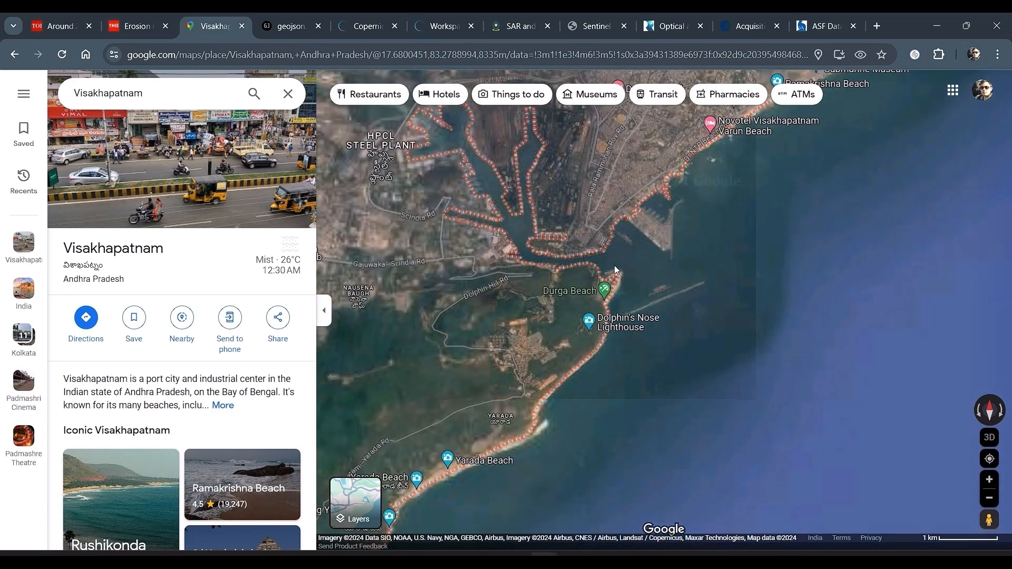
{"action": "scroll", "coordinate": [756, 215], "scroll_direction": "down", "scroll_amount": 1}
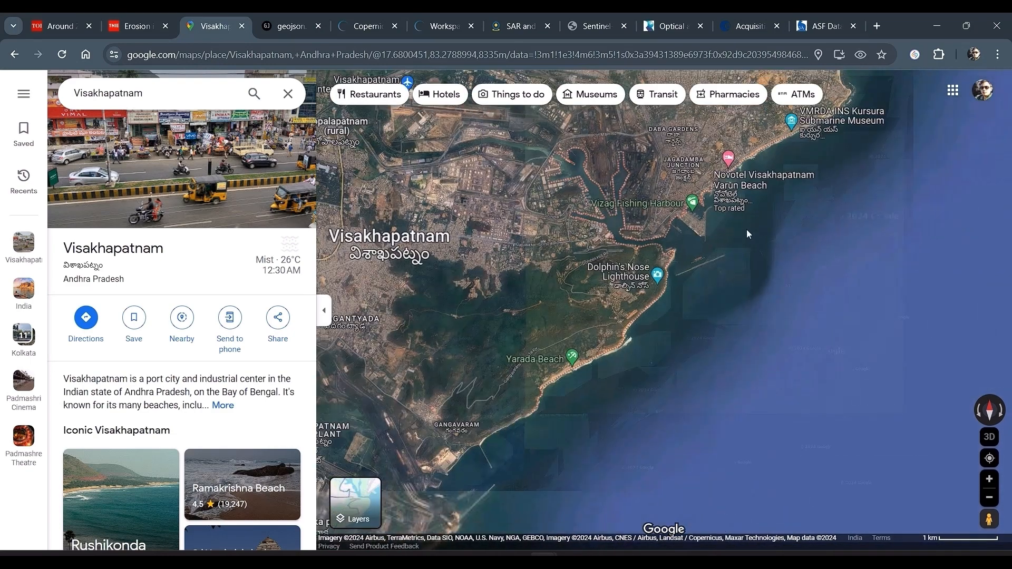
{"action": "scroll", "coordinate": [659, 342], "scroll_direction": "down", "scroll_amount": 2}
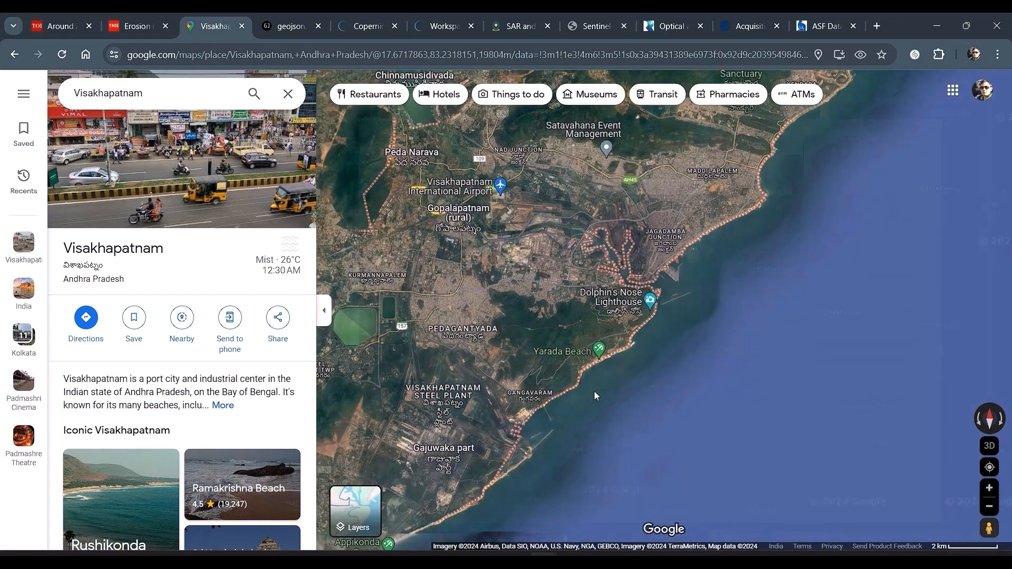
Follow the Visakhapatnam coastline southwest past Appikonda Beach to Thanthadi Beach, and back northeast toward Bheemunipatnam.
{"action": "left_click_drag", "start_coordinate": [513, 443], "coordinate": [602, 304]}
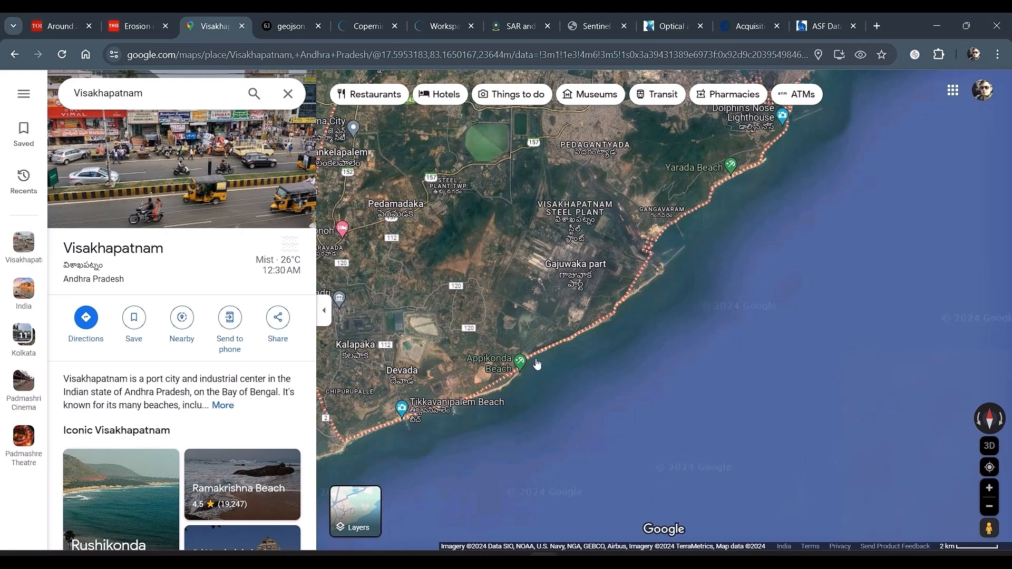
{"action": "left_click_drag", "start_coordinate": [570, 394], "coordinate": [765, 276]}
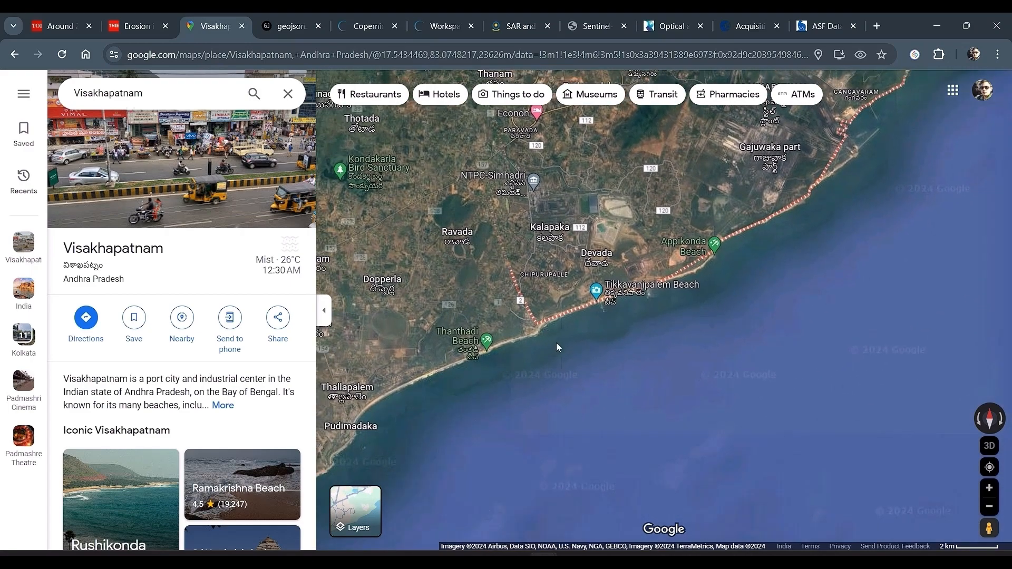
{"action": "left_click_drag", "start_coordinate": [901, 206], "coordinate": [693, 449]}
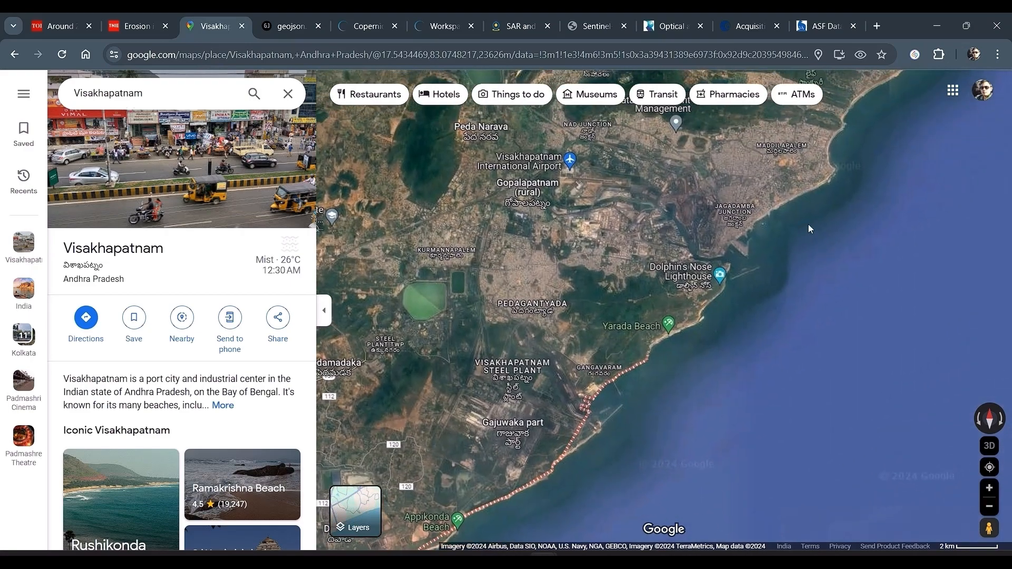
{"action": "scroll", "coordinate": [808, 225], "scroll_direction": "down", "scroll_amount": 1}
{"action": "left_click_drag", "start_coordinate": [833, 217], "coordinate": [708, 388]}
{"action": "left_click_drag", "start_coordinate": [754, 309], "coordinate": [714, 373]}
{"action": "scroll", "coordinate": [741, 335], "scroll_direction": "up", "scroll_amount": 1}
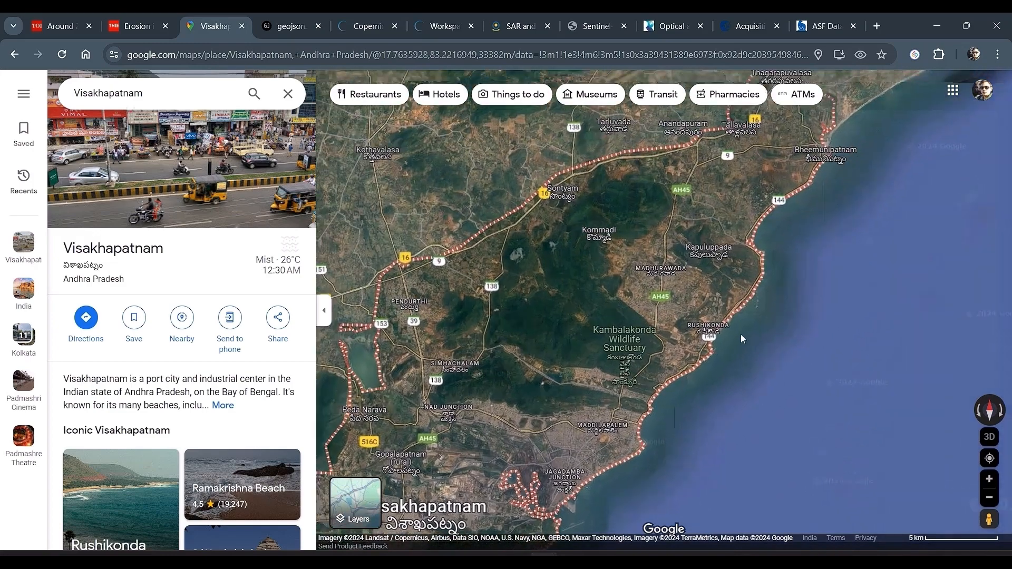
Inspect the coast around Rushikonda Beach and Thotlakonda Beach, continuing south to Ramakrishna Beach and Vizag Port.
{"action": "scroll", "coordinate": [741, 334], "scroll_direction": "up", "scroll_amount": 1}
{"action": "scroll", "coordinate": [725, 357], "scroll_direction": "up", "scroll_amount": 1}
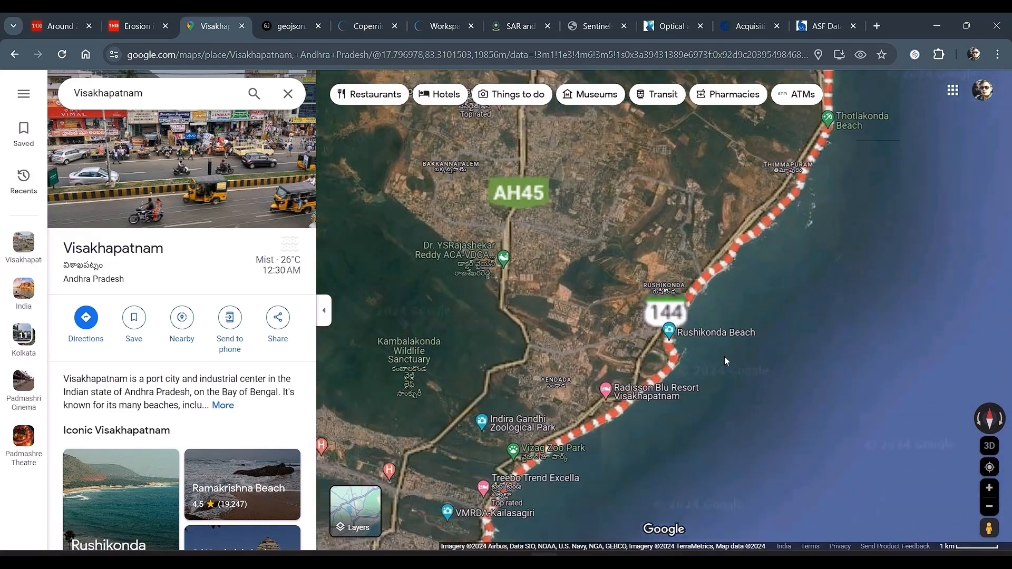
{"action": "scroll", "coordinate": [724, 357], "scroll_direction": "up", "scroll_amount": 1}
{"action": "scroll", "coordinate": [857, 274], "scroll_direction": "down", "scroll_amount": 2}
{"action": "left_click_drag", "start_coordinate": [865, 214], "coordinate": [862, 266]}
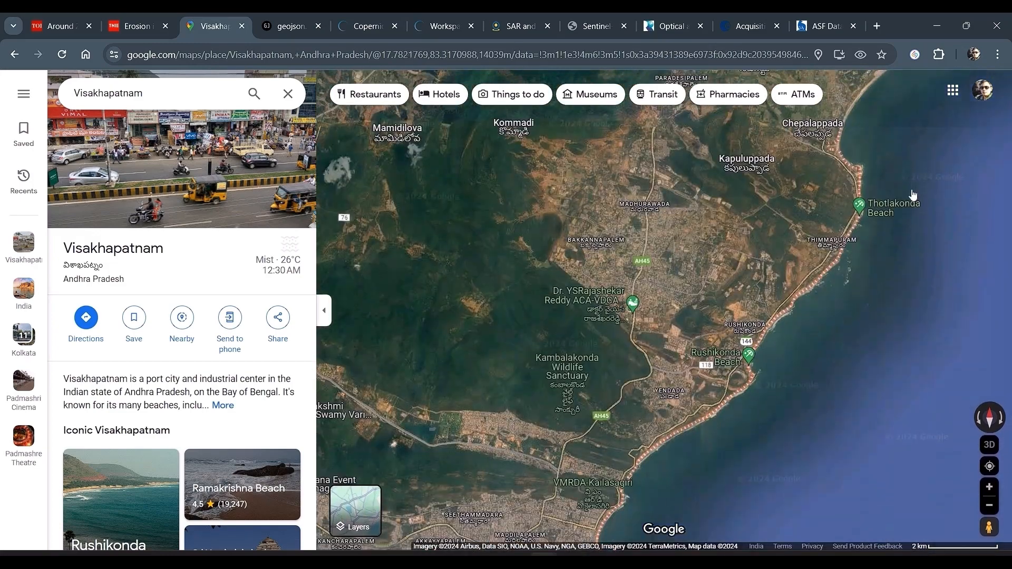
{"action": "left_click_drag", "start_coordinate": [795, 419], "coordinate": [861, 262]}
{"action": "scroll", "coordinate": [756, 337], "scroll_direction": "up", "scroll_amount": 1}
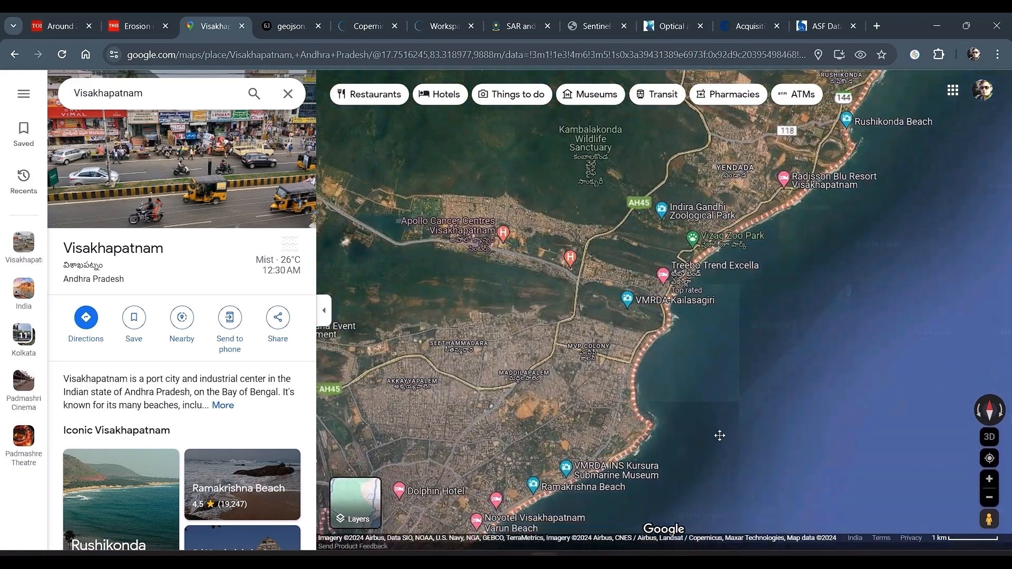
{"action": "left_click_drag", "start_coordinate": [719, 435], "coordinate": [788, 376]}
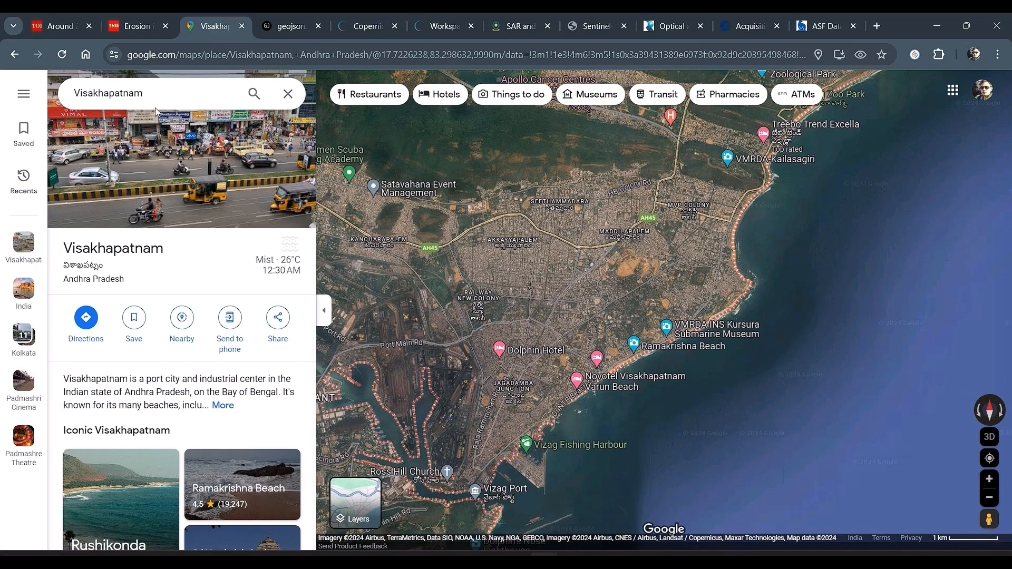
Read the New Indian Express article on erosion at Rushikonda Beach, including its photo and the full report text.
{"action": "left_click", "coordinate": [131, 17]}
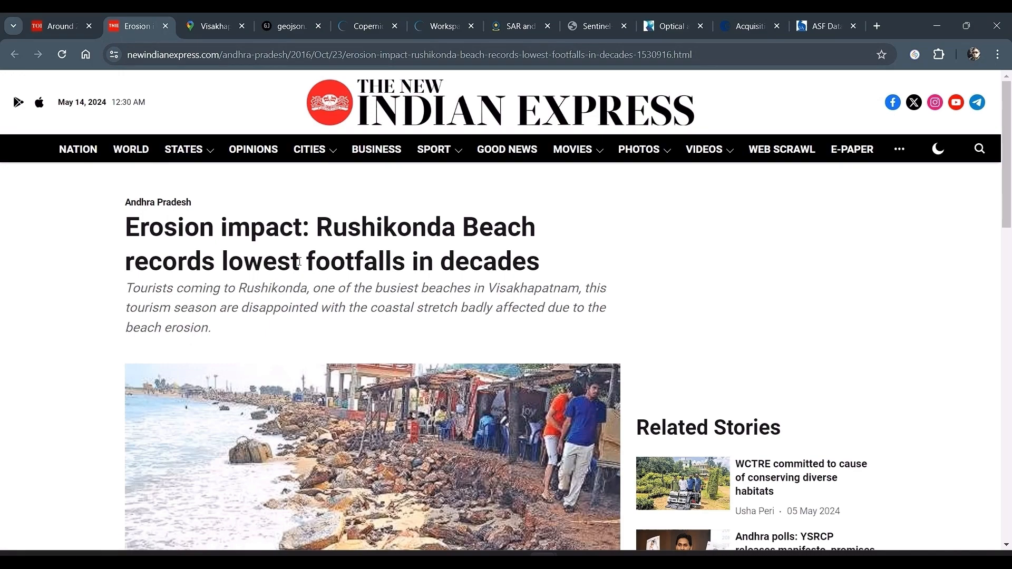
{"action": "scroll", "coordinate": [311, 271], "scroll_direction": "down", "scroll_amount": 1}
{"action": "scroll", "coordinate": [258, 263], "scroll_direction": "up", "scroll_amount": 1}
{"action": "scroll", "coordinate": [471, 353], "scroll_direction": "down", "scroll_amount": 2}
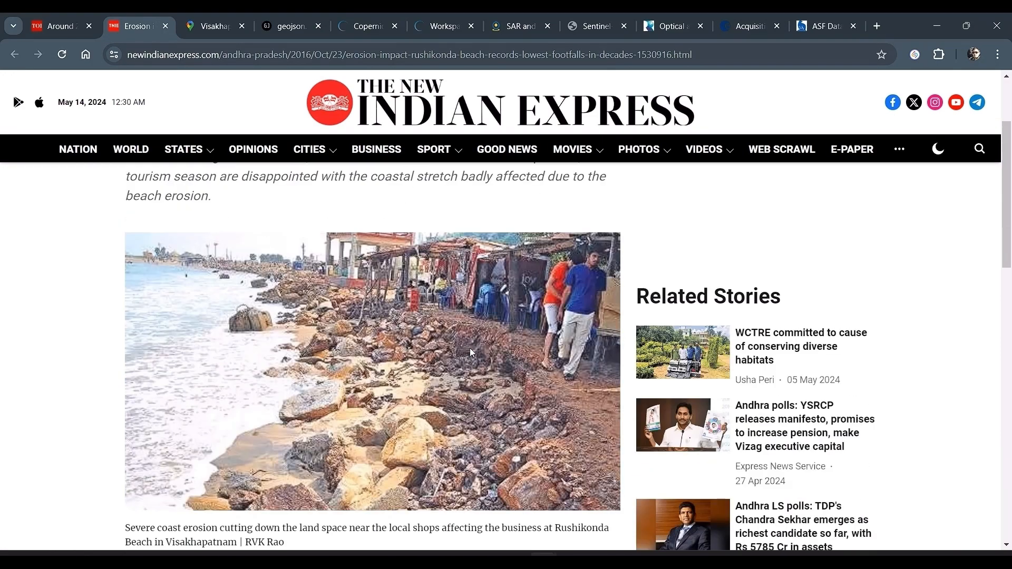
{"action": "scroll", "coordinate": [471, 428], "scroll_direction": "down", "scroll_amount": 4}
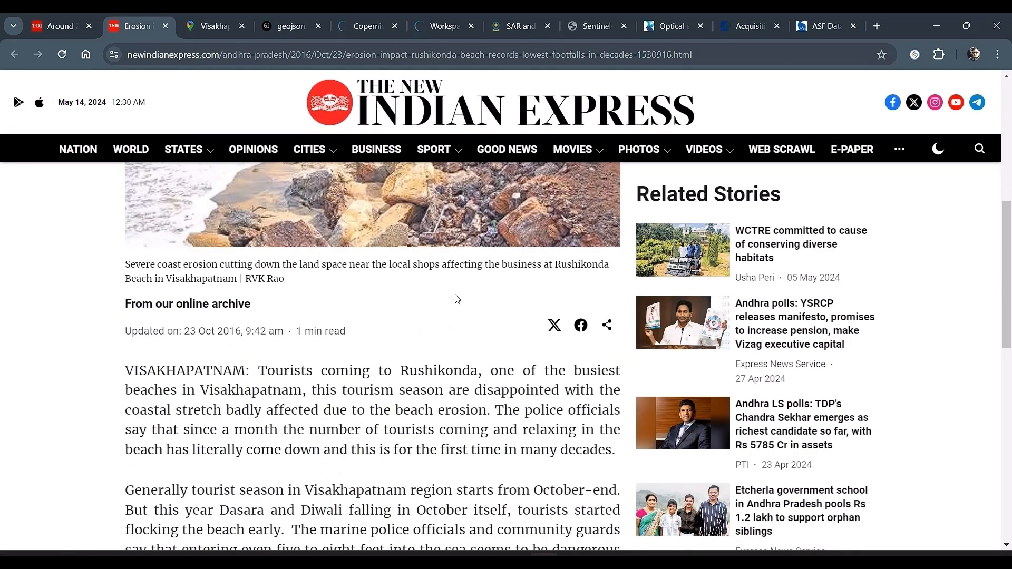
{"action": "scroll", "coordinate": [464, 319], "scroll_direction": "down", "scroll_amount": 1}
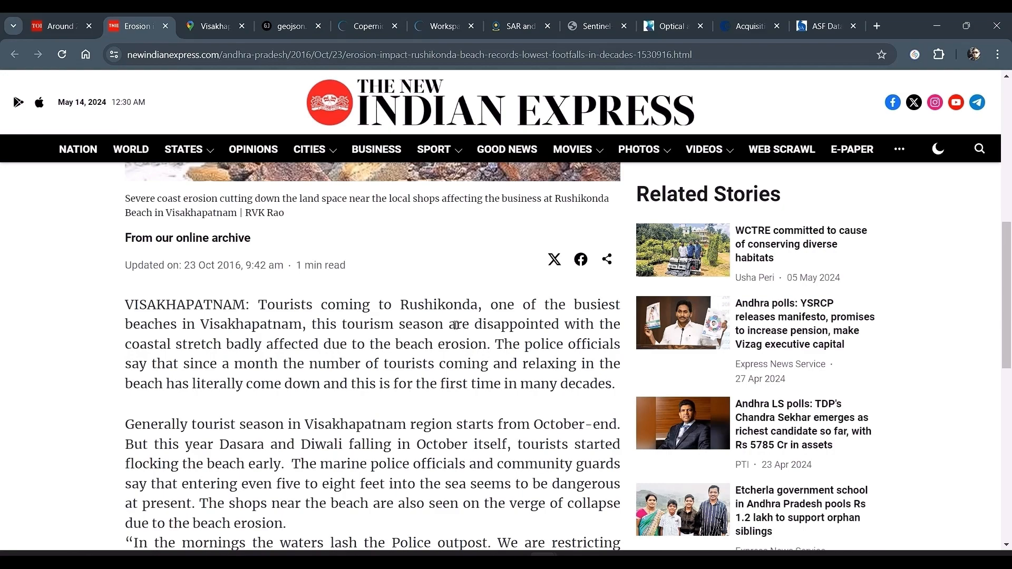
{"action": "scroll", "coordinate": [455, 325], "scroll_direction": "down", "scroll_amount": 3}
{"action": "scroll", "coordinate": [455, 325], "scroll_direction": "down", "scroll_amount": 2}
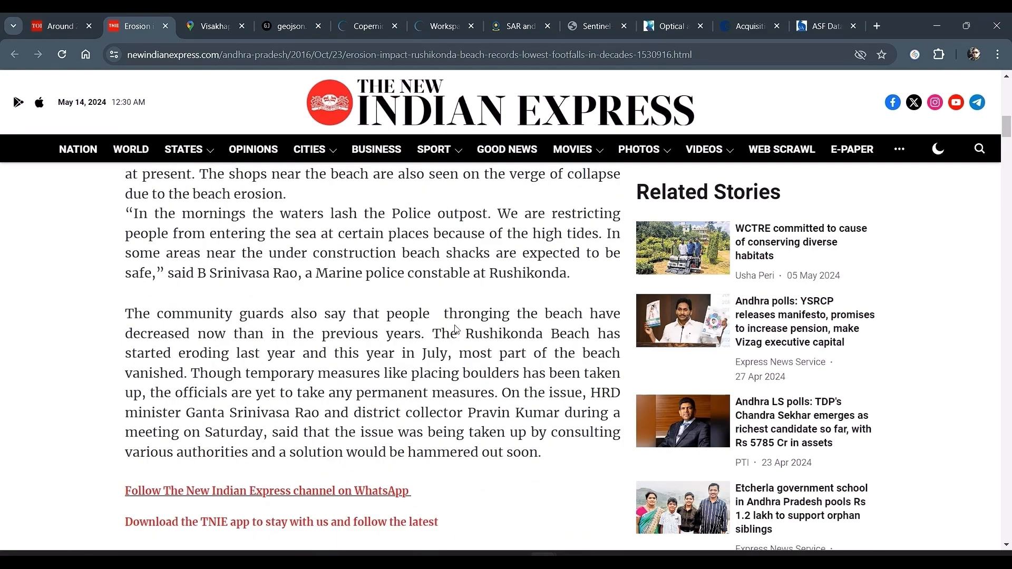
{"action": "scroll", "coordinate": [455, 329], "scroll_direction": "down", "scroll_amount": 5}
{"action": "scroll", "coordinate": [451, 330], "scroll_direction": "up", "scroll_amount": 15}
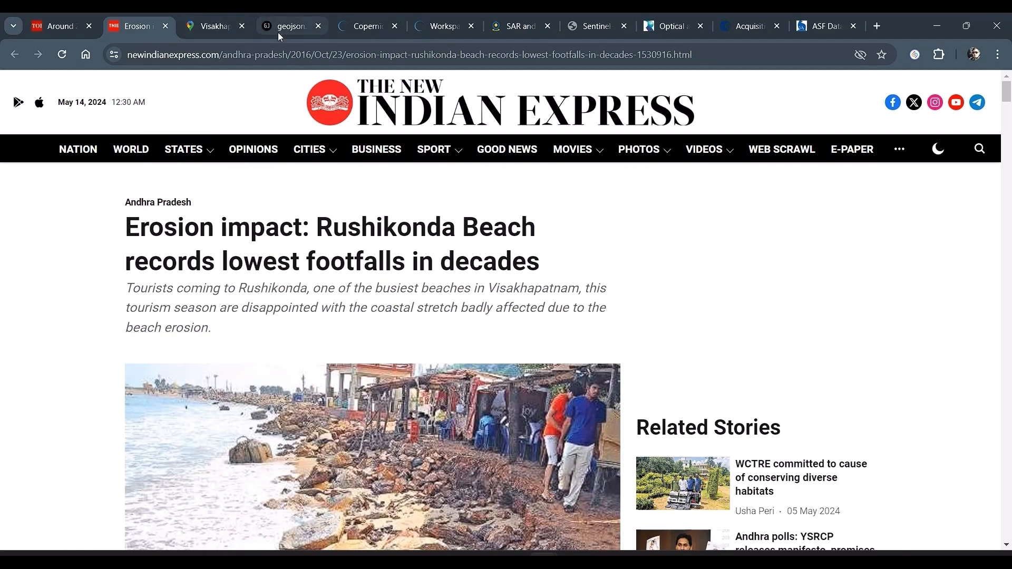
Switch to ArcGIS Pro and examine the satellite imagery of the coast from Rushikonda south to Visakhapatnam's port and Gajuwaka.
{"action": "key", "text": "alt+Tab"}
{"action": "key", "text": "Tab"}
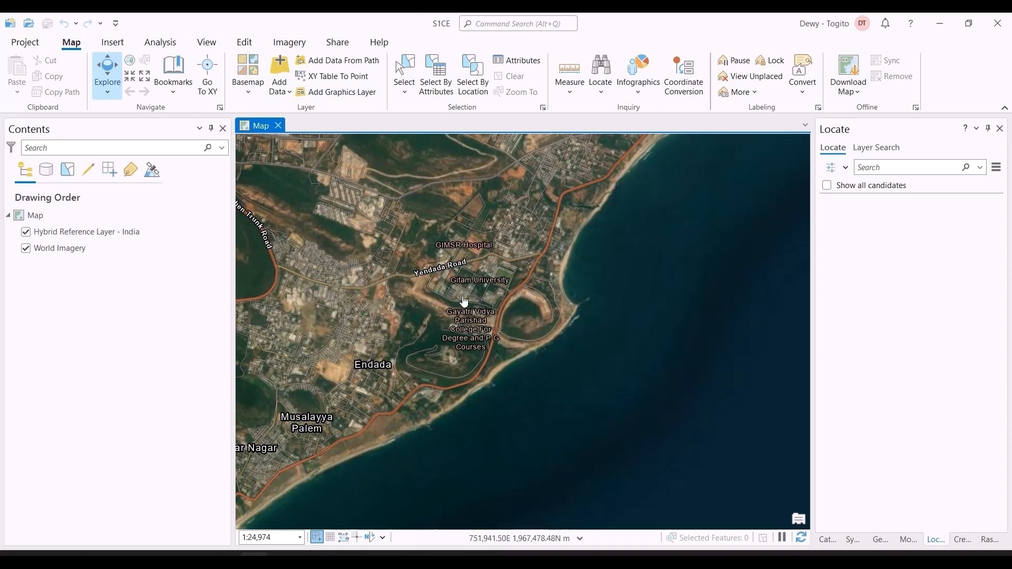
{"action": "scroll", "coordinate": [560, 307], "scroll_direction": "down", "scroll_amount": 4}
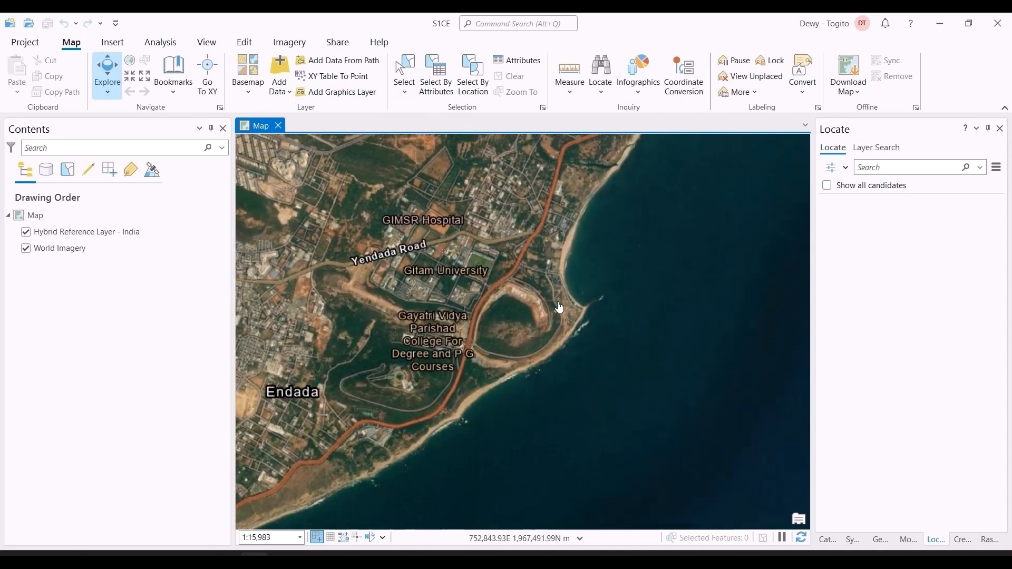
{"action": "left_click_drag", "start_coordinate": [542, 357], "coordinate": [666, 174]}
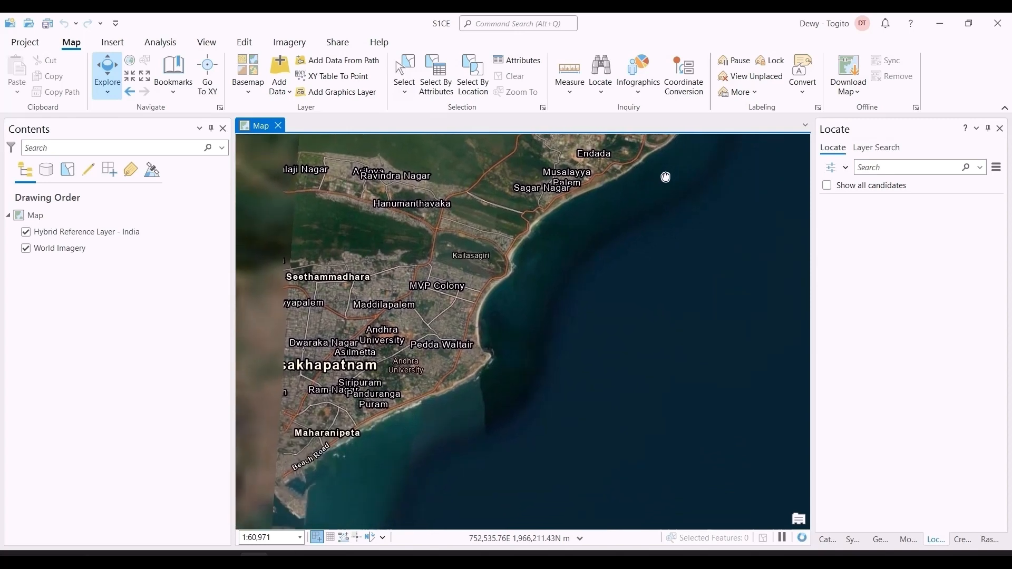
{"action": "left_click_drag", "start_coordinate": [564, 388], "coordinate": [700, 248]}
{"action": "scroll", "coordinate": [657, 312], "scroll_direction": "down", "scroll_amount": 2}
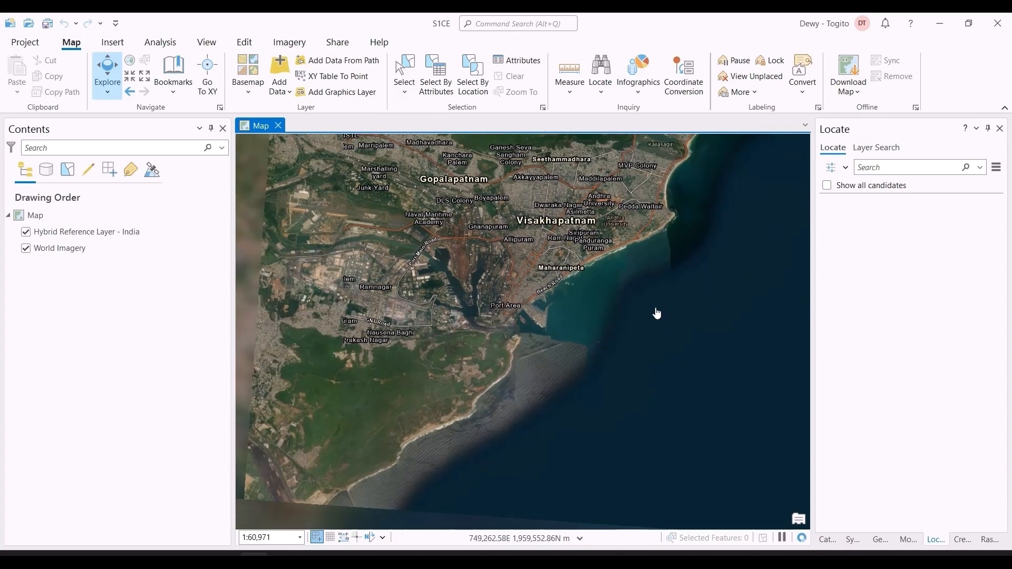
{"action": "left_click_drag", "start_coordinate": [615, 360], "coordinate": [662, 336]}
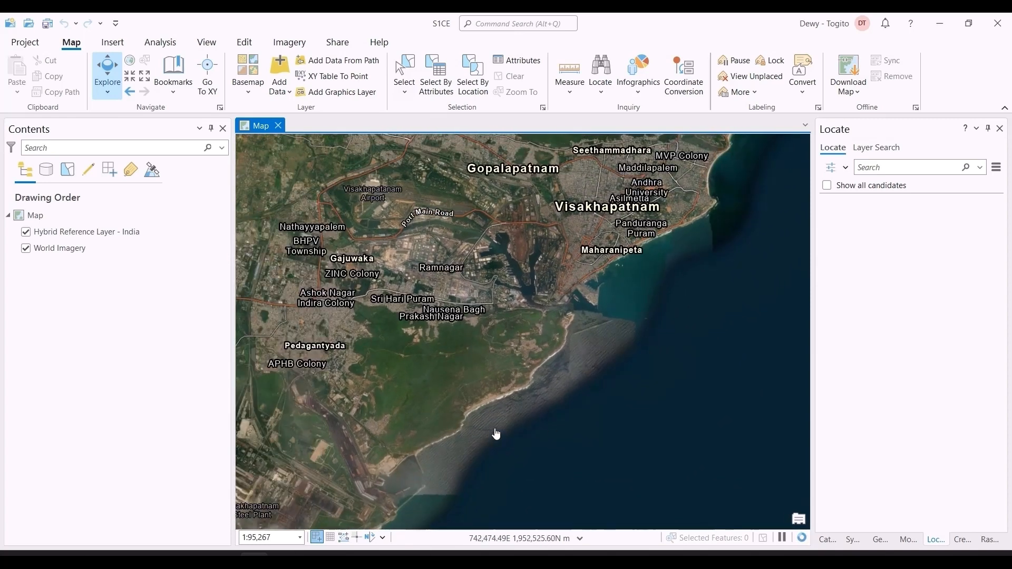
Trace the coastline imagery northeast past Bheemunipatnam and its river mouth, ending with a regional view around Srikakulam.
{"action": "left_click_drag", "start_coordinate": [730, 199], "coordinate": [593, 447]}
{"action": "left_click_drag", "start_coordinate": [769, 187], "coordinate": [669, 343]}
{"action": "left_click_drag", "start_coordinate": [741, 249], "coordinate": [528, 356]}
{"action": "scroll", "coordinate": [676, 228], "scroll_direction": "up", "scroll_amount": 3}
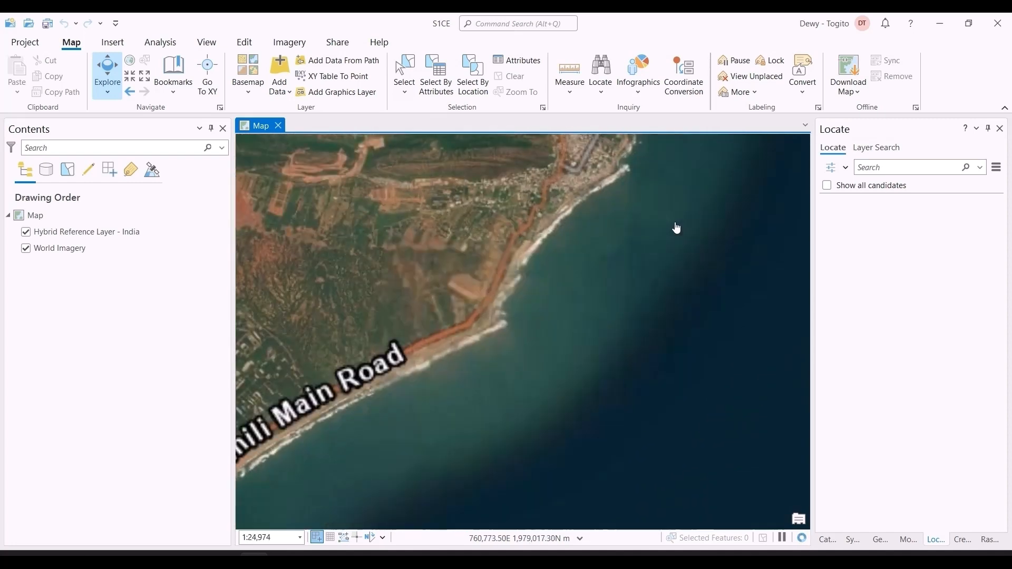
{"action": "left_click_drag", "start_coordinate": [577, 298], "coordinate": [526, 388]}
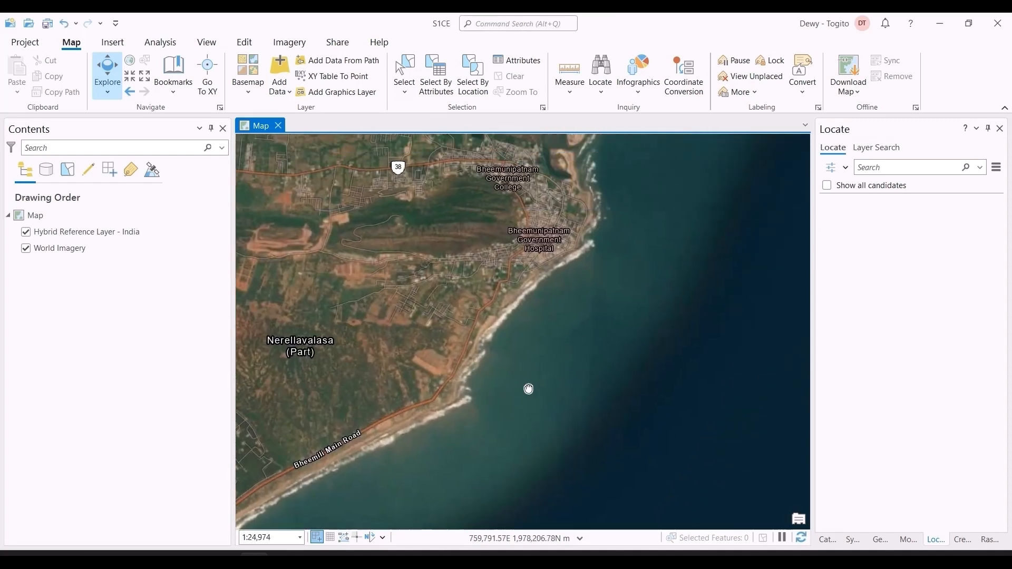
{"action": "left_click_drag", "start_coordinate": [591, 267], "coordinate": [542, 341]}
{"action": "left_click_drag", "start_coordinate": [590, 298], "coordinate": [572, 372]}
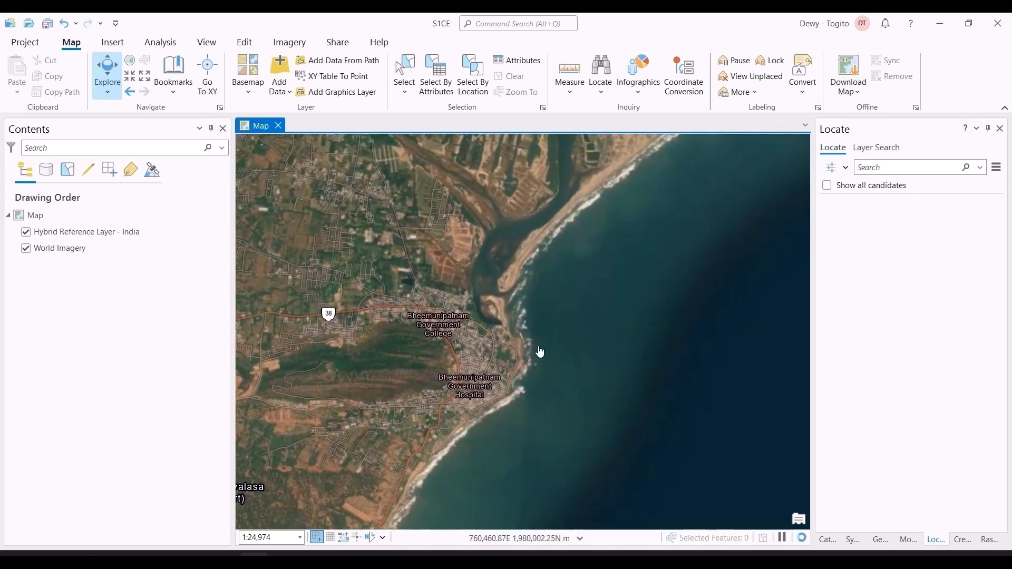
{"action": "left_click_drag", "start_coordinate": [679, 242], "coordinate": [576, 300]}
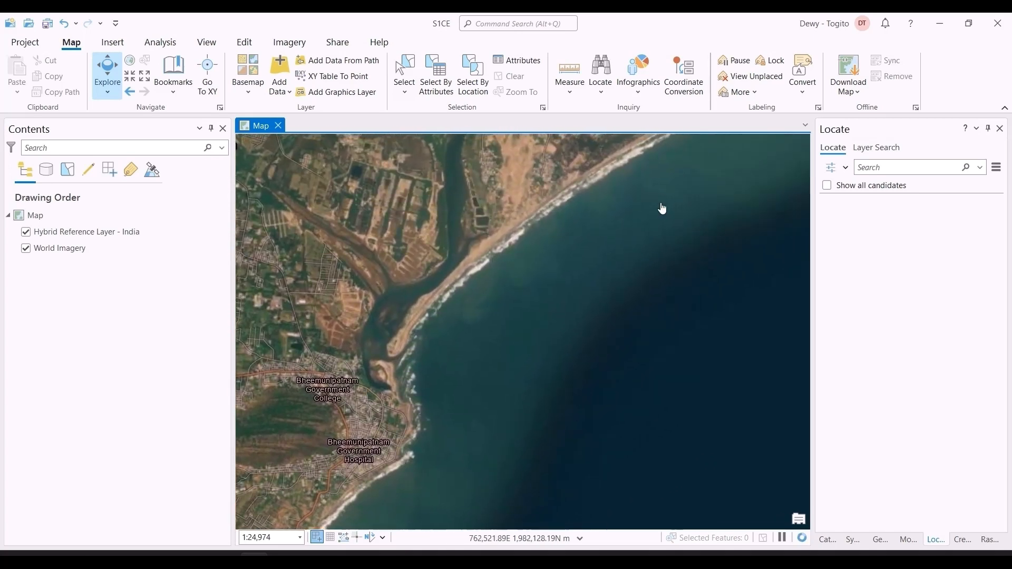
{"action": "left_click_drag", "start_coordinate": [661, 208], "coordinate": [442, 324]}
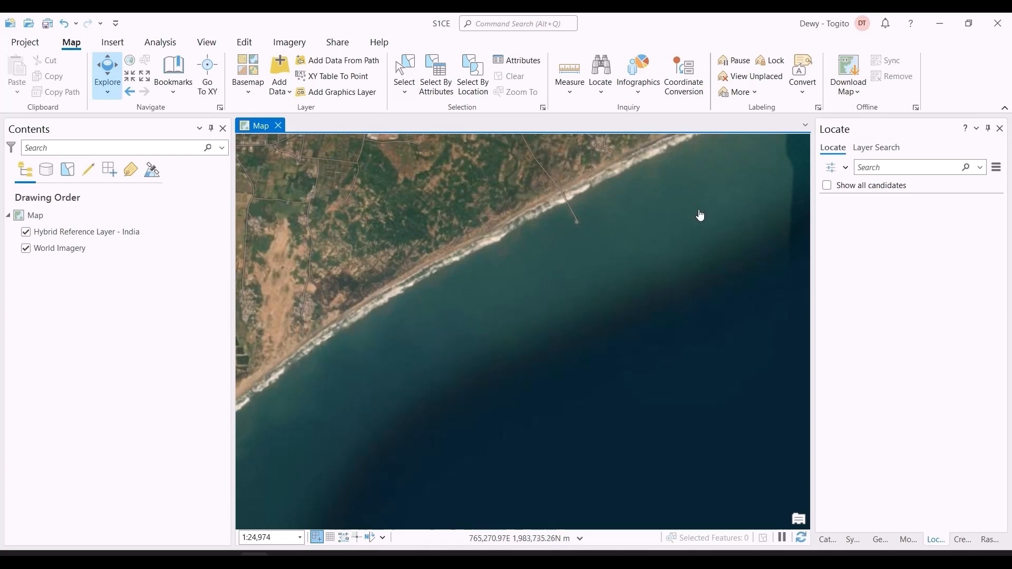
{"action": "left_click_drag", "start_coordinate": [700, 214], "coordinate": [485, 351]}
{"action": "scroll", "coordinate": [649, 216], "scroll_direction": "down", "scroll_amount": 10}
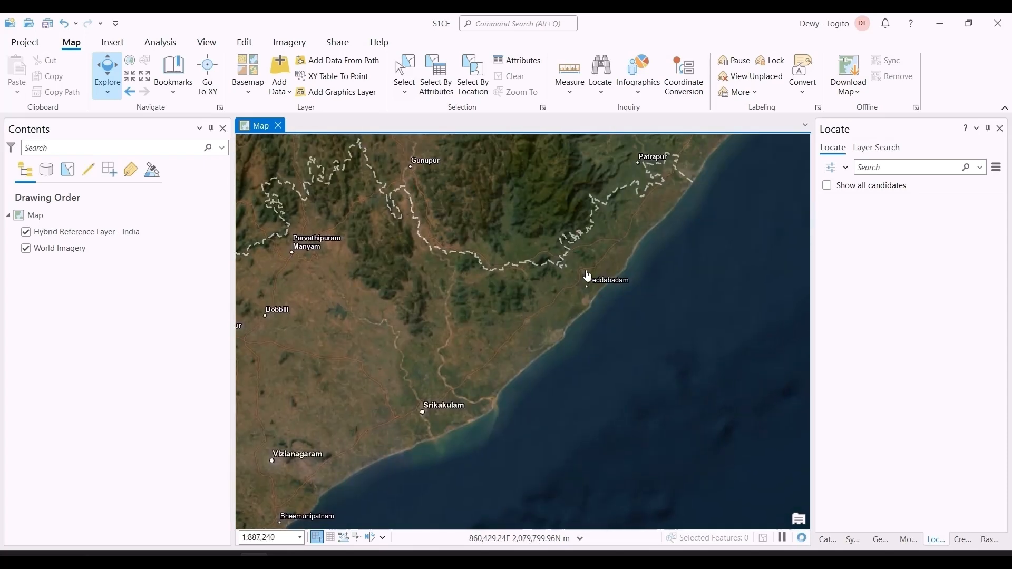
Switch to geojson.io in the browser and examine the coastline between Visakhapatnam and Bheemunipatnam.
{"action": "key", "text": "alt+Tab"}
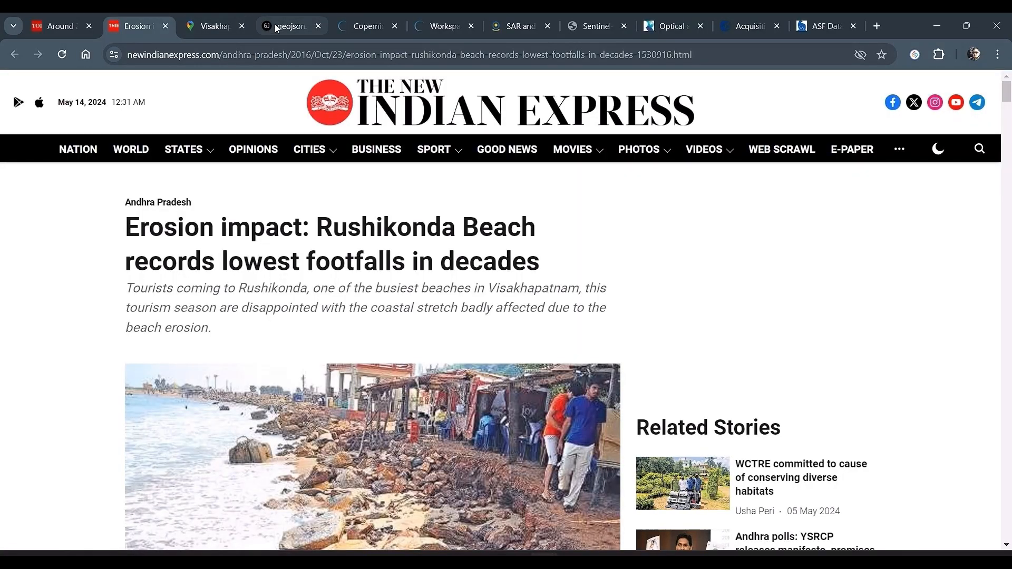
{"action": "left_click", "coordinate": [275, 26]}
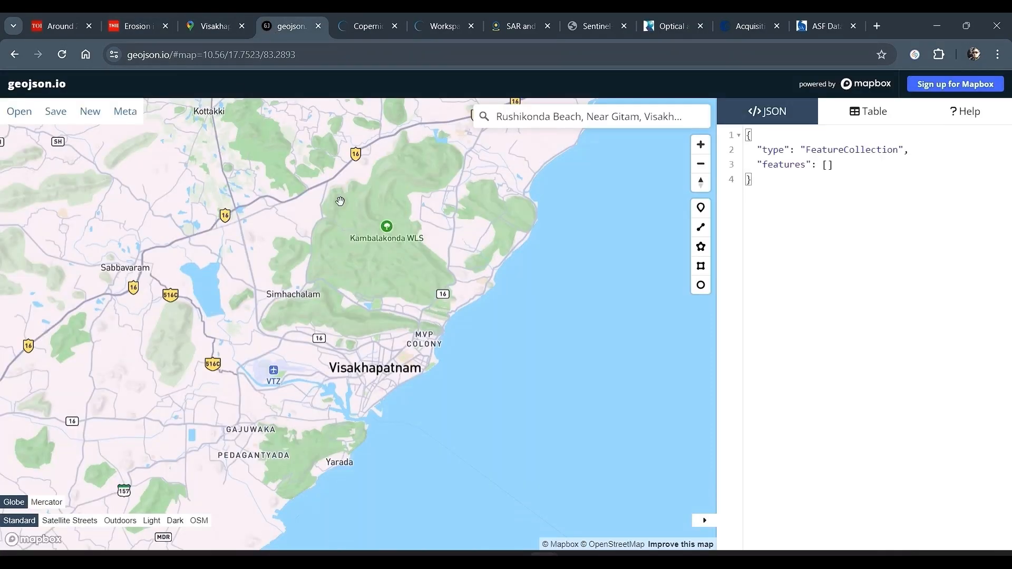
{"action": "left_click_drag", "start_coordinate": [478, 366], "coordinate": [485, 402]}
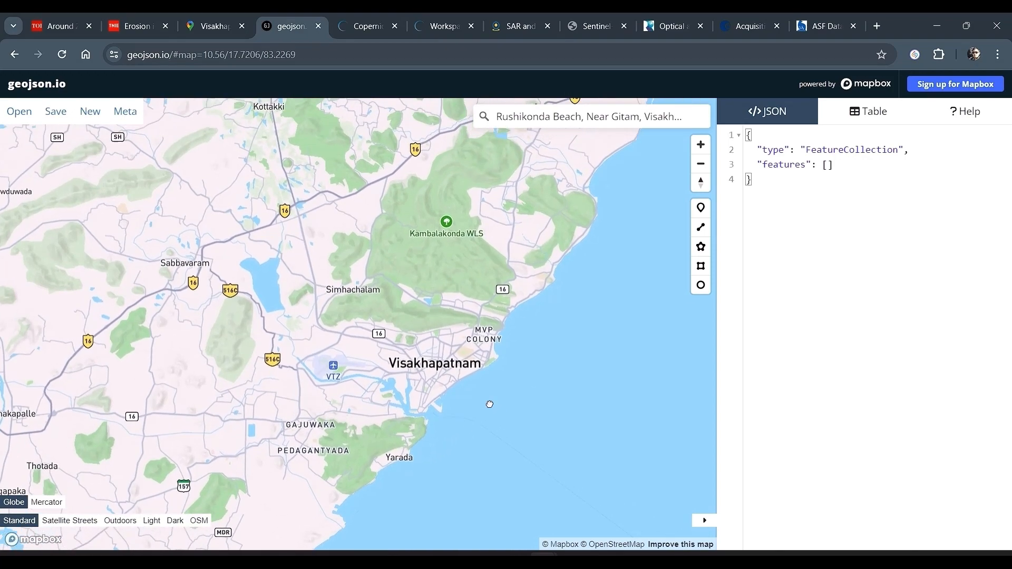
{"action": "left_click_drag", "start_coordinate": [662, 223], "coordinate": [512, 367]}
{"action": "scroll", "coordinate": [448, 367], "scroll_direction": "up", "scroll_amount": 5}
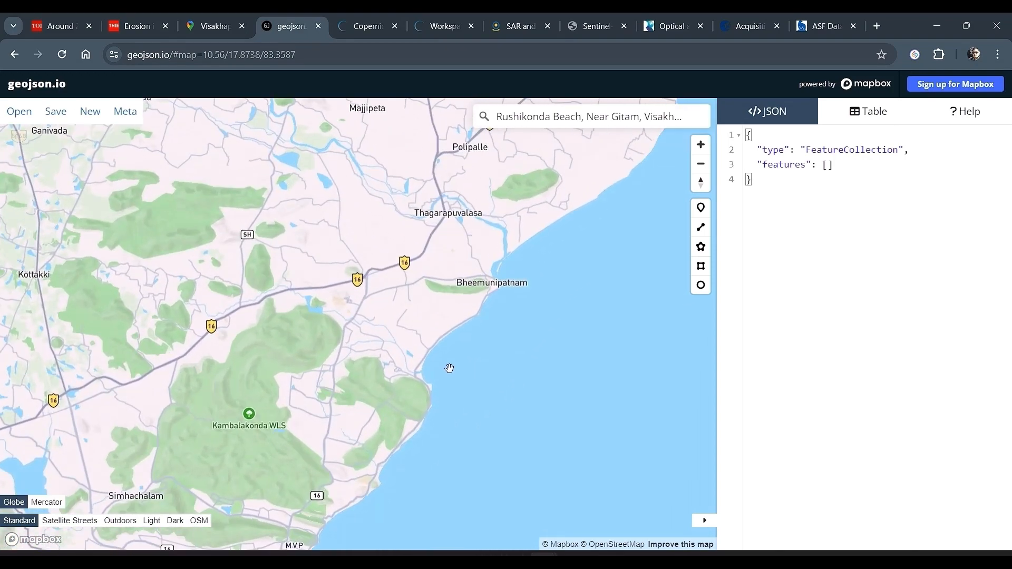
{"action": "scroll", "coordinate": [451, 379], "scroll_direction": "up", "scroll_amount": 2}
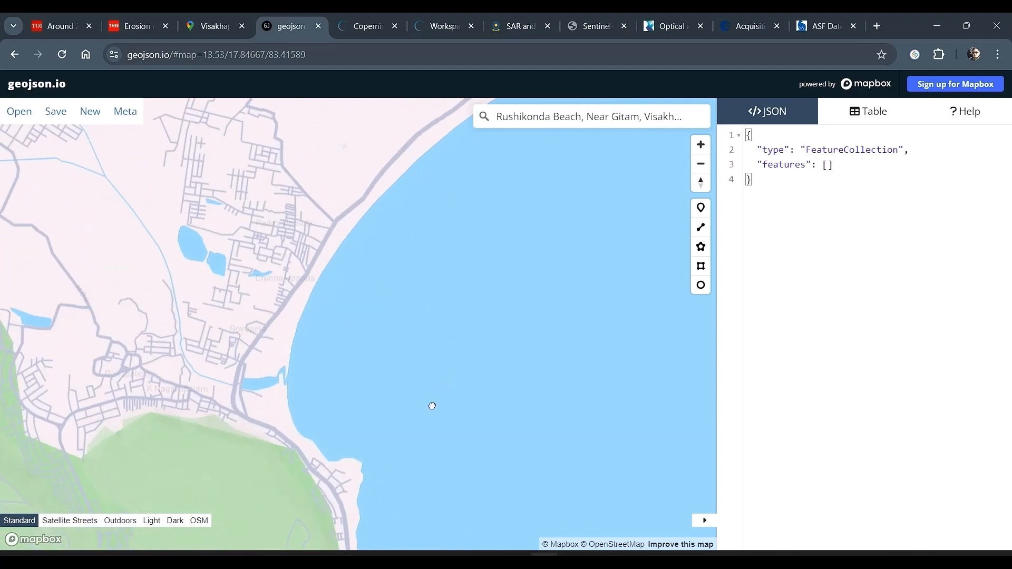
{"action": "left_click_drag", "start_coordinate": [432, 406], "coordinate": [563, 316]}
{"action": "scroll", "coordinate": [467, 339], "scroll_direction": "down", "scroll_amount": 3}
{"action": "scroll", "coordinate": [472, 350], "scroll_direction": "down", "scroll_amount": 4}
{"action": "scroll", "coordinate": [606, 284], "scroll_direction": "down", "scroll_amount": 2}
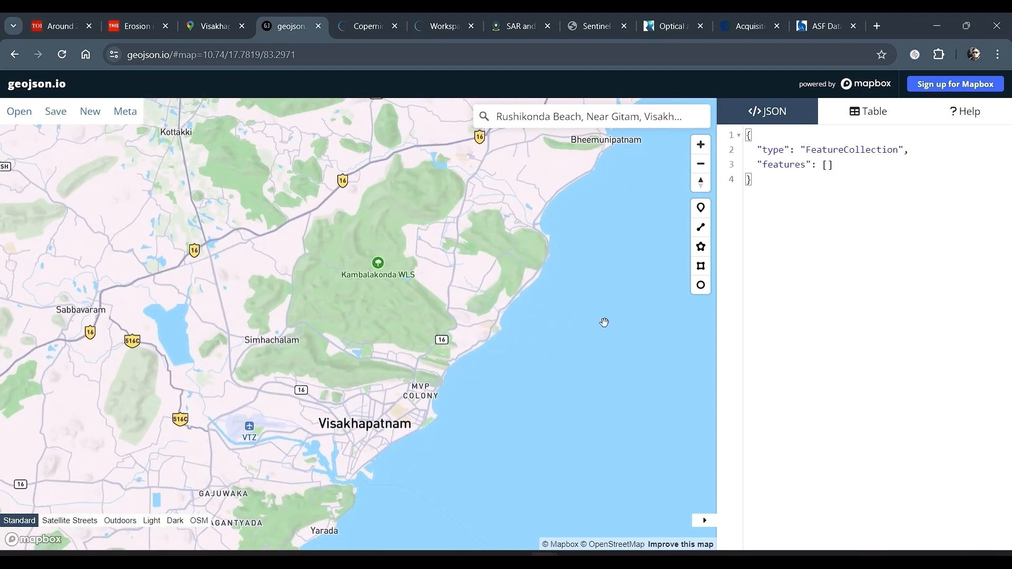
Draw a rectangle of about 647 km² covering the coast from Bheemunipatnam south to Yarada, including Visakhapatnam.
{"action": "left_click", "coordinate": [701, 266]}
{"action": "mouse_move", "coordinate": [626, 133]}
{"action": "left_mouse_down"}
{"action": "mouse_move", "coordinate": [461, 232]}
{"action": "mouse_move", "coordinate": [681, 115]}
{"action": "mouse_move", "coordinate": [635, 140]}
{"action": "left_mouse_up"}
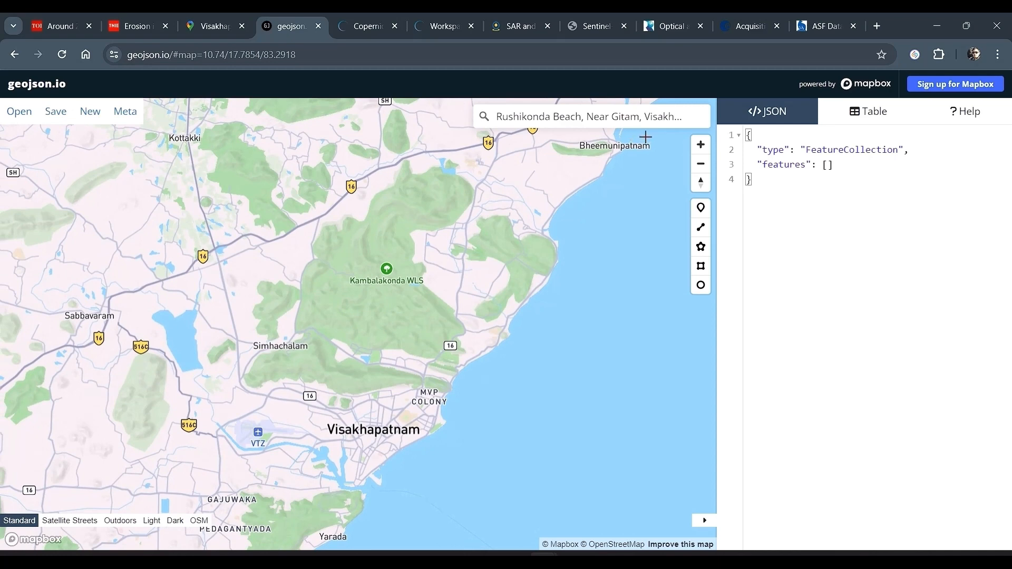
{"action": "left_click", "coordinate": [645, 137]}
{"action": "left_click", "coordinate": [287, 547]}
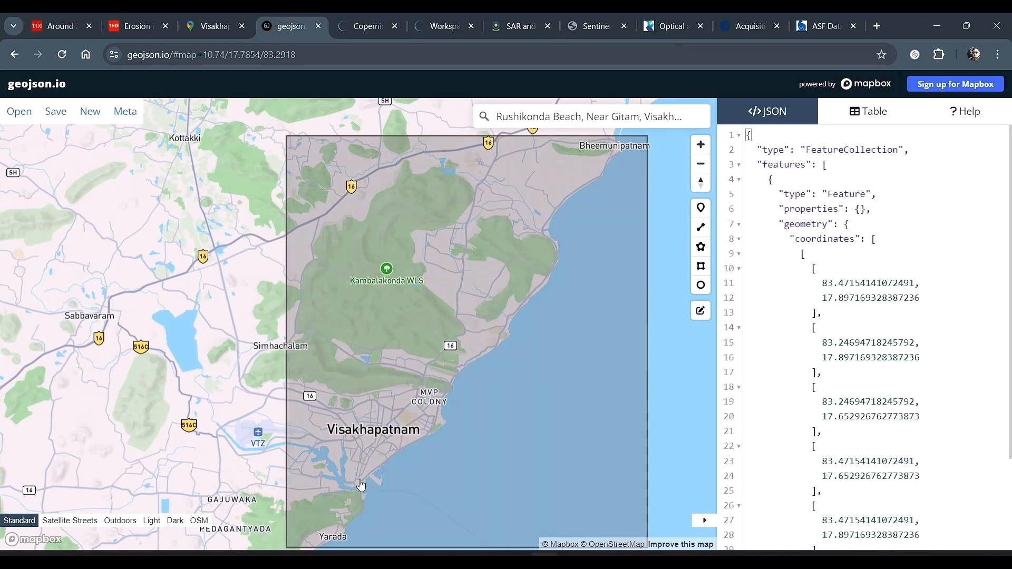
Export the rectangle as a WKT file and move the downloaded map file from Downloads into the S1Processing folder.
{"action": "mouse_move", "coordinate": [55, 111]}
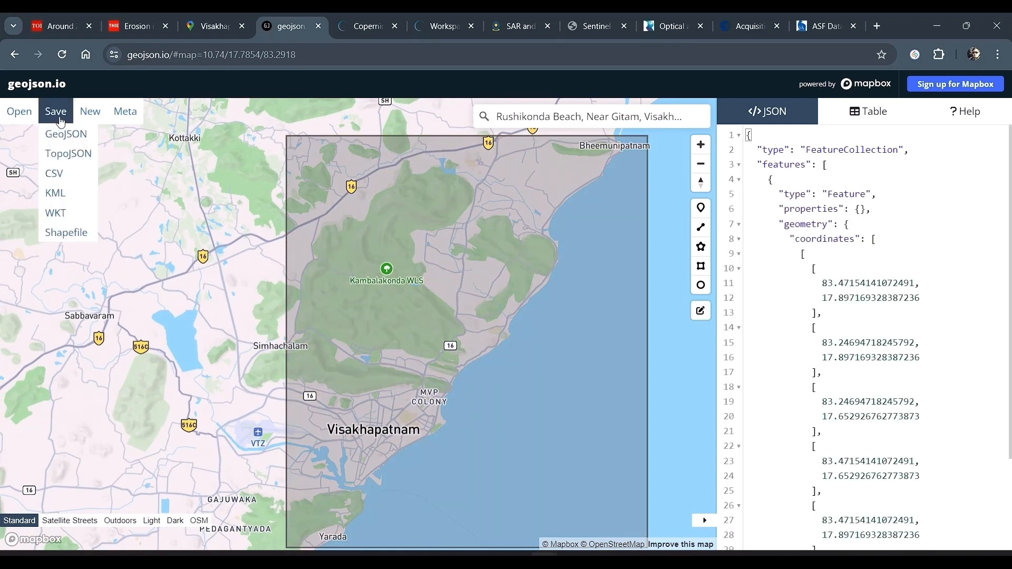
{"action": "left_click", "coordinate": [78, 214]}
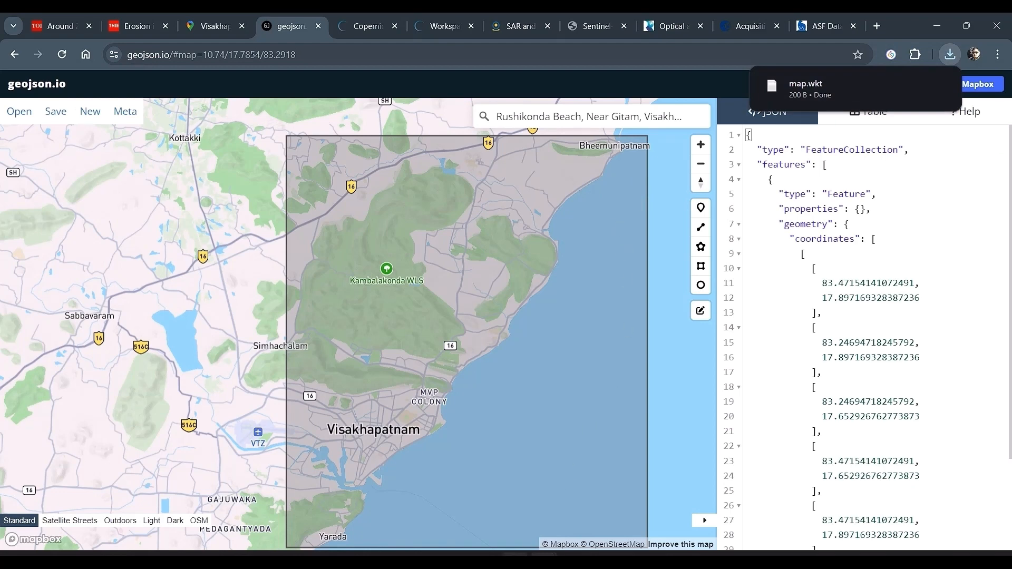
{"action": "mouse_move", "coordinate": [515, 554]}
{"action": "left_click", "coordinate": [513, 508]}
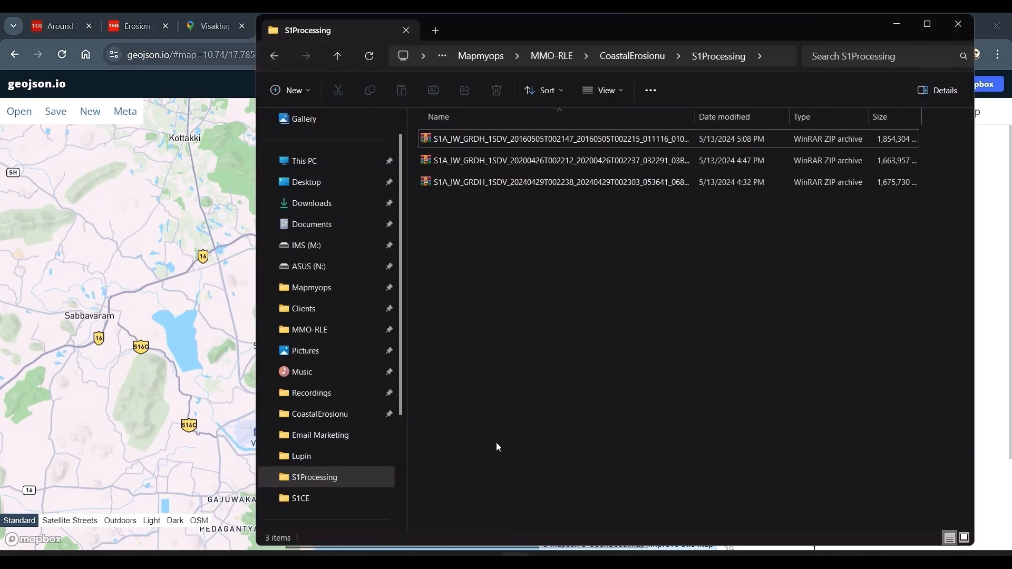
{"action": "key", "text": "super+e"}
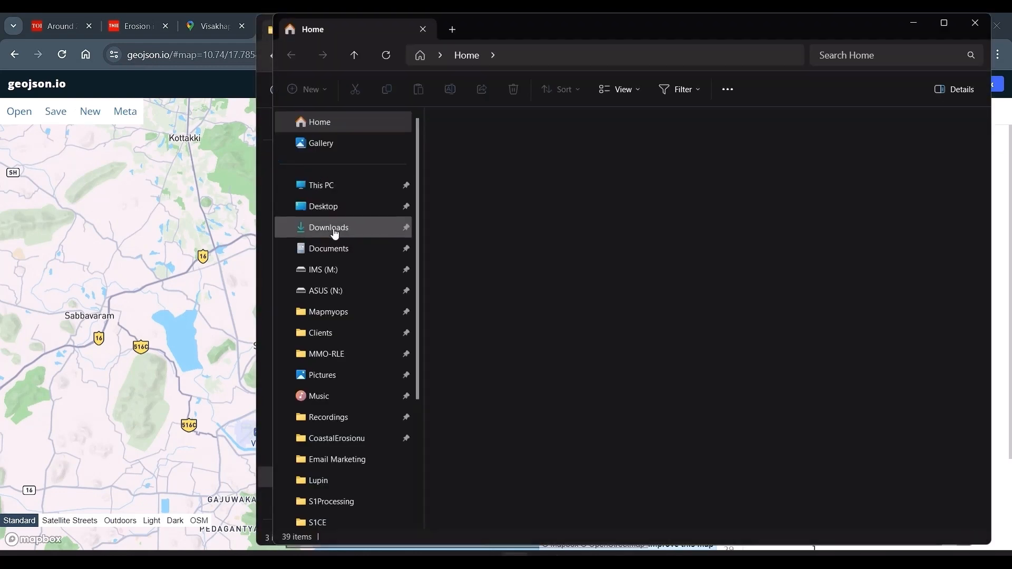
{"action": "left_click", "coordinate": [335, 233]}
{"action": "left_click", "coordinate": [484, 159]}
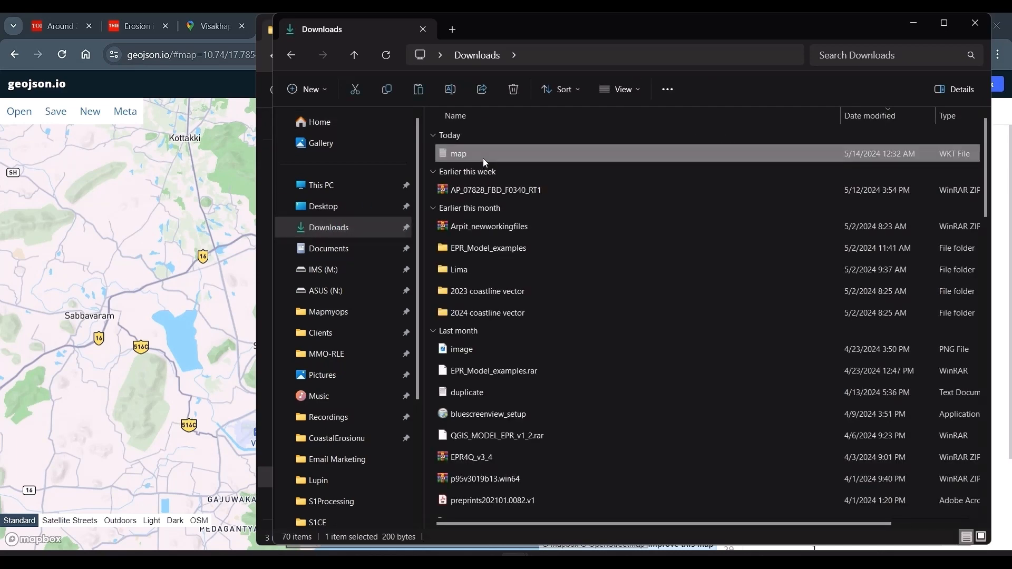
{"action": "key", "text": "alt+Tab"}
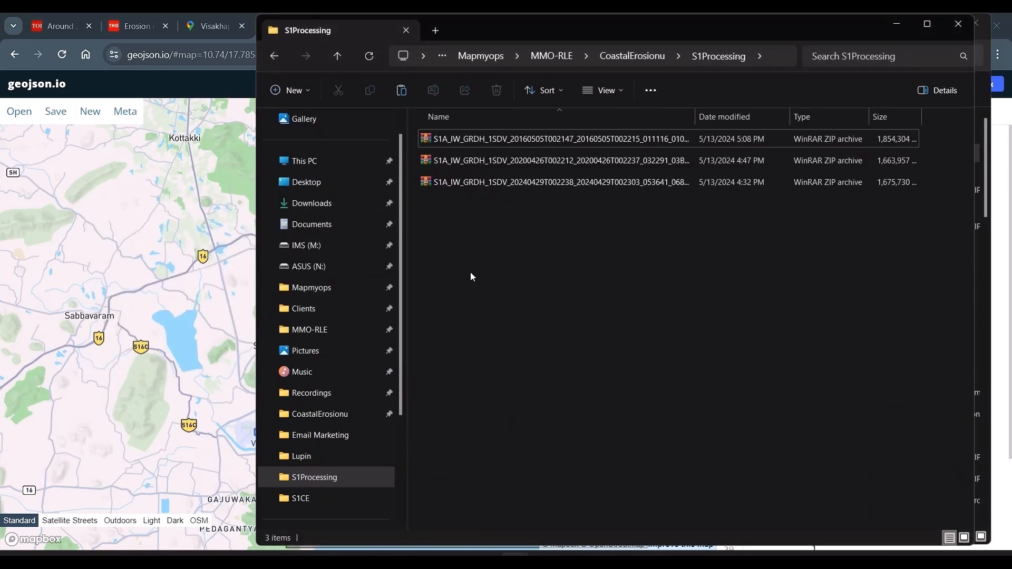
{"action": "key", "text": "ctrl+v"}
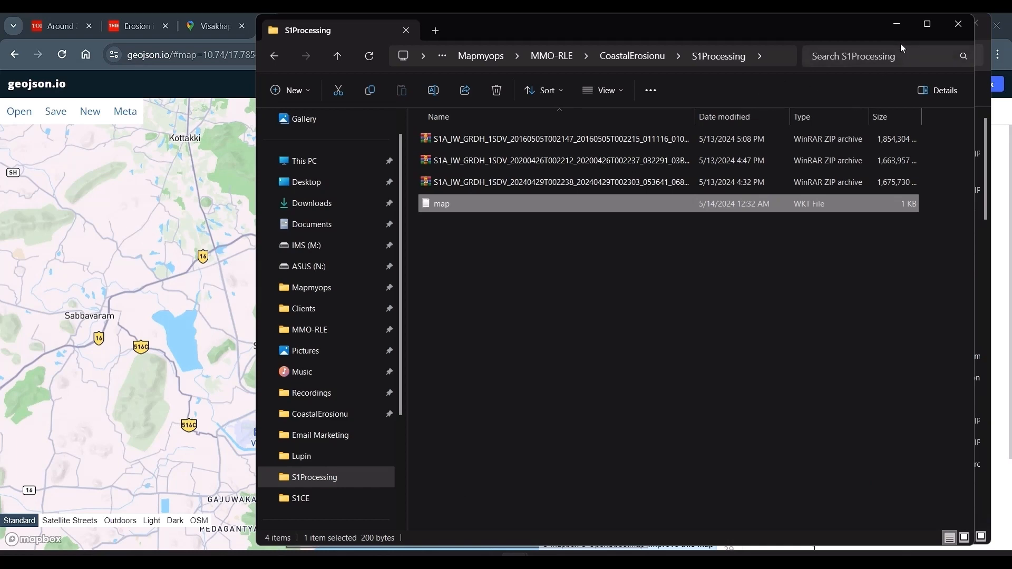
{"action": "left_click", "coordinate": [908, 24]}
{"action": "left_click", "coordinate": [912, 26]}
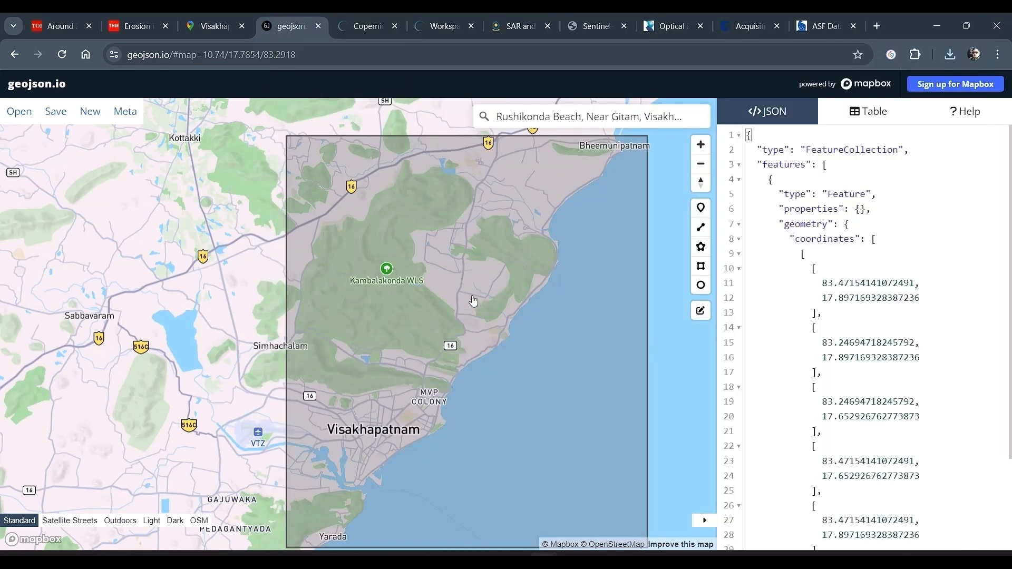
Open the map WKT file from the S1Processing folder and review its polygon coordinates.
{"action": "key", "text": "alt+Tab"}
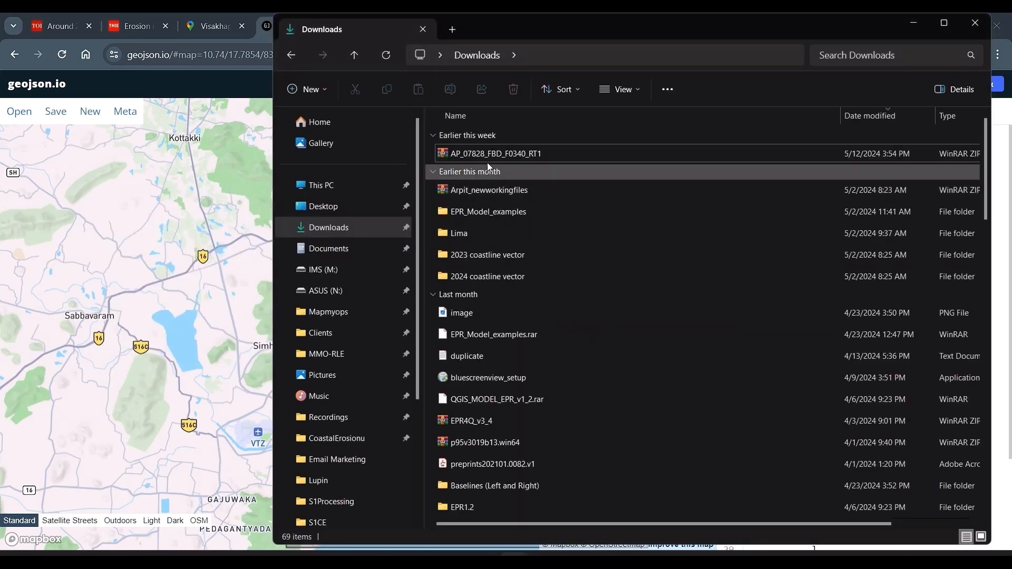
{"action": "key", "text": "alt+Tab"}
{"action": "key", "text": "alt+Tab"}
{"action": "key", "text": "Tab"}
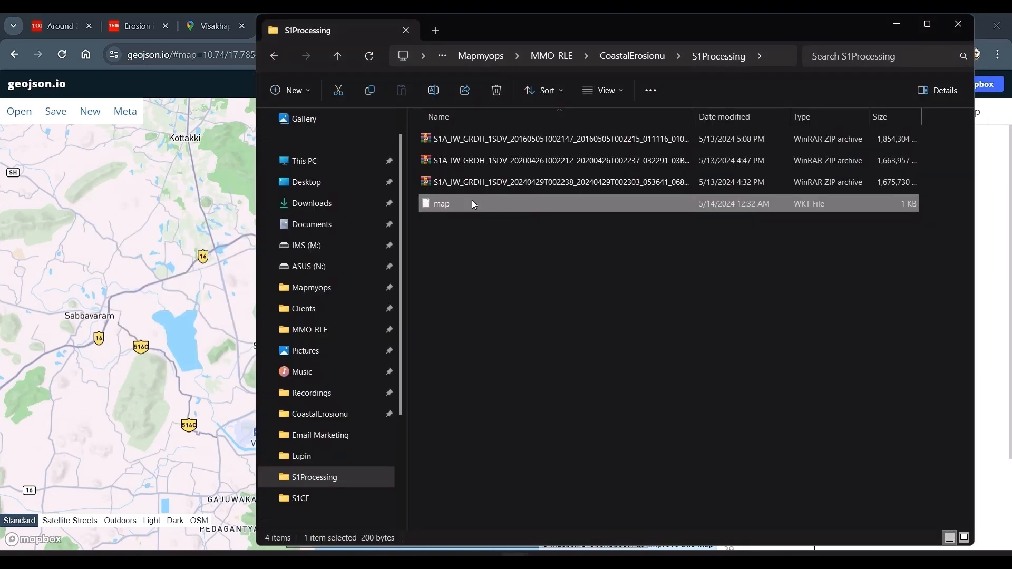
{"action": "double_click", "coordinate": [474, 203]}
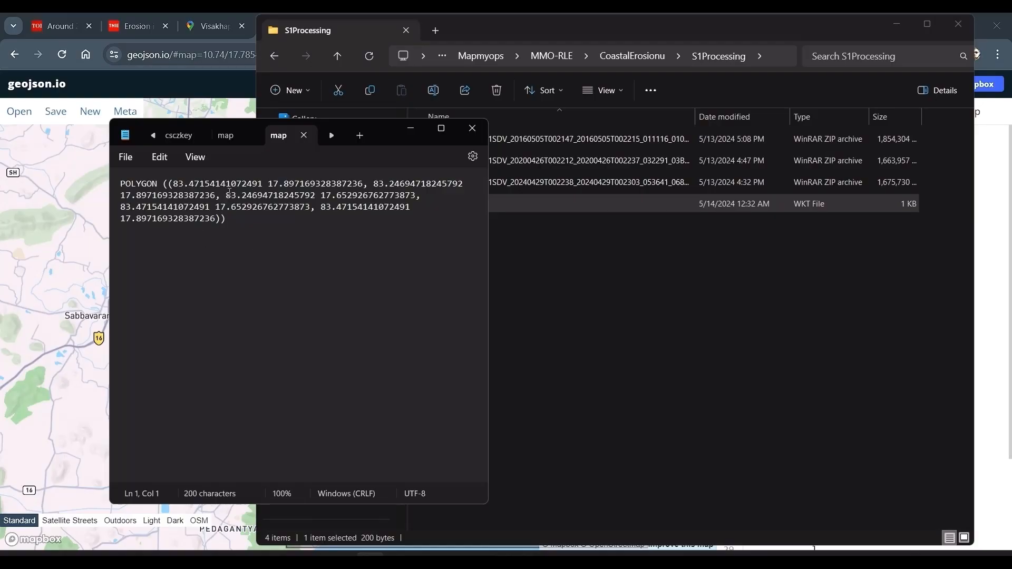
{"action": "left_click", "coordinate": [473, 130]}
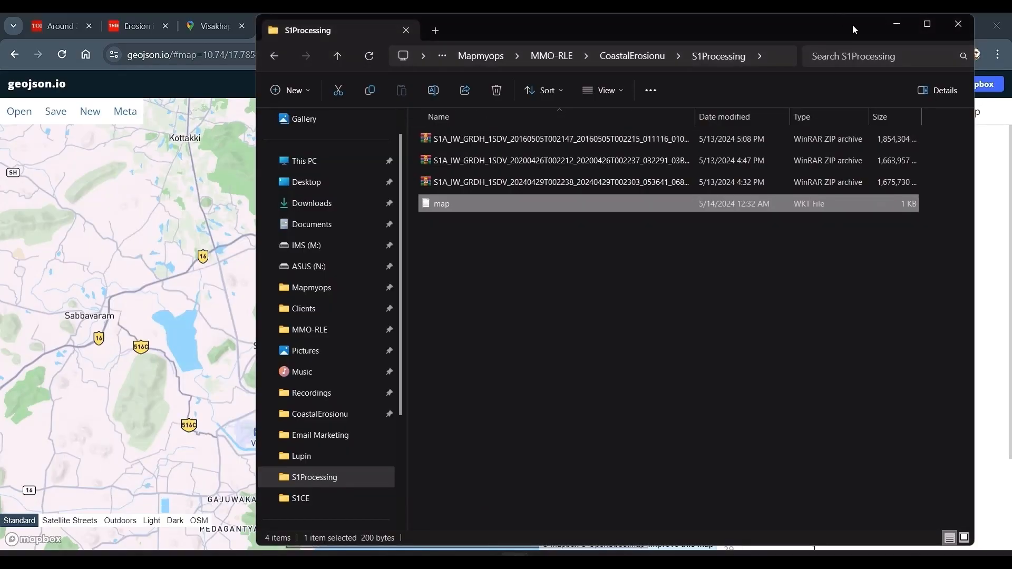
{"action": "left_click", "coordinate": [896, 26]}
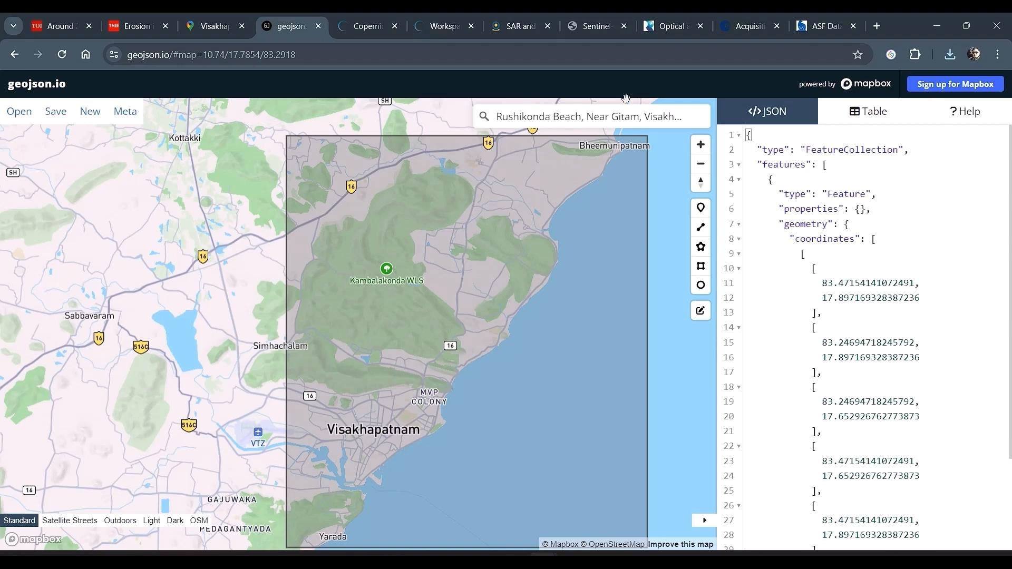
Switch to Copernicus Browser, upload the map WKT file as the area of interest, and choose SENTINEL-1 as the product search source.
{"action": "left_click", "coordinate": [363, 27]}
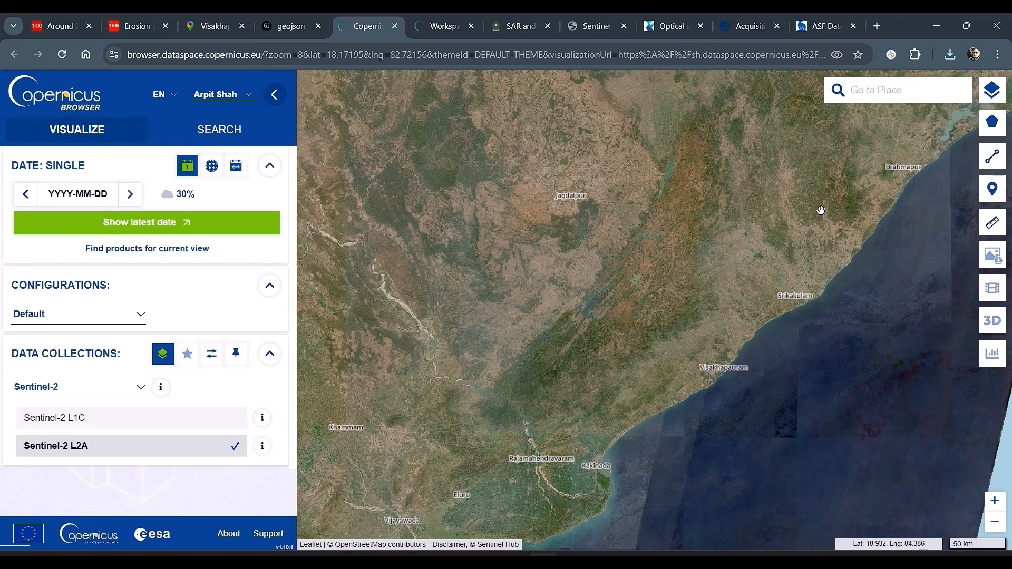
{"action": "scroll", "coordinate": [780, 203], "scroll_direction": "down", "scroll_amount": 2}
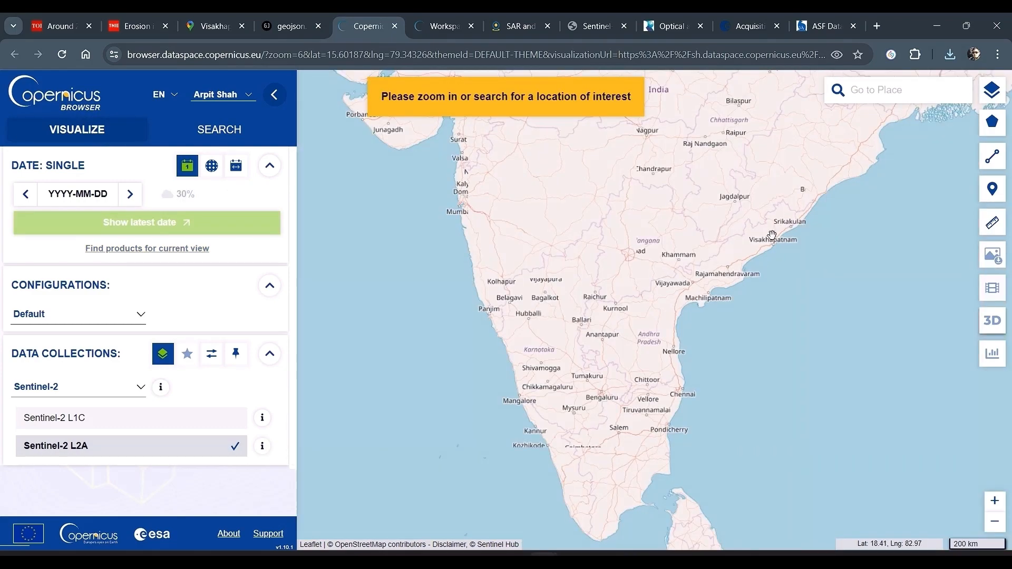
{"action": "mouse_move", "coordinate": [990, 122]}
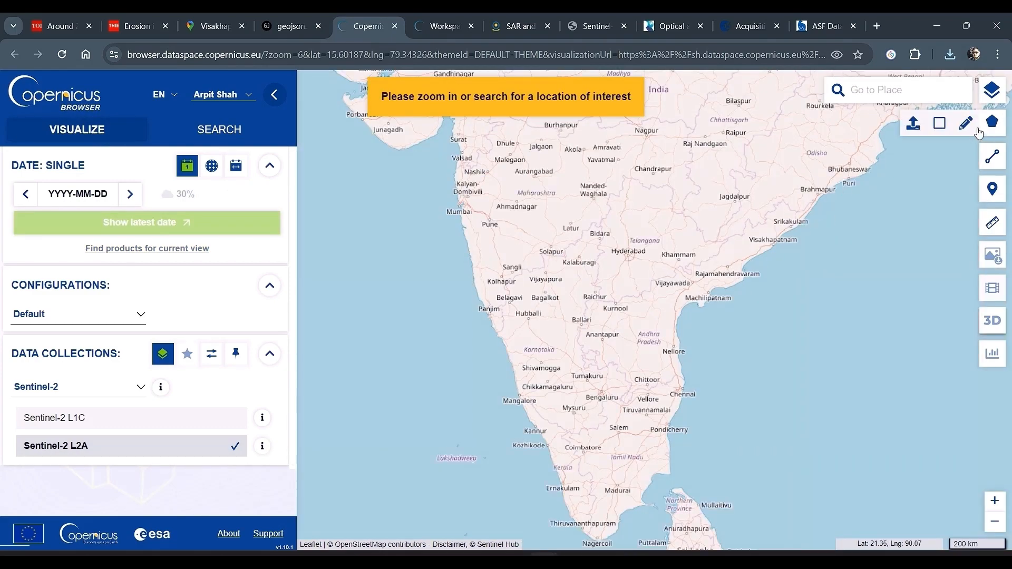
{"action": "left_click", "coordinate": [913, 125]}
{"action": "key", "text": "alt+Tab"}
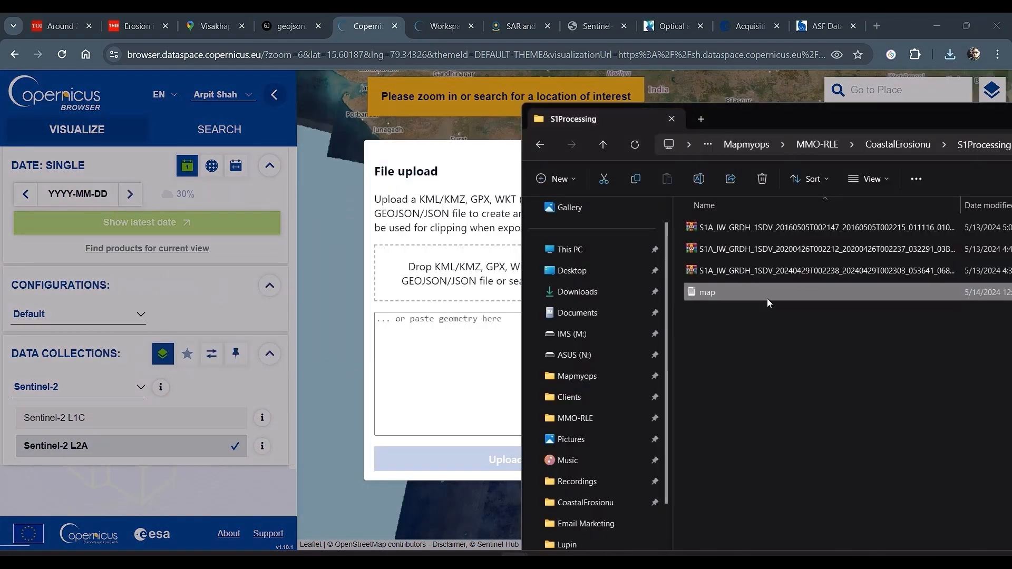
{"action": "left_click_drag", "start_coordinate": [767, 297], "coordinate": [457, 293]}
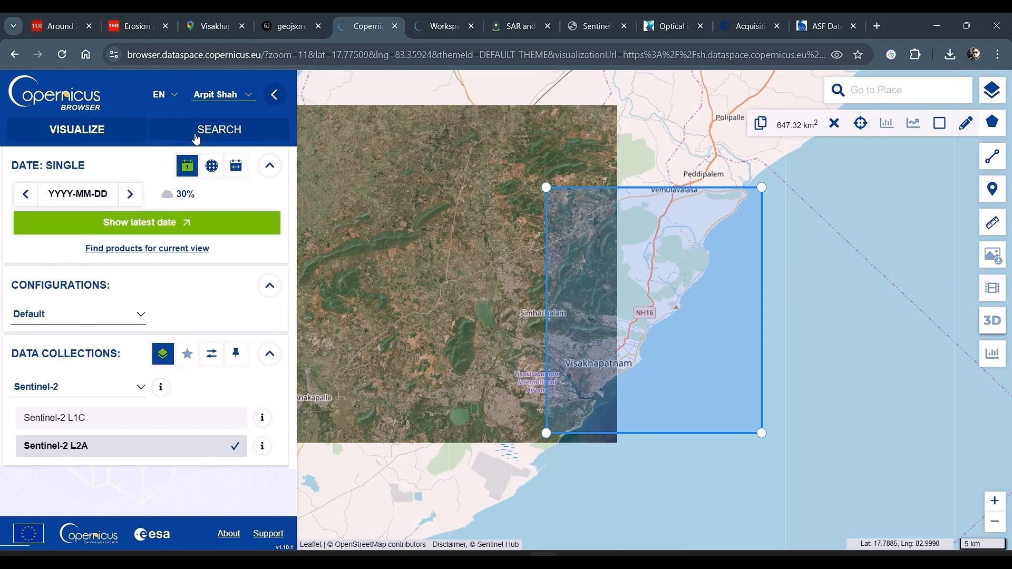
{"action": "left_click", "coordinate": [200, 134]}
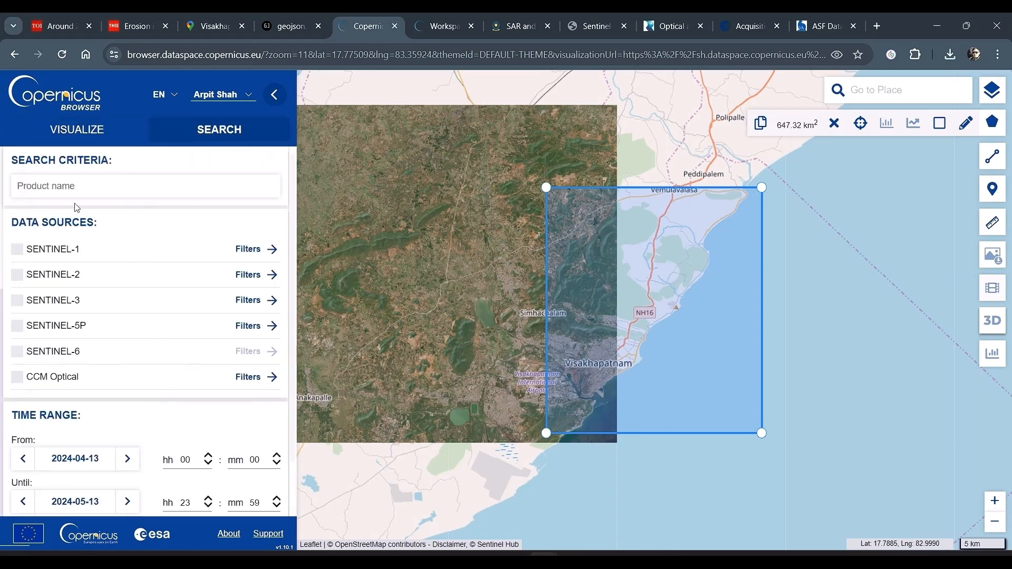
{"action": "left_click", "coordinate": [18, 252]}
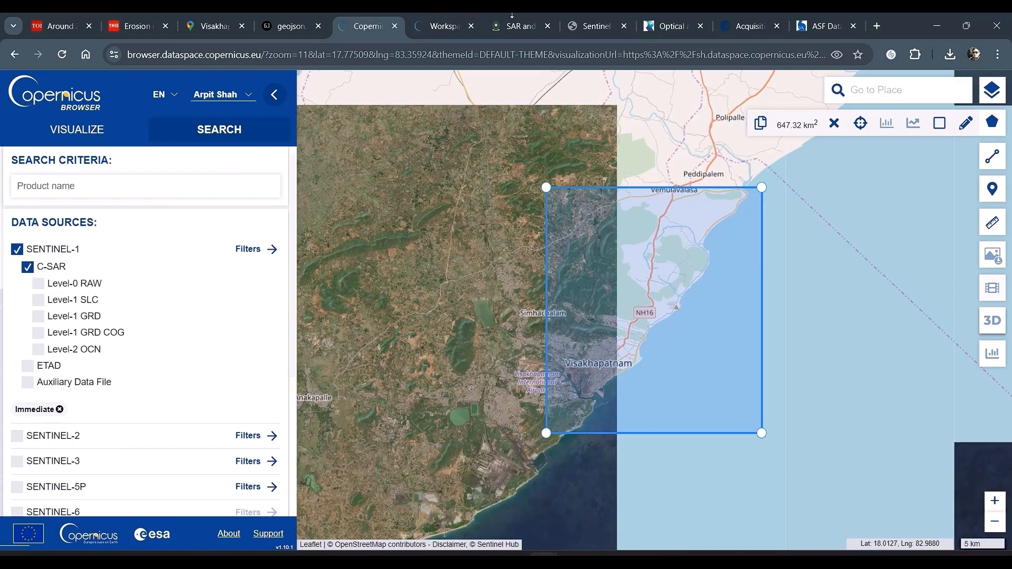
Read the Sentinel-1 infographic PDF at 90% zoom, covering the satellite constellation description and its main applications.
{"action": "left_click", "coordinate": [596, 25]}
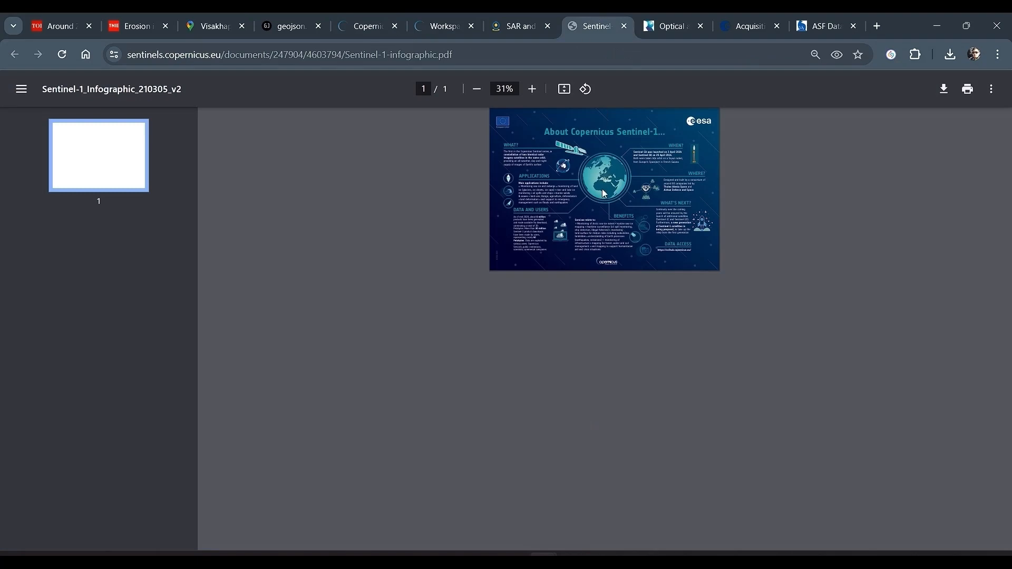
{"action": "left_click", "coordinate": [537, 94]}
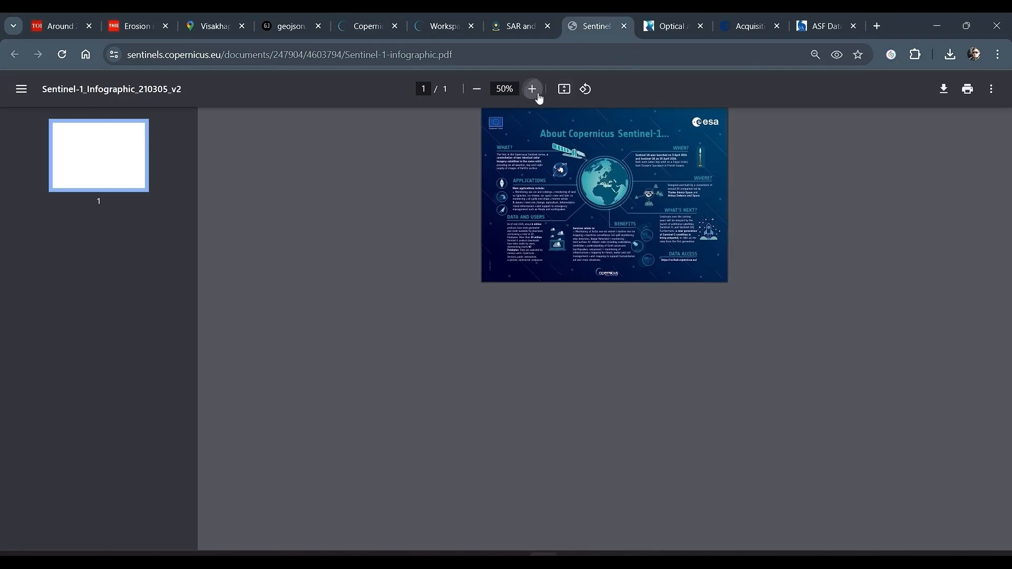
{"action": "left_click", "coordinate": [538, 96]}
{"action": "left_click", "coordinate": [537, 95]}
{"action": "left_click", "coordinate": [538, 96]}
{"action": "left_click", "coordinate": [538, 94]}
{"action": "left_click", "coordinate": [538, 94]}
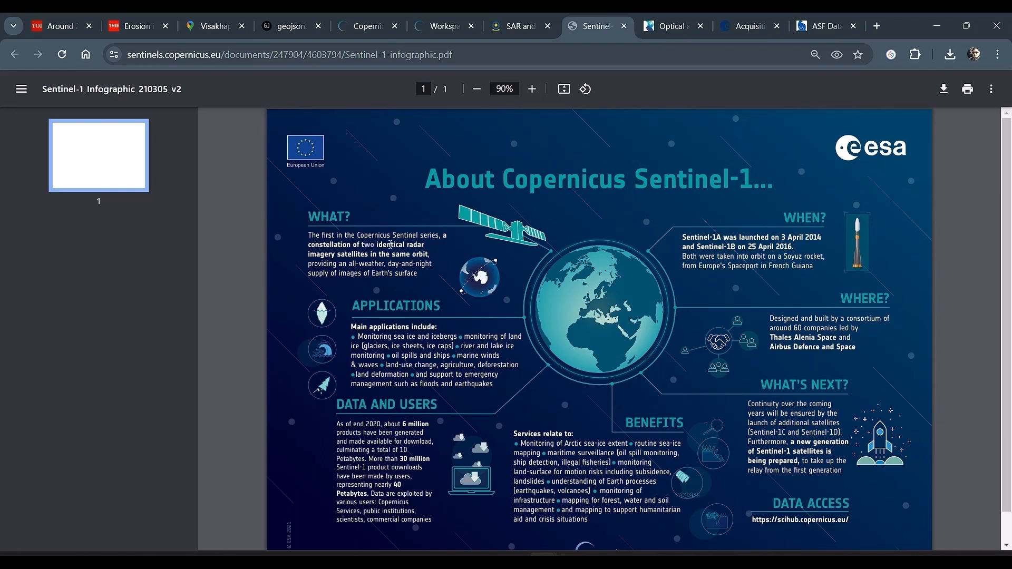
{"action": "left_click_drag", "start_coordinate": [391, 244], "coordinate": [429, 247]}
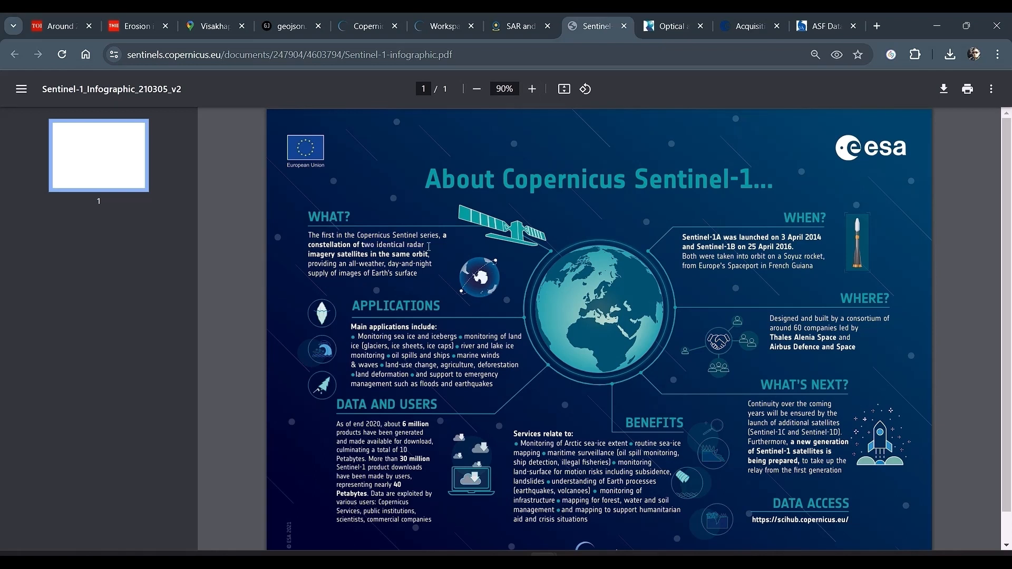
{"action": "left_click", "coordinate": [452, 286]}
{"action": "left_click_drag", "start_coordinate": [356, 328], "coordinate": [428, 375]}
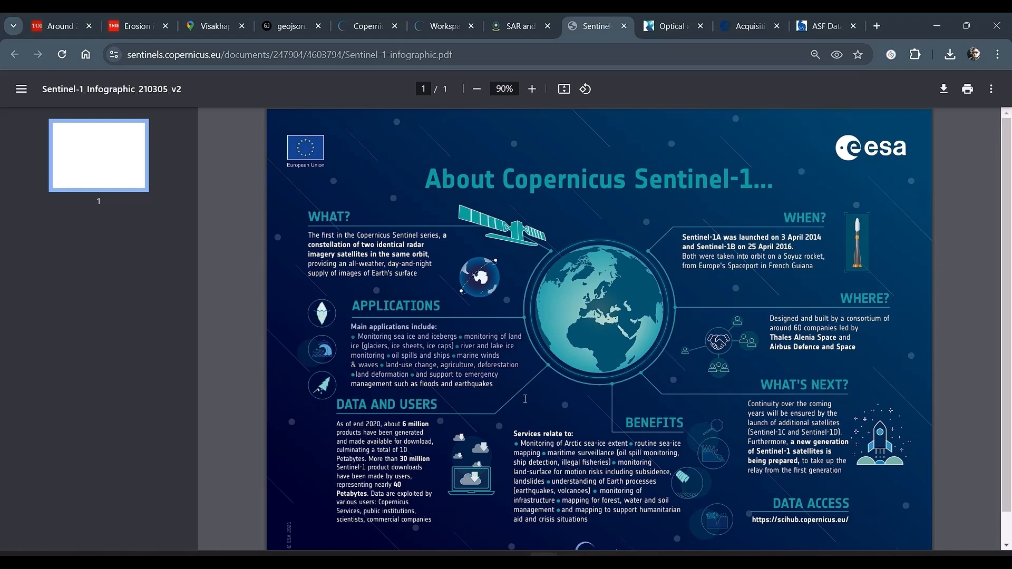
{"action": "left_click", "coordinate": [570, 395]}
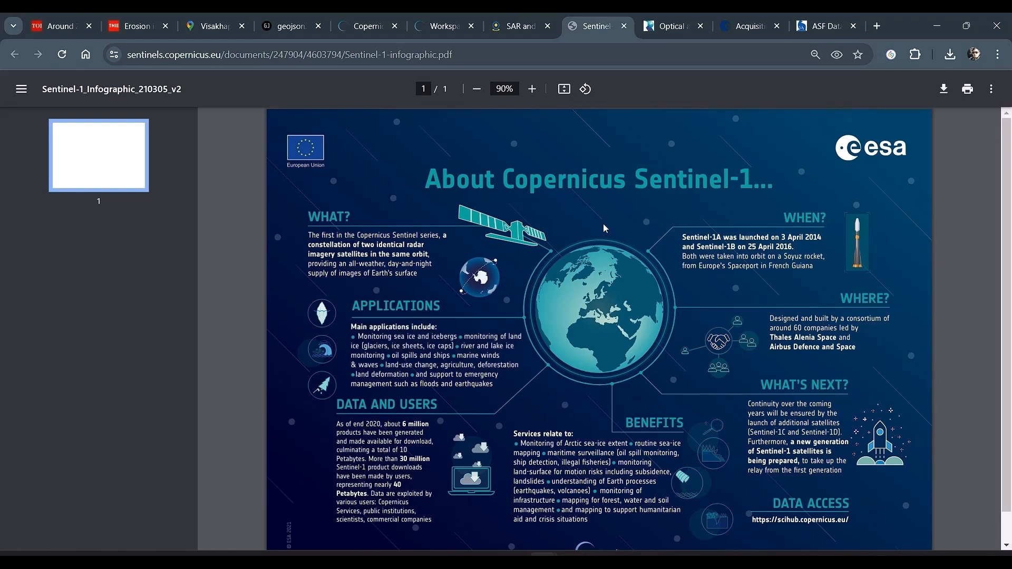
Read the article's explanations of SAR satellite images and optical satellite images to compare how the two are acquired.
{"action": "left_click", "coordinate": [490, 27]}
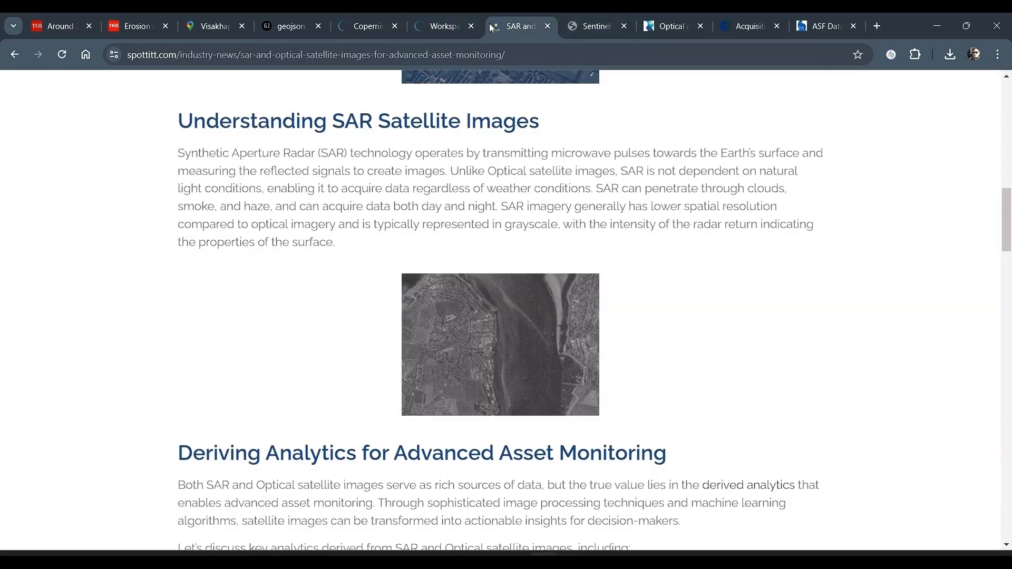
{"action": "scroll", "coordinate": [507, 183], "scroll_direction": "up", "scroll_amount": 1}
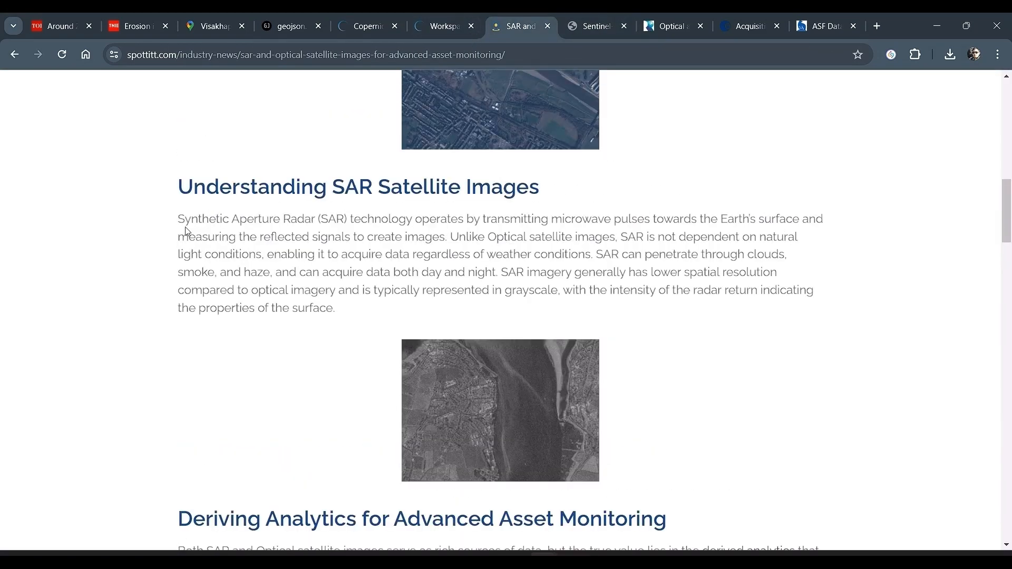
{"action": "left_click_drag", "start_coordinate": [178, 226], "coordinate": [351, 325]}
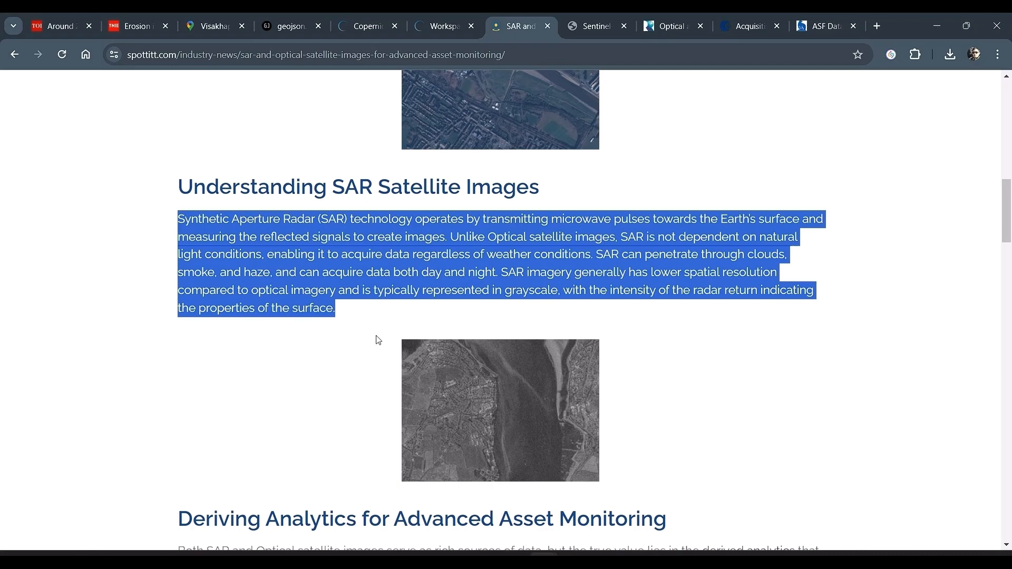
{"action": "scroll", "coordinate": [337, 345], "scroll_direction": "up", "scroll_amount": 5}
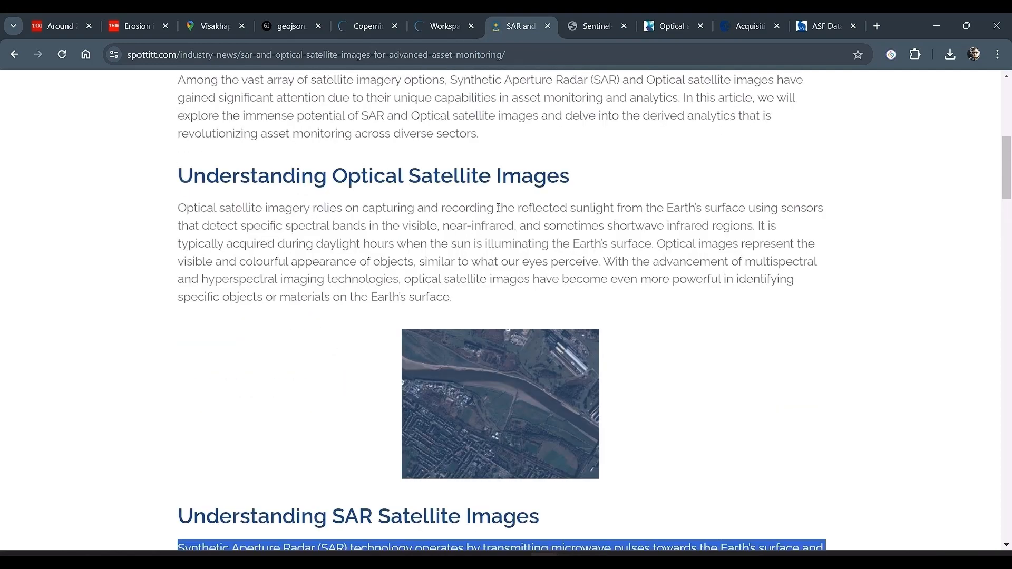
{"action": "left_click_drag", "start_coordinate": [614, 208], "coordinate": [669, 207]}
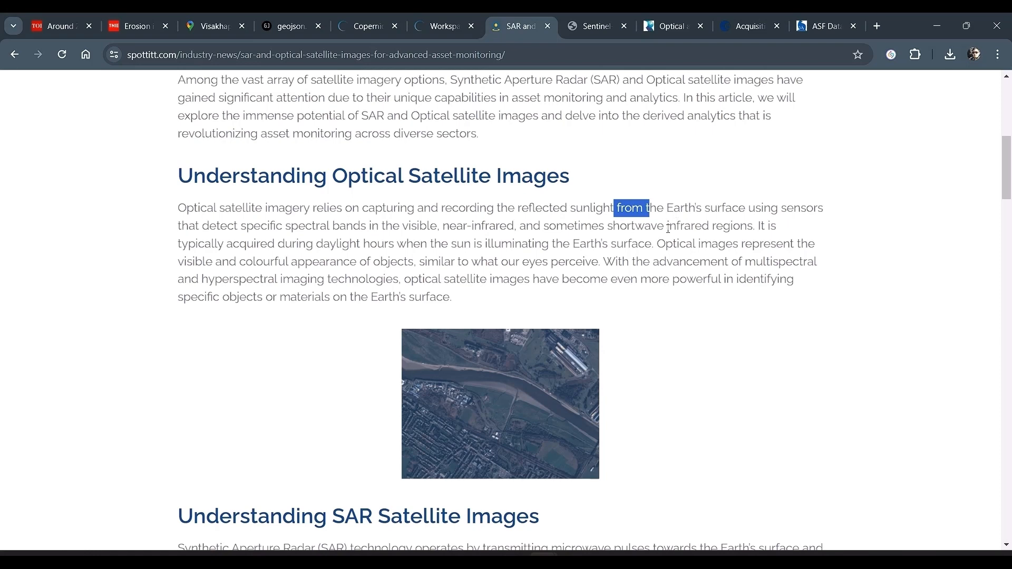
{"action": "left_click", "coordinate": [604, 238]}
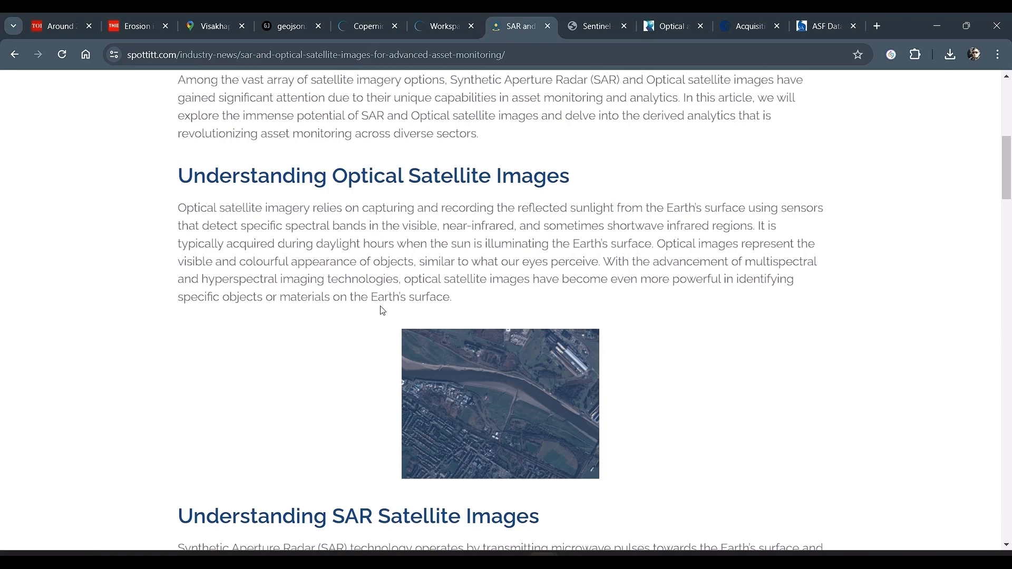
{"action": "scroll", "coordinate": [383, 311], "scroll_direction": "down", "scroll_amount": 6}
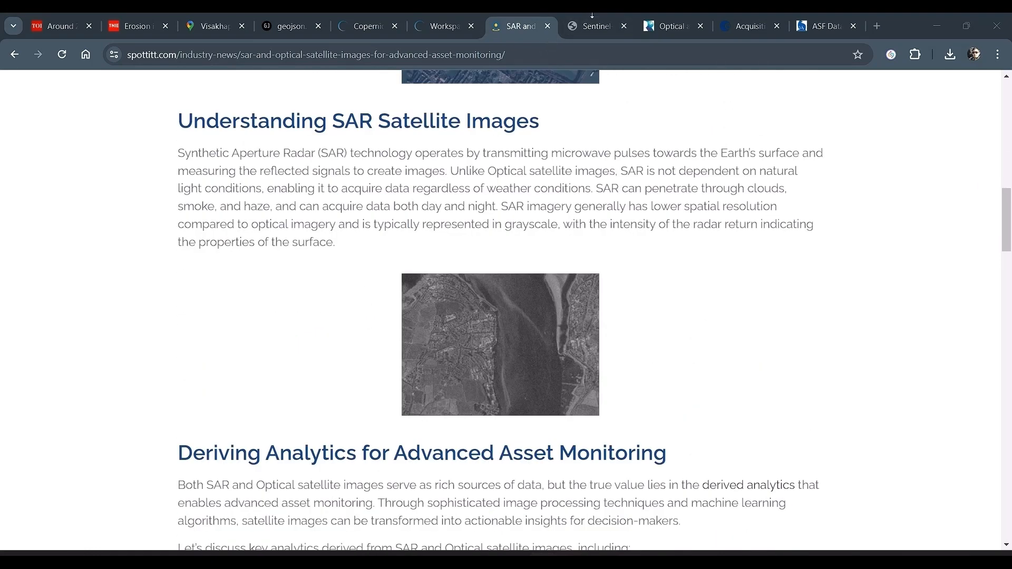
Search the web for "sentinel 1 resolution" and review the Interferometric Wide swath entry in the resolution table.
{"action": "left_click", "coordinate": [591, 27]}
{"action": "left_click", "coordinate": [509, 51]}
{"action": "type", "text": "sentinel 1 "}
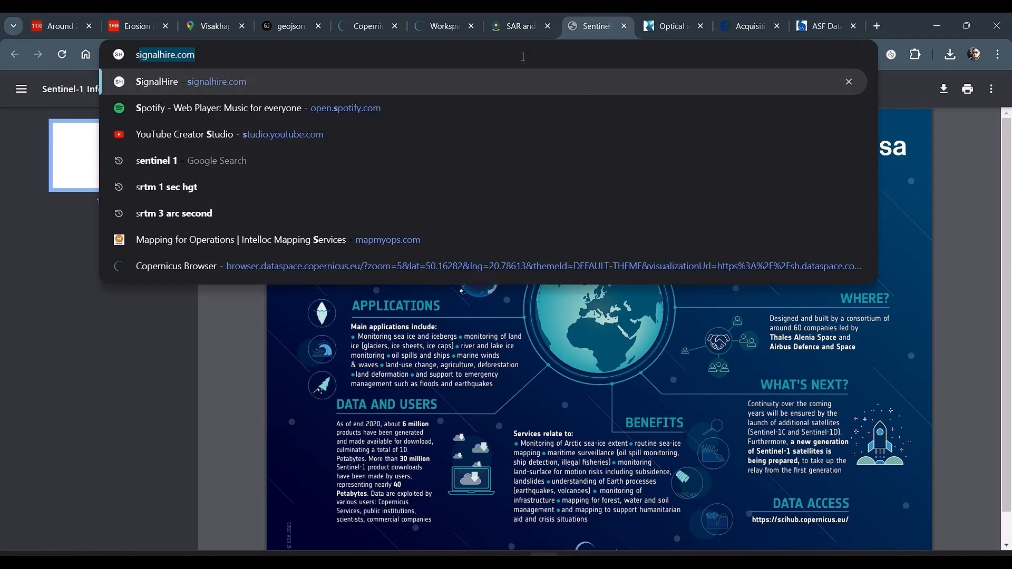
{"action": "type", "text": "resolution"}
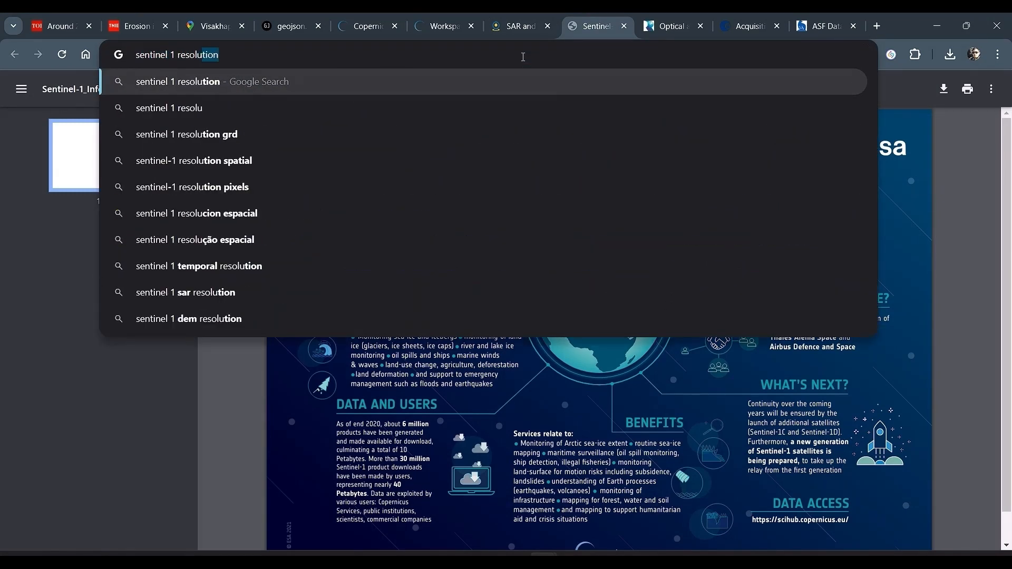
{"action": "key", "text": "Return"}
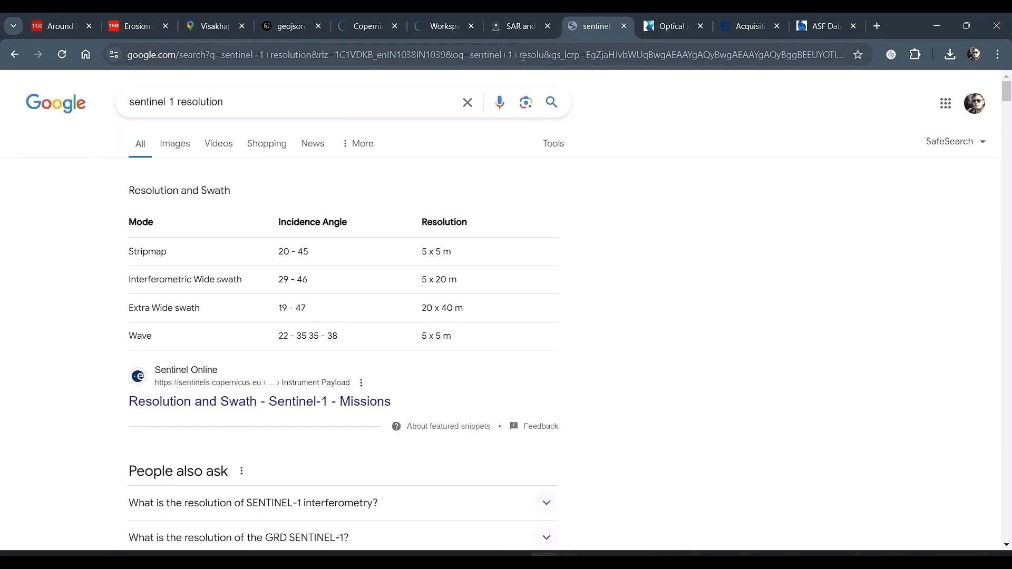
{"action": "left_click_drag", "start_coordinate": [123, 280], "coordinate": [259, 280]}
{"action": "left_click", "coordinate": [327, 280]}
{"action": "left_click_drag", "start_coordinate": [132, 279], "coordinate": [493, 285]}
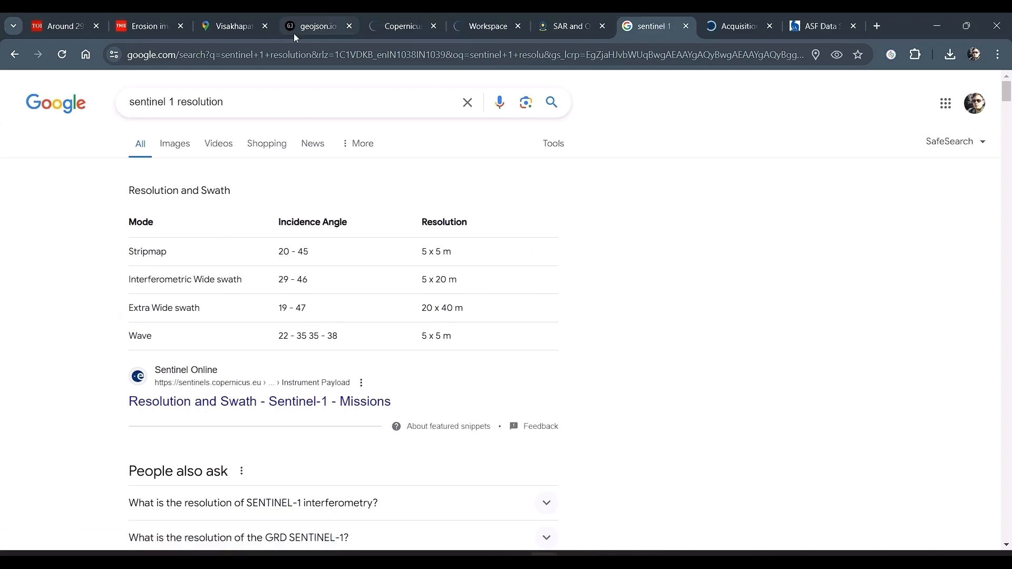
Switch to Copernicus Browser and restrict the Sentinel-1 search to Level-1 GRD products with IW acquisition mode and VV+VH polarisation.
{"action": "left_click", "coordinate": [400, 26]}
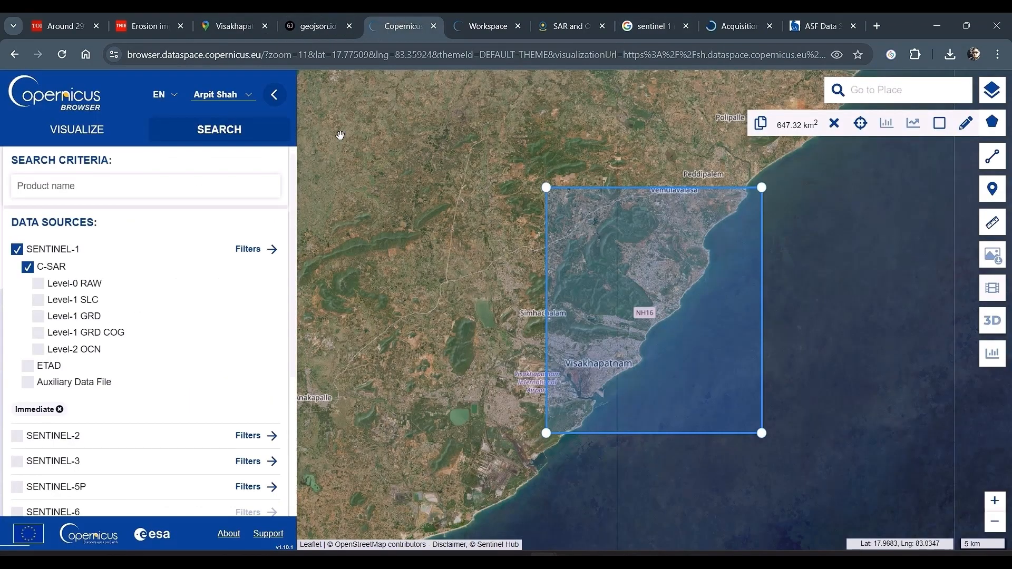
{"action": "left_click", "coordinate": [518, 26]}
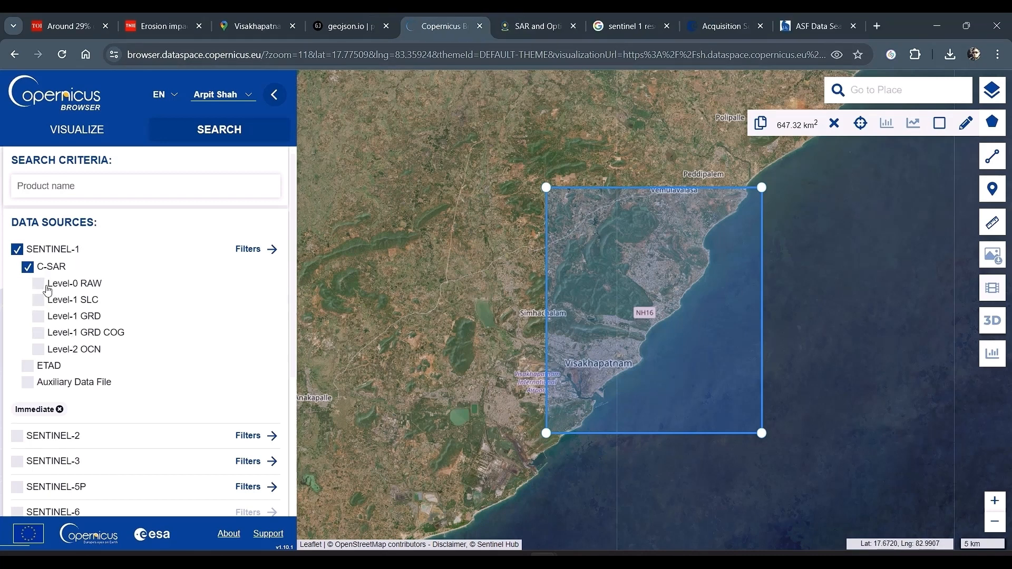
{"action": "left_click", "coordinate": [39, 317]}
{"action": "scroll", "coordinate": [111, 330], "scroll_direction": "down", "scroll_amount": 3}
{"action": "scroll", "coordinate": [111, 329], "scroll_direction": "up", "scroll_amount": 3}
{"action": "left_click", "coordinate": [248, 248]}
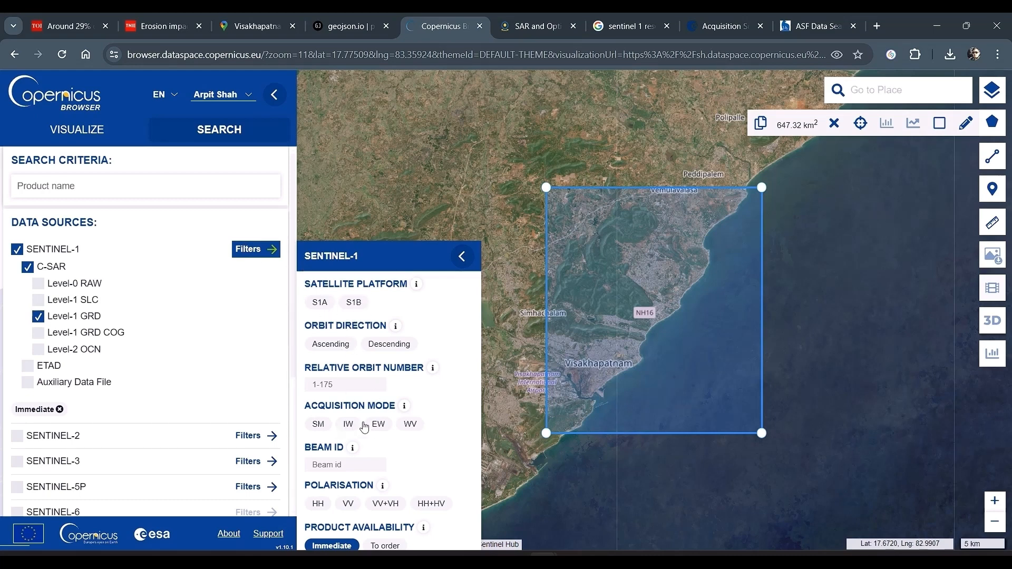
{"action": "left_click", "coordinate": [348, 424]}
{"action": "left_click", "coordinate": [392, 506]}
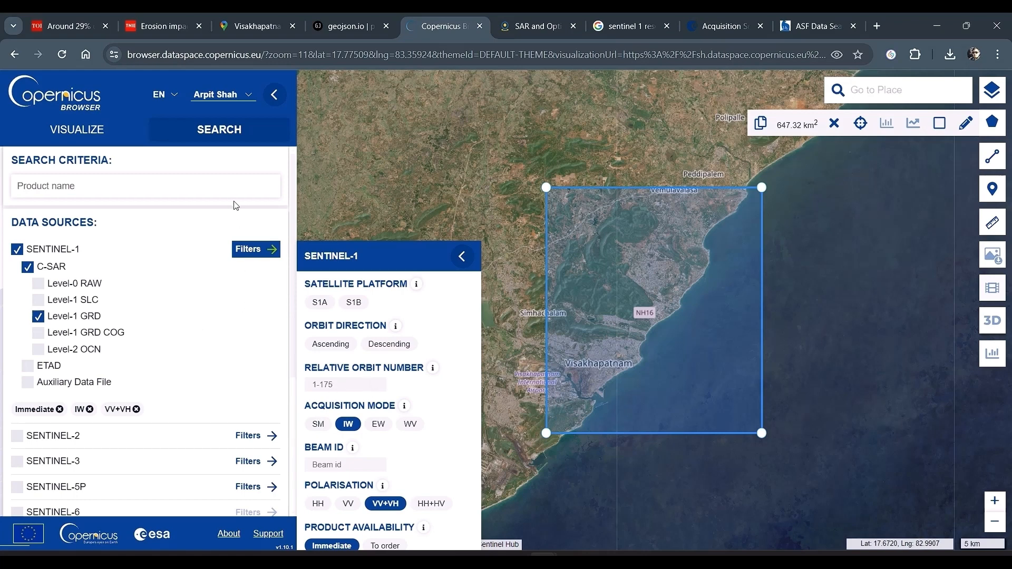
{"action": "left_click", "coordinate": [463, 257]}
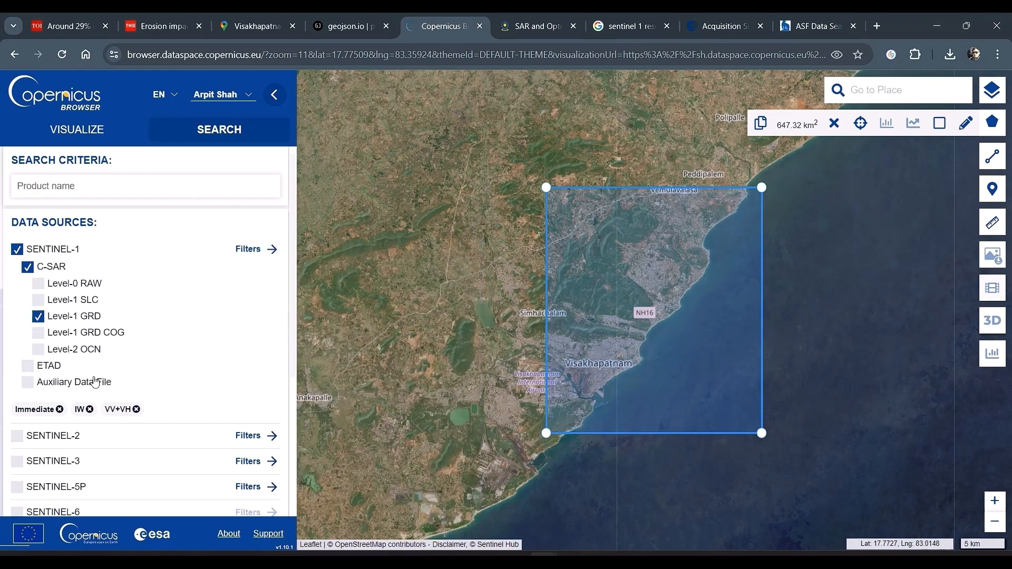
Set the search time range from 2024-04-20 until 2024-05-13.
{"action": "scroll", "coordinate": [94, 379], "scroll_direction": "down", "scroll_amount": 3}
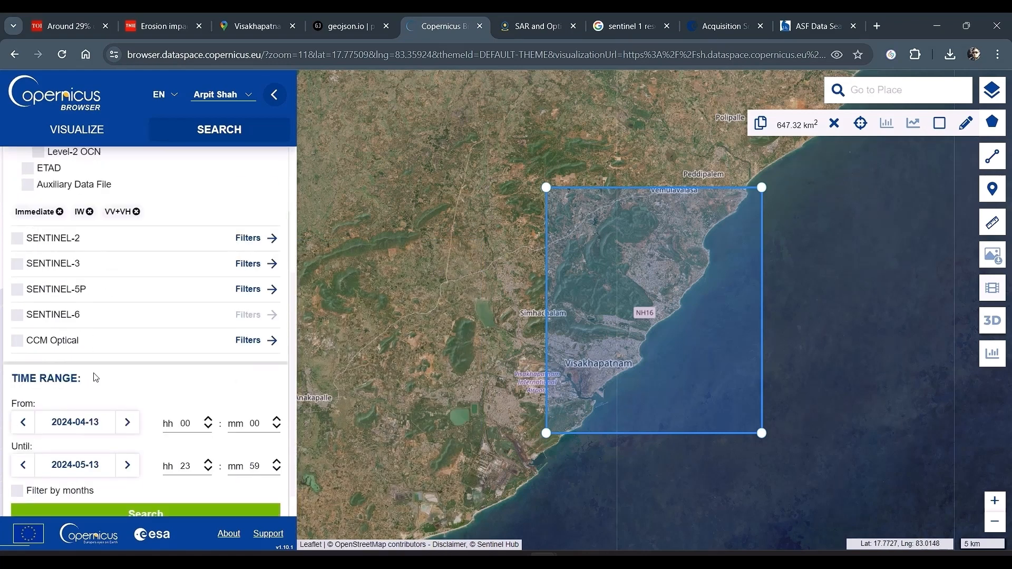
{"action": "left_click", "coordinate": [61, 424]}
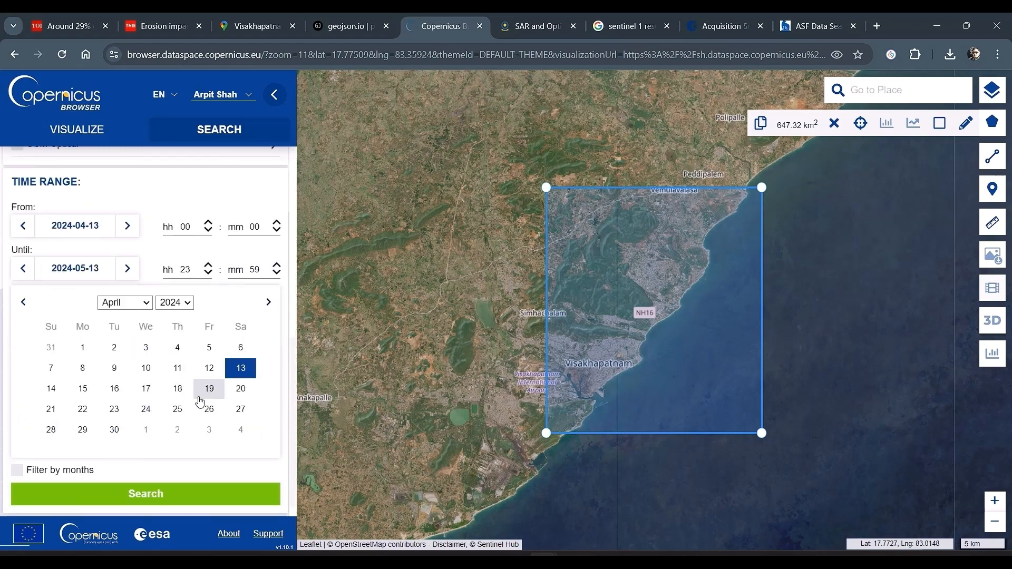
{"action": "left_click", "coordinate": [240, 389]}
{"action": "left_click", "coordinate": [104, 455]}
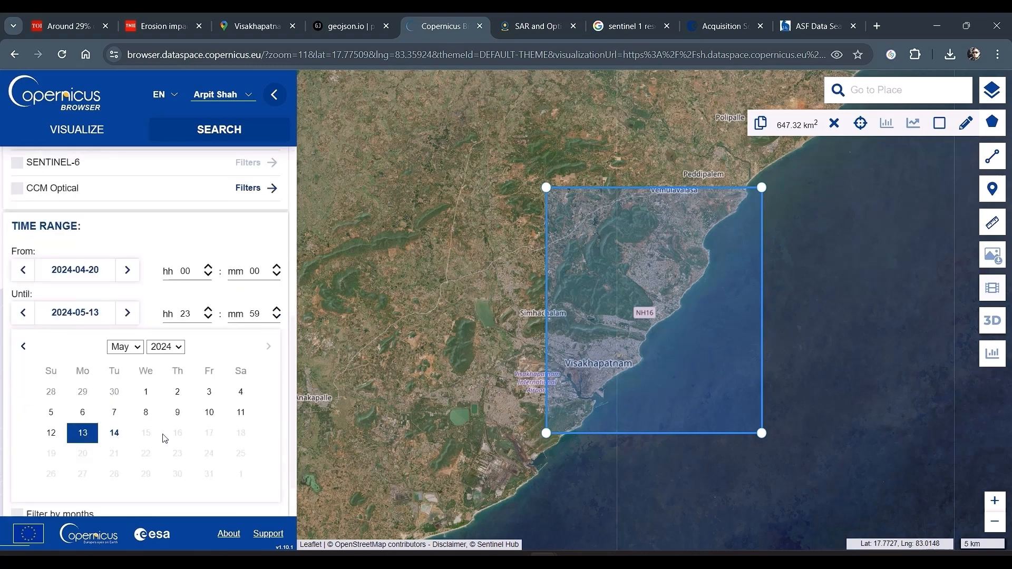
{"action": "left_click", "coordinate": [83, 436]}
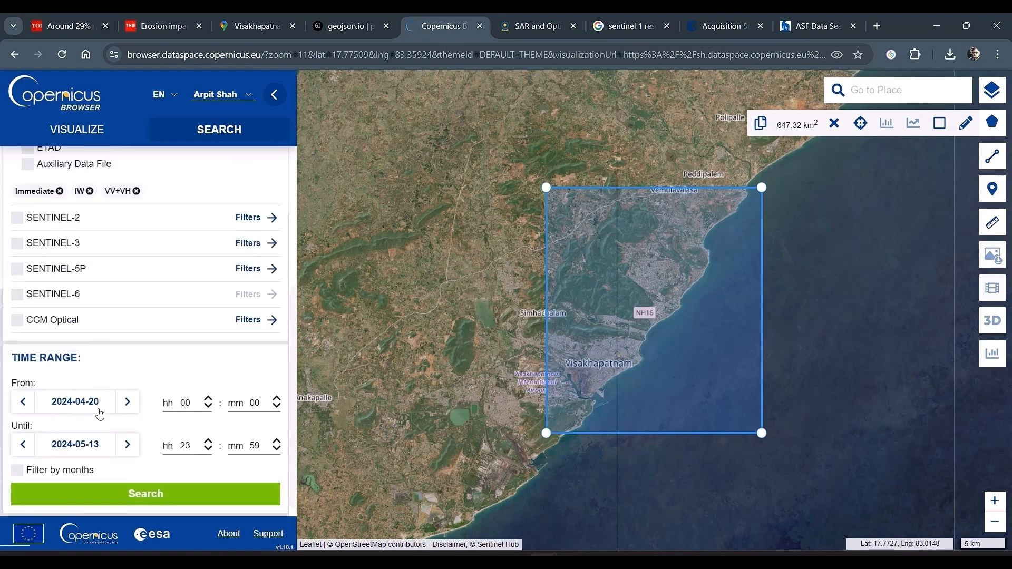
Run the Sentinel-1 product search and compare the result footprints with the Visakhapatnam study area on the map.
{"action": "scroll", "coordinate": [100, 317], "scroll_direction": "up", "scroll_amount": 3}
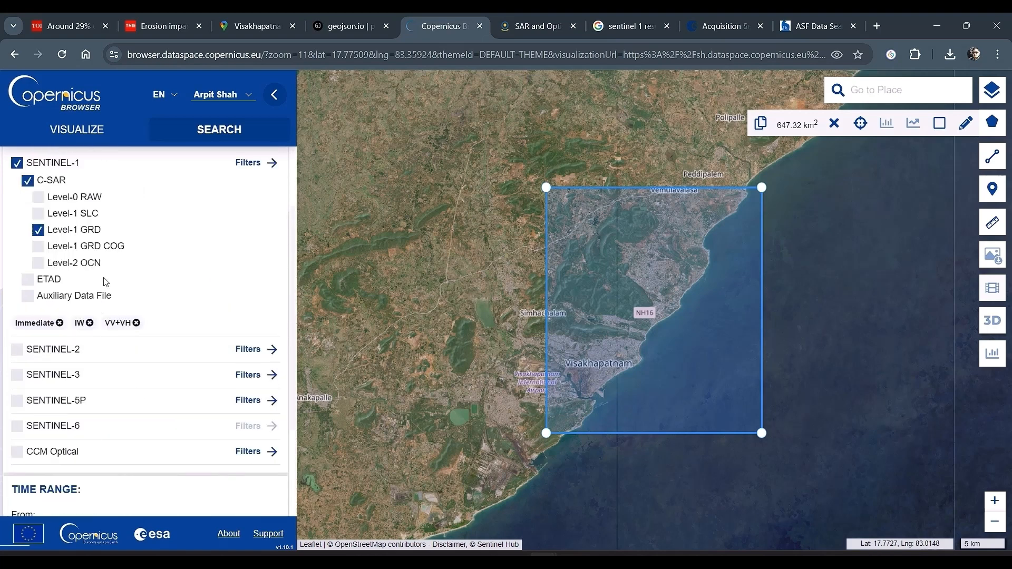
{"action": "scroll", "coordinate": [108, 504], "scroll_direction": "down", "scroll_amount": 3}
{"action": "left_click", "coordinate": [134, 493]}
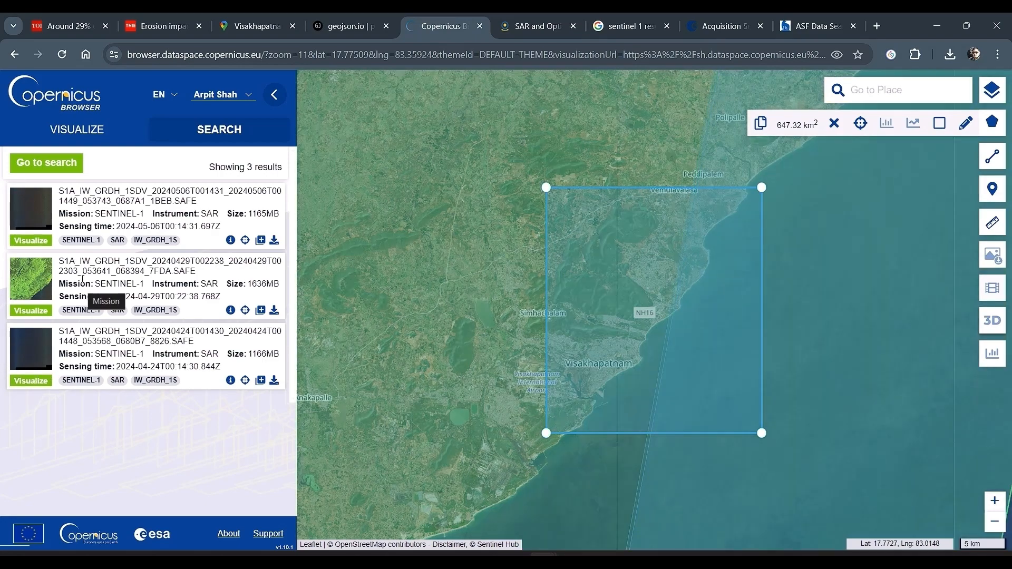
{"action": "scroll", "coordinate": [571, 264], "scroll_direction": "down", "scroll_amount": 2}
{"action": "scroll", "coordinate": [573, 280], "scroll_direction": "down", "scroll_amount": 3}
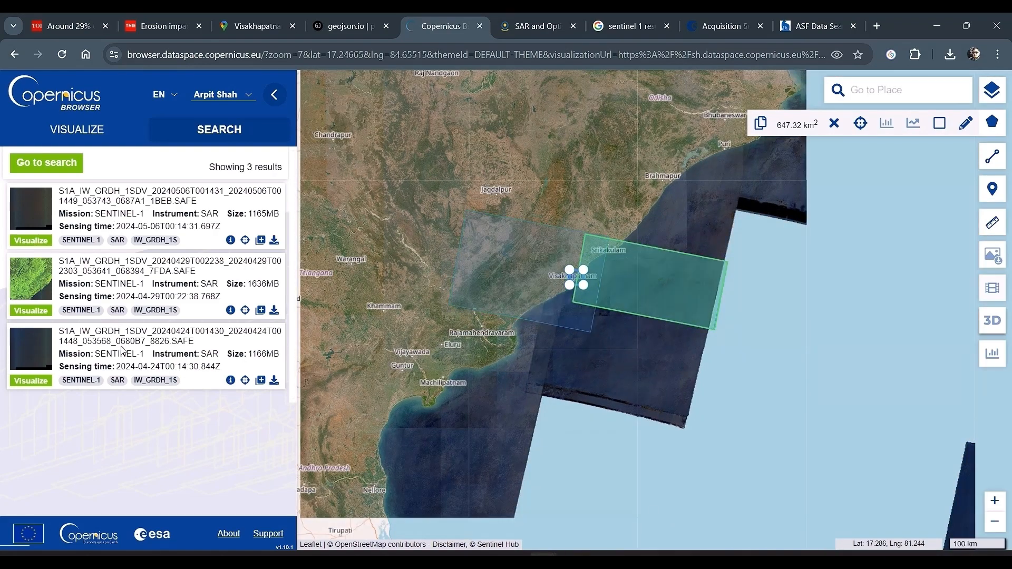
{"action": "scroll", "coordinate": [607, 286], "scroll_direction": "up", "scroll_amount": 3}
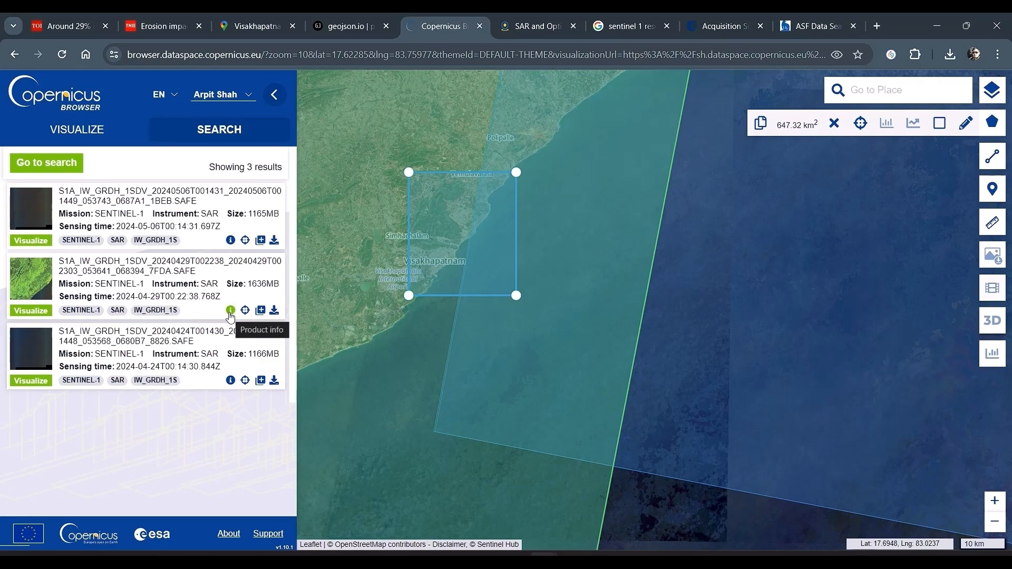
Examine the product info of the 2024-04-29 scene, including the date in its name, its orbit direction and its relative orbit number.
{"action": "left_click", "coordinate": [230, 310]}
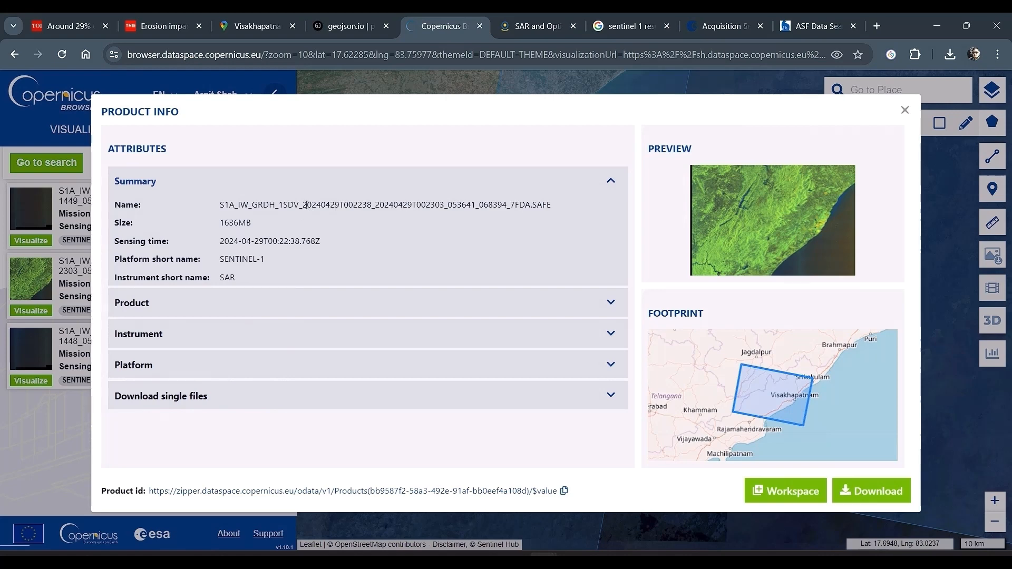
{"action": "left_click_drag", "start_coordinate": [303, 204], "coordinate": [375, 205]}
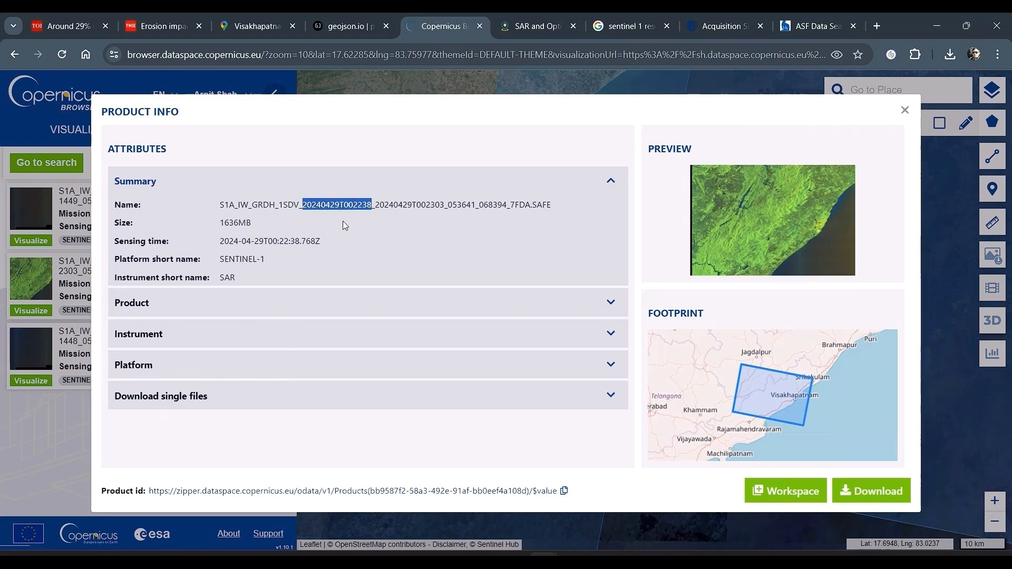
{"action": "left_click", "coordinate": [299, 169]}
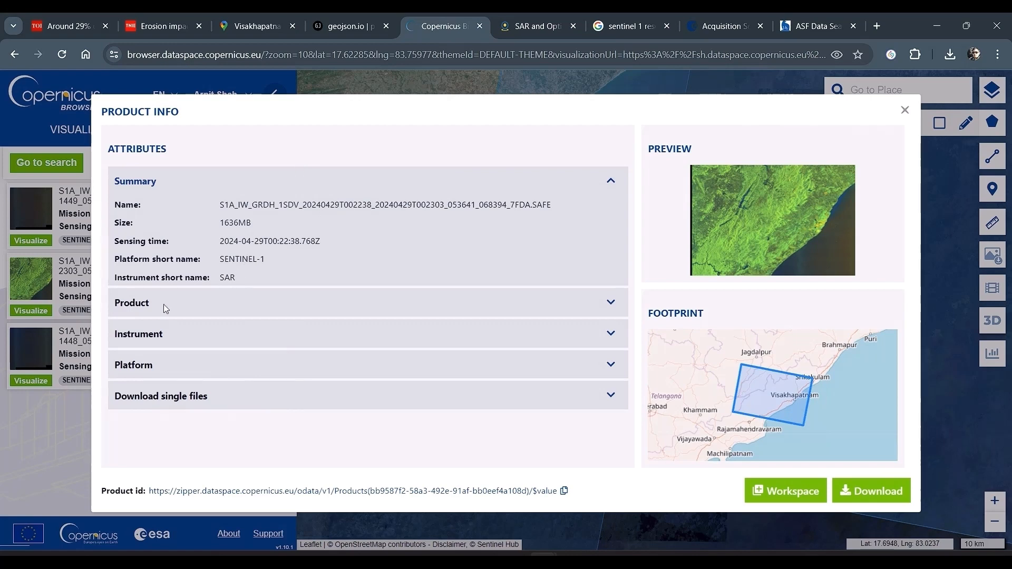
{"action": "left_click", "coordinate": [611, 304]}
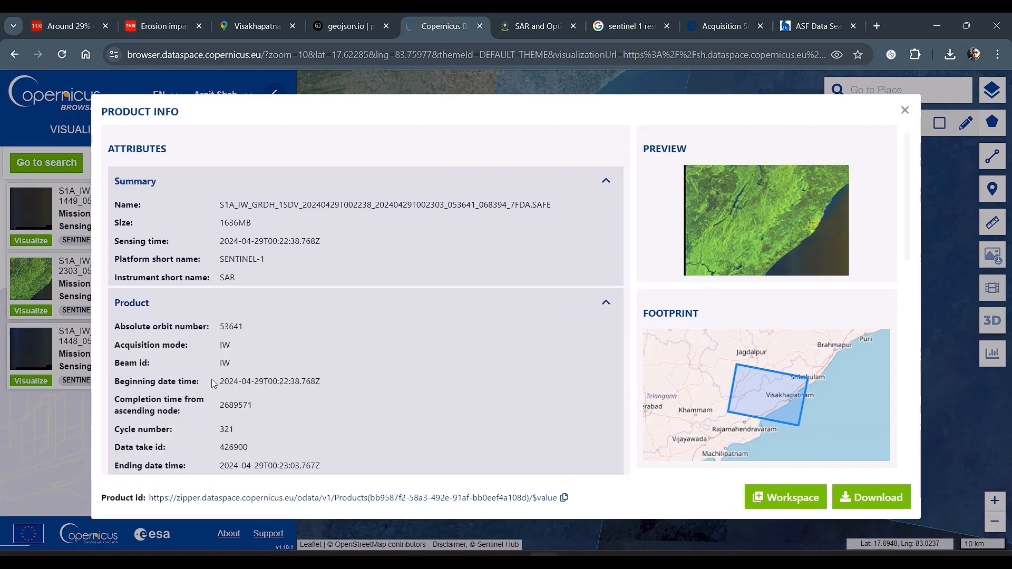
{"action": "scroll", "coordinate": [212, 381], "scroll_direction": "down", "scroll_amount": 1}
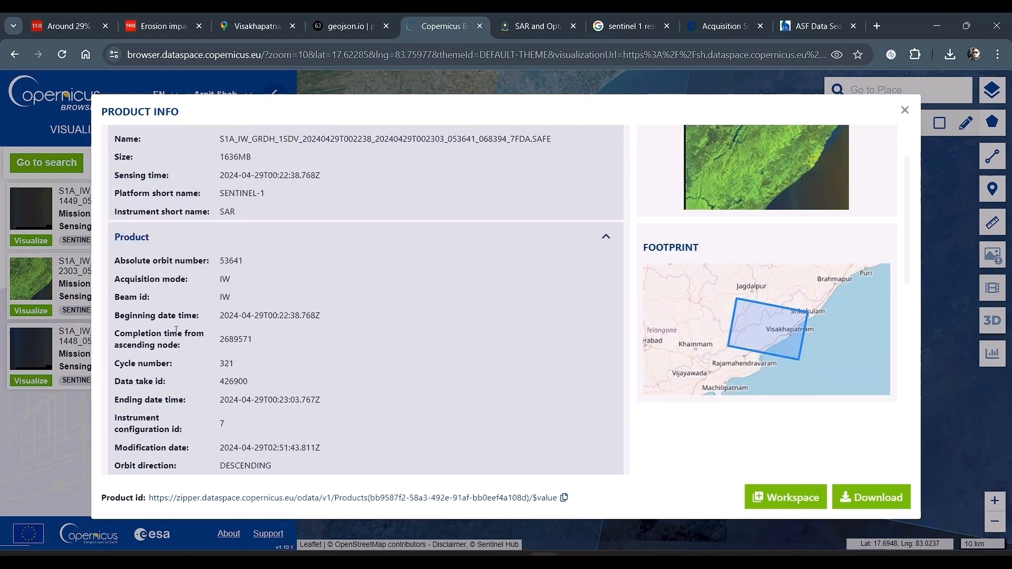
{"action": "scroll", "coordinate": [176, 330], "scroll_direction": "down", "scroll_amount": 5}
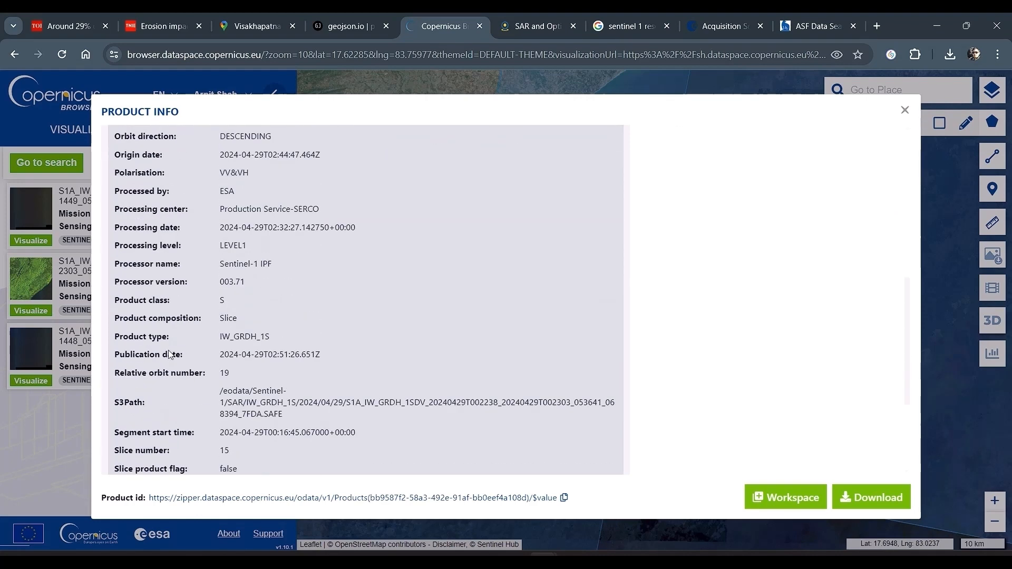
{"action": "left_click_drag", "start_coordinate": [117, 373], "coordinate": [238, 378]}
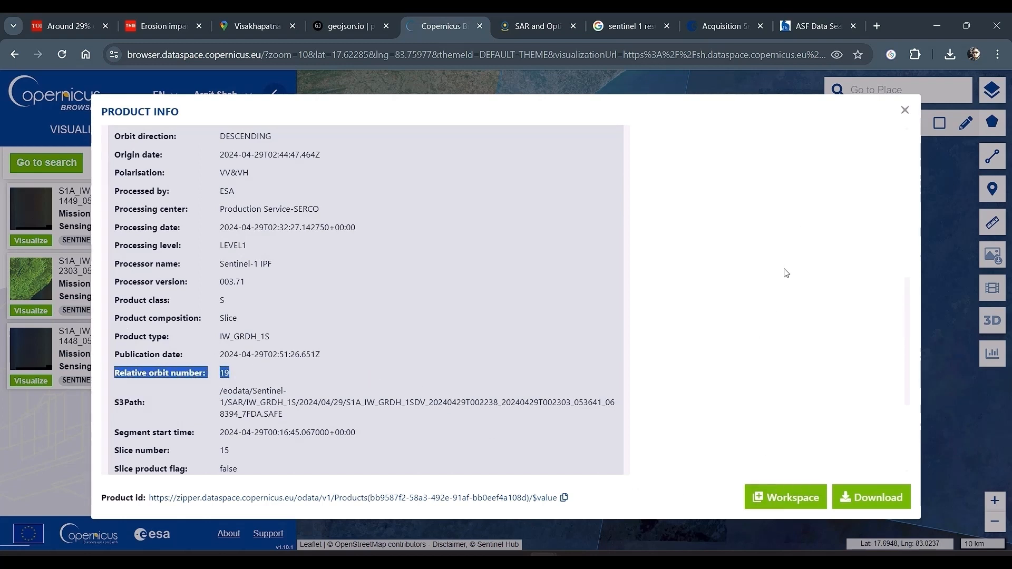
{"action": "scroll", "coordinate": [787, 274], "scroll_direction": "up", "scroll_amount": 3}
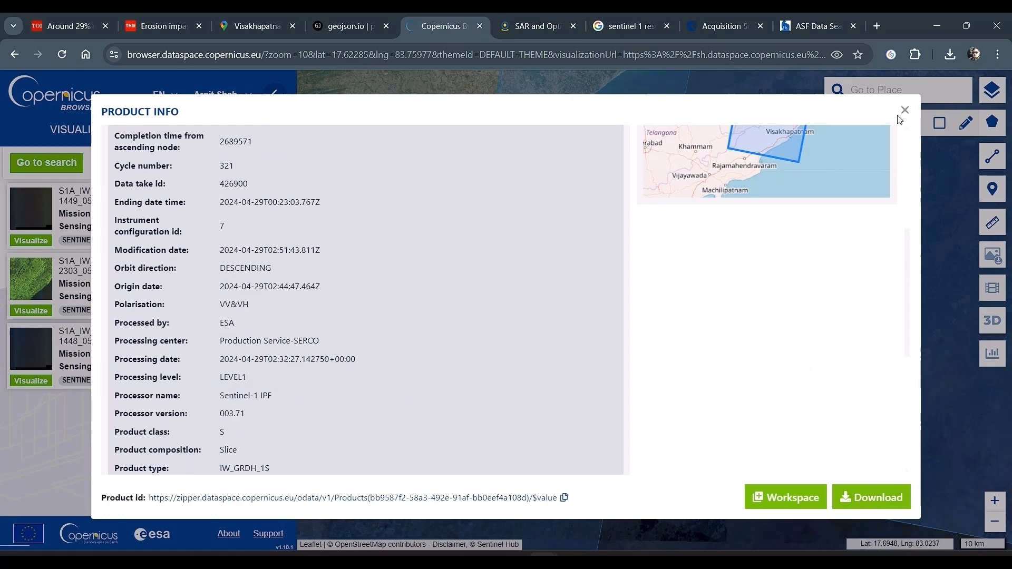
{"action": "key", "text": "Escape"}
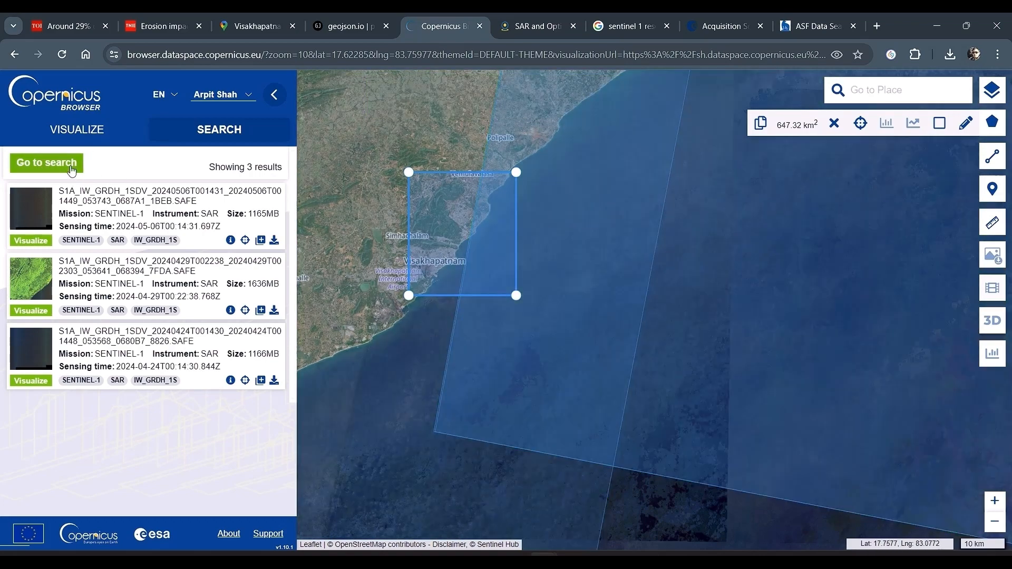
Return to the search criteria and set the time range's start date to 2020-04-20.
{"action": "left_click", "coordinate": [74, 165]}
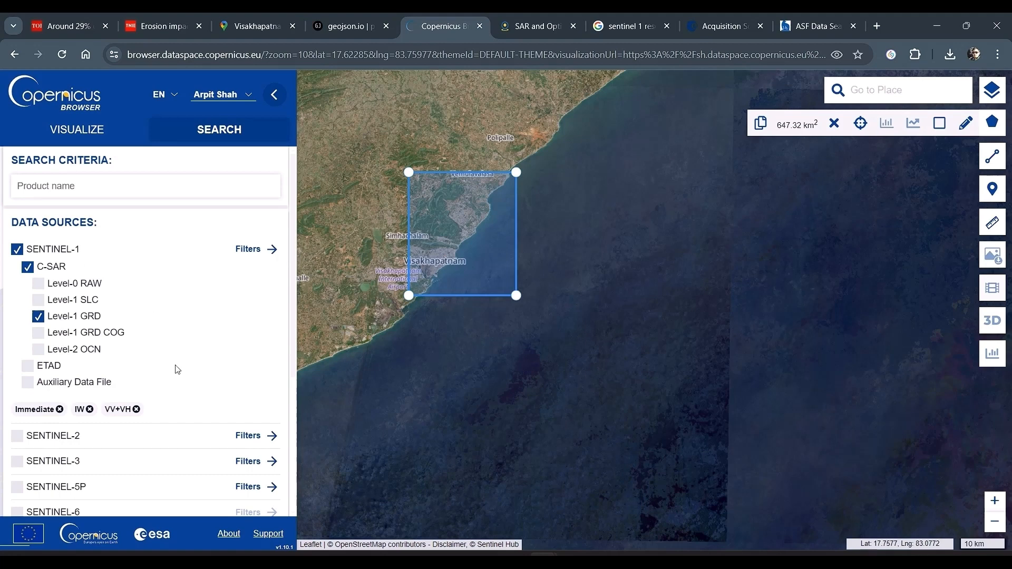
{"action": "scroll", "coordinate": [106, 376], "scroll_direction": "down", "scroll_amount": 4}
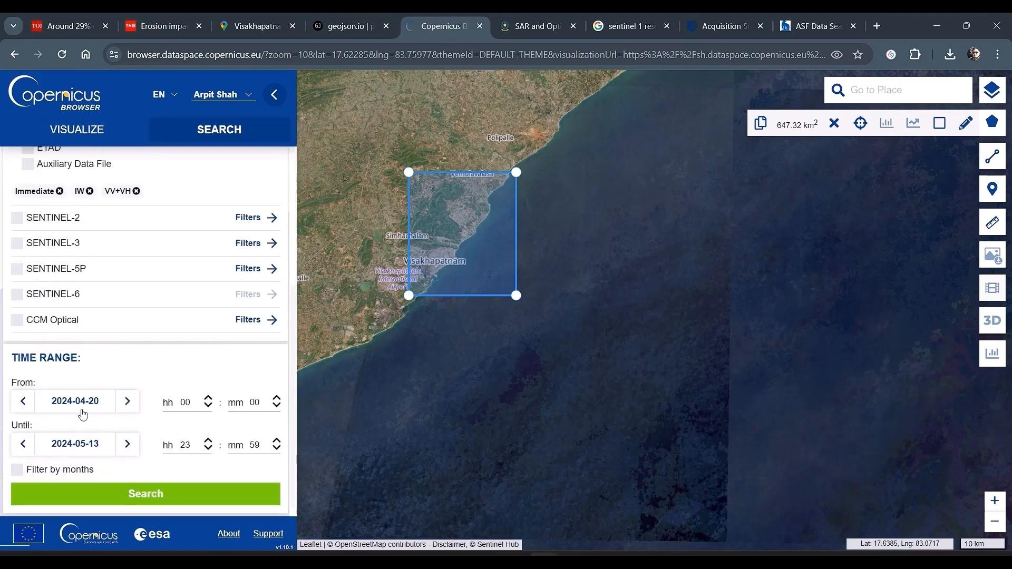
{"action": "left_click", "coordinate": [101, 407]}
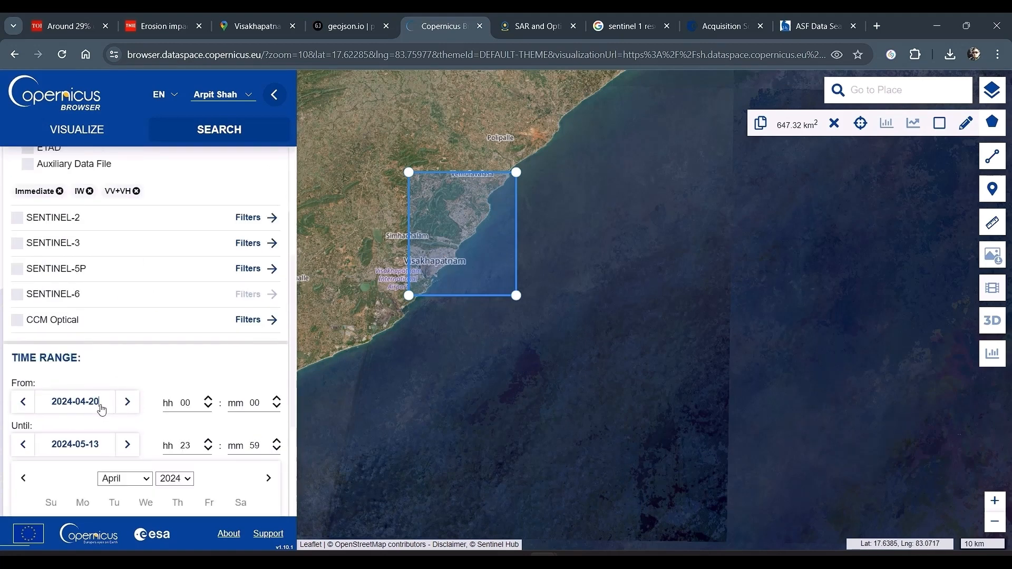
{"action": "scroll", "coordinate": [113, 395], "scroll_direction": "down", "scroll_amount": 2}
{"action": "left_click", "coordinate": [181, 350]}
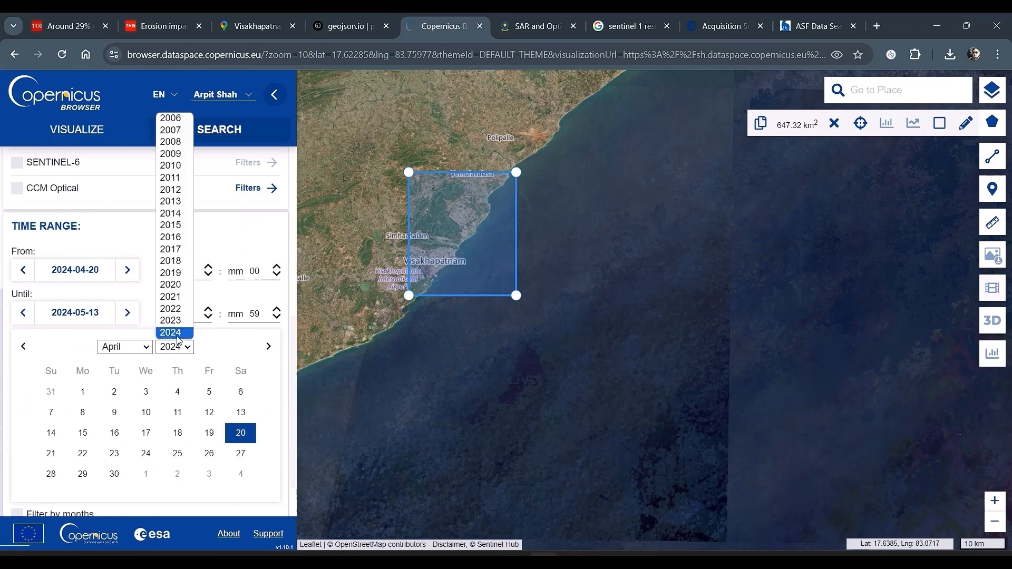
{"action": "left_click", "coordinate": [177, 285]}
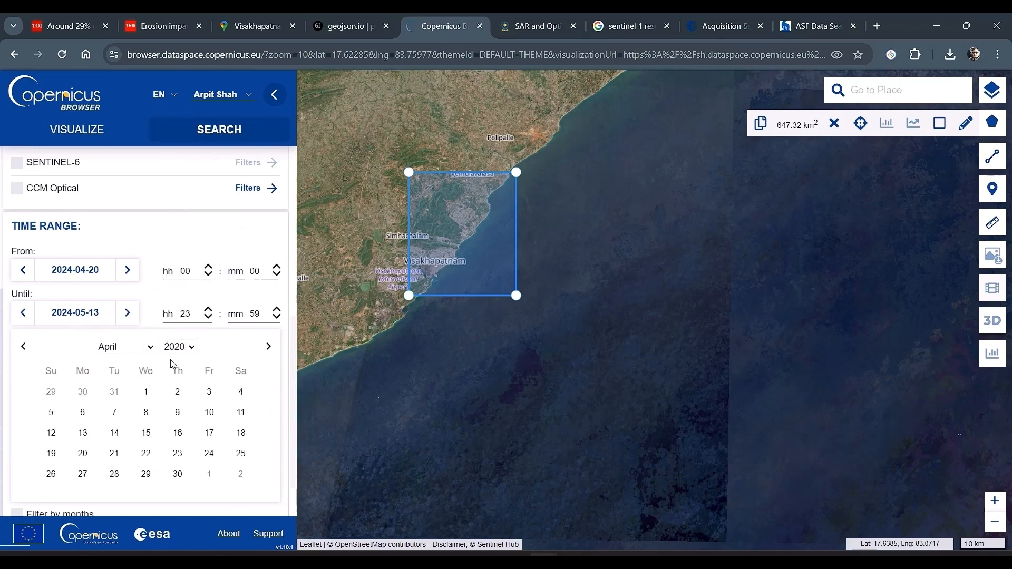
{"action": "left_click", "coordinate": [82, 454]}
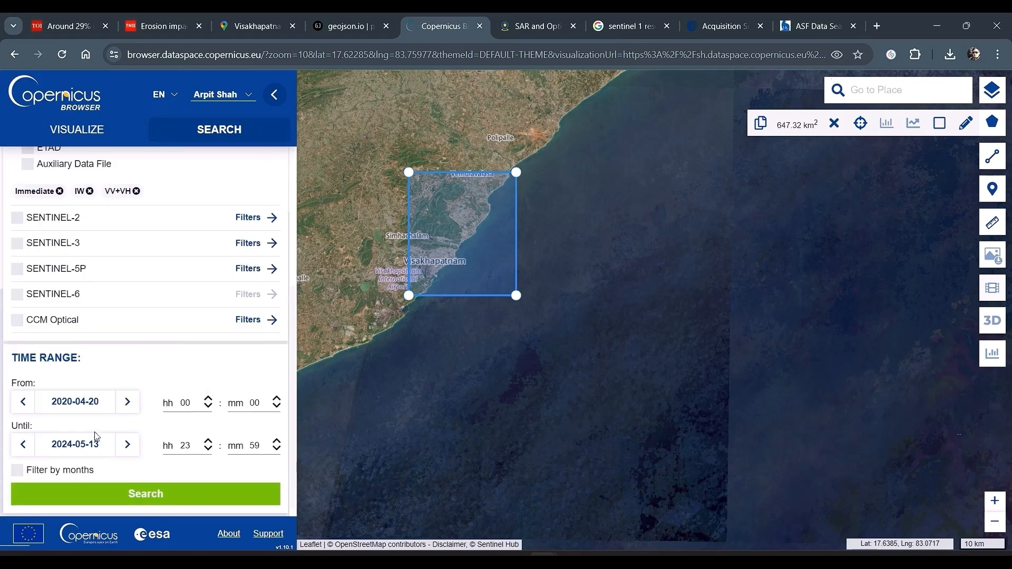
Set the time range's end date to 2020-05-09.
{"action": "left_click", "coordinate": [92, 444]}
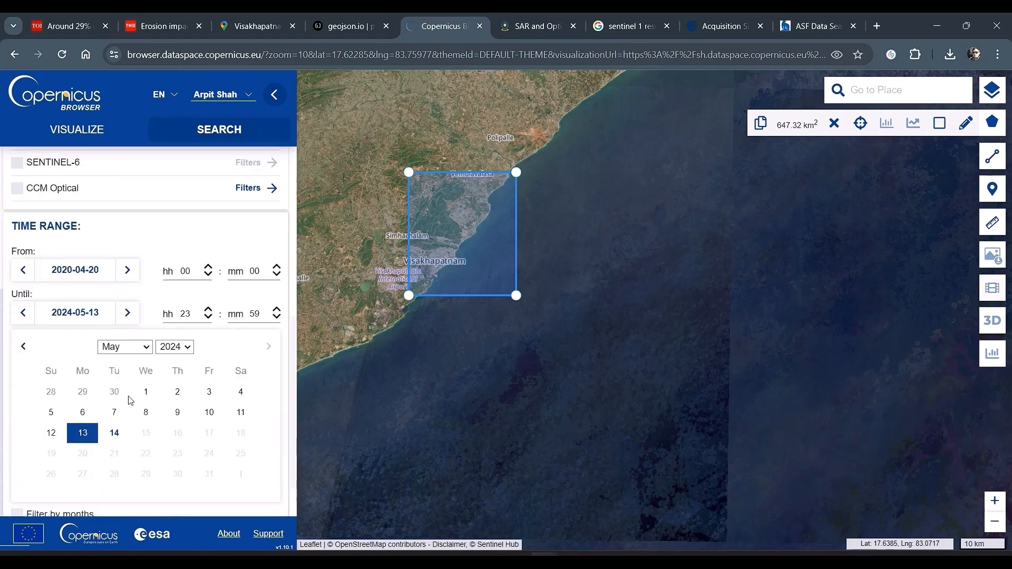
{"action": "left_click", "coordinate": [185, 347]}
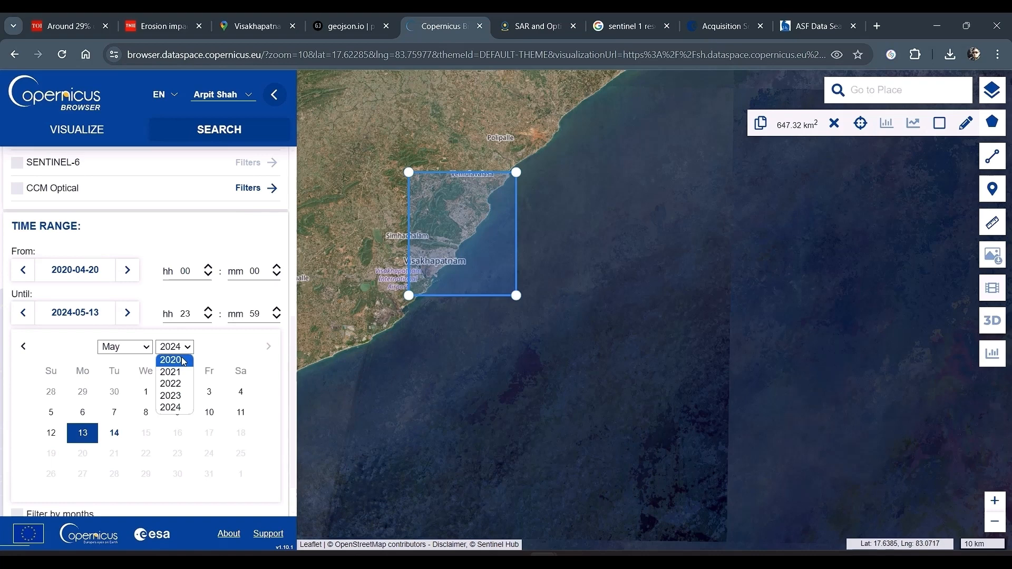
{"action": "left_click", "coordinate": [184, 360]}
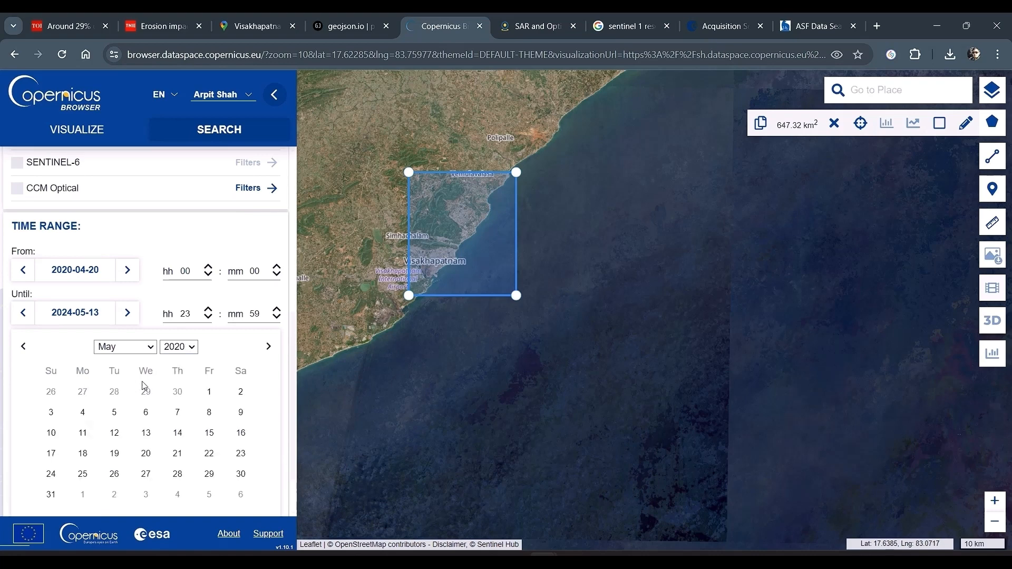
{"action": "scroll", "coordinate": [144, 390], "scroll_direction": "down", "scroll_amount": 2}
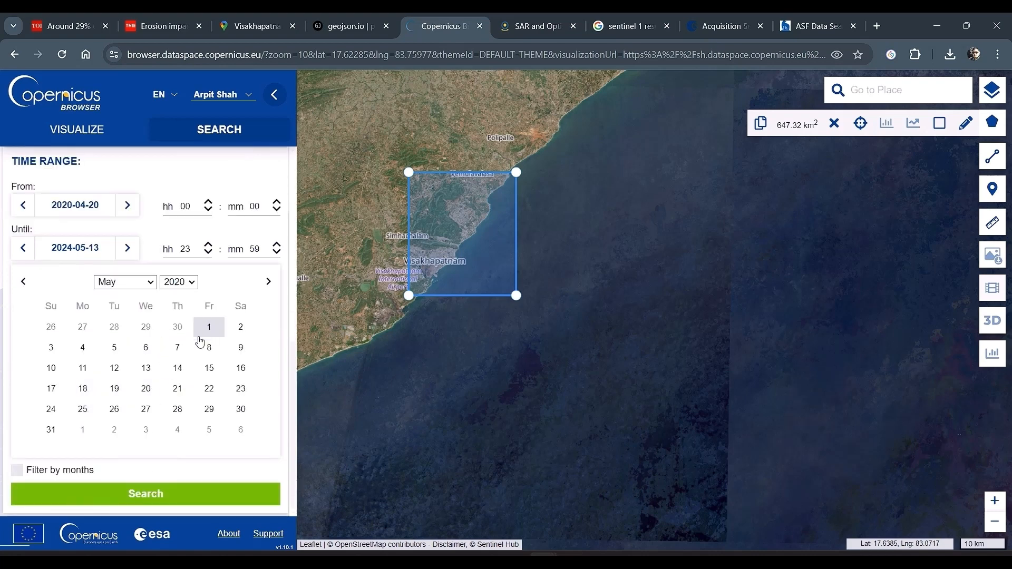
{"action": "left_click", "coordinate": [235, 347]}
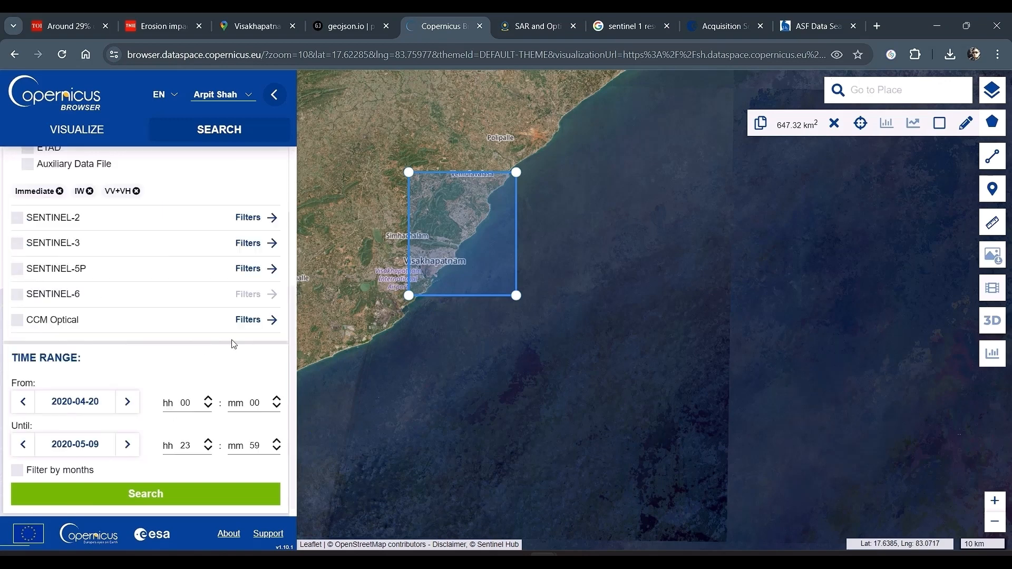
Restrict the Sentinel-1 search to relative orbit number 19.
{"action": "scroll", "coordinate": [74, 204], "scroll_direction": "up", "scroll_amount": 4}
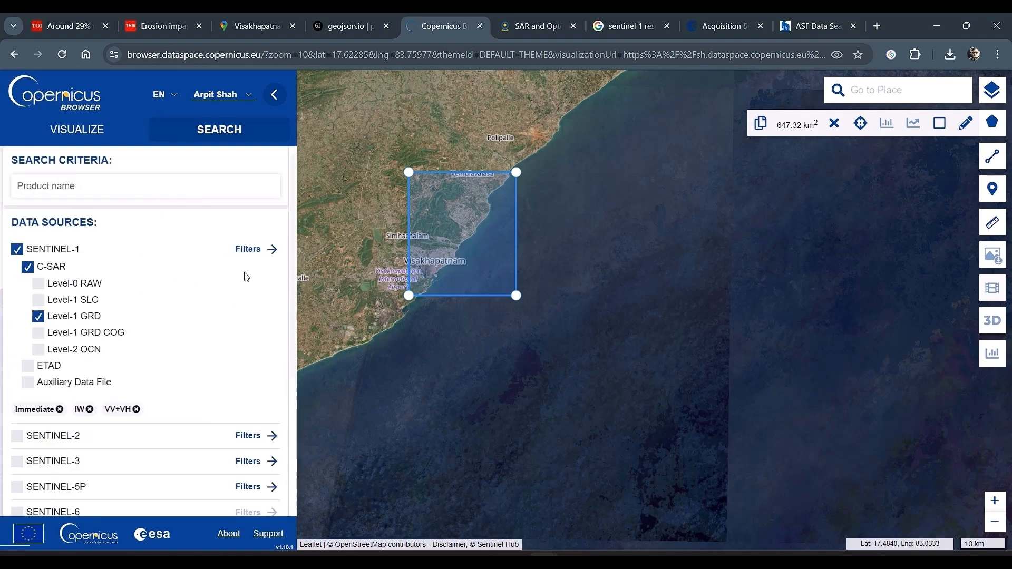
{"action": "scroll", "coordinate": [253, 219], "scroll_direction": "down", "scroll_amount": 1}
{"action": "scroll", "coordinate": [213, 273], "scroll_direction": "up", "scroll_amount": 1}
{"action": "scroll", "coordinate": [255, 305], "scroll_direction": "down", "scroll_amount": 4}
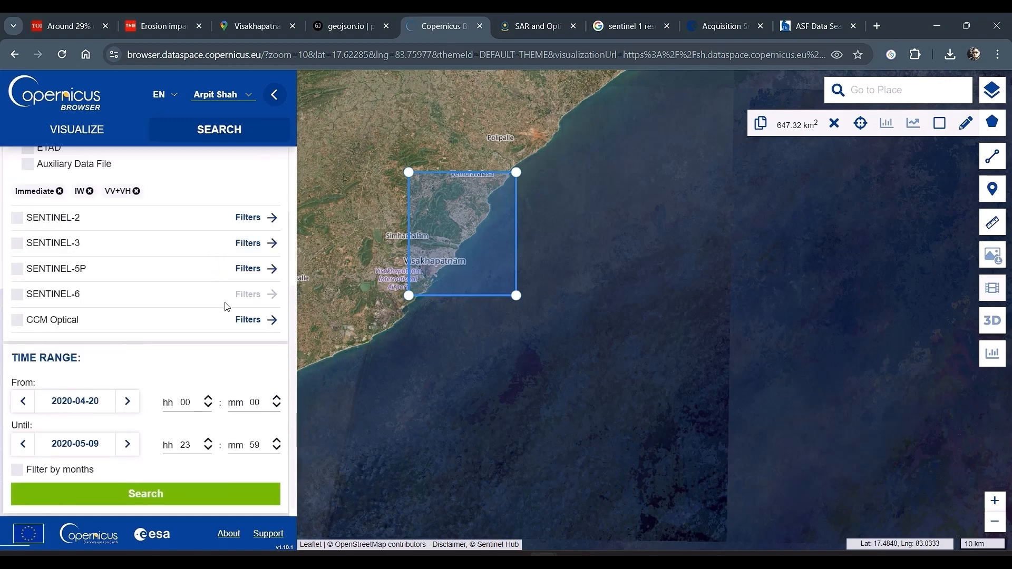
{"action": "scroll", "coordinate": [165, 356], "scroll_direction": "up", "scroll_amount": 4}
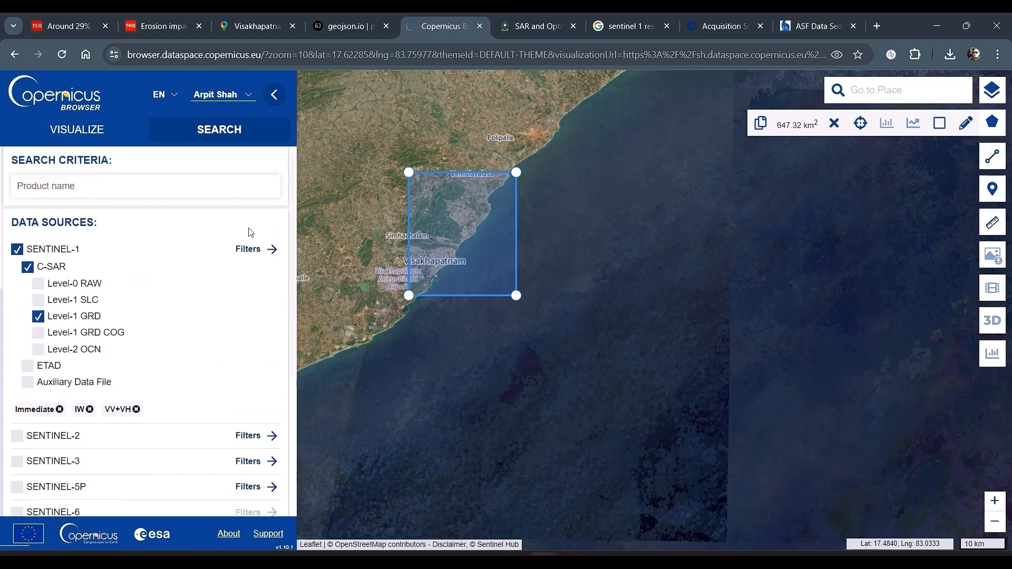
{"action": "left_click", "coordinate": [258, 251]}
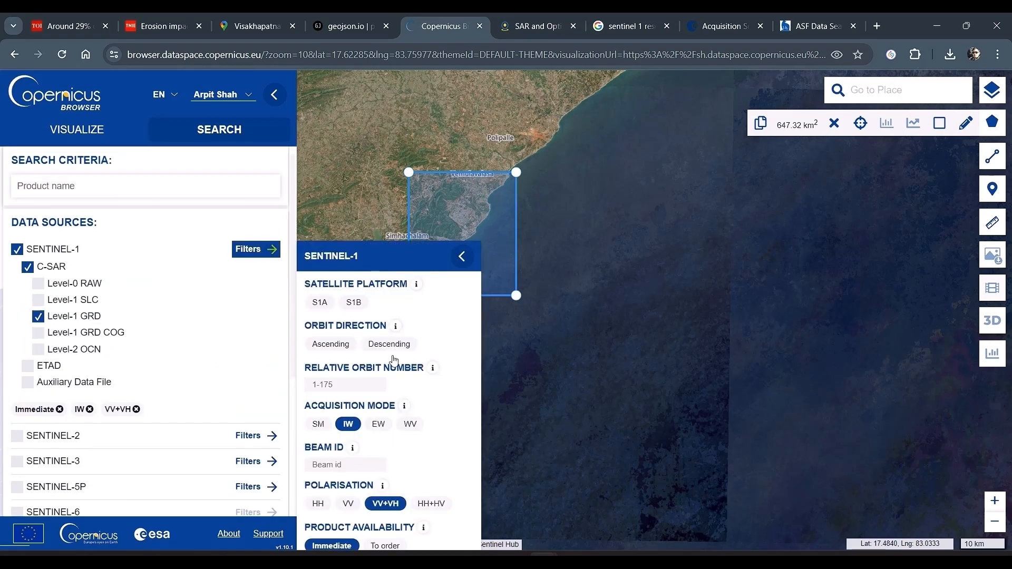
{"action": "left_click", "coordinate": [360, 383]}
{"action": "type", "text": "19"}
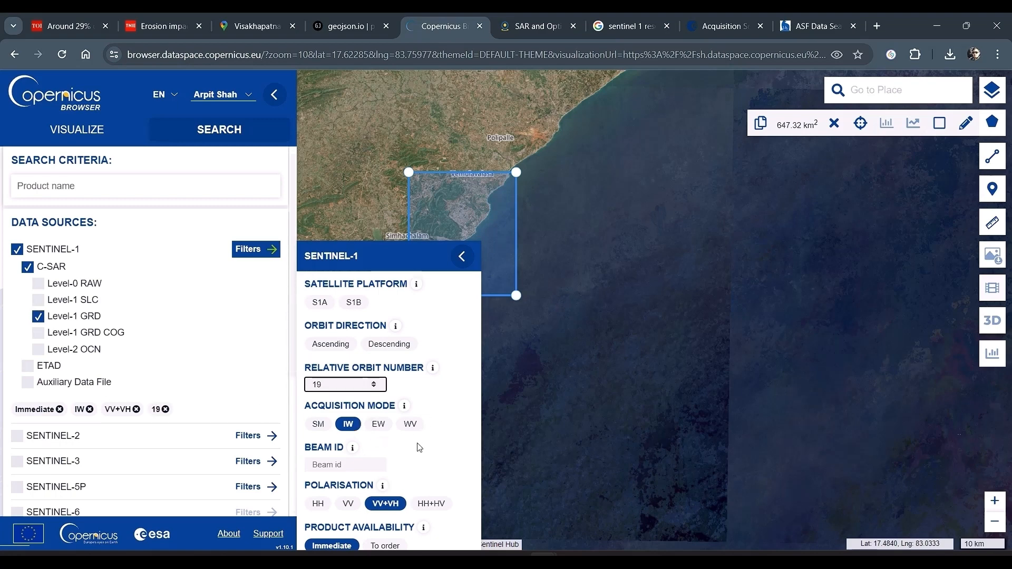
{"action": "left_click", "coordinate": [463, 263]}
Run the product search and add the 2020-04-26 Sentinel-1 scene to the workspace.
{"action": "scroll", "coordinate": [211, 363], "scroll_direction": "down", "scroll_amount": 4}
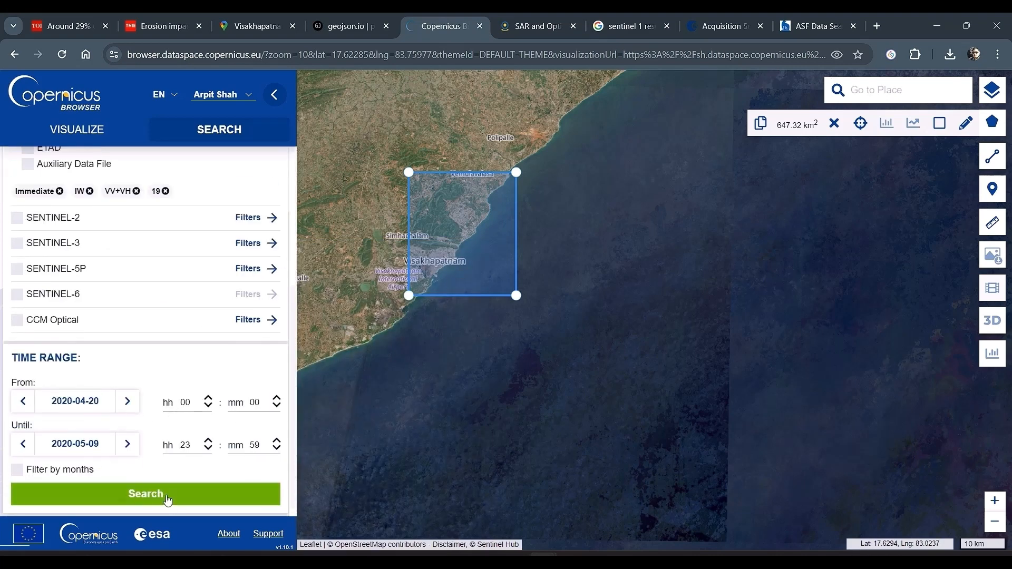
{"action": "left_click", "coordinate": [167, 498]}
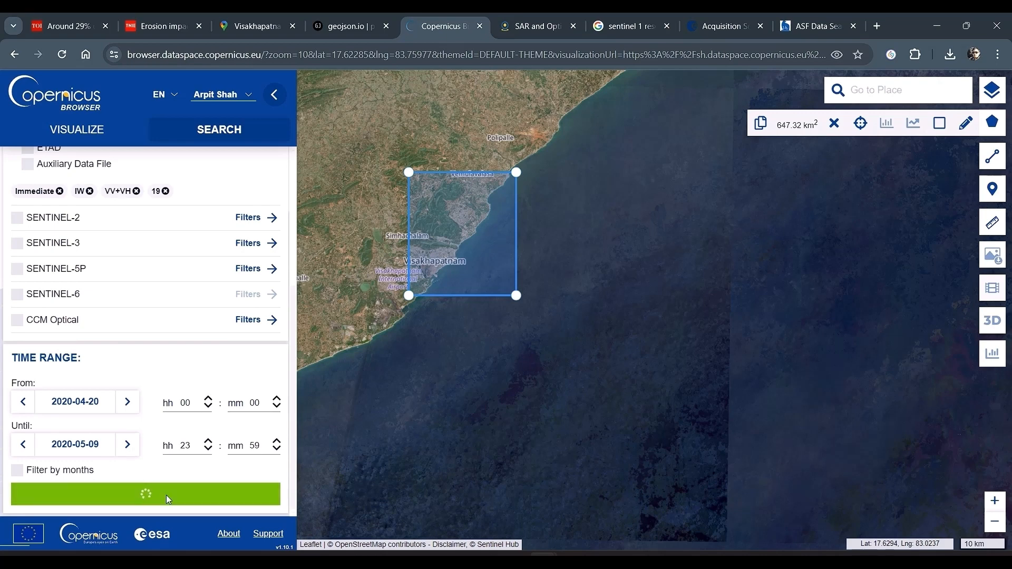
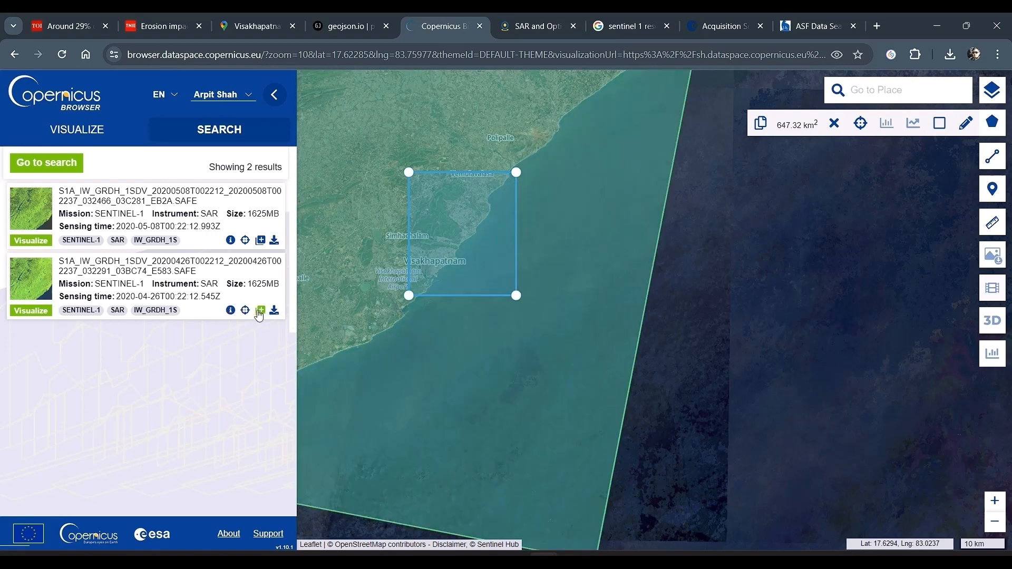
{"action": "left_click", "coordinate": [260, 311]}
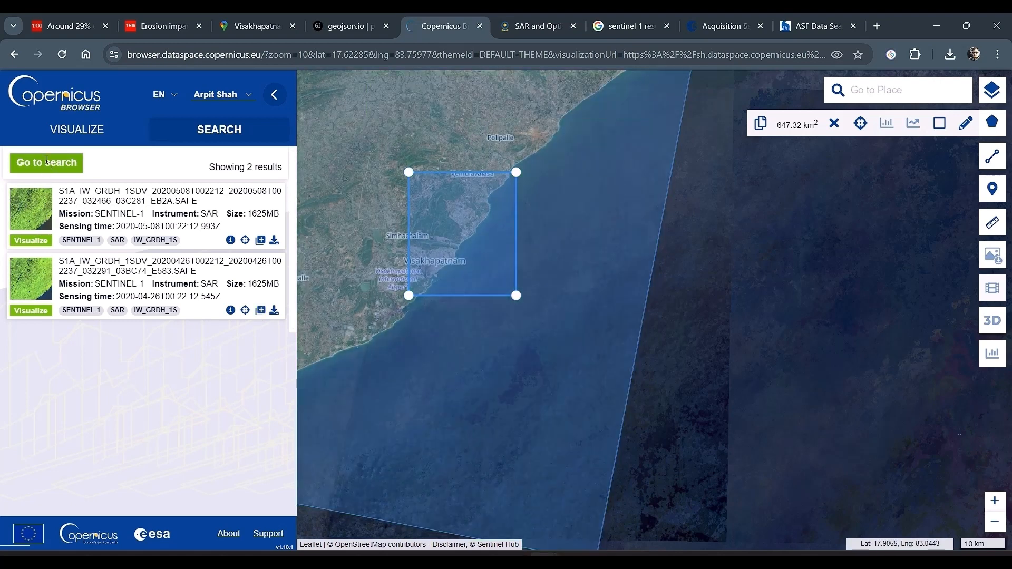
Go back to the search criteria and set the time range's start date to 2016-04-24.
{"action": "left_click", "coordinate": [47, 162]}
{"action": "scroll", "coordinate": [119, 364], "scroll_direction": "down", "scroll_amount": 5}
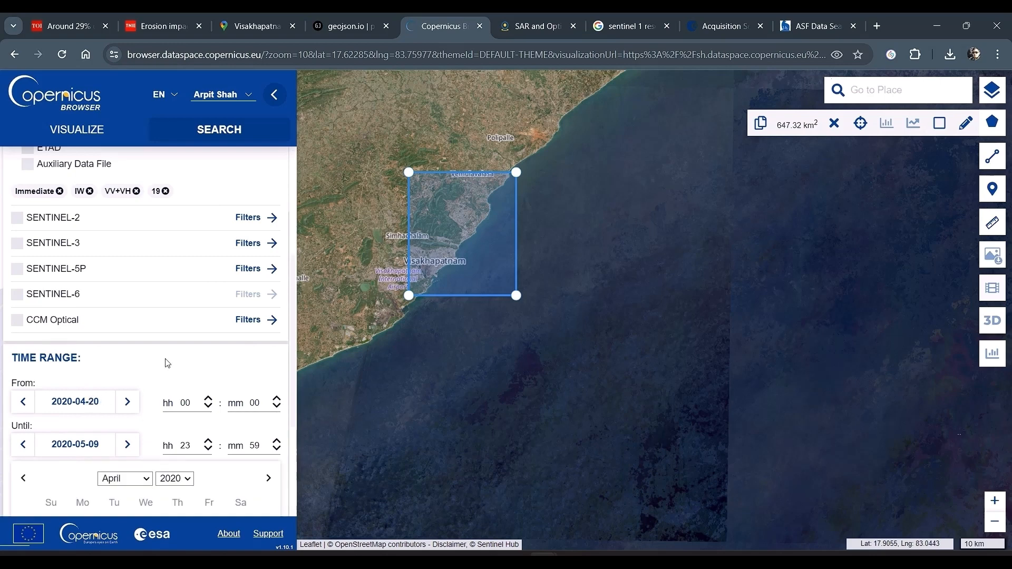
{"action": "scroll", "coordinate": [167, 363], "scroll_direction": "down", "scroll_amount": 3}
{"action": "left_click", "coordinate": [175, 302]}
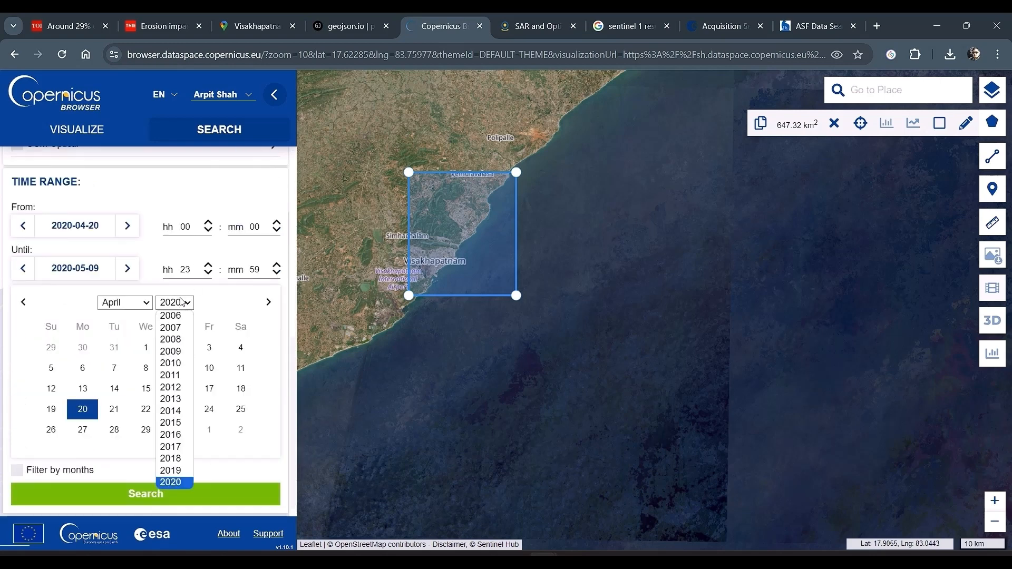
{"action": "left_click", "coordinate": [179, 434]}
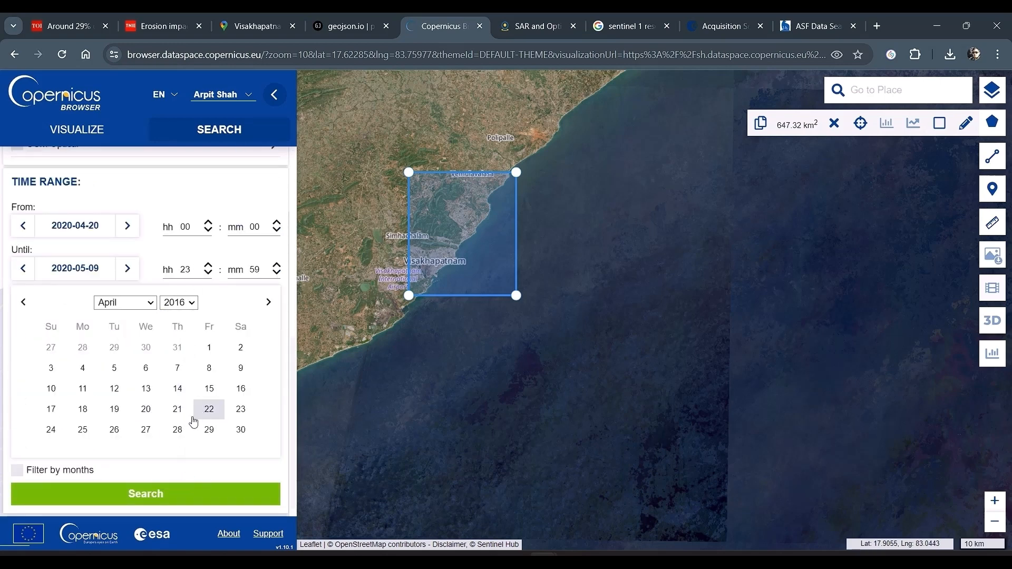
{"action": "left_click", "coordinate": [53, 433]}
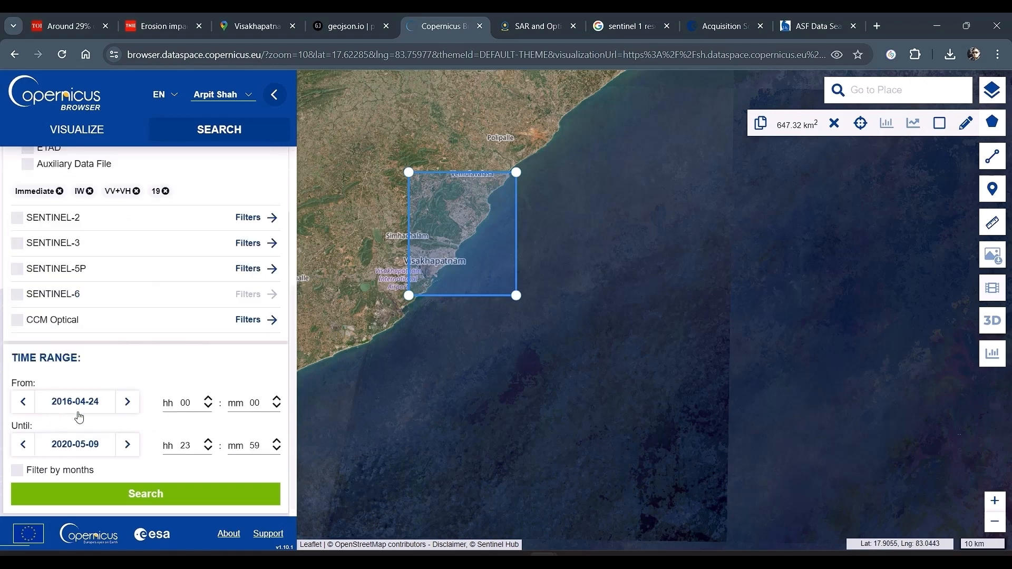
Set the time range's end date to 2016-05-10.
{"action": "left_click", "coordinate": [90, 446]}
{"action": "scroll", "coordinate": [127, 417], "scroll_direction": "down", "scroll_amount": 3}
{"action": "left_click", "coordinate": [193, 349]}
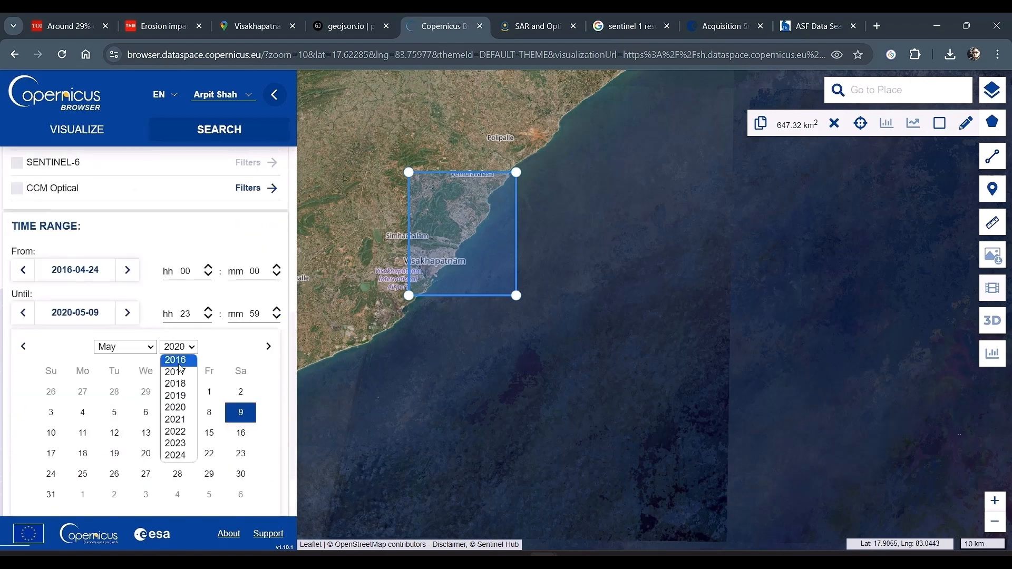
{"action": "left_click", "coordinate": [175, 360]}
{"action": "left_click", "coordinate": [115, 412]}
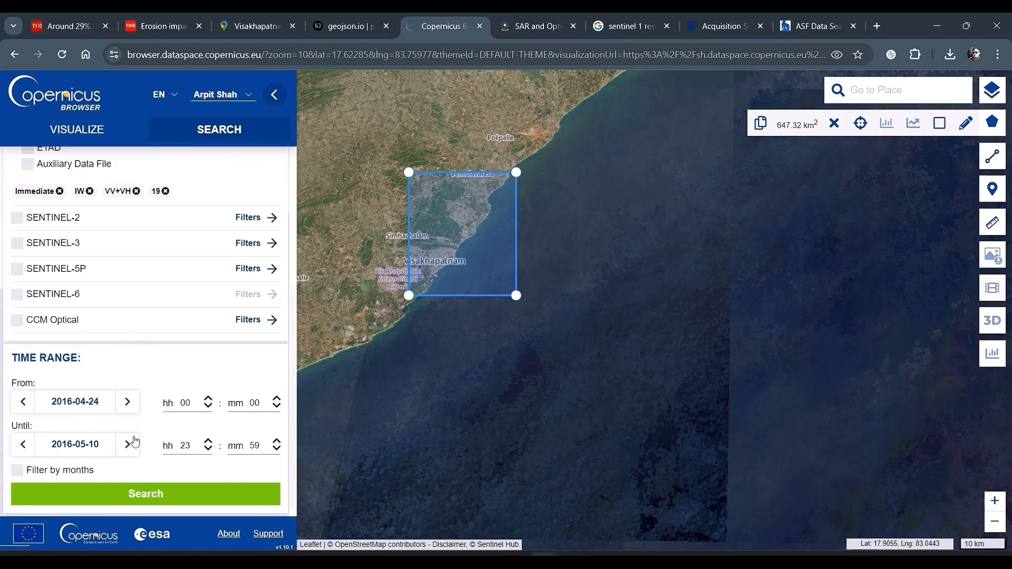
Search for products, add the 2016-05-05 Sentinel-1 scene to the workspace and open the Workspace page.
{"action": "left_click", "coordinate": [176, 500]}
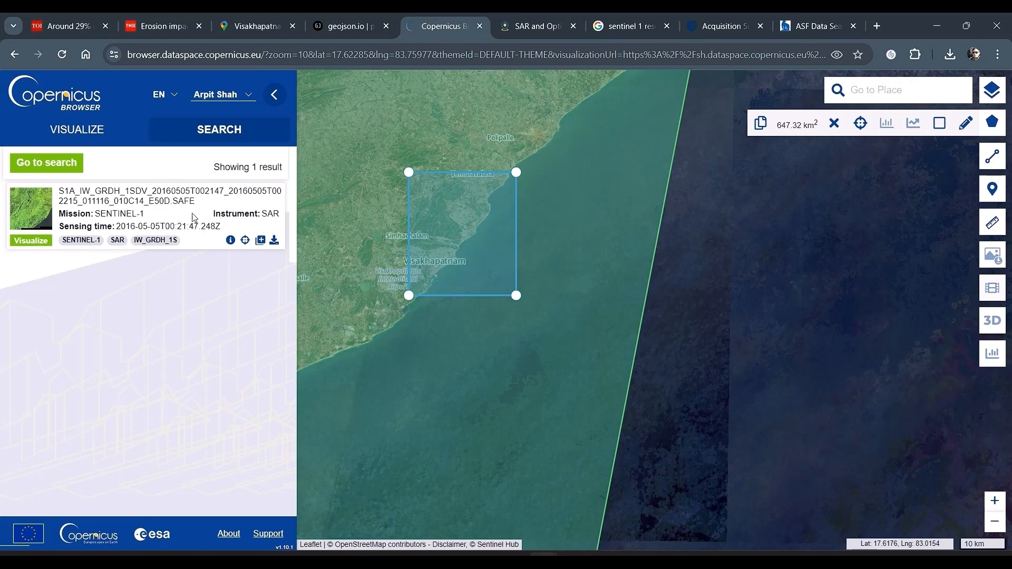
{"action": "left_click", "coordinate": [261, 241]}
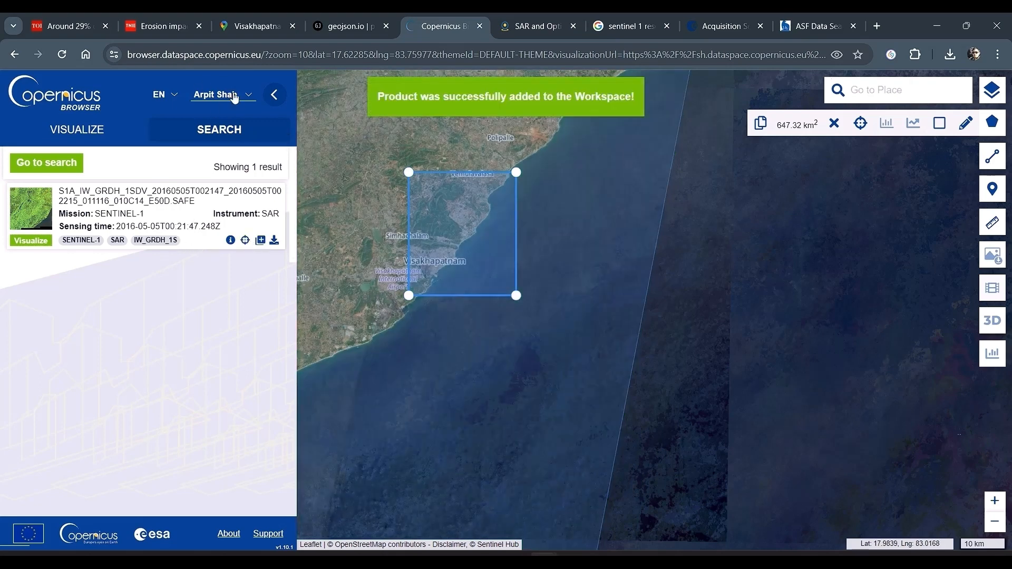
{"action": "left_click", "coordinate": [238, 95]}
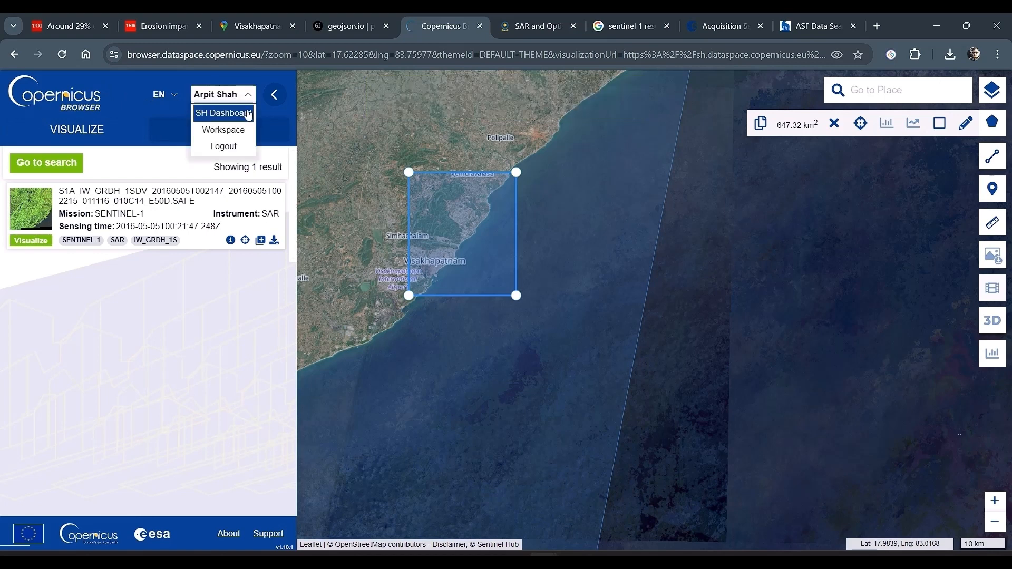
{"action": "left_click", "coordinate": [242, 129]}
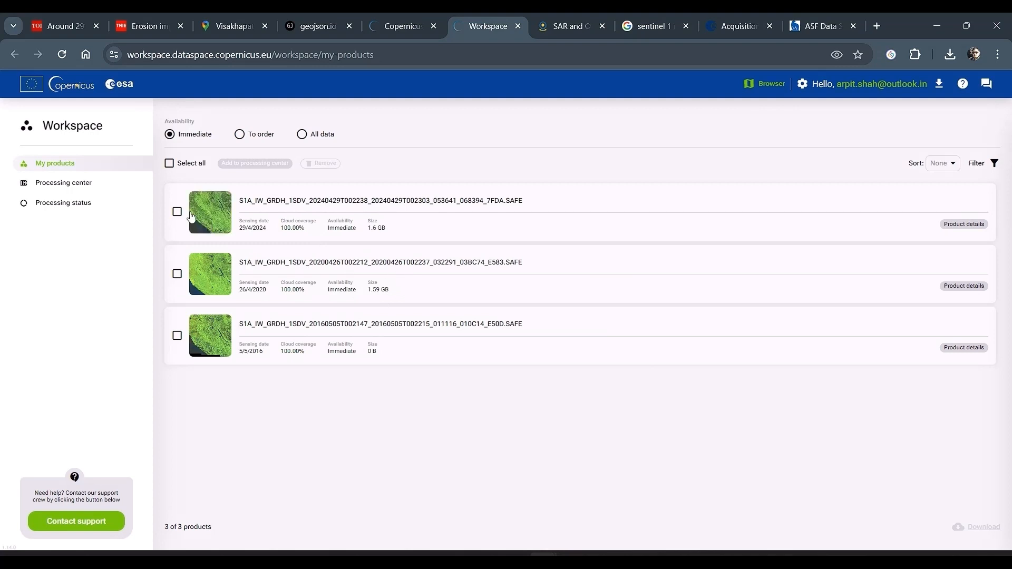
Start downloading the 2024-04-29 product from the workspace, remove it from the downloads and close the download list.
{"action": "left_click", "coordinate": [177, 212]}
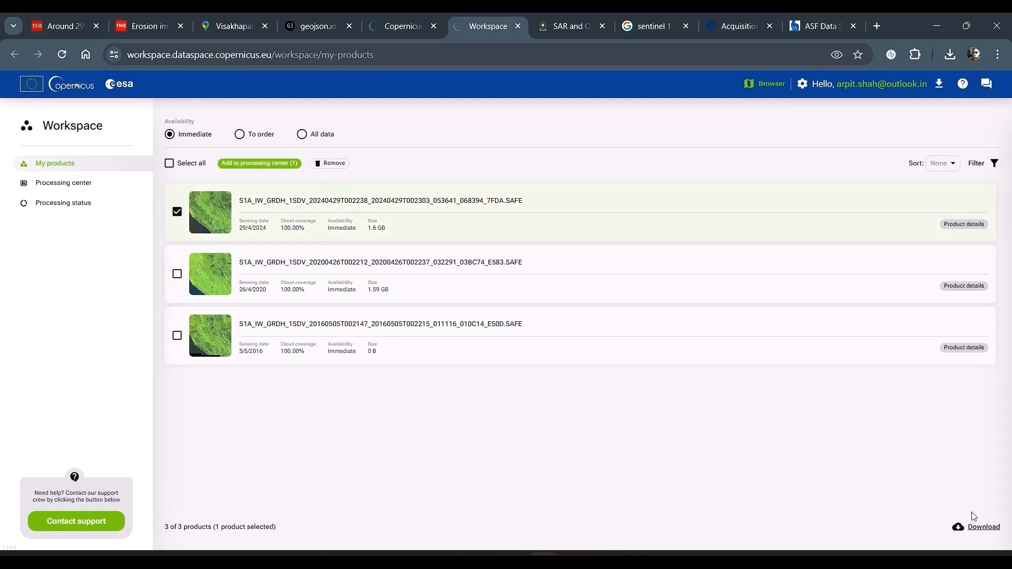
{"action": "left_click", "coordinate": [983, 527]}
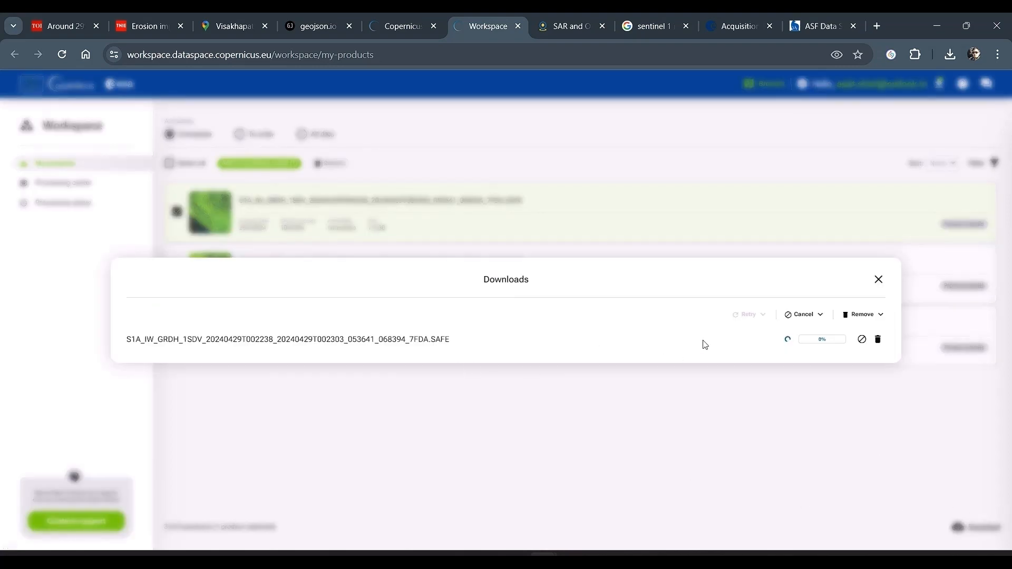
{"action": "left_click", "coordinate": [877, 340]}
{"action": "left_click", "coordinate": [877, 283]}
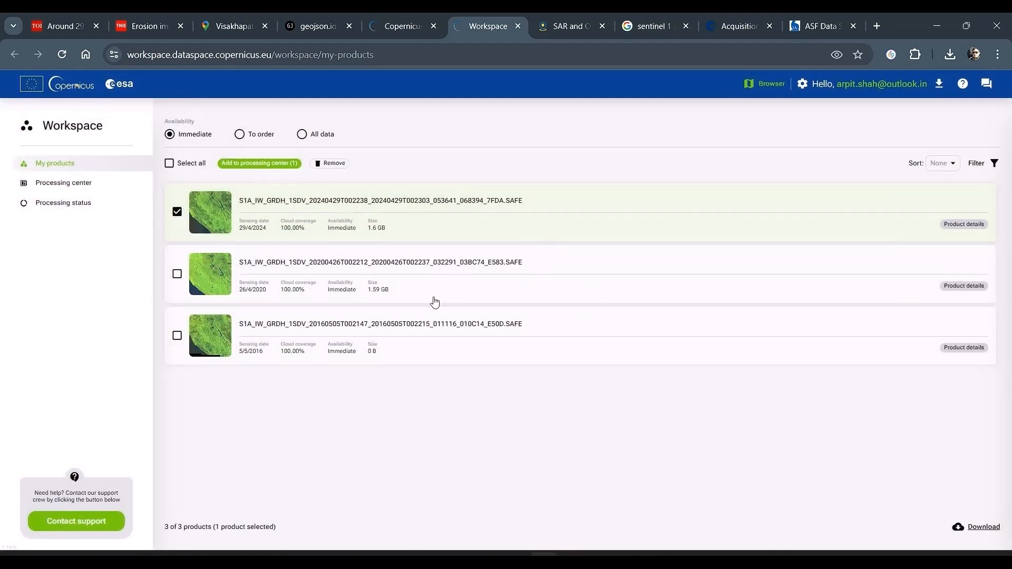
Switch to File Explorer and bring the S1Processing folder with the Sentinel-1 archives fully into view.
{"action": "key", "text": "alt+Tab"}
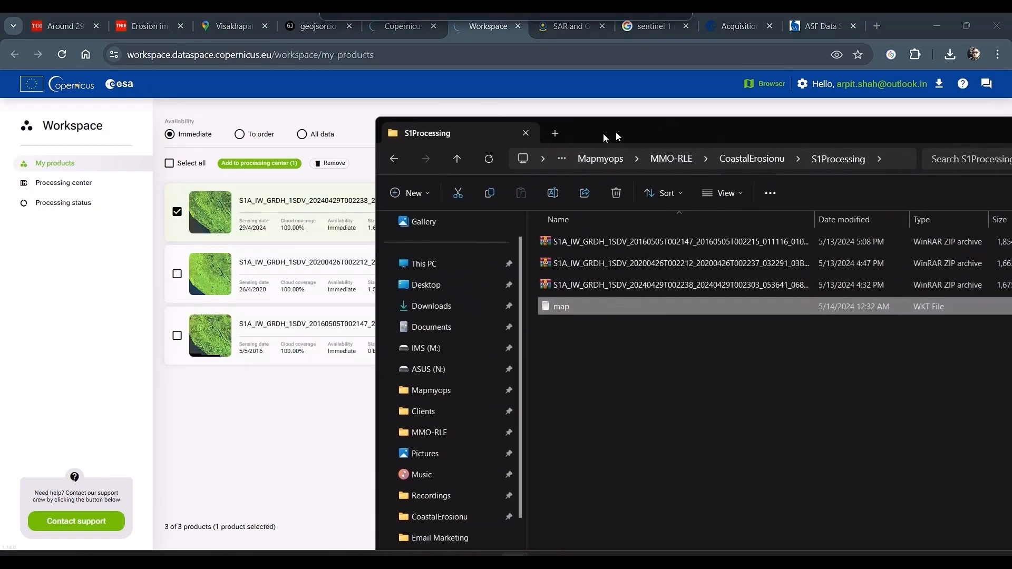
{"action": "left_click_drag", "start_coordinate": [606, 138], "coordinate": [419, 121]}
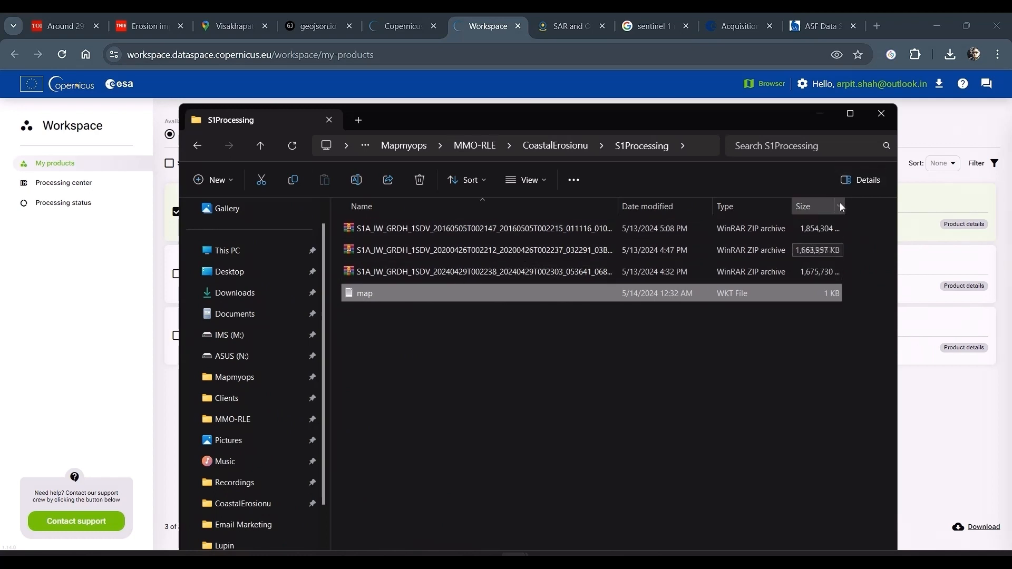
Launch SNAP and load the three Sentinel-1 ZIP archives (2016, 2020, 2024) from the S1Processing folder as products.
{"action": "left_click_drag", "start_coordinate": [845, 206], "coordinate": [865, 218]}
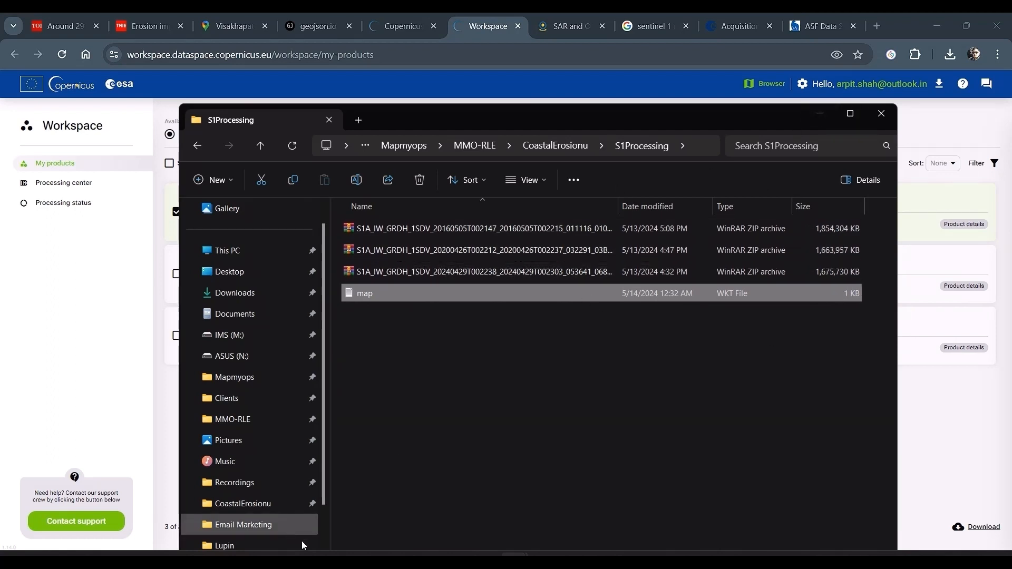
{"action": "left_click", "coordinate": [283, 558]}
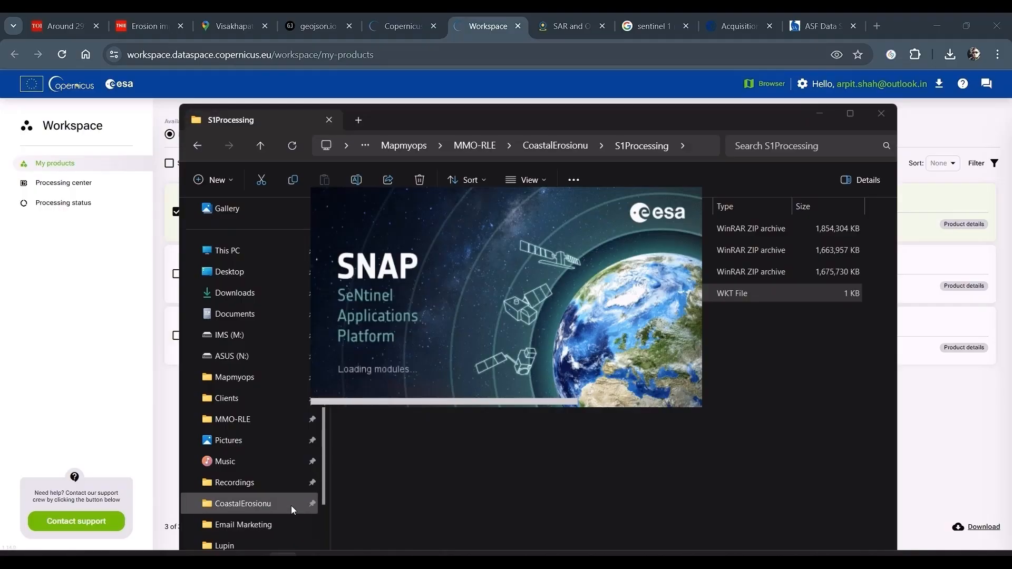
{"action": "key", "text": "alt+Tab"}
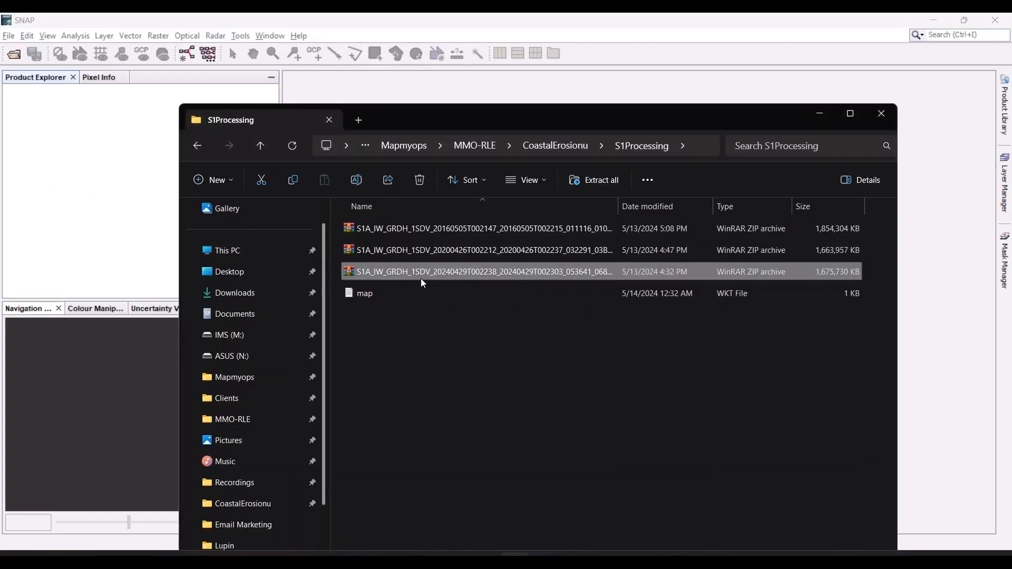
{"action": "key", "text": "shift+Up"}
{"action": "key", "text": "shift+Up"}
{"action": "left_click_drag", "start_coordinate": [507, 259], "coordinate": [98, 189]}
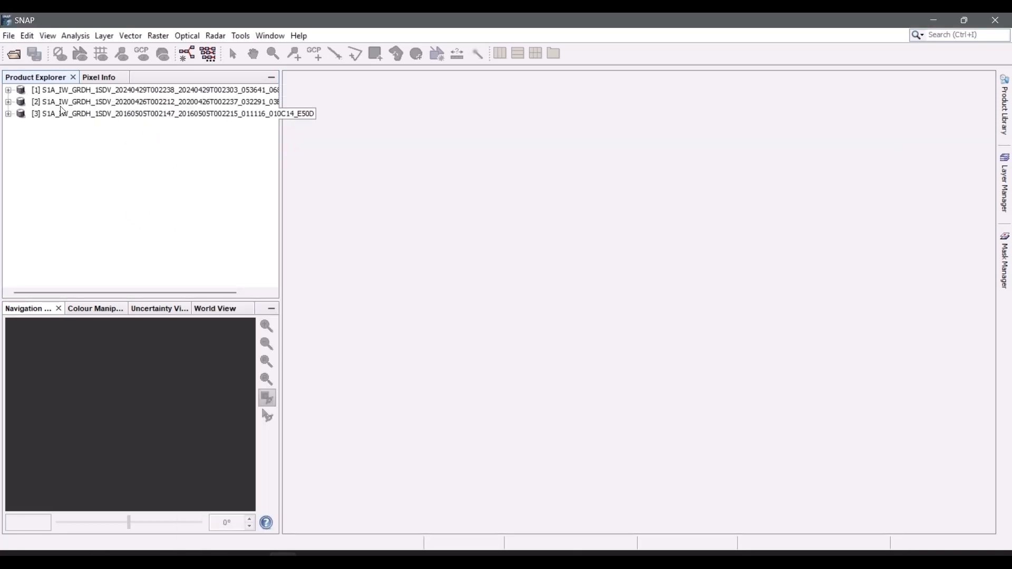
Open the Amplitude_VH band of the 2024-04-29 Sentinel-1 product and inspect the coastal scene.
{"action": "left_click", "coordinate": [8, 90]}
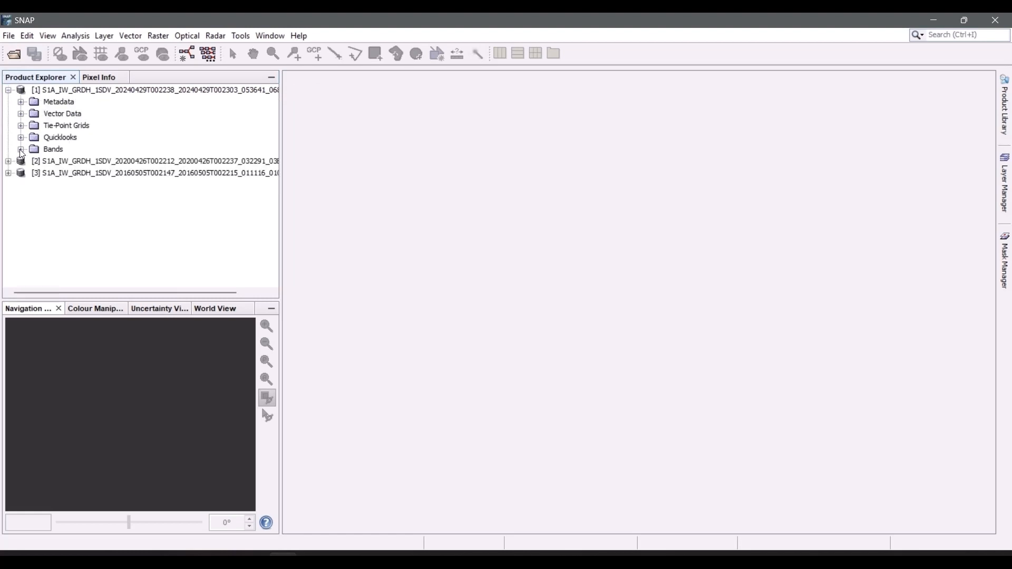
{"action": "left_click", "coordinate": [21, 149]}
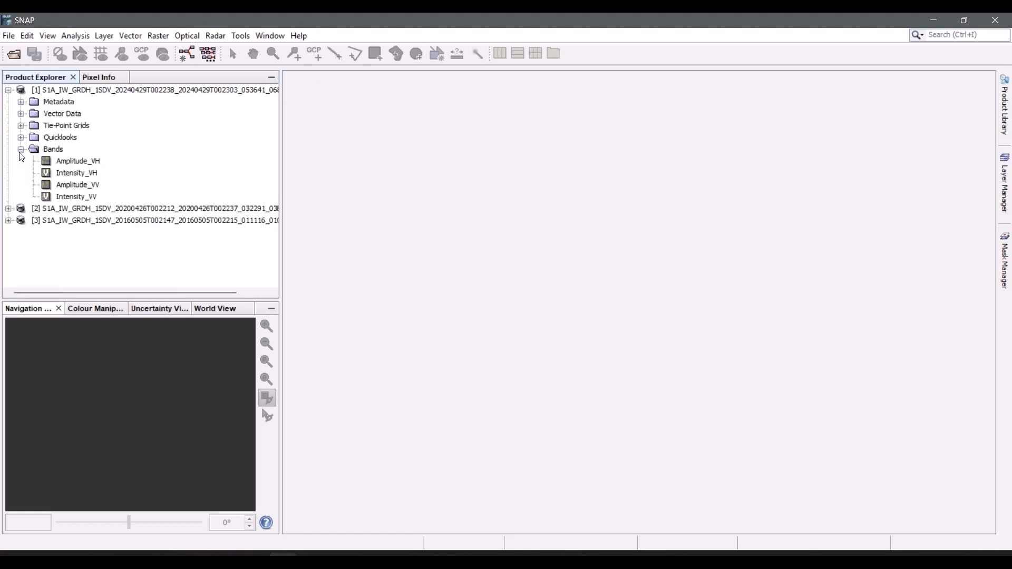
{"action": "double_click", "coordinate": [78, 161]}
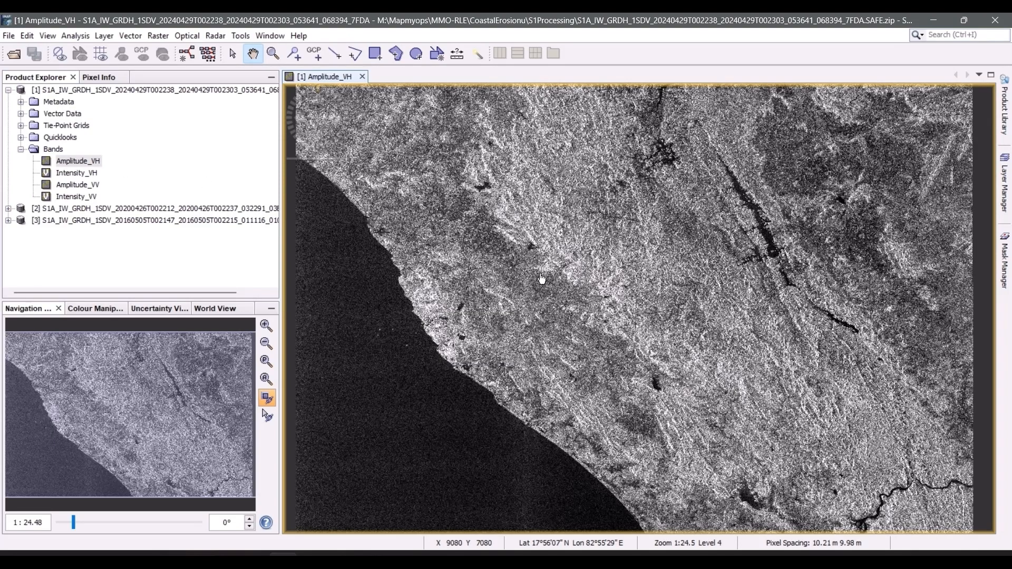
{"action": "scroll", "coordinate": [541, 278], "scroll_direction": "down", "scroll_amount": 4}
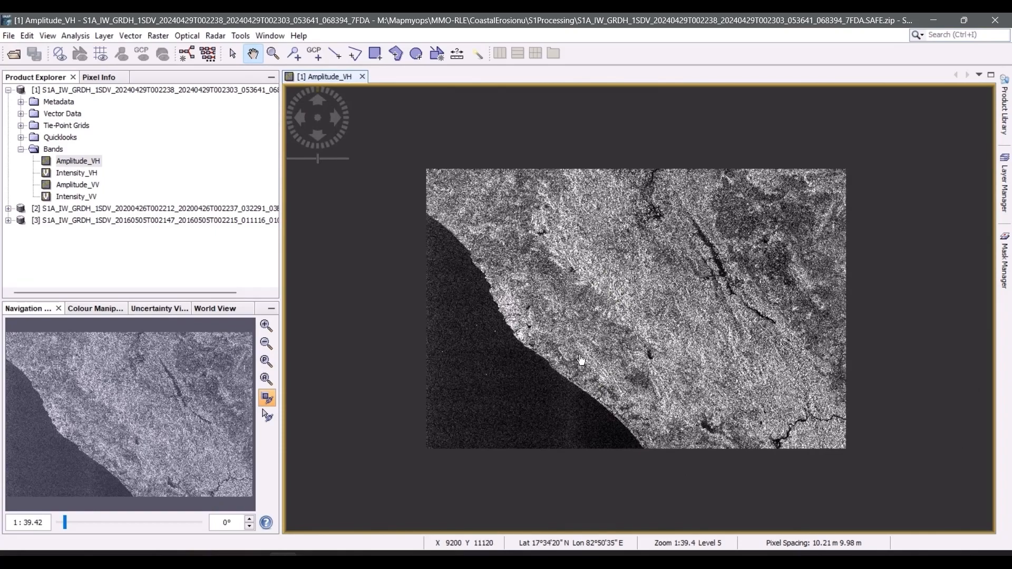
{"action": "scroll", "coordinate": [581, 359], "scroll_direction": "up", "scroll_amount": 3}
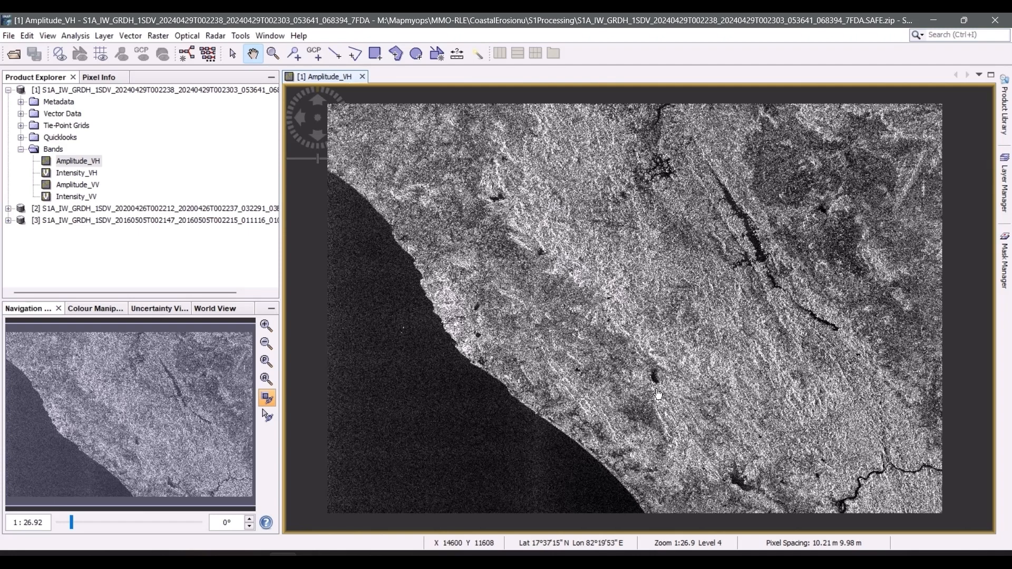
Open the Intensity_VH band of the 2024-04-29 product and tile it horizontally beside the Amplitude_VH view.
{"action": "double_click", "coordinate": [75, 172]}
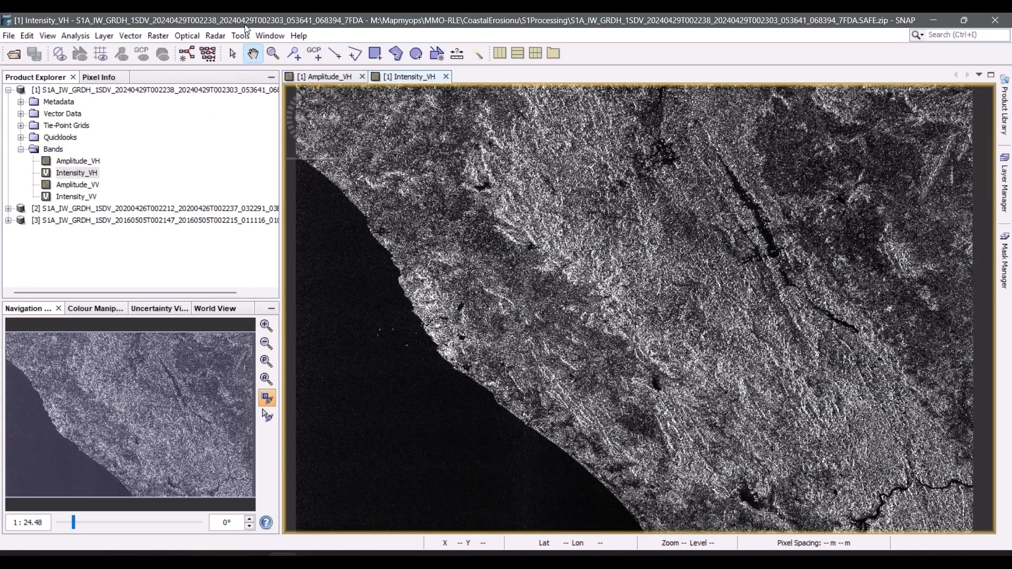
{"action": "left_click", "coordinate": [269, 35]}
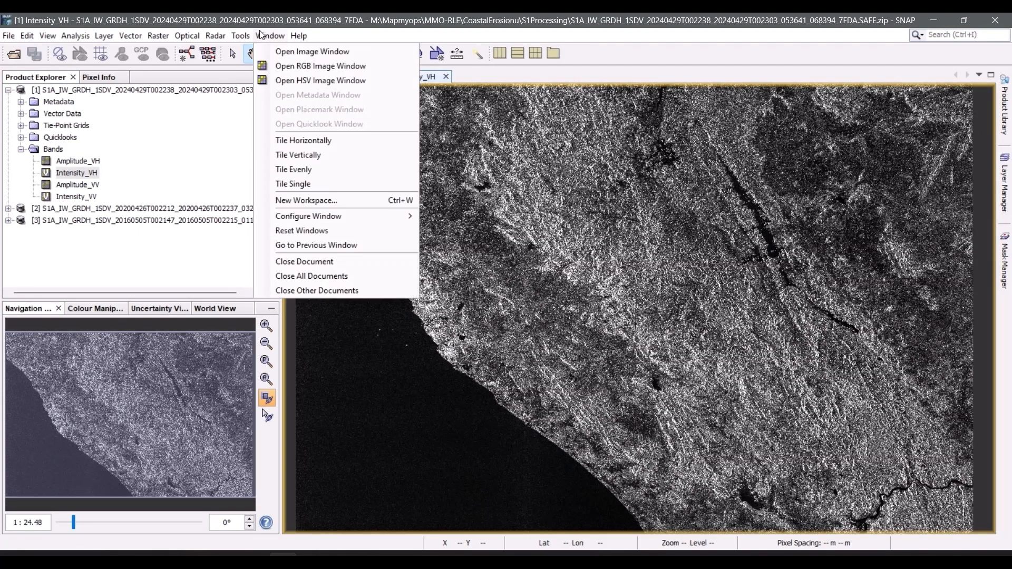
{"action": "left_click", "coordinate": [302, 143]}
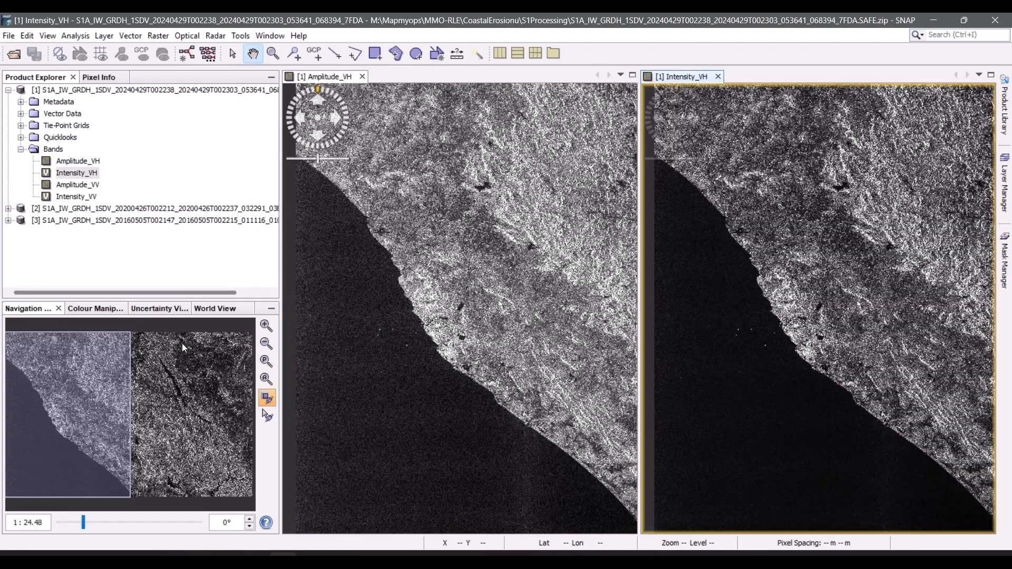
Compare the pixel values of Amplitude_VH and Intensity_VH at several land locations using Pixel Info.
{"action": "left_click_drag", "start_coordinate": [87, 401], "coordinate": [125, 391]}
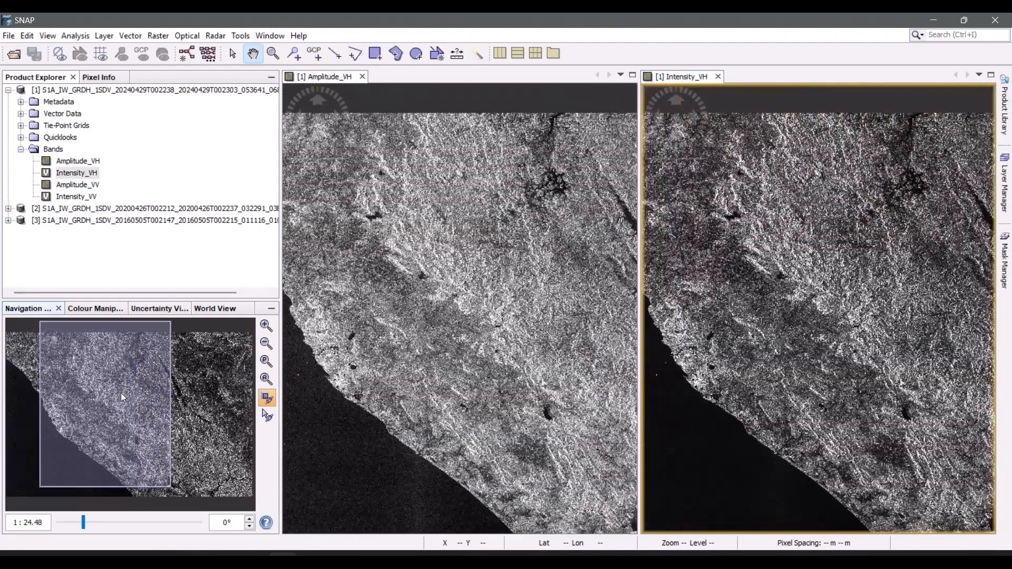
{"action": "left_click", "coordinate": [267, 344]}
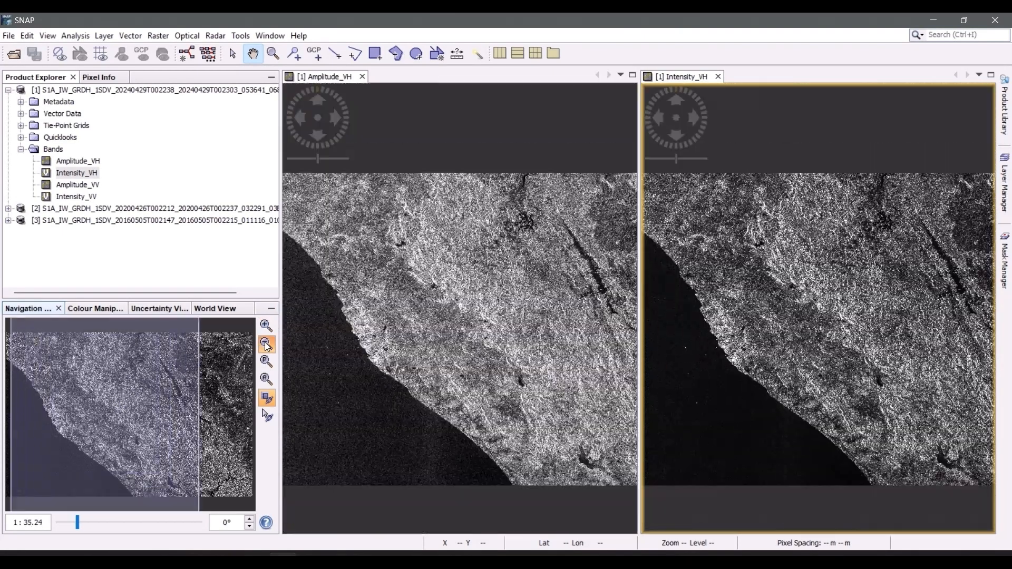
{"action": "left_click", "coordinate": [267, 345]}
{"action": "left_click_drag", "start_coordinate": [438, 281], "coordinate": [374, 282]}
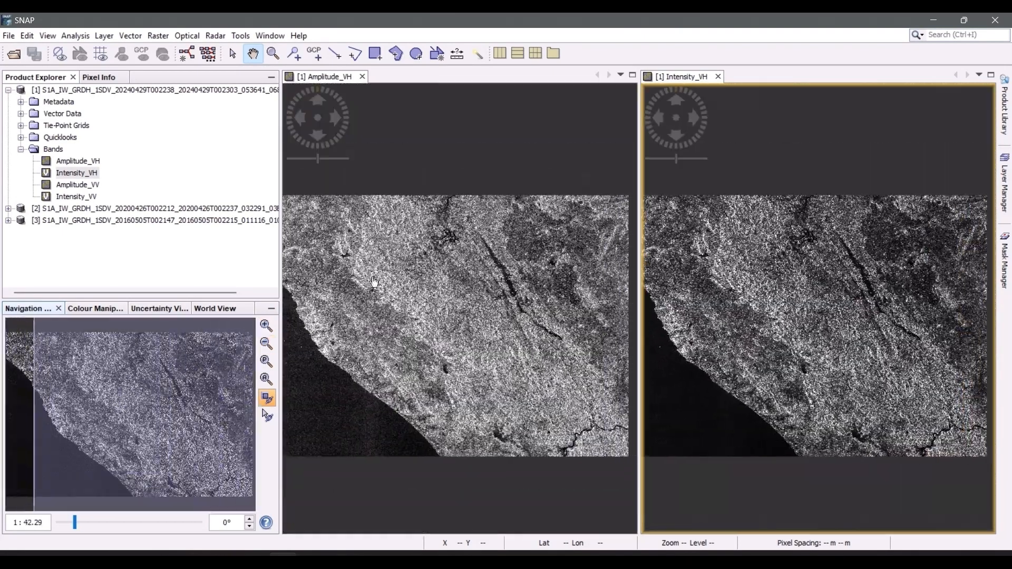
{"action": "left_click", "coordinate": [98, 77]}
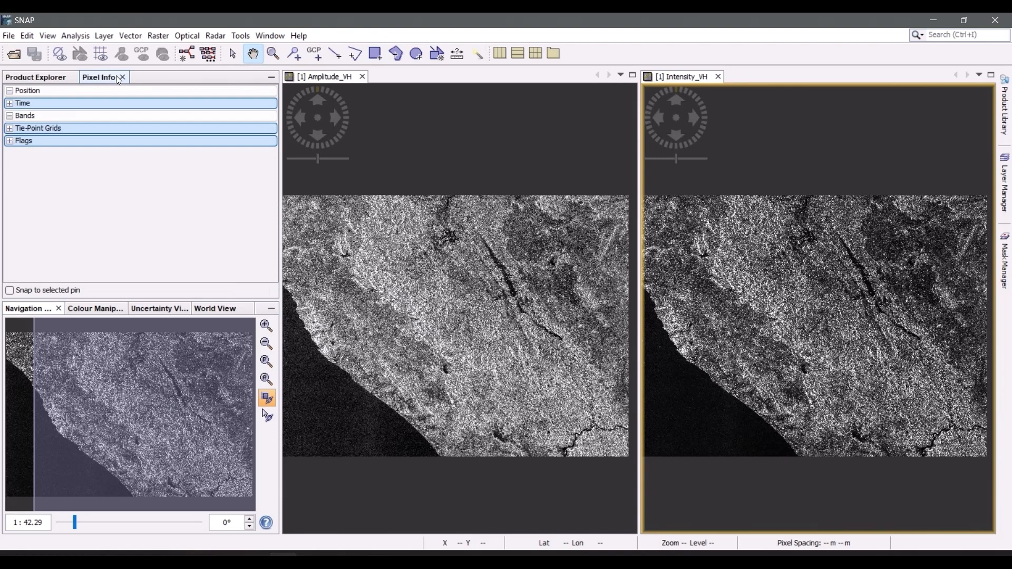
{"action": "left_click", "coordinate": [441, 283]}
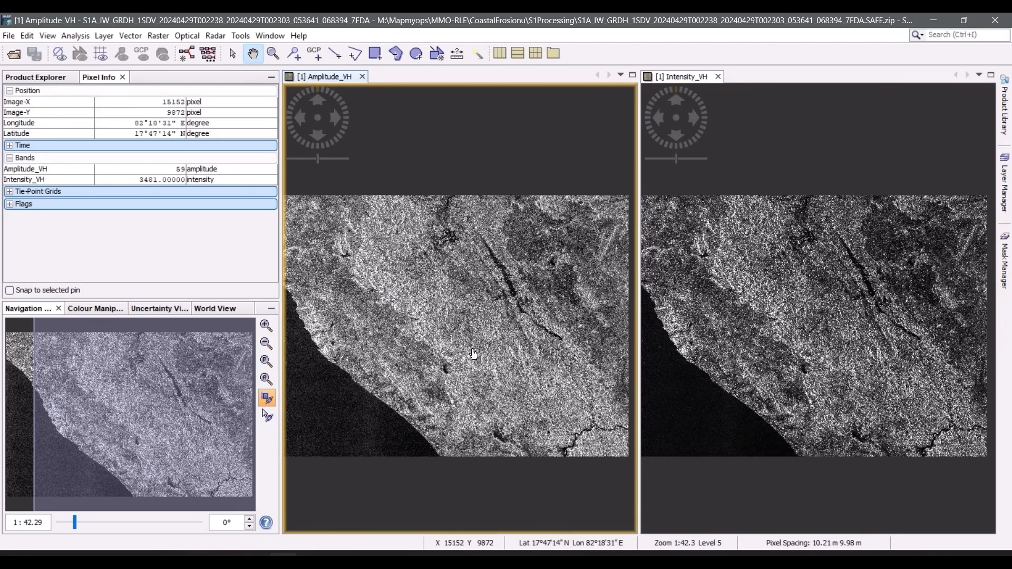
{"action": "left_click", "coordinate": [787, 316]}
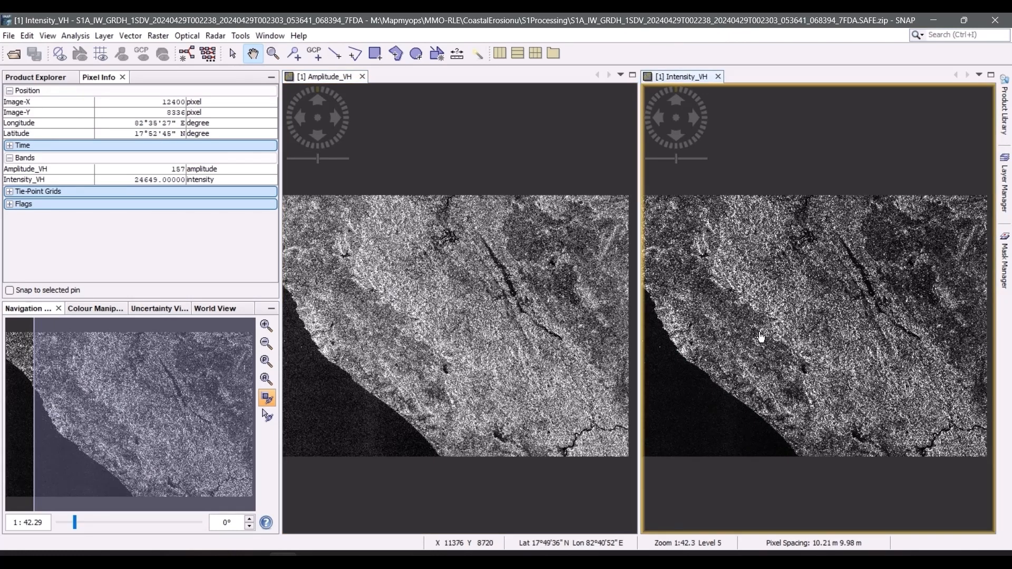
{"action": "left_click", "coordinate": [520, 343]}
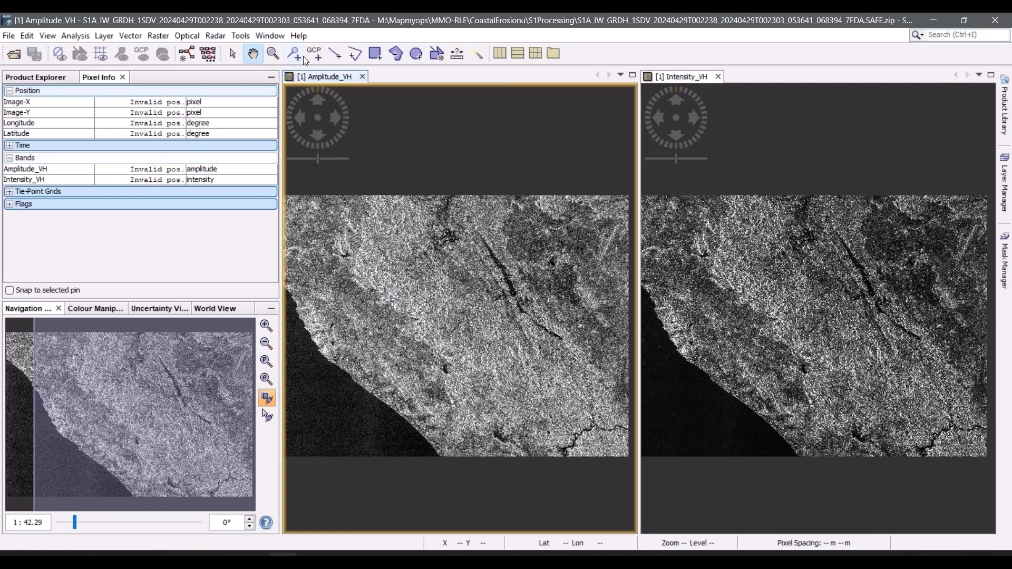
Close both band views and collapse the 2024-04-29 product in the Product Explorer.
{"action": "left_click", "coordinate": [363, 77]}
{"action": "left_click", "coordinate": [360, 77]}
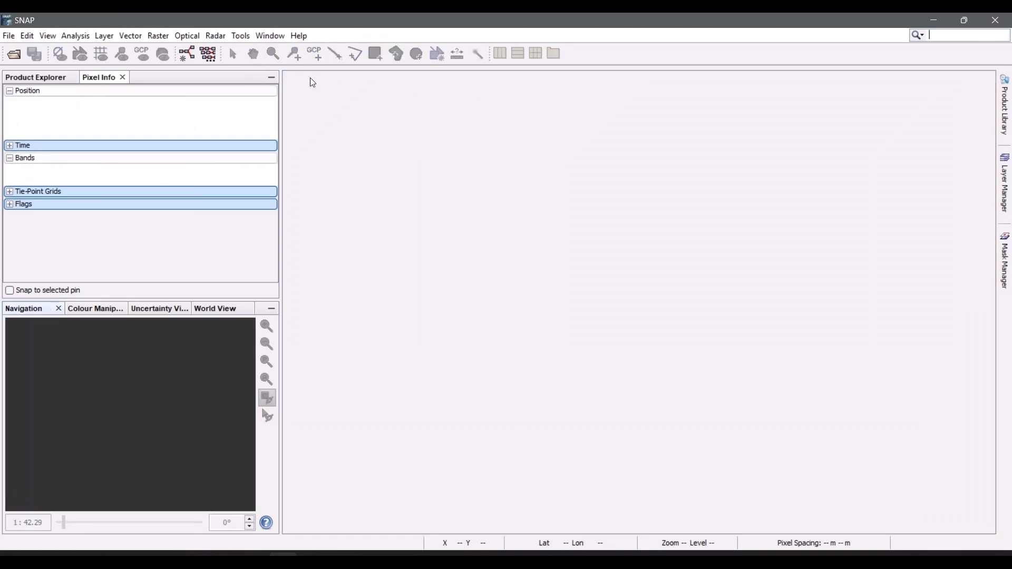
{"action": "left_click", "coordinate": [49, 79]}
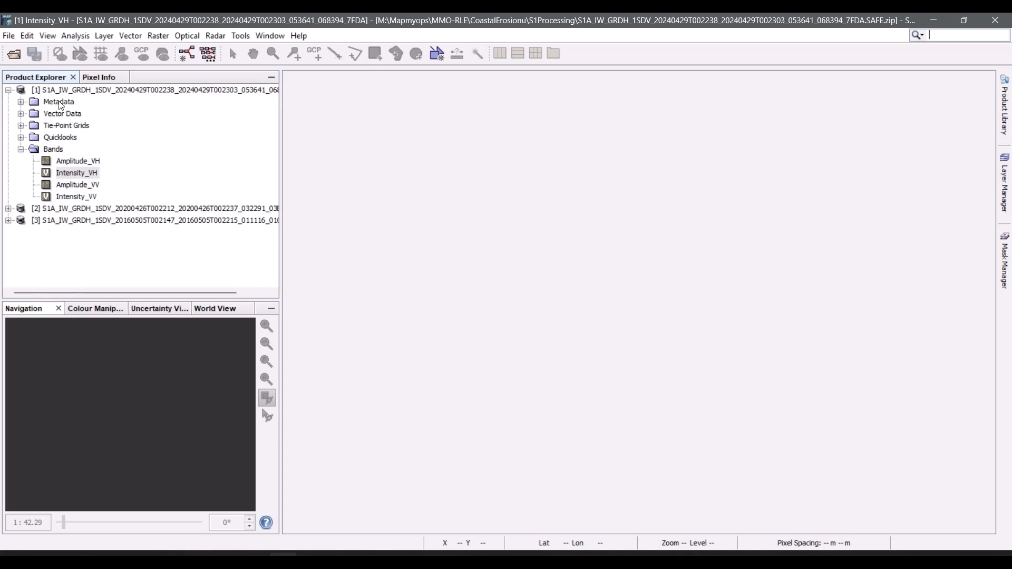
{"action": "left_click", "coordinate": [8, 90]}
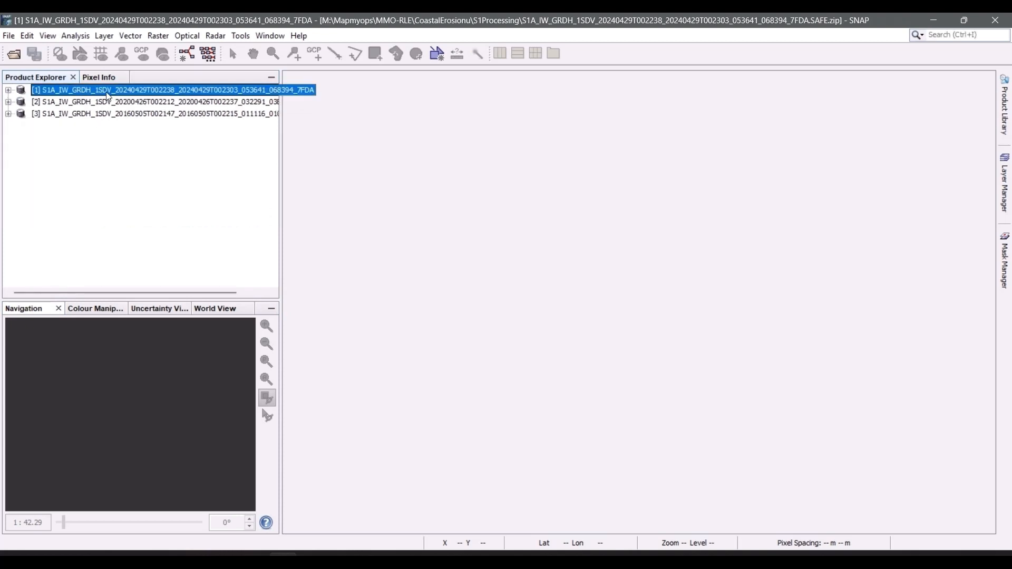
Open Graph Builder with the 2024-04-29 product as source, widen the window and move the Write node far away from Read.
{"action": "left_click", "coordinate": [240, 35]}
{"action": "left_click", "coordinate": [282, 112]}
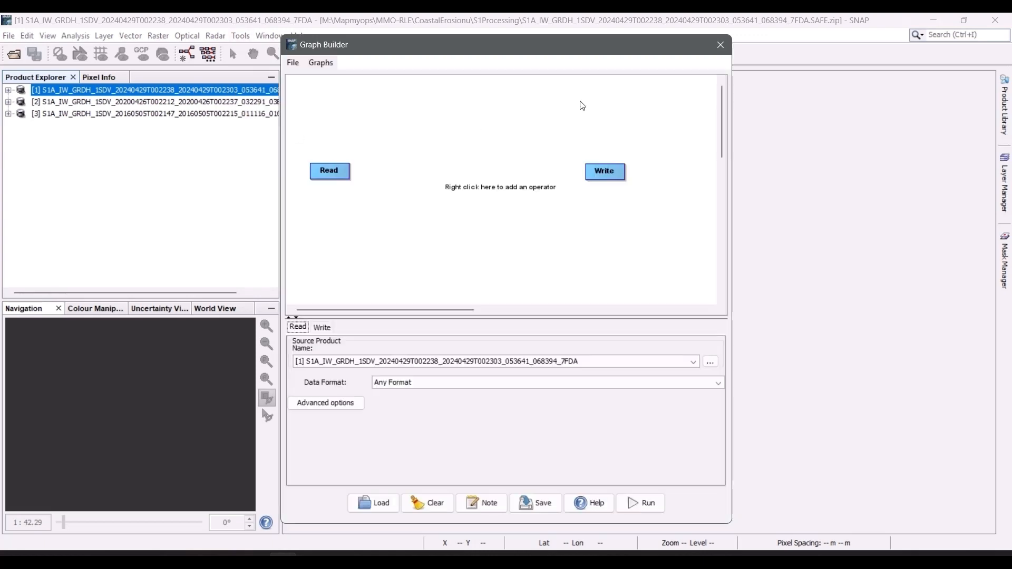
{"action": "left_click_drag", "start_coordinate": [732, 231], "coordinate": [972, 231]}
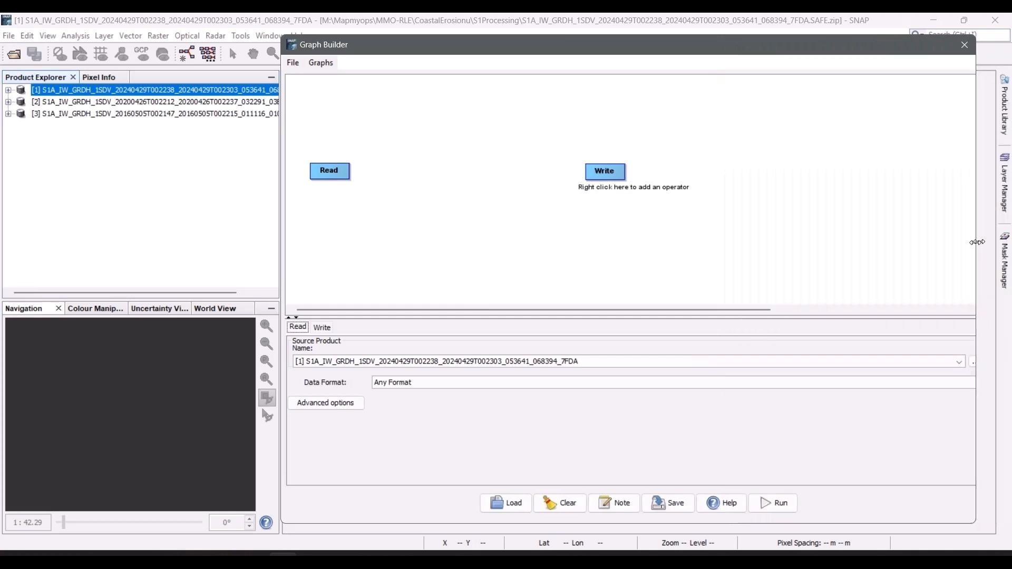
{"action": "left_click_drag", "start_coordinate": [594, 180], "coordinate": [872, 176]}
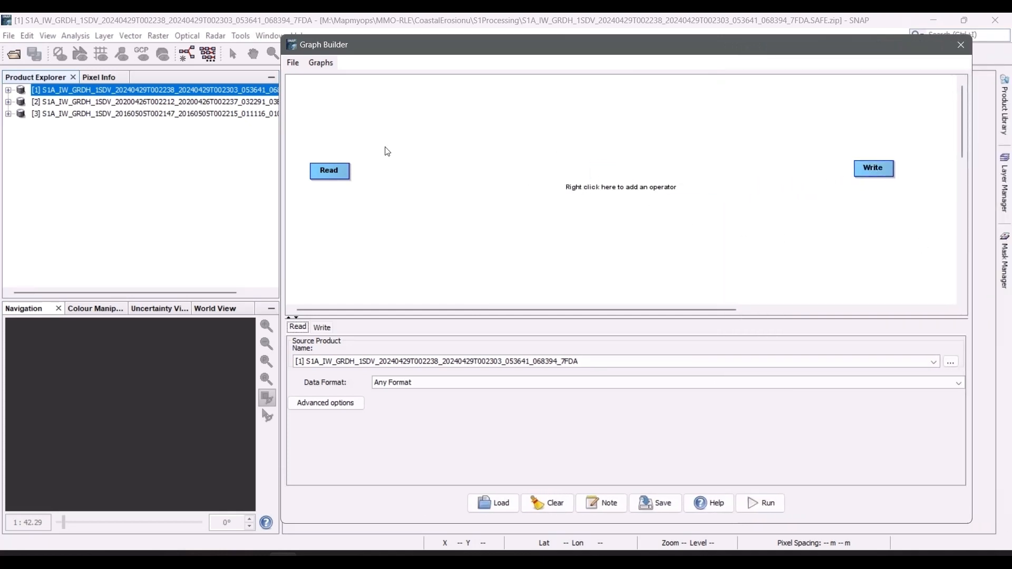
Add a Subset operator to the graph and line it up beside the Read node.
{"action": "right_click", "coordinate": [389, 172]}
{"action": "mouse_move", "coordinate": [420, 180]}
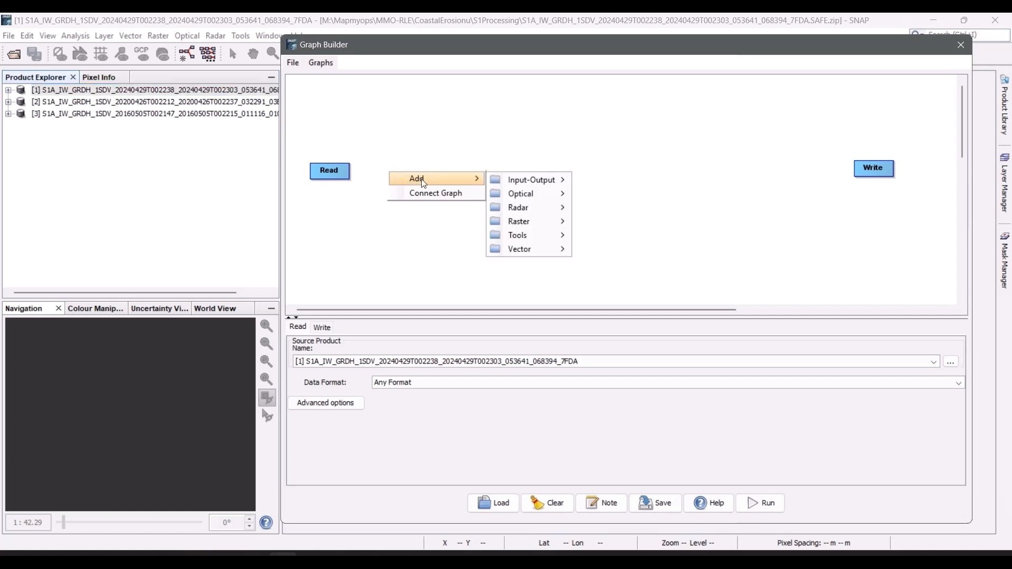
{"action": "mouse_move", "coordinate": [530, 222]}
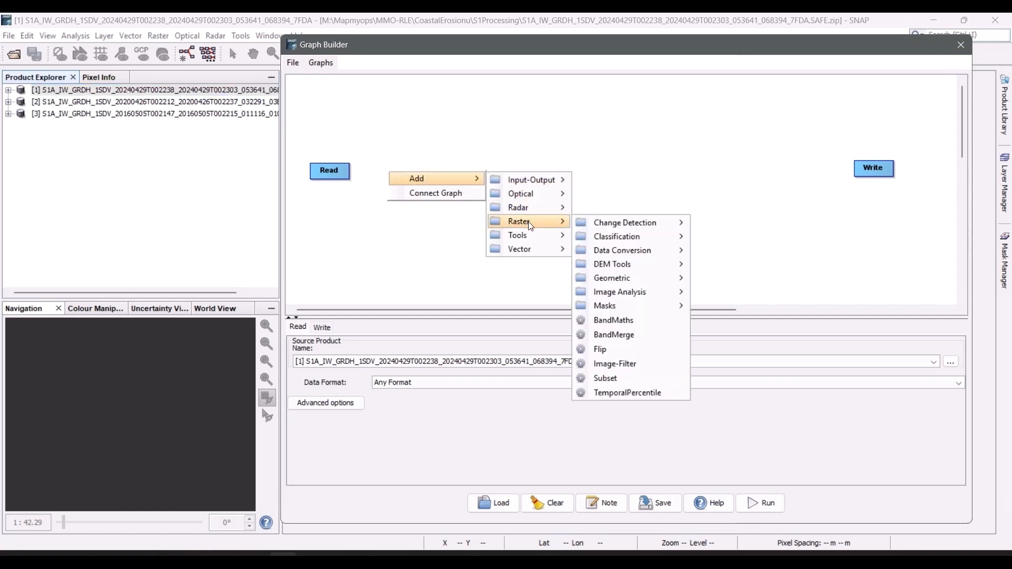
{"action": "left_click", "coordinate": [622, 377]}
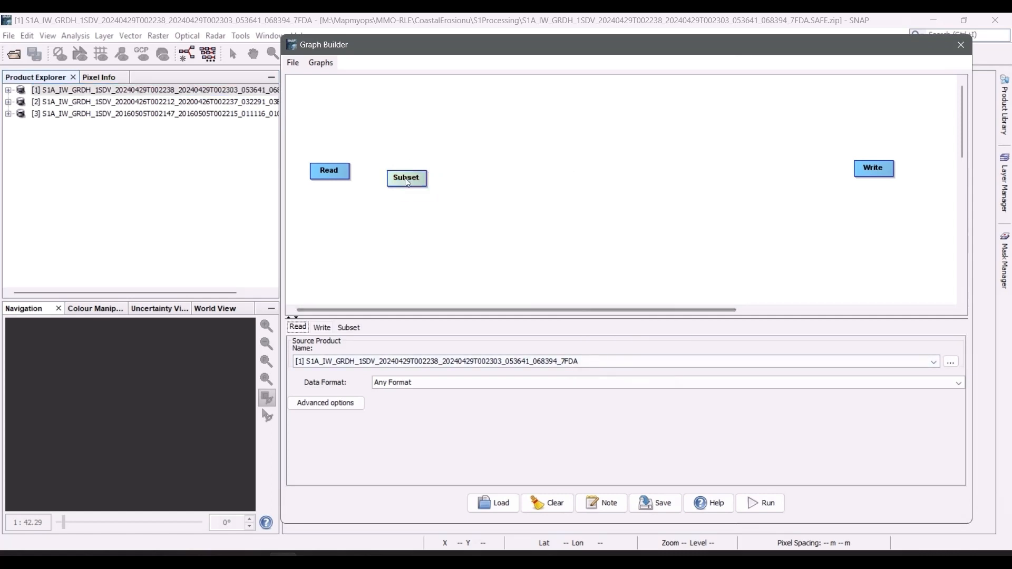
{"action": "left_click_drag", "start_coordinate": [409, 172], "coordinate": [402, 173]}
Add an Apply-Orbit-File operator to the graph and align it after the Subset node.
{"action": "right_click", "coordinate": [473, 168]}
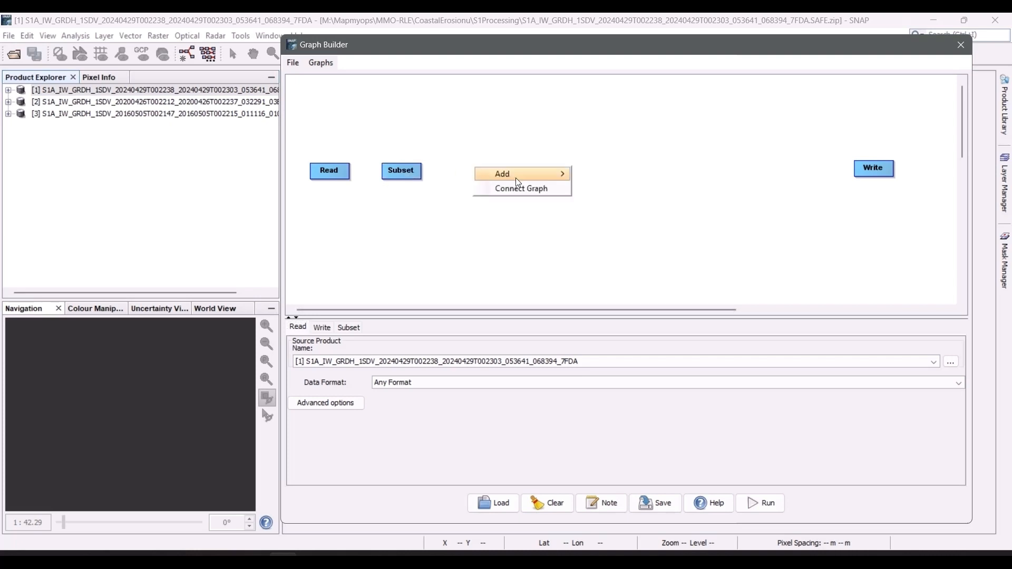
{"action": "mouse_move", "coordinate": [516, 176]}
{"action": "mouse_move", "coordinate": [611, 203]}
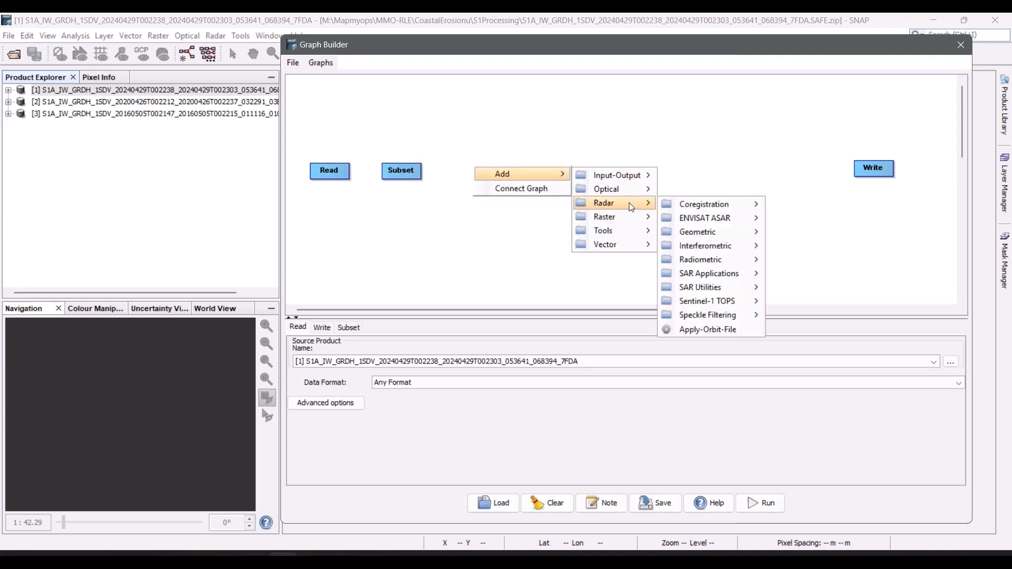
{"action": "left_click", "coordinate": [707, 328]}
{"action": "left_click_drag", "start_coordinate": [506, 166], "coordinate": [492, 167]}
Add a radiometric ThermalNoiseRemoval operator to the graph and align it after the Apply-Orbit-File node.
{"action": "right_click", "coordinate": [564, 171]}
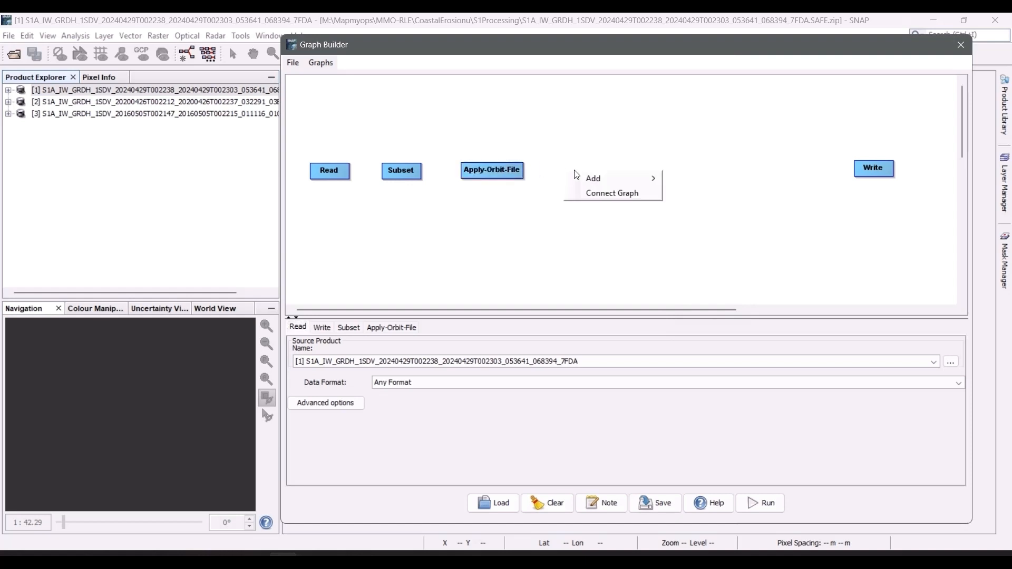
{"action": "mouse_move", "coordinate": [623, 180]}
{"action": "mouse_move", "coordinate": [704, 208]}
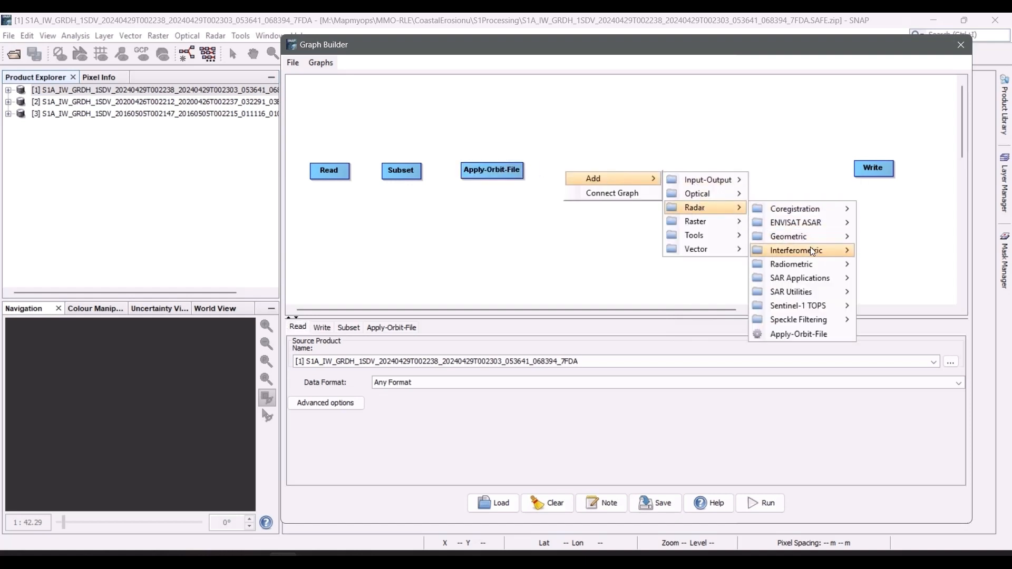
{"action": "mouse_move", "coordinate": [812, 266]}
{"action": "left_click", "coordinate": [907, 325]}
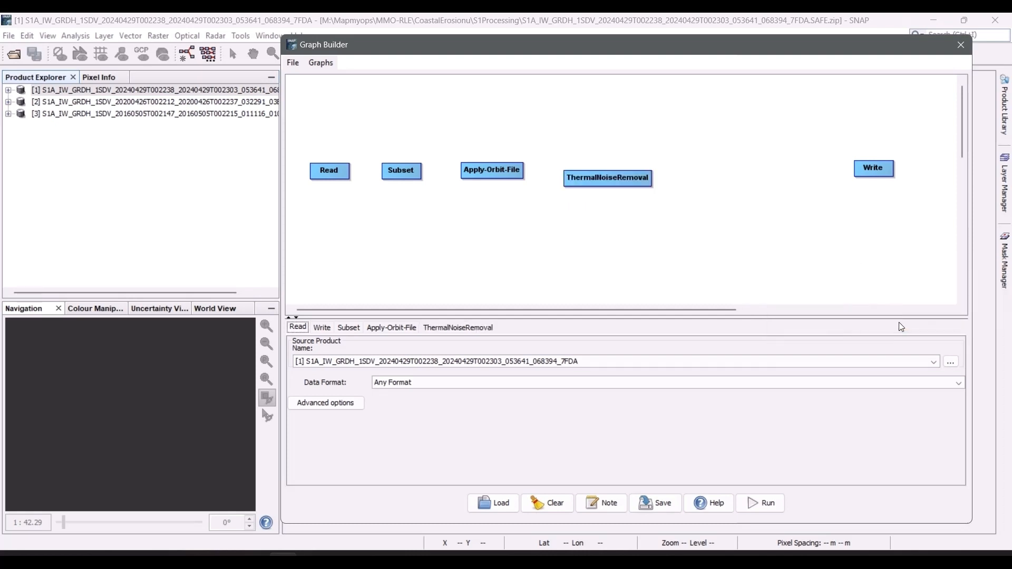
{"action": "left_click_drag", "start_coordinate": [609, 185], "coordinate": [602, 178]}
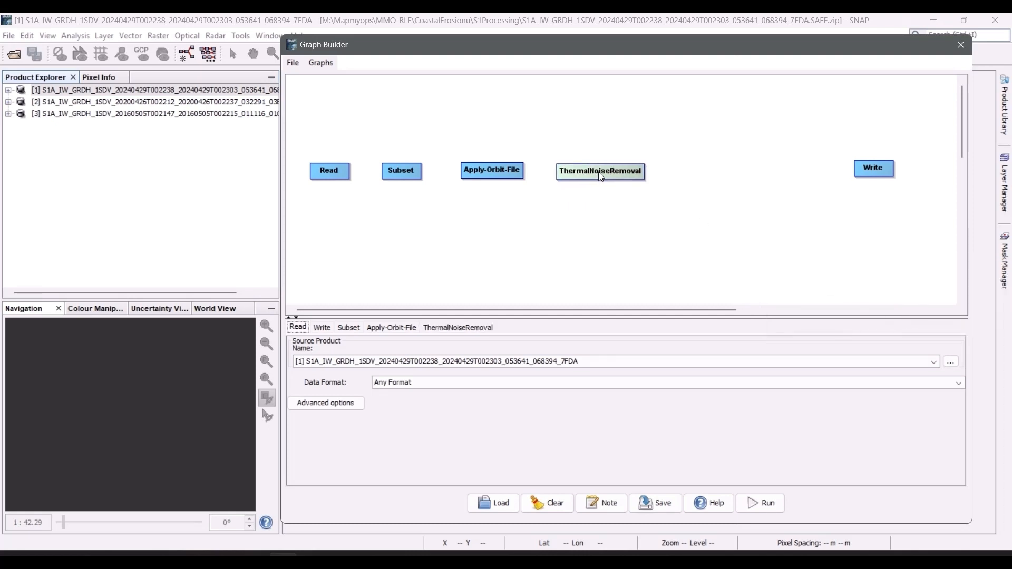
Add a radiometric Calibration operator after ThermalNoiseRemoval and move the Write node farther away to free up space.
{"action": "right_click", "coordinate": [688, 166]}
{"action": "mouse_move", "coordinate": [764, 173]}
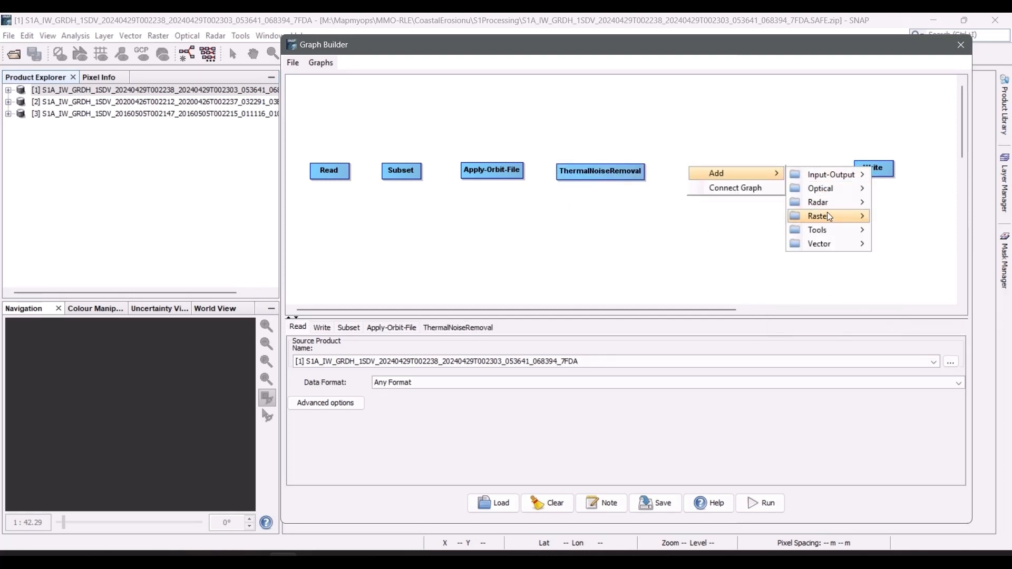
{"action": "mouse_move", "coordinate": [856, 210]}
{"action": "mouse_move", "coordinate": [896, 259]}
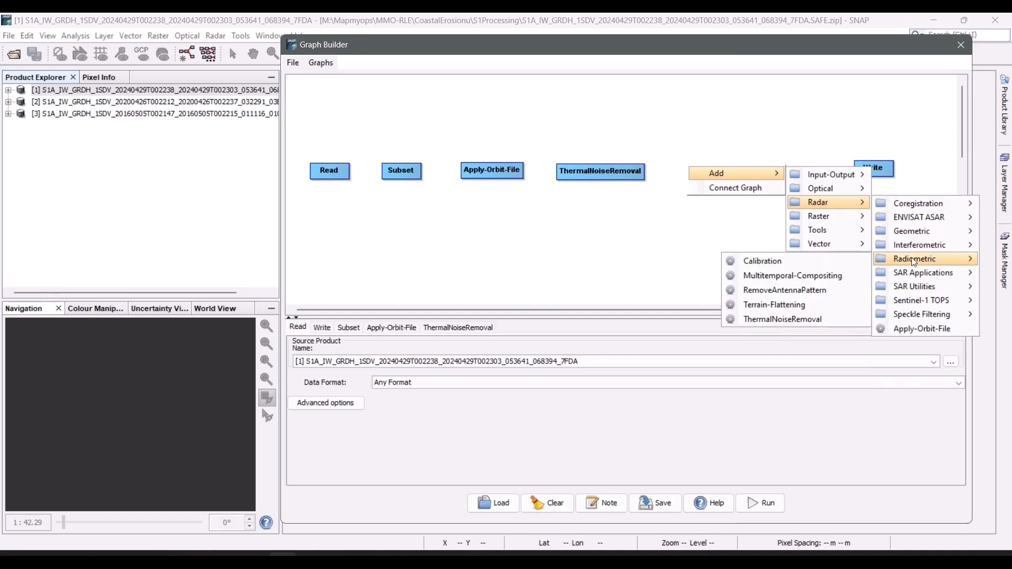
{"action": "left_click", "coordinate": [805, 261]}
{"action": "left_click_drag", "start_coordinate": [870, 175], "coordinate": [923, 175]}
Add a Speckle-Filter operator to the graph after the Calibration node.
{"action": "right_click", "coordinate": [764, 165]}
{"action": "mouse_move", "coordinate": [775, 167]}
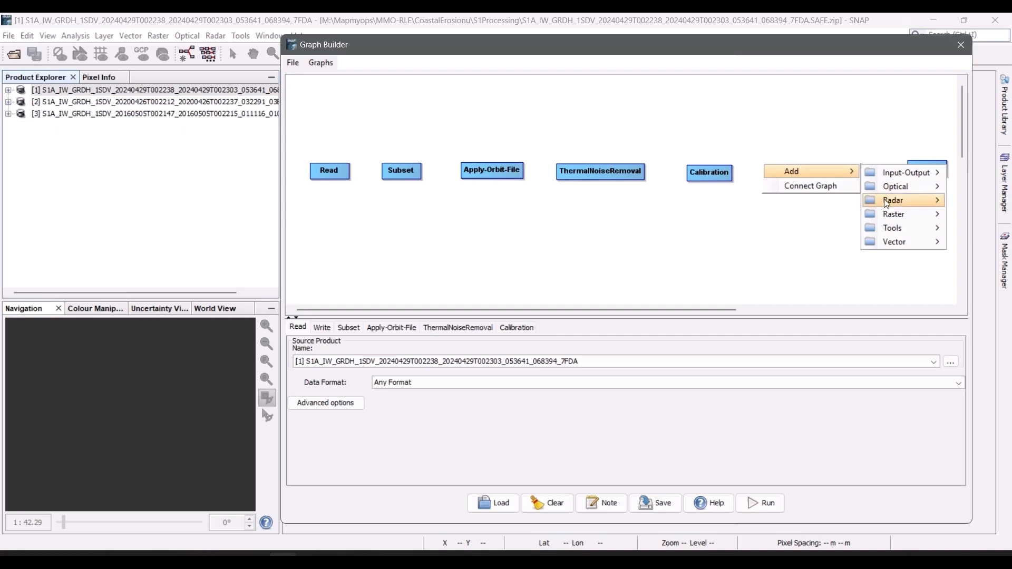
{"action": "mouse_move", "coordinate": [885, 200]}
{"action": "mouse_move", "coordinate": [802, 257]}
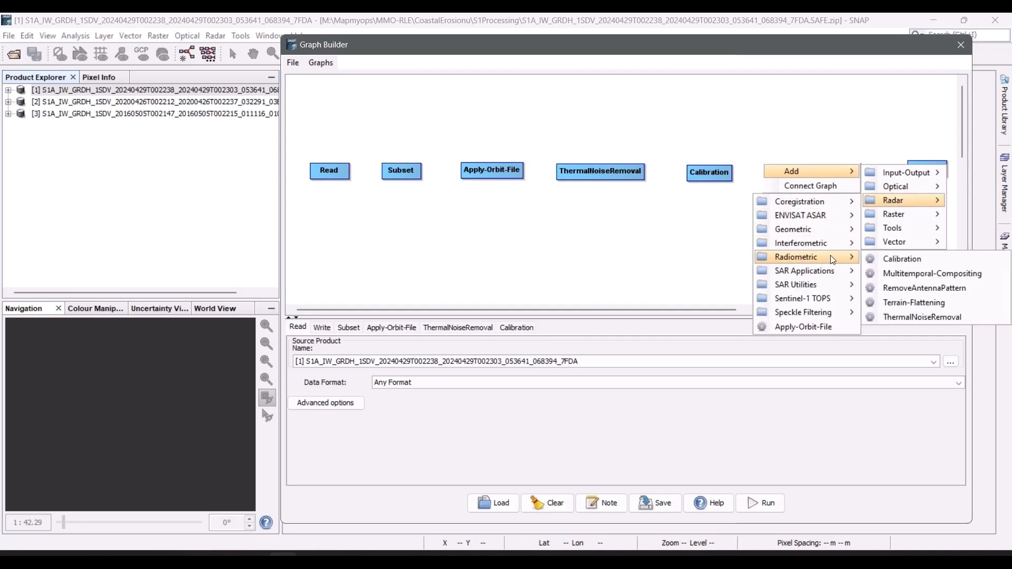
{"action": "mouse_move", "coordinate": [826, 313]}
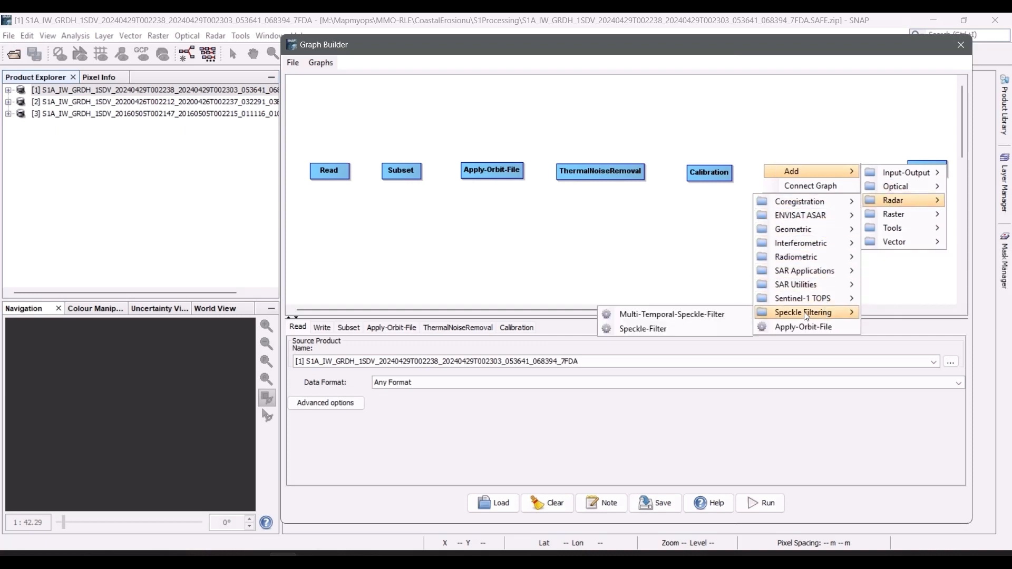
{"action": "left_click", "coordinate": [697, 328]}
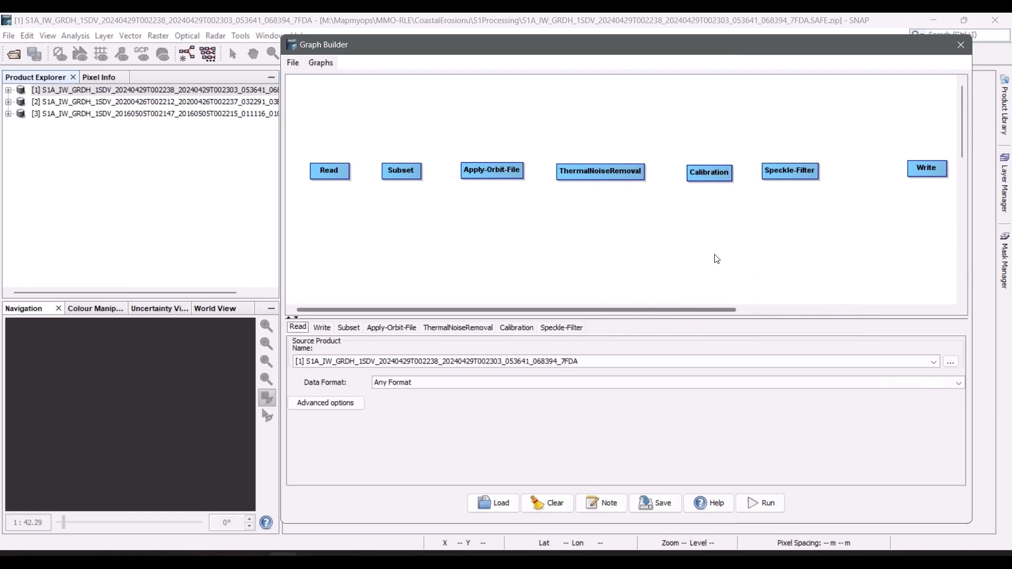
Add a geometric Terrain-Correction operator before Write and align it with the Calibration and Speckle-Filter nodes.
{"action": "right_click", "coordinate": [846, 167]}
{"action": "mouse_move", "coordinate": [875, 176]}
{"action": "mouse_move", "coordinate": [798, 205]}
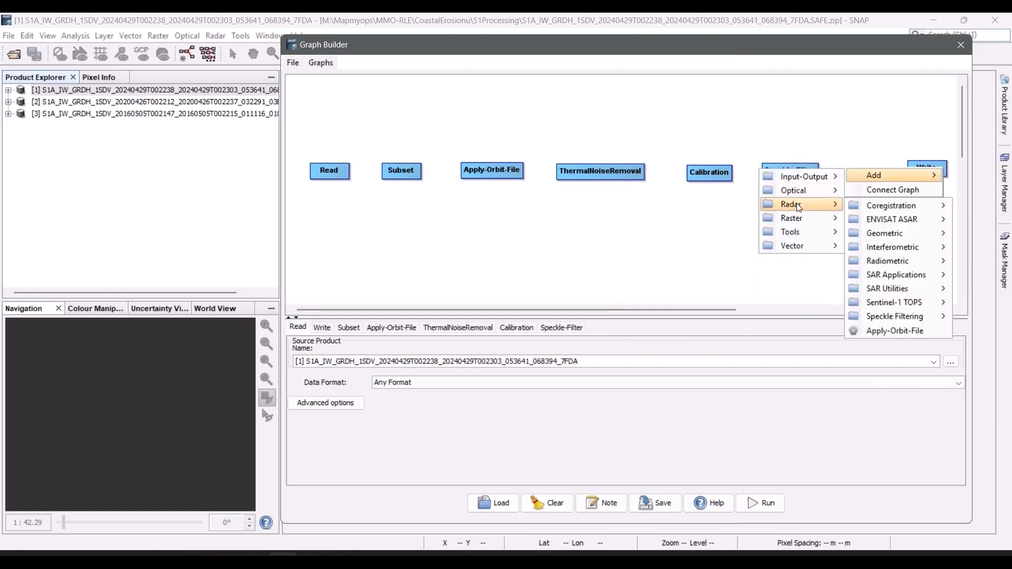
{"action": "mouse_move", "coordinate": [886, 234]}
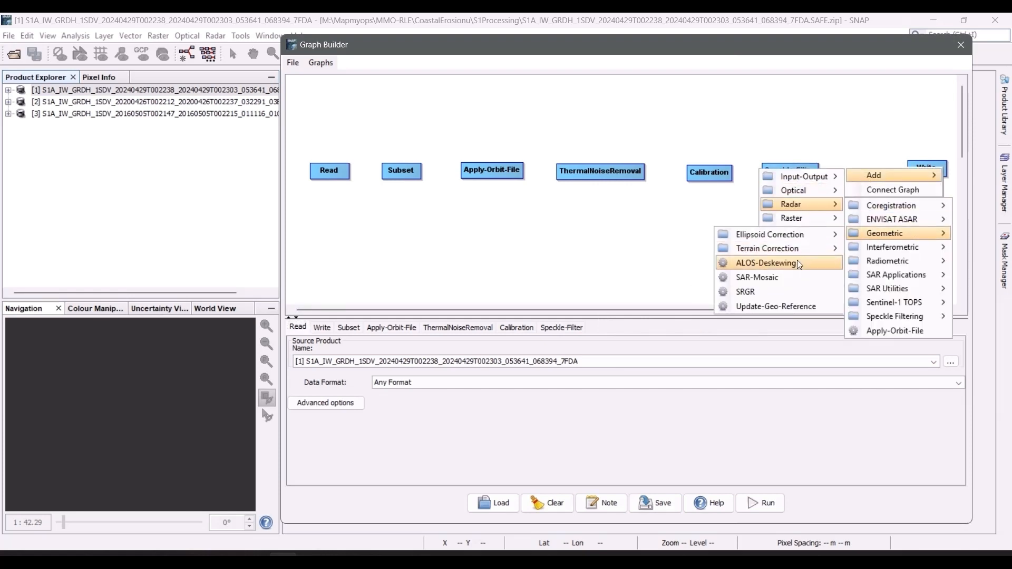
{"action": "mouse_move", "coordinate": [784, 251]}
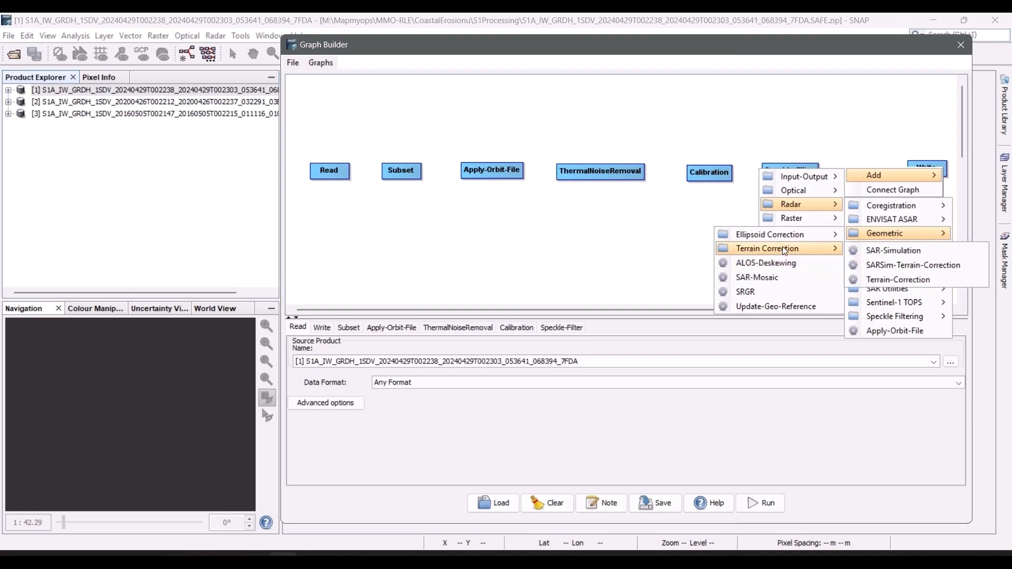
{"action": "left_click", "coordinate": [890, 280]}
{"action": "left_click_drag", "start_coordinate": [857, 175], "coordinate": [846, 170]}
{"action": "mouse_move", "coordinate": [700, 175]}
{"action": "left_mouse_down"}
{"action": "mouse_move", "coordinate": [680, 174]}
{"action": "mouse_move", "coordinate": [690, 172]}
{"action": "left_mouse_up"}
{"action": "left_click_drag", "start_coordinate": [786, 173], "coordinate": [769, 172]}
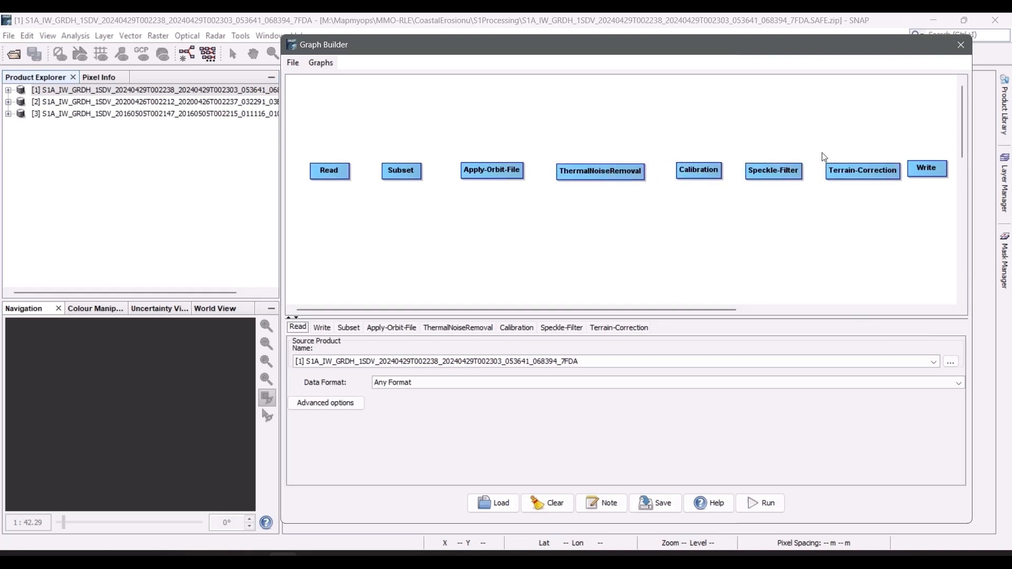
{"action": "left_click_drag", "start_coordinate": [859, 171], "coordinate": [847, 168]}
{"action": "right_click", "coordinate": [683, 210]}
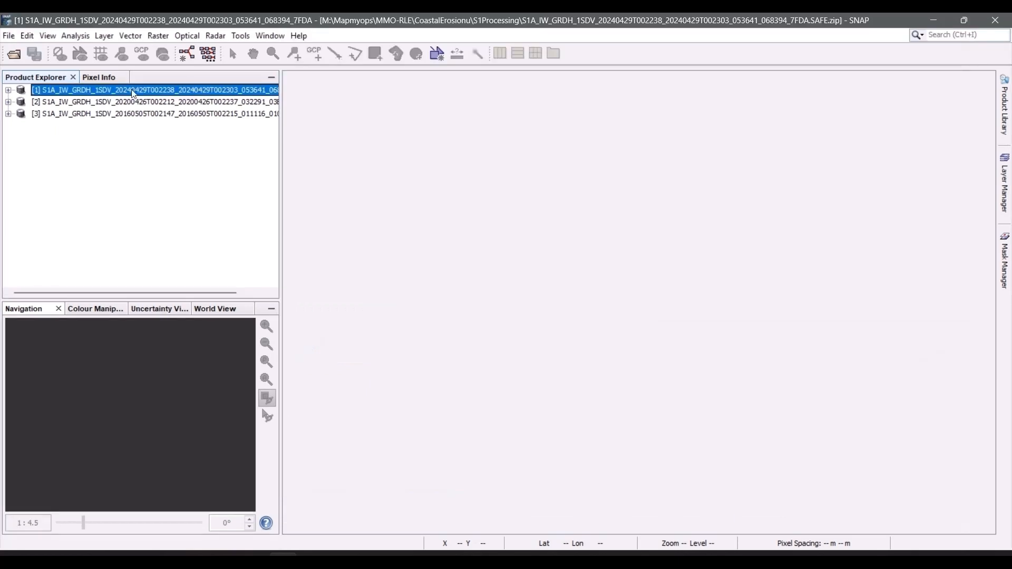
Open Batch Processing and add all three opened Sentinel-1 GRD products (2024, 2020 and 2016) to its input list.
{"action": "left_click", "coordinate": [100, 114]}
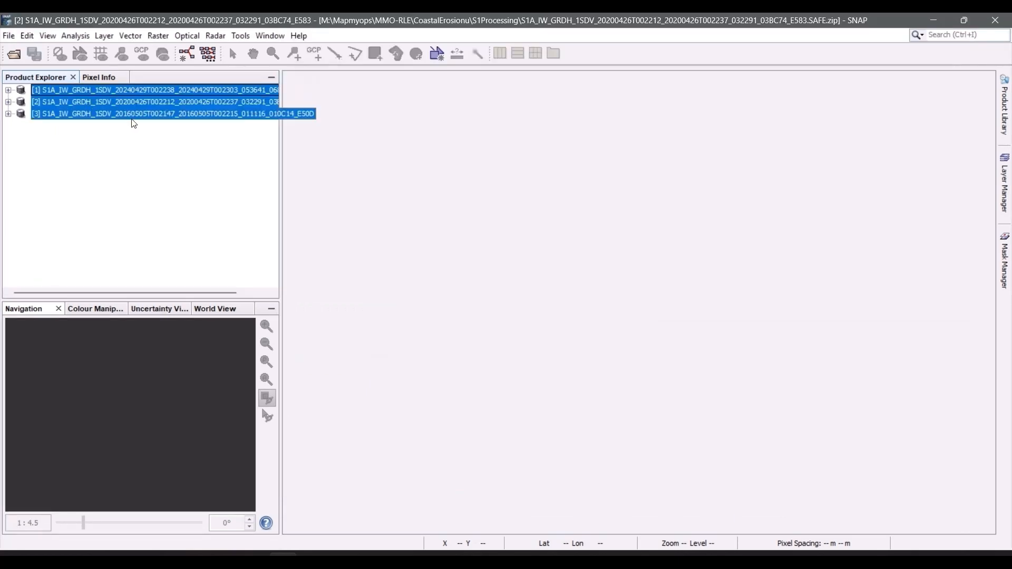
{"action": "left_click", "coordinate": [175, 103]}
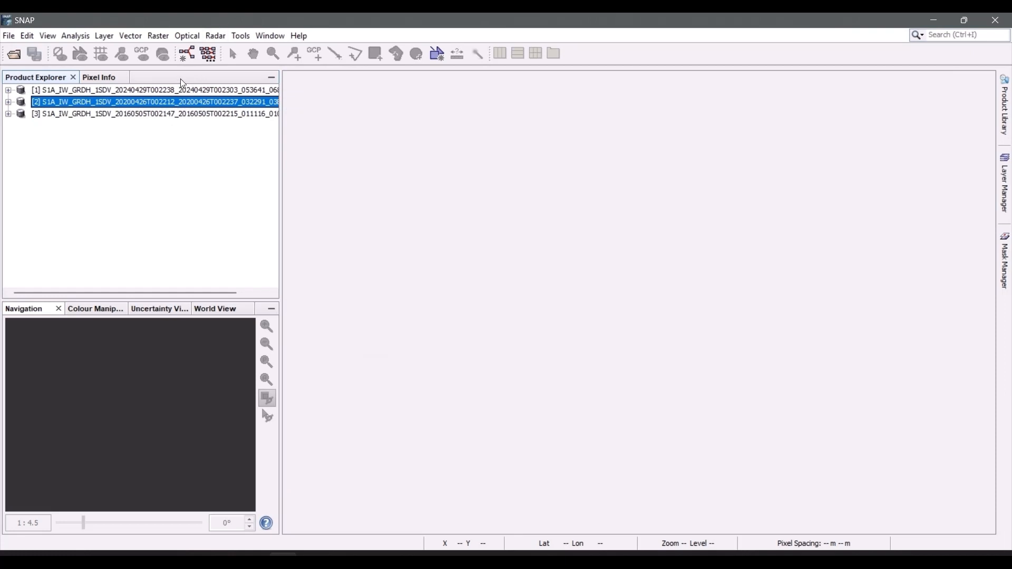
{"action": "left_click", "coordinate": [181, 89]}
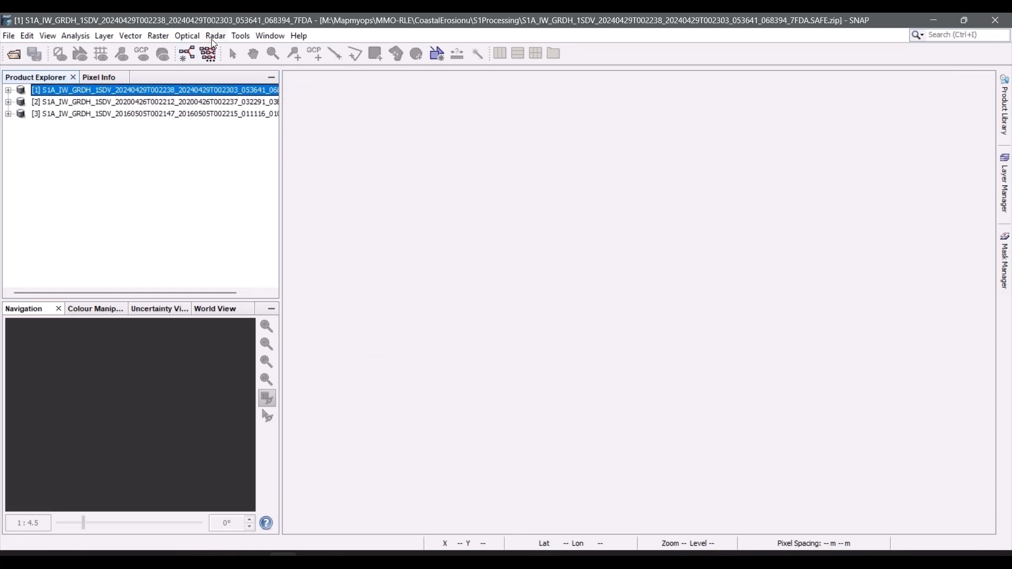
{"action": "left_click", "coordinate": [248, 39]}
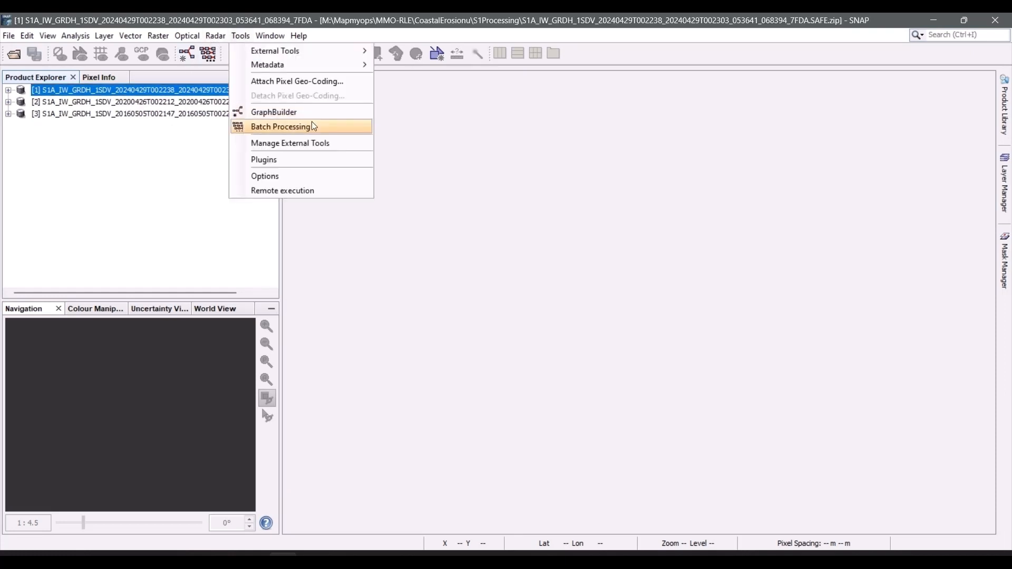
{"action": "left_click", "coordinate": [311, 122]}
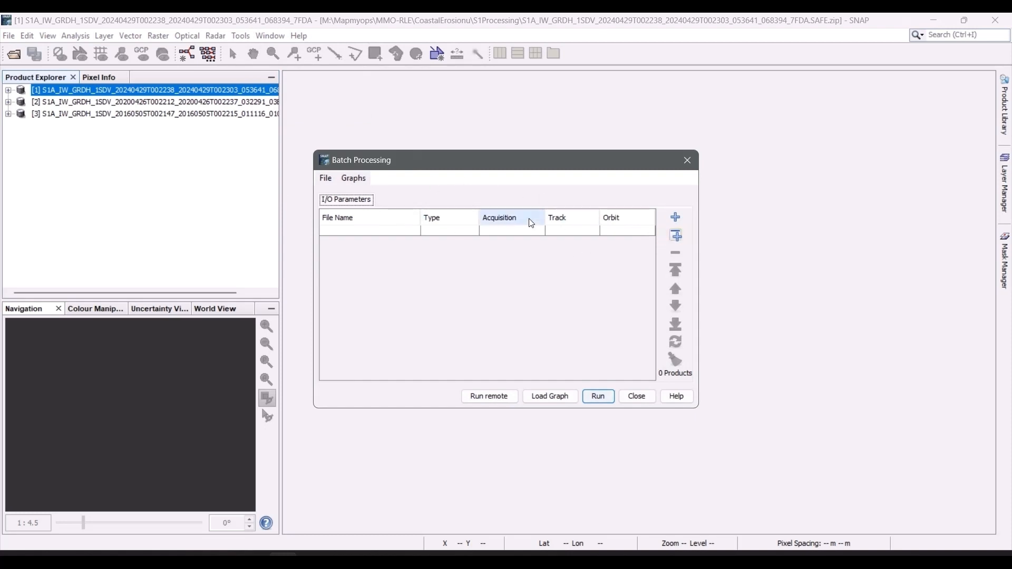
{"action": "left_click", "coordinate": [675, 227]}
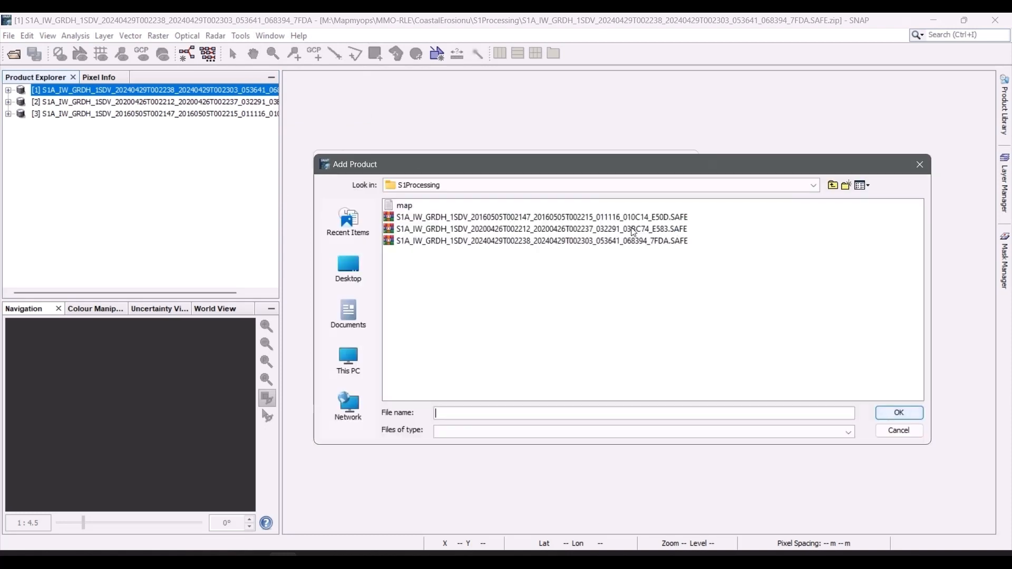
{"action": "left_click", "coordinate": [922, 174]}
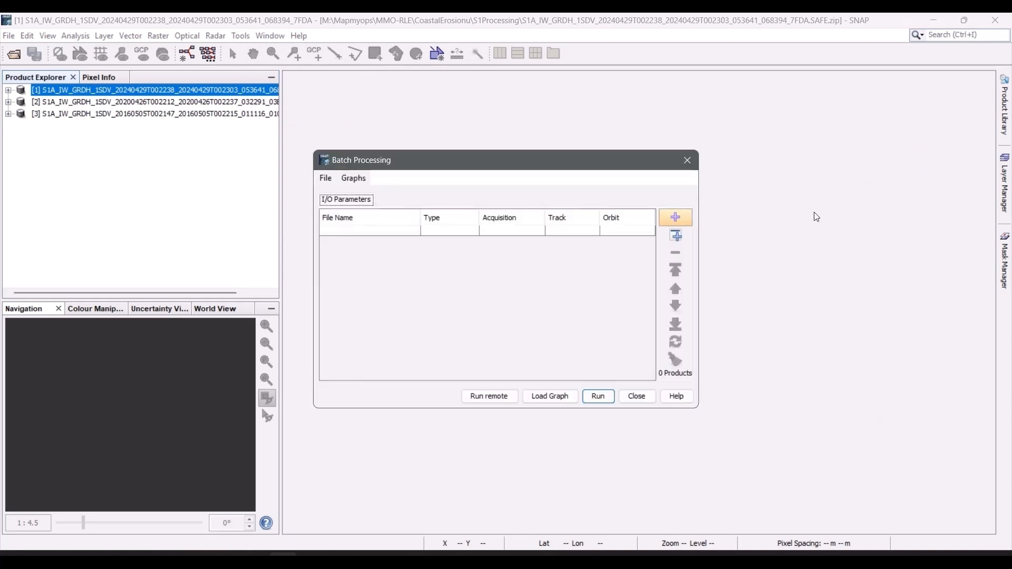
{"action": "left_click", "coordinate": [674, 241]}
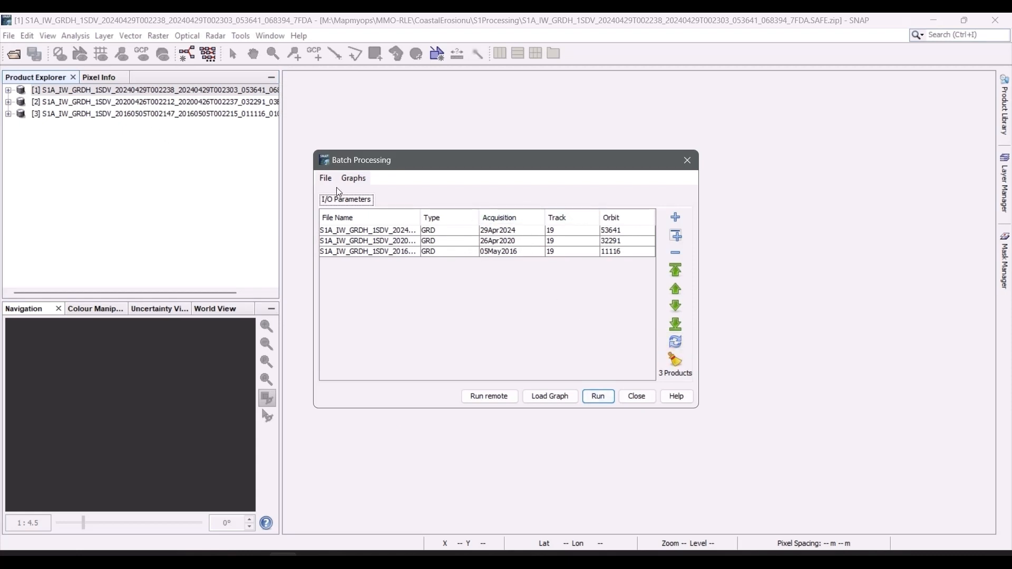
Load the cepart1 graph into the batch and select Amplitude_VH and Intensity_VH as the Subset source bands.
{"action": "left_click", "coordinate": [353, 179]}
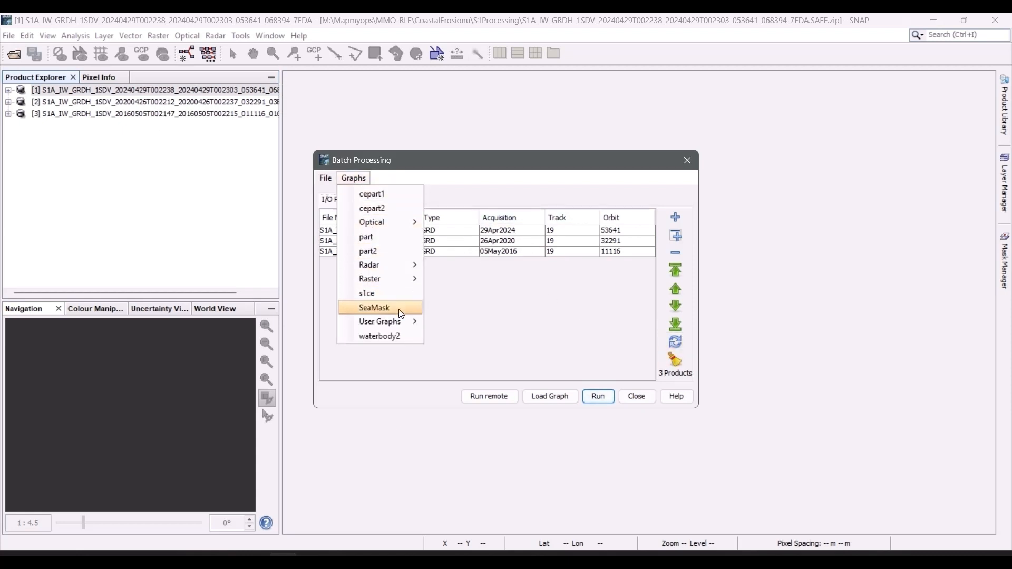
{"action": "left_click", "coordinate": [375, 194]}
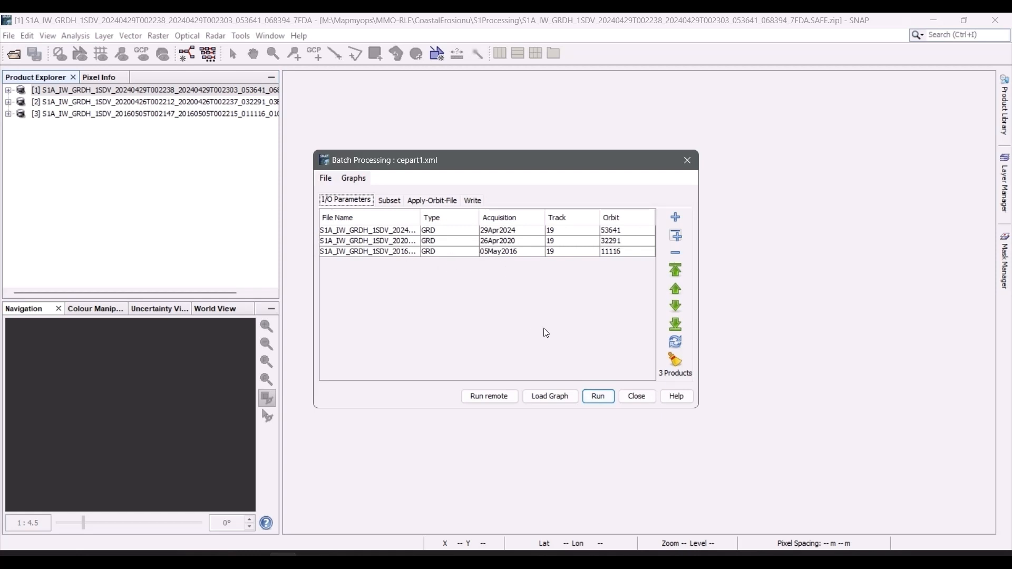
{"action": "left_click", "coordinate": [393, 202]}
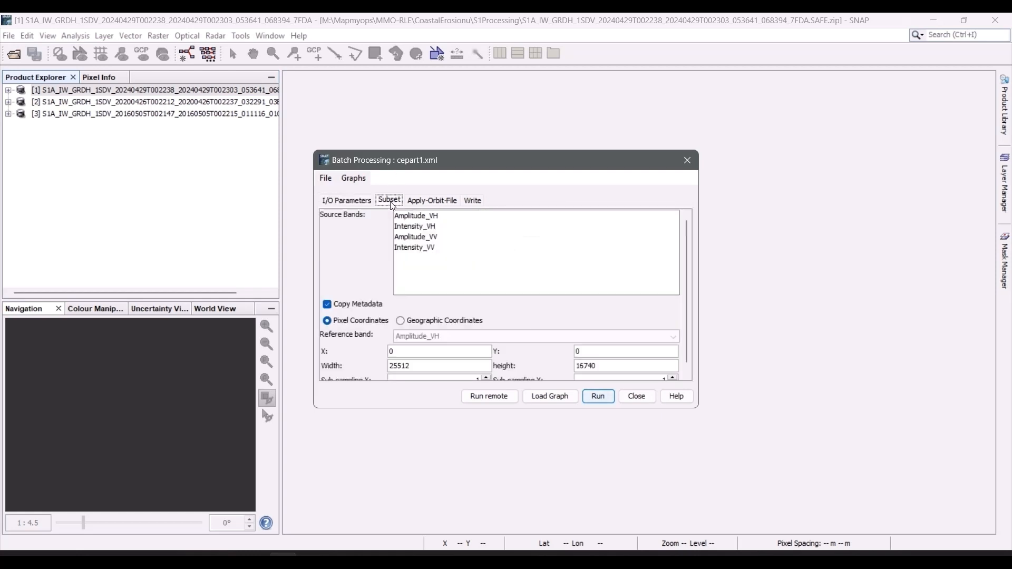
{"action": "left_click", "coordinate": [416, 216]}
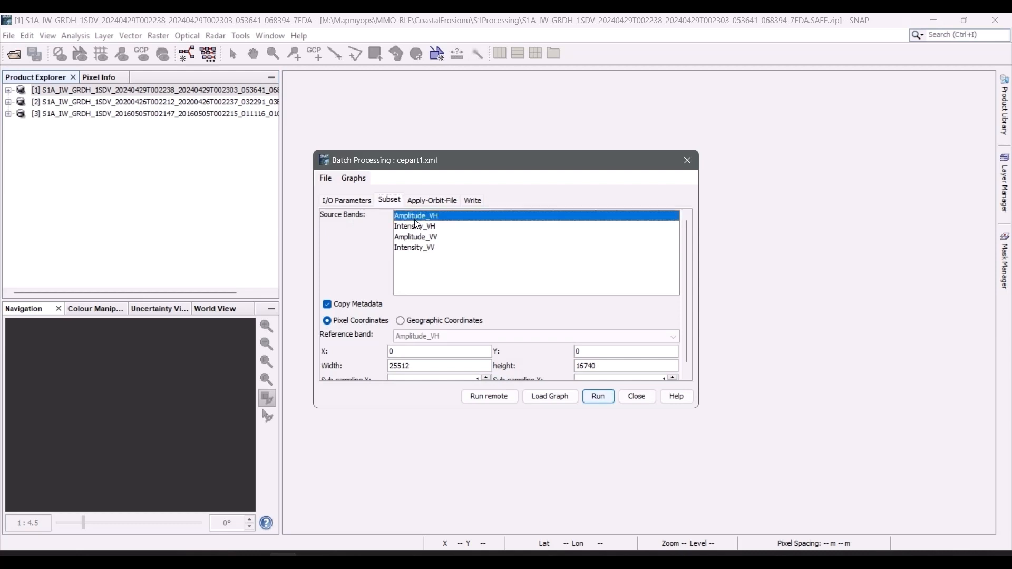
{"action": "left_click", "coordinate": [419, 228], "text": "ctrl"}
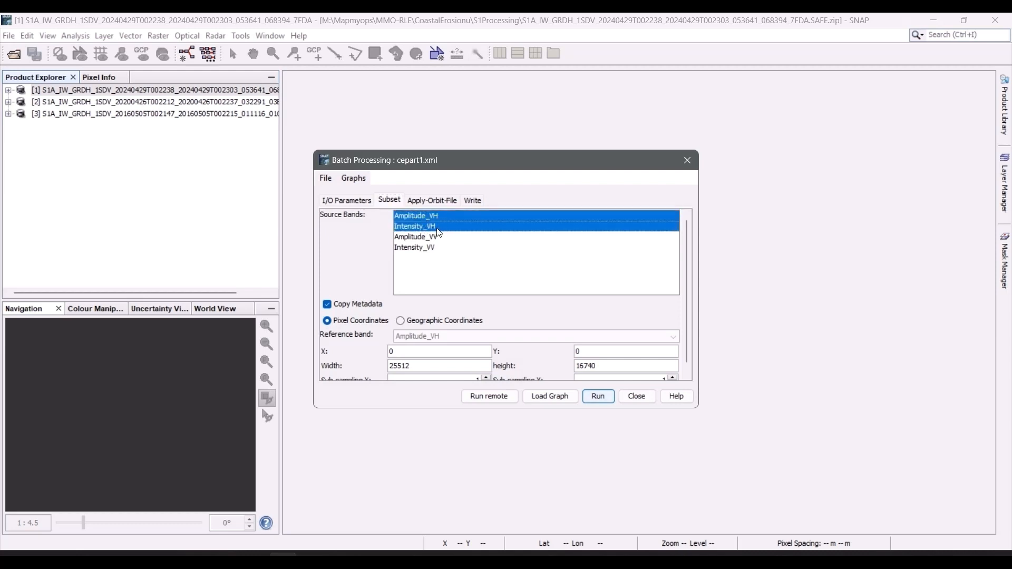
Set the Subset to Geographic Coordinates and zoom its map to the product footprint.
{"action": "scroll", "coordinate": [687, 265], "scroll_direction": "down", "scroll_amount": 1}
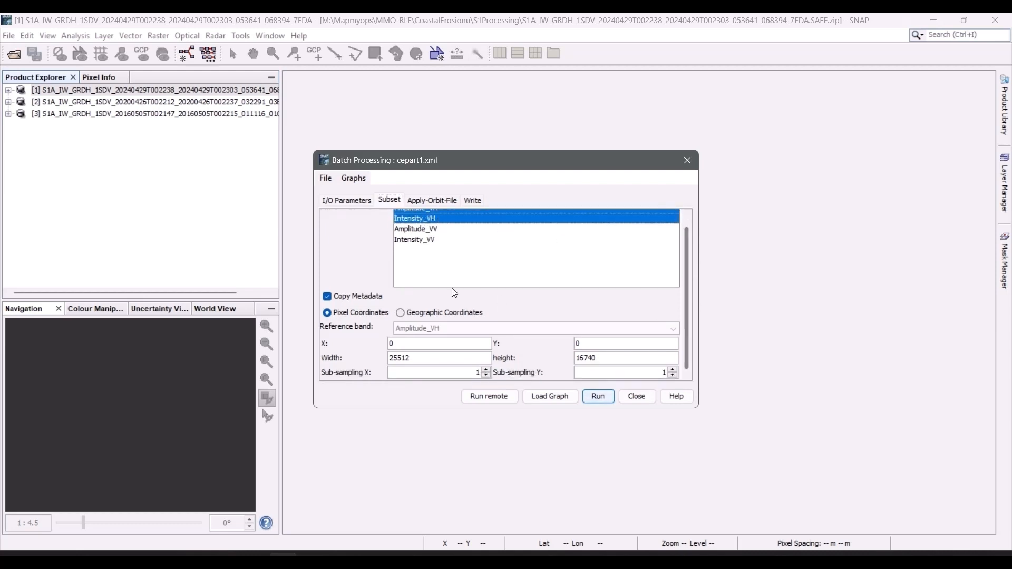
{"action": "left_click", "coordinate": [431, 316]}
{"action": "scroll", "coordinate": [687, 293], "scroll_direction": "down", "scroll_amount": 3}
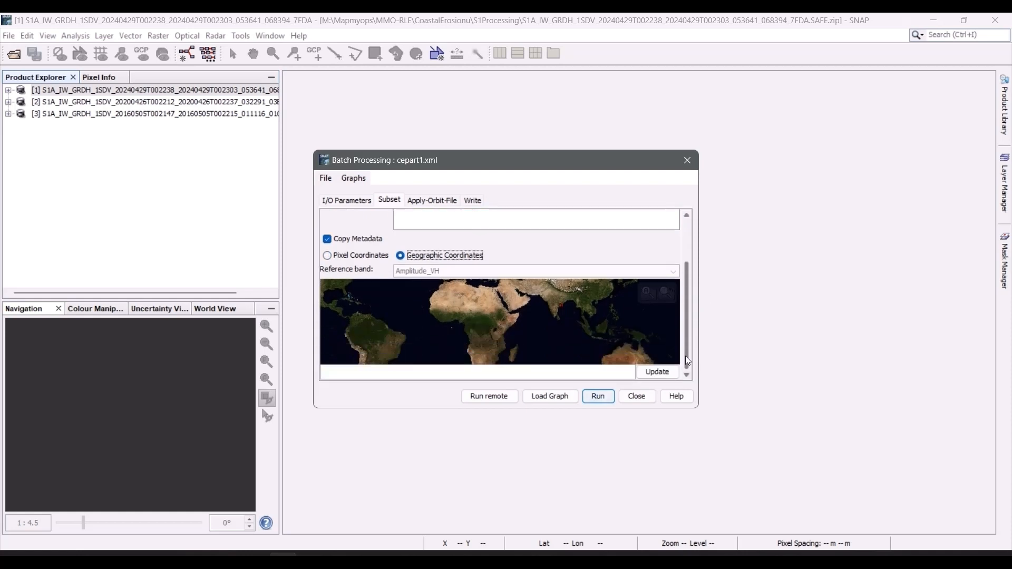
{"action": "left_click", "coordinate": [666, 293]}
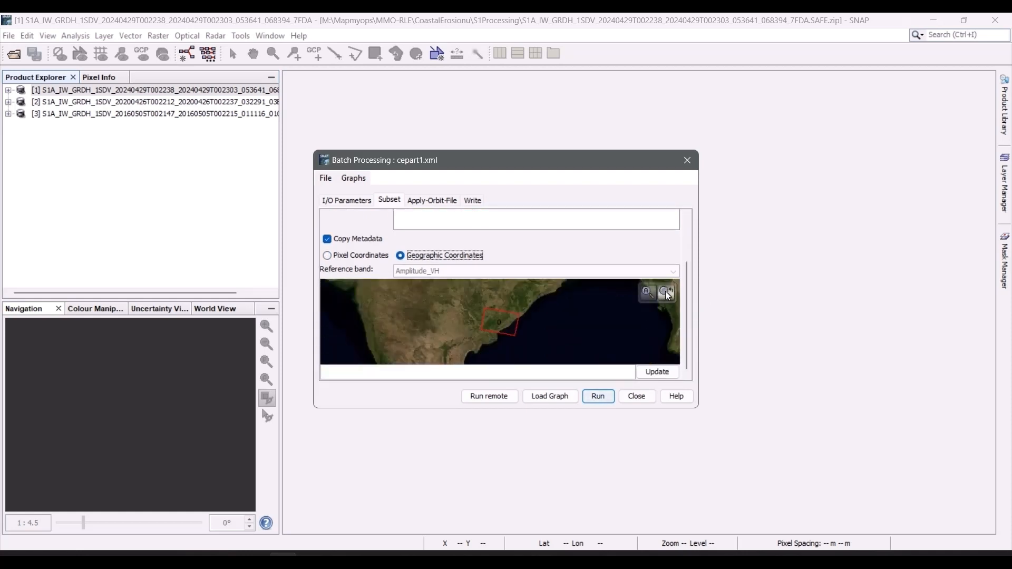
Copy the POLYGON text from the map note in Notepad, paste it as the Subset region in SNAP and update the map.
{"action": "key", "text": "alt+Tab"}
{"action": "key", "text": "Tab"}
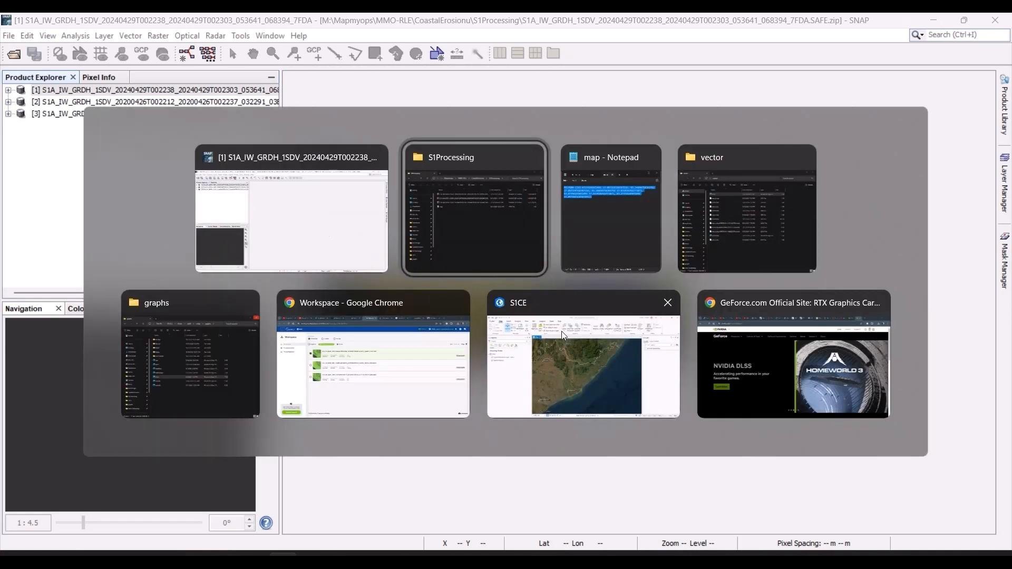
{"action": "right_click", "coordinate": [257, 199]}
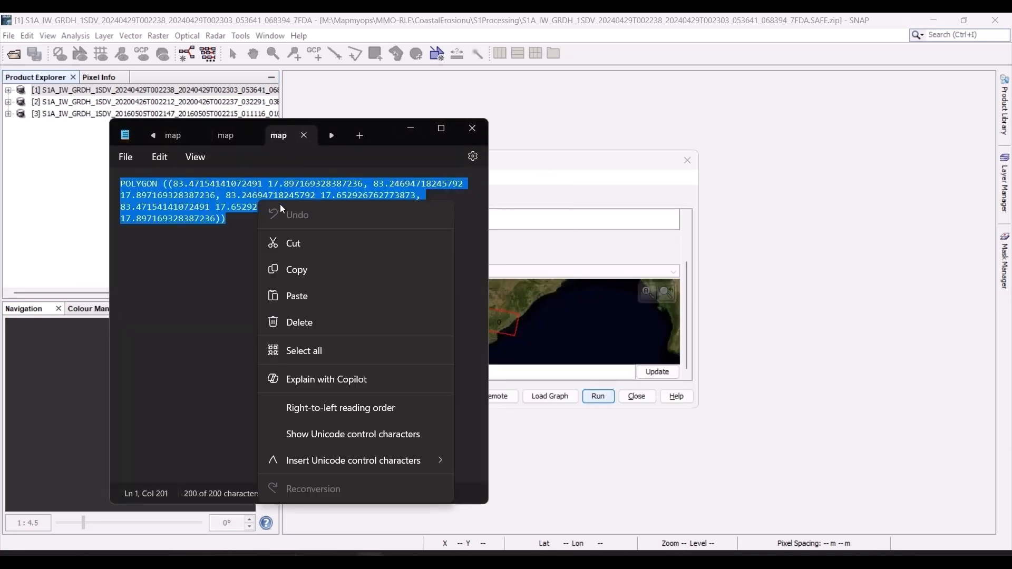
{"action": "left_click", "coordinate": [305, 270]}
{"action": "left_click", "coordinate": [532, 370]}
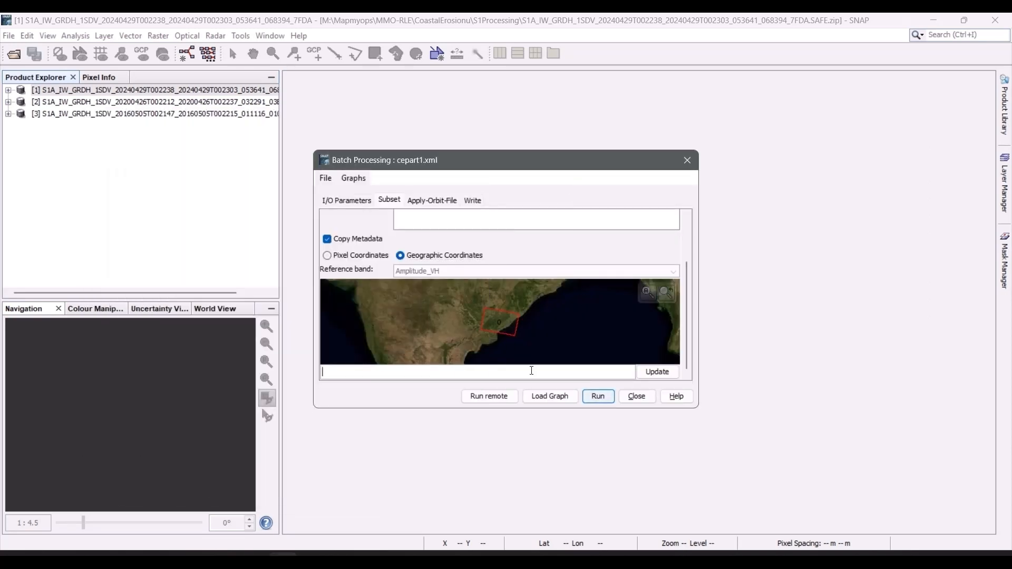
{"action": "key", "text": "ctrl+v"}
{"action": "left_click", "coordinate": [648, 372]}
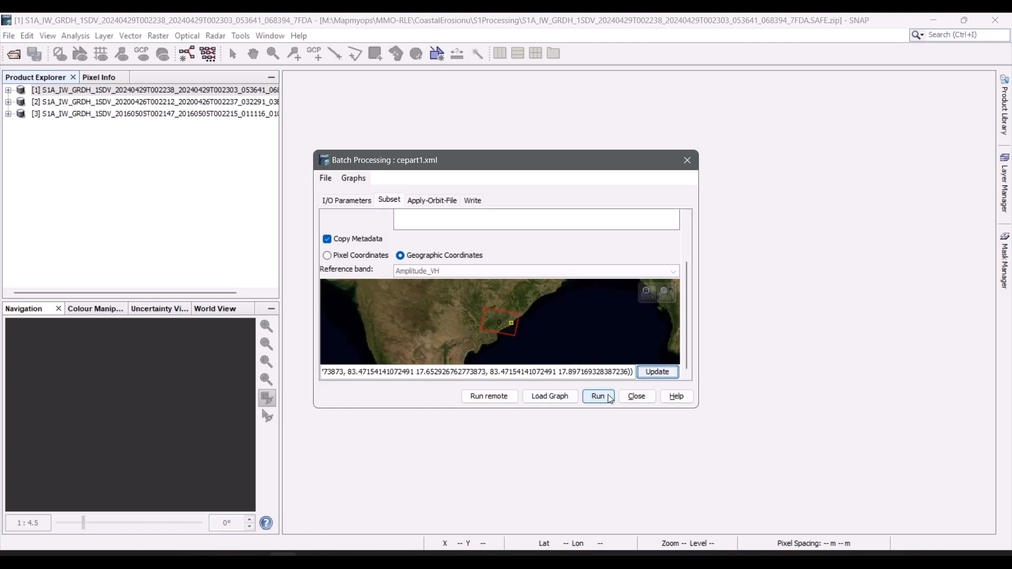
Enable "Do not fail if new orbit file is not found" for Apply-Orbit-File, and run the batch before closing its dialog.
{"action": "left_click", "coordinate": [449, 204]}
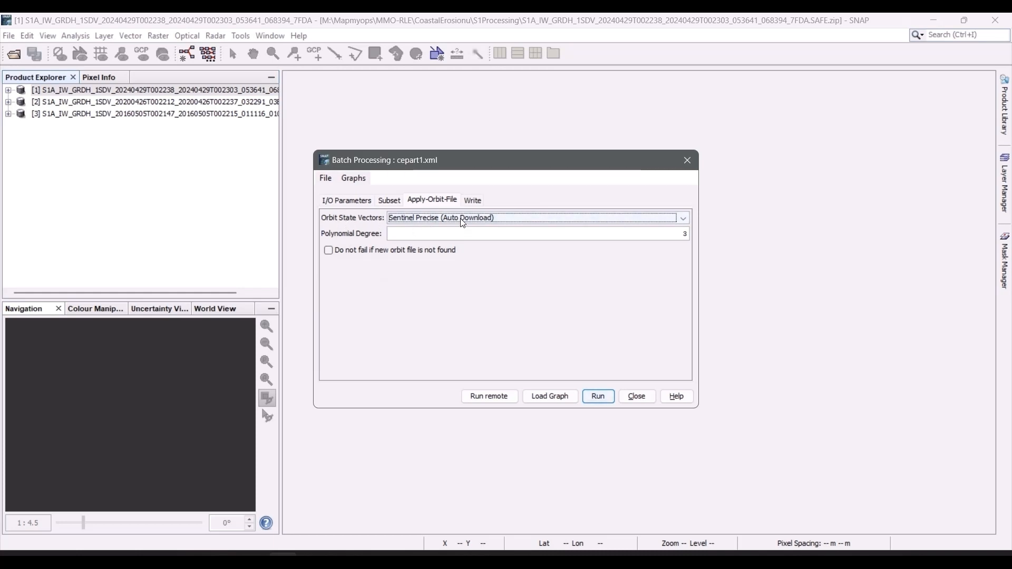
{"action": "left_click", "coordinate": [370, 253]}
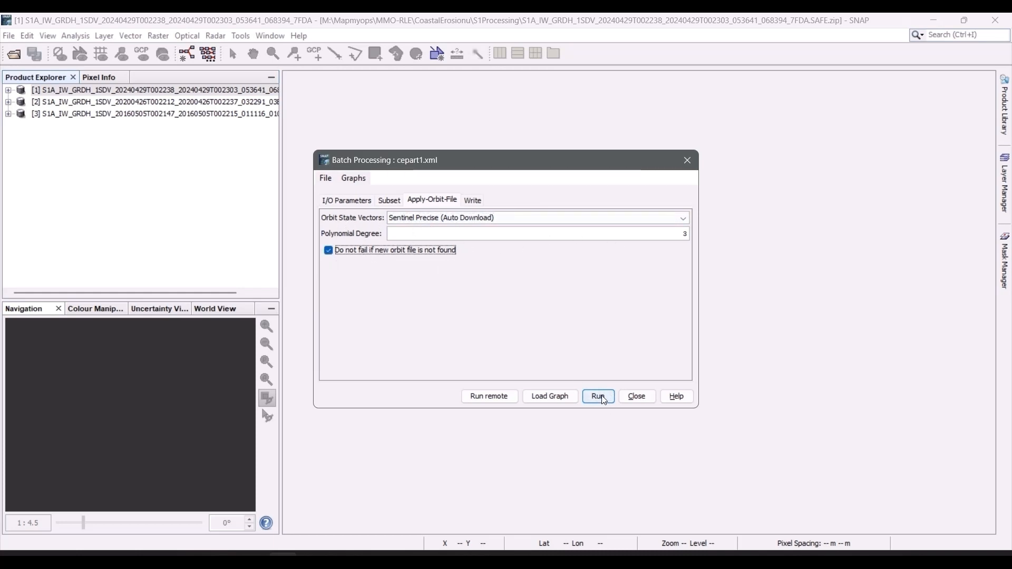
{"action": "left_click", "coordinate": [469, 201]}
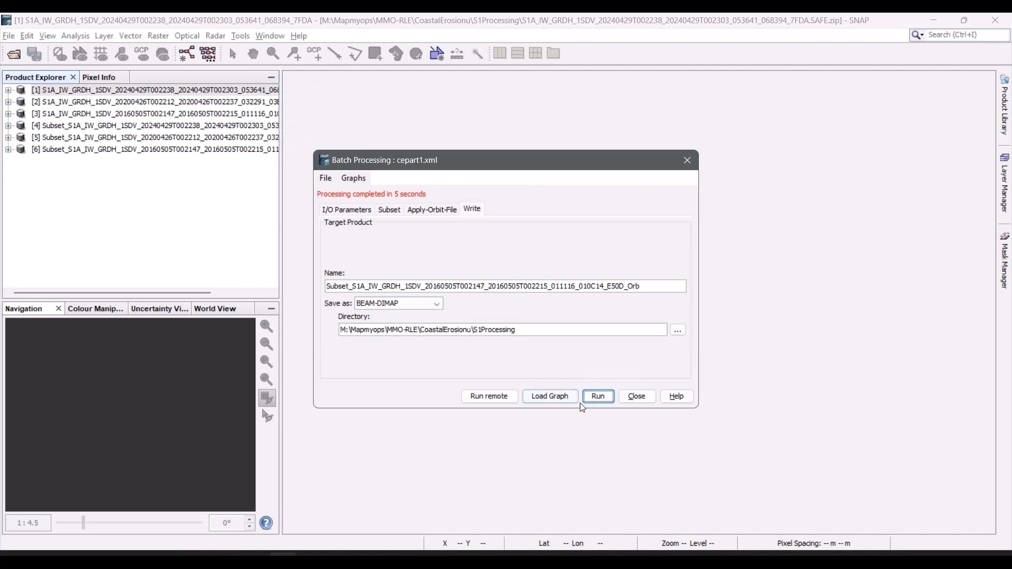
{"action": "left_click", "coordinate": [647, 402]}
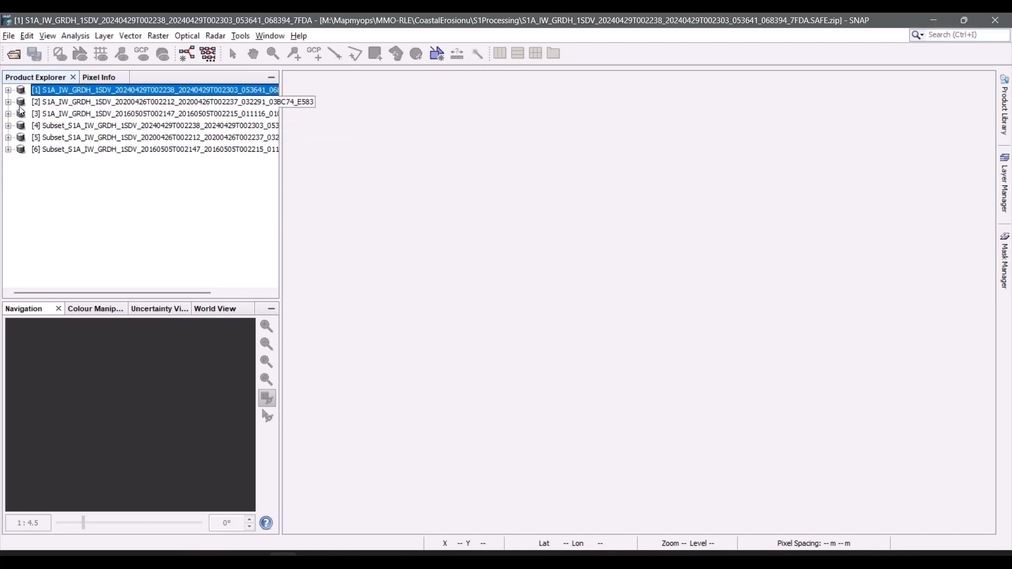
Open the Amplitude_VH and Intensity_VH bands of the 2024 subset product to examine the clipped coastline.
{"action": "left_click", "coordinate": [8, 126]}
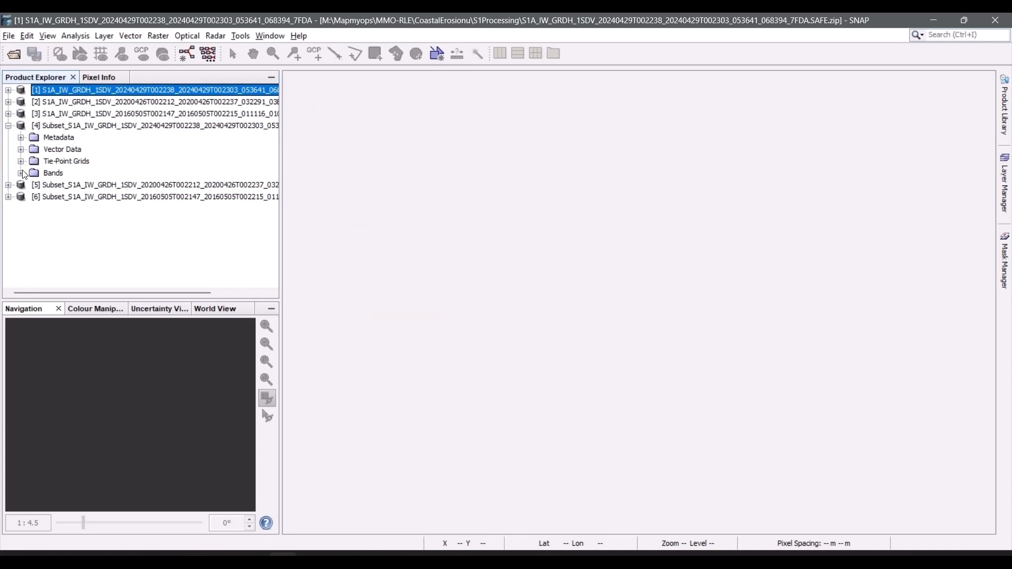
{"action": "left_click", "coordinate": [21, 173]}
{"action": "double_click", "coordinate": [78, 185]}
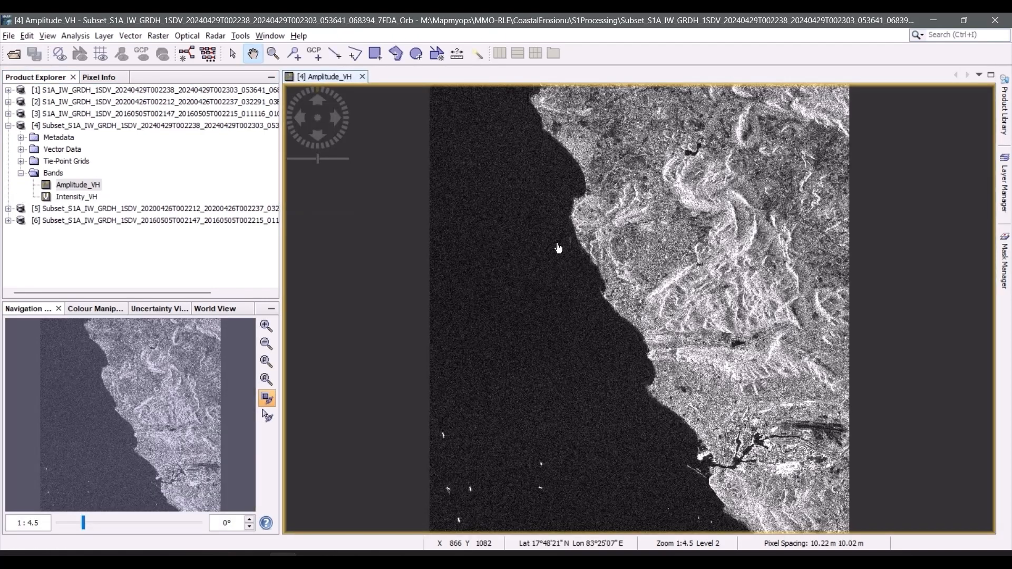
{"action": "left_click", "coordinate": [90, 198]}
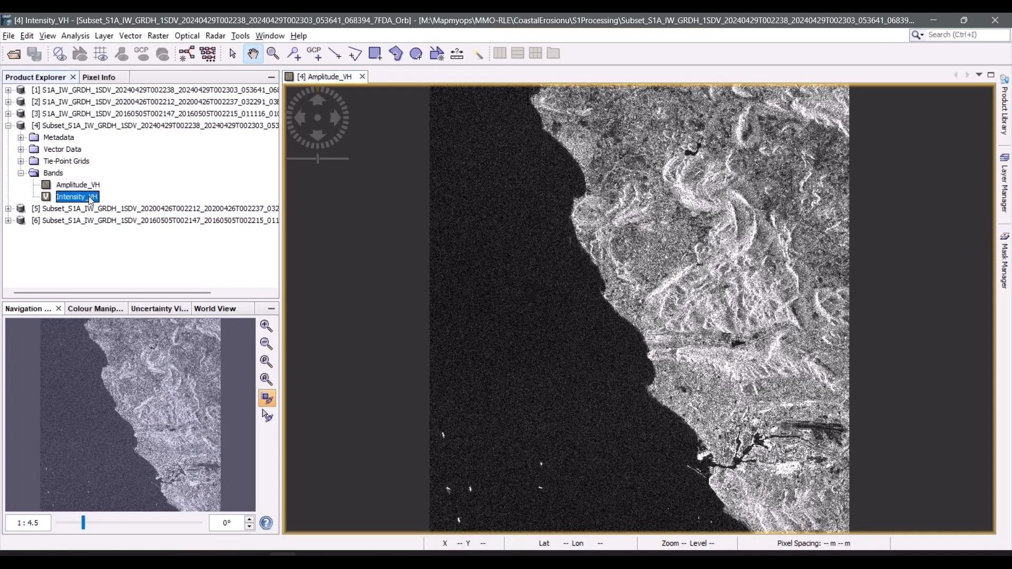
{"action": "double_click", "coordinate": [91, 198]}
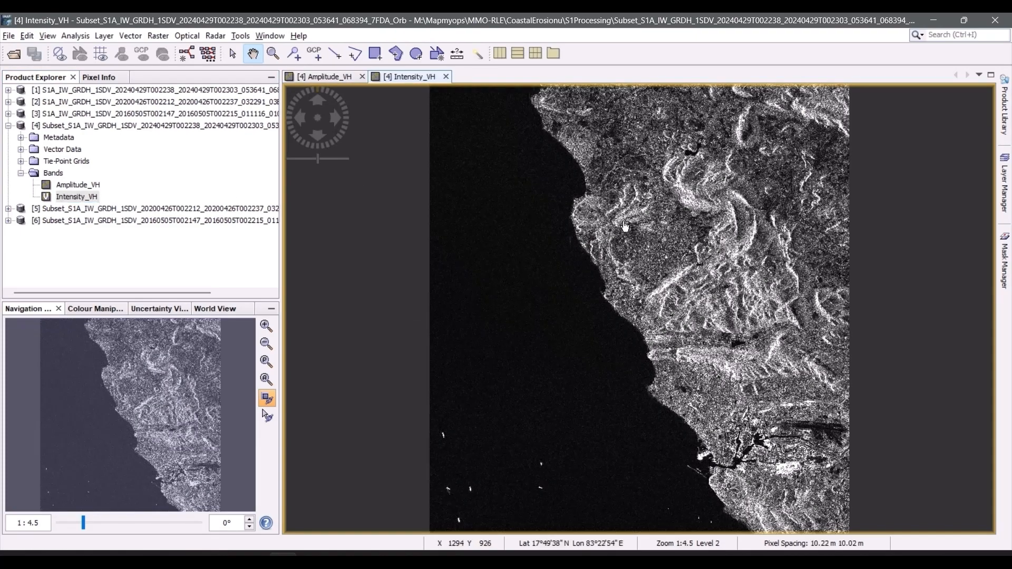
View the Amplitude_VH and Intensity_VH bands of the 2020 subset product, and close both of its image views.
{"action": "left_click", "coordinate": [9, 209]}
{"action": "left_click", "coordinate": [21, 256]}
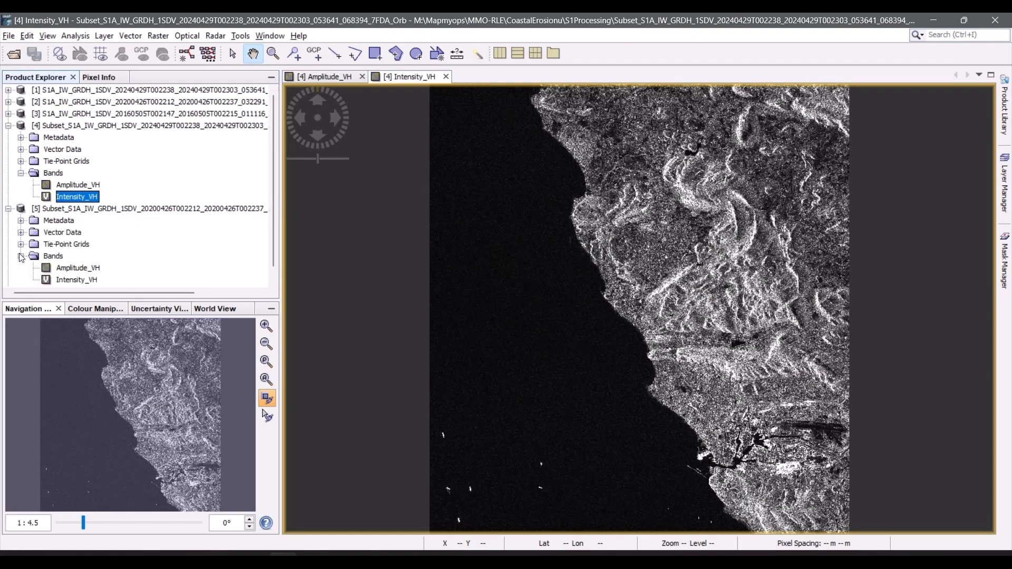
{"action": "left_click", "coordinate": [57, 268]}
{"action": "double_click", "coordinate": [60, 271]}
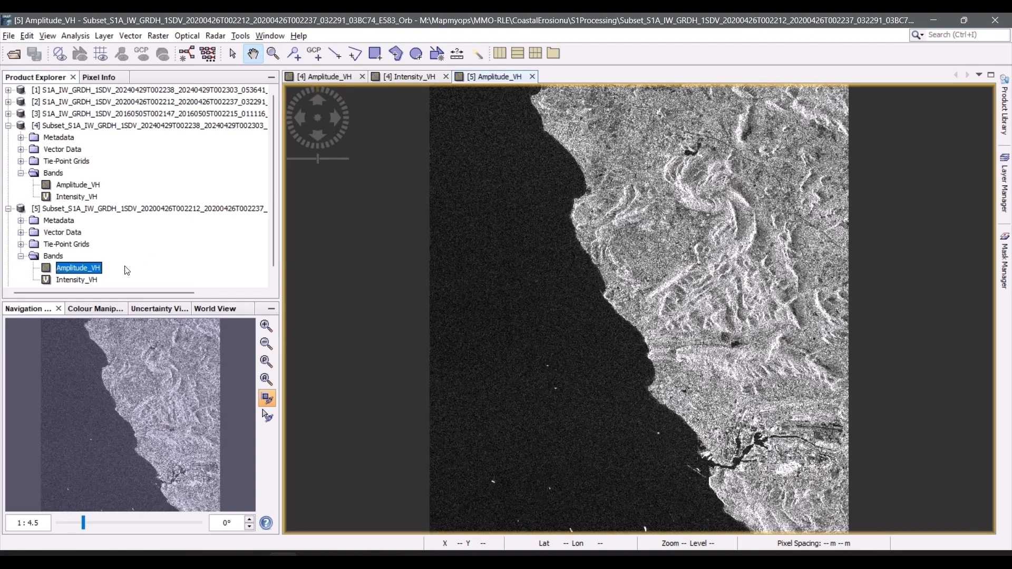
{"action": "double_click", "coordinate": [71, 269]}
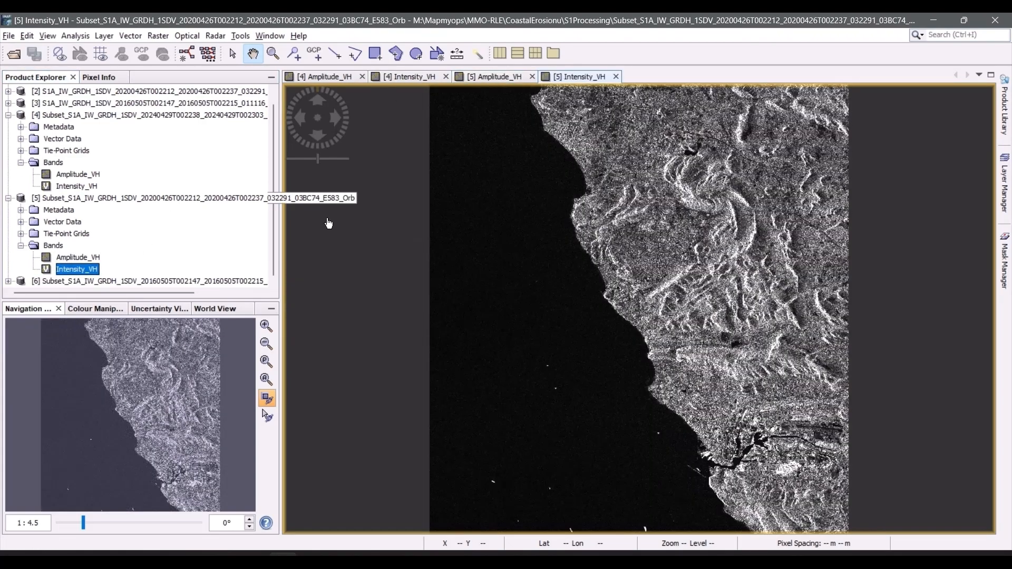
{"action": "left_click", "coordinate": [615, 77]}
{"action": "left_click", "coordinate": [531, 77]}
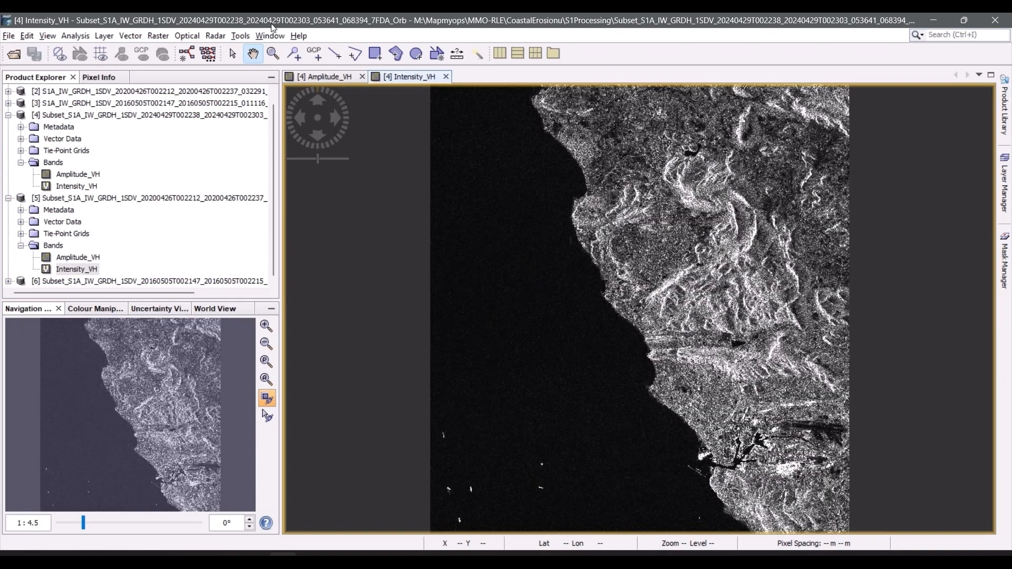
Tile the 2024 Amplitude_VH and Intensity_VH views horizontally and compare the coastline in both.
{"action": "left_click", "coordinate": [240, 36]}
{"action": "mouse_move", "coordinate": [270, 36]}
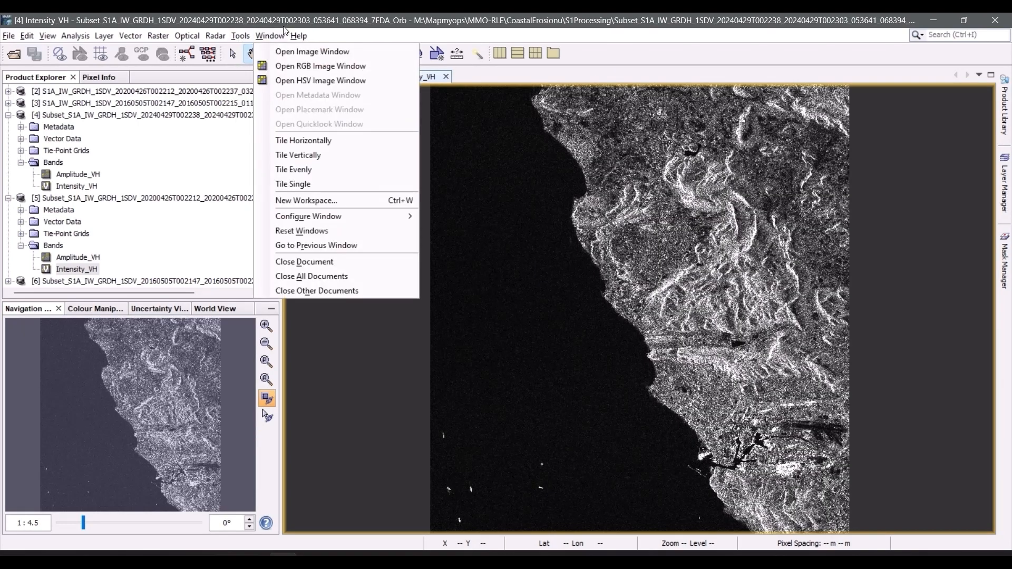
{"action": "left_click", "coordinate": [293, 141]}
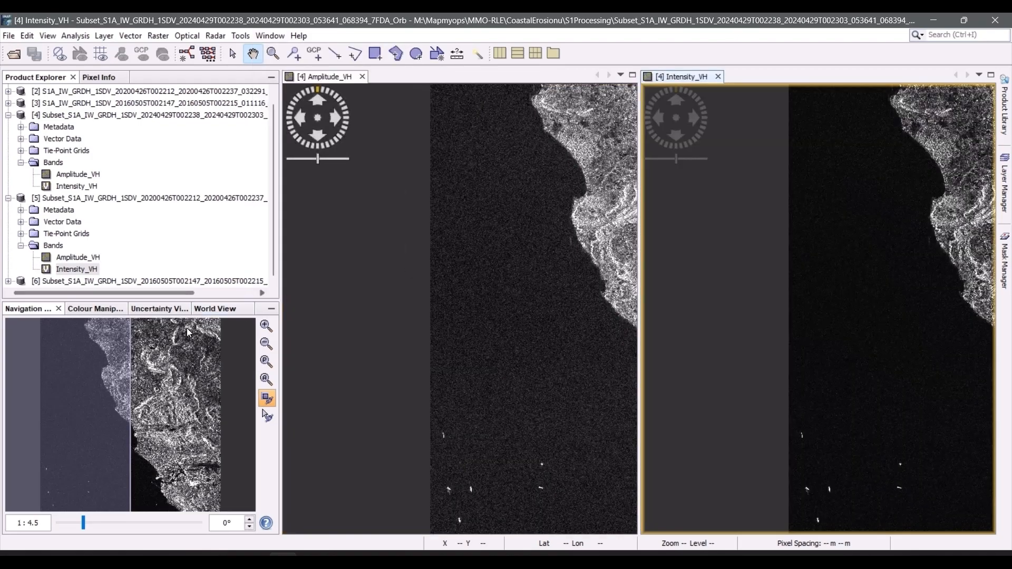
{"action": "left_click_drag", "start_coordinate": [103, 360], "coordinate": [187, 353]}
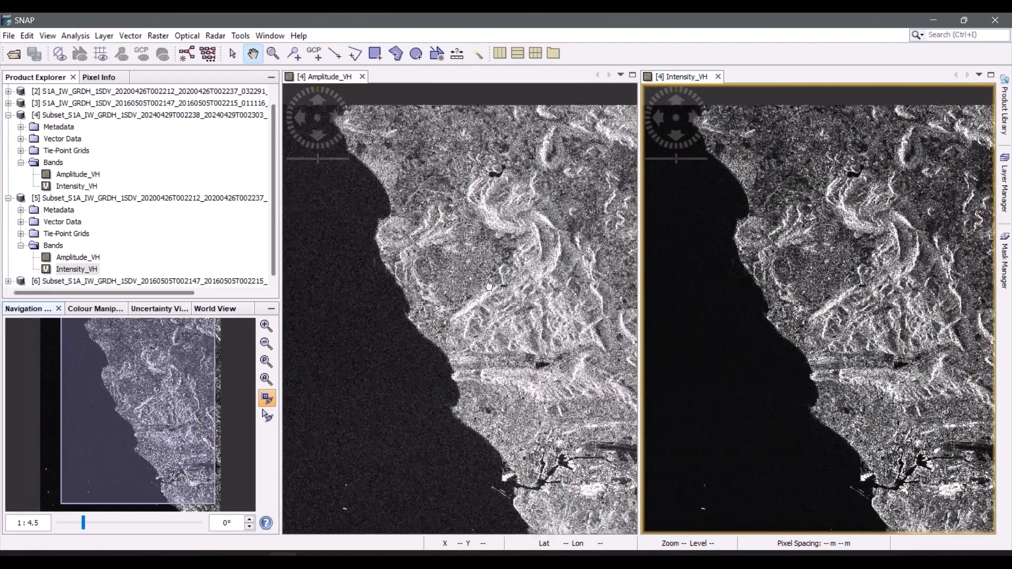
Close both 2024 band views and collapse the 2020 and 2024 subset products in the product tree.
{"action": "left_click", "coordinate": [362, 77]}
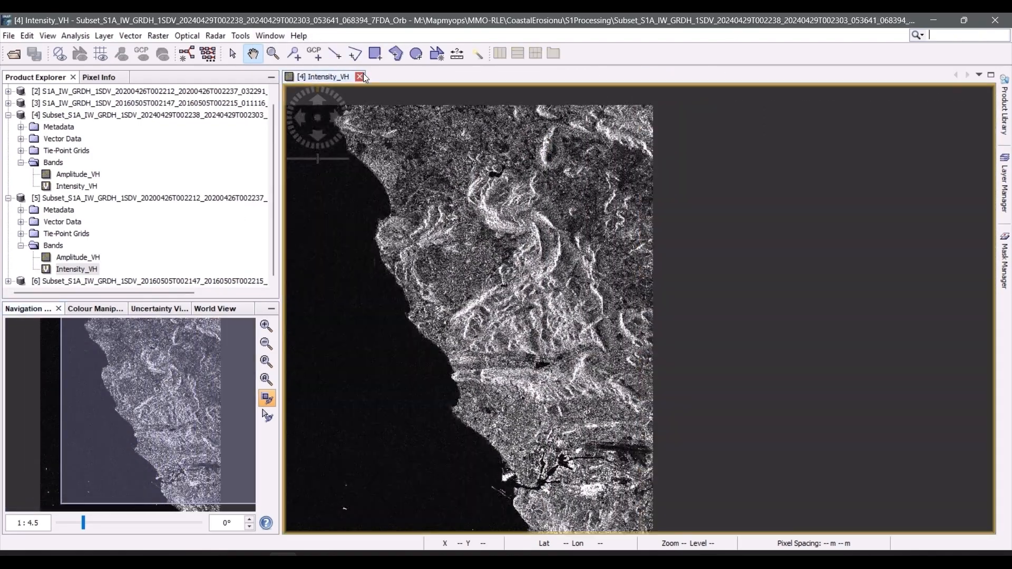
{"action": "left_click", "coordinate": [362, 76]}
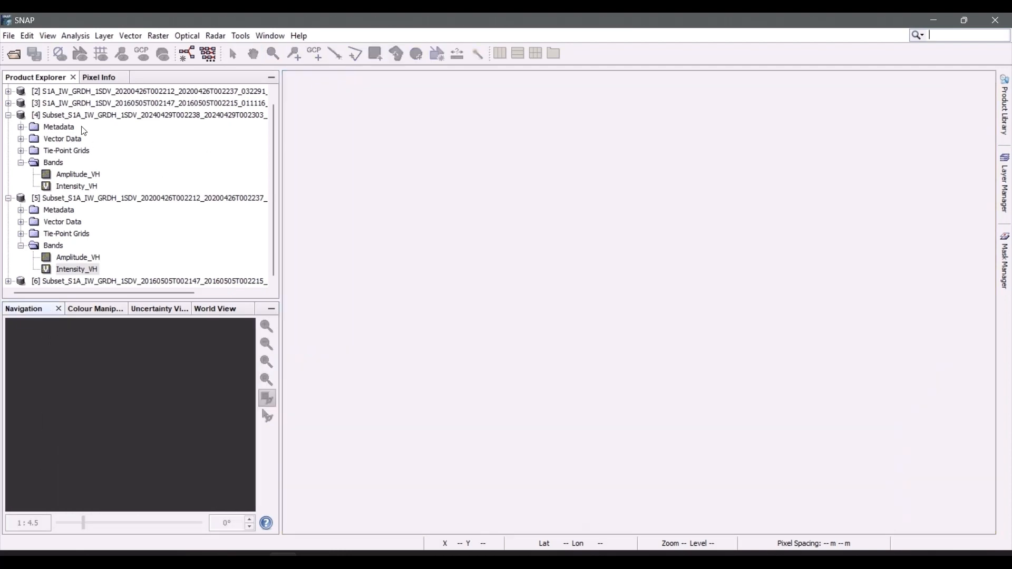
{"action": "left_click", "coordinate": [8, 198]}
{"action": "left_click", "coordinate": [8, 127]}
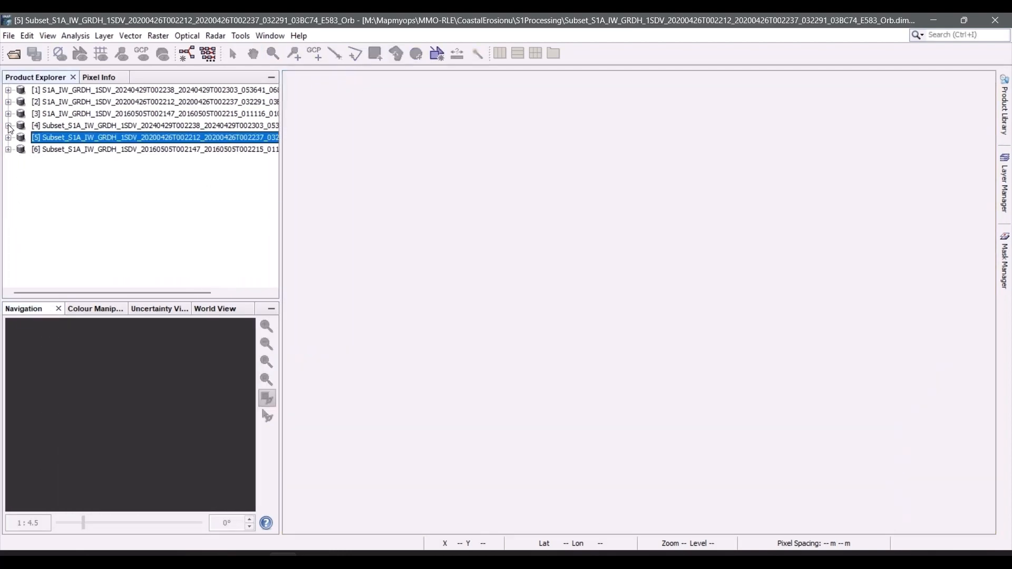
Start a new batch process, add all opened products and select the original 2016 scene in its product list.
{"action": "left_click", "coordinate": [79, 125]}
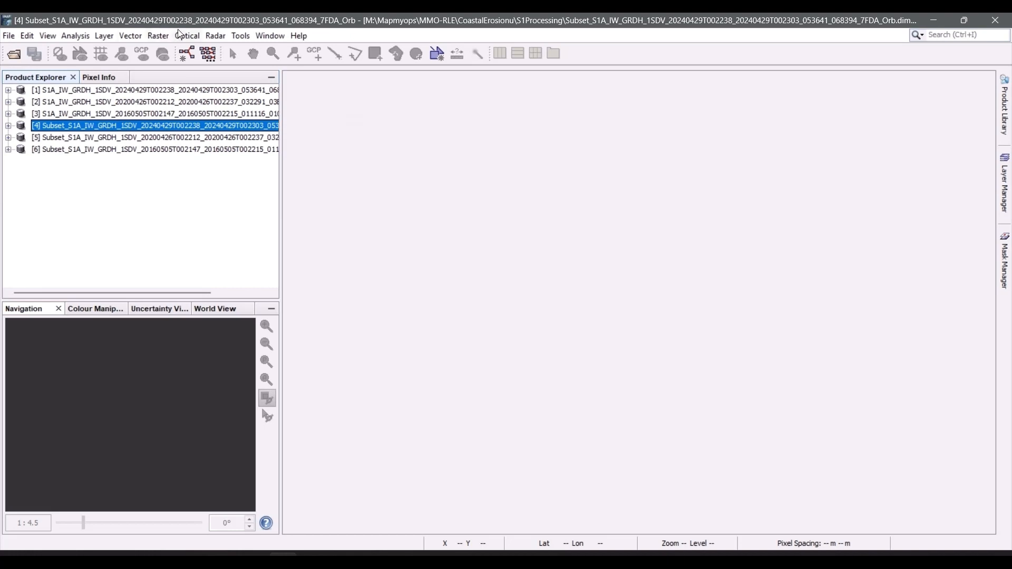
{"action": "left_click", "coordinate": [239, 37]}
{"action": "left_click", "coordinate": [283, 128]}
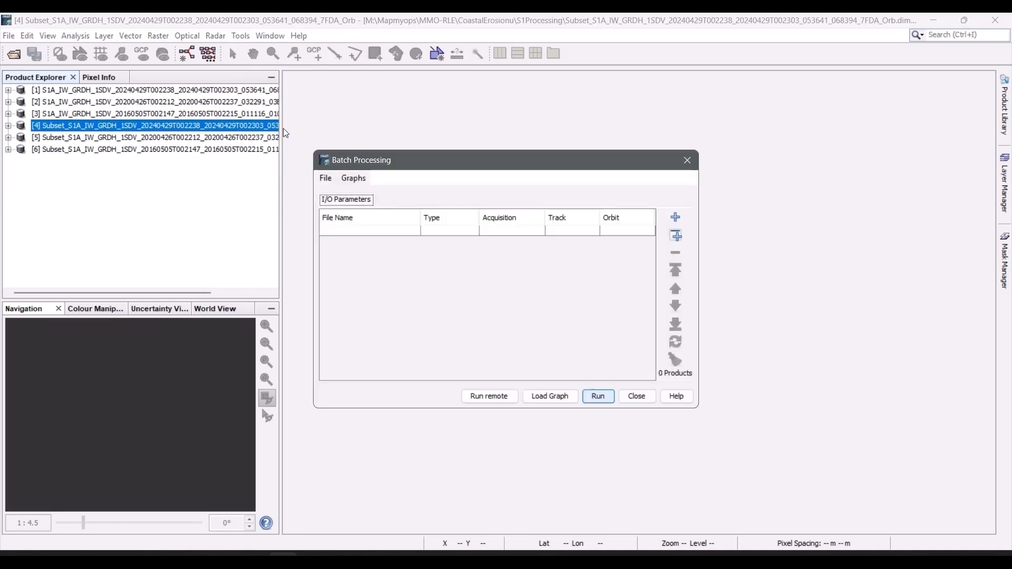
{"action": "left_click", "coordinate": [679, 235]}
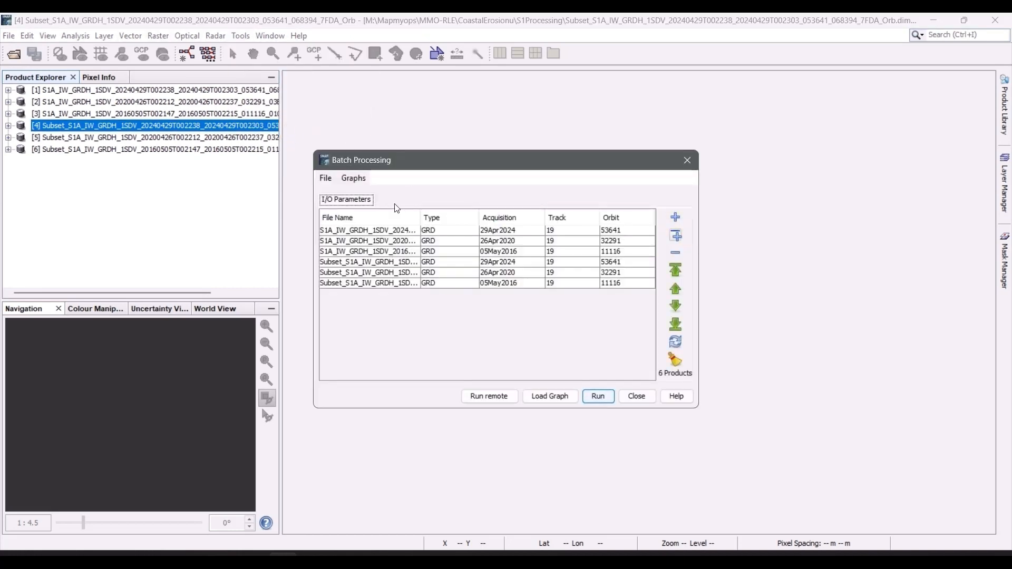
{"action": "left_click", "coordinate": [346, 252]}
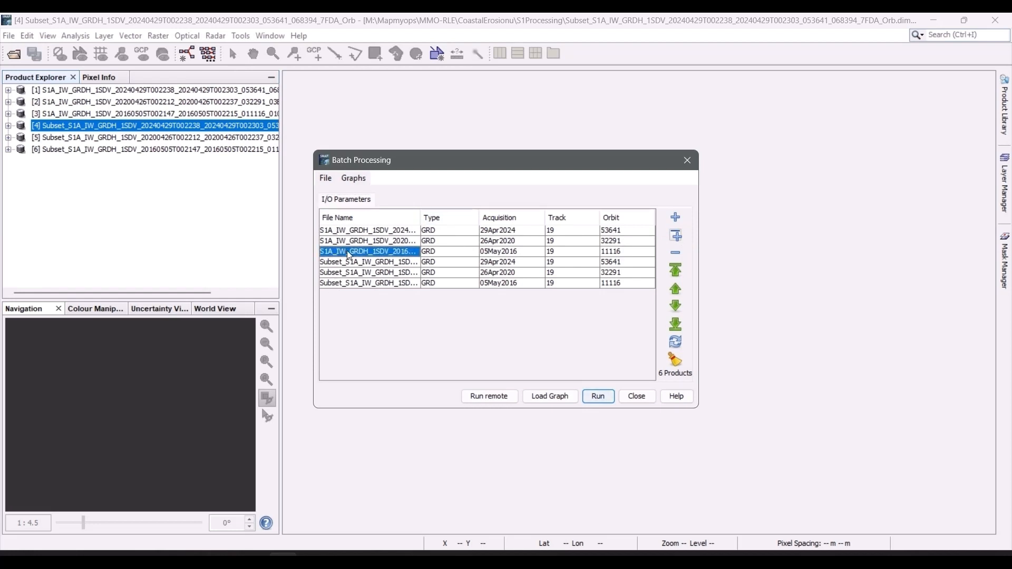
Remove the three original full scenes from the batch, keeping only the subset products, and load the cepart2 graph.
{"action": "key", "text": "shift+Up"}
{"action": "key", "text": "shift+Up"}
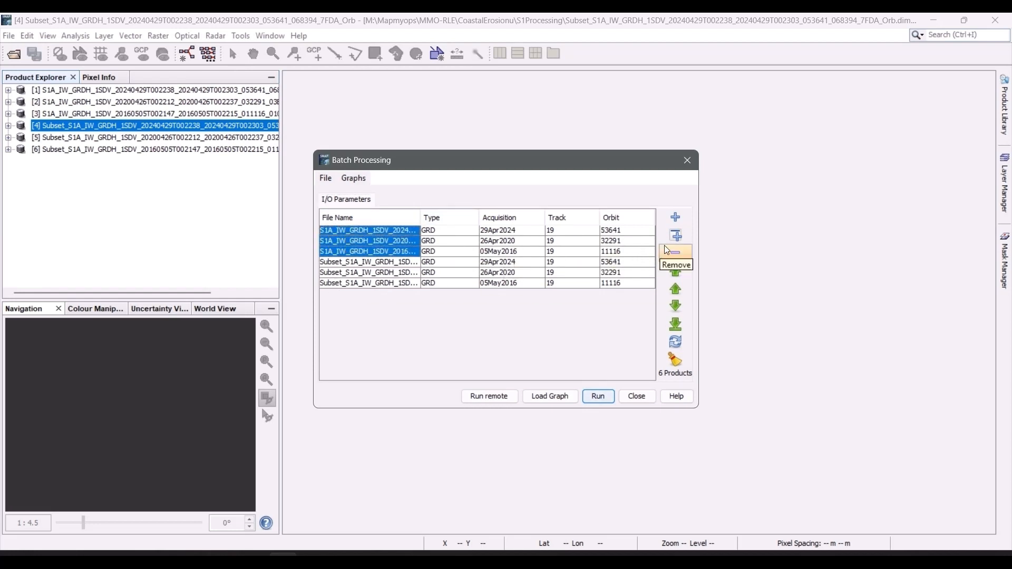
{"action": "left_click", "coordinate": [675, 253]}
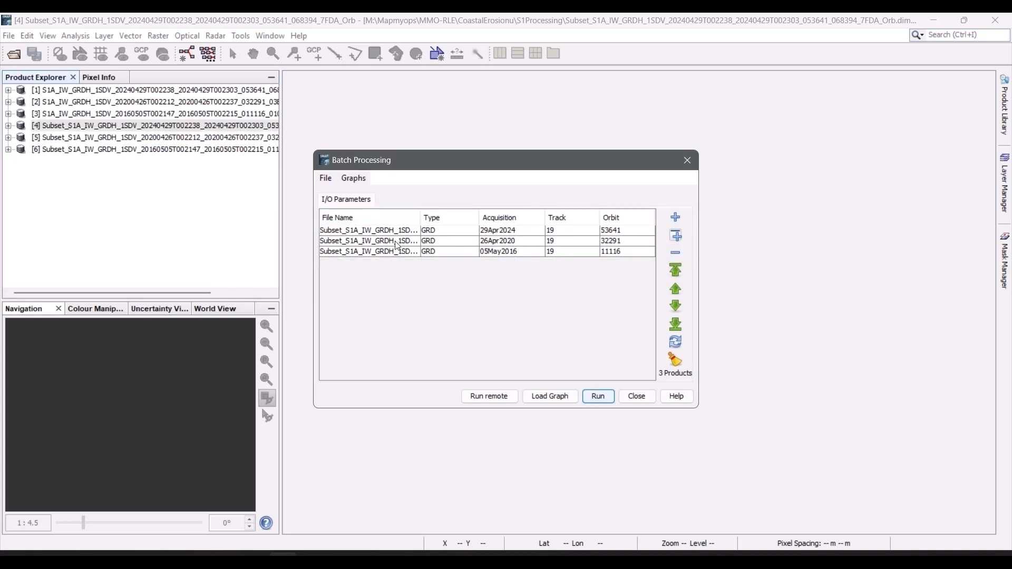
{"action": "left_click", "coordinate": [354, 178]}
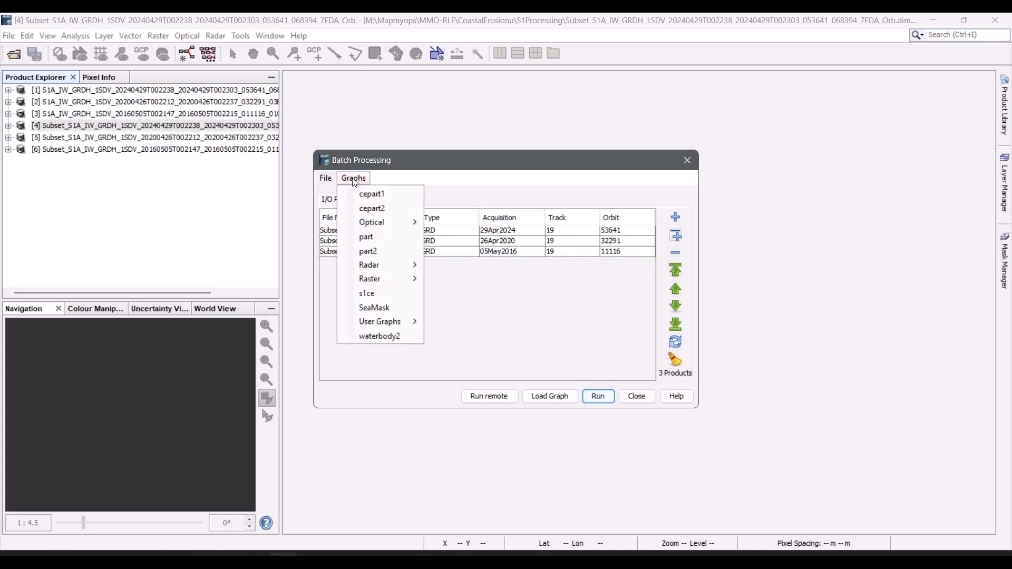
{"action": "left_click", "coordinate": [370, 210]}
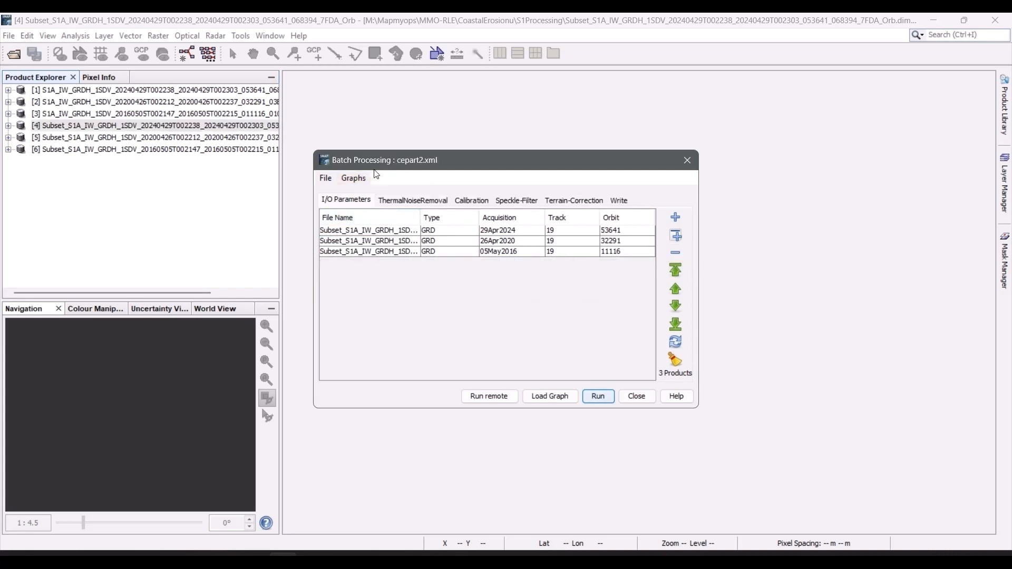
Select the VH polarisation for both the thermal noise removal and the calibration stages.
{"action": "left_click", "coordinate": [431, 203]}
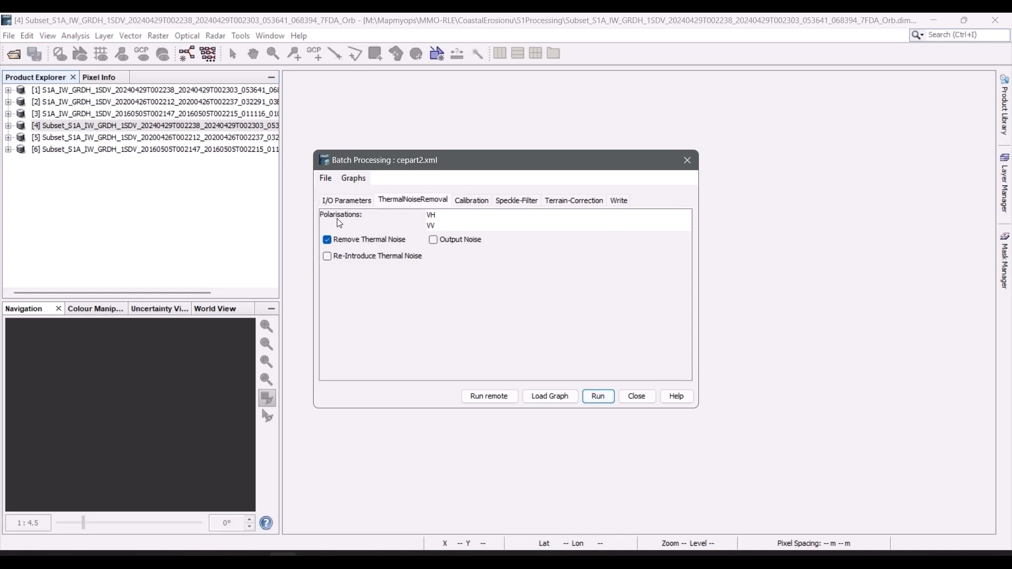
{"action": "left_click", "coordinate": [431, 217]}
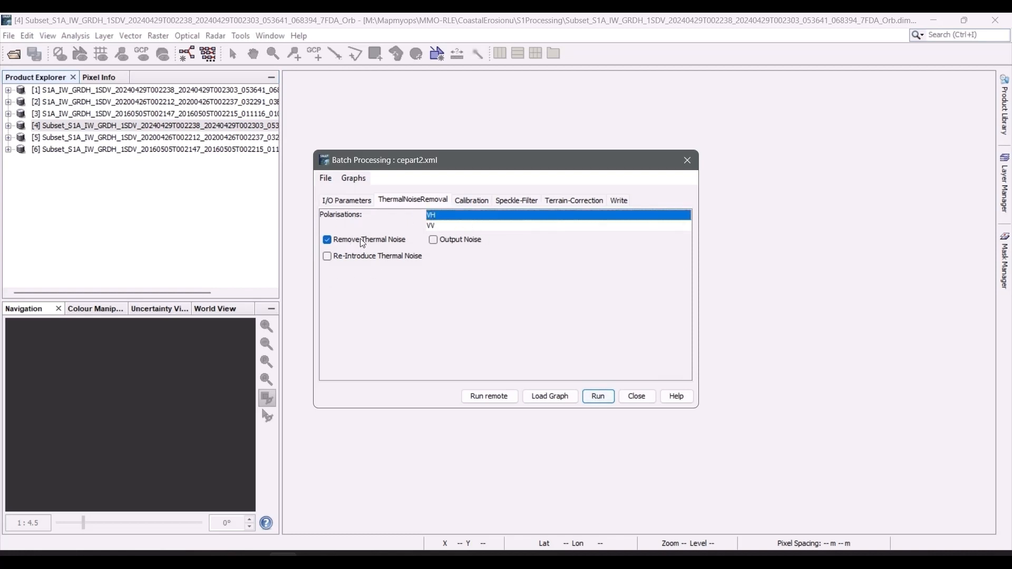
{"action": "left_click", "coordinate": [472, 203]}
{"action": "left_click", "coordinate": [423, 216]}
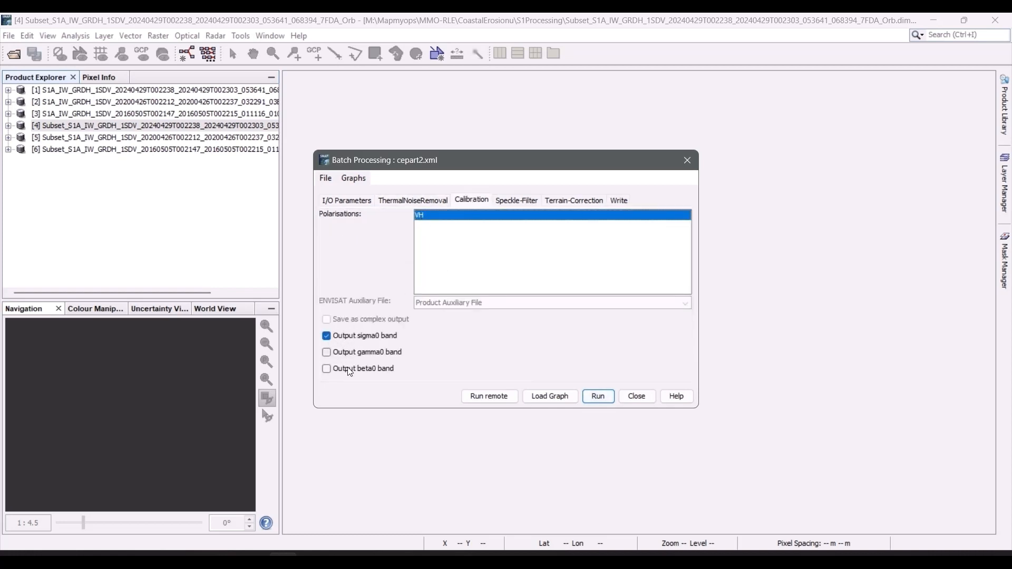
Select Sigma0_VH as the source band for both speckle filtering and terrain correction.
{"action": "left_click", "coordinate": [516, 200]}
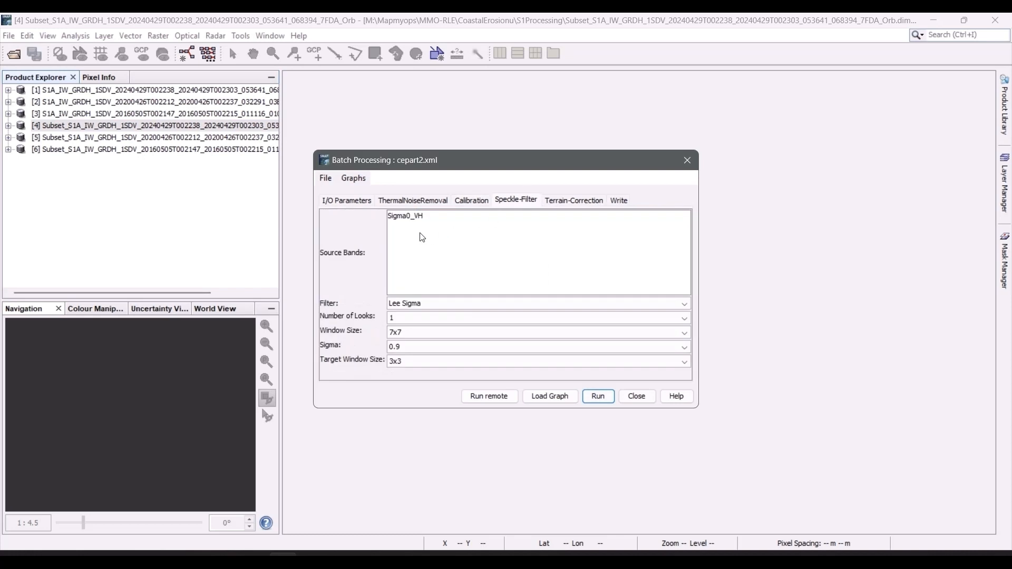
{"action": "left_click", "coordinate": [408, 218]}
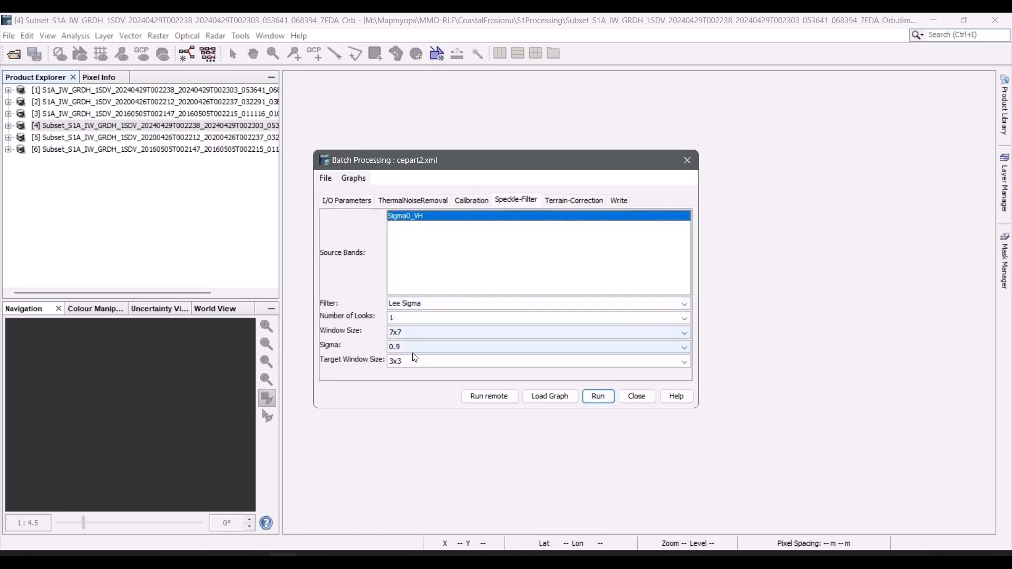
{"action": "left_click", "coordinate": [571, 203]}
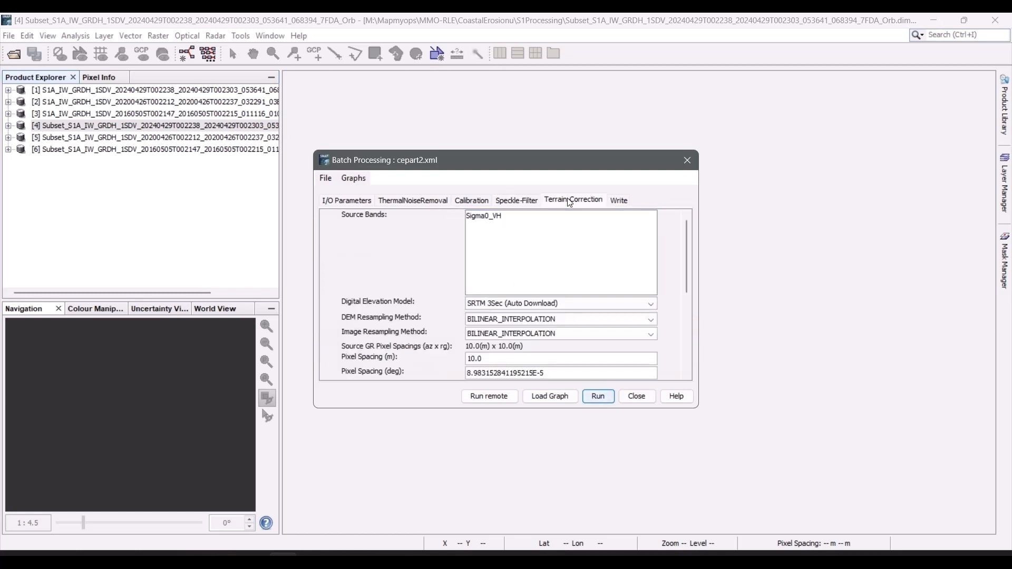
{"action": "left_click", "coordinate": [507, 224]}
Set the terrain correction's digital elevation model to SRTM 1Sec HGT (Auto Download).
{"action": "left_click_drag", "start_coordinate": [690, 260], "coordinate": [689, 285]}
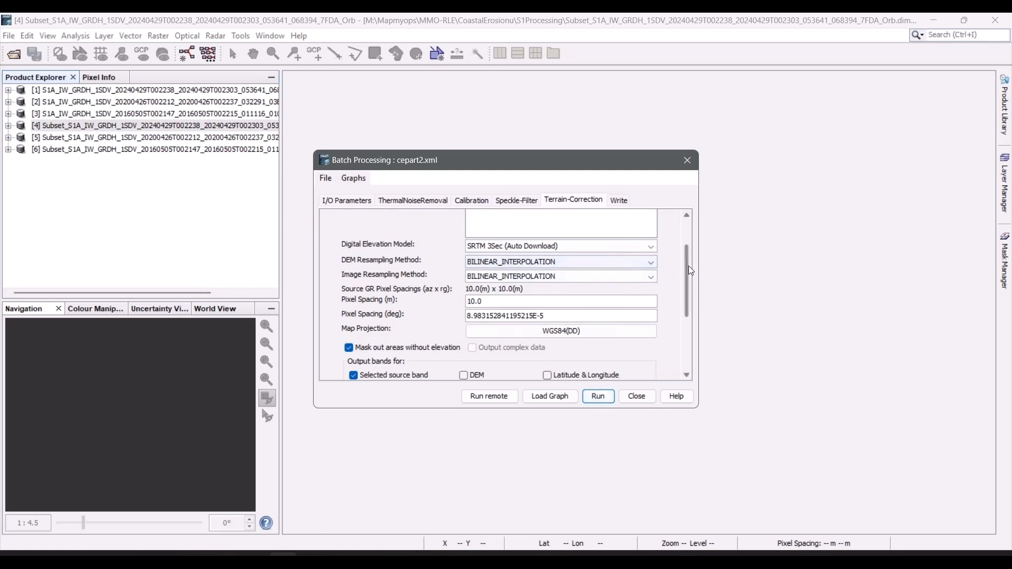
{"action": "scroll", "coordinate": [685, 258], "scroll_direction": "up", "scroll_amount": 3}
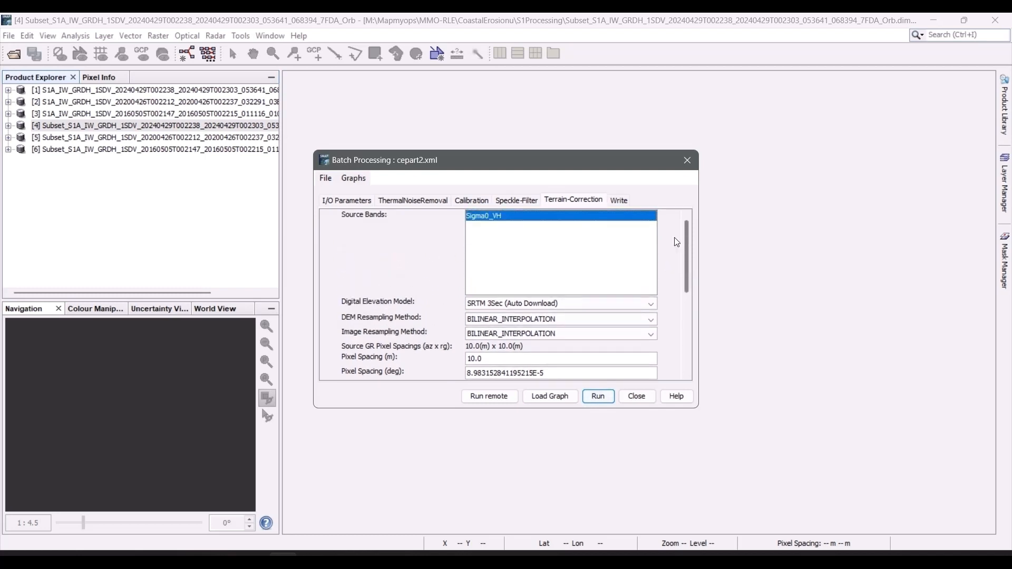
{"action": "left_click", "coordinate": [523, 305]}
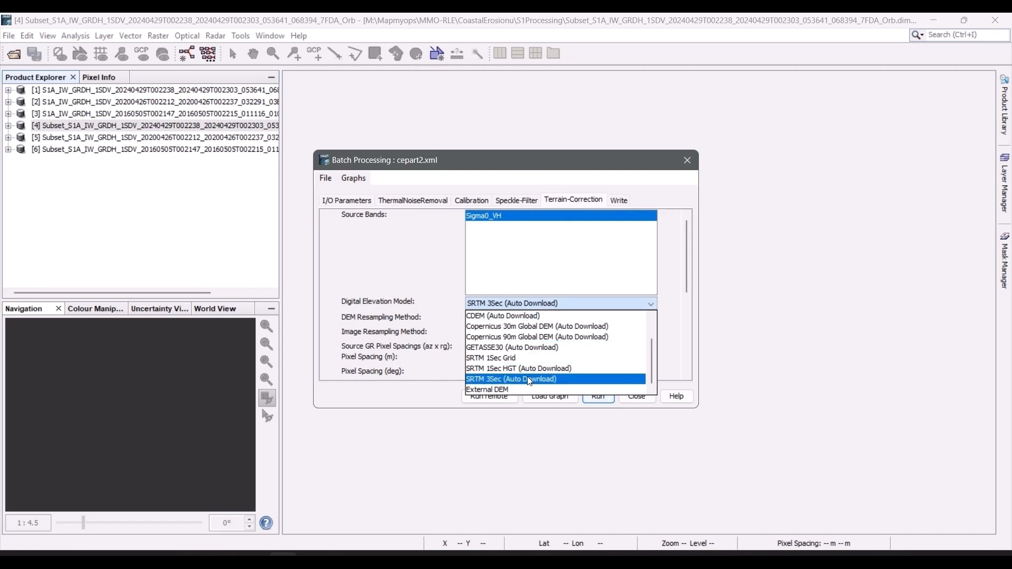
{"action": "left_click", "coordinate": [490, 370]}
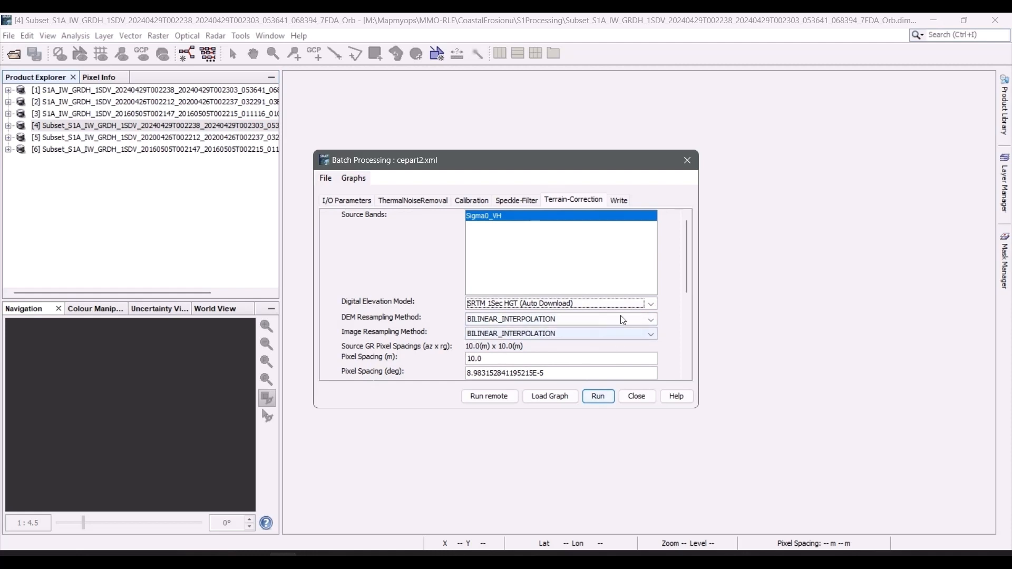
{"action": "left_click_drag", "start_coordinate": [688, 276], "coordinate": [692, 327]}
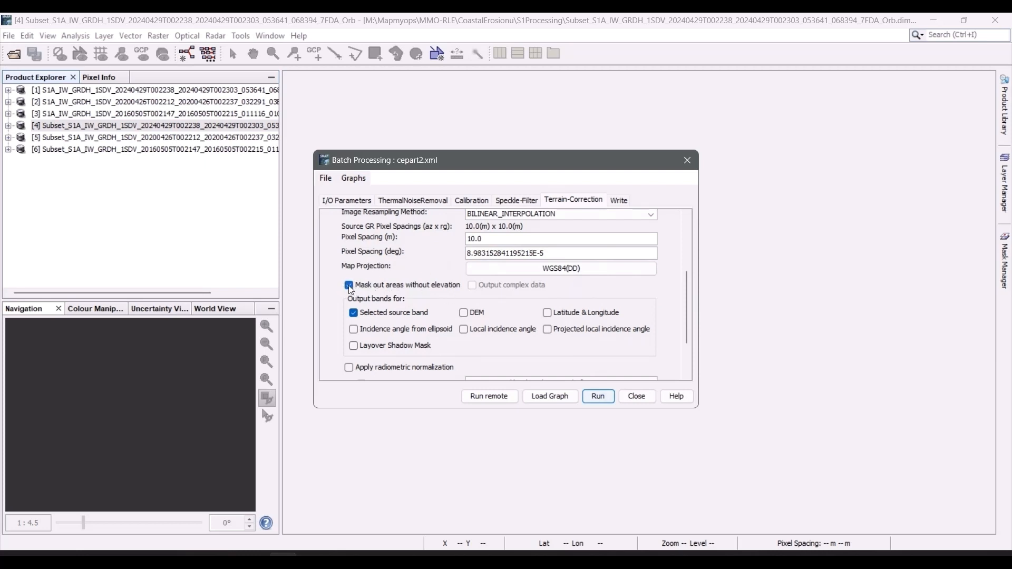
Switch to Chrome and search the web for "what is srtm" in a new tab.
{"action": "key", "text": "alt+Tab"}
{"action": "key", "text": "alt+Tab"}
{"action": "key", "text": "alt+Tab"}
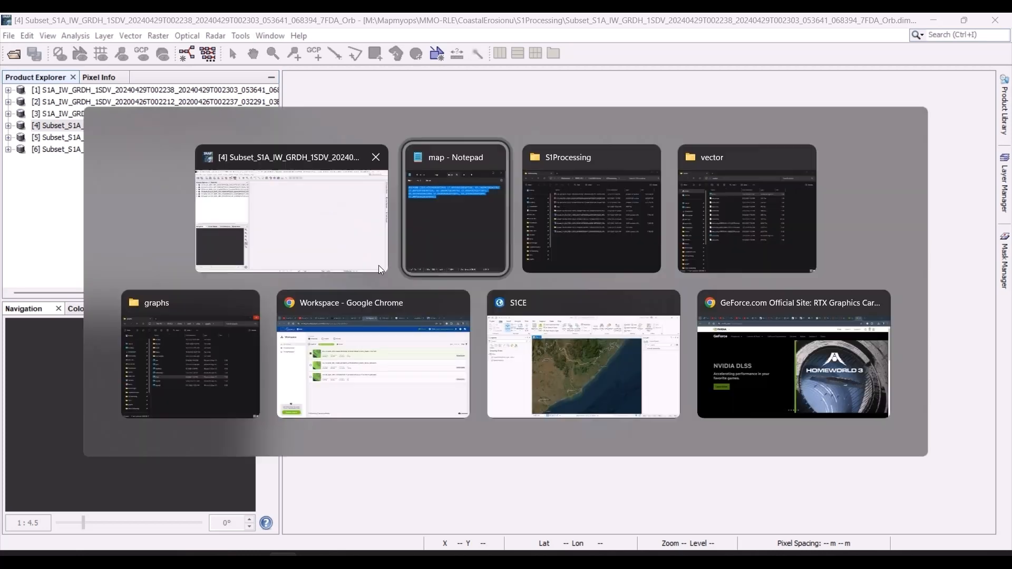
{"action": "key", "text": "alt+Tab"}
{"action": "key", "text": "alt+Tab"}
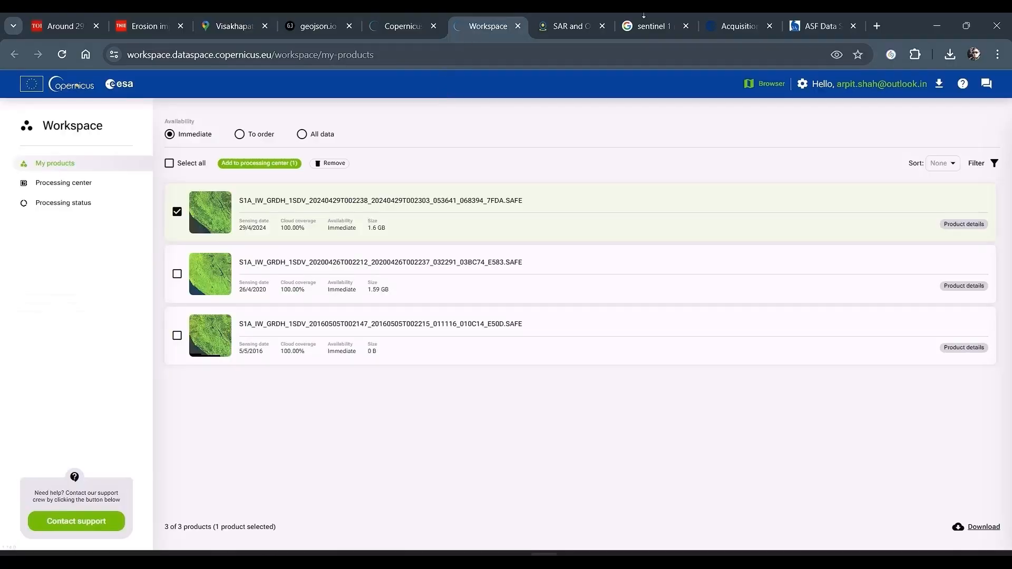
{"action": "left_click", "coordinate": [878, 27]}
{"action": "type", "text": "what "}
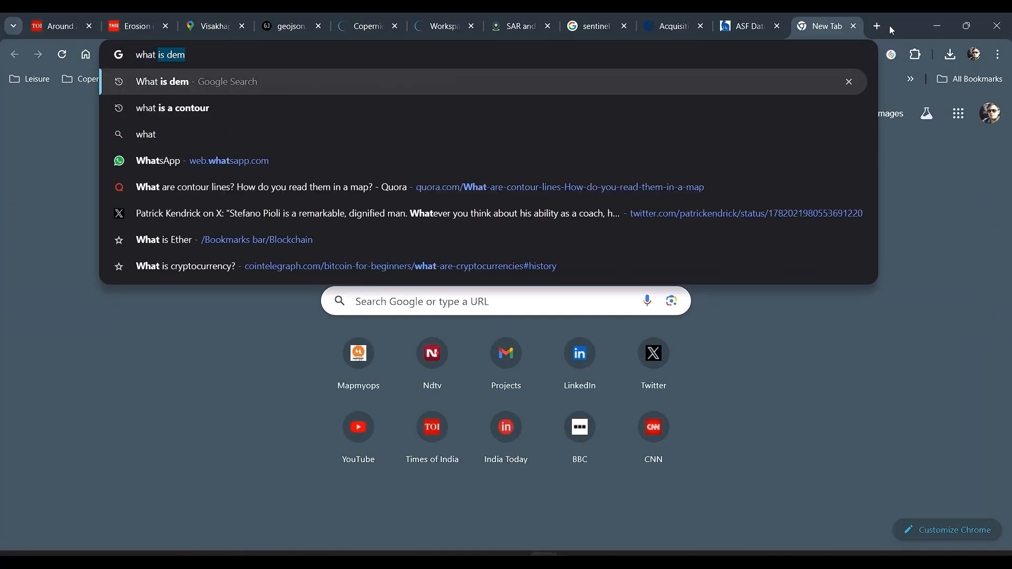
{"action": "type", "text": "is srtm"}
{"action": "key", "text": "Return"}
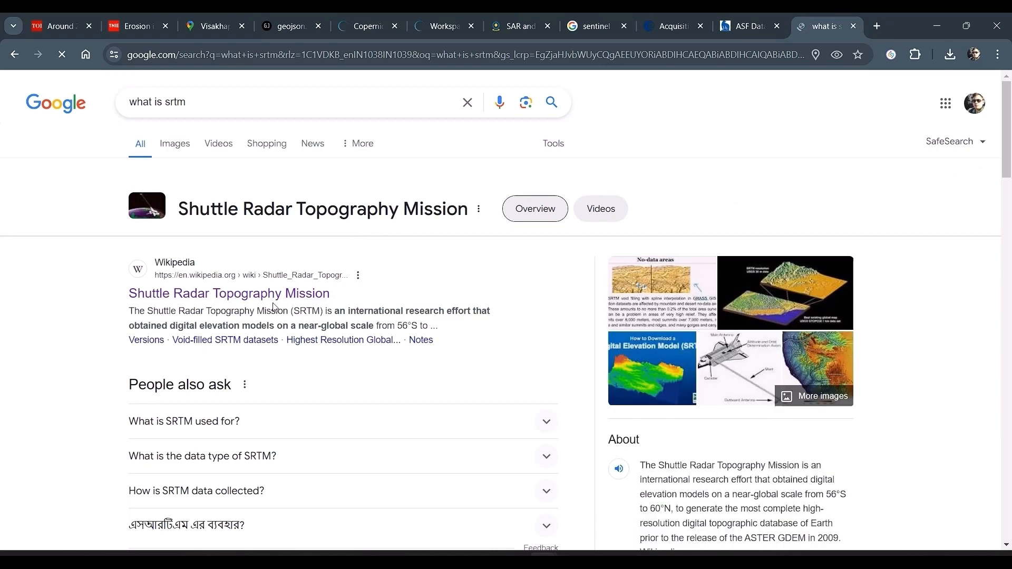
Open the Wikipedia article on the Shuttle Radar Topography Mission and read about its elevation data and resolution.
{"action": "left_click", "coordinate": [298, 285]}
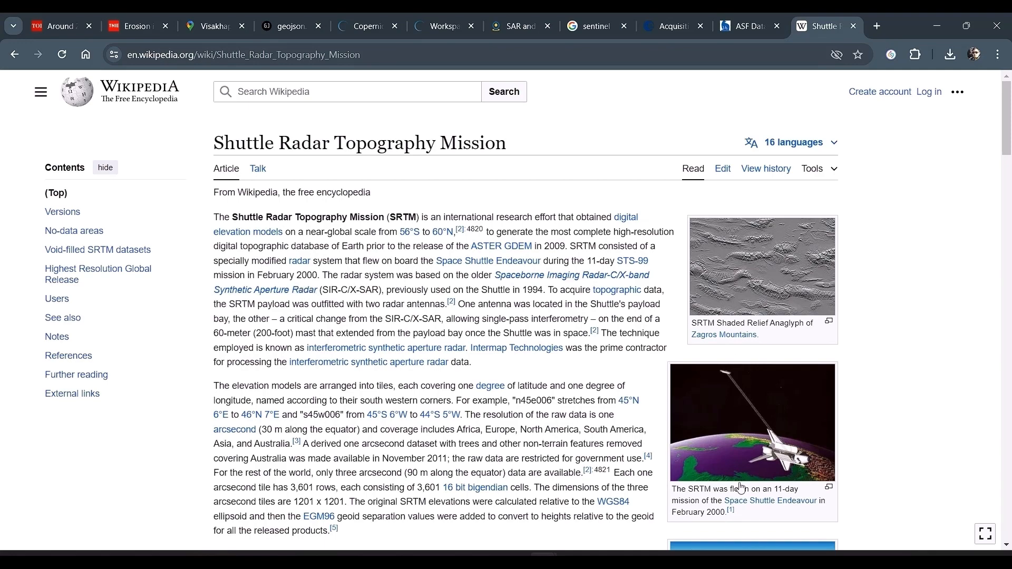
{"action": "scroll", "coordinate": [580, 395], "scroll_direction": "down", "scroll_amount": 2}
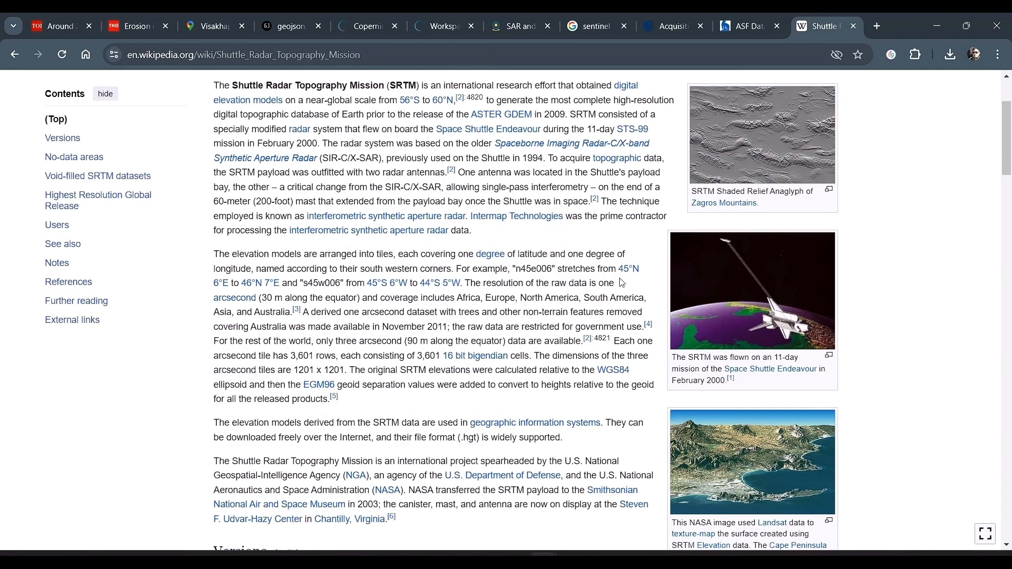
{"action": "scroll", "coordinate": [647, 365], "scroll_direction": "down", "scroll_amount": 3}
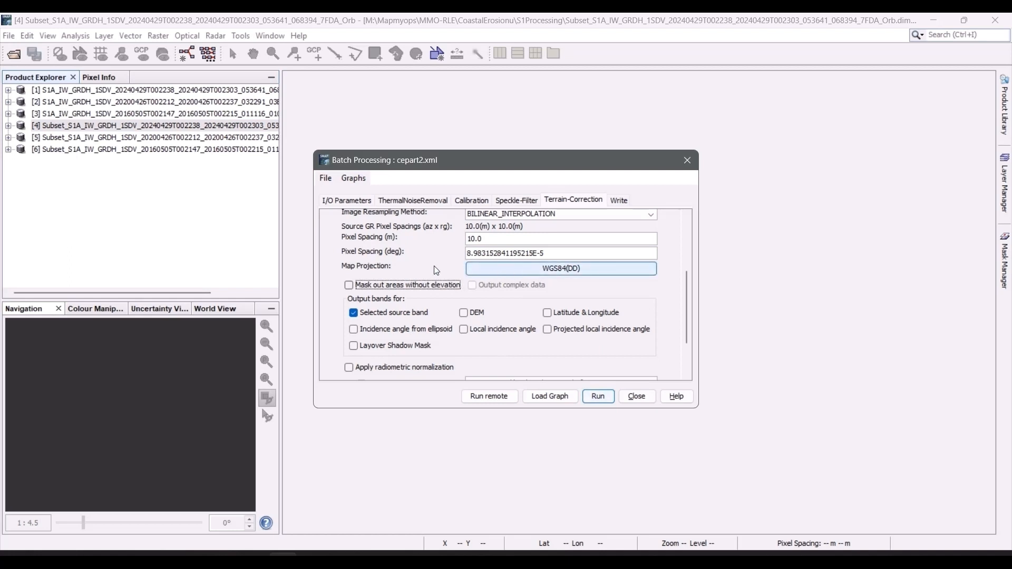
Set the terrain correction's map projection to UTM / WGS 84 (Automatic) and review the other terrain correction settings.
{"action": "left_click", "coordinate": [569, 274]}
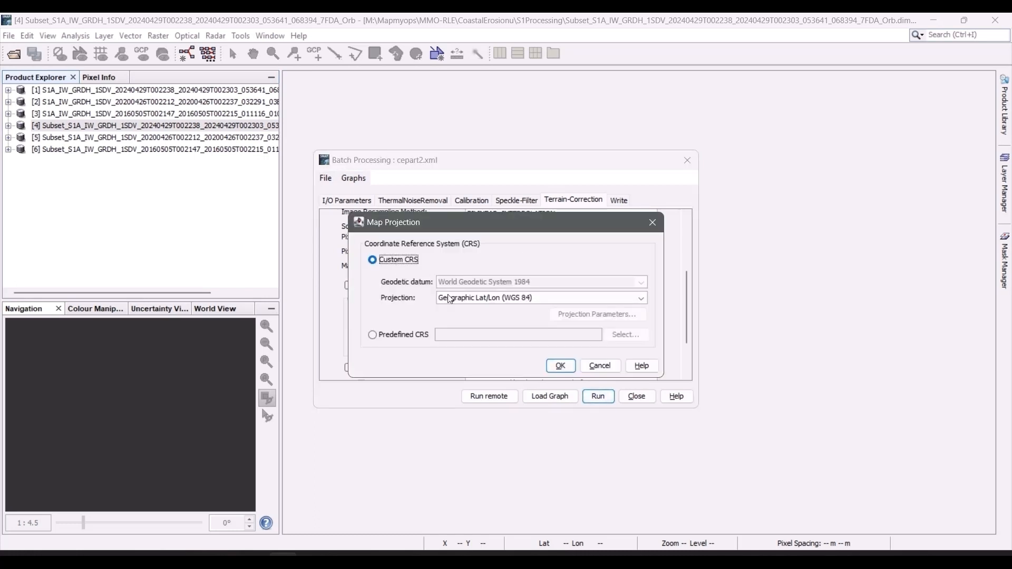
{"action": "left_click", "coordinate": [521, 300]}
{"action": "scroll", "coordinate": [533, 349], "scroll_direction": "down", "scroll_amount": 3}
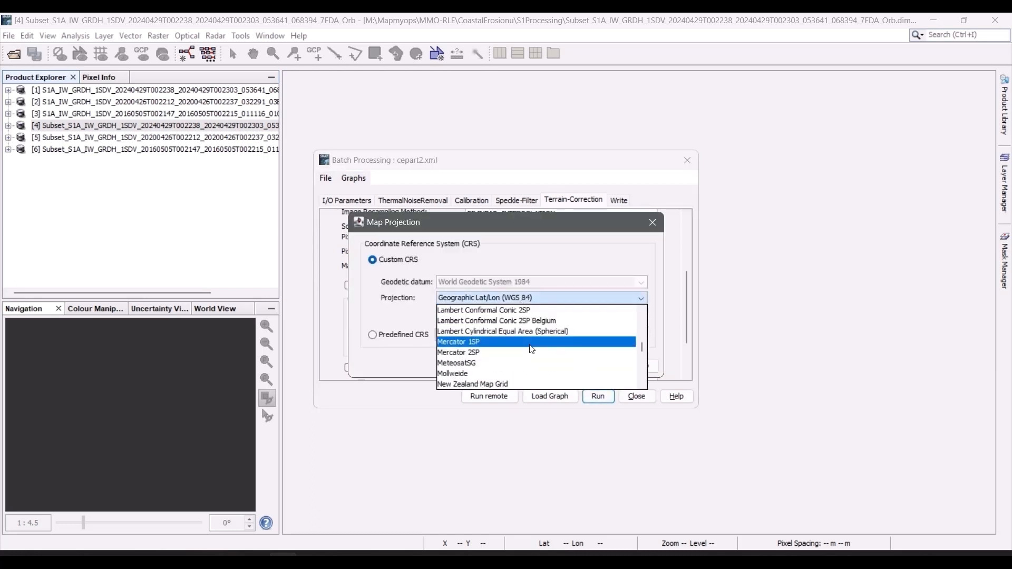
{"action": "scroll", "coordinate": [532, 349], "scroll_direction": "down", "scroll_amount": 5}
{"action": "left_click", "coordinate": [495, 373]}
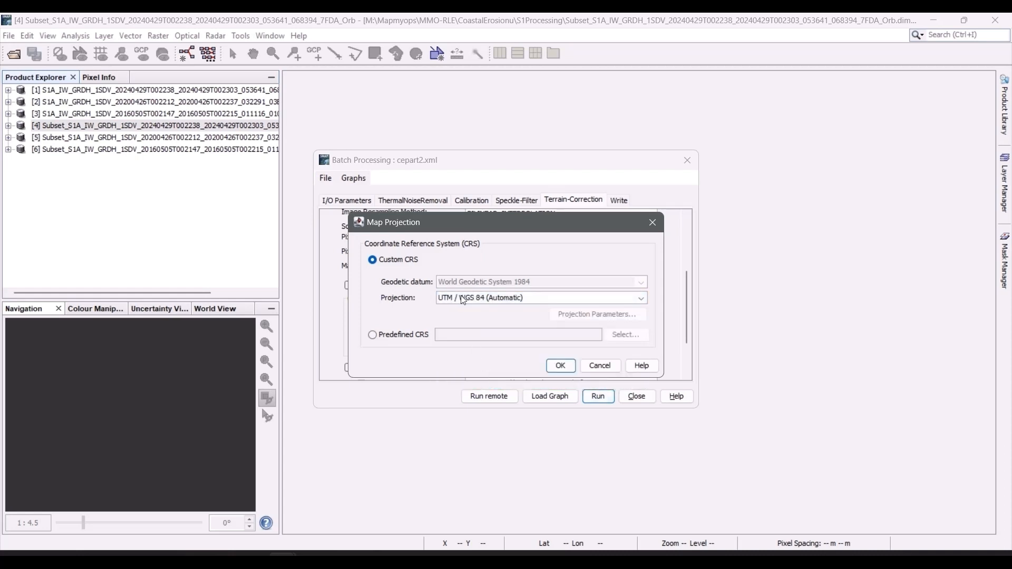
{"action": "left_click", "coordinate": [558, 365]}
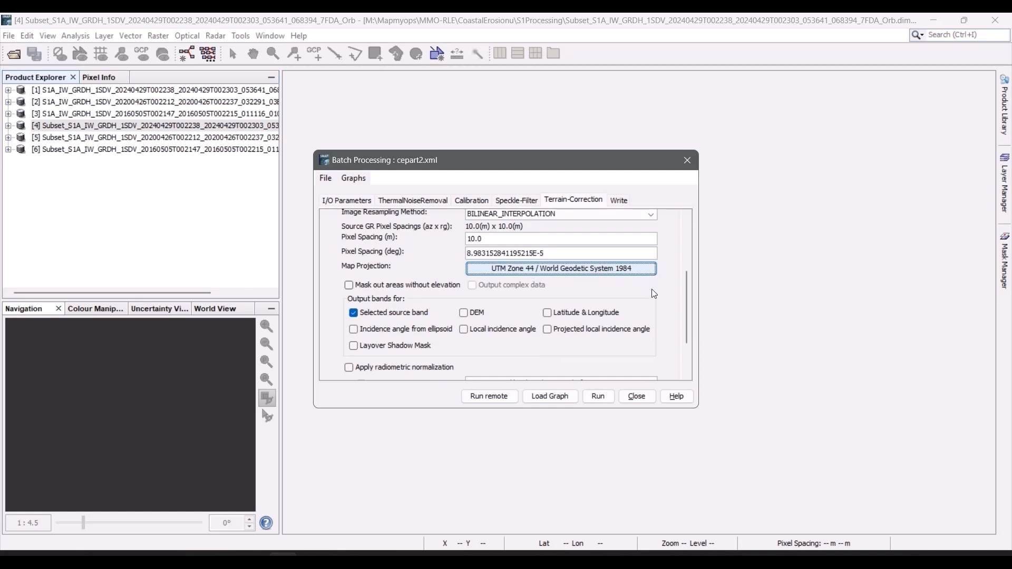
{"action": "left_click_drag", "start_coordinate": [685, 309], "coordinate": [699, 237]}
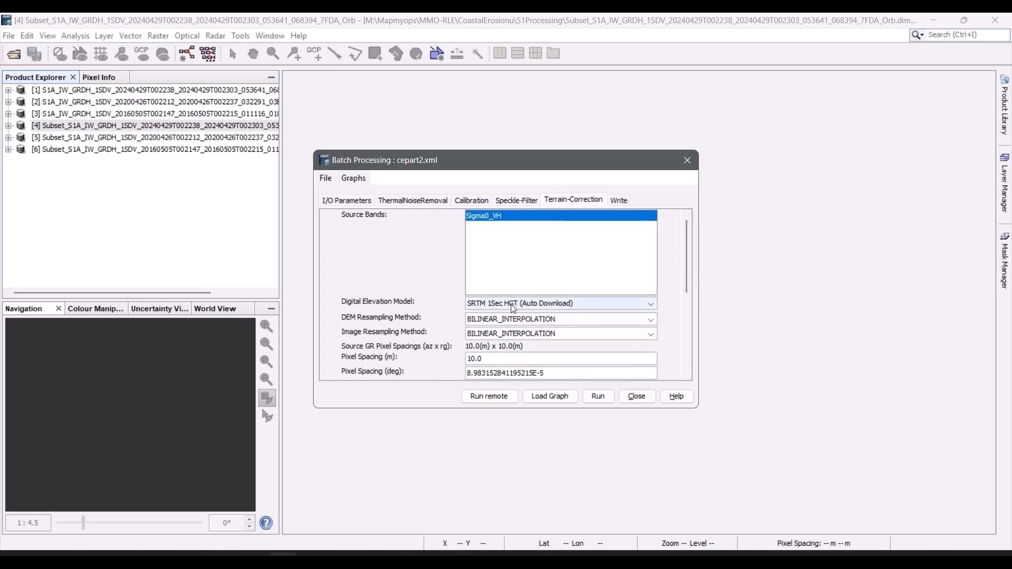
{"action": "left_click_drag", "start_coordinate": [684, 277], "coordinate": [688, 312]}
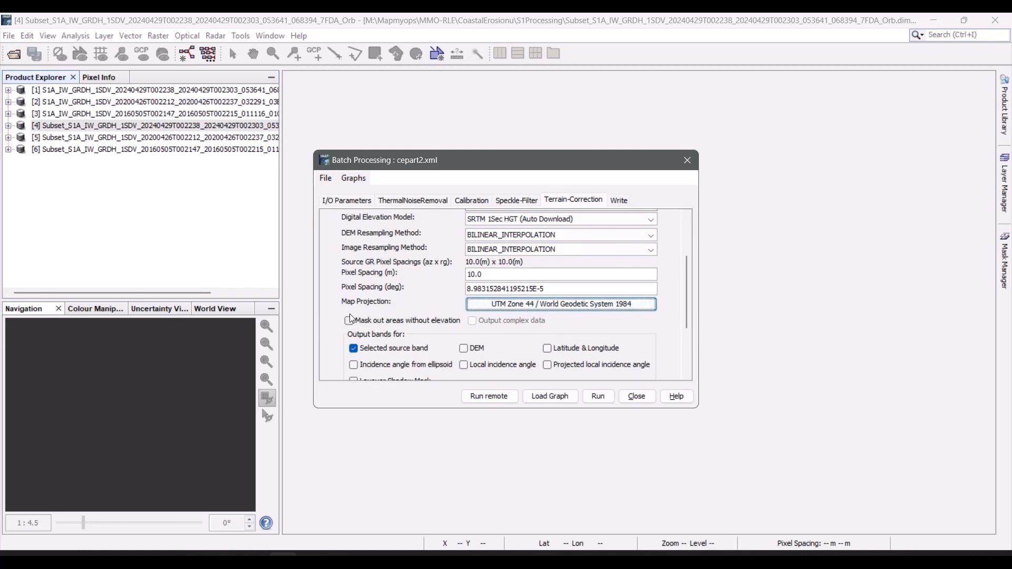
Check the output name, format and directory, run the batch on the subset products, and close the batch dialog.
{"action": "left_click", "coordinate": [618, 199]}
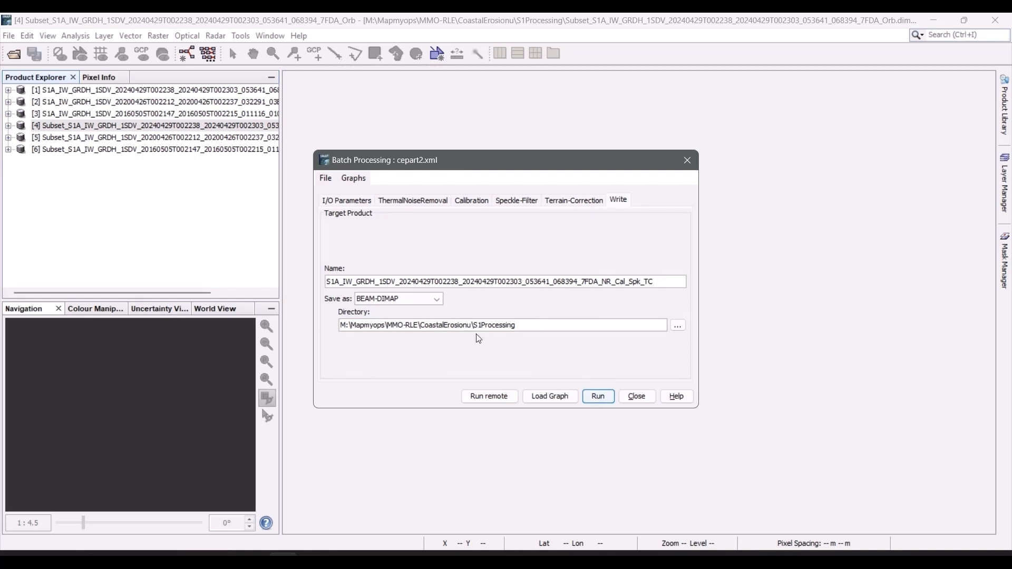
{"action": "left_click", "coordinate": [602, 397]}
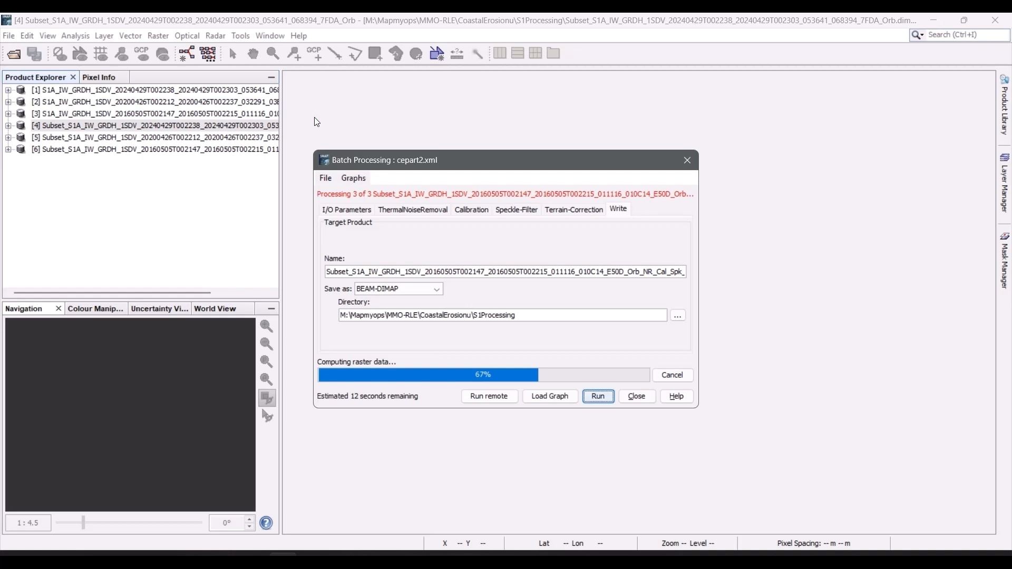
{"action": "left_click", "coordinate": [638, 401]}
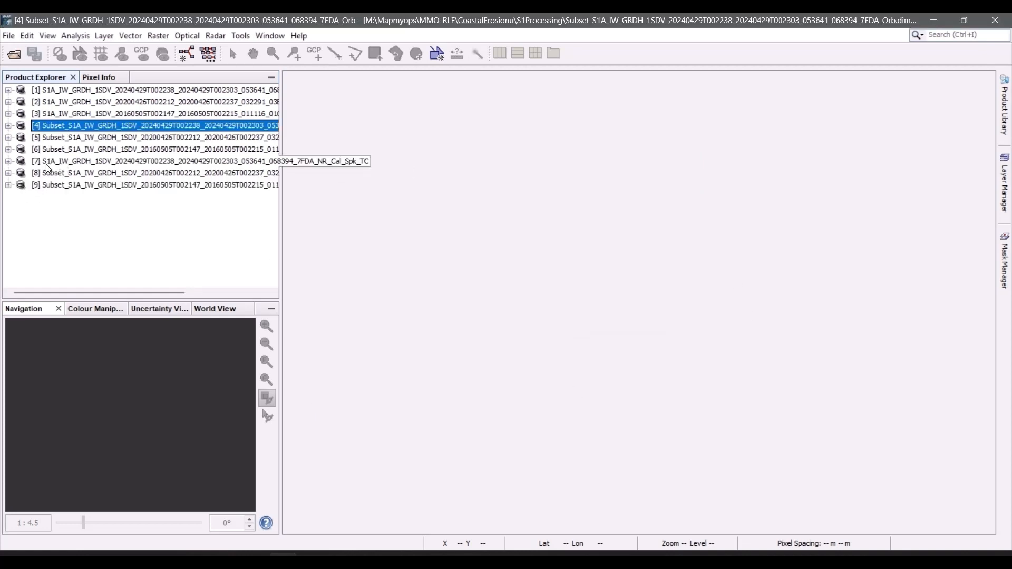
Expand the three processed products and display the Sigma0_VH band of the terrain-corrected April 2024 scene to examine the coastline.
{"action": "left_click", "coordinate": [8, 161]}
{"action": "left_click", "coordinate": [9, 209]}
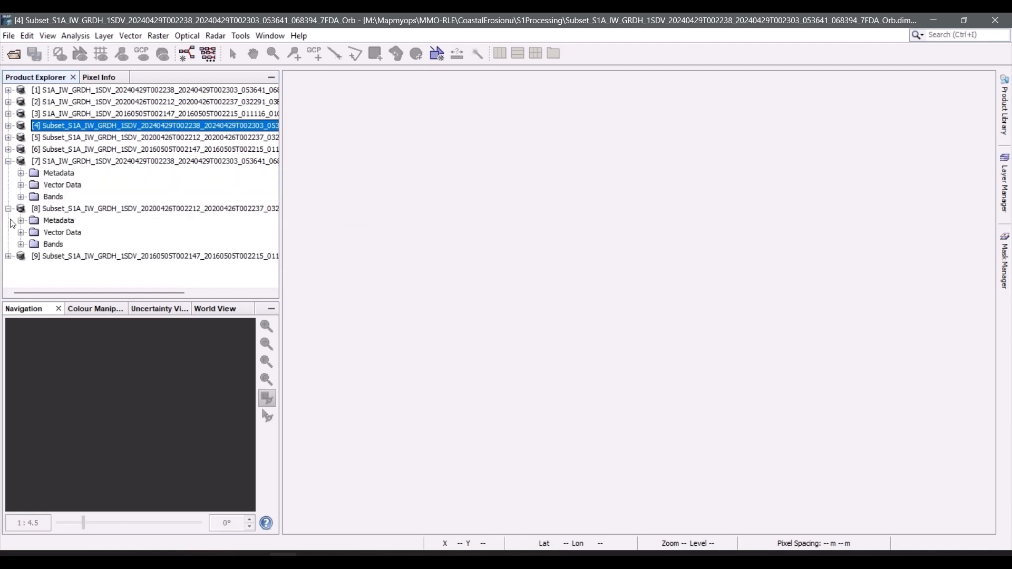
{"action": "left_click", "coordinate": [8, 257]}
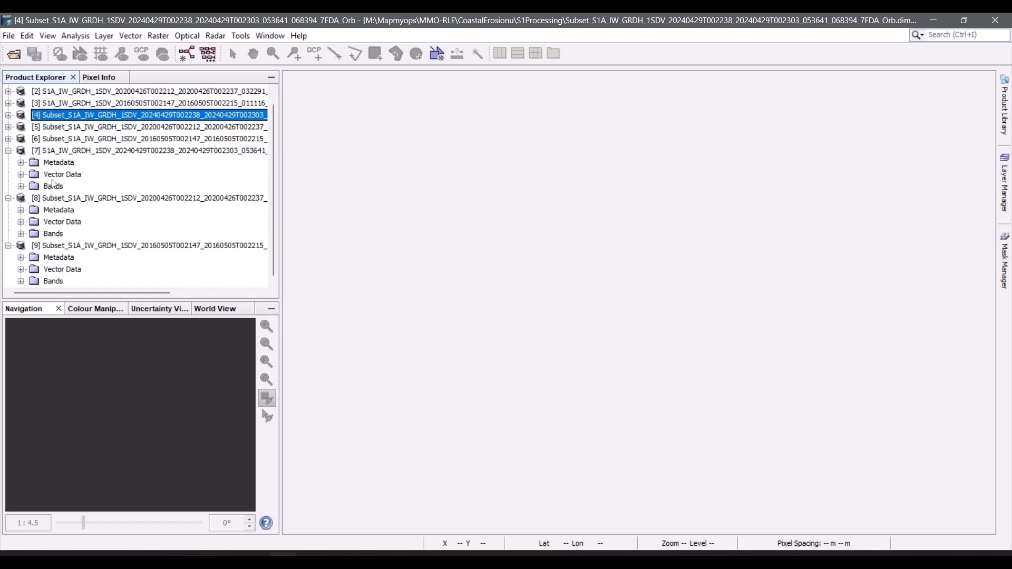
{"action": "left_click", "coordinate": [21, 186]}
{"action": "double_click", "coordinate": [46, 200]}
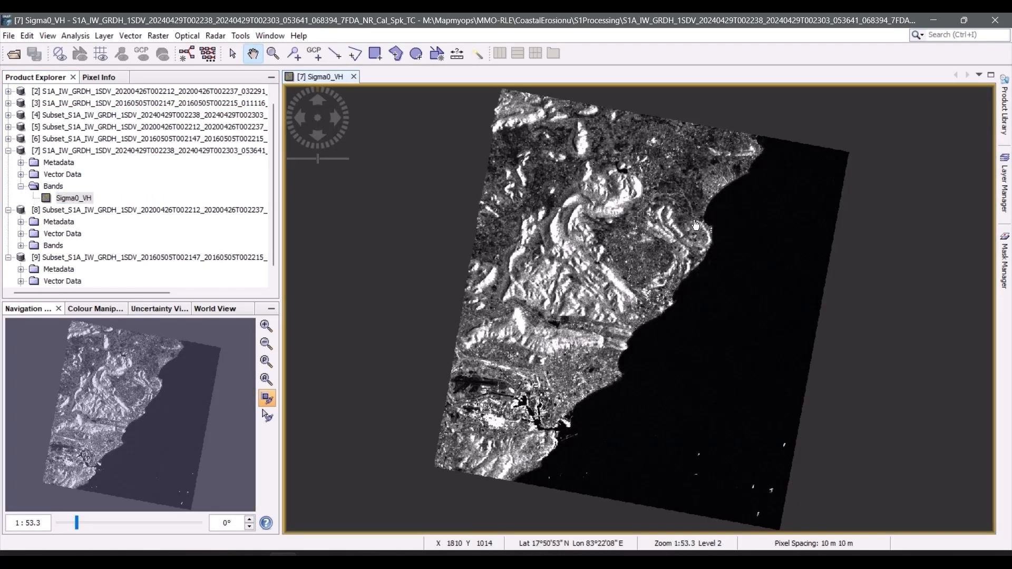
{"action": "left_click_drag", "start_coordinate": [679, 261], "coordinate": [613, 255]}
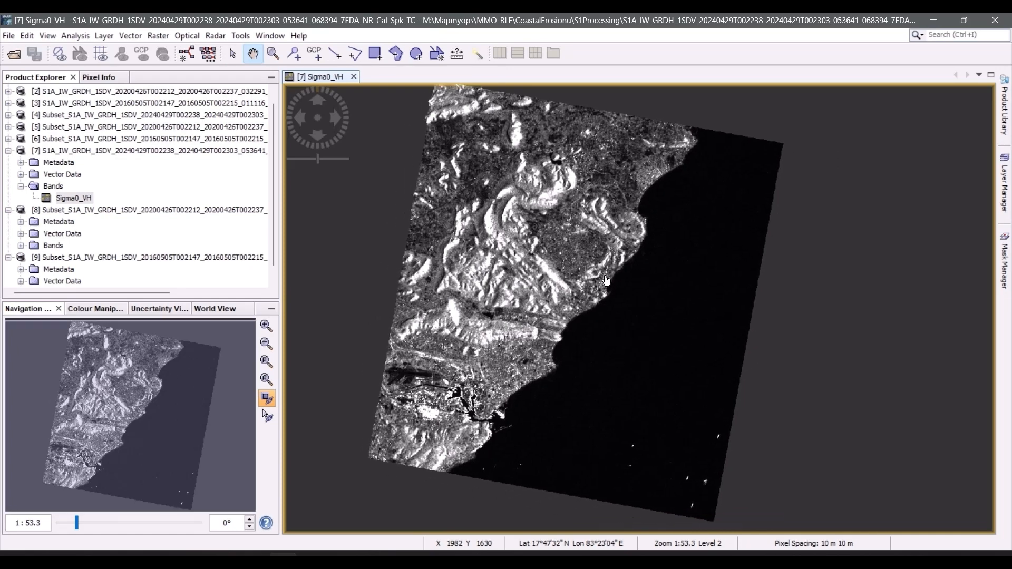
Switch to the S1CE map in ArcGIS Pro to view the coast in satellite imagery, and return to the Sigma0_VH image in SNAP.
{"action": "scroll", "coordinate": [605, 280], "scroll_direction": "up", "scroll_amount": 2}
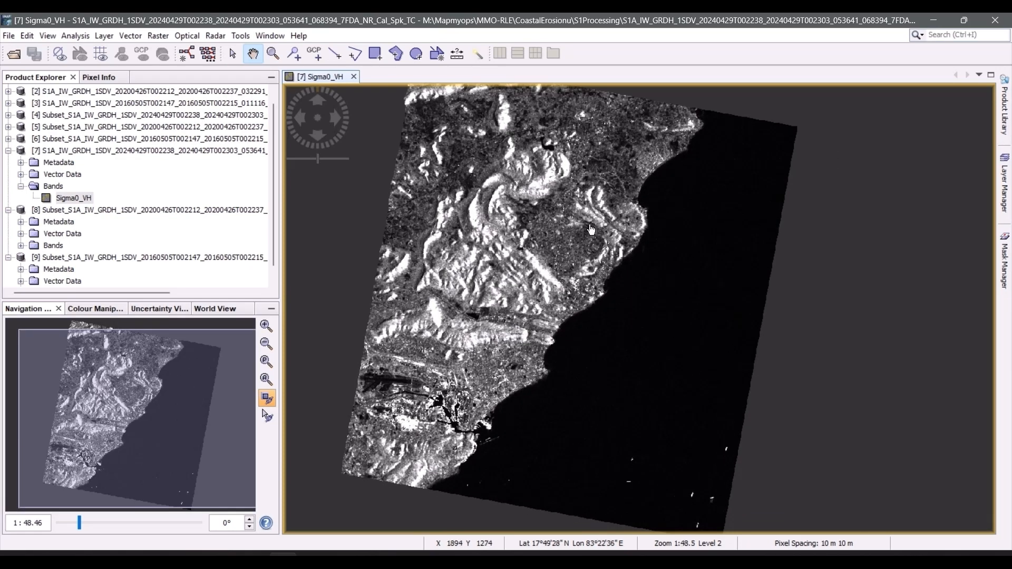
{"action": "key", "text": "alt+Tab"}
{"action": "key", "text": "alt+Tab"}
{"action": "key", "text": "alt+Tab"}
{"action": "key", "text": "alt+Tab"}
{"action": "key", "text": "alt+Tab"}
{"action": "key", "text": "alt+Tab"}
{"action": "key", "text": "alt+Tab"}
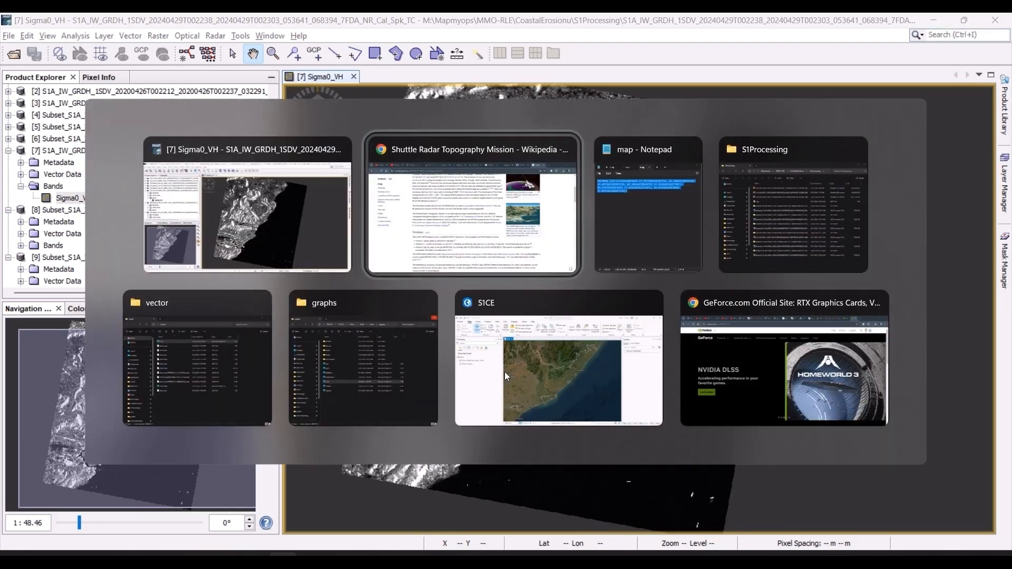
{"action": "scroll", "coordinate": [485, 307], "scroll_direction": "down", "scroll_amount": 2}
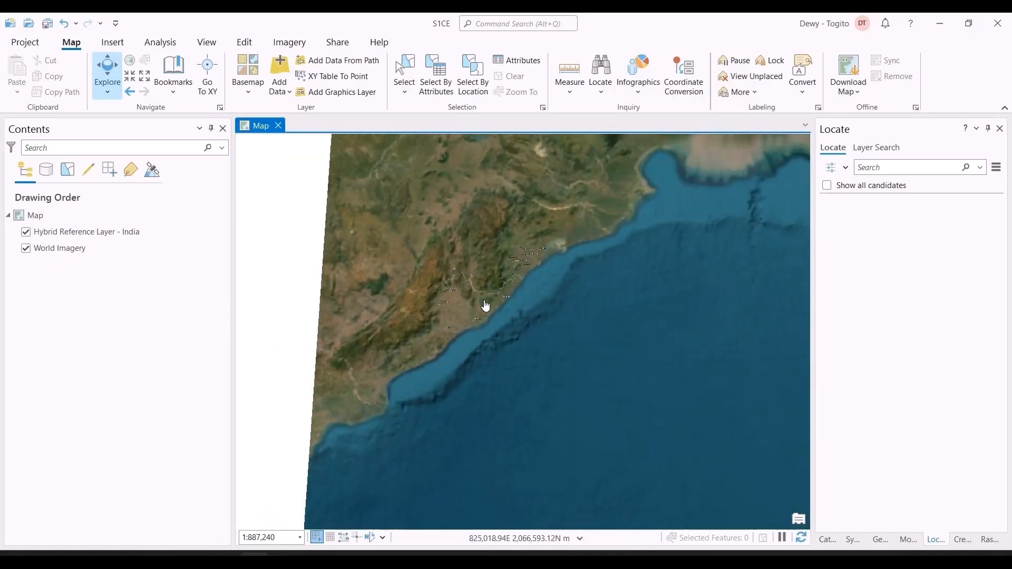
{"action": "key", "text": "alt+Tab"}
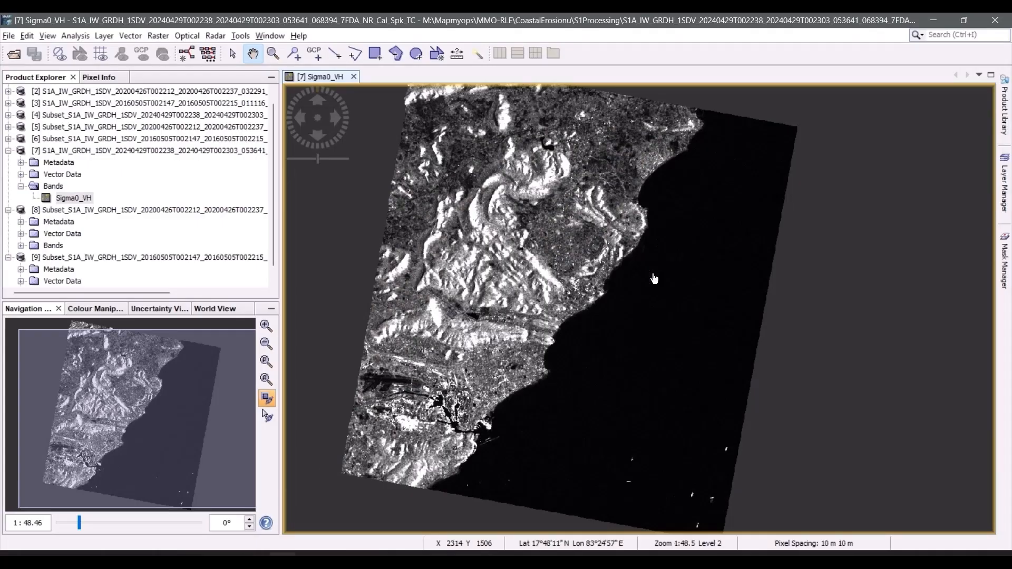
Compare the coastline around Visakhapatnam on the ArcGIS Pro satellite map with the Sigma0_VH image in SNAP.
{"action": "key", "text": "alt+Tab"}
{"action": "left_click_drag", "start_coordinate": [581, 288], "coordinate": [584, 311]}
{"action": "scroll", "coordinate": [564, 303], "scroll_direction": "down", "scroll_amount": 3}
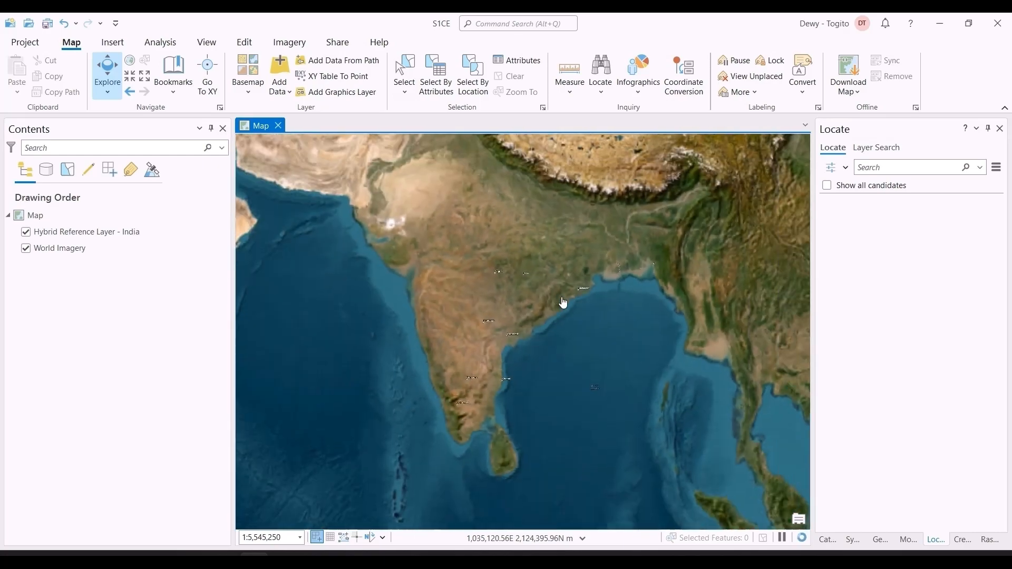
{"action": "scroll", "coordinate": [569, 303], "scroll_direction": "up", "scroll_amount": 4}
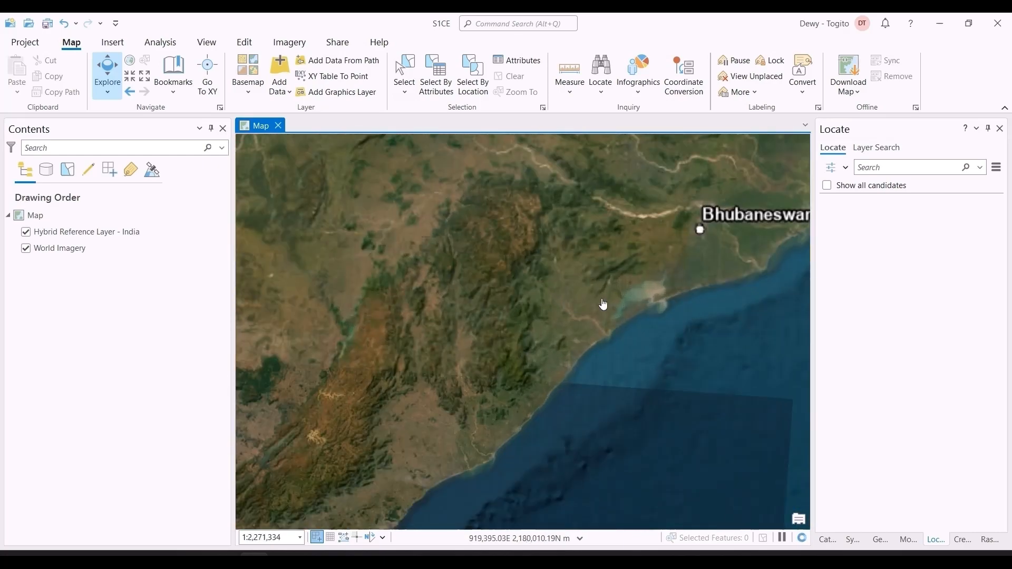
{"action": "scroll", "coordinate": [669, 276], "scroll_direction": "up", "scroll_amount": 2}
{"action": "left_click_drag", "start_coordinate": [675, 275], "coordinate": [729, 180]}
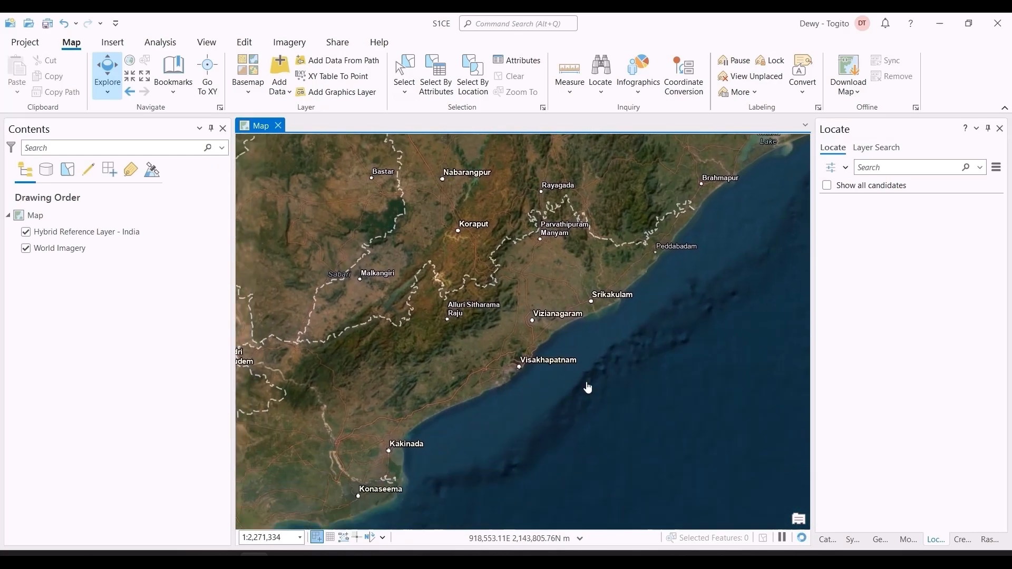
{"action": "left_click_drag", "start_coordinate": [587, 386], "coordinate": [635, 253]}
{"action": "left_click_drag", "start_coordinate": [560, 339], "coordinate": [570, 409]}
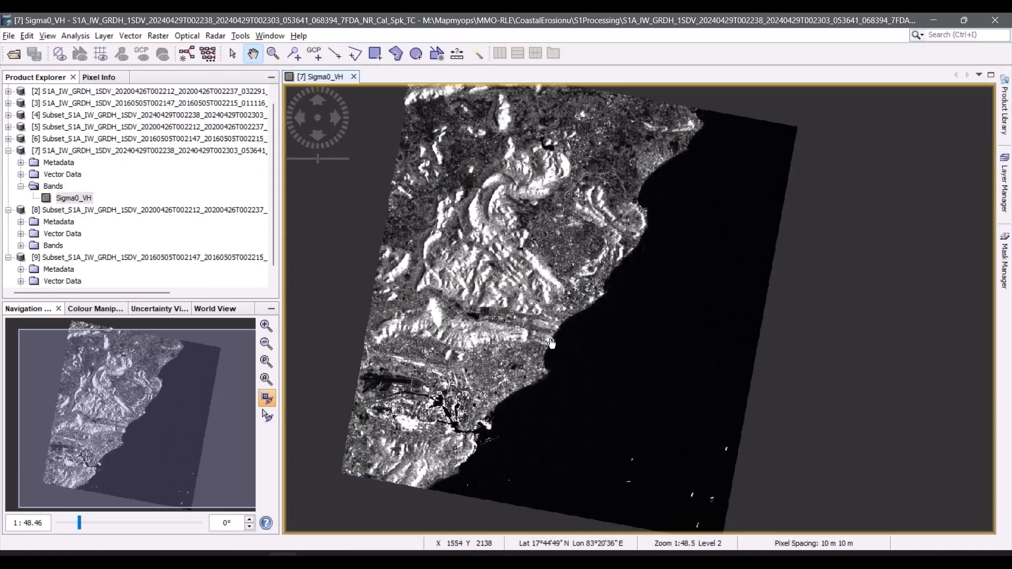
{"action": "left_click_drag", "start_coordinate": [550, 343], "coordinate": [644, 331]}
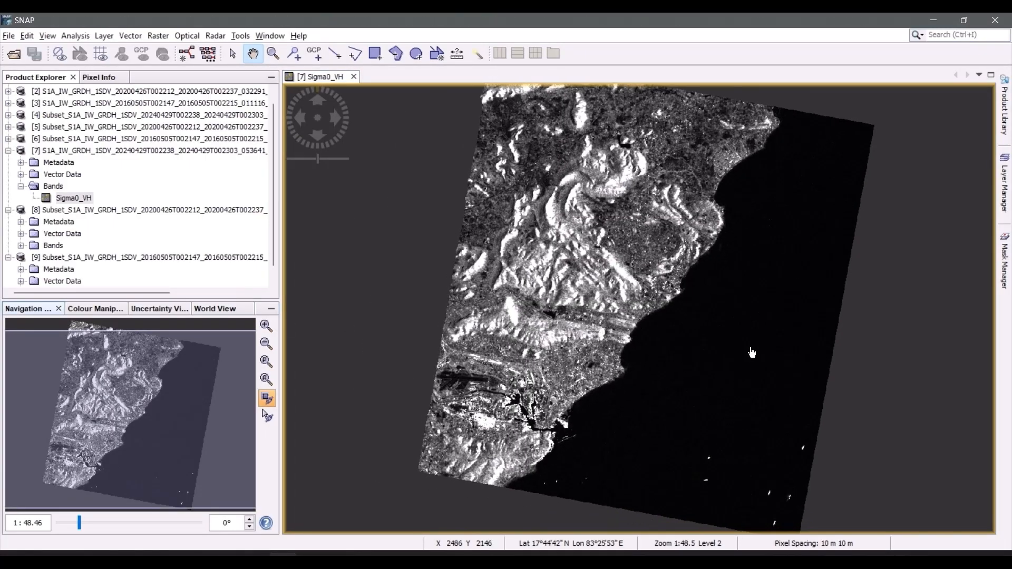
Show the pixel information and read the Sigma0_VH intensity of individual pixels across the land-water boundary.
{"action": "left_click", "coordinate": [98, 77]}
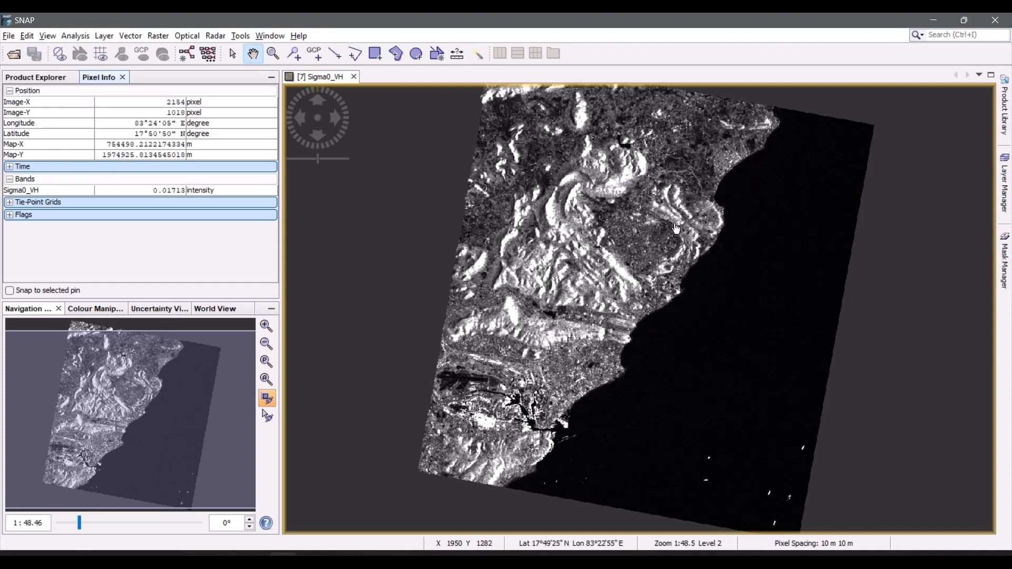
{"action": "scroll", "coordinate": [675, 232], "scroll_direction": "down", "scroll_amount": 1}
{"action": "scroll", "coordinate": [677, 248], "scroll_direction": "up", "scroll_amount": 4}
{"action": "scroll", "coordinate": [679, 254], "scroll_direction": "up", "scroll_amount": 7}
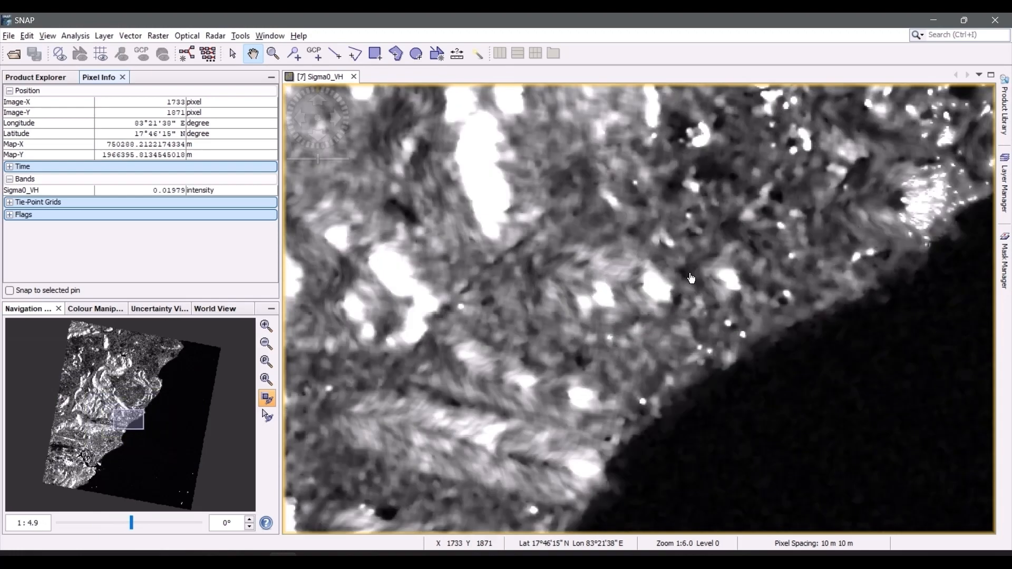
{"action": "scroll", "coordinate": [553, 227], "scroll_direction": "up", "scroll_amount": 2}
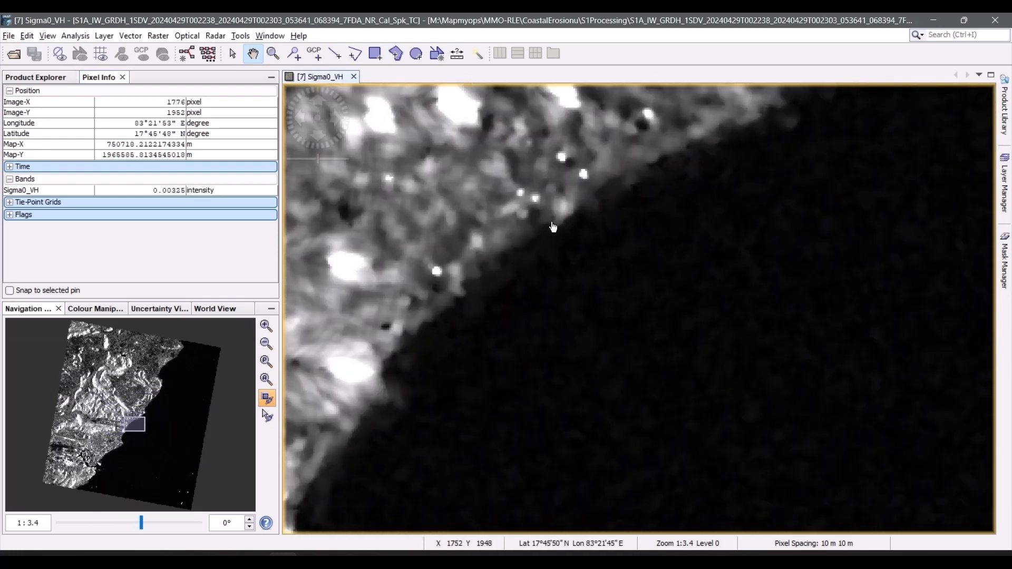
{"action": "scroll", "coordinate": [543, 232], "scroll_direction": "up", "scroll_amount": 2}
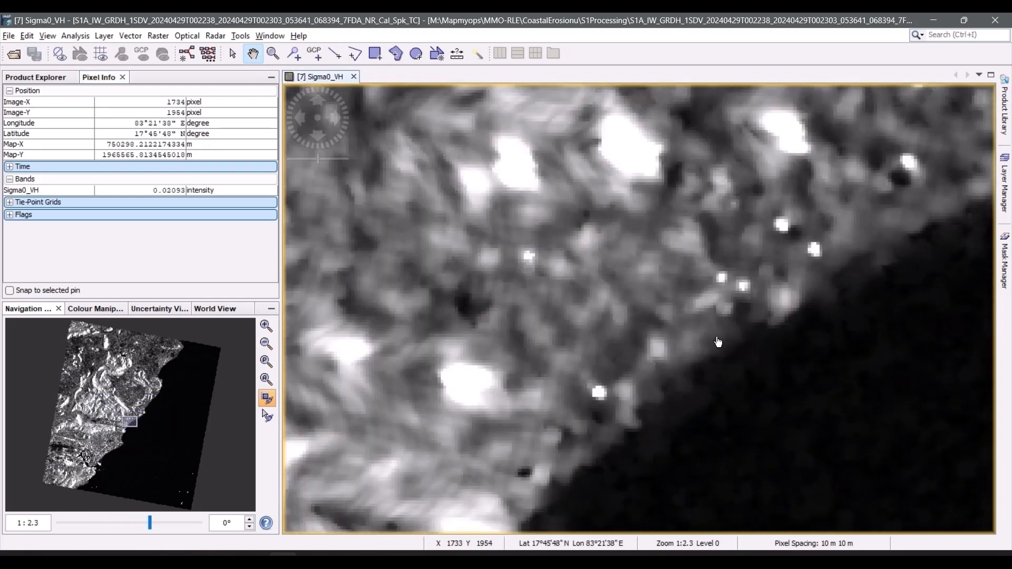
{"action": "scroll", "coordinate": [718, 345], "scroll_direction": "up", "scroll_amount": 1}
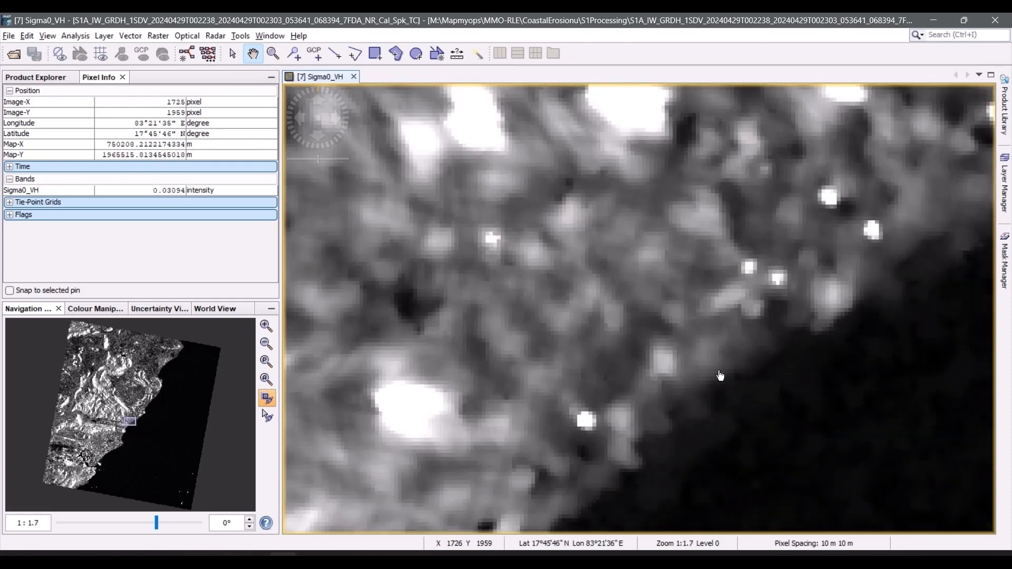
{"action": "scroll", "coordinate": [639, 253], "scroll_direction": "up", "scroll_amount": 5}
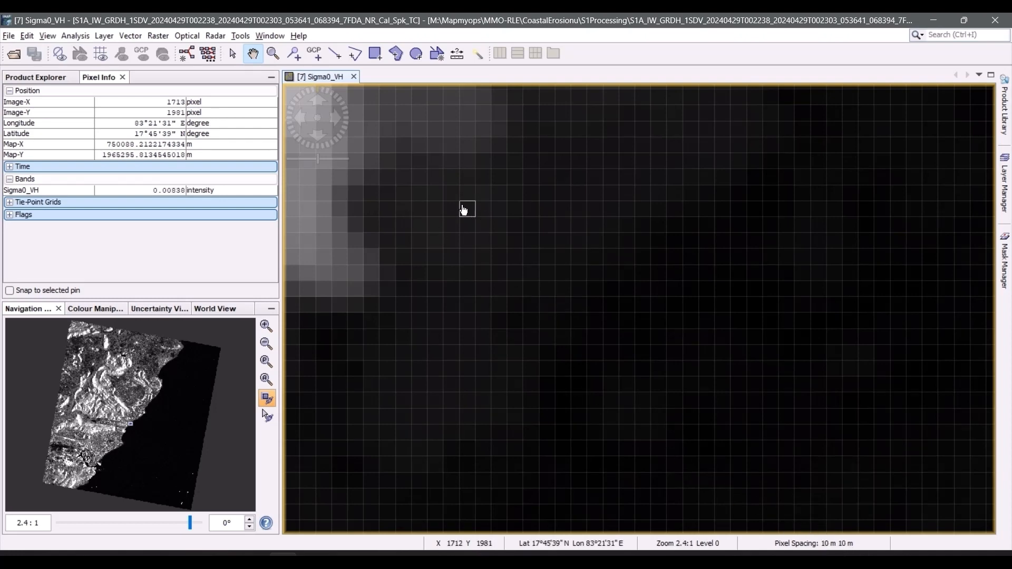
Examine the blurred shoreline around 17°45'N, 83°21'E at pixel level and check its Sigma0_VH intensities, continuing northeast along the coast.
{"action": "scroll", "coordinate": [445, 207], "scroll_direction": "down", "scroll_amount": 1}
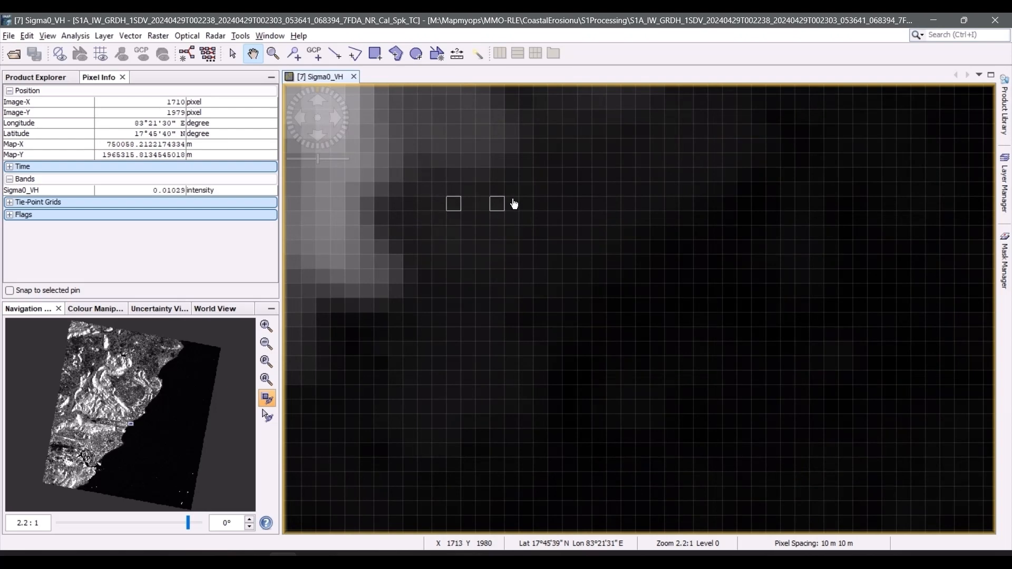
{"action": "scroll", "coordinate": [479, 181], "scroll_direction": "down", "scroll_amount": 4}
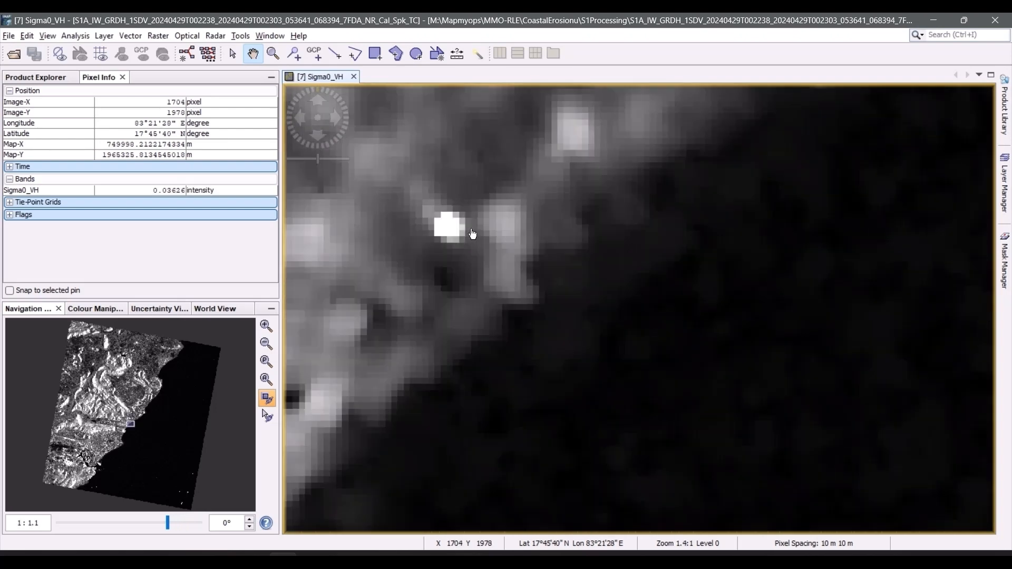
{"action": "scroll", "coordinate": [473, 234], "scroll_direction": "down", "scroll_amount": 10}
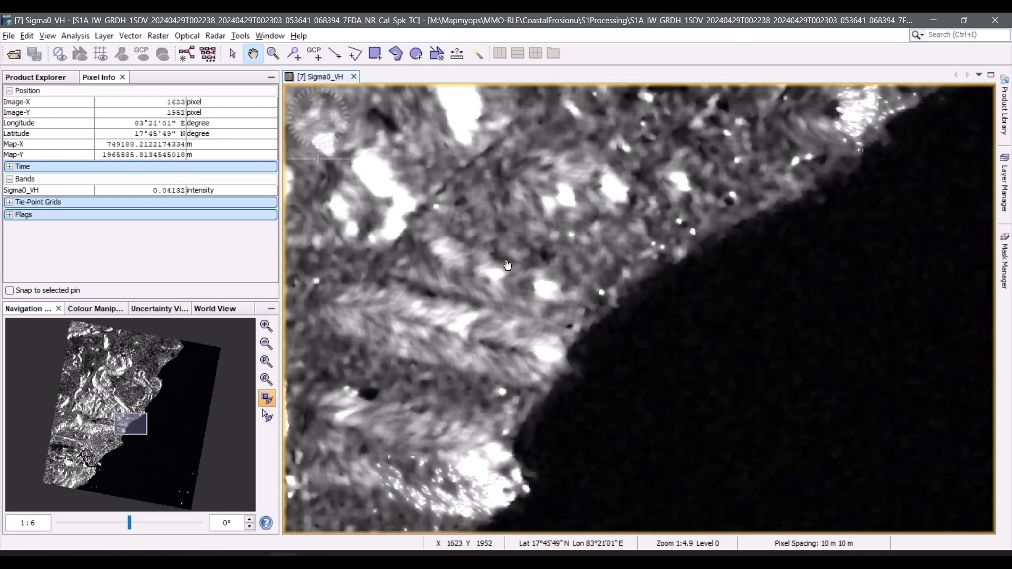
{"action": "scroll", "coordinate": [507, 265], "scroll_direction": "down", "scroll_amount": 8}
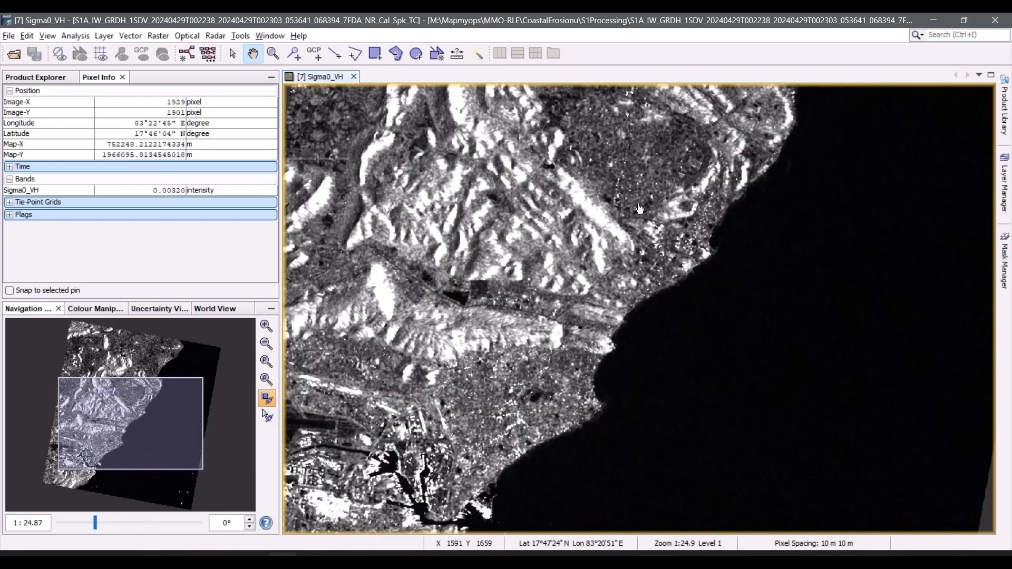
{"action": "scroll", "coordinate": [647, 274], "scroll_direction": "up", "scroll_amount": 14}
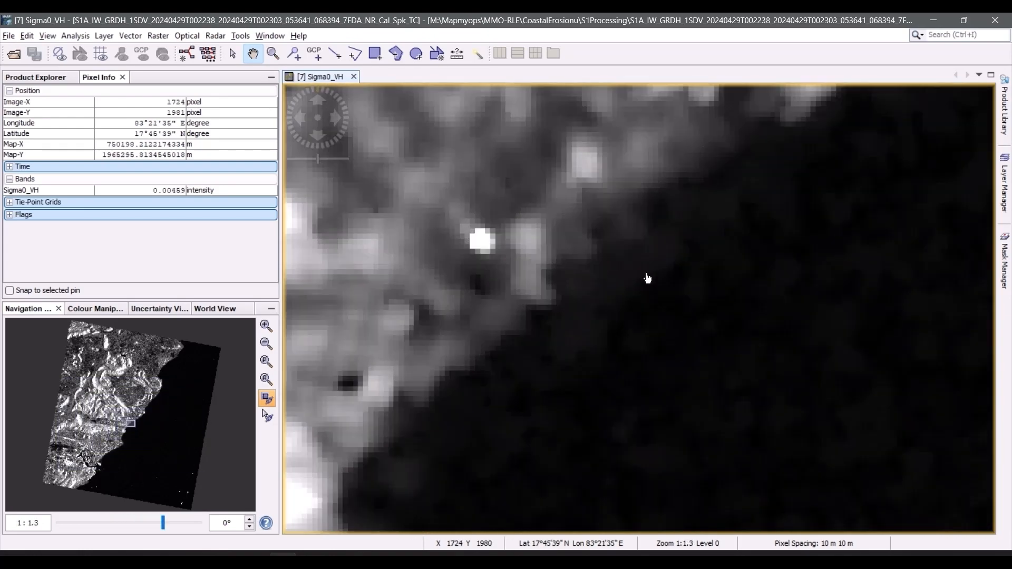
{"action": "scroll", "coordinate": [647, 277], "scroll_direction": "up", "scroll_amount": 2}
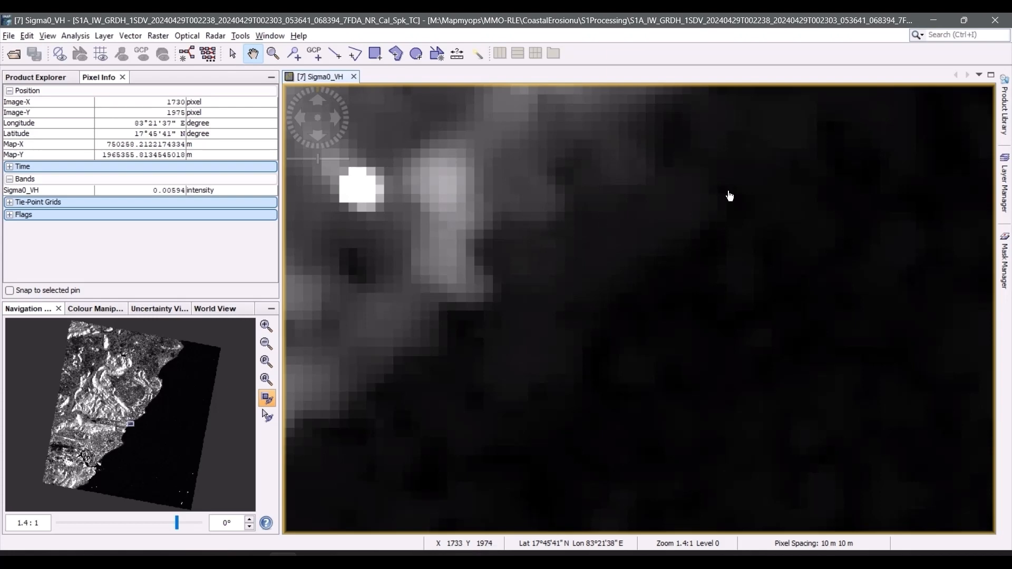
{"action": "left_click_drag", "start_coordinate": [729, 196], "coordinate": [441, 385]}
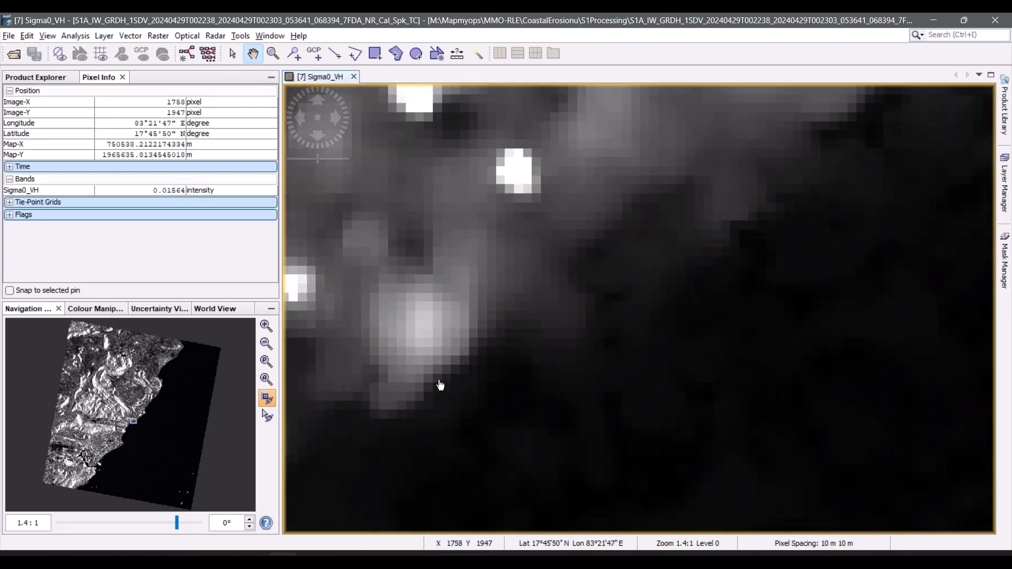
{"action": "scroll", "coordinate": [743, 262], "scroll_direction": "down", "scroll_amount": 3}
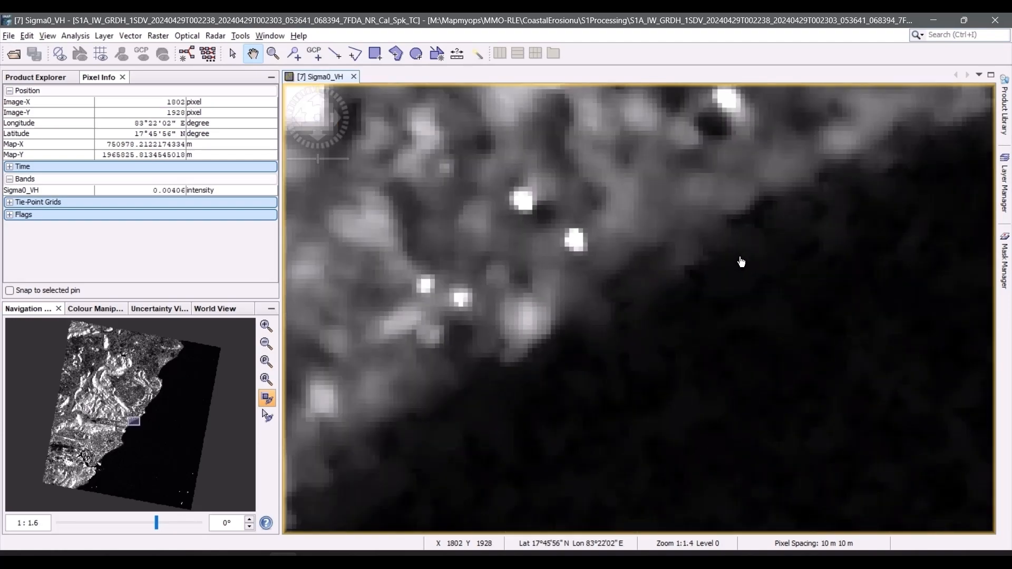
{"action": "scroll", "coordinate": [741, 261], "scroll_direction": "down", "scroll_amount": 3}
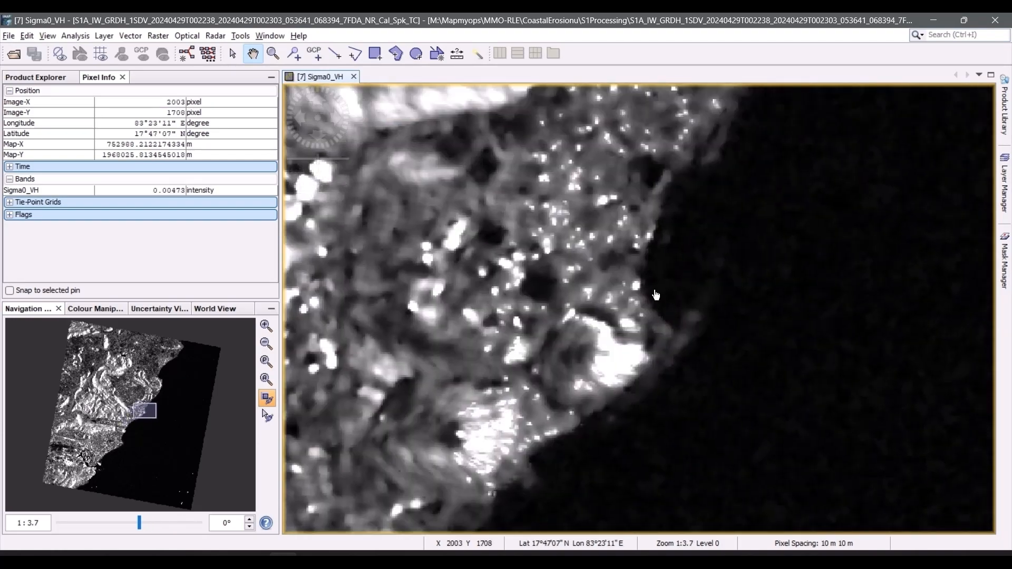
Compare the Sigma0_VH intensities of land and water pixels on the coast near 17°47'N, 83°23'E.
{"action": "left_click_drag", "start_coordinate": [704, 210], "coordinate": [601, 350]}
{"action": "scroll", "coordinate": [648, 271], "scroll_direction": "down", "scroll_amount": 3}
{"action": "scroll", "coordinate": [649, 270], "scroll_direction": "up", "scroll_amount": 5}
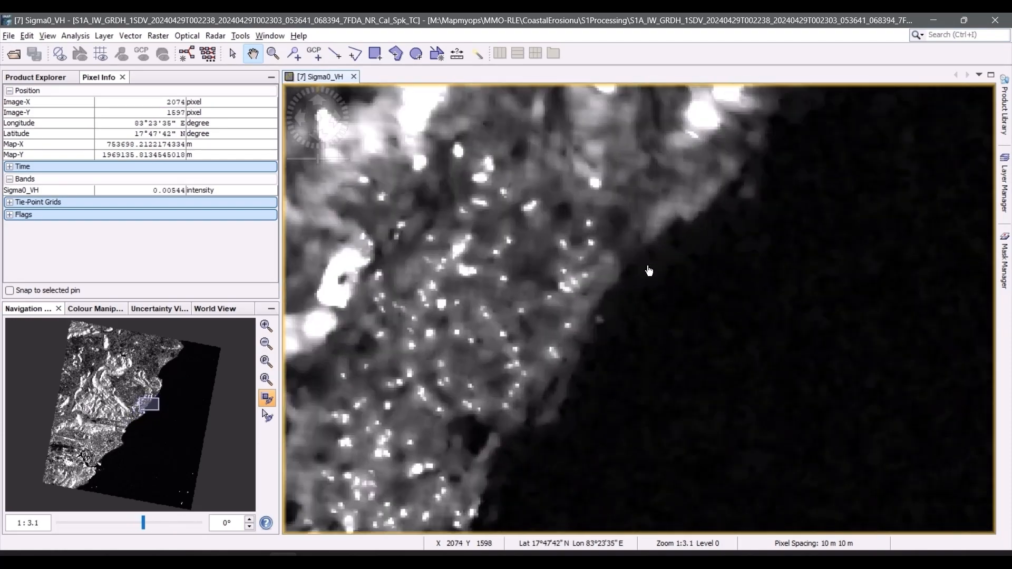
{"action": "scroll", "coordinate": [649, 271], "scroll_direction": "up", "scroll_amount": 10}
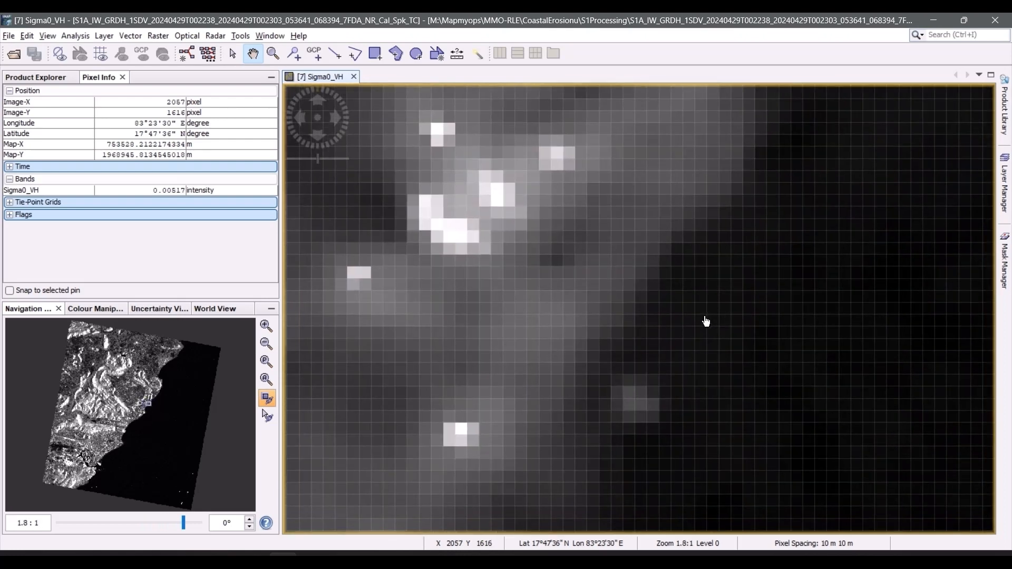
{"action": "scroll", "coordinate": [700, 319], "scroll_direction": "up", "scroll_amount": 5}
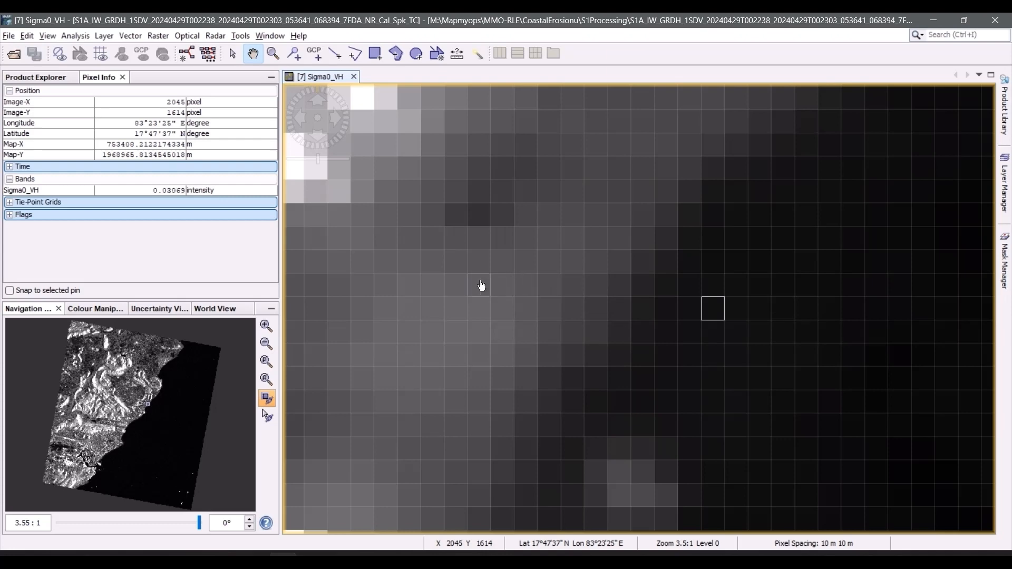
{"action": "left_click_drag", "start_coordinate": [951, 165], "coordinate": [770, 323]}
{"action": "scroll", "coordinate": [793, 251], "scroll_direction": "up", "scroll_amount": 5}
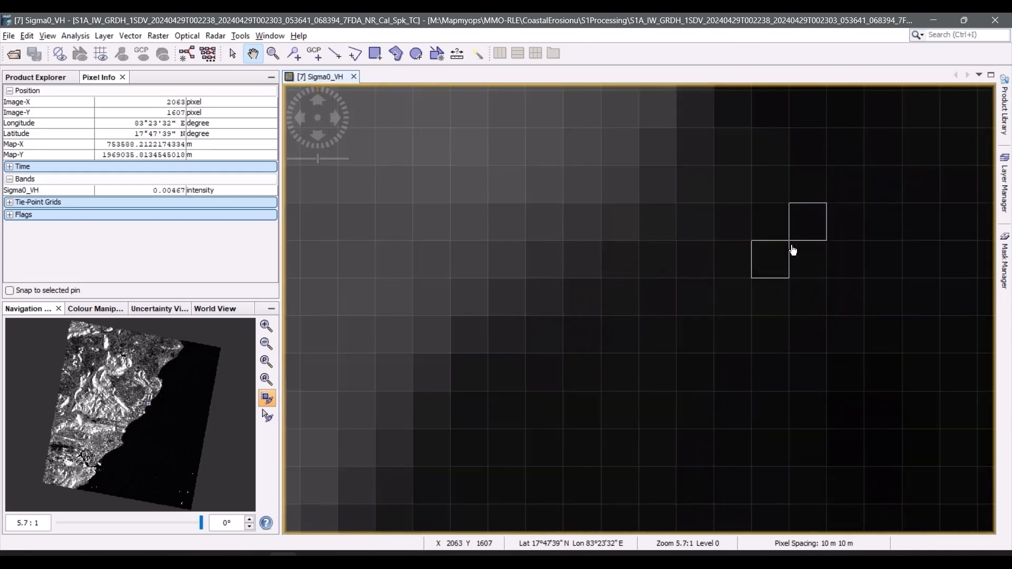
Examine the rounded headland farther northeast and read the Sigma0_VH intensities at its bright seaward edge.
{"action": "scroll", "coordinate": [808, 255], "scroll_direction": "down", "scroll_amount": 7}
{"action": "scroll", "coordinate": [806, 252], "scroll_direction": "down", "scroll_amount": 15}
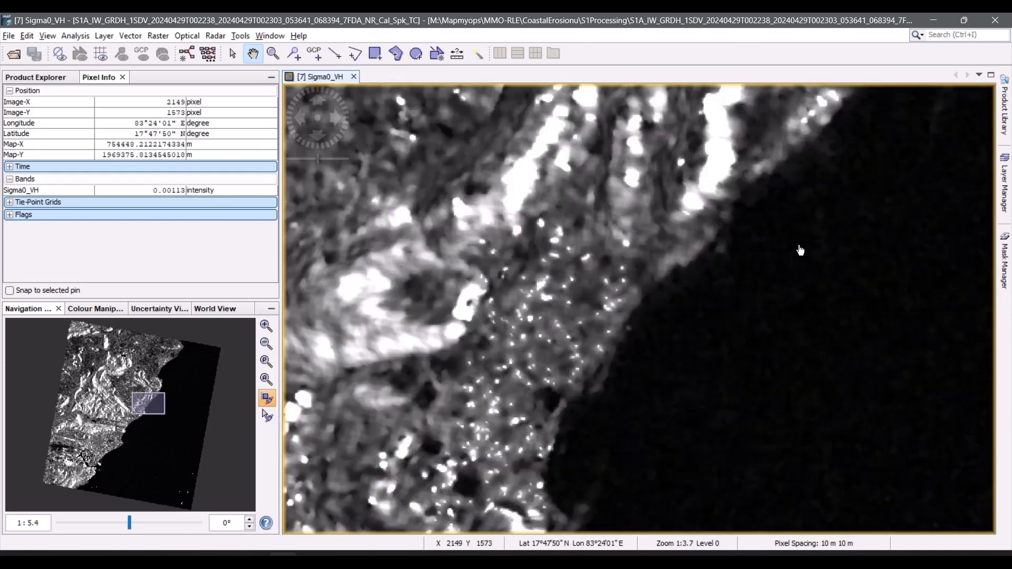
{"action": "left_click_drag", "start_coordinate": [812, 156], "coordinate": [653, 413]}
{"action": "left_click_drag", "start_coordinate": [764, 221], "coordinate": [760, 340]}
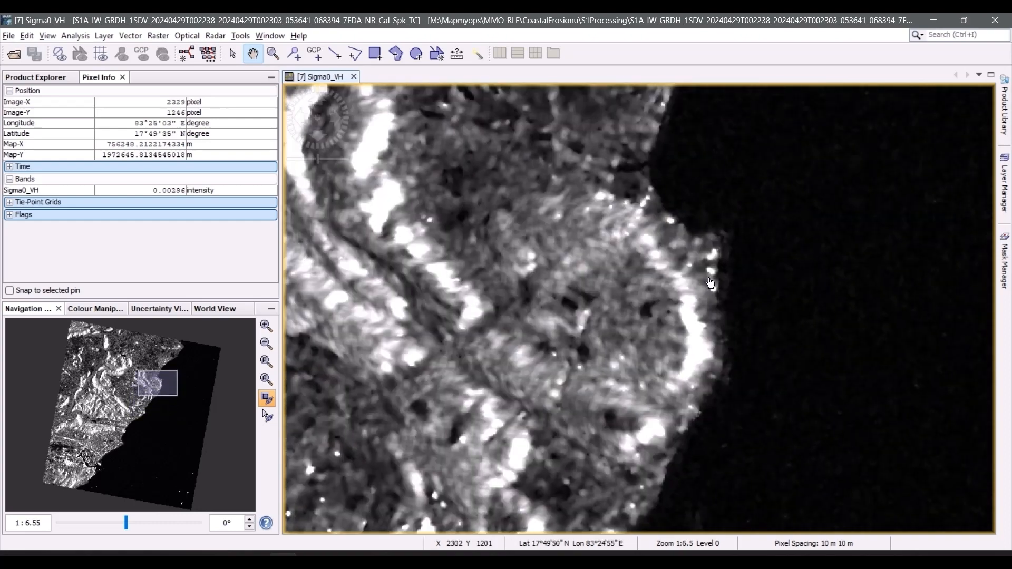
{"action": "scroll", "coordinate": [743, 248], "scroll_direction": "down", "scroll_amount": 2}
{"action": "scroll", "coordinate": [736, 261], "scroll_direction": "up", "scroll_amount": 4}
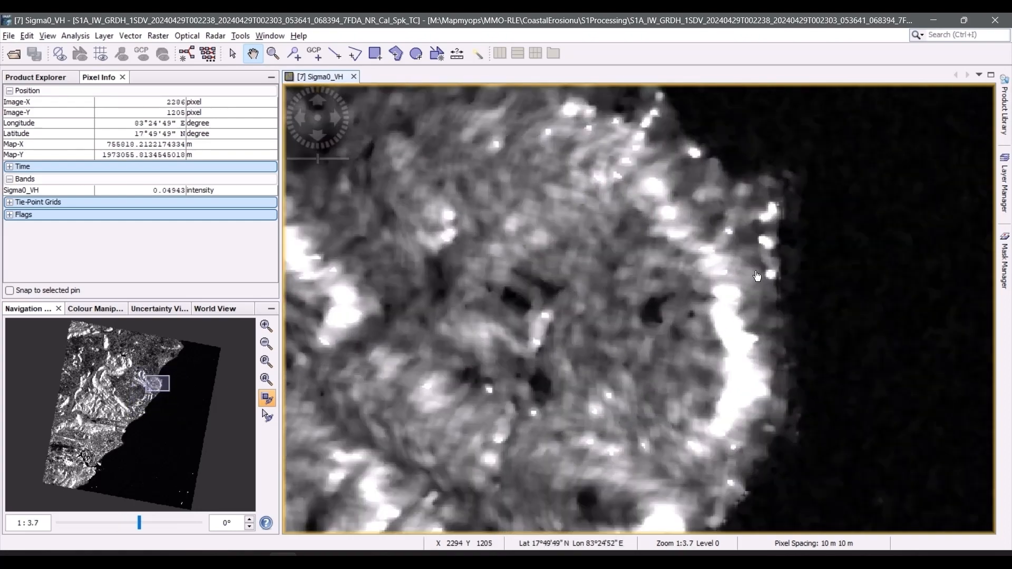
{"action": "scroll", "coordinate": [658, 275], "scroll_direction": "up", "scroll_amount": 3}
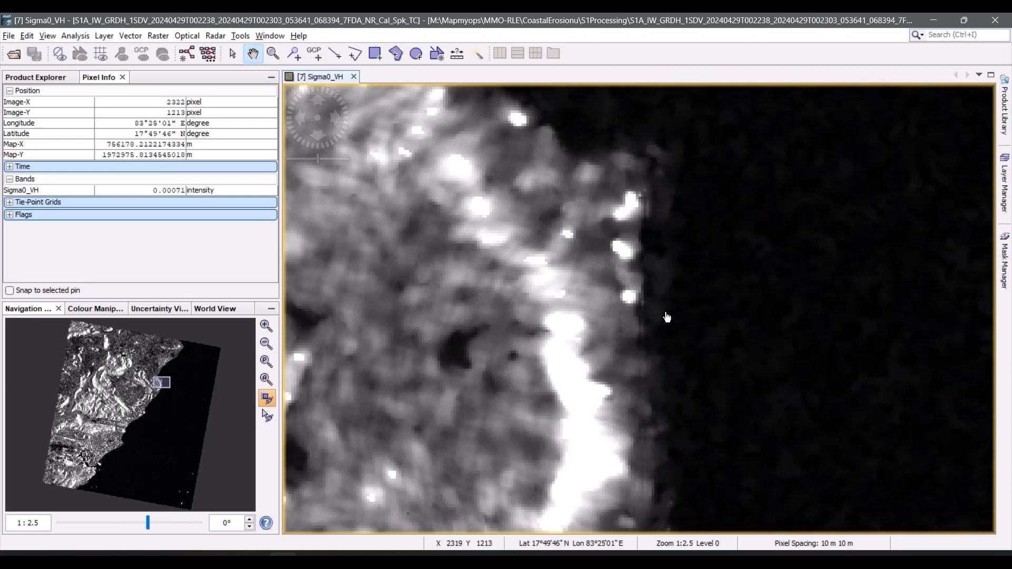
Switch to the ArcGIS Pro map and inspect the shoreline northeast of Visakhapatnam in close-up satellite imagery.
{"action": "key", "text": "alt+Tab"}
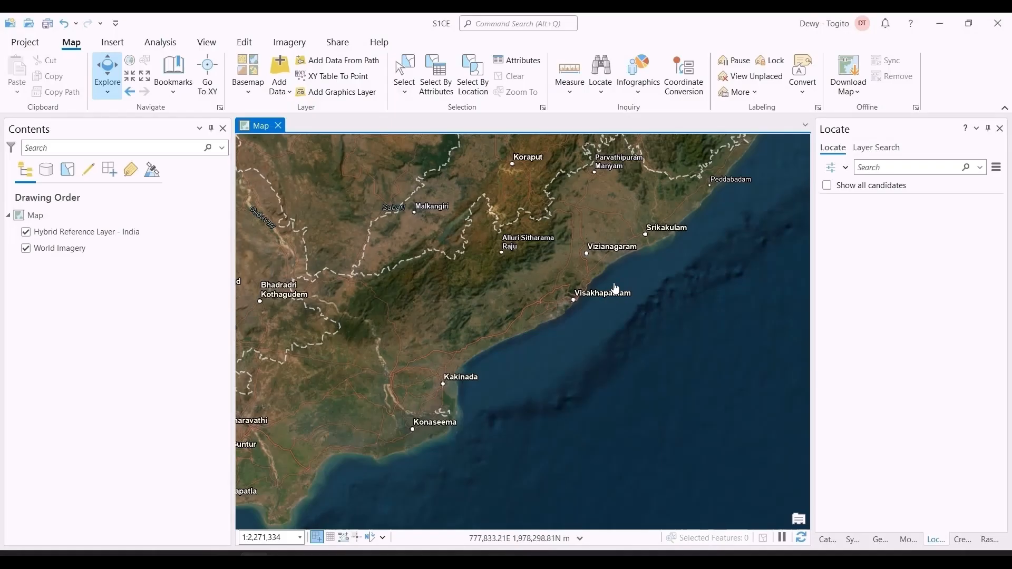
{"action": "scroll", "coordinate": [658, 279], "scroll_direction": "up", "scroll_amount": 6}
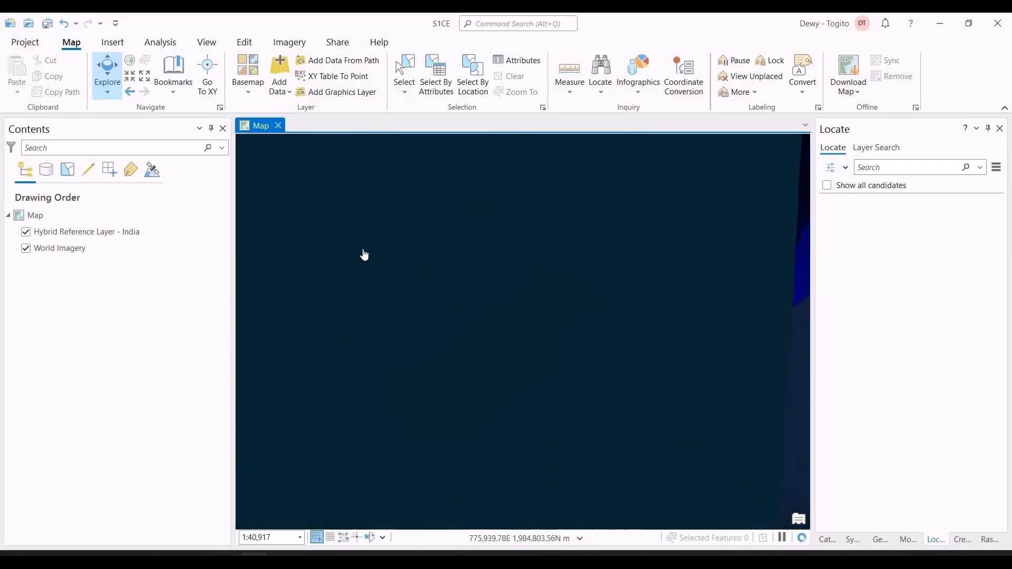
{"action": "left_click_drag", "start_coordinate": [368, 251], "coordinate": [479, 305]}
{"action": "scroll", "coordinate": [479, 305], "scroll_direction": "down", "scroll_amount": 3}
{"action": "scroll", "coordinate": [479, 305], "scroll_direction": "up", "scroll_amount": 3}
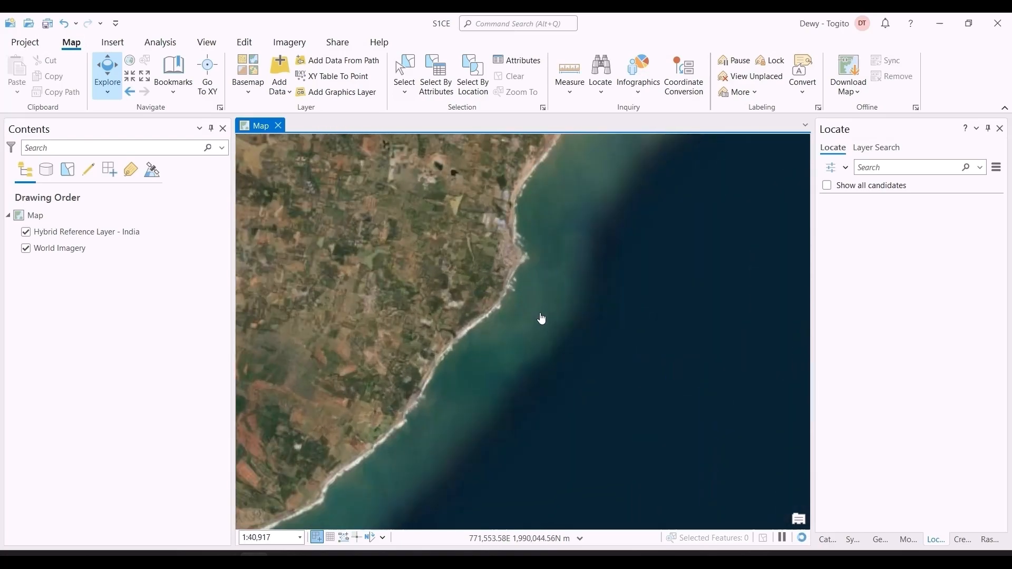
Compare the coast around Kongavanipalem in the ArcGIS Pro satellite imagery with the 2024 Sigma0_VH image in SNAP.
{"action": "scroll", "coordinate": [544, 321], "scroll_direction": "down", "scroll_amount": 2}
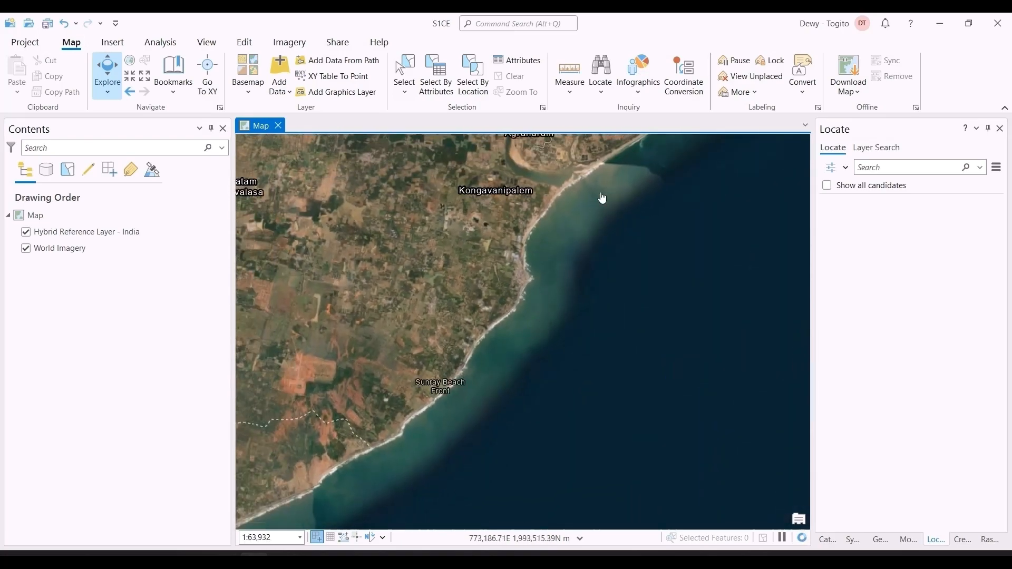
{"action": "key", "text": "alt+Tab"}
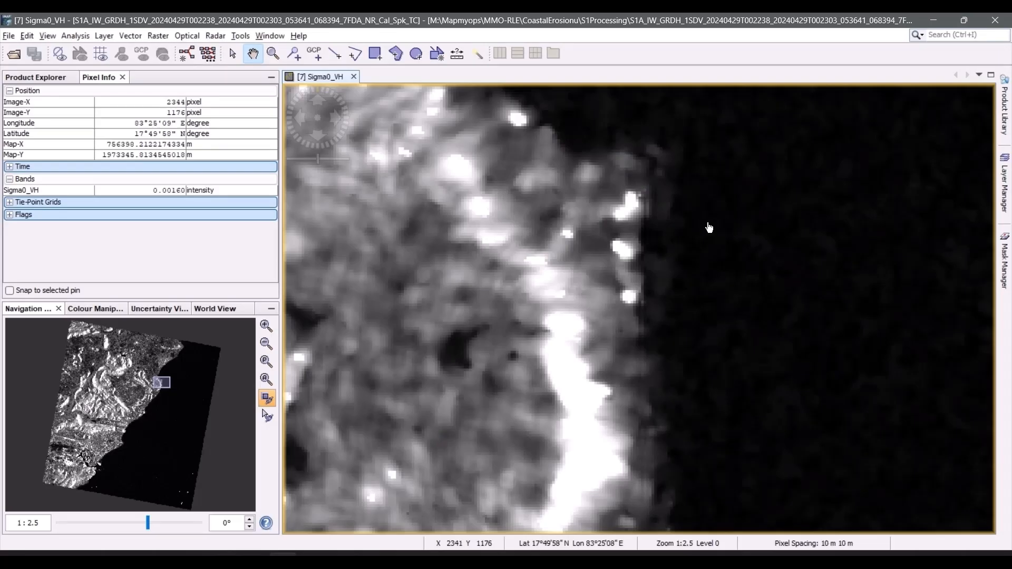
{"action": "key", "text": "alt+Tab"}
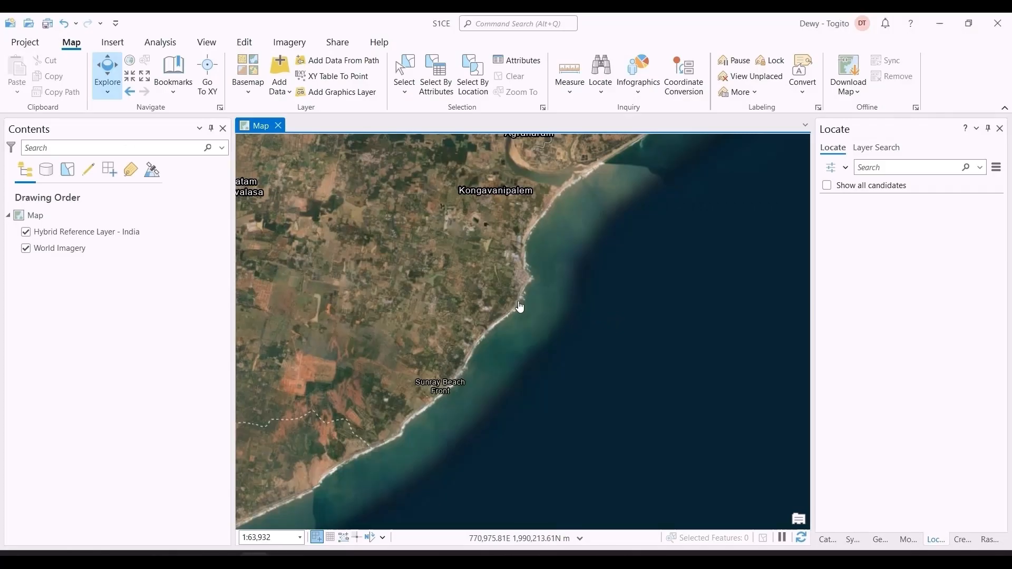
{"action": "key", "text": "alt+Tab"}
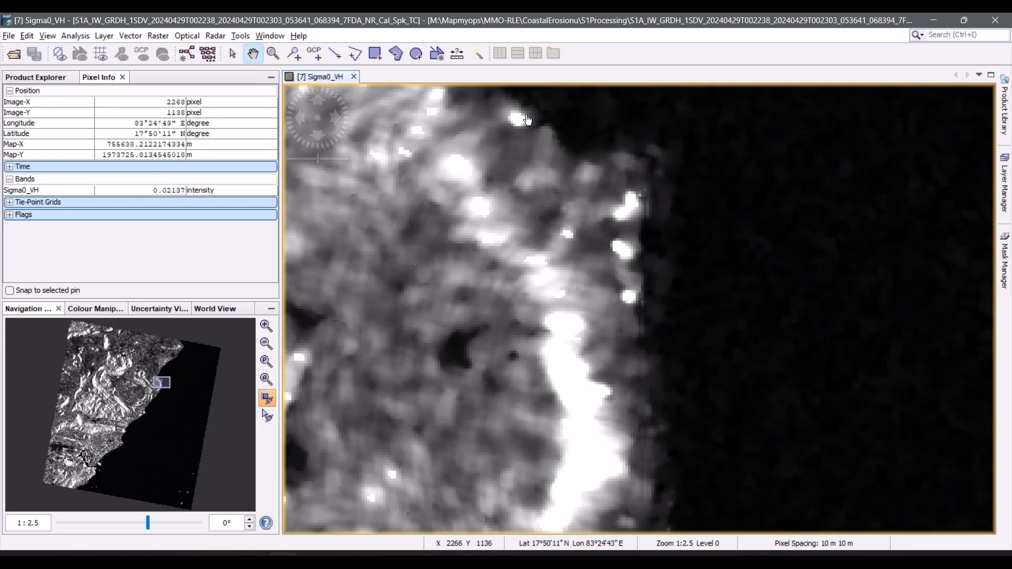
Follow the shoreline north of the bright headland near 17°50'N, 83°24'E, then view the coastline of the whole 2024 Sigma0_VH scene.
{"action": "left_click_drag", "start_coordinate": [642, 154], "coordinate": [702, 293]}
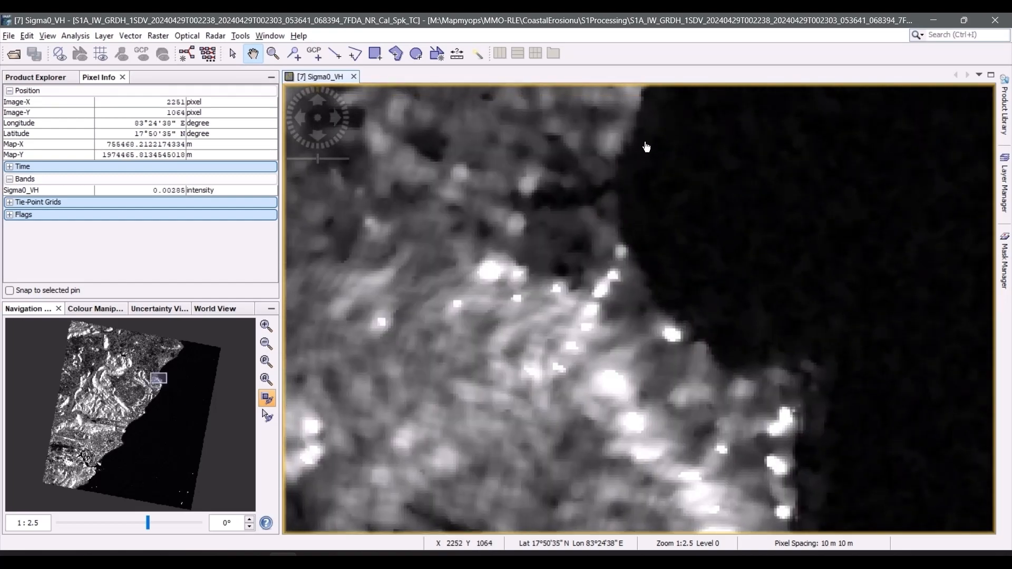
{"action": "left_click_drag", "start_coordinate": [646, 147], "coordinate": [648, 262]}
{"action": "scroll", "coordinate": [645, 272], "scroll_direction": "down", "scroll_amount": 4}
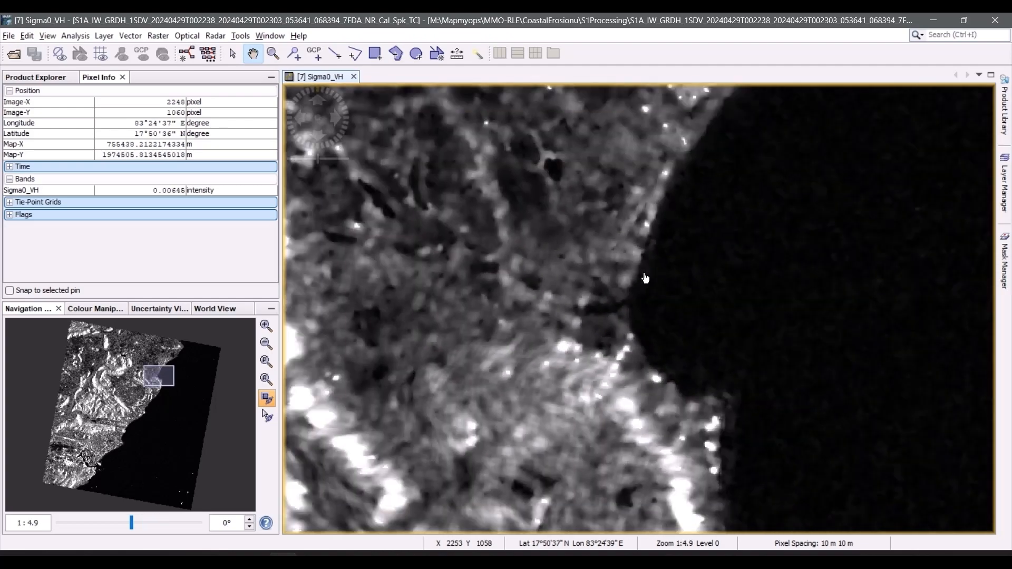
{"action": "scroll", "coordinate": [646, 278], "scroll_direction": "down", "scroll_amount": 8}
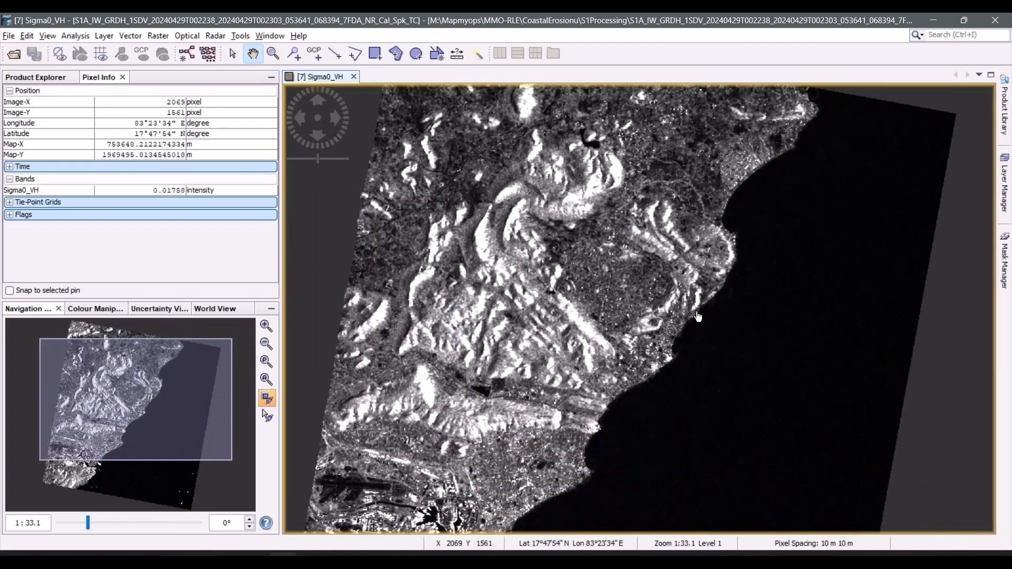
{"action": "left_click_drag", "start_coordinate": [698, 316], "coordinate": [727, 303]}
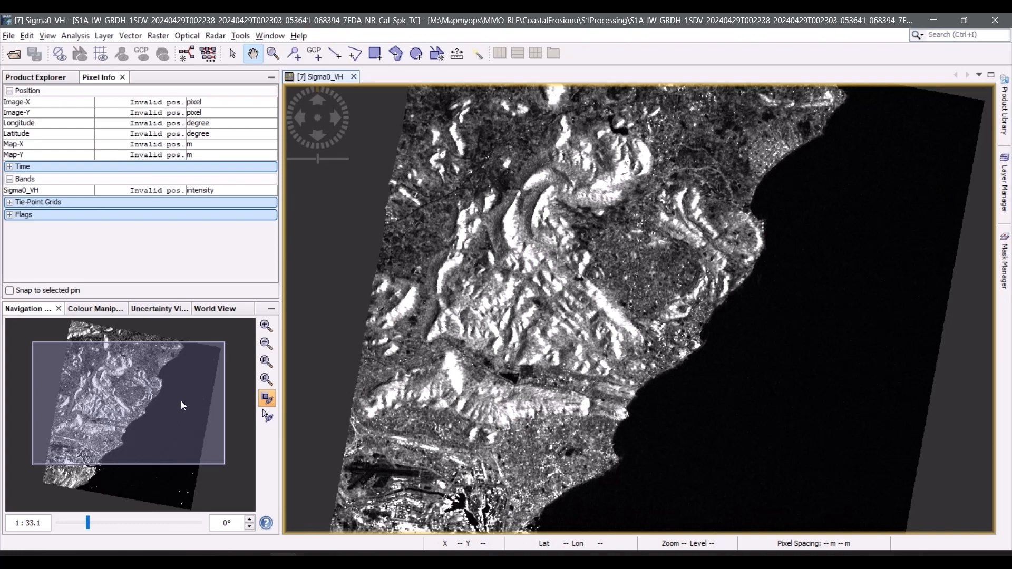
{"action": "scroll", "coordinate": [340, 337], "scroll_direction": "down", "scroll_amount": 3}
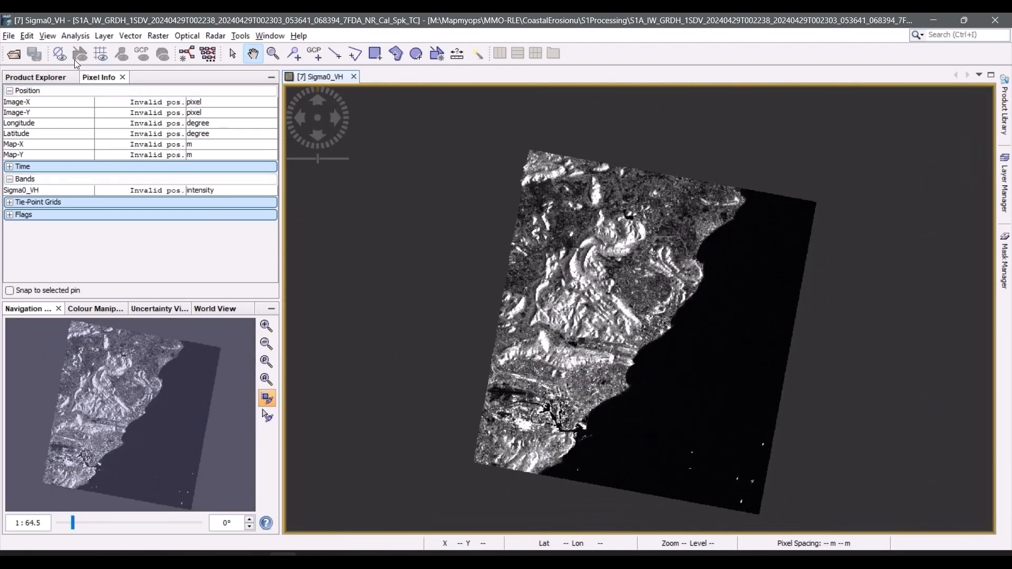
Return to the product list and collapse the 2020 and 2016 terrain-corrected products, leaving the 2024 product [7] expanded.
{"action": "left_click", "coordinate": [49, 78]}
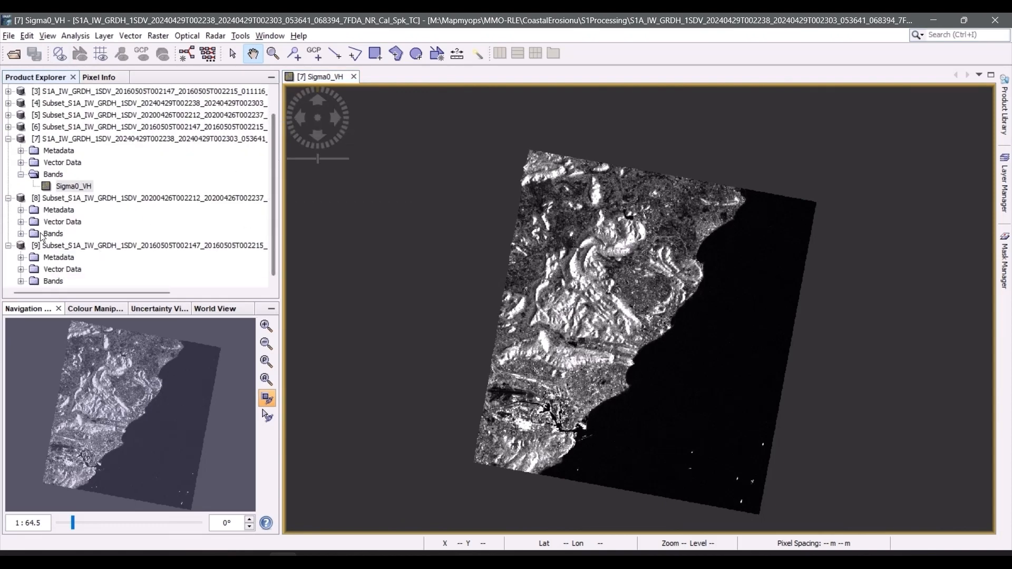
{"action": "left_click", "coordinate": [9, 199]}
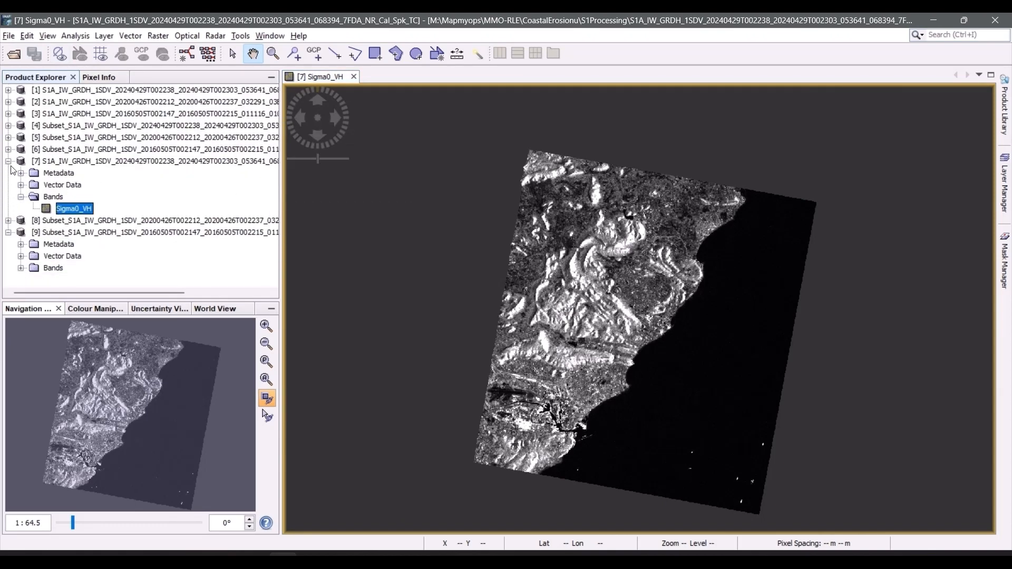
{"action": "left_click", "coordinate": [9, 161]}
{"action": "left_click", "coordinate": [9, 184]}
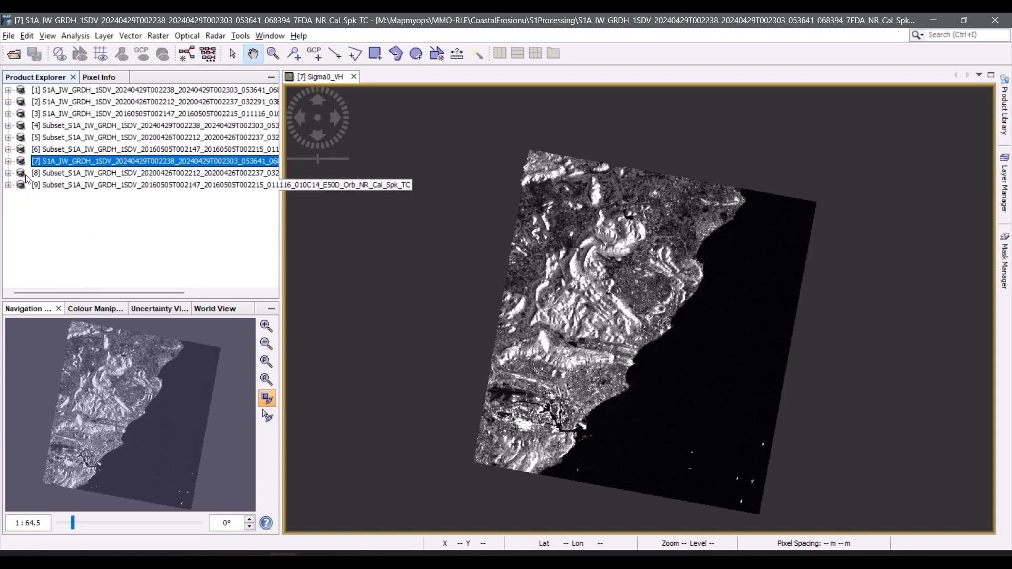
{"action": "left_click", "coordinate": [8, 163]}
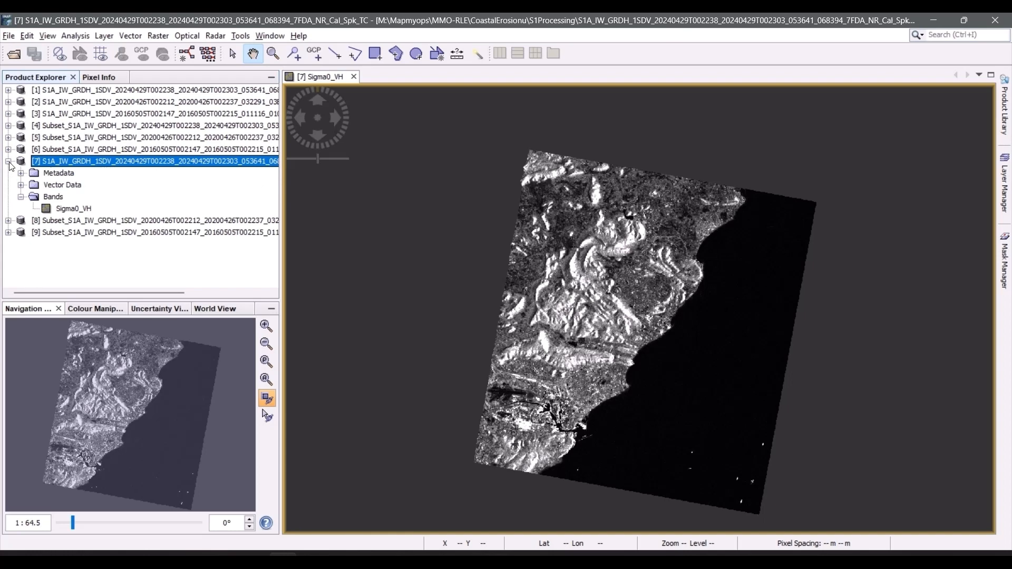
Start a Band Maths calculation on the 2024 terrain-corrected product, naming the new band LandMask and making it non-virtual.
{"action": "right_click", "coordinate": [63, 162]}
{"action": "left_click", "coordinate": [87, 170]}
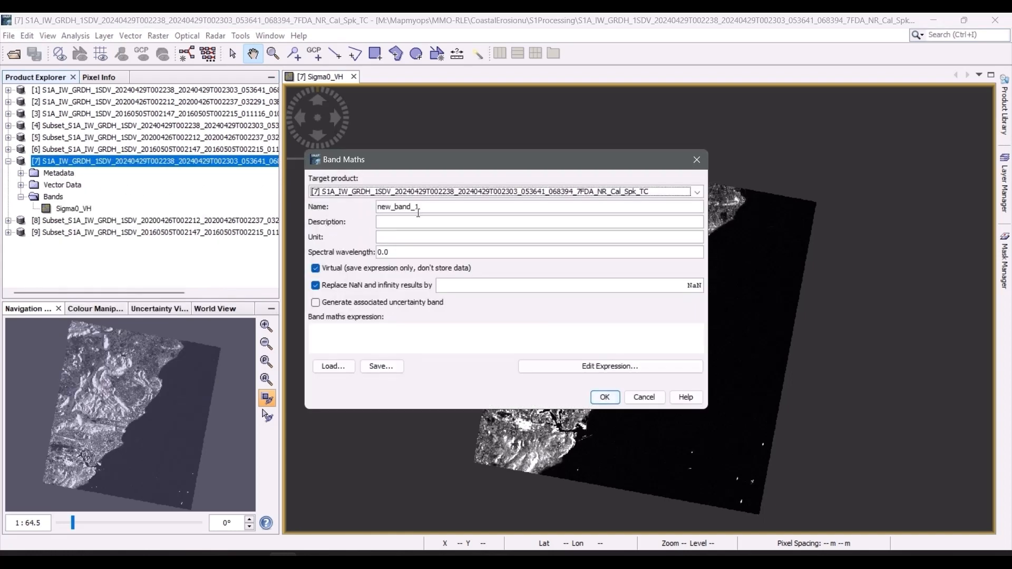
{"action": "left_click", "coordinate": [402, 207]}
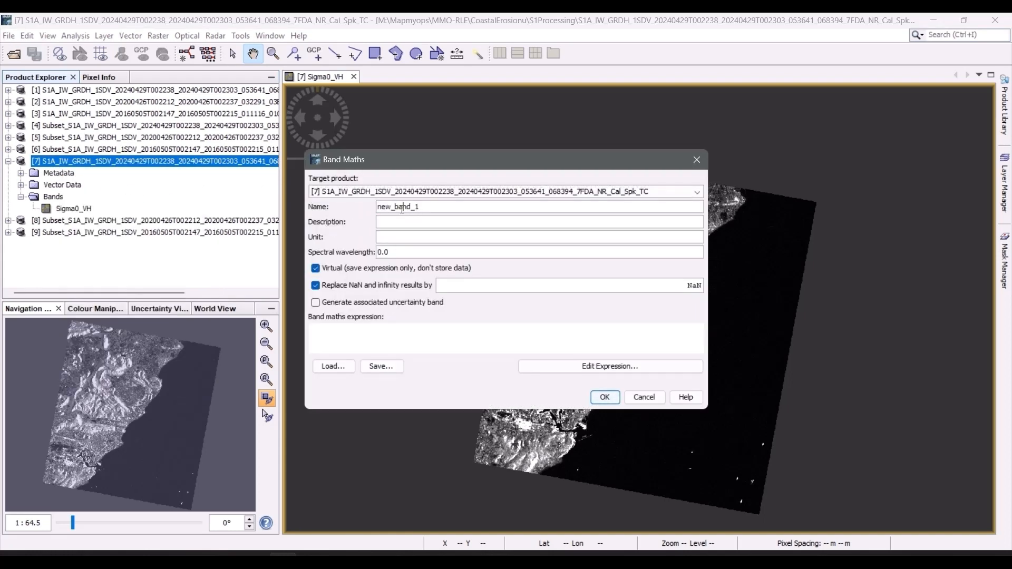
{"action": "double_click", "coordinate": [402, 207]}
{"action": "type", "text": "IA"}
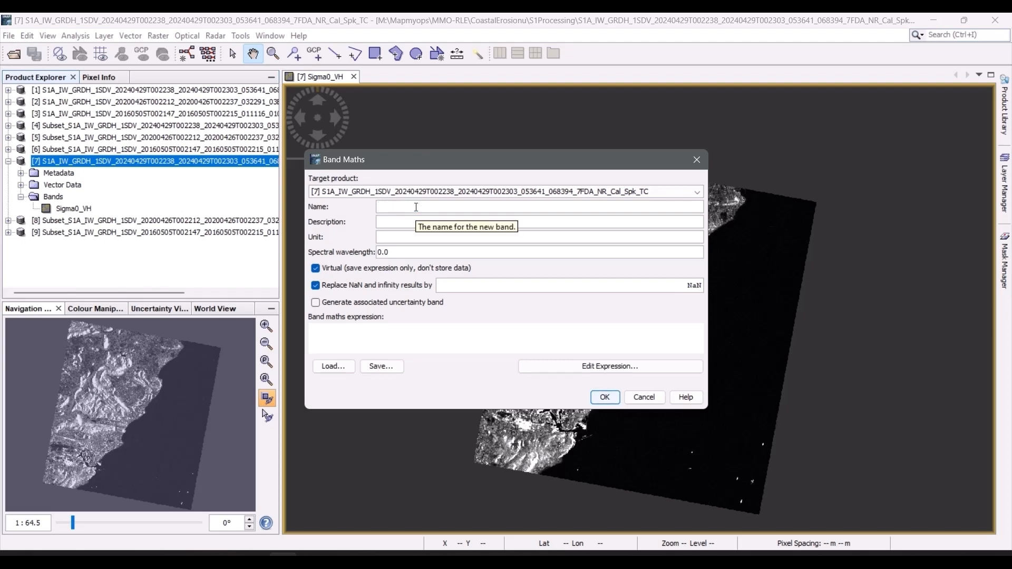
{"action": "left_click", "coordinate": [415, 207]}
{"action": "type", "text": "LandMask"}
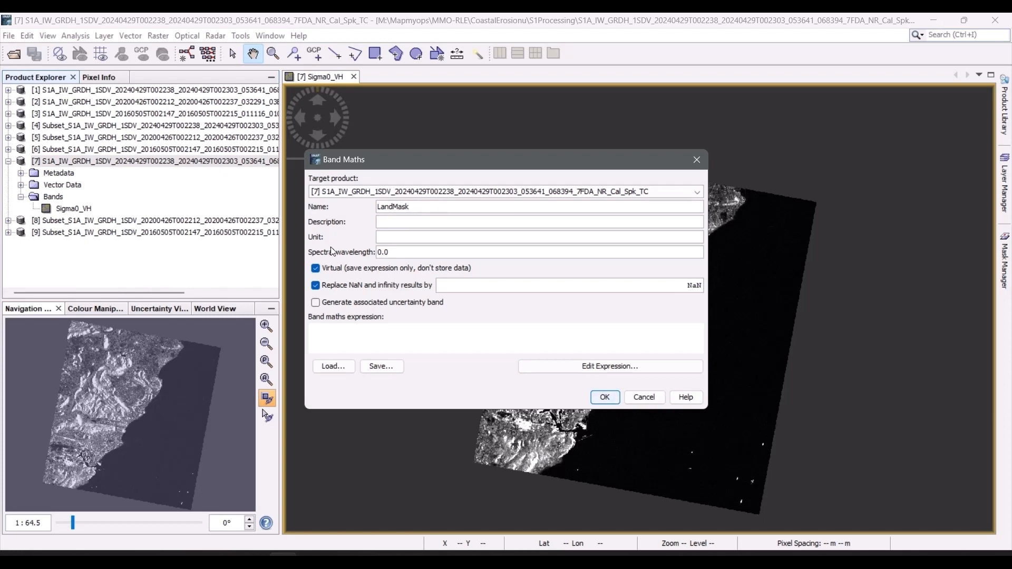
{"action": "left_click", "coordinate": [316, 269]}
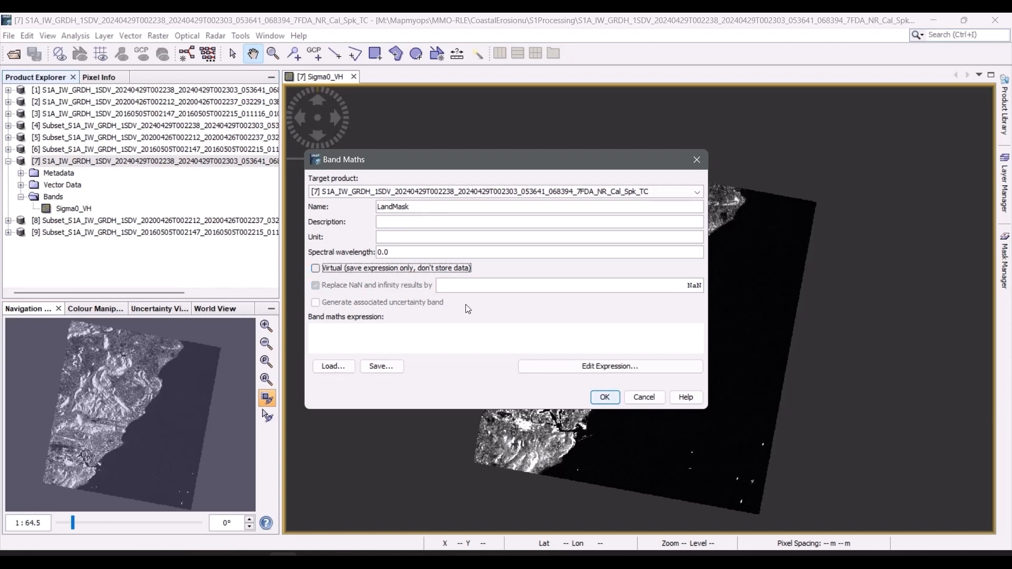
Write the LandMask band expression as "if Sigma0_VH < 0.005 then NaN else 1".
{"action": "left_click", "coordinate": [654, 366]}
{"action": "left_click", "coordinate": [640, 226]}
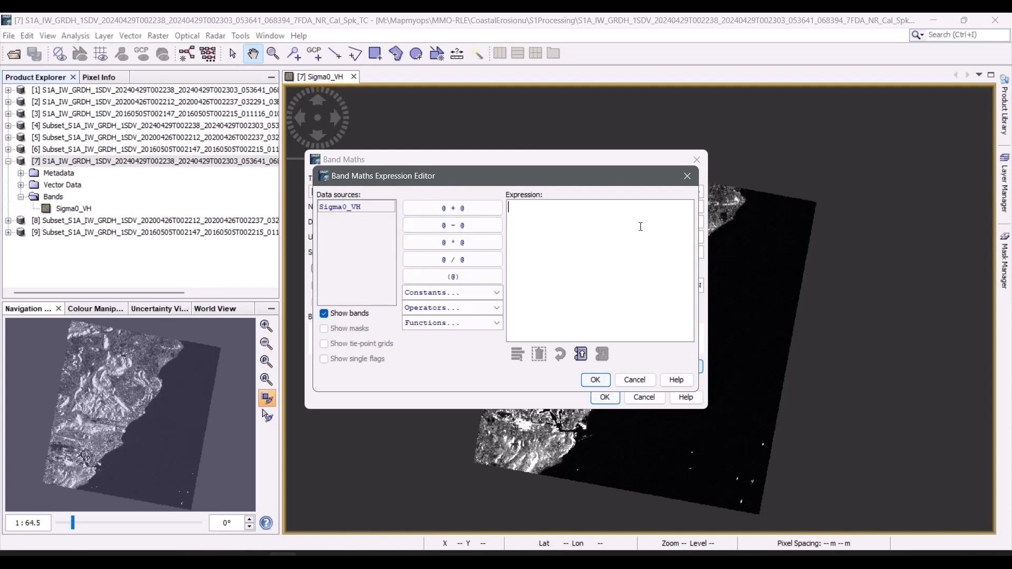
{"action": "type", "text": "if"}
{"action": "left_click", "coordinate": [372, 207]}
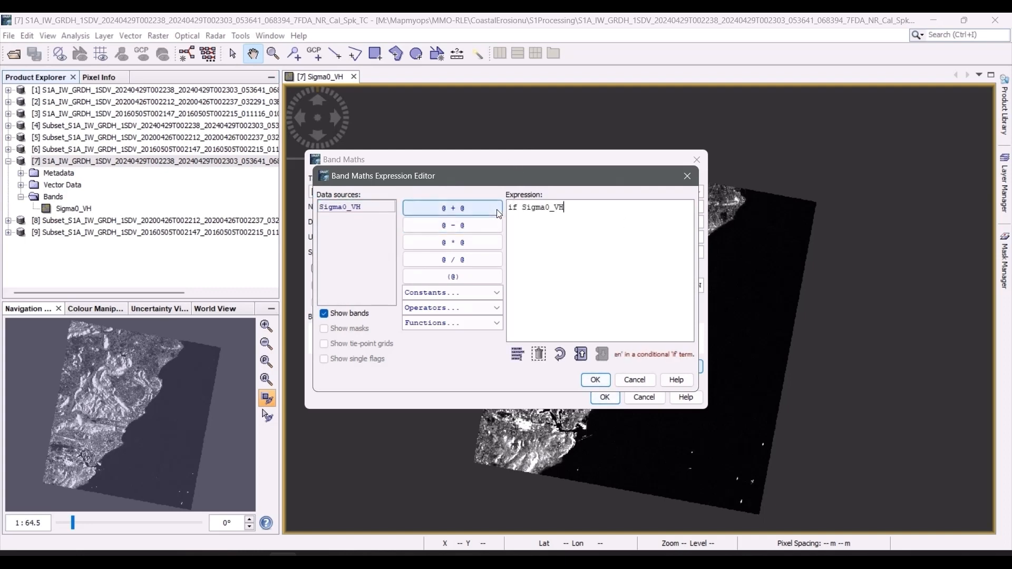
{"action": "type", "text": "< 0.005 then Na"}
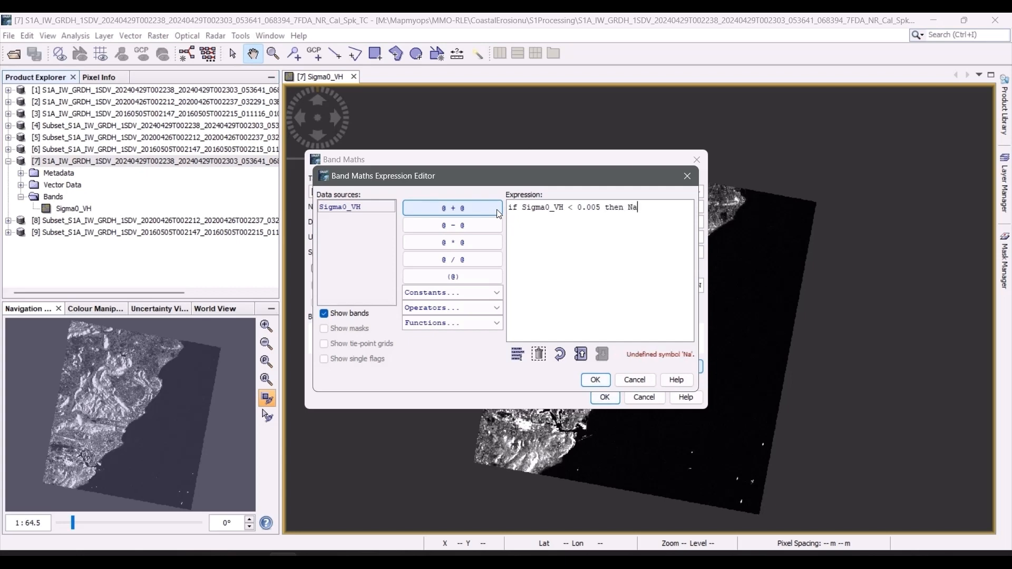
{"action": "type", "text": "N else 1"}
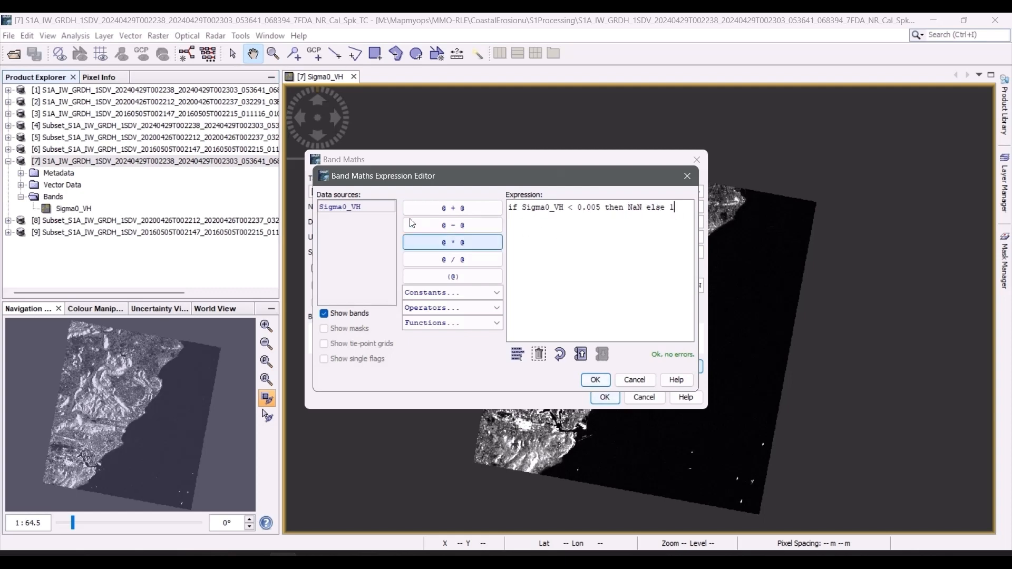
Copy the finished mask expression for reuse and create the LandMask band.
{"action": "triple_click", "coordinate": [583, 219]}
{"action": "key", "text": "ctrl+c"}
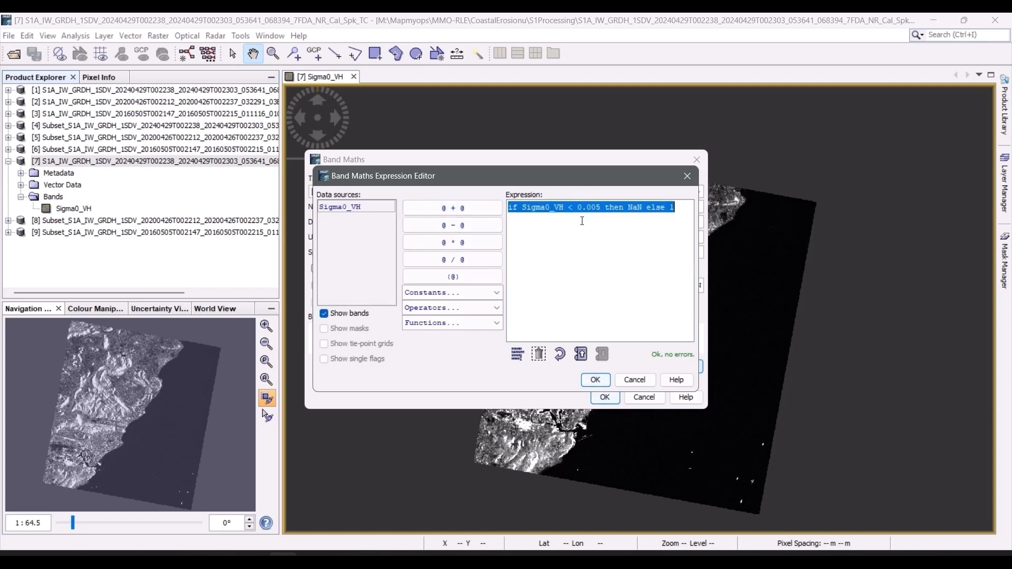
{"action": "left_click", "coordinate": [596, 380]}
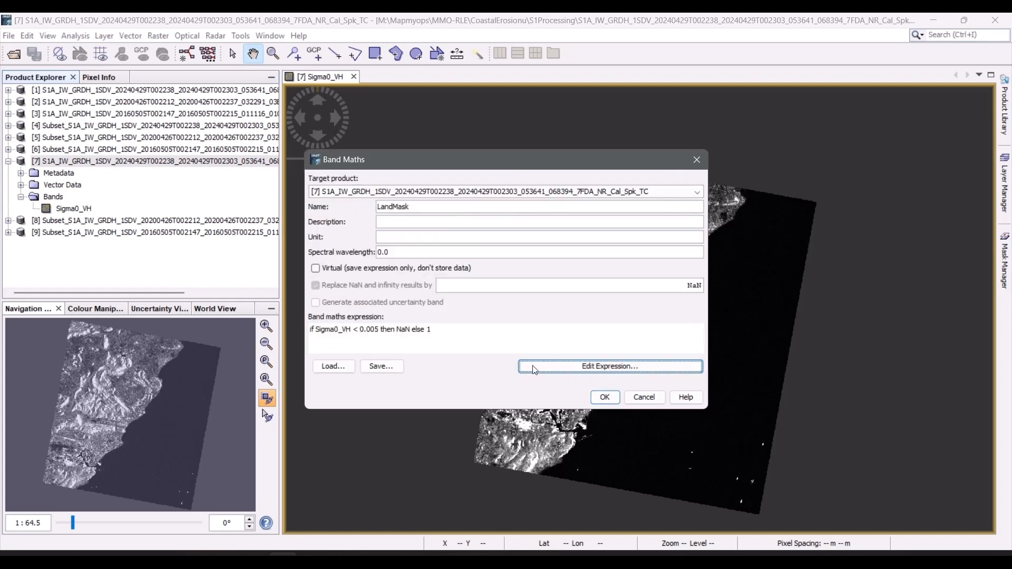
{"action": "left_click", "coordinate": [601, 398]}
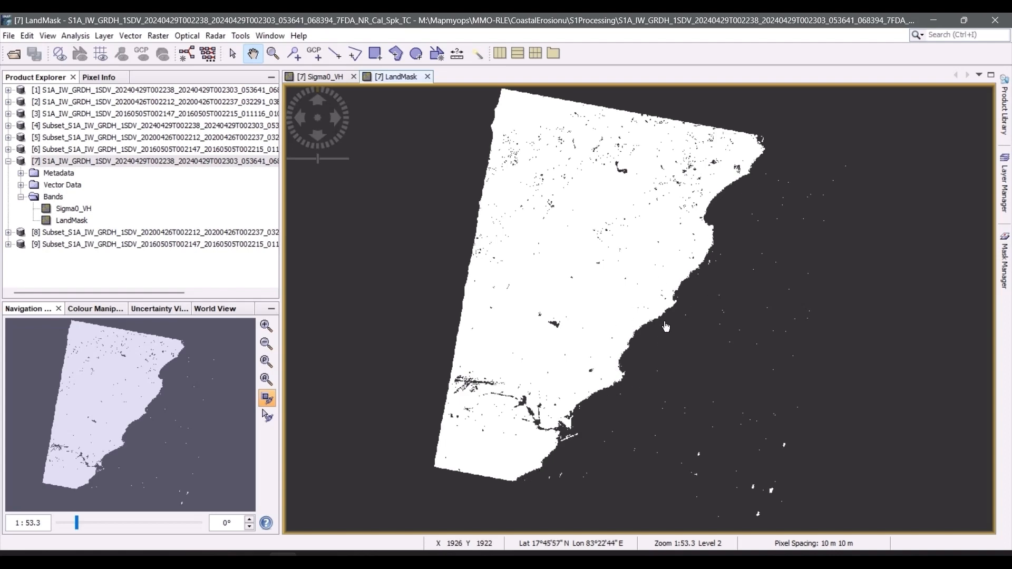
Inspect the land-water boundary of the LandMask band along the whole coast.
{"action": "scroll", "coordinate": [659, 316], "scroll_direction": "up", "scroll_amount": 5}
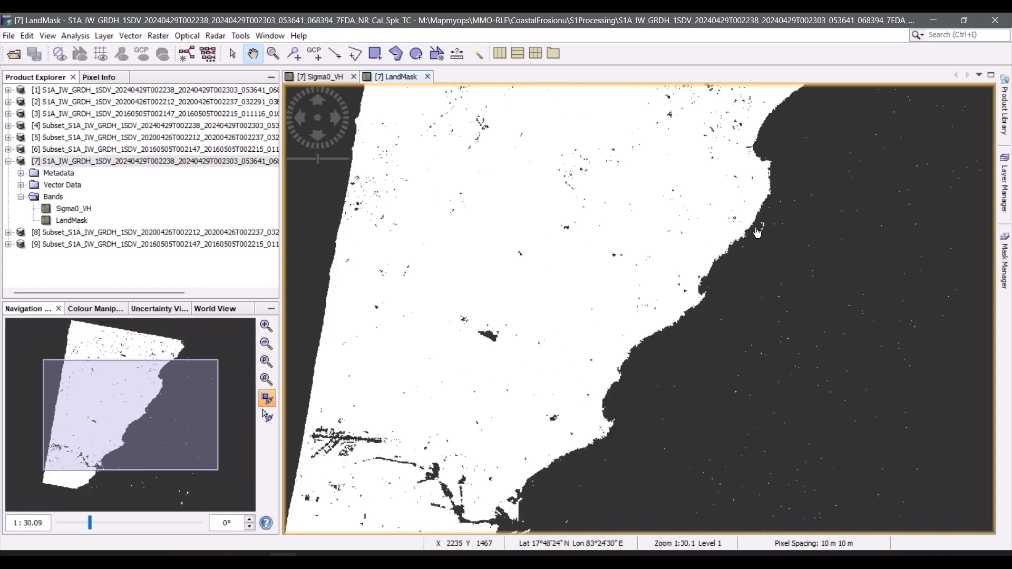
{"action": "left_click_drag", "start_coordinate": [724, 178], "coordinate": [620, 353]}
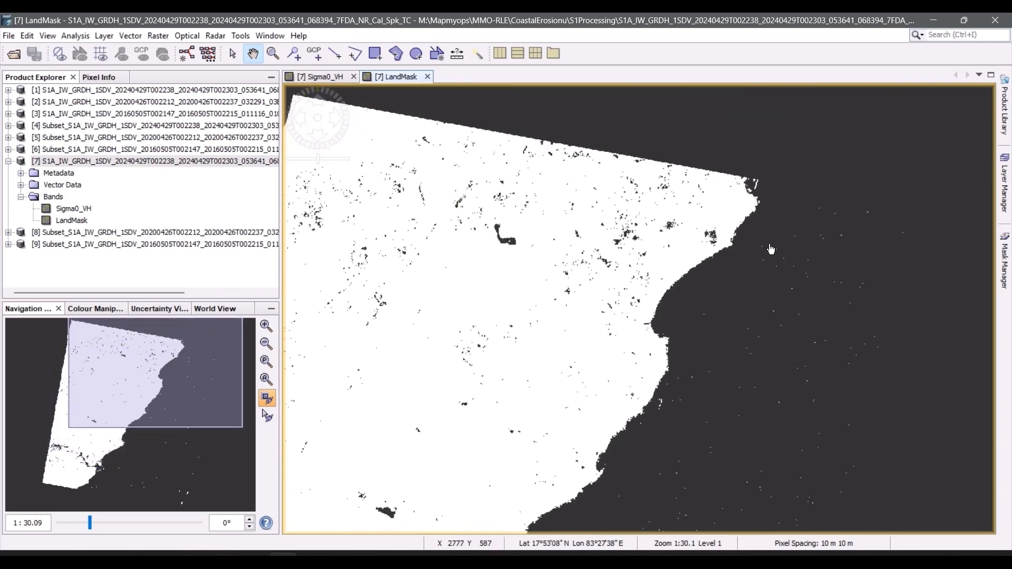
{"action": "left_click_drag", "start_coordinate": [626, 398], "coordinate": [757, 239]}
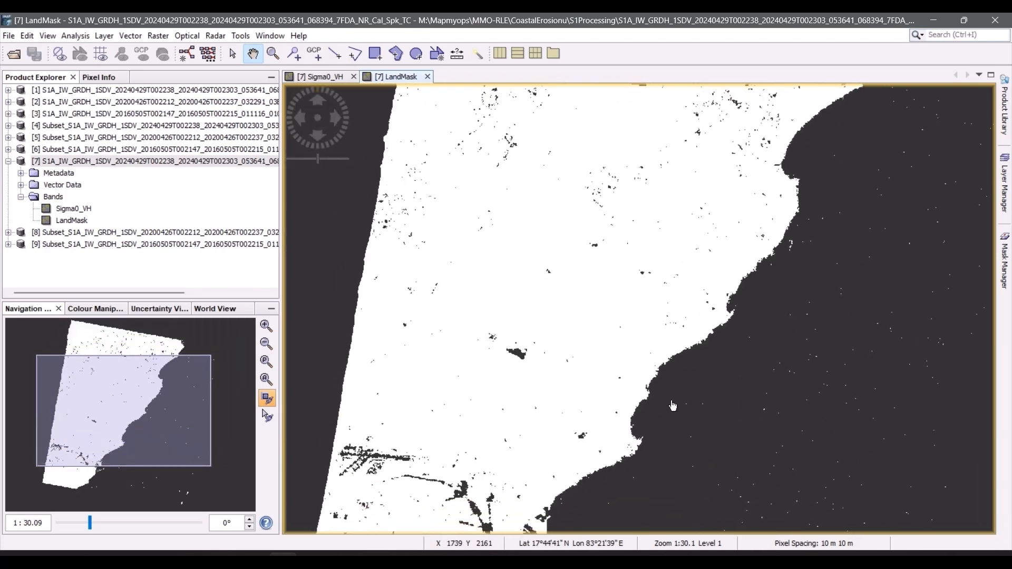
{"action": "scroll", "coordinate": [638, 422], "scroll_direction": "down", "scroll_amount": 5}
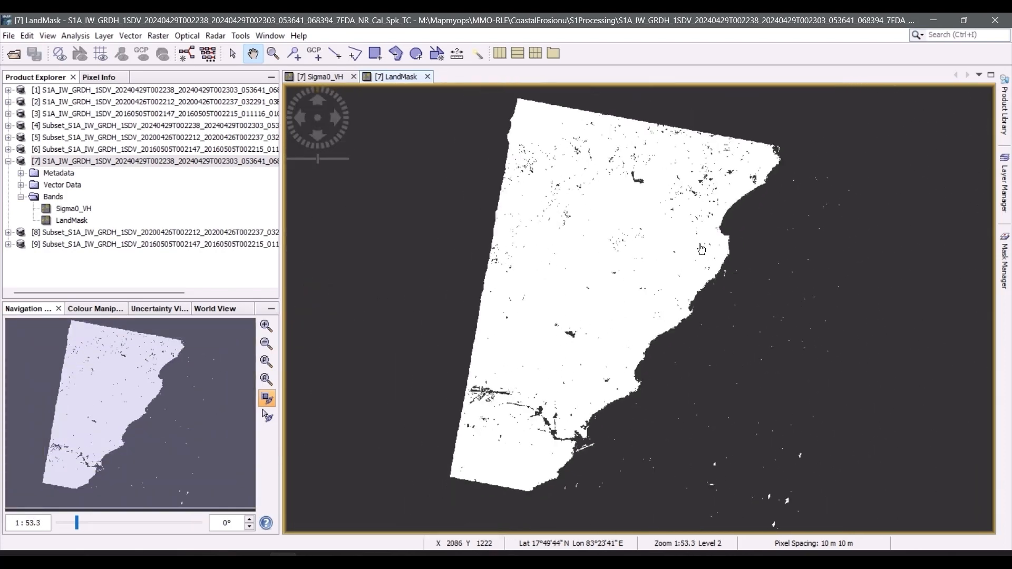
Start a second Band Maths calculation on the 2024 terrain-corrected product and enter r as the band name.
{"action": "left_click", "coordinate": [75, 161]}
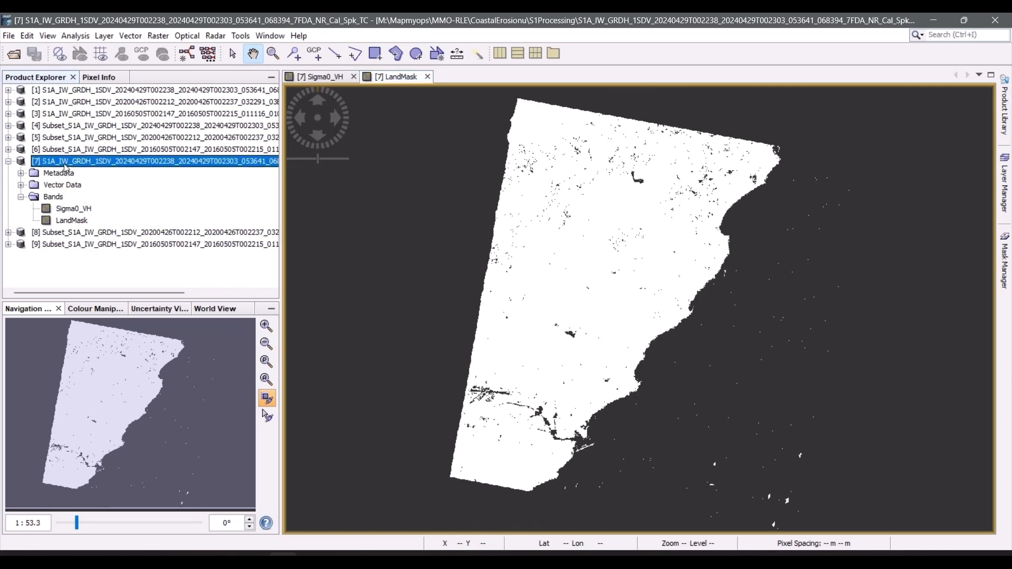
{"action": "right_click", "coordinate": [76, 160]}
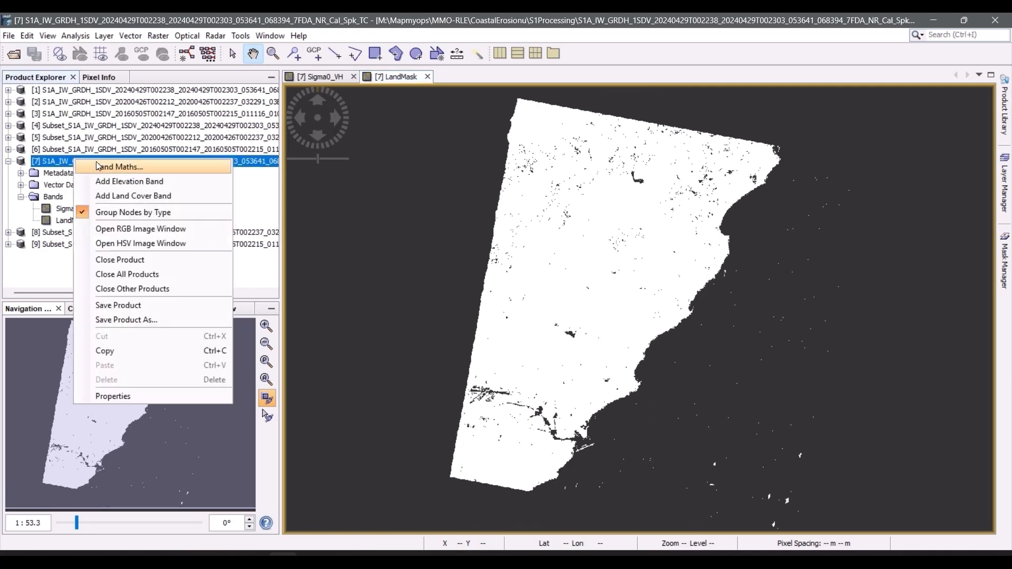
{"action": "left_click", "coordinate": [99, 166]}
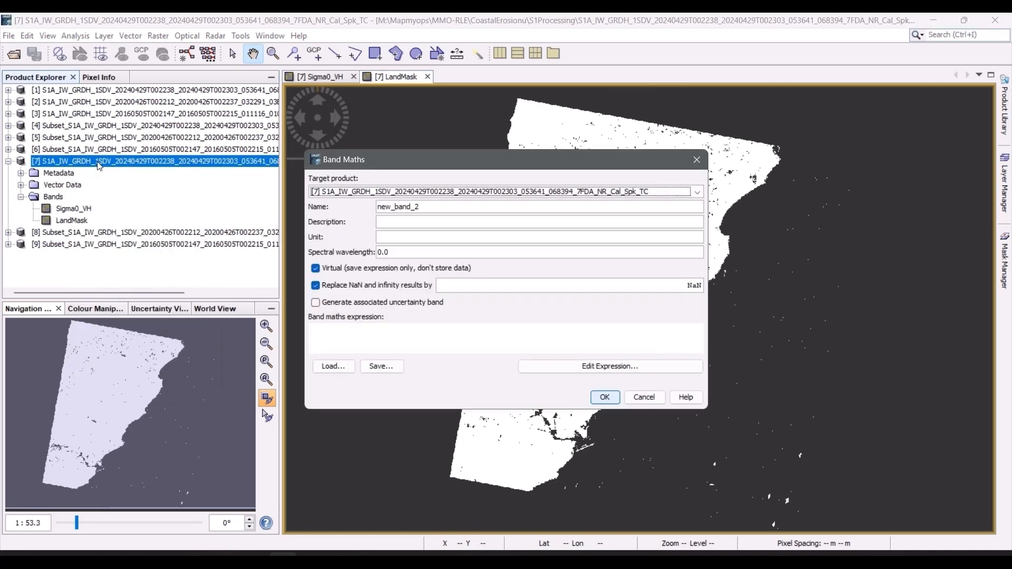
{"action": "double_click", "coordinate": [409, 206]}
{"action": "type", "text": "r"}
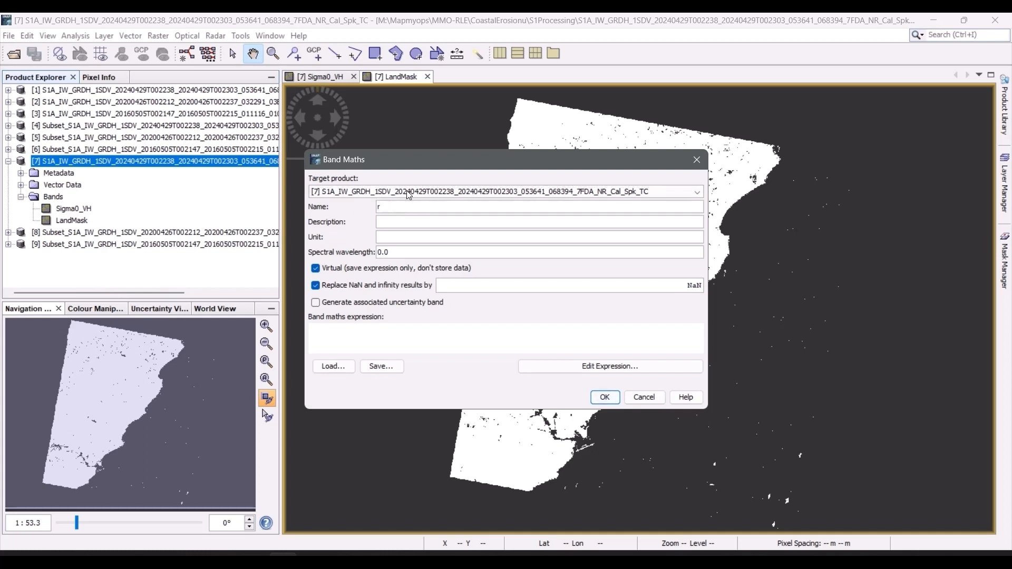
Create a non-virtual band named test in the 2024 product with the expression "if Sigma0_VH < 0.005 then NaN else Sigma0_VH".
{"action": "left_click", "coordinate": [565, 366]}
{"action": "key", "text": "ctrl+v"}
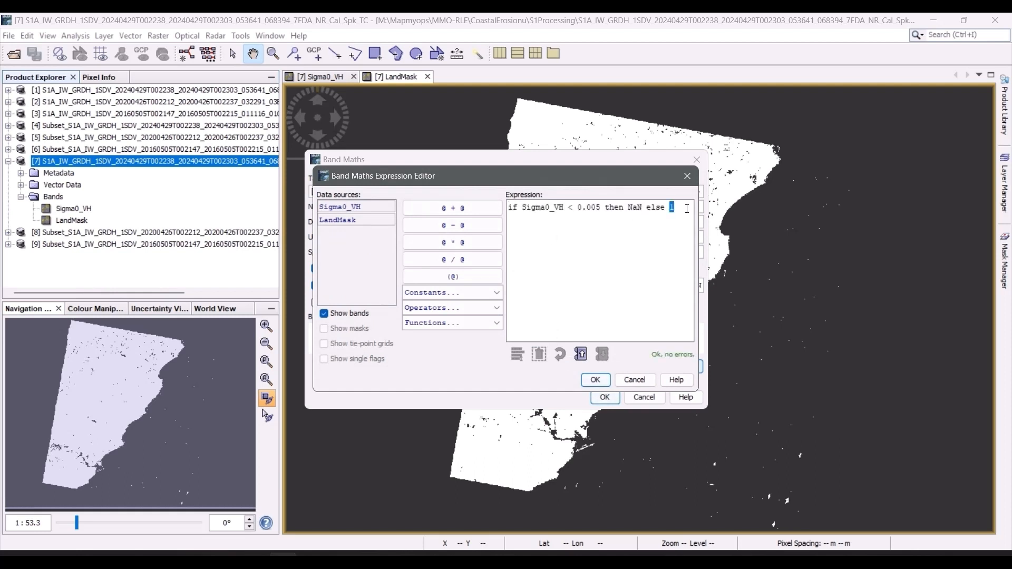
{"action": "key", "text": "BackSpace"}
{"action": "left_click", "coordinate": [356, 211]}
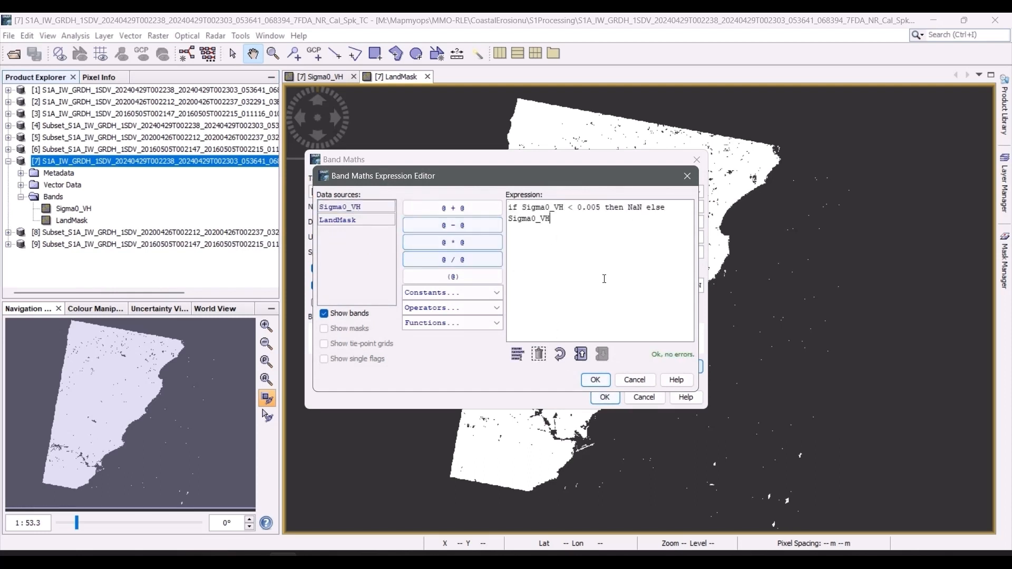
{"action": "left_click", "coordinate": [584, 380]}
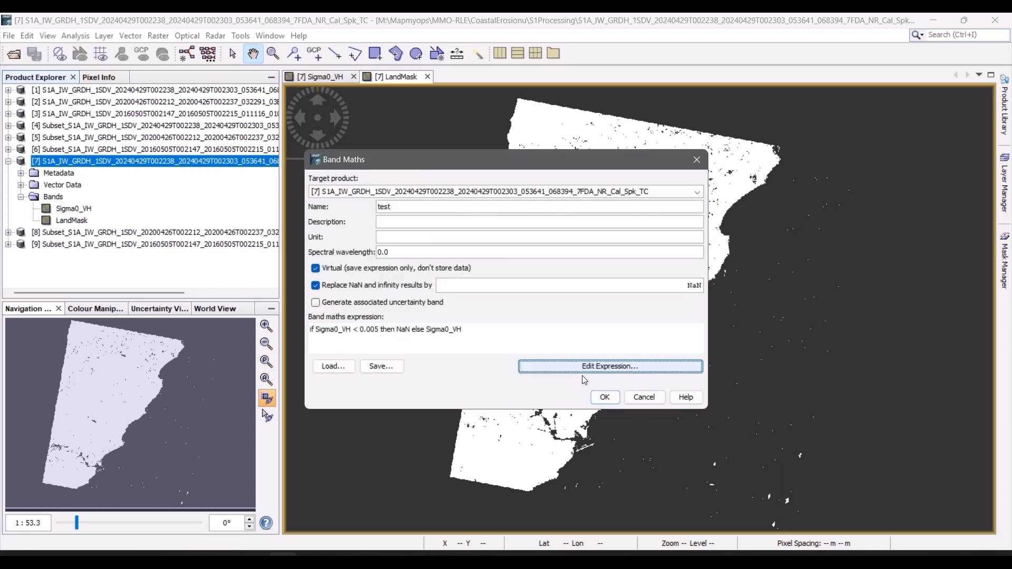
{"action": "left_click", "coordinate": [317, 270]}
{"action": "left_click", "coordinate": [605, 397]}
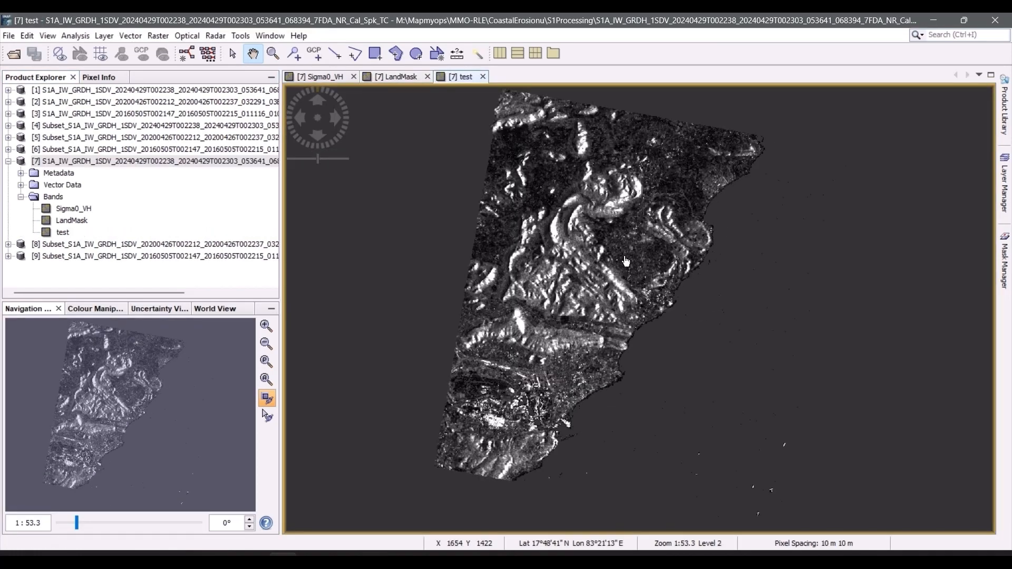
Examine the land-water edge of the masked test band close up along the coast.
{"action": "scroll", "coordinate": [616, 382], "scroll_direction": "up", "scroll_amount": 2}
{"action": "scroll", "coordinate": [622, 379], "scroll_direction": "up", "scroll_amount": 10}
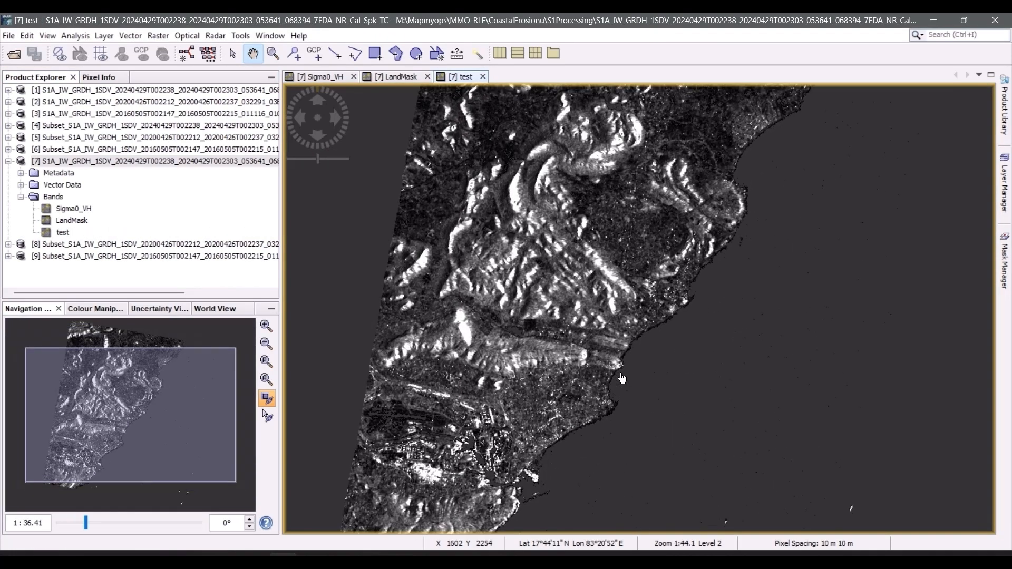
{"action": "scroll", "coordinate": [701, 363], "scroll_direction": "up", "scroll_amount": 3}
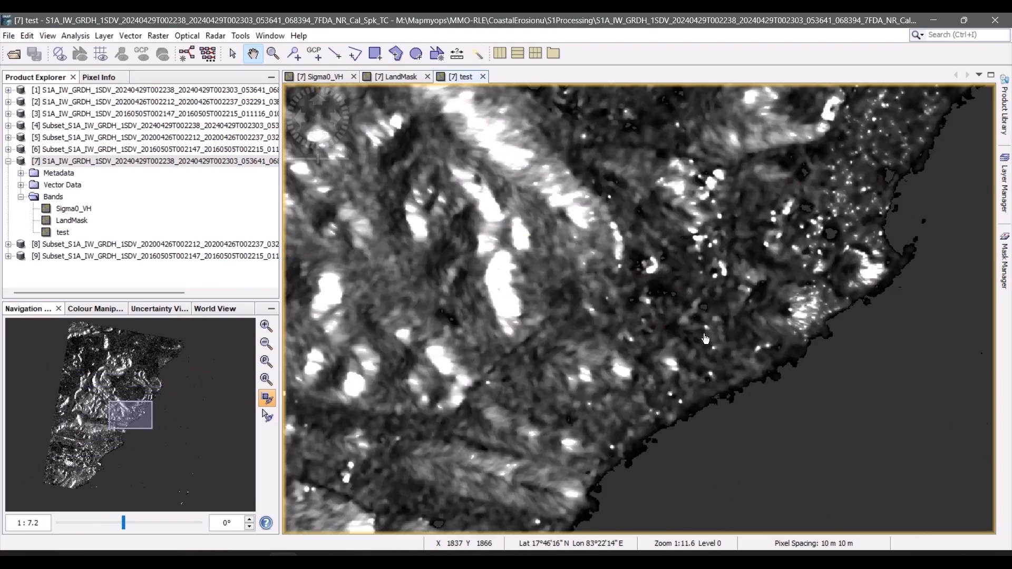
{"action": "scroll", "coordinate": [730, 282], "scroll_direction": "up", "scroll_amount": 1}
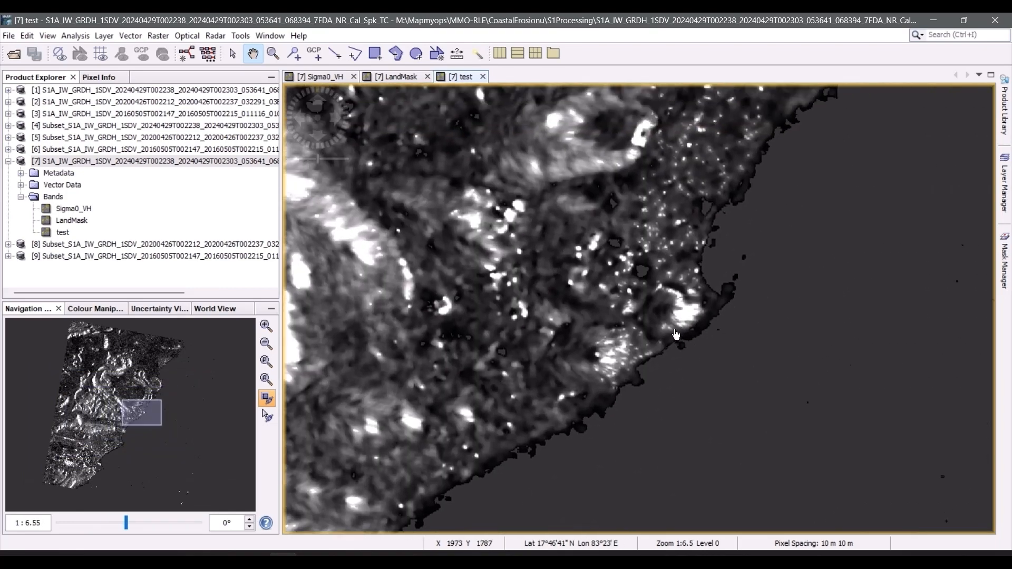
{"action": "scroll", "coordinate": [706, 247], "scroll_direction": "up", "scroll_amount": 1}
{"action": "scroll", "coordinate": [706, 246], "scroll_direction": "up", "scroll_amount": 4}
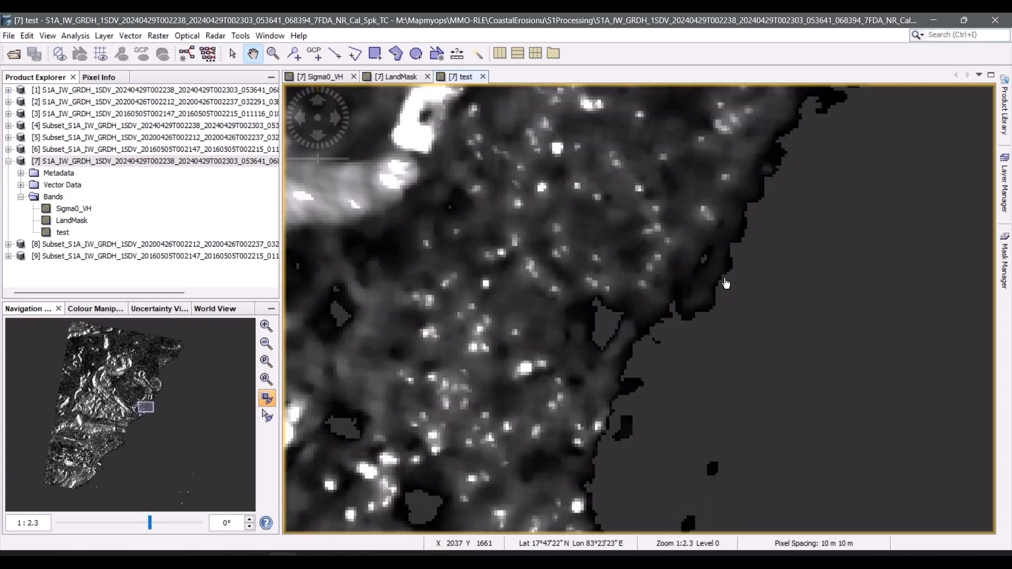
{"action": "scroll", "coordinate": [730, 278], "scroll_direction": "up", "scroll_amount": 1}
Compare the Sigma0_VH, LandMask and test pixel values at points along the shoreline and in the sea.
{"action": "left_click", "coordinate": [105, 78]}
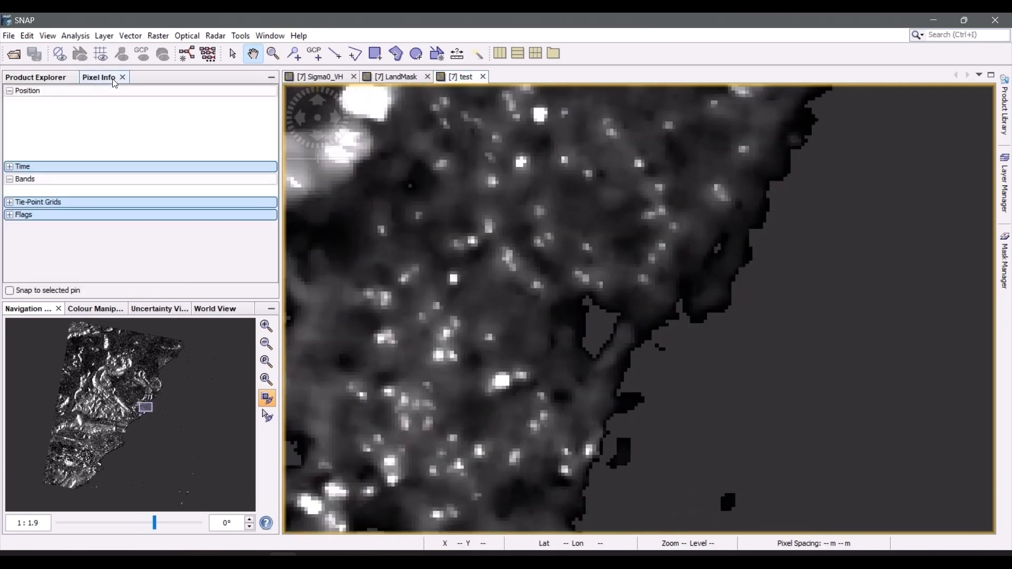
{"action": "left_click", "coordinate": [750, 266]}
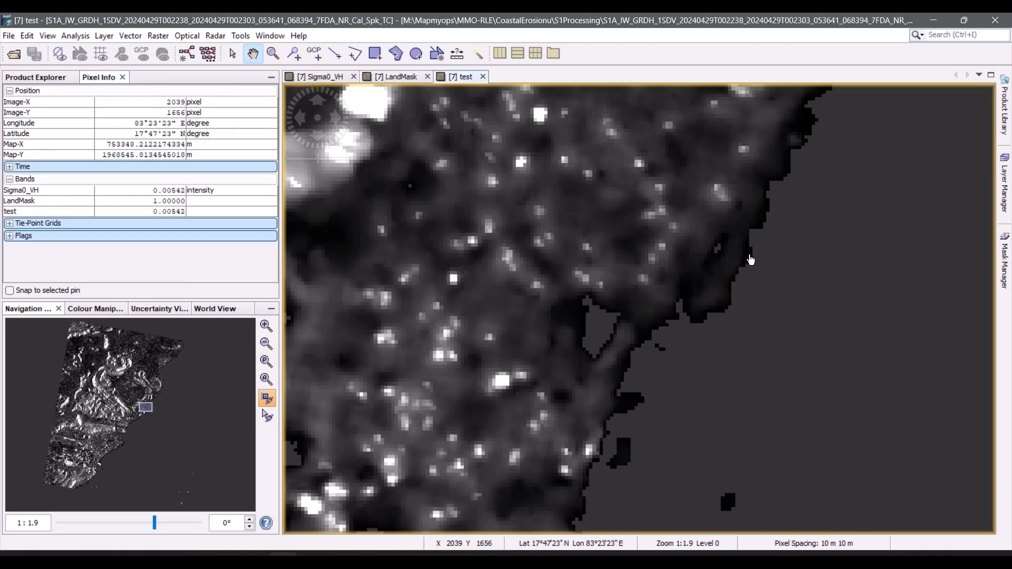
{"action": "left_click_drag", "start_coordinate": [750, 260], "coordinate": [669, 398]}
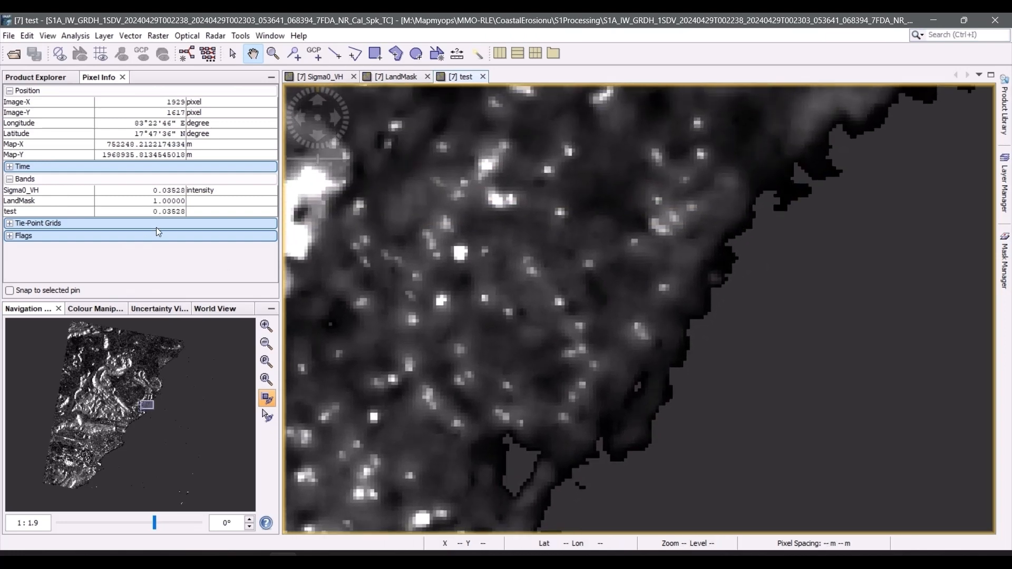
{"action": "left_click_drag", "start_coordinate": [729, 203], "coordinate": [745, 253]}
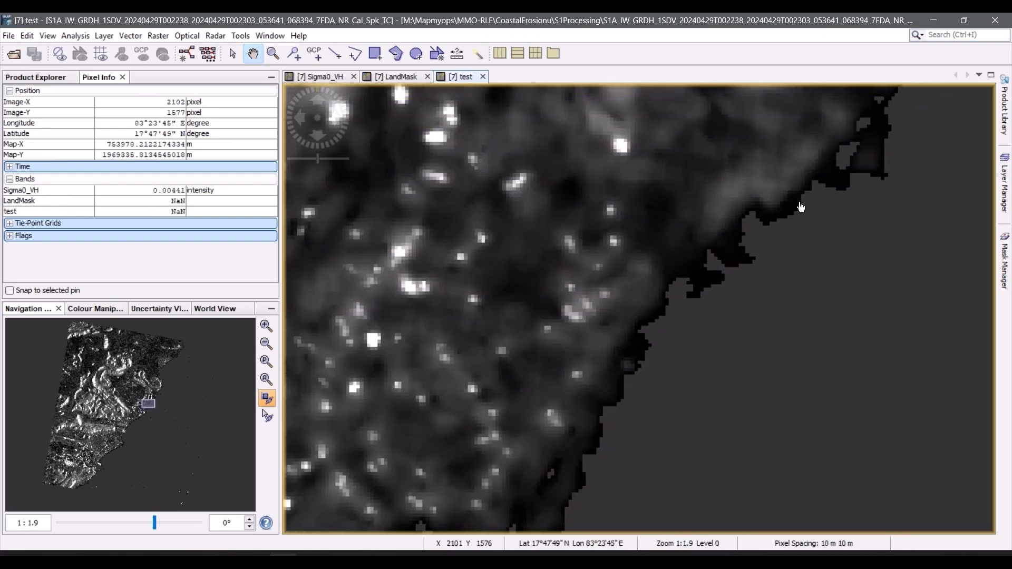
{"action": "left_click_drag", "start_coordinate": [802, 208], "coordinate": [666, 349]}
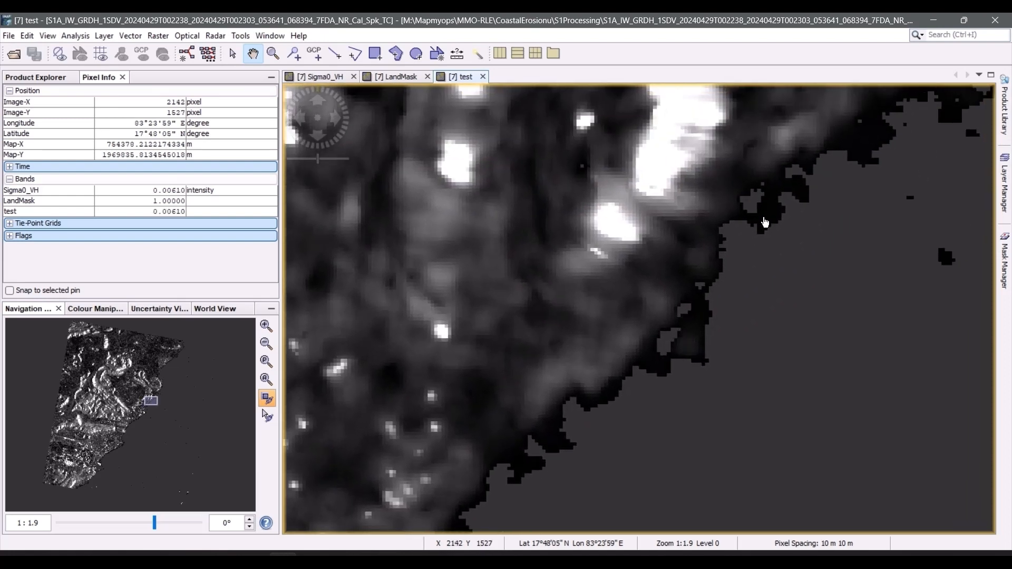
{"action": "left_click_drag", "start_coordinate": [765, 223], "coordinate": [730, 291]}
{"action": "left_click_drag", "start_coordinate": [819, 224], "coordinate": [770, 293]}
{"action": "scroll", "coordinate": [879, 243], "scroll_direction": "down", "scroll_amount": 4}
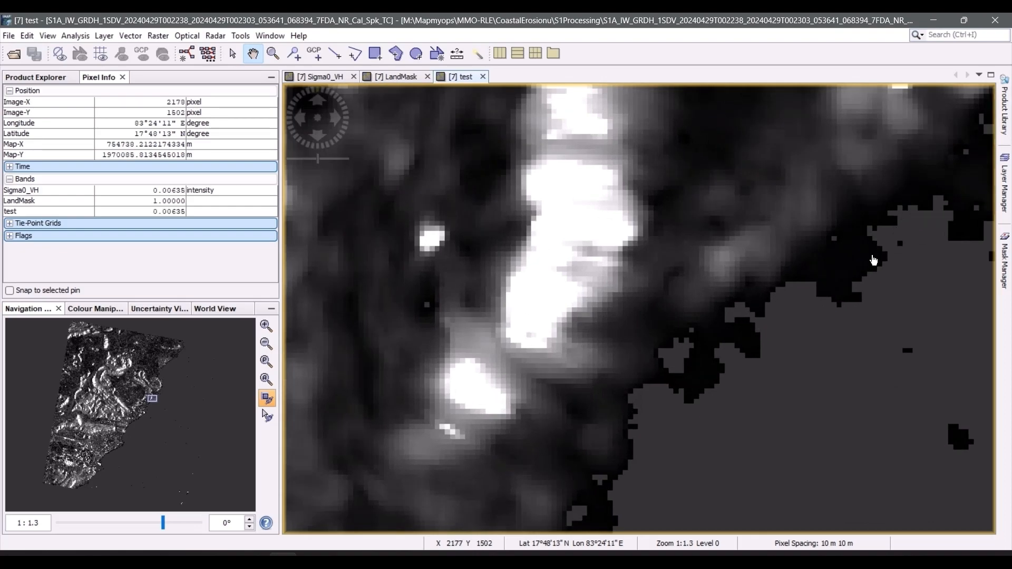
{"action": "scroll", "coordinate": [876, 288], "scroll_direction": "down", "scroll_amount": 9}
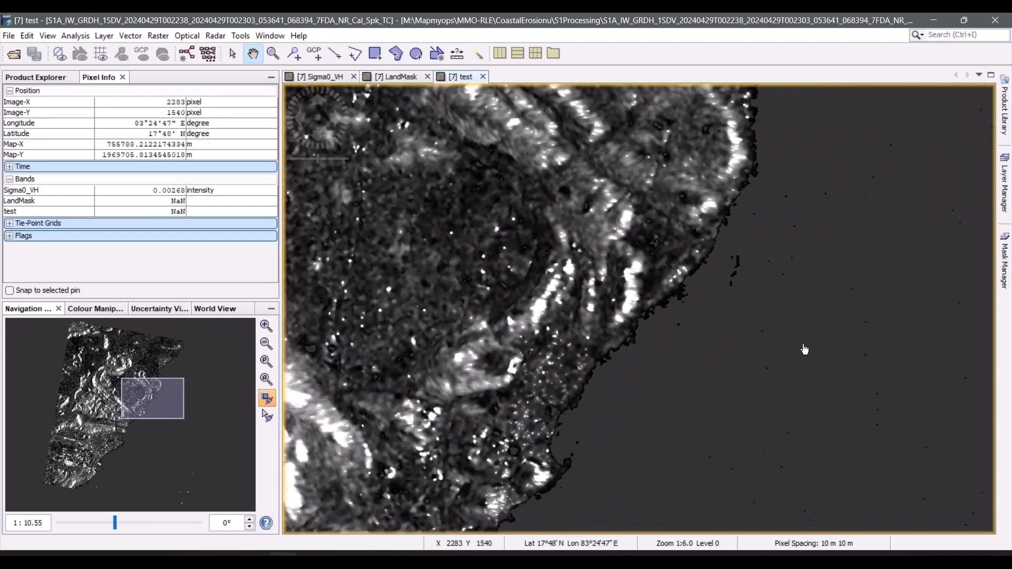
{"action": "left_click_drag", "start_coordinate": [676, 454], "coordinate": [815, 304]}
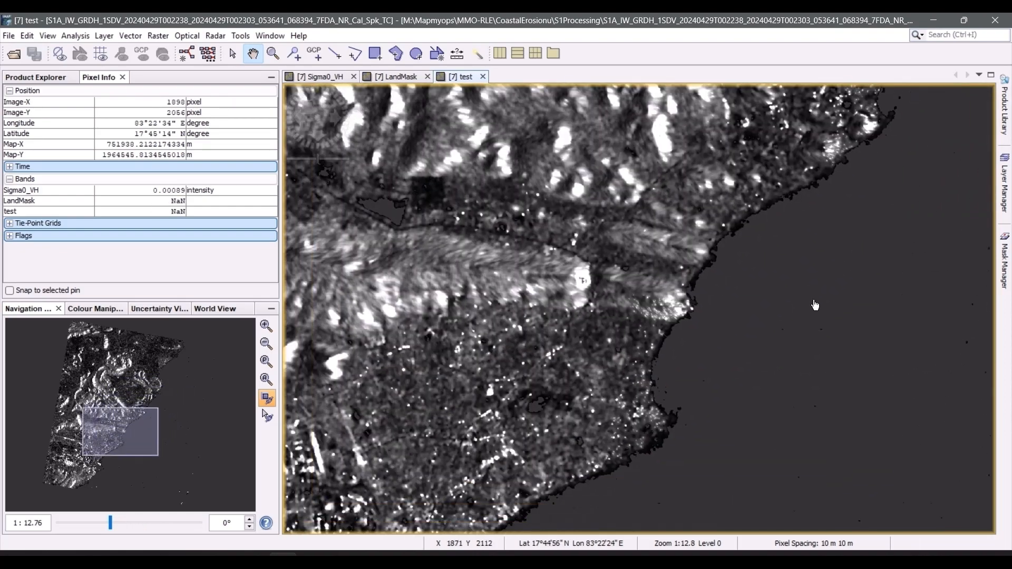
{"action": "scroll", "coordinate": [813, 307], "scroll_direction": "up", "scroll_amount": 1}
{"action": "scroll", "coordinate": [794, 396], "scroll_direction": "down", "scroll_amount": 4}
{"action": "scroll", "coordinate": [794, 395], "scroll_direction": "down", "scroll_amount": 5}
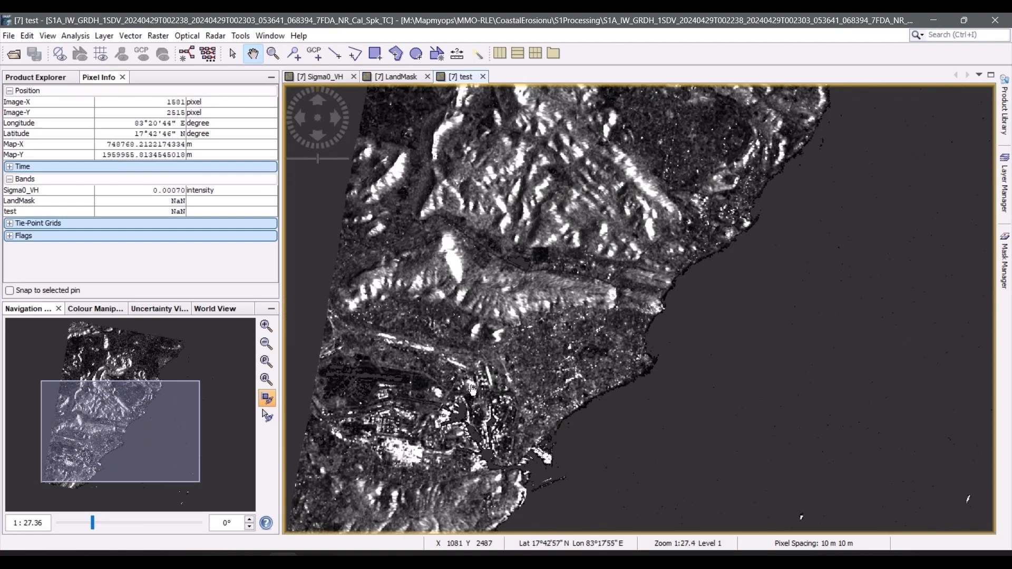
Delete the test band from the 2024 terrain-corrected product.
{"action": "left_click", "coordinate": [56, 81]}
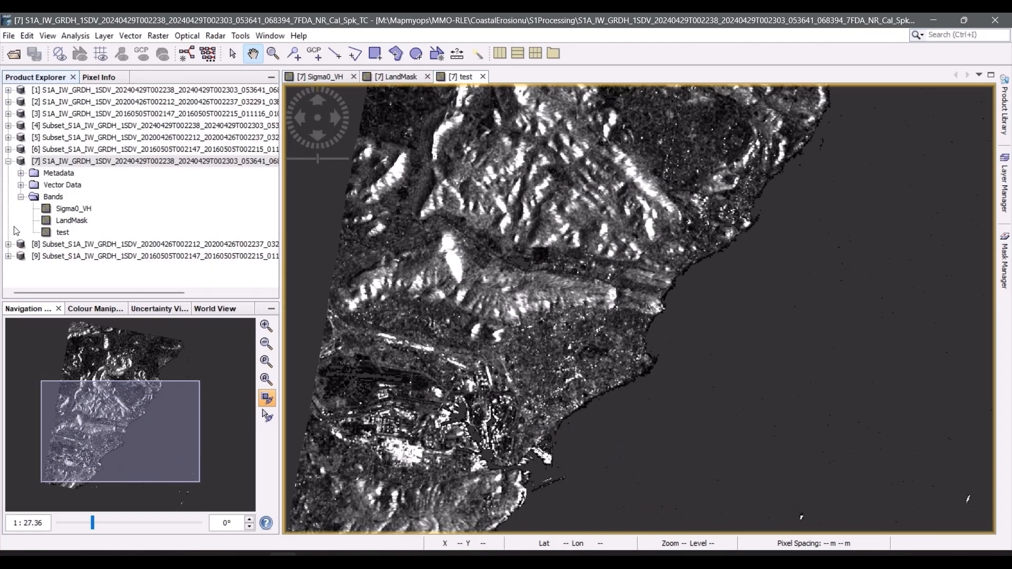
{"action": "left_click", "coordinate": [59, 233]}
{"action": "right_click", "coordinate": [59, 233]}
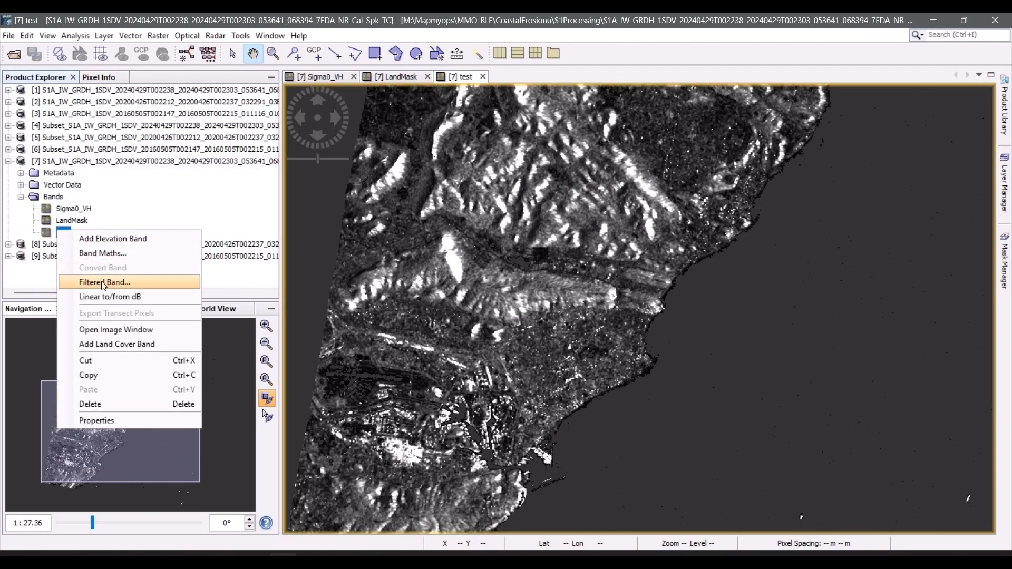
{"action": "left_click", "coordinate": [113, 402]}
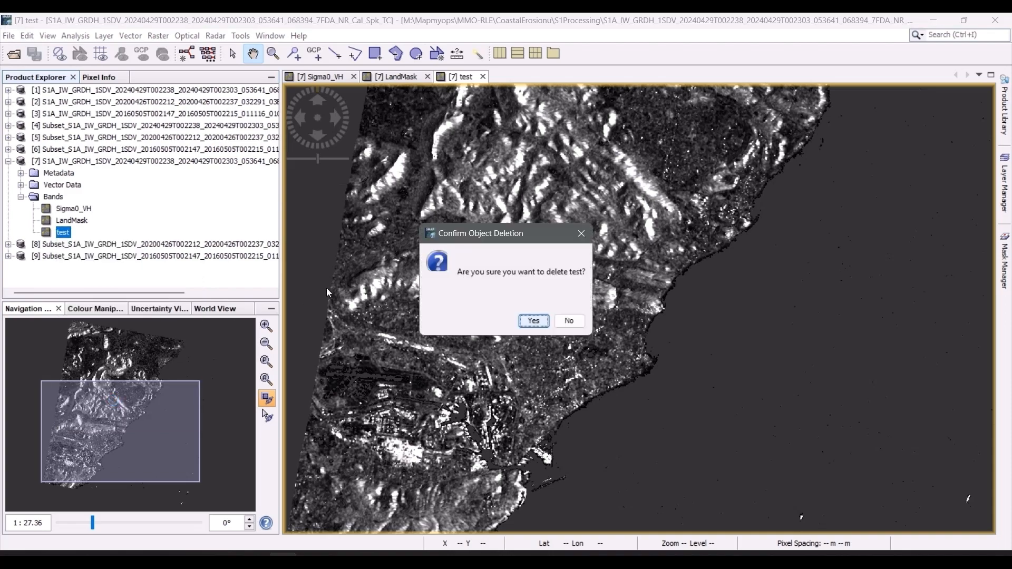
{"action": "left_click", "coordinate": [527, 321]}
Set up a Band Maths calculation on the 2020 terrain-corrected product for a non-virtual band named LandMask.
{"action": "left_click", "coordinate": [8, 233]}
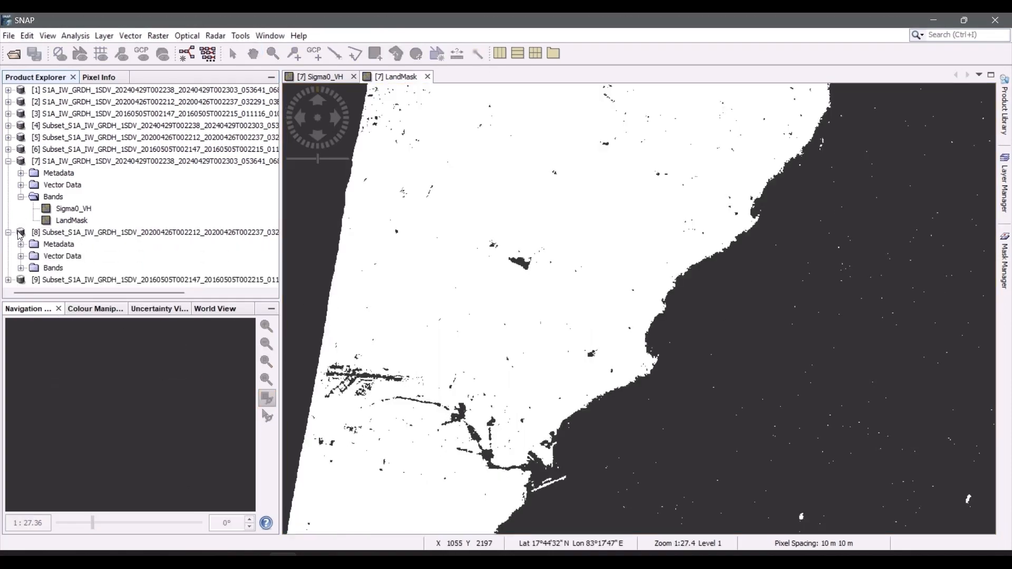
{"action": "right_click", "coordinate": [62, 234]}
{"action": "left_click", "coordinate": [89, 240]}
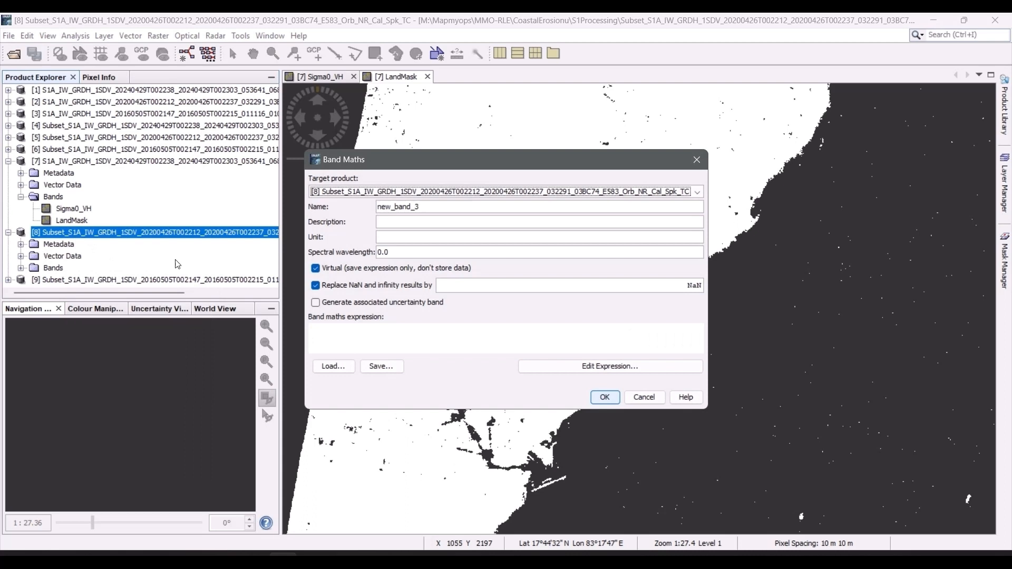
{"action": "left_click", "coordinate": [387, 208]}
{"action": "double_click", "coordinate": [390, 206]}
{"action": "type", "text": "LandMask"}
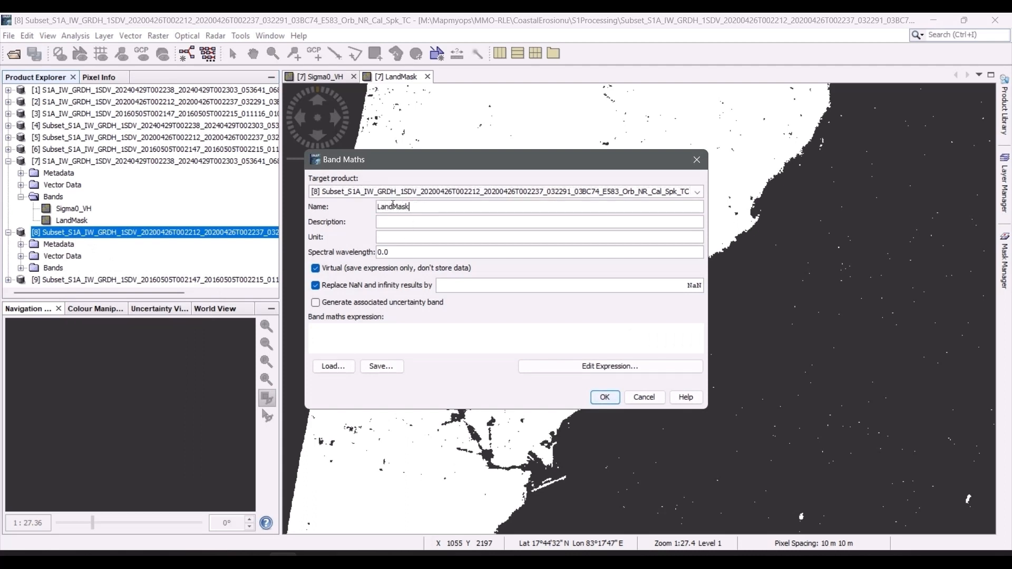
{"action": "left_click", "coordinate": [315, 268]}
Create the 2020 LandMask band with the expression "if Sigma0_VH < 0.005 then NaN else 1".
{"action": "left_click", "coordinate": [610, 365]}
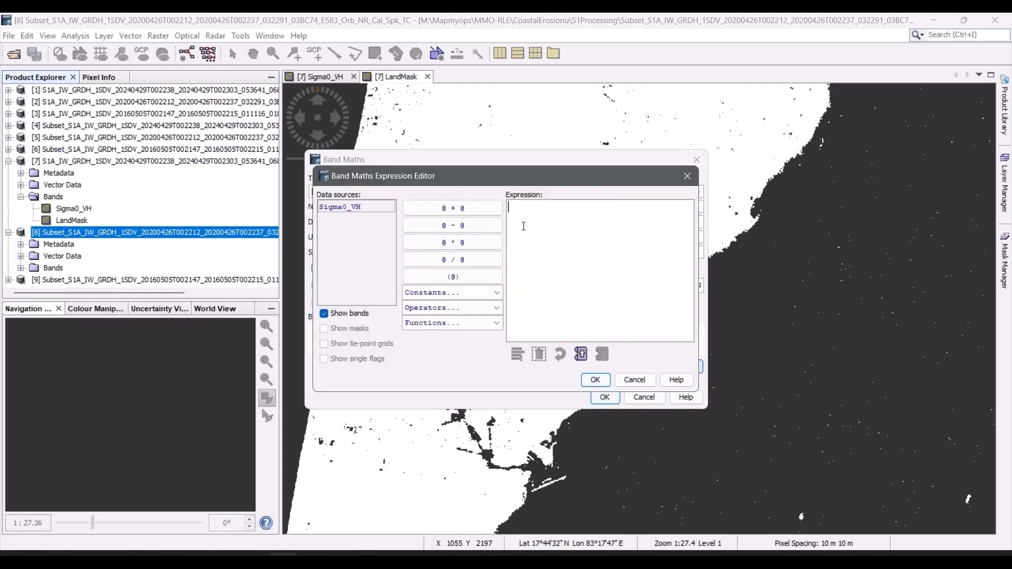
{"action": "type", "text": "if Sigma0_VH < 0.005 then NaN else 1"}
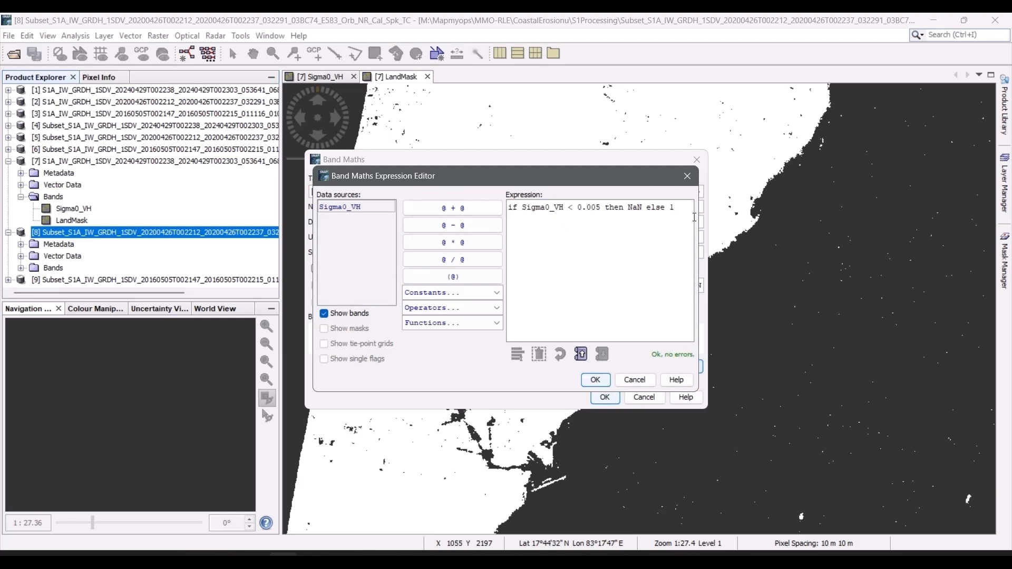
{"action": "left_click", "coordinate": [600, 380]}
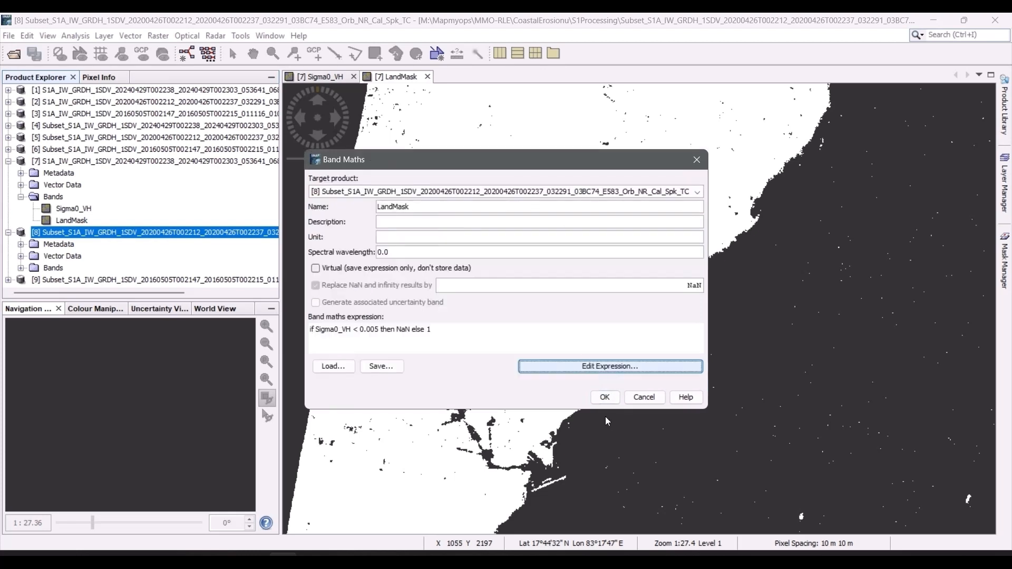
{"action": "left_click", "coordinate": [605, 396]}
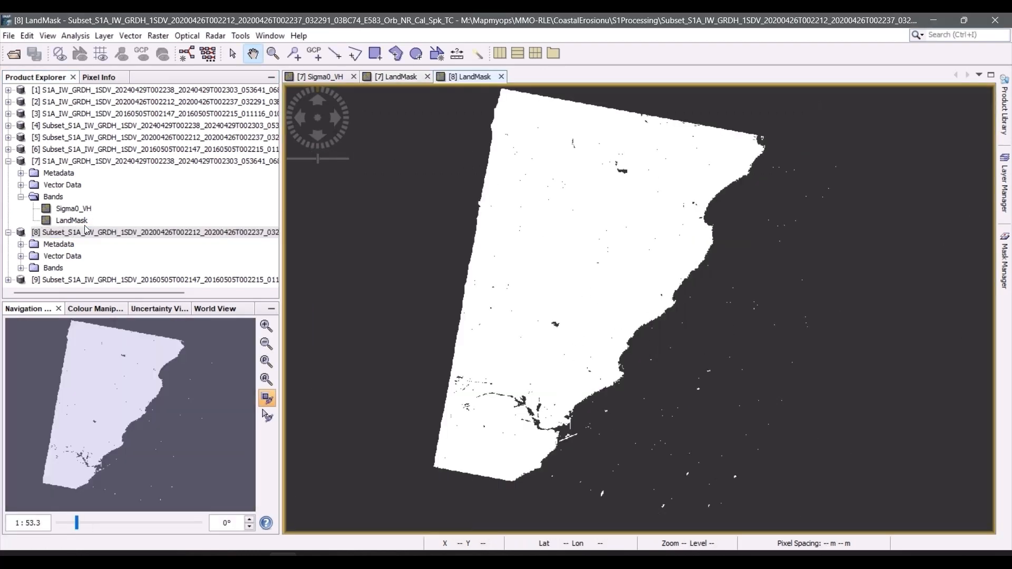
Set up a Band Maths calculation on the 2016 terrain-corrected product for a non-virtual band named LandMask.
{"action": "right_click", "coordinate": [90, 282]}
{"action": "left_click", "coordinate": [135, 291]}
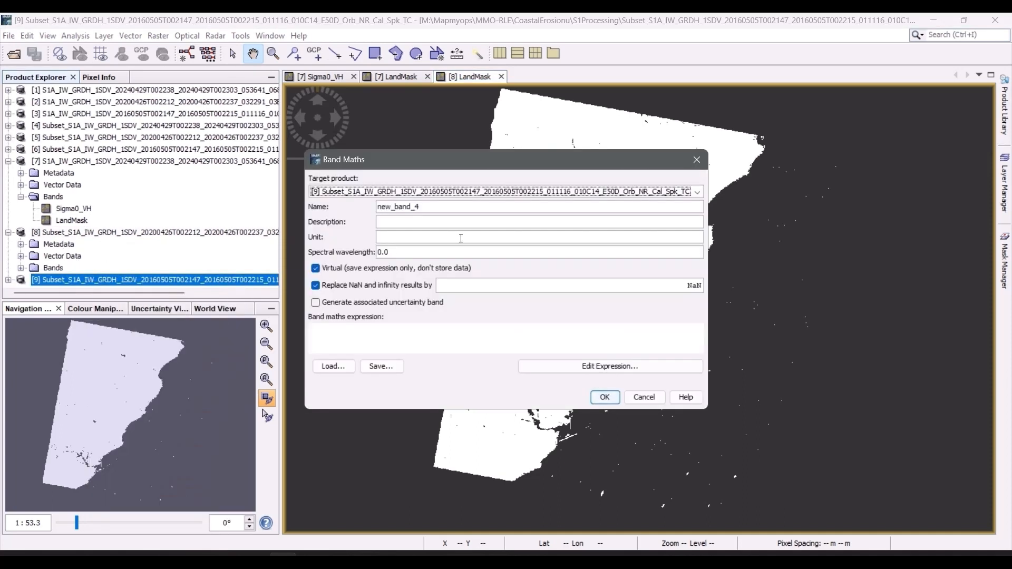
{"action": "left_click", "coordinate": [440, 207]}
{"action": "key", "text": "ctrl+a"}
{"action": "type", "text": "Land"}
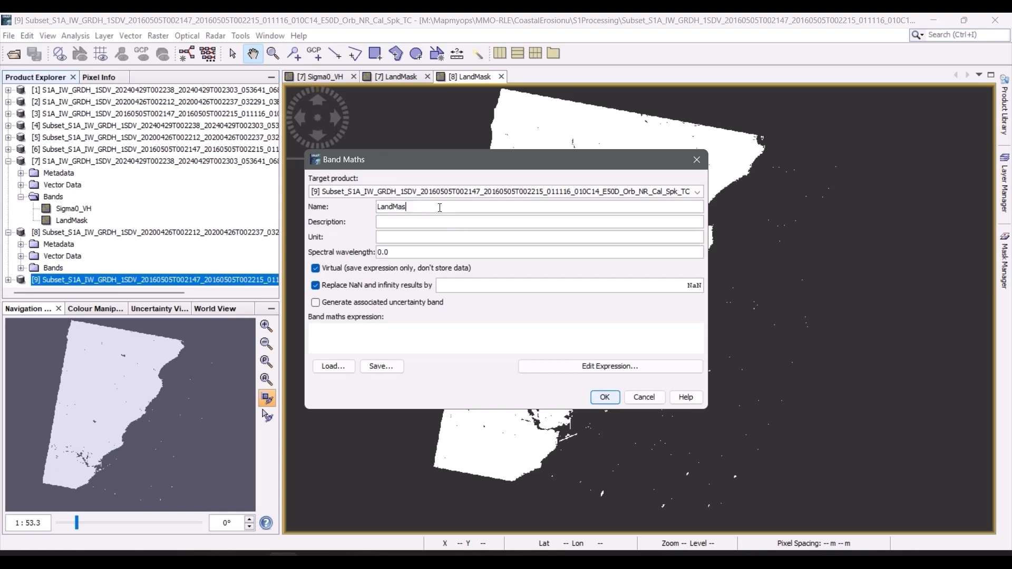
{"action": "left_click", "coordinate": [315, 269]}
Create the 2016 LandMask band with the expression "if Sigma0_VH < 0.005 then NaN else 1".
{"action": "left_click", "coordinate": [375, 331]}
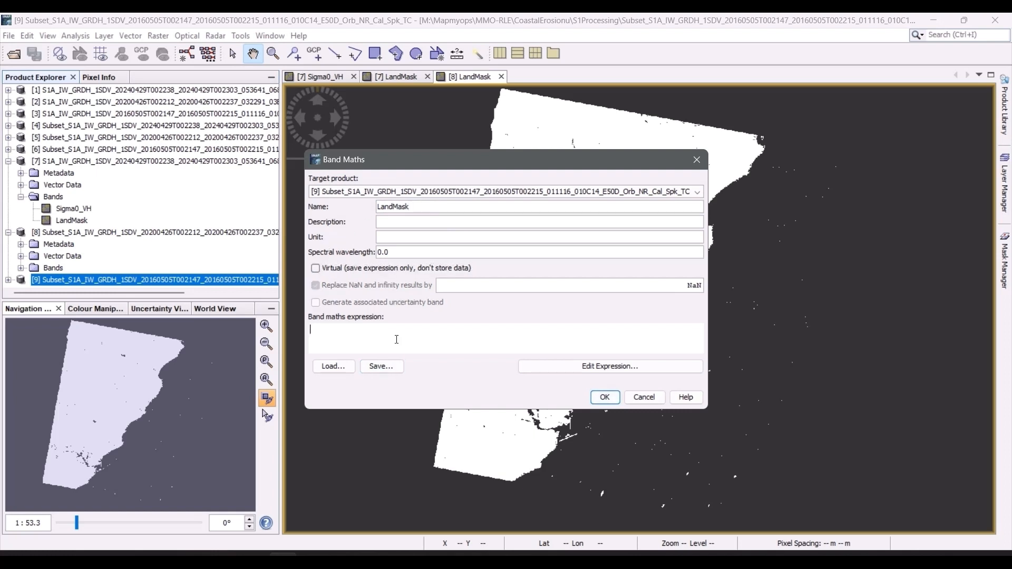
{"action": "type", "text": "if Sigma0_VH < 0.005 then NaN else 1"}
{"action": "left_click", "coordinate": [605, 396]}
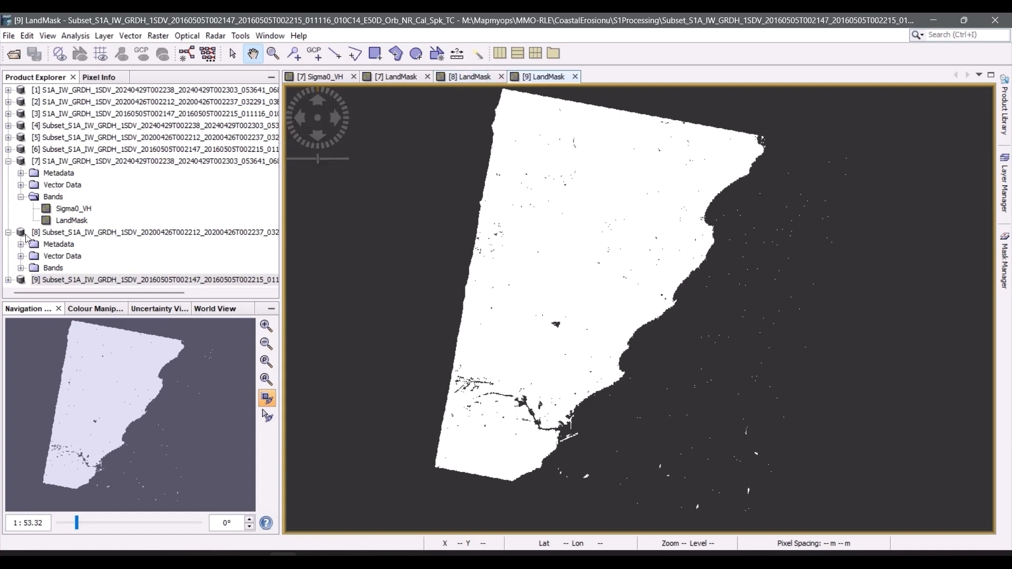
Collapse the expanded products and replace the open 2024 Sigma0_VH view with the 2024 LandMask view.
{"action": "left_click", "coordinate": [8, 161]}
{"action": "left_click", "coordinate": [8, 173]}
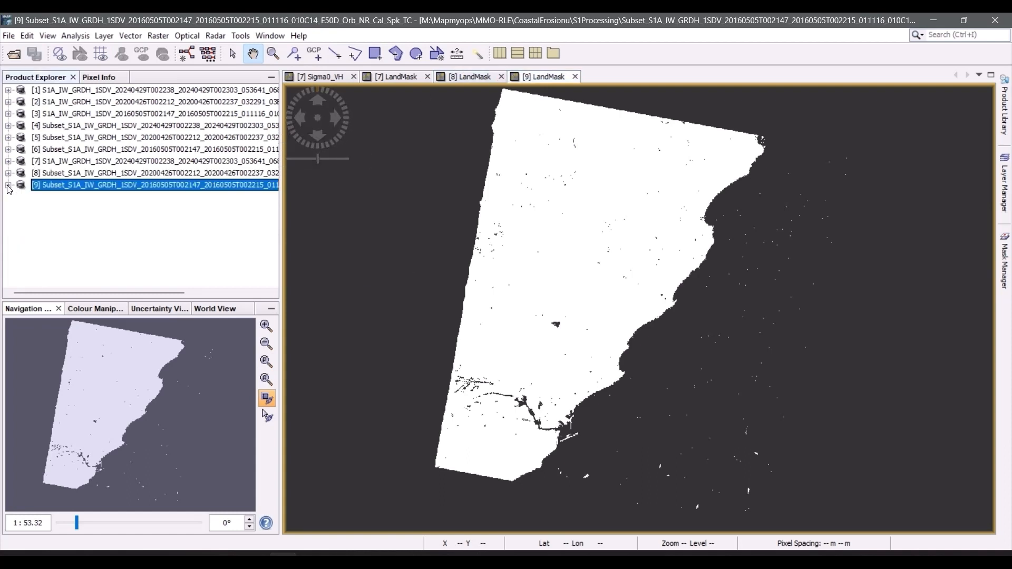
{"action": "left_click", "coordinate": [8, 184]}
{"action": "left_click", "coordinate": [8, 185]}
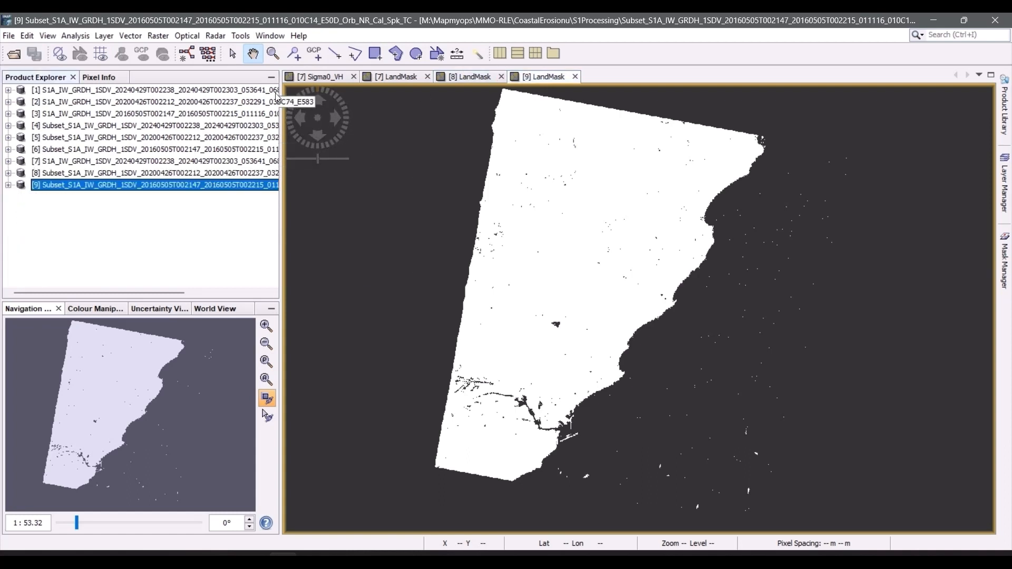
{"action": "left_click", "coordinate": [354, 76]}
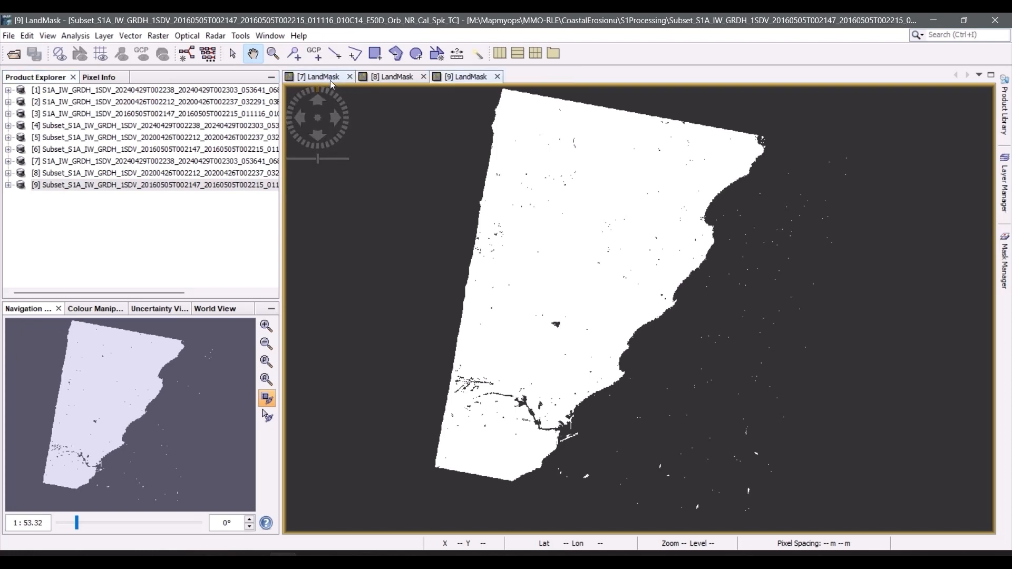
{"action": "left_click", "coordinate": [331, 81]}
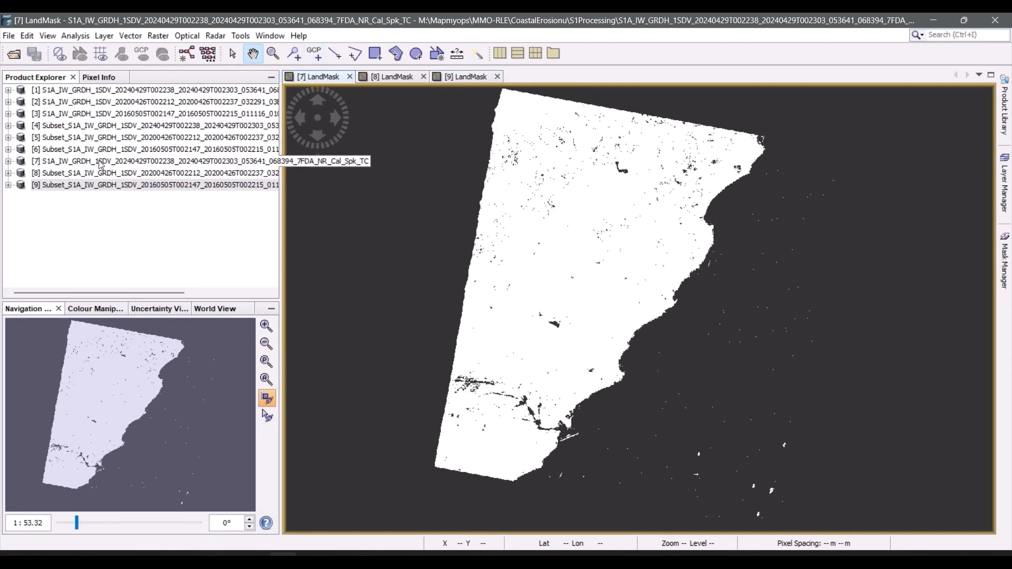
Export the 2024 LandMask view as a full-scene, full-resolution GeoTIFF named 2024 in the S1Processing folder.
{"action": "right_click", "coordinate": [581, 224]}
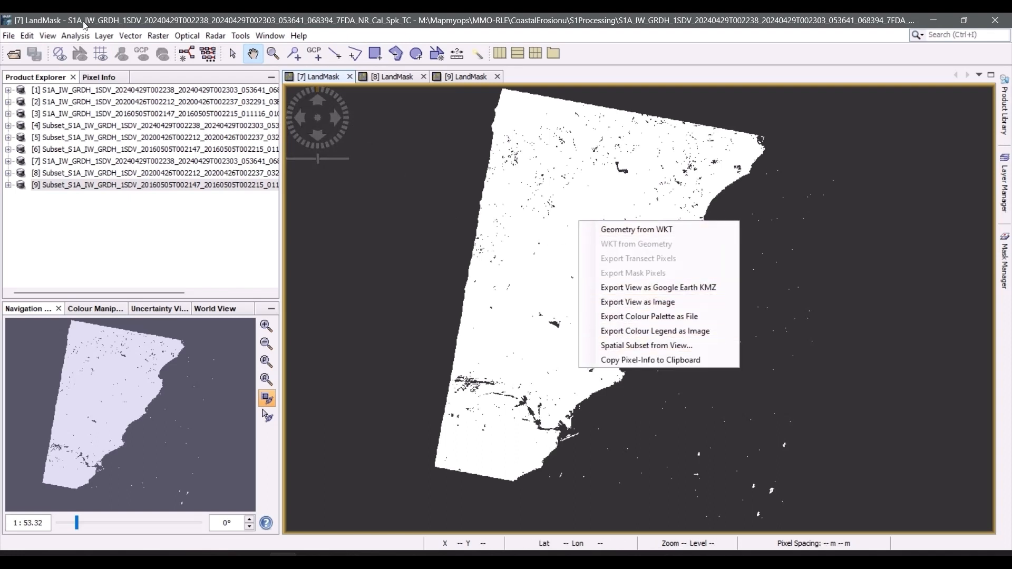
{"action": "left_click", "coordinate": [15, 35]}
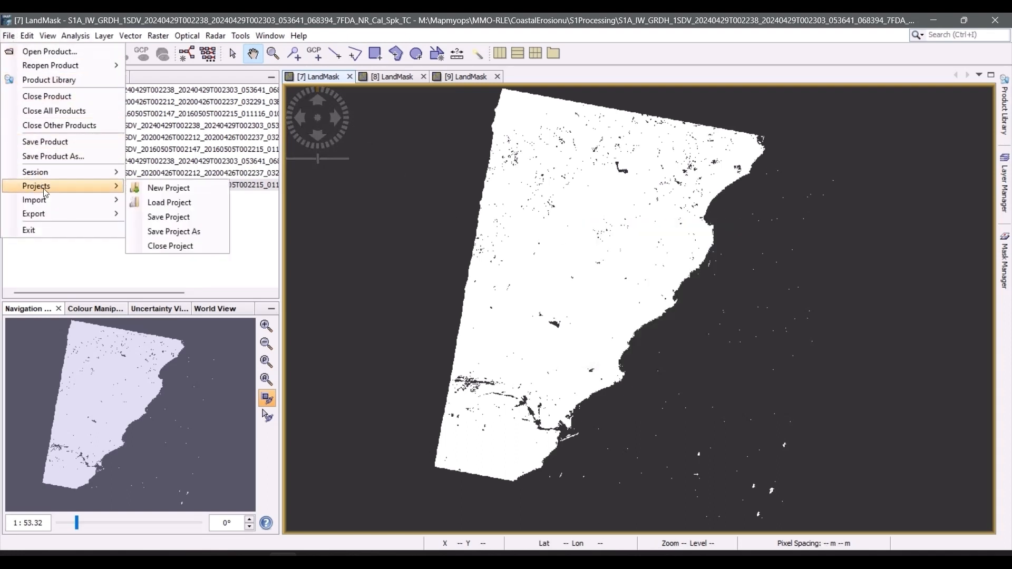
{"action": "right_click", "coordinate": [564, 213]}
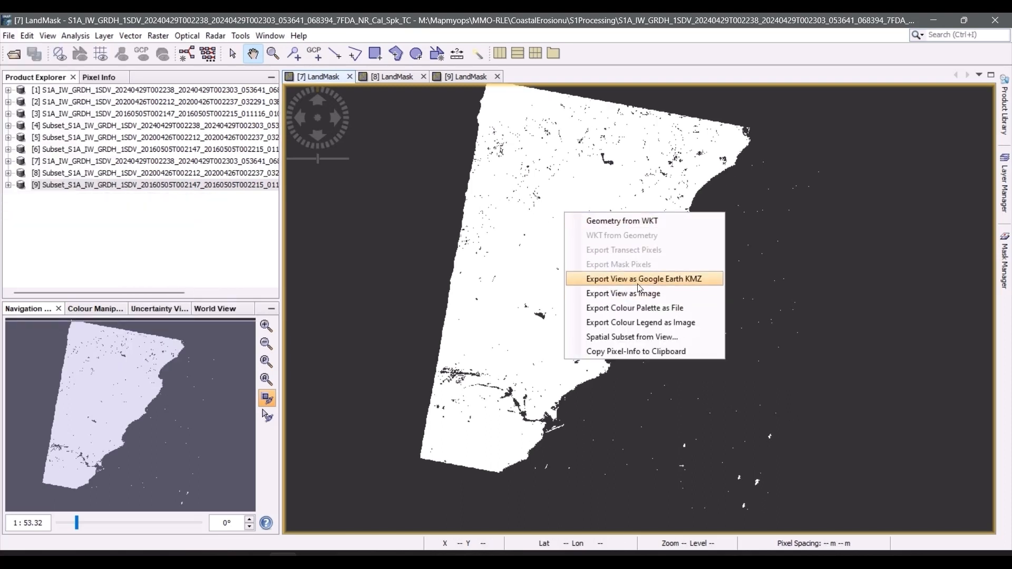
{"action": "left_click", "coordinate": [648, 294]}
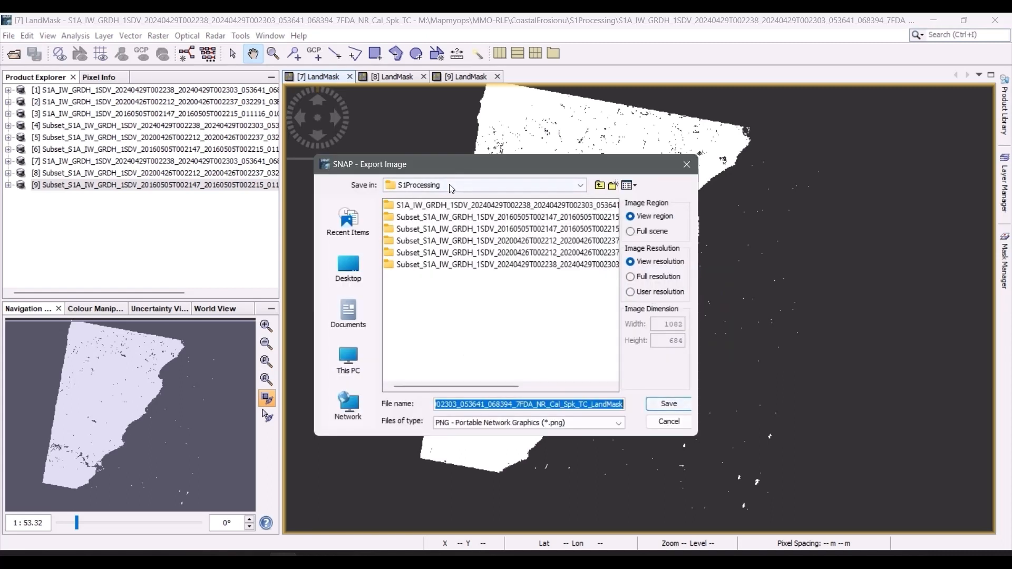
{"action": "left_click", "coordinate": [654, 230]}
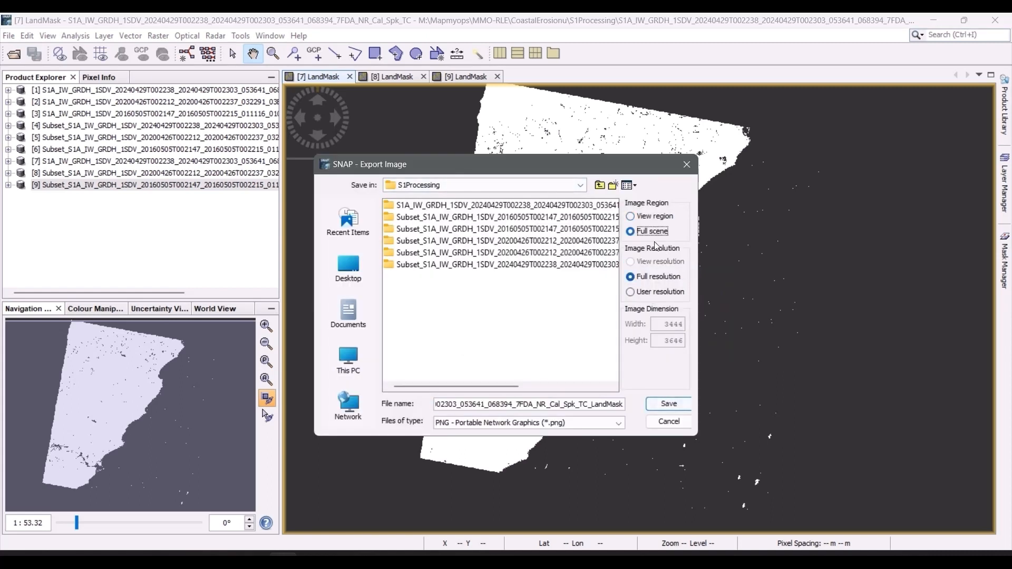
{"action": "left_click", "coordinate": [519, 423]}
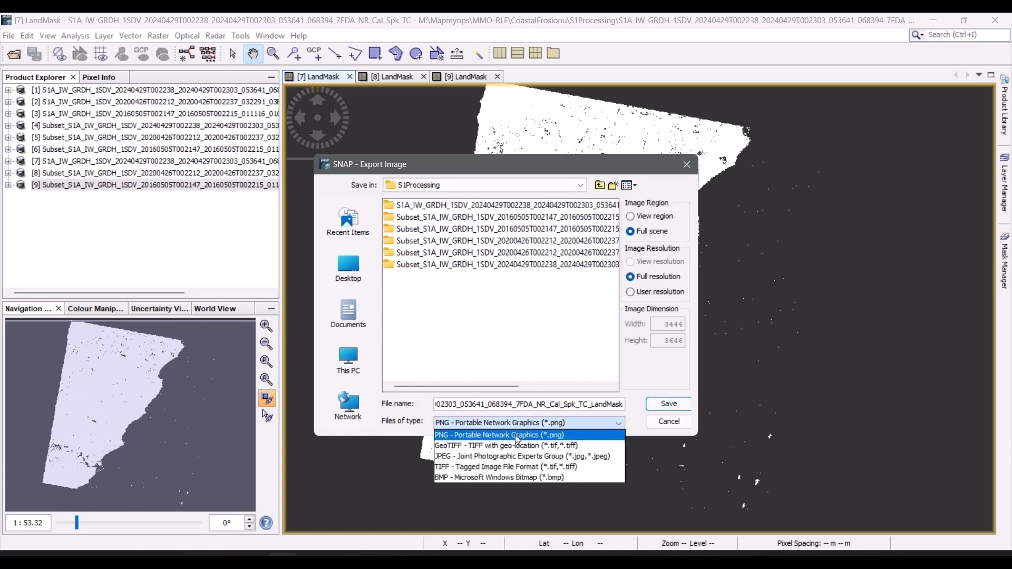
{"action": "left_click", "coordinate": [512, 453]}
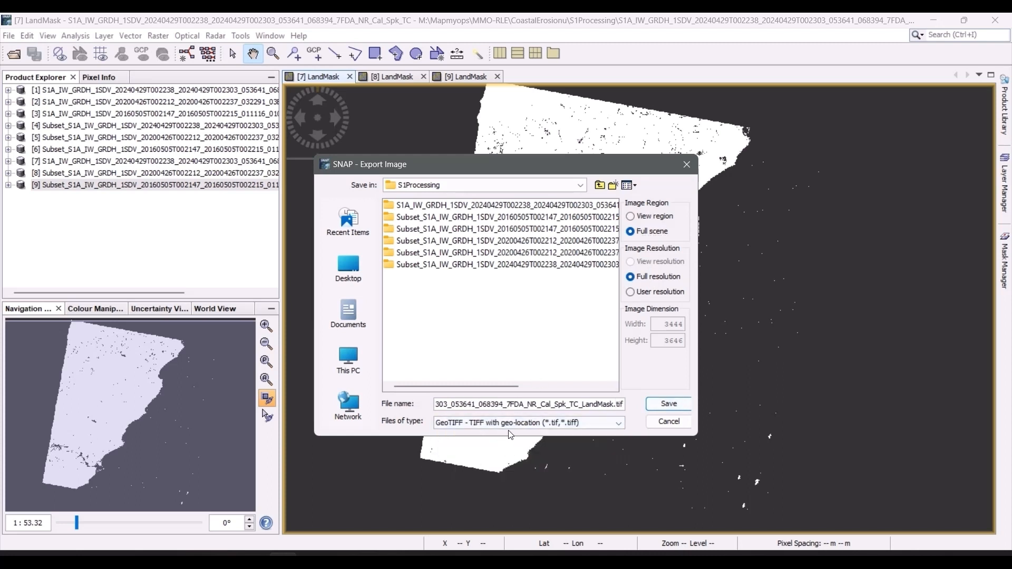
{"action": "triple_click", "coordinate": [493, 404]}
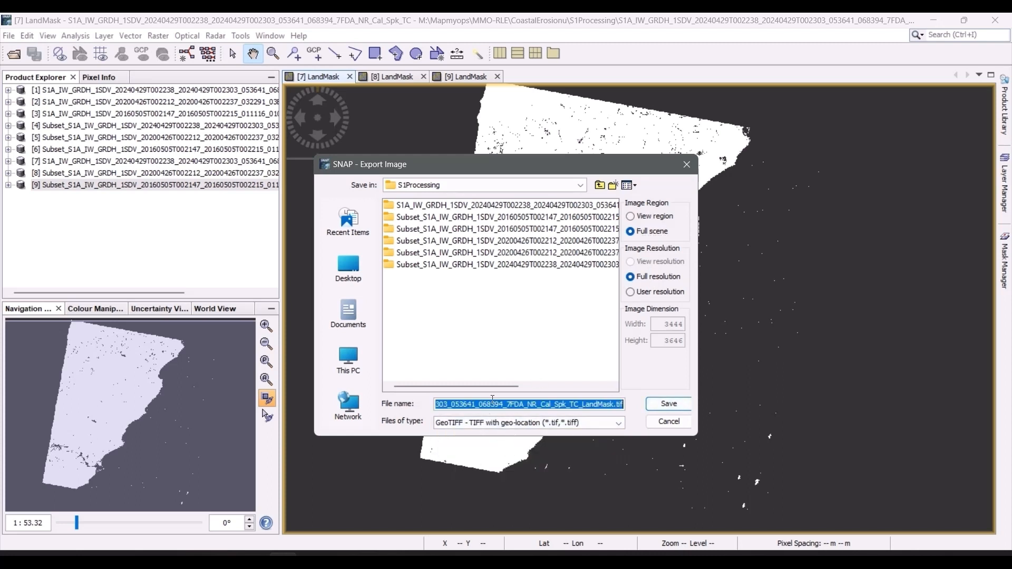
{"action": "type", "text": "20"}
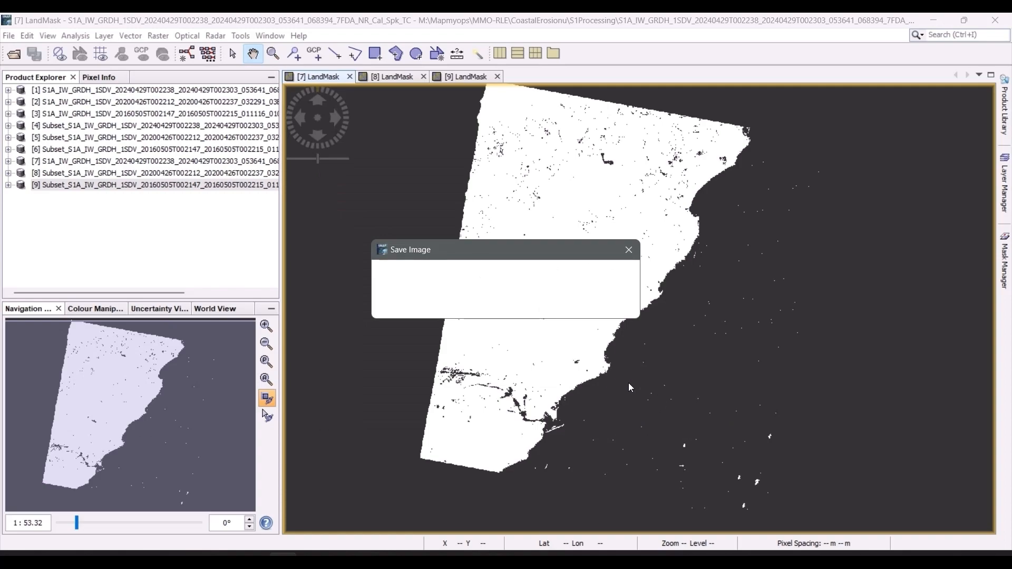
Check the S1Processing folder in File Explorer for the exported 2024 TIF file and return to SNAP.
{"action": "key", "text": "alt+Tab"}
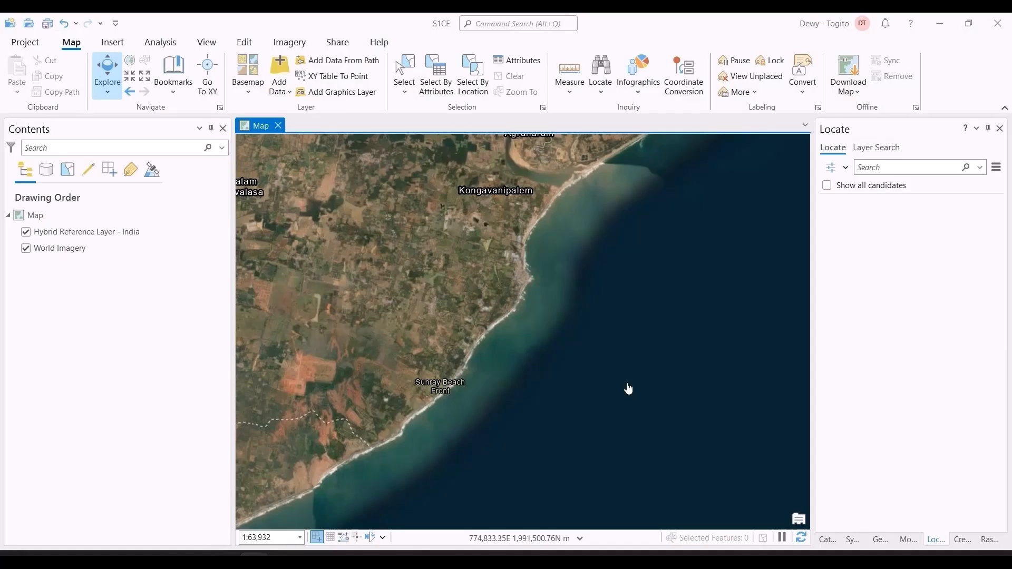
{"action": "key", "text": "alt+Tab"}
{"action": "key", "text": "alt+Tab"}
{"action": "key", "text": "alt+Tab"}
{"action": "key", "text": "alt+Tab"}
{"action": "key", "text": "alt+Tab"}
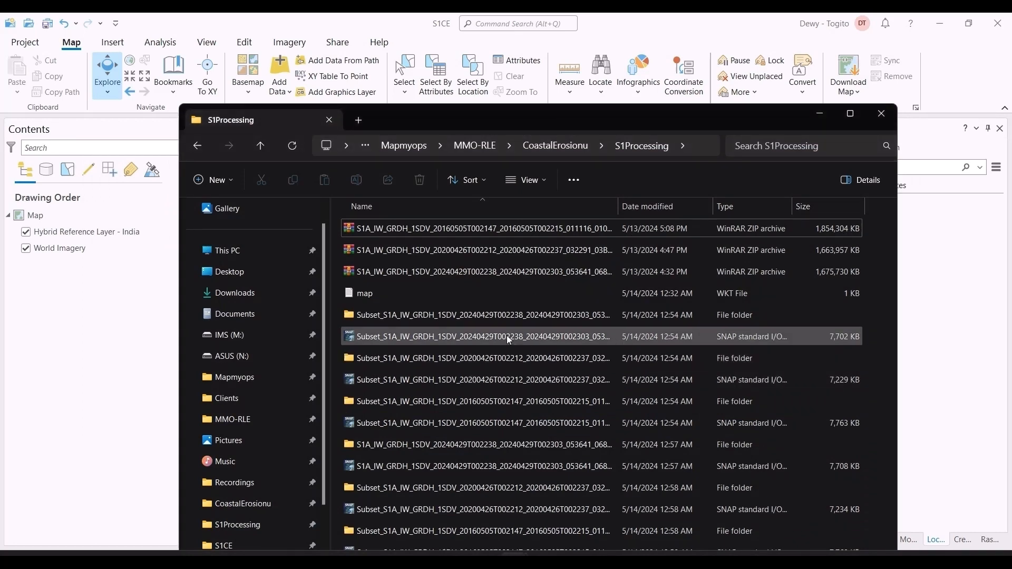
{"action": "left_click", "coordinate": [850, 114]}
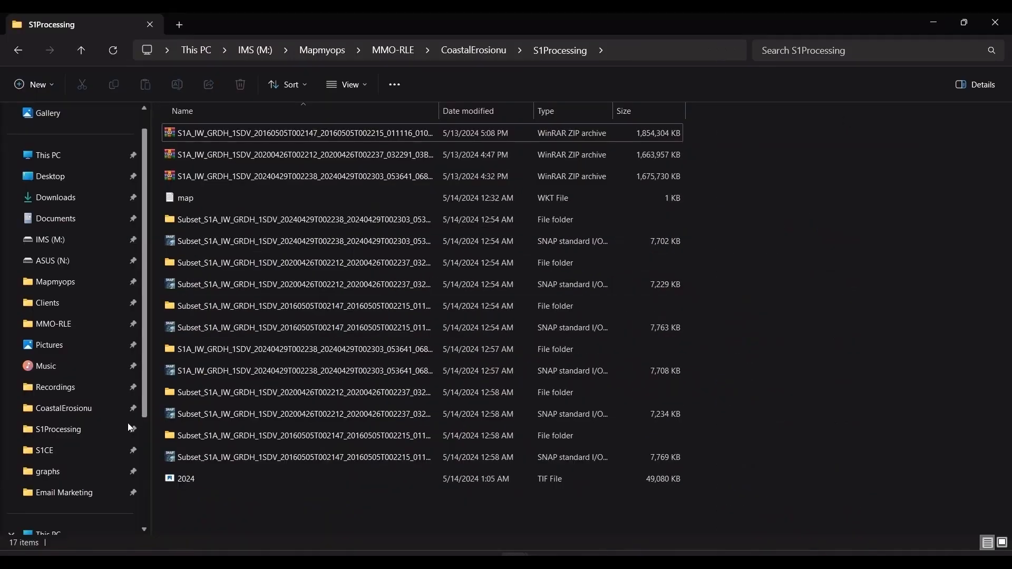
{"action": "key", "text": "alt+Tab"}
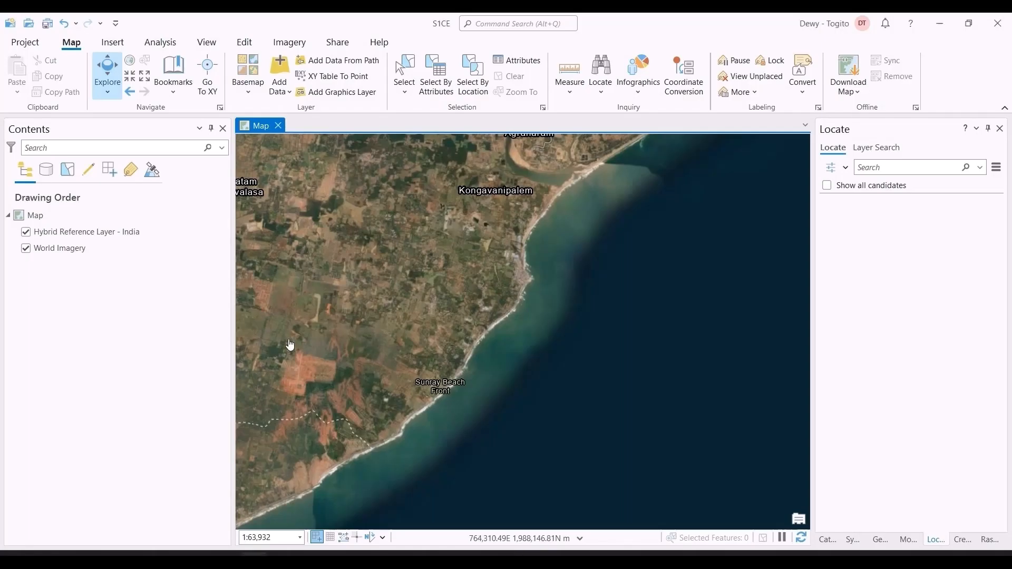
{"action": "key", "text": "alt+Tab"}
{"action": "key", "text": "alt+Tab"}
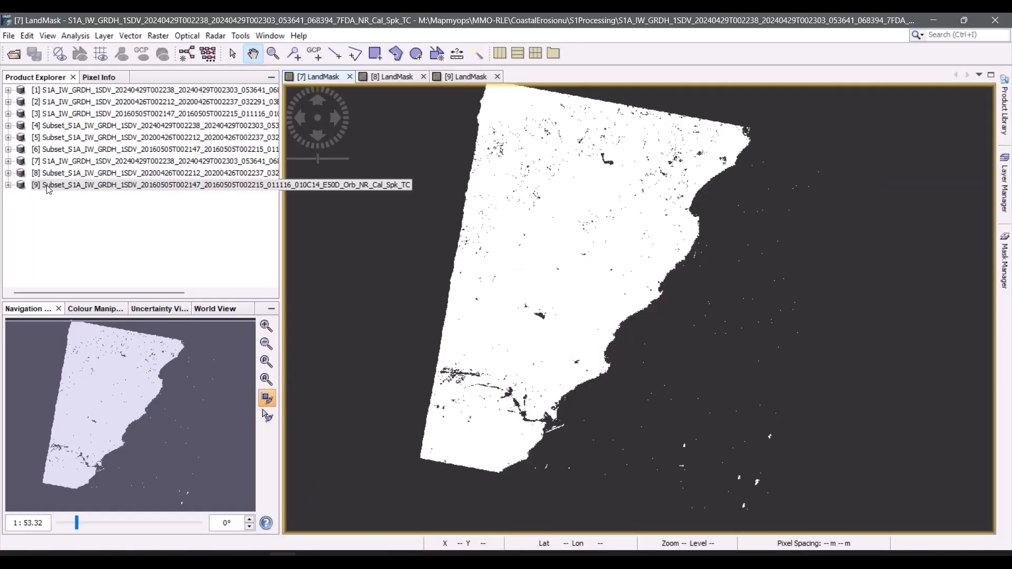
Export the 2020 LandMask view as a full-scene, full-resolution GeoTIFF named 2020 in the S1Processing folder.
{"action": "left_click", "coordinate": [379, 77]}
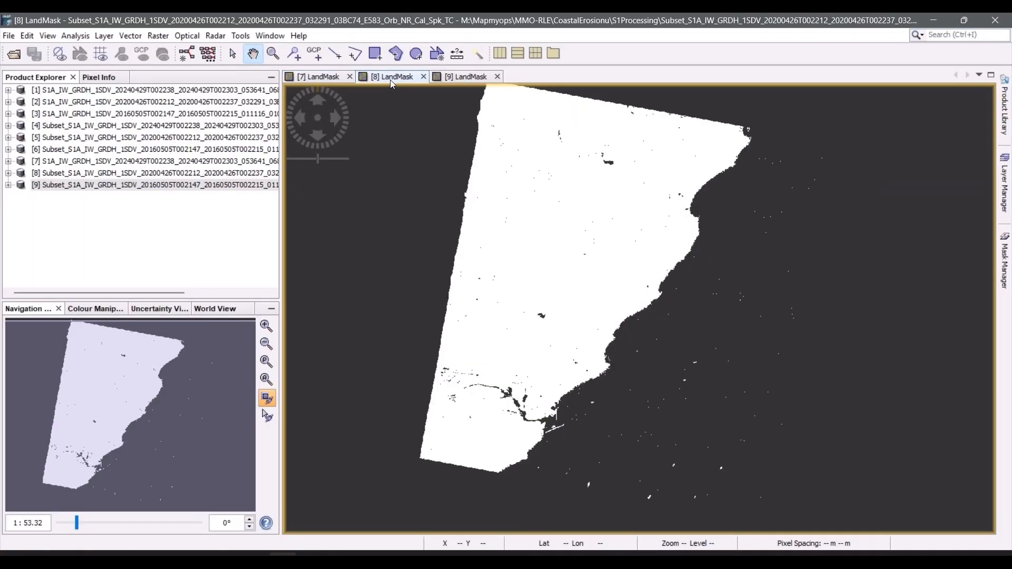
{"action": "right_click", "coordinate": [649, 240]}
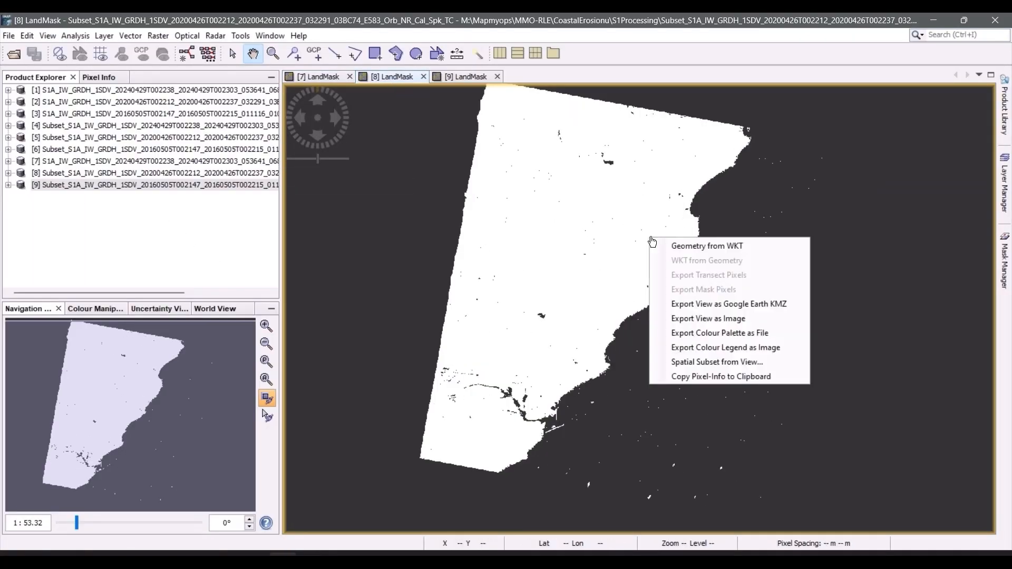
{"action": "left_click", "coordinate": [722, 319]}
{"action": "left_click", "coordinate": [465, 422]}
{"action": "left_click", "coordinate": [465, 446]}
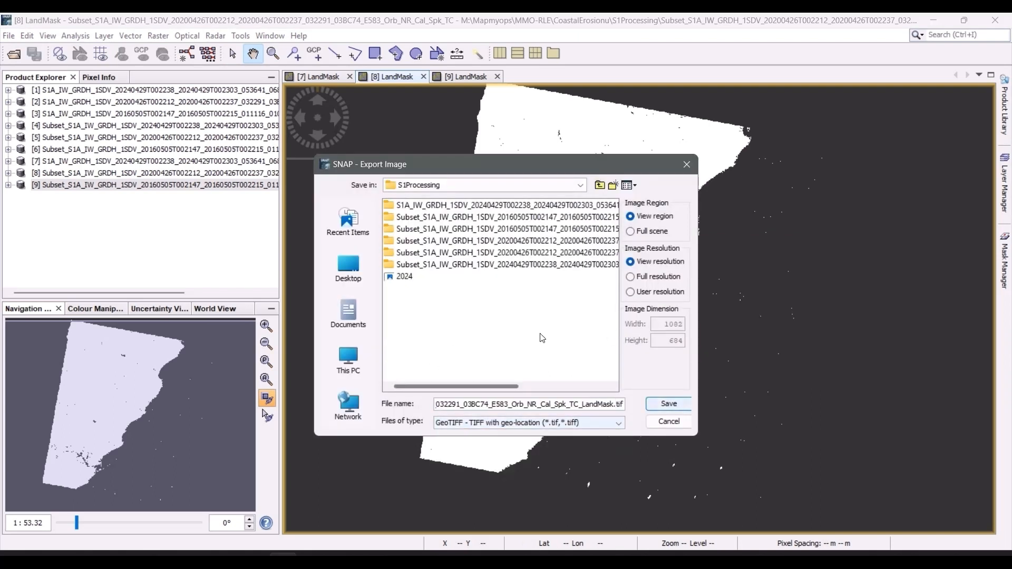
{"action": "left_click", "coordinate": [630, 231]}
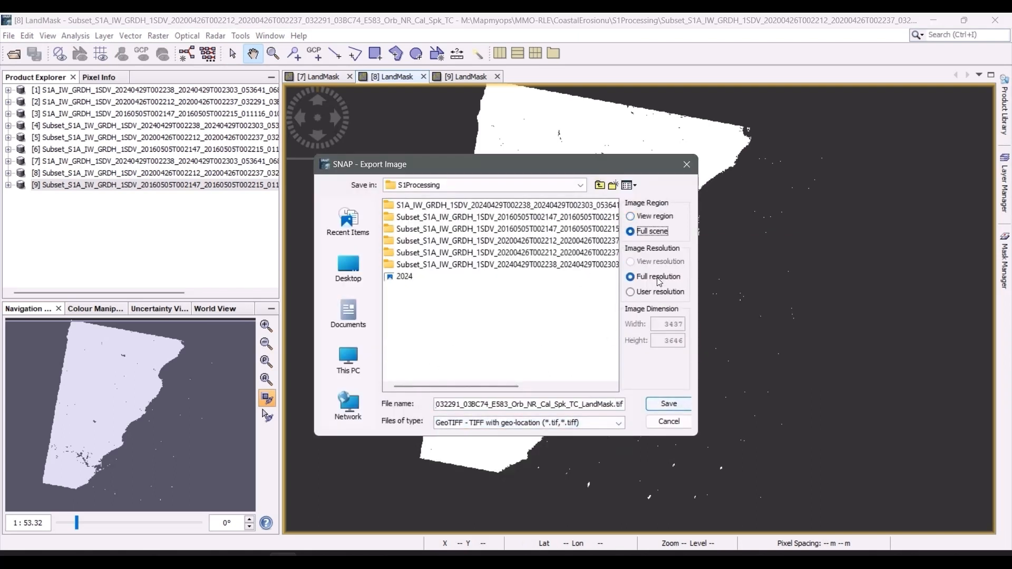
{"action": "triple_click", "coordinate": [453, 405]}
{"action": "type", "text": "2020"}
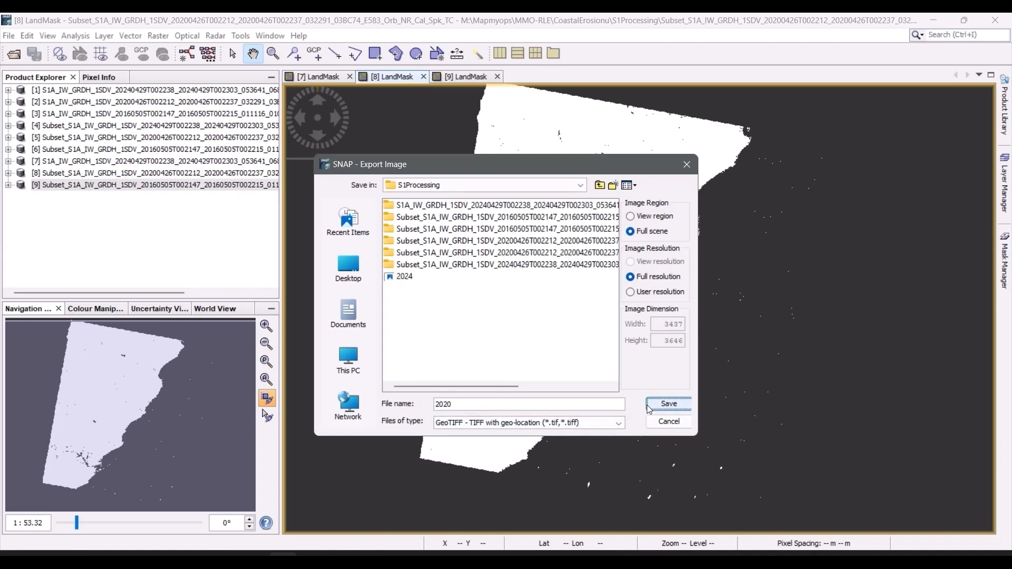
{"action": "left_click", "coordinate": [667, 404]}
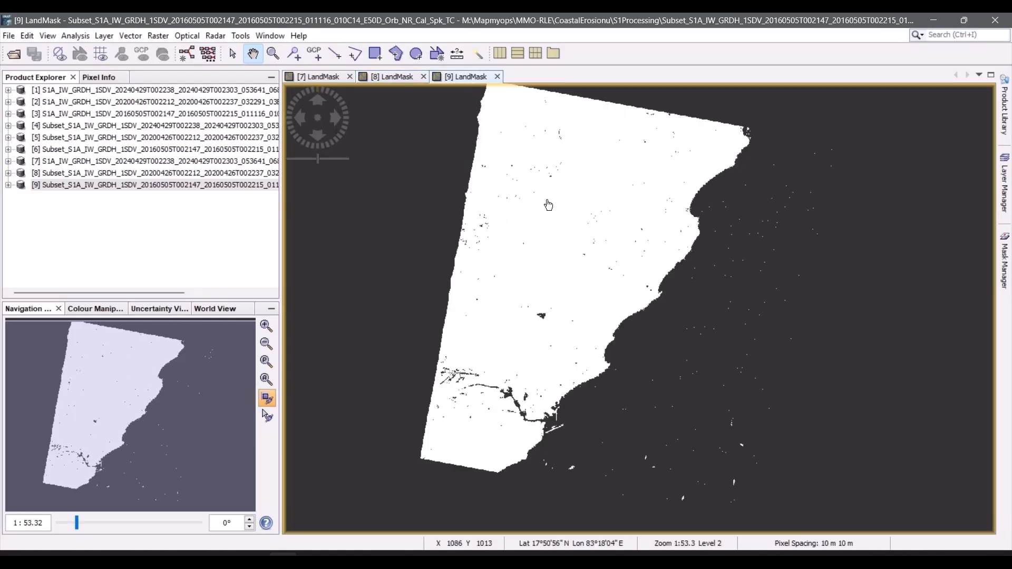
Export the 2016 LandMask view as a full-scene, full-resolution GeoTIFF named 2016 in the S1Processing folder.
{"action": "right_click", "coordinate": [548, 205]}
{"action": "left_click", "coordinate": [607, 279]}
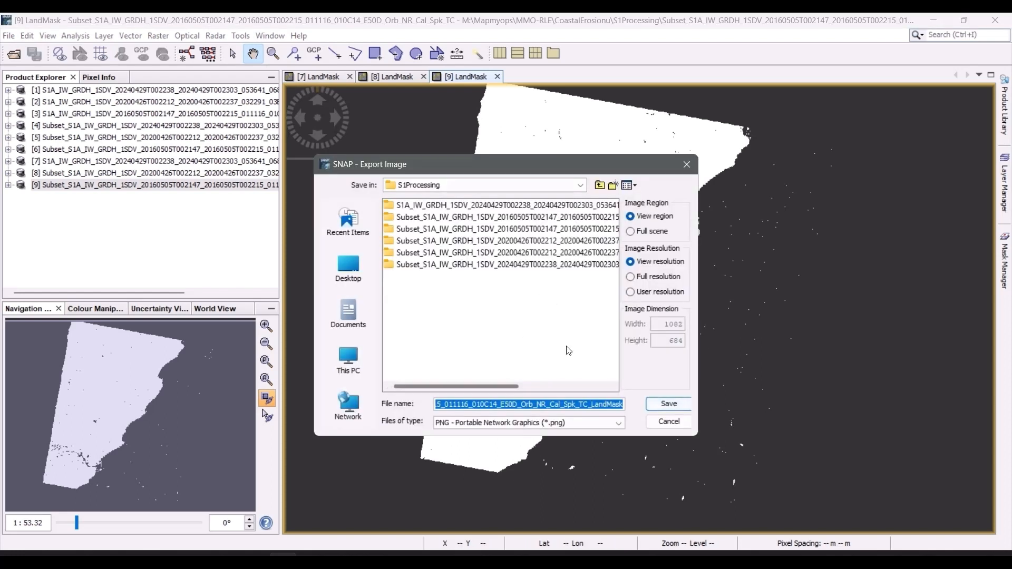
{"action": "left_click", "coordinate": [651, 232]}
{"action": "left_click", "coordinate": [569, 422]}
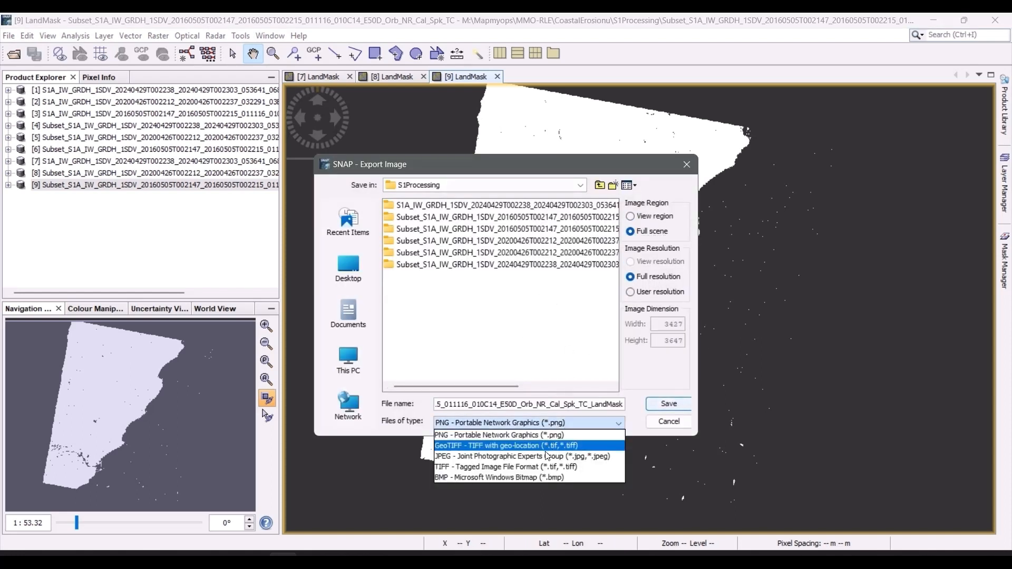
{"action": "left_click", "coordinate": [548, 453]}
{"action": "triple_click", "coordinate": [500, 404]}
{"action": "type", "text": "201"}
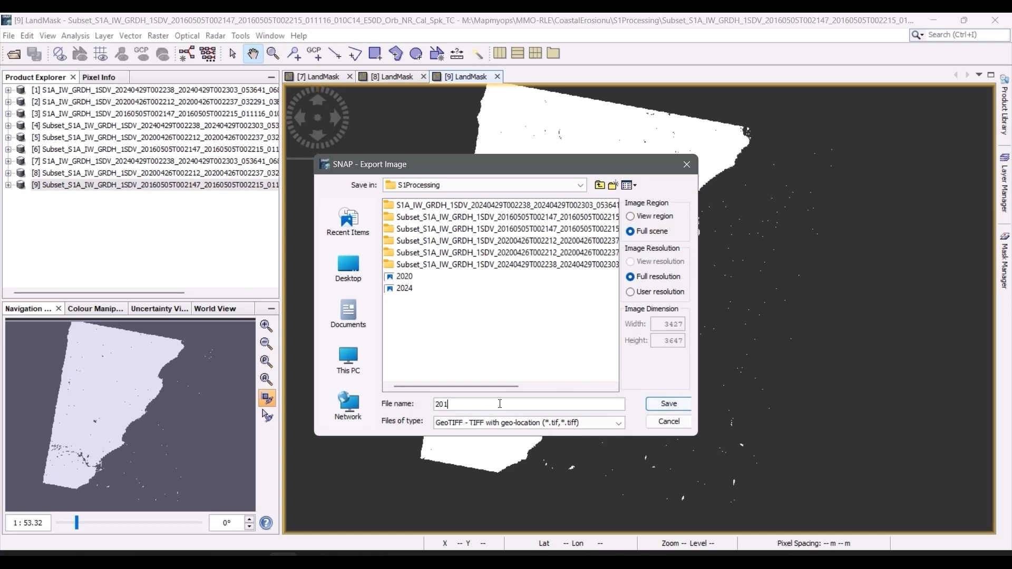
{"action": "type", "text": "6"}
{"action": "left_click", "coordinate": [668, 403]}
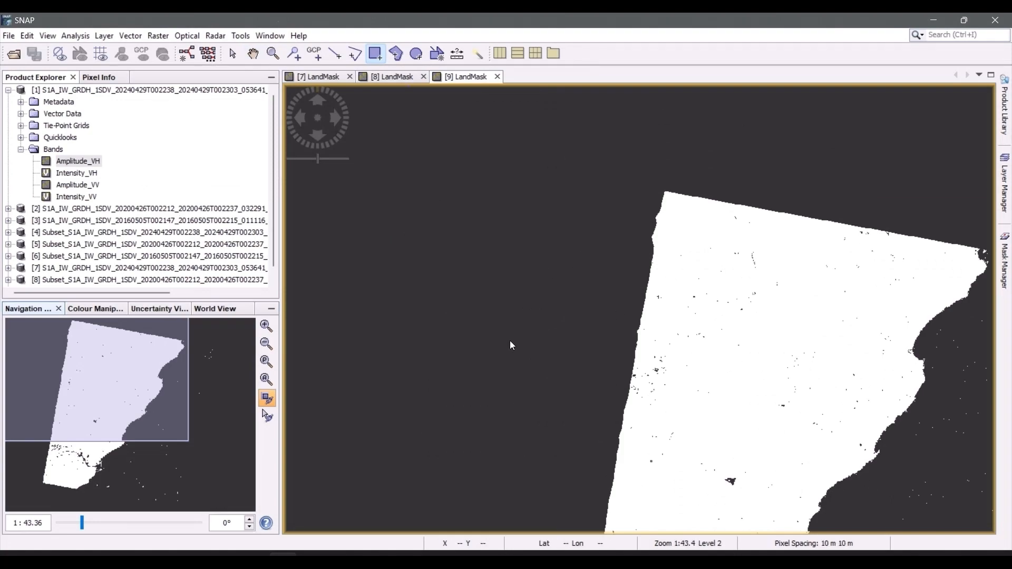
Switch to File Explorer, close the vector folder window and bring up the S1Processing folder.
{"action": "left_click", "coordinate": [245, 555]}
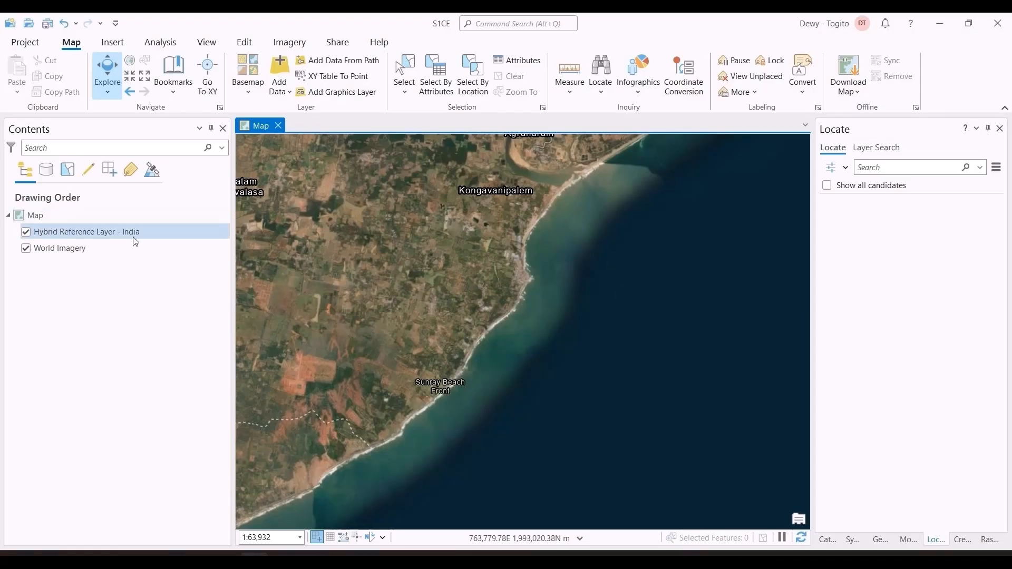
{"action": "left_click_drag", "start_coordinate": [547, 273], "coordinate": [621, 314]}
{"action": "scroll", "coordinate": [632, 324], "scroll_direction": "down", "scroll_amount": 3}
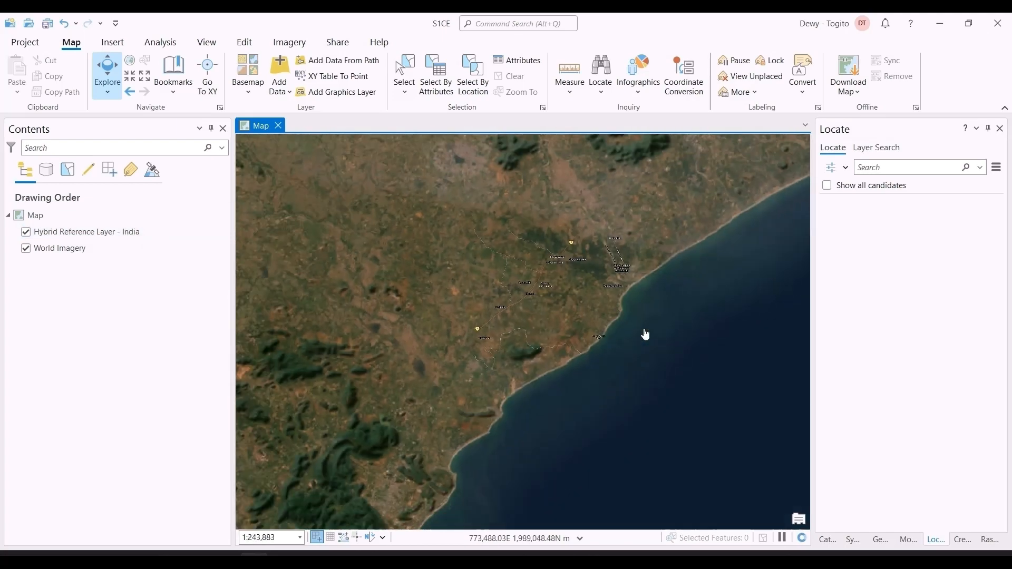
{"action": "mouse_move", "coordinate": [527, 553]}
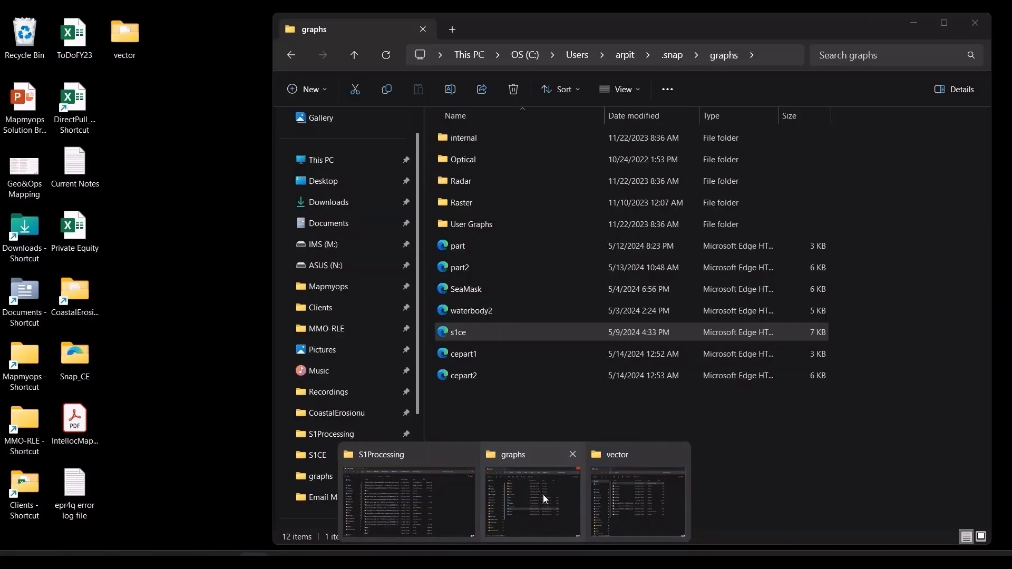
{"action": "mouse_move", "coordinate": [602, 491]}
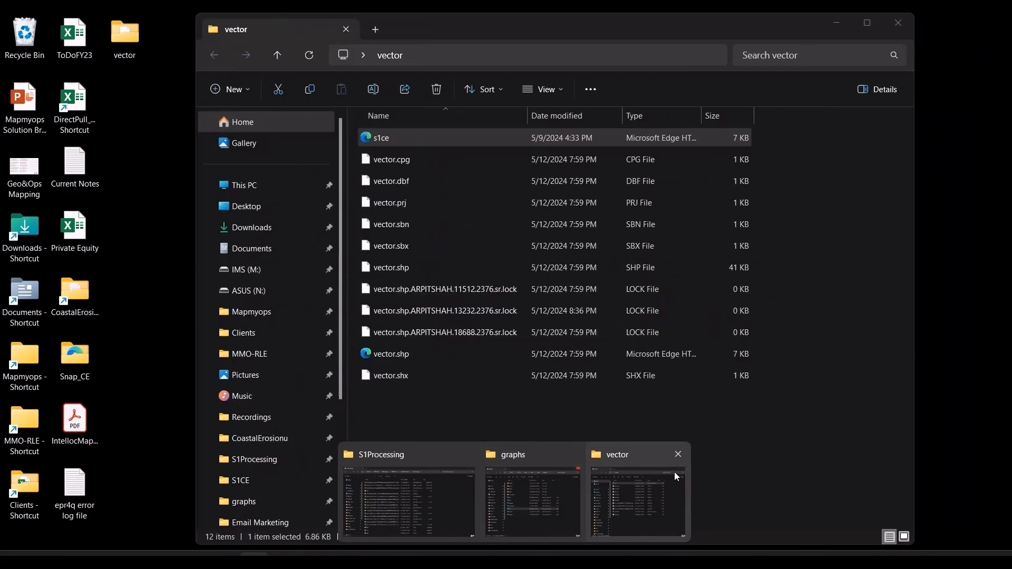
{"action": "left_click", "coordinate": [678, 454]}
{"action": "left_click", "coordinate": [474, 490]}
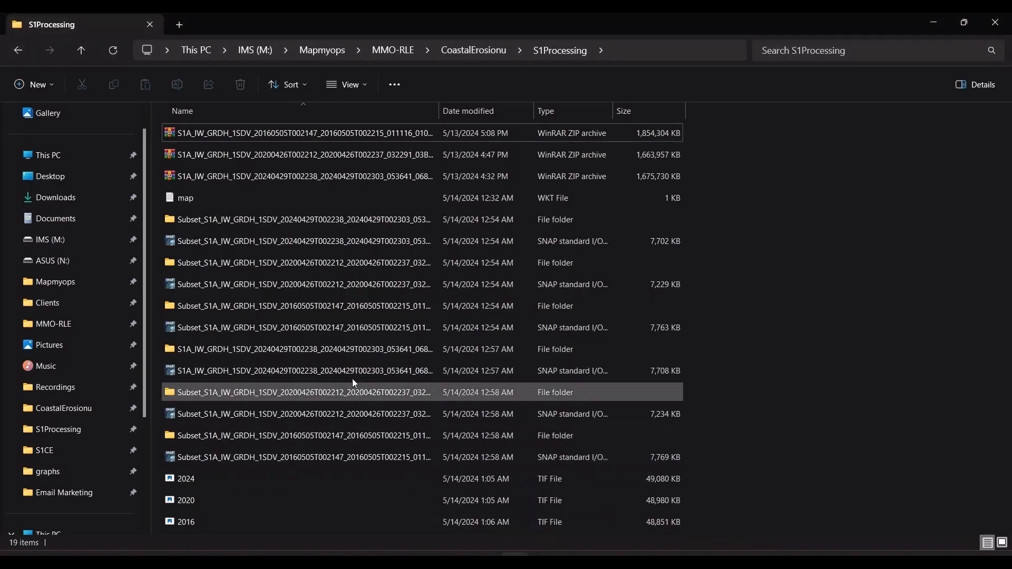
Add the 2024, 2020 and 2016 TIF files from the S1Processing folder to the ArcGIS Pro map.
{"action": "left_click", "coordinate": [207, 481]}
{"action": "left_click", "coordinate": [210, 501], "text": "ctrl"}
{"action": "left_click", "coordinate": [213, 520], "text": "ctrl"}
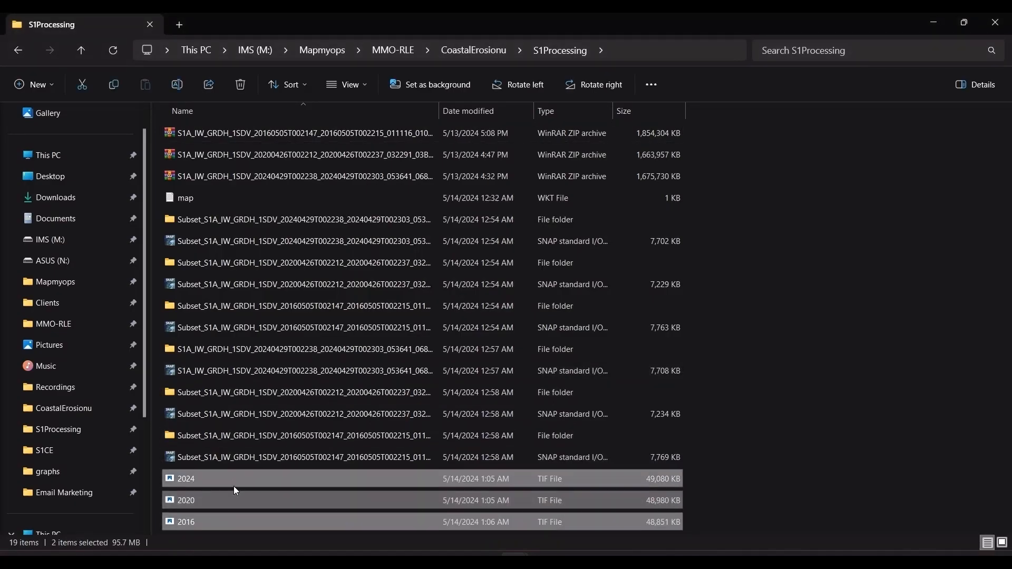
{"action": "left_click_drag", "start_coordinate": [233, 485], "coordinate": [69, 232]}
{"action": "key", "text": "alt+Tab"}
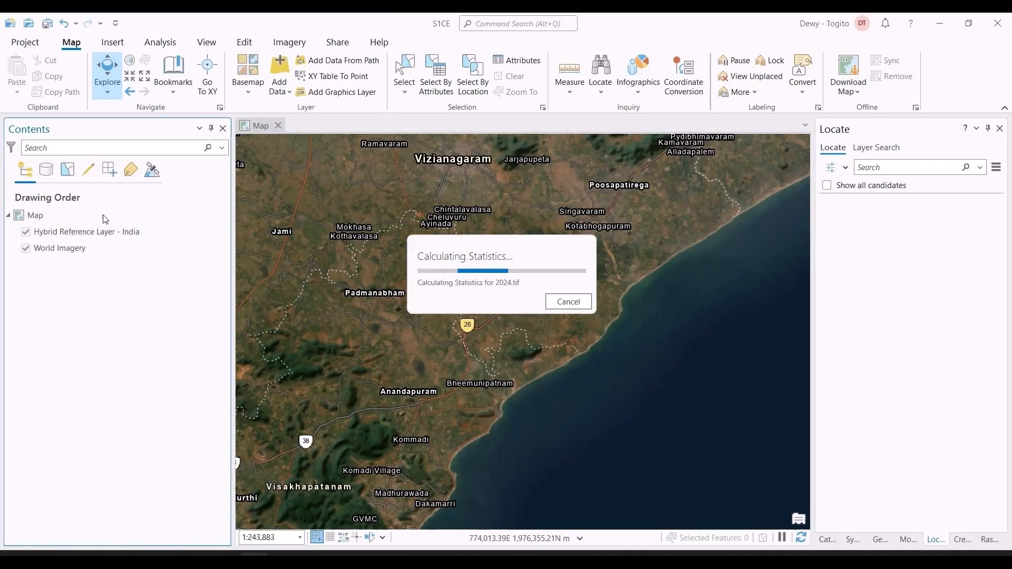
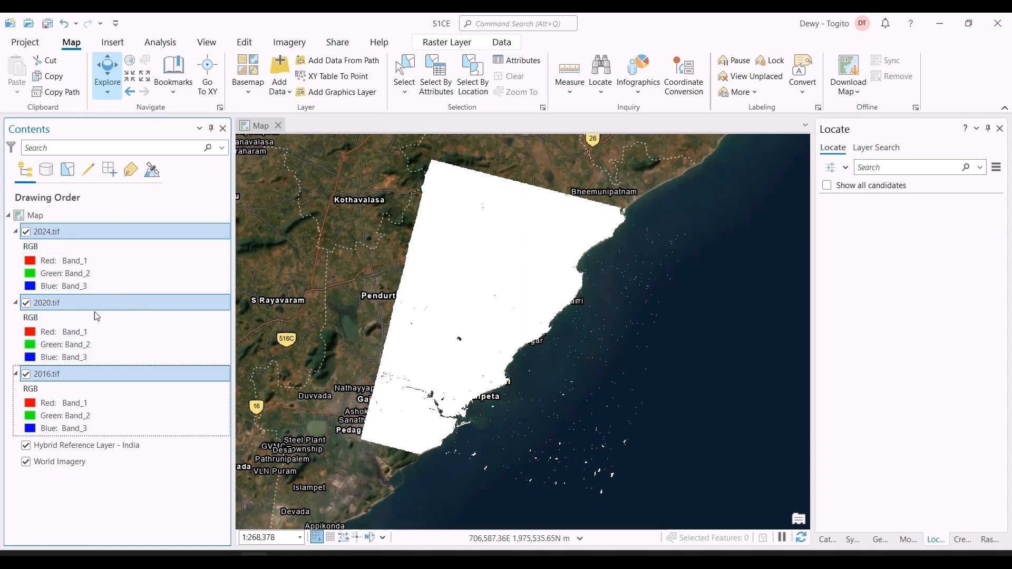
Collapse the RGB band legends of the 2024.tif, 2020.tif and 2016.tif layers.
{"action": "left_click", "coordinate": [15, 232]}
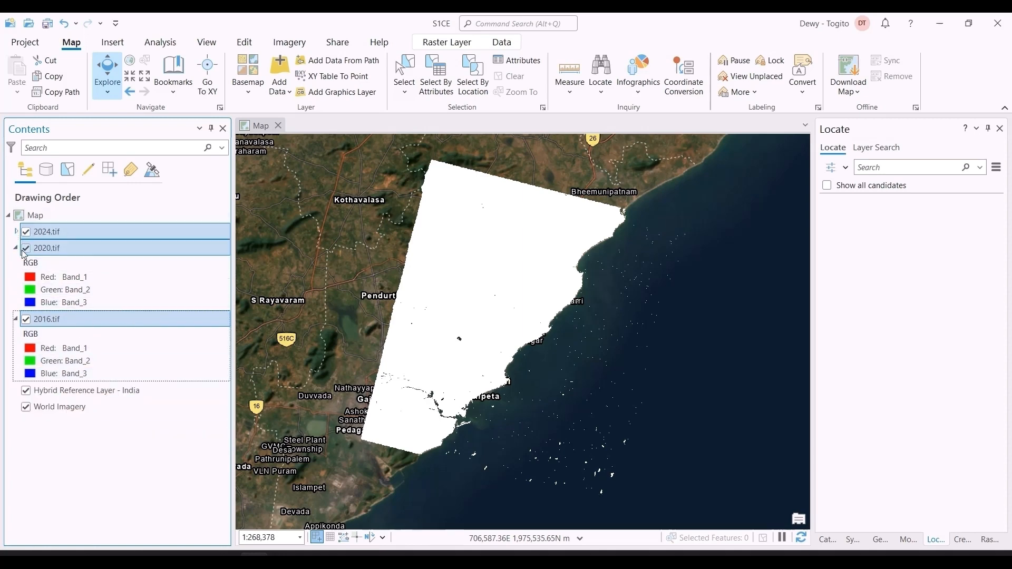
{"action": "left_click", "coordinate": [16, 248]}
{"action": "left_click", "coordinate": [16, 264]}
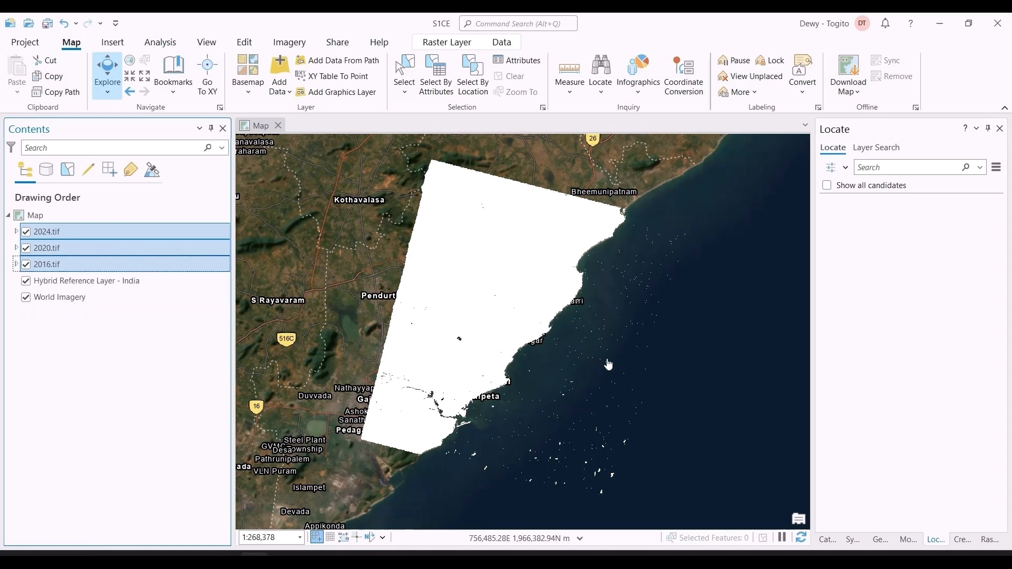
{"action": "left_click_drag", "start_coordinate": [609, 374], "coordinate": [598, 303]}
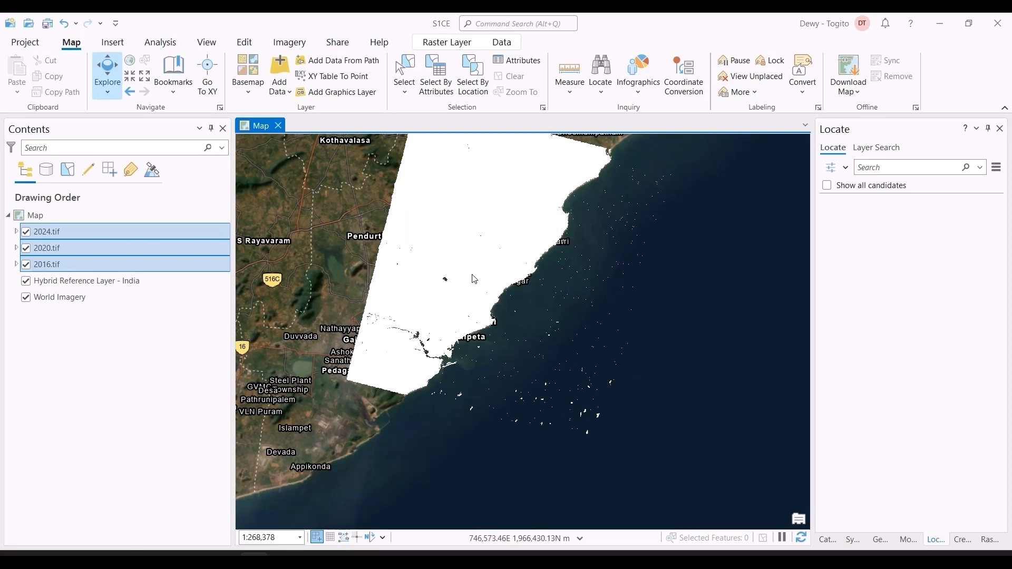
Switch to SNAP, draw a rectangle over the western edge of the [9] LandMask view, and view its geometry as WKT.
{"action": "key", "text": "alt+Tab"}
{"action": "key", "text": "alt+Tab"}
{"action": "left_click_drag", "start_coordinate": [776, 332], "coordinate": [645, 288]}
{"action": "left_click", "coordinate": [241, 35]}
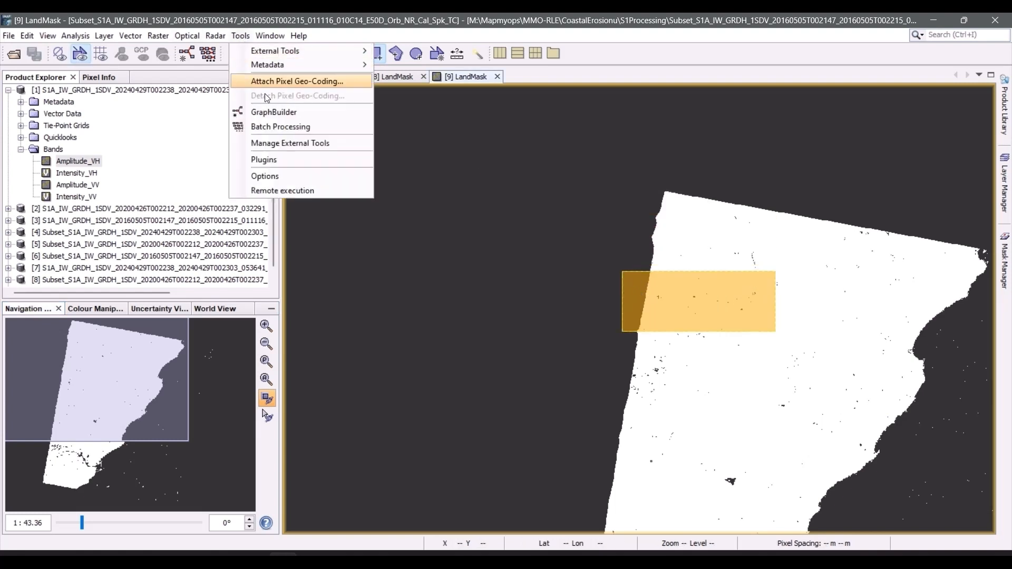
{"action": "left_click", "coordinate": [157, 37]}
{"action": "left_click", "coordinate": [756, 338]}
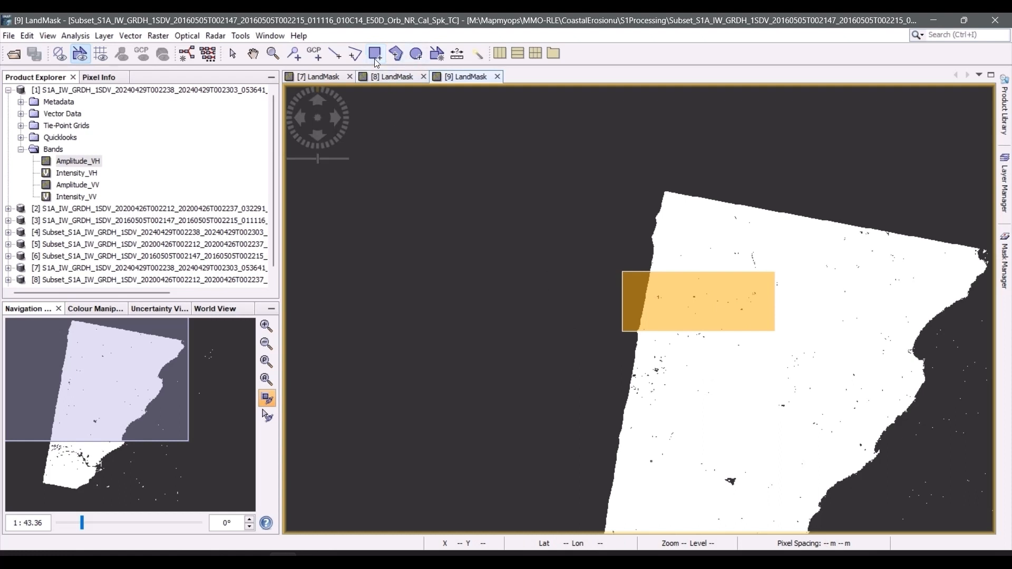
{"action": "right_click", "coordinate": [679, 324]}
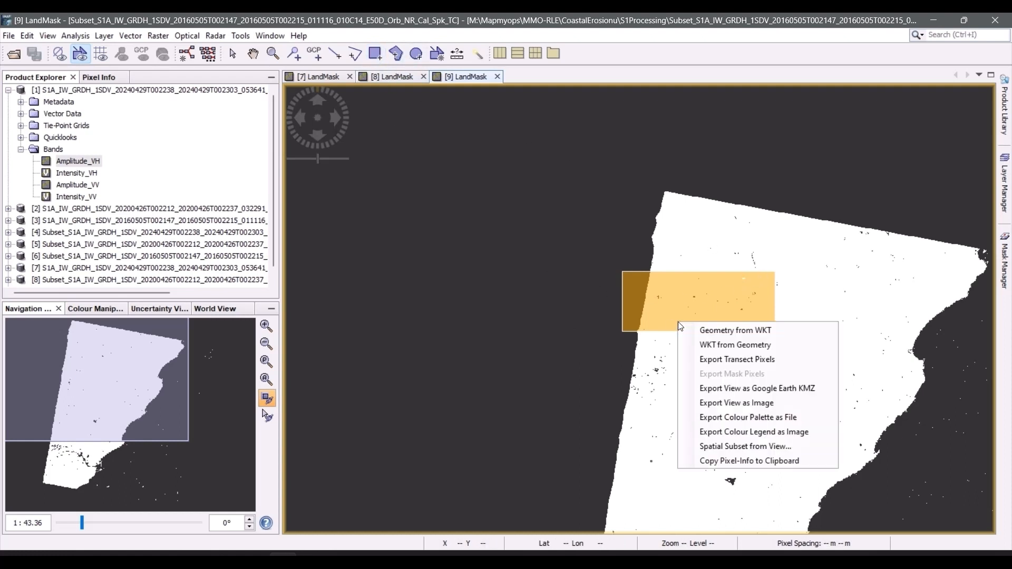
{"action": "left_click", "coordinate": [706, 345]}
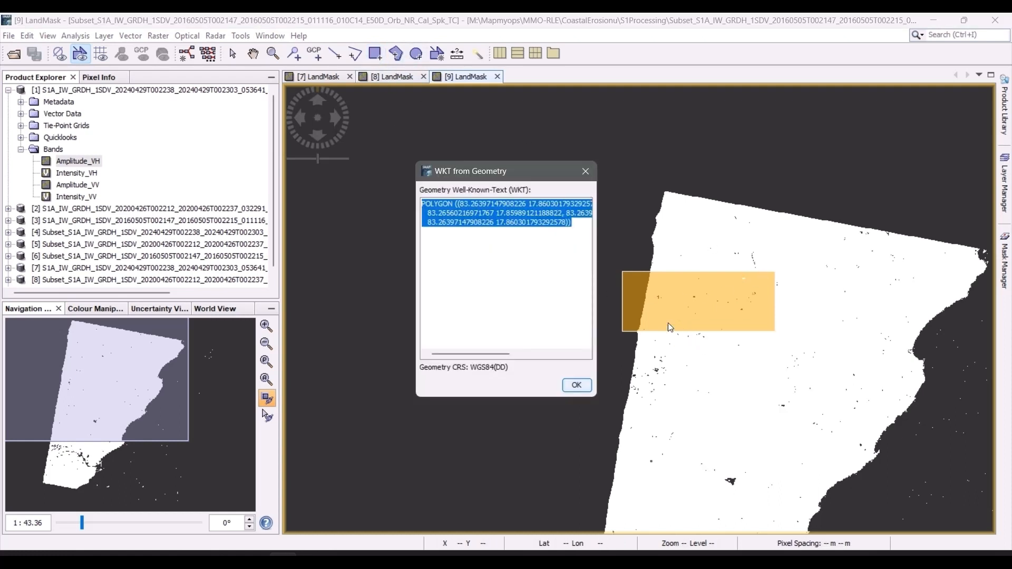
{"action": "left_click", "coordinate": [584, 170]}
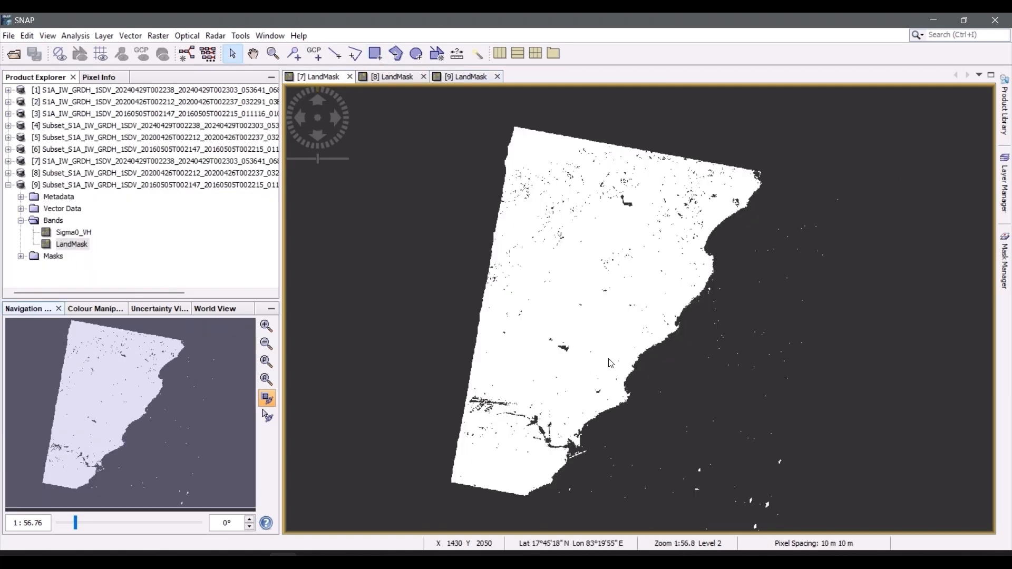
Start a Land/Sea Mask operation with the terrain-corrected 2016 subset, product [9], as the source.
{"action": "left_click_drag", "start_coordinate": [627, 370], "coordinate": [608, 338]}
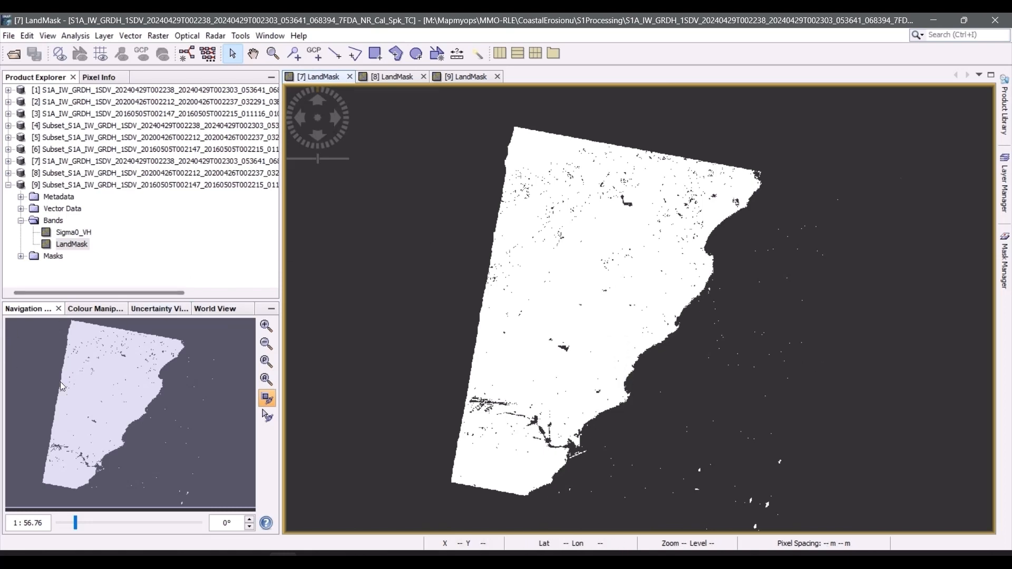
{"action": "left_click_drag", "start_coordinate": [170, 395], "coordinate": [164, 409]}
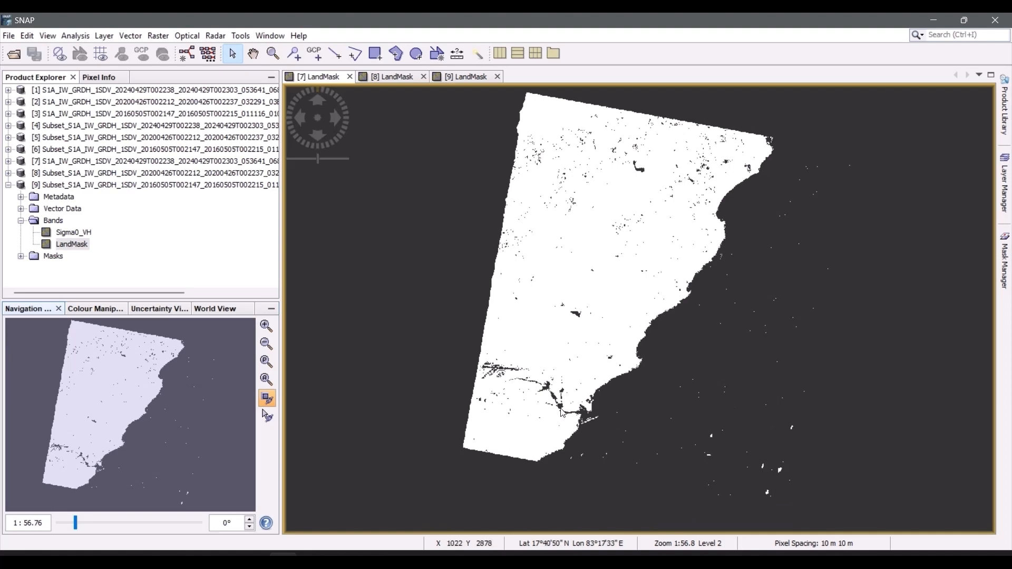
{"action": "left_click", "coordinate": [241, 36]}
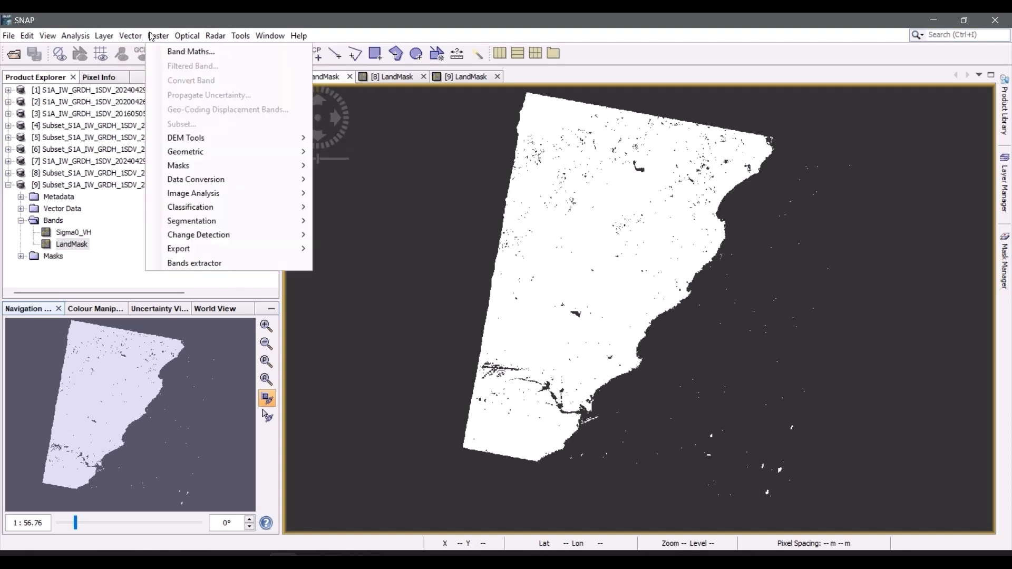
{"action": "mouse_move", "coordinate": [153, 36]}
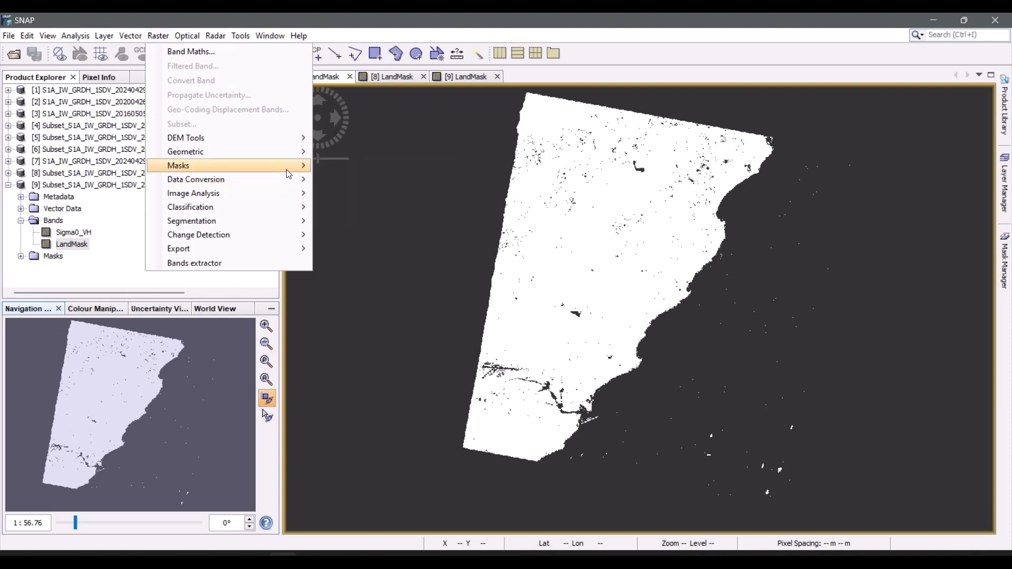
{"action": "mouse_move", "coordinate": [291, 168]}
{"action": "left_click", "coordinate": [348, 168]}
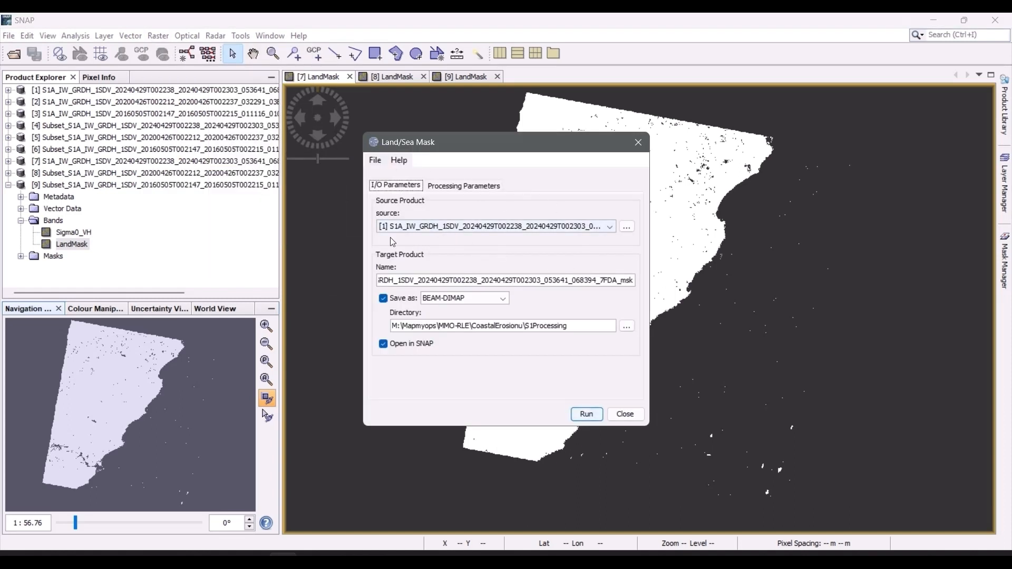
{"action": "left_click", "coordinate": [422, 226]}
{"action": "left_click", "coordinate": [421, 312]}
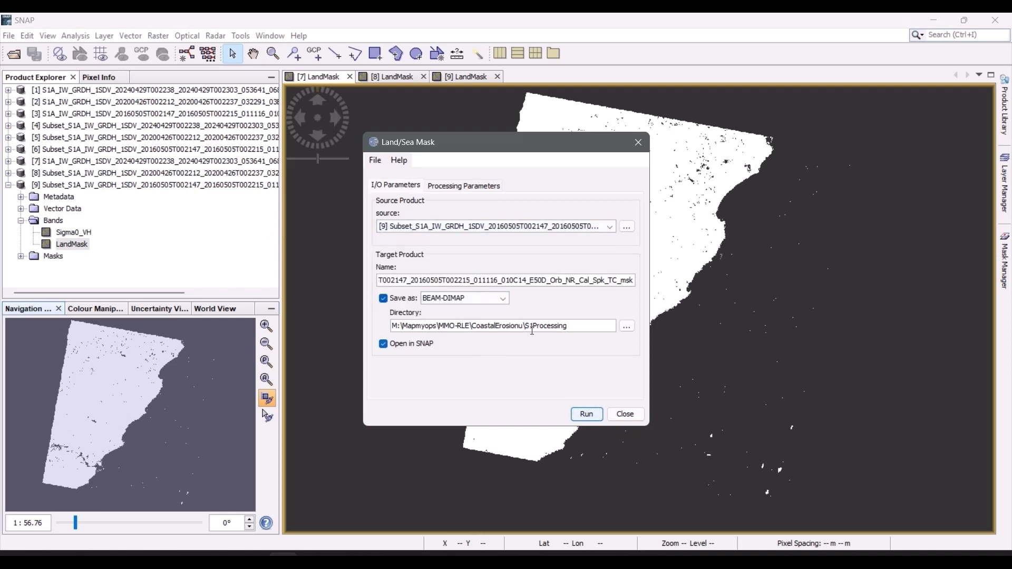
Select LandMask as the source band and choose to mask out the sea.
{"action": "left_click", "coordinate": [451, 187]}
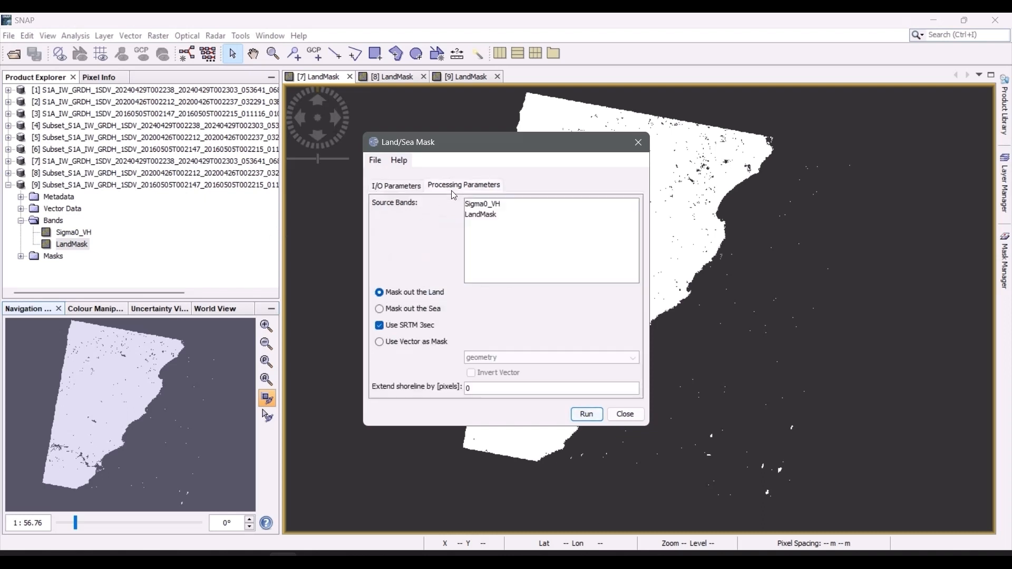
{"action": "left_click", "coordinate": [479, 215]}
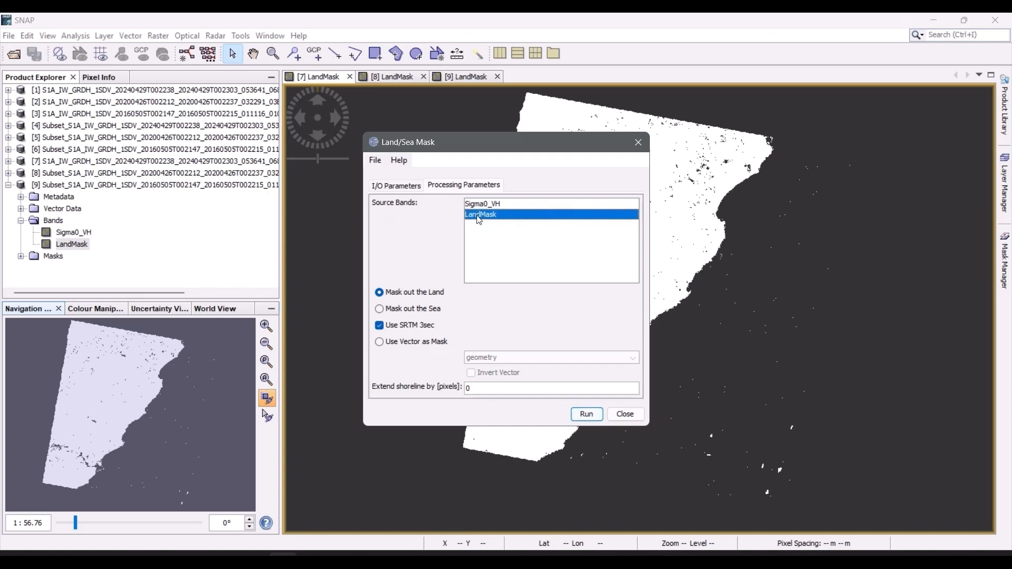
{"action": "left_click", "coordinate": [398, 312]}
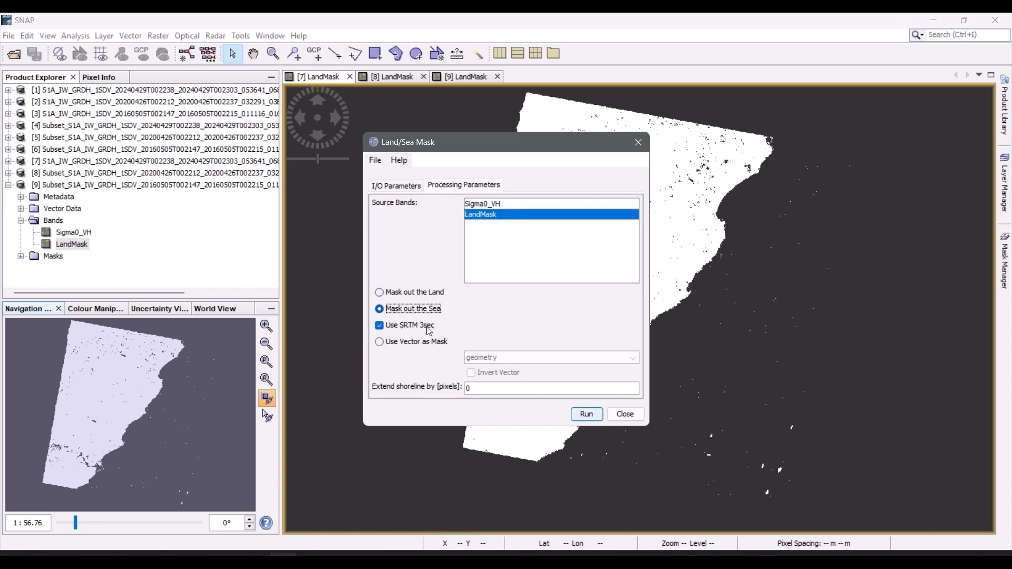
Switch to Chrome, consult the introduction of the Shuttle Radar Topography Mission Wikipedia article, and return to SNAP.
{"action": "key", "text": "alt+Tab"}
{"action": "key", "text": "alt+Tab"}
{"action": "key", "text": "alt+Tab"}
{"action": "key", "text": "alt+Tab"}
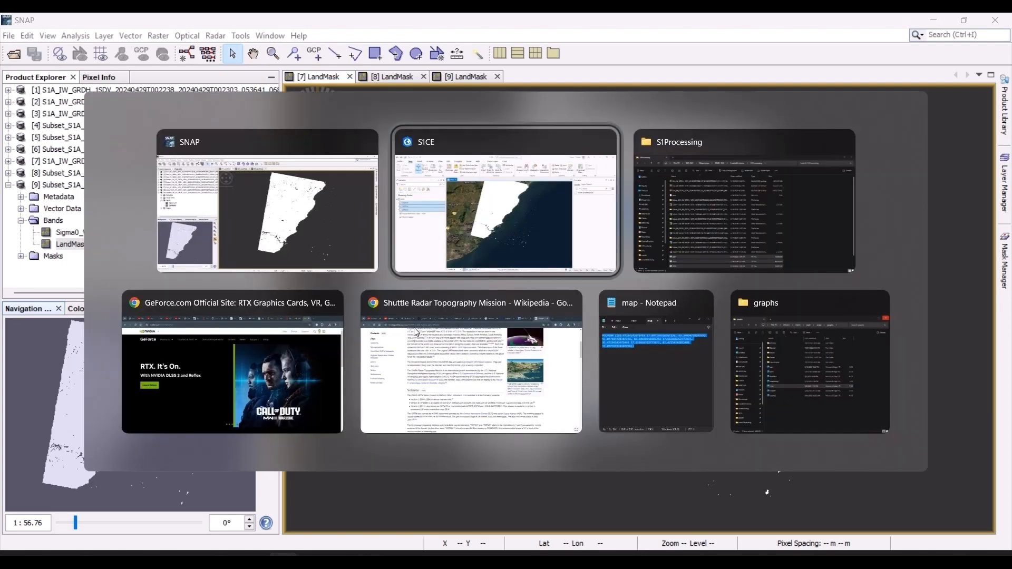
{"action": "scroll", "coordinate": [401, 153], "scroll_direction": "up", "scroll_amount": 5}
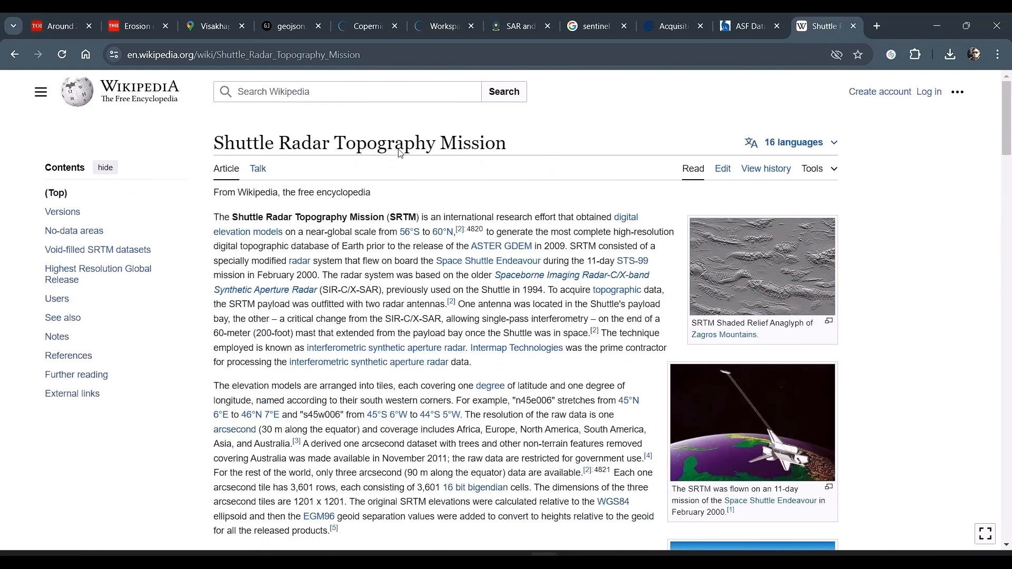
{"action": "key", "text": "alt+Tab"}
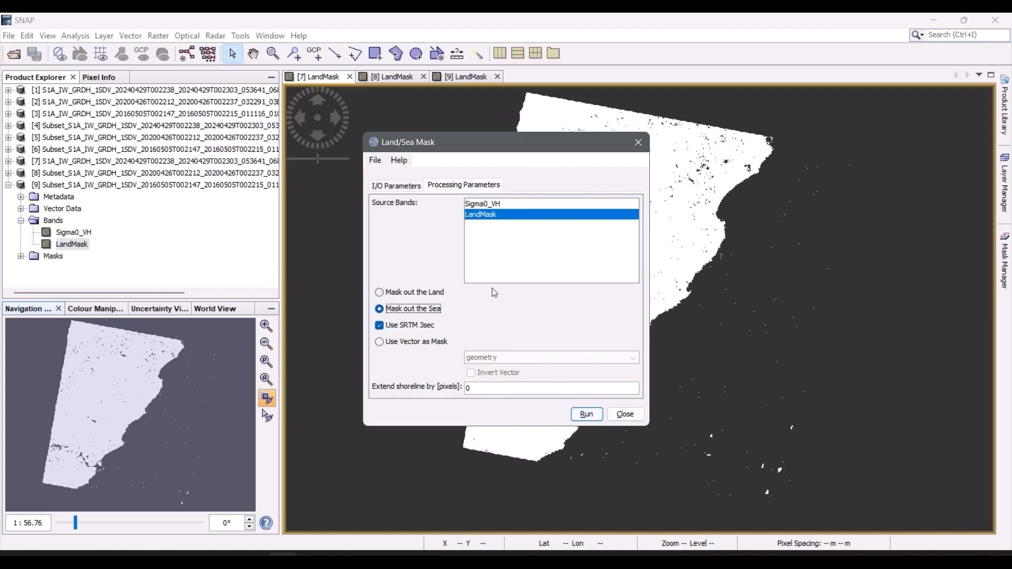
Run the Land/Sea Mask, close its dialog and expand the resulting product [10].
{"action": "left_click", "coordinate": [583, 415]}
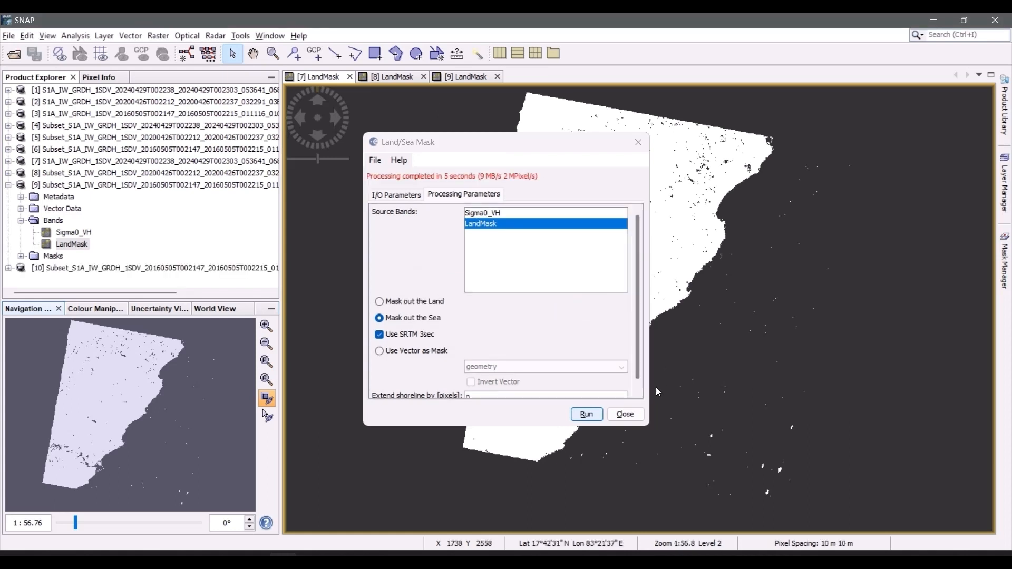
{"action": "left_click", "coordinate": [625, 414]}
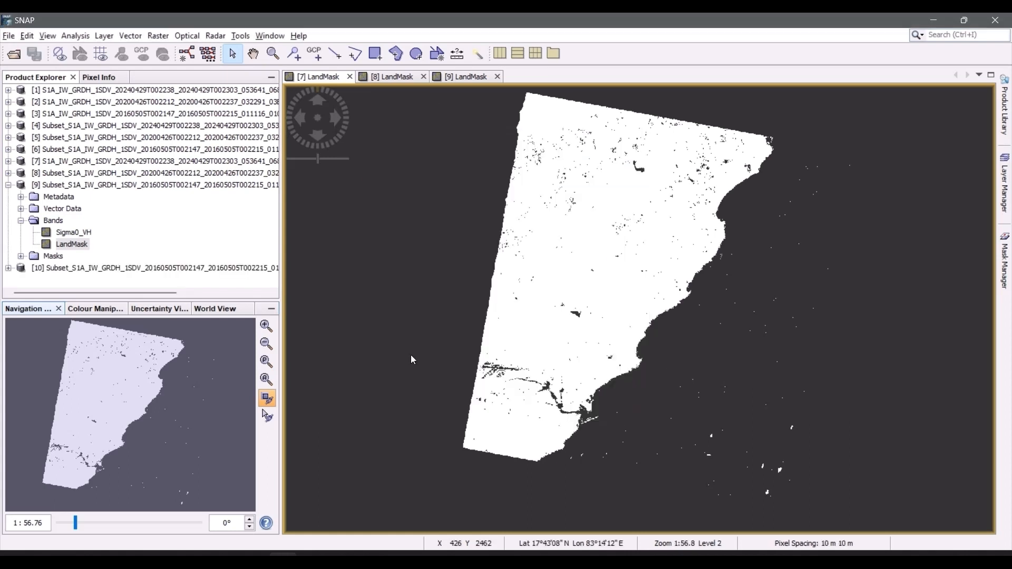
{"action": "left_click", "coordinate": [7, 267]}
{"action": "left_click", "coordinate": [19, 281]}
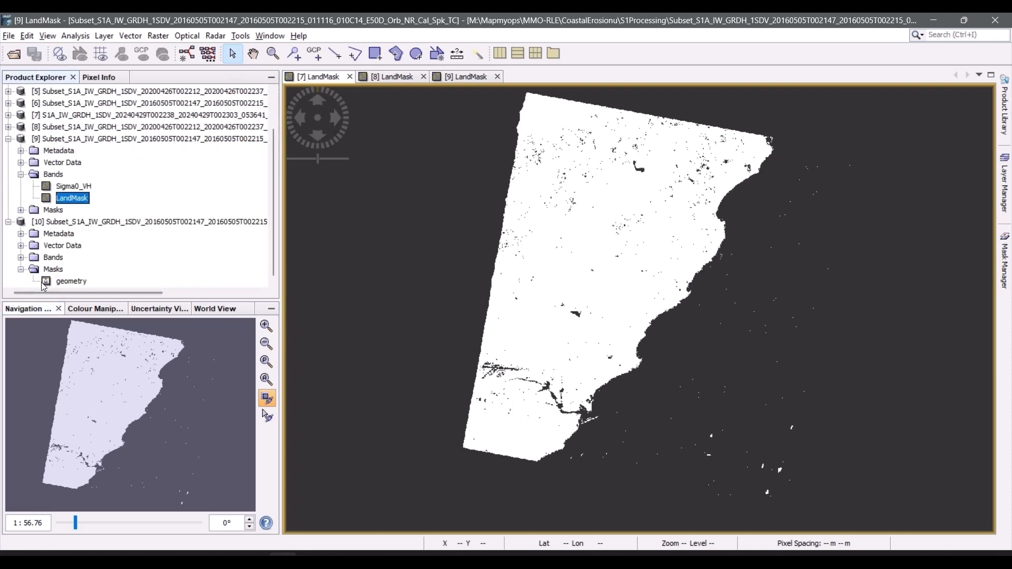
Close the [8] and [9] LandMask views and open product [10]'s sea-masked LandMask band to inspect its coastline.
{"action": "left_click", "coordinate": [406, 76]}
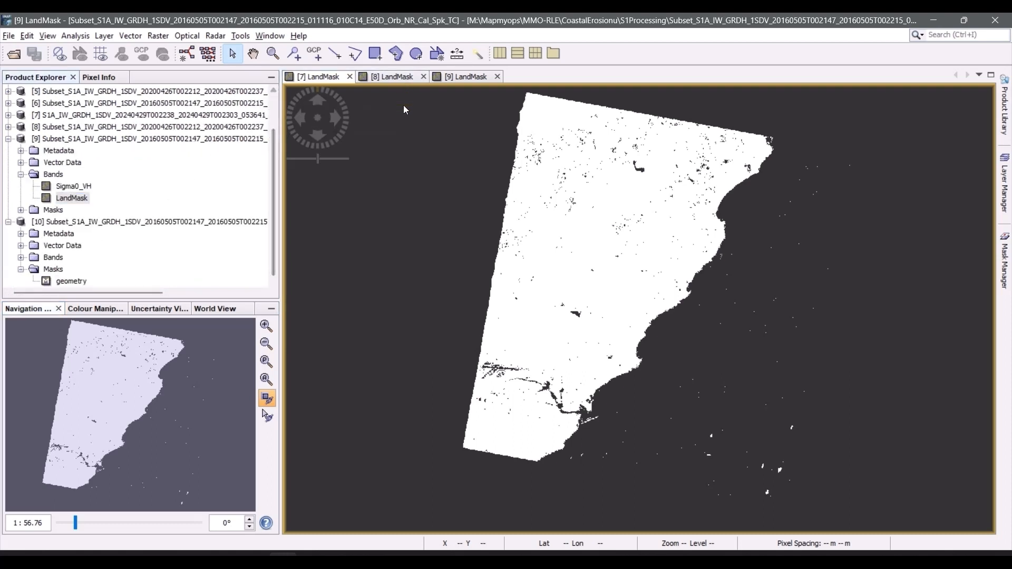
{"action": "left_click", "coordinate": [423, 77]}
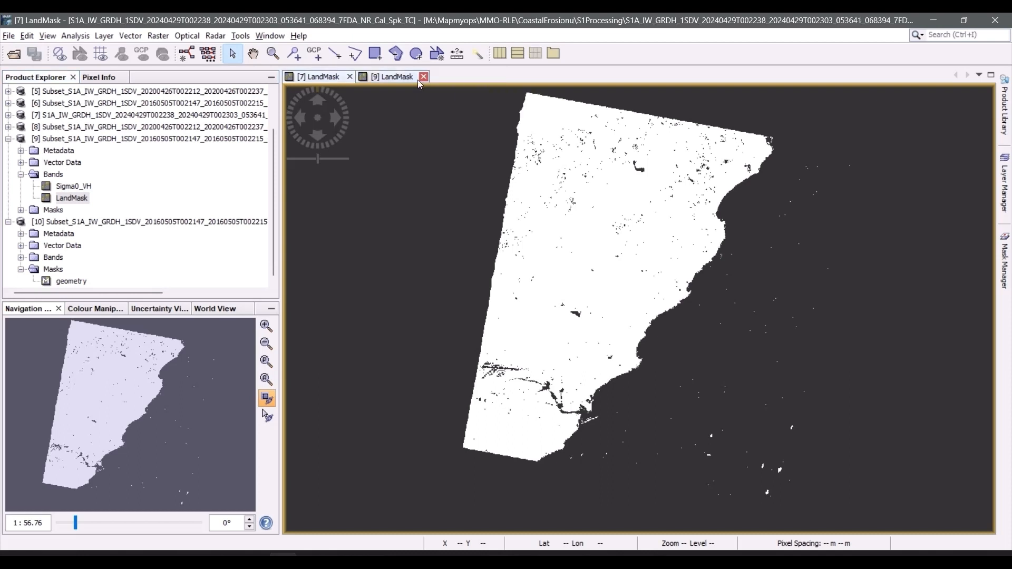
{"action": "left_click", "coordinate": [422, 78]}
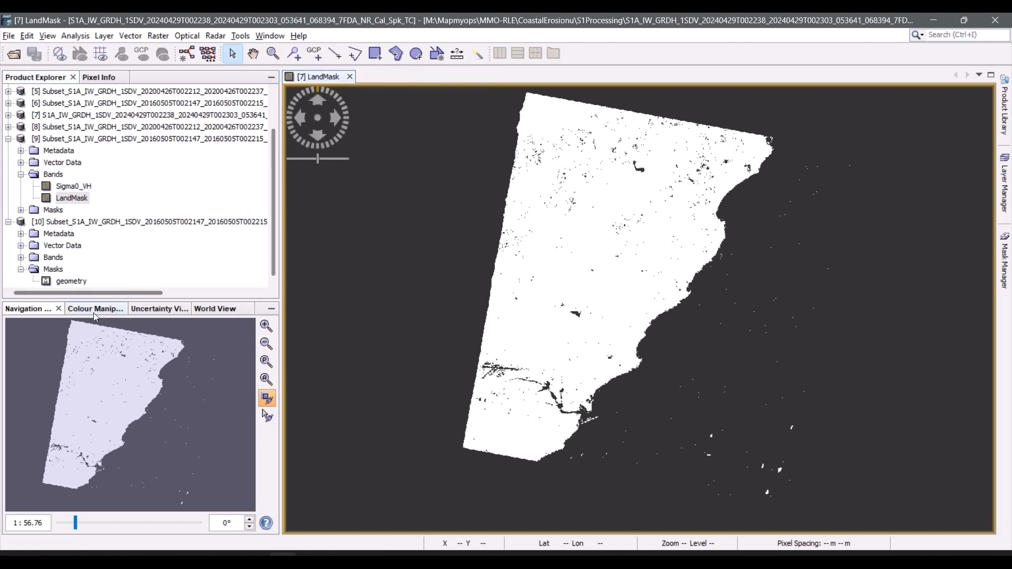
{"action": "left_click", "coordinate": [21, 257]}
{"action": "double_click", "coordinate": [53, 269]}
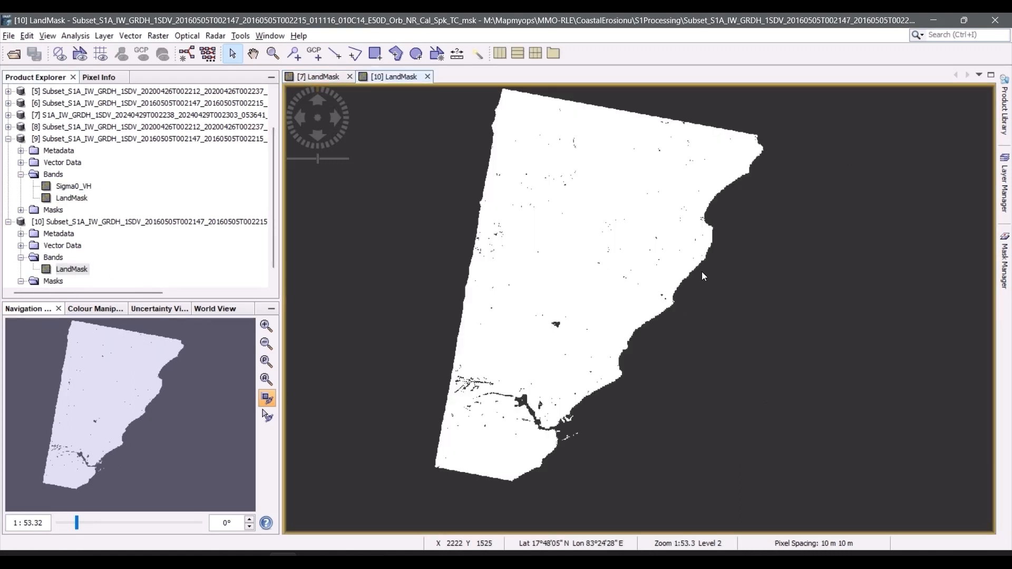
{"action": "scroll", "coordinate": [701, 271], "scroll_direction": "up", "scroll_amount": 2}
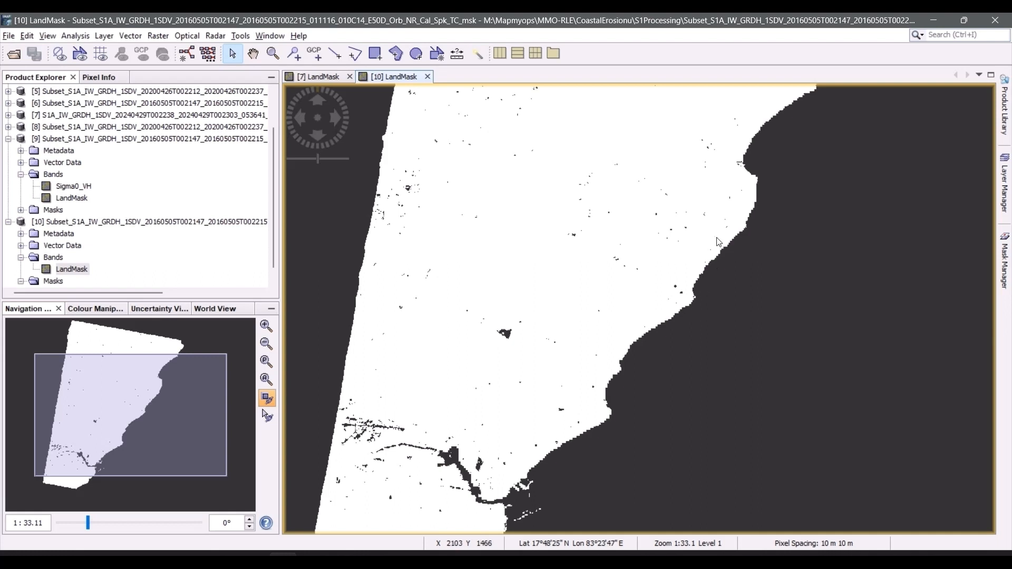
{"action": "scroll", "coordinate": [717, 242], "scroll_direction": "up", "scroll_amount": 1}
{"action": "left_click_drag", "start_coordinate": [789, 145], "coordinate": [750, 199]}
{"action": "scroll", "coordinate": [631, 346], "scroll_direction": "down", "scroll_amount": 3}
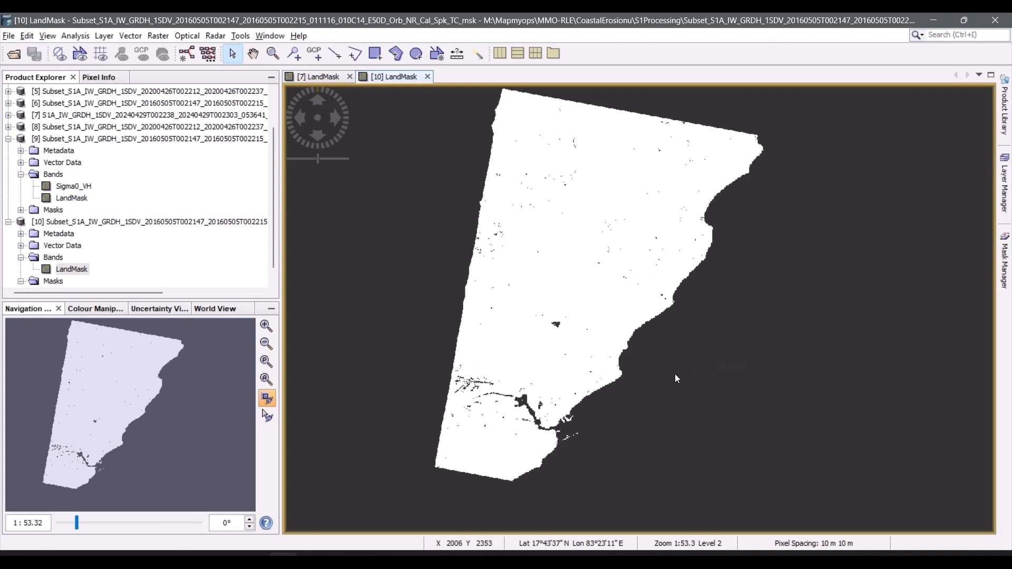
Switch to ArcGIS Pro, look over the raster's coastal extent and select only the 2024.tif layer.
{"action": "key", "text": "alt+Tab"}
{"action": "key", "text": "alt+Tab"}
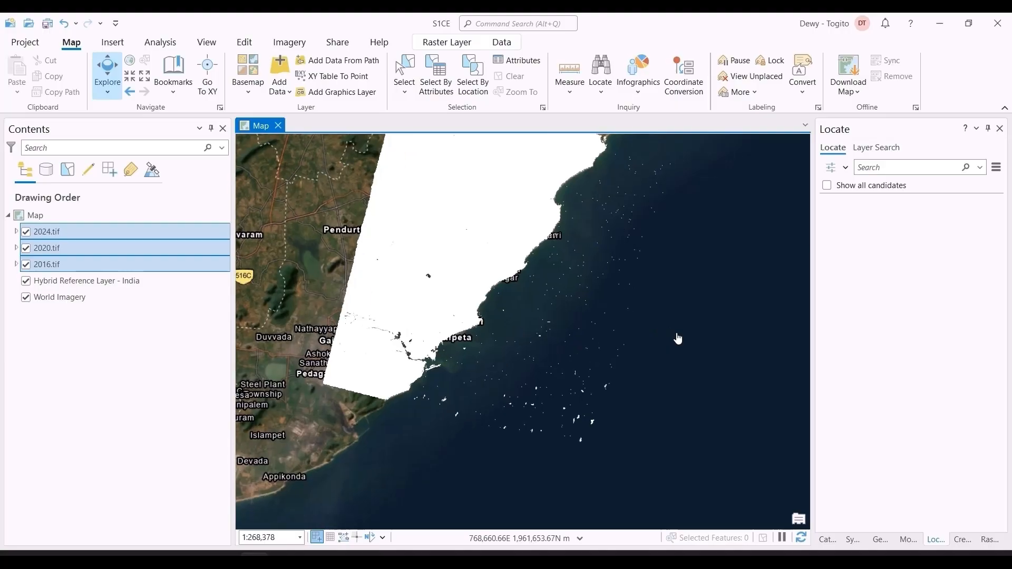
{"action": "scroll", "coordinate": [675, 339], "scroll_direction": "up", "scroll_amount": 1}
{"action": "scroll", "coordinate": [633, 332], "scroll_direction": "down", "scroll_amount": 3}
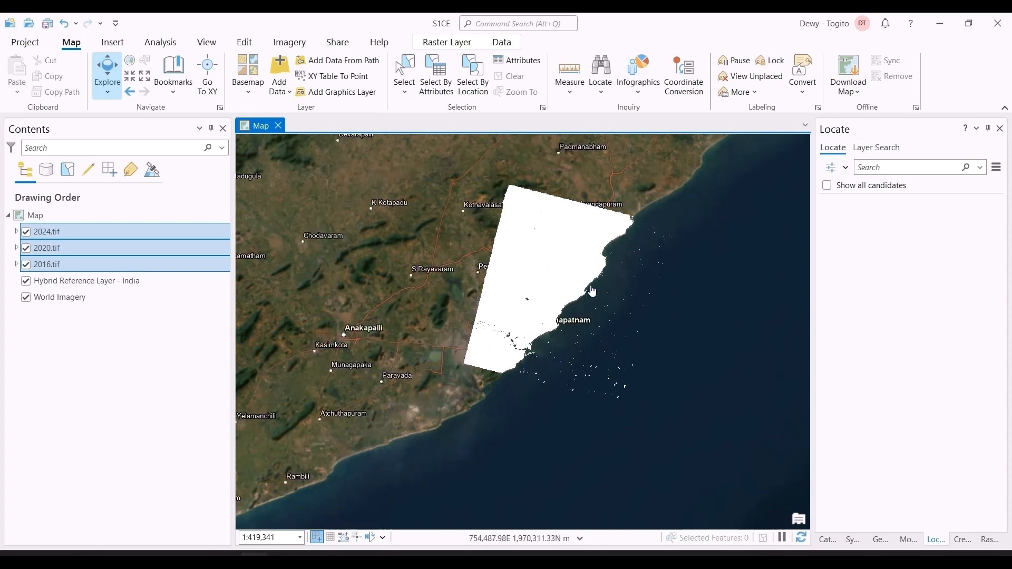
{"action": "scroll", "coordinate": [592, 291], "scroll_direction": "up", "scroll_amount": 2}
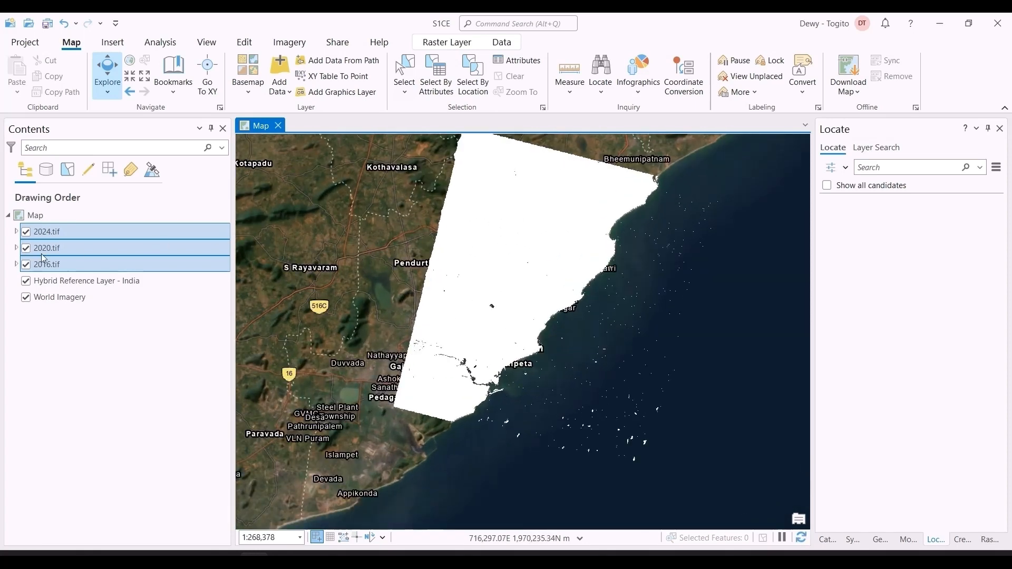
{"action": "left_click", "coordinate": [61, 234]}
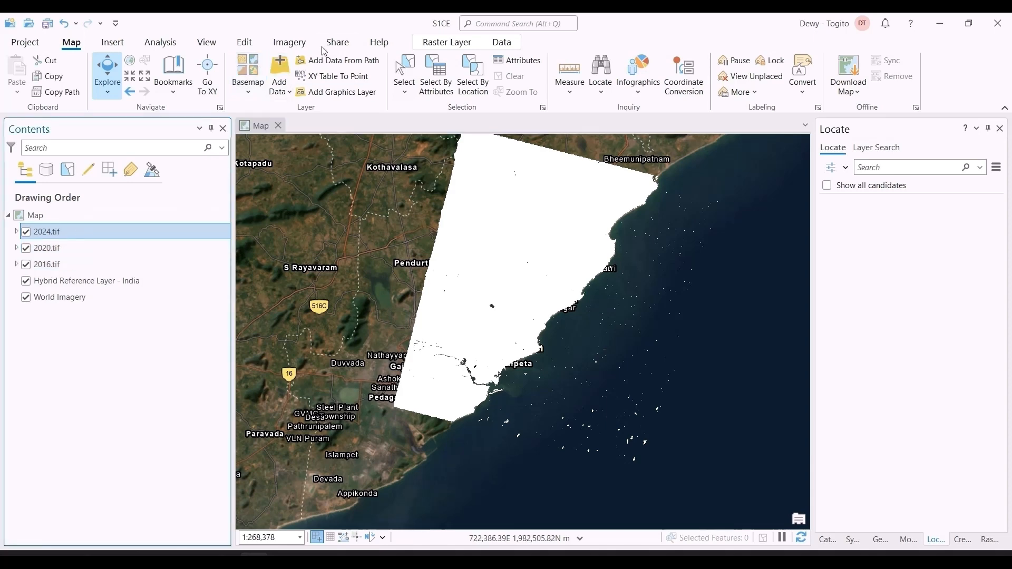
Convert 2024.tif to polygons with Raster to Polygon, using the Value field and the Simplify polygons option.
{"action": "left_click", "coordinate": [880, 539]}
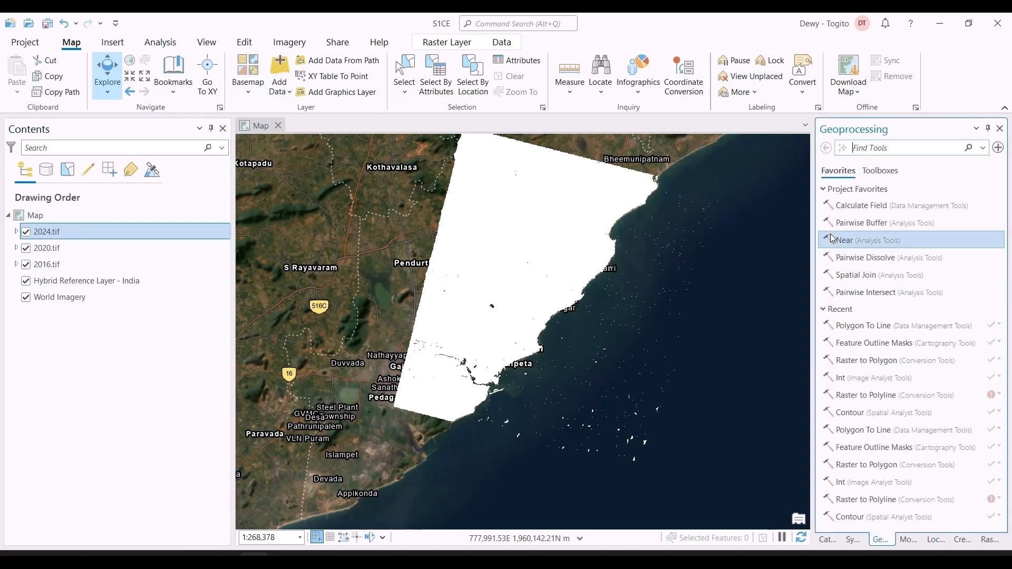
{"action": "type", "text": "r"}
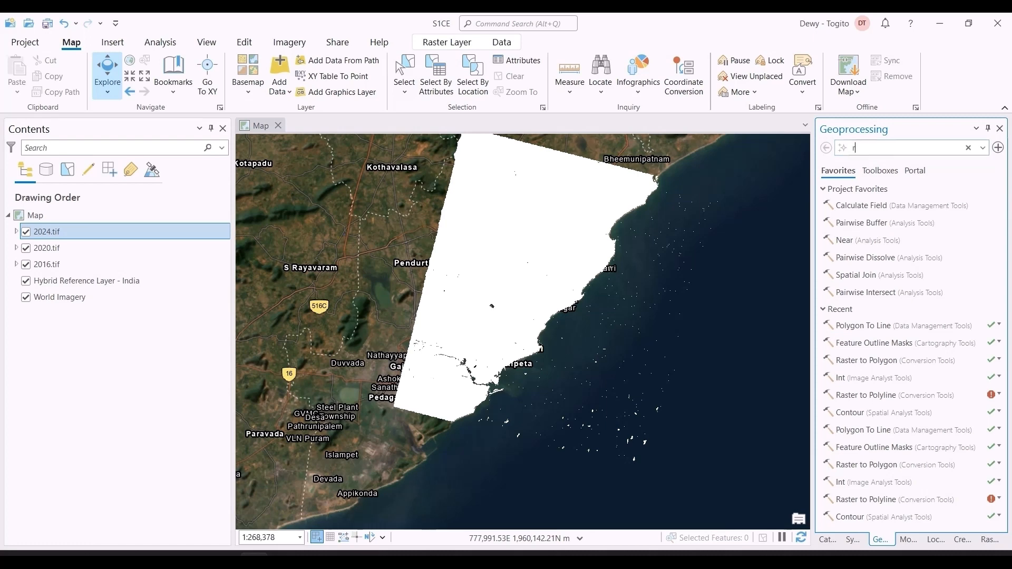
{"action": "type", "text": "aster to pol"}
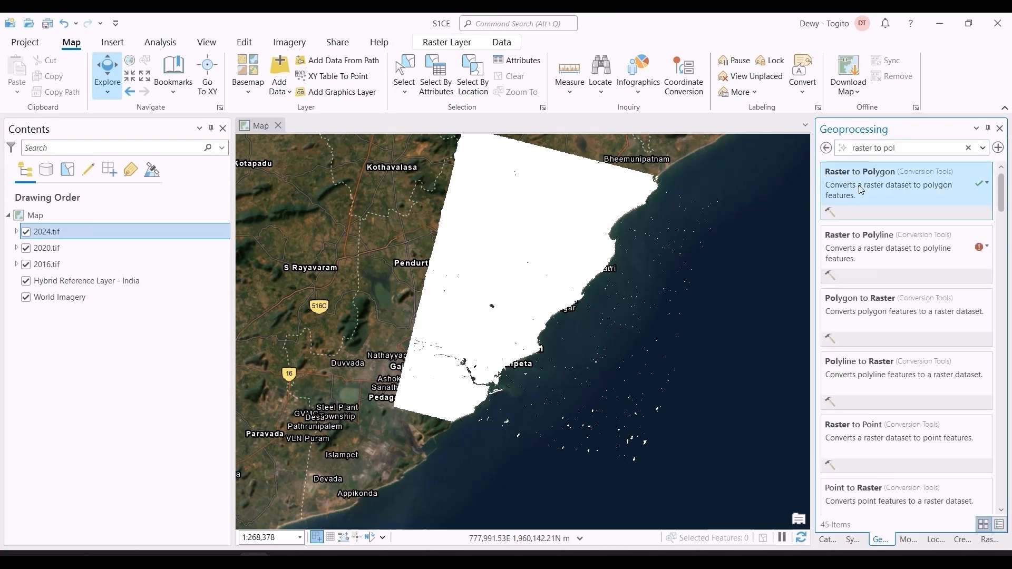
{"action": "left_click", "coordinate": [860, 189]}
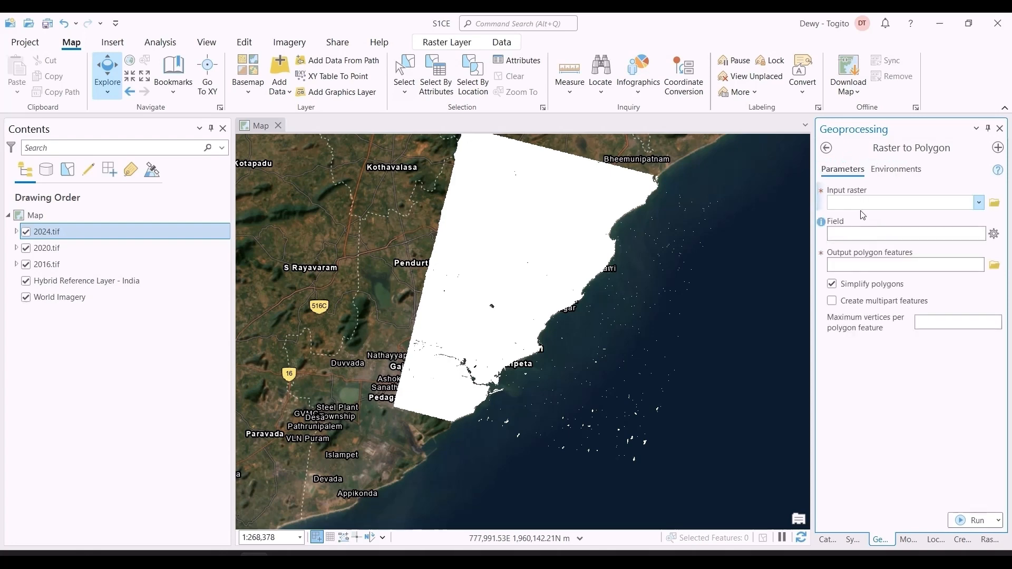
{"action": "left_click", "coordinate": [978, 203]}
{"action": "left_click", "coordinate": [919, 218]}
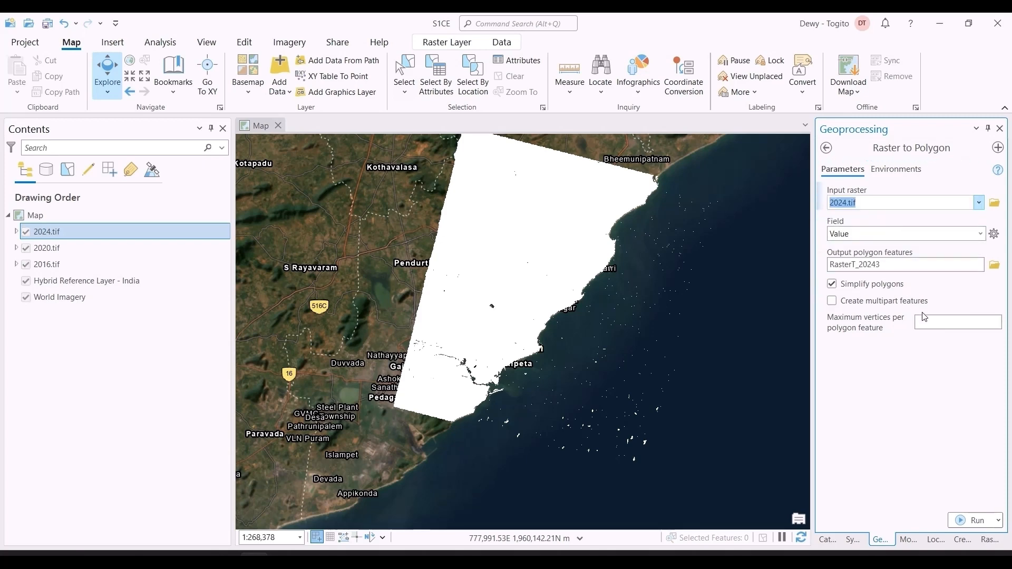
{"action": "left_click", "coordinate": [879, 262]}
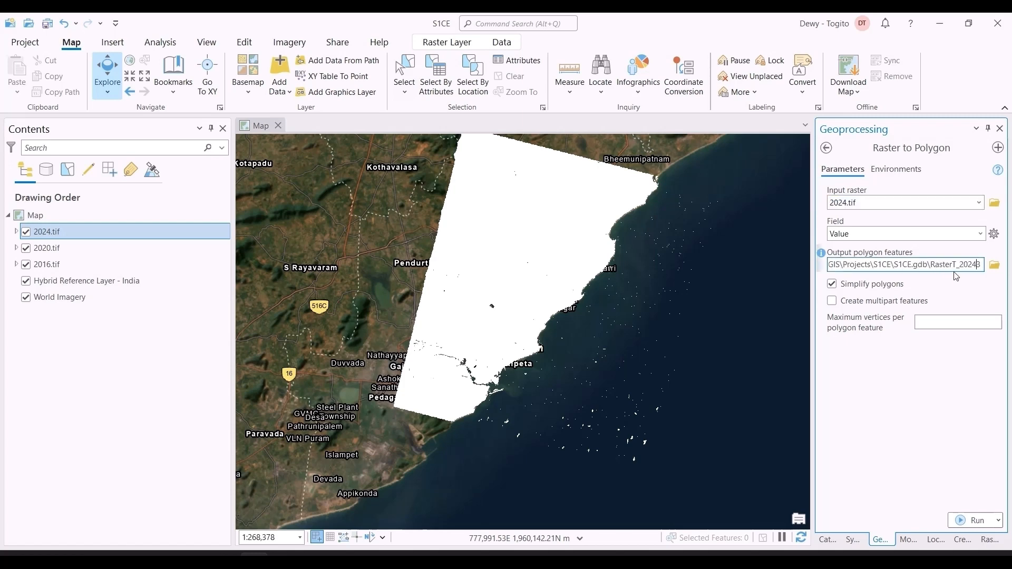
{"action": "left_click", "coordinate": [961, 527]}
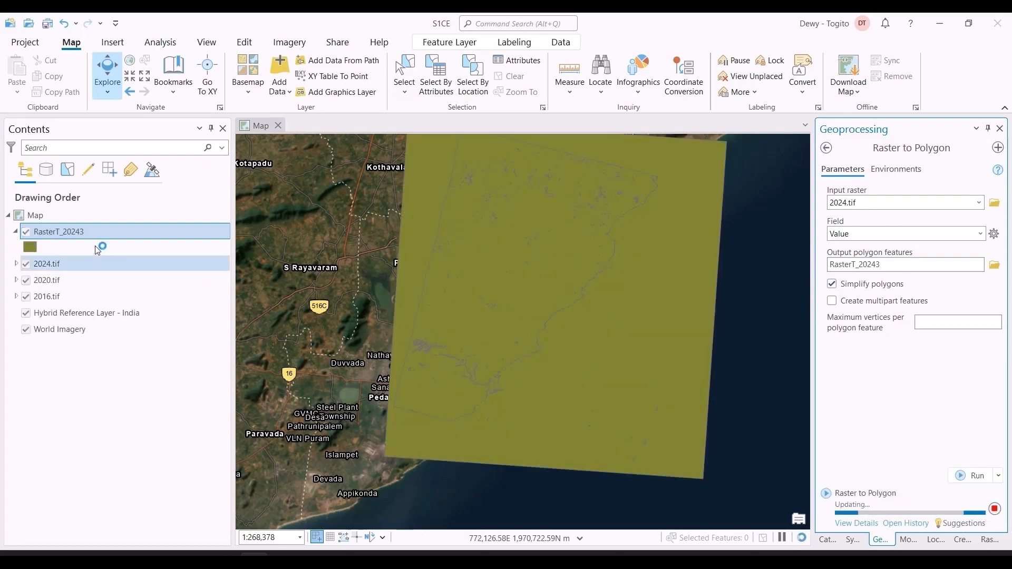
Convert 2020.tif and 2016.tif to simplified polygons, running Raster to Polygon on the Value field once for each raster.
{"action": "left_click", "coordinate": [979, 204]}
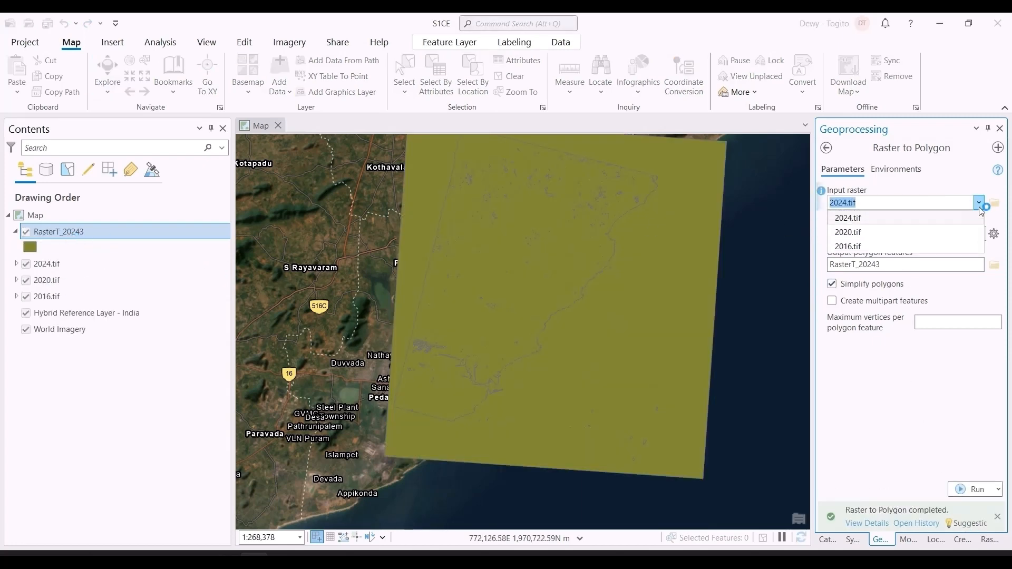
{"action": "left_click", "coordinate": [917, 232]}
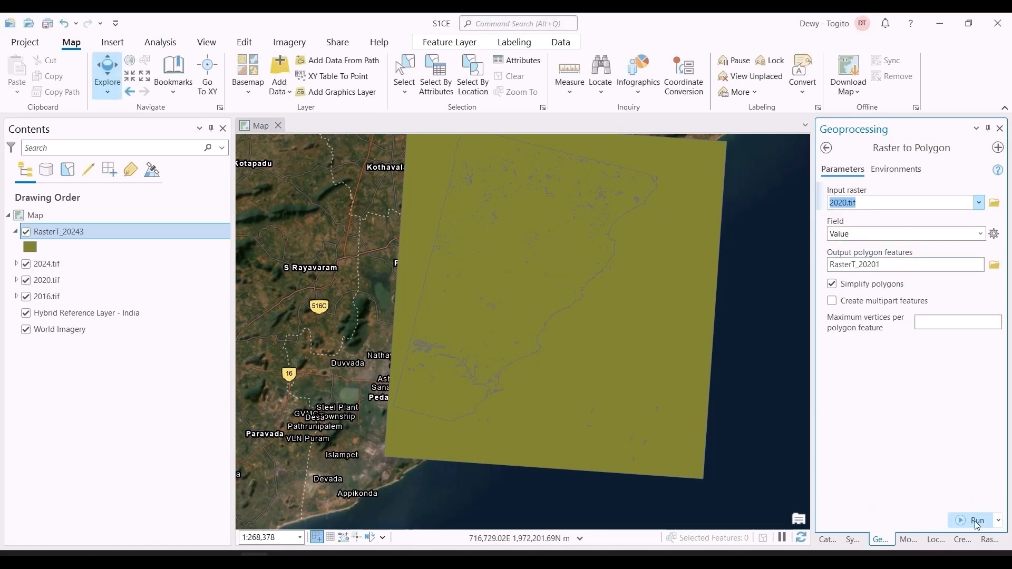
{"action": "left_click", "coordinate": [975, 520]}
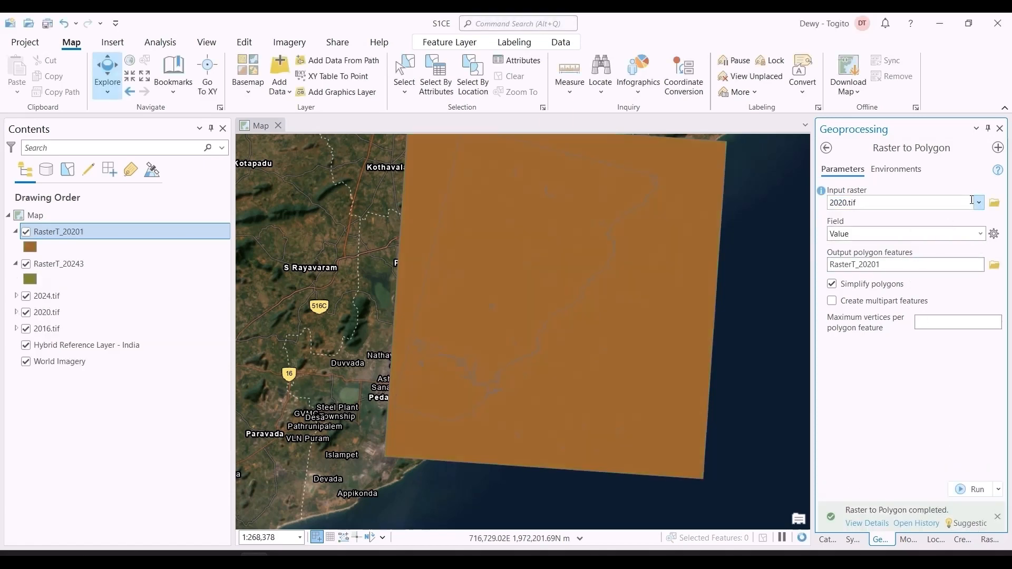
{"action": "left_click", "coordinate": [978, 203]}
{"action": "left_click", "coordinate": [958, 245]}
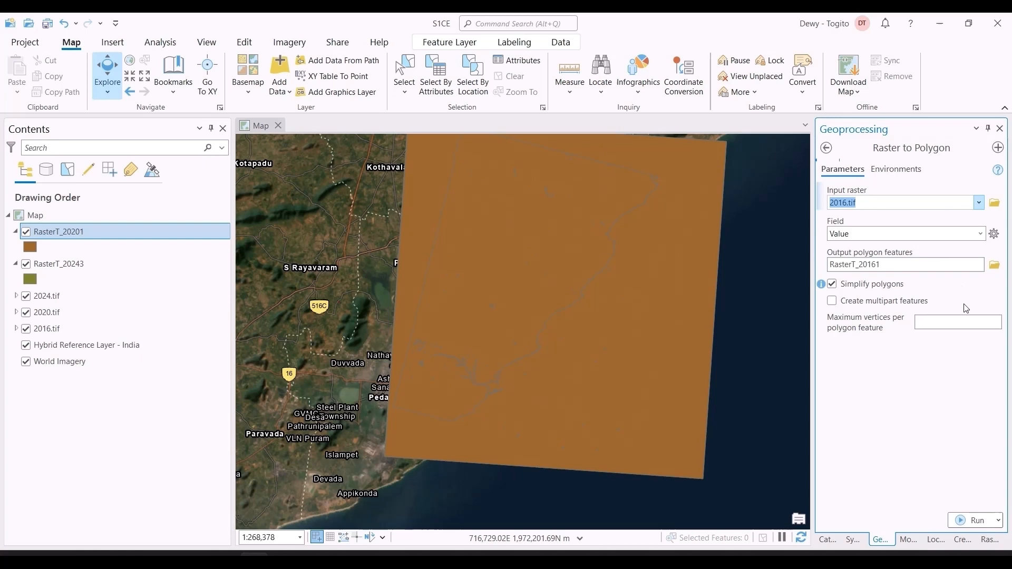
{"action": "left_click", "coordinate": [967, 519]}
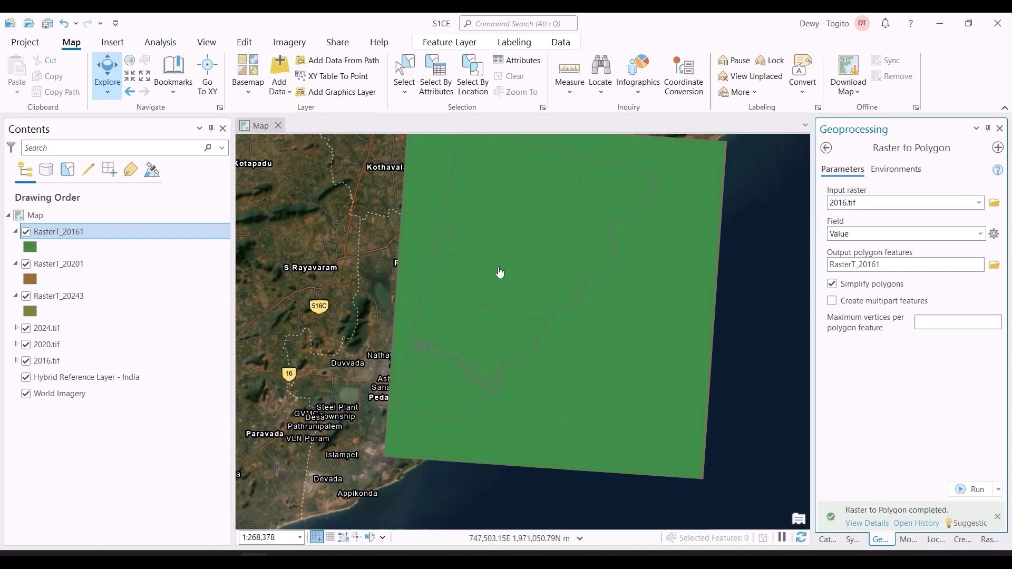
Inspect the attributes of the land polygon and the sea polygon in the 2016 polygon layer on the map.
{"action": "left_click", "coordinate": [567, 260]}
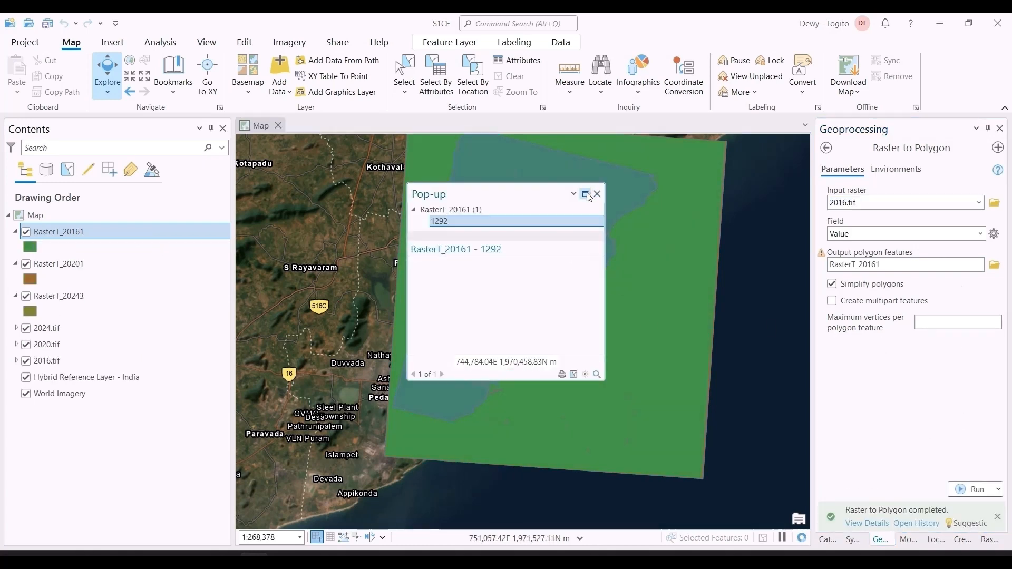
{"action": "left_click", "coordinate": [597, 194]}
{"action": "left_click", "coordinate": [673, 271]}
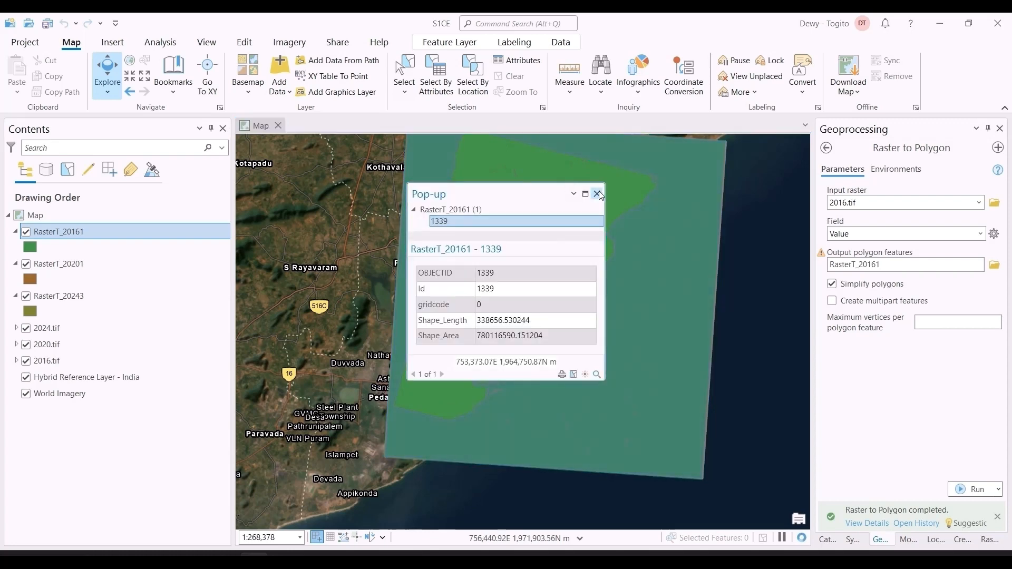
{"action": "left_click", "coordinate": [597, 194]}
{"action": "left_click_drag", "start_coordinate": [635, 300], "coordinate": [624, 329]}
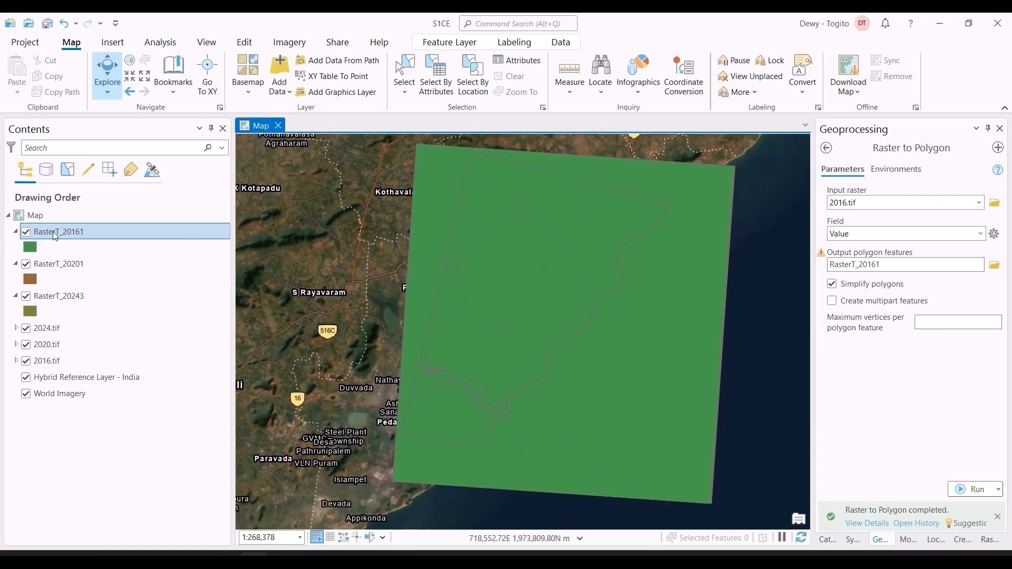
Open the 2016 polygon layer's attribute table, highlight individual small polygons and sort the records by descending Shape_Area.
{"action": "key", "text": "ctrl+t"}
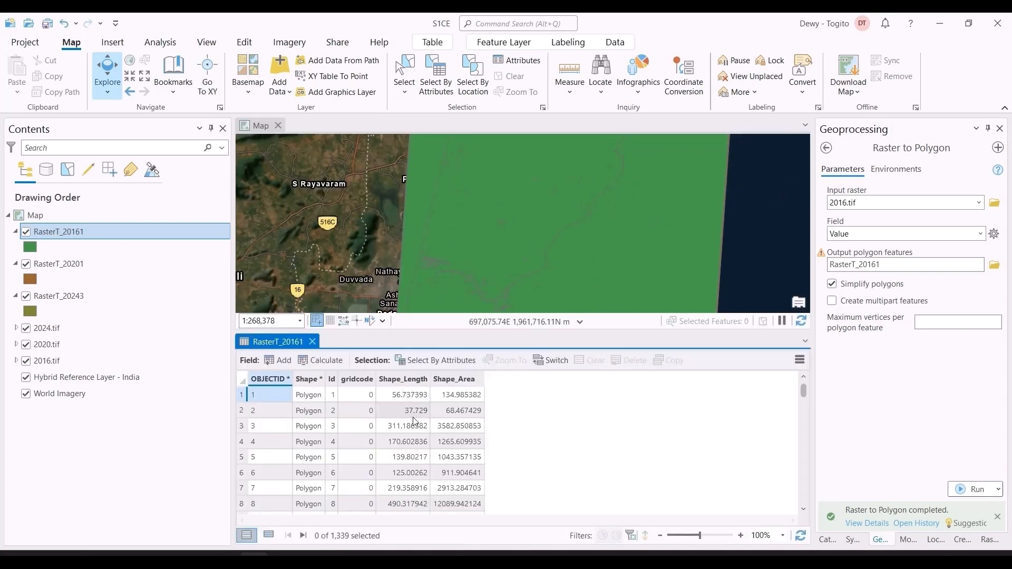
{"action": "left_click", "coordinate": [243, 416]}
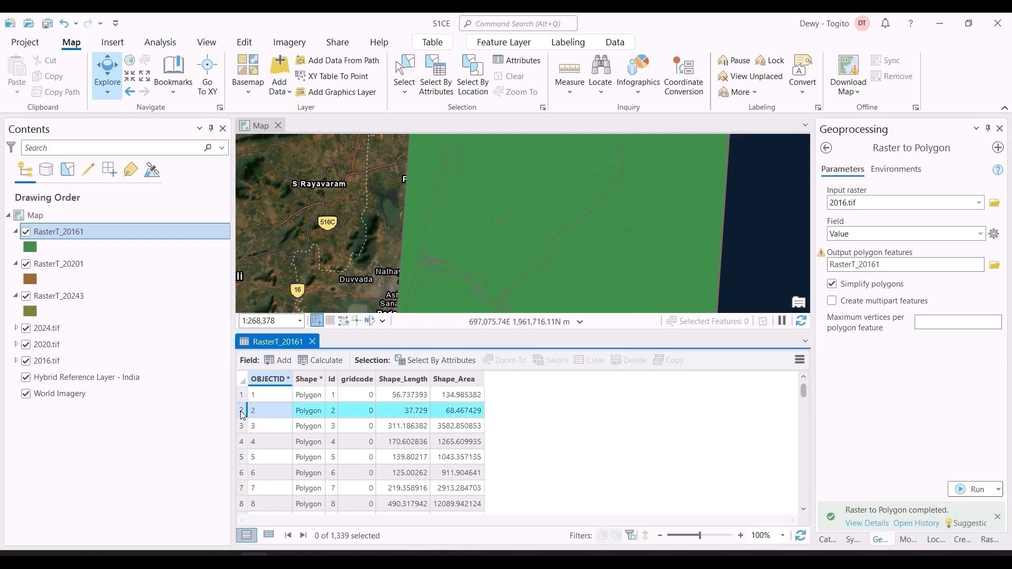
{"action": "left_click", "coordinate": [245, 428]}
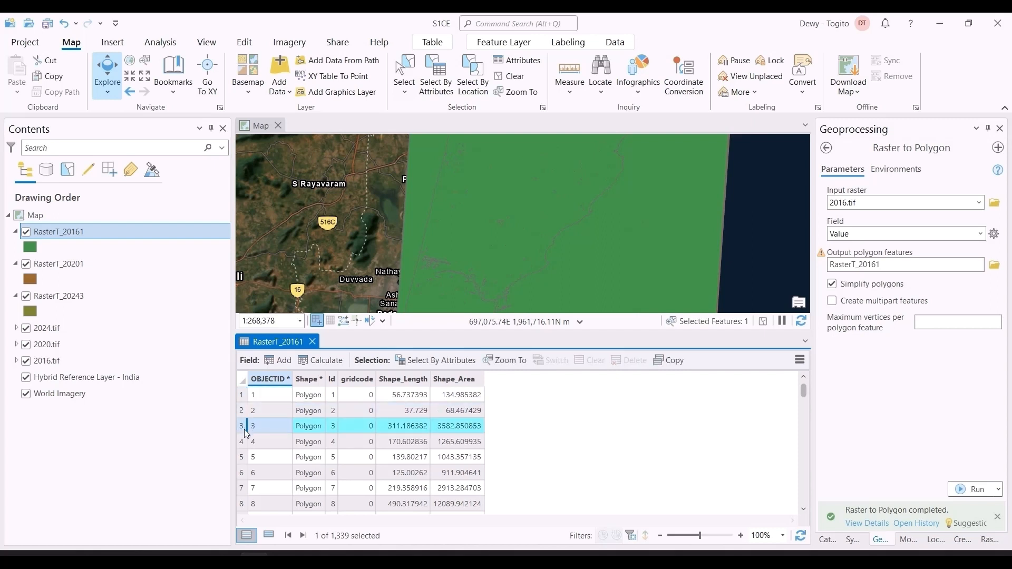
{"action": "scroll", "coordinate": [424, 250], "scroll_direction": "down", "scroll_amount": 4}
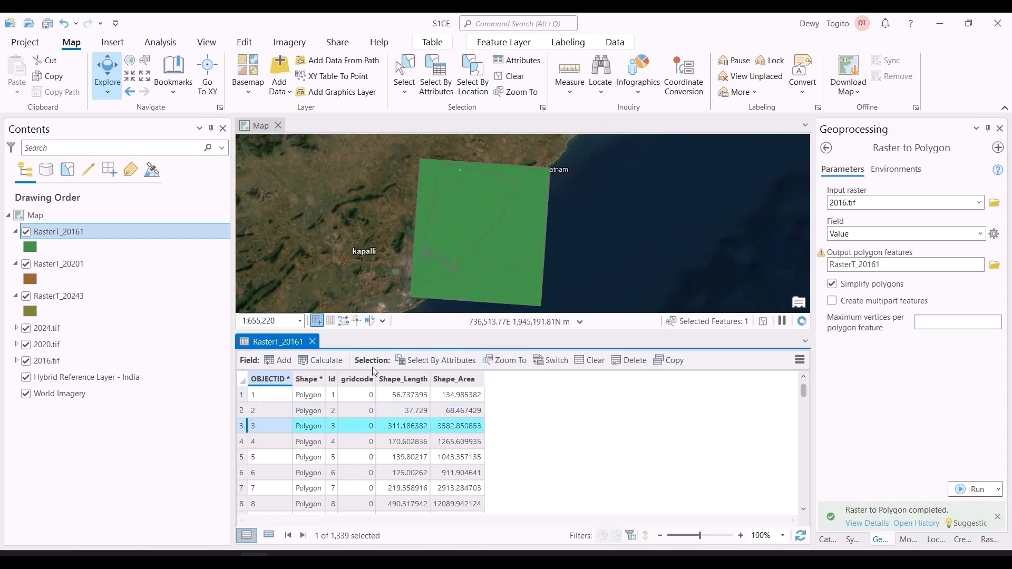
{"action": "double_click", "coordinate": [467, 384]}
{"action": "double_click", "coordinate": [463, 383]}
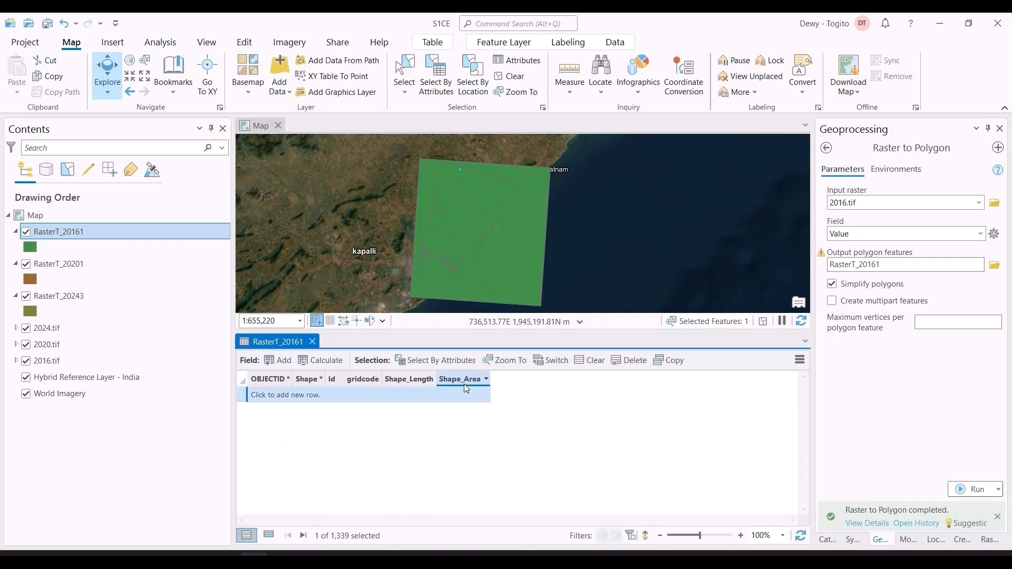
Highlight the two largest 2016 polygons in turn to compare the land and sea extents, clearing the selection in between.
{"action": "left_click", "coordinate": [241, 412]}
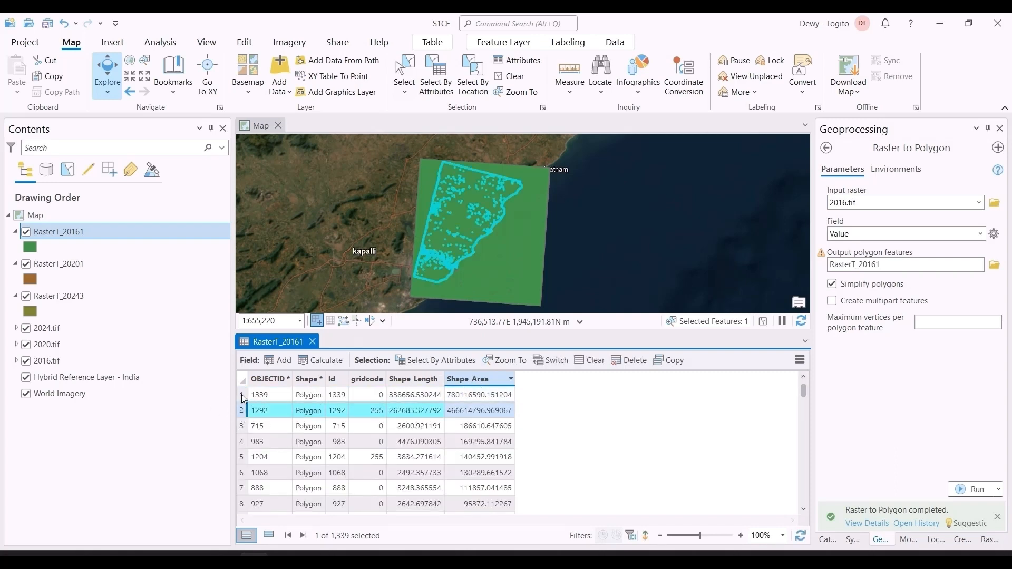
{"action": "left_click", "coordinate": [243, 397]}
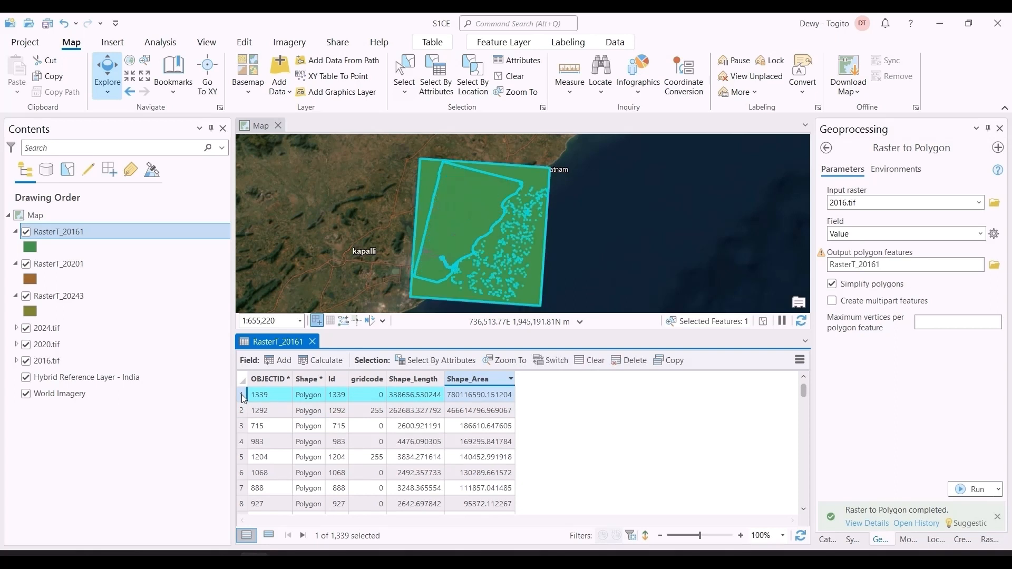
{"action": "left_click", "coordinate": [509, 76]}
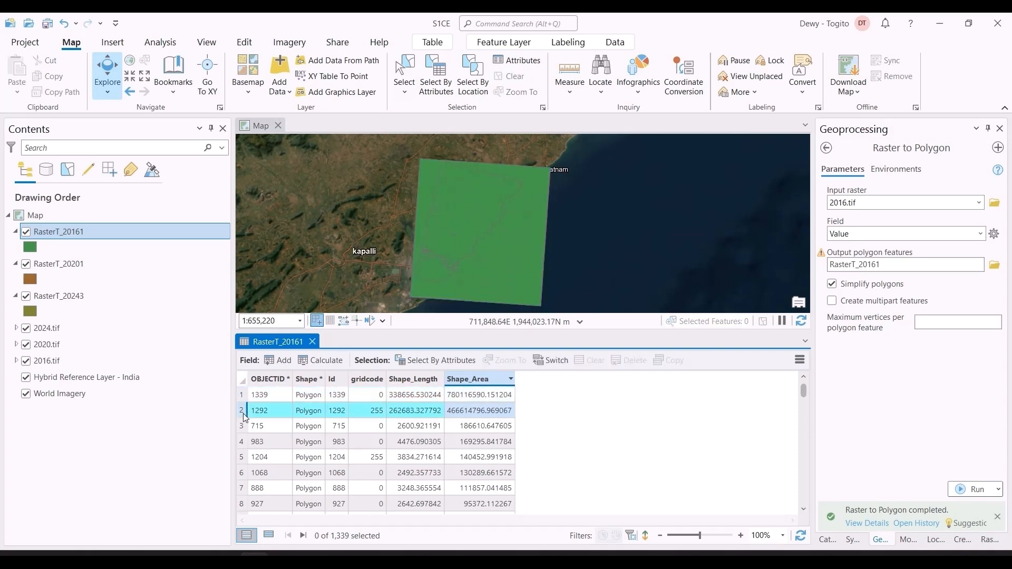
{"action": "left_click", "coordinate": [242, 396]}
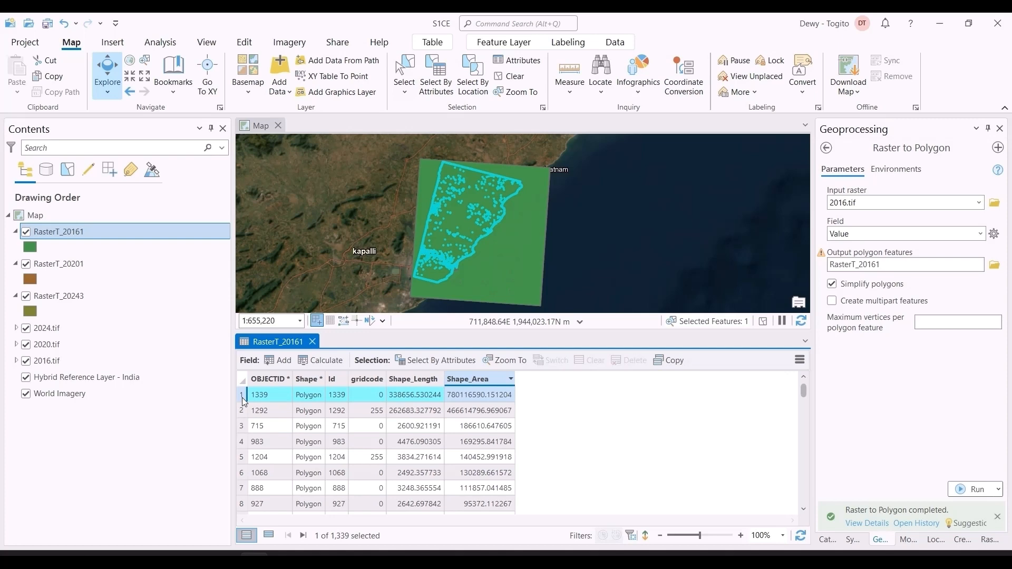
Close the 2016 attribute table, clear the selection and check the land polygon's attributes on the map.
{"action": "left_click", "coordinate": [312, 343]}
{"action": "left_click", "coordinate": [507, 76]}
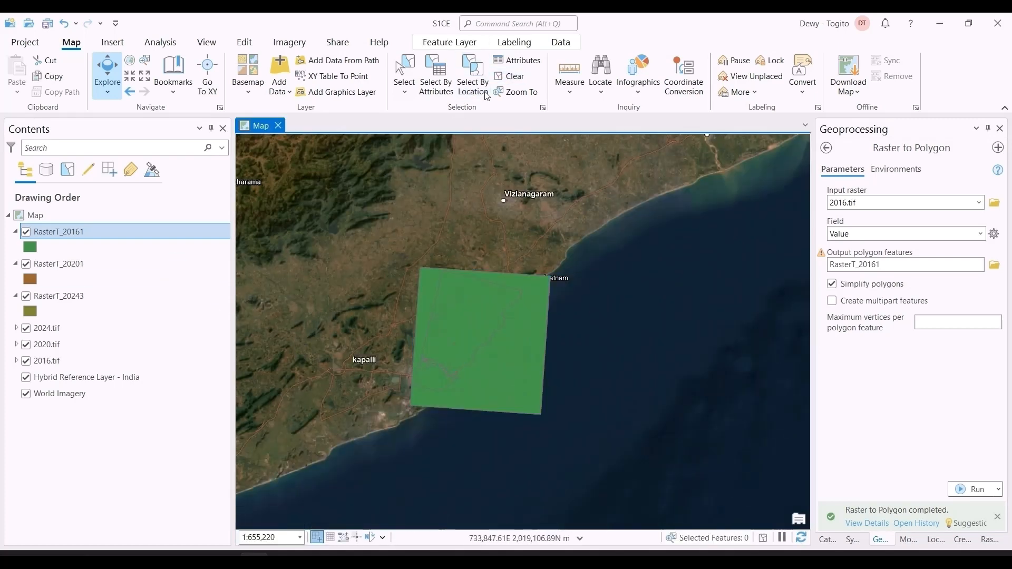
{"action": "left_click", "coordinate": [480, 324]}
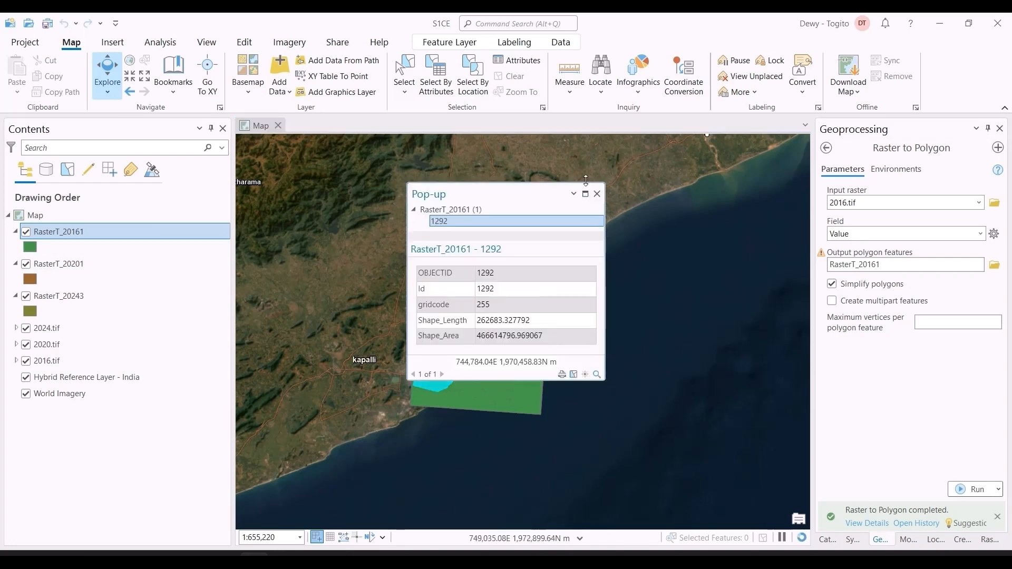
{"action": "left_click", "coordinate": [588, 184]}
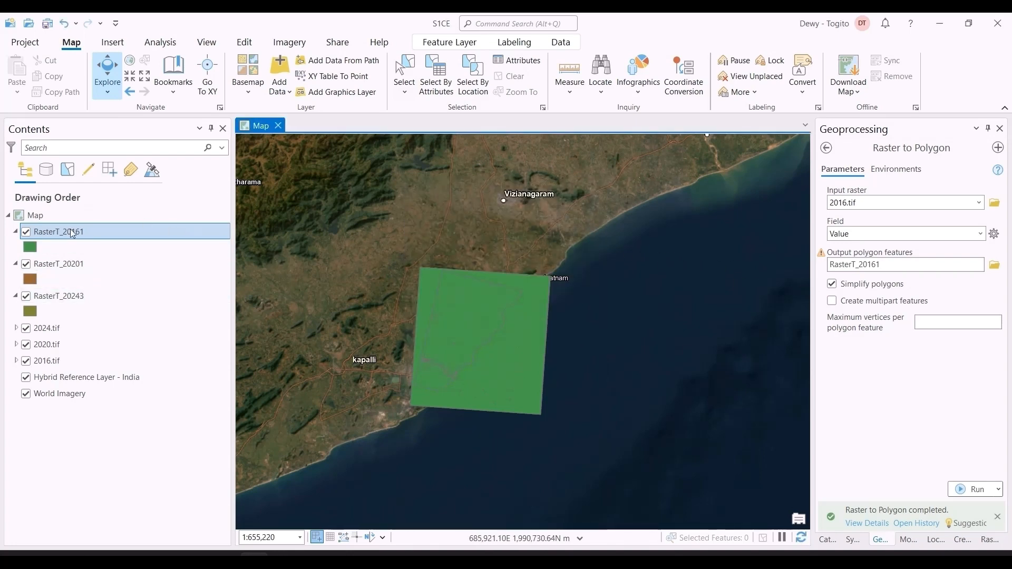
Bring up the Polygon To Line tool, review the 2024 polygon layer's attribute table sorted by descending Shape_Area, and close the table.
{"action": "left_click", "coordinate": [826, 148]}
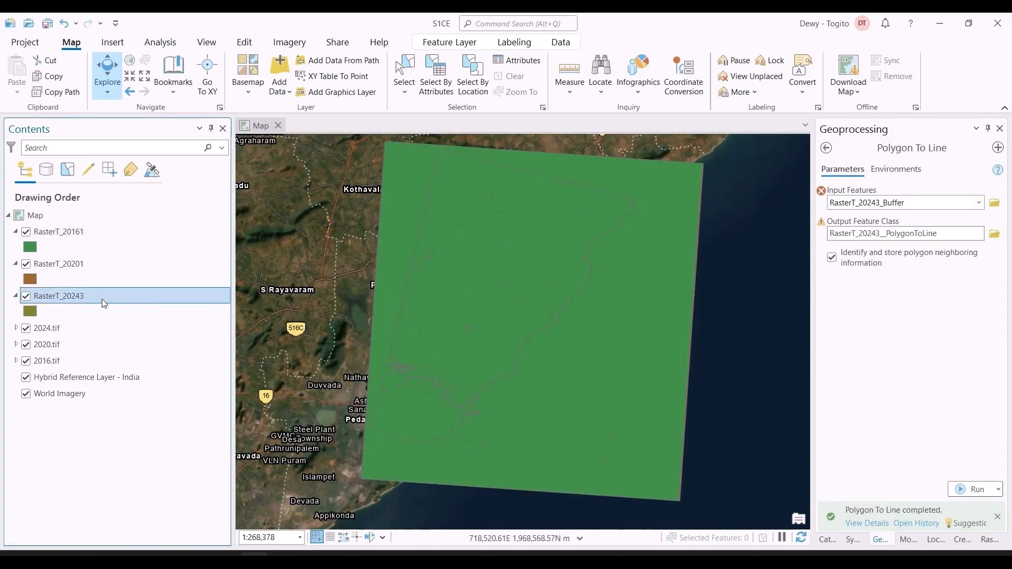
{"action": "right_click", "coordinate": [71, 296]}
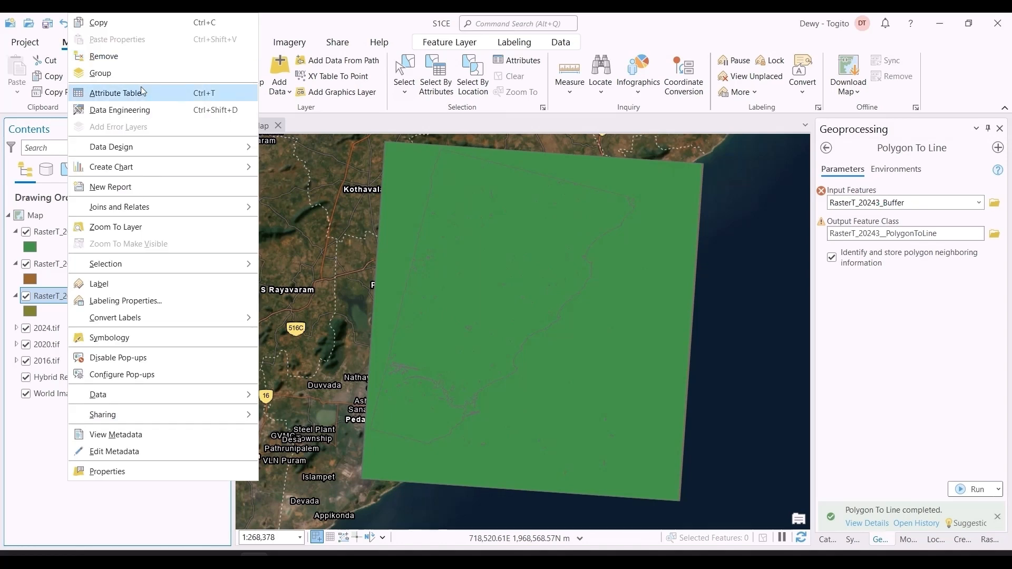
{"action": "left_click", "coordinate": [100, 92]}
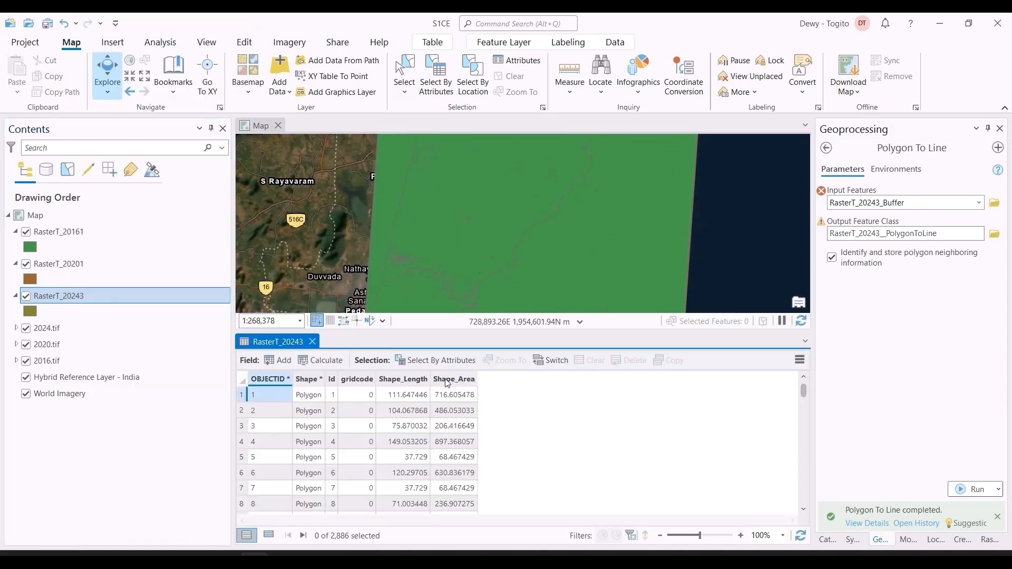
{"action": "double_click", "coordinate": [453, 378]}
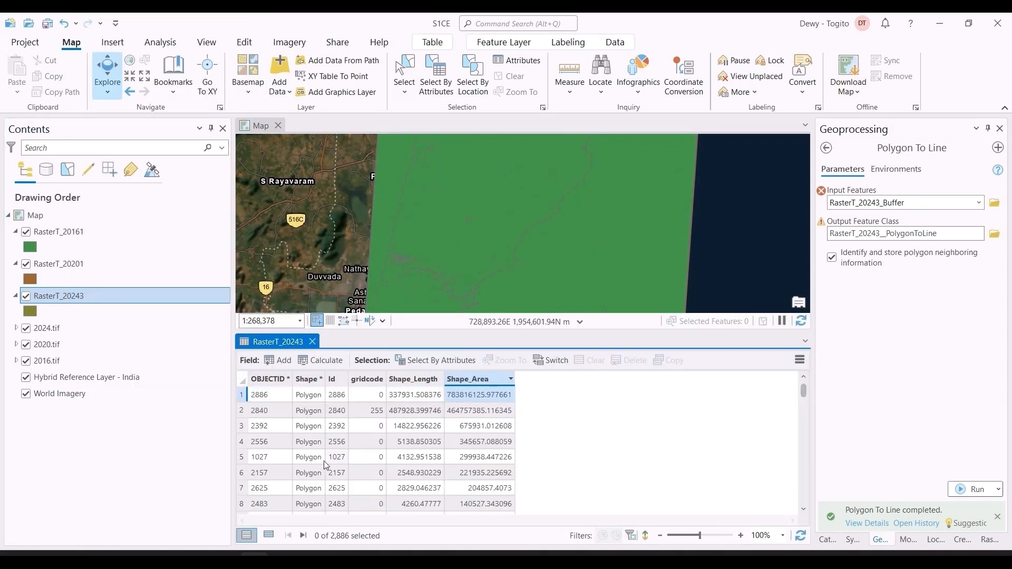
{"action": "left_click", "coordinate": [313, 341]}
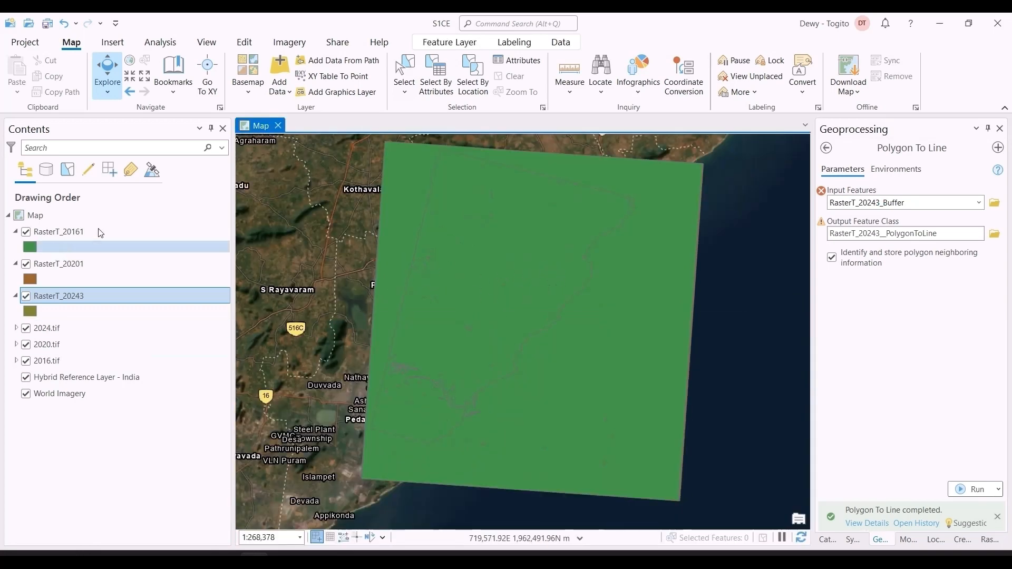
Find the Feature Outline Masks tool by searching for "outline" and set RasterT_20243 as its input layer.
{"action": "left_click", "coordinate": [826, 148]}
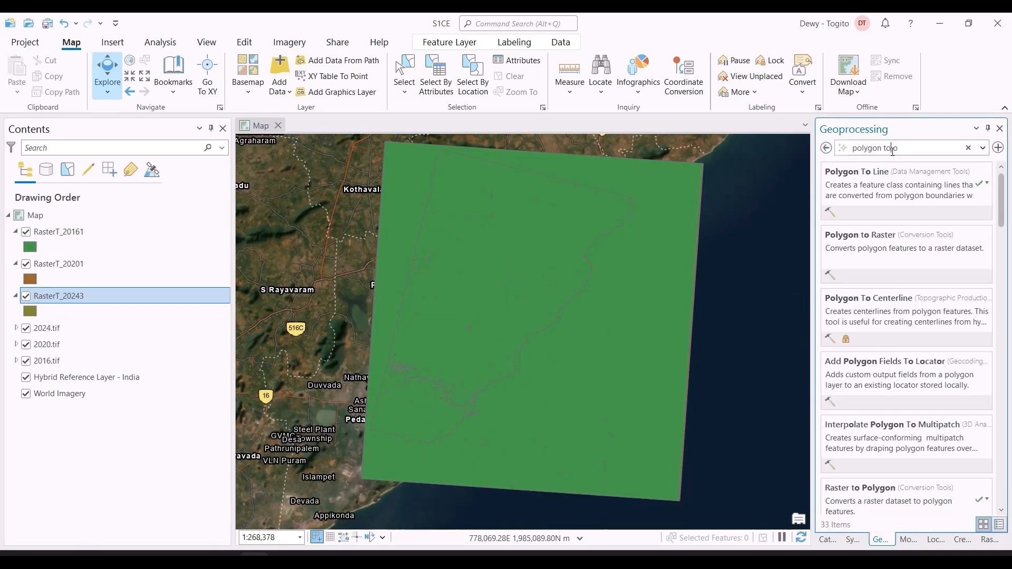
{"action": "left_click", "coordinate": [888, 148]}
{"action": "type", "text": "outline"}
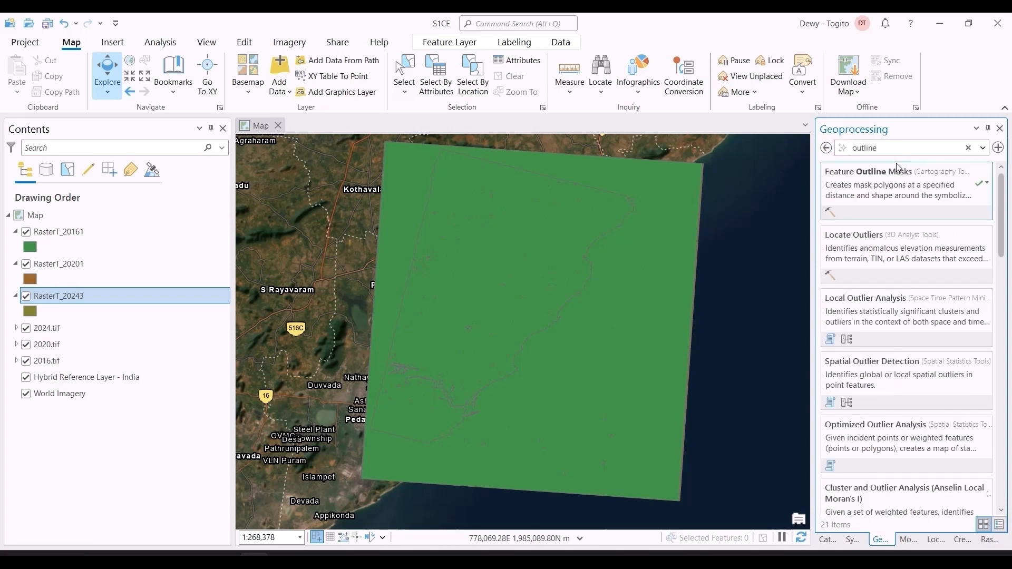
{"action": "left_click", "coordinate": [897, 201]}
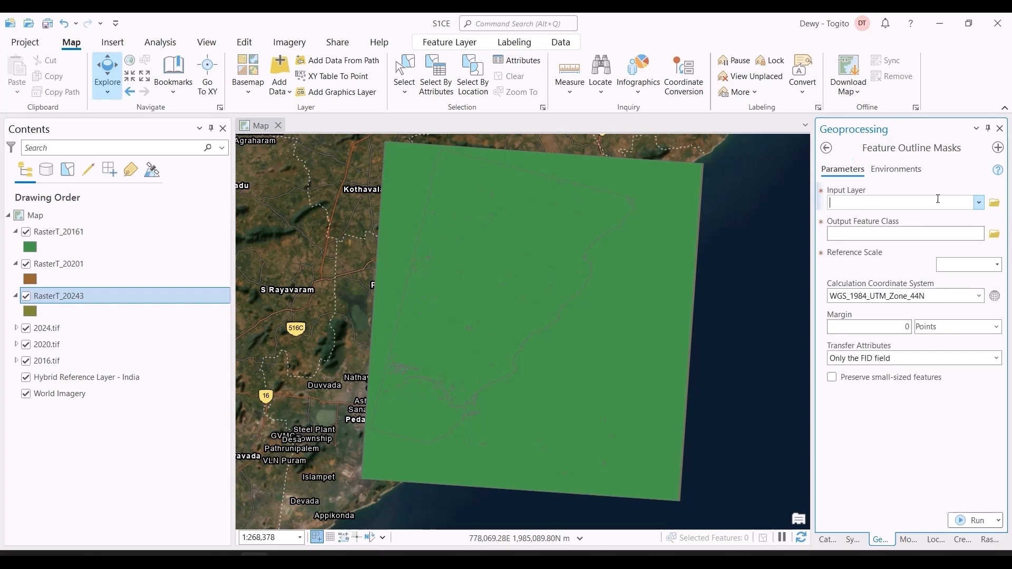
{"action": "left_click", "coordinate": [980, 204]}
{"action": "left_click", "coordinate": [870, 248]}
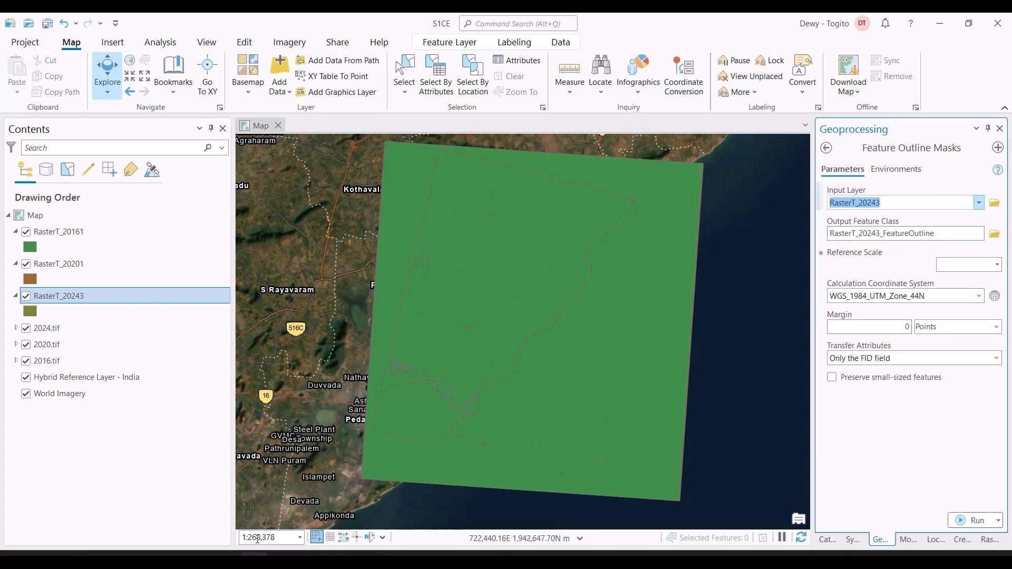
Set the outline mask's reference scale to 1:100,000 and its margin to 1 millimeter.
{"action": "left_click", "coordinate": [996, 264]}
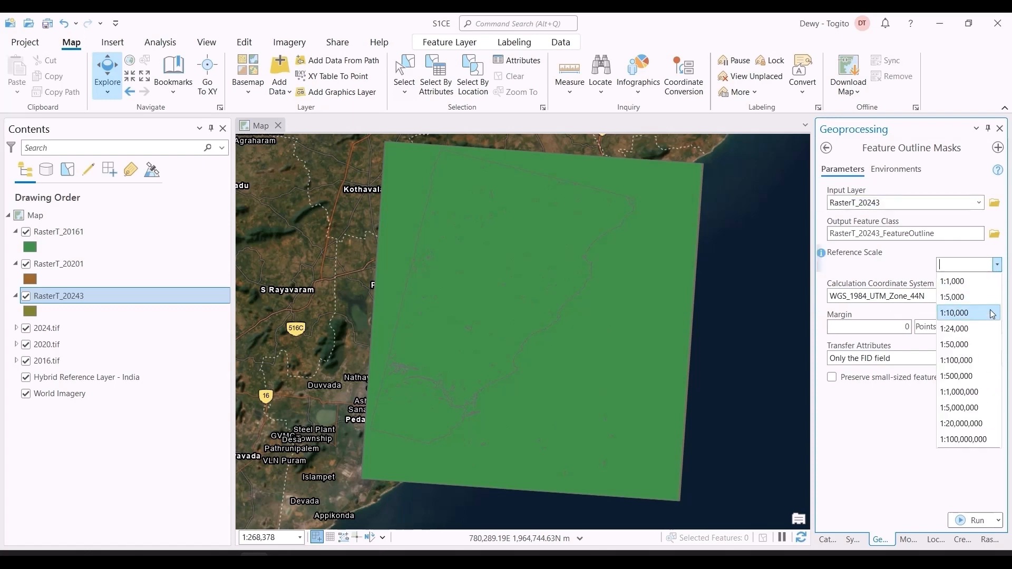
{"action": "left_click", "coordinate": [999, 370]}
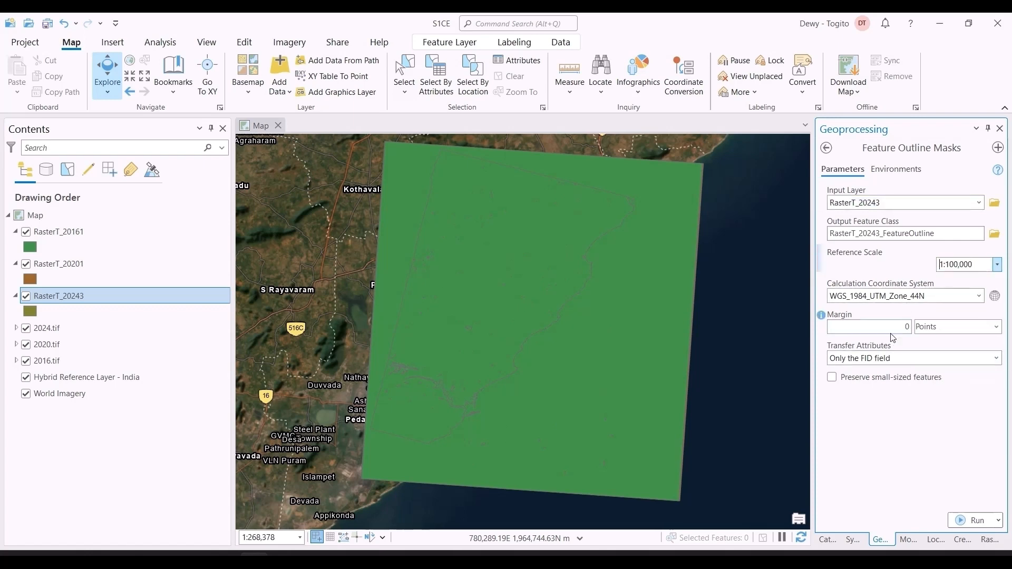
{"action": "left_click", "coordinate": [898, 324]}
{"action": "type", "text": "1"}
{"action": "left_click", "coordinate": [999, 327]}
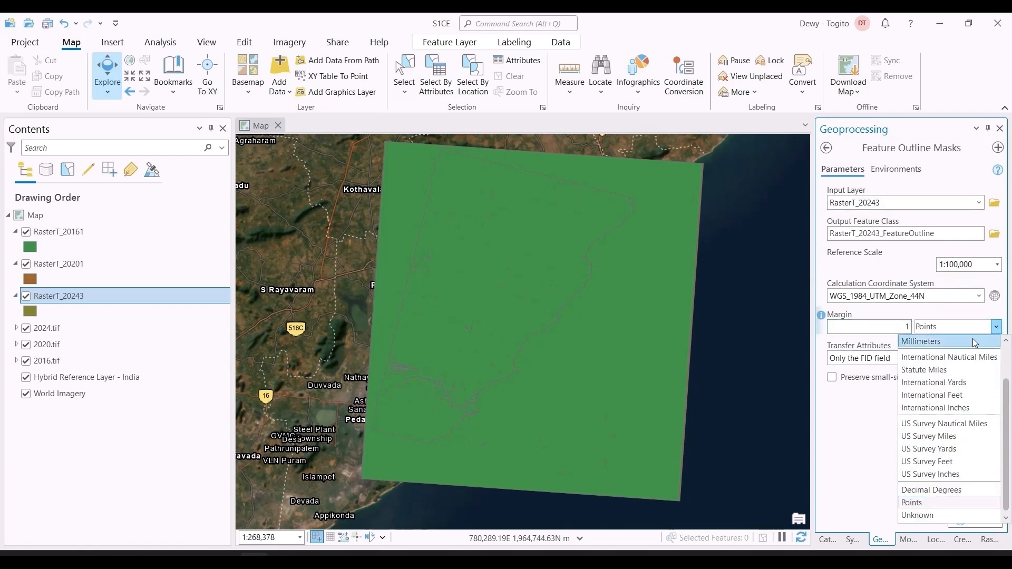
{"action": "left_click", "coordinate": [972, 339]}
Set the cartographic coordinate system environment to WGS_1984_UTM_Zone_44N and run Feature Outline Masks on the 2024 polygons.
{"action": "left_click", "coordinate": [896, 170]}
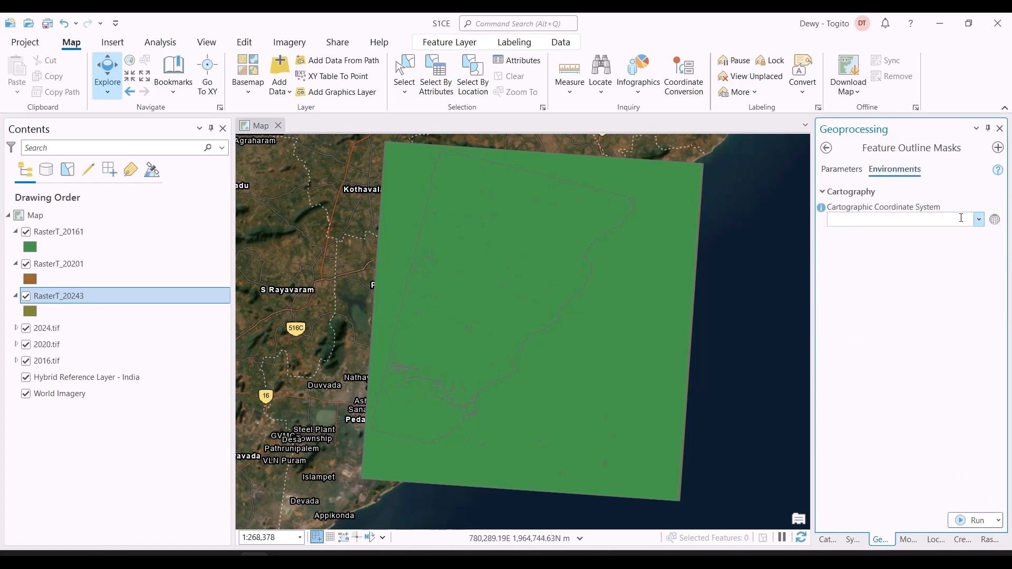
{"action": "left_click", "coordinate": [979, 219]}
{"action": "left_click", "coordinate": [921, 259]}
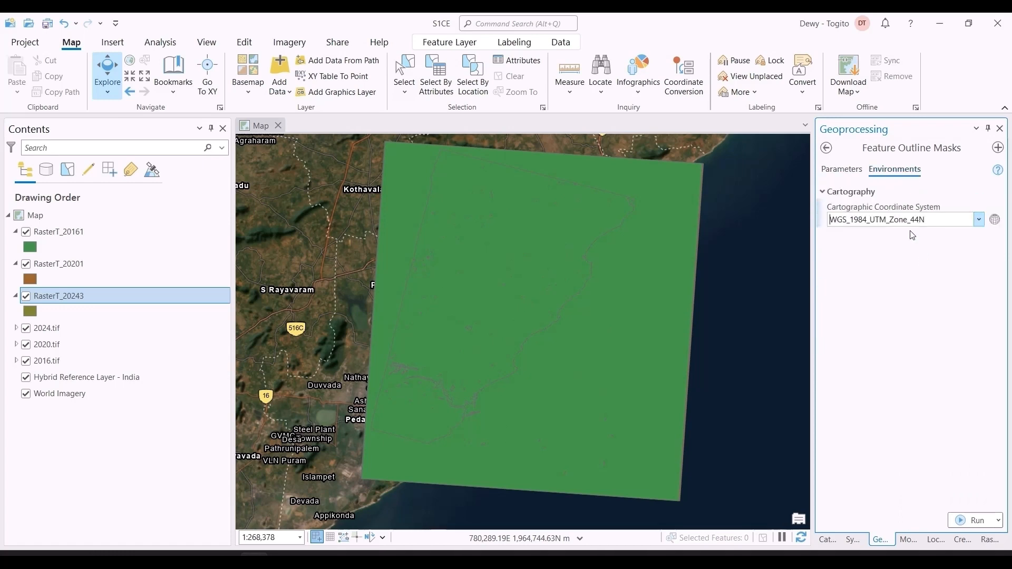
{"action": "left_click", "coordinate": [849, 169]}
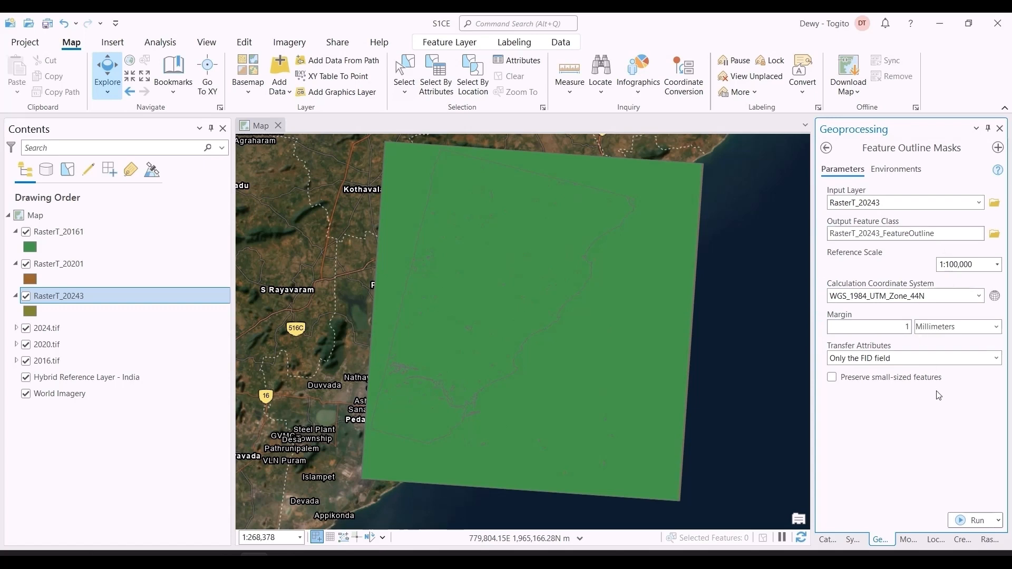
{"action": "left_click", "coordinate": [972, 520]}
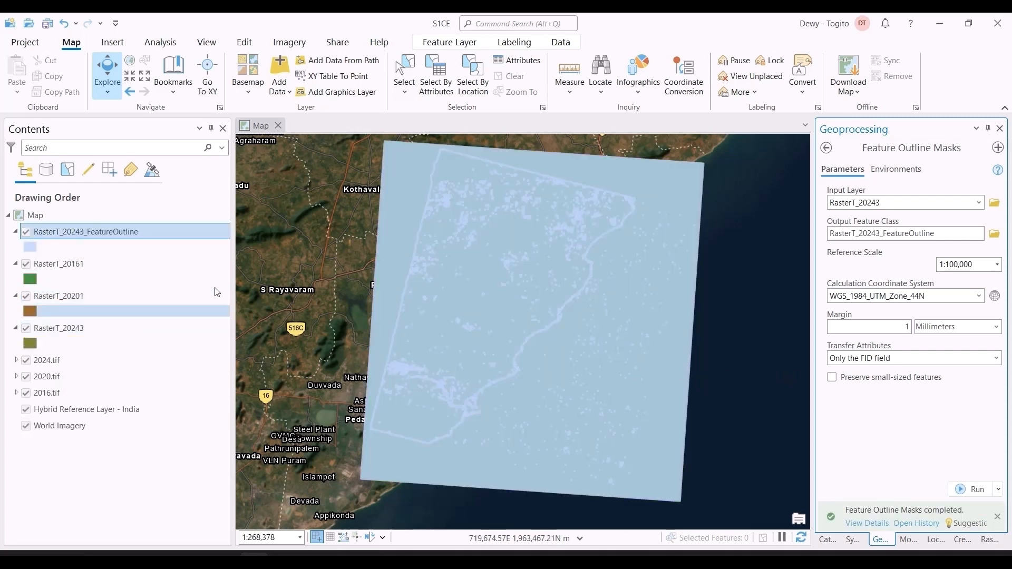
Hide the three RasterT polygon layers and the 2024, 2020 and 2016 rasters, leaving the outline layer over the imagery.
{"action": "left_click", "coordinate": [26, 263]}
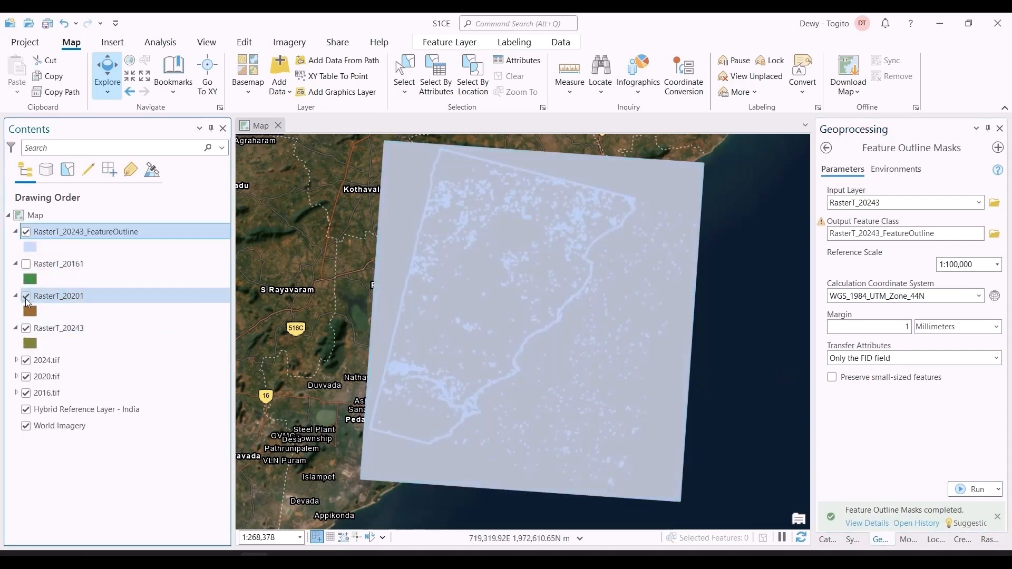
{"action": "left_click", "coordinate": [26, 295]}
{"action": "left_click", "coordinate": [26, 328]}
{"action": "left_click", "coordinate": [26, 360]}
{"action": "left_click", "coordinate": [25, 376]}
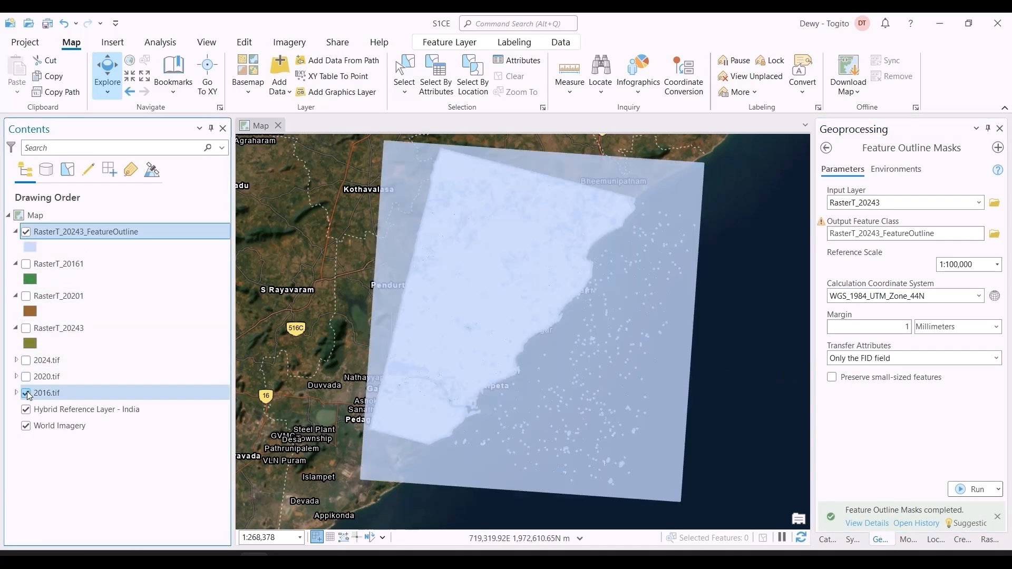
{"action": "left_click", "coordinate": [26, 393]}
Check the attributes of several 2024 outline mask features on the map, closing each pop-up.
{"action": "scroll", "coordinate": [664, 295], "scroll_direction": "up", "scroll_amount": 3}
{"action": "scroll", "coordinate": [661, 296], "scroll_direction": "down", "scroll_amount": 7}
{"action": "scroll", "coordinate": [624, 276], "scroll_direction": "up", "scroll_amount": 2}
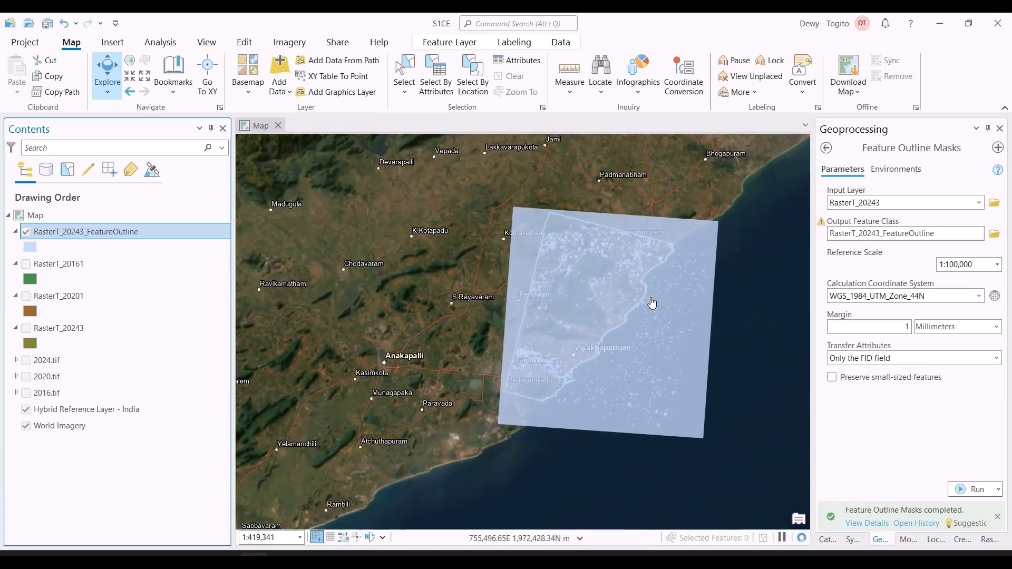
{"action": "left_click", "coordinate": [658, 306]}
{"action": "left_click", "coordinate": [597, 193]}
{"action": "left_click", "coordinate": [591, 193]}
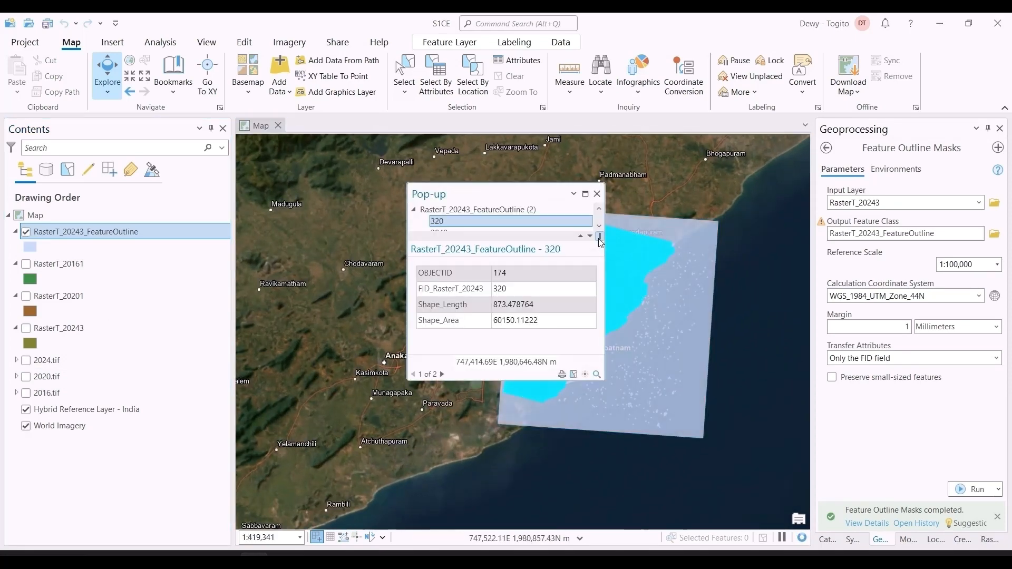
{"action": "left_click", "coordinate": [597, 193]}
{"action": "left_click", "coordinate": [600, 246]}
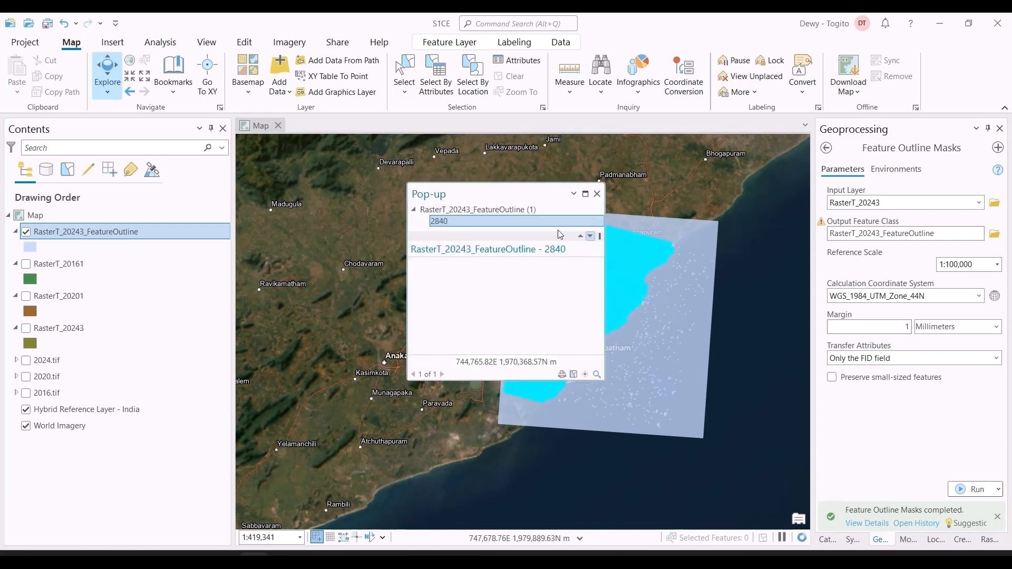
{"action": "left_click", "coordinate": [597, 194]}
{"action": "left_click", "coordinate": [629, 287]}
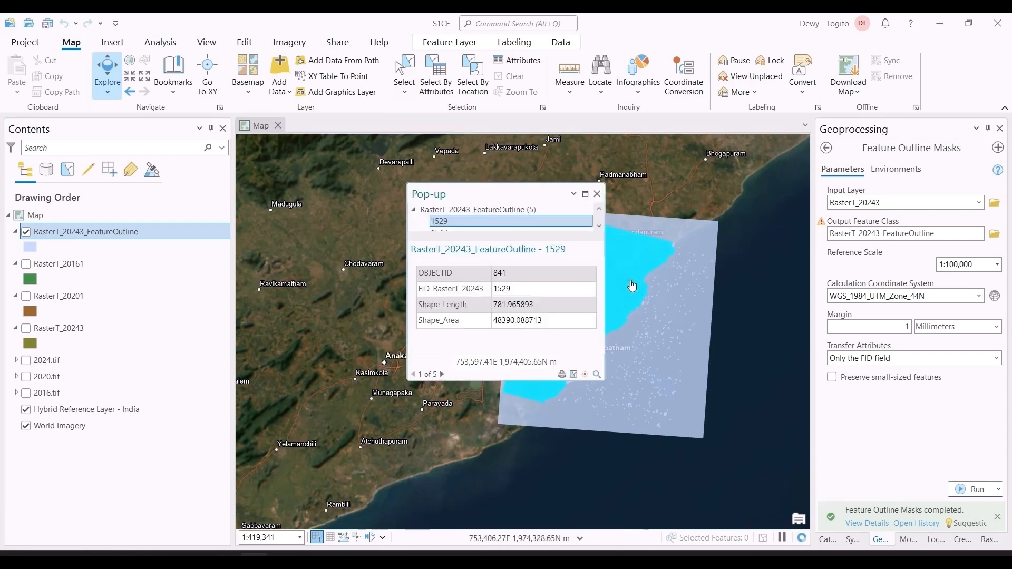
{"action": "left_click", "coordinate": [597, 193]}
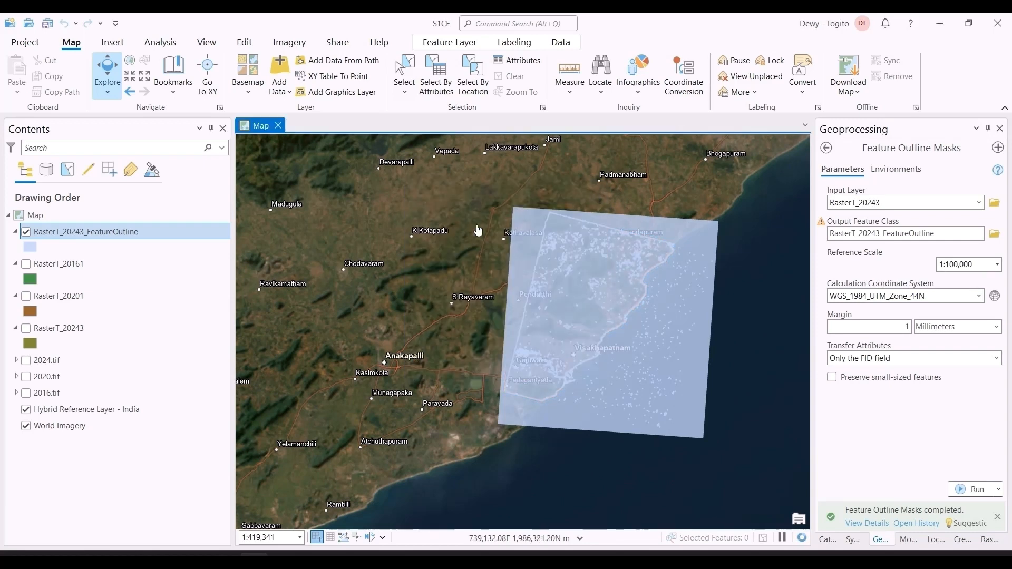
Open the RasterT_20243_FeatureOutline attribute table and sort its records by descending Shape_Area.
{"action": "right_click", "coordinate": [116, 237]}
{"action": "left_click", "coordinate": [142, 161]}
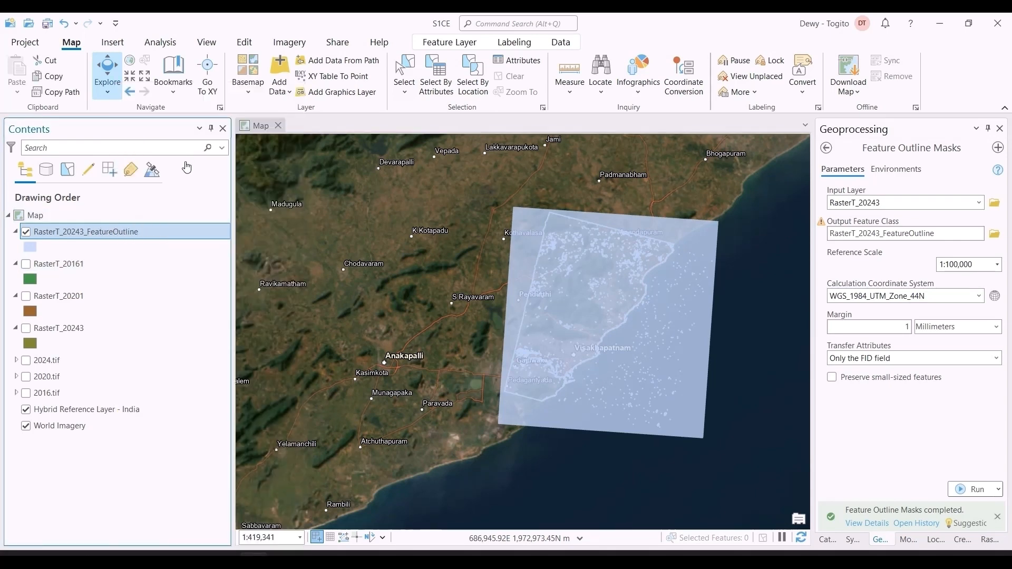
{"action": "double_click", "coordinate": [480, 380]}
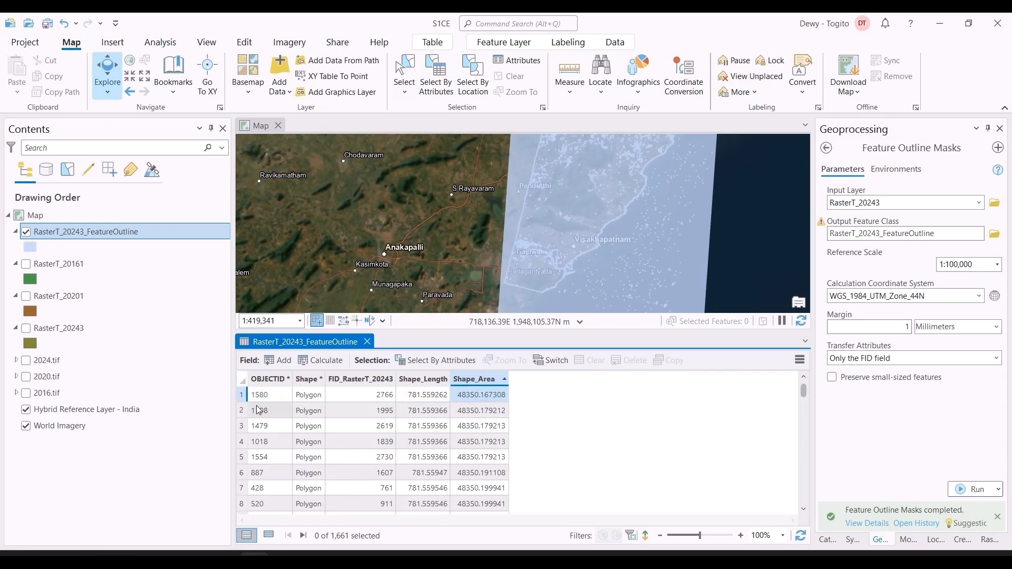
{"action": "left_click", "coordinate": [245, 410]}
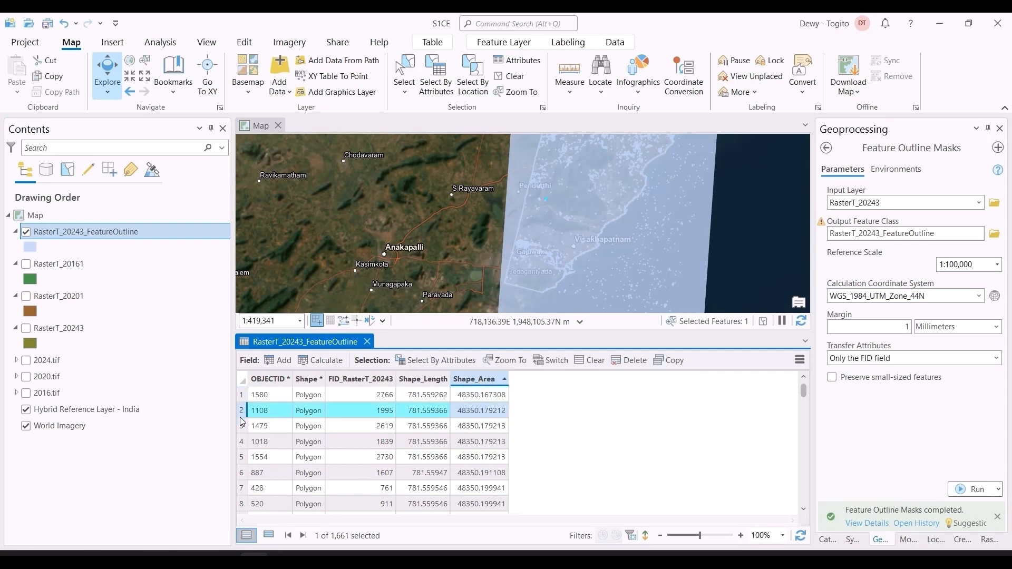
{"action": "double_click", "coordinate": [463, 381]}
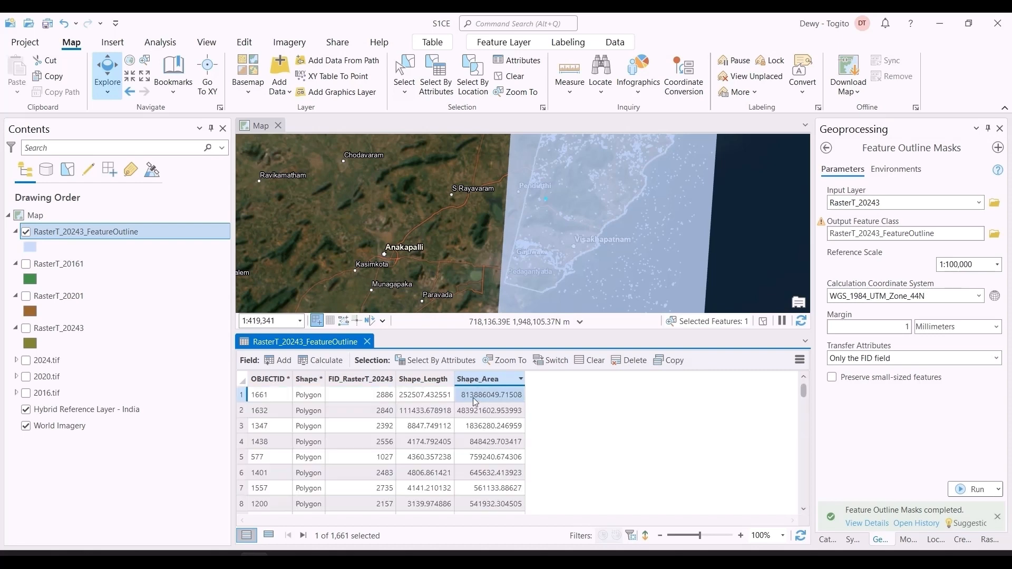
Highlight the three largest outline mask records one at a time to identify the land polygon.
{"action": "left_click", "coordinate": [243, 411]}
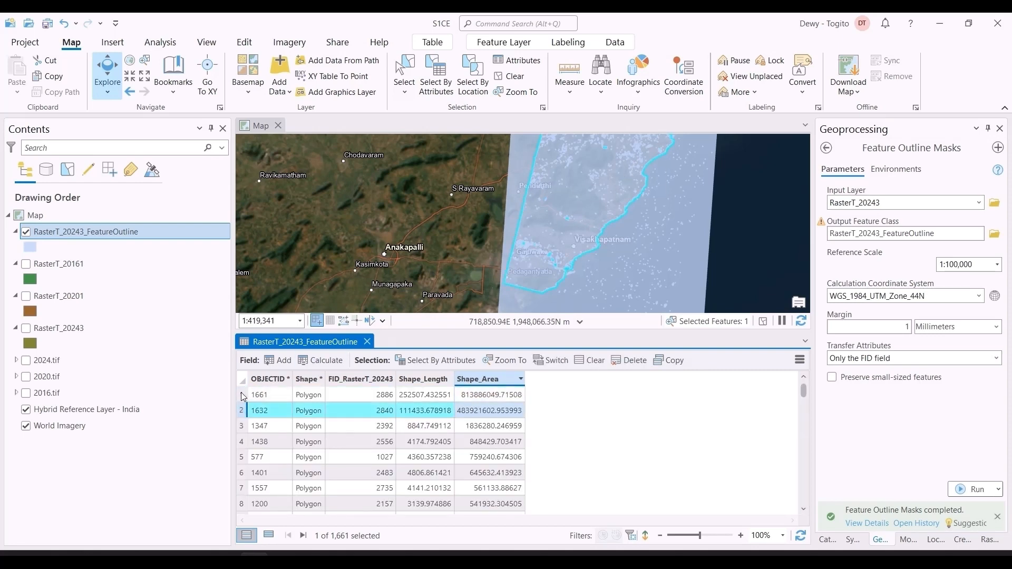
{"action": "left_click", "coordinate": [242, 395]}
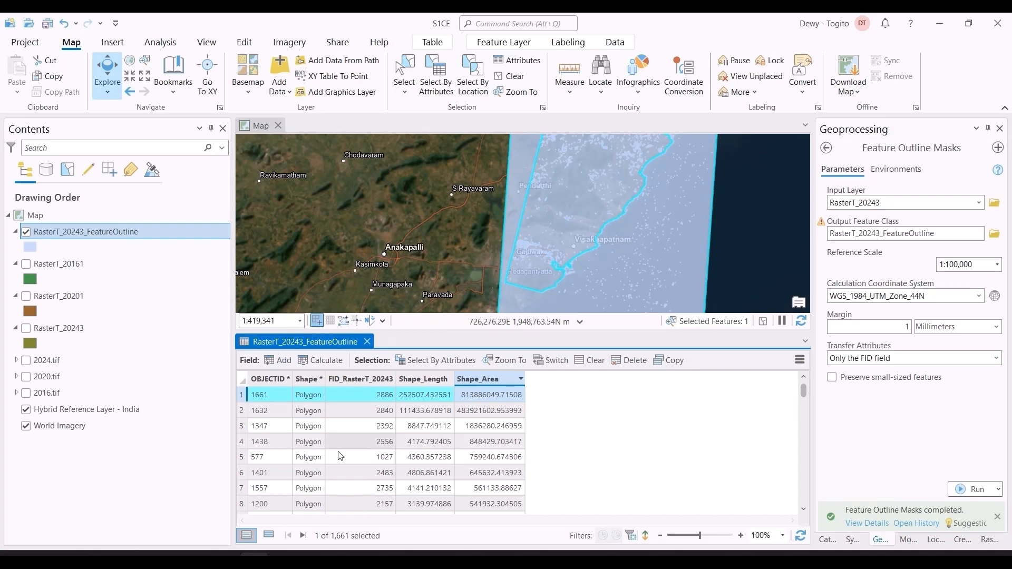
{"action": "left_click", "coordinate": [241, 428]}
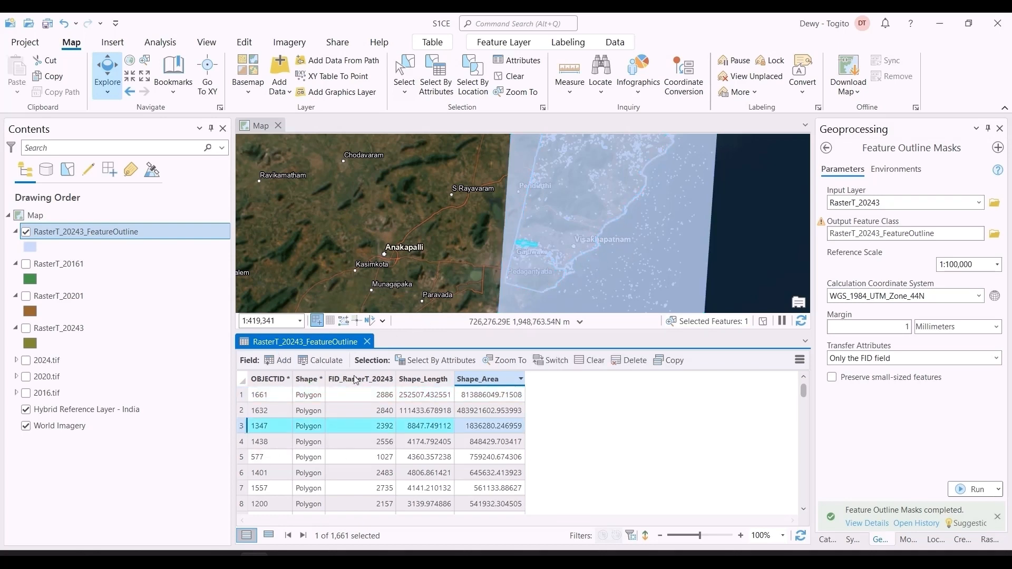
{"action": "left_click", "coordinate": [241, 412]}
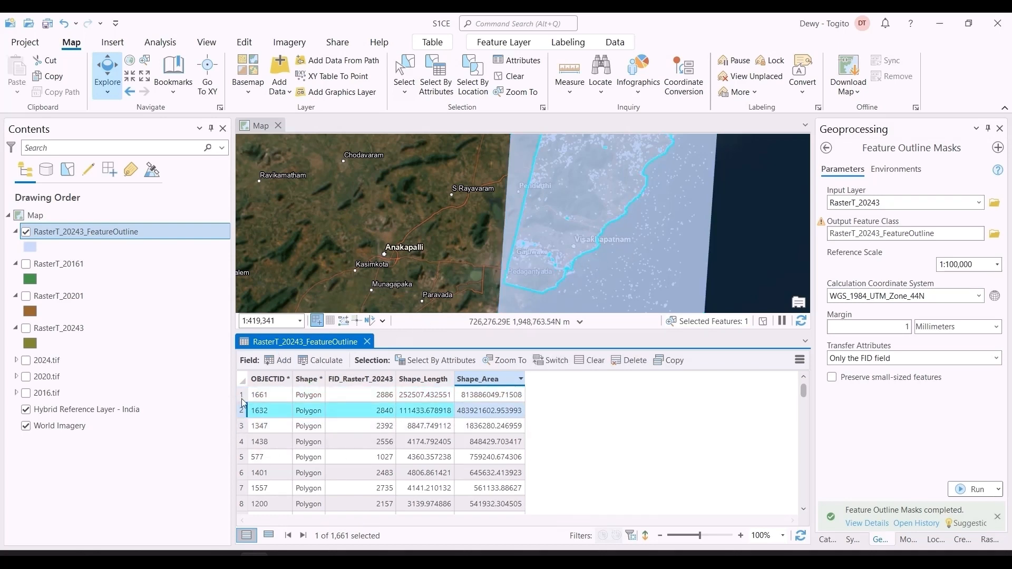
Delete every 2024 outline mask record except the land polygon, the second largest by Shape_Area.
{"action": "key", "text": "ctrl+a"}
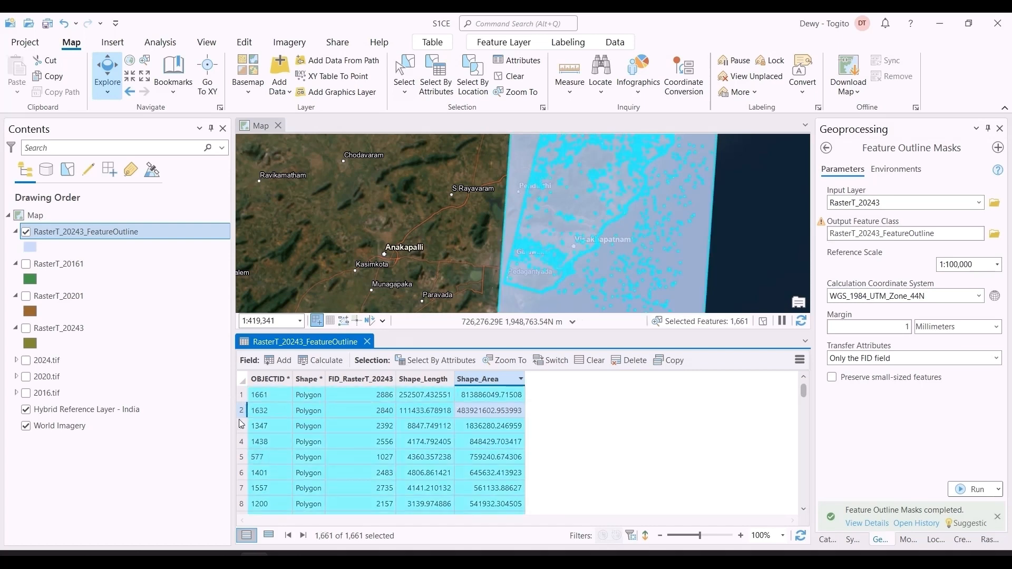
{"action": "left_click", "coordinate": [242, 414], "text": "ctrl"}
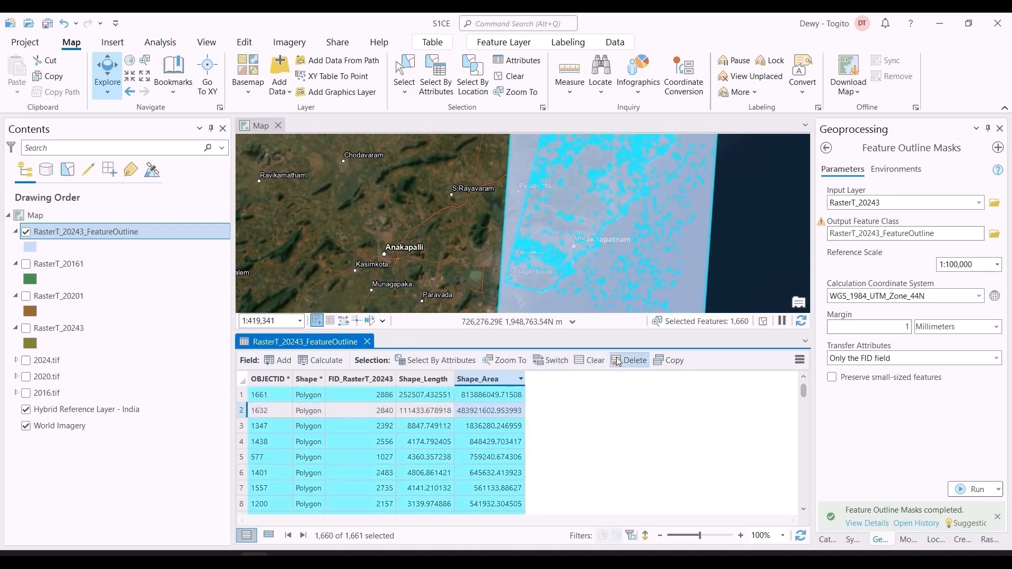
{"action": "left_click", "coordinate": [628, 360]}
{"action": "left_click", "coordinate": [542, 320]}
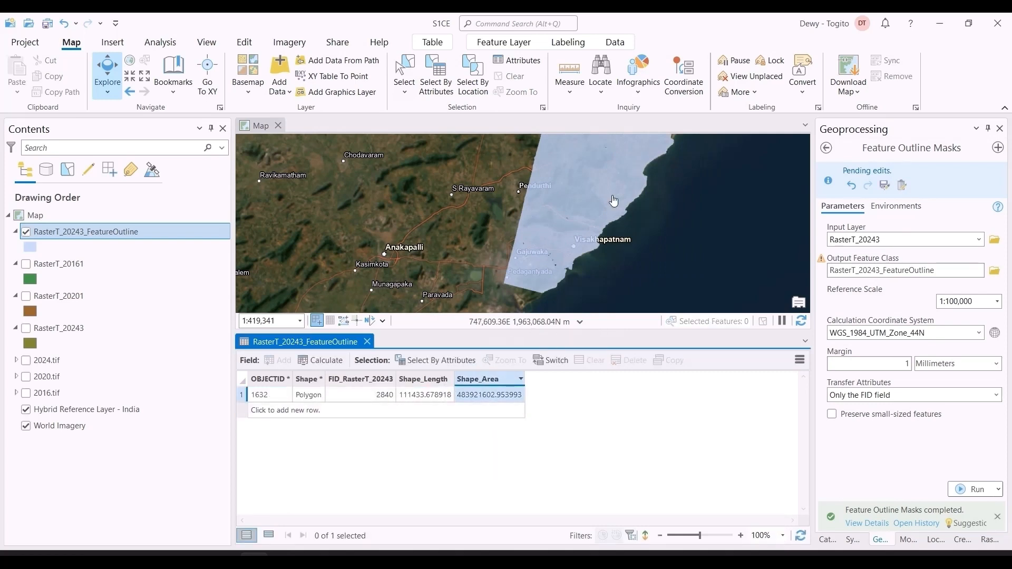
Save the edits to the 2024 outline layer and close its attribute table.
{"action": "left_click", "coordinate": [244, 43]}
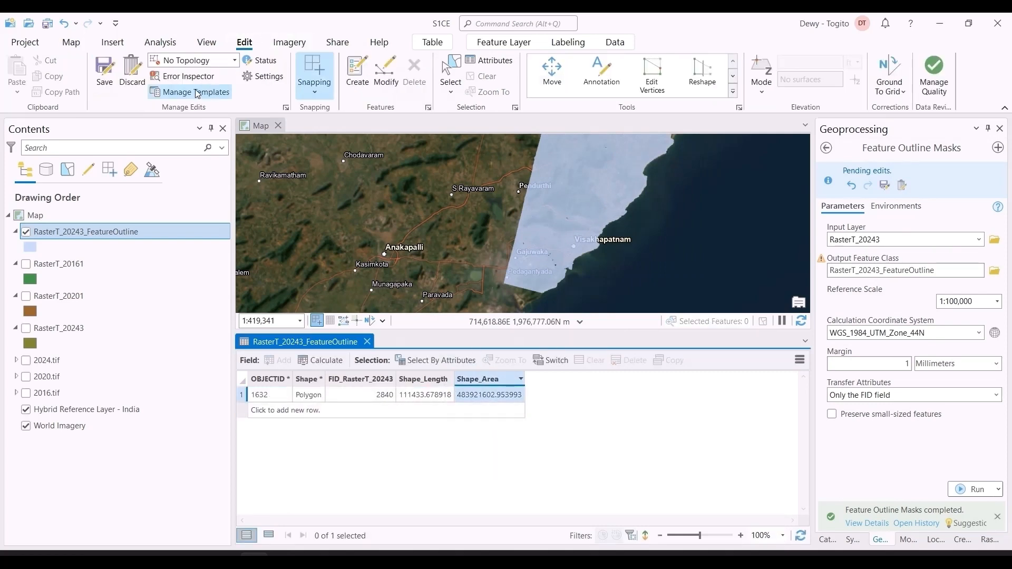
{"action": "left_click", "coordinate": [101, 65]}
{"action": "left_click", "coordinate": [516, 309]}
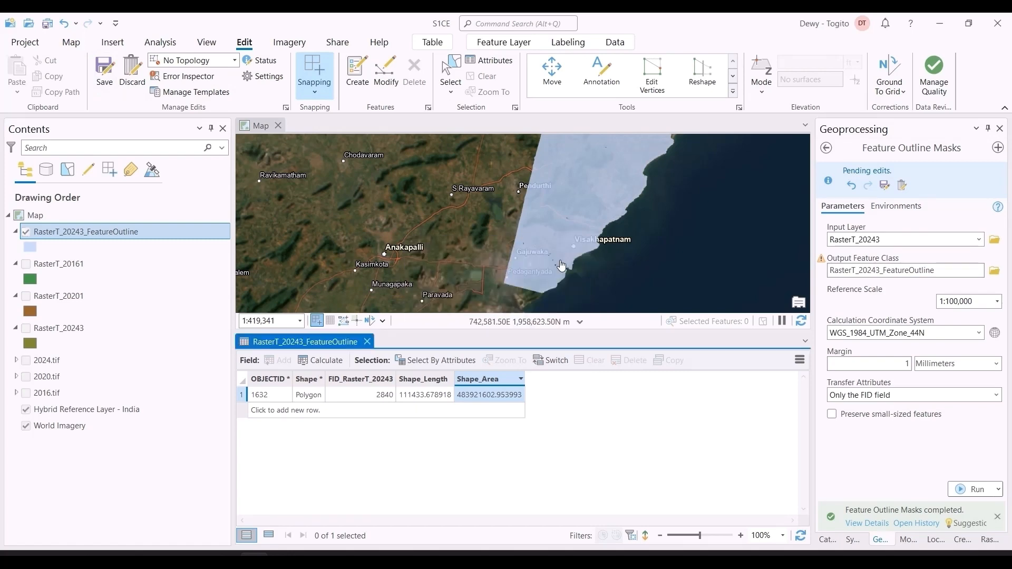
{"action": "left_click", "coordinate": [367, 342]}
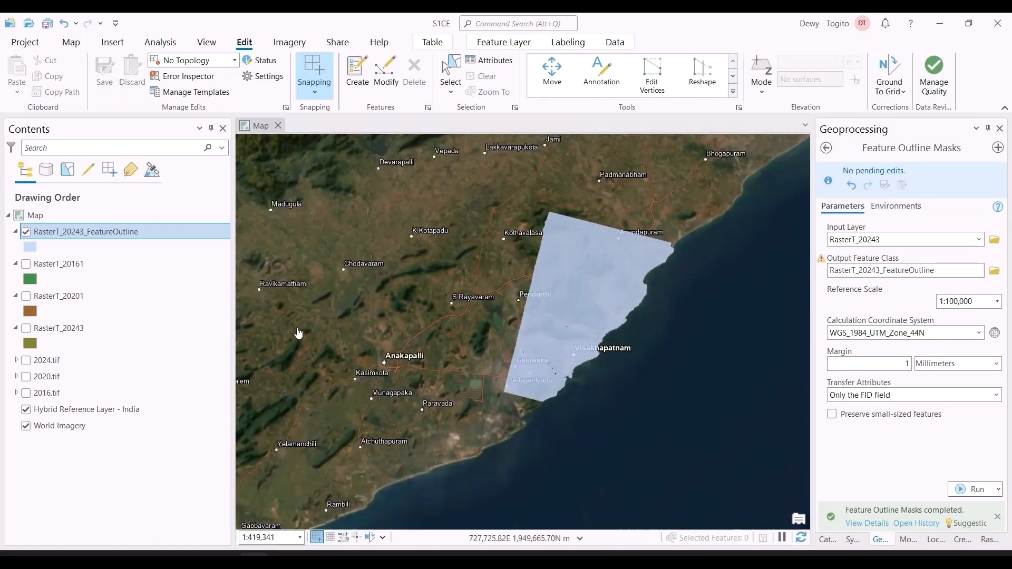
Set up a fresh Feature Outline Masks run with RasterT_20201 as input and RasterT_20201_FeatureOutline as the output feature class.
{"action": "left_click", "coordinate": [99, 264]}
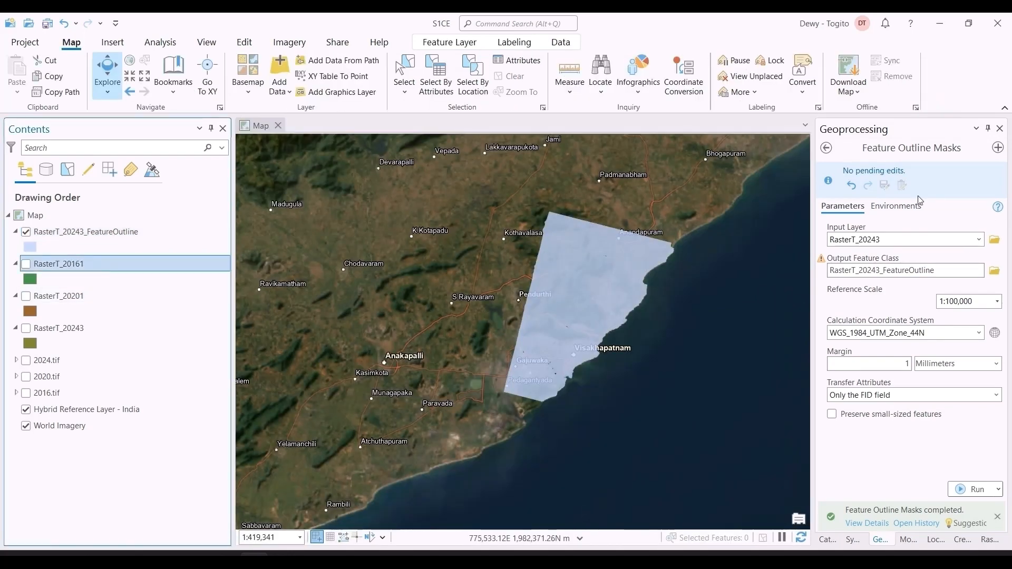
{"action": "left_click", "coordinate": [825, 148]}
{"action": "left_click", "coordinate": [860, 193]}
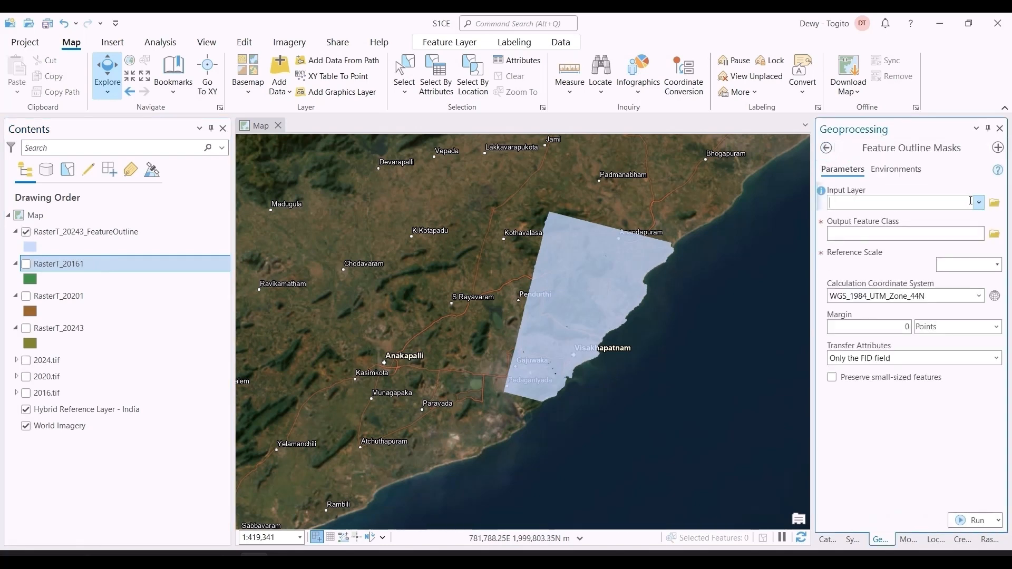
{"action": "left_click", "coordinate": [978, 202]}
{"action": "left_click", "coordinate": [941, 234]}
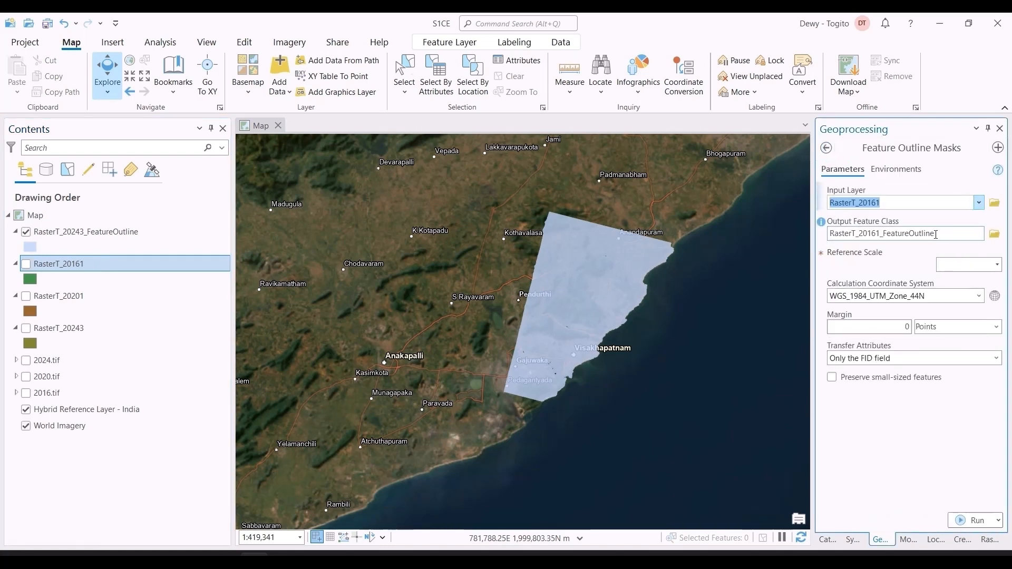
{"action": "left_click", "coordinate": [978, 203]}
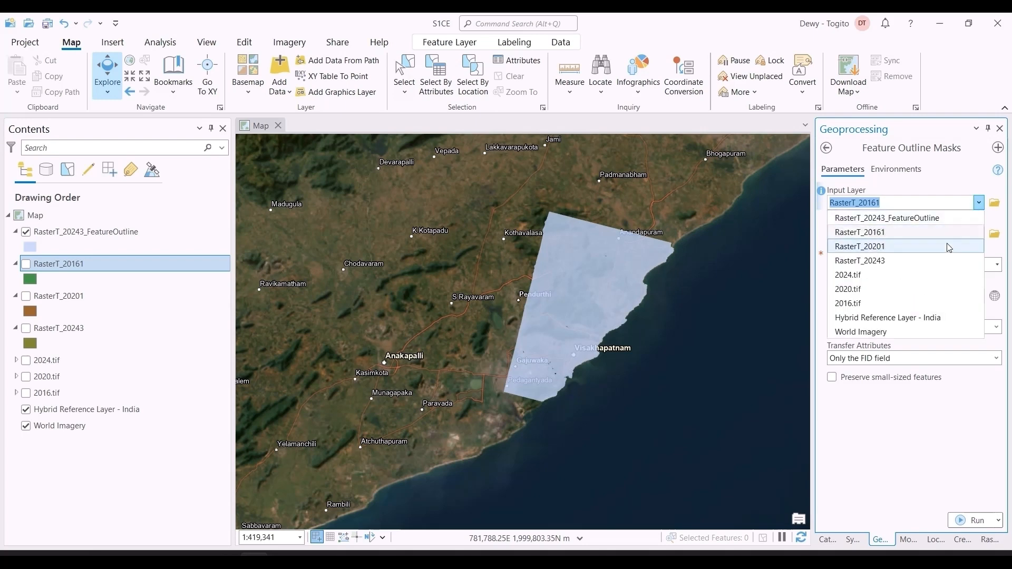
{"action": "left_click", "coordinate": [902, 246]}
{"action": "left_click", "coordinate": [907, 235]}
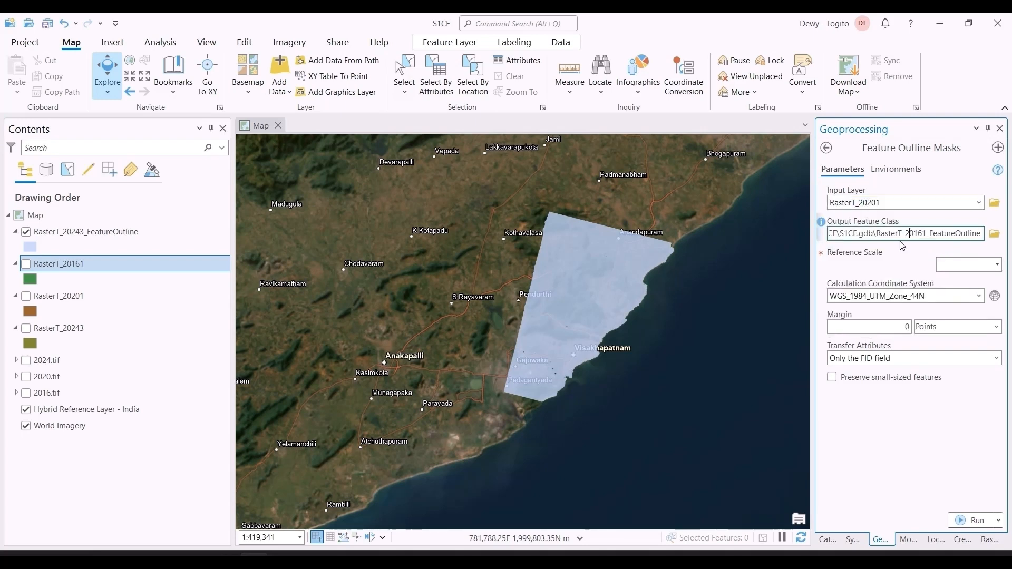
{"action": "type", "text": "20"}
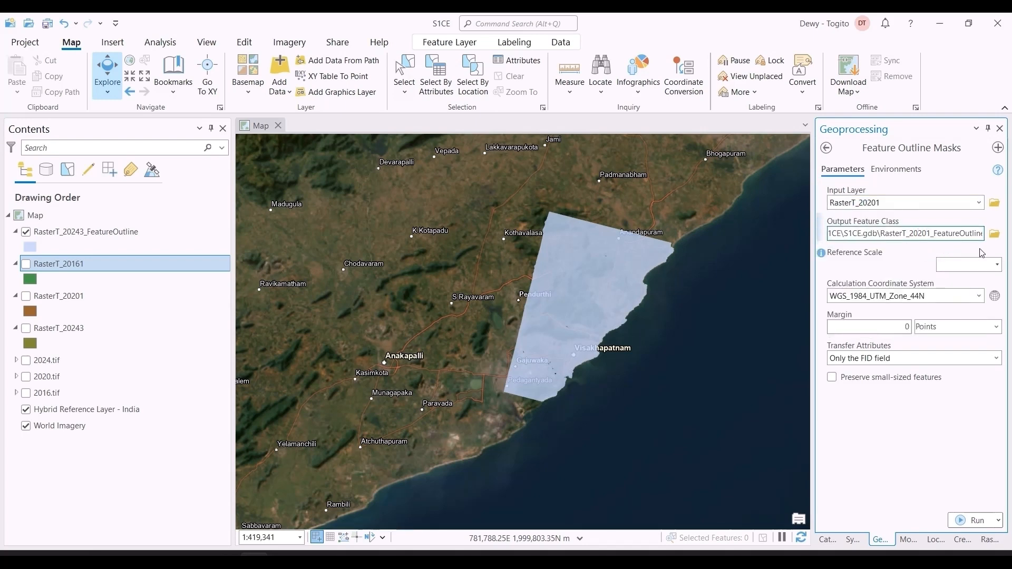
Set the reference scale to 1:100,000 and the margin to 1 millimeter, and run Feature Outline Masks for 2020.
{"action": "left_click", "coordinate": [996, 264]}
{"action": "left_click", "coordinate": [969, 361]}
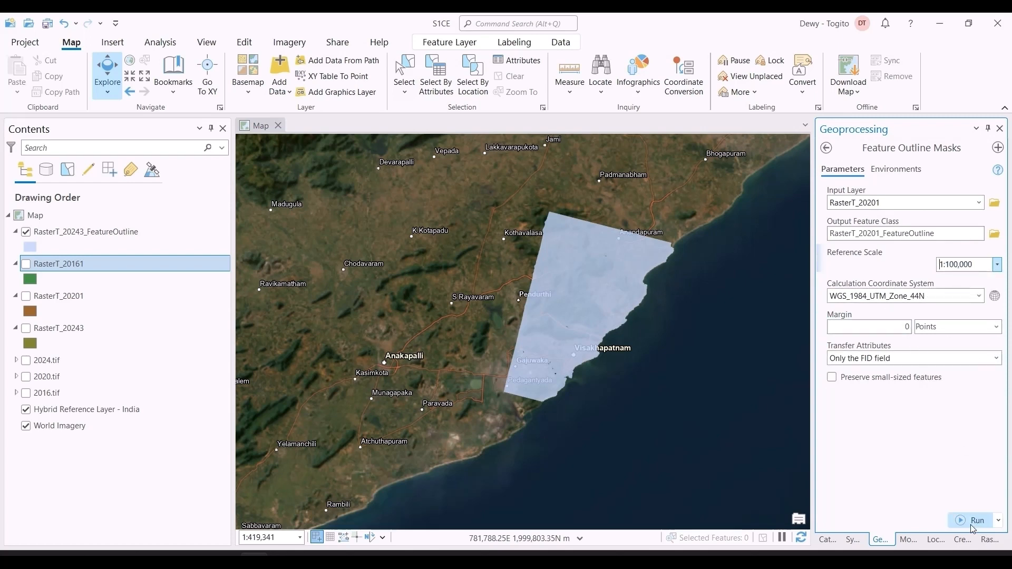
{"action": "double_click", "coordinate": [906, 327]}
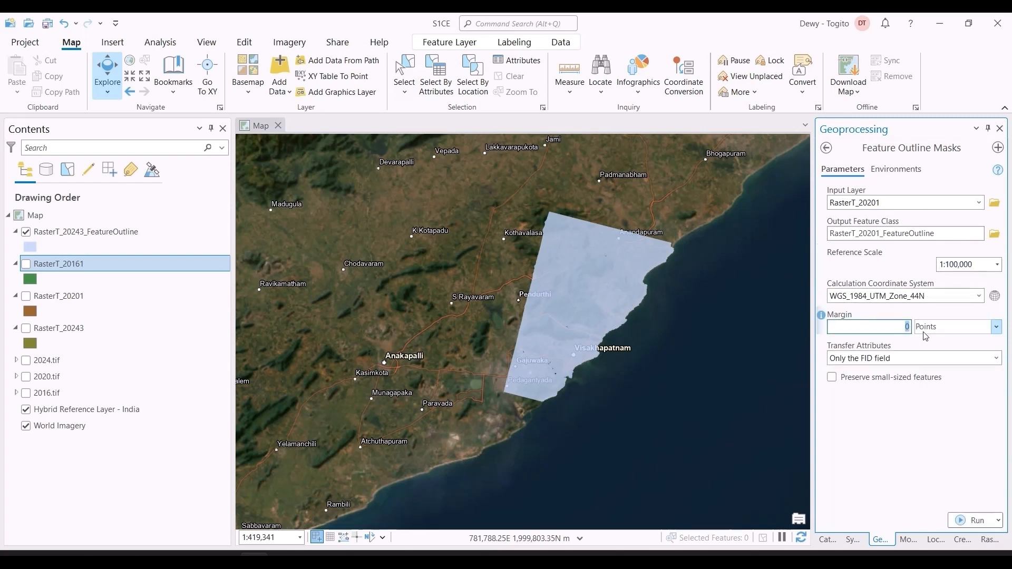
{"action": "type", "text": "1"}
{"action": "left_click", "coordinate": [938, 330]}
{"action": "left_click", "coordinate": [936, 342]}
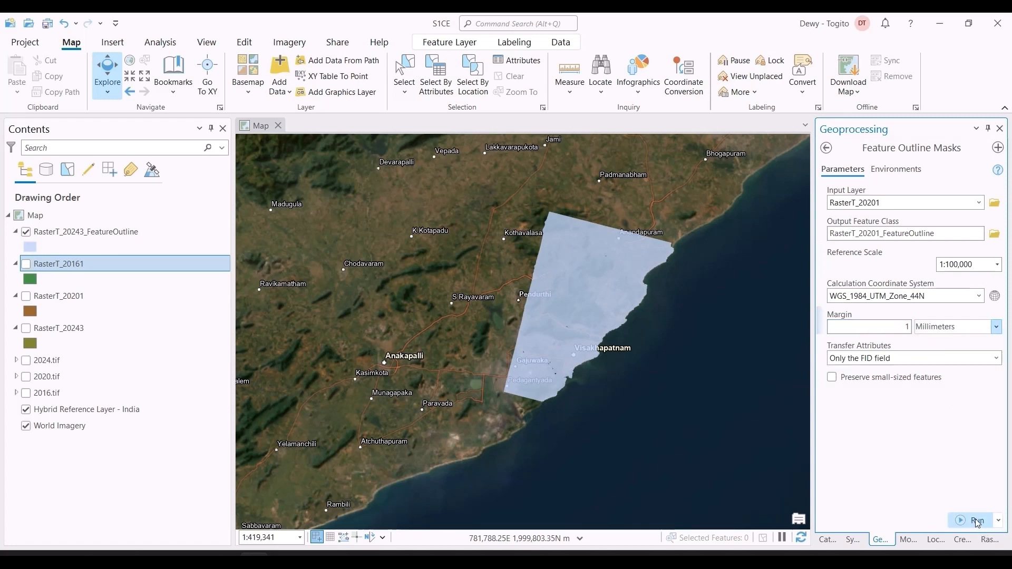
{"action": "left_click", "coordinate": [978, 521]}
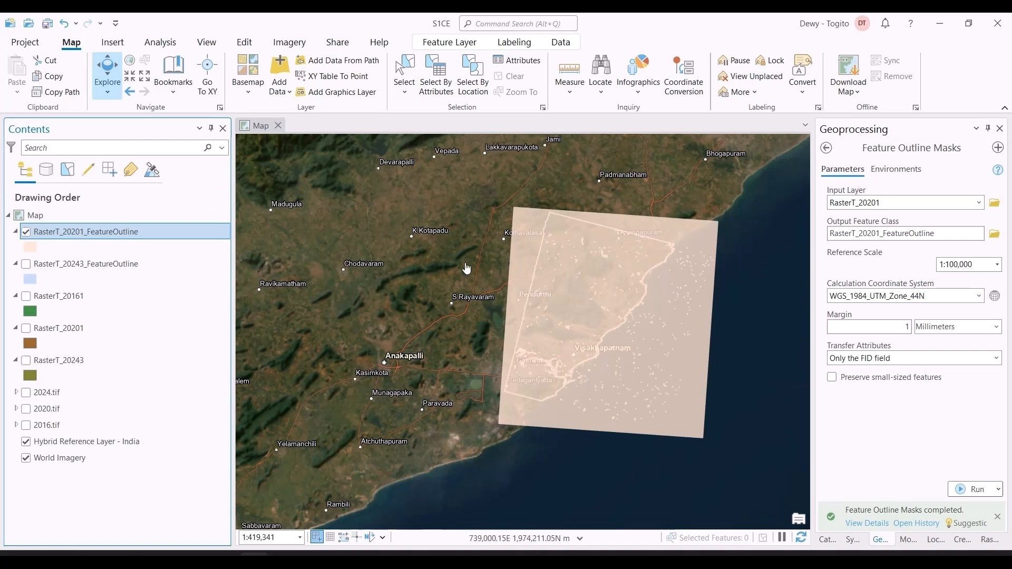
Open the RasterT_20201_FeatureOutline attribute table and sort its records by descending Shape_Area.
{"action": "right_click", "coordinate": [64, 233]}
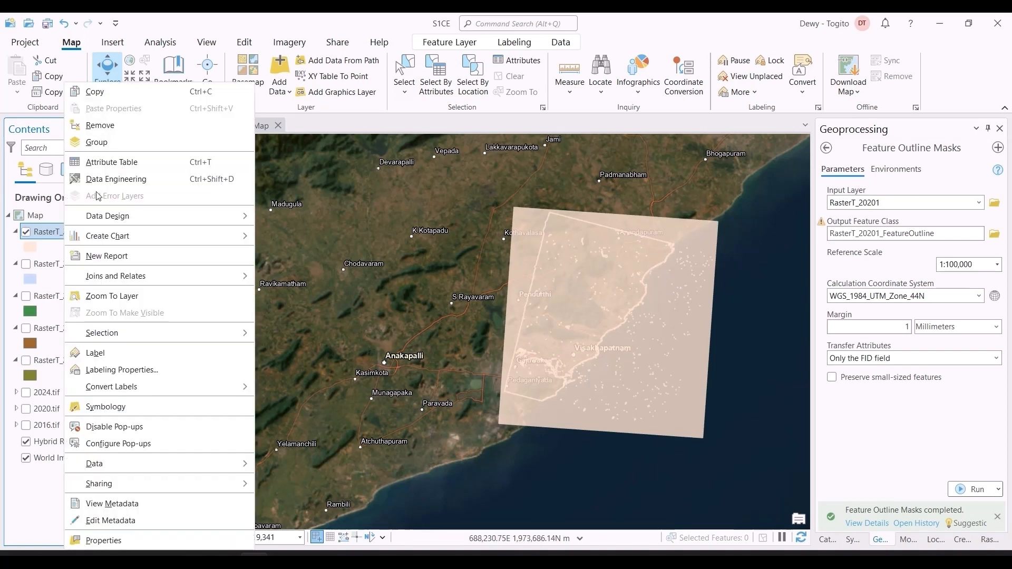
{"action": "left_click", "coordinate": [105, 162]}
{"action": "double_click", "coordinate": [489, 378]}
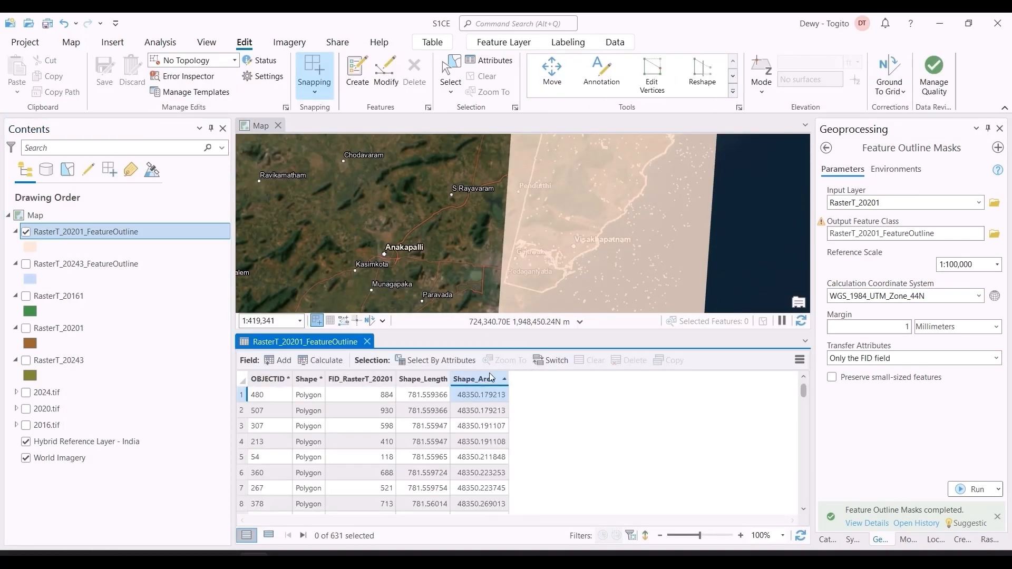
{"action": "double_click", "coordinate": [489, 379]}
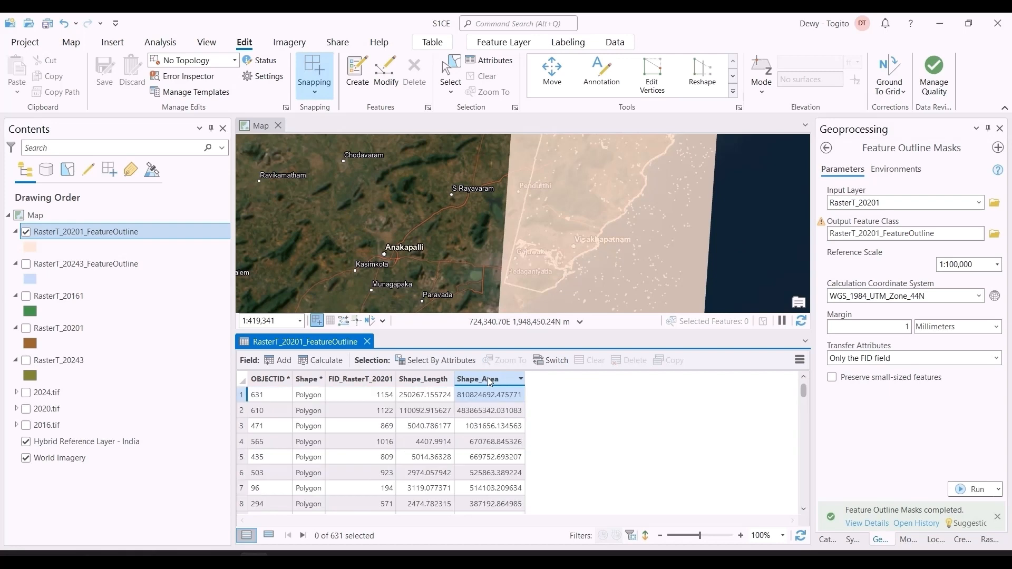
Delete every 2020 outline mask record except the land polygon, the second largest by Shape_Area.
{"action": "left_click", "coordinate": [241, 411]}
{"action": "key", "text": "ctrl+a"}
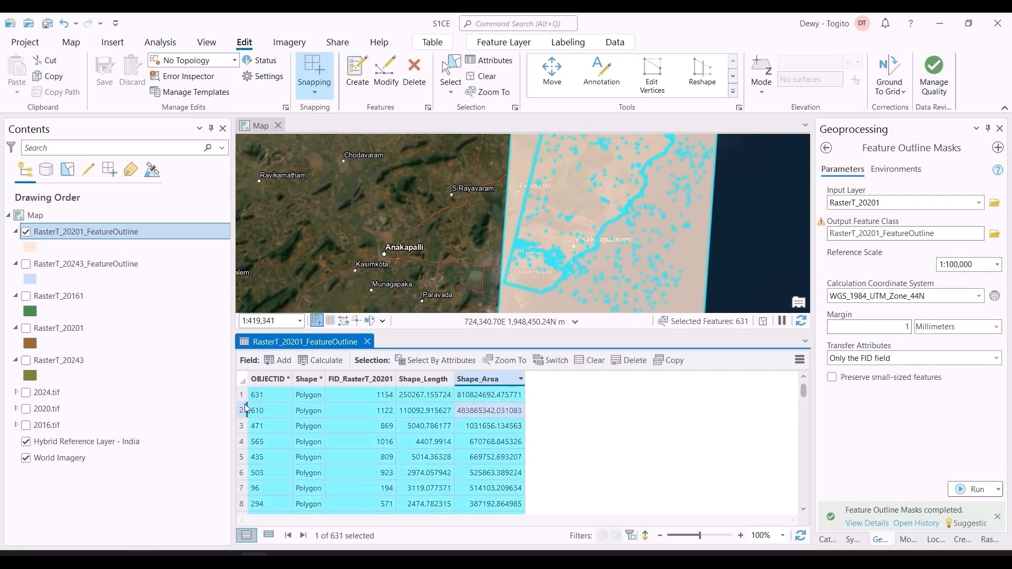
{"action": "left_click", "coordinate": [243, 412], "text": "ctrl"}
{"action": "left_click", "coordinate": [637, 360]}
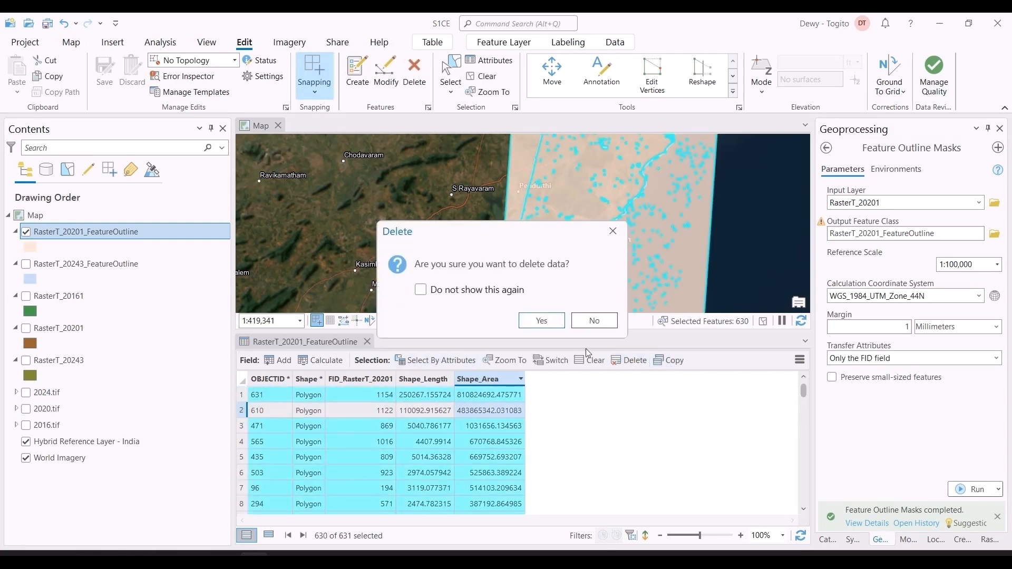
{"action": "left_click", "coordinate": [550, 320]}
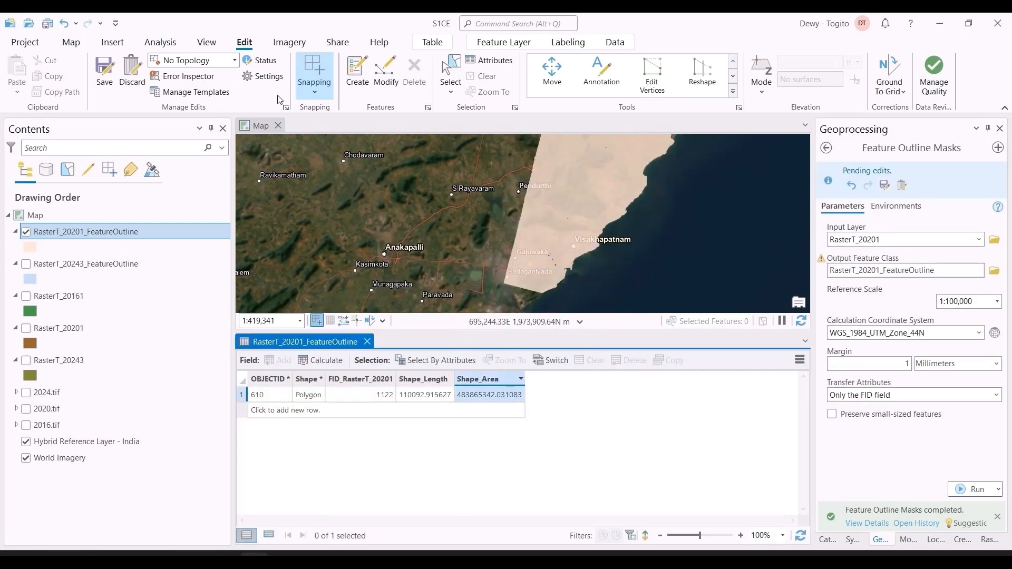
Save the edits to the 2020 outline layer, close its attribute table and hide the layer.
{"action": "left_click", "coordinate": [104, 67]}
{"action": "left_click", "coordinate": [516, 309]}
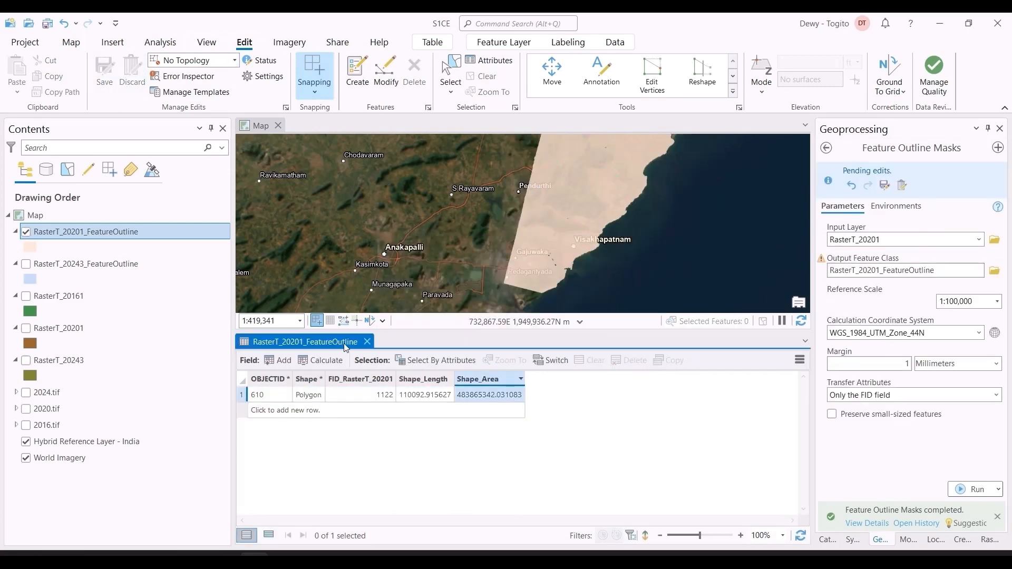
{"action": "left_click", "coordinate": [367, 342]}
{"action": "left_click", "coordinate": [26, 232]}
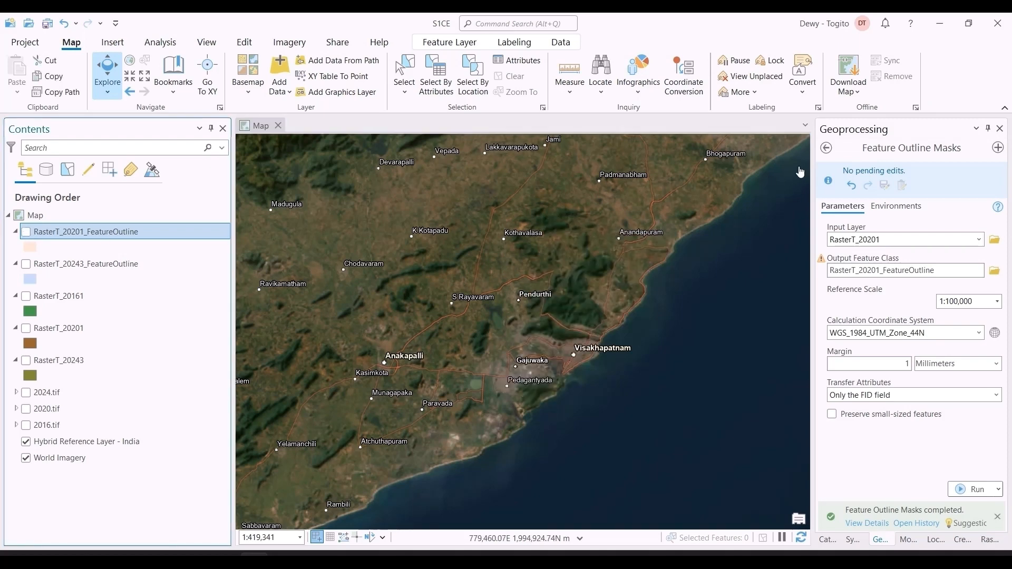
Set up Feature Outline Masks for RasterT_20161 with a reference scale of 1:100,000 and a margin of 1 millimeter.
{"action": "left_click", "coordinate": [826, 149]}
{"action": "left_click", "coordinate": [866, 185]}
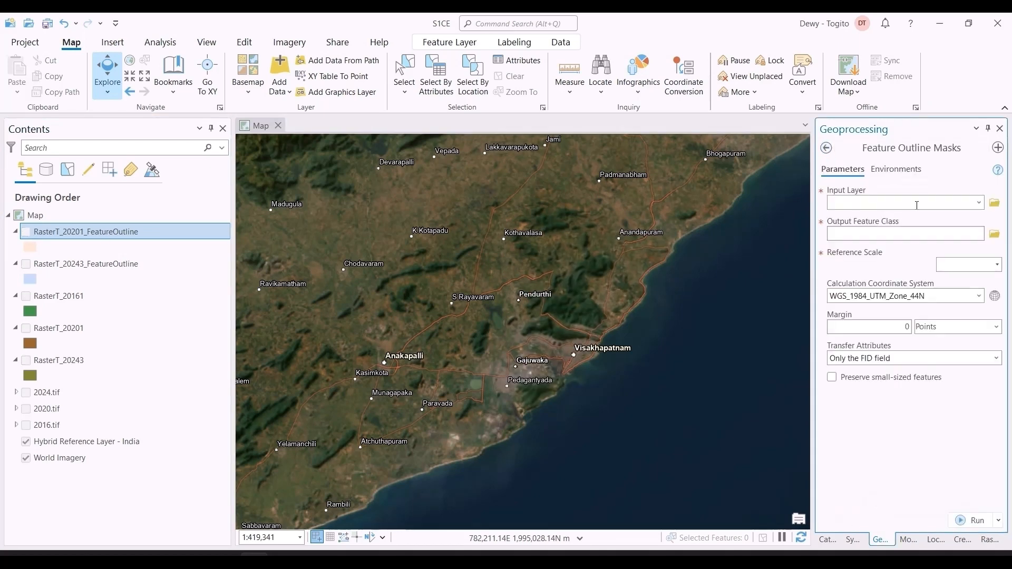
{"action": "left_click", "coordinate": [979, 203]}
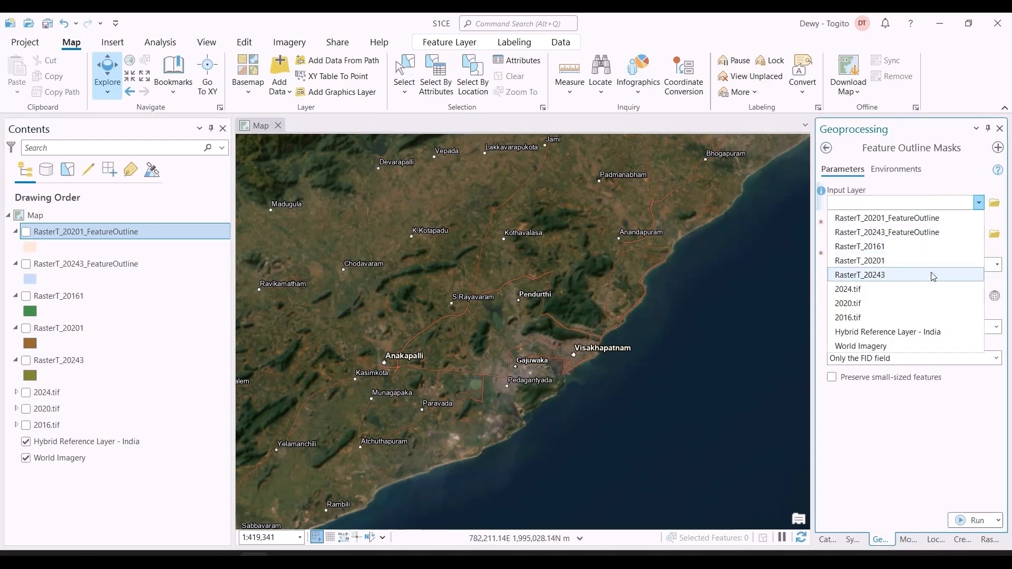
{"action": "left_click", "coordinate": [918, 250]}
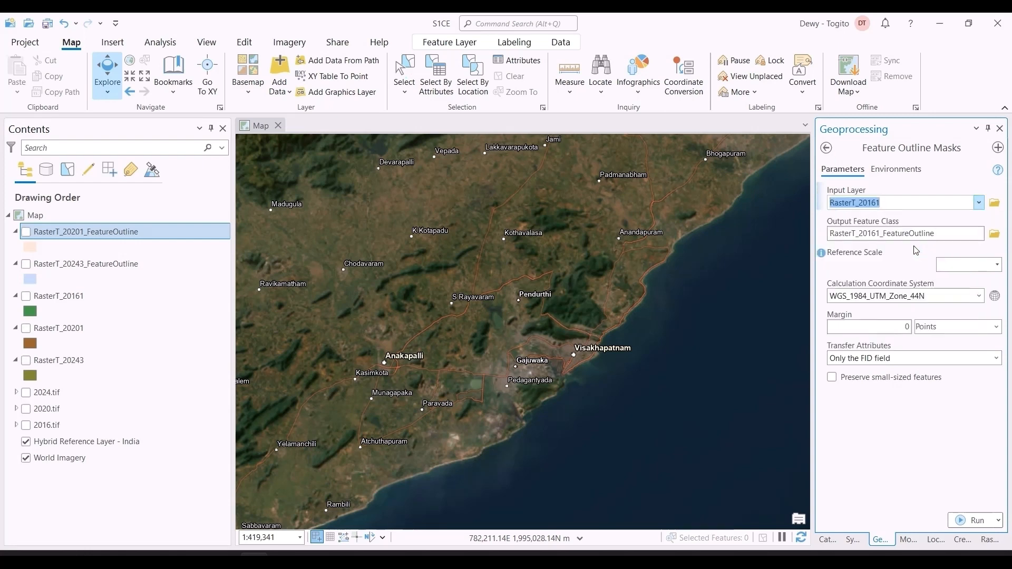
{"action": "left_click", "coordinate": [997, 265]}
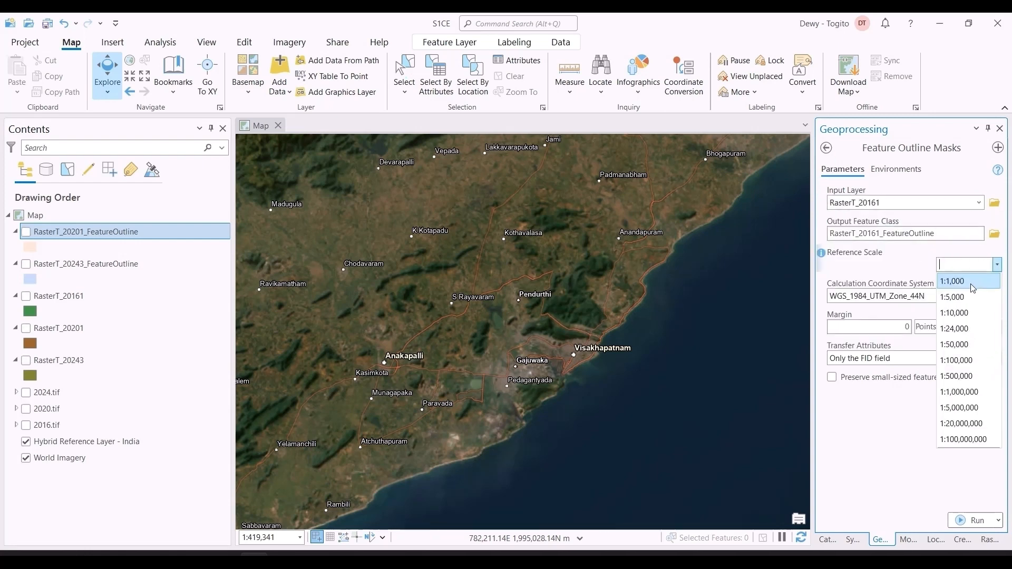
{"action": "left_click", "coordinate": [966, 375]}
{"action": "left_click", "coordinate": [909, 327]}
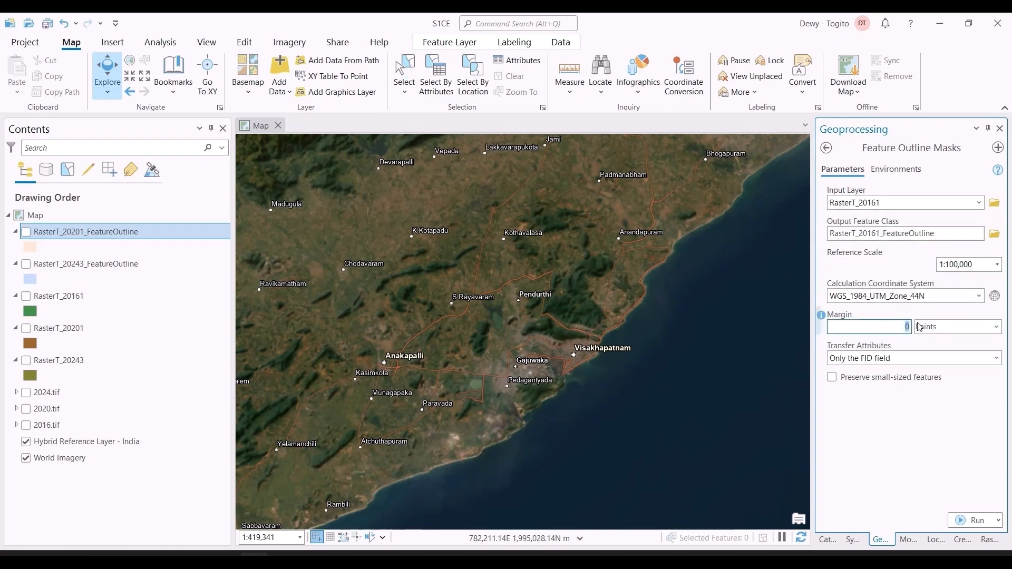
{"action": "type", "text": "1"}
{"action": "left_click", "coordinate": [996, 327]}
{"action": "left_click", "coordinate": [927, 339]}
Set the cartographic coordinate system environment to WGS_1984_UTM_Zone_44N and run Feature Outline Masks for 2016.
{"action": "left_click", "coordinate": [894, 169]}
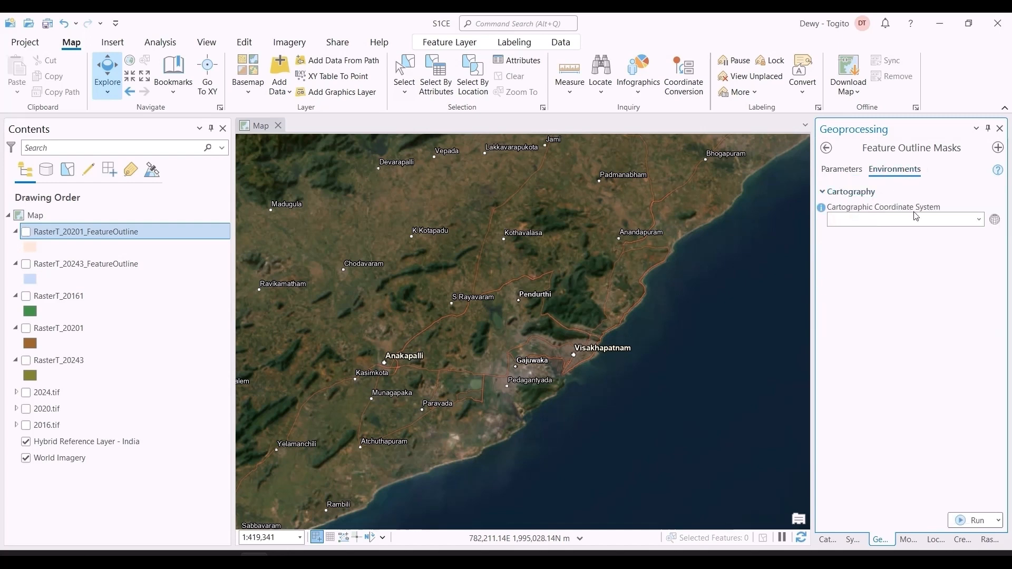
{"action": "left_click", "coordinate": [978, 219]}
{"action": "left_click", "coordinate": [946, 263]}
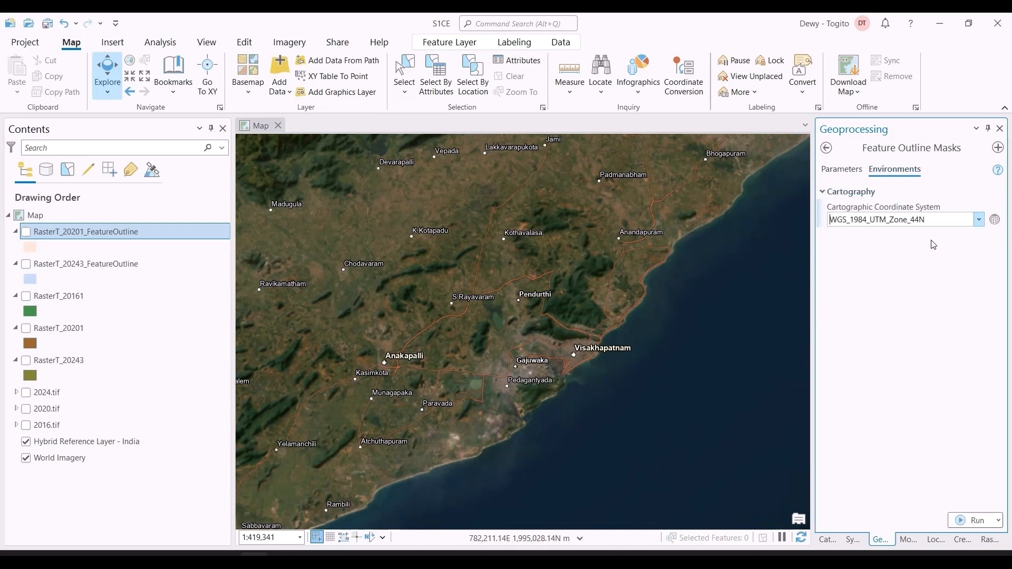
{"action": "left_click", "coordinate": [847, 172]}
{"action": "left_click", "coordinate": [975, 520]}
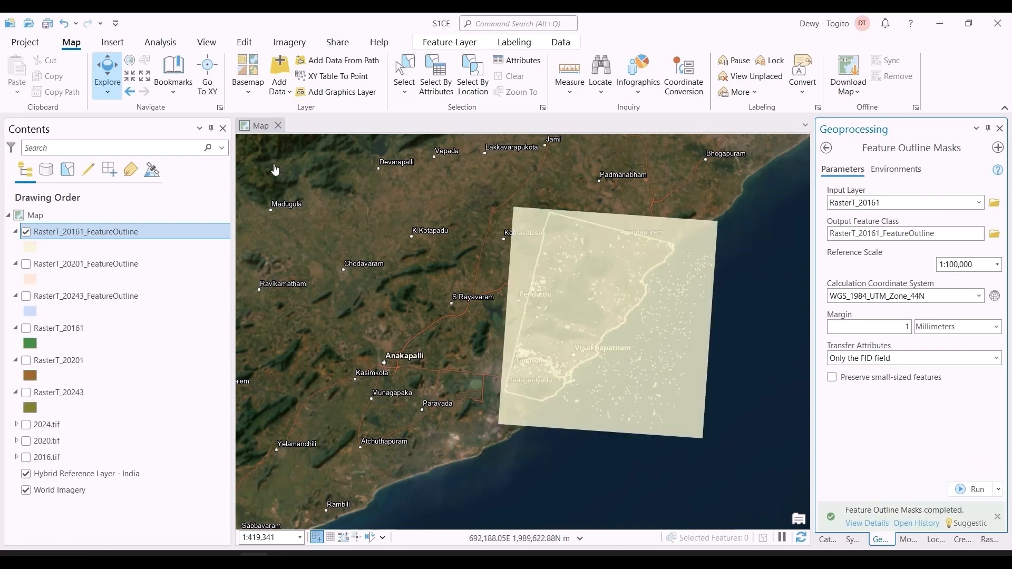
Open the RasterT_20161_FeatureOutline attribute table and sort its records by descending Shape_Area.
{"action": "right_click", "coordinate": [74, 231]}
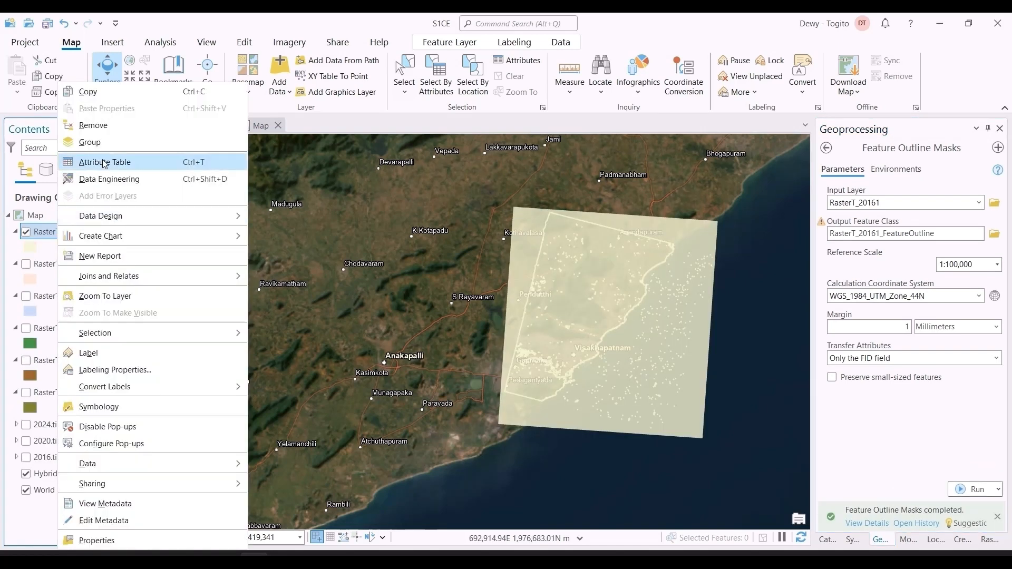
{"action": "left_click", "coordinate": [103, 160]}
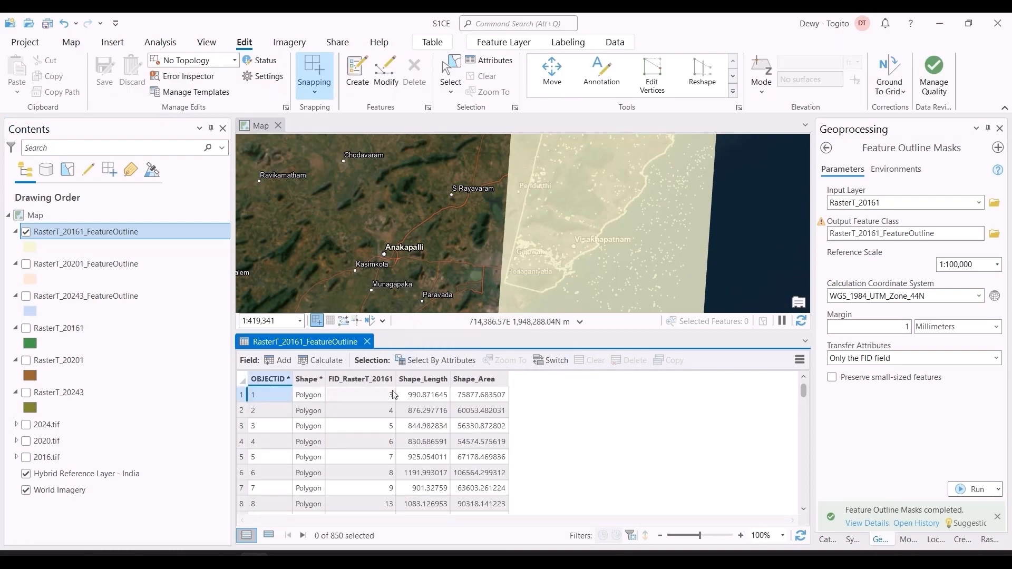
{"action": "left_click", "coordinate": [460, 379]}
{"action": "double_click", "coordinate": [459, 379]}
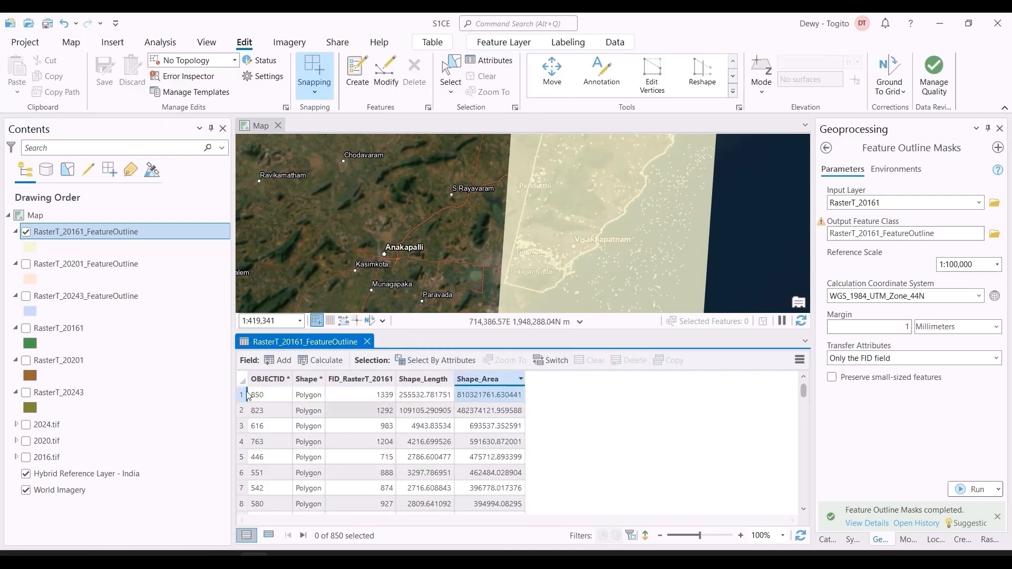
Delete every 2016 outline mask record except the land polygon, the second largest by Shape_Area.
{"action": "left_click", "coordinate": [358, 410]}
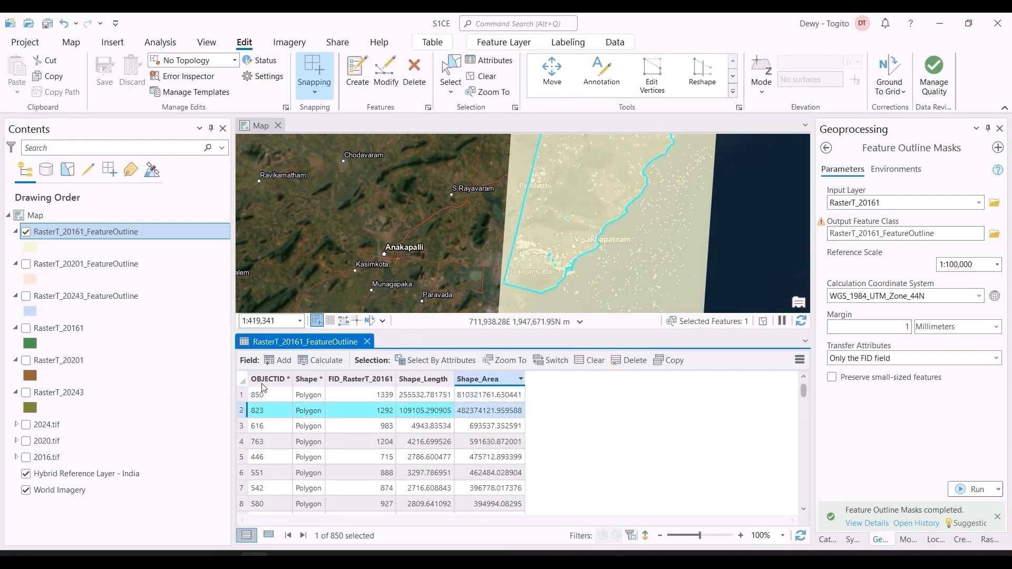
{"action": "key", "text": "ctrl+a"}
{"action": "left_click", "coordinate": [241, 410], "text": "ctrl"}
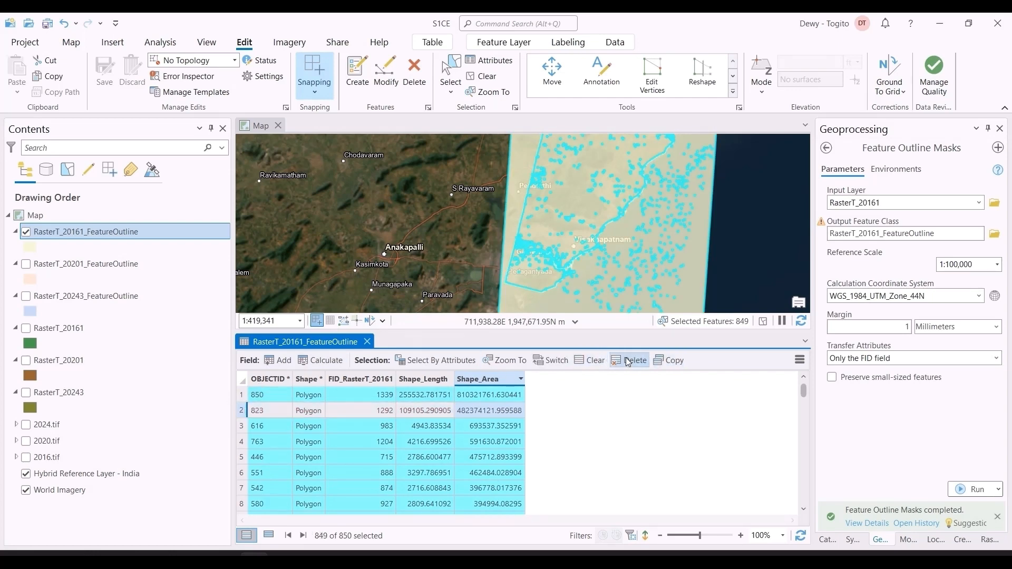
{"action": "left_click", "coordinate": [628, 362]}
{"action": "left_click", "coordinate": [544, 317]}
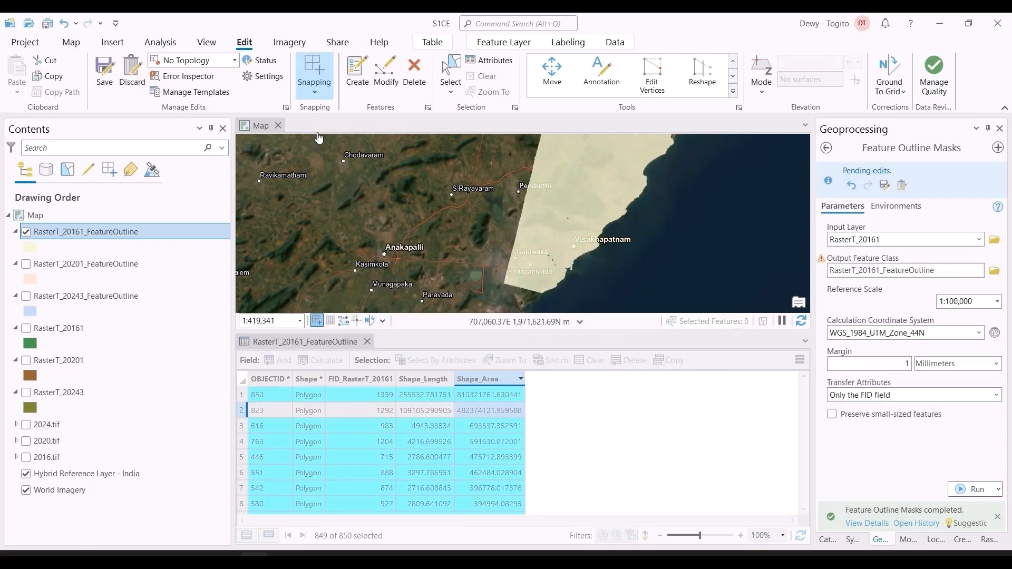
Save the edits to the 2016 outline layer and close its attribute table.
{"action": "left_click", "coordinate": [104, 70]}
{"action": "left_click", "coordinate": [515, 307]}
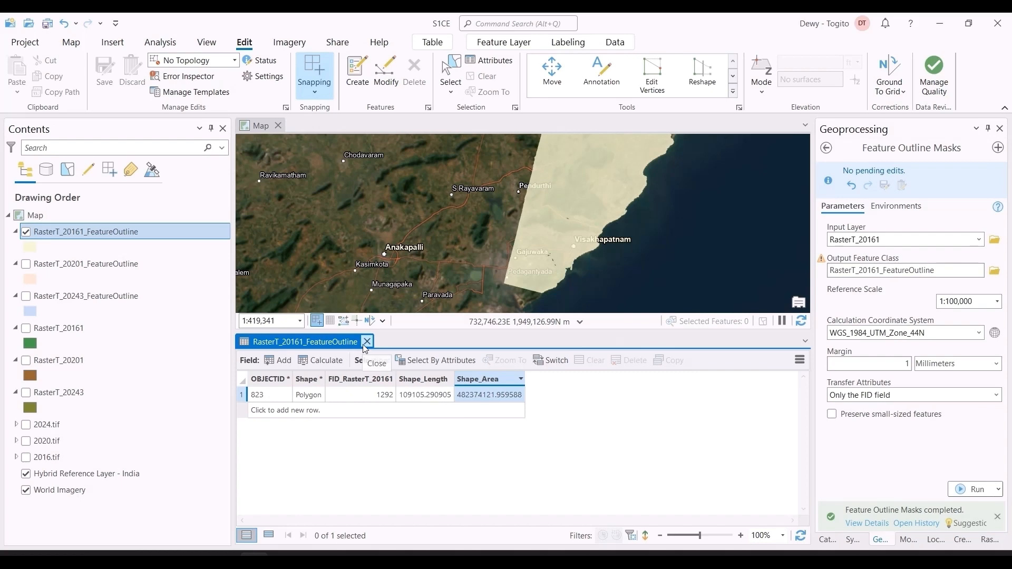
{"action": "left_click", "coordinate": [366, 342]}
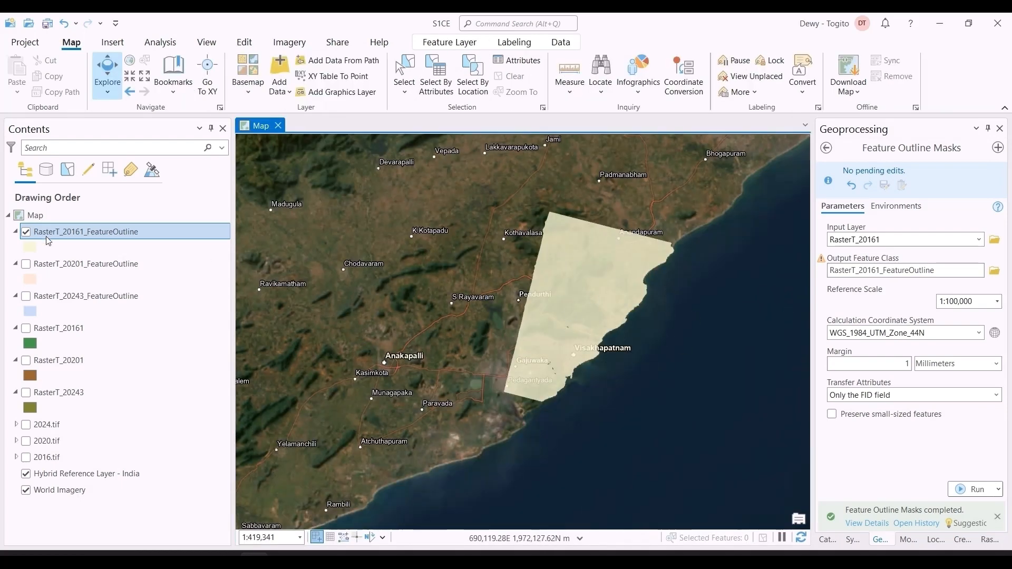
{"action": "scroll", "coordinate": [585, 305], "scroll_direction": "up", "scroll_amount": 2}
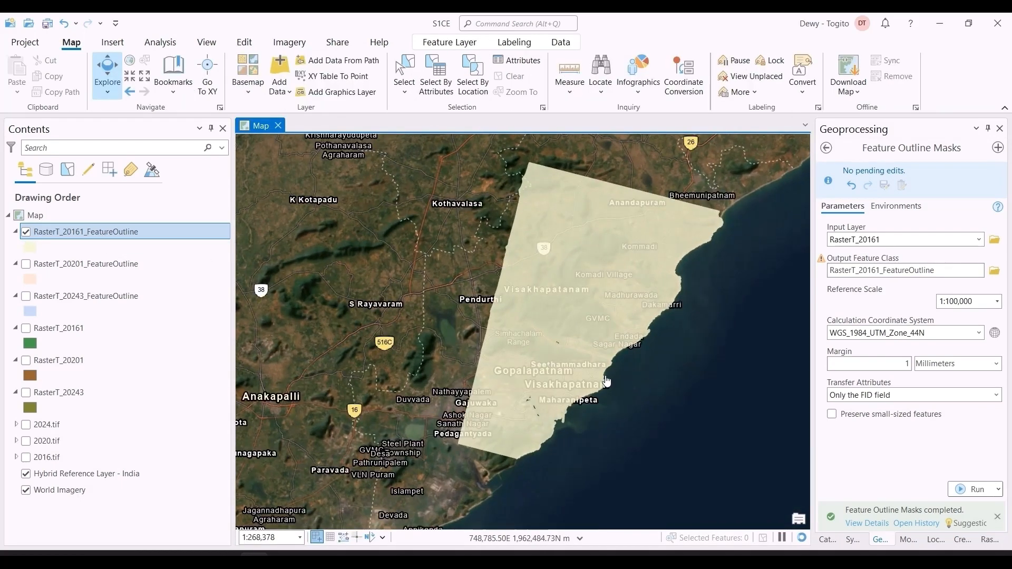
Symbolize the 2016 land outline with the thin black outline preset and the 2020 land outline with the dashed black outline preset.
{"action": "scroll", "coordinate": [607, 381], "scroll_direction": "up", "scroll_amount": 2}
{"action": "left_click", "coordinate": [30, 246]}
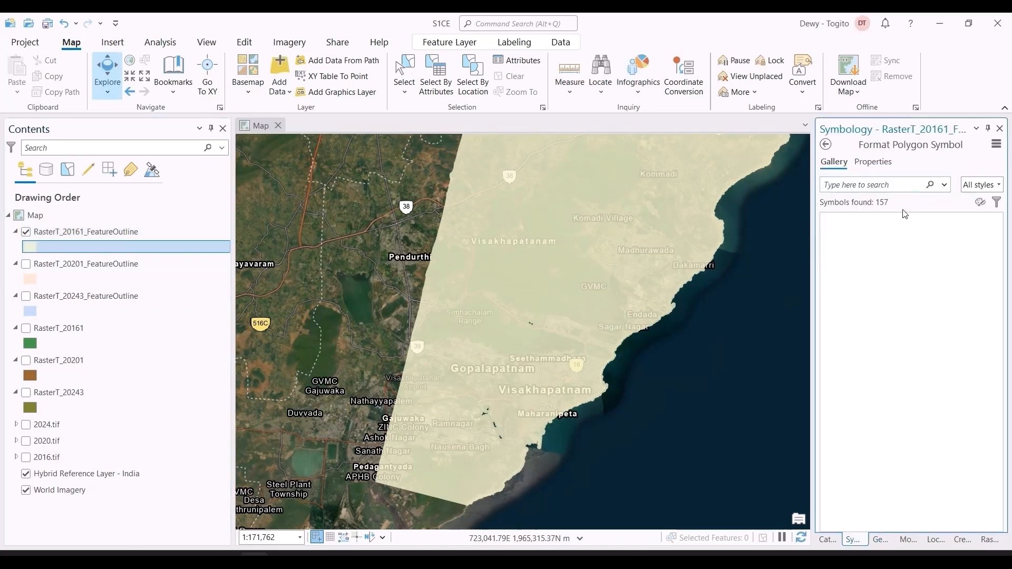
{"action": "left_click", "coordinate": [864, 257]}
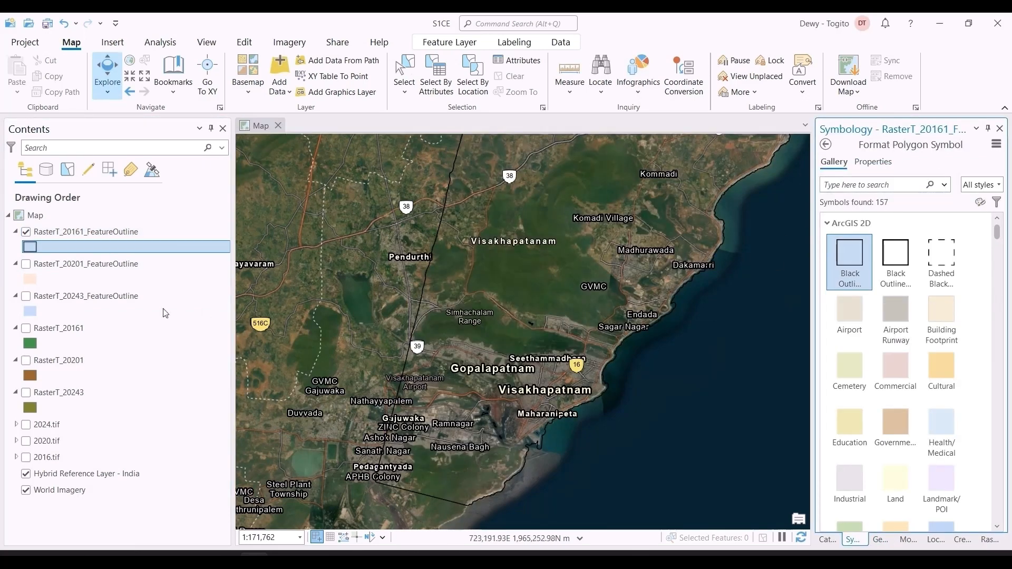
{"action": "left_click", "coordinate": [50, 279]}
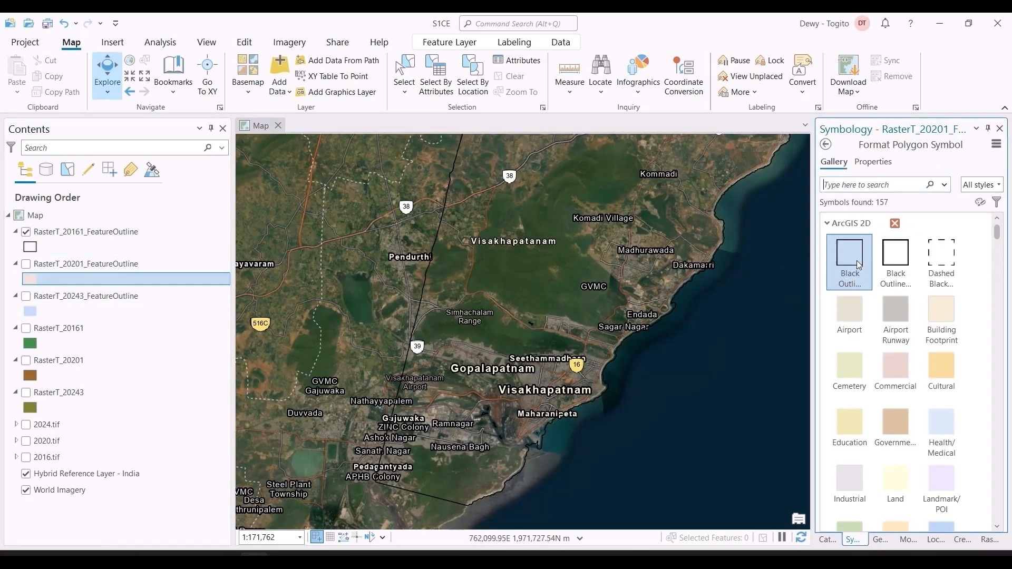
{"action": "left_click", "coordinate": [941, 262]}
Give RasterT_20243_FeatureOutline the 2 pt black outline preset, recolour its outline turquoise and turn the layer on.
{"action": "left_click", "coordinate": [30, 311]}
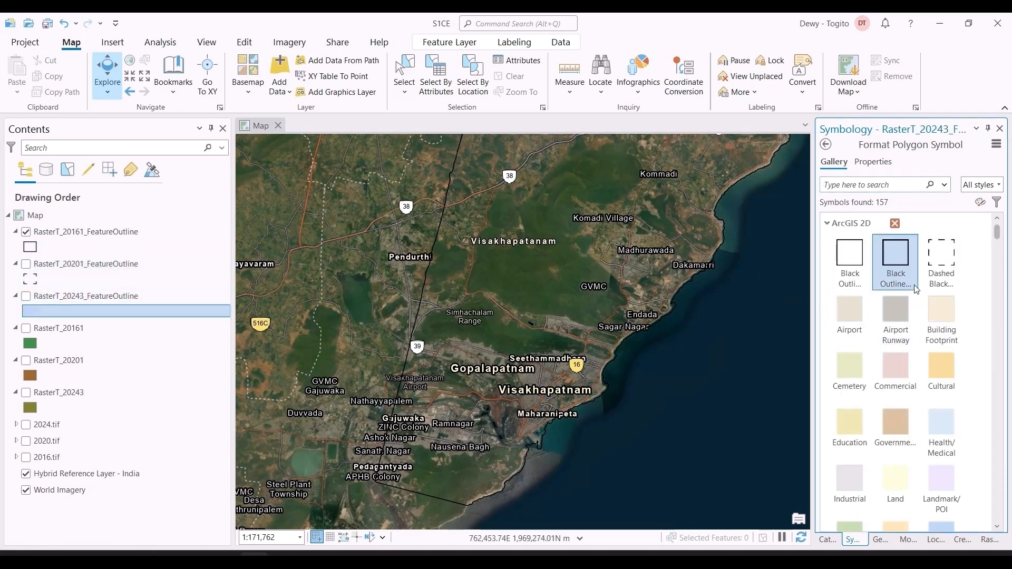
{"action": "left_click", "coordinate": [879, 265]}
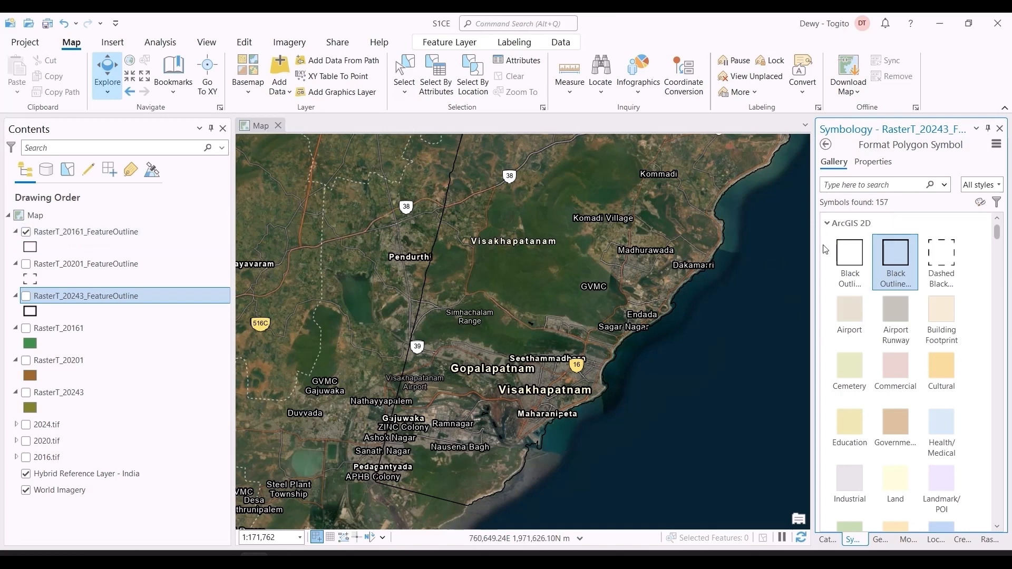
{"action": "left_click", "coordinate": [883, 163]}
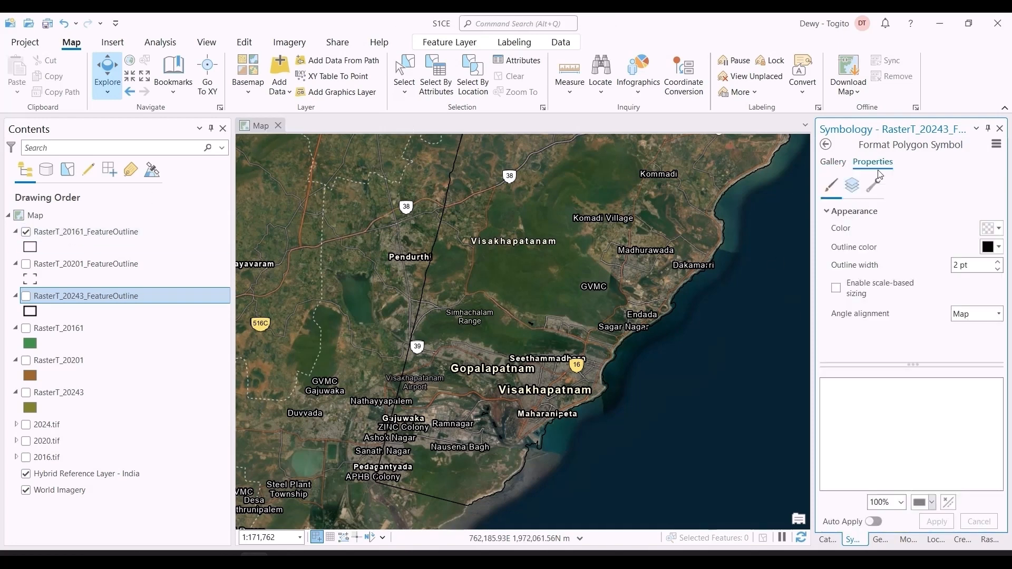
{"action": "left_click", "coordinate": [988, 247]}
{"action": "left_click", "coordinate": [936, 317]}
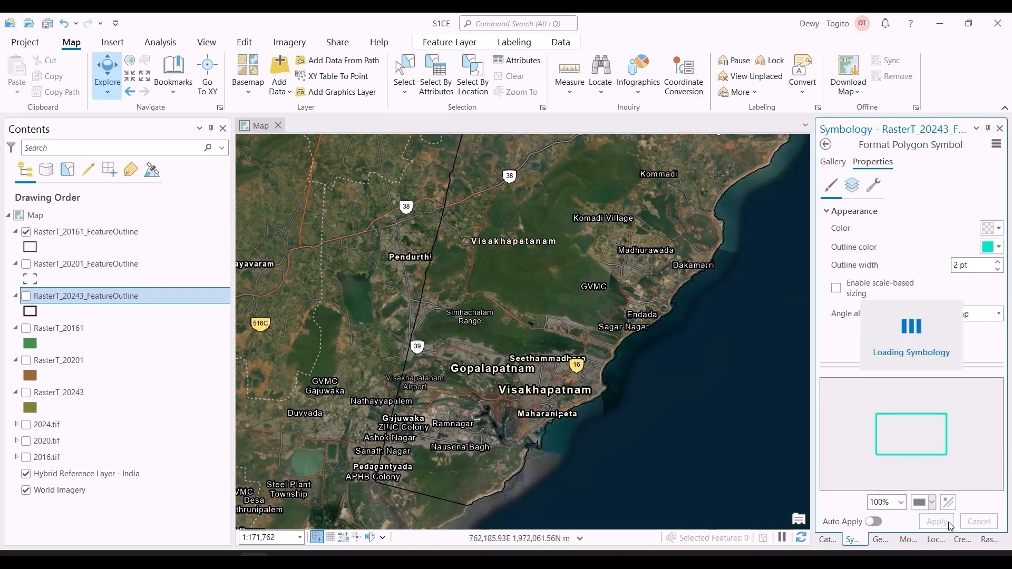
{"action": "left_click", "coordinate": [27, 297]}
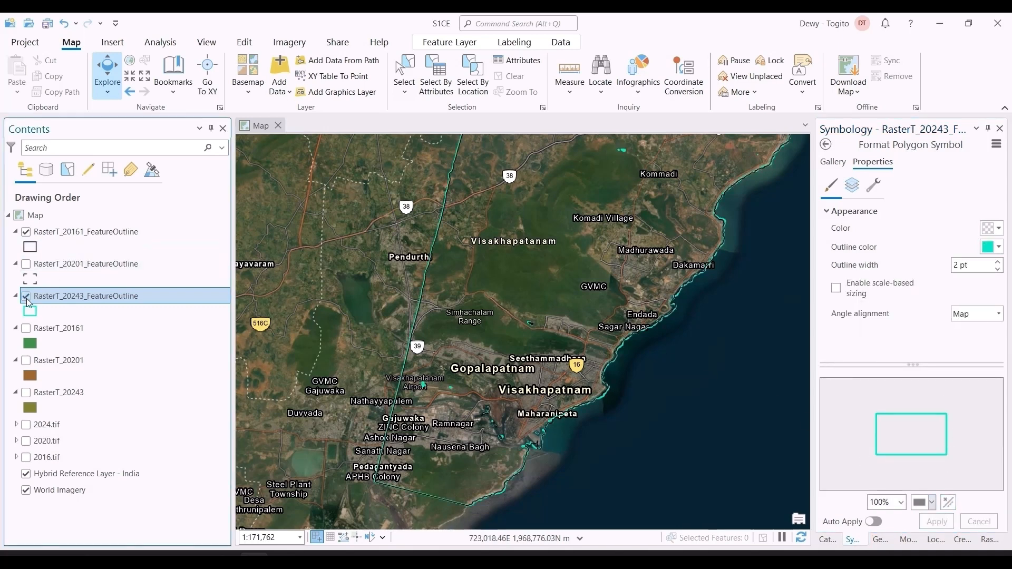
Turn on RasterT_20201_FeatureOutline and set its dashed outline colour to light green.
{"action": "left_click", "coordinate": [27, 265]}
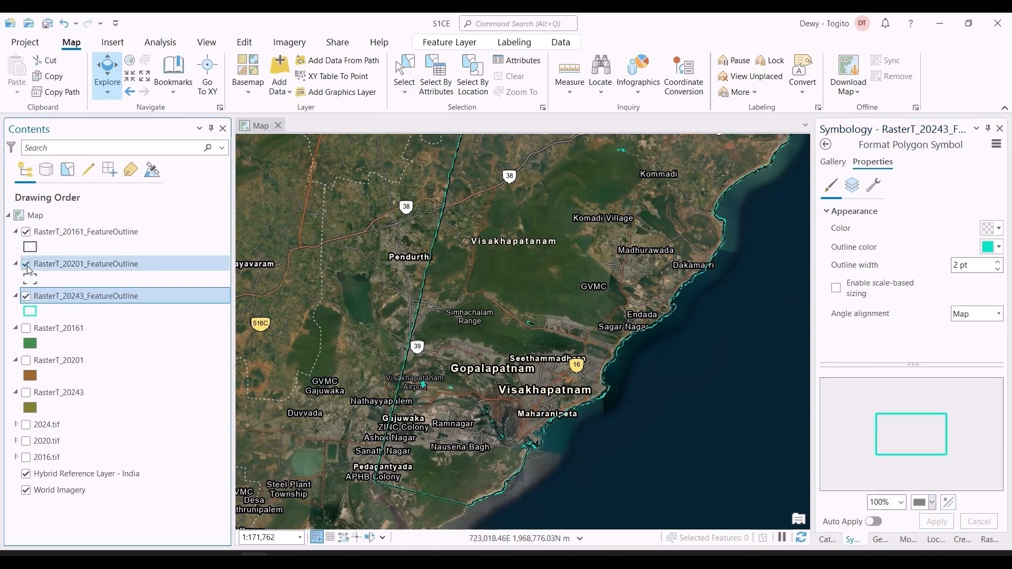
{"action": "left_click", "coordinate": [47, 266]}
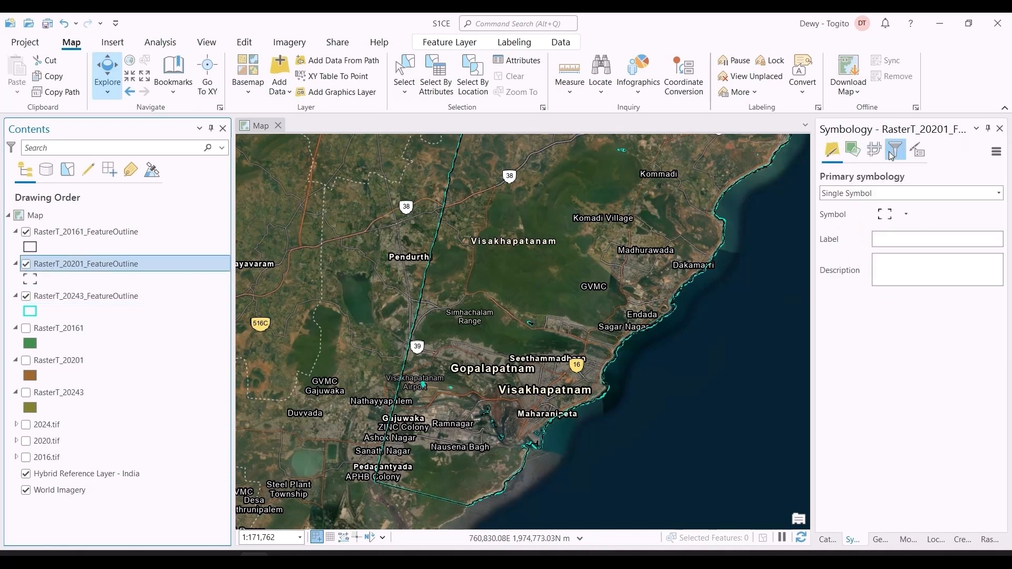
{"action": "left_click", "coordinate": [904, 215]}
{"action": "left_click", "coordinate": [904, 215]}
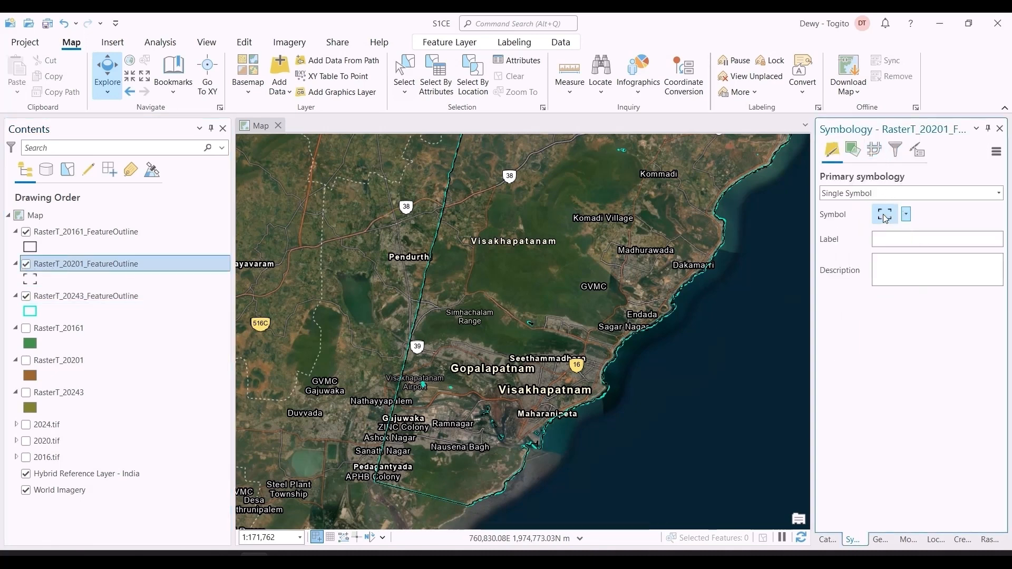
{"action": "left_click", "coordinate": [884, 214]}
{"action": "left_click", "coordinate": [980, 250]}
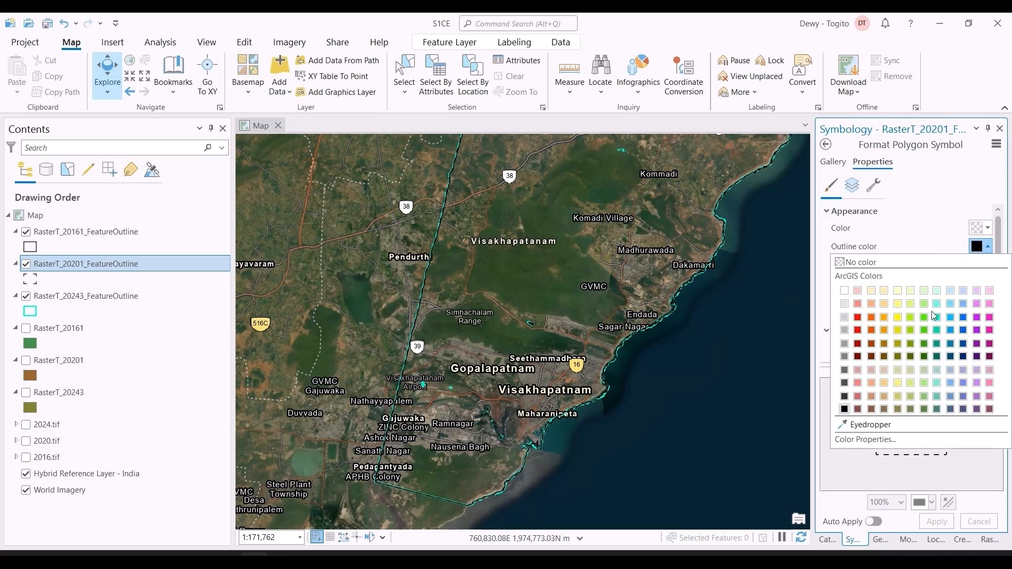
{"action": "left_click", "coordinate": [923, 307]}
{"action": "left_click", "coordinate": [936, 521]}
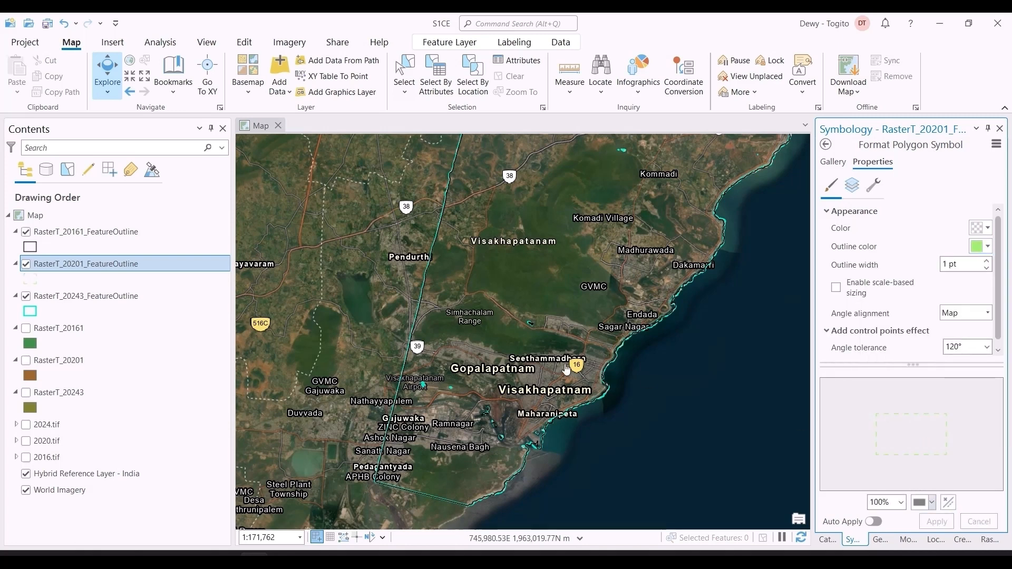
Set the dashed 2020 outline's colour to pink and hide the 2024 outline layer to check it.
{"action": "left_click", "coordinate": [980, 246]}
{"action": "left_click", "coordinate": [991, 307]}
{"action": "left_click", "coordinate": [937, 521]}
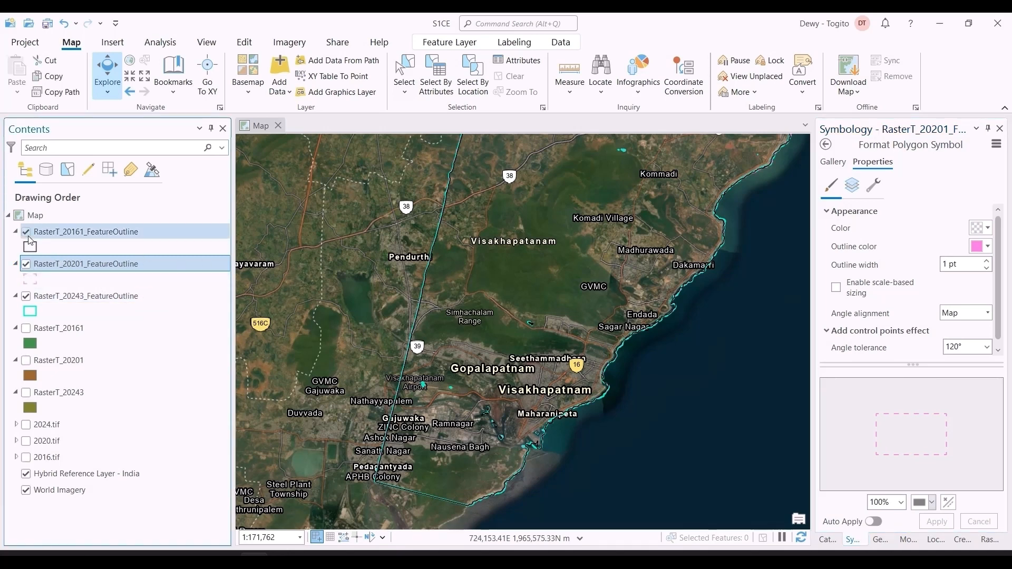
{"action": "left_click", "coordinate": [26, 297]}
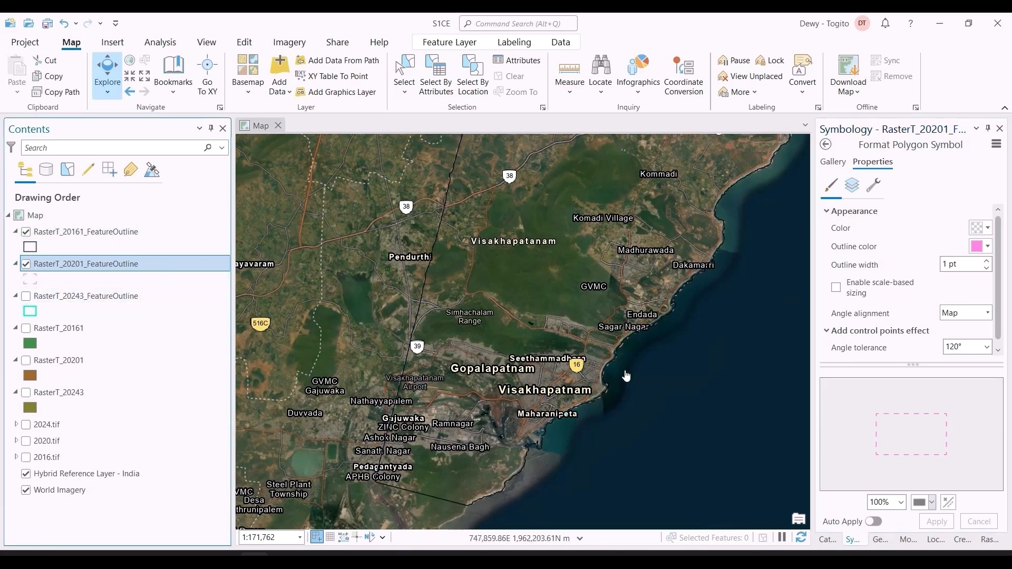
Replace the 2020 outline's dashed symbol with the 2 pt black outline preset and set its outline colour to pink.
{"action": "left_click", "coordinate": [852, 185]}
{"action": "left_click", "coordinate": [831, 185]}
{"action": "left_click", "coordinate": [833, 162]}
{"action": "left_click", "coordinate": [878, 257]}
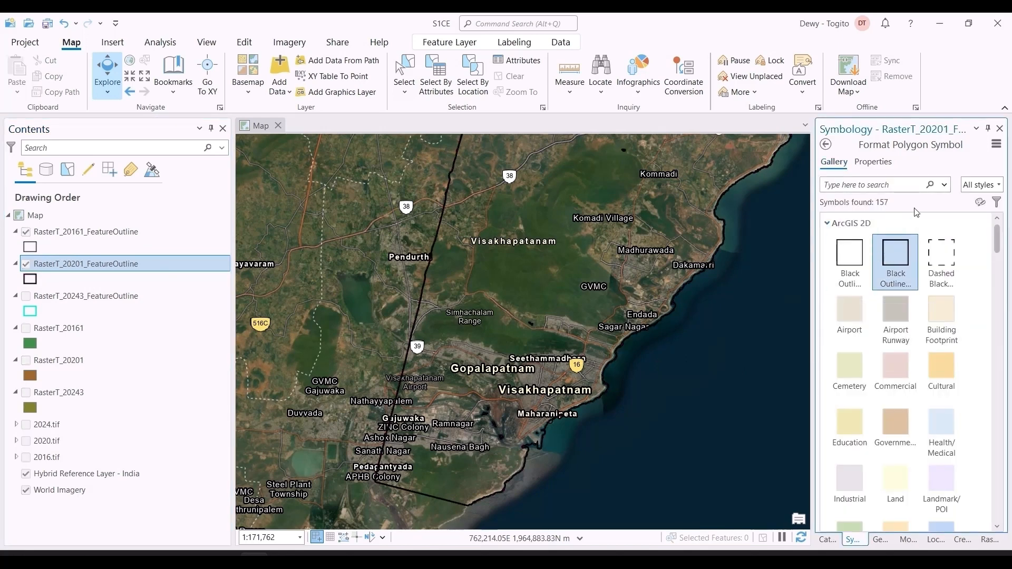
{"action": "left_click", "coordinate": [877, 163]}
{"action": "left_click", "coordinate": [998, 247]}
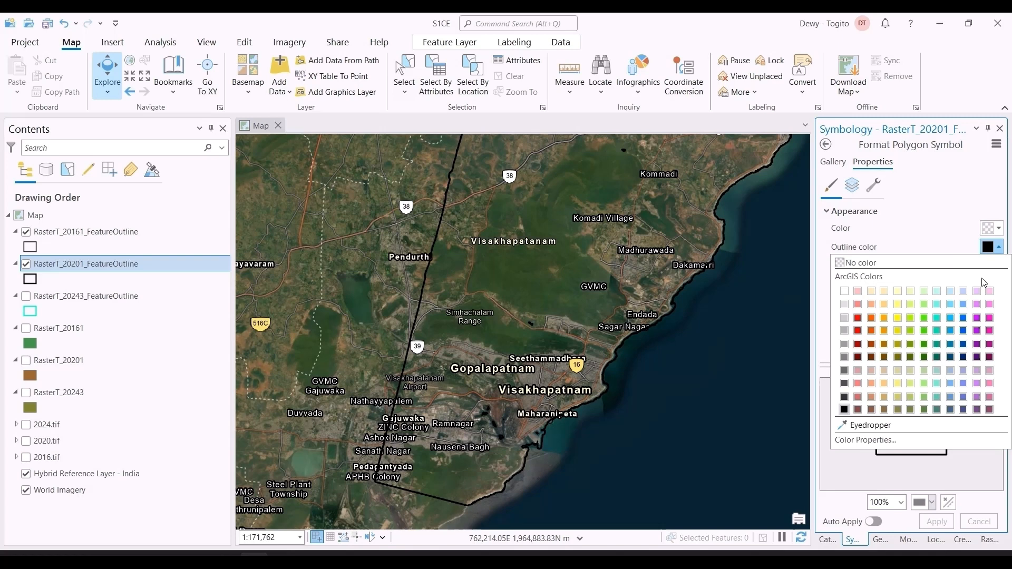
{"action": "left_click", "coordinate": [989, 305]}
{"action": "left_click", "coordinate": [936, 521]}
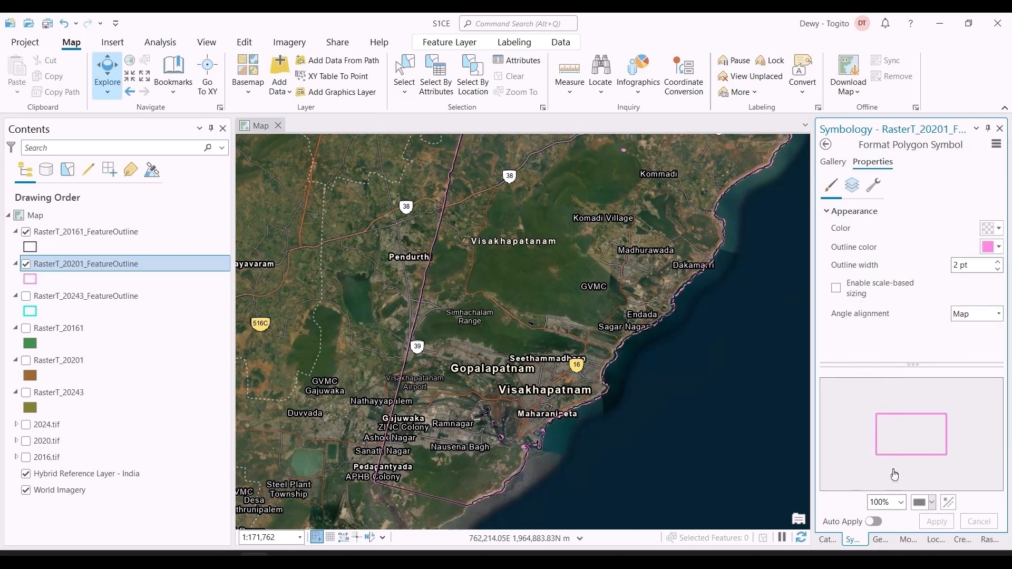
Hide the 2020 outline layer, apply the 2 pt black outline preset to RasterT_20161_FeatureOutline and save the project.
{"action": "left_click", "coordinate": [26, 266]}
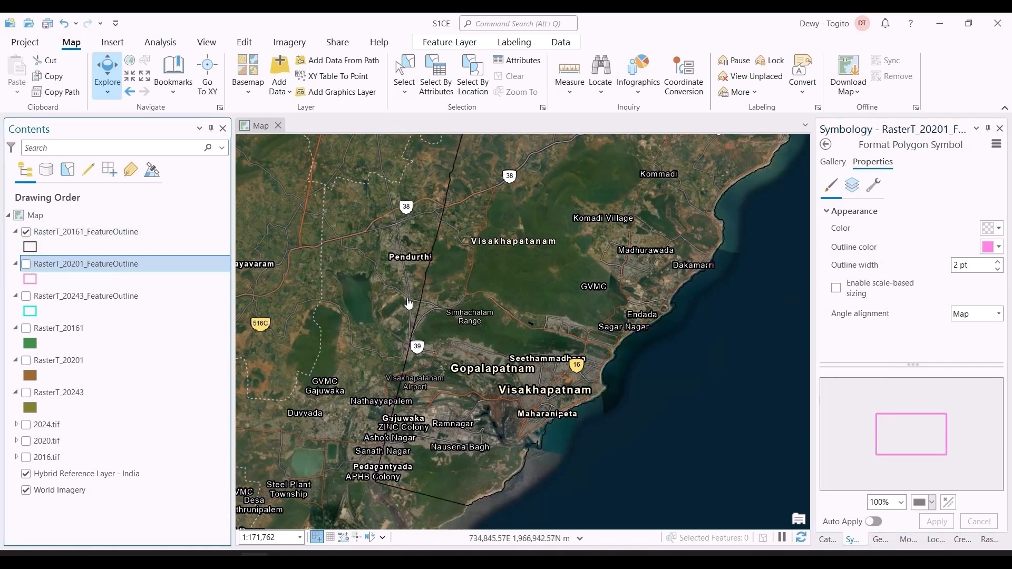
{"action": "left_click", "coordinate": [51, 247]}
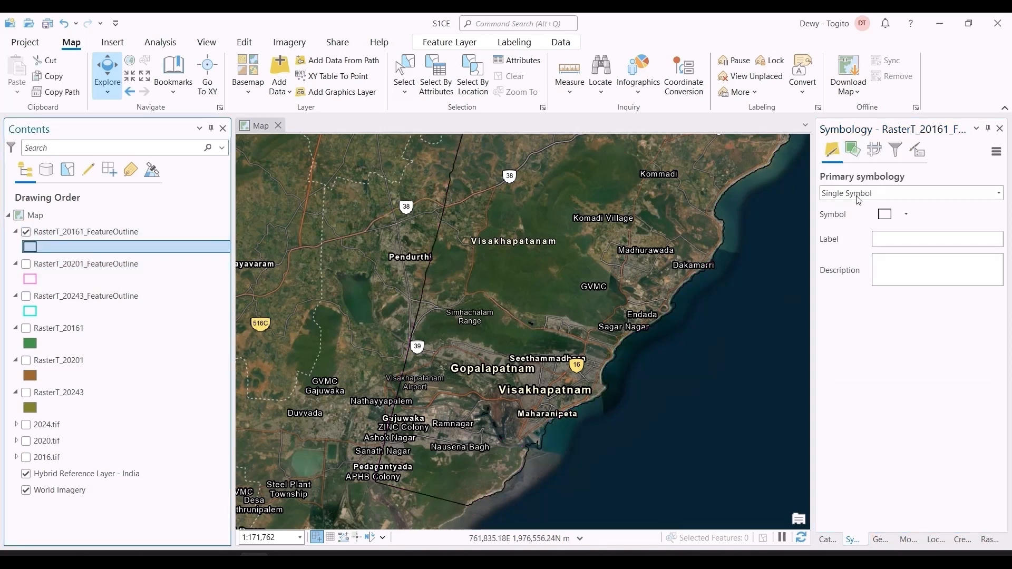
{"action": "left_click", "coordinate": [885, 214]}
{"action": "left_click", "coordinate": [831, 161]}
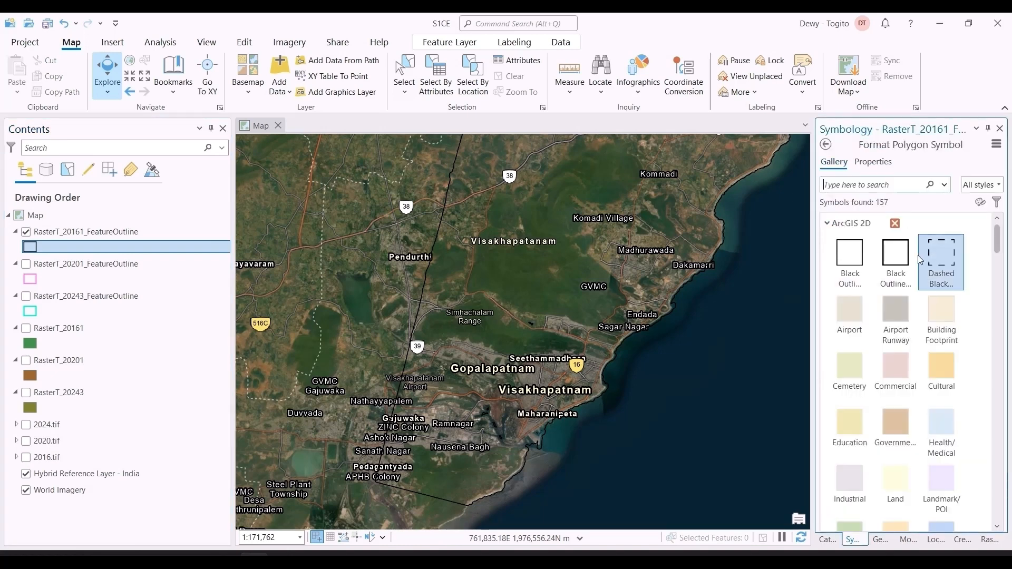
{"action": "left_click", "coordinate": [895, 258]}
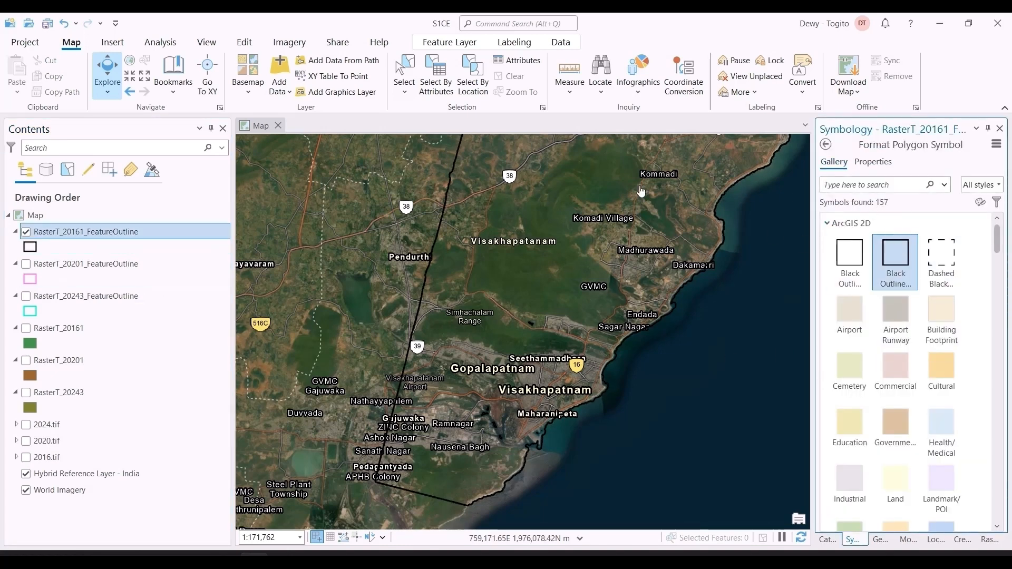
{"action": "key", "text": "ctrl+s"}
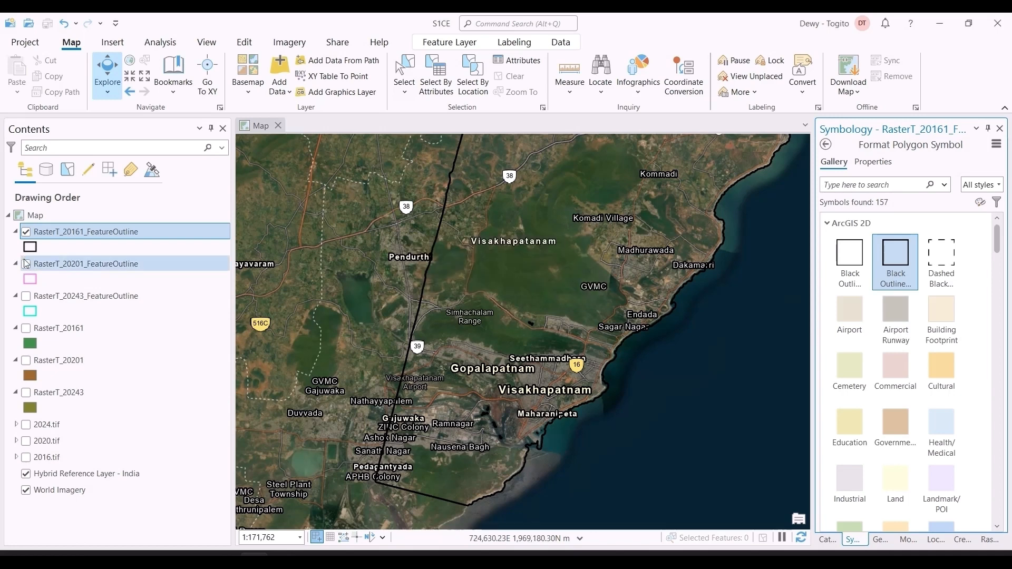
Hide the 2016 outline layer and show only the 2024 outline over the Visakhapatnam coast.
{"action": "left_click", "coordinate": [25, 232]}
{"action": "left_click", "coordinate": [26, 296]}
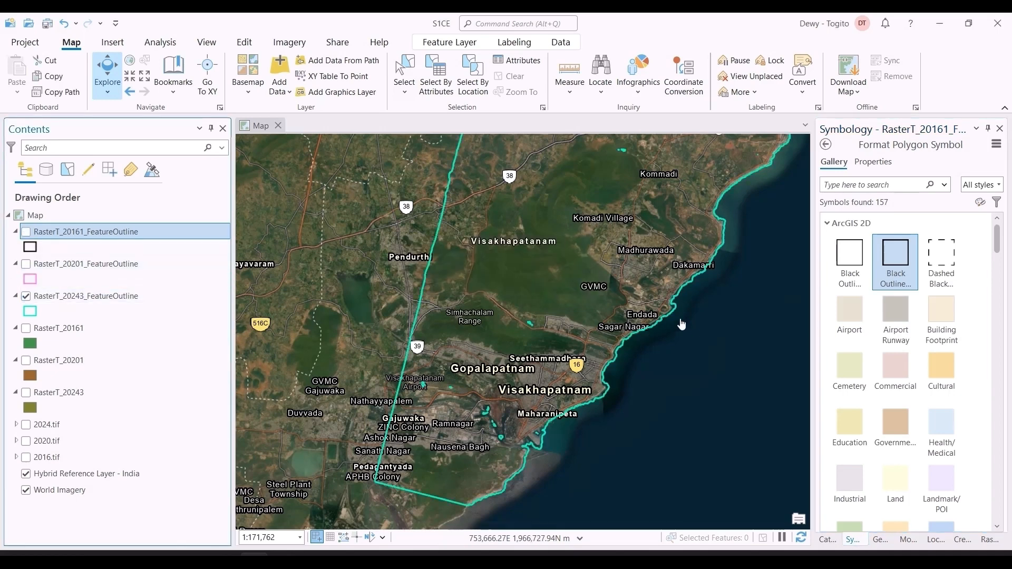
{"action": "left_click_drag", "start_coordinate": [696, 307], "coordinate": [591, 386]}
{"action": "left_click_drag", "start_coordinate": [623, 426], "coordinate": [707, 375]}
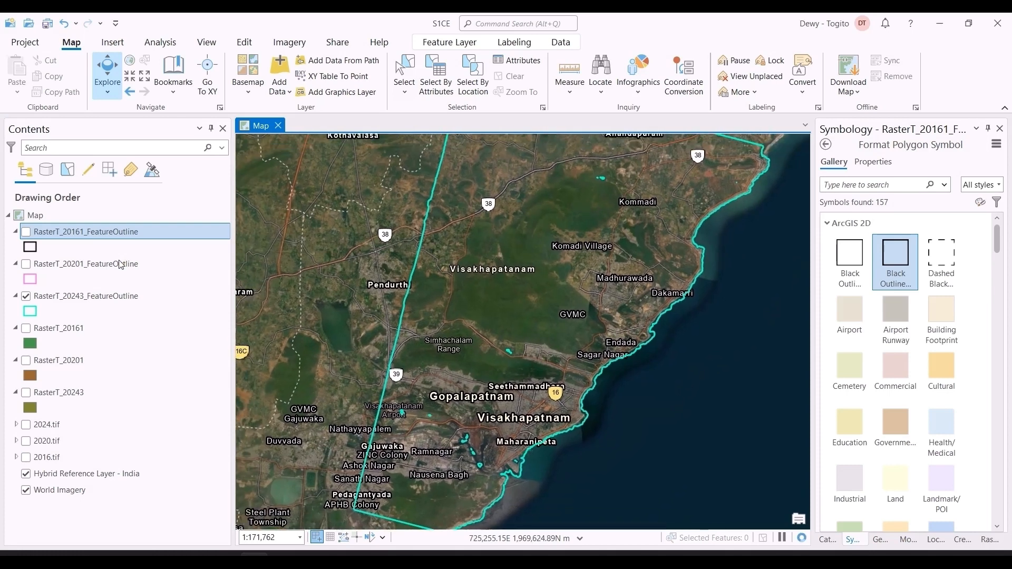
Search the geoprocessing tools for "polygon to li" and open the Polygon To Line tool.
{"action": "left_click", "coordinate": [826, 144]}
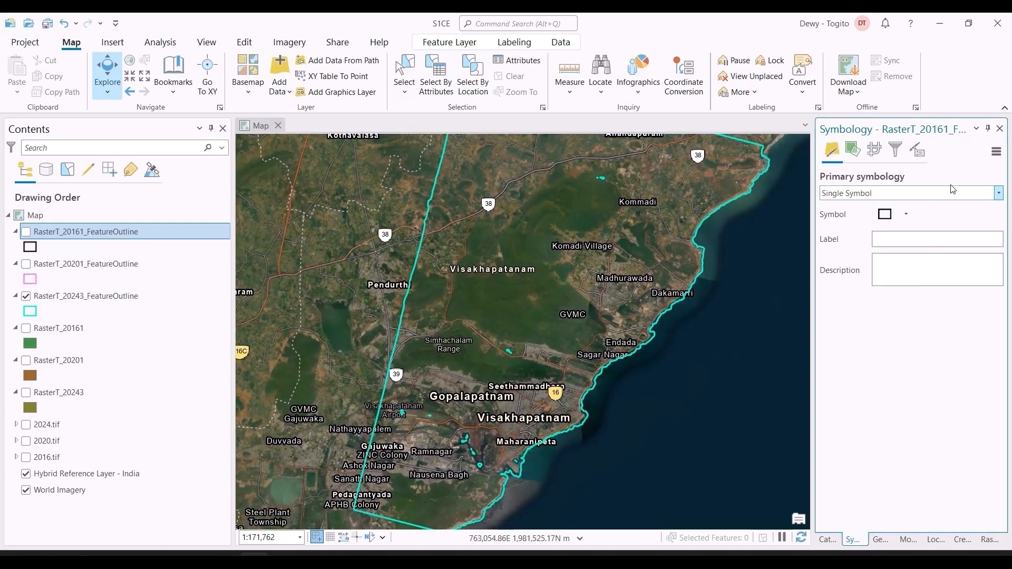
{"action": "left_click", "coordinate": [877, 541]}
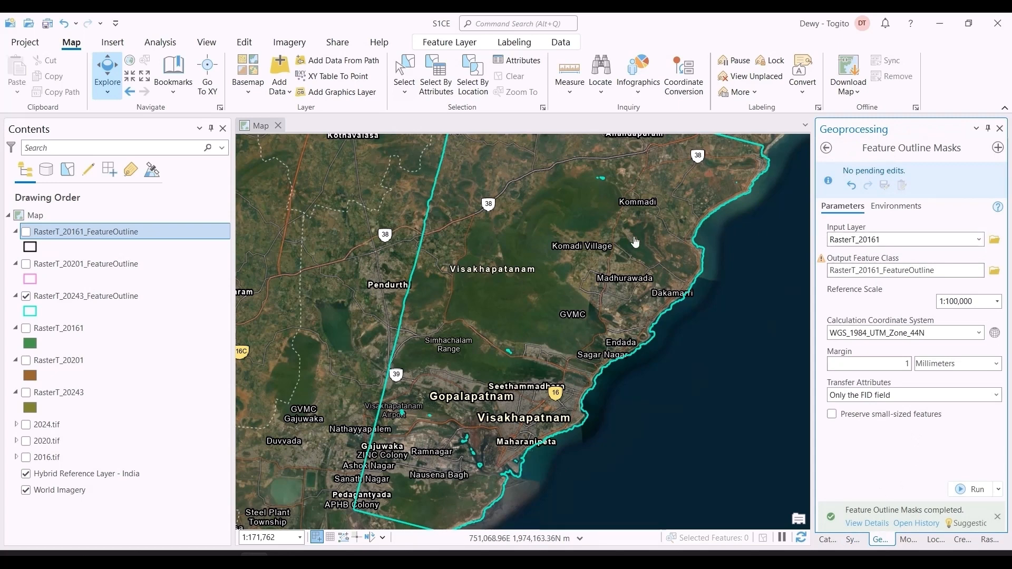
{"action": "left_click", "coordinate": [635, 241]}
{"action": "left_click", "coordinate": [641, 194]}
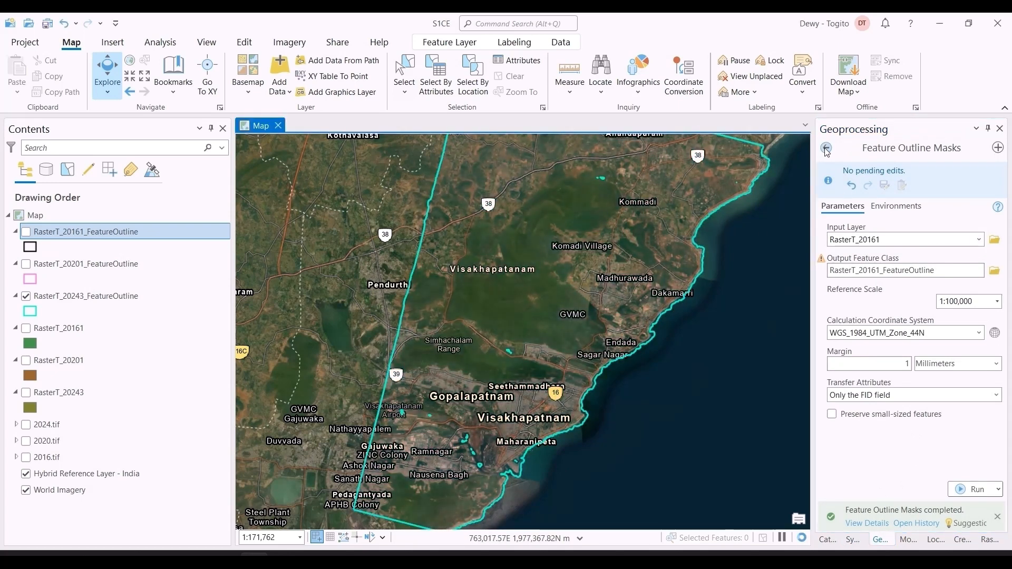
{"action": "left_click", "coordinate": [826, 149]}
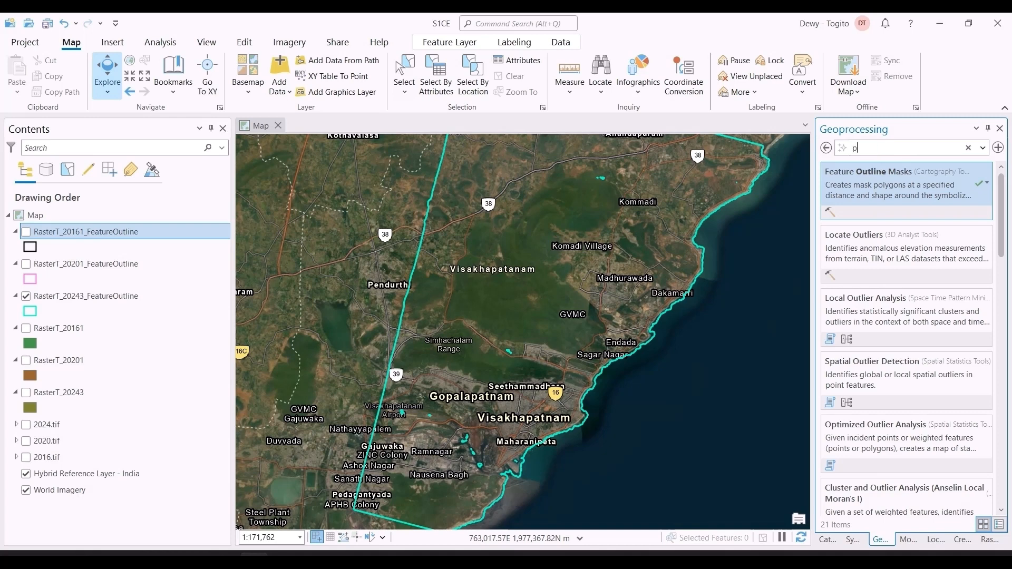
{"action": "type", "text": "polygon to li"}
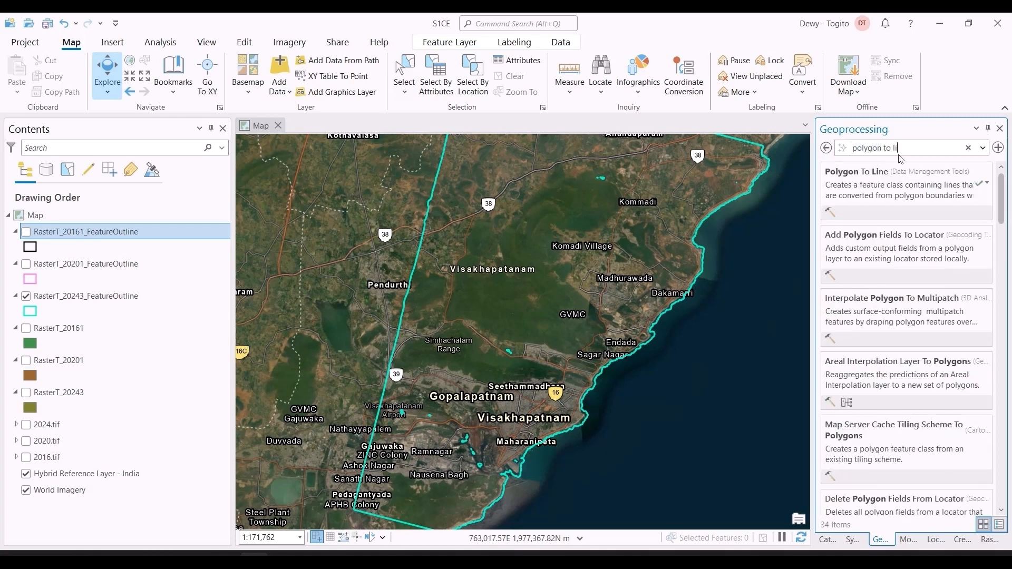
{"action": "left_click", "coordinate": [876, 203]}
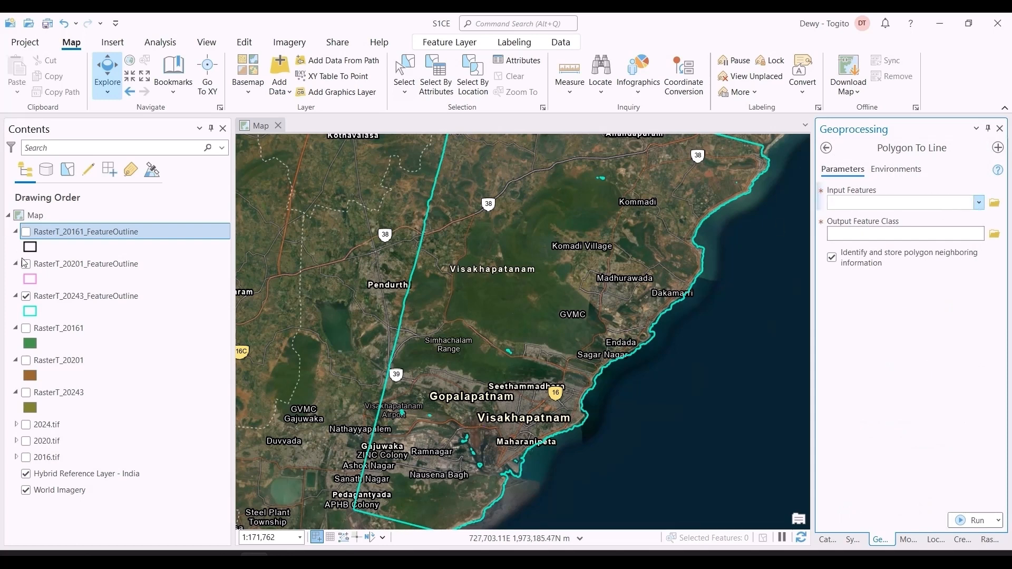
Run Polygon To Line on RasterT_20243_FeatureOutline with output RasterT_20243__PolygonToLine1.
{"action": "left_click", "coordinate": [978, 202]}
{"action": "left_click", "coordinate": [896, 244]}
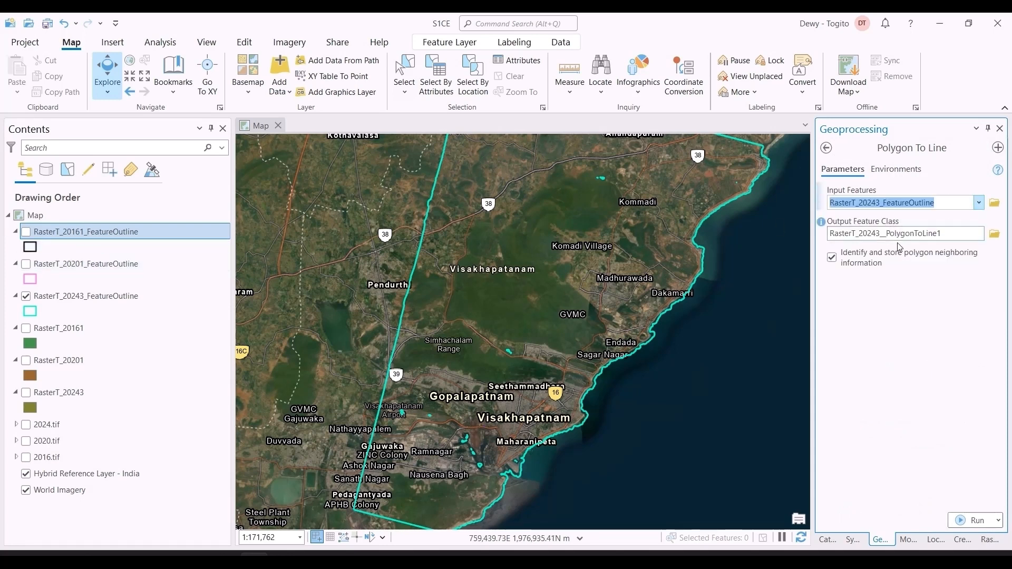
{"action": "left_click", "coordinate": [966, 519]}
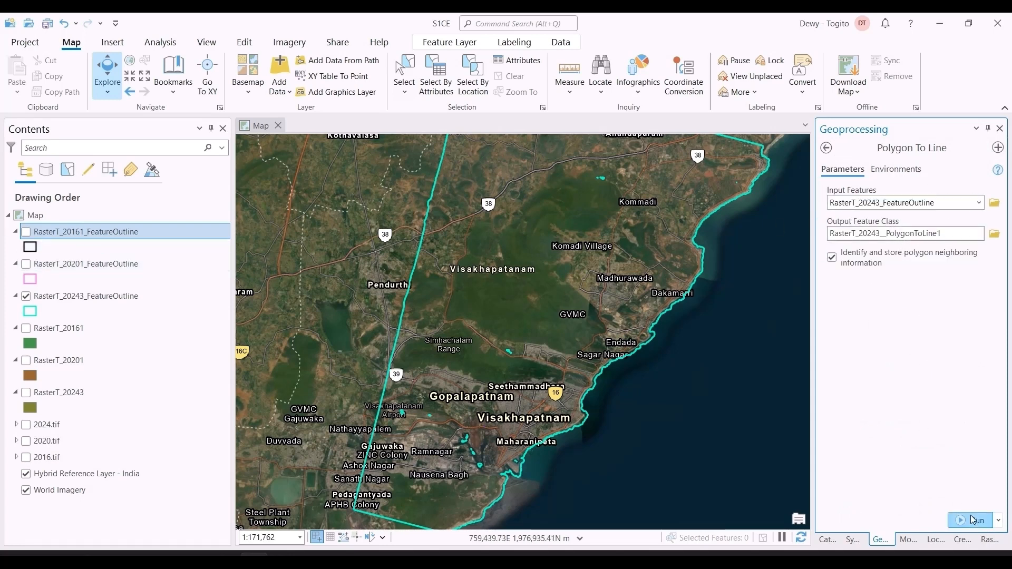
Run Polygon To Line on RasterT_20201_FeatureOutline with output RasterT_20203__PolygonToLine1.
{"action": "left_click", "coordinate": [979, 203]}
{"action": "left_click", "coordinate": [939, 232]}
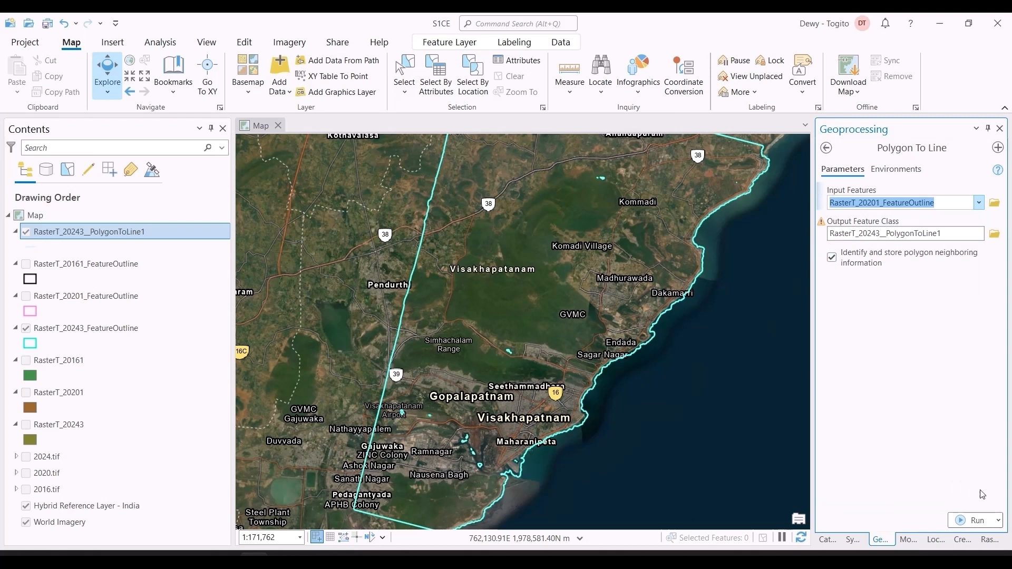
{"action": "left_click", "coordinate": [869, 235]}
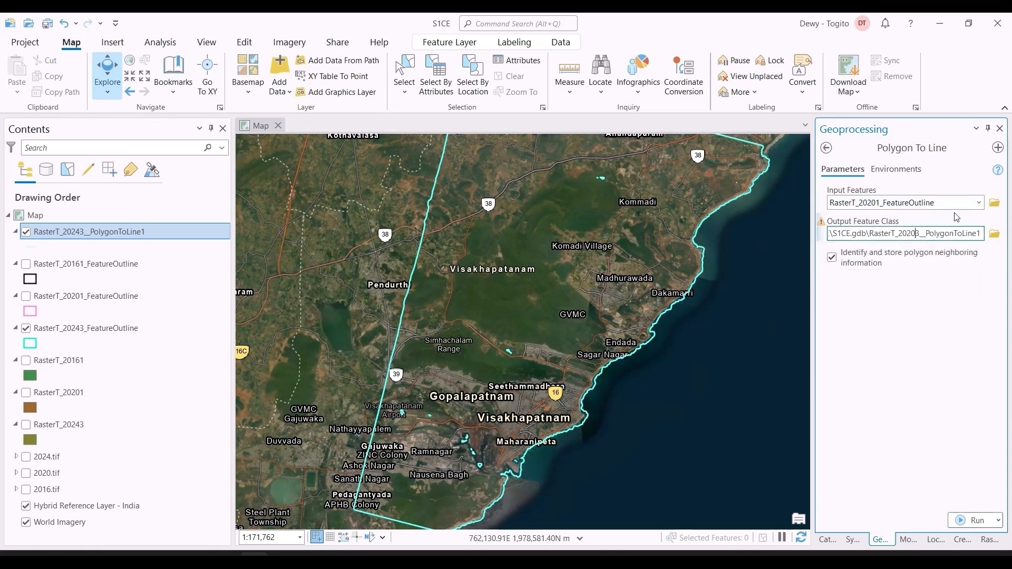
{"action": "left_click", "coordinate": [975, 520]}
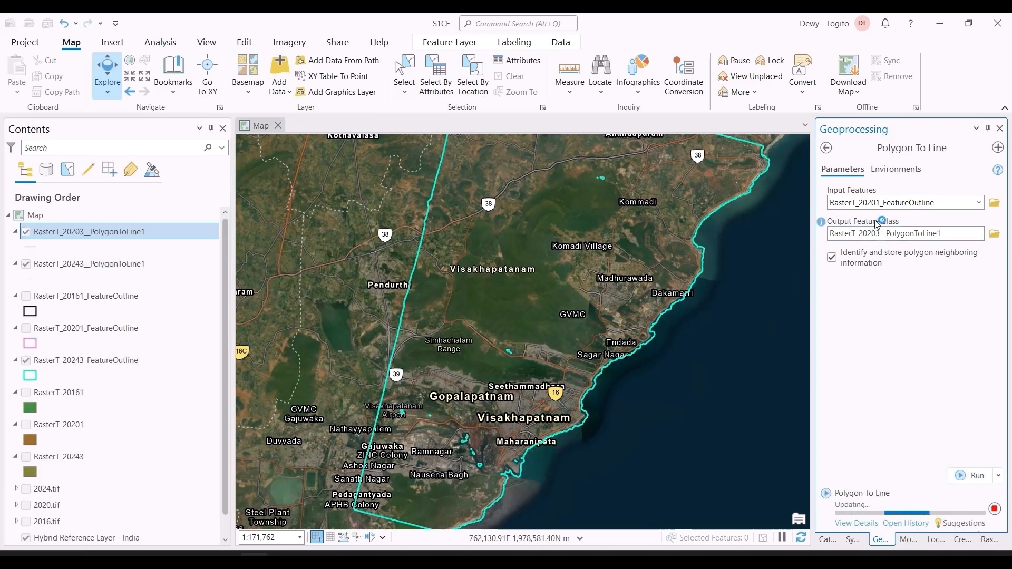
Run Polygon To Line on RasterT_20161_FeatureOutline with output RasterT_20163__PolygonToLine1.
{"action": "left_click", "coordinate": [971, 202]}
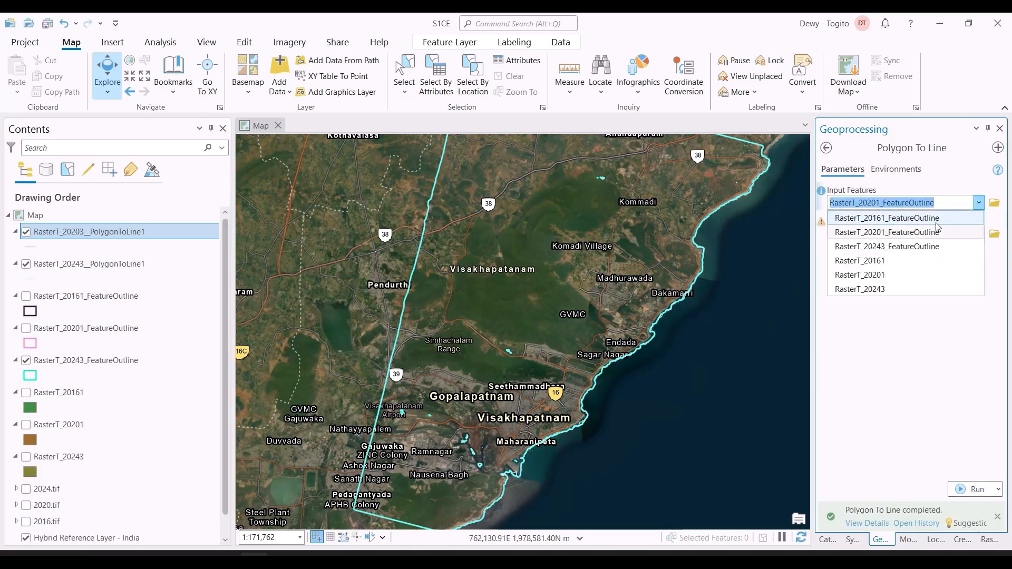
{"action": "left_click", "coordinate": [877, 218]}
{"action": "left_click", "coordinate": [881, 232]}
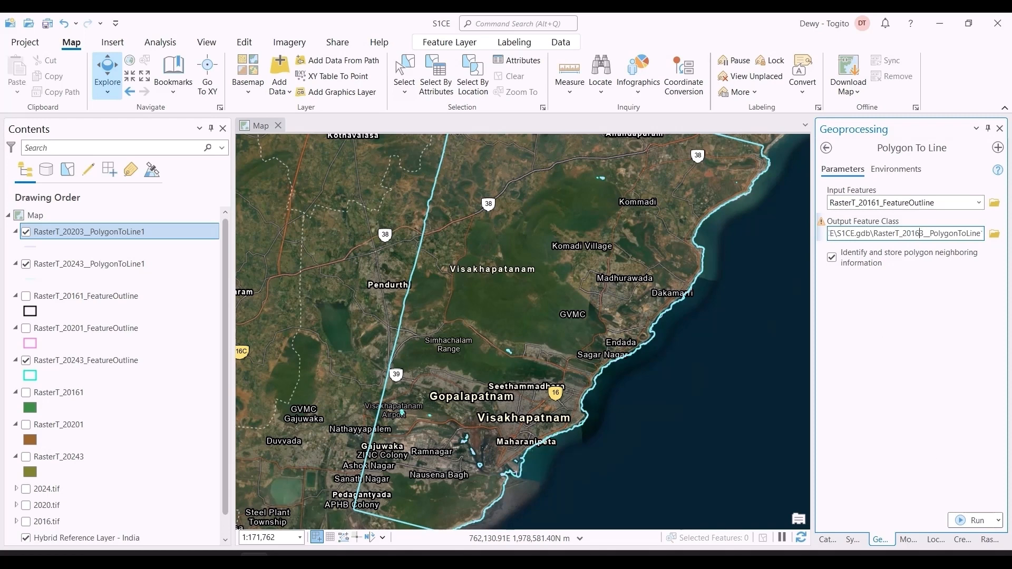
{"action": "left_click", "coordinate": [968, 519]}
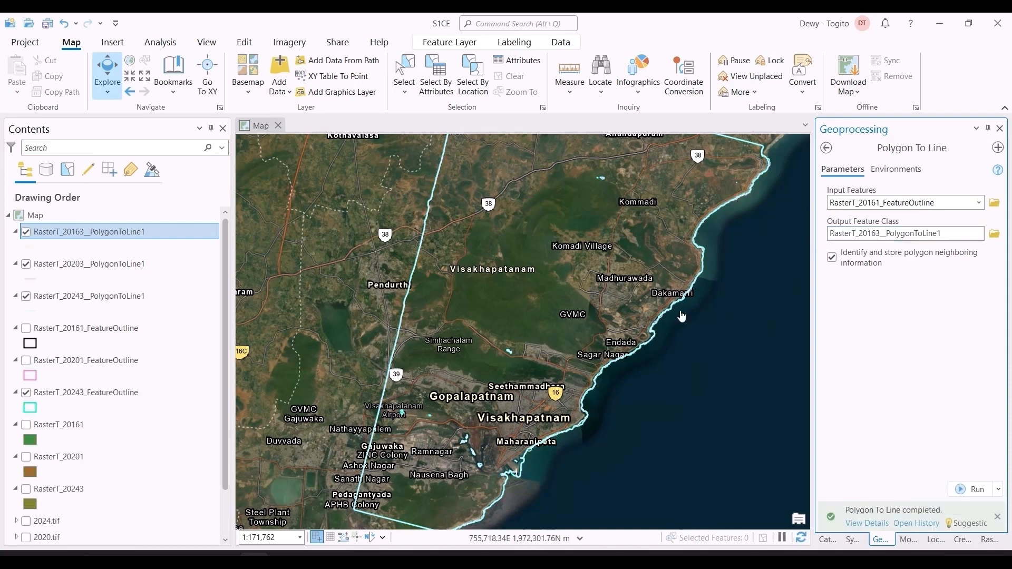
Hide the 2020 and 2024 line layers and the 2024 outline layer, showing only the 2016 line along the coast.
{"action": "scroll", "coordinate": [561, 408], "scroll_direction": "down", "scroll_amount": 2}
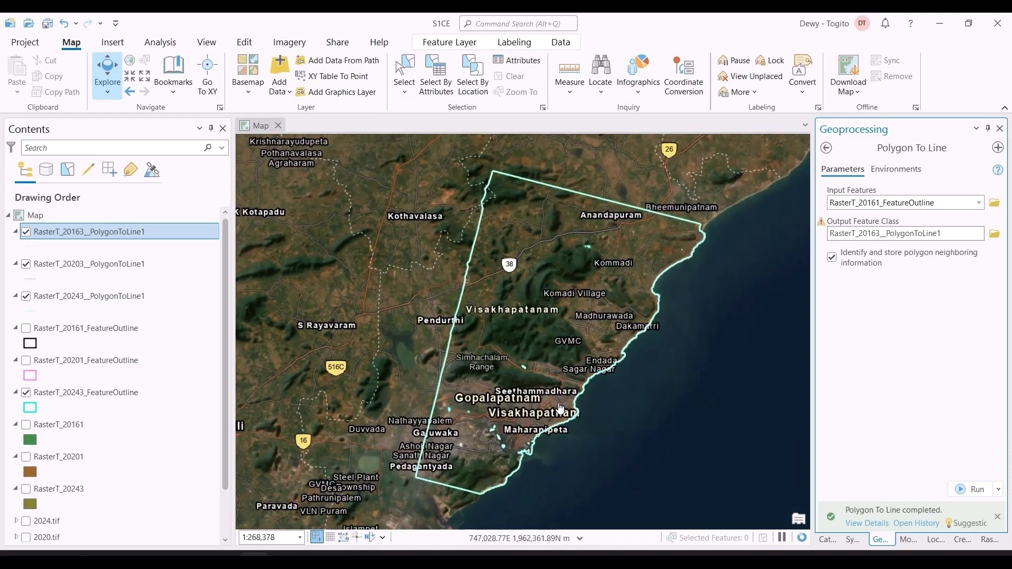
{"action": "scroll", "coordinate": [596, 416], "scroll_direction": "up", "scroll_amount": 4}
{"action": "scroll", "coordinate": [619, 419], "scroll_direction": "down", "scroll_amount": 4}
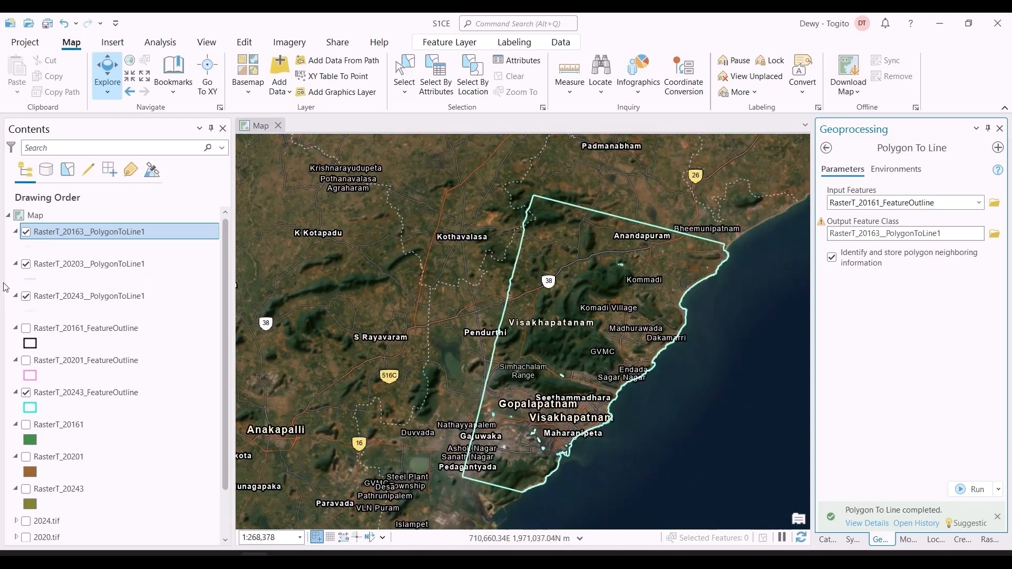
{"action": "left_click", "coordinate": [597, 210]}
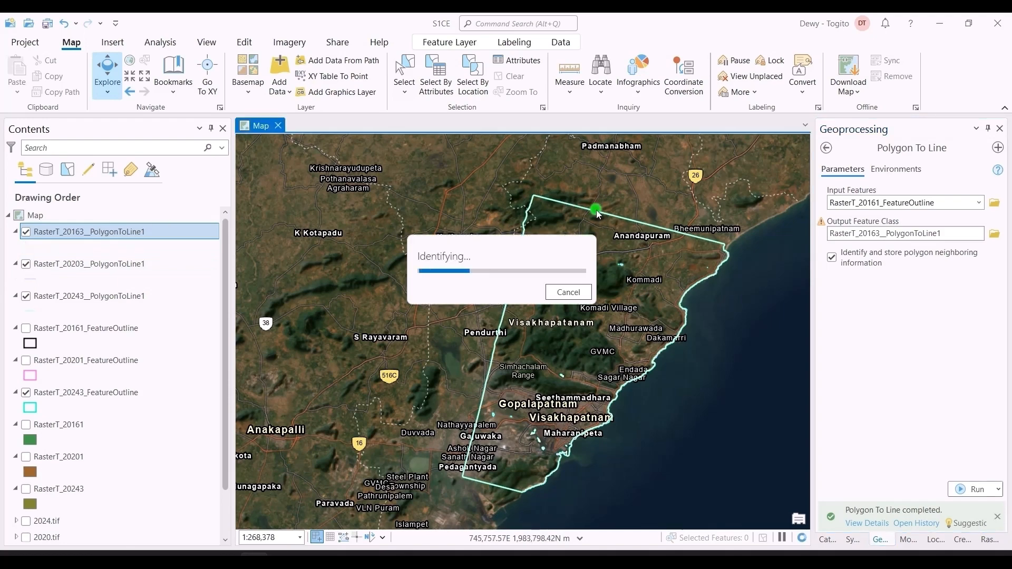
{"action": "left_click", "coordinate": [601, 205]}
{"action": "scroll", "coordinate": [703, 300], "scroll_direction": "up", "scroll_amount": 2}
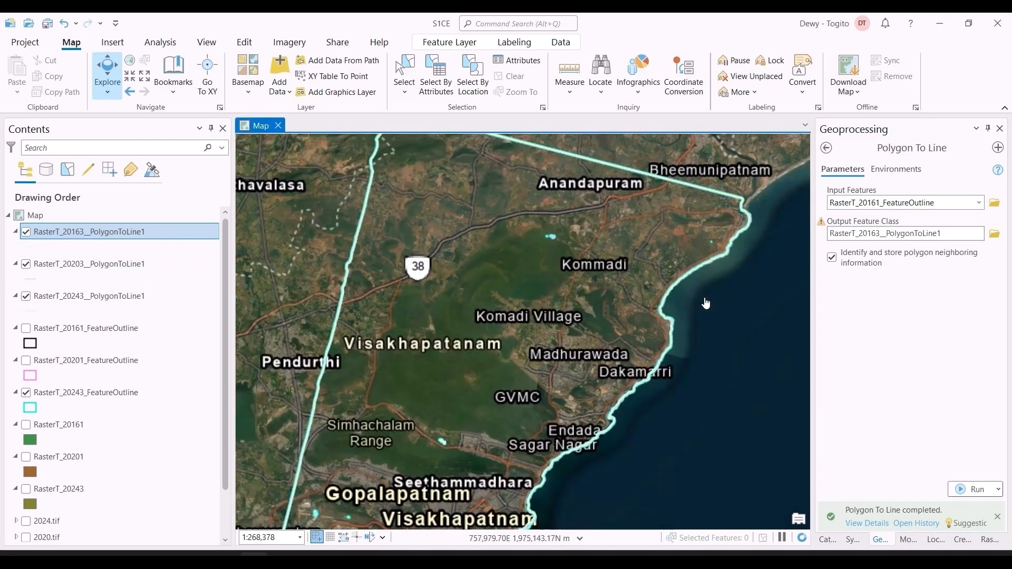
{"action": "scroll", "coordinate": [676, 289], "scroll_direction": "up", "scroll_amount": 4}
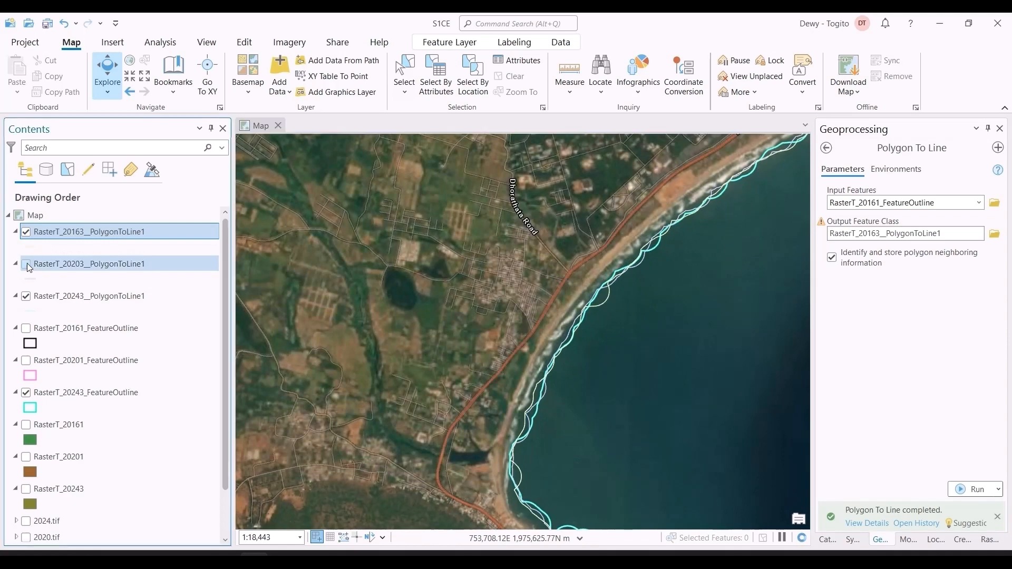
{"action": "left_click", "coordinate": [26, 264]}
{"action": "left_click", "coordinate": [26, 296]}
{"action": "left_click", "coordinate": [33, 391]}
{"action": "left_click", "coordinate": [26, 393]}
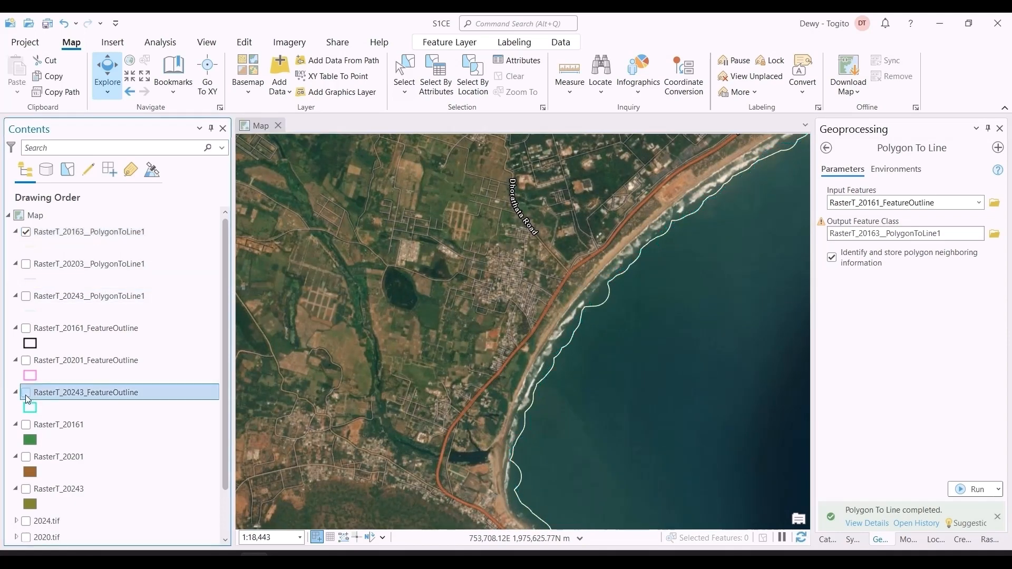
Identify the 2016 line at two places along the coast and examine its attributes and extent.
{"action": "scroll", "coordinate": [564, 335], "scroll_direction": "up", "scroll_amount": 2}
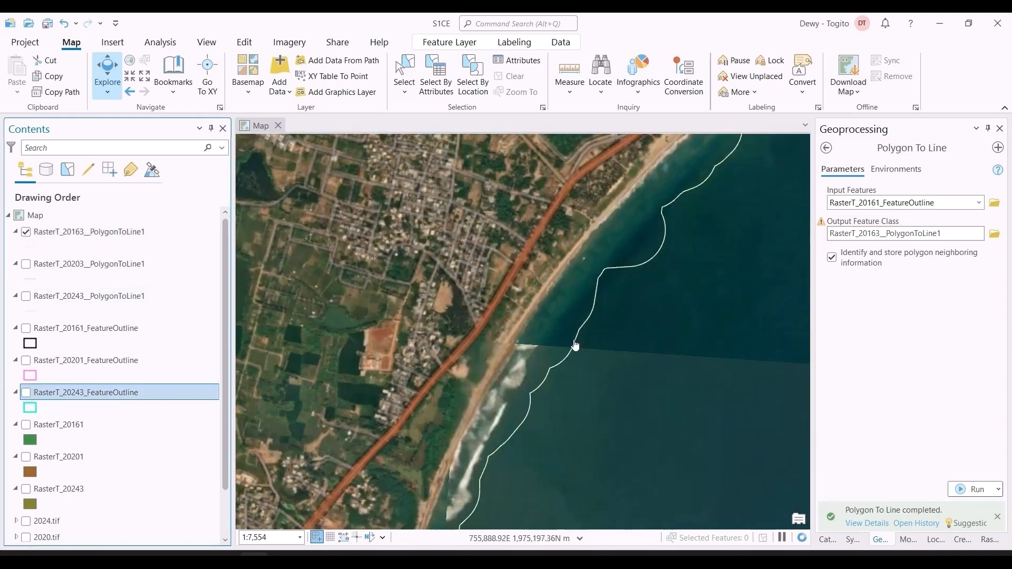
{"action": "left_click", "coordinate": [596, 195]}
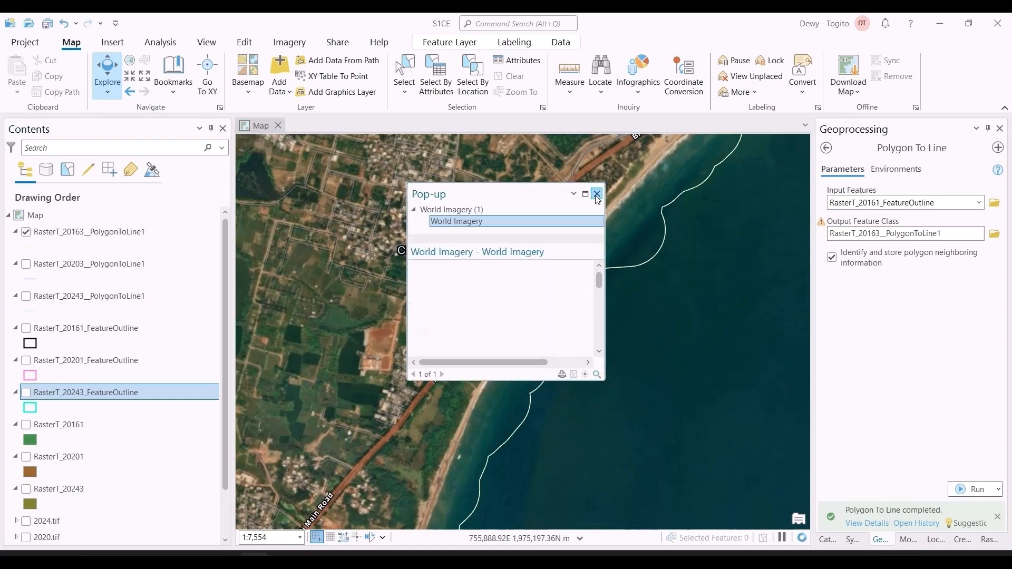
{"action": "scroll", "coordinate": [603, 310], "scroll_direction": "up", "scroll_amount": 1}
{"action": "scroll", "coordinate": [603, 309], "scroll_direction": "up", "scroll_amount": 2}
{"action": "left_click", "coordinate": [603, 313]}
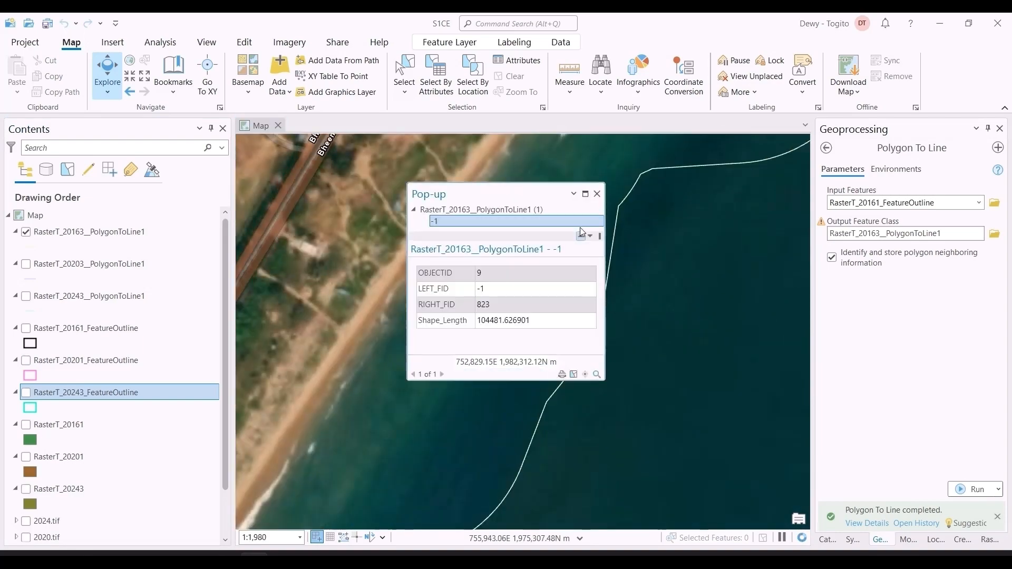
{"action": "left_click", "coordinate": [597, 194]}
{"action": "scroll", "coordinate": [601, 291], "scroll_direction": "down", "scroll_amount": 2}
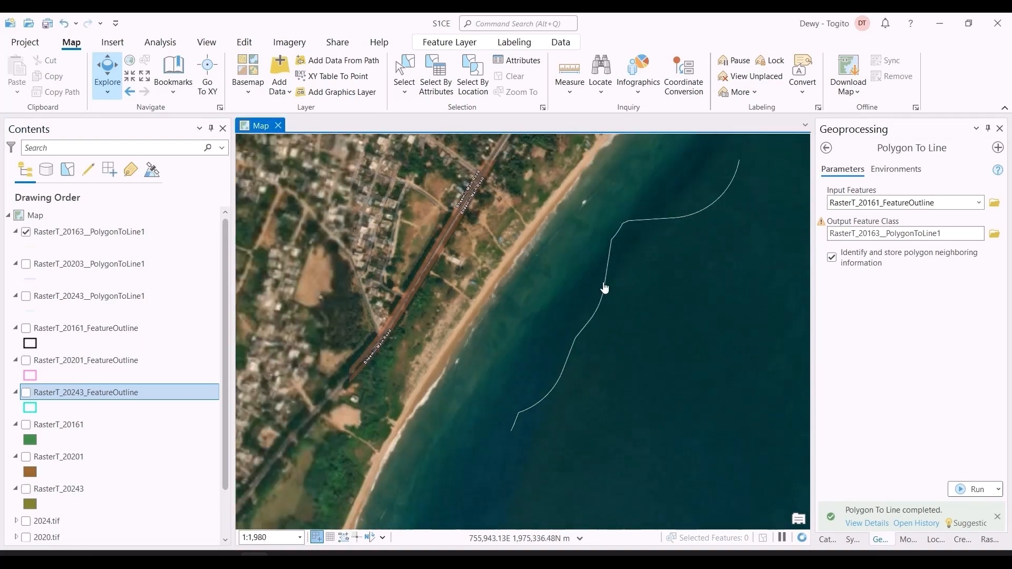
{"action": "scroll", "coordinate": [601, 291], "scroll_direction": "down", "scroll_amount": 7}
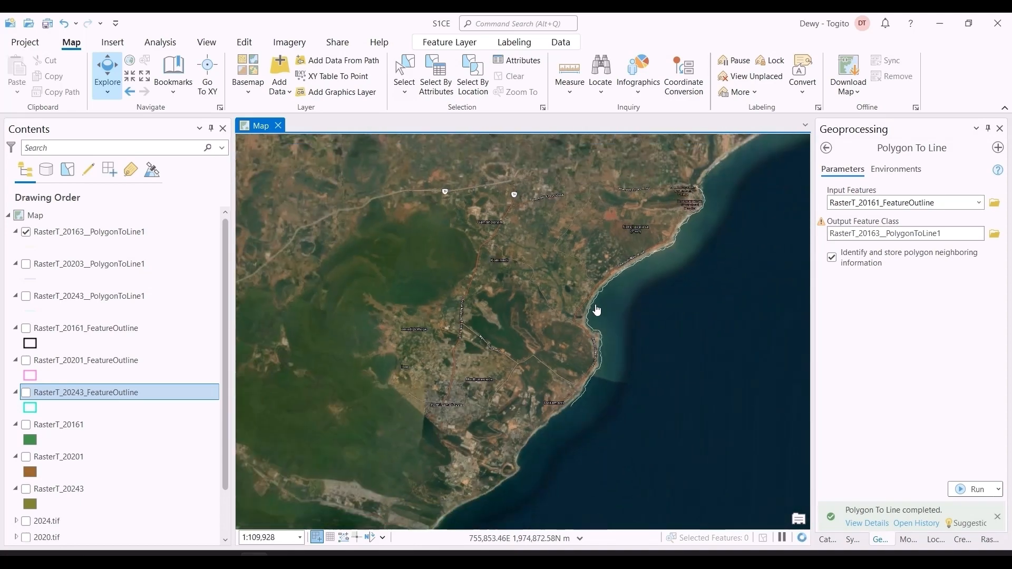
{"action": "left_click", "coordinate": [597, 304]}
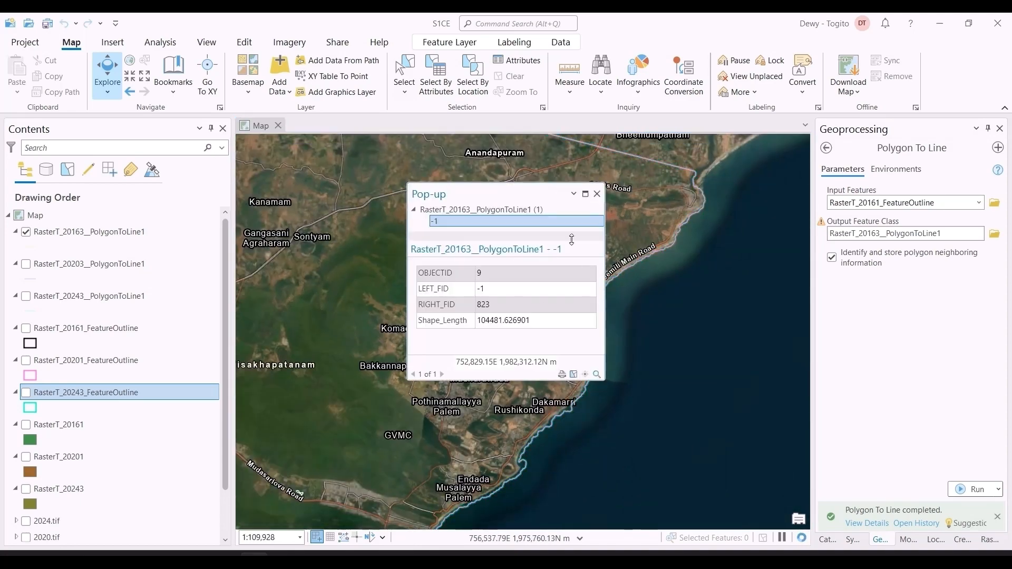
{"action": "left_click", "coordinate": [597, 193]}
{"action": "scroll", "coordinate": [601, 387], "scroll_direction": "down", "scroll_amount": 2}
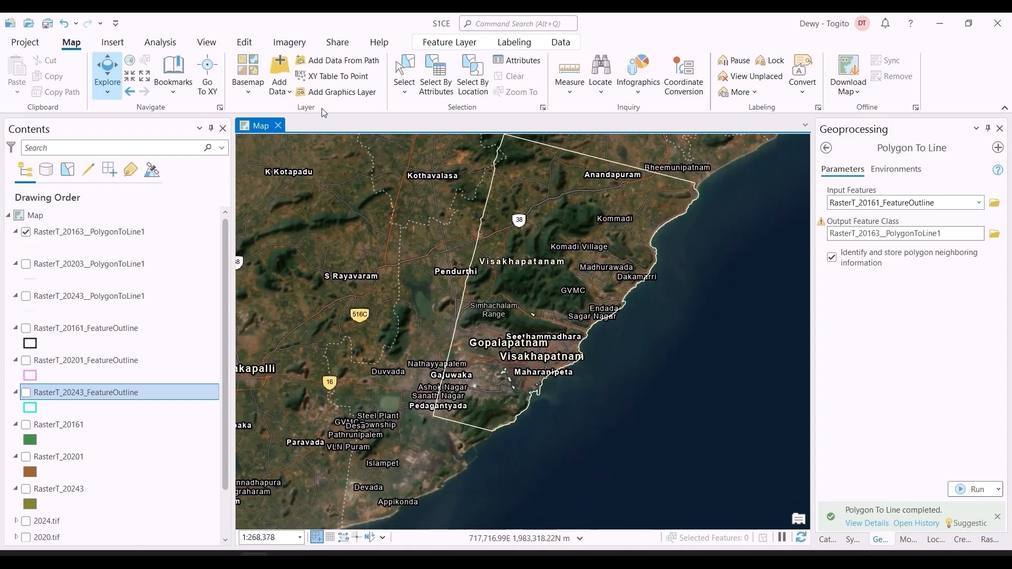
Open the attribute table of RasterT_20163__PolygonToLine1 and sort its rows by Shape_Length in descending order.
{"action": "left_click", "coordinate": [79, 231]}
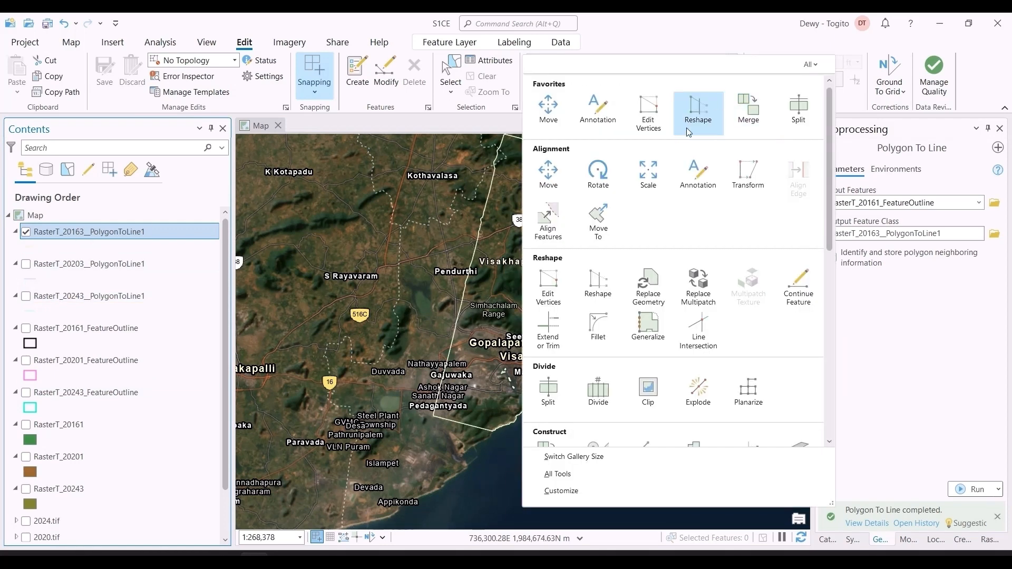
{"action": "left_click", "coordinate": [92, 235]}
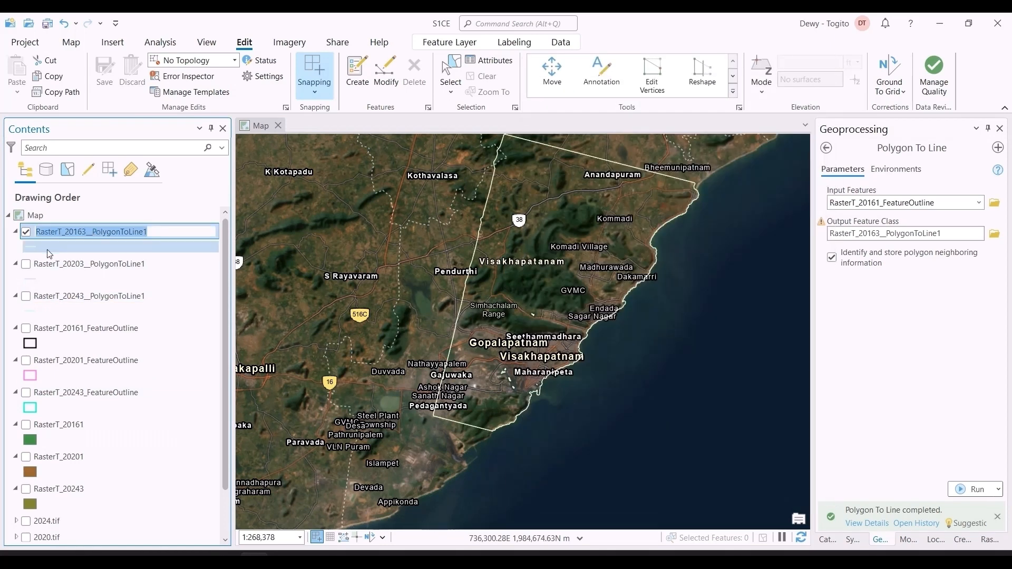
{"action": "right_click", "coordinate": [63, 237]}
{"action": "left_click", "coordinate": [114, 164]}
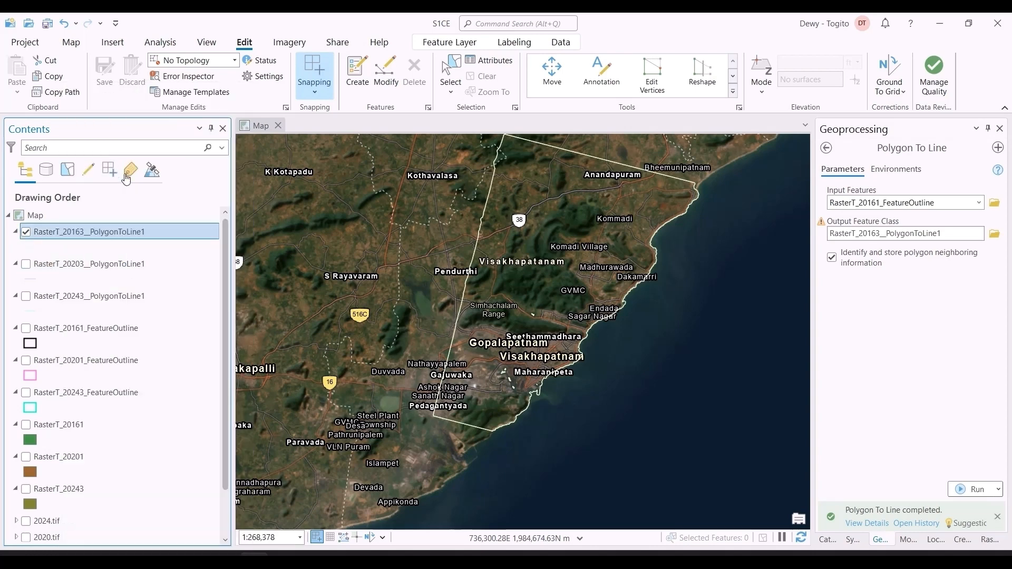
{"action": "double_click", "coordinate": [433, 379]}
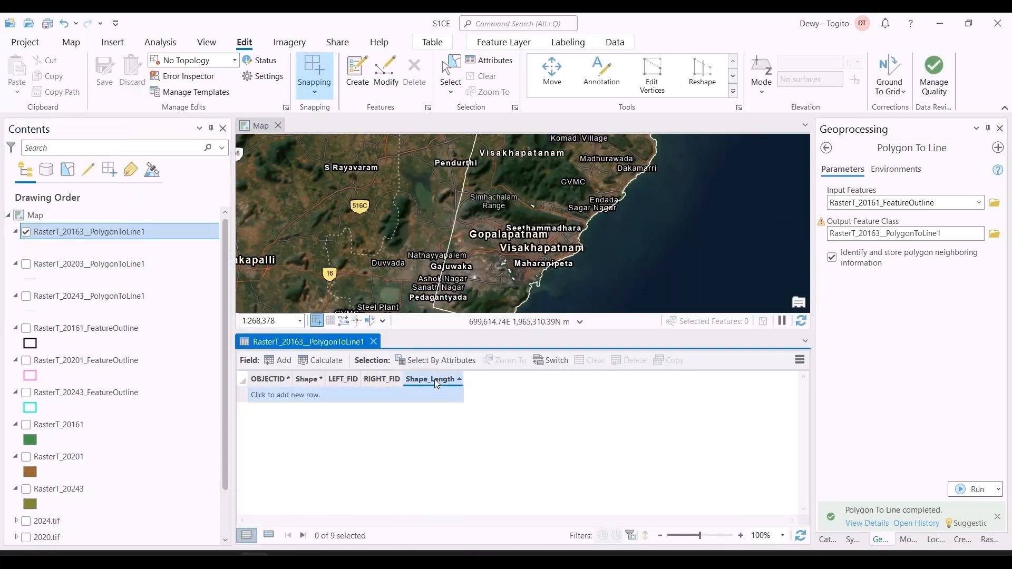
{"action": "double_click", "coordinate": [432, 379]}
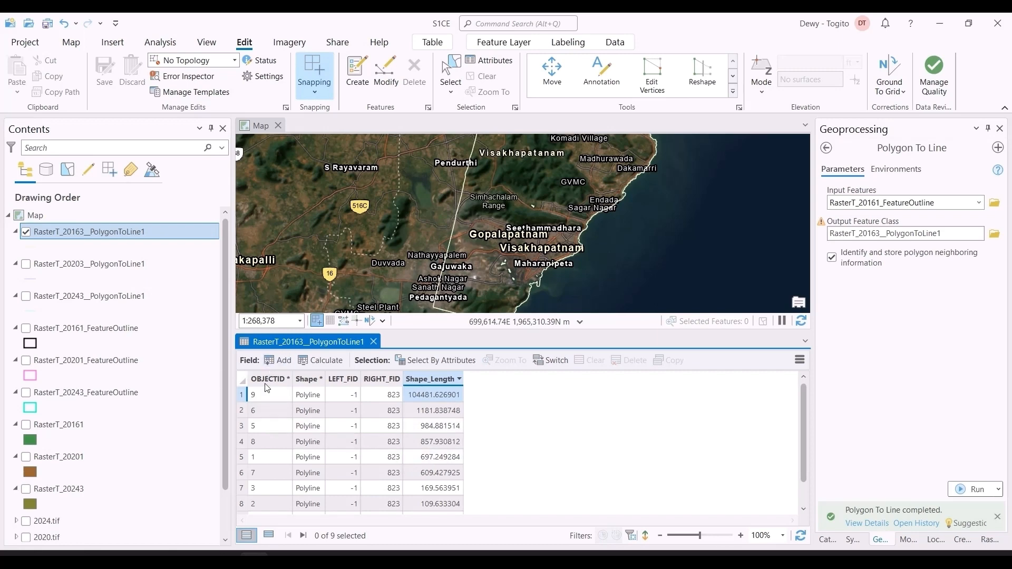
Select the three longest lines in the 2016 table one after another to check their location on the map.
{"action": "left_click", "coordinate": [243, 395]}
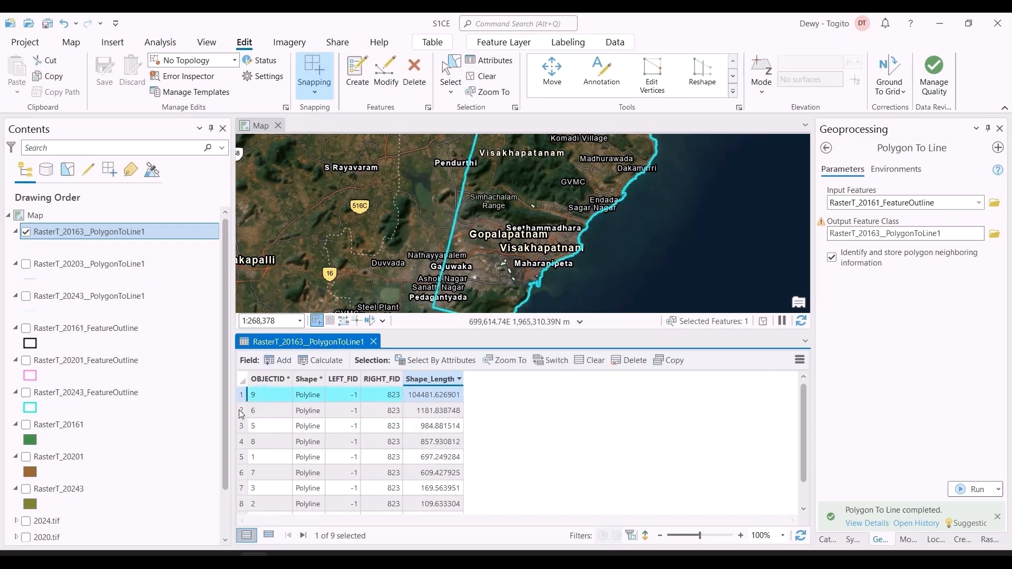
{"action": "left_click", "coordinate": [241, 411]}
{"action": "left_click", "coordinate": [242, 425]}
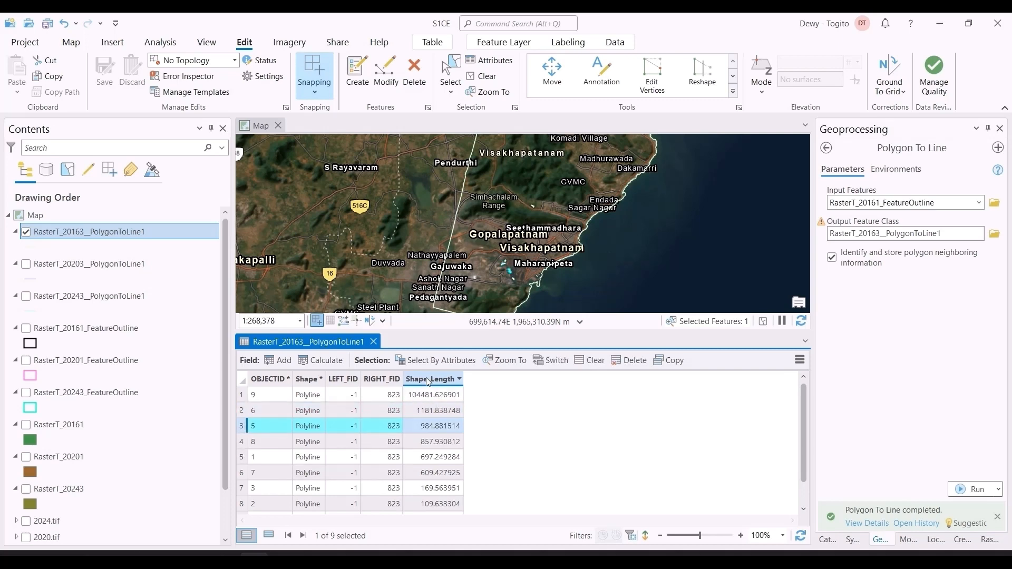
Select the longest outline feature, OBJECTID 9, through the attribute table of RasterT_20163__PolygonToLine1.
{"action": "left_click", "coordinate": [374, 342]}
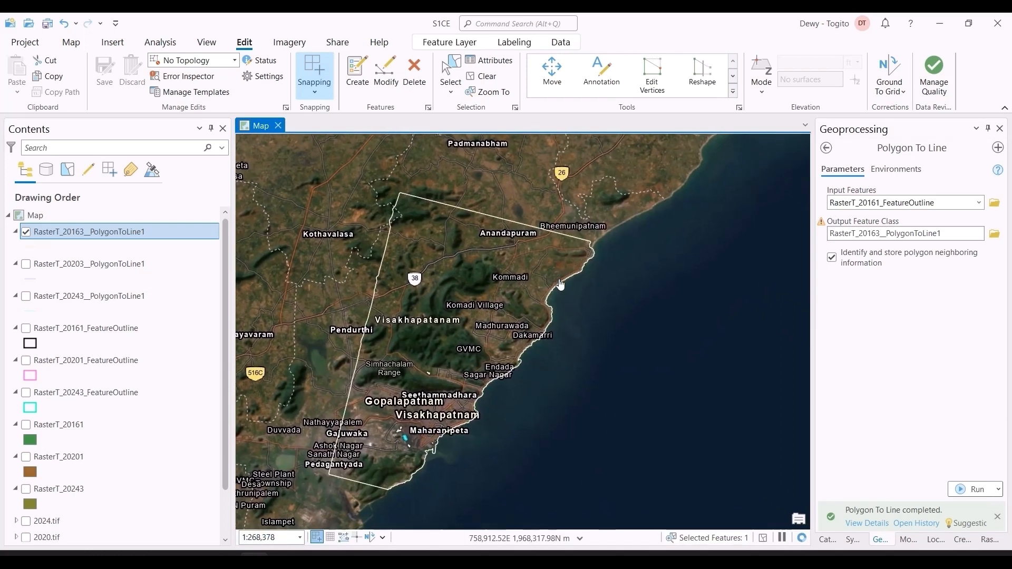
{"action": "right_click", "coordinate": [109, 236]}
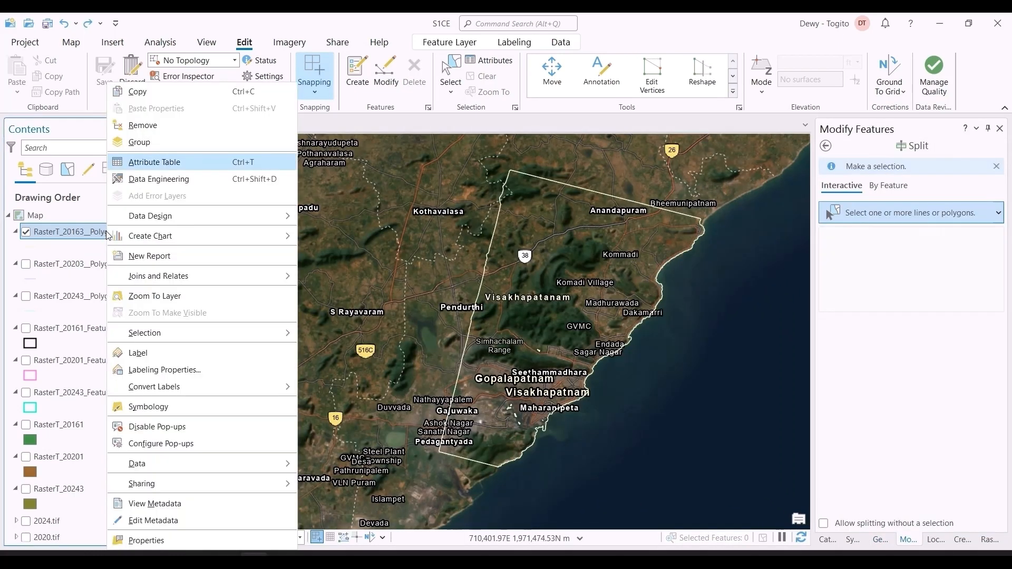
{"action": "left_click", "coordinate": [165, 162]}
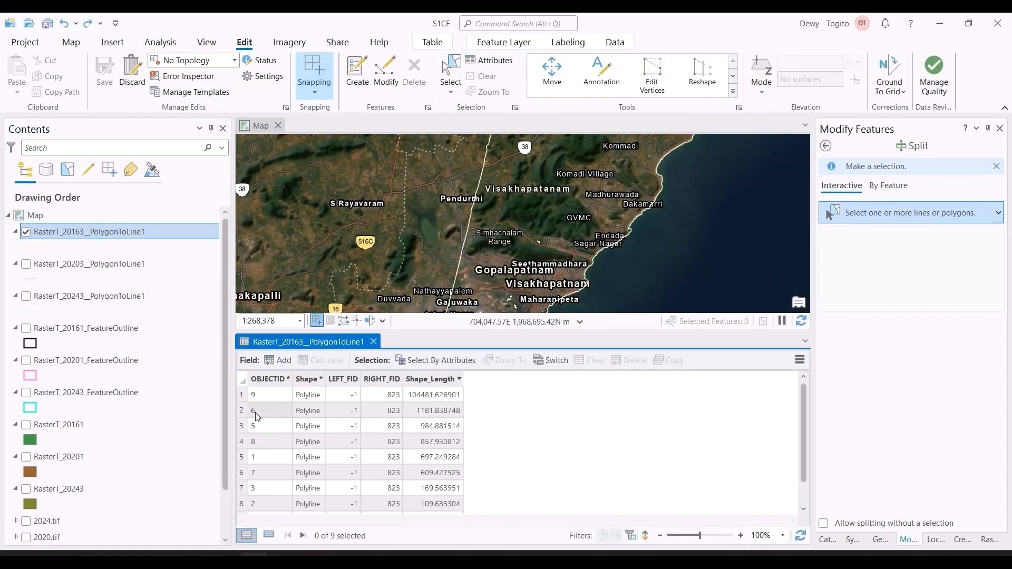
{"action": "left_click", "coordinate": [242, 395]}
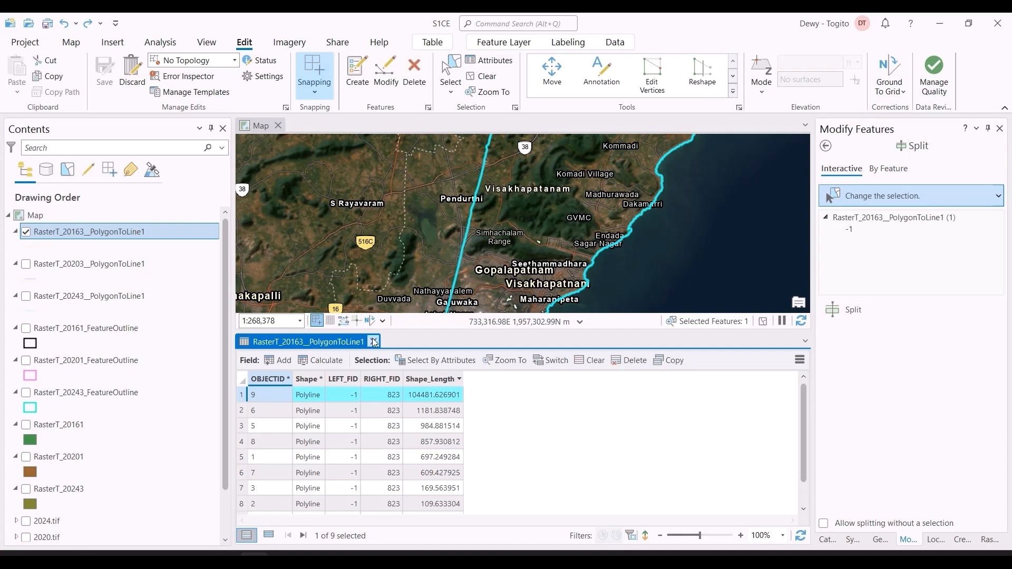
{"action": "left_click", "coordinate": [373, 342]}
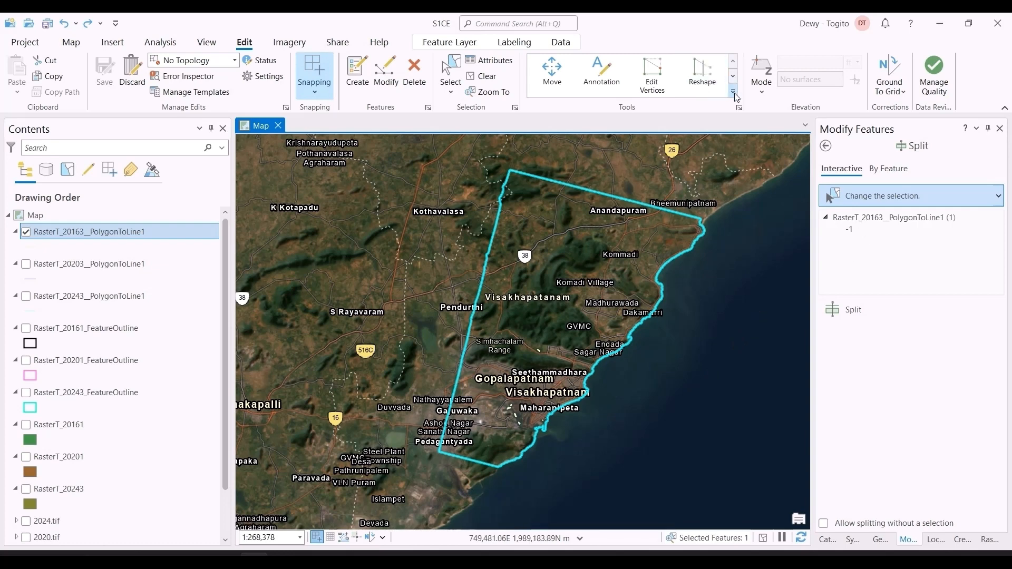
Split the selected outline at the coastline's northern end near Bheemunipatnam and at its southern end below Visakhapatnam.
{"action": "left_click", "coordinate": [70, 42]}
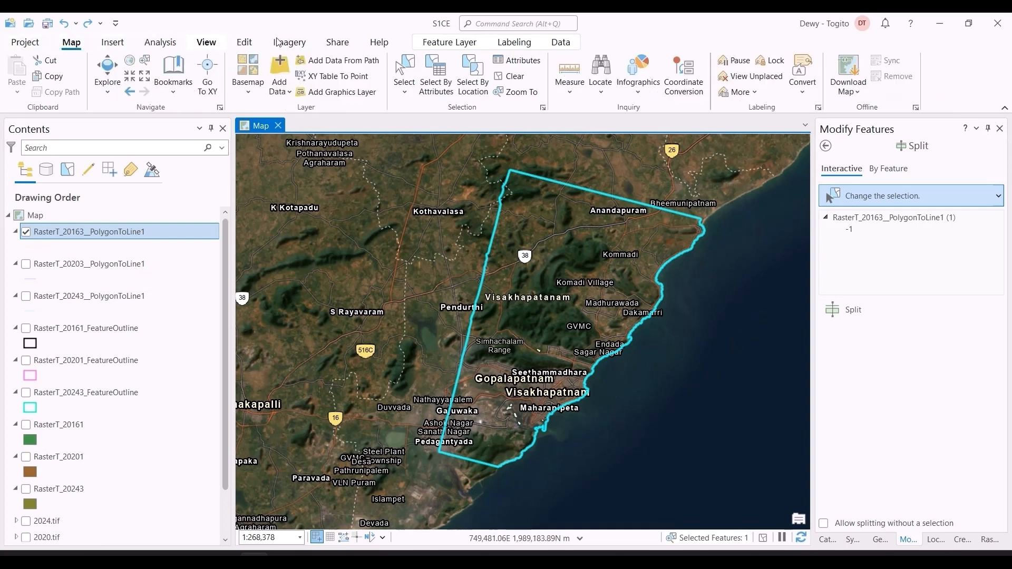
{"action": "left_click", "coordinate": [252, 45]}
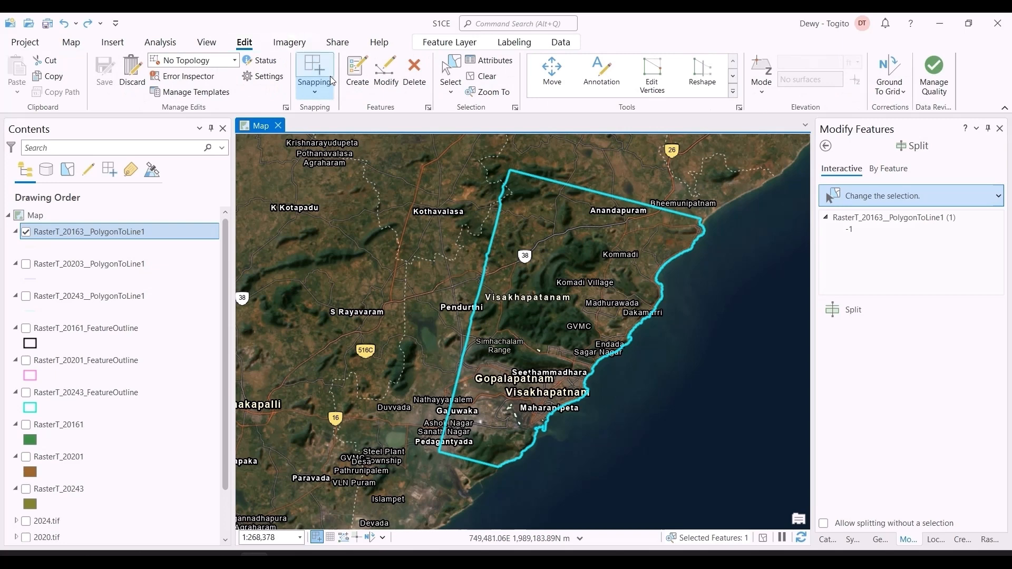
{"action": "left_click", "coordinate": [733, 92]}
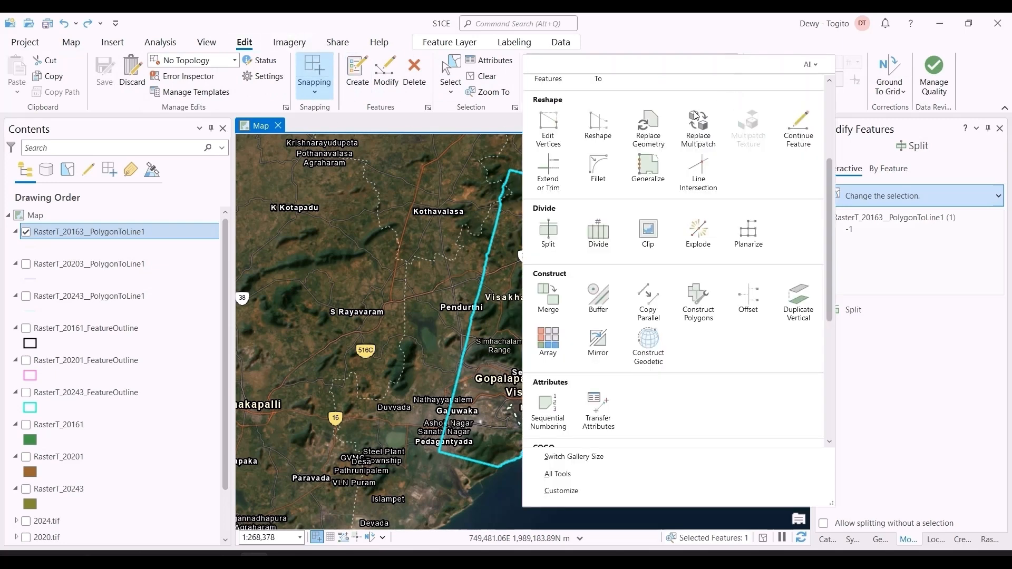
{"action": "scroll", "coordinate": [553, 375], "scroll_direction": "down", "scroll_amount": 1}
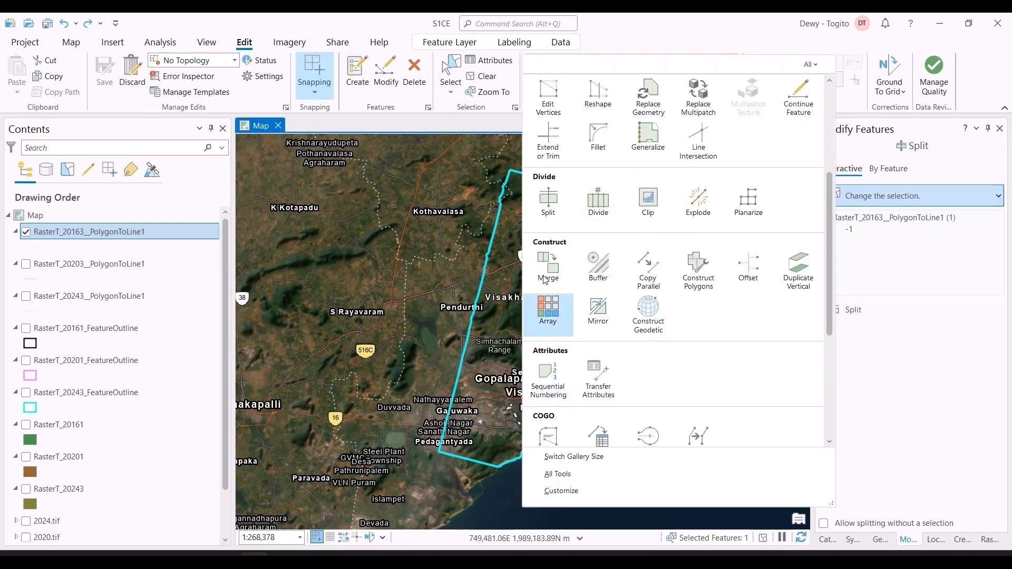
{"action": "left_click", "coordinate": [545, 211]}
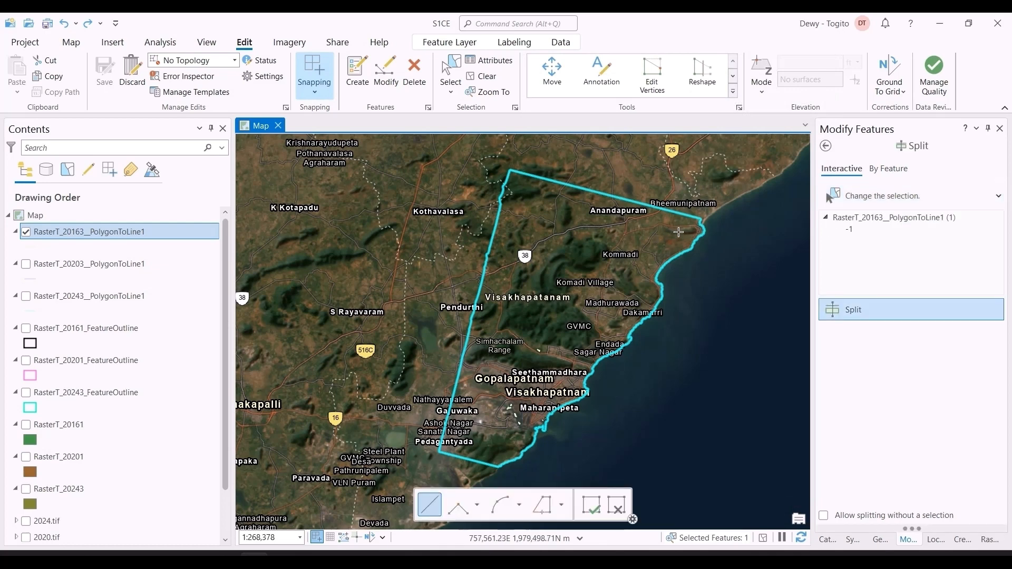
{"action": "left_click", "coordinate": [687, 227]}
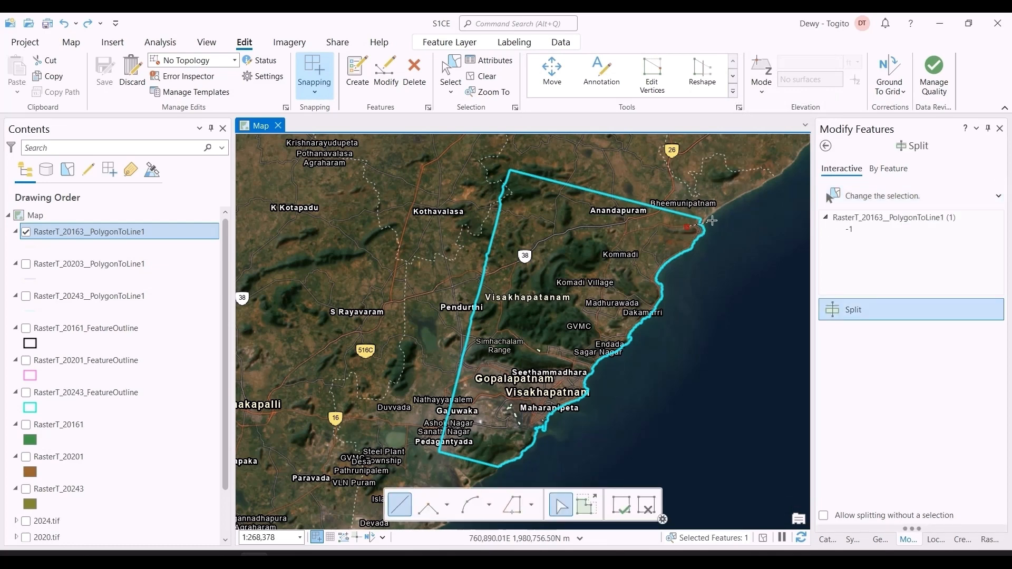
{"action": "left_click", "coordinate": [718, 221]}
{"action": "left_click", "coordinate": [619, 507]}
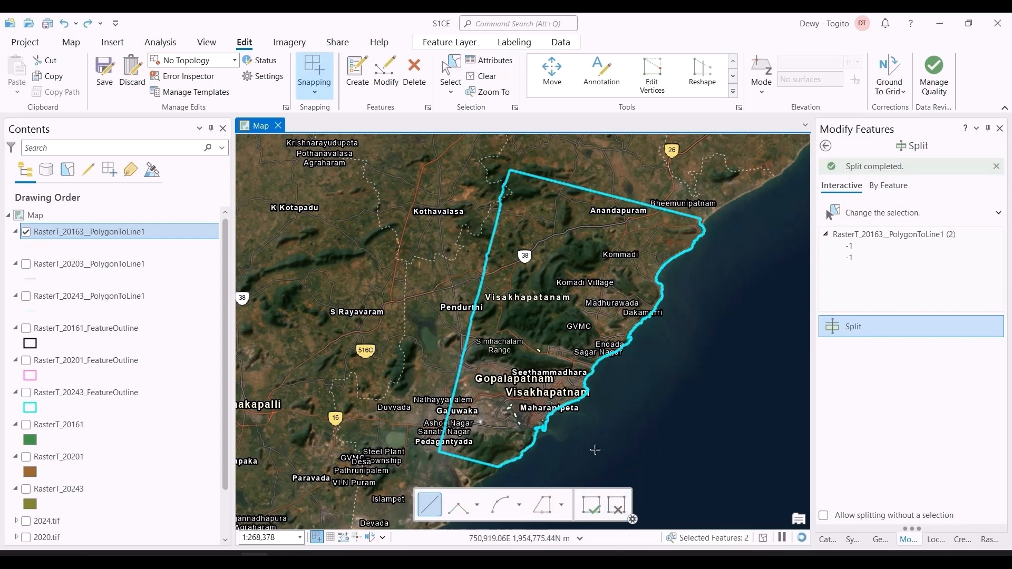
{"action": "left_click", "coordinate": [494, 458]}
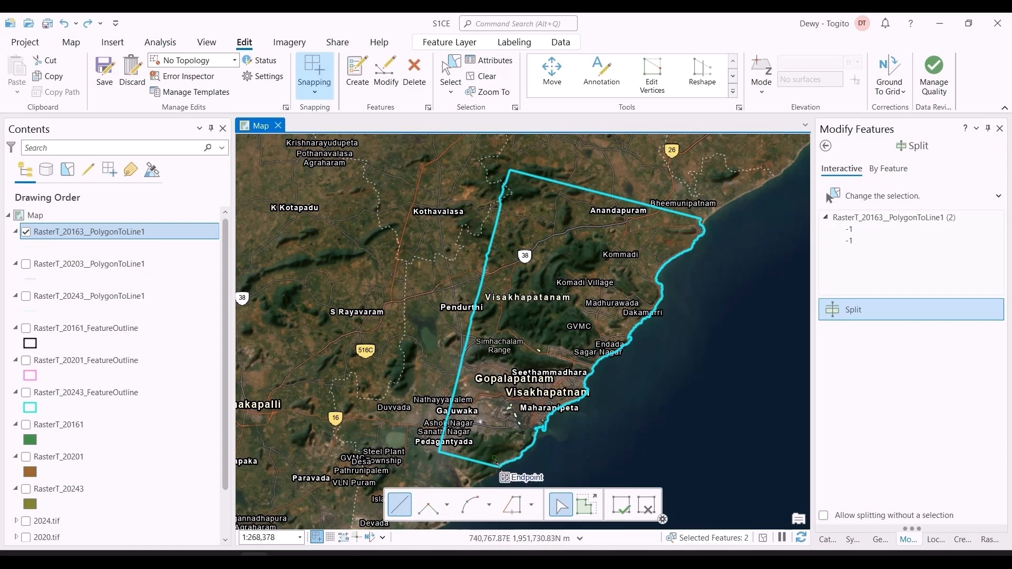
{"action": "left_click", "coordinate": [620, 507]}
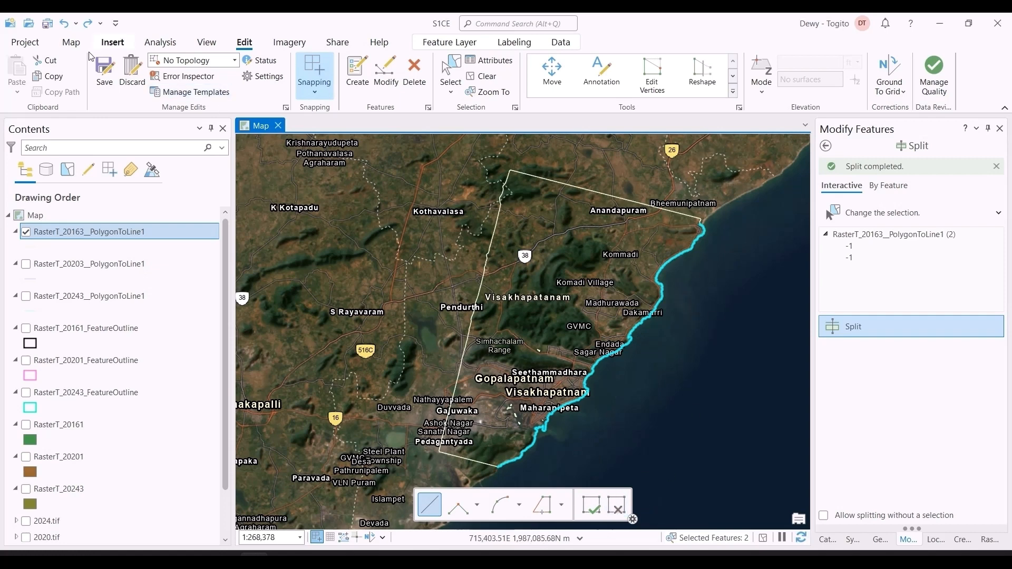
Save the split edits and clear the feature selection.
{"action": "left_click", "coordinate": [104, 71]}
{"action": "left_click", "coordinate": [515, 308]}
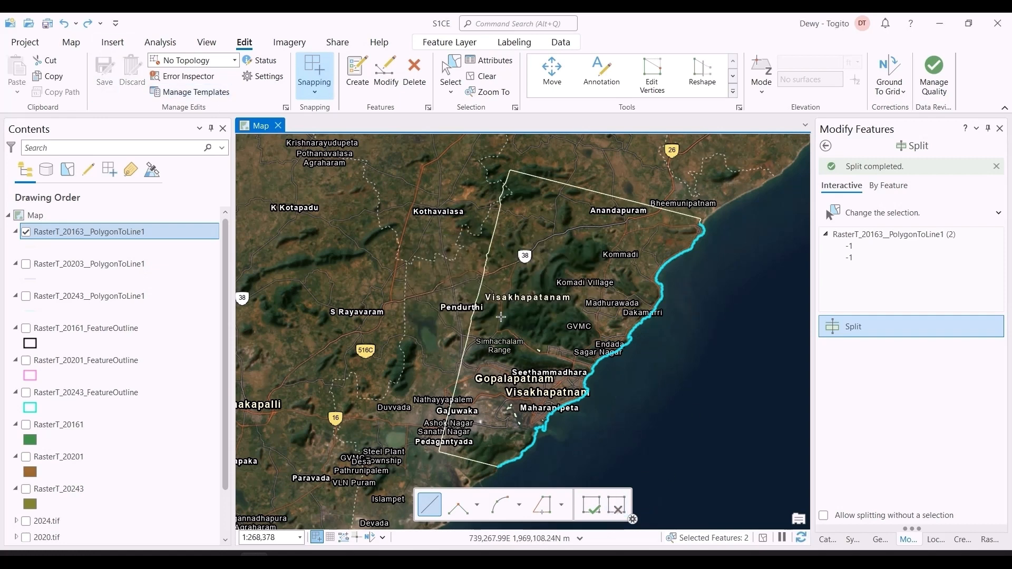
{"action": "left_click", "coordinate": [481, 75]}
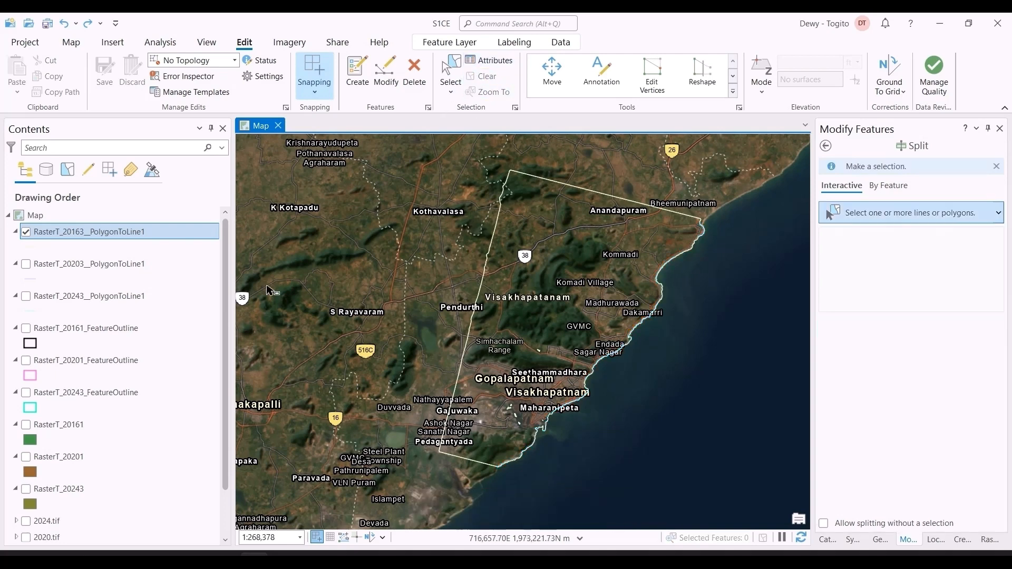
Delete every feature of RasterT_20163__PolygonToLine1 except the coastline segment, OBJECTID 12.
{"action": "right_click", "coordinate": [55, 234]}
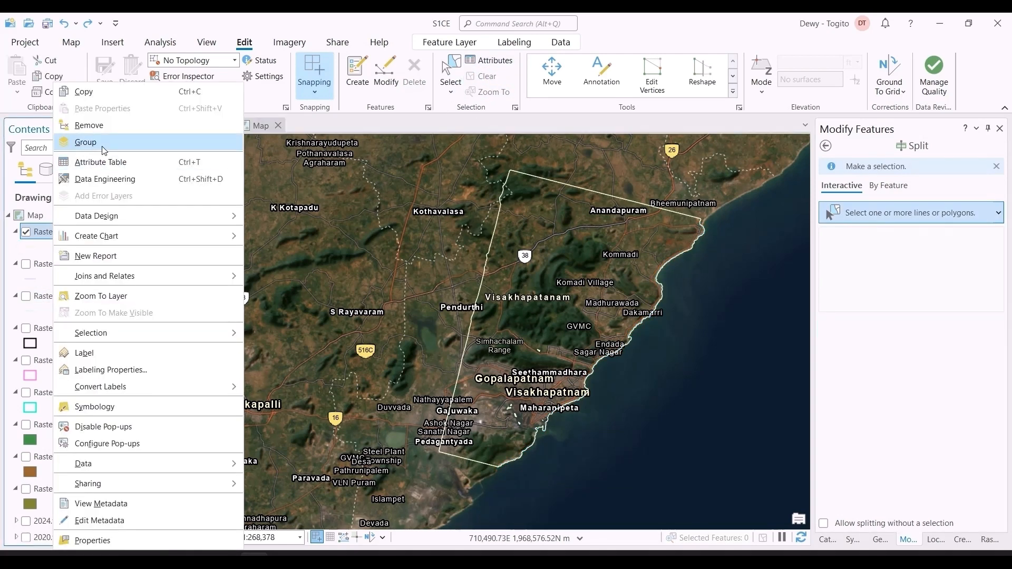
{"action": "left_click", "coordinate": [107, 161]}
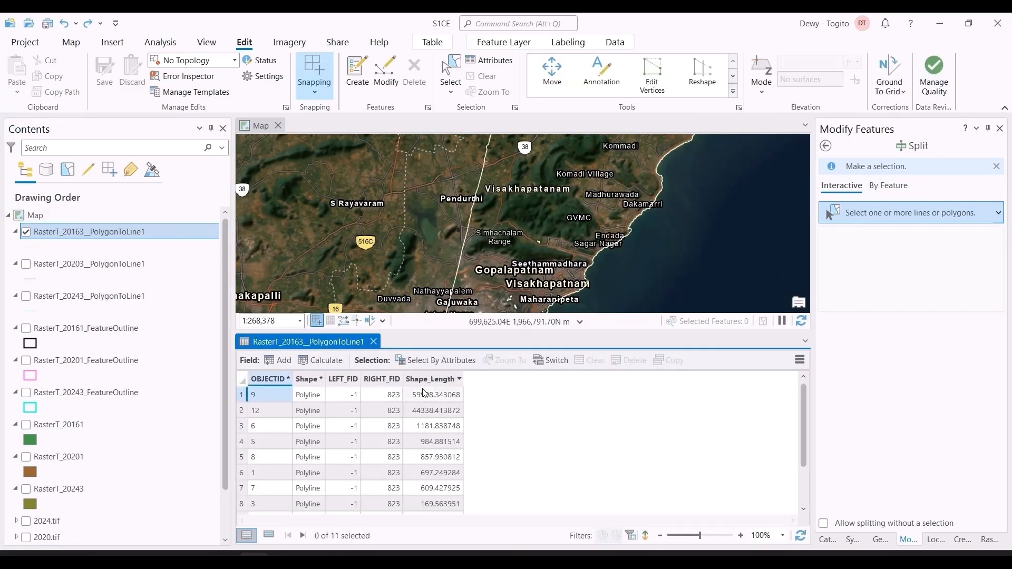
{"action": "left_click", "coordinate": [244, 396]}
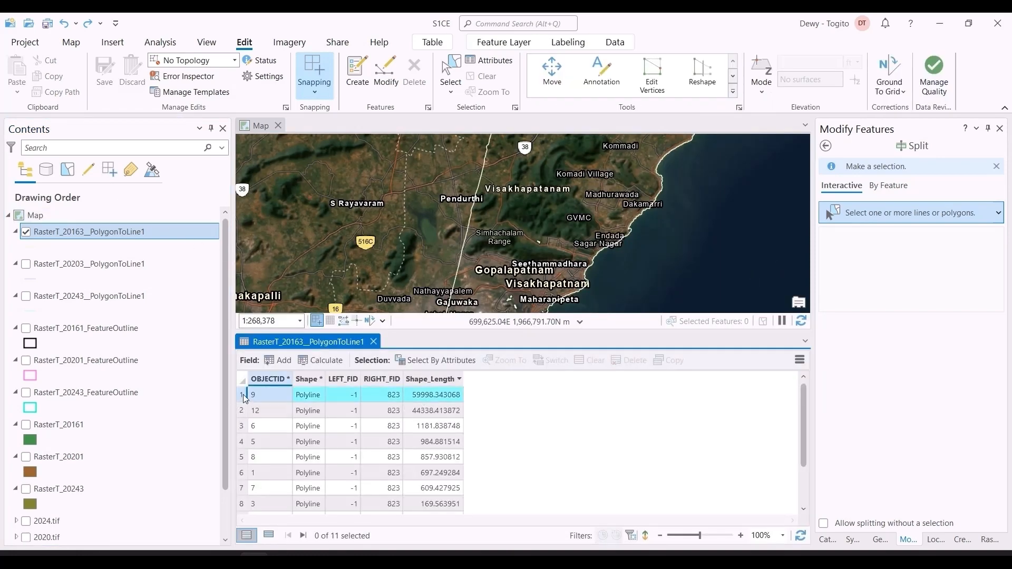
{"action": "scroll", "coordinate": [495, 217], "scroll_direction": "down", "scroll_amount": 3}
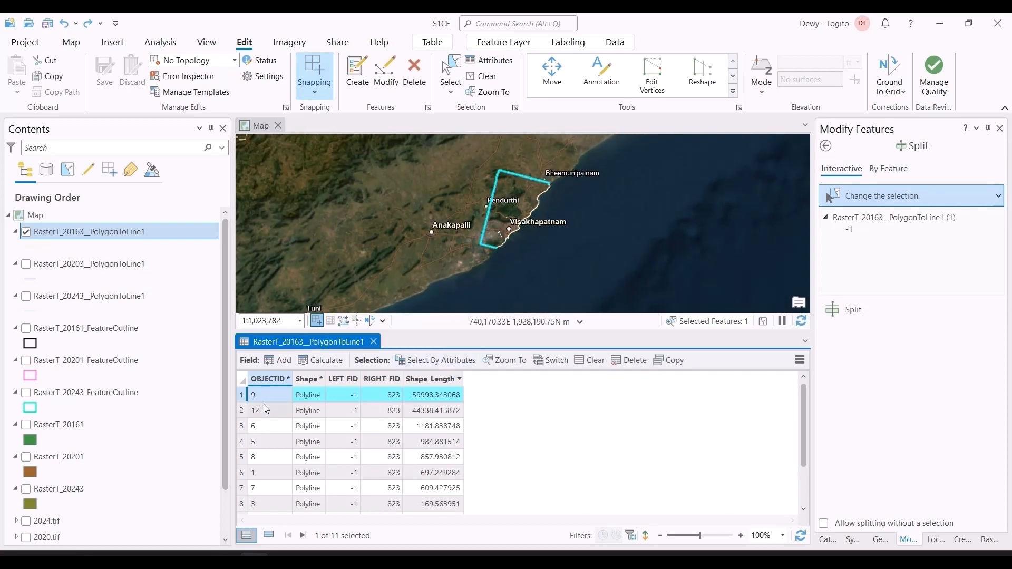
{"action": "left_click", "coordinate": [242, 410]}
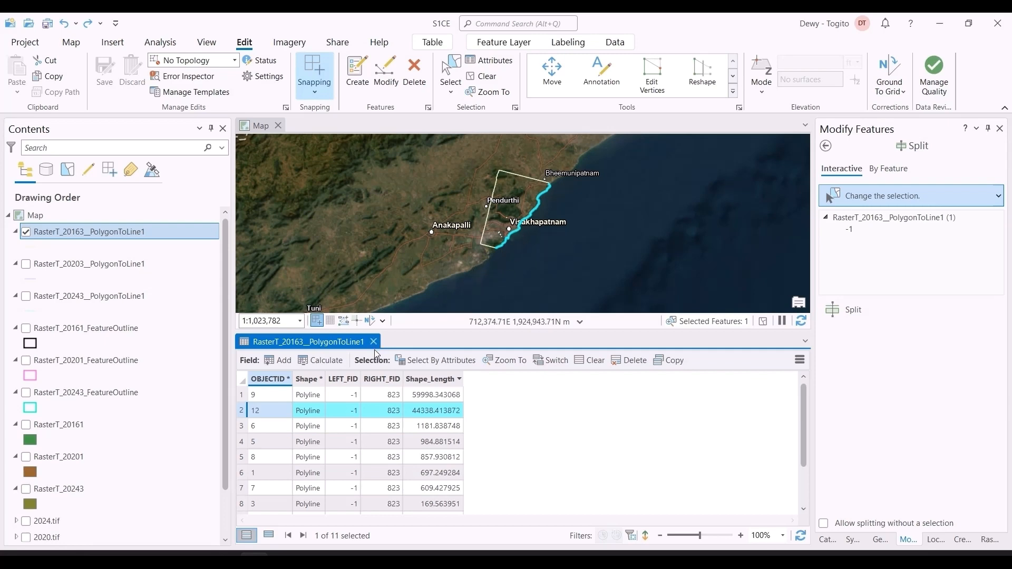
{"action": "key", "text": "ctrl+a"}
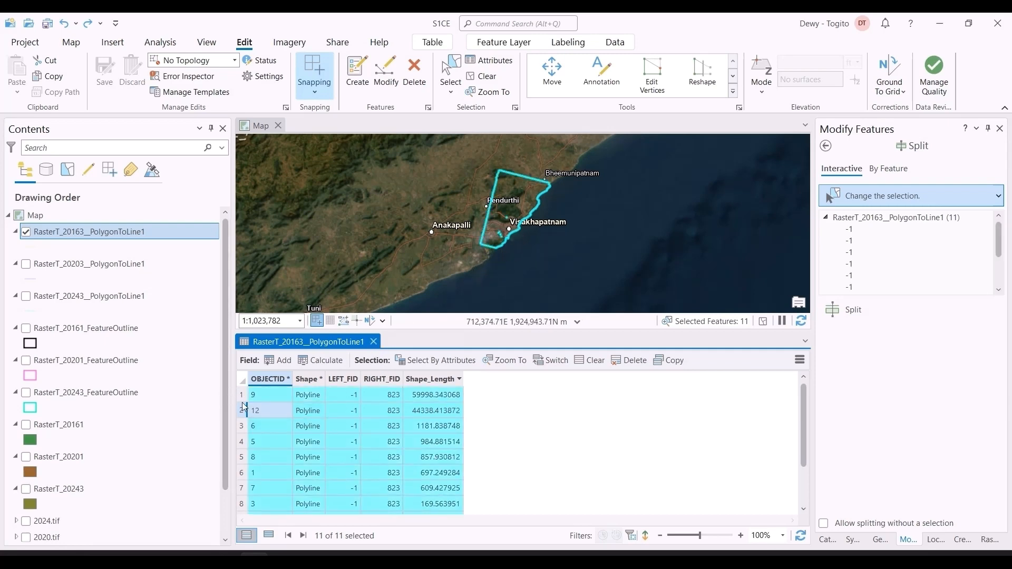
{"action": "left_click", "coordinate": [243, 410], "text": "ctrl"}
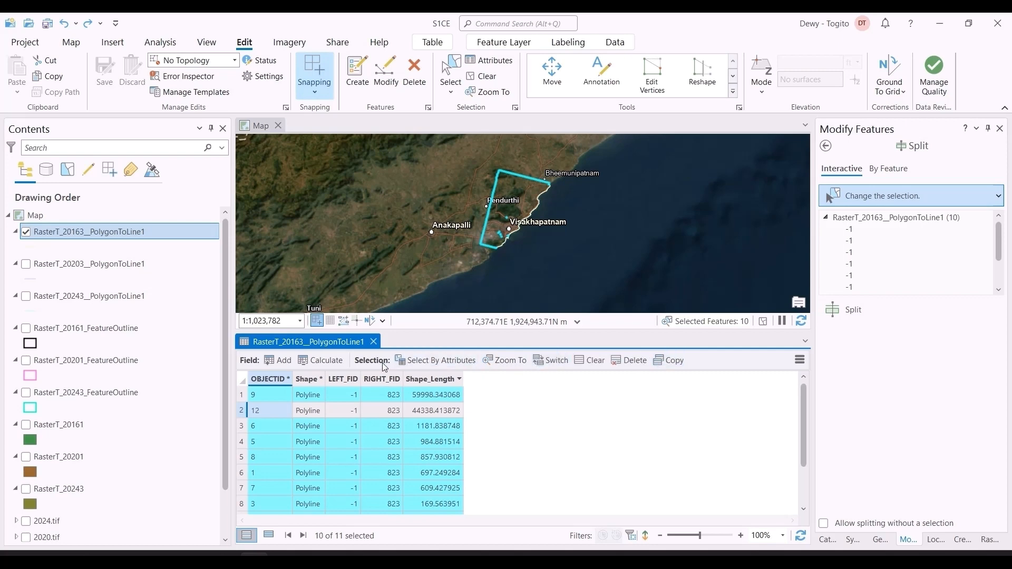
{"action": "left_click", "coordinate": [634, 362]}
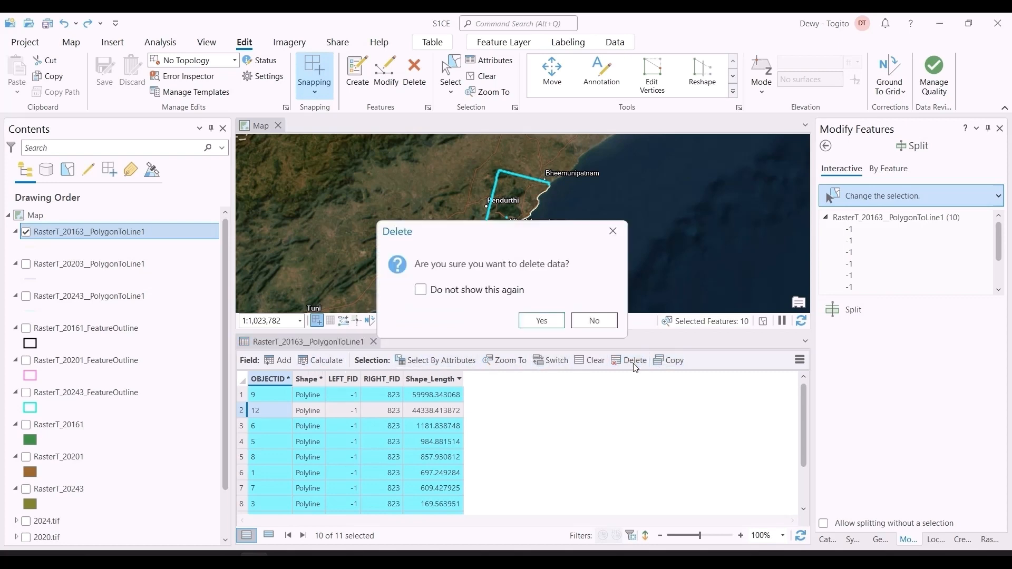
{"action": "left_click", "coordinate": [535, 319]}
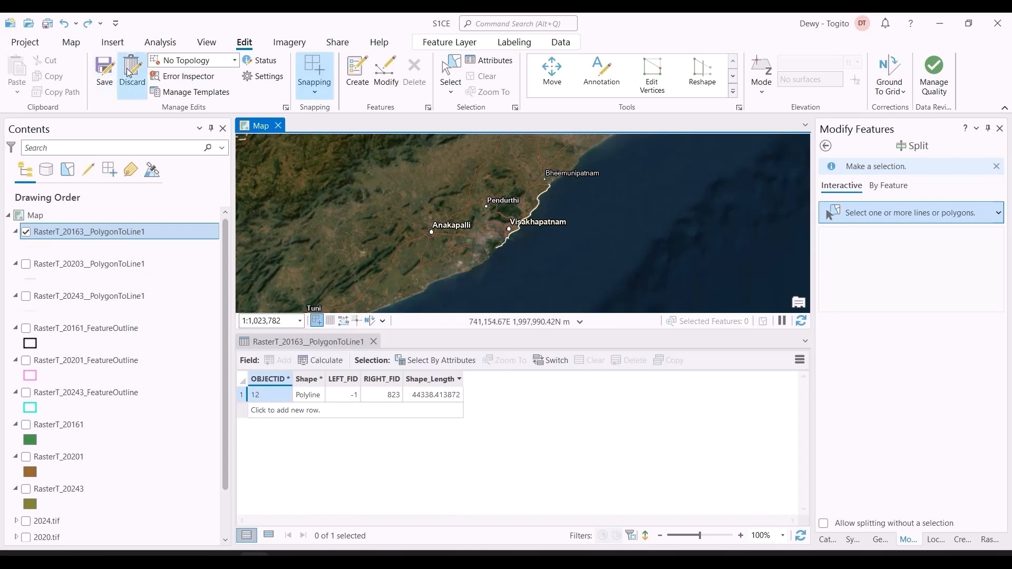
Save the deletions and close the layer's attribute table.
{"action": "left_click", "coordinate": [104, 73]}
{"action": "left_click", "coordinate": [518, 308]}
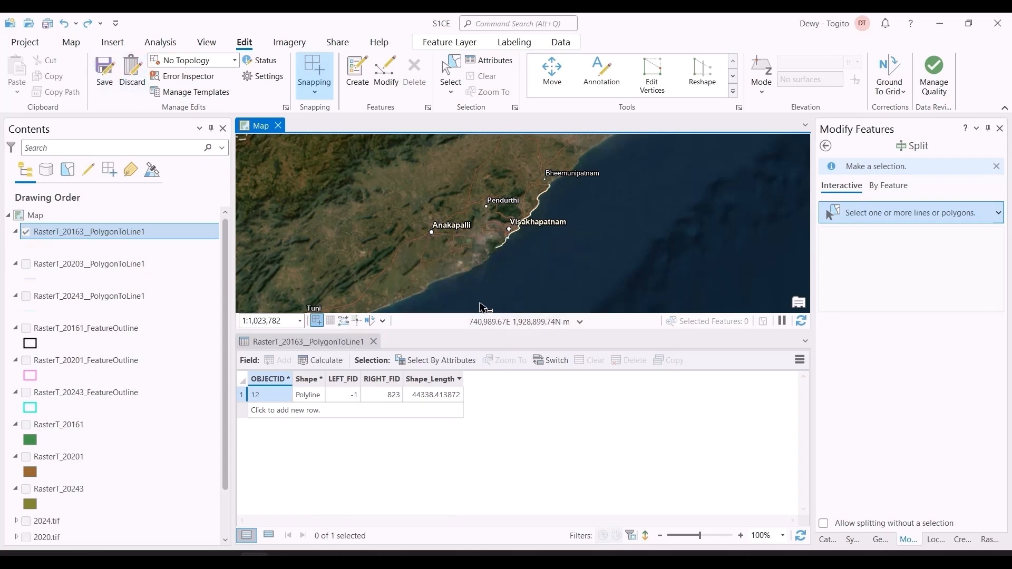
{"action": "left_click", "coordinate": [373, 341]}
Examine the coastline line against the satellite imagery near Bheemunipatnam and from its southern end past the port to Jalari Peta.
{"action": "scroll", "coordinate": [442, 383], "scroll_direction": "up", "scroll_amount": 6}
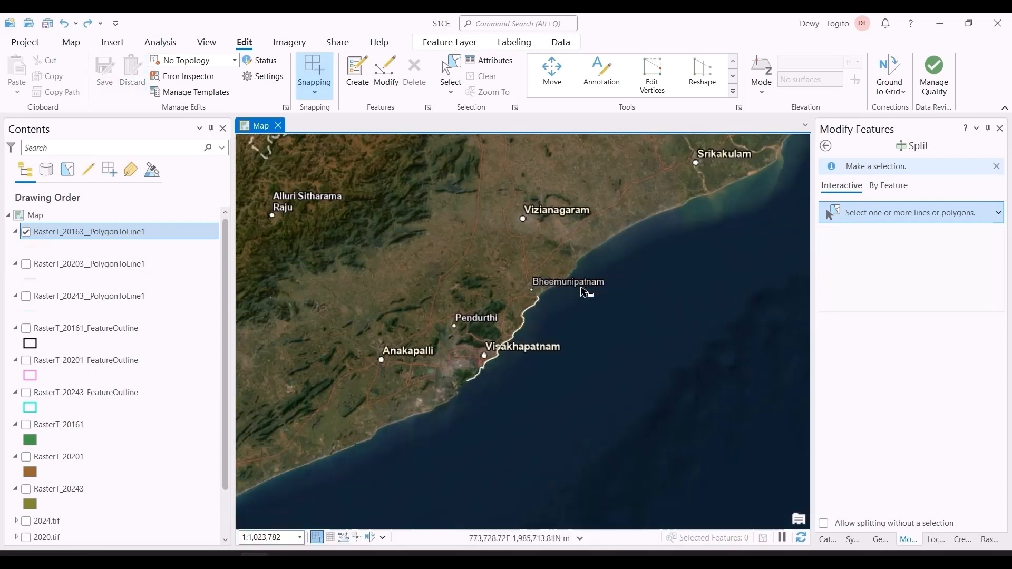
{"action": "scroll", "coordinate": [439, 379], "scroll_direction": "up", "scroll_amount": 2}
{"action": "left_click_drag", "start_coordinate": [435, 392], "coordinate": [500, 383]}
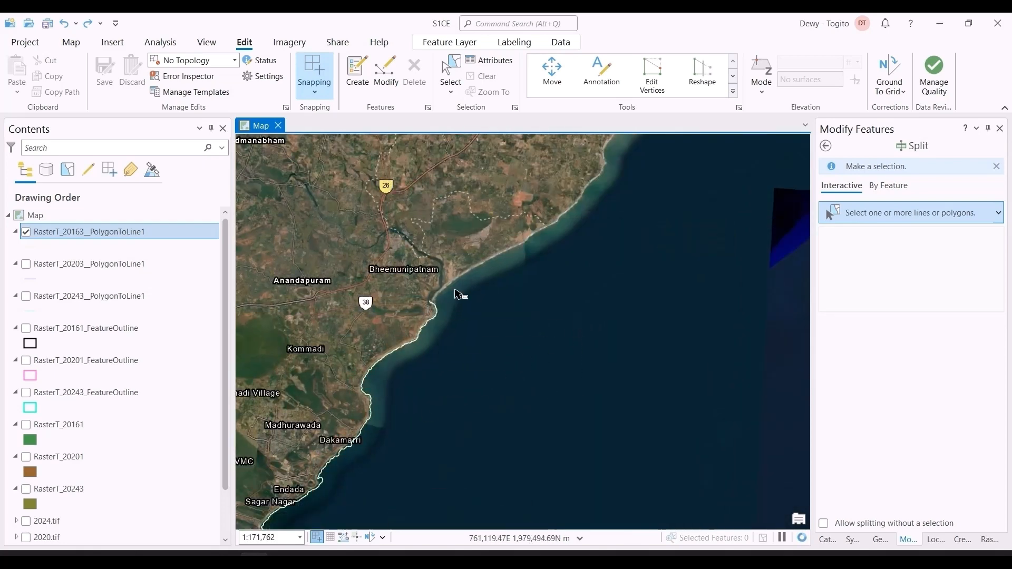
{"action": "left_click", "coordinate": [70, 42]}
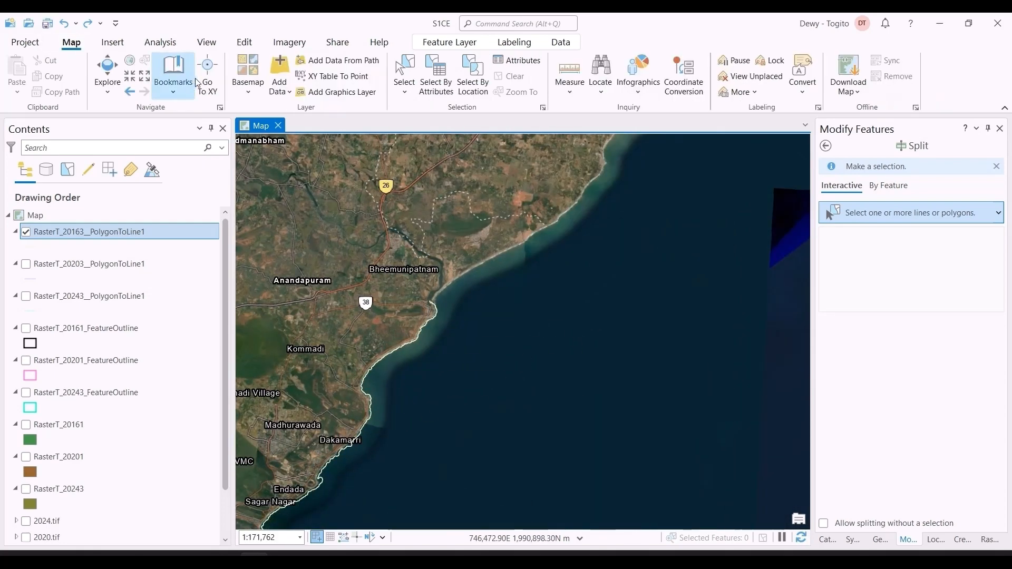
{"action": "left_click", "coordinate": [108, 65]}
{"action": "left_click_drag", "start_coordinate": [322, 518], "coordinate": [505, 374]}
{"action": "scroll", "coordinate": [506, 373], "scroll_direction": "up", "scroll_amount": 2}
{"action": "left_click_drag", "start_coordinate": [420, 431], "coordinate": [504, 293]}
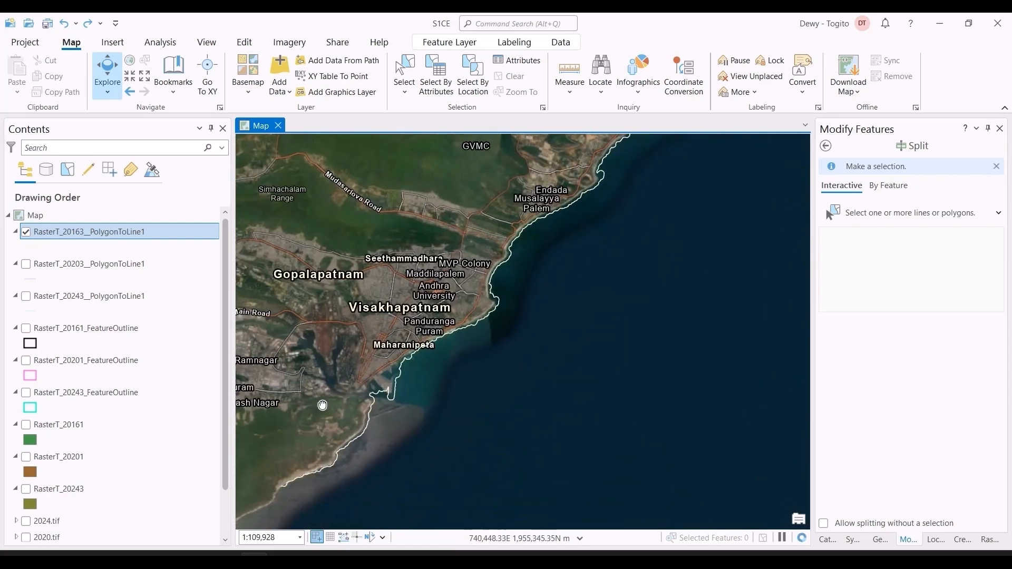
{"action": "scroll", "coordinate": [388, 388], "scroll_direction": "up", "scroll_amount": 5}
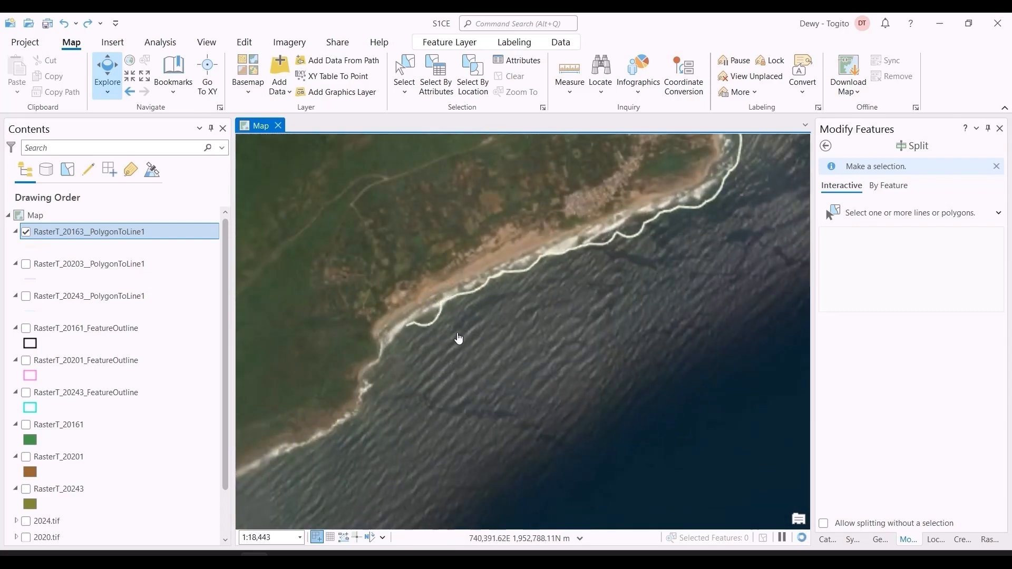
{"action": "left_click_drag", "start_coordinate": [458, 338], "coordinate": [371, 485]}
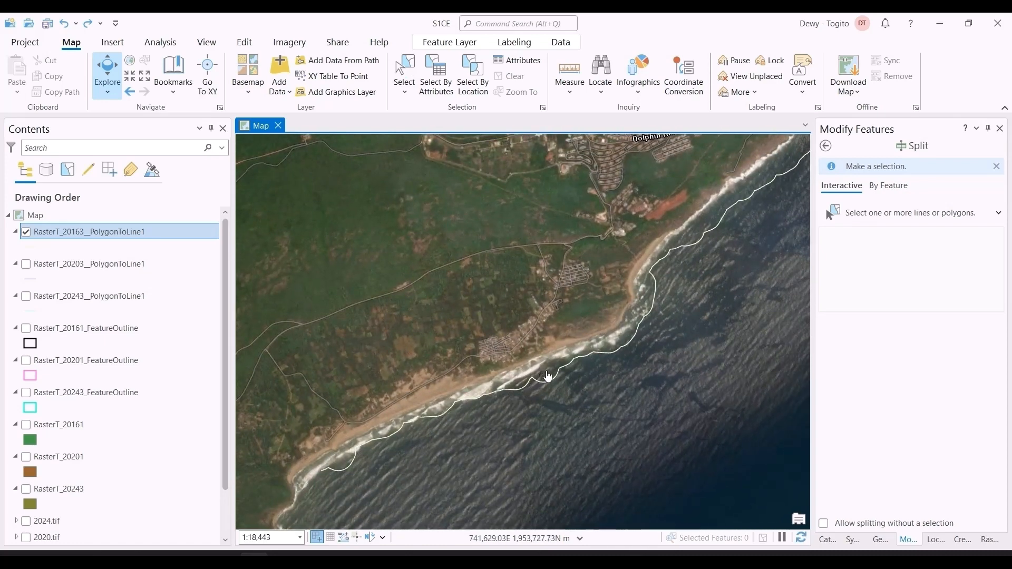
{"action": "left_click_drag", "start_coordinate": [705, 277], "coordinate": [590, 418]}
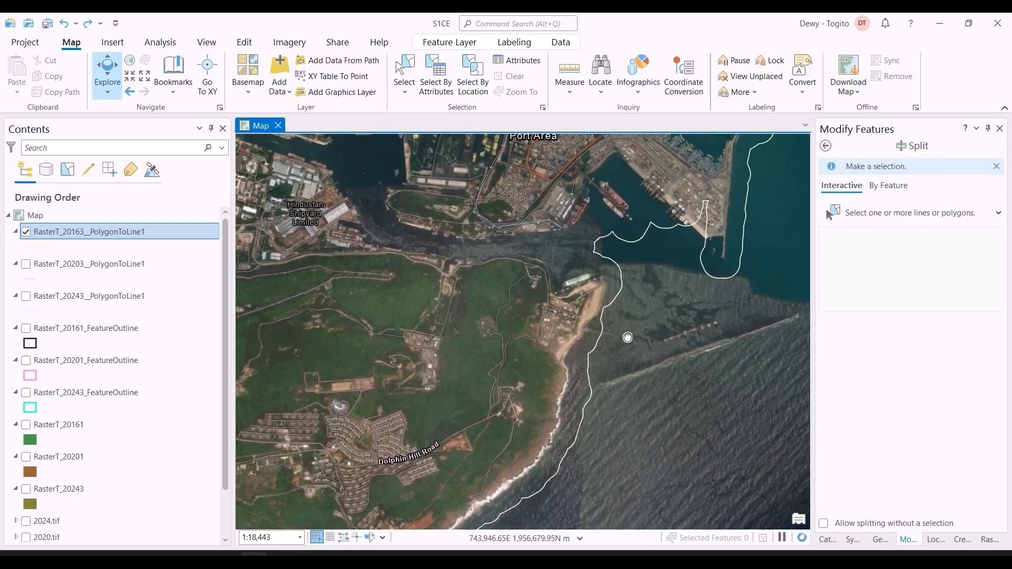
{"action": "left_click_drag", "start_coordinate": [625, 337], "coordinate": [591, 402]}
{"action": "left_click_drag", "start_coordinate": [706, 262], "coordinate": [659, 392]}
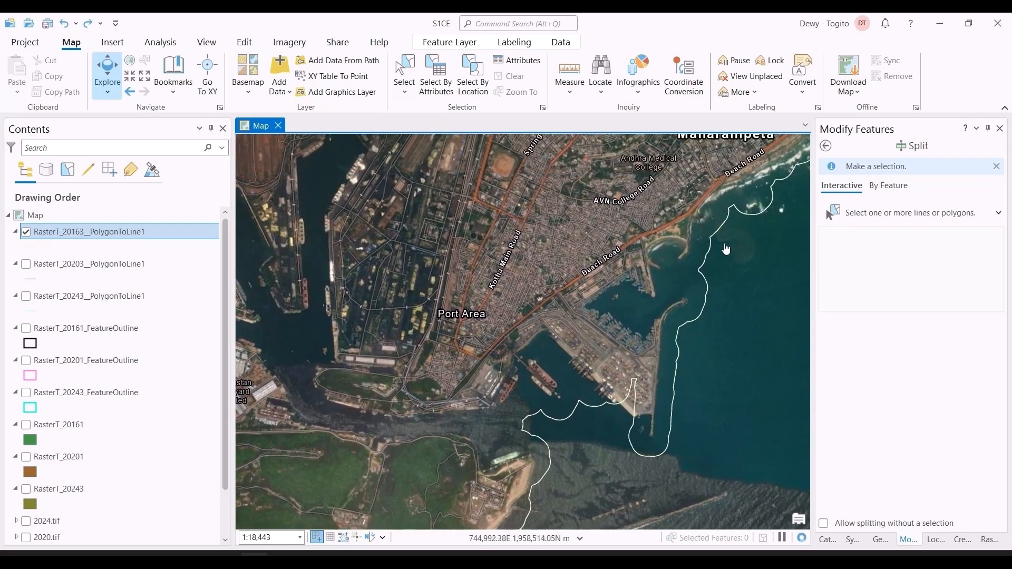
{"action": "left_click_drag", "start_coordinate": [725, 248], "coordinate": [604, 377]}
{"action": "left_click_drag", "start_coordinate": [699, 299], "coordinate": [599, 354]}
{"action": "left_click_drag", "start_coordinate": [668, 311], "coordinate": [577, 361]}
{"action": "left_click_drag", "start_coordinate": [768, 278], "coordinate": [590, 362]}
{"action": "left_click_drag", "start_coordinate": [796, 254], "coordinate": [681, 383]}
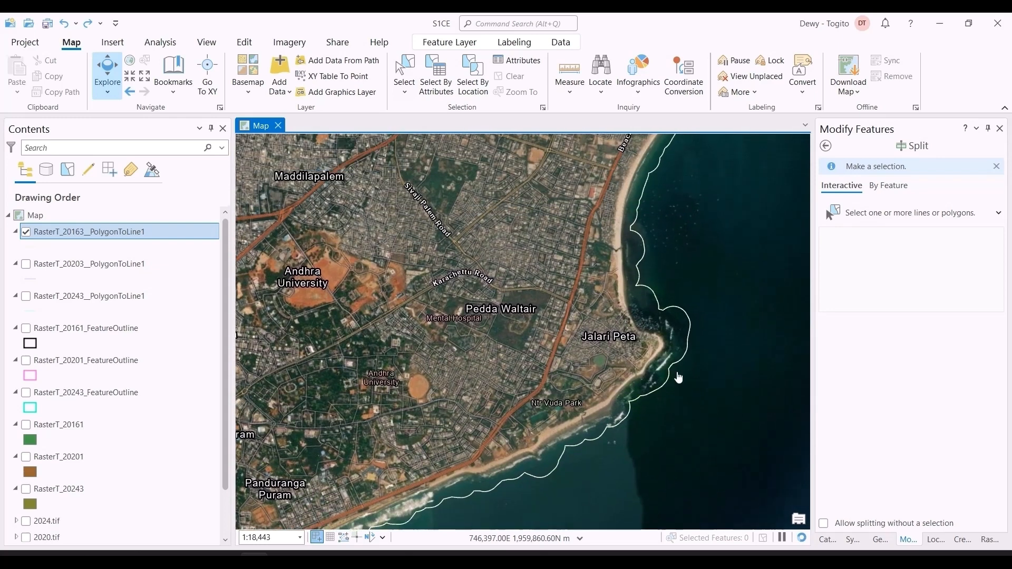
Examine the coastline line against the satellite imagery from Jalari Peta north past Sagar Nagar, ending with an overview of the whole coast.
{"action": "left_click_drag", "start_coordinate": [647, 238], "coordinate": [577, 395]}
{"action": "left_click_drag", "start_coordinate": [677, 230], "coordinate": [569, 406]}
{"action": "left_click_drag", "start_coordinate": [669, 253], "coordinate": [544, 409]}
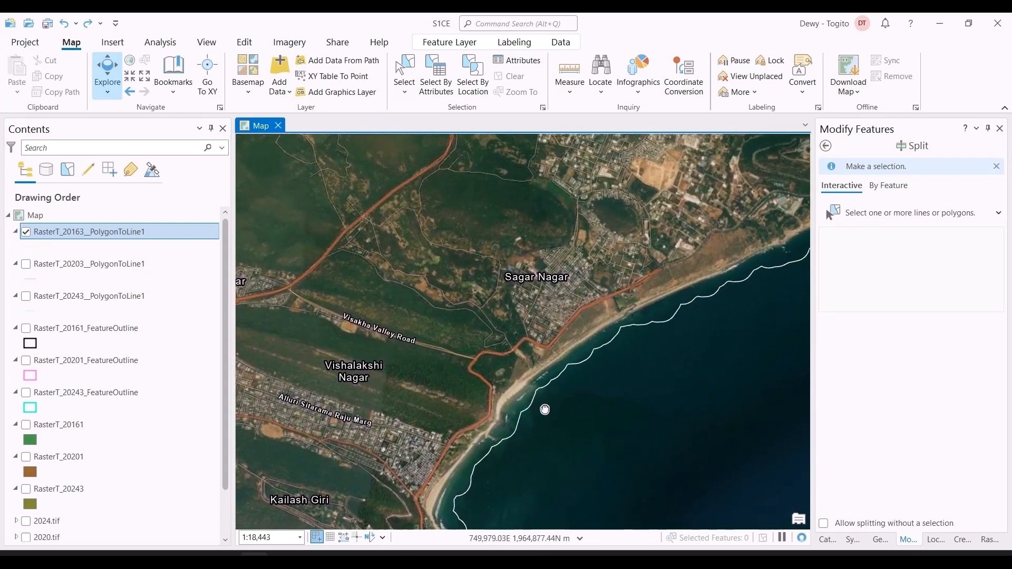
{"action": "left_click_drag", "start_coordinate": [713, 287], "coordinate": [594, 337]}
{"action": "left_click_drag", "start_coordinate": [747, 247], "coordinate": [596, 322]}
{"action": "left_click_drag", "start_coordinate": [740, 217], "coordinate": [678, 362]}
{"action": "left_click_drag", "start_coordinate": [779, 187], "coordinate": [598, 343]}
{"action": "left_click_drag", "start_coordinate": [759, 179], "coordinate": [652, 285]}
{"action": "scroll", "coordinate": [652, 285], "scroll_direction": "down", "scroll_amount": 10}
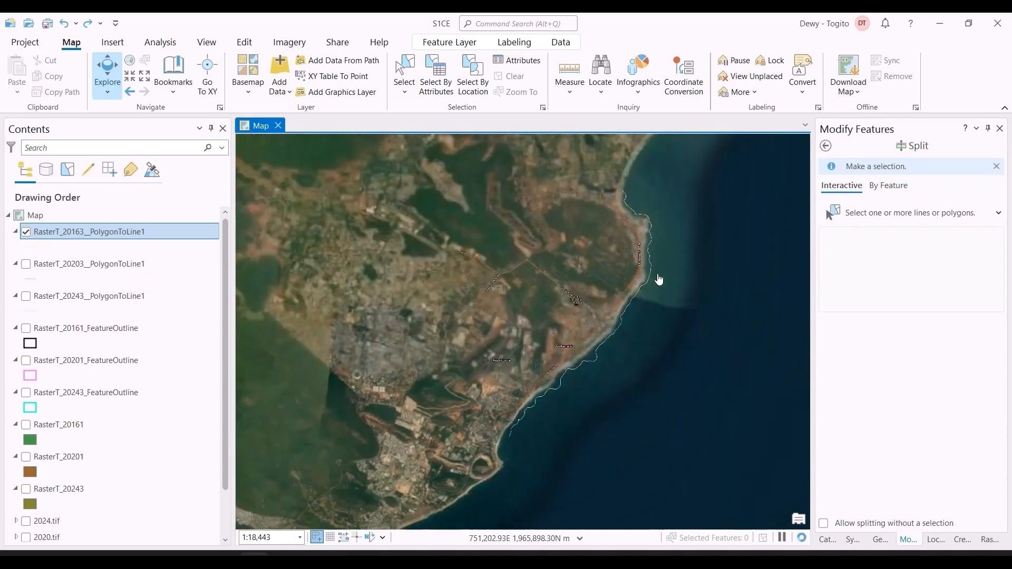
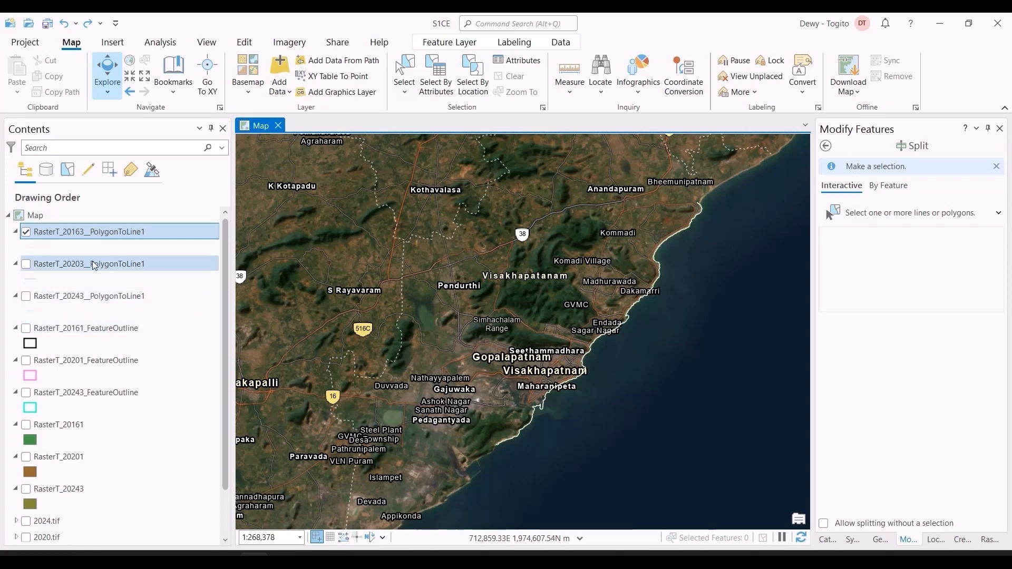
Hide the RasterT_20163__PolygonToLine1 layer and show RasterT_20203__PolygonToLine1 instead.
{"action": "left_click", "coordinate": [95, 265]}
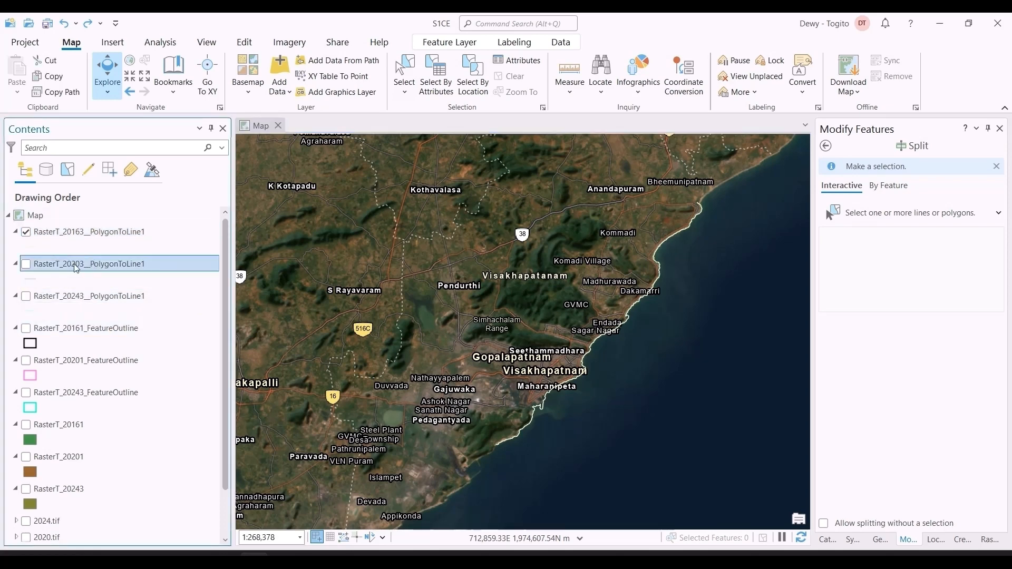
{"action": "right_click", "coordinate": [76, 269]}
{"action": "left_click", "coordinate": [26, 232]}
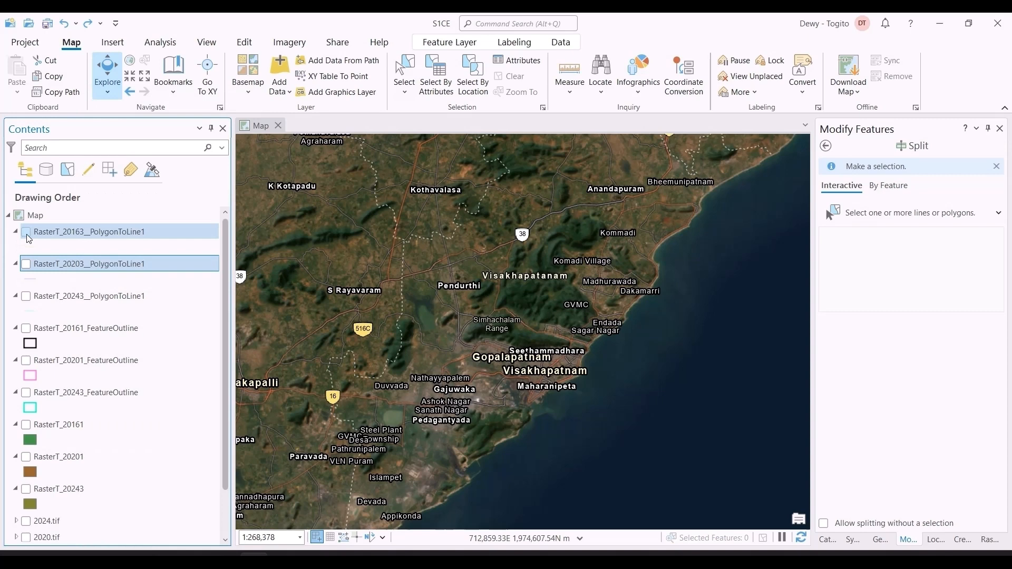
{"action": "left_click", "coordinate": [27, 265]}
Sort the attribute table of RasterT_20203__PolygonToLine1 by descending Shape_Length and select the longest line, OBJECTID 9.
{"action": "right_click", "coordinate": [61, 266]}
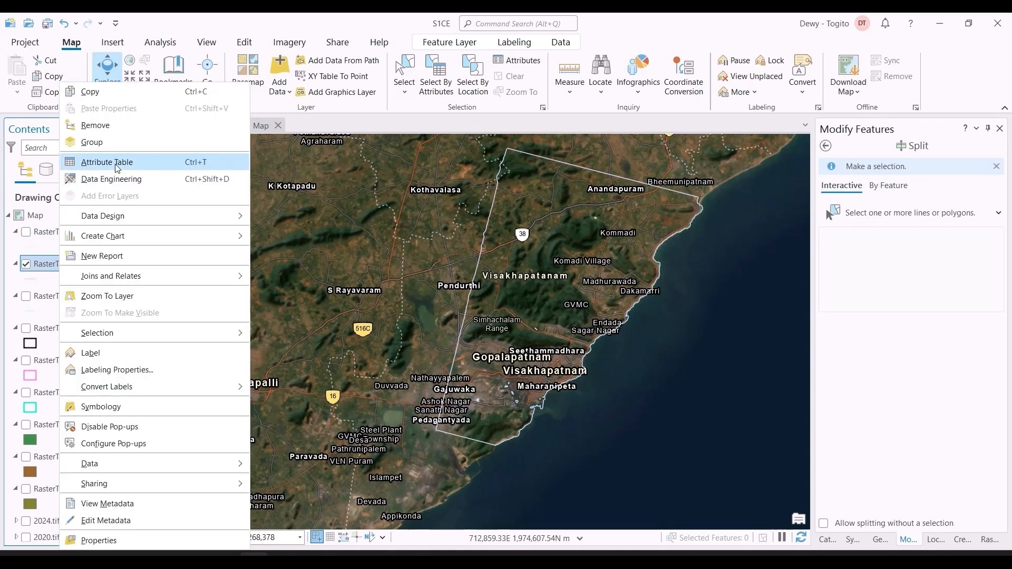
{"action": "left_click", "coordinate": [106, 162]}
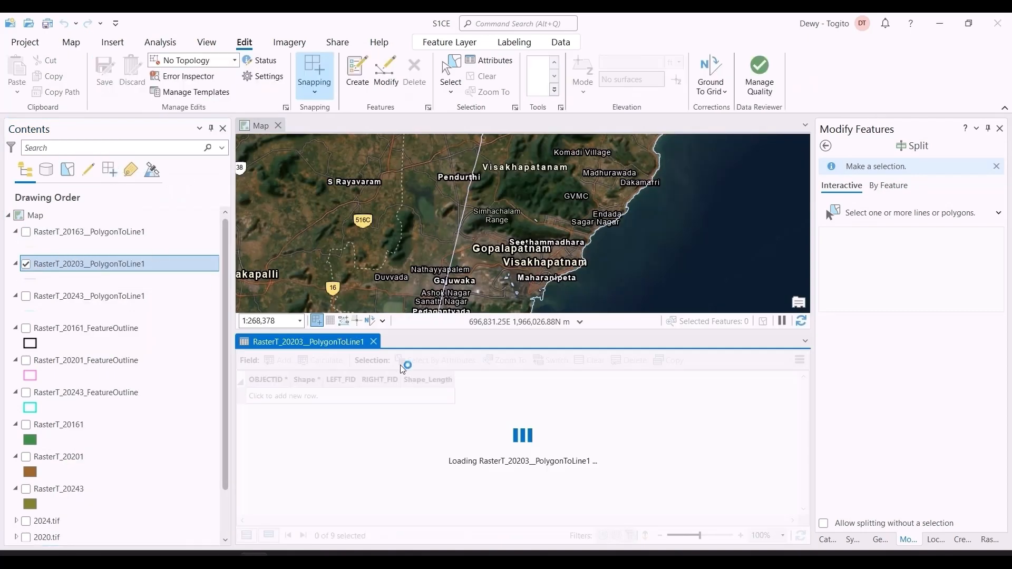
{"action": "double_click", "coordinate": [445, 380]}
{"action": "double_click", "coordinate": [446, 379]}
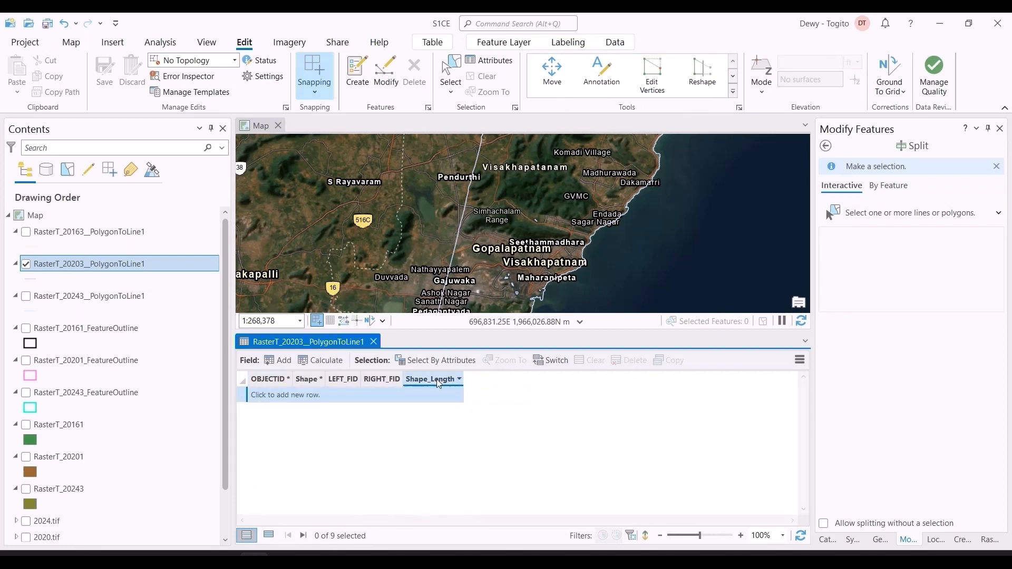
{"action": "left_click", "coordinate": [251, 399]}
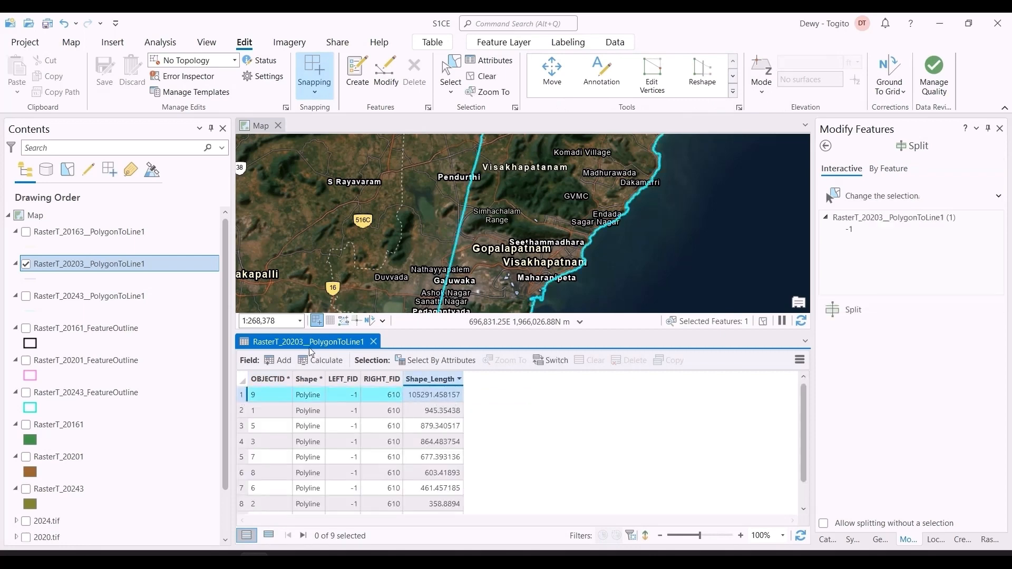
{"action": "left_click", "coordinate": [373, 341]}
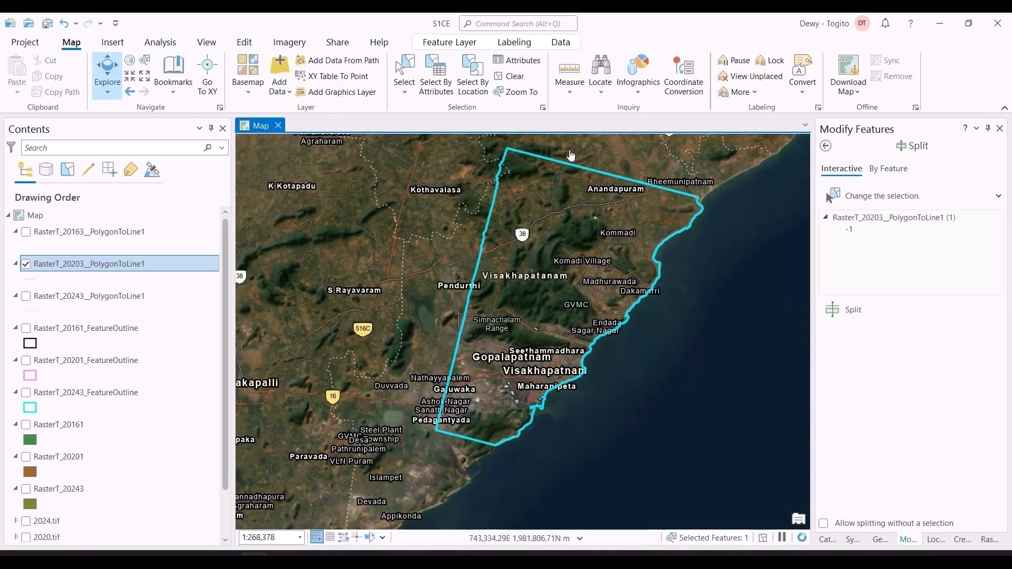
Split the selected RasterT_20203 outline at the northern and southern ends of the coastline and save the edits.
{"action": "left_click", "coordinate": [244, 42]}
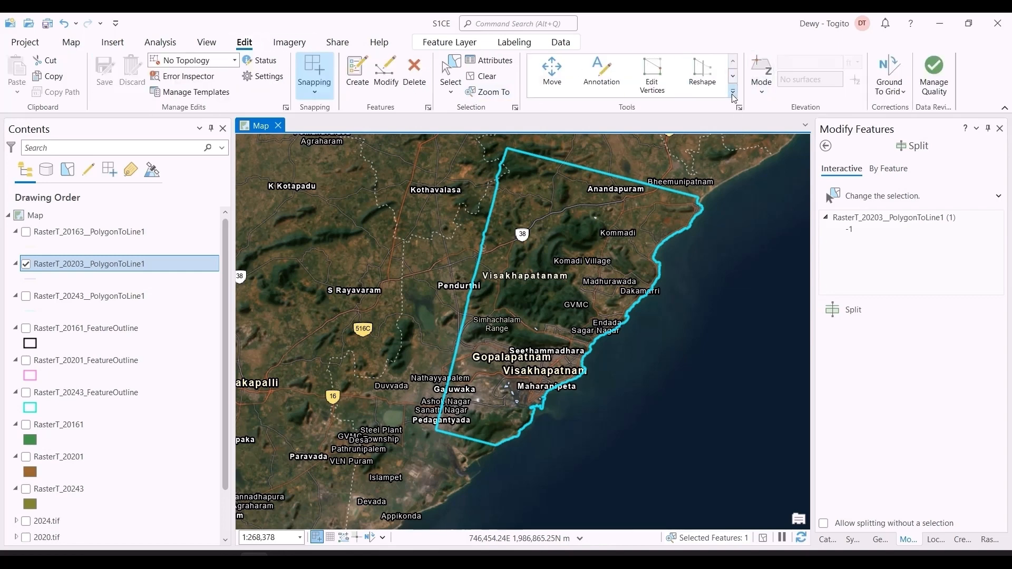
{"action": "left_click", "coordinate": [737, 96]}
{"action": "left_click", "coordinate": [548, 203]}
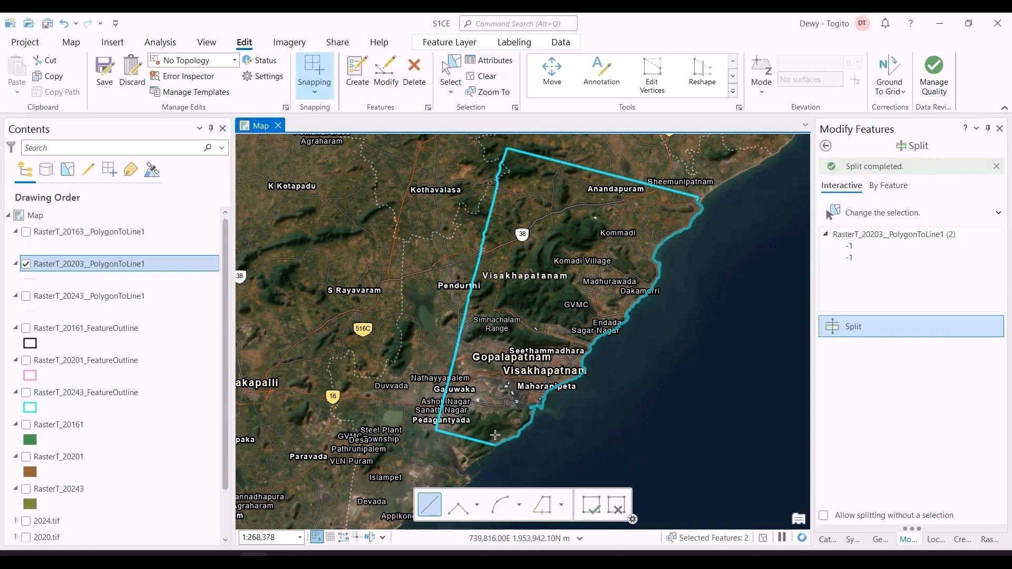
{"action": "left_click", "coordinate": [621, 505]}
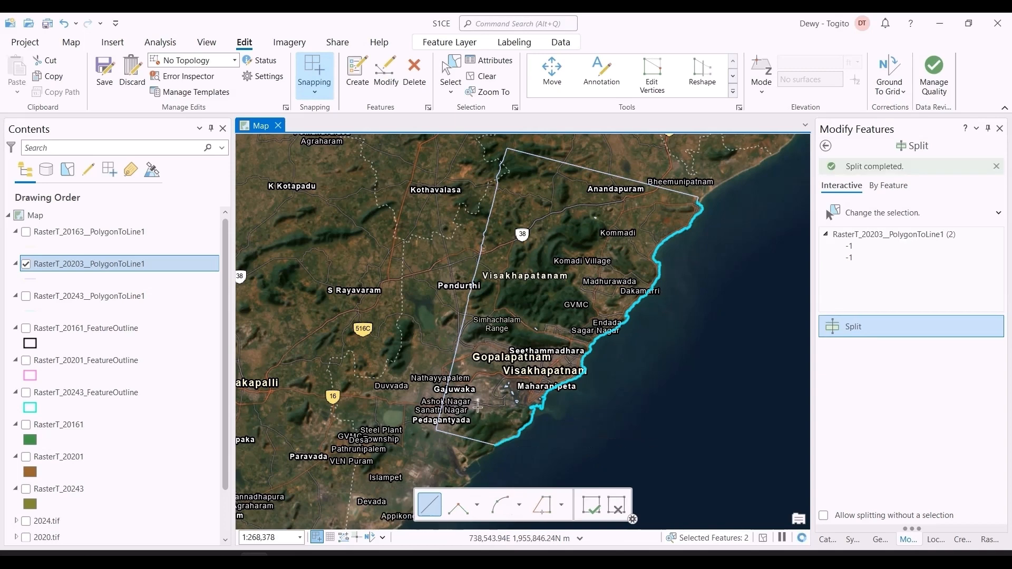
{"action": "left_click", "coordinate": [104, 74]}
{"action": "left_click", "coordinate": [516, 308]}
Delete every feature of RasterT_20203__PolygonToLine1 except the coastline segment, OBJECTID 10.
{"action": "right_click", "coordinate": [64, 264]}
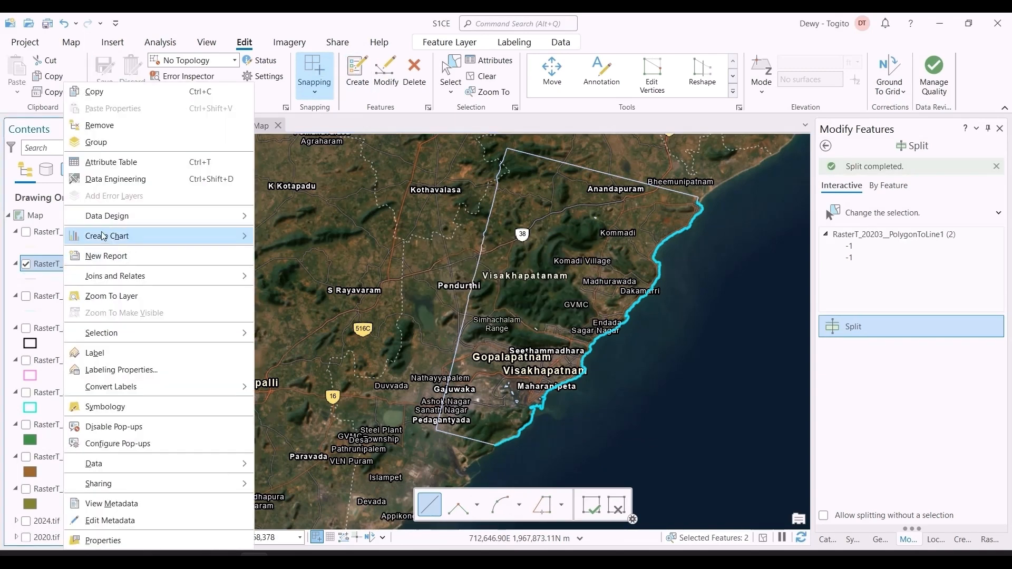
{"action": "left_click", "coordinate": [132, 163]}
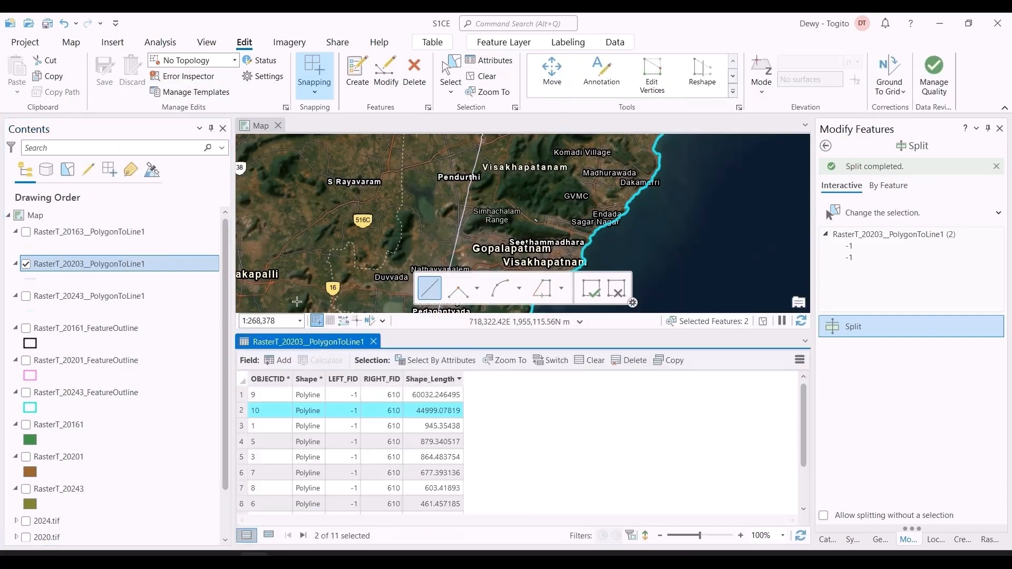
{"action": "left_click", "coordinate": [241, 398]}
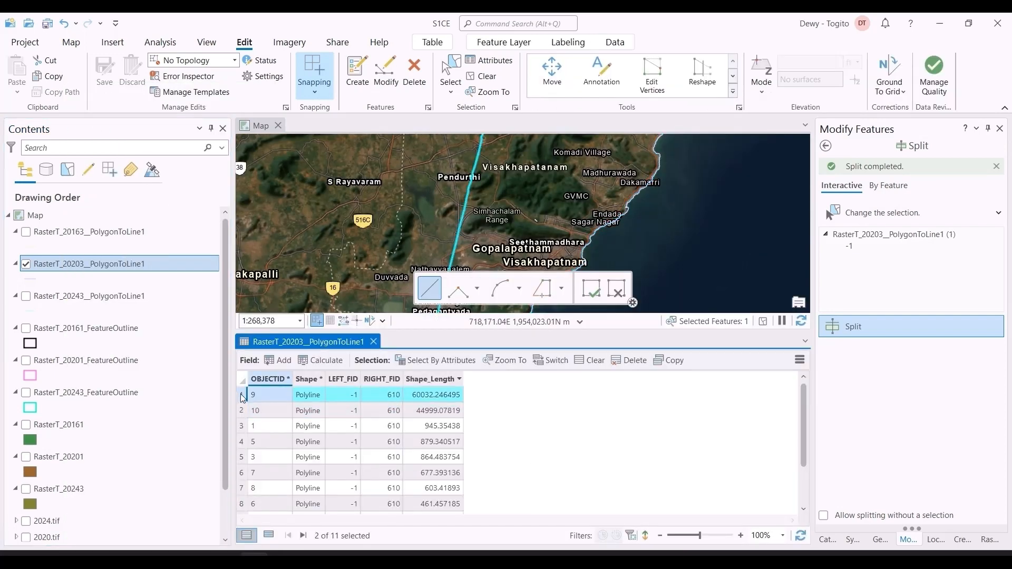
{"action": "left_click", "coordinate": [242, 411]}
{"action": "key", "text": "ctrl+a"}
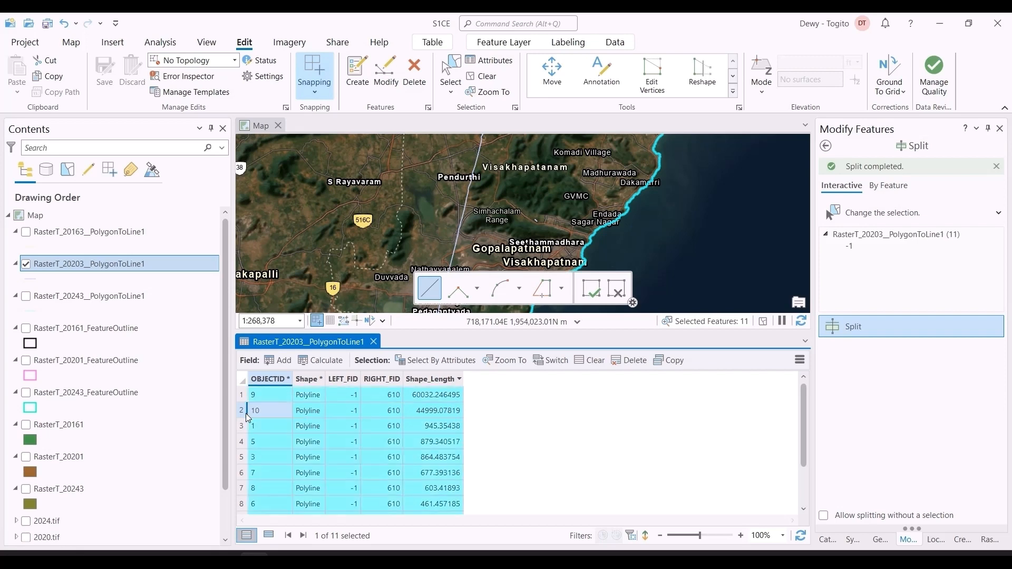
{"action": "left_click", "coordinate": [628, 359]}
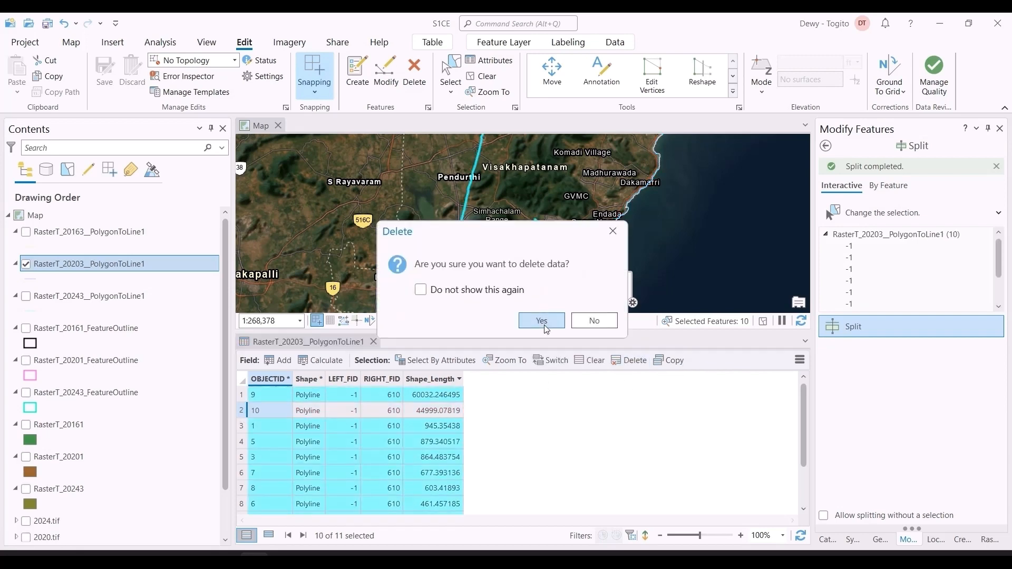
{"action": "left_click", "coordinate": [542, 319]}
Save the deletions in RasterT_20203__PolygonToLine1 and close its attribute table.
{"action": "left_click", "coordinate": [104, 74]}
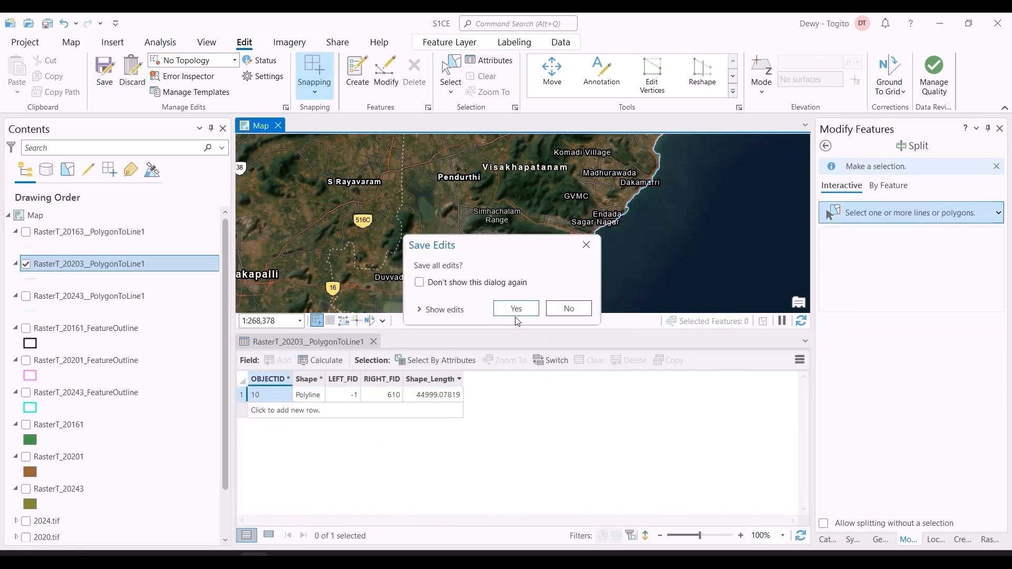
{"action": "left_click", "coordinate": [517, 310]}
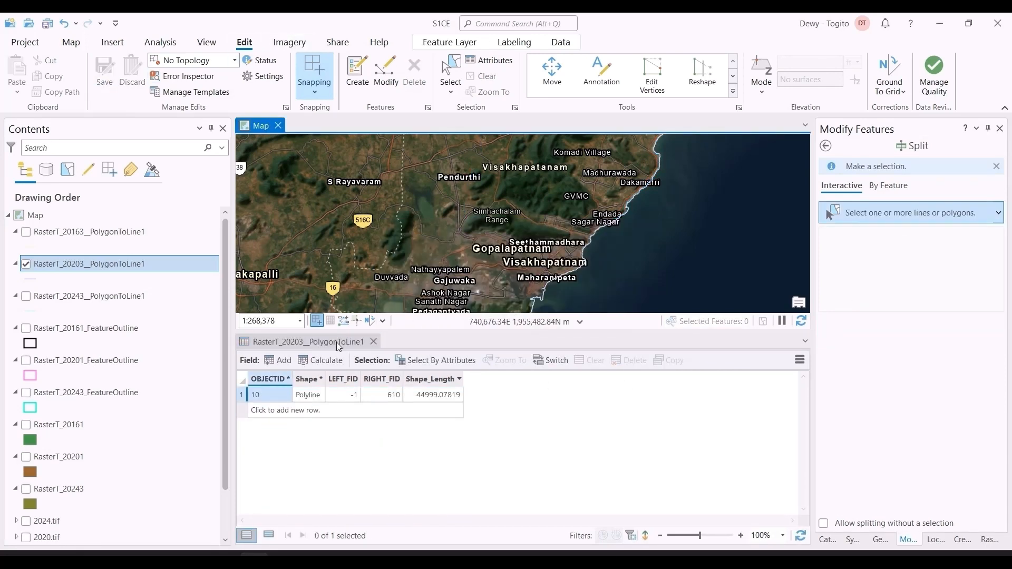
{"action": "left_click", "coordinate": [374, 342]}
{"action": "scroll", "coordinate": [658, 357], "scroll_direction": "up", "scroll_amount": 2}
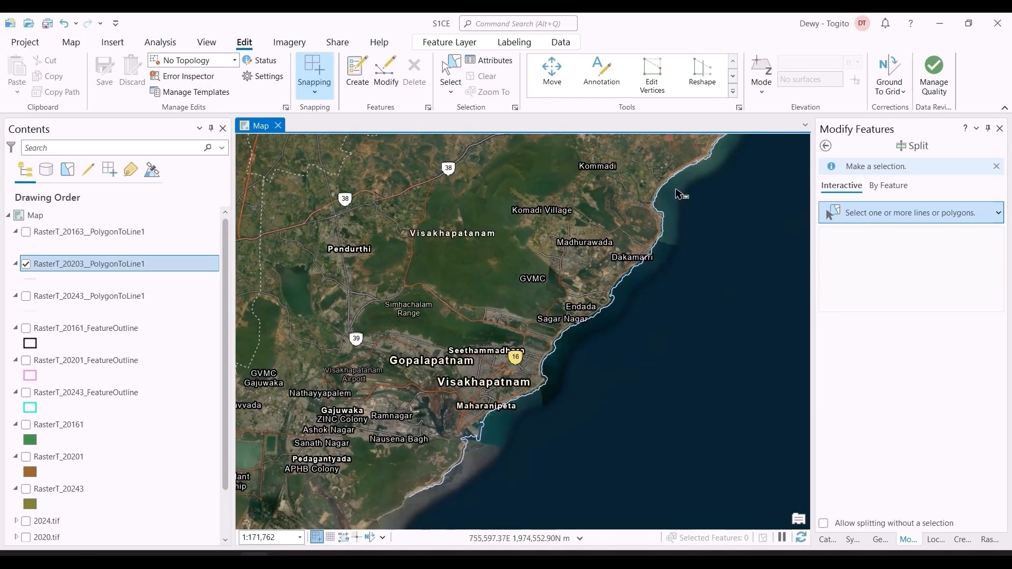
Show RasterT_20243__PolygonToLine1 instead of the RasterT_20203 lines and select its longest line, OBJECTID 16, with Shape_Length sorted descending.
{"action": "left_click", "coordinate": [26, 263]}
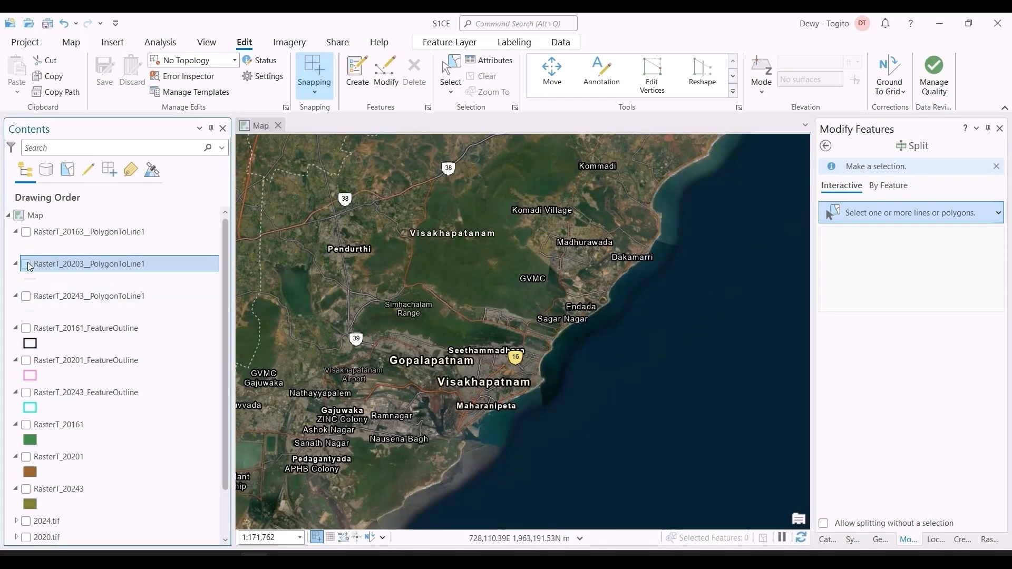
{"action": "left_click", "coordinate": [26, 296]}
{"action": "right_click", "coordinate": [54, 295]}
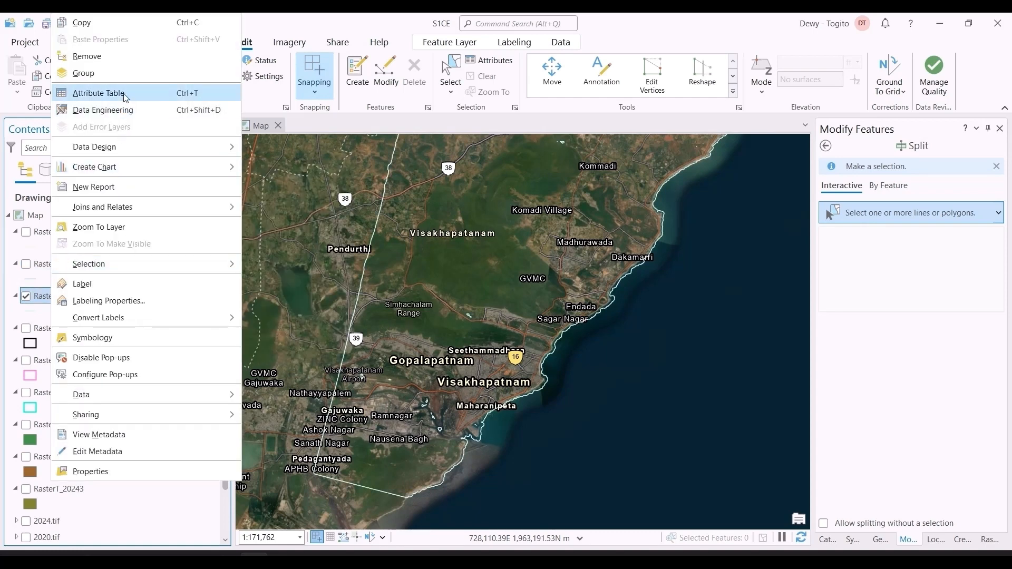
{"action": "left_click", "coordinate": [408, 286]}
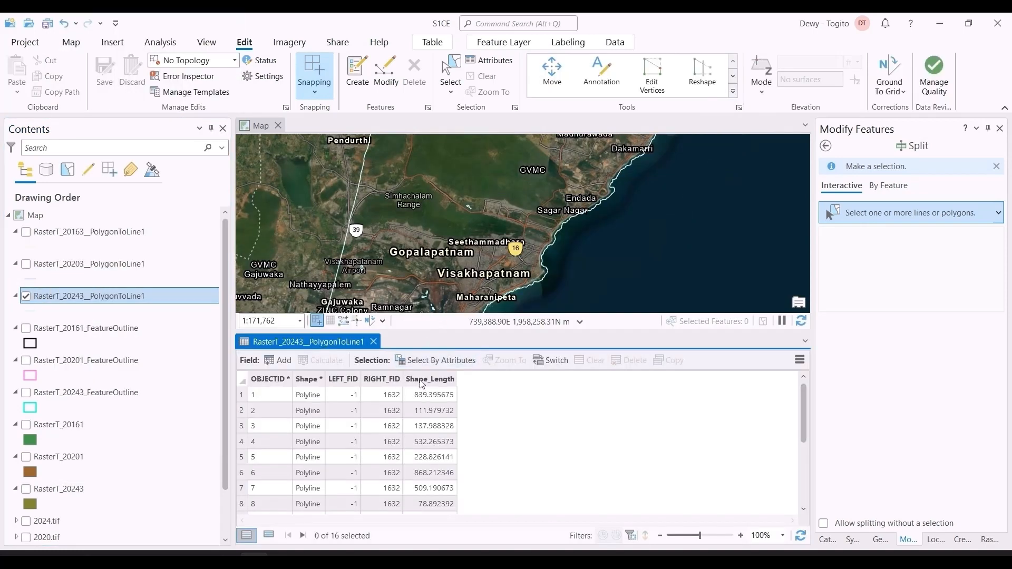
{"action": "double_click", "coordinate": [422, 380]}
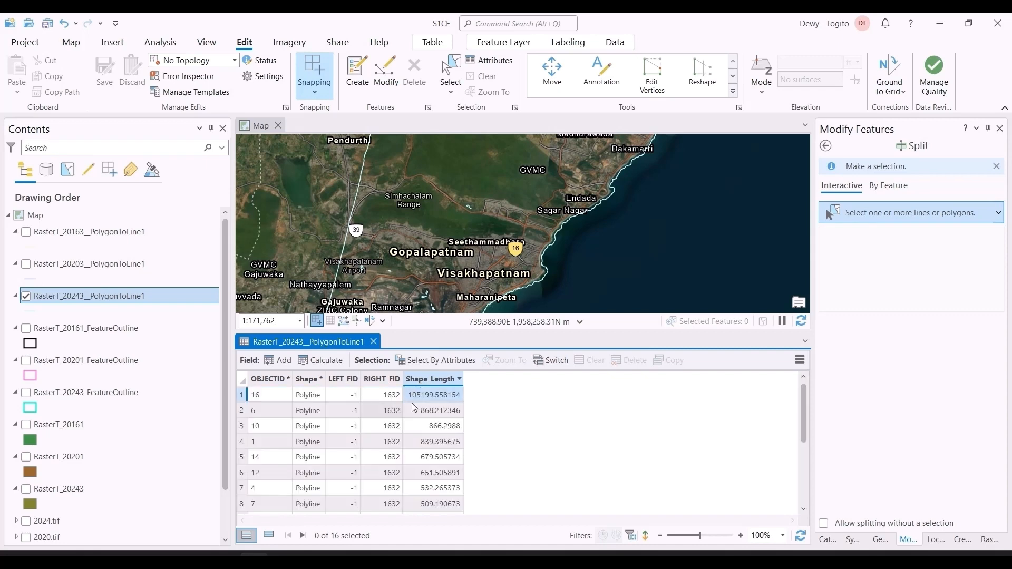
{"action": "left_click", "coordinate": [243, 396]}
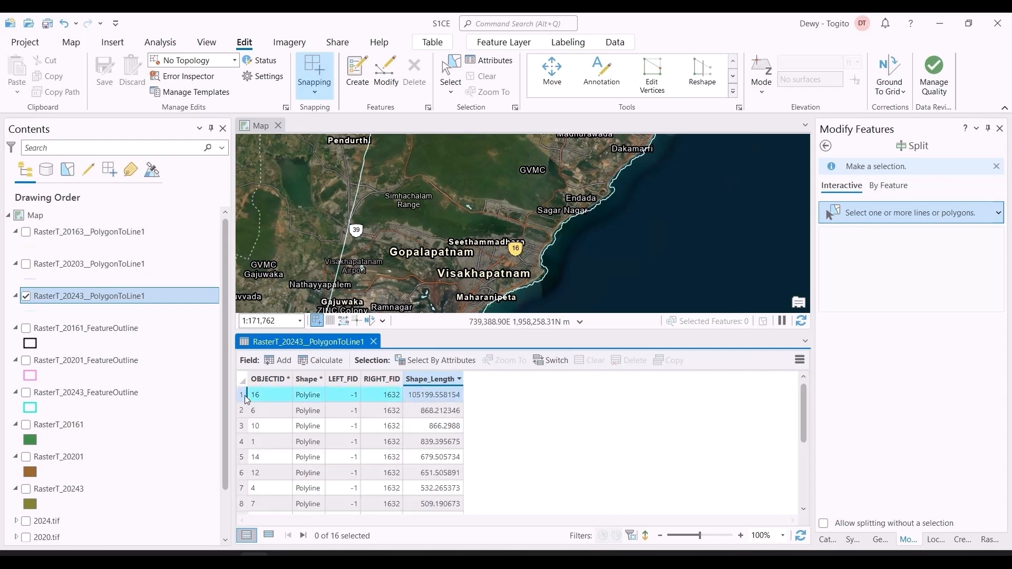
{"action": "left_click", "coordinate": [373, 342]}
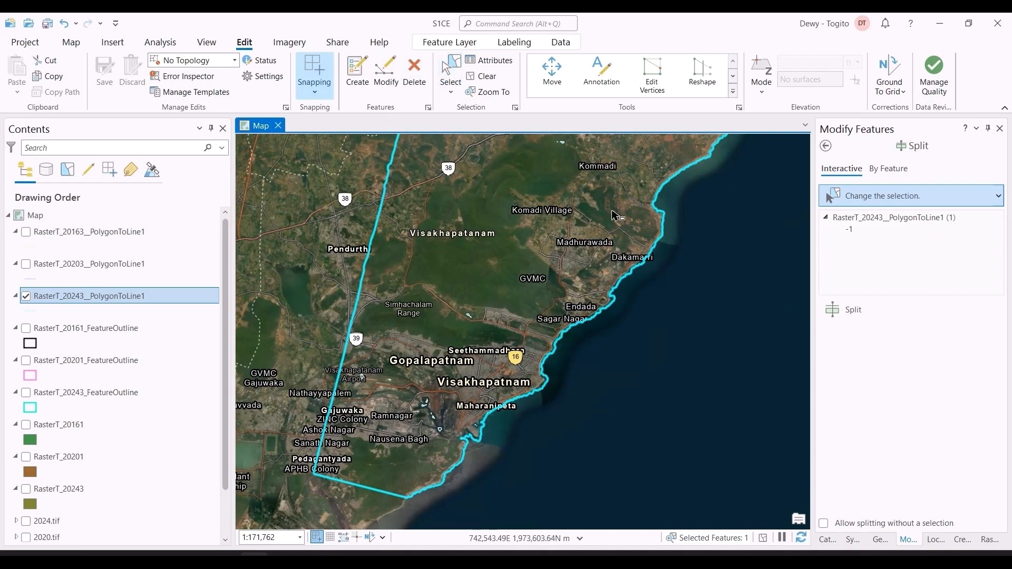
Split the selected RasterT_20243 outline at the coastline's ends near Bheemunipatnam and in the south, and save the edits.
{"action": "left_click", "coordinate": [733, 93]}
{"action": "left_click", "coordinate": [592, 199]}
{"action": "scroll", "coordinate": [583, 293], "scroll_direction": "down", "scroll_amount": 2}
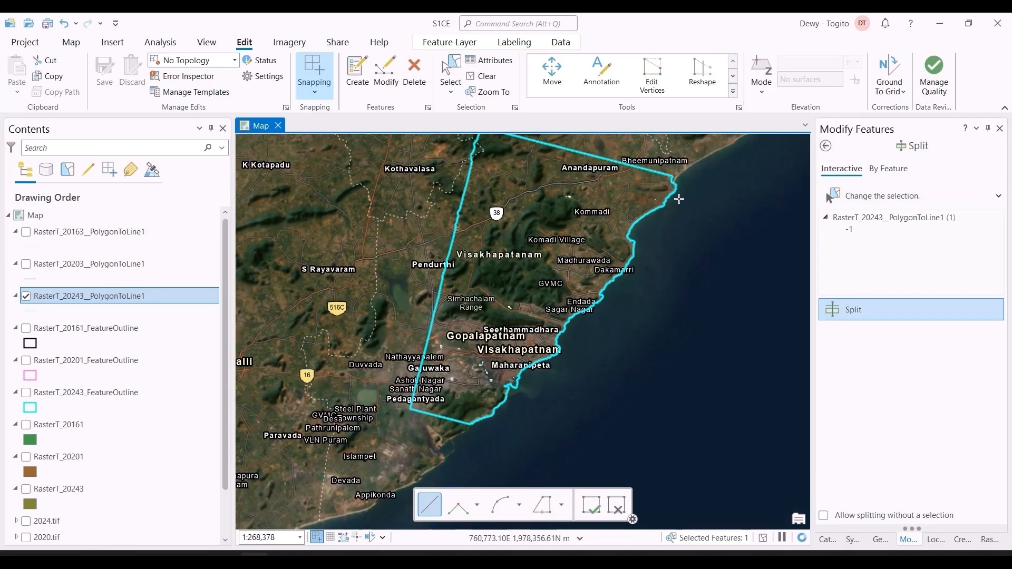
{"action": "left_click", "coordinate": [684, 180]}
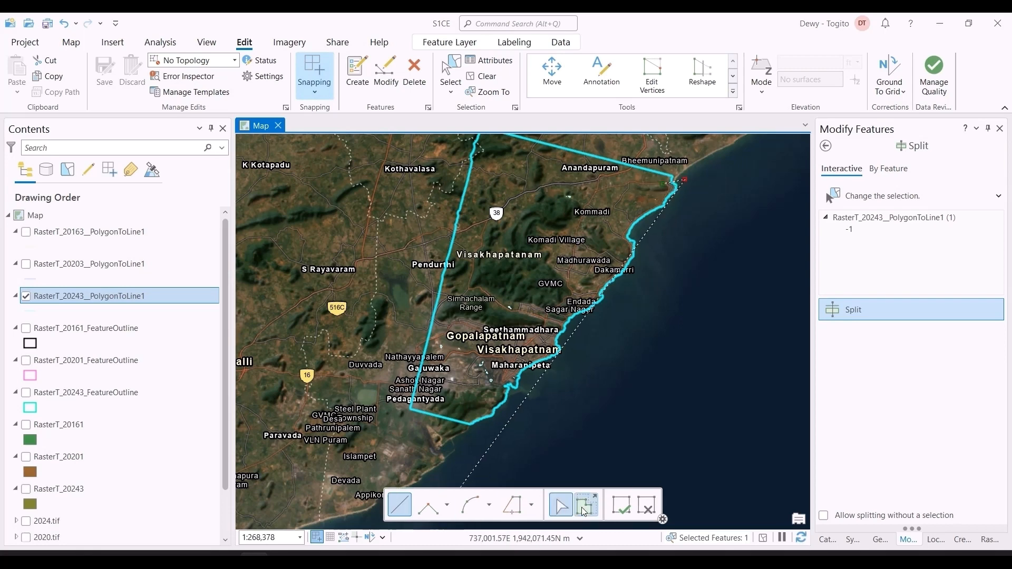
{"action": "double_click", "coordinate": [593, 486]}
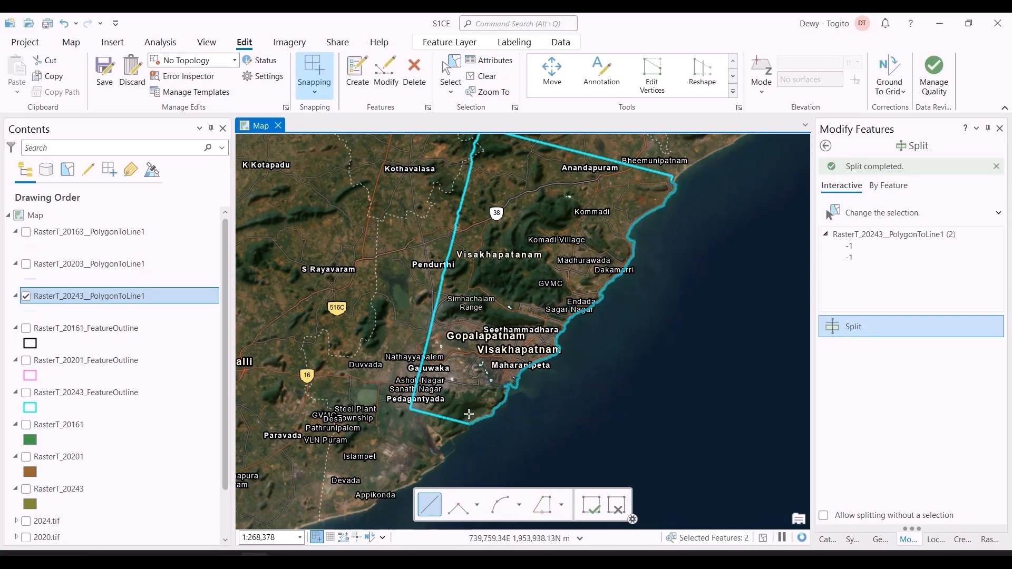
{"action": "left_click", "coordinate": [475, 435]}
{"action": "left_click", "coordinate": [630, 511]}
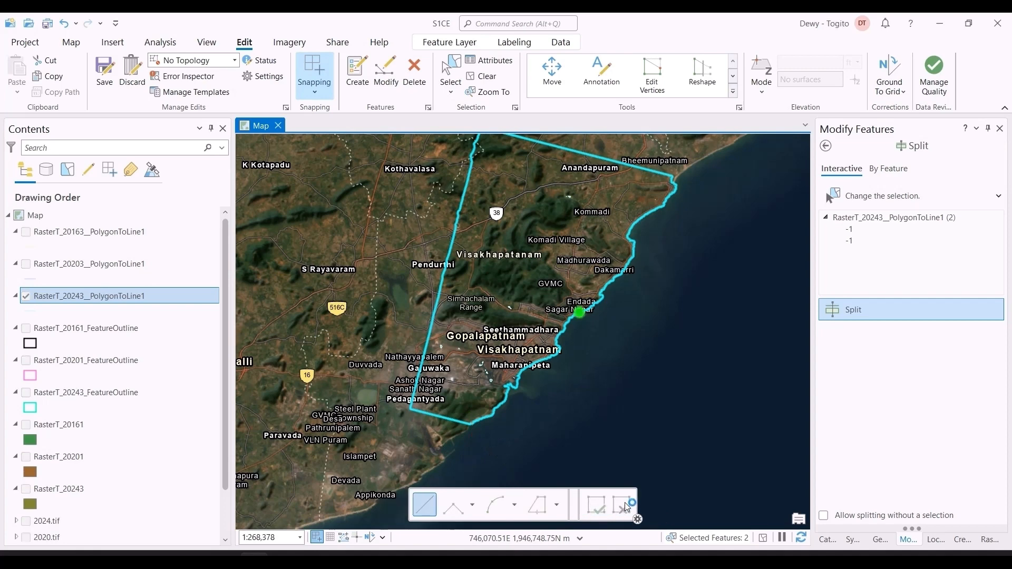
{"action": "left_click", "coordinate": [105, 71]}
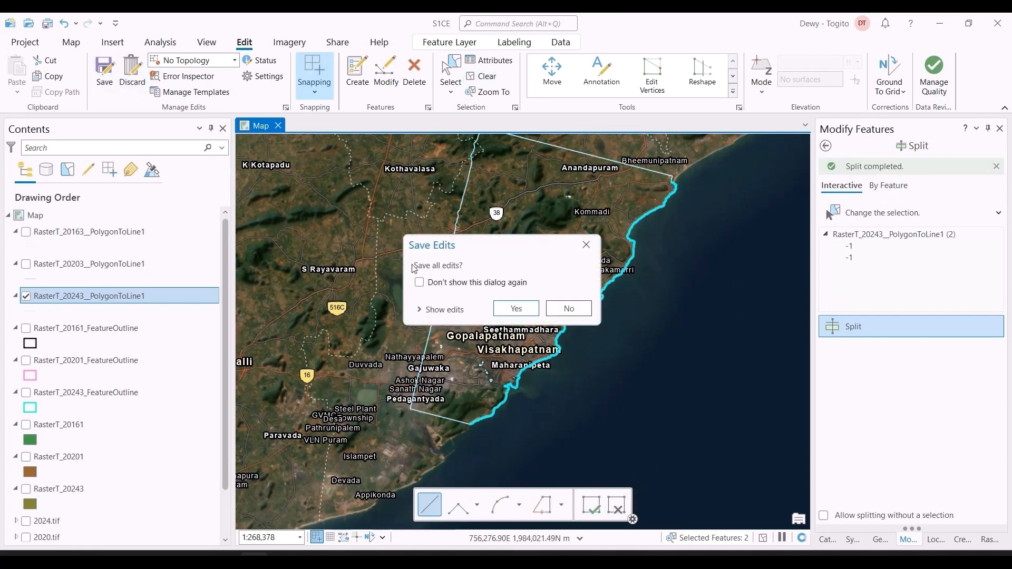
{"action": "left_click", "coordinate": [519, 307]}
Delete every feature of RasterT_20243__PolygonToLine1 except the coastline segment, OBJECTID 17.
{"action": "right_click", "coordinate": [89, 305]}
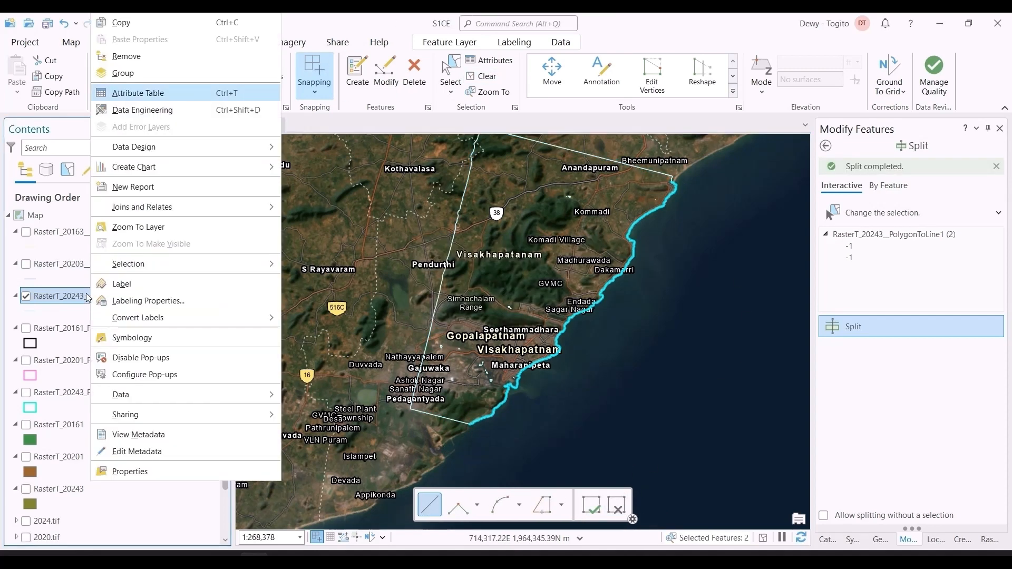
{"action": "left_click", "coordinate": [158, 91]}
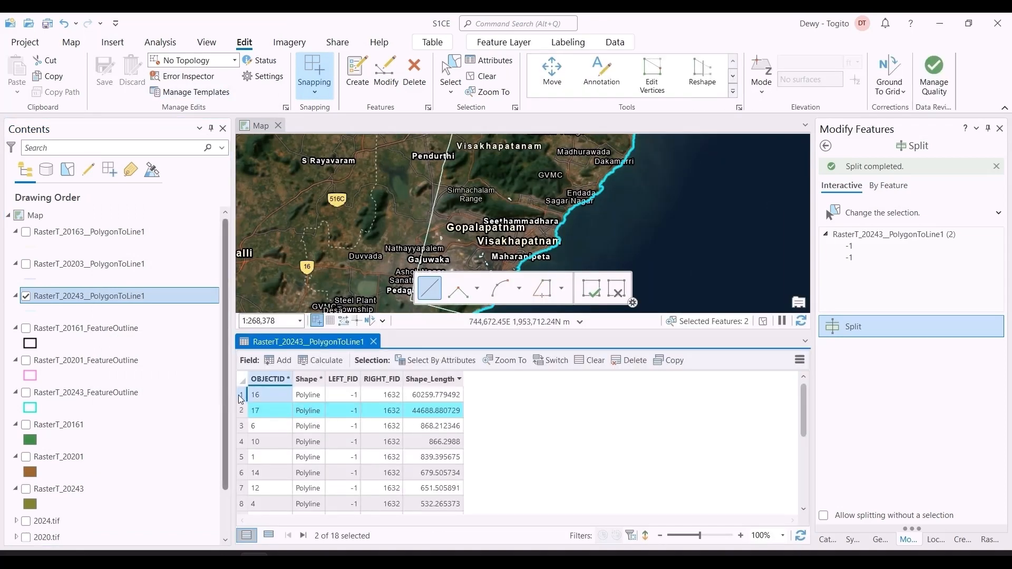
{"action": "left_click", "coordinate": [255, 397]}
{"action": "key", "text": "ctrl+a"}
{"action": "left_click", "coordinate": [241, 410], "text": "ctrl"}
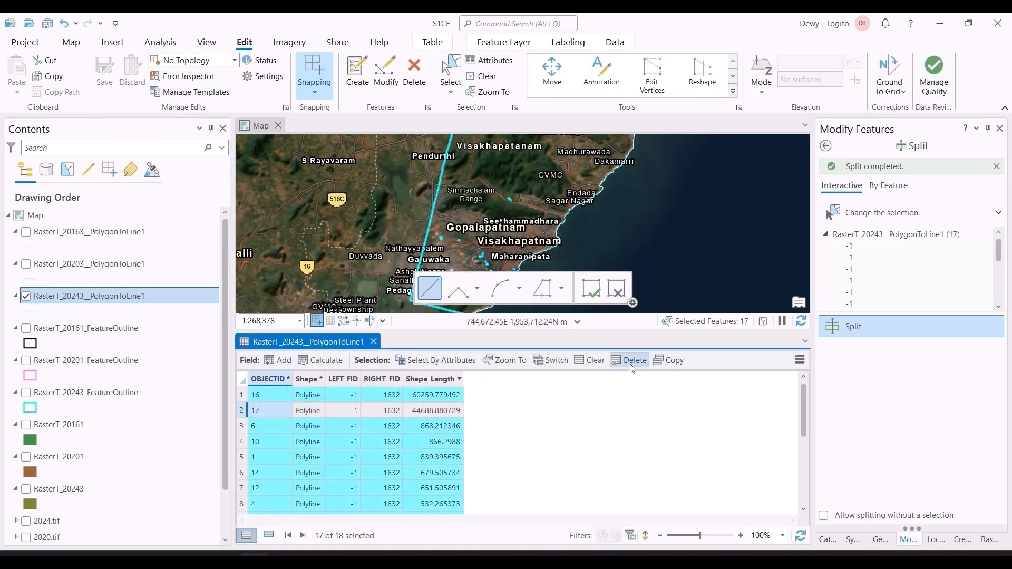
{"action": "left_click", "coordinate": [628, 360]}
{"action": "left_click", "coordinate": [537, 319]}
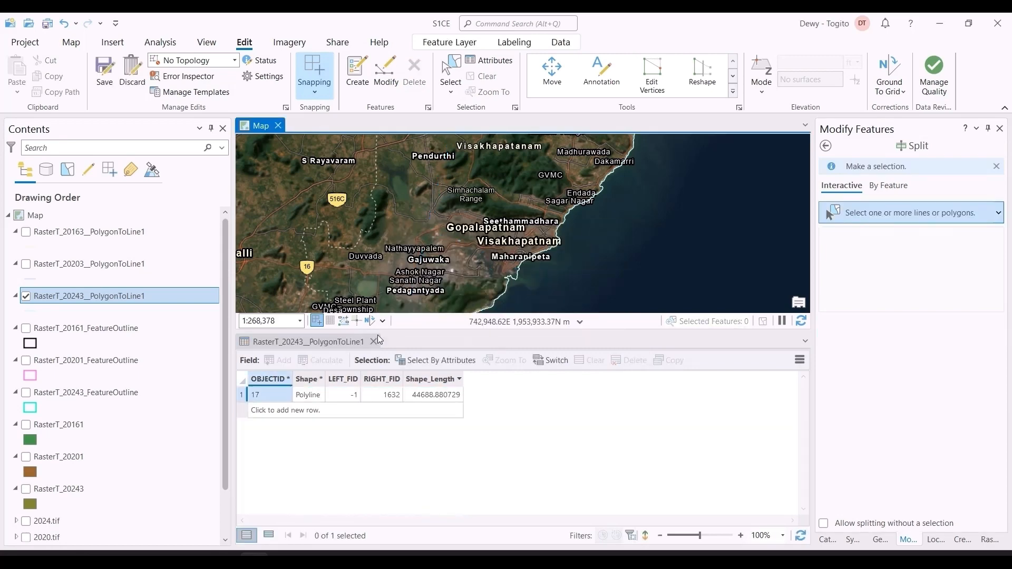
Save the deletions in RasterT_20243__PolygonToLine1 and close its attribute table.
{"action": "left_click", "coordinate": [103, 65]}
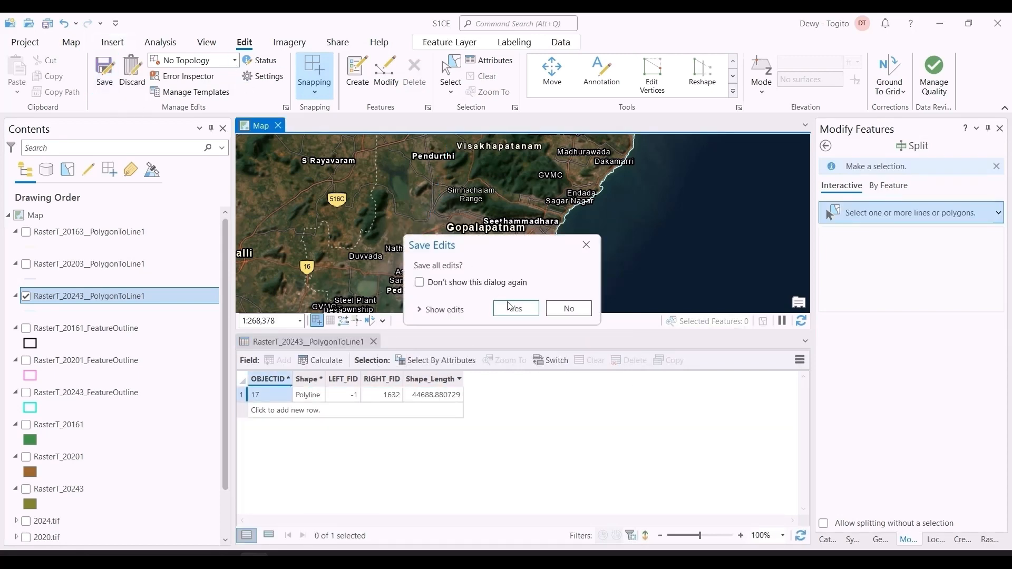
{"action": "left_click", "coordinate": [515, 308]}
{"action": "left_click", "coordinate": [373, 341]}
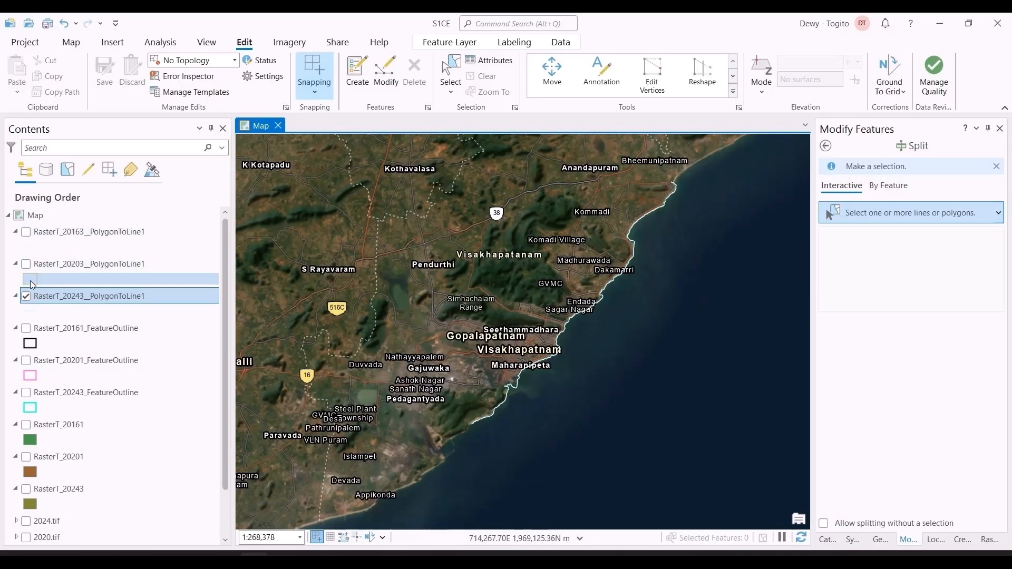
Show the RasterT_20203 and RasterT_20163 PolygonToLine1 layers together with the RasterT_20243 coastline.
{"action": "left_click", "coordinate": [29, 266]}
{"action": "left_click", "coordinate": [29, 234]}
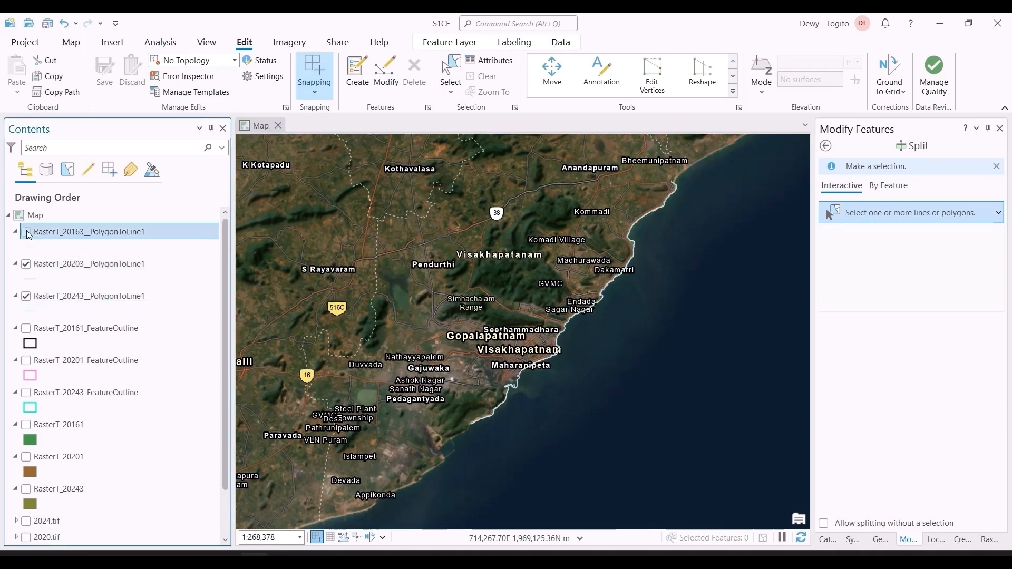
Examine how the three coastlines lie relative to each other at the Visakhapatnam port and the bay near Chinna Rushikonda.
{"action": "scroll", "coordinate": [522, 358], "scroll_direction": "up", "scroll_amount": 5}
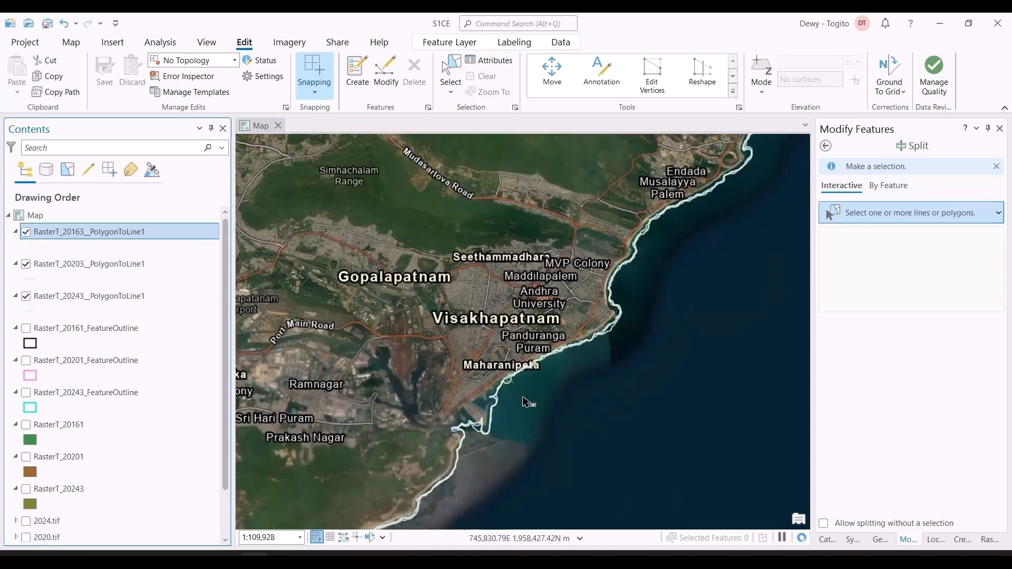
{"action": "scroll", "coordinate": [473, 444], "scroll_direction": "up", "scroll_amount": 5}
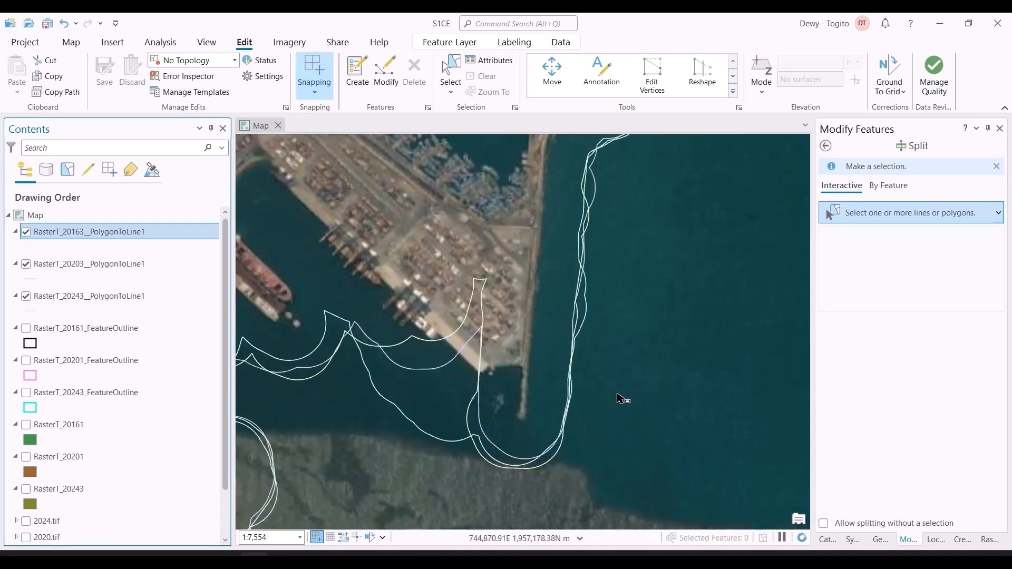
{"action": "left_click", "coordinate": [85, 47]}
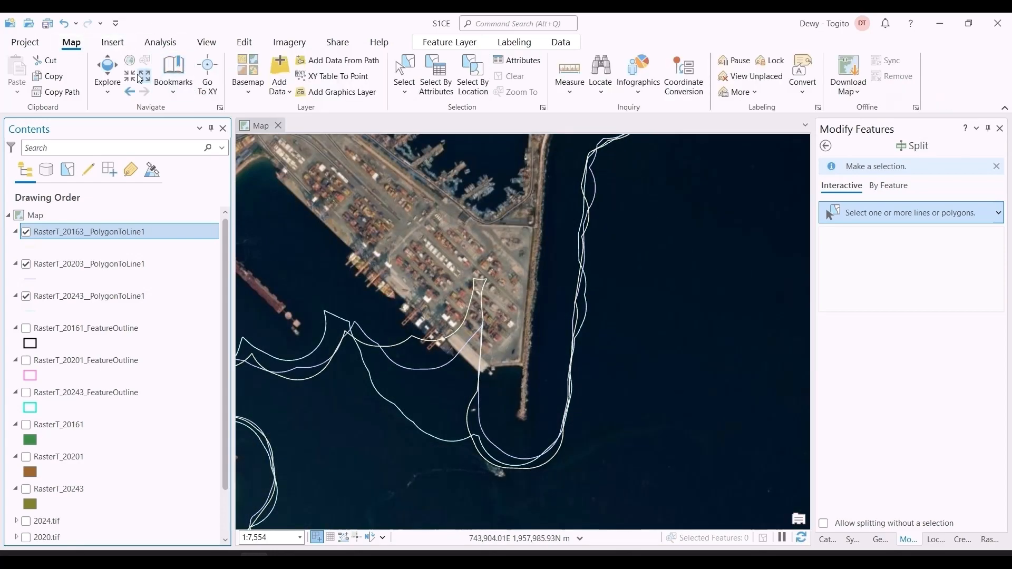
{"action": "left_click", "coordinate": [108, 74]}
{"action": "scroll", "coordinate": [574, 371], "scroll_direction": "down", "scroll_amount": 5}
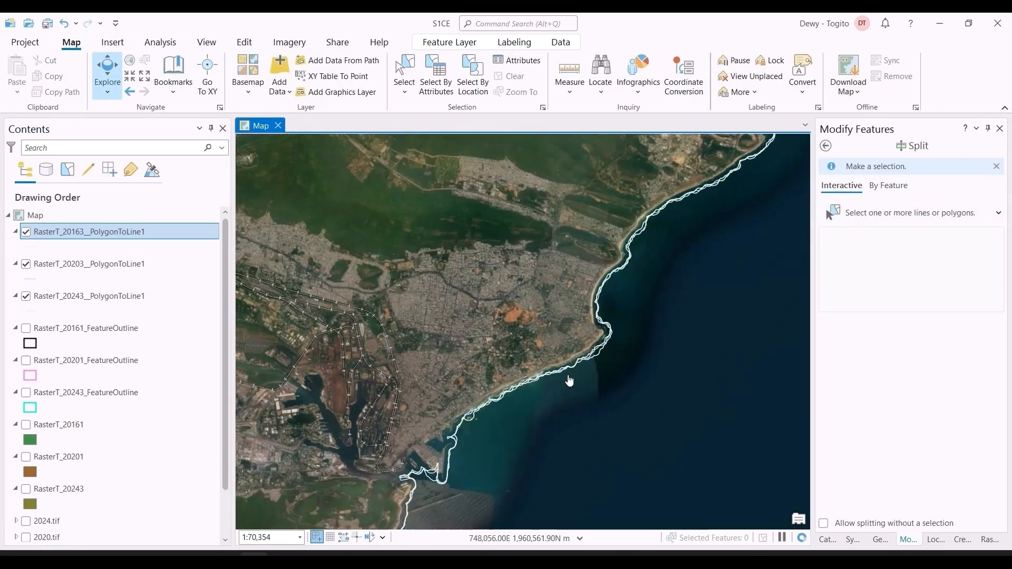
{"action": "scroll", "coordinate": [569, 380], "scroll_direction": "up", "scroll_amount": 3}
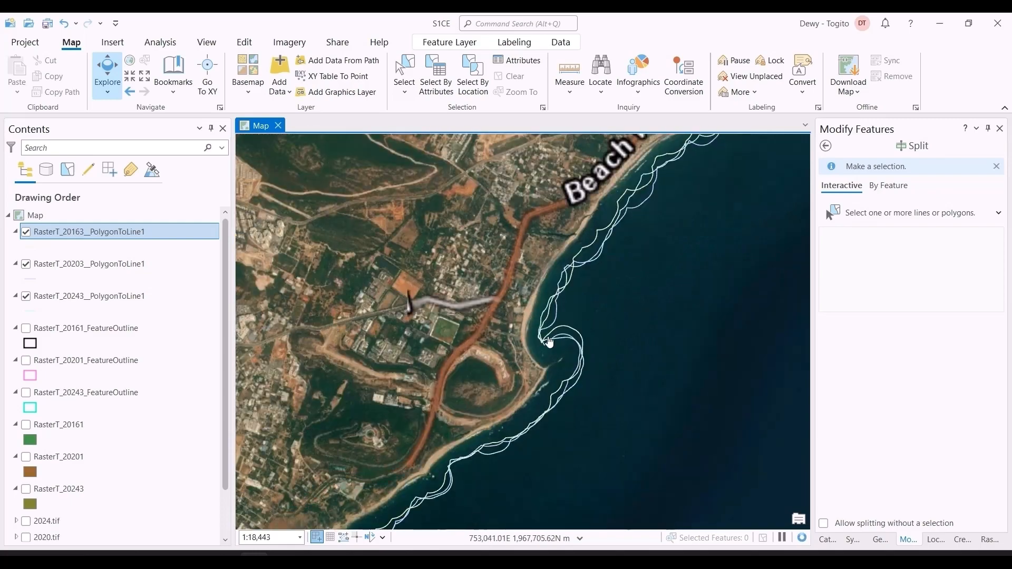
{"action": "scroll", "coordinate": [548, 343], "scroll_direction": "up", "scroll_amount": 4}
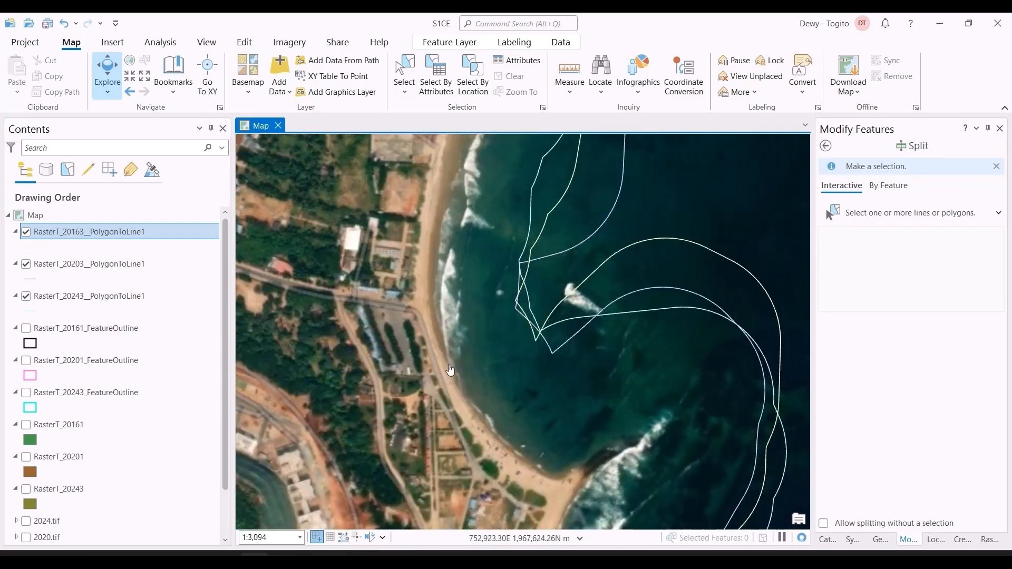
{"action": "scroll", "coordinate": [453, 374], "scroll_direction": "down", "scroll_amount": 5}
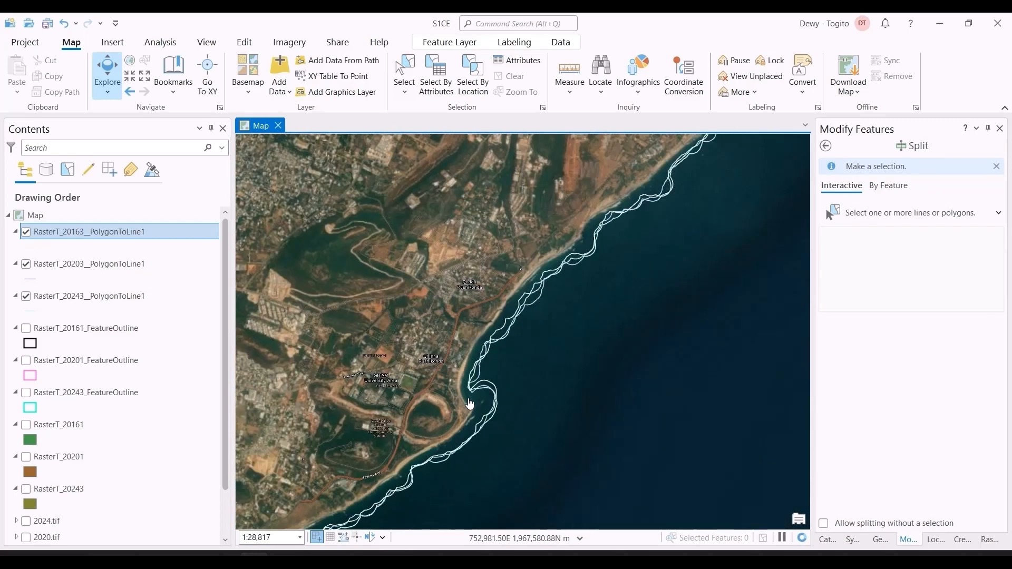
{"action": "scroll", "coordinate": [469, 403], "scroll_direction": "up", "scroll_amount": 3}
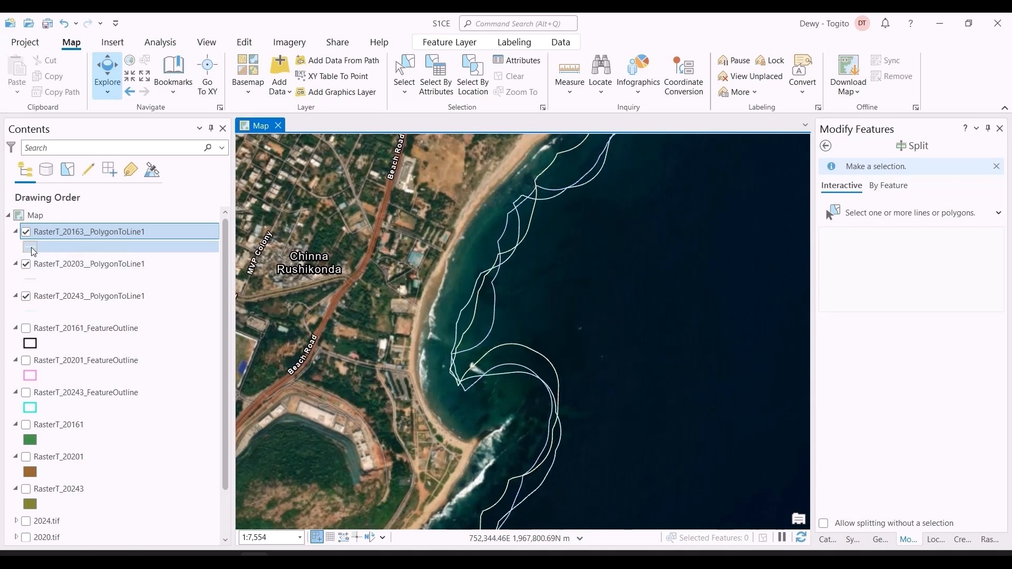
Set the line symbol colour of RasterT_20163__PolygonToLine1 to green and apply it.
{"action": "left_click", "coordinate": [32, 247]}
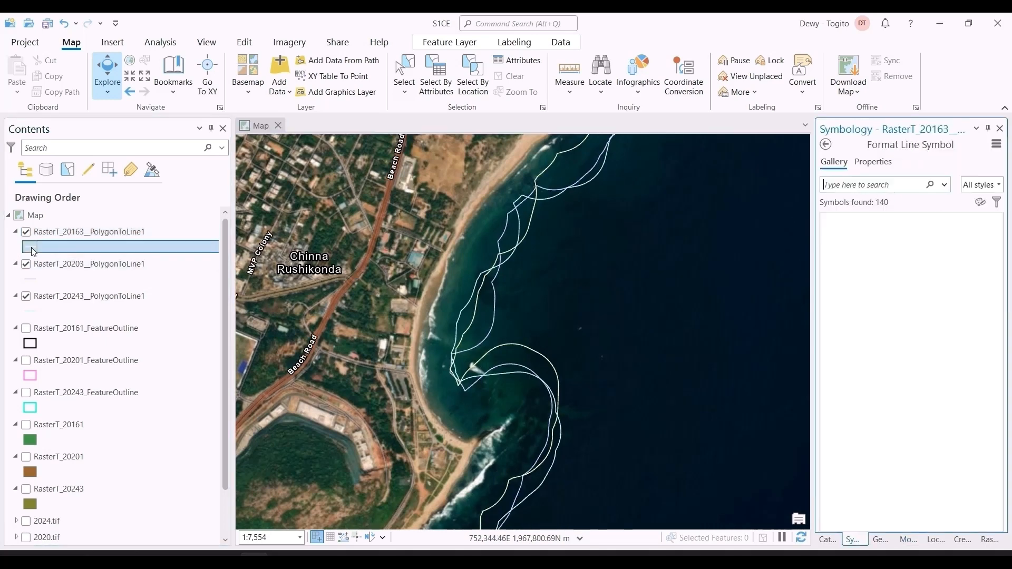
{"action": "left_click", "coordinate": [879, 163]}
{"action": "left_click", "coordinate": [996, 230]}
{"action": "left_click", "coordinate": [925, 313]}
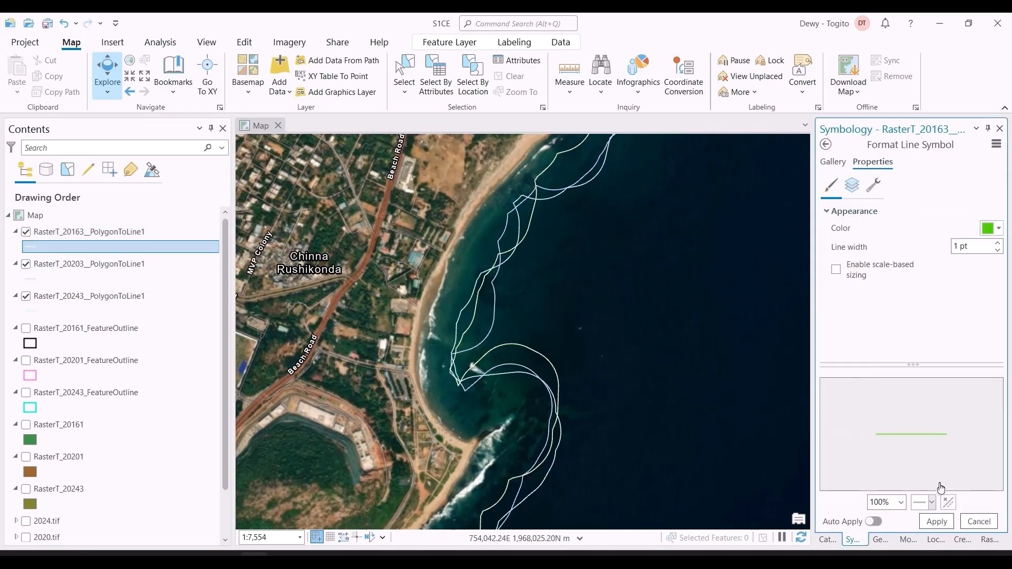
{"action": "left_click", "coordinate": [949, 520]}
Set the line symbol colour of RasterT_20203__PolygonToLine1 to yellow and apply it.
{"action": "left_click", "coordinate": [33, 278]}
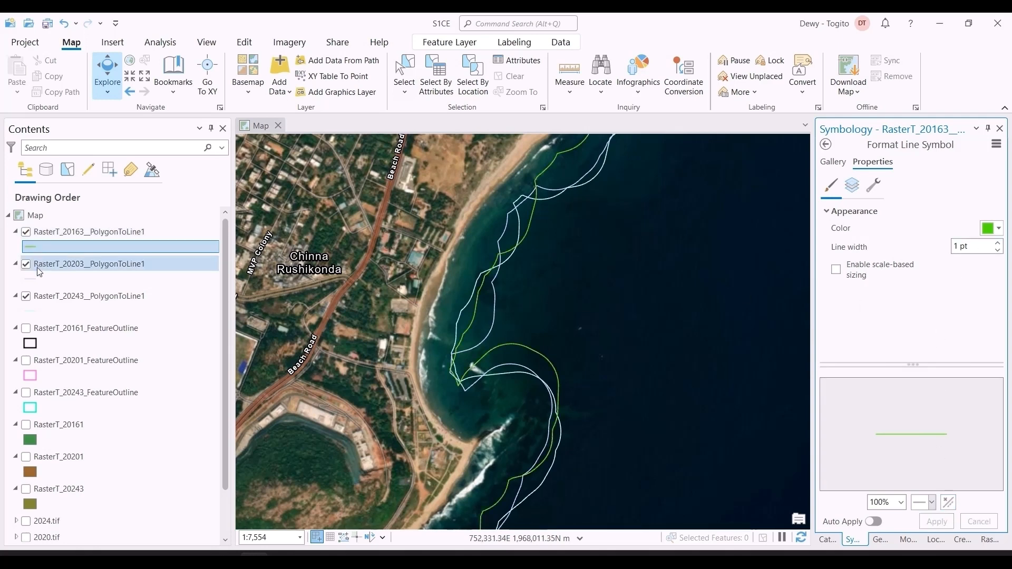
{"action": "left_click", "coordinate": [991, 228]}
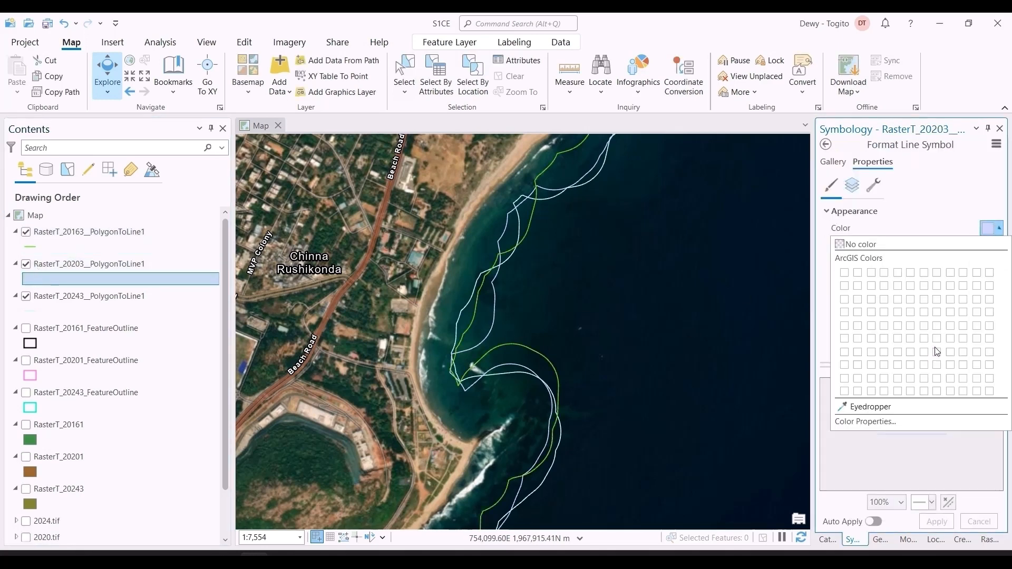
{"action": "left_click", "coordinate": [896, 314]}
{"action": "left_click", "coordinate": [934, 520]}
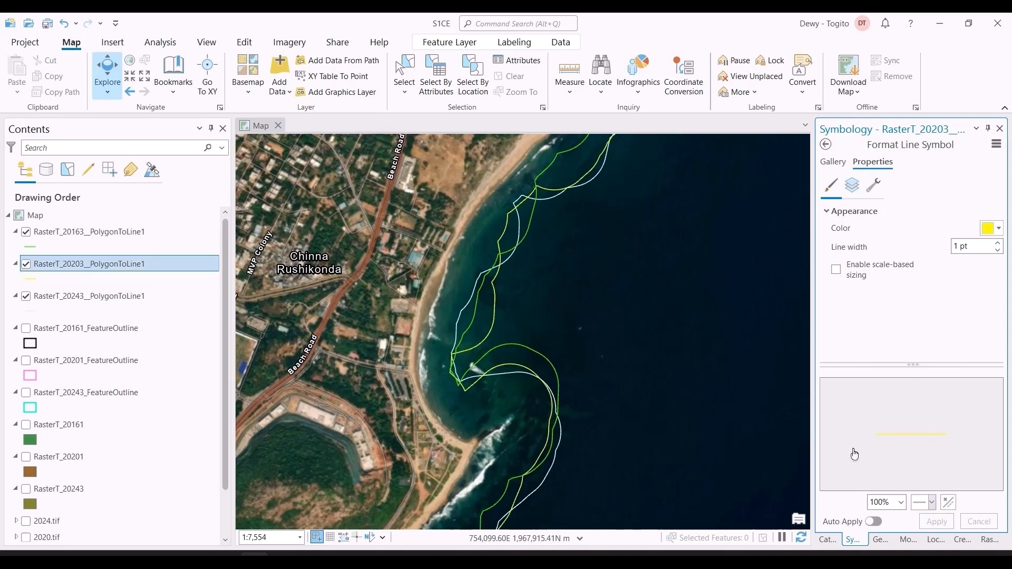
Set the line symbol colour of RasterT_20243__PolygonToLine1 to red and apply it.
{"action": "left_click", "coordinate": [45, 294]}
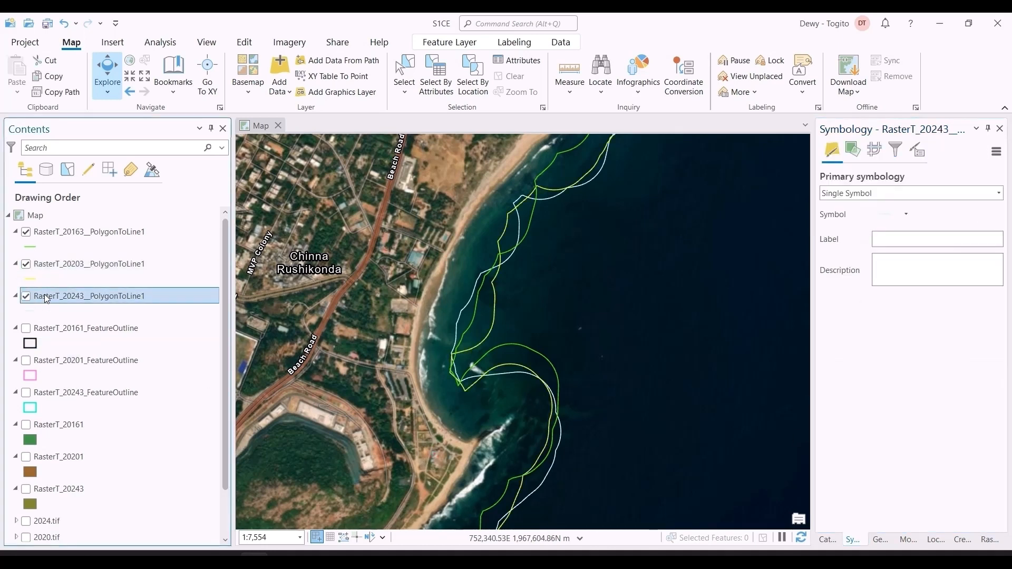
{"action": "left_click", "coordinate": [27, 310]}
{"action": "left_click", "coordinate": [991, 228]}
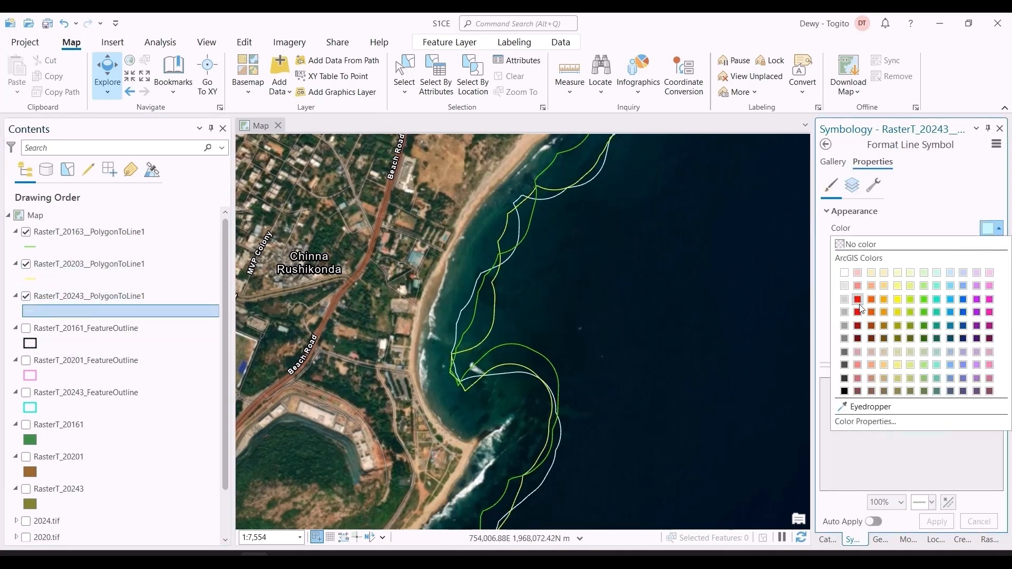
{"action": "left_click", "coordinate": [857, 299]}
{"action": "left_click", "coordinate": [936, 521]}
Compare the green, yellow and red coastlines from Chinna Rushikonda north past Dakamarri to Bheemunipatnam.
{"action": "scroll", "coordinate": [574, 354], "scroll_direction": "down", "scroll_amount": 2}
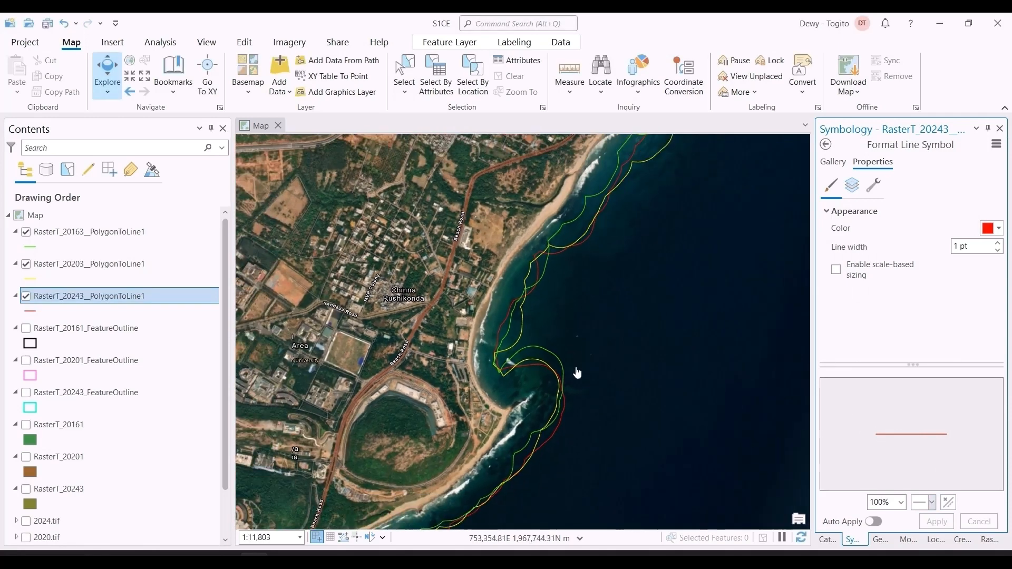
{"action": "left_click_drag", "start_coordinate": [576, 373], "coordinate": [405, 321]}
{"action": "left_click_drag", "start_coordinate": [481, 239], "coordinate": [420, 417]}
{"action": "left_click_drag", "start_coordinate": [601, 213], "coordinate": [472, 391]}
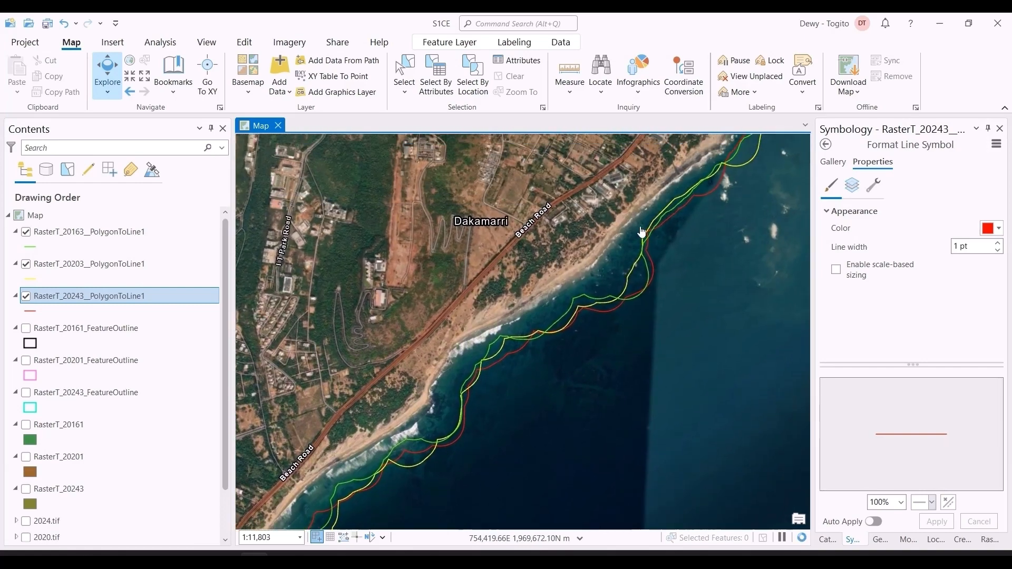
{"action": "left_click_drag", "start_coordinate": [737, 166], "coordinate": [644, 309]}
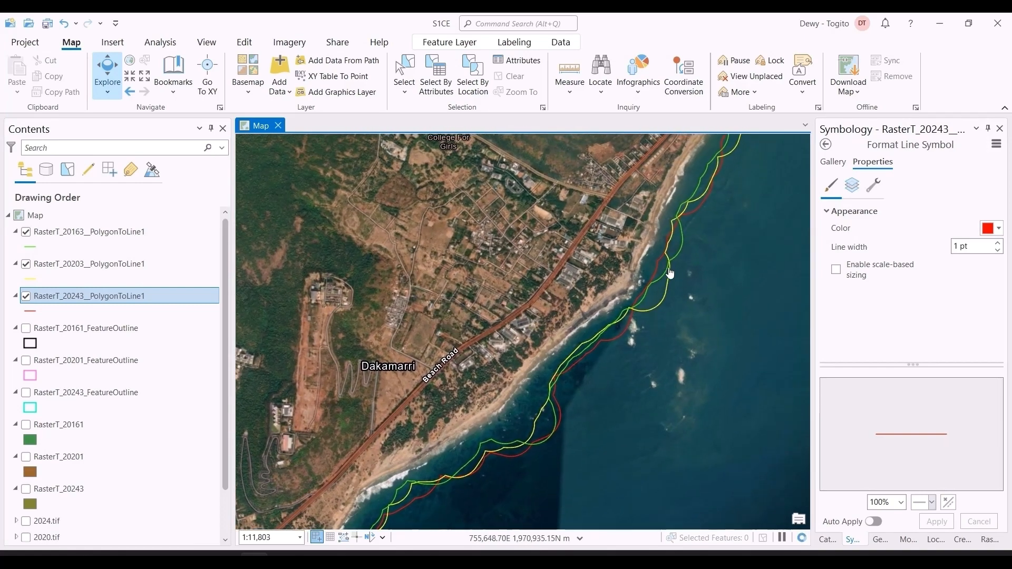
{"action": "scroll", "coordinate": [727, 192], "scroll_direction": "down", "scroll_amount": 2}
{"action": "left_click_drag", "start_coordinate": [727, 185], "coordinate": [629, 317]}
{"action": "left_click_drag", "start_coordinate": [706, 161], "coordinate": [662, 318]}
{"action": "scroll", "coordinate": [660, 232], "scroll_direction": "down", "scroll_amount": 4}
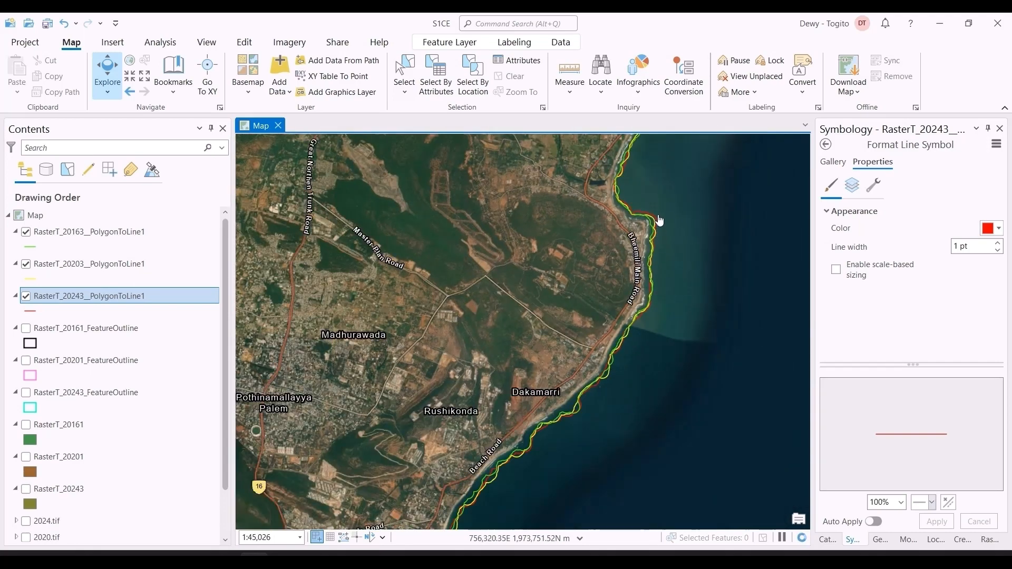
{"action": "left_click_drag", "start_coordinate": [659, 222], "coordinate": [641, 314]}
{"action": "left_click_drag", "start_coordinate": [723, 169], "coordinate": [626, 274]}
{"action": "left_click_drag", "start_coordinate": [735, 199], "coordinate": [668, 278]}
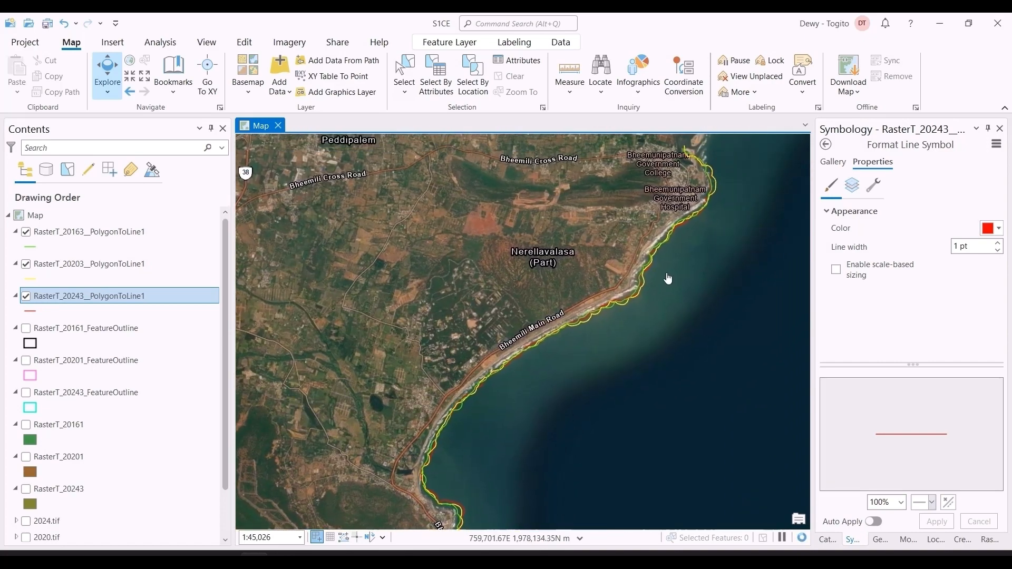
Compare the three coloured coastlines southward past Visakhapatnam and Dolphin Hill Road to their southern ends.
{"action": "left_click_drag", "start_coordinate": [598, 323], "coordinate": [741, 63]}
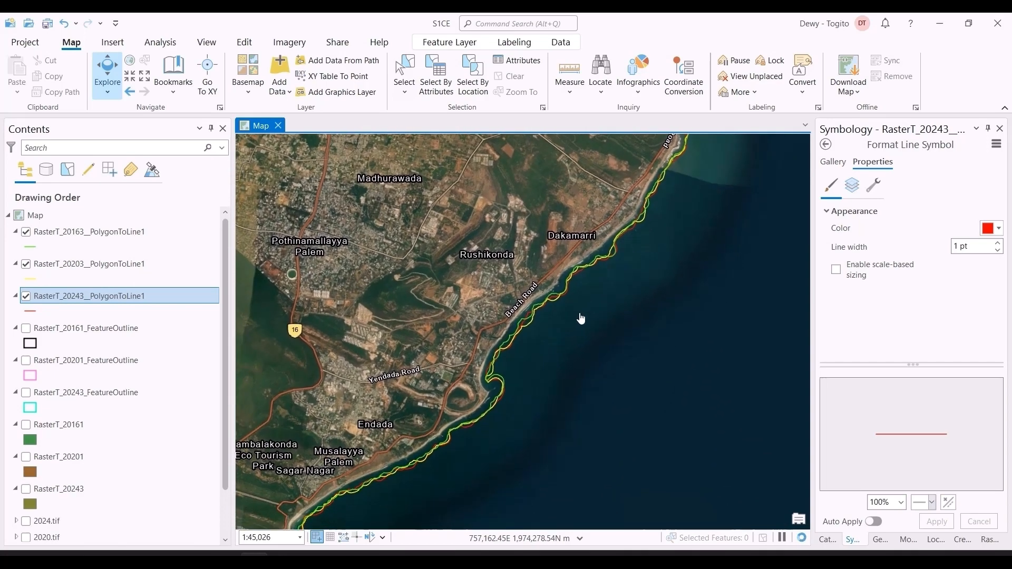
{"action": "left_click_drag", "start_coordinate": [639, 286], "coordinate": [781, 113]}
{"action": "scroll", "coordinate": [596, 325], "scroll_direction": "down", "scroll_amount": 2}
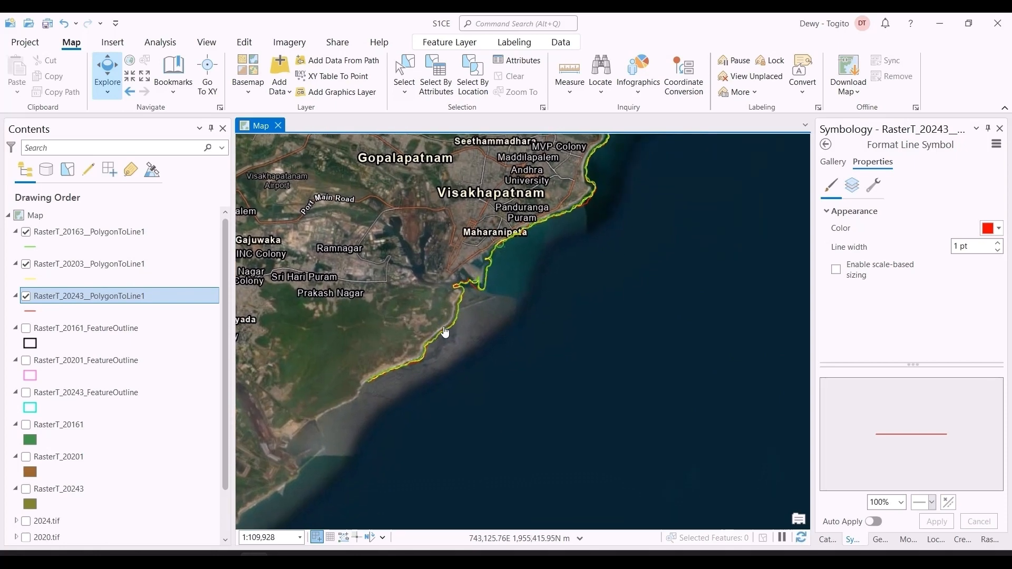
{"action": "scroll", "coordinate": [444, 331], "scroll_direction": "up", "scroll_amount": 2}
{"action": "left_click_drag", "start_coordinate": [454, 382], "coordinate": [618, 273]}
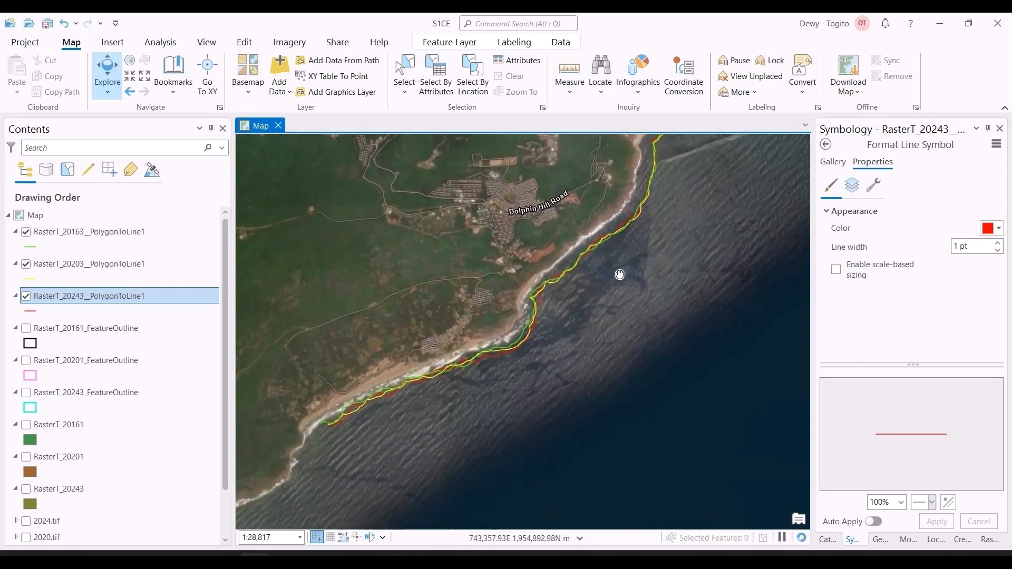
{"action": "scroll", "coordinate": [482, 368], "scroll_direction": "up", "scroll_amount": 2}
{"action": "left_click_drag", "start_coordinate": [469, 372], "coordinate": [420, 364]}
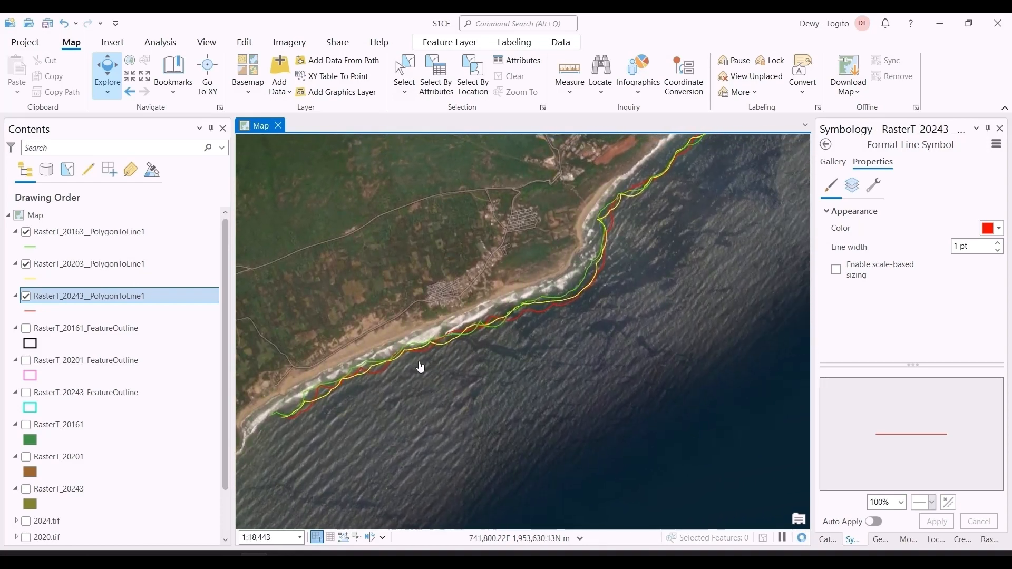
{"action": "scroll", "coordinate": [346, 379], "scroll_direction": "up", "scroll_amount": 4}
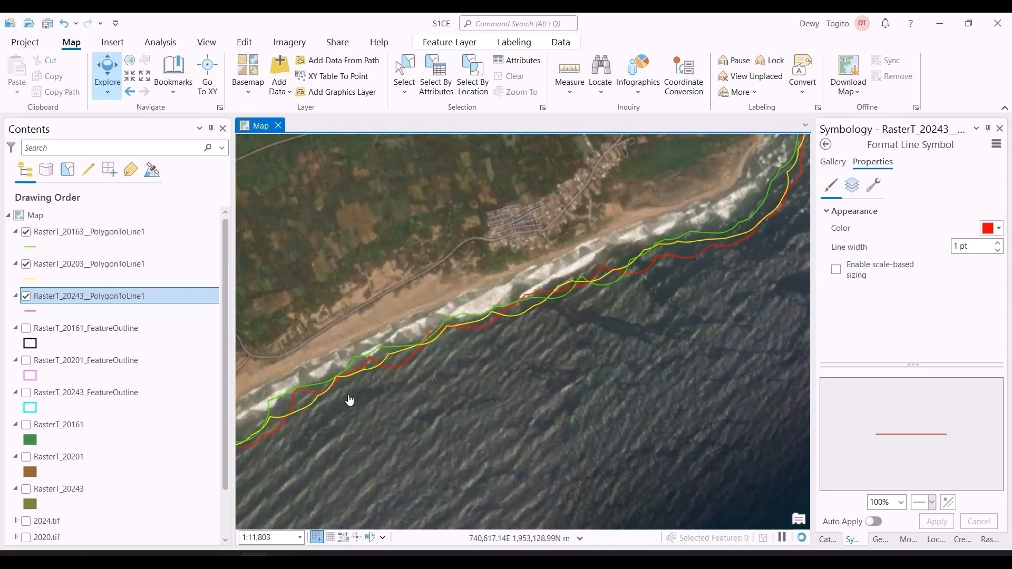
{"action": "left_click_drag", "start_coordinate": [393, 395], "coordinate": [548, 351]}
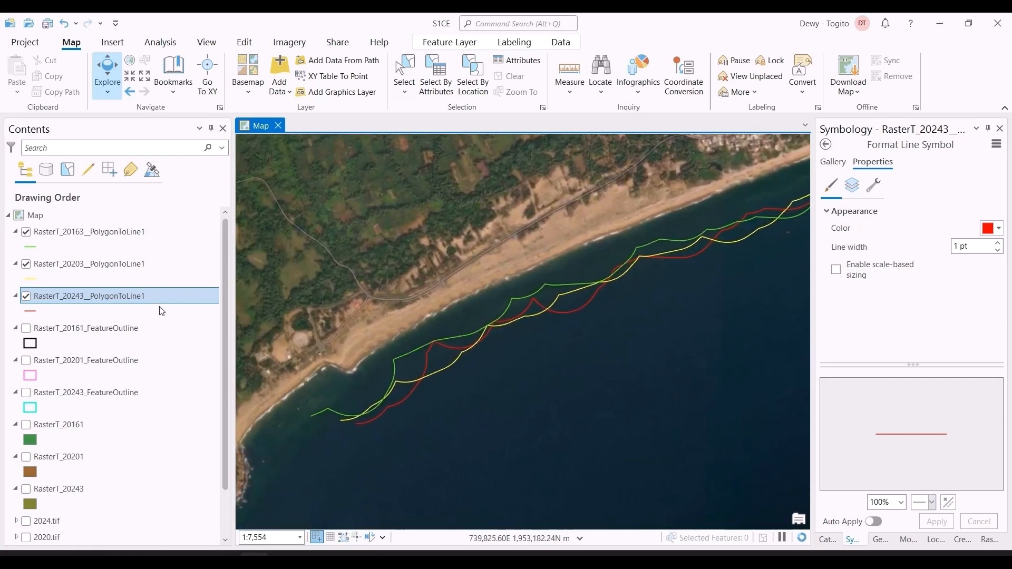
Hide the RasterT_20203 lines and compare the RasterT_20163 and RasterT_20243 coastlines near the southern end.
{"action": "left_click", "coordinate": [26, 269]}
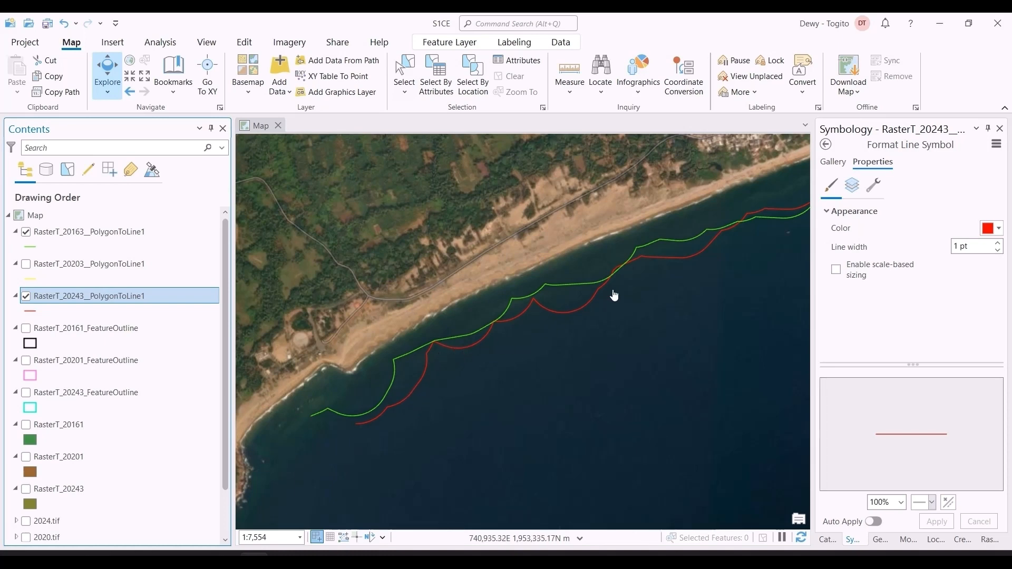
{"action": "left_click_drag", "start_coordinate": [613, 296], "coordinate": [364, 398]}
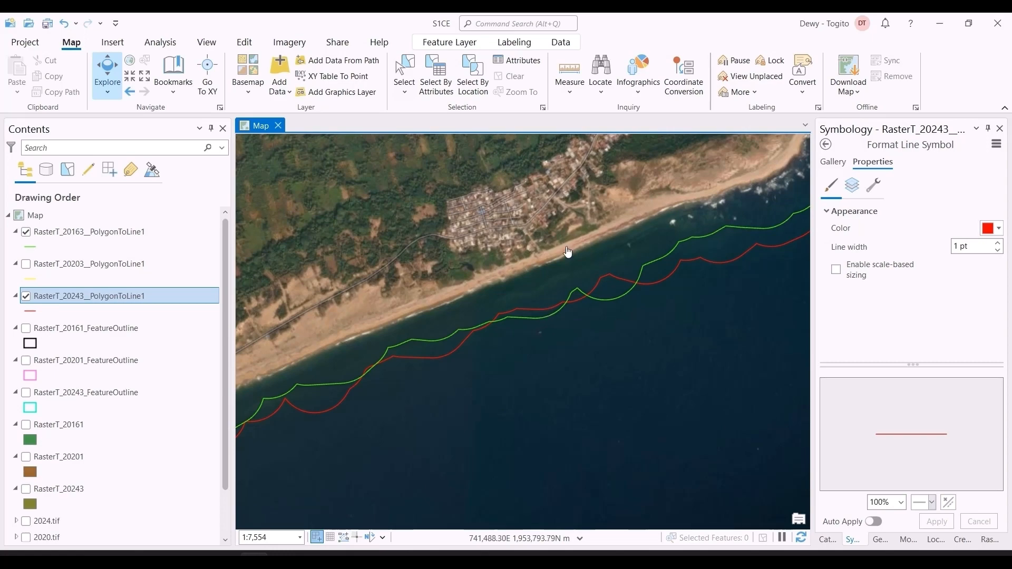
Compare the RasterT_20163 and RasterT_20243 coastlines from the southern end north past Dolphin Hill Road and Port Area to Maharanipeta.
{"action": "left_click_drag", "start_coordinate": [738, 211], "coordinate": [422, 405]}
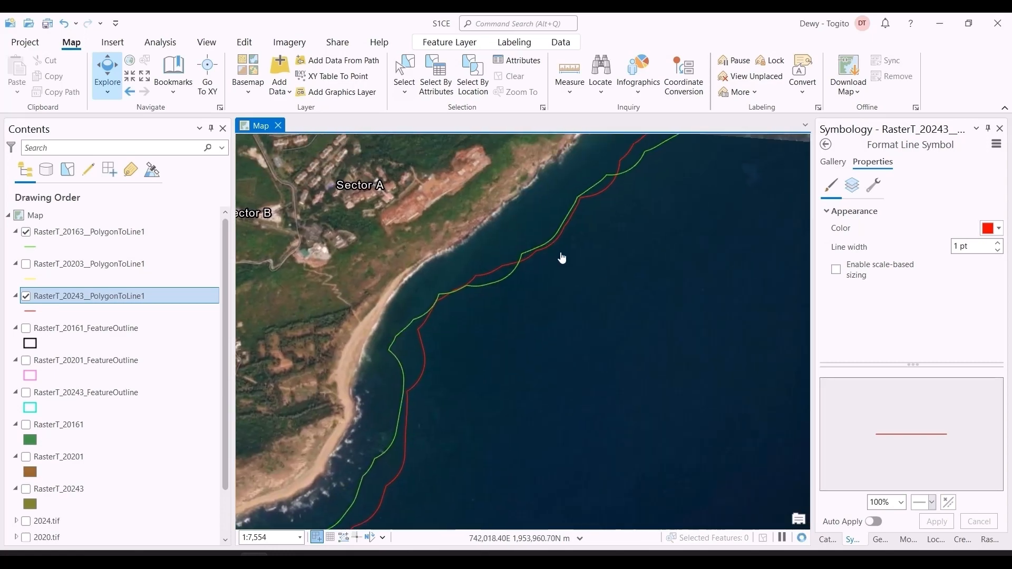
{"action": "left_click_drag", "start_coordinate": [562, 258], "coordinate": [512, 351]}
{"action": "scroll", "coordinate": [513, 351], "scroll_direction": "down", "scroll_amount": 5}
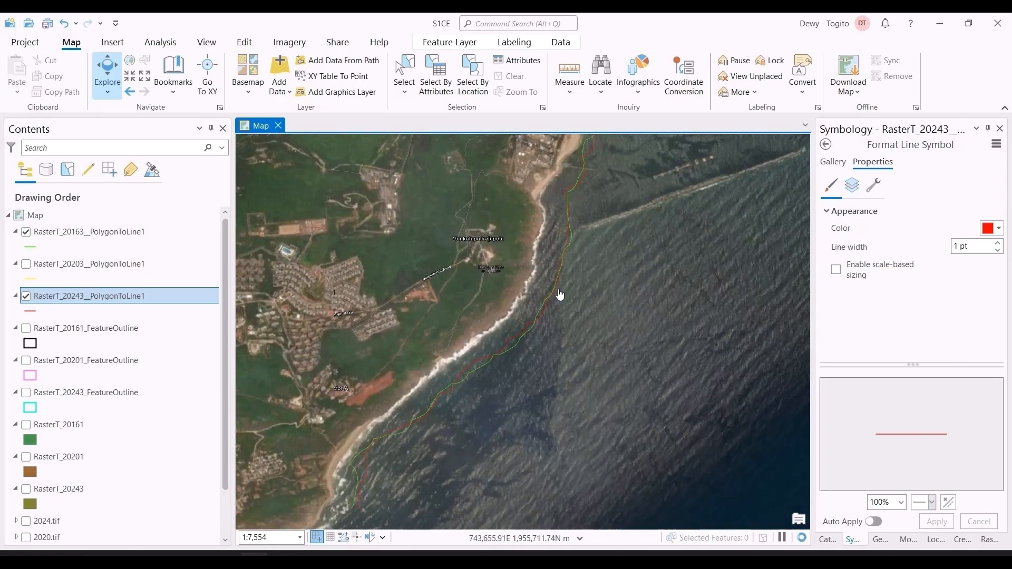
{"action": "left_click_drag", "start_coordinate": [607, 211], "coordinate": [560, 339]}
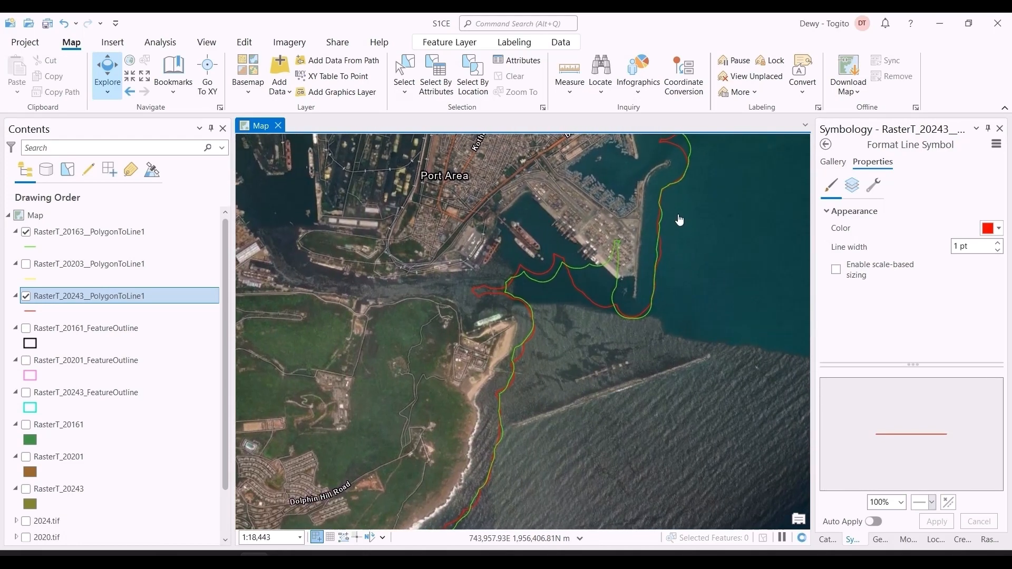
{"action": "left_click_drag", "start_coordinate": [699, 185], "coordinate": [642, 352]}
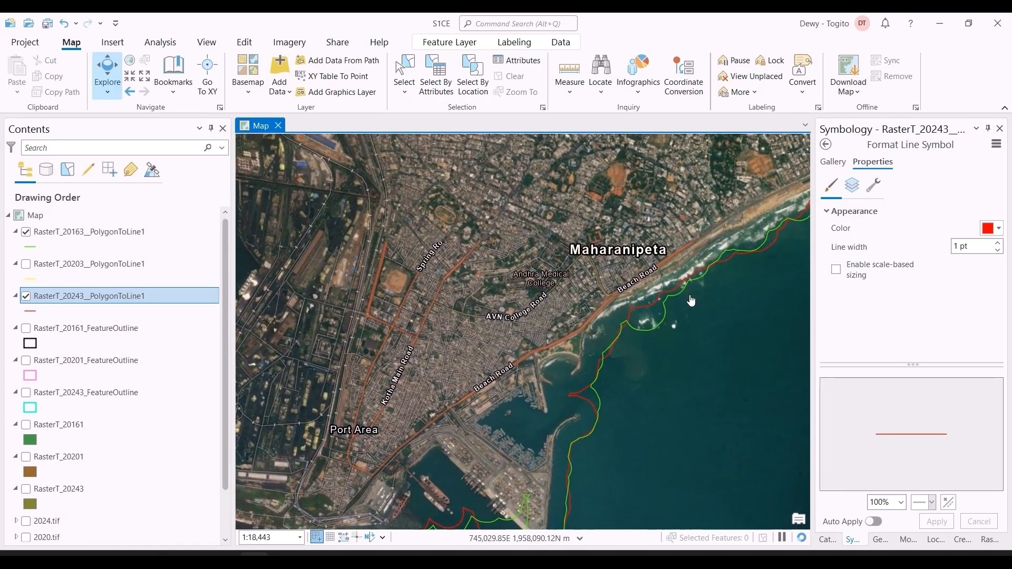
Examine the gaps between the green and red coastlines at the harbour and off Rayudu Bagh's Kalyan Gardens.
{"action": "scroll", "coordinate": [625, 322], "scroll_direction": "up", "scroll_amount": 4}
{"action": "left_click_drag", "start_coordinate": [569, 469], "coordinate": [674, 214]}
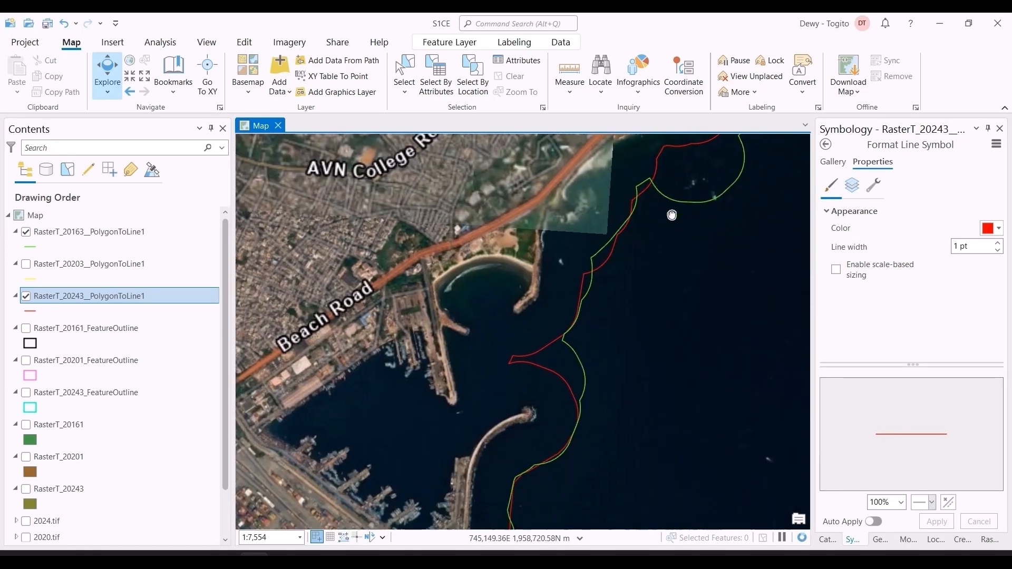
{"action": "scroll", "coordinate": [595, 302], "scroll_direction": "down", "scroll_amount": 4}
{"action": "scroll", "coordinate": [594, 302], "scroll_direction": "down", "scroll_amount": 3}
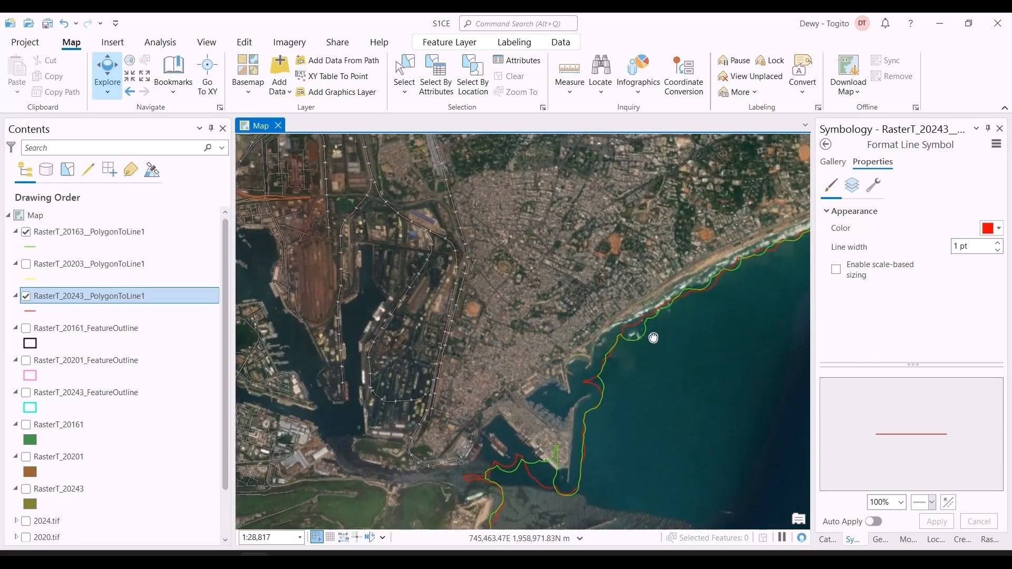
{"action": "scroll", "coordinate": [651, 340], "scroll_direction": "up", "scroll_amount": 4}
{"action": "scroll", "coordinate": [632, 336], "scroll_direction": "up", "scroll_amount": 6}
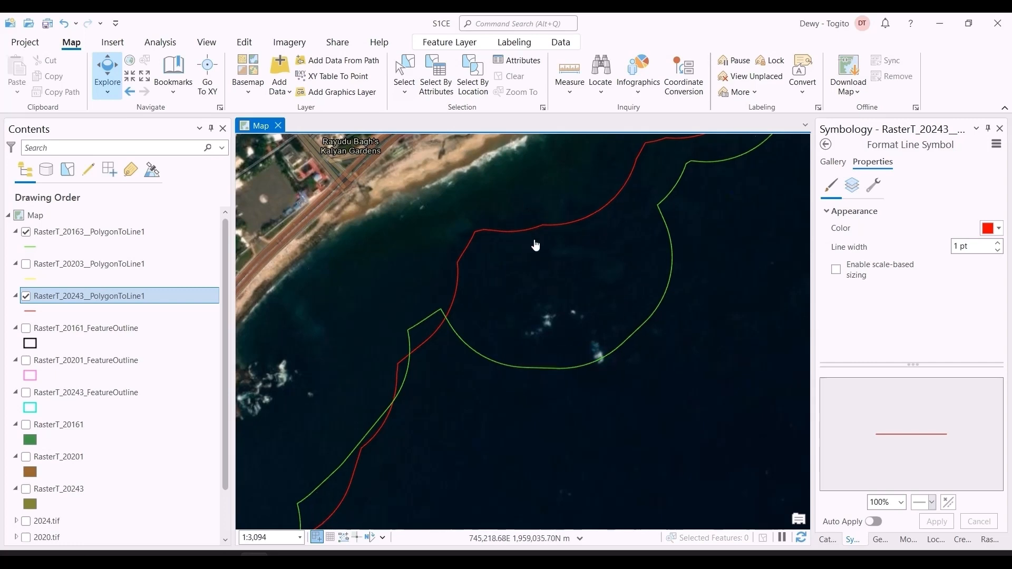
Compare the green and red coastlines northward past Jalari Peta to Kailash Giri.
{"action": "scroll", "coordinate": [543, 263], "scroll_direction": "down", "scroll_amount": 10}
{"action": "left_click_drag", "start_coordinate": [639, 226], "coordinate": [500, 337]}
{"action": "left_click_drag", "start_coordinate": [701, 236], "coordinate": [624, 355]}
{"action": "left_click_drag", "start_coordinate": [714, 198], "coordinate": [666, 226]}
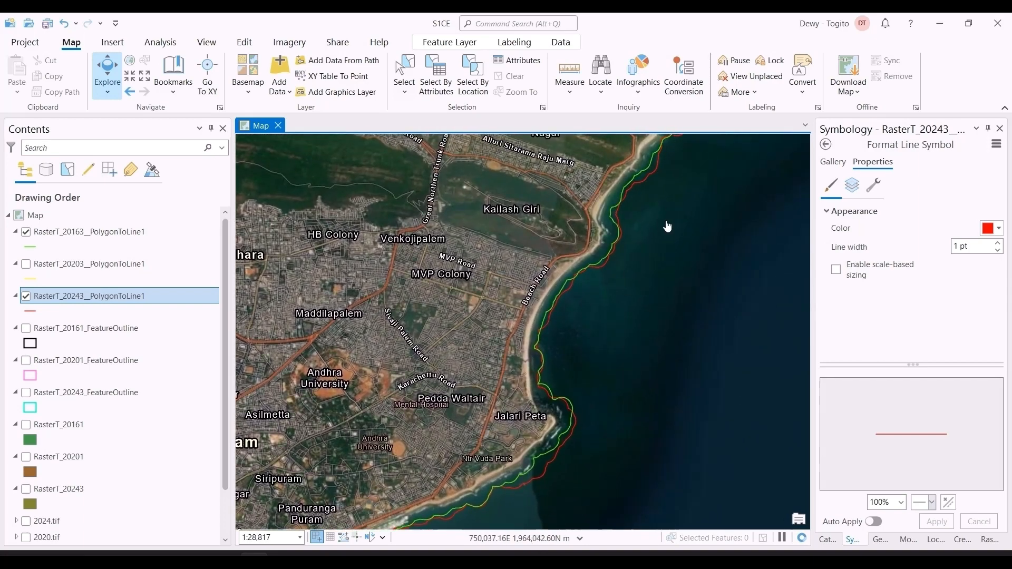
Show the RasterT_20203__PolygonToLine1 layer again and compare all three coastlines off Endada.
{"action": "scroll", "coordinate": [666, 226], "scroll_direction": "down", "scroll_amount": 2}
{"action": "left_click", "coordinate": [26, 265]}
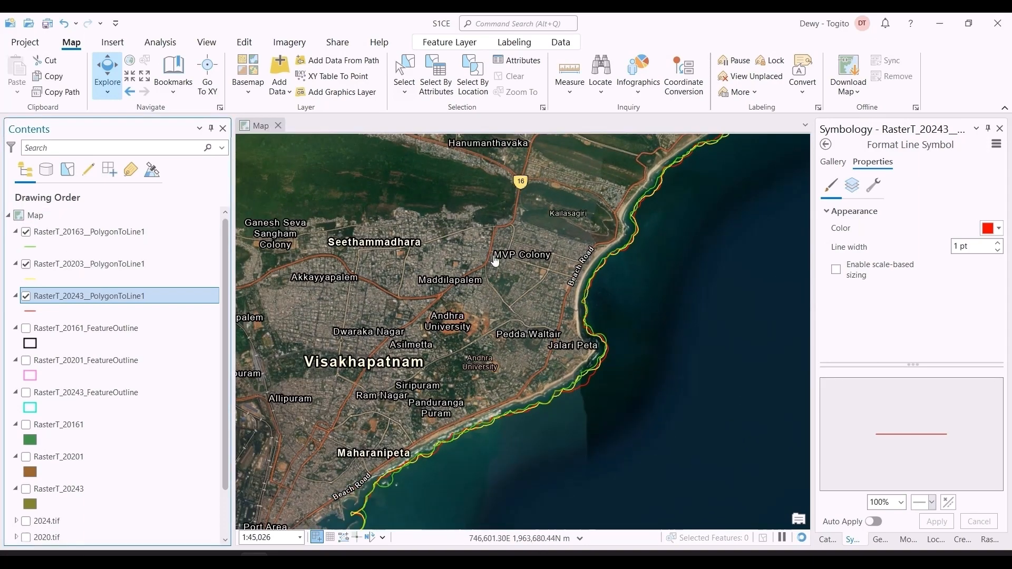
{"action": "scroll", "coordinate": [588, 320], "scroll_direction": "down", "scroll_amount": 4}
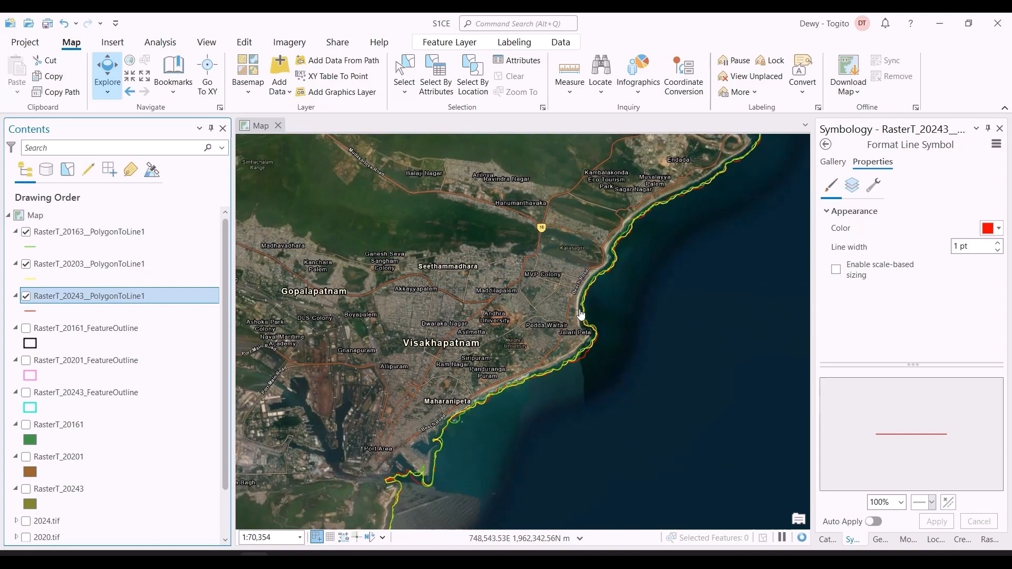
{"action": "left_click_drag", "start_coordinate": [692, 219], "coordinate": [670, 255]}
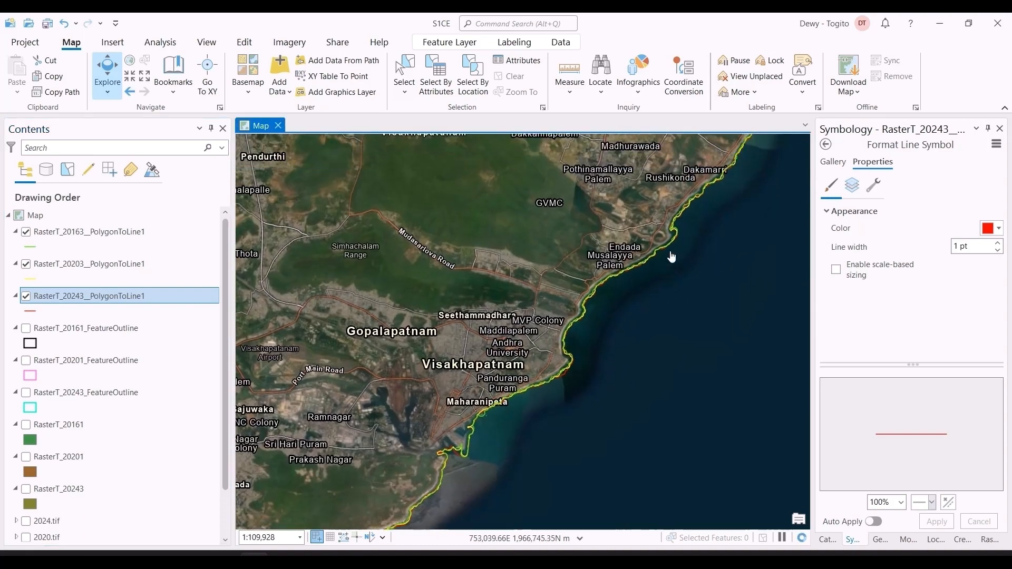
{"action": "scroll", "coordinate": [671, 253], "scroll_direction": "up", "scroll_amount": 2}
{"action": "scroll", "coordinate": [672, 252], "scroll_direction": "up", "scroll_amount": 8}
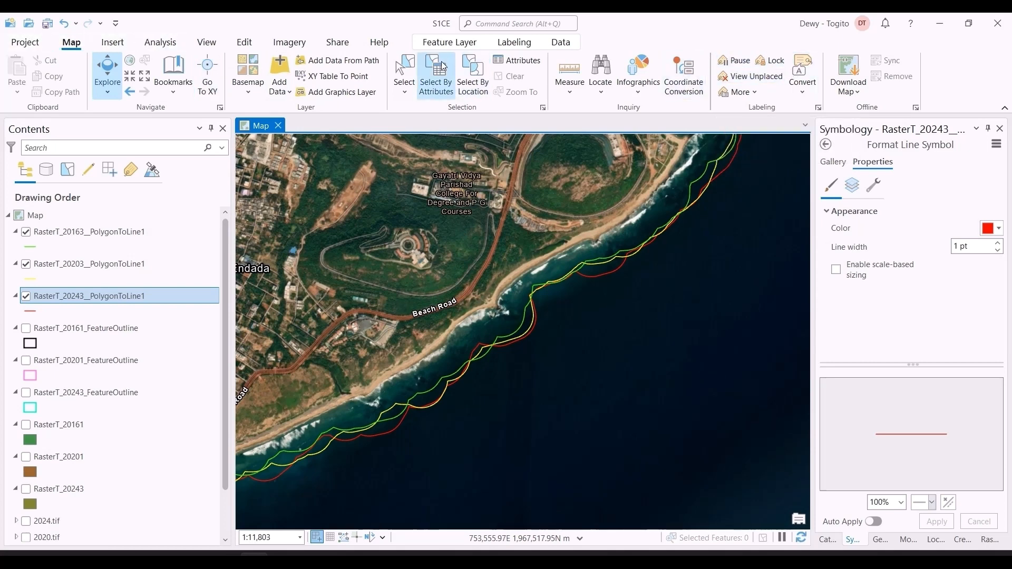
Locate "rushikonda" on the map and inspect the coastlines around Chinna Rushikonda closely.
{"action": "left_click", "coordinate": [601, 77]}
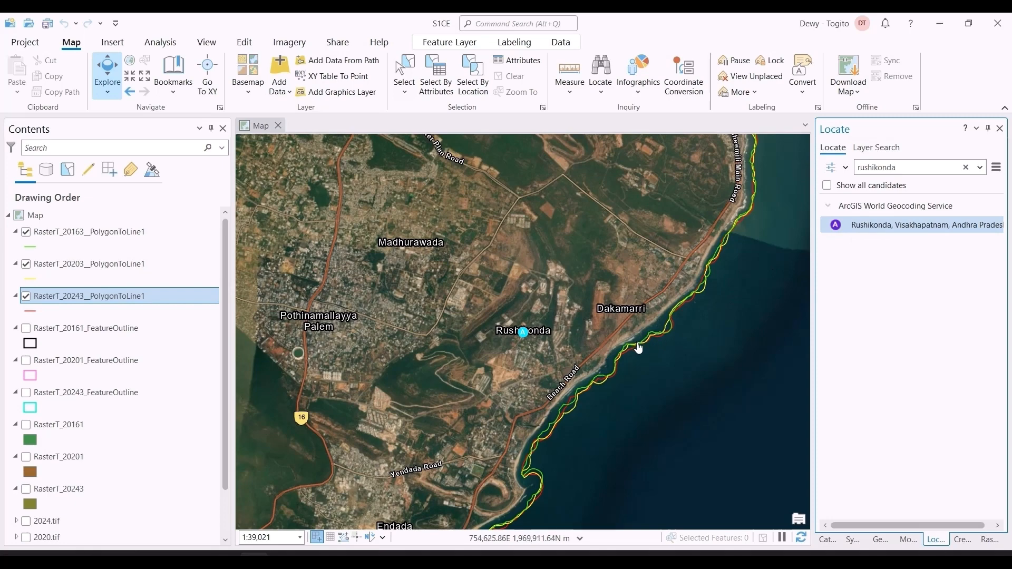
{"action": "scroll", "coordinate": [598, 438], "scroll_direction": "up", "scroll_amount": 5}
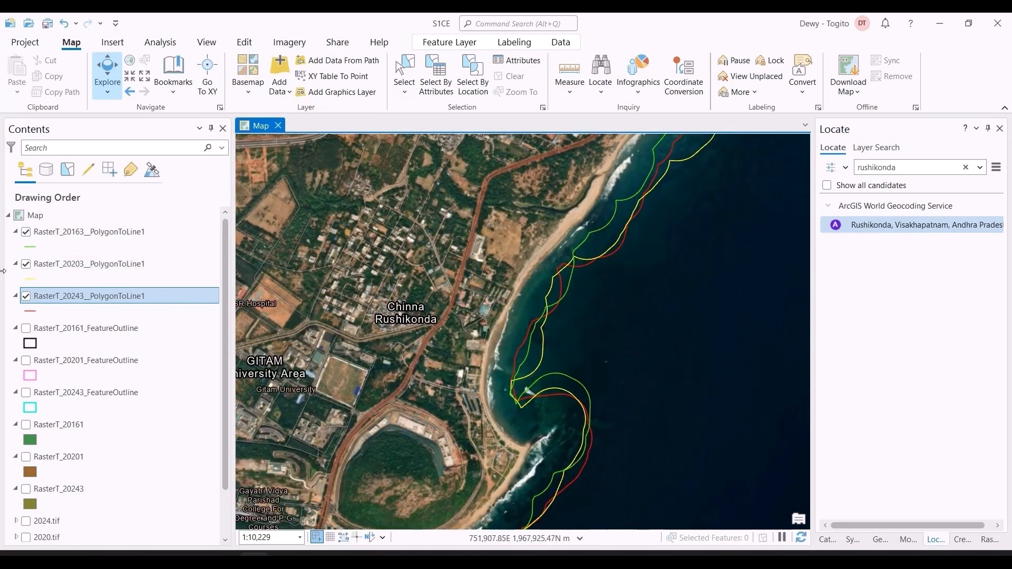
Hide the RasterT_20203 lines and compare the other two coastlines from Chinna Rushikonda to Pedda Rushikonda.
{"action": "left_click", "coordinate": [26, 264]}
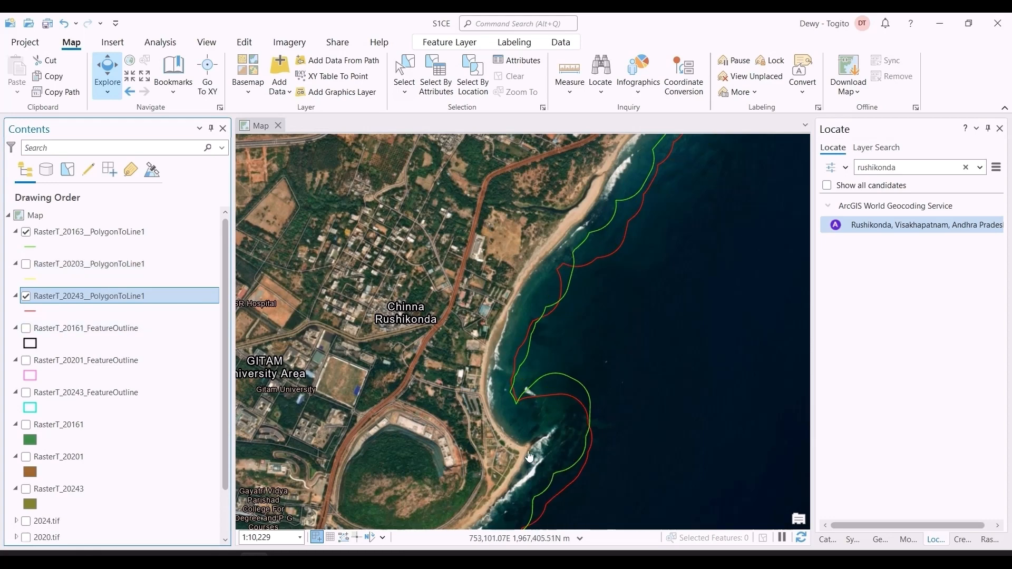
{"action": "left_click_drag", "start_coordinate": [596, 290], "coordinate": [542, 387]}
{"action": "left_click_drag", "start_coordinate": [686, 225], "coordinate": [576, 379]}
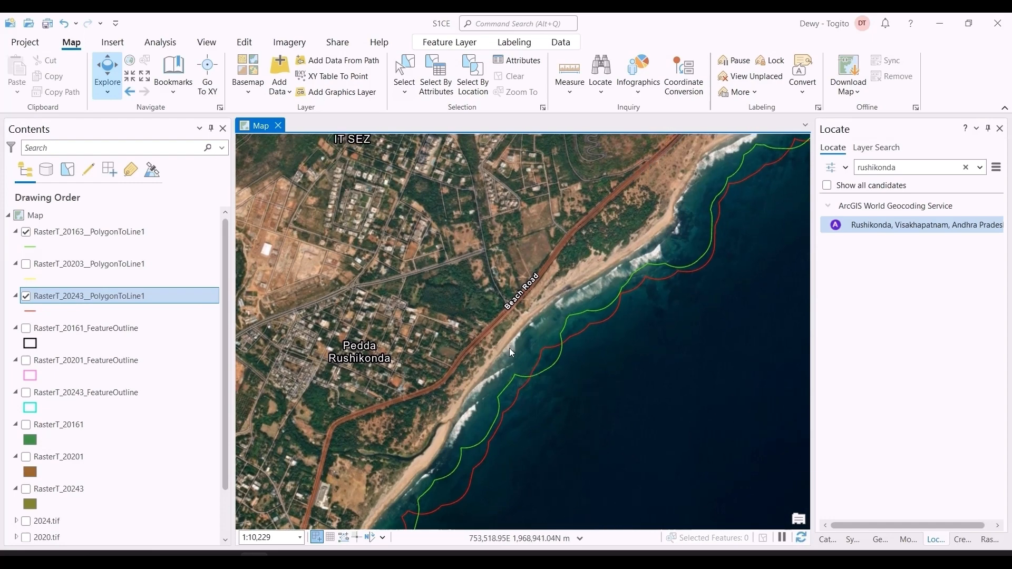
Switch to the browser and check the publication date of the New Indian Express article on Rushikonda Beach erosion.
{"action": "key", "text": "alt+Tab"}
{"action": "key", "text": "alt+Tab"}
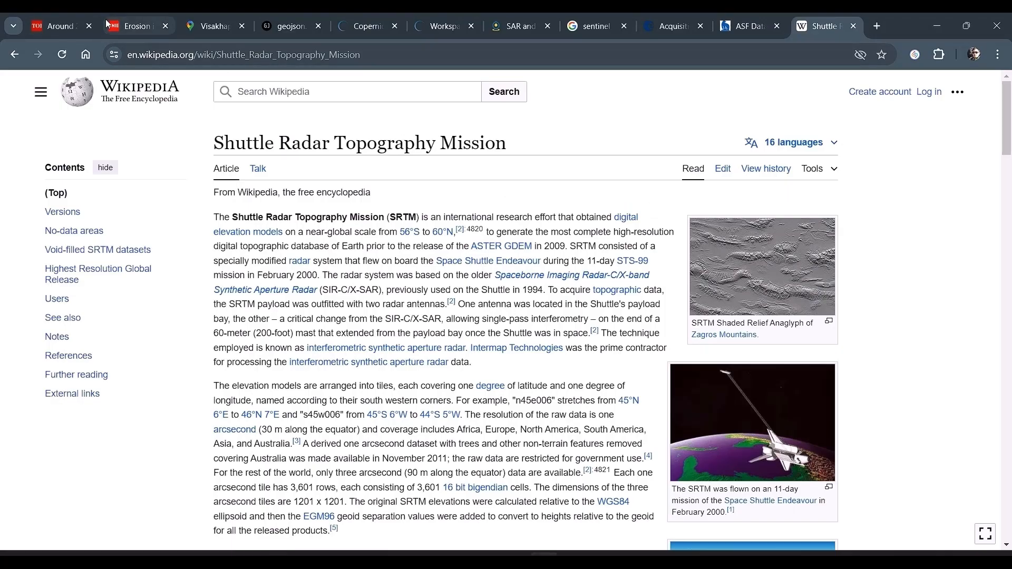
{"action": "left_click", "coordinate": [119, 28]}
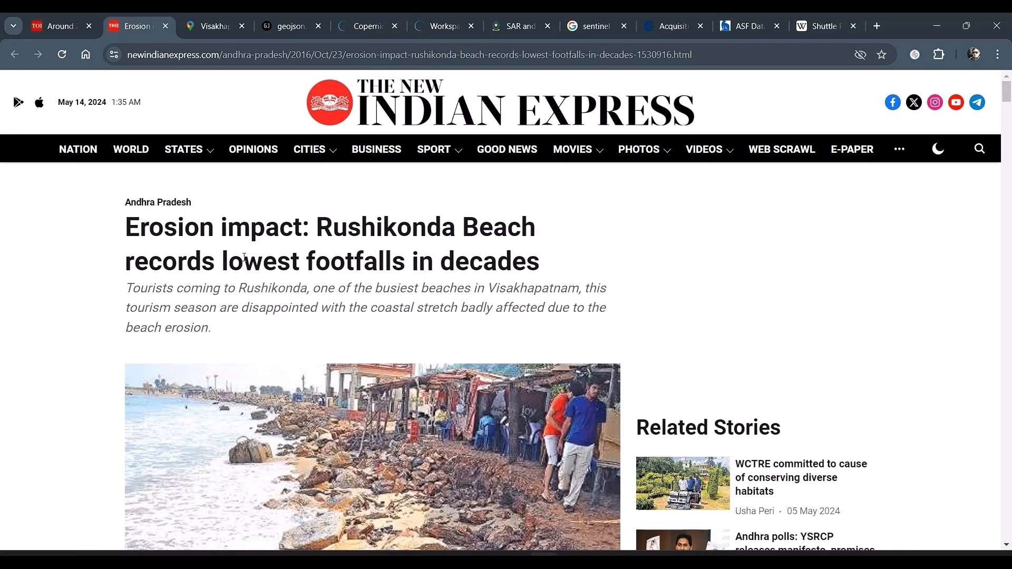
{"action": "scroll", "coordinate": [244, 257], "scroll_direction": "down", "scroll_amount": 1}
{"action": "scroll", "coordinate": [244, 258], "scroll_direction": "up", "scroll_amount": 1}
{"action": "scroll", "coordinate": [229, 264], "scroll_direction": "down", "scroll_amount": 4}
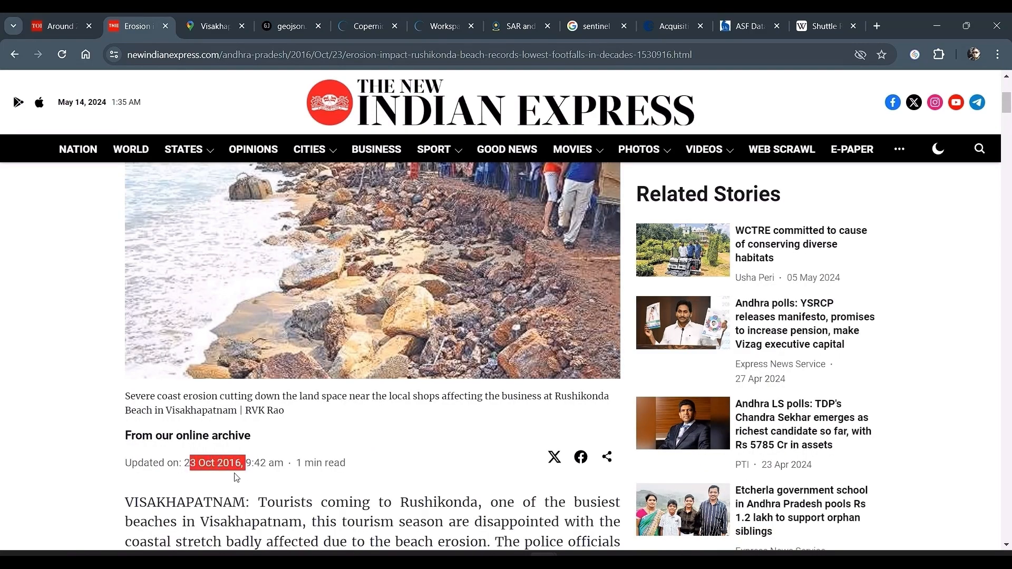
Return to ArcGIS Pro and compare the green and red coastlines around Pedda and Chinna Rushikonda against the article.
{"action": "key", "text": "alt+Tab"}
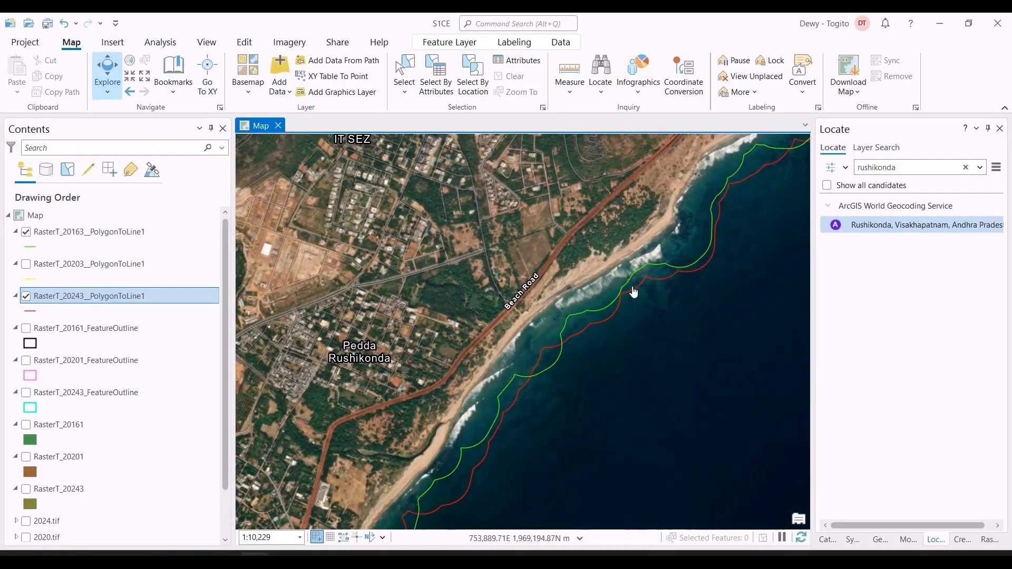
{"action": "left_click_drag", "start_coordinate": [673, 290], "coordinate": [546, 404]}
{"action": "left_click_drag", "start_coordinate": [647, 332], "coordinate": [739, 192]}
{"action": "left_click_drag", "start_coordinate": [583, 372], "coordinate": [748, 105]}
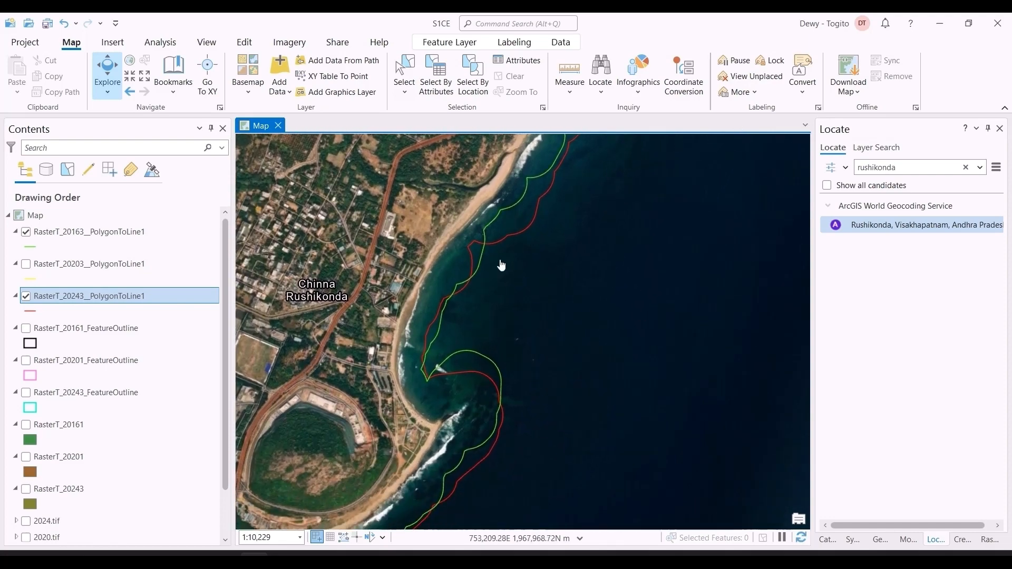
{"action": "scroll", "coordinate": [474, 277], "scroll_direction": "down", "scroll_amount": 3}
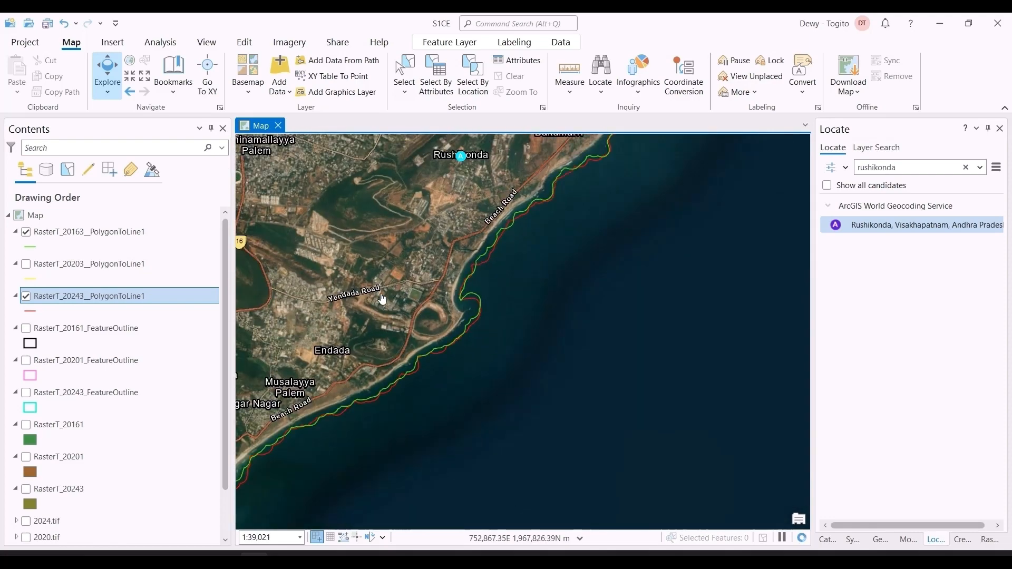
Hide the RasterT_20243 and RasterT_20163 lines, then display the 2024.tif raster close up at its southern coastal end.
{"action": "left_click", "coordinate": [26, 296]}
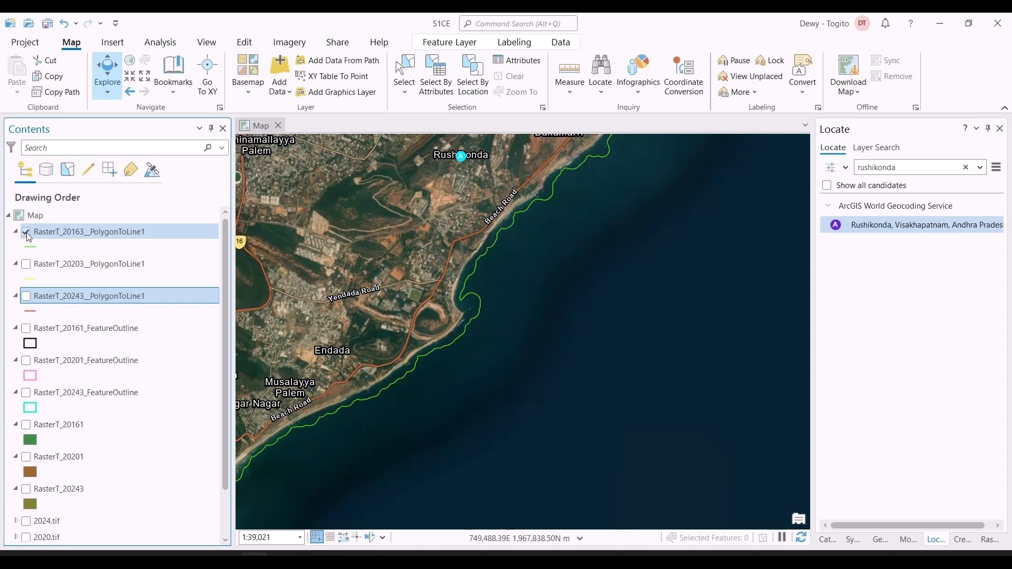
{"action": "left_click", "coordinate": [25, 231]}
{"action": "scroll", "coordinate": [45, 374], "scroll_direction": "down", "scroll_amount": 1}
{"action": "left_click", "coordinate": [27, 469]}
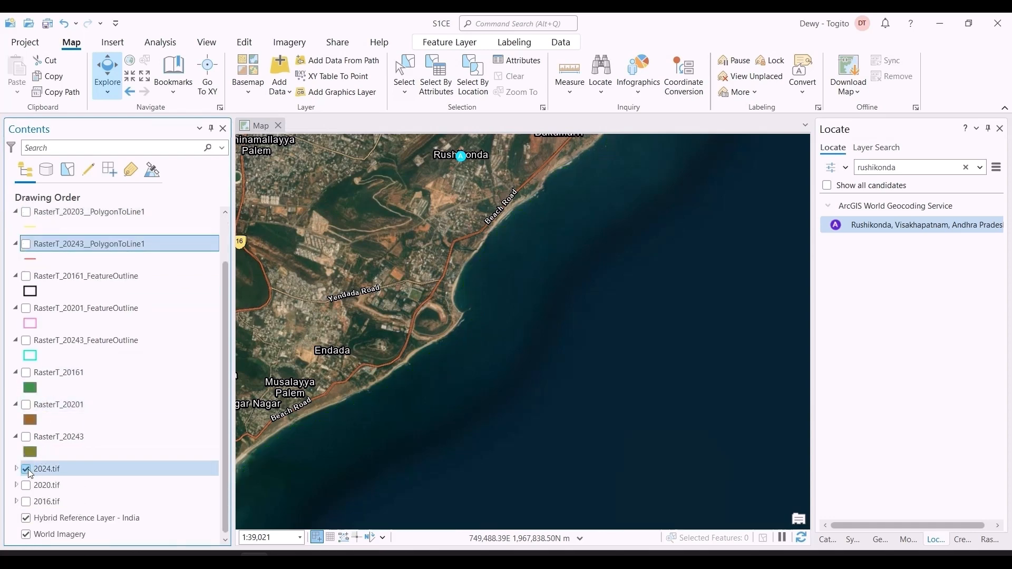
{"action": "left_click_drag", "start_coordinate": [443, 493], "coordinate": [757, 327]}
{"action": "scroll", "coordinate": [530, 427], "scroll_direction": "down", "scroll_amount": 4}
{"action": "scroll", "coordinate": [522, 441], "scroll_direction": "up", "scroll_amount": 1}
{"action": "left_click_drag", "start_coordinate": [447, 510], "coordinate": [503, 296]}
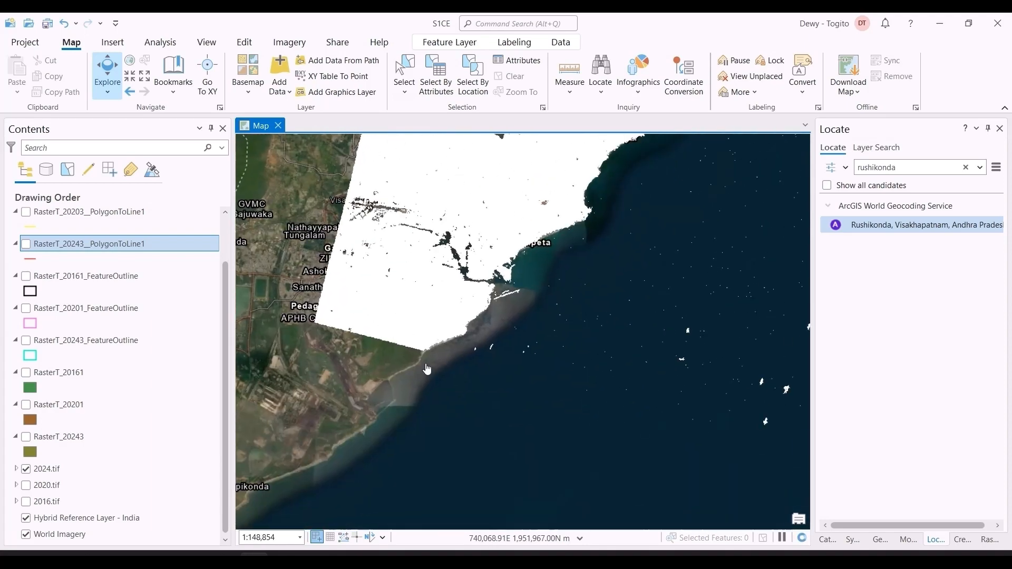
{"action": "scroll", "coordinate": [436, 365], "scroll_direction": "up", "scroll_amount": 3}
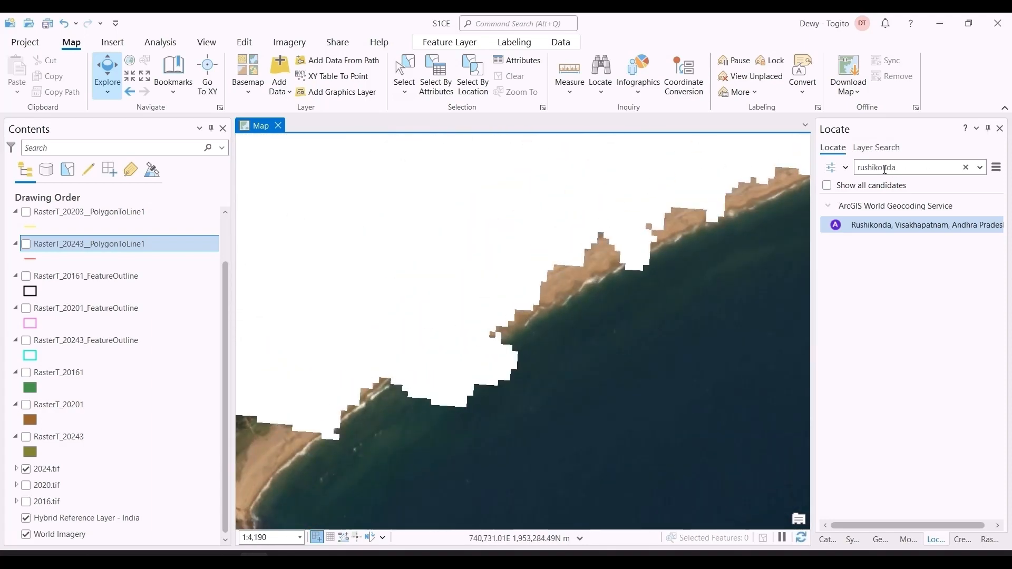
Start a new feature class in the S1CE.gdb project geodatabase.
{"action": "left_click", "coordinate": [827, 539]}
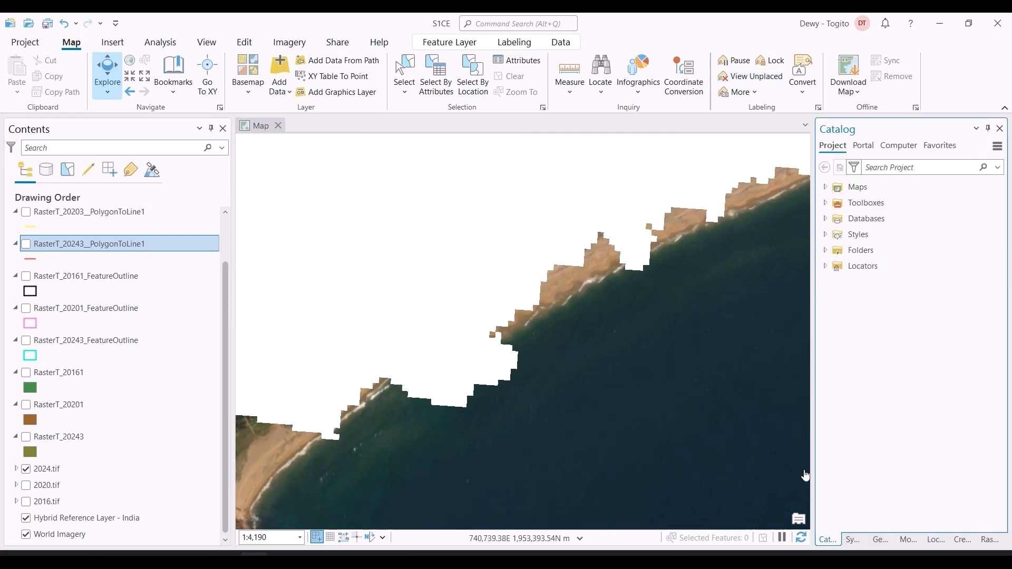
{"action": "left_click", "coordinate": [825, 218]}
{"action": "left_click", "coordinate": [877, 219]}
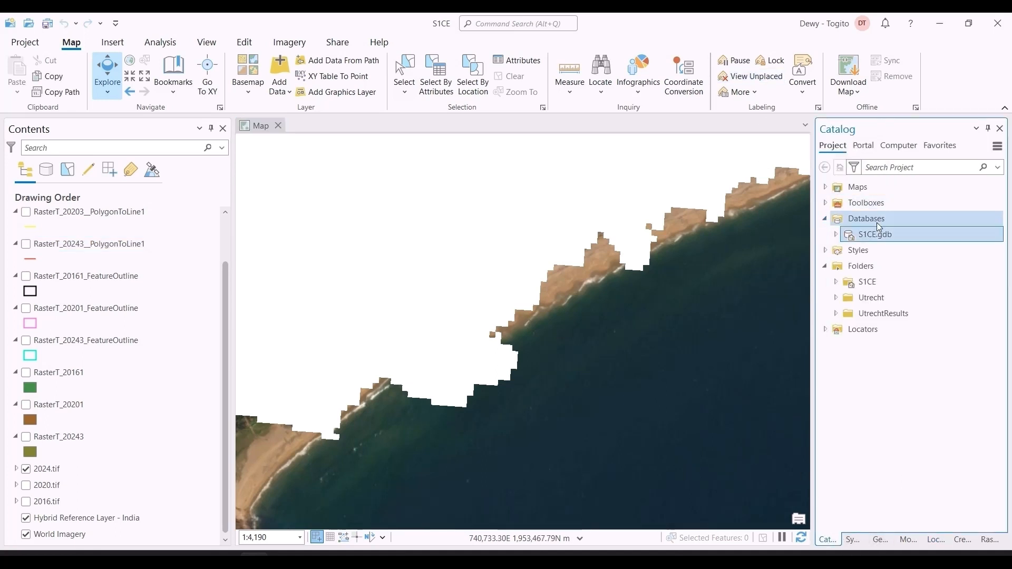
{"action": "left_click", "coordinate": [879, 236]}
{"action": "right_click", "coordinate": [879, 238]}
{"action": "mouse_move", "coordinate": [775, 165]}
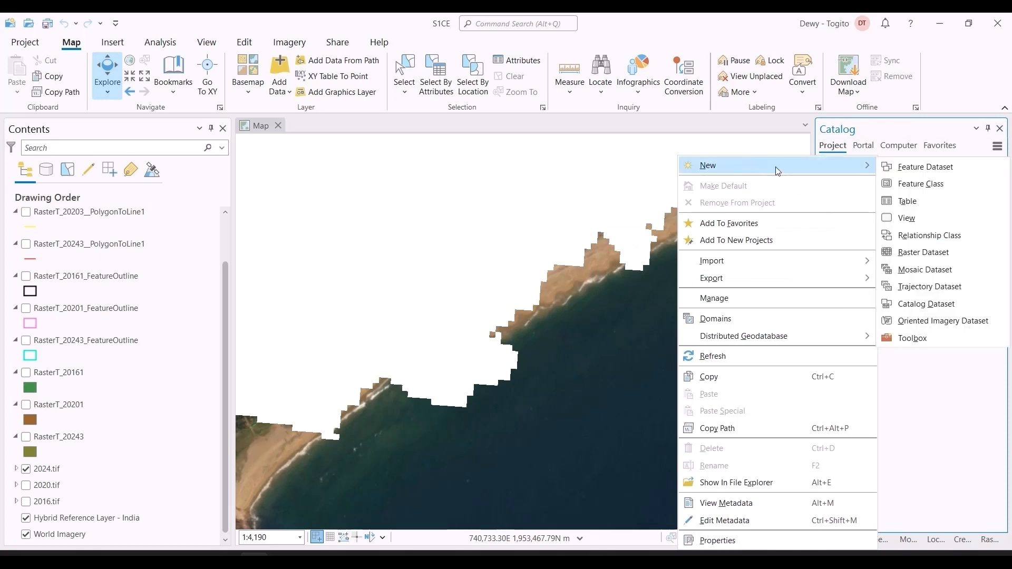
{"action": "left_click", "coordinate": [899, 183]}
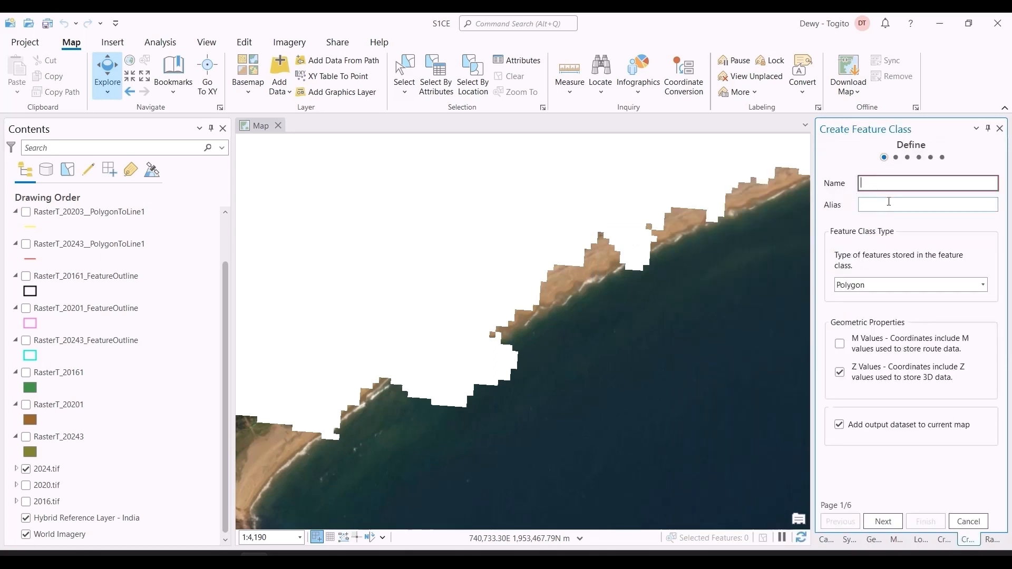
Name the new feature class Shoreline24 and set its feature class type to Line.
{"action": "type", "text": "Shoreline"}
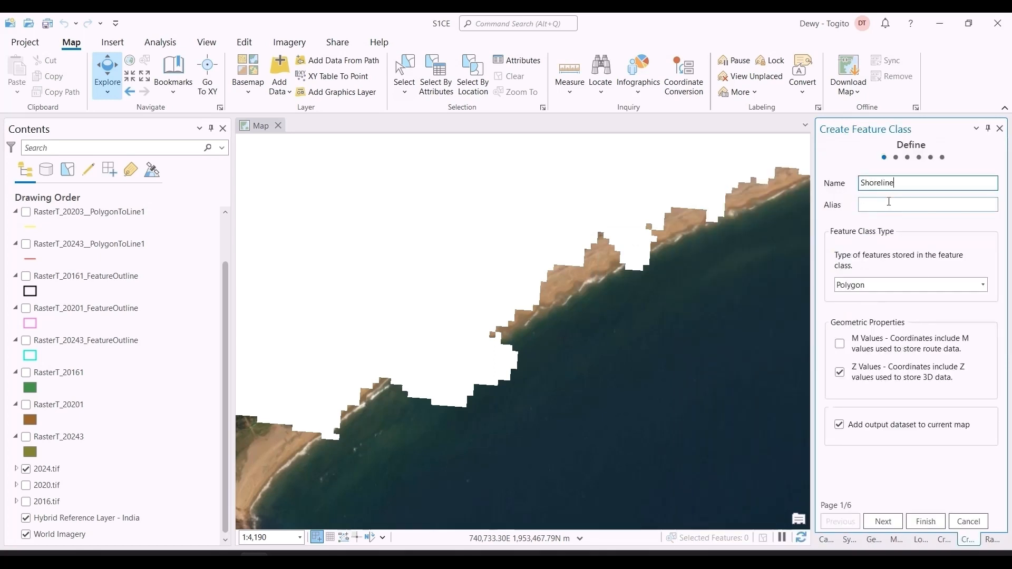
{"action": "type", "text": "234"}
{"action": "key", "text": "BackSpace"}
{"action": "key", "text": "BackSpace"}
{"action": "type", "text": "4"}
{"action": "left_click", "coordinate": [921, 285]}
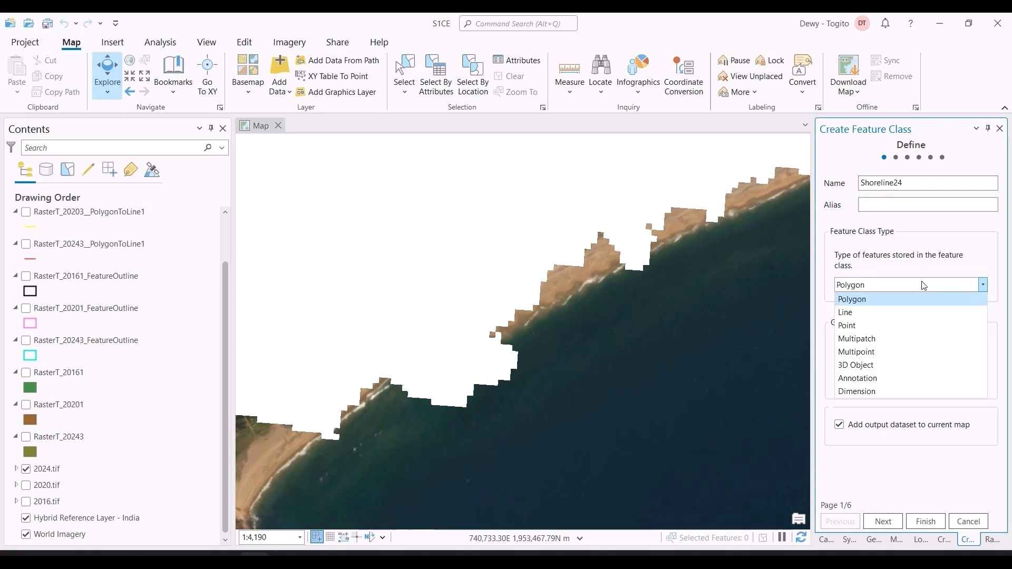
{"action": "left_click", "coordinate": [915, 309]}
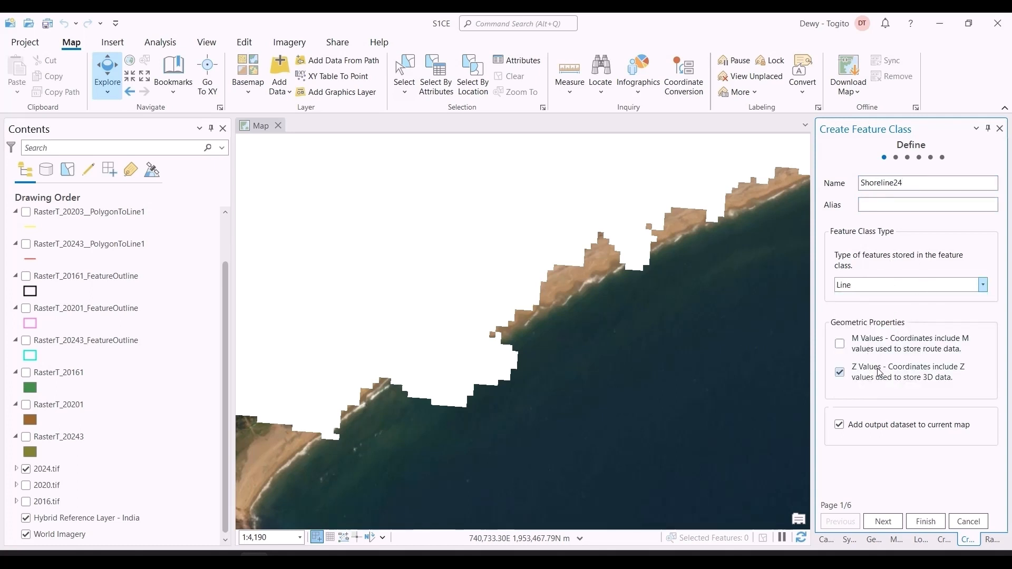
Keep the default fields, spatial reference, tolerance and resolution settings, and finish creating the Shoreline24 feature class.
{"action": "left_click", "coordinate": [894, 522]}
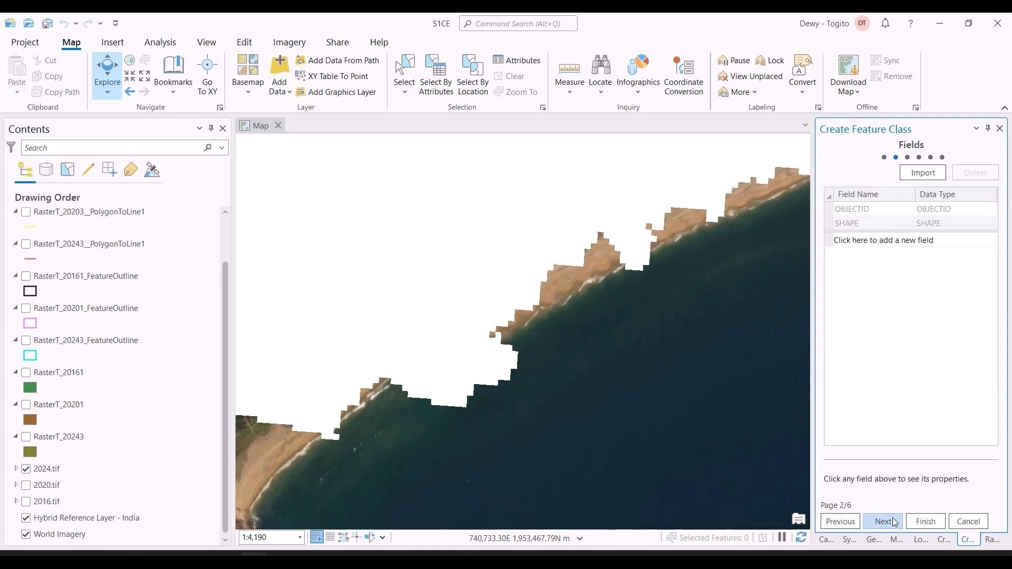
{"action": "left_click", "coordinate": [894, 522]}
{"action": "left_click", "coordinate": [894, 522]}
{"action": "left_click", "coordinate": [894, 521]}
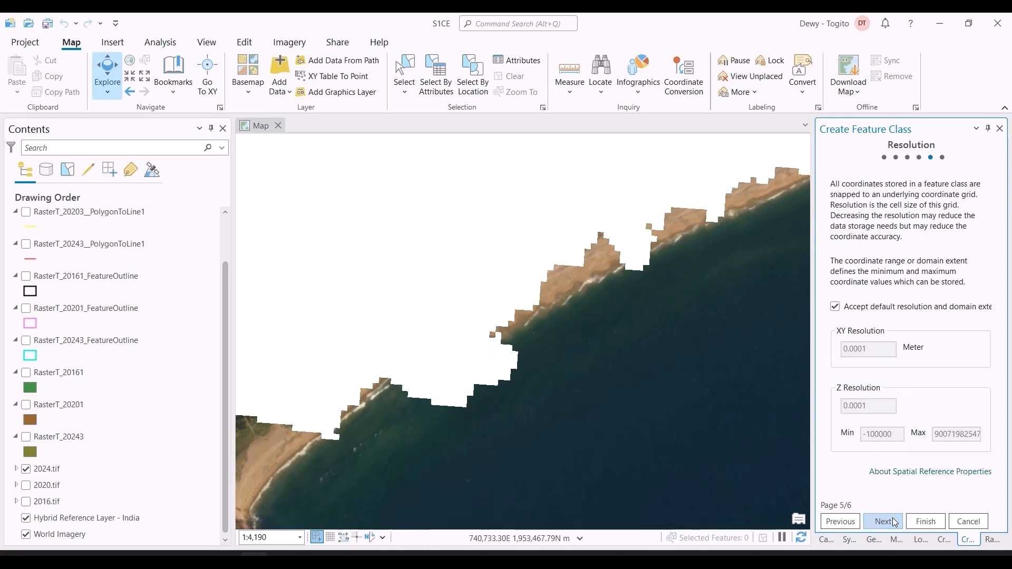
{"action": "left_click", "coordinate": [918, 521]}
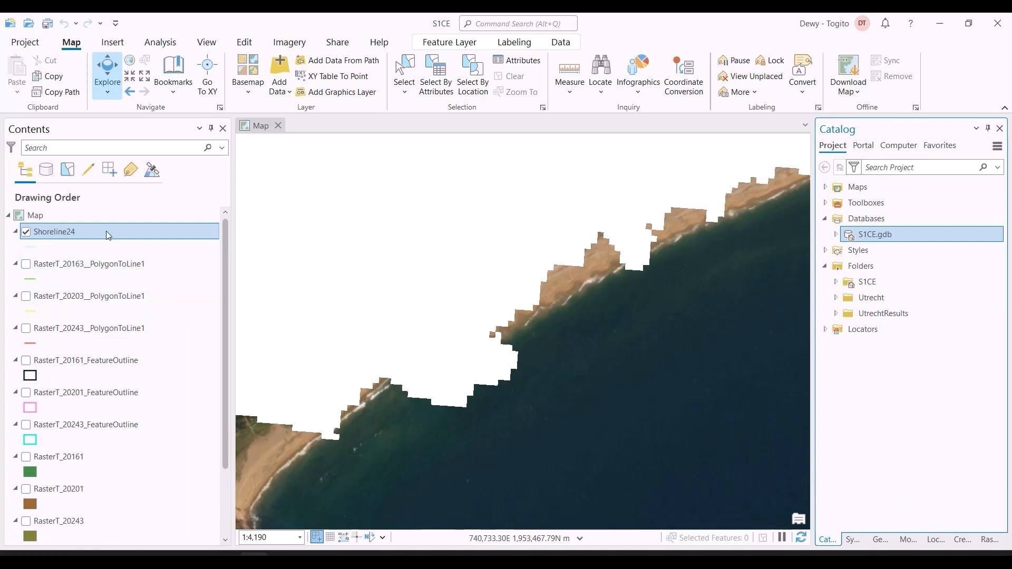
Start a new line with the Shoreline24 template and trace the coast edge northeast from the southern end of the 2024.tif raster.
{"action": "left_click", "coordinate": [244, 42]}
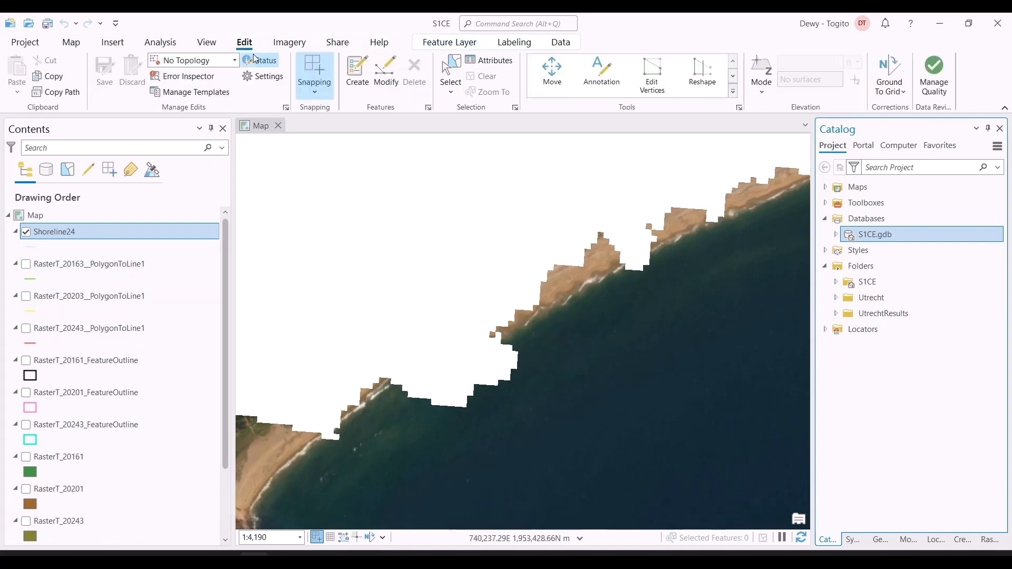
{"action": "left_click", "coordinate": [358, 73]}
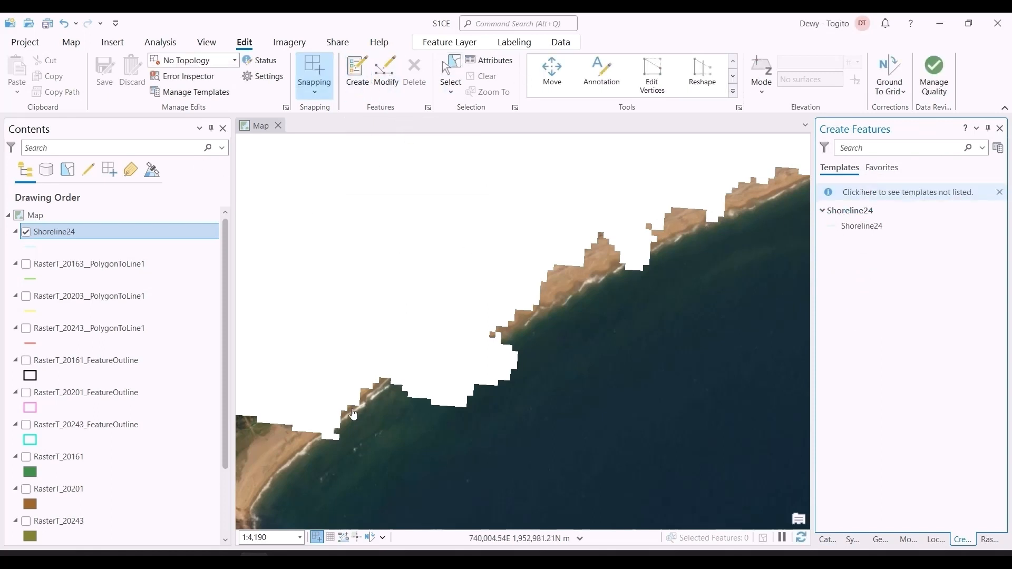
{"action": "left_click", "coordinate": [860, 225]}
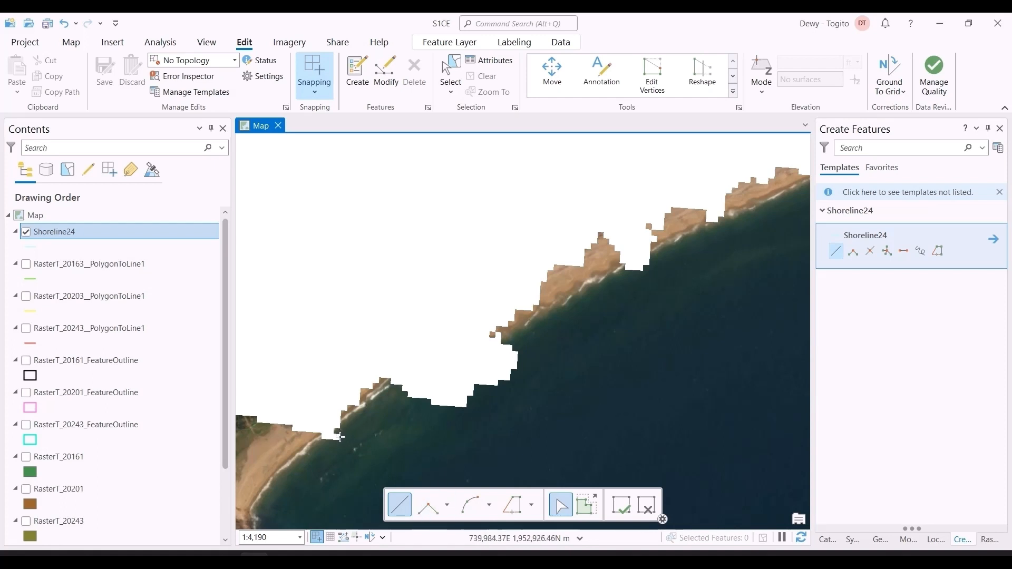
{"action": "left_click", "coordinate": [342, 440]}
{"action": "left_click", "coordinate": [342, 411]}
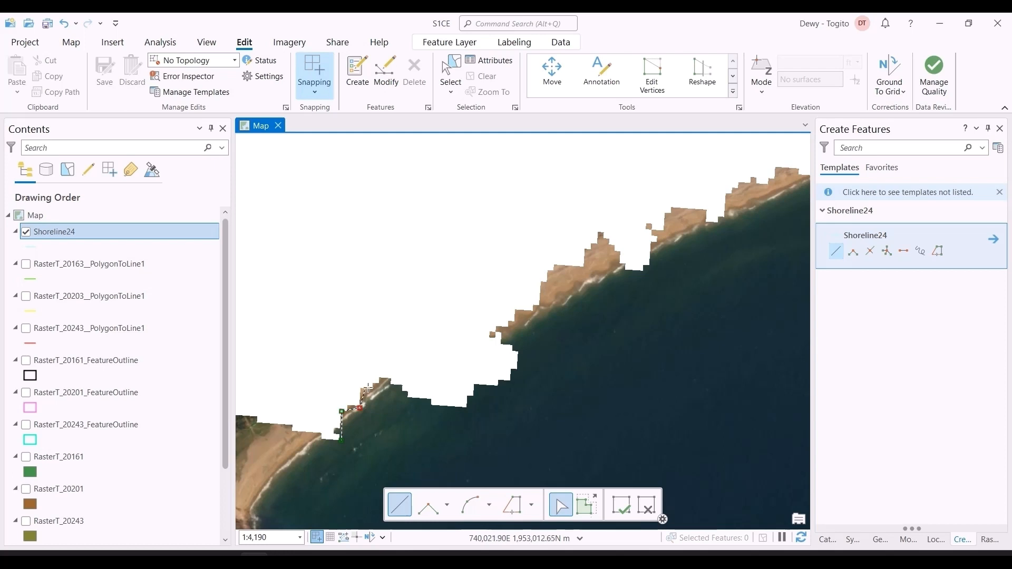
{"action": "left_click", "coordinate": [373, 390]}
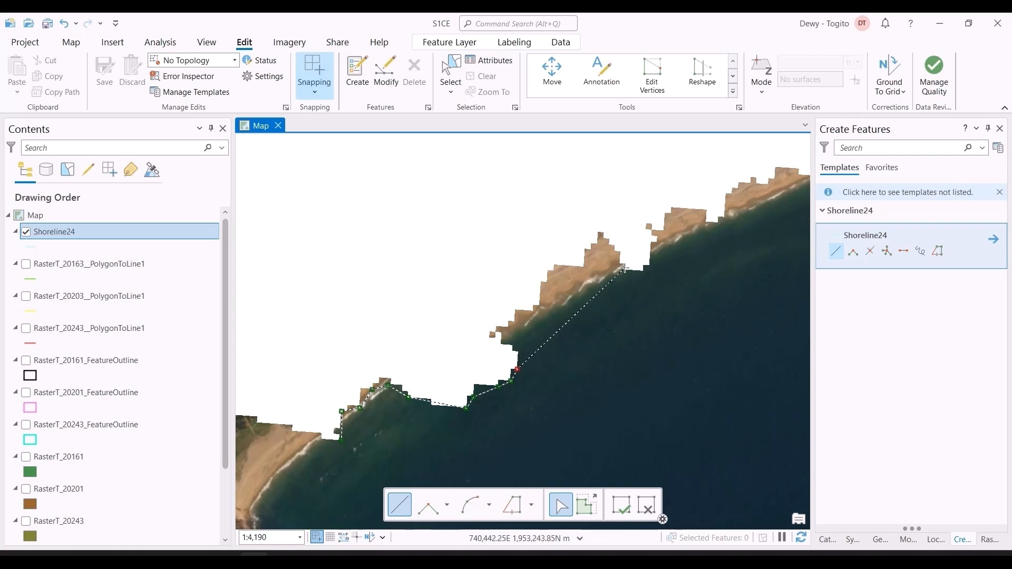
{"action": "left_click", "coordinate": [624, 268]}
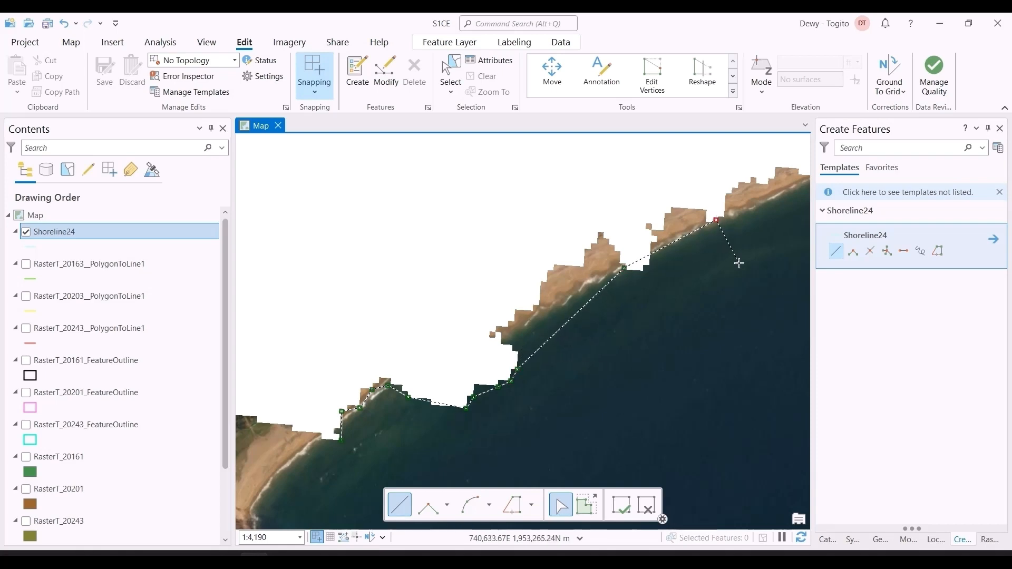
Extend the Shoreline24 line northeast along the coast edge to just before the sharp northward bend, and finish the sketch.
{"action": "scroll", "coordinate": [739, 263], "scroll_direction": "down", "scroll_amount": 3}
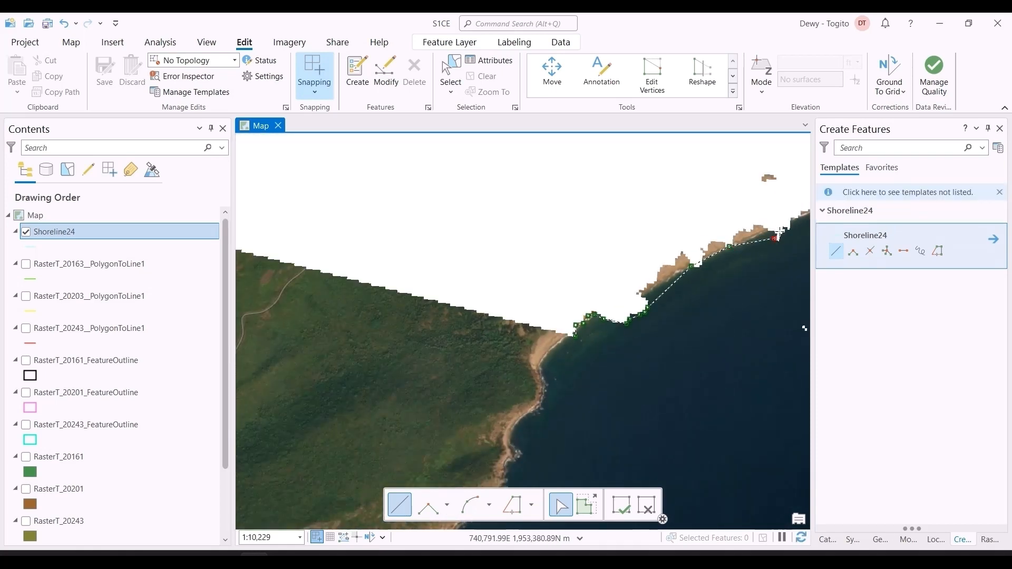
{"action": "scroll", "coordinate": [734, 341], "scroll_direction": "down", "scroll_amount": 2}
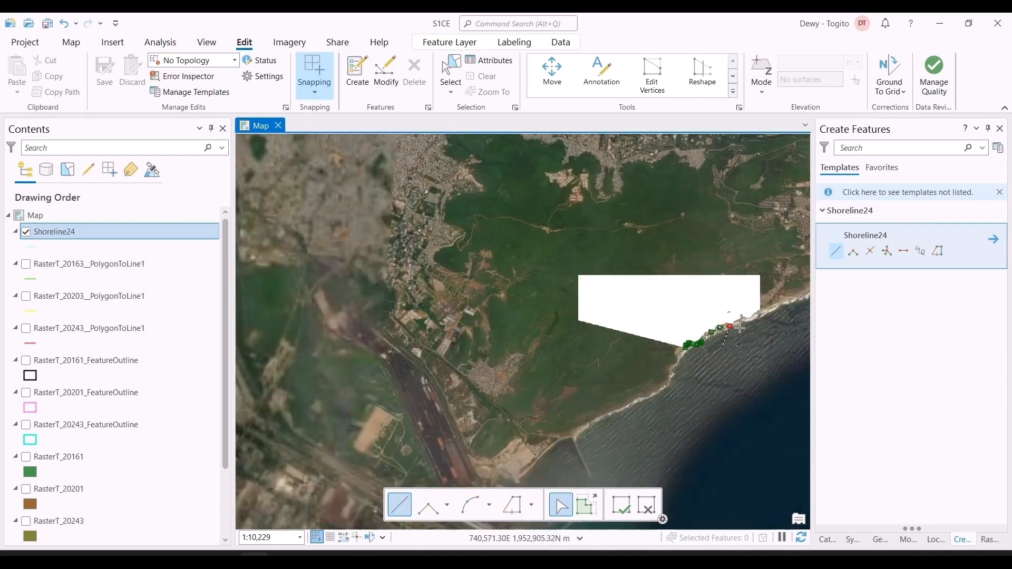
{"action": "scroll", "coordinate": [779, 304], "scroll_direction": "up", "scroll_amount": 2}
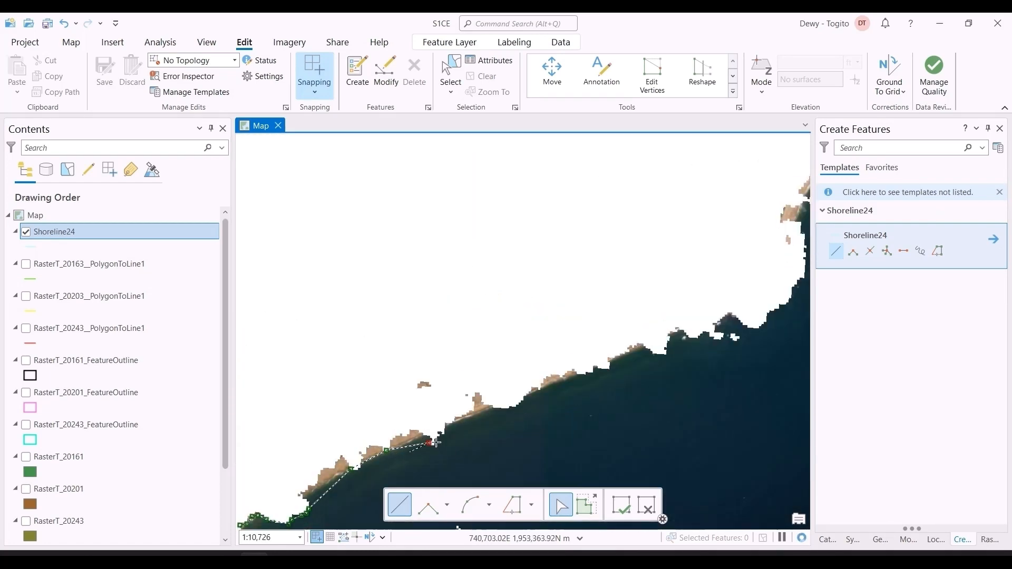
{"action": "left_click", "coordinate": [593, 375]}
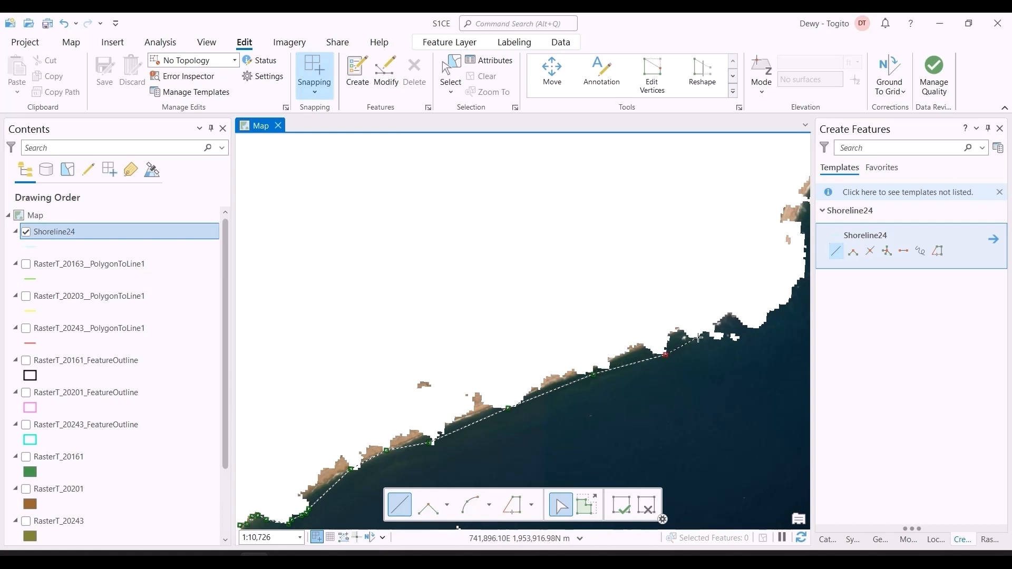
{"action": "left_click", "coordinate": [754, 328]}
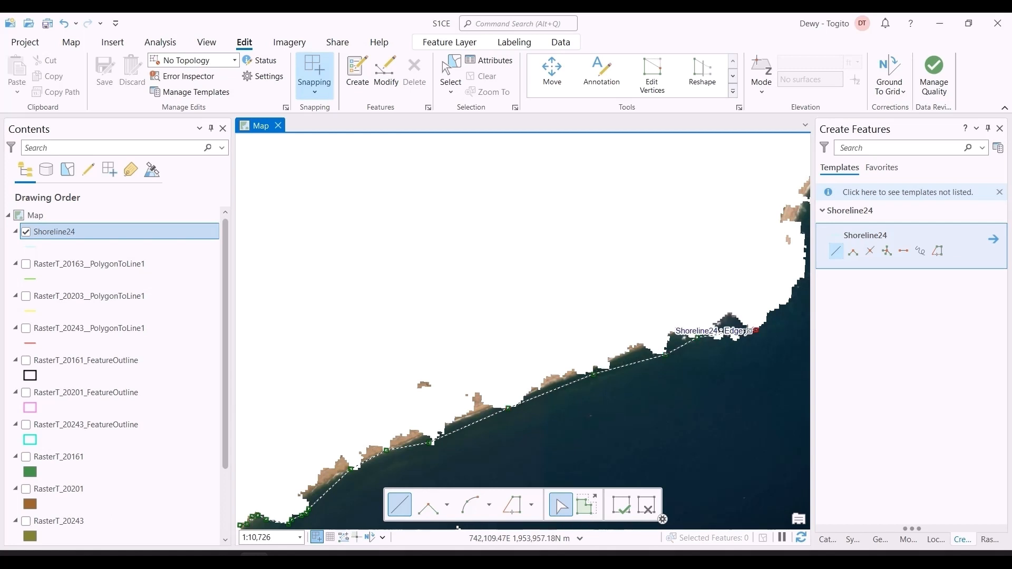
{"action": "left_click", "coordinate": [621, 505]}
{"action": "scroll", "coordinate": [406, 461], "scroll_direction": "down", "scroll_amount": 4}
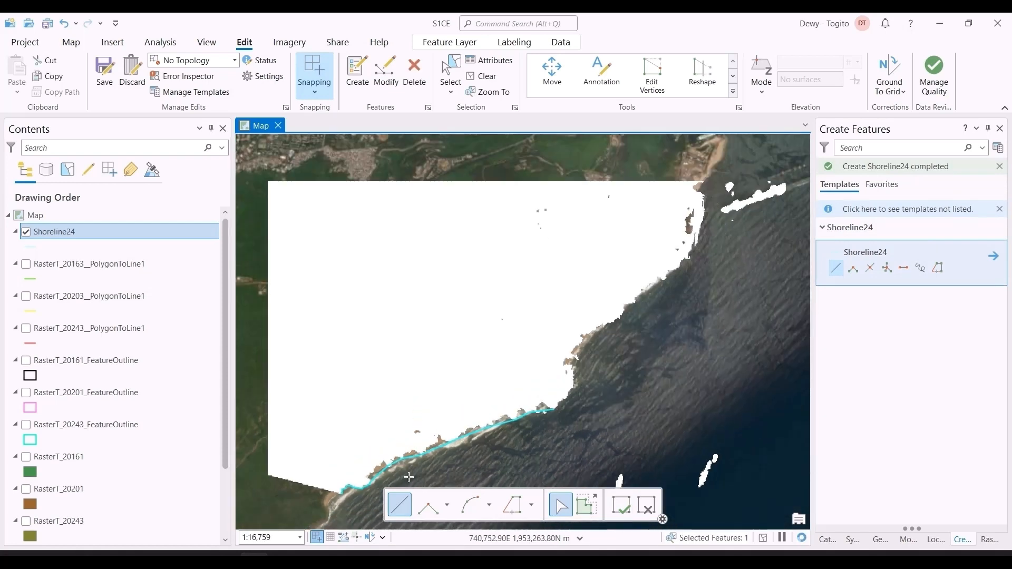
{"action": "scroll", "coordinate": [632, 331], "scroll_direction": "down", "scroll_amount": 6}
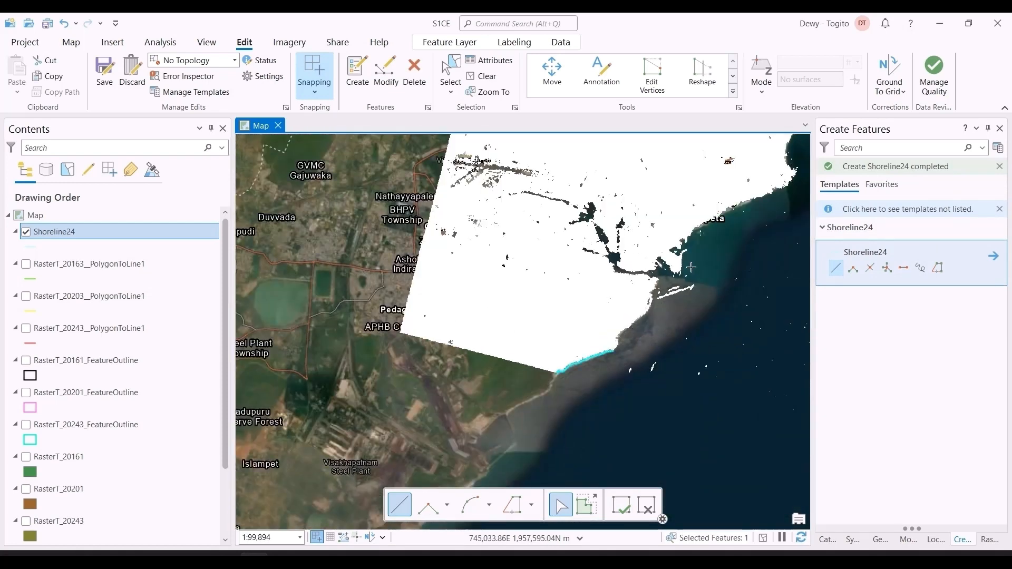
{"action": "scroll", "coordinate": [706, 231], "scroll_direction": "down", "scroll_amount": 6}
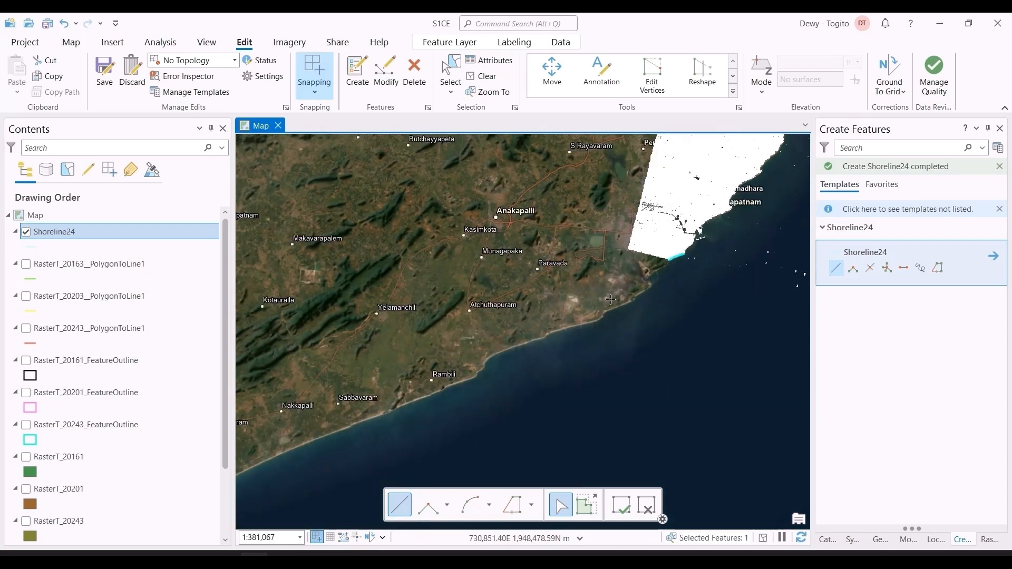
Switch to the browser and view the ALOS PALSAR scene footprints around Visakhapatnam in ASF Data Search.
{"action": "mouse_move", "coordinate": [541, 560]}
{"action": "left_click", "coordinate": [595, 498]}
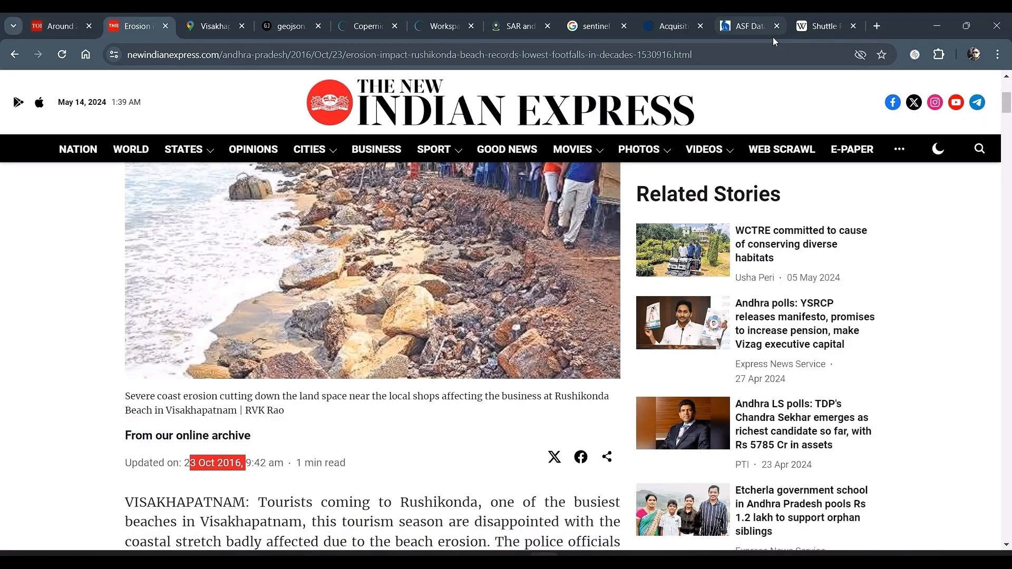
{"action": "left_click", "coordinate": [737, 29]}
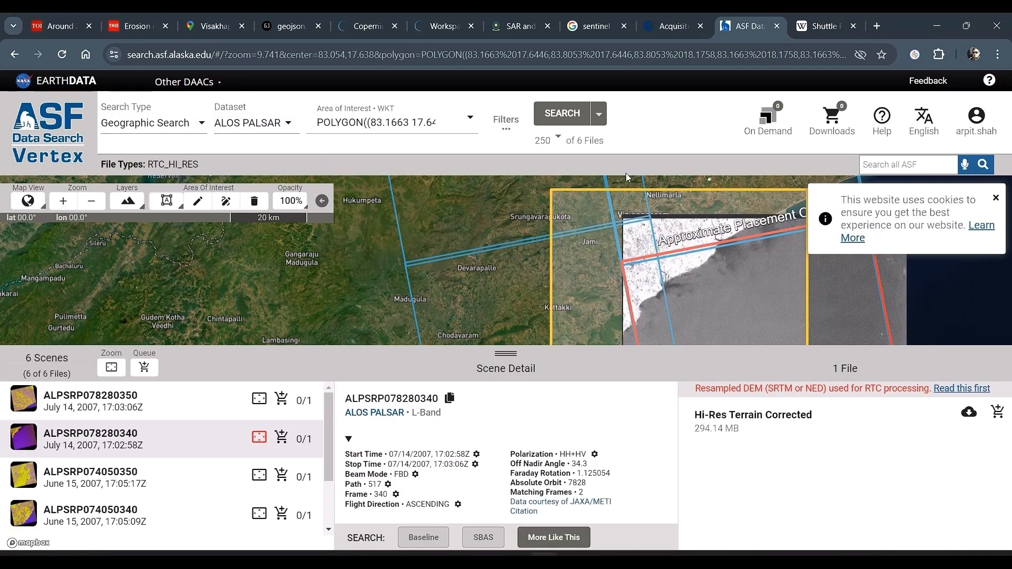
{"action": "scroll", "coordinate": [668, 273], "scroll_direction": "down", "scroll_amount": 2}
{"action": "scroll", "coordinate": [668, 273], "scroll_direction": "down", "scroll_amount": 3}
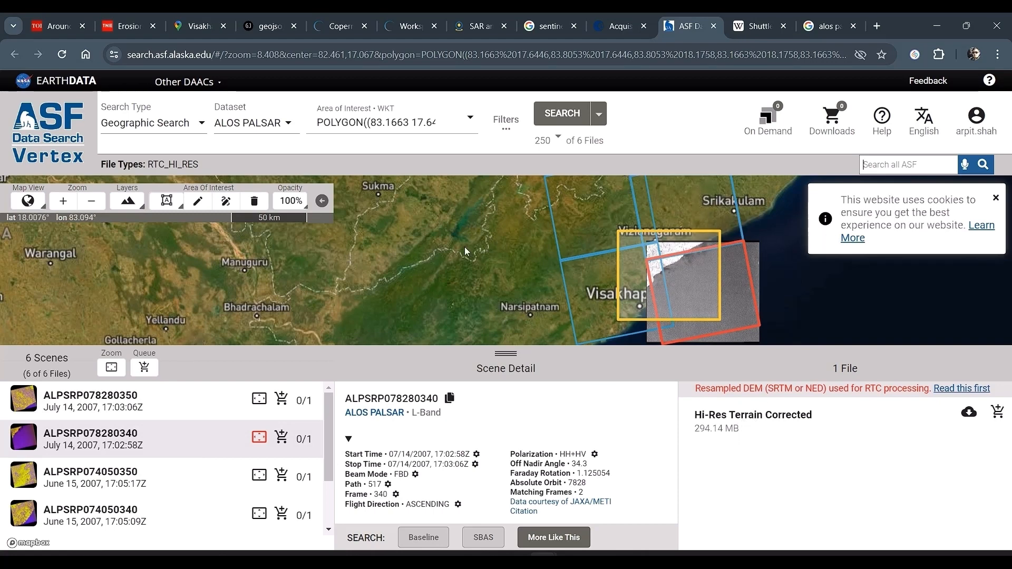
Search Google for "alos palsar" and open the Alaska Satellite Facility's ALOS PALSAR dataset page.
{"action": "left_click", "coordinate": [829, 29]}
{"action": "scroll", "coordinate": [264, 237], "scroll_direction": "up", "scroll_amount": 10}
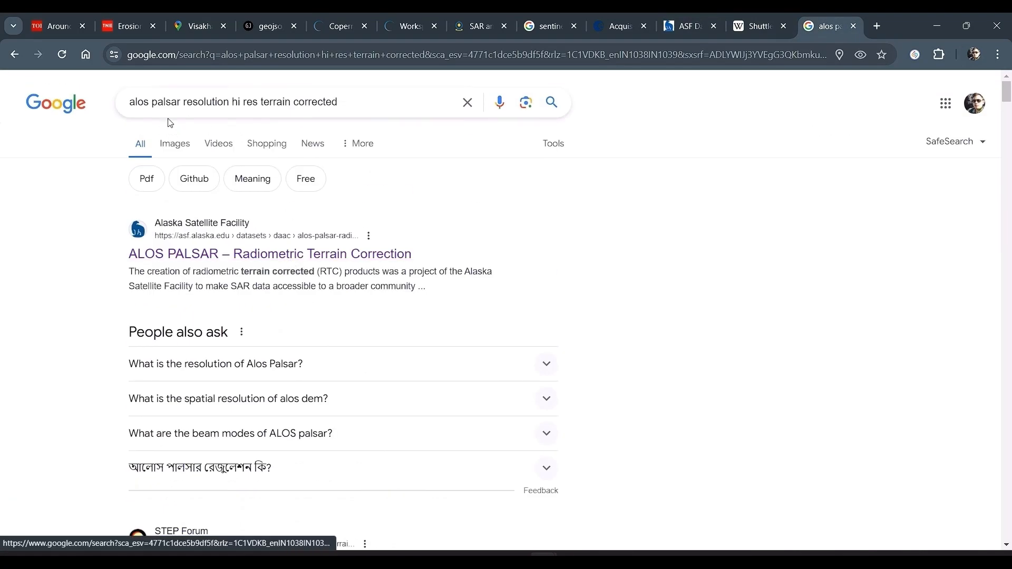
{"action": "left_click", "coordinate": [169, 102]}
{"action": "key", "text": "ctrl+a"}
{"action": "type", "text": "alos palsar"}
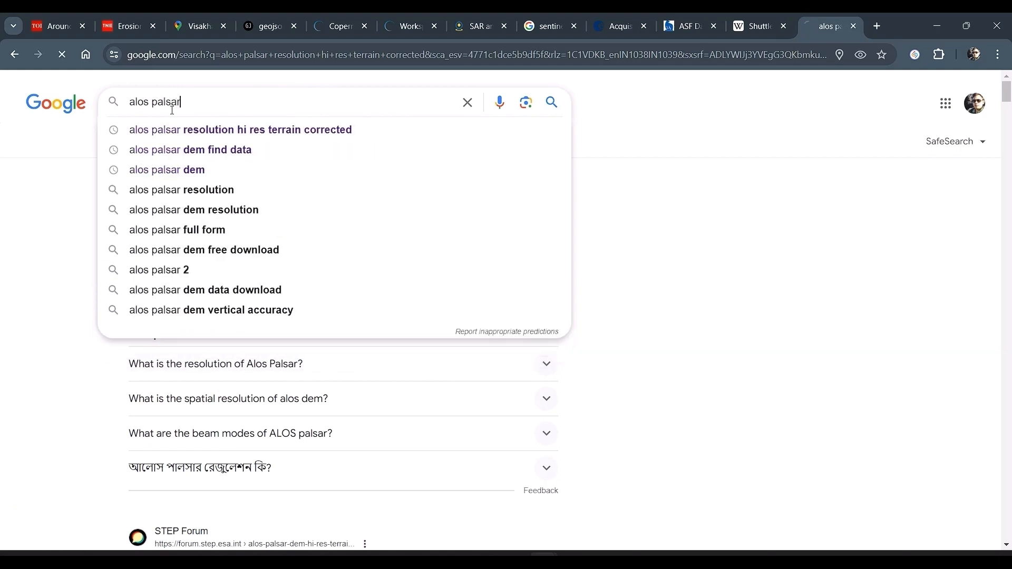
{"action": "key", "text": "Return"}
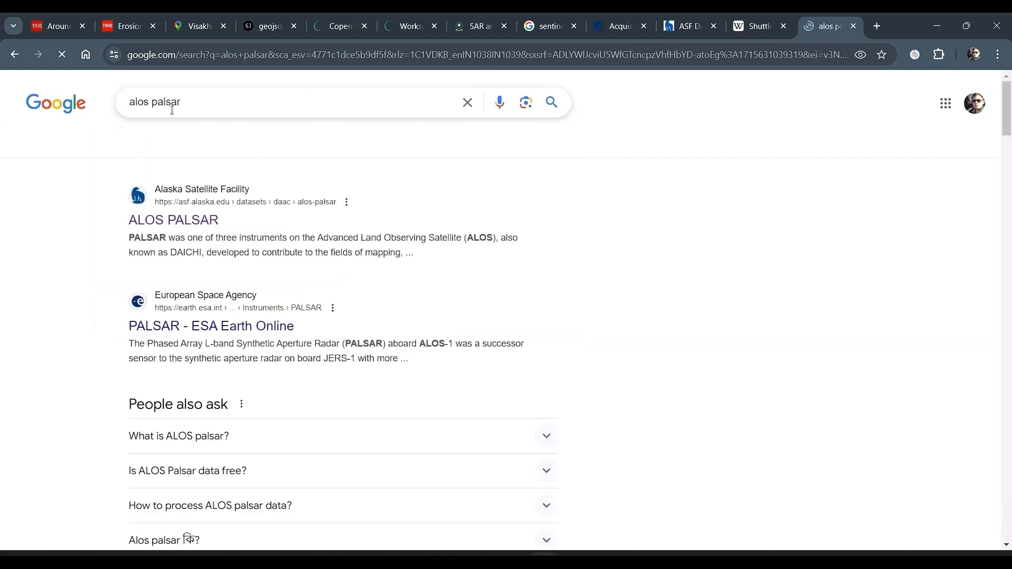
{"action": "left_click", "coordinate": [150, 234]}
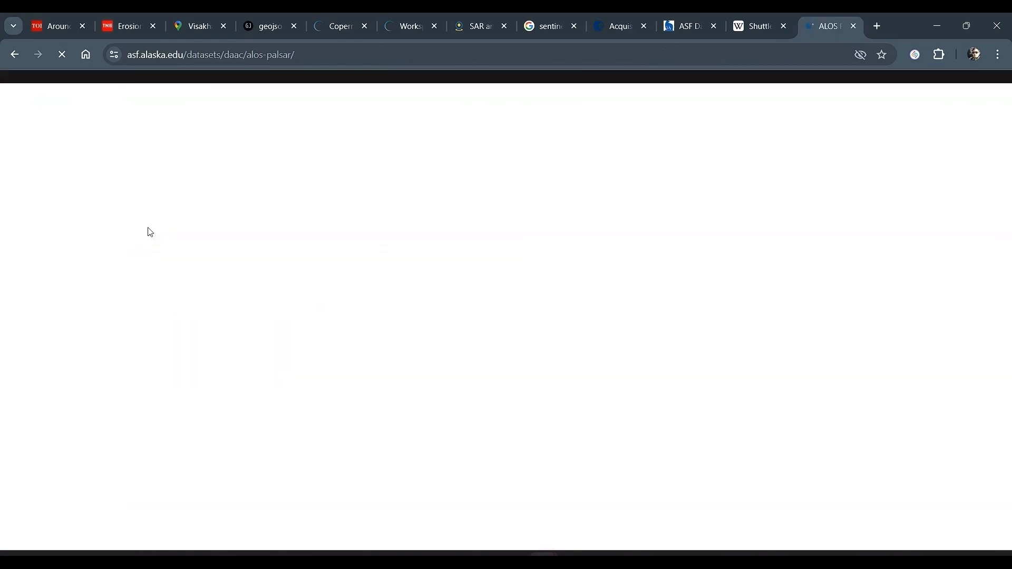
Examine the temporal coverage, beam modes and spatial resolution in the ALOS PALSAR overview table, and return to ASF Data Search.
{"action": "scroll", "coordinate": [174, 223], "scroll_direction": "down", "scroll_amount": 10}
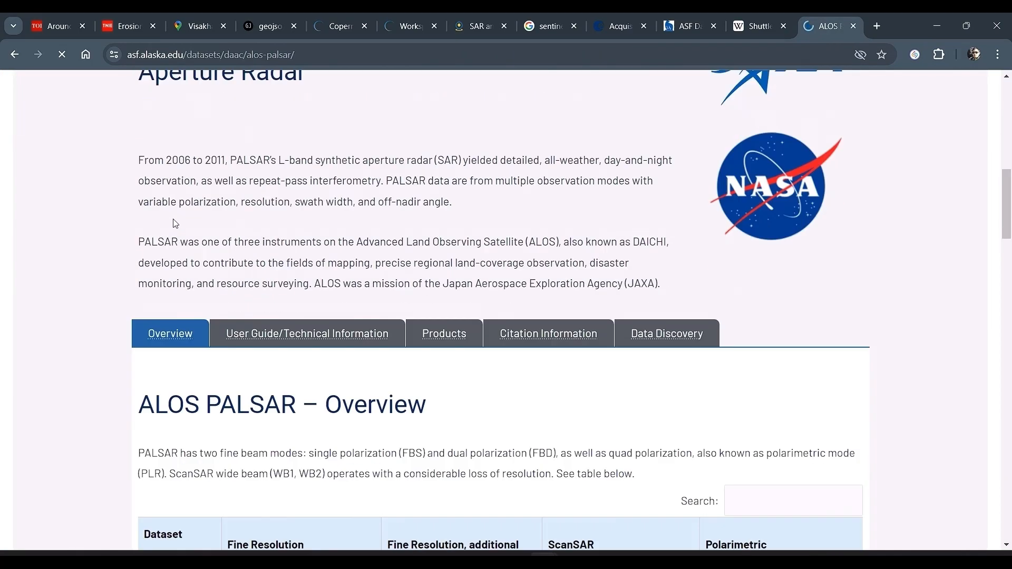
{"action": "scroll", "coordinate": [184, 225], "scroll_direction": "down", "scroll_amount": 2}
{"action": "scroll", "coordinate": [499, 332], "scroll_direction": "down", "scroll_amount": 2}
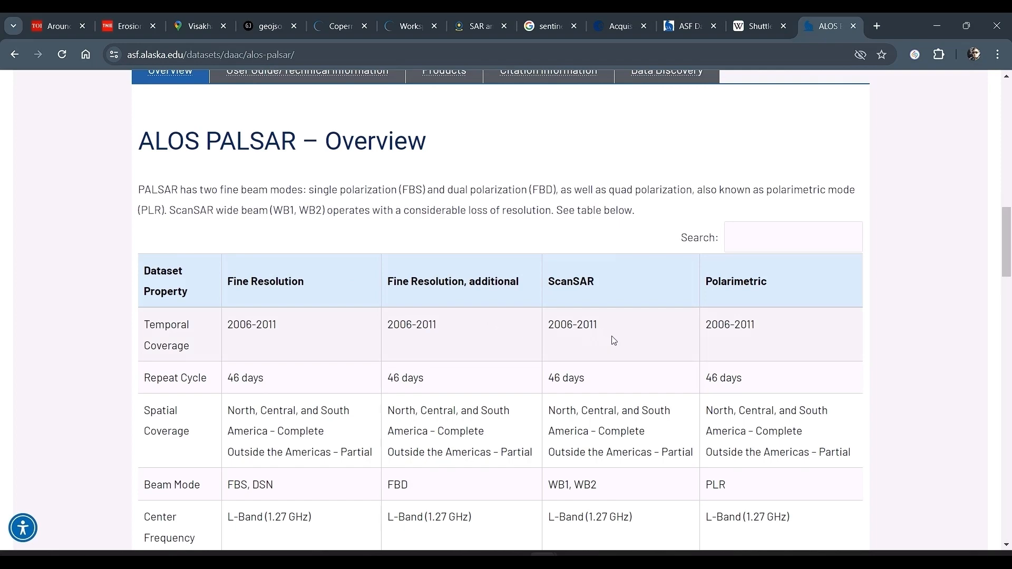
{"action": "scroll", "coordinate": [441, 363], "scroll_direction": "down", "scroll_amount": 1}
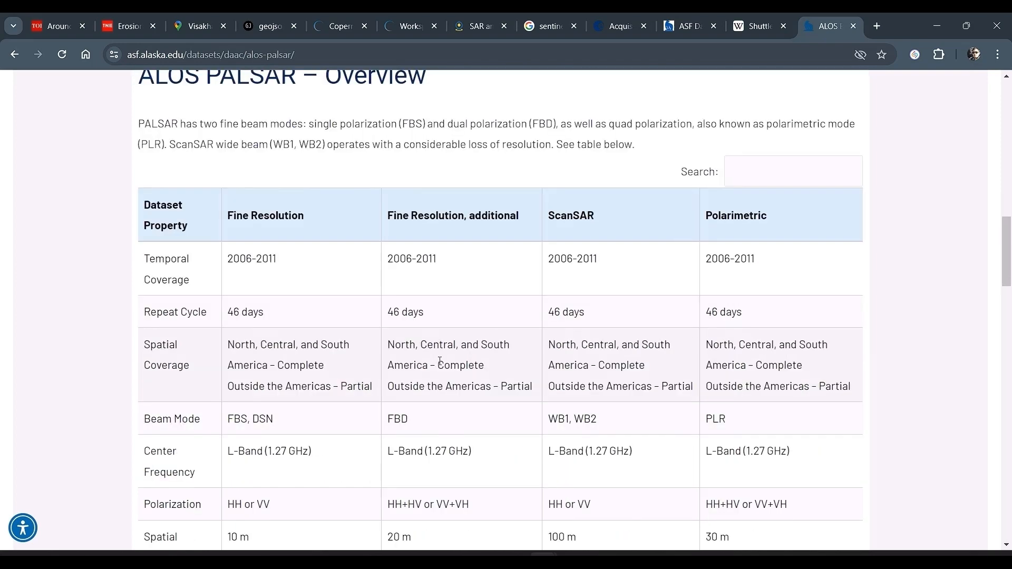
{"action": "scroll", "coordinate": [527, 377], "scroll_direction": "down", "scroll_amount": 3}
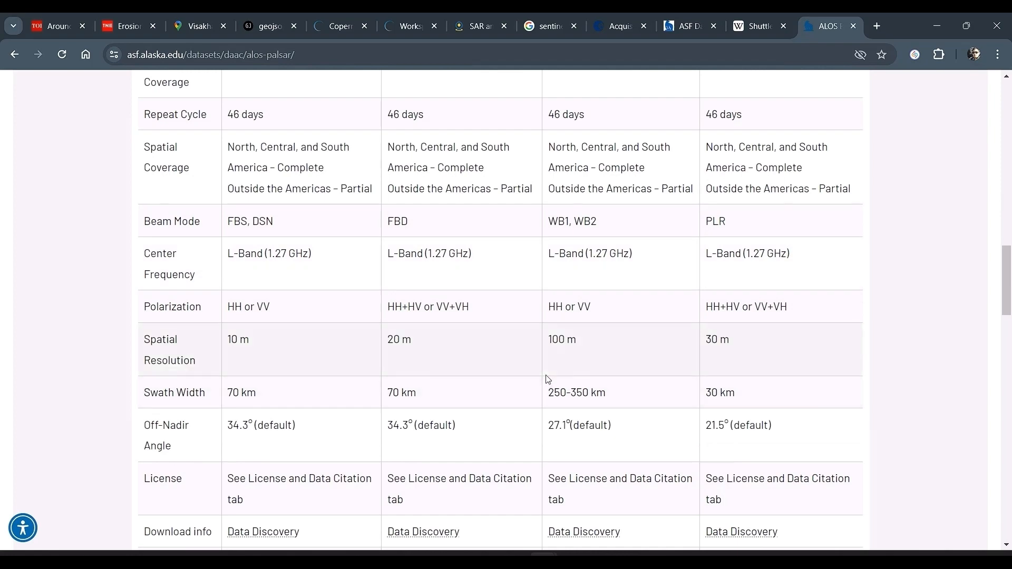
{"action": "scroll", "coordinate": [546, 377], "scroll_direction": "down", "scroll_amount": 5}
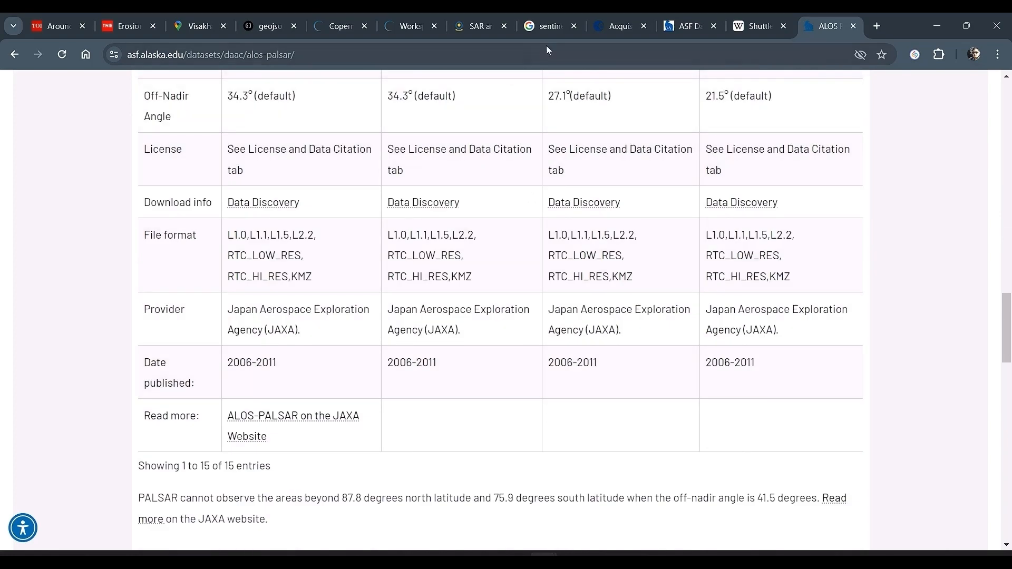
{"action": "left_click", "coordinate": [685, 25]}
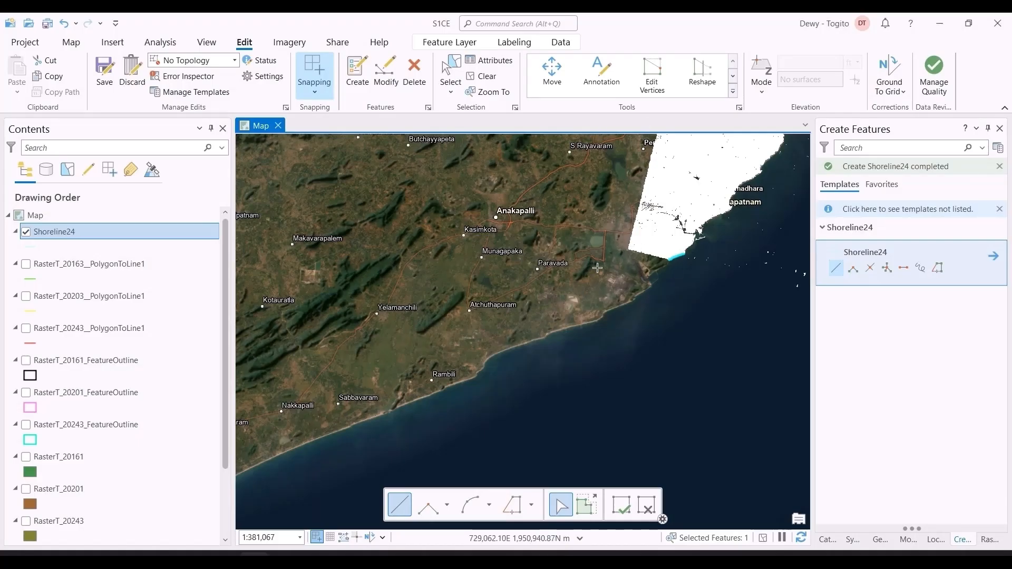
In ArcGIS Pro, hide the 2024.tif raster and Shoreline24 layer, and display the 2016, 2020 and 2024 PolygonToLine1 coastlines near Visakhapatnam.
{"action": "scroll", "coordinate": [597, 269], "scroll_direction": "down", "scroll_amount": 2}
{"action": "scroll", "coordinate": [26, 463], "scroll_direction": "down", "scroll_amount": 2}
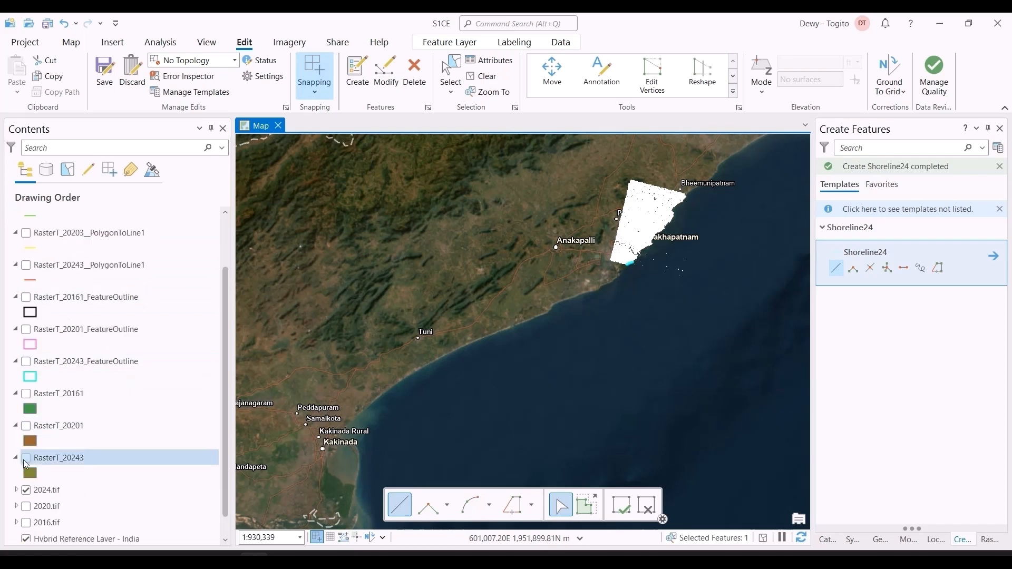
{"action": "left_click", "coordinate": [26, 490]}
{"action": "scroll", "coordinate": [27, 265], "scroll_direction": "up", "scroll_amount": 2}
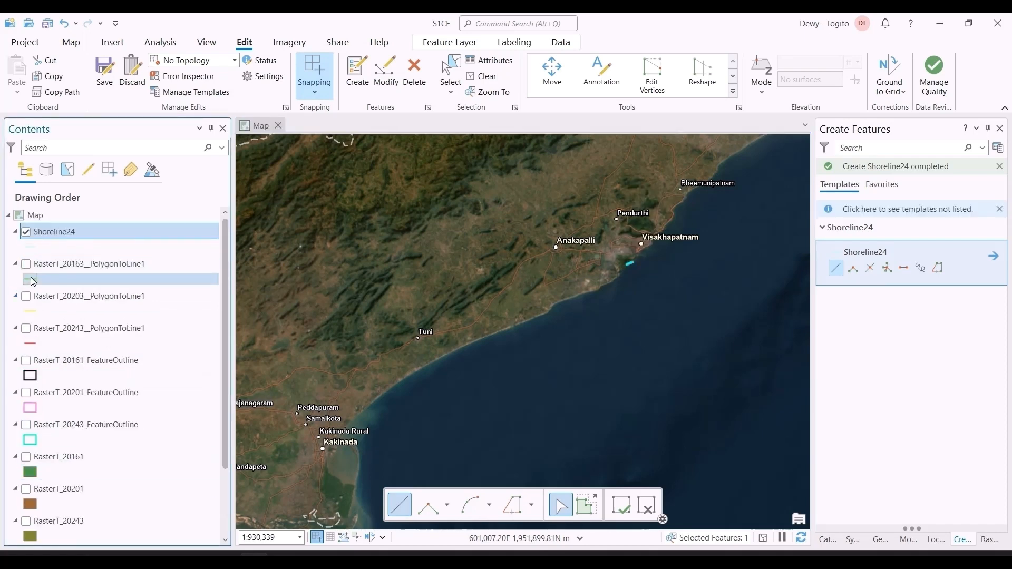
{"action": "left_click", "coordinate": [26, 232]}
{"action": "left_click", "coordinate": [26, 264]}
{"action": "left_click", "coordinate": [26, 296]}
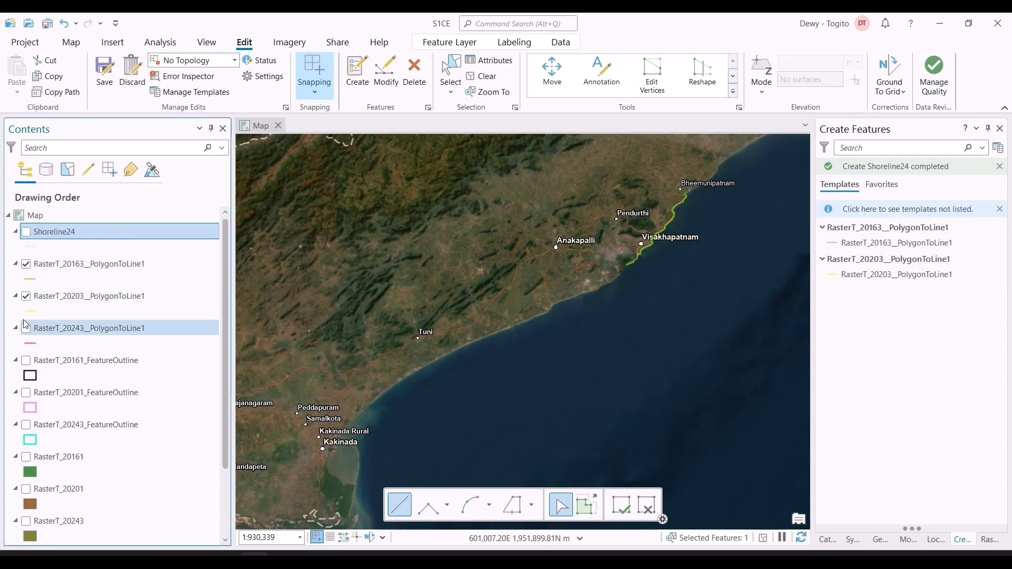
{"action": "left_click", "coordinate": [26, 327]}
{"action": "scroll", "coordinate": [685, 253], "scroll_direction": "up", "scroll_amount": 3}
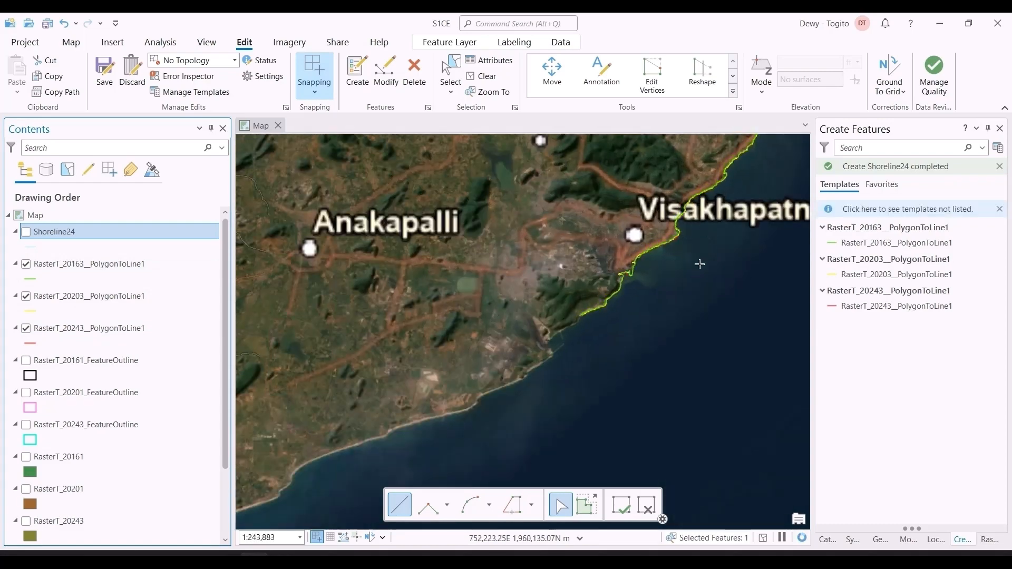
Save all pending feature edits and confirm the save.
{"action": "left_click", "coordinate": [103, 65]}
{"action": "left_click", "coordinate": [516, 308]}
{"action": "left_click", "coordinate": [71, 42]}
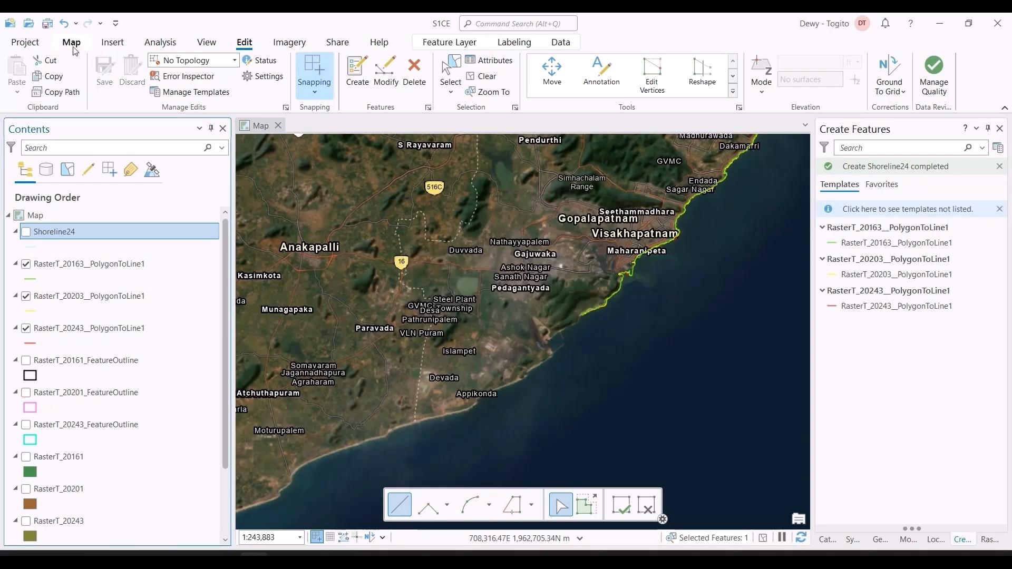
Change the map's basemap to Topographic Map behind the three Visakhapatnam coastlines and save the project.
{"action": "left_click_drag", "start_coordinate": [557, 196], "coordinate": [378, 309]}
{"action": "scroll", "coordinate": [550, 263], "scroll_direction": "up", "scroll_amount": 2}
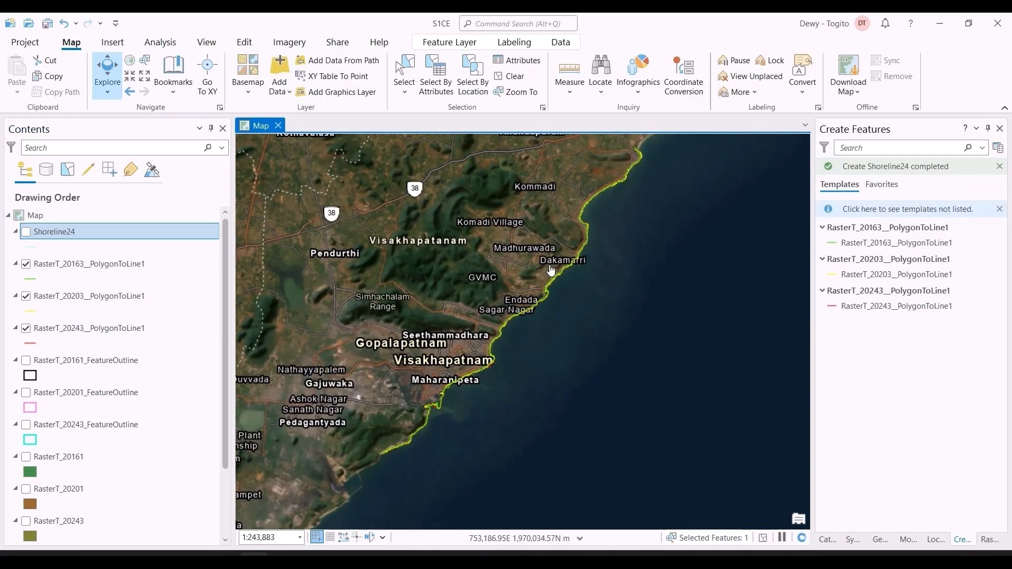
{"action": "left_click", "coordinate": [248, 79]}
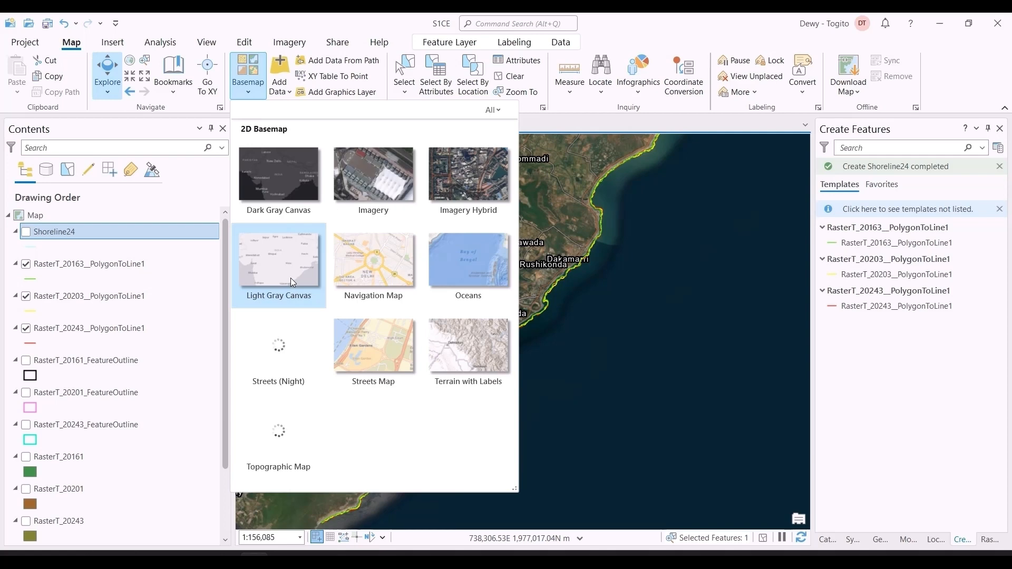
{"action": "left_click", "coordinate": [289, 406]}
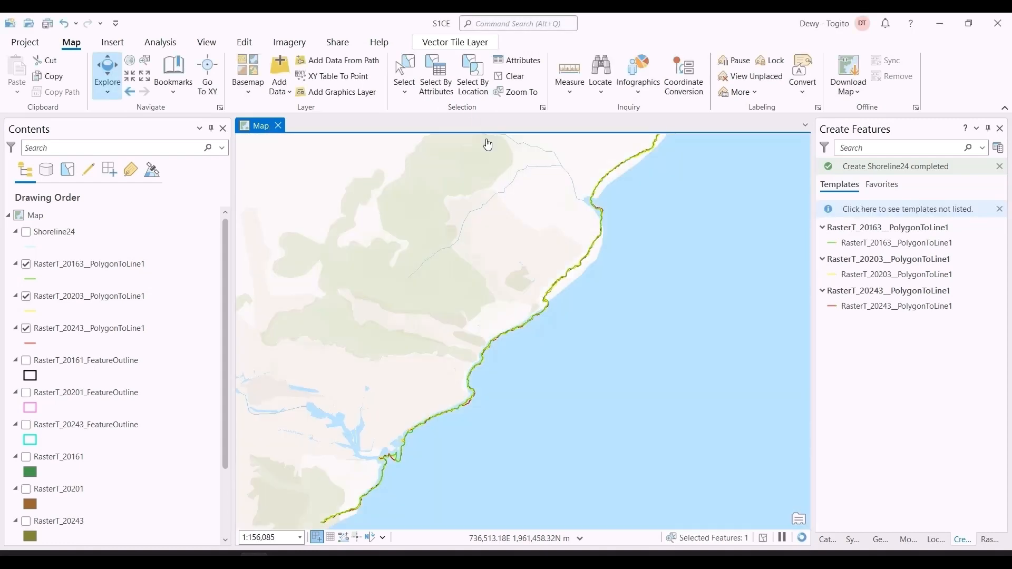
{"action": "key", "text": "ctrl+s"}
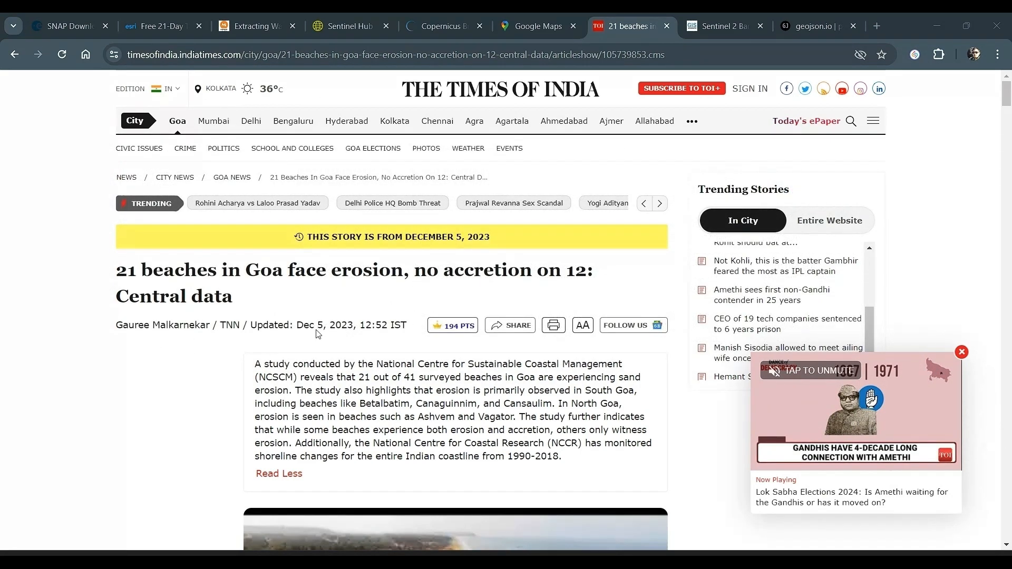
In Chrome, read the Times of India article on Goa beach erosion, including its survey summary and the Changing Course graphic.
{"action": "scroll", "coordinate": [408, 344], "scroll_direction": "down", "scroll_amount": 2}
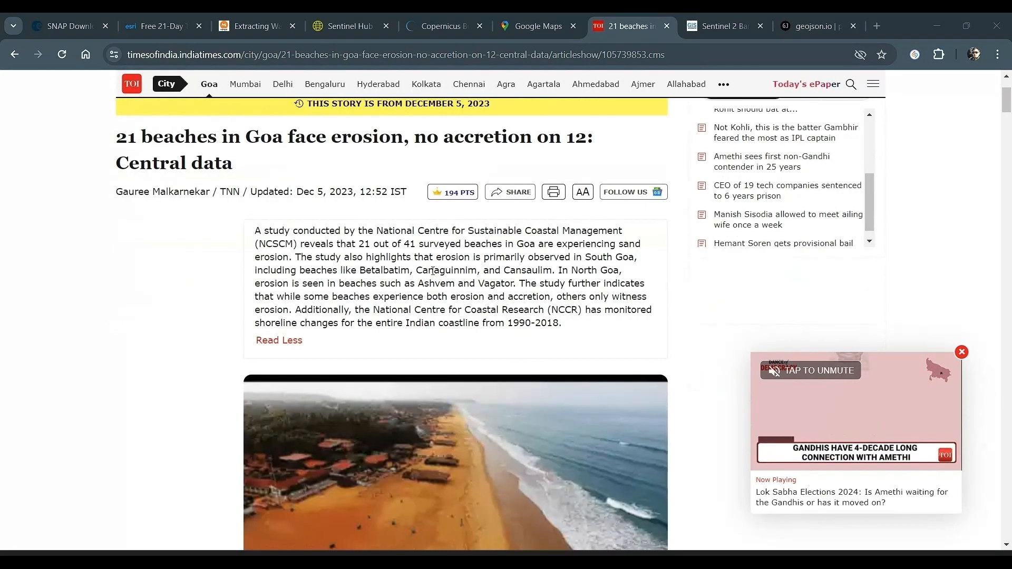
{"action": "left_click_drag", "start_coordinate": [377, 230], "coordinate": [293, 244]}
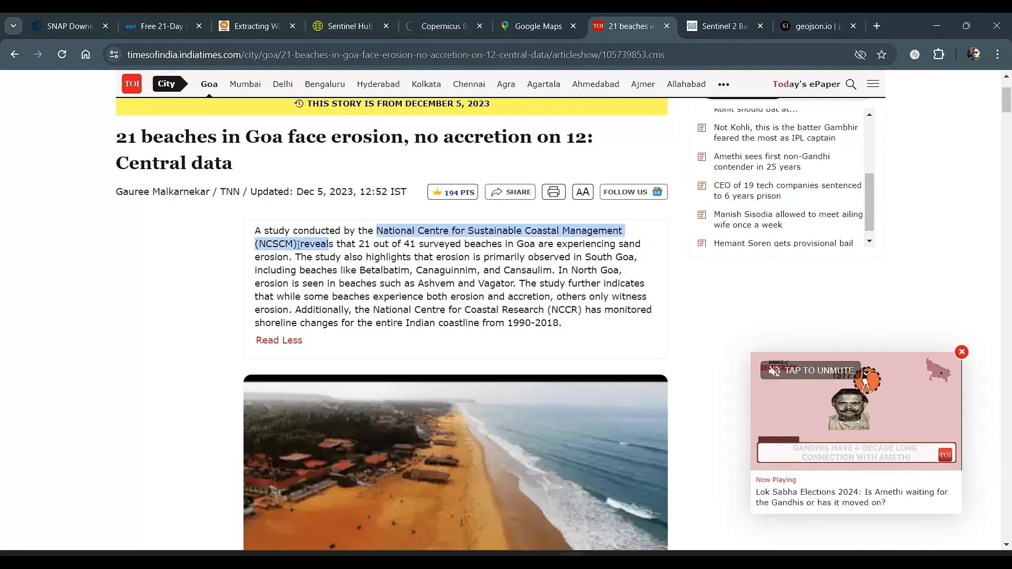
{"action": "left_click_drag", "start_coordinate": [365, 244], "coordinate": [539, 246]}
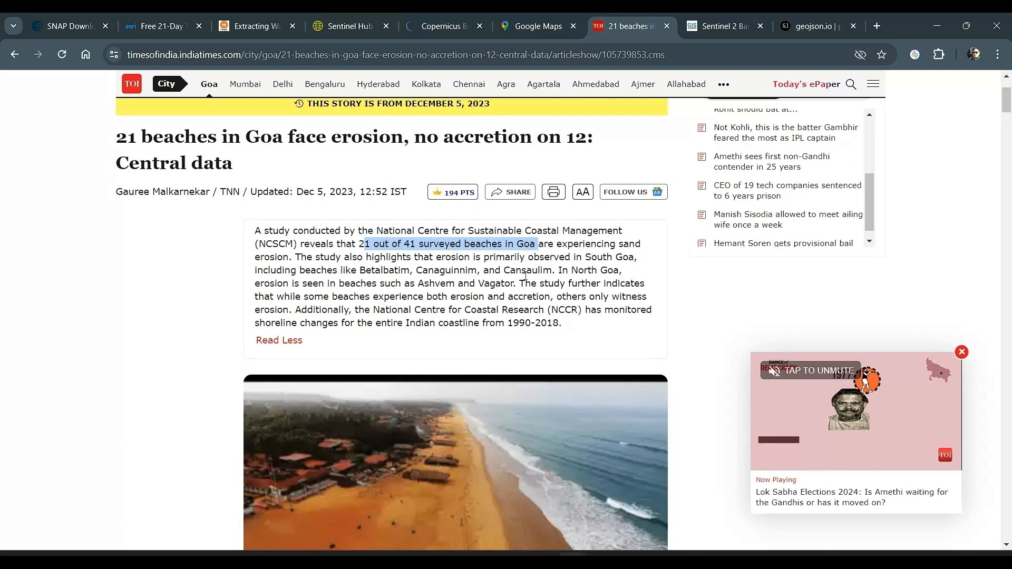
{"action": "left_click", "coordinate": [320, 258]}
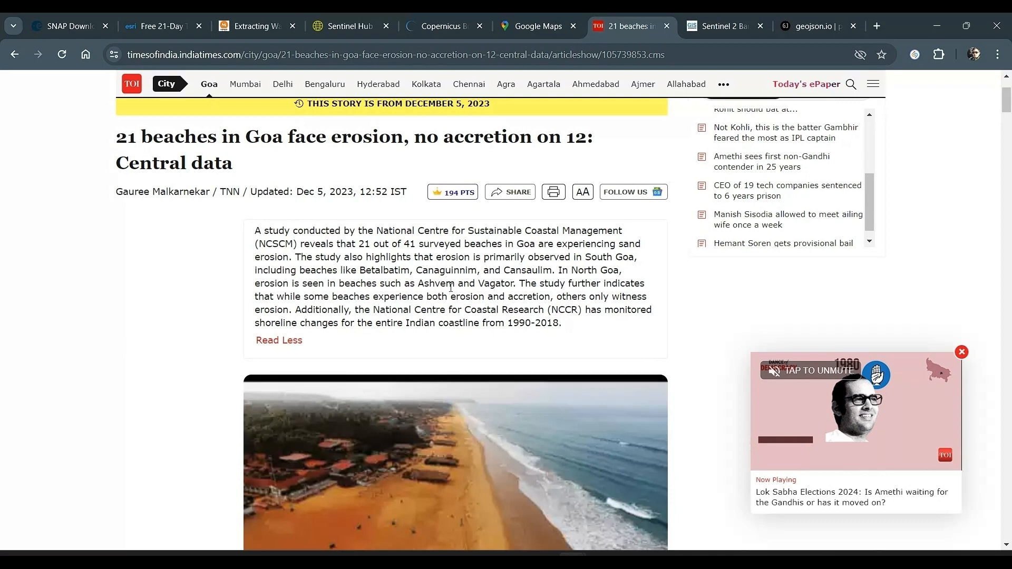
{"action": "scroll", "coordinate": [451, 287], "scroll_direction": "down", "scroll_amount": 1}
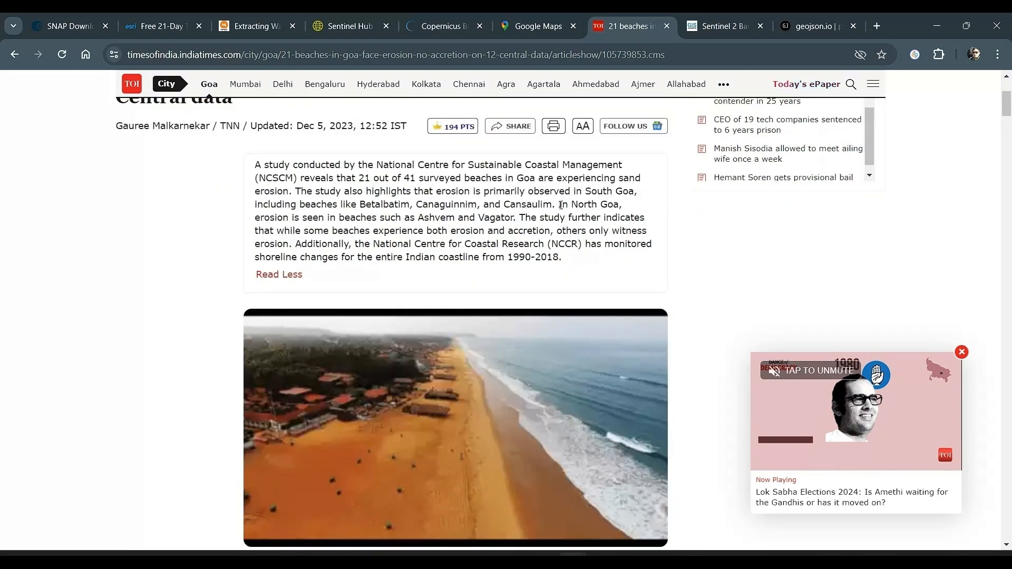
{"action": "left_click_drag", "start_coordinate": [559, 205], "coordinate": [303, 247]}
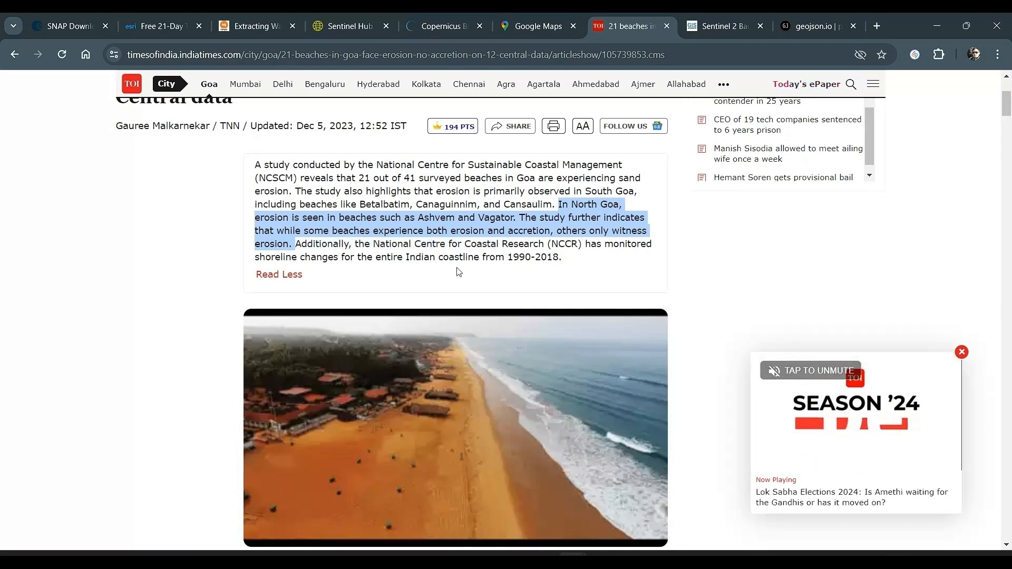
{"action": "left_click_drag", "start_coordinate": [442, 256], "coordinate": [571, 259]}
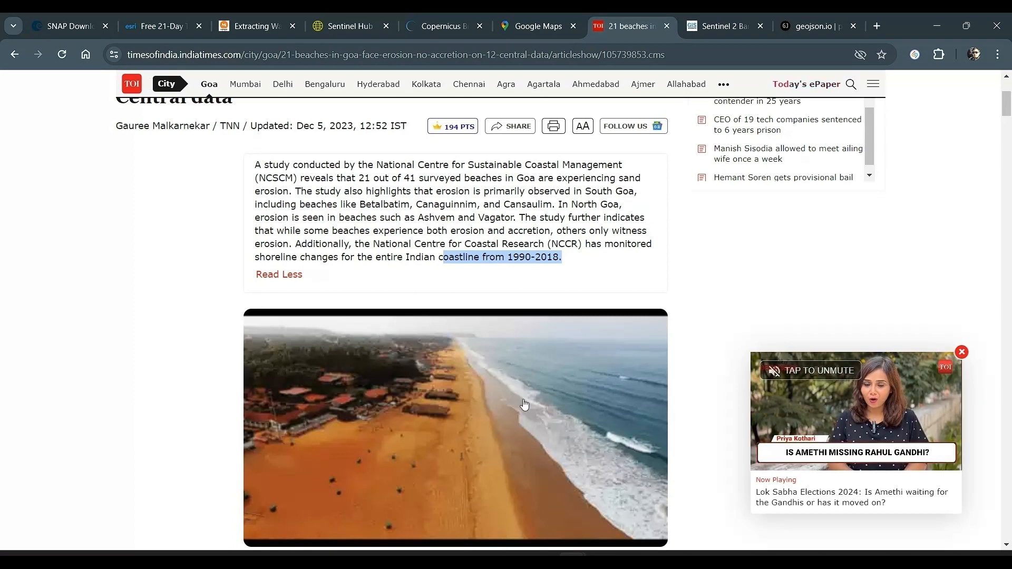
{"action": "scroll", "coordinate": [659, 329], "scroll_direction": "down", "scroll_amount": 8}
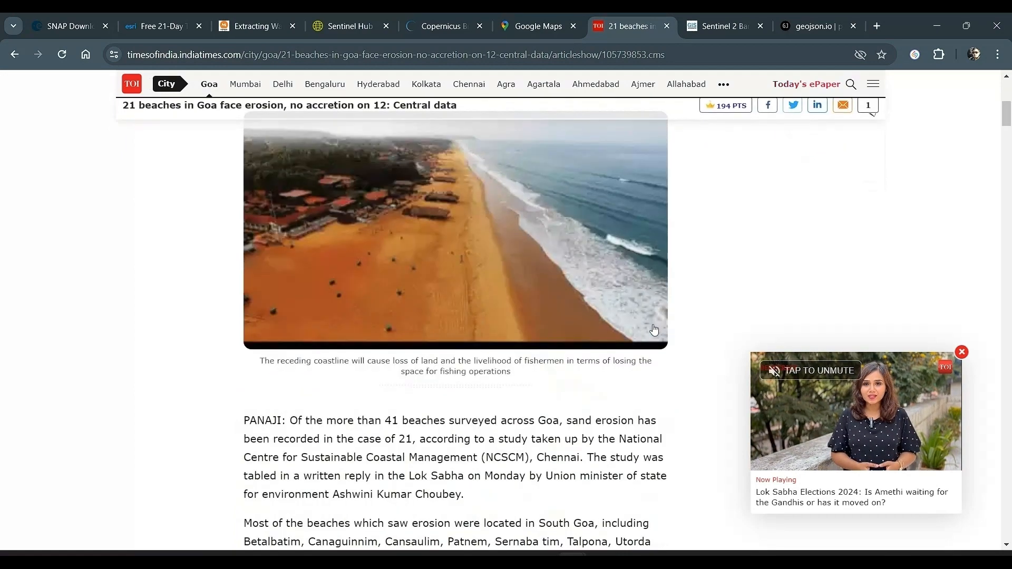
{"action": "scroll", "coordinate": [644, 329], "scroll_direction": "down", "scroll_amount": 1}
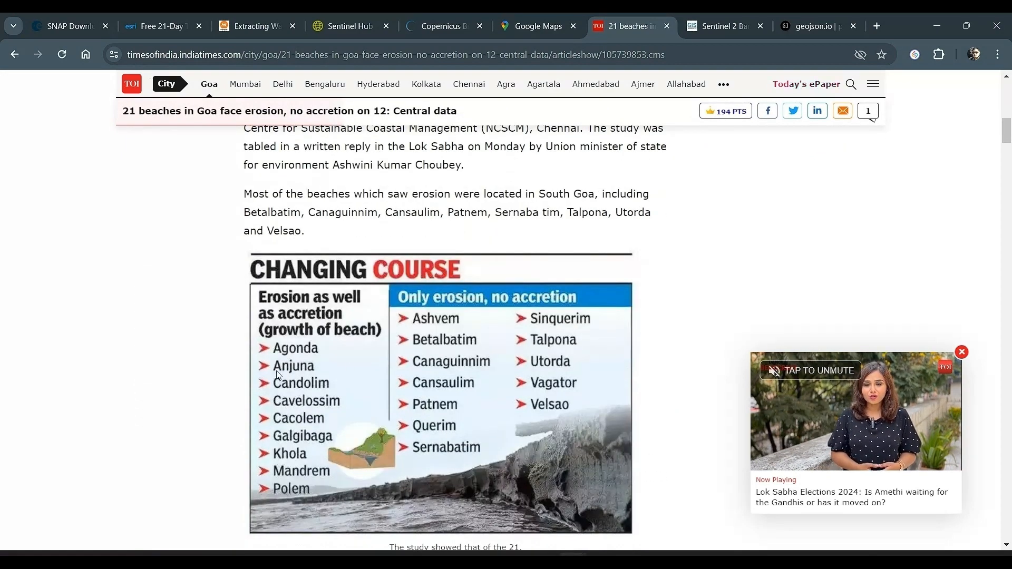
Search Google Maps for "goa, india" and open the Goa, India suggestion.
{"action": "left_click", "coordinate": [523, 27]}
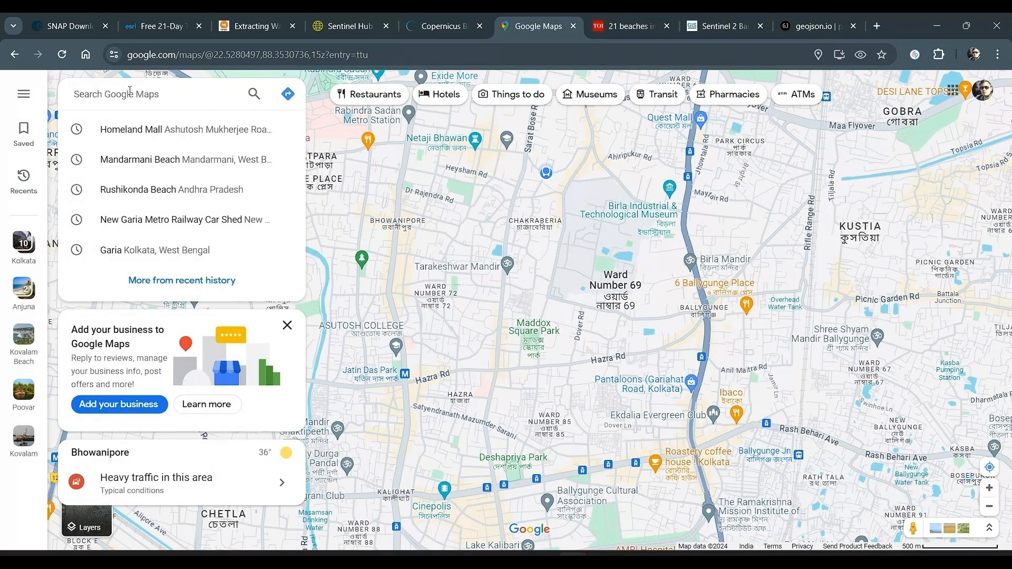
{"action": "type", "text": "goa"}
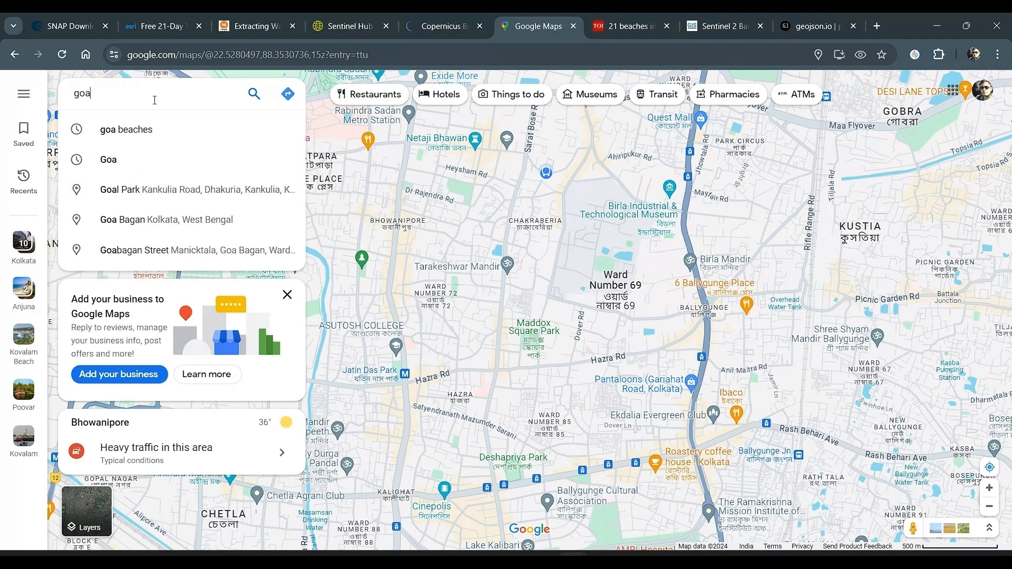
{"action": "type", "text": ", india"}
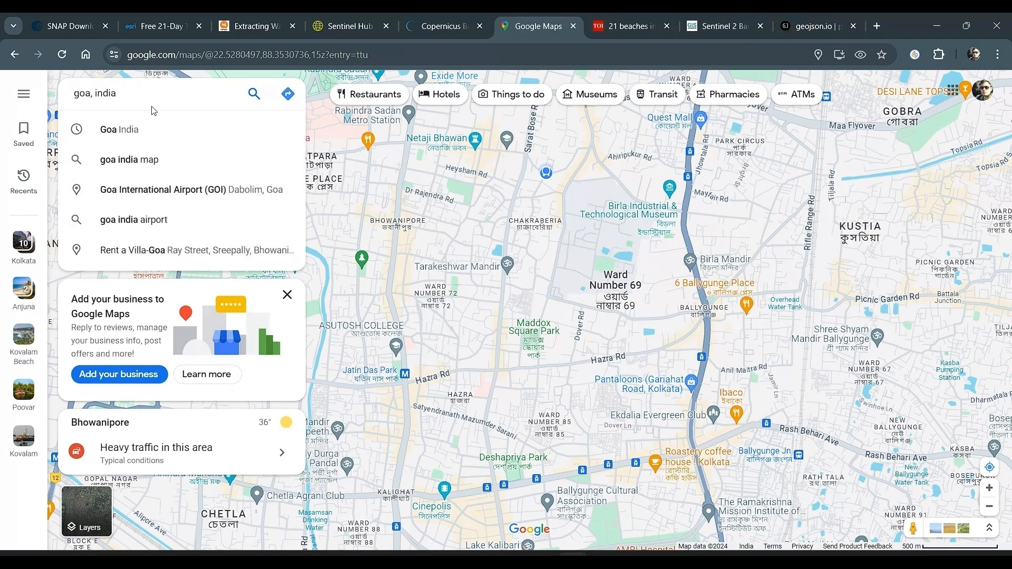
{"action": "left_click", "coordinate": [144, 130]}
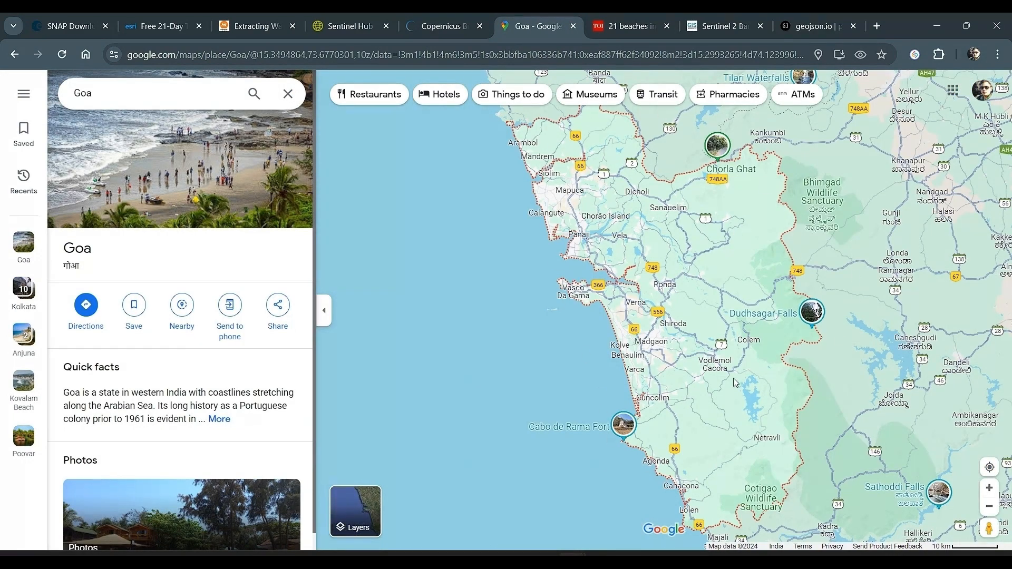
Examine Goa's position on India's west coast and its northern shoreline around Mandrem, Ashvem and Morjim.
{"action": "scroll", "coordinate": [735, 382], "scroll_direction": "down", "scroll_amount": 5}
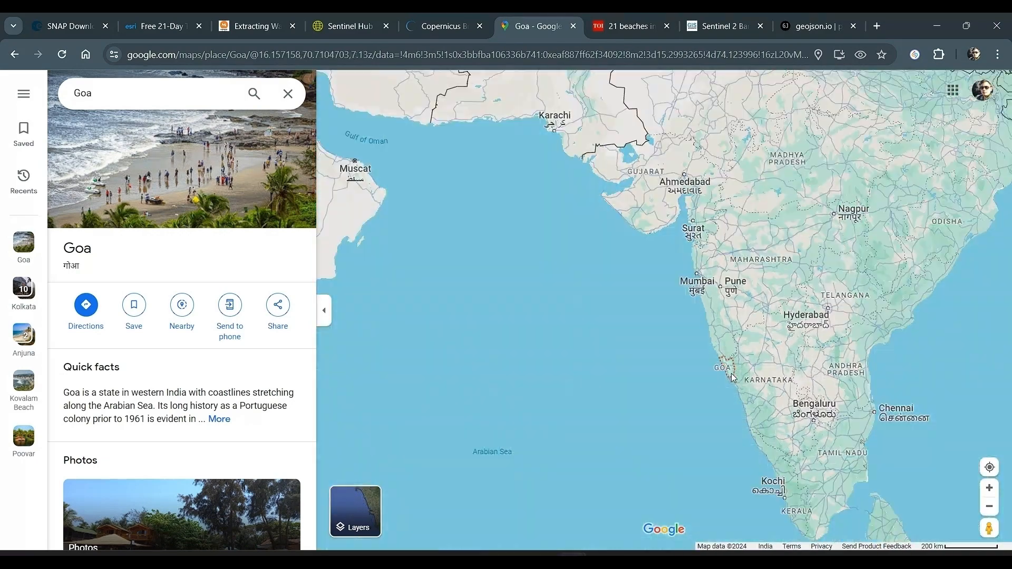
{"action": "scroll", "coordinate": [731, 374], "scroll_direction": "down", "scroll_amount": 4}
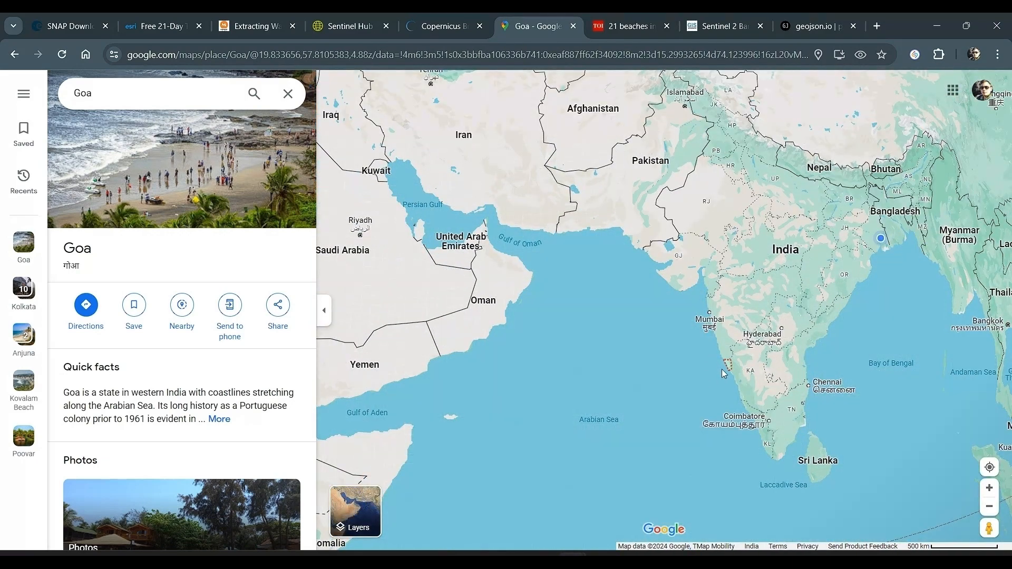
{"action": "scroll", "coordinate": [722, 369], "scroll_direction": "up", "scroll_amount": 5}
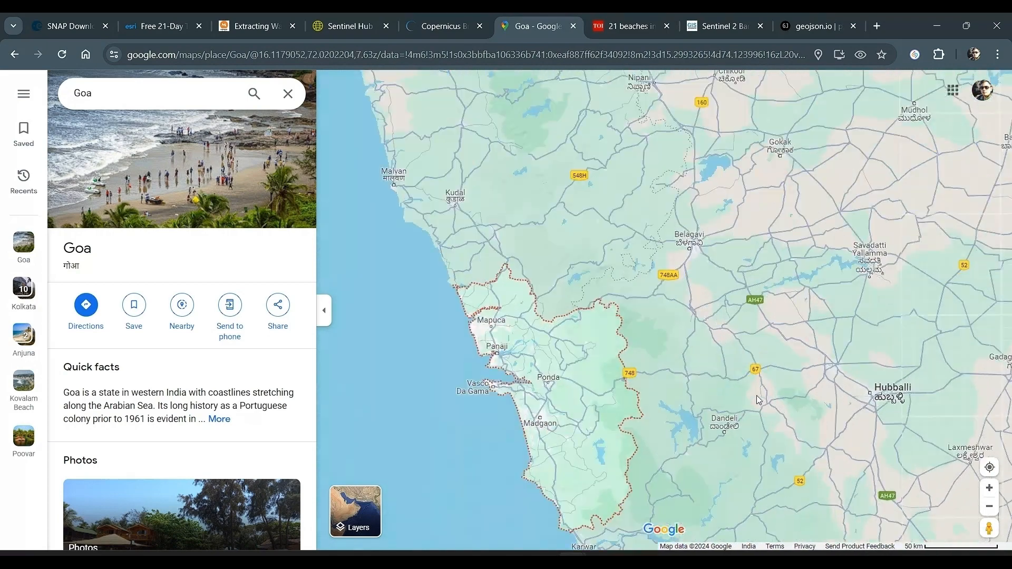
{"action": "scroll", "coordinate": [535, 335], "scroll_direction": "up", "scroll_amount": 2}
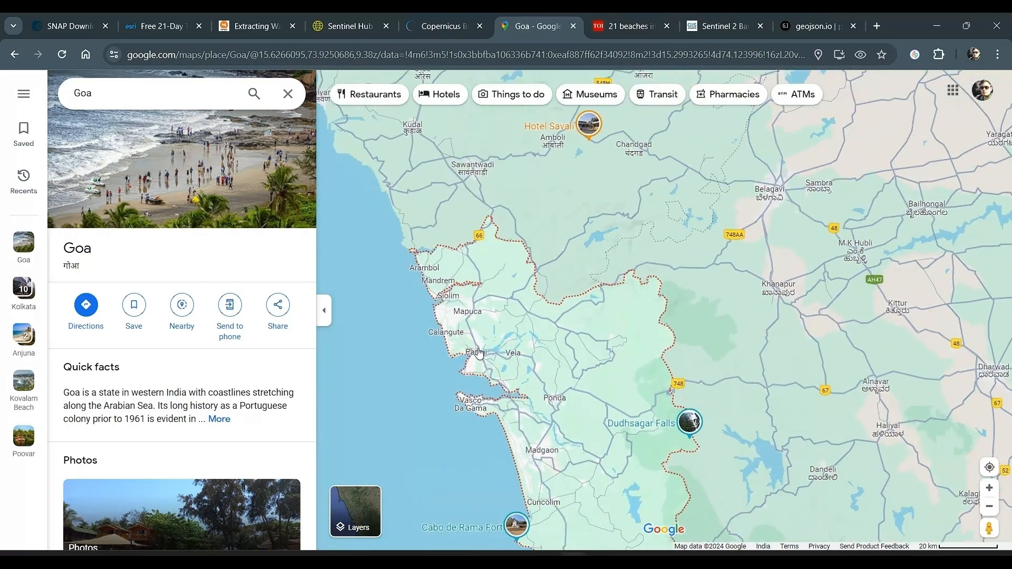
{"action": "scroll", "coordinate": [479, 353], "scroll_direction": "up", "scroll_amount": 2}
{"action": "scroll", "coordinate": [444, 217], "scroll_direction": "up", "scroll_amount": 1}
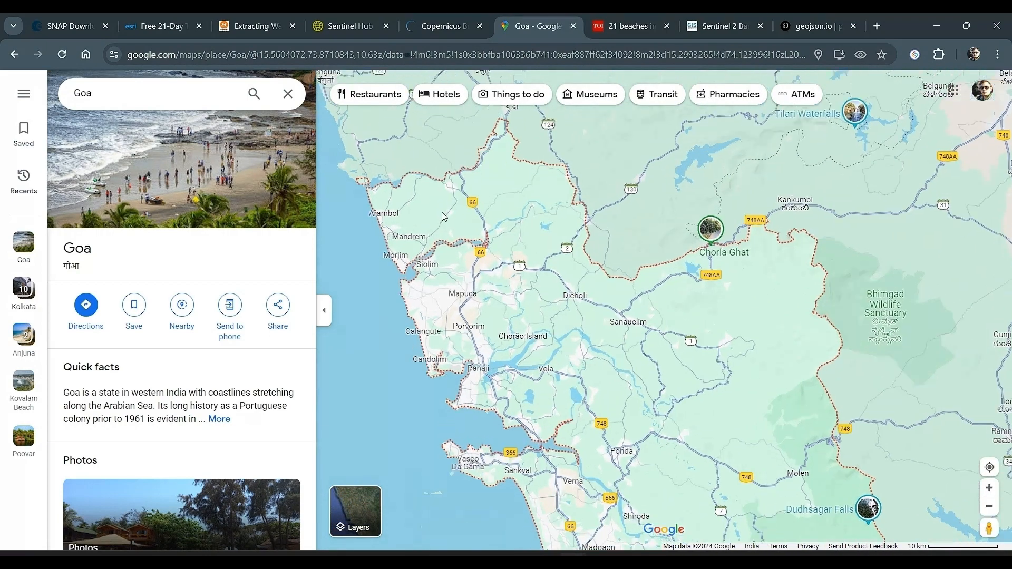
{"action": "scroll", "coordinate": [444, 217], "scroll_direction": "up", "scroll_amount": 2}
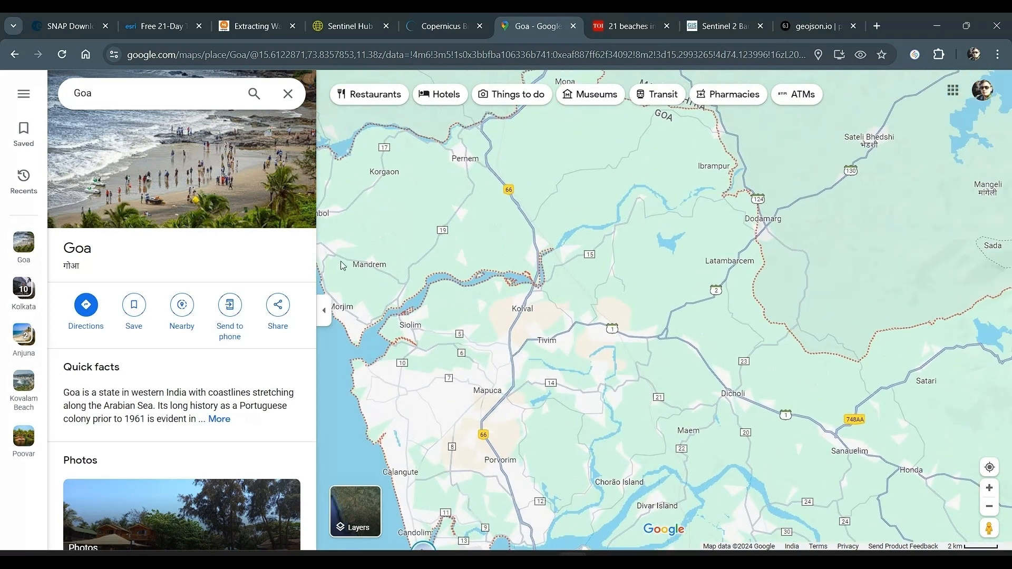
{"action": "left_click_drag", "start_coordinate": [350, 320], "coordinate": [466, 304]}
{"action": "scroll", "coordinate": [464, 291], "scroll_direction": "up", "scroll_amount": 2}
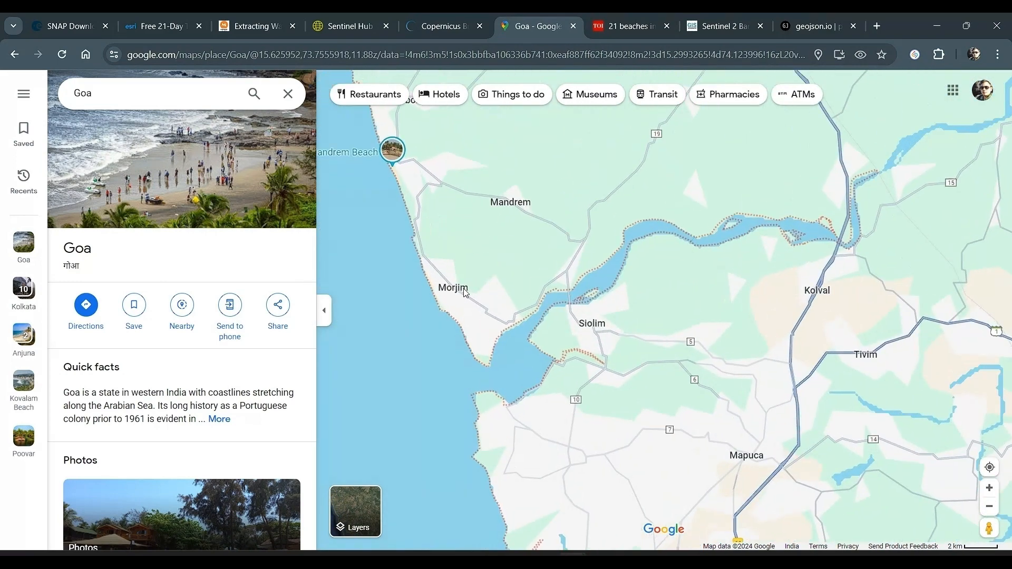
{"action": "left_click_drag", "start_coordinate": [482, 251], "coordinate": [530, 303]}
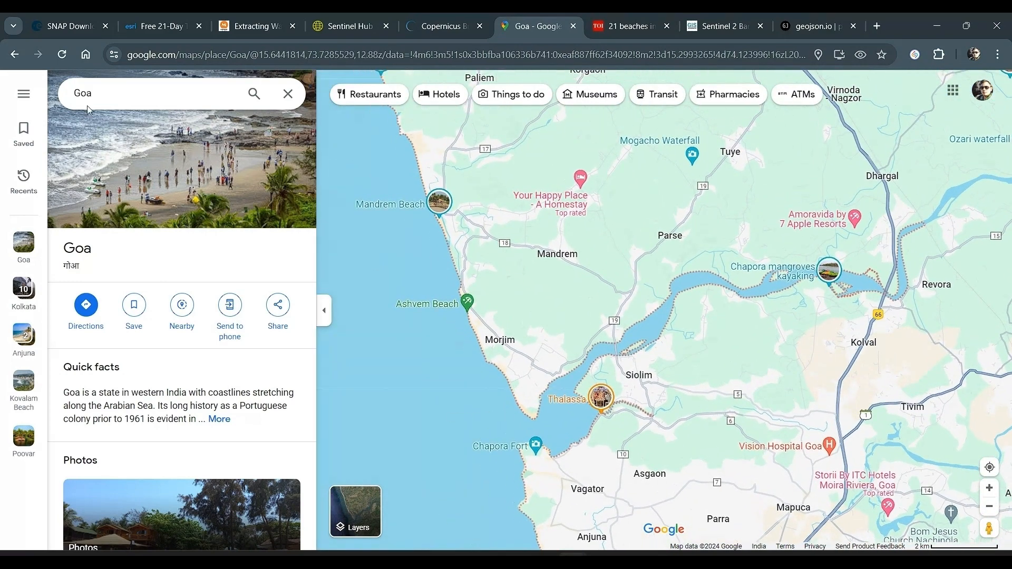
Search Google Maps for "anjuna", open Anjuna Beach in Goa, and view the surrounding coastline.
{"action": "left_click", "coordinate": [118, 98]}
{"action": "type", "text": "anjuna"}
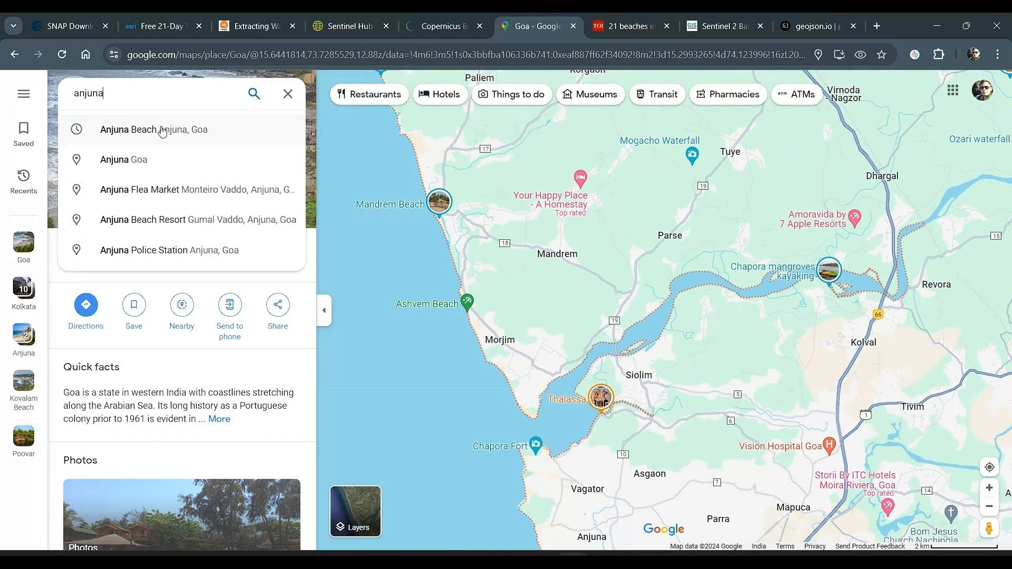
{"action": "left_click", "coordinate": [163, 132]}
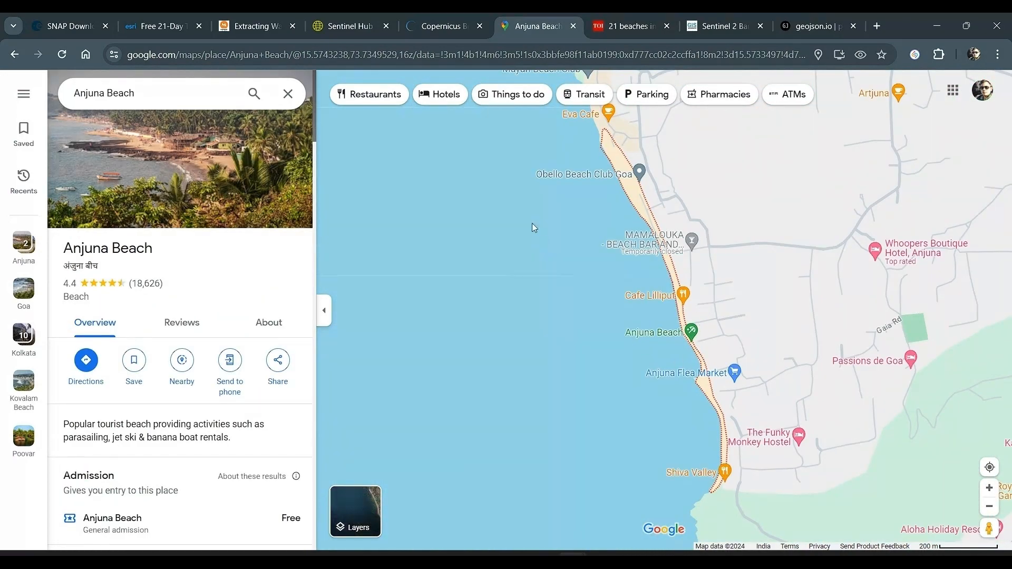
{"action": "scroll", "coordinate": [658, 329], "scroll_direction": "down", "scroll_amount": 5}
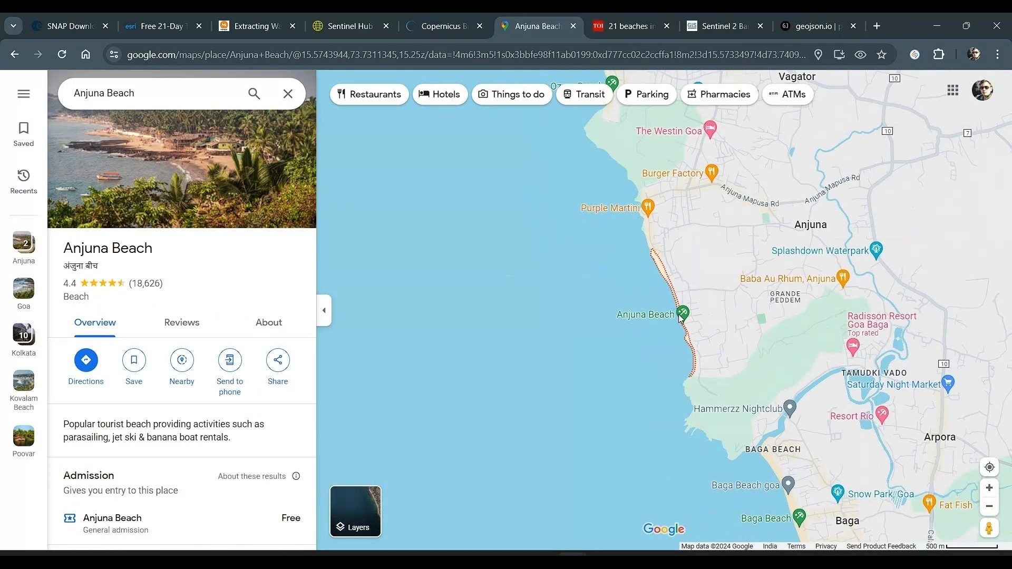
{"action": "scroll", "coordinate": [680, 317], "scroll_direction": "down", "scroll_amount": 3}
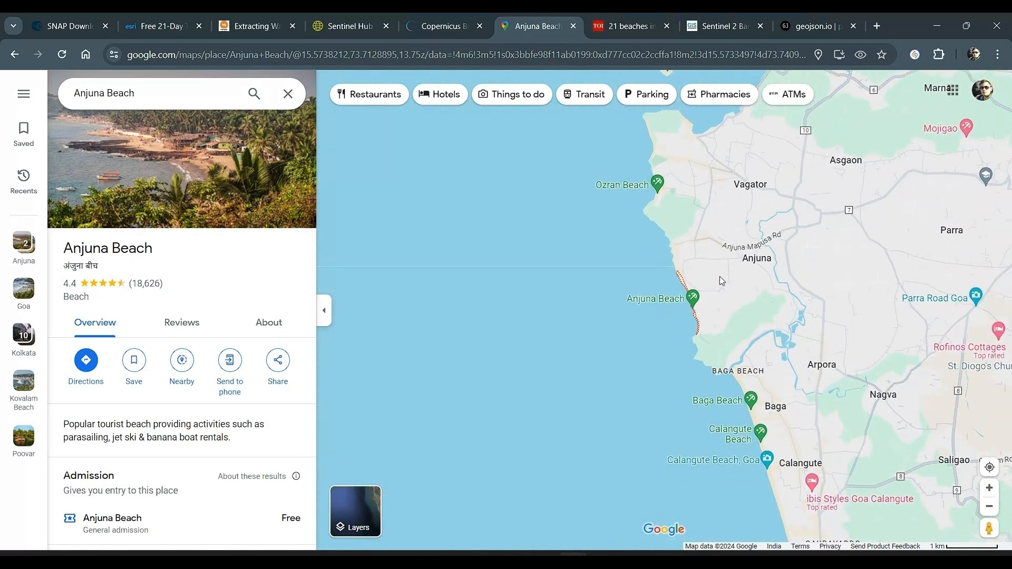
{"action": "scroll", "coordinate": [704, 295], "scroll_direction": "down", "scroll_amount": 4}
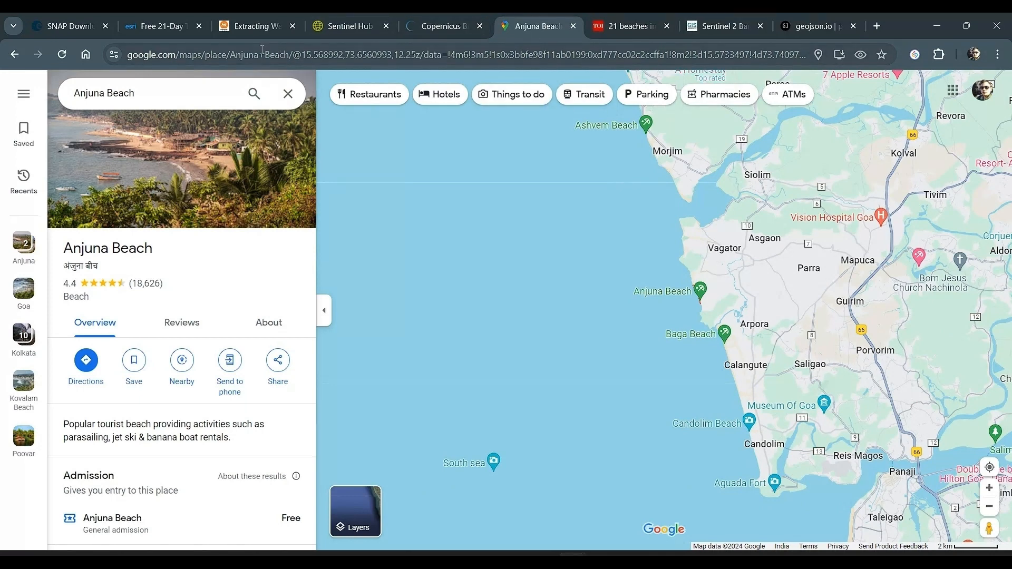
Switch to geojson.io and locate Anjuna Beach in Anjuna, Mapusa, Goa, framing its surrounding coast.
{"action": "left_click", "coordinate": [816, 27]}
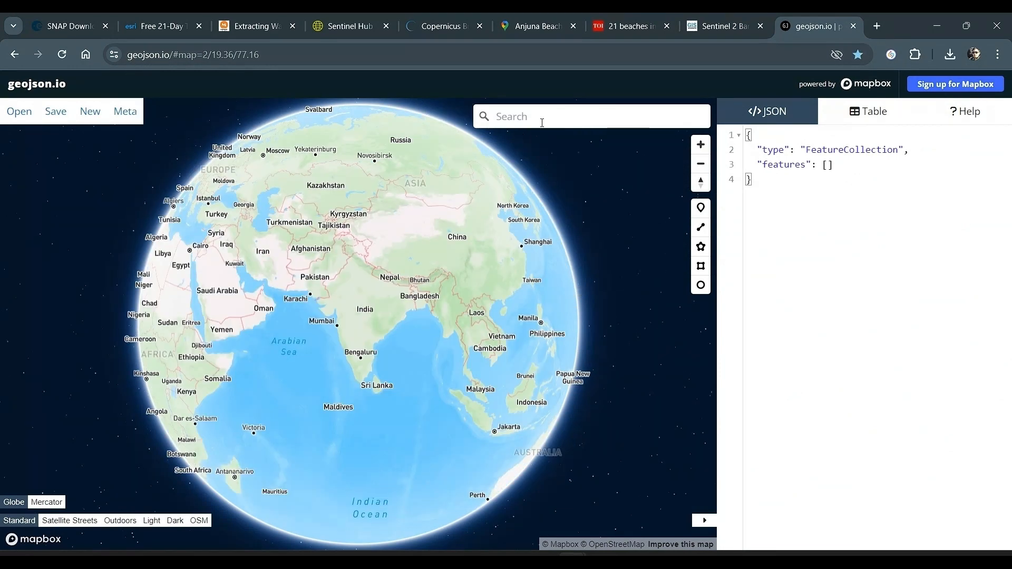
{"action": "type", "text": "anjuna bea"}
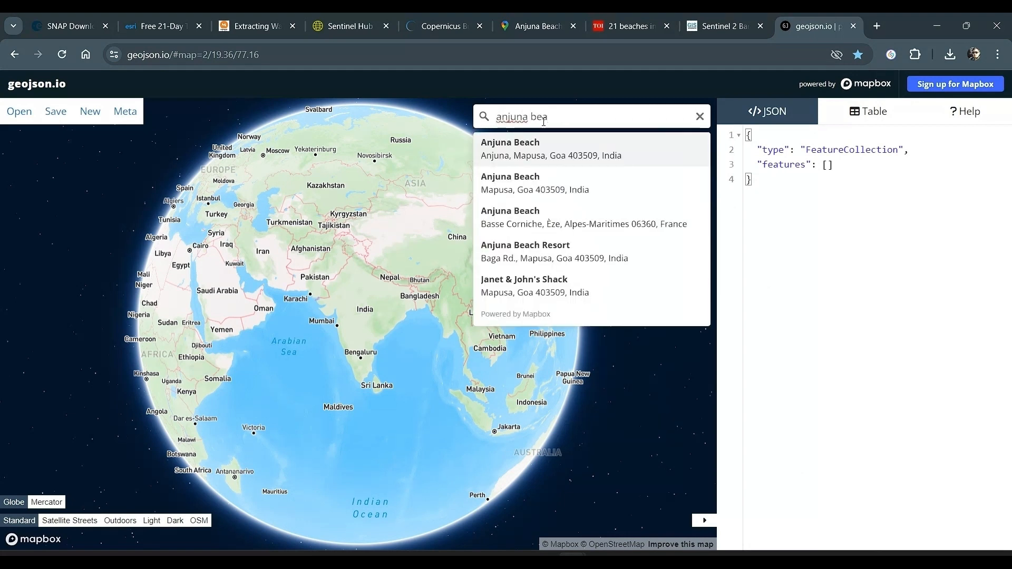
{"action": "left_click", "coordinate": [558, 153]}
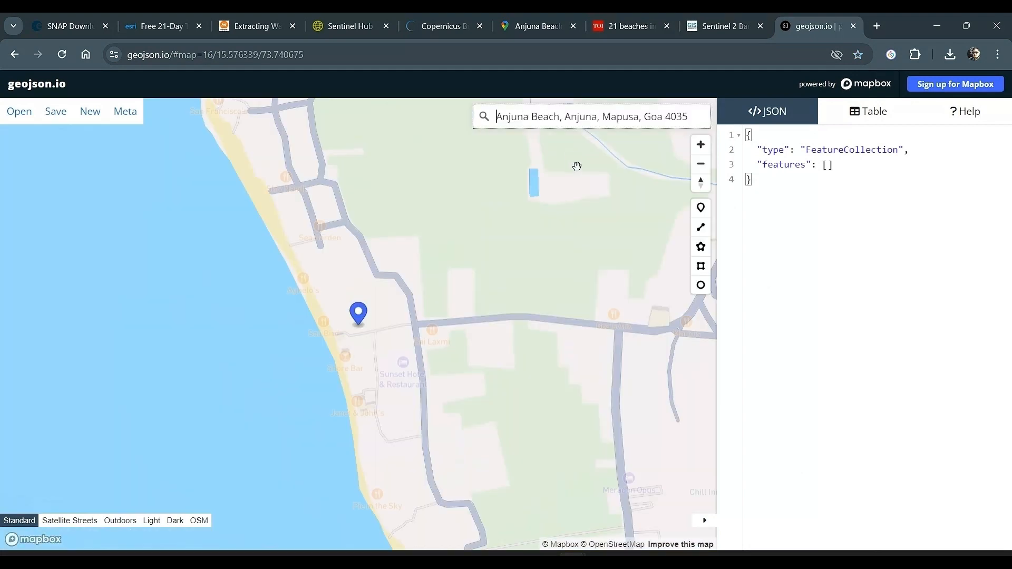
{"action": "scroll", "coordinate": [455, 296], "scroll_direction": "down", "scroll_amount": 4}
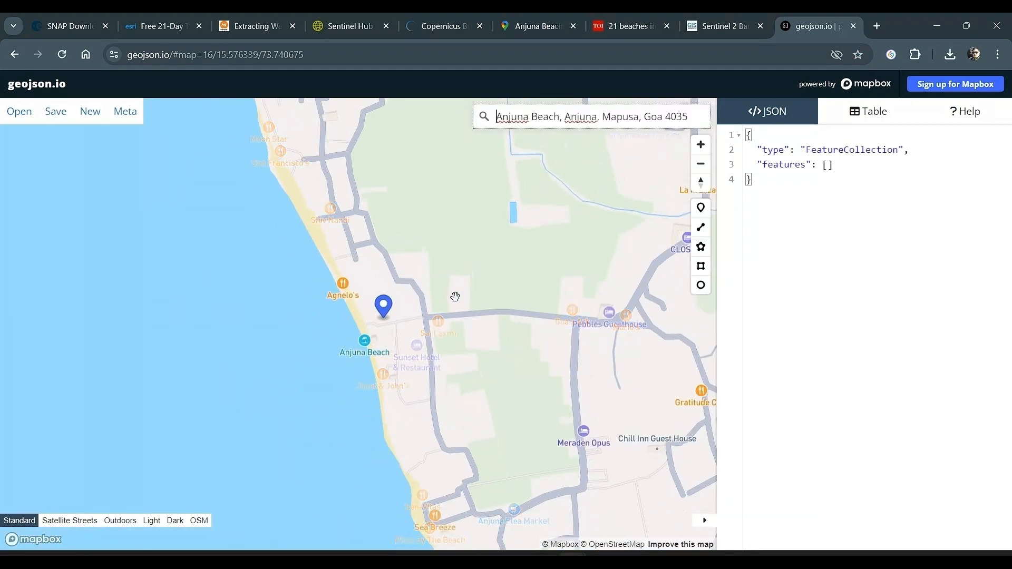
{"action": "scroll", "coordinate": [454, 296], "scroll_direction": "down", "scroll_amount": 5}
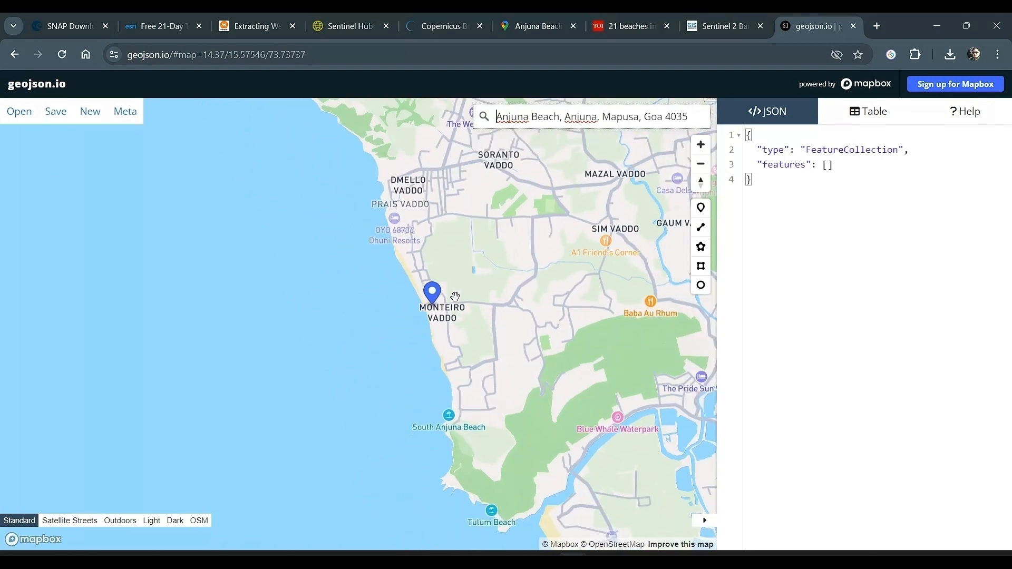
Draw a rectangle around the coast from north of Small Vagator Beach through Anjuna and Baga to just south of Calangute.
{"action": "scroll", "coordinate": [455, 296], "scroll_direction": "down", "scroll_amount": 3}
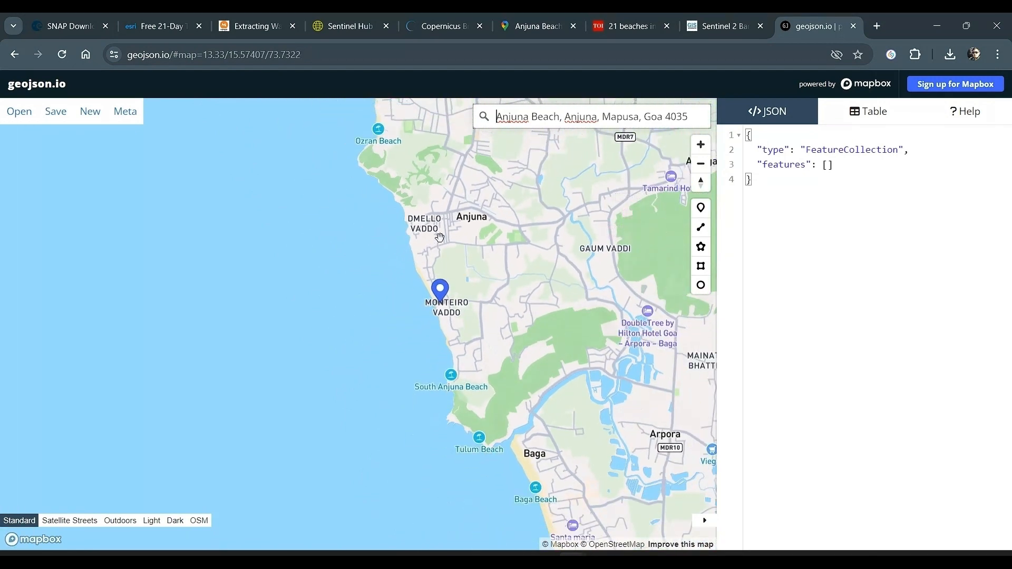
{"action": "left_click_drag", "start_coordinate": [453, 243], "coordinate": [467, 326]}
{"action": "scroll", "coordinate": [467, 323], "scroll_direction": "down", "scroll_amount": 2}
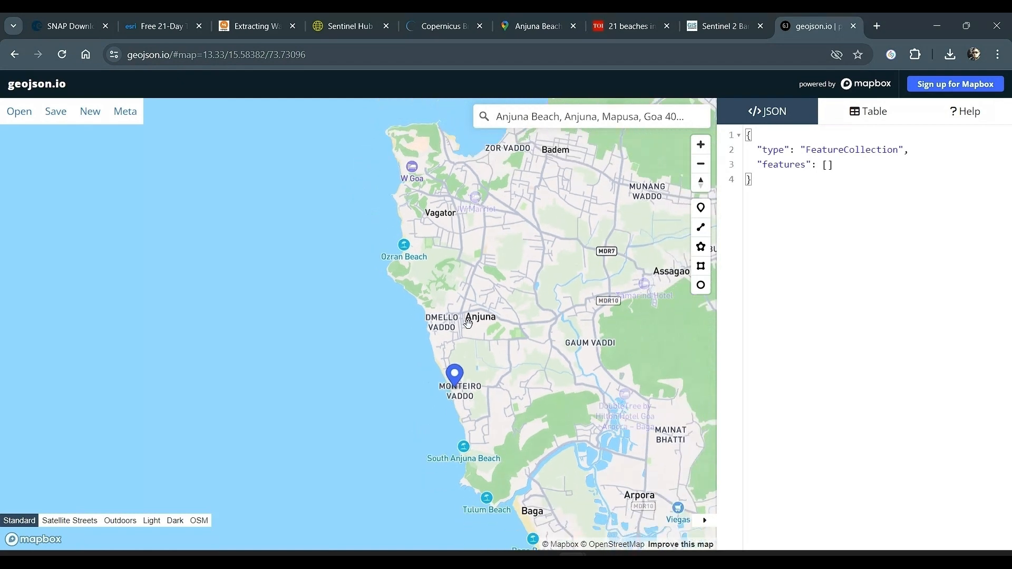
{"action": "mouse_move", "coordinate": [498, 378]}
{"action": "left_mouse_down"}
{"action": "mouse_move", "coordinate": [470, 289]}
{"action": "mouse_move", "coordinate": [455, 313]}
{"action": "mouse_move", "coordinate": [450, 302]}
{"action": "left_mouse_up"}
{"action": "scroll", "coordinate": [470, 290], "scroll_direction": "down", "scroll_amount": 3}
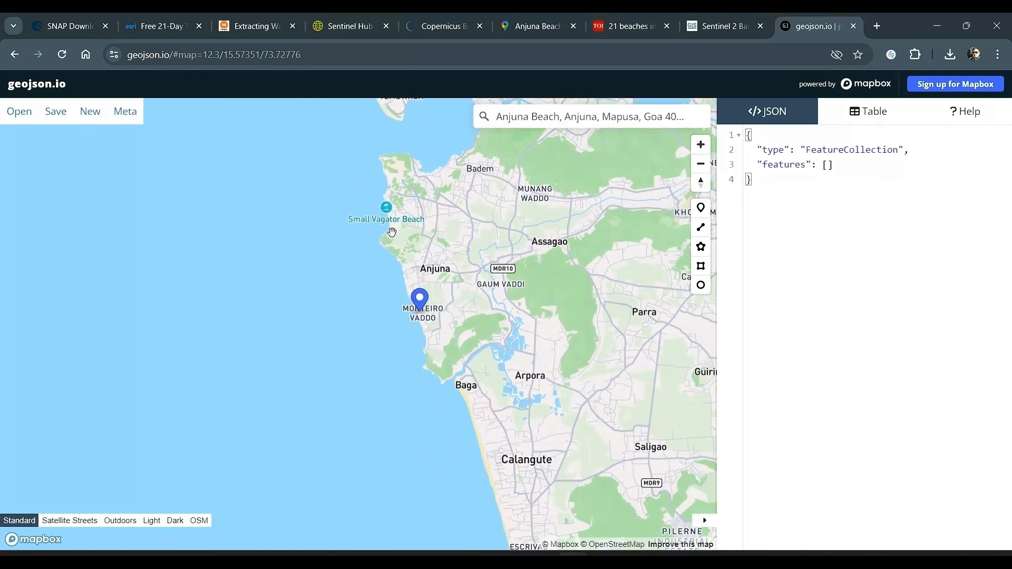
{"action": "left_click", "coordinate": [702, 266]}
{"action": "left_click", "coordinate": [334, 167]}
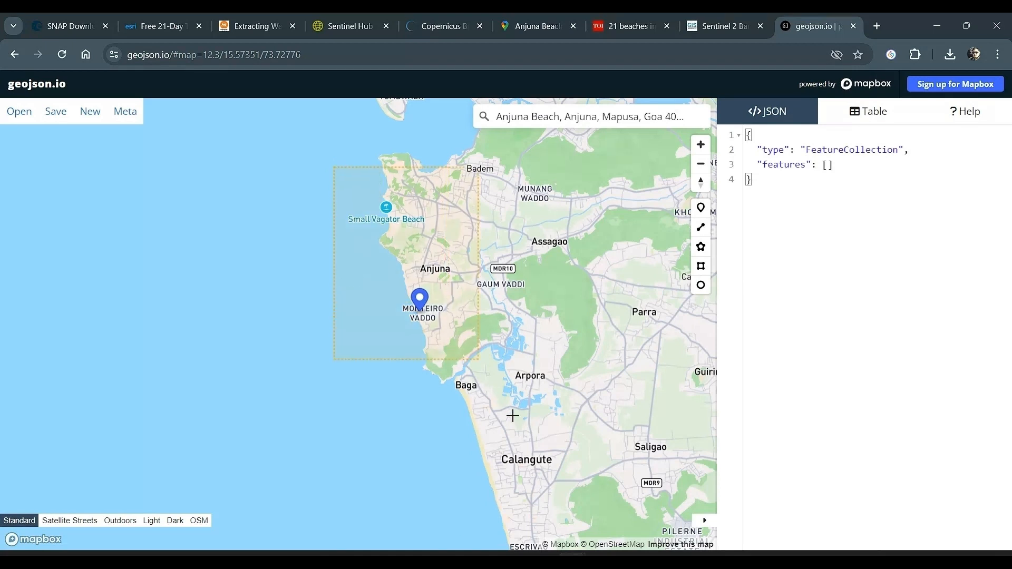
{"action": "left_click", "coordinate": [539, 534]}
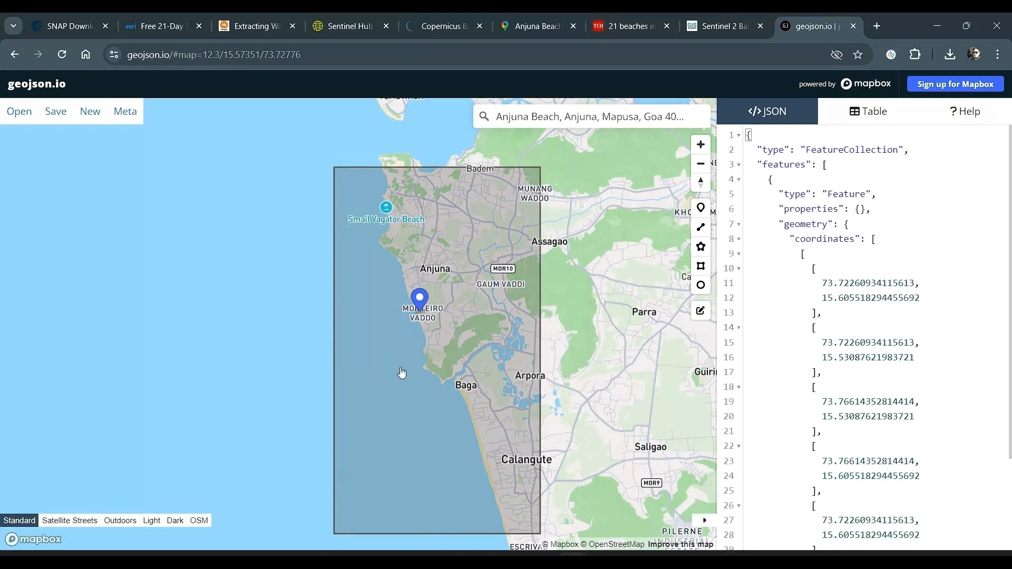
Export the Anjuna study area as WKT and rename the downloaded file AnjunaWKT_Ngoa.
{"action": "mouse_move", "coordinate": [56, 111]}
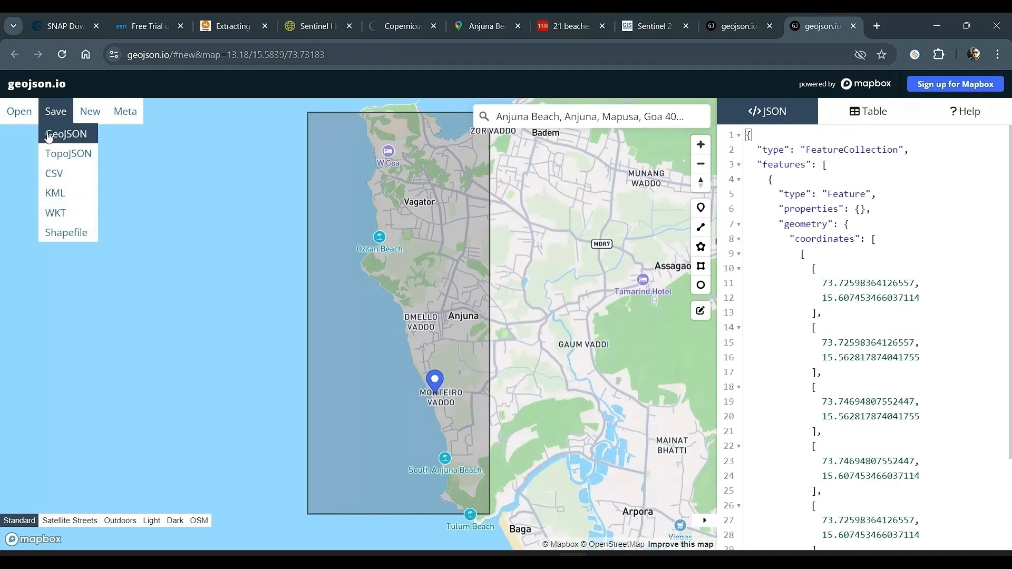
{"action": "left_click", "coordinate": [58, 213]}
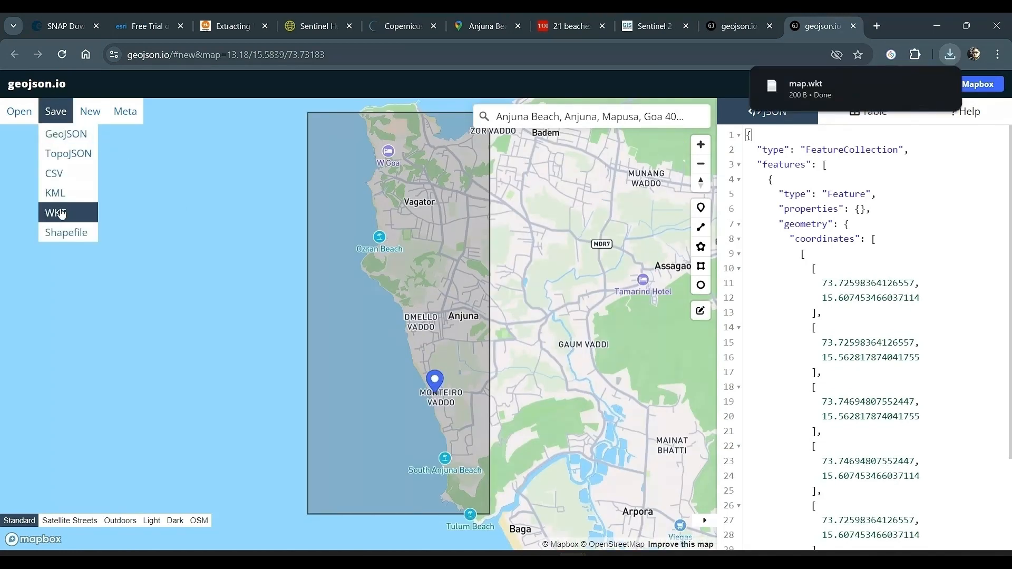
{"action": "left_click", "coordinate": [915, 86]}
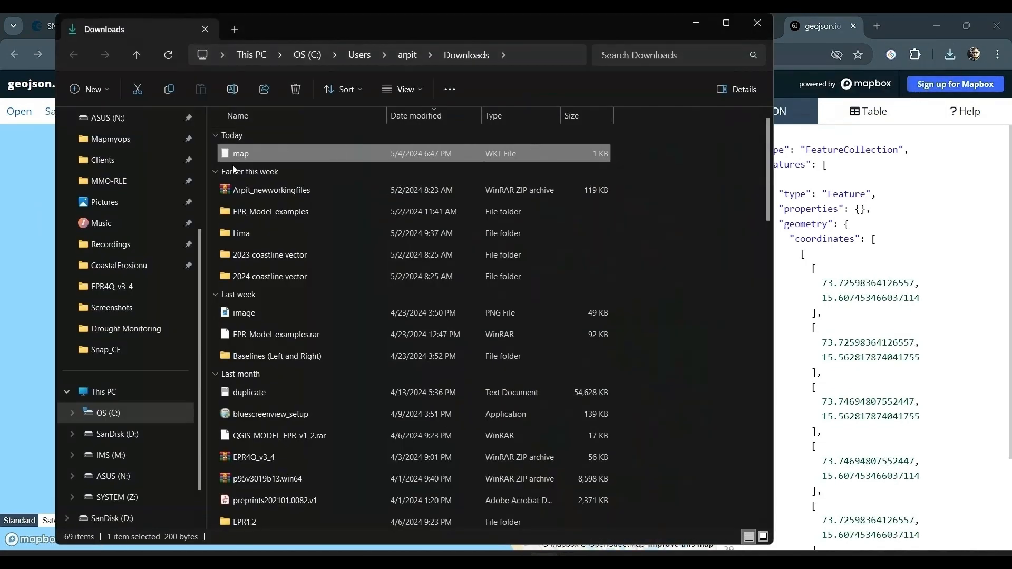
{"action": "key", "text": "F2"}
{"action": "type", "text": "Anj"}
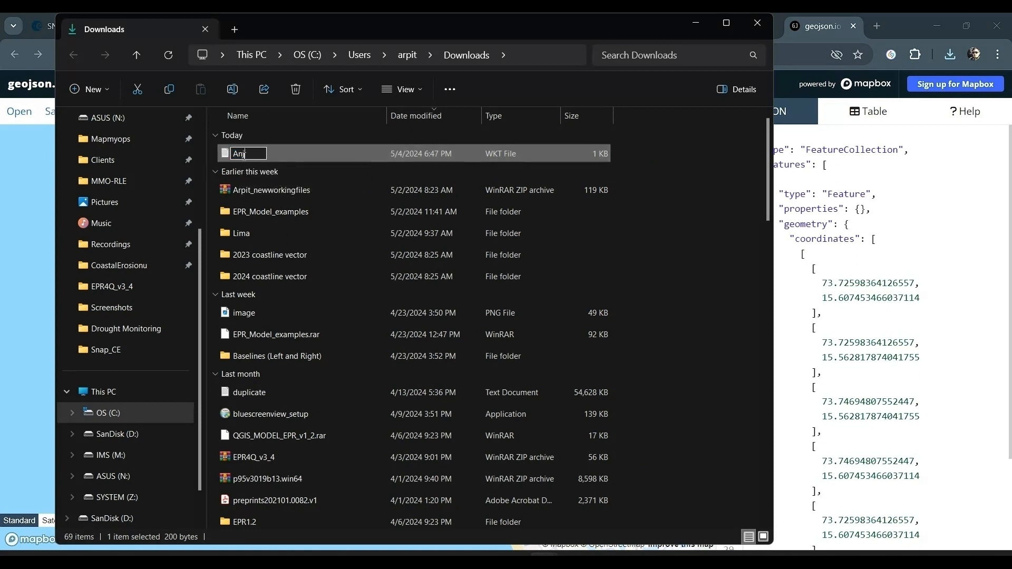
{"action": "type", "text": "unaWKT_Ngoa"}
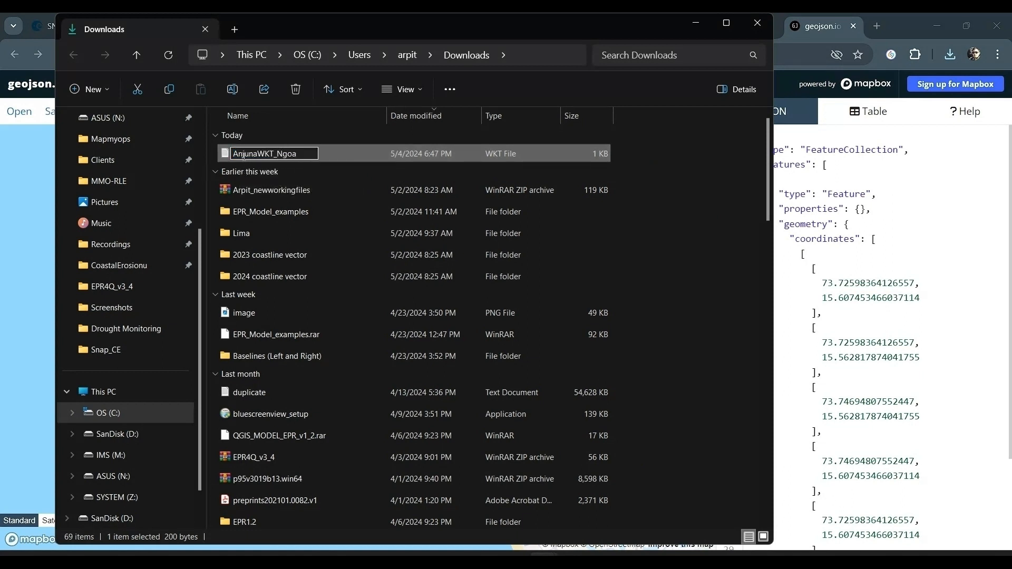
{"action": "key", "text": "Return"}
Paste the AnjunaWKT_Ngoa file into the Snap_CE folder on the Desktop.
{"action": "key", "text": "alt+Tab"}
{"action": "key", "text": "alt+Tab"}
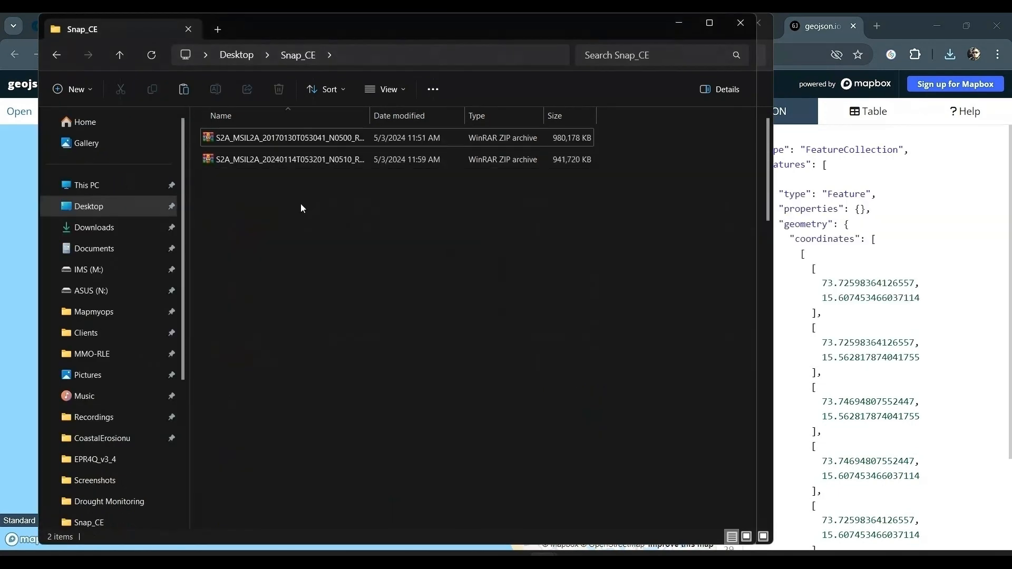
{"action": "key", "text": "ctrl+v"}
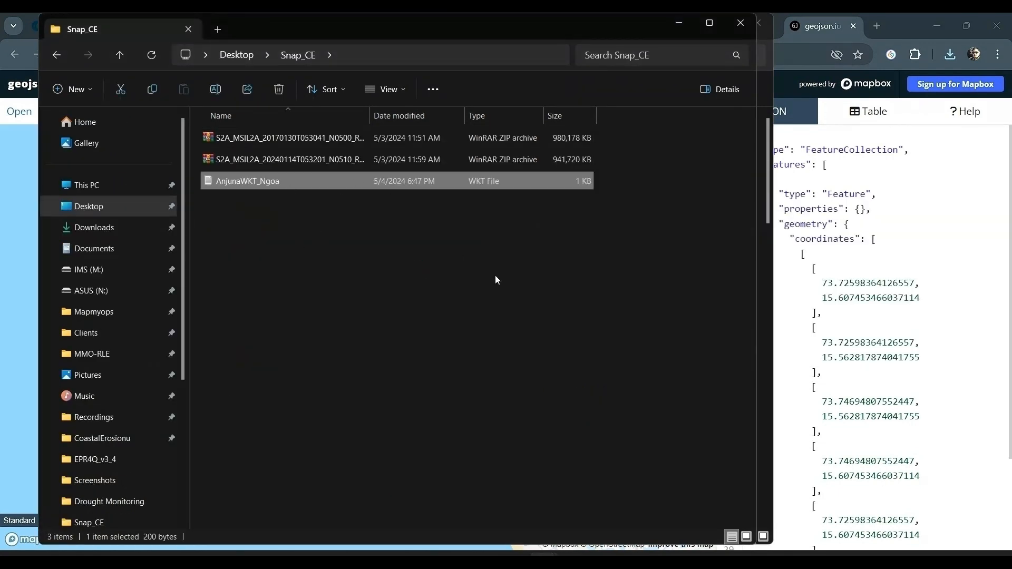
Switch to EO Browser, frame the Anjuna coast, and enable Sentinel-2 advanced search for L2A with 3% maximum cloud coverage.
{"action": "left_click", "coordinate": [905, 122]}
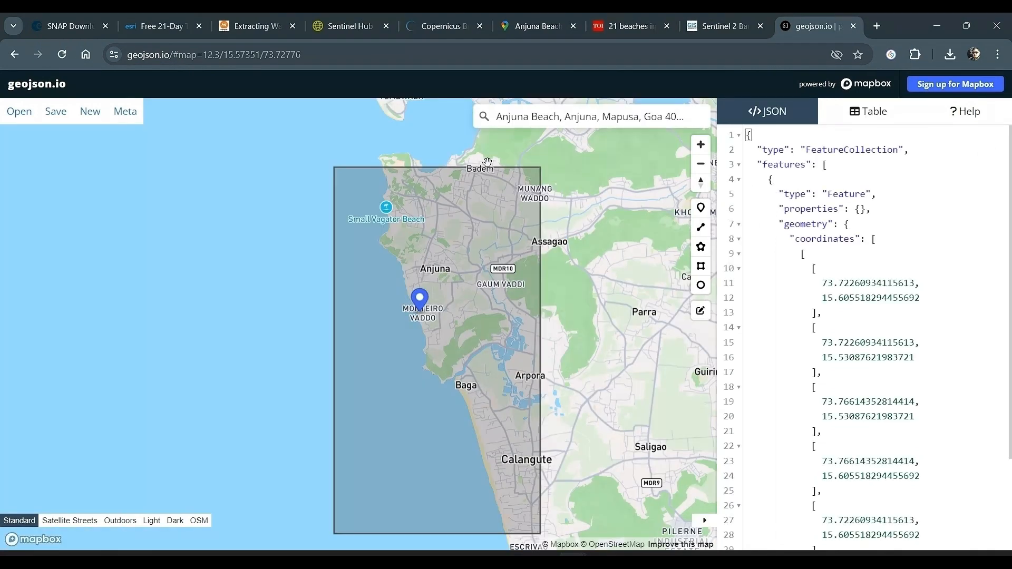
{"action": "left_click", "coordinate": [338, 24]}
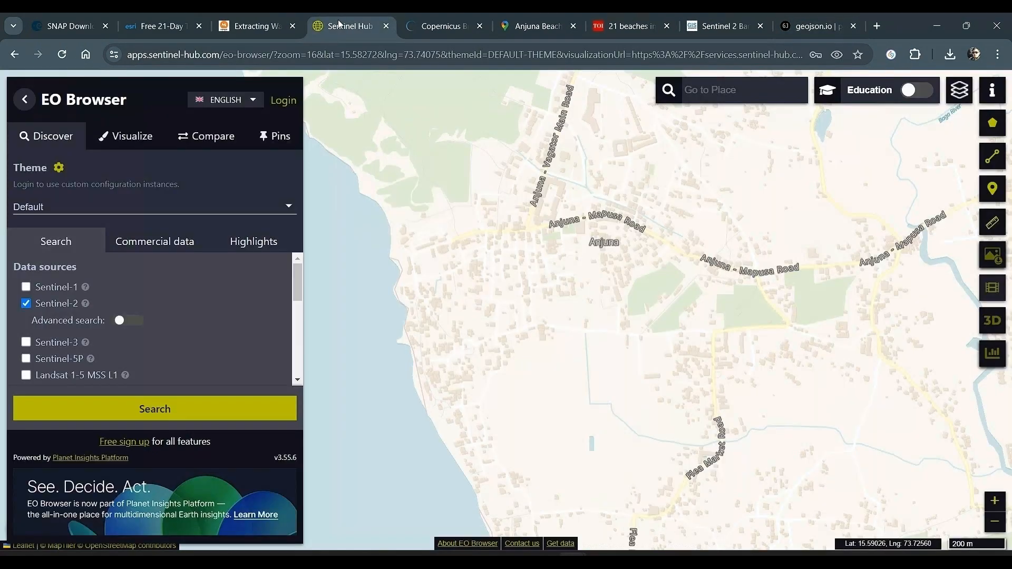
{"action": "scroll", "coordinate": [606, 295], "scroll_direction": "down", "scroll_amount": 2}
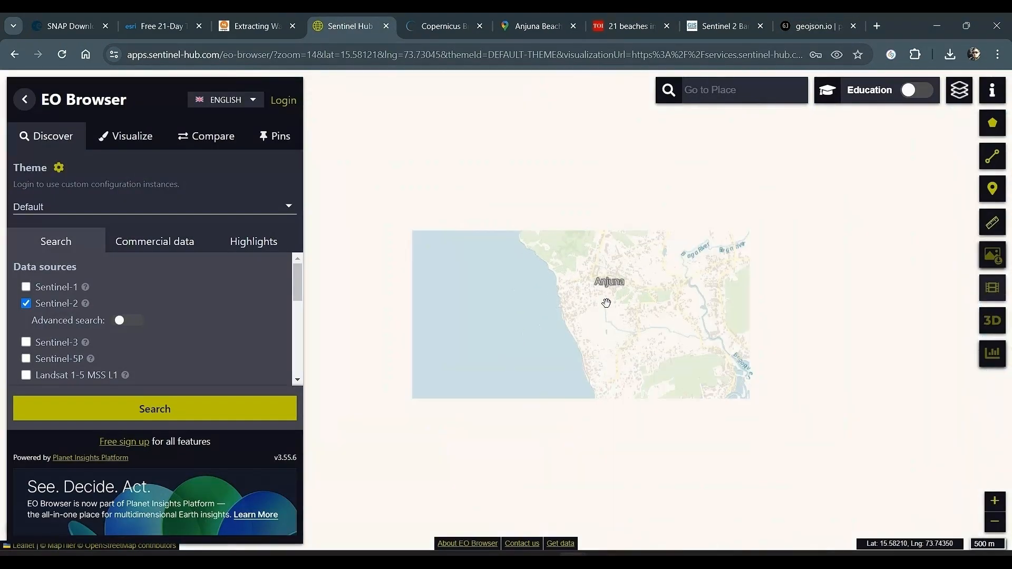
{"action": "scroll", "coordinate": [532, 282], "scroll_direction": "down", "scroll_amount": 1}
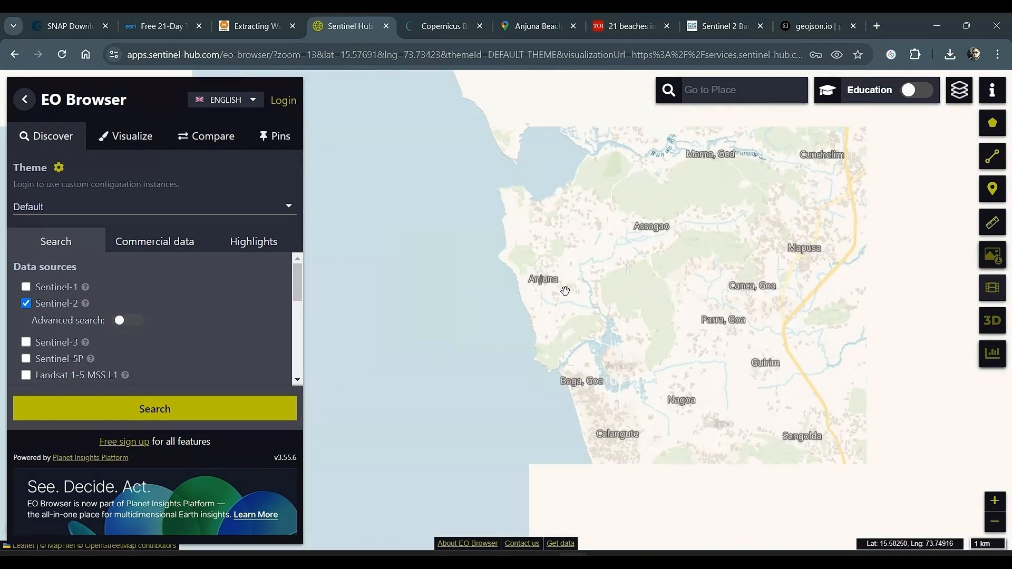
{"action": "scroll", "coordinate": [558, 305], "scroll_direction": "up", "scroll_amount": 1}
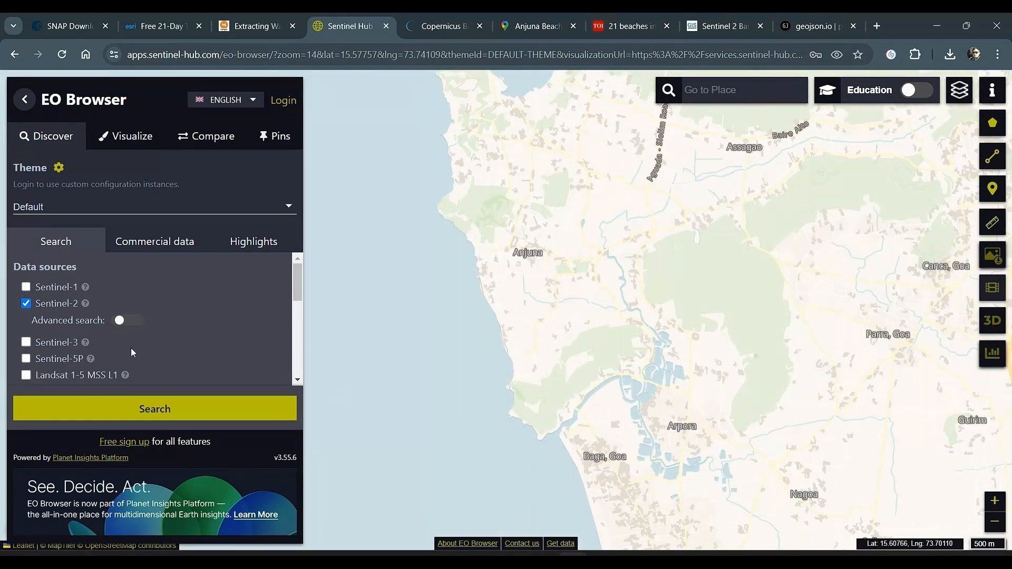
{"action": "left_click", "coordinate": [120, 321]}
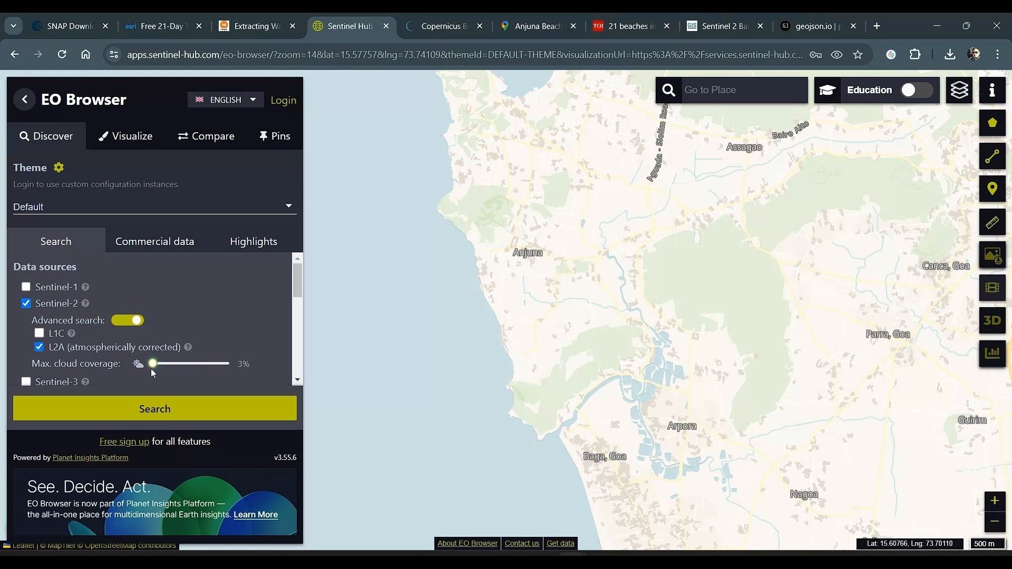
Set the search time range from 2024-01-01 to 2024-01-31.
{"action": "left_click_drag", "start_coordinate": [293, 286], "coordinate": [293, 376]}
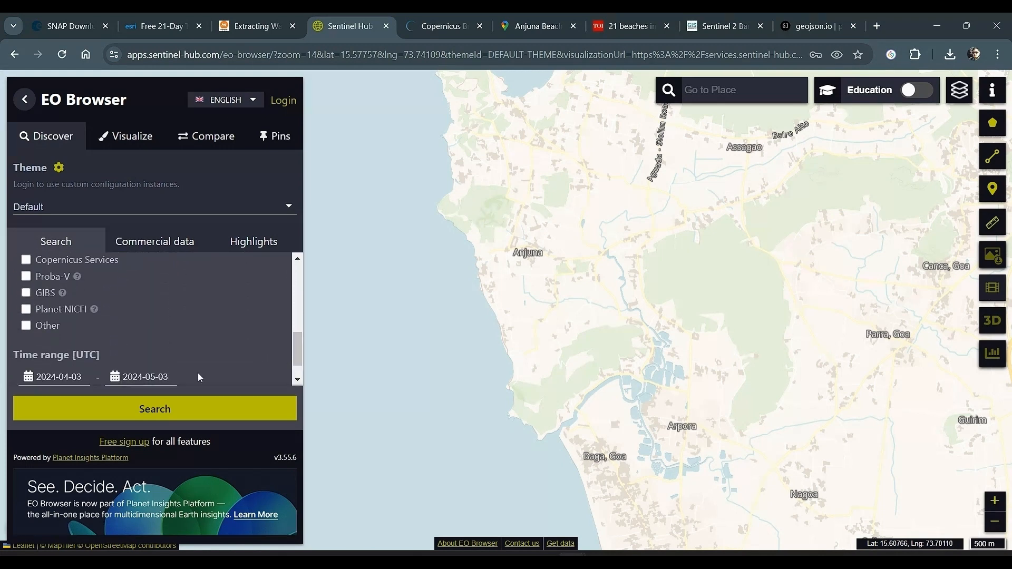
{"action": "left_click", "coordinate": [81, 377]}
{"action": "left_click_drag", "start_coordinate": [289, 325], "coordinate": [258, 340]}
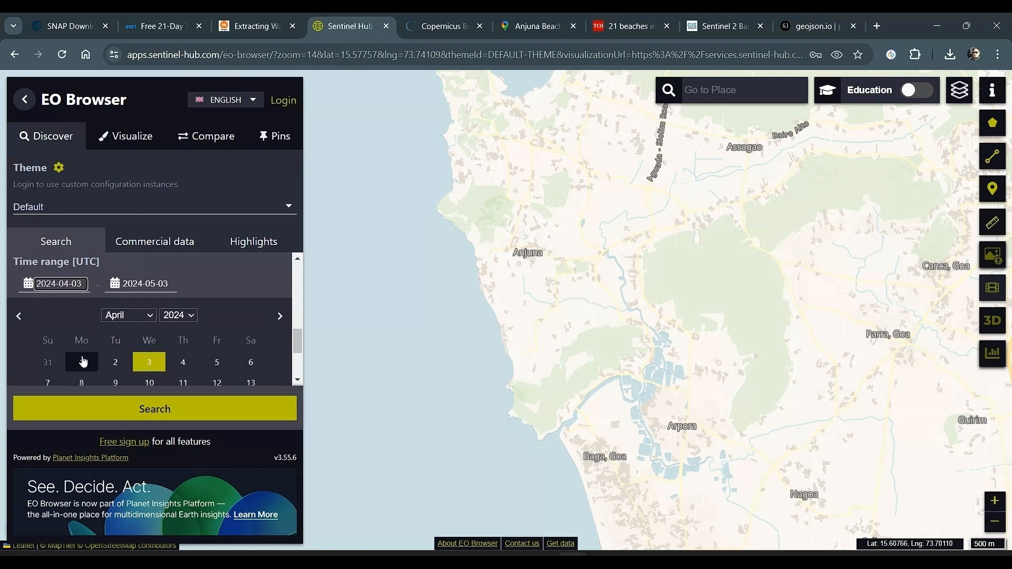
{"action": "left_click", "coordinate": [126, 315]}
{"action": "left_click", "coordinate": [114, 327]}
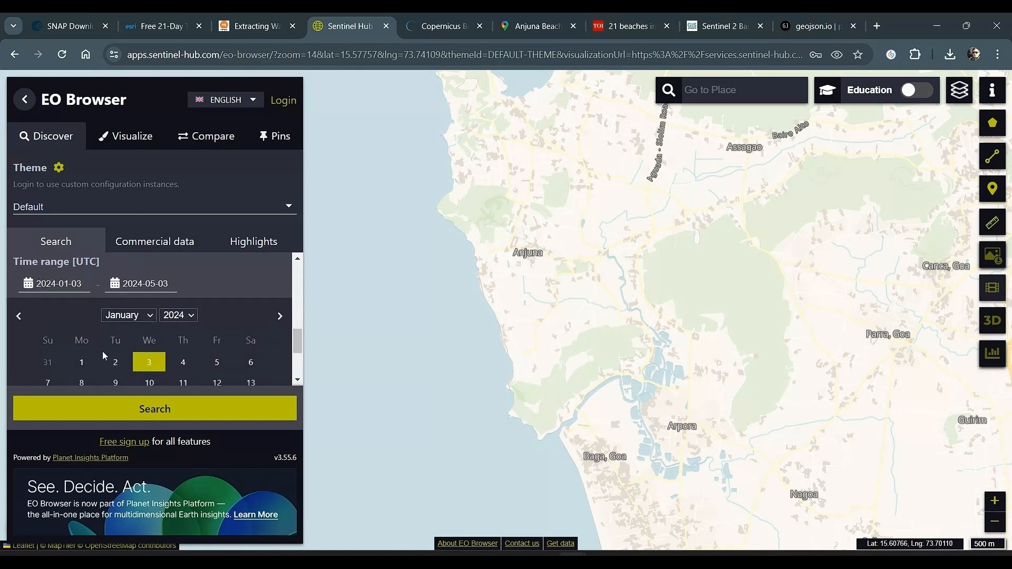
{"action": "left_click", "coordinate": [89, 364]}
{"action": "left_click", "coordinate": [145, 346]}
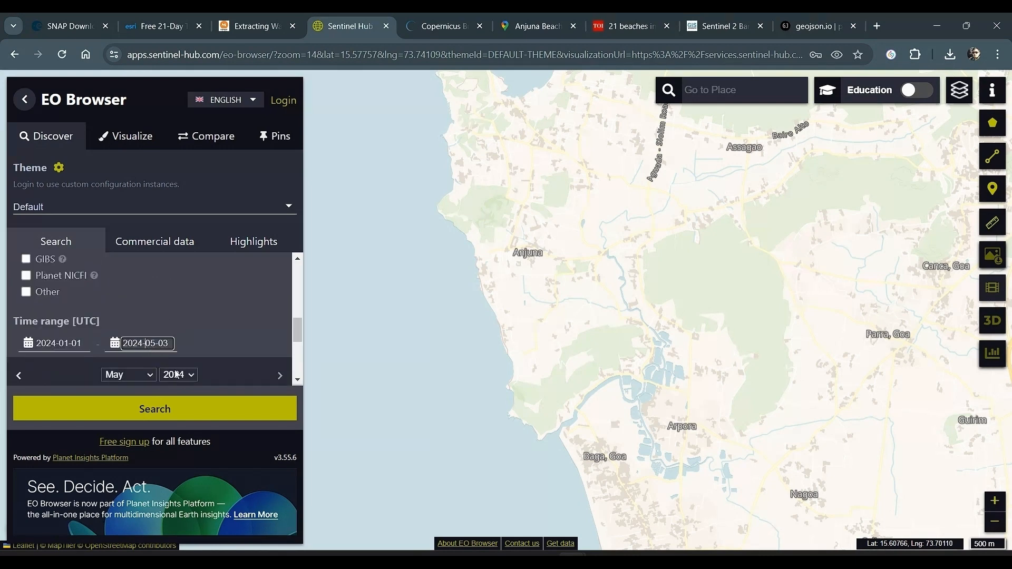
{"action": "left_click", "coordinate": [145, 374]}
{"action": "left_click", "coordinate": [150, 386]}
{"action": "left_click_drag", "start_coordinate": [297, 331], "coordinate": [289, 356]}
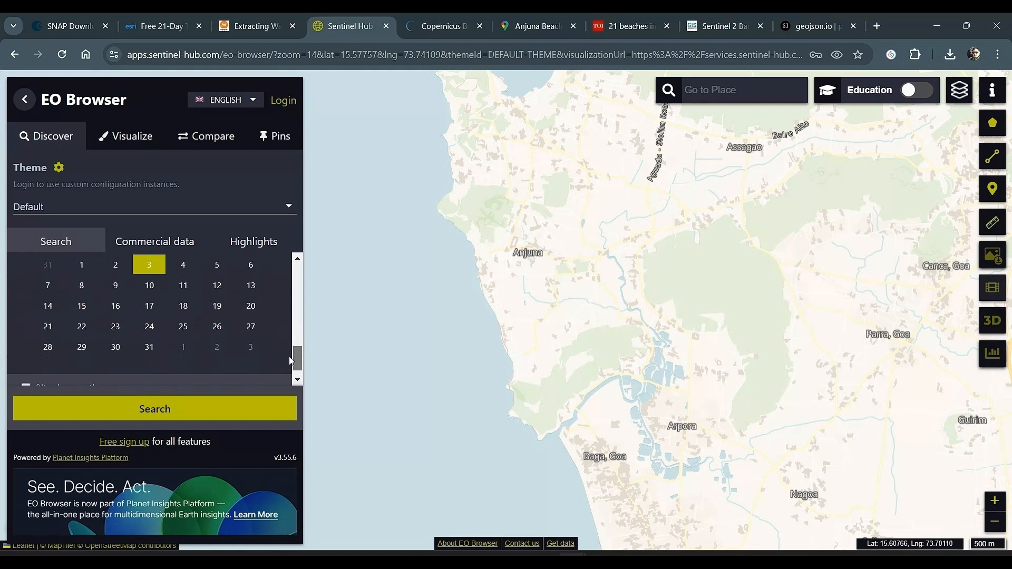
{"action": "left_click", "coordinate": [158, 343]}
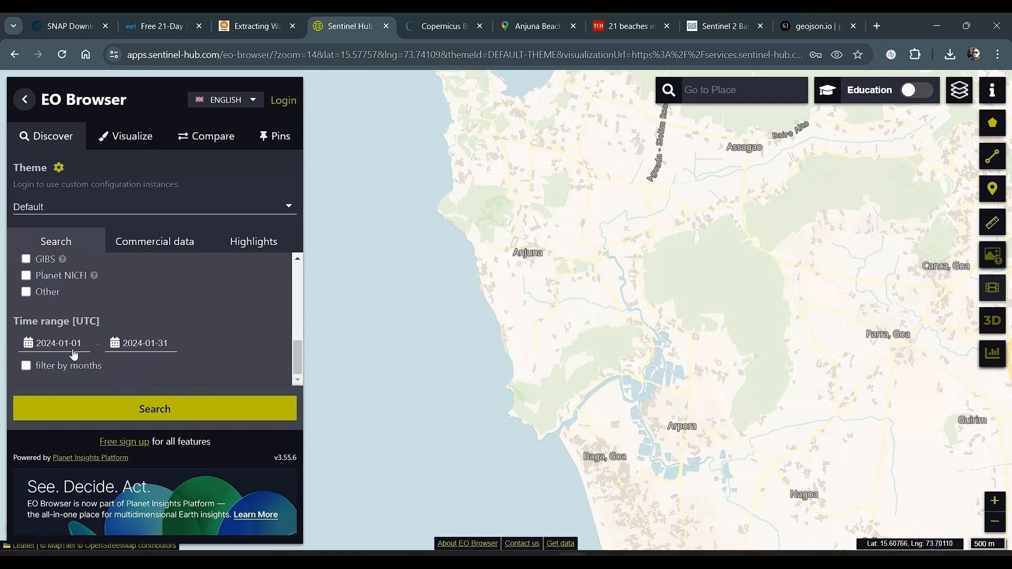
Run the Sentinel-2 search and visualize the L2A scene dated 2024-01-14.
{"action": "mouse_move", "coordinate": [294, 352]}
{"action": "left_mouse_down"}
{"action": "mouse_move", "coordinate": [302, 255]}
{"action": "mouse_move", "coordinate": [298, 358]}
{"action": "left_mouse_up"}
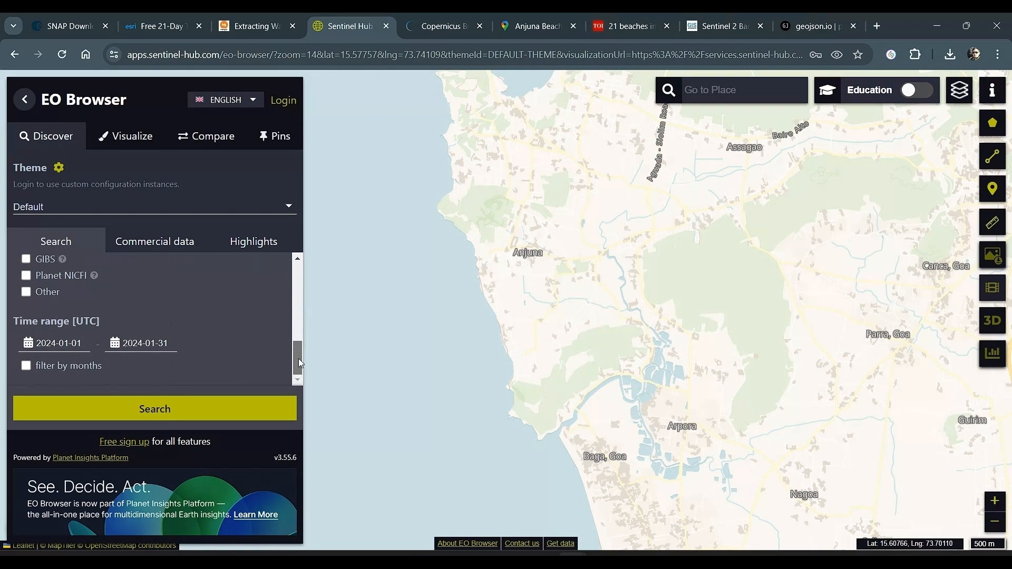
{"action": "left_click", "coordinate": [241, 398]}
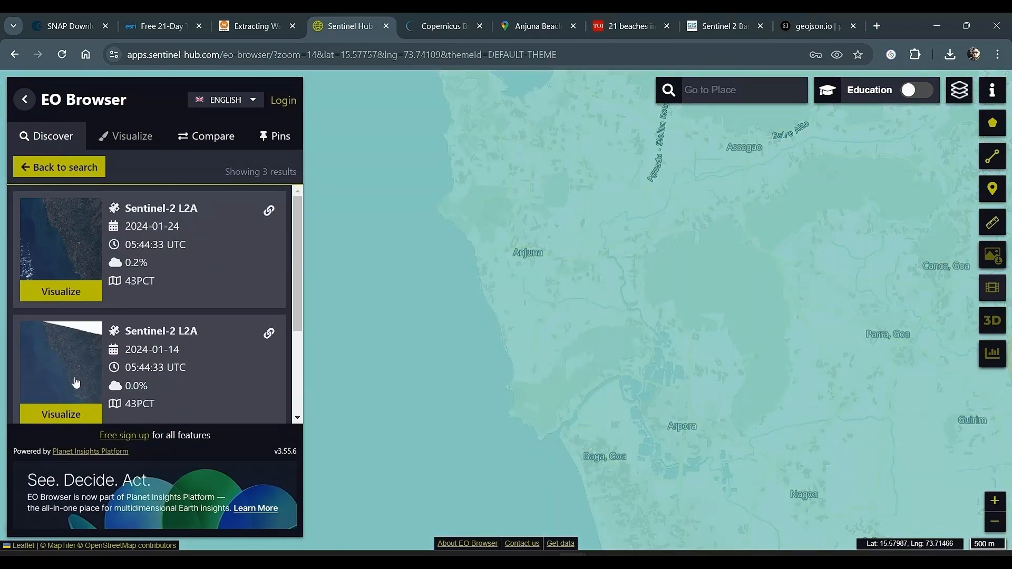
{"action": "left_click", "coordinate": [72, 414]}
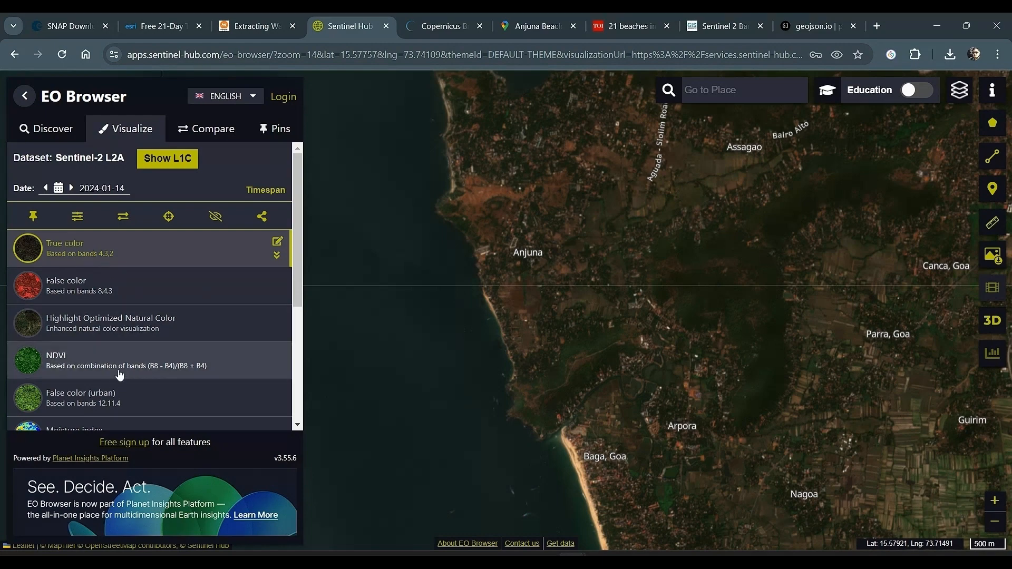
View the Anjuna scene in False color, and change the visualization to NDWI.
{"action": "left_click", "coordinate": [115, 294]}
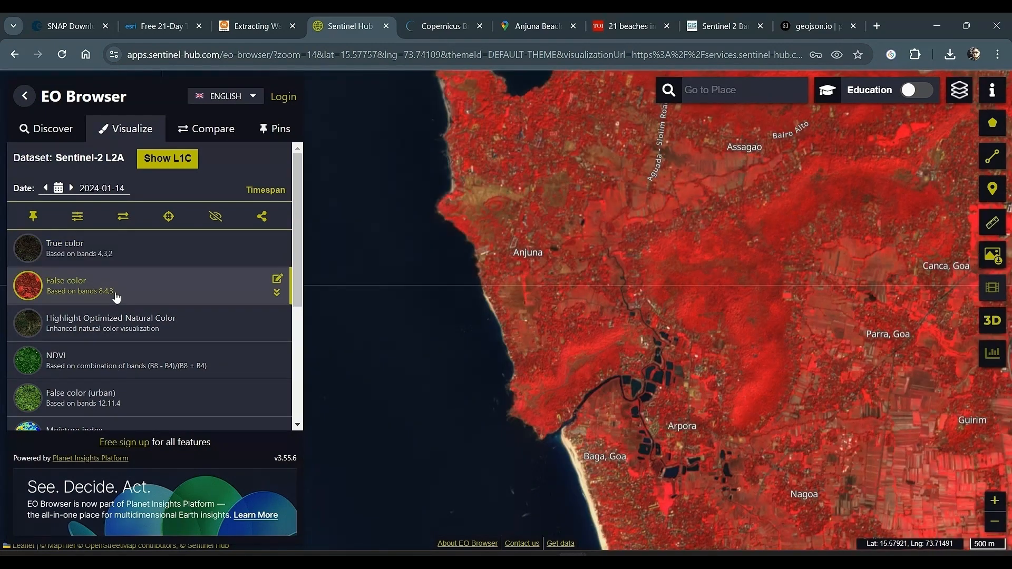
{"action": "scroll", "coordinate": [144, 355], "scroll_direction": "down", "scroll_amount": 1}
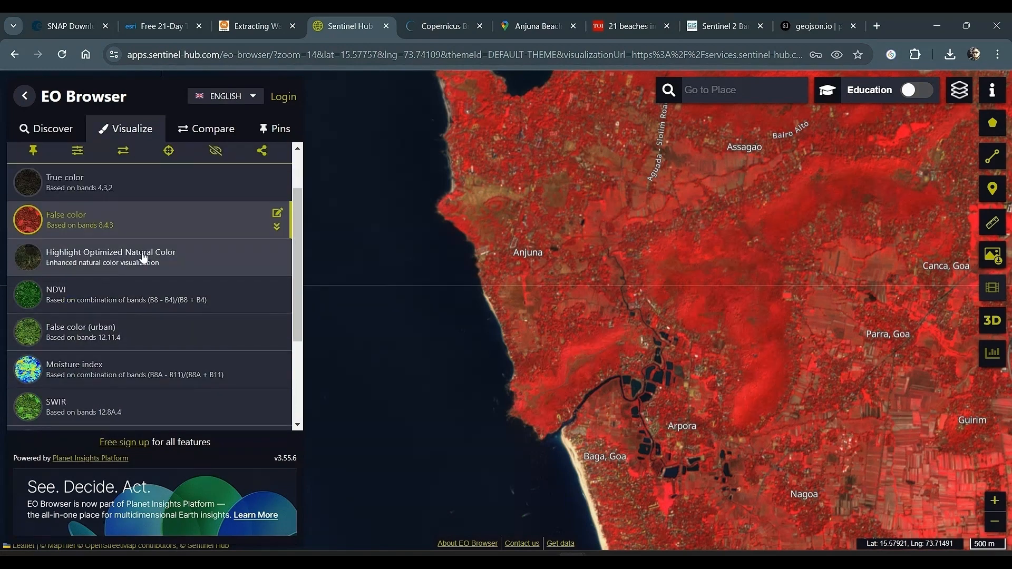
{"action": "scroll", "coordinate": [146, 401], "scroll_direction": "down", "scroll_amount": 1}
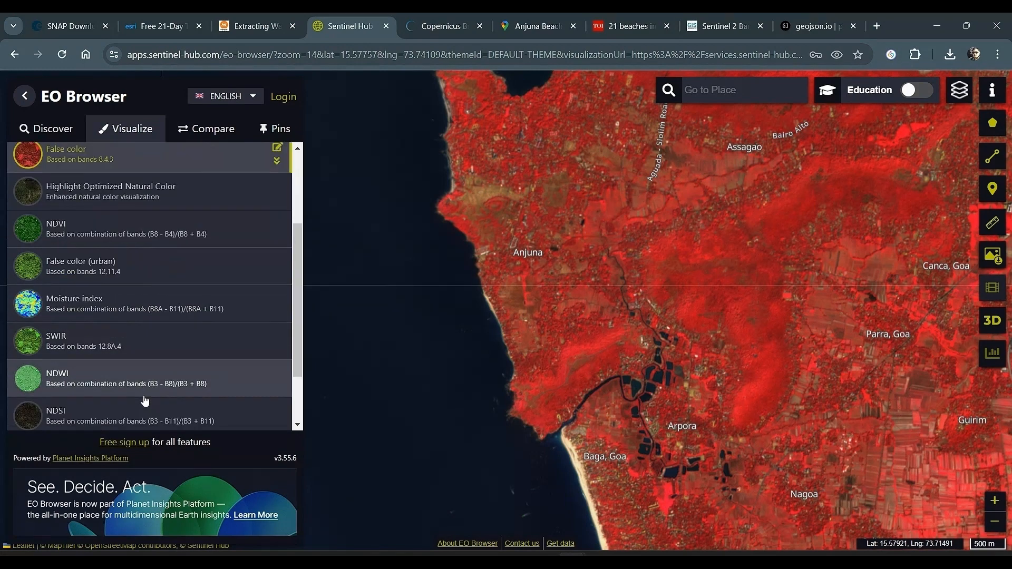
{"action": "scroll", "coordinate": [135, 352], "scroll_direction": "down", "scroll_amount": 1}
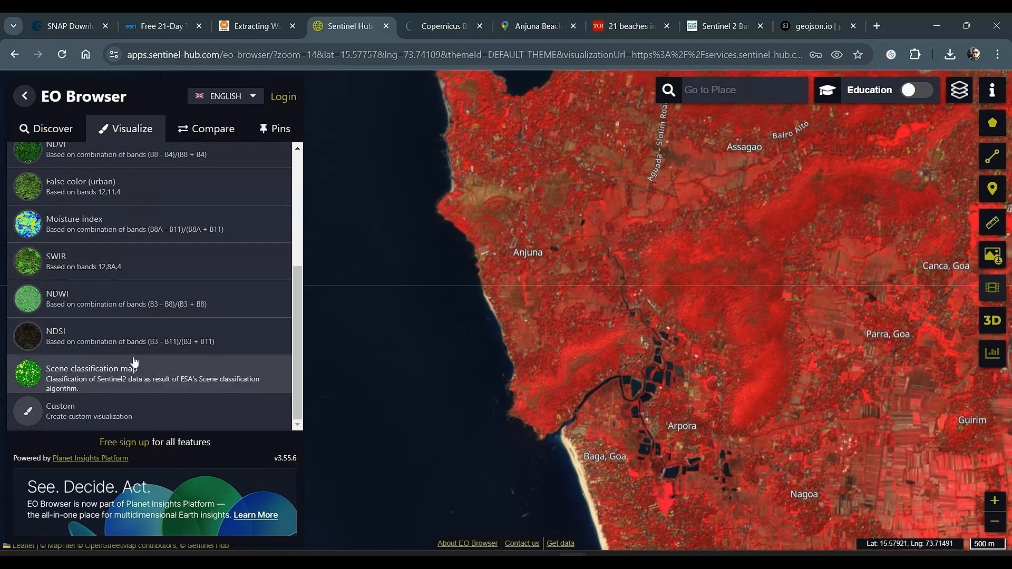
{"action": "scroll", "coordinate": [136, 357], "scroll_direction": "up", "scroll_amount": 2}
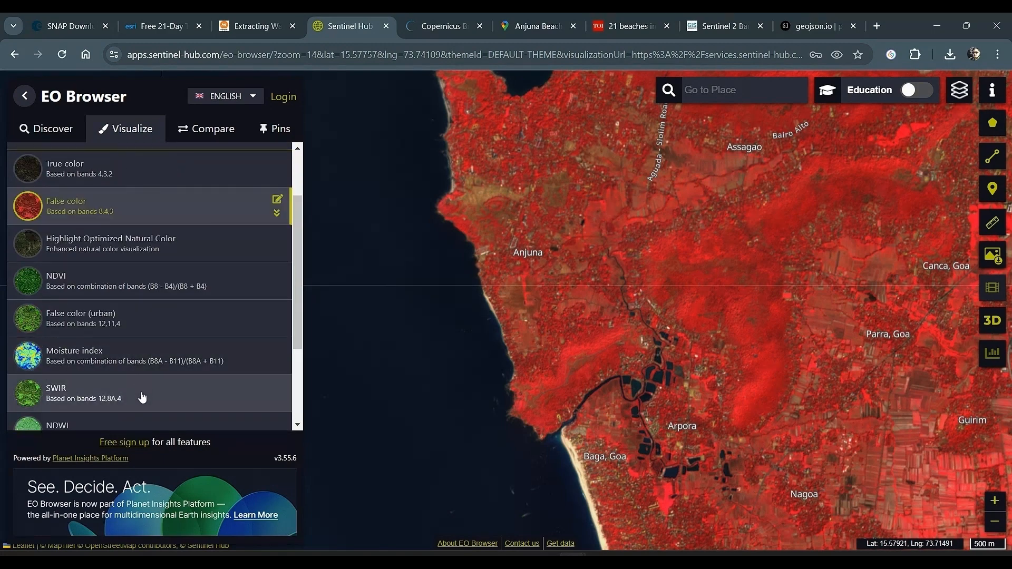
{"action": "left_click", "coordinate": [140, 424]}
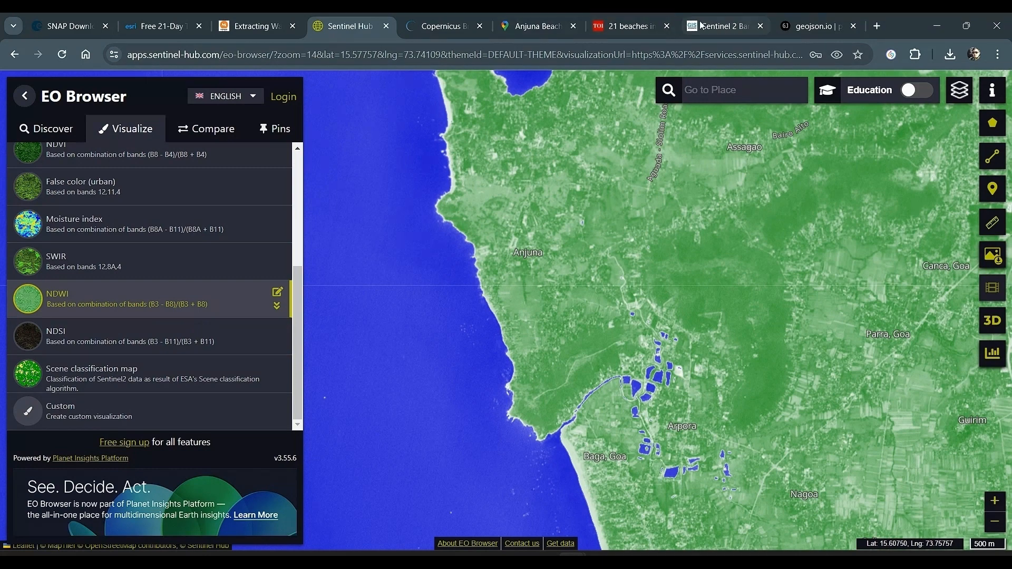
Switch to the GISGeography Sentinel 2 bands page and examine the band count, pixel sizes and the table of wavelengths and descriptions.
{"action": "left_click", "coordinate": [722, 25]}
{"action": "scroll", "coordinate": [390, 191], "scroll_direction": "down", "scroll_amount": 1}
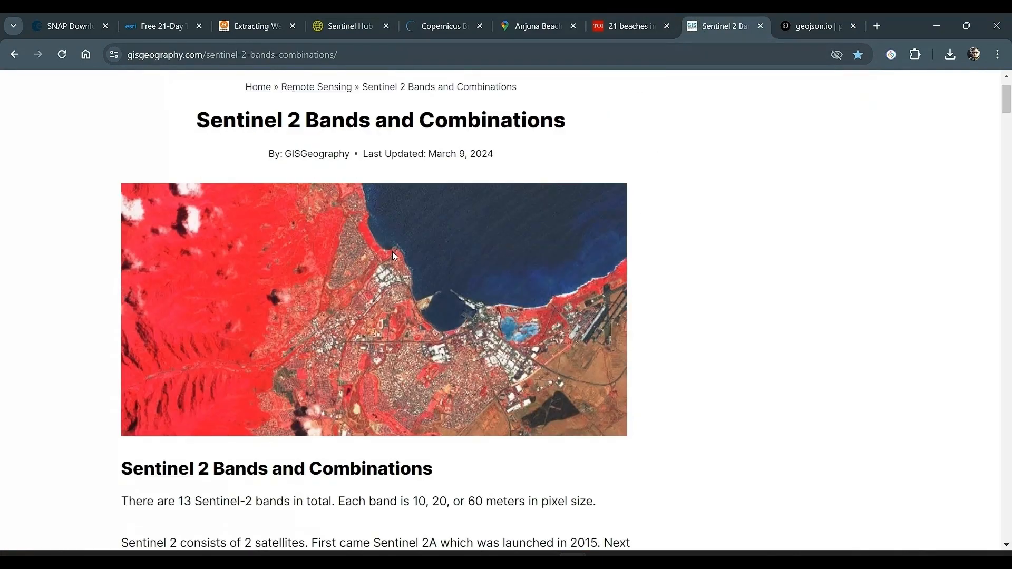
{"action": "scroll", "coordinate": [392, 251], "scroll_direction": "up", "scroll_amount": 1}
{"action": "scroll", "coordinate": [281, 251], "scroll_direction": "down", "scroll_amount": 6}
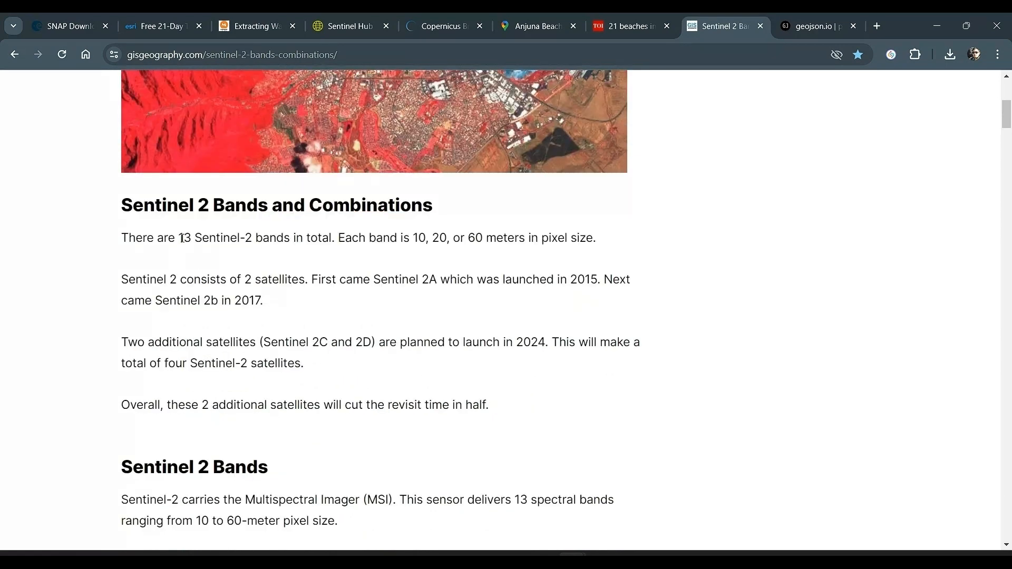
{"action": "left_click_drag", "start_coordinate": [182, 238], "coordinate": [602, 235]}
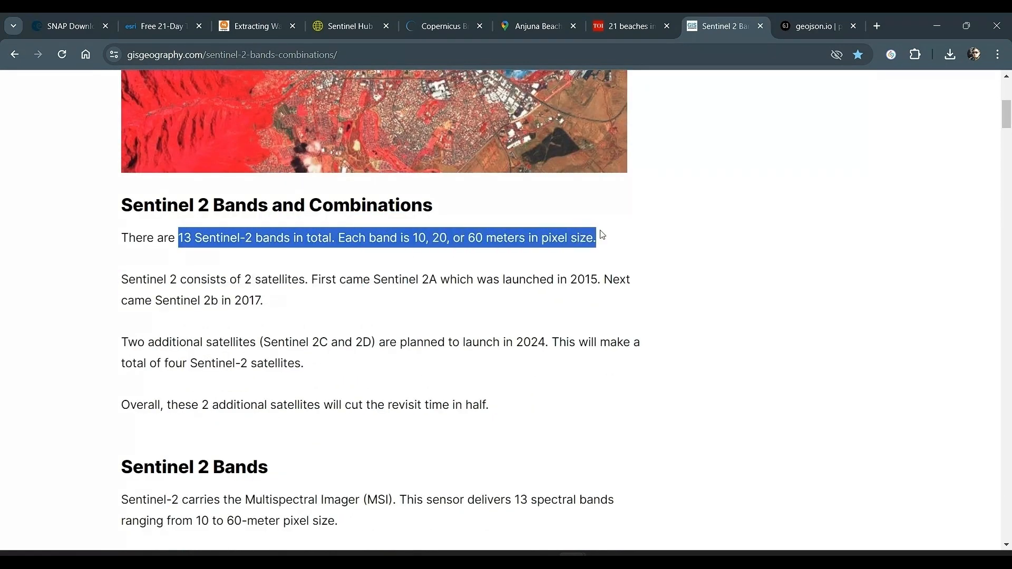
{"action": "scroll", "coordinate": [335, 335], "scroll_direction": "down", "scroll_amount": 10}
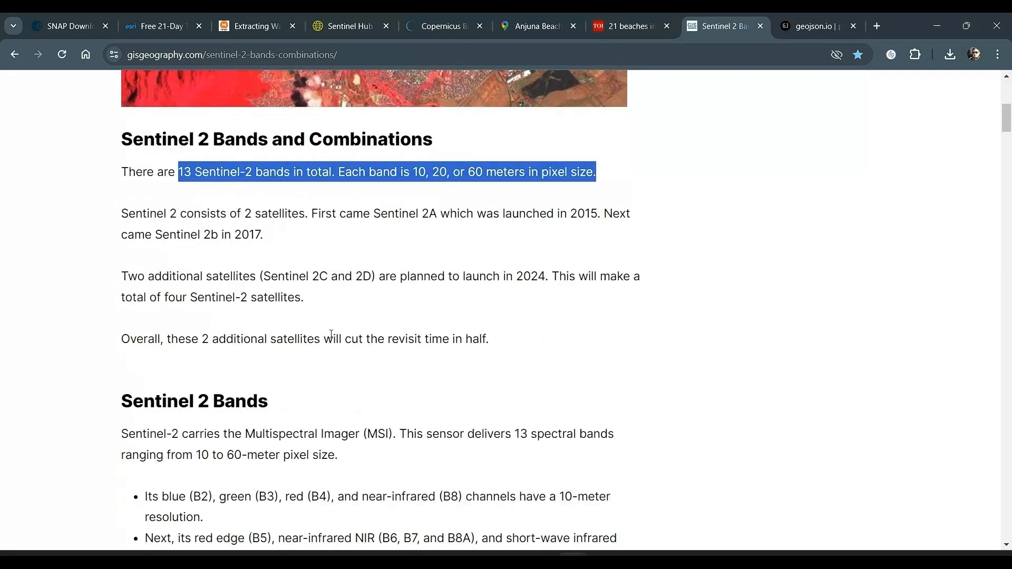
{"action": "scroll", "coordinate": [322, 332], "scroll_direction": "down", "scroll_amount": 2}
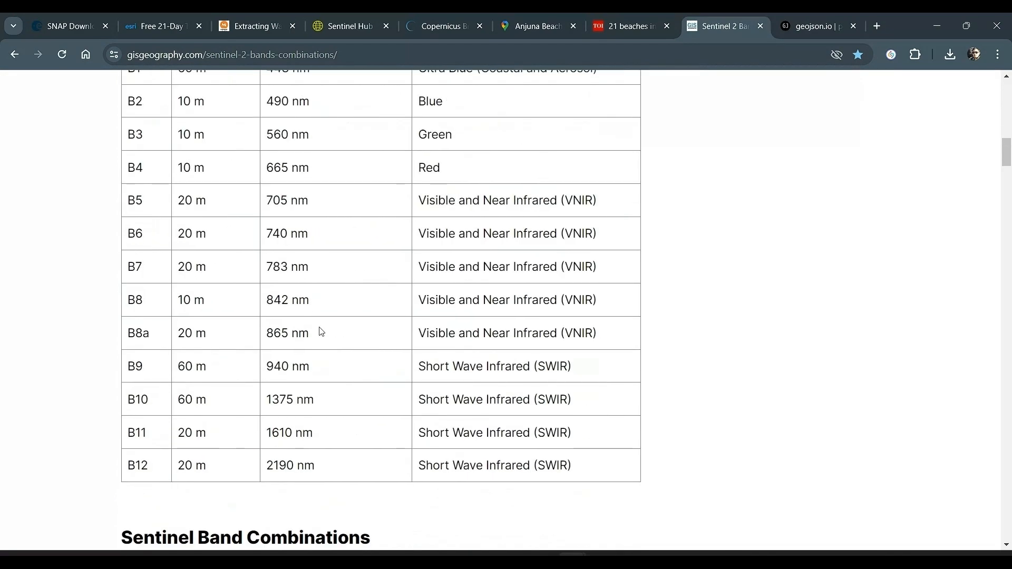
{"action": "scroll", "coordinate": [167, 140], "scroll_direction": "up", "scroll_amount": 1}
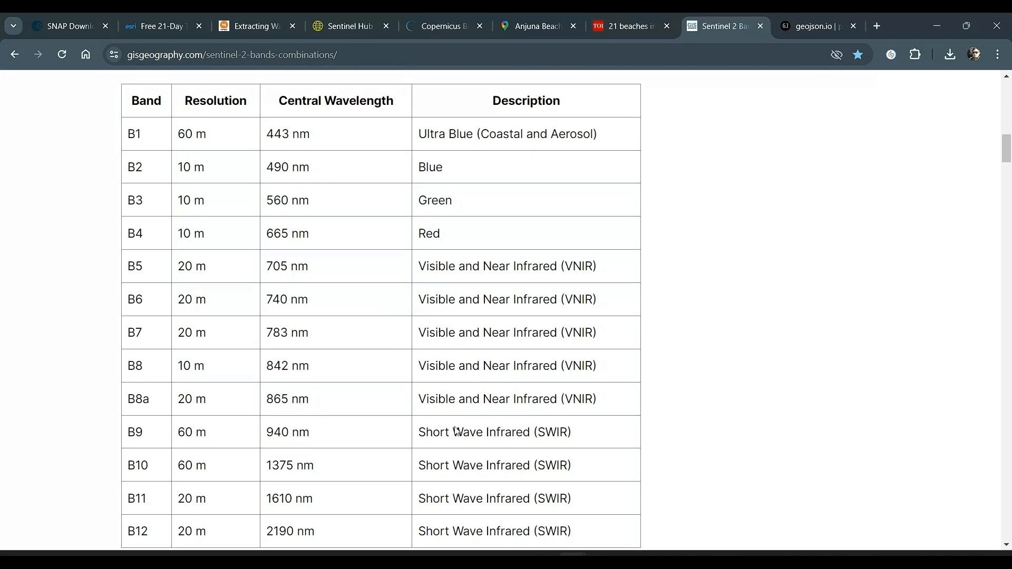
Examine the Sentinel-2 band combinations from Natural Color and Color Infrared through Short-Wave Infrared, Agriculture and Geology to Bathymetric.
{"action": "scroll", "coordinate": [427, 466], "scroll_direction": "down", "scroll_amount": 12}
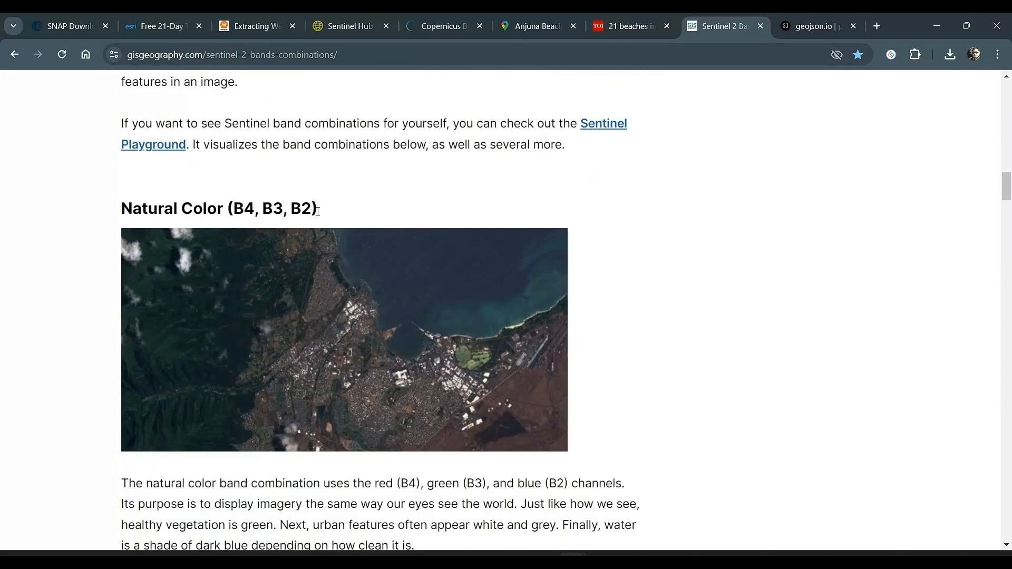
{"action": "scroll", "coordinate": [341, 318], "scroll_direction": "down", "scroll_amount": 8}
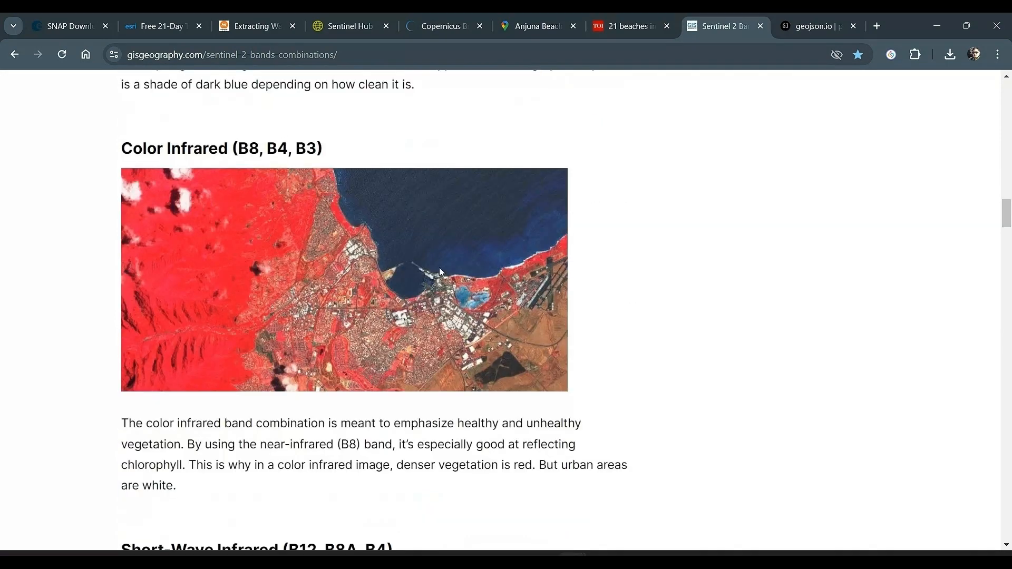
{"action": "scroll", "coordinate": [475, 313], "scroll_direction": "down", "scroll_amount": 7}
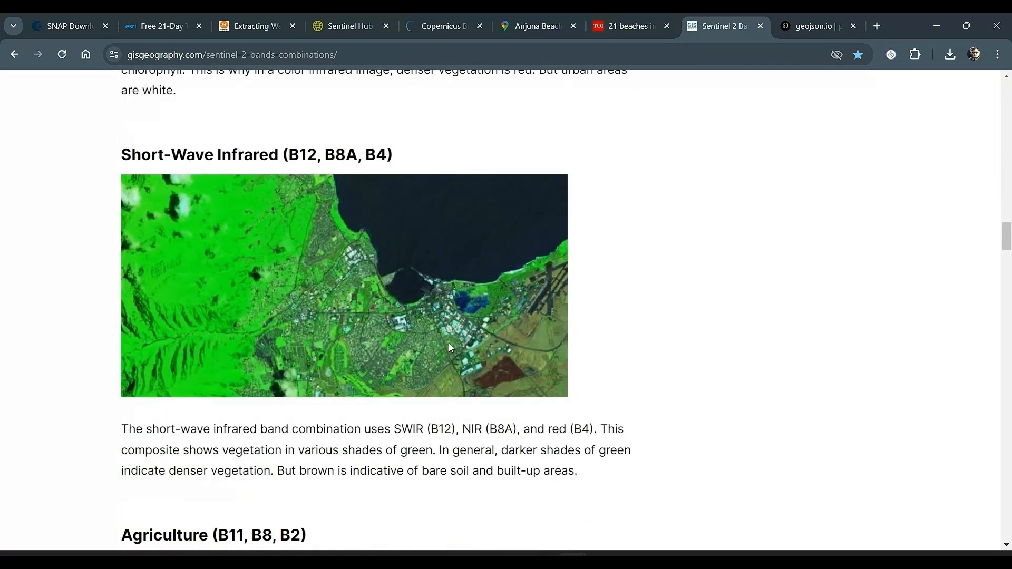
{"action": "scroll", "coordinate": [433, 469], "scroll_direction": "down", "scroll_amount": 1}
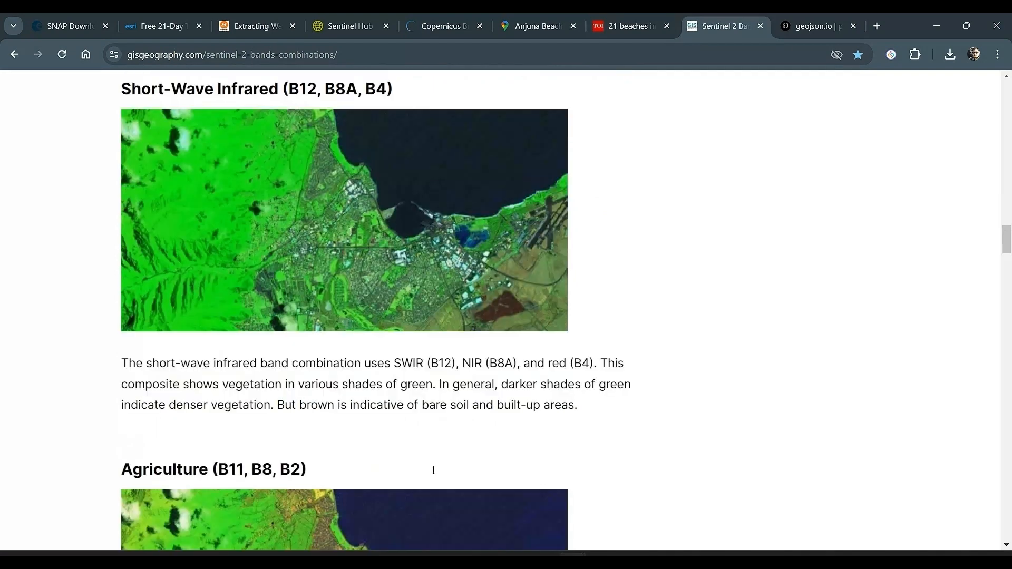
{"action": "left_click_drag", "start_coordinate": [282, 405], "coordinate": [591, 408]}
{"action": "left_click_drag", "start_coordinate": [543, 386], "coordinate": [338, 406]}
{"action": "scroll", "coordinate": [416, 423], "scroll_direction": "down", "scroll_amount": 6}
{"action": "scroll", "coordinate": [418, 425], "scroll_direction": "down", "scroll_amount": 4}
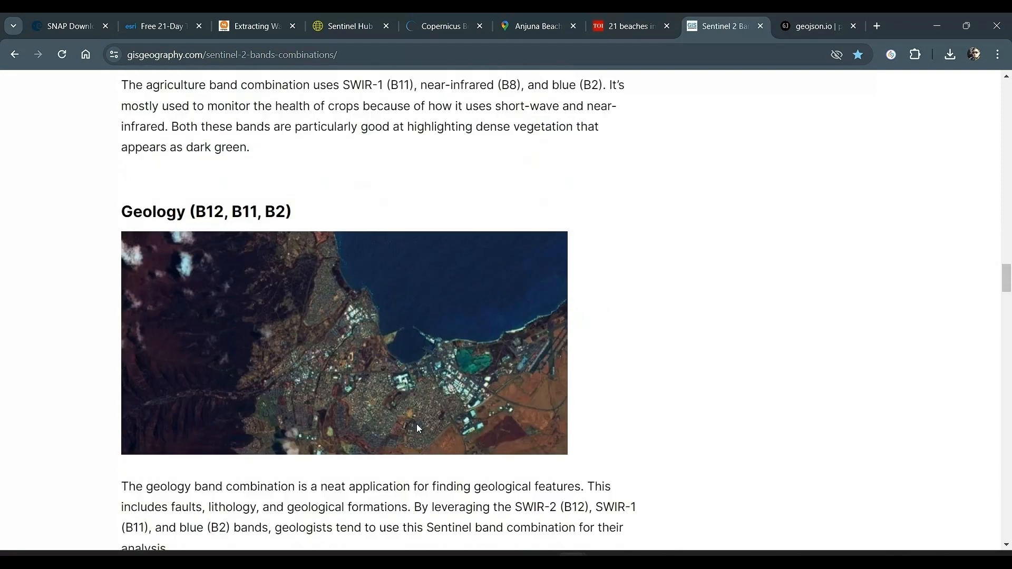
{"action": "scroll", "coordinate": [415, 422], "scroll_direction": "down", "scroll_amount": 7}
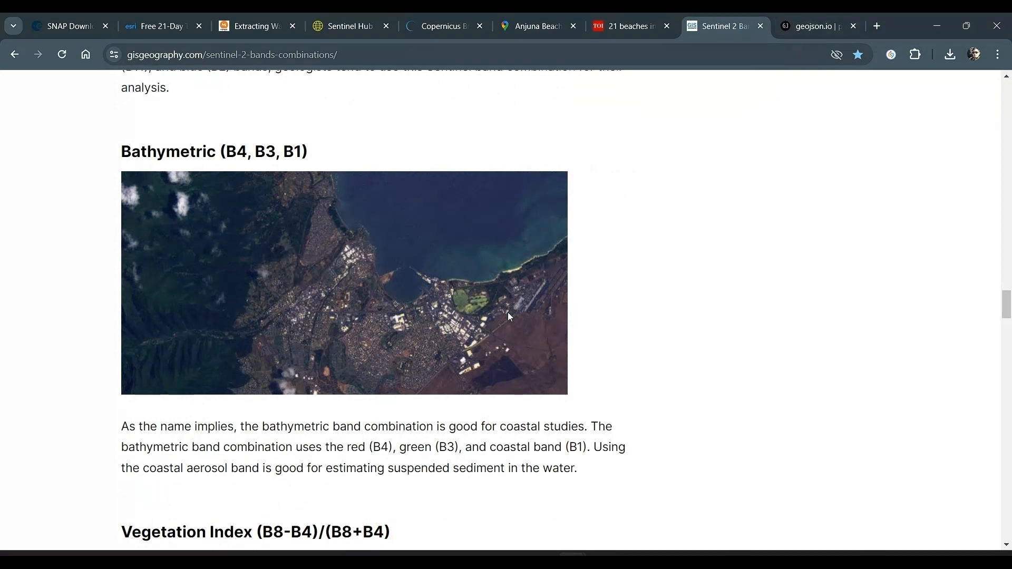
Switch back to EO Browser, view the Anjuna scene in True color, and open a Custom visualization.
{"action": "left_click", "coordinate": [343, 26]}
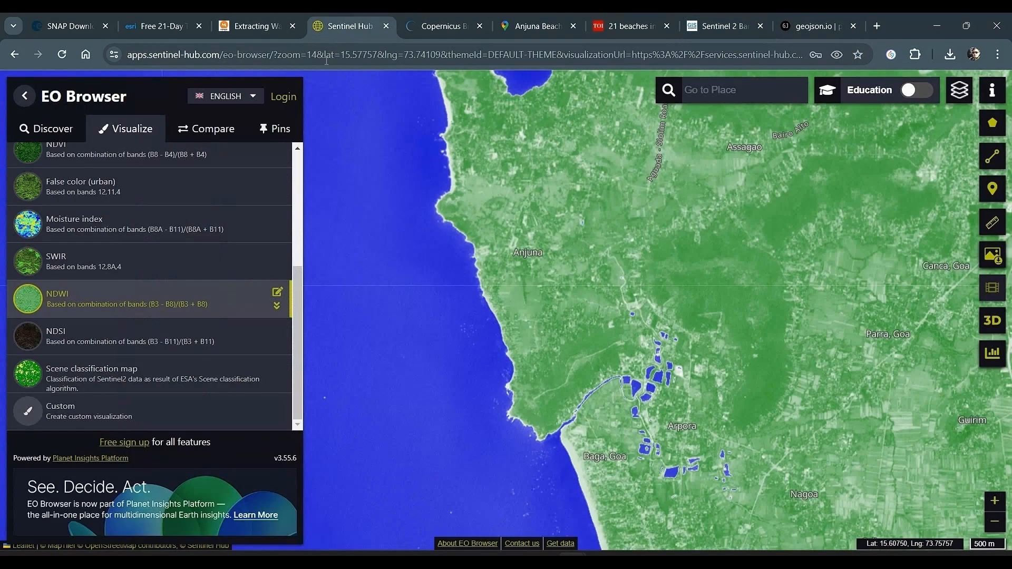
{"action": "scroll", "coordinate": [235, 311], "scroll_direction": "up", "scroll_amount": 5}
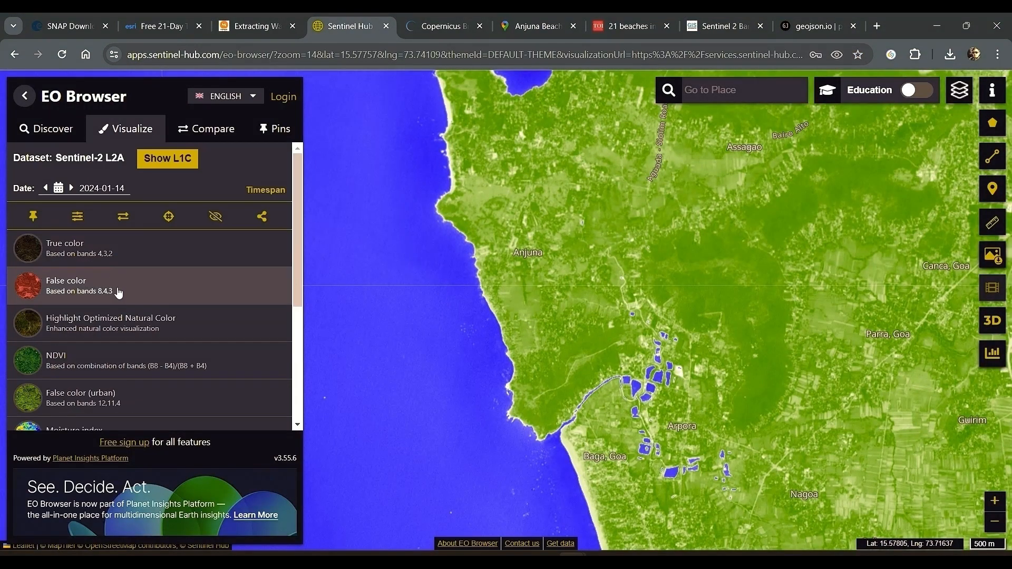
{"action": "left_click", "coordinate": [137, 263]}
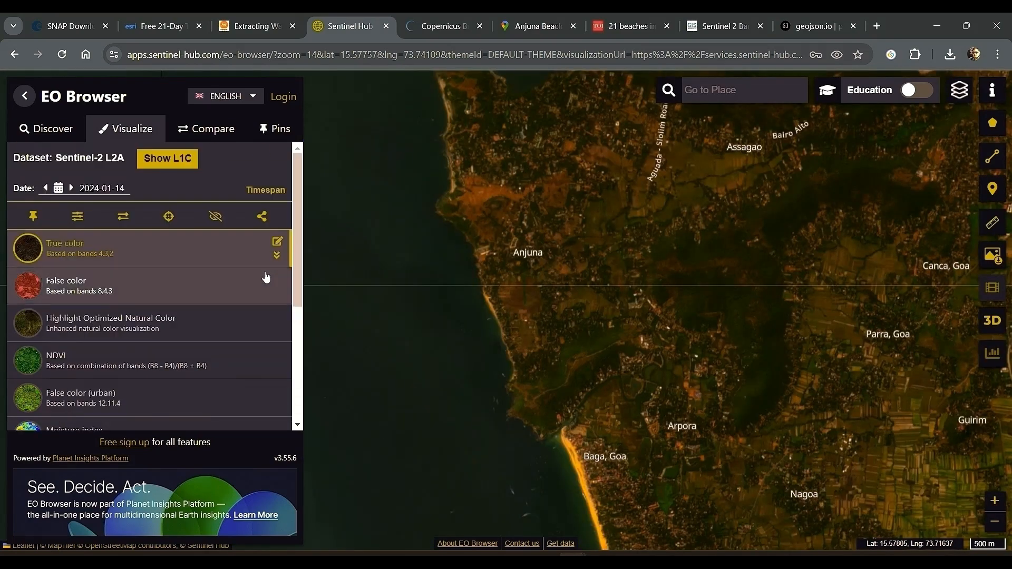
{"action": "scroll", "coordinate": [226, 321], "scroll_direction": "down", "scroll_amount": 5}
{"action": "left_click", "coordinate": [127, 404]}
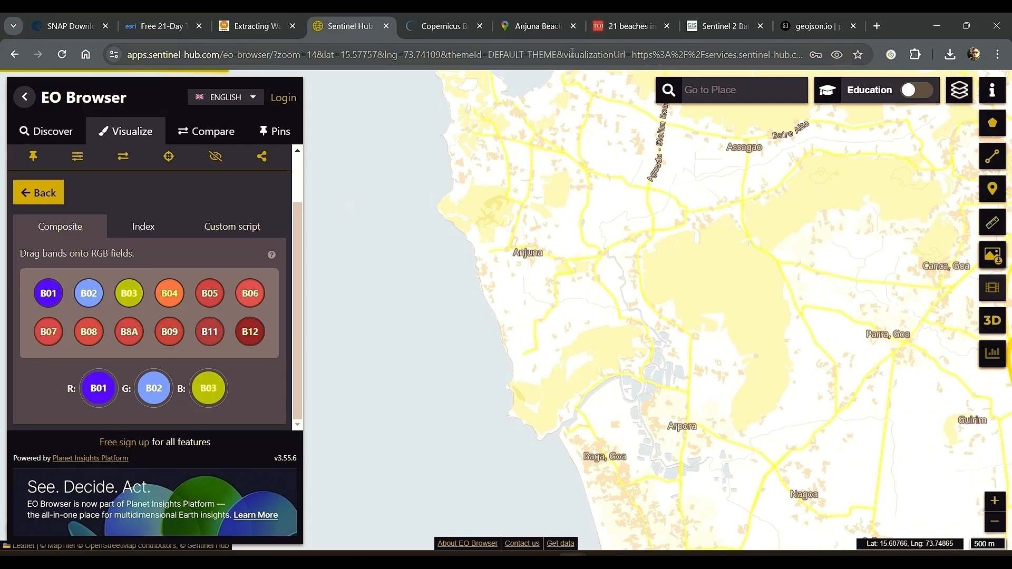
Build the Short-Wave Infrared composite described on the GISGeography page, with B12 as red, B8A as green and B04 as blue.
{"action": "left_click", "coordinate": [719, 25]}
{"action": "scroll", "coordinate": [656, 221], "scroll_direction": "up", "scroll_amount": 5}
{"action": "scroll", "coordinate": [656, 221], "scroll_direction": "up", "scroll_amount": 20}
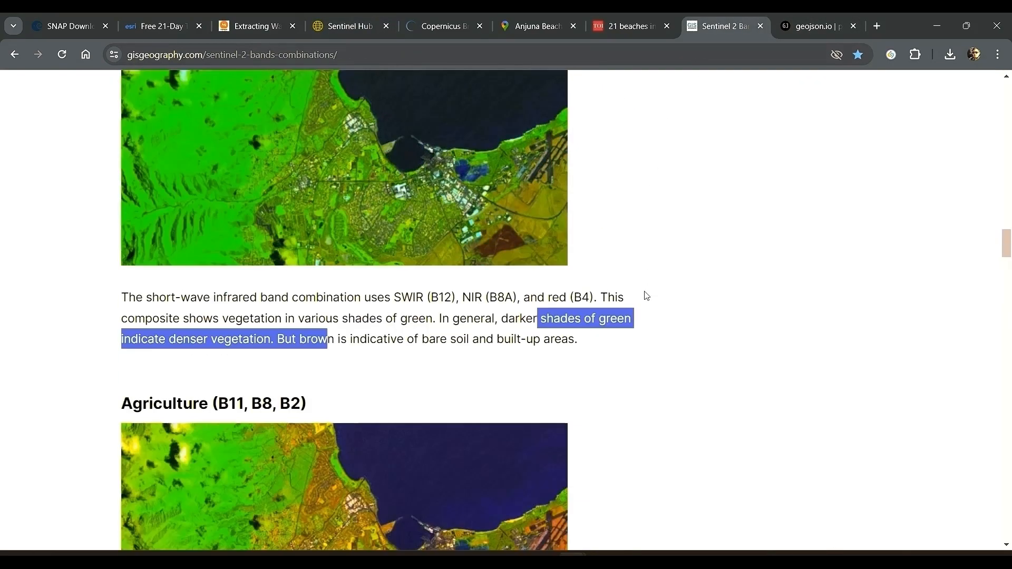
{"action": "scroll", "coordinate": [646, 294], "scroll_direction": "down", "scroll_amount": 10}
{"action": "scroll", "coordinate": [408, 165], "scroll_direction": "down", "scroll_amount": 1}
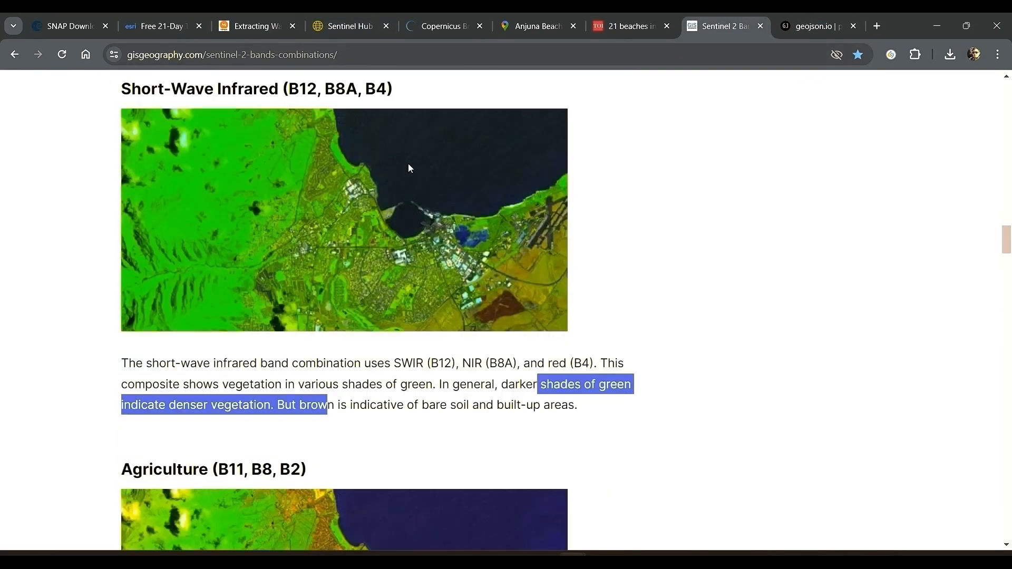
{"action": "scroll", "coordinate": [361, 157], "scroll_direction": "up", "scroll_amount": 1}
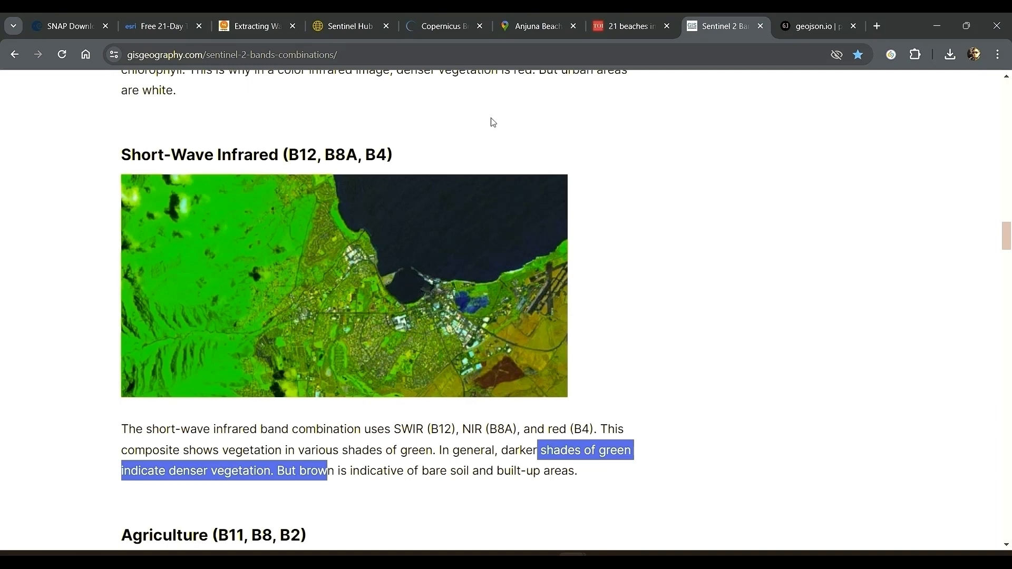
{"action": "left_click", "coordinate": [347, 17]}
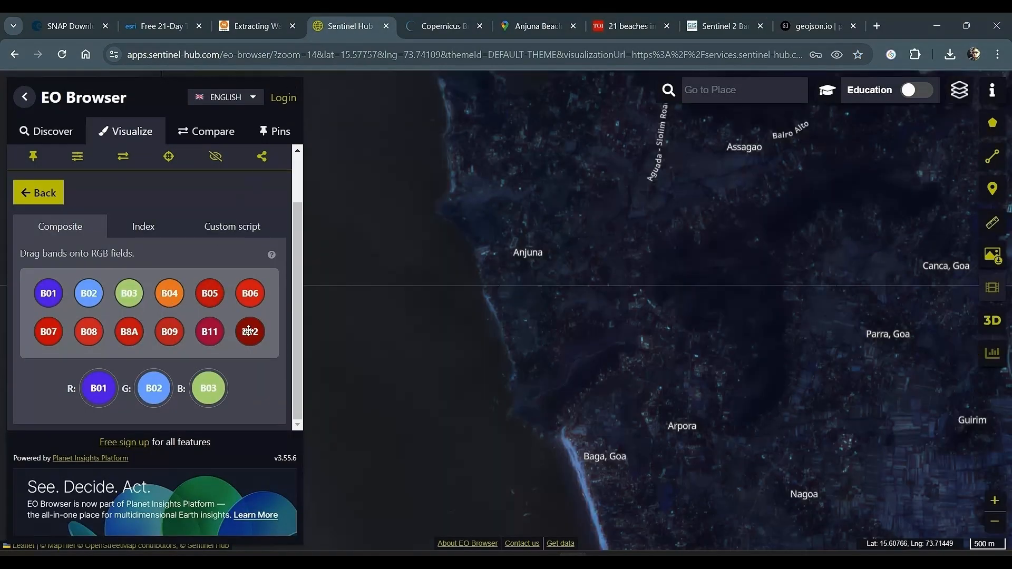
{"action": "left_click_drag", "start_coordinate": [245, 335], "coordinate": [95, 394]}
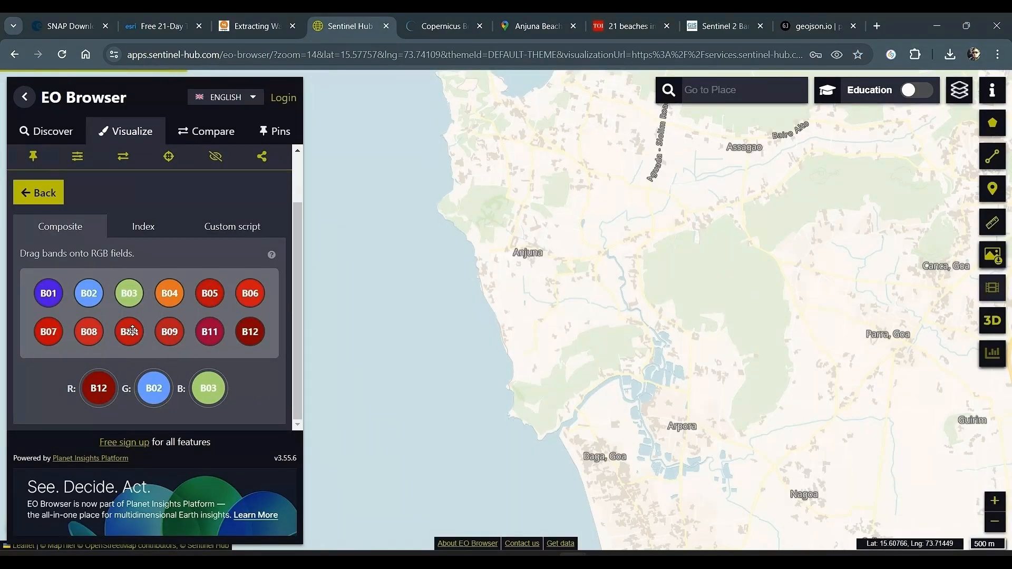
{"action": "left_click_drag", "start_coordinate": [129, 331], "coordinate": [158, 379]}
{"action": "left_click_drag", "start_coordinate": [169, 294], "coordinate": [208, 388]}
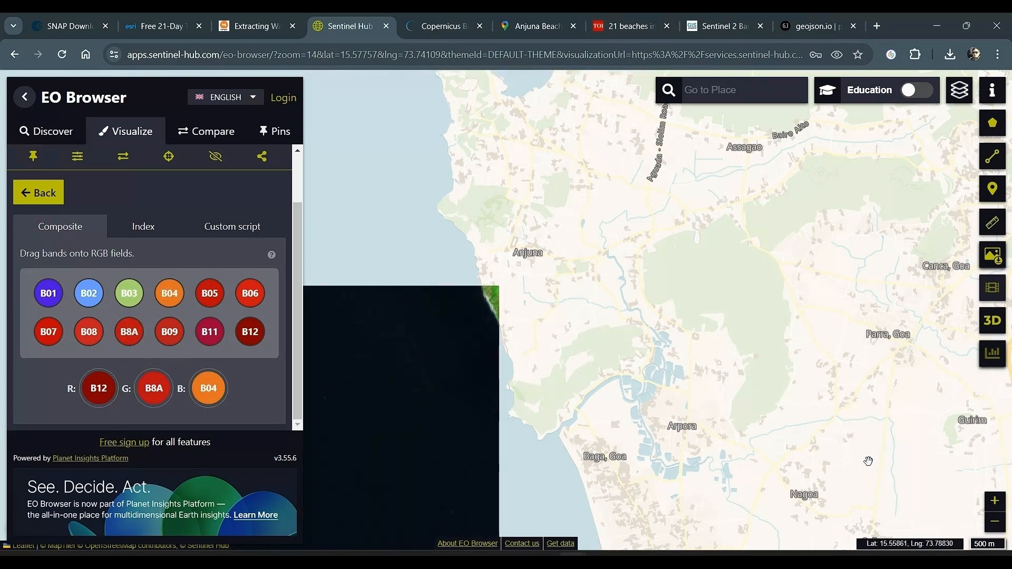
{"action": "left_click", "coordinate": [695, 26]}
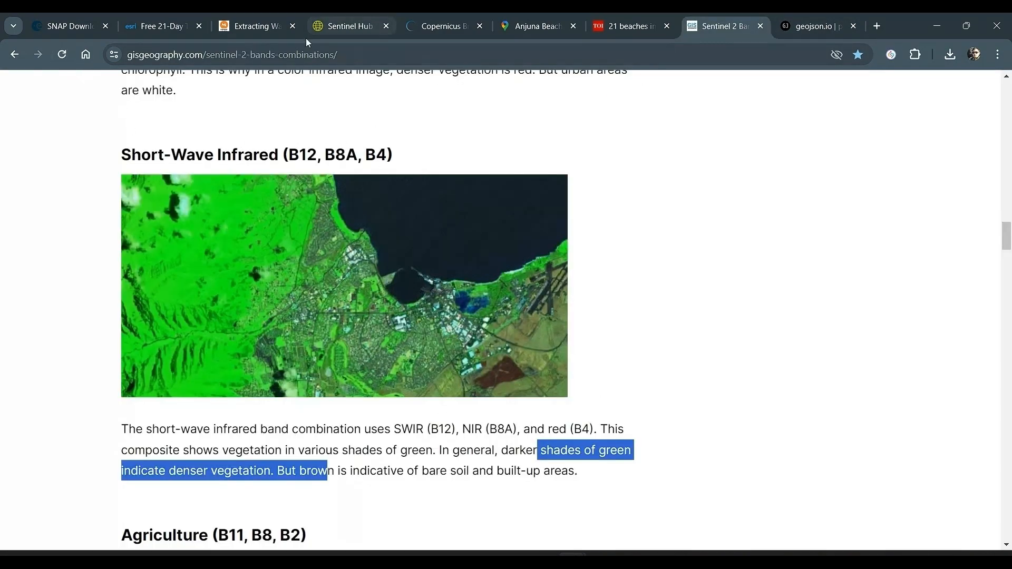
{"action": "left_click", "coordinate": [348, 25]}
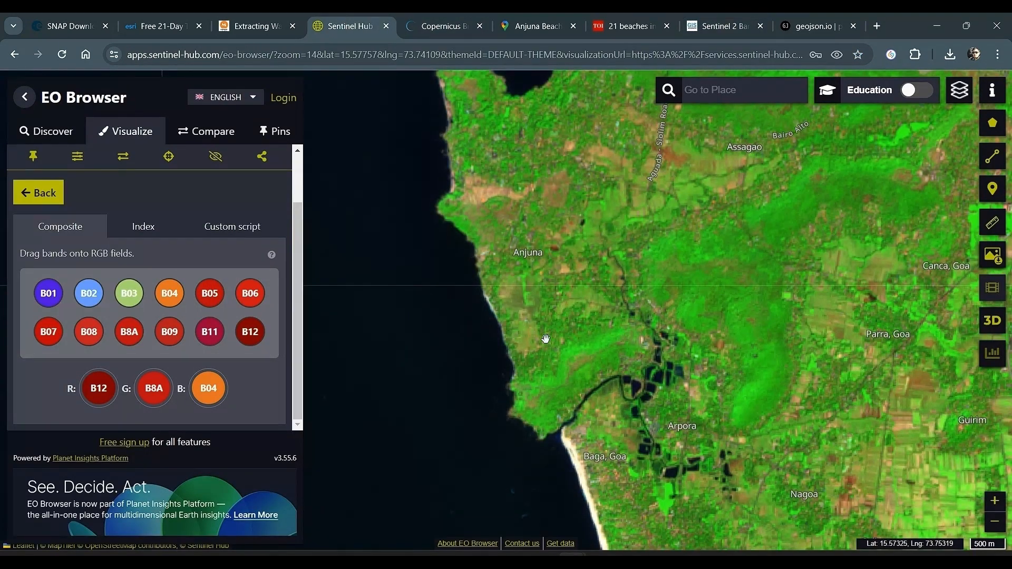
Check the NDWI formula in the HYDR03 PDF and build the custom index (A-B)/(A+B) with B03 as A and B08 as B.
{"action": "left_click", "coordinate": [141, 228]}
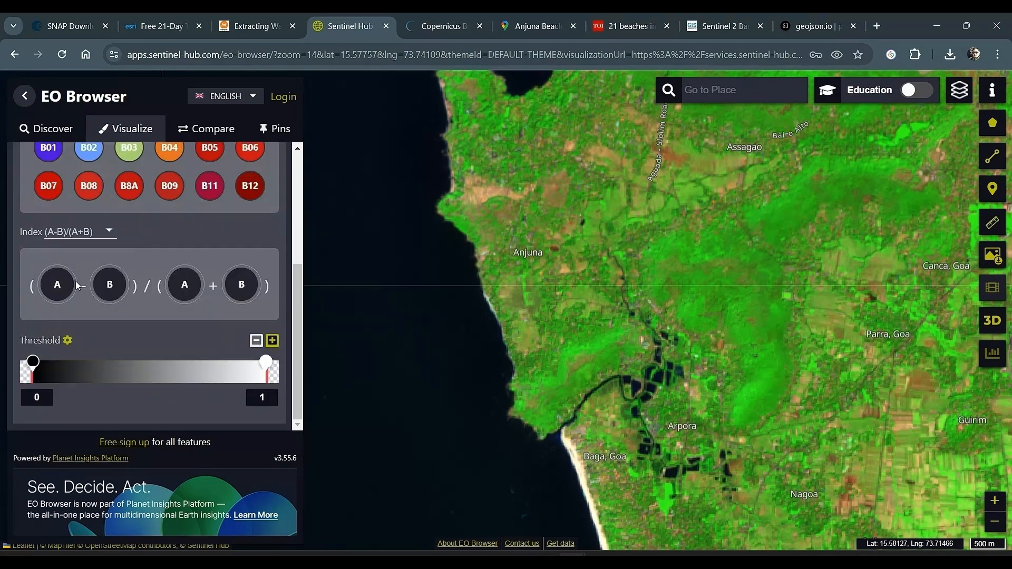
{"action": "scroll", "coordinate": [158, 237], "scroll_direction": "up", "scroll_amount": 3}
{"action": "scroll", "coordinate": [107, 318], "scroll_direction": "down", "scroll_amount": 1}
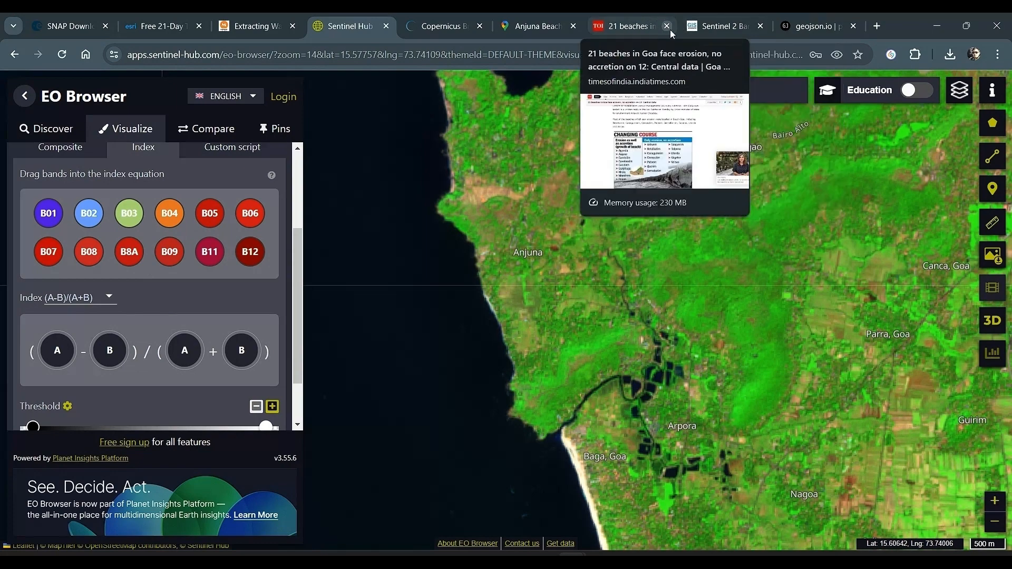
{"action": "key", "text": "alt+Tab"}
{"action": "key", "text": "alt+Tab"}
{"action": "key", "text": "alt+Tab"}
{"action": "key", "text": "alt+Tab"}
{"action": "key", "text": "alt+Tab"}
{"action": "key", "text": "alt+Tab"}
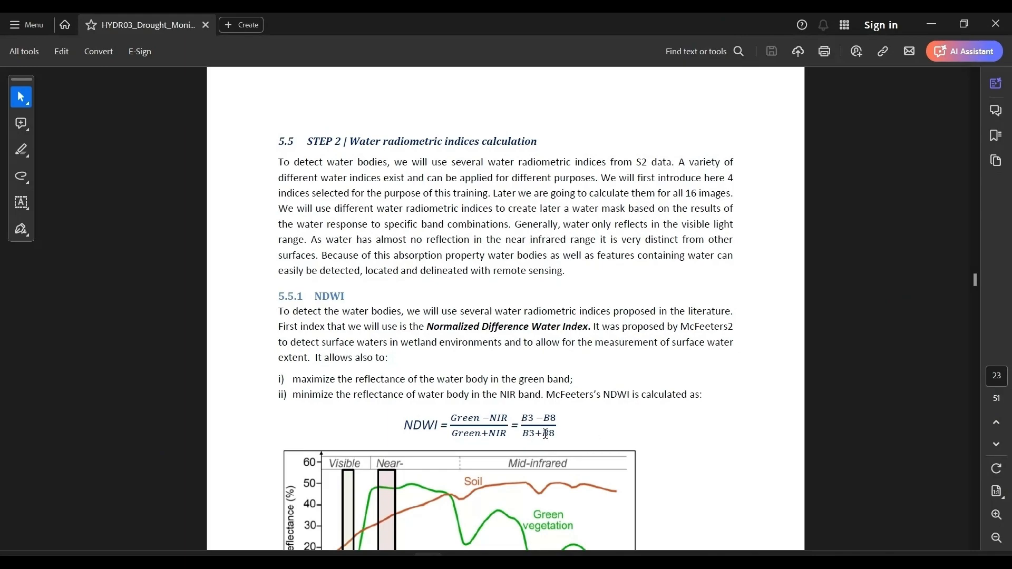
{"action": "key", "text": "alt+Tab"}
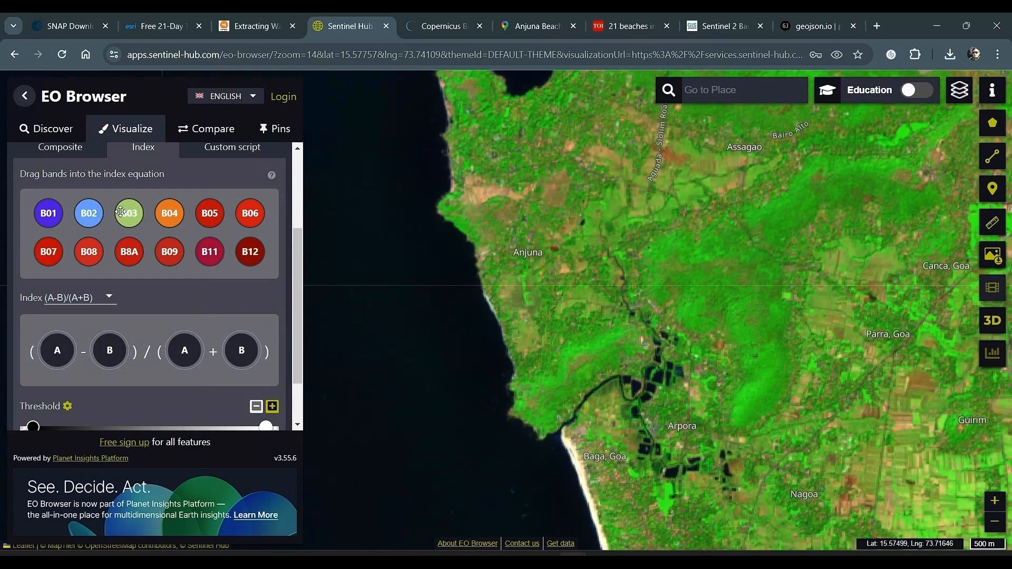
{"action": "left_click_drag", "start_coordinate": [131, 214], "coordinate": [80, 289]}
{"action": "left_click_drag", "start_coordinate": [59, 349], "coordinate": [59, 348]}
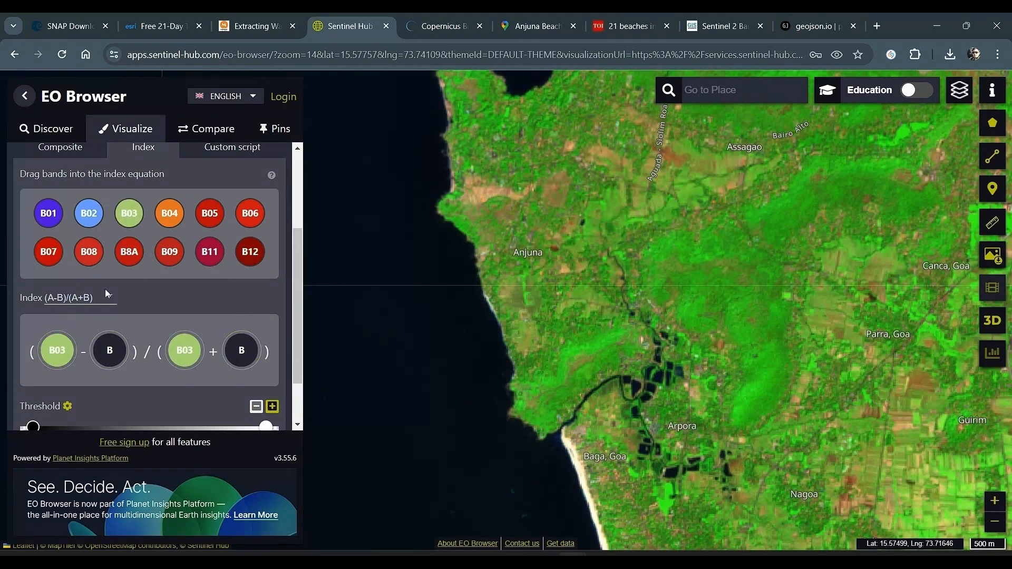
{"action": "left_click_drag", "start_coordinate": [88, 251], "coordinate": [108, 347]}
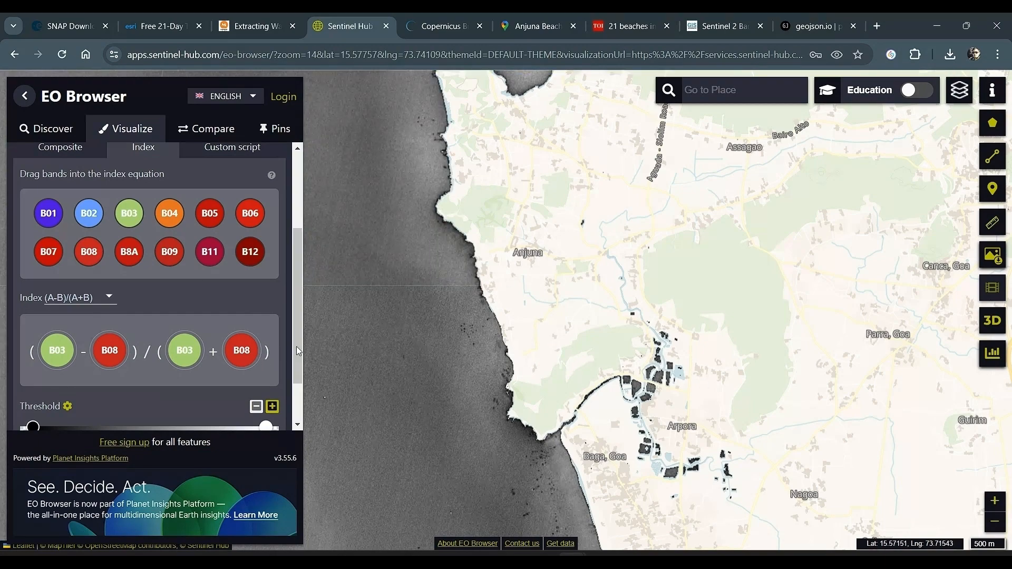
Review the water radiometric indices section and NDWI reflectance graph in the HYDR03 PDF, and return to EO Browser.
{"action": "key", "text": "alt+Tab"}
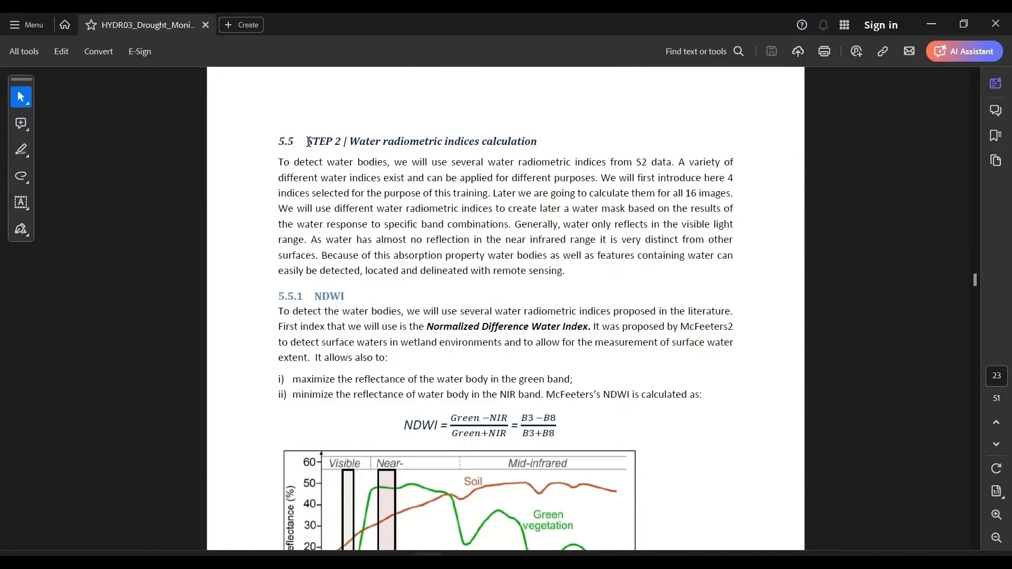
{"action": "left_click_drag", "start_coordinate": [309, 142], "coordinate": [546, 140]}
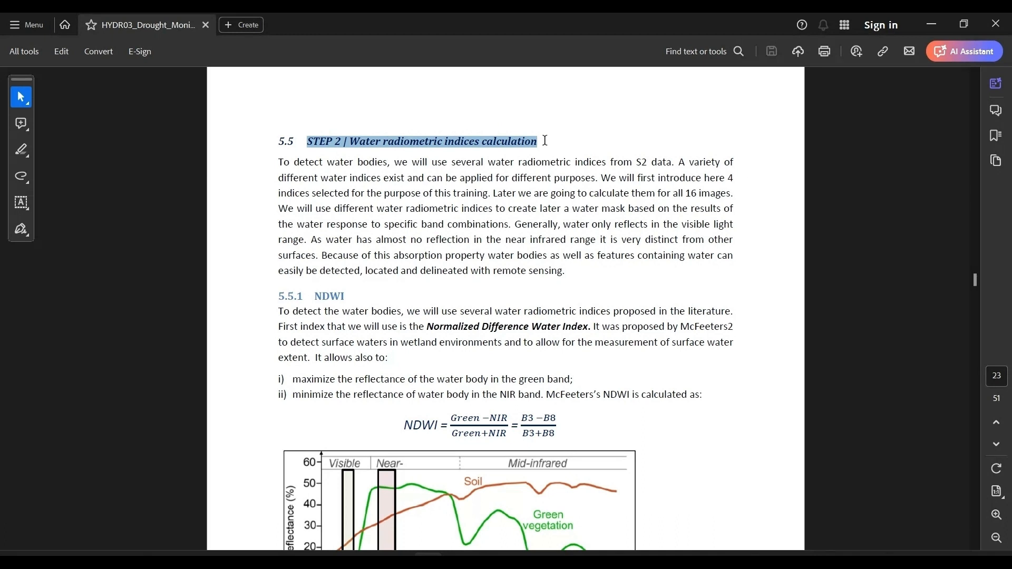
{"action": "left_click", "coordinate": [473, 169]}
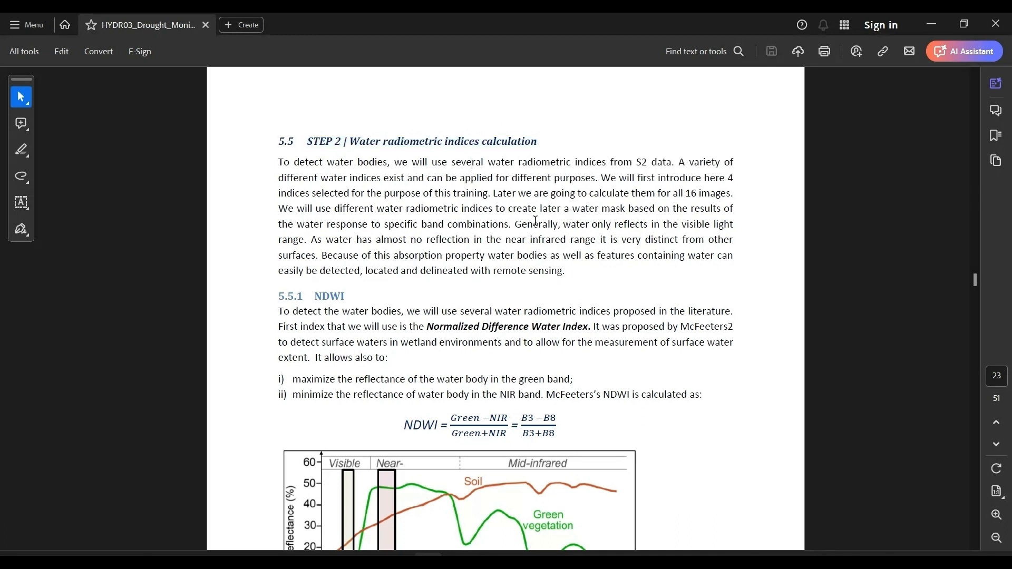
{"action": "scroll", "coordinate": [440, 266], "scroll_direction": "down", "scroll_amount": 4}
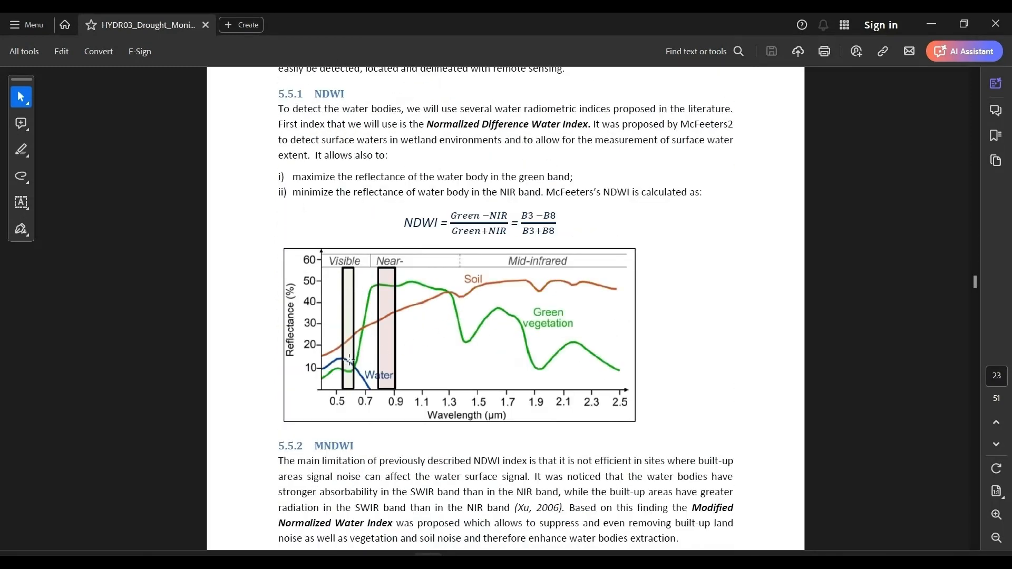
{"action": "key", "text": "alt+Tab"}
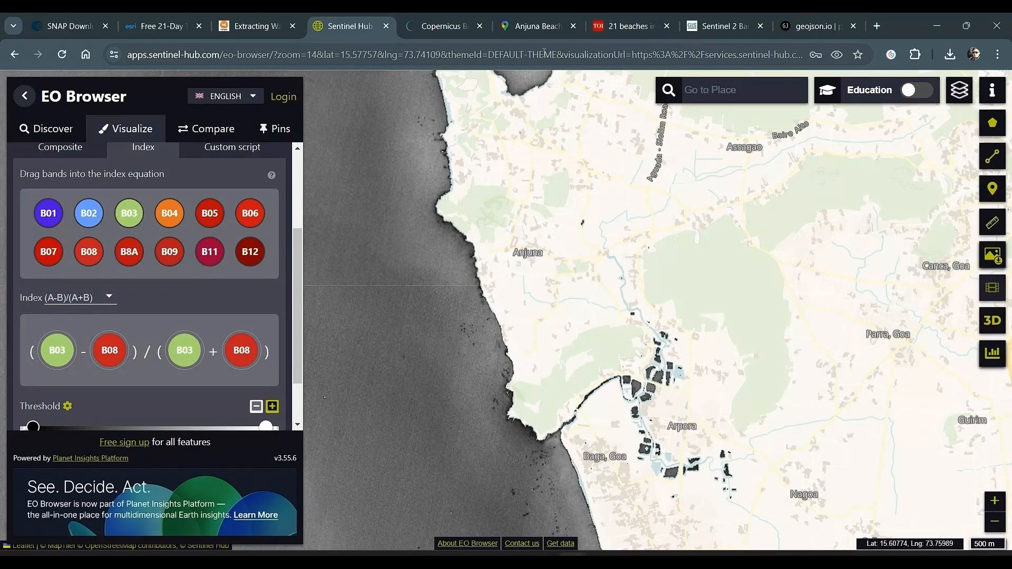
Review the reflectance graph in the Mapmyops water-bodies article and read the MNDWI section and its formula in the HYDR03 PDF.
{"action": "left_click", "coordinate": [253, 26]}
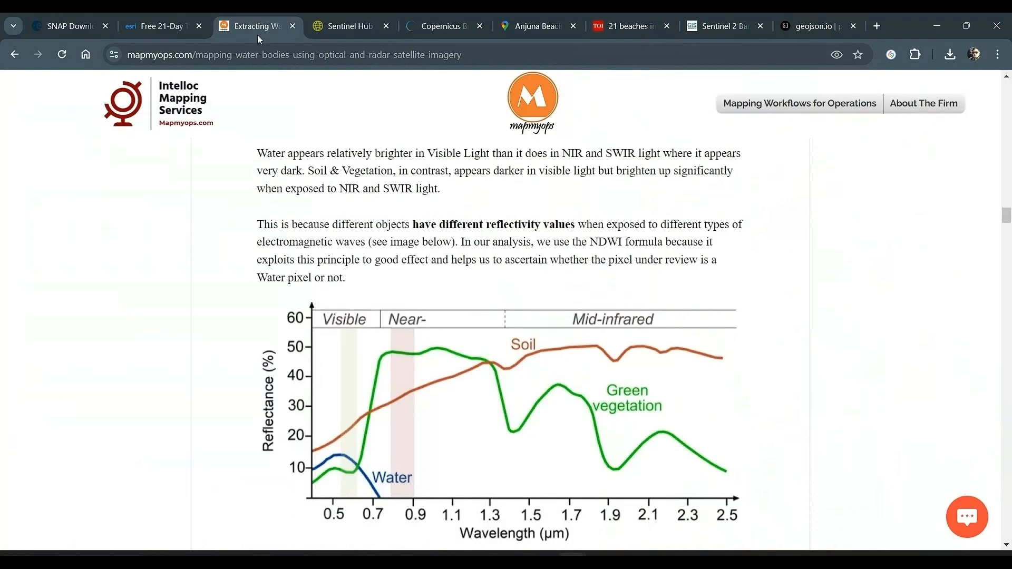
{"action": "scroll", "coordinate": [399, 316], "scroll_direction": "down", "scroll_amount": 3}
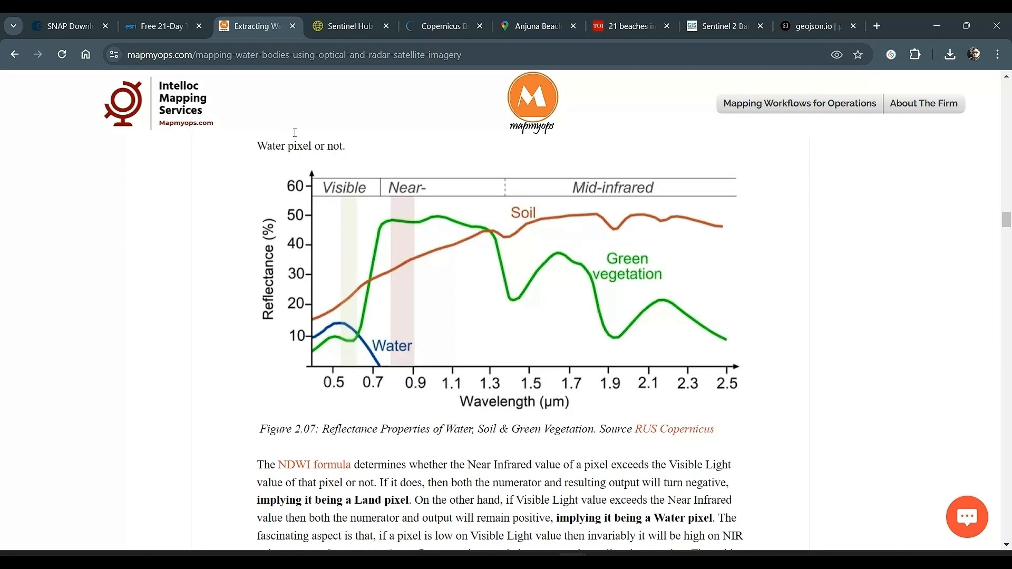
{"action": "key", "text": "alt+Tab"}
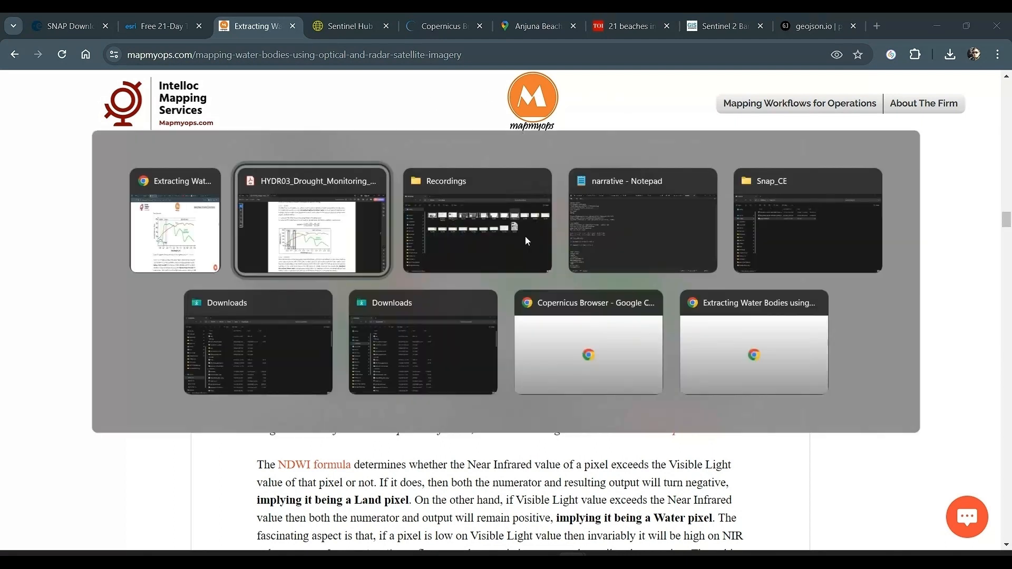
{"action": "scroll", "coordinate": [326, 171], "scroll_direction": "up", "scroll_amount": 1}
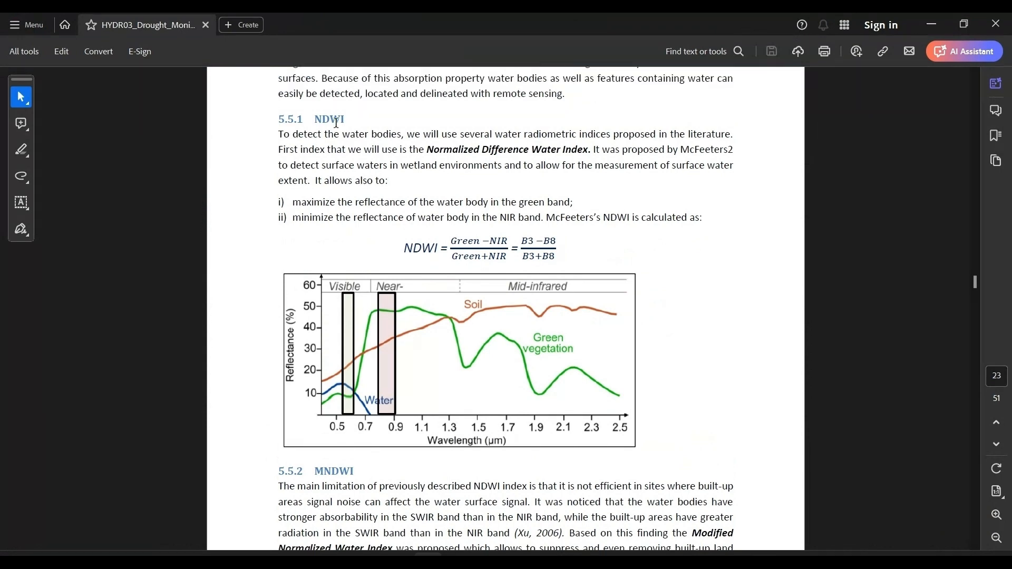
{"action": "scroll", "coordinate": [681, 337], "scroll_direction": "down", "scroll_amount": 12}
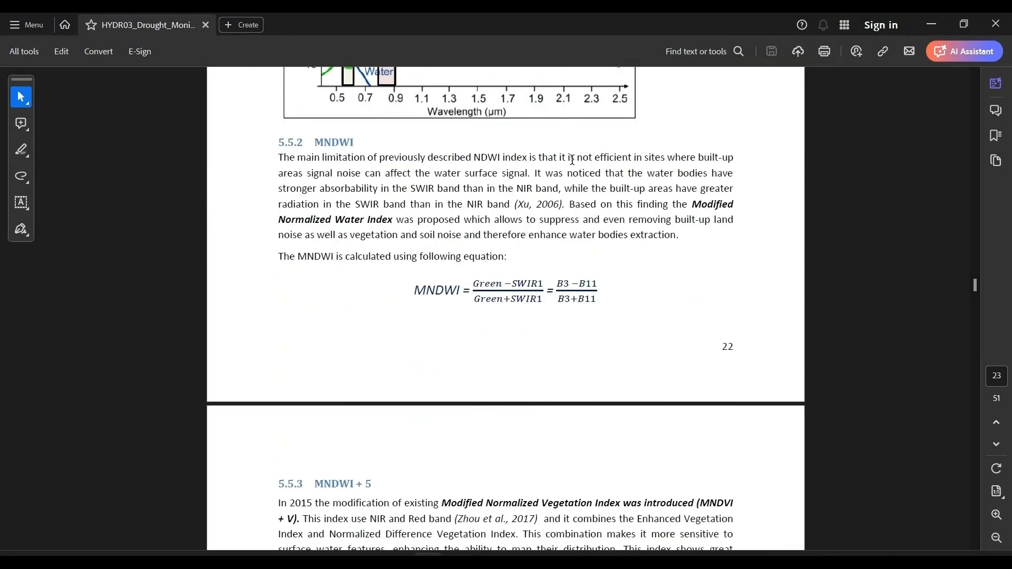
{"action": "left_click_drag", "start_coordinate": [539, 157], "coordinate": [589, 189]}
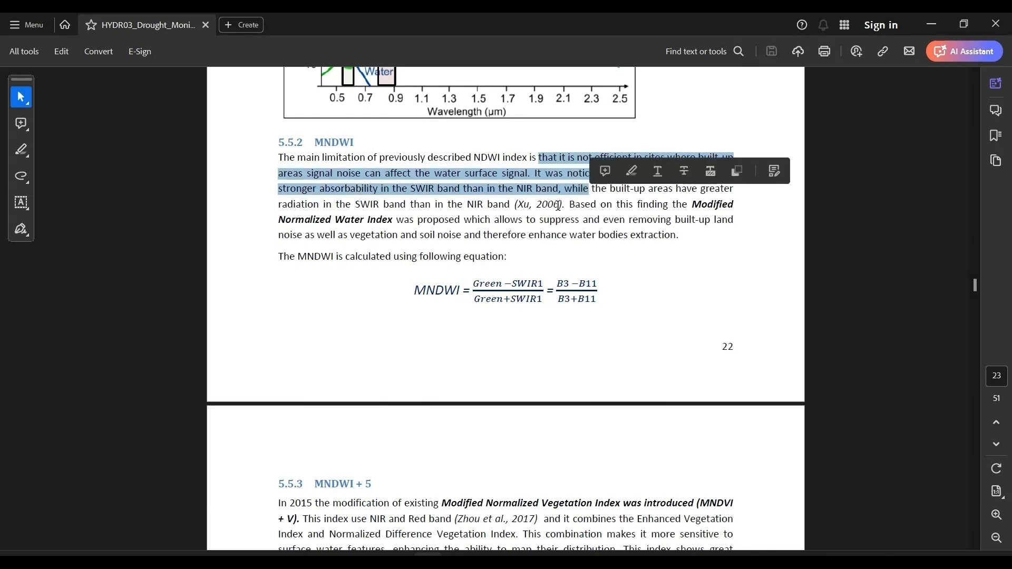
{"action": "left_click", "coordinate": [643, 241]}
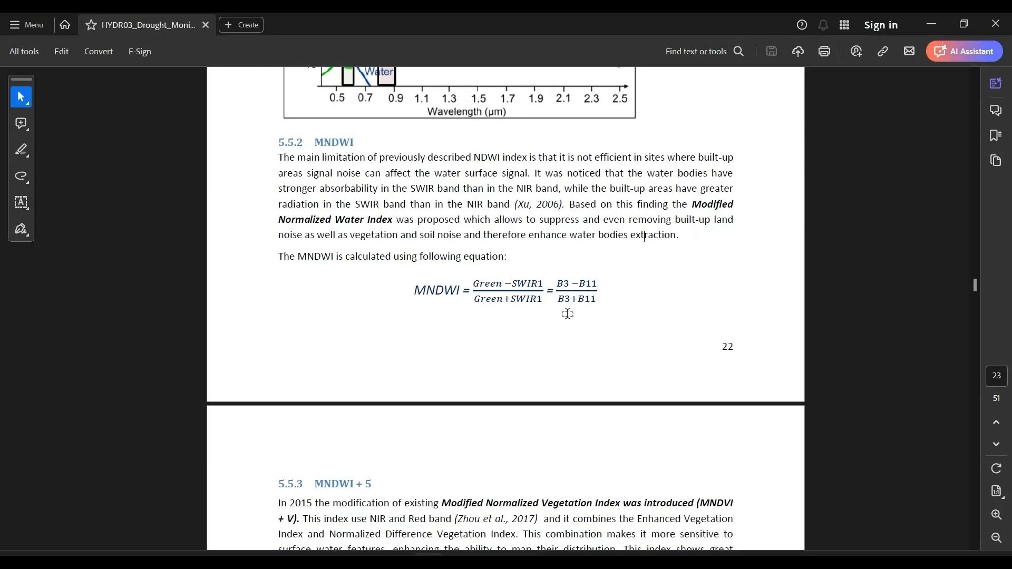
Return to EO Browser and build the MNDWI index by replacing B08 with B11 in the (A-B)/(A+B) equation.
{"action": "key", "text": "alt+Tab"}
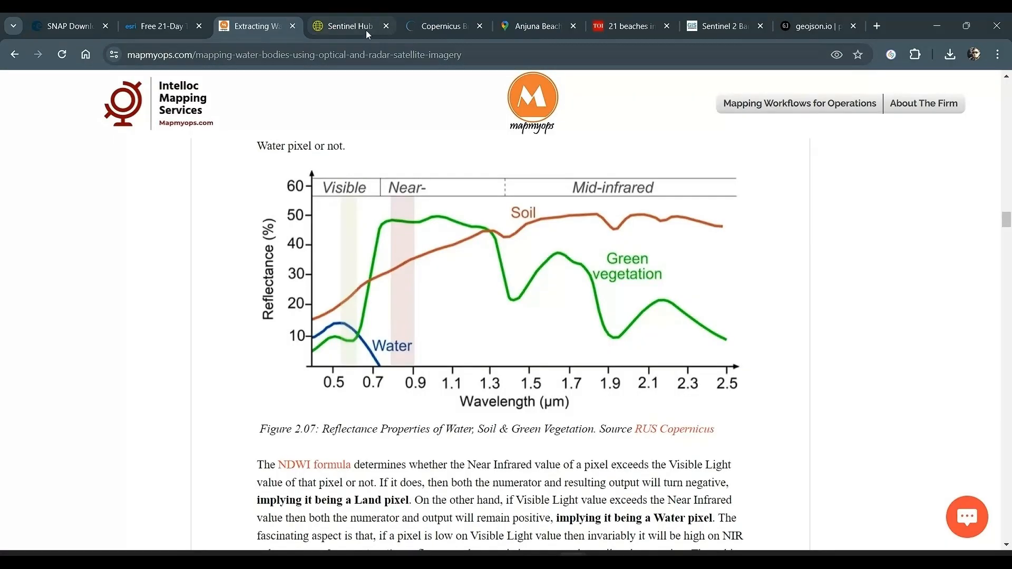
{"action": "left_click", "coordinate": [359, 26]}
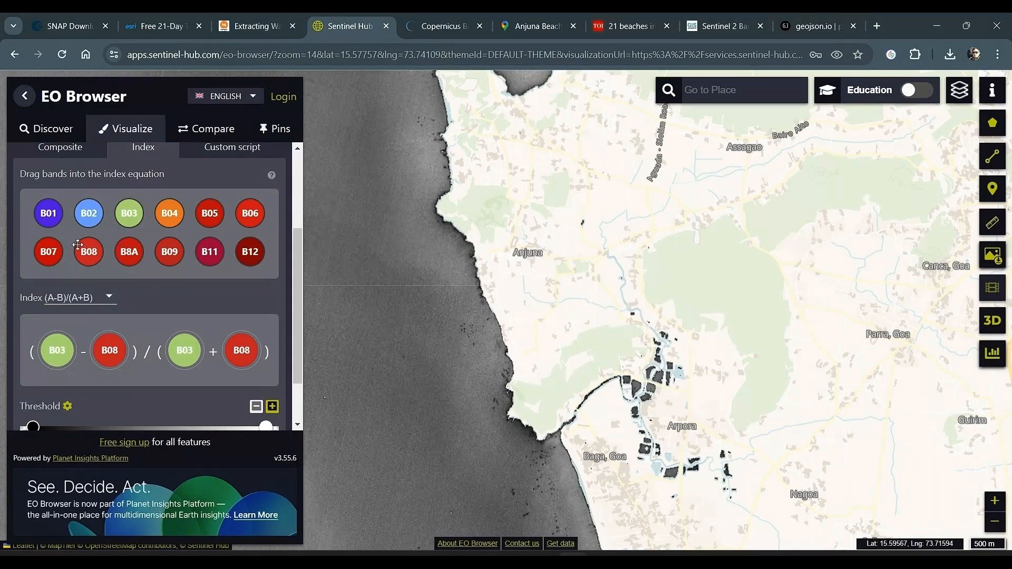
{"action": "left_click_drag", "start_coordinate": [209, 253], "coordinate": [108, 331]}
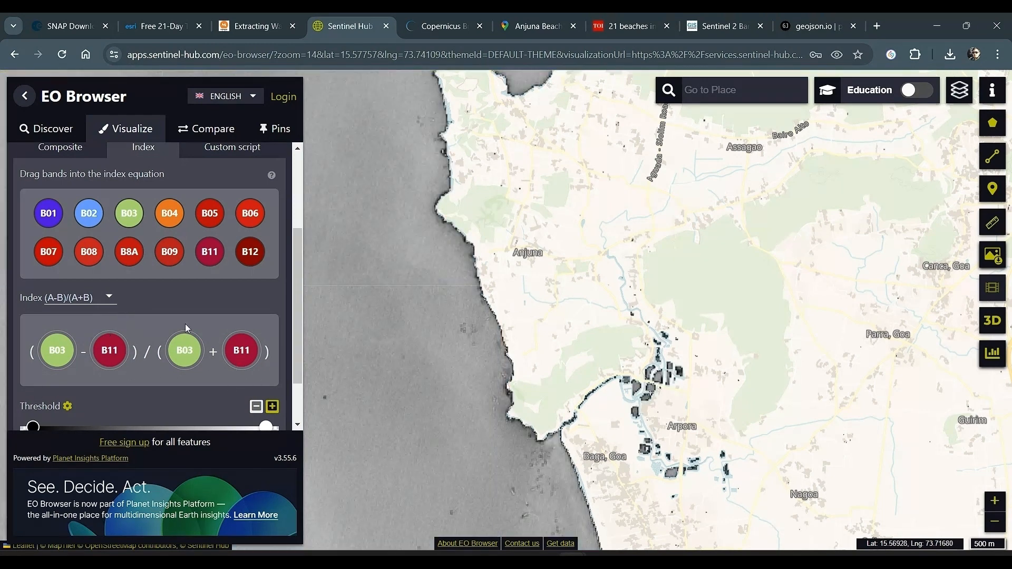
{"action": "scroll", "coordinate": [200, 258], "scroll_direction": "down", "scroll_amount": 1}
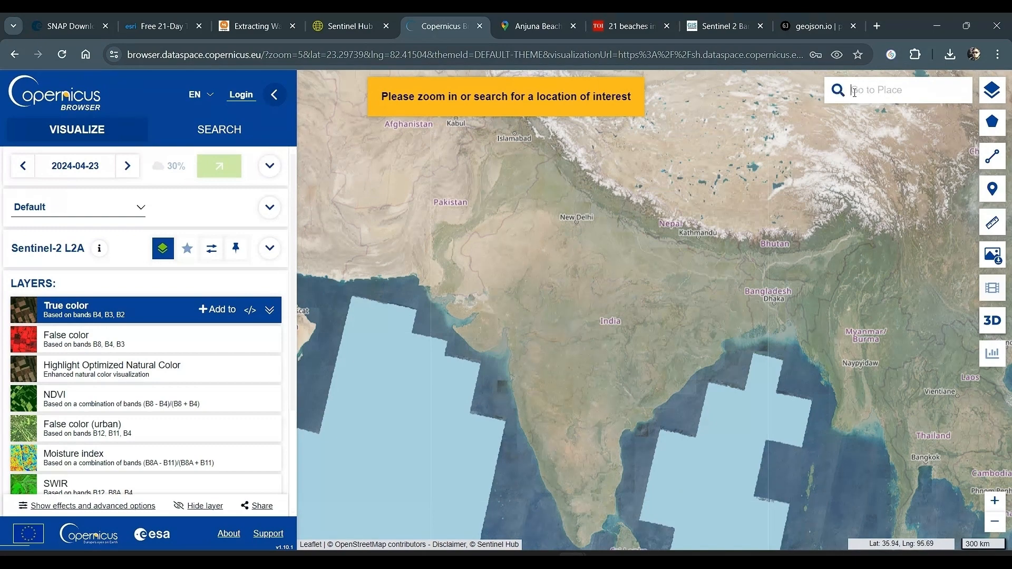
Switch to Copernicus Browser, find "anjuna beach" with Google search, and centre the map on Anjuna Beach, Anjuna, Goa.
{"action": "type", "text": "anjuna"}
{"action": "type", "text": "beach"}
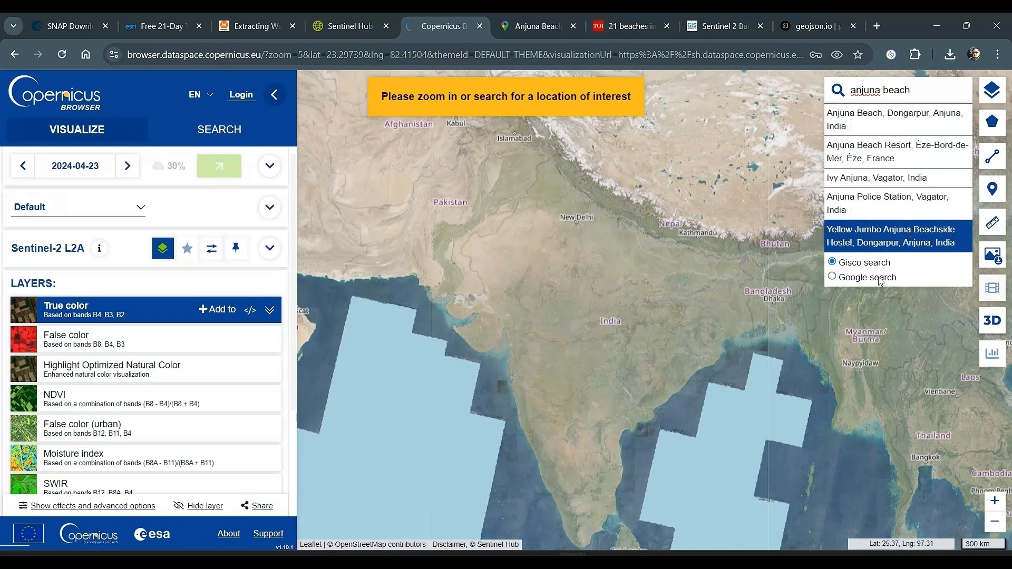
{"action": "left_click", "coordinate": [880, 278]}
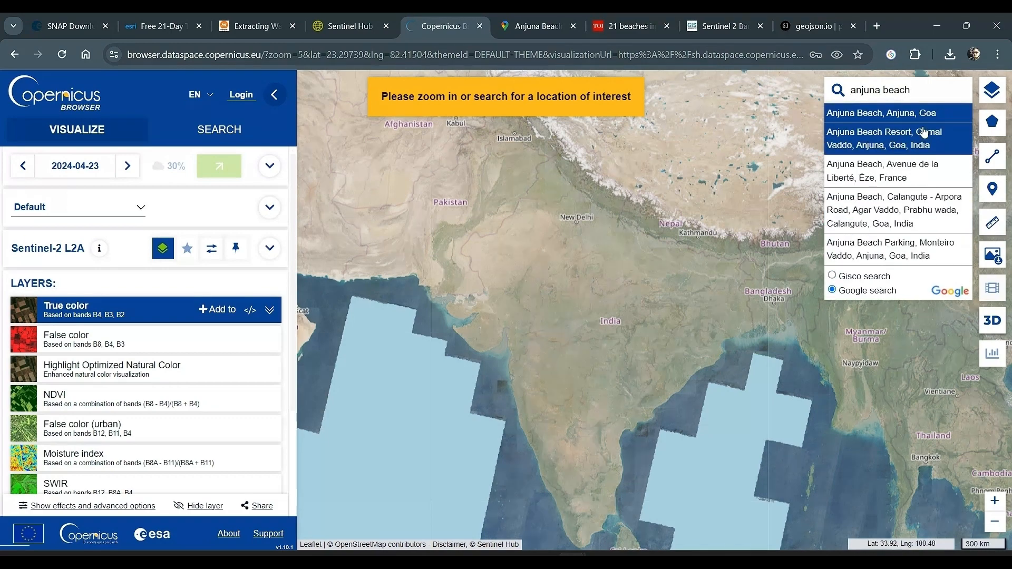
{"action": "left_click", "coordinate": [914, 113]}
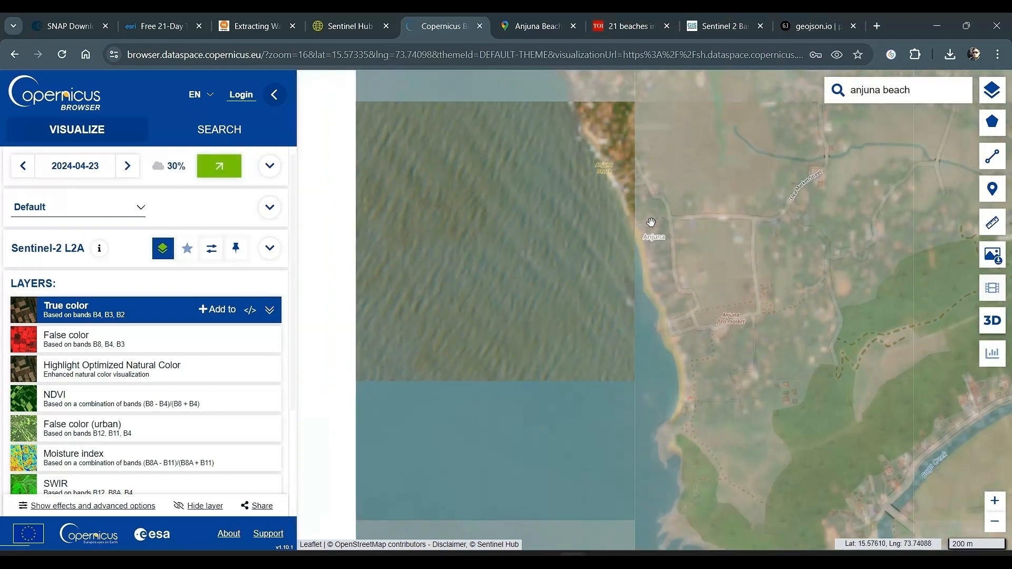
{"action": "scroll", "coordinate": [683, 247], "scroll_direction": "down", "scroll_amount": 2}
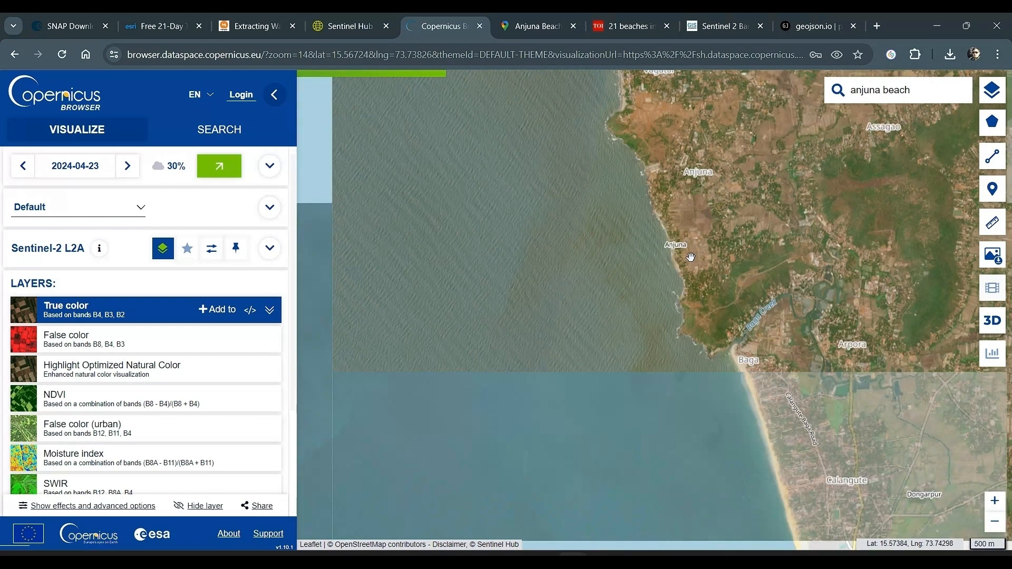
{"action": "left_click_drag", "start_coordinate": [690, 257], "coordinate": [734, 306]}
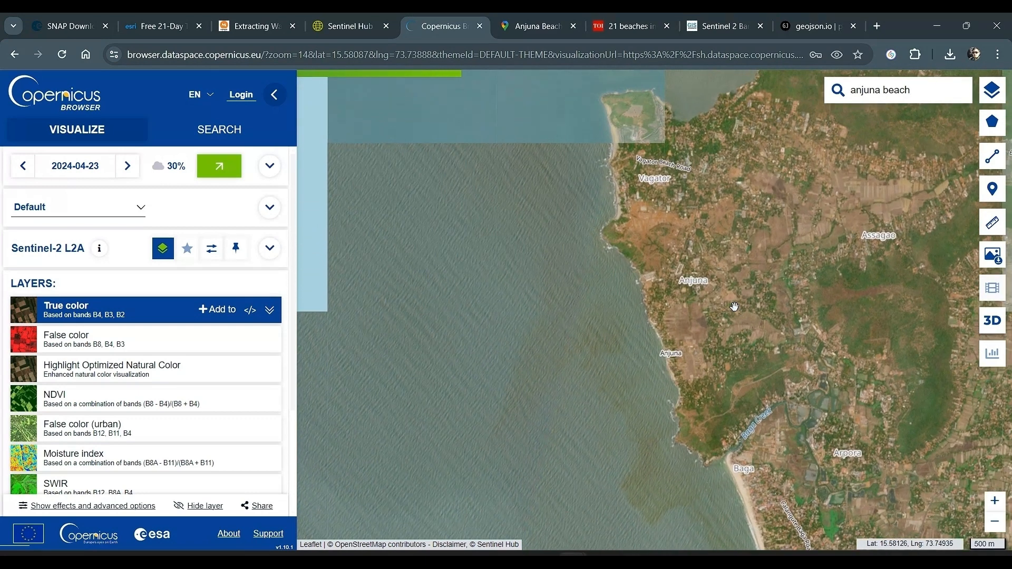
{"action": "scroll", "coordinate": [734, 307], "scroll_direction": "up", "scroll_amount": 1}
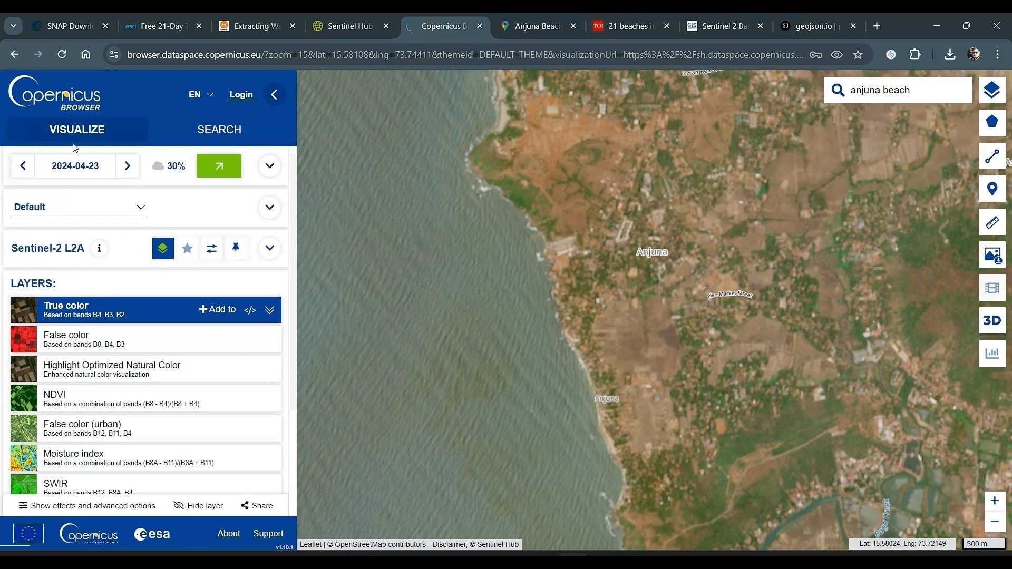
Open the product search and log in to the Copernicus Data Space account with the saved credentials.
{"action": "left_click", "coordinate": [205, 141]}
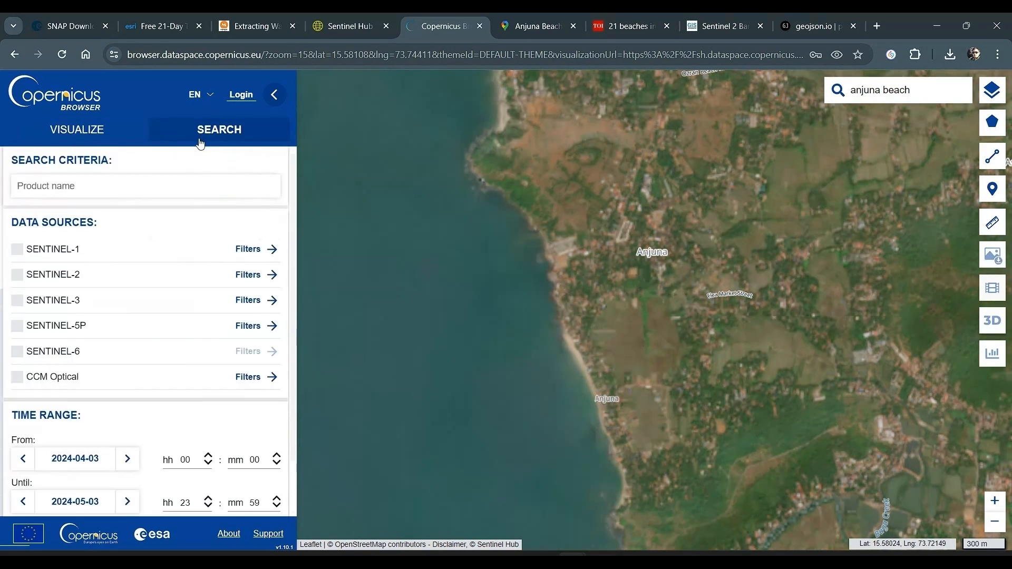
{"action": "left_click", "coordinate": [246, 98]}
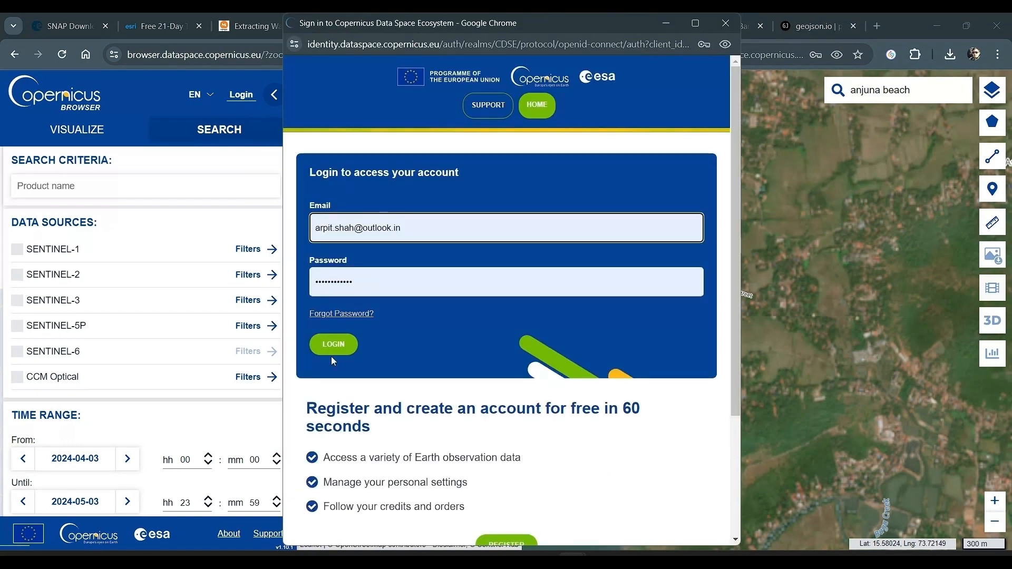
{"action": "left_click", "coordinate": [329, 346]}
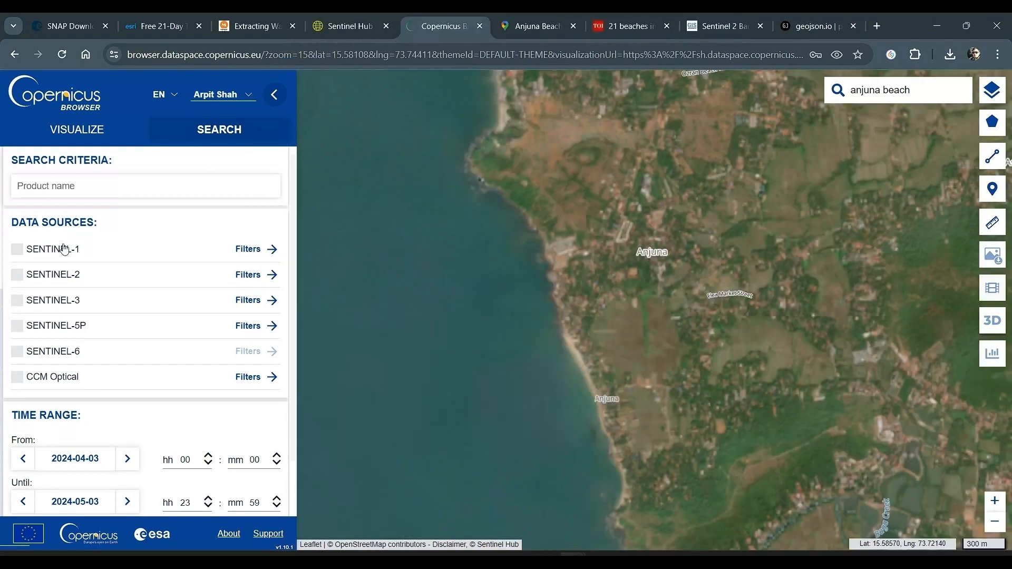
Choose Sentinel-2 MSI L2A as the data source and limit cloud cover to 1%.
{"action": "left_click", "coordinate": [17, 274]}
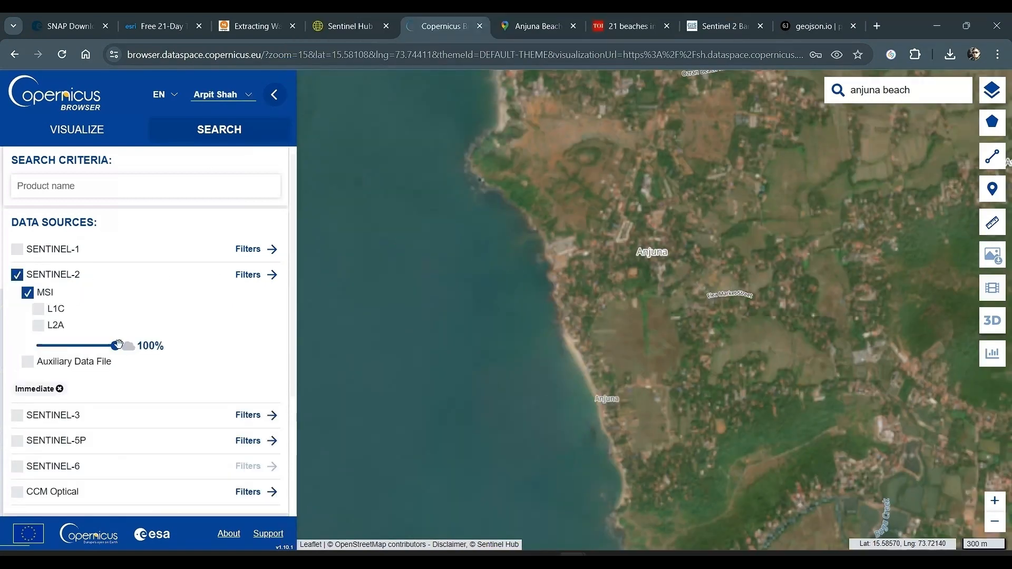
{"action": "left_click_drag", "start_coordinate": [115, 345], "coordinate": [38, 346]}
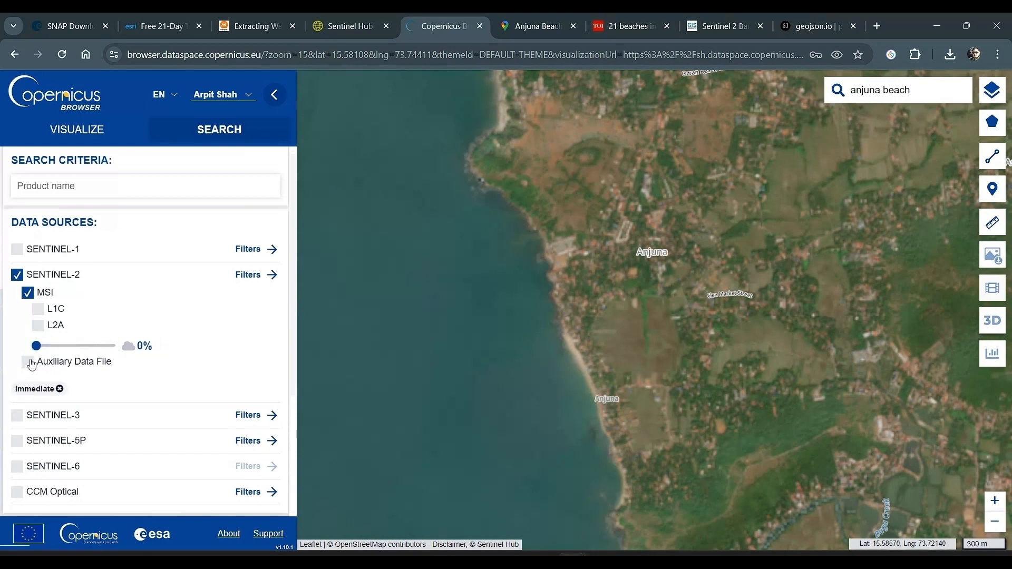
{"action": "key", "text": "Left"}
{"action": "key", "text": "Left"}
{"action": "left_click", "coordinate": [38, 327]}
Set the start date of the search time range to 2024-01-01.
{"action": "scroll", "coordinate": [262, 304], "scroll_direction": "down", "scroll_amount": 3}
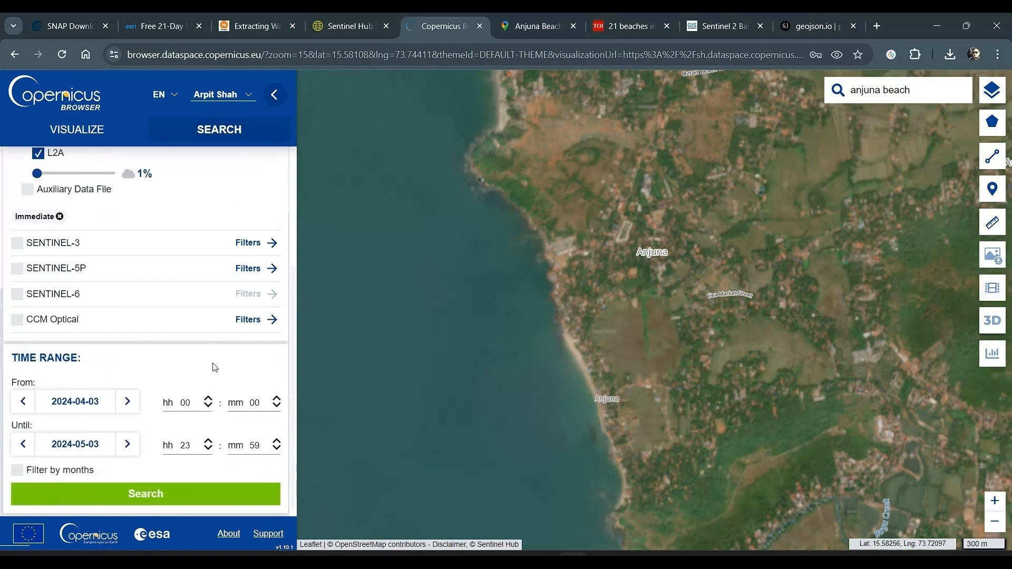
{"action": "left_click", "coordinate": [92, 409]}
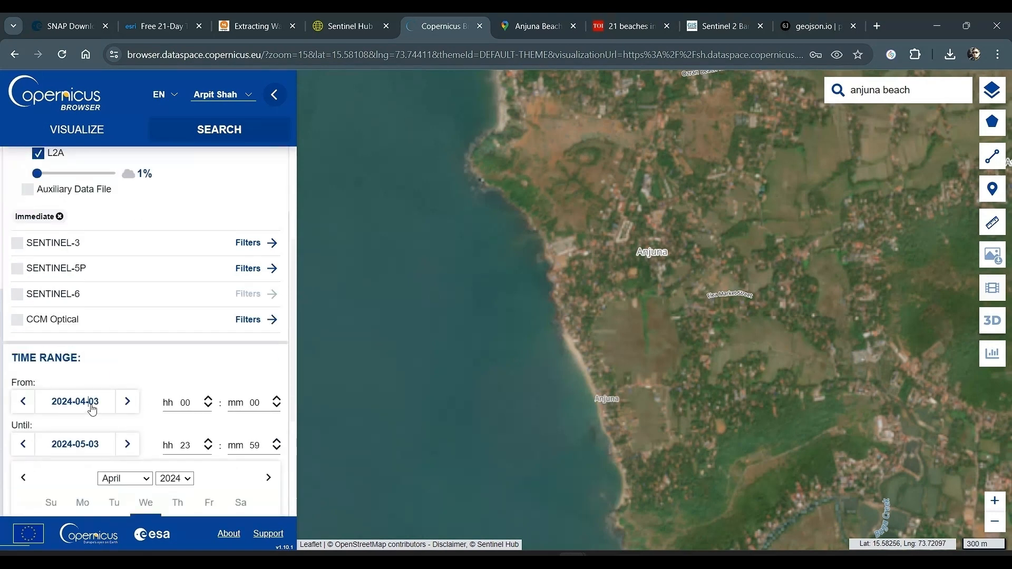
{"action": "scroll", "coordinate": [142, 452], "scroll_direction": "down", "scroll_amount": 2}
{"action": "left_click", "coordinate": [127, 347]}
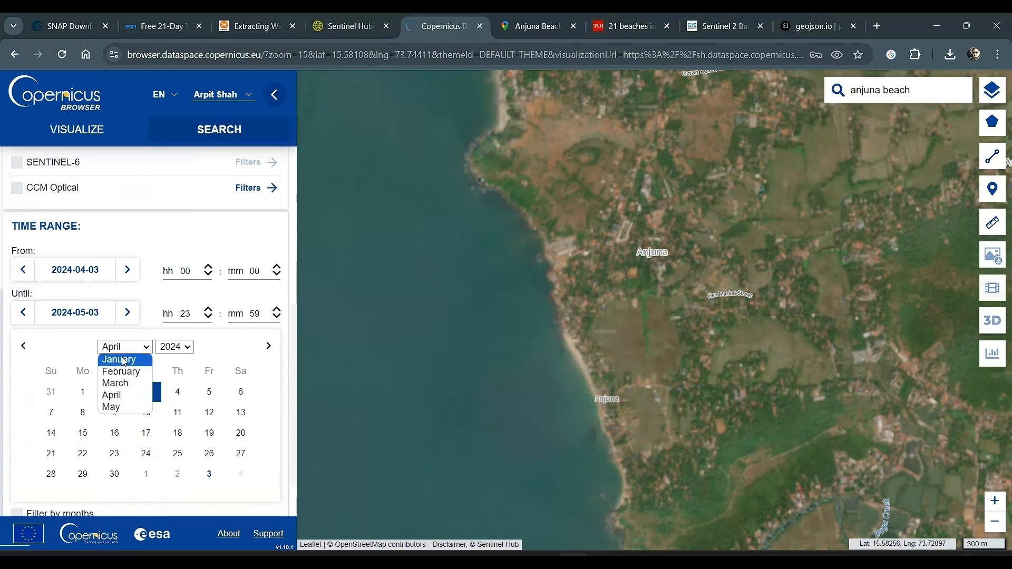
{"action": "left_click", "coordinate": [125, 356]}
{"action": "left_click", "coordinate": [90, 394]}
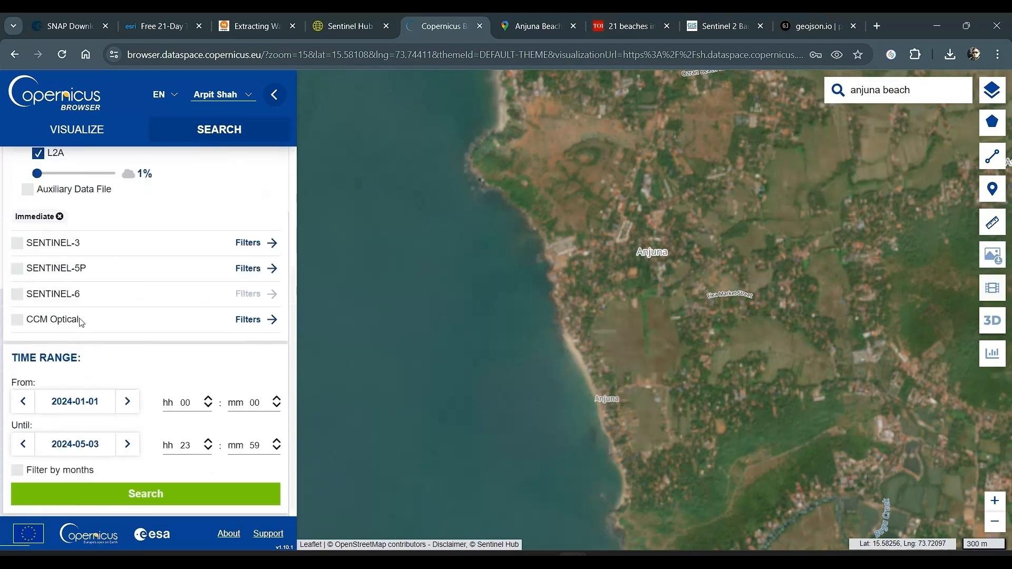
Check the Sentinel-2 search criteria, run the product search, and browse the list of matching scenes.
{"action": "scroll", "coordinate": [176, 354], "scroll_direction": "up", "scroll_amount": 2}
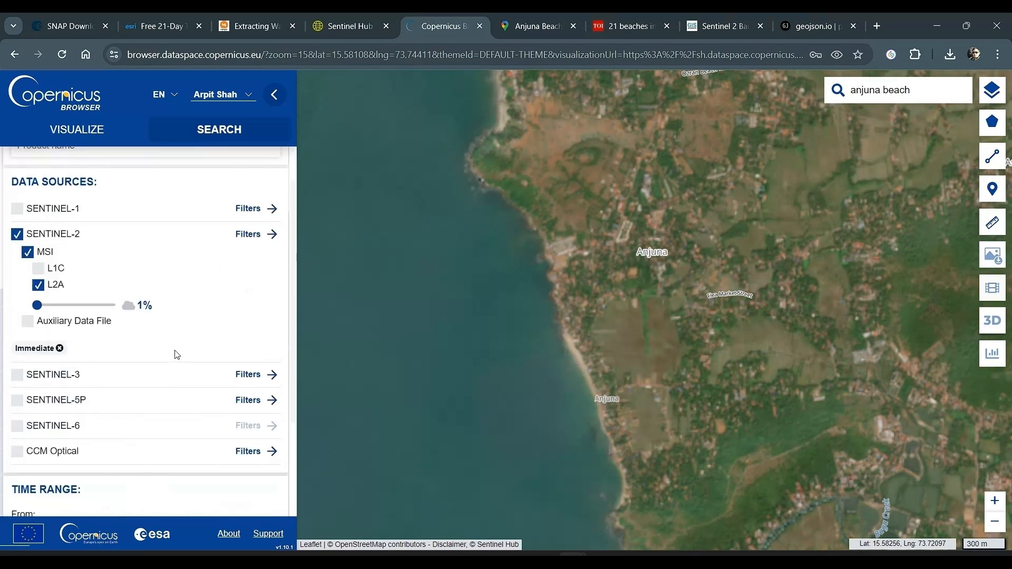
{"action": "scroll", "coordinate": [177, 369], "scroll_direction": "down", "scroll_amount": 2}
{"action": "left_click", "coordinate": [160, 487]}
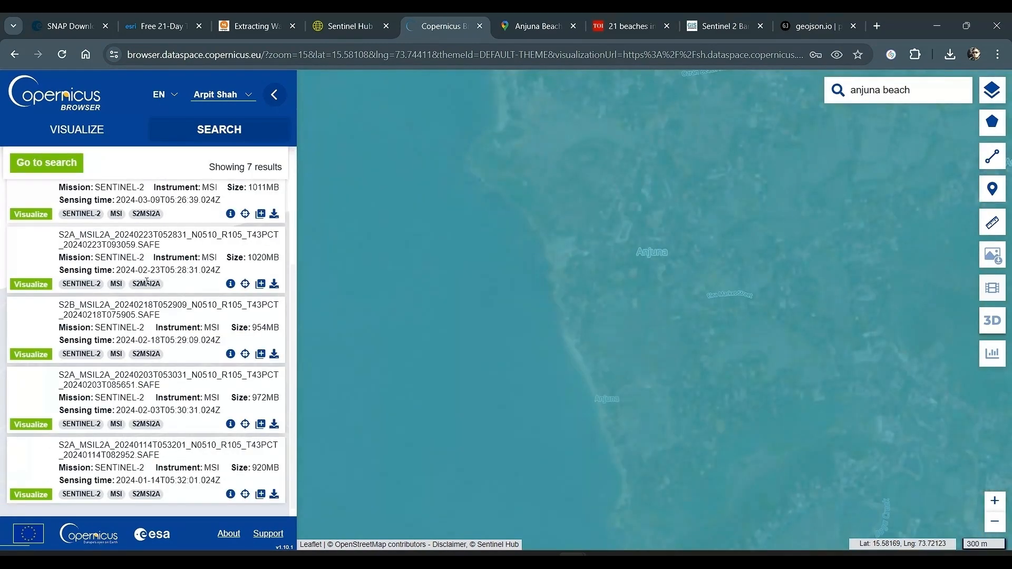
{"action": "scroll", "coordinate": [147, 285], "scroll_direction": "up", "scroll_amount": 3}
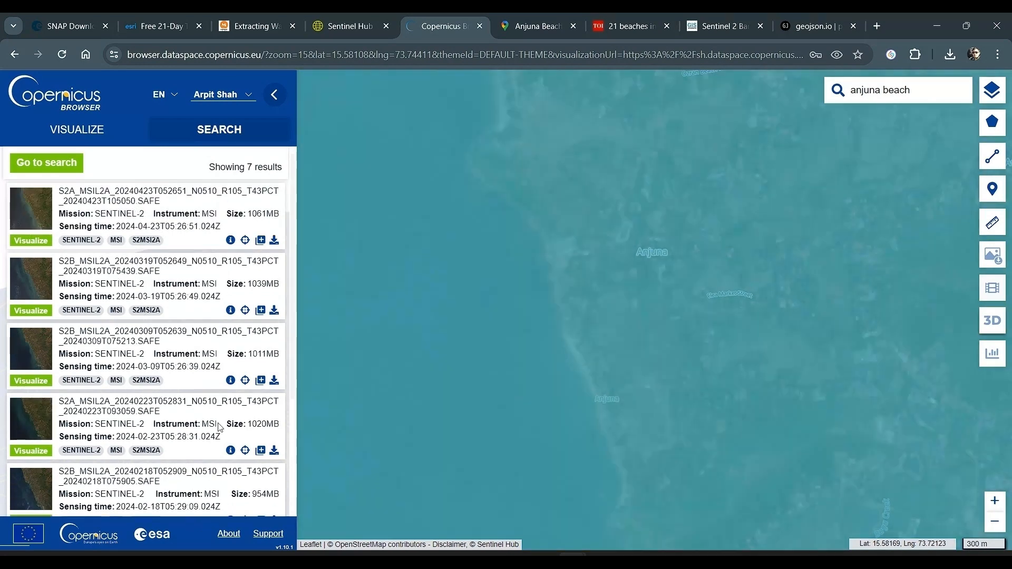
{"action": "scroll", "coordinate": [219, 411], "scroll_direction": "down", "scroll_amount": 3}
{"action": "scroll", "coordinate": [219, 412], "scroll_direction": "up", "scroll_amount": 3}
Inspect the product details of the 2024-04-23 Sentinel-2 scene for its cloud cover, and close them.
{"action": "left_click_drag", "start_coordinate": [116, 191], "coordinate": [159, 190]}
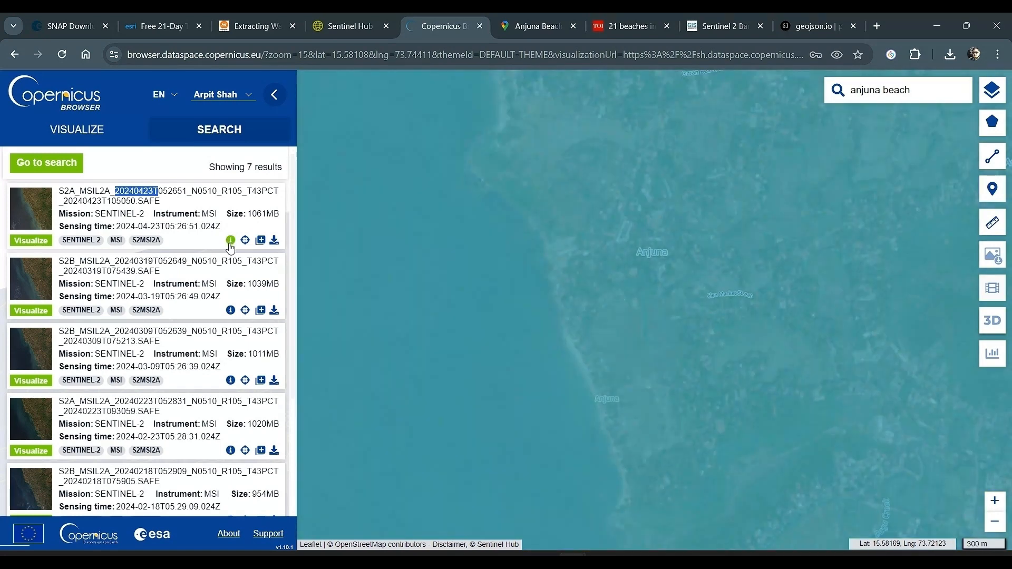
{"action": "left_click", "coordinate": [230, 241]}
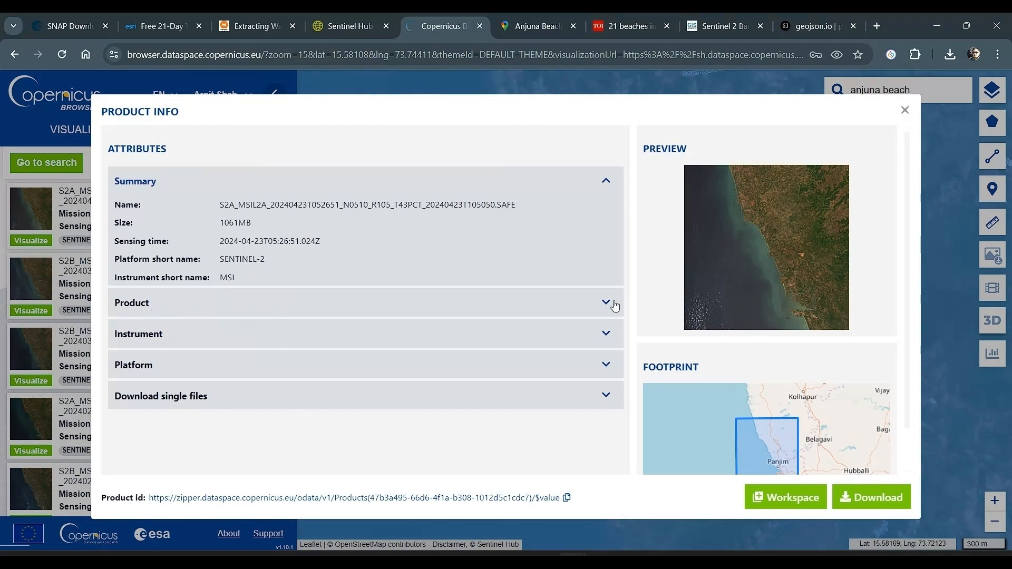
{"action": "left_click", "coordinate": [590, 305]}
{"action": "scroll", "coordinate": [232, 416], "scroll_direction": "down", "scroll_amount": 3}
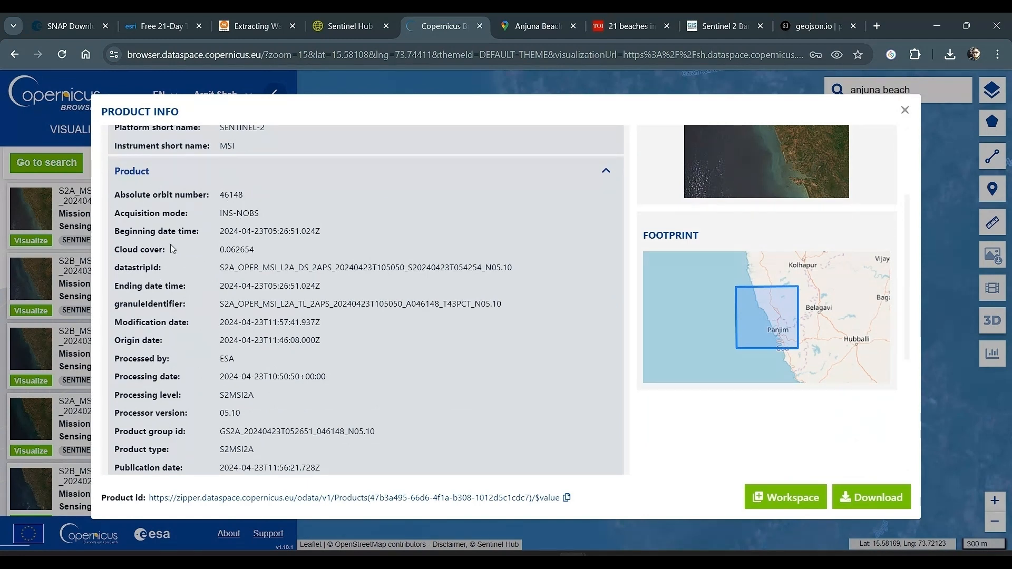
{"action": "left_click_drag", "start_coordinate": [120, 252], "coordinate": [277, 244]}
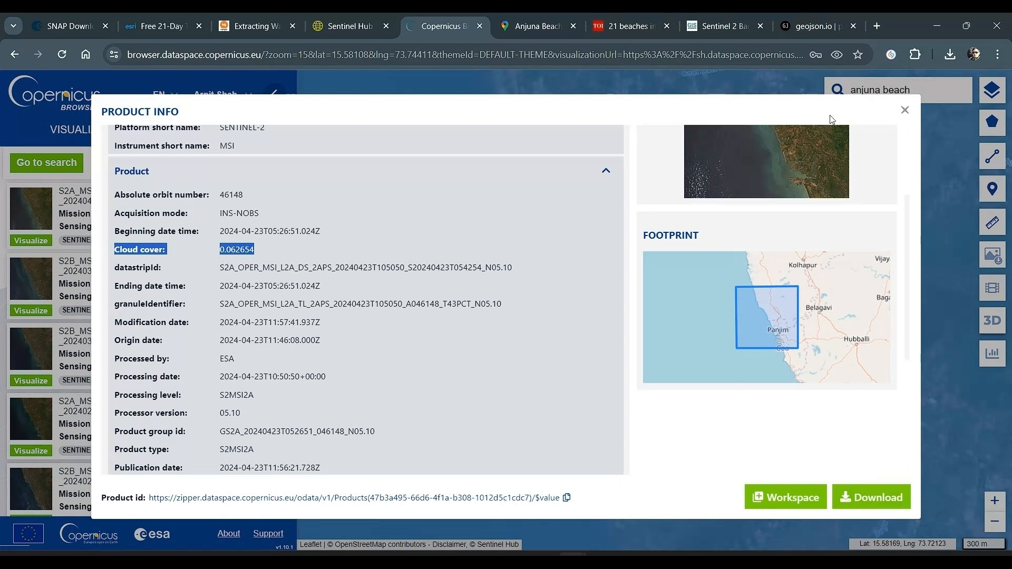
{"action": "left_click", "coordinate": [904, 110]}
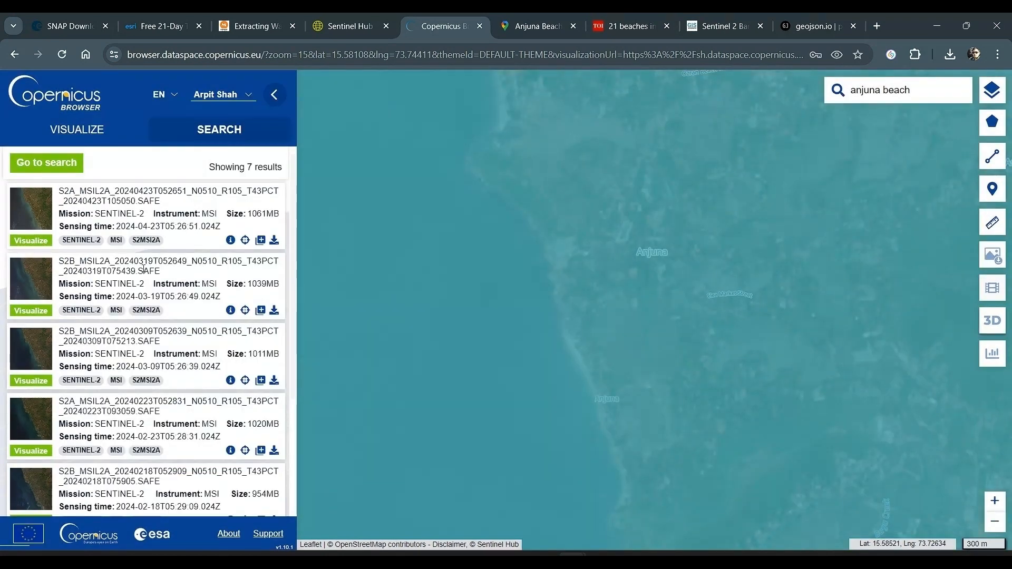
Check the cloud cover in the product details of the 2024-03-19 Sentinel-2 scene, and close them.
{"action": "left_click", "coordinate": [231, 309]}
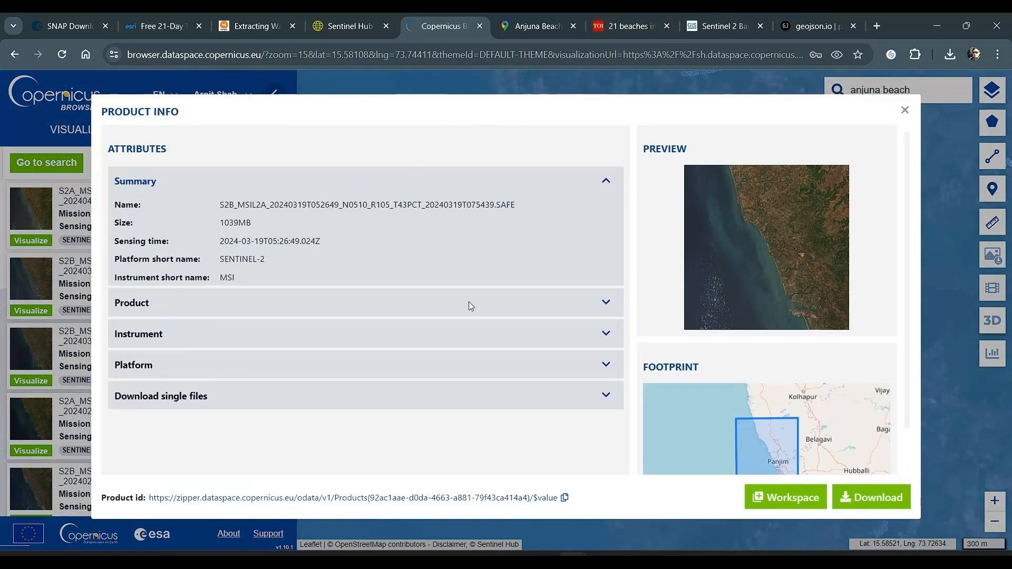
{"action": "left_click", "coordinate": [606, 303]}
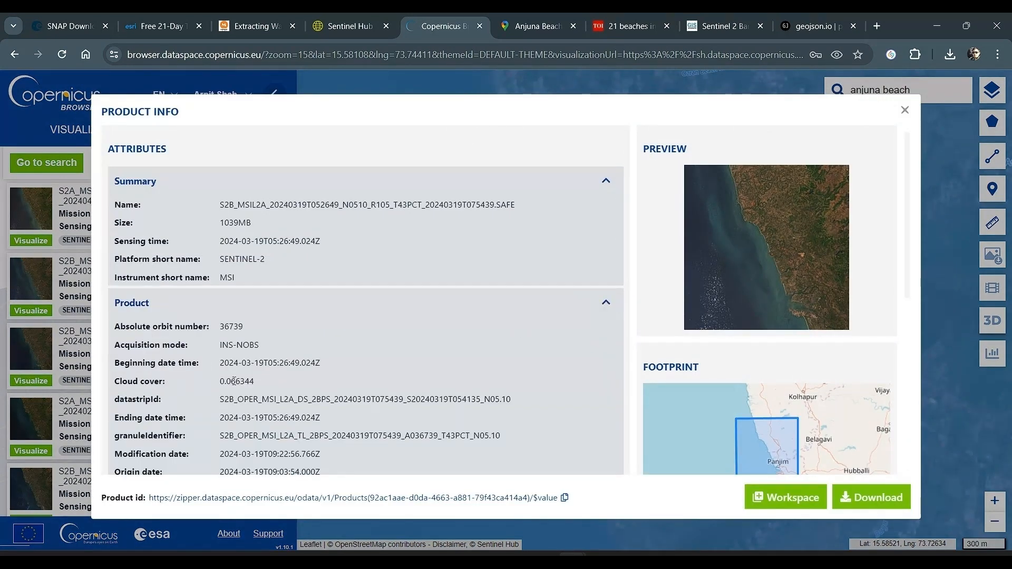
{"action": "left_click", "coordinate": [905, 110]}
Examine the product details of the 2024-01-14 Sentinel-2 scene, including its cloud cover.
{"action": "scroll", "coordinate": [211, 317], "scroll_direction": "down", "scroll_amount": 5}
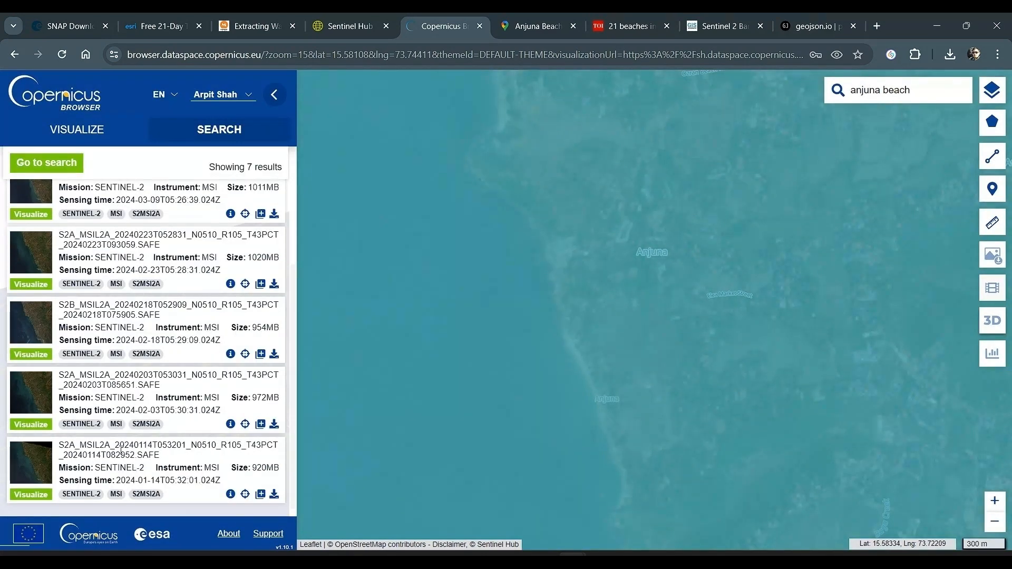
{"action": "left_click_drag", "start_coordinate": [117, 445], "coordinate": [160, 447]}
{"action": "left_click", "coordinate": [230, 494]}
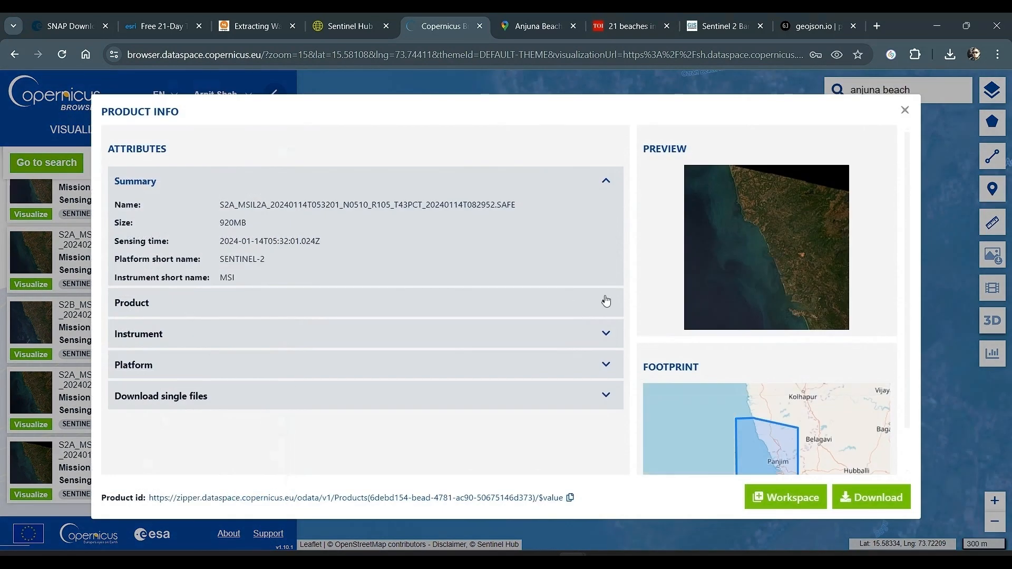
{"action": "left_click", "coordinate": [606, 301]}
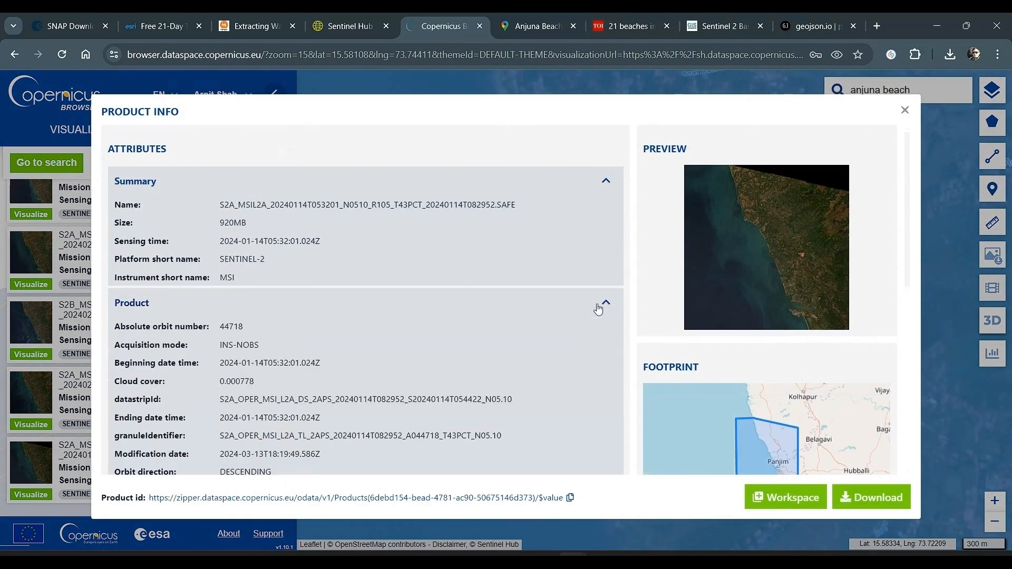
{"action": "scroll", "coordinate": [272, 364], "scroll_direction": "down", "scroll_amount": 2}
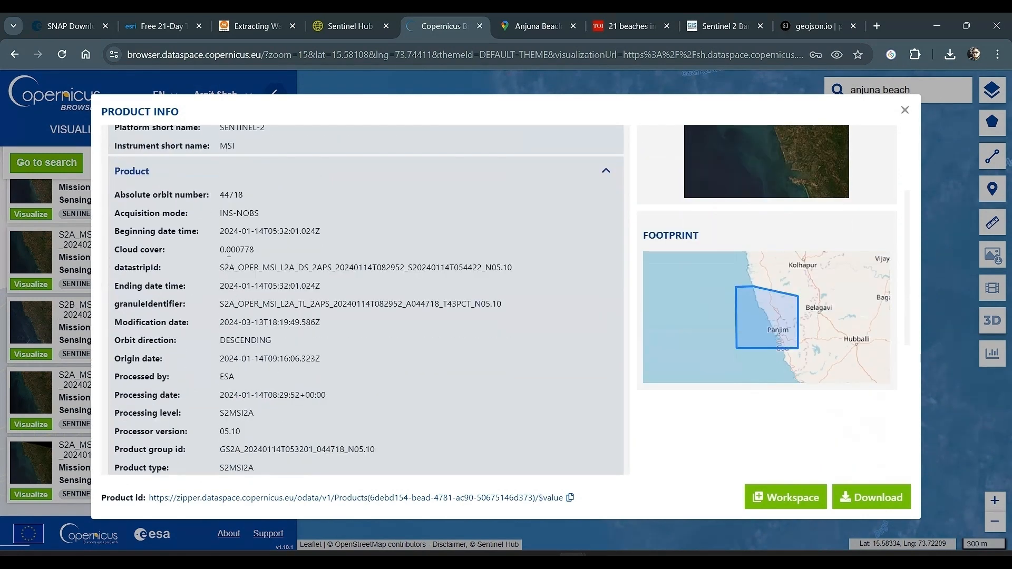
{"action": "left_click_drag", "start_coordinate": [229, 253], "coordinate": [243, 253]}
{"action": "left_click", "coordinate": [280, 244]}
Start downloading the 2024-01-14 Sentinel-2 product and cancel the download.
{"action": "left_click", "coordinate": [874, 498]}
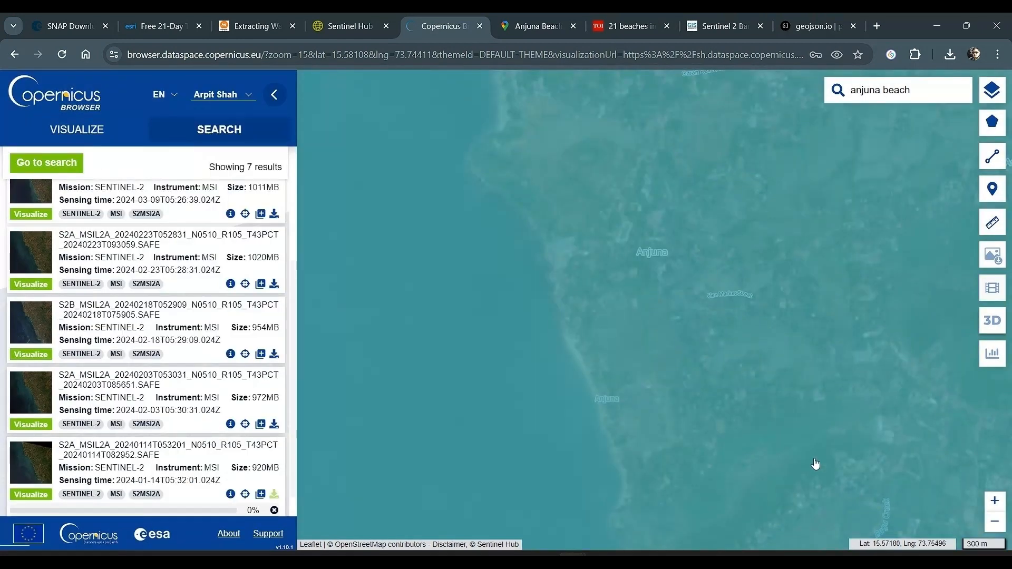
{"action": "scroll", "coordinate": [161, 497], "scroll_direction": "down", "scroll_amount": 1}
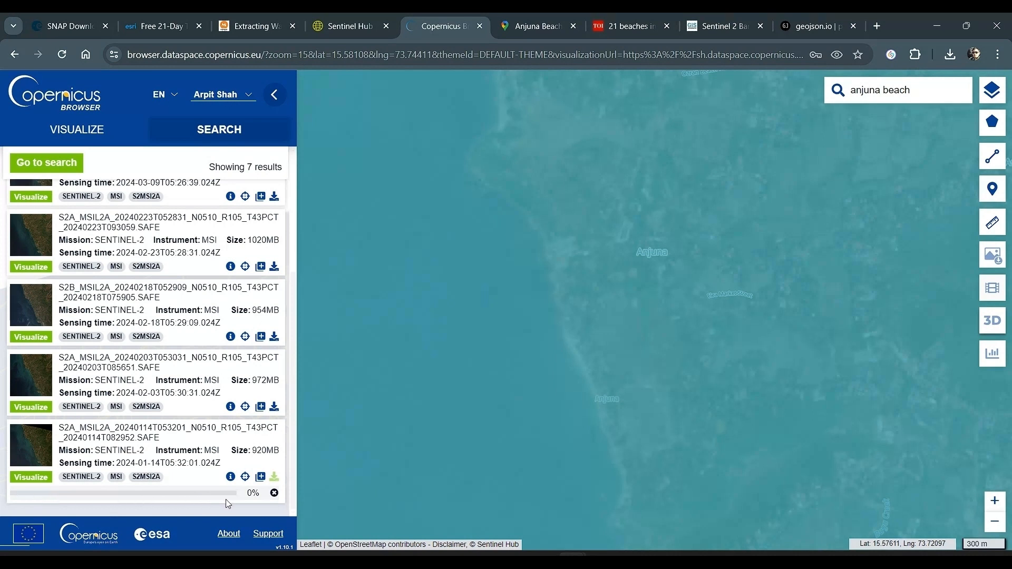
{"action": "left_click", "coordinate": [274, 494]}
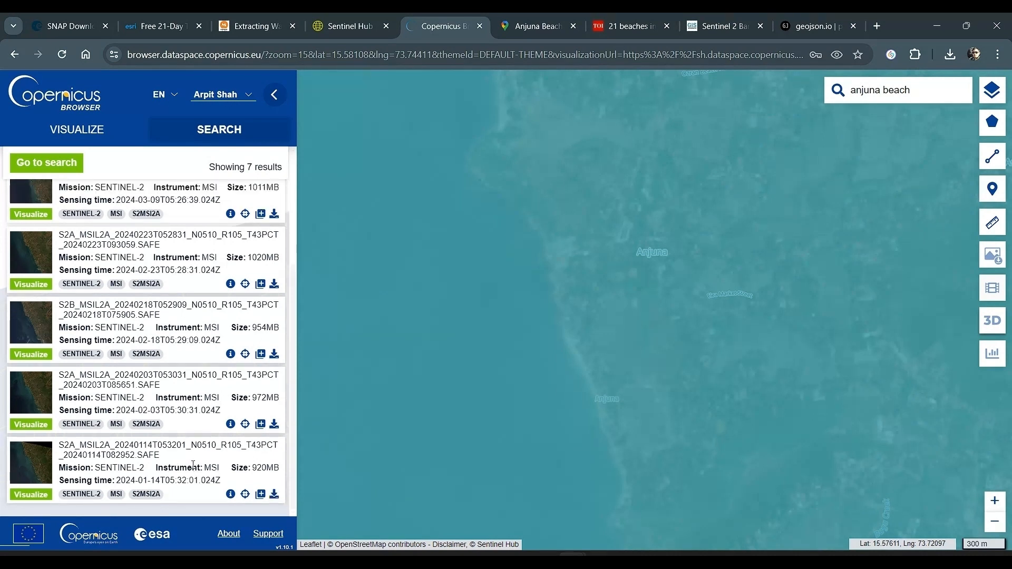
Return to the search criteria and set the start date of the time range to 2017-01-01.
{"action": "scroll", "coordinate": [115, 212], "scroll_direction": "up", "scroll_amount": 3}
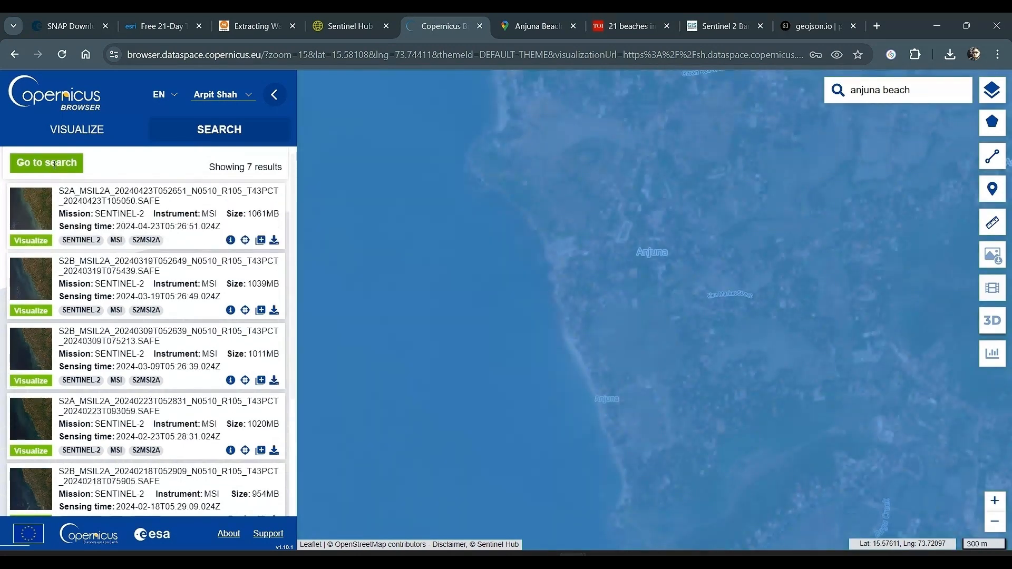
{"action": "left_click", "coordinate": [55, 168]}
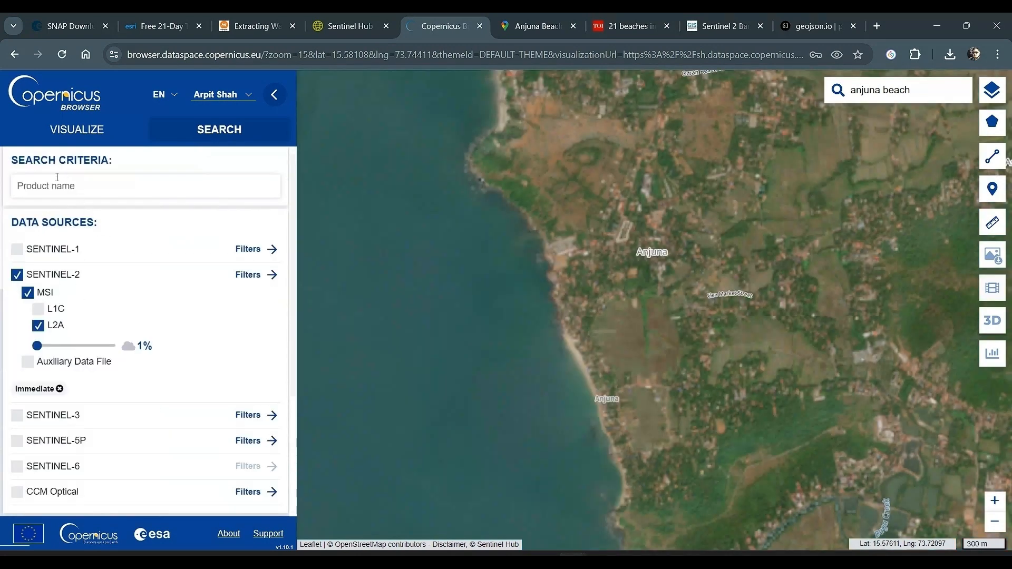
{"action": "scroll", "coordinate": [99, 363], "scroll_direction": "down", "scroll_amount": 3}
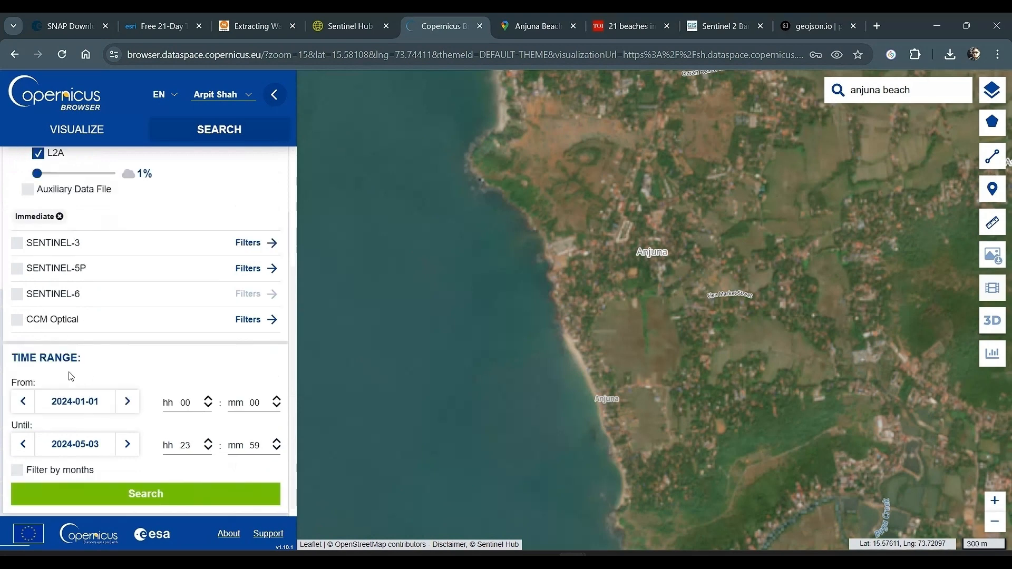
{"action": "left_click", "coordinate": [98, 404]}
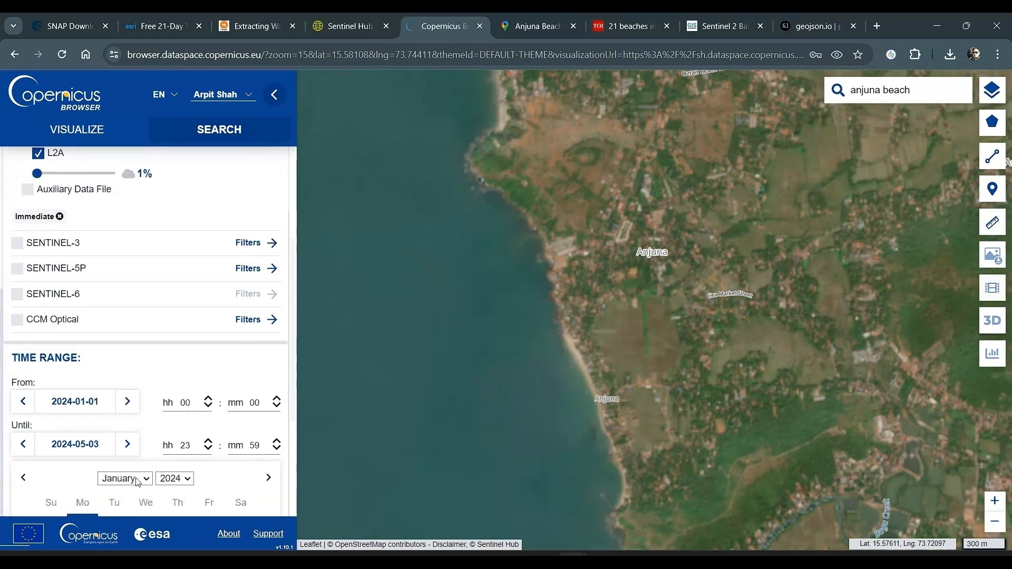
{"action": "left_click", "coordinate": [175, 477]}
{"action": "left_click", "coordinate": [174, 380]}
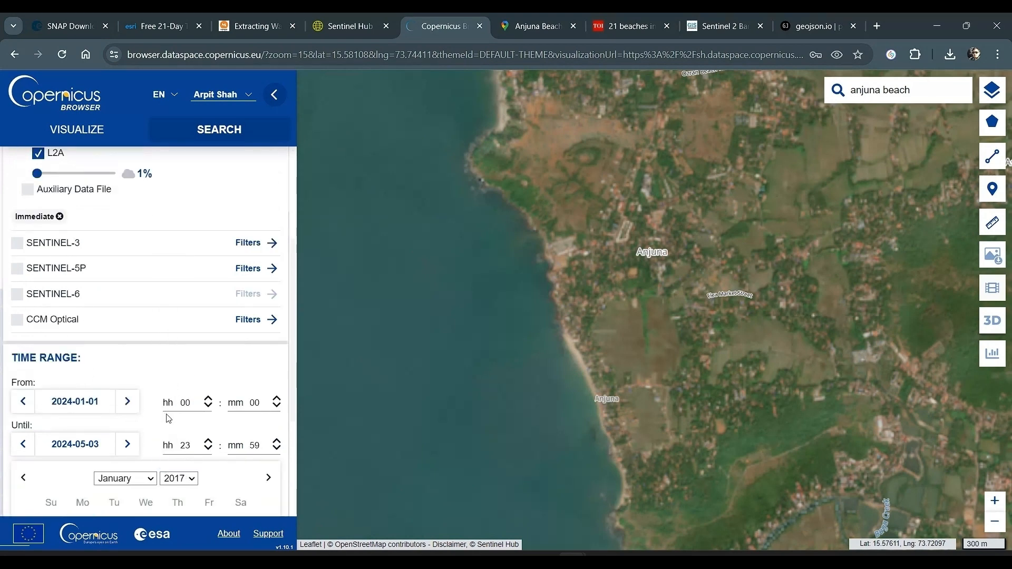
{"action": "scroll", "coordinate": [168, 418], "scroll_direction": "down", "scroll_amount": 2}
{"action": "left_click", "coordinate": [50, 389]}
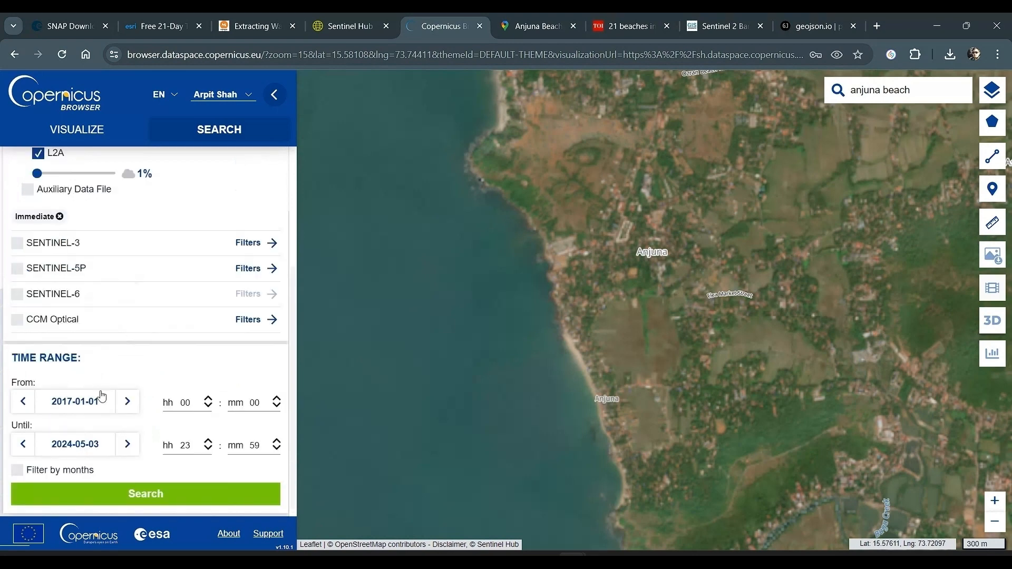
Set the end date of the time range to 2017-01-31 and run the product search.
{"action": "left_click", "coordinate": [98, 447]}
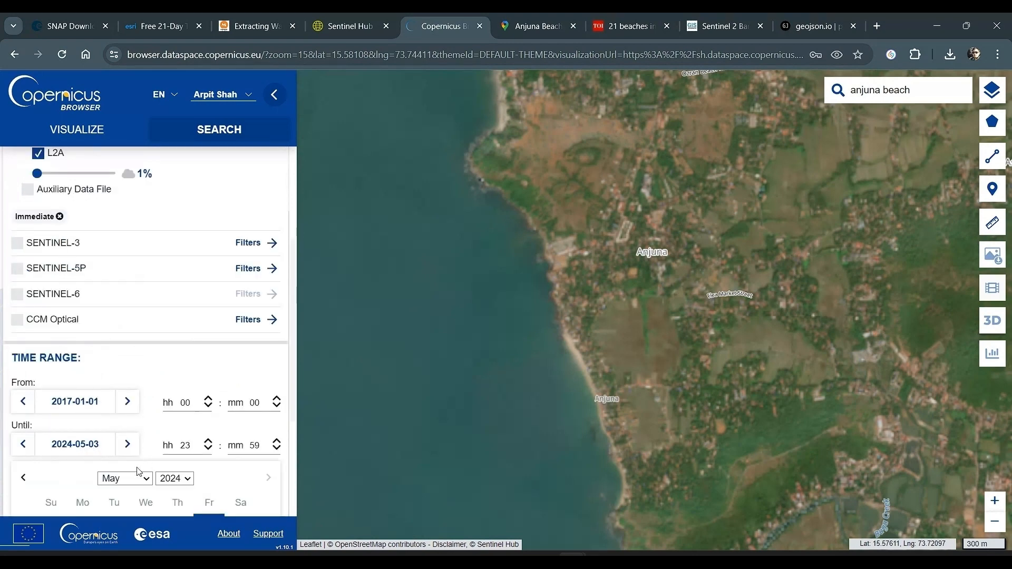
{"action": "left_click", "coordinate": [179, 484]}
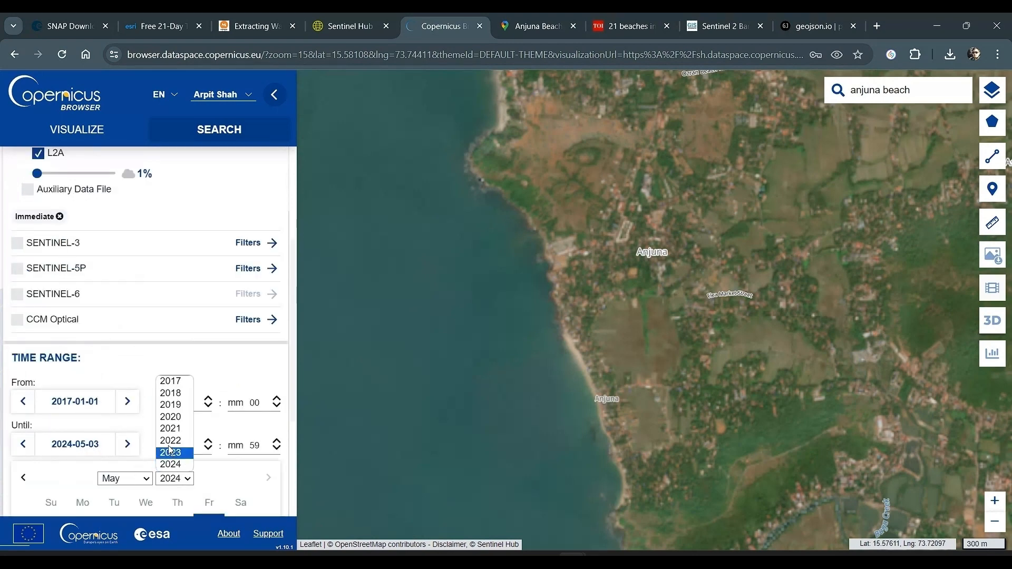
{"action": "left_click", "coordinate": [180, 383]}
{"action": "left_click", "coordinate": [138, 479]}
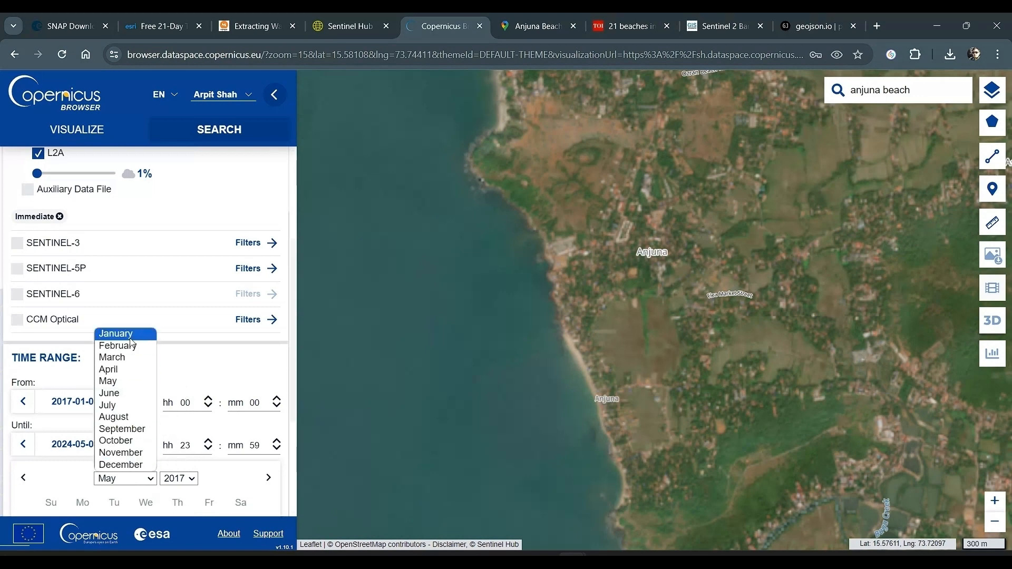
{"action": "left_click", "coordinate": [125, 333]}
{"action": "scroll", "coordinate": [193, 383], "scroll_direction": "down", "scroll_amount": 3}
{"action": "left_click", "coordinate": [115, 429]}
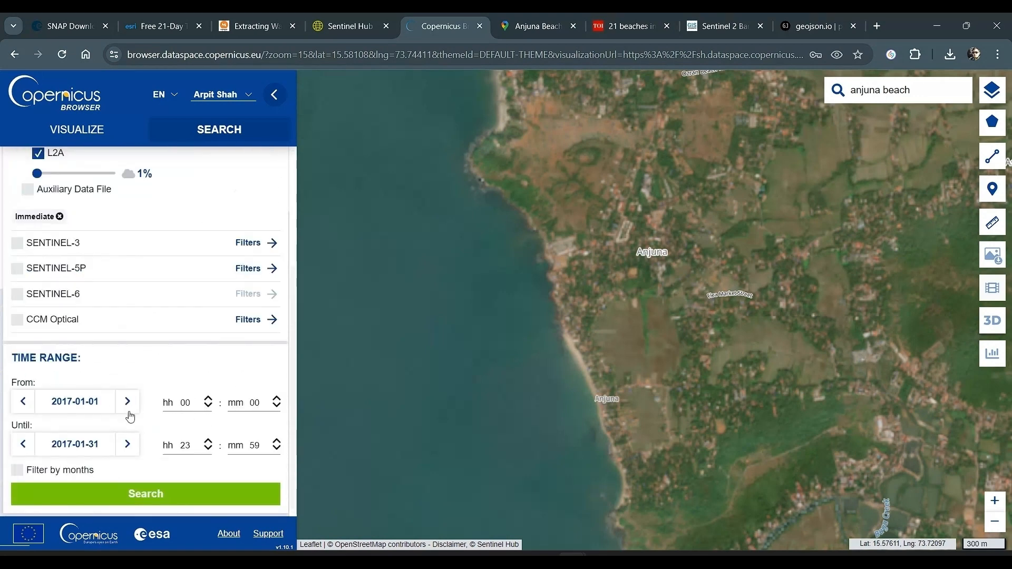
{"action": "left_click", "coordinate": [147, 493]}
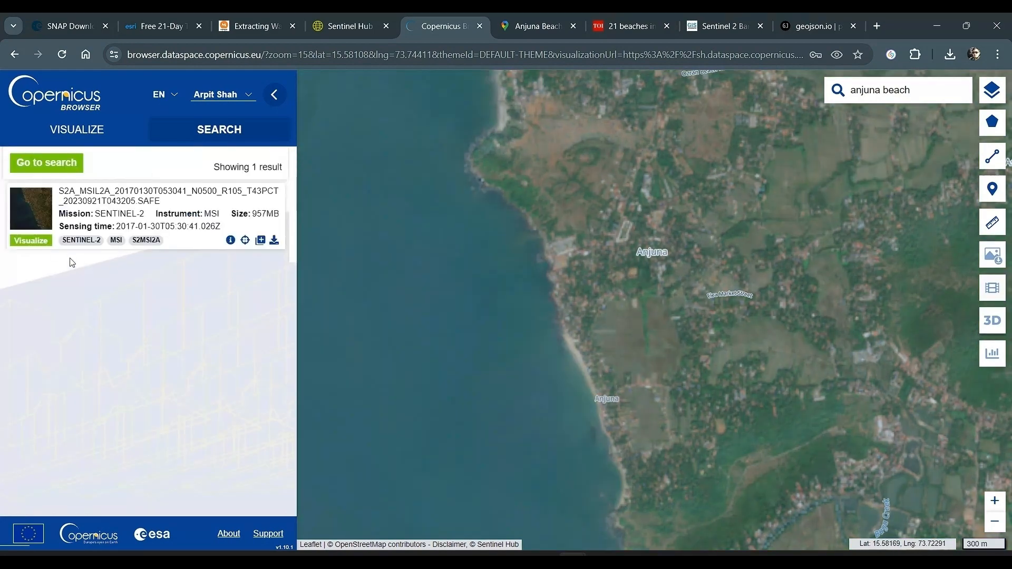
Check the cloud cover and product details of the 2017-01-30 scene, and briefly start and cancel its download.
{"action": "left_click", "coordinate": [230, 240]}
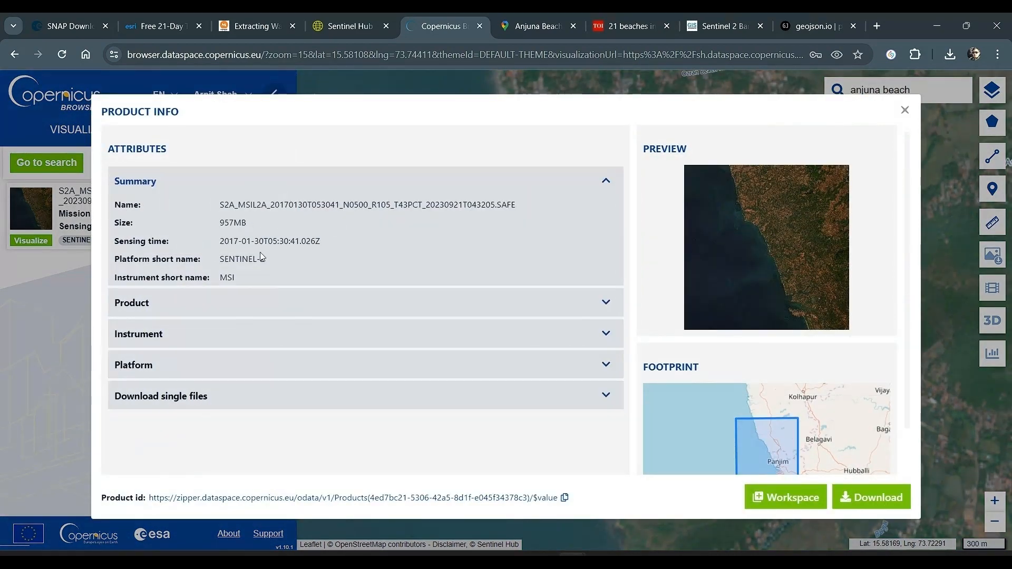
{"action": "left_click", "coordinate": [606, 303]}
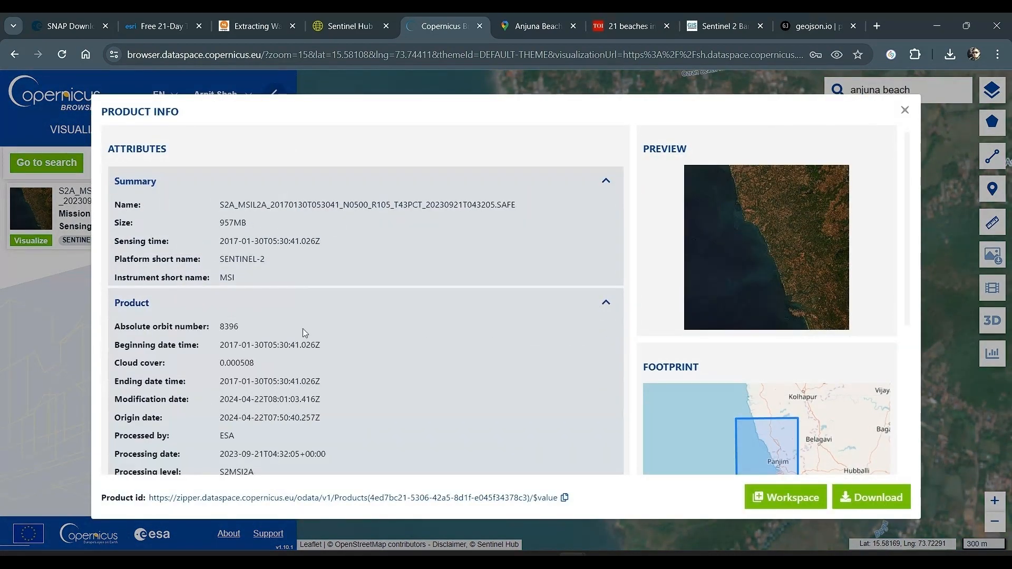
{"action": "scroll", "coordinate": [203, 369], "scroll_direction": "down", "scroll_amount": 4}
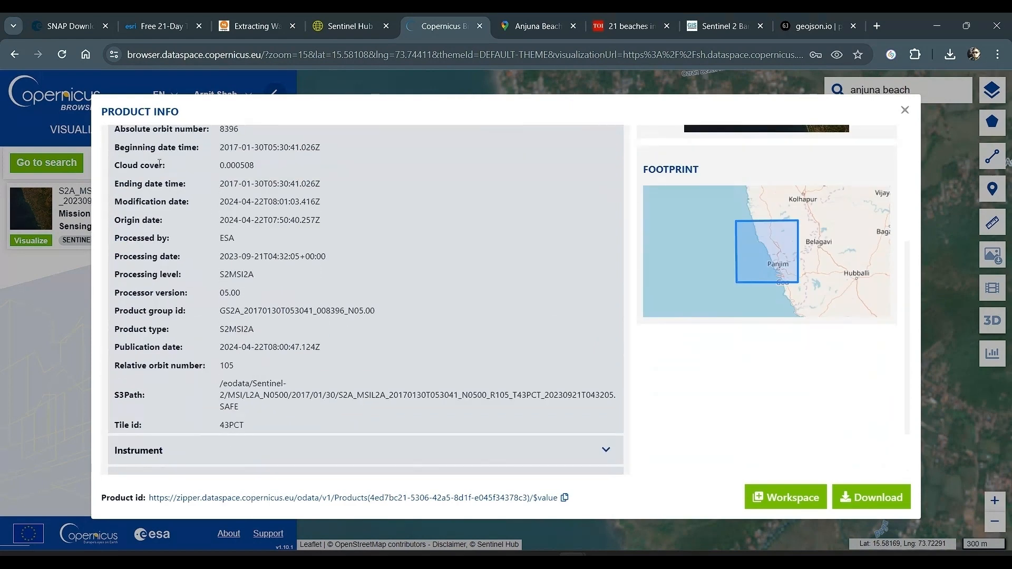
{"action": "left_click_drag", "start_coordinate": [114, 165], "coordinate": [282, 172]}
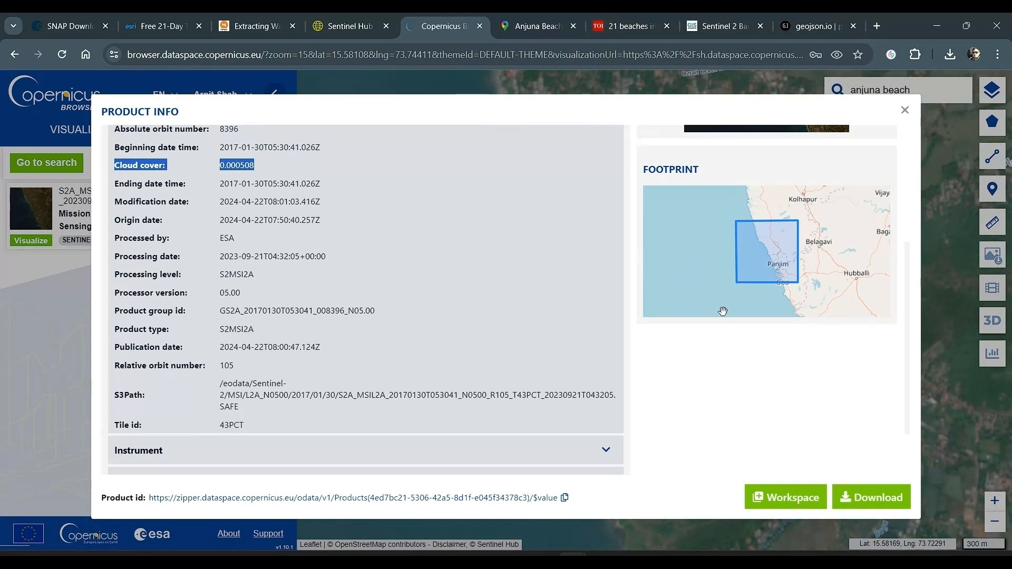
{"action": "scroll", "coordinate": [608, 349], "scroll_direction": "up", "scroll_amount": 4}
{"action": "scroll", "coordinate": [565, 384], "scroll_direction": "down", "scroll_amount": 3}
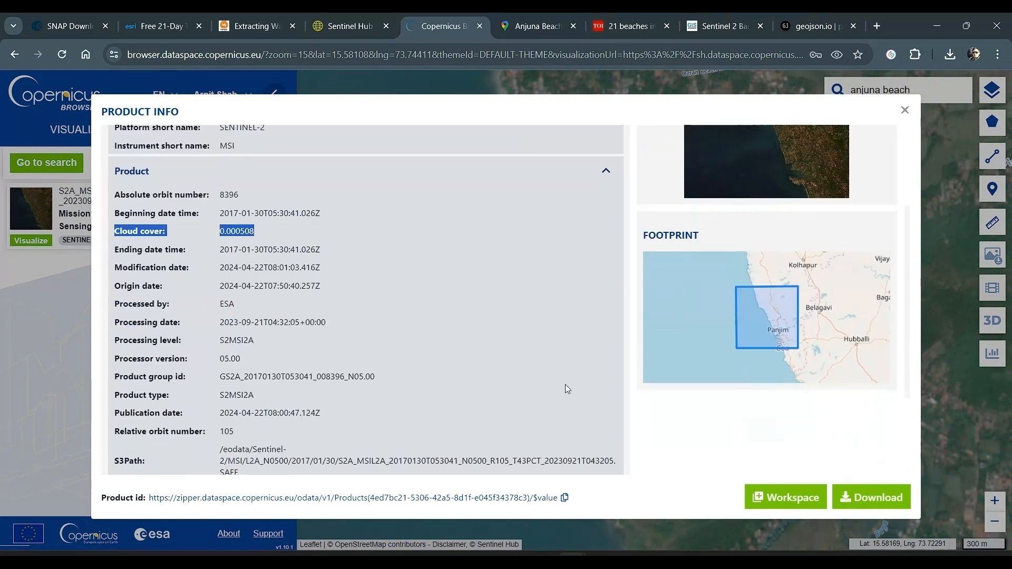
{"action": "left_click", "coordinate": [846, 498]}
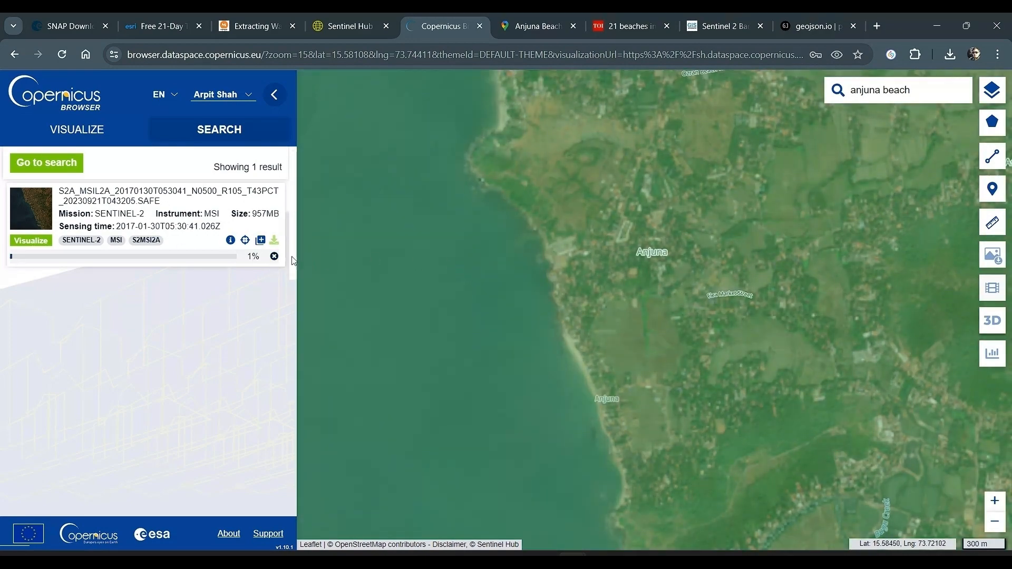
{"action": "left_click", "coordinate": [273, 256]}
Switch to the Snap_CE folder in File Explorer and look over the downloaded Sentinel-2 archives and the Anjuna_NorthGoa WKT file.
{"action": "key", "text": "alt+Tab"}
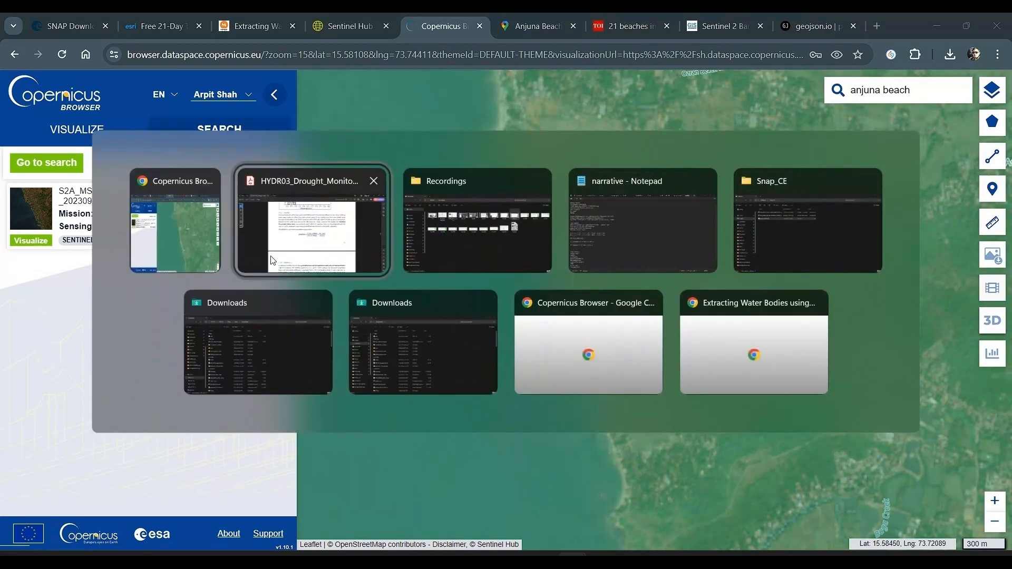
{"action": "key", "text": "alt+Tab"}
{"action": "key", "text": "alt+Tab"}
{"action": "key", "text": "alt+Tab"}
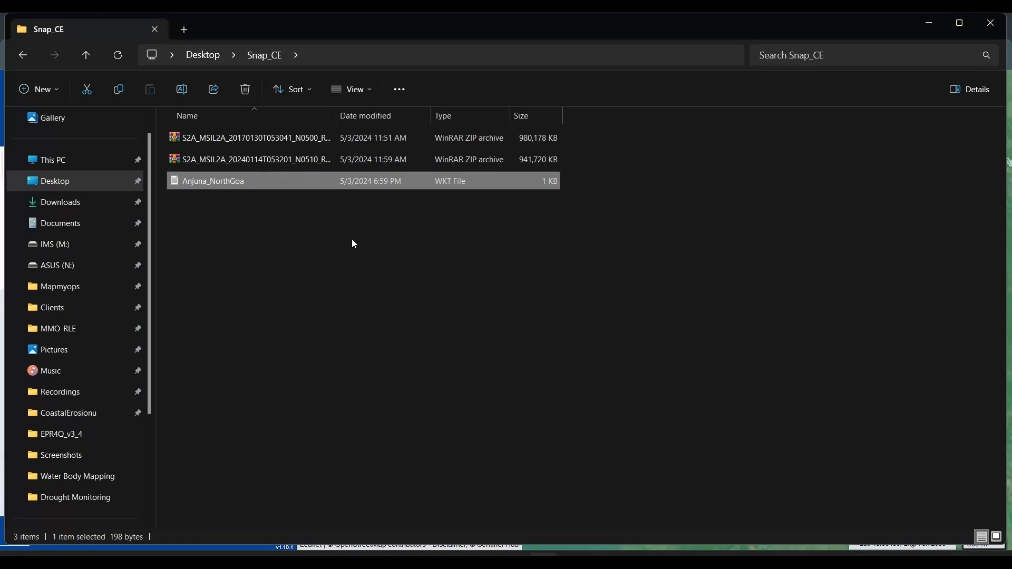
{"action": "left_click", "coordinate": [388, 261]}
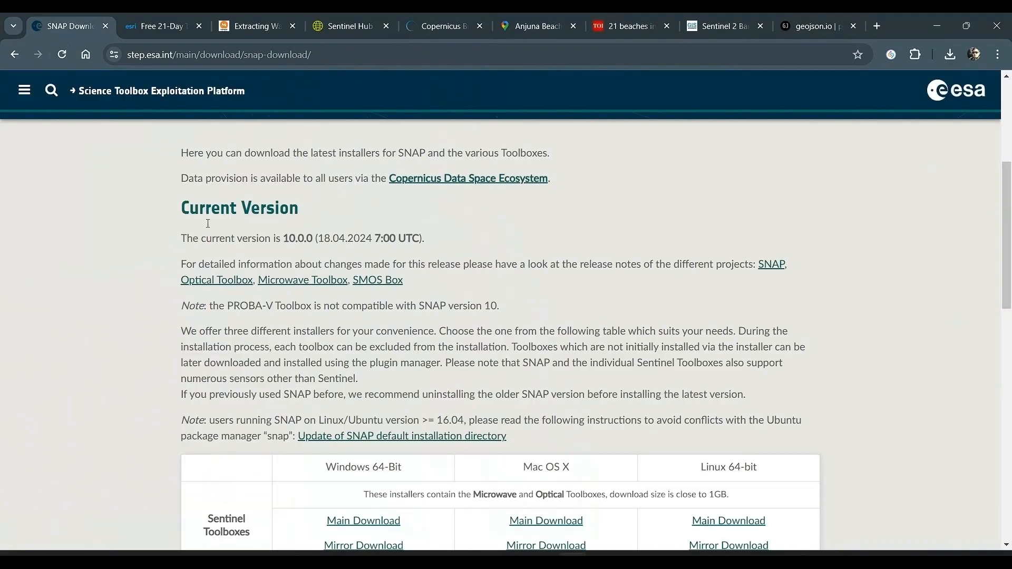
Review the current version and the available toolbox installers on the SNAP Download page in the browser.
{"action": "scroll", "coordinate": [208, 224], "scroll_direction": "up", "scroll_amount": 5}
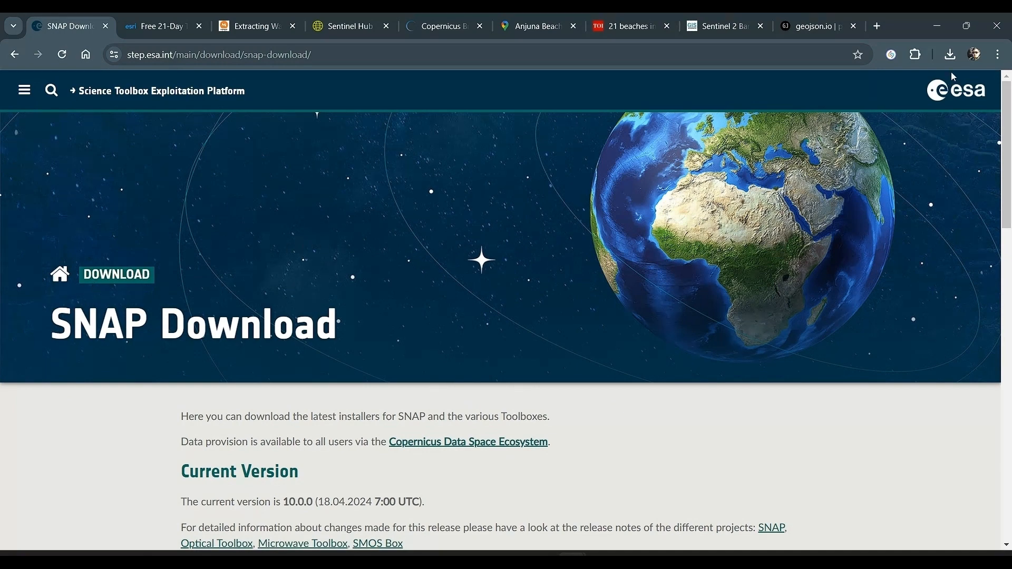
{"action": "scroll", "coordinate": [410, 321], "scroll_direction": "down", "scroll_amount": 4}
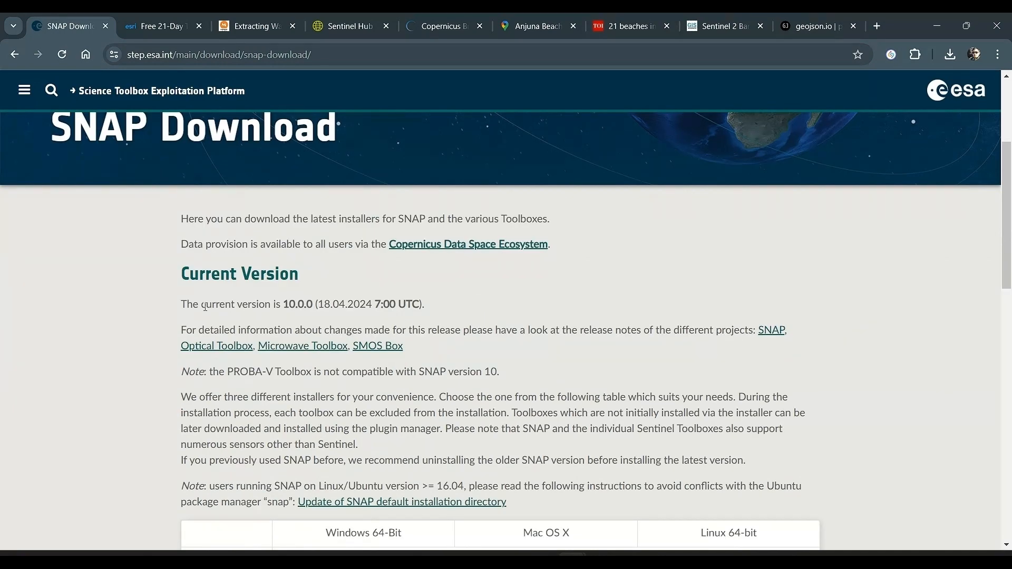
{"action": "left_click_drag", "start_coordinate": [183, 304], "coordinate": [519, 310]}
{"action": "scroll", "coordinate": [462, 313], "scroll_direction": "down", "scroll_amount": 8}
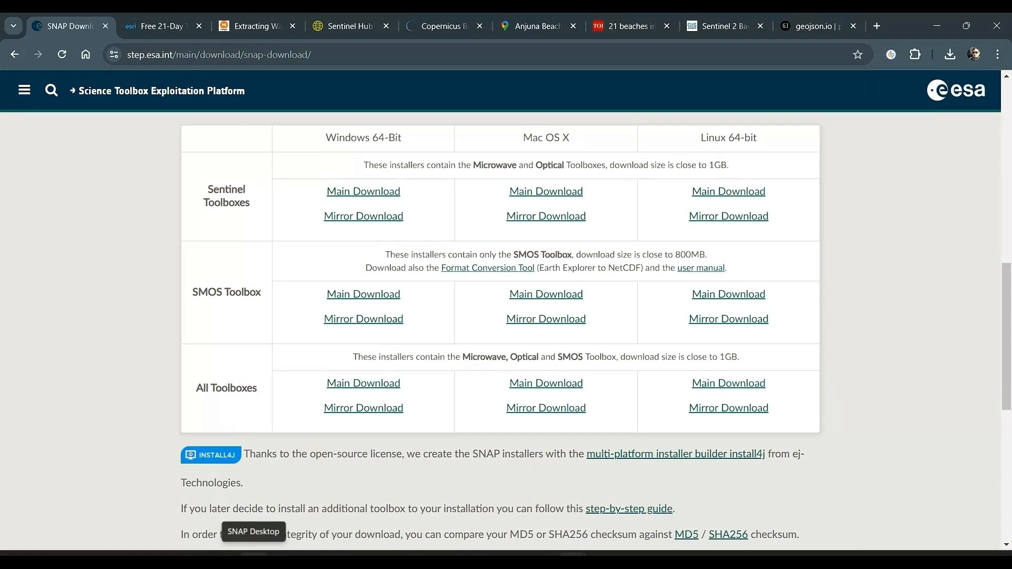
Launch SNAP Desktop and decline the check for plugin updates.
{"action": "left_click", "coordinate": [254, 554]}
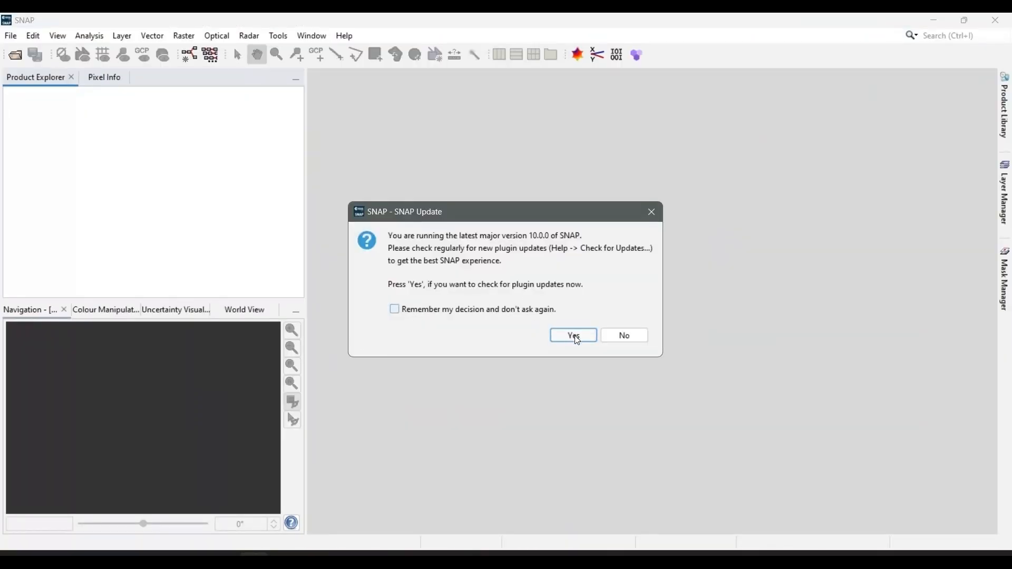
{"action": "left_click", "coordinate": [612, 336]}
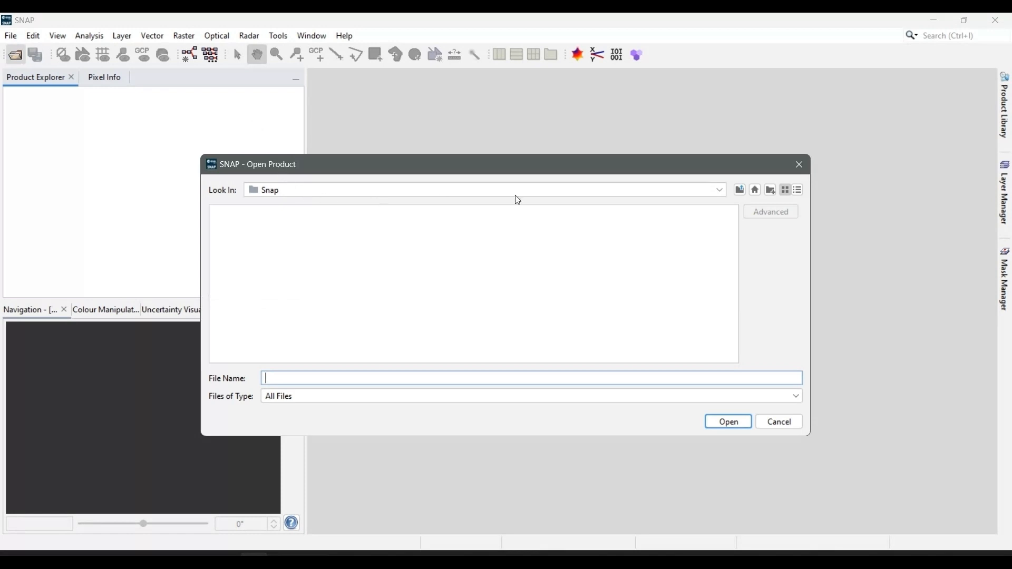
Open S2A_MSIL2A_20240114T053201_N0510_R105_T43PCT_20240114T082952.SAFE.zip from the Desktop's Snap_CE folder and briefly check the product's contents.
{"action": "left_click", "coordinate": [700, 190]}
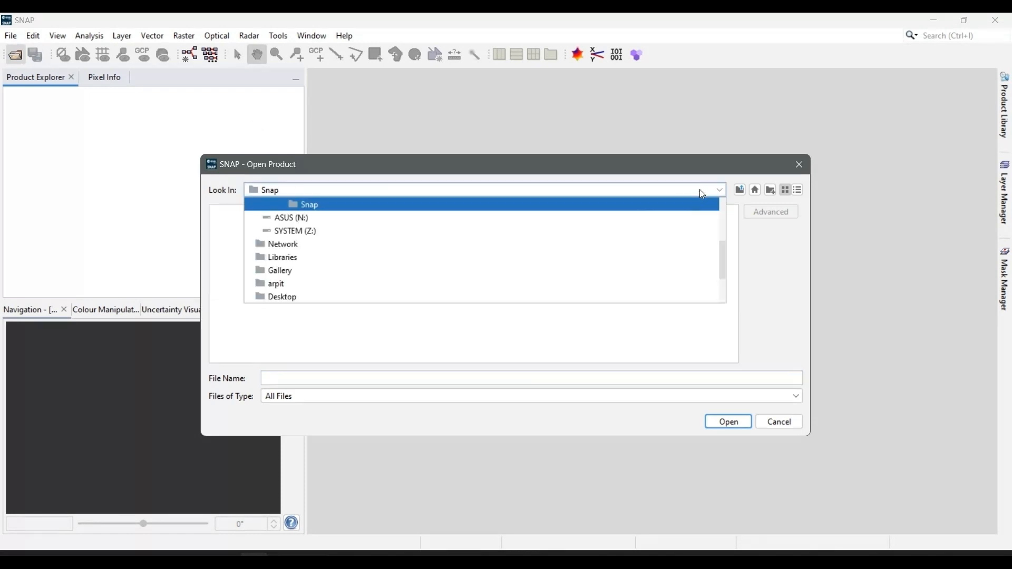
{"action": "left_click", "coordinate": [283, 295]}
{"action": "double_click", "coordinate": [244, 213]}
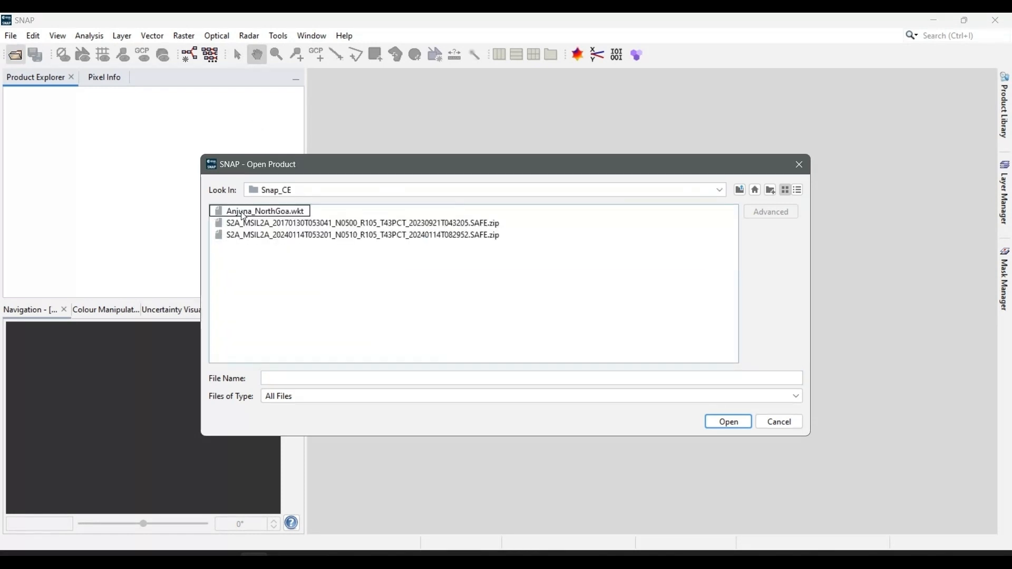
{"action": "left_click", "coordinate": [296, 237]}
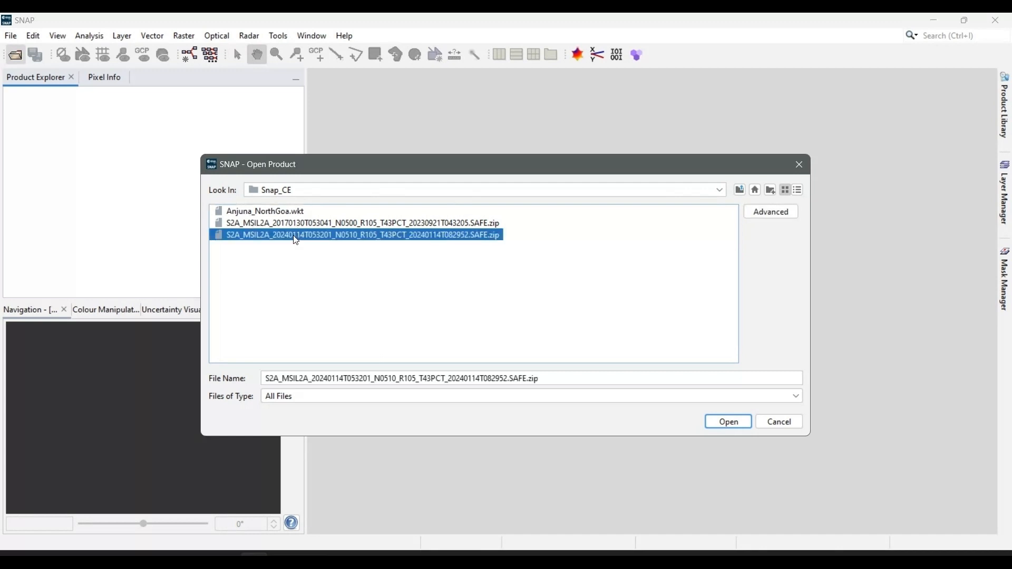
{"action": "left_click", "coordinate": [727, 422]}
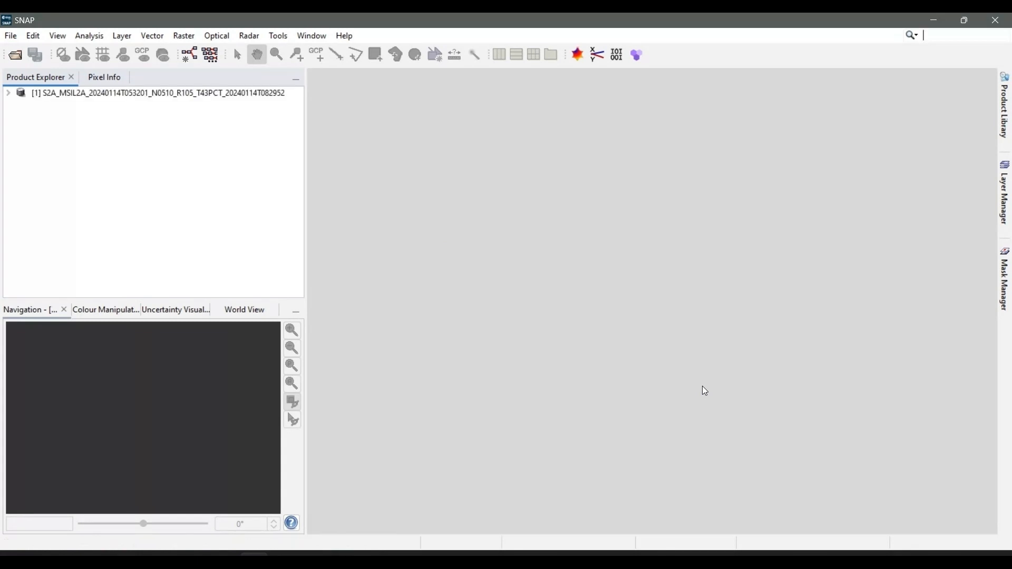
{"action": "left_click", "coordinate": [8, 94]}
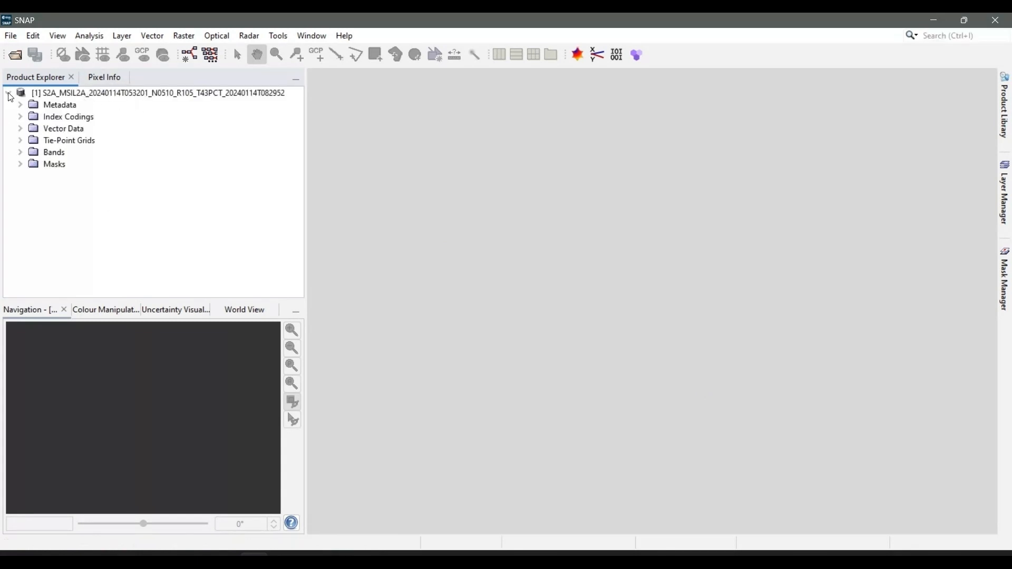
{"action": "left_click", "coordinate": [10, 96]}
Switch to the Snap_CE folder in File Explorer, load the 2017-01-30 Sentinel-2 archive into SNAP's Product Explorer, and return to SNAP.
{"action": "key", "text": "alt+Tab"}
{"action": "key", "text": "alt+Tab"}
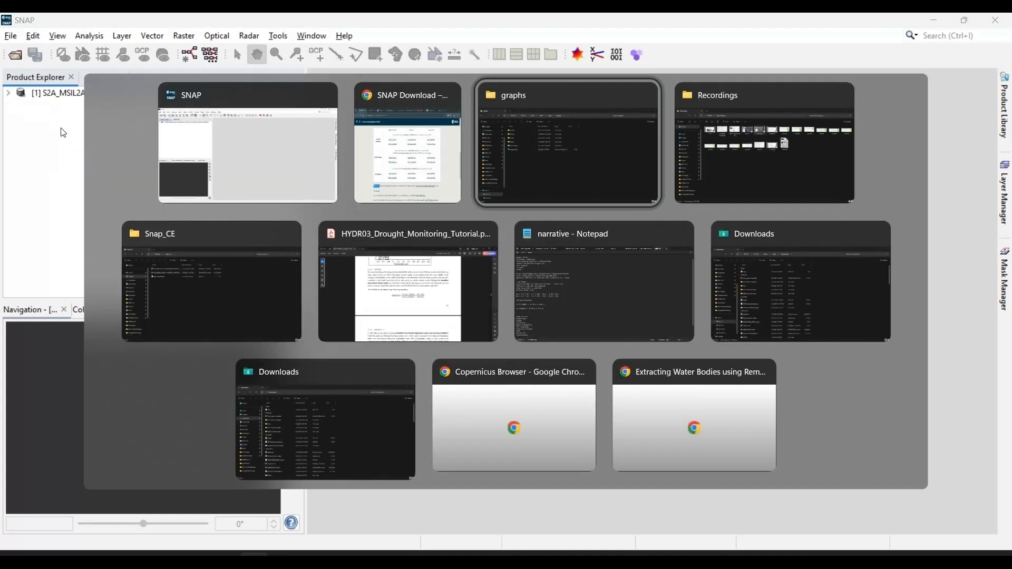
{"action": "key", "text": "alt+Tab"}
{"action": "key", "text": "alt+Tab"}
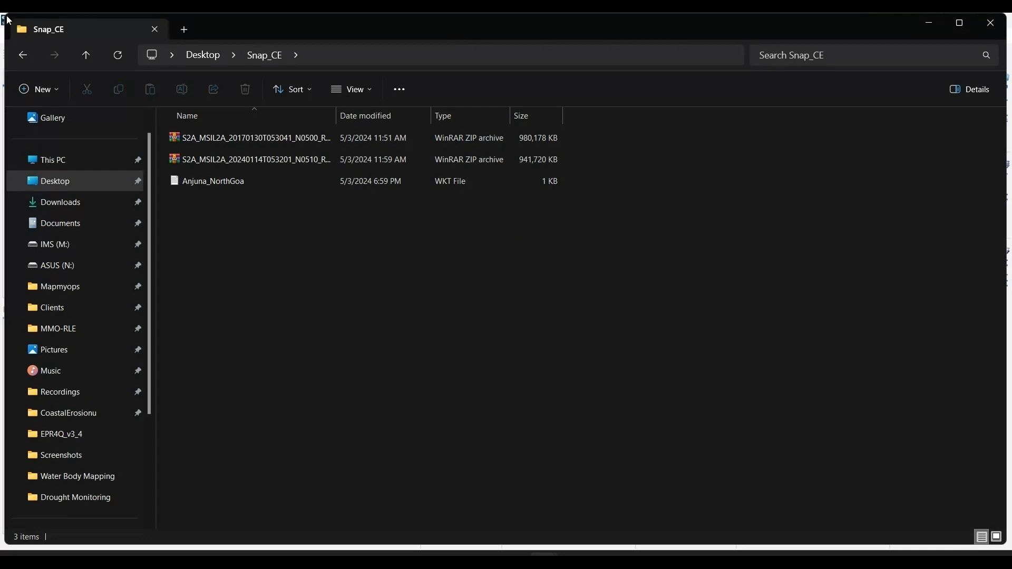
{"action": "left_click_drag", "start_coordinate": [5, 18], "coordinate": [287, 78]}
{"action": "left_click_drag", "start_coordinate": [475, 132], "coordinate": [108, 197]}
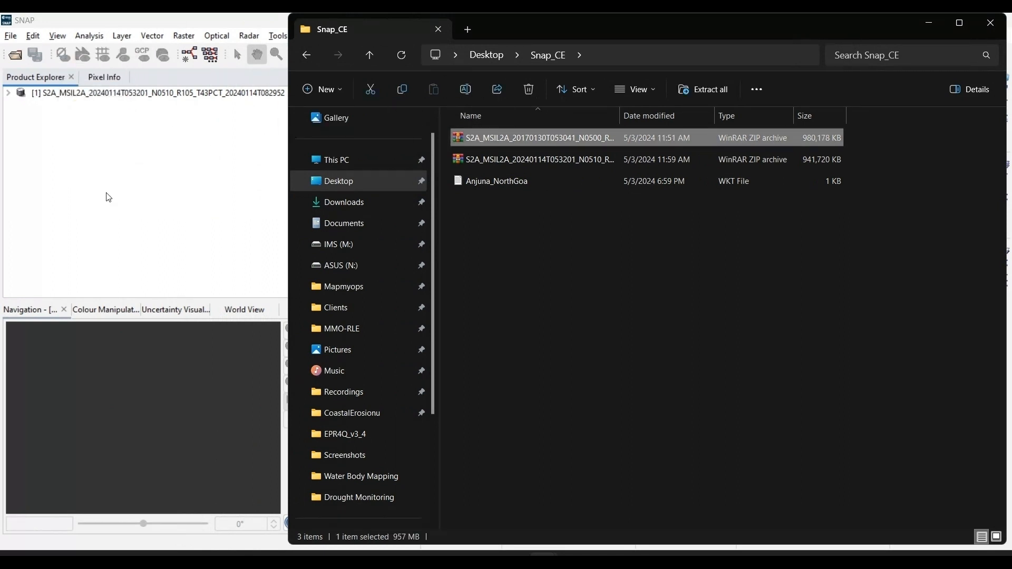
{"action": "left_click", "coordinate": [101, 21]}
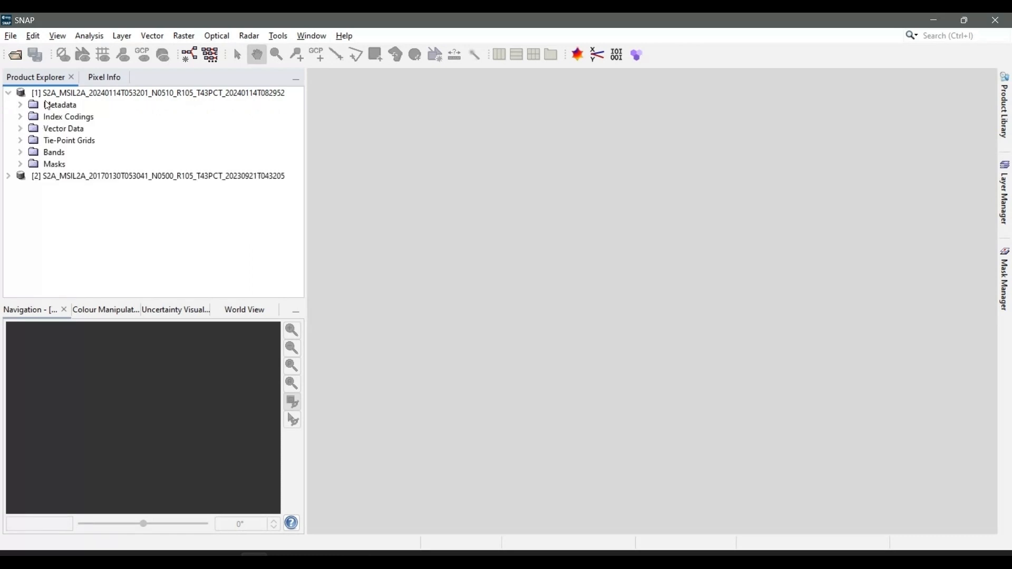
Display band B1 (443.0 nm) of the 2024-01-14 product and inspect the coastline in its image.
{"action": "left_click", "coordinate": [20, 152]}
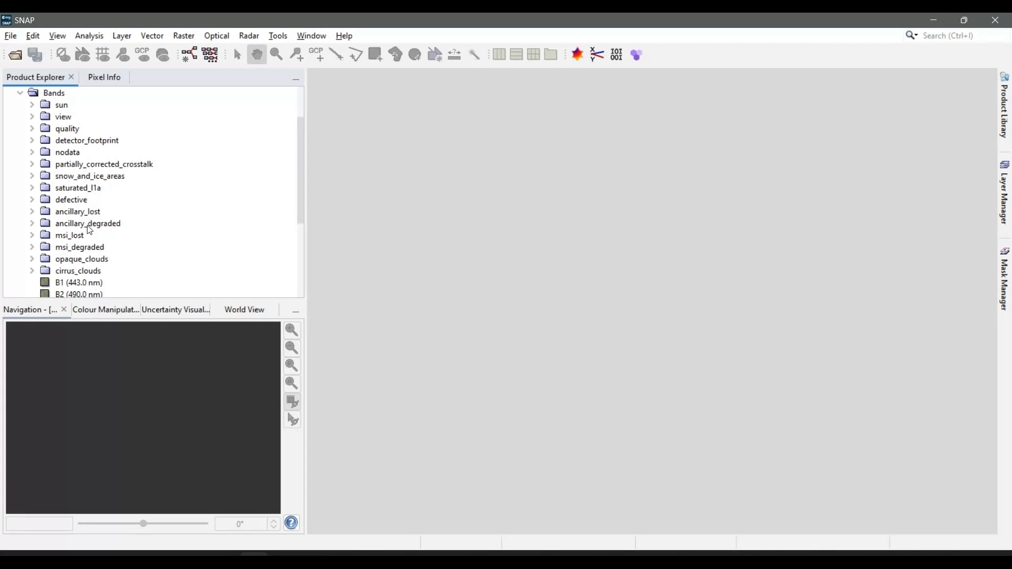
{"action": "scroll", "coordinate": [90, 230], "scroll_direction": "down", "scroll_amount": 3}
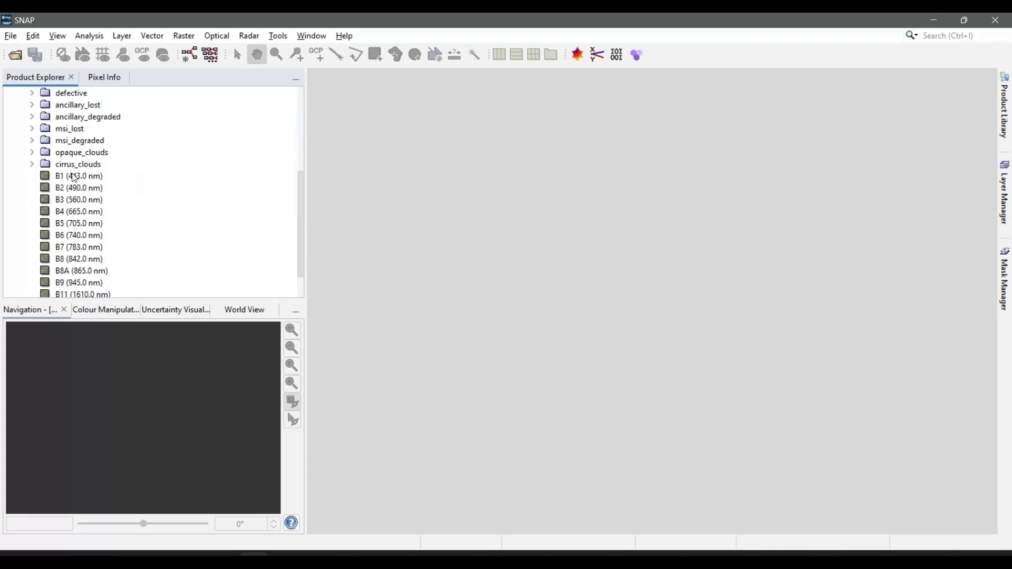
{"action": "scroll", "coordinate": [78, 201], "scroll_direction": "down", "scroll_amount": 1}
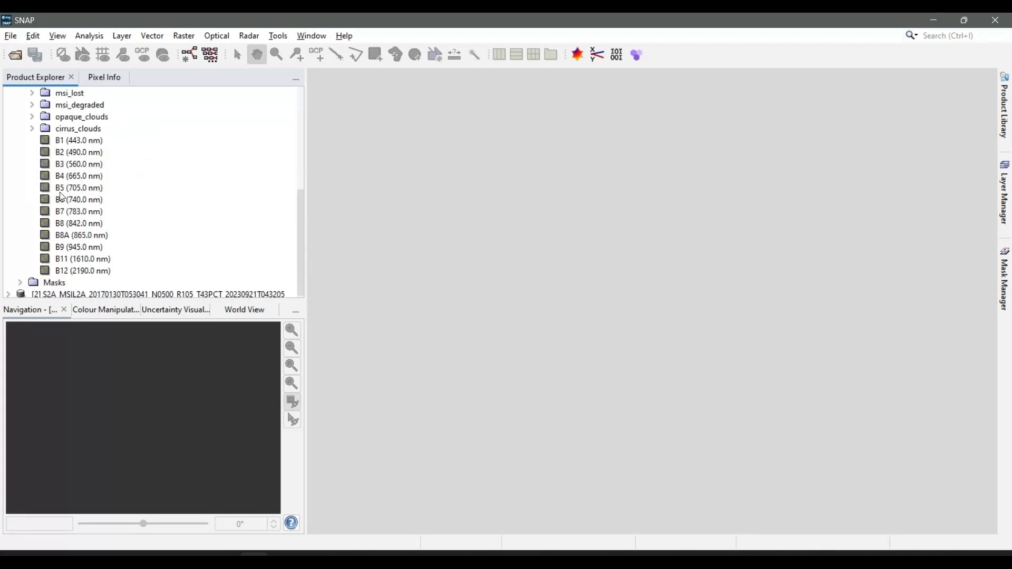
{"action": "double_click", "coordinate": [64, 141]}
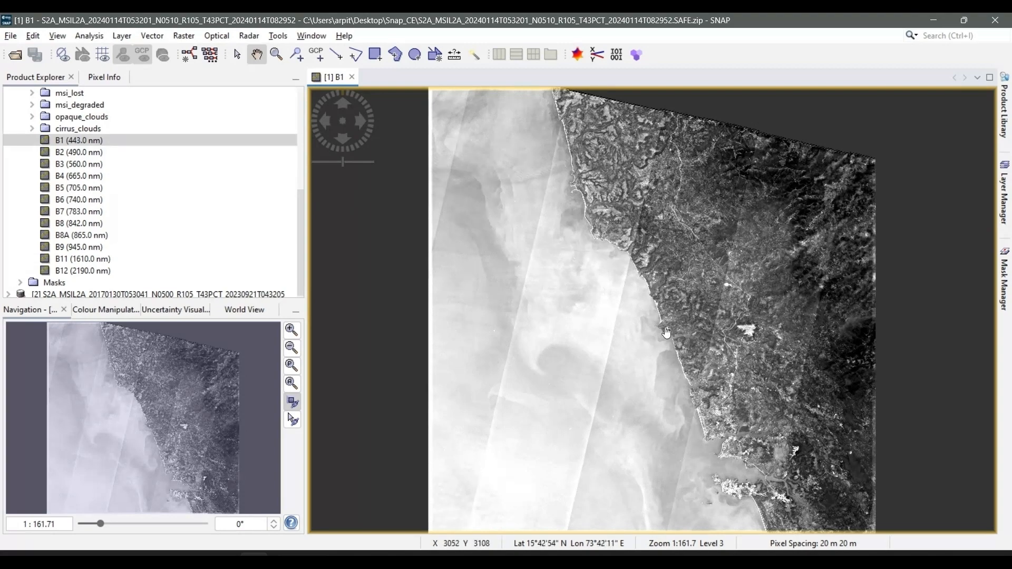
{"action": "scroll", "coordinate": [604, 220], "scroll_direction": "down", "scroll_amount": 2}
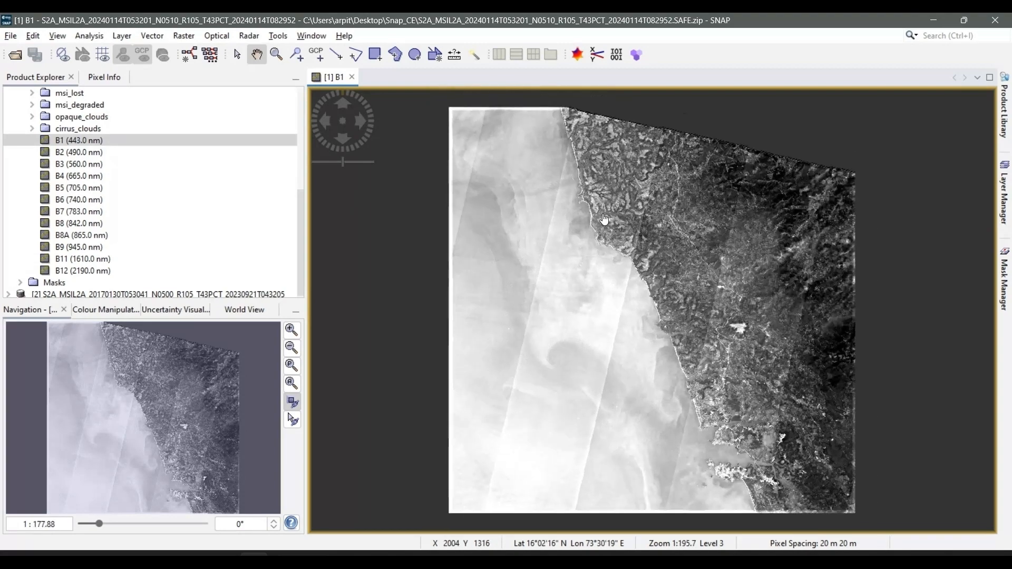
{"action": "scroll", "coordinate": [608, 228], "scroll_direction": "down", "scroll_amount": 1}
{"action": "scroll", "coordinate": [611, 233], "scroll_direction": "up", "scroll_amount": 1}
{"action": "scroll", "coordinate": [611, 232], "scroll_direction": "up", "scroll_amount": 5}
{"action": "scroll", "coordinate": [589, 211], "scroll_direction": "down", "scroll_amount": 3}
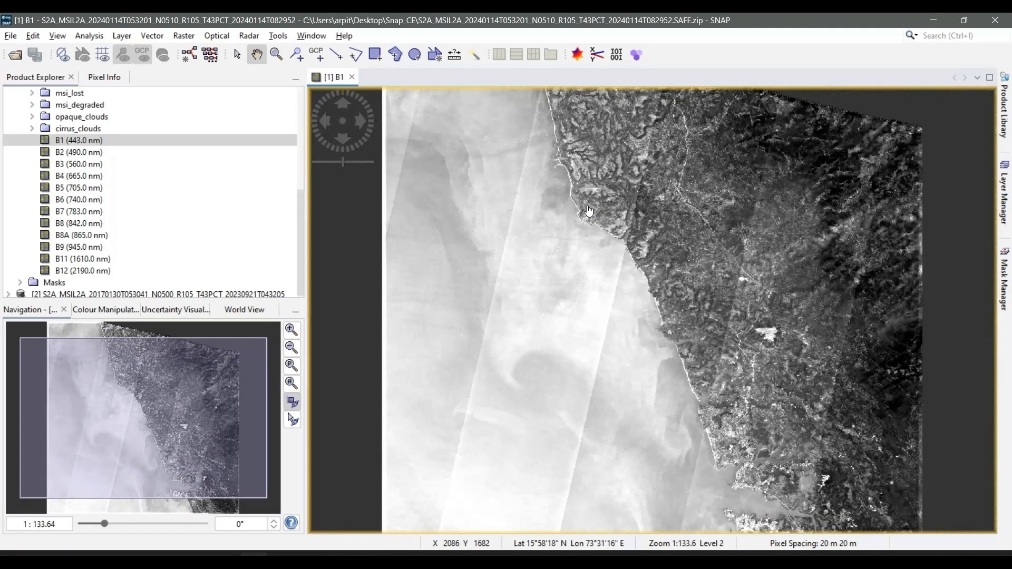
{"action": "scroll", "coordinate": [588, 211], "scroll_direction": "up", "scroll_amount": 2}
{"action": "scroll", "coordinate": [589, 211], "scroll_direction": "down", "scroll_amount": 3}
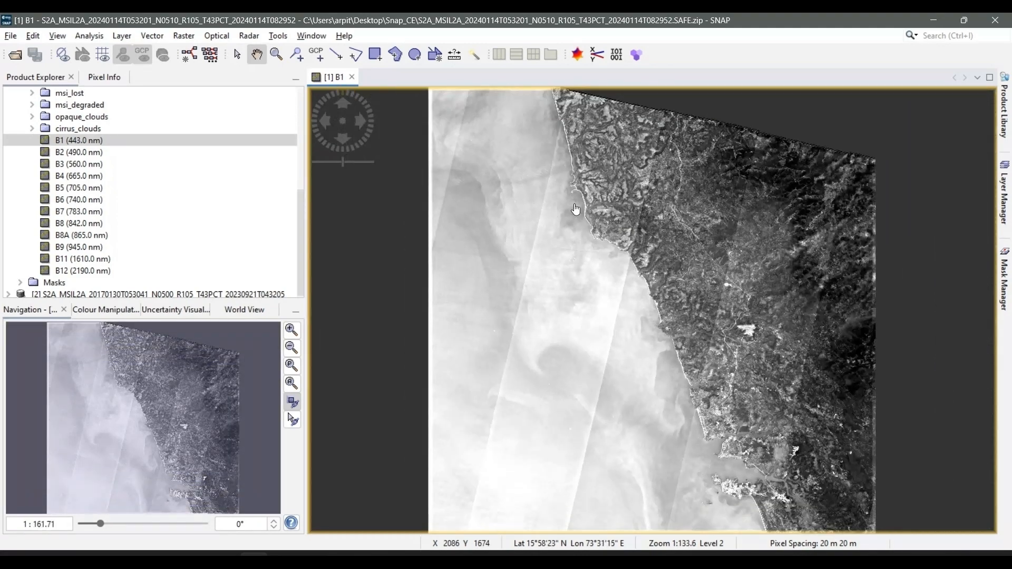
Preview bands B2 (490.0 nm) and B4 (665.0 nm) of the 2024-01-14 product and close both views.
{"action": "double_click", "coordinate": [62, 153]}
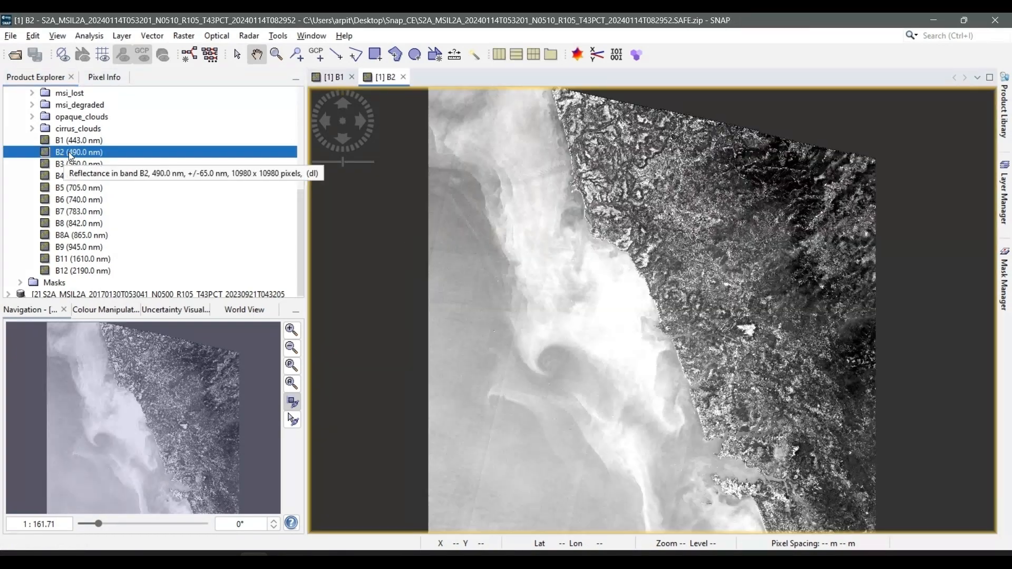
{"action": "double_click", "coordinate": [61, 176]}
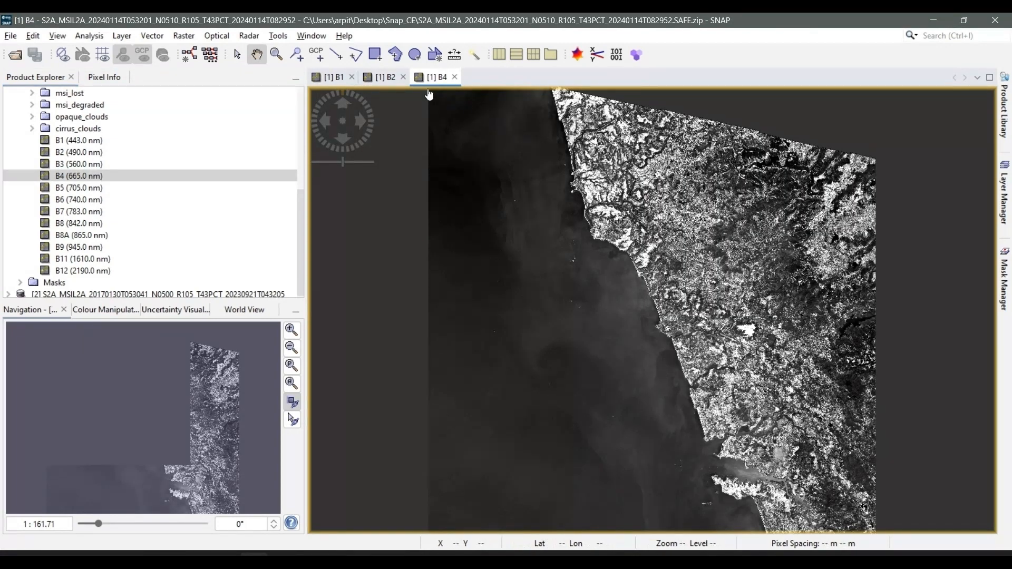
{"action": "left_click", "coordinate": [454, 77]}
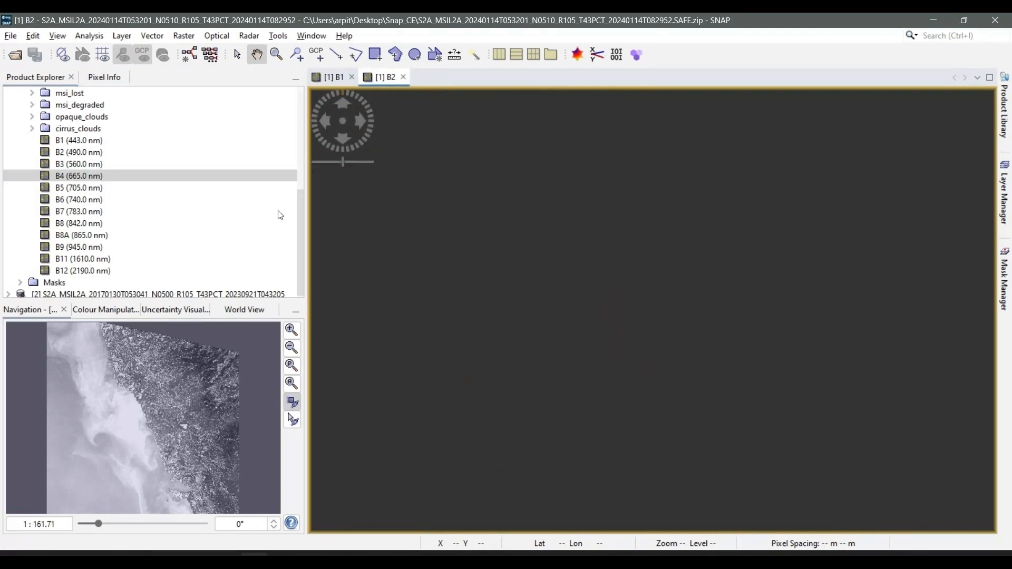
{"action": "left_click", "coordinate": [404, 77]}
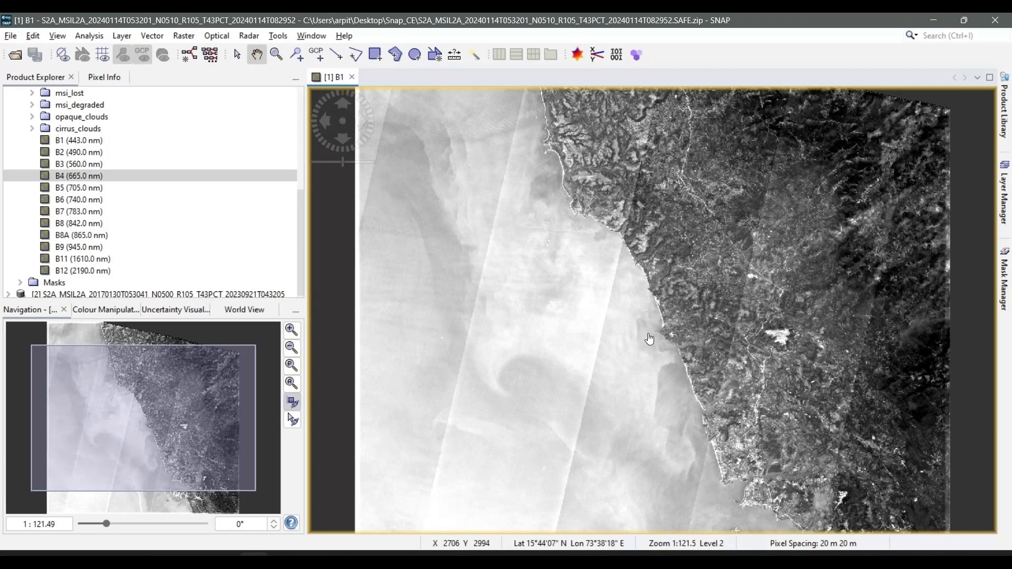
Inspect the pixel information of the B1 image, and close the B1 view.
{"action": "left_click", "coordinate": [109, 78]}
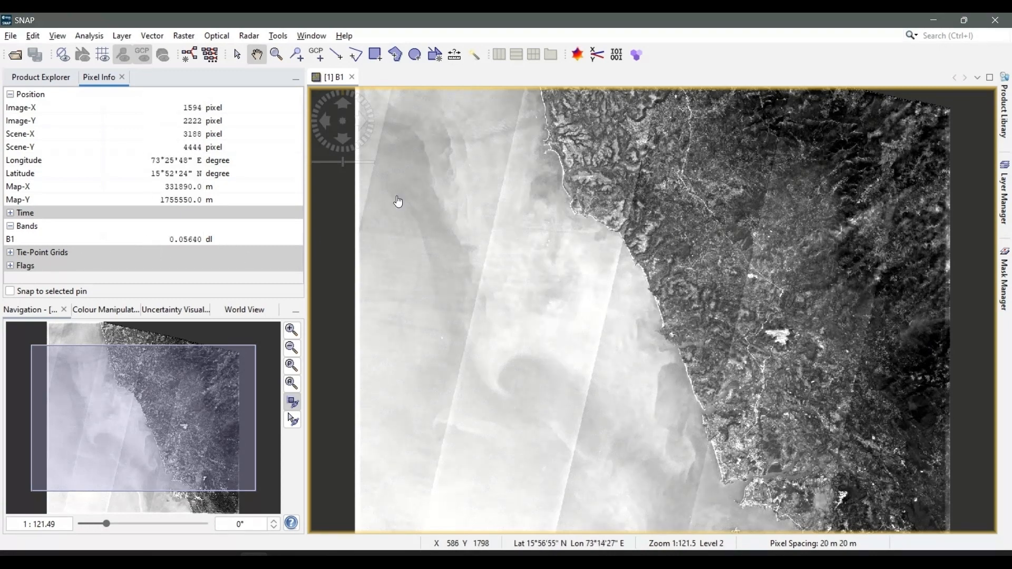
{"action": "left_click", "coordinate": [37, 78]}
{"action": "left_click", "coordinate": [352, 77]}
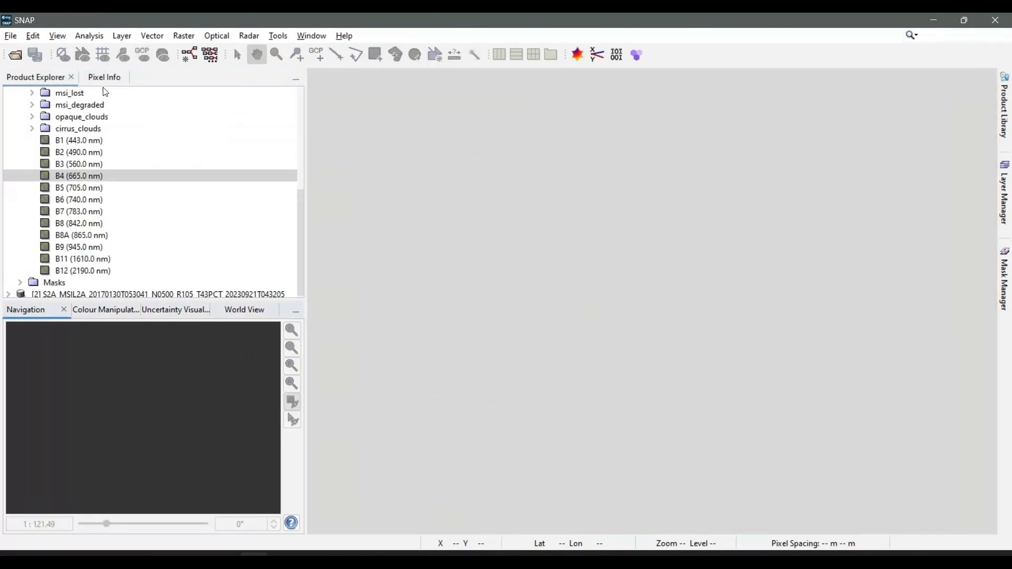
View the 20240114 Sentinel-2 product as an RGB image with the Sentinel 2 MSI Natural Colors profile, and close the image view.
{"action": "scroll", "coordinate": [106, 93], "scroll_direction": "up", "scroll_amount": 6}
{"action": "left_click", "coordinate": [85, 93]}
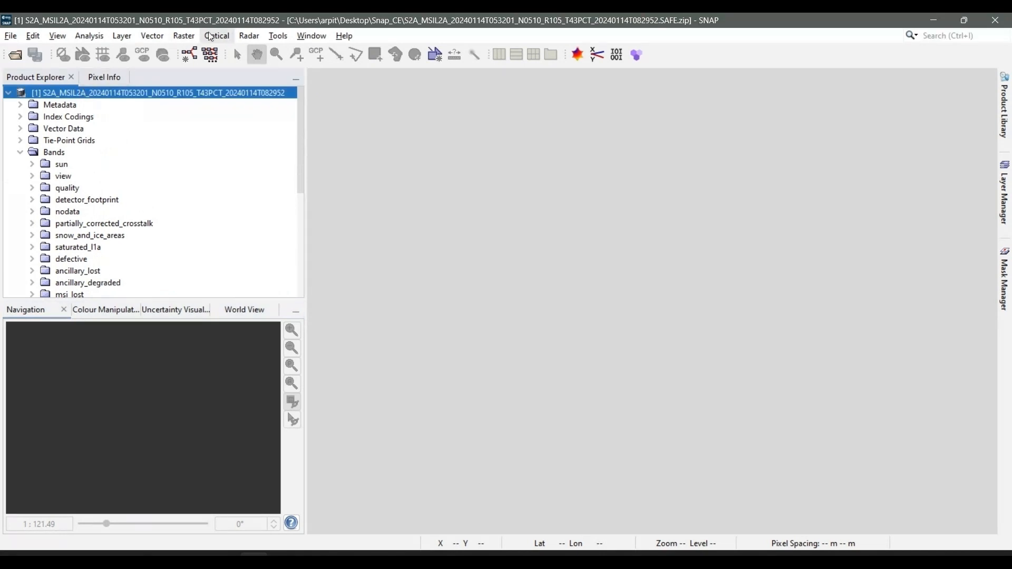
{"action": "left_click", "coordinate": [312, 36]}
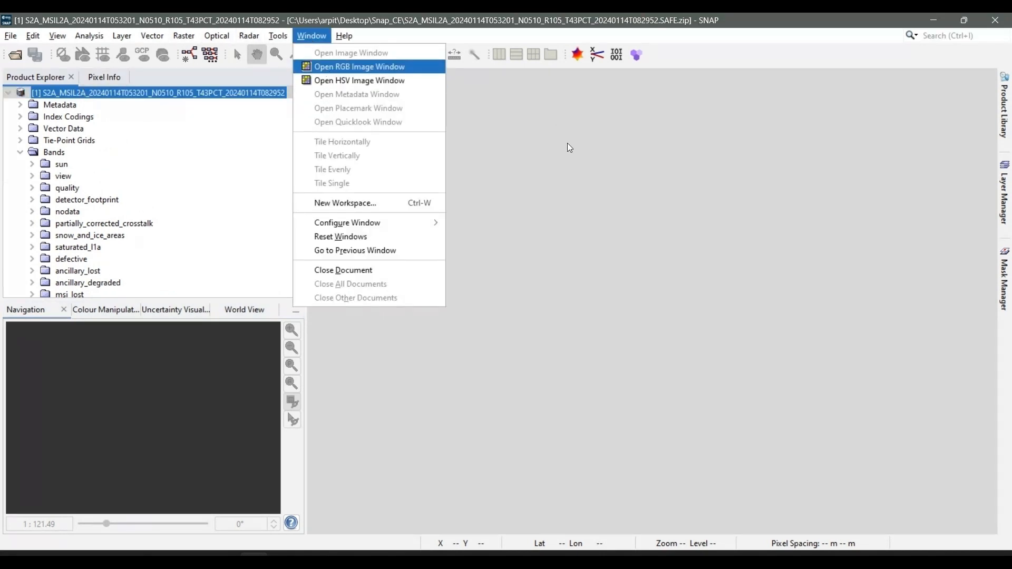
{"action": "key", "text": "Return"}
{"action": "left_click", "coordinate": [373, 203]}
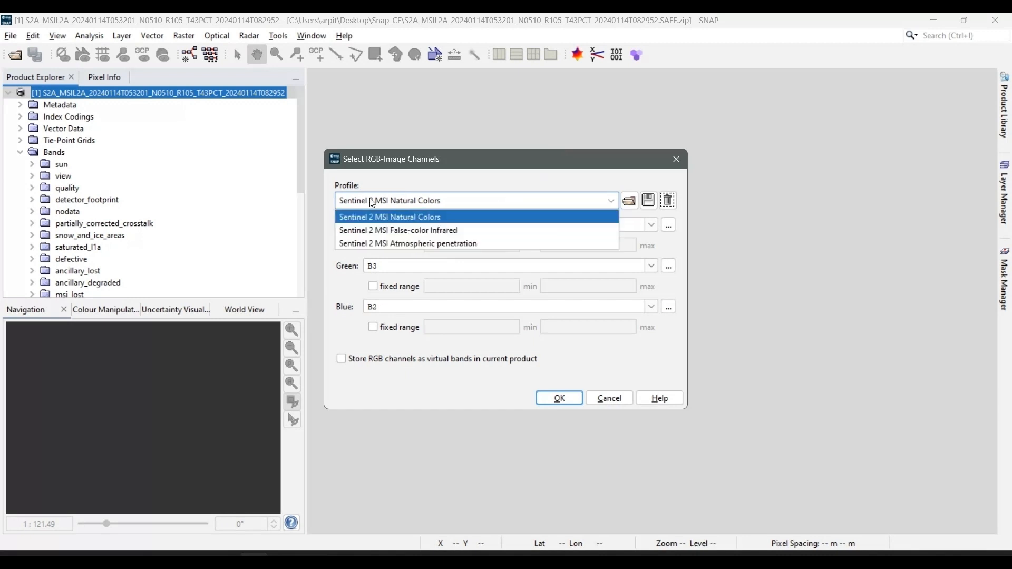
{"action": "left_click", "coordinate": [390, 218]}
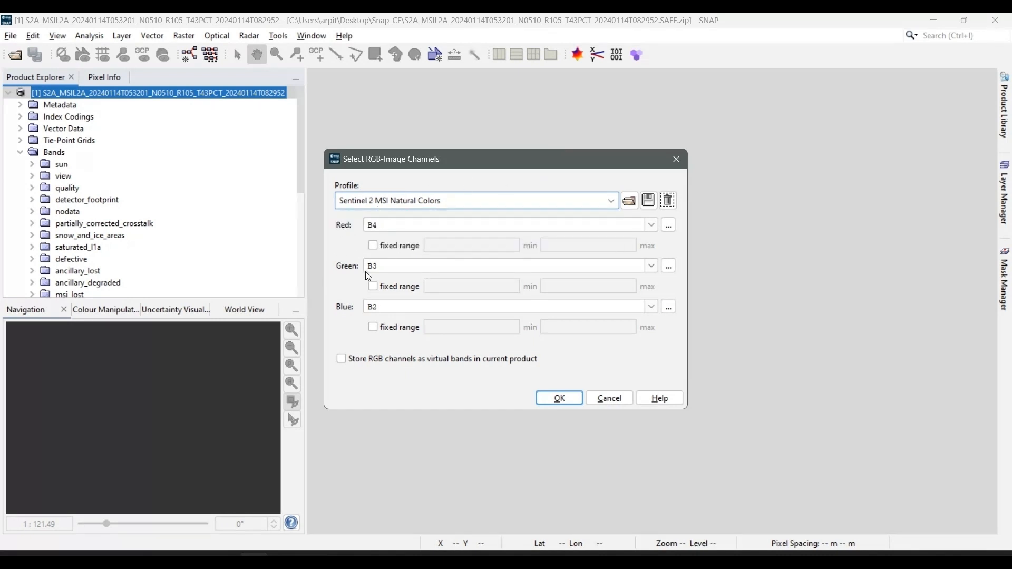
{"action": "left_click", "coordinate": [559, 398]}
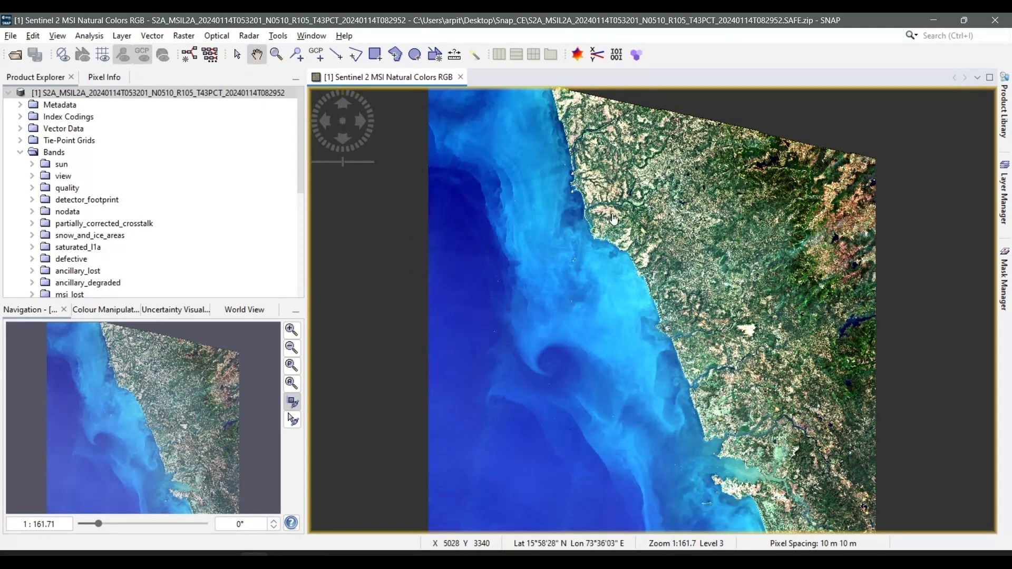
{"action": "left_click", "coordinate": [461, 78]}
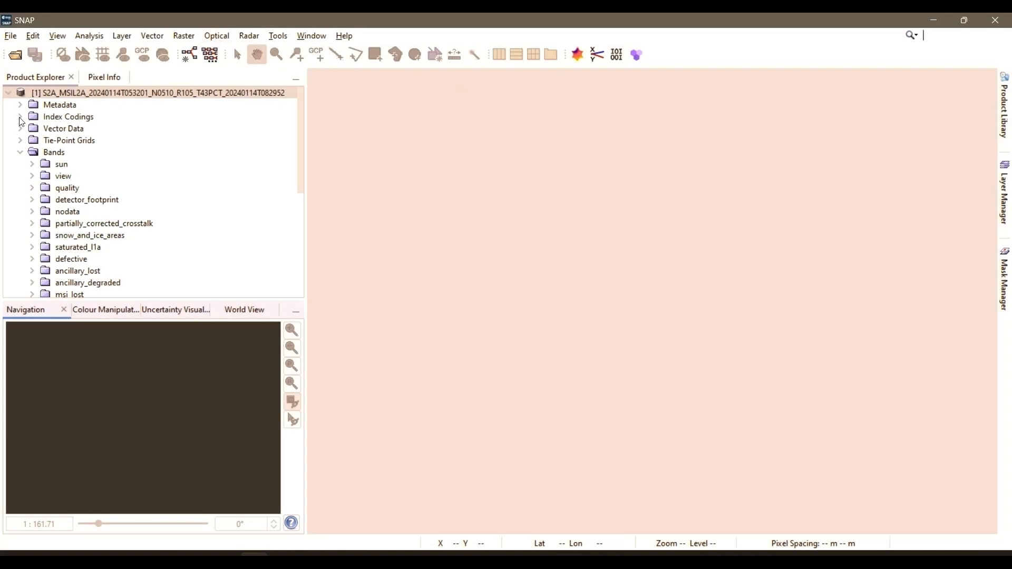
Open Graph Builder in a widened window and move the Write node well away from the Read node.
{"action": "left_click", "coordinate": [8, 94]}
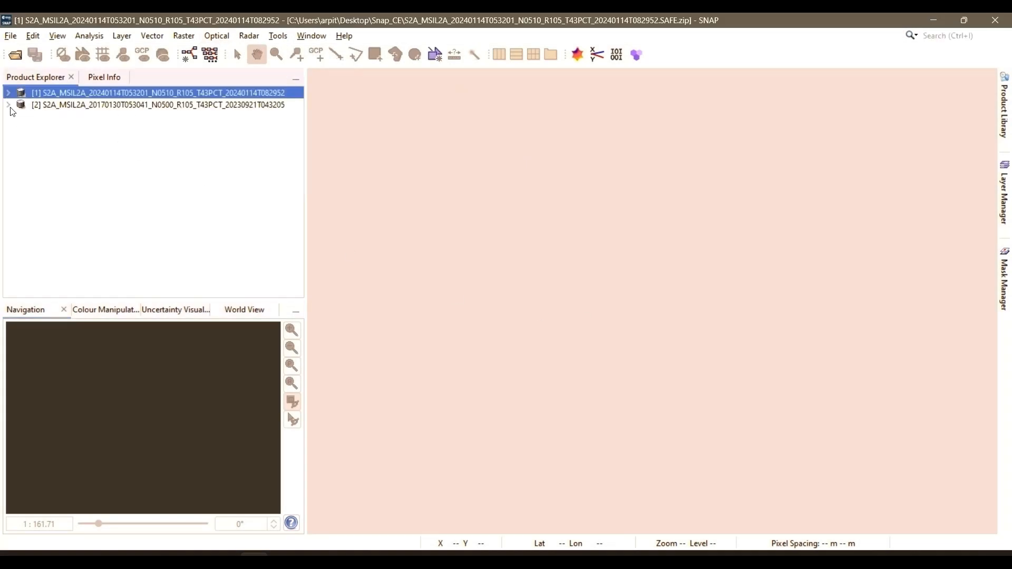
{"action": "left_click", "coordinate": [278, 36]}
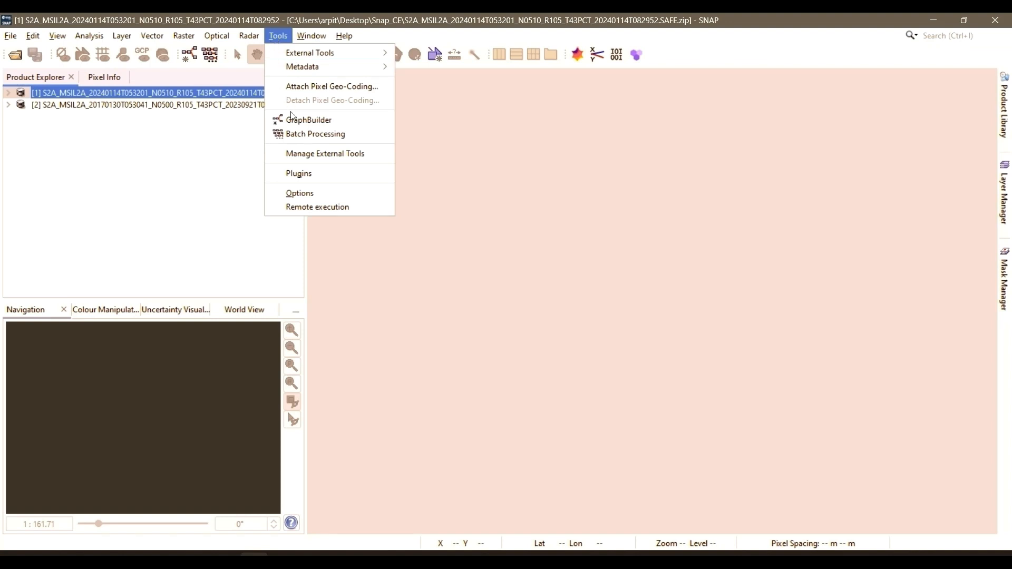
{"action": "left_click", "coordinate": [304, 125]}
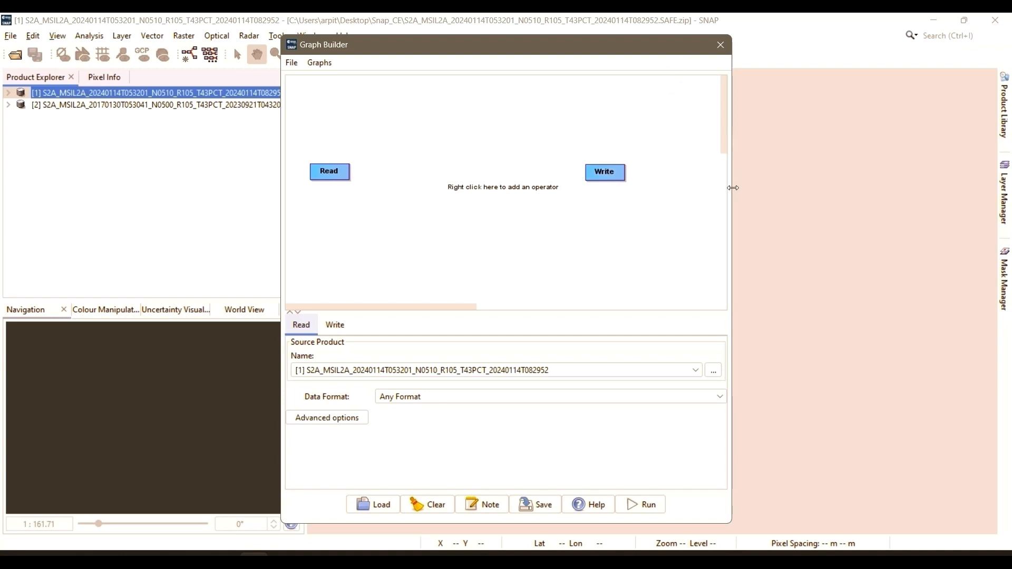
{"action": "left_click_drag", "start_coordinate": [733, 188], "coordinate": [958, 196]}
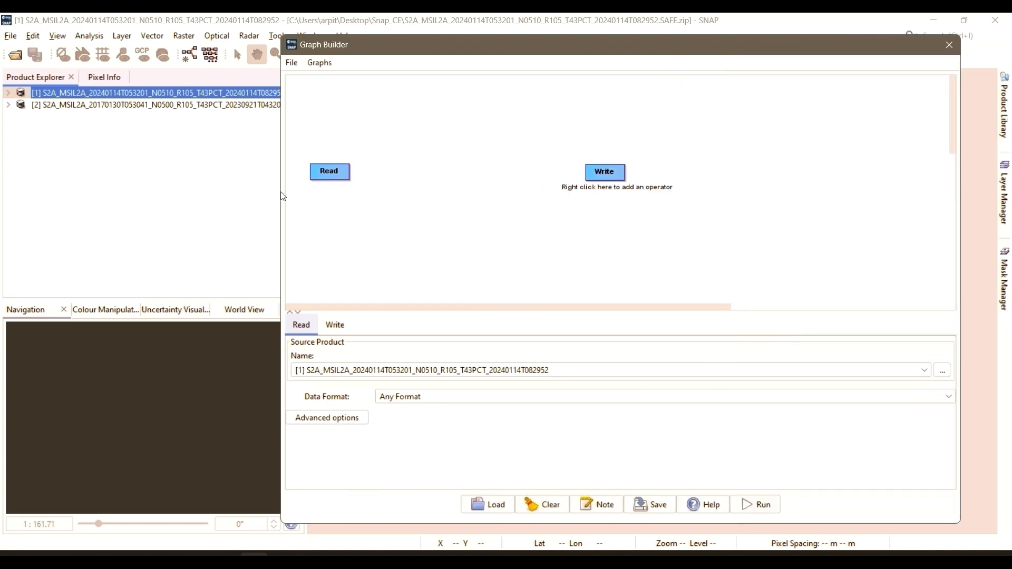
{"action": "left_click_drag", "start_coordinate": [280, 211], "coordinate": [89, 216]}
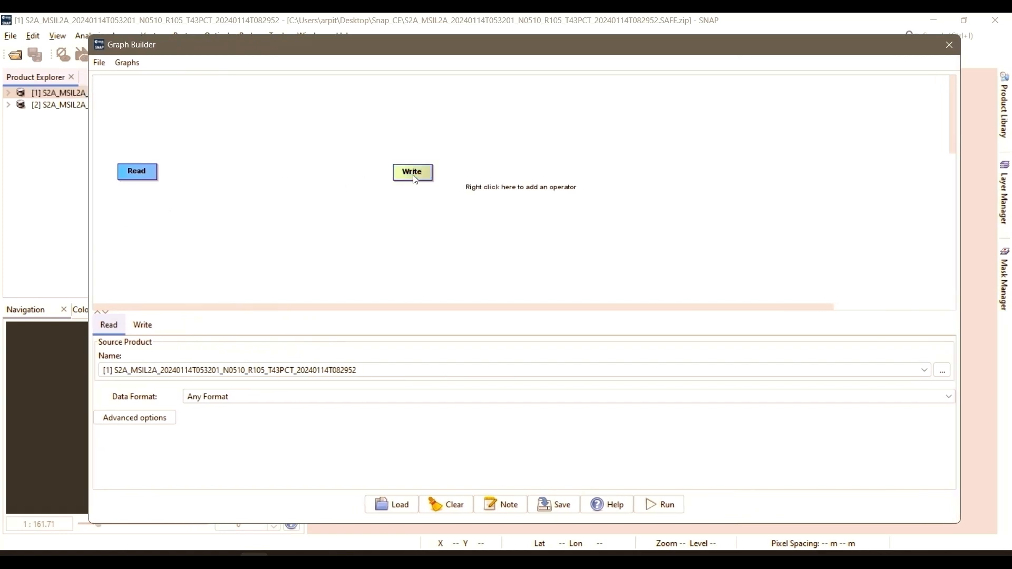
{"action": "left_click_drag", "start_coordinate": [415, 180], "coordinate": [859, 174]}
Switch to the browser and skim the mapmyops.com article on extracting water bodies, including its figures on optical imagery processing.
{"action": "key", "text": "alt+Tab"}
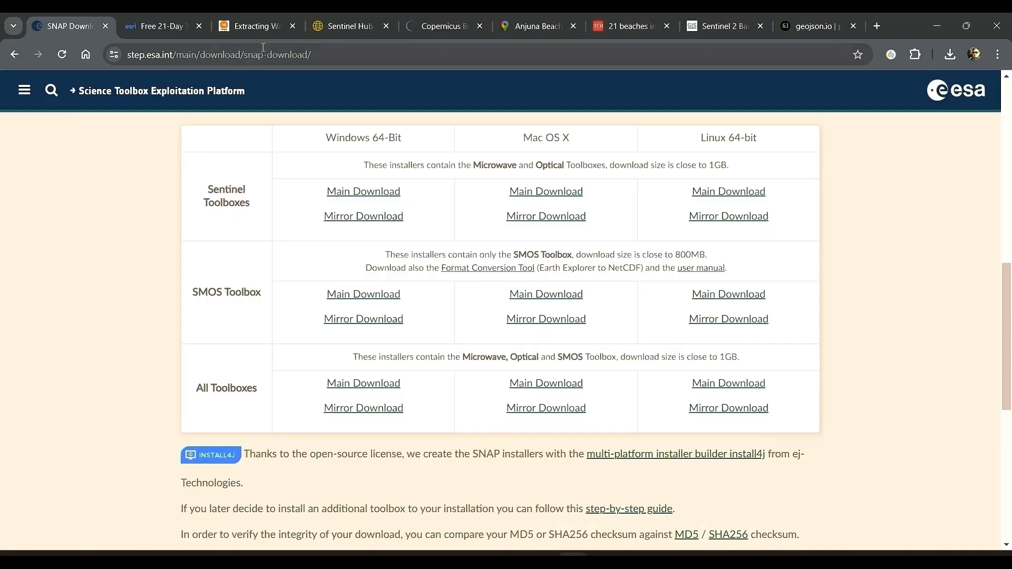
{"action": "left_click", "coordinate": [249, 27]}
{"action": "scroll", "coordinate": [411, 146], "scroll_direction": "up", "scroll_amount": 20}
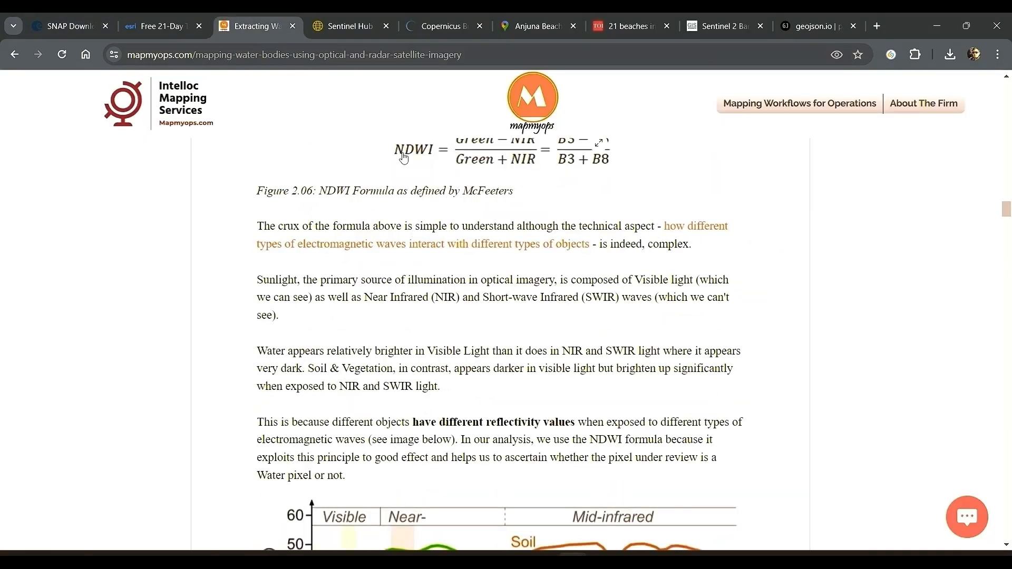
{"action": "scroll", "coordinate": [437, 142], "scroll_direction": "up", "scroll_amount": 20}
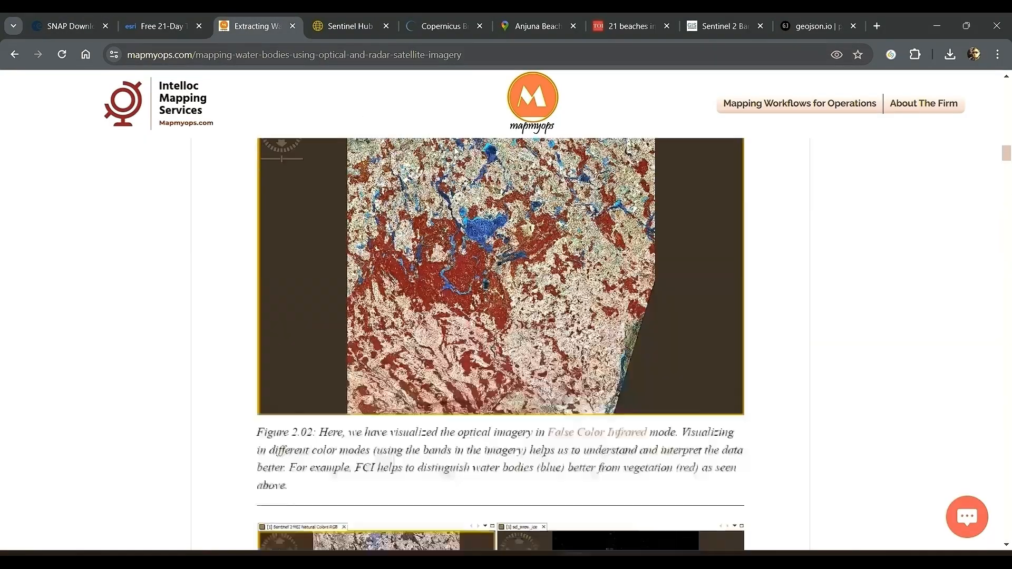
{"action": "scroll", "coordinate": [457, 133], "scroll_direction": "up", "scroll_amount": 2}
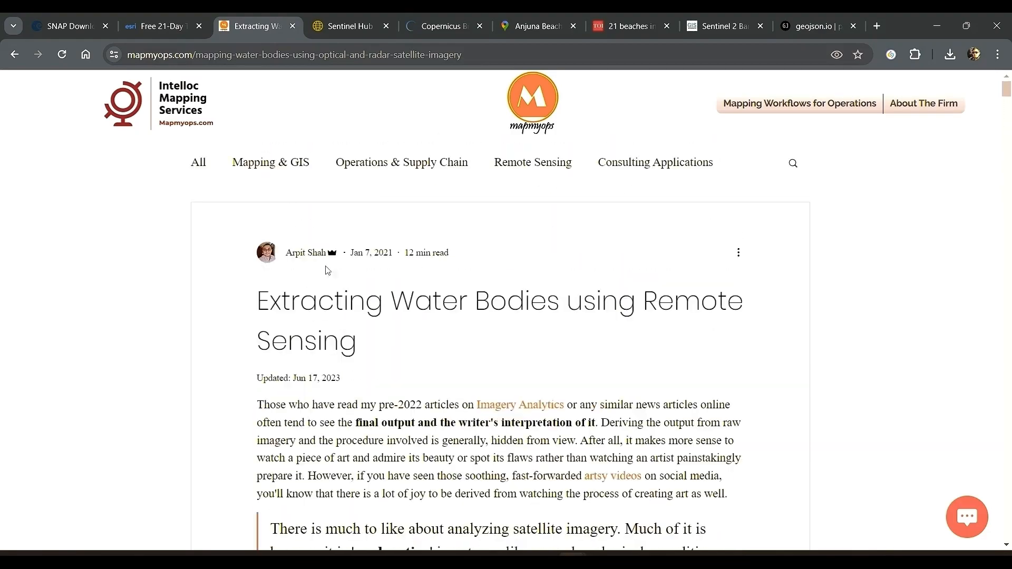
{"action": "scroll", "coordinate": [320, 327], "scroll_direction": "down", "scroll_amount": 10}
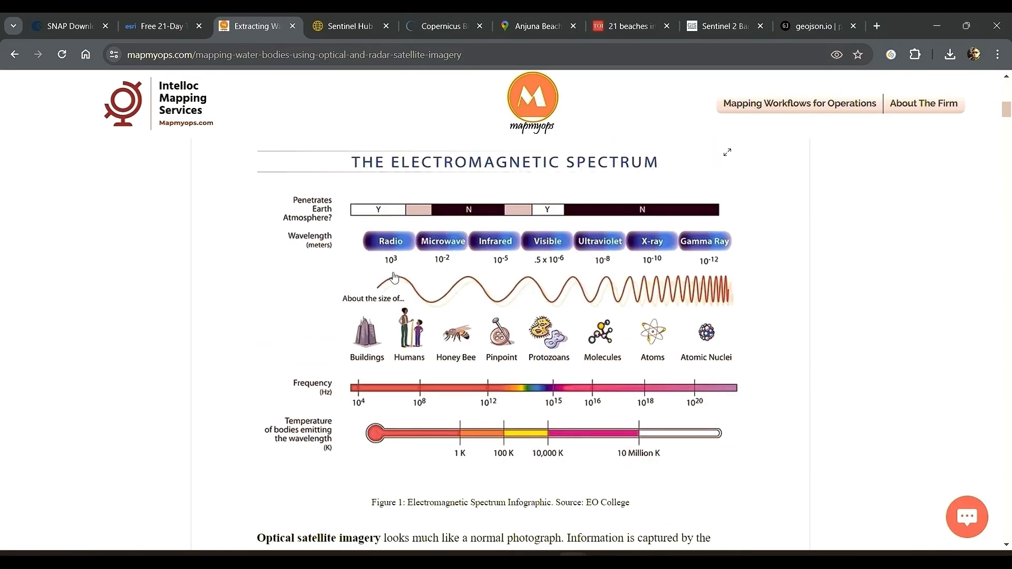
{"action": "scroll", "coordinate": [405, 265], "scroll_direction": "down", "scroll_amount": 8}
{"action": "scroll", "coordinate": [406, 264], "scroll_direction": "down", "scroll_amount": 15}
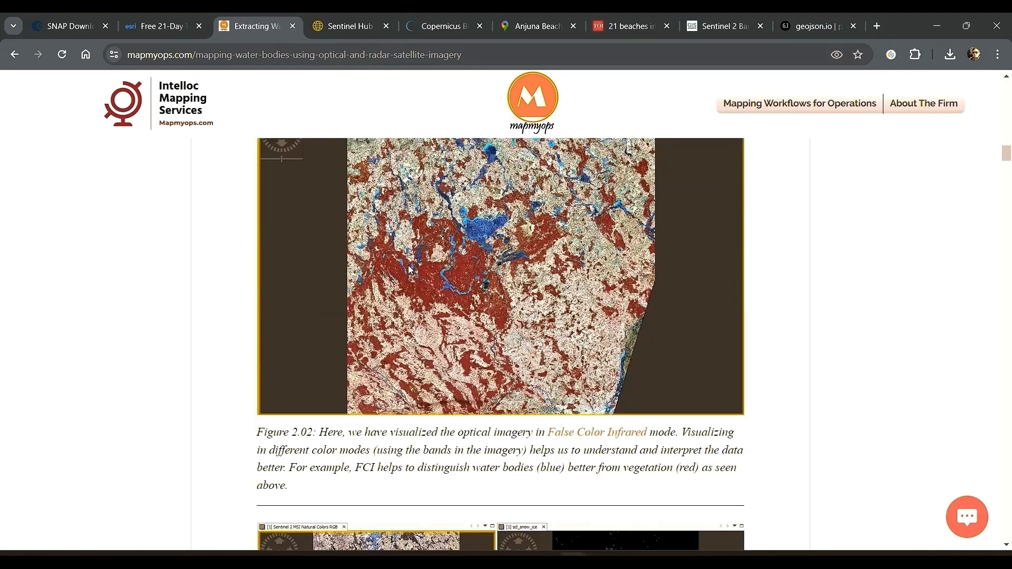
{"action": "scroll", "coordinate": [410, 271], "scroll_direction": "down", "scroll_amount": 5}
{"action": "scroll", "coordinate": [434, 271], "scroll_direction": "down", "scroll_amount": 9}
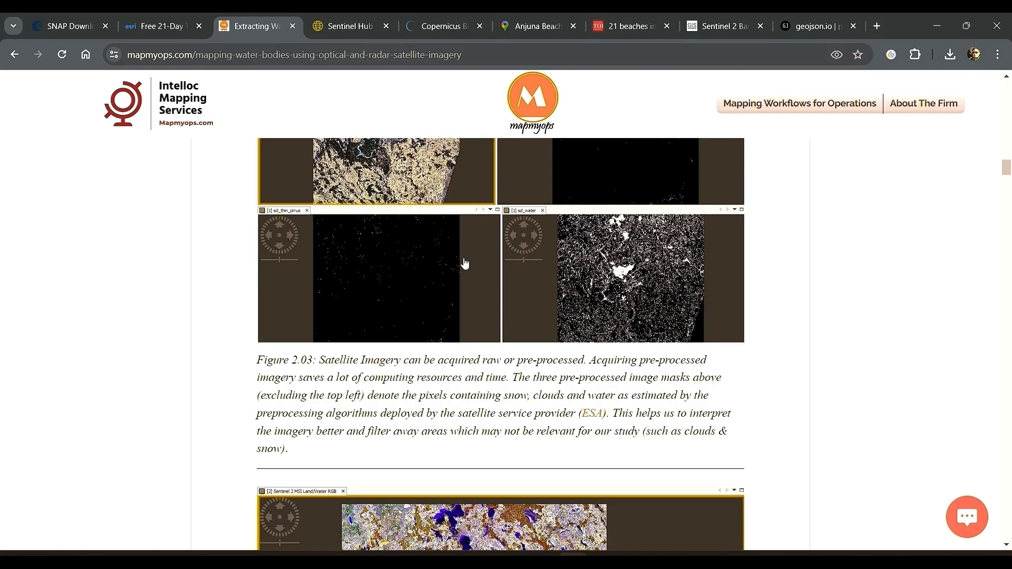
{"action": "scroll", "coordinate": [464, 284], "scroll_direction": "down", "scroll_amount": 1}
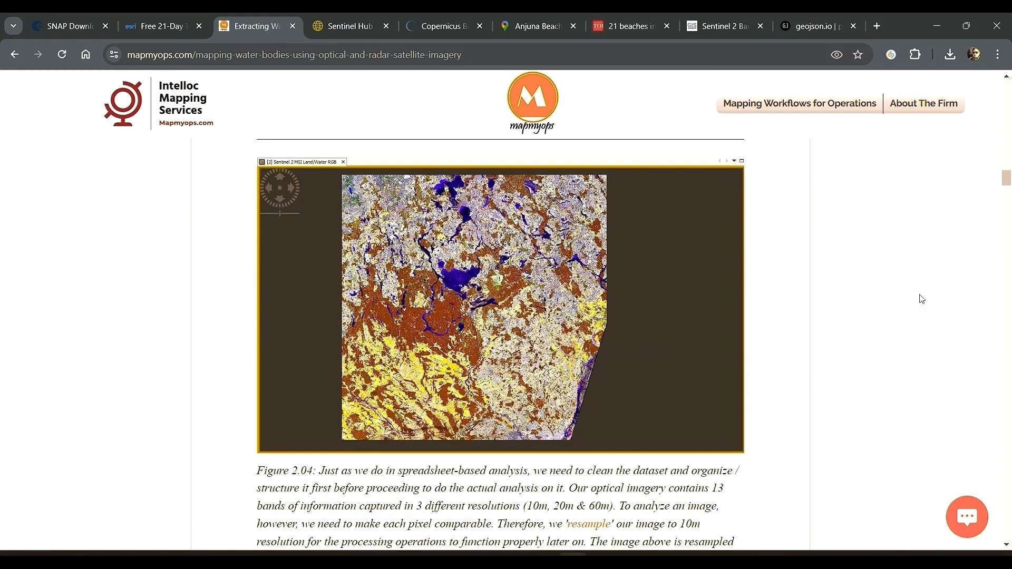
{"action": "left_click_drag", "start_coordinate": [1006, 177], "coordinate": [1006, 88]}
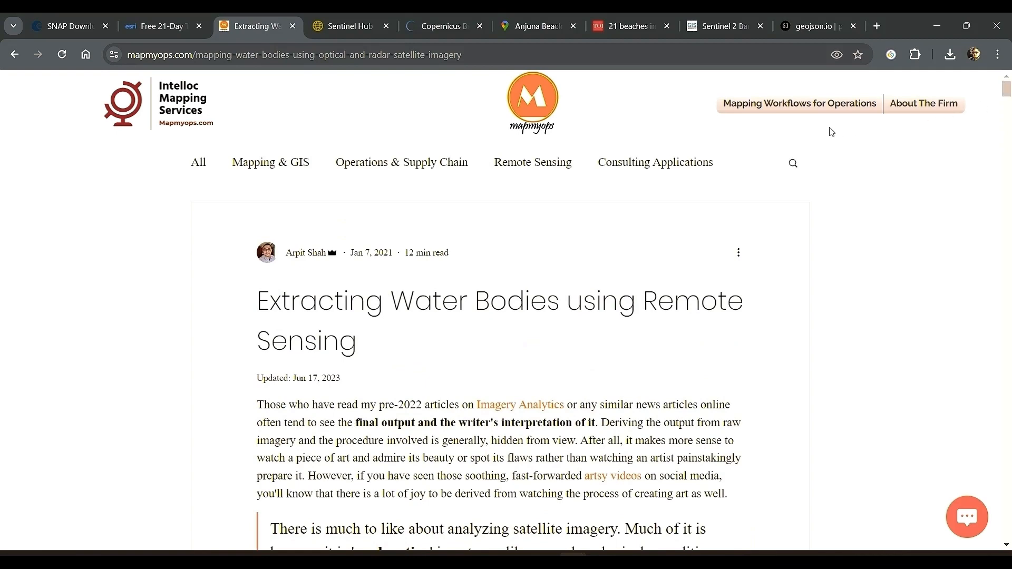
Search the Mapping Workflows for Operations articles for "water" and open "Extracting Water Bodies using Remote Sensing".
{"action": "left_click", "coordinate": [829, 108]}
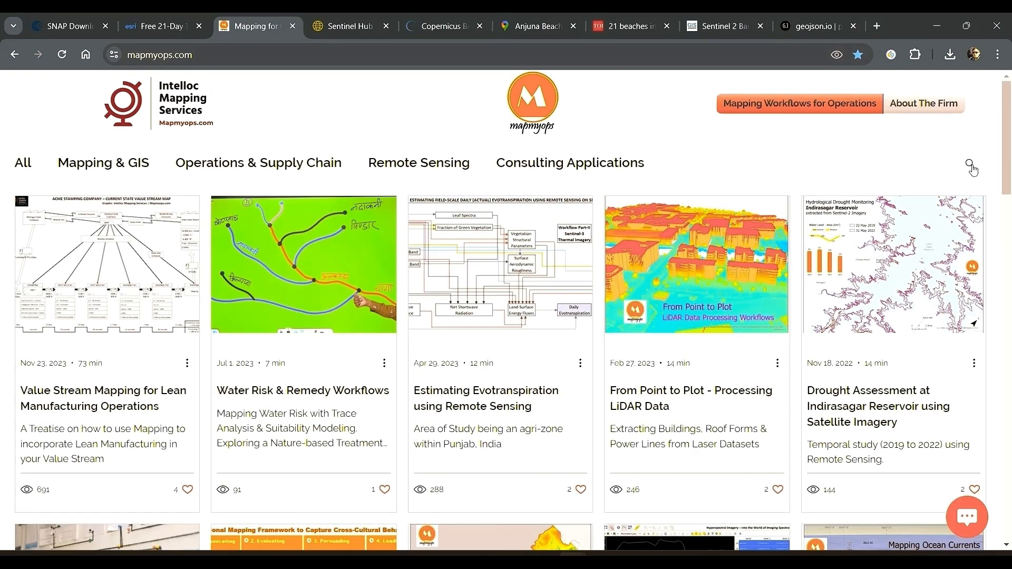
{"action": "left_click", "coordinate": [971, 168]}
{"action": "type", "text": "wat"}
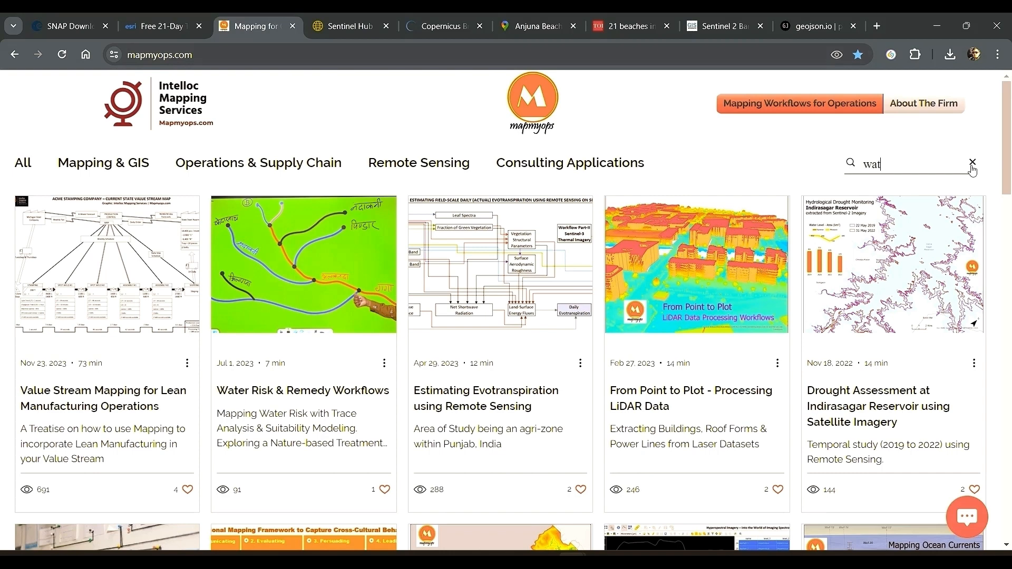
{"action": "type", "text": "er"}
{"action": "key", "text": "Return"}
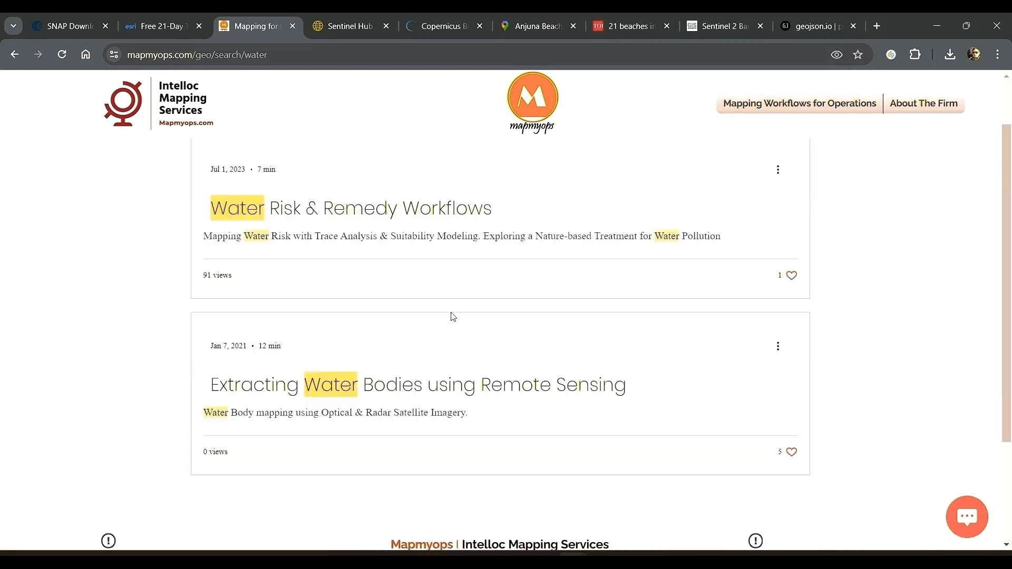
{"action": "scroll", "coordinate": [452, 316], "scroll_direction": "down", "scroll_amount": 1}
{"action": "left_click", "coordinate": [403, 327]}
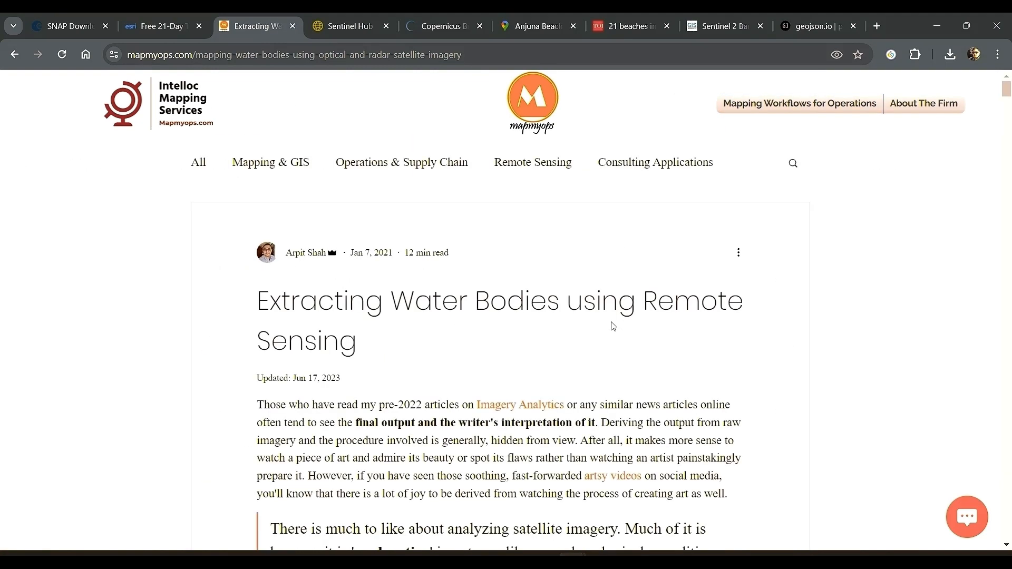
Switch back to SNAP and add a Resample operator to the graph, placed in line beside the Read node.
{"action": "key", "text": "alt+Tab"}
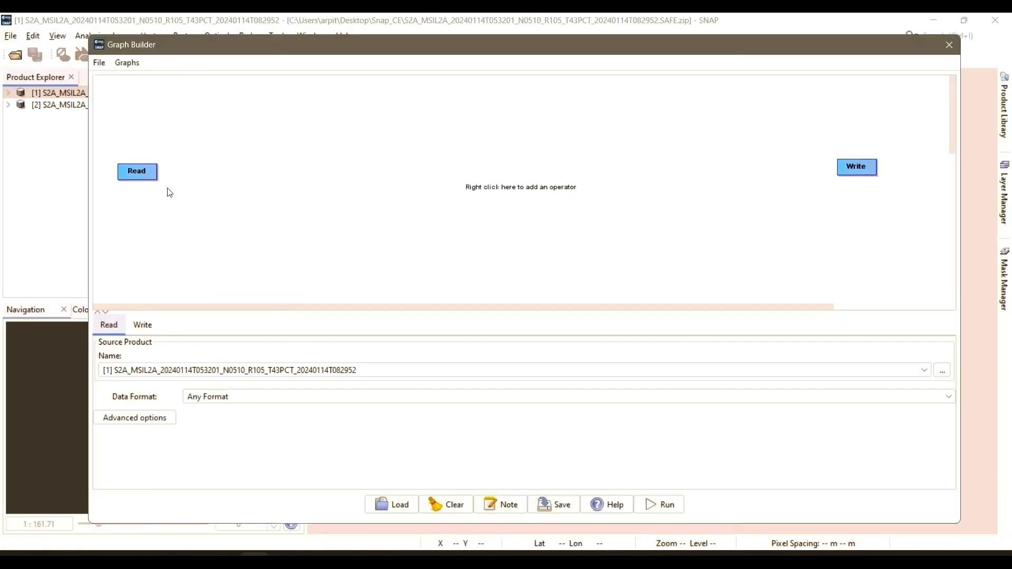
{"action": "right_click", "coordinate": [234, 170]}
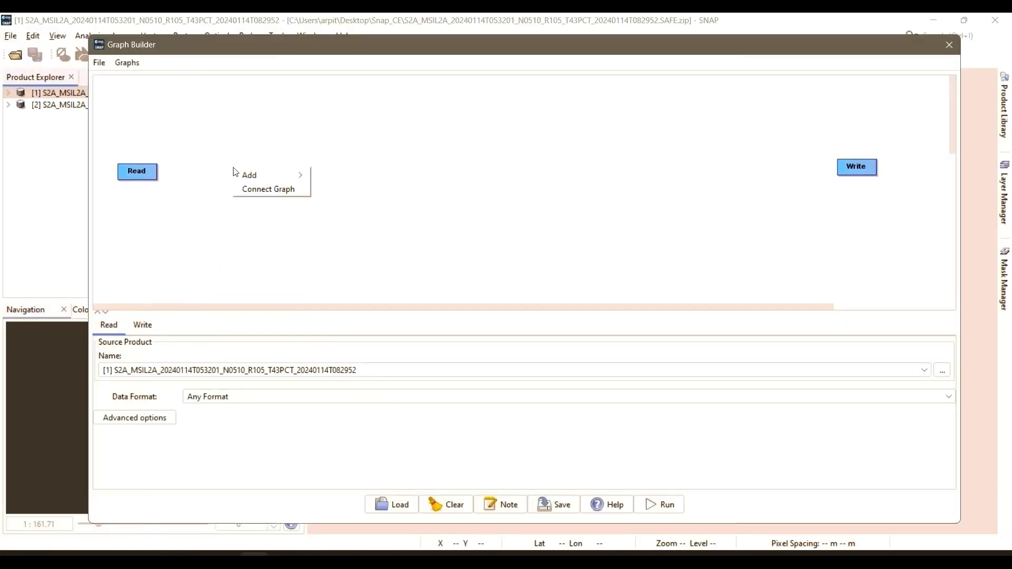
{"action": "mouse_move", "coordinate": [252, 181]}
{"action": "mouse_move", "coordinate": [370, 222]}
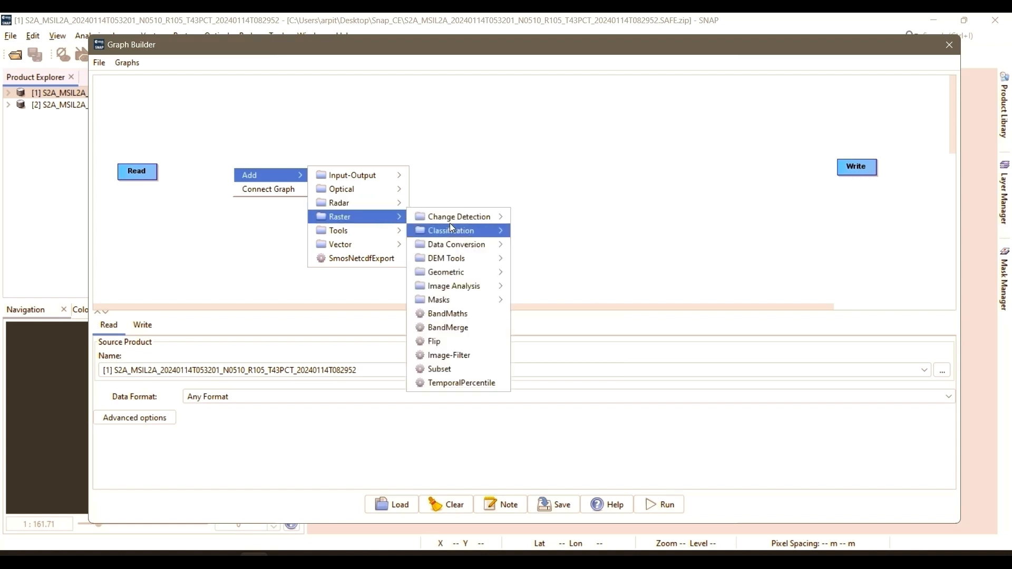
{"action": "mouse_move", "coordinate": [461, 274]}
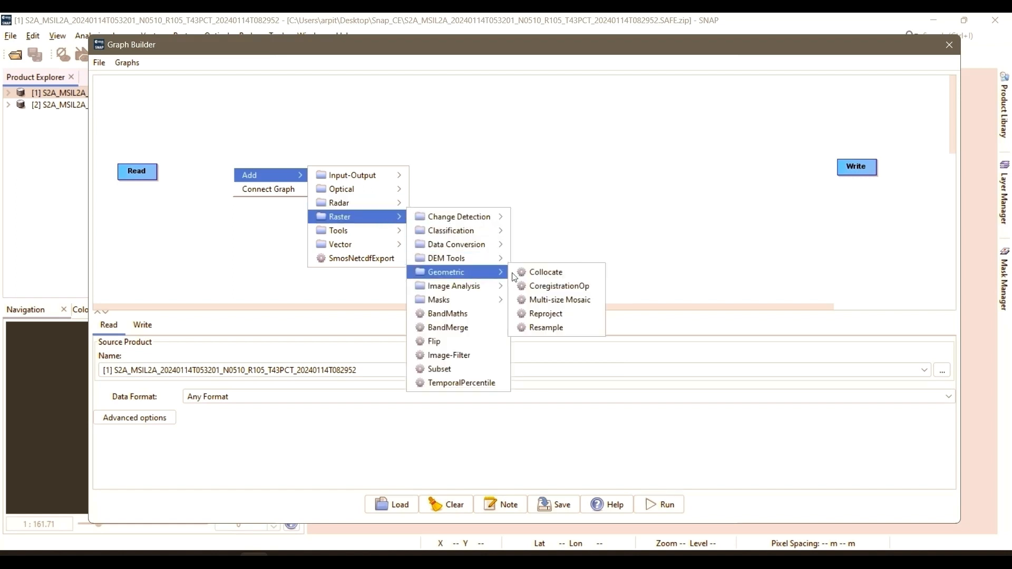
{"action": "left_click", "coordinate": [564, 326]}
{"action": "left_click_drag", "start_coordinate": [239, 182], "coordinate": [216, 178]}
{"action": "left_click", "coordinate": [229, 176]}
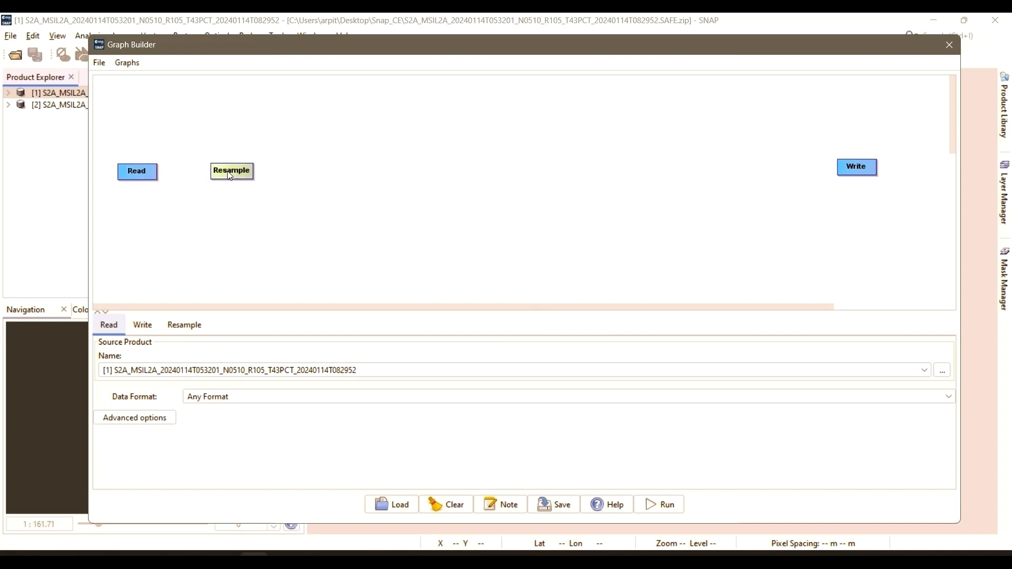
Add a Subset operator to the graph and line it up after the Resample node.
{"action": "right_click", "coordinate": [318, 173]}
{"action": "mouse_move", "coordinate": [341, 179]}
{"action": "mouse_move", "coordinate": [470, 216]}
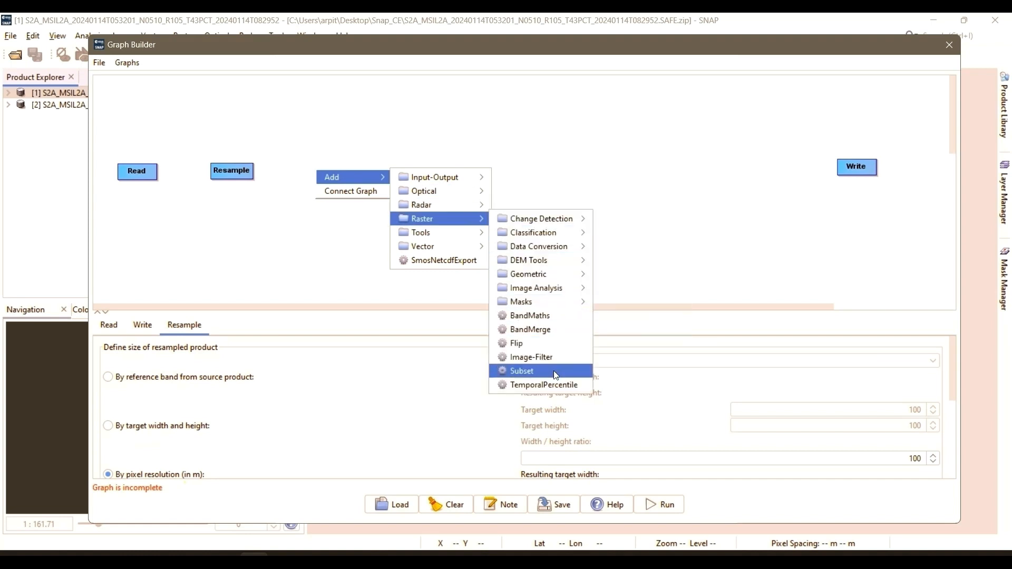
{"action": "left_click", "coordinate": [522, 371]}
{"action": "left_click_drag", "start_coordinate": [346, 181], "coordinate": [343, 175]}
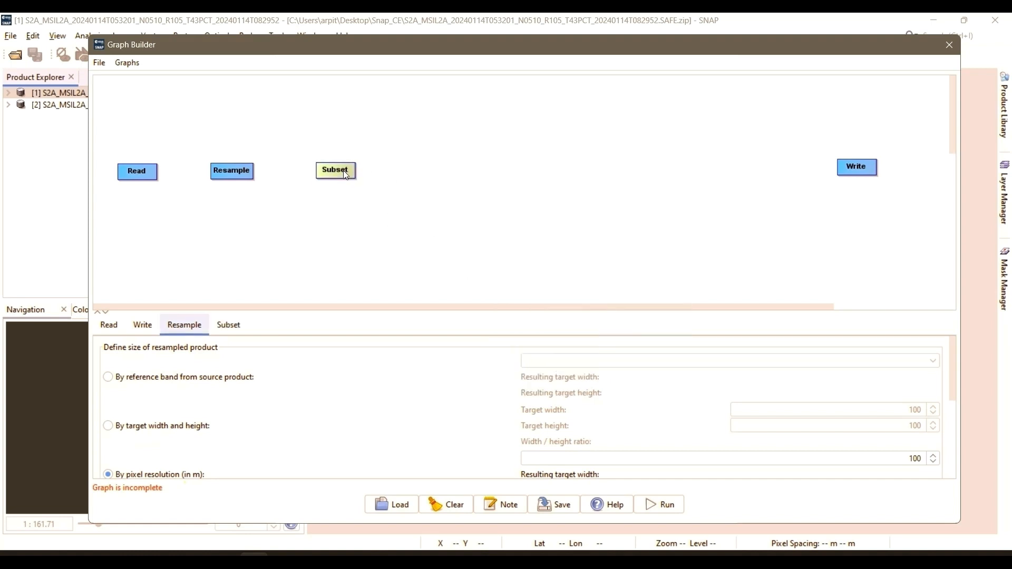
Add a BandMaths operator to the graph and line it up after the Subset node.
{"action": "right_click", "coordinate": [419, 174]}
{"action": "mouse_move", "coordinate": [482, 190]}
{"action": "mouse_move", "coordinate": [551, 222]}
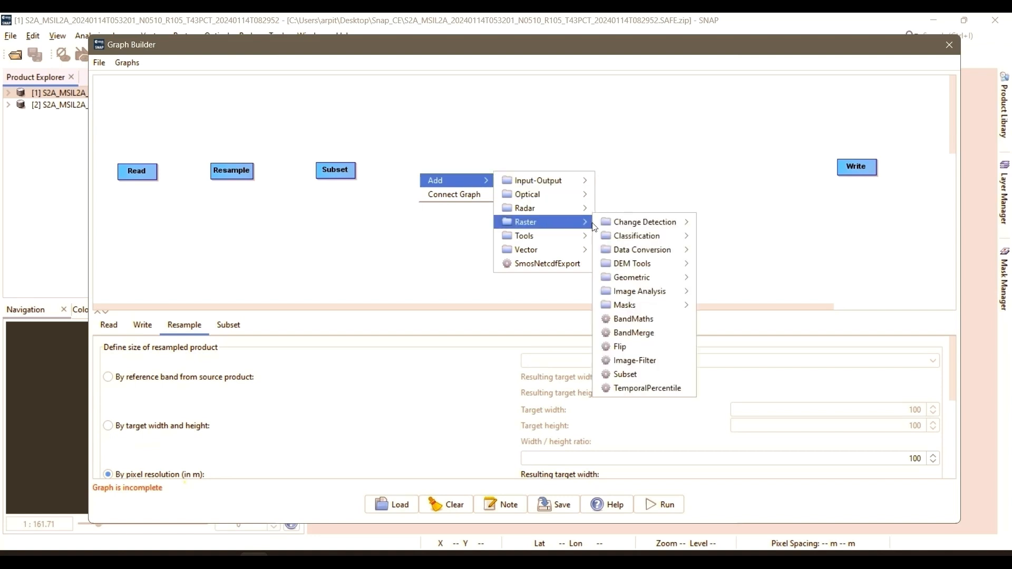
{"action": "left_click", "coordinate": [626, 319]}
{"action": "left_click_drag", "start_coordinate": [442, 180], "coordinate": [458, 169]}
Add a second BandMaths operator to the graph and line it up after the first one.
{"action": "right_click", "coordinate": [565, 170]}
{"action": "mouse_move", "coordinate": [585, 175]}
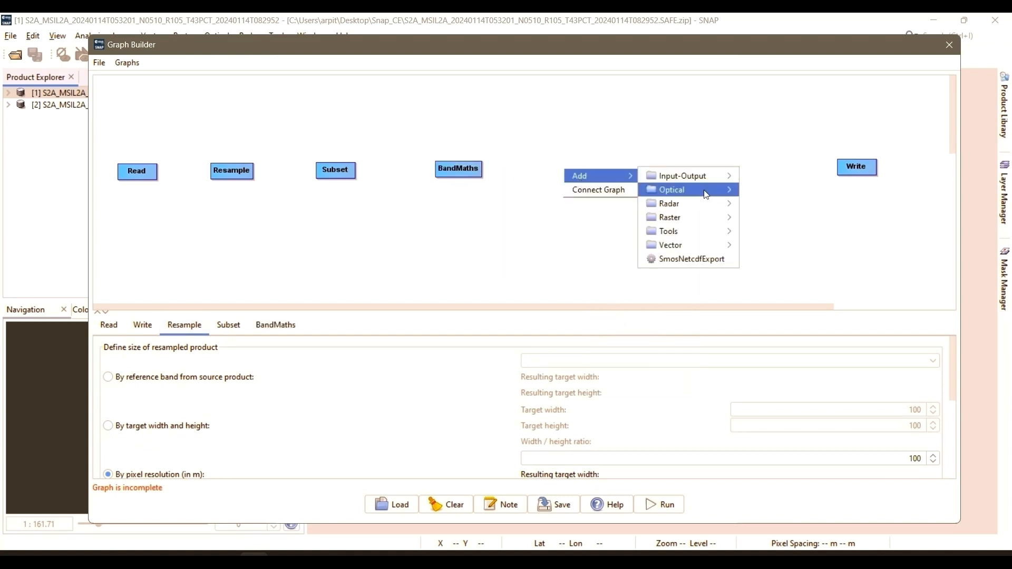
{"action": "mouse_move", "coordinate": [735, 218]}
{"action": "left_click", "coordinate": [778, 314]}
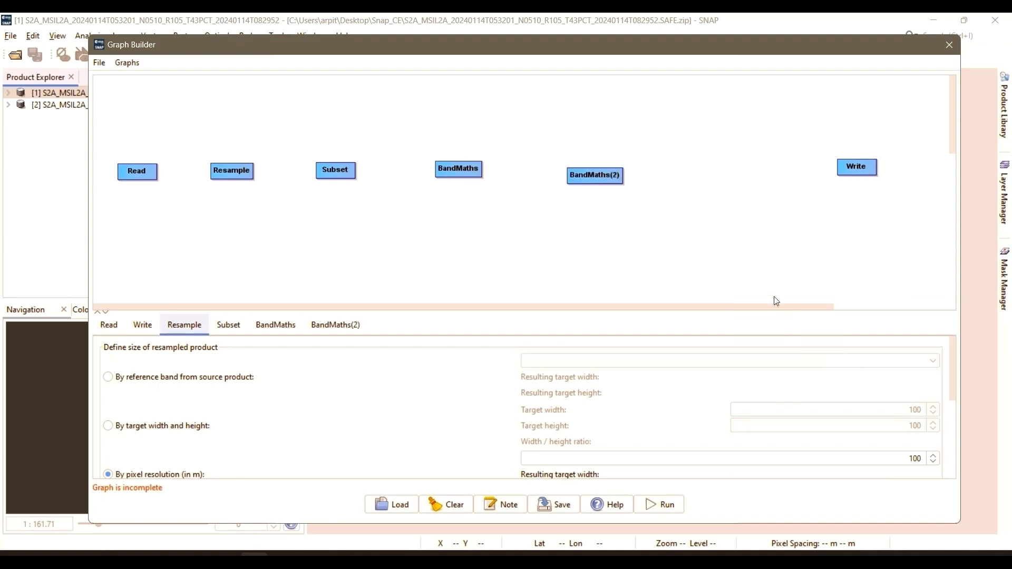
{"action": "left_click_drag", "start_coordinate": [605, 181], "coordinate": [612, 174]}
Add a Reproject operator to the graph between the second BandMaths node and the Write node.
{"action": "right_click", "coordinate": [720, 164]}
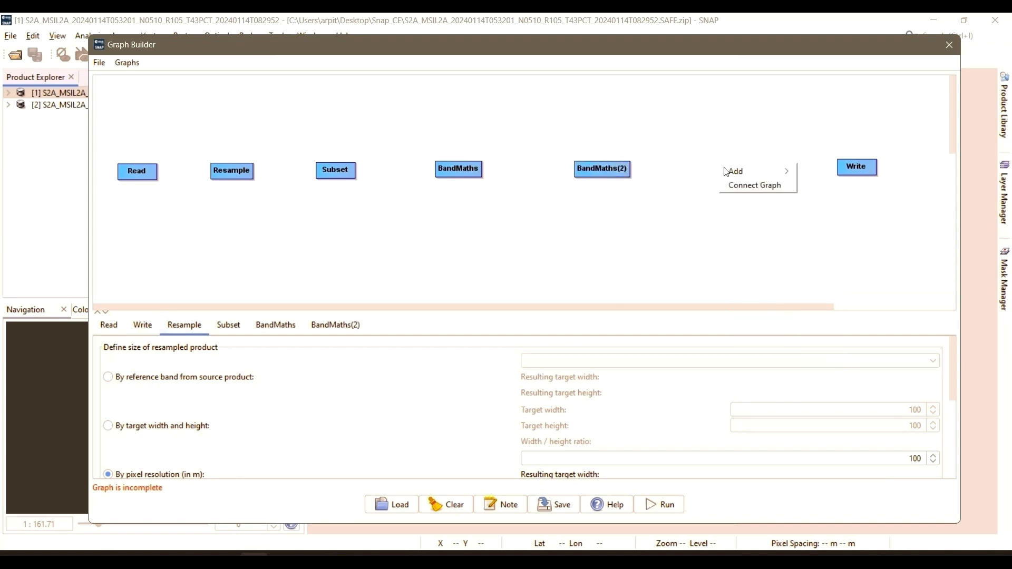
{"action": "mouse_move", "coordinate": [785, 172]}
{"action": "mouse_move", "coordinate": [840, 213]}
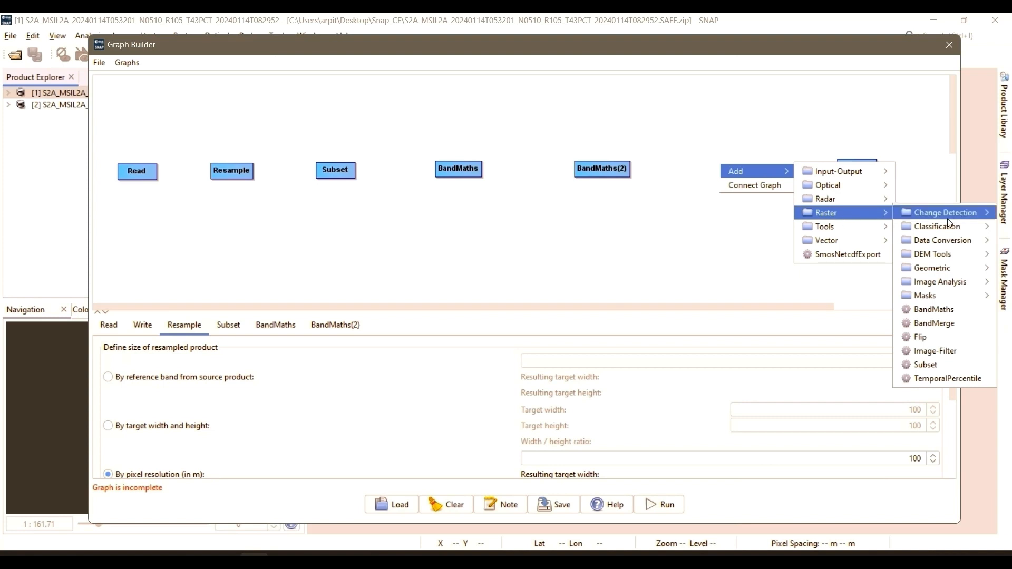
{"action": "mouse_move", "coordinate": [950, 271]}
{"action": "left_click", "coordinate": [851, 308]}
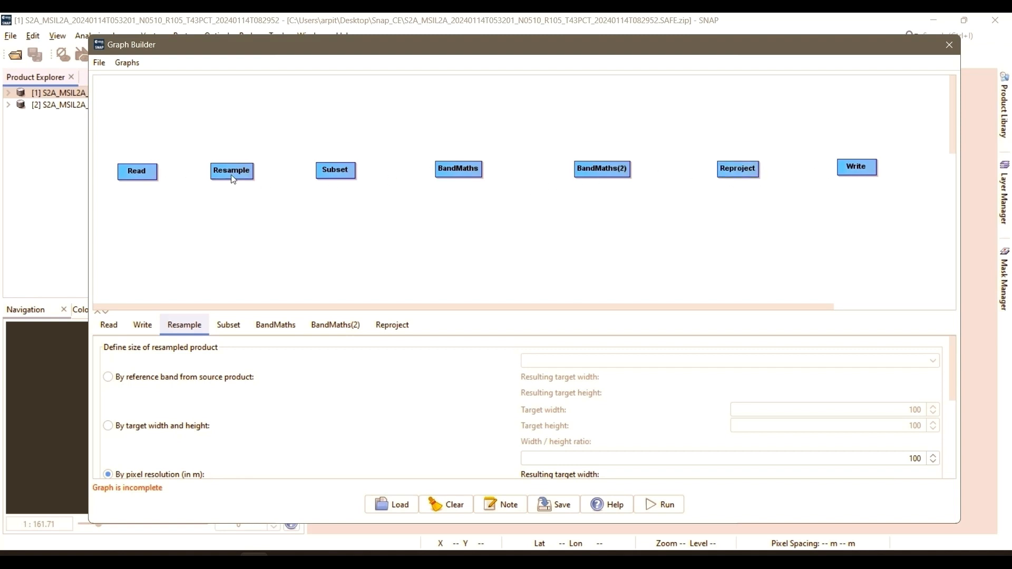
Connect all the graph's operators in sequence from Read to Write and open the Write node's settings.
{"action": "right_click", "coordinate": [413, 223]}
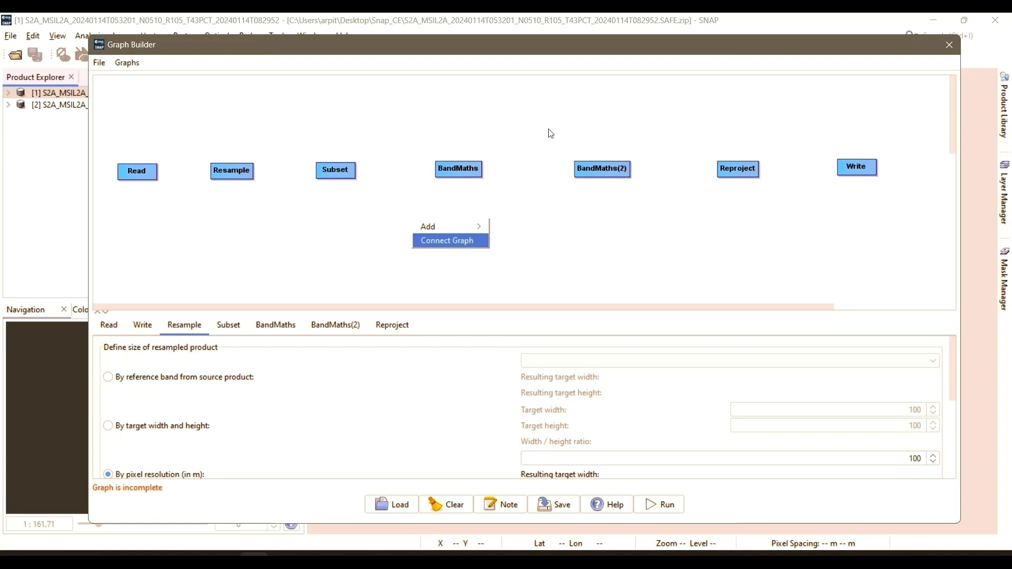
{"action": "key", "text": "Return"}
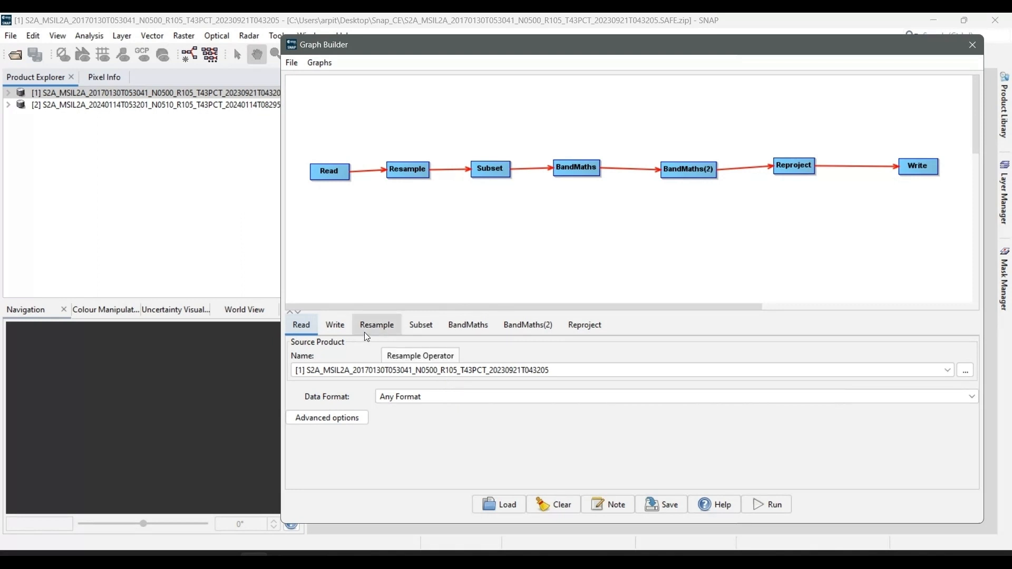
{"action": "left_click", "coordinate": [340, 326]}
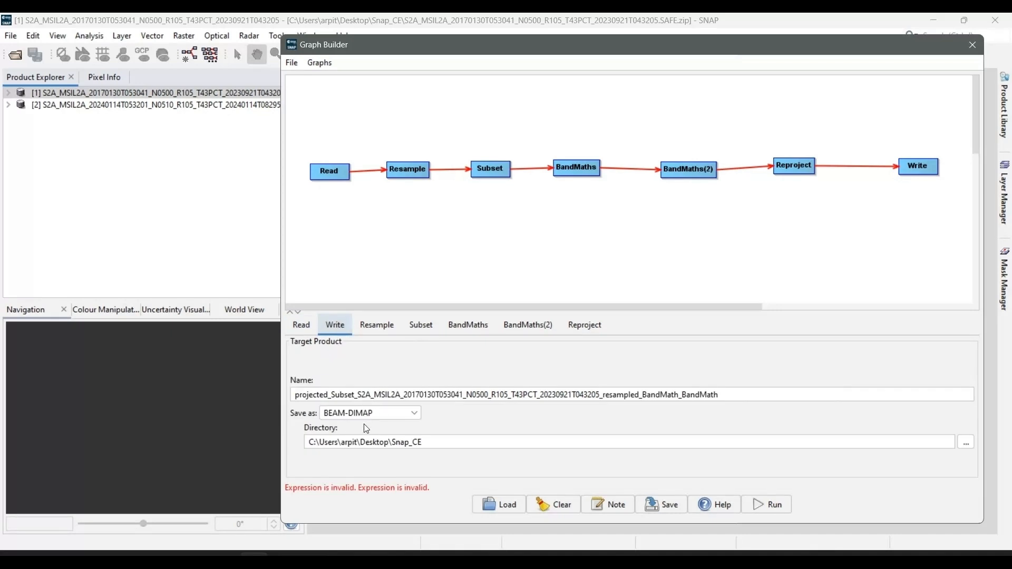
Define the Resample operator's output size by reference band from the source product, using band B2.
{"action": "left_click", "coordinate": [364, 330]}
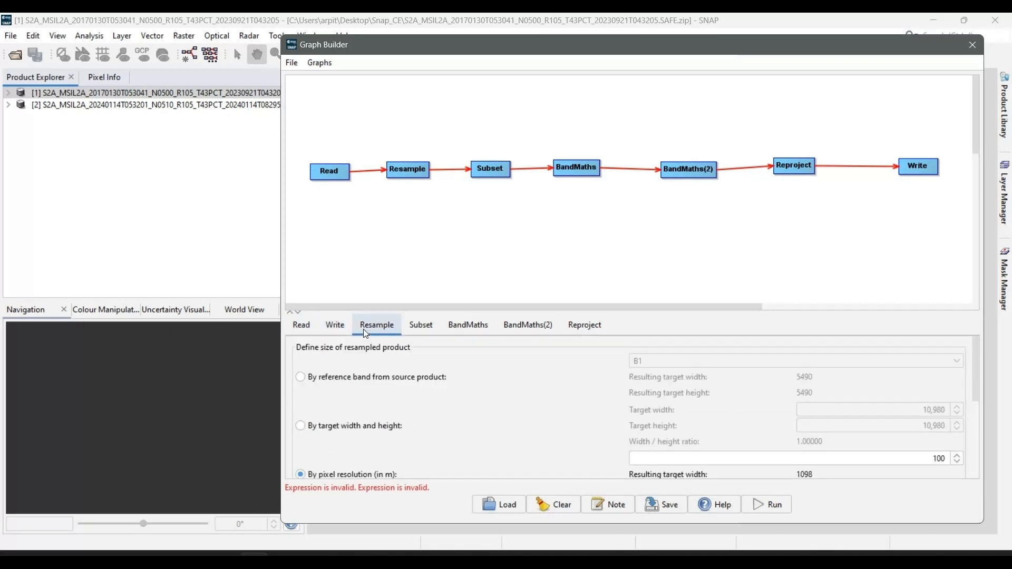
{"action": "left_click", "coordinate": [390, 383]}
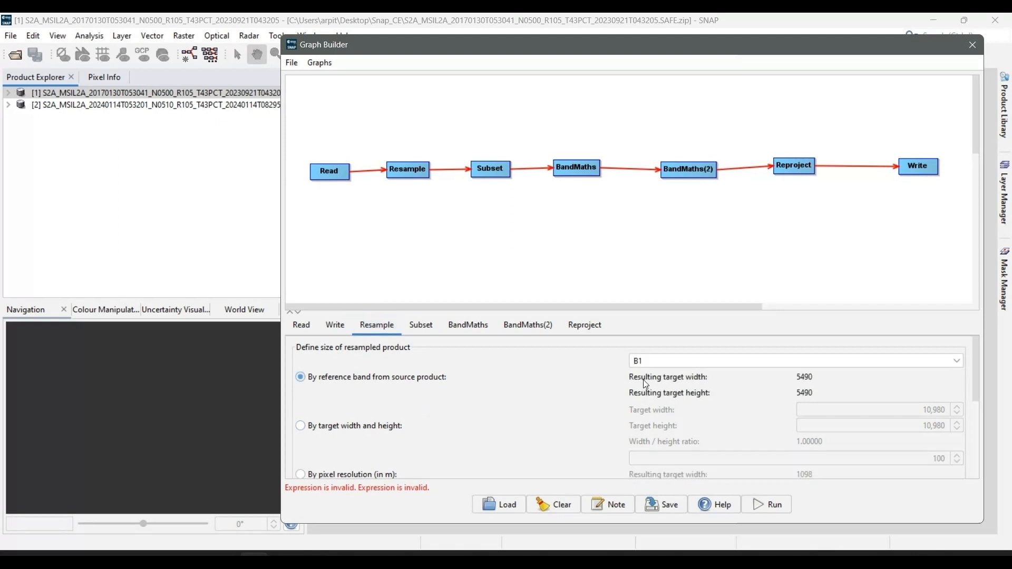
{"action": "left_click", "coordinate": [874, 368]}
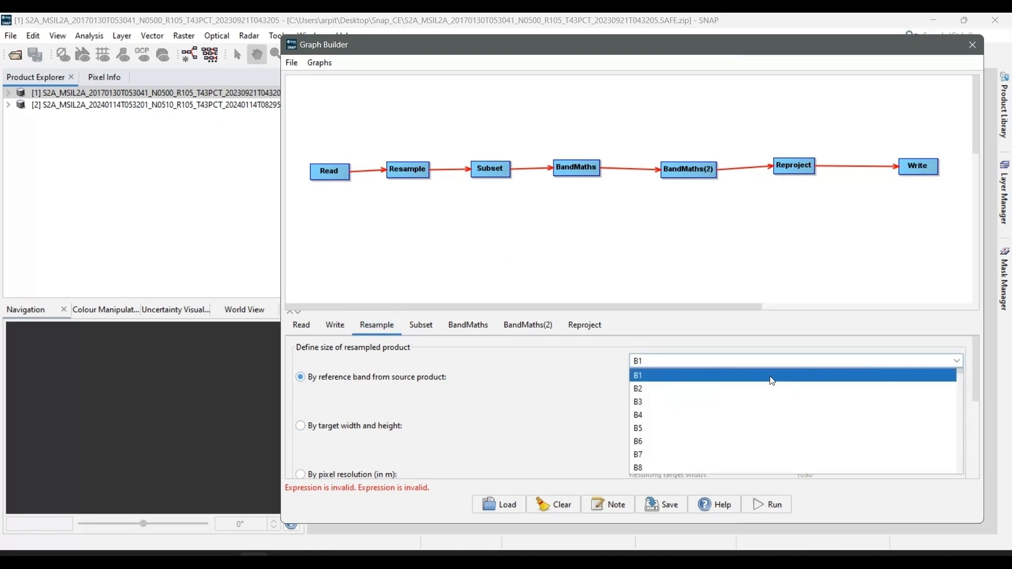
{"action": "left_click", "coordinate": [704, 390]}
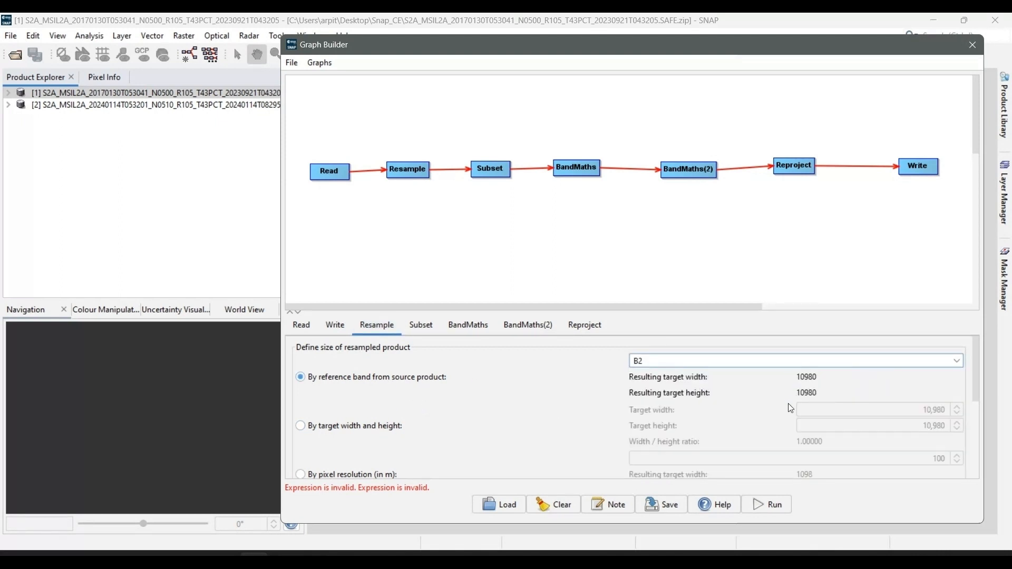
Compare the resampled target size for reference bands B1, B2, B4 and B7, return to B2, and review the resampling methods.
{"action": "left_click", "coordinate": [806, 362]}
{"action": "left_click", "coordinate": [801, 377]}
{"action": "left_click", "coordinate": [777, 362]}
{"action": "left_click", "coordinate": [769, 394]}
{"action": "left_click", "coordinate": [786, 368]}
{"action": "left_click", "coordinate": [786, 414]}
{"action": "left_click", "coordinate": [795, 363]}
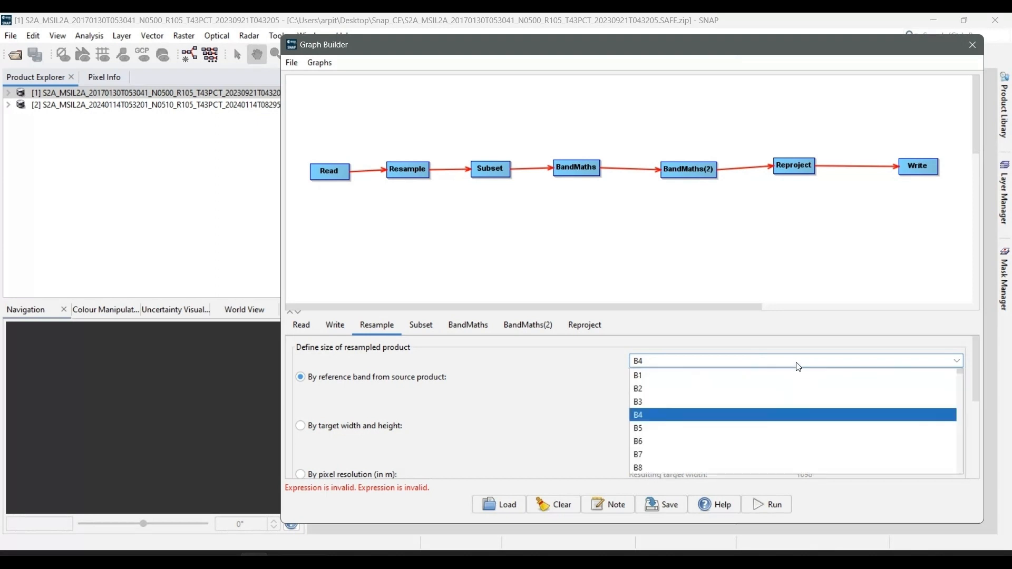
{"action": "left_click", "coordinate": [783, 453]}
{"action": "left_click", "coordinate": [818, 365]}
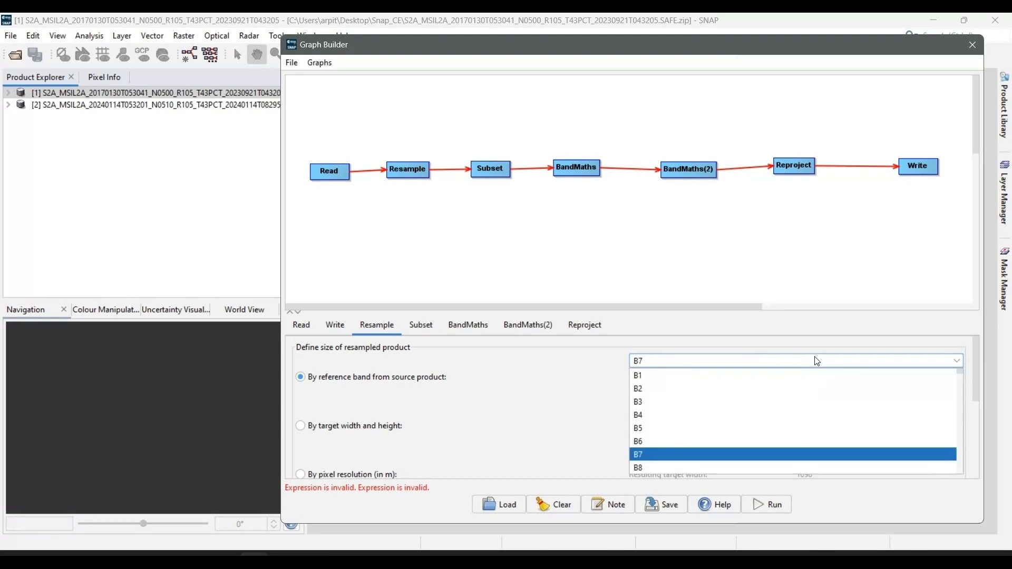
{"action": "left_click", "coordinate": [744, 394]}
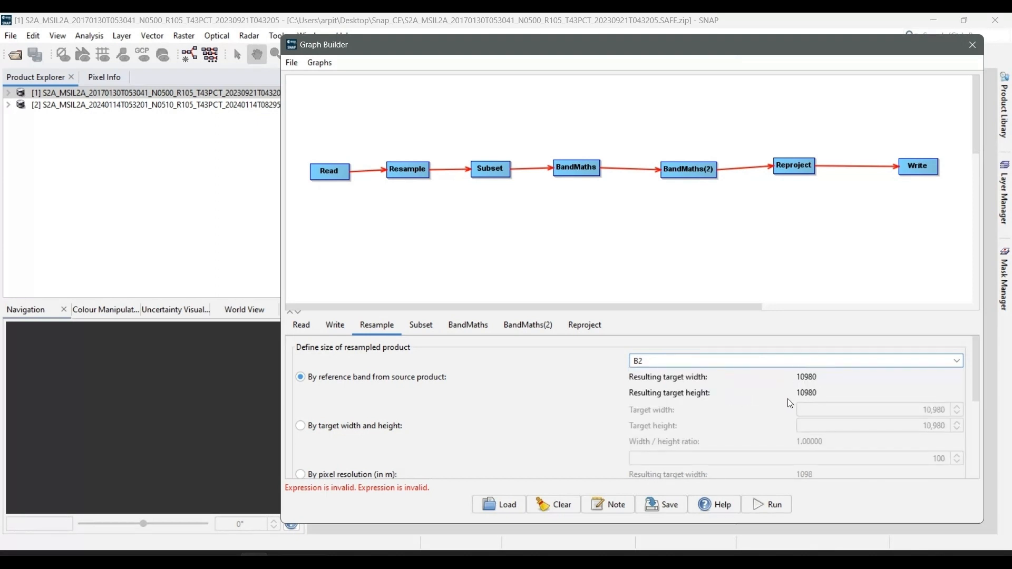
{"action": "left_click_drag", "start_coordinate": [976, 350], "coordinate": [976, 439]}
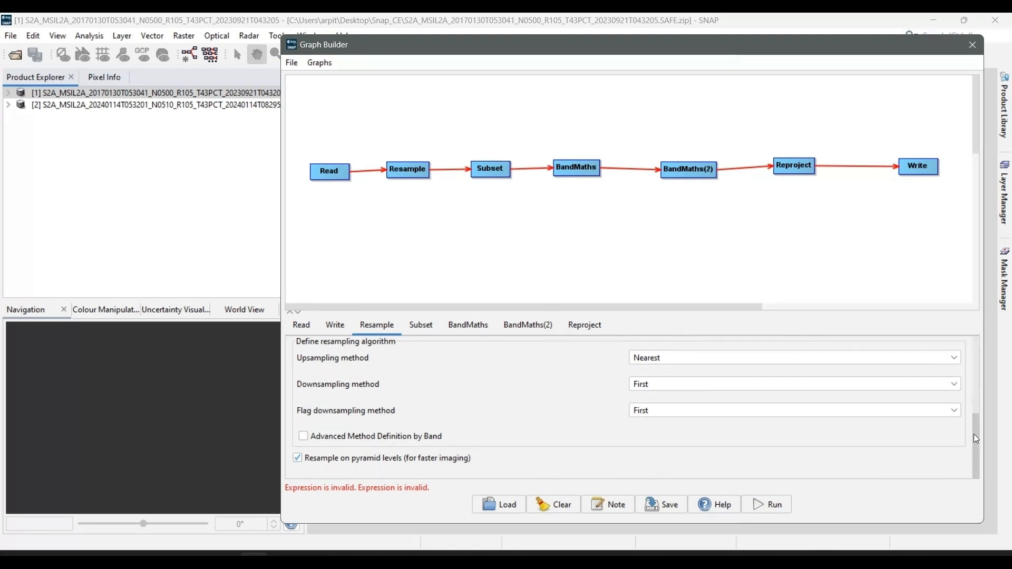
Set the Subset operator to define its area by geographic coordinates.
{"action": "left_click", "coordinate": [427, 323]}
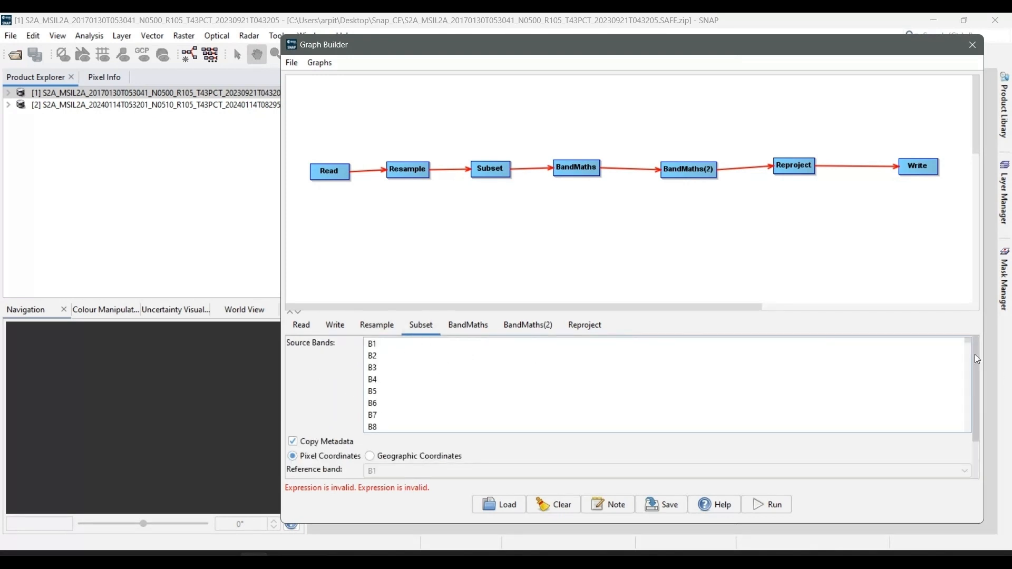
{"action": "scroll", "coordinate": [974, 354], "scroll_direction": "down", "scroll_amount": 3}
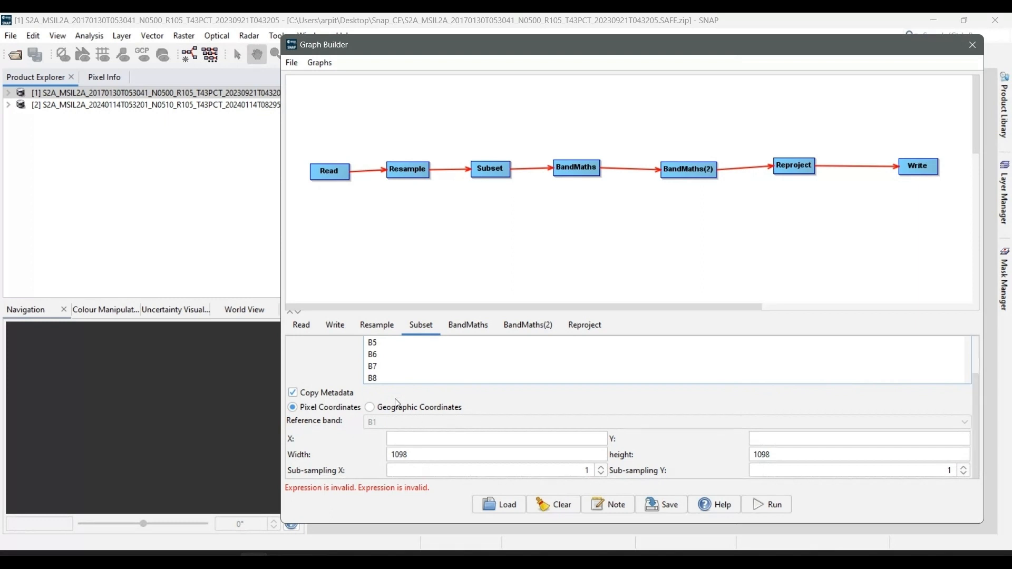
{"action": "left_click", "coordinate": [370, 408]}
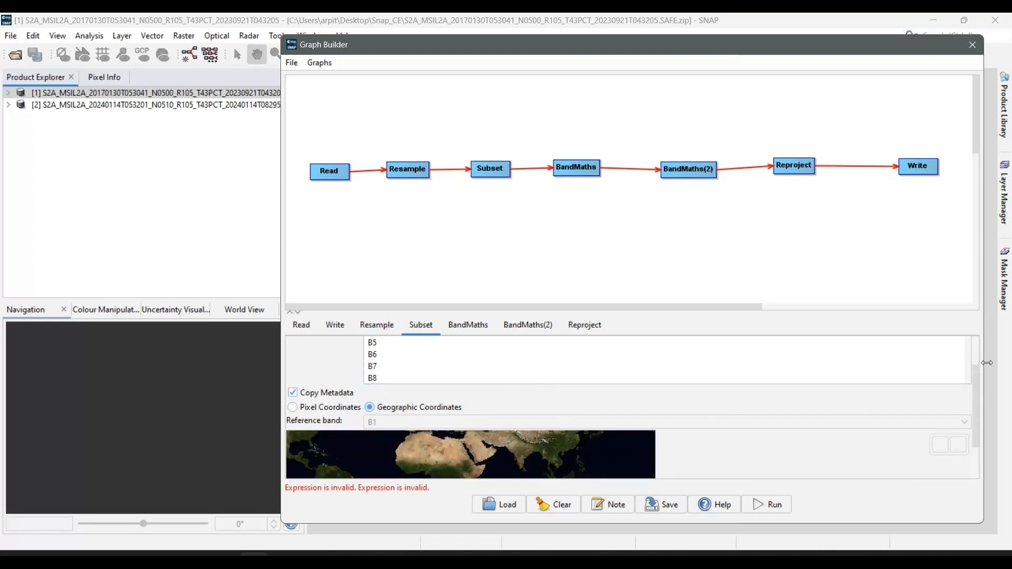
{"action": "scroll", "coordinate": [978, 381], "scroll_direction": "down", "scroll_amount": 3}
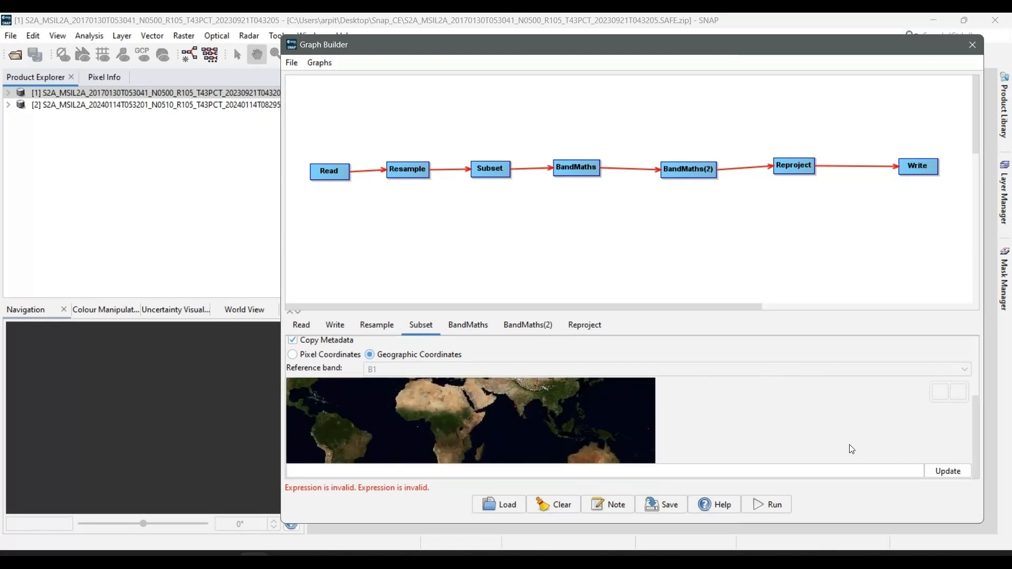
Switch to the Snap_CE folder, open the AnjunaWKT_Ngoa file and copy its whole POLYGON text.
{"action": "key", "text": "alt+Tab"}
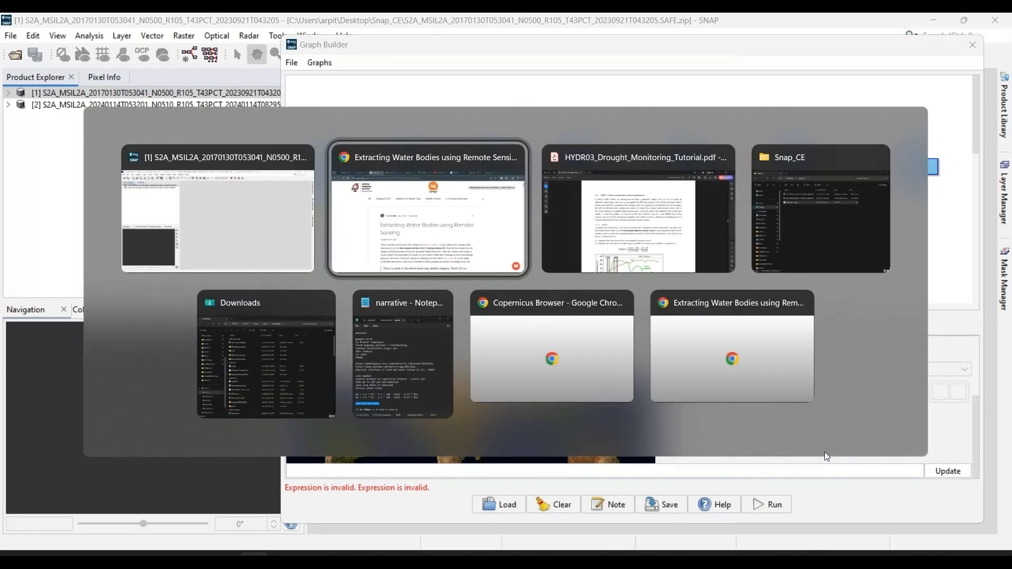
{"action": "key", "text": "Tab"}
{"action": "key", "text": "Tab"}
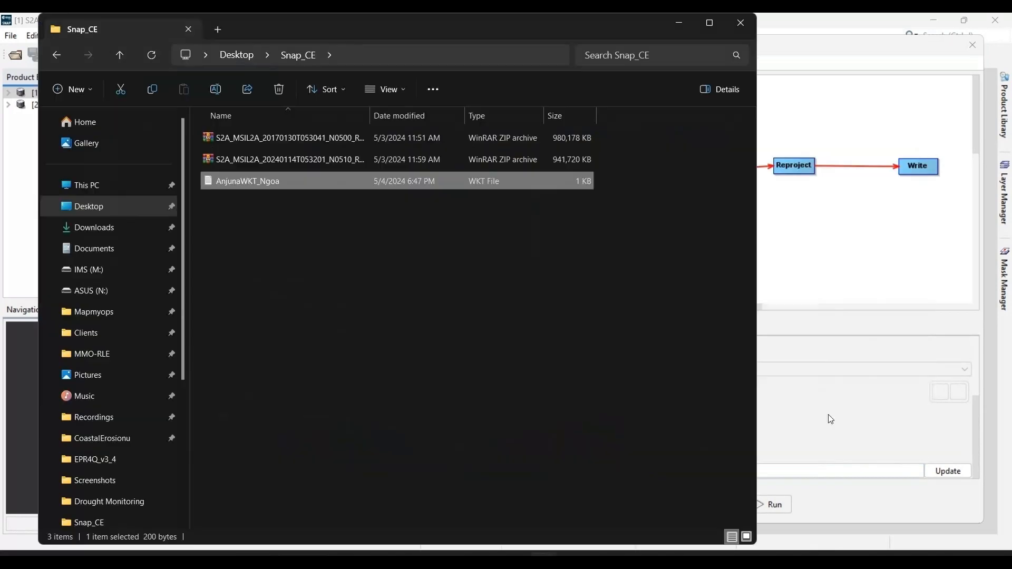
{"action": "double_click", "coordinate": [269, 185]}
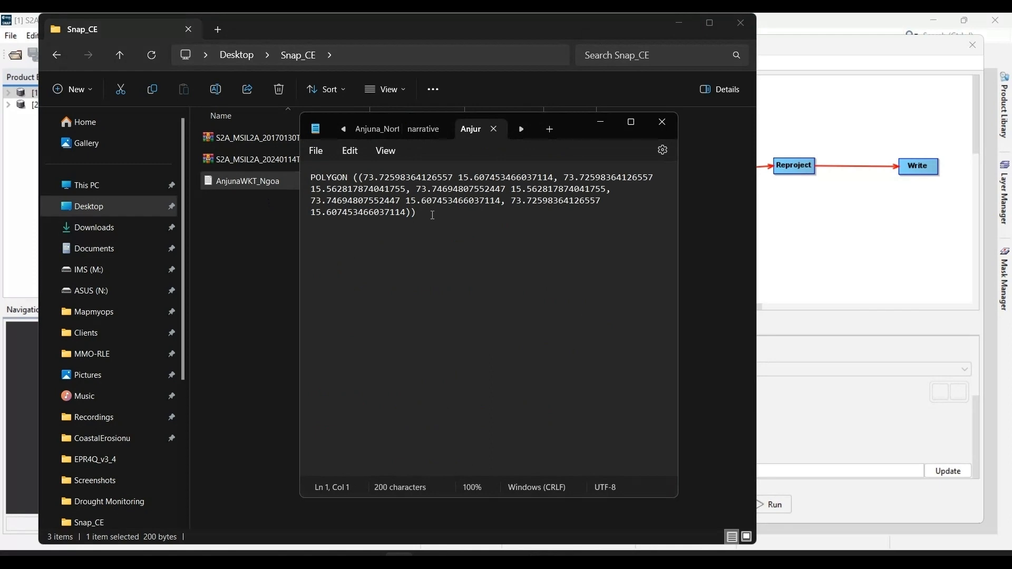
{"action": "left_click_drag", "start_coordinate": [433, 216], "coordinate": [309, 182]}
{"action": "key", "text": "ctrl+c"}
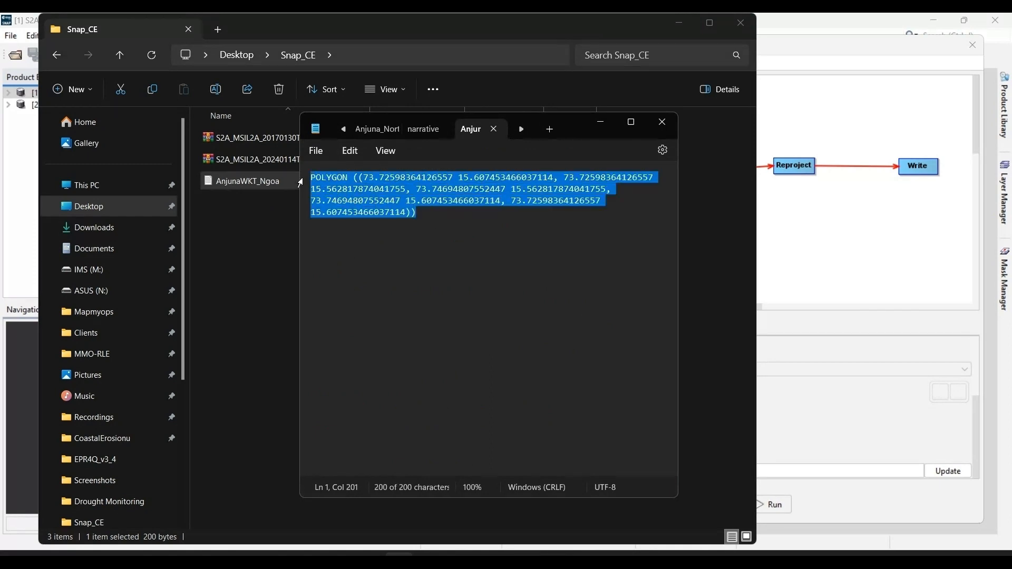
Back in SNAP, paste the copied polygon as the Subset region, update it and check the area on the map.
{"action": "key", "text": "alt+Tab"}
{"action": "key", "text": "alt+Tab"}
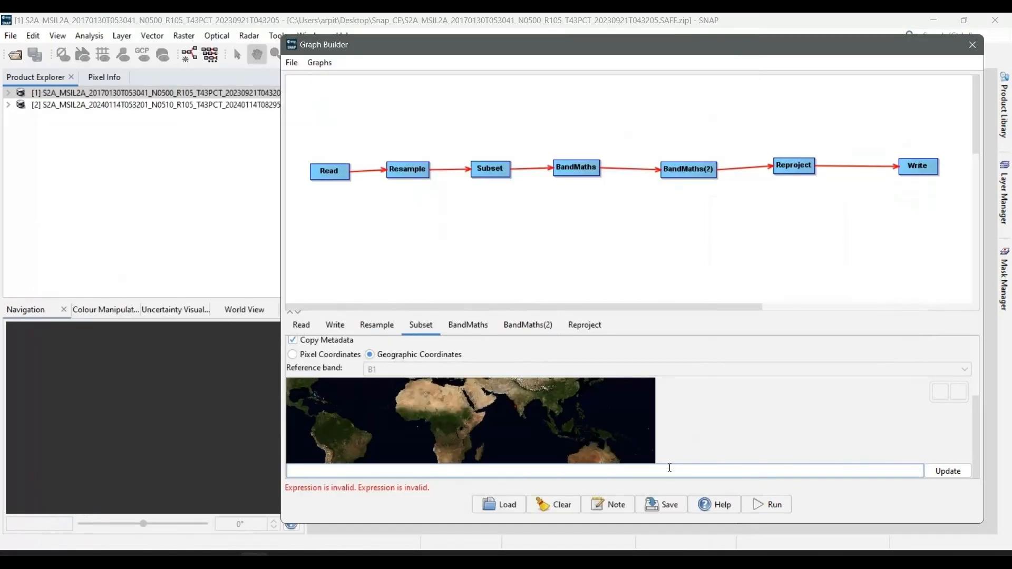
{"action": "key", "text": "ctrl+v"}
{"action": "left_click", "coordinate": [947, 471]}
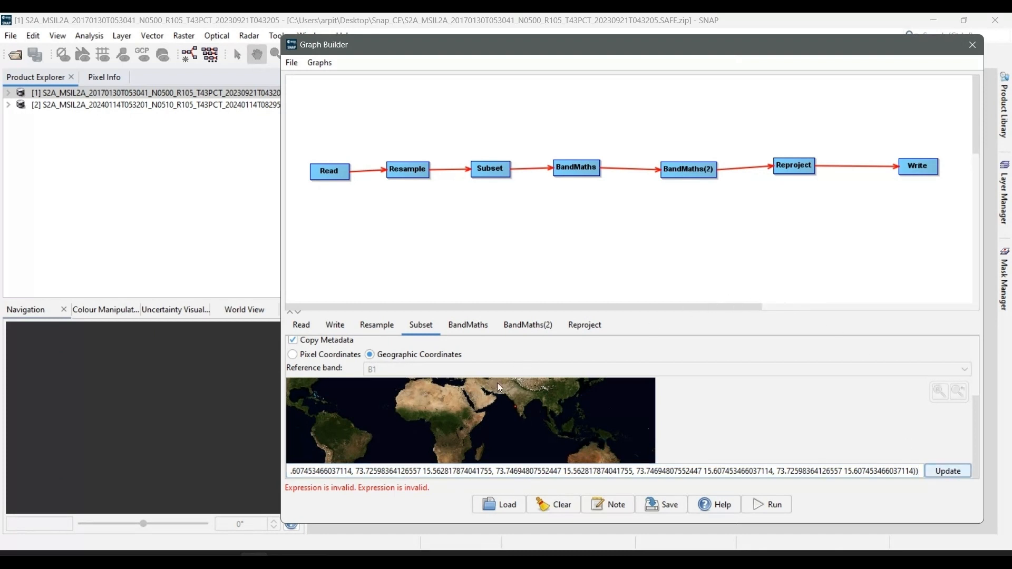
{"action": "left_click", "coordinate": [941, 392]}
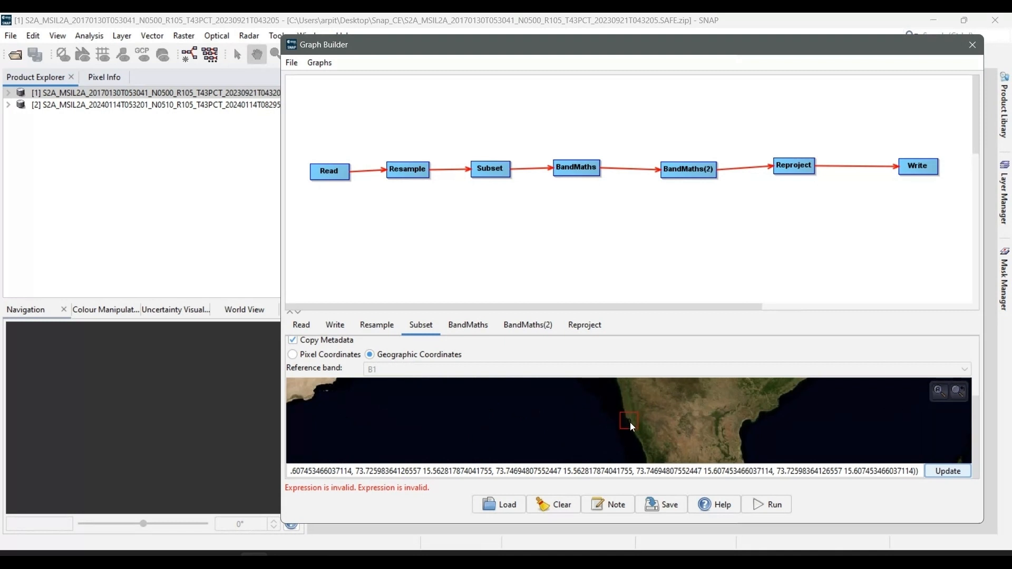
{"action": "scroll", "coordinate": [619, 419], "scroll_direction": "up", "scroll_amount": 5}
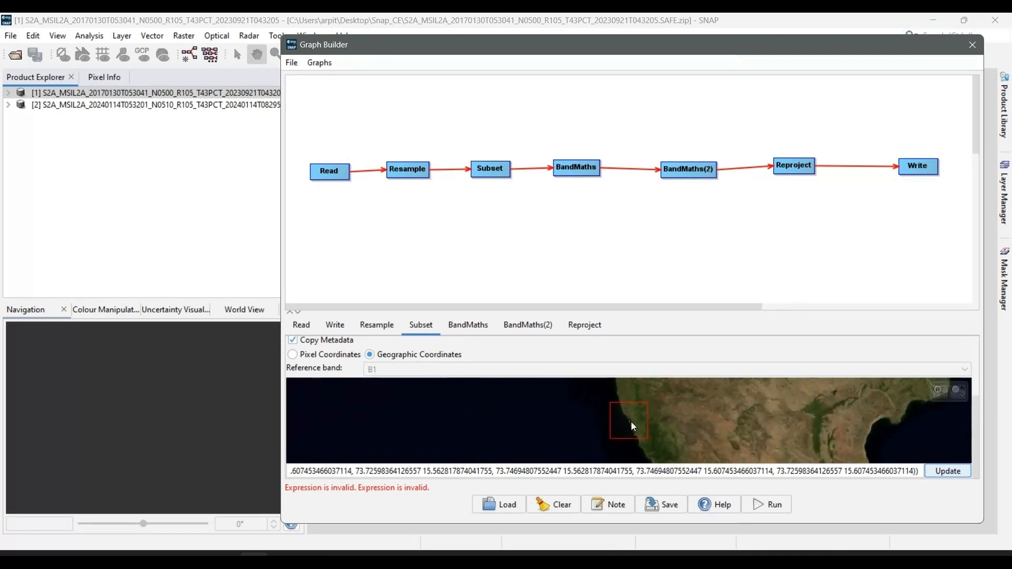
{"action": "scroll", "coordinate": [633, 437], "scroll_direction": "down", "scroll_amount": 1}
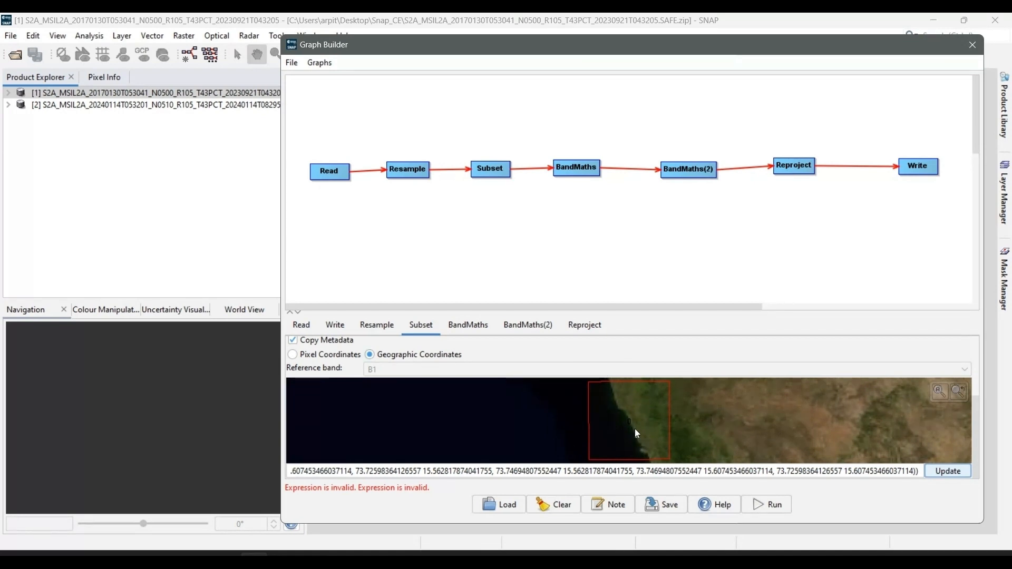
Open the first BandMaths operator's settings, then switch to the HYDR03_Drought_Monitoring_Tutorial PDF and examine the NDWI section and its formula.
{"action": "left_click", "coordinate": [471, 326]}
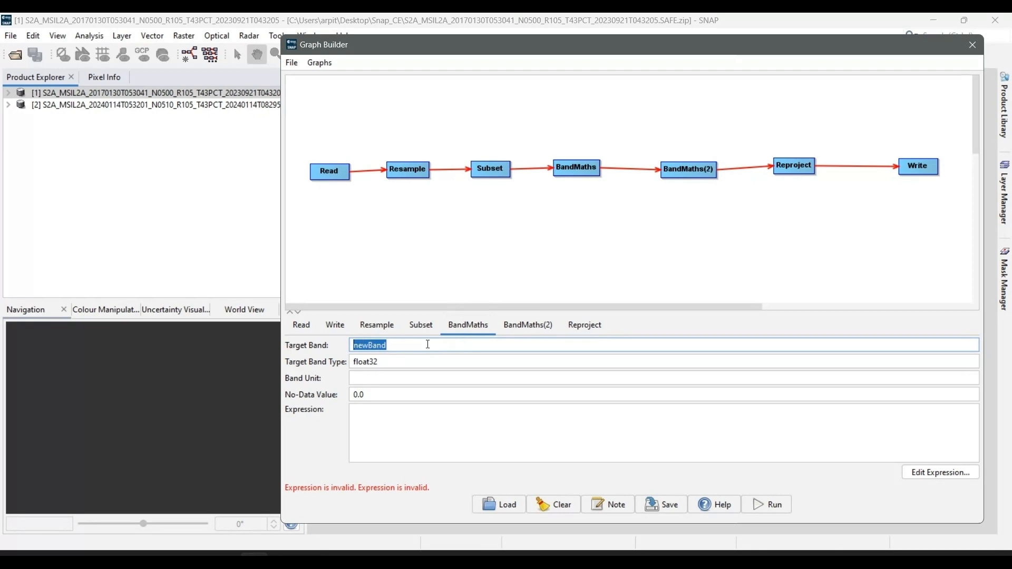
{"action": "key", "text": "alt+Tab"}
{"action": "key", "text": "alt+Tab"}
{"action": "key", "text": "alt+Tab"}
{"action": "key", "text": "alt+Tab"}
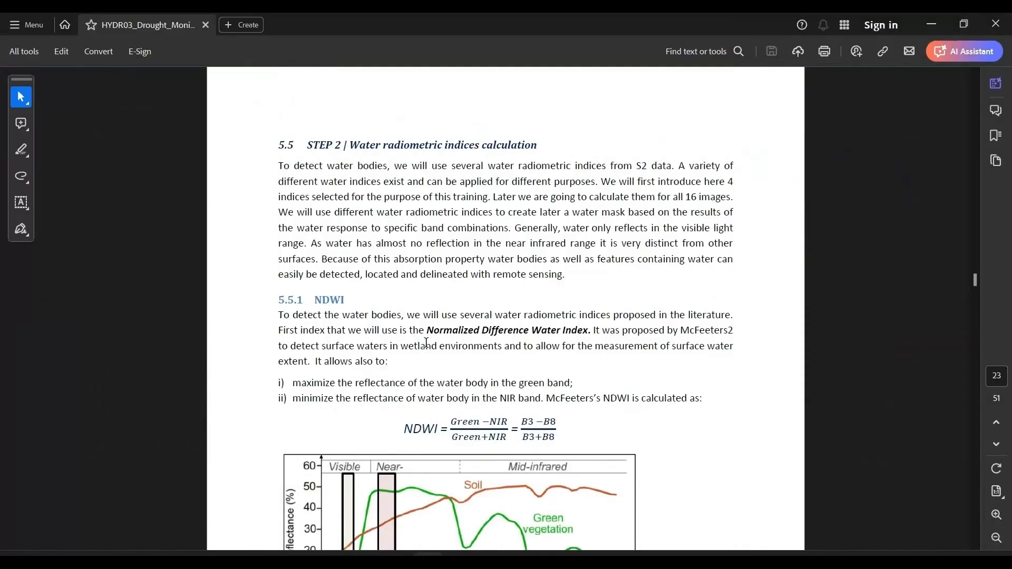
{"action": "left_click_drag", "start_coordinate": [350, 146], "coordinate": [518, 144]}
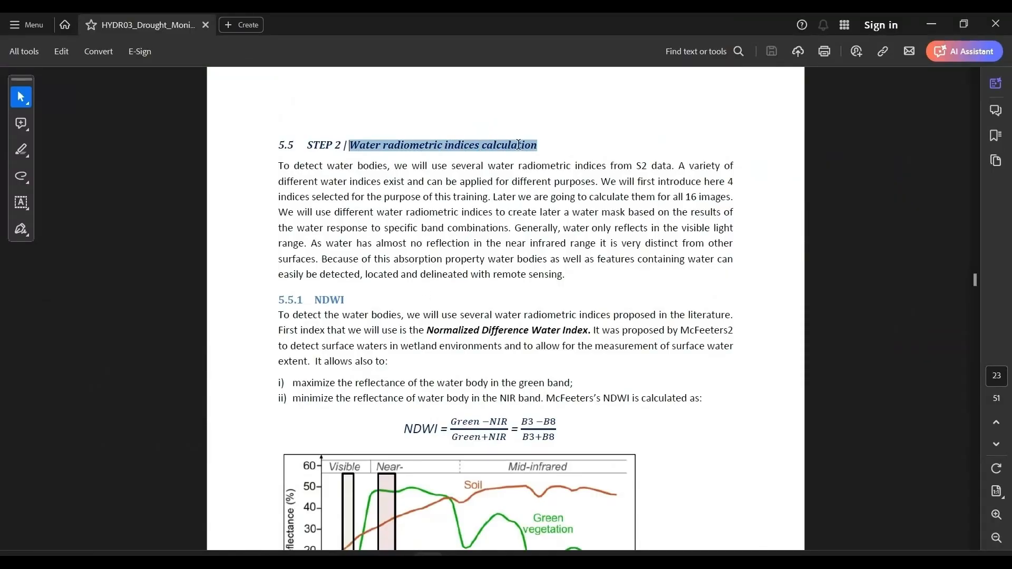
{"action": "left_click", "coordinate": [490, 185]}
{"action": "double_click", "coordinate": [324, 305]}
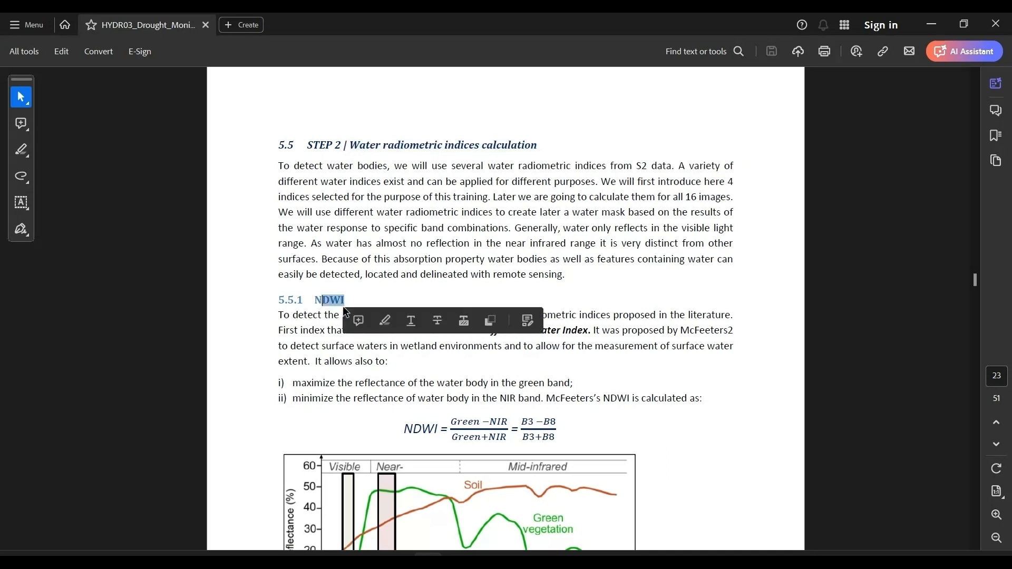
{"action": "left_click", "coordinate": [420, 386]}
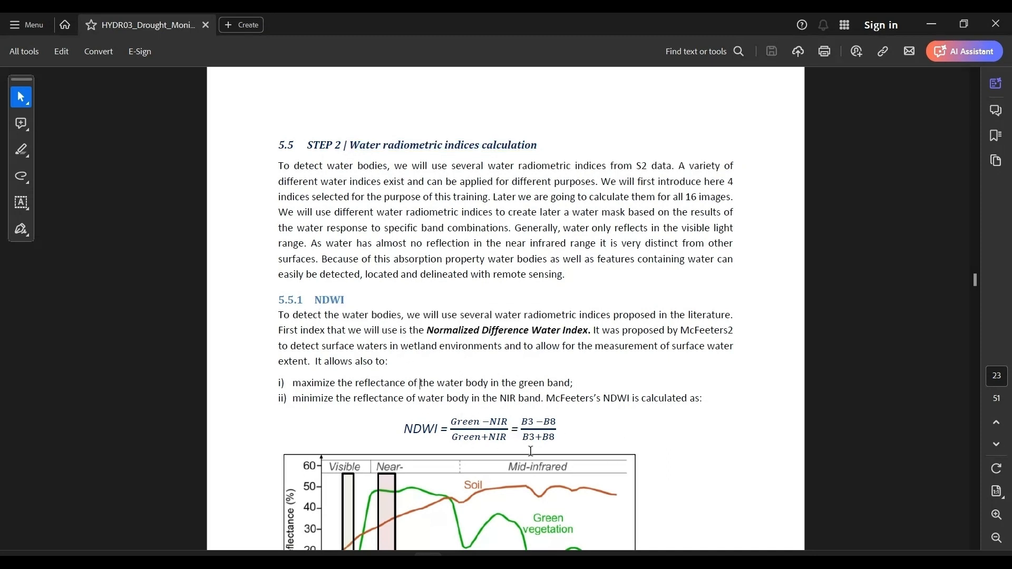
{"action": "scroll", "coordinate": [521, 405], "scroll_direction": "down", "scroll_amount": 2}
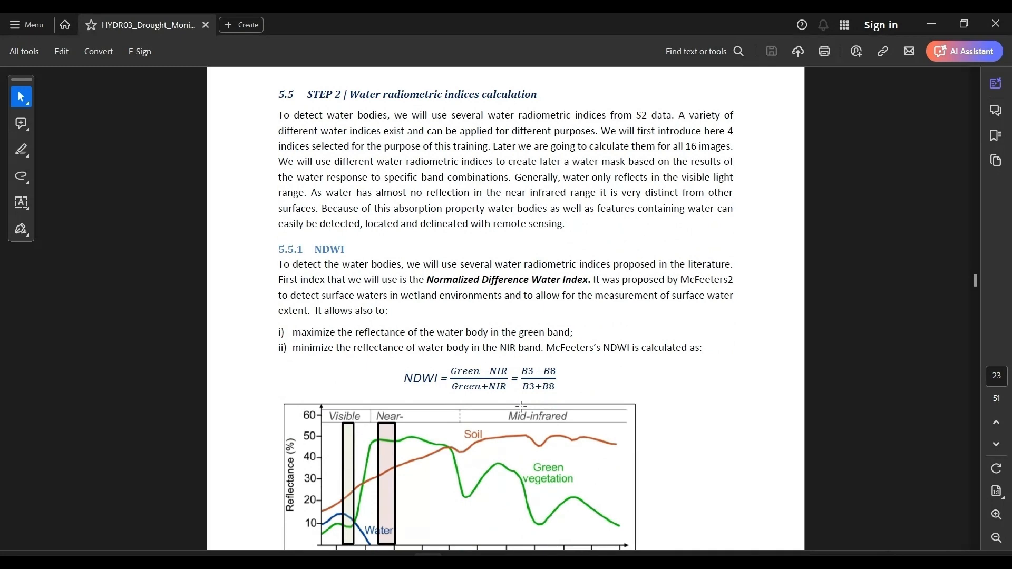
Examine the MNDWI section of the PDF, covering the NDWI limitation in built-up areas and the MNDWI equation.
{"action": "scroll", "coordinate": [522, 406], "scroll_direction": "down", "scroll_amount": 12}
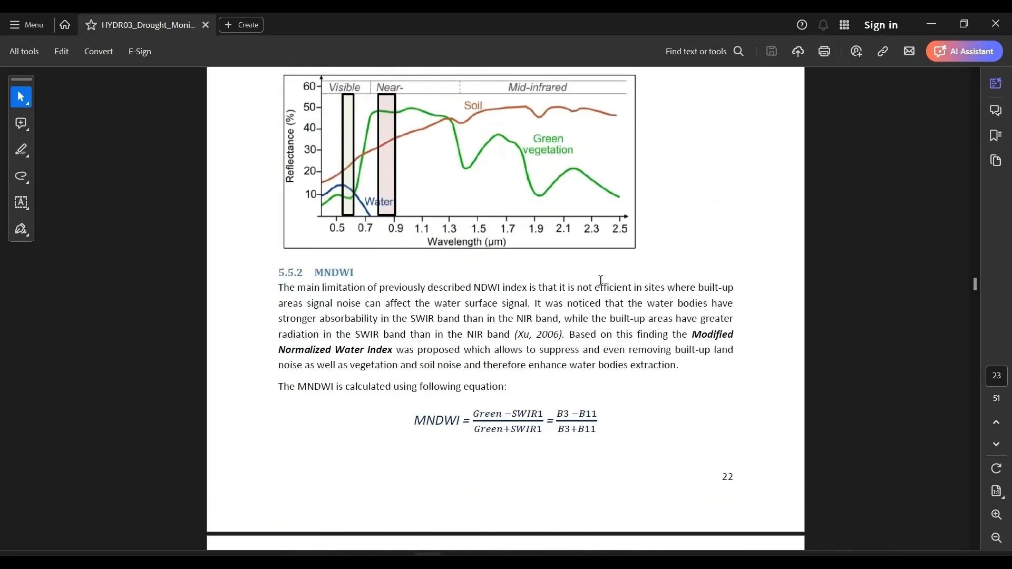
{"action": "left_click_drag", "start_coordinate": [538, 288], "coordinate": [613, 334]}
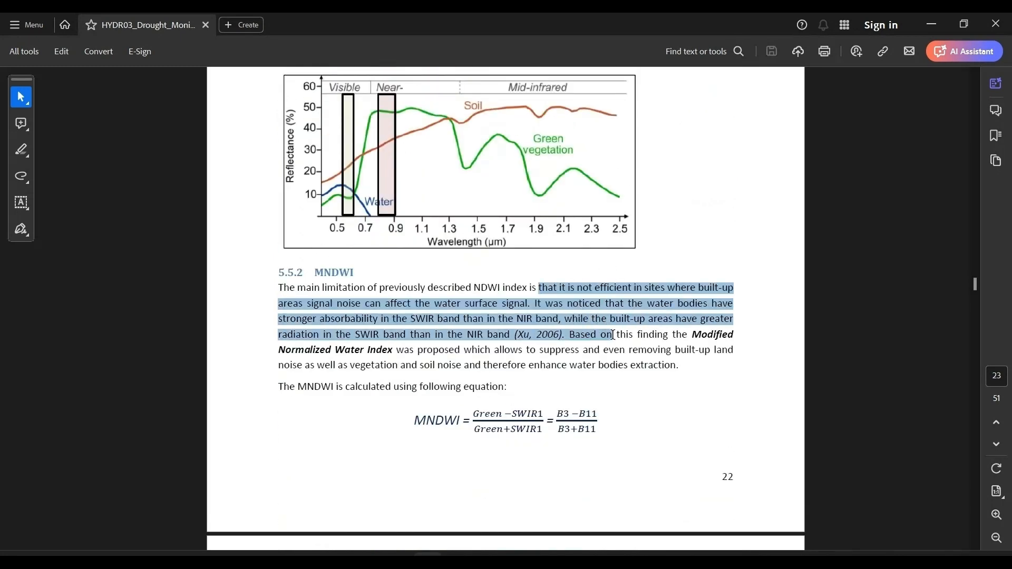
{"action": "left_click", "coordinate": [442, 386]}
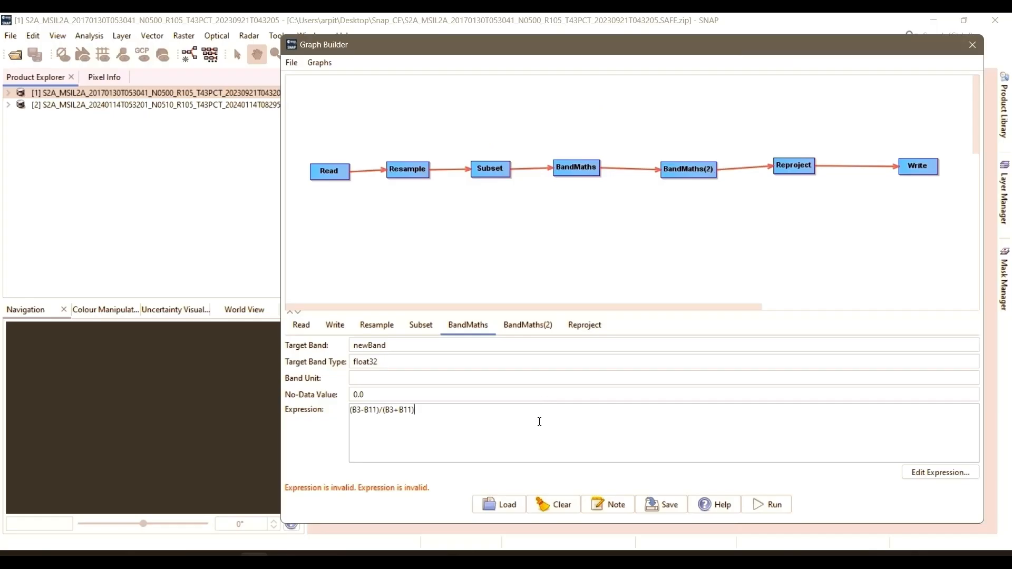
Back in SNAP, name the target band of the second BandMaths operator SeaMask.
{"action": "left_click", "coordinate": [522, 326]}
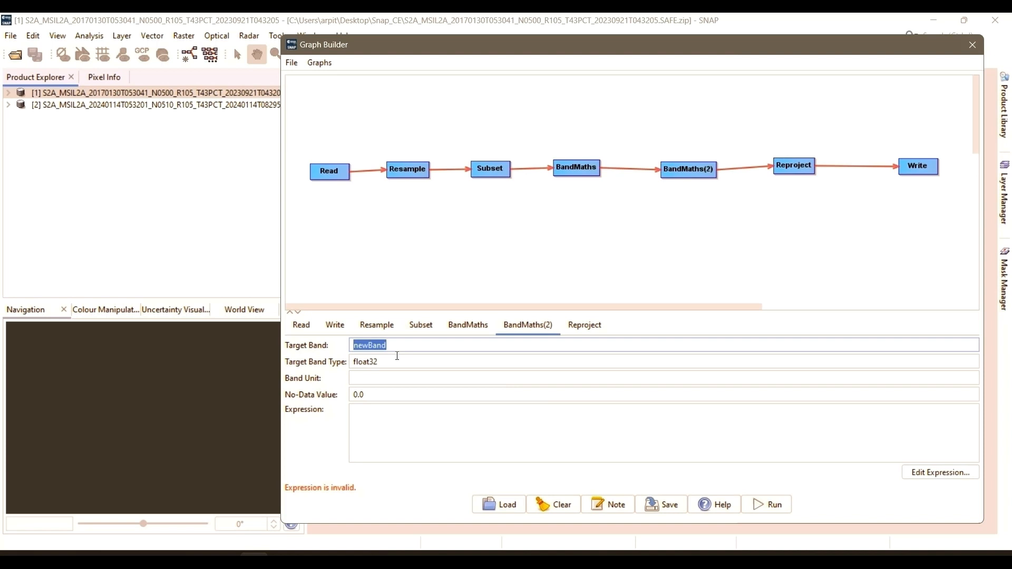
{"action": "type", "text": "S"}
{"action": "type", "text": "Masl"}
Start the second BandMaths operator's expression in the expression editor with the "if @ then @ else @" operator template.
{"action": "left_click", "coordinate": [936, 476]}
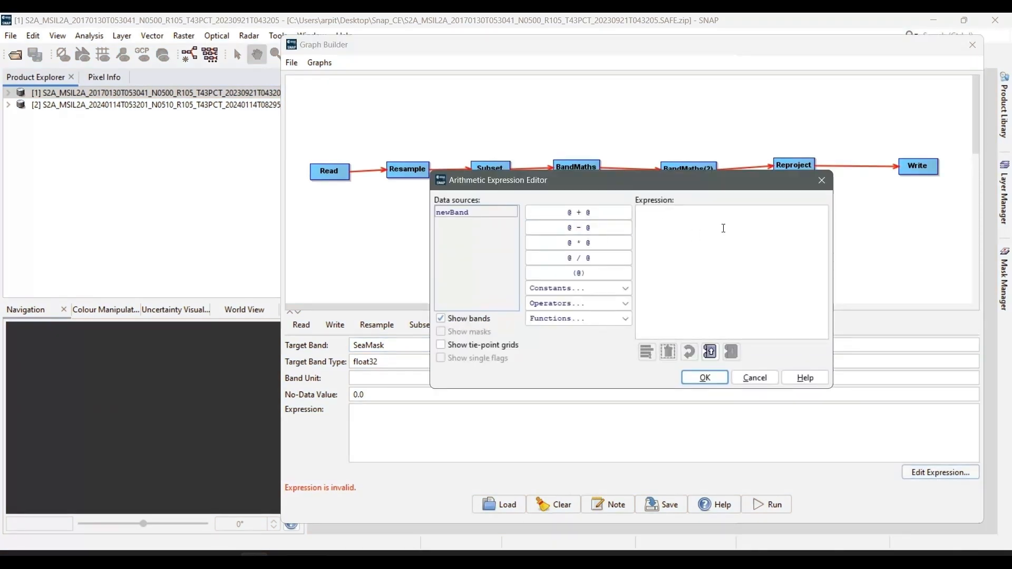
{"action": "left_click", "coordinate": [722, 227]}
{"action": "type", "text": "if"}
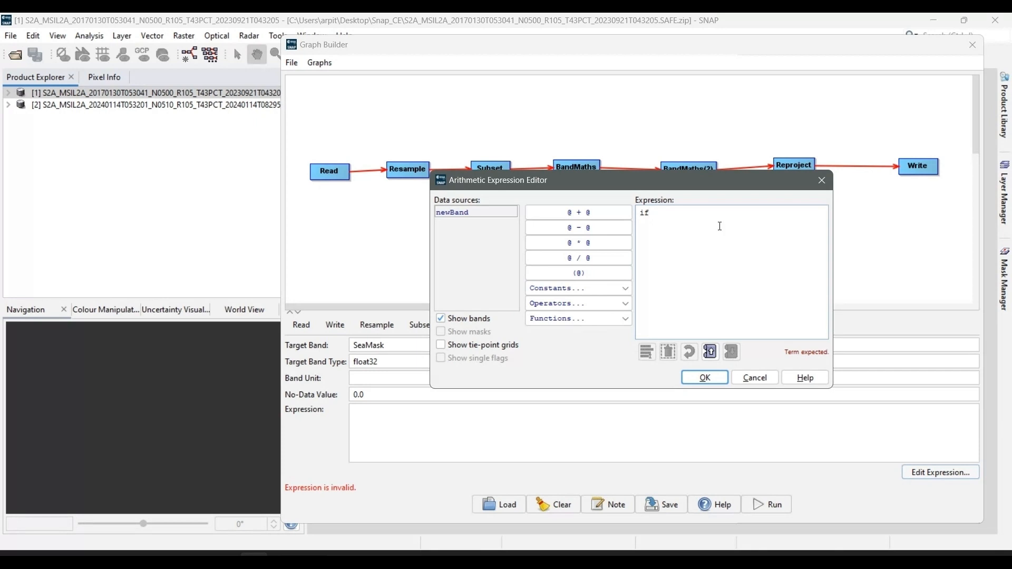
{"action": "key", "text": "BackSpace"}
{"action": "key", "text": "BackSpace"}
{"action": "left_click", "coordinate": [594, 304]}
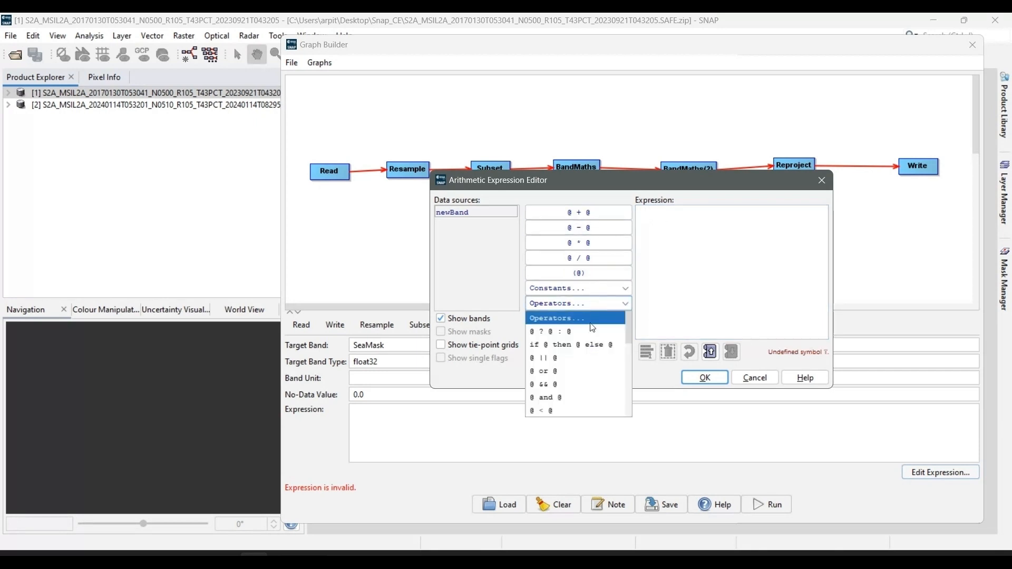
{"action": "left_click", "coordinate": [583, 349]}
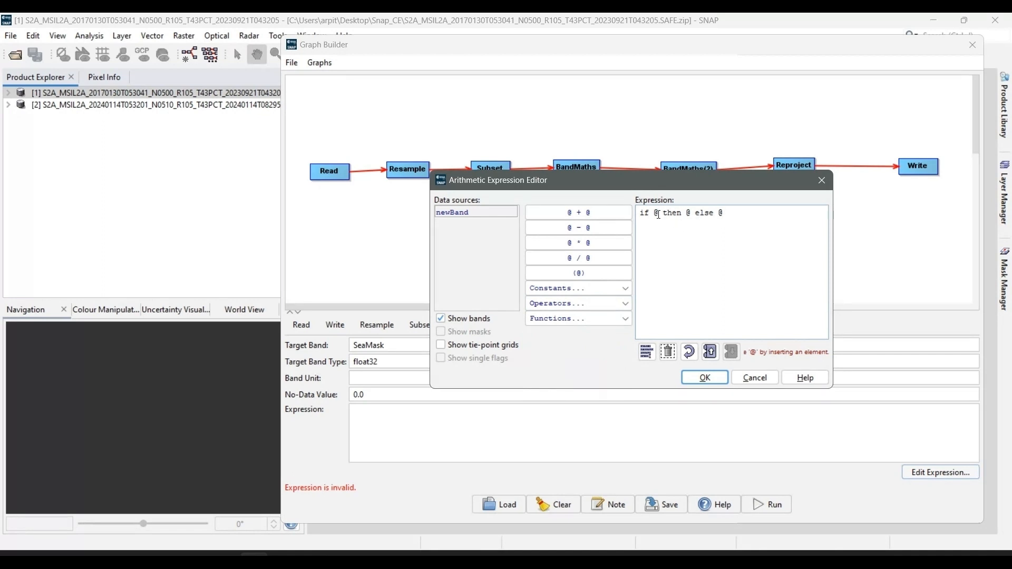
Fill in the condition of the if expression as newBand >= 0.
{"action": "left_click", "coordinate": [481, 212]}
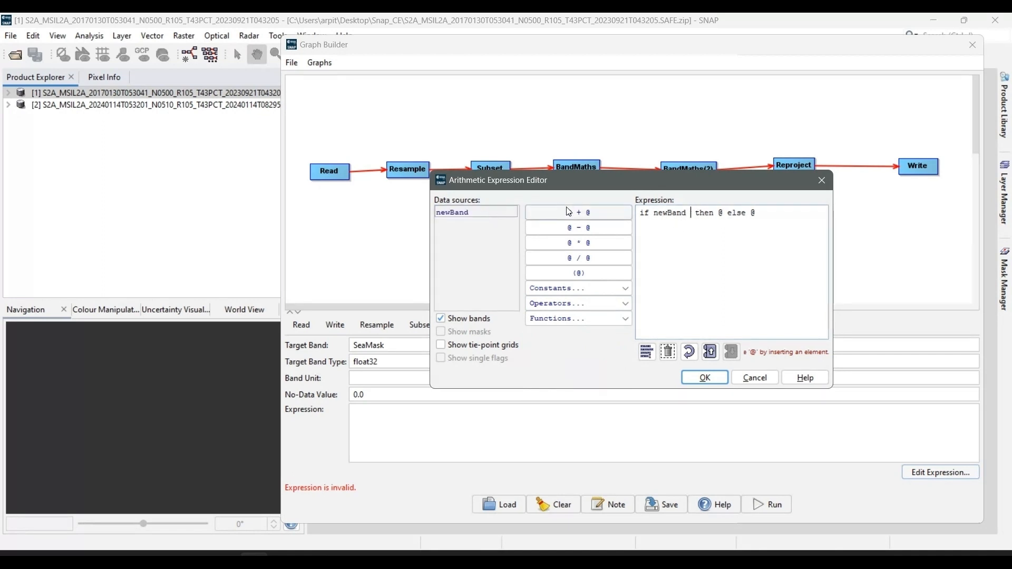
{"action": "left_click", "coordinate": [556, 305]}
{"action": "scroll", "coordinate": [561, 363], "scroll_direction": "down", "scroll_amount": 4}
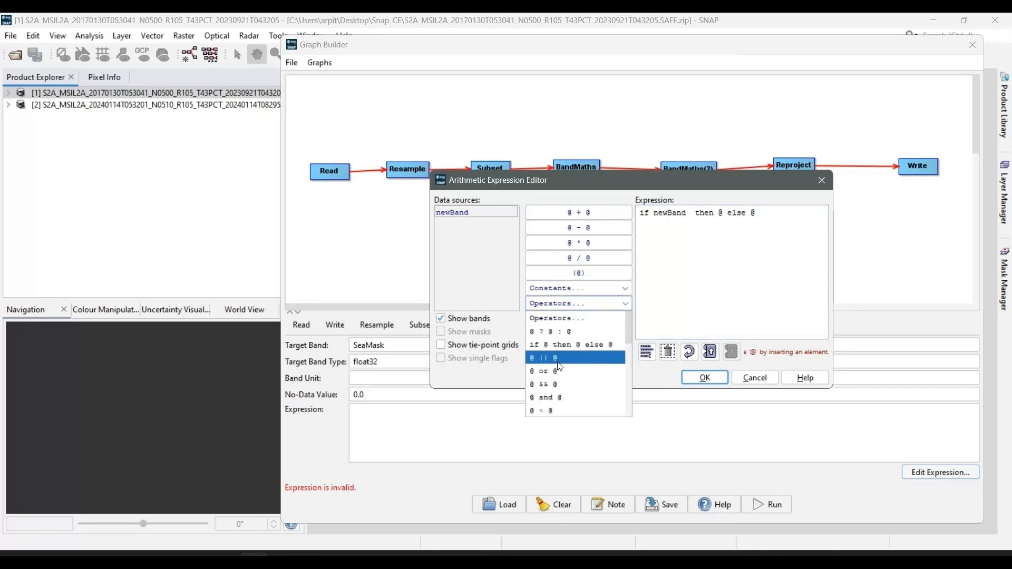
{"action": "scroll", "coordinate": [564, 384], "scroll_direction": "down", "scroll_amount": 2}
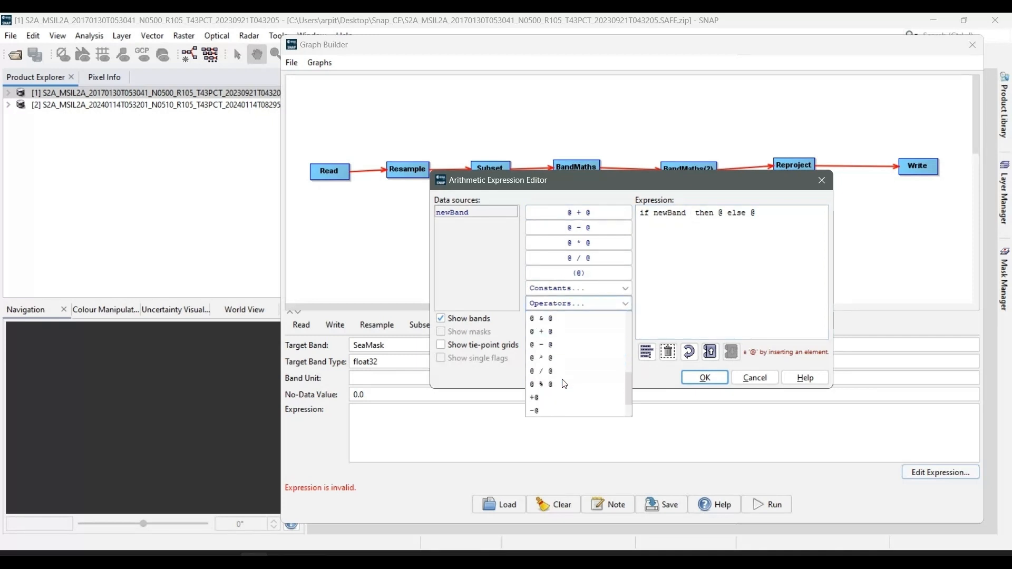
{"action": "scroll", "coordinate": [565, 383], "scroll_direction": "up", "scroll_amount": 2}
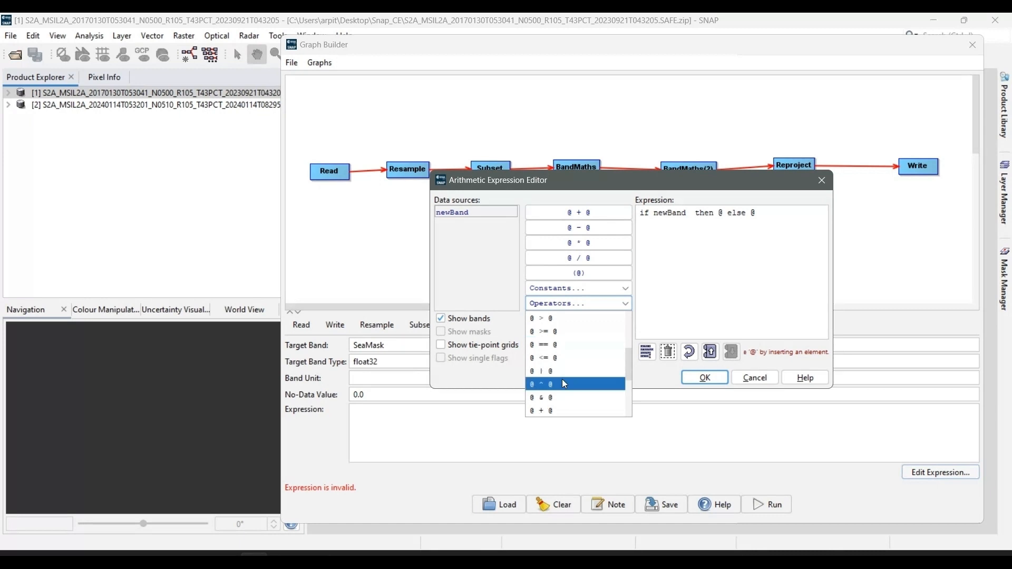
{"action": "left_click", "coordinate": [567, 338]}
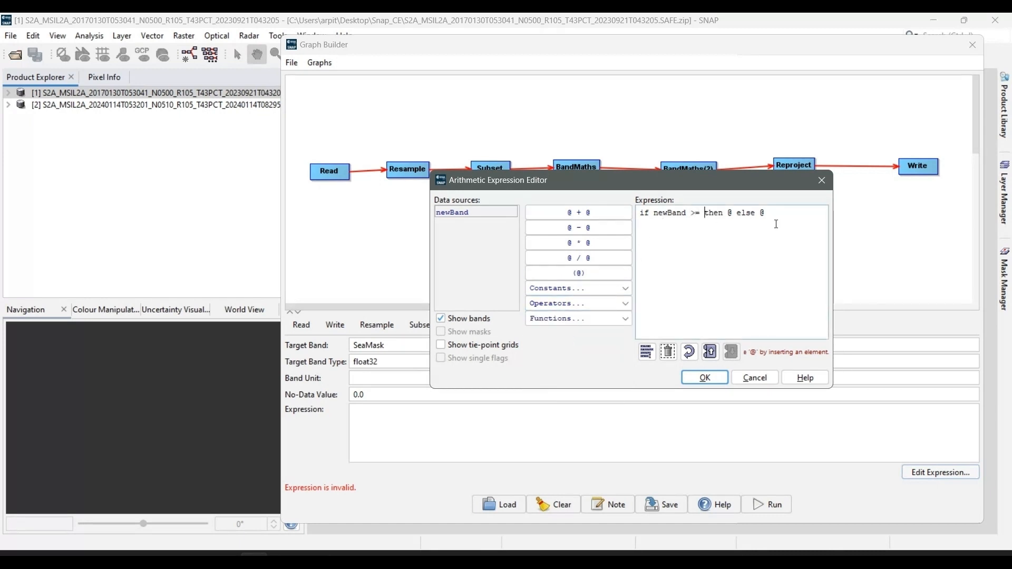
{"action": "type", "text": "0"}
Complete the expression to return 1 when the condition is met, else 0, and accept it.
{"action": "key", "text": "Delete"}
{"action": "type", "text": "1"}
{"action": "key", "text": "Right"}
{"action": "key", "text": "Right"}
{"action": "key", "text": "Right"}
{"action": "key", "text": "Delete"}
{"action": "type", "text": "0"}
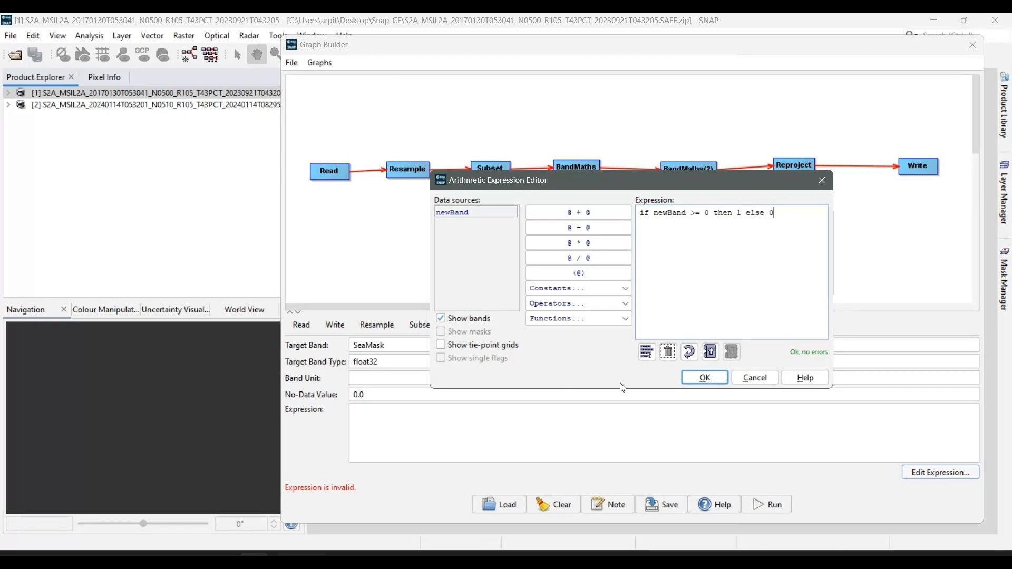
{"action": "left_click", "coordinate": [717, 377]}
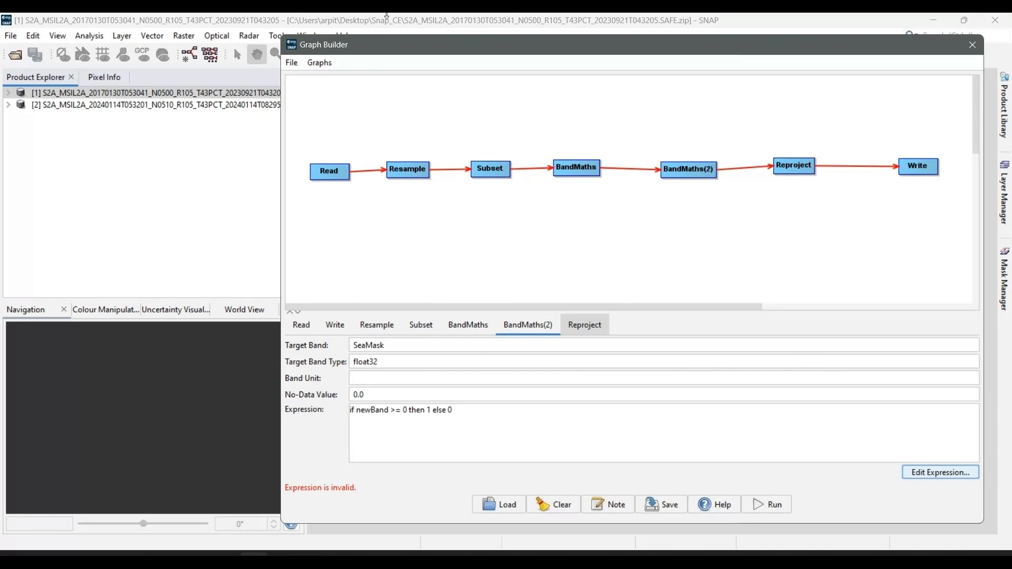
Set the Reproject operator's projection to UTM / WGS 84 (Automatic) and check its output settings and output information.
{"action": "left_click", "coordinate": [585, 325]}
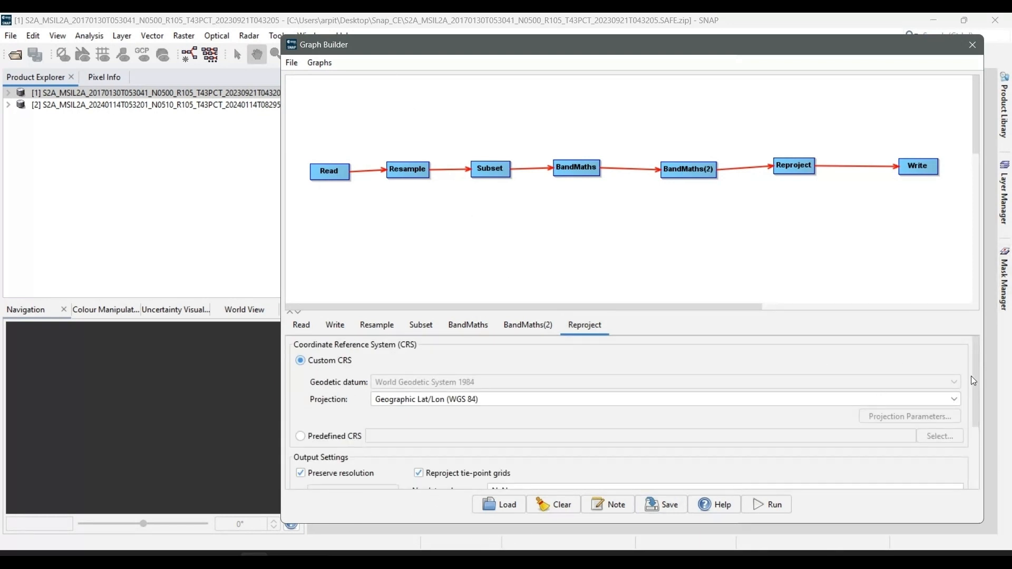
{"action": "left_click_drag", "start_coordinate": [974, 375], "coordinate": [974, 384]}
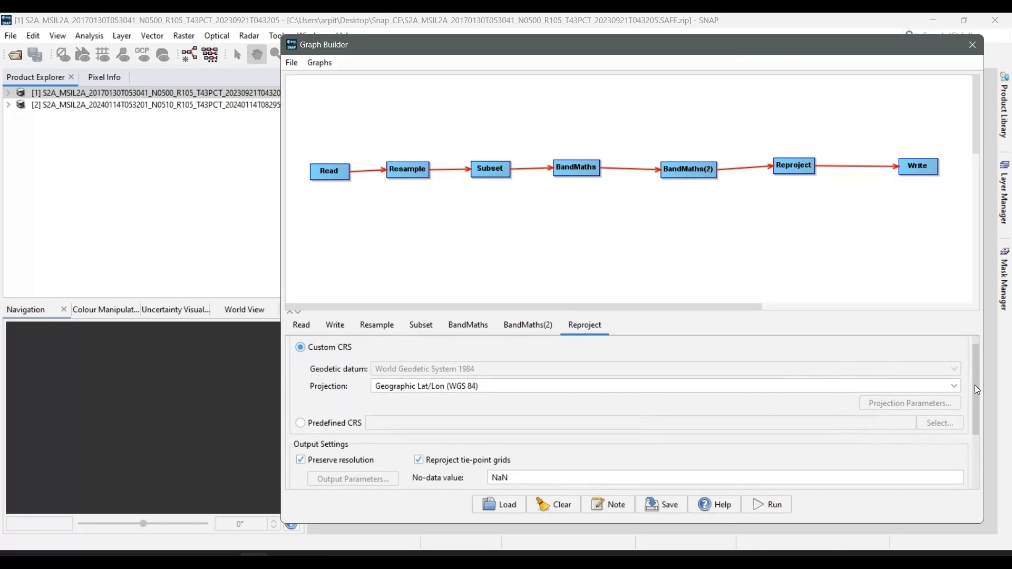
{"action": "left_click", "coordinate": [404, 382]}
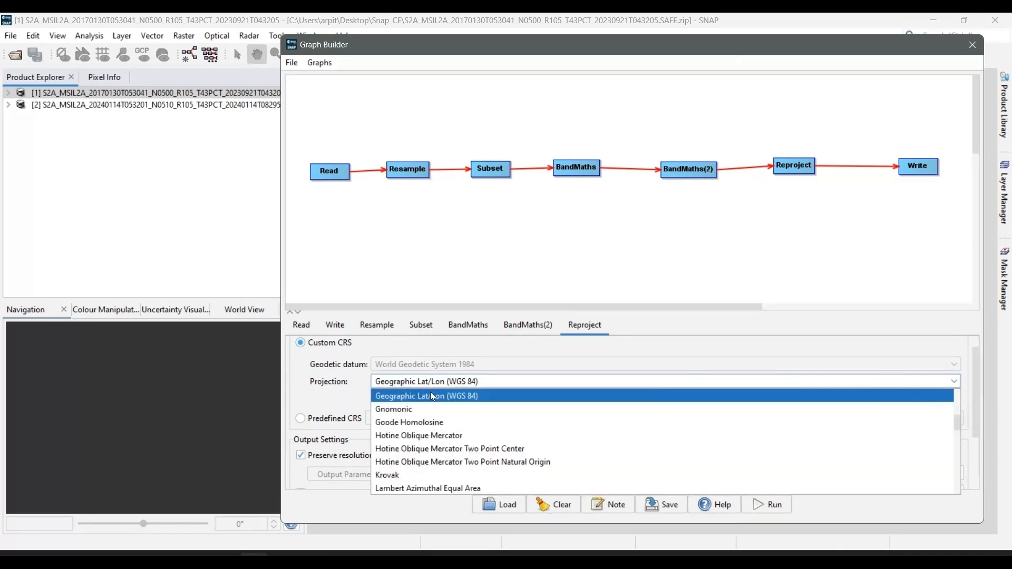
{"action": "left_click", "coordinate": [416, 382]}
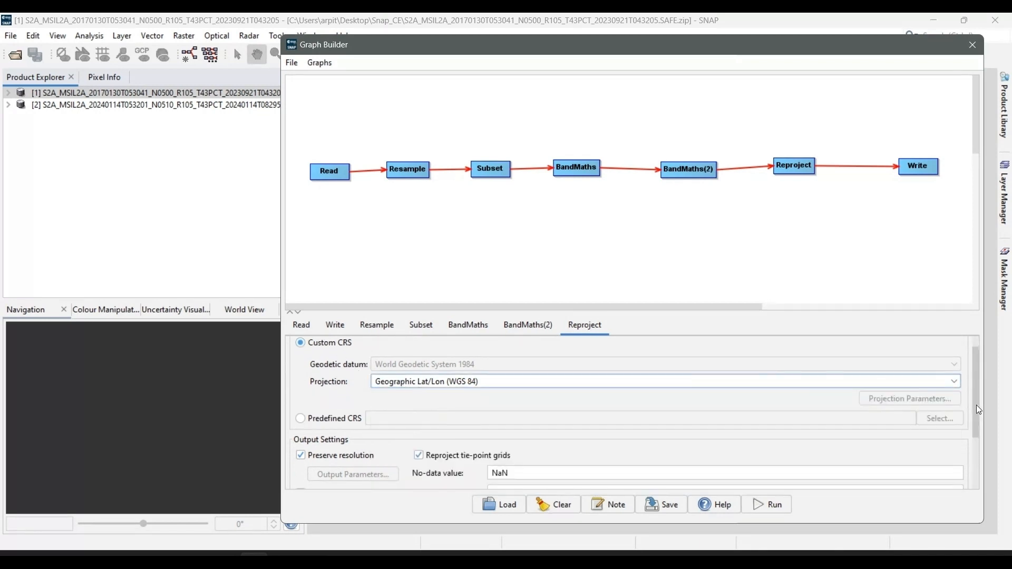
{"action": "left_click_drag", "start_coordinate": [976, 404], "coordinate": [979, 460]}
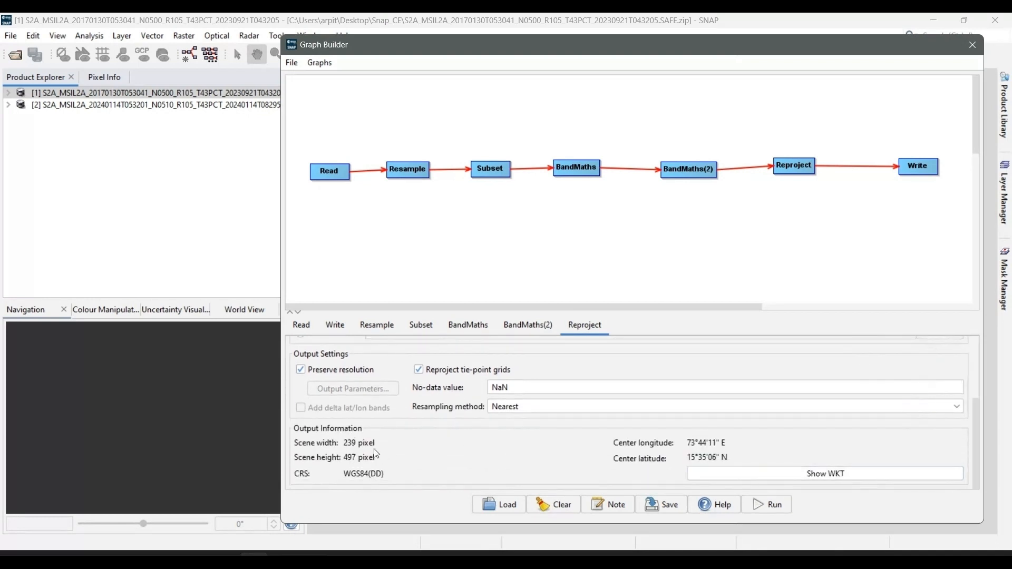
{"action": "left_click_drag", "start_coordinate": [975, 456], "coordinate": [975, 374]}
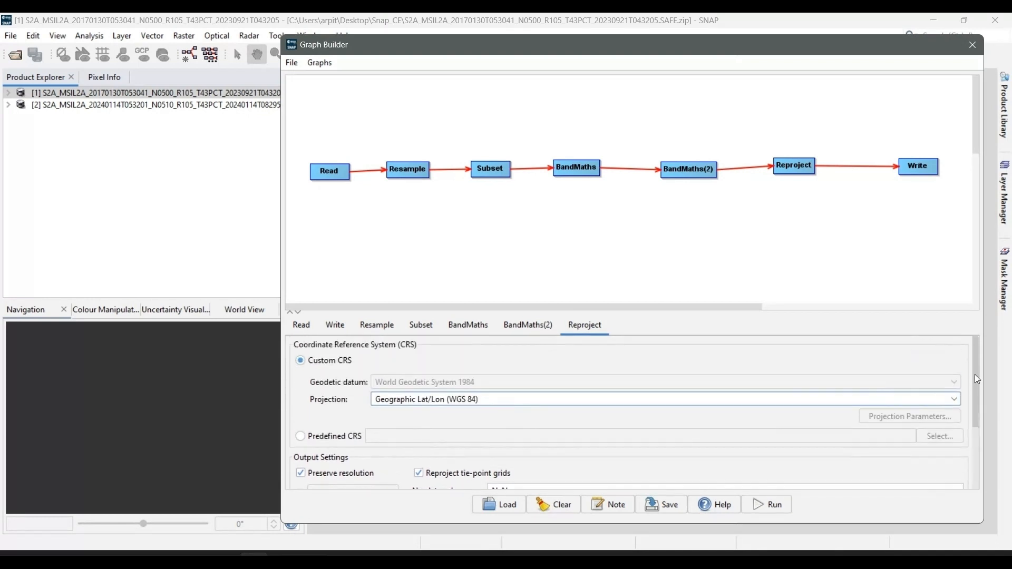
{"action": "left_click", "coordinate": [630, 403]}
{"action": "scroll", "coordinate": [605, 472], "scroll_direction": "down", "scroll_amount": 5}
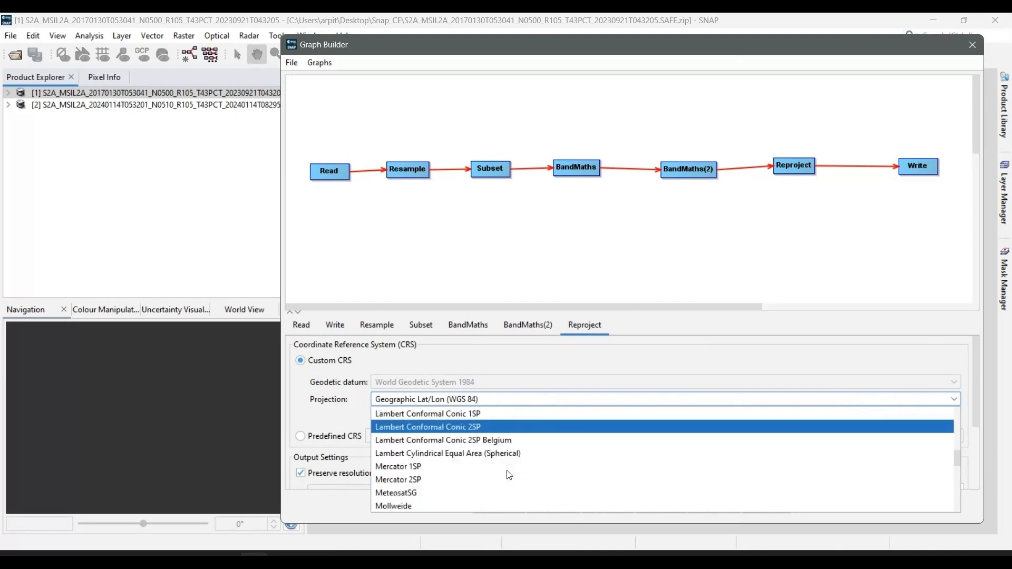
{"action": "scroll", "coordinate": [507, 472], "scroll_direction": "down", "scroll_amount": 3}
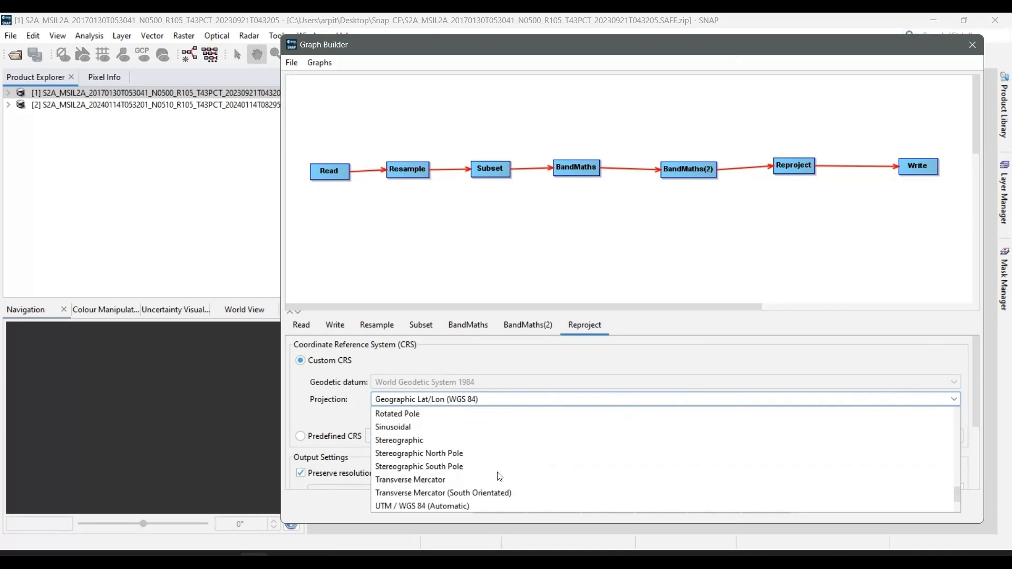
{"action": "left_click", "coordinate": [446, 508]}
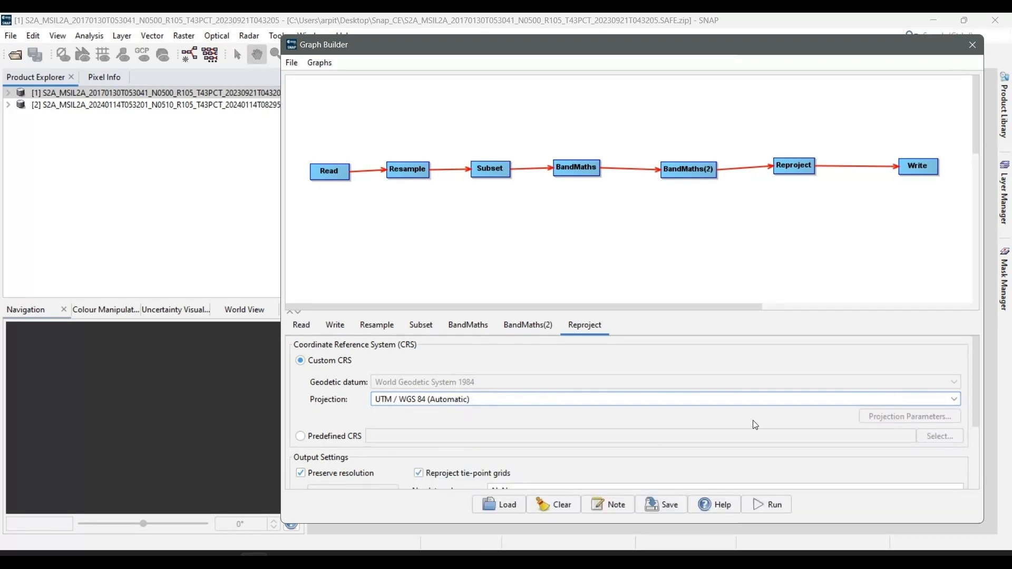
{"action": "scroll", "coordinate": [977, 400], "scroll_direction": "down", "scroll_amount": 1}
{"action": "scroll", "coordinate": [982, 408], "scroll_direction": "down", "scroll_amount": 5}
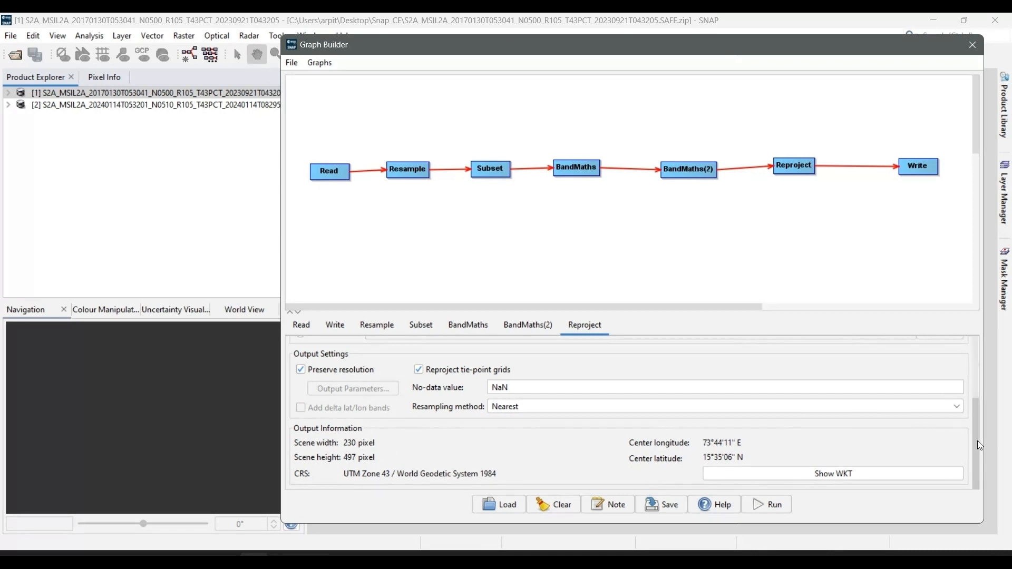
{"action": "left_click_drag", "start_coordinate": [975, 437], "coordinate": [972, 373]}
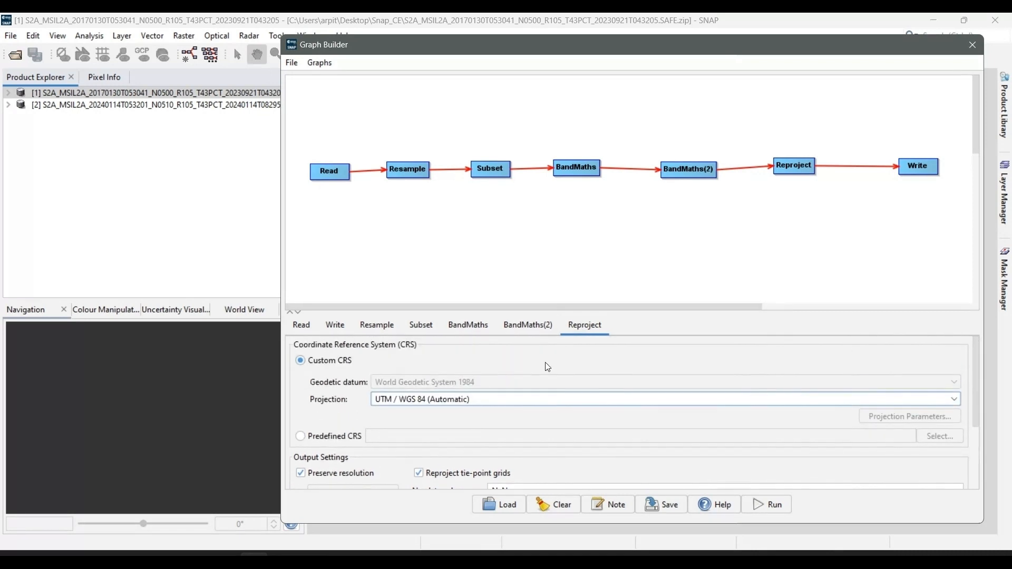
Save the graph as SeaMask.xml in the graphs folder and close the Graph Builder.
{"action": "left_click", "coordinate": [651, 505]}
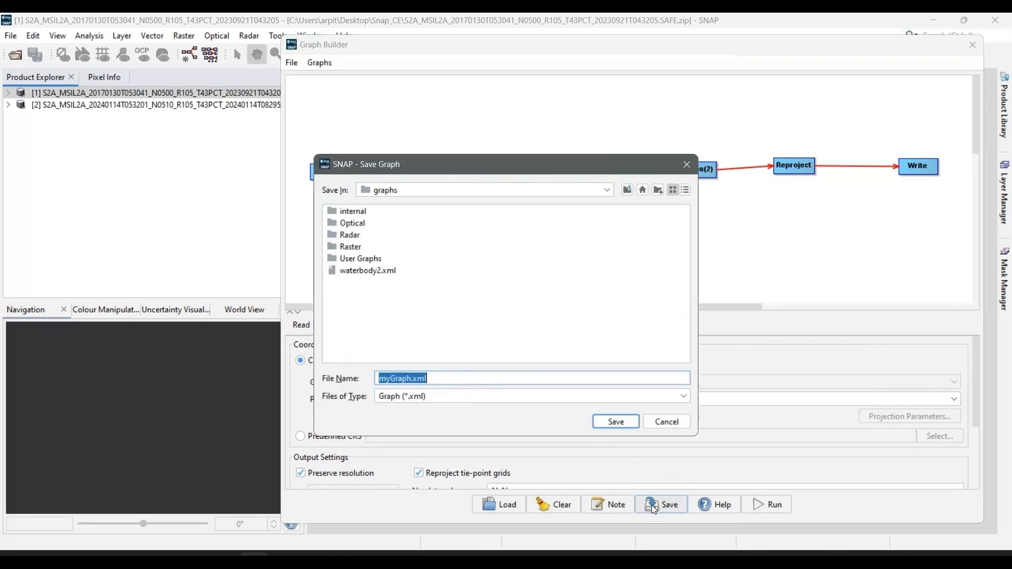
{"action": "left_click", "coordinate": [448, 371]}
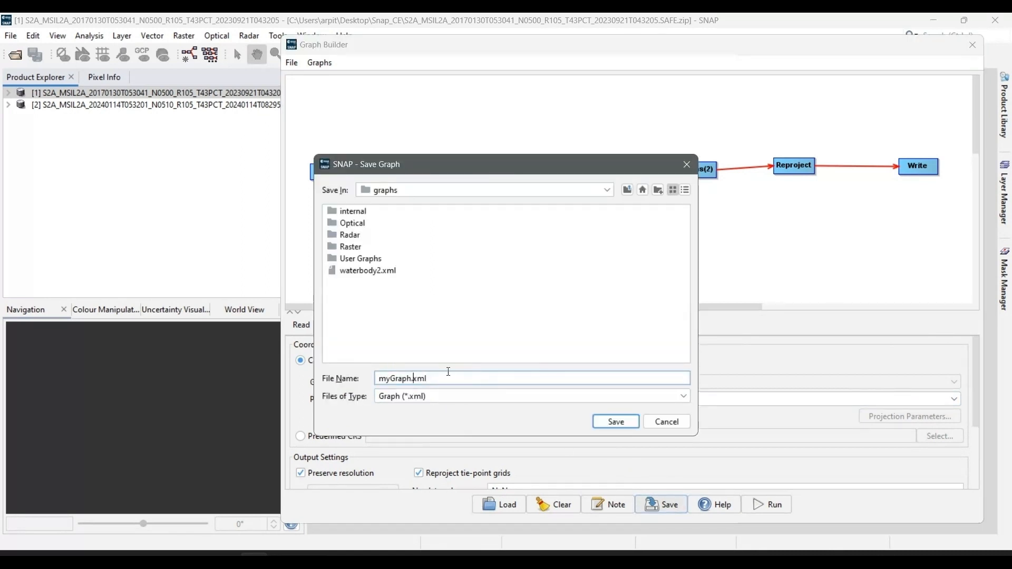
{"action": "key", "text": "shift+Left"}
{"action": "key", "text": "shift+Left"}
{"action": "key", "text": "shift+Left"}
{"action": "key", "text": "shift+Left"}
{"action": "key", "text": "shift+Left"}
{"action": "key", "text": "shift+Left"}
{"action": "key", "text": "shift+Left"}
{"action": "key", "text": "BackSpace"}
{"action": "type", "text": "SeaMask"}
{"action": "left_click", "coordinate": [604, 424]}
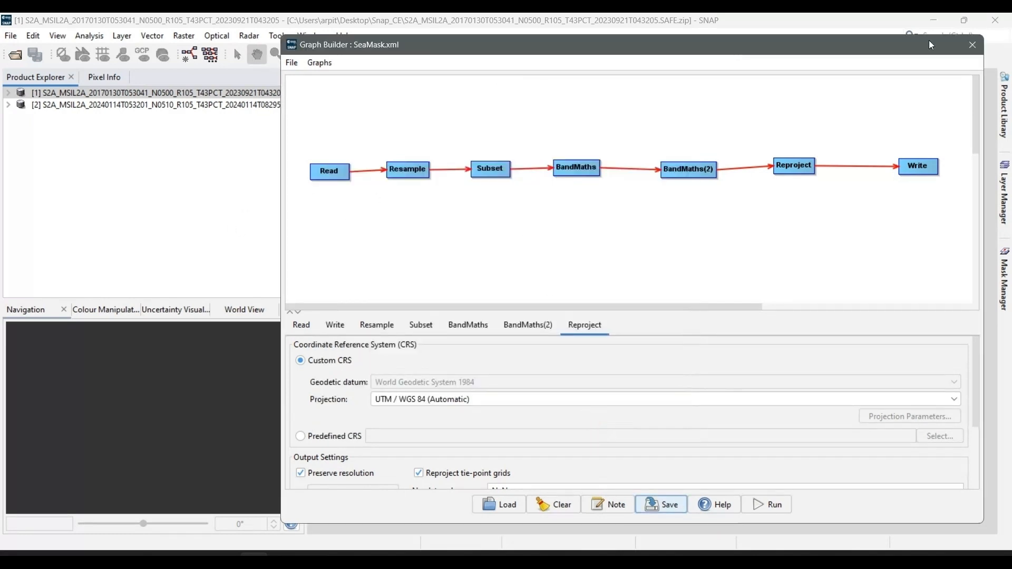
{"action": "left_click", "coordinate": [973, 45]}
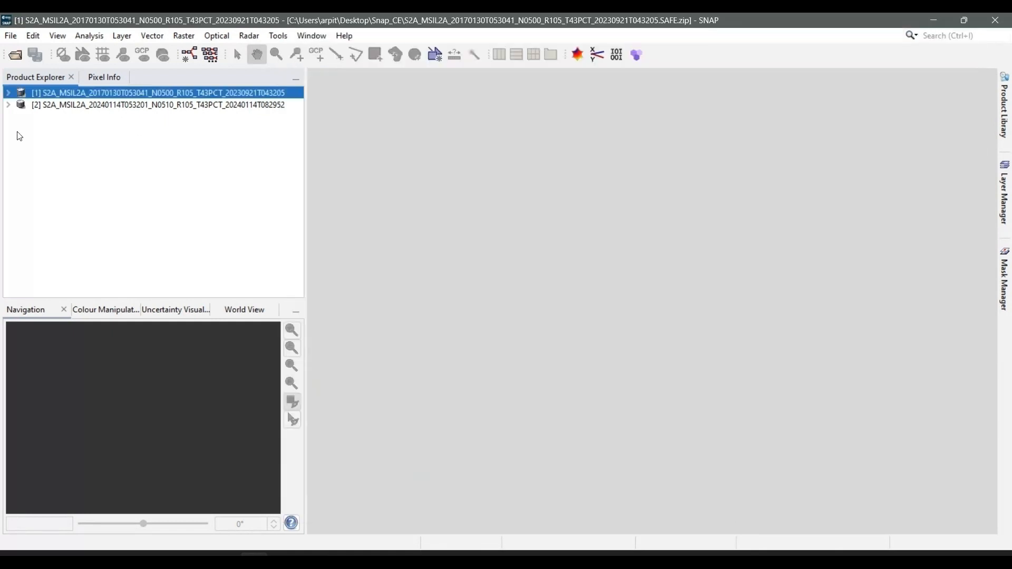
With the 20170130 Sentinel-2 product selected, open a new Graph Builder and load the saved SeaMask.xml graph.
{"action": "left_click", "coordinate": [112, 106]}
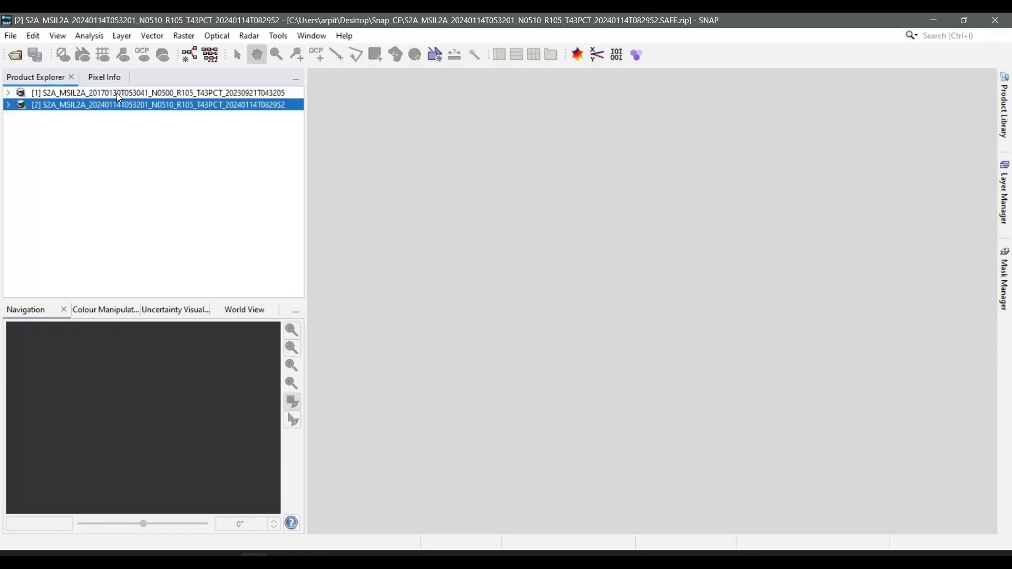
{"action": "left_click", "coordinate": [116, 93]}
{"action": "left_click", "coordinate": [283, 38]}
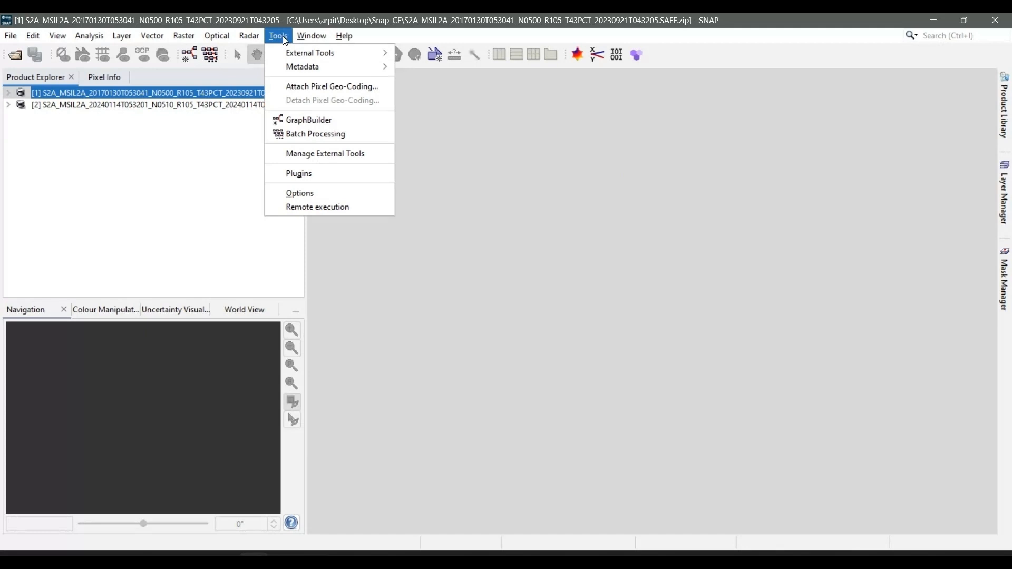
{"action": "left_click", "coordinate": [330, 126]}
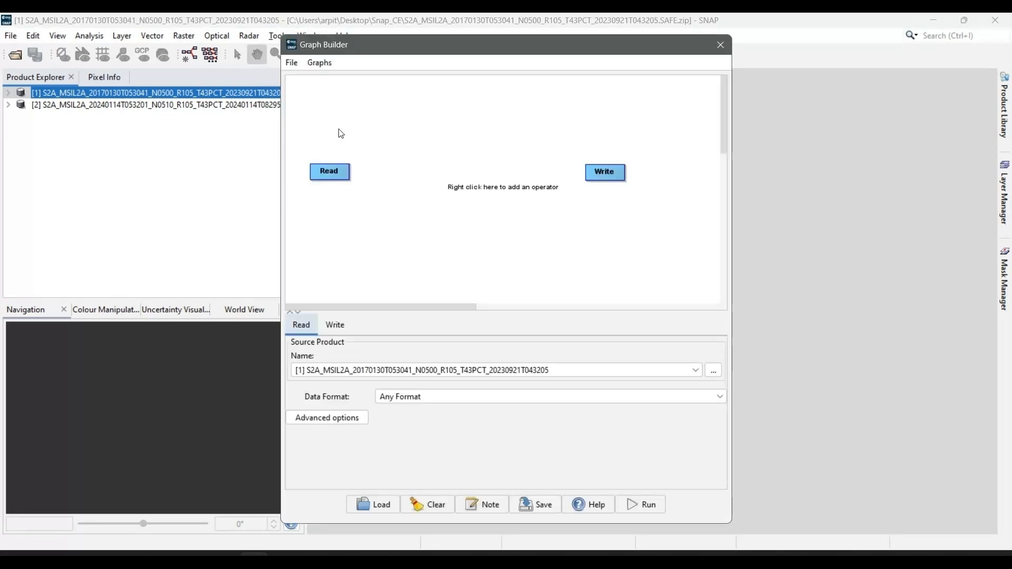
{"action": "left_click", "coordinate": [380, 509]}
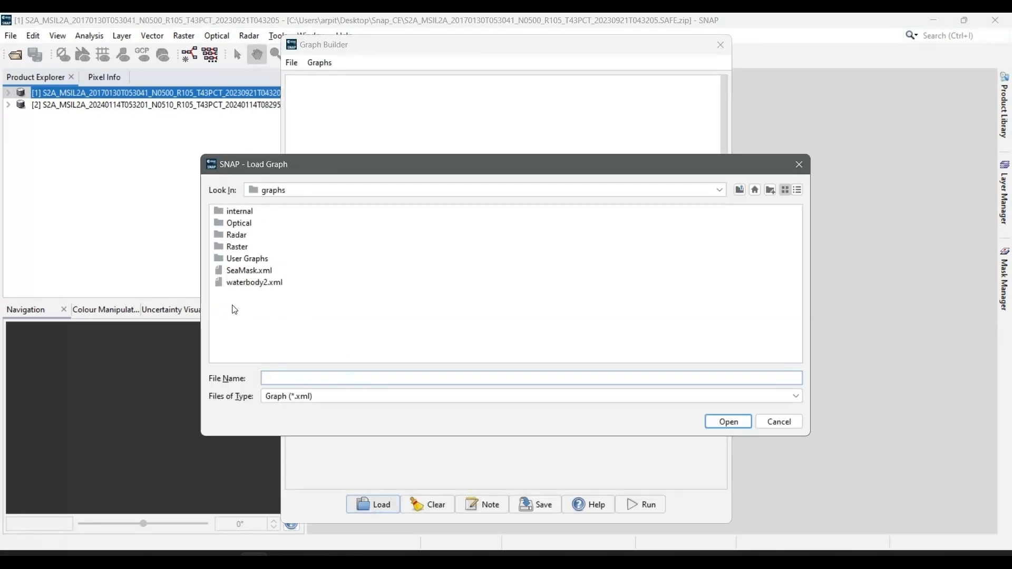
{"action": "double_click", "coordinate": [239, 276]}
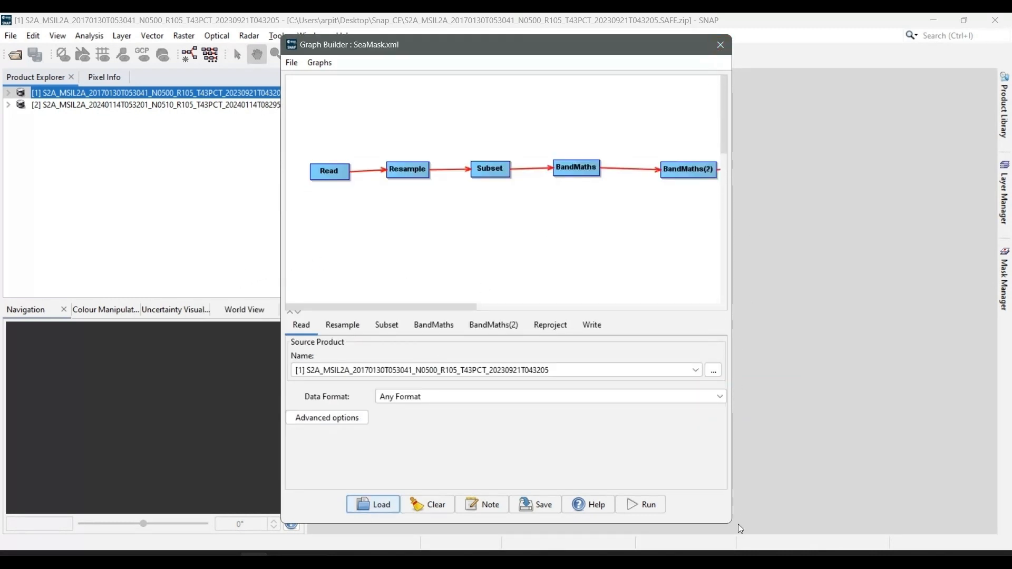
Widen the Graph Builder and set the Resample operator's reference band to B2.
{"action": "left_click_drag", "start_coordinate": [731, 498], "coordinate": [950, 499]}
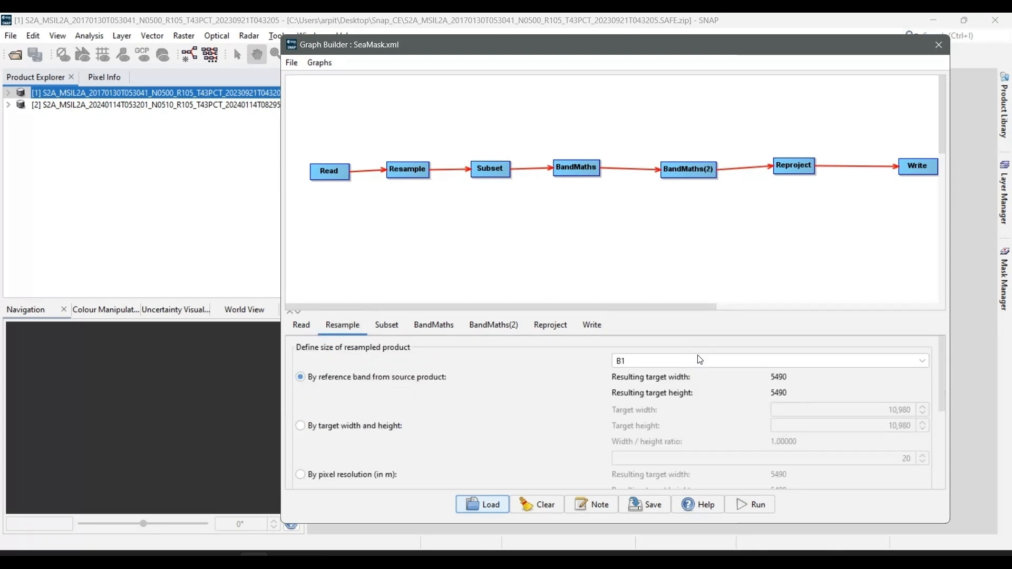
{"action": "left_click", "coordinate": [709, 361]}
{"action": "left_click", "coordinate": [715, 392]}
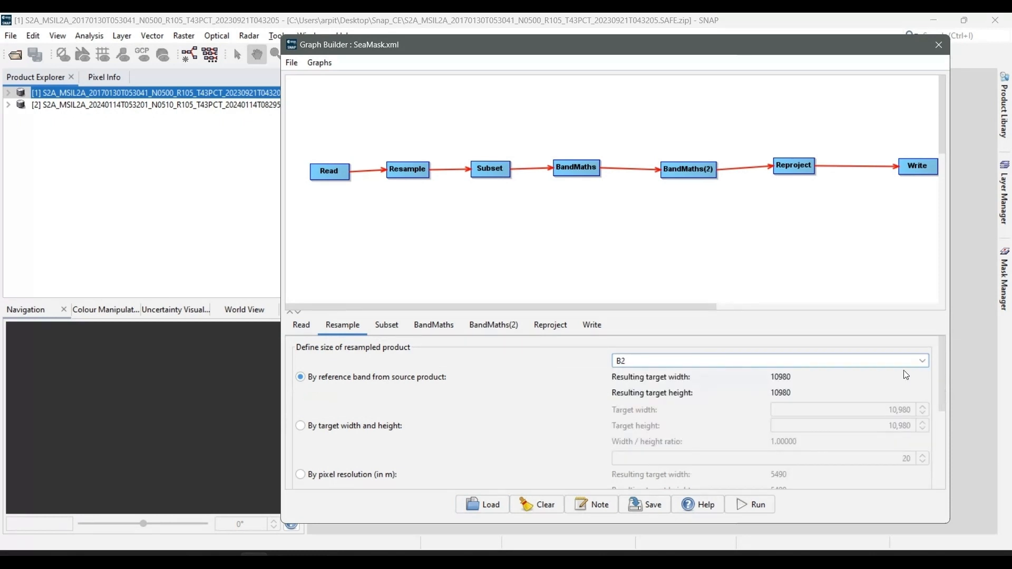
{"action": "left_click_drag", "start_coordinate": [944, 380], "coordinate": [947, 467]}
Review the Subset region and the BandMaths operators, comparing the water index expression with the MNDWI formula in the PDF guide.
{"action": "left_click", "coordinate": [379, 325]}
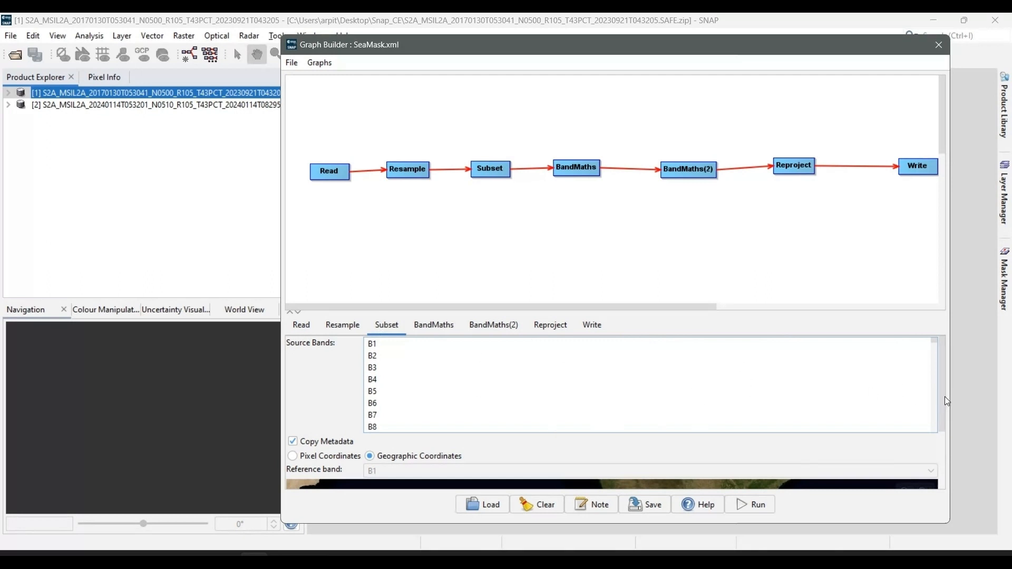
{"action": "left_click_drag", "start_coordinate": [938, 403], "coordinate": [941, 475]}
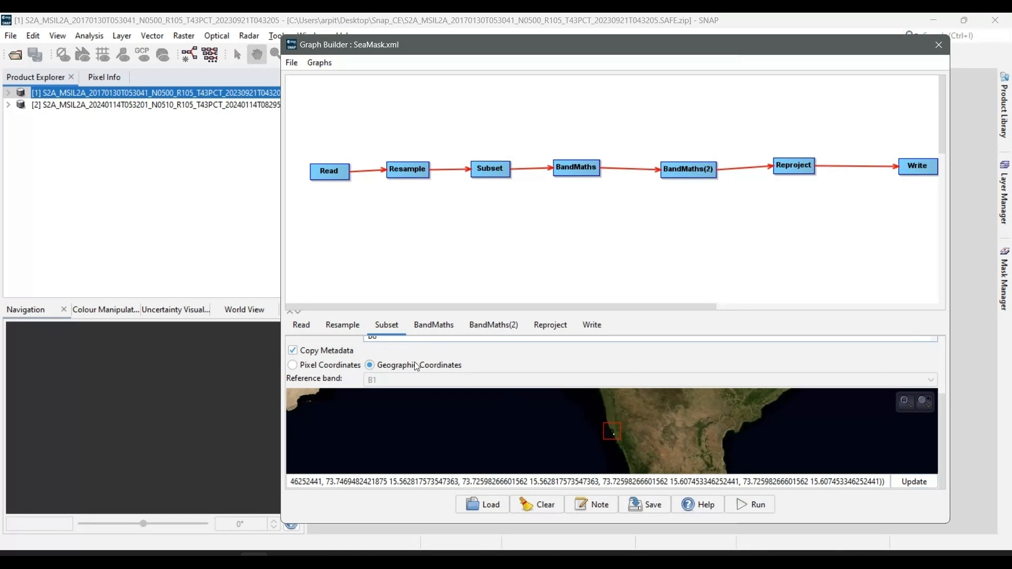
{"action": "left_click", "coordinate": [433, 324]}
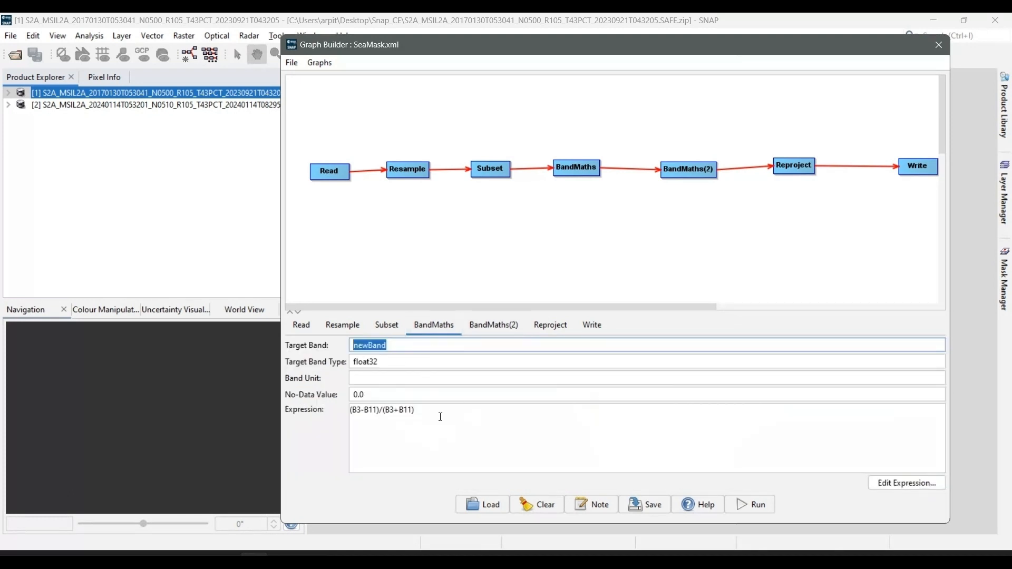
{"action": "key", "text": "alt+Tab"}
{"action": "key", "text": "alt+Tab"}
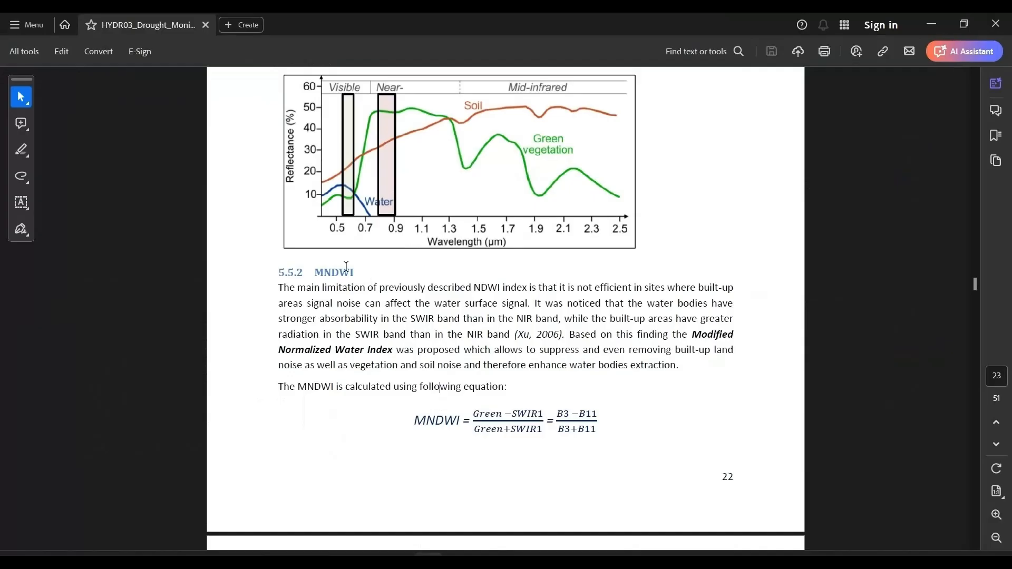
{"action": "key", "text": "alt+Tab"}
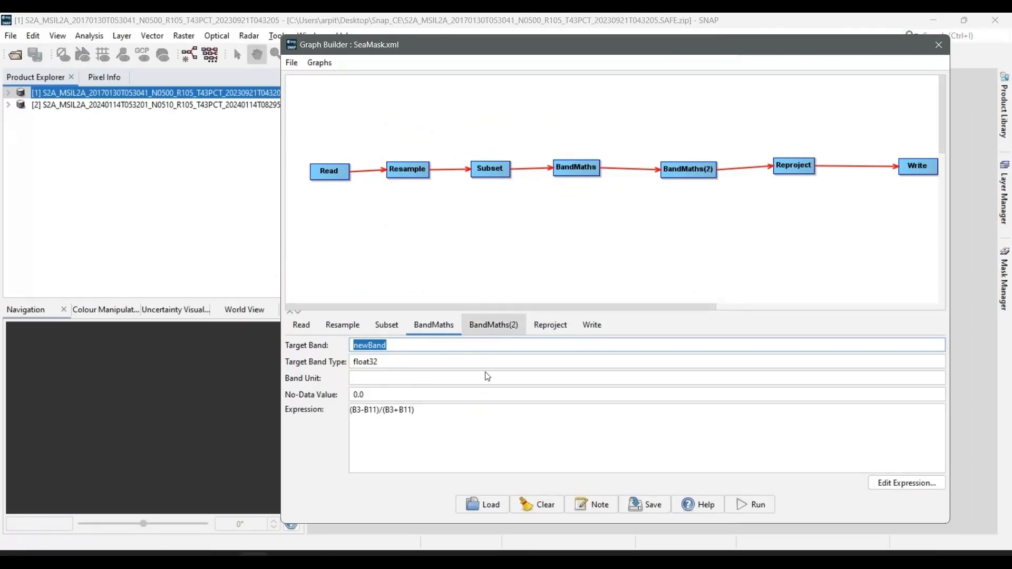
{"action": "left_click", "coordinate": [487, 329]}
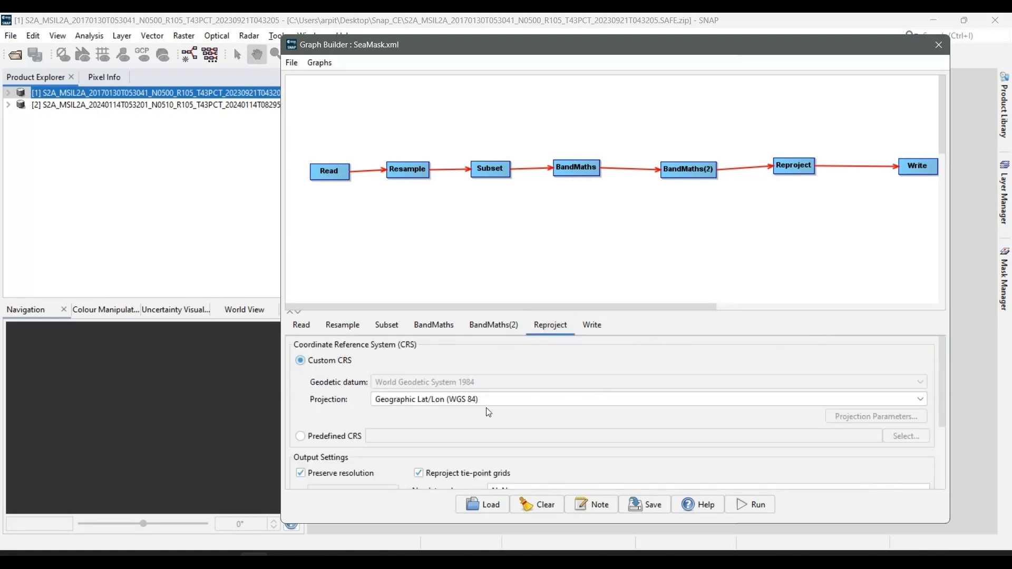
Set the Reproject operator's projection to UTM / WGS 84 (Automatic) for the 2017 product.
{"action": "left_click", "coordinate": [458, 402]}
{"action": "scroll", "coordinate": [480, 463], "scroll_direction": "down", "scroll_amount": 10}
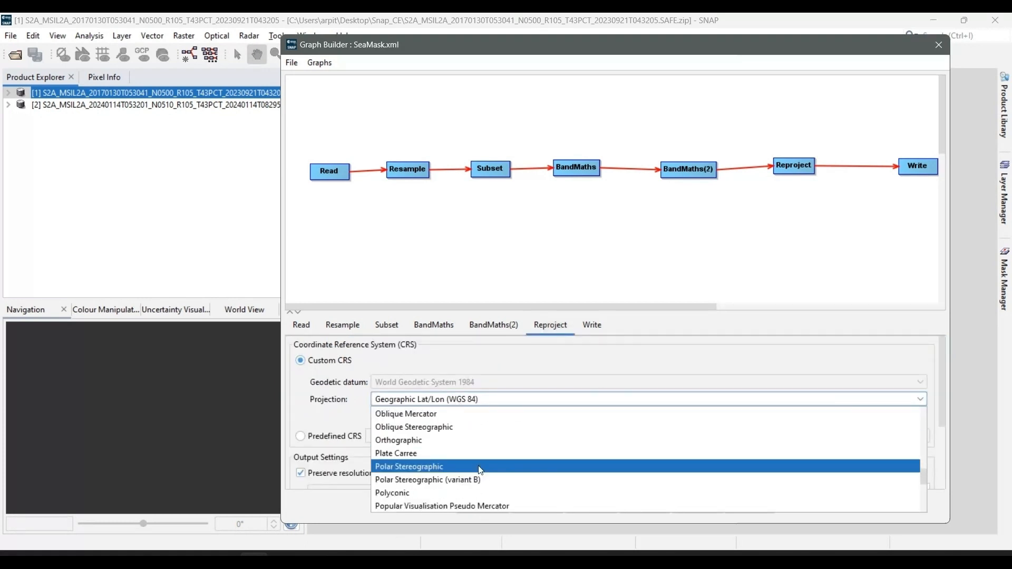
{"action": "left_click", "coordinate": [448, 440]}
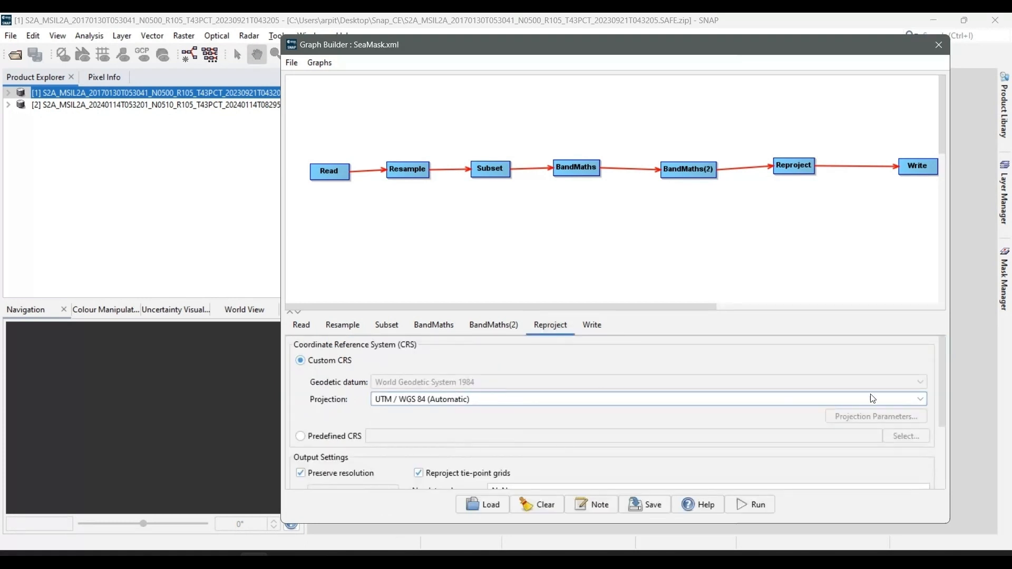
{"action": "left_click_drag", "start_coordinate": [947, 392], "coordinate": [941, 366]}
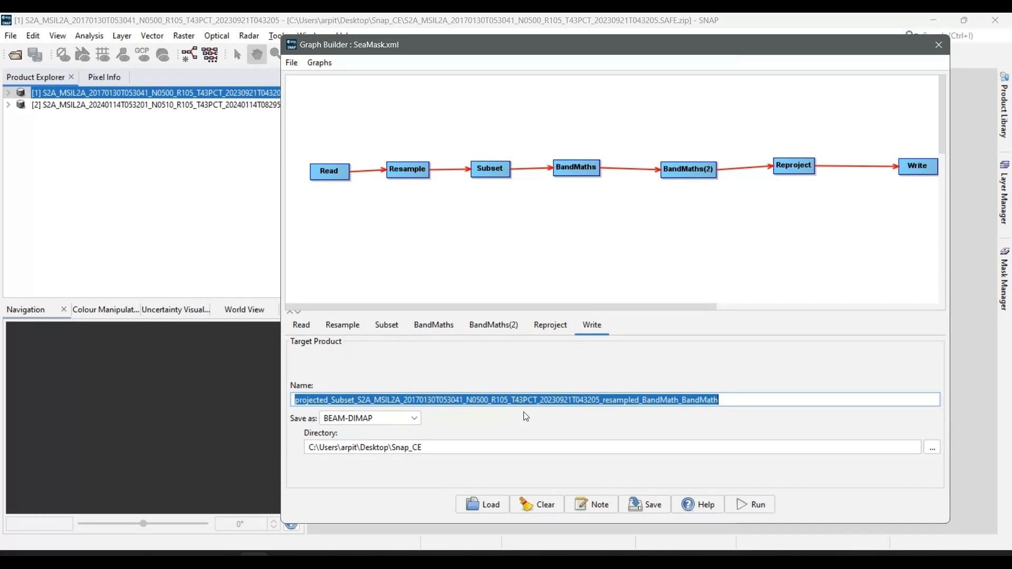
Name the Write operator's target product 2017Jan_Anjuna, run the graph, and close the Graph Builder.
{"action": "key", "text": "BackSpace"}
{"action": "type", "text": "2017"}
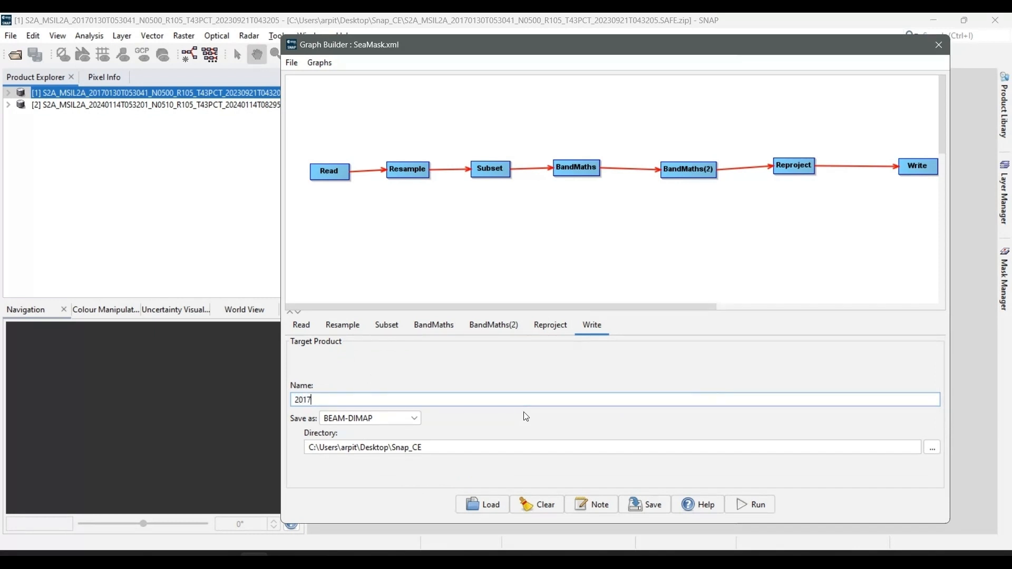
{"action": "type", "text": "Jan_Anjuna"}
{"action": "left_click", "coordinate": [751, 504]}
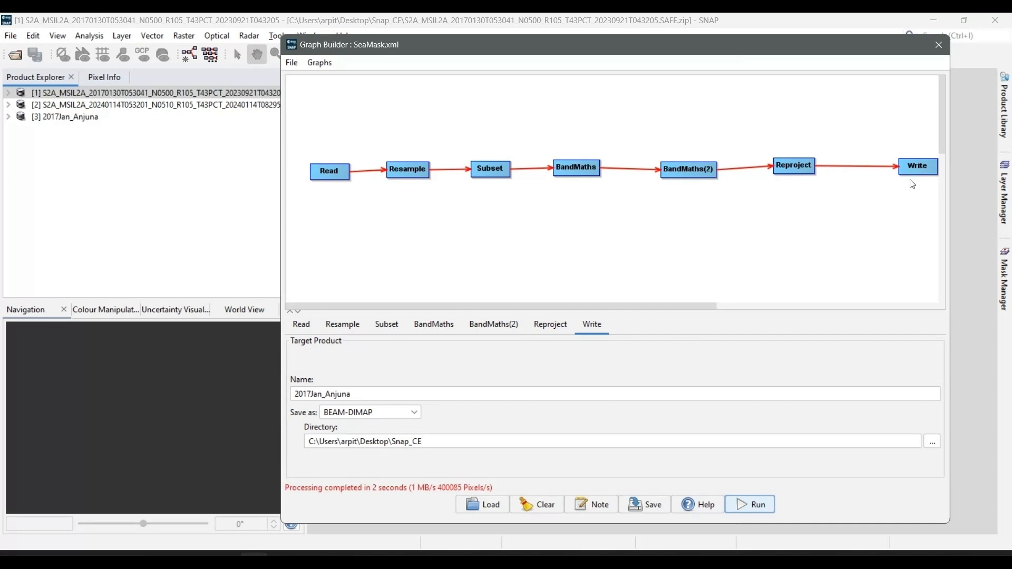
{"action": "left_click", "coordinate": [943, 48]}
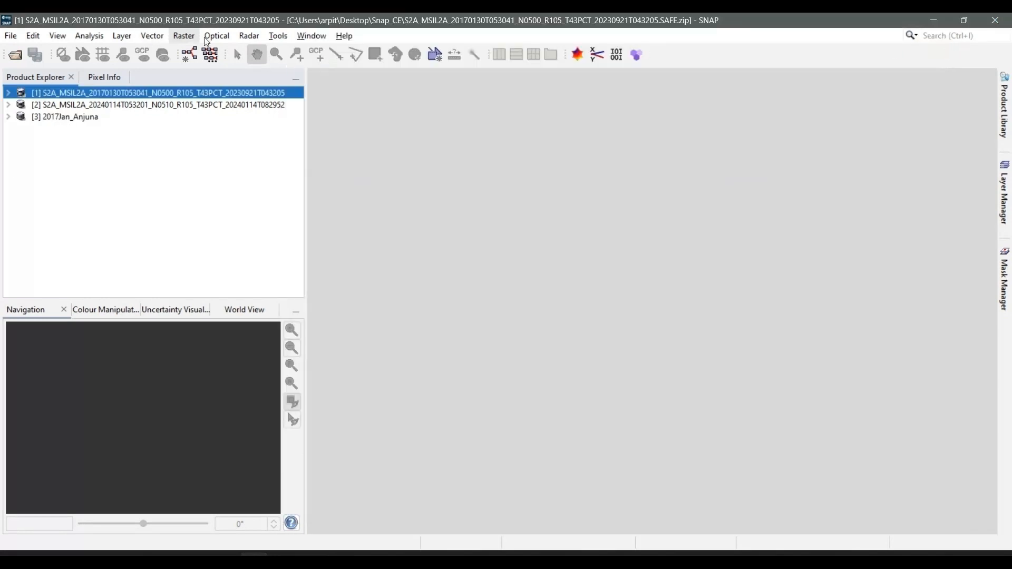
With the 20240114 Sentinel-2 product selected, open a new Graph Builder and load the saved SeaMask.xml graph.
{"action": "left_click", "coordinate": [234, 106]}
{"action": "left_click", "coordinate": [276, 36]}
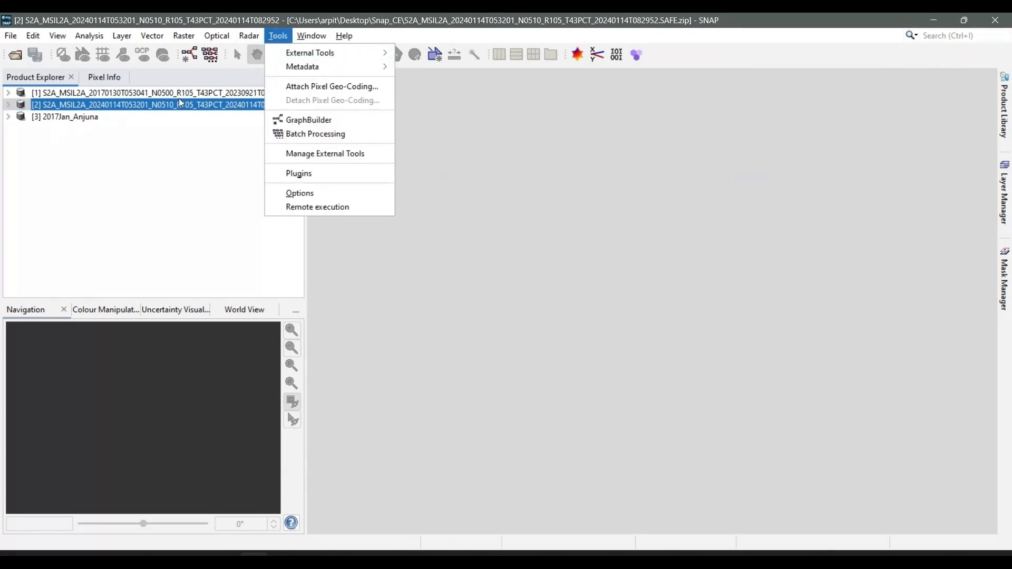
{"action": "left_click", "coordinate": [321, 125]}
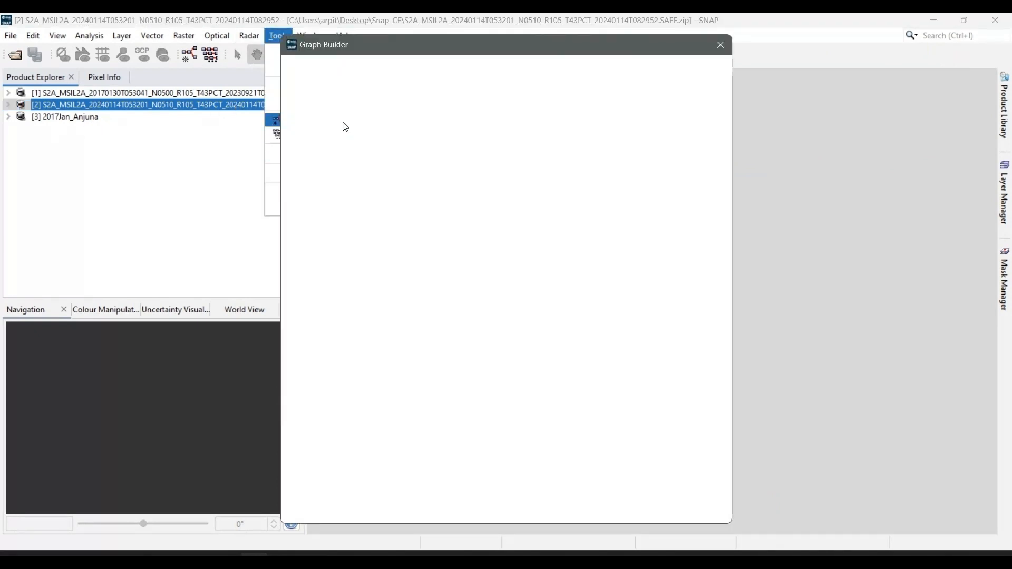
{"action": "left_click", "coordinate": [388, 504]}
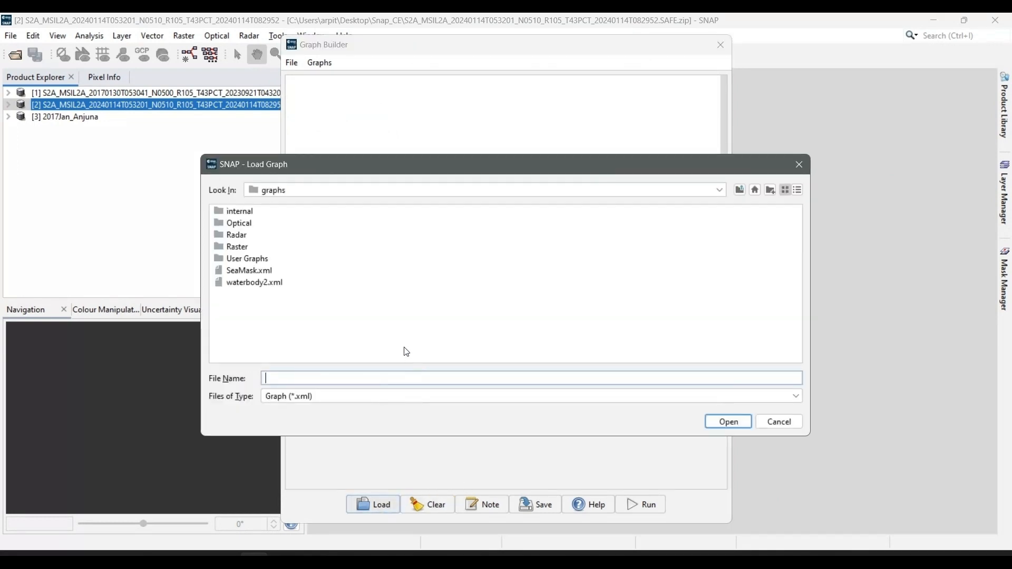
{"action": "double_click", "coordinate": [244, 272]}
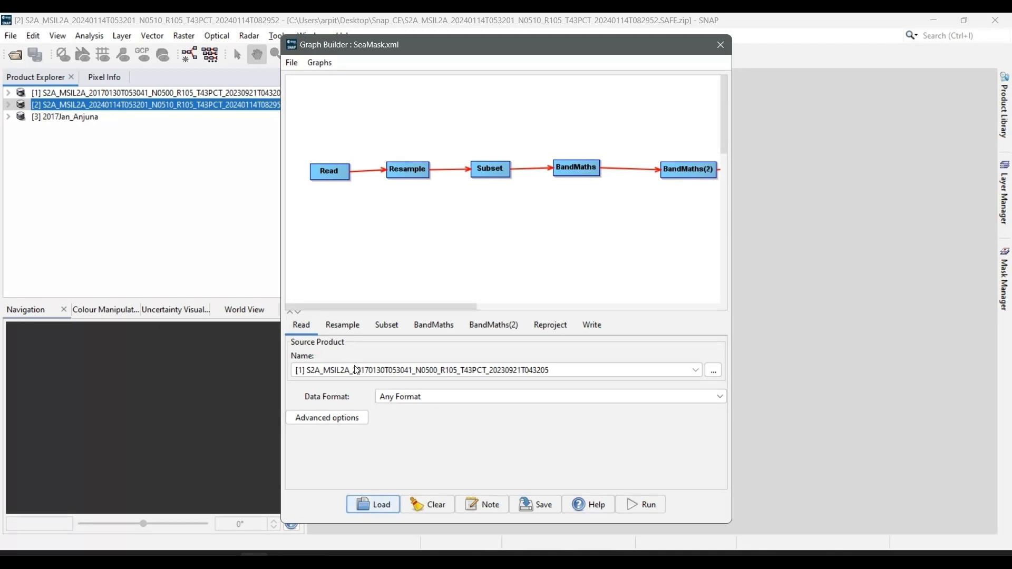
Set the Read operator's source to the 20240114 Sentinel-2 product and the Resample reference band to B2.
{"action": "left_click", "coordinate": [698, 373]}
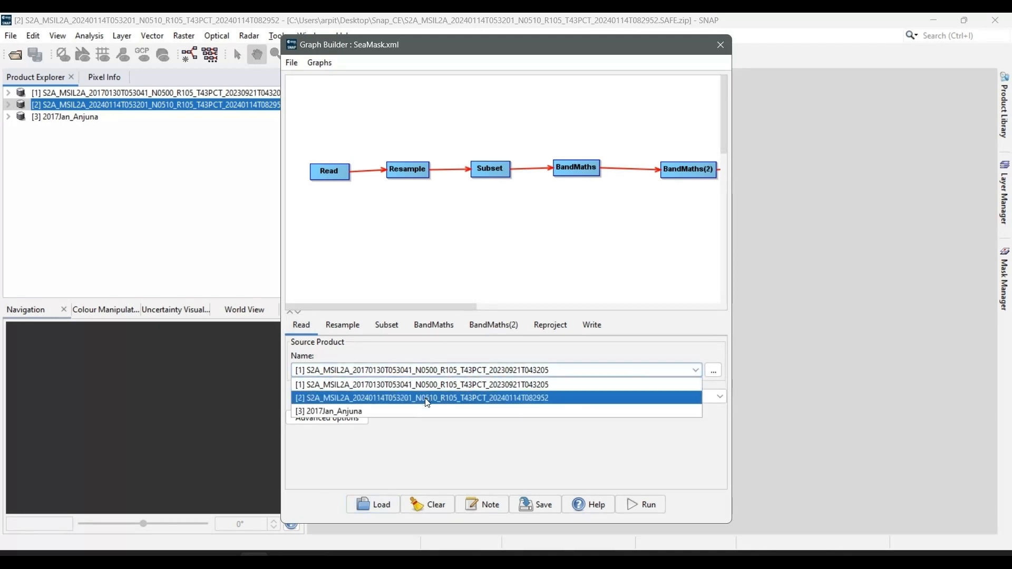
{"action": "left_click", "coordinate": [448, 396]}
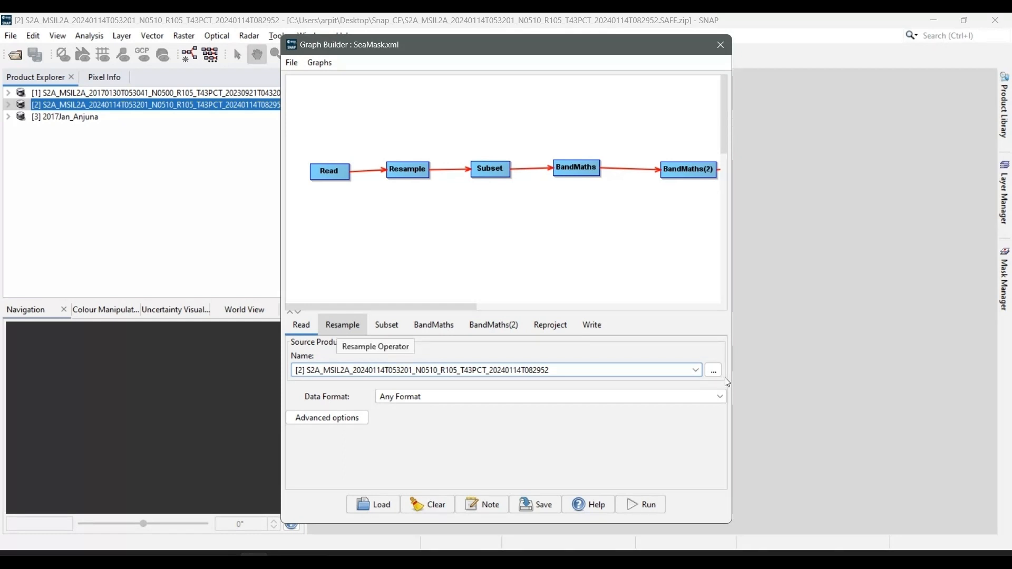
{"action": "left_click", "coordinate": [555, 362]}
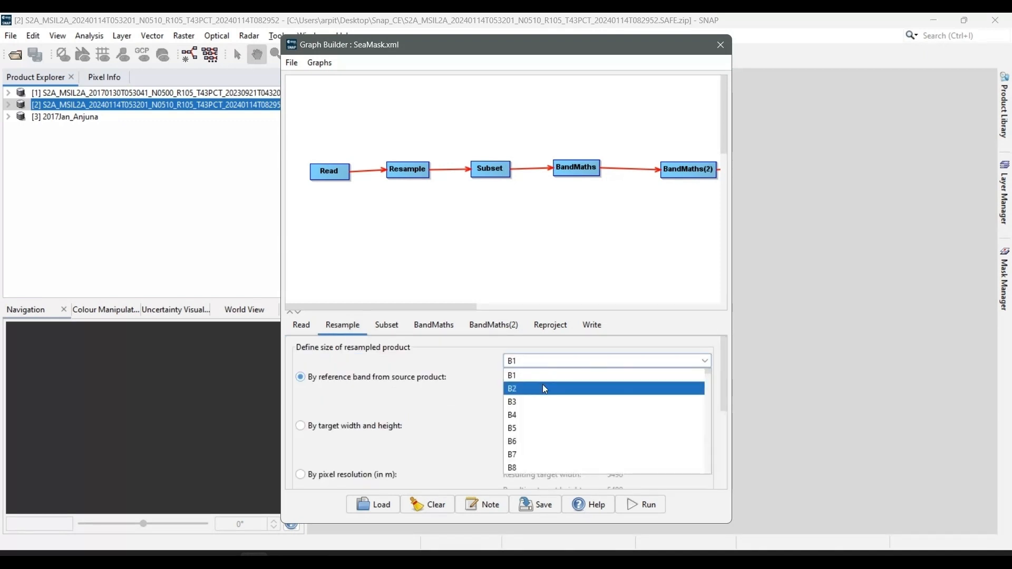
{"action": "left_click", "coordinate": [542, 387]}
{"action": "left_click_drag", "start_coordinate": [723, 370], "coordinate": [722, 442]}
Check the Subset operator's geographic region and set the Reproject projection to UTM / WGS 84 (Automatic).
{"action": "left_click", "coordinate": [389, 326]}
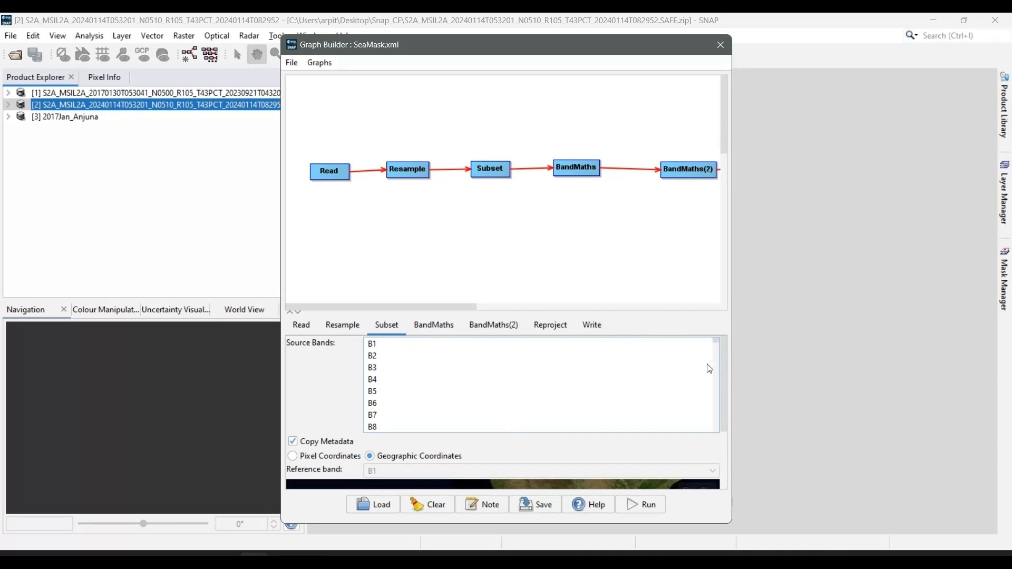
{"action": "left_click_drag", "start_coordinate": [720, 362], "coordinate": [720, 428]}
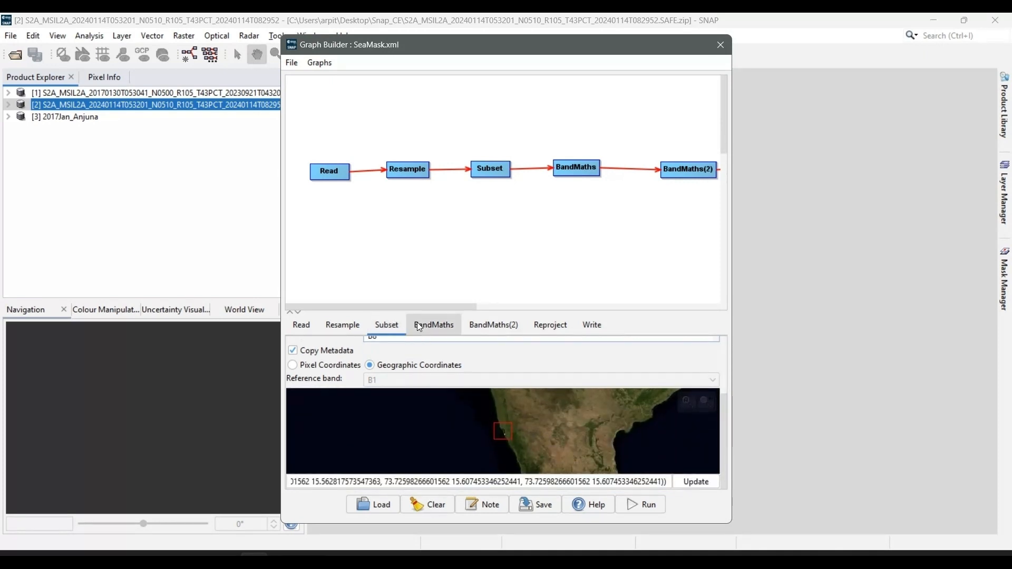
{"action": "left_click", "coordinate": [553, 325]}
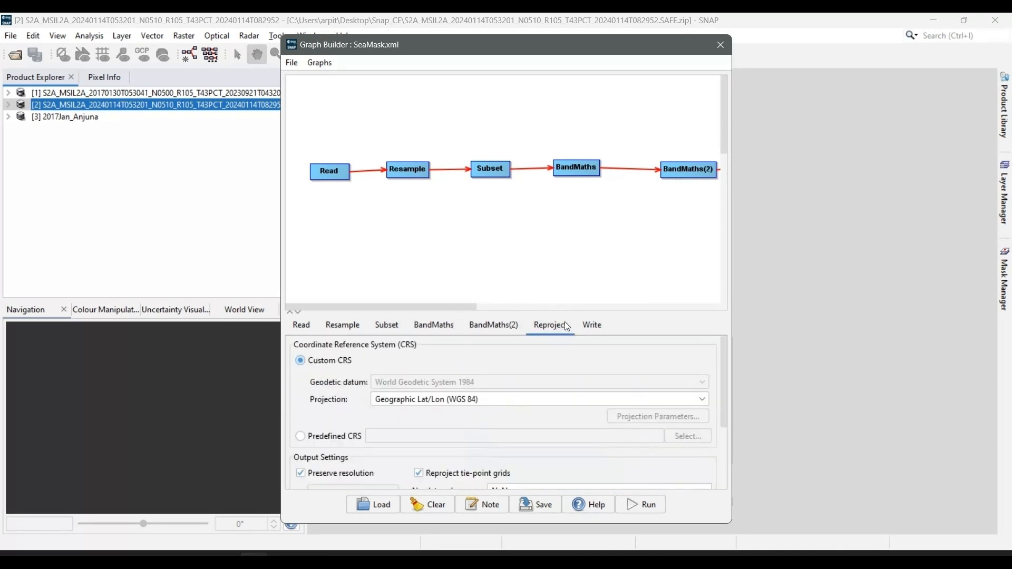
{"action": "left_click", "coordinate": [511, 399]}
{"action": "scroll", "coordinate": [448, 469], "scroll_direction": "down", "scroll_amount": 3}
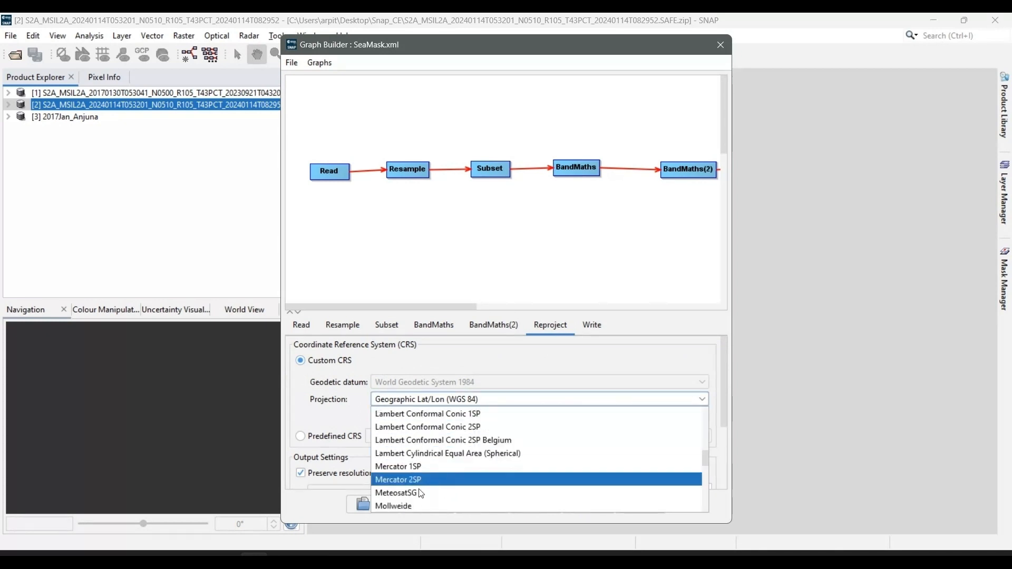
{"action": "scroll", "coordinate": [424, 488], "scroll_direction": "down", "scroll_amount": 6}
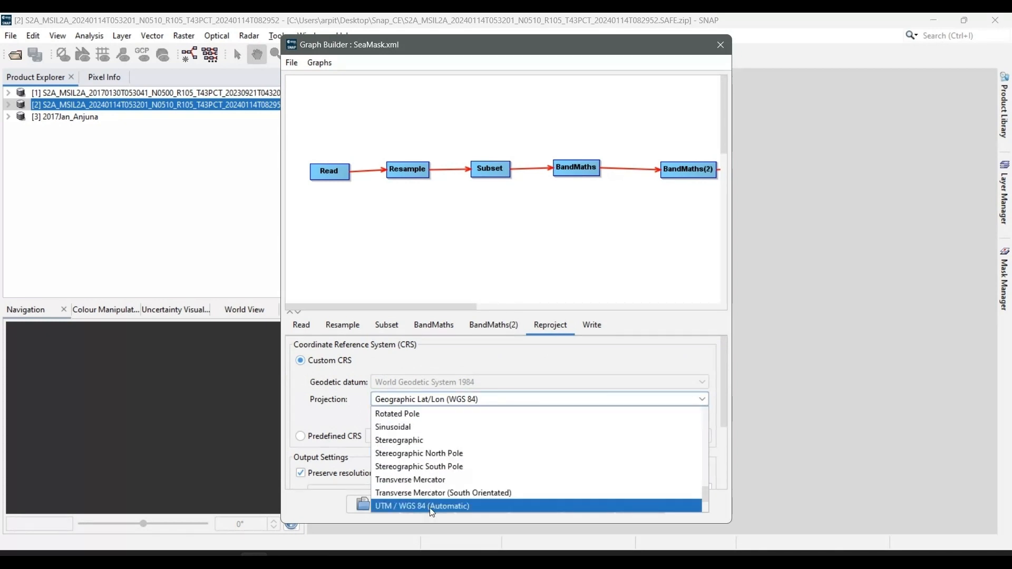
{"action": "left_click", "coordinate": [428, 506]}
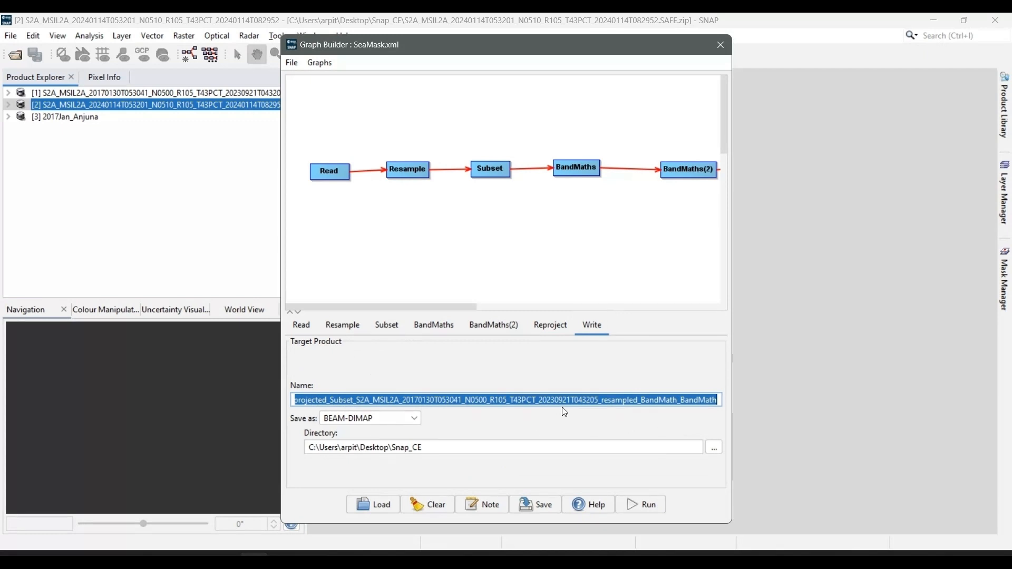
Name the Write operator's target product 2024Jan_Anjuna, run the graph, and close the Graph Builder.
{"action": "type", "text": "2024"}
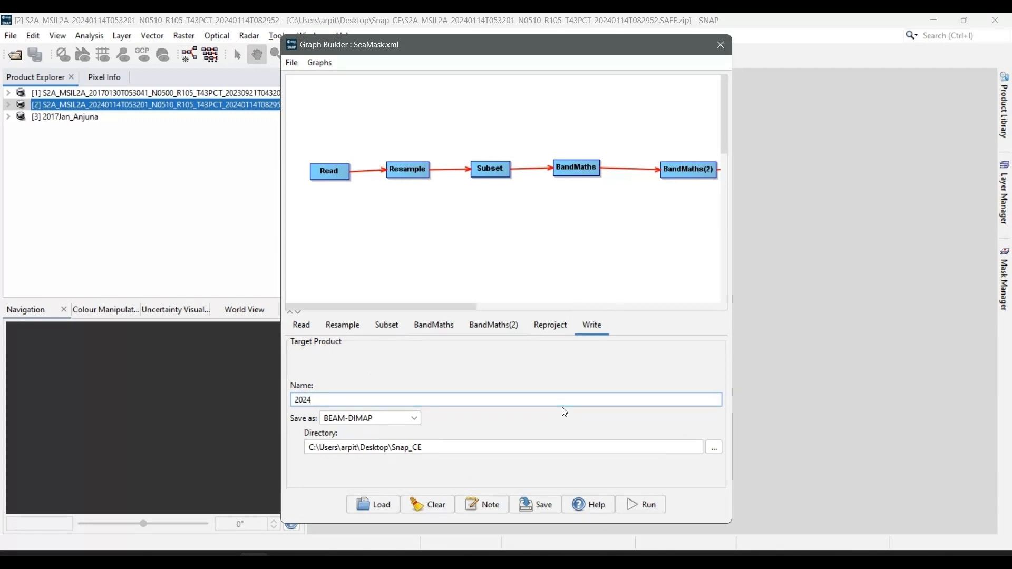
{"action": "type", "text": "Jan_Anjuna"}
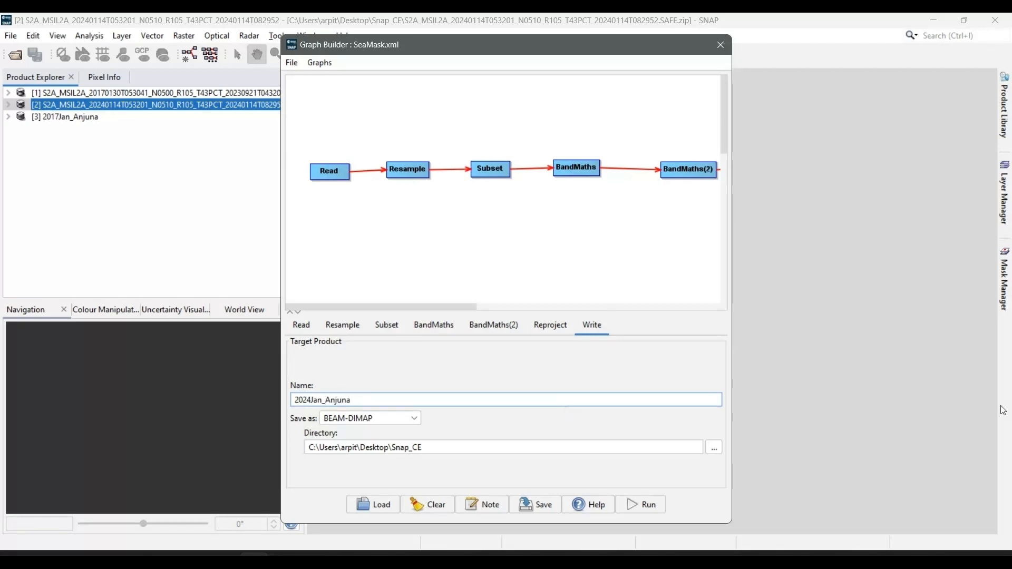
{"action": "left_click", "coordinate": [642, 505]}
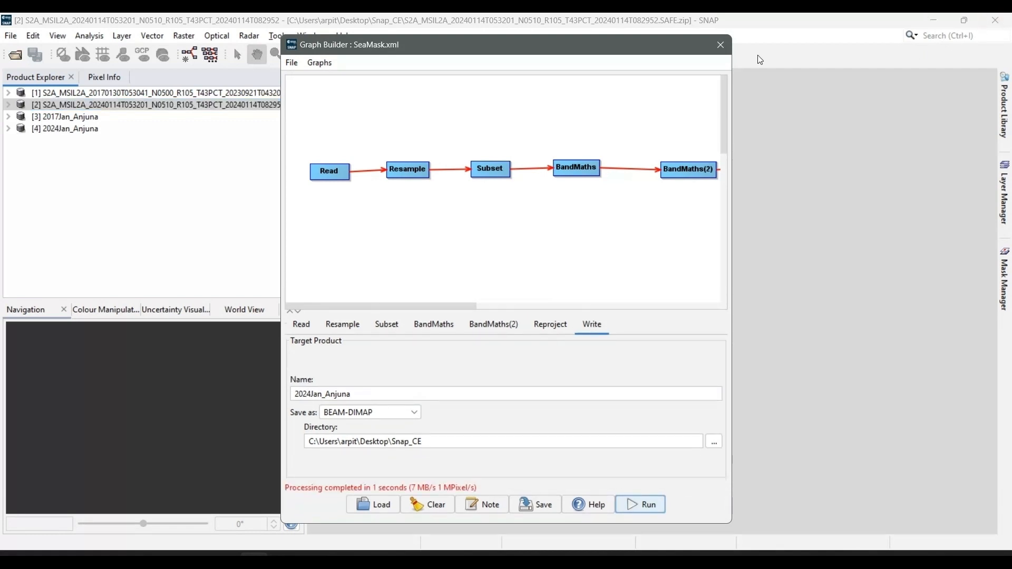
{"action": "left_click", "coordinate": [726, 49]}
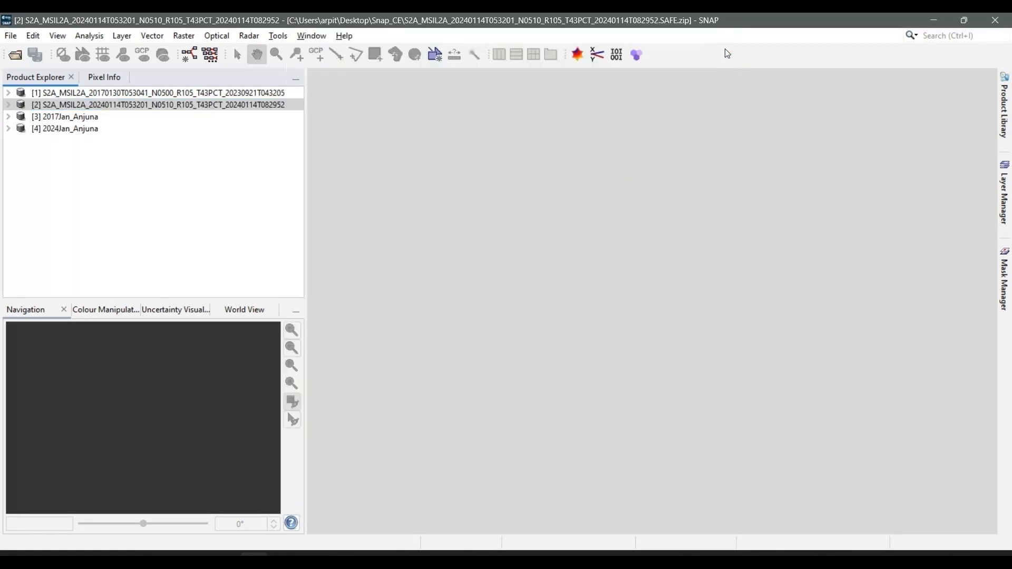
Expand the 2017Jan_Anjuna and 2024Jan_Anjuna products and examine the band list of 2024Jan_Anjuna.
{"action": "left_click", "coordinate": [8, 117]}
{"action": "left_click", "coordinate": [8, 166]}
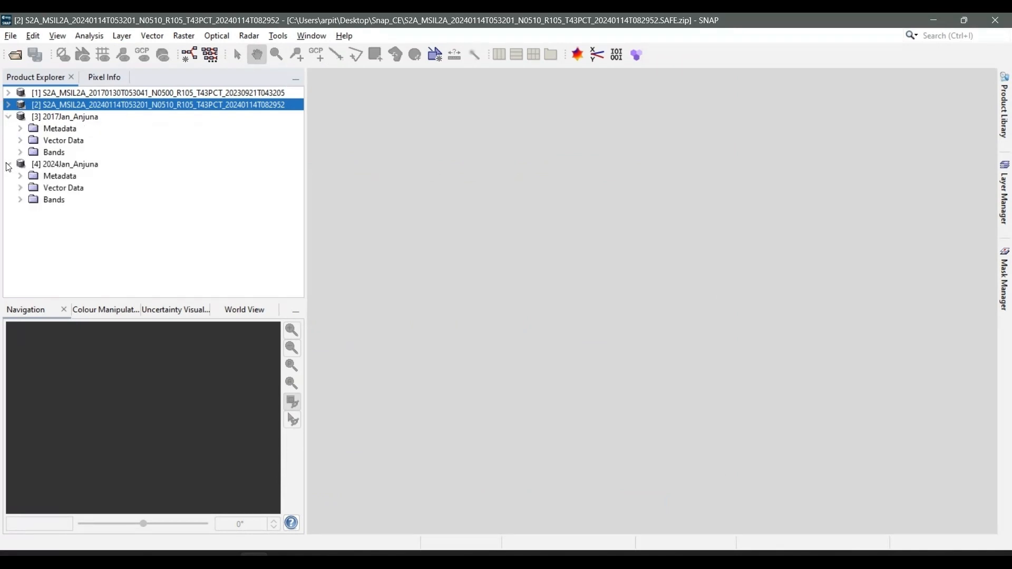
{"action": "left_click", "coordinate": [20, 200]}
{"action": "scroll", "coordinate": [34, 114], "scroll_direction": "up", "scroll_amount": 1}
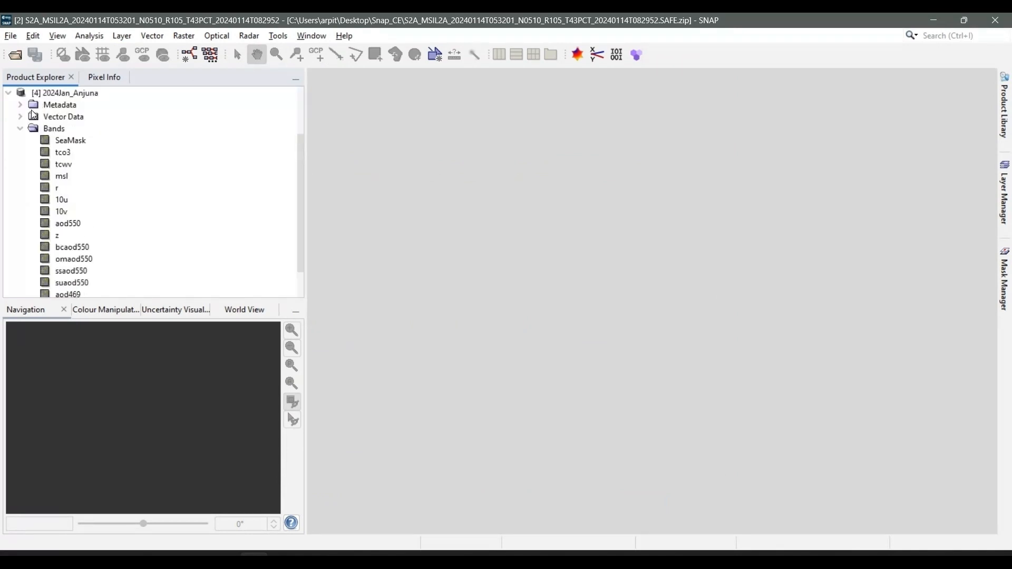
{"action": "scroll", "coordinate": [61, 123], "scroll_direction": "up", "scroll_amount": 1}
{"action": "left_click", "coordinate": [63, 131]}
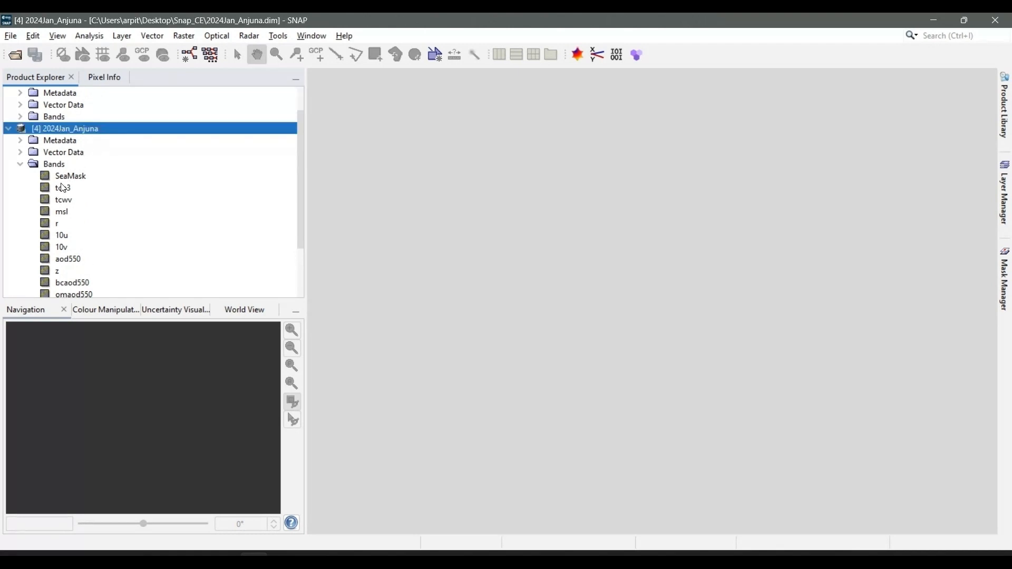
{"action": "scroll", "coordinate": [85, 263], "scroll_direction": "down", "scroll_amount": 2}
{"action": "scroll", "coordinate": [79, 285], "scroll_direction": "up", "scroll_amount": 2}
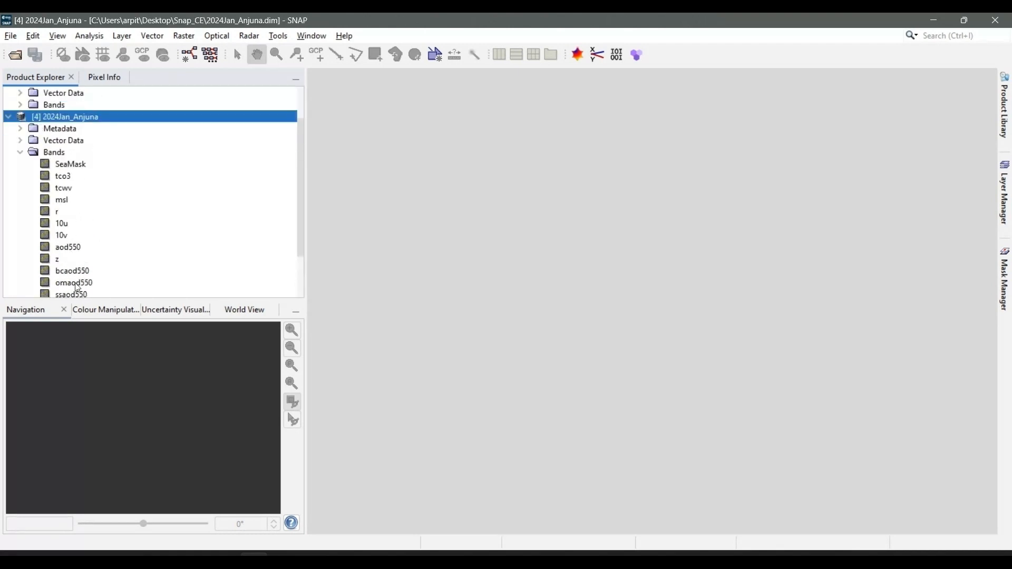
Open the SeaMask band of 2024Jan_Anjuna and compare its coastline with the area rectangle on the geojson.io map in the browser.
{"action": "left_click", "coordinate": [66, 169]}
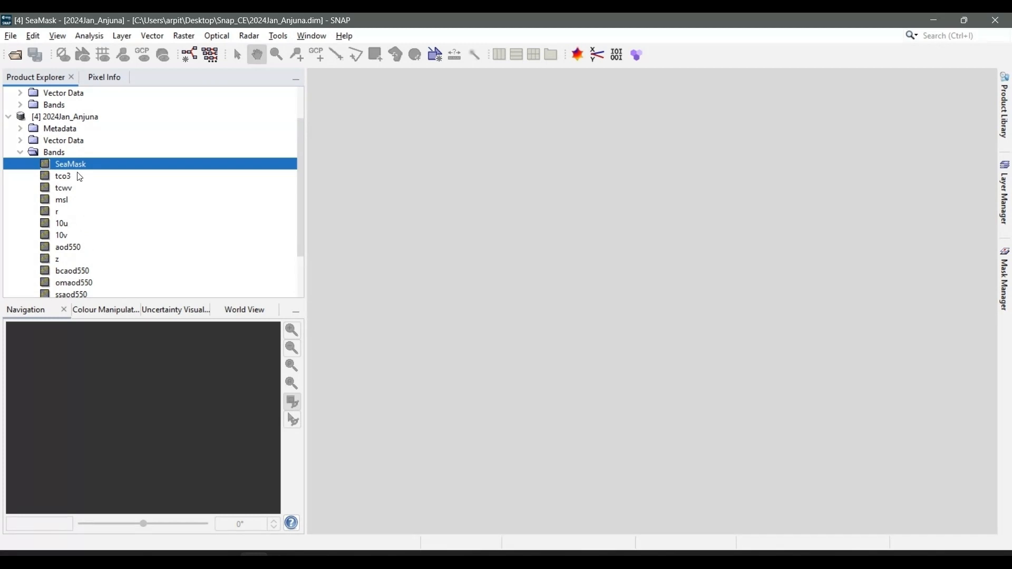
{"action": "double_click", "coordinate": [83, 171]}
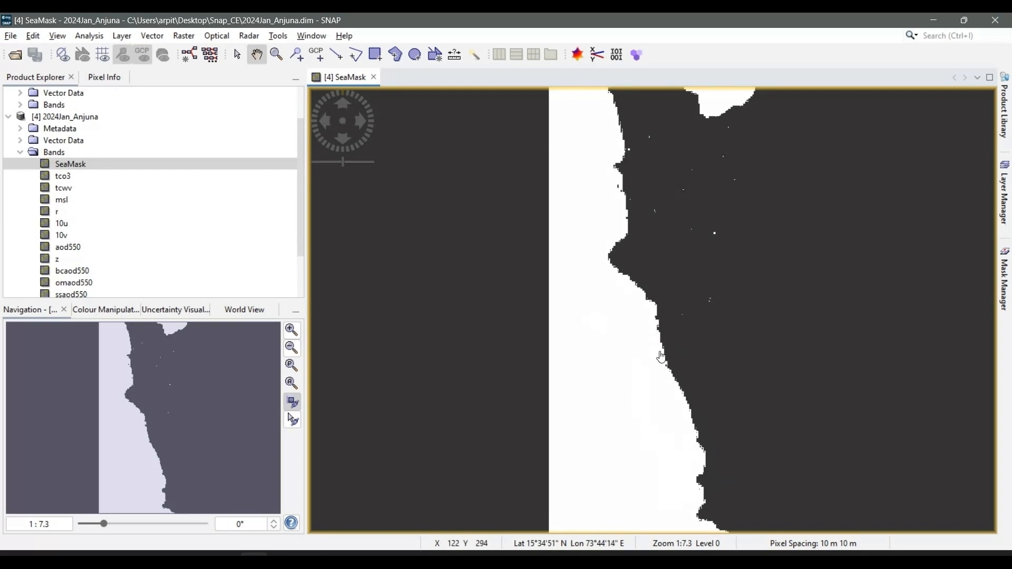
{"action": "key", "text": "alt+Tab"}
{"action": "key", "text": "alt+Tab"}
{"action": "key", "text": "alt+Tab"}
{"action": "key", "text": "alt+Tab"}
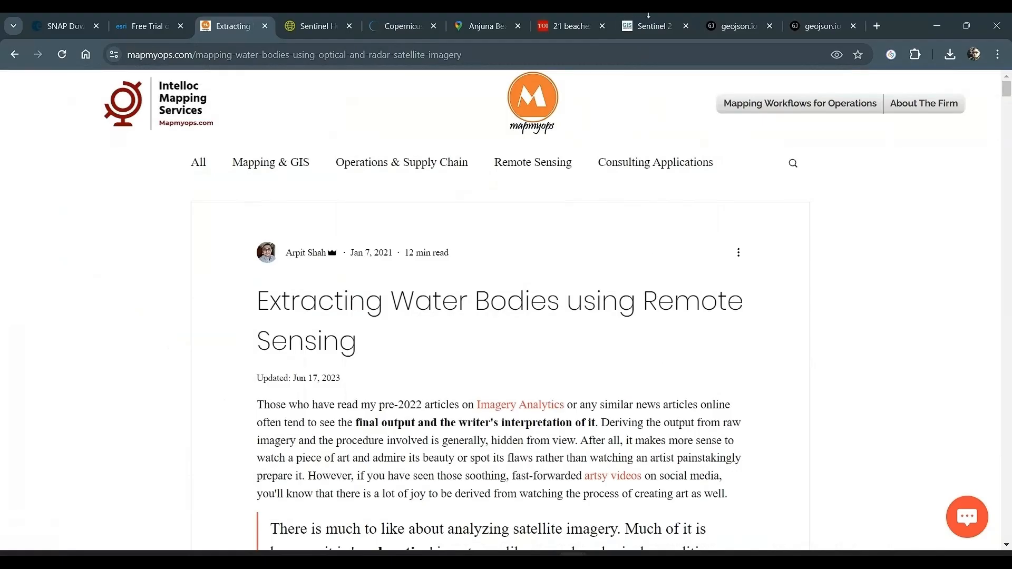
{"action": "left_click", "coordinate": [735, 26]}
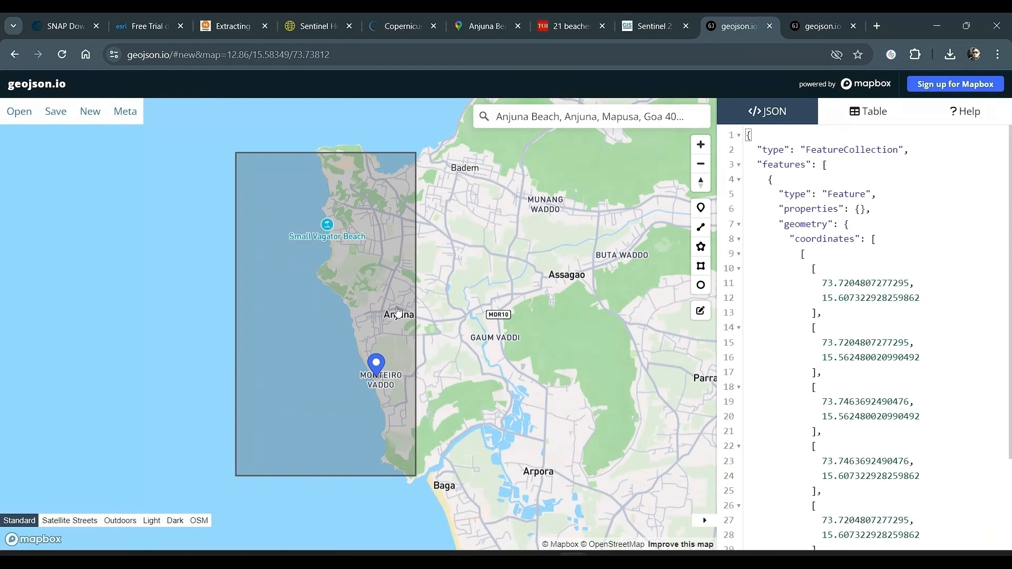
{"action": "key", "text": "alt+Tab"}
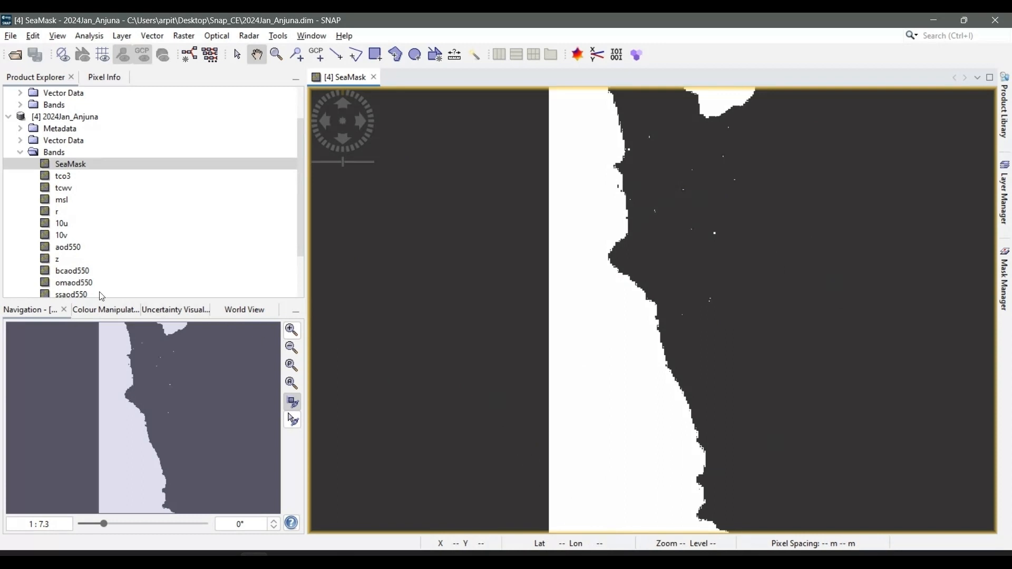
Delete all bands of the 2024Jan_Anjuna product except SeaMask, from tco3 through aod1240.
{"action": "left_click", "coordinate": [61, 176]}
{"action": "scroll", "coordinate": [73, 189], "scroll_direction": "down", "scroll_amount": 1}
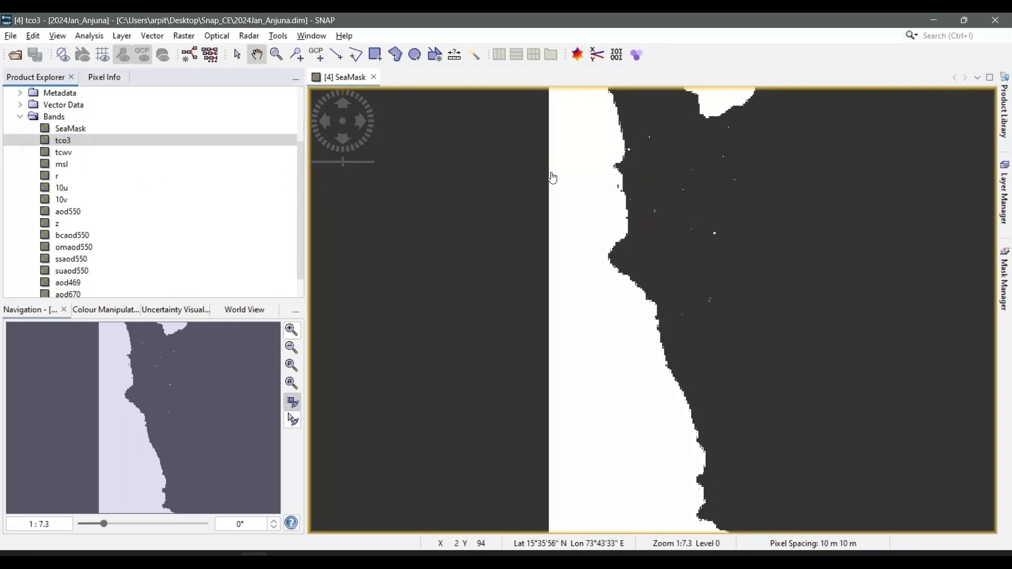
{"action": "left_click", "coordinate": [104, 77]}
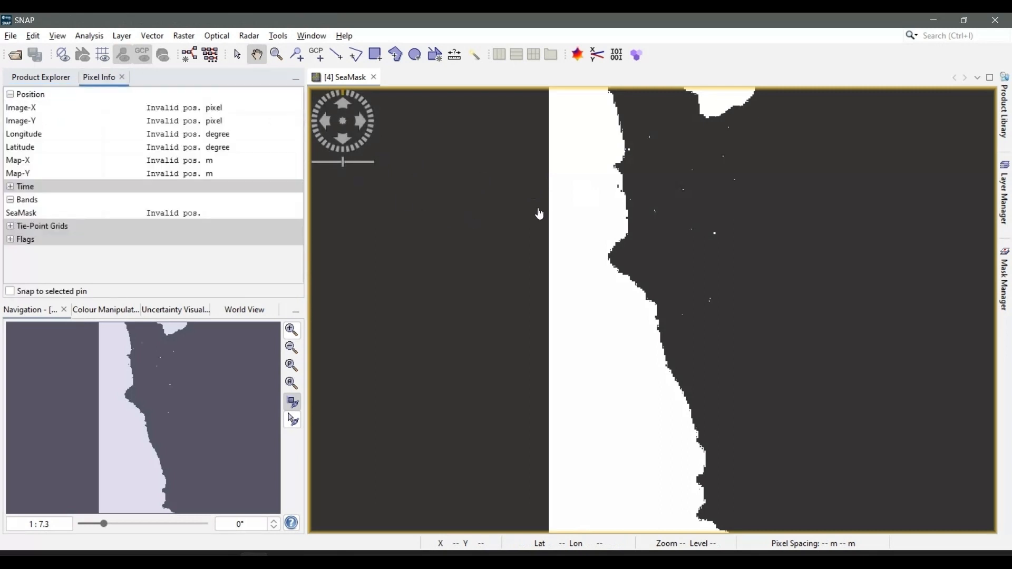
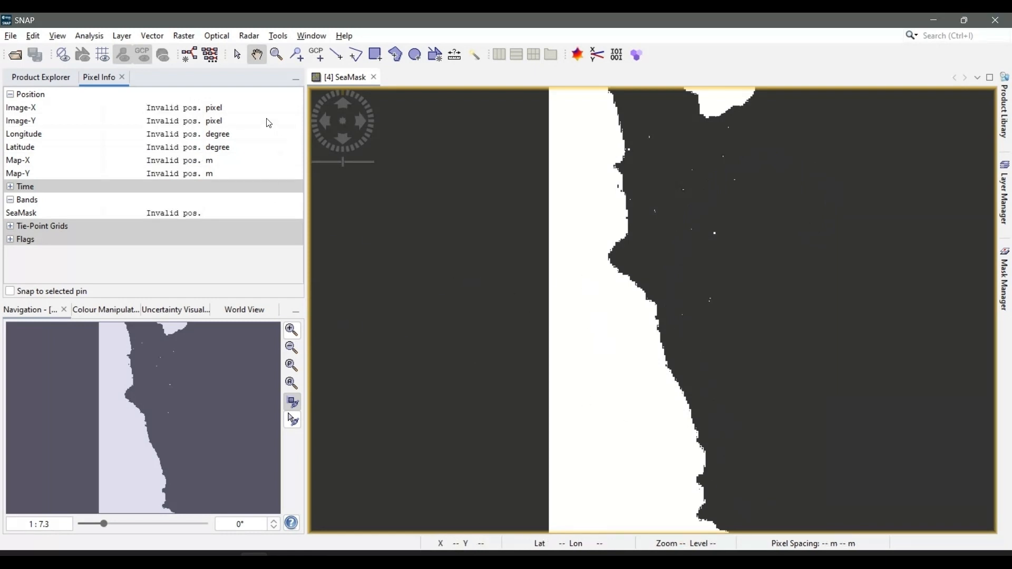
{"action": "left_click", "coordinate": [49, 80]}
{"action": "left_click", "coordinate": [86, 142]}
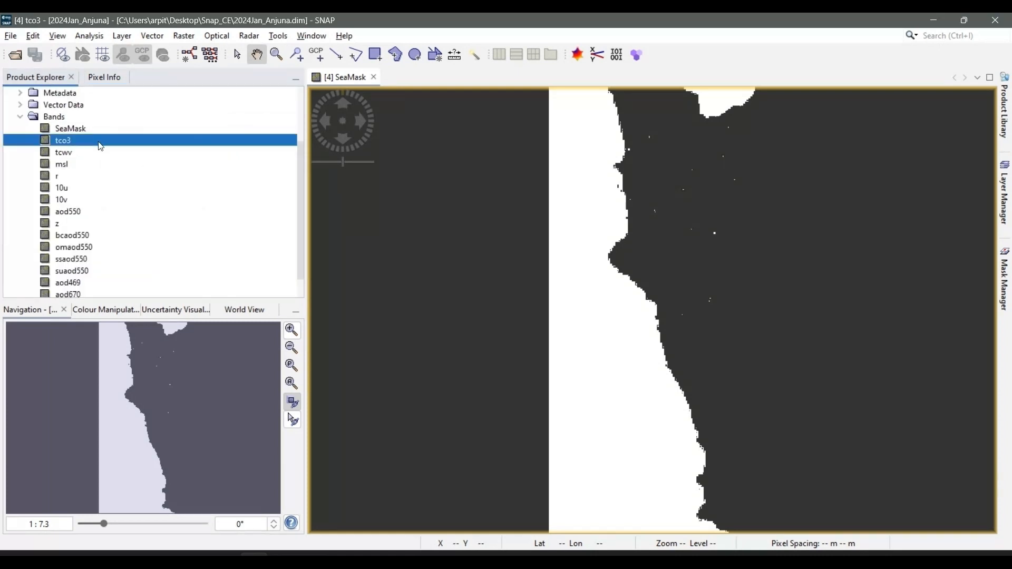
{"action": "key", "text": "shift+Down"}
{"action": "key", "text": "shift+Down"}
{"action": "key", "text": "shift+Down"}
{"action": "key", "text": "shift+Down"}
{"action": "key", "text": "shift+Down"}
{"action": "key", "text": "shift+Down"}
{"action": "key", "text": "shift+Down"}
{"action": "key", "text": "shift+Down"}
{"action": "key", "text": "shift+Down"}
{"action": "key", "text": "shift+Down"}
{"action": "key", "text": "shift+Down"}
{"action": "key", "text": "shift+Down"}
{"action": "key", "text": "shift+Down"}
{"action": "key", "text": "shift+Down"}
{"action": "key", "text": "shift+Down"}
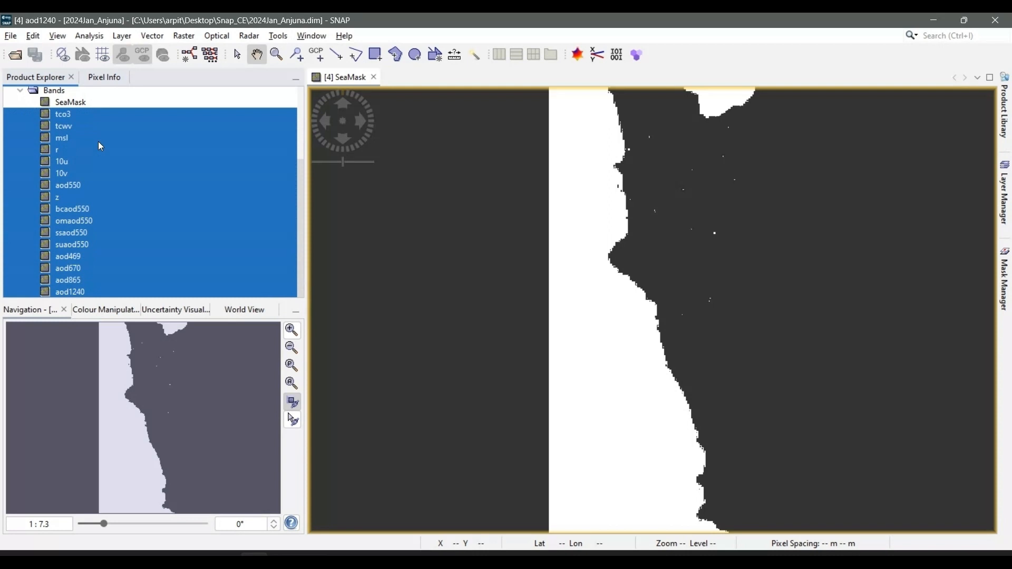
{"action": "right_click", "coordinate": [48, 114]}
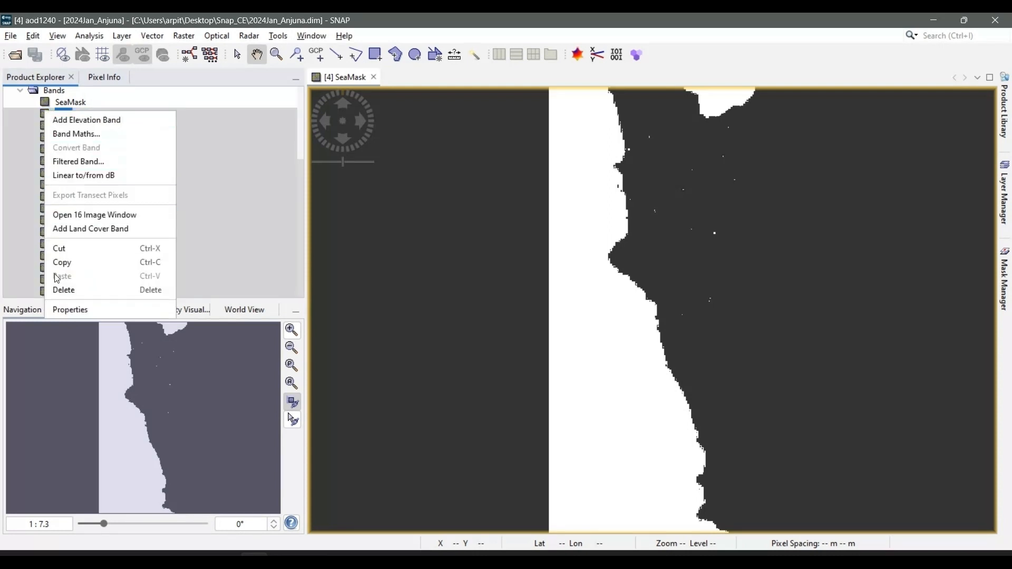
{"action": "left_click", "coordinate": [59, 290]}
{"action": "left_click", "coordinate": [521, 318]}
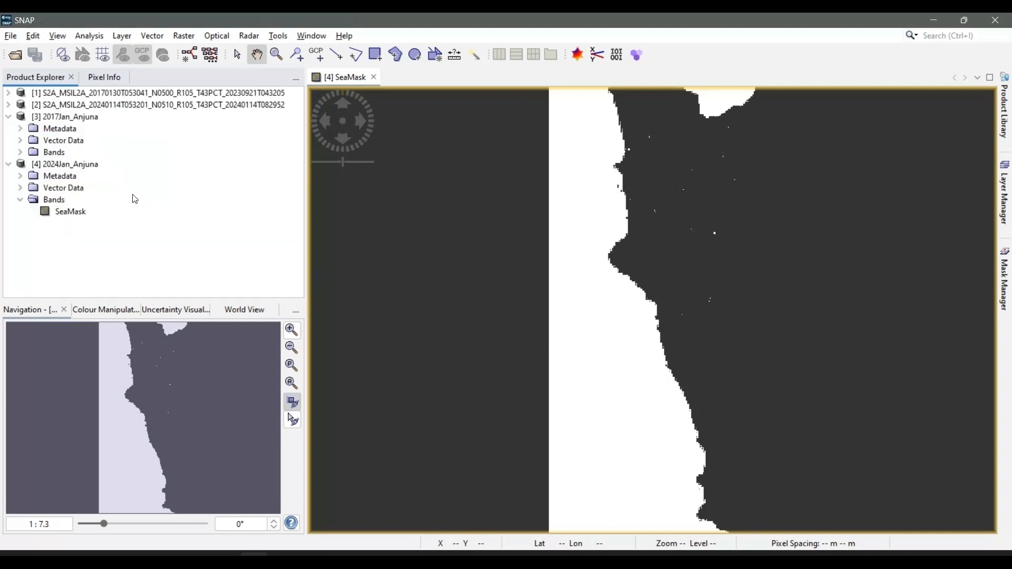
Collapse the 2024Jan_Anjuna product and open the SeaMask band of 2017Jan_Anjuna in an image view.
{"action": "left_click", "coordinate": [9, 165]}
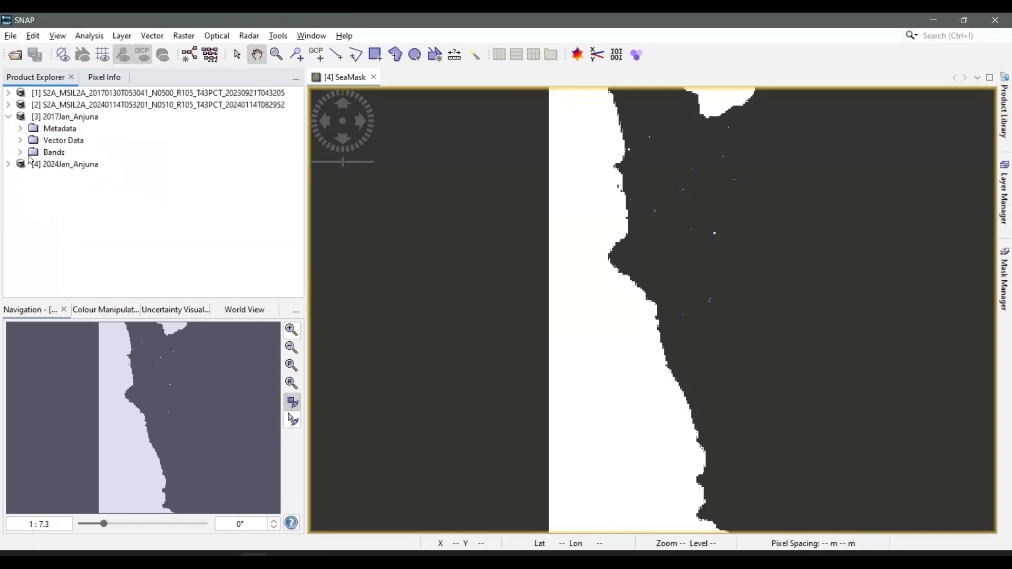
{"action": "left_click", "coordinate": [20, 153]}
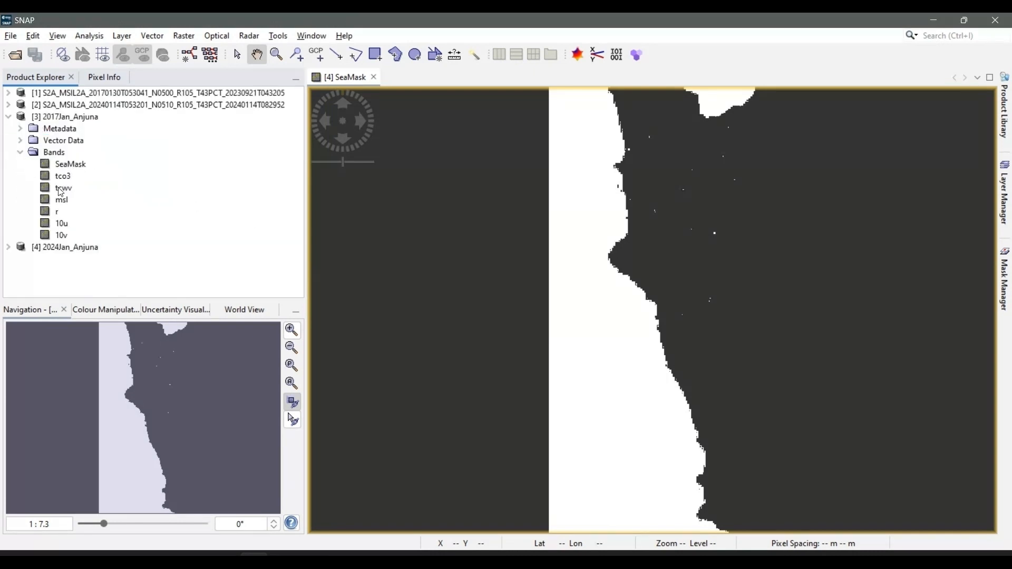
{"action": "double_click", "coordinate": [63, 164]}
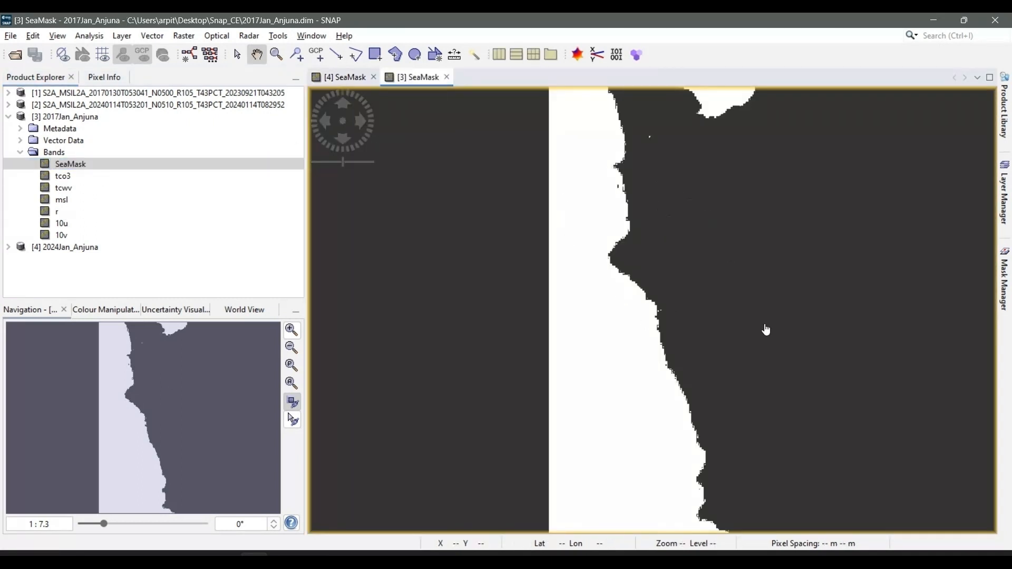
Delete the bands tco3, tcwv, msl, r, 10u and 10v from the 2017Jan_Anjuna product.
{"action": "left_click", "coordinate": [79, 178]}
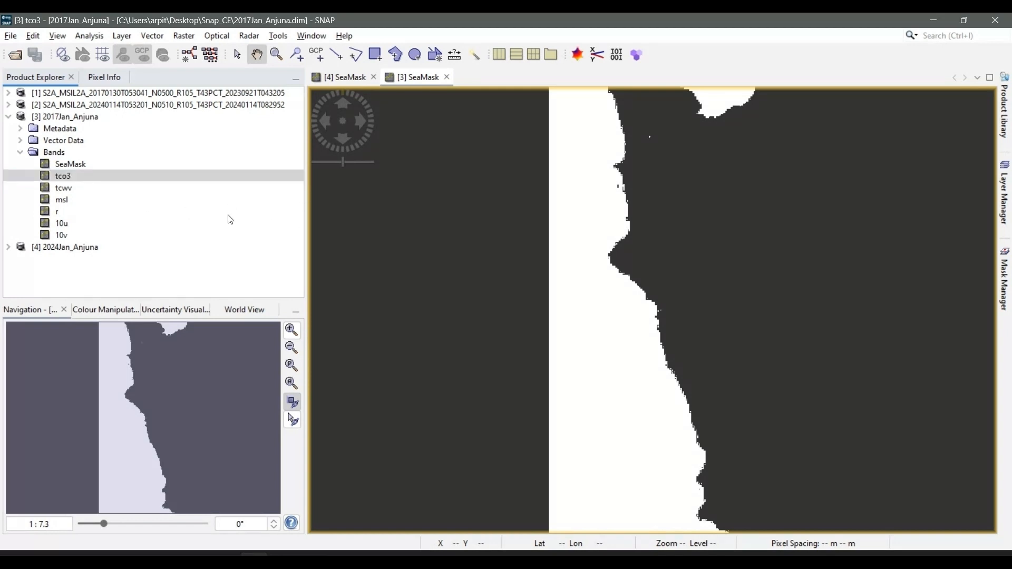
{"action": "left_click", "coordinate": [65, 179]}
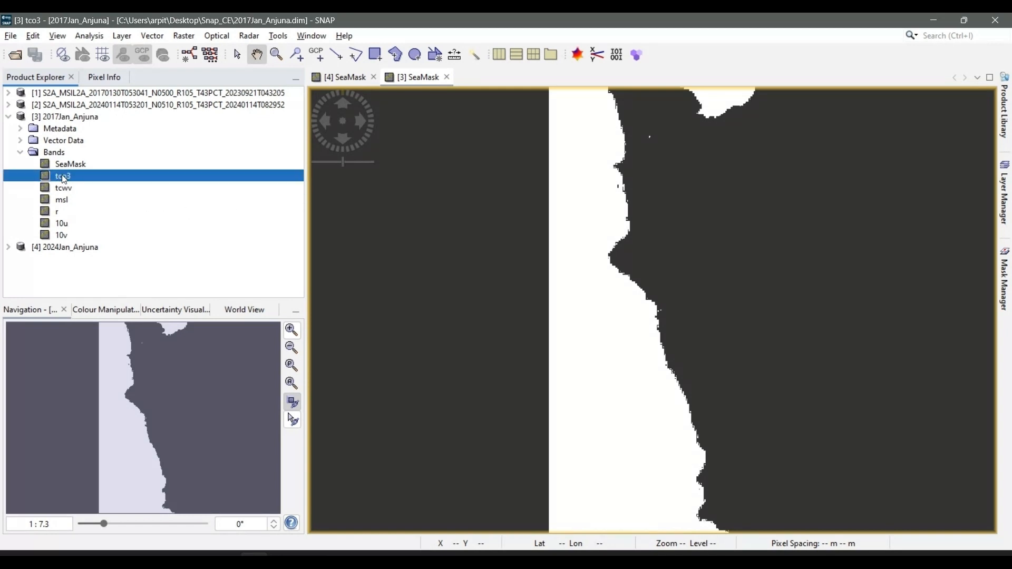
{"action": "key", "text": "shift+Down"}
{"action": "key", "text": "shift+Down"}
{"action": "key", "text": "shift+Down"}
{"action": "key", "text": "shift+Down"}
{"action": "key", "text": "shift+Down"}
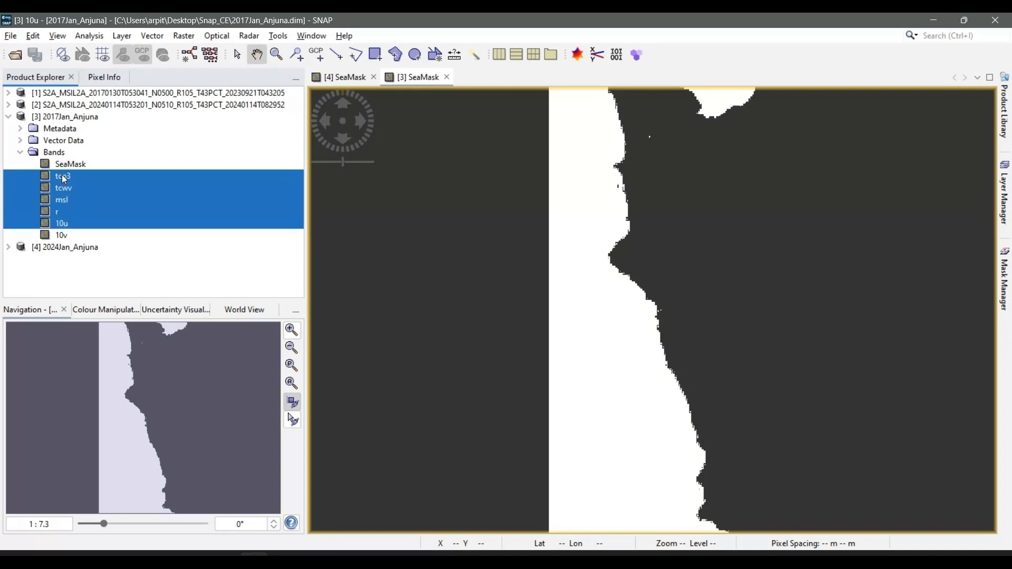
{"action": "right_click", "coordinate": [51, 182]}
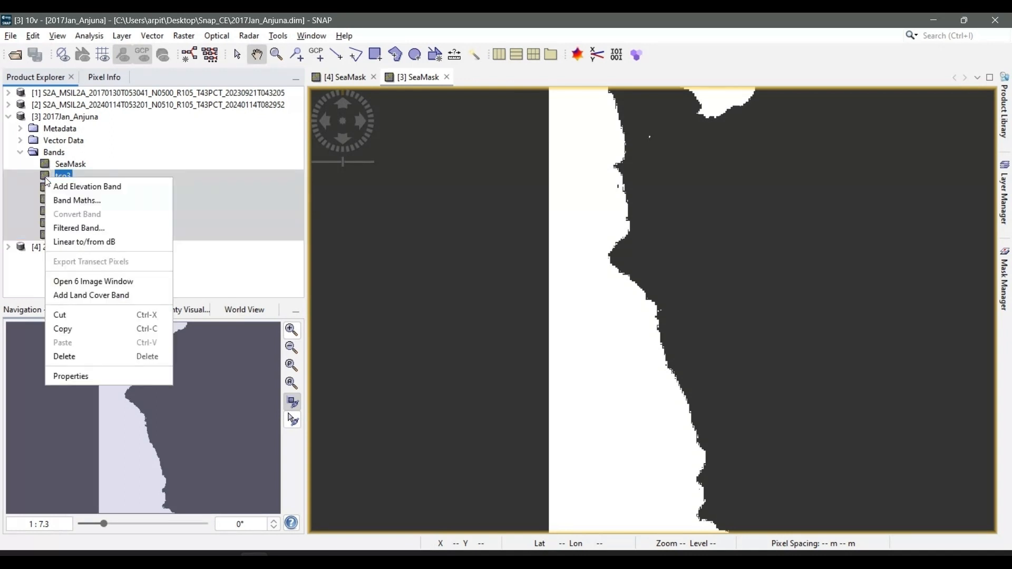
{"action": "left_click", "coordinate": [63, 355]}
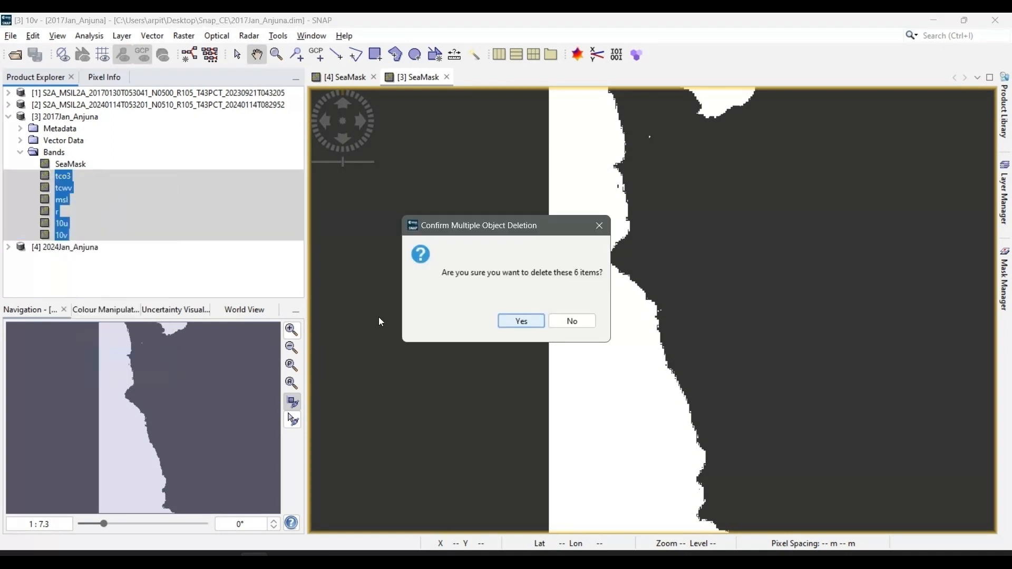
{"action": "left_click", "coordinate": [521, 321]}
Save the changes to the 2017Jan_Anjuna and 2024Jan_Anjuna products and collapse 2017Jan_Anjuna.
{"action": "left_click", "coordinate": [55, 116]}
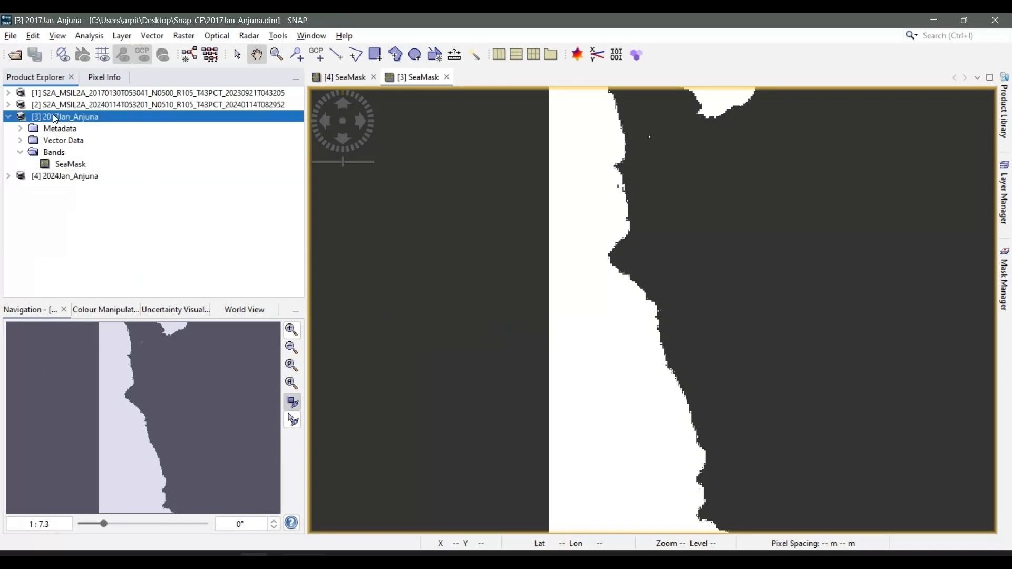
{"action": "right_click", "coordinate": [53, 117]}
{"action": "left_click", "coordinate": [95, 272]}
{"action": "left_click", "coordinate": [53, 176]}
{"action": "right_click", "coordinate": [53, 176]}
{"action": "left_click", "coordinate": [93, 330]}
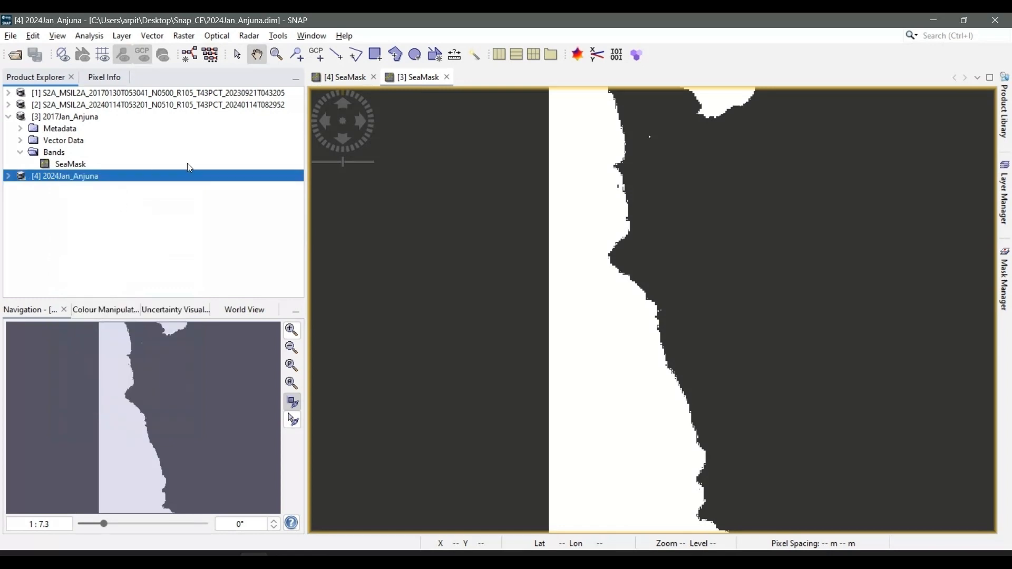
{"action": "left_click", "coordinate": [7, 117]}
Switch to the Snap_CE folder in File Explorer and check the combined size of the 2017Jan_Anjuna and 2024Jan_Anjuna files and data folders.
{"action": "key", "text": "alt+Tab"}
{"action": "key", "text": "alt+Tab"}
{"action": "key", "text": "alt+Tab"}
{"action": "key", "text": "alt+Tab"}
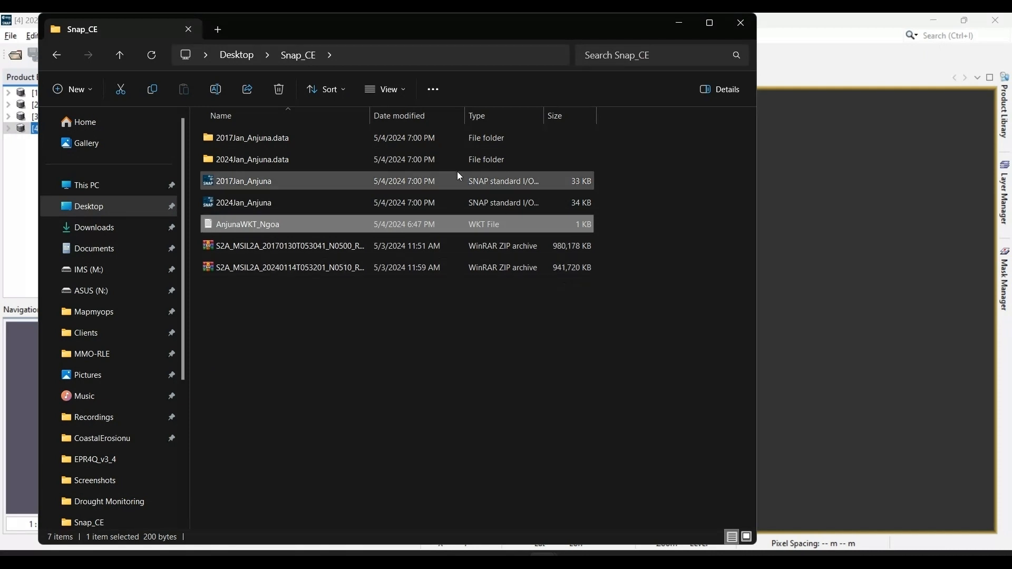
{"action": "left_click", "coordinate": [611, 289]}
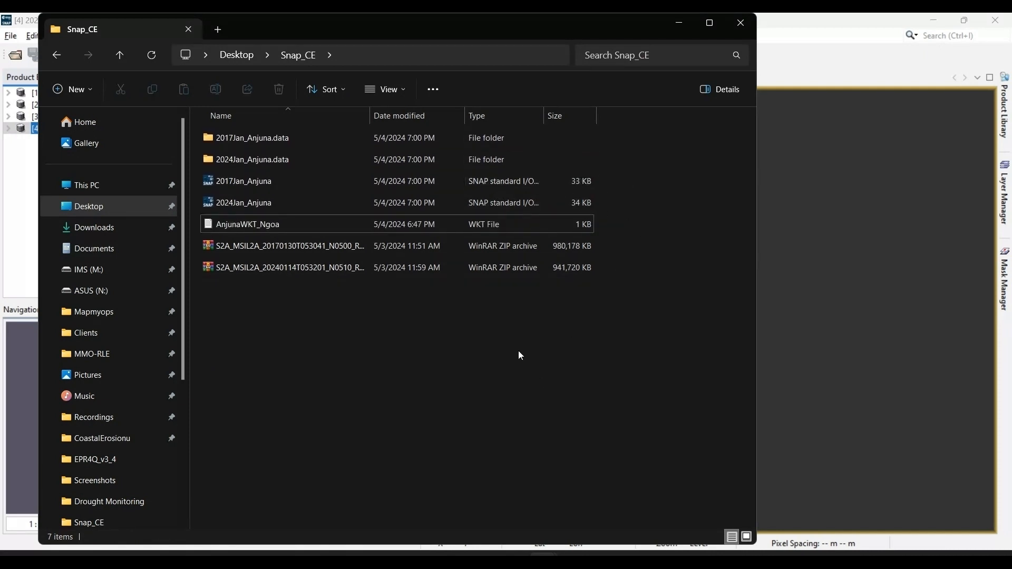
{"action": "left_click", "coordinate": [279, 143]}
{"action": "key", "text": "shift+Down"}
{"action": "key", "text": "shift+Down"}
{"action": "key", "text": "shift+Down"}
{"action": "key", "text": "shift+Down"}
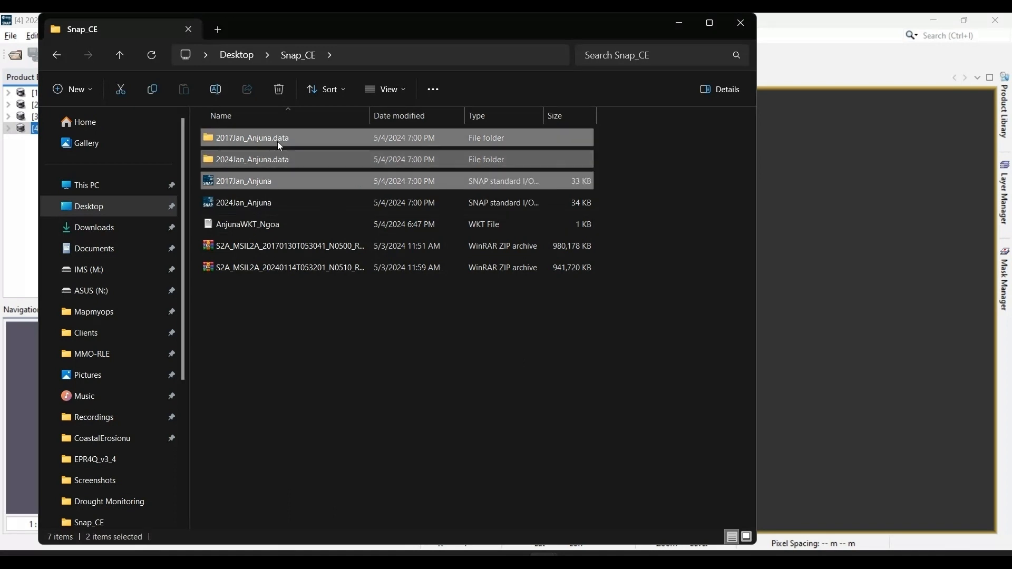
{"action": "key", "text": "shift+Up"}
{"action": "key", "text": "alt+Return"}
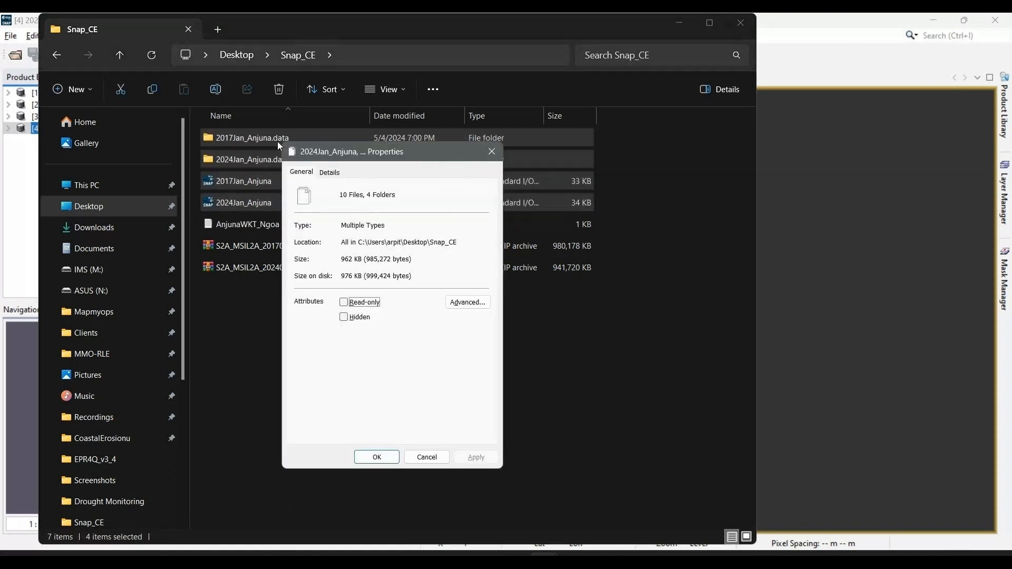
{"action": "left_click", "coordinate": [494, 153]}
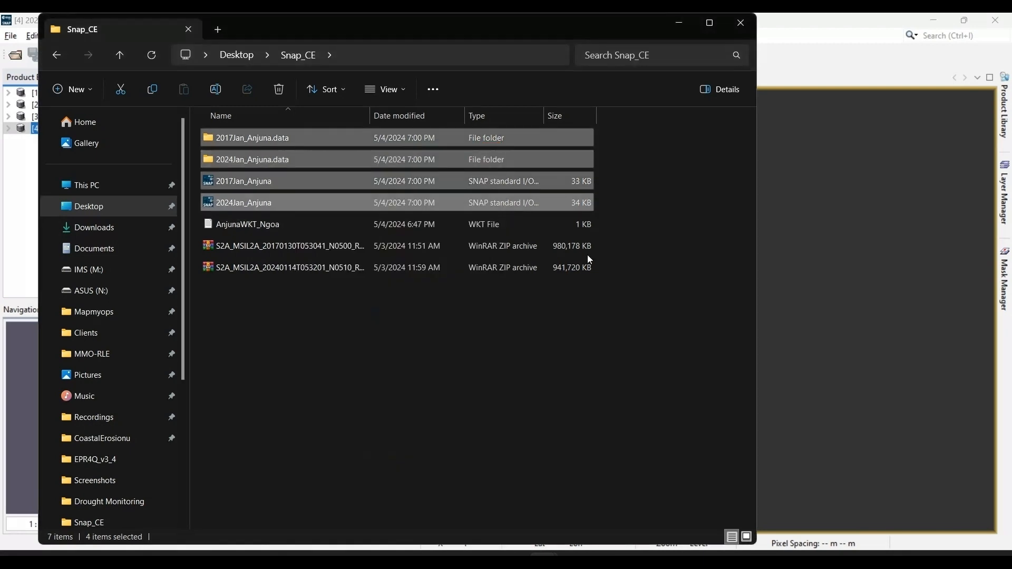
{"action": "key", "text": "alt+Tab"}
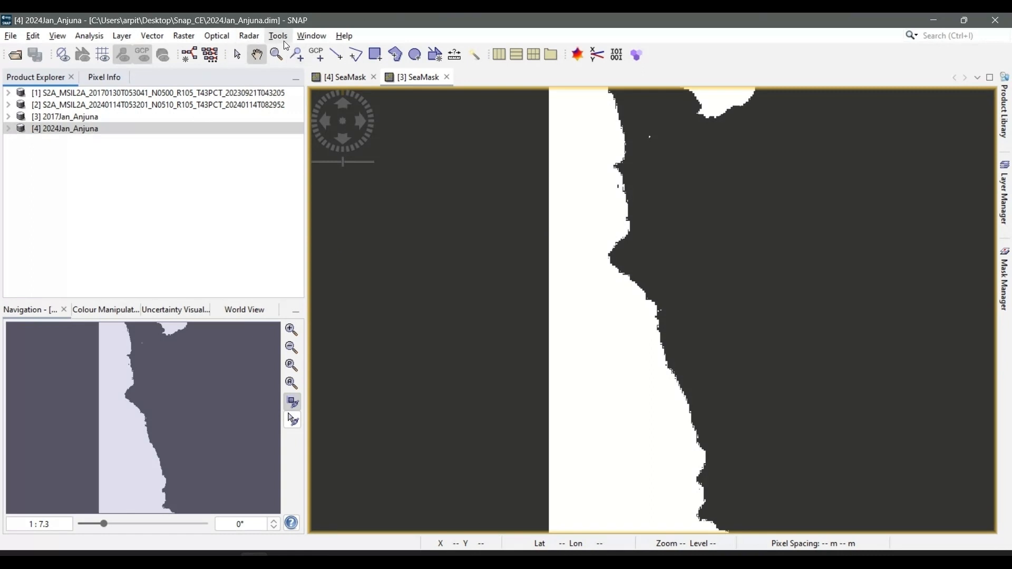
Export the 2017Jan_Anjuna product in GeoTIFF / BigTIFF format as 2017Jan_Anjuna.tif to the Snap_CE folder.
{"action": "left_click", "coordinate": [8, 37]}
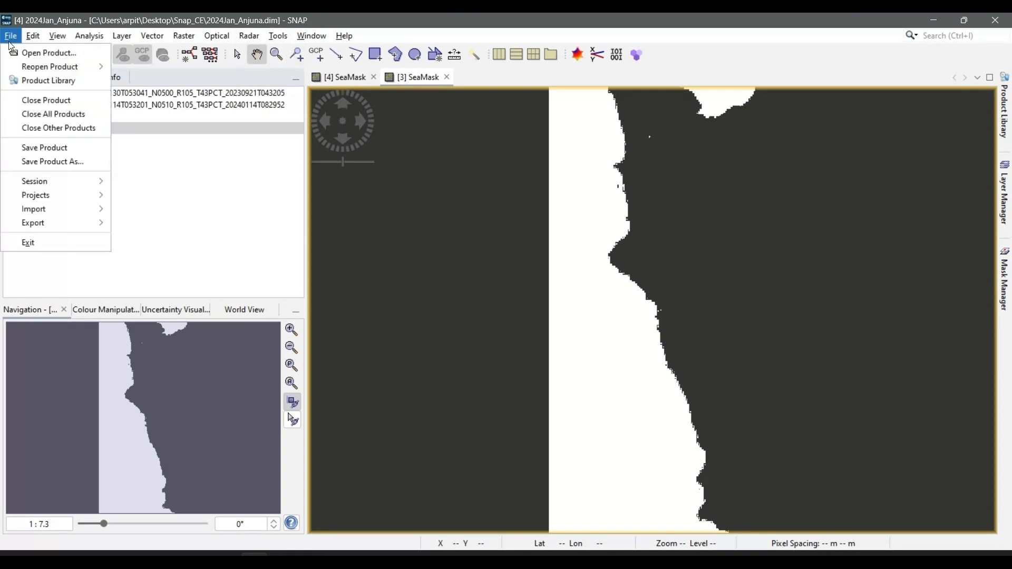
{"action": "left_click", "coordinate": [168, 166]}
{"action": "left_click", "coordinate": [55, 117]}
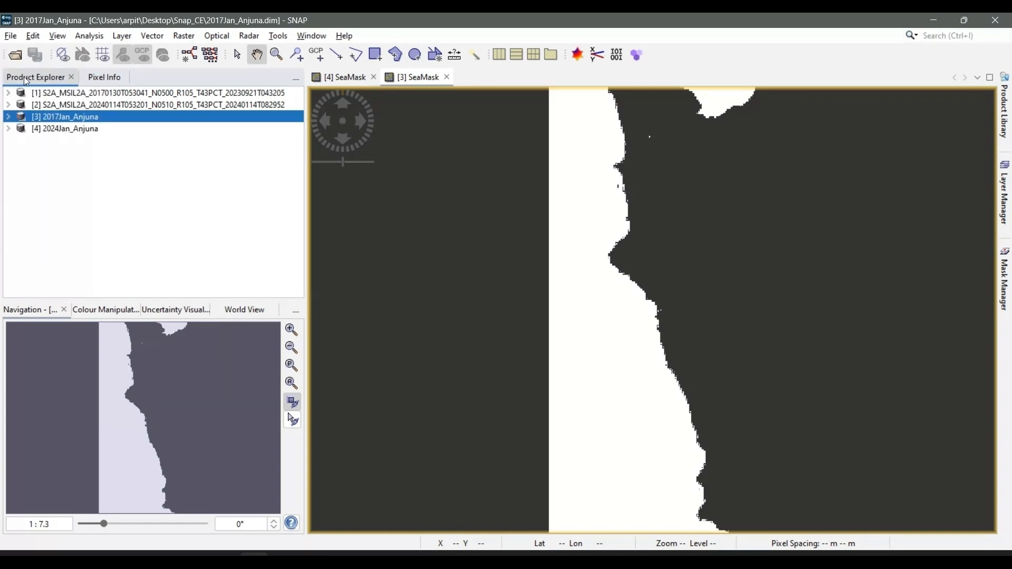
{"action": "left_click", "coordinate": [11, 36]}
{"action": "mouse_move", "coordinate": [59, 227]}
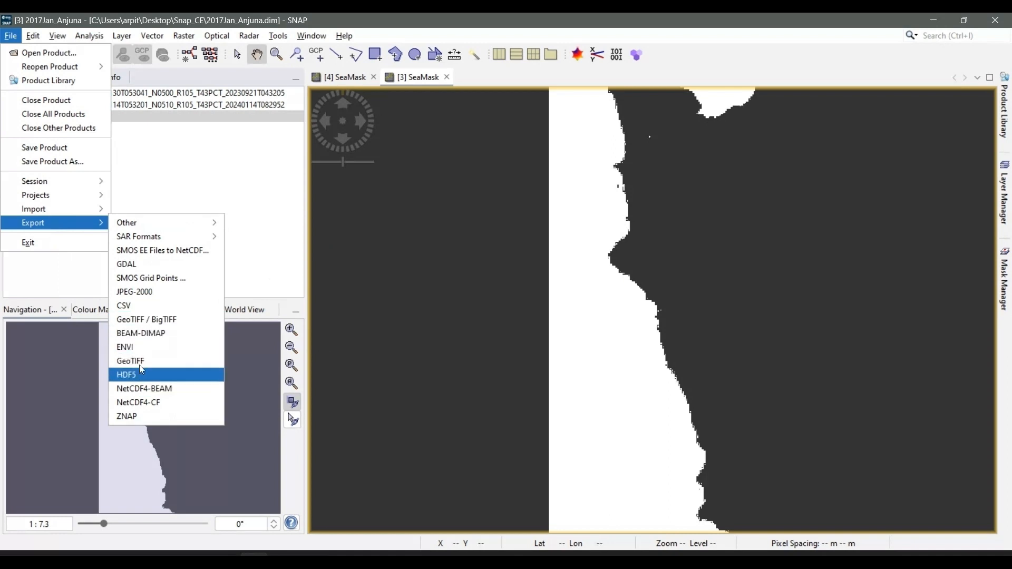
{"action": "left_click", "coordinate": [158, 320]}
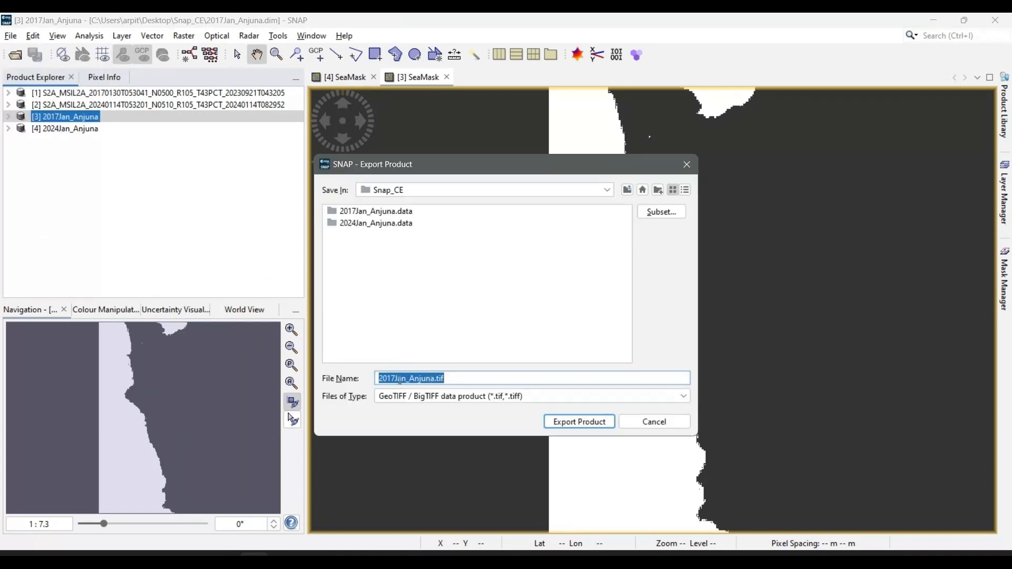
{"action": "left_click", "coordinate": [589, 423]}
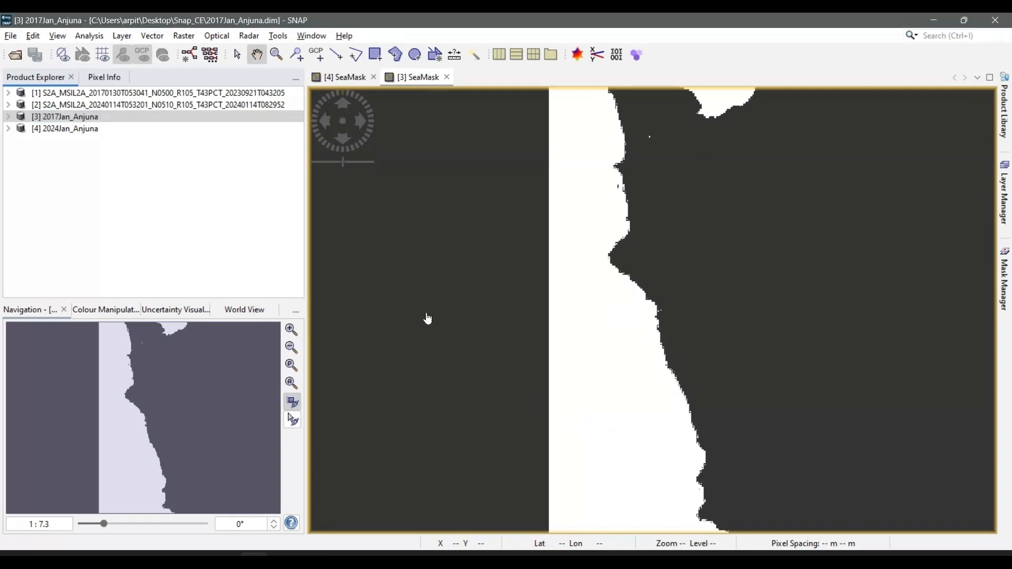
Export the 2024Jan_Anjuna product in GeoTIFF / BigTIFF format as 2024Jan_Anjuna.tif to the Snap_CE folder.
{"action": "left_click", "coordinate": [80, 130]}
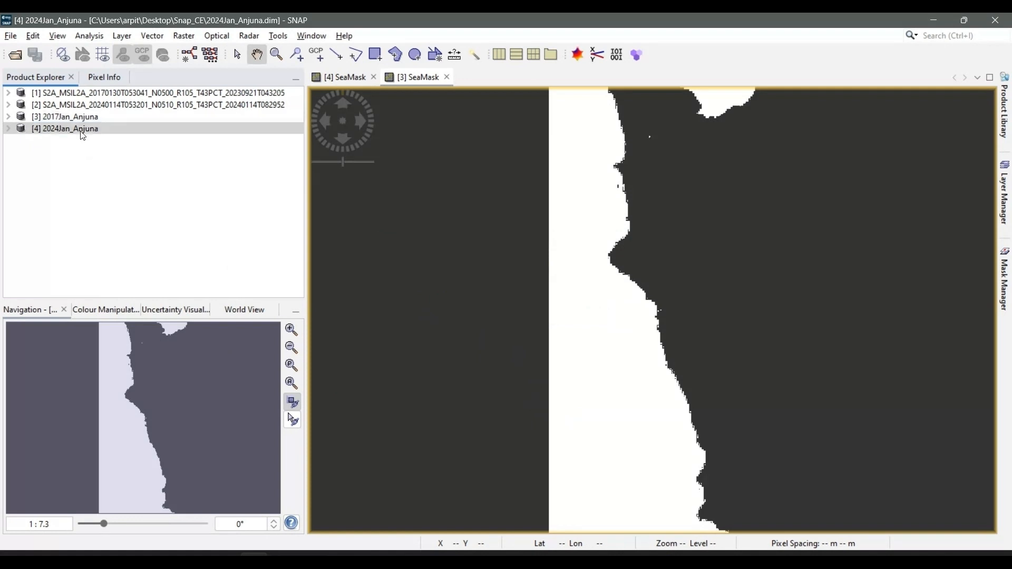
{"action": "left_click", "coordinate": [12, 36]}
{"action": "mouse_move", "coordinate": [55, 220]}
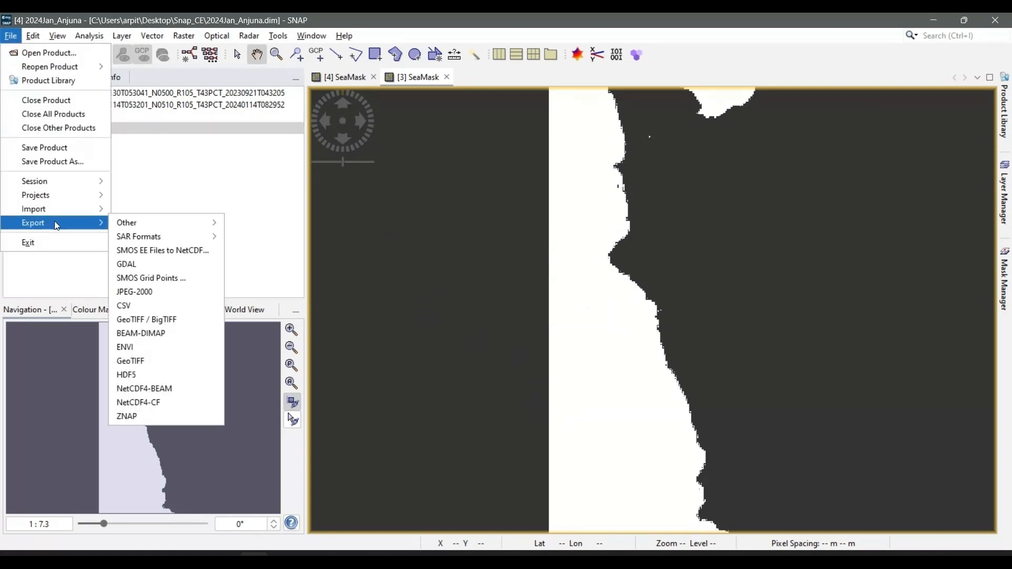
{"action": "left_click", "coordinate": [170, 323]}
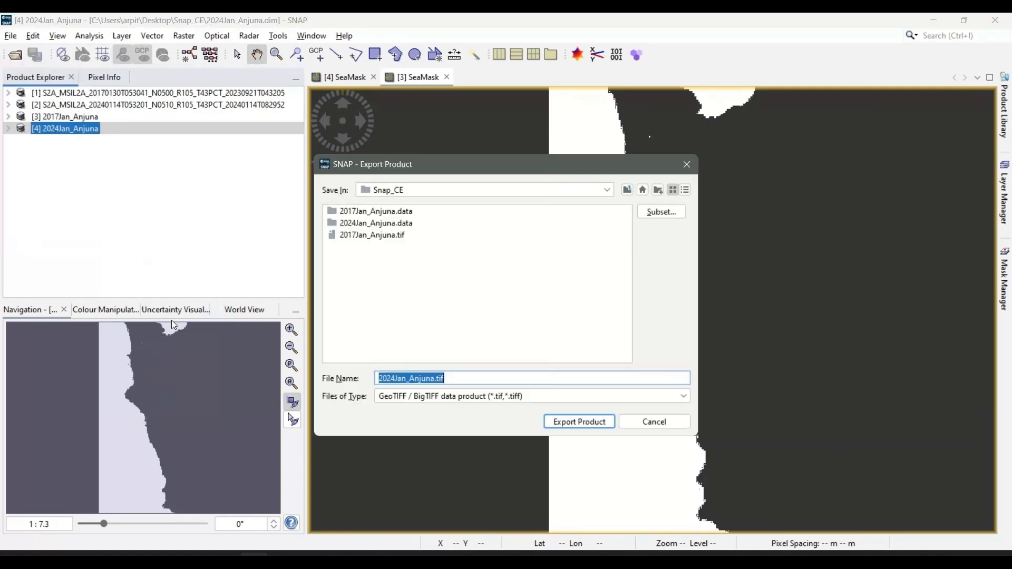
{"action": "left_click", "coordinate": [550, 422]}
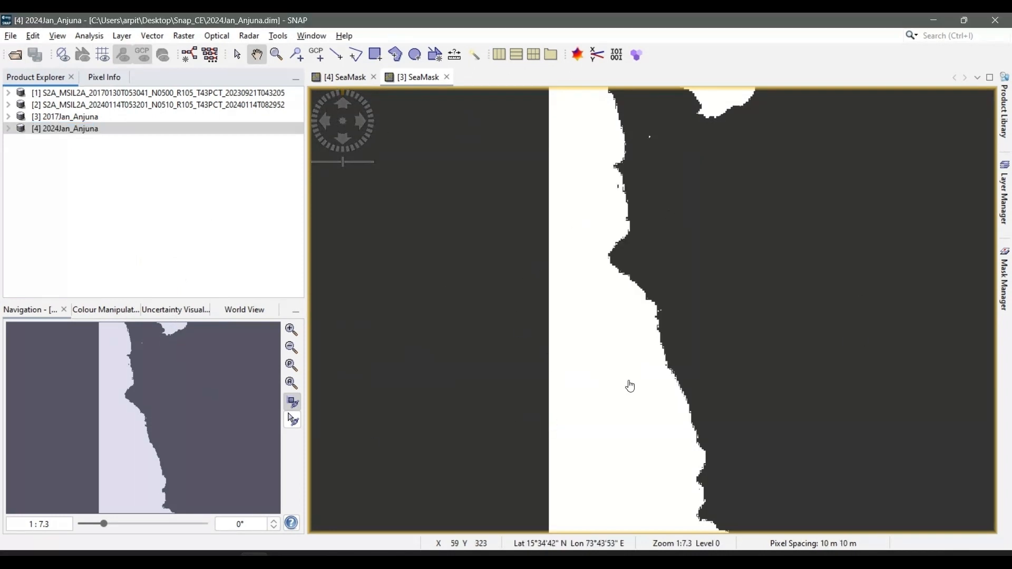
Close both SeaMask image views and exit SNAP.
{"action": "left_click", "coordinate": [447, 77]}
{"action": "left_click", "coordinate": [373, 77]}
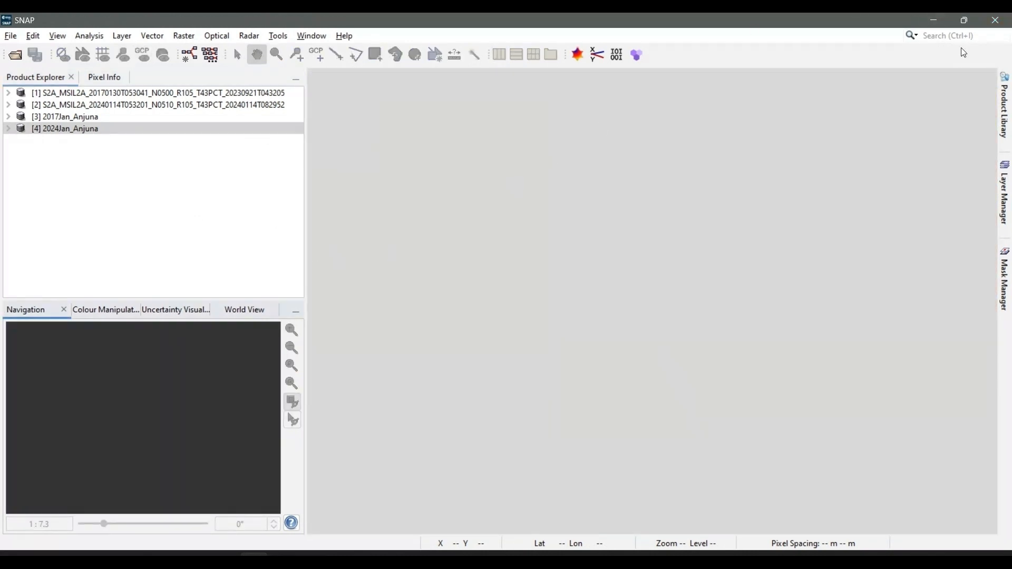
{"action": "left_click", "coordinate": [988, 24]}
{"action": "left_click", "coordinate": [508, 322]}
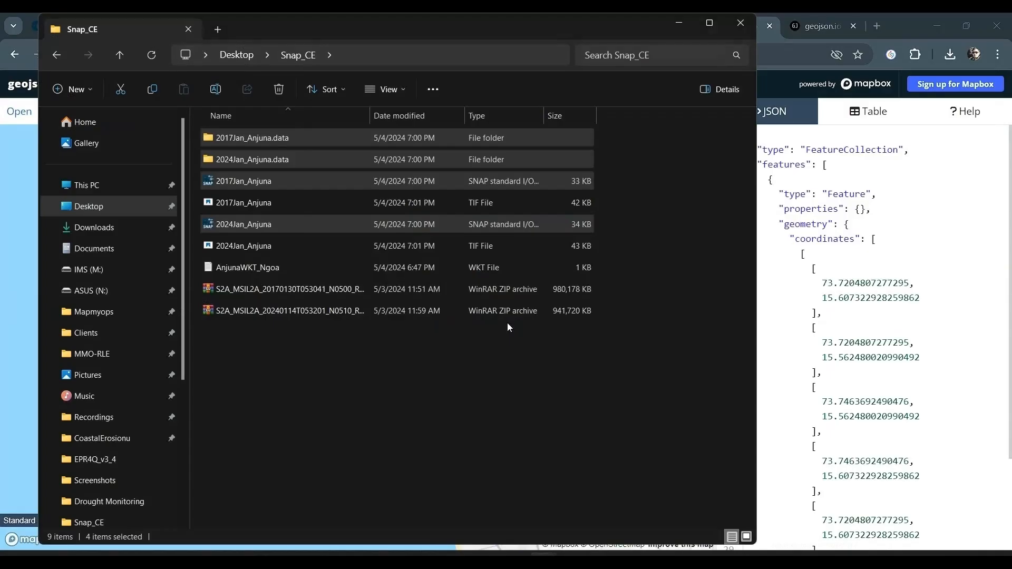
Select the exported 2017Jan_Anjuna and 2024Jan_Anjuna TIF files in the Snap_CE folder.
{"action": "left_click", "coordinate": [282, 207]}
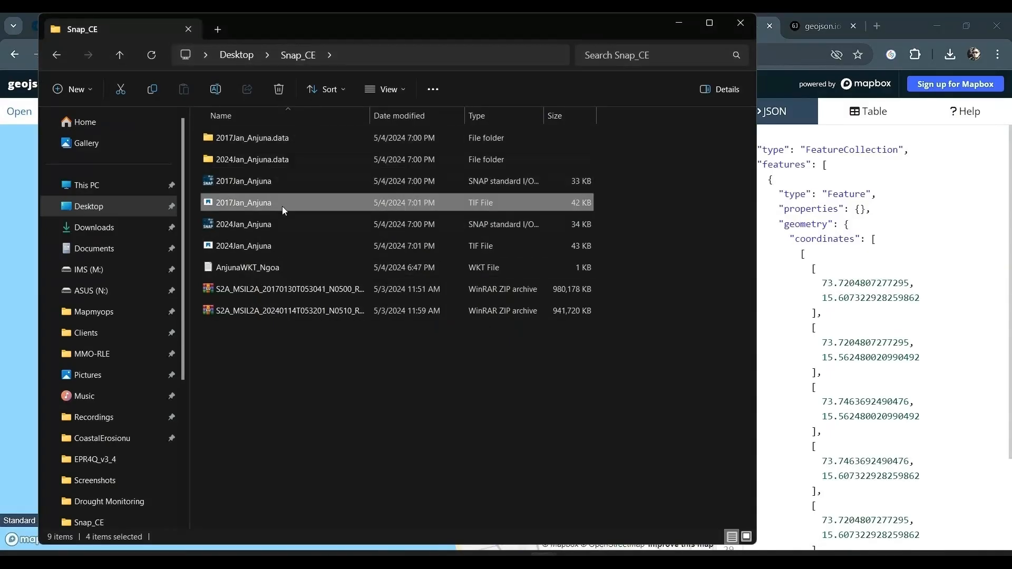
{"action": "left_click", "coordinate": [298, 252], "text": "ctrl"}
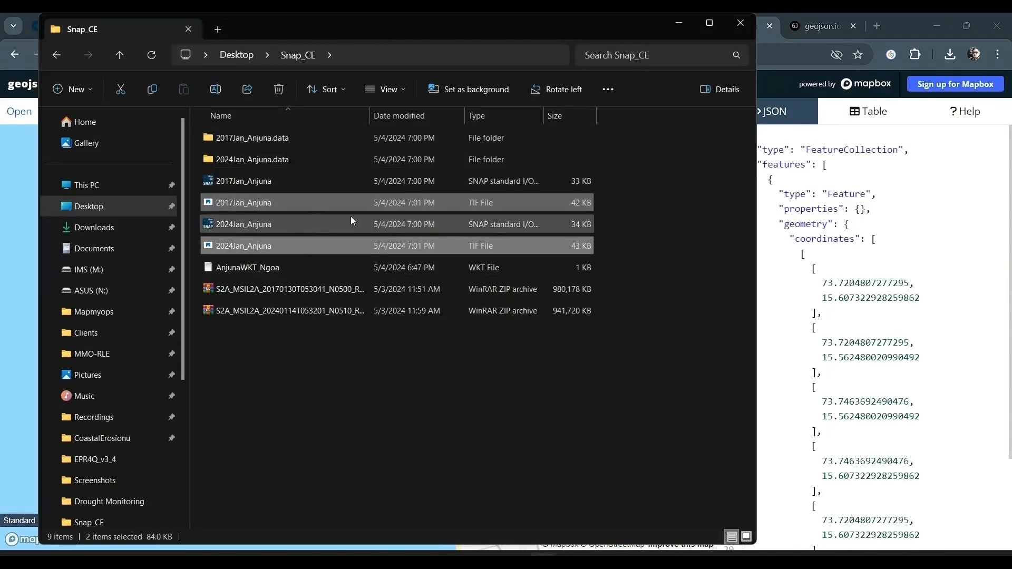
Switch to Chrome and view the beginning of Esri's ArcGIS Pro Free Trial page.
{"action": "left_click", "coordinate": [783, 90]}
{"action": "left_click", "coordinate": [144, 28]}
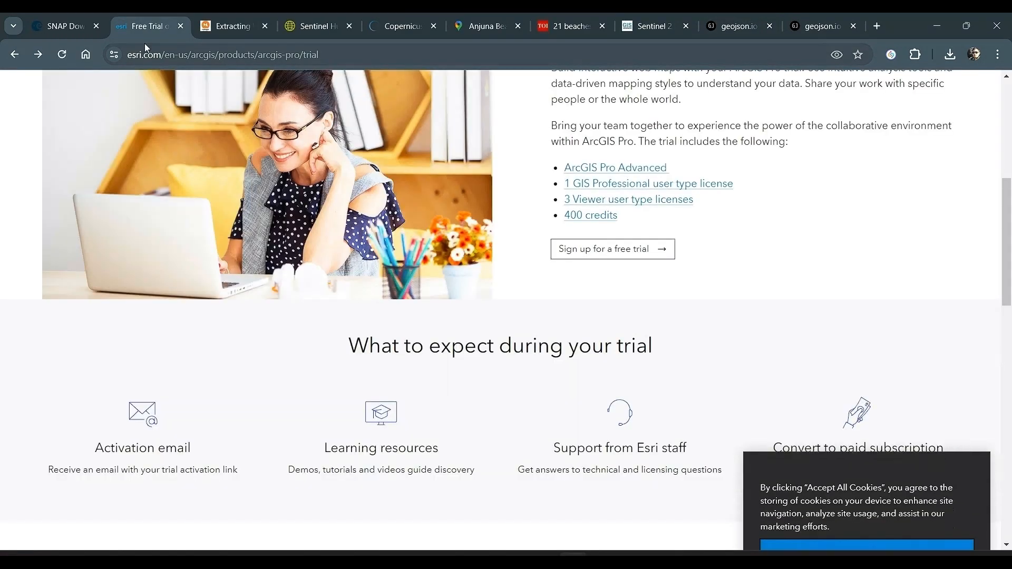
{"action": "scroll", "coordinate": [373, 234], "scroll_direction": "up", "scroll_amount": 7}
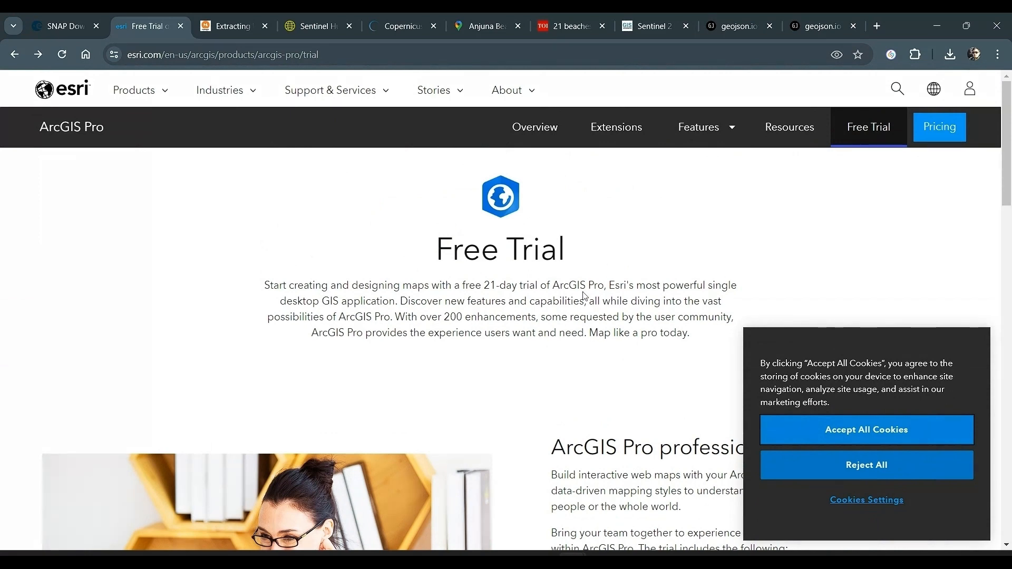
Search Google for "arcgis pro 21 day trial".
{"action": "left_click", "coordinate": [188, 60]}
{"action": "type", "text": "arc"}
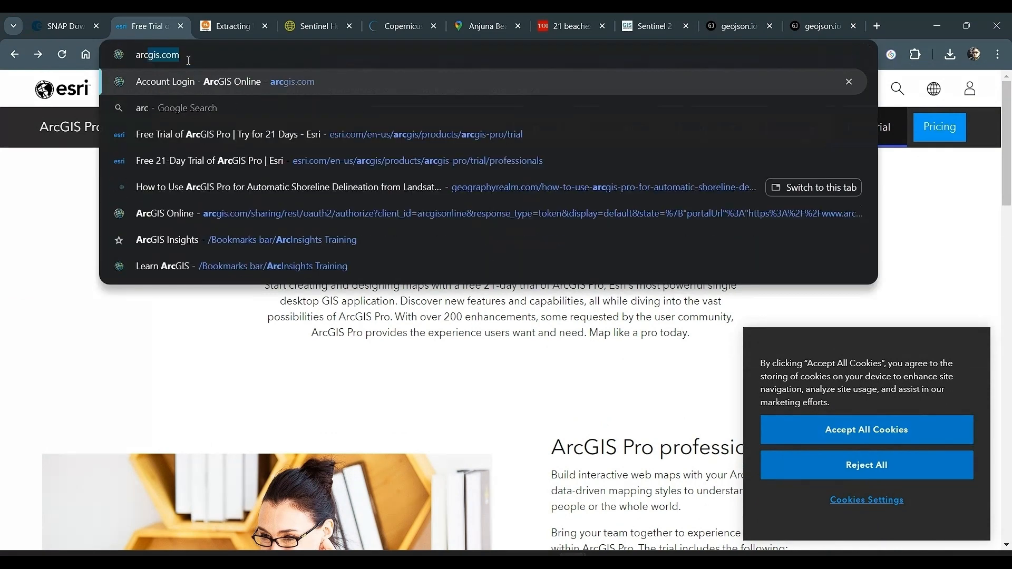
{"action": "type", "text": "gis 21"}
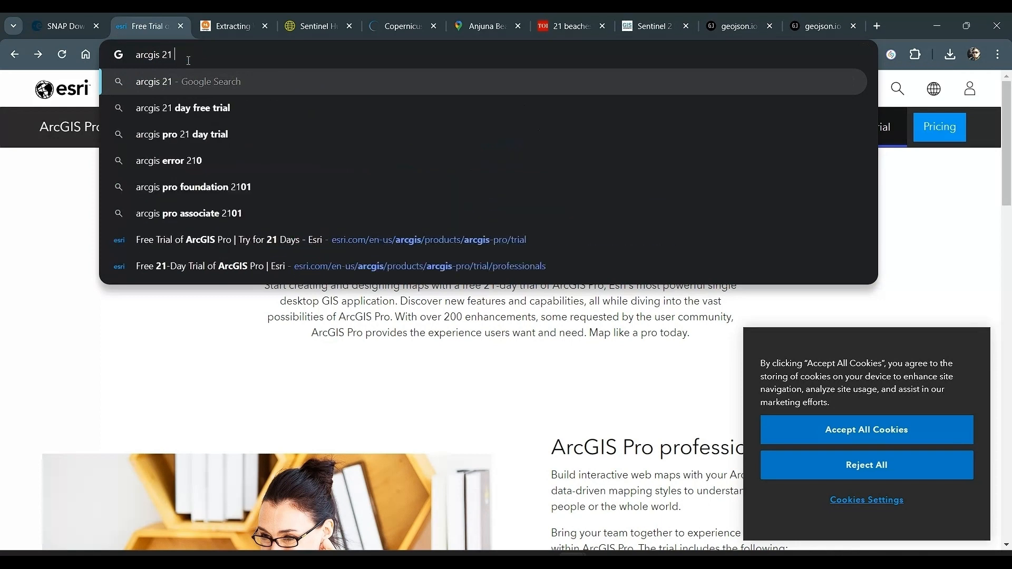
{"action": "type", "text": "pro"}
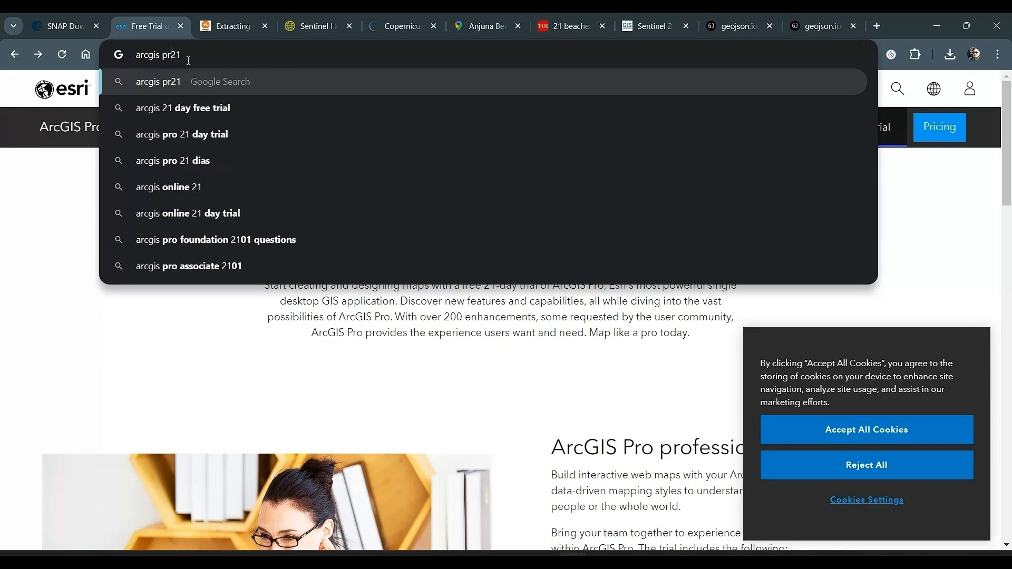
{"action": "key", "text": "Down"}
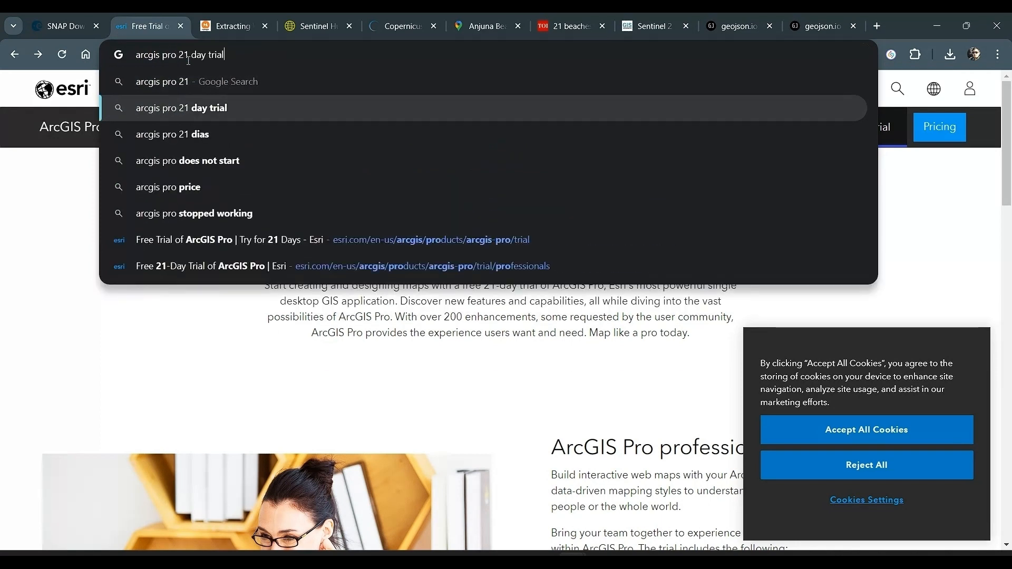
{"action": "key", "text": "Down"}
{"action": "key", "text": "Up"}
{"action": "key", "text": "Return"}
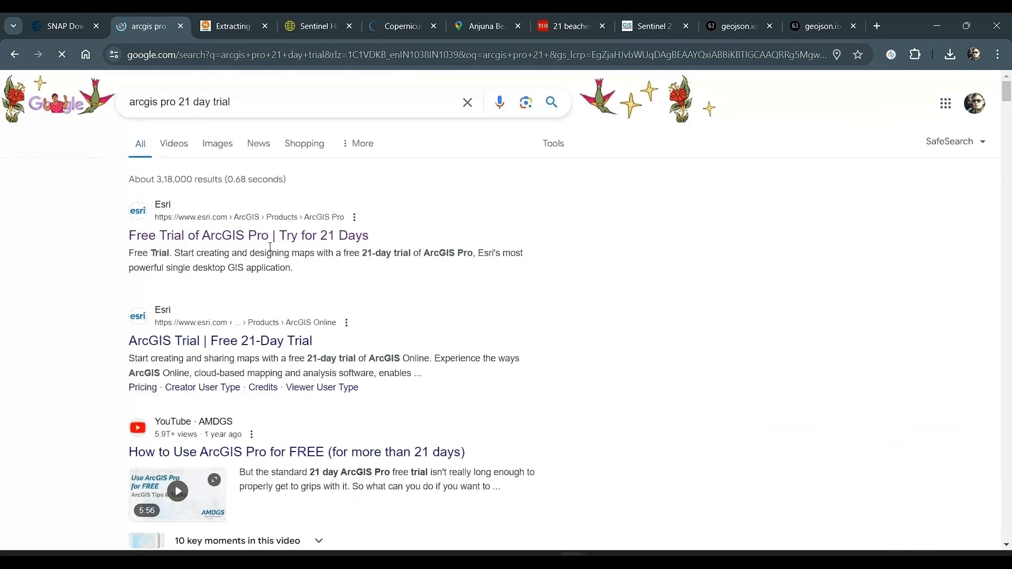
Return to Esri's ArcGIS Pro Free Trial page and review the trial contents and extensions.
{"action": "left_click", "coordinate": [14, 54]}
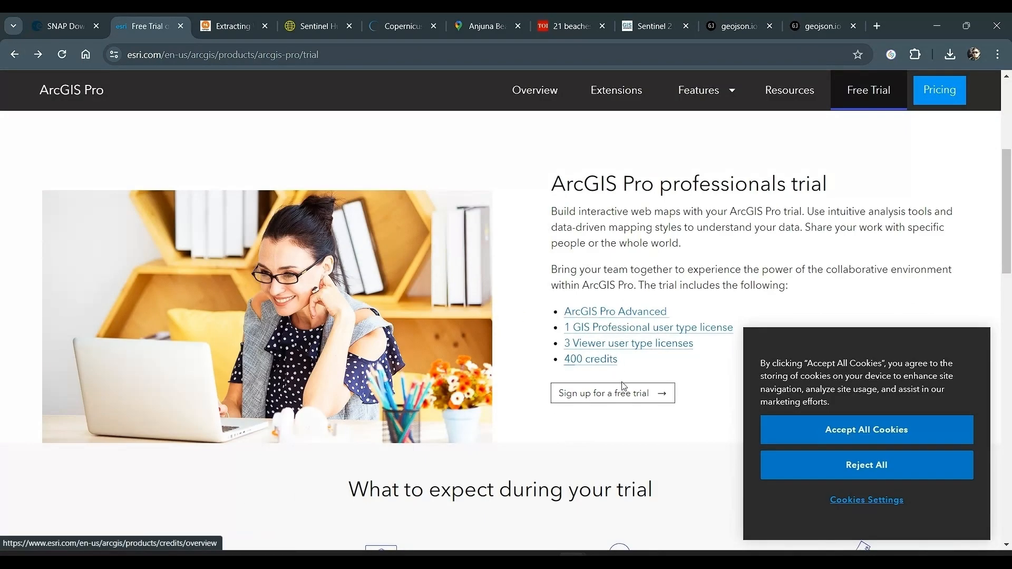
{"action": "scroll", "coordinate": [622, 386], "scroll_direction": "down", "scroll_amount": 13}
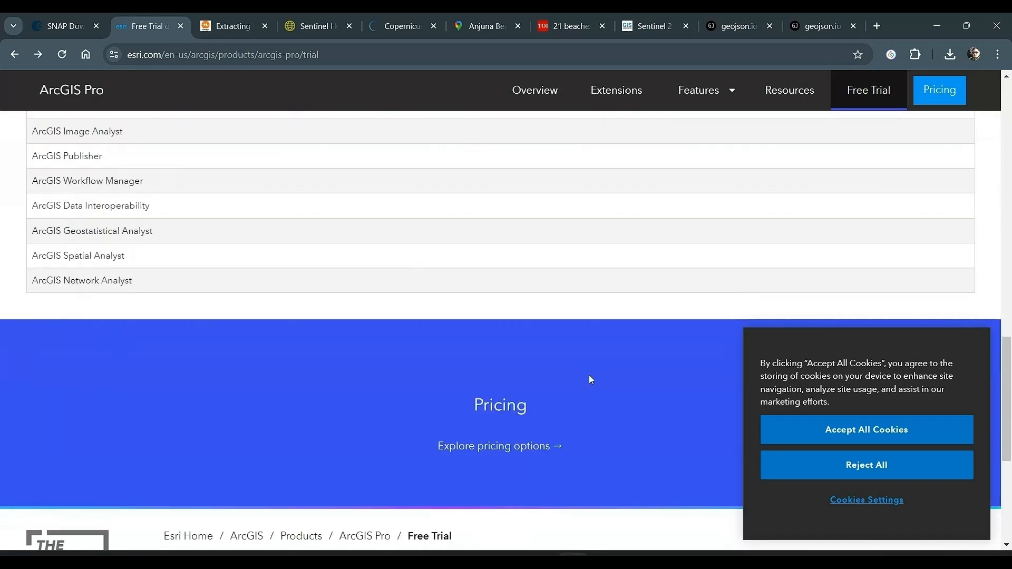
{"action": "scroll", "coordinate": [590, 378], "scroll_direction": "down", "scroll_amount": 3}
{"action": "scroll", "coordinate": [590, 379], "scroll_direction": "up", "scroll_amount": 15}
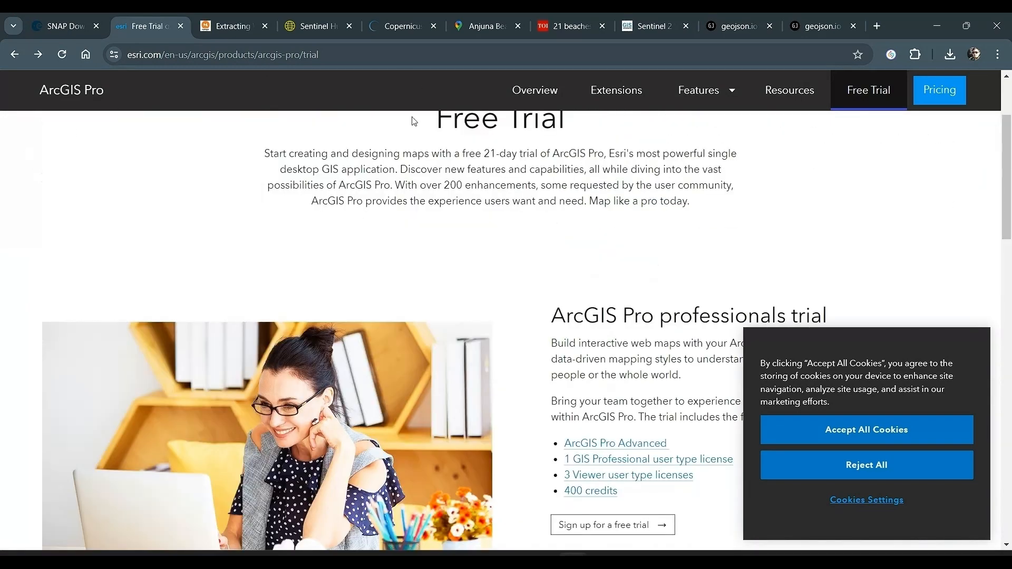
{"action": "scroll", "coordinate": [414, 121], "scroll_direction": "up", "scroll_amount": 3}
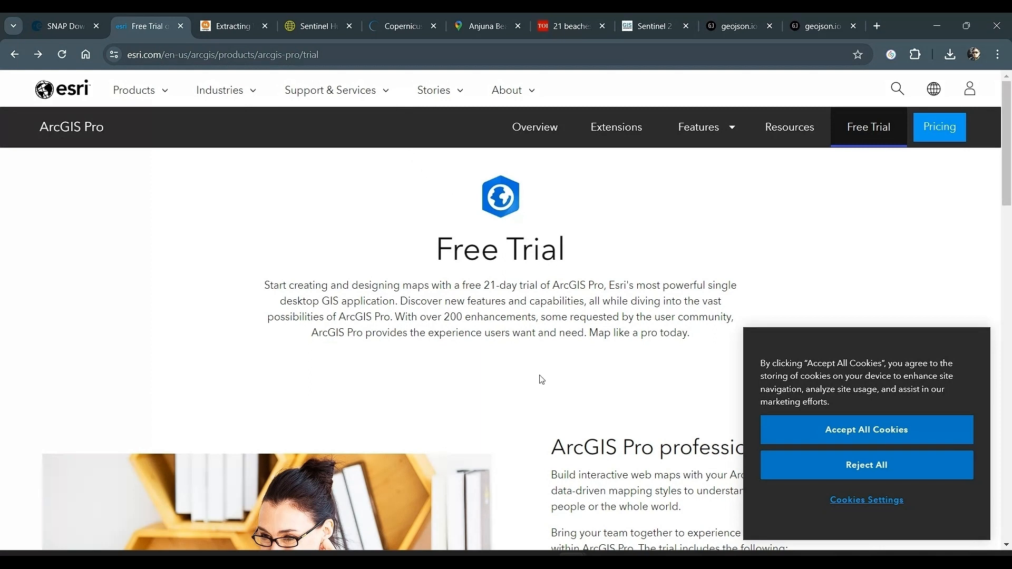
Switch to ArcGIS Pro and open the recent project Goa_Shoreline.
{"action": "key", "text": "alt+Tab"}
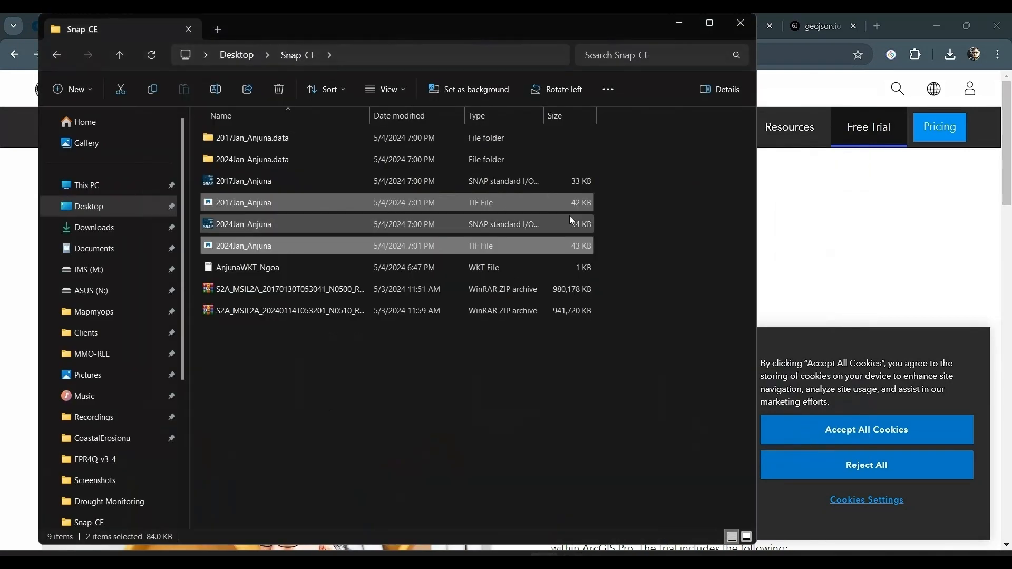
{"action": "left_click", "coordinate": [226, 561]}
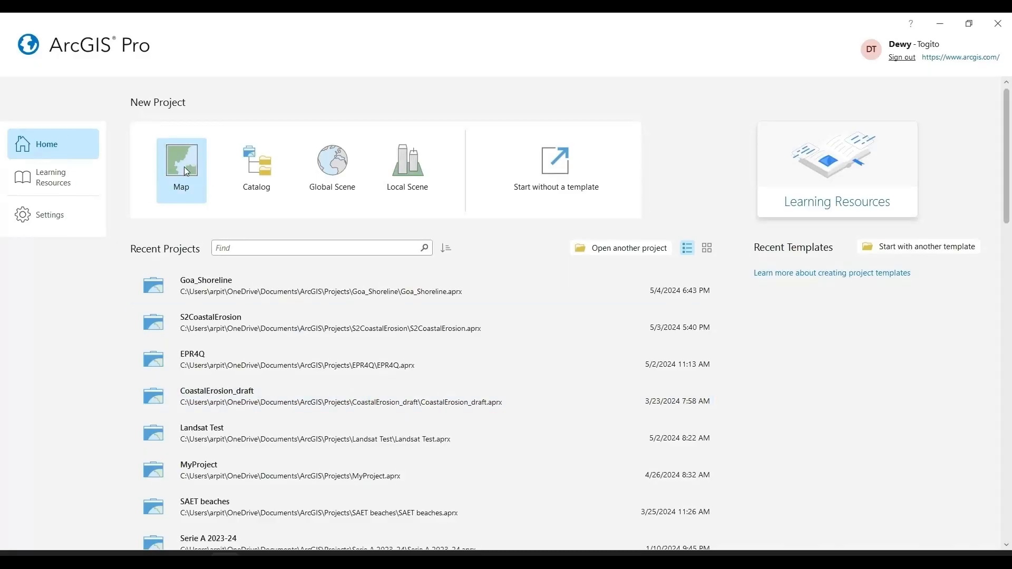
{"action": "left_click", "coordinate": [235, 280]}
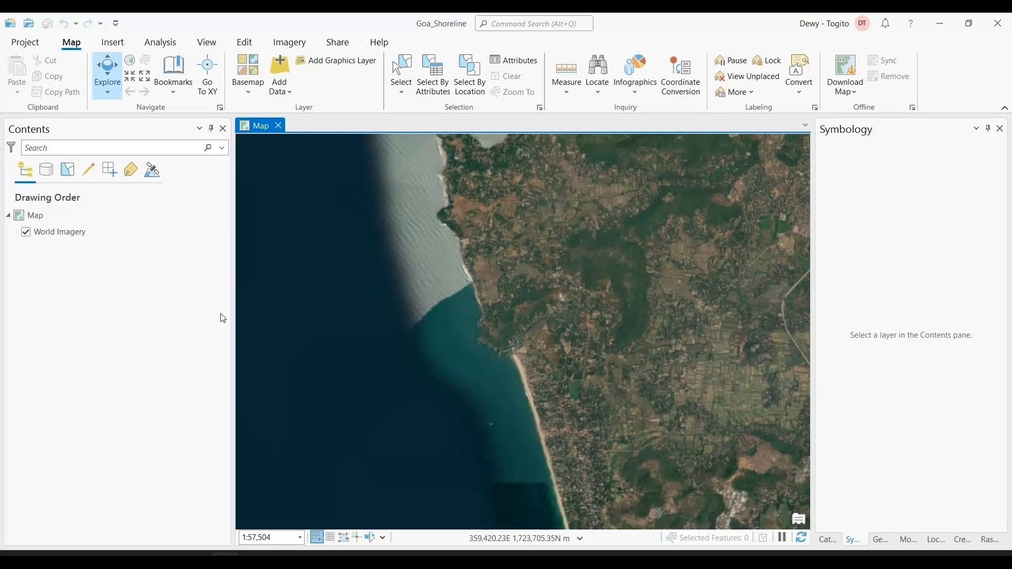
Add the 2017Jan_Anjuna and 2024Jan_Anjuna TIF files from the Snap_CE folder to the Goa_Shoreline map.
{"action": "key", "text": "alt+Tab"}
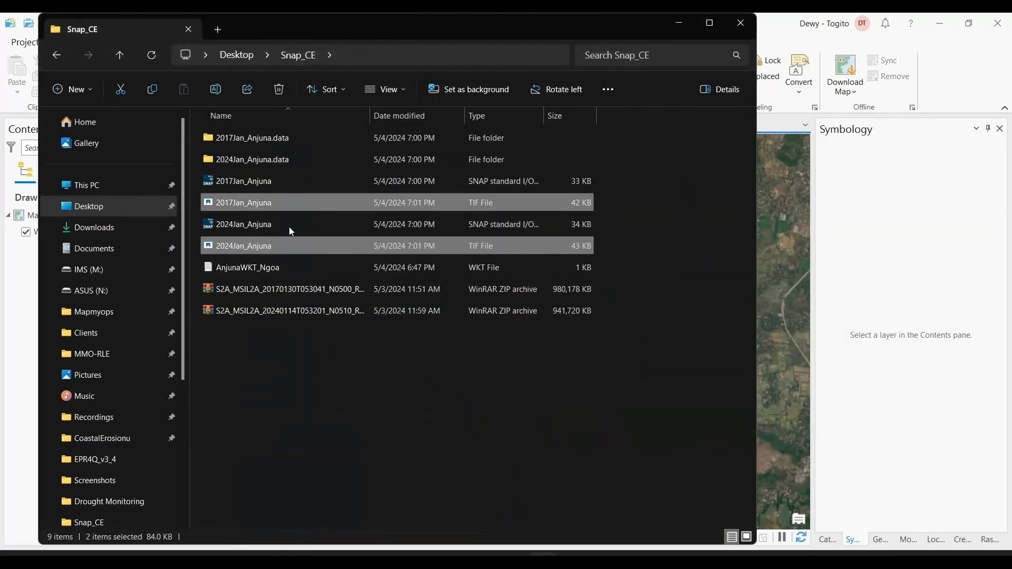
{"action": "key", "text": "alt+Tab"}
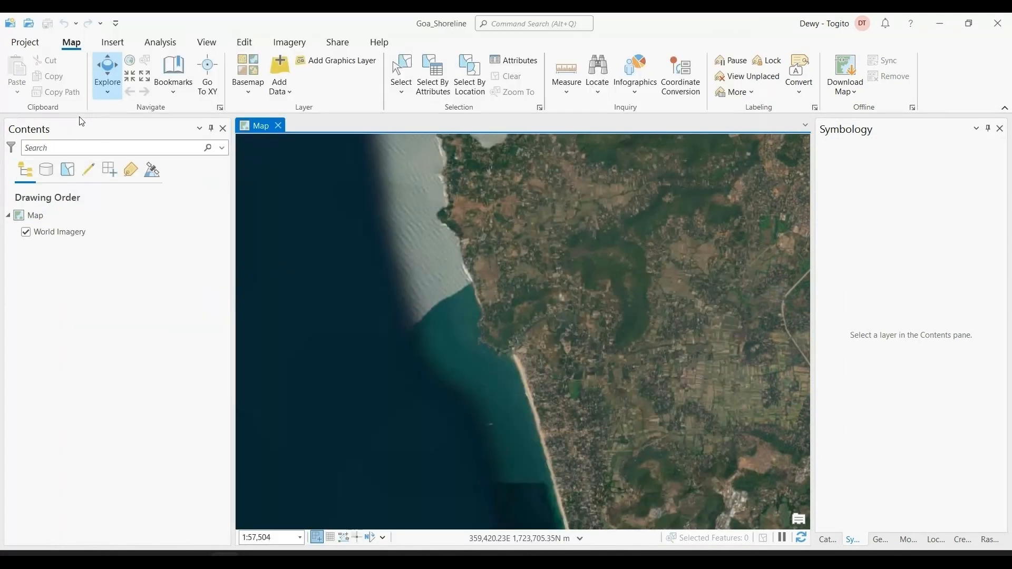
{"action": "key", "text": "alt+Tab"}
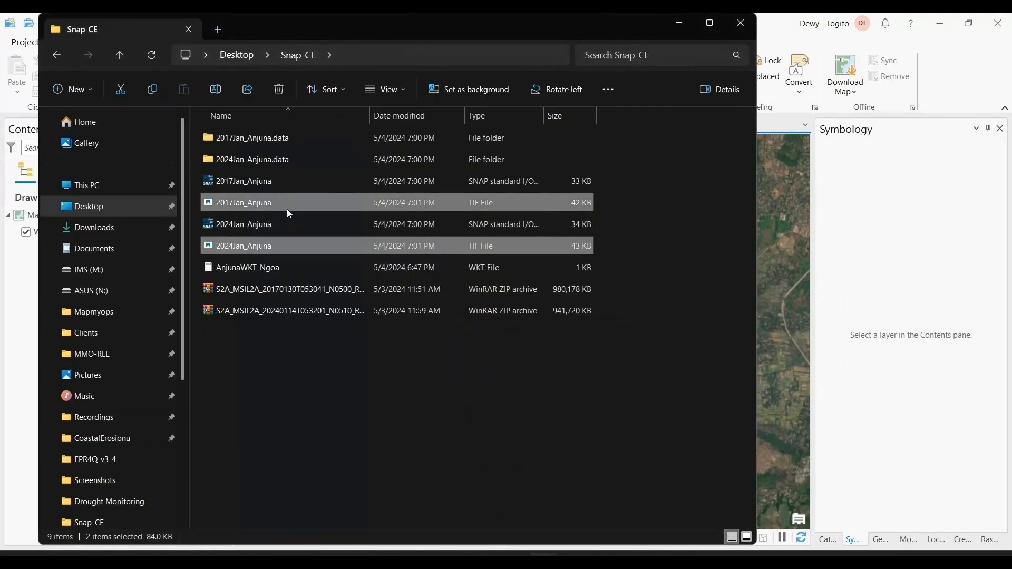
{"action": "left_click_drag", "start_coordinate": [286, 209], "coordinate": [26, 269]}
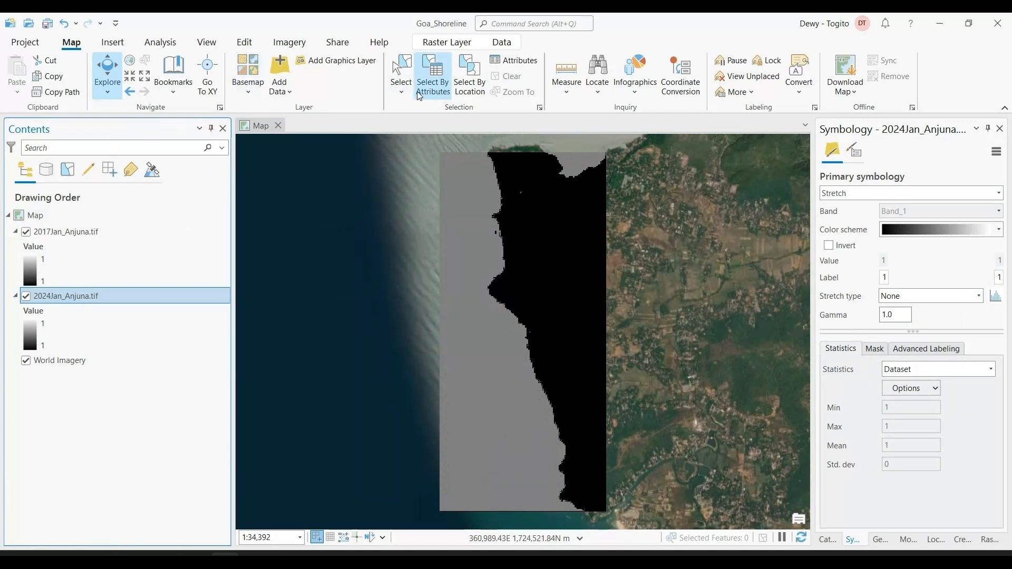
Change the basemap to Topographic Map and check where the two rasters lie along the coast.
{"action": "left_click", "coordinate": [248, 77]}
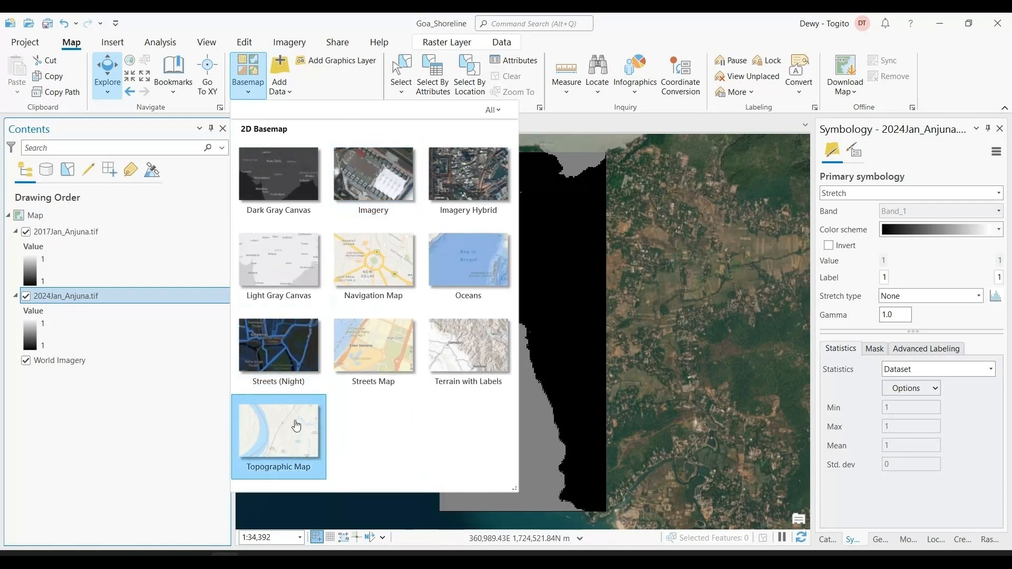
{"action": "left_click", "coordinate": [278, 431]}
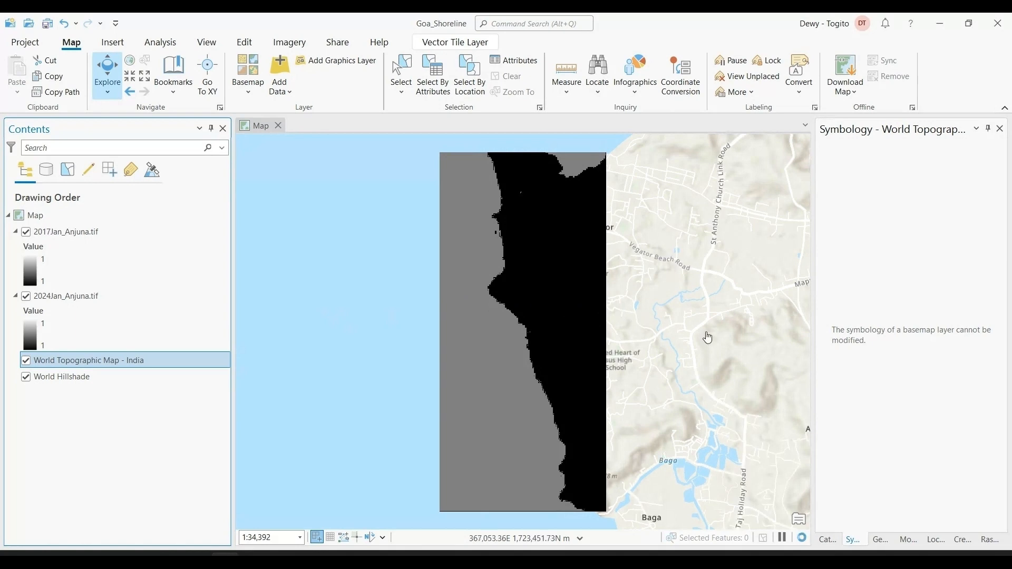
{"action": "scroll", "coordinate": [707, 334], "scroll_direction": "down", "scroll_amount": 3}
{"action": "scroll", "coordinate": [714, 338], "scroll_direction": "down", "scroll_amount": 10}
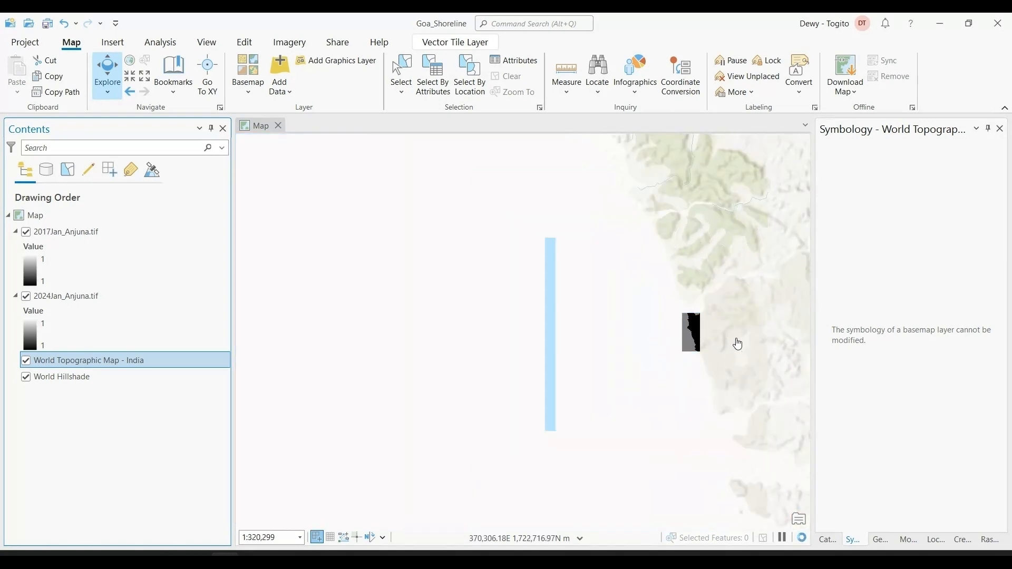
{"action": "scroll", "coordinate": [766, 279], "scroll_direction": "down", "scroll_amount": 5}
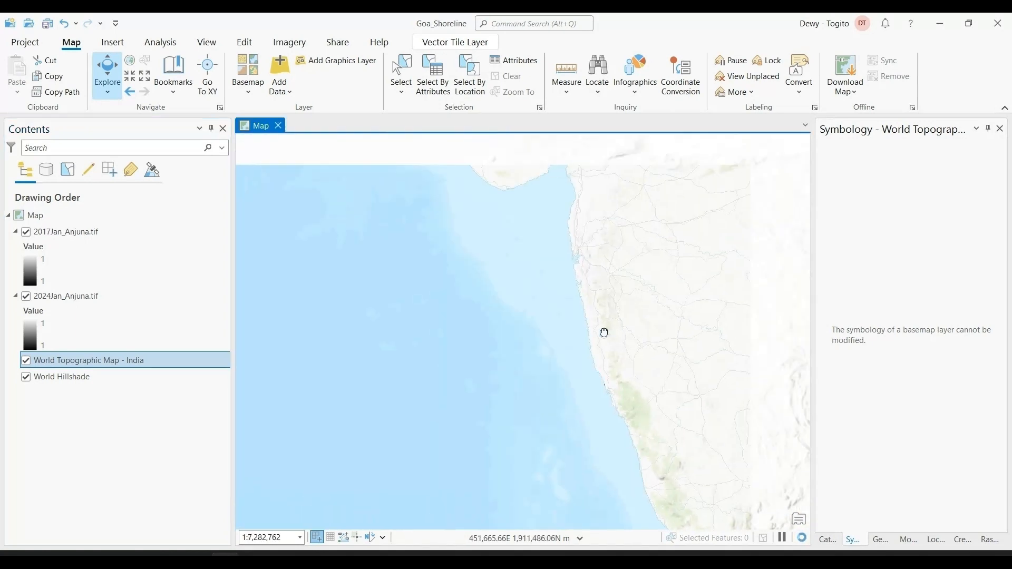
{"action": "scroll", "coordinate": [506, 402], "scroll_direction": "up", "scroll_amount": 5}
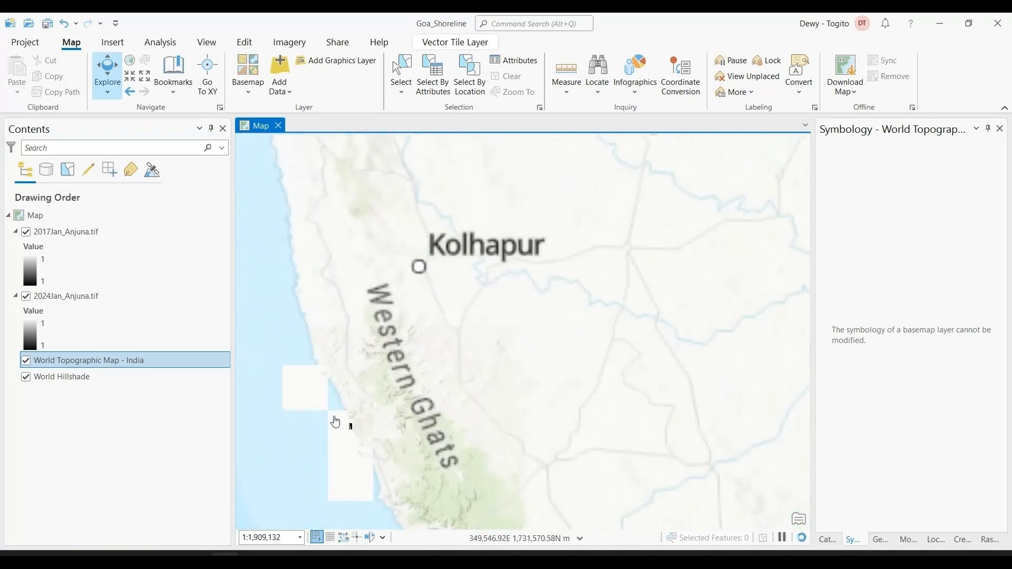
{"action": "scroll", "coordinate": [419, 375], "scroll_direction": "up", "scroll_amount": 15}
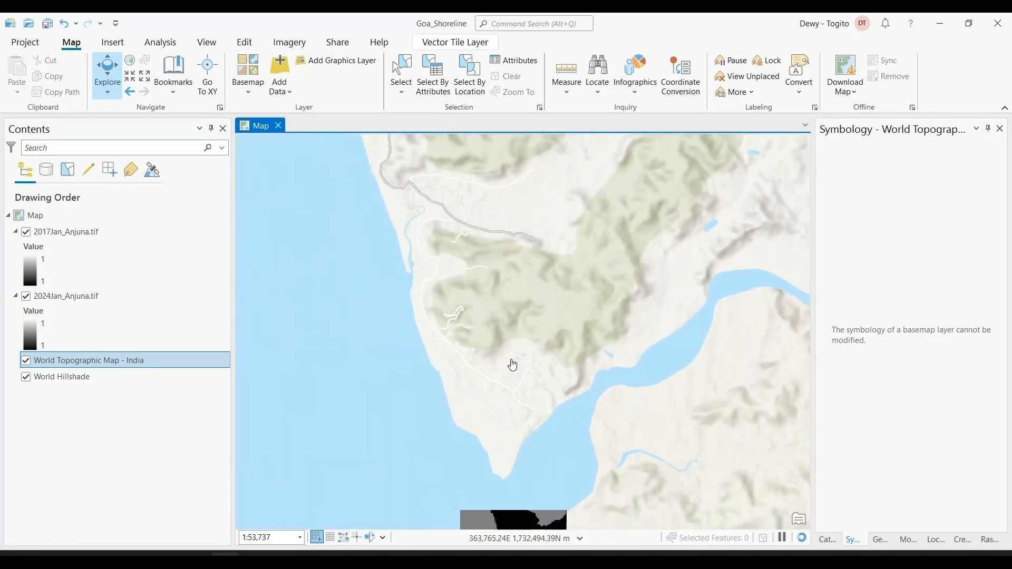
{"action": "scroll", "coordinate": [622, 432], "scroll_direction": "up", "scroll_amount": 2}
{"action": "scroll", "coordinate": [527, 369], "scroll_direction": "down", "scroll_amount": 3}
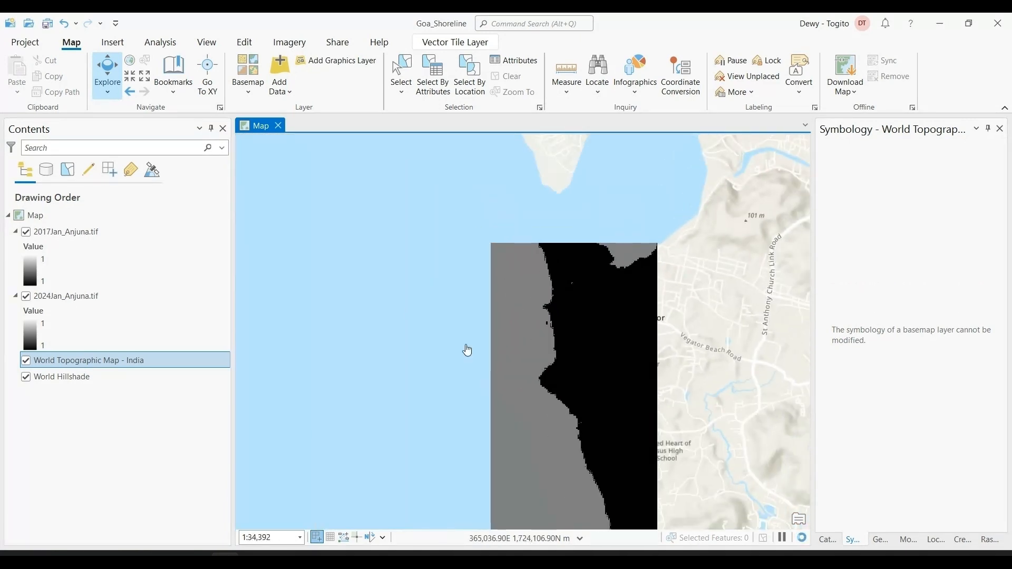
Hide the 2017Jan_Anjuna.tif and 2024Jan_Anjuna.tif layers and examine the Anjuna coastline on the basemap.
{"action": "left_click", "coordinate": [28, 237]}
{"action": "left_click", "coordinate": [26, 233]}
{"action": "left_click", "coordinate": [26, 298]}
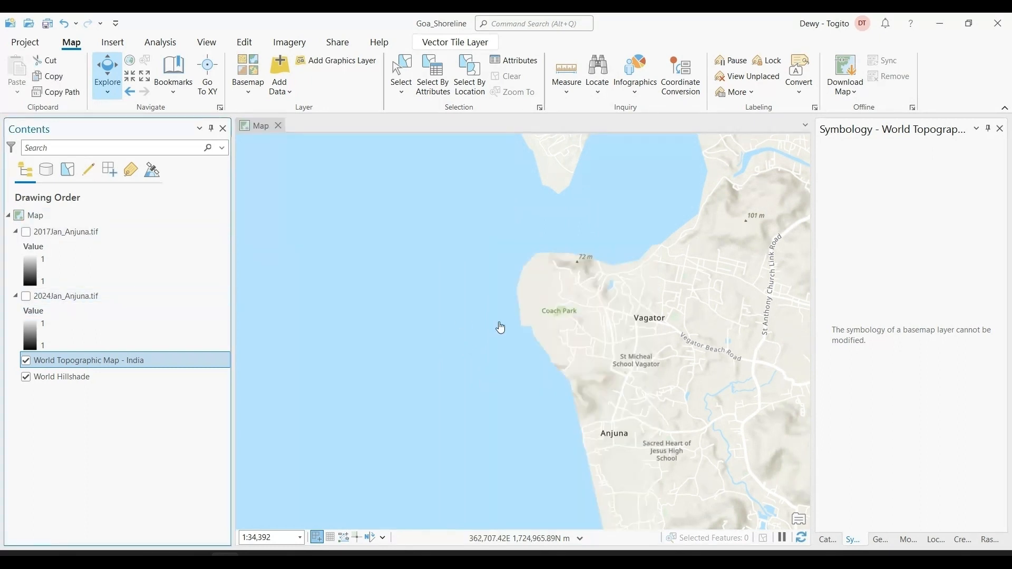
{"action": "left_click_drag", "start_coordinate": [631, 448], "coordinate": [604, 335]}
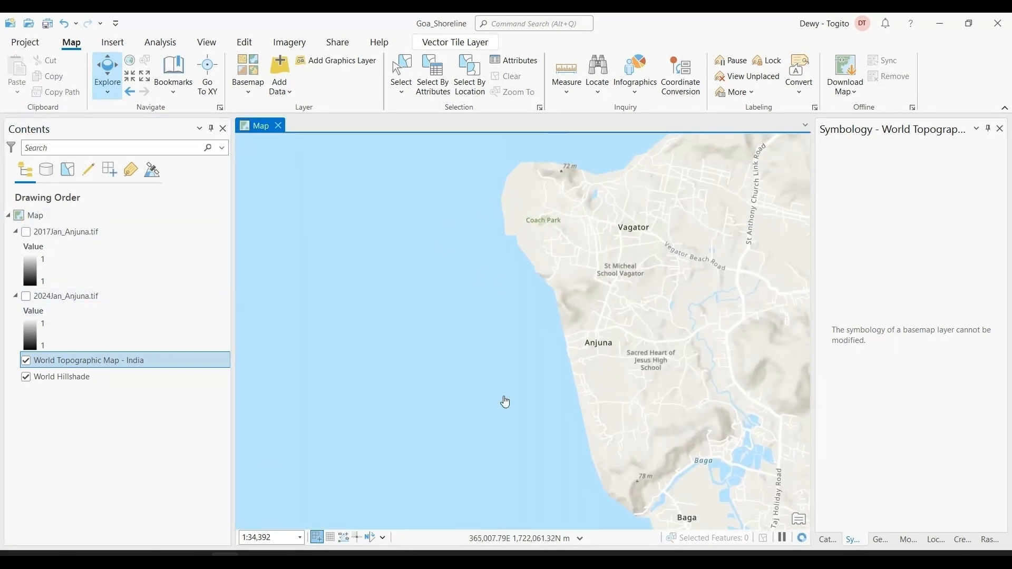
Show the 2017Jan_Anjuna.tif layer and compare it with the topographic basemap by varying its transparency and using Swipe.
{"action": "left_click", "coordinate": [26, 232]}
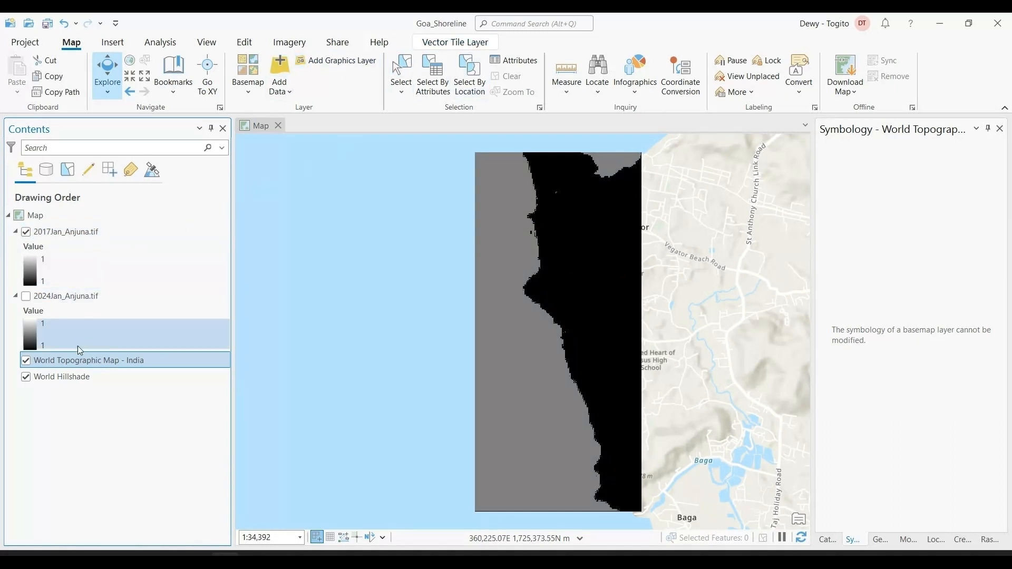
{"action": "left_click", "coordinate": [85, 232]}
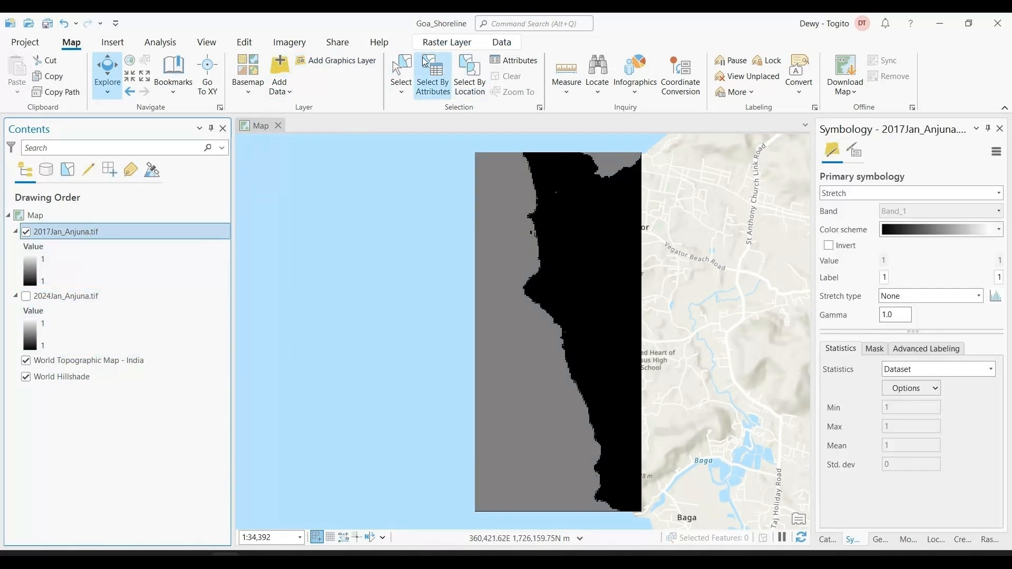
{"action": "left_click", "coordinate": [447, 42]}
{"action": "left_click", "coordinate": [281, 60]}
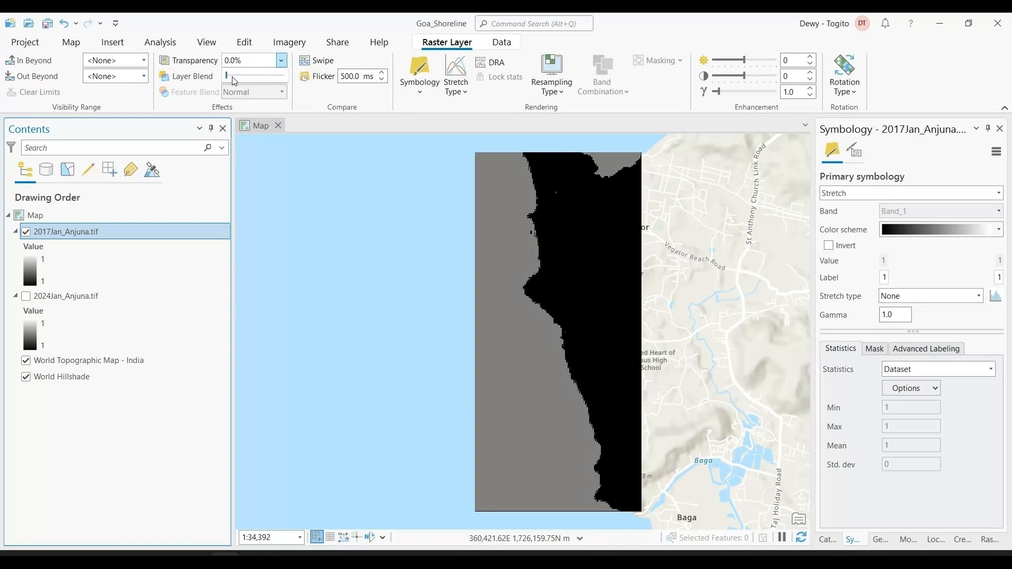
{"action": "mouse_move", "coordinate": [228, 79]}
{"action": "left_mouse_down"}
{"action": "mouse_move", "coordinate": [281, 88]}
{"action": "mouse_move", "coordinate": [220, 93]}
{"action": "left_mouse_up"}
{"action": "left_click", "coordinate": [314, 60]}
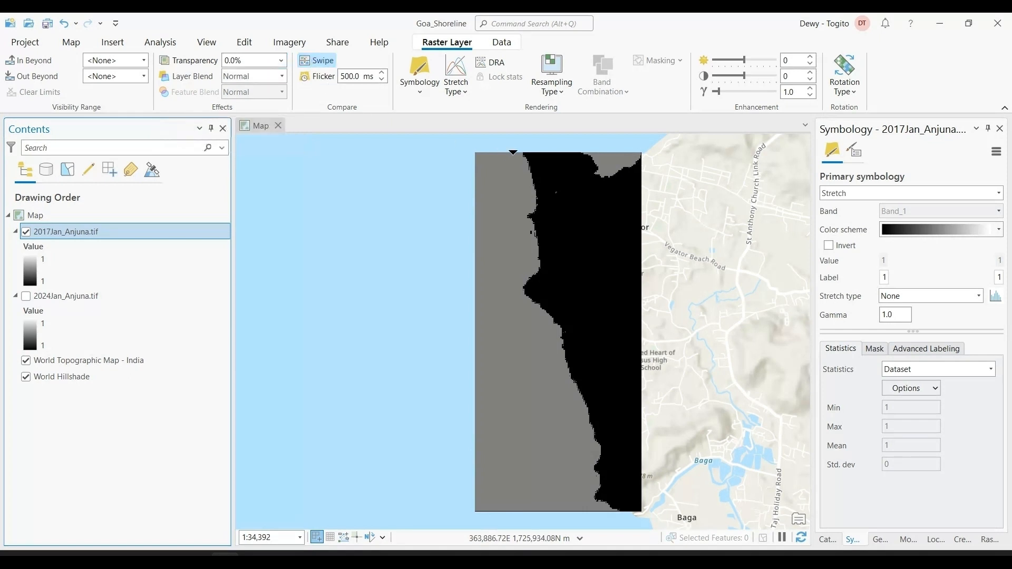
{"action": "left_click_drag", "start_coordinate": [517, 153], "coordinate": [488, 136]}
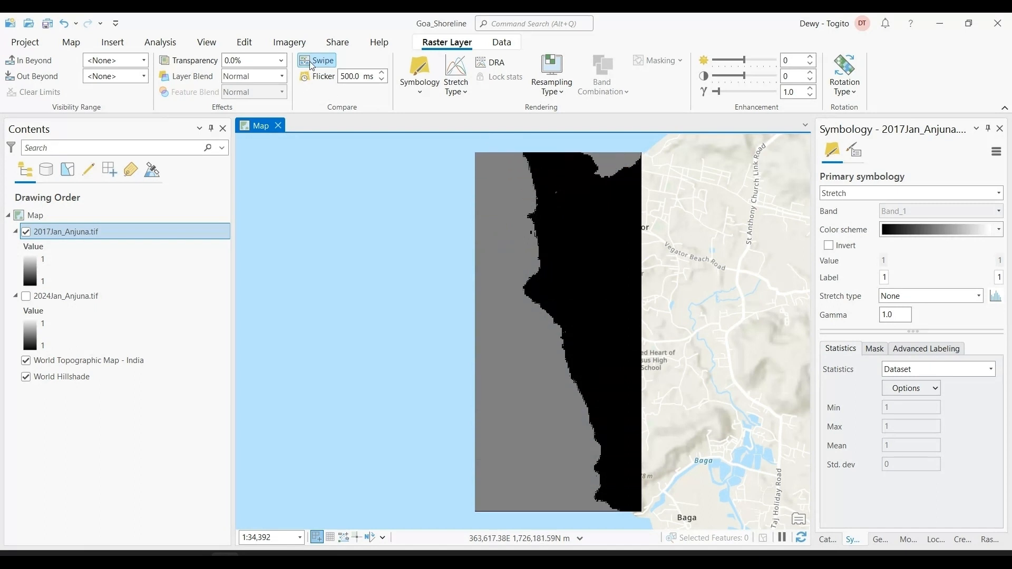
Change the map's basemap to Imagery.
{"action": "left_click", "coordinate": [58, 48]}
{"action": "left_click", "coordinate": [245, 81]}
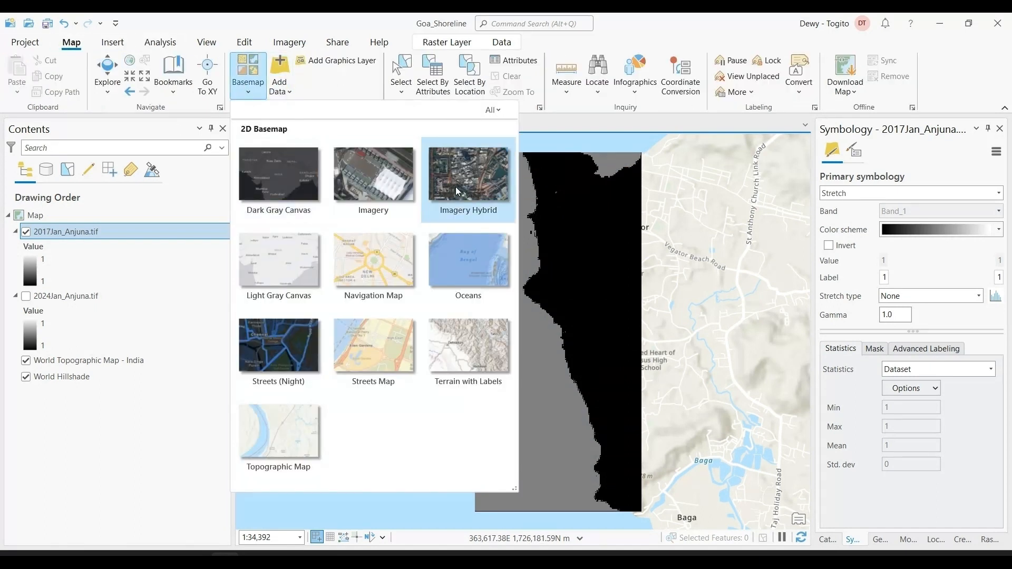
{"action": "left_click", "coordinate": [377, 183]}
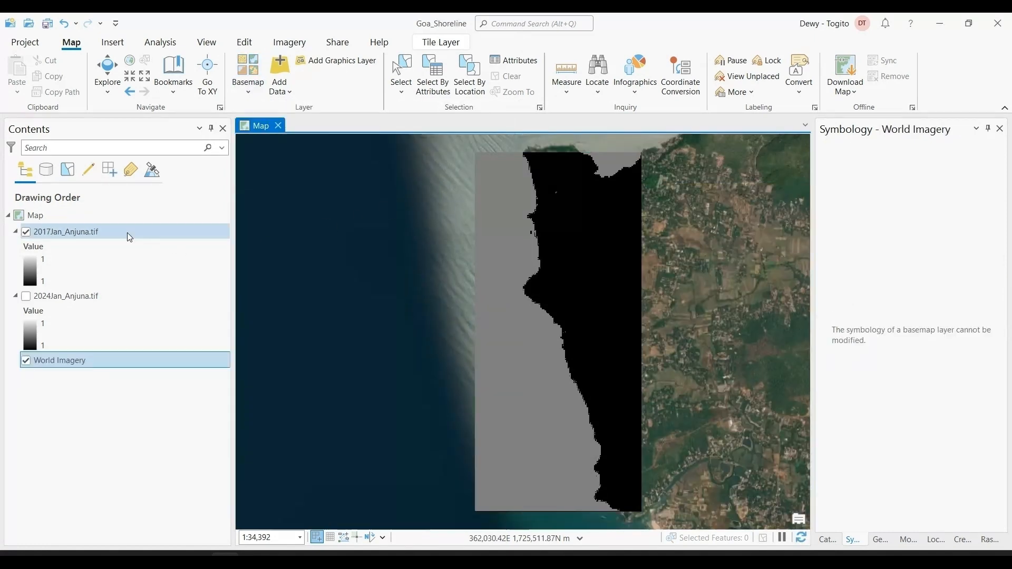
Compare the 2017Jan_Anjuna.tif coastline with the satellite imagery by varying the layer's transparency and swiping it across the map.
{"action": "left_click", "coordinate": [127, 232]}
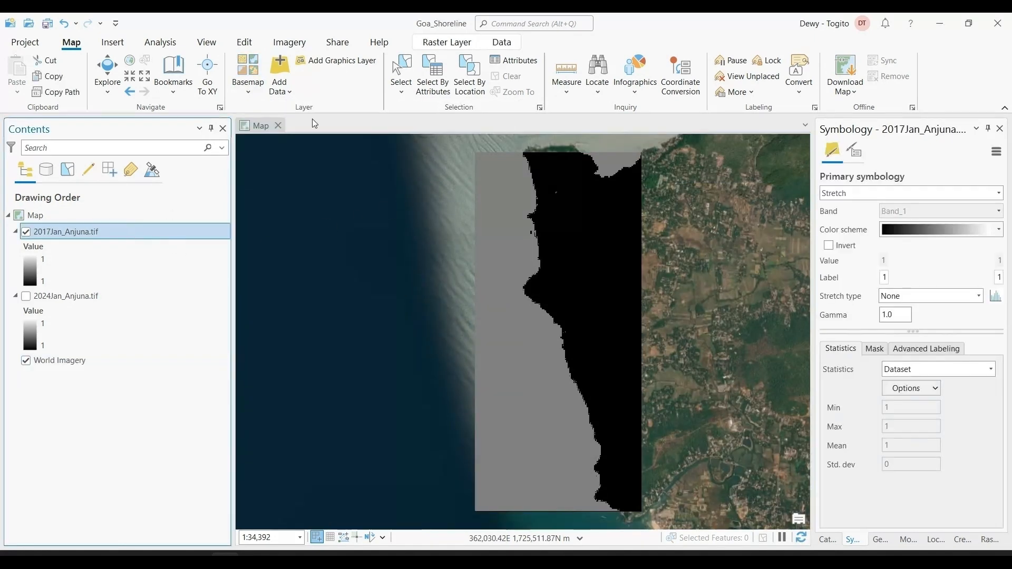
{"action": "left_click", "coordinate": [460, 45]}
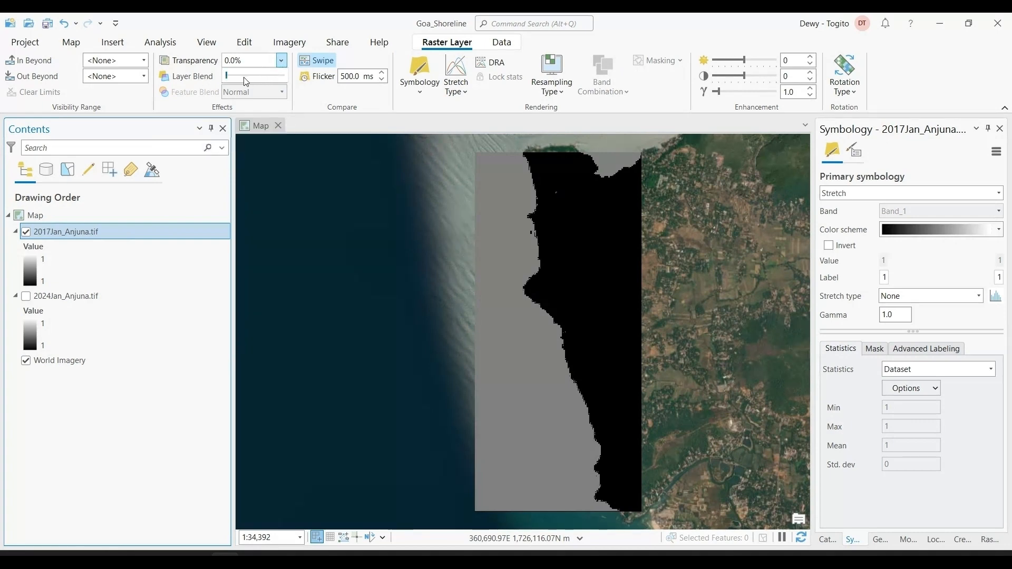
{"action": "left_click_drag", "start_coordinate": [227, 80], "coordinate": [211, 91]}
{"action": "left_click_drag", "start_coordinate": [558, 148], "coordinate": [519, 144]}
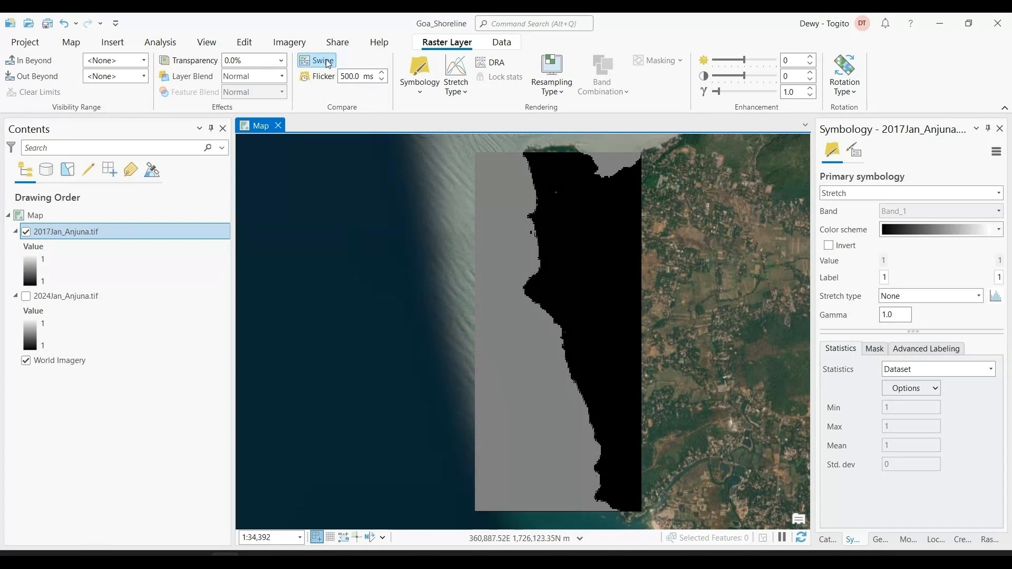
Inspect the pixel values of 2017Jan_Anjuna.tif in its grey sea area and its black land area.
{"action": "left_click", "coordinate": [79, 231]}
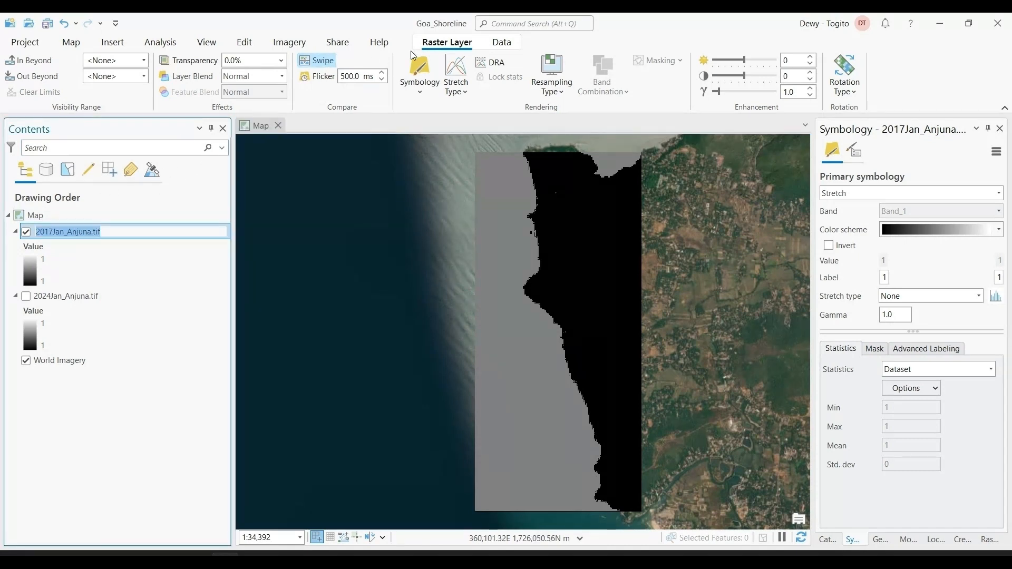
{"action": "left_click", "coordinate": [108, 71]}
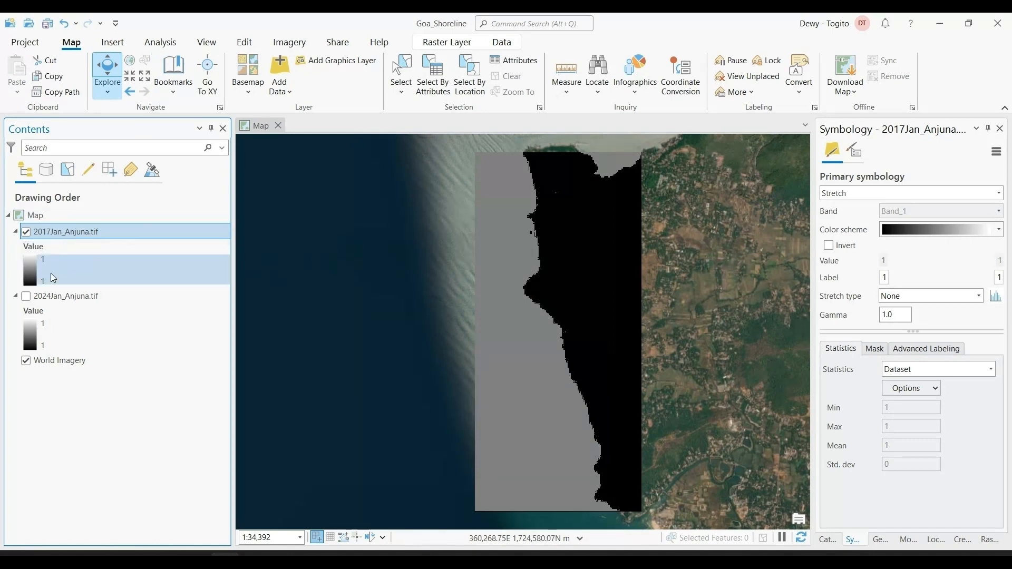
{"action": "left_click", "coordinate": [501, 271]}
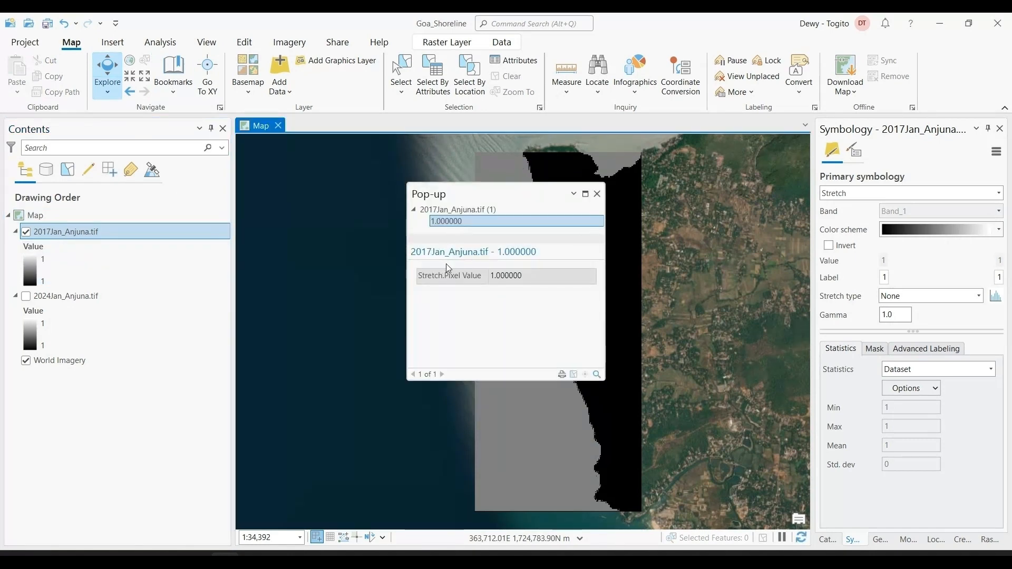
{"action": "left_click", "coordinate": [611, 230]}
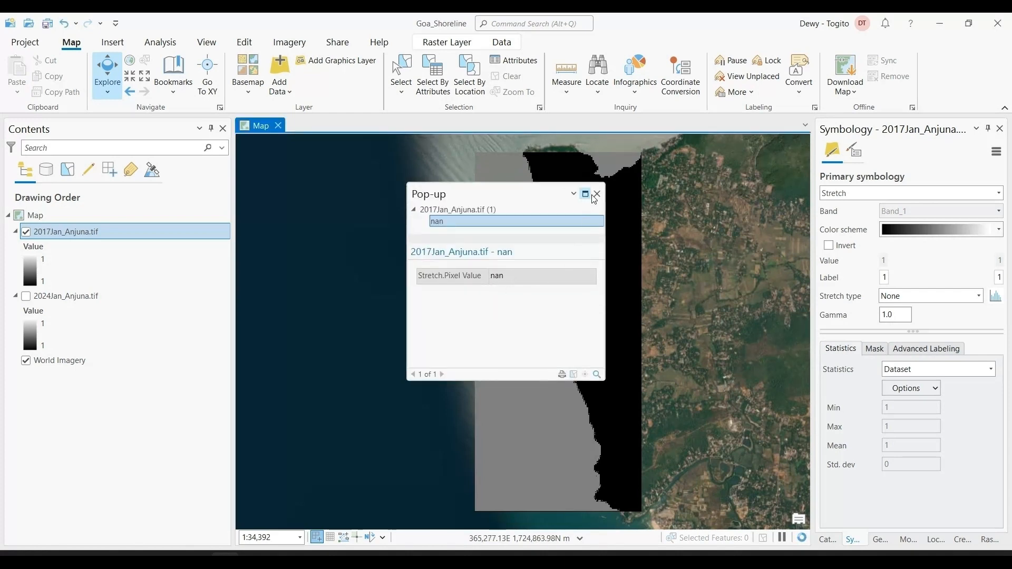
{"action": "left_click", "coordinate": [597, 194]}
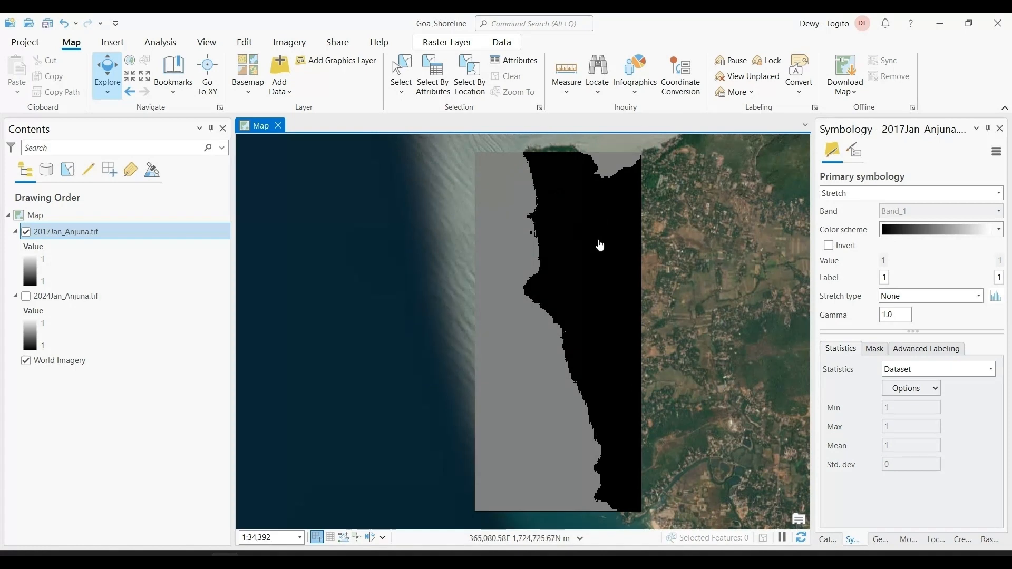
Find the Image Analyst Int tool and run it on 2017Jan_Anjuna.tif, keeping the default output raster.
{"action": "left_click", "coordinate": [159, 43]}
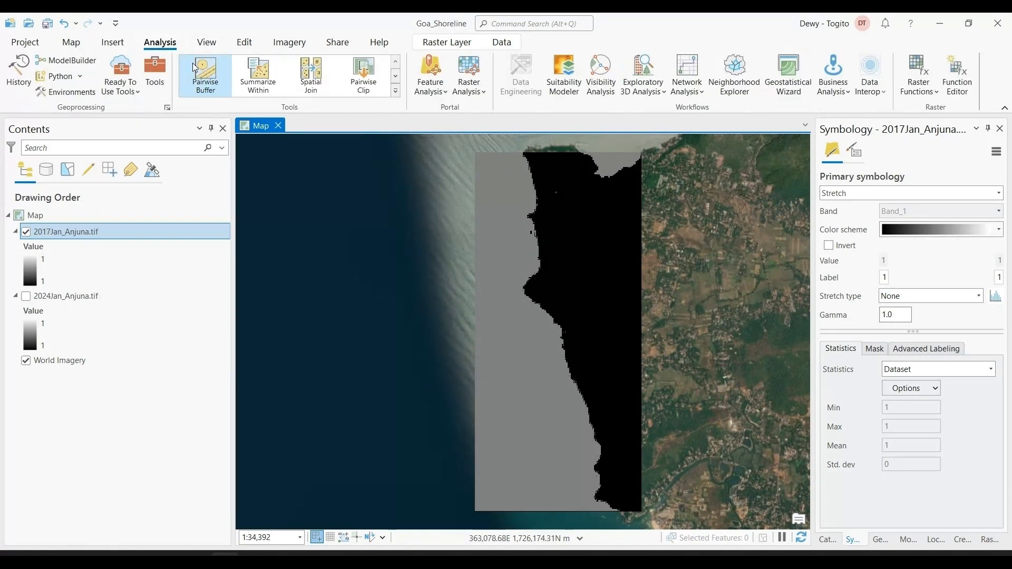
{"action": "left_click", "coordinate": [154, 74]}
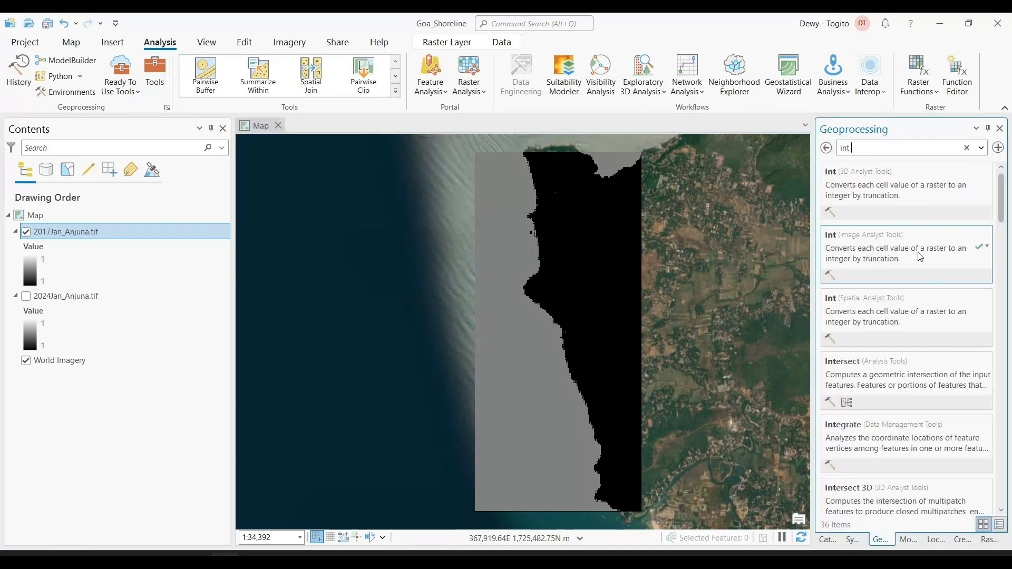
{"action": "left_click", "coordinate": [883, 269]}
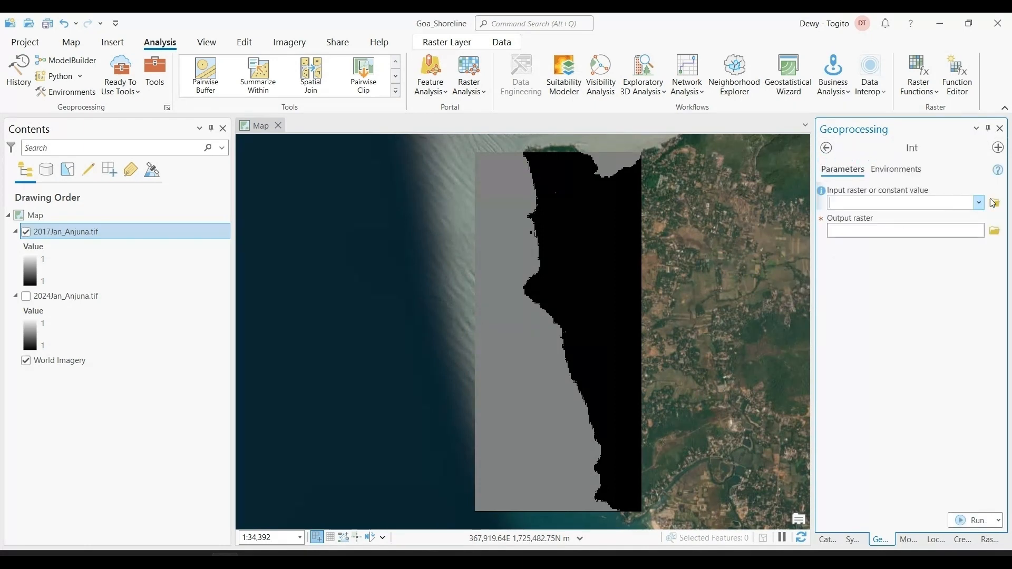
{"action": "left_click", "coordinate": [978, 203]}
{"action": "left_click", "coordinate": [875, 222]}
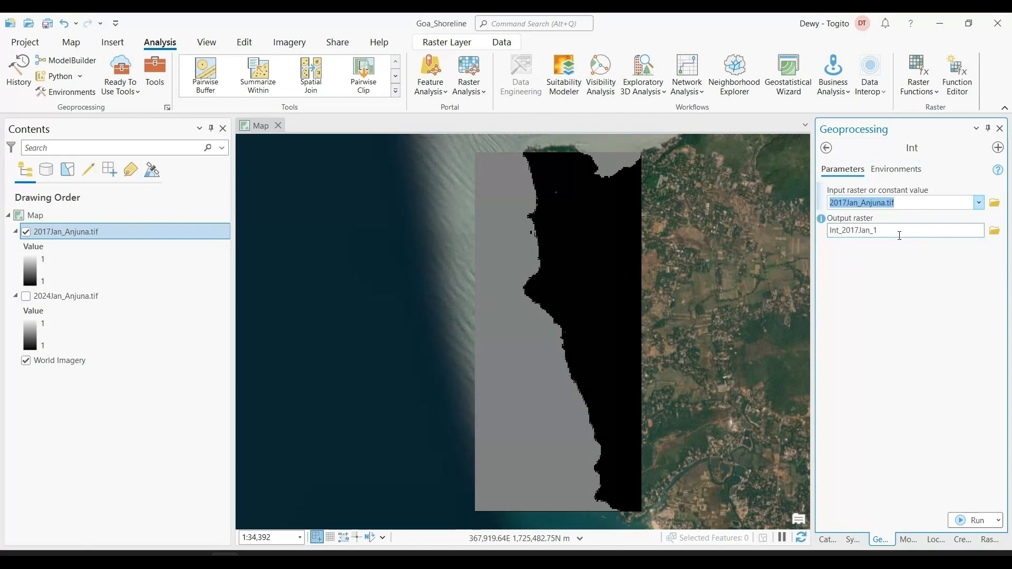
{"action": "left_click", "coordinate": [975, 520]}
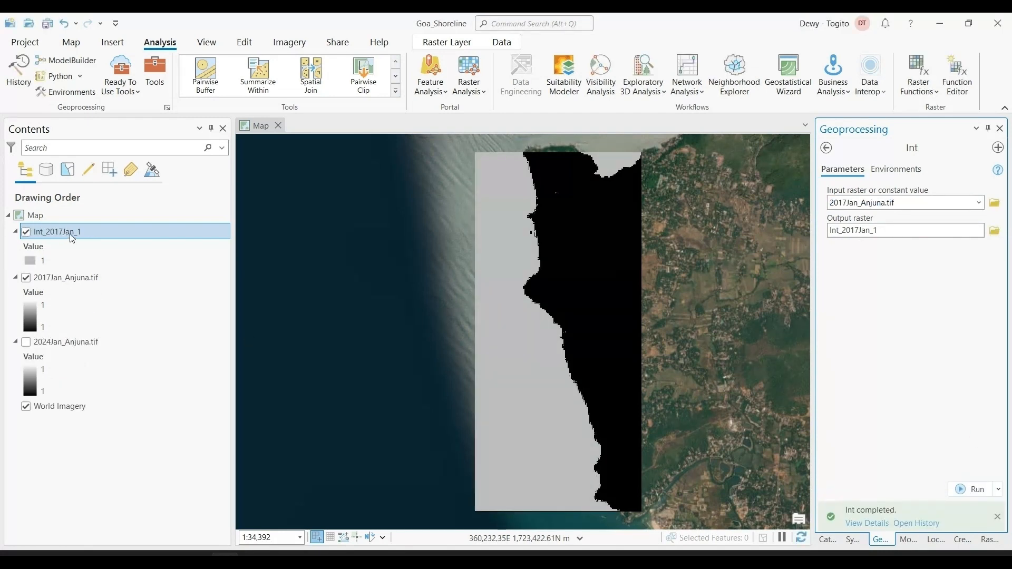
Run the Int tool on 2024Jan_Anjuna.tif, keeping the default output raster.
{"action": "left_click", "coordinate": [978, 202]}
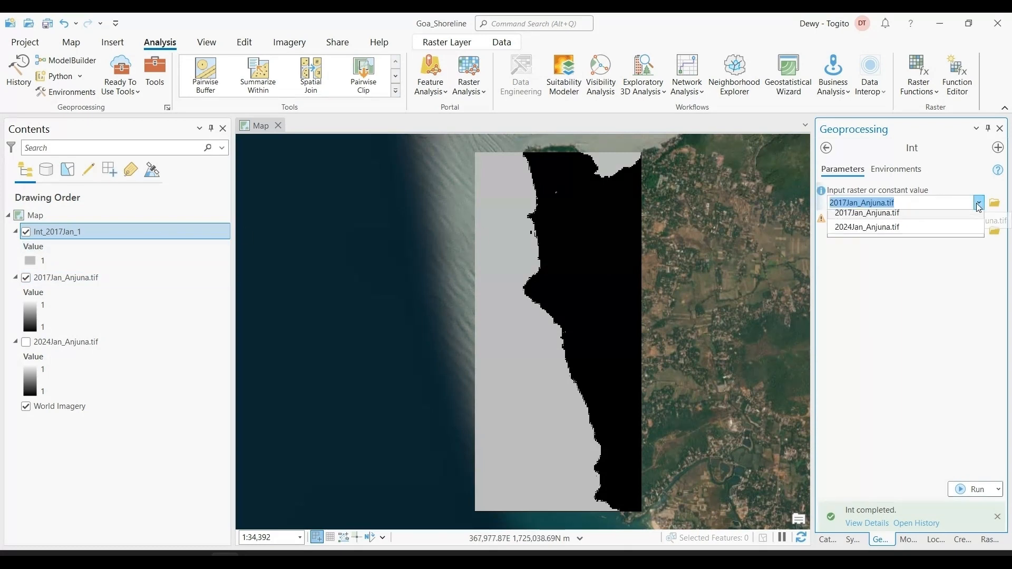
{"action": "left_click", "coordinate": [917, 227]}
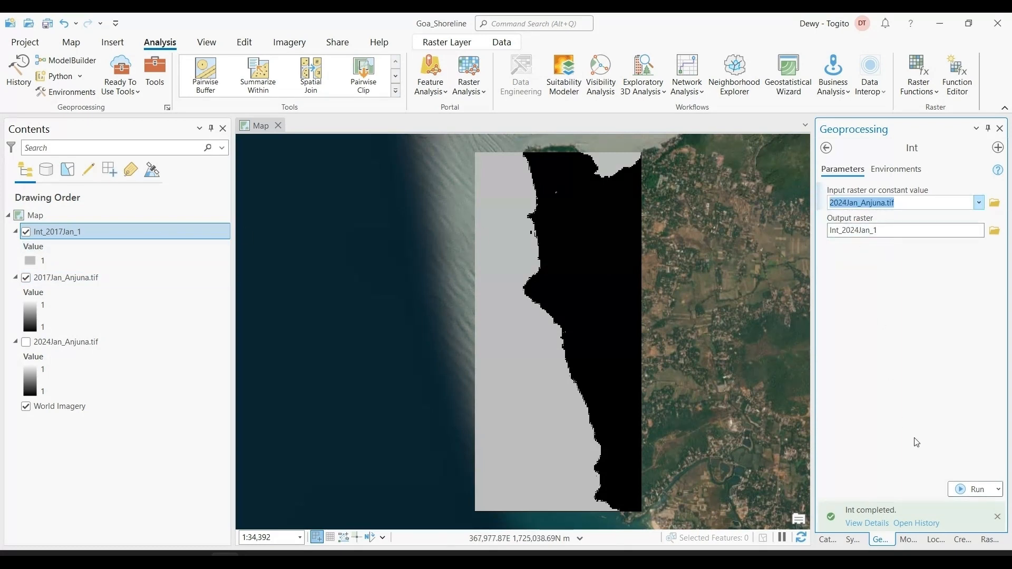
{"action": "left_click", "coordinate": [957, 485]}
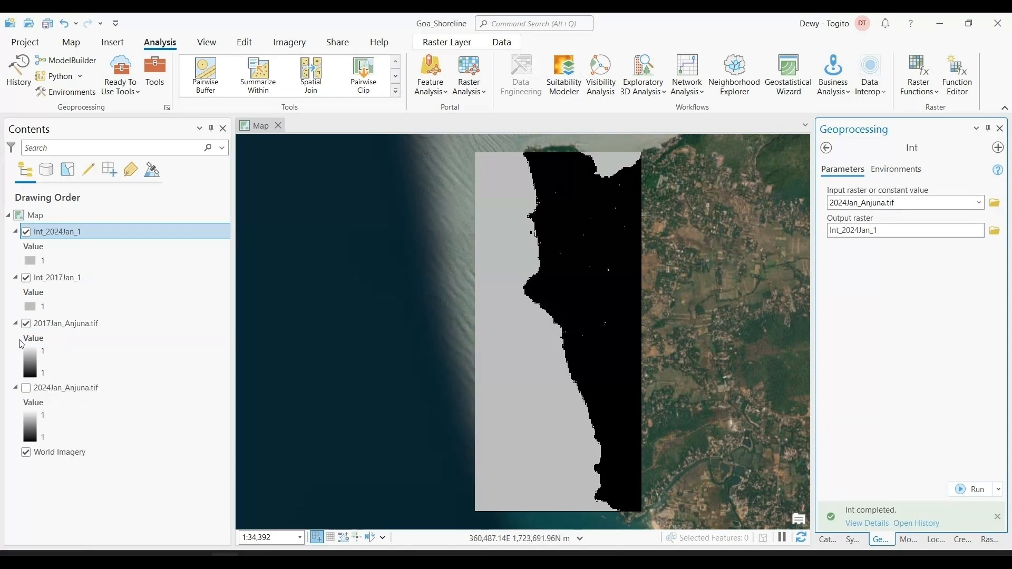
Hide the 2017Jan_Anjuna.tif and Int_2017Jan_1 layers and compare Int_2024Jan_1 with the imagery using transparency and Swipe.
{"action": "left_click", "coordinate": [26, 324]}
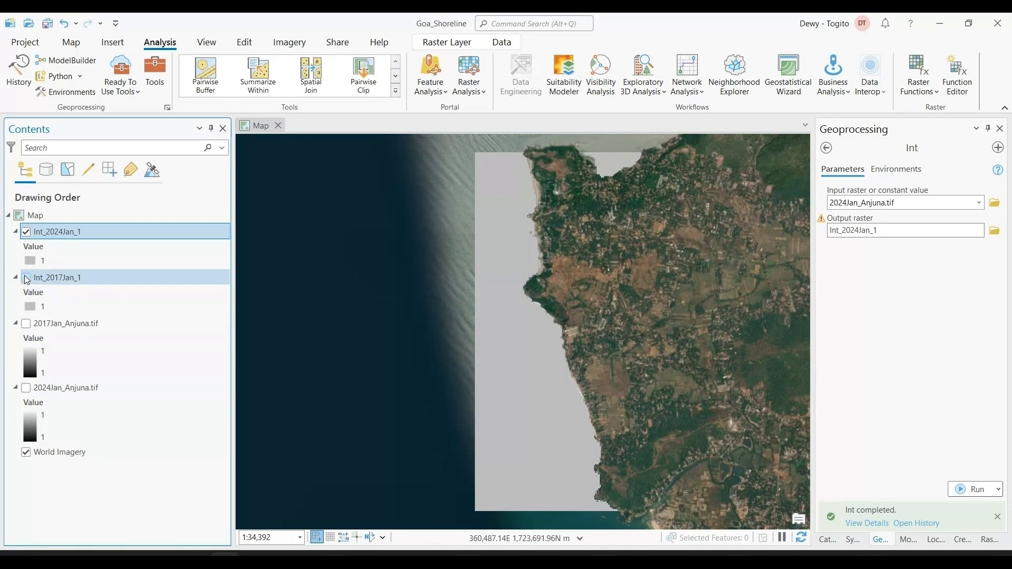
{"action": "left_click", "coordinate": [446, 42]}
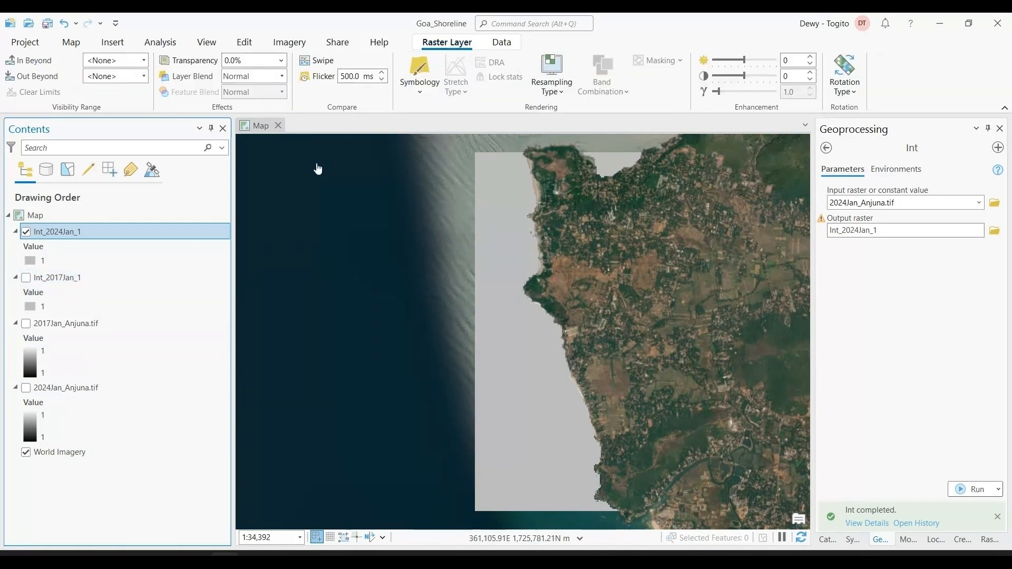
{"action": "left_click", "coordinate": [282, 60]}
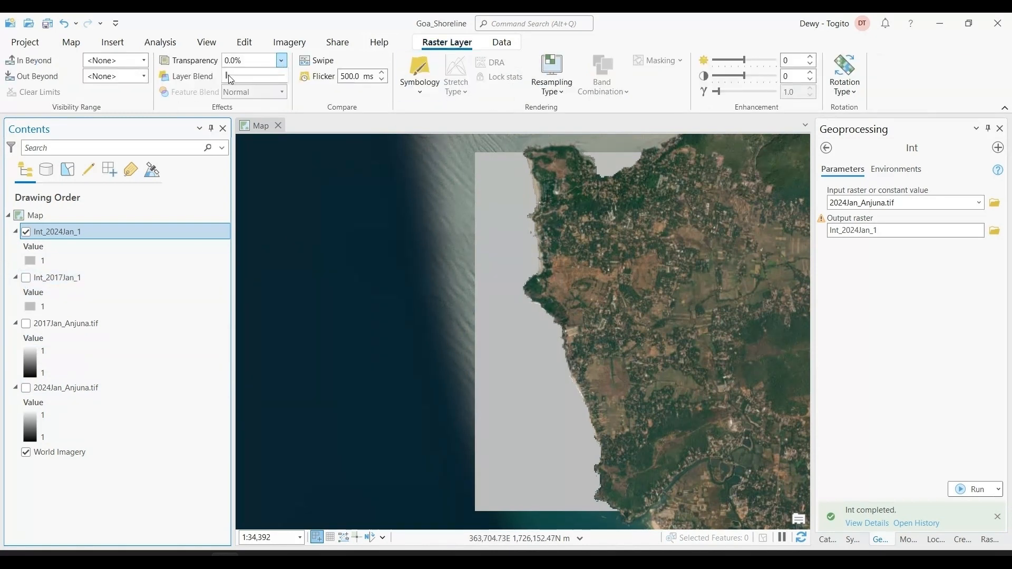
{"action": "mouse_move", "coordinate": [229, 76]}
{"action": "left_mouse_down"}
{"action": "mouse_move", "coordinate": [272, 80]}
{"action": "mouse_move", "coordinate": [217, 83]}
{"action": "left_mouse_up"}
{"action": "left_click", "coordinate": [326, 64]}
{"action": "mouse_move", "coordinate": [490, 158]}
{"action": "left_mouse_down"}
{"action": "mouse_move", "coordinate": [515, 456]}
{"action": "mouse_move", "coordinate": [487, 325]}
{"action": "mouse_move", "coordinate": [477, 143]}
{"action": "left_mouse_up"}
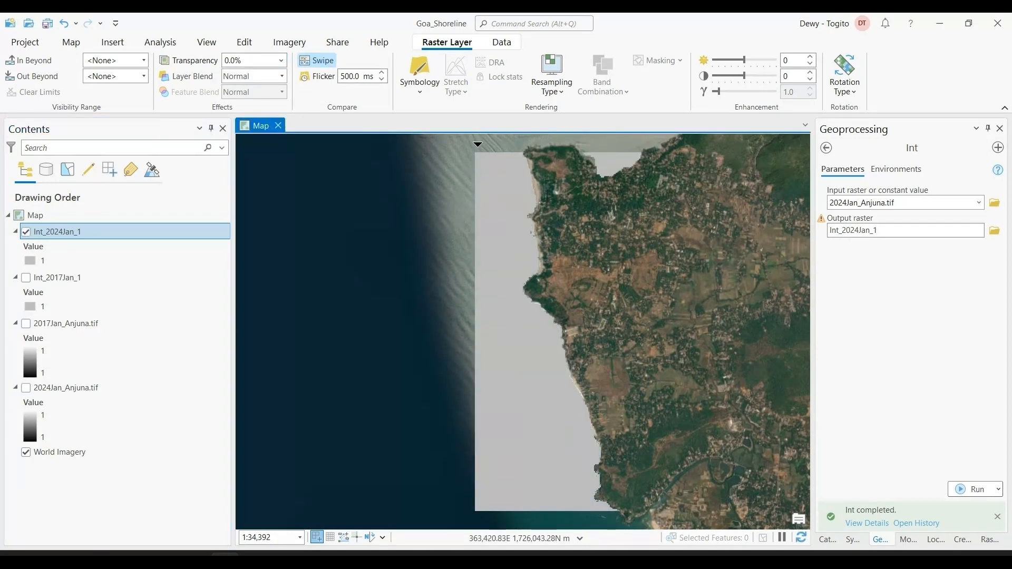
{"action": "left_click", "coordinate": [71, 43]}
{"action": "left_click", "coordinate": [116, 71]}
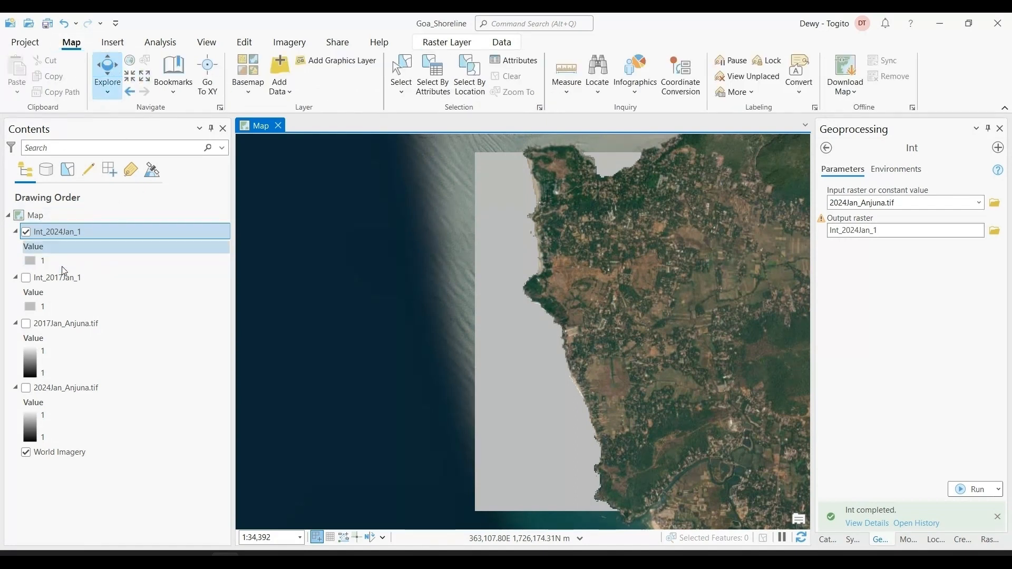
Show Int_2017Jan_1, hide Int_2024Jan_1, and set the colour of value 1 in Int_2017Jan_1 to dark blue.
{"action": "left_click", "coordinate": [27, 279]}
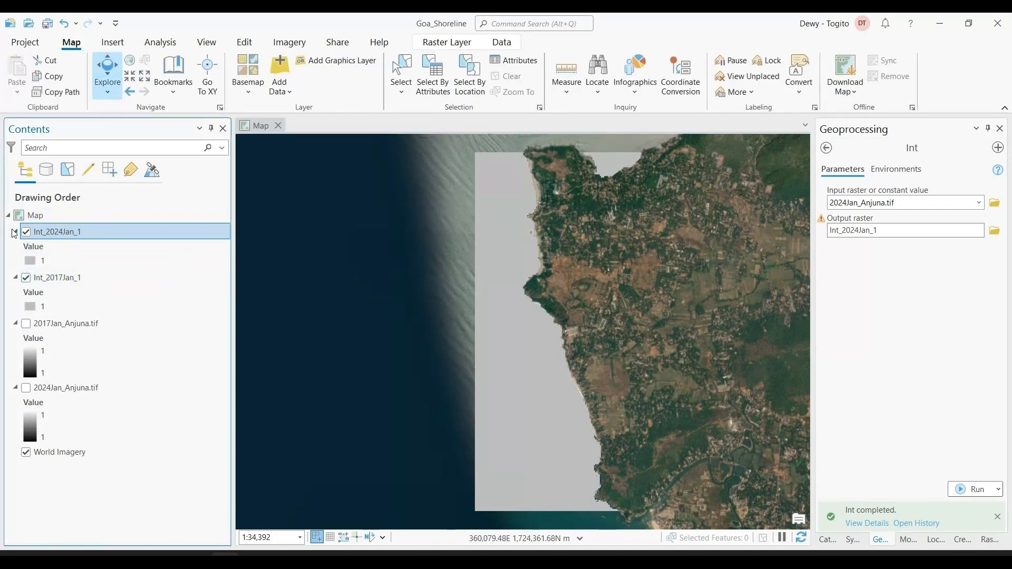
{"action": "left_click", "coordinate": [30, 307]}
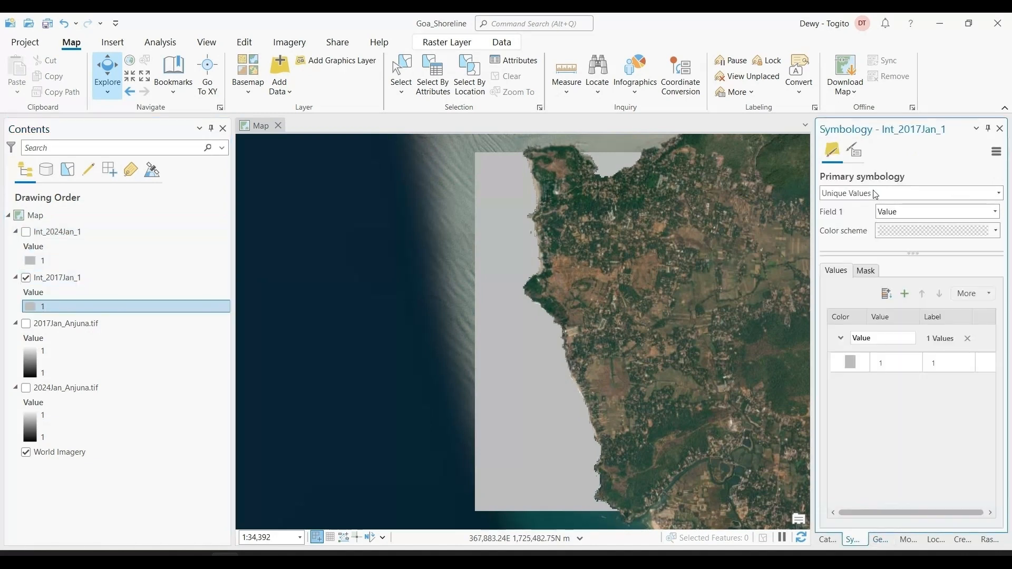
{"action": "left_click", "coordinate": [849, 362]}
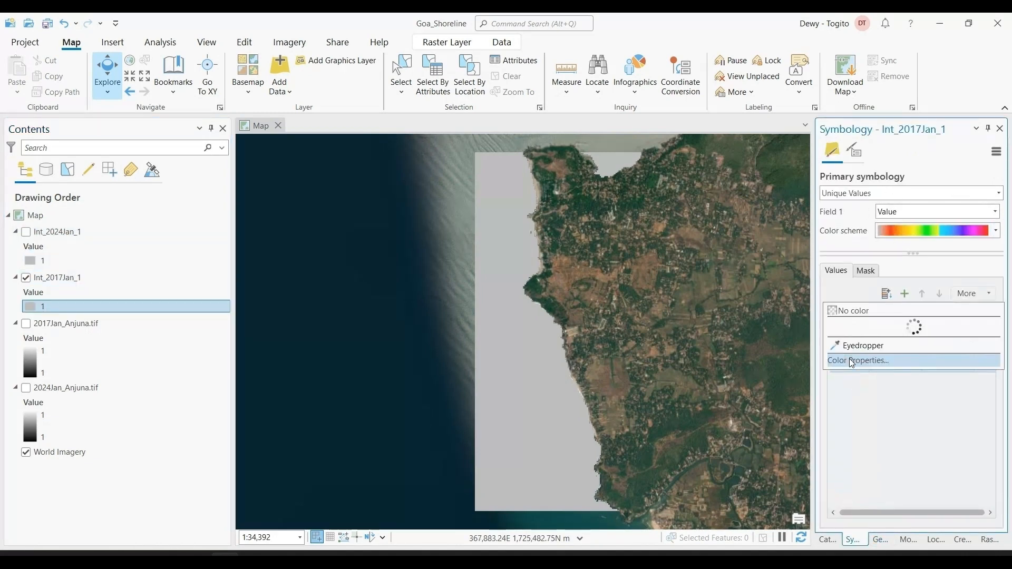
{"action": "left_click", "coordinate": [862, 363]}
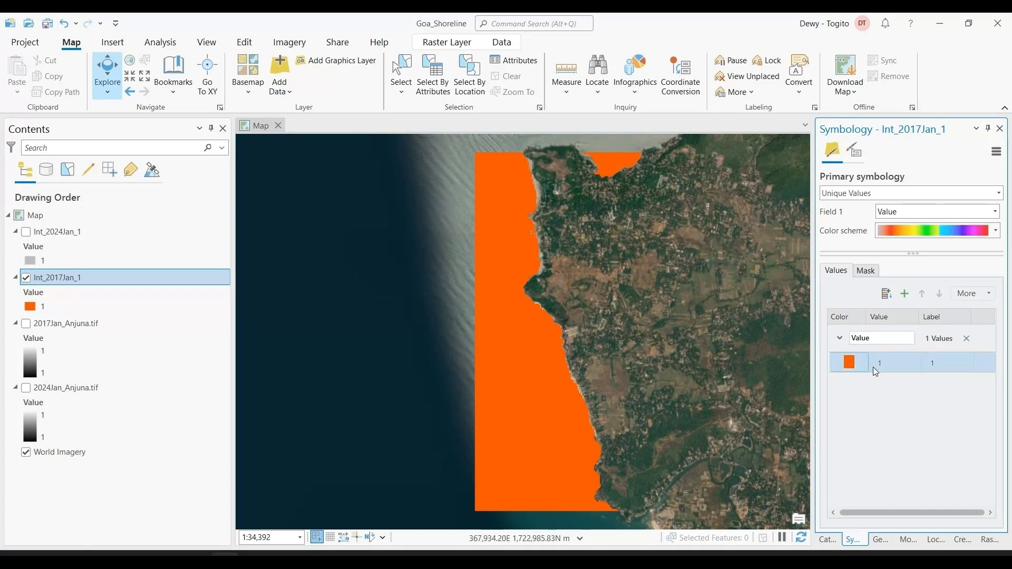
{"action": "left_click", "coordinate": [851, 363]}
{"action": "left_click", "coordinate": [929, 378]}
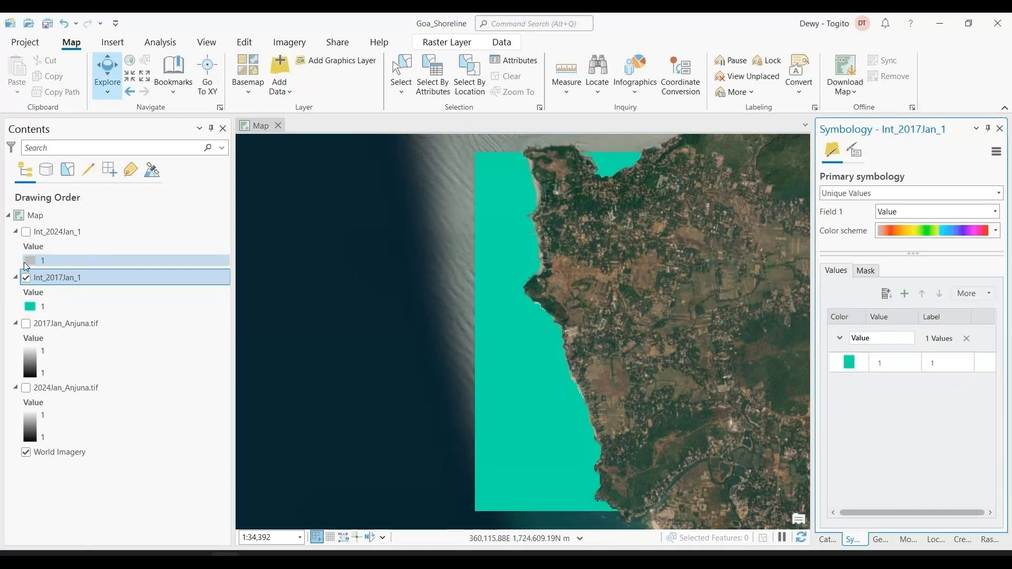
{"action": "left_click", "coordinate": [849, 362]}
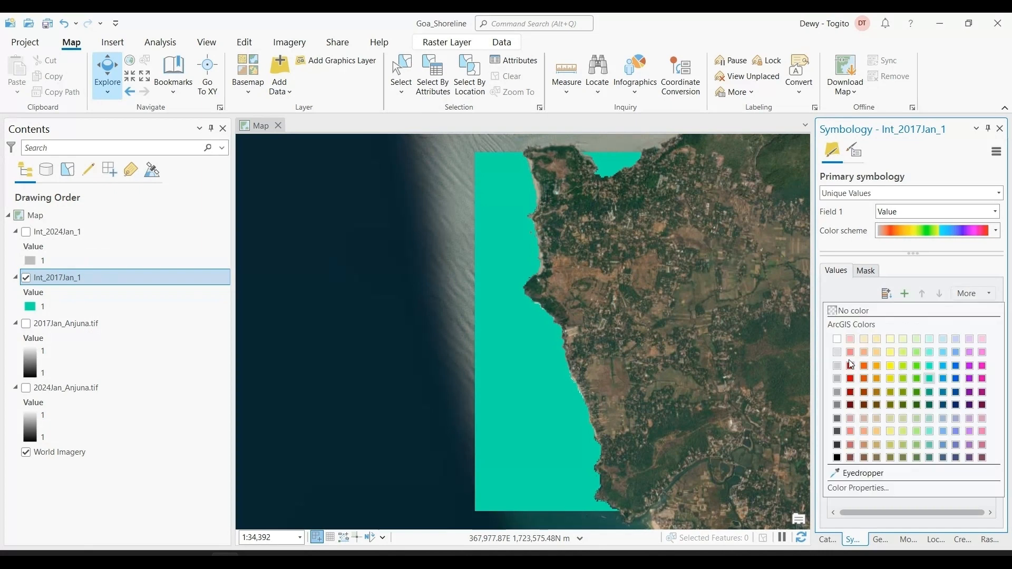
{"action": "left_click", "coordinate": [948, 394]}
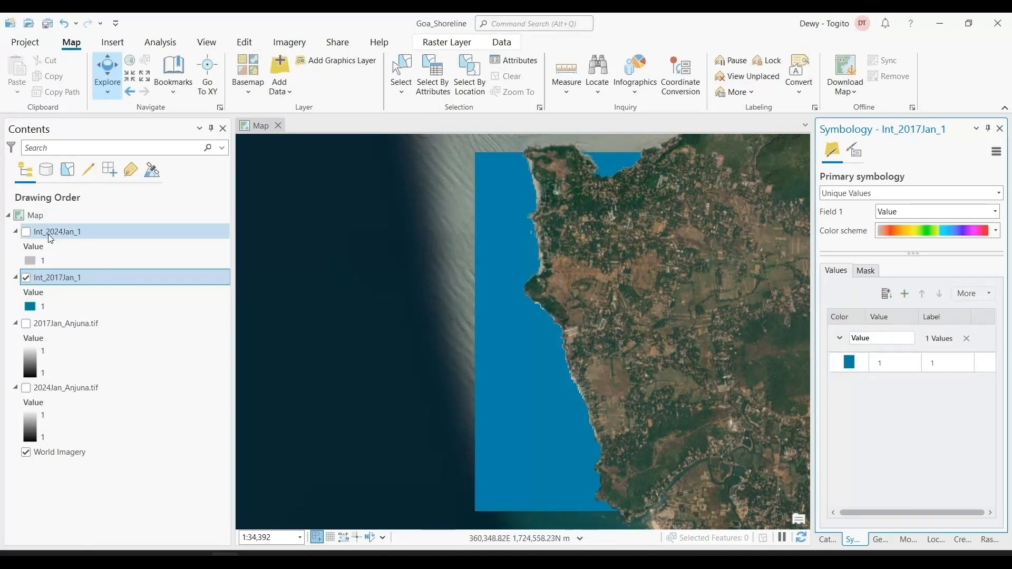
Show the Int_2024Jan_1 layer, and find and open the Raster to Polygon conversion tool.
{"action": "left_click", "coordinate": [88, 232]}
{"action": "left_click", "coordinate": [26, 232]}
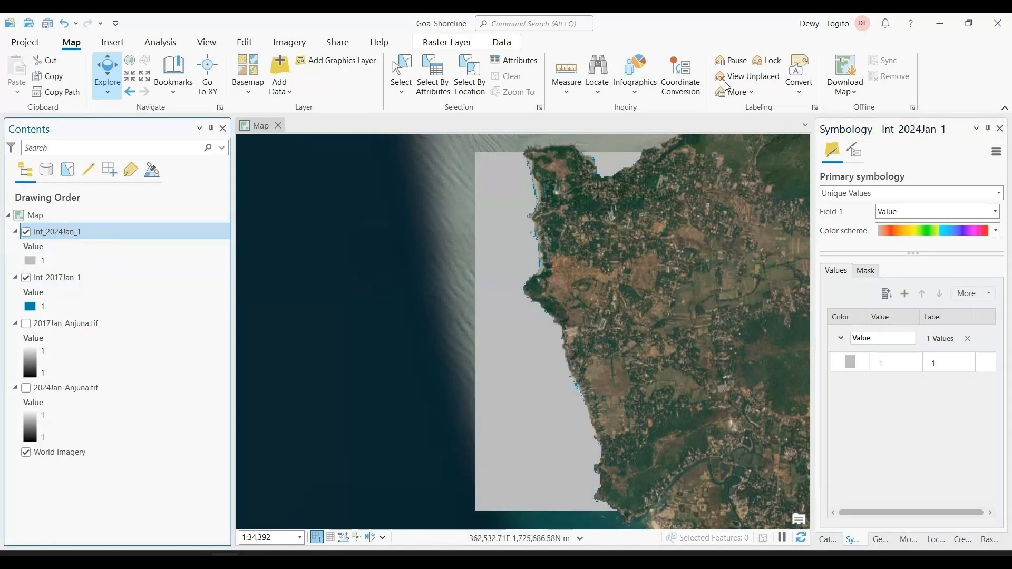
{"action": "left_click", "coordinate": [881, 538]}
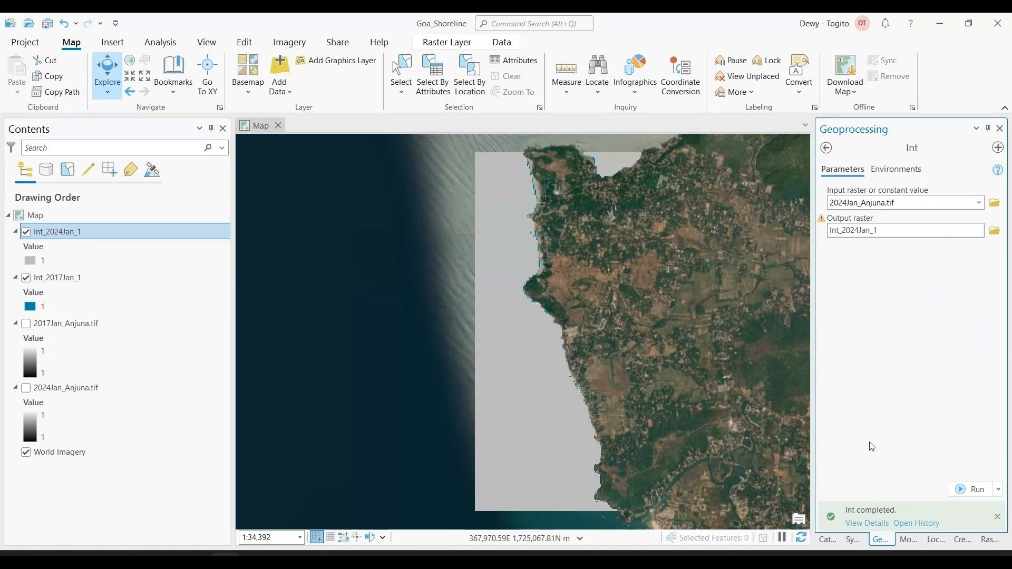
{"action": "left_click", "coordinate": [827, 149]}
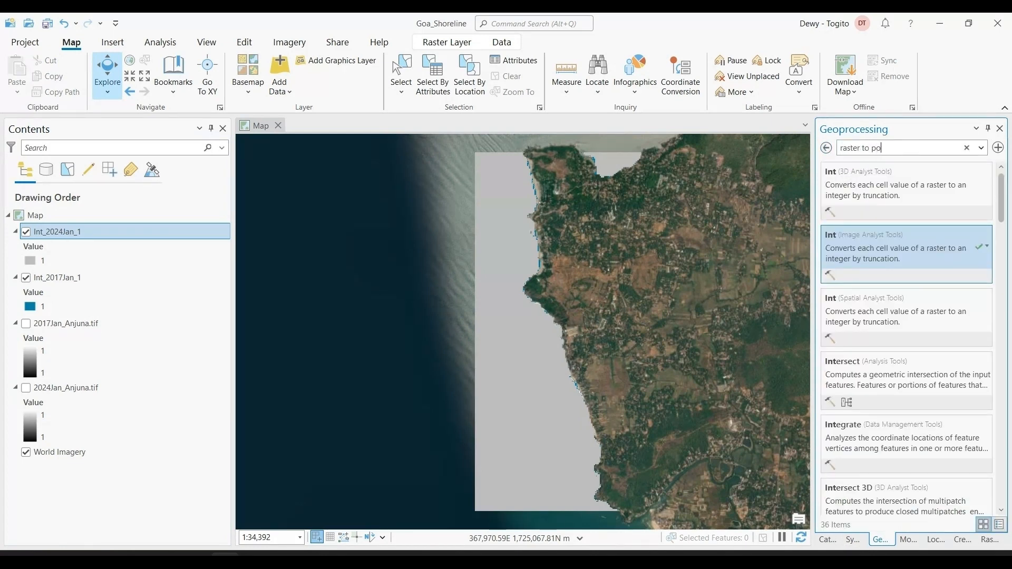
{"action": "type", "text": "on"}
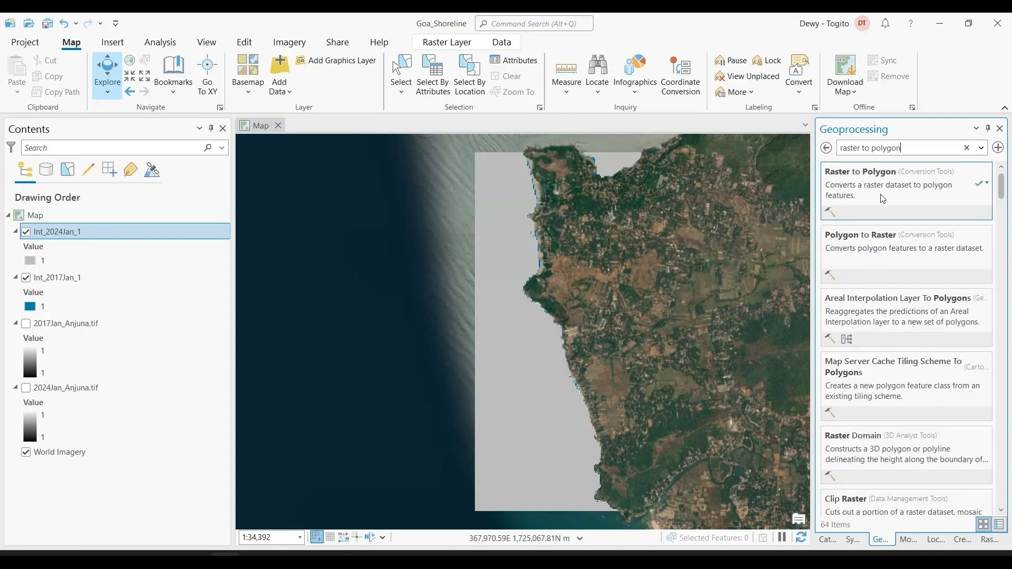
{"action": "left_click", "coordinate": [885, 199]}
{"action": "left_click", "coordinate": [887, 202]}
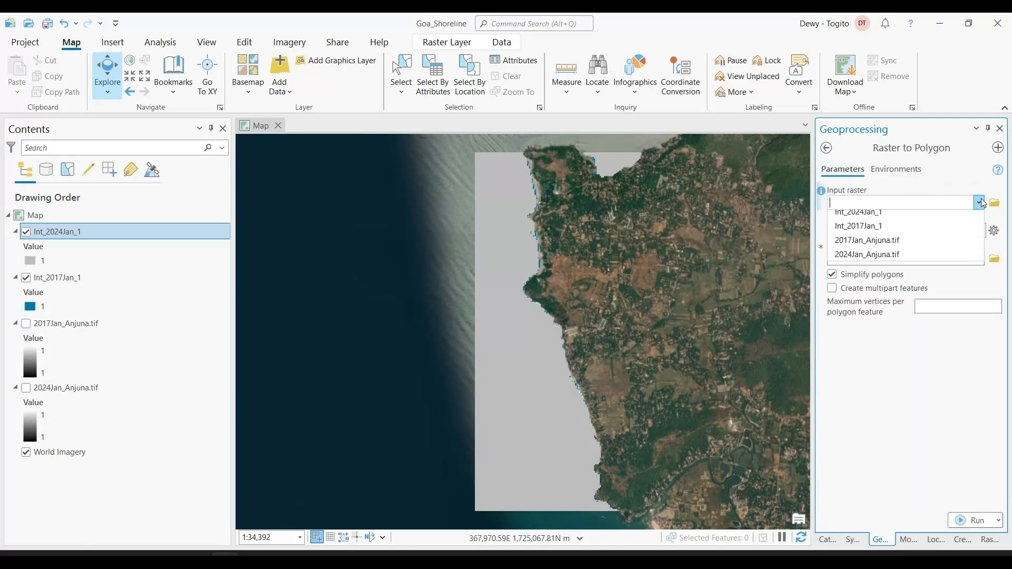
Run Raster to Polygon on Int_2017Jan_1 with field Value, output polygon_2017, and both simplified polygons and multipart features enabled.
{"action": "left_click", "coordinate": [877, 232]}
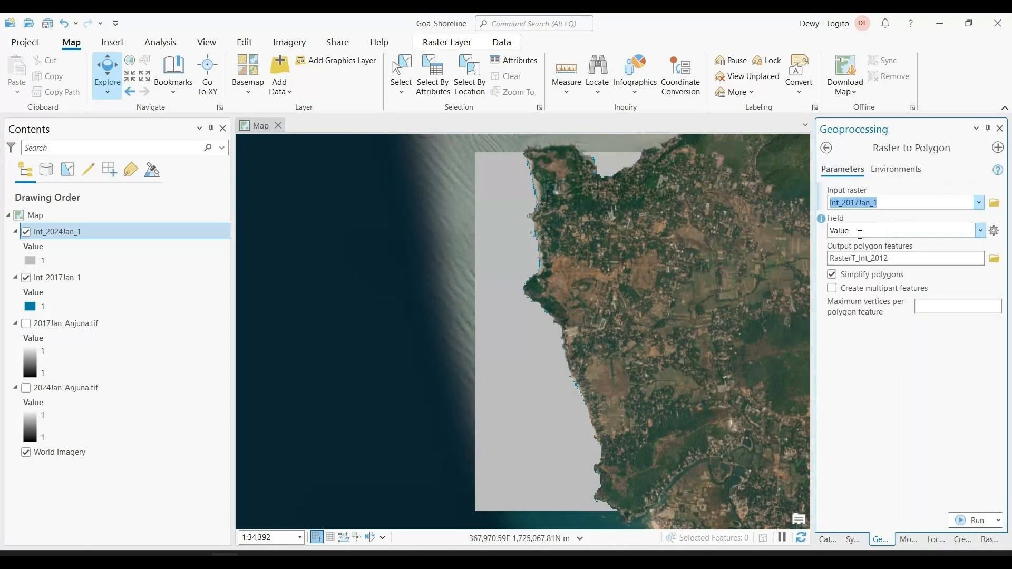
{"action": "left_click", "coordinate": [981, 232]}
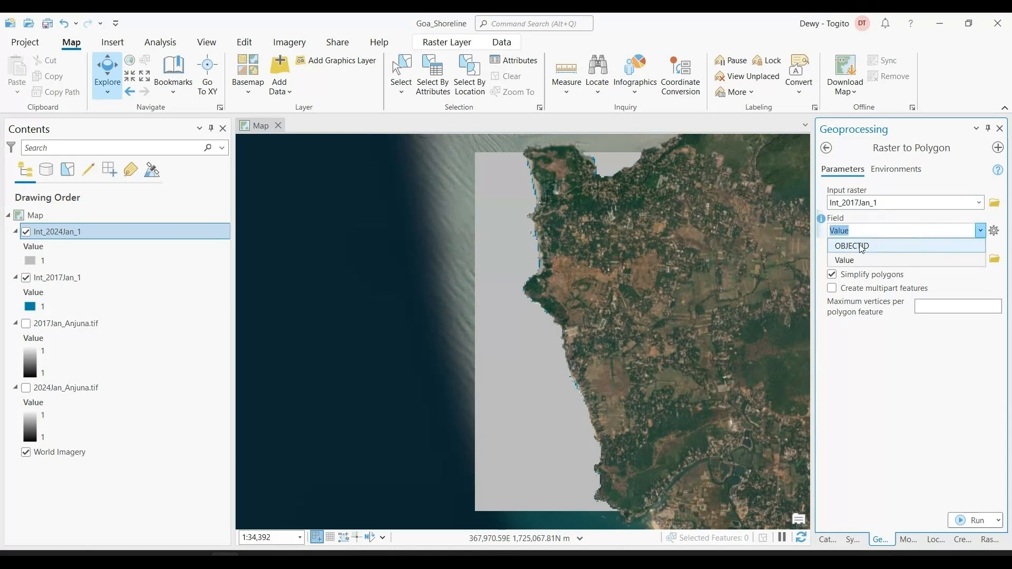
{"action": "left_click", "coordinate": [853, 255]}
{"action": "left_click", "coordinate": [874, 259]}
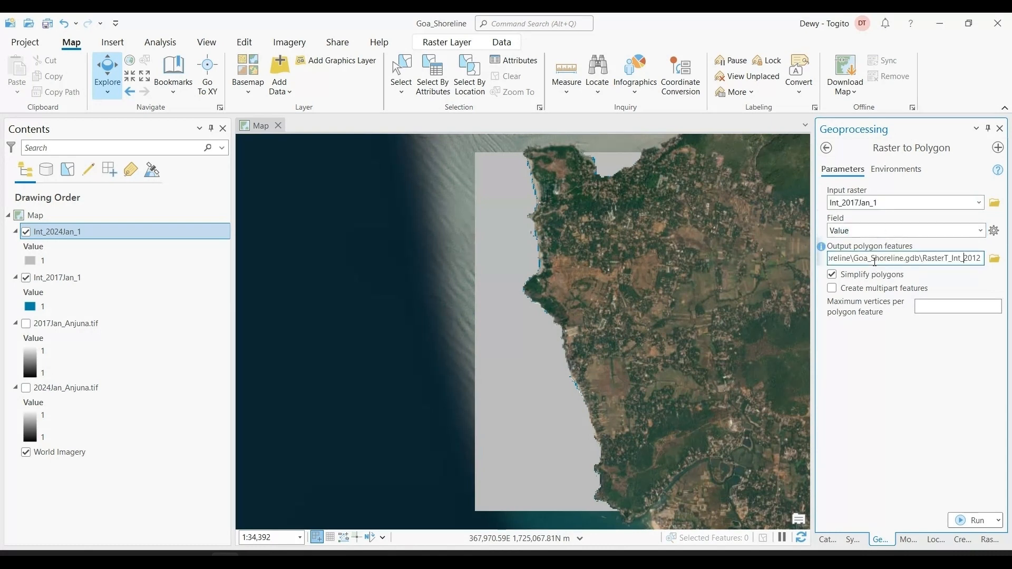
{"action": "left_click_drag", "start_coordinate": [923, 260], "coordinate": [997, 265]}
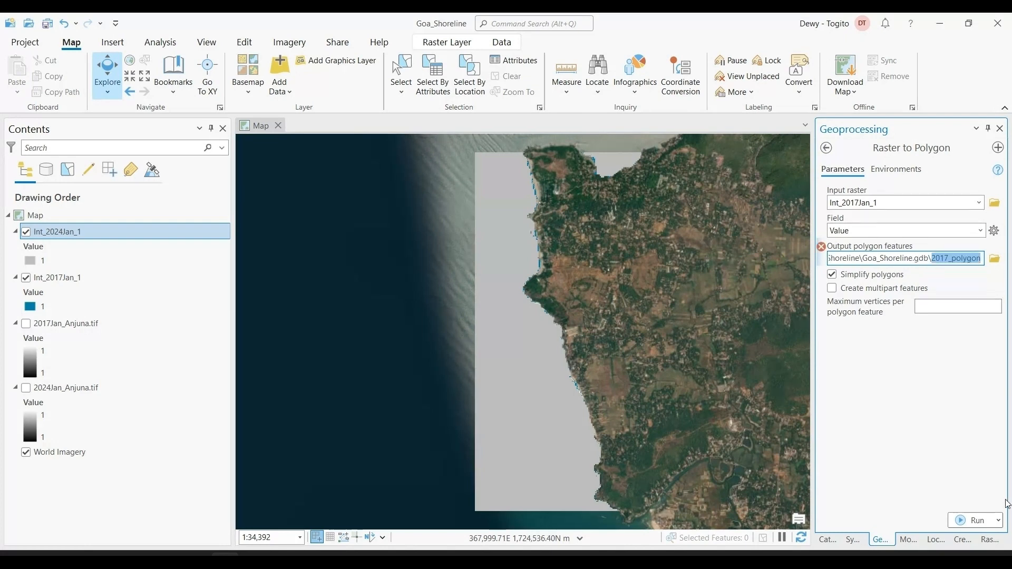
{"action": "type", "text": "polygon"}
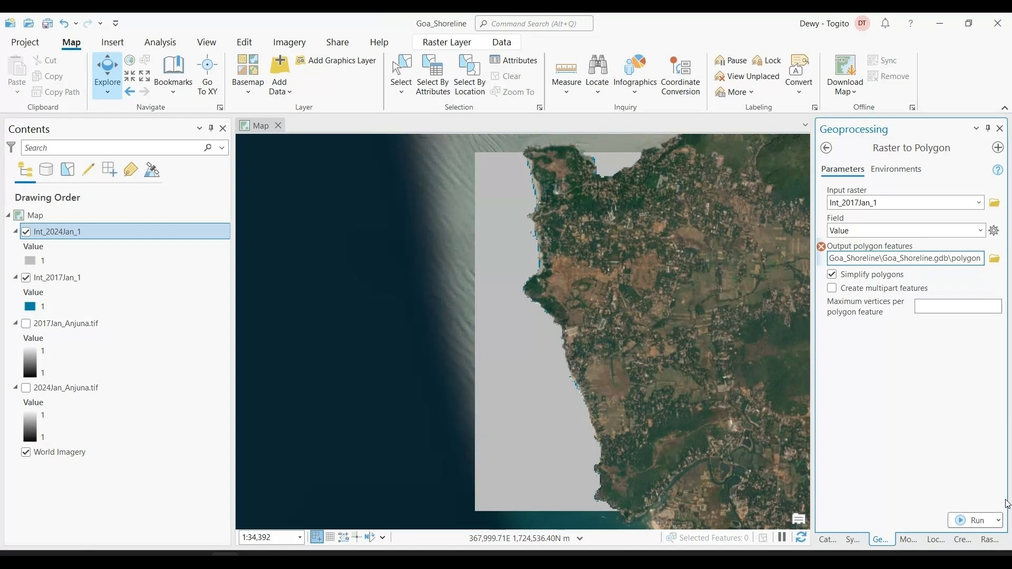
{"action": "type", "text": "_2017"}
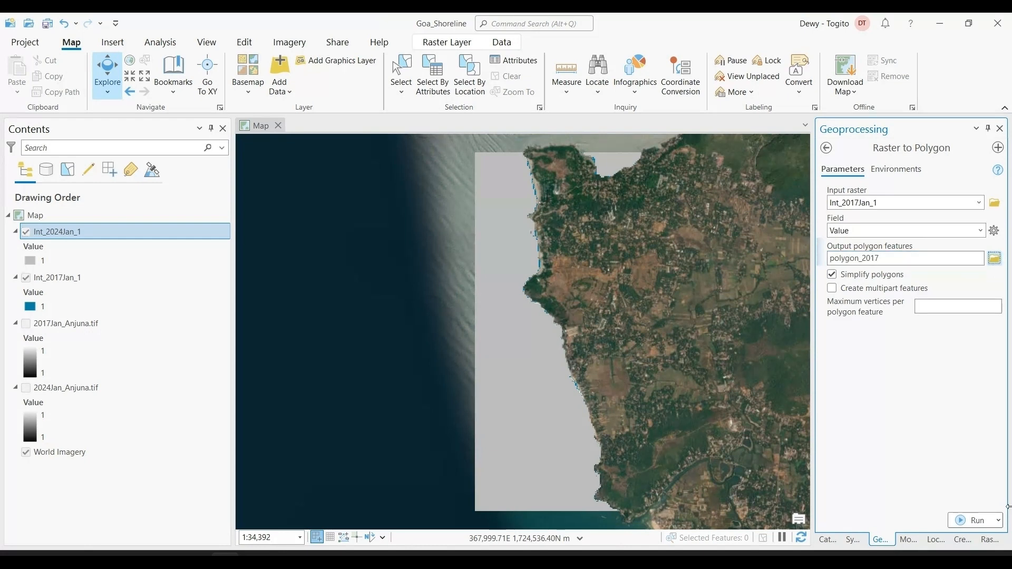
{"action": "left_click", "coordinate": [888, 289]}
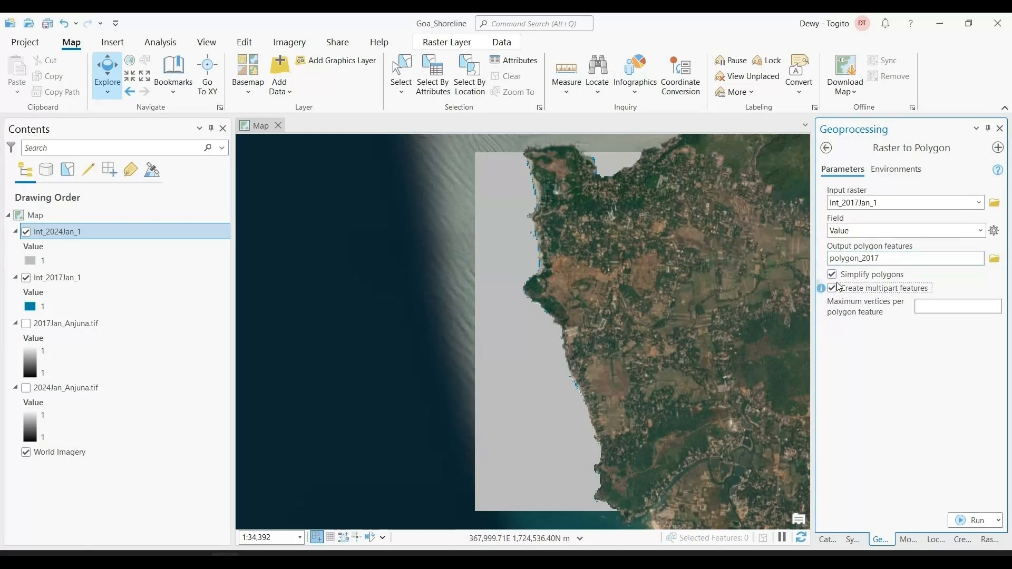
{"action": "mouse_move", "coordinate": [821, 279]}
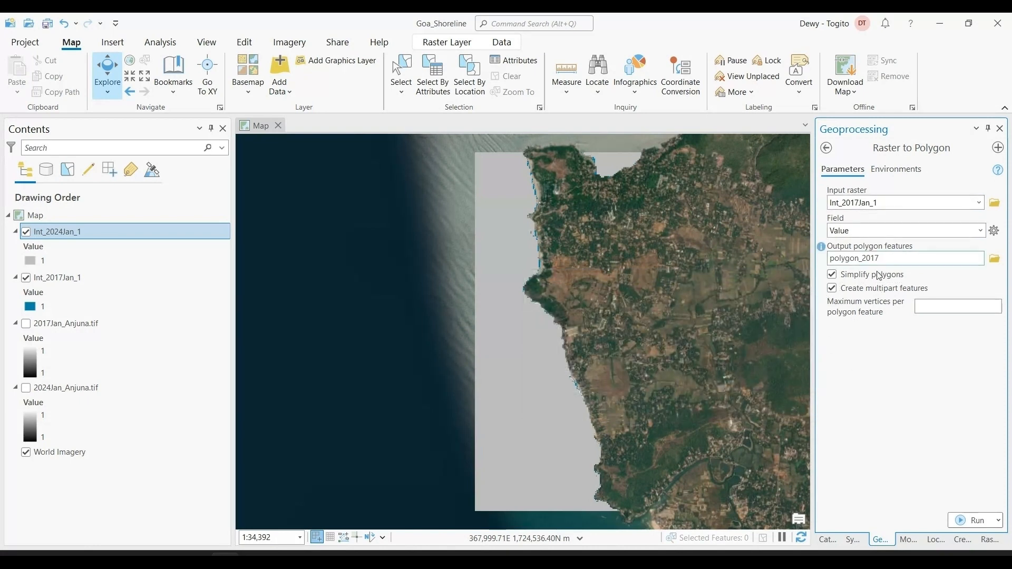
{"action": "left_click", "coordinate": [967, 517]}
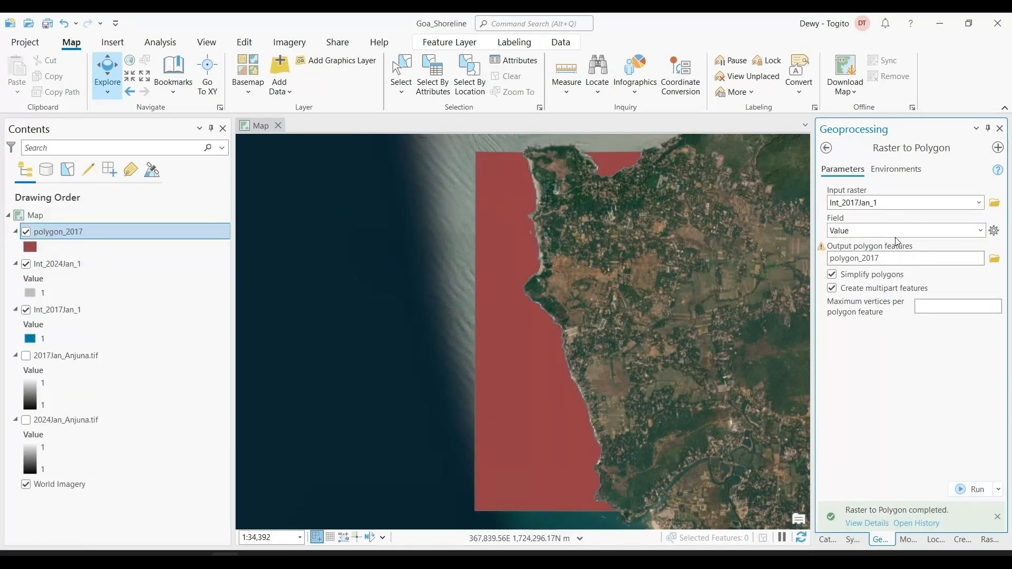
Run Raster to Polygon on Int_2024Jan_1 with the same options and the output named polygon_2024.
{"action": "left_click", "coordinate": [979, 203]}
{"action": "left_click", "coordinate": [923, 228]}
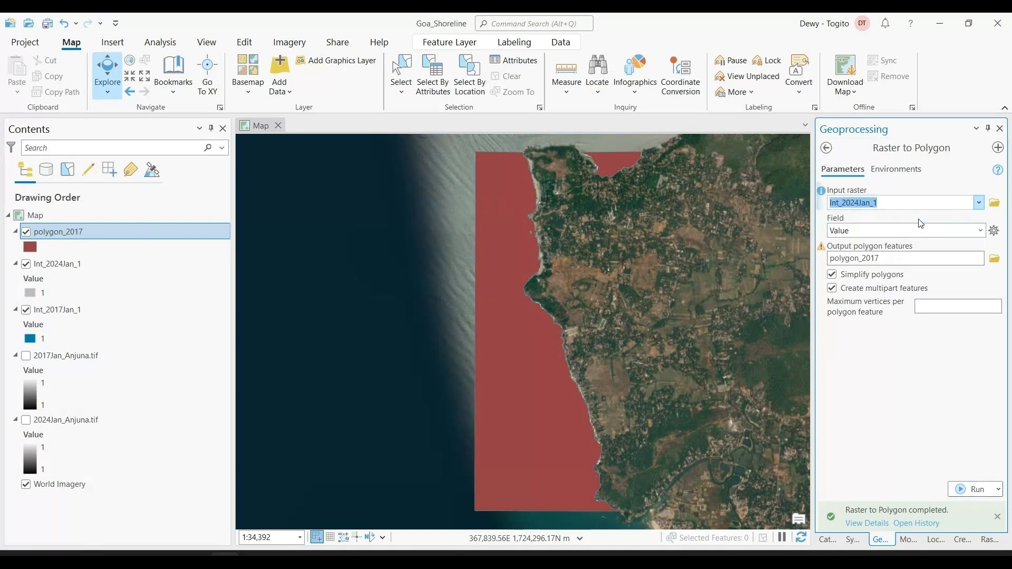
{"action": "left_click", "coordinate": [854, 258]}
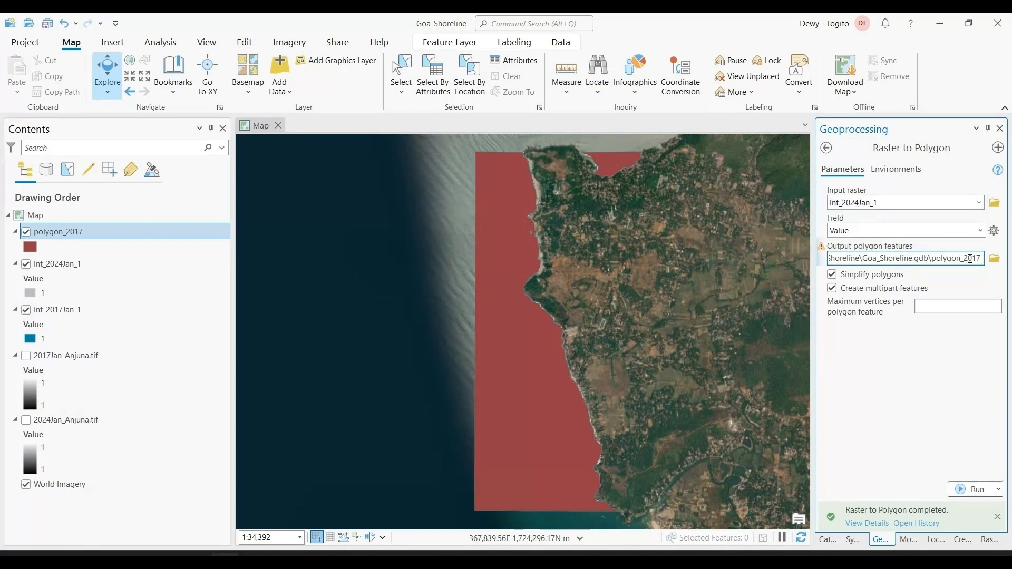
{"action": "type", "text": "24"}
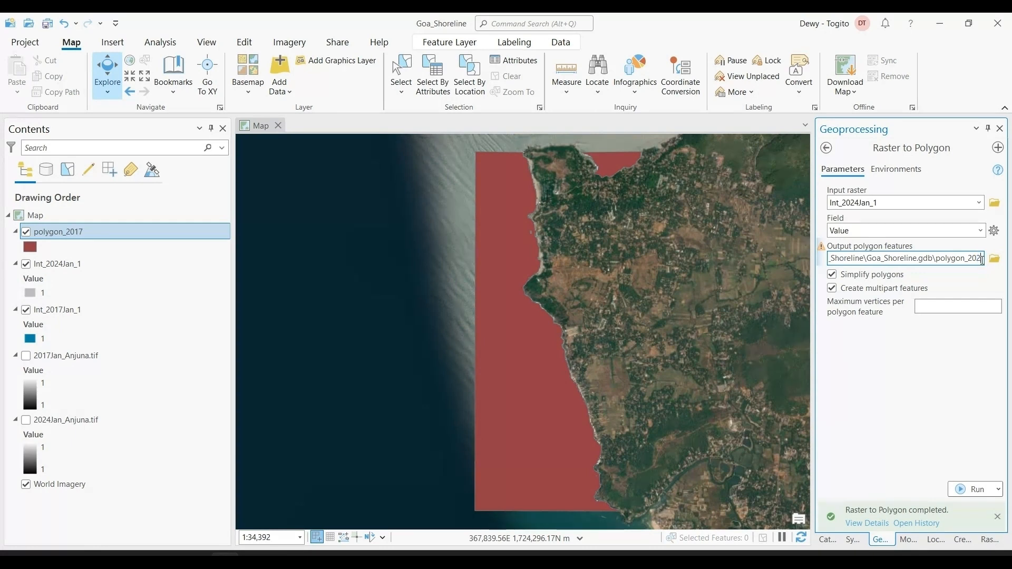
{"action": "key", "text": "Tab"}
{"action": "left_click", "coordinate": [973, 520]}
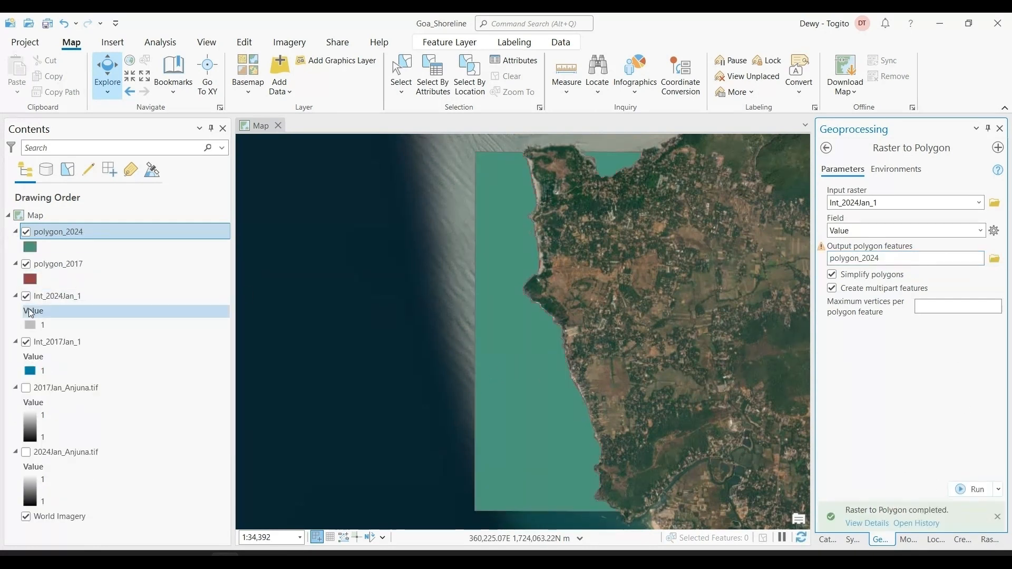
Hide the Int_2024Jan_1 and Int_2017Jan_1 layers and give polygon_2024 the thinner black outline symbol without fill.
{"action": "left_click", "coordinate": [24, 296]}
{"action": "left_click", "coordinate": [26, 342]}
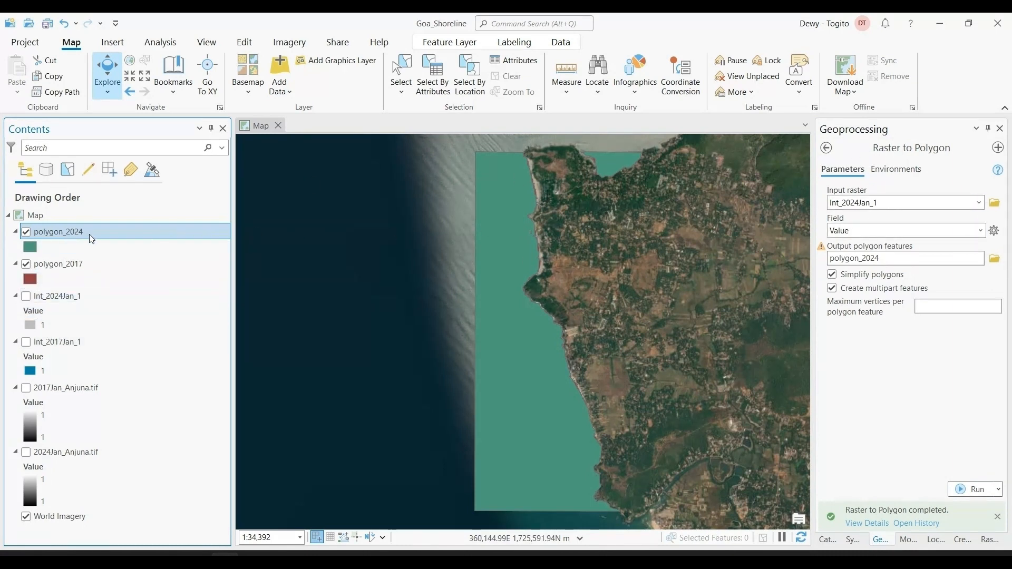
{"action": "right_click", "coordinate": [61, 234]}
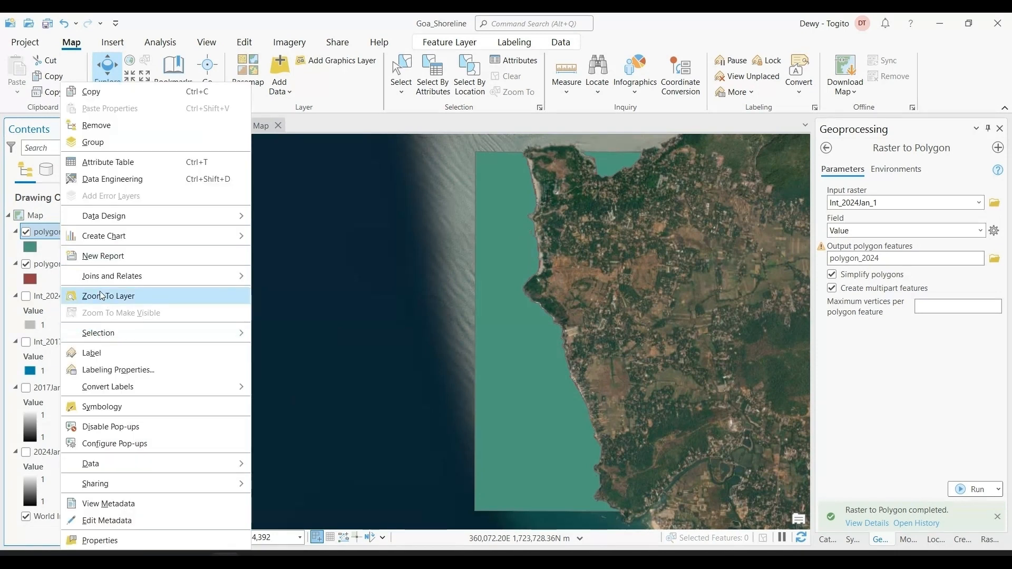
{"action": "left_click", "coordinate": [118, 404]}
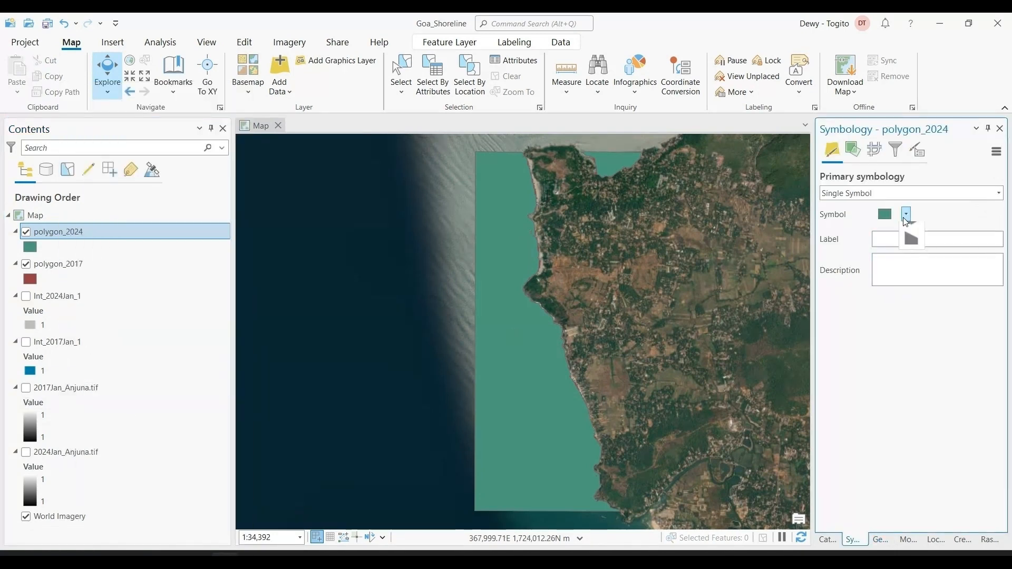
{"action": "left_click", "coordinate": [890, 218]}
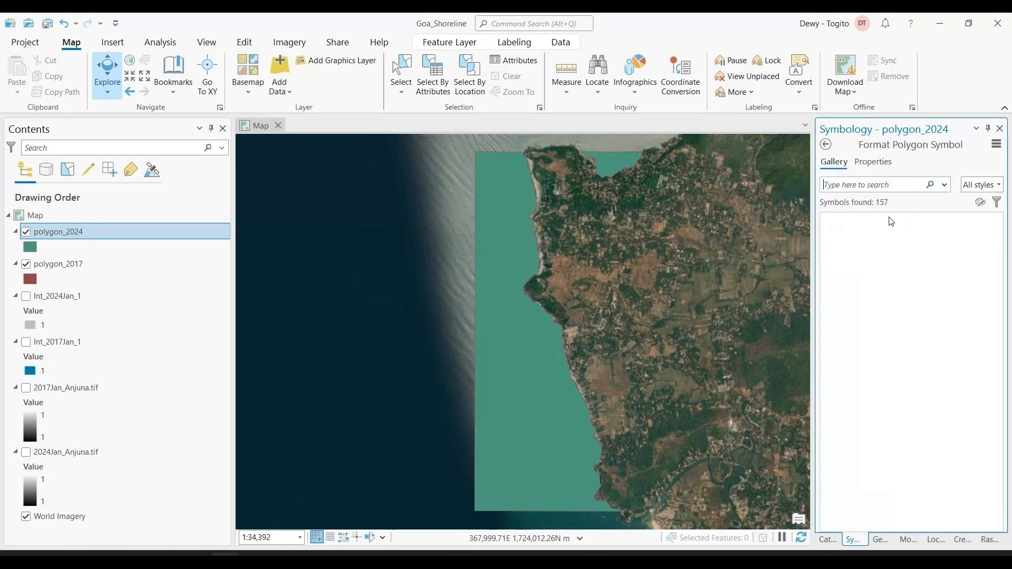
{"action": "left_click", "coordinate": [849, 260]}
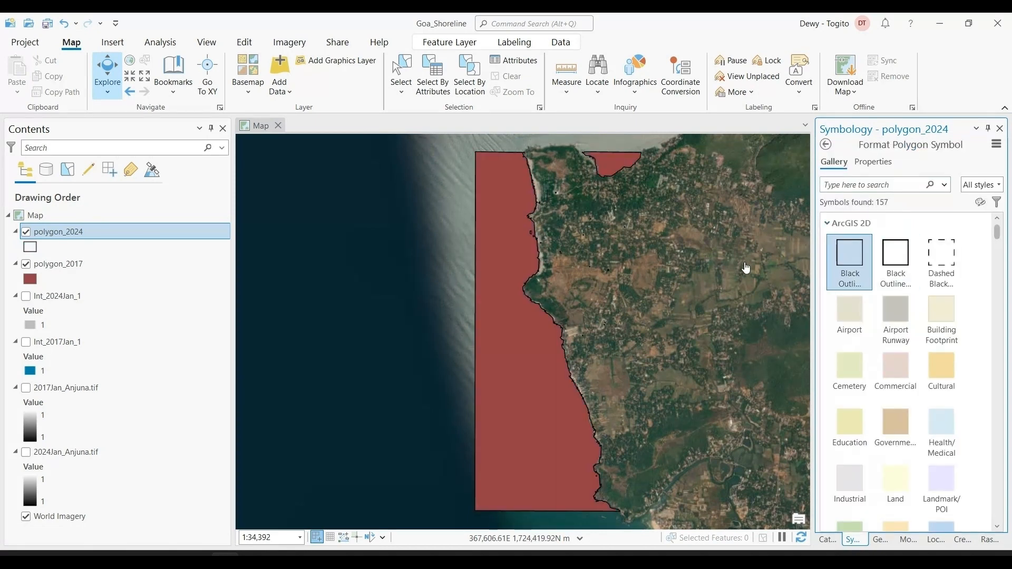
Give polygon_2017 the same thin black outline symbol from the ArcGIS 2D gallery.
{"action": "left_click", "coordinate": [118, 263]}
{"action": "left_click", "coordinate": [890, 218]}
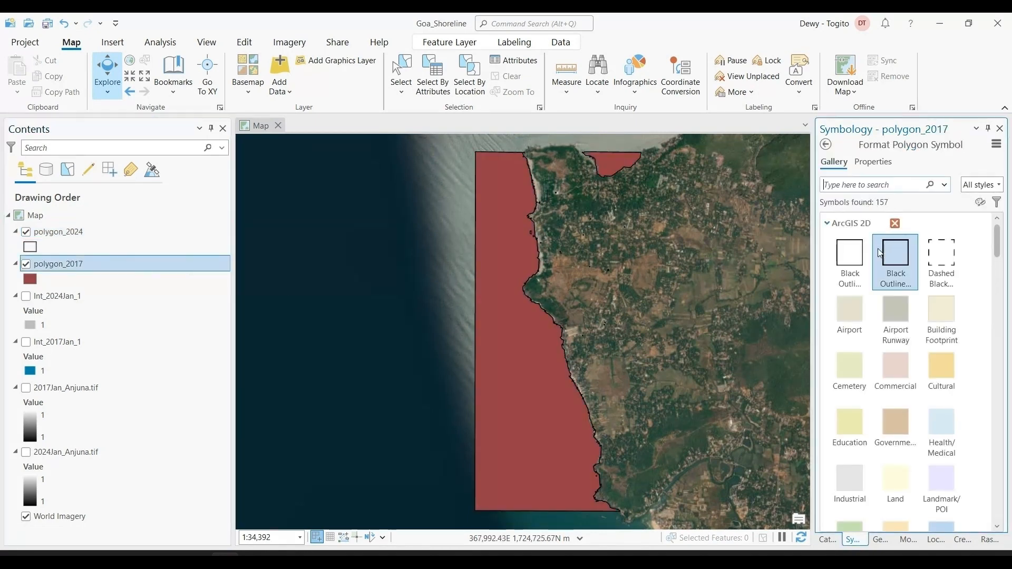
{"action": "left_click", "coordinate": [848, 254]}
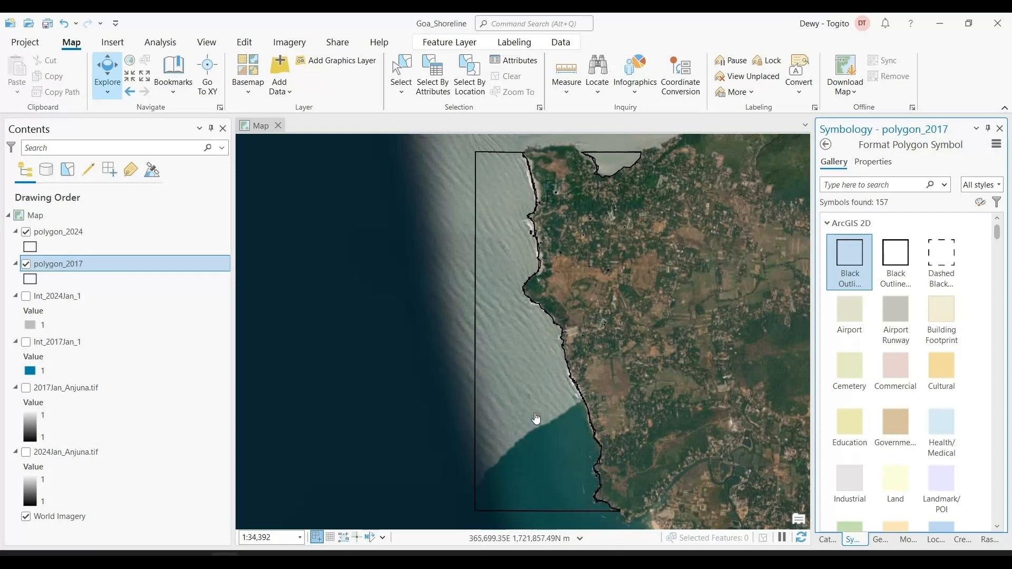
Inspect the attributes of the 2024 polygon on the map and the attribute table of polygon_2017, closing both.
{"action": "left_click", "coordinate": [489, 342]}
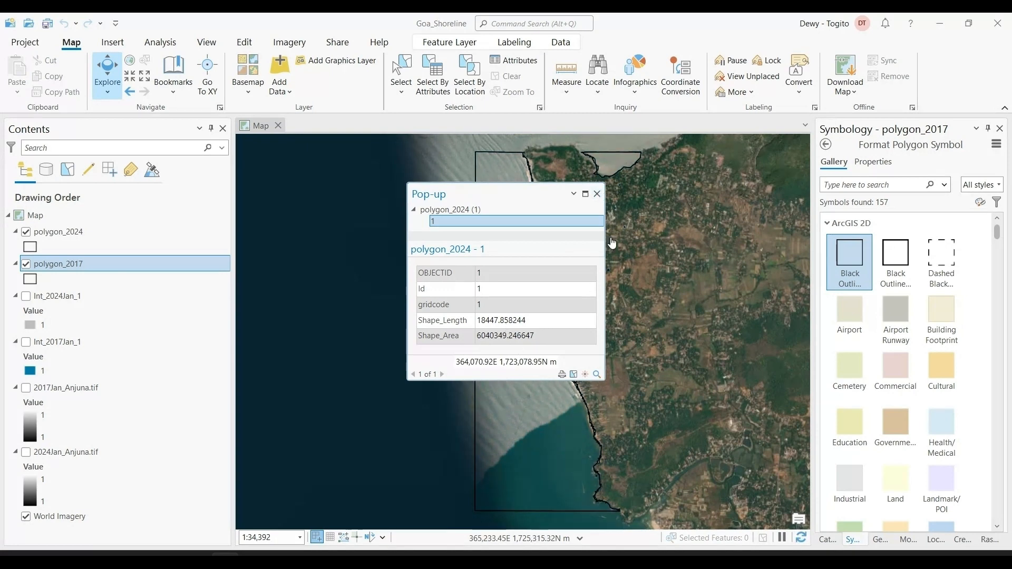
{"action": "left_click", "coordinate": [596, 194]}
{"action": "right_click", "coordinate": [87, 265]}
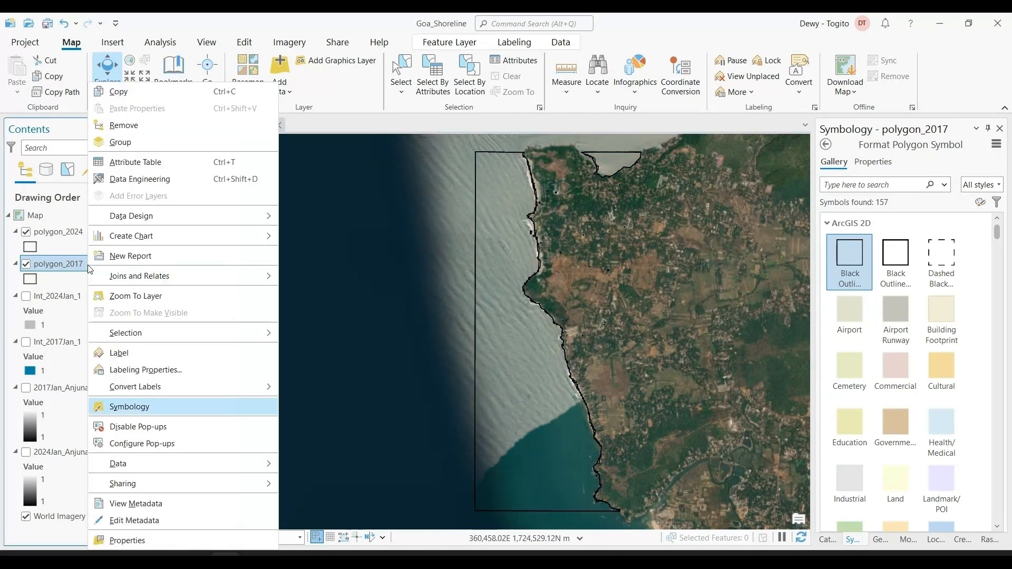
{"action": "left_click", "coordinate": [143, 168]}
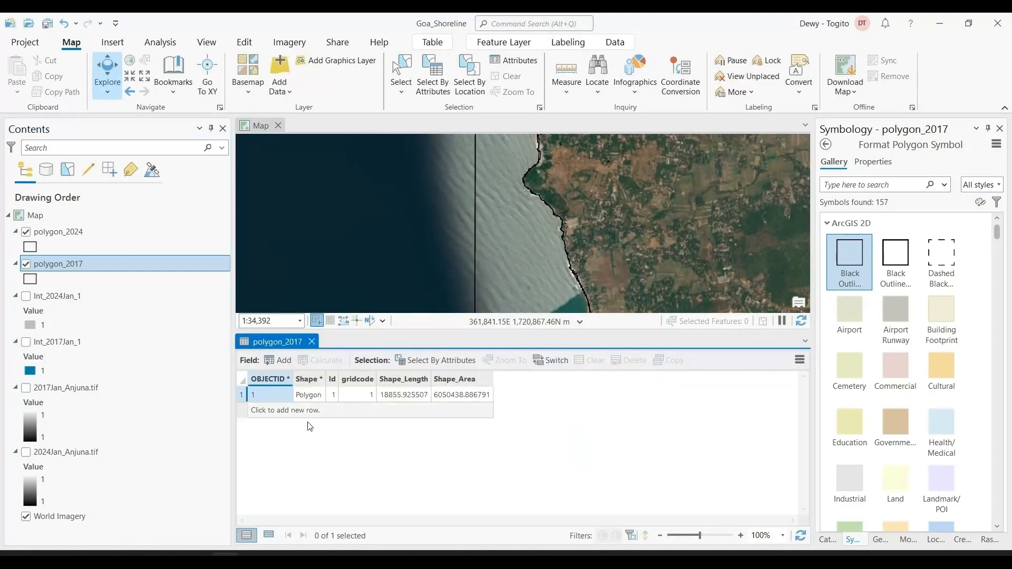
{"action": "left_click", "coordinate": [312, 342]}
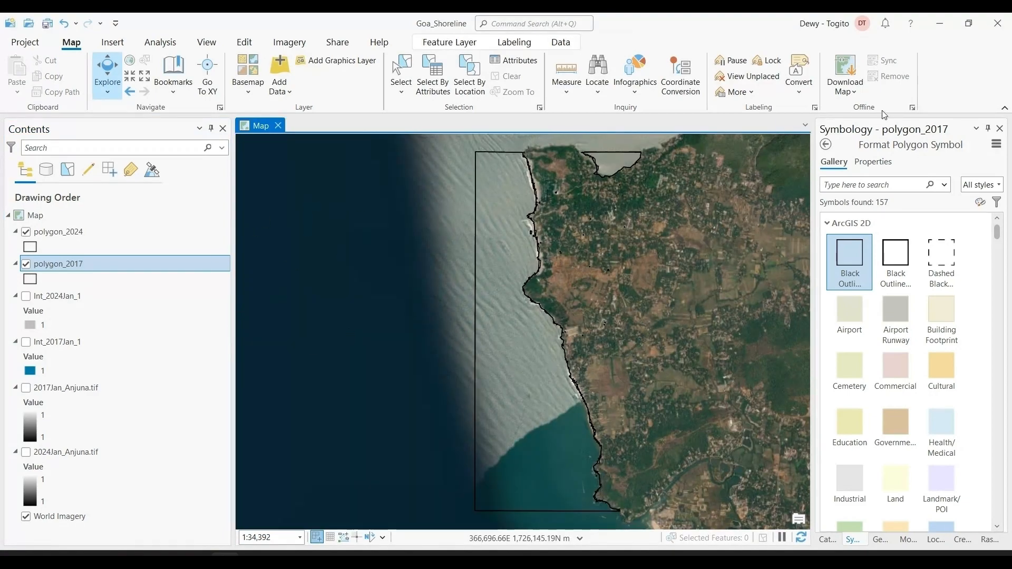
Search the geoprocessing tools for "polygon to line" and open the Polygon To Line tool.
{"action": "left_click", "coordinate": [882, 539]}
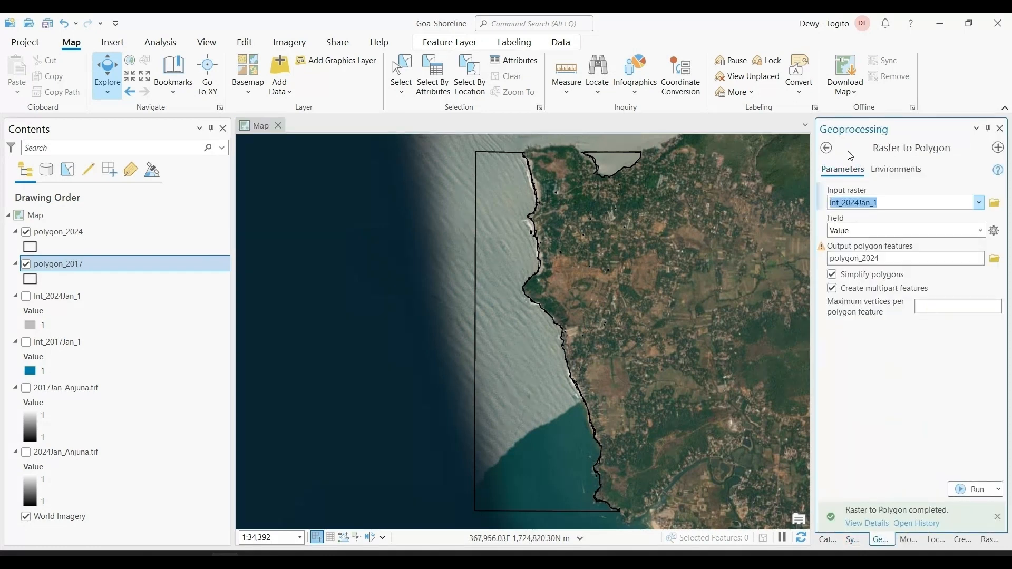
{"action": "left_click", "coordinate": [826, 147]}
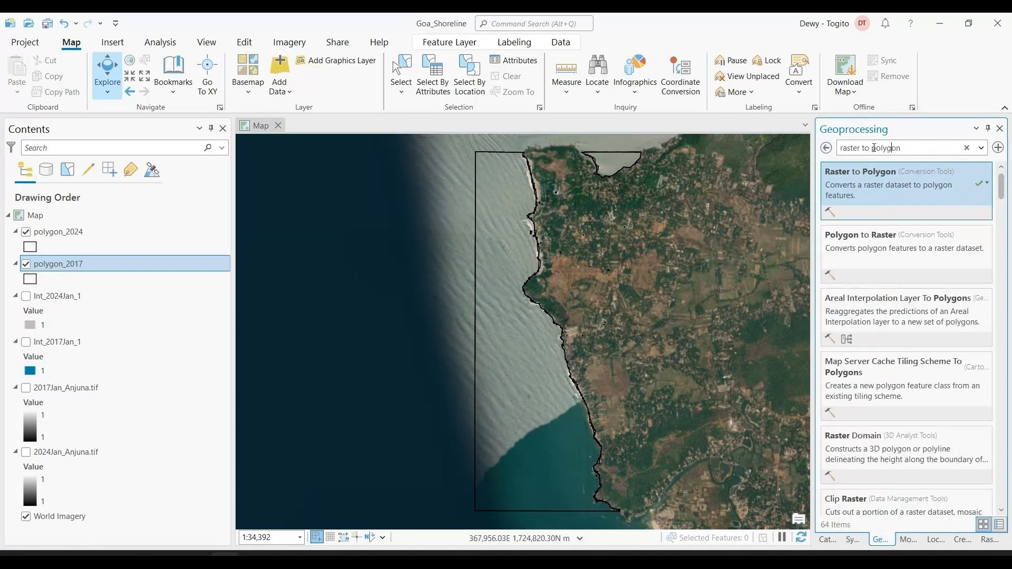
{"action": "left_click_drag", "start_coordinate": [874, 147], "coordinate": [789, 157]}
{"action": "key", "text": "BackSpace"}
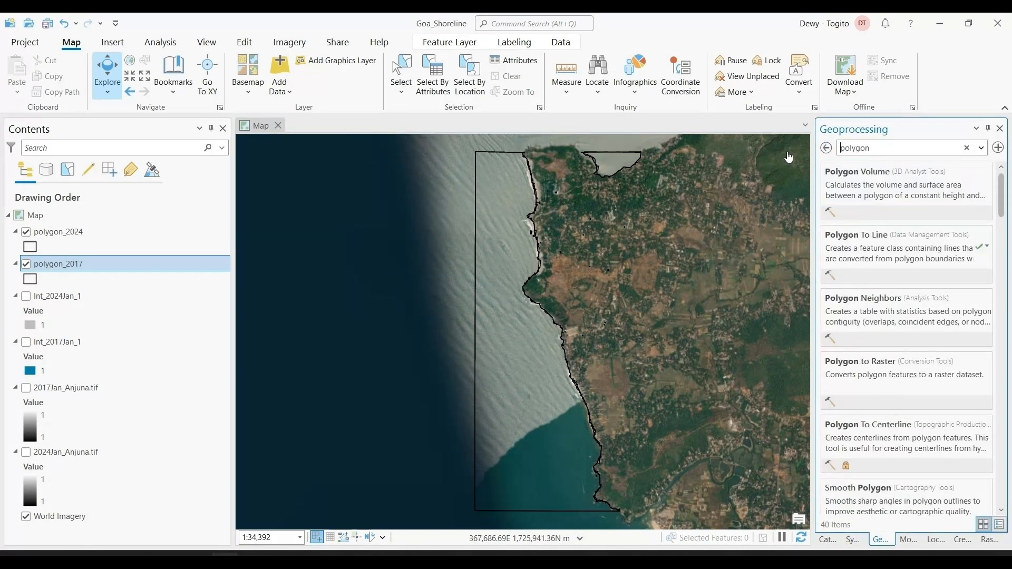
{"action": "type", "text": "to line"}
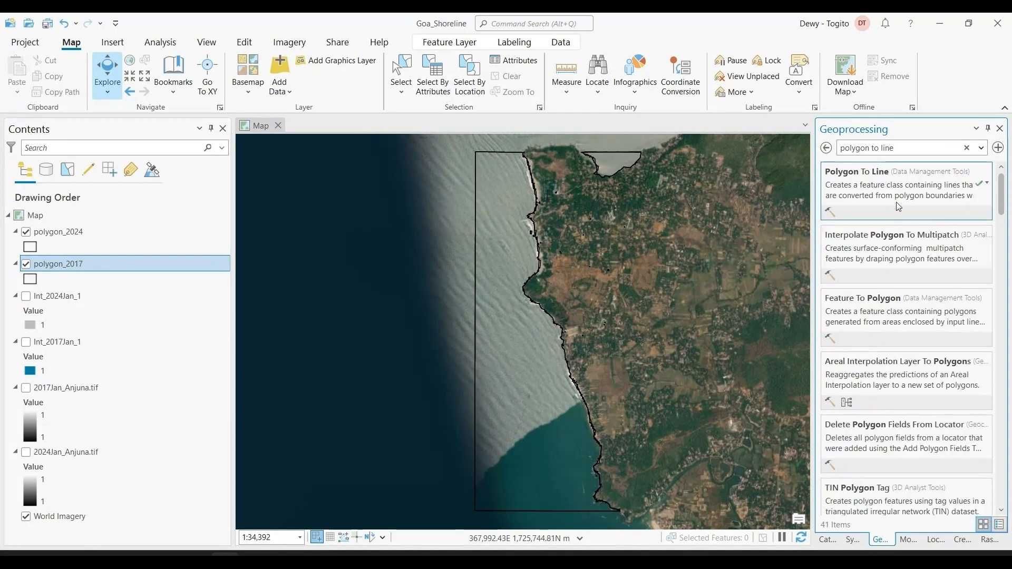
{"action": "left_click", "coordinate": [891, 206]}
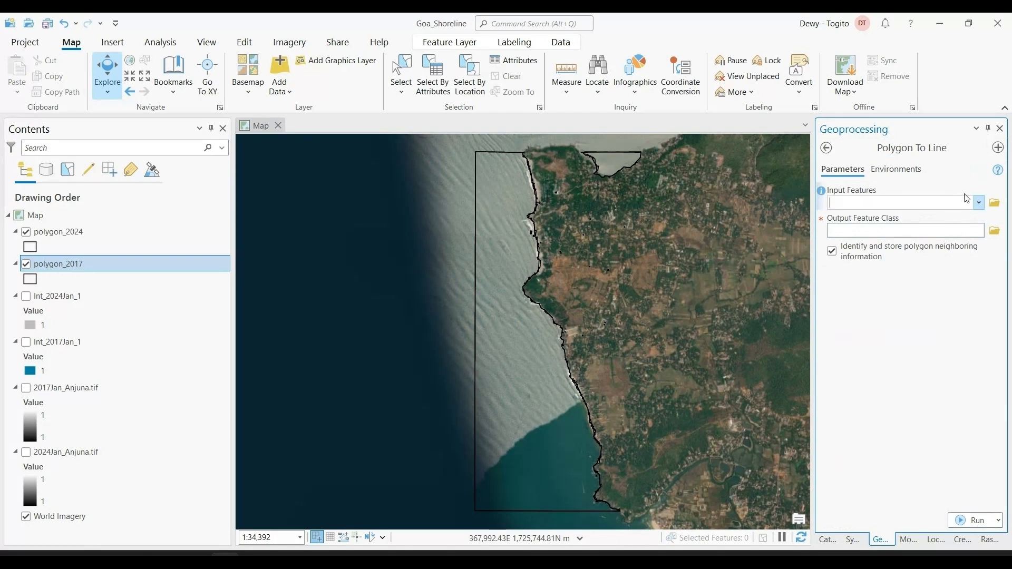
Run Polygon To Line on polygon_2017 with the output feature class named Anjuna2017shoreline.
{"action": "left_click", "coordinate": [979, 203]}
{"action": "left_click", "coordinate": [943, 231]}
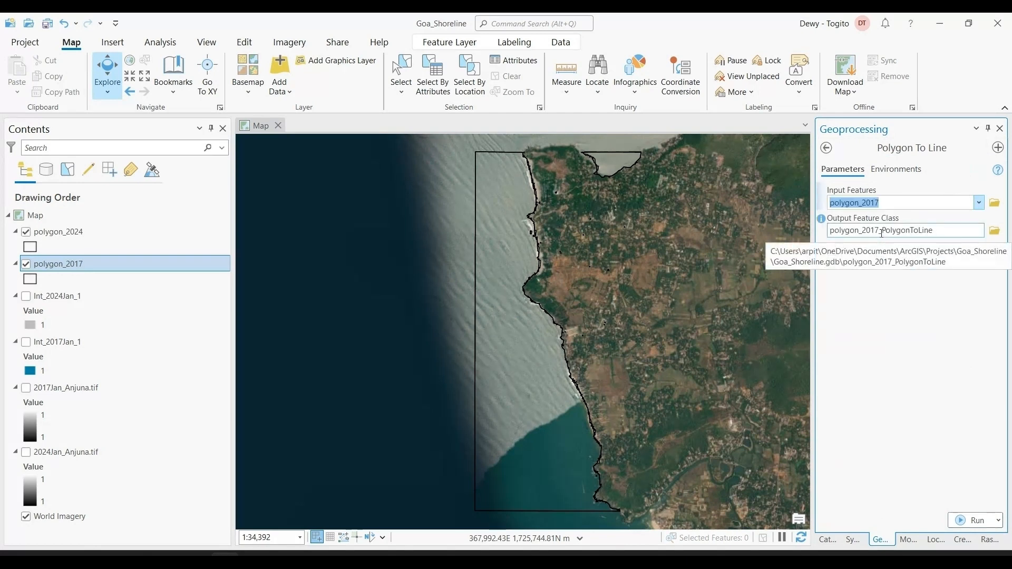
{"action": "left_click", "coordinate": [909, 231]}
{"action": "left_click_drag", "start_coordinate": [879, 230], "coordinate": [983, 231]}
{"action": "type", "text": "Anj"}
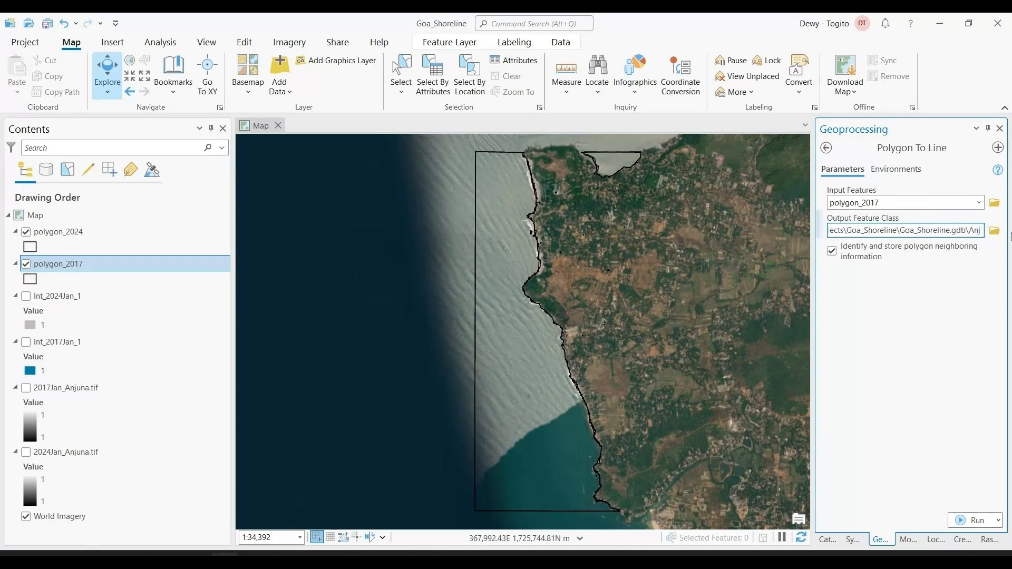
{"action": "type", "text": "una"}
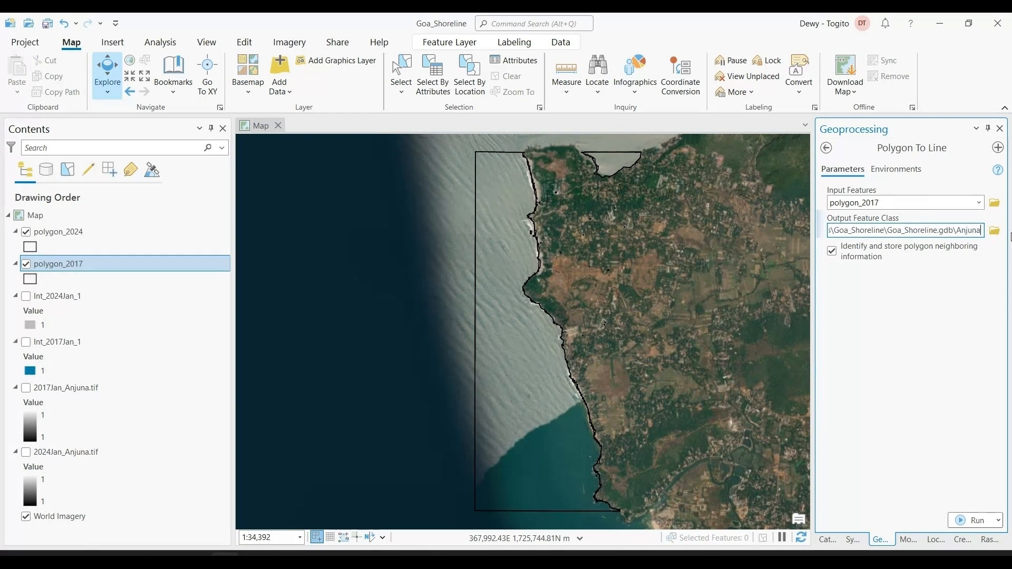
{"action": "type", "text": "2017sh"}
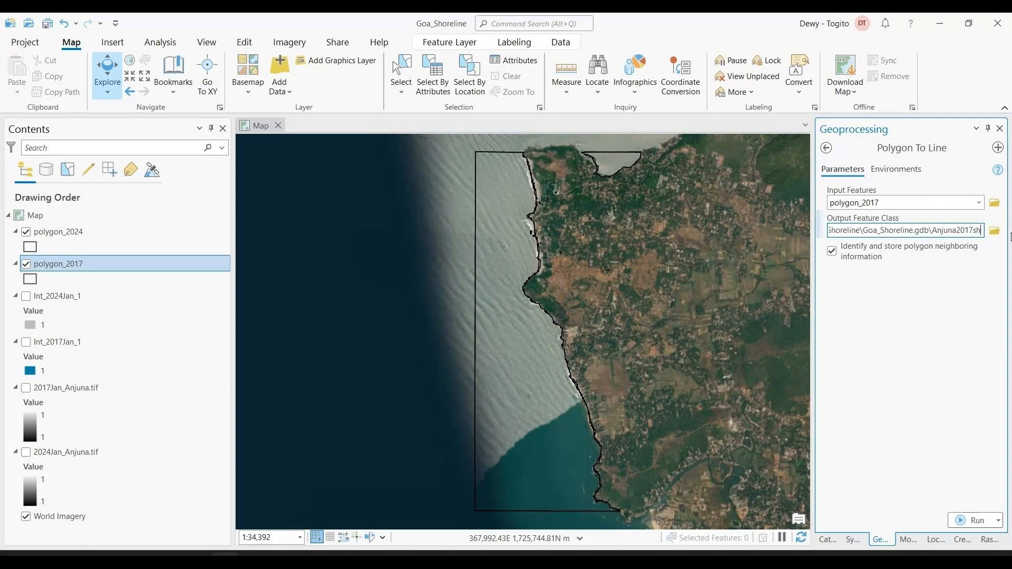
{"action": "type", "text": "oreline"}
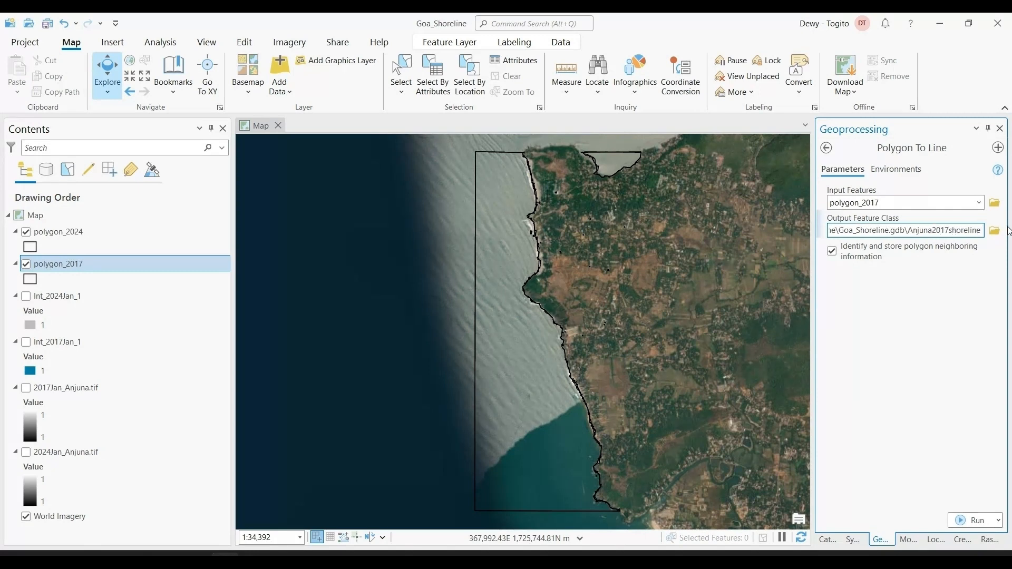
{"action": "double_click", "coordinate": [954, 232]}
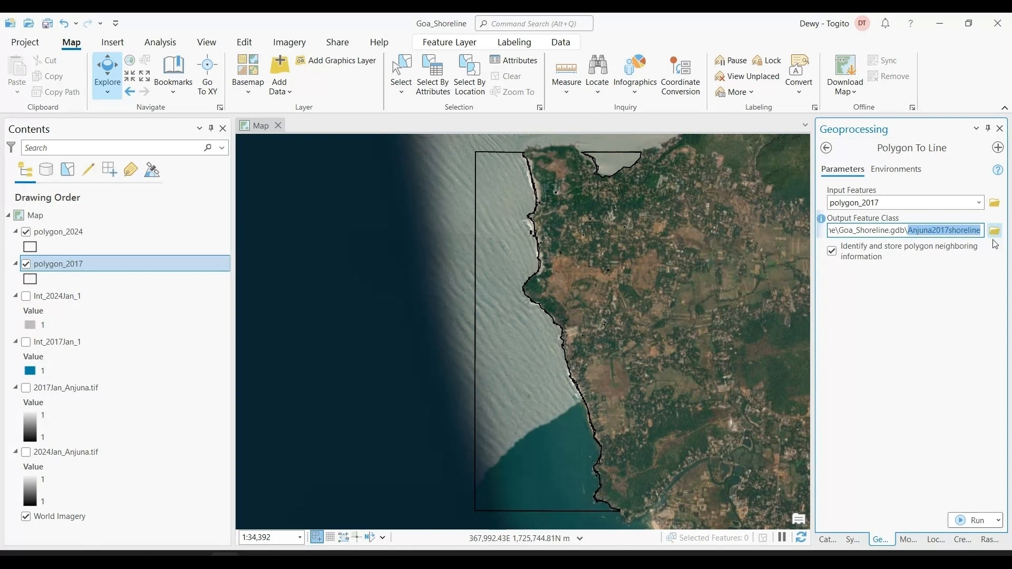
{"action": "left_click", "coordinate": [975, 519]}
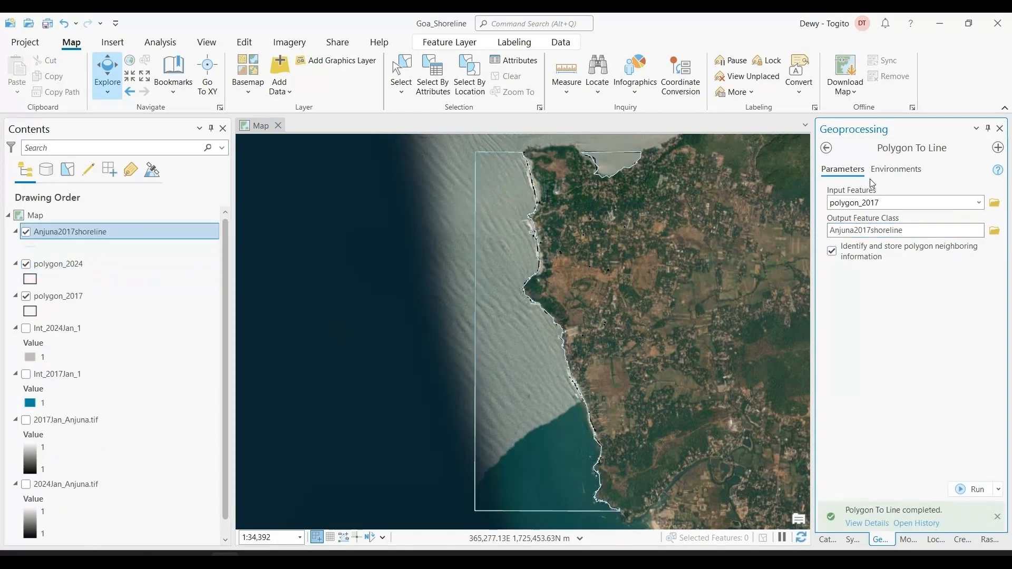
Run Polygon To Line on polygon_2024 with the output feature class named Anjuna2024shoreline.
{"action": "left_click", "coordinate": [979, 203]}
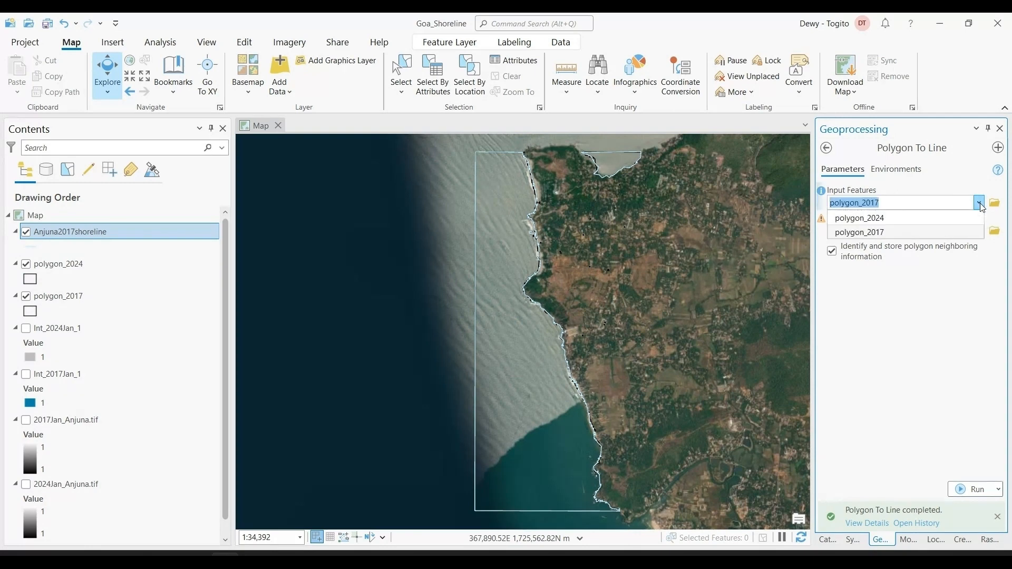
{"action": "left_click", "coordinate": [948, 217]}
{"action": "left_click", "coordinate": [886, 232]}
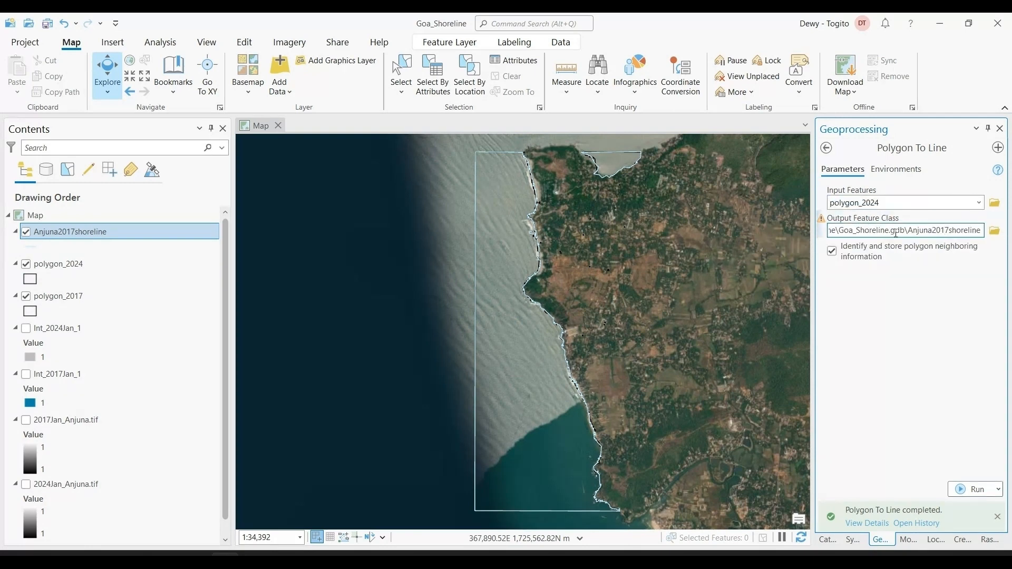
{"action": "type", "text": "24"}
{"action": "key", "text": "Return"}
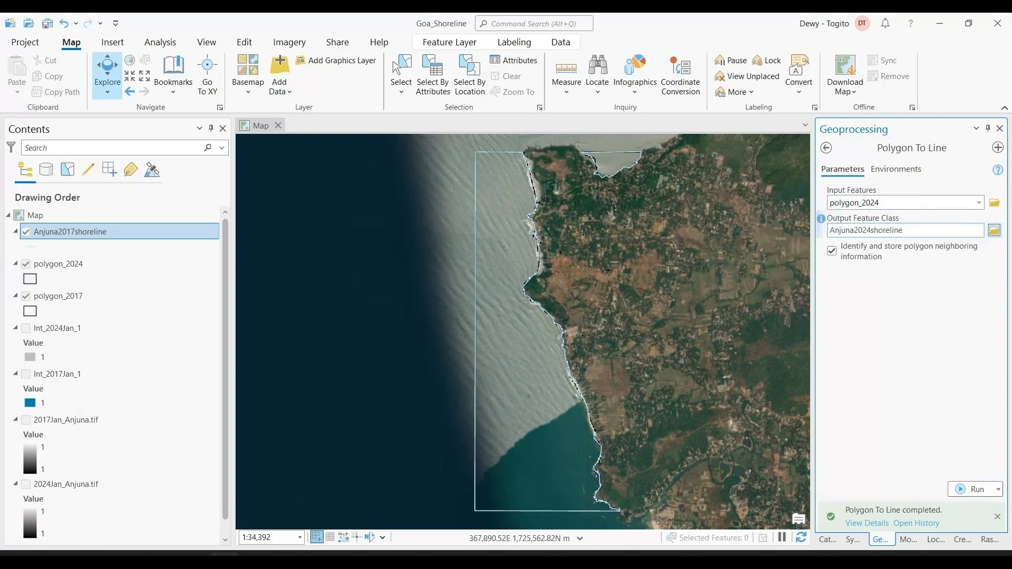
{"action": "left_click", "coordinate": [965, 491]}
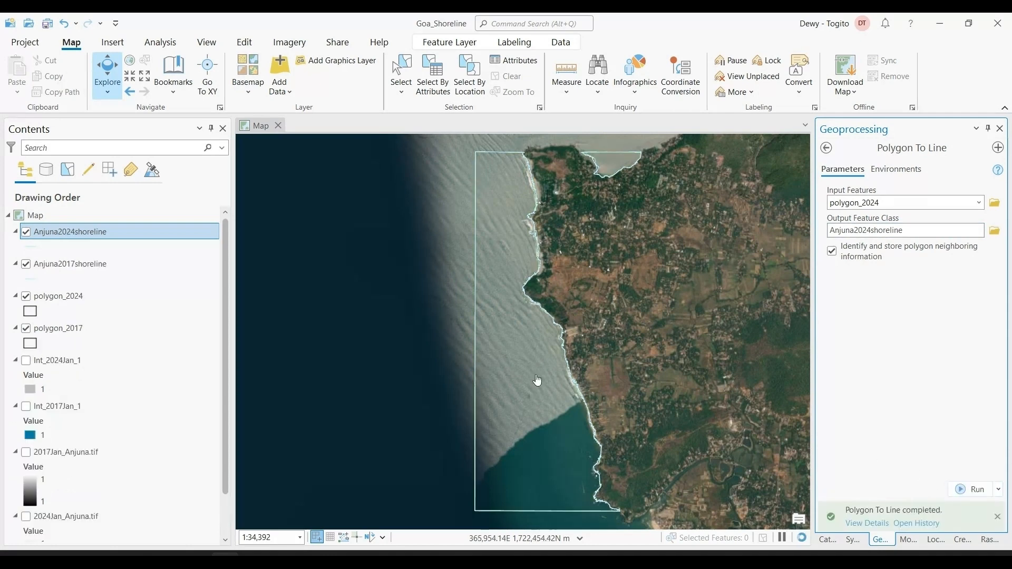
Move Anjuna2017shoreline above Anjuna2024shoreline in the drawing order and colour its line symbol red.
{"action": "left_click_drag", "start_coordinate": [95, 268], "coordinate": [62, 231]}
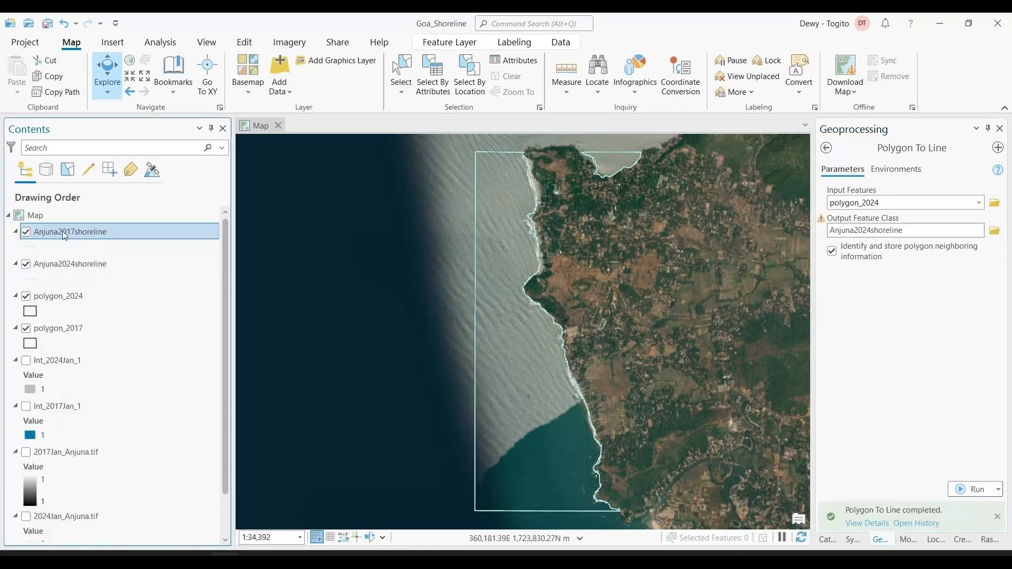
{"action": "left_click", "coordinate": [34, 242]}
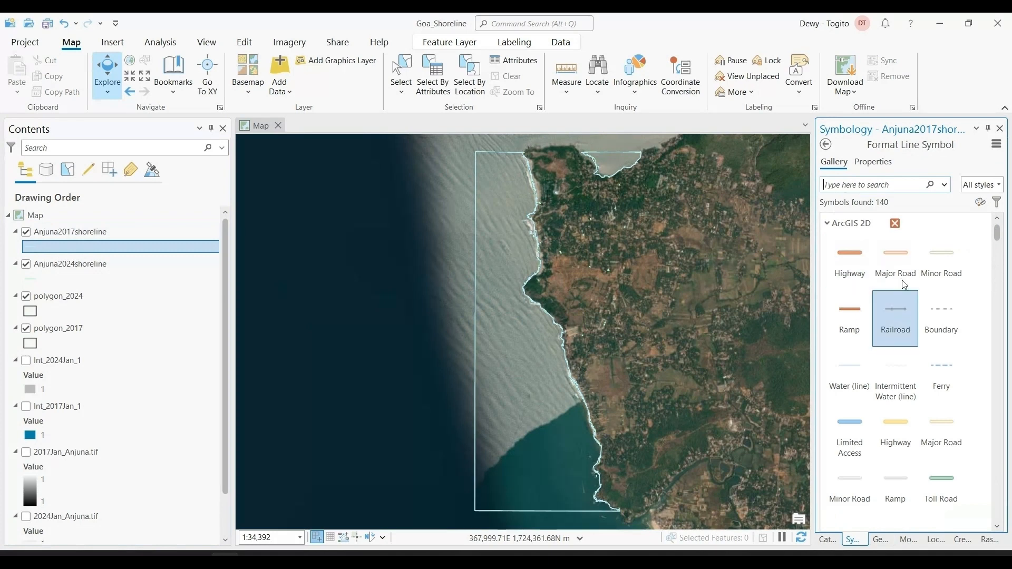
{"action": "left_click", "coordinate": [881, 162]}
{"action": "left_click", "coordinate": [992, 228]}
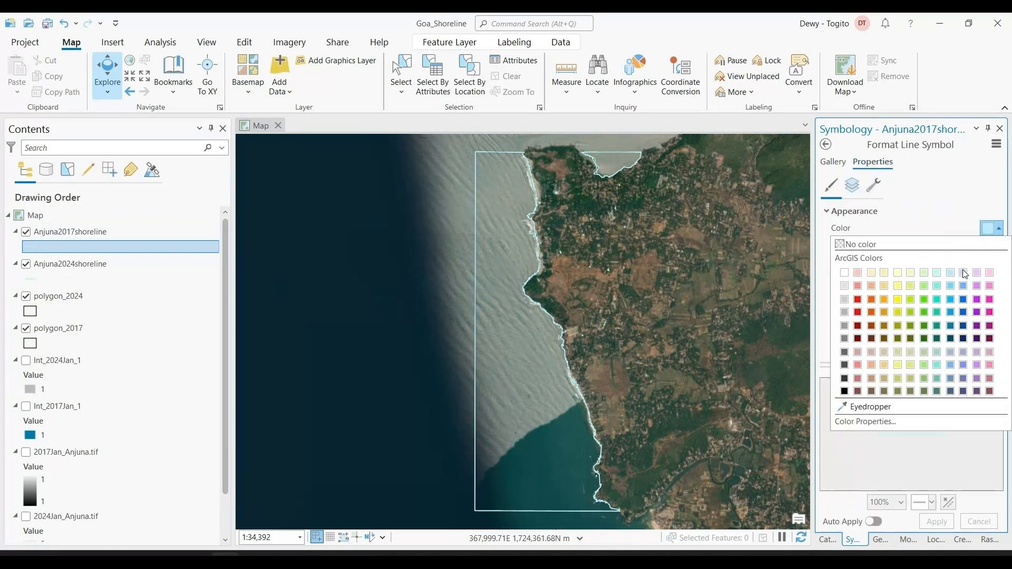
{"action": "left_click", "coordinate": [858, 310]}
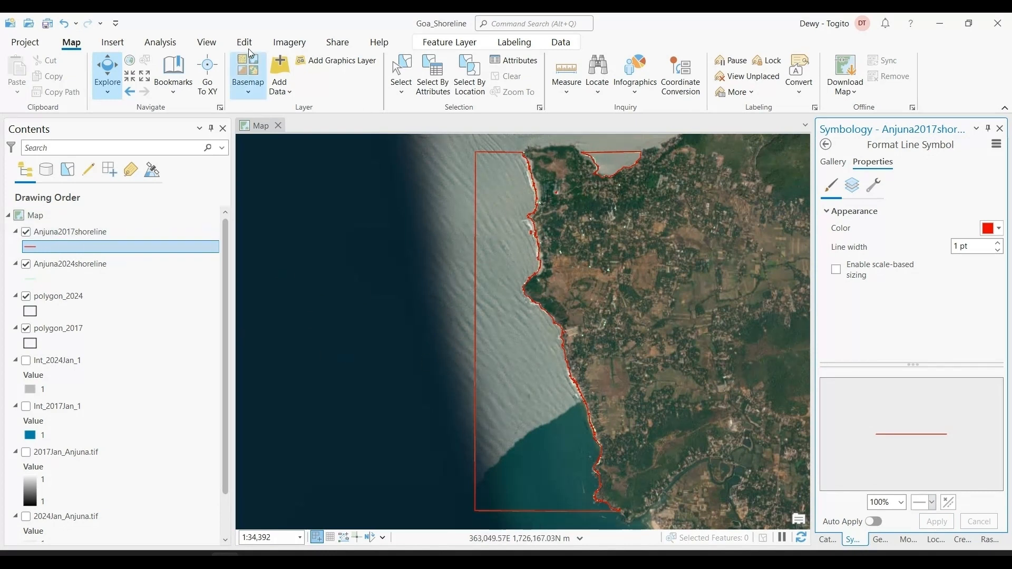
Select the outer frame line, the northern inlet line and the main coastline in turn on the map to examine how the shoreline is split.
{"action": "left_click", "coordinate": [401, 72]}
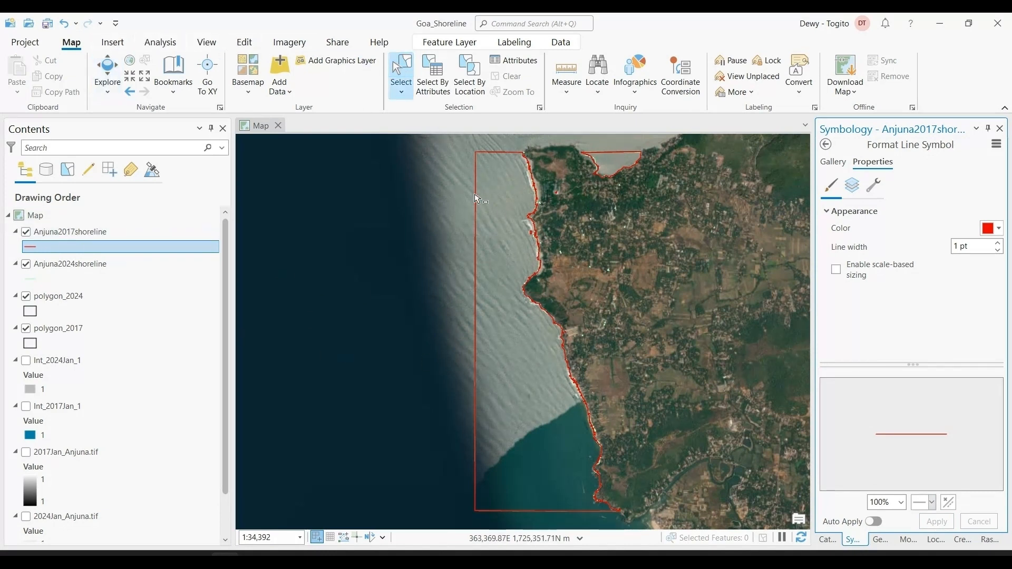
{"action": "left_click", "coordinate": [479, 199]}
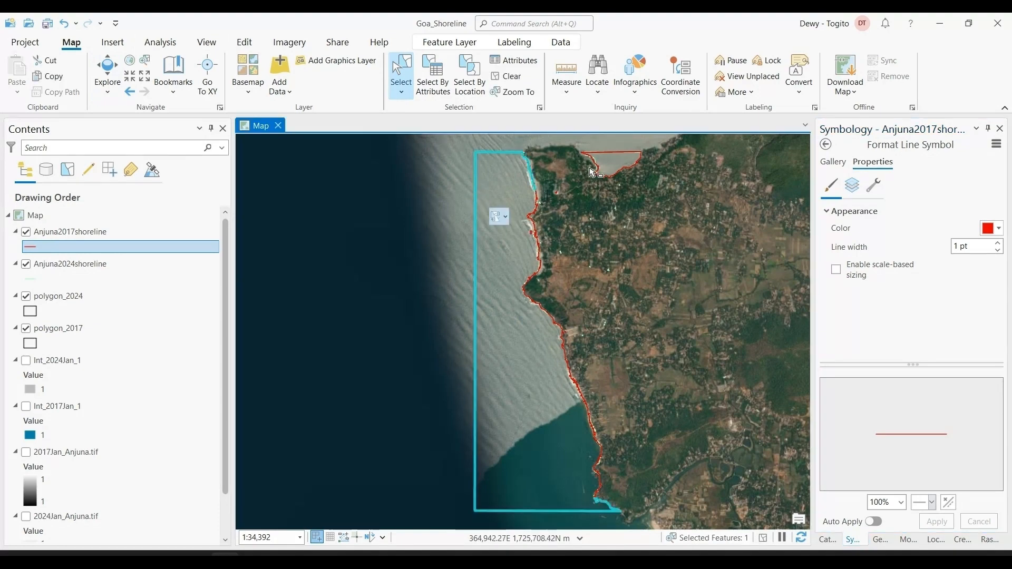
{"action": "left_click", "coordinate": [618, 157]}
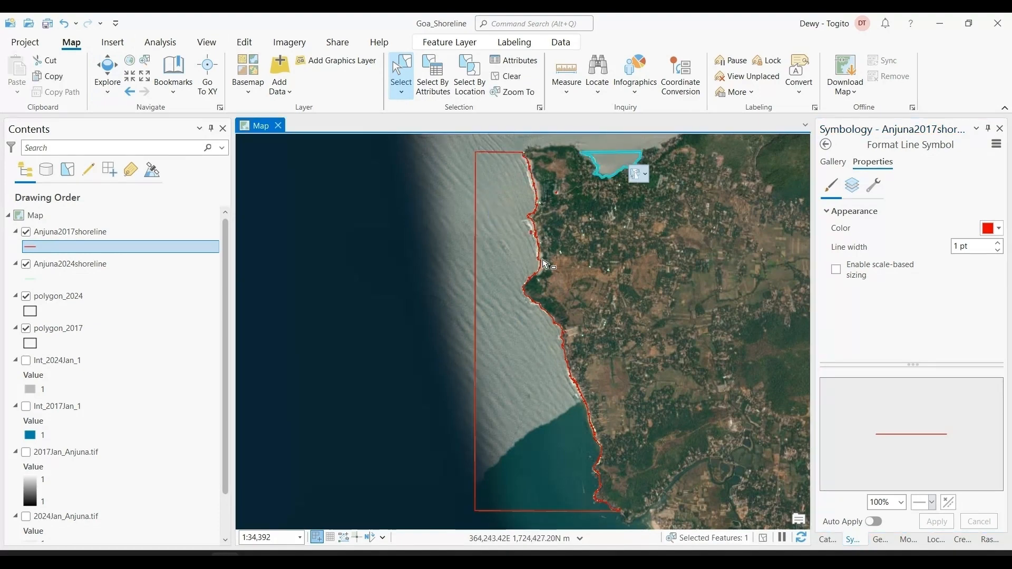
{"action": "scroll", "coordinate": [566, 264], "scroll_direction": "up", "scroll_amount": 3}
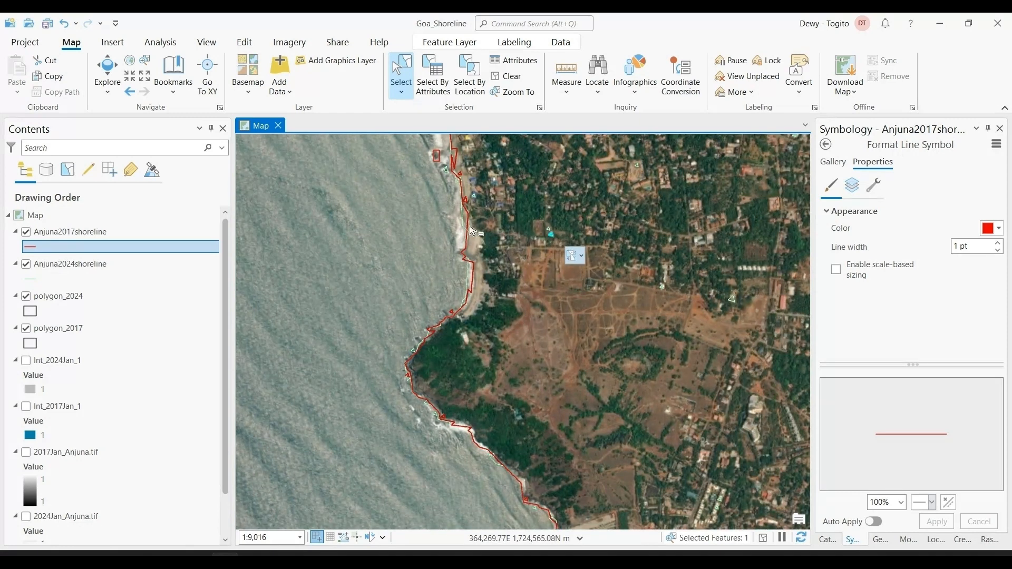
{"action": "scroll", "coordinate": [472, 230], "scroll_direction": "down", "scroll_amount": 4}
{"action": "left_click", "coordinate": [466, 250]}
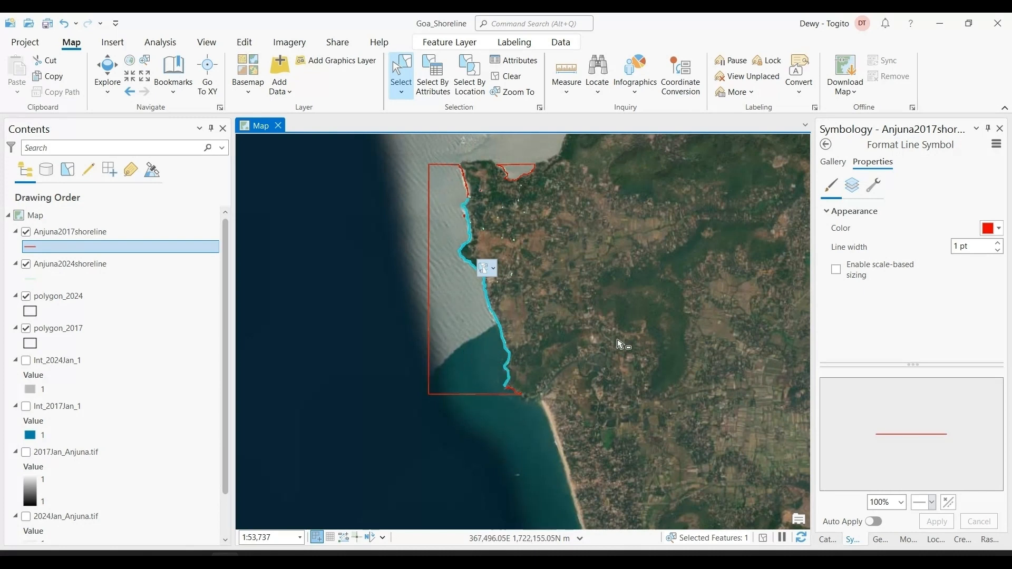
Open the attribute table of Anjuna2017shoreline and locate the record of the selected main coastline.
{"action": "left_click", "coordinate": [122, 233]}
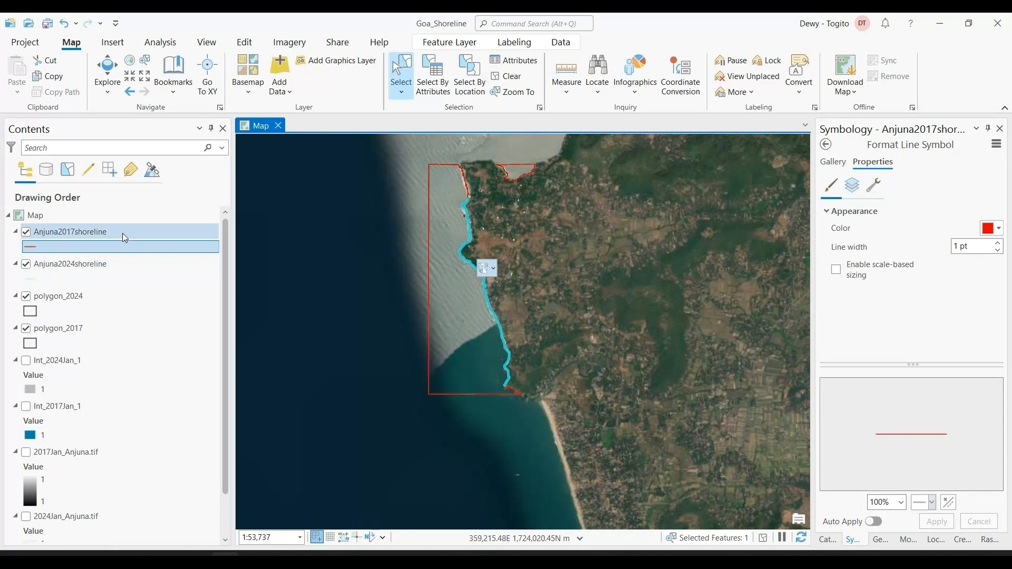
{"action": "right_click", "coordinate": [122, 233]}
{"action": "left_click", "coordinate": [158, 162]}
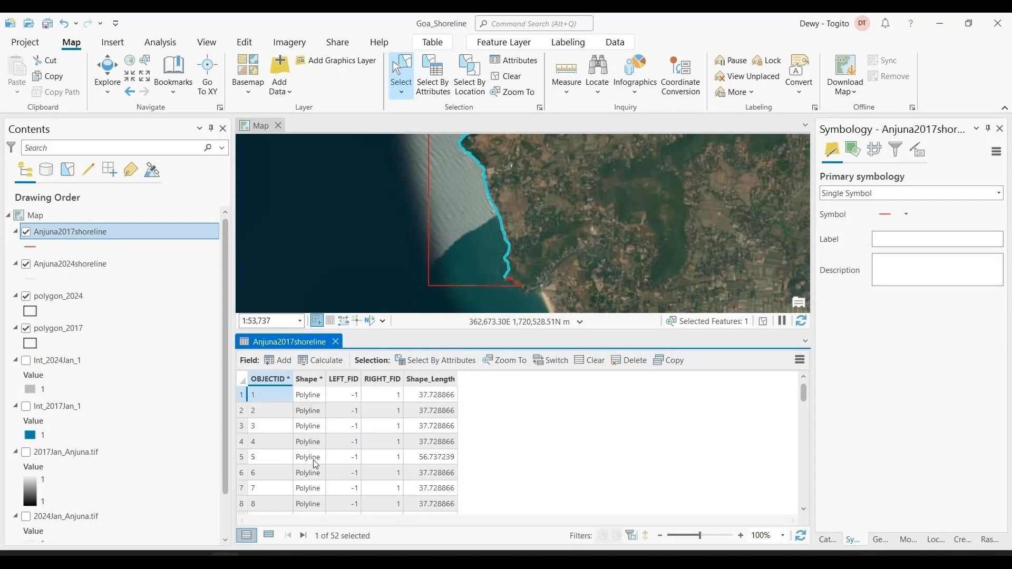
{"action": "scroll", "coordinate": [316, 459], "scroll_direction": "down", "scroll_amount": 3}
{"action": "scroll", "coordinate": [315, 463], "scroll_direction": "down", "scroll_amount": 8}
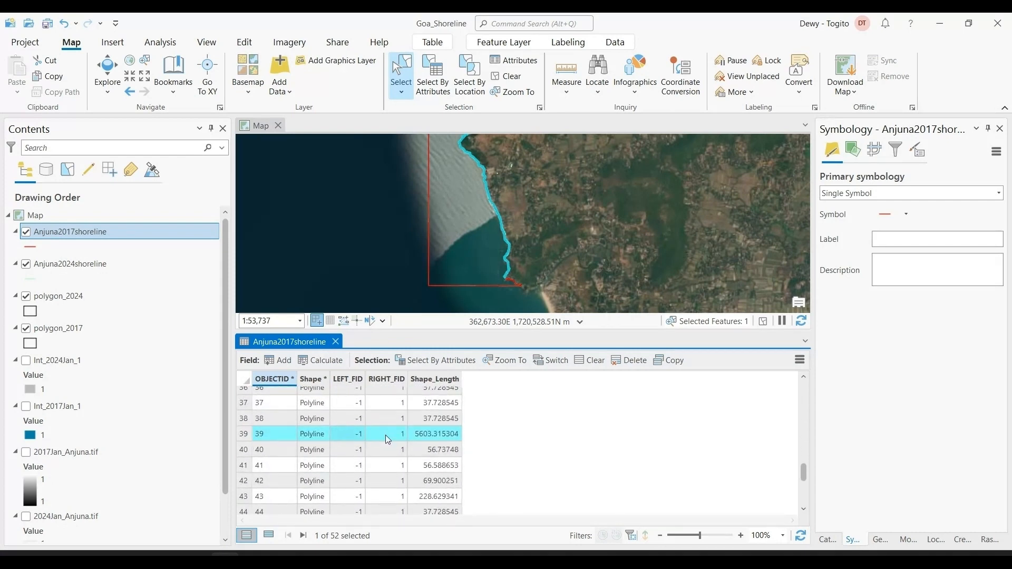
{"action": "scroll", "coordinate": [517, 245], "scroll_direction": "down", "scroll_amount": 2}
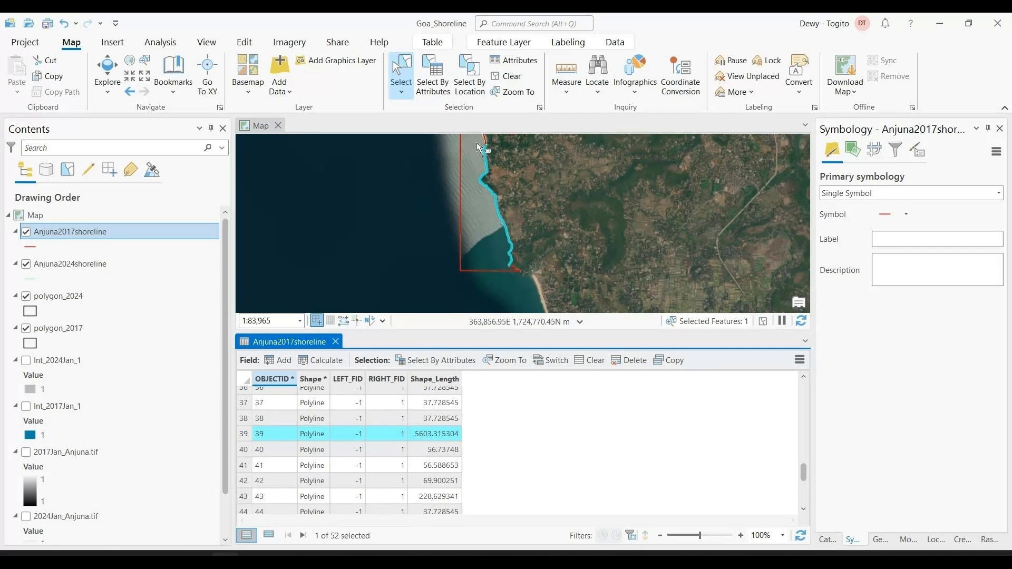
Clear the selection, sort the table by Shape_Length in descending order and select the longest line to identify it on the map.
{"action": "left_click", "coordinate": [505, 76]}
{"action": "double_click", "coordinate": [420, 380]}
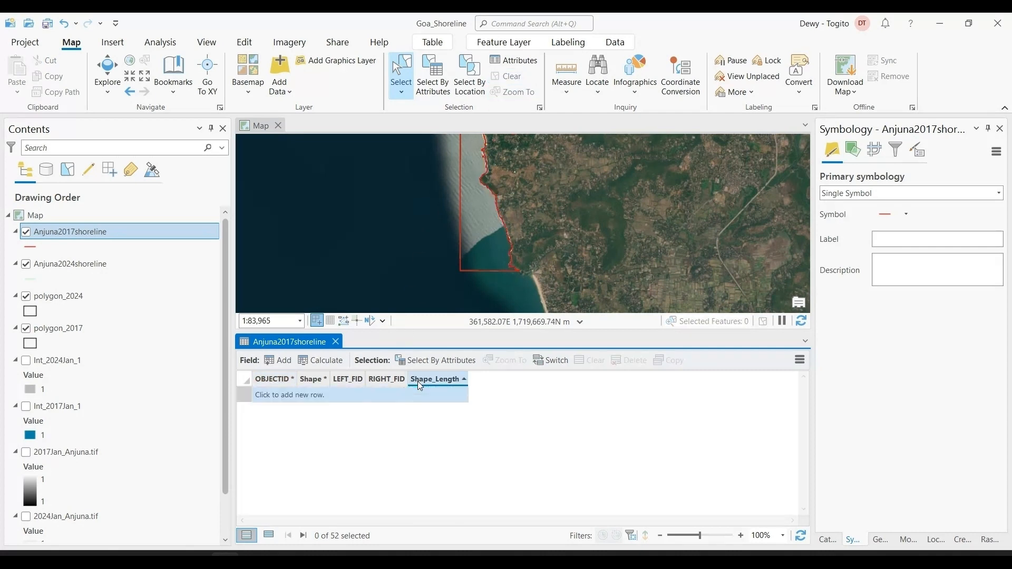
{"action": "double_click", "coordinate": [432, 380]}
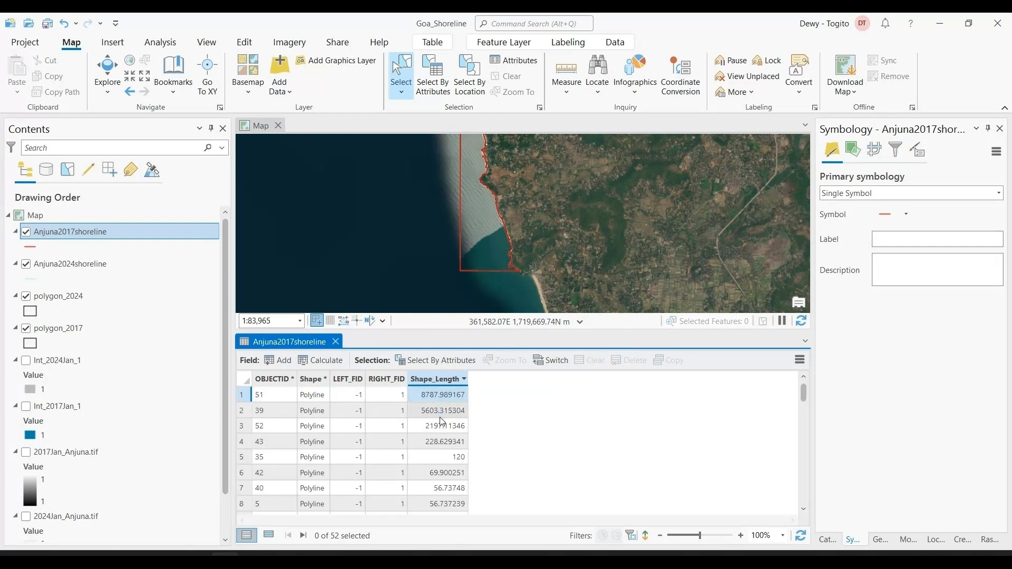
{"action": "left_click", "coordinate": [242, 396]}
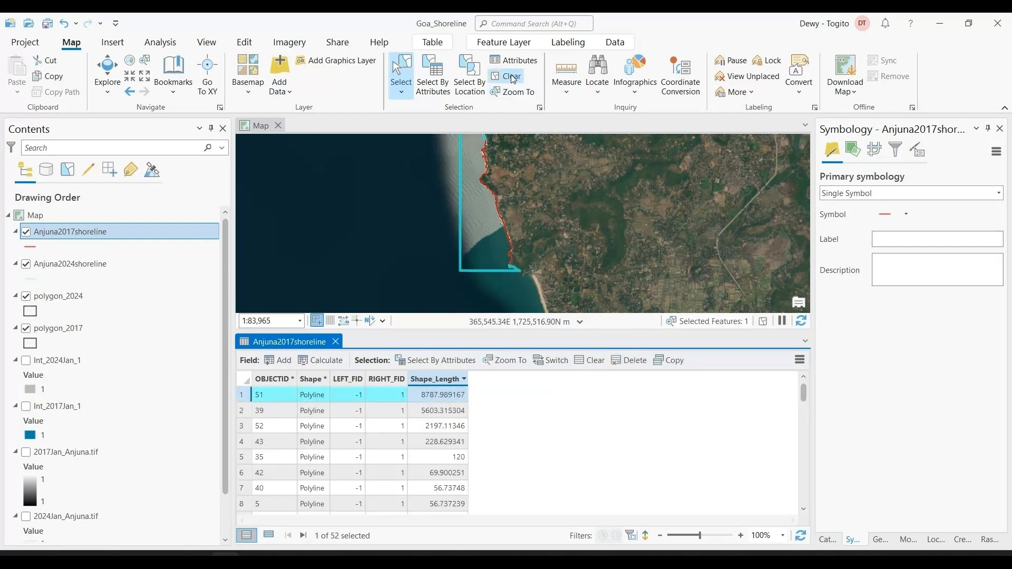
Delete every record from the Anjuna2017shoreline table except the main coastline, OBJECTID 39.
{"action": "left_click", "coordinate": [513, 78]}
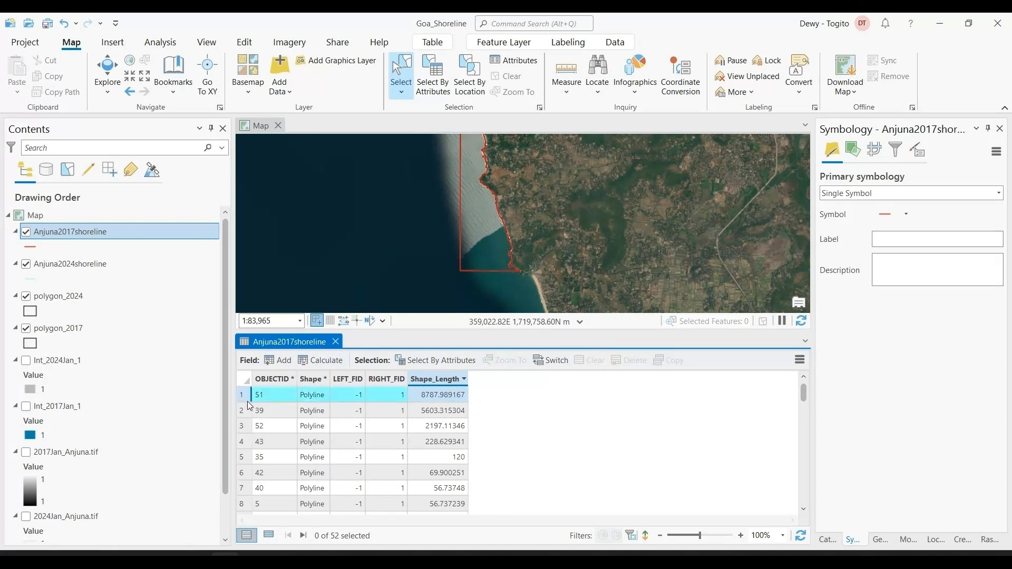
{"action": "key", "text": "ctrl+a"}
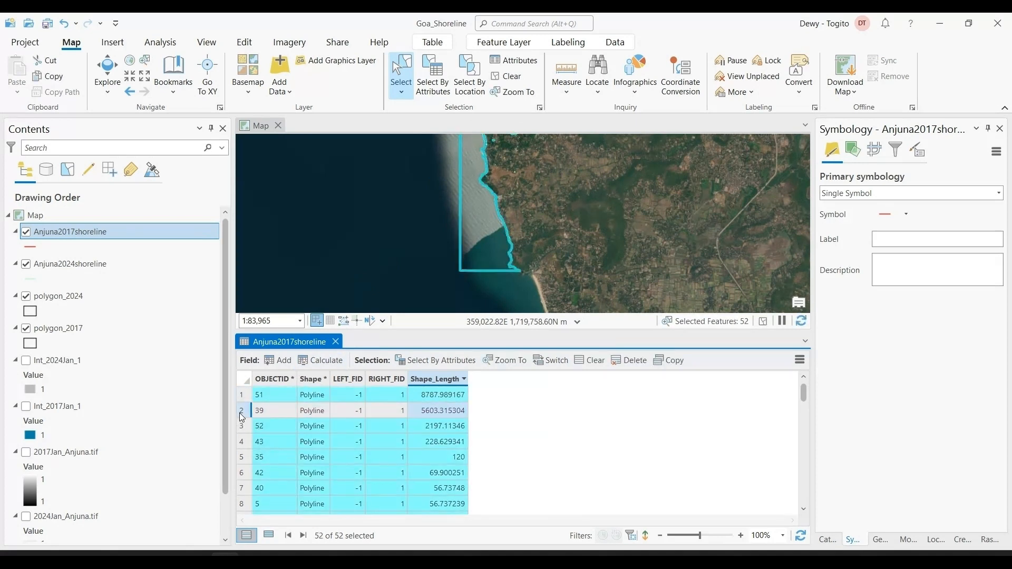
{"action": "left_click", "coordinate": [631, 360]}
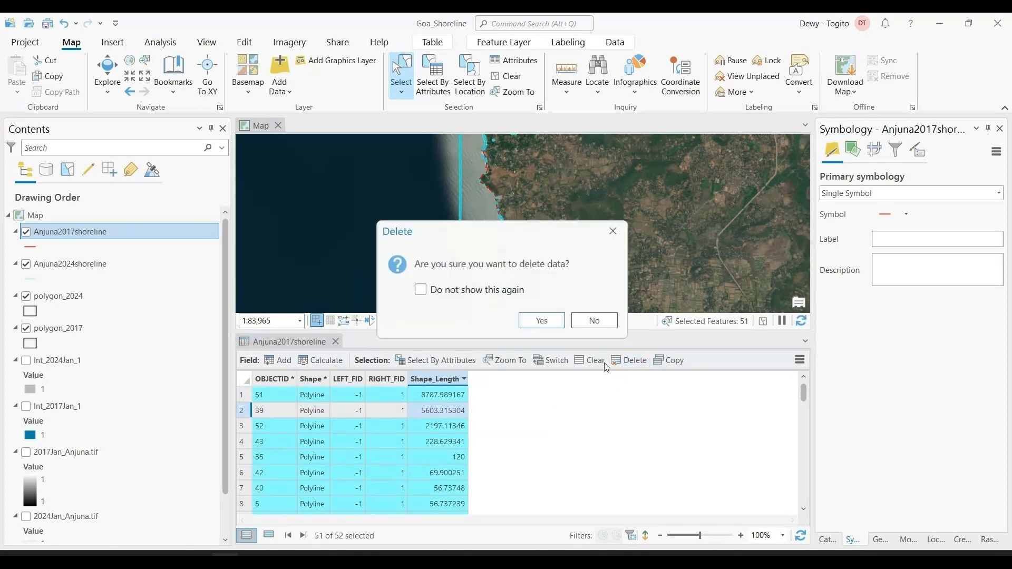
{"action": "left_click", "coordinate": [542, 317]}
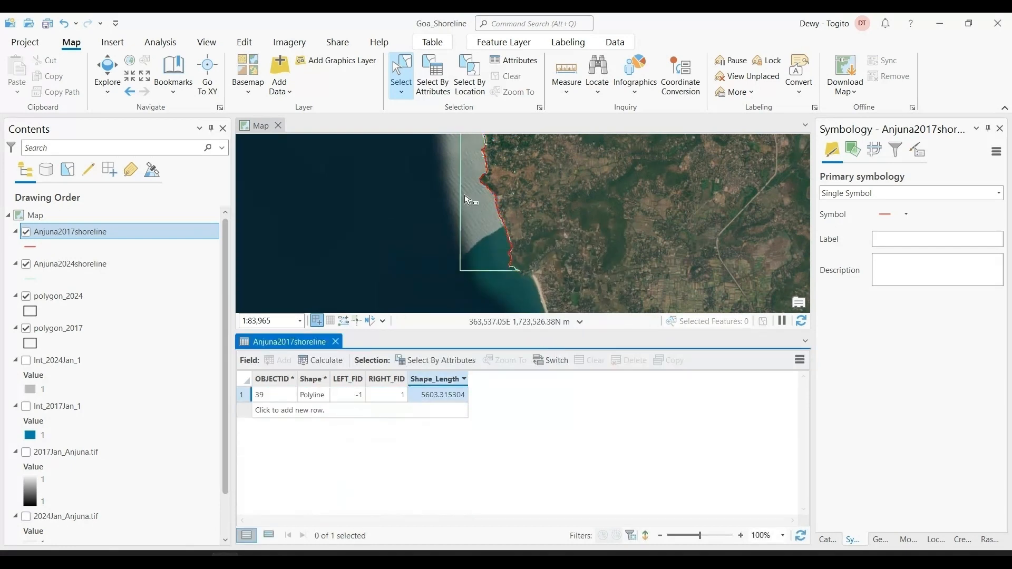
Hide Anjuna2024shoreline, polygon_2024 and polygon_2017, then save the edits and close the Anjuna2017shoreline attribute table.
{"action": "left_click", "coordinate": [27, 264]}
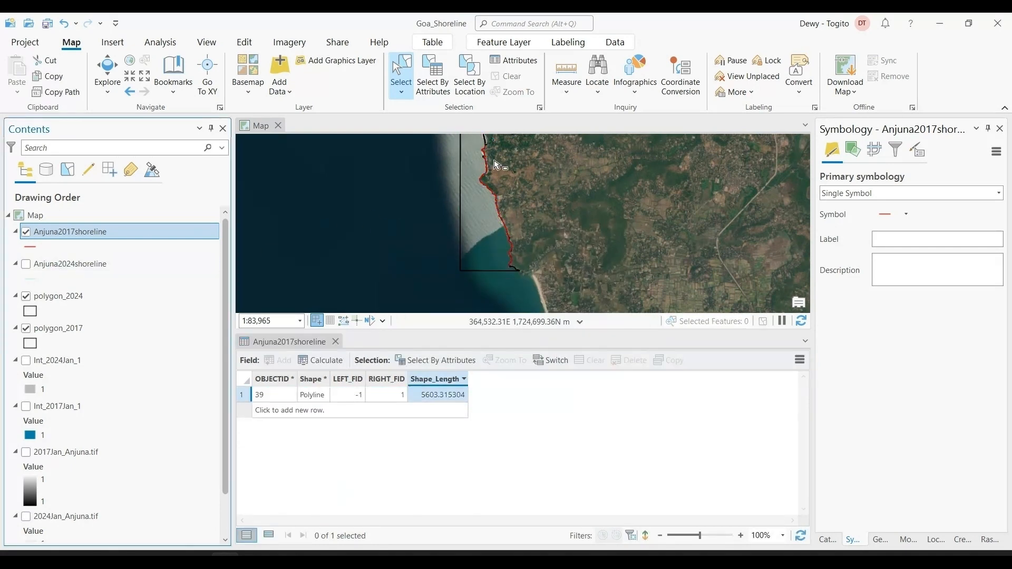
{"action": "left_click", "coordinate": [26, 297]}
{"action": "left_click", "coordinate": [26, 328]}
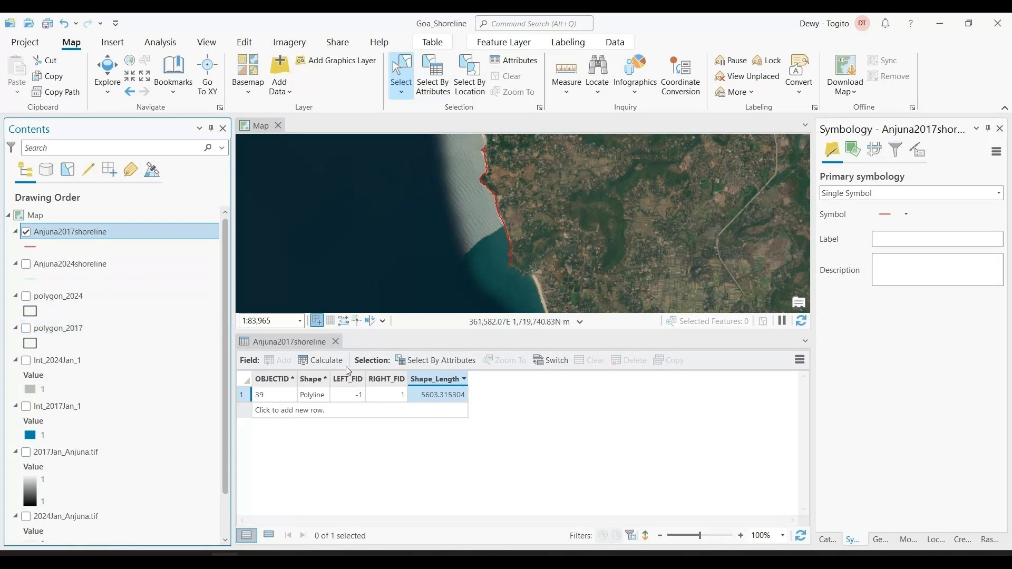
{"action": "left_click", "coordinate": [244, 41]}
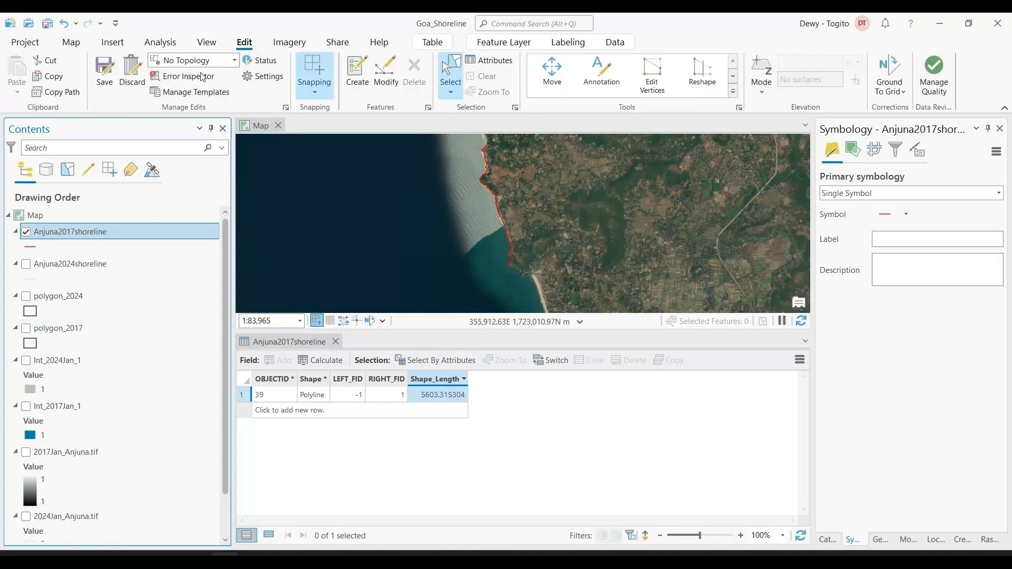
{"action": "left_click", "coordinate": [103, 71]}
{"action": "left_click", "coordinate": [509, 308]}
{"action": "left_click", "coordinate": [336, 342]}
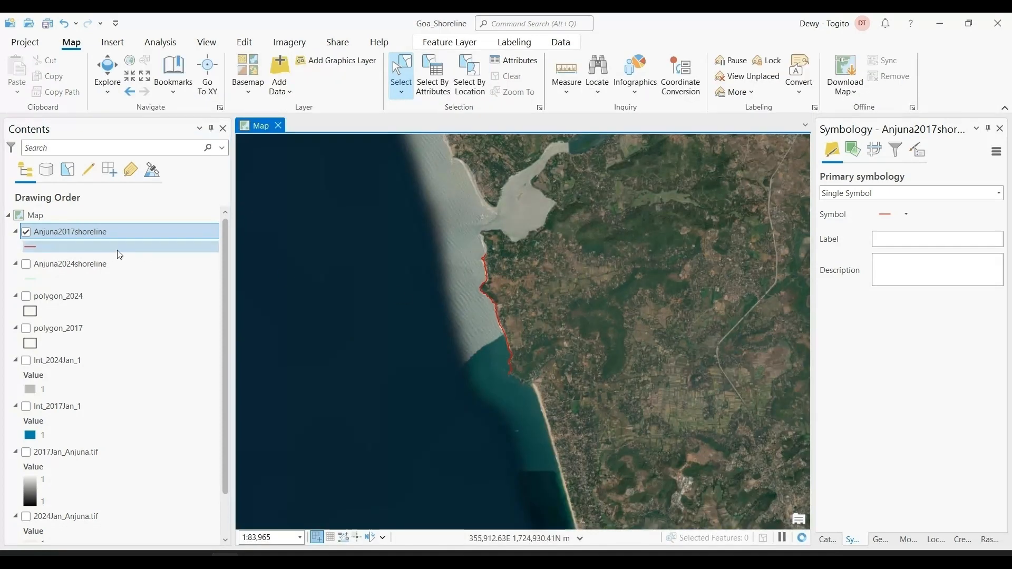
Show Anjuna2024shoreline instead of Anjuna2017shoreline and select its main coastline on the map.
{"action": "left_click", "coordinate": [27, 264]}
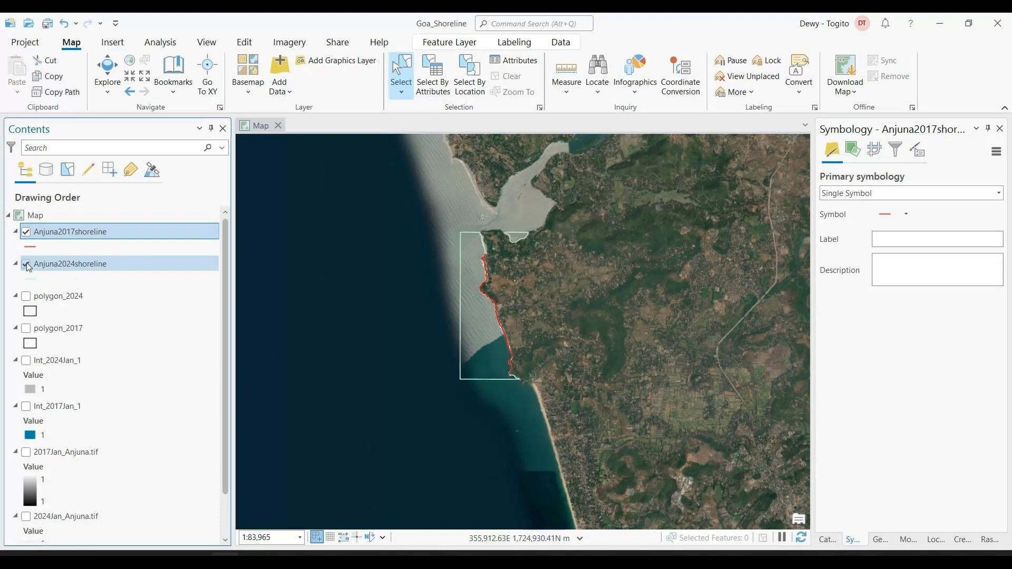
{"action": "left_click", "coordinate": [26, 232]}
{"action": "scroll", "coordinate": [509, 281], "scroll_direction": "up", "scroll_amount": 4}
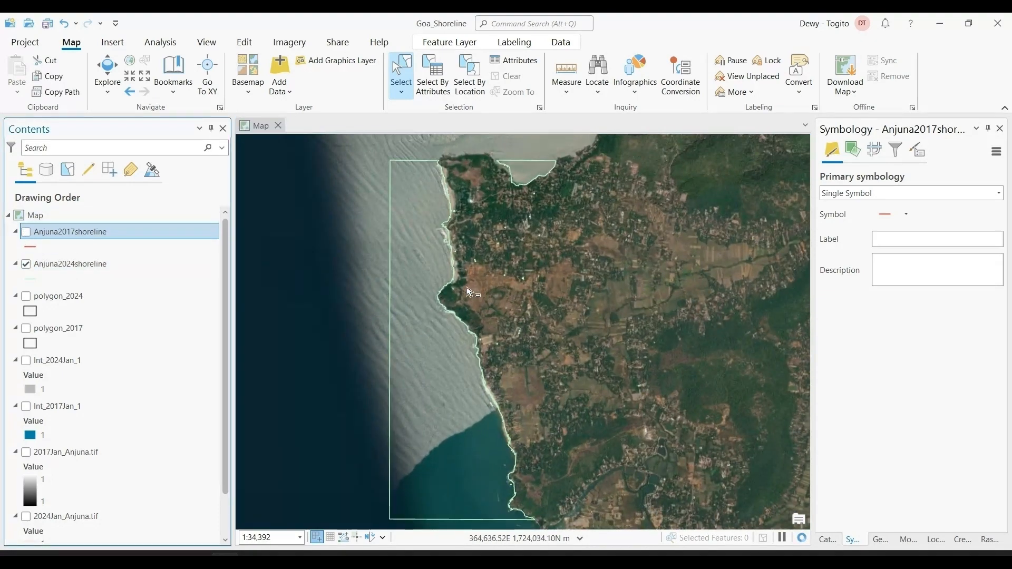
{"action": "left_click", "coordinate": [453, 264]}
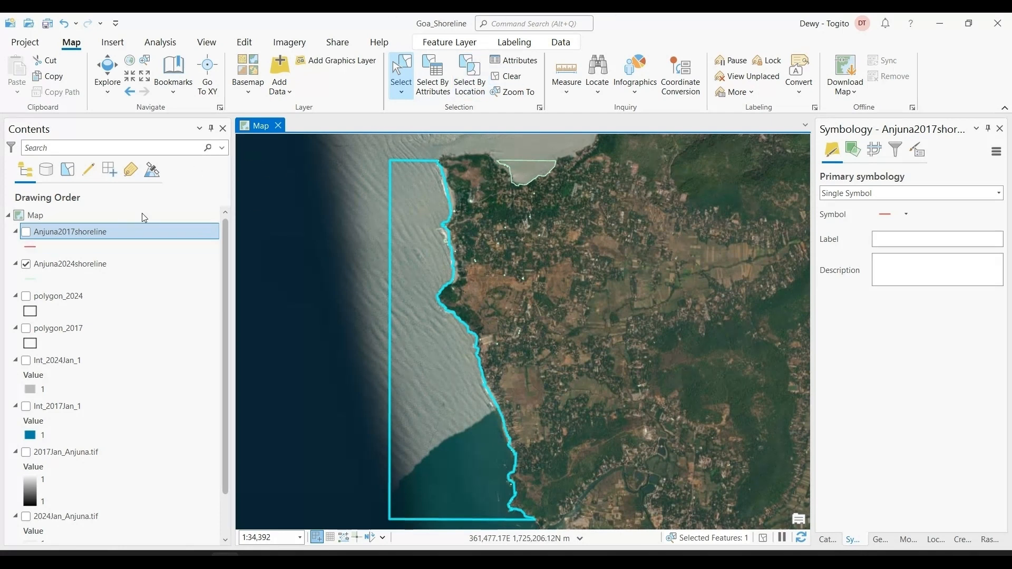
{"action": "right_click", "coordinate": [109, 233]}
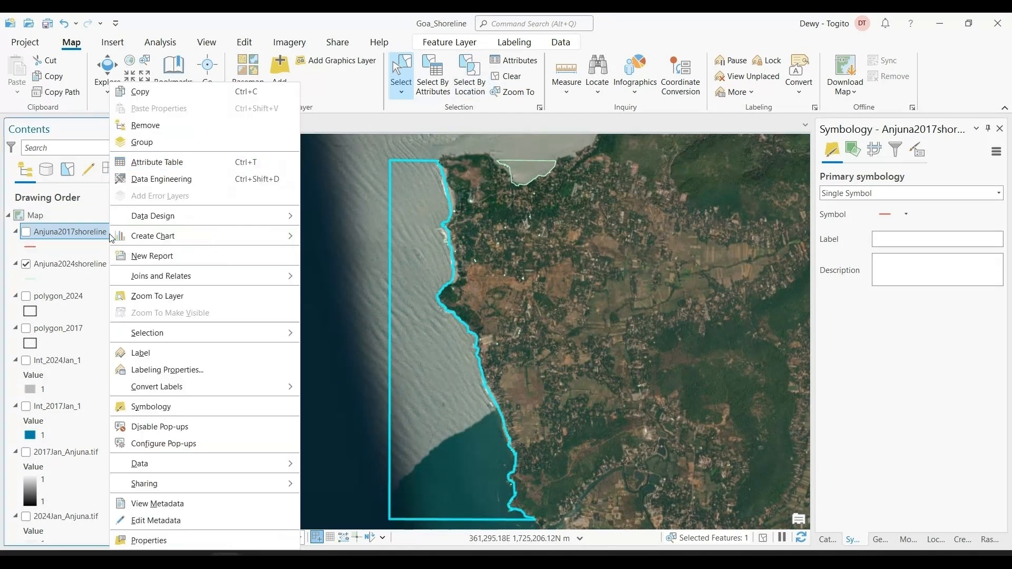
{"action": "left_click", "coordinate": [158, 162]}
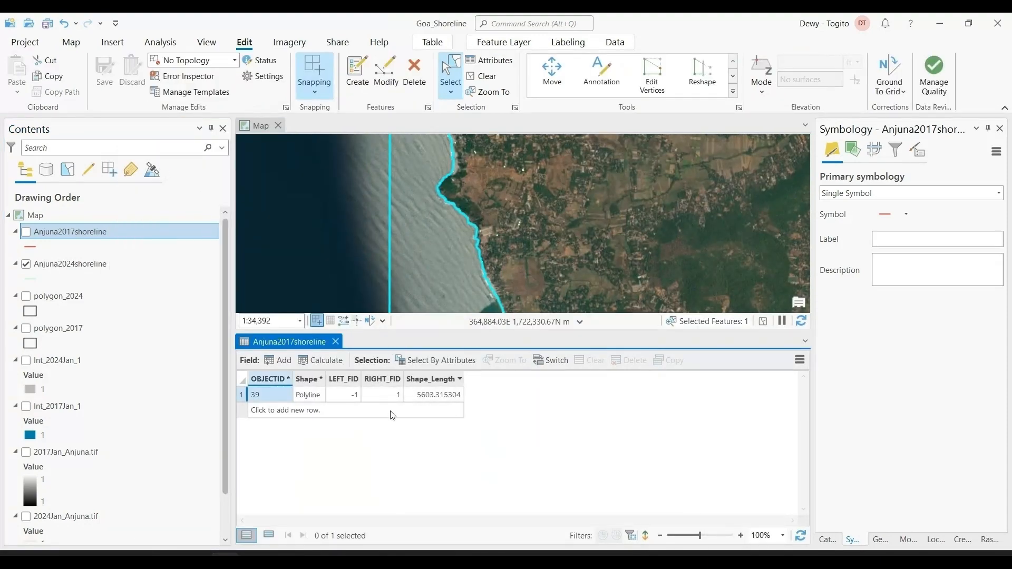
{"action": "left_click", "coordinate": [335, 342]}
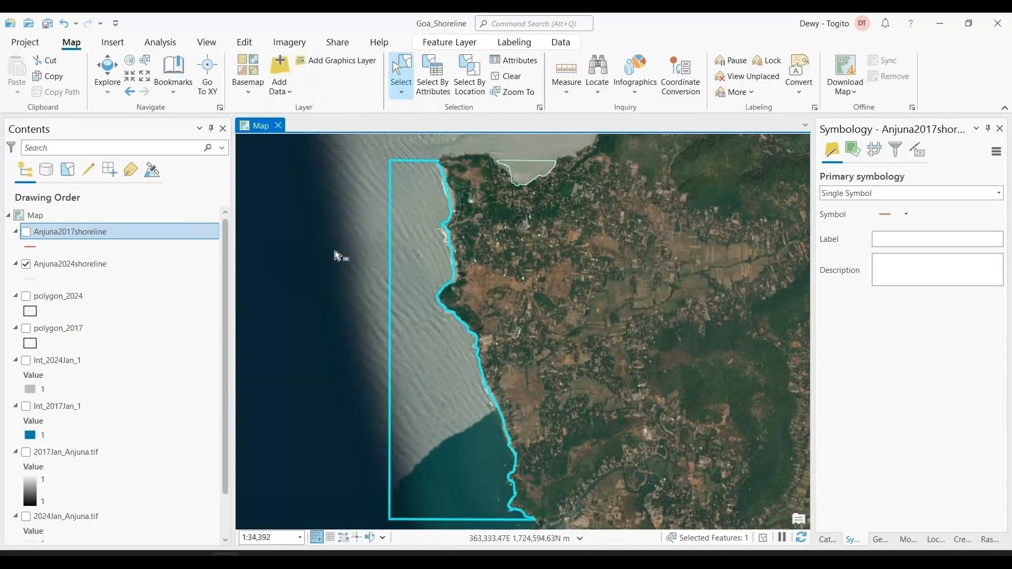
{"action": "left_click", "coordinate": [26, 232]}
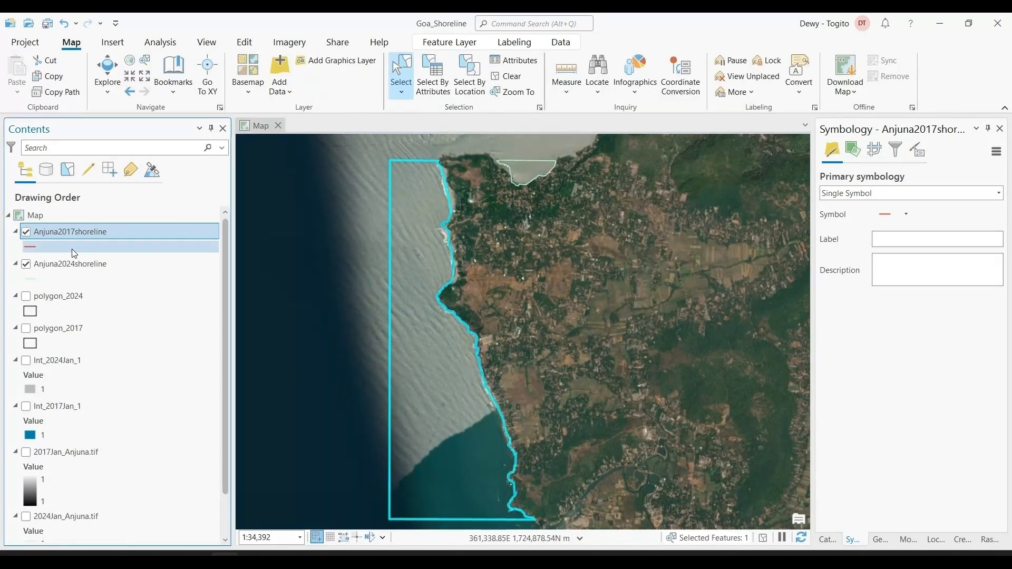
{"action": "left_click", "coordinate": [26, 232]}
Look up the selected coastline's record in the Anjuna2024shoreline attribute table, close the table and clear the selection.
{"action": "left_click", "coordinate": [43, 262]}
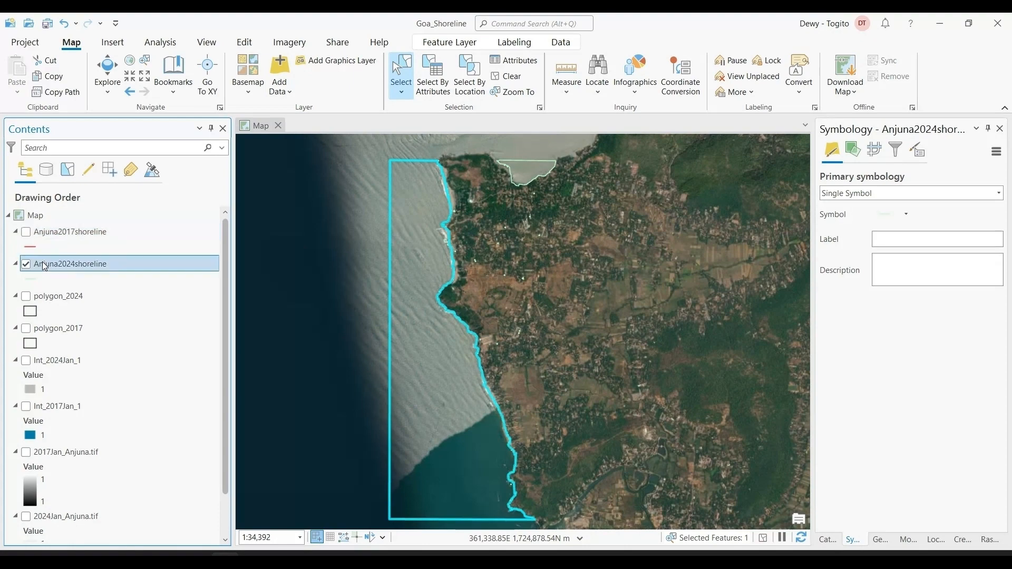
{"action": "right_click", "coordinate": [42, 261]}
{"action": "left_click", "coordinate": [111, 171]}
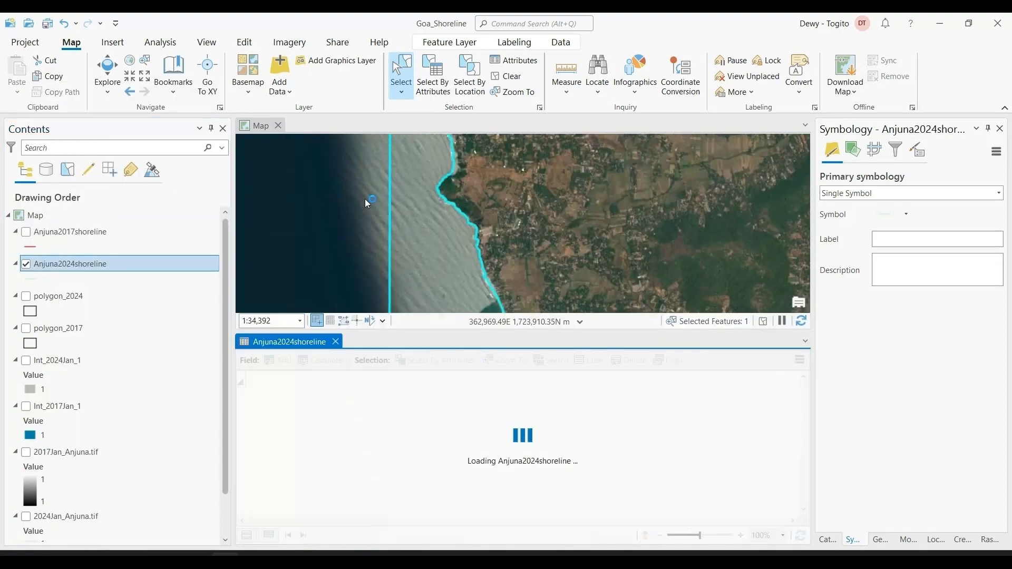
{"action": "scroll", "coordinate": [426, 414], "scroll_direction": "down", "scroll_amount": 15}
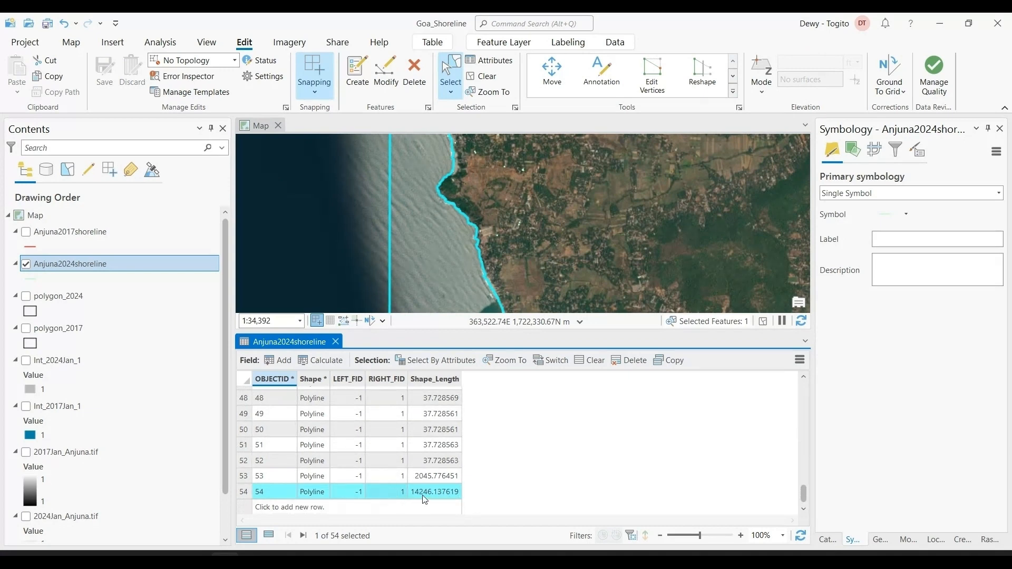
{"action": "left_click", "coordinate": [335, 341]}
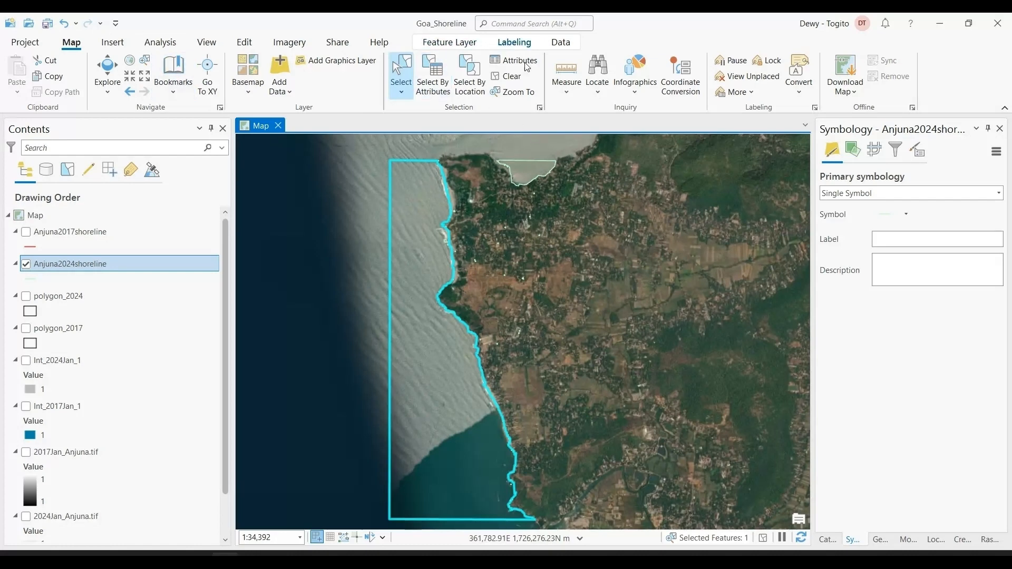
{"action": "left_click", "coordinate": [516, 80]}
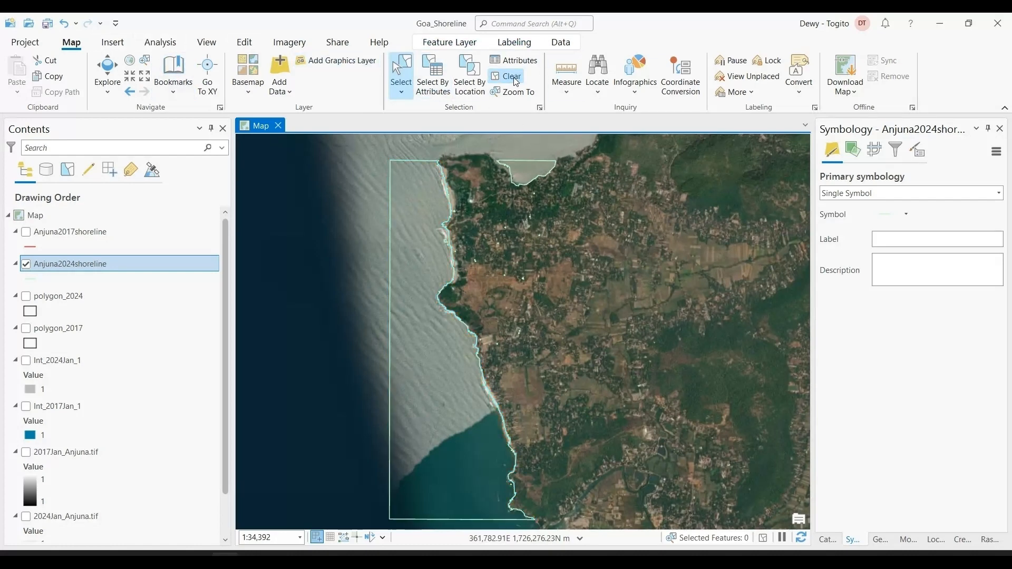
Use the Split tool on the Anjuna2024shoreline outline, cutting it with a short line across the coast near its northern end.
{"action": "left_click", "coordinate": [242, 44]}
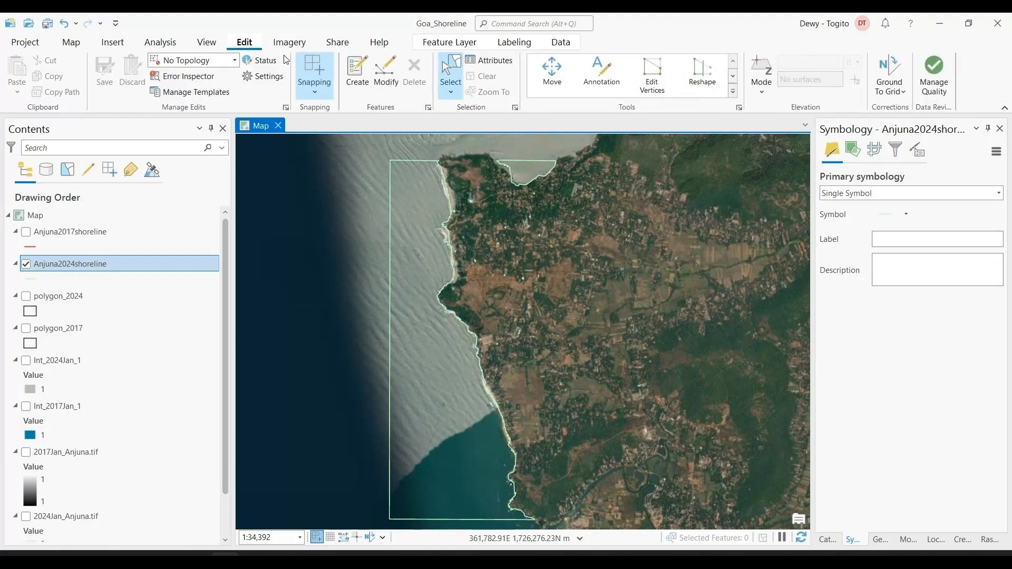
{"action": "left_click", "coordinate": [733, 91]}
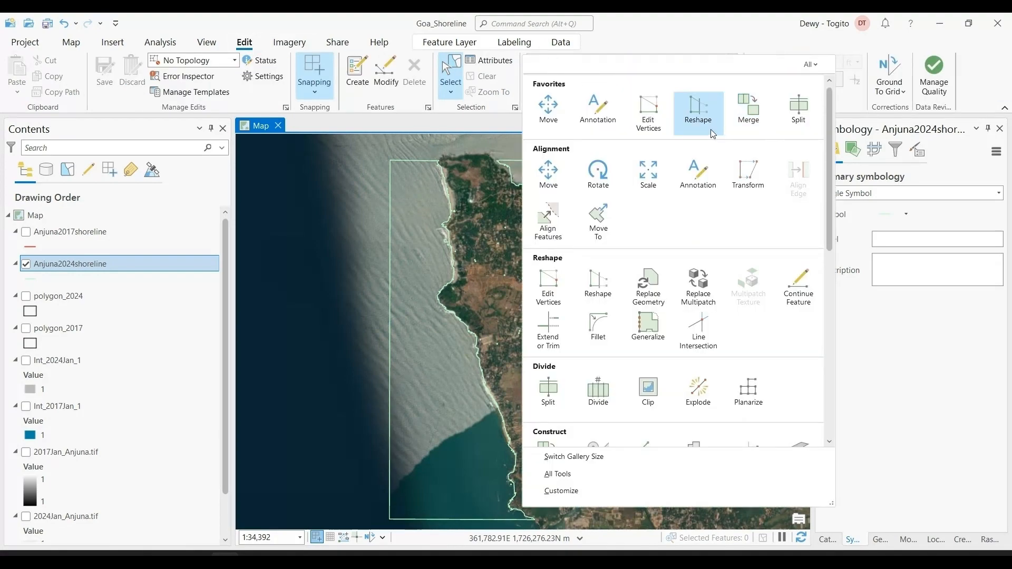
{"action": "left_click", "coordinate": [557, 474]}
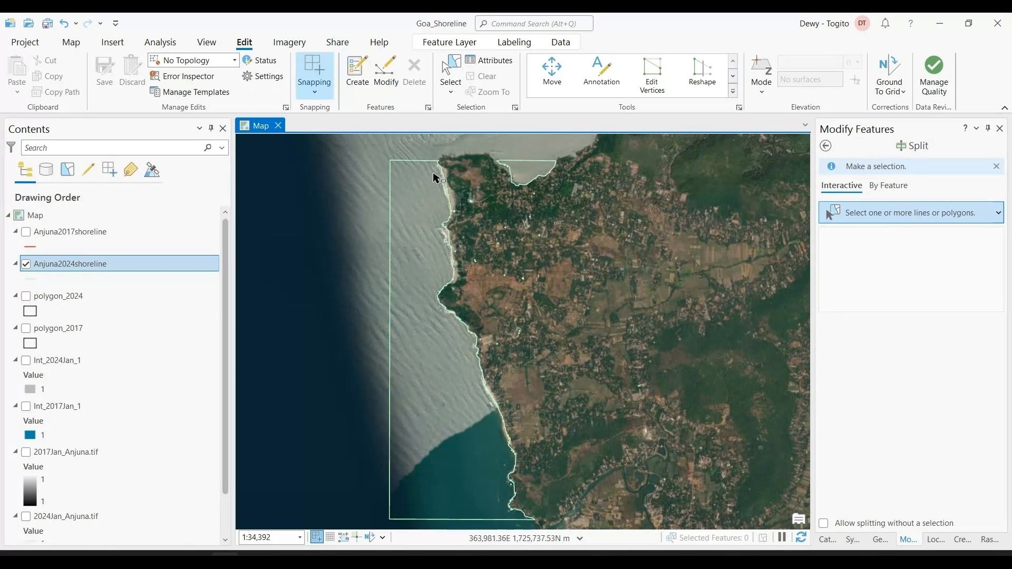
{"action": "left_click", "coordinate": [417, 161]}
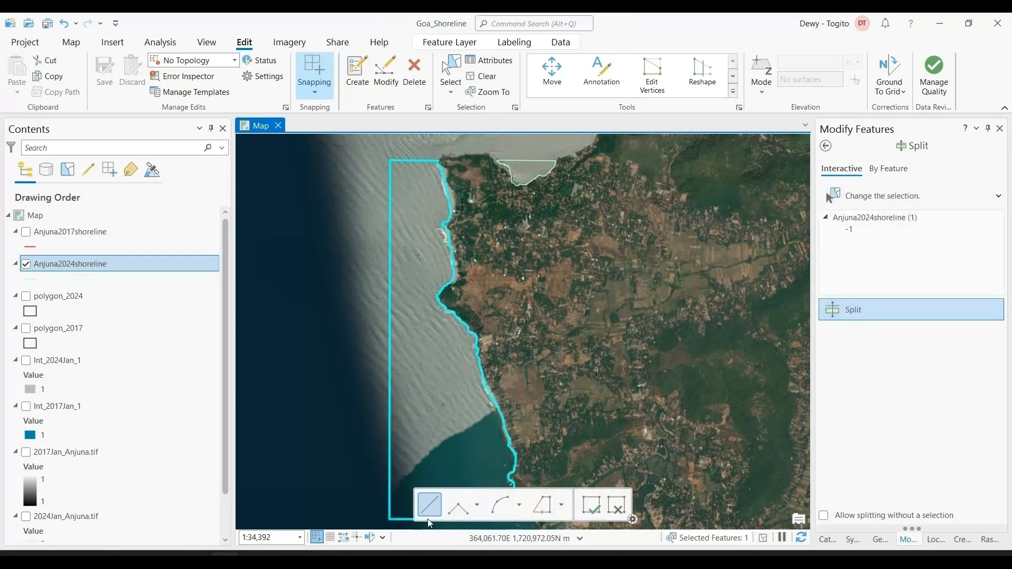
{"action": "left_click", "coordinate": [421, 181]}
{"action": "left_click", "coordinate": [462, 166]}
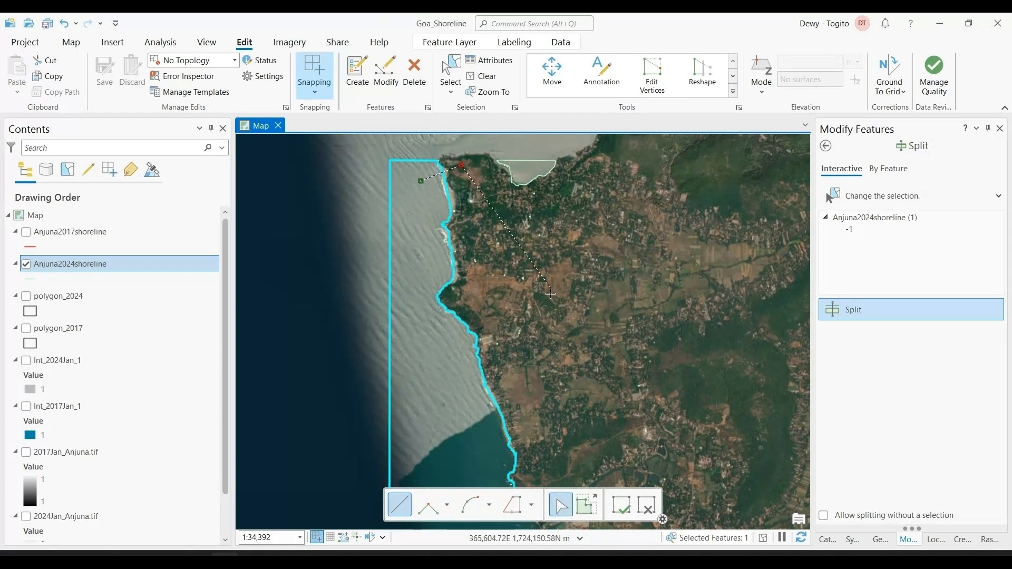
{"action": "left_click", "coordinate": [615, 511]}
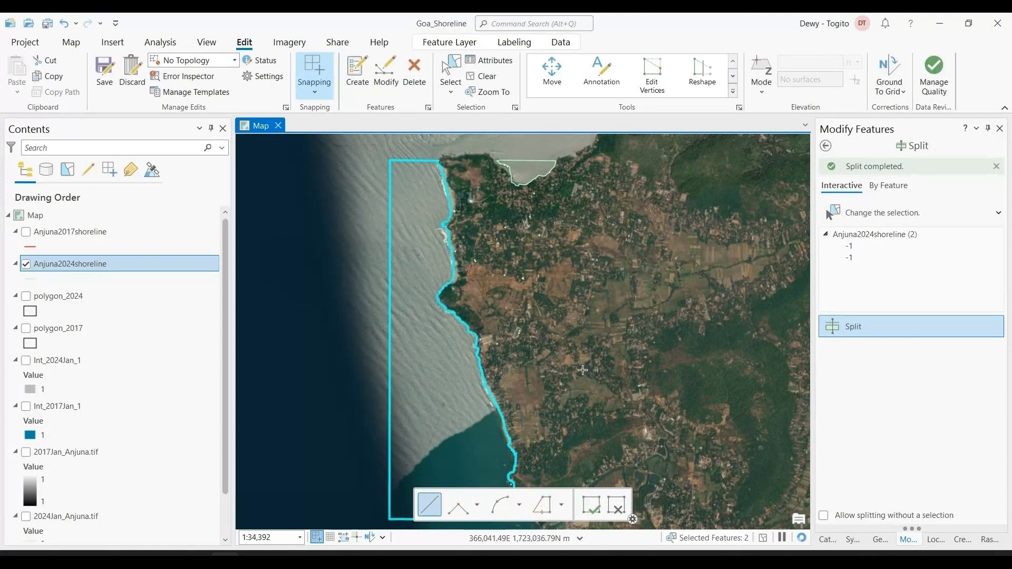
Split the Anjuna2024shoreline outline again with a short line across the coast near its southern end.
{"action": "scroll", "coordinate": [579, 371], "scroll_direction": "down", "scroll_amount": 4}
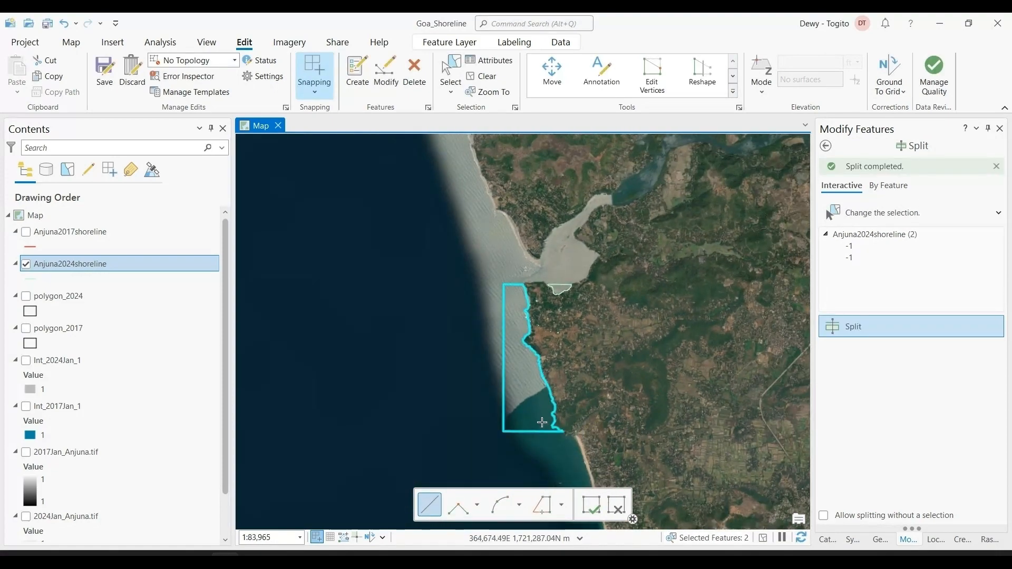
{"action": "scroll", "coordinate": [554, 439], "scroll_direction": "up", "scroll_amount": 6}
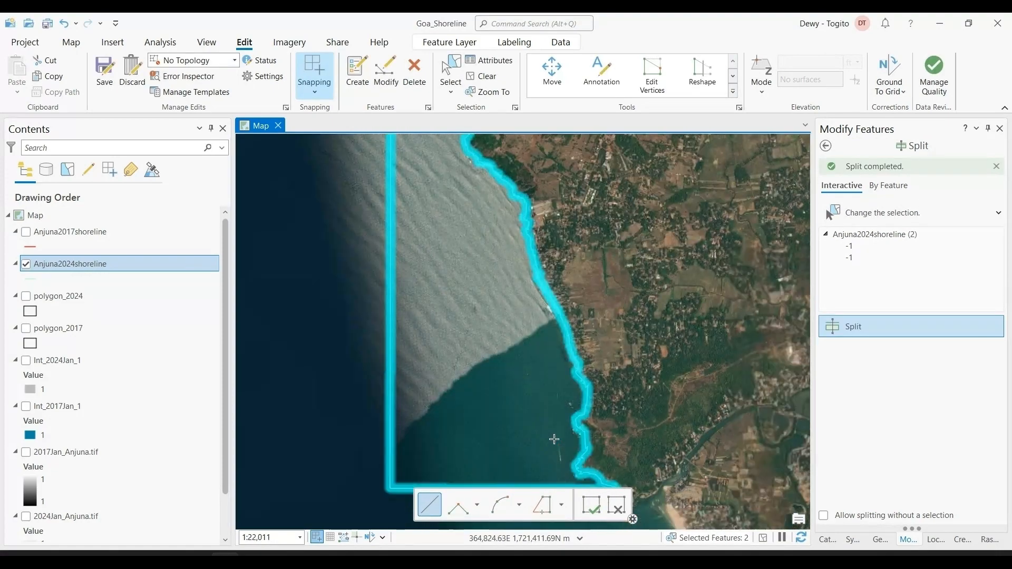
{"action": "left_click", "coordinate": [565, 480]}
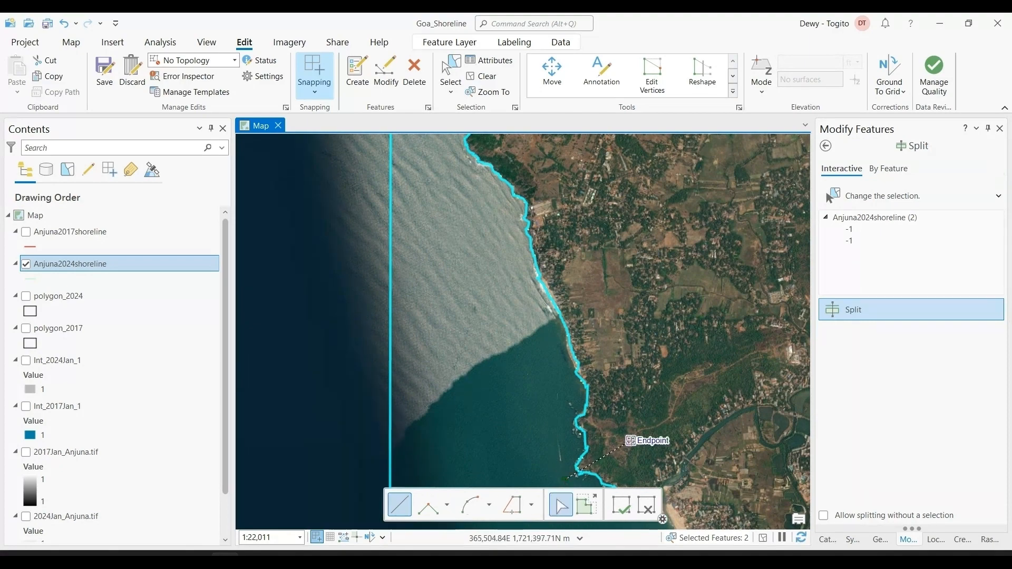
{"action": "left_click", "coordinate": [631, 441]}
{"action": "left_click", "coordinate": [627, 509]}
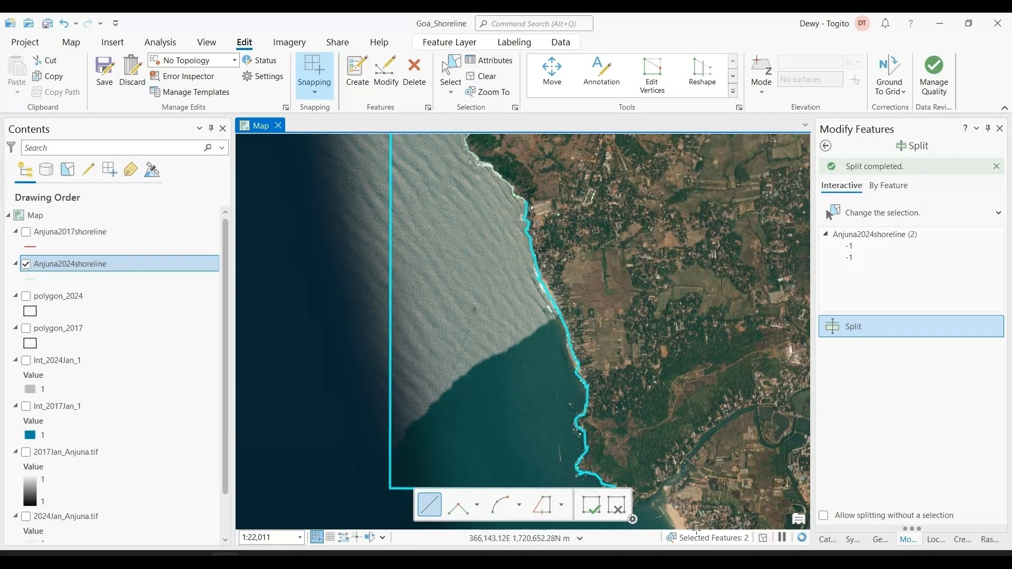
{"action": "left_click", "coordinate": [596, 515]}
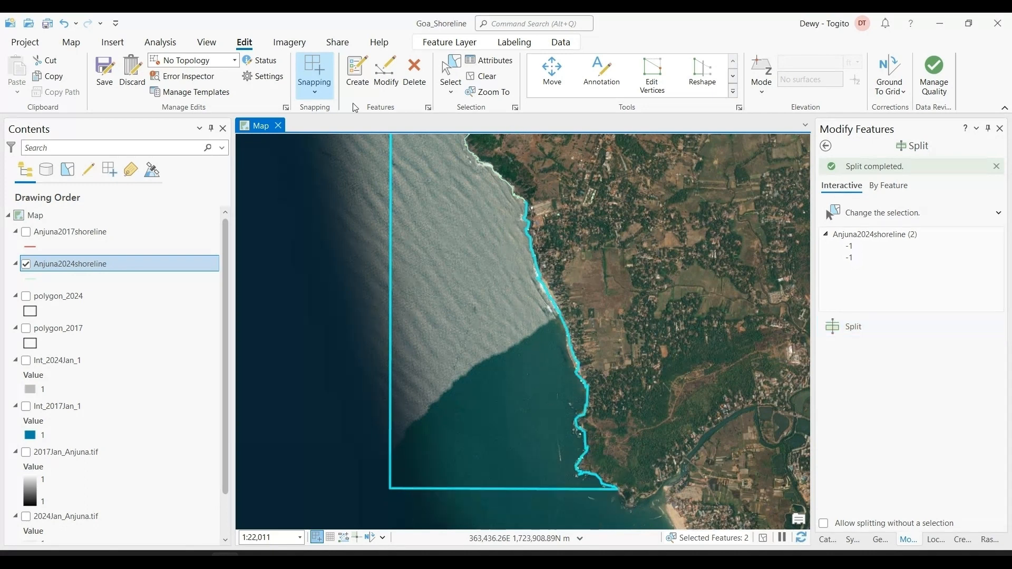
Save the split edits to Anjuna2024shoreline and clear the selection.
{"action": "left_click", "coordinate": [109, 81]}
{"action": "left_click", "coordinate": [509, 306]}
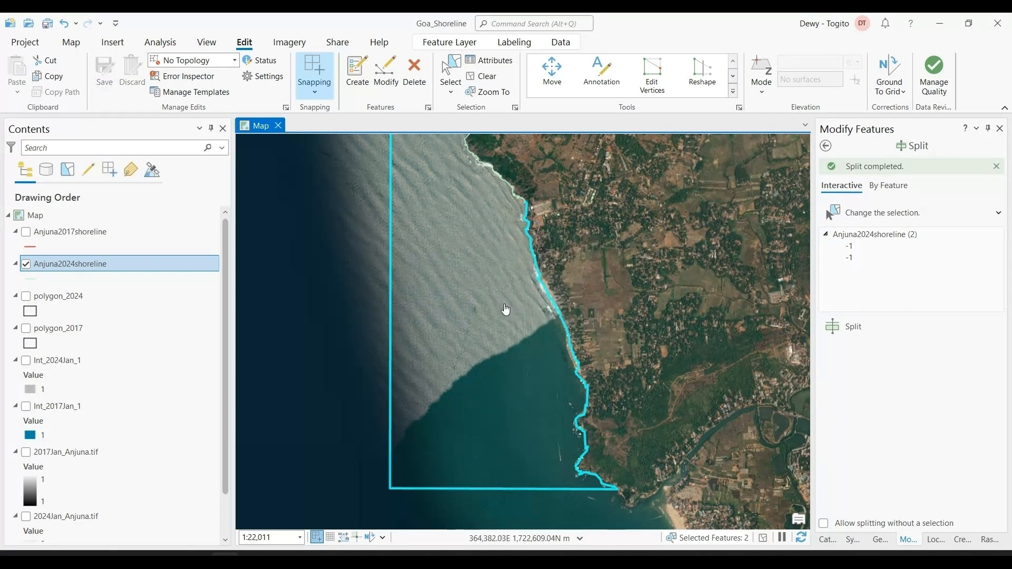
{"action": "left_click", "coordinate": [479, 76]}
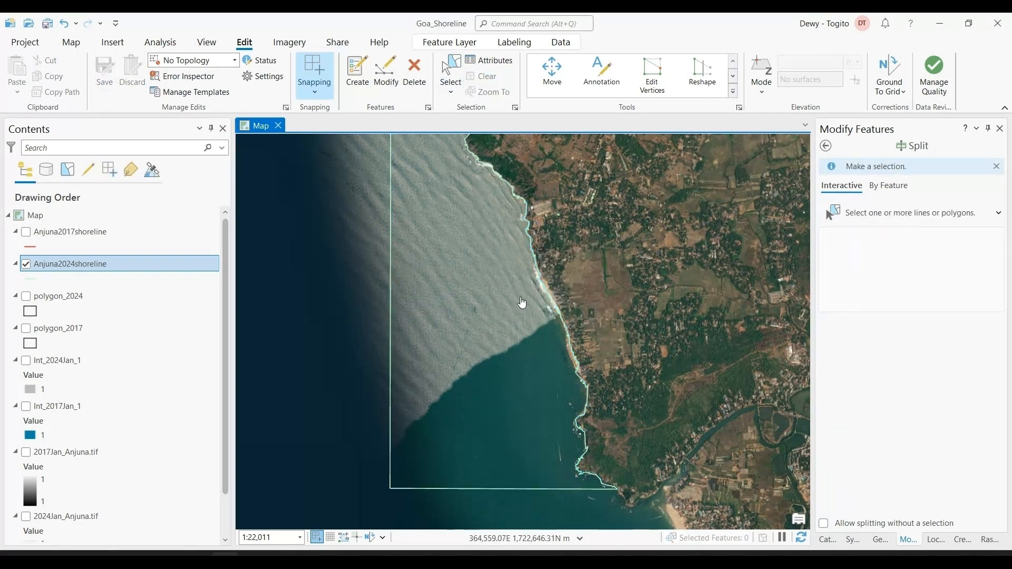
Look through the Shape_Length values in the Anjuna2024shoreline attribute table, including its last records, and close the table.
{"action": "right_click", "coordinate": [141, 268]}
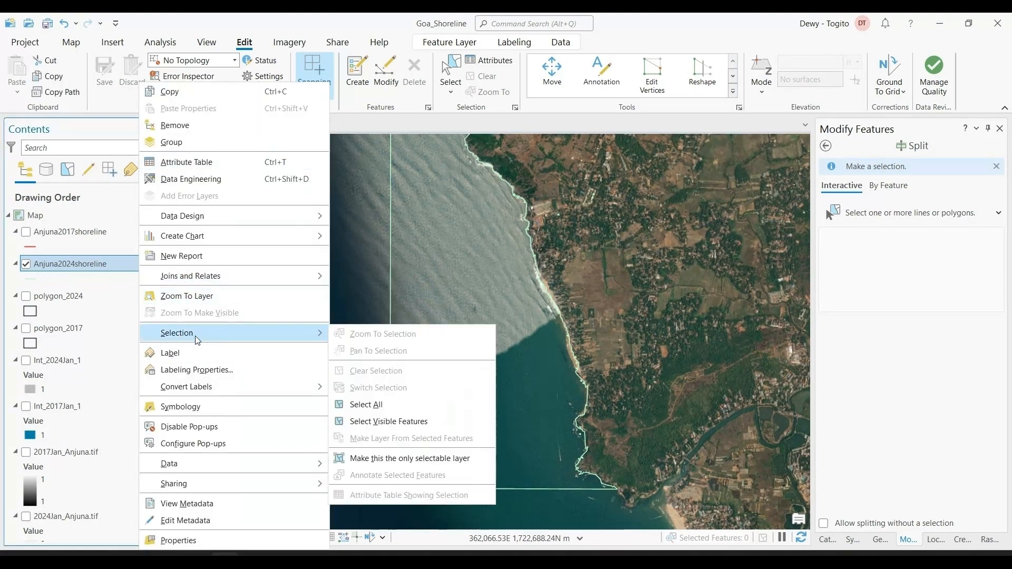
{"action": "left_click", "coordinate": [218, 163]}
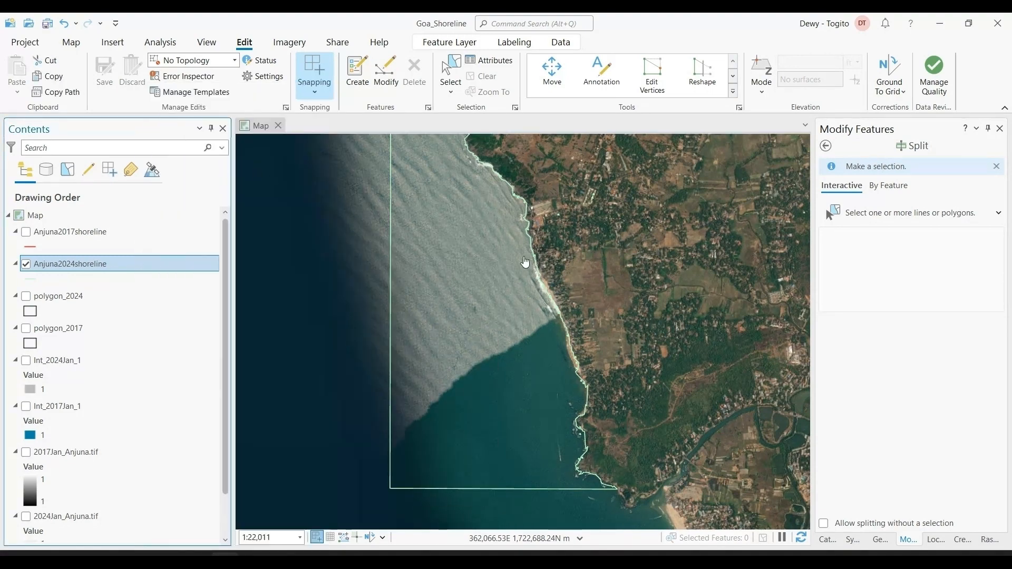
{"action": "scroll", "coordinate": [413, 432], "scroll_direction": "down", "scroll_amount": 13}
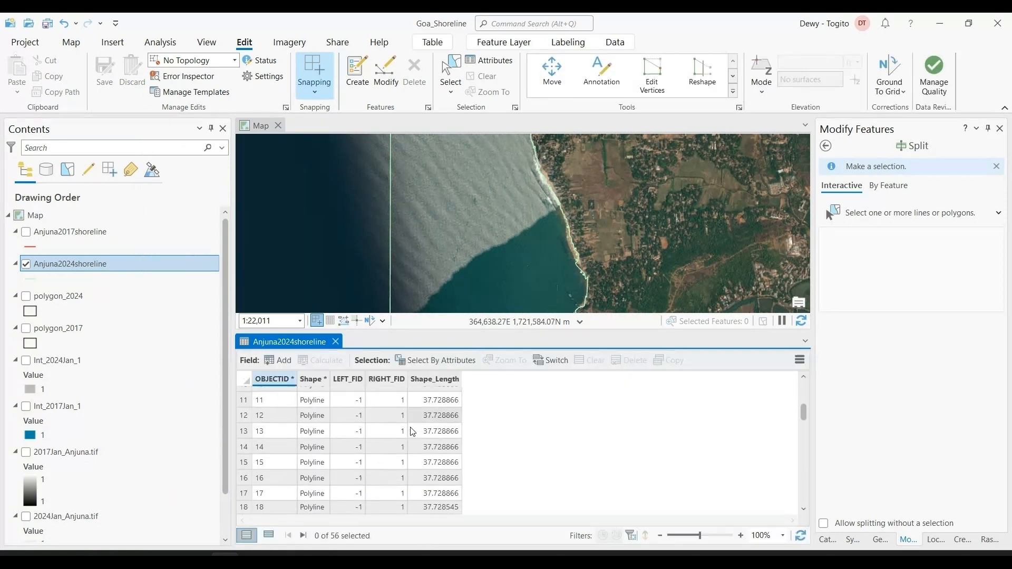
{"action": "scroll", "coordinate": [413, 432], "scroll_direction": "down", "scroll_amount": 3}
{"action": "left_click", "coordinate": [429, 380]}
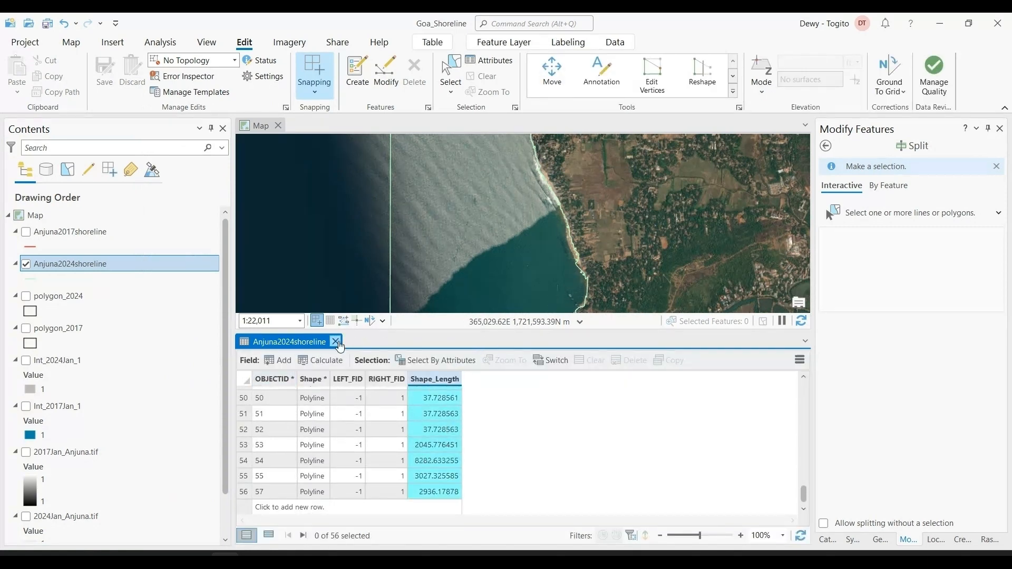
{"action": "left_click", "coordinate": [335, 342]}
Select the northern and southern coast pieces of Anjuna2024shoreline in turn to check their extent, ending with the northern piece selected.
{"action": "scroll", "coordinate": [558, 278], "scroll_direction": "down", "scroll_amount": 3}
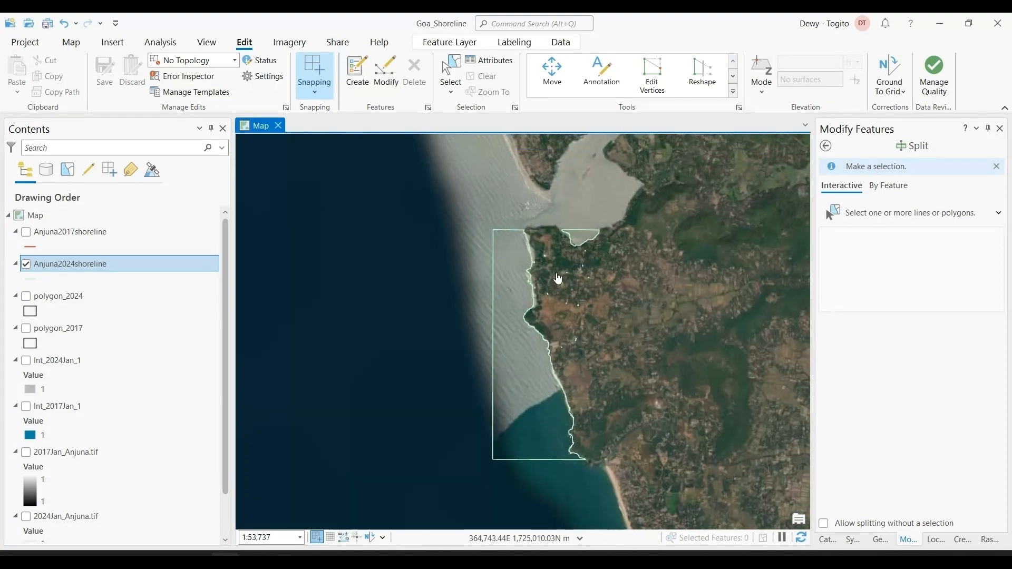
{"action": "left_click", "coordinate": [531, 260]}
{"action": "left_click", "coordinate": [594, 195]}
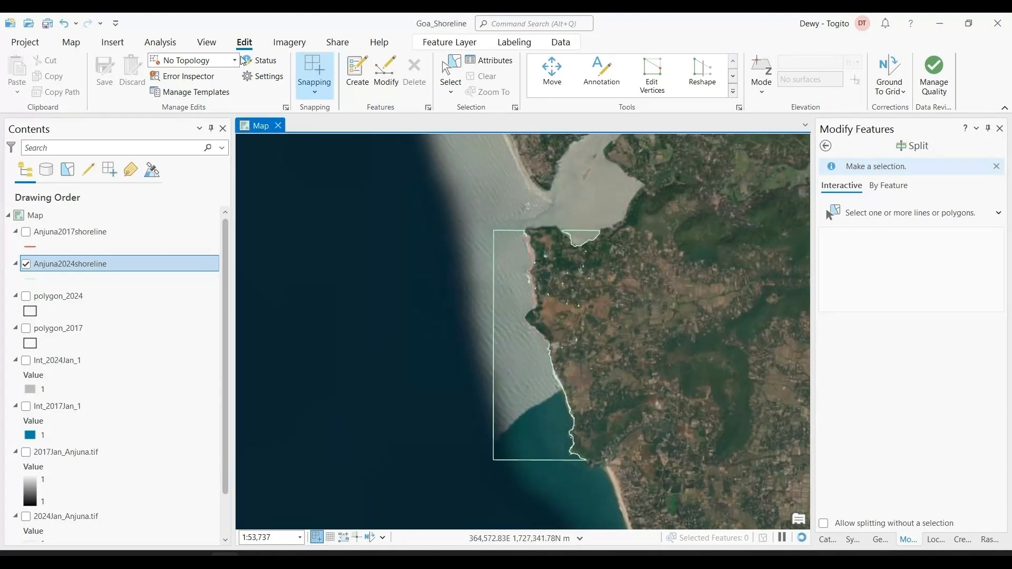
{"action": "left_click", "coordinate": [73, 43]}
{"action": "left_click", "coordinate": [398, 75]}
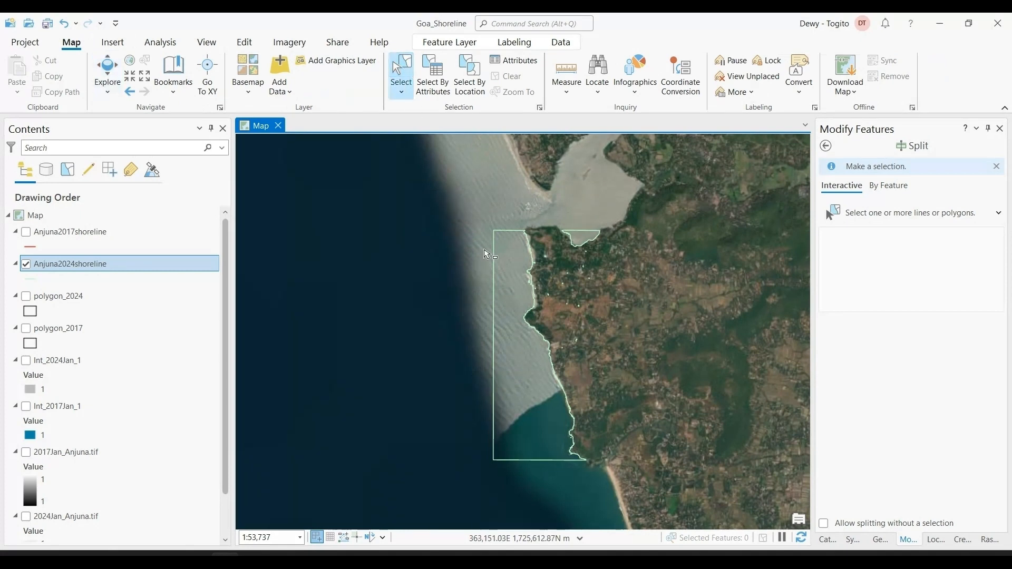
{"action": "left_click", "coordinate": [537, 264]}
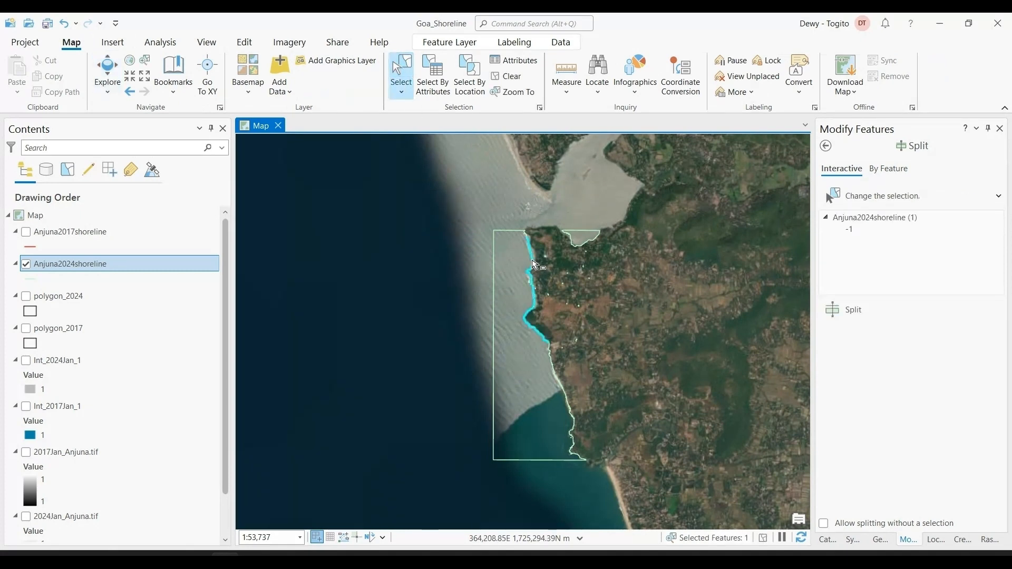
{"action": "left_click", "coordinate": [551, 361]}
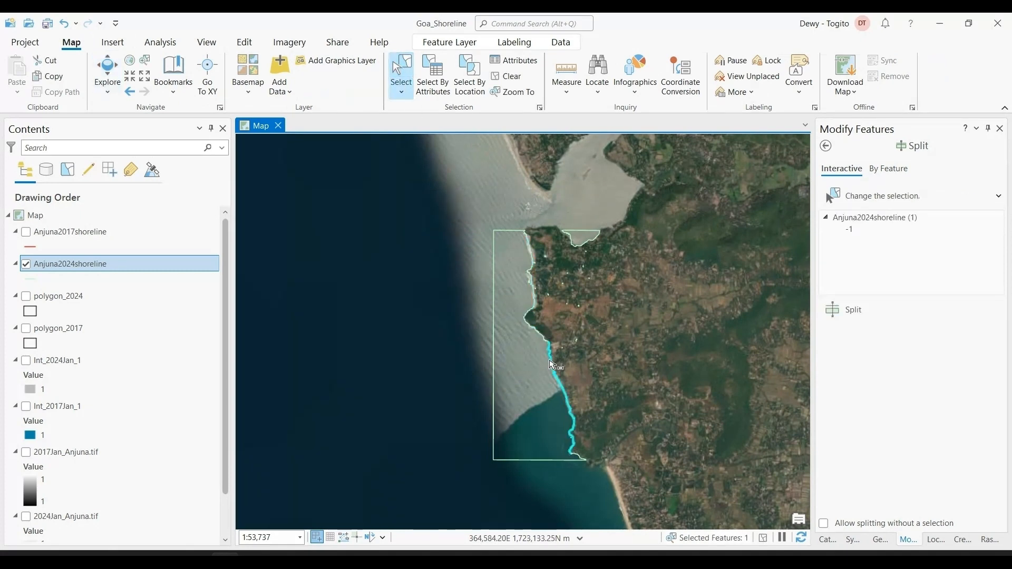
{"action": "left_click", "coordinate": [535, 314]}
Open the Anjuna2024shoreline attribute table and sort its records by Shape_Length in descending order.
{"action": "right_click", "coordinate": [37, 263]}
{"action": "left_click", "coordinate": [95, 169]}
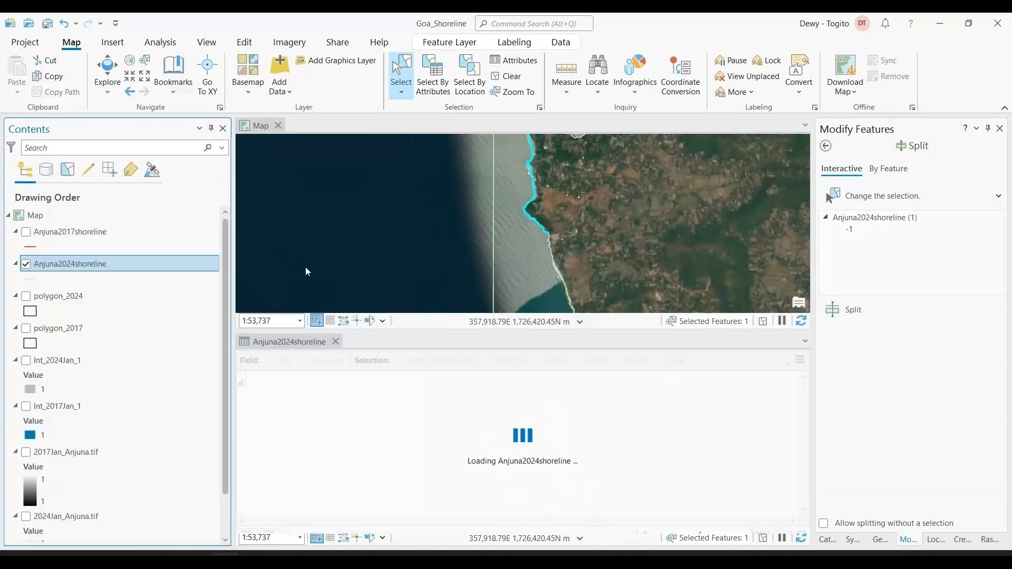
{"action": "scroll", "coordinate": [421, 409], "scroll_direction": "down", "scroll_amount": 15}
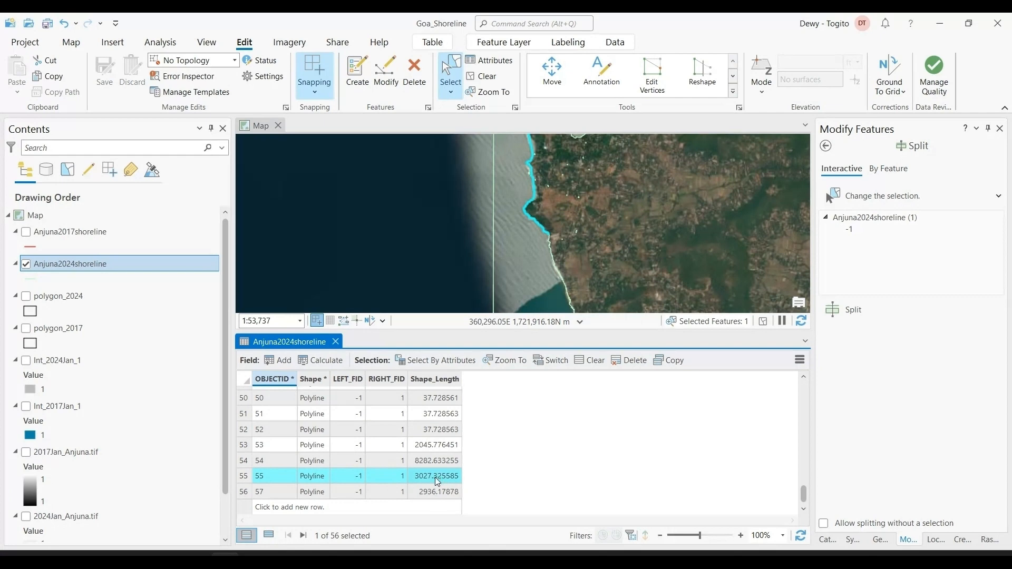
{"action": "left_click", "coordinate": [427, 380]}
{"action": "double_click", "coordinate": [427, 380]}
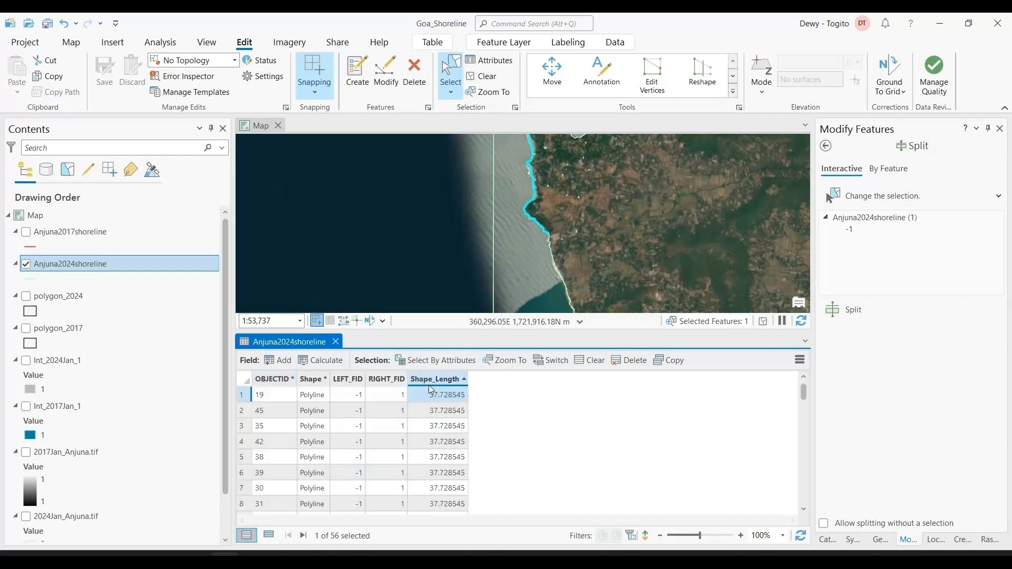
{"action": "double_click", "coordinate": [443, 379]}
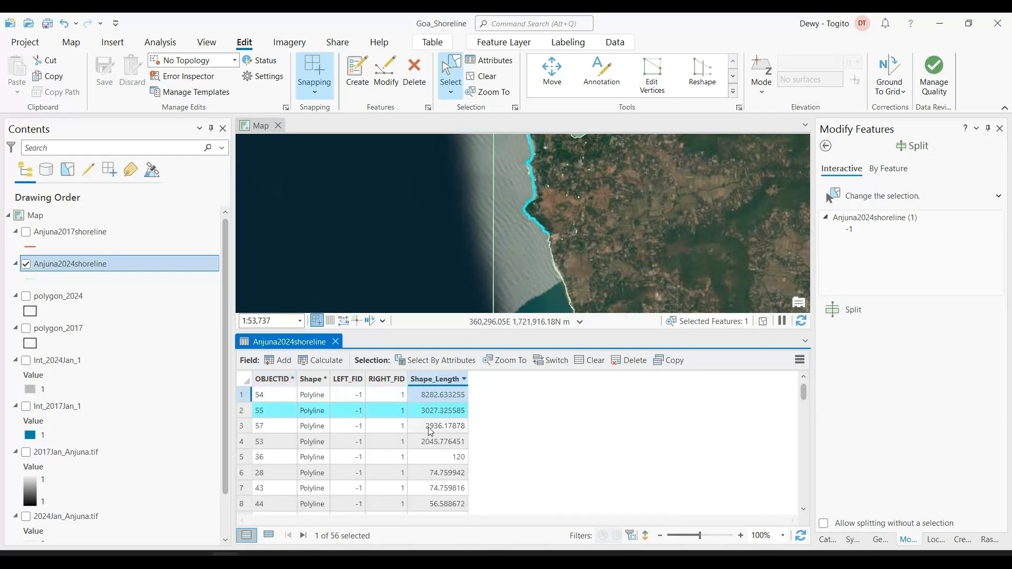
Select the records with OBJECTID 57, 53 and 54 in turn to identify which line each represents on the map.
{"action": "left_click", "coordinate": [242, 429]}
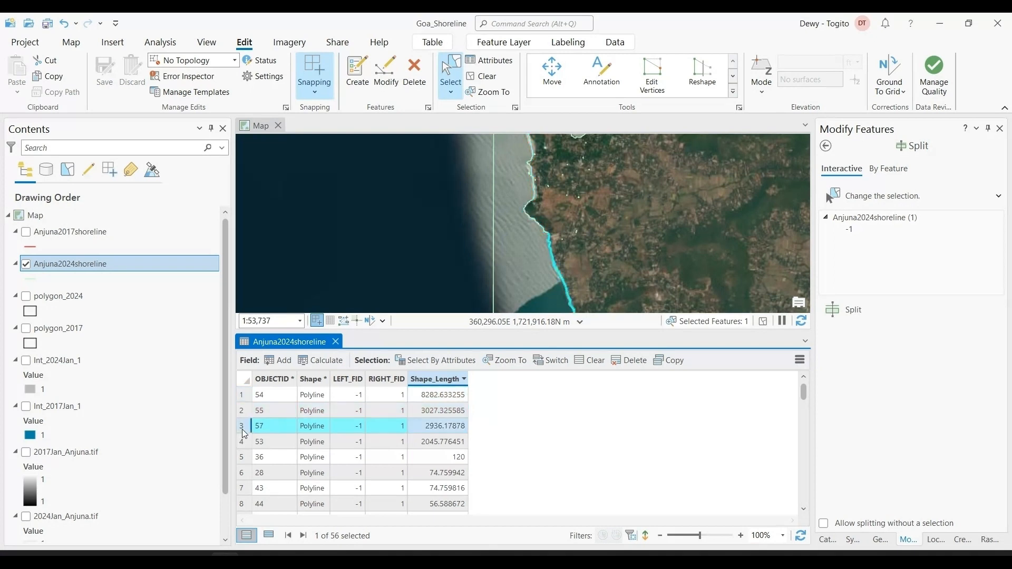
{"action": "left_click", "coordinate": [243, 443]}
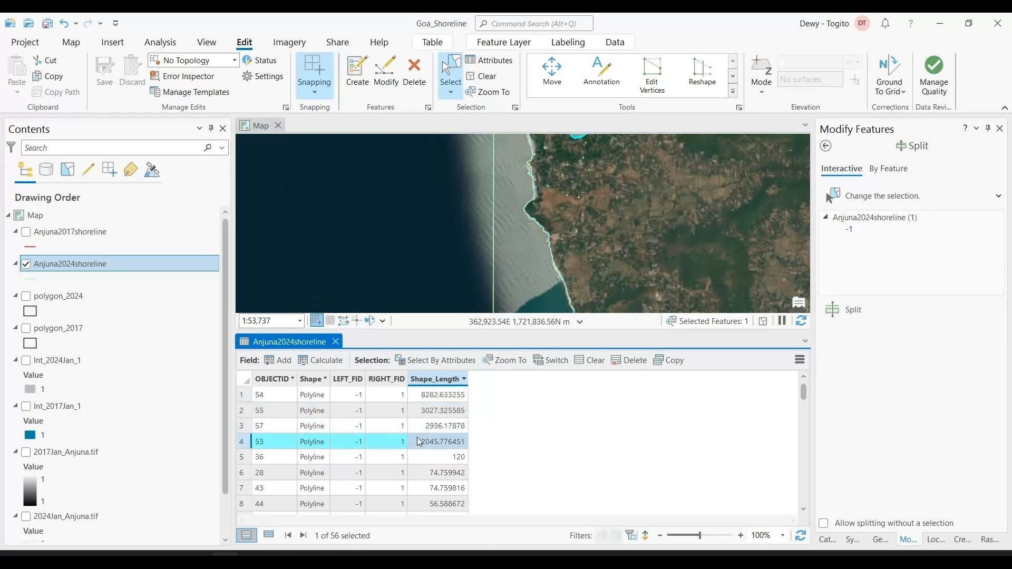
{"action": "left_click", "coordinate": [243, 395]}
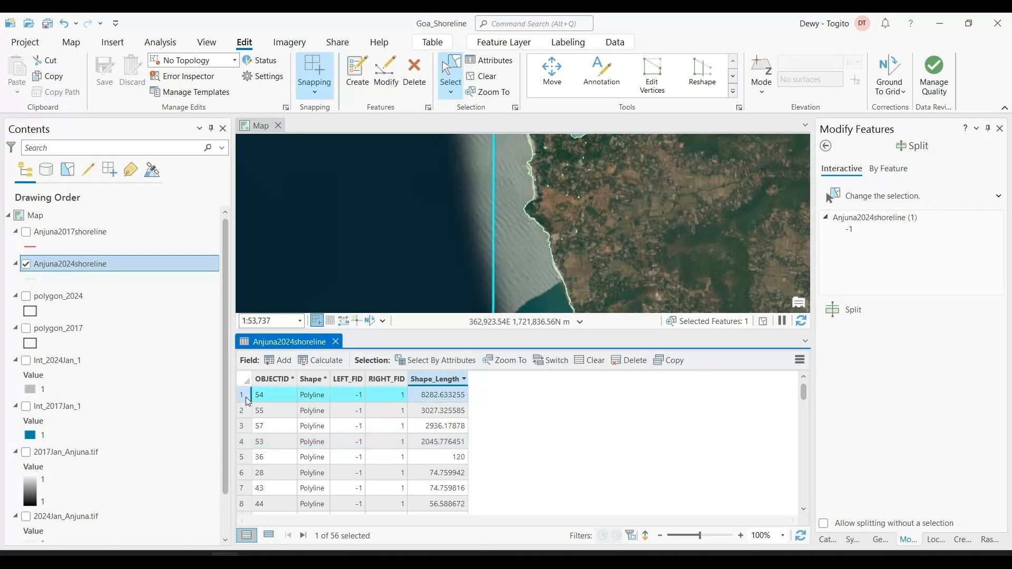
Delete every Anjuna2024shoreline record except the two coast pieces with OBJECTID 55 and 57.
{"action": "key", "text": "ctrl+a"}
{"action": "left_click", "coordinate": [257, 424], "text": "ctrl"}
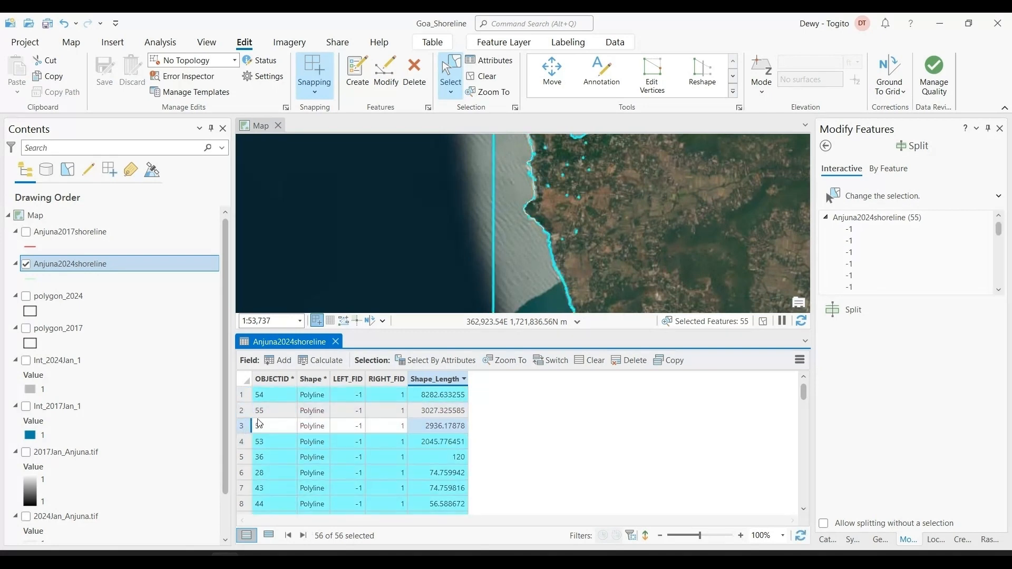
{"action": "left_click", "coordinate": [619, 360]}
{"action": "left_click", "coordinate": [520, 312]}
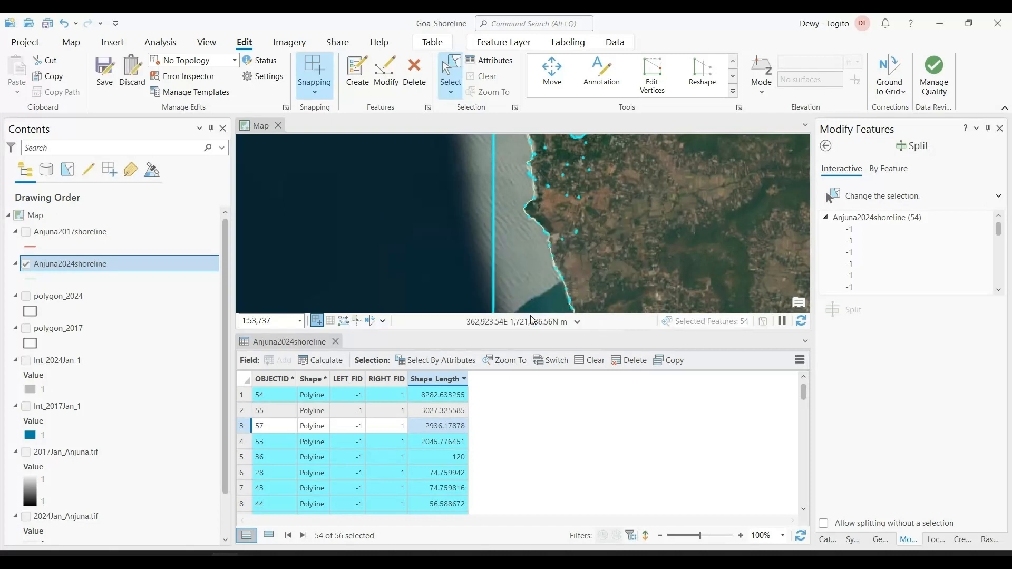
Save all edits to Anjuna2024shoreline and save the project.
{"action": "left_click", "coordinate": [99, 74]}
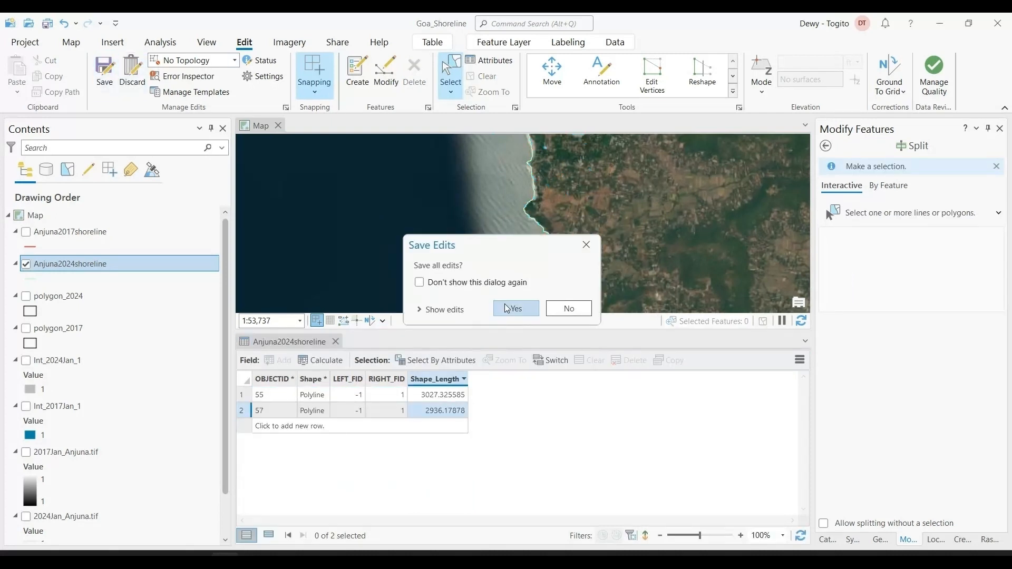
{"action": "key", "text": "Return"}
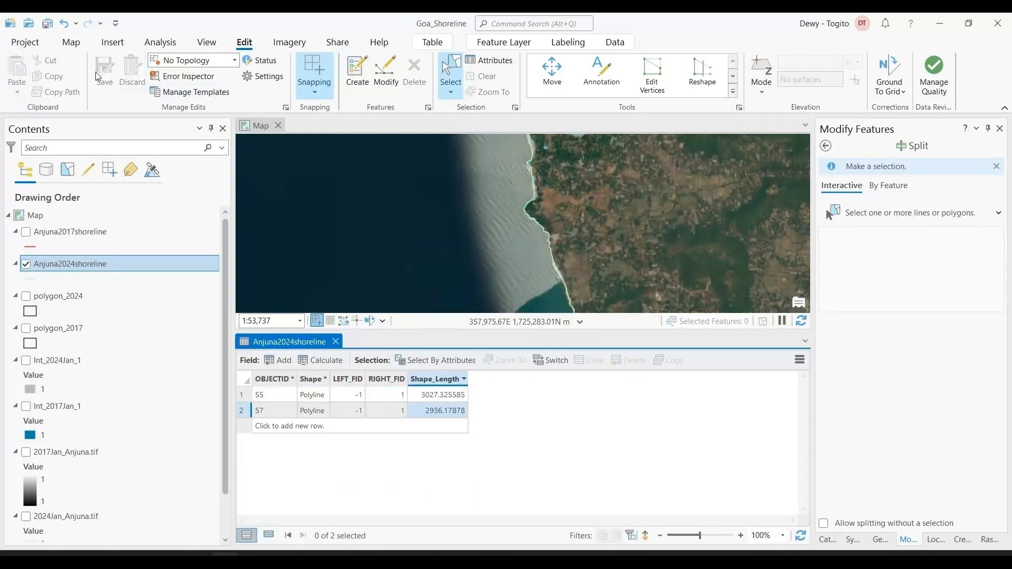
{"action": "left_click", "coordinate": [47, 24]}
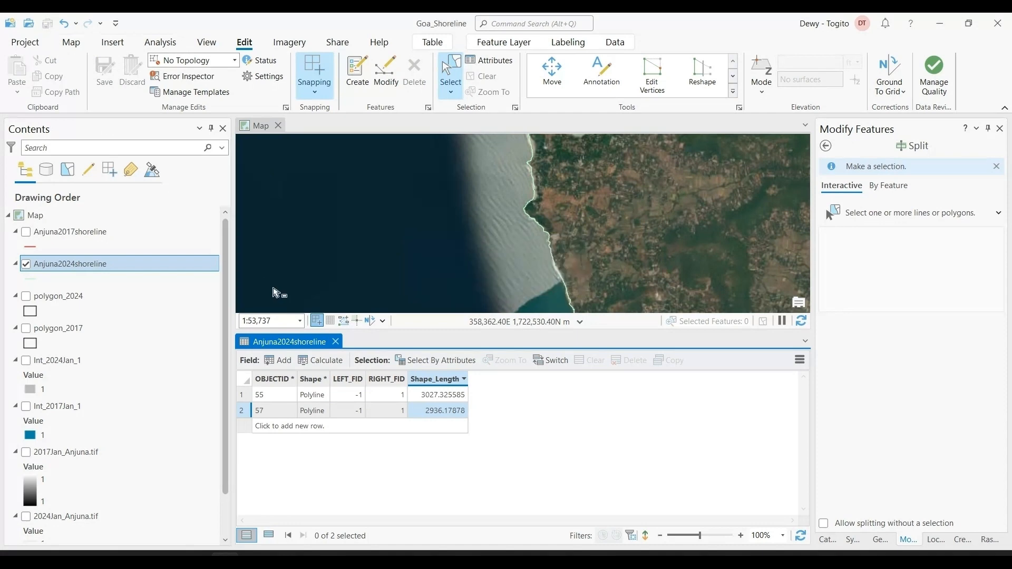
Close the attribute table, show the Anjuna2017shoreline layer and compare it with the 2024 shoreline up close along the coast.
{"action": "left_click", "coordinate": [335, 342]}
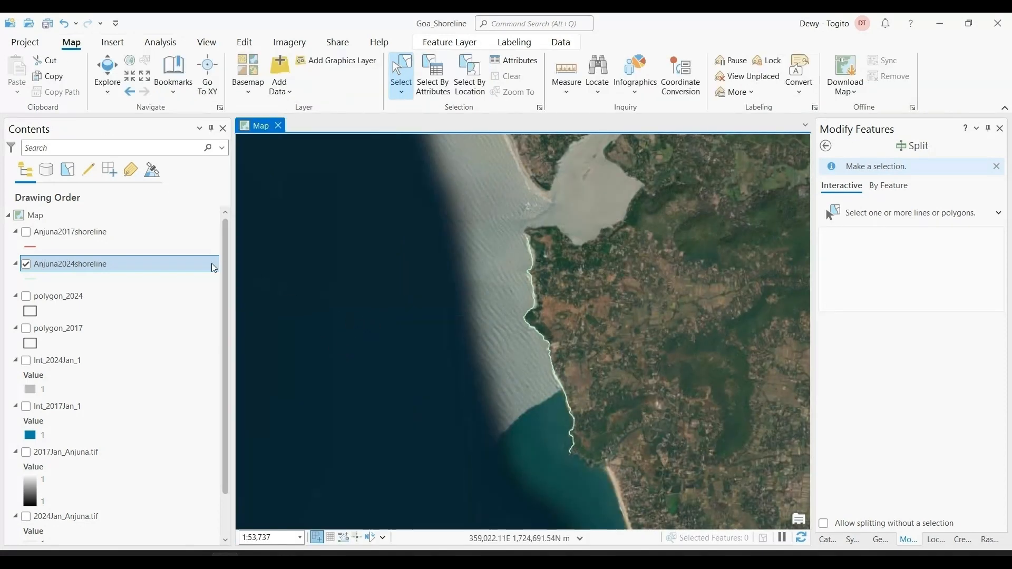
{"action": "left_click", "coordinate": [26, 231]}
{"action": "scroll", "coordinate": [563, 352], "scroll_direction": "up", "scroll_amount": 3}
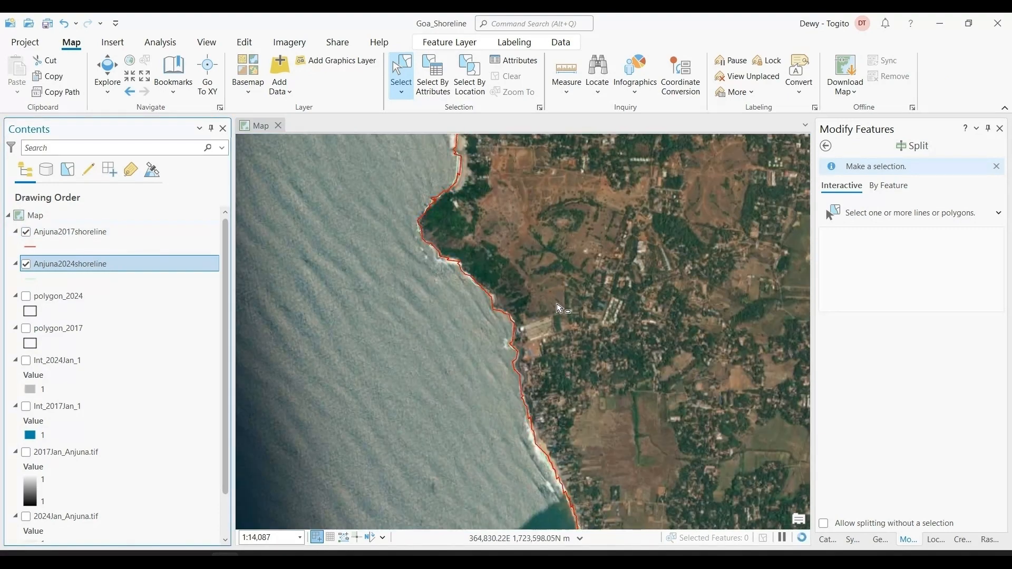
{"action": "scroll", "coordinate": [521, 278], "scroll_direction": "up", "scroll_amount": 1}
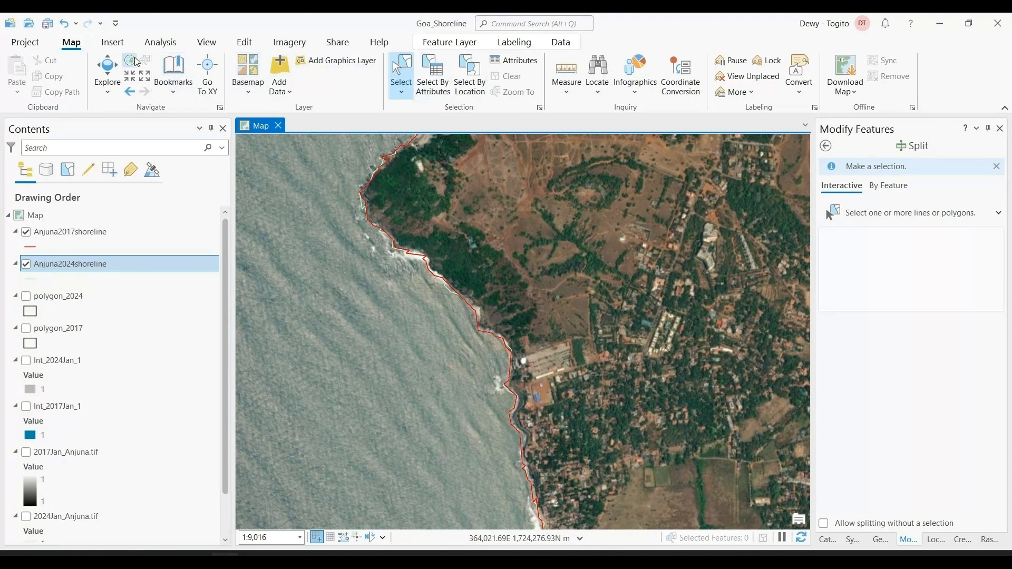
{"action": "left_click", "coordinate": [108, 73]}
{"action": "left_click_drag", "start_coordinate": [519, 174], "coordinate": [532, 367]}
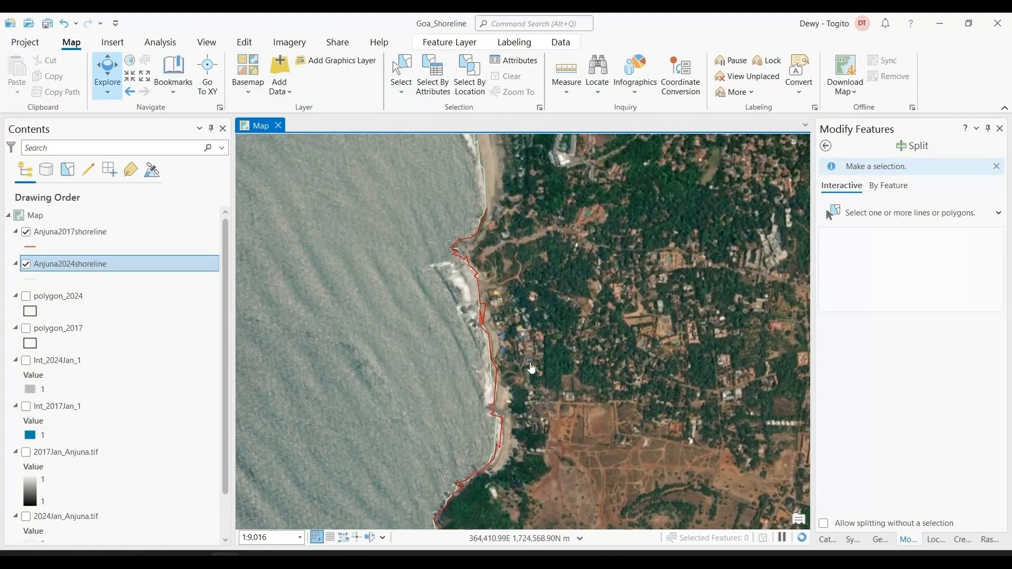
Move the Anjuna2024shoreline layer above Anjuna2017shoreline in the drawing order.
{"action": "left_click_drag", "start_coordinate": [506, 200], "coordinate": [527, 361]}
{"action": "left_click_drag", "start_coordinate": [548, 436], "coordinate": [534, 276]}
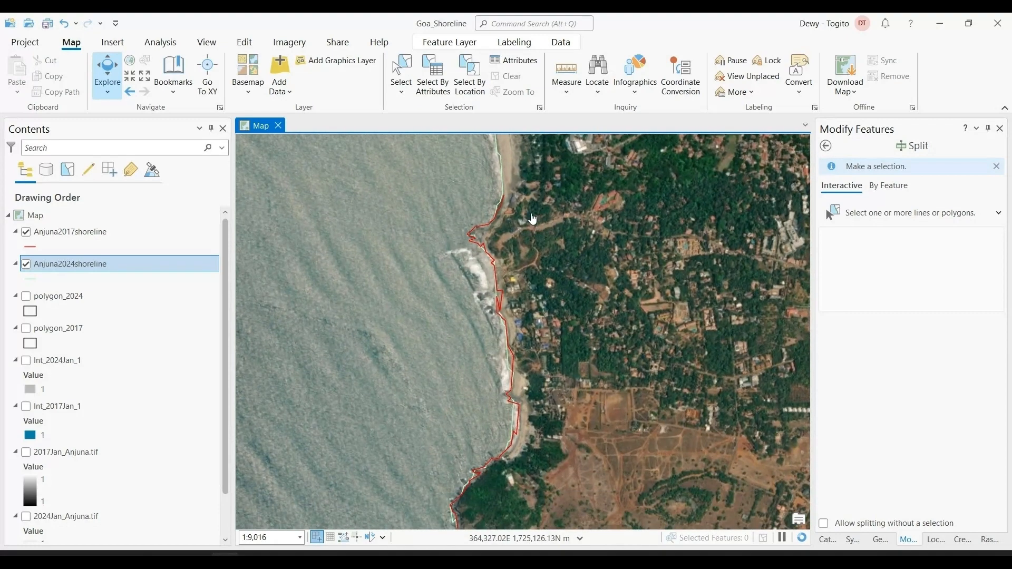
{"action": "left_click_drag", "start_coordinate": [532, 219], "coordinate": [543, 293]}
{"action": "scroll", "coordinate": [573, 343], "scroll_direction": "up", "scroll_amount": 4}
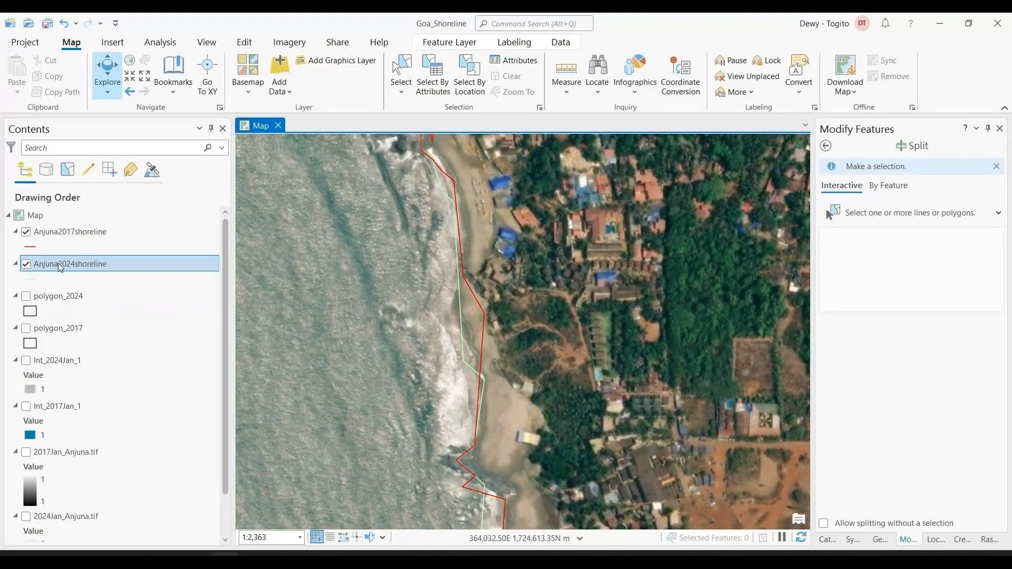
{"action": "left_click_drag", "start_coordinate": [60, 268], "coordinate": [83, 235]}
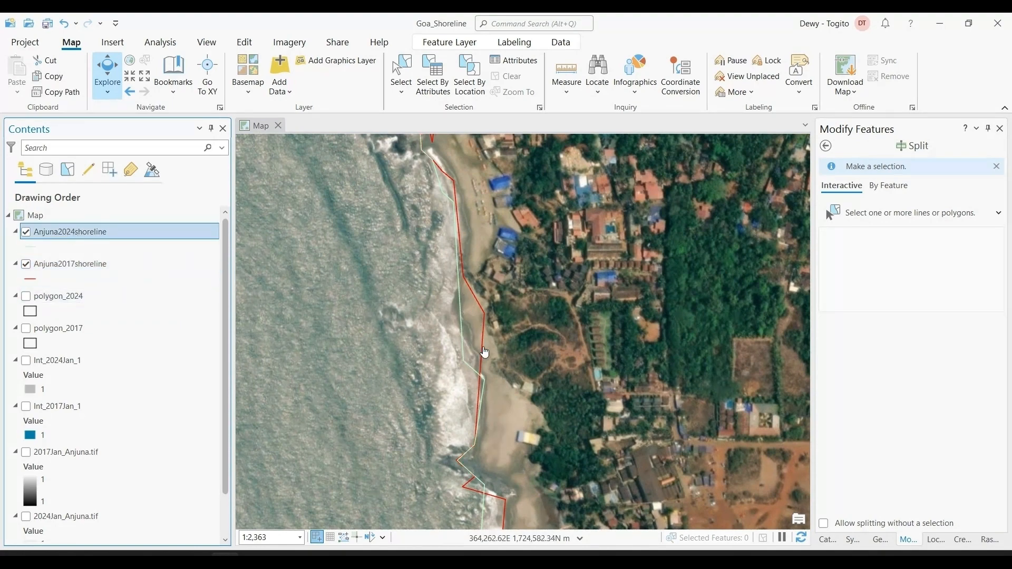
Examine the gaps between the 2017 and 2024 shorelines along the Anjuna coast, from the northern headland to the southern beach.
{"action": "scroll", "coordinate": [521, 411], "scroll_direction": "down", "scroll_amount": 2}
{"action": "left_click_drag", "start_coordinate": [517, 482], "coordinate": [490, 260]}
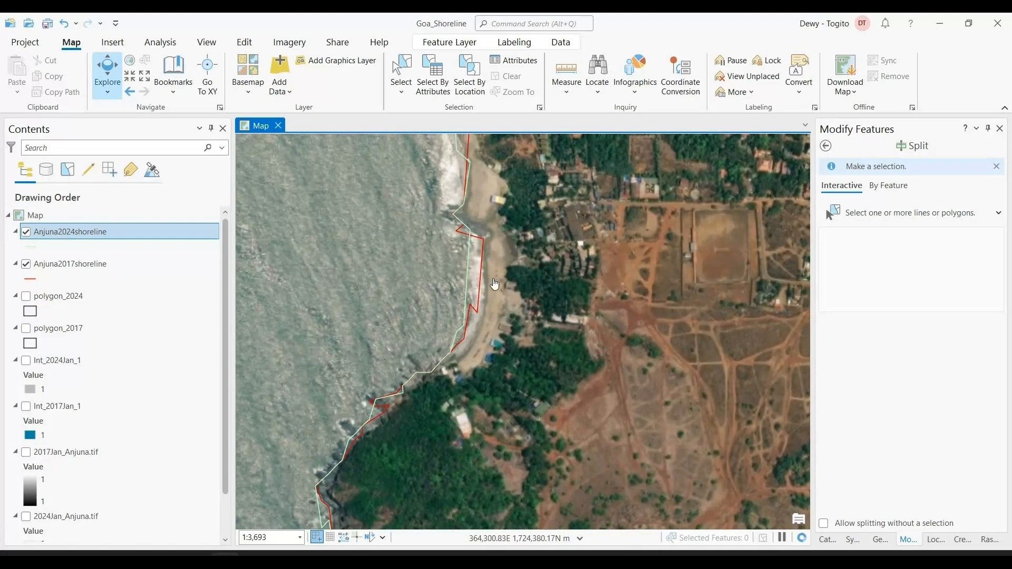
{"action": "scroll", "coordinate": [494, 285], "scroll_direction": "up", "scroll_amount": 2}
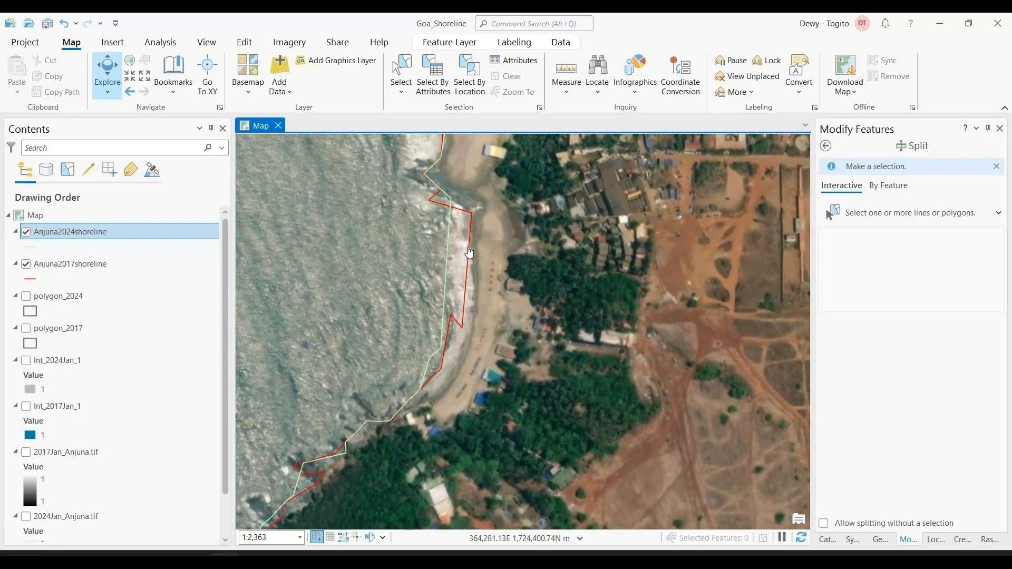
{"action": "scroll", "coordinate": [590, 389], "scroll_direction": "down", "scroll_amount": 4}
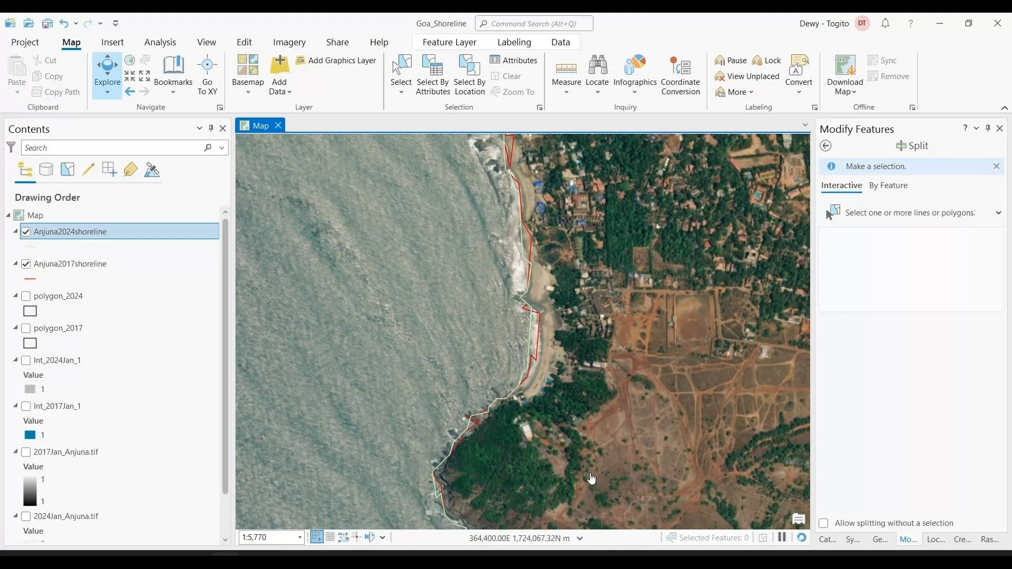
{"action": "left_click_drag", "start_coordinate": [590, 479], "coordinate": [566, 428]}
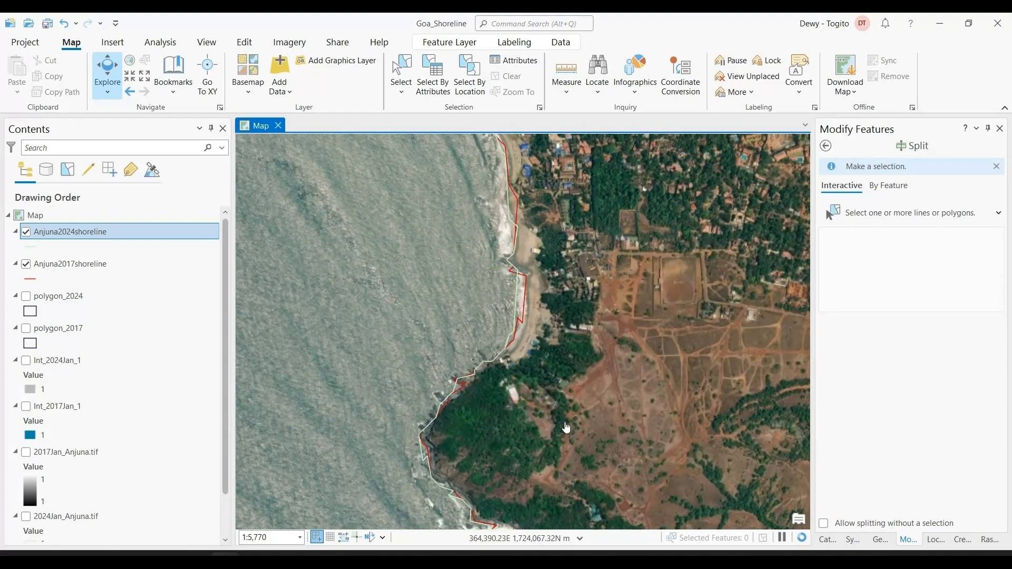
{"action": "scroll", "coordinate": [536, 281], "scroll_direction": "up", "scroll_amount": 2}
{"action": "scroll", "coordinate": [537, 281], "scroll_direction": "up", "scroll_amount": 4}
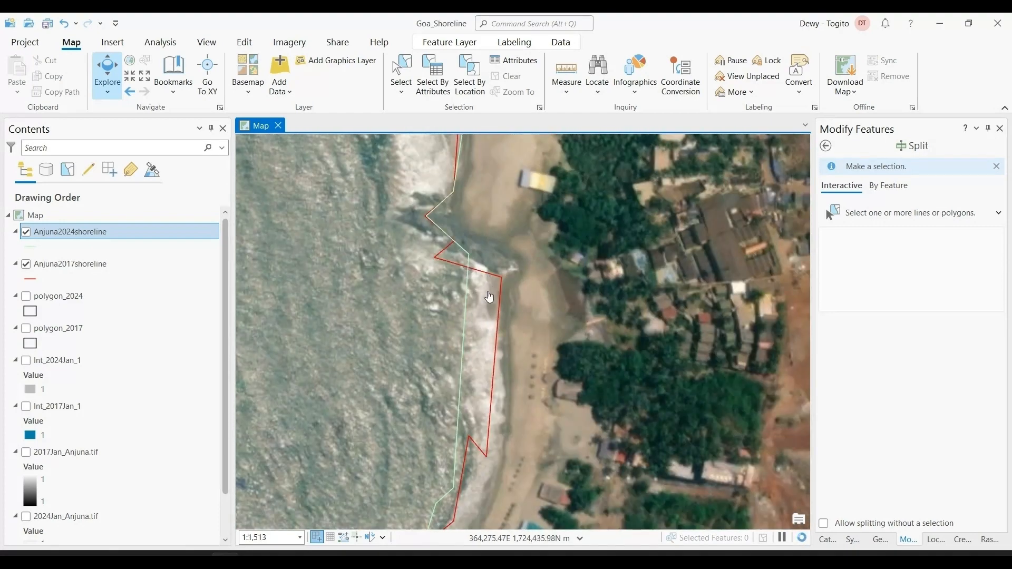
{"action": "scroll", "coordinate": [490, 297], "scroll_direction": "down", "scroll_amount": 7}
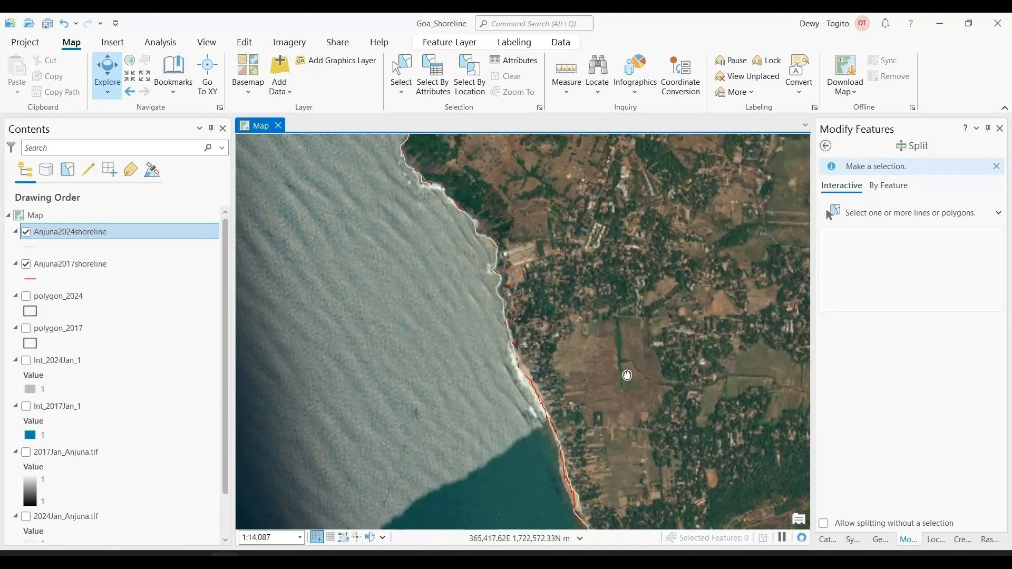
{"action": "left_click_drag", "start_coordinate": [627, 374], "coordinate": [533, 180]}
{"action": "scroll", "coordinate": [517, 280], "scroll_direction": "up", "scroll_amount": 4}
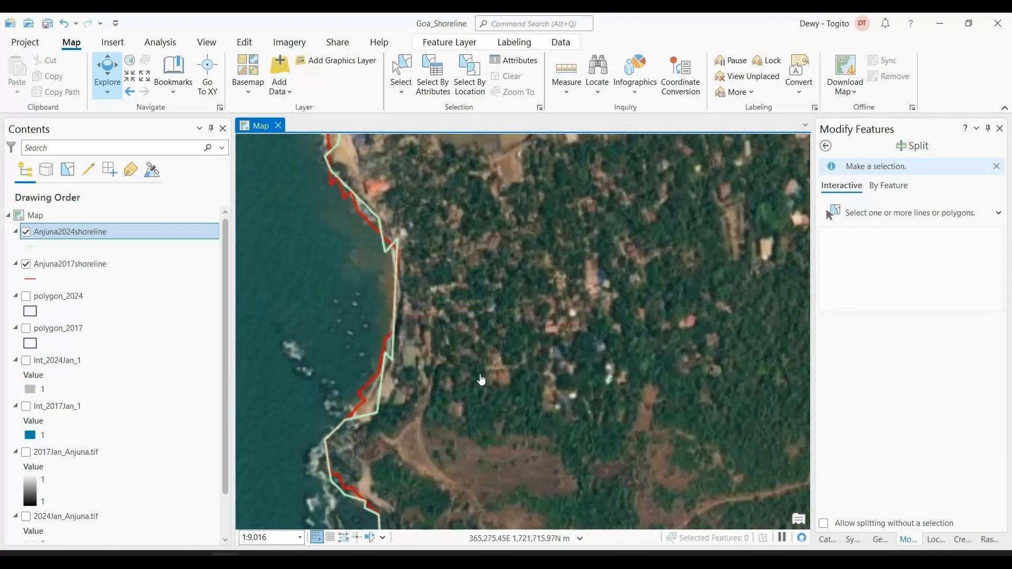
{"action": "scroll", "coordinate": [464, 351], "scroll_direction": "up", "scroll_amount": 3}
{"action": "left_click_drag", "start_coordinate": [453, 353], "coordinate": [622, 363]}
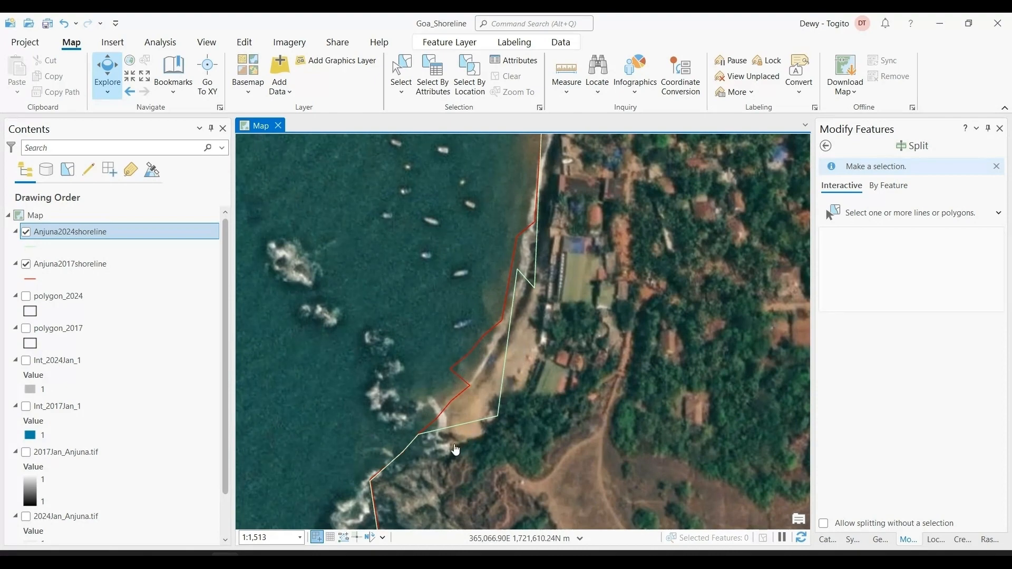
Start a distance measurement from the seaward corner of the 2017 shoreline at the southern beach.
{"action": "scroll", "coordinate": [456, 450], "scroll_direction": "down", "scroll_amount": 4}
{"action": "scroll", "coordinate": [509, 365], "scroll_direction": "up", "scroll_amount": 7}
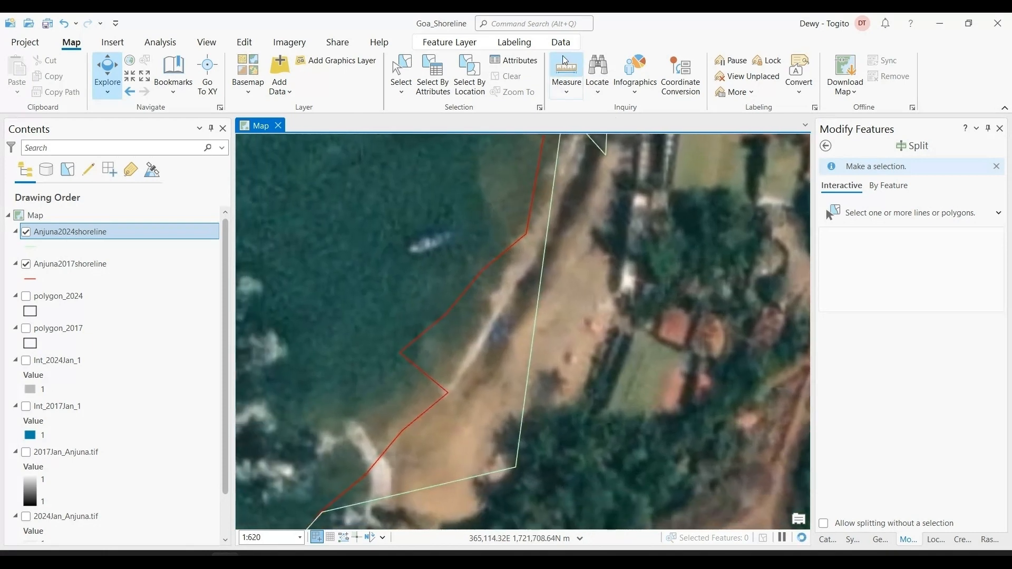
{"action": "left_click", "coordinate": [565, 74]}
{"action": "left_click", "coordinate": [580, 117]}
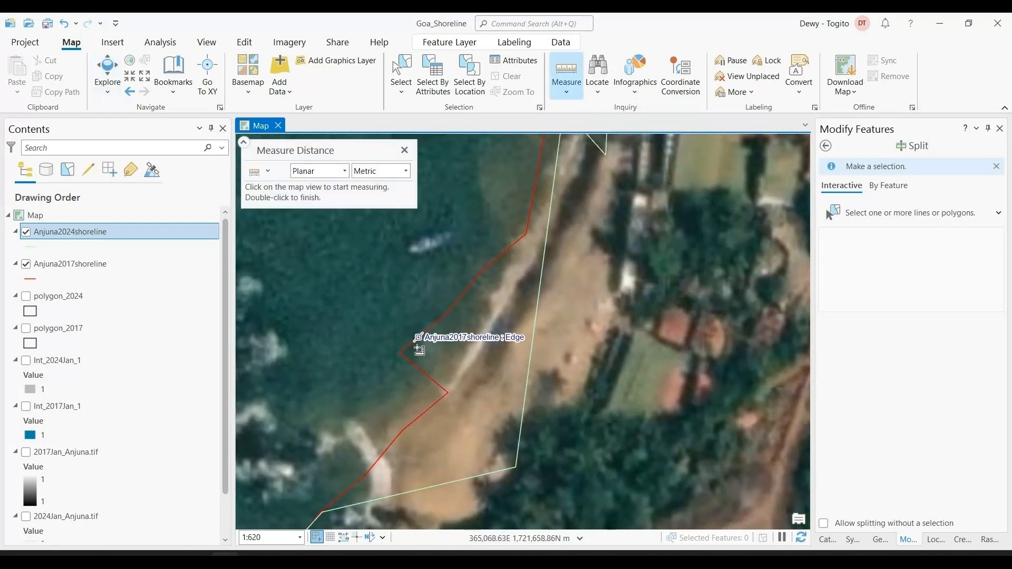
{"action": "left_click", "coordinate": [410, 357]}
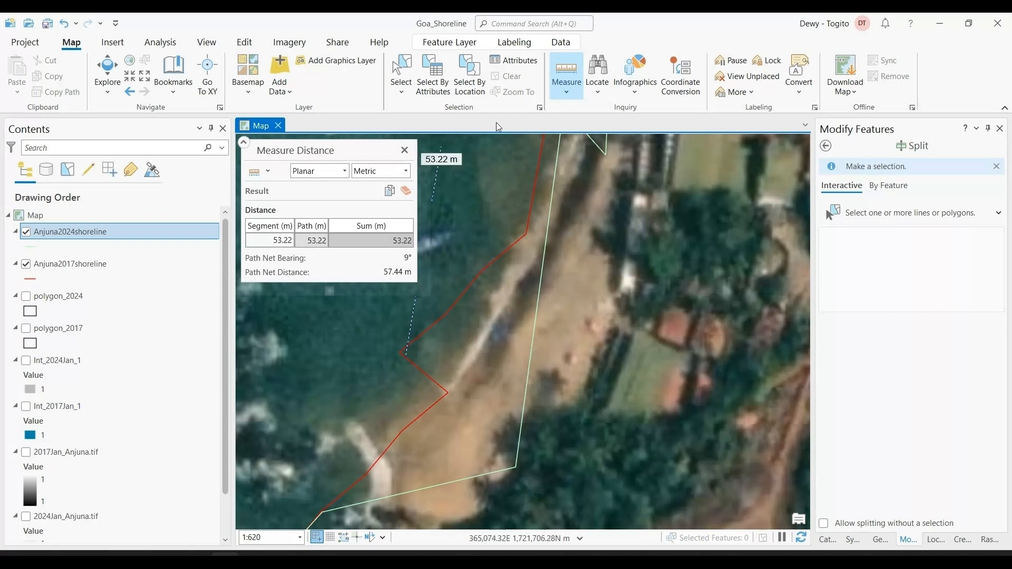
Measure the area of a four-point patch of beach between the 2017 and 2024 shorelines, and close the measurement.
{"action": "left_click", "coordinate": [565, 90]}
{"action": "left_click", "coordinate": [595, 162]}
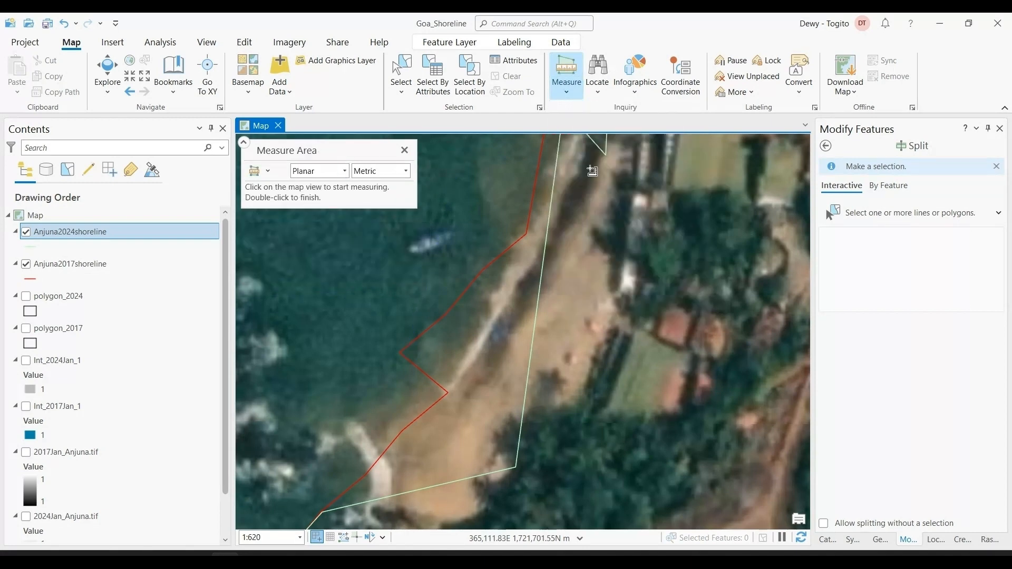
{"action": "left_click", "coordinate": [468, 302]}
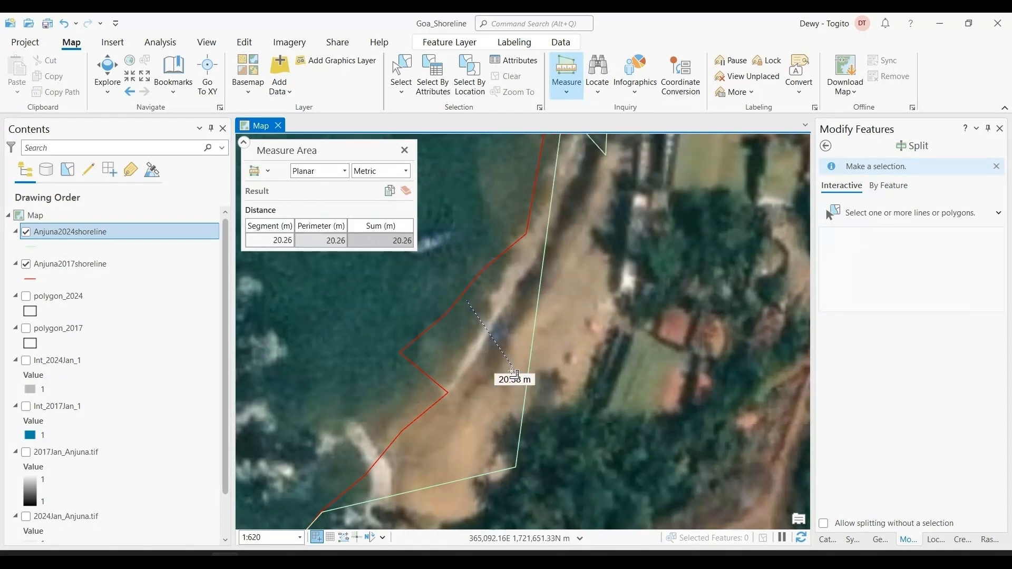
{"action": "left_click", "coordinate": [526, 304]}
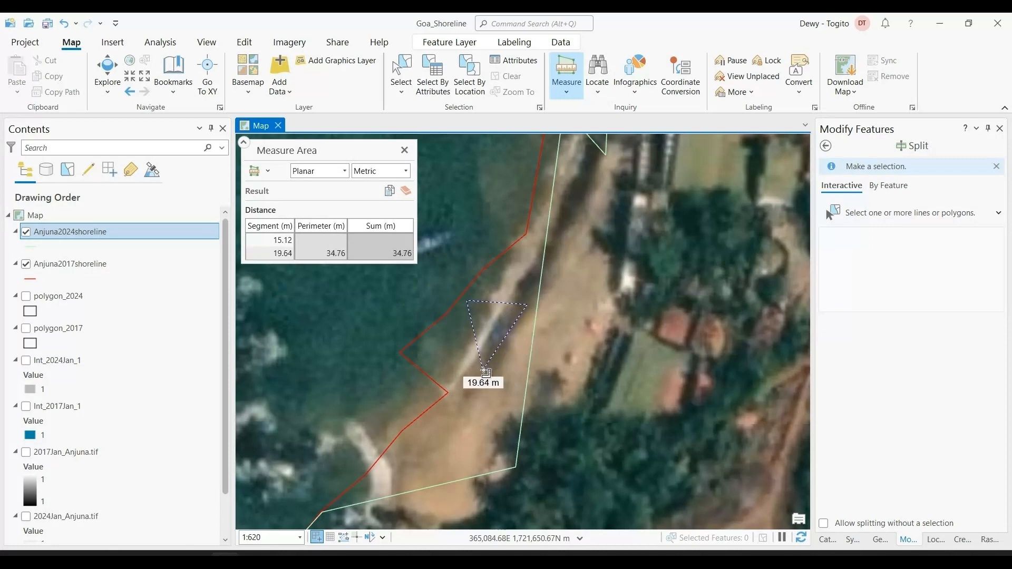
{"action": "left_click", "coordinate": [459, 364]}
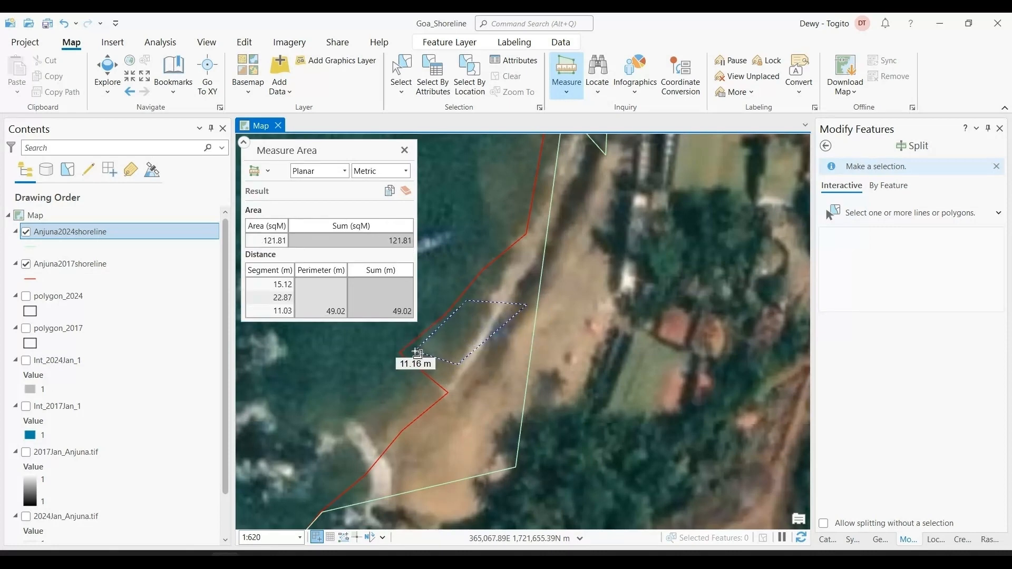
{"action": "left_click", "coordinate": [416, 352]}
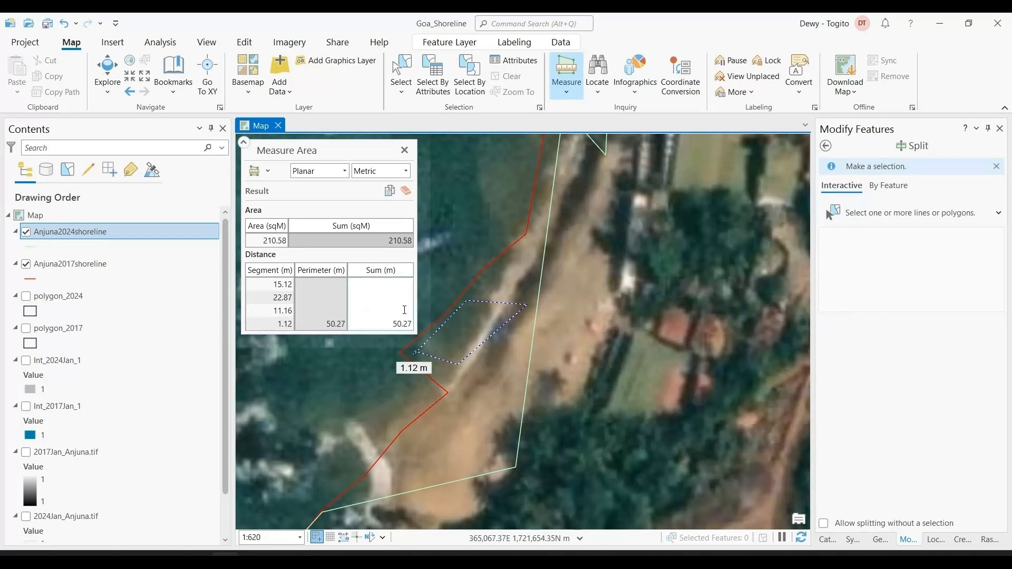
{"action": "left_click", "coordinate": [404, 150]}
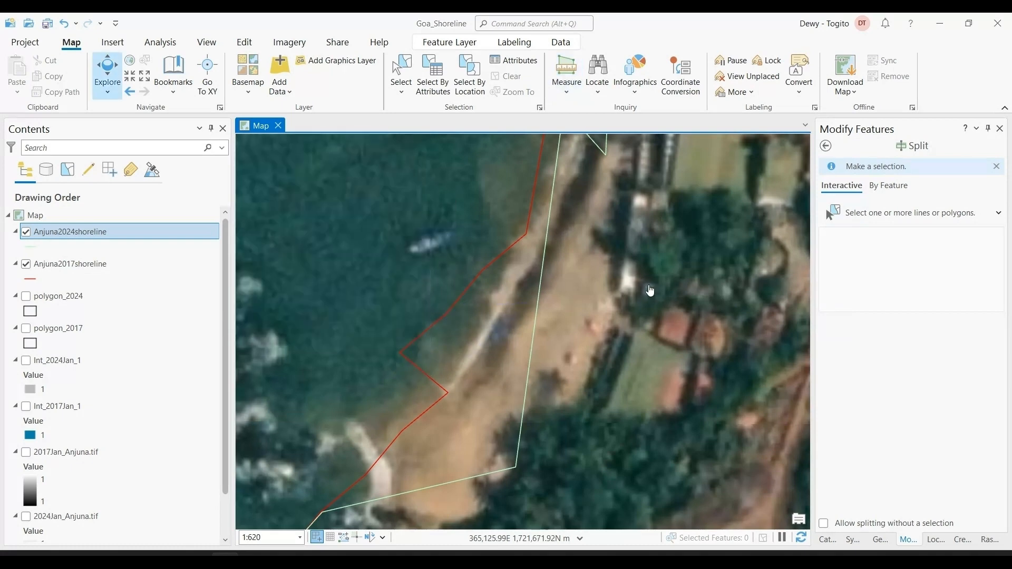
Bring the whole Anjuna shoreline into view and save the project.
{"action": "scroll", "coordinate": [621, 184], "scroll_direction": "down", "scroll_amount": 5}
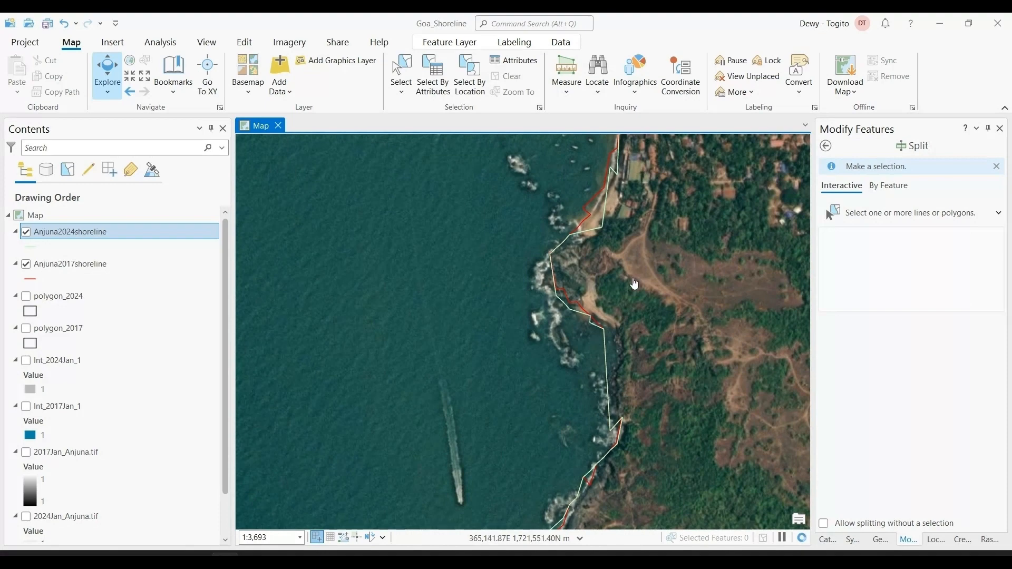
{"action": "scroll", "coordinate": [634, 284], "scroll_direction": "down", "scroll_amount": 4}
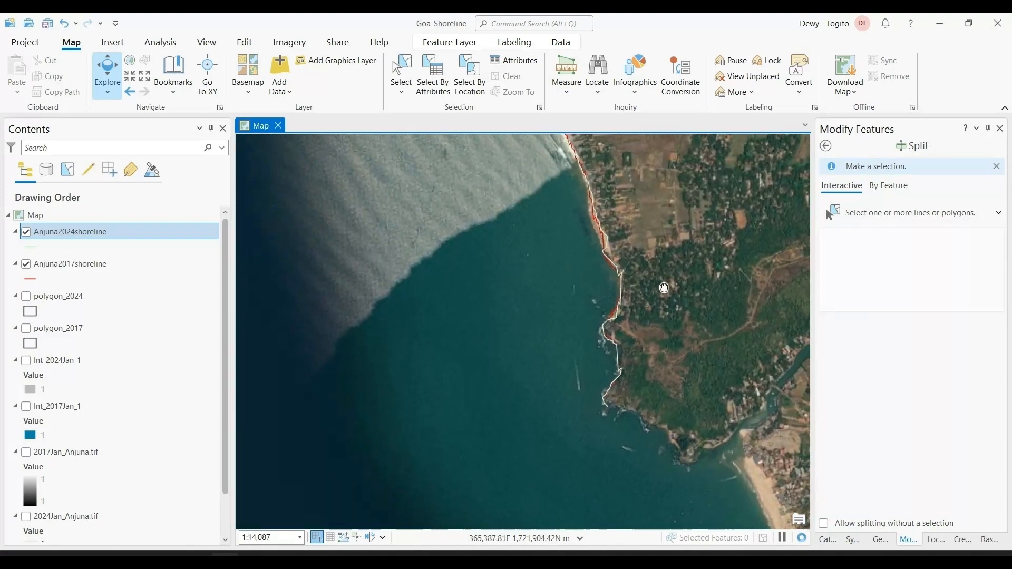
{"action": "left_click_drag", "start_coordinate": [664, 288], "coordinate": [659, 366]}
{"action": "left_click_drag", "start_coordinate": [657, 289], "coordinate": [668, 365]}
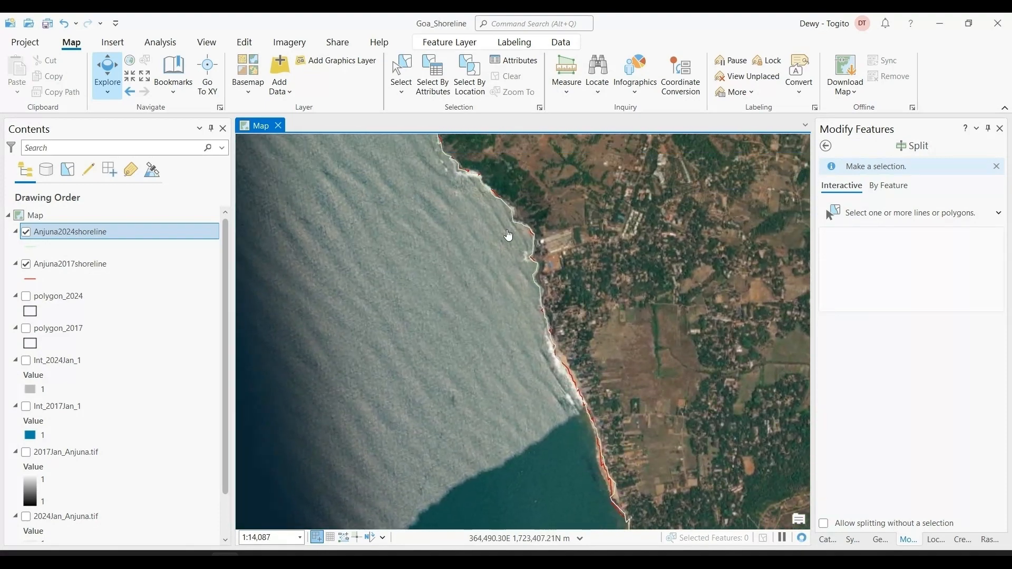
{"action": "scroll", "coordinate": [585, 289], "scroll_direction": "down", "scroll_amount": 3}
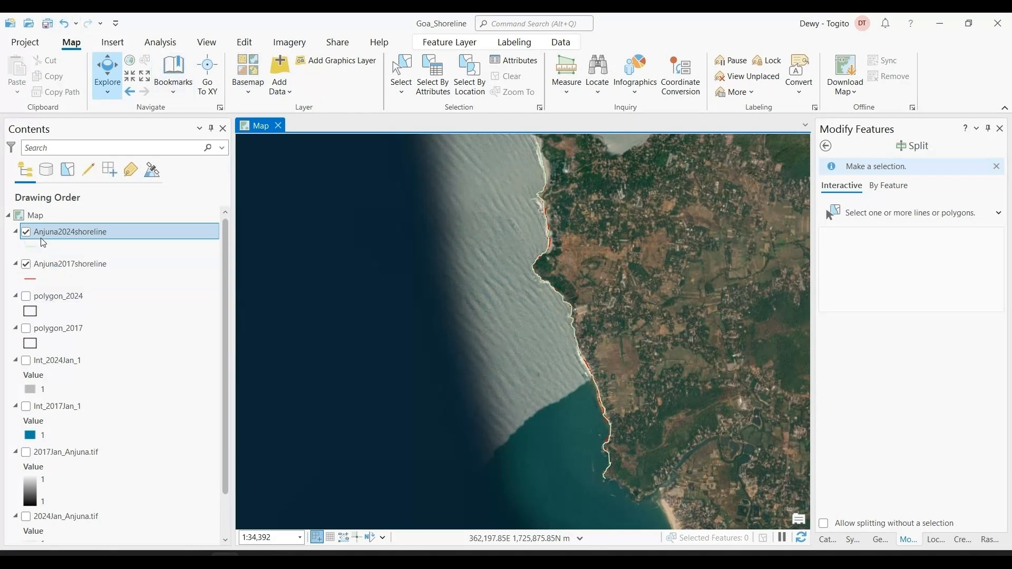
{"action": "left_click", "coordinate": [47, 23]}
{"action": "left_click", "coordinate": [861, 560]}
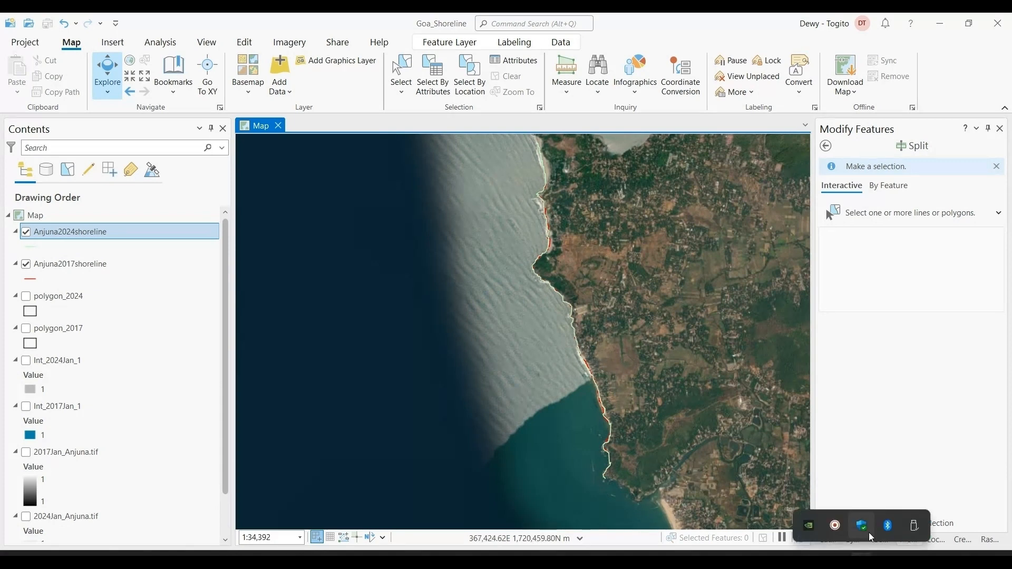
{"action": "left_click", "coordinate": [880, 361]}
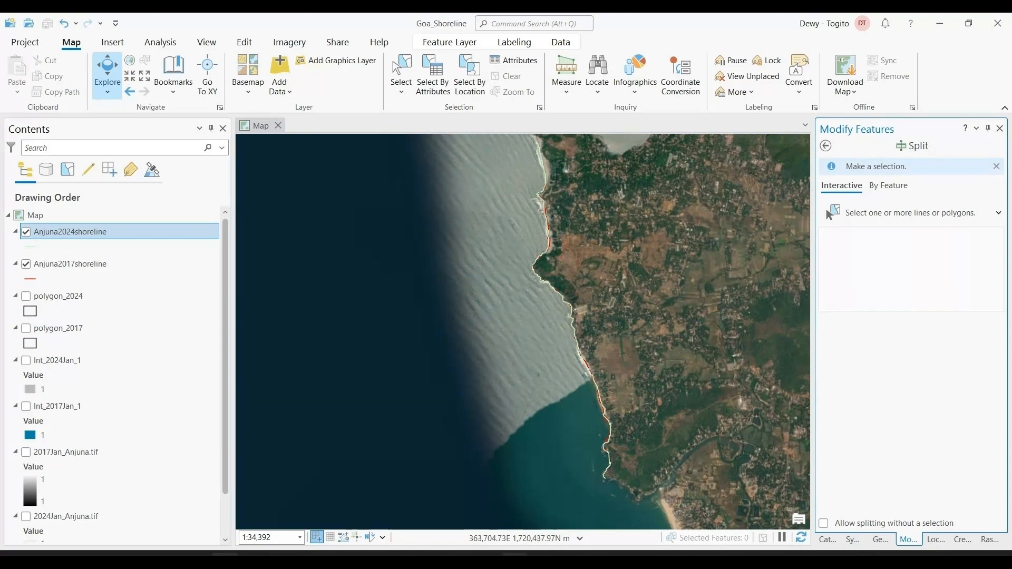
Switch to the web browser and show the open Sentinel Hub EO Browser page.
{"action": "mouse_move", "coordinate": [572, 558]}
{"action": "left_click", "coordinate": [687, 502]}
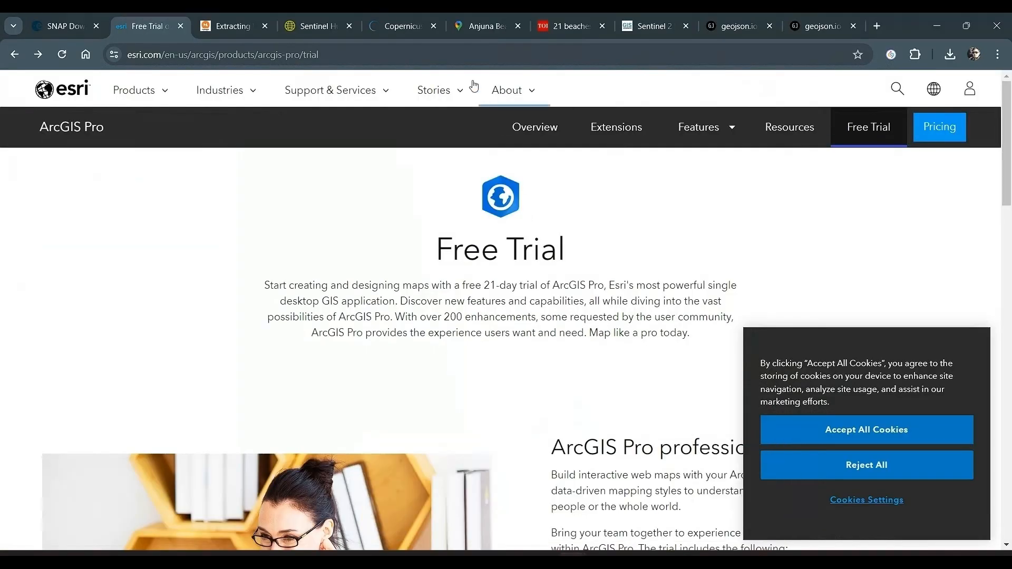
{"action": "left_click", "coordinate": [314, 26]}
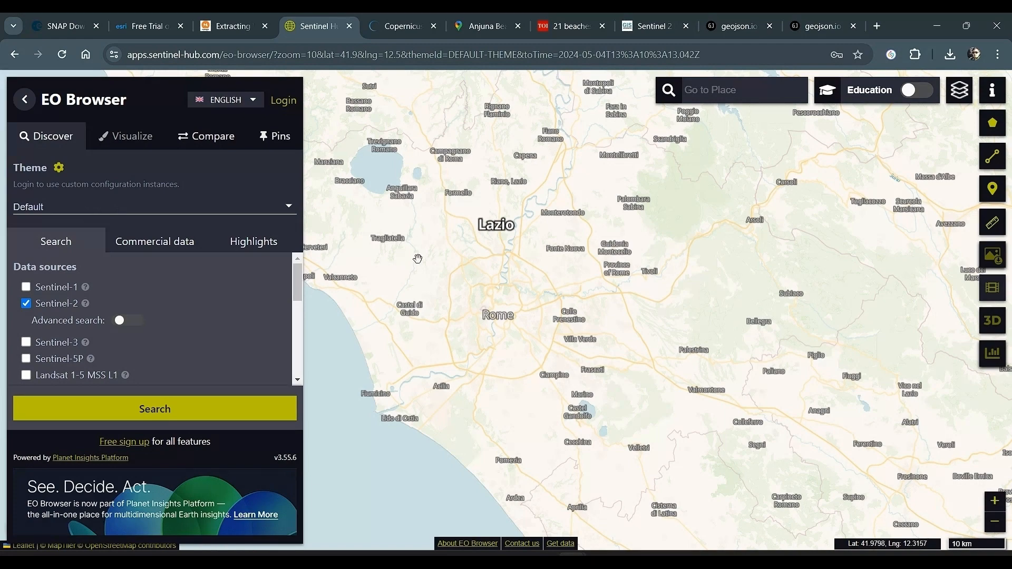
Search for the place "anjuna", choose Anjuna Beach, Anjuna, Goa, and frame the surrounding coastline.
{"action": "left_click", "coordinate": [745, 97]}
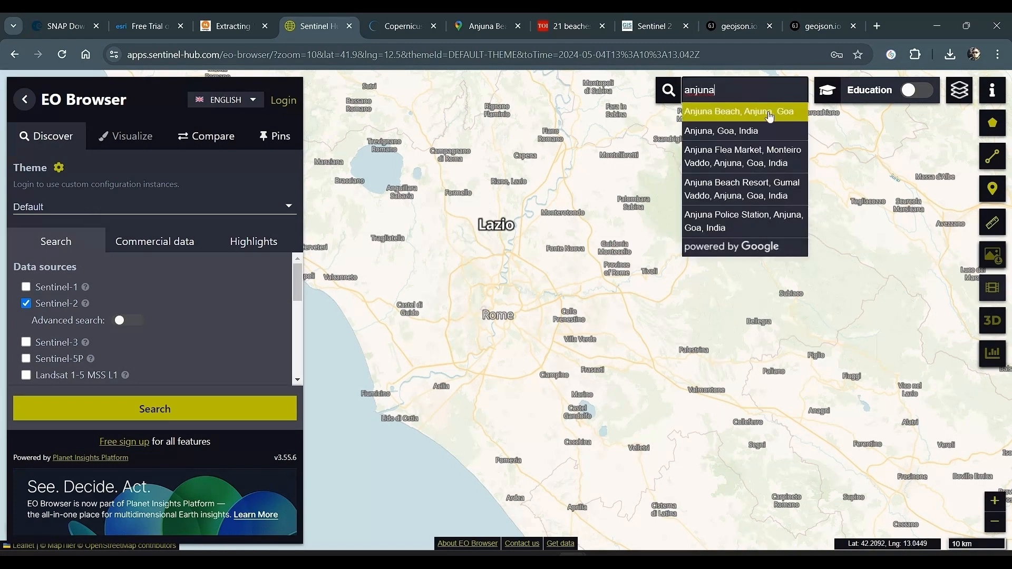
{"action": "left_click", "coordinate": [770, 112]}
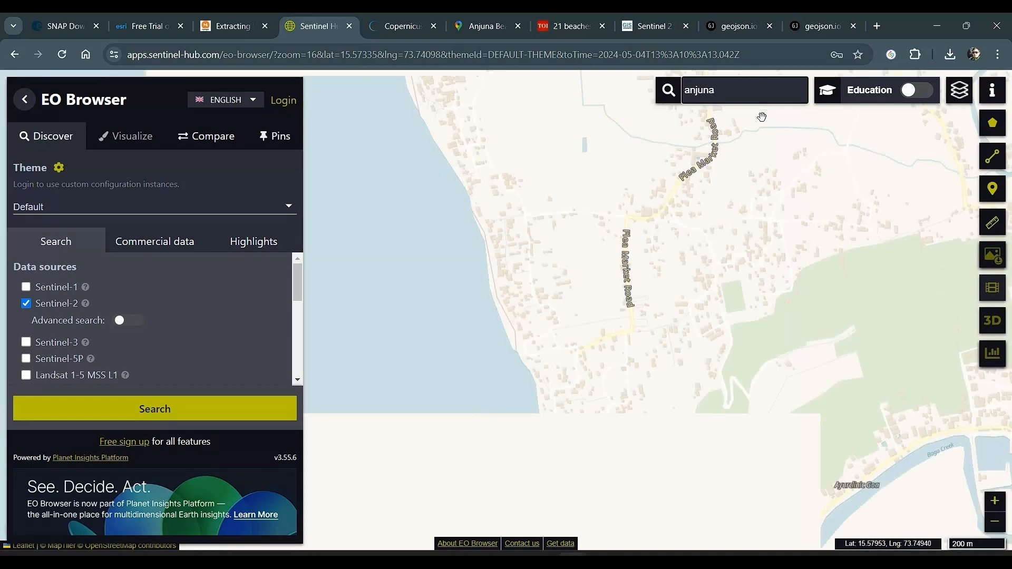
{"action": "scroll", "coordinate": [730, 293], "scroll_direction": "down", "scroll_amount": 2}
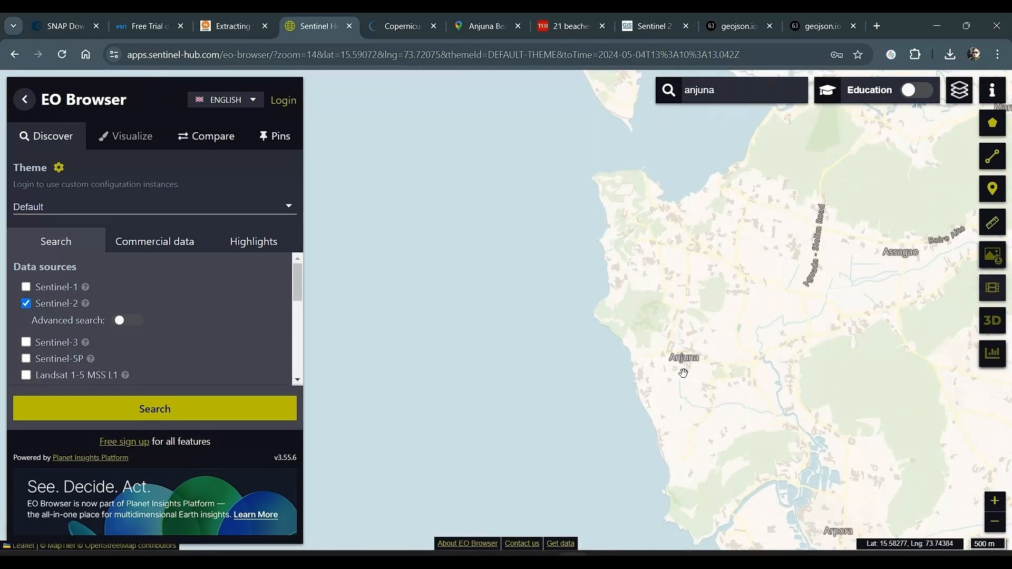
{"action": "left_click_drag", "start_coordinate": [683, 373], "coordinate": [684, 342]}
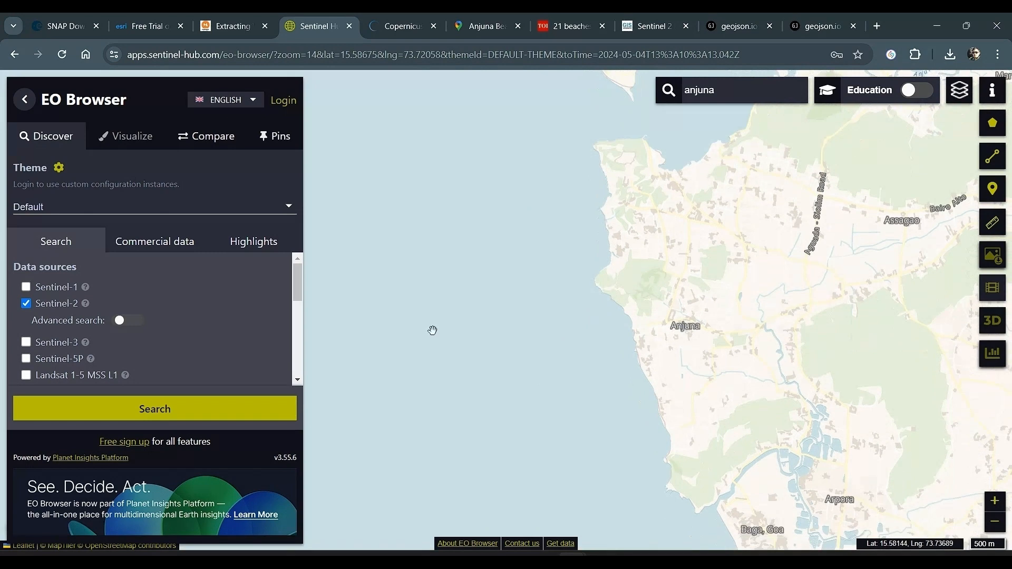
Turn on advanced search for the Sentinel-2 data source and check the search settings down to the time range.
{"action": "left_click", "coordinate": [116, 321]}
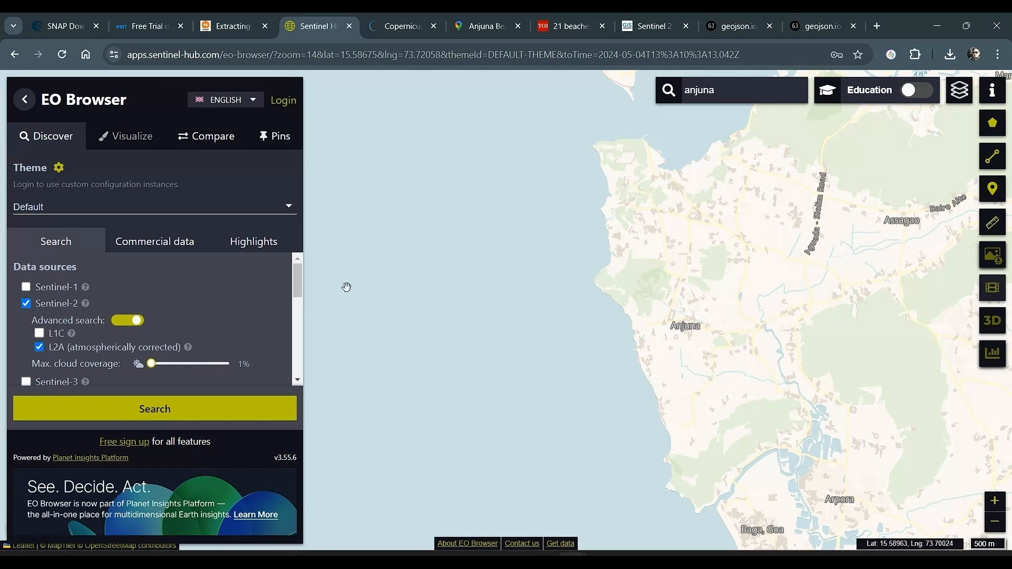
{"action": "mouse_move", "coordinate": [298, 283]}
{"action": "left_mouse_down"}
{"action": "mouse_move", "coordinate": [299, 321]}
{"action": "mouse_move", "coordinate": [299, 293]}
{"action": "left_mouse_up"}
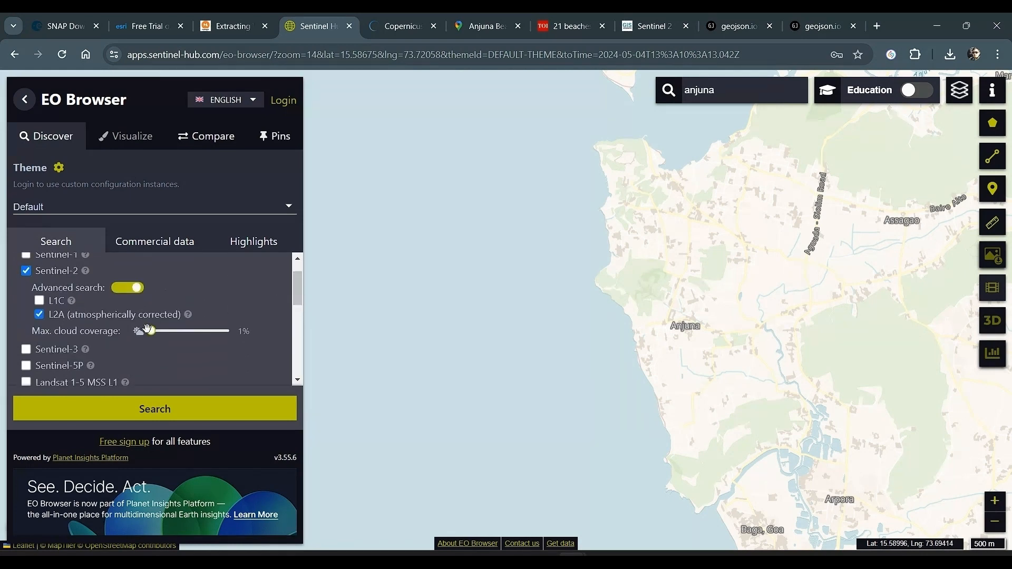
{"action": "scroll", "coordinate": [285, 316], "scroll_direction": "down", "scroll_amount": 6}
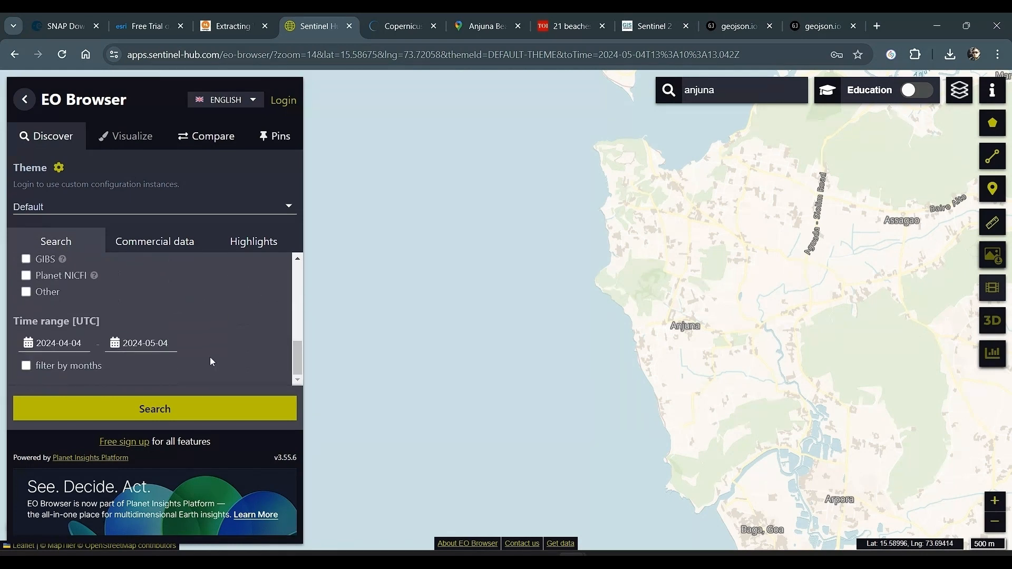
Set the start of the imagery search time range to 2024-01-01.
{"action": "left_click", "coordinate": [57, 347]}
{"action": "scroll", "coordinate": [221, 337], "scroll_direction": "down", "scroll_amount": 3}
{"action": "scroll", "coordinate": [157, 296], "scroll_direction": "up", "scroll_amount": 1}
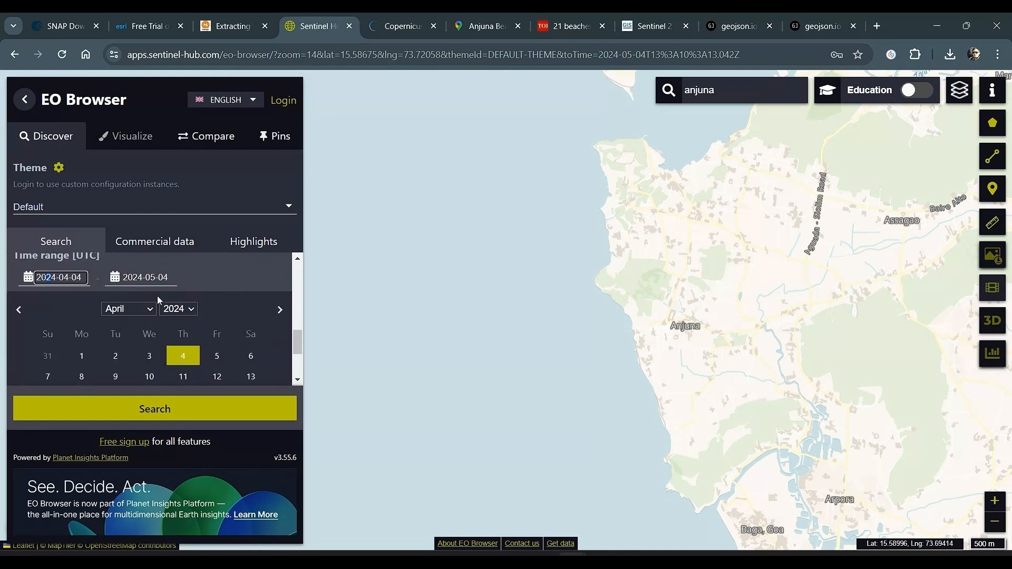
{"action": "left_click", "coordinate": [137, 308]}
{"action": "left_click", "coordinate": [131, 322]}
{"action": "left_click", "coordinate": [81, 356]}
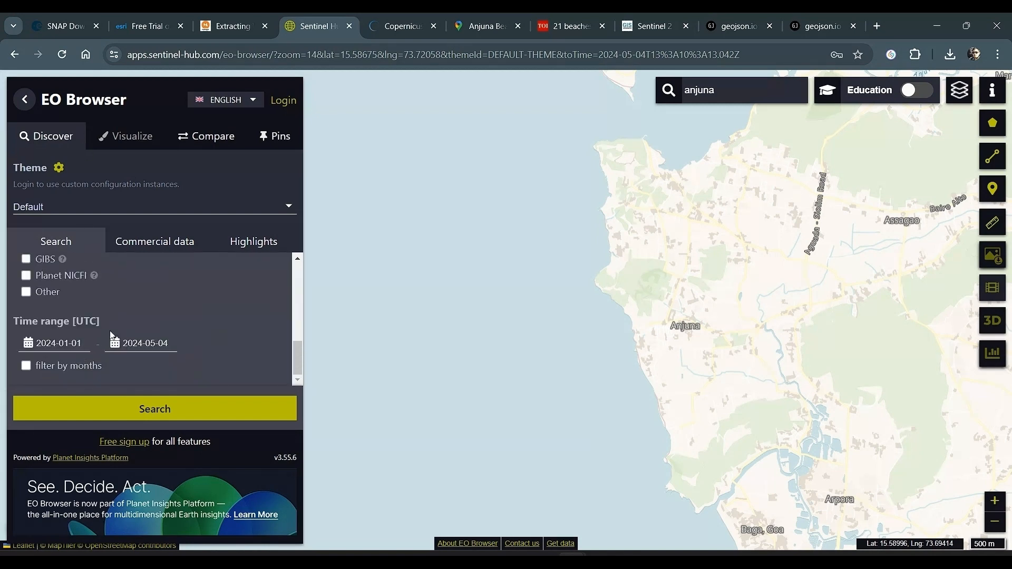
Run the Sentinel-2 imagery search and visualize the L2A scene dated 2024-04-23.
{"action": "left_click", "coordinate": [131, 348]}
{"action": "left_click_drag", "start_coordinate": [299, 329], "coordinate": [239, 393]}
{"action": "left_click", "coordinate": [254, 305]}
{"action": "left_click", "coordinate": [237, 403]}
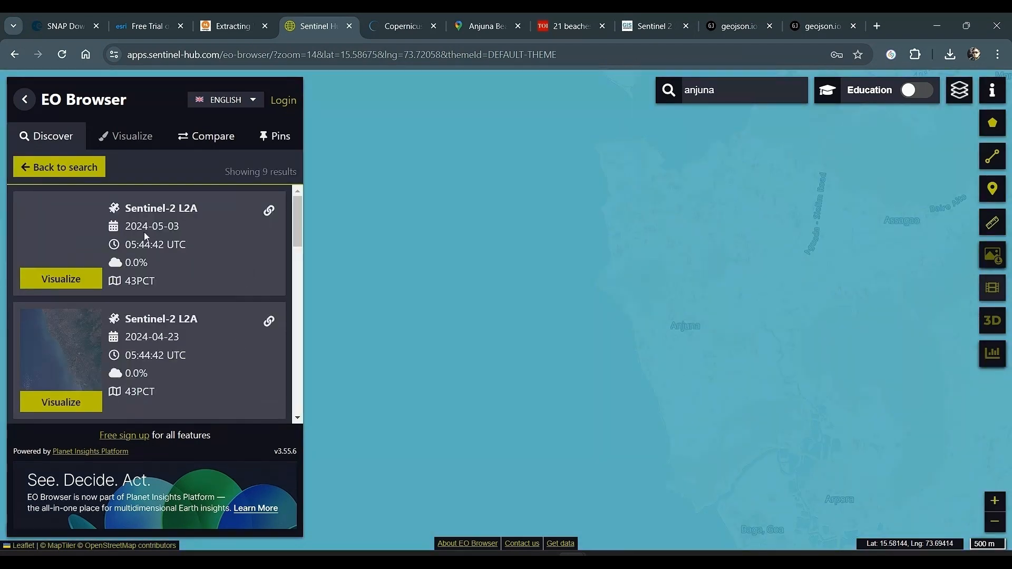
{"action": "scroll", "coordinate": [68, 366], "scroll_direction": "down", "scroll_amount": 1}
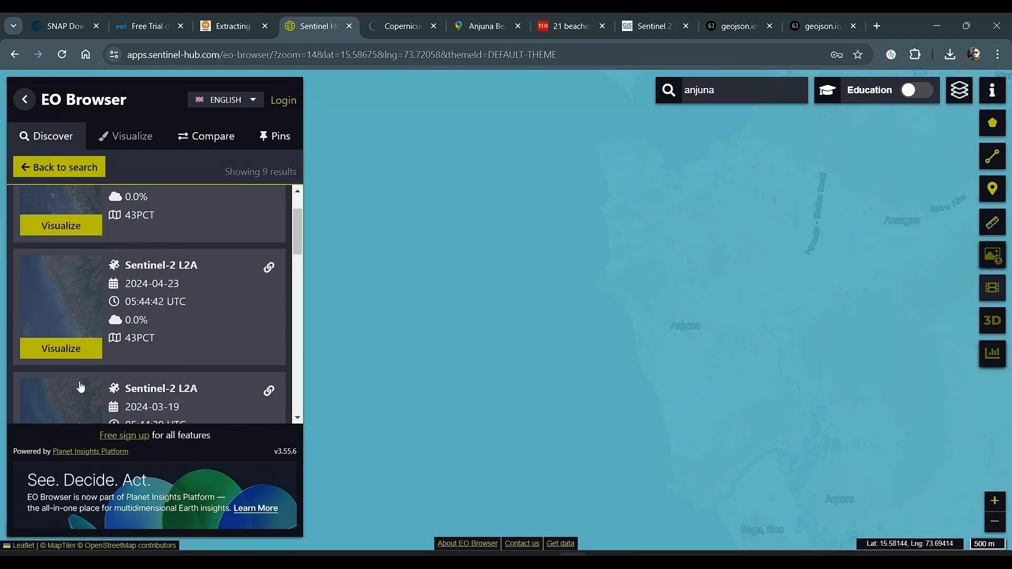
{"action": "left_click", "coordinate": [73, 351]}
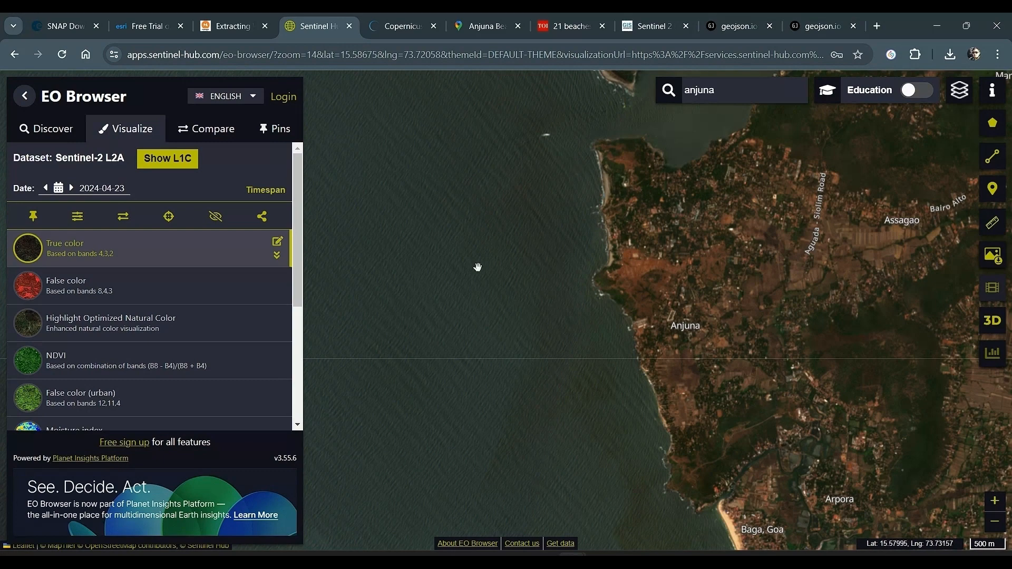
Read the description of the True color composite and add the 2024-04-23 True color layer to the comparison.
{"action": "left_click", "coordinate": [277, 257]}
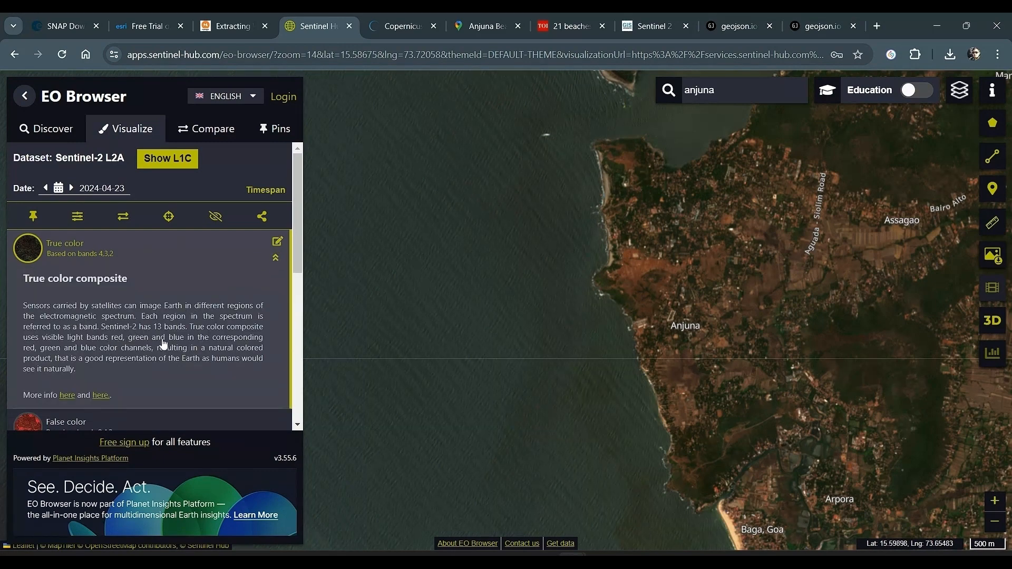
{"action": "left_click", "coordinate": [276, 258]}
{"action": "left_click_drag", "start_coordinate": [294, 359], "coordinate": [289, 234]}
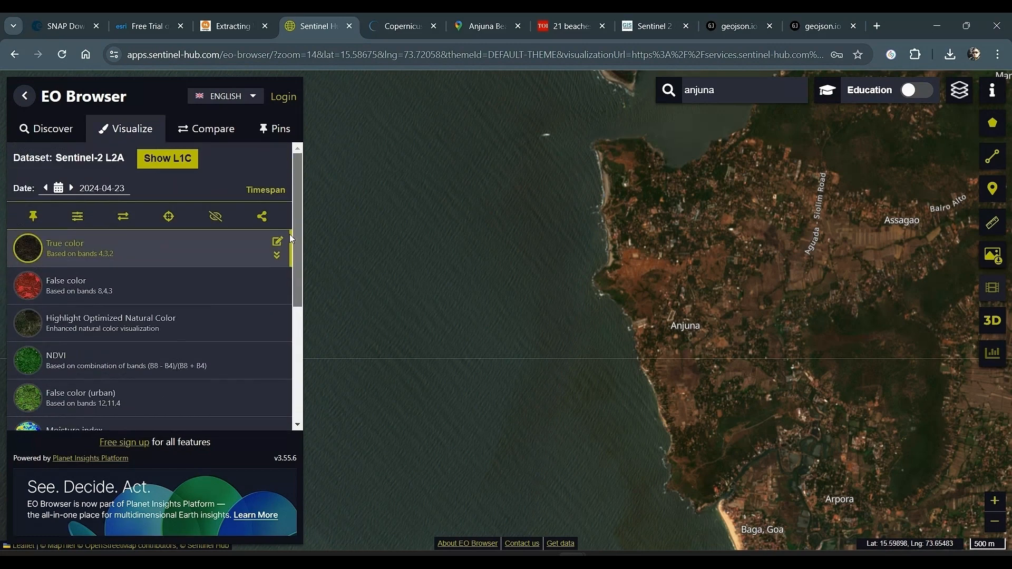
{"action": "left_click", "coordinate": [123, 218]}
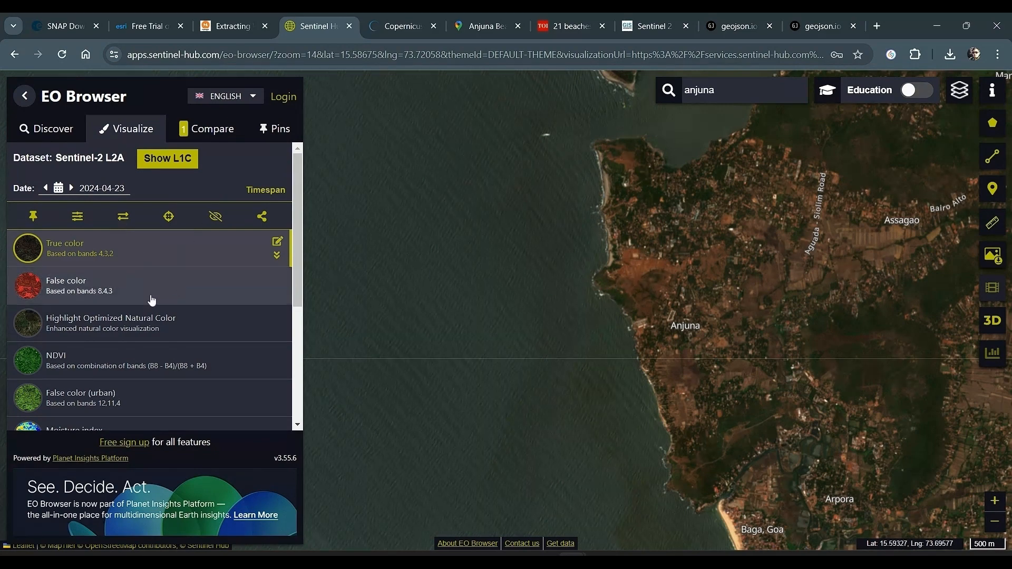
Display the scene with the NDWI visualization and add that layer to the comparison.
{"action": "scroll", "coordinate": [132, 342], "scroll_direction": "down", "scroll_amount": 3}
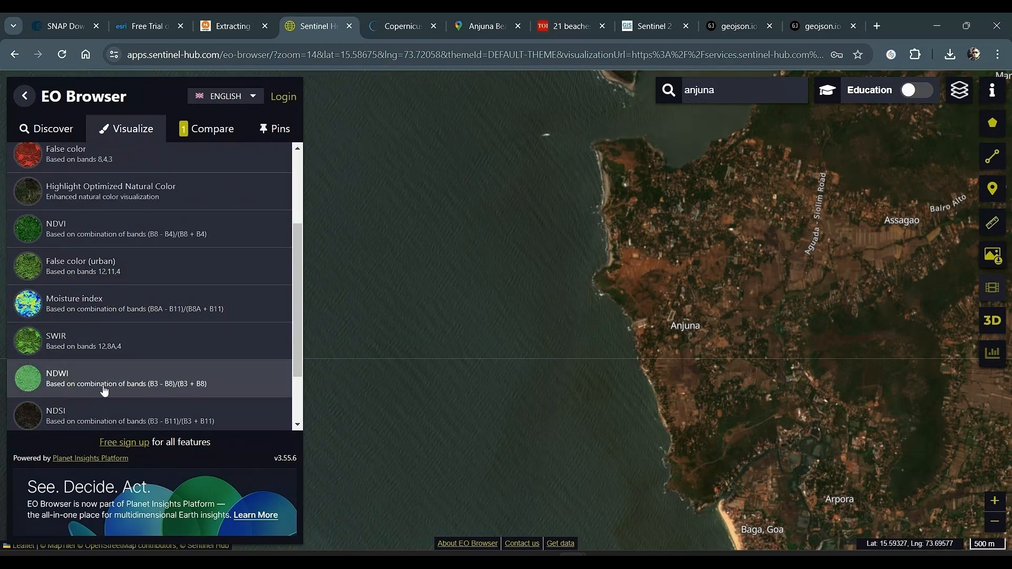
{"action": "left_click", "coordinate": [103, 391]}
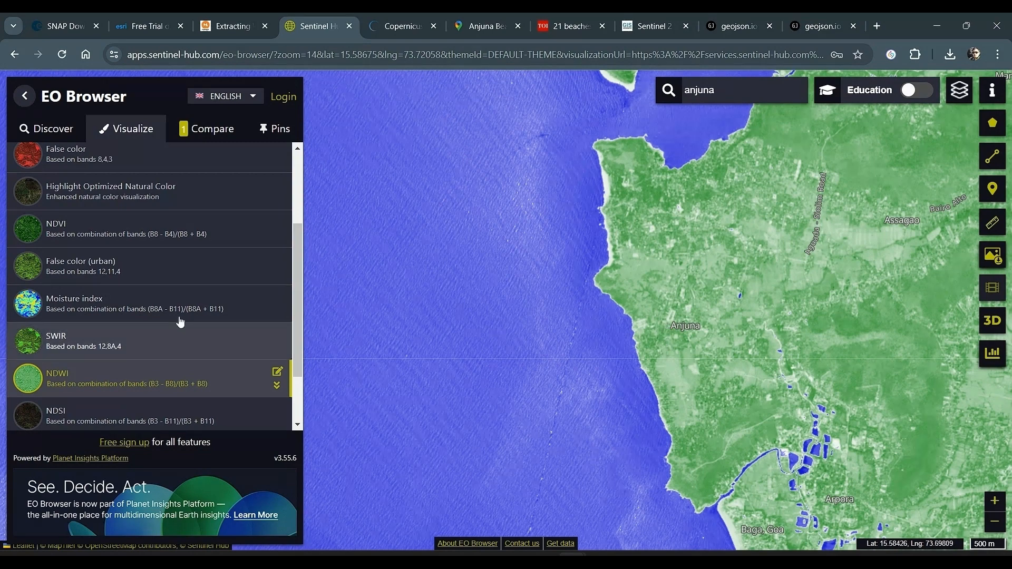
{"action": "scroll", "coordinate": [180, 321], "scroll_direction": "up", "scroll_amount": 3}
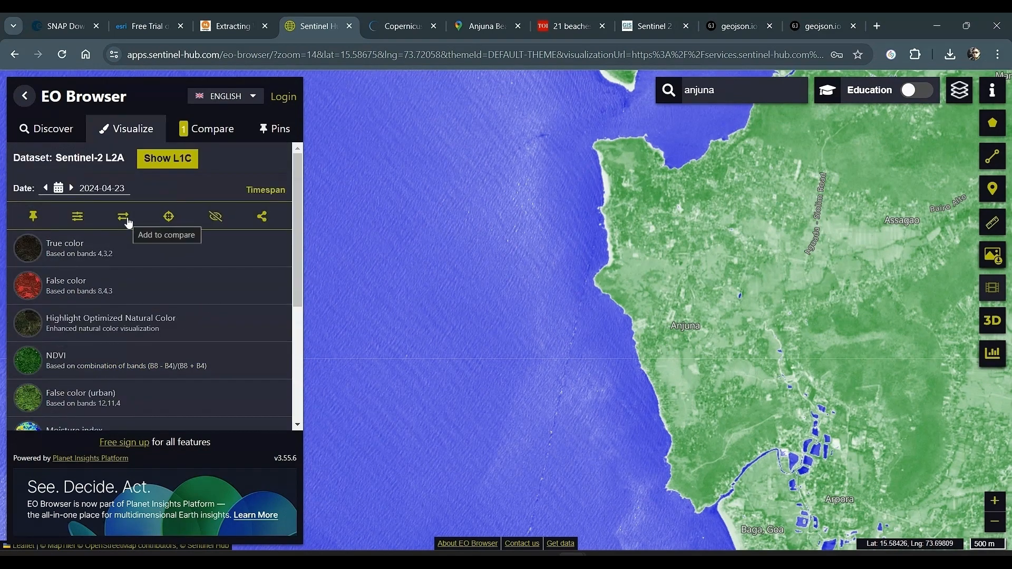
{"action": "left_click", "coordinate": [124, 218]}
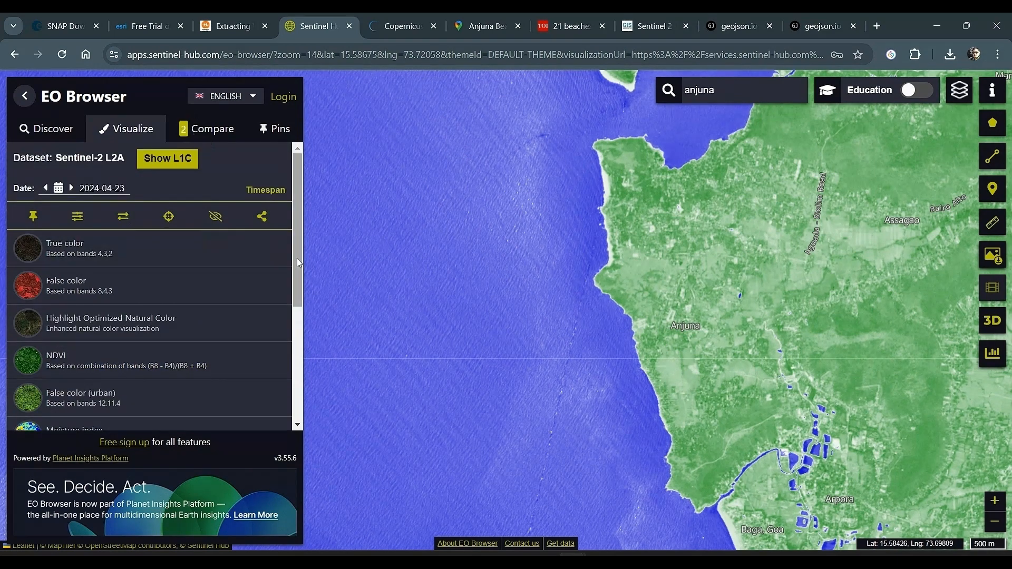
Start a custom visualization of the scene based on the index equation (A-B)/(A+B).
{"action": "left_click_drag", "start_coordinate": [293, 259], "coordinate": [305, 392]}
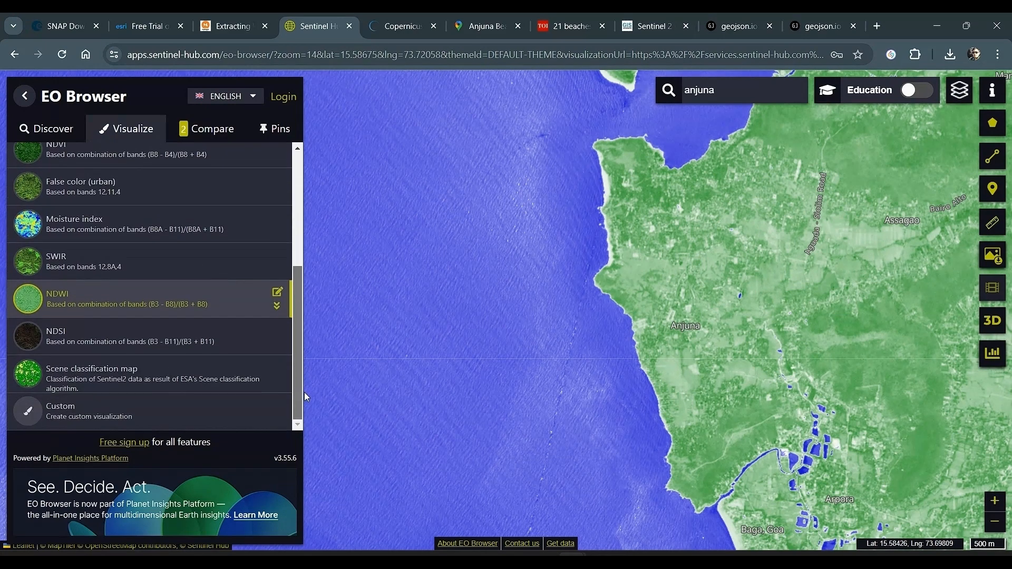
{"action": "left_click", "coordinate": [100, 406]}
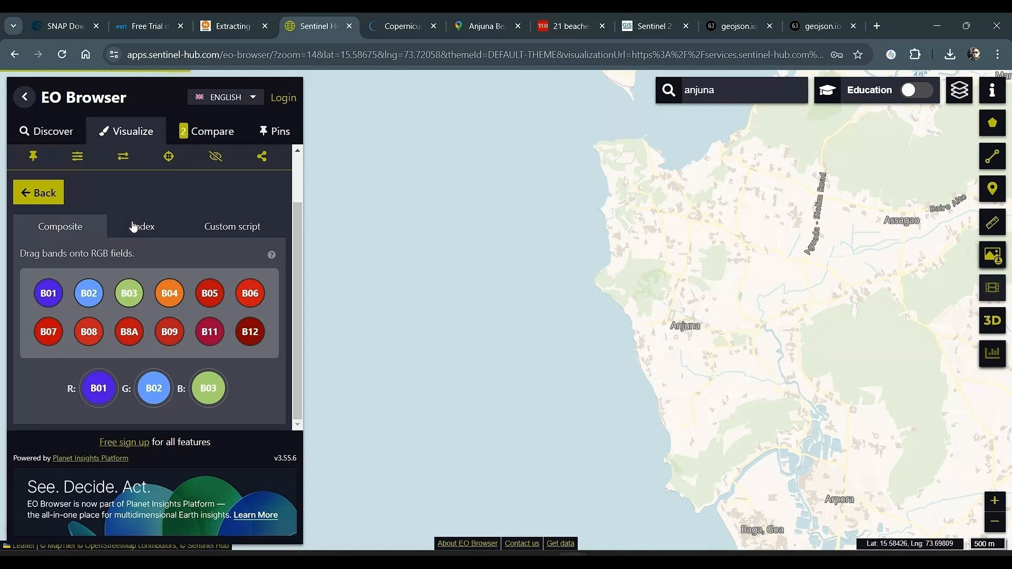
{"action": "left_click", "coordinate": [148, 230]}
{"action": "scroll", "coordinate": [172, 260], "scroll_direction": "down", "scroll_amount": 3}
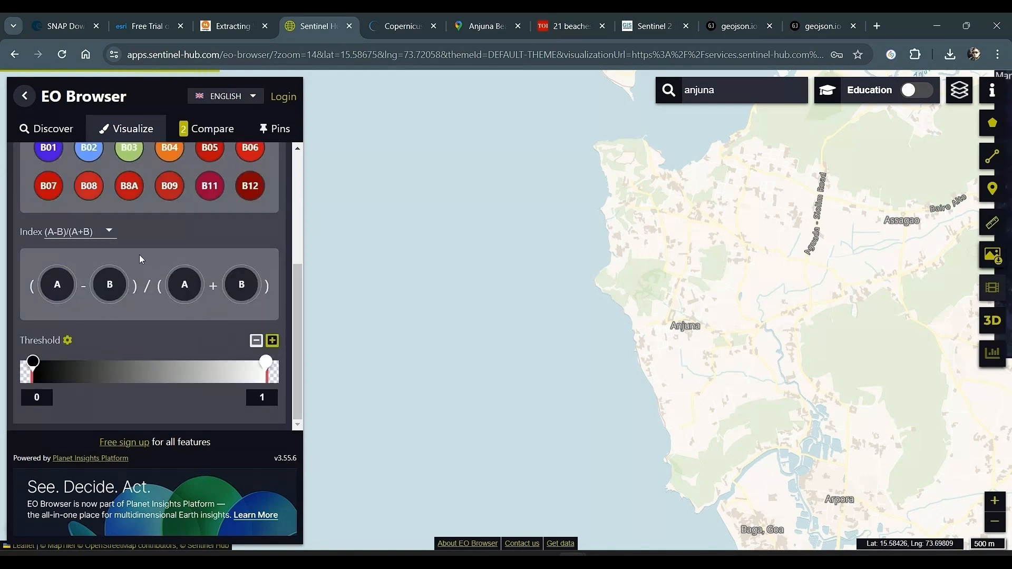
Look up the MNDWI equation in the open drought-monitoring PDF and build the custom index in EO Browser with A = B03 and B = B11.
{"action": "key", "text": "alt+Tab"}
{"action": "key", "text": "alt+Tab"}
{"action": "key", "text": "alt+Tab"}
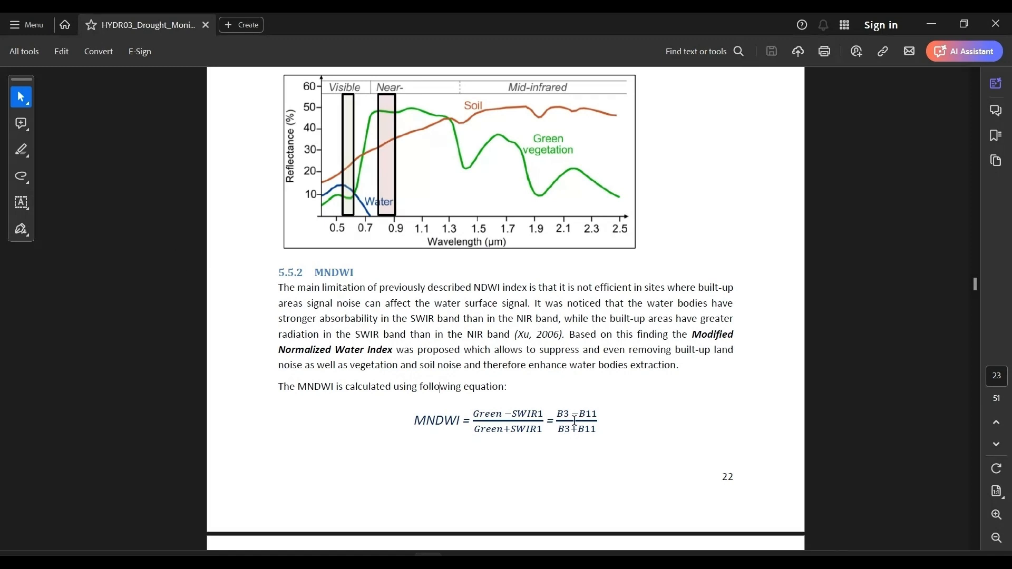
{"action": "key", "text": "alt+Tab"}
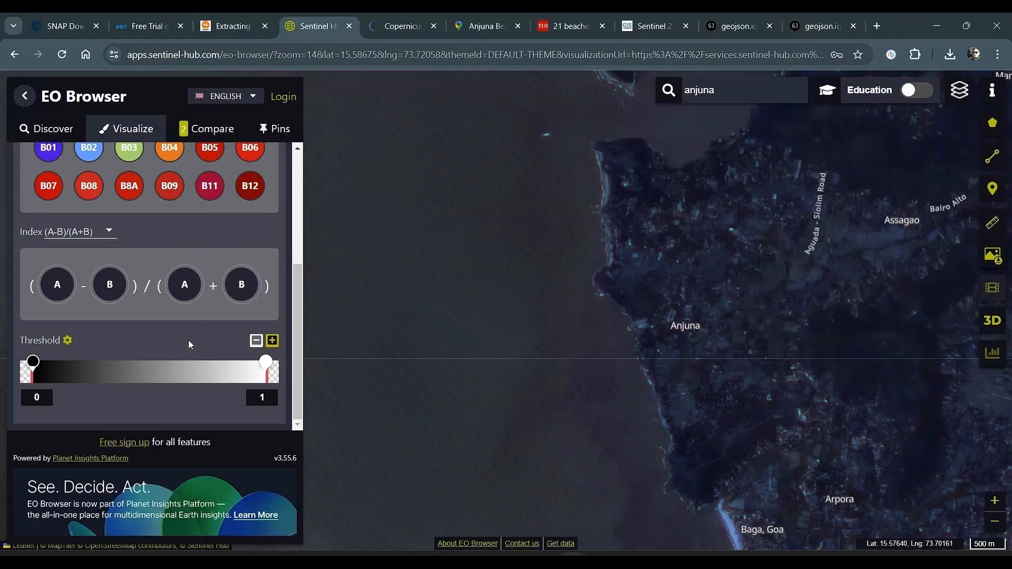
{"action": "scroll", "coordinate": [84, 206], "scroll_direction": "up", "scroll_amount": 2}
{"action": "left_click_drag", "start_coordinate": [125, 215], "coordinate": [59, 337]}
{"action": "left_click_drag", "start_coordinate": [210, 251], "coordinate": [116, 347]}
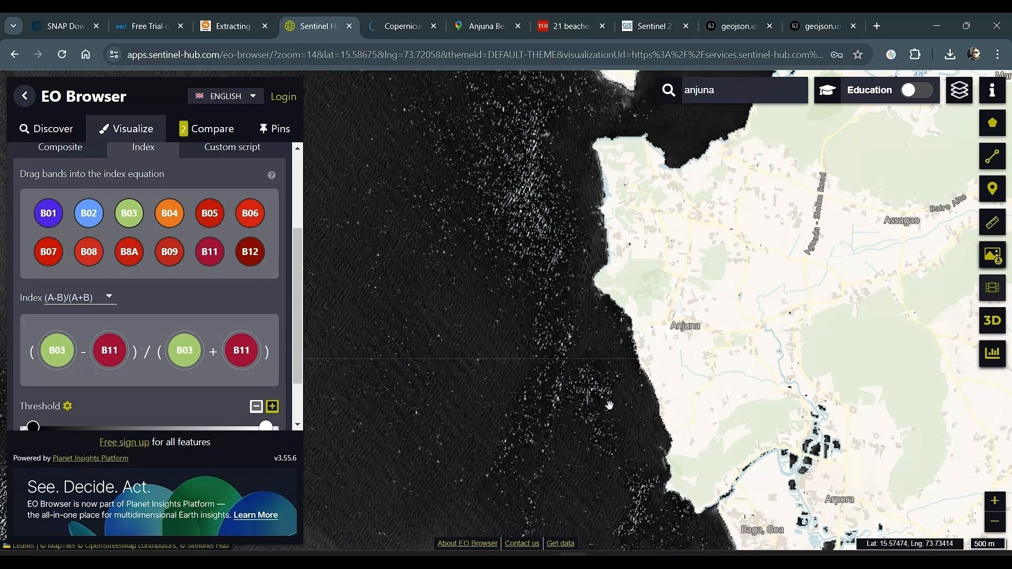
Change the custom index's threshold color ramp to solid blue.
{"action": "left_click_drag", "start_coordinate": [295, 267], "coordinate": [295, 302]}
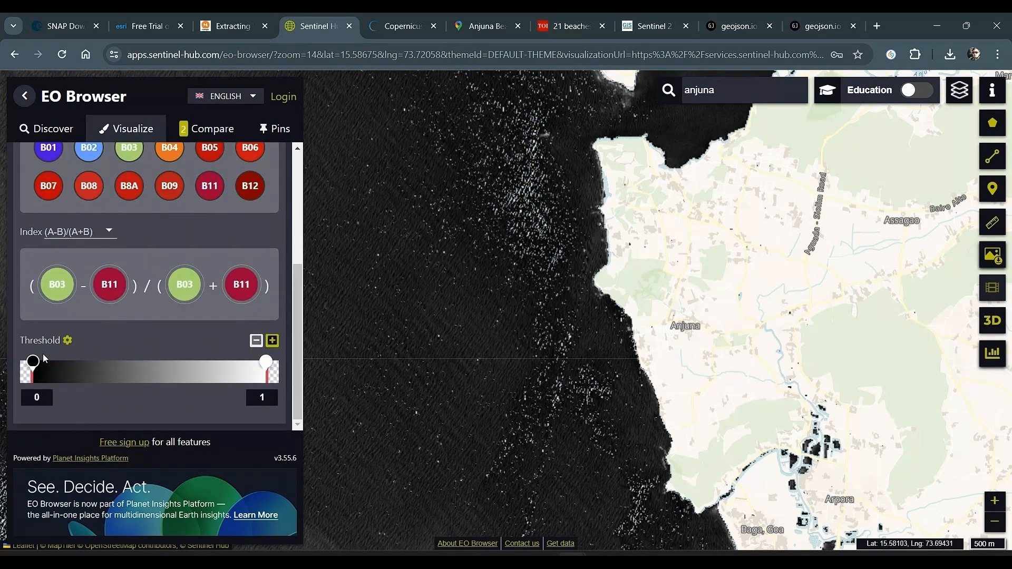
{"action": "left_click", "coordinate": [68, 341]}
{"action": "left_click", "coordinate": [56, 422]}
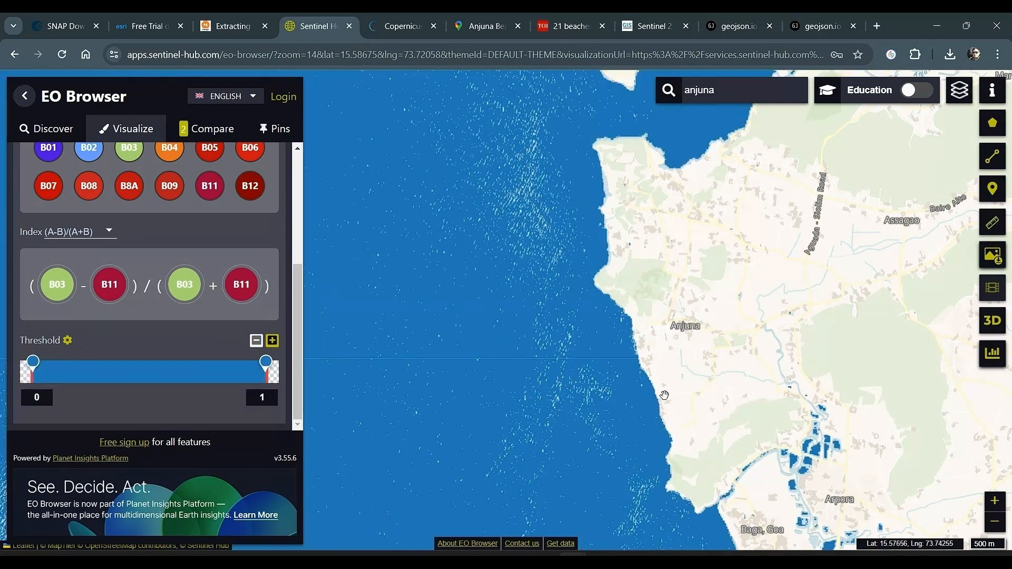
Add the custom index layer to the comparison and open the list of compared layers.
{"action": "scroll", "coordinate": [204, 322], "scroll_direction": "up", "scroll_amount": 4}
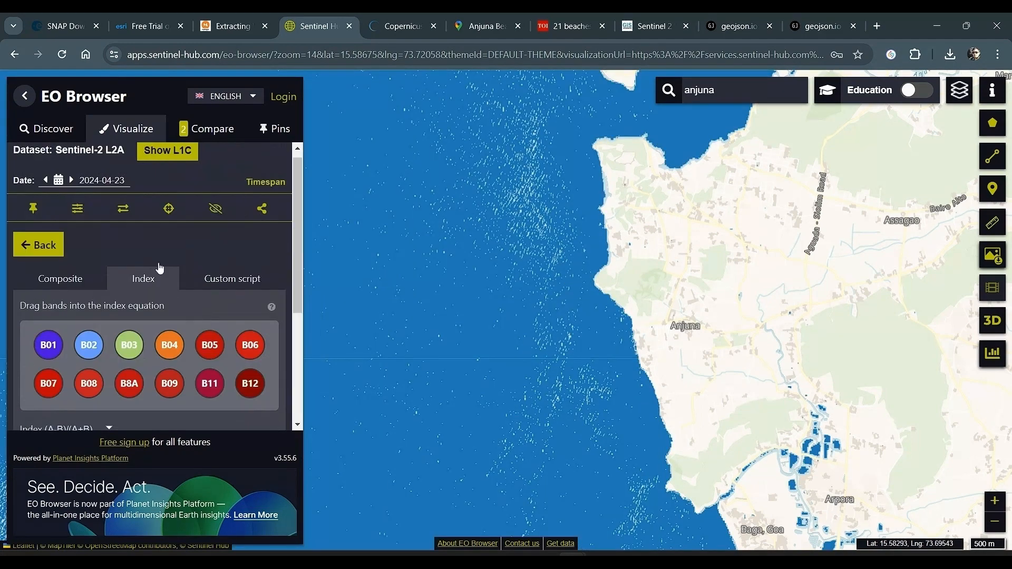
{"action": "left_click", "coordinate": [124, 211]}
{"action": "left_click", "coordinate": [202, 129]}
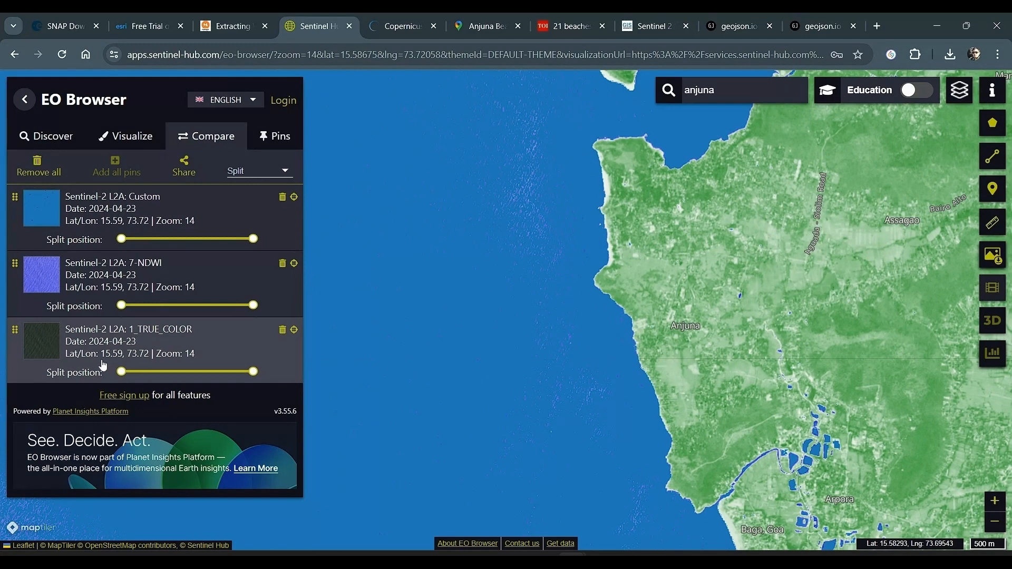
Move the true color layer directly beneath the custom layer, then narrow the custom layer's split range and widen it again to inspect the coast.
{"action": "left_click_drag", "start_coordinate": [14, 332], "coordinate": [16, 279]}
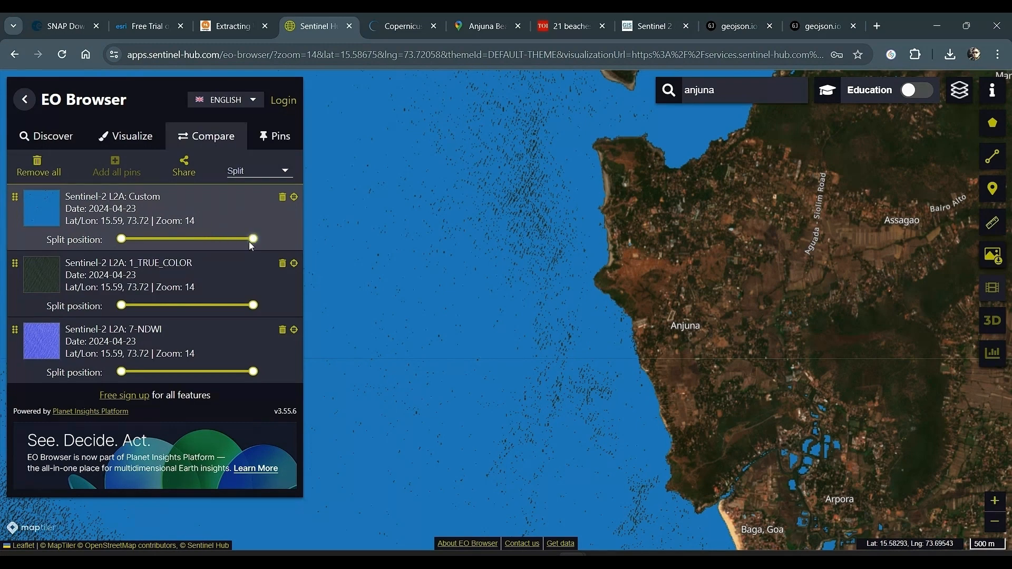
{"action": "left_click_drag", "start_coordinate": [251, 240], "coordinate": [230, 251]}
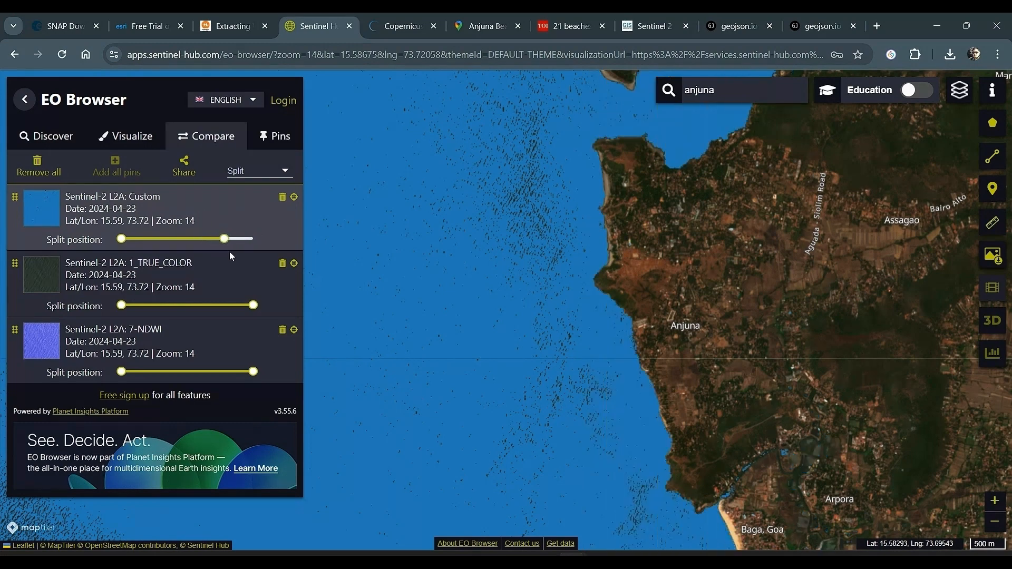
{"action": "scroll", "coordinate": [635, 158], "scroll_direction": "up", "scroll_amount": 2}
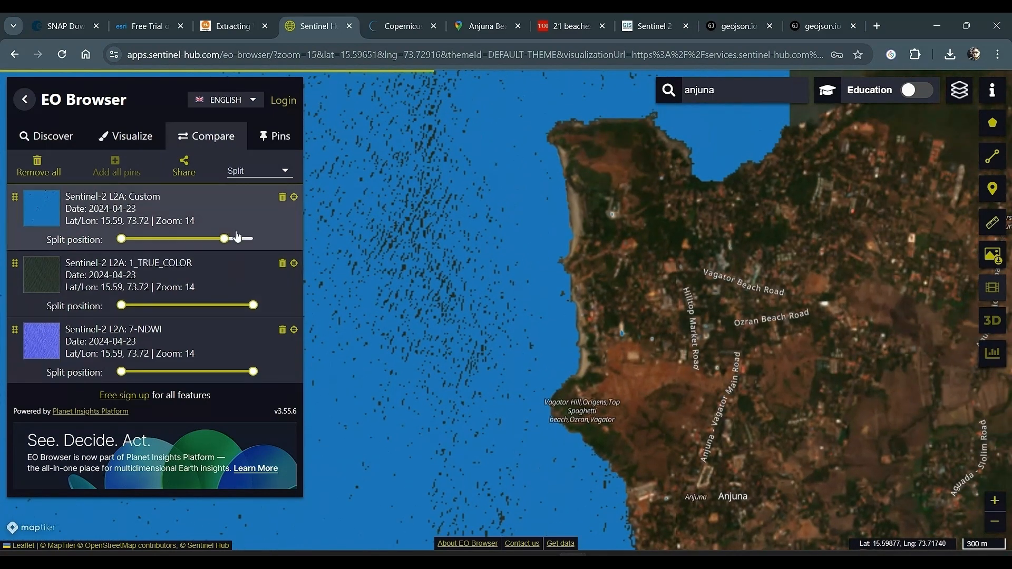
{"action": "left_click_drag", "start_coordinate": [224, 238], "coordinate": [254, 240]}
Put the NDWI layer on top of the comparison with true color directly beneath it and examine the coastline.
{"action": "left_click_drag", "start_coordinate": [15, 330], "coordinate": [16, 270]}
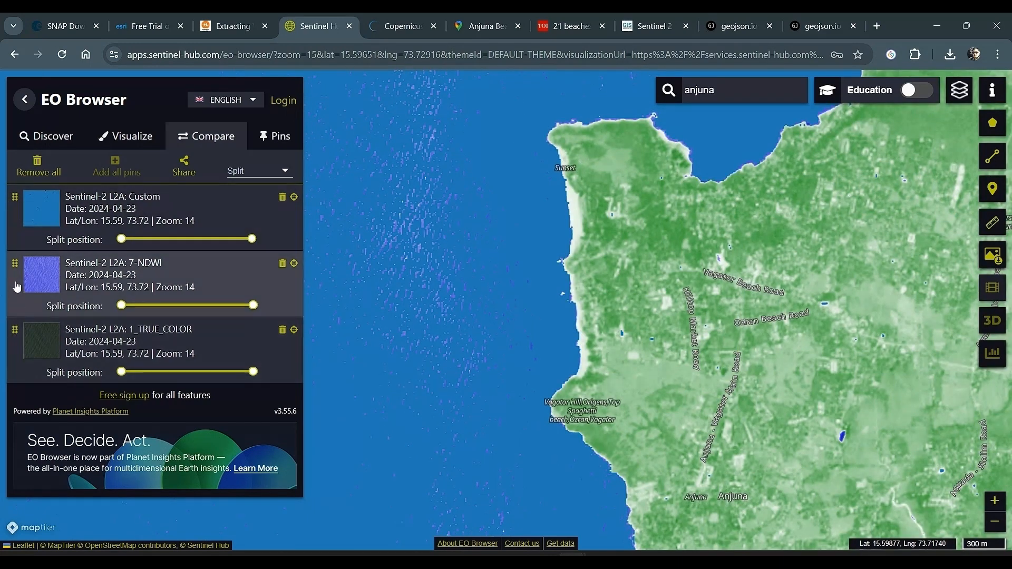
{"action": "left_click_drag", "start_coordinate": [15, 262], "coordinate": [17, 199]}
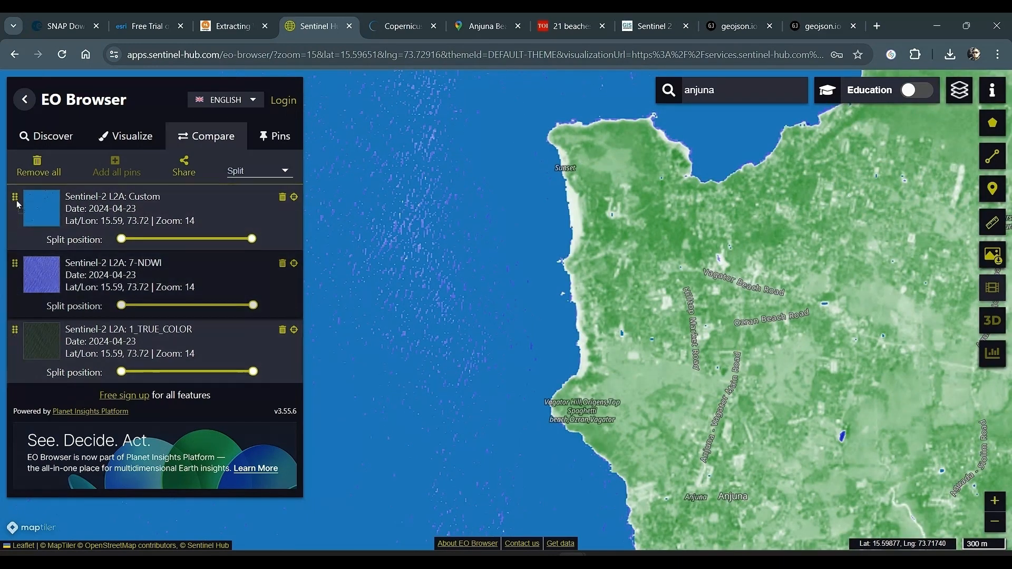
{"action": "left_click_drag", "start_coordinate": [16, 328], "coordinate": [16, 263]}
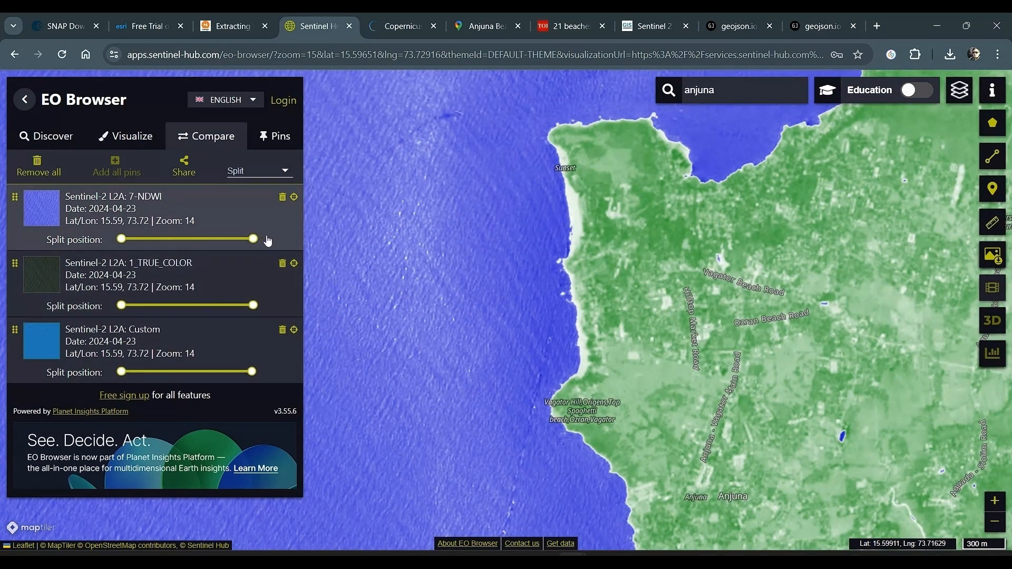
{"action": "mouse_move", "coordinate": [255, 238]}
{"action": "left_mouse_down"}
{"action": "mouse_move", "coordinate": [178, 234]}
{"action": "mouse_move", "coordinate": [275, 240]}
{"action": "left_mouse_up"}
Bring true color above NDWI, place the custom layer on top of both, and view the map briefly without the side panel.
{"action": "left_click_drag", "start_coordinate": [19, 196], "coordinate": [19, 263]}
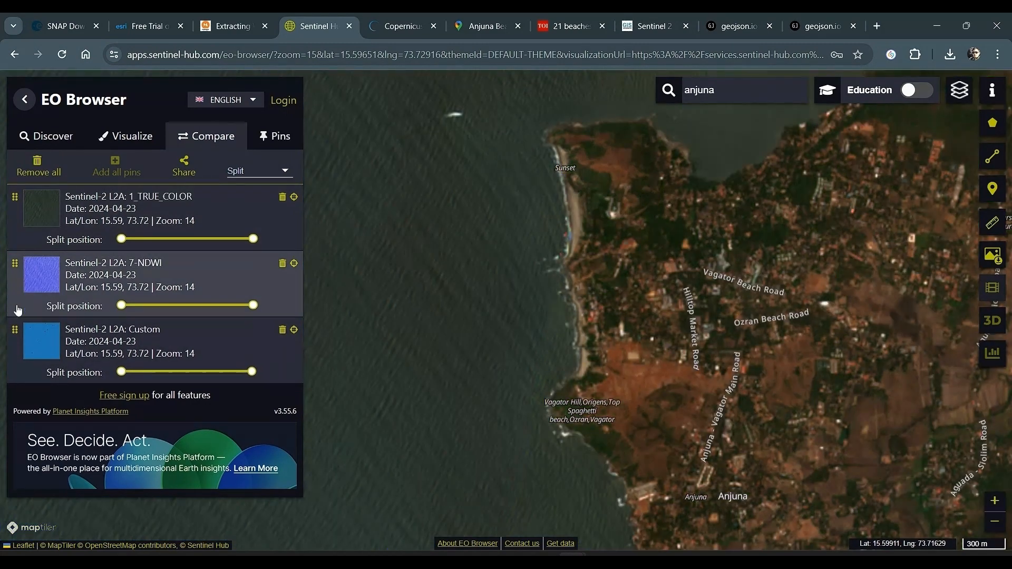
{"action": "left_click_drag", "start_coordinate": [15, 329], "coordinate": [21, 197]}
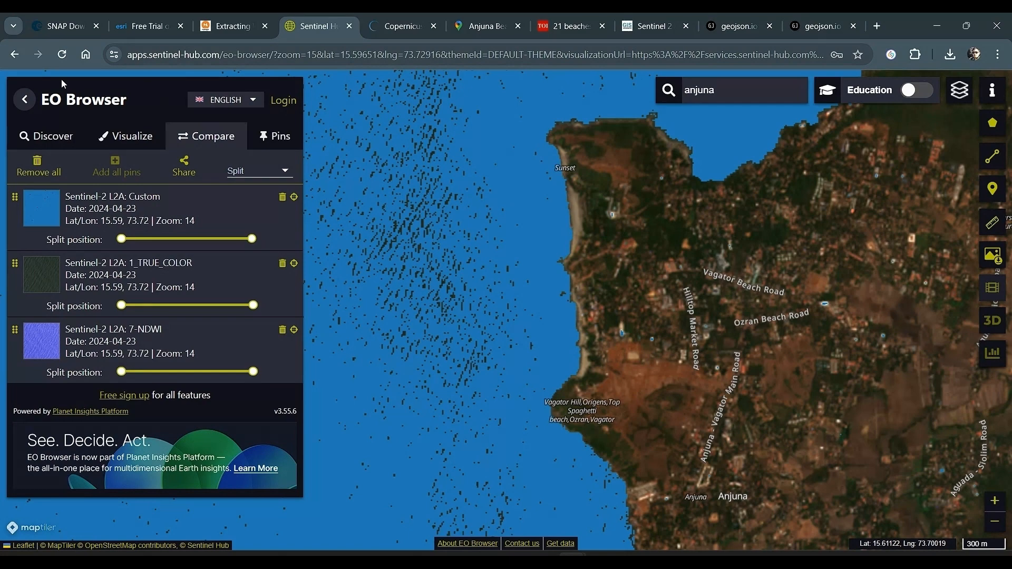
{"action": "left_click", "coordinate": [28, 99]}
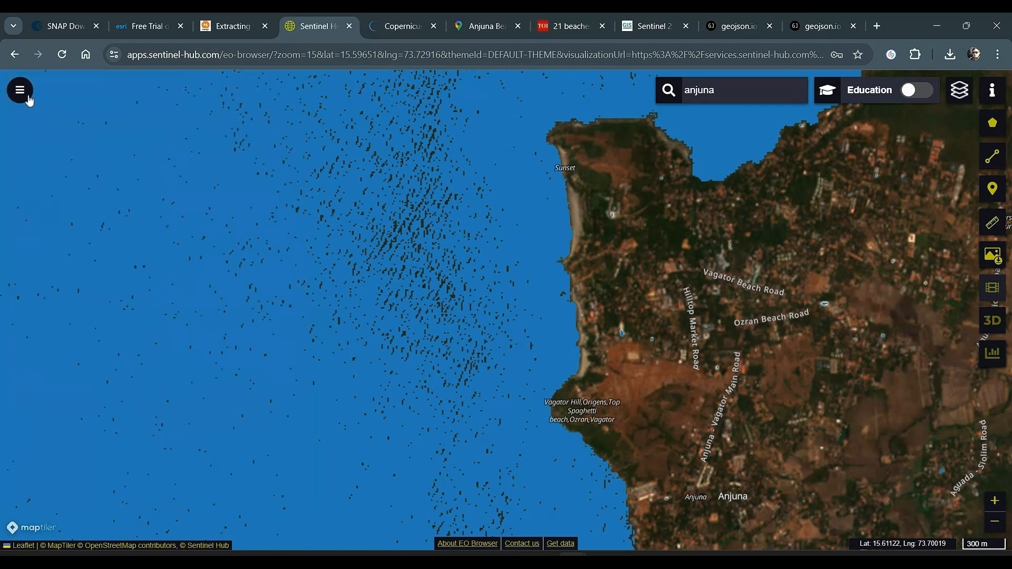
{"action": "left_click", "coordinate": [21, 92]}
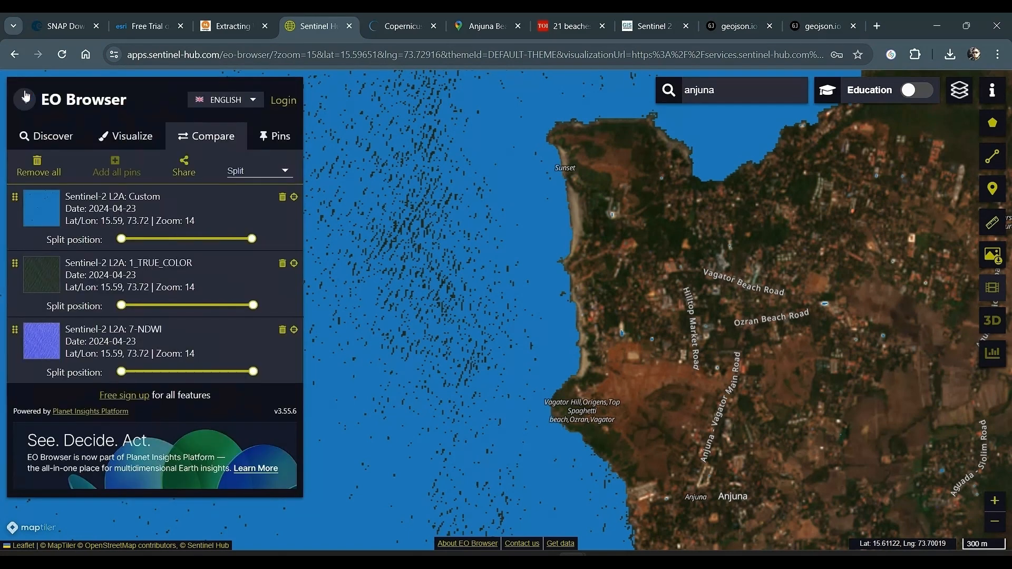
Return to the custom B03/B11 index visualization and generate its value histogram.
{"action": "left_click", "coordinate": [113, 137]}
{"action": "scroll", "coordinate": [195, 287], "scroll_direction": "down", "scroll_amount": 4}
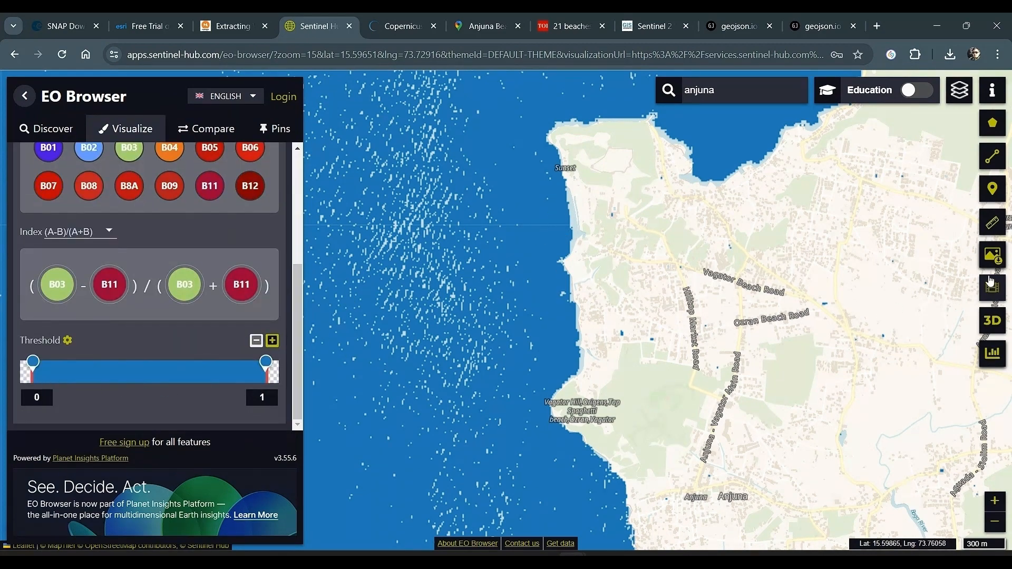
{"action": "left_click", "coordinate": [999, 352]}
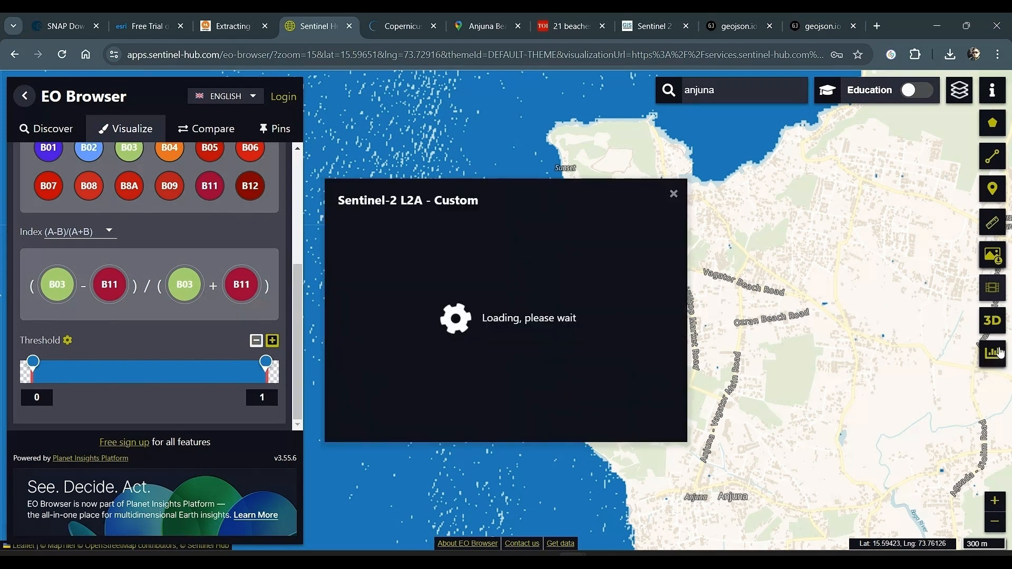
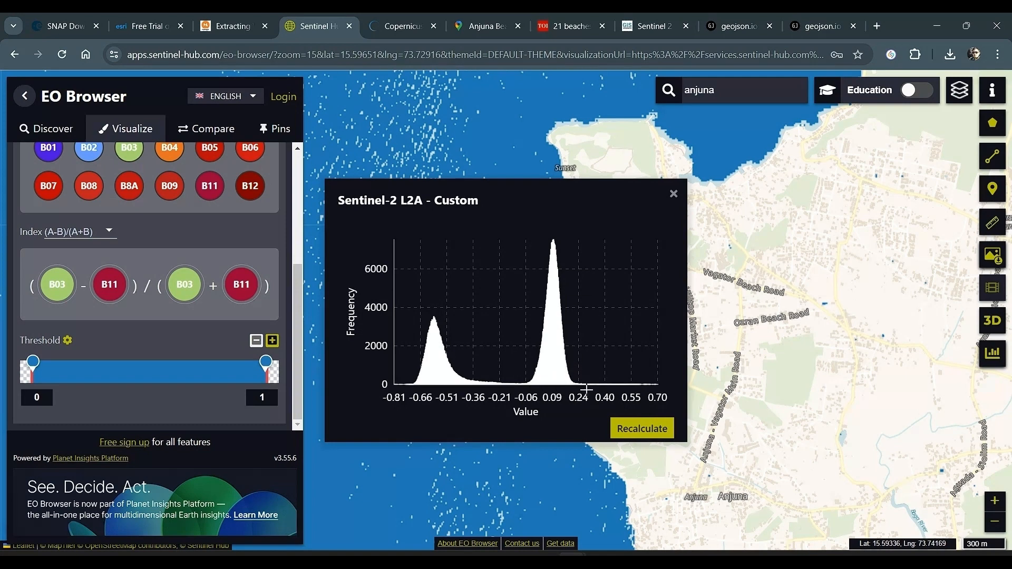
Try lower index thresholds of -0.27 and -0.5, close the histogram, and inspect the wider coast on the map.
{"action": "left_click", "coordinate": [40, 396]}
{"action": "type", "text": "-0.27"}
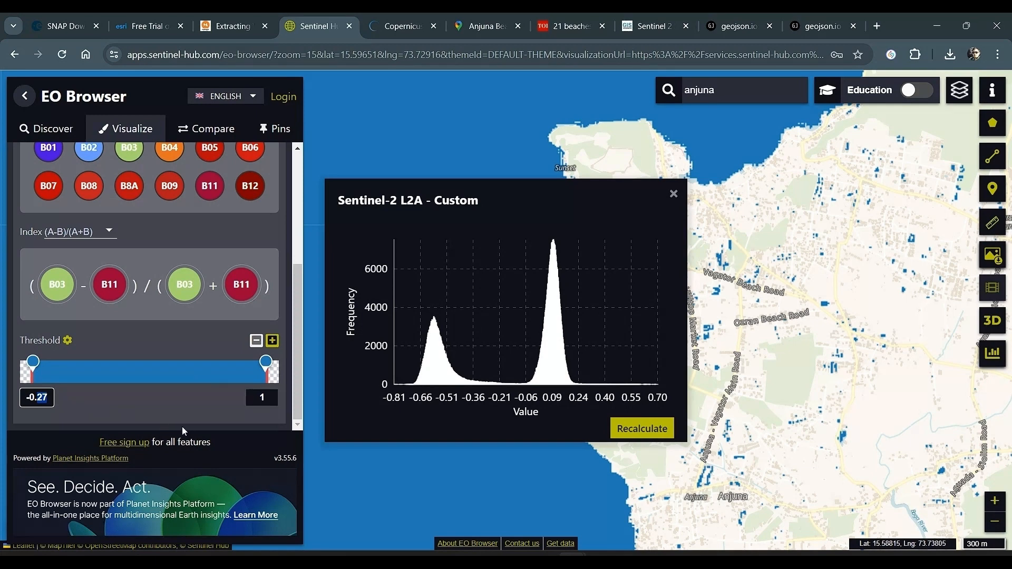
{"action": "type", "text": "5"}
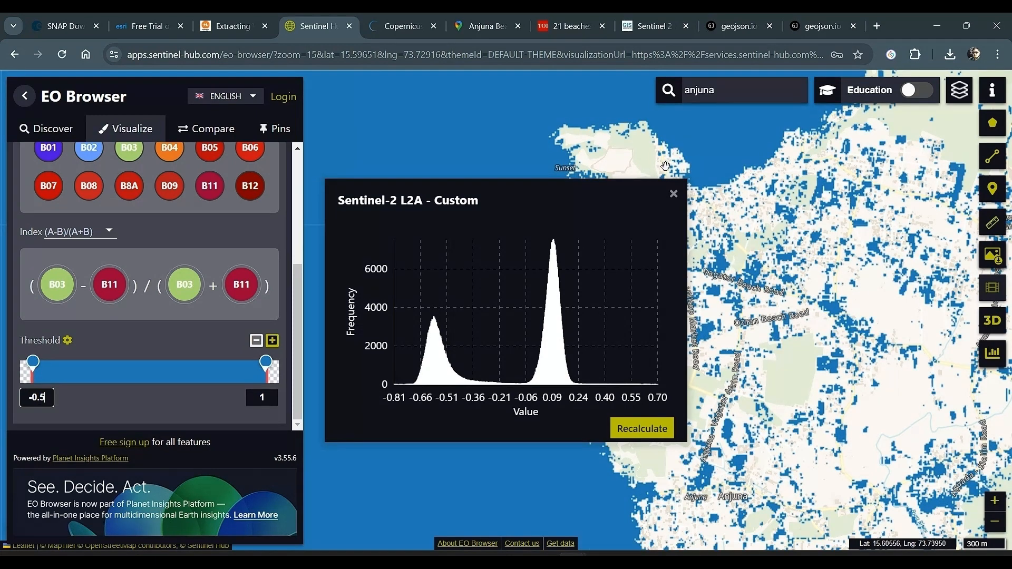
{"action": "left_click", "coordinate": [673, 196]}
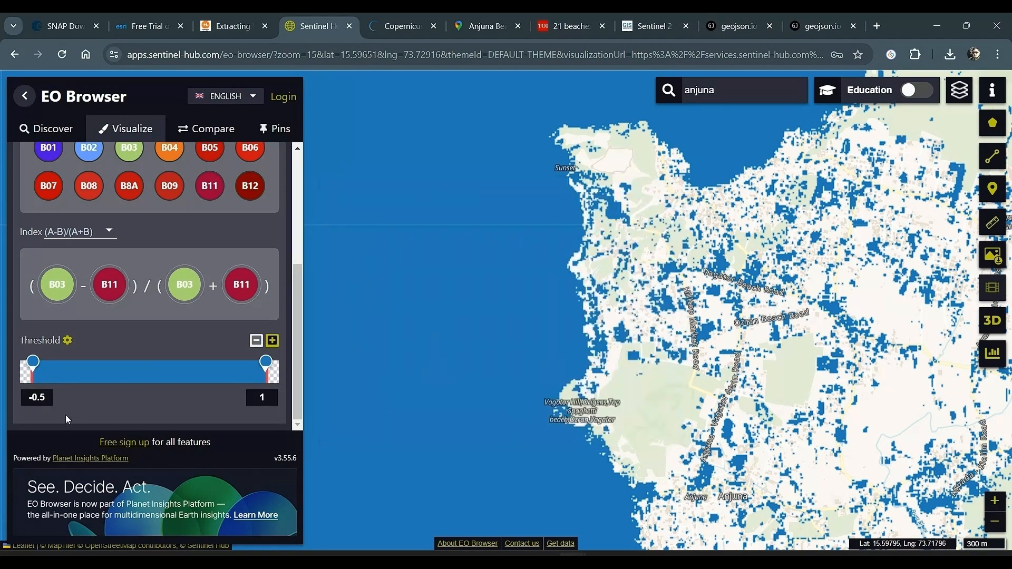
{"action": "scroll", "coordinate": [663, 364], "scroll_direction": "down", "scroll_amount": 1}
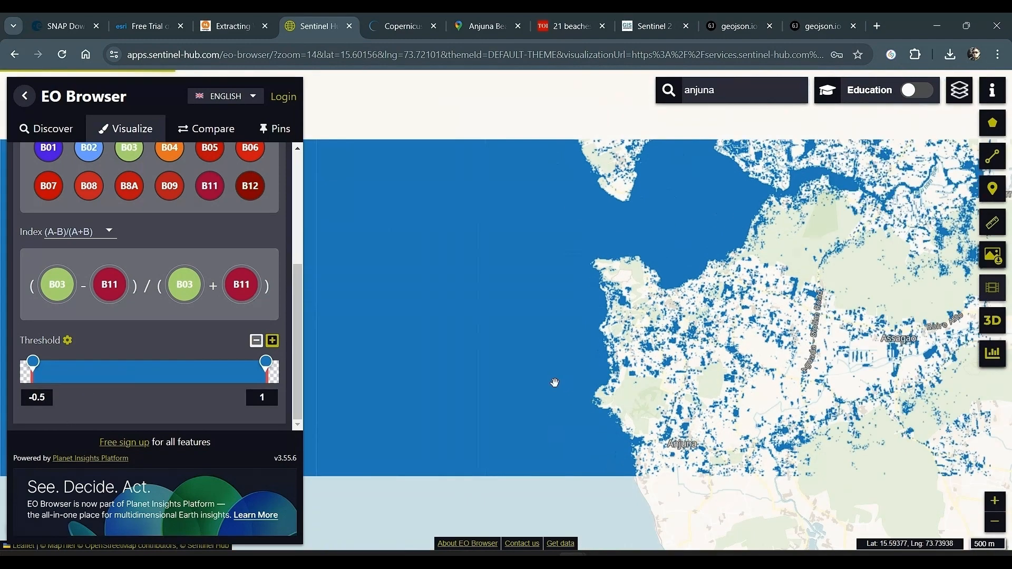
Set the custom index's lower threshold to 0.
{"action": "left_click", "coordinate": [41, 398]}
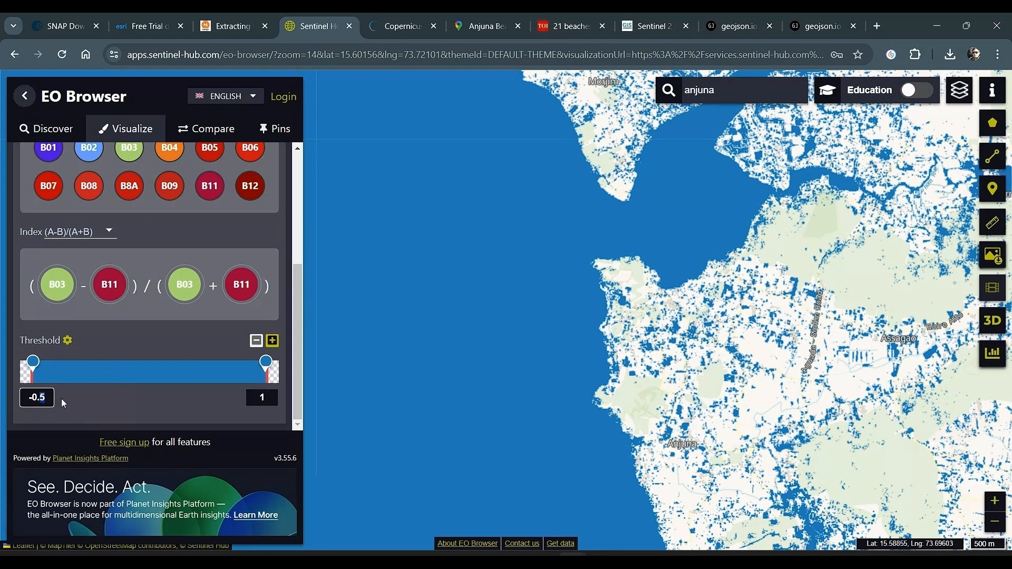
{"action": "key", "text": "BackSpace"}
{"action": "key", "text": "BackSpace"}
{"action": "key", "text": "BackSpace"}
{"action": "key", "text": "BackSpace"}
{"action": "type", "text": "0"}
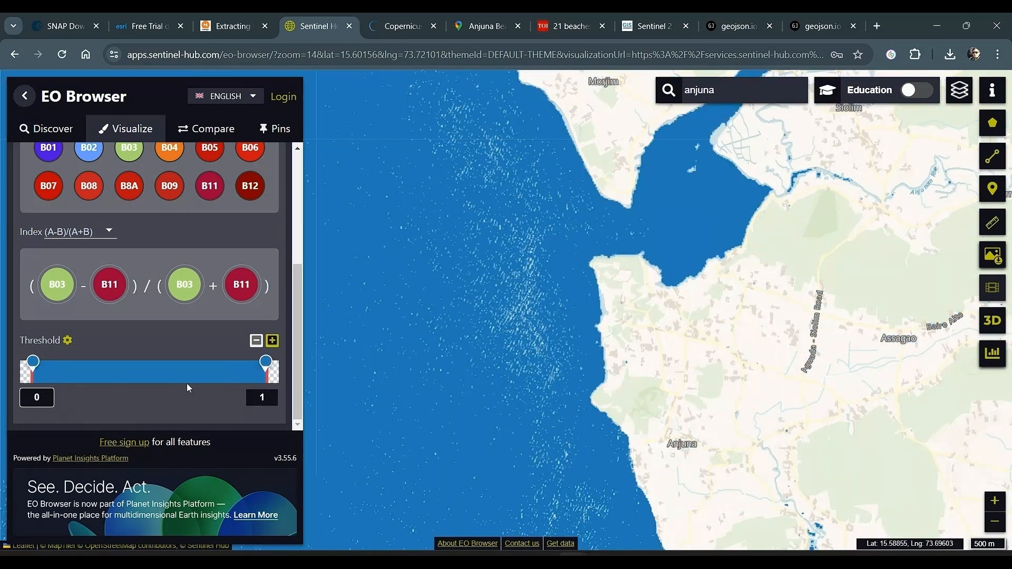
Try a lower threshold of 0.5 for the custom index, then restore it to 0.
{"action": "type", "text": ".5"}
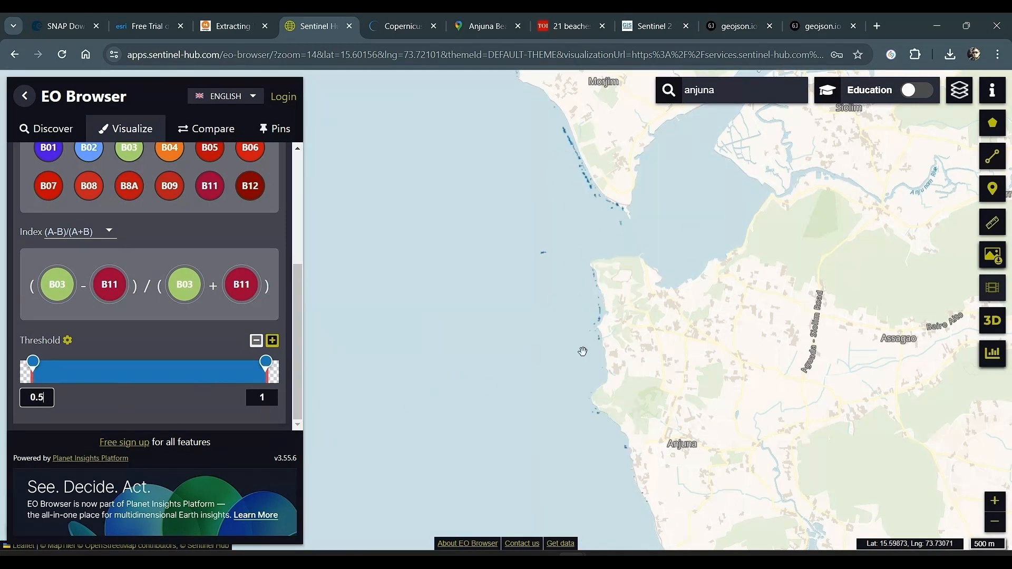
{"action": "key", "text": "BackSpace"}
{"action": "key", "text": "BackSpace"}
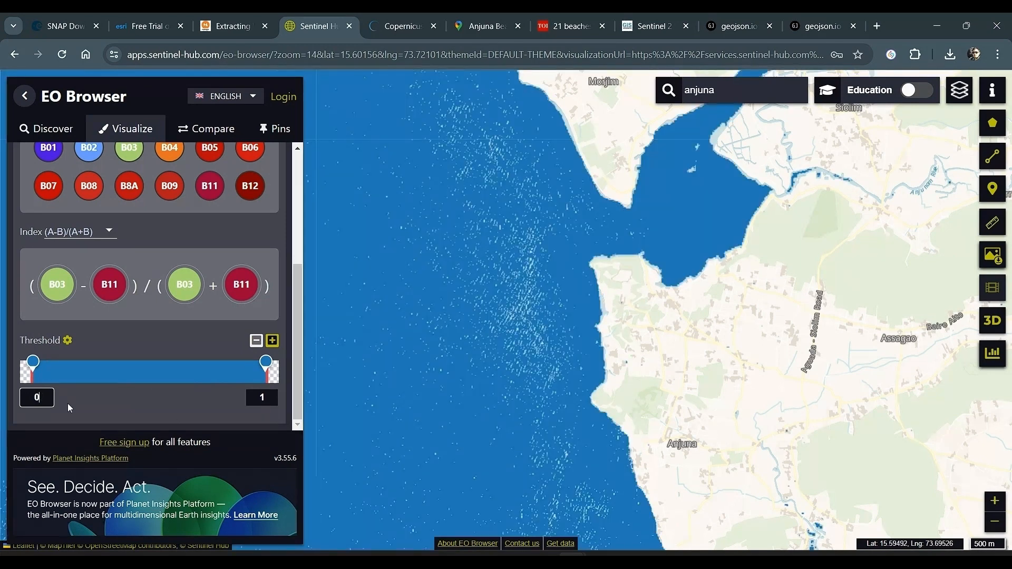
Return to the layer comparison, narrow the custom layer's split range from its upper end, and inspect the coast against true color.
{"action": "scroll", "coordinate": [207, 270], "scroll_direction": "up", "scroll_amount": 4}
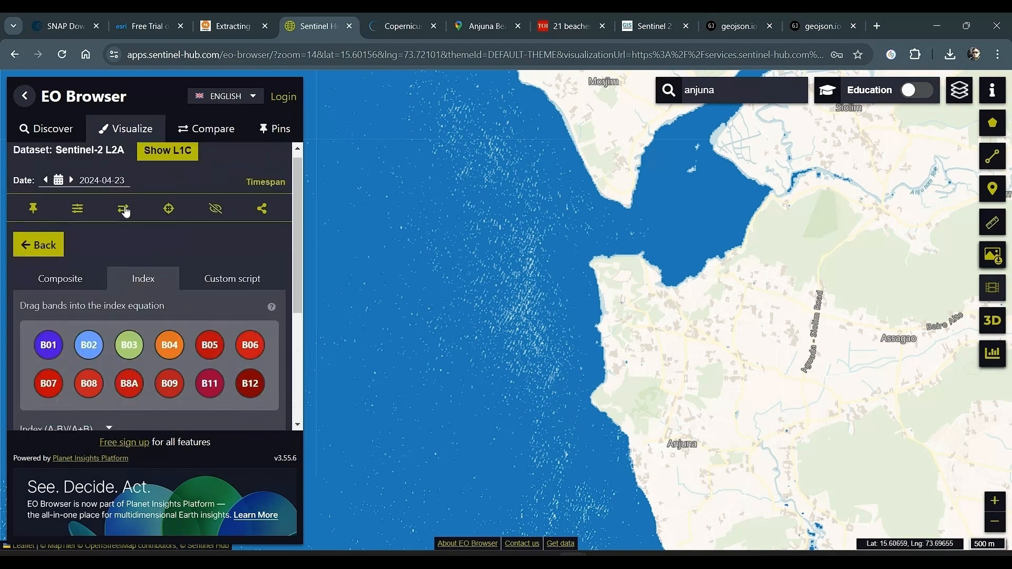
{"action": "left_click", "coordinate": [206, 132]}
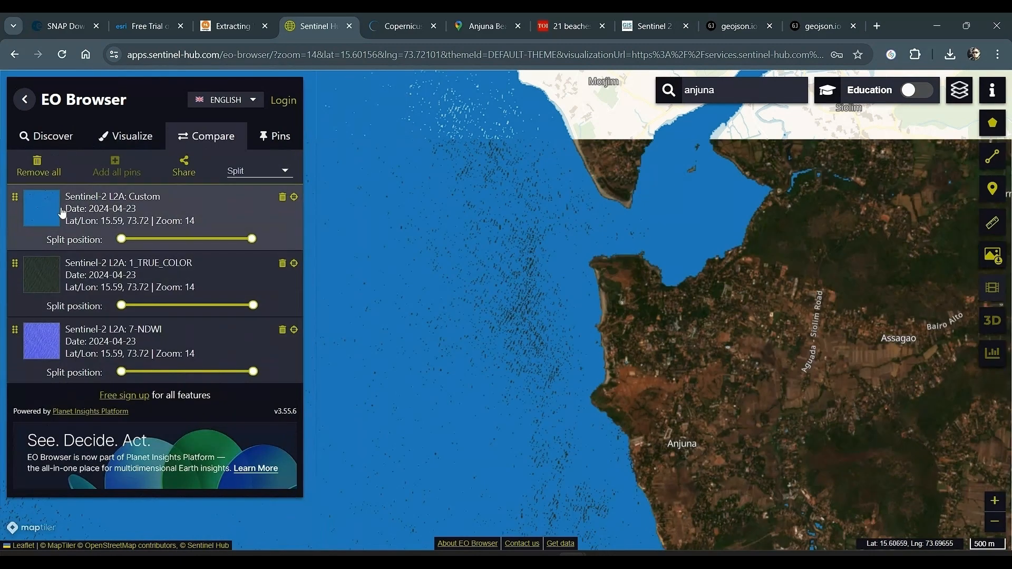
{"action": "scroll", "coordinate": [676, 307], "scroll_direction": "up", "scroll_amount": 1}
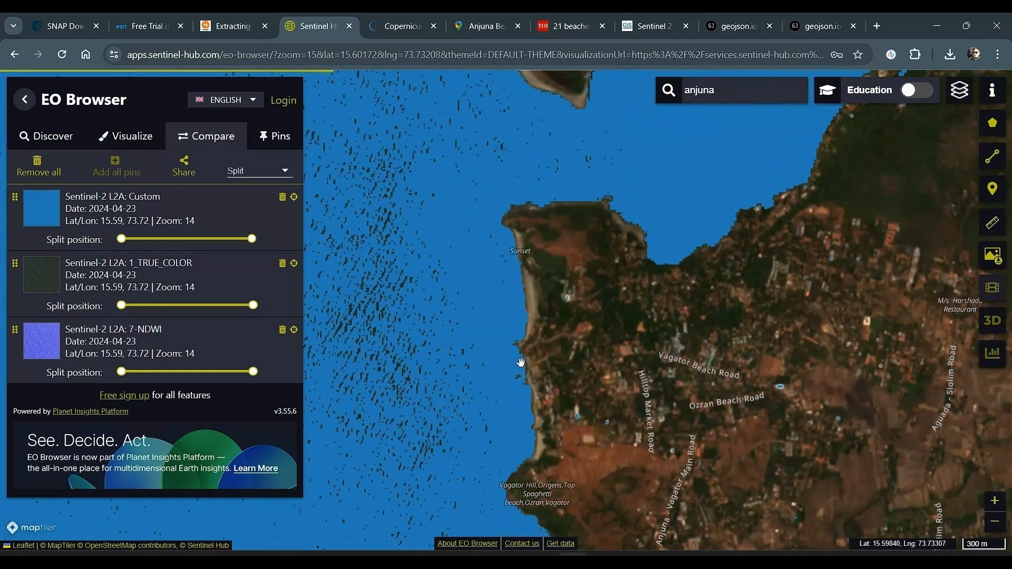
{"action": "left_click_drag", "start_coordinate": [251, 238], "coordinate": [203, 240]}
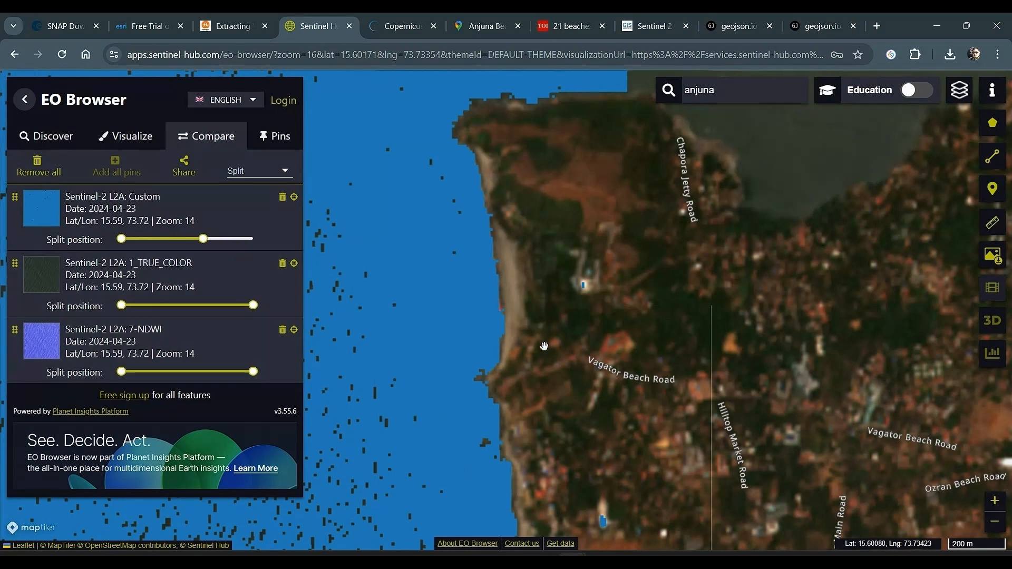
{"action": "scroll", "coordinate": [654, 259], "scroll_direction": "down", "scroll_amount": 2}
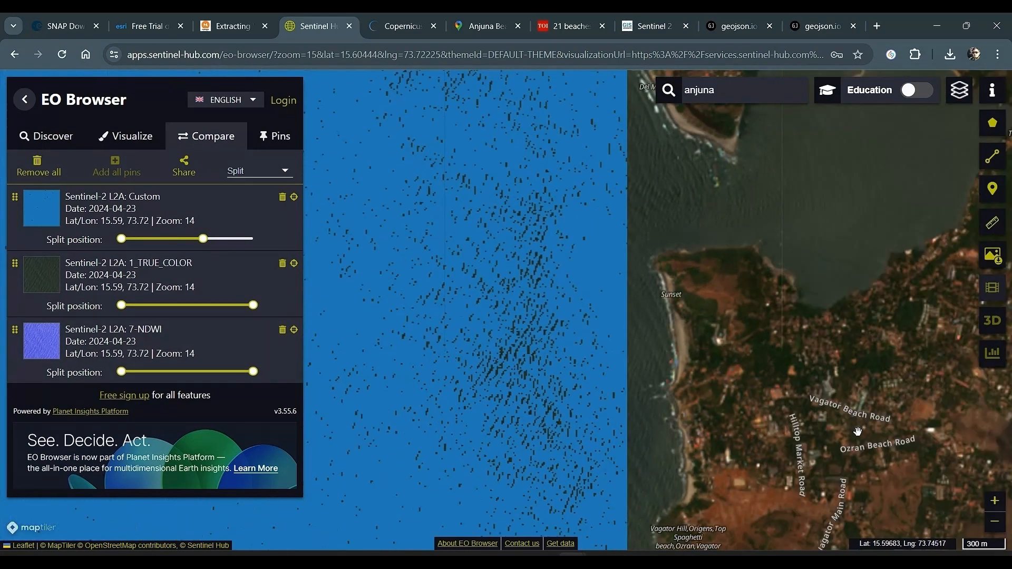
{"action": "left_click_drag", "start_coordinate": [724, 341], "coordinate": [668, 275]}
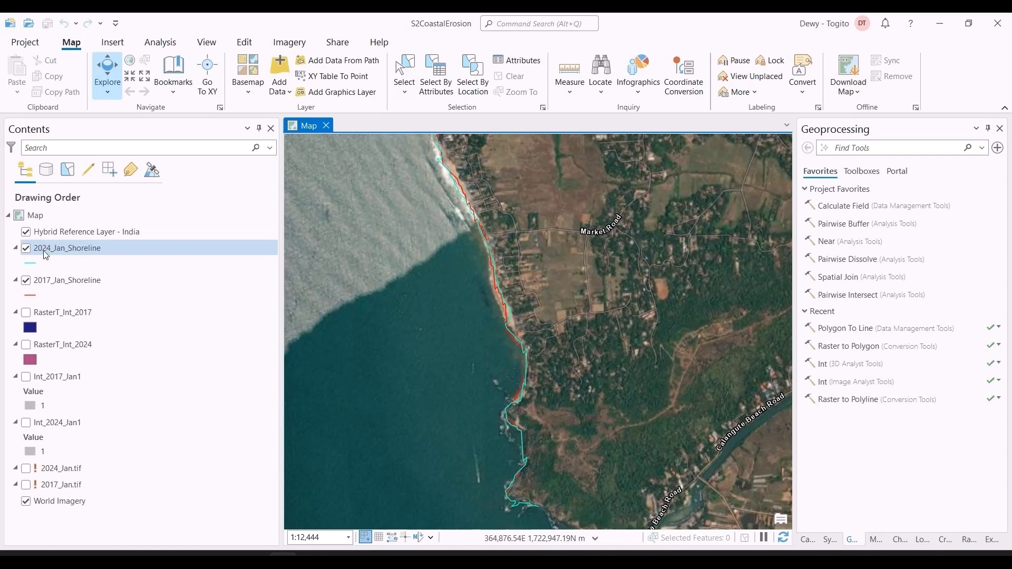
Switch to ArcGIS Pro and examine the 2017 and 2024 shorelines in the wider coastal context around Anjuna and Baga.
{"action": "scroll", "coordinate": [555, 323], "scroll_direction": "down", "scroll_amount": 2}
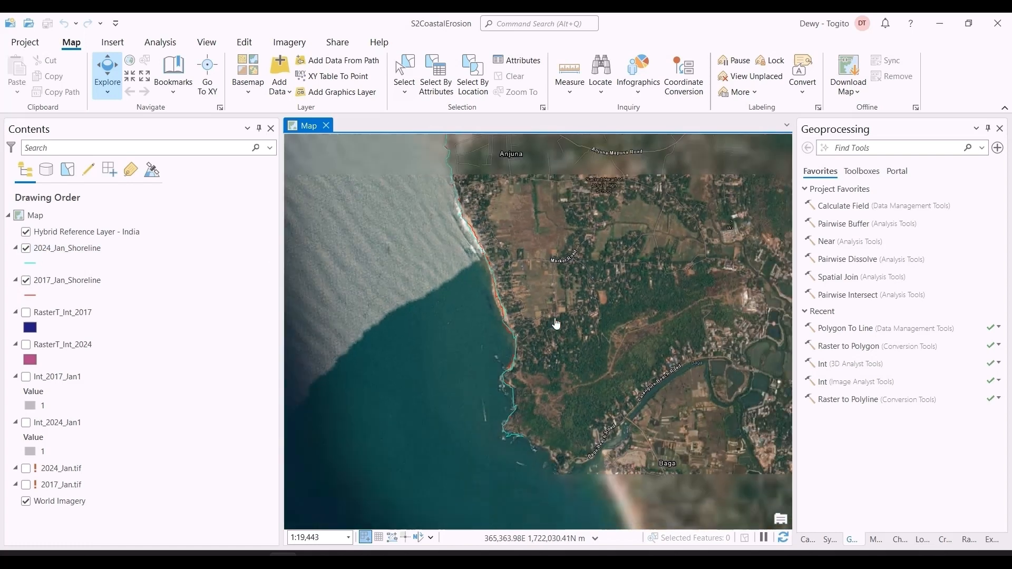
{"action": "scroll", "coordinate": [594, 318], "scroll_direction": "down", "scroll_amount": 2}
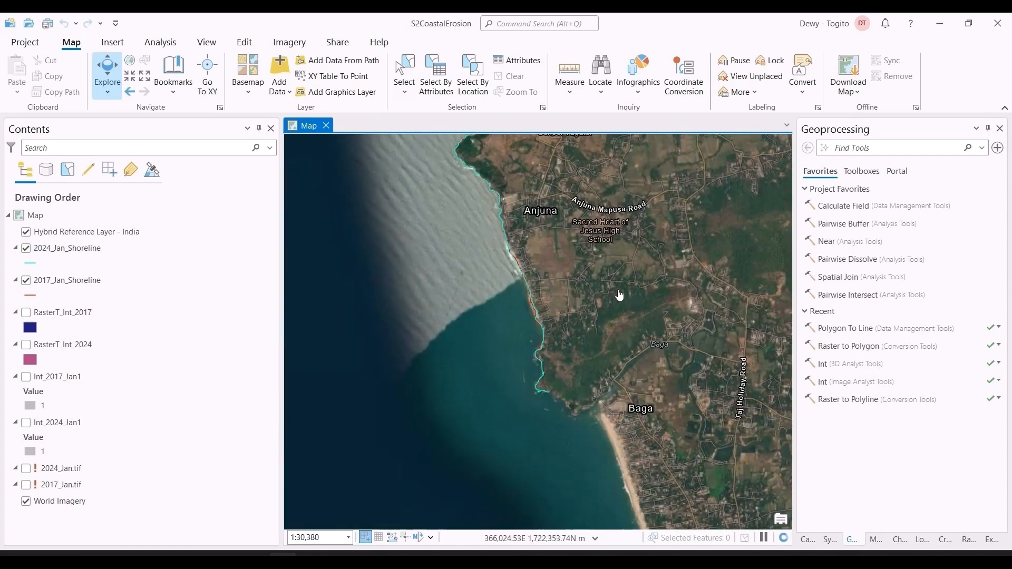
{"action": "scroll", "coordinate": [612, 314], "scroll_direction": "down", "scroll_amount": 4}
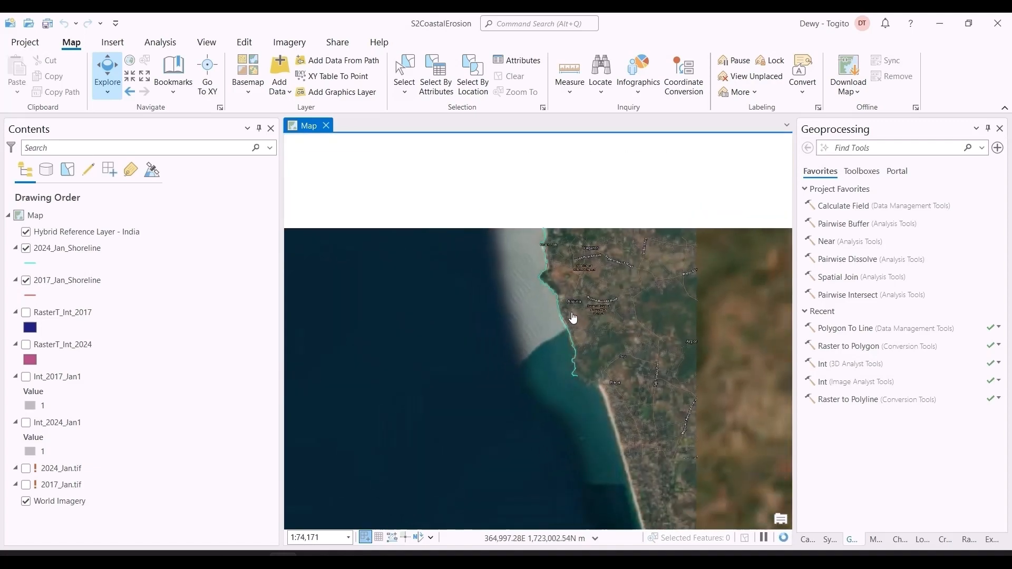
{"action": "scroll", "coordinate": [573, 317], "scroll_direction": "up", "scroll_amount": 4}
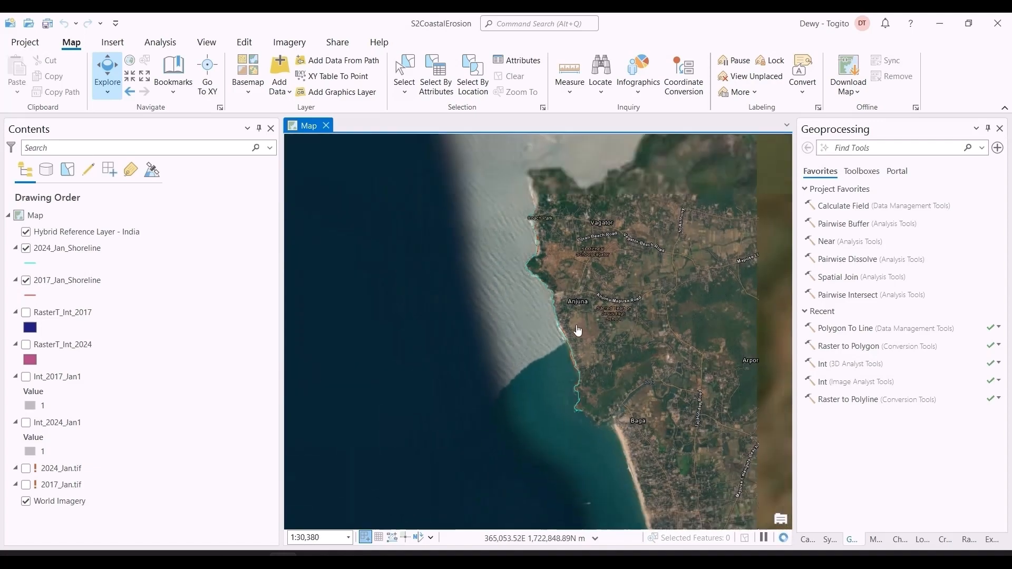
Switch to the USGS Landsat 8 page in the browser, read the satellite orbit facts, and highlight the repeat cycle phrase.
{"action": "key", "text": "alt+Tab"}
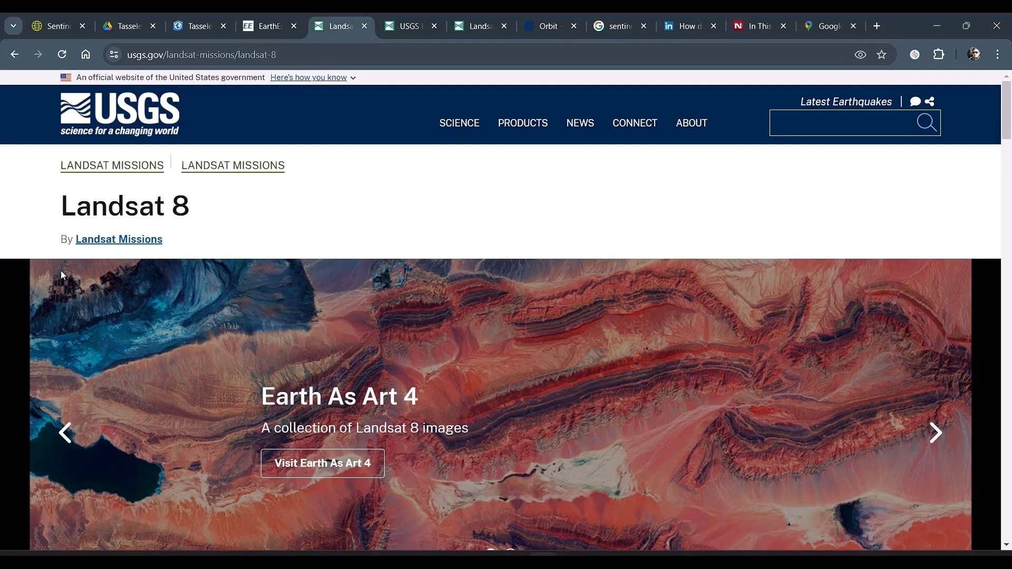
{"action": "scroll", "coordinate": [395, 347], "scroll_direction": "down", "scroll_amount": 20}
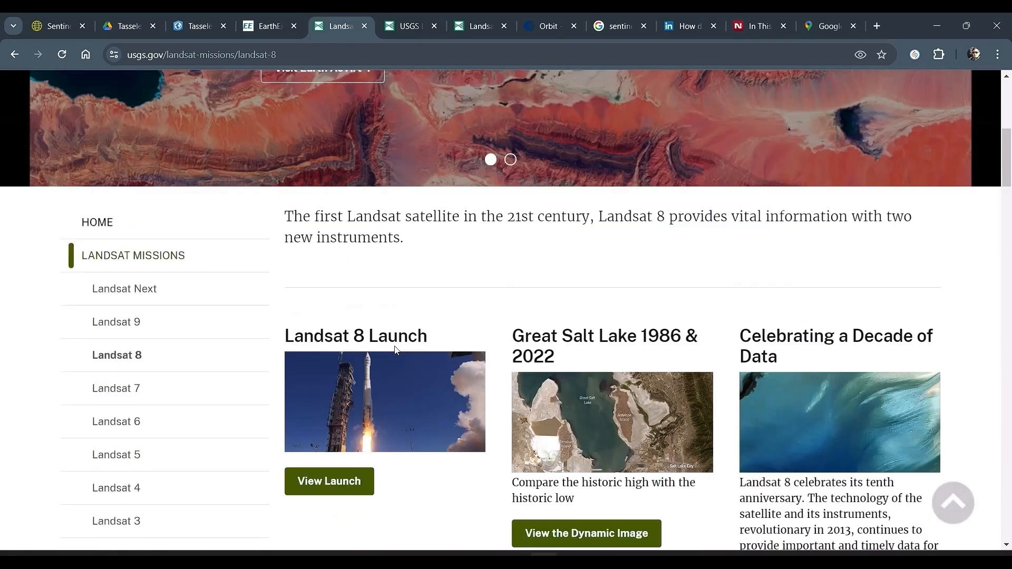
{"action": "scroll", "coordinate": [396, 347], "scroll_direction": "down", "scroll_amount": 3}
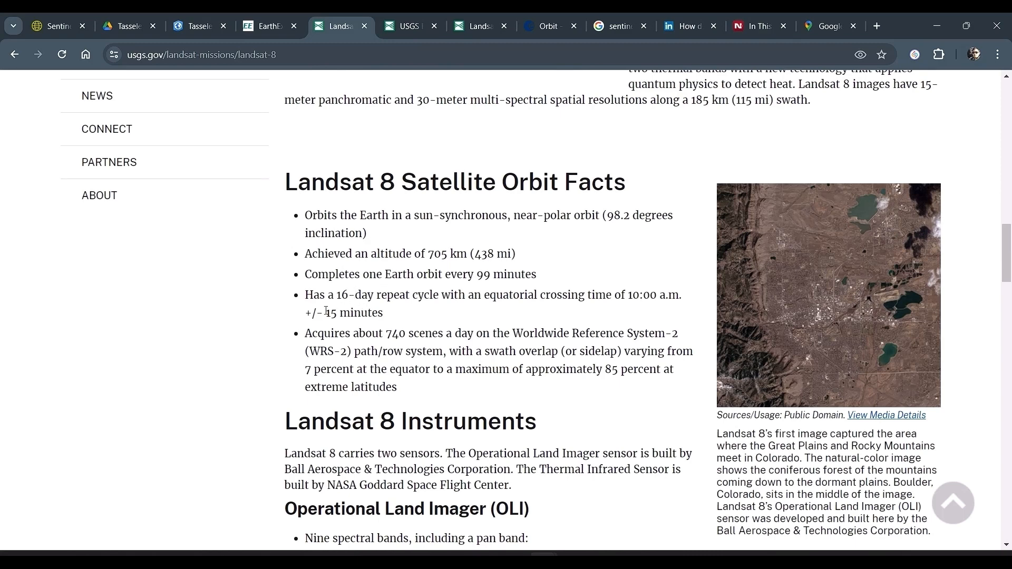
{"action": "left_click_drag", "start_coordinate": [328, 295], "coordinate": [442, 295]}
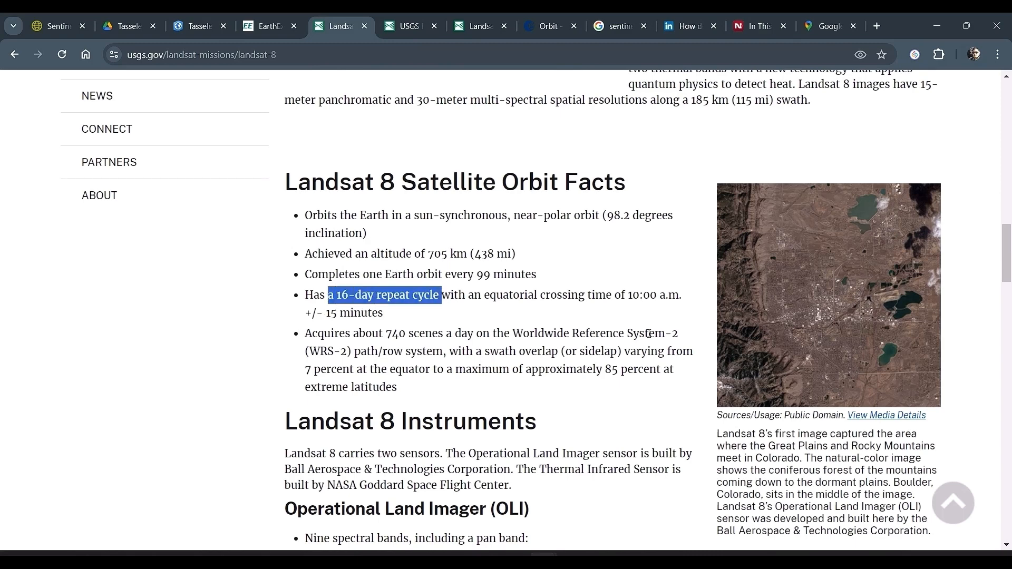
Read the Landsat 8 instruments section, highlighting the Operational Land Imager and its list from Band 2 to Band 9.
{"action": "scroll", "coordinate": [622, 390], "scroll_direction": "down", "scroll_amount": 3}
{"action": "scroll", "coordinate": [593, 372], "scroll_direction": "down", "scroll_amount": 2}
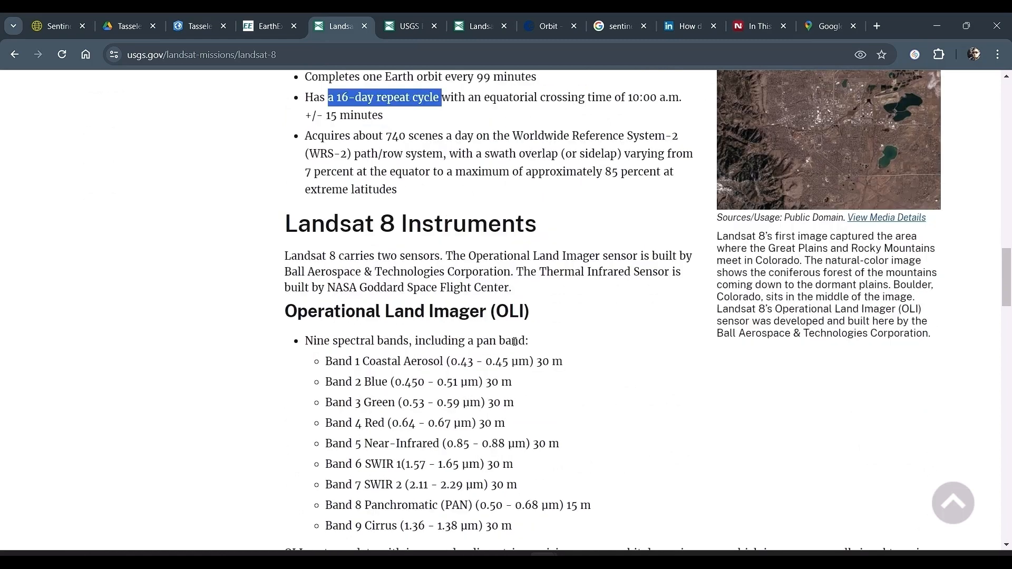
{"action": "left_click_drag", "start_coordinate": [451, 255], "coordinate": [600, 255]}
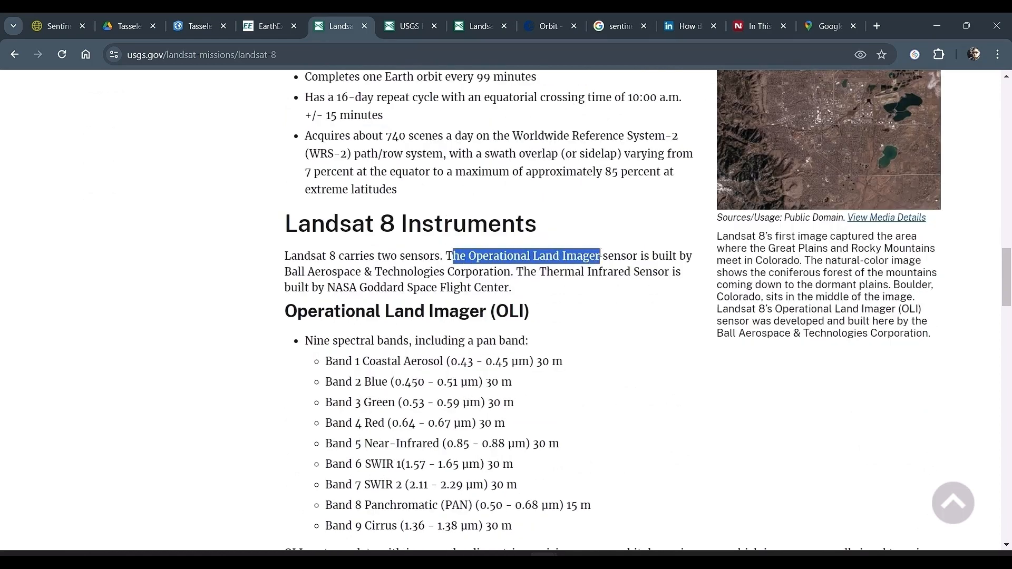
{"action": "scroll", "coordinate": [456, 393], "scroll_direction": "down", "scroll_amount": 2}
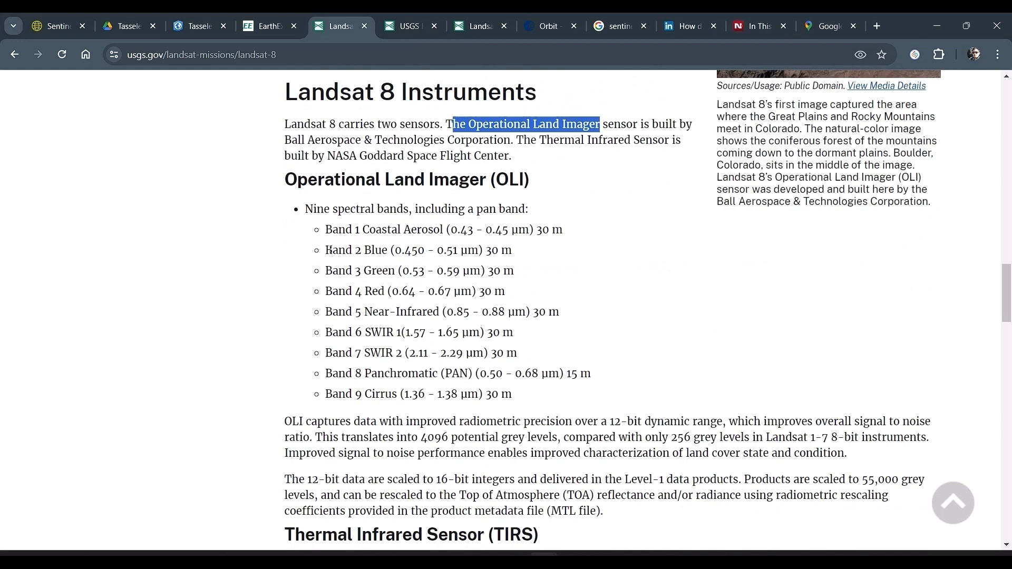
{"action": "left_click_drag", "start_coordinate": [327, 251], "coordinate": [598, 394]}
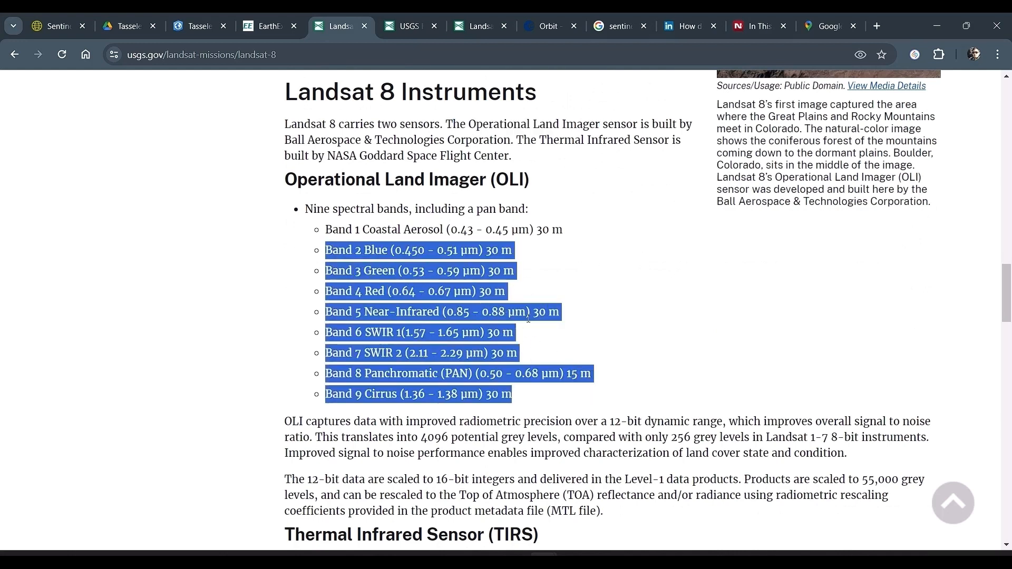
{"action": "left_click", "coordinate": [640, 320]}
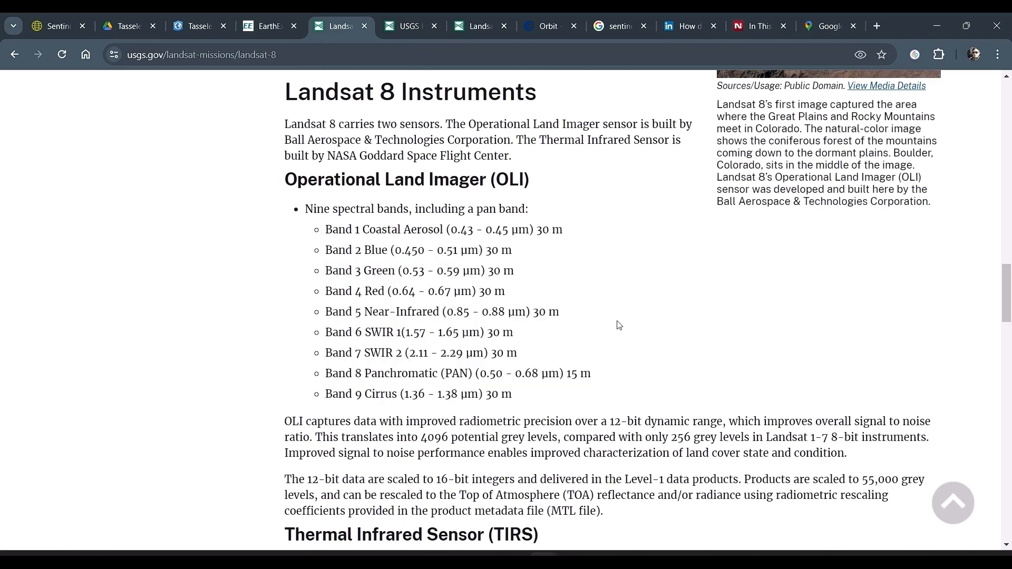
Review the Thermal Infrared Sensor bands, the spacecraft facts and the remaining sections of the Landsat 8 page.
{"action": "scroll", "coordinate": [619, 326], "scroll_direction": "down", "scroll_amount": 4}
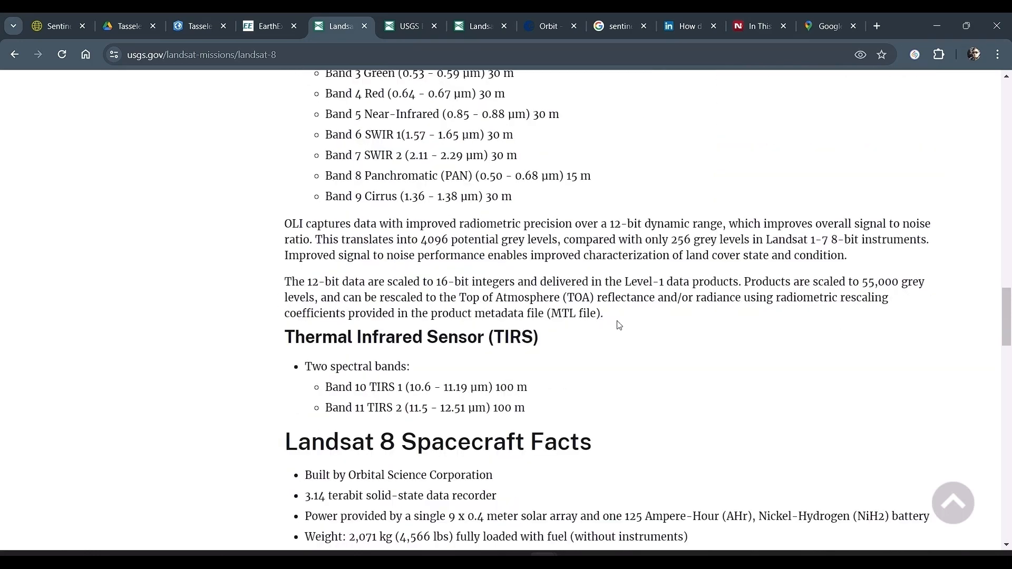
{"action": "scroll", "coordinate": [618, 325], "scroll_direction": "down", "scroll_amount": 2}
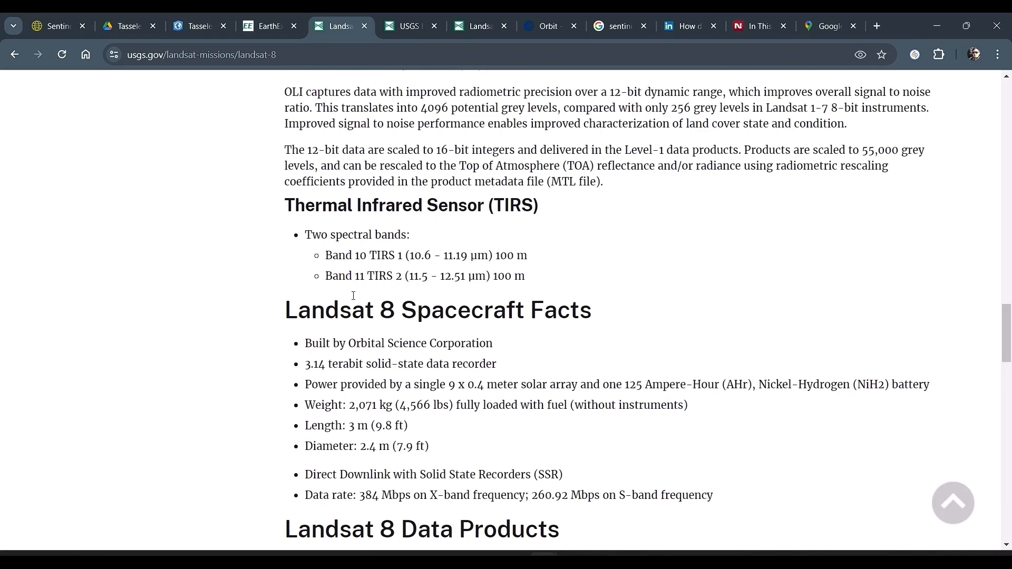
{"action": "scroll", "coordinate": [404, 389], "scroll_direction": "down", "scroll_amount": 1}
{"action": "scroll", "coordinate": [404, 392], "scroll_direction": "down", "scroll_amount": 10}
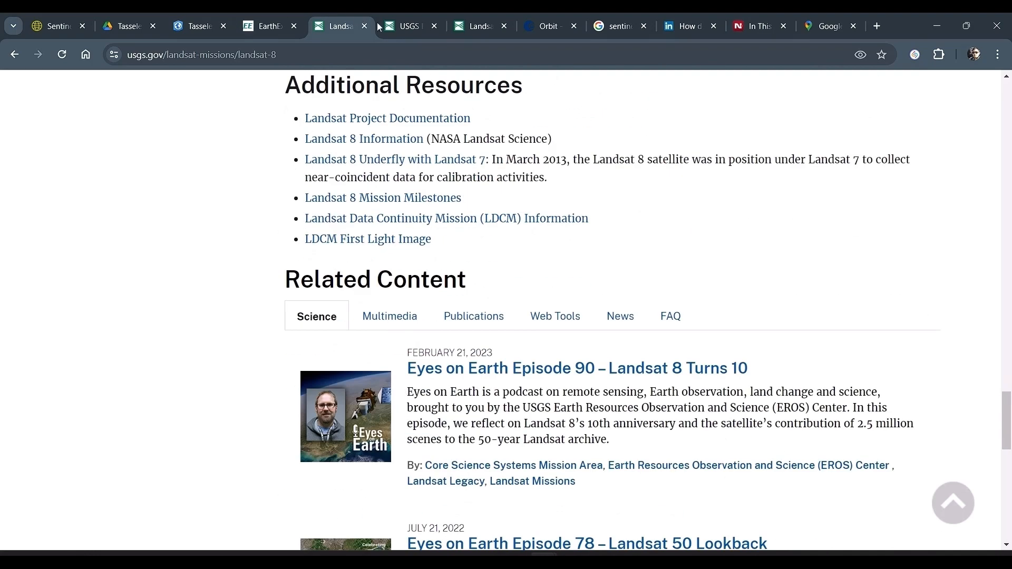
Open the USGS Sentinel-2 and Landsat comparison page and examine its band chart and the text on spatial resolution.
{"action": "left_click", "coordinate": [402, 27]}
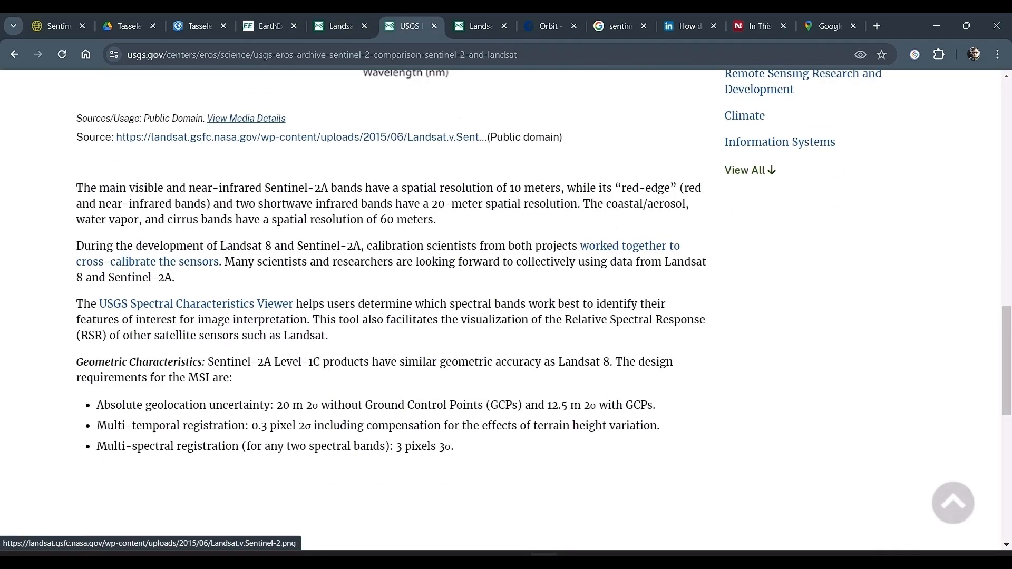
{"action": "scroll", "coordinate": [434, 188], "scroll_direction": "up", "scroll_amount": 7}
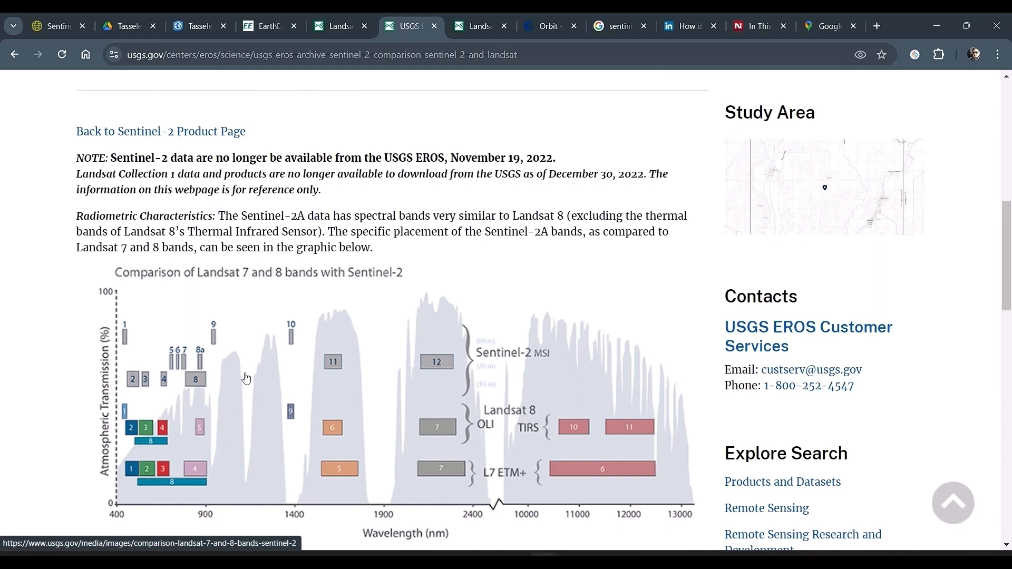
{"action": "scroll", "coordinate": [246, 378], "scroll_direction": "down", "scroll_amount": 1}
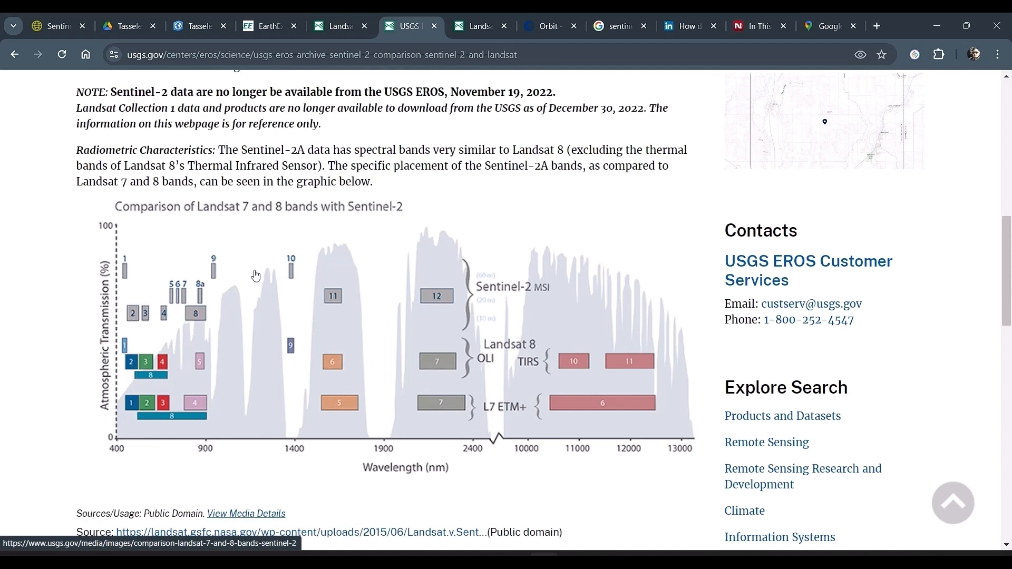
{"action": "scroll", "coordinate": [301, 363], "scroll_direction": "down", "scroll_amount": 1}
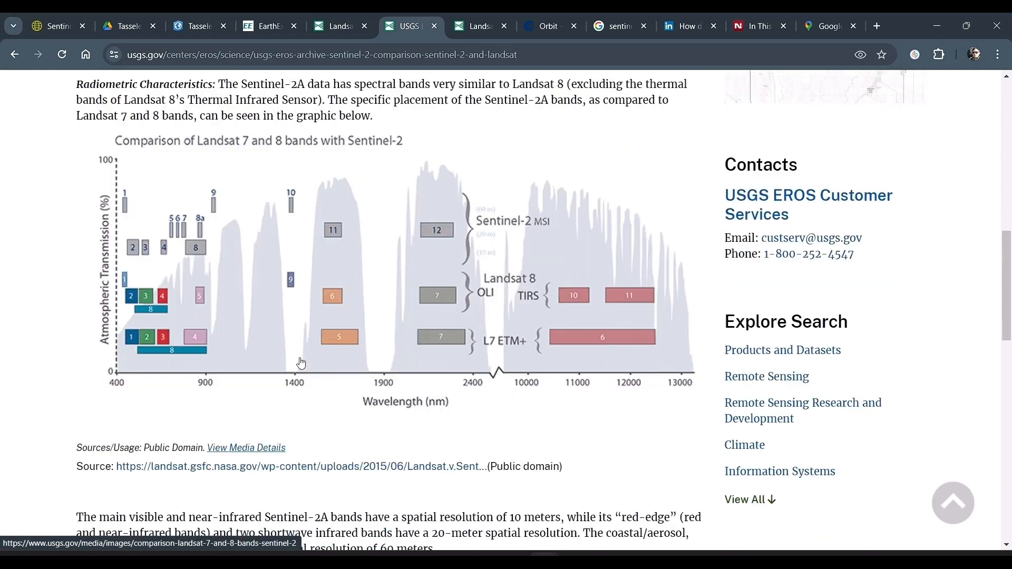
{"action": "scroll", "coordinate": [301, 363], "scroll_direction": "up", "scroll_amount": 1}
{"action": "scroll", "coordinate": [301, 363], "scroll_direction": "down", "scroll_amount": 5}
{"action": "scroll", "coordinate": [301, 358], "scroll_direction": "down", "scroll_amount": 1}
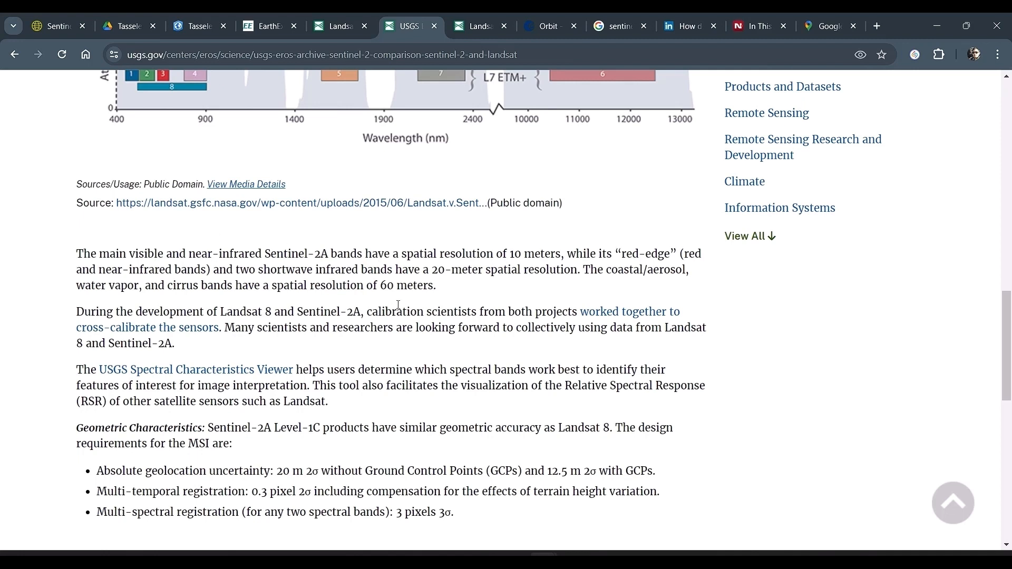
Highlight the "20-meter spatial resolution" phrase on the comparison page and look back at the band comparison chart.
{"action": "left_click_drag", "start_coordinate": [436, 268], "coordinate": [584, 270]}
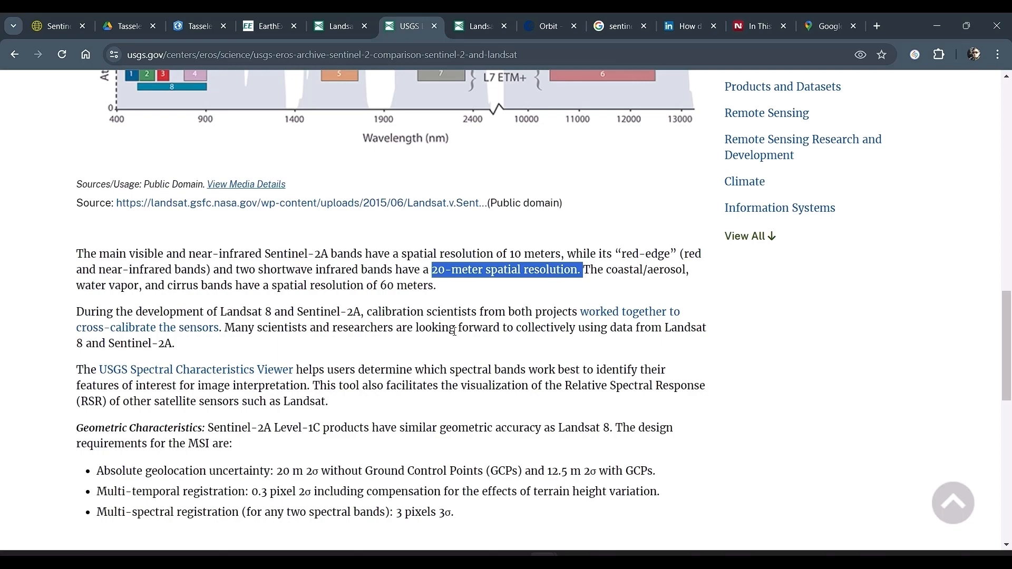
{"action": "scroll", "coordinate": [454, 331], "scroll_direction": "up", "scroll_amount": 5}
{"action": "scroll", "coordinate": [455, 337], "scroll_direction": "up", "scroll_amount": 3}
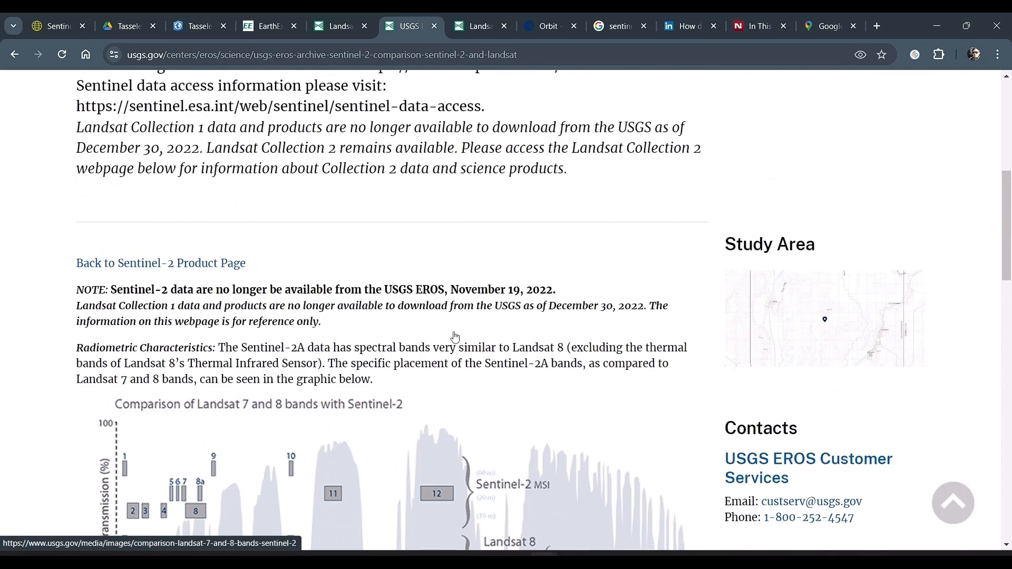
Open the Copernicus Sentinel-2 Orbit page and review the orbital text and the summary table for SENTINEL-2A and SENTINEL-2B.
{"action": "left_click", "coordinate": [481, 26]}
{"action": "left_click", "coordinate": [549, 23]}
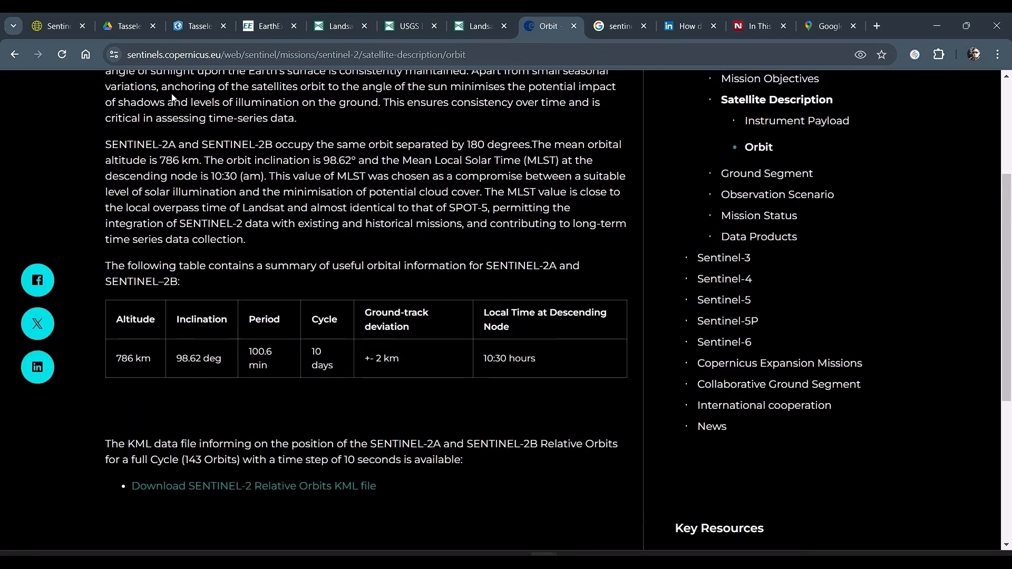
{"action": "scroll", "coordinate": [198, 131], "scroll_direction": "up", "scroll_amount": 3}
{"action": "scroll", "coordinate": [158, 260], "scroll_direction": "down", "scroll_amount": 6}
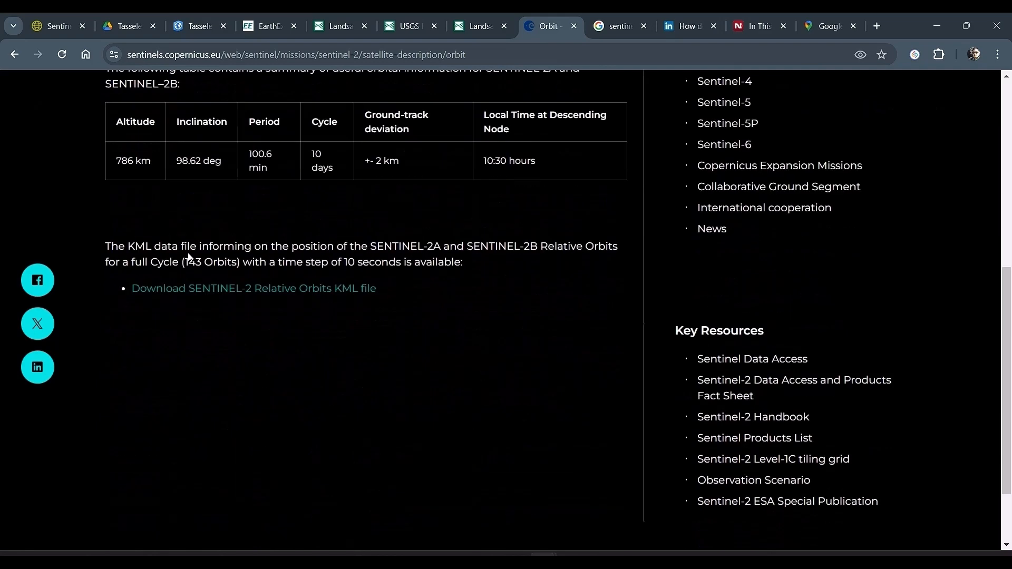
{"action": "scroll", "coordinate": [289, 207], "scroll_direction": "up", "scroll_amount": 1}
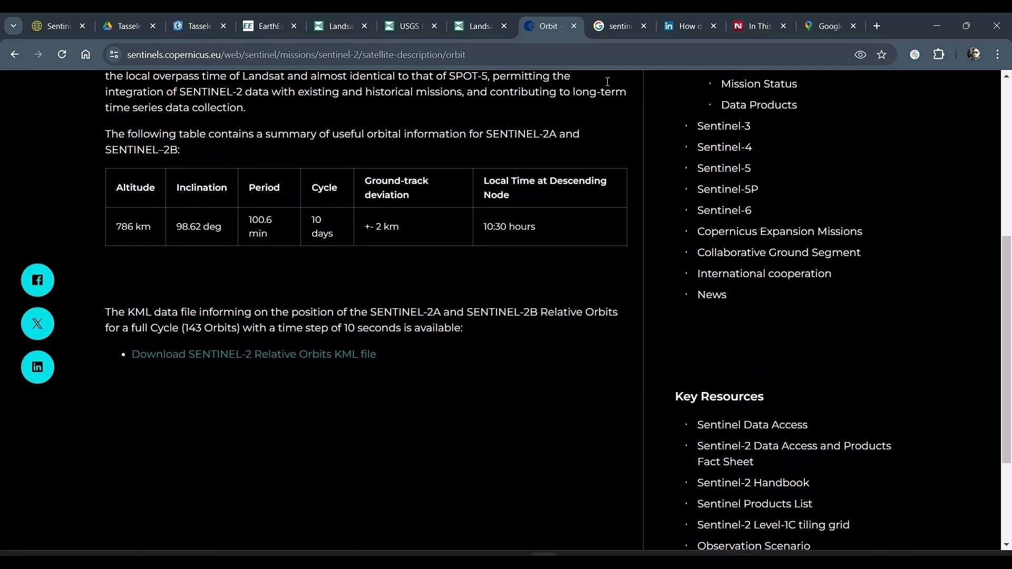
{"action": "left_click", "coordinate": [632, 27]}
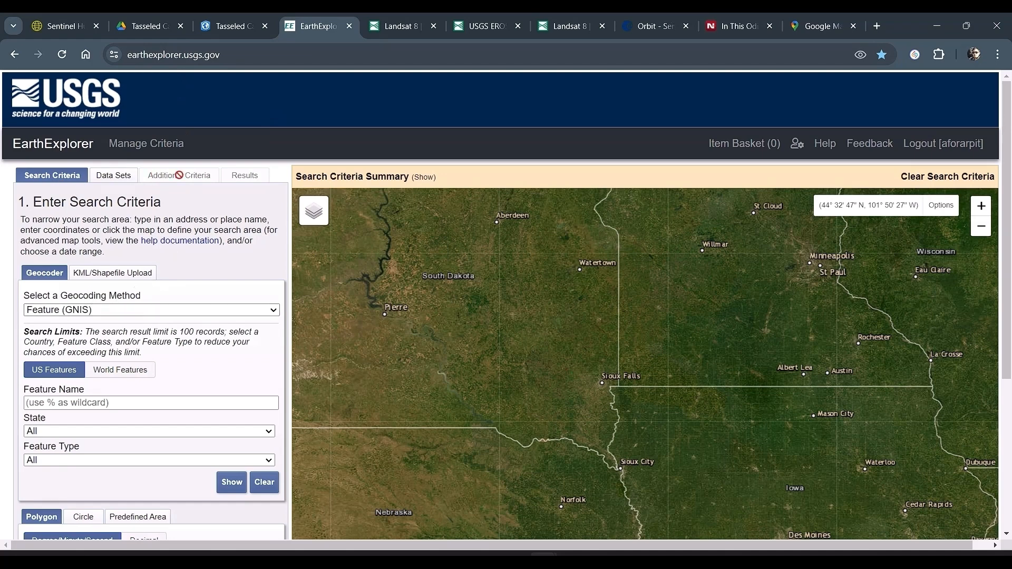
In USGS EarthExplorer, geocode "anjuna beach" by Address/Place and add the matching location as the search area coordinate.
{"action": "left_click", "coordinate": [72, 312]}
{"action": "left_click", "coordinate": [78, 334]}
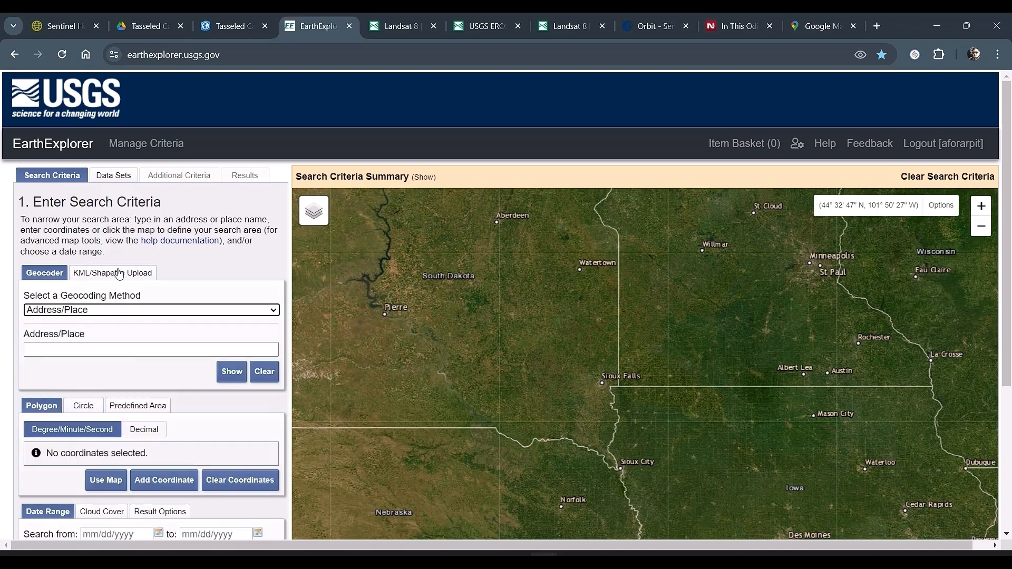
{"action": "left_click", "coordinate": [125, 348]}
{"action": "type", "text": "anjuna"}
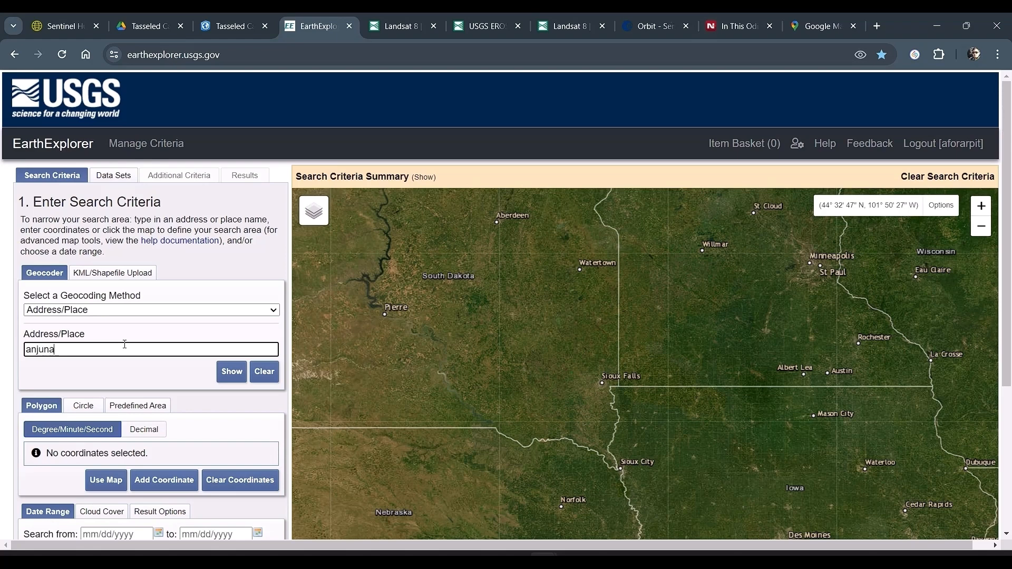
{"action": "type", "text": " beach"}
{"action": "left_click", "coordinate": [218, 376]}
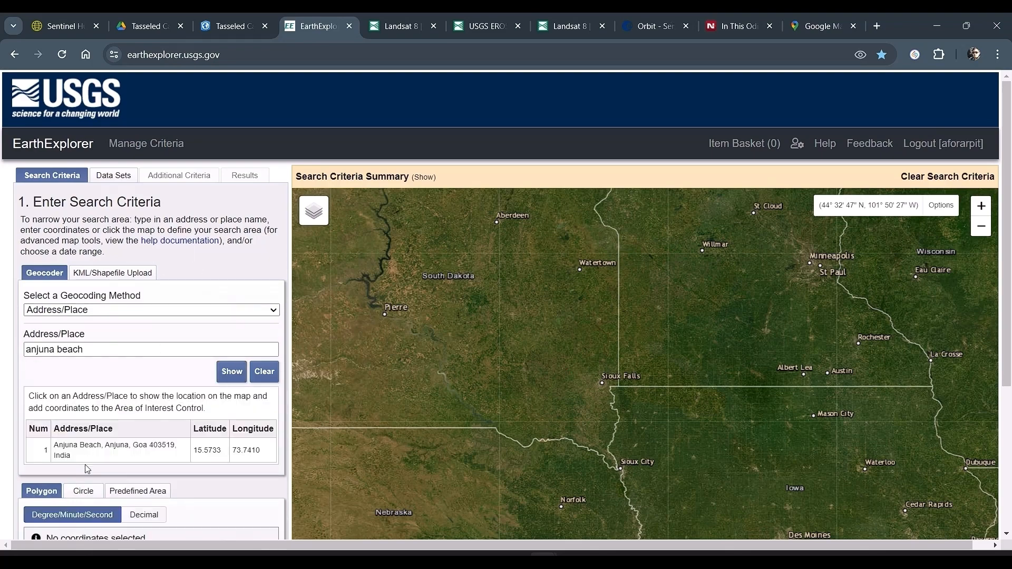
{"action": "left_click", "coordinate": [87, 454]}
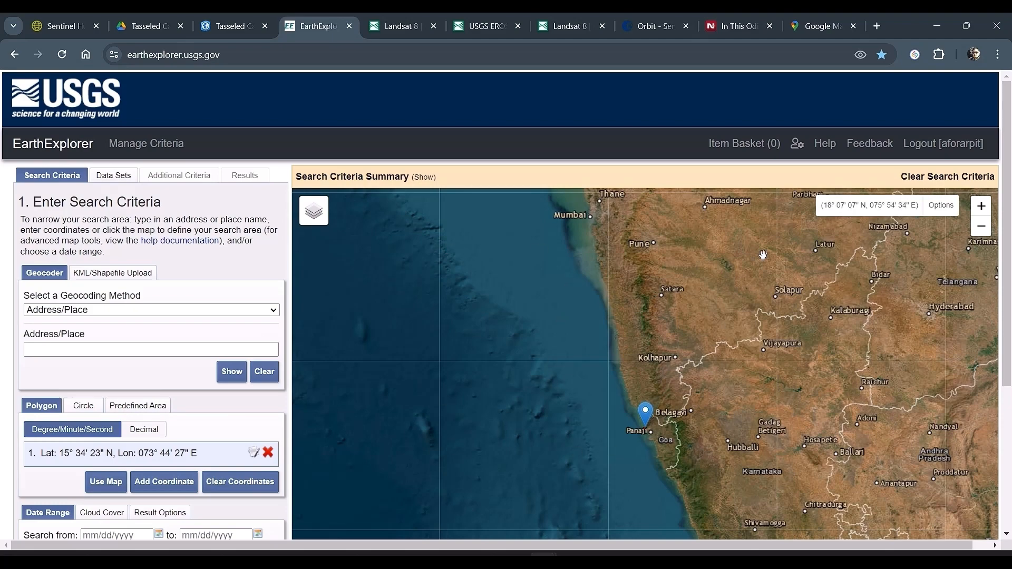
{"action": "scroll", "coordinate": [143, 459], "scroll_direction": "down", "scroll_amount": 3}
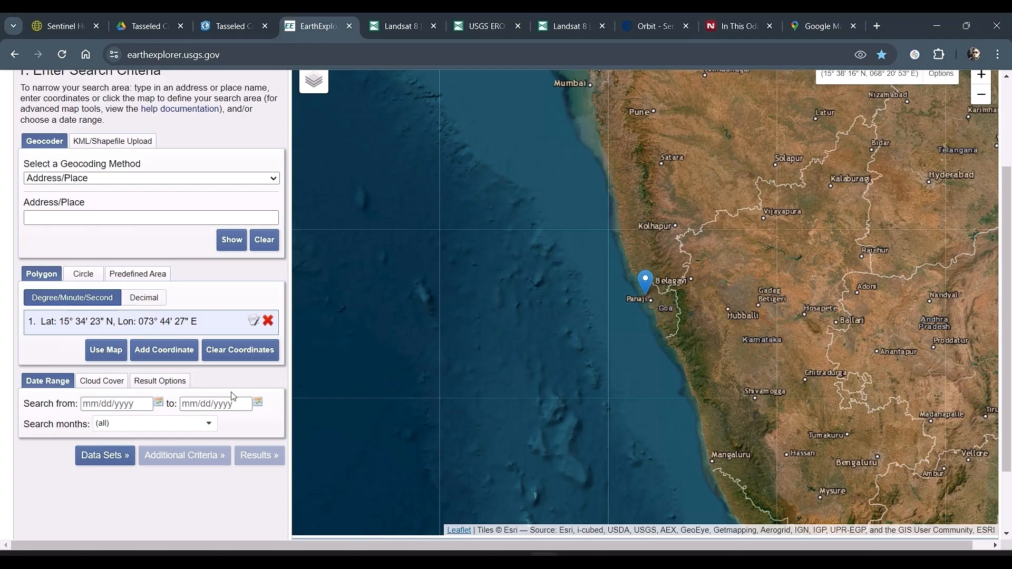
Switch to the CE3-SnapwSentinel2.mp4 video, view it full screen to check the Sentinel-2 product names, and return to EarthExplorer.
{"action": "key", "text": "alt+Tab"}
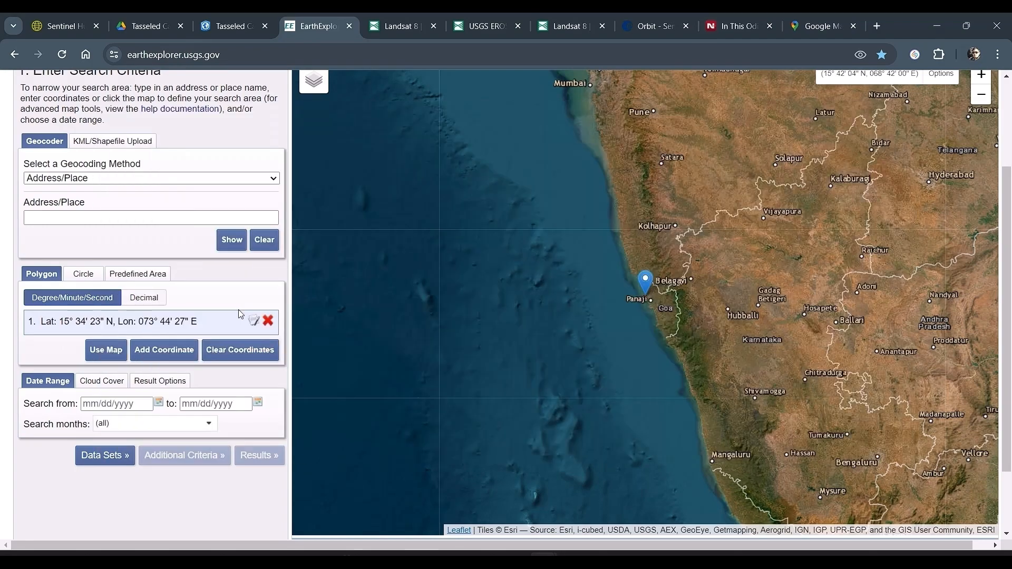
{"action": "key", "text": "alt+Tab"}
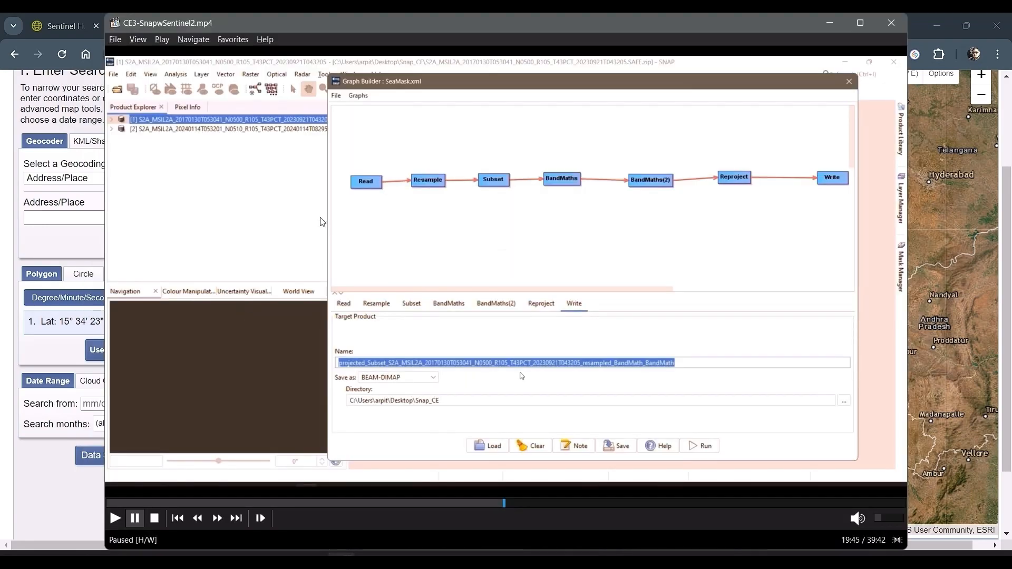
{"action": "double_click", "coordinate": [216, 183]}
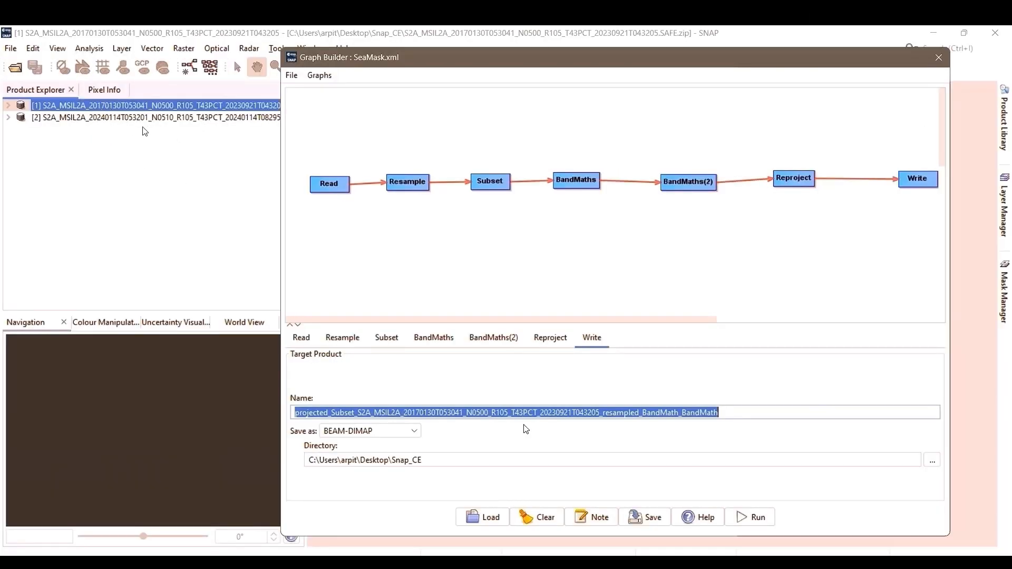
{"action": "key", "text": "alt+Tab"}
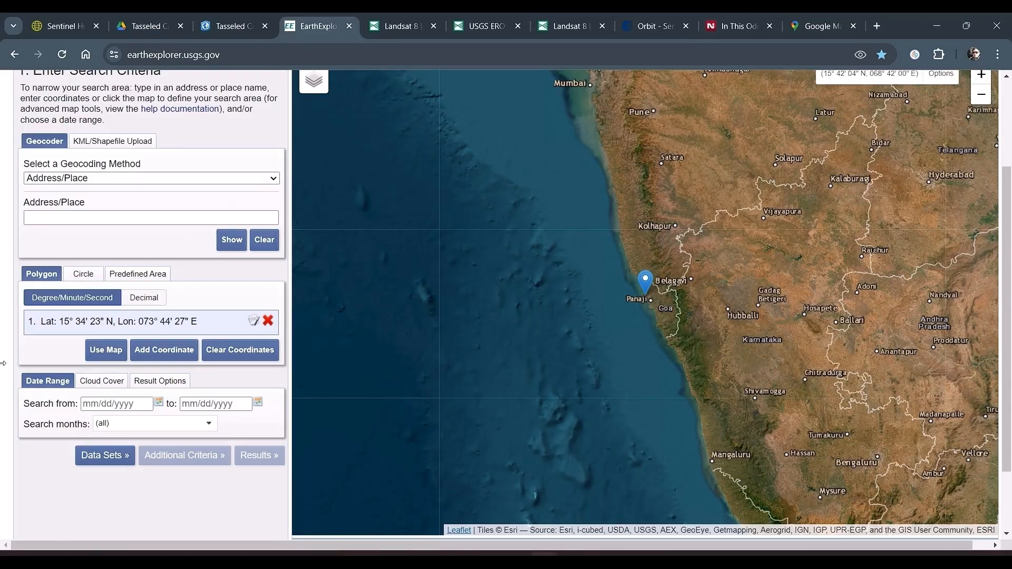
Set the search date range from 01/01/2024 to 03/31/2024.
{"action": "left_click", "coordinate": [159, 403]}
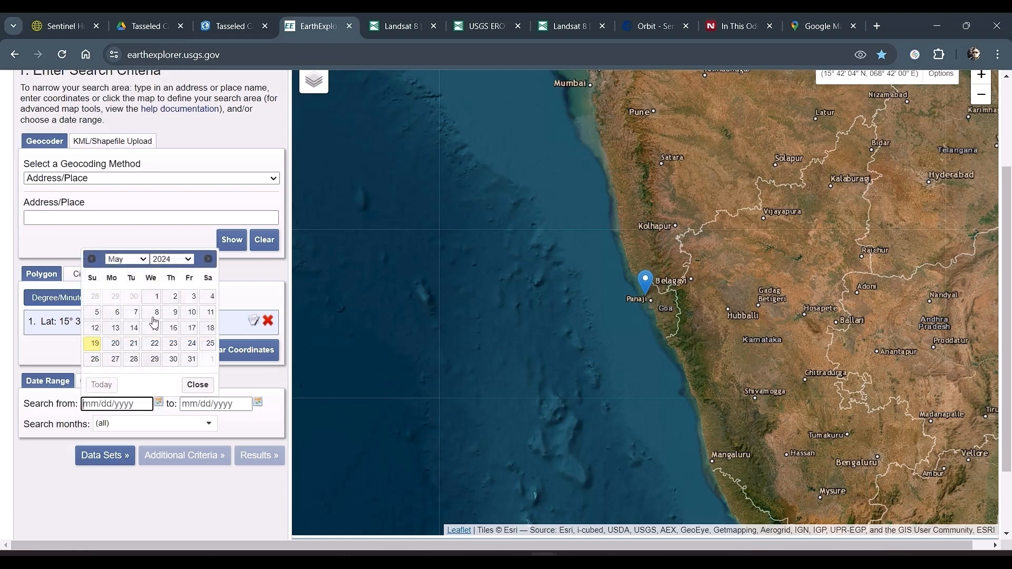
{"action": "left_click", "coordinate": [128, 258]}
{"action": "left_click", "coordinate": [129, 270]}
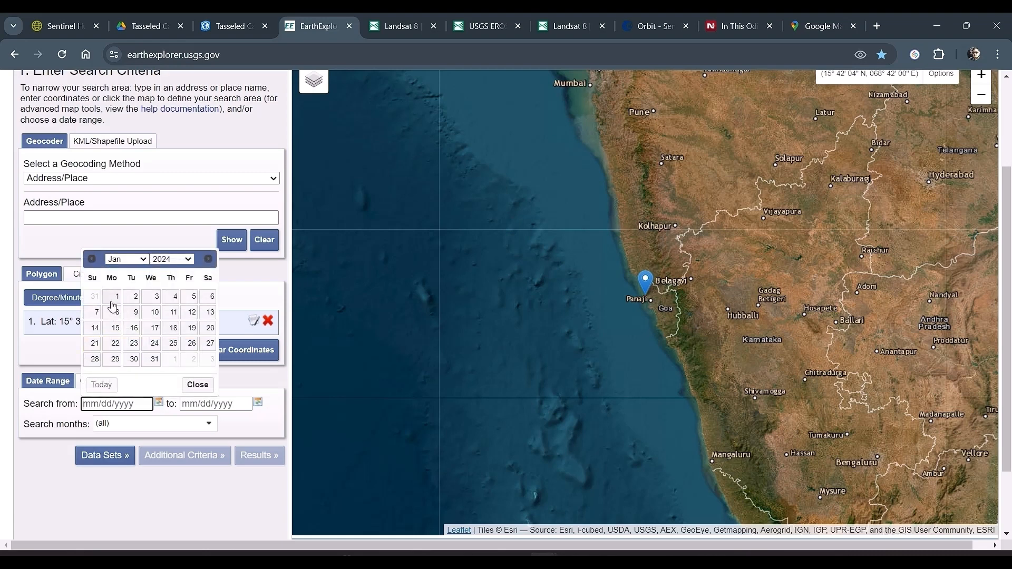
{"action": "left_click", "coordinate": [117, 297]}
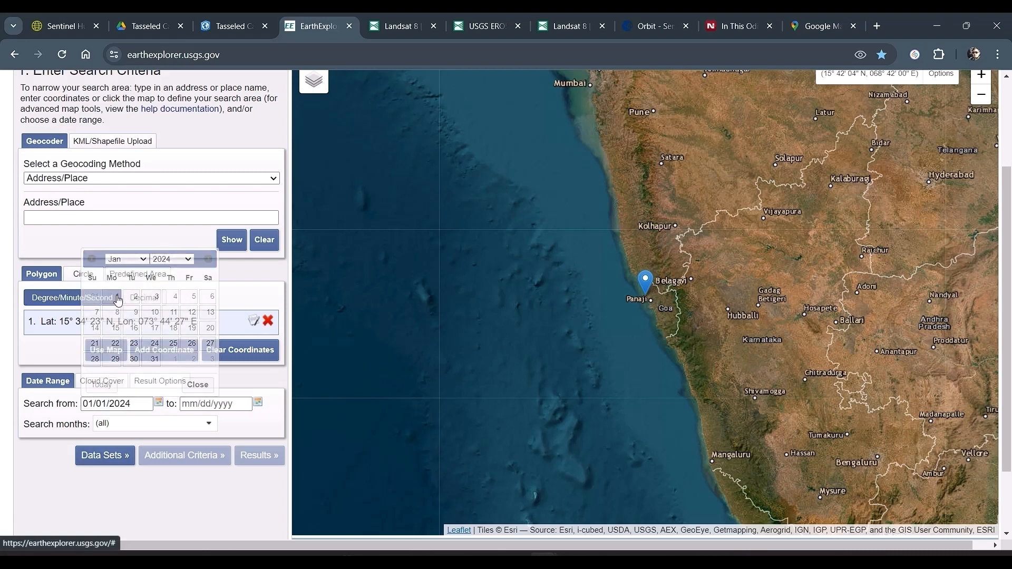
{"action": "left_click", "coordinate": [259, 403]}
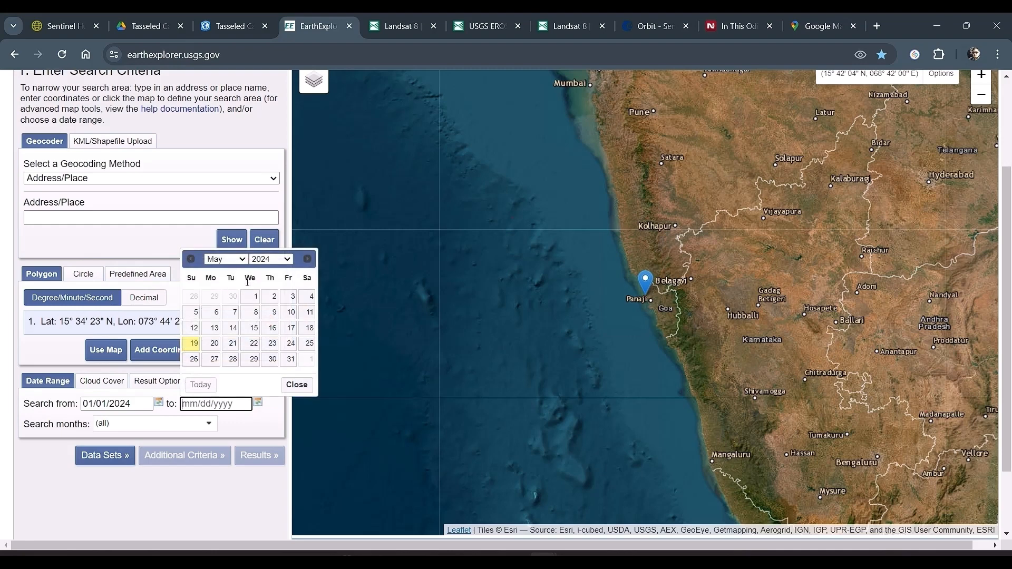
{"action": "left_click", "coordinate": [237, 260]}
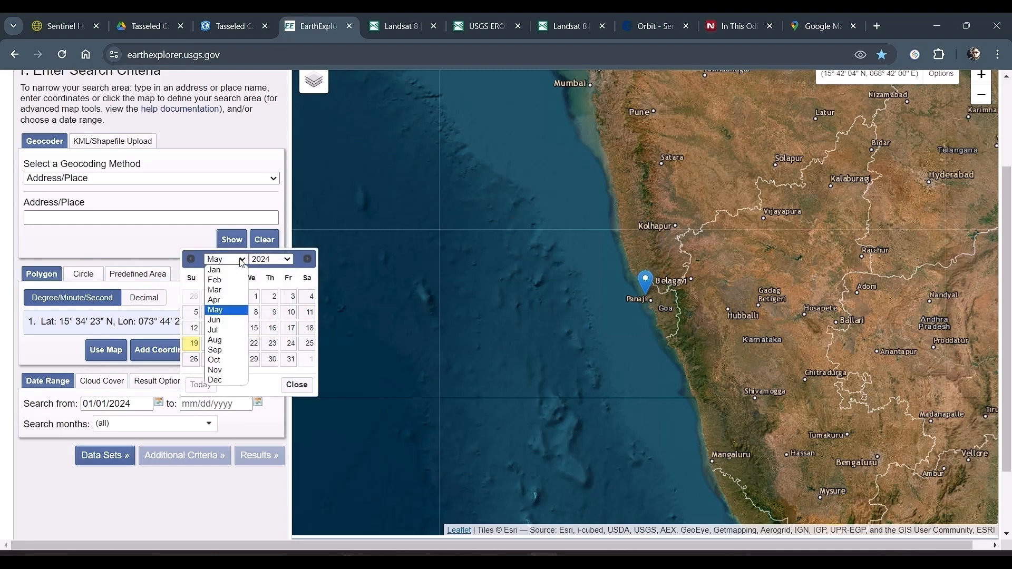
{"action": "left_click", "coordinate": [241, 295]}
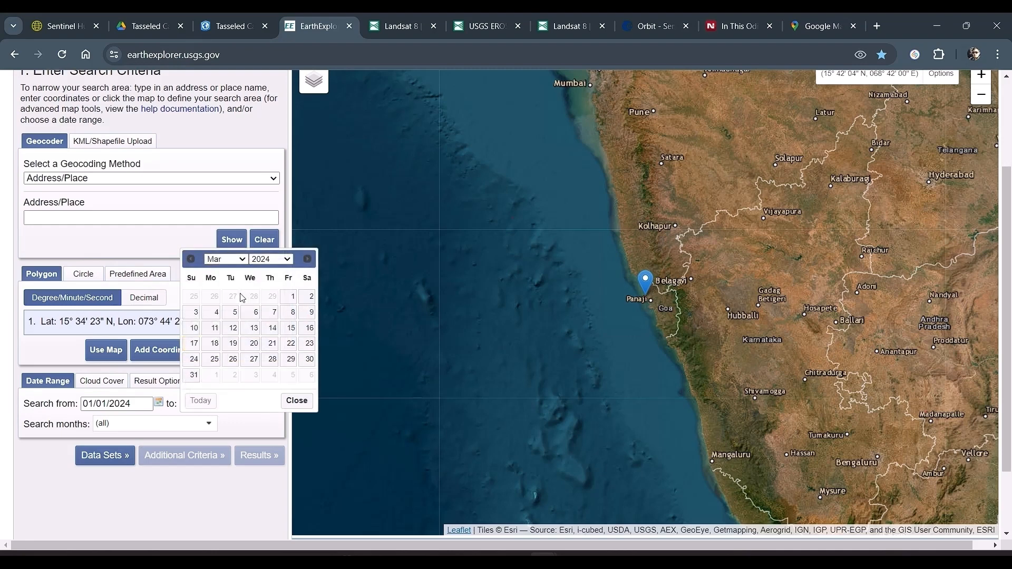
{"action": "left_click", "coordinate": [195, 375]}
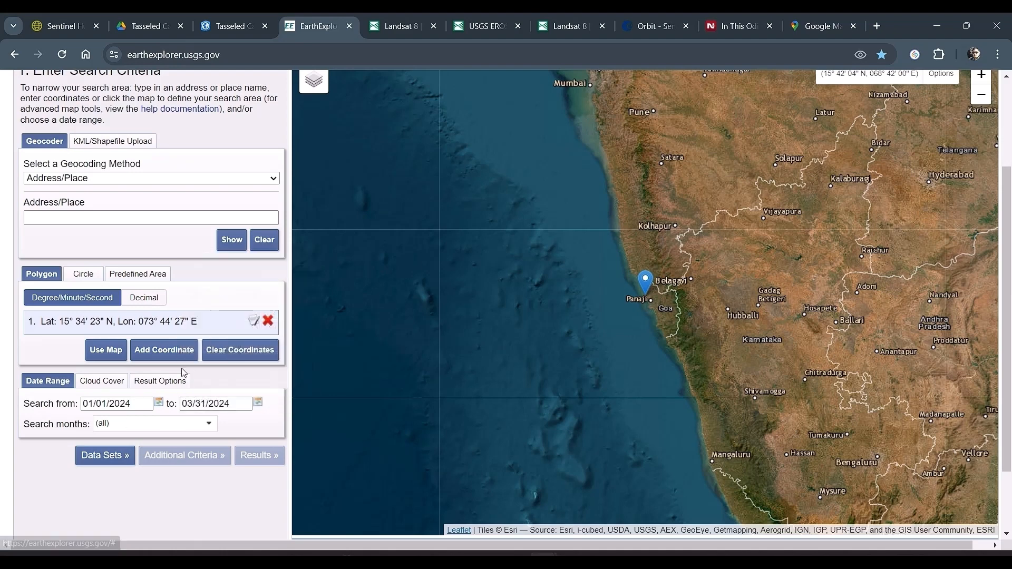
Limit the cloud cover range to 0% - 1% and check the result options.
{"action": "left_click", "coordinate": [106, 388]}
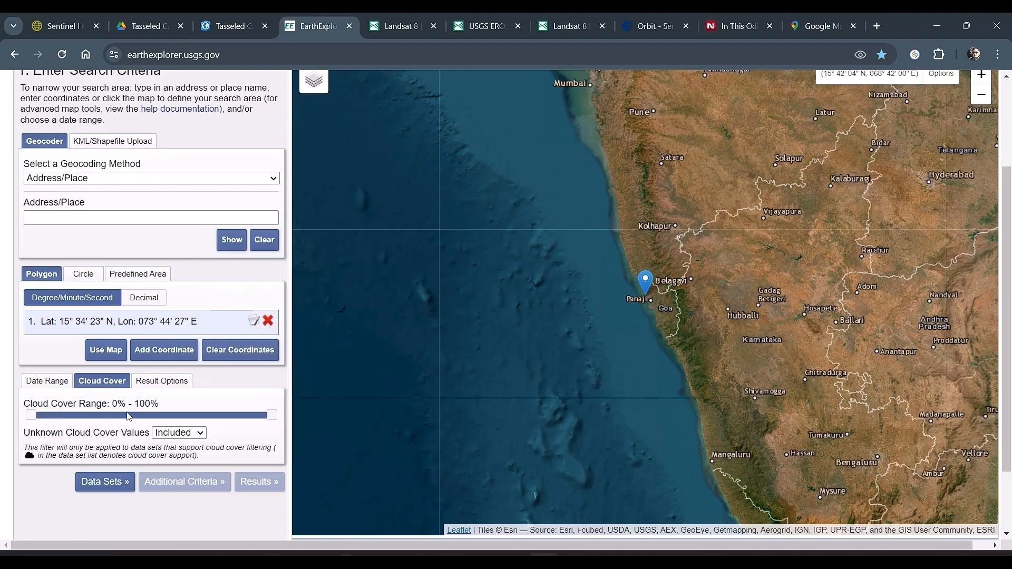
{"action": "left_click_drag", "start_coordinate": [272, 415], "coordinate": [33, 442]}
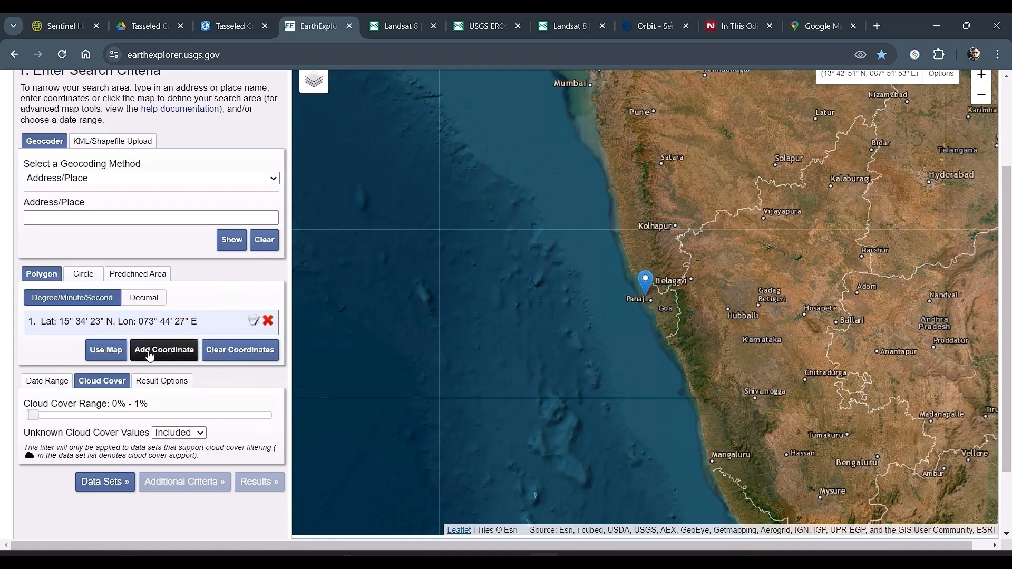
{"action": "left_click", "coordinate": [168, 381]}
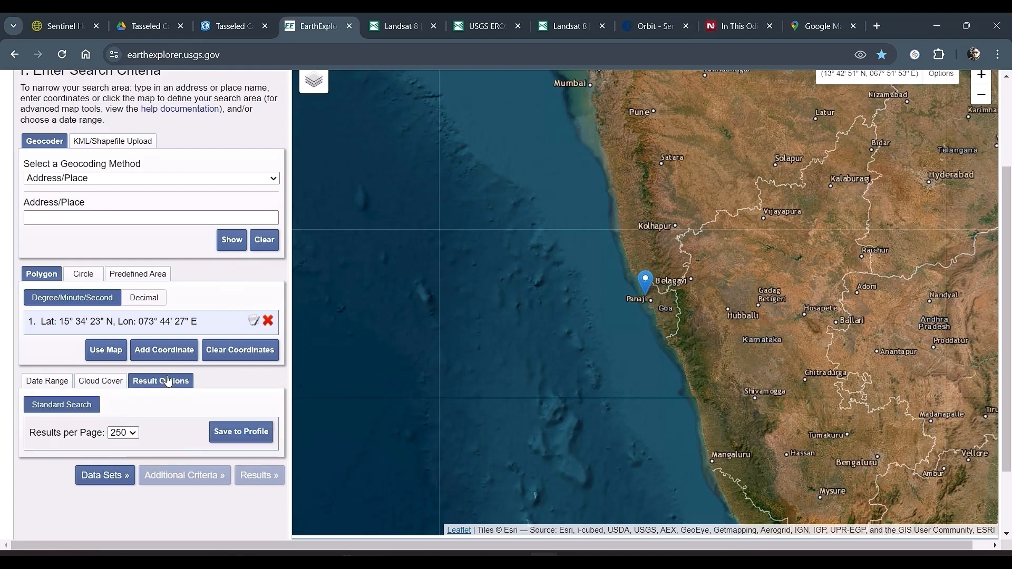
{"action": "left_click", "coordinate": [103, 382]}
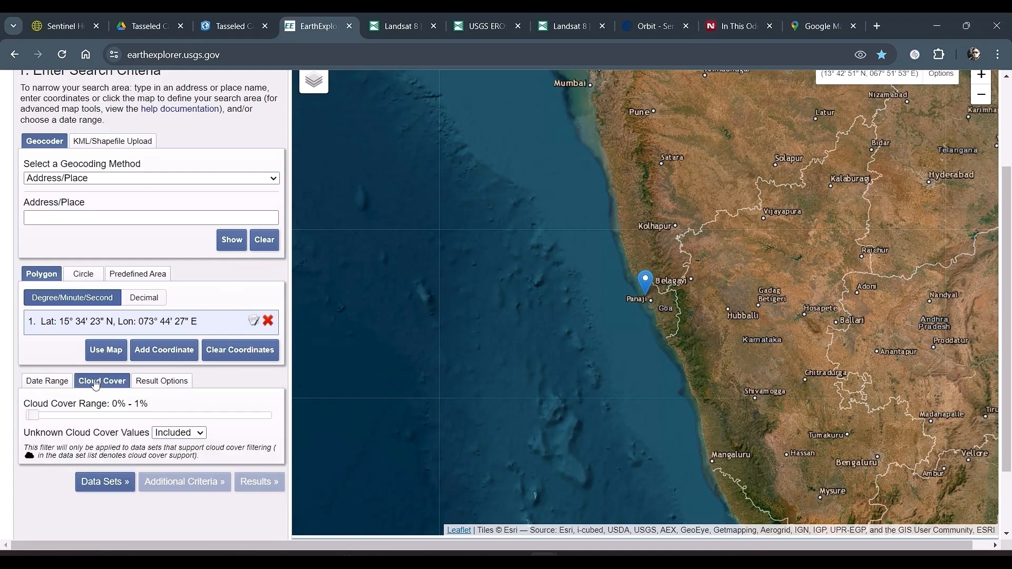
Proceed to the data set selection and expand the Landsat category to browse its collections.
{"action": "left_click", "coordinate": [111, 482]}
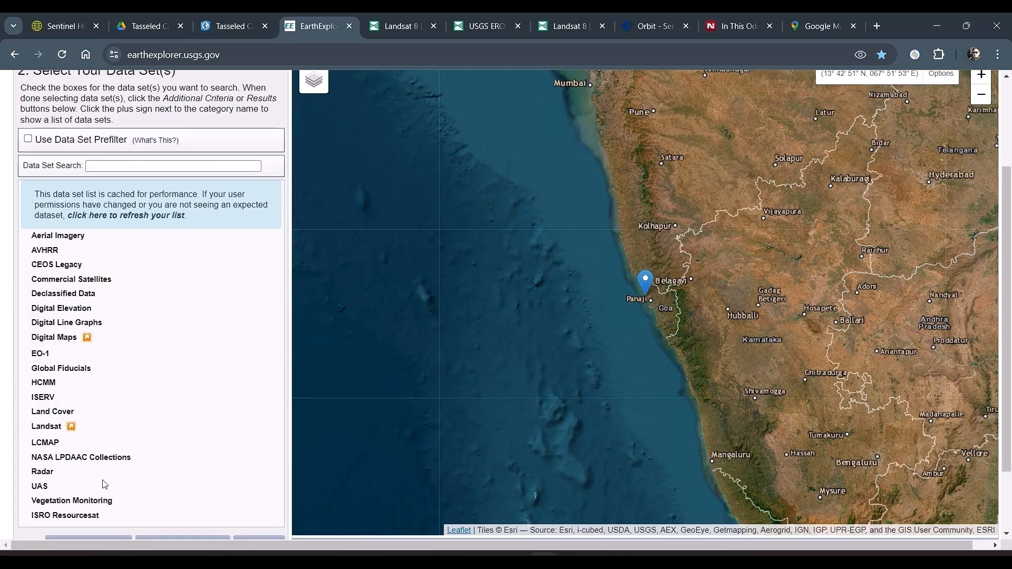
{"action": "scroll", "coordinate": [97, 137], "scroll_direction": "up", "scroll_amount": 2}
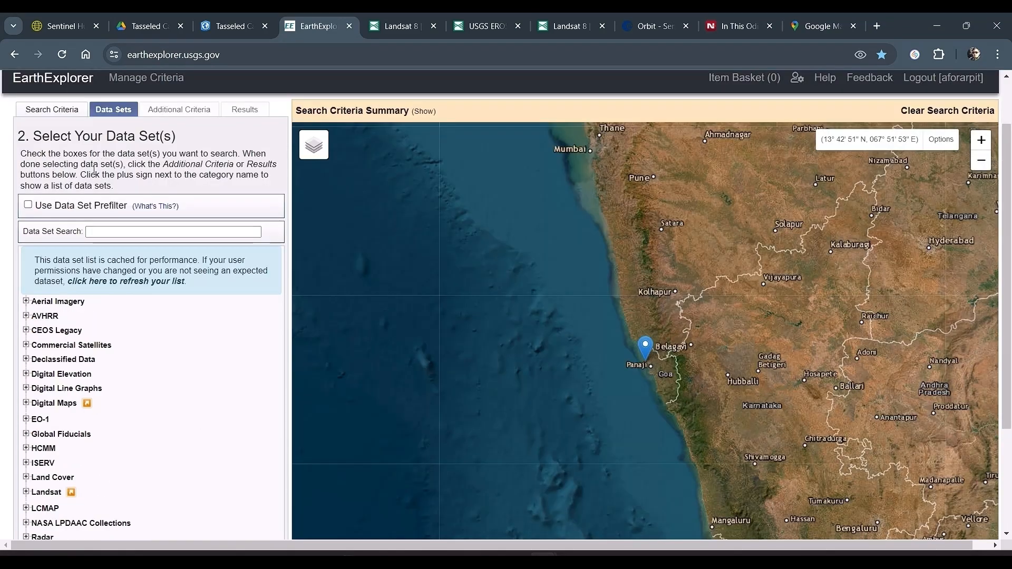
{"action": "scroll", "coordinate": [129, 240], "scroll_direction": "down", "scroll_amount": 2}
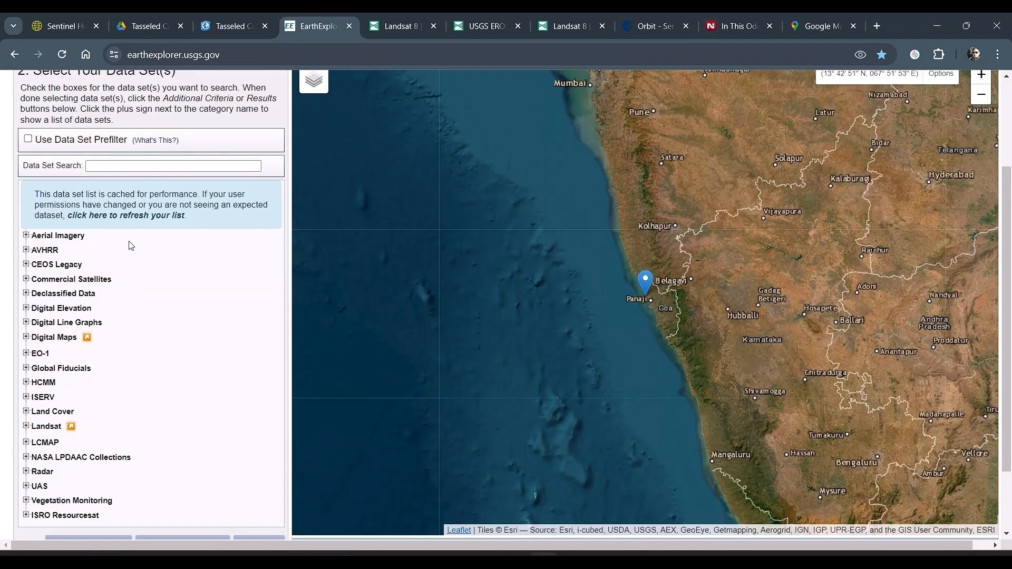
{"action": "scroll", "coordinate": [110, 218], "scroll_direction": "down", "scroll_amount": 2}
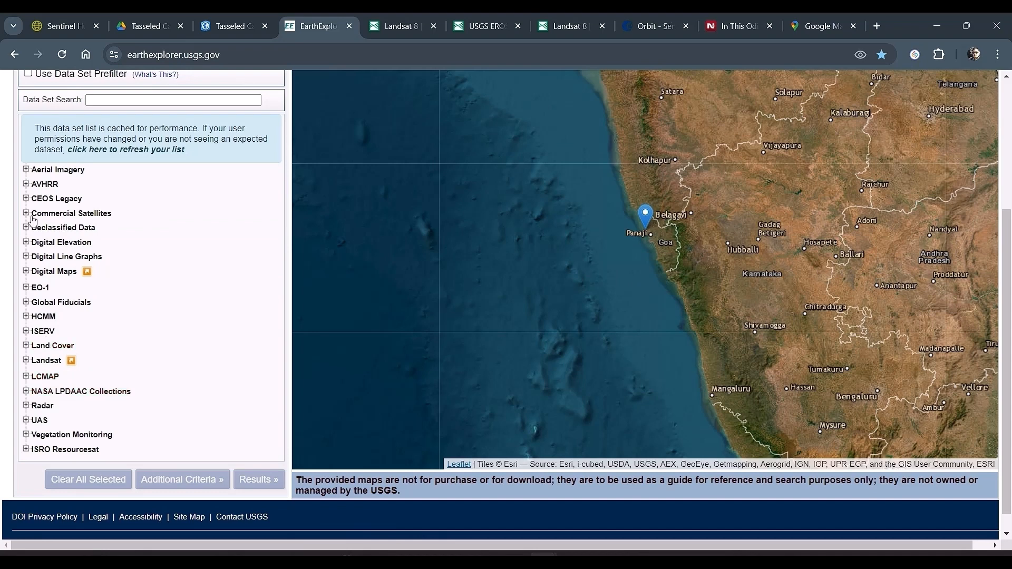
{"action": "left_click", "coordinate": [25, 360]}
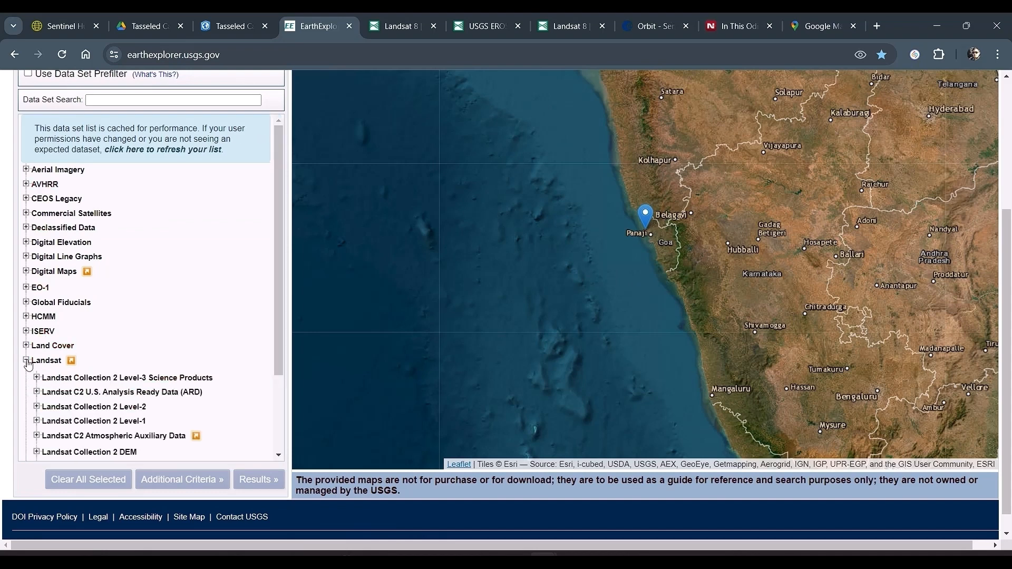
{"action": "scroll", "coordinate": [109, 335], "scroll_direction": "down", "scroll_amount": 1}
{"action": "scroll", "coordinate": [111, 335], "scroll_direction": "down", "scroll_amount": 1}
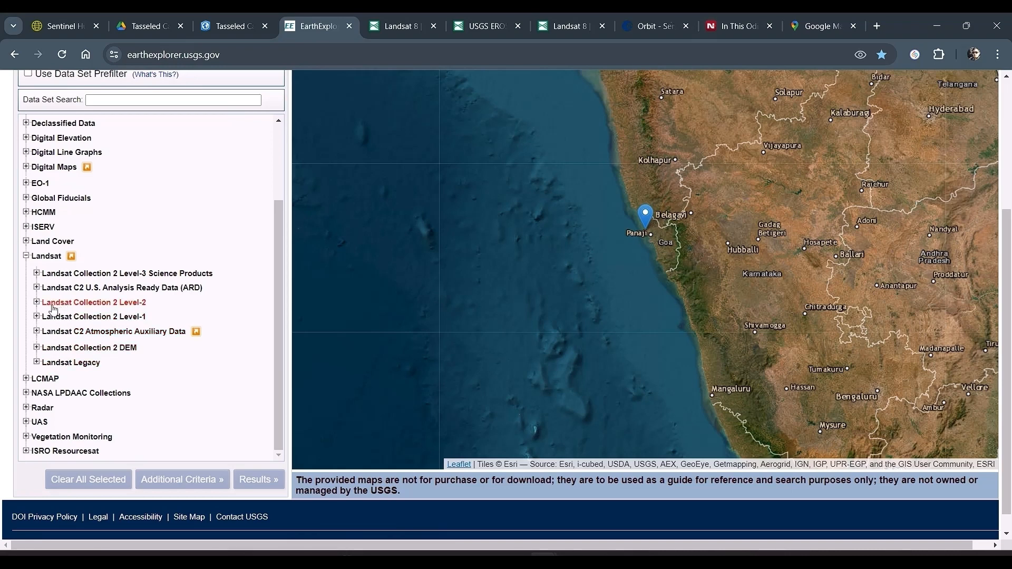
Expand Landsat Collection 2 Level-2, try selecting the Landsat 7 ETM+ C2 L2 data set, and dismiss its notice.
{"action": "left_click", "coordinate": [35, 303]}
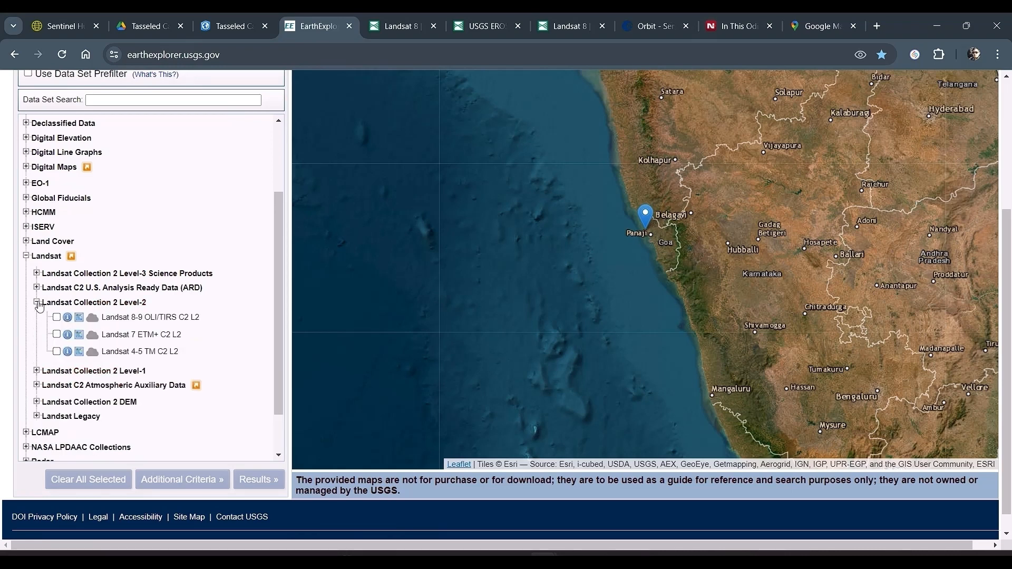
{"action": "left_click", "coordinate": [56, 334]}
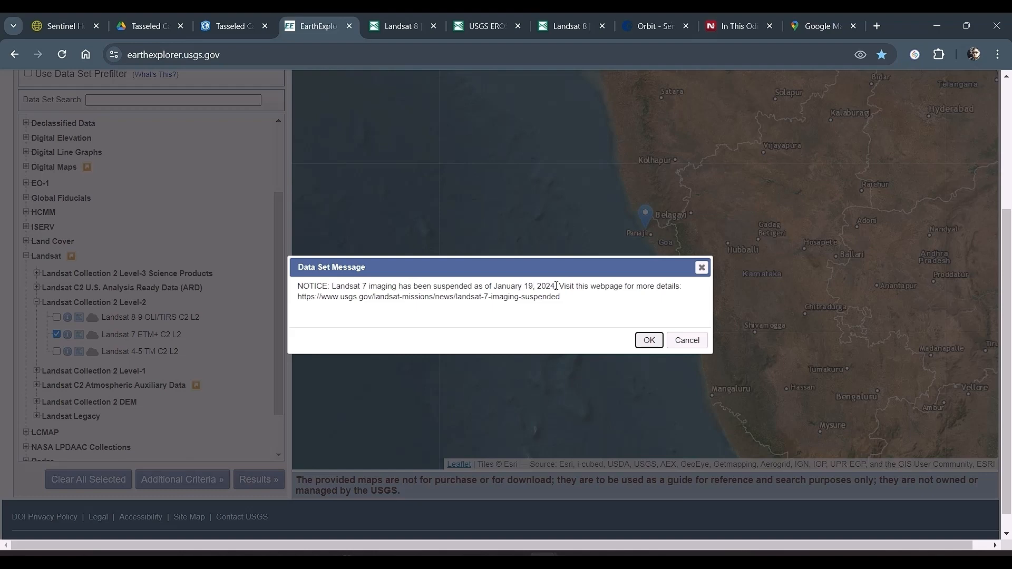
{"action": "left_click", "coordinate": [702, 268]}
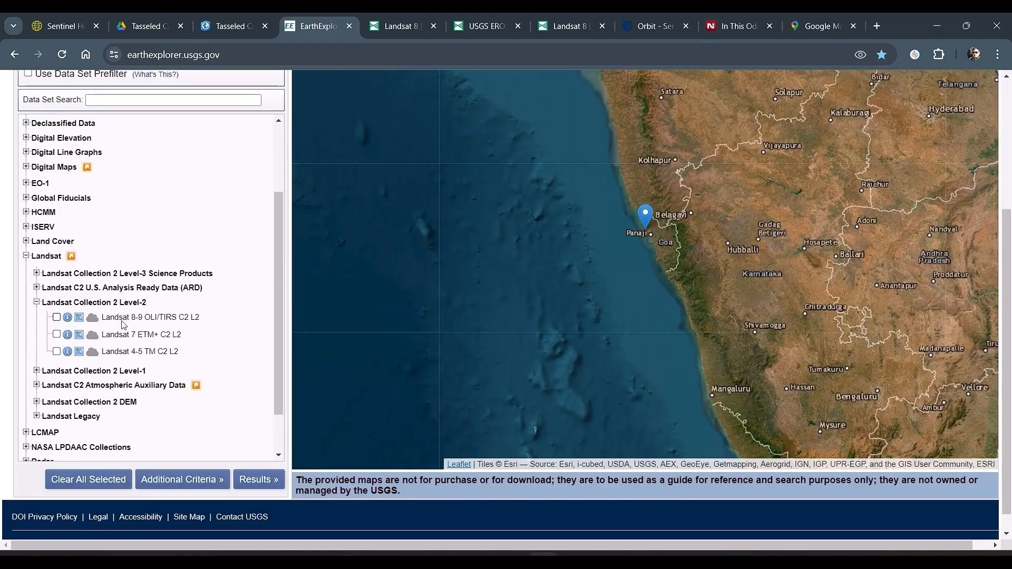
Select the Landsat 8-9 OLI/TIRS C2 L2 data set and run the search to list its results.
{"action": "left_click", "coordinate": [56, 317]}
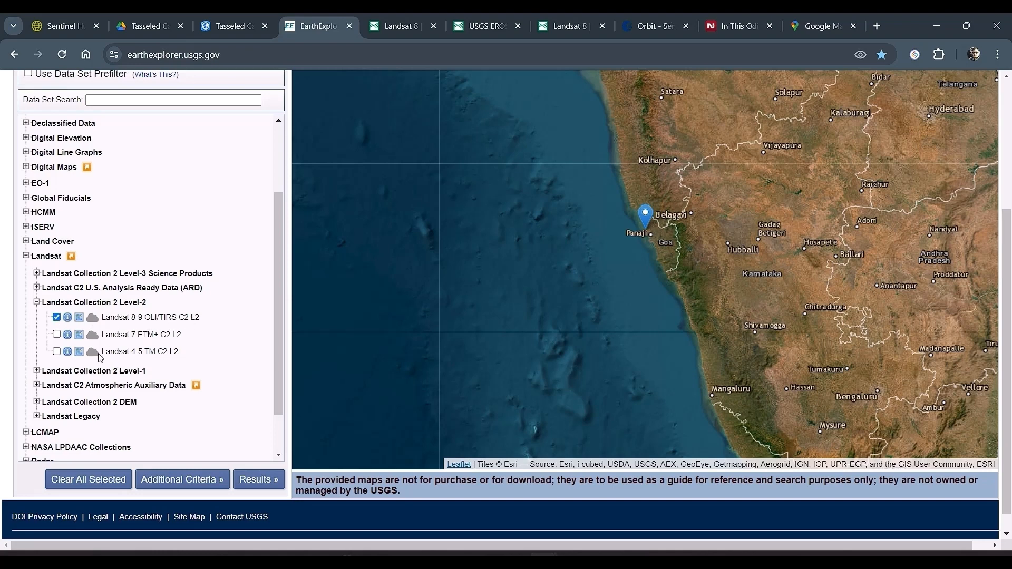
{"action": "scroll", "coordinate": [163, 346], "scroll_direction": "up", "scroll_amount": 2}
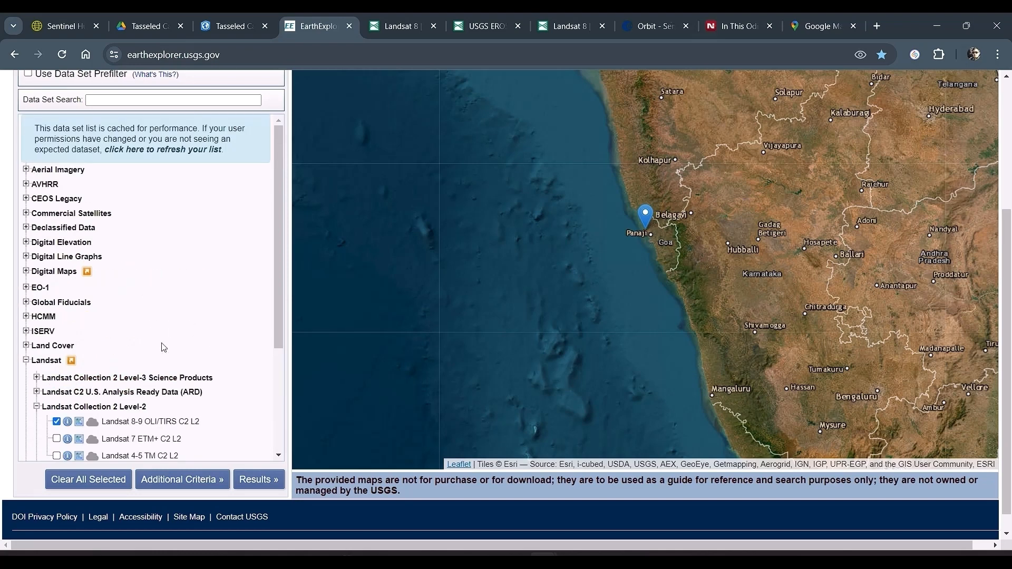
{"action": "scroll", "coordinate": [164, 346], "scroll_direction": "down", "scroll_amount": 3}
{"action": "scroll", "coordinate": [211, 429], "scroll_direction": "down", "scroll_amount": 1}
{"action": "left_click", "coordinate": [249, 457]}
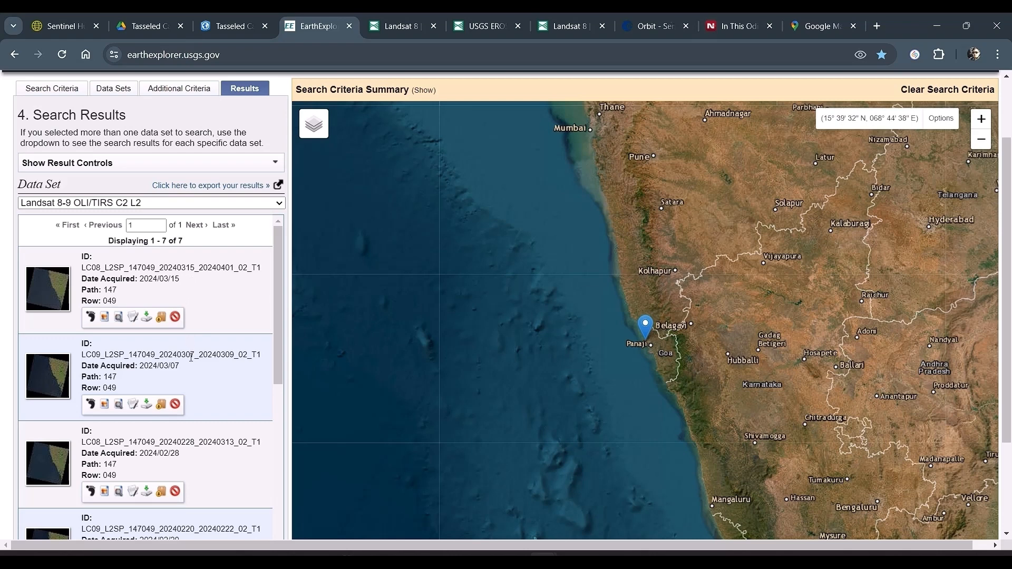
Browse the scene results and examine the cloud cover metadata of the scene acquired 2024/03/15.
{"action": "scroll", "coordinate": [195, 376], "scroll_direction": "down", "scroll_amount": 1}
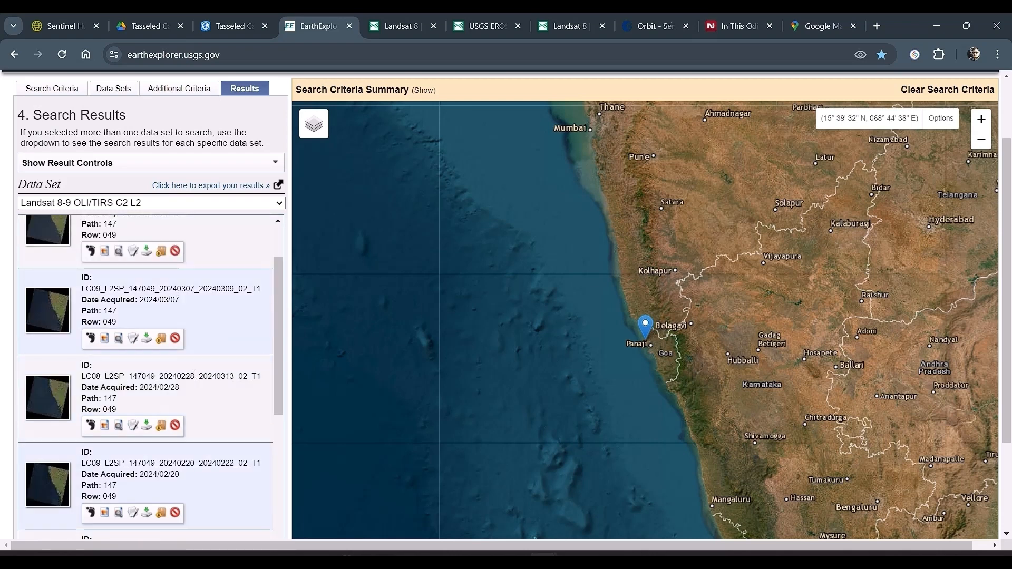
{"action": "scroll", "coordinate": [194, 373], "scroll_direction": "down", "scroll_amount": 2}
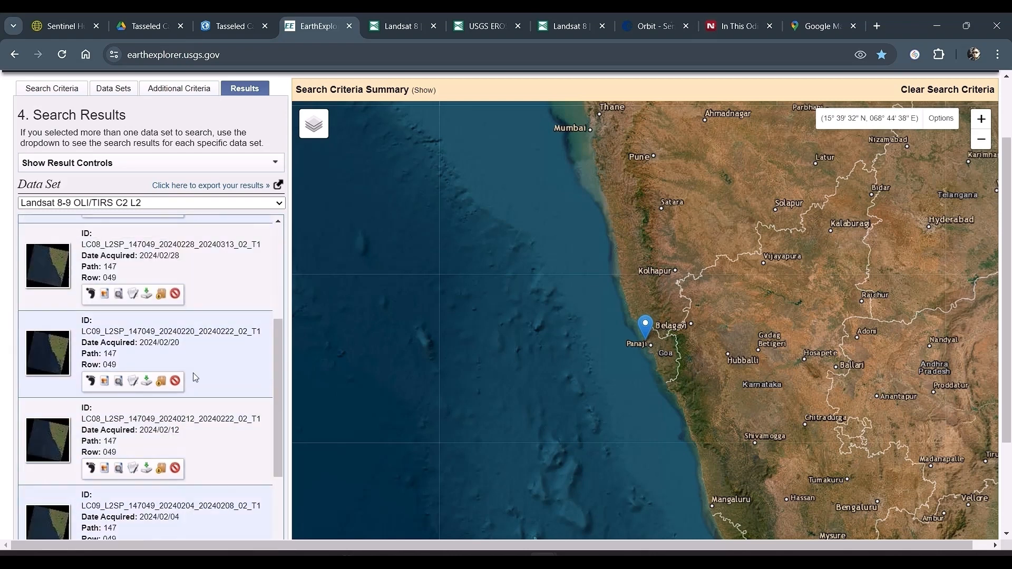
{"action": "scroll", "coordinate": [195, 376], "scroll_direction": "up", "scroll_amount": 3}
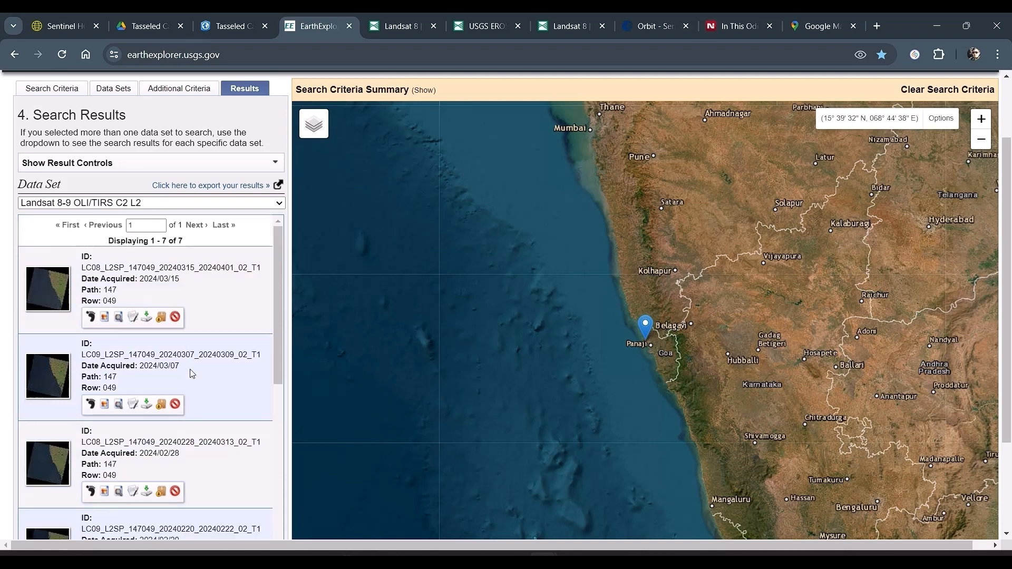
{"action": "left_click", "coordinate": [133, 317]}
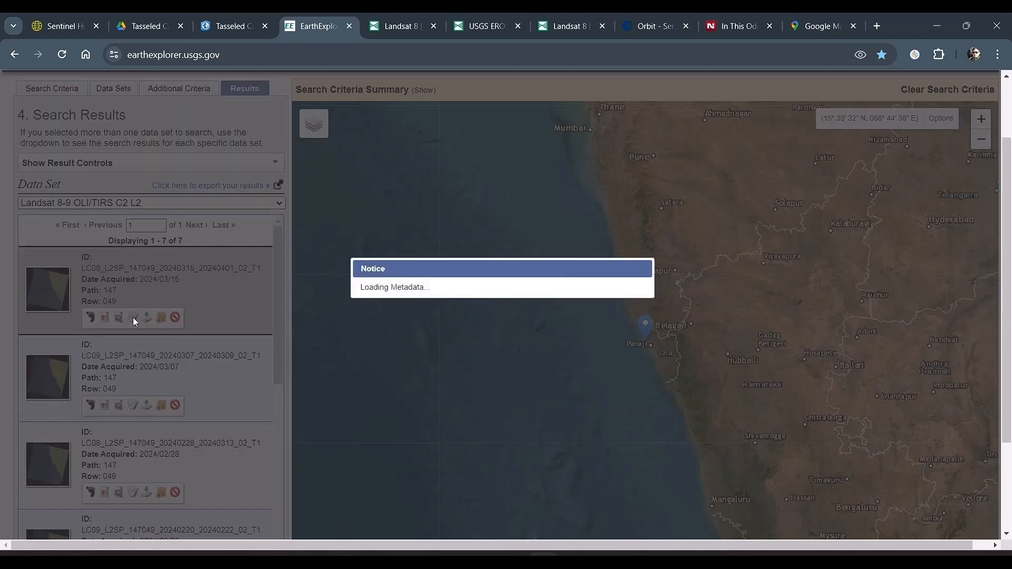
{"action": "scroll", "coordinate": [453, 375], "scroll_direction": "down", "scroll_amount": 8}
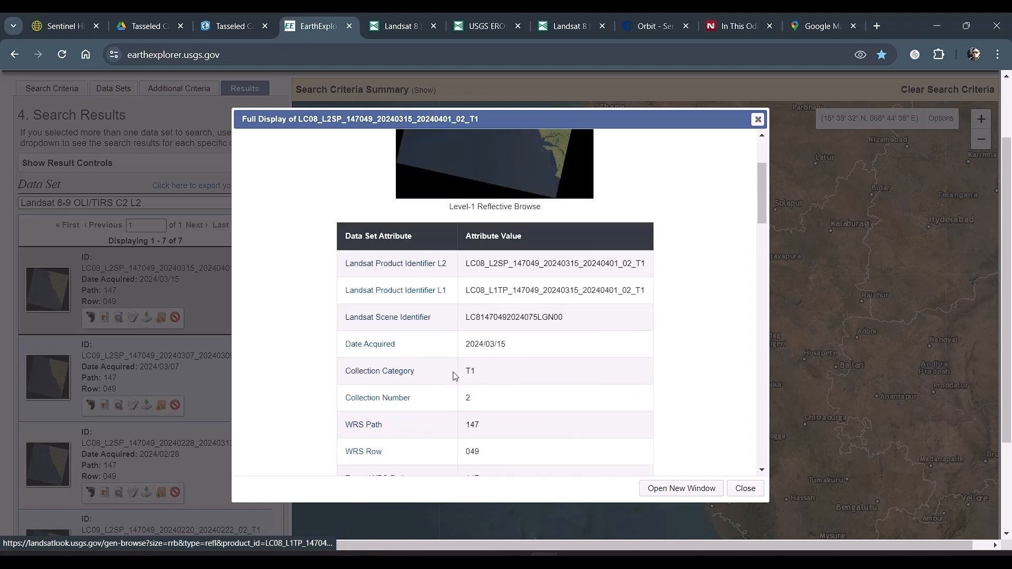
{"action": "scroll", "coordinate": [453, 375], "scroll_direction": "down", "scroll_amount": 4}
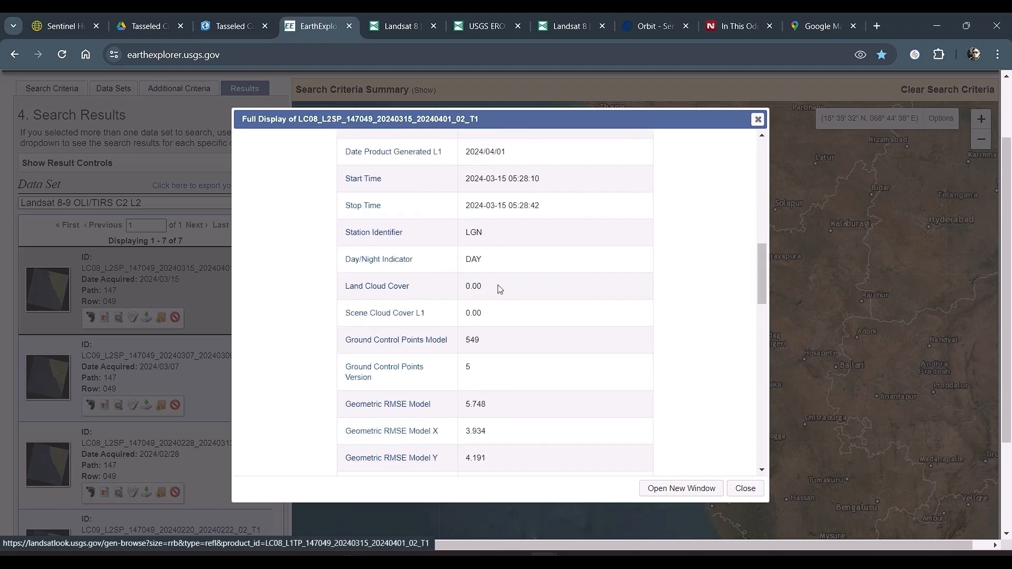
{"action": "left_click", "coordinate": [757, 119]}
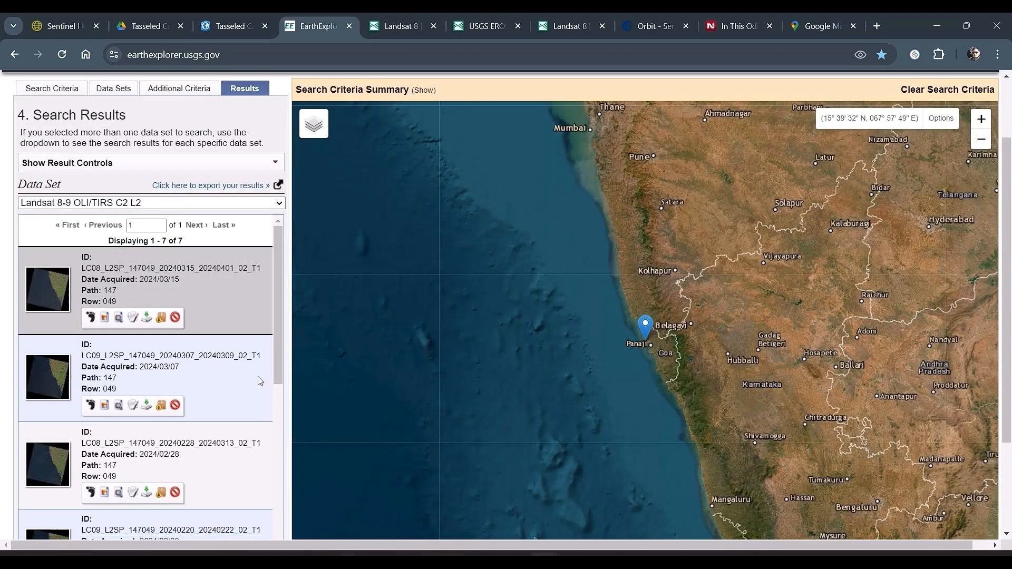
Examine the metadata of the scene acquired 2024/01/11, including its land and scene cloud cover.
{"action": "scroll", "coordinate": [166, 464], "scroll_direction": "down", "scroll_amount": 5}
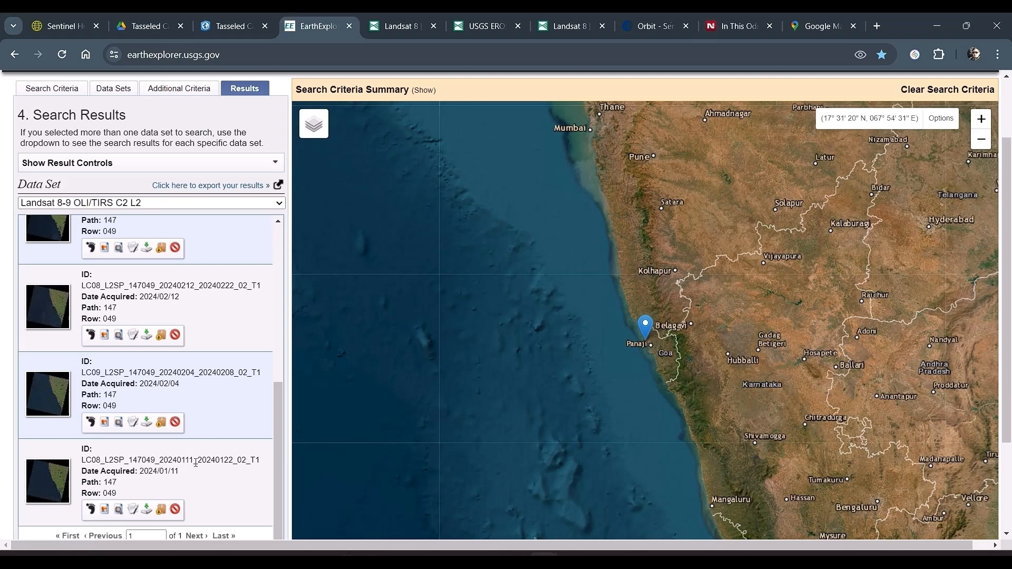
{"action": "left_click", "coordinate": [135, 510]}
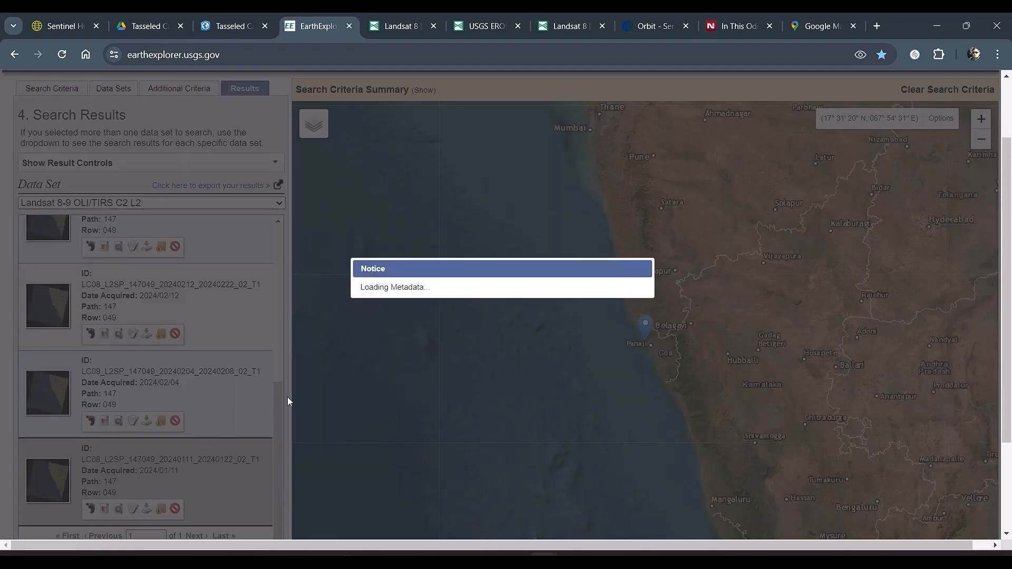
{"action": "scroll", "coordinate": [380, 324], "scroll_direction": "down", "scroll_amount": 11}
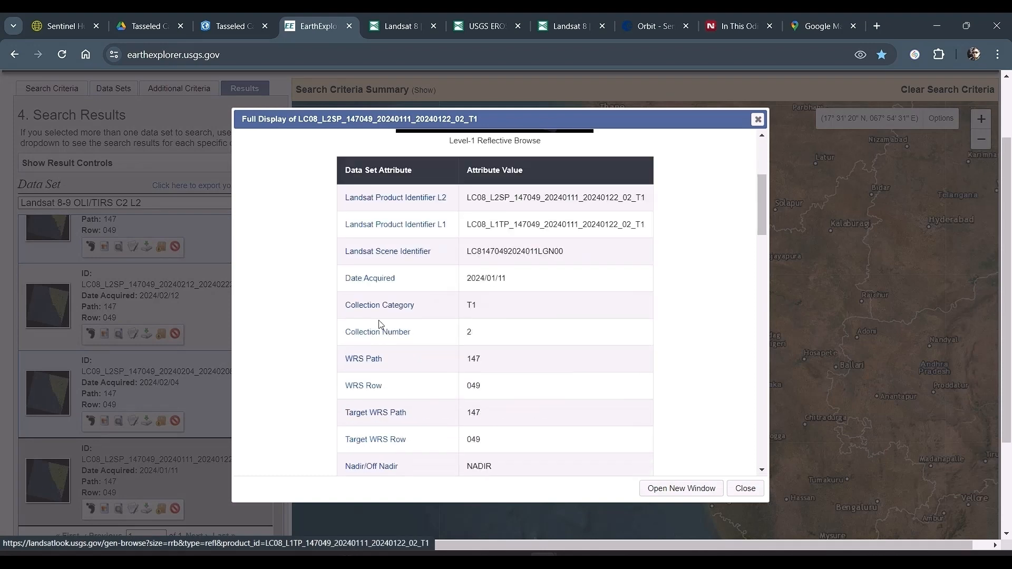
{"action": "scroll", "coordinate": [381, 324], "scroll_direction": "up", "scroll_amount": 5}
{"action": "scroll", "coordinate": [381, 324], "scroll_direction": "down", "scroll_amount": 4}
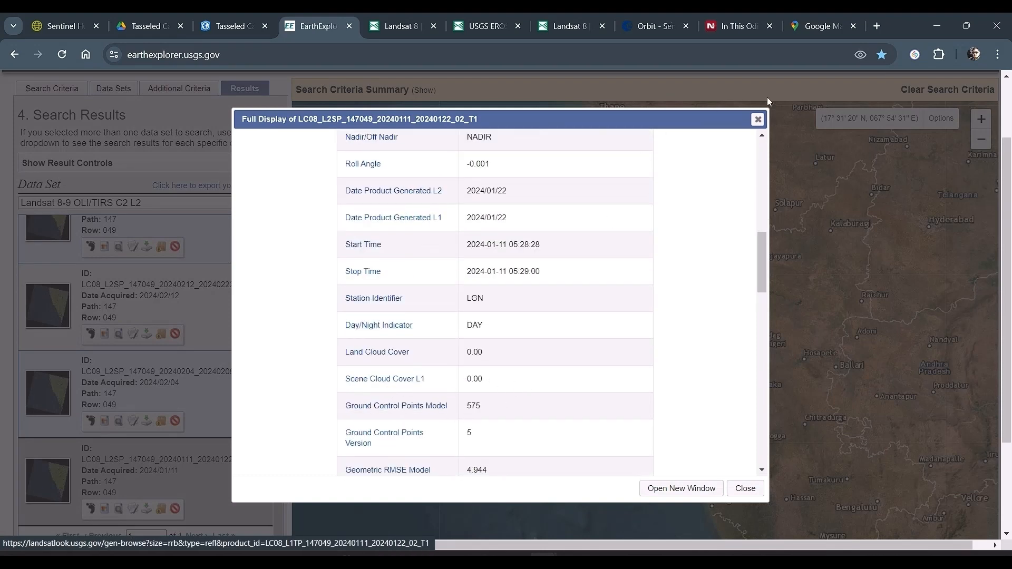
{"action": "left_click", "coordinate": [757, 119]}
Download only the Level-2 Surface Reflectance files SR_B2.TIF through SR_B7.TIF of the scene acquired 2024/01/11.
{"action": "scroll", "coordinate": [220, 445], "scroll_direction": "down", "scroll_amount": 2}
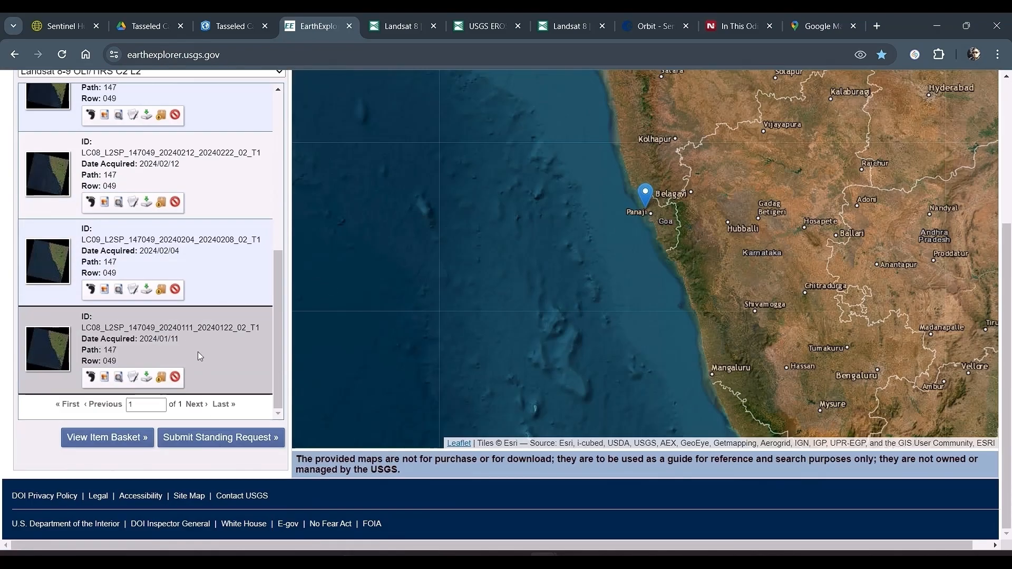
{"action": "left_click", "coordinate": [147, 377]}
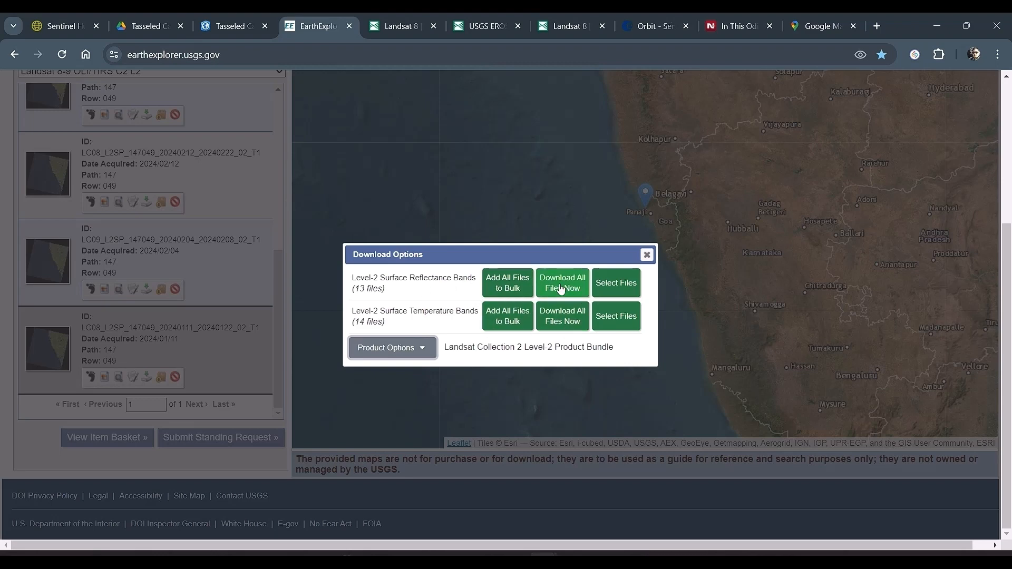
{"action": "left_click", "coordinate": [607, 289]}
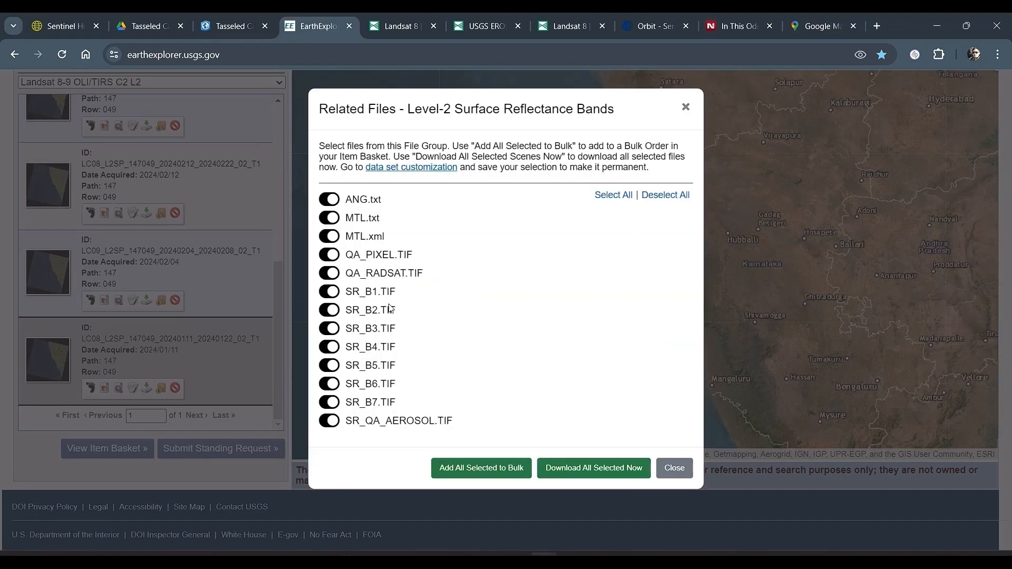
{"action": "left_click", "coordinate": [665, 195]}
{"action": "left_click", "coordinate": [329, 309]}
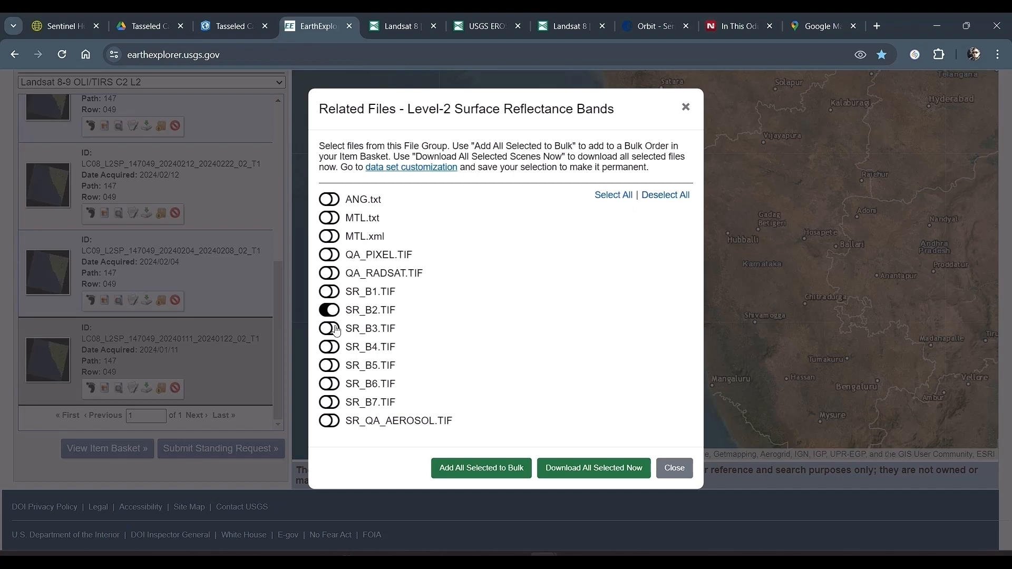
{"action": "left_click", "coordinate": [333, 328]}
{"action": "left_click", "coordinate": [333, 347]}
{"action": "left_click", "coordinate": [333, 366]}
{"action": "left_click", "coordinate": [333, 383]}
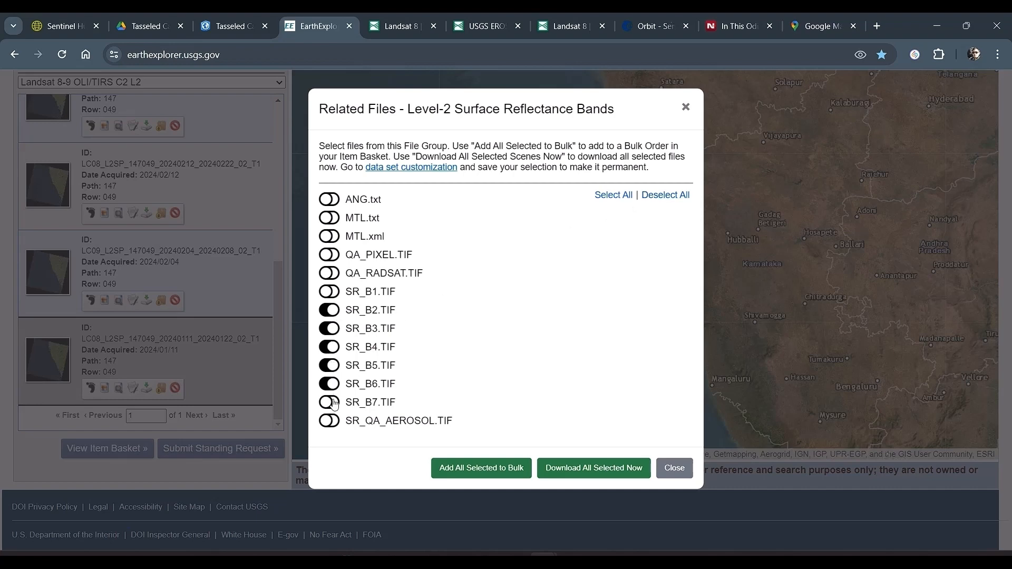
{"action": "left_click", "coordinate": [333, 403]}
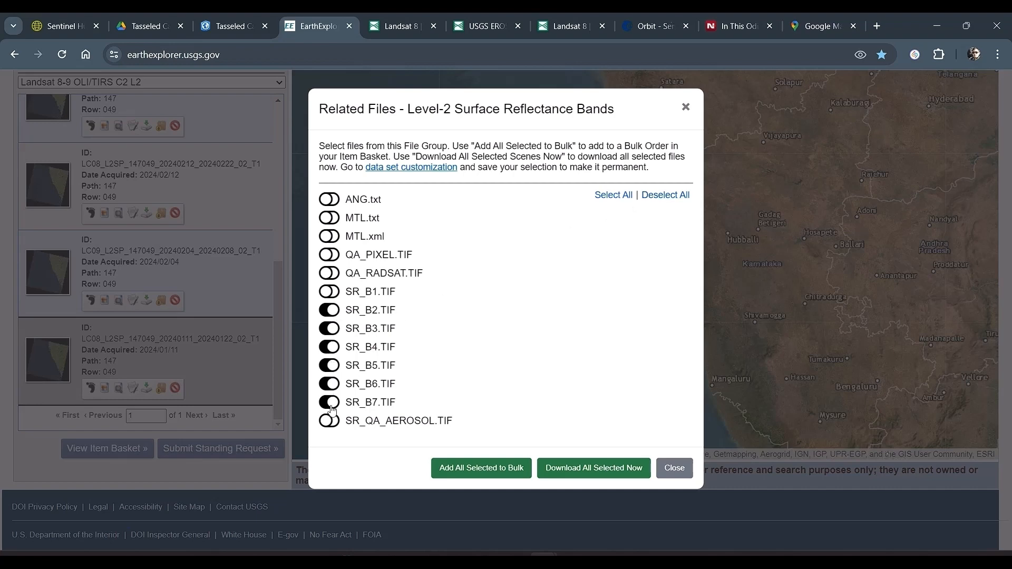
{"action": "left_click", "coordinate": [559, 474]}
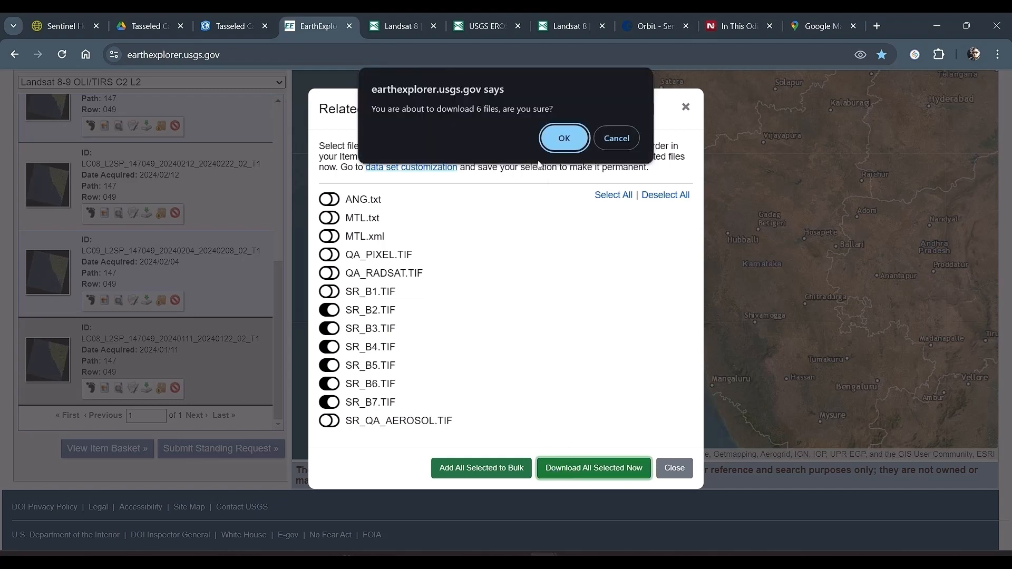
{"action": "left_click", "coordinate": [563, 138]}
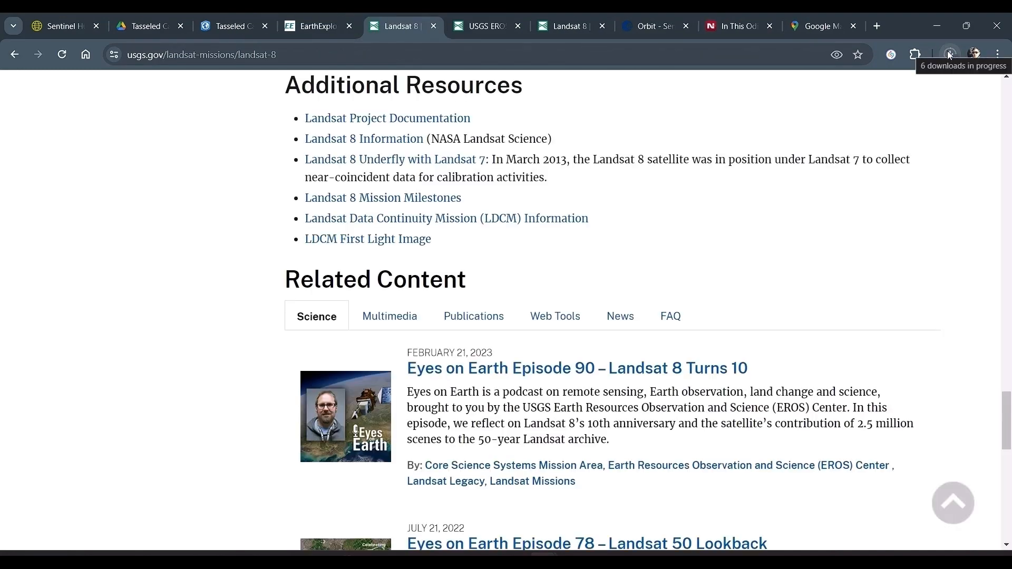
Check the progress of the band downloads and switch to the Tasseled Cap Toolbox archive on Google Drive.
{"action": "left_click", "coordinate": [948, 53]}
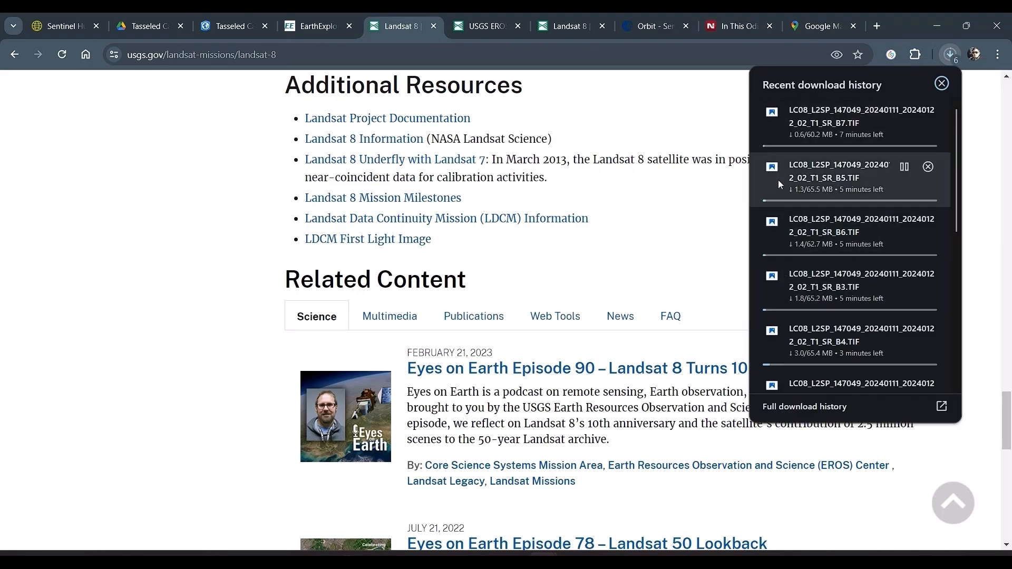
{"action": "left_click", "coordinate": [976, 234]}
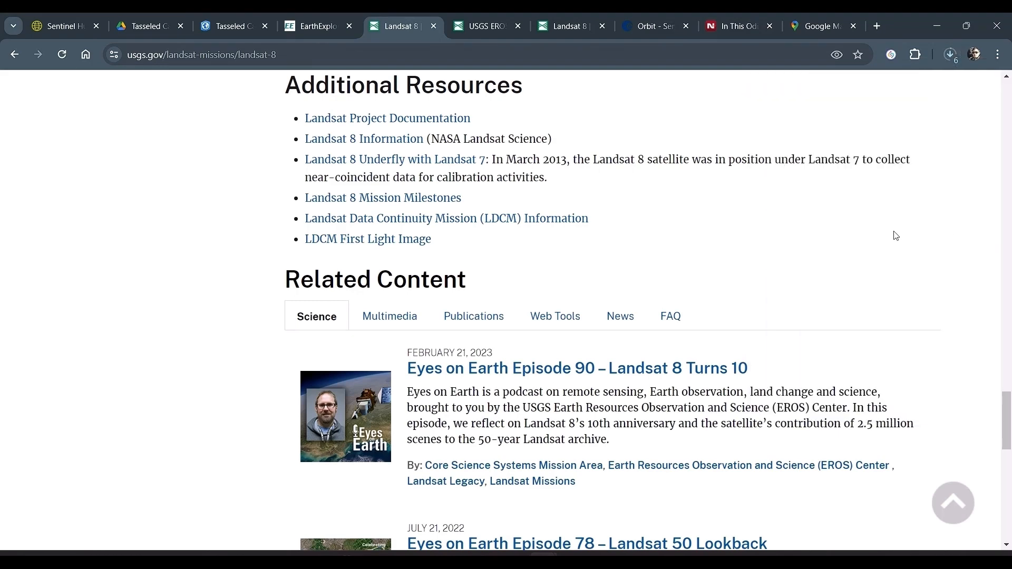
{"action": "left_click", "coordinate": [133, 27]}
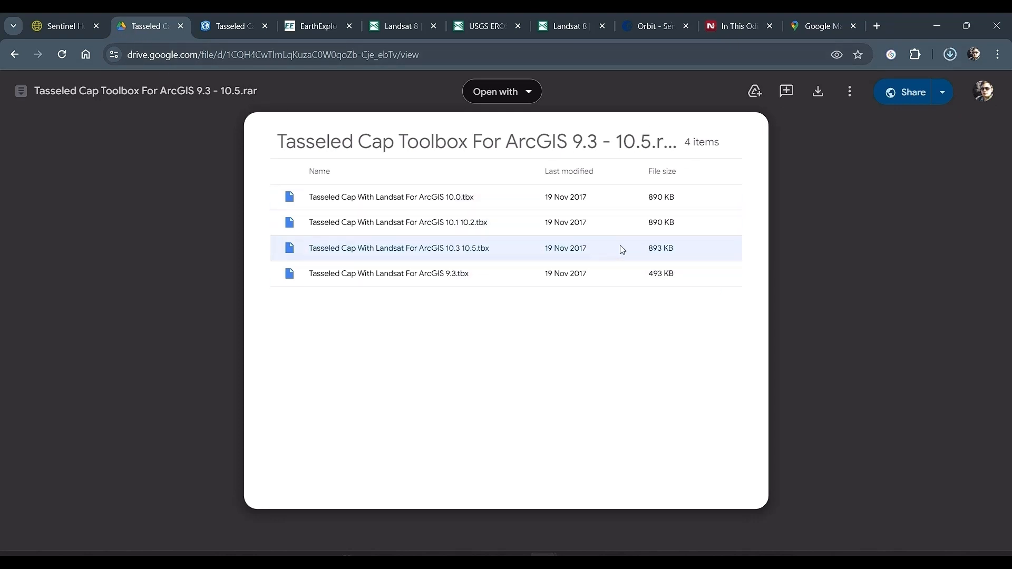
{"action": "left_click", "coordinate": [950, 54]}
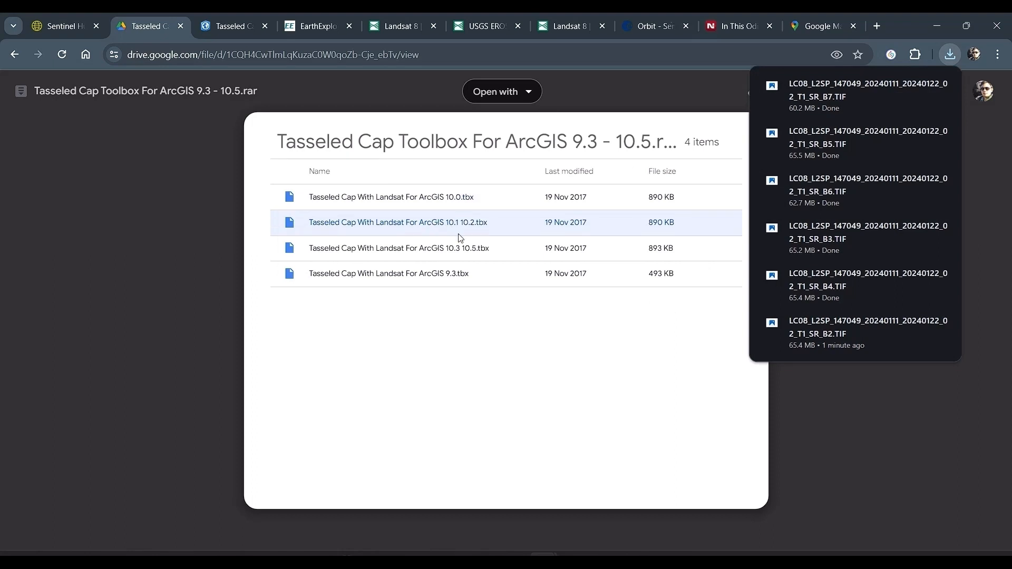
{"action": "left_click", "coordinate": [858, 392]}
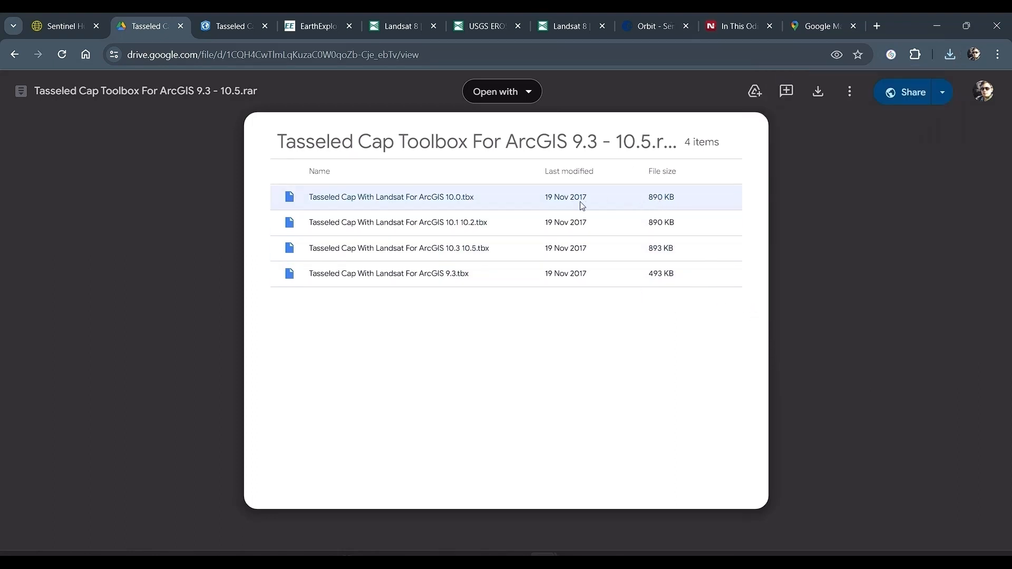
Download the archive Tasseled Cap Toolbox For ArcGIS 9.3 - 10.5.rar and open it from the Downloads folder in WinRAR.
{"action": "left_click", "coordinate": [825, 94]}
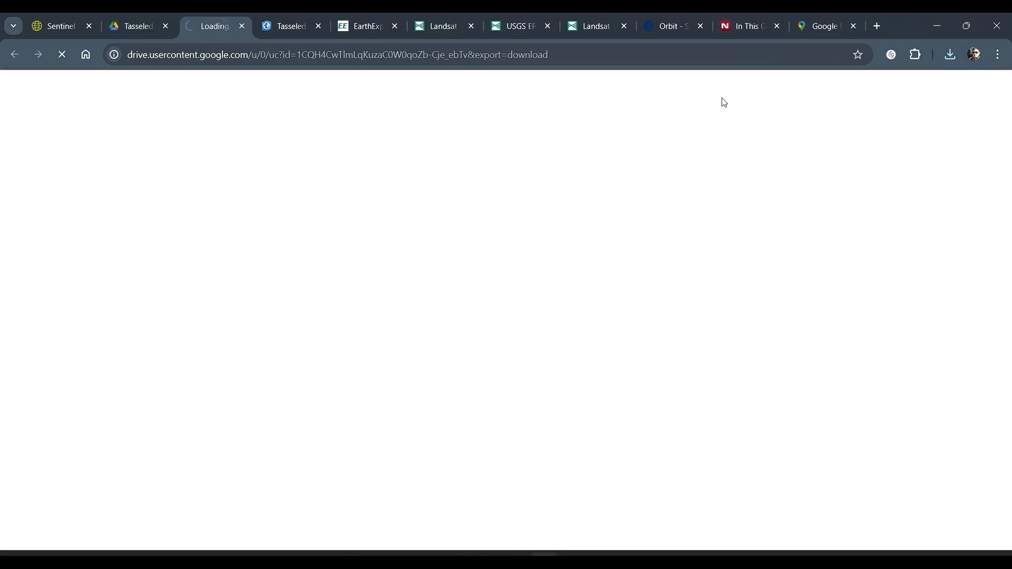
{"action": "left_click", "coordinate": [134, 27]}
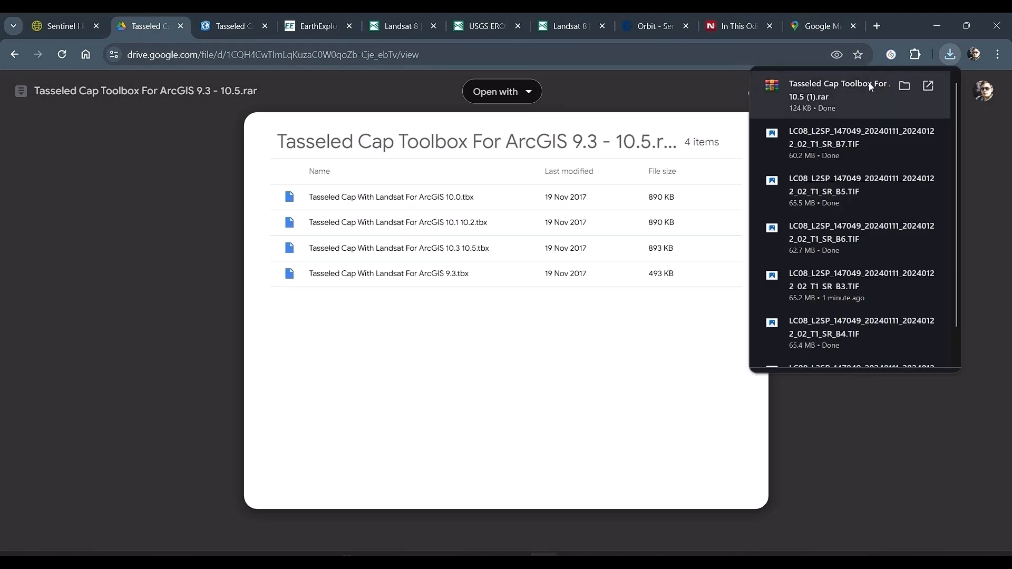
{"action": "left_click", "coordinate": [905, 86]}
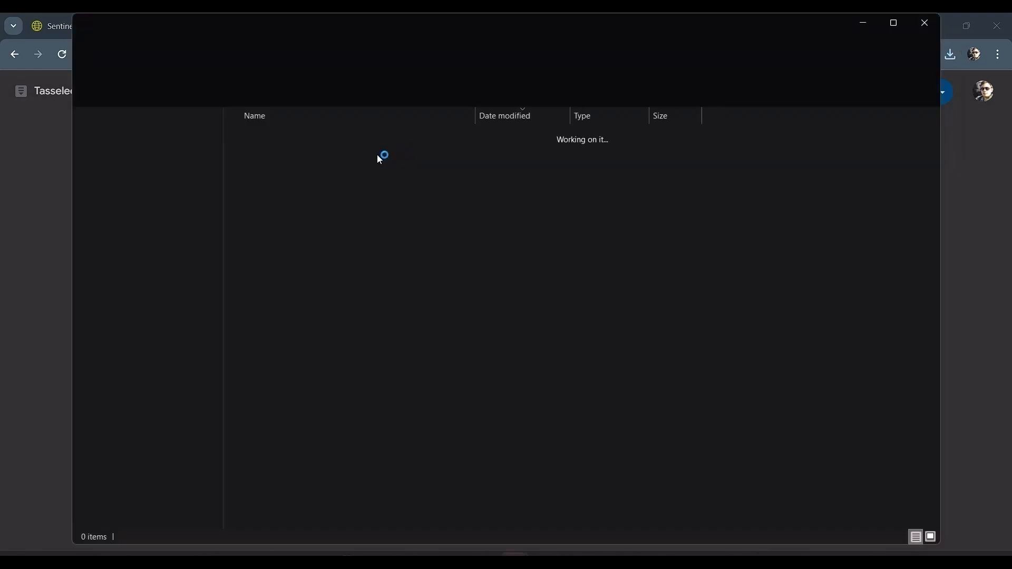
{"action": "double_click", "coordinate": [293, 154]}
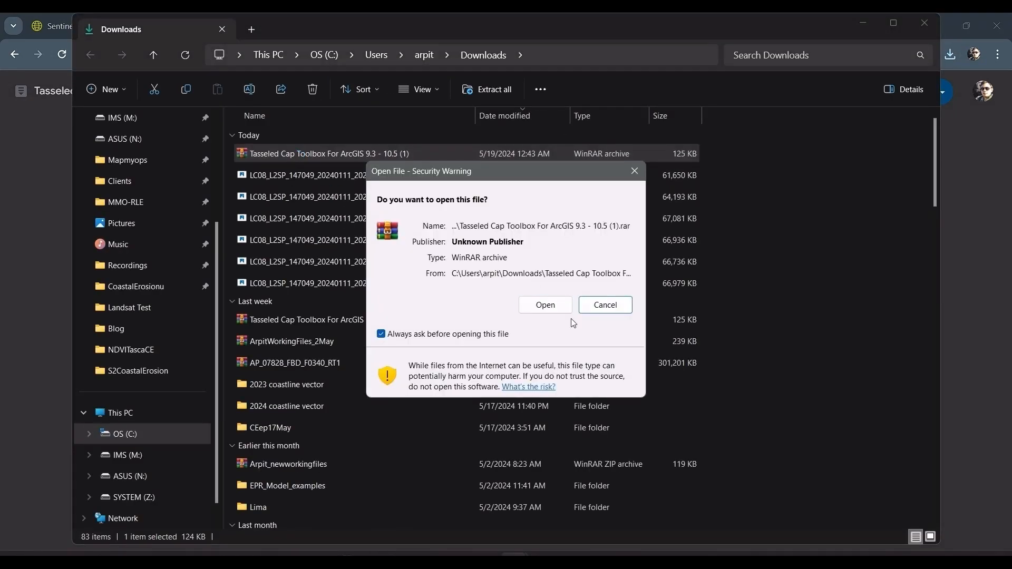
{"action": "left_click", "coordinate": [546, 305]}
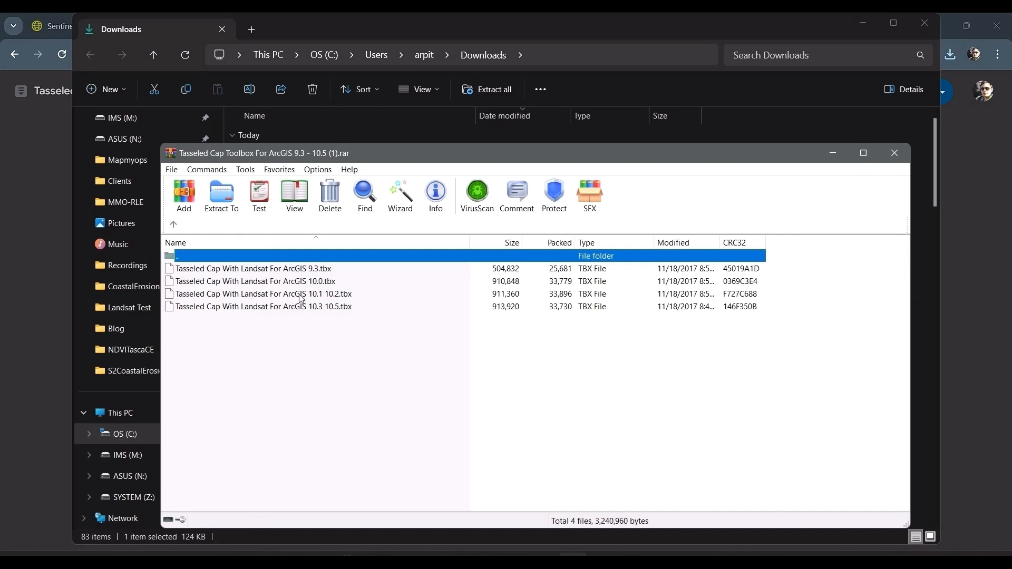
Extract Tasseled Cap With Landsat For ArcGIS 10.1 10.2.tbx from the archive into the Downloads folder.
{"action": "left_click", "coordinate": [337, 294]}
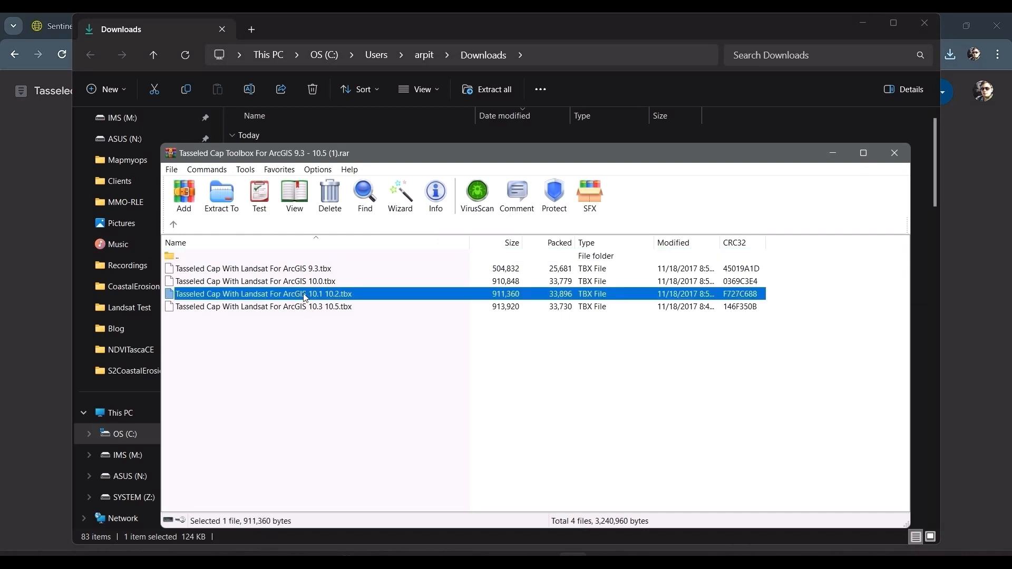
{"action": "left_click_drag", "start_coordinate": [339, 295], "coordinate": [515, 166]}
{"action": "left_click_drag", "start_coordinate": [513, 132], "coordinate": [368, 523]}
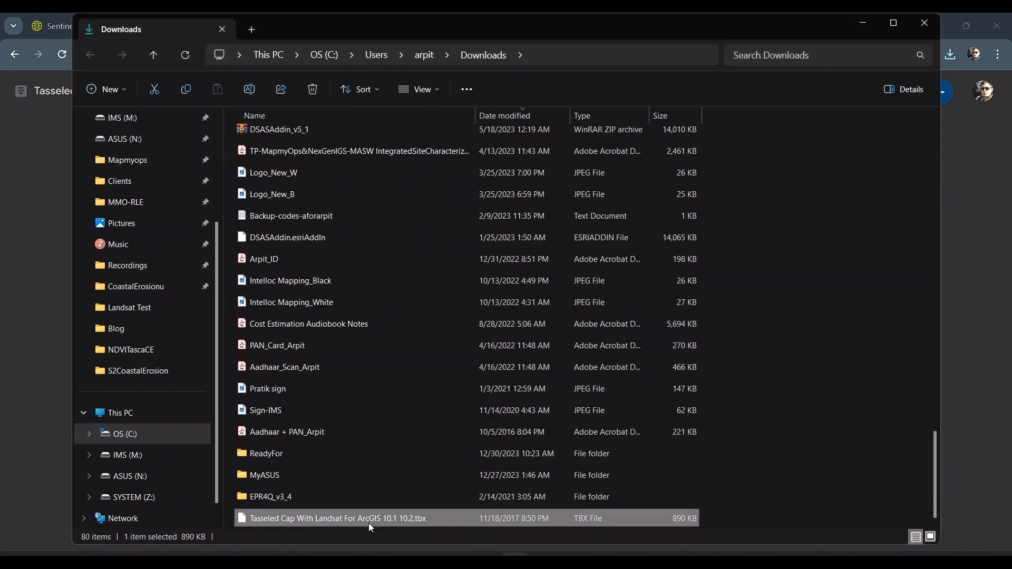
Move Tasseled Cap With Landsat For ArcGIS 10.1 10.2.tbx from Downloads into the GoaLandsat folder inside CoastalErosionu.
{"action": "key", "text": "alt+Tab"}
{"action": "key", "text": "Tab"}
{"action": "key", "text": "Tab"}
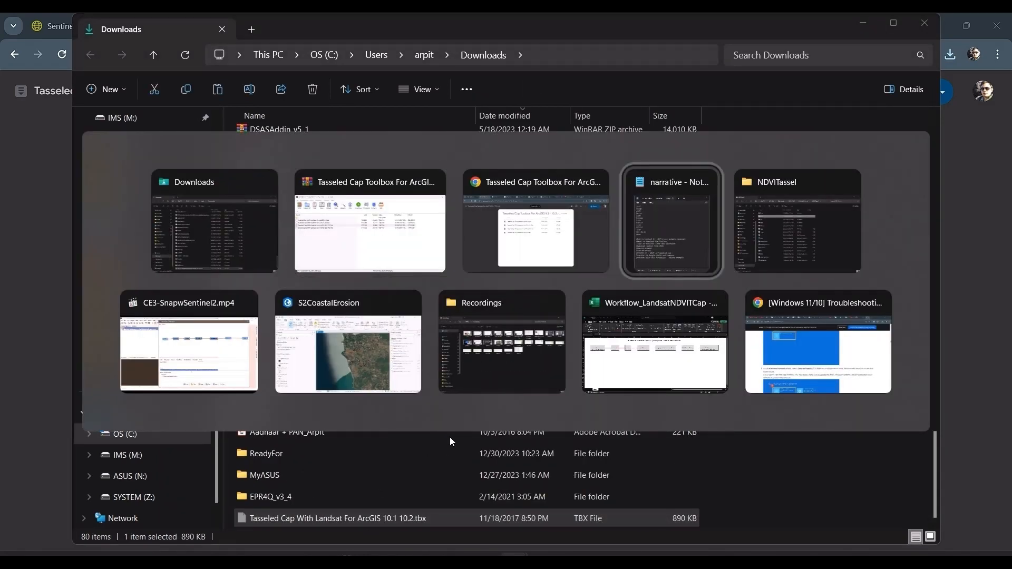
{"action": "key", "text": "Tab"}
{"action": "left_click", "coordinate": [488, 57]}
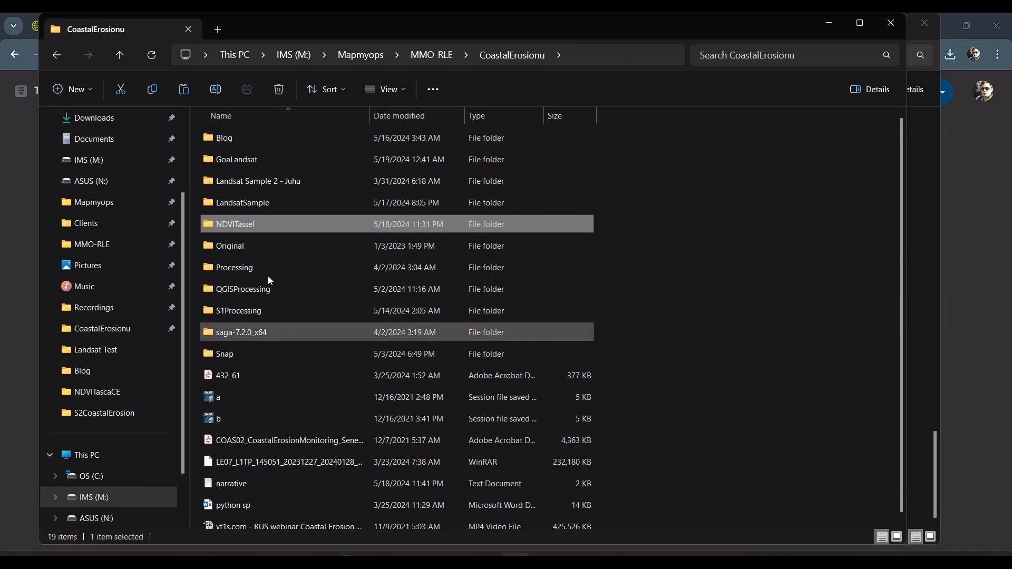
{"action": "double_click", "coordinate": [248, 160]}
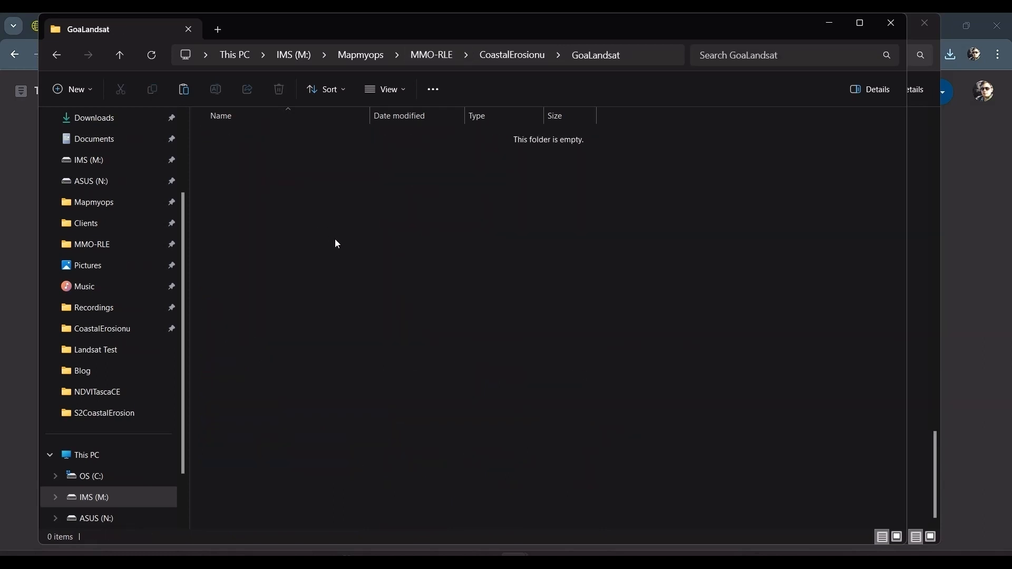
{"action": "key", "text": "ctrl+v"}
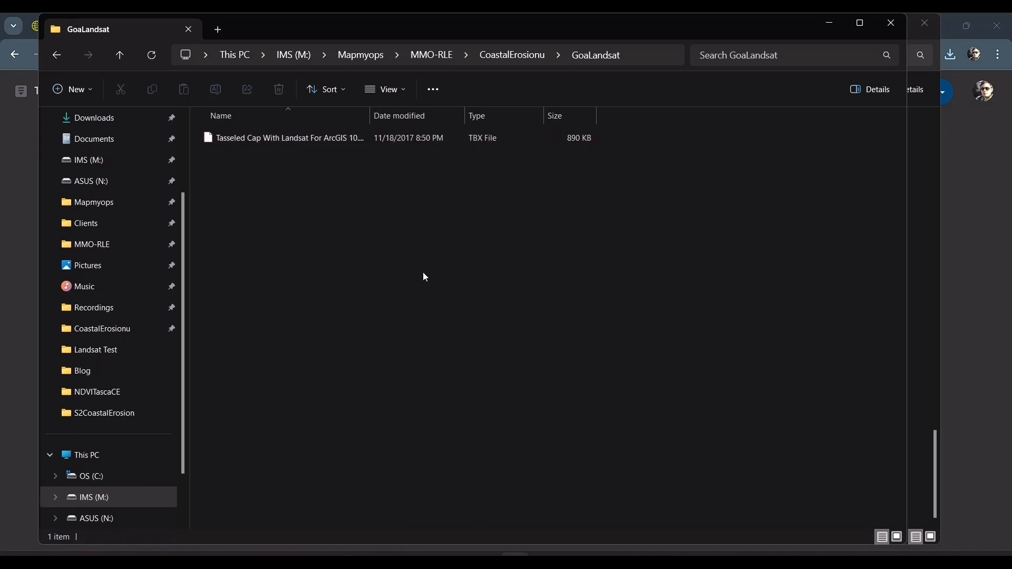
Switch to Chrome and skim the overview of the ArcGIS Pro Tasseled Cap function help page.
{"action": "key", "text": "alt+Tab"}
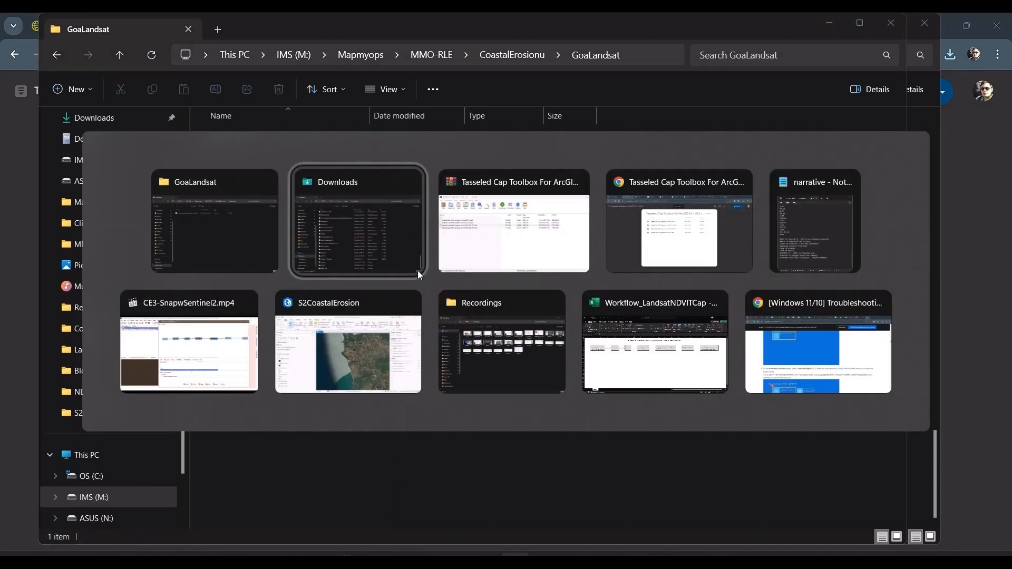
{"action": "key", "text": "alt+Tab"}
{"action": "key", "text": "alt+Tab"}
{"action": "left_click", "coordinate": [240, 26]}
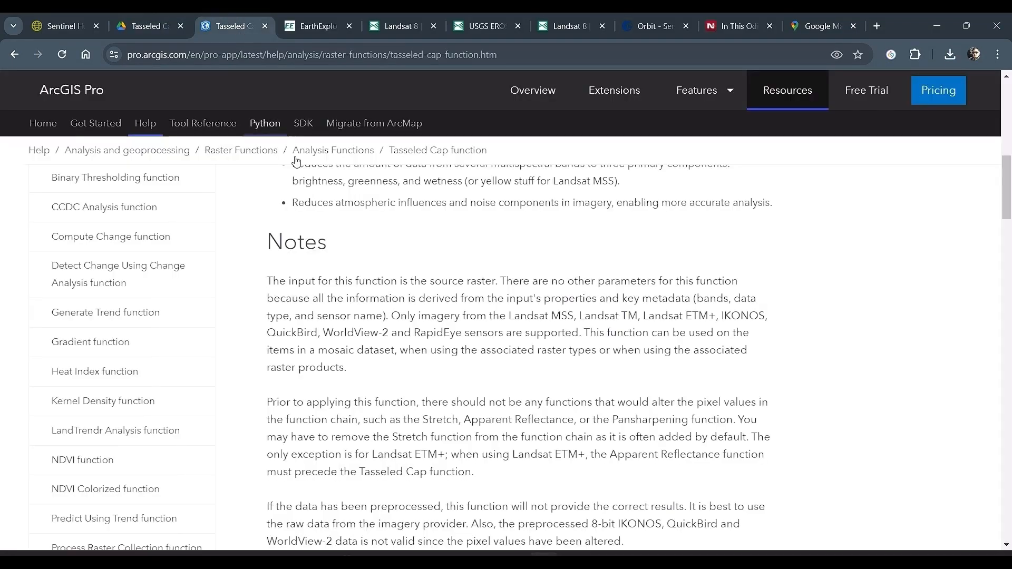
{"action": "scroll", "coordinate": [407, 238], "scroll_direction": "up", "scroll_amount": 10}
{"action": "scroll", "coordinate": [406, 241], "scroll_direction": "down", "scroll_amount": 4}
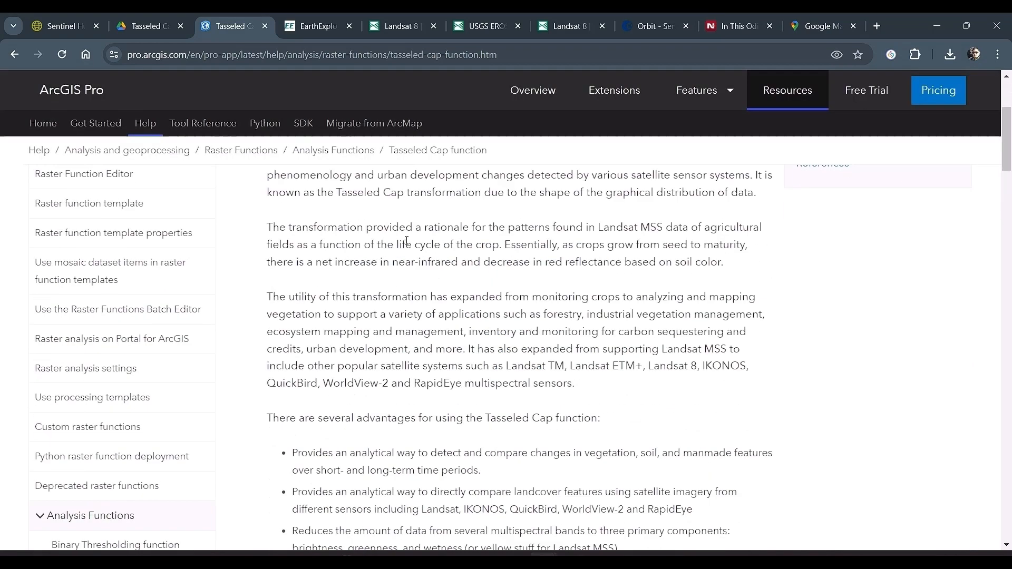
{"action": "scroll", "coordinate": [406, 240], "scroll_direction": "up", "scroll_amount": 5}
Switch to the Landsat NDVI and Tasseled Cap workflow workbook in Excel and review the shoreline delineation flowchart.
{"action": "key", "text": "alt+Tab"}
{"action": "key", "text": "alt+Tab"}
{"action": "key", "text": "alt+Tab"}
{"action": "key", "text": "alt+Tab"}
{"action": "key", "text": "alt+Tab"}
{"action": "key", "text": "alt+Tab"}
{"action": "key", "text": "alt+Tab"}
{"action": "key", "text": "alt+Tab"}
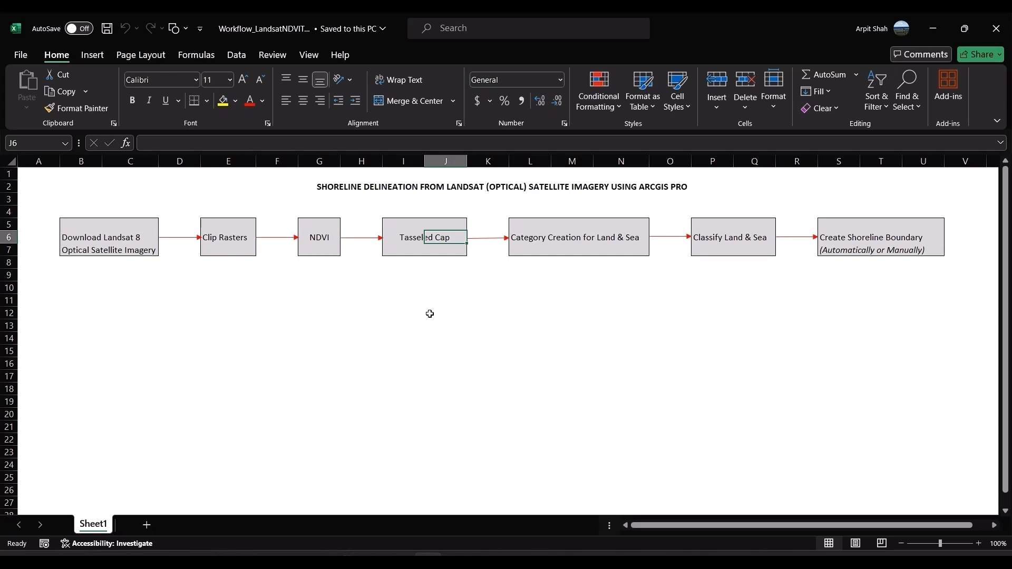
{"action": "left_click", "coordinate": [430, 314]}
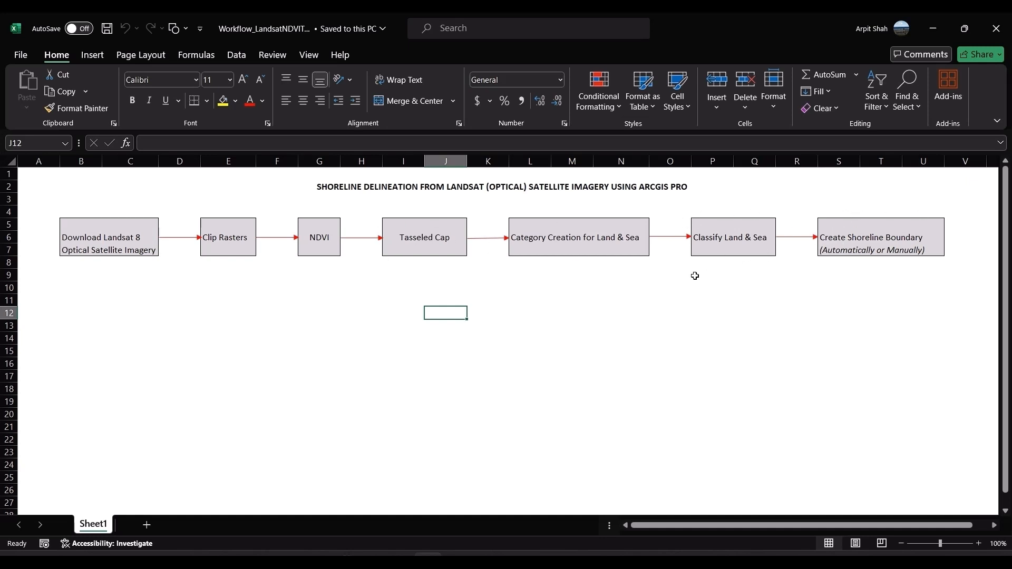
Switch to the CE3-SnapwSentinel2.mp4 video and examine its spectral reflectance chart and MNDWI equation.
{"action": "key", "text": "alt+Tab"}
{"action": "key", "text": "alt+Tab"}
{"action": "key", "text": "alt+Tab"}
{"action": "key", "text": "alt+Tab"}
{"action": "key", "text": "alt+Tab"}
{"action": "key", "text": "alt+Tab"}
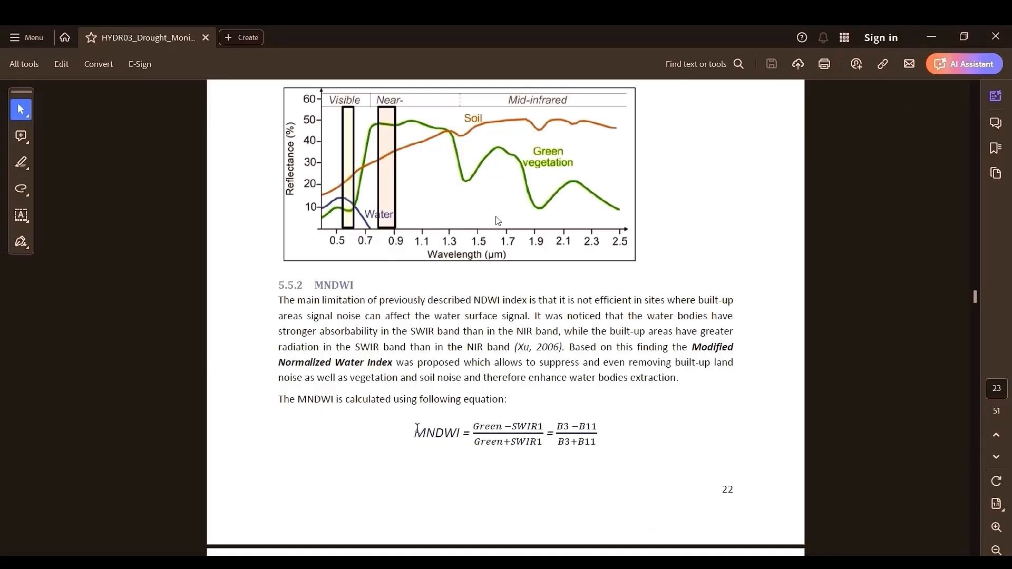
Search Google for "what is ndvi" in a new Chrome tab and look over the results.
{"action": "key", "text": "alt+Tab"}
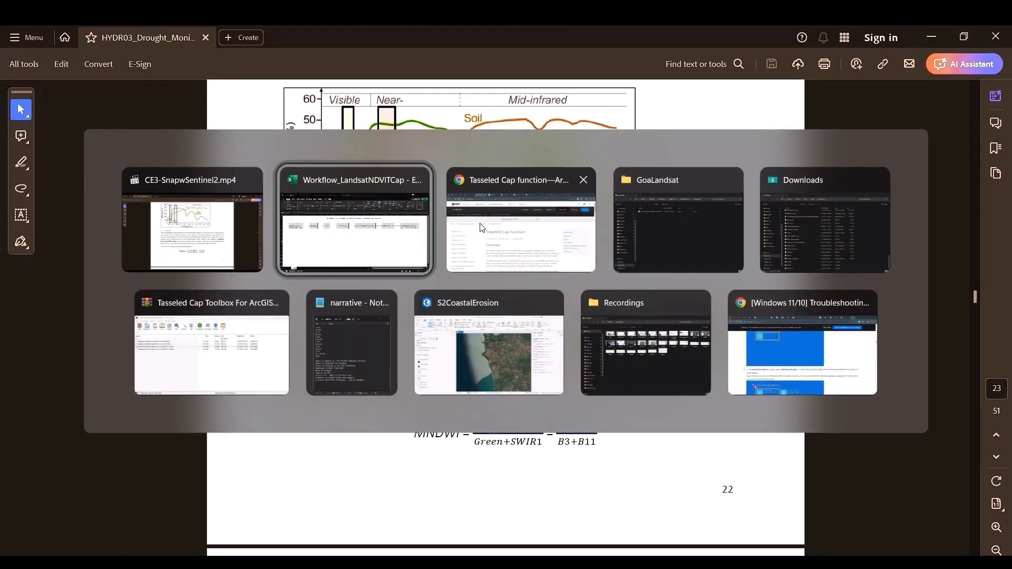
{"action": "left_click", "coordinate": [481, 228]}
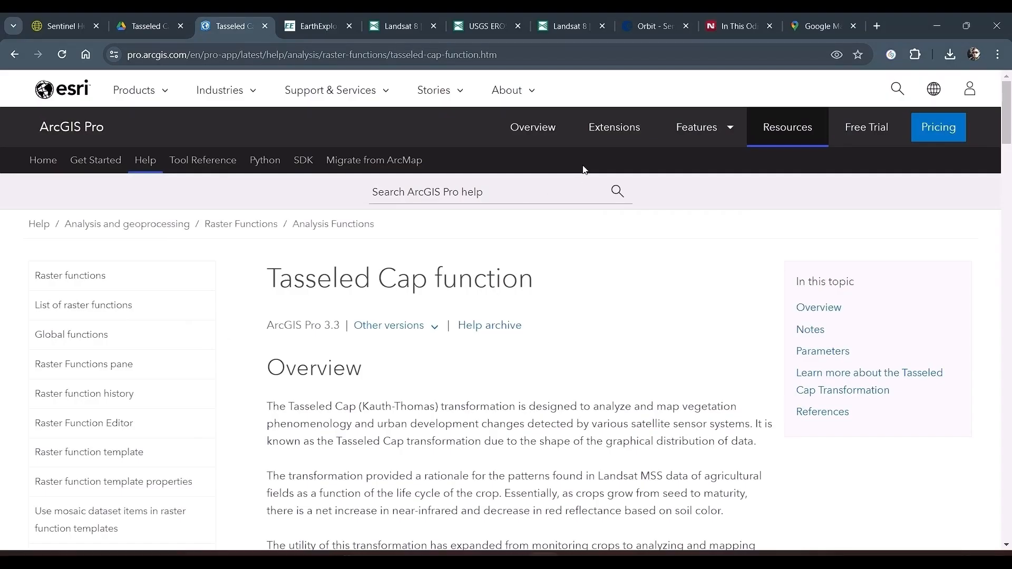
{"action": "left_click", "coordinate": [882, 24]}
{"action": "type", "text": "what is ndvi"}
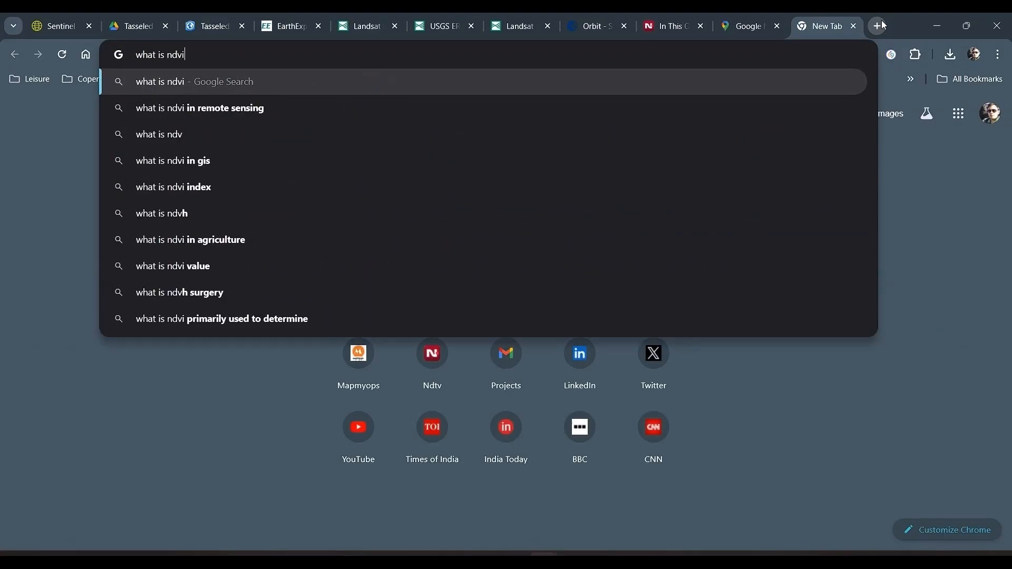
{"action": "key", "text": "Return"}
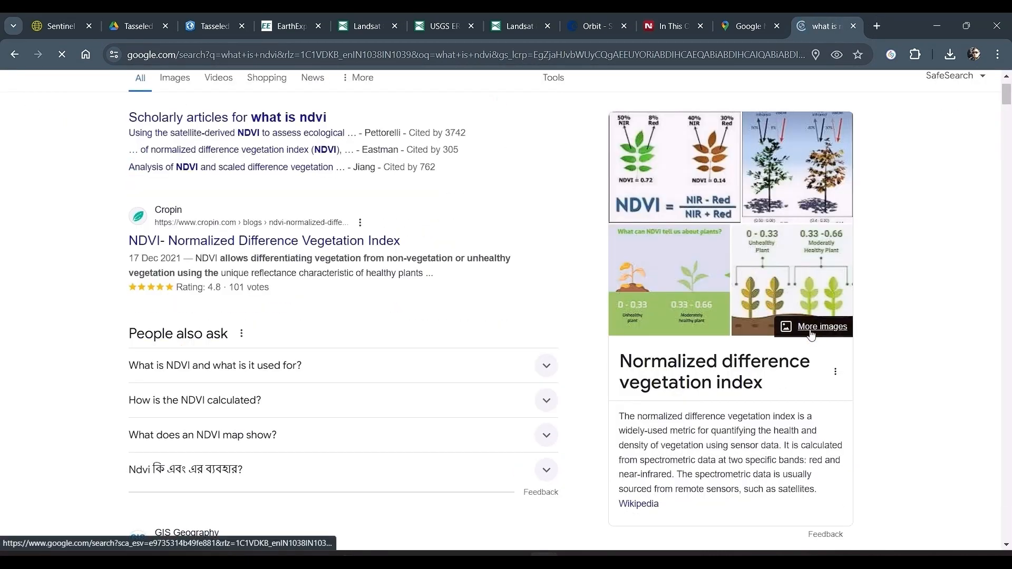
{"action": "scroll", "coordinate": [811, 333], "scroll_direction": "down", "scroll_amount": 3}
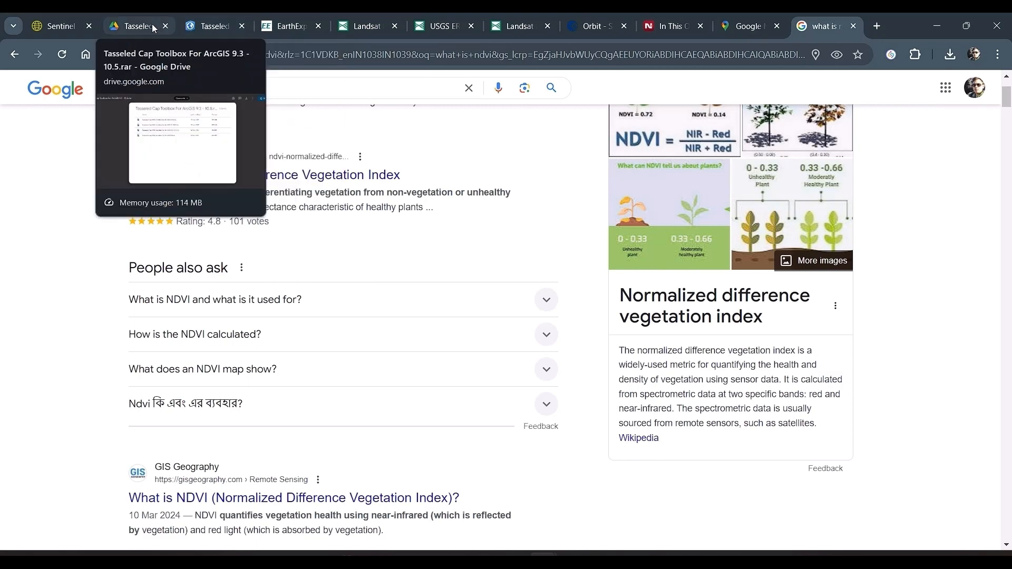
Read the Tasseled Cap help page's paragraph on the brightness, greenness and wetness components.
{"action": "left_click", "coordinate": [208, 26]}
{"action": "scroll", "coordinate": [349, 299], "scroll_direction": "down", "scroll_amount": 5}
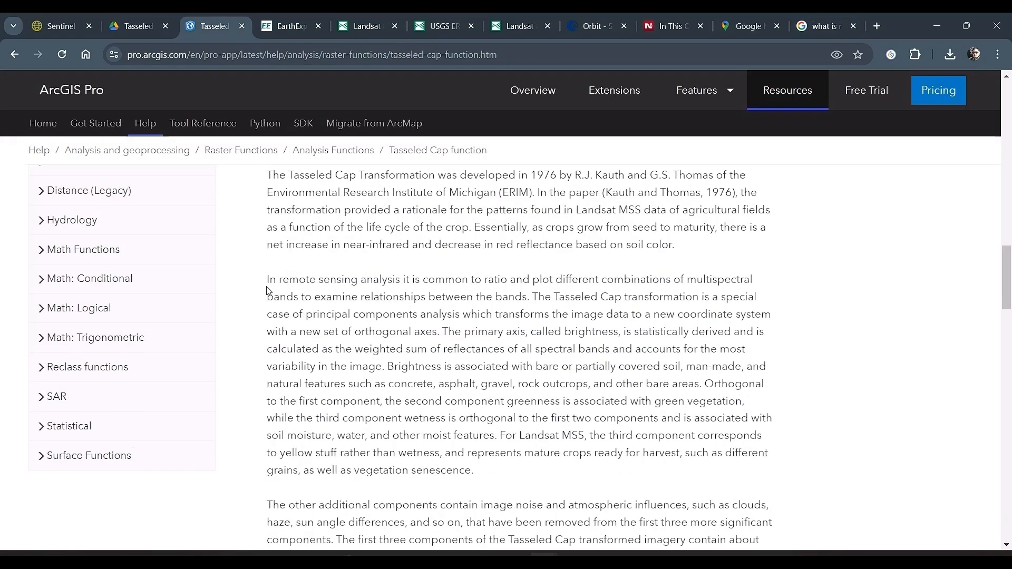
{"action": "left_click_drag", "start_coordinate": [267, 281], "coordinate": [549, 469]}
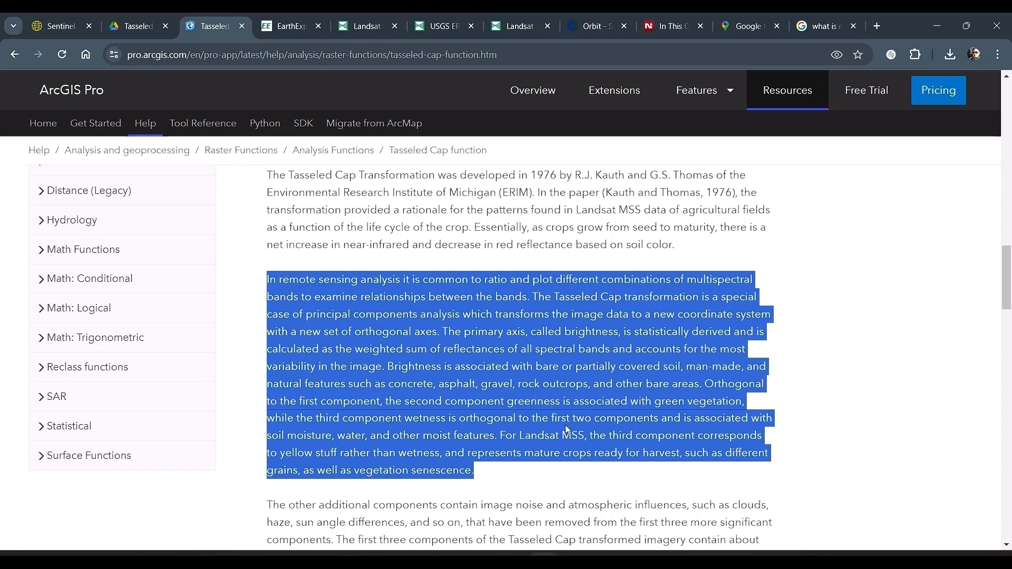
{"action": "scroll", "coordinate": [566, 429], "scroll_direction": "down", "scroll_amount": 3}
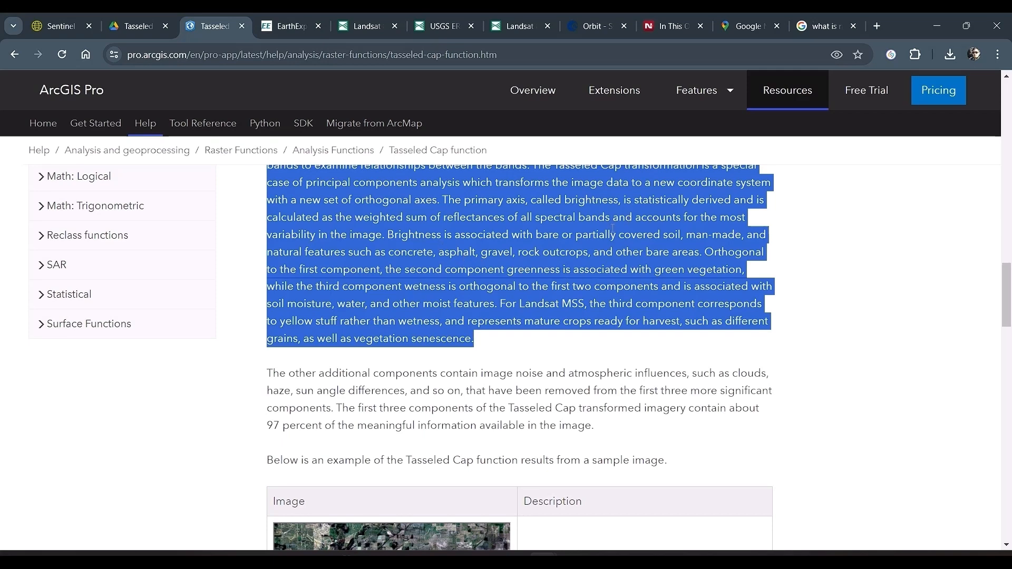
{"action": "scroll", "coordinate": [749, 281], "scroll_direction": "up", "scroll_amount": 1}
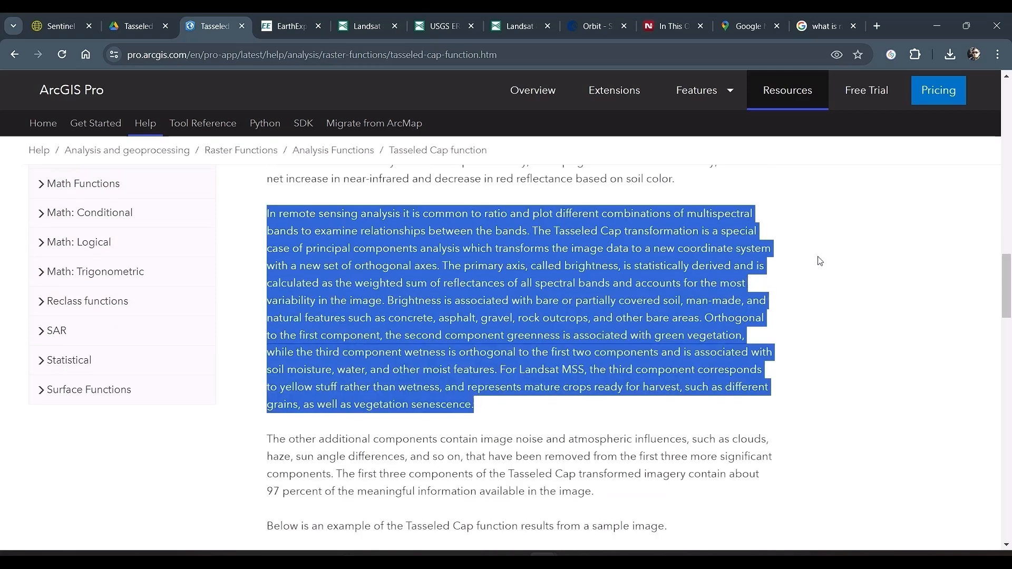
{"action": "left_click", "coordinate": [827, 243]}
Move the six Landsat 8 band files SR_B2 through SR_B7 from Downloads into the GoaLandsat folder.
{"action": "key", "text": "alt+Tab"}
{"action": "key", "text": "alt+Tab"}
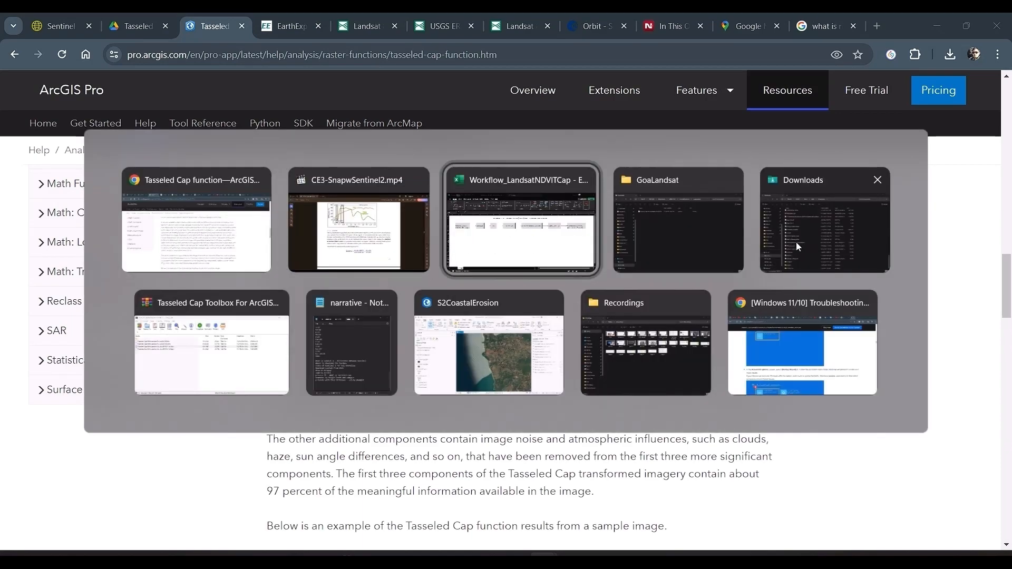
{"action": "left_click", "coordinate": [795, 242]}
{"action": "scroll", "coordinate": [318, 242], "scroll_direction": "up", "scroll_amount": 10}
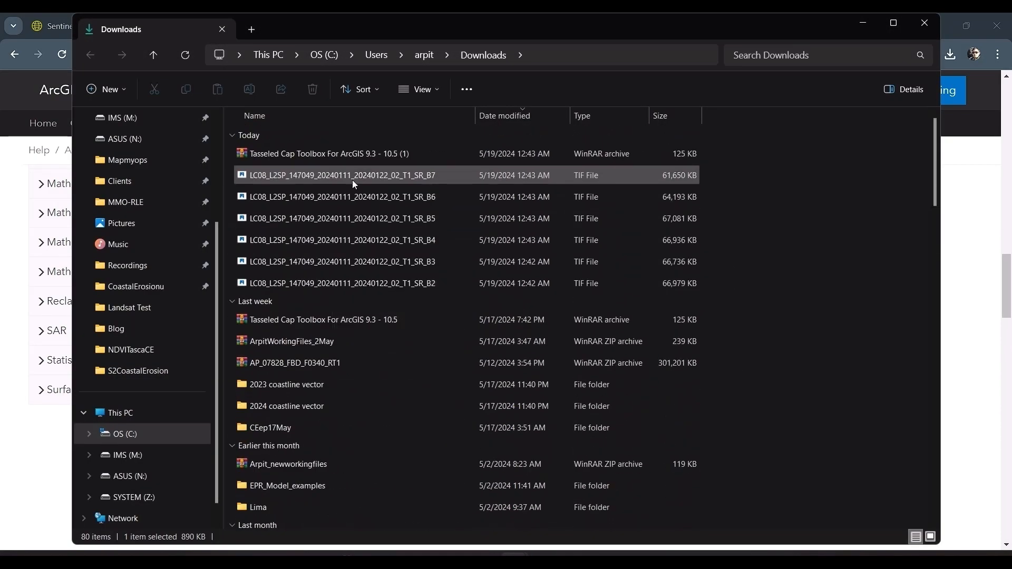
{"action": "left_click", "coordinate": [353, 181]}
{"action": "key", "text": "shift+Down"}
{"action": "key", "text": "shift+Down"}
{"action": "key", "text": "shift+Down"}
{"action": "key", "text": "shift+Down"}
{"action": "key", "text": "shift+Down"}
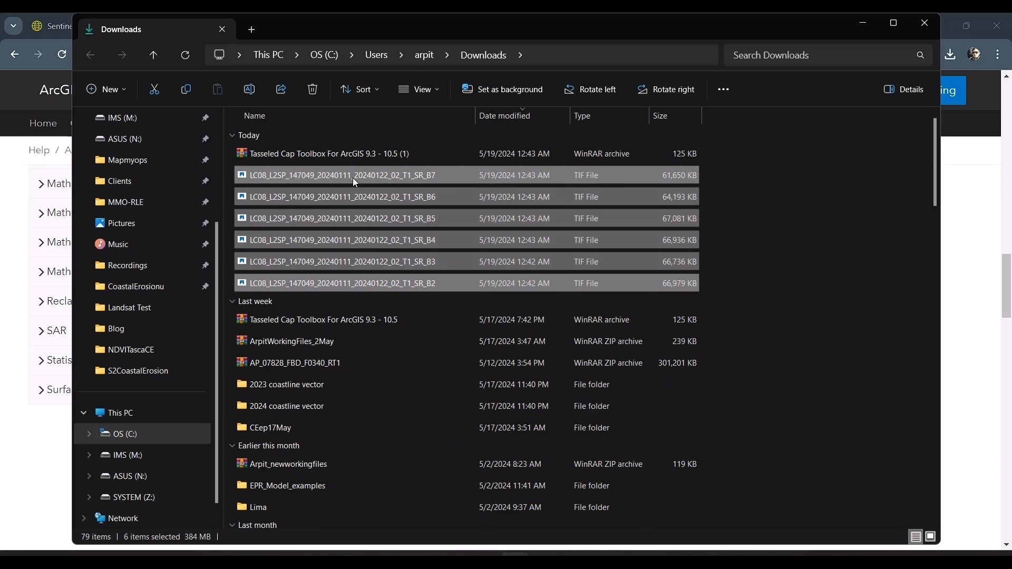
{"action": "key", "text": "ctrl+c"}
{"action": "key", "text": "alt+Tab"}
{"action": "key", "text": "alt+Tab"}
{"action": "key", "text": "alt+Tab"}
{"action": "key", "text": "alt+Tab"}
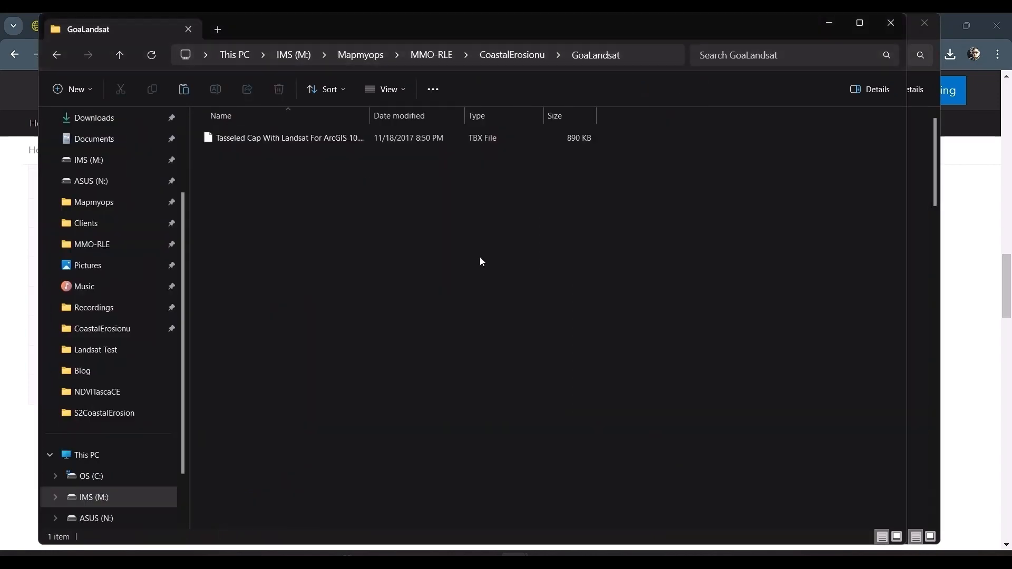
{"action": "key", "text": "ctrl+v"}
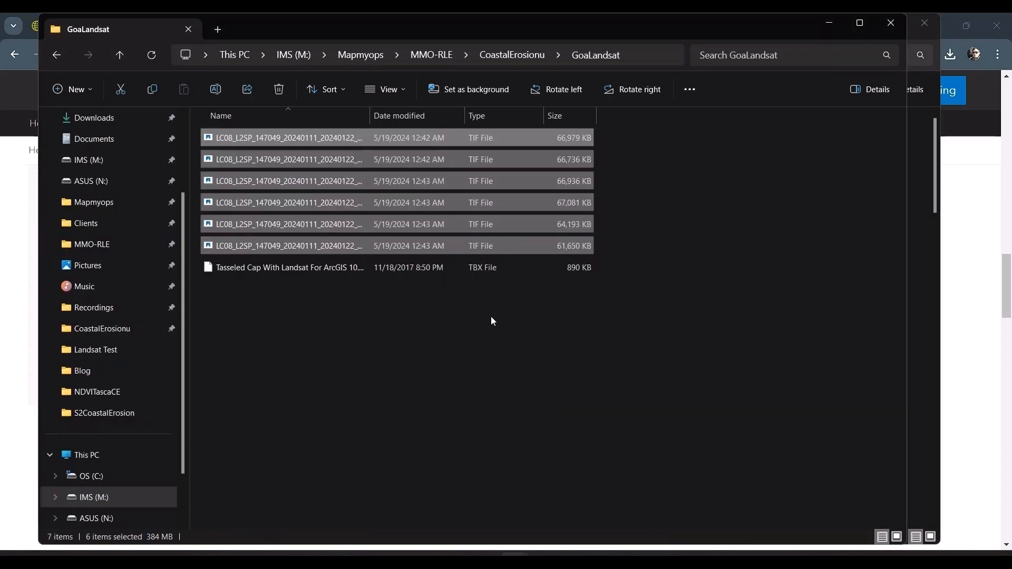
{"action": "left_click", "coordinate": [491, 316]}
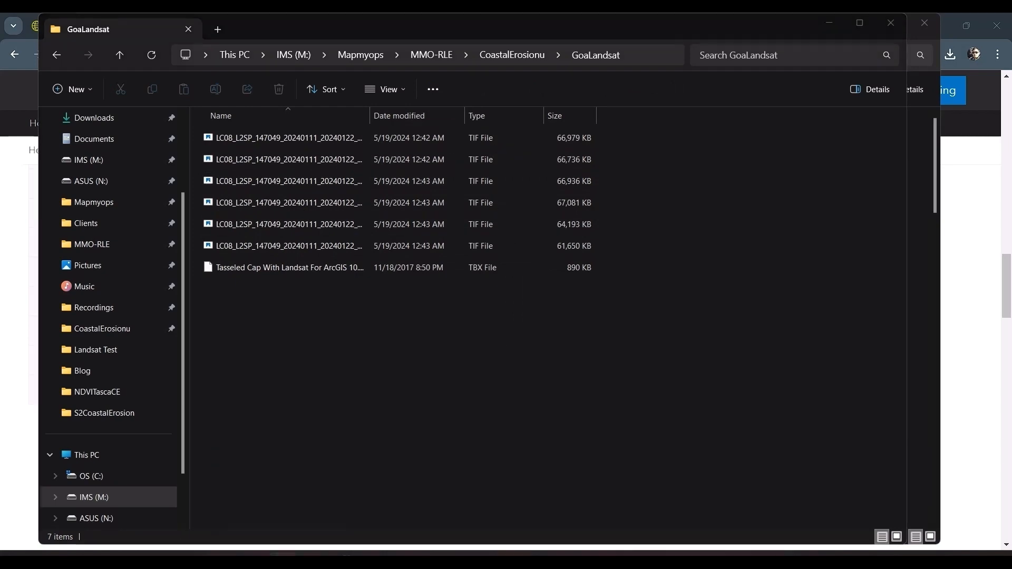
Switch to ArcGIS Pro and create a new Map project named Landsat_Anjuna in the default location with its own folder.
{"action": "left_click", "coordinate": [283, 559]}
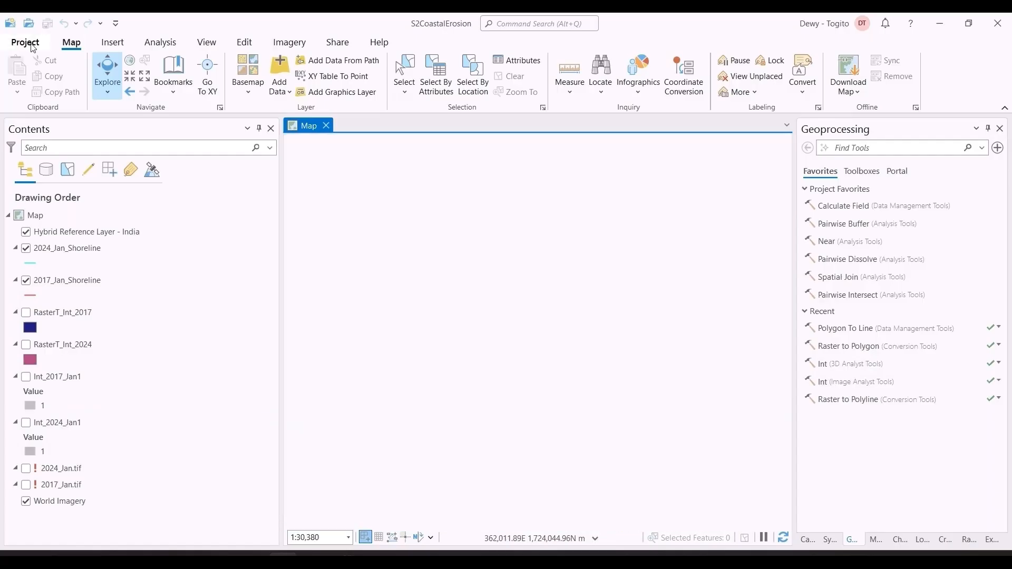
{"action": "left_click", "coordinate": [22, 40]}
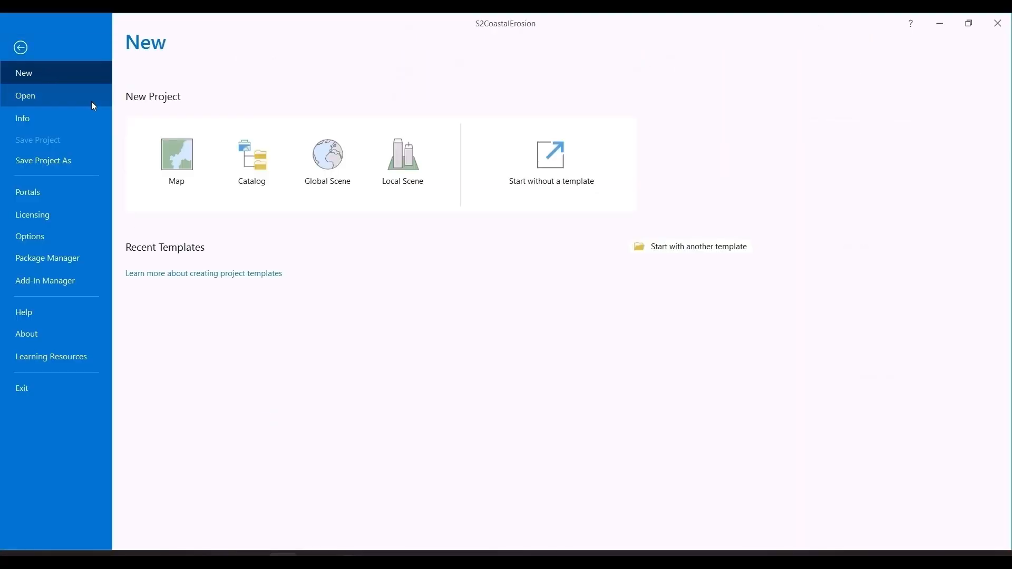
{"action": "left_click", "coordinate": [167, 152]}
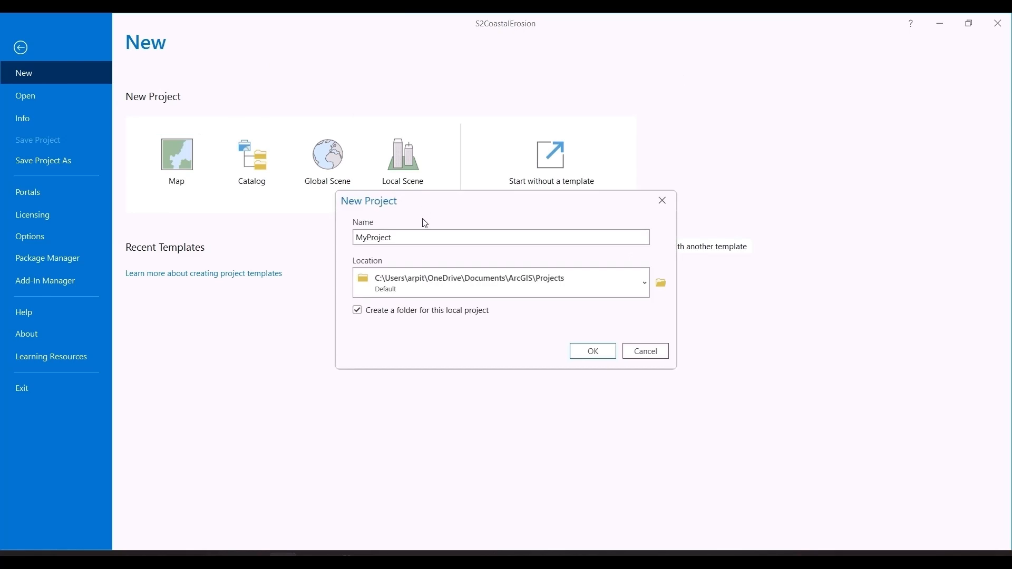
{"action": "left_click", "coordinate": [426, 235]}
{"action": "double_click", "coordinate": [427, 235]}
{"action": "type", "text": "Landsat_Anjuna"}
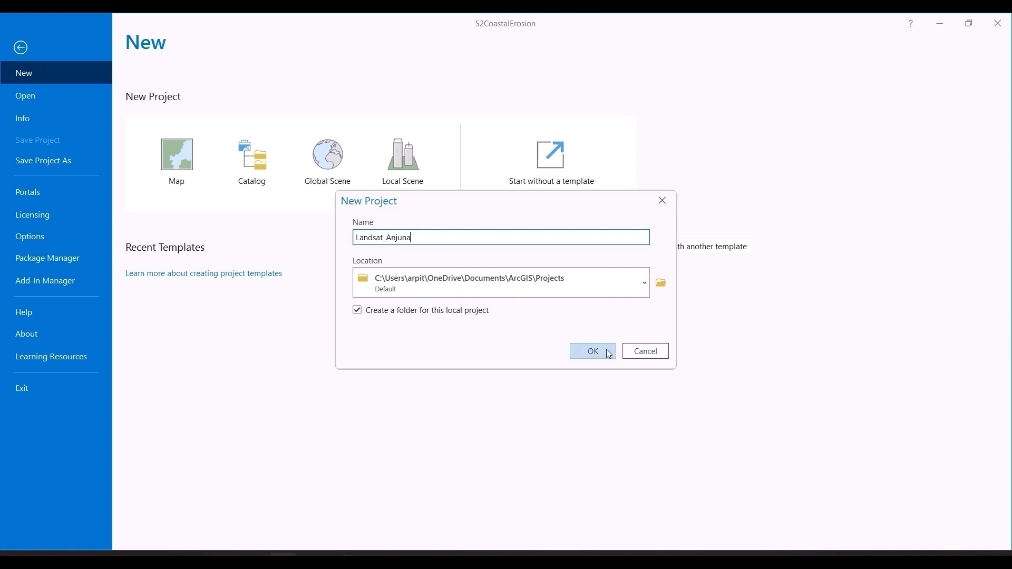
{"action": "left_click", "coordinate": [609, 352]}
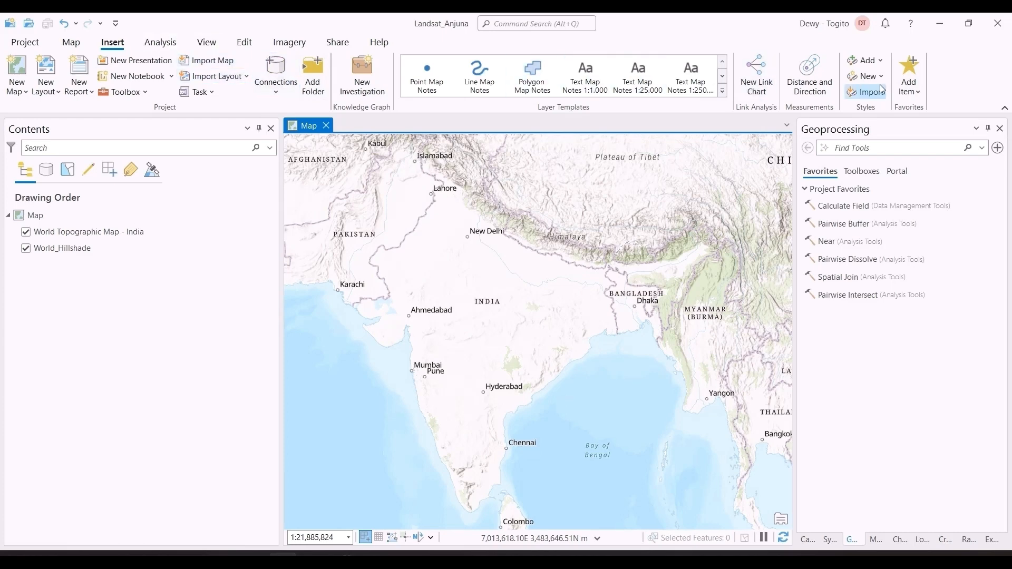
Add the toolbox Tasseled Cap With Landsat For ArcGIS 10.1 10.2.tbx from the GoaLandsat folder to the project.
{"action": "left_click", "coordinate": [876, 173]}
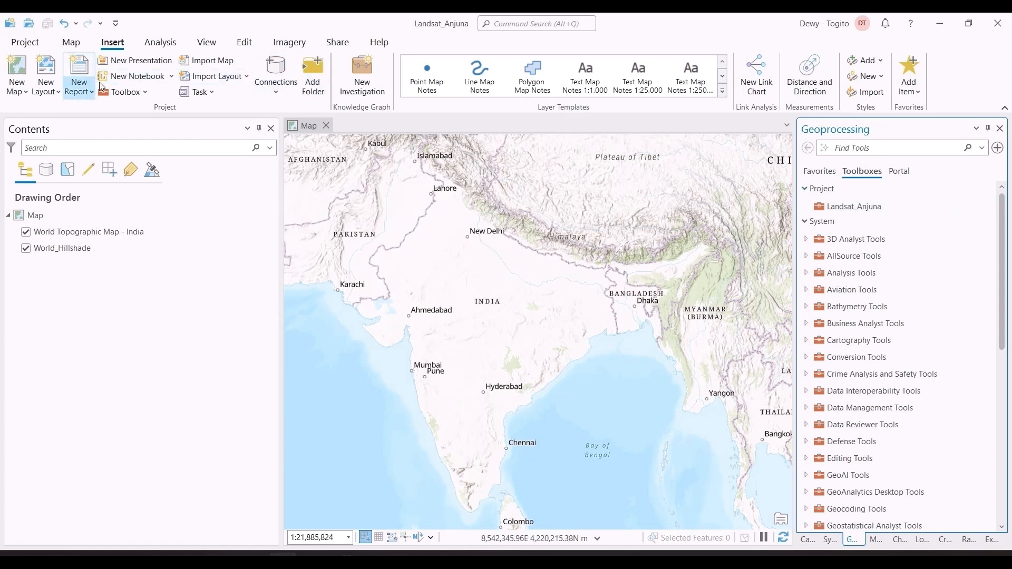
{"action": "left_click", "coordinate": [121, 93]}
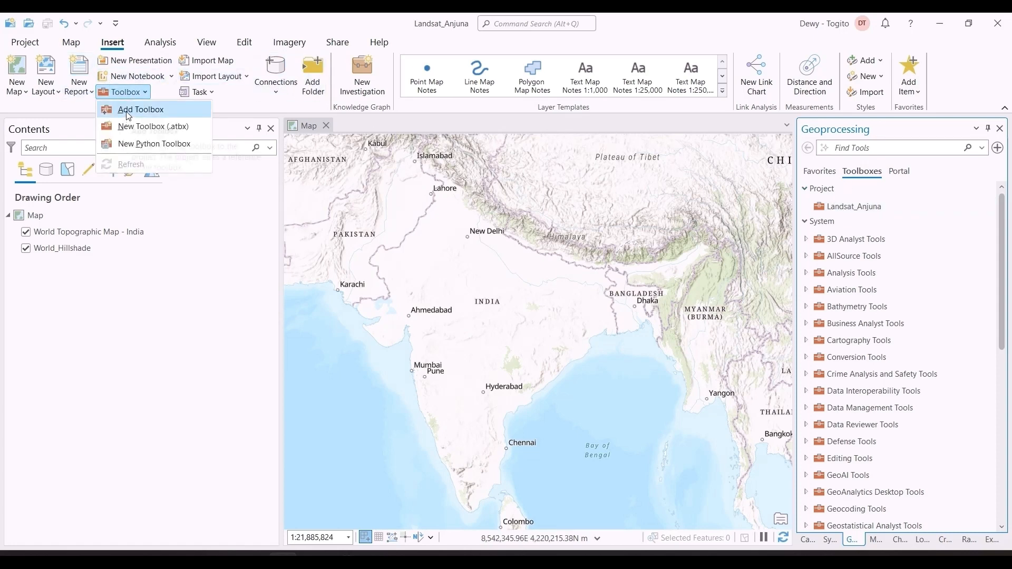
{"action": "left_click", "coordinate": [128, 112]}
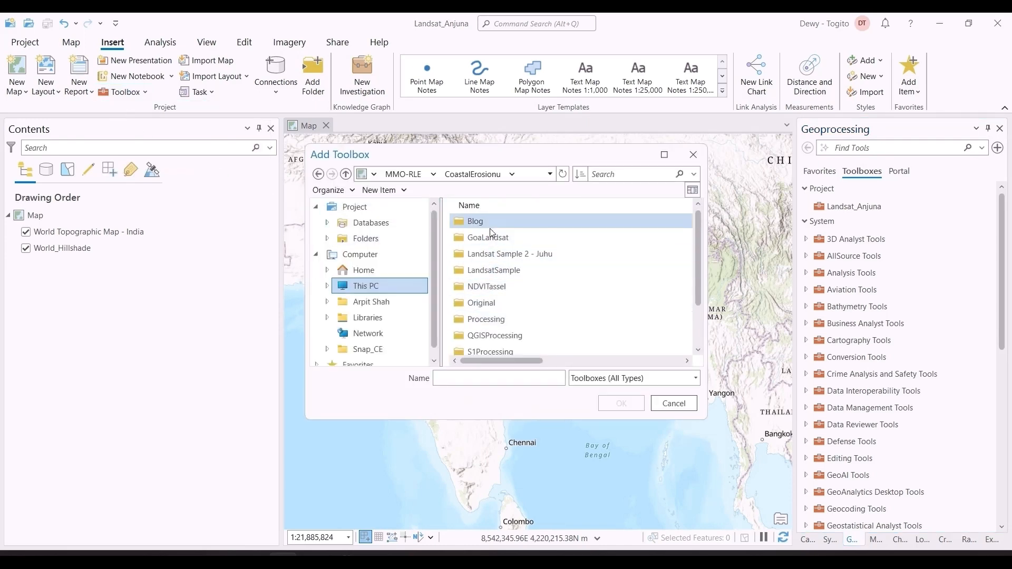
{"action": "double_click", "coordinate": [492, 236]}
{"action": "left_click", "coordinate": [499, 225]}
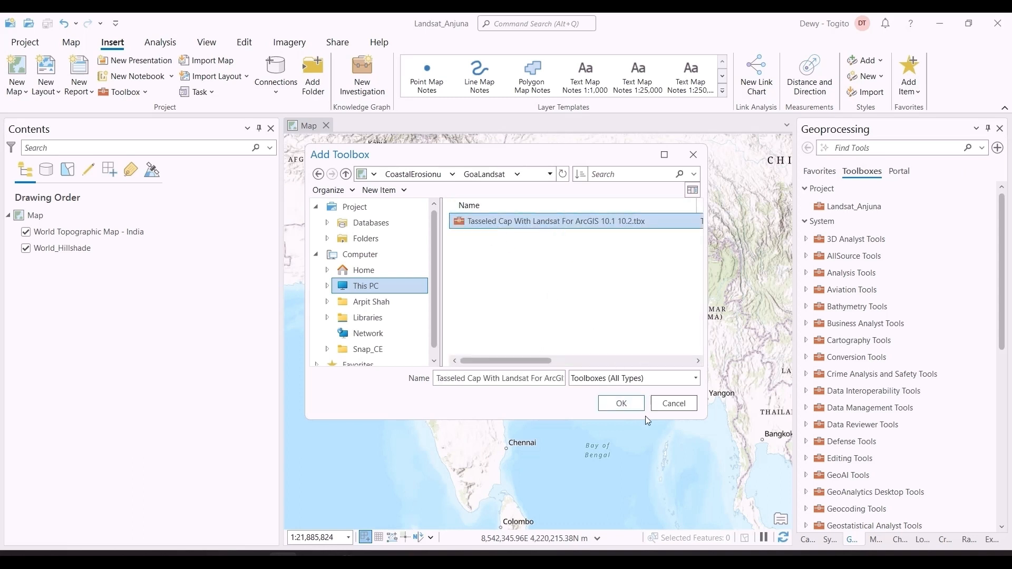
{"action": "left_click", "coordinate": [621, 403]}
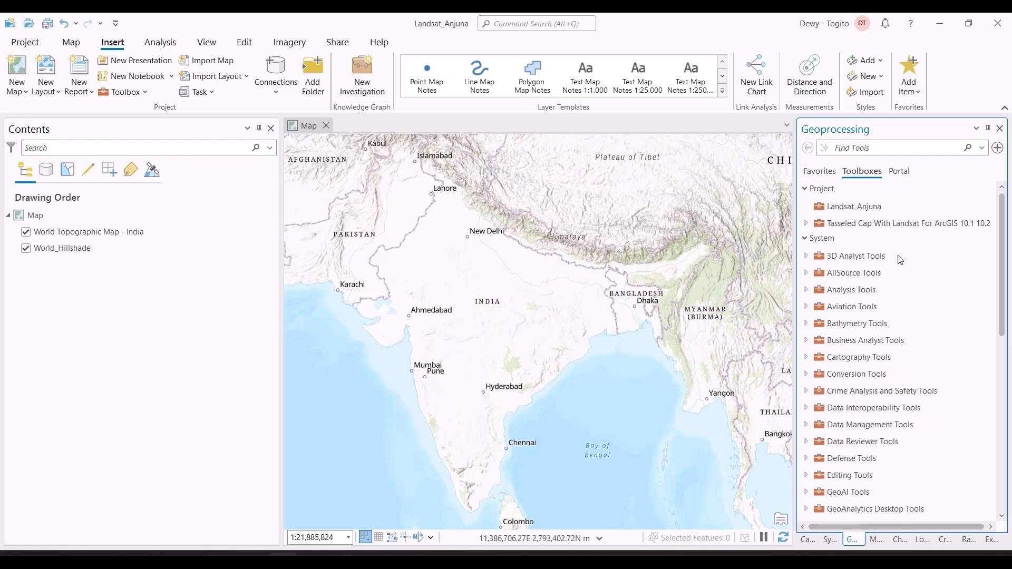
Expand the Tasseled Cap With Landsat For ArcGIS 10.1 10.2 toolbox to view its tools.
{"action": "left_click", "coordinate": [806, 224]}
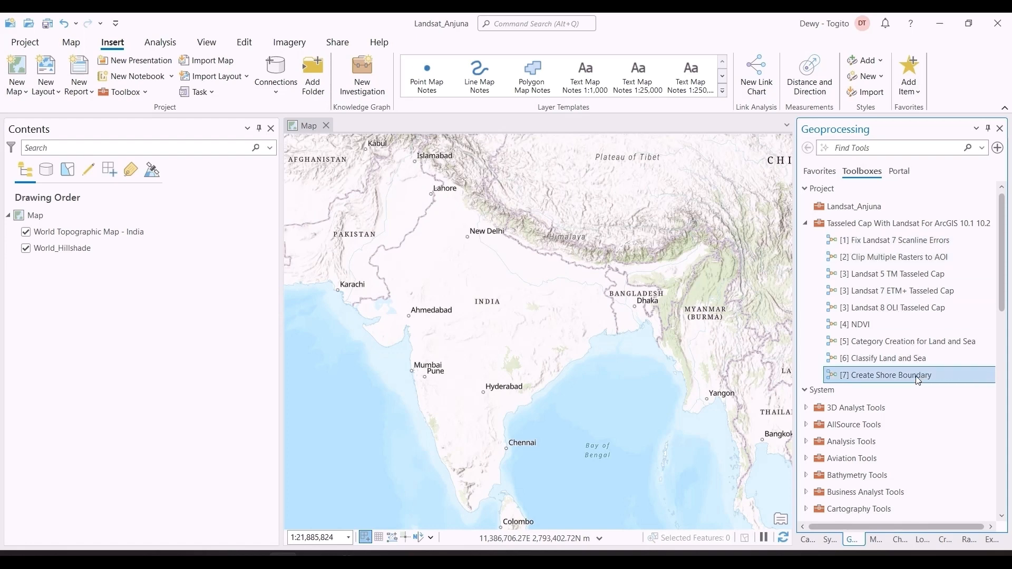
{"action": "left_click", "coordinate": [833, 327]}
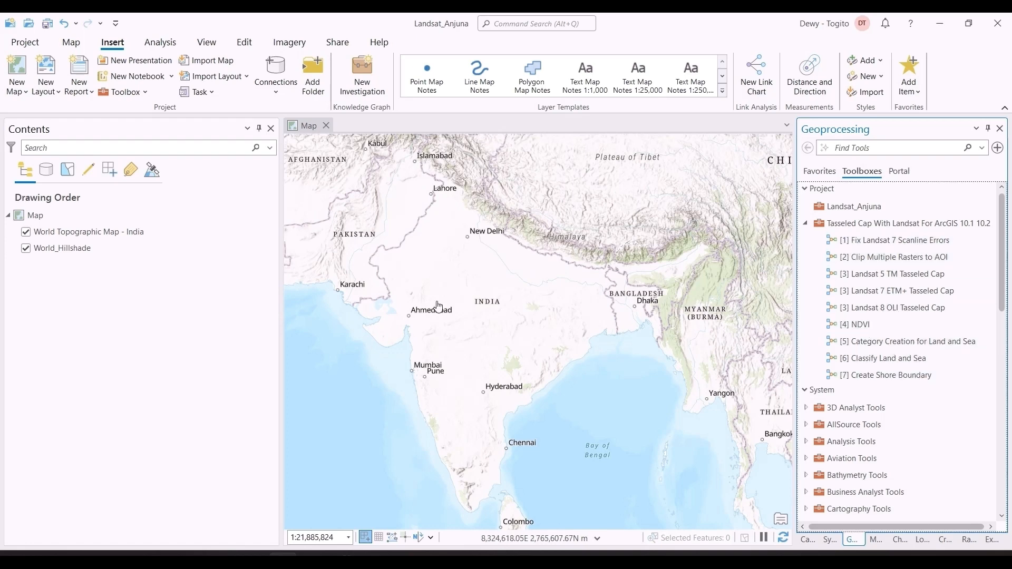
{"action": "key", "text": "alt+Tab"}
{"action": "key", "text": "Escape"}
Switch to the GoaLandsat folder in File Explorer and widen the Name column to show the full file names.
{"action": "left_click", "coordinate": [79, 46]}
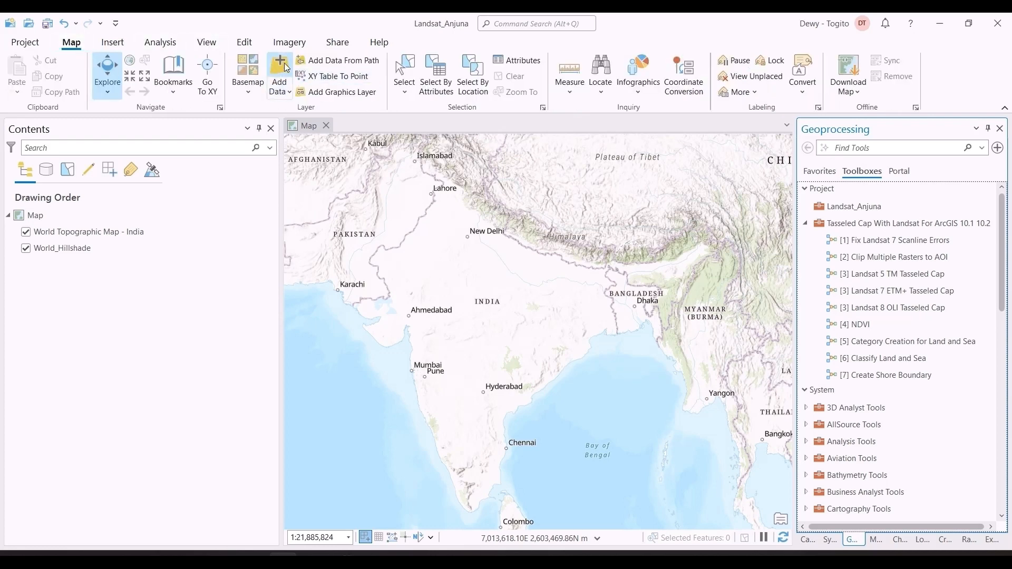
{"action": "key", "text": "alt+Tab"}
{"action": "key", "text": "alt+Tab"}
{"action": "key", "text": "alt+Tab"}
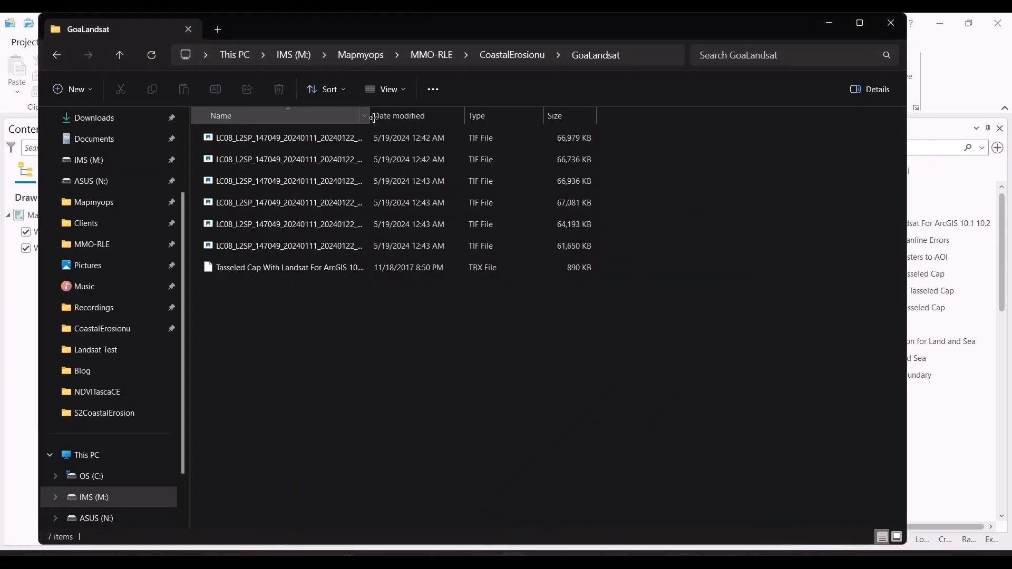
{"action": "left_click_drag", "start_coordinate": [370, 112], "coordinate": [528, 109]}
Add the six Landsat 8 band files SR_B2 through SR_B7 from the GoaLandsat folder to the map in ArcGIS Pro.
{"action": "left_click", "coordinate": [444, 137]}
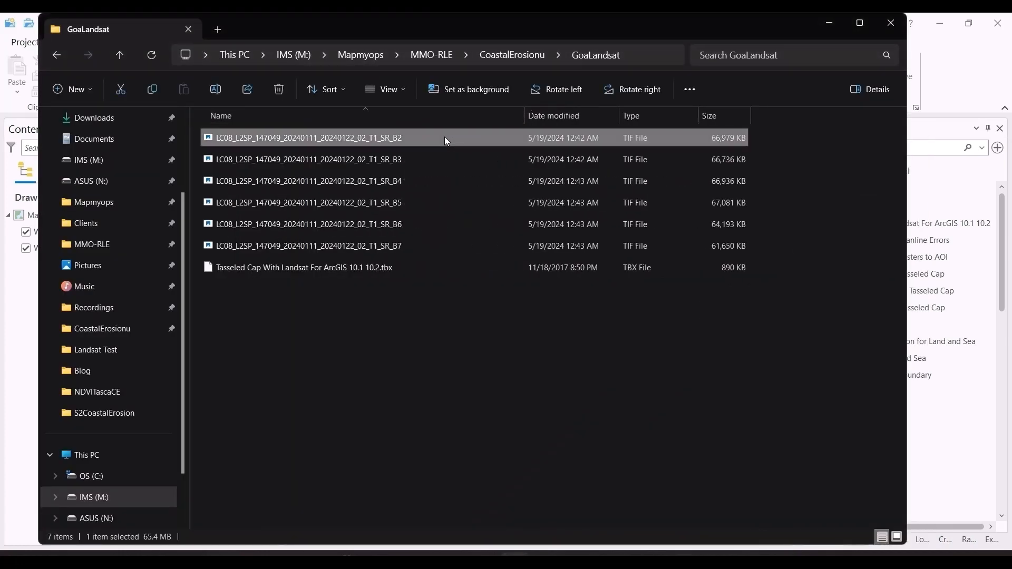
{"action": "key", "text": "shift+Down"}
{"action": "key", "text": "shift+Down"}
{"action": "key", "text": "shift+Down"}
{"action": "key", "text": "shift+Down"}
{"action": "key", "text": "shift+Down"}
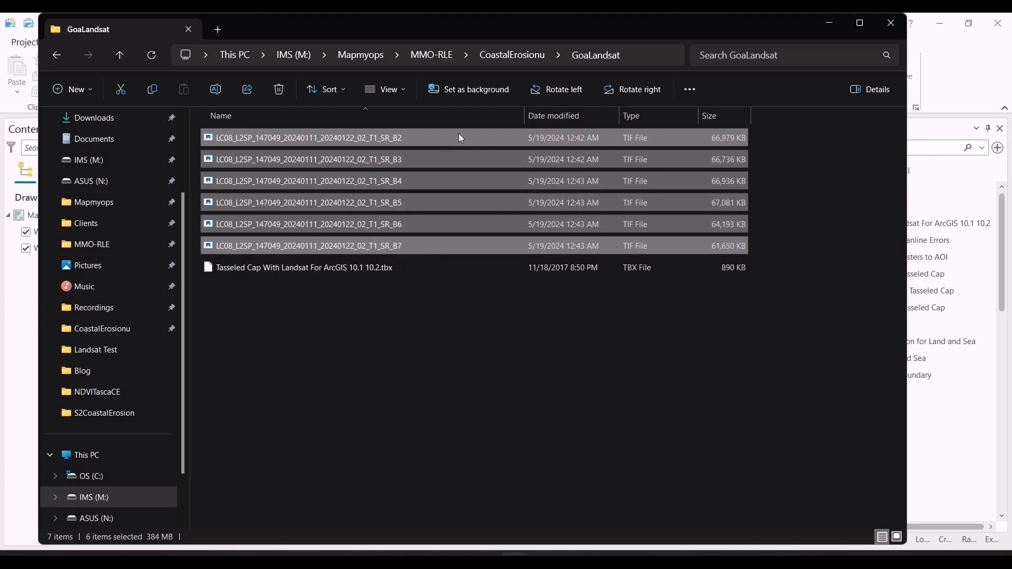
{"action": "left_click_drag", "start_coordinate": [458, 134], "coordinate": [66, 224]}
{"action": "key", "text": "alt+Tab"}
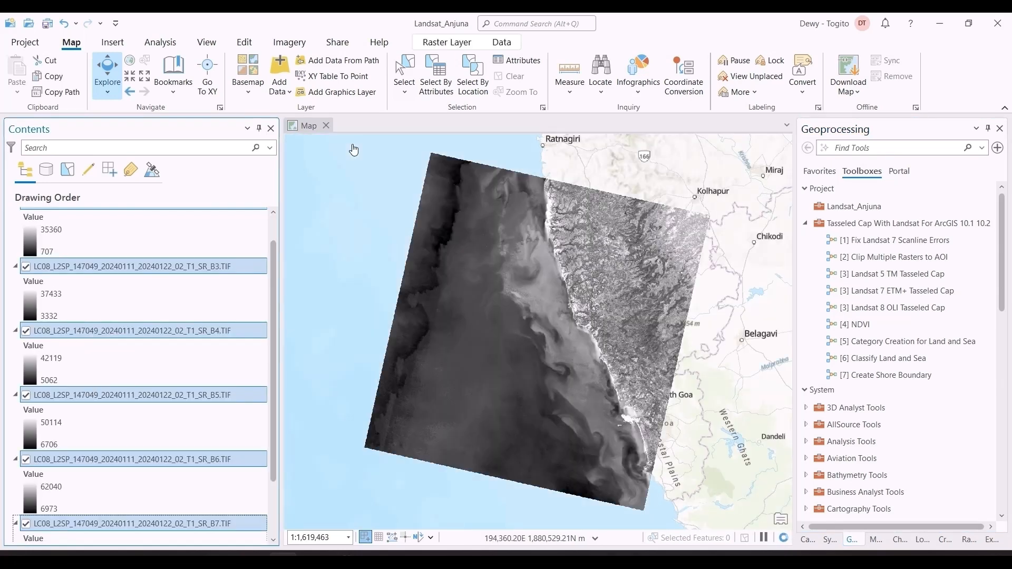
Review the added band layers, hiding SR_B2, SR_B3, SR_B4 and SR_B5 one after another to view the band beneath each.
{"action": "scroll", "coordinate": [98, 296], "scroll_direction": "up", "scroll_amount": 1}
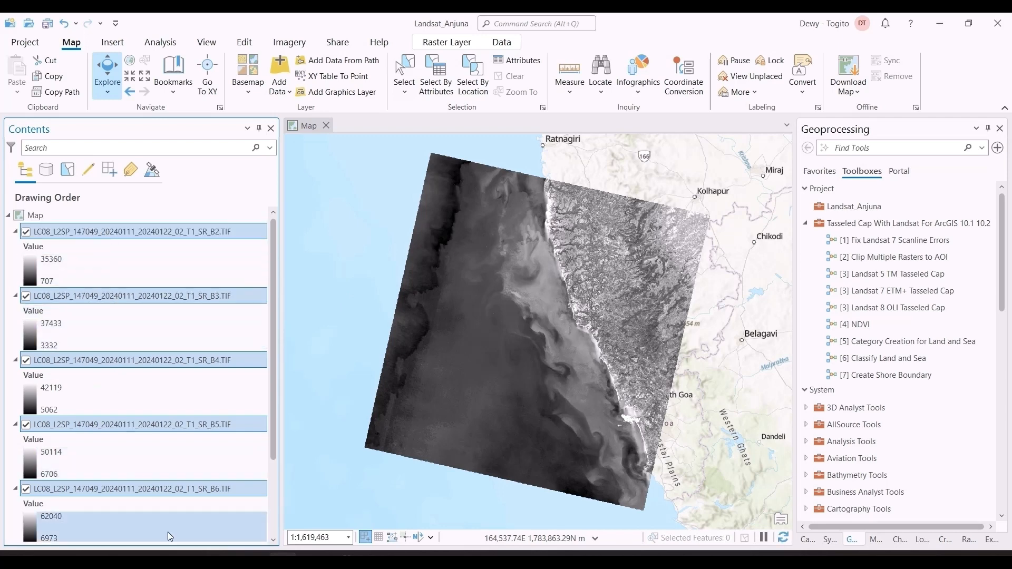
{"action": "scroll", "coordinate": [170, 506], "scroll_direction": "down", "scroll_amount": 1}
{"action": "scroll", "coordinate": [173, 439], "scroll_direction": "down", "scroll_amount": 1}
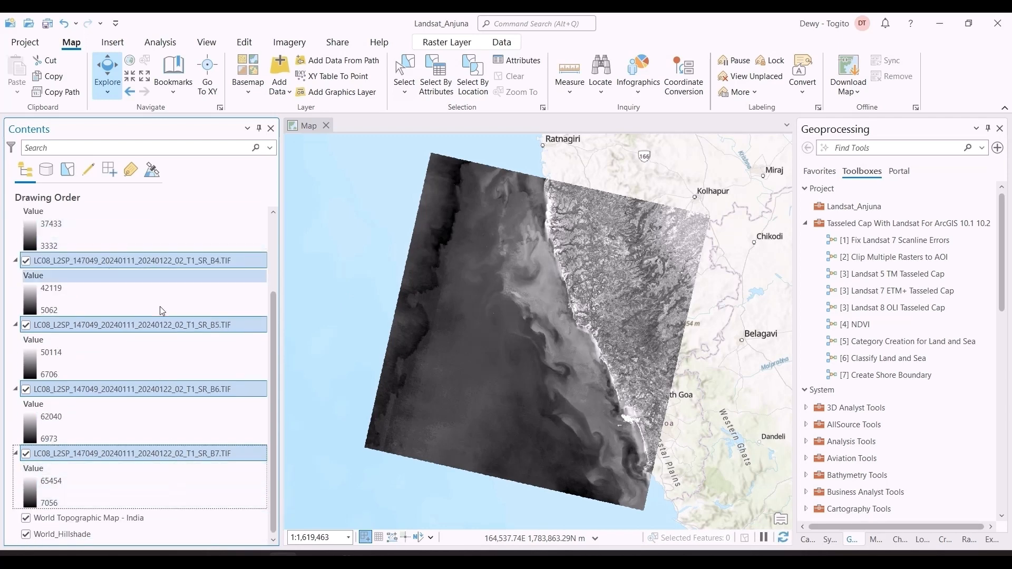
{"action": "scroll", "coordinate": [160, 306], "scroll_direction": "up", "scroll_amount": 2}
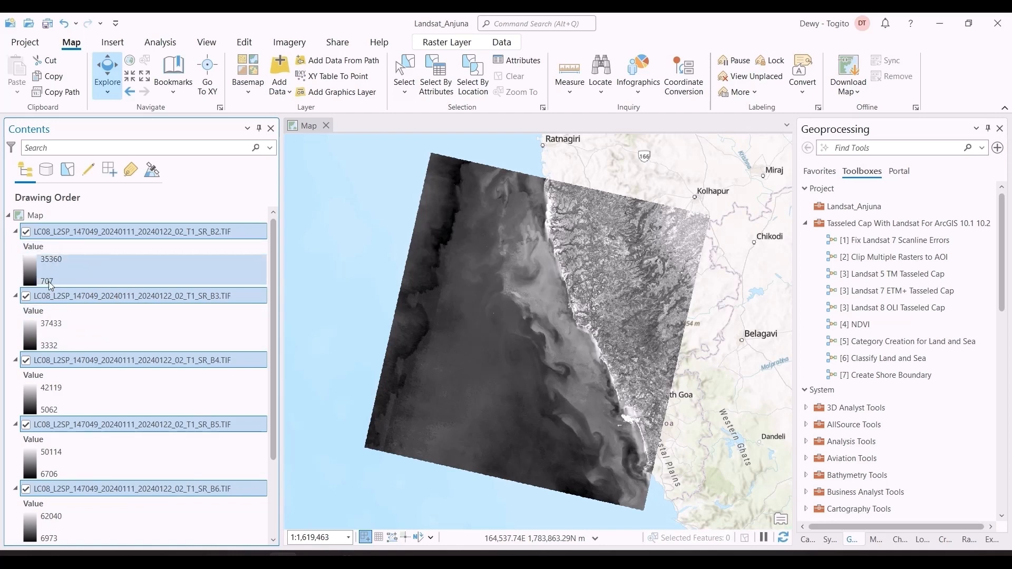
{"action": "left_click", "coordinate": [26, 231]}
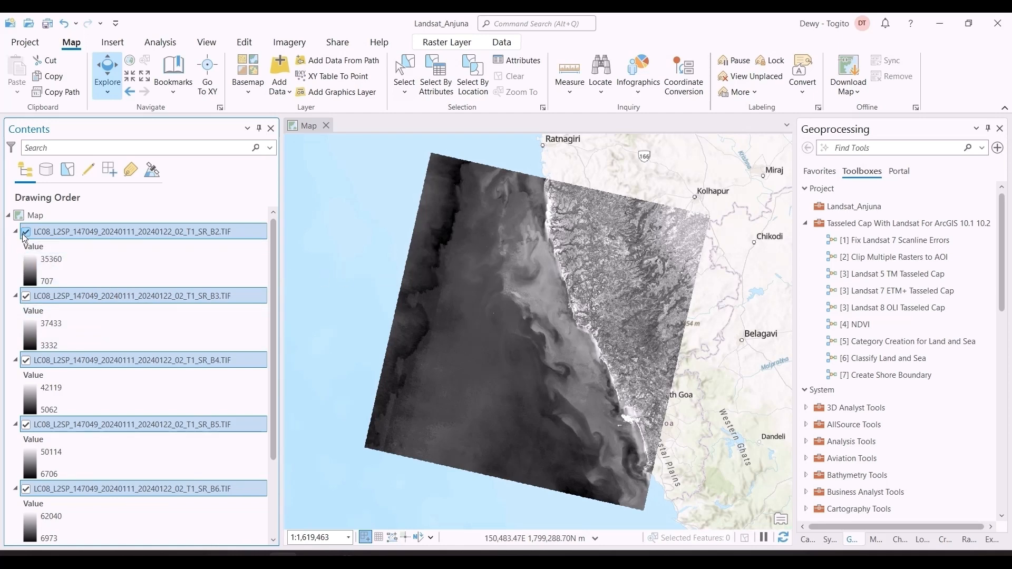
{"action": "left_click", "coordinate": [26, 296]}
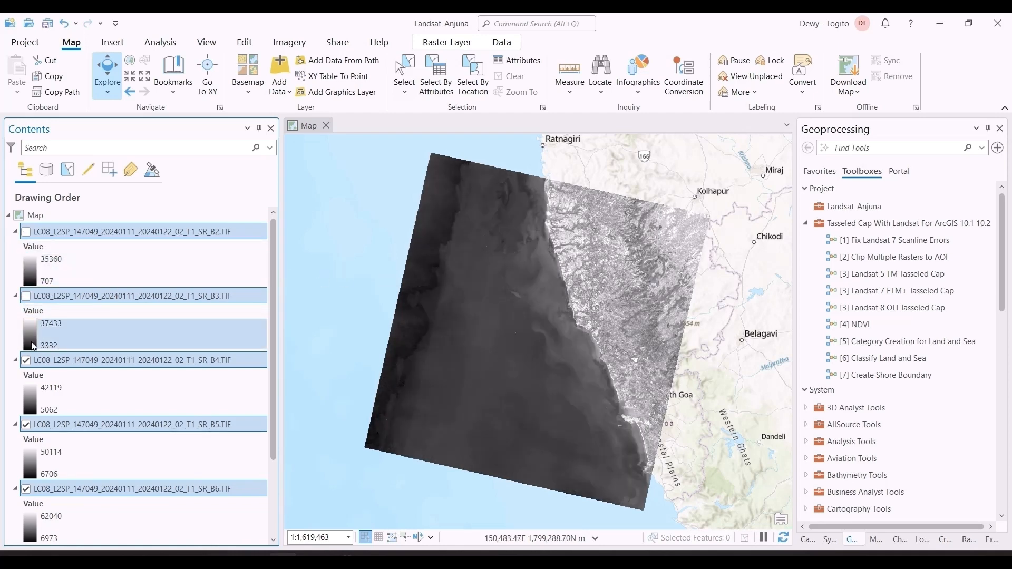
{"action": "left_click", "coordinate": [25, 360]}
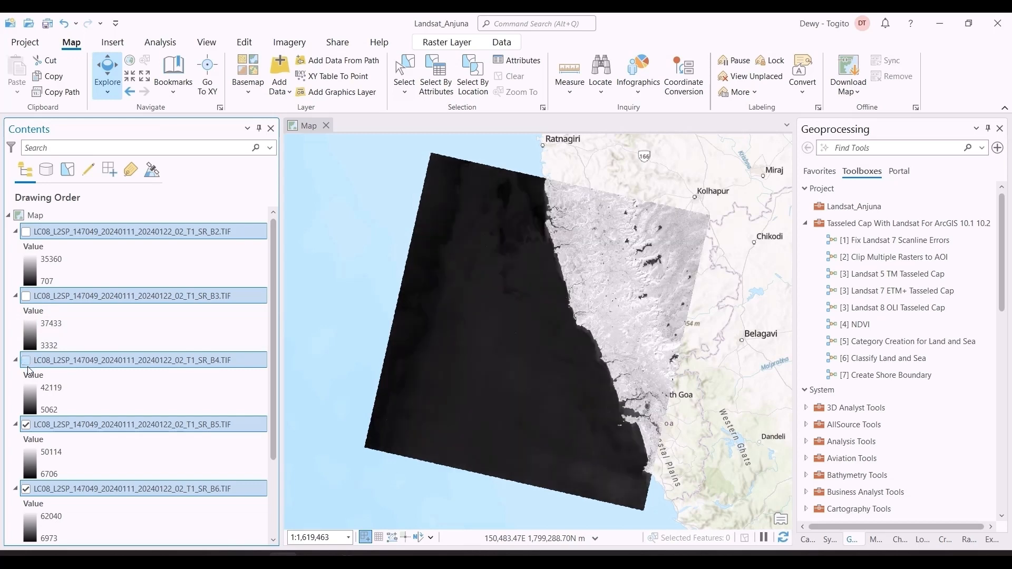
{"action": "left_click", "coordinate": [26, 425]}
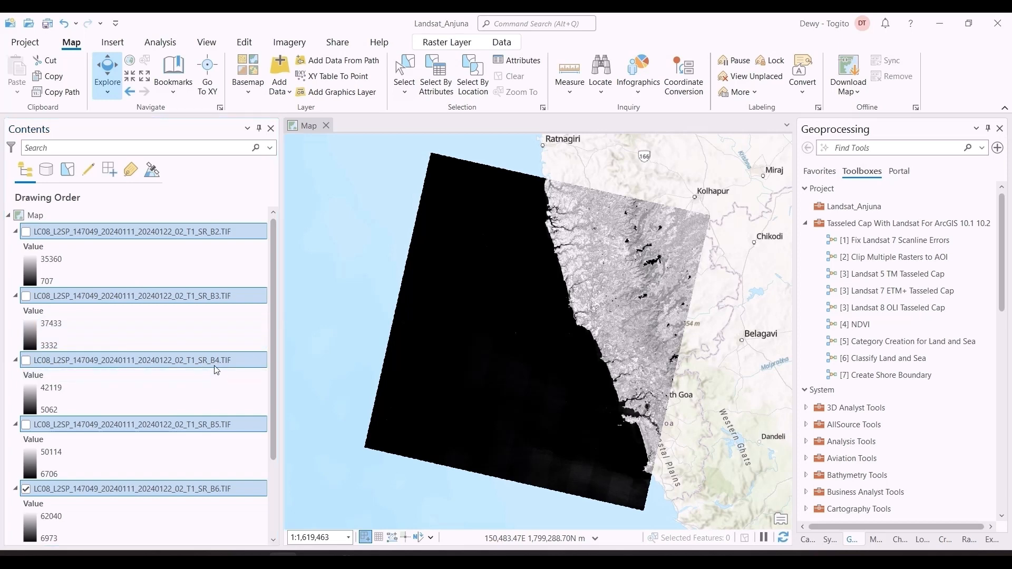
Open the Composite Bands raster function from the Data Management category.
{"action": "left_click", "coordinate": [490, 43]}
{"action": "left_click", "coordinate": [433, 43]}
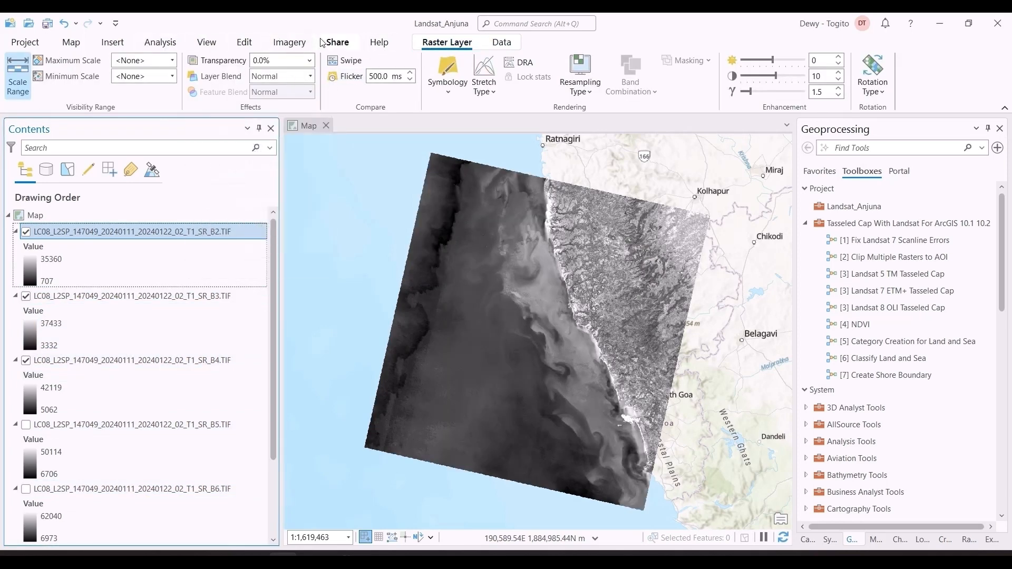
{"action": "left_click", "coordinate": [288, 42]}
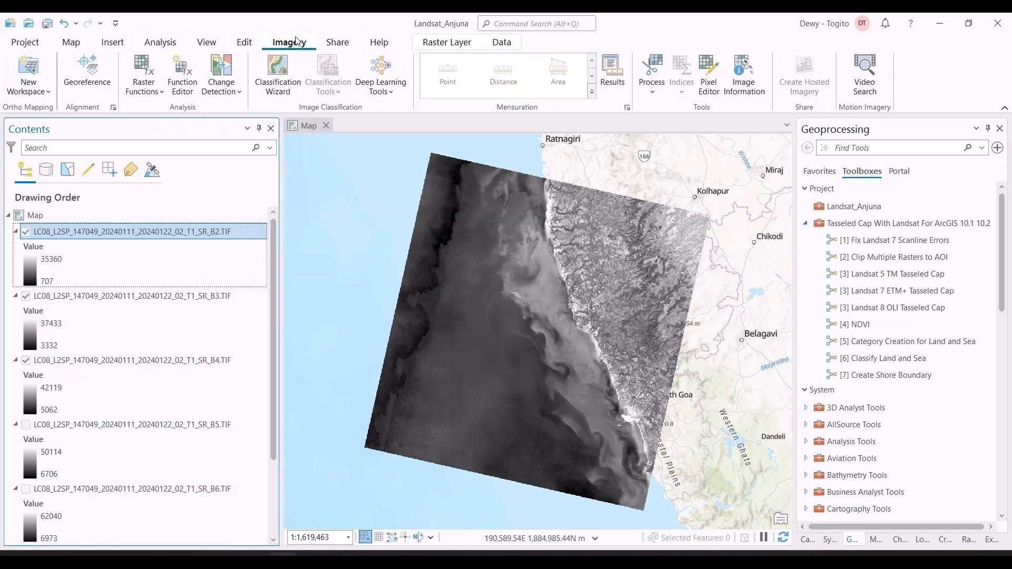
{"action": "left_click", "coordinate": [146, 75]}
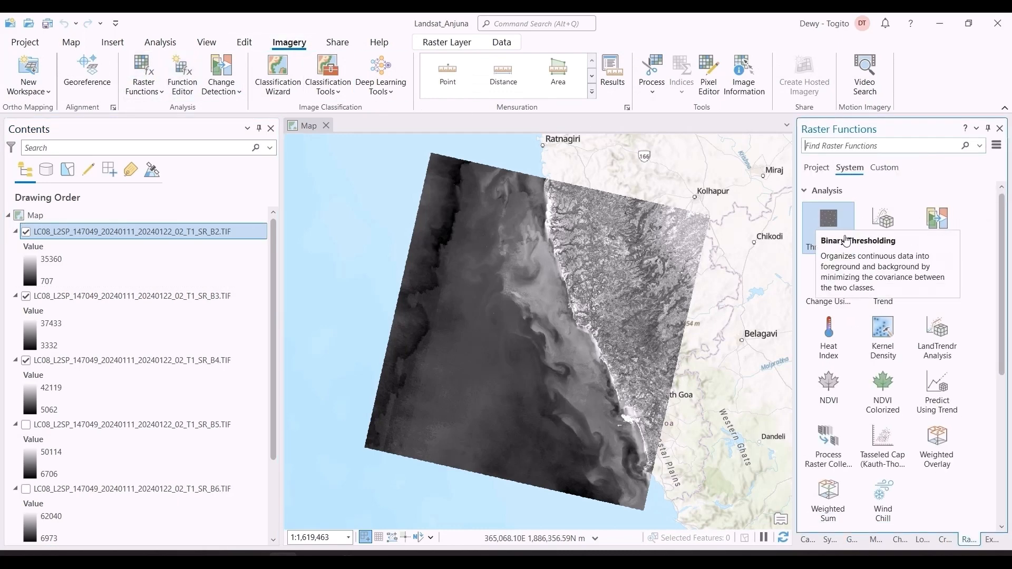
{"action": "scroll", "coordinate": [897, 324], "scroll_direction": "down", "scroll_amount": 2}
{"action": "scroll", "coordinate": [897, 324], "scroll_direction": "down", "scroll_amount": 3}
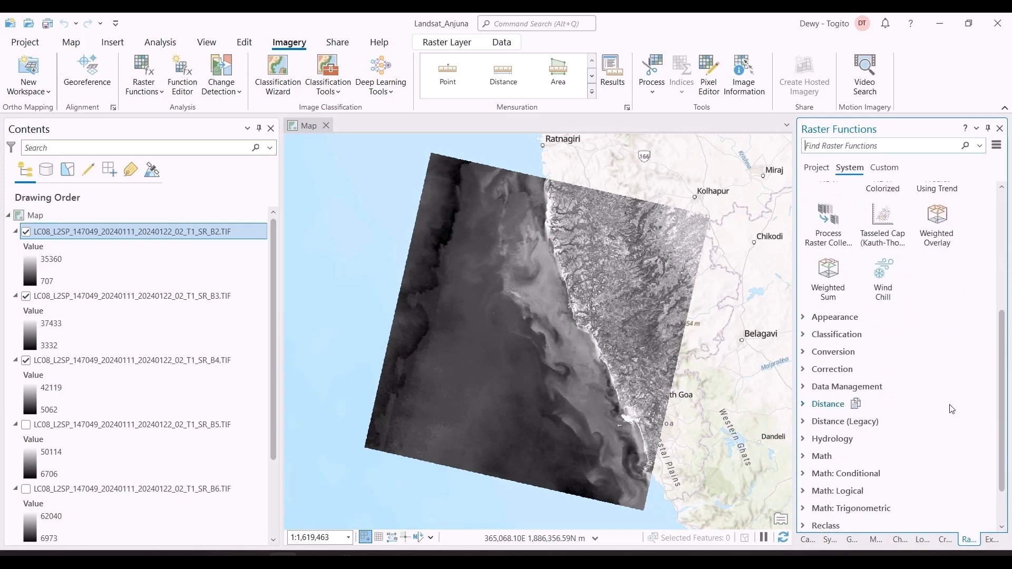
{"action": "left_click", "coordinate": [804, 355]}
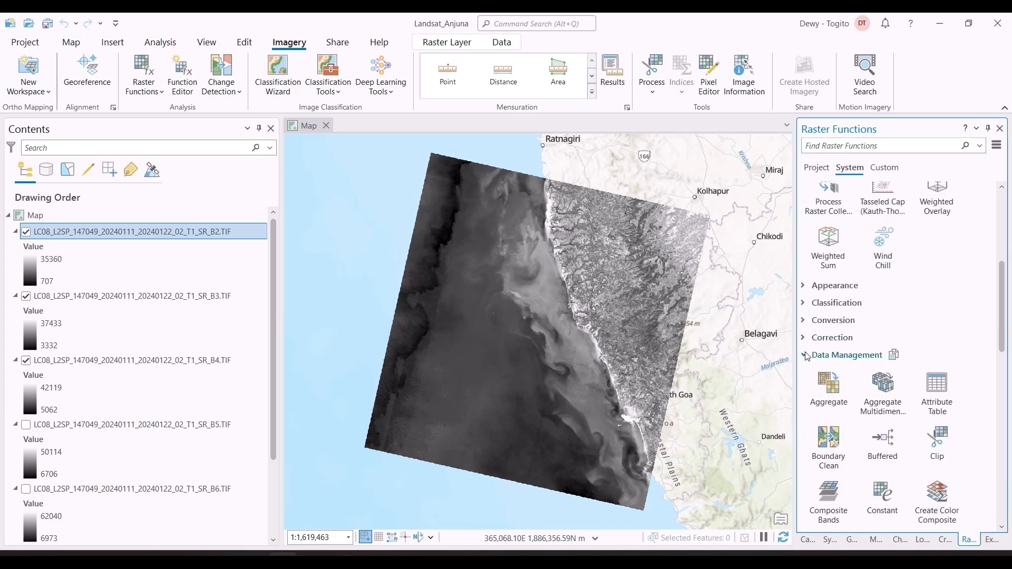
{"action": "scroll", "coordinate": [861, 325], "scroll_direction": "down", "scroll_amount": 2}
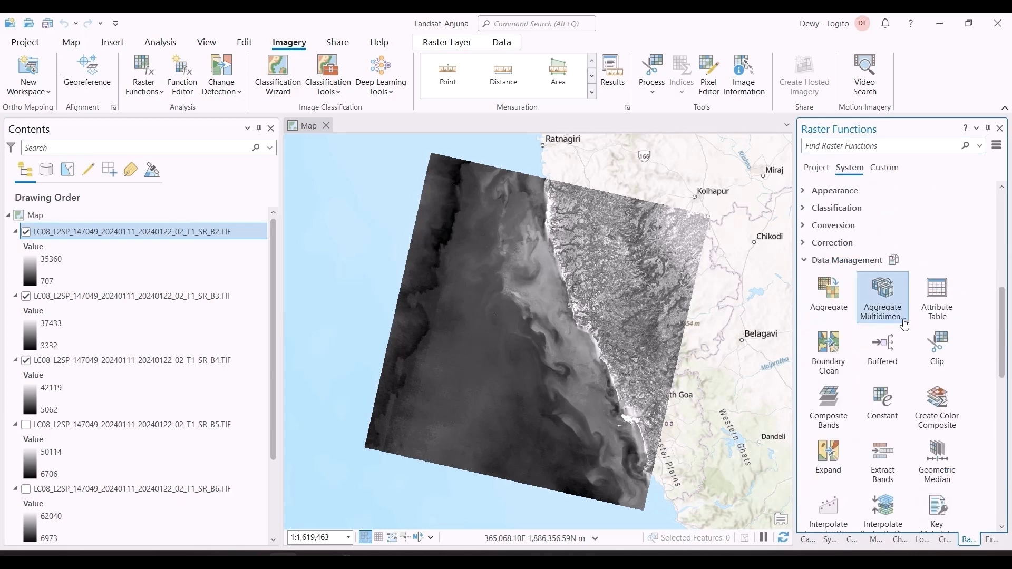
{"action": "left_click", "coordinate": [837, 409]}
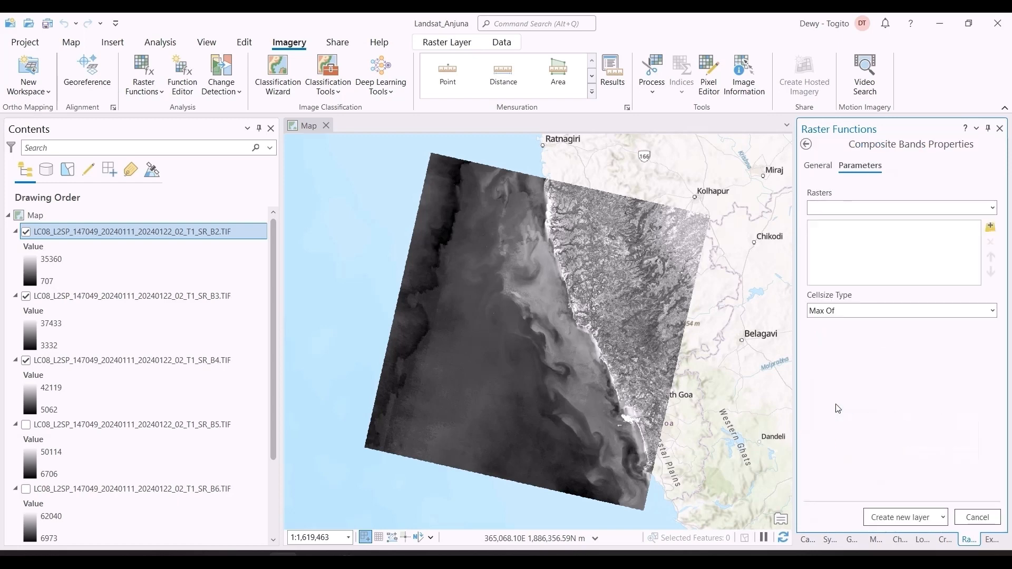
Create a Composite Bands layer from SR_B4, SR_B3 and SR_B2 in that order, with cell size type Max Of.
{"action": "left_click", "coordinate": [993, 209]}
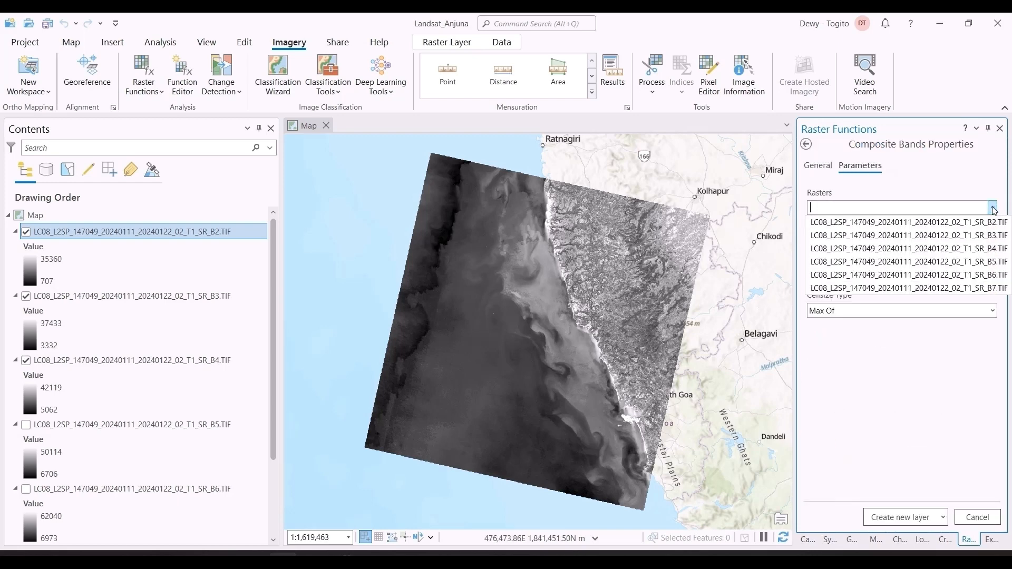
{"action": "left_click", "coordinate": [985, 248]}
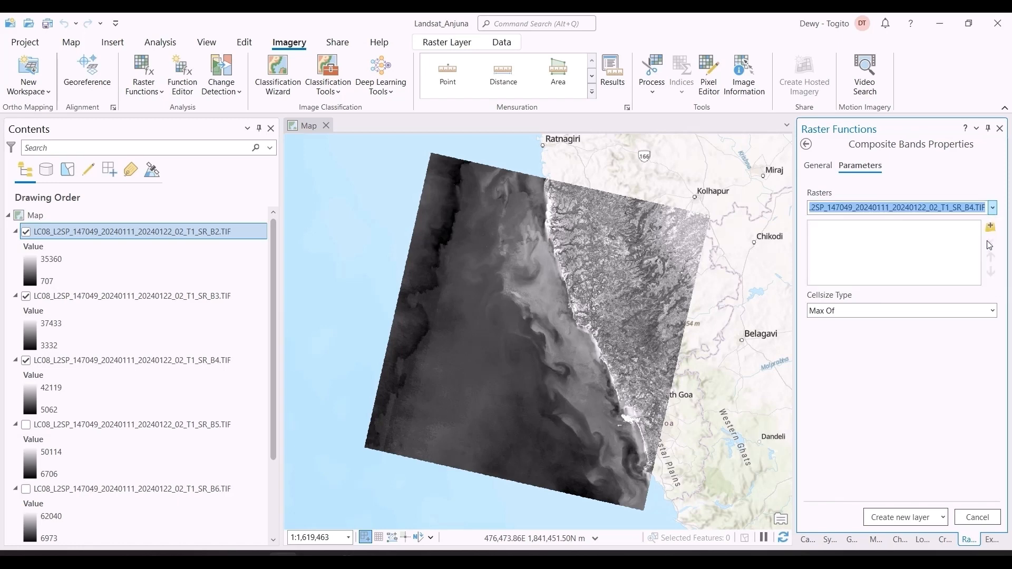
{"action": "left_click", "coordinate": [993, 209]}
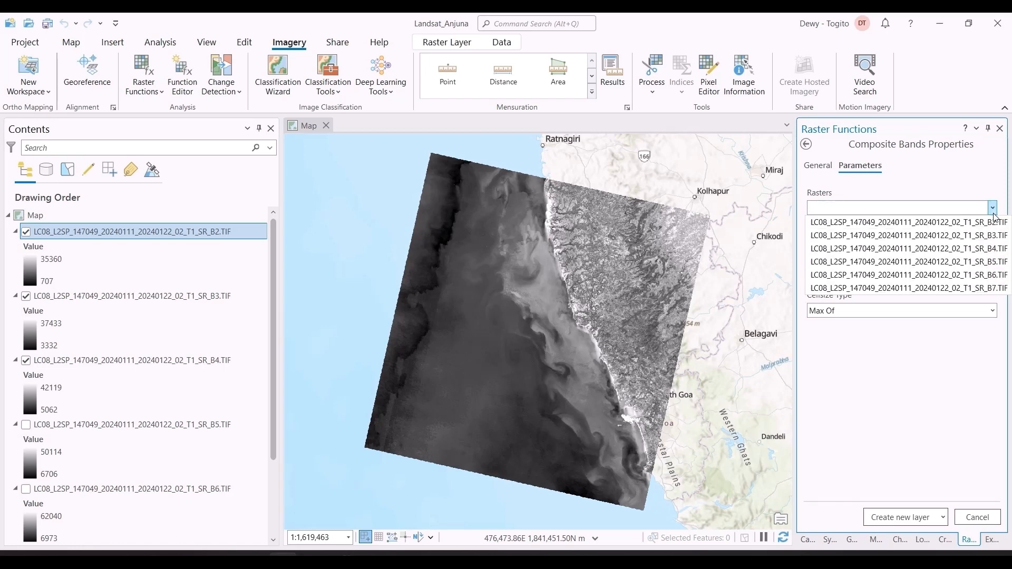
{"action": "left_click", "coordinate": [993, 233]}
{"action": "left_click", "coordinate": [992, 231]}
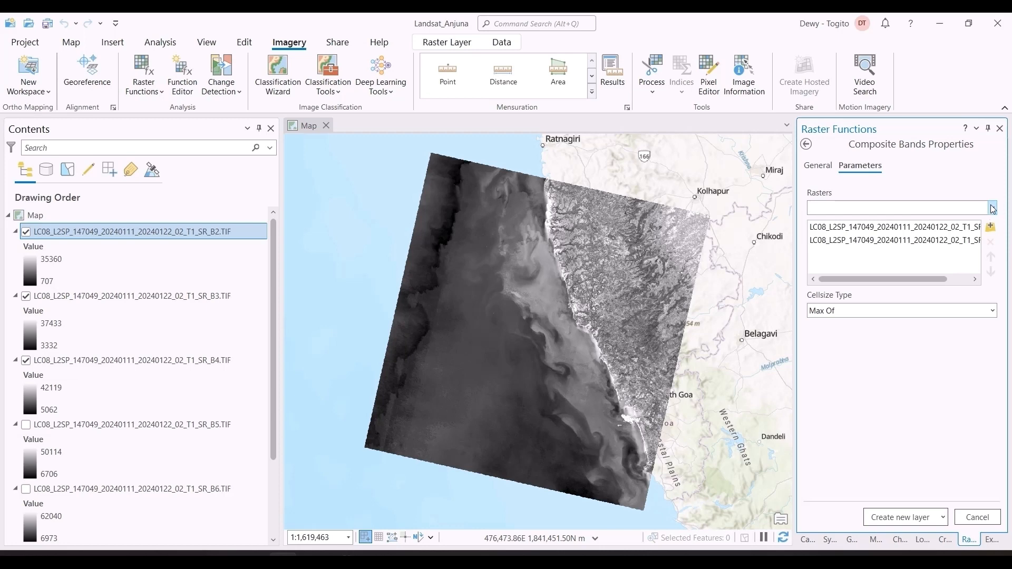
{"action": "left_click", "coordinate": [992, 209]}
{"action": "left_click", "coordinate": [981, 224]}
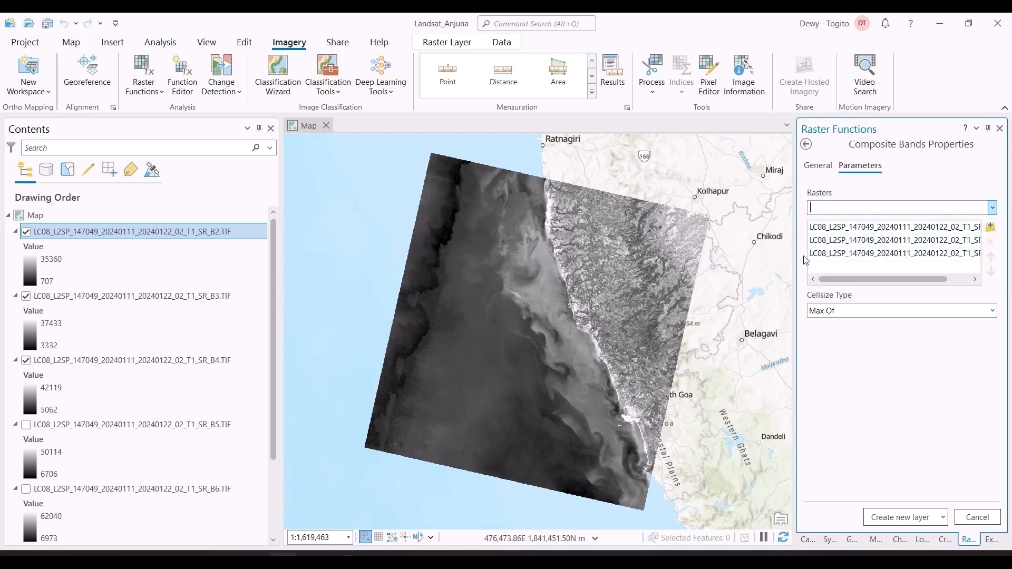
{"action": "left_click_drag", "start_coordinate": [795, 247], "coordinate": [812, 263]}
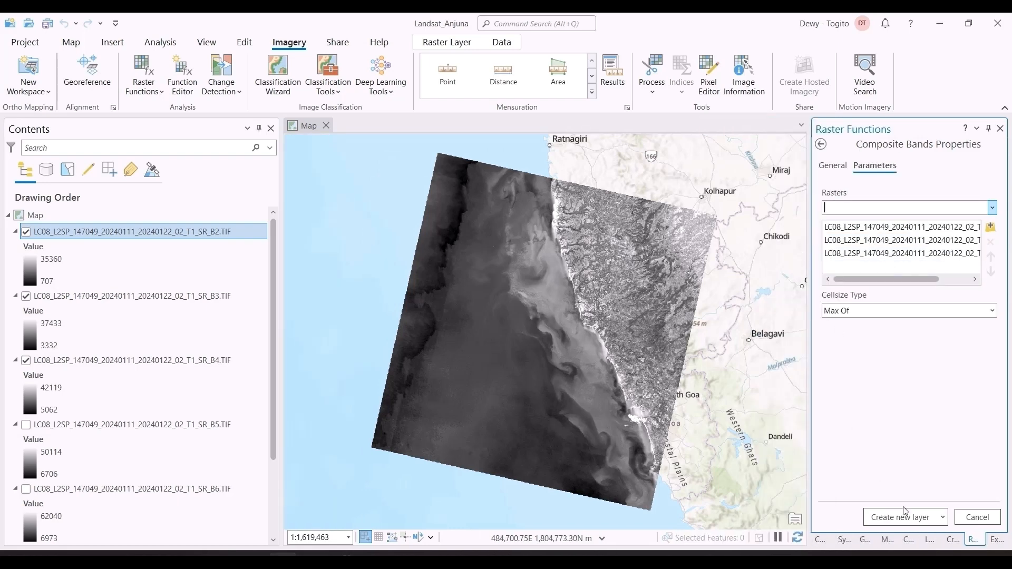
{"action": "left_click", "coordinate": [913, 517]}
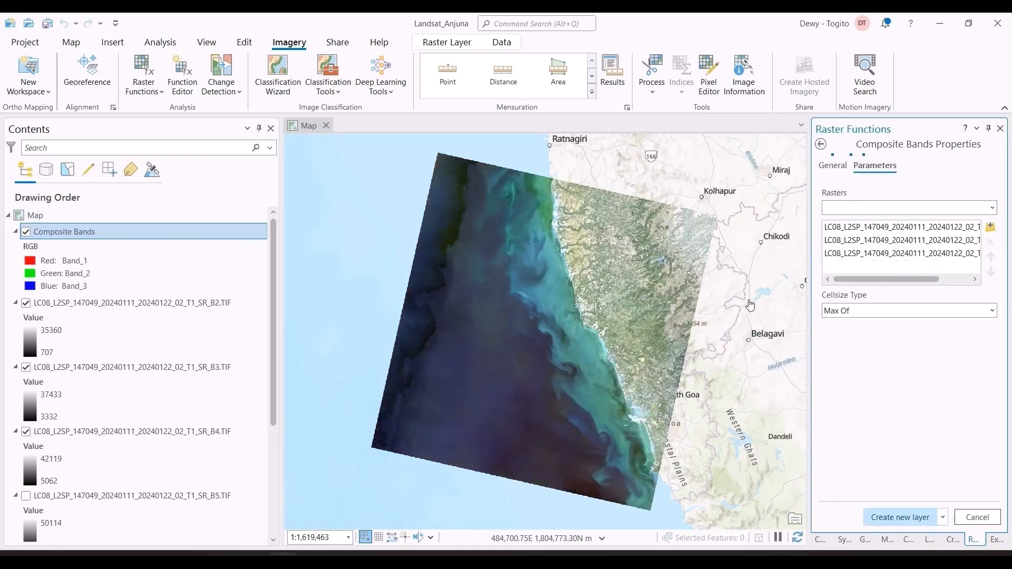
Search the map for "anjuna beach" and zoom to the Anjuna Sea Beach result in North Goa.
{"action": "scroll", "coordinate": [614, 347], "scroll_direction": "up", "scroll_amount": 2}
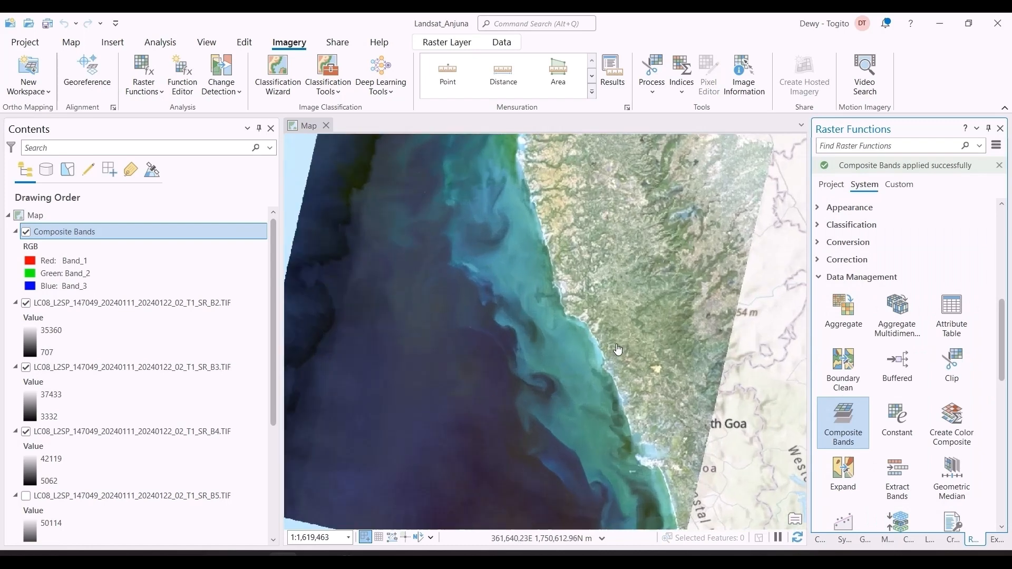
{"action": "scroll", "coordinate": [614, 348], "scroll_direction": "up", "scroll_amount": 5}
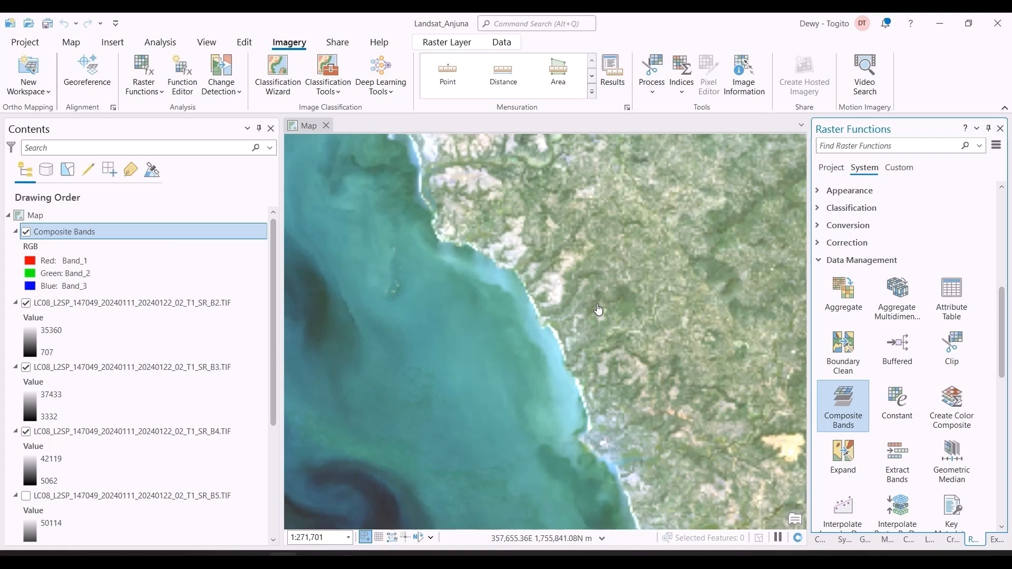
{"action": "scroll", "coordinate": [598, 310], "scroll_direction": "down", "scroll_amount": 6}
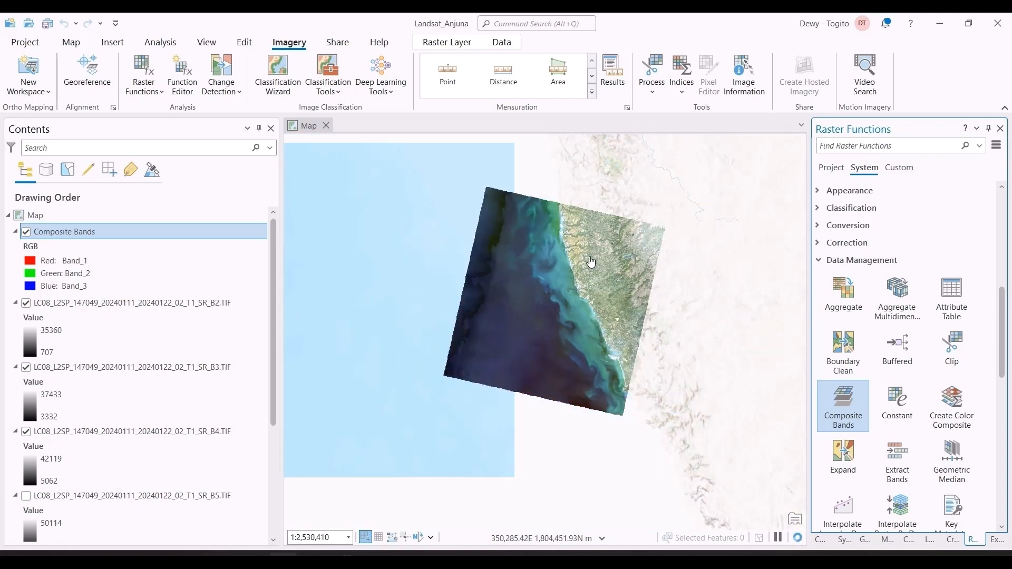
{"action": "scroll", "coordinate": [591, 261], "scroll_direction": "up", "scroll_amount": 2}
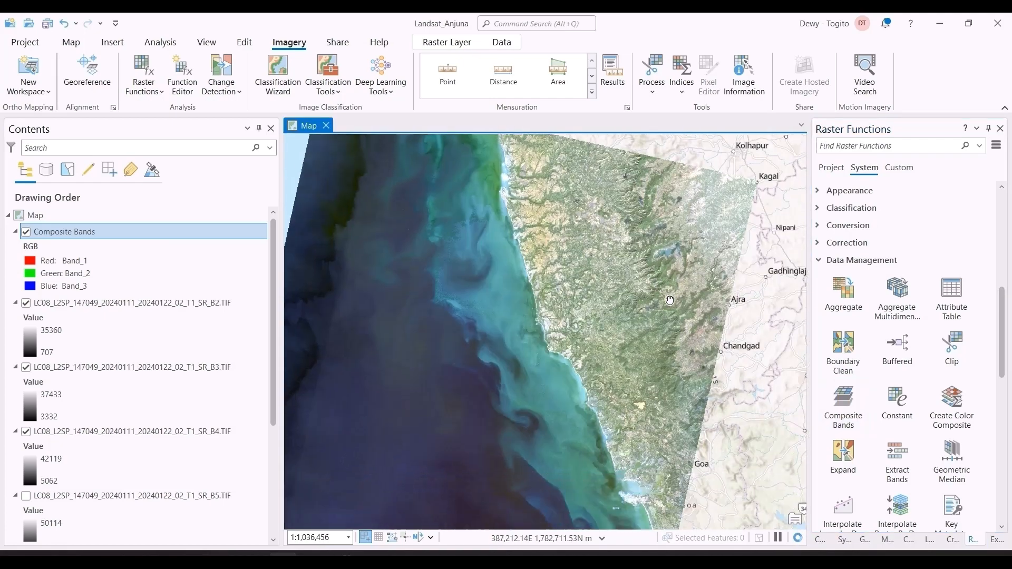
{"action": "left_click_drag", "start_coordinate": [669, 300], "coordinate": [725, 271]}
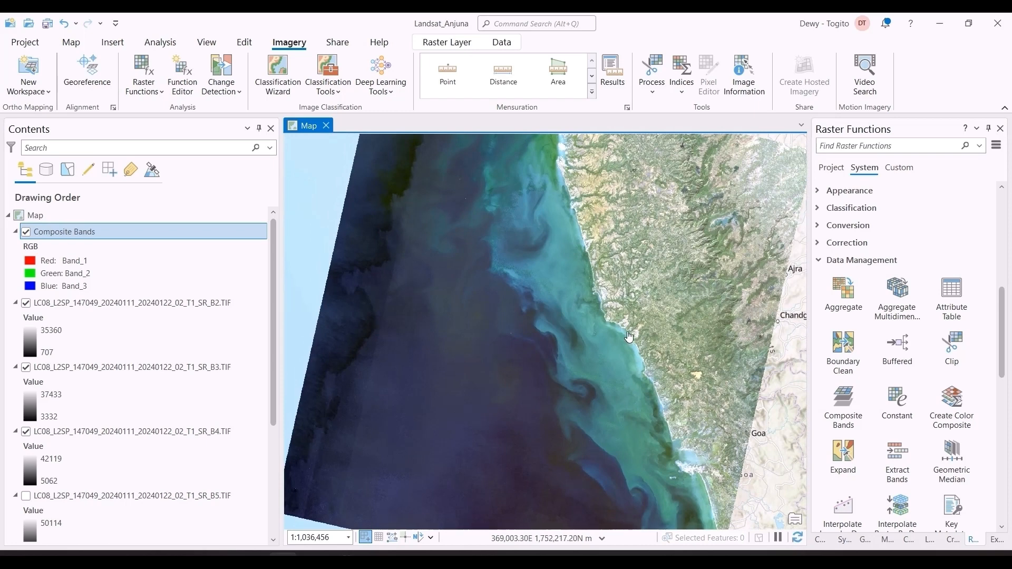
{"action": "left_click_drag", "start_coordinate": [547, 239], "coordinate": [549, 296]}
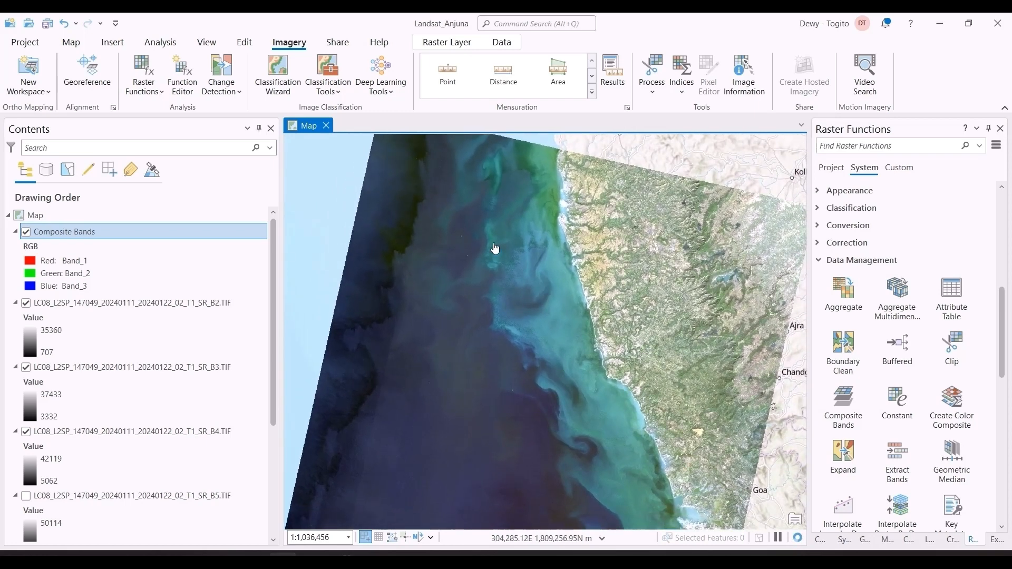
{"action": "left_click", "coordinate": [71, 42]}
{"action": "left_click", "coordinate": [600, 71]}
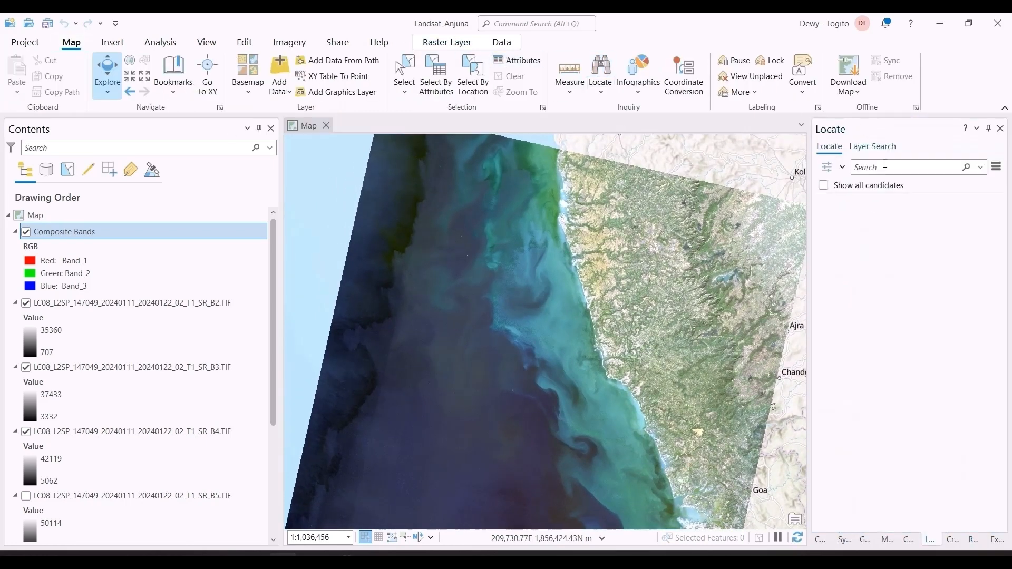
{"action": "left_click", "coordinate": [885, 165]}
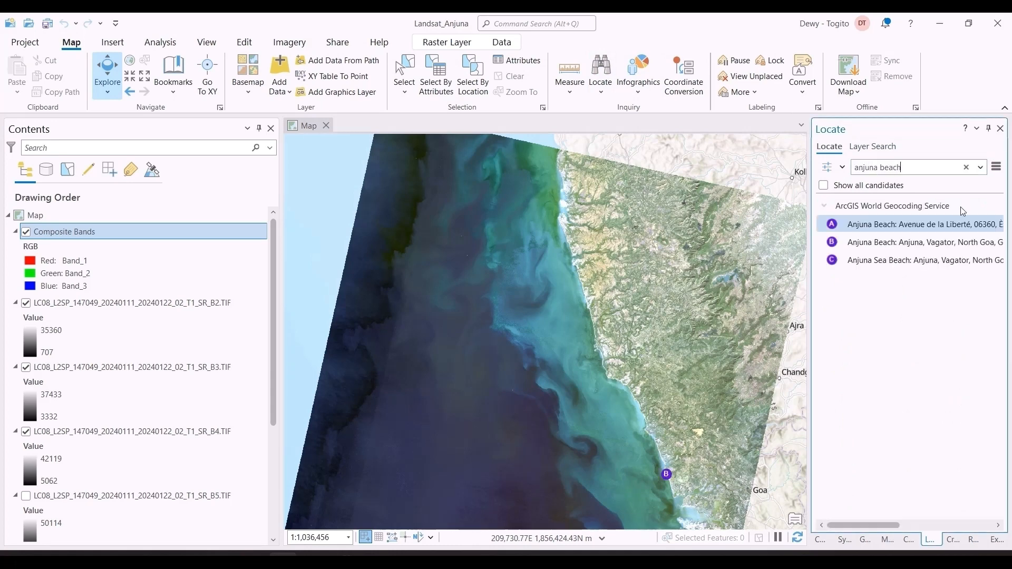
{"action": "left_click", "coordinate": [916, 262]}
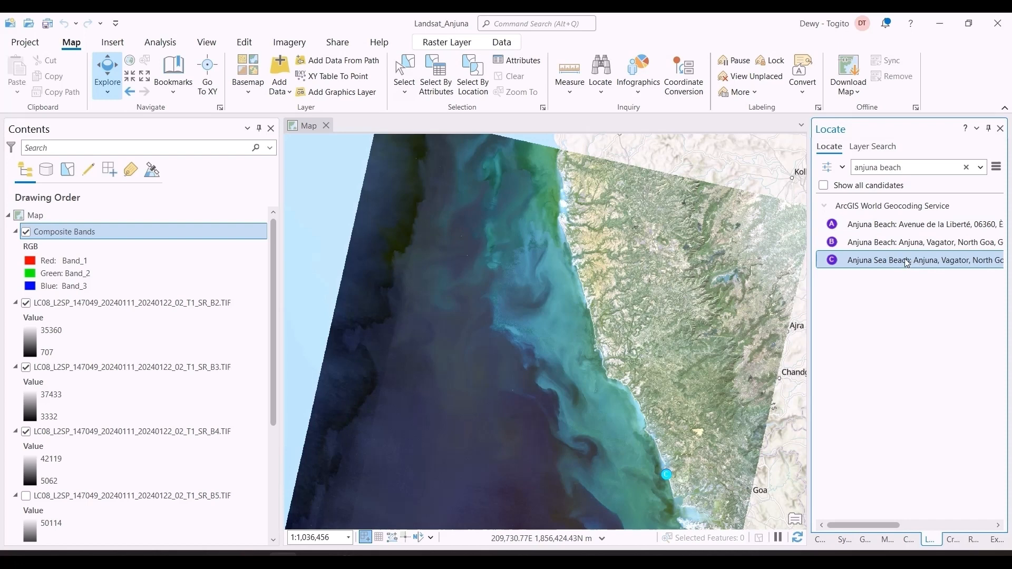
{"action": "double_click", "coordinate": [889, 266]}
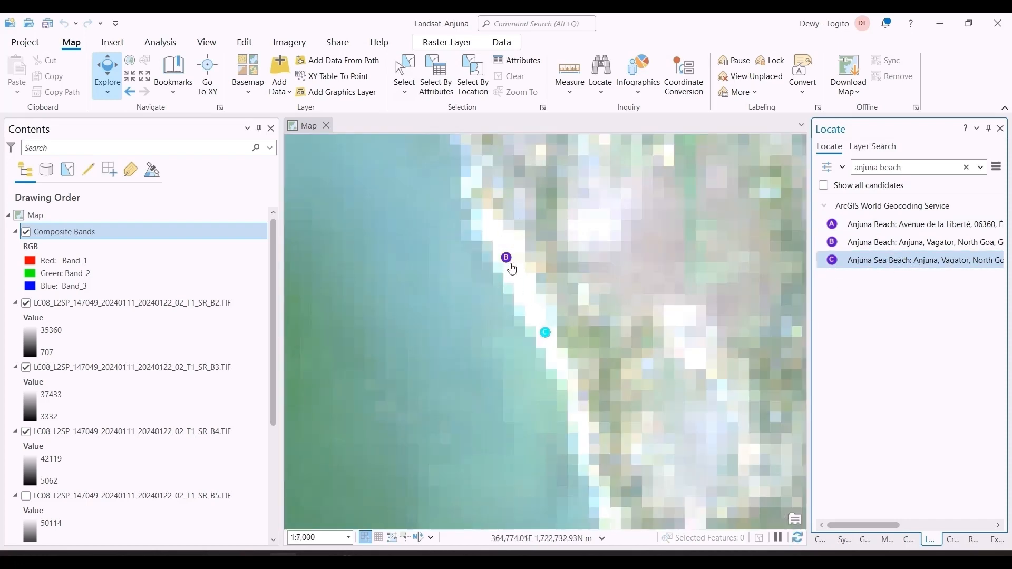
Frame the coast around Anjuna Beach more widely and save that view as a bookmark named "Anjuna Beach + Surroundings".
{"action": "scroll", "coordinate": [512, 269], "scroll_direction": "down", "scroll_amount": 5}
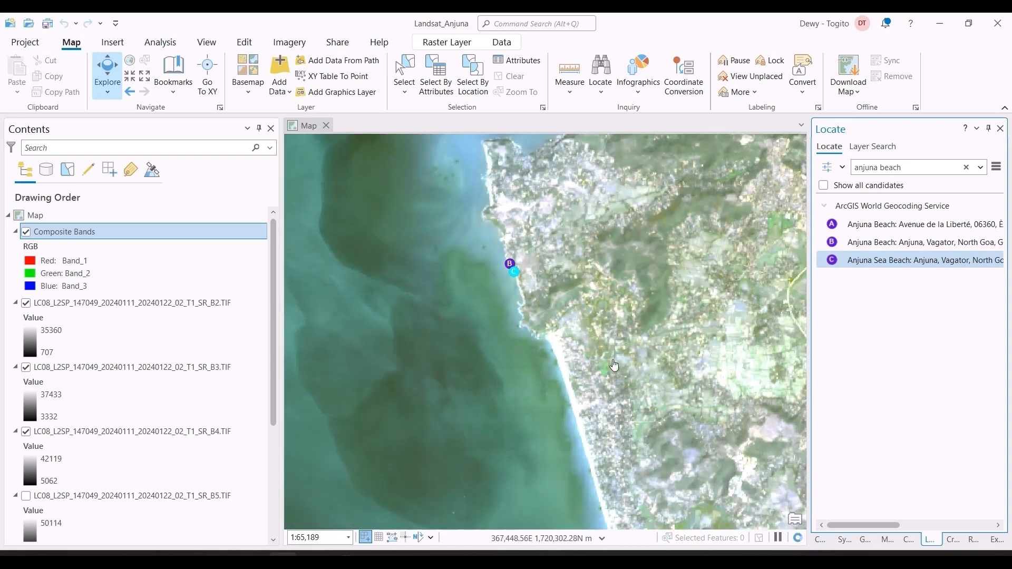
{"action": "mouse_move", "coordinate": [572, 336]}
{"action": "left_mouse_down"}
{"action": "mouse_move", "coordinate": [538, 281]}
{"action": "mouse_move", "coordinate": [573, 320]}
{"action": "left_mouse_up"}
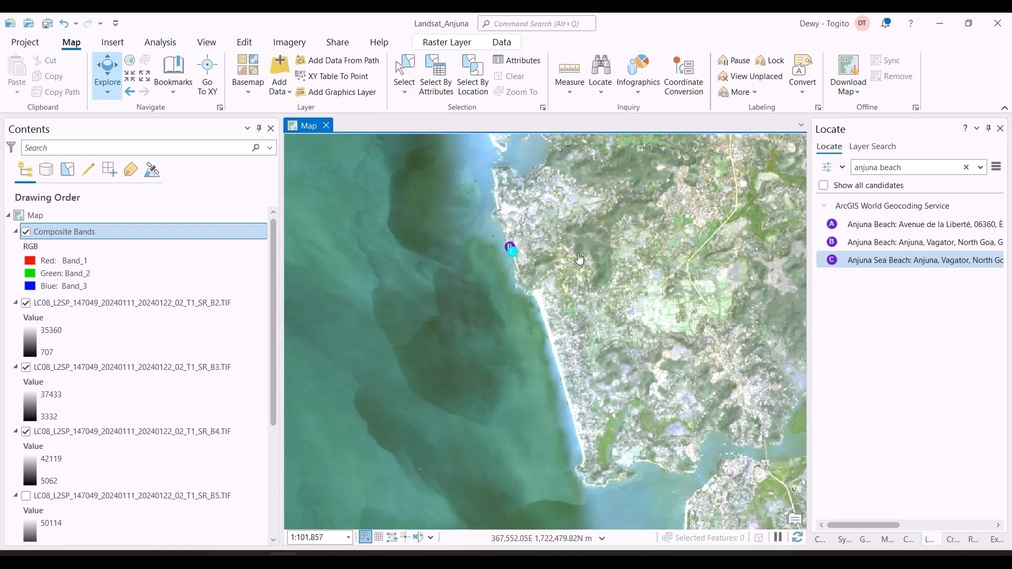
{"action": "left_click", "coordinate": [185, 89]}
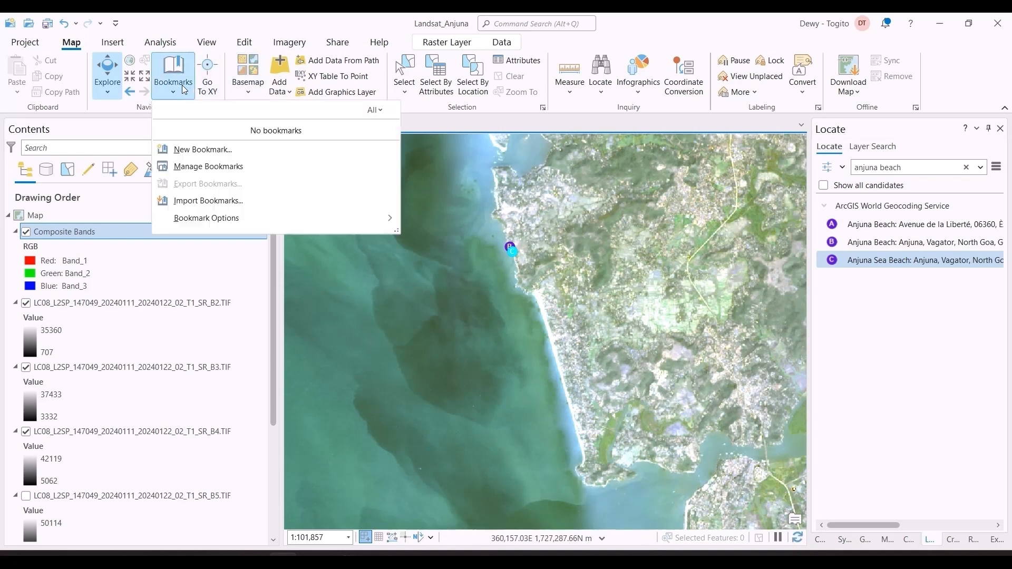
{"action": "left_click", "coordinate": [203, 150]}
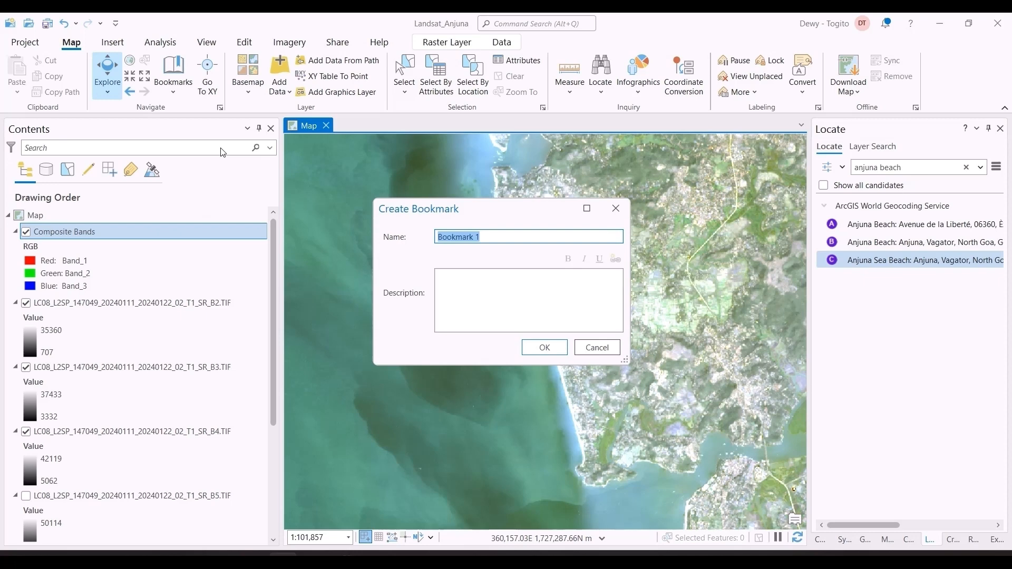
{"action": "type", "text": "Anjuna Beach + Surroundings"}
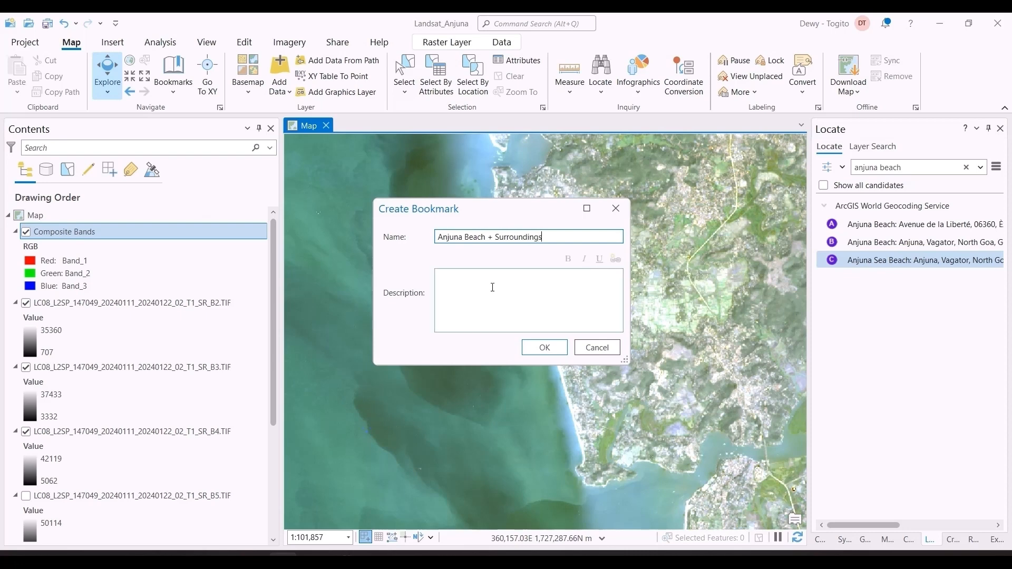
{"action": "key", "text": "Return"}
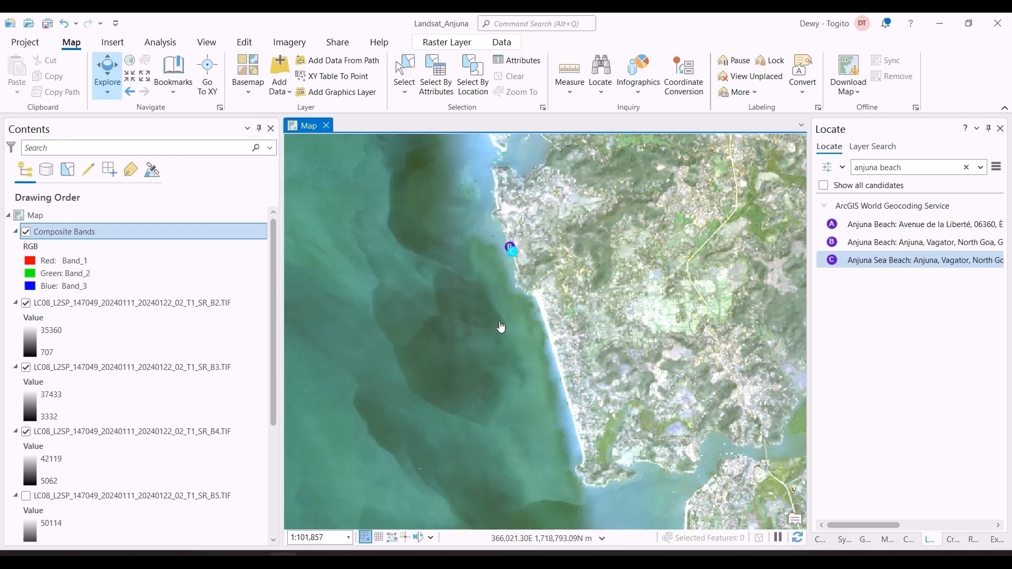
Close the Locate results and return the map to the Anjuna Beach + Surroundings bookmark.
{"action": "scroll", "coordinate": [587, 244], "scroll_direction": "down", "scroll_amount": 8}
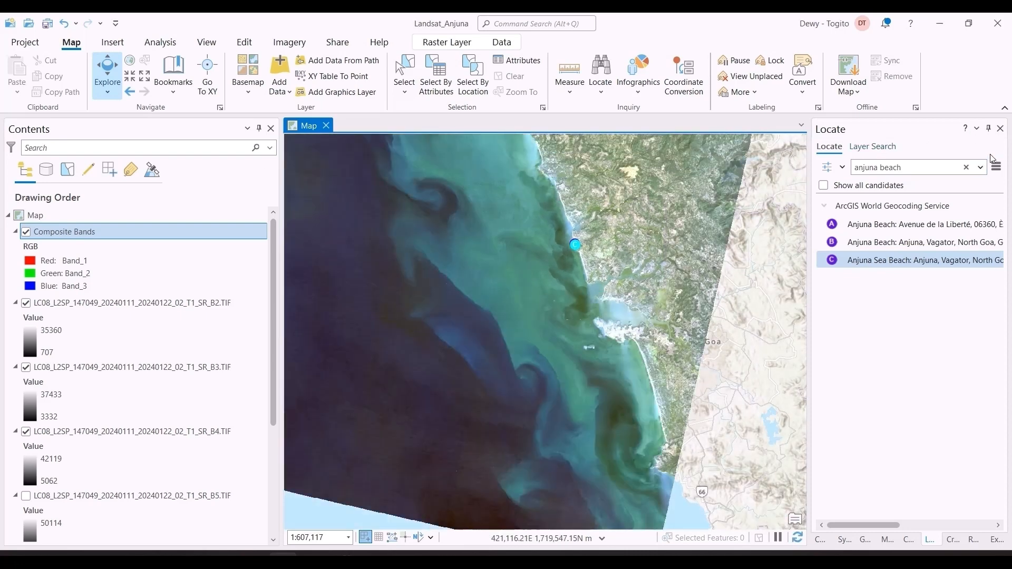
{"action": "left_click", "coordinate": [999, 128]}
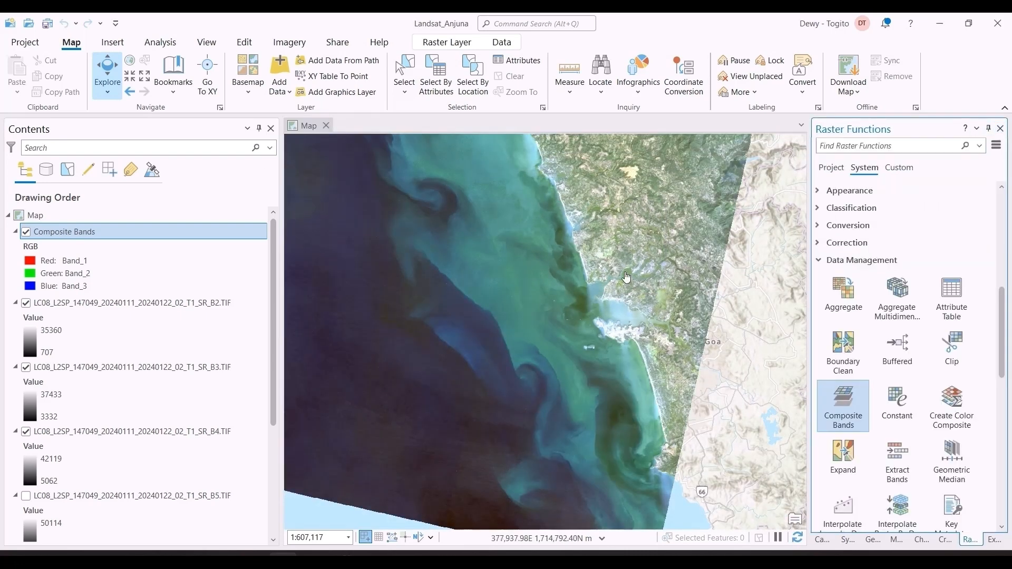
{"action": "left_click_drag", "start_coordinate": [621, 282], "coordinate": [738, 434]}
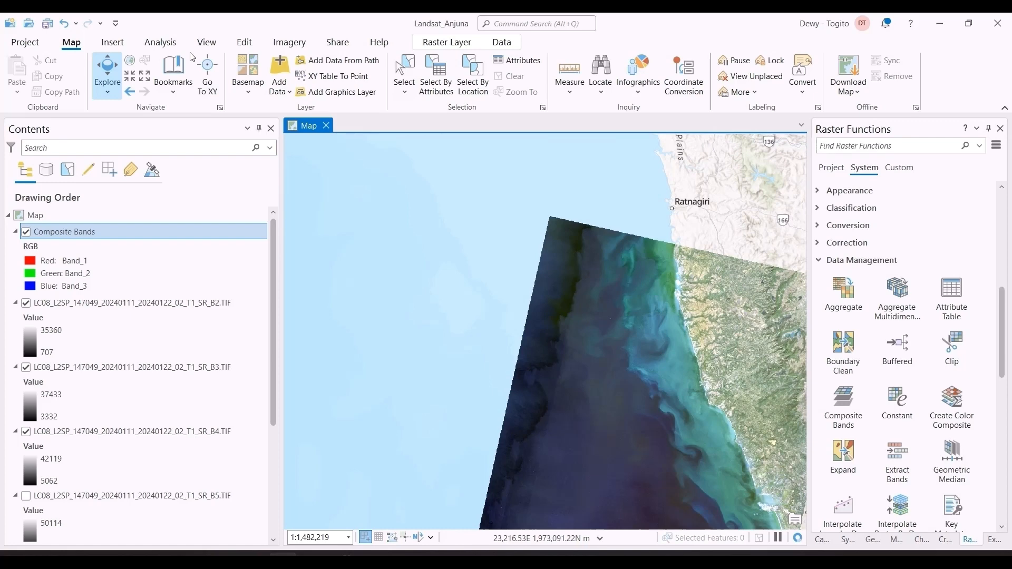
{"action": "left_click", "coordinate": [172, 73]}
{"action": "left_click", "coordinate": [213, 153]}
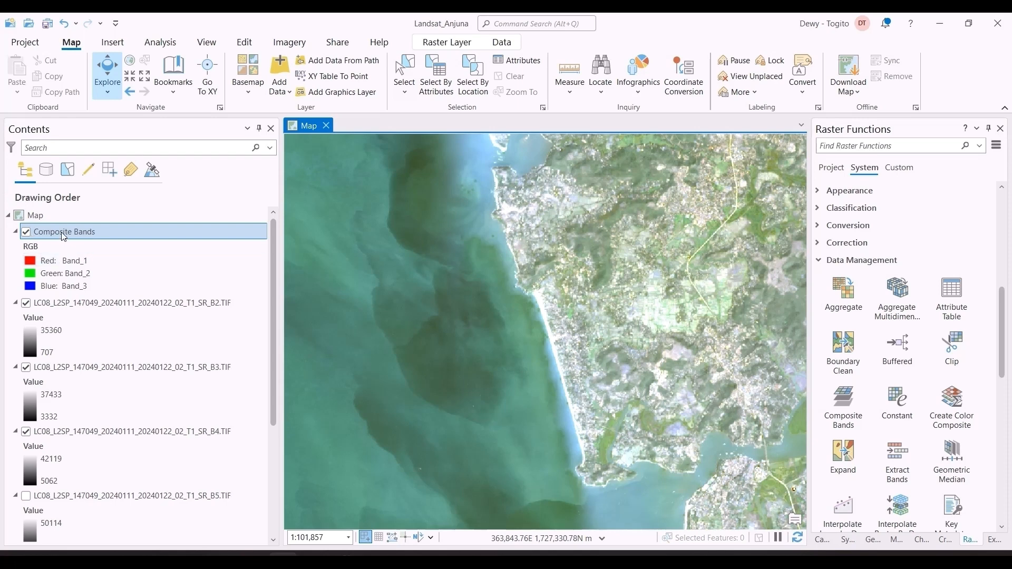
View the parameters of the Clip Multiple Rasters to AOI tool in the Tasseled Cap toolbox, leaving it without running it.
{"action": "left_click", "coordinate": [872, 539]}
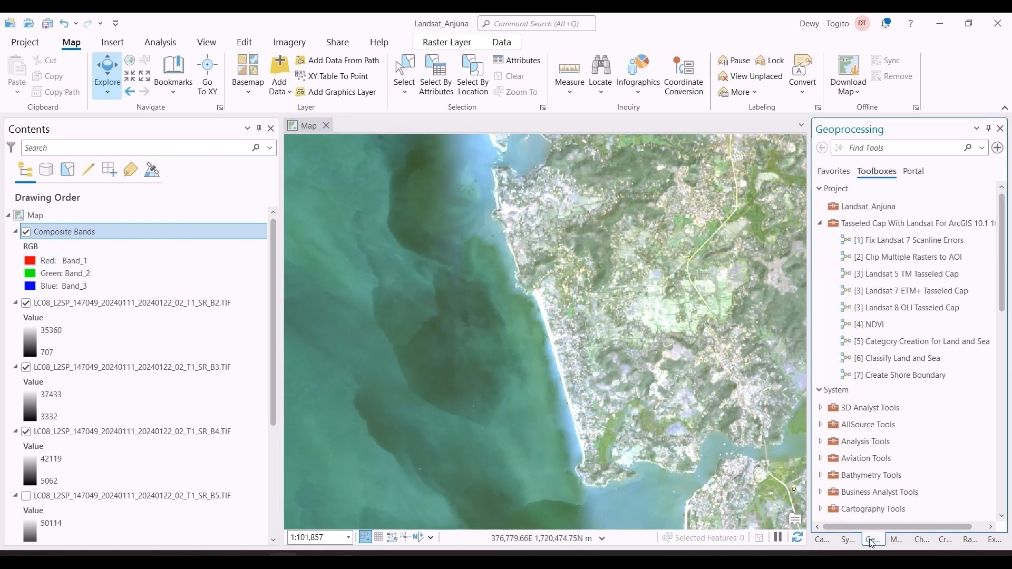
{"action": "left_click", "coordinate": [885, 258]}
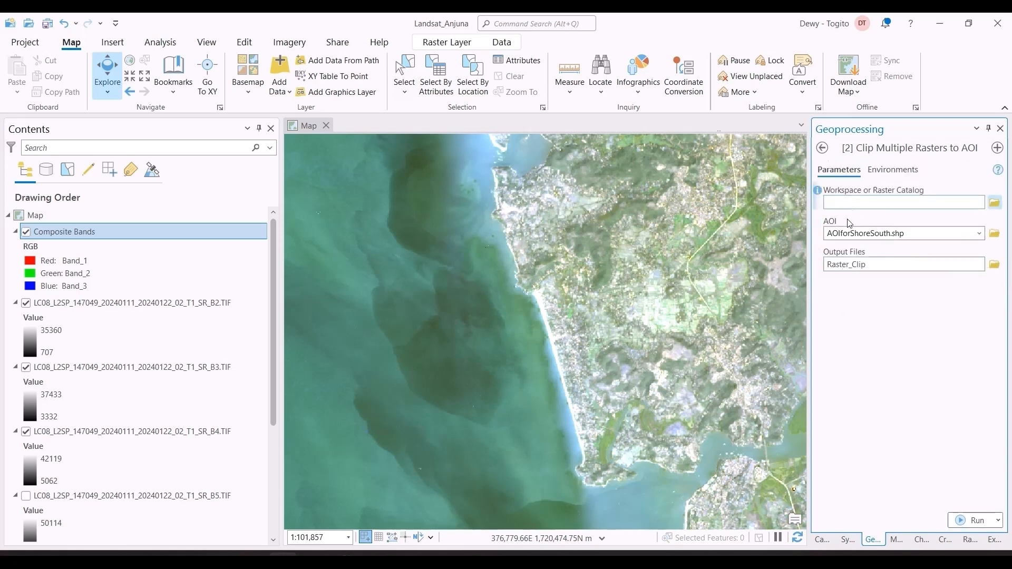
{"action": "left_click", "coordinate": [822, 148]}
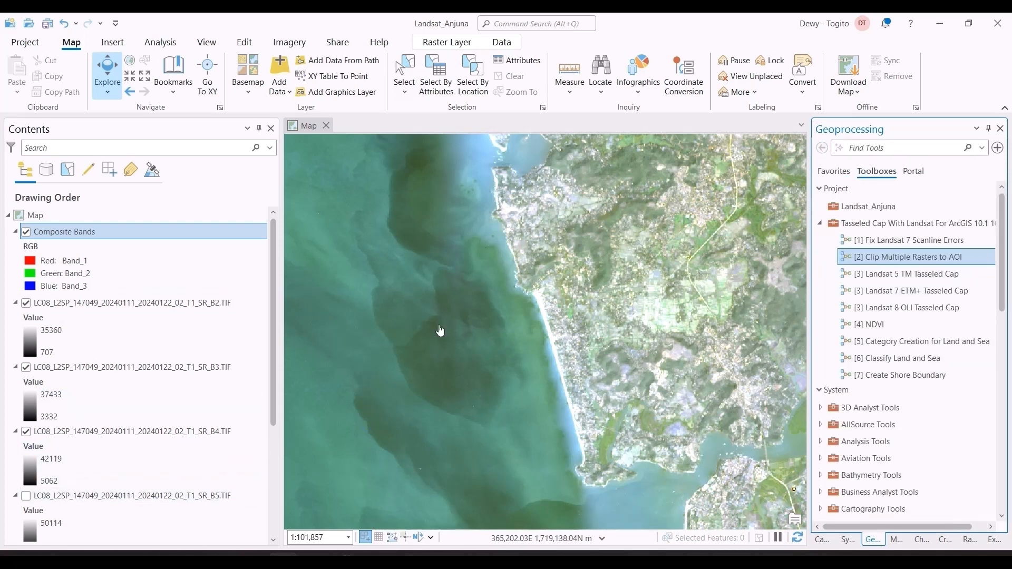
Remove the Composite Bands layer and collapse the legends of the six band layers SR_B2 through SR_B7.
{"action": "right_click", "coordinate": [62, 237]}
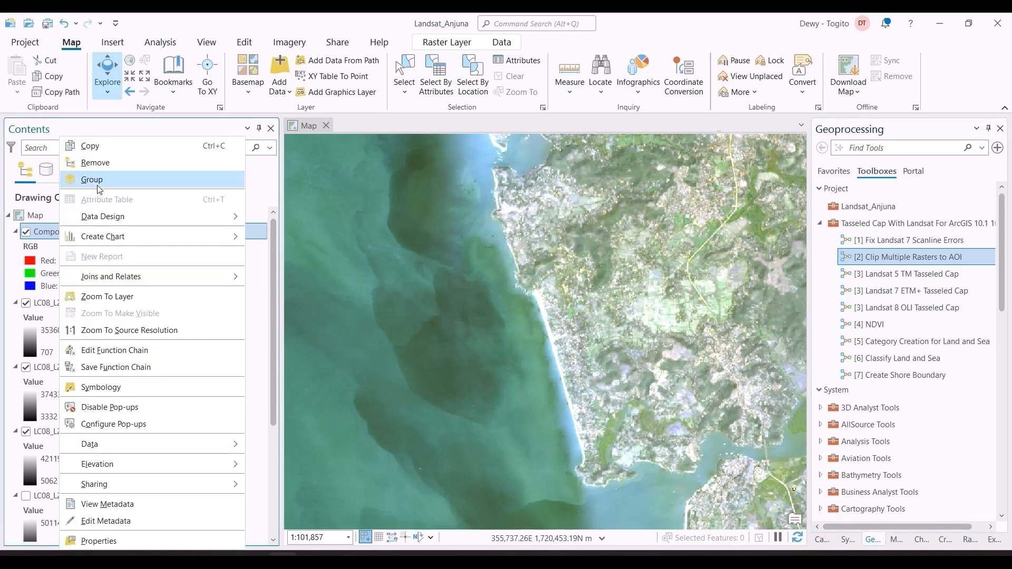
{"action": "left_click", "coordinate": [79, 163]}
{"action": "scroll", "coordinate": [33, 258], "scroll_direction": "down", "scroll_amount": 3}
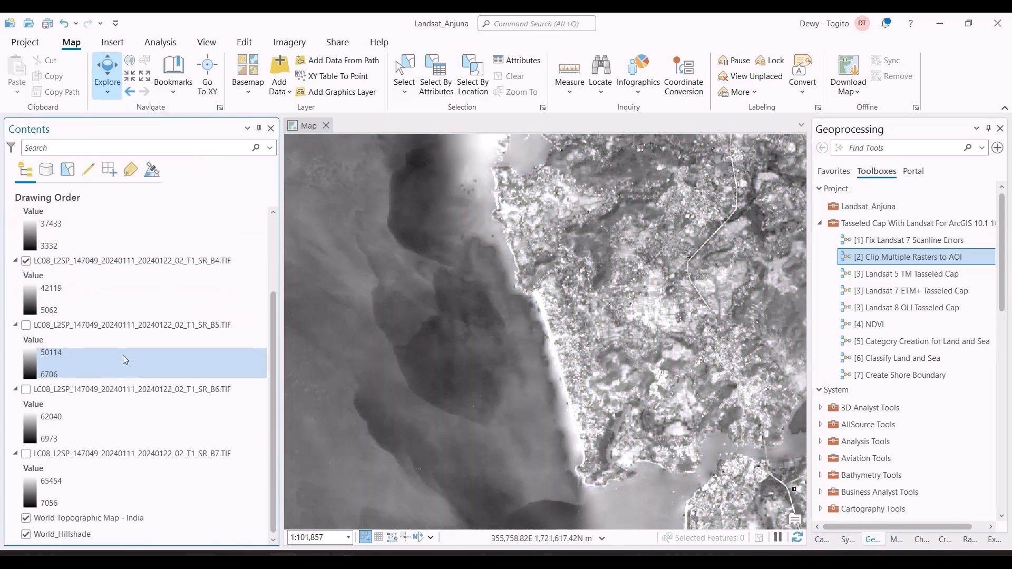
{"action": "left_click", "coordinate": [16, 453]}
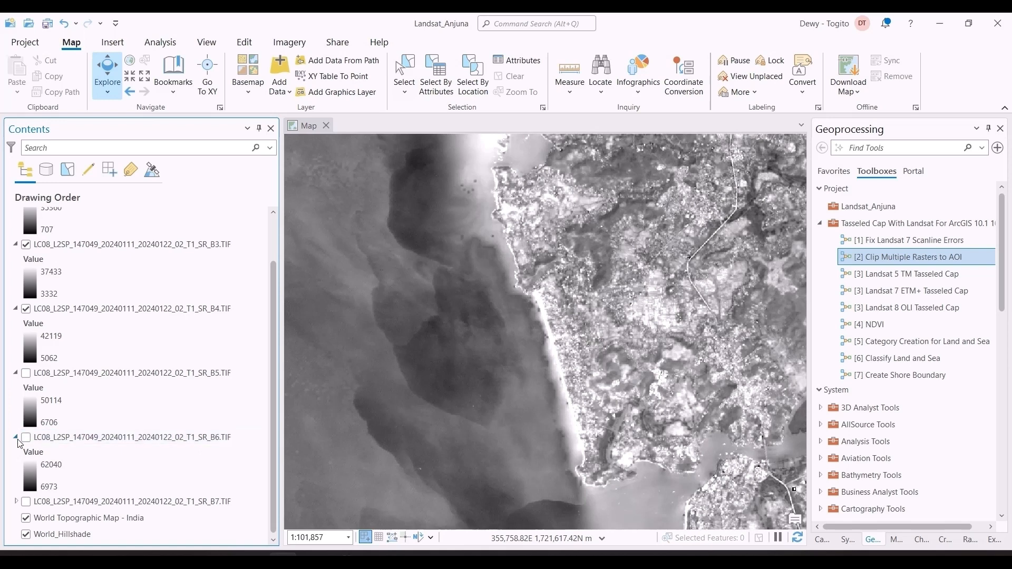
{"action": "left_click", "coordinate": [17, 440]}
{"action": "left_click", "coordinate": [18, 396]}
{"action": "left_click", "coordinate": [16, 362]}
{"action": "left_click", "coordinate": [21, 298]}
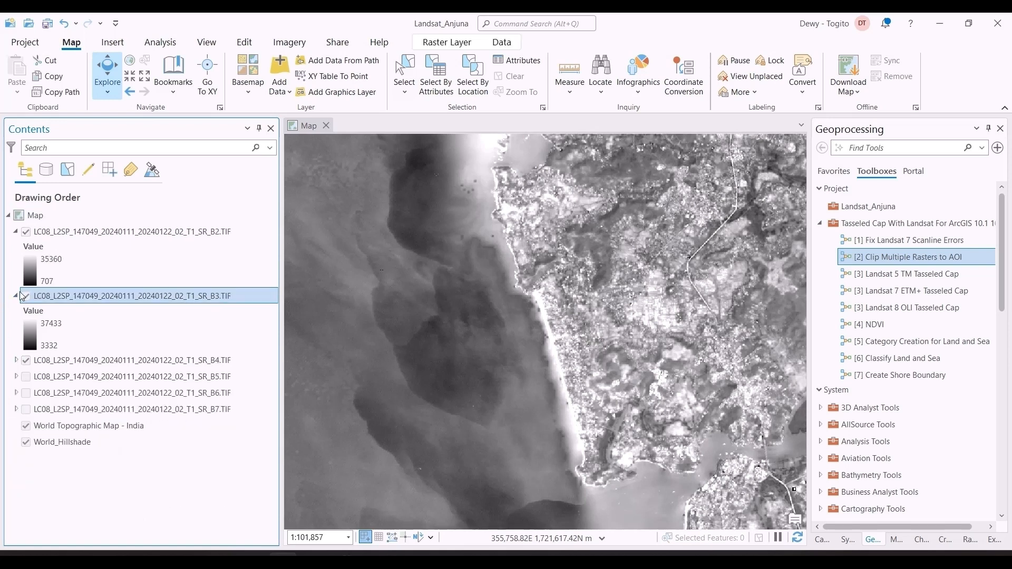
{"action": "left_click", "coordinate": [15, 296]}
{"action": "left_click", "coordinate": [15, 231]}
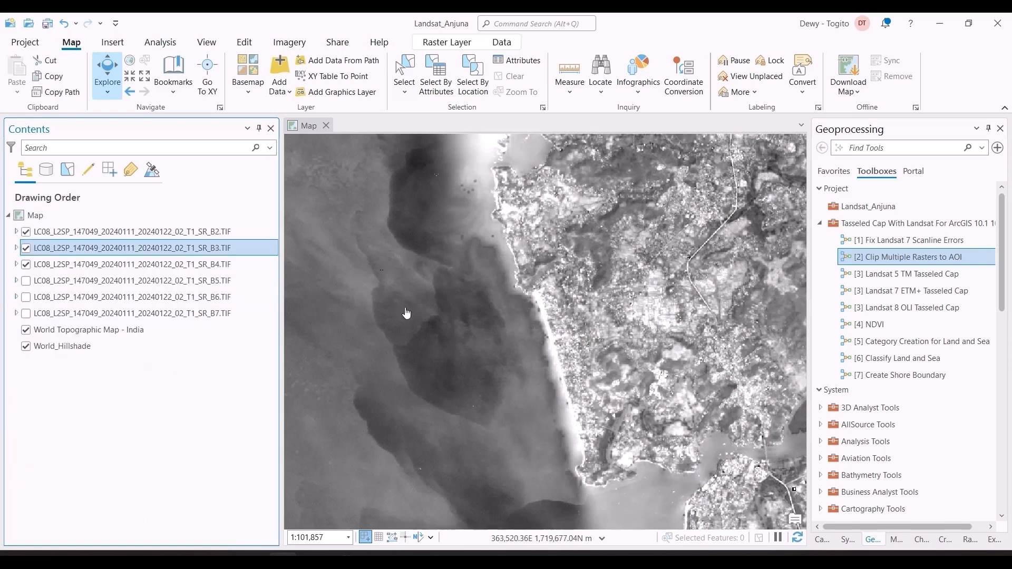
Find the Clip Raster geoprocessing tool by searching "clip raster" and set the SR_B2 band as its input raster.
{"action": "left_click", "coordinate": [195, 233]}
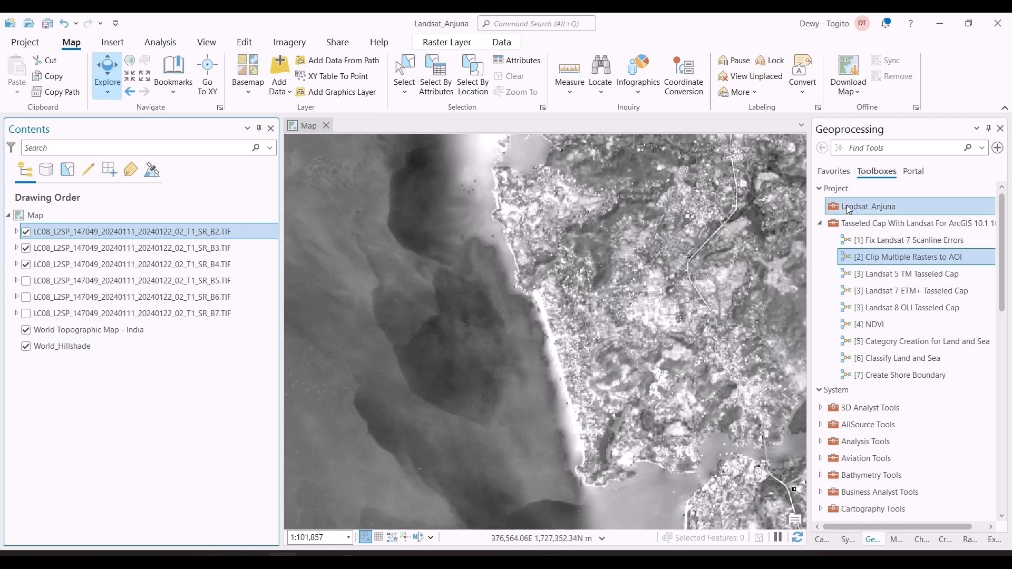
{"action": "left_click", "coordinate": [861, 147]}
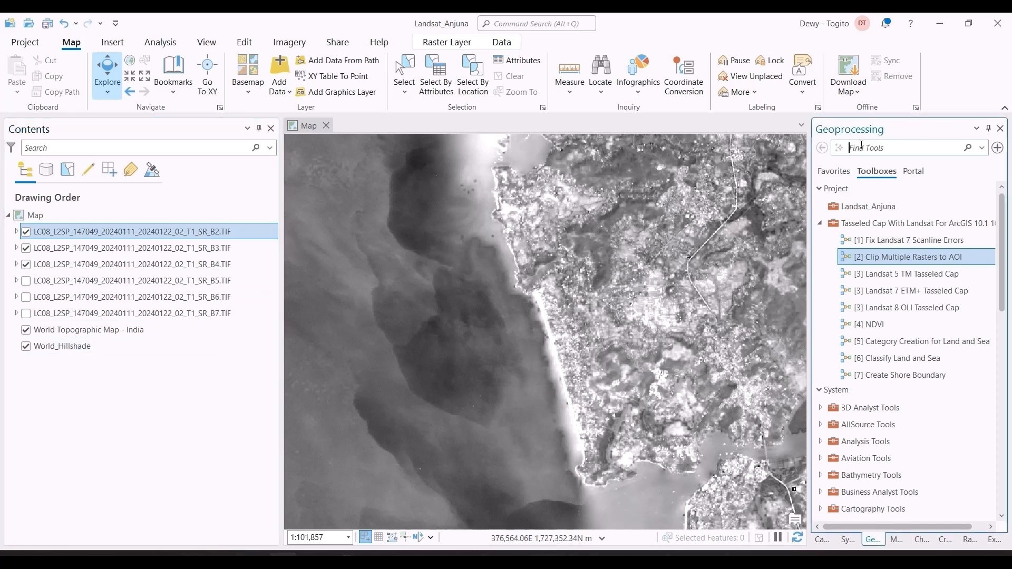
{"action": "type", "text": "c"}
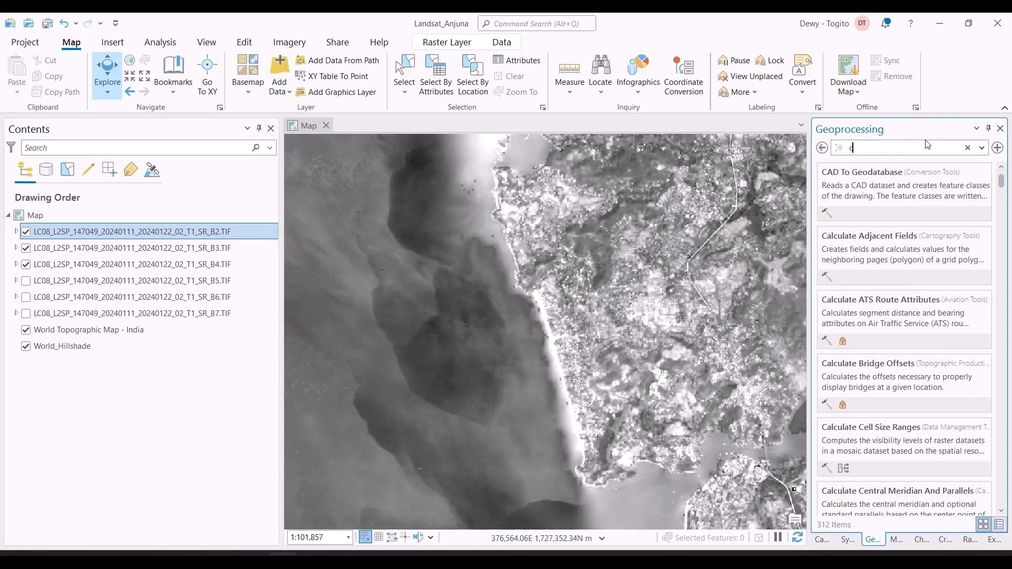
{"action": "type", "text": "lip raster"}
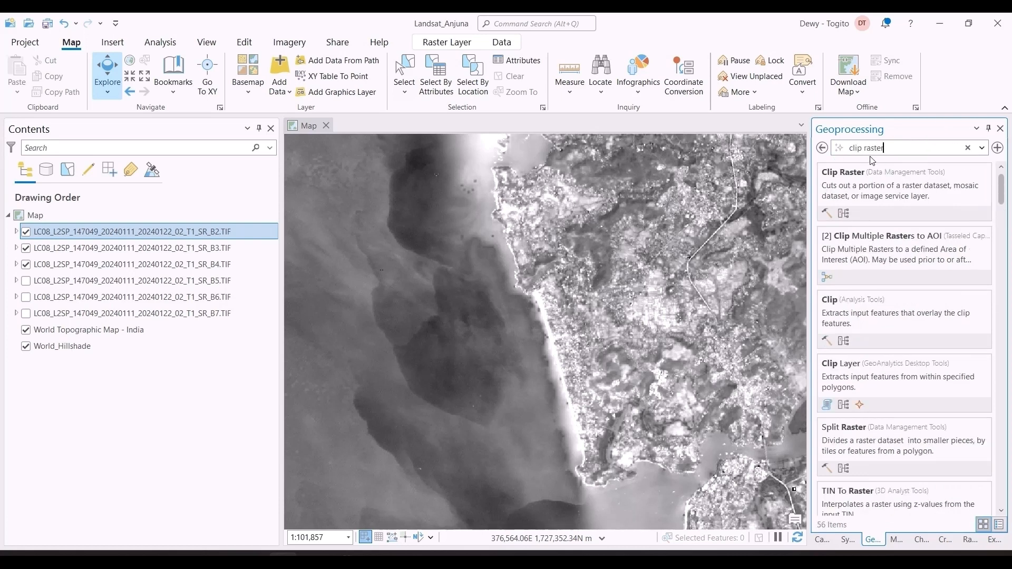
{"action": "left_click", "coordinate": [880, 191]}
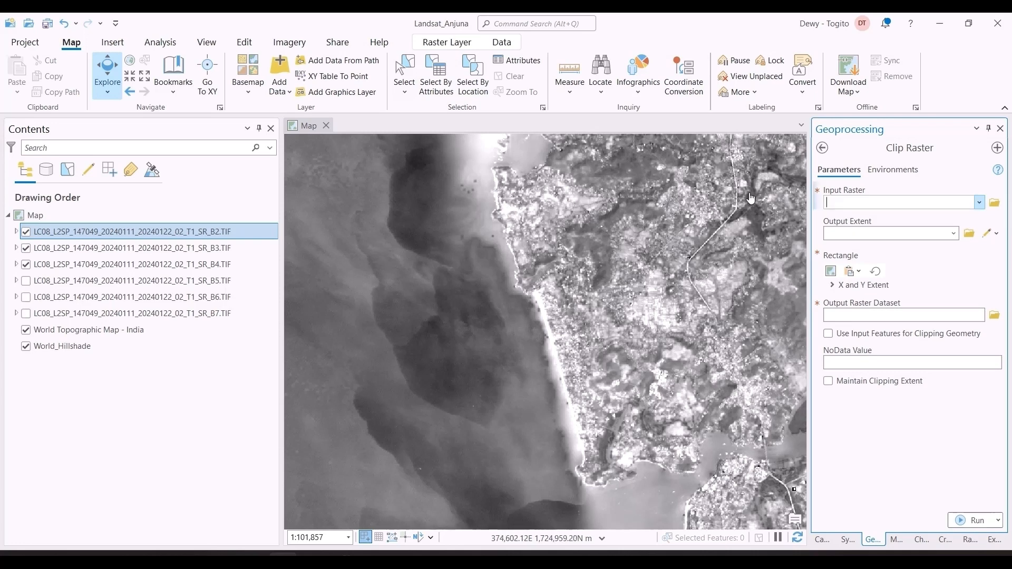
{"action": "left_click", "coordinate": [979, 203]}
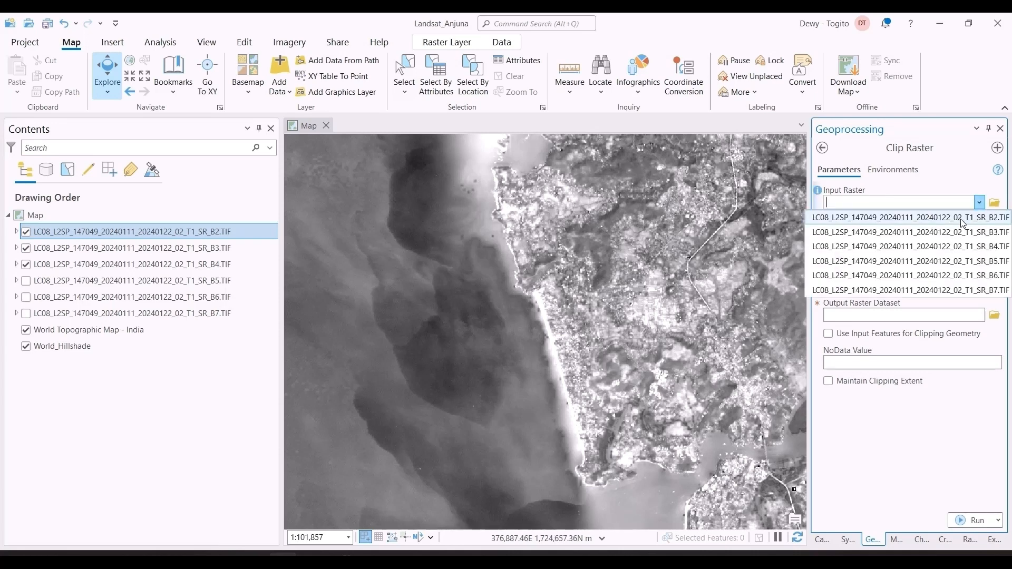
{"action": "left_click", "coordinate": [962, 221]}
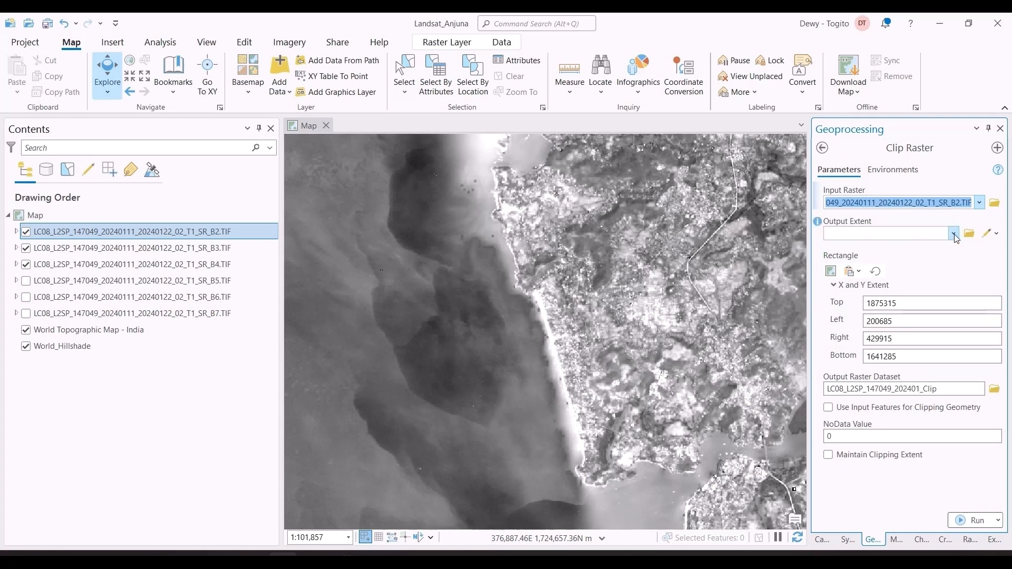
Set the Clip Raster output coordinate system to WGS_1984_UTM_Zone_43N by matching the SR_B2 band.
{"action": "left_click", "coordinate": [899, 170]}
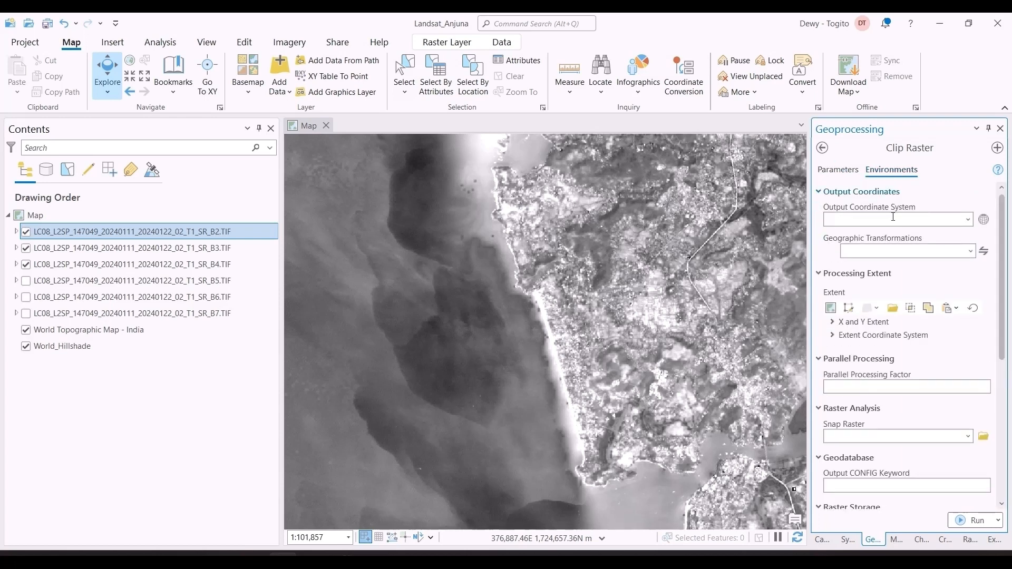
{"action": "left_click", "coordinate": [954, 223]}
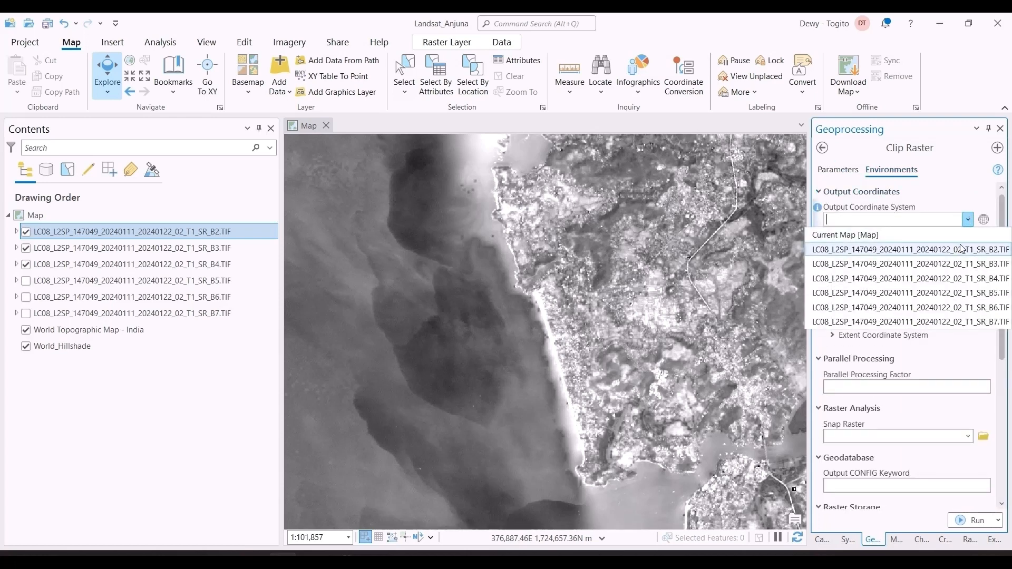
{"action": "left_click", "coordinate": [958, 248]}
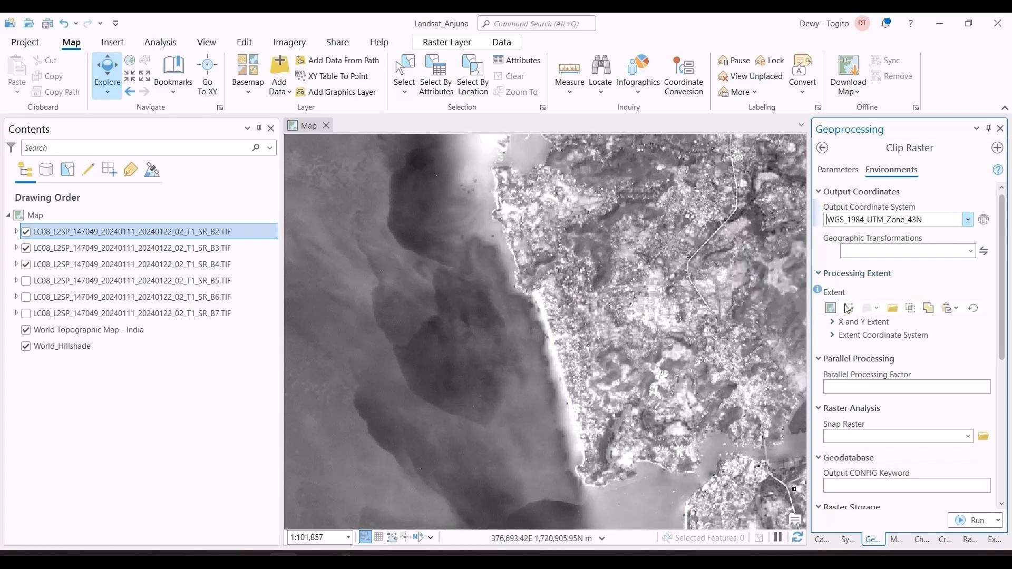
Draw a rectangular processing extent around the Anjuna coastline, spanning about 363046 to 371239 east and 1712498 to 1726145 north.
{"action": "scroll", "coordinate": [727, 338], "scroll_direction": "down", "scroll_amount": 5}
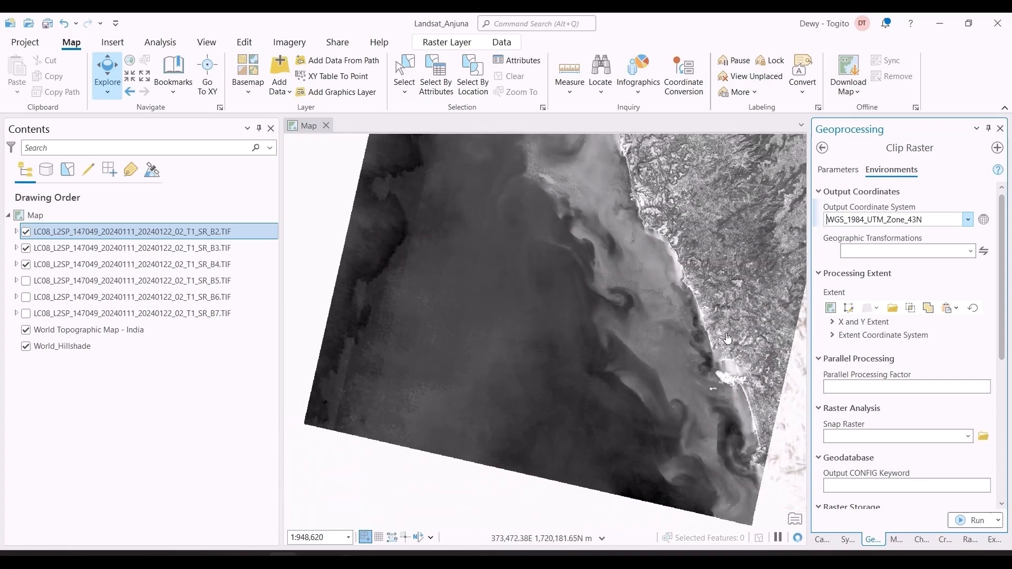
{"action": "scroll", "coordinate": [728, 338], "scroll_direction": "down", "scroll_amount": 3}
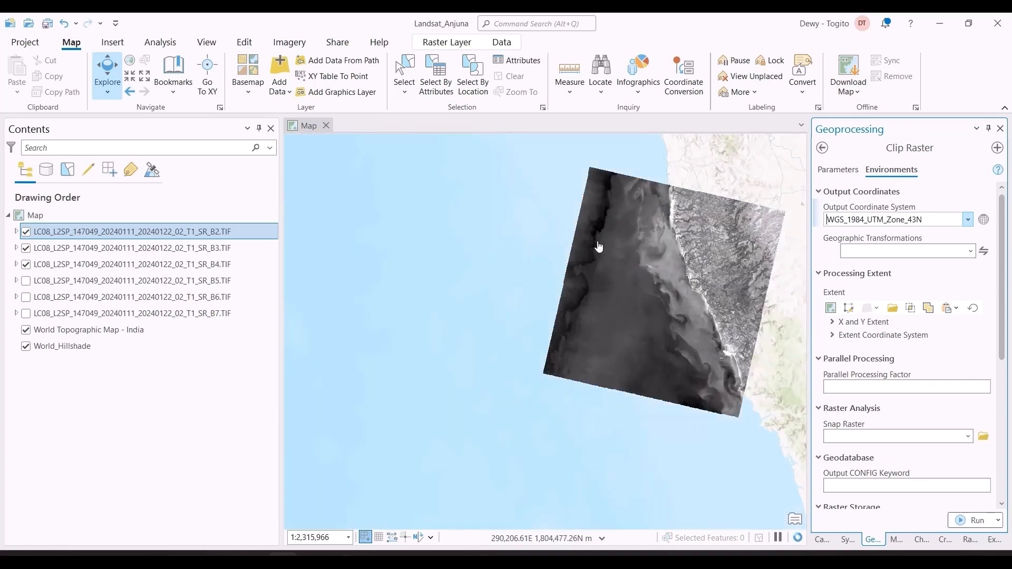
{"action": "left_click", "coordinate": [173, 82]}
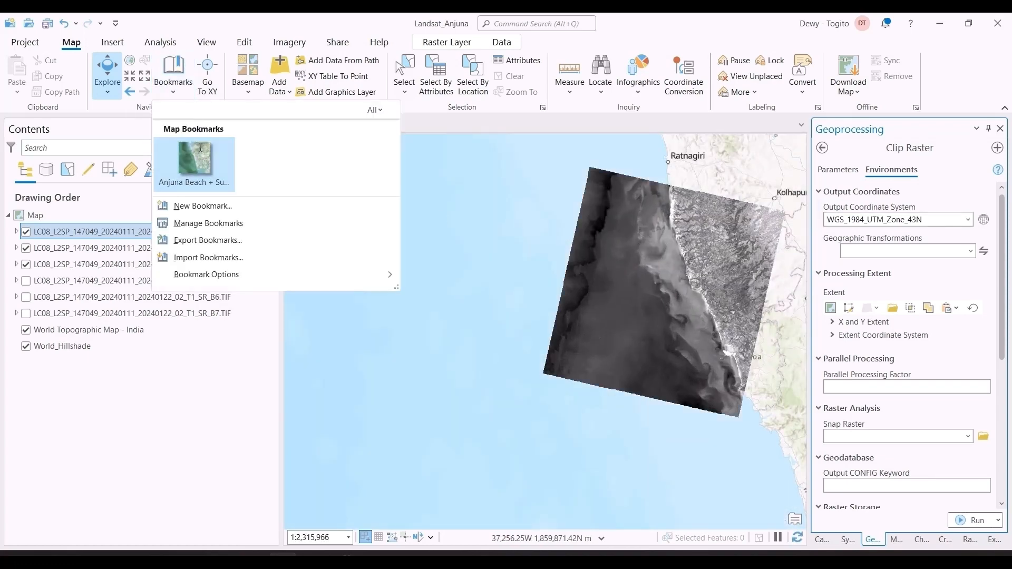
{"action": "left_click", "coordinate": [200, 153]}
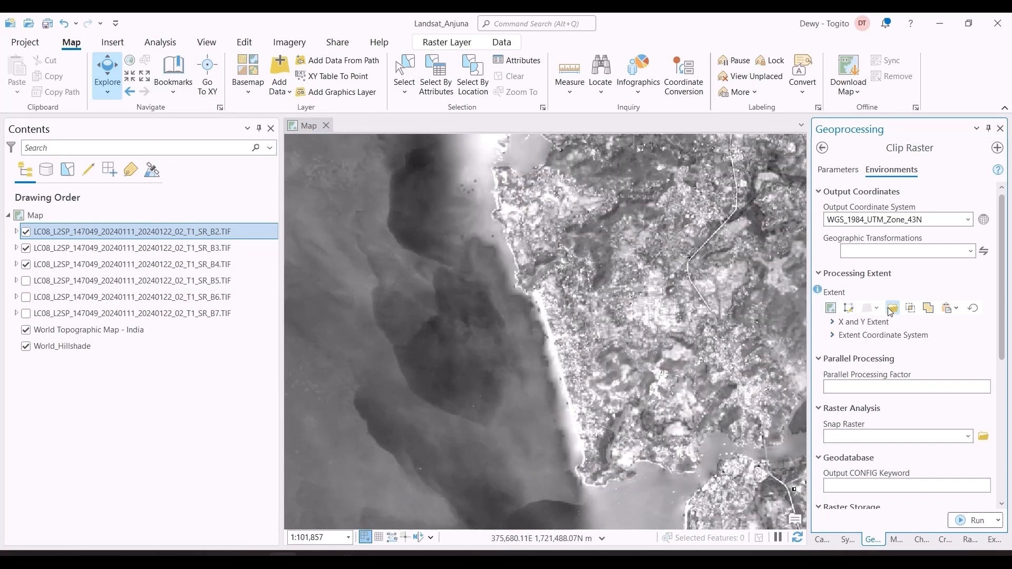
{"action": "left_click", "coordinate": [849, 308]}
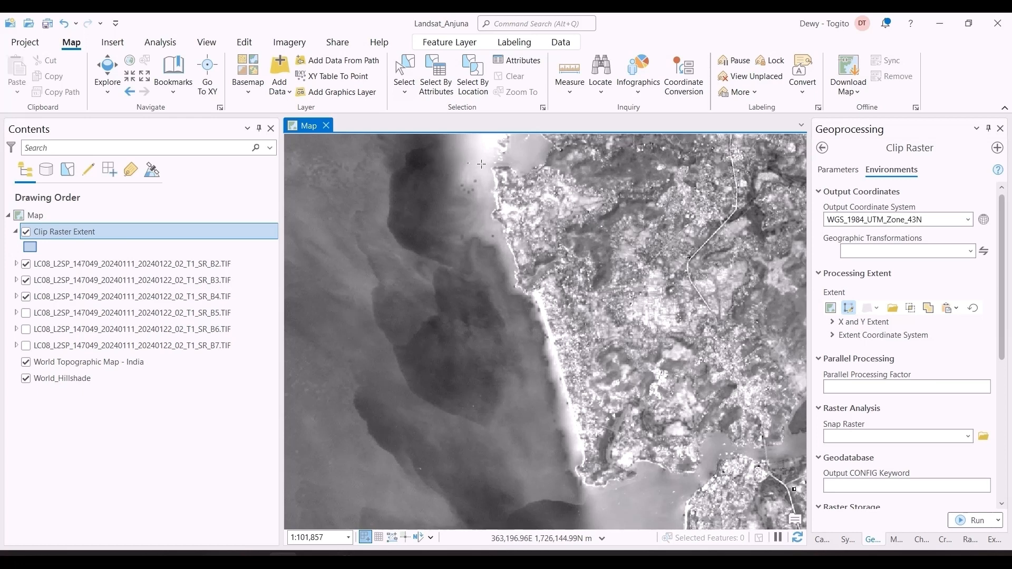
{"action": "mouse_move", "coordinate": [466, 163]}
{"action": "left_mouse_down"}
{"action": "mouse_move", "coordinate": [581, 218]}
{"action": "mouse_move", "coordinate": [668, 497]}
{"action": "left_mouse_up"}
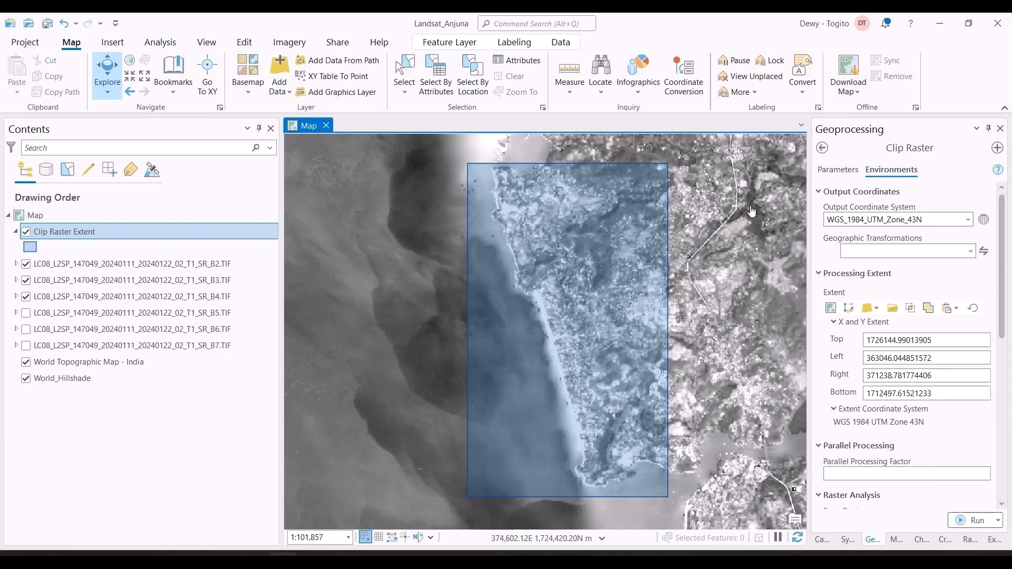
Use the drawn Clip Raster Extent layer as the output extent of the Clip Raster tool.
{"action": "left_click", "coordinate": [841, 170]}
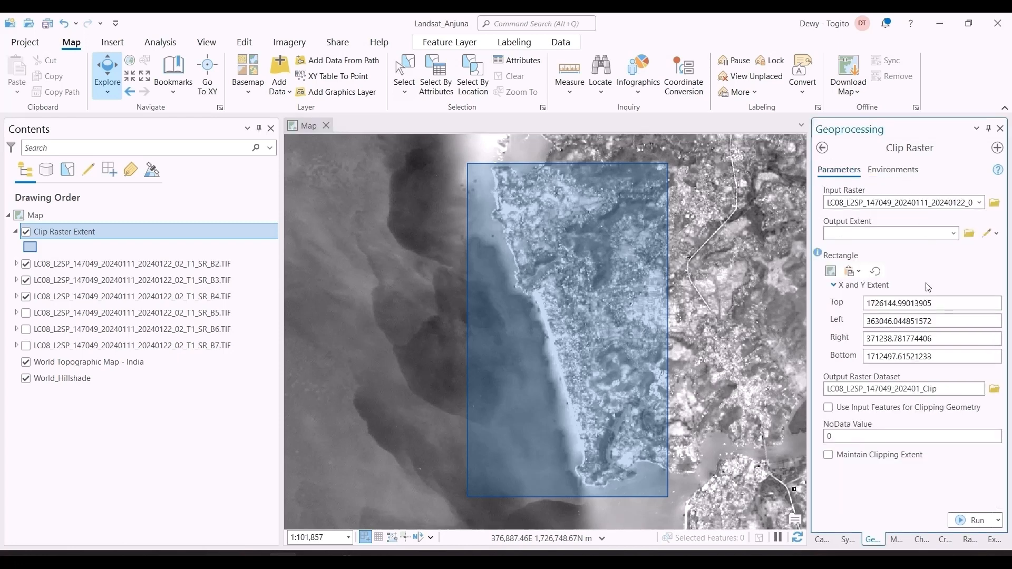
{"action": "left_click", "coordinate": [954, 234]}
{"action": "left_click", "coordinate": [941, 248]}
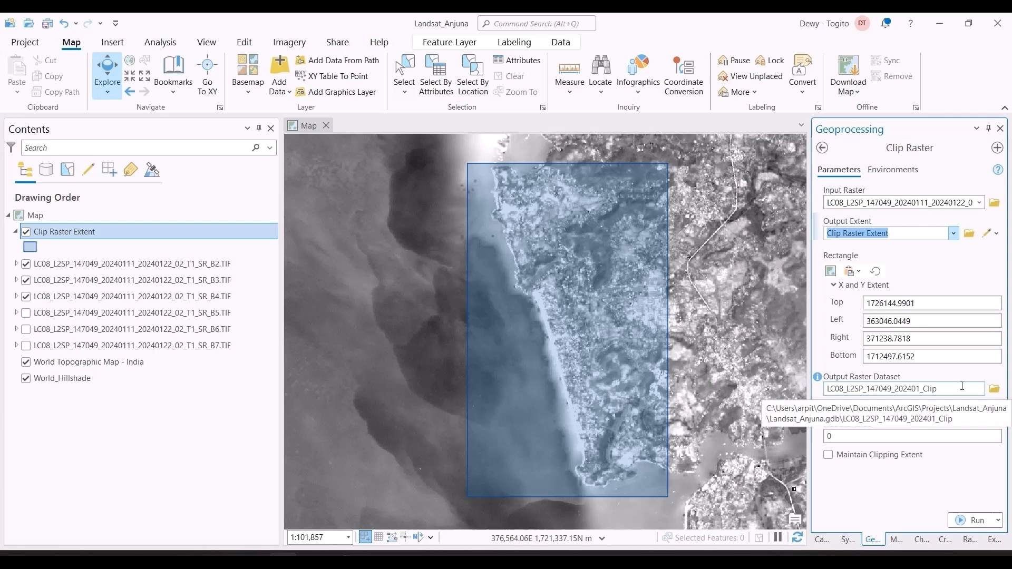
Run the SR_B2 clip with its output saved as B2_Clip in the GoaLandsat folder, and hide the SR_B3 and SR_B4 layers.
{"action": "left_click", "coordinate": [993, 394]}
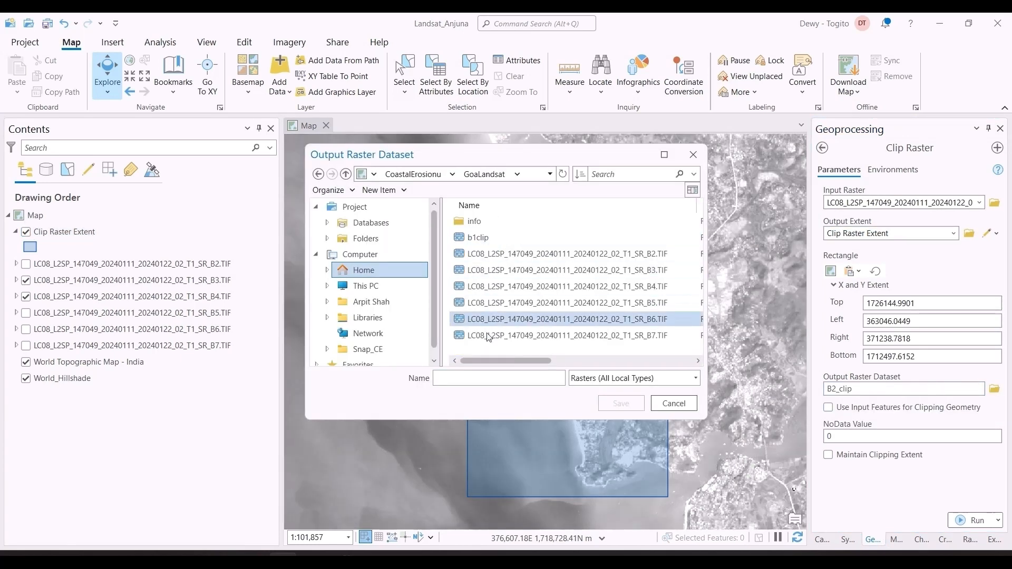
{"action": "type", "text": "B2_Clip"}
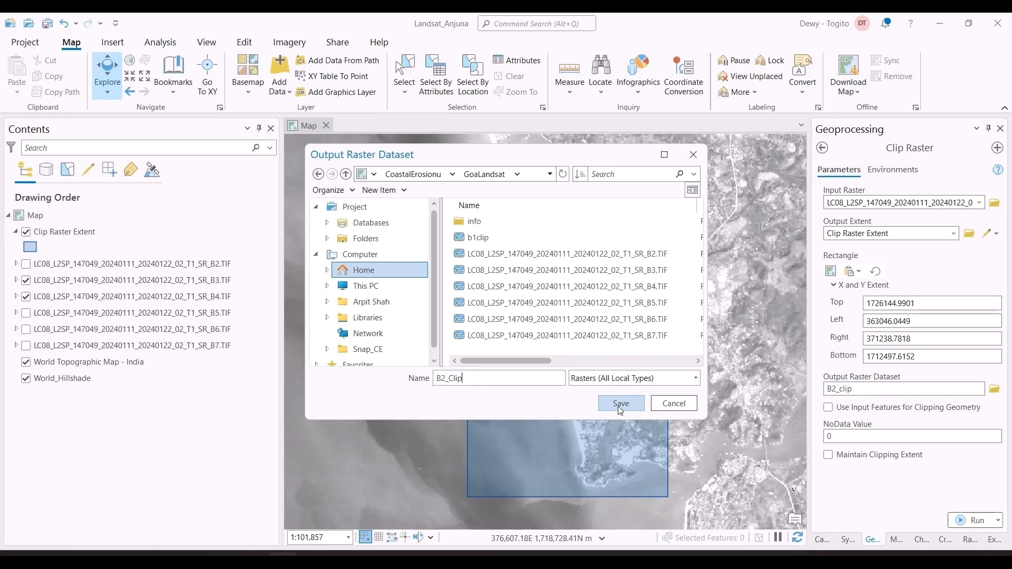
{"action": "left_click", "coordinate": [620, 404]}
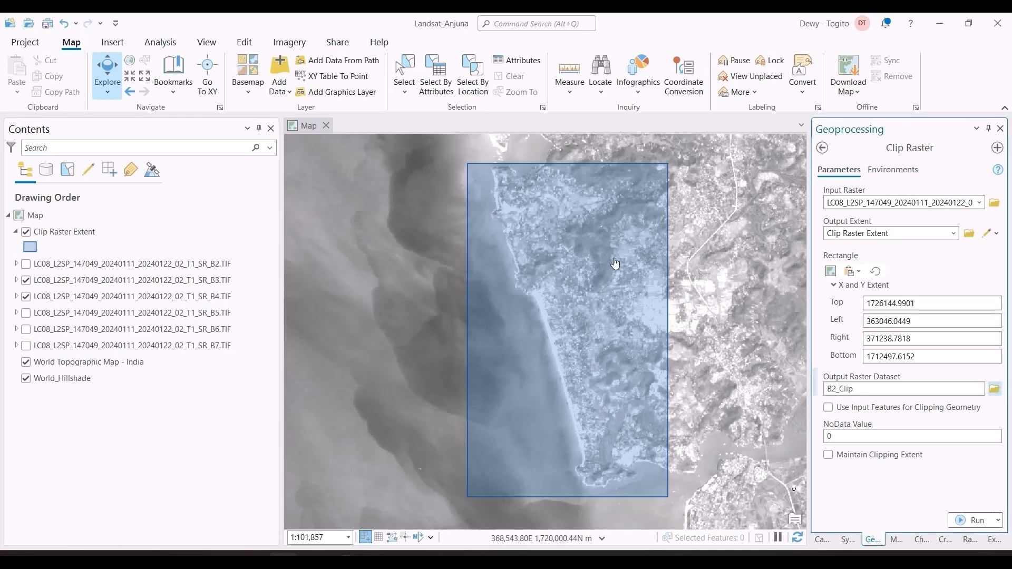
{"action": "left_click", "coordinate": [953, 515]}
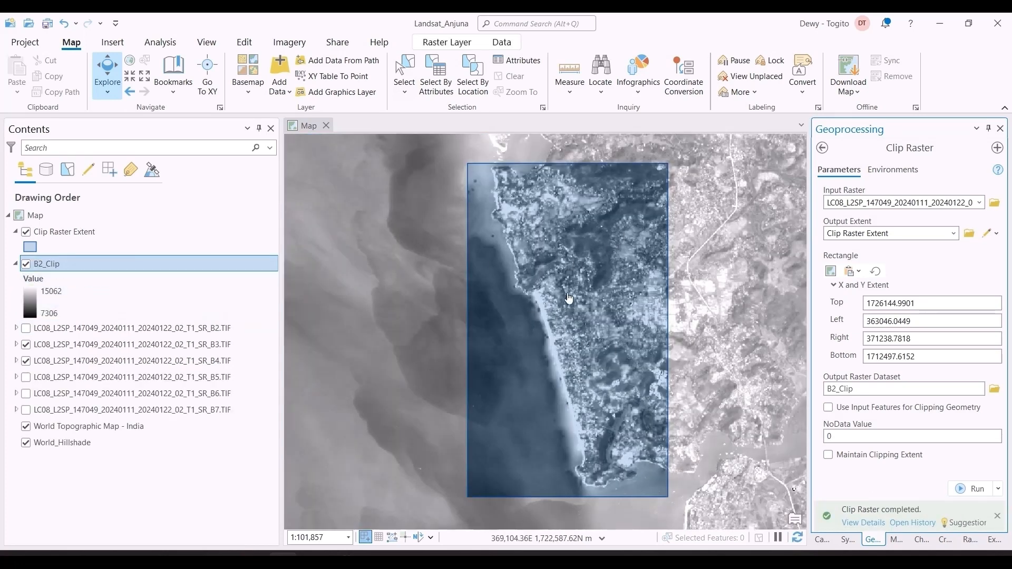
{"action": "left_click", "coordinate": [25, 345]}
{"action": "left_click", "coordinate": [26, 361]}
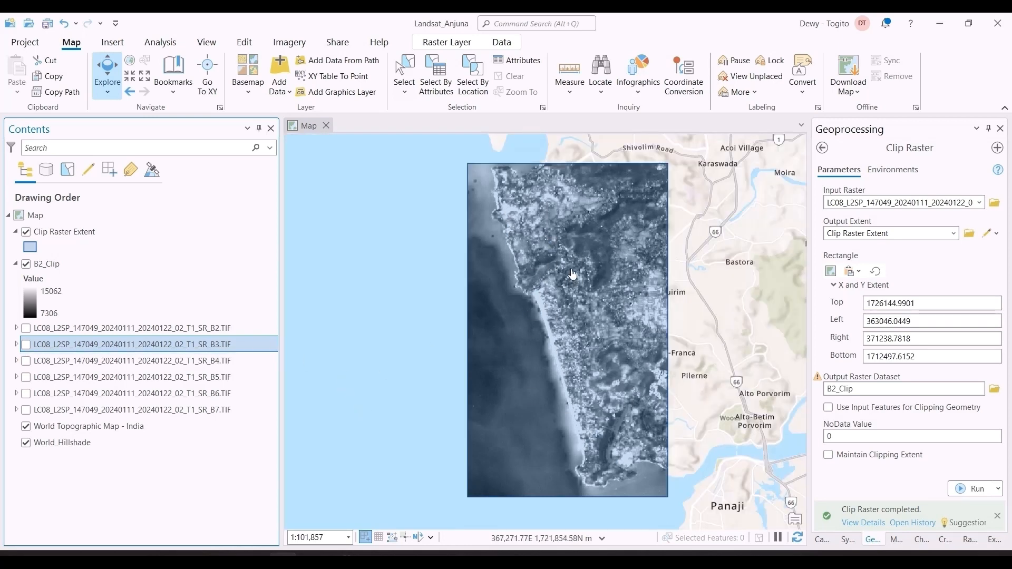
Clip the SR_B3 band to the same extent with the output raster named B3_Clip, checking the environment settings before running.
{"action": "left_click", "coordinate": [979, 202]}
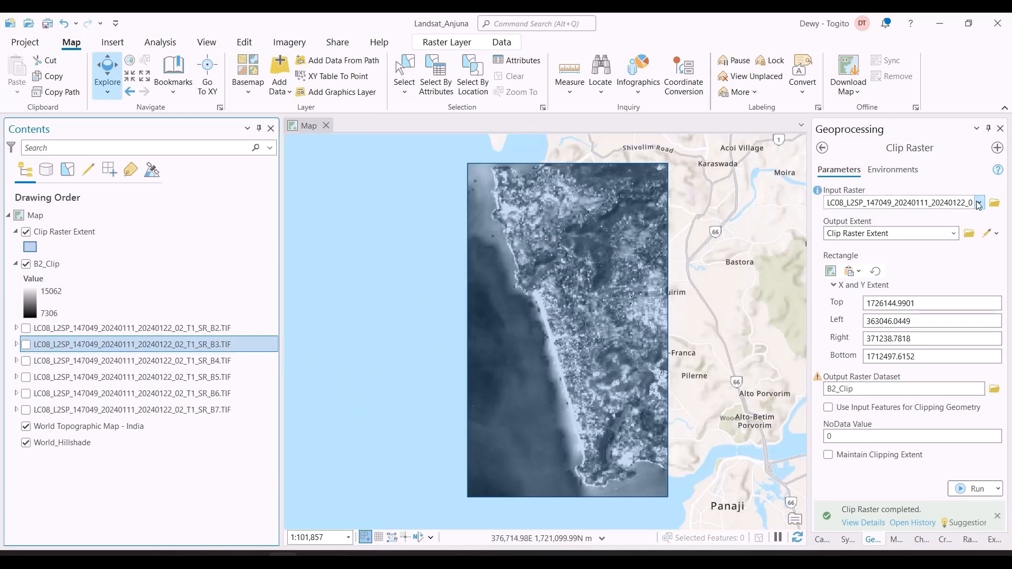
{"action": "left_click", "coordinate": [969, 248]}
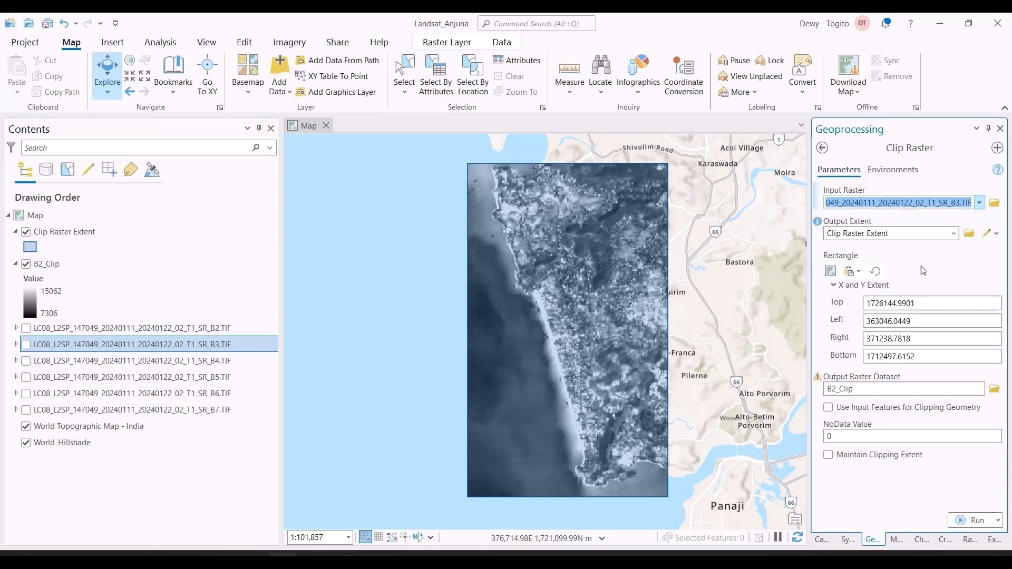
{"action": "left_click_drag", "start_coordinate": [832, 389], "coordinate": [854, 388]}
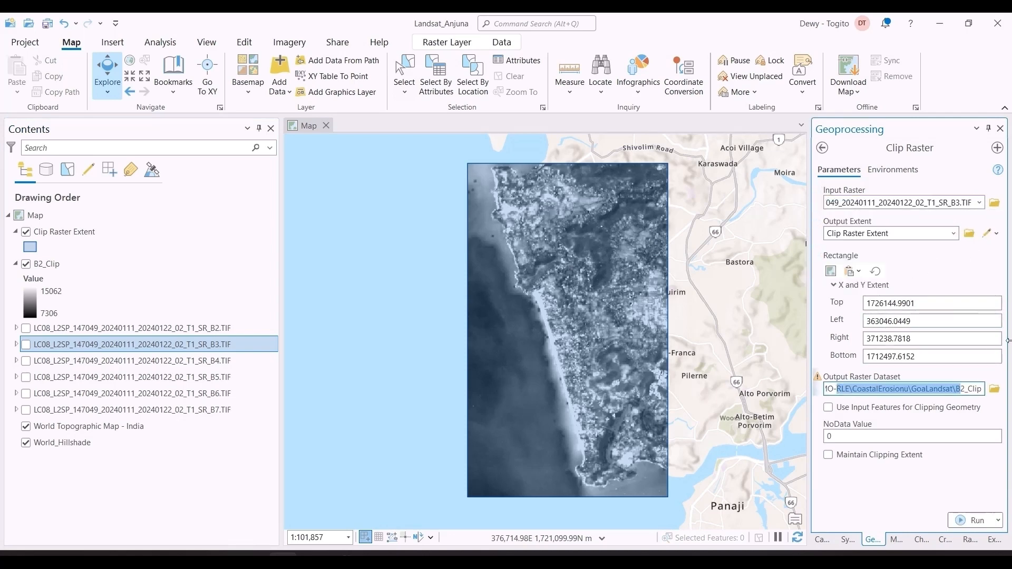
{"action": "left_click", "coordinate": [959, 388]}
{"action": "type", "text": "3"}
{"action": "key", "text": "Tab"}
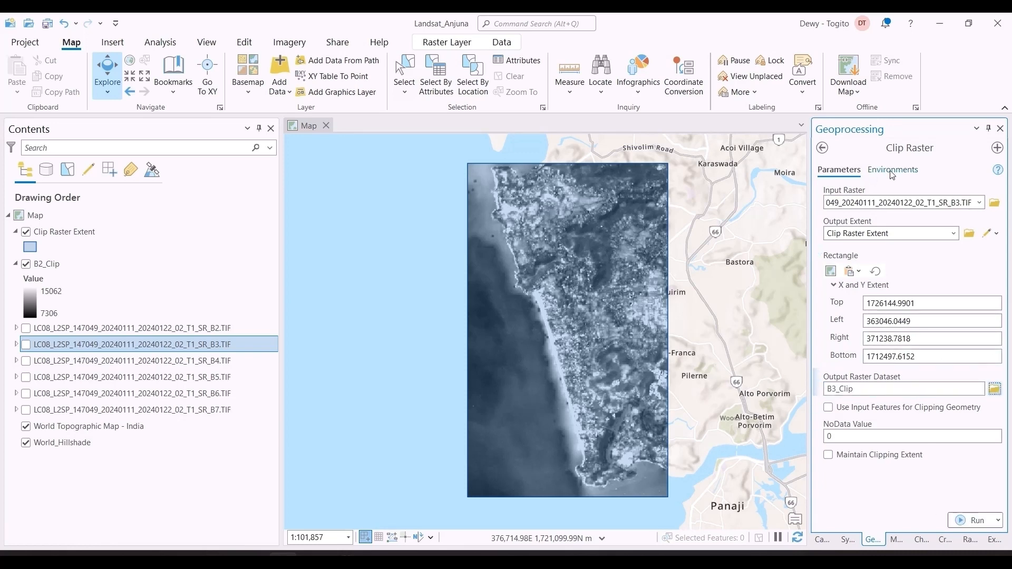
{"action": "left_click", "coordinate": [910, 174]}
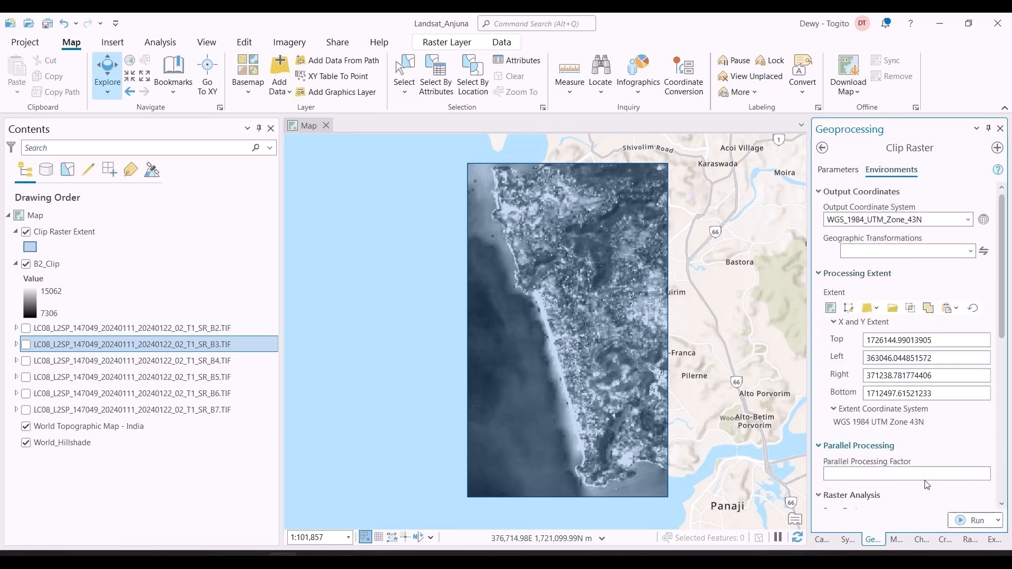
{"action": "left_click", "coordinate": [846, 173]}
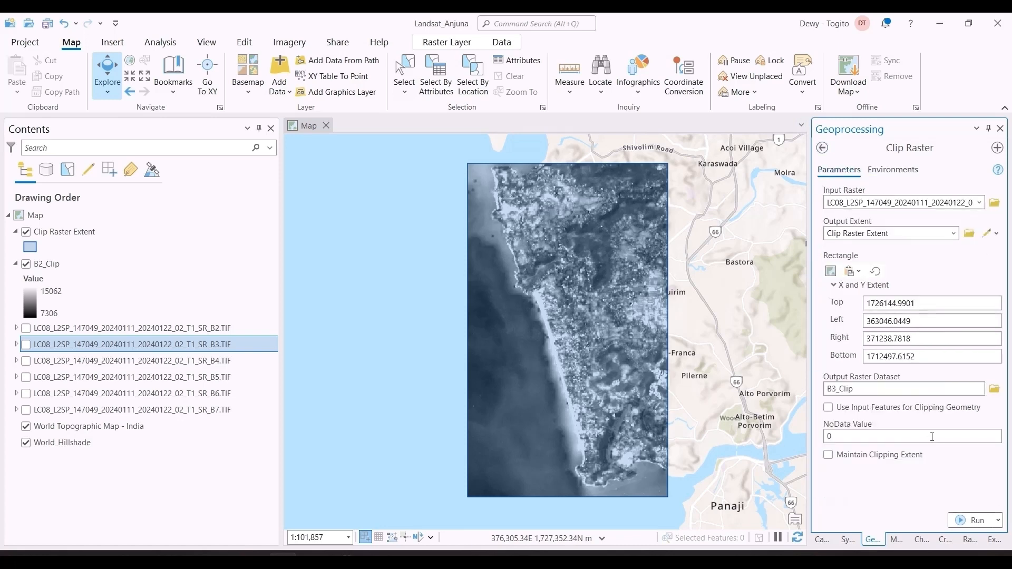
{"action": "left_click", "coordinate": [969, 519]}
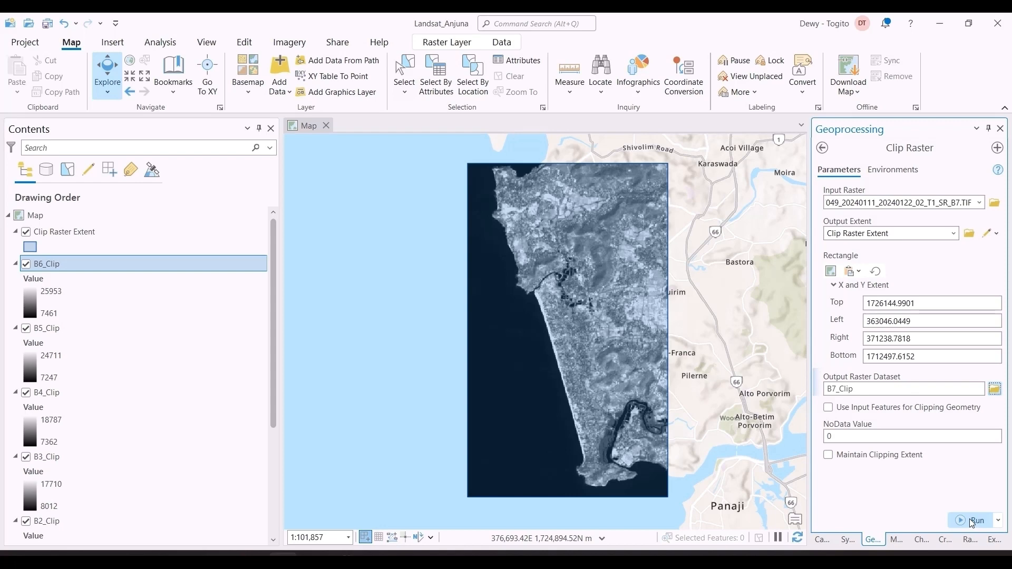
Run the SR_B7 clip with output B7_Clip, and collapse the legends of the six clipped layers B2_Clip through B7_Clip.
{"action": "left_click", "coordinate": [970, 520]}
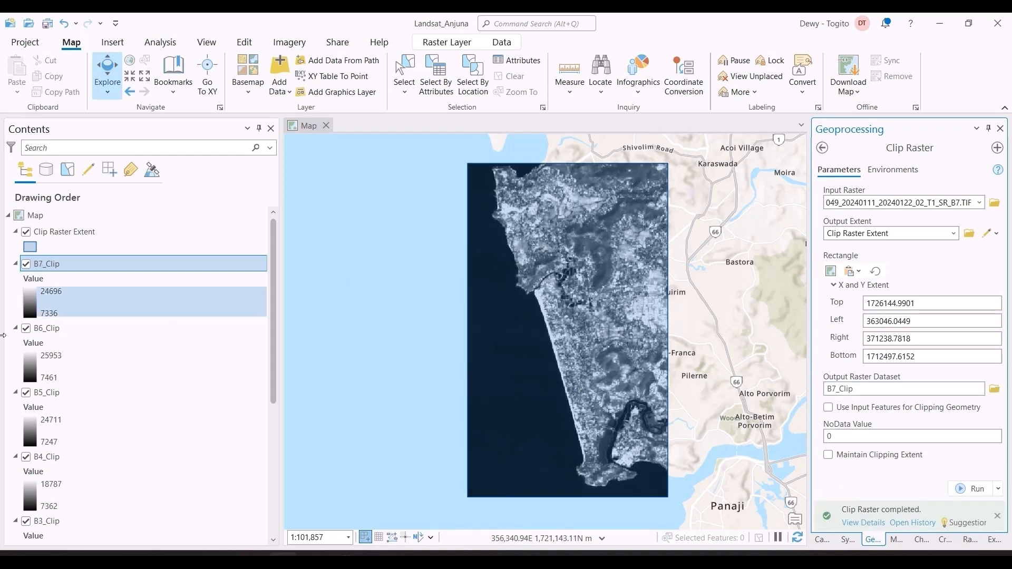
{"action": "left_click", "coordinate": [16, 263]}
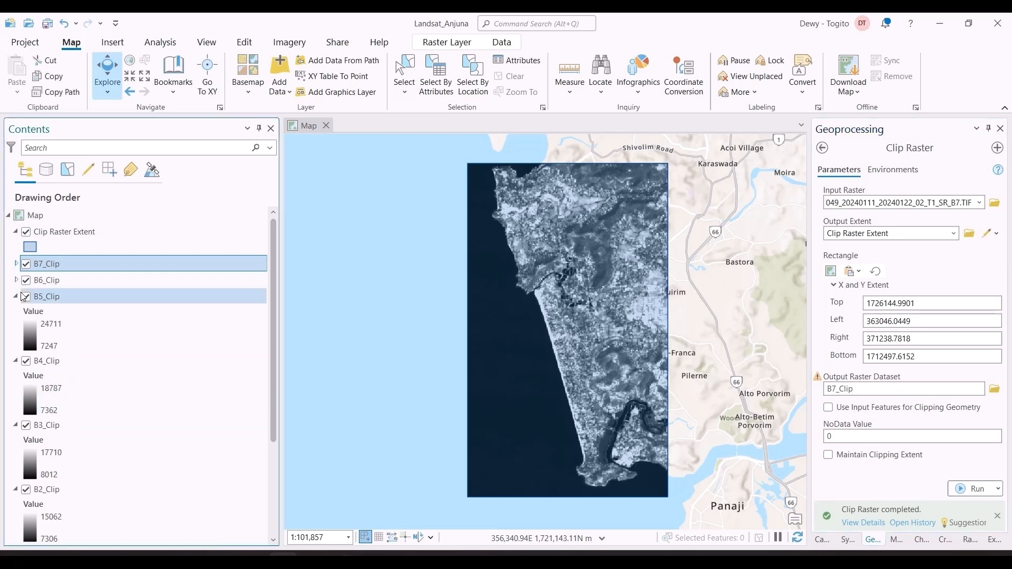
{"action": "left_click", "coordinate": [16, 280]}
{"action": "left_click", "coordinate": [15, 296]}
{"action": "left_click", "coordinate": [16, 313]}
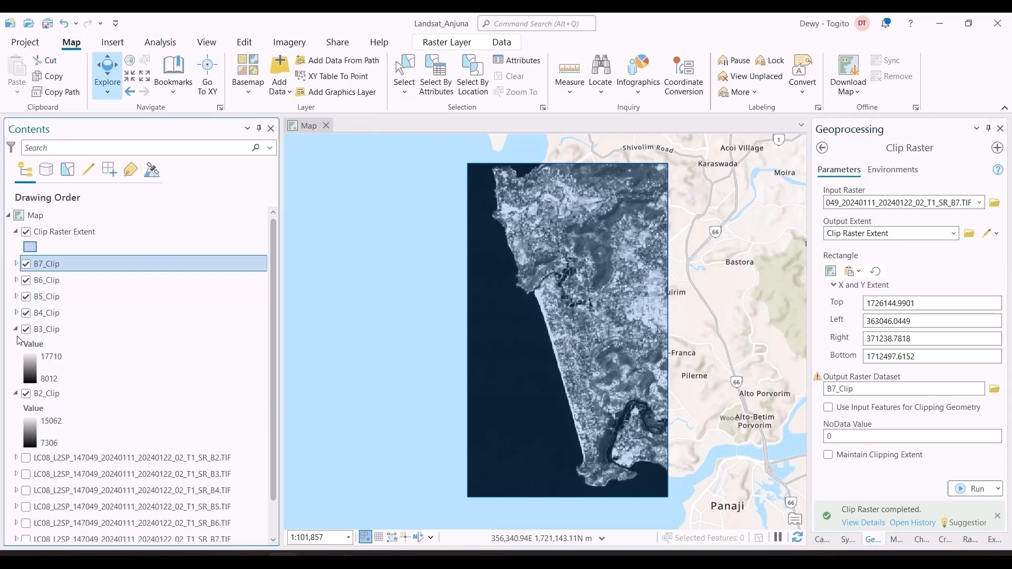
{"action": "left_click", "coordinate": [15, 328]}
{"action": "left_click", "coordinate": [16, 345]}
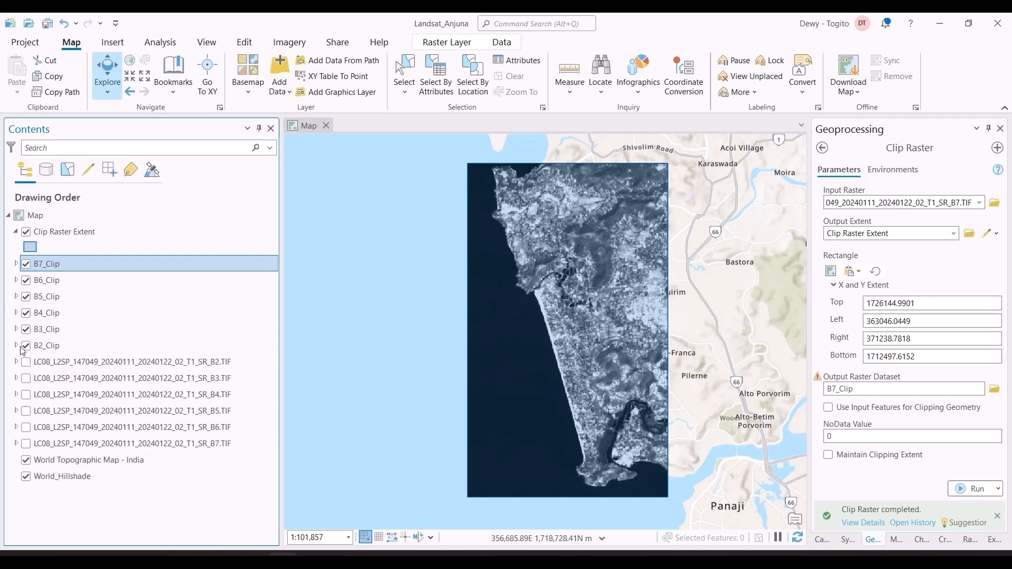
Hide the B2_Clip through B7_Clip layers and Clip Raster Extent, moving the extent layer directly above the World Topographic Map.
{"action": "left_click", "coordinate": [26, 346]}
{"action": "left_click", "coordinate": [25, 330]}
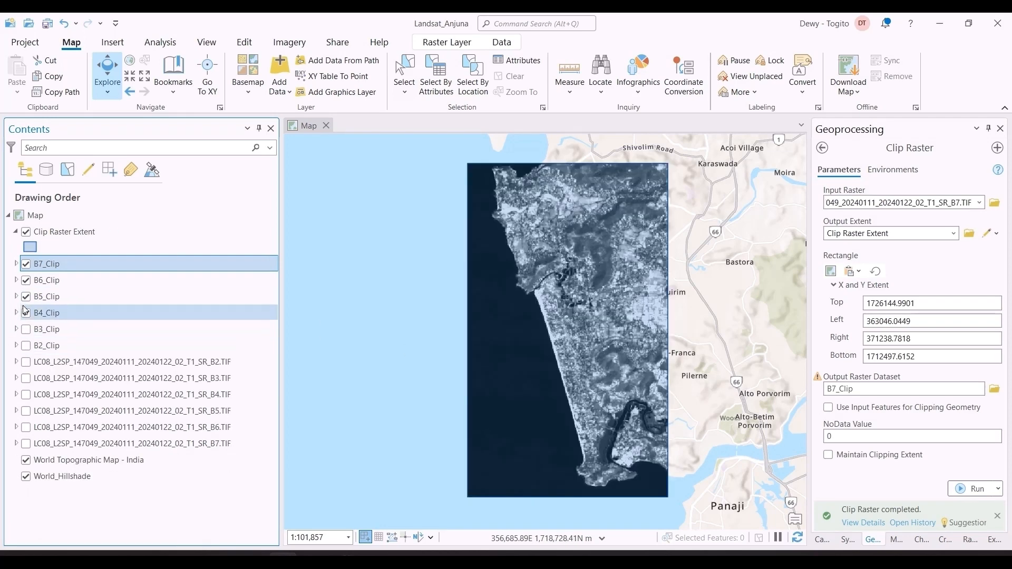
{"action": "left_click", "coordinate": [25, 312]}
{"action": "left_click", "coordinate": [25, 296]}
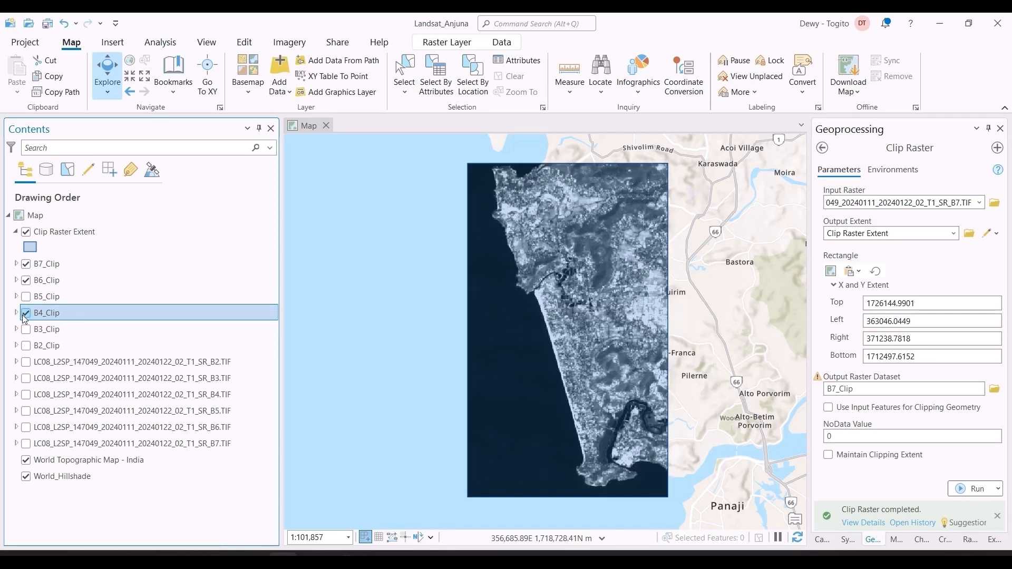
{"action": "left_click", "coordinate": [26, 280]}
{"action": "left_click", "coordinate": [26, 265]}
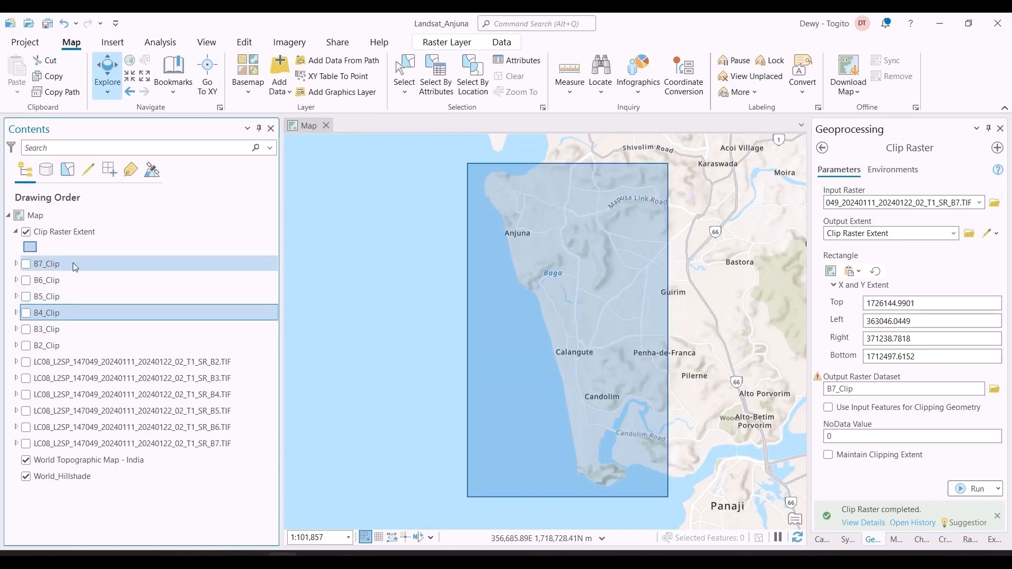
{"action": "left_click", "coordinate": [25, 232]}
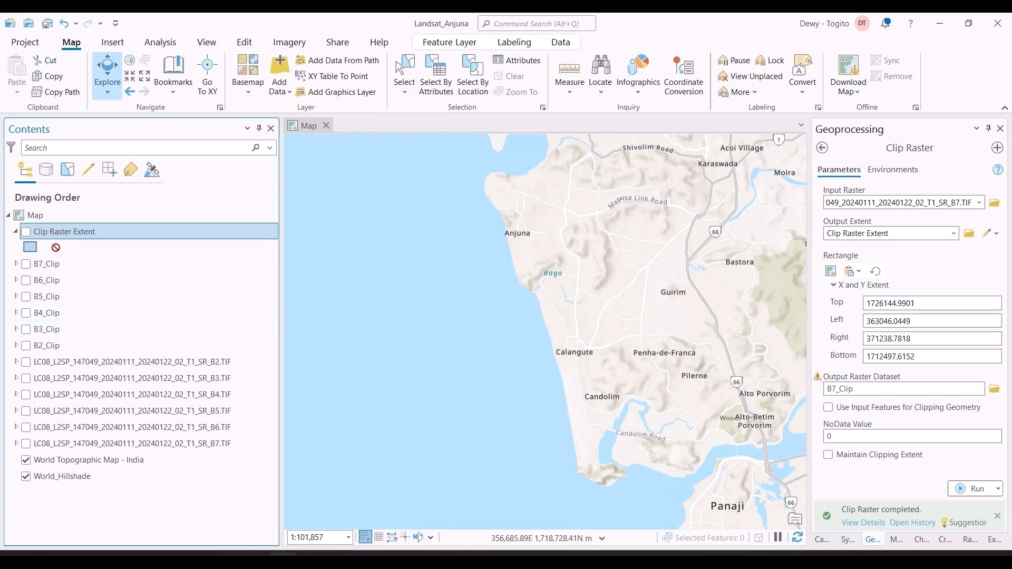
{"action": "left_click_drag", "start_coordinate": [63, 232], "coordinate": [158, 452]}
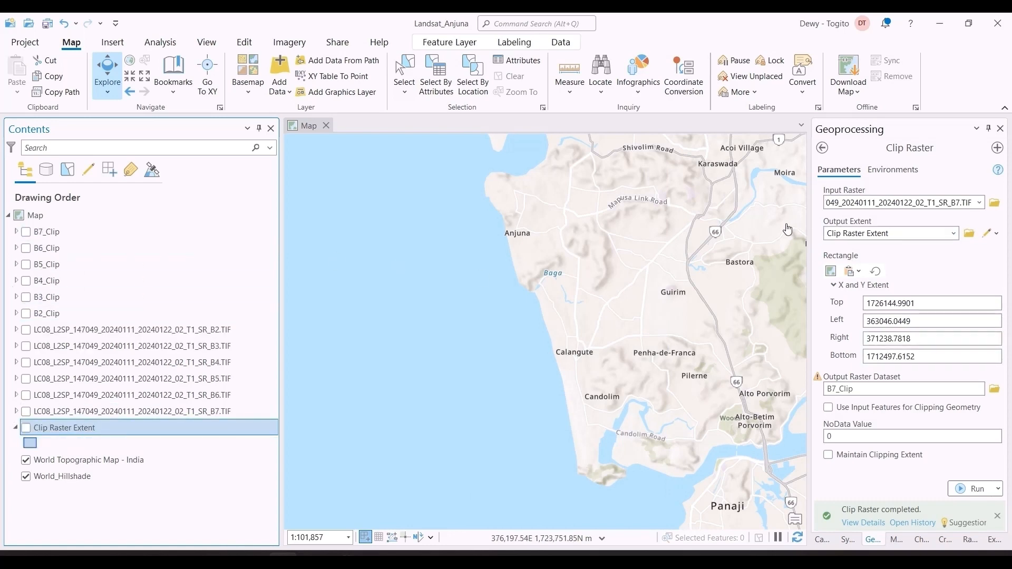
Switch to Excel to check the stage following Clip Rasters in the shoreline delineation workflow, and return to ArcGIS Pro.
{"action": "key", "text": "alt+Tab"}
{"action": "key", "text": "alt+Tab"}
{"action": "key", "text": "alt+Tab"}
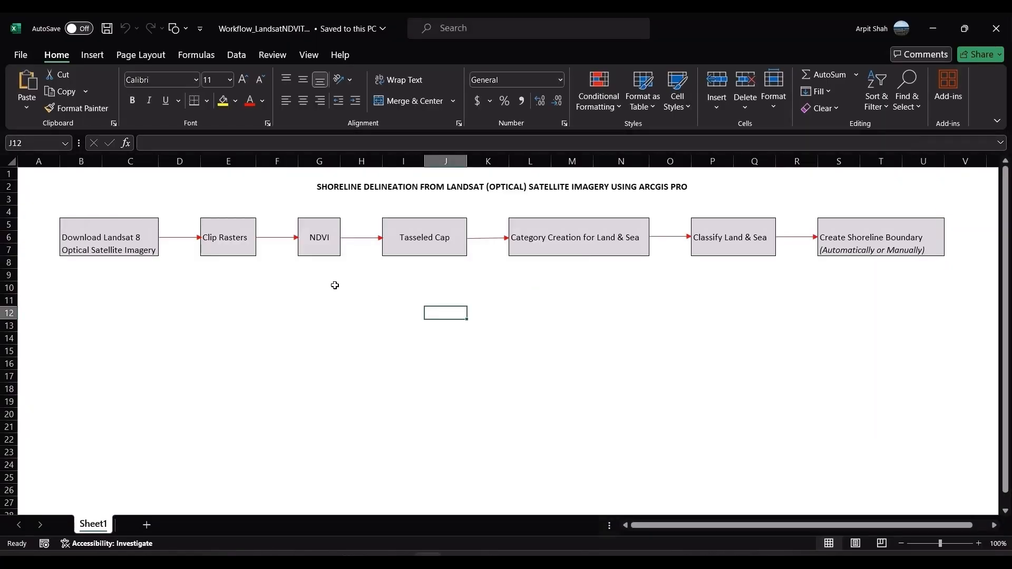
{"action": "left_click", "coordinate": [193, 283]}
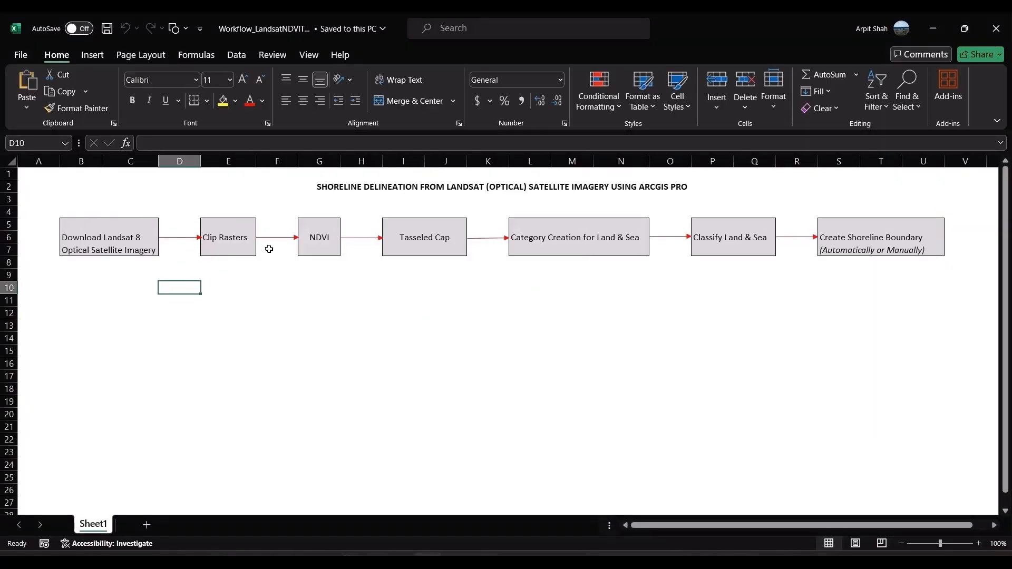
{"action": "key", "text": "alt+Tab"}
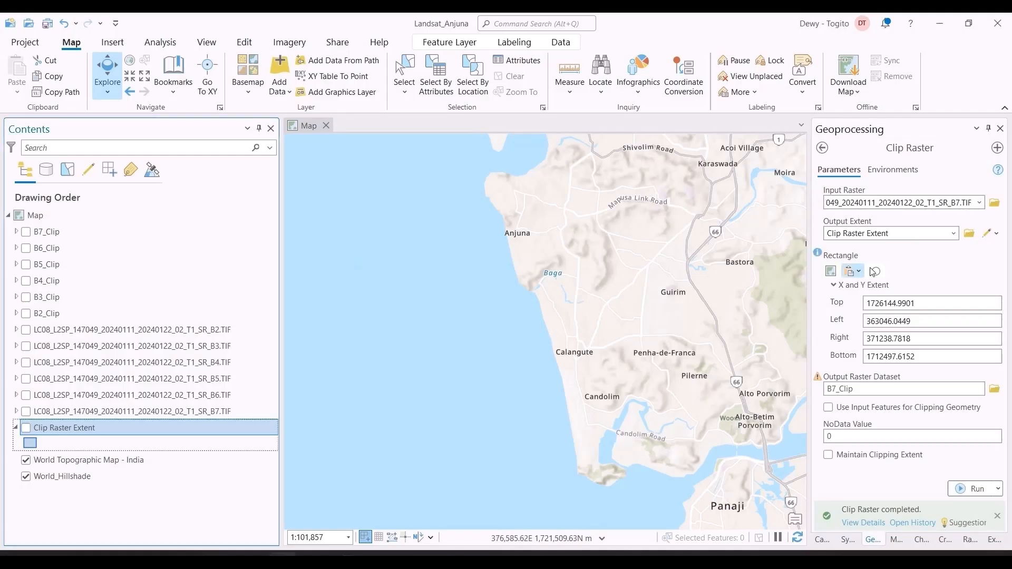
Open the [4] NDVI tool from the Tasseled Cap toolbox and check the red and near-infrared band numbers on the USGS Landsat 8 page.
{"action": "left_click", "coordinate": [822, 148]}
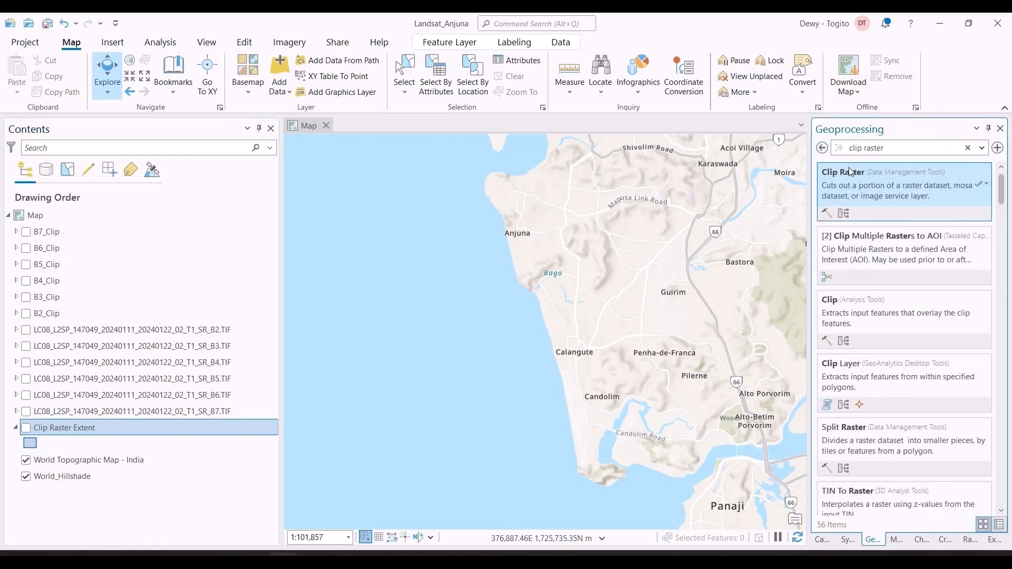
{"action": "left_click", "coordinate": [823, 149]}
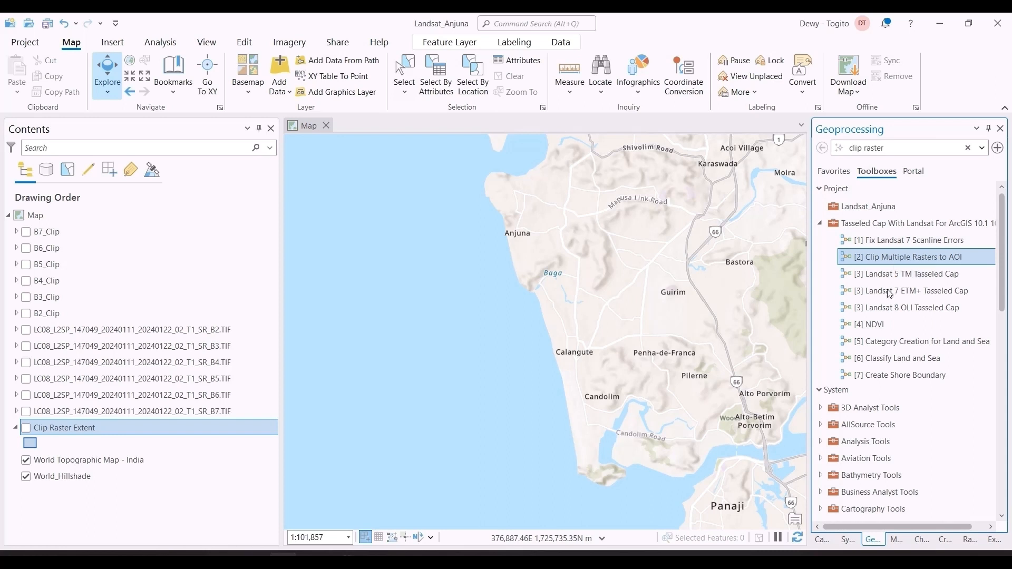
{"action": "double_click", "coordinate": [872, 325]}
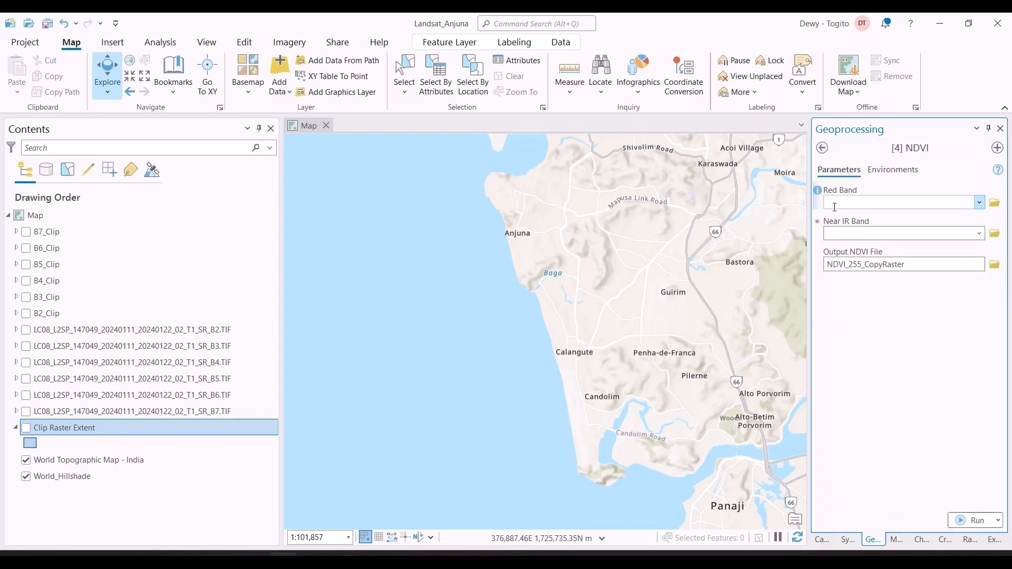
{"action": "key", "text": "alt+Tab"}
{"action": "key", "text": "alt+Tab"}
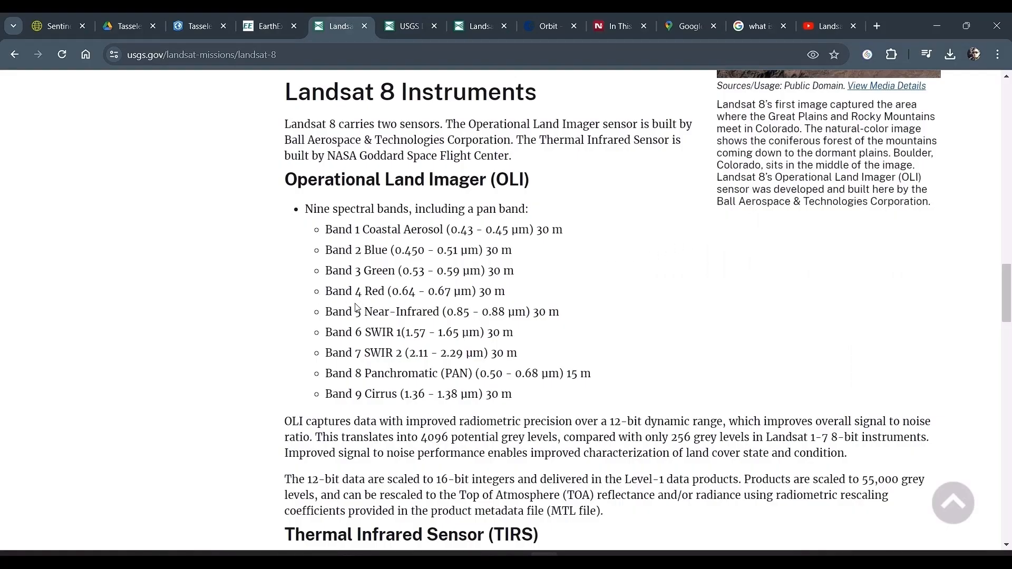
{"action": "key", "text": "alt+Tab"}
Set the NDVI tool's Red Band to B4_Clip and its Near IR Band to B5_Clip.
{"action": "left_click", "coordinate": [979, 202]}
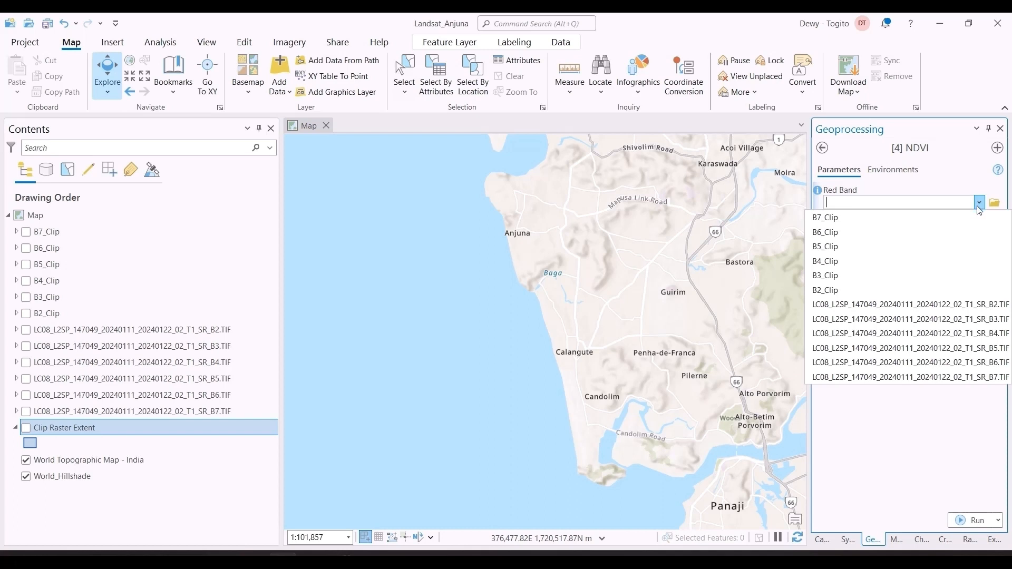
{"action": "left_click", "coordinate": [849, 260]}
{"action": "left_click", "coordinate": [979, 234]}
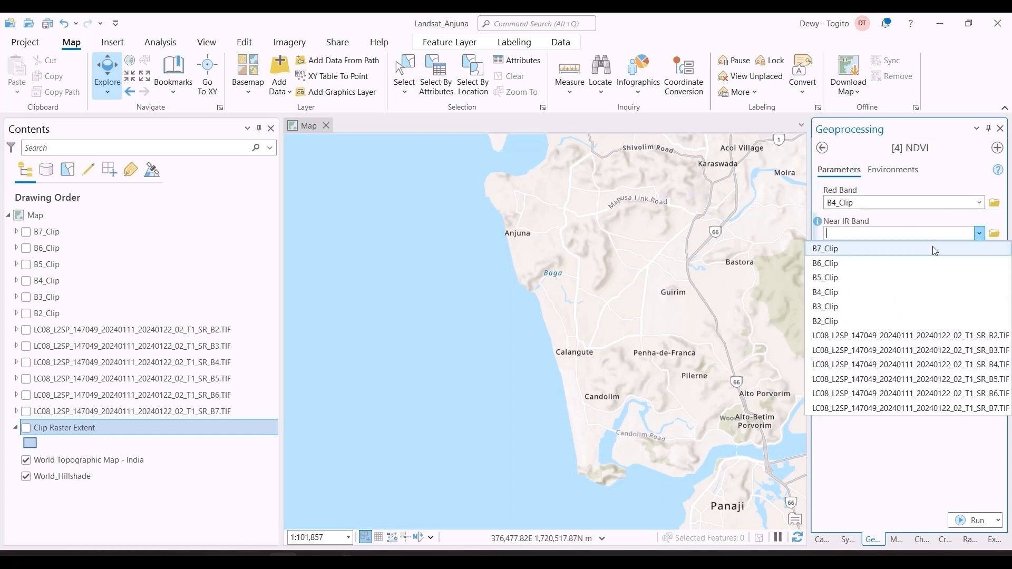
{"action": "left_click", "coordinate": [893, 278]}
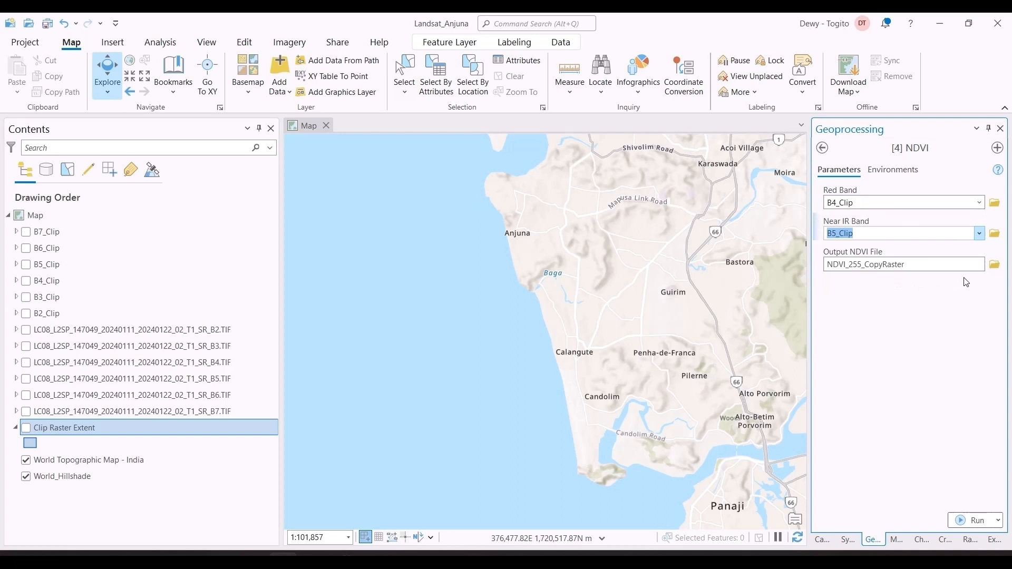
Save the NDVI output file as NDVI in the Landsat_Anjuna.gdb geodatabase.
{"action": "left_click", "coordinate": [989, 267]}
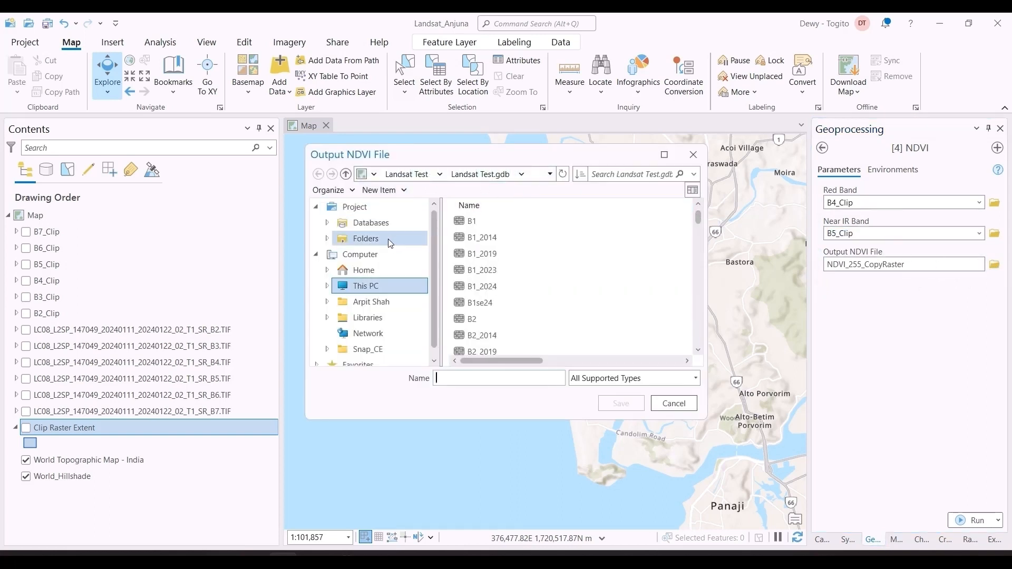
{"action": "left_click", "coordinate": [389, 226]}
{"action": "double_click", "coordinate": [473, 224]}
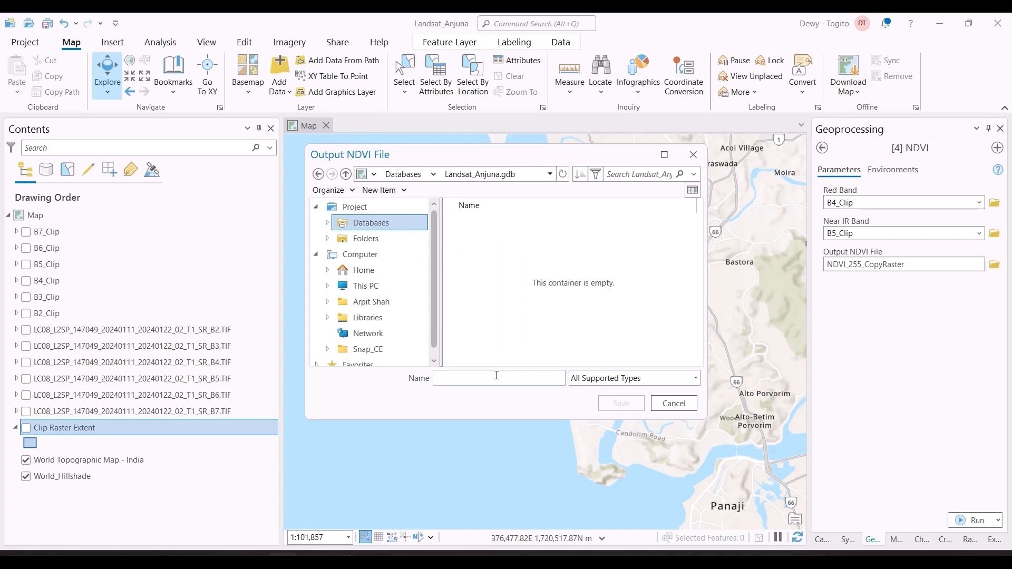
{"action": "type", "text": "NDVI"}
{"action": "left_click", "coordinate": [620, 404]}
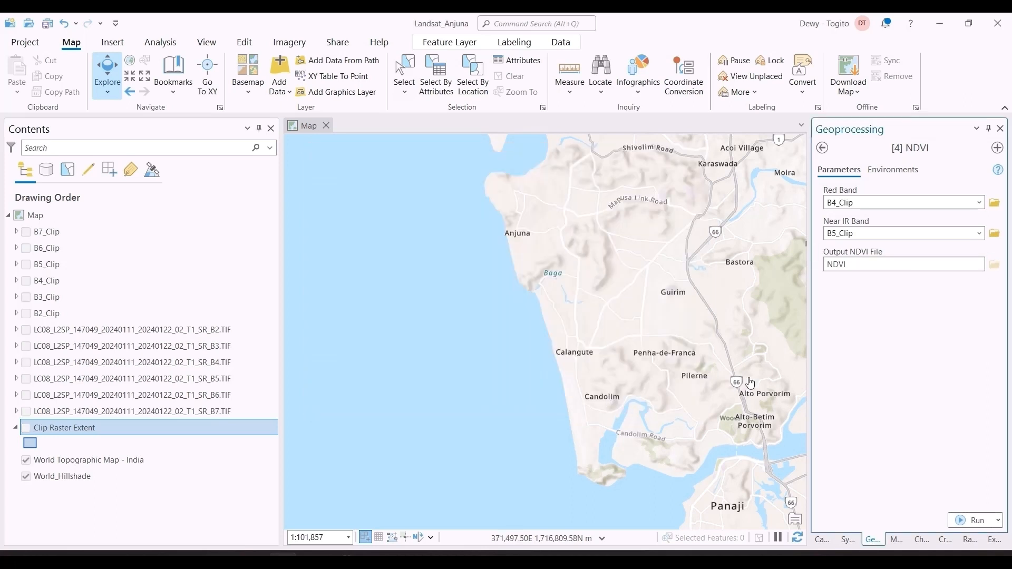
Set the NDVI output coordinate system to WGS_1984_UTM_Zone_43N using the B4_Clip layer, and run the tool.
{"action": "left_click", "coordinate": [882, 173]}
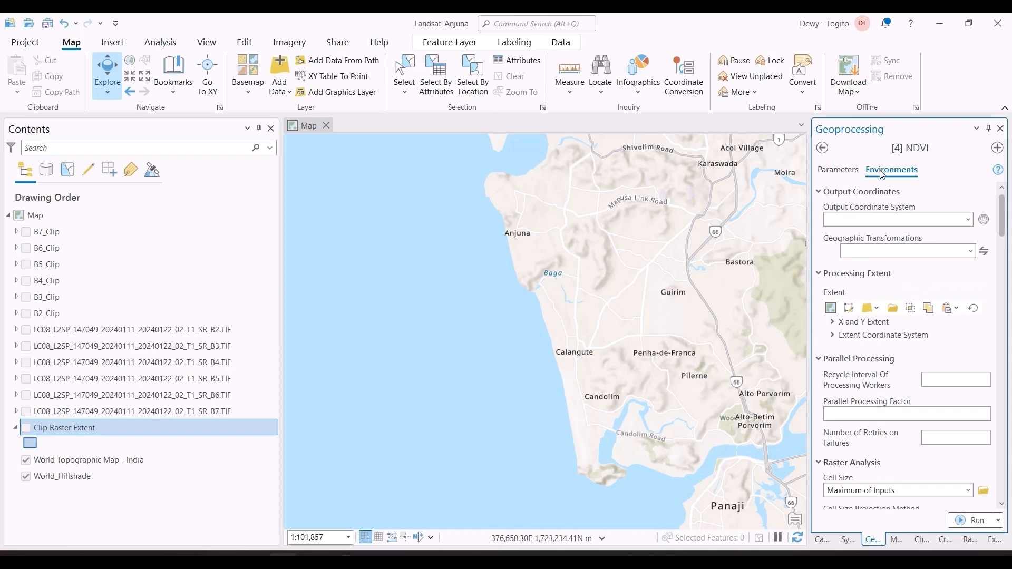
{"action": "left_click", "coordinate": [971, 226]}
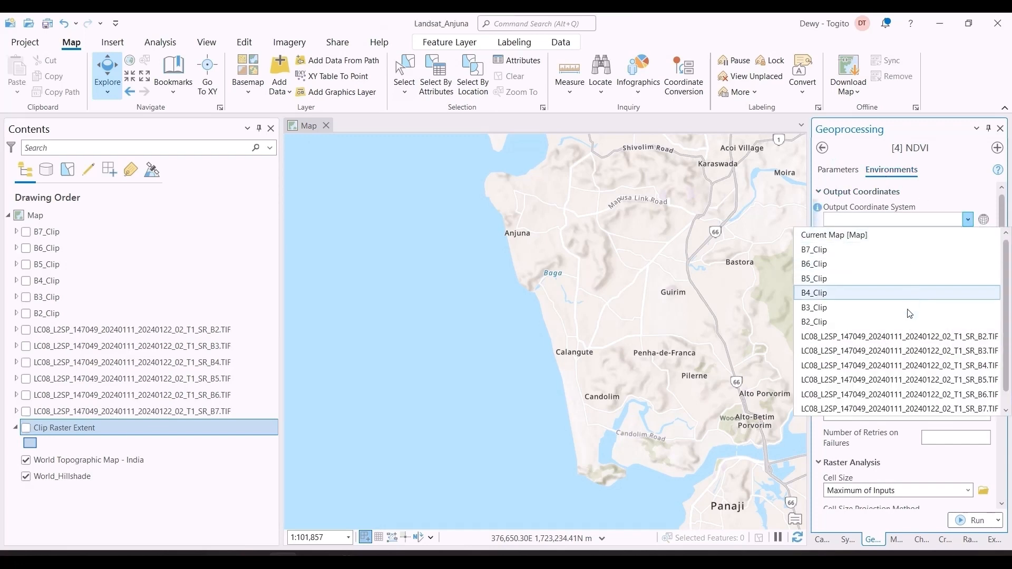
{"action": "left_click", "coordinate": [883, 290]}
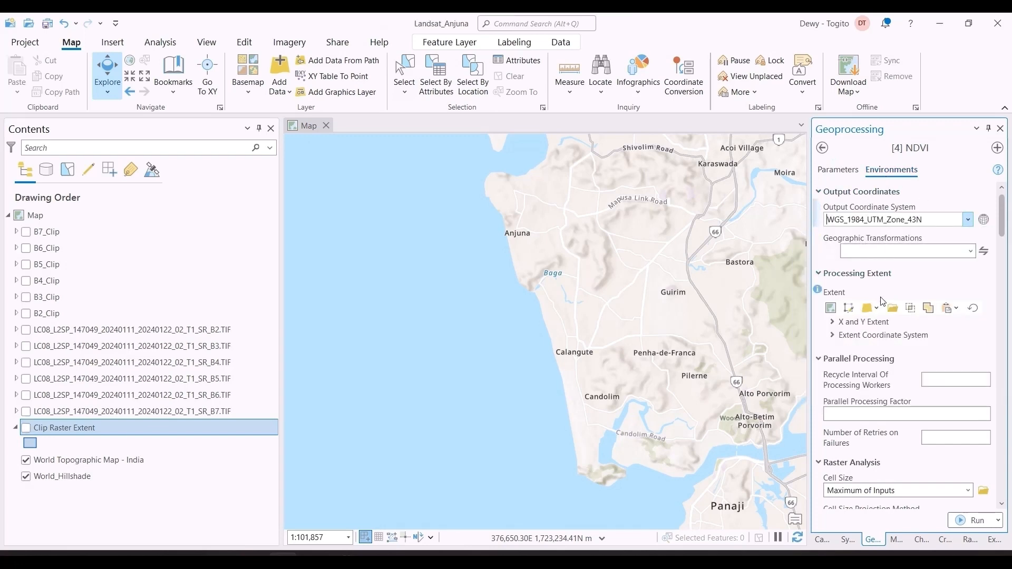
{"action": "left_click", "coordinate": [846, 172]}
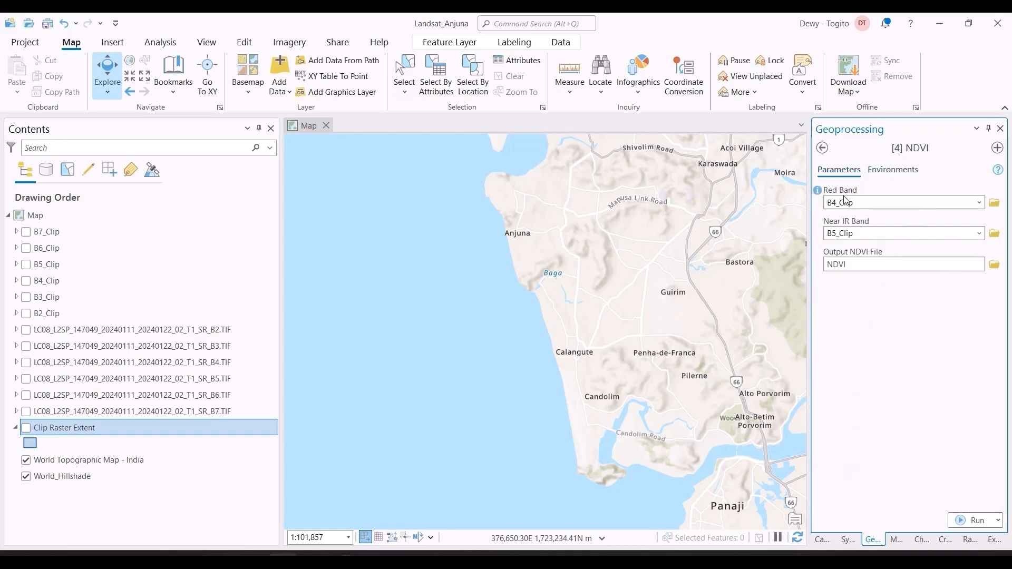
{"action": "left_click", "coordinate": [957, 523]}
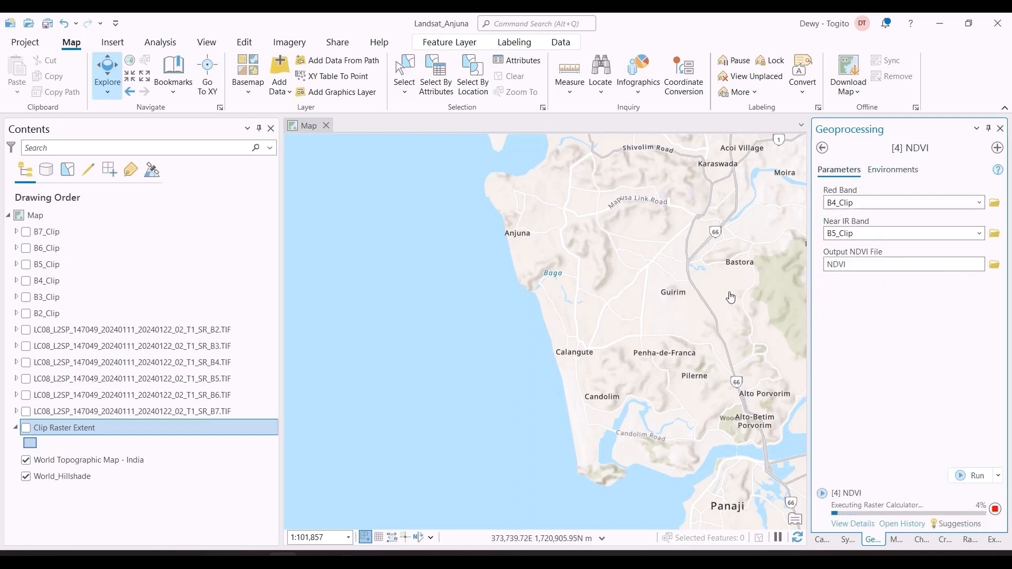
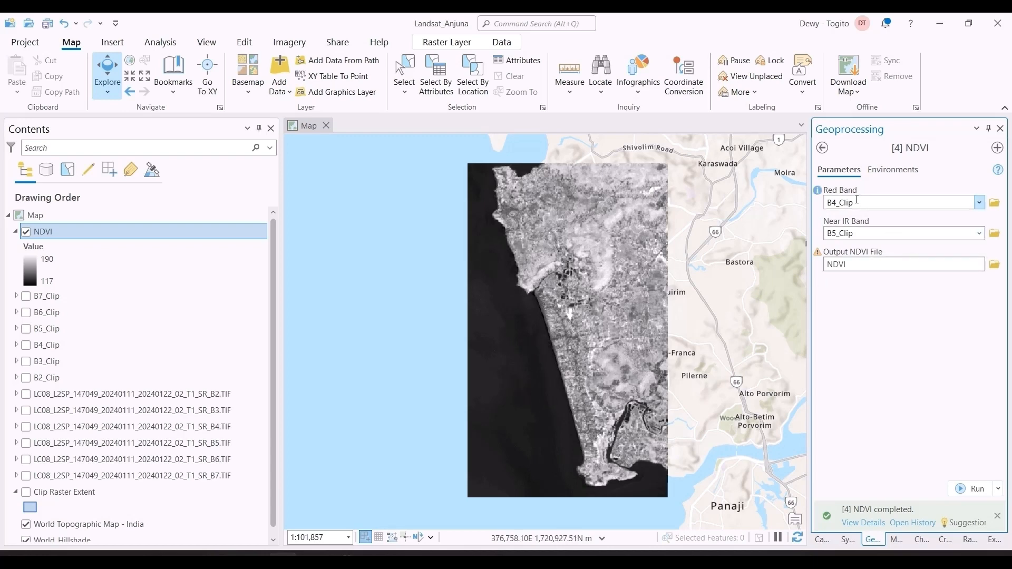
Switch to Excel to check which workflow stage follows NDVI, and return to ArcGIS Pro.
{"action": "key", "text": "alt+Tab"}
{"action": "key", "text": "Tab"}
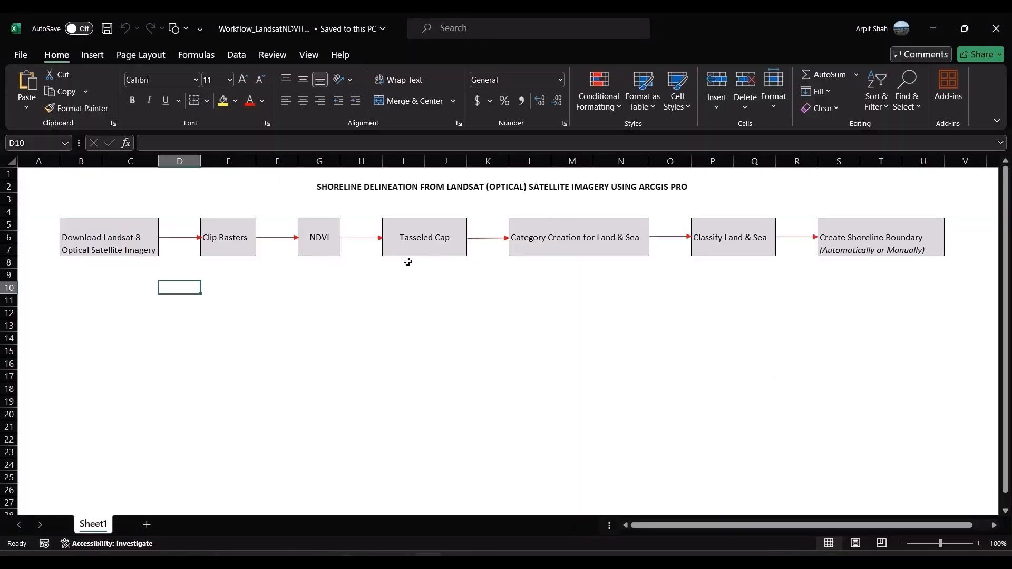
{"action": "key", "text": "alt+Tab"}
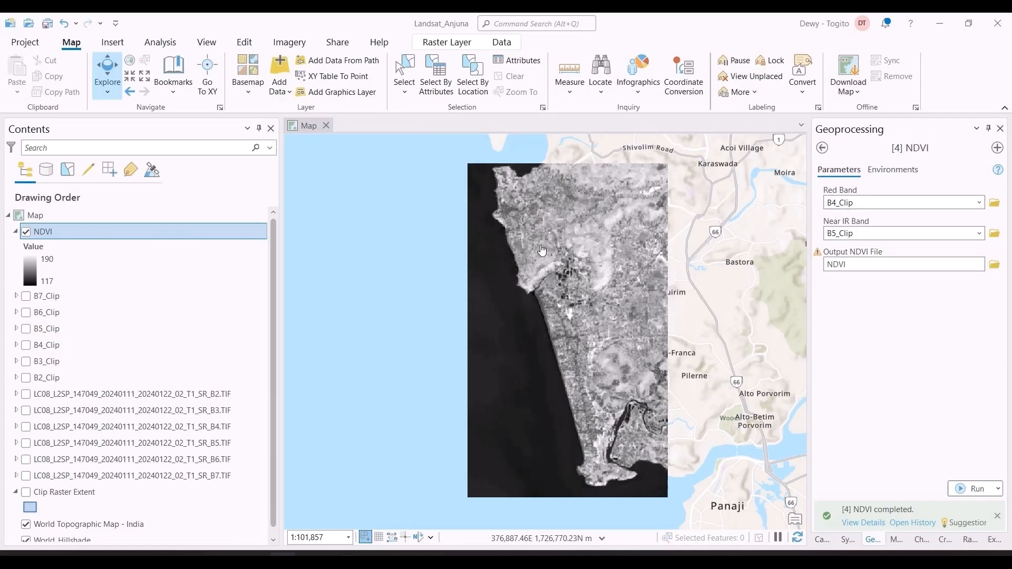
Open the [3] Landsat 8 OLI Tasseled Cap tool and set its output coordinate system to WGS_1984_UTM_Zone_43N.
{"action": "left_click", "coordinate": [822, 148]}
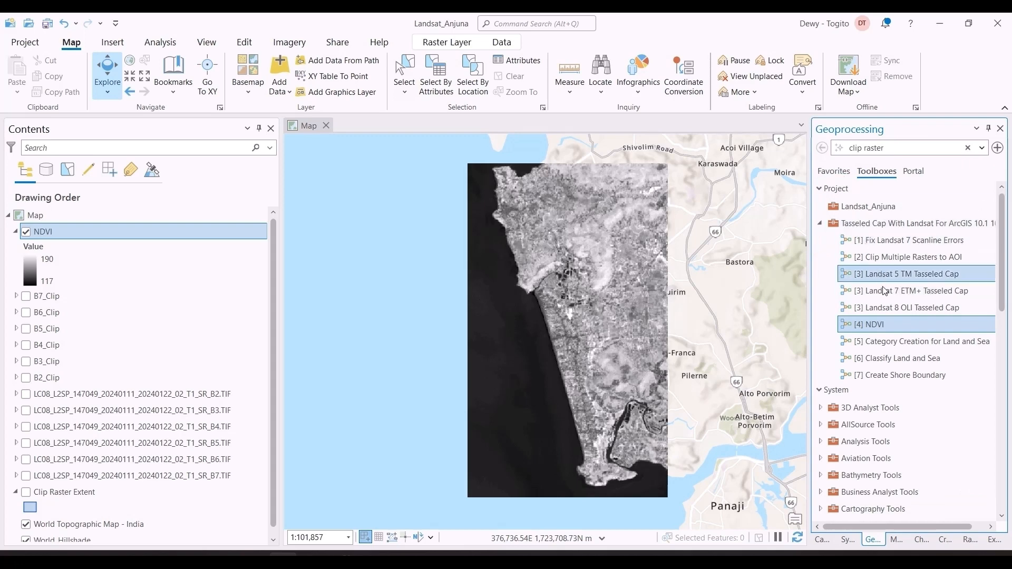
{"action": "left_click", "coordinate": [889, 310]}
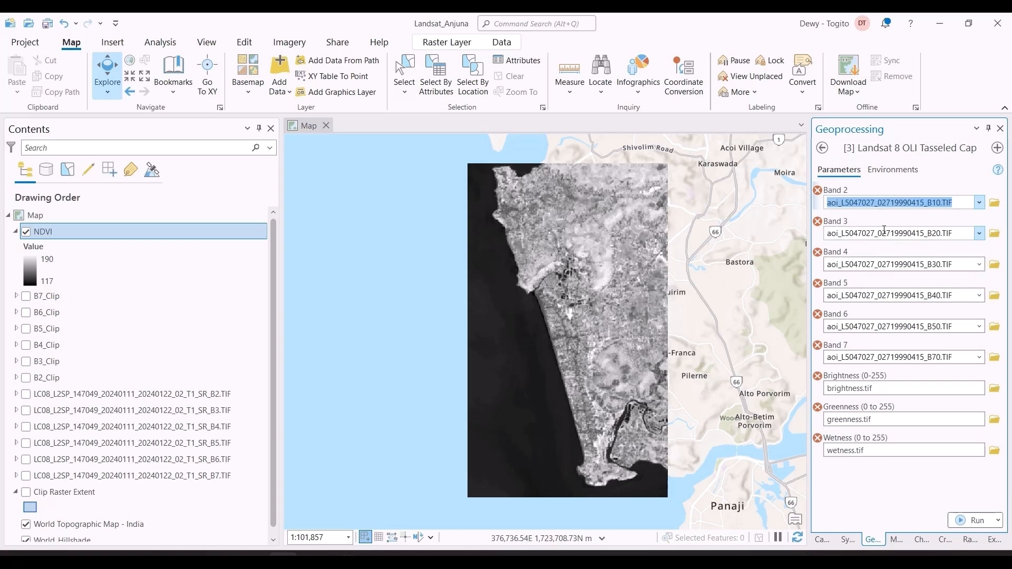
{"action": "left_click", "coordinate": [895, 170]}
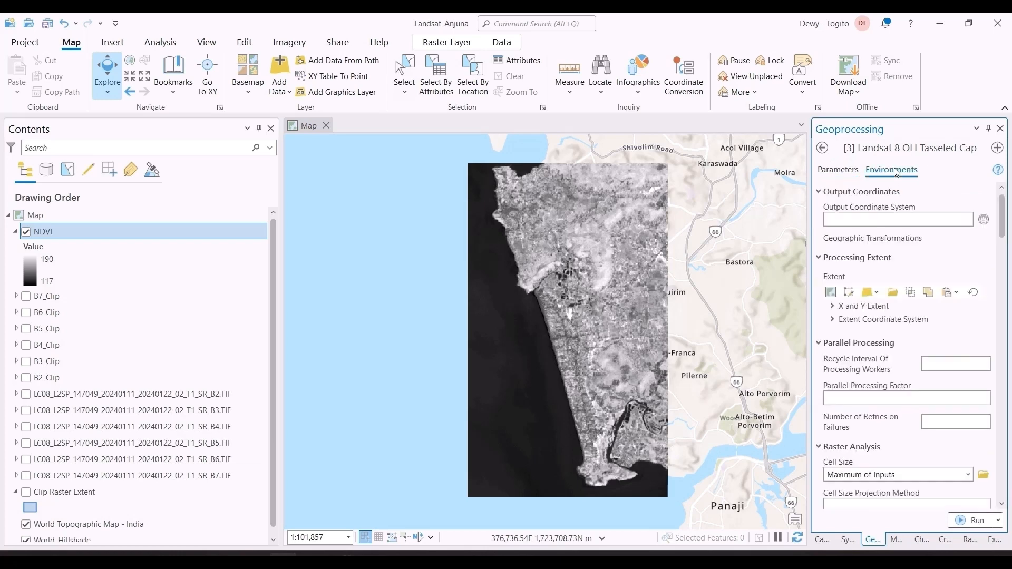
{"action": "left_click", "coordinate": [968, 219]}
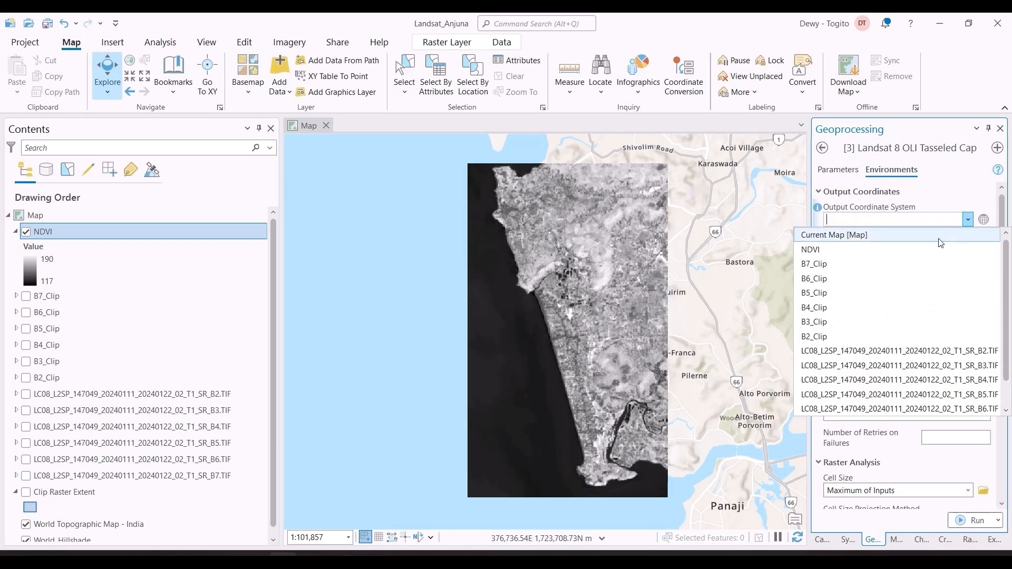
{"action": "left_click", "coordinate": [922, 285]}
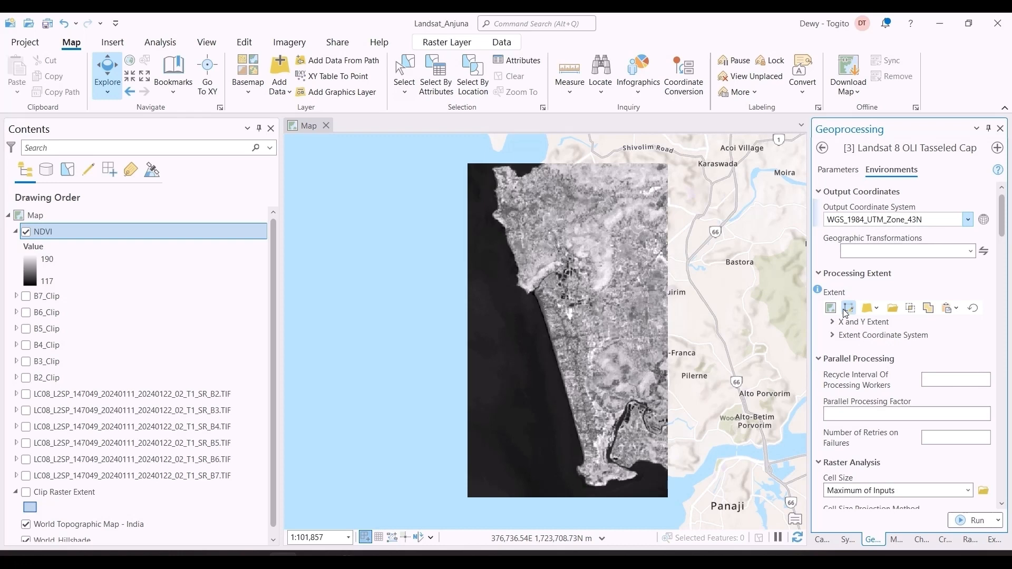
Set the Tasseled Cap processing extent to that of the Clip Raster Extent layer and return to the tool's parameters.
{"action": "left_click", "coordinate": [878, 309]}
{"action": "scroll", "coordinate": [888, 202], "scroll_direction": "down", "scroll_amount": 3}
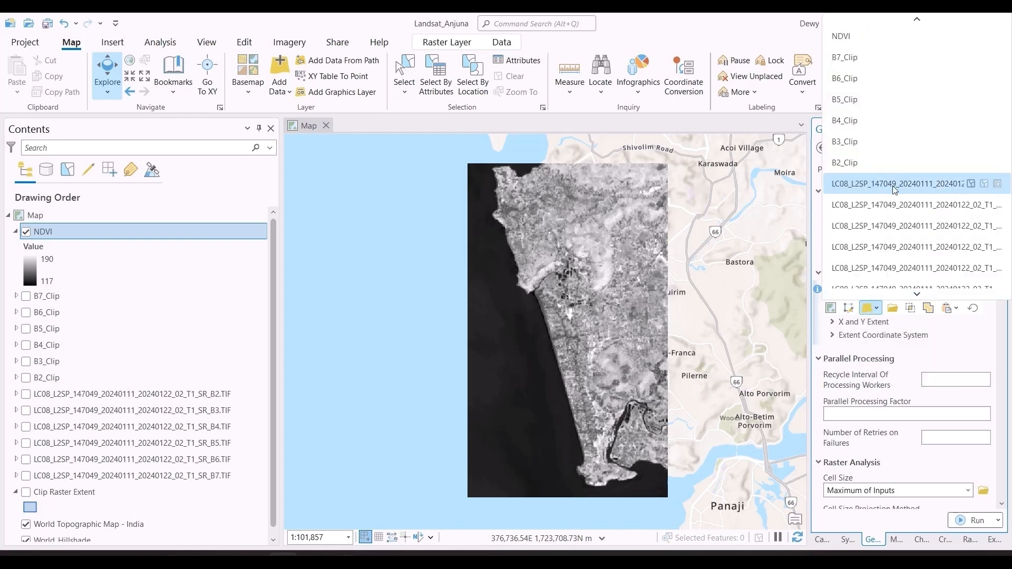
{"action": "left_click", "coordinate": [875, 288]}
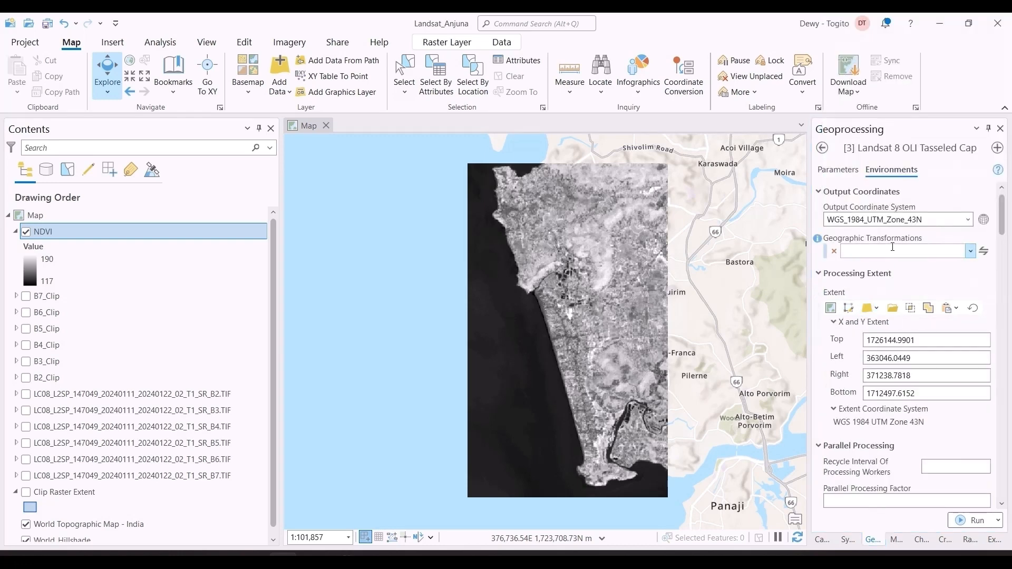
{"action": "left_click", "coordinate": [850, 173]}
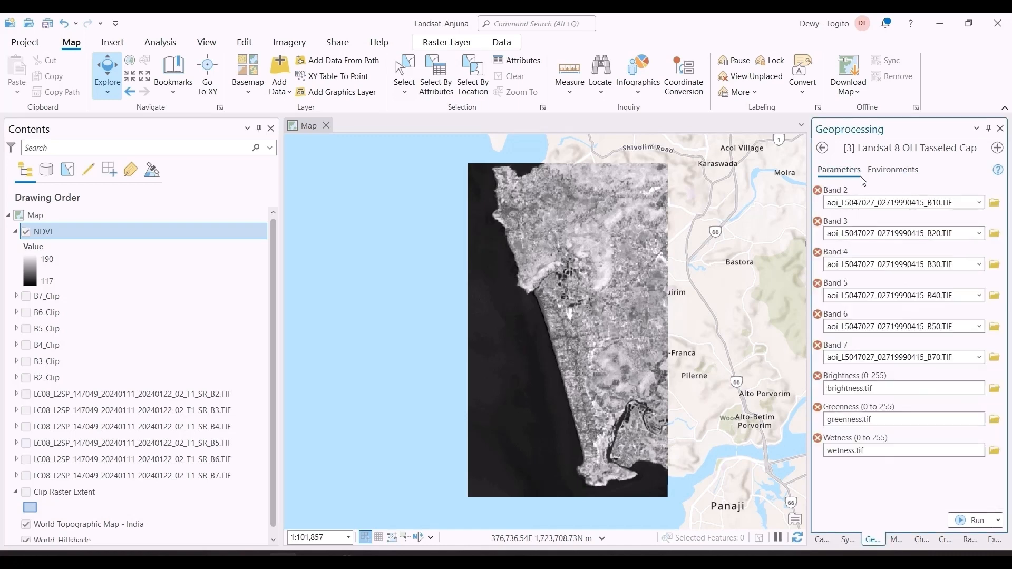
Assign B2_Clip, B3_Clip, B4_Clip, B5_Clip, B6_Clip and B7_Clip to the Tasseled Cap inputs Band 2 through Band 7 respectively.
{"action": "left_click", "coordinate": [978, 202]}
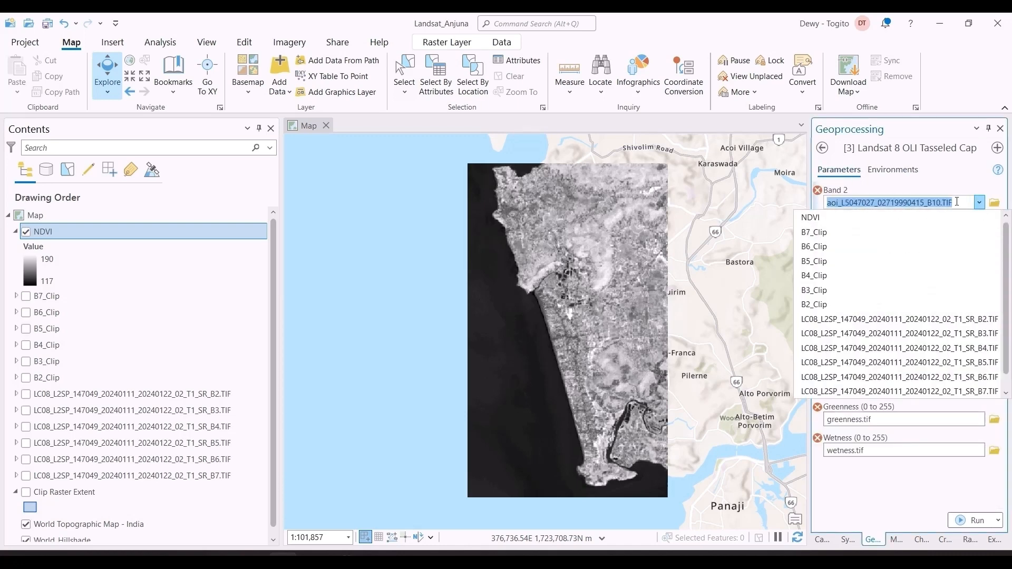
{"action": "left_click", "coordinate": [887, 304]}
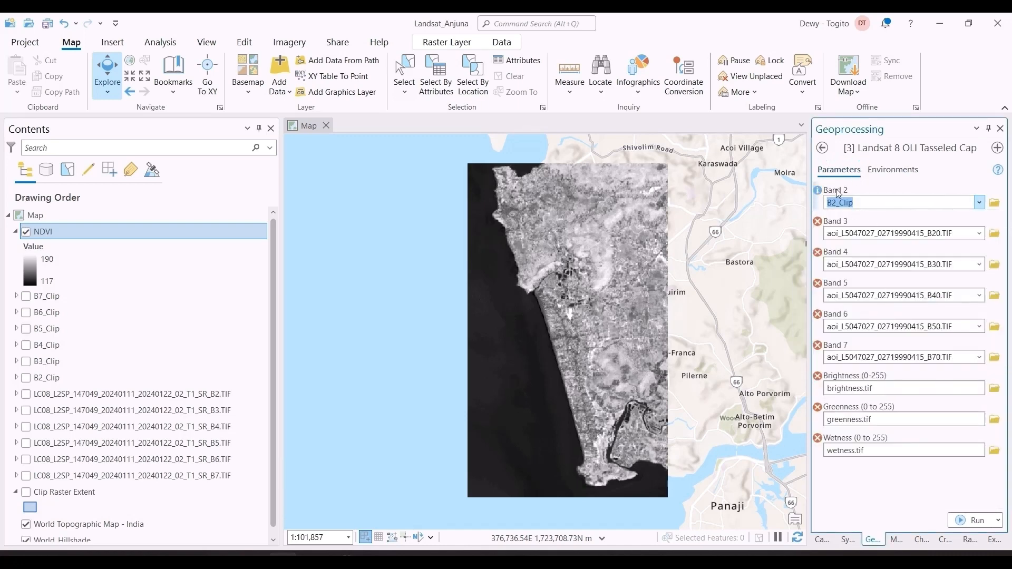
{"action": "left_click", "coordinate": [978, 235]}
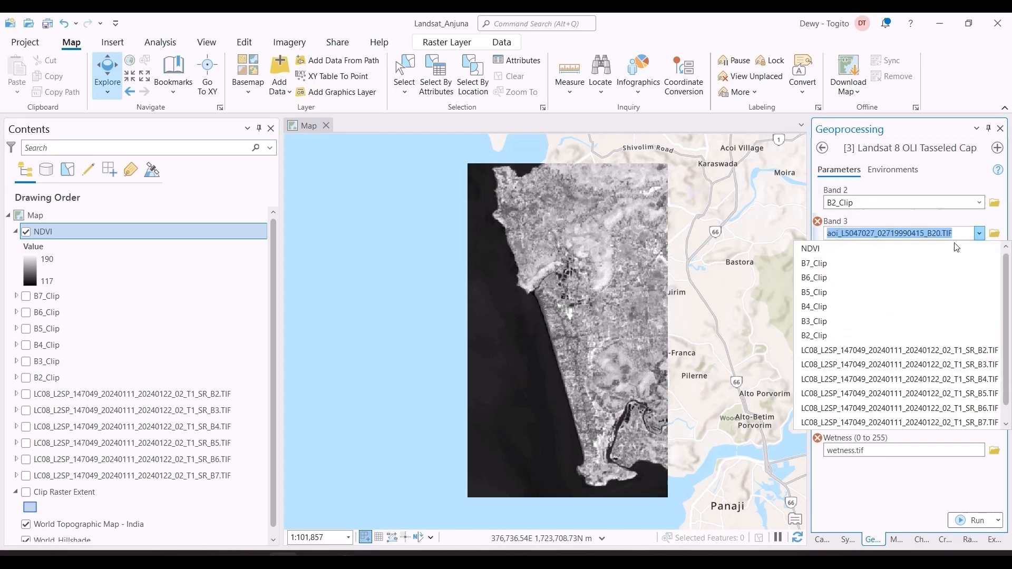
{"action": "left_click", "coordinate": [891, 321]}
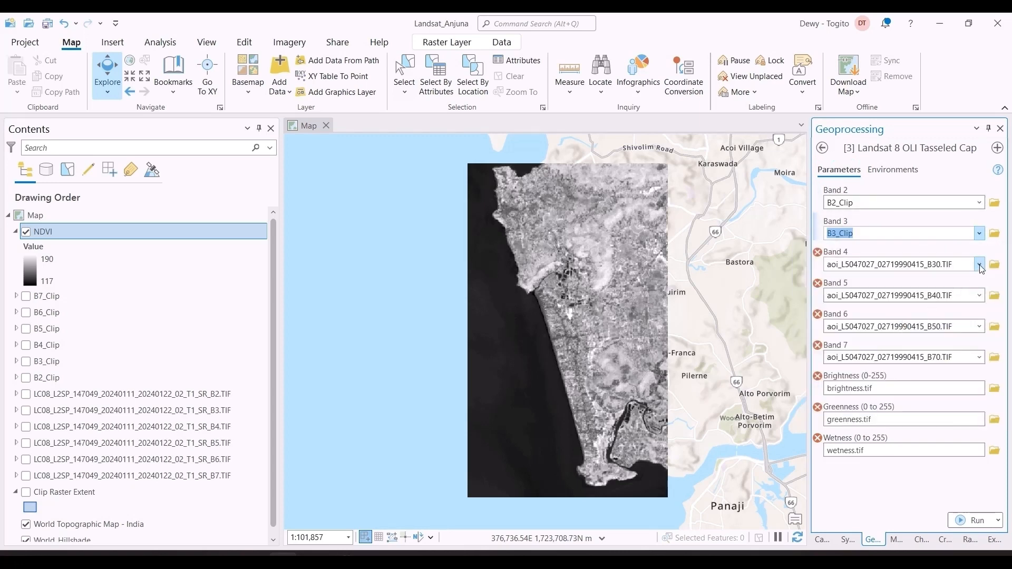
{"action": "left_click", "coordinate": [978, 264]}
{"action": "left_click", "coordinate": [866, 343]}
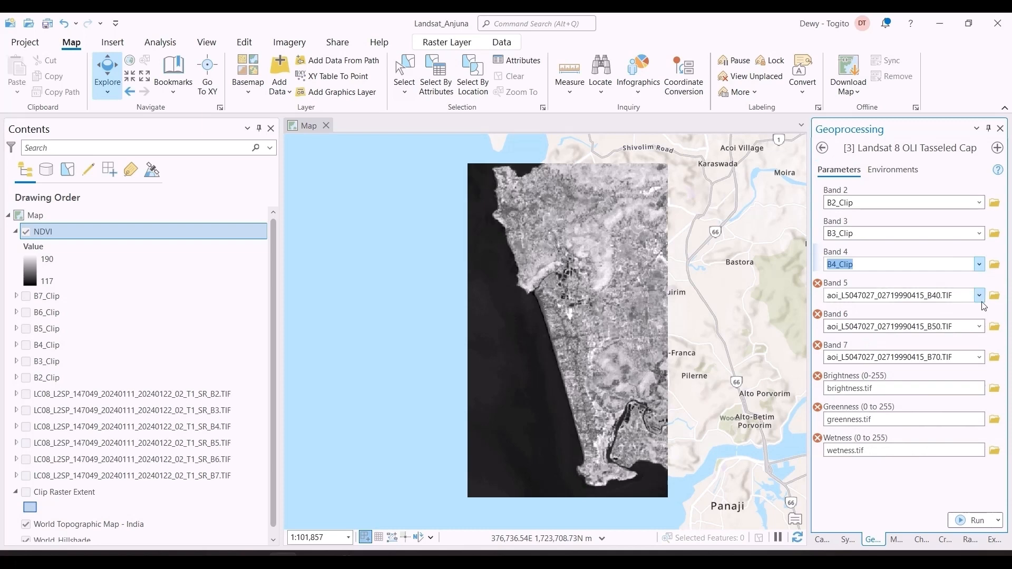
{"action": "left_click", "coordinate": [979, 295]}
{"action": "left_click", "coordinate": [867, 356]}
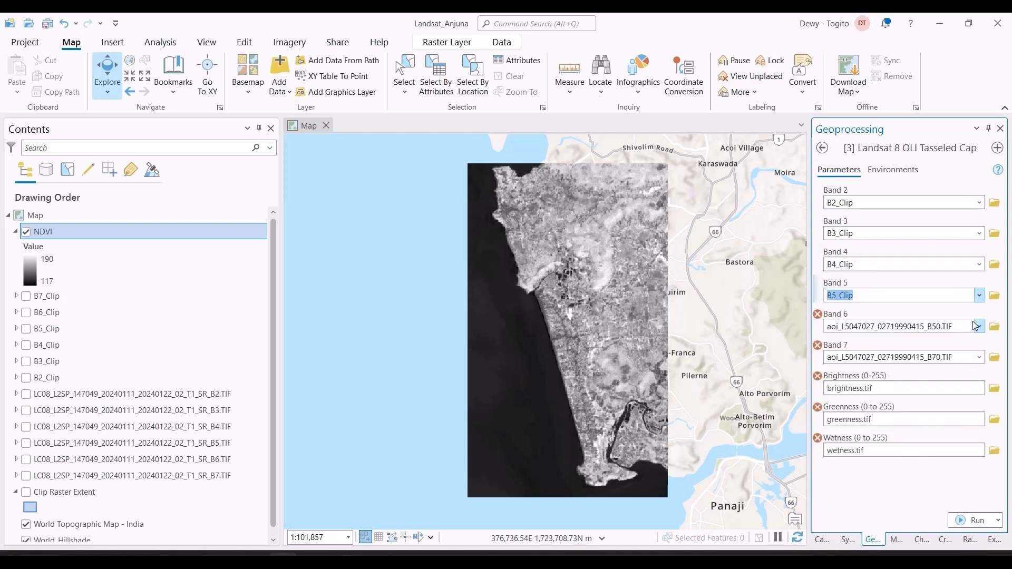
{"action": "left_click", "coordinate": [978, 326]}
{"action": "left_click", "coordinate": [974, 371]}
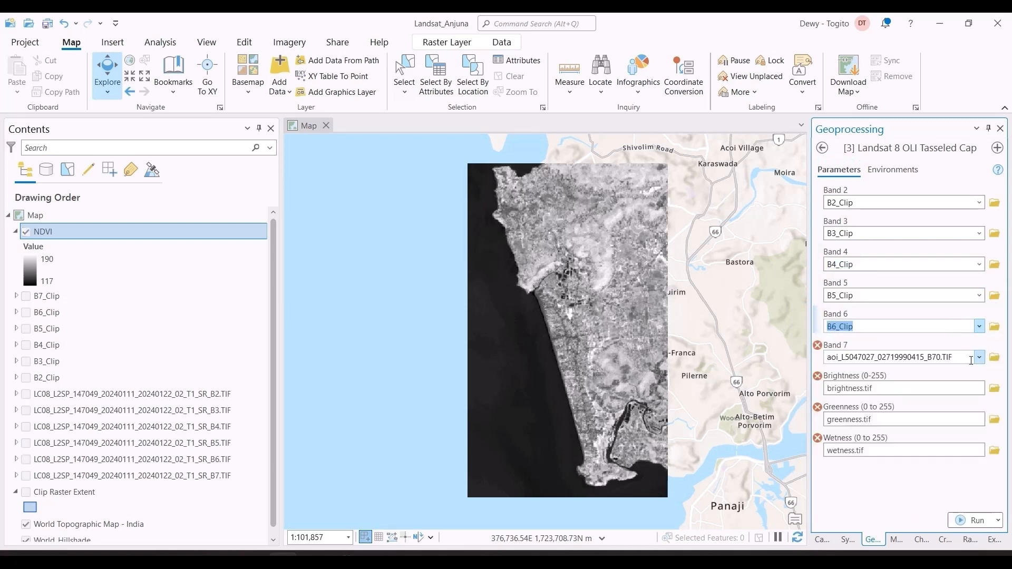
{"action": "left_click", "coordinate": [978, 357]}
{"action": "left_click", "coordinate": [896, 388]}
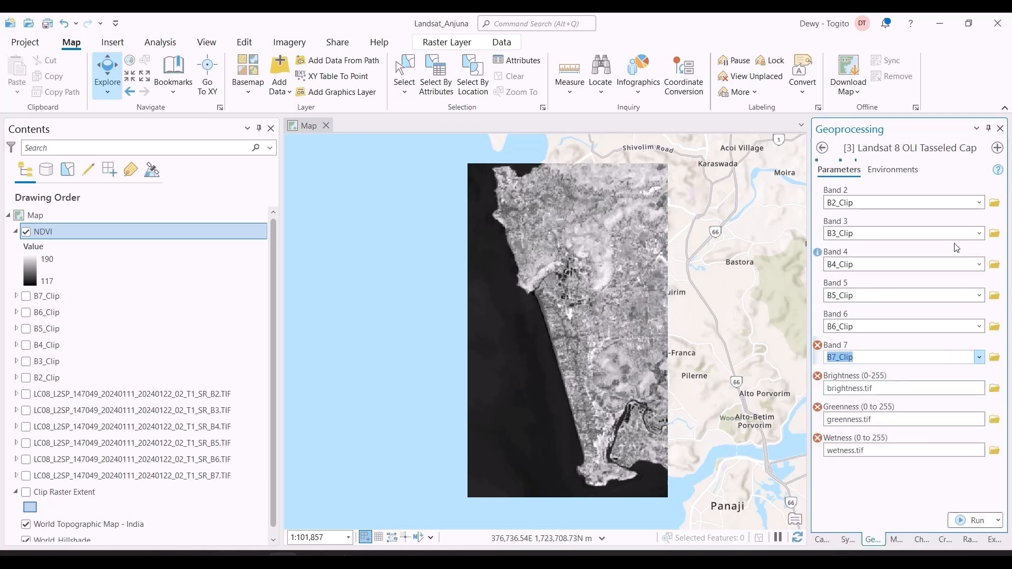
Set the Tasseled Cap Brightness output to a raster named brightness in the Landsat_Anjuna.gdb geodatabase.
{"action": "left_click", "coordinate": [994, 388]}
{"action": "left_click", "coordinate": [366, 228]}
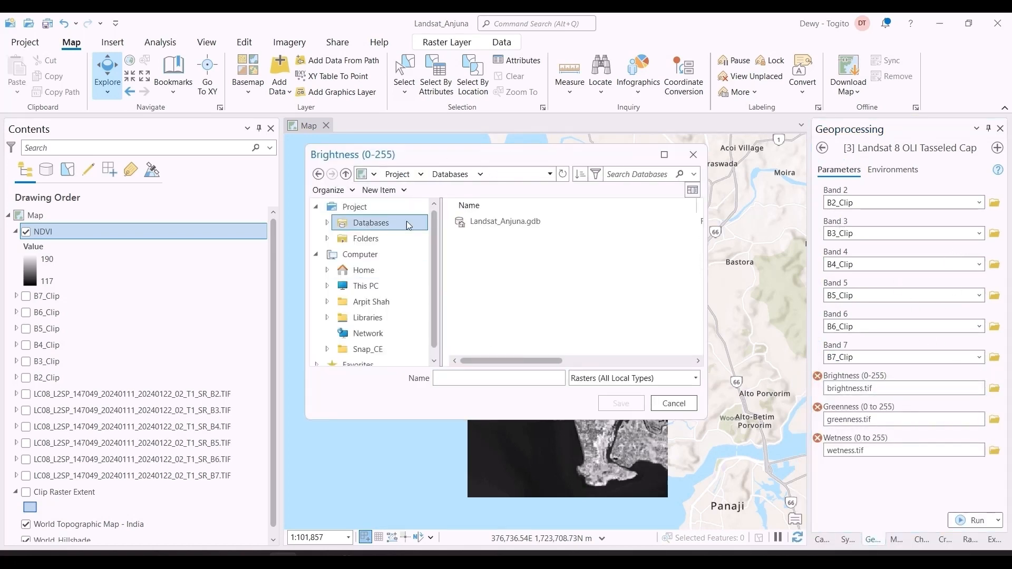
{"action": "double_click", "coordinate": [490, 220]}
{"action": "left_click", "coordinate": [477, 221]}
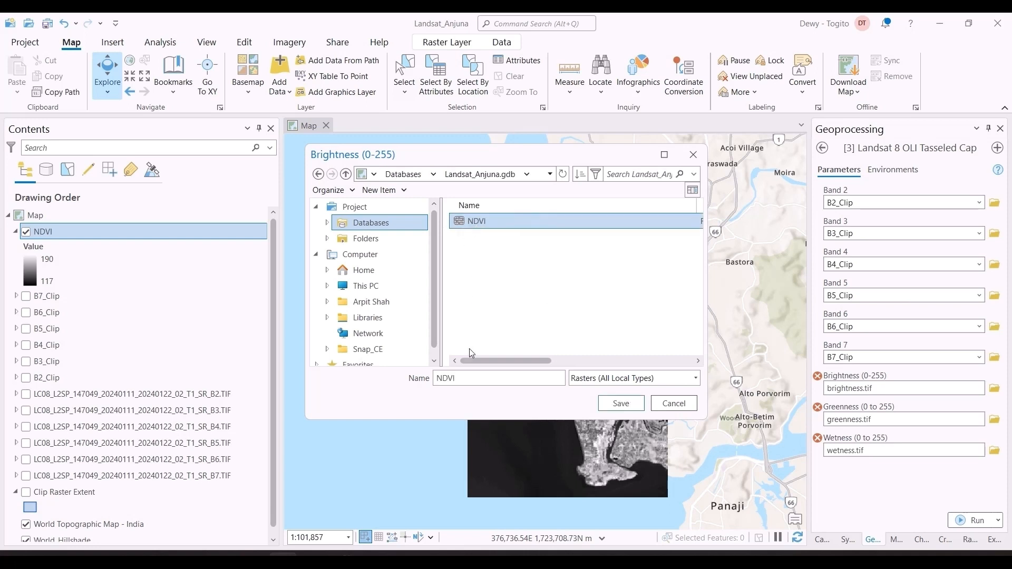
{"action": "double_click", "coordinate": [471, 377]}
{"action": "type", "text": "brightness"}
{"action": "left_click", "coordinate": [622, 405]}
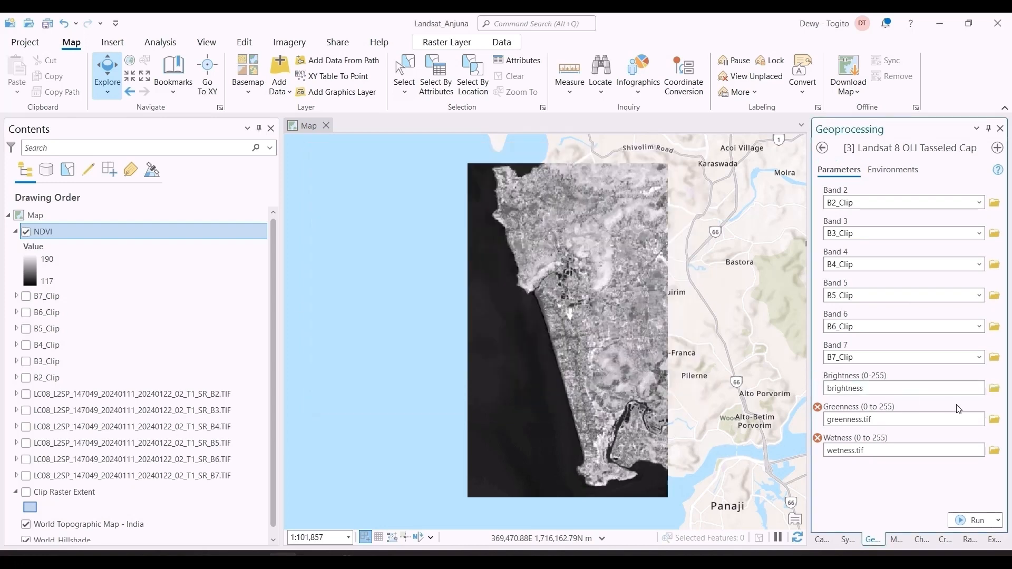
Set the Greenness output to a raster named greenness in the Landsat_Anjuna.gdb geodatabase.
{"action": "left_click", "coordinate": [993, 419]}
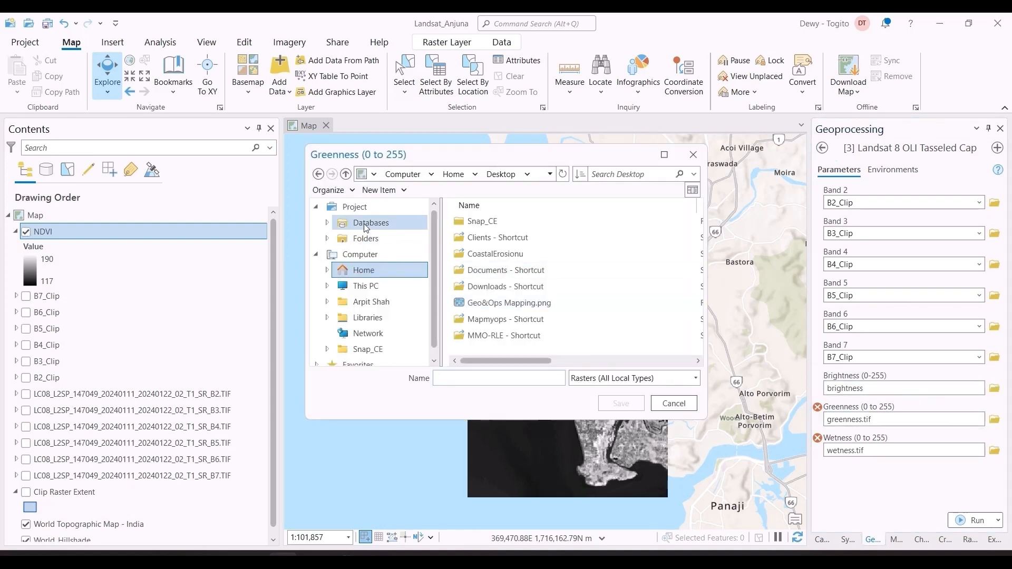
{"action": "double_click", "coordinate": [481, 218]}
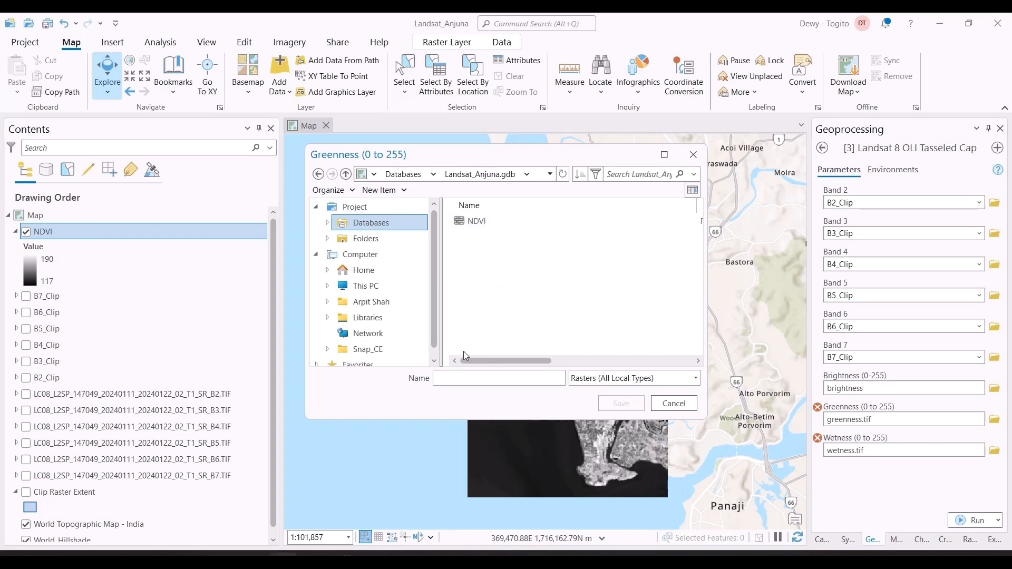
{"action": "type", "text": "greenness"}
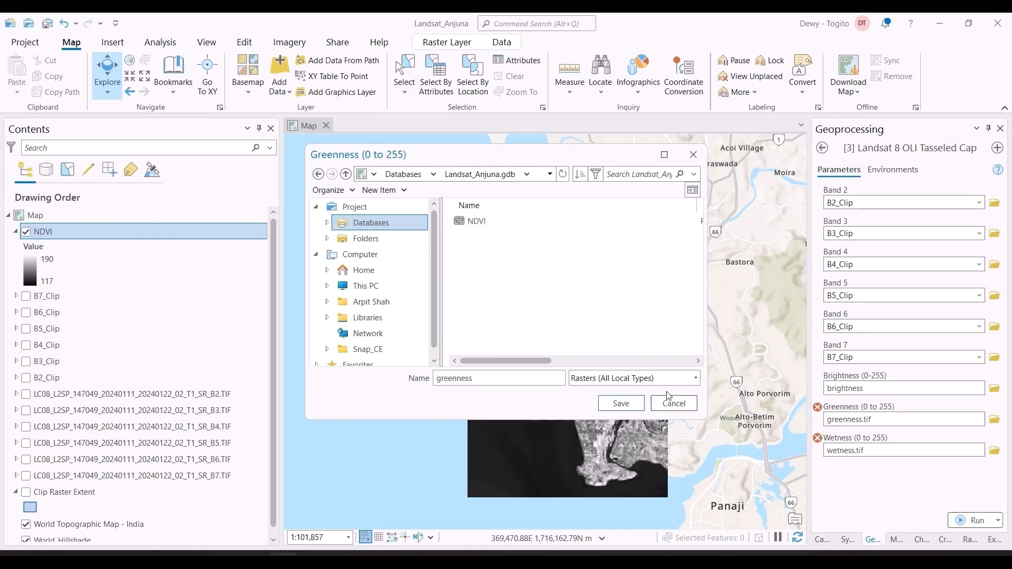
{"action": "left_click", "coordinate": [639, 403]}
Set the Wetness output to a raster named wetness in Landsat_Anjuna.gdb and run the Tasseled Cap tool.
{"action": "left_click", "coordinate": [857, 452]}
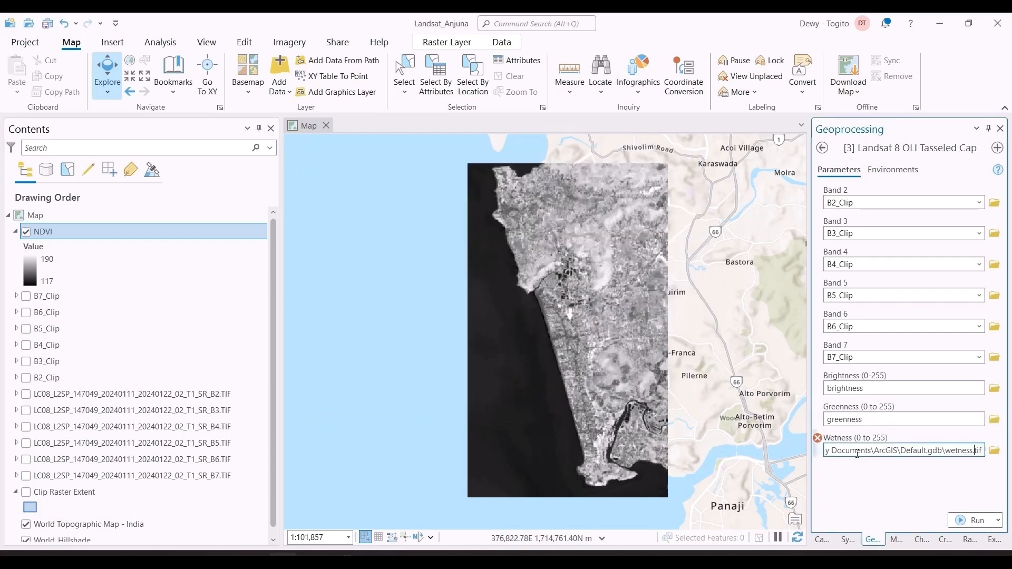
{"action": "left_click", "coordinate": [993, 451]}
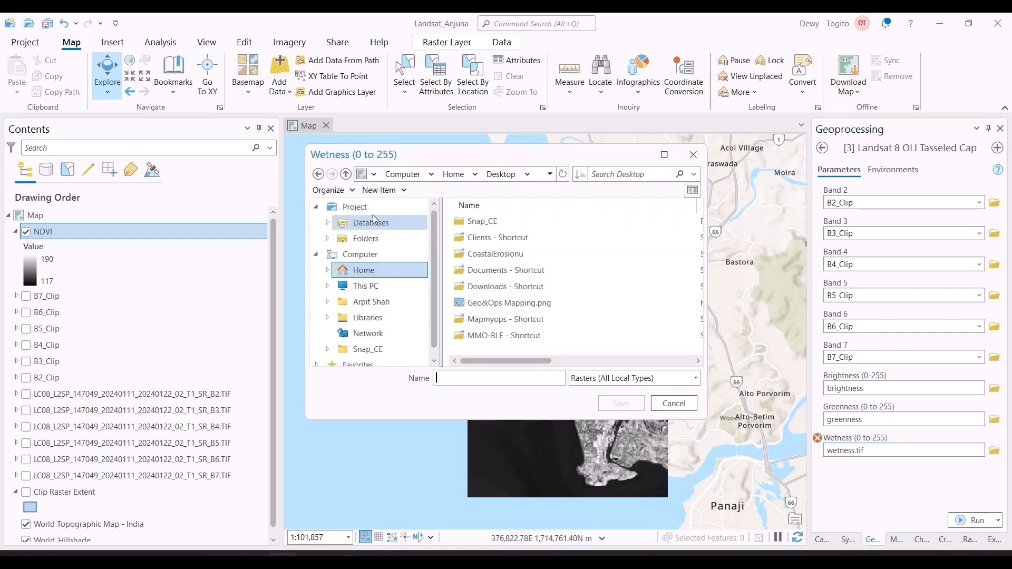
{"action": "left_click", "coordinate": [411, 227]}
{"action": "double_click", "coordinate": [473, 217]}
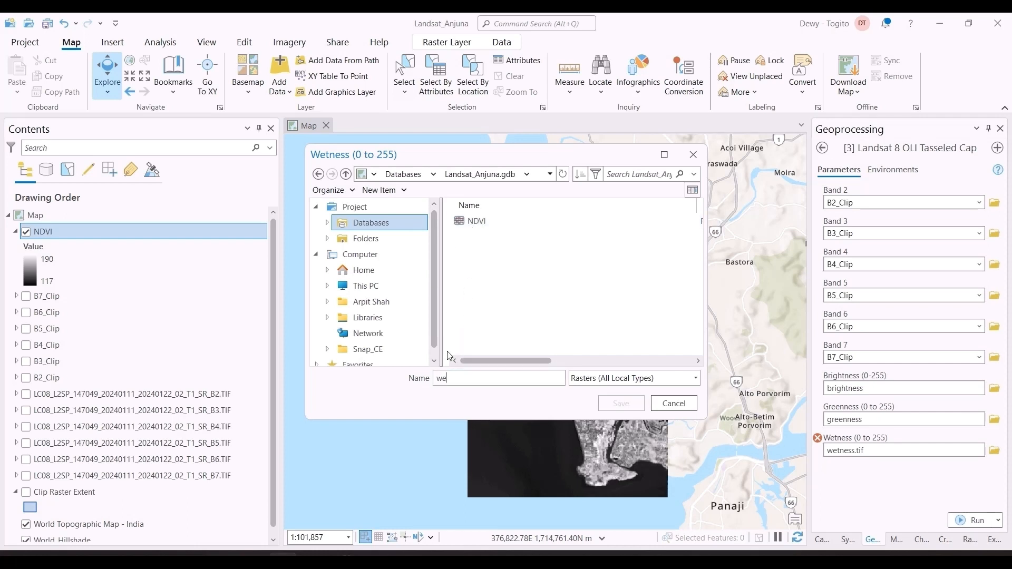
{"action": "key", "text": "BackSpace"}
{"action": "left_click", "coordinate": [615, 404]}
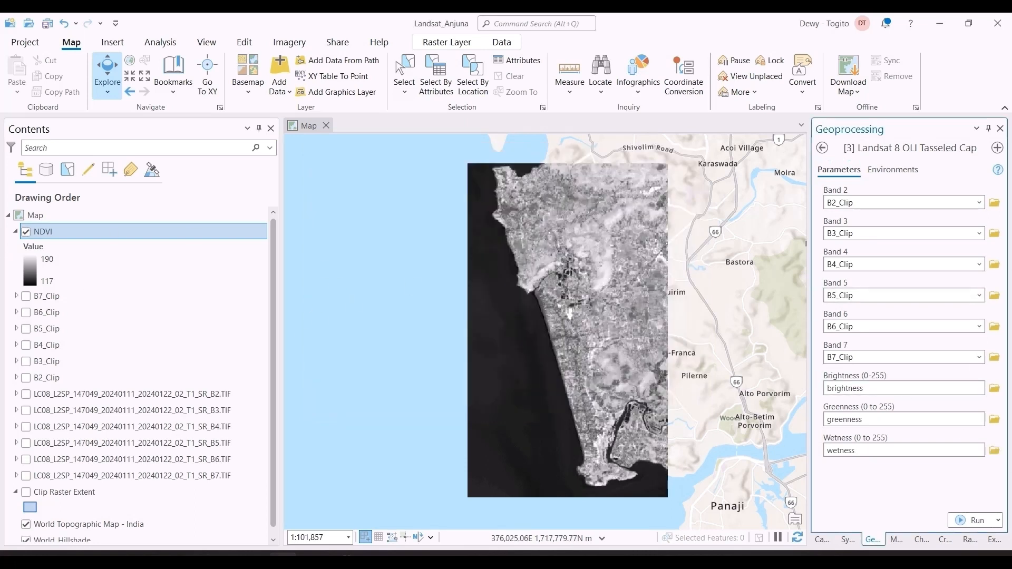
{"action": "left_click", "coordinate": [973, 522]}
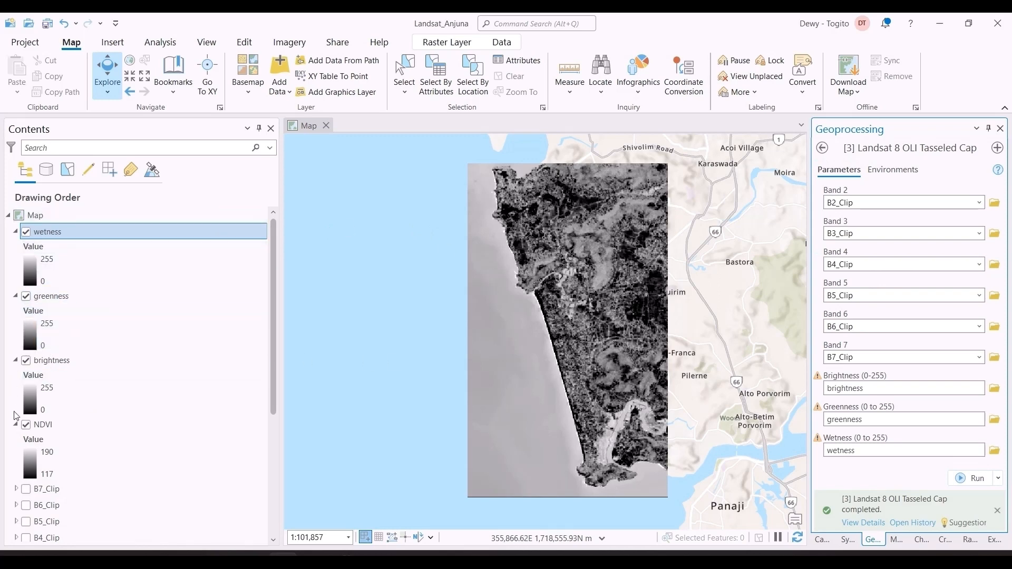
Collapse the legends of the NDVI, brightness, greenness and wetness layers.
{"action": "left_click", "coordinate": [17, 424]}
{"action": "left_click", "coordinate": [16, 359]}
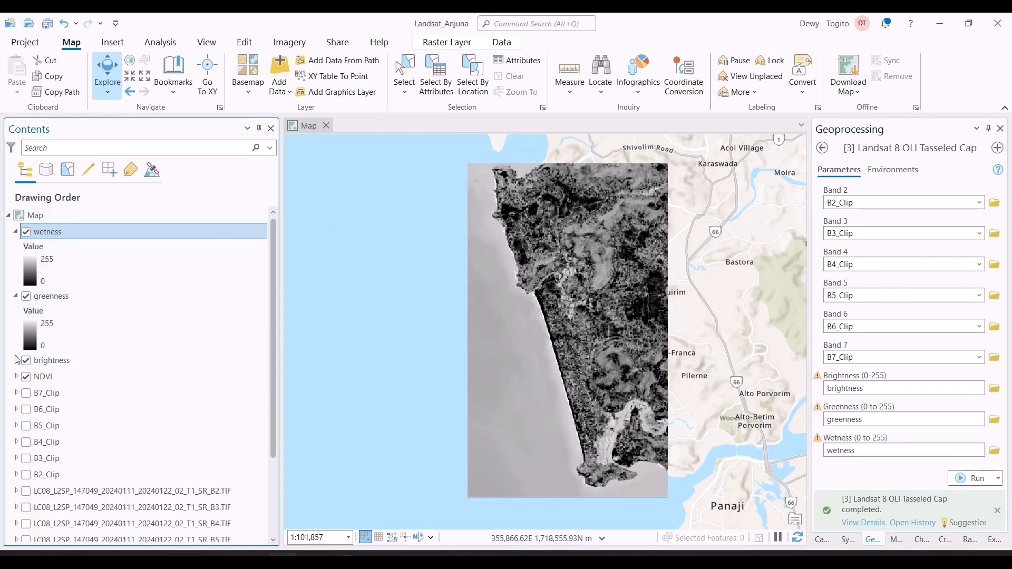
{"action": "left_click", "coordinate": [12, 291]}
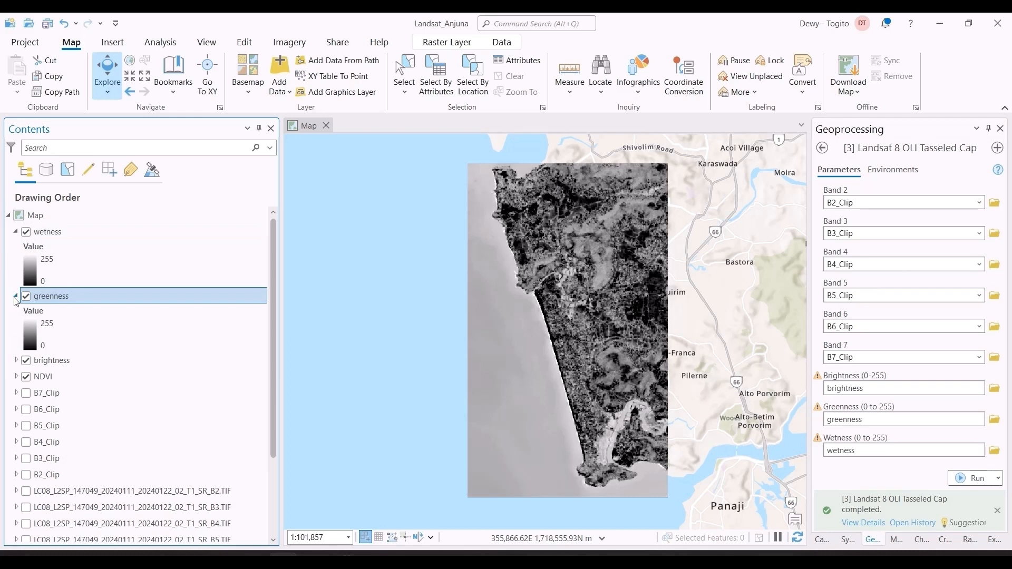
{"action": "left_click", "coordinate": [15, 296]}
{"action": "left_click", "coordinate": [17, 232]}
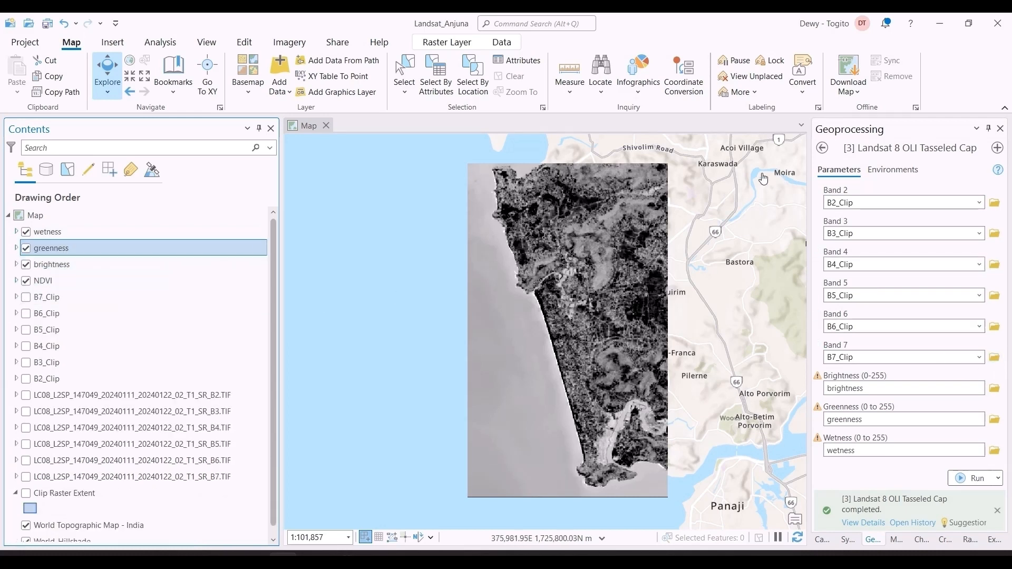
Turn off the visibility of the NDVI, brightness, greenness and wetness layers.
{"action": "left_click", "coordinate": [26, 282]}
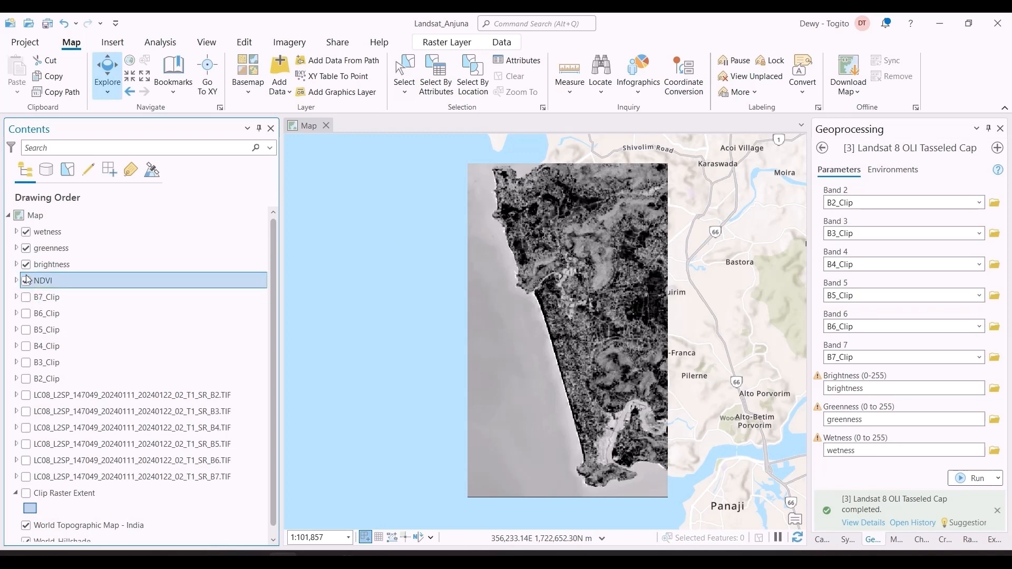
{"action": "left_click", "coordinate": [26, 265]}
{"action": "left_click", "coordinate": [26, 248]}
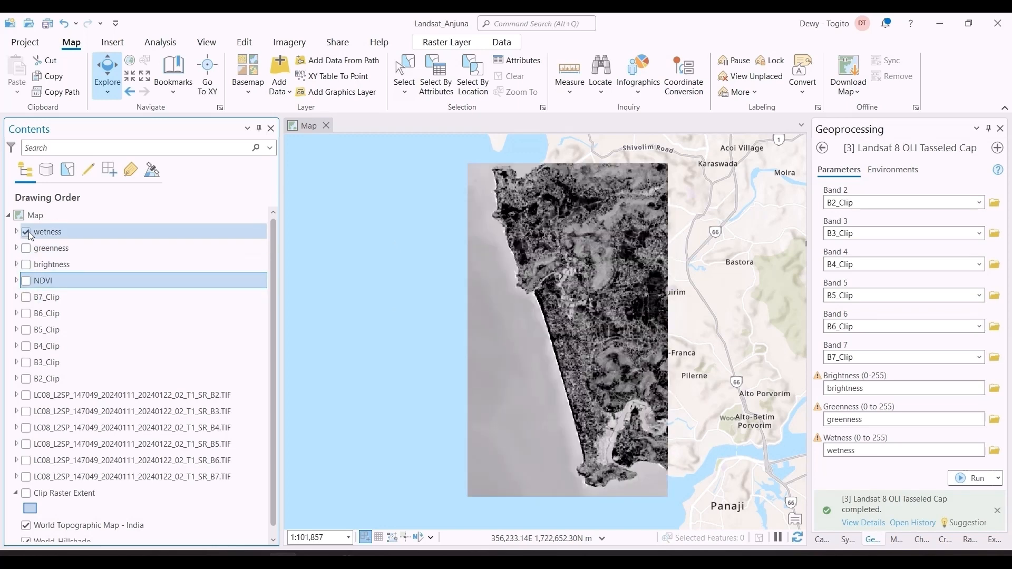
{"action": "left_click", "coordinate": [26, 232]}
Check the stage after Tasseled Cap in the Excel workflow, and open the input raster bands selection of ArcGIS Pro's [5] Category Creation for Land and Sea tool.
{"action": "key", "text": "alt+Tab"}
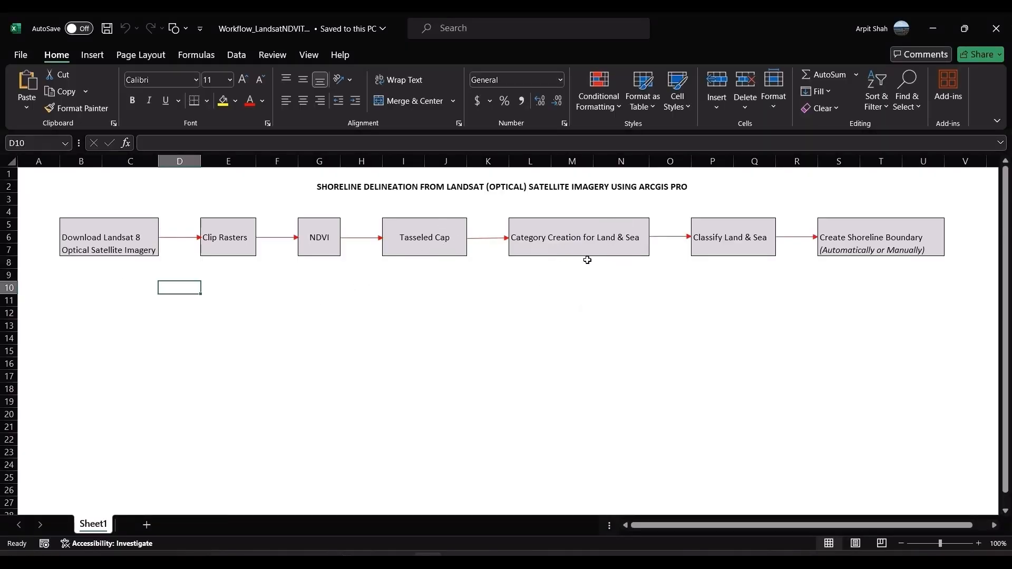
{"action": "key", "text": "alt+Tab"}
{"action": "left_click", "coordinate": [822, 148]}
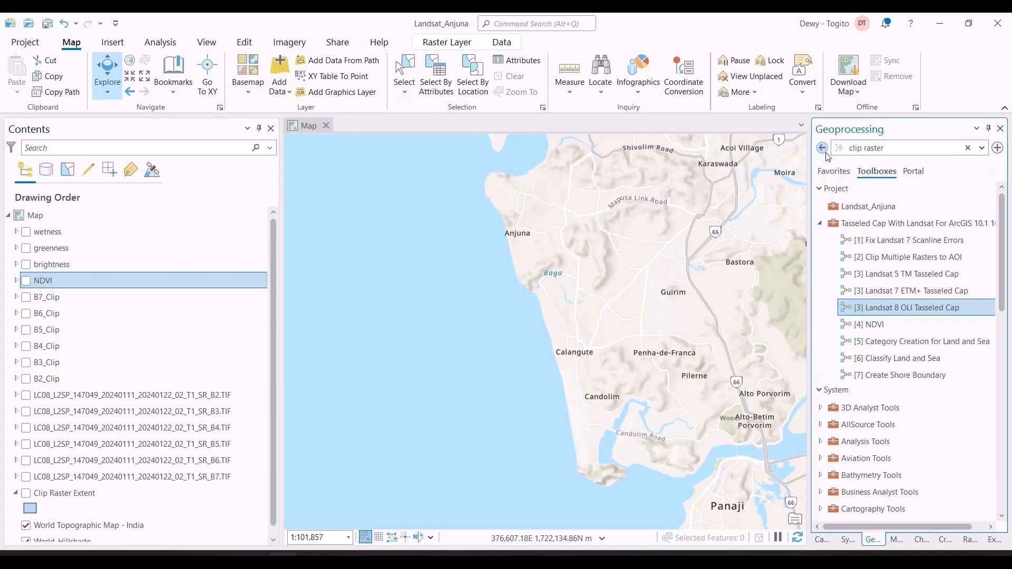
{"action": "left_click", "coordinate": [918, 340]}
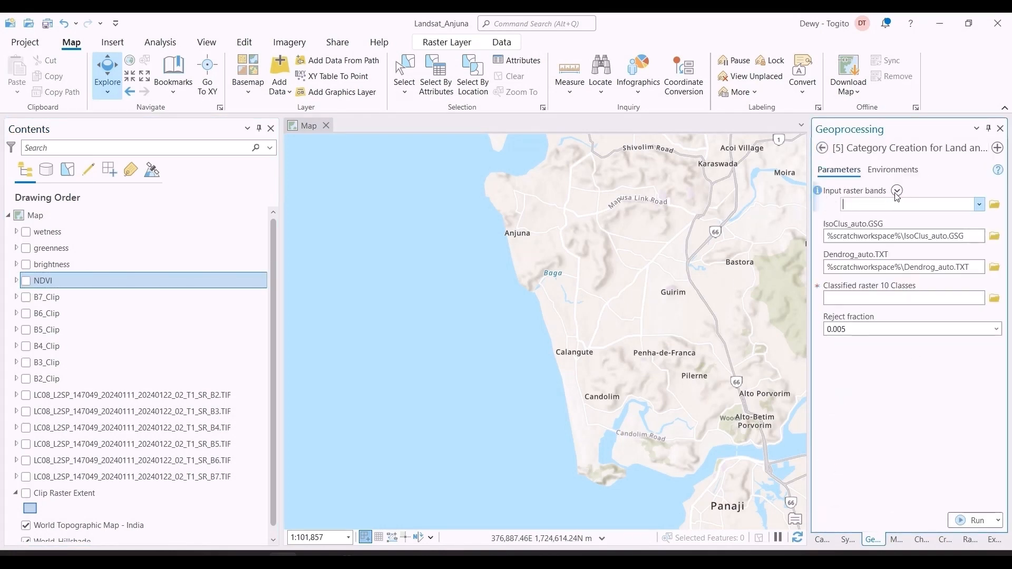
{"action": "left_click", "coordinate": [896, 190]}
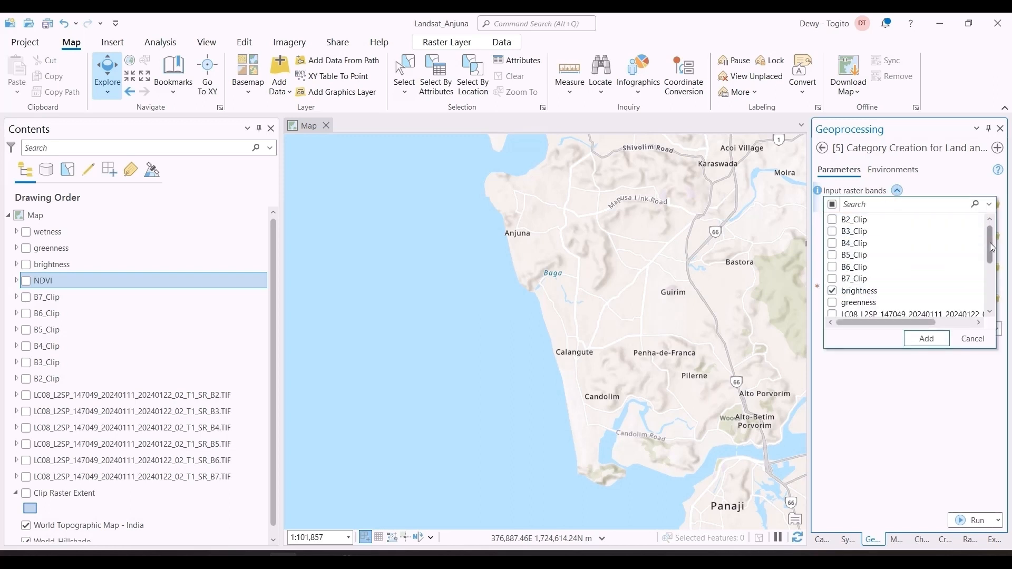
Add brightness, greenness, NDVI and wetness as the input raster bands of the category creation tool.
{"action": "left_click_drag", "start_coordinate": [990, 246], "coordinate": [995, 308]}
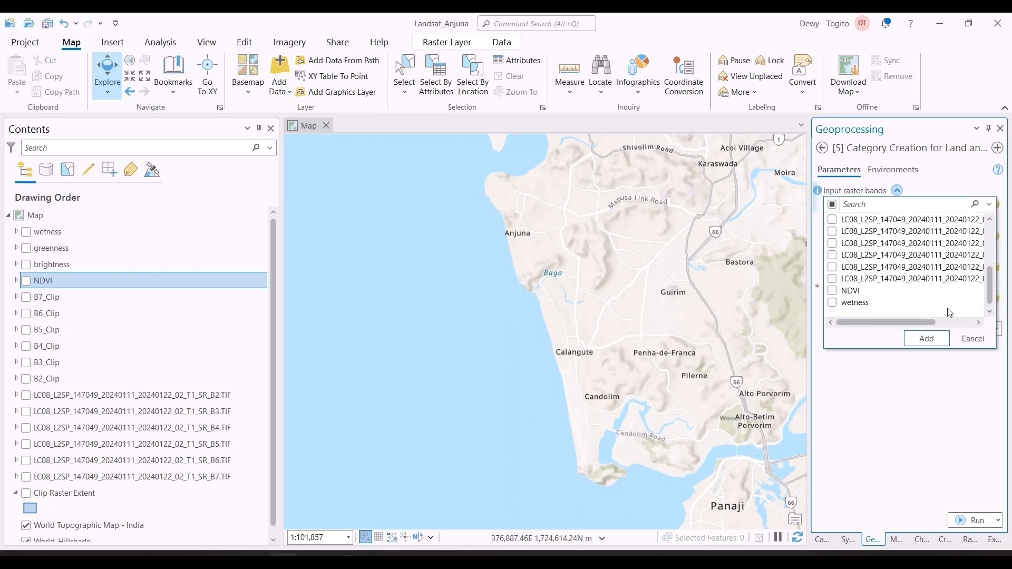
{"action": "left_click", "coordinate": [837, 290]}
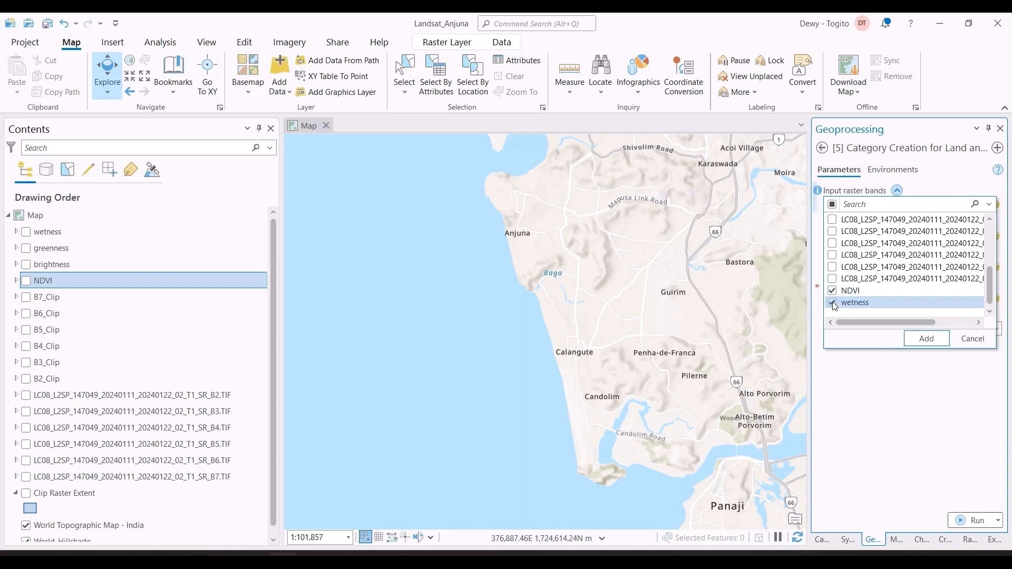
{"action": "scroll", "coordinate": [841, 260], "scroll_direction": "up", "scroll_amount": 2}
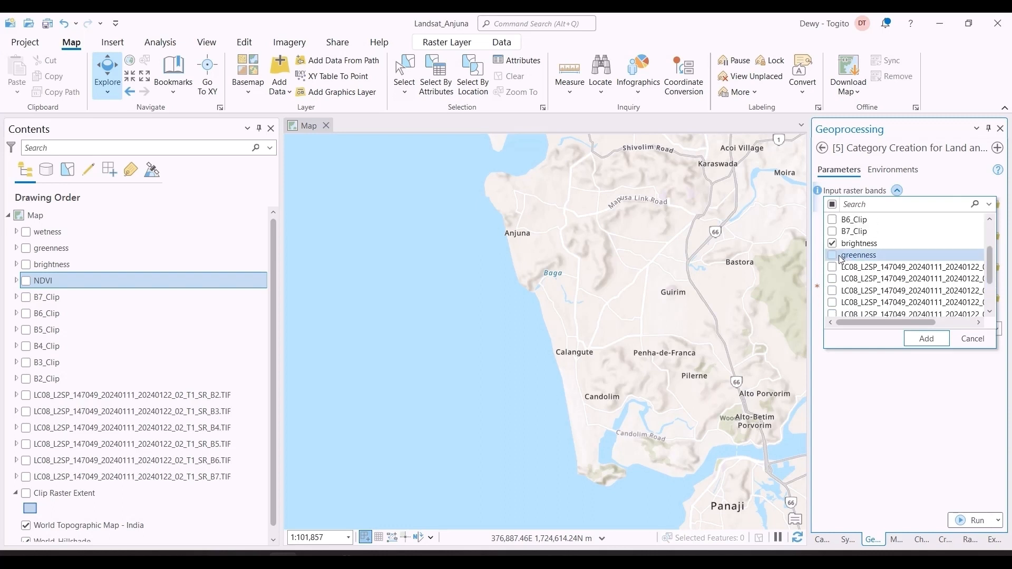
{"action": "left_click", "coordinate": [832, 254]}
{"action": "left_click", "coordinate": [931, 340]}
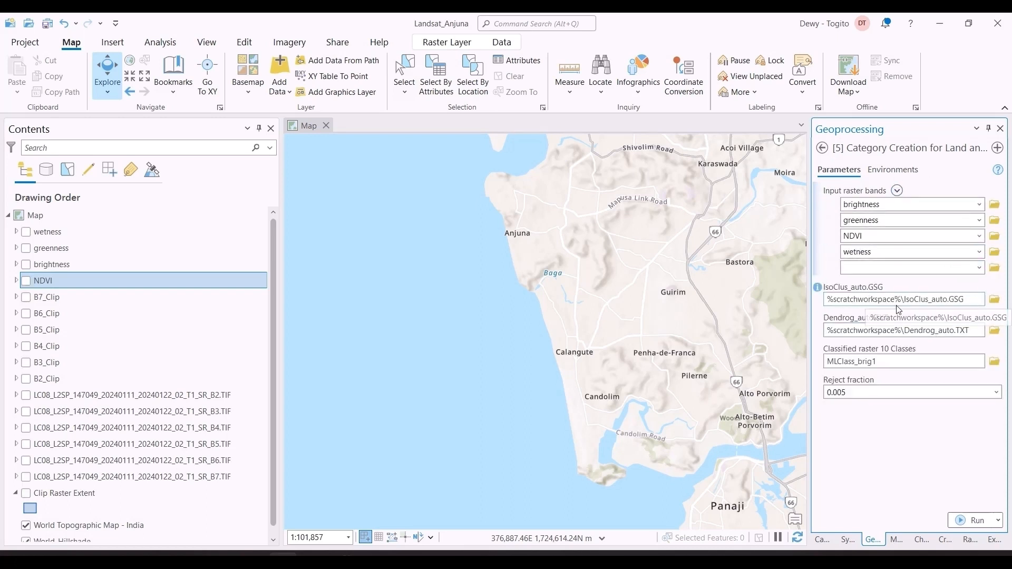
Set the IsoClus_auto.GSG output to a file named isoclus in the CoastalErosionu GoaLandsat folder.
{"action": "left_click", "coordinate": [994, 299]}
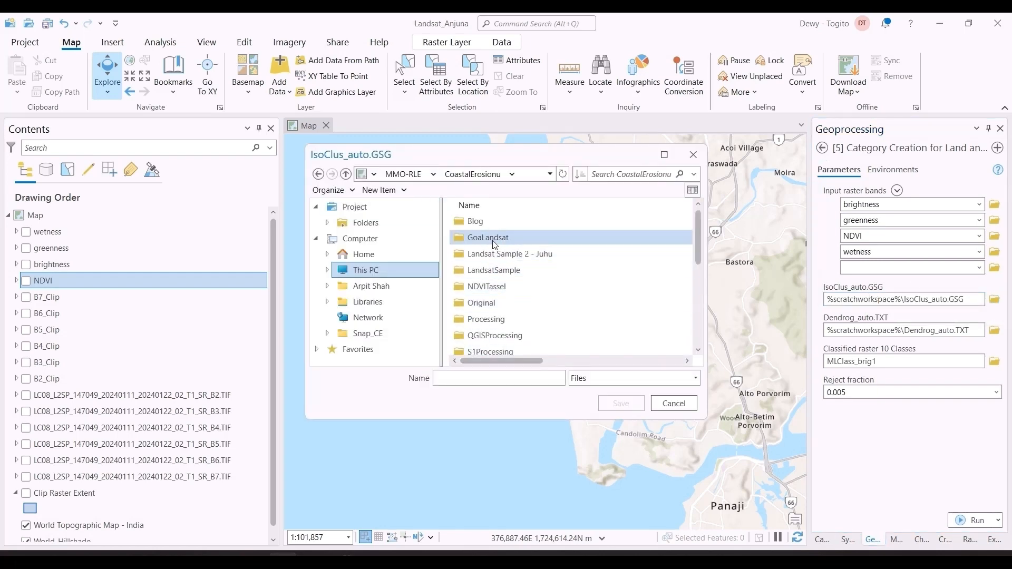
{"action": "double_click", "coordinate": [494, 238]}
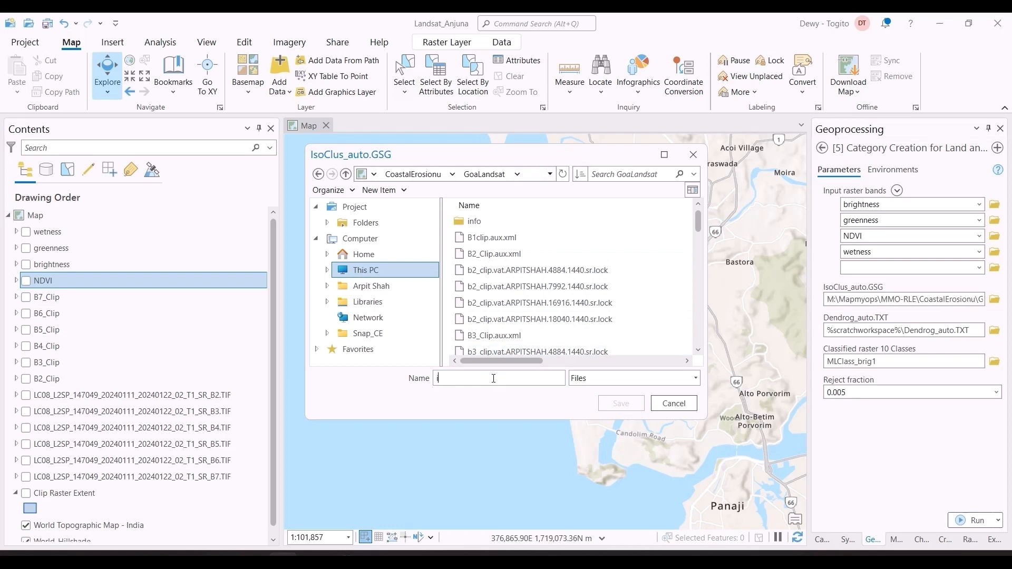
{"action": "type", "text": "soclus"}
{"action": "left_click", "coordinate": [602, 405]}
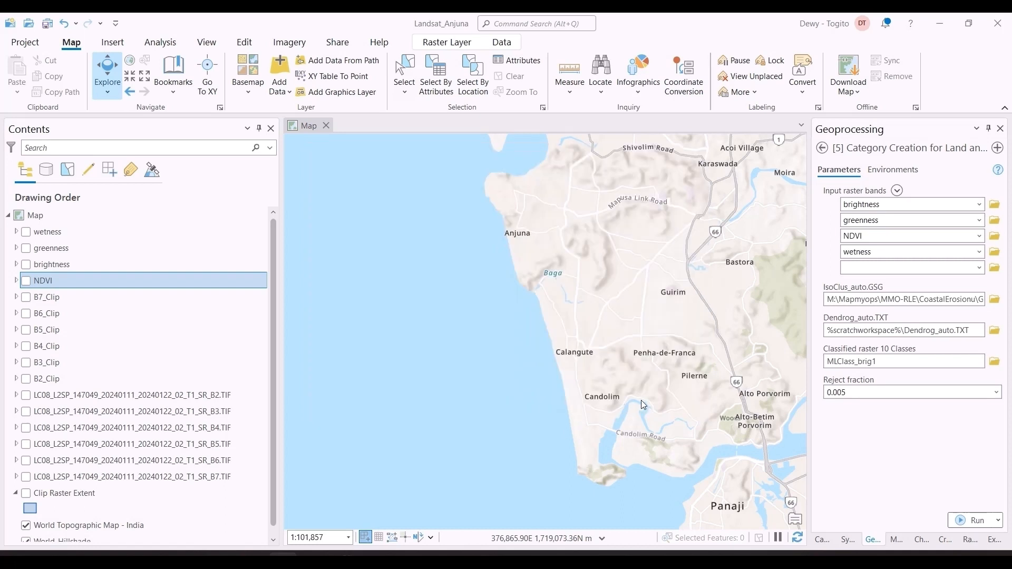
Set the Dendrog_auto.TXT output to a file named dendrog in the CoastalErosionu GoaLandsat folder under MMO-RLE.
{"action": "left_click", "coordinate": [994, 330]}
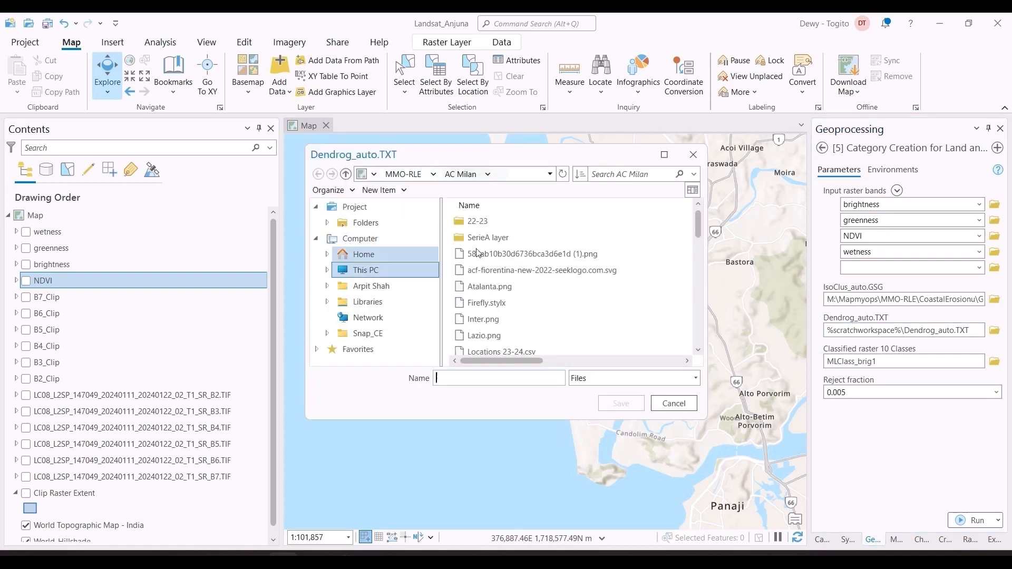
{"action": "left_click", "coordinate": [402, 174]}
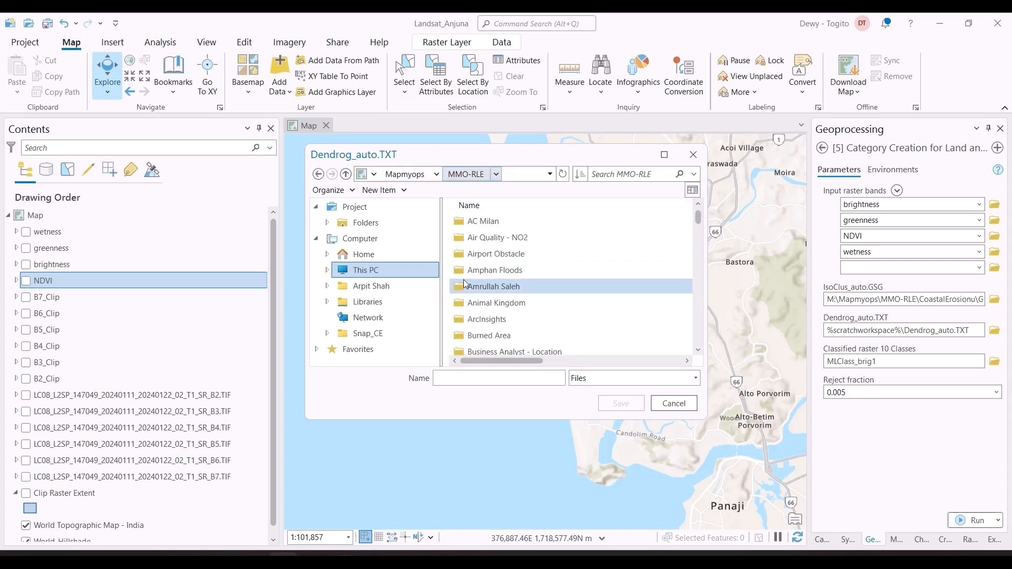
{"action": "scroll", "coordinate": [463, 279], "scroll_direction": "down", "scroll_amount": 2}
{"action": "double_click", "coordinate": [486, 328]}
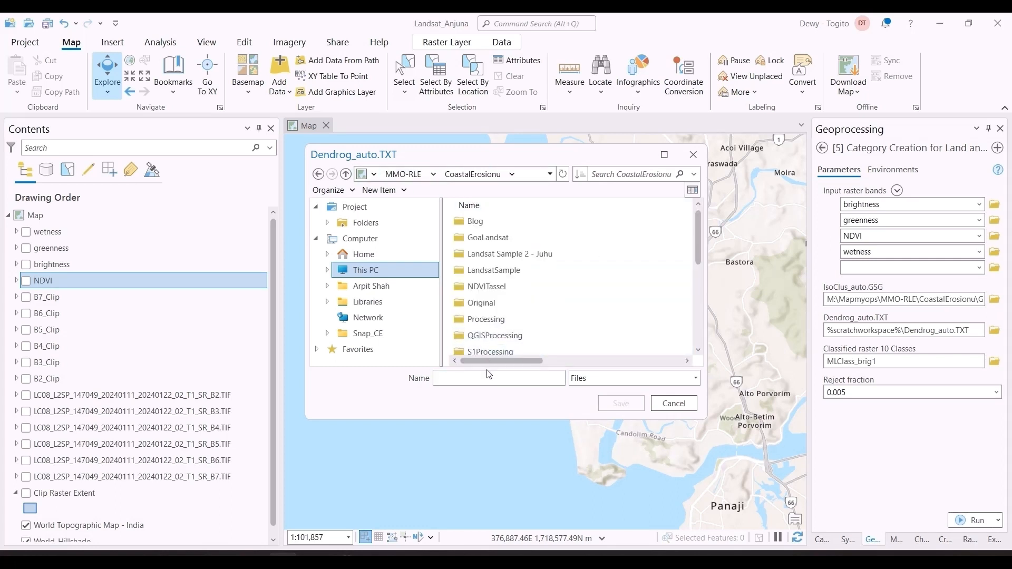
{"action": "double_click", "coordinate": [486, 239]}
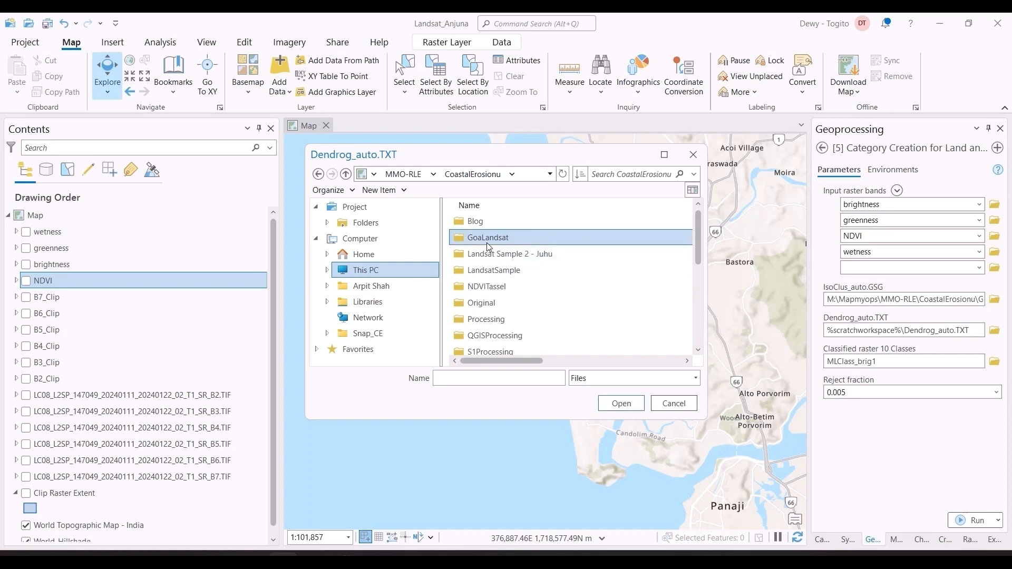
{"action": "left_click", "coordinate": [471, 380]}
{"action": "type", "text": "dendrog"}
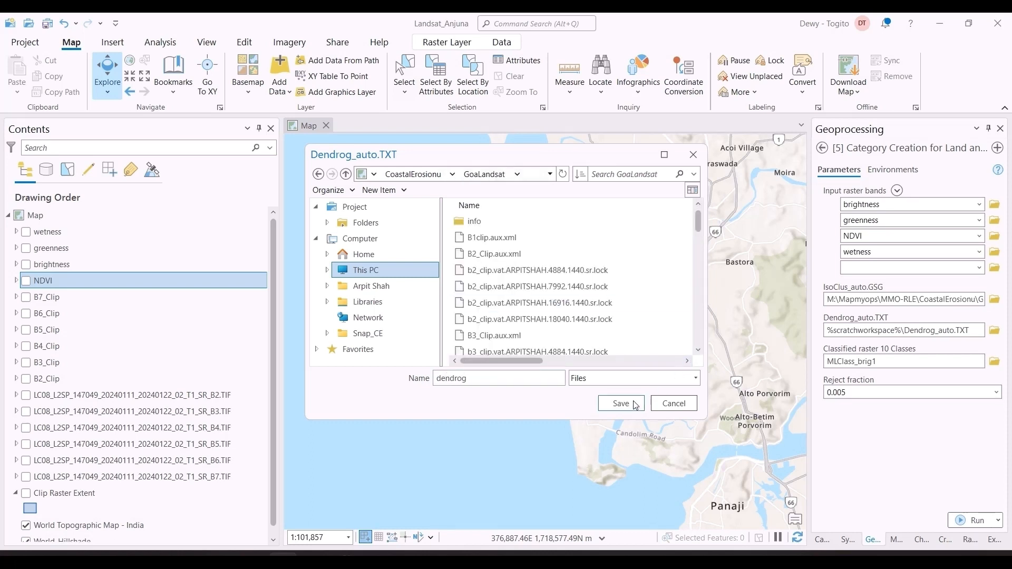
{"action": "left_click", "coordinate": [635, 405]}
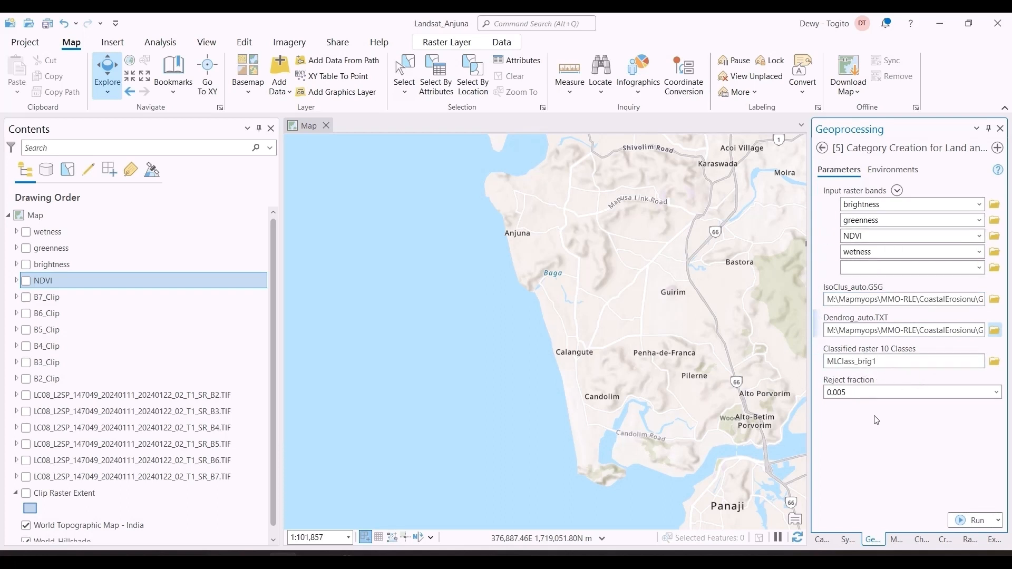
Check the output path of the classified raster MLClass_brig1 and set the reject fraction to 0.0.
{"action": "left_click", "coordinate": [860, 364]}
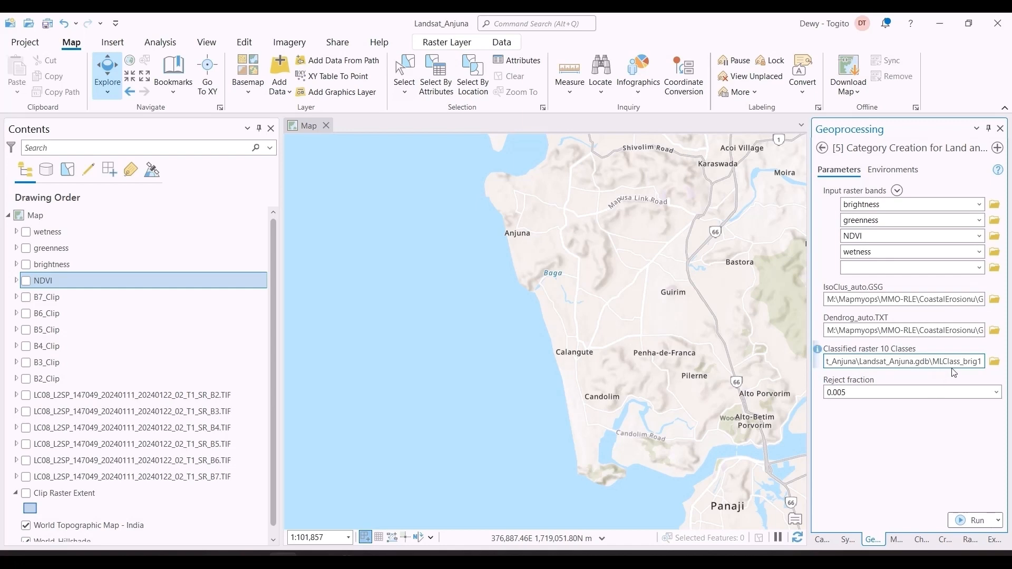
{"action": "left_click", "coordinate": [951, 418]}
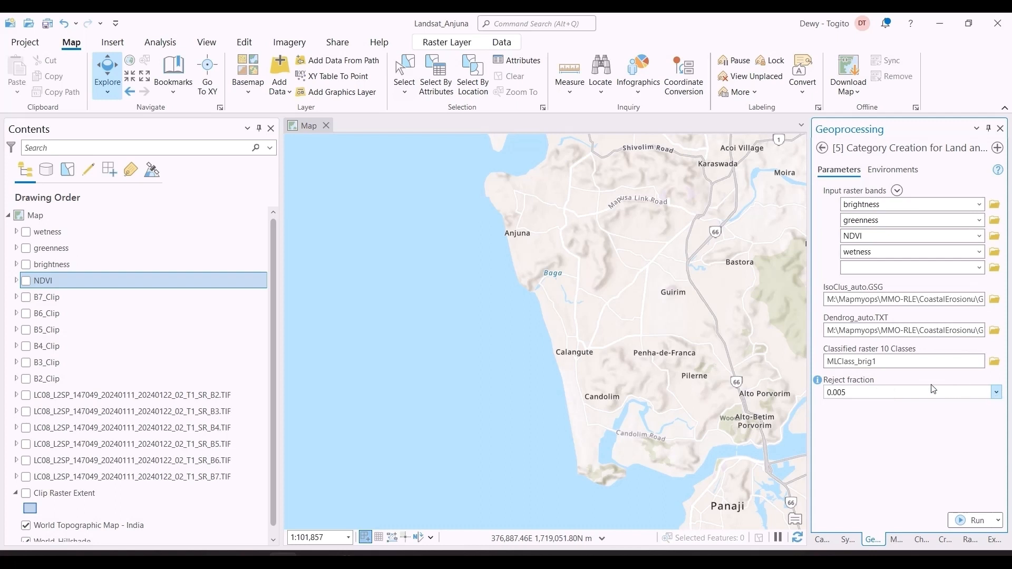
{"action": "mouse_move", "coordinate": [819, 385]}
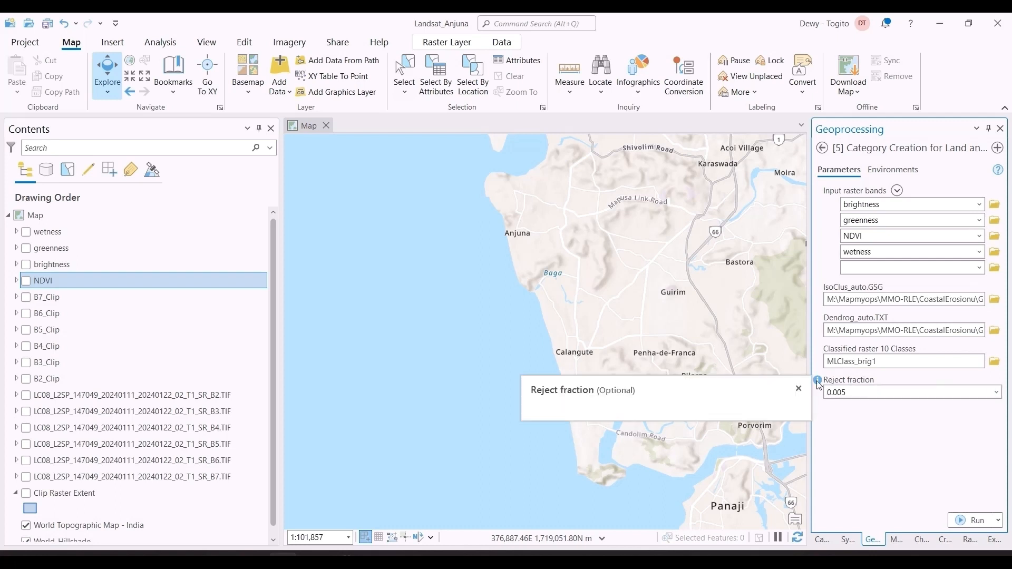
{"action": "left_click", "coordinate": [995, 392]}
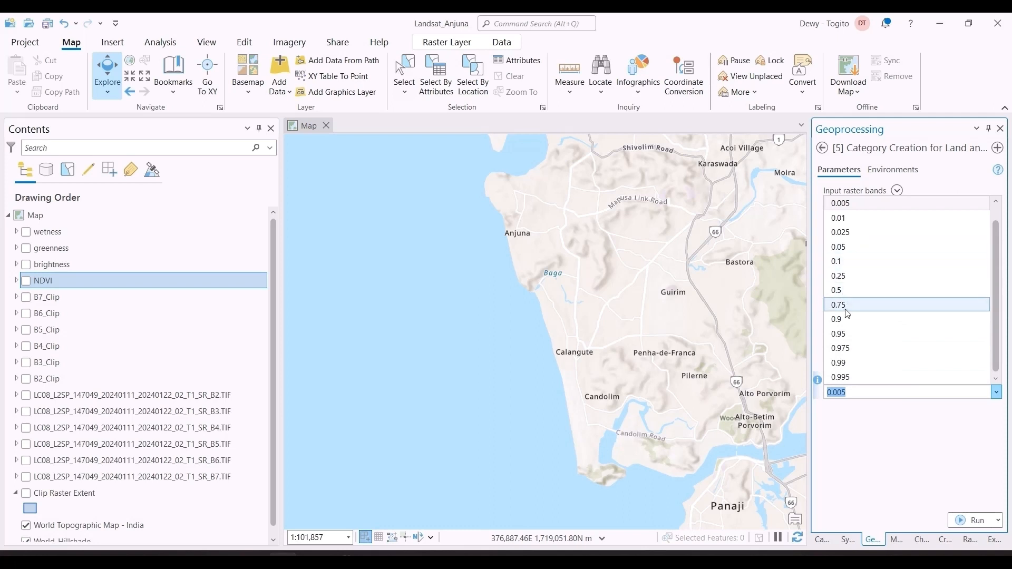
{"action": "scroll", "coordinate": [848, 252], "scroll_direction": "up", "scroll_amount": 1}
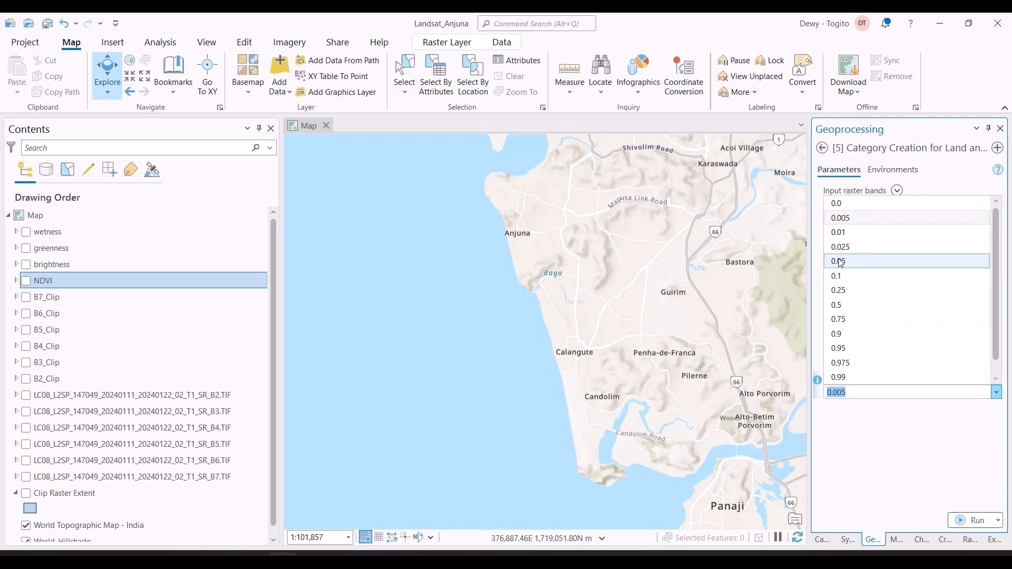
{"action": "left_click", "coordinate": [855, 204]}
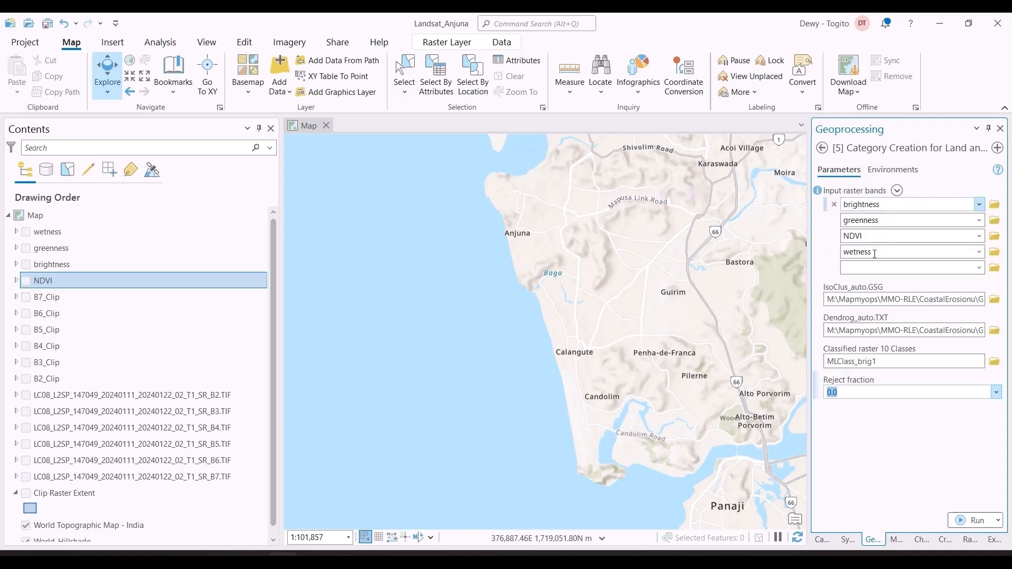
Set the tool's output coordinate system to WGS_1984_UTM_Zone_43N and run the category creation.
{"action": "left_click", "coordinate": [877, 170]}
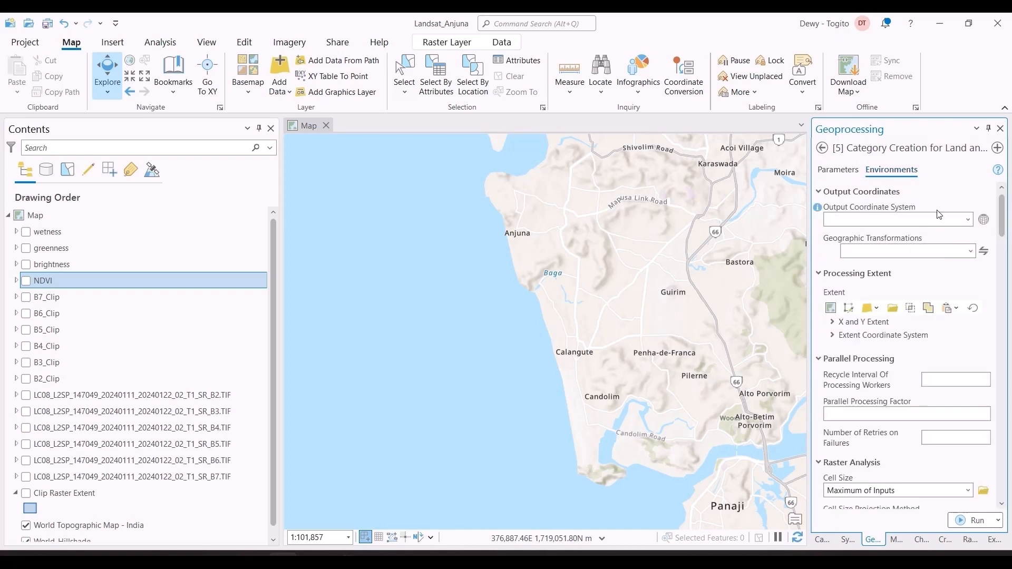
{"action": "left_click", "coordinate": [968, 220]}
{"action": "left_click", "coordinate": [946, 335]}
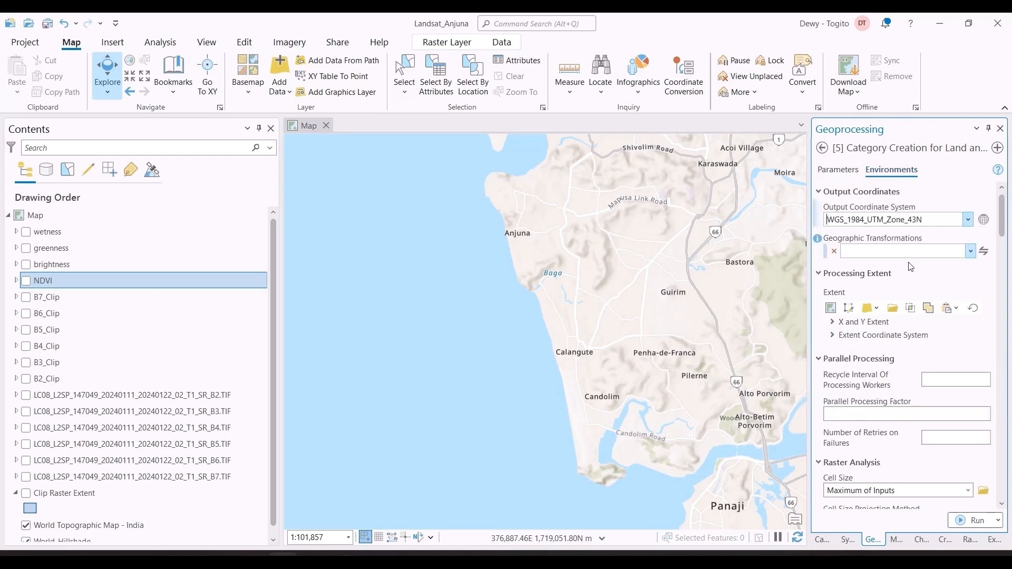
{"action": "left_click", "coordinate": [854, 173]}
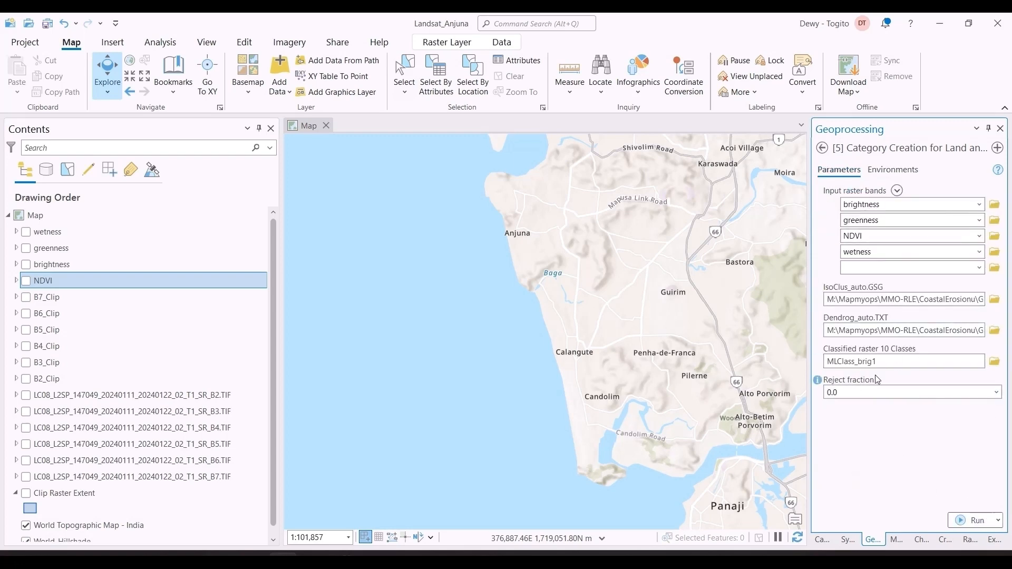
{"action": "left_click", "coordinate": [976, 519]}
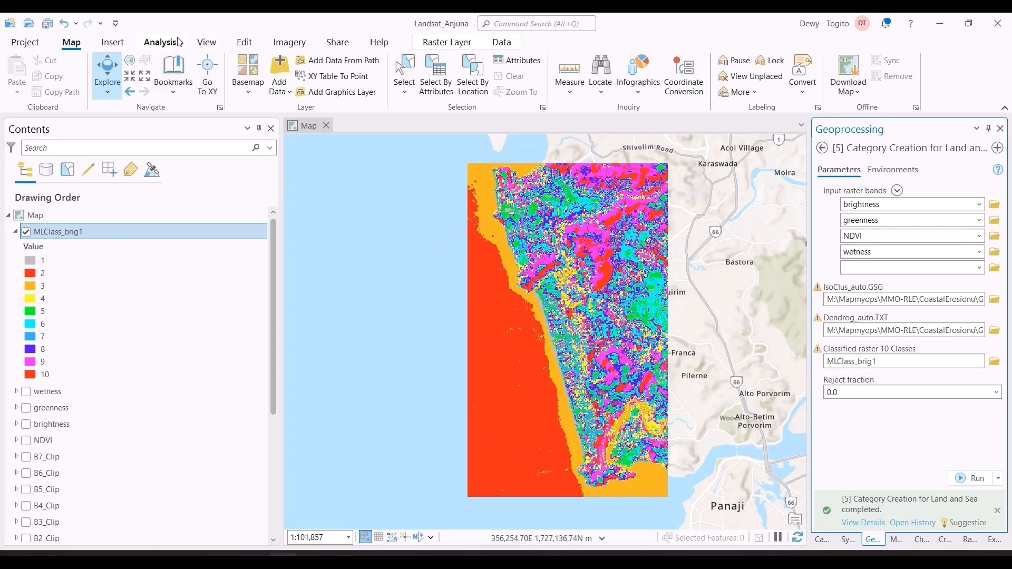
Switch the map's basemap to satellite imagery.
{"action": "left_click", "coordinate": [258, 86]}
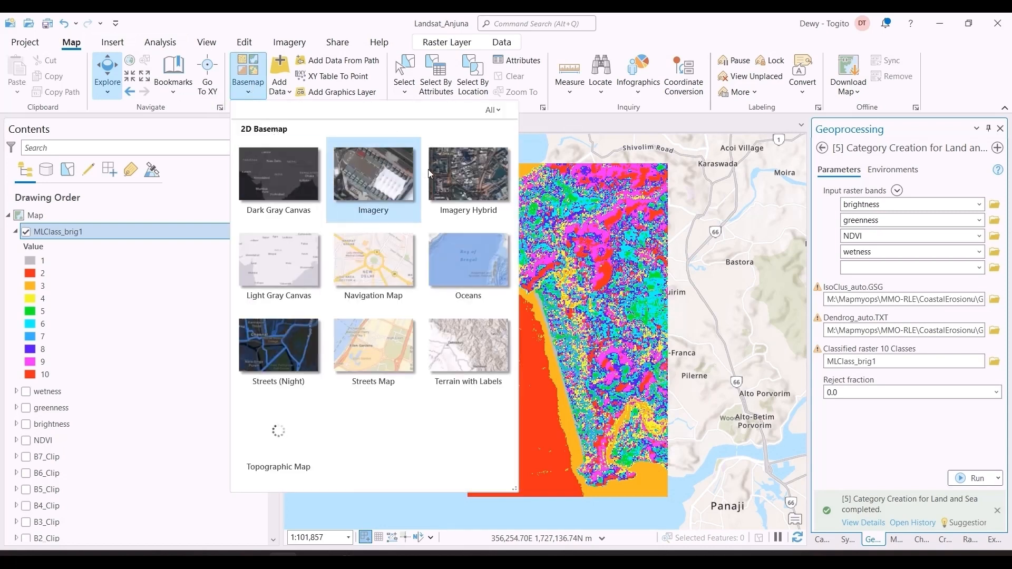
{"action": "left_click", "coordinate": [429, 174]}
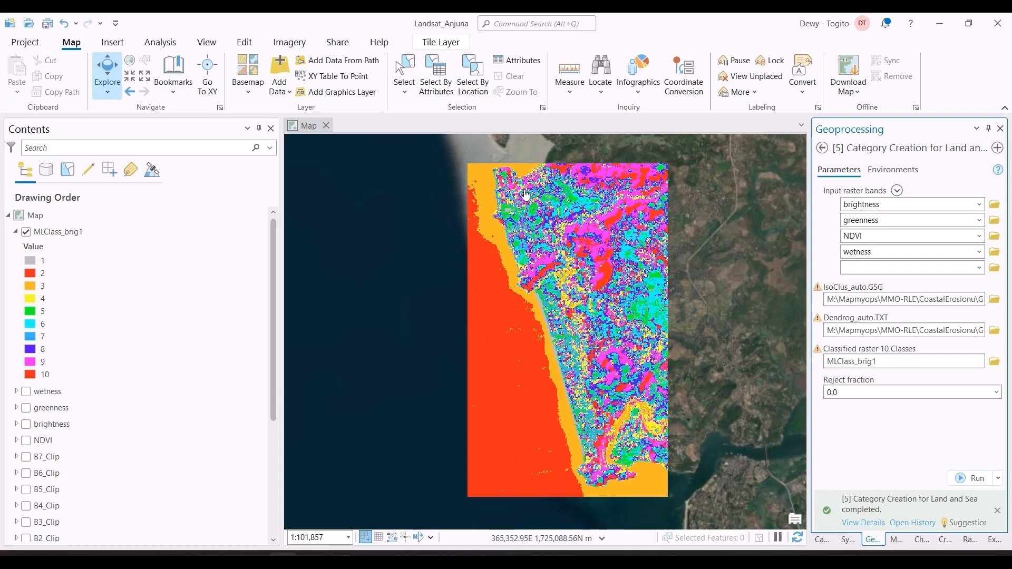
Vary the MLClass_brig1 layer's transparency to compare it with the imagery, and return it to 0.0%.
{"action": "left_click", "coordinate": [441, 42]}
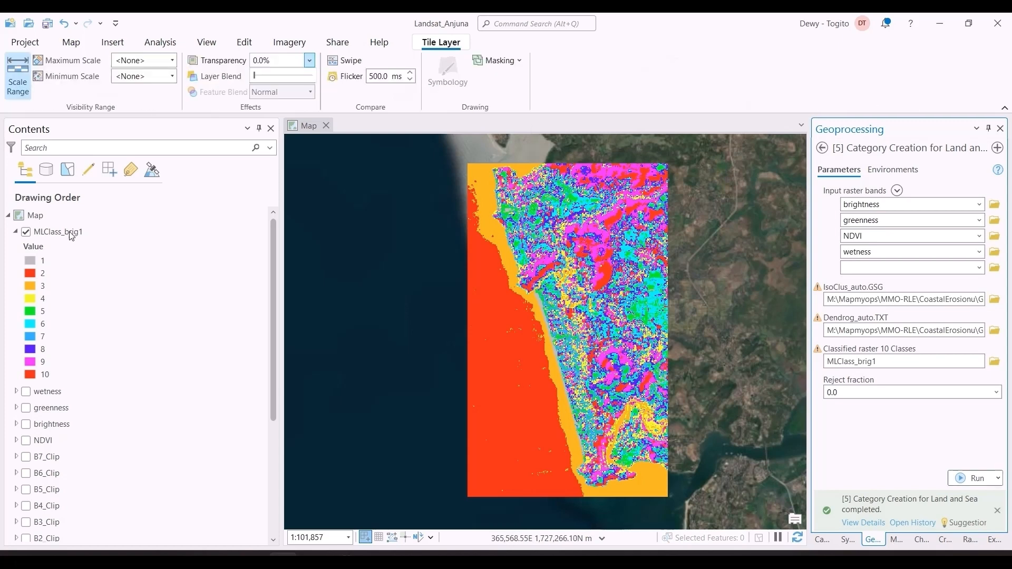
{"action": "left_click", "coordinate": [69, 236]}
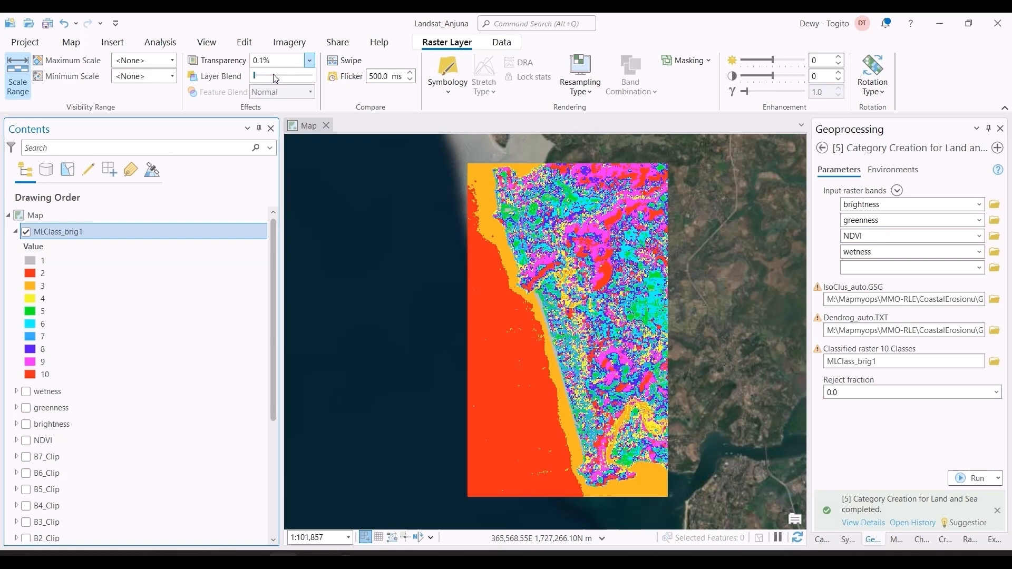
{"action": "mouse_move", "coordinate": [257, 78]}
{"action": "left_mouse_down"}
{"action": "mouse_move", "coordinate": [303, 78]}
{"action": "mouse_move", "coordinate": [243, 79]}
{"action": "mouse_move", "coordinate": [315, 79]}
{"action": "mouse_move", "coordinate": [254, 77]}
{"action": "left_mouse_up"}
Recolor classes 2 and 3 of MLClass_brig1 with the same light blue in the layer's symbology.
{"action": "left_click", "coordinate": [841, 542]}
{"action": "left_click", "coordinate": [881, 385]}
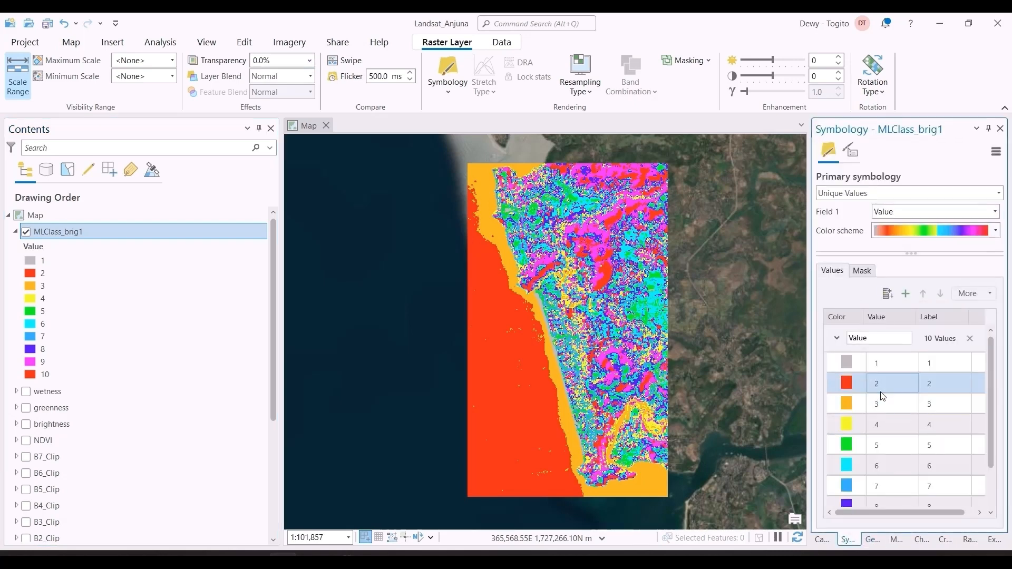
{"action": "left_click", "coordinate": [845, 383]}
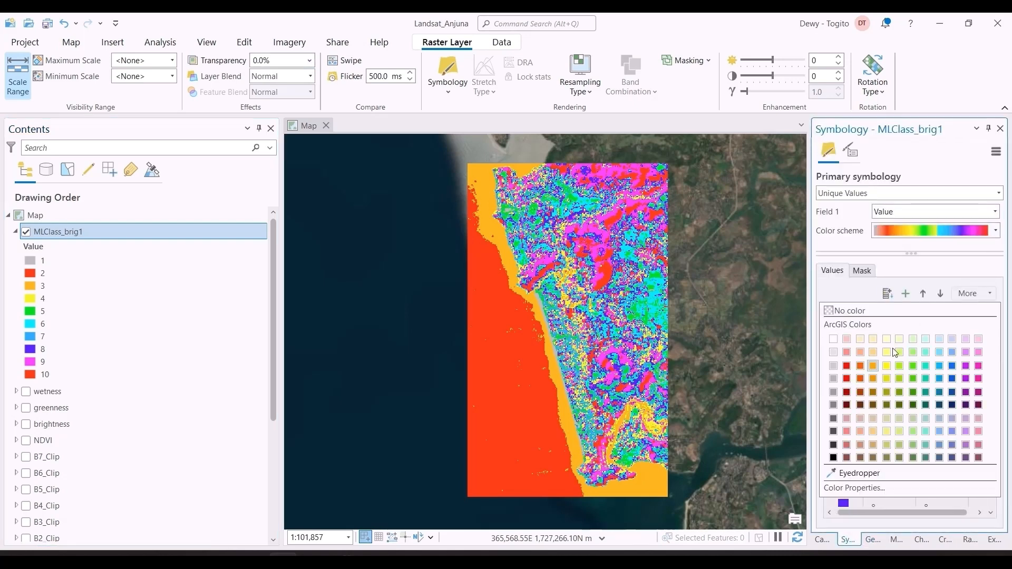
{"action": "left_click", "coordinate": [952, 338]}
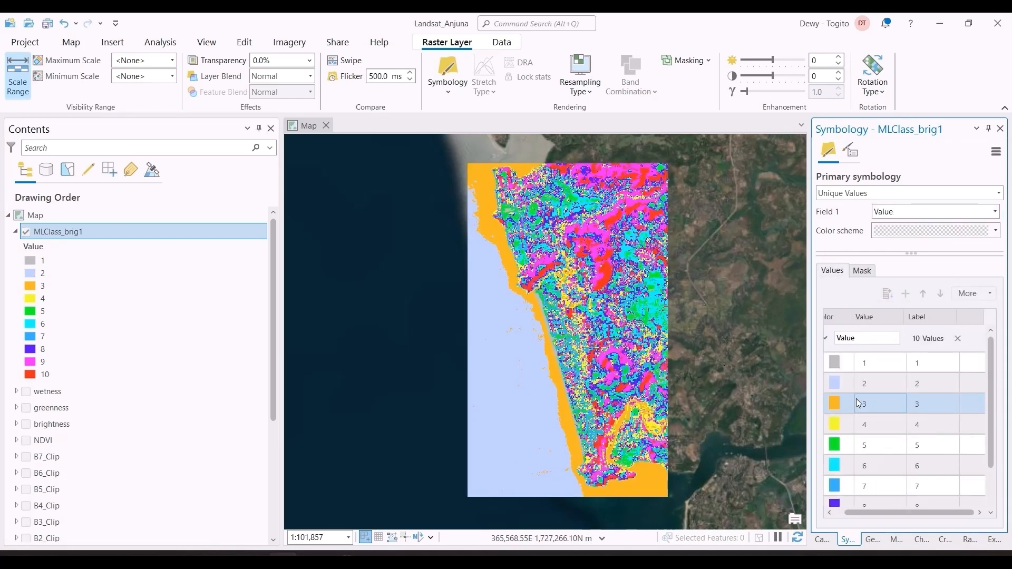
{"action": "left_click", "coordinate": [835, 403]}
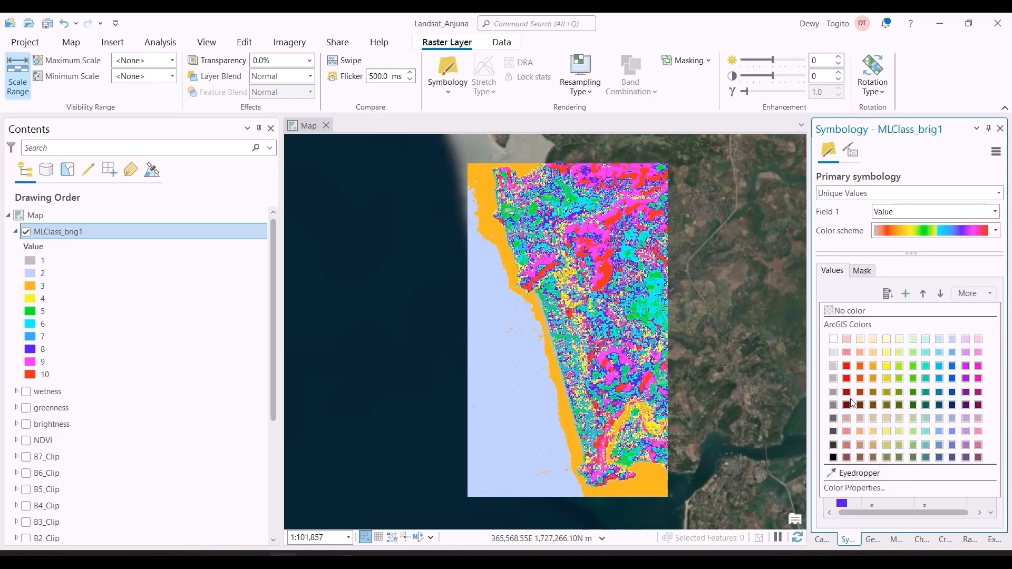
{"action": "left_click", "coordinate": [952, 339]}
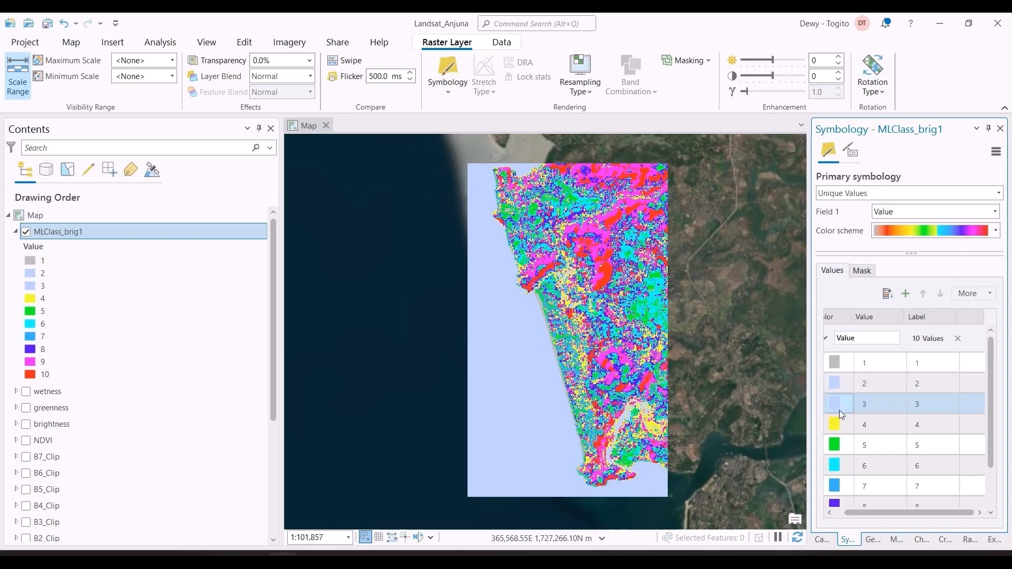
Set the symbol color of class 1 in MLClass_brig1 to dark teal green.
{"action": "left_click", "coordinate": [837, 365]}
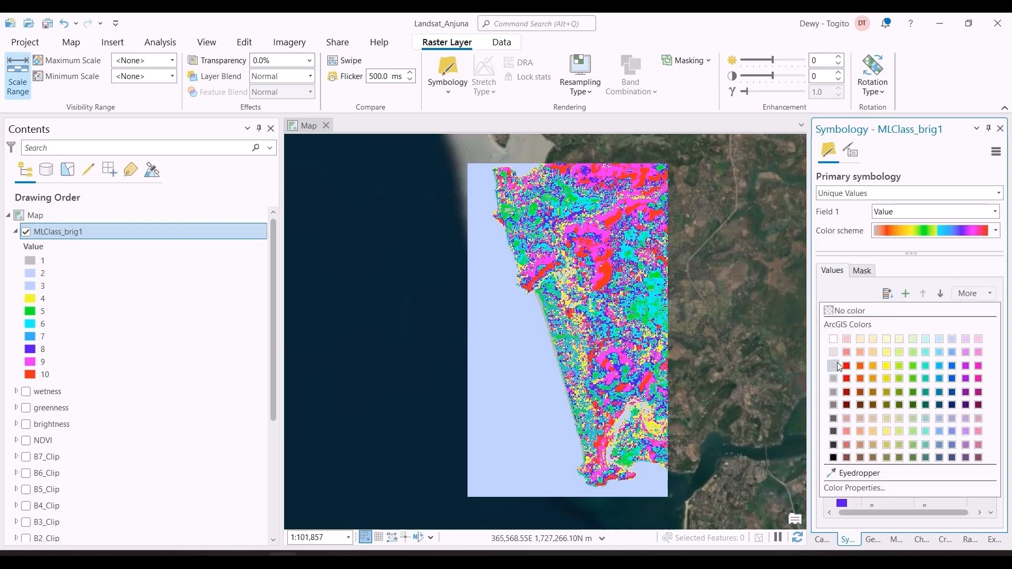
{"action": "left_click", "coordinate": [925, 457]}
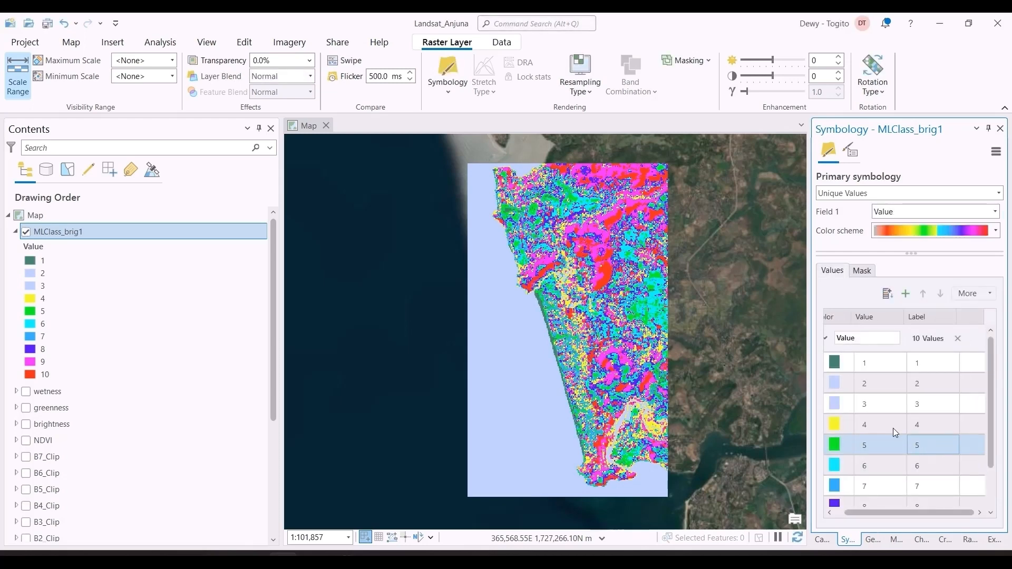
{"action": "left_click", "coordinate": [876, 405]}
{"action": "left_click", "coordinate": [849, 383]}
{"action": "left_click", "coordinate": [842, 405]}
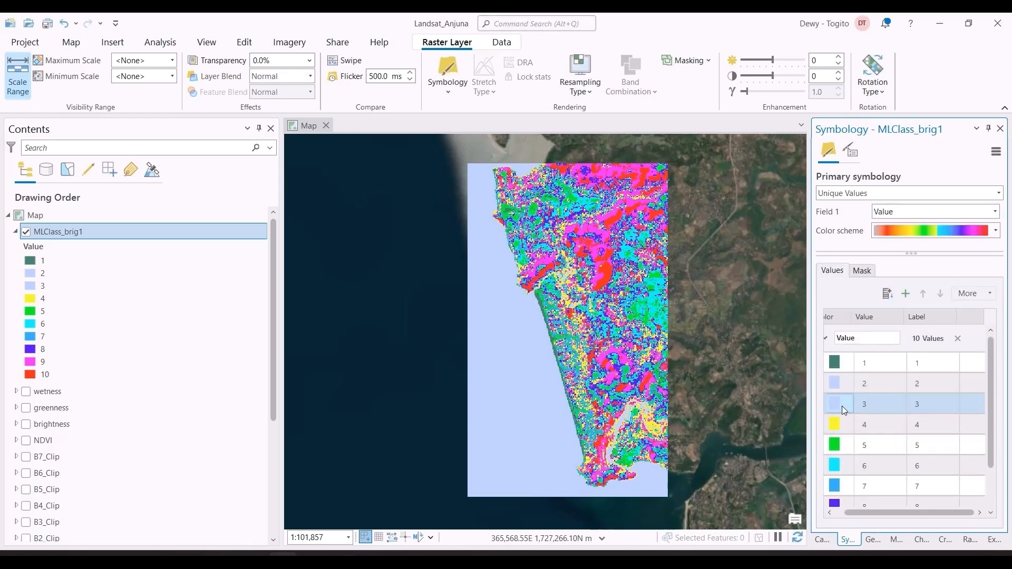
{"action": "left_click", "coordinate": [838, 425]}
{"action": "left_click", "coordinate": [838, 425]}
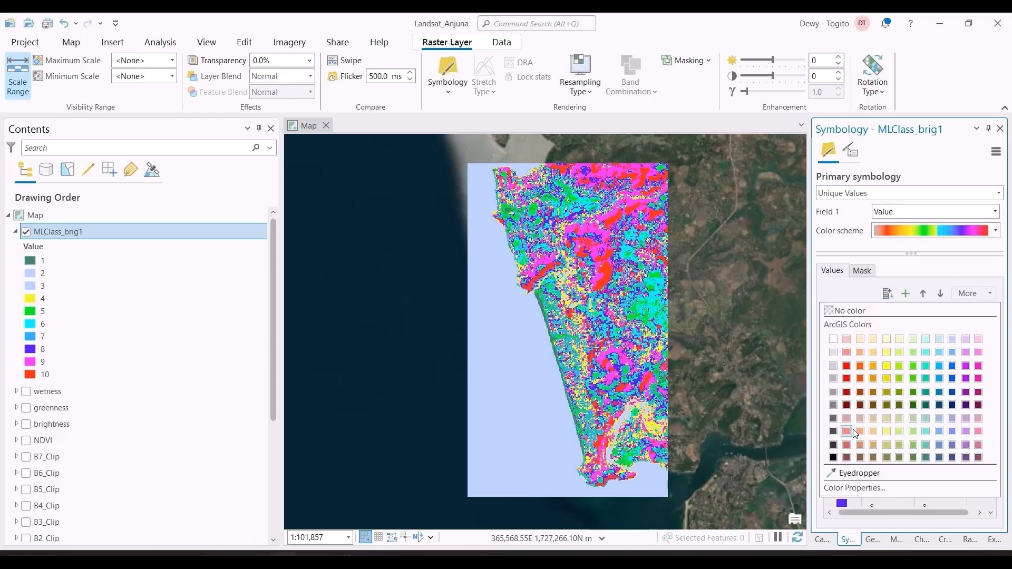
{"action": "left_click", "coordinate": [939, 458]}
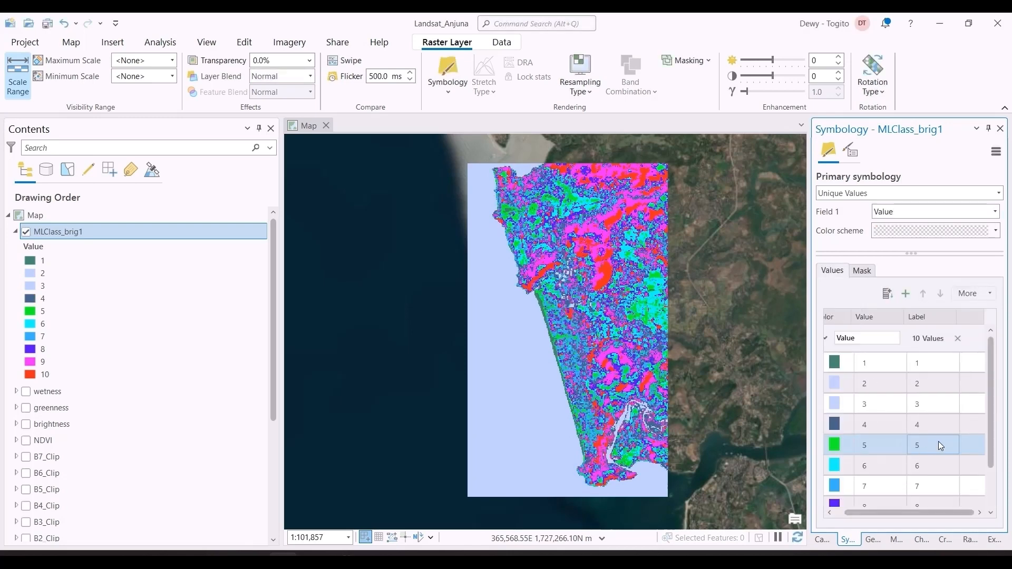
Recolor classes 4 through 10 of MLClass_brig1 with the same dark teal green as class 1.
{"action": "left_click", "coordinate": [837, 421]}
{"action": "left_click", "coordinate": [837, 422]}
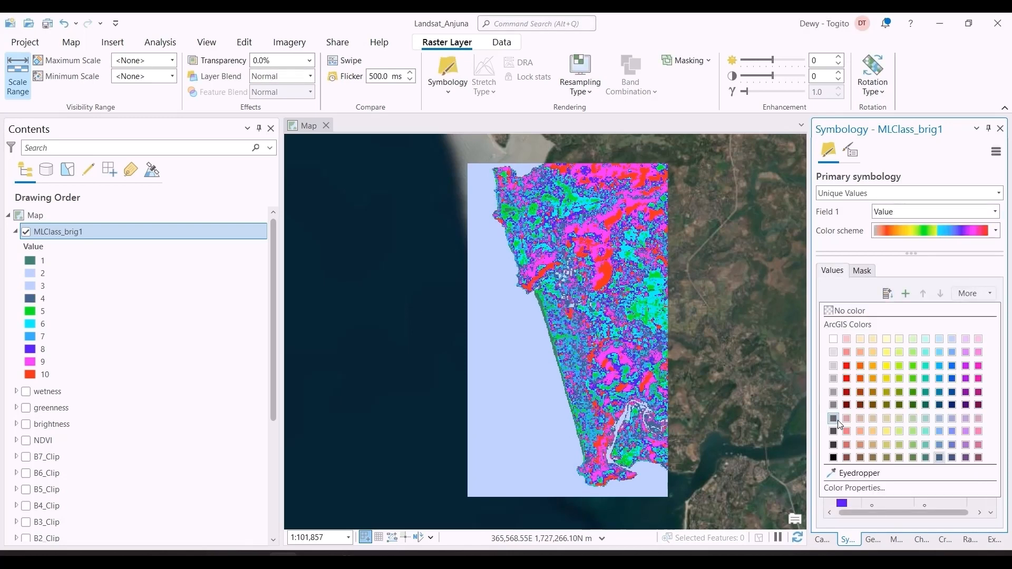
{"action": "left_click", "coordinate": [926, 457]}
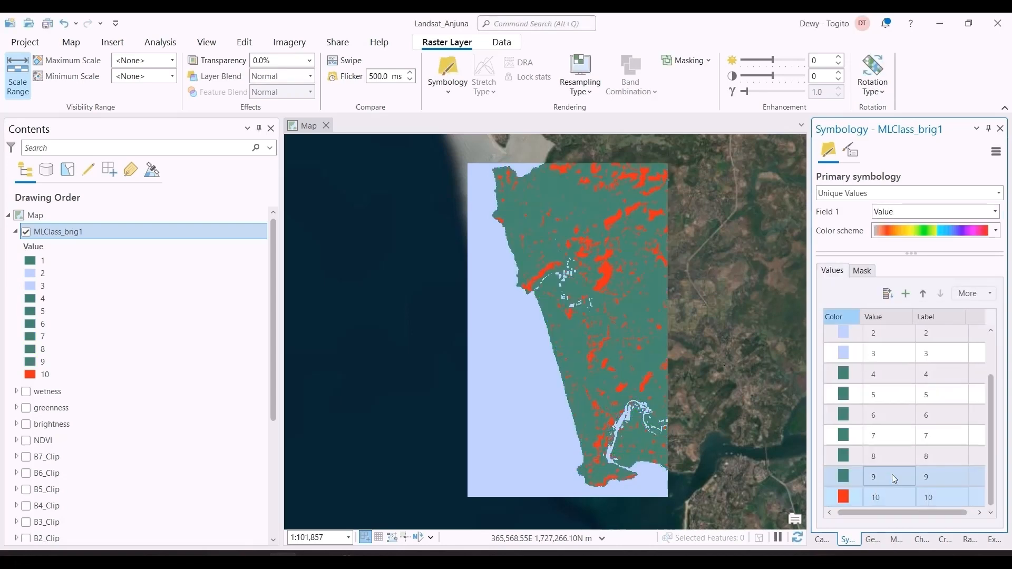
{"action": "left_click", "coordinate": [843, 497]}
{"action": "left_click", "coordinate": [843, 497]}
{"action": "left_click", "coordinate": [927, 458]}
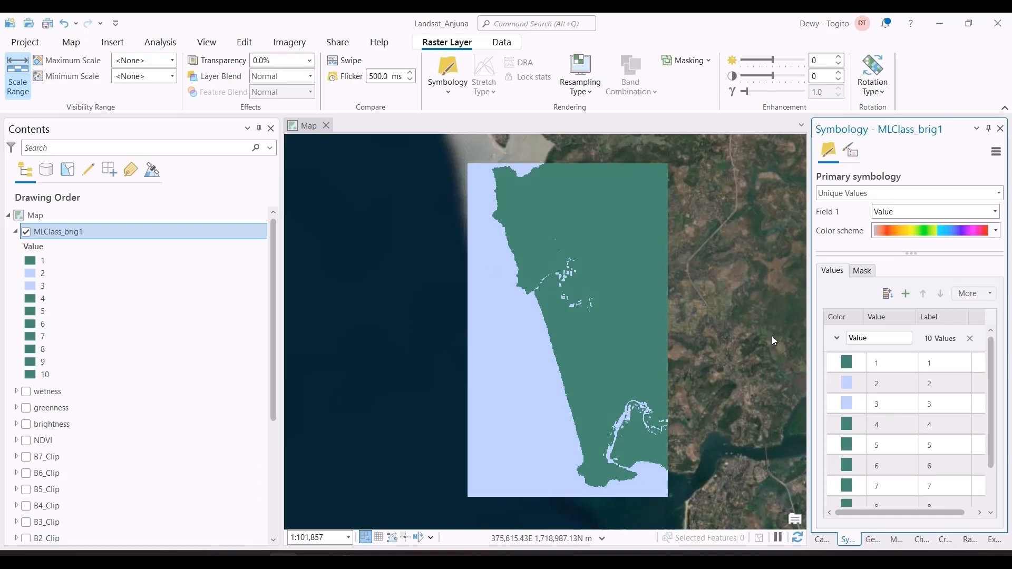
After checking the workflow diagram in Excel, open the [6] Classify Land and Sea tool with MLClass_brig1 as the input raster.
{"action": "key", "text": "alt+Tab"}
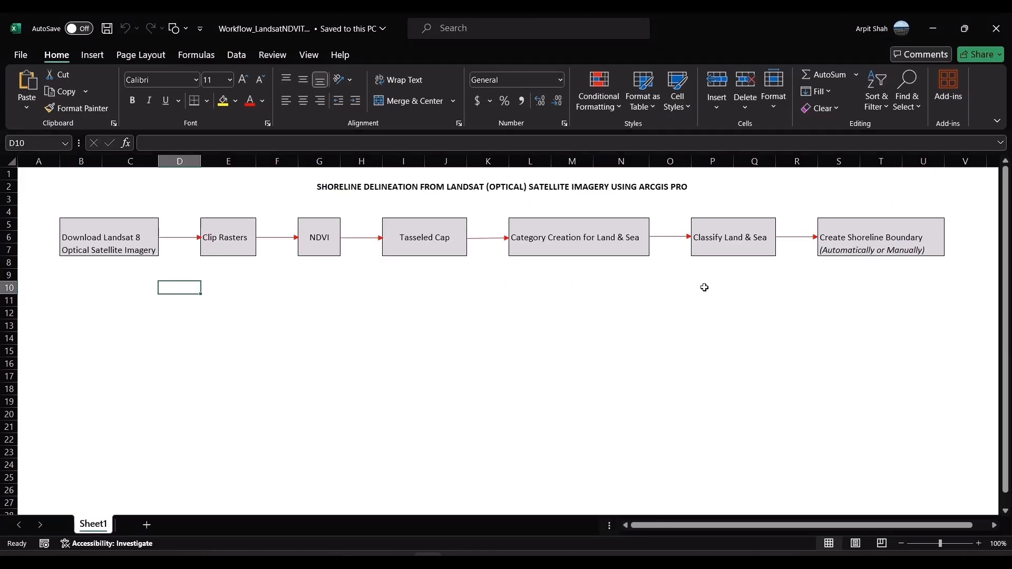
{"action": "left_click", "coordinate": [620, 286]}
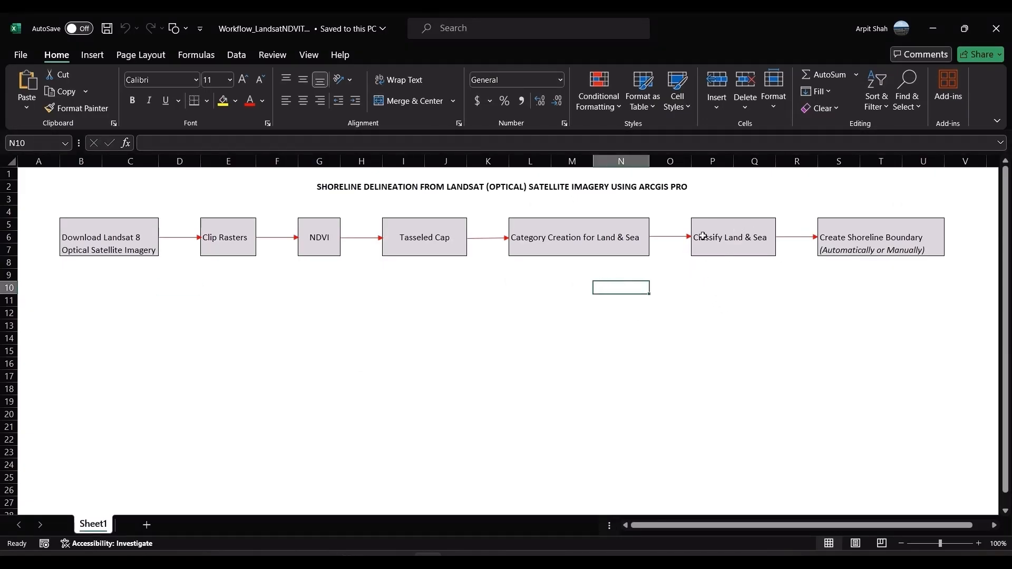
{"action": "key", "text": "alt+Tab"}
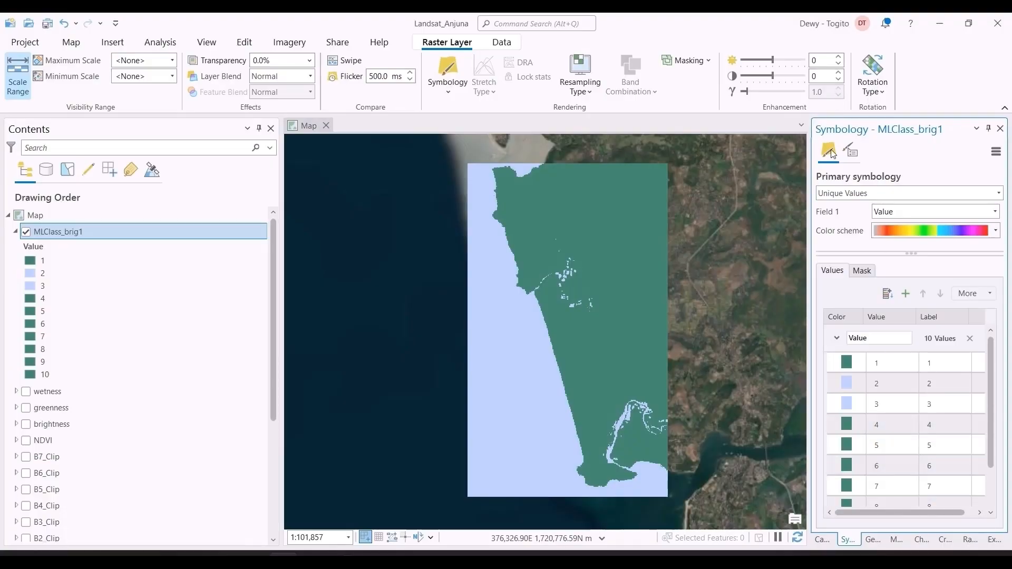
{"action": "left_click", "coordinate": [871, 539]}
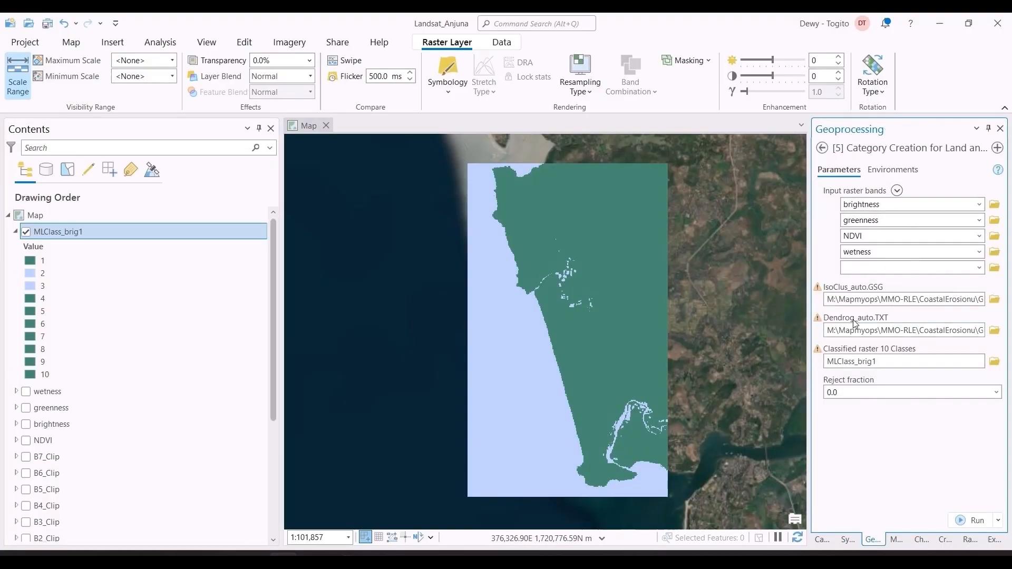
{"action": "left_click", "coordinate": [822, 147]}
{"action": "double_click", "coordinate": [908, 356]}
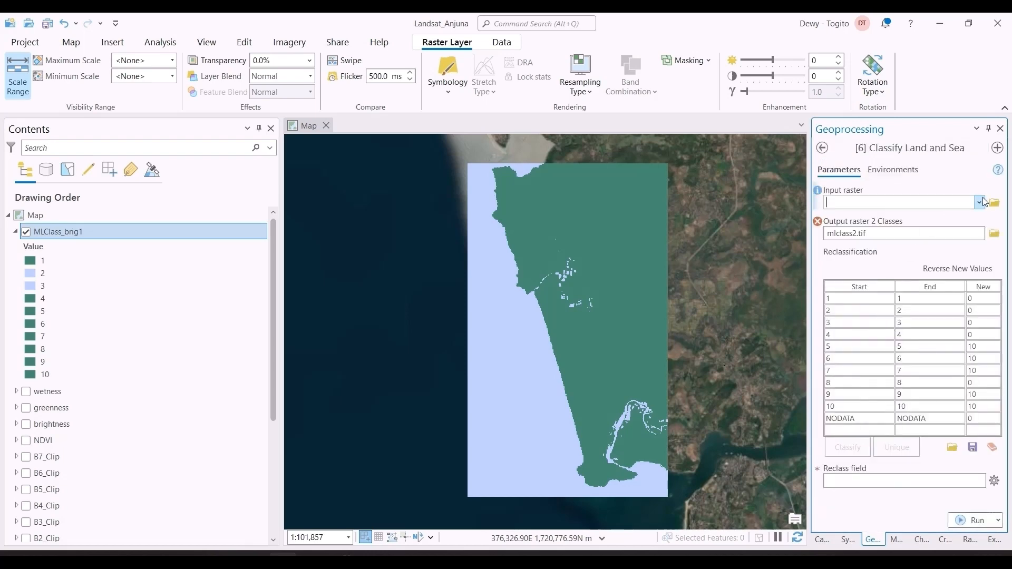
{"action": "left_click", "coordinate": [979, 202]}
{"action": "left_click", "coordinate": [854, 216]}
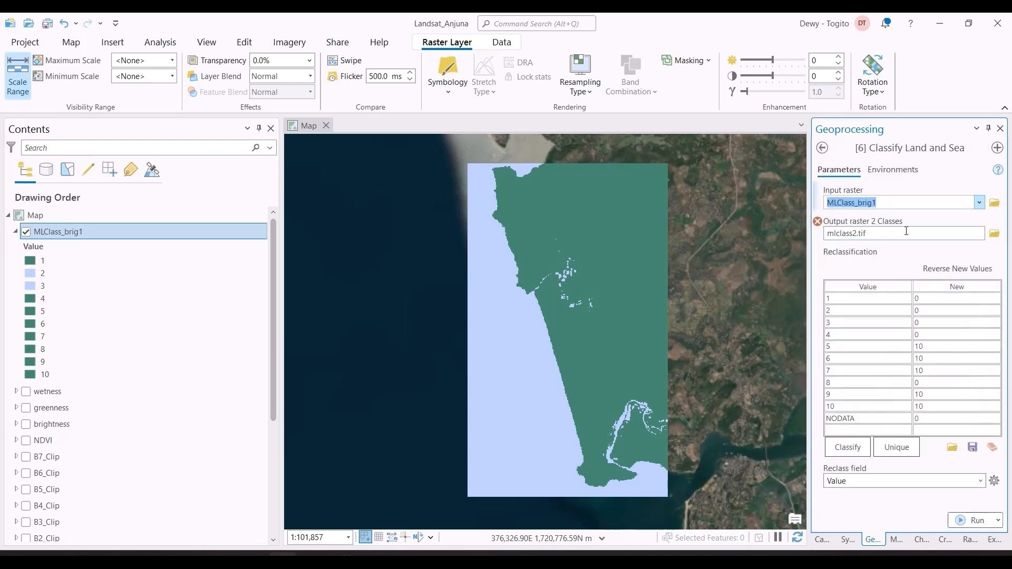
Set the two-class output raster to the name reclassified inside the project's Landsat_Anjuna.gdb geodatabase.
{"action": "left_click", "coordinate": [994, 233]}
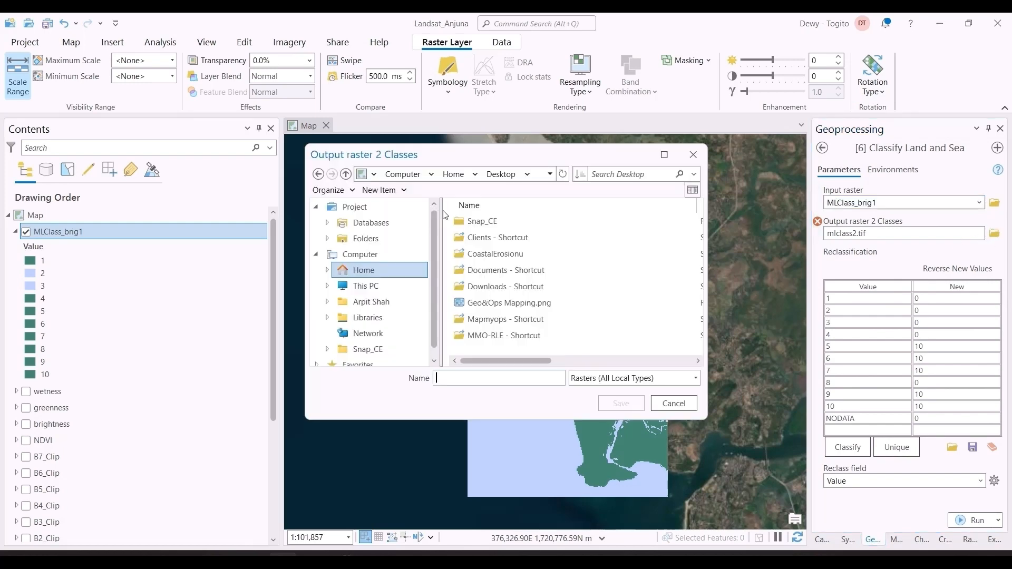
{"action": "left_click", "coordinate": [358, 223]}
{"action": "double_click", "coordinate": [483, 223]}
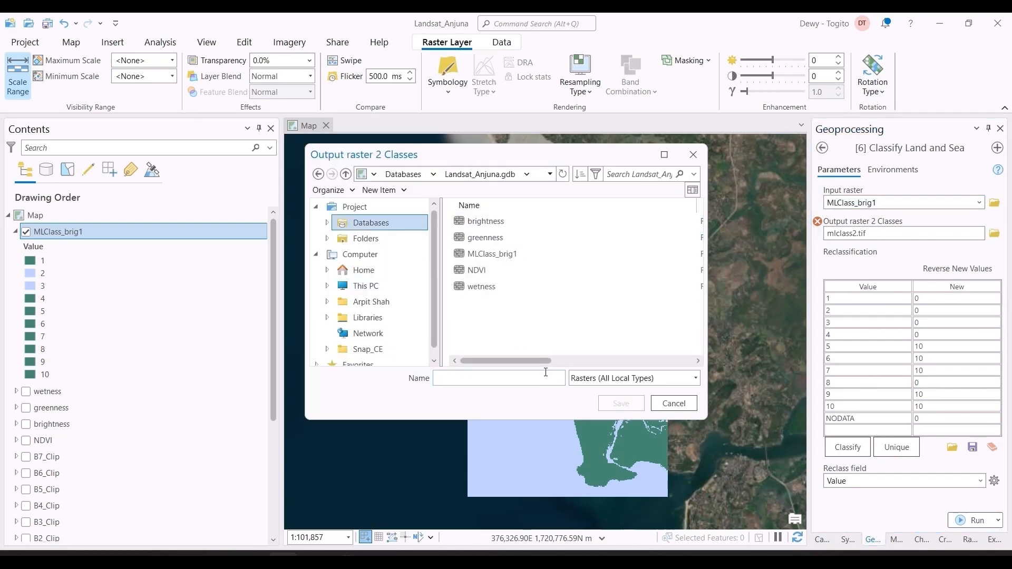
{"action": "type", "text": "lassi"}
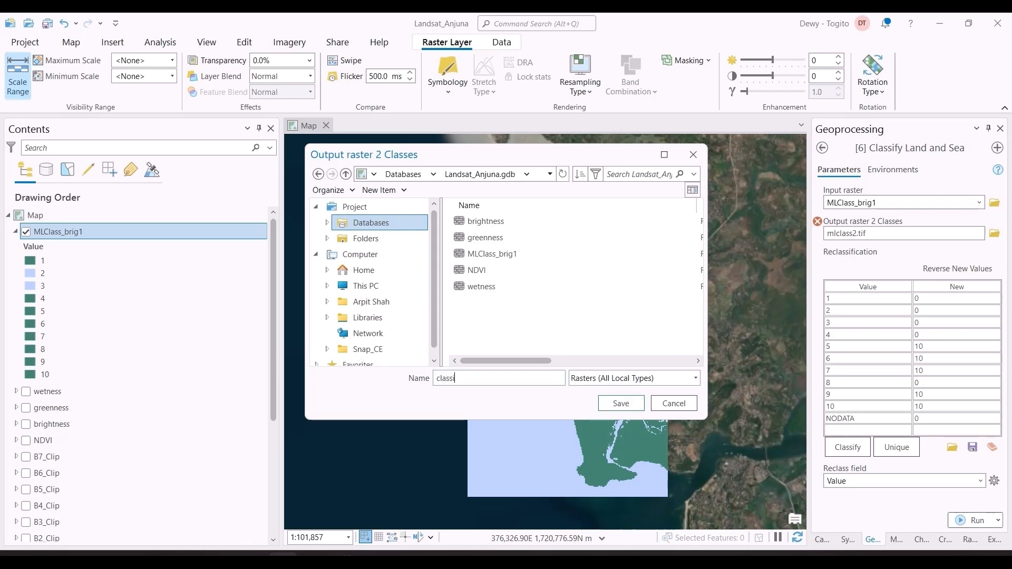
{"action": "type", "text": "ss2.ti"}
{"action": "key", "text": "ctrl+a"}
{"action": "type", "text": "re"}
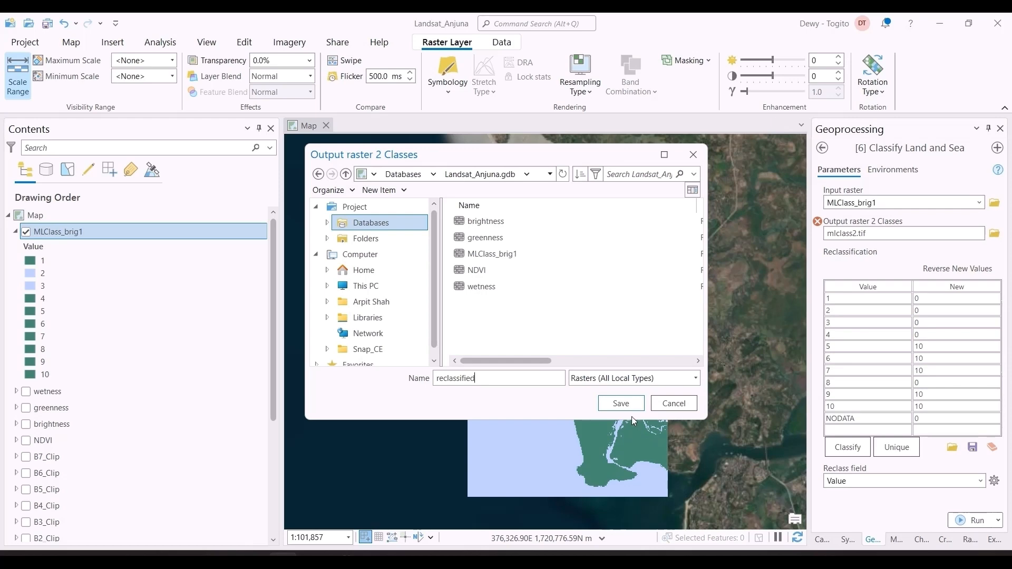
{"action": "left_click", "coordinate": [624, 405]}
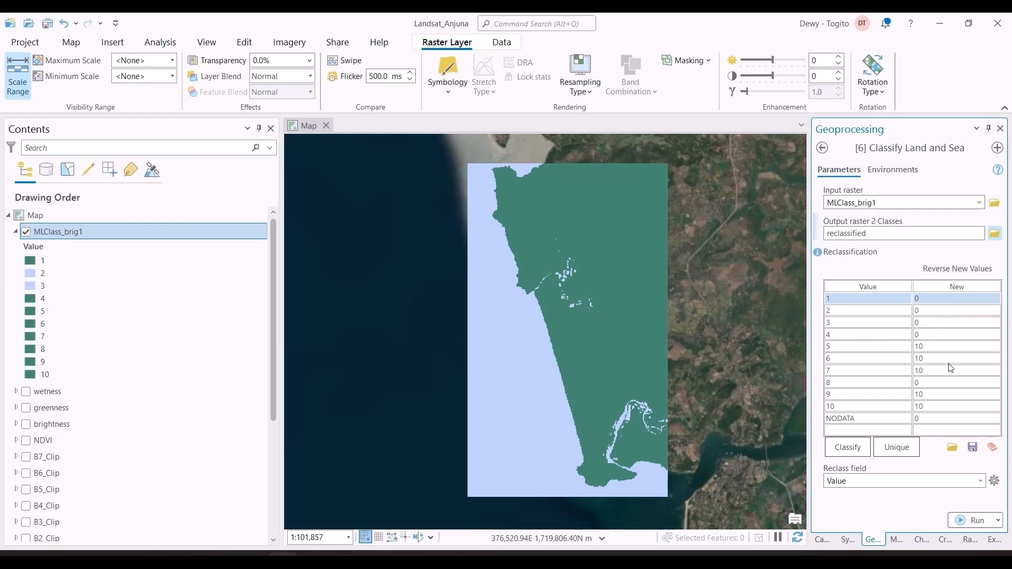
In the reclassification table, set the new value to 10 for classes 2 and 3, and to 0 for classes 5, 6, 7, 9 and 10.
{"action": "left_click", "coordinate": [918, 311]}
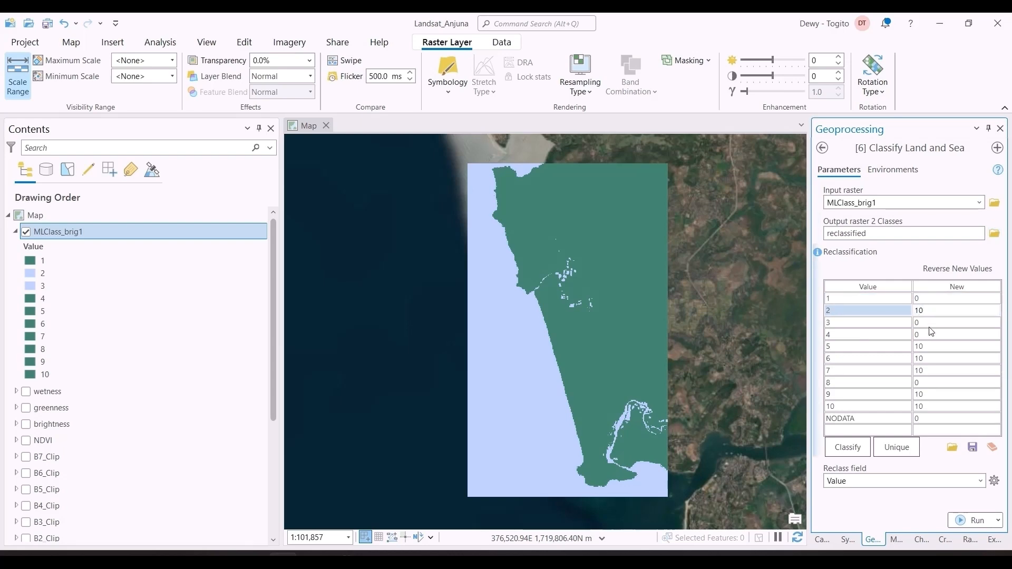
{"action": "left_click", "coordinate": [928, 324]}
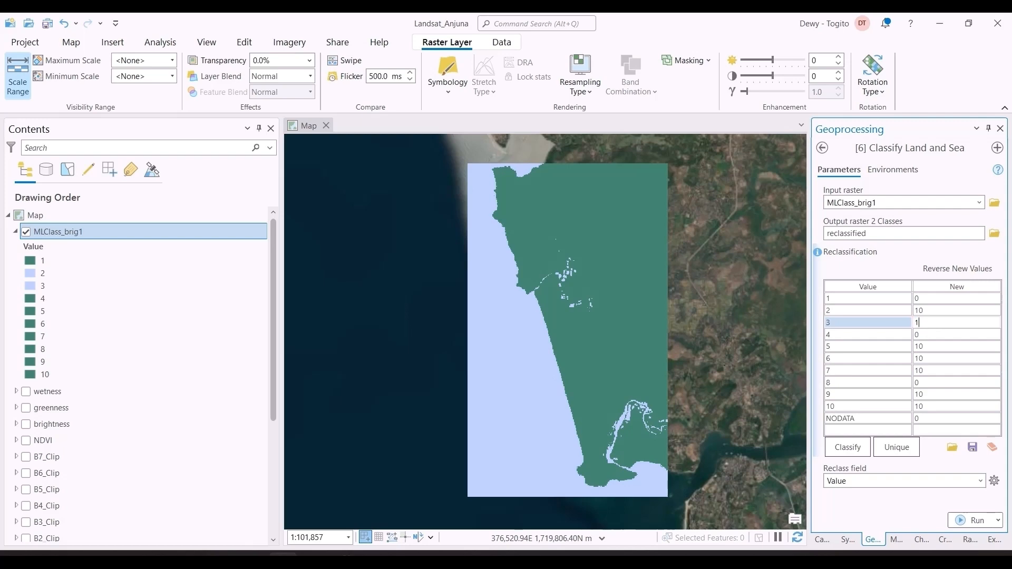
{"action": "left_click", "coordinate": [938, 345]}
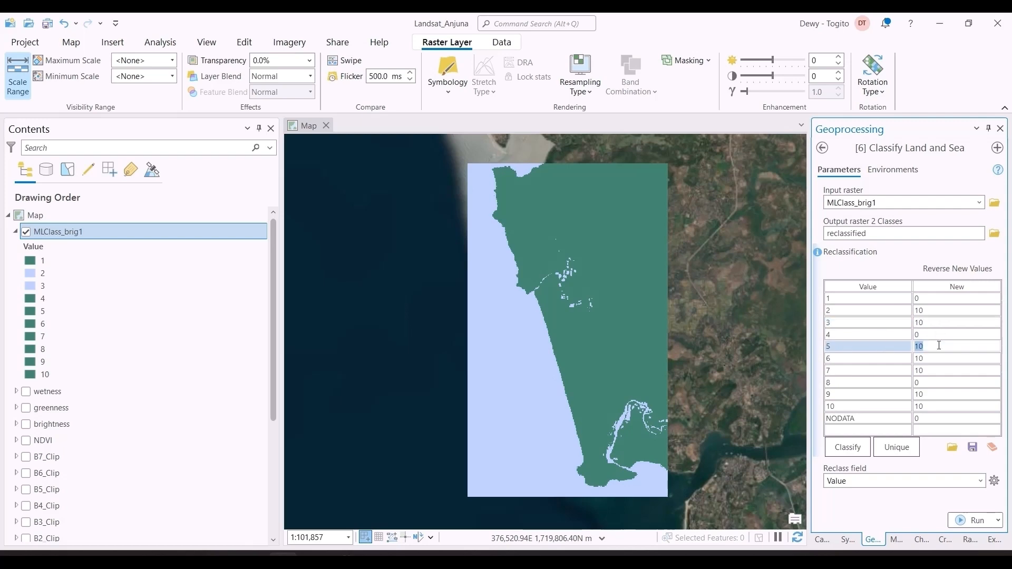
{"action": "left_click", "coordinate": [940, 357]}
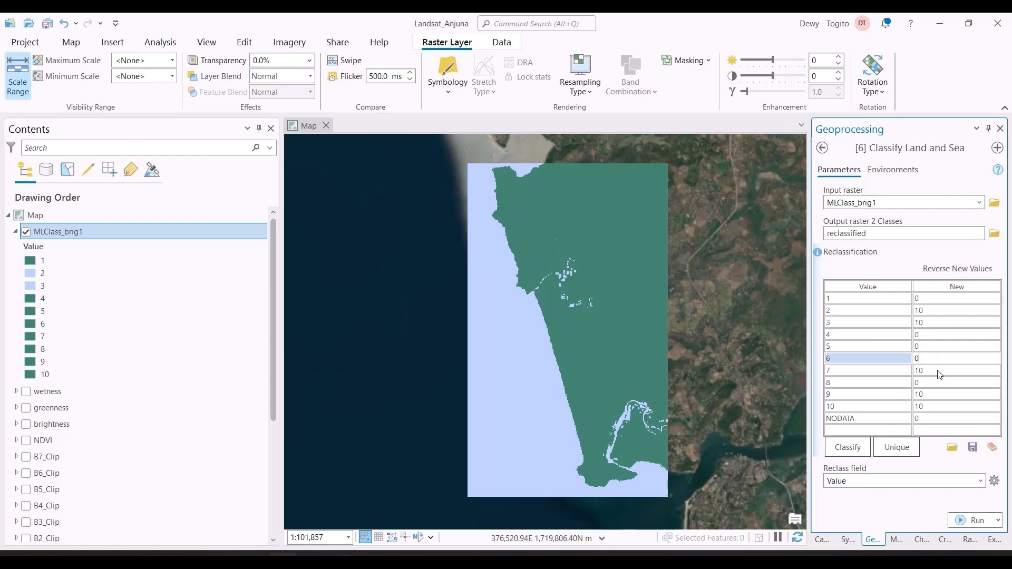
{"action": "left_click", "coordinate": [937, 370]}
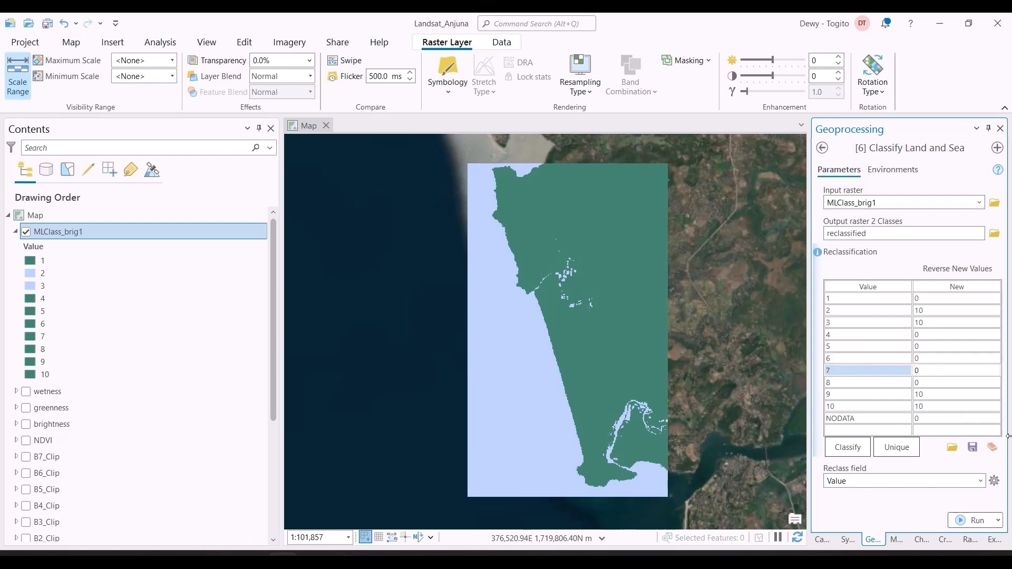
{"action": "left_click", "coordinate": [941, 395]}
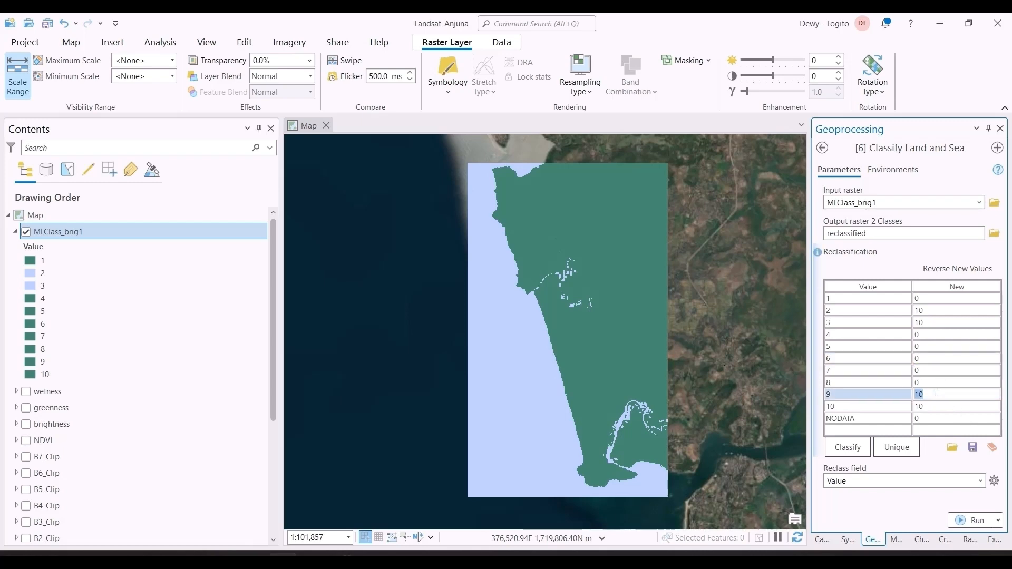
{"action": "type", "text": "0"}
{"action": "left_click", "coordinate": [937, 404]}
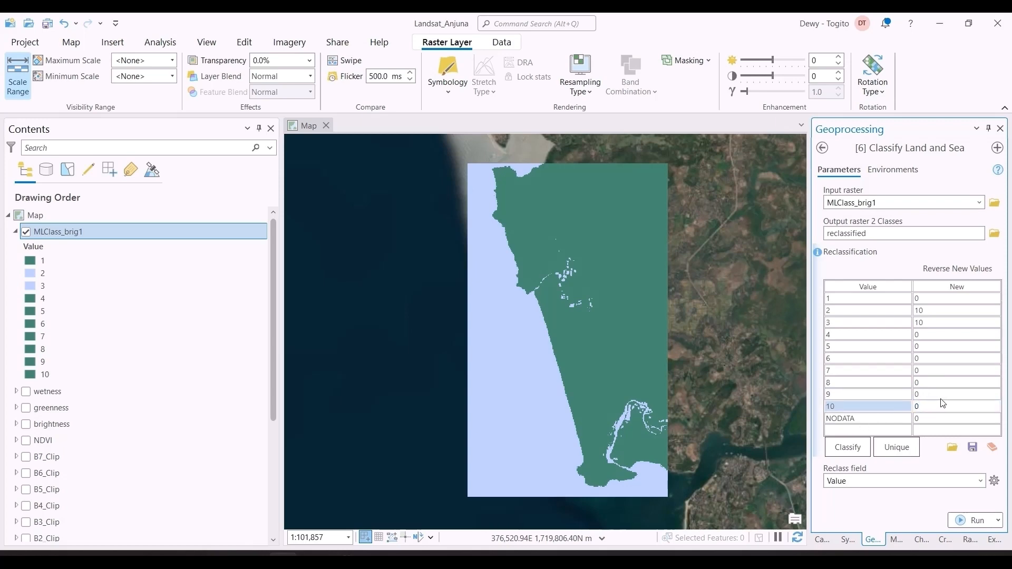
{"action": "left_click", "coordinate": [908, 419]}
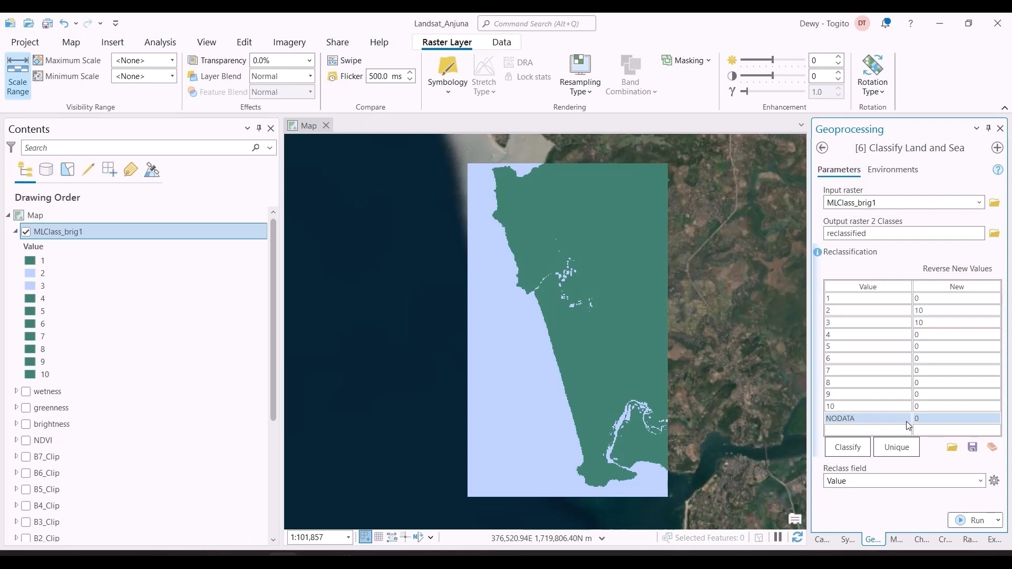
Switch to Chrome and examine the Landsat 8-9 L2 NDVI view of the coast in EO Browser.
{"action": "key", "text": "alt+Tab"}
{"action": "key", "text": "alt+Tab"}
{"action": "key", "text": "alt+Tab"}
{"action": "key", "text": "alt+Tab"}
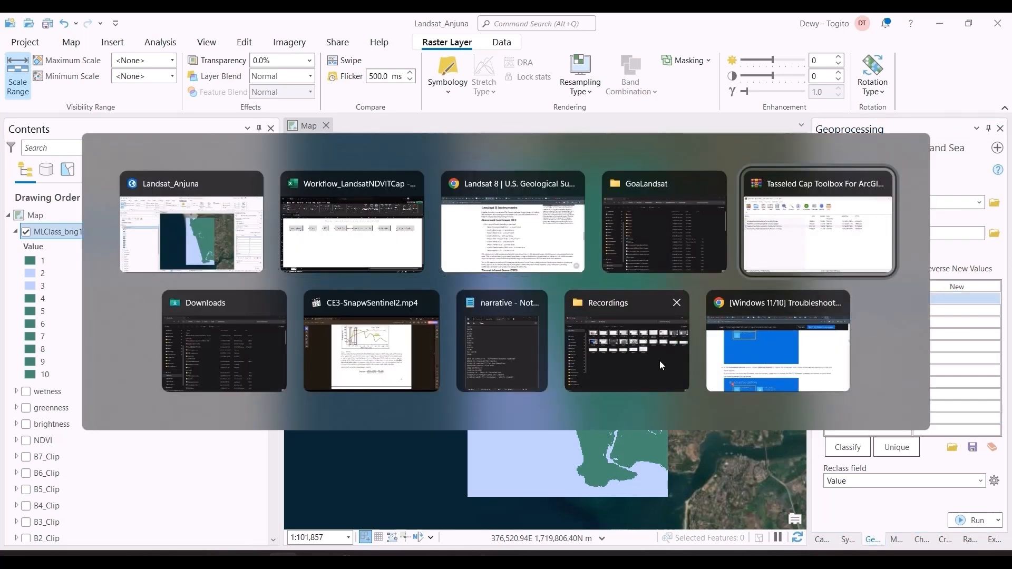
{"action": "key", "text": "alt+Tab"}
{"action": "key", "text": "alt+Tab"}
{"action": "key", "text": "alt+Tab"}
{"action": "key", "text": "alt+Tab"}
{"action": "key", "text": "alt+Tab"}
{"action": "key", "text": "alt+Tab"}
{"action": "key", "text": "alt+Tab"}
{"action": "key", "text": "alt+Tab"}
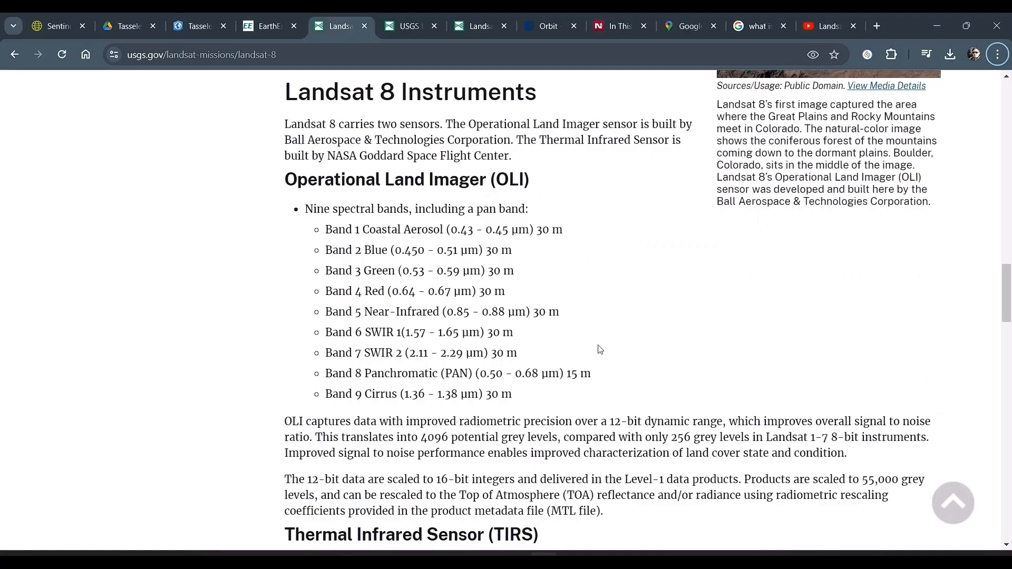
{"action": "left_click", "coordinate": [52, 26]}
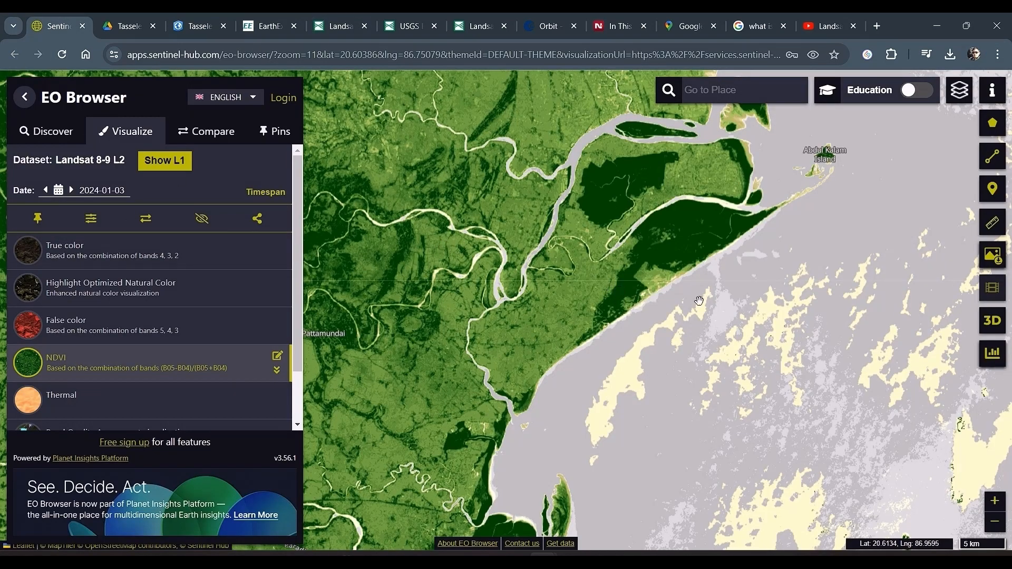
{"action": "scroll", "coordinate": [699, 300], "scroll_direction": "down", "scroll_amount": 1}
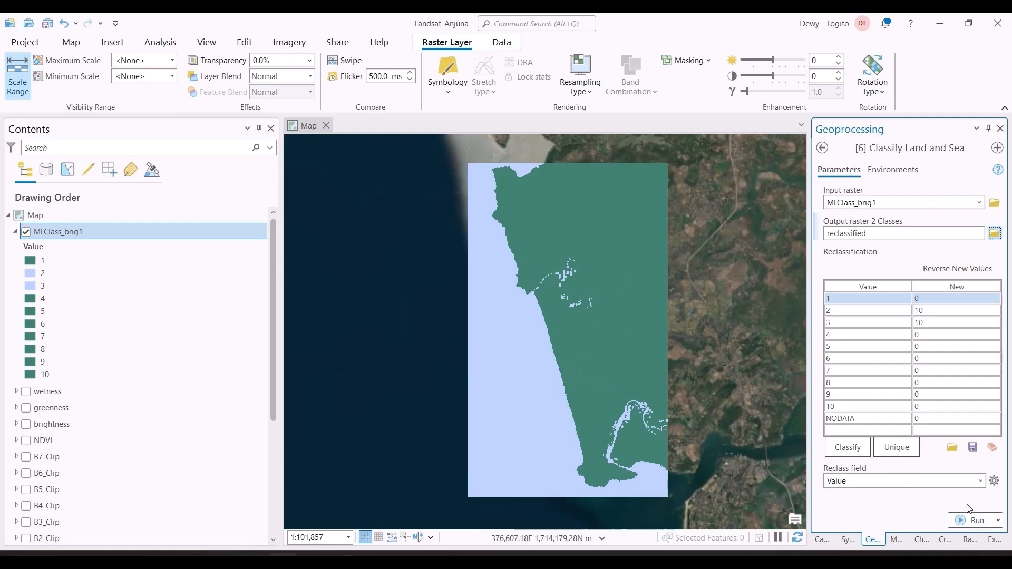
Set the tool's output coordinate system to WGS_1984_UTM_Zone_43N and run Classify Land and Sea.
{"action": "left_click", "coordinate": [890, 172]}
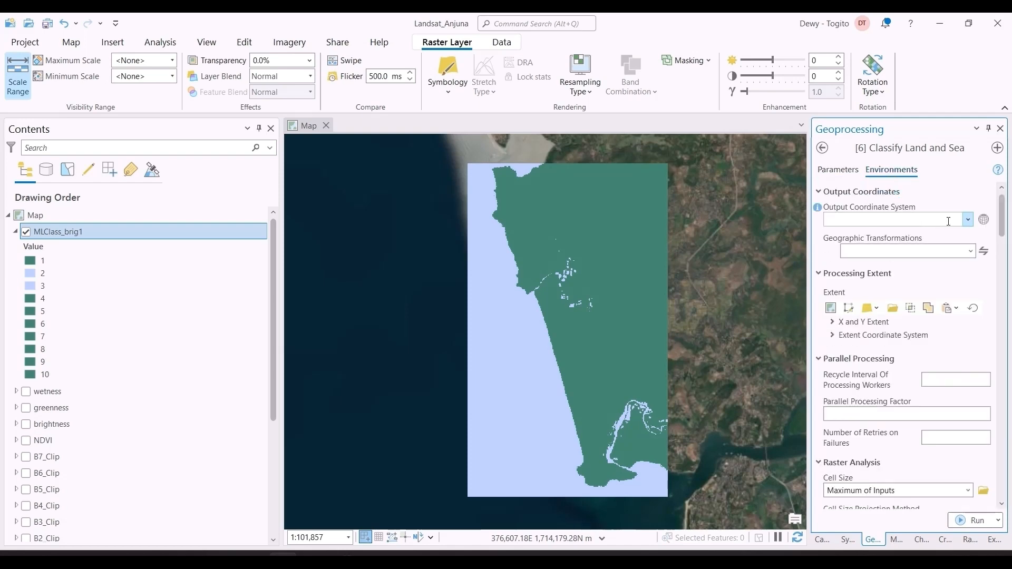
{"action": "left_click", "coordinate": [967, 219]}
{"action": "left_click", "coordinate": [919, 352]}
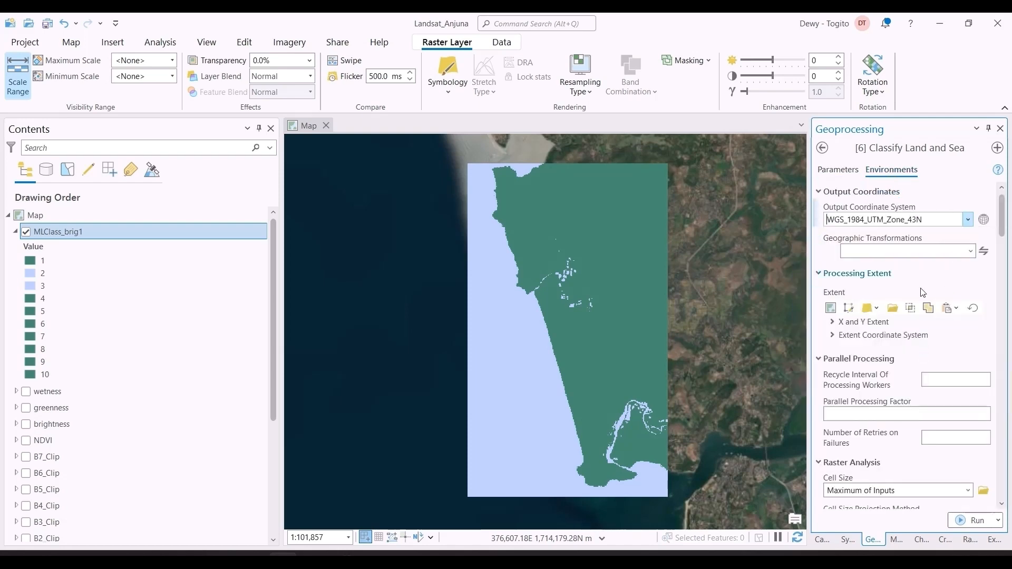
{"action": "left_click", "coordinate": [838, 170]}
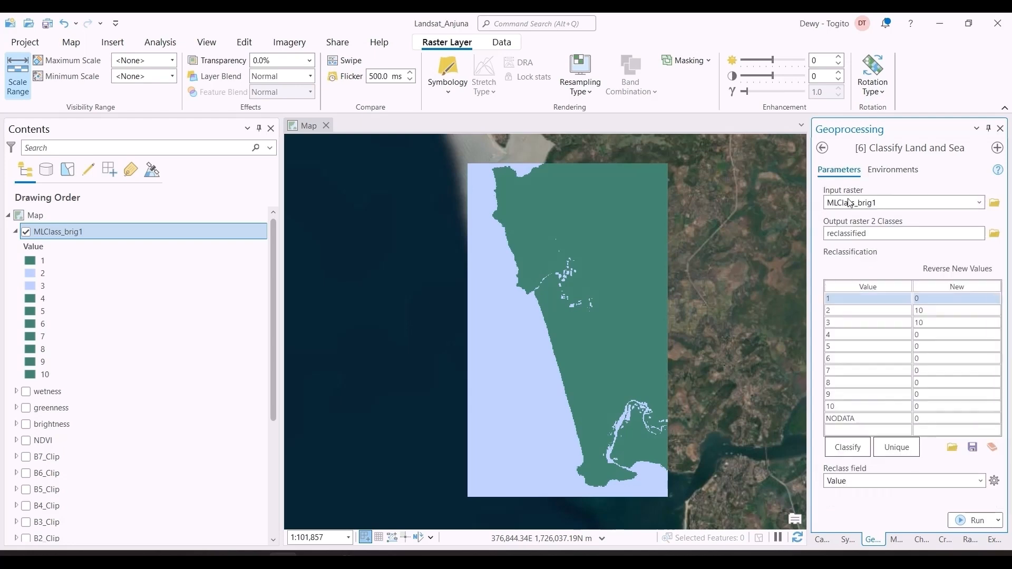
{"action": "left_click", "coordinate": [976, 519]}
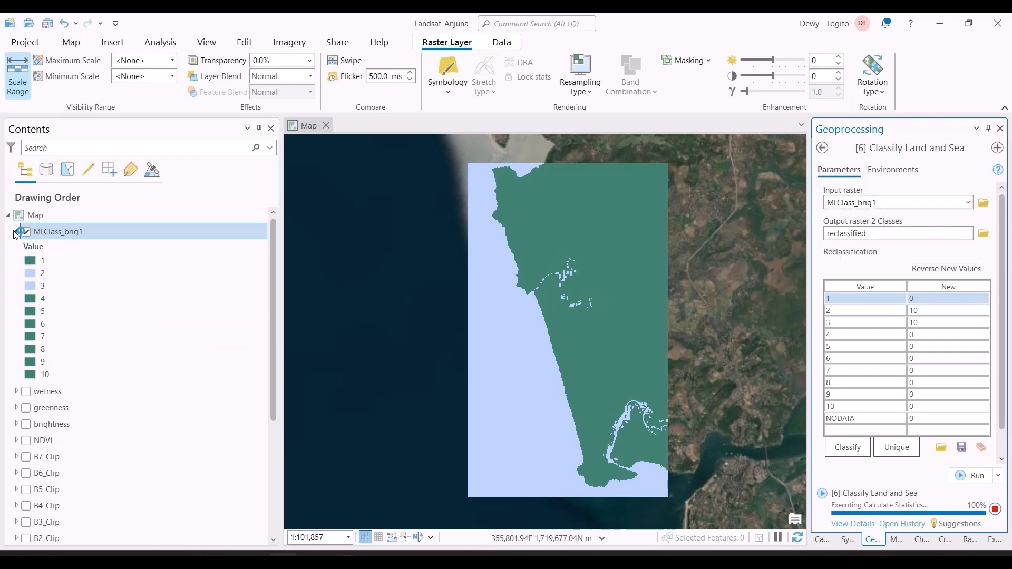
Collapse and turn off the MLClass_brig1 layer, and return to the list of geoprocessing toolboxes.
{"action": "left_click", "coordinate": [15, 232]}
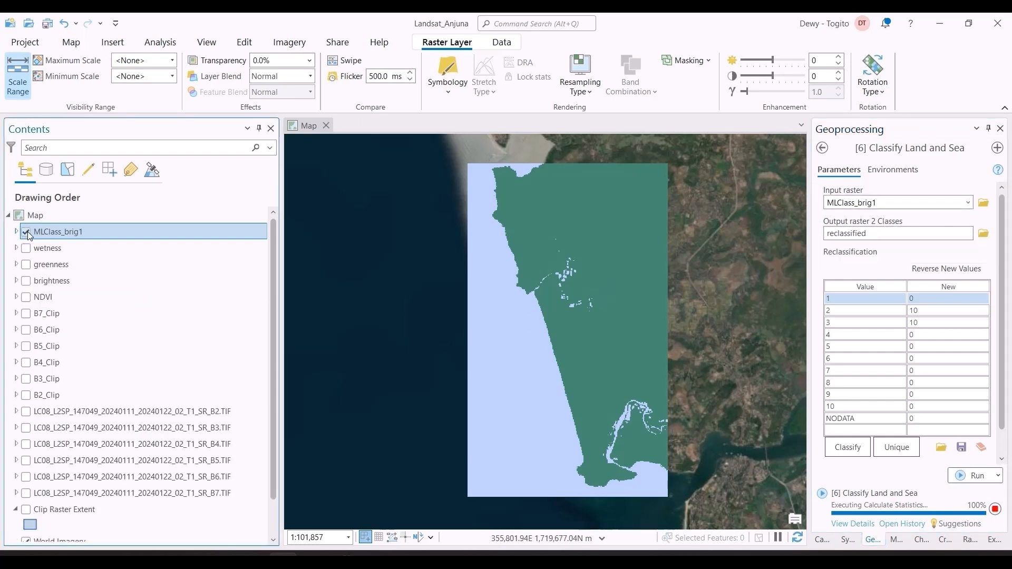
{"action": "left_click", "coordinate": [27, 232]}
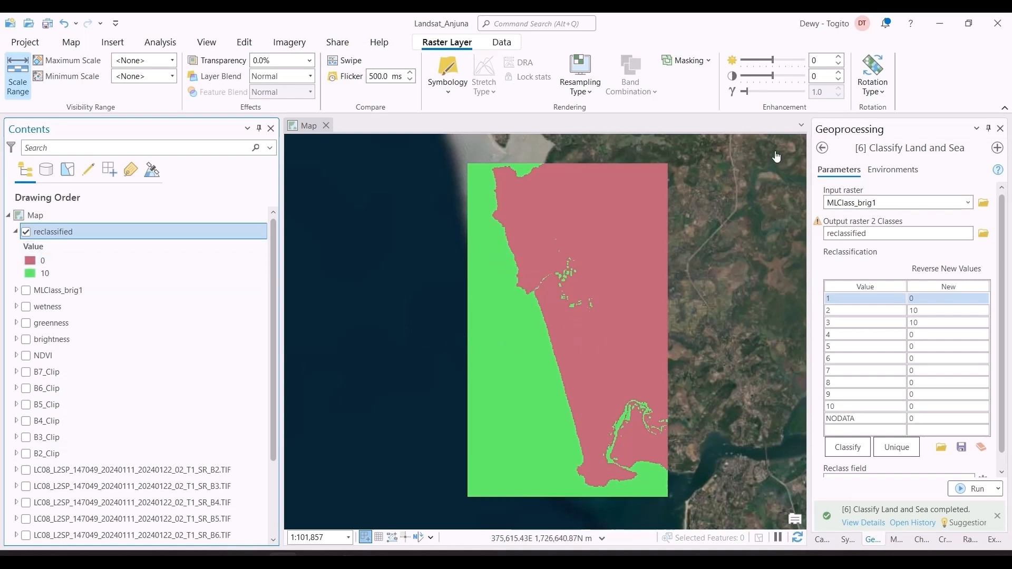
{"action": "left_click", "coordinate": [822, 148]}
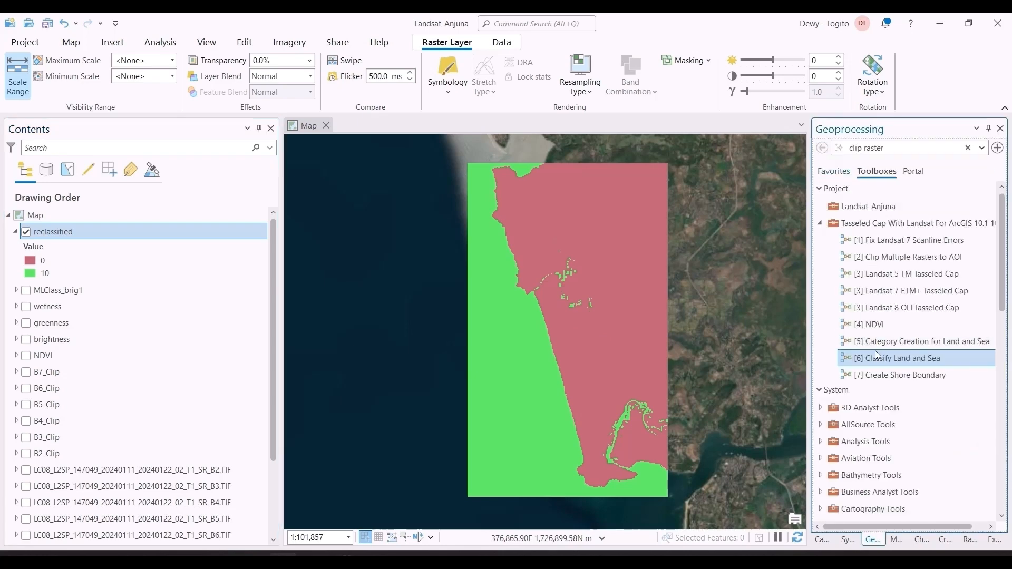
Switch to Excel and review the shoreline delineation workflow diagram, with its final shoreline boundary stage.
{"action": "key", "text": "alt+Tab"}
{"action": "key", "text": "Tab"}
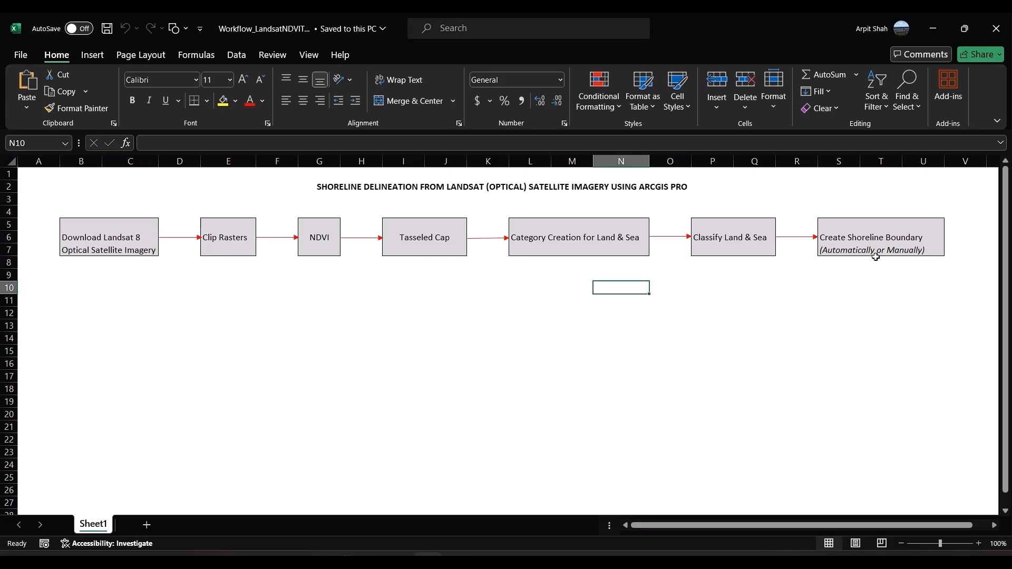
{"action": "key", "text": "alt+Tab"}
Open the Create Shore Boundary tool in ArcGIS Pro, with reclassified as input raster and Clip Raster Extent as the area-of-interest mask.
{"action": "left_click", "coordinate": [888, 374]}
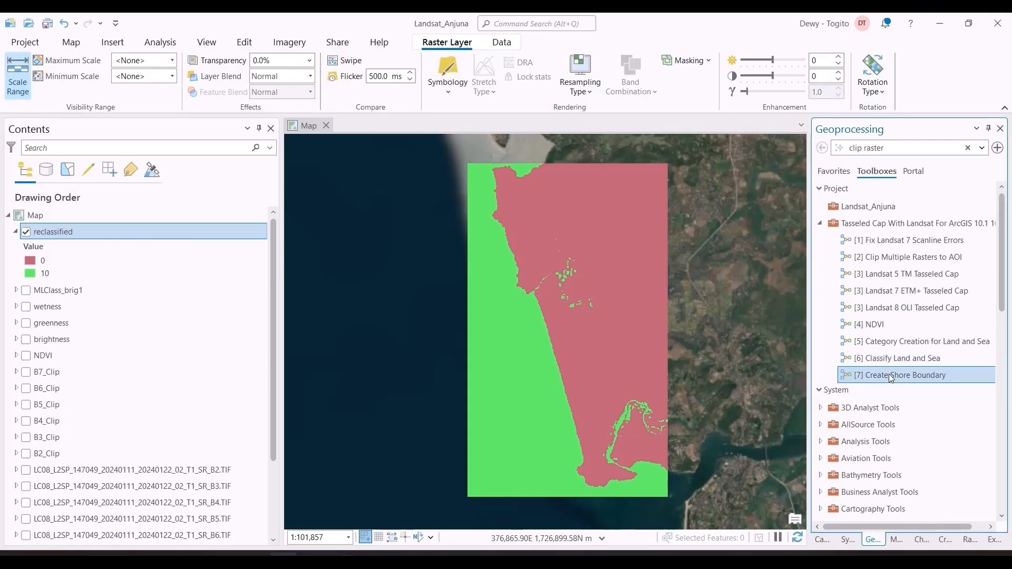
{"action": "double_click", "coordinate": [889, 374]}
{"action": "left_click", "coordinate": [980, 202]}
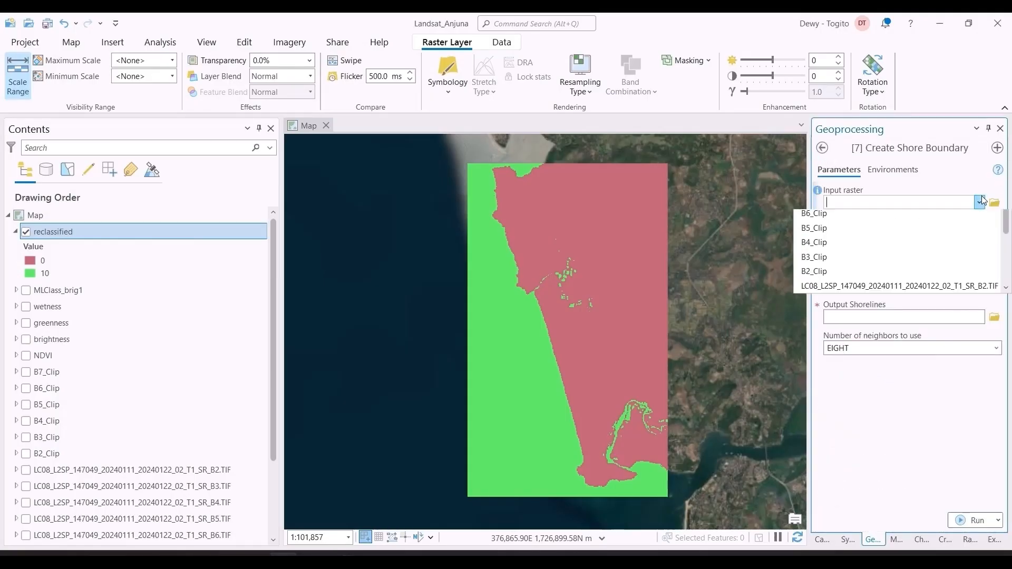
{"action": "left_click", "coordinate": [931, 218]}
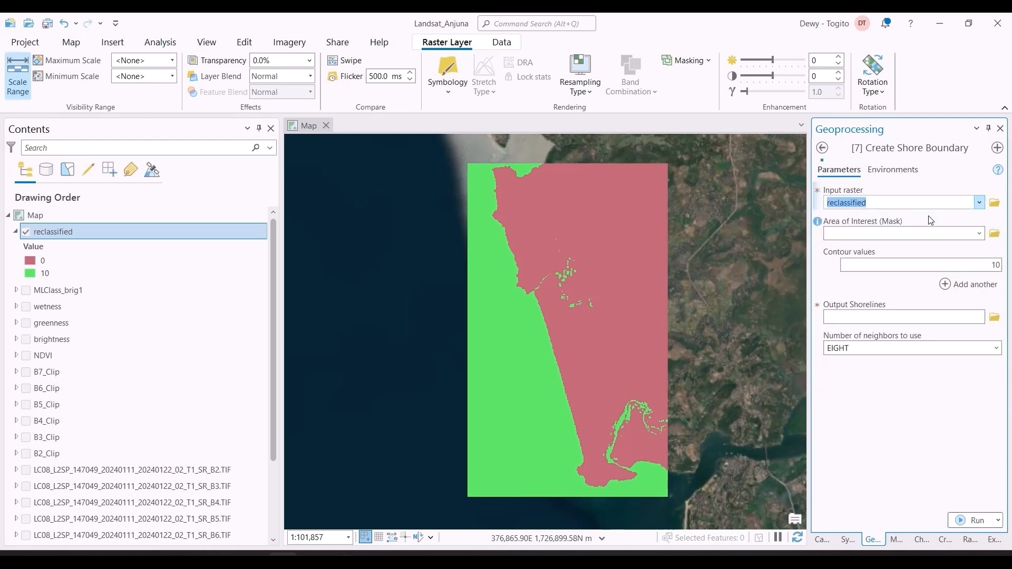
{"action": "left_click", "coordinate": [979, 233]}
{"action": "scroll", "coordinate": [864, 306], "scroll_direction": "down", "scroll_amount": 2}
{"action": "left_click", "coordinate": [846, 422]}
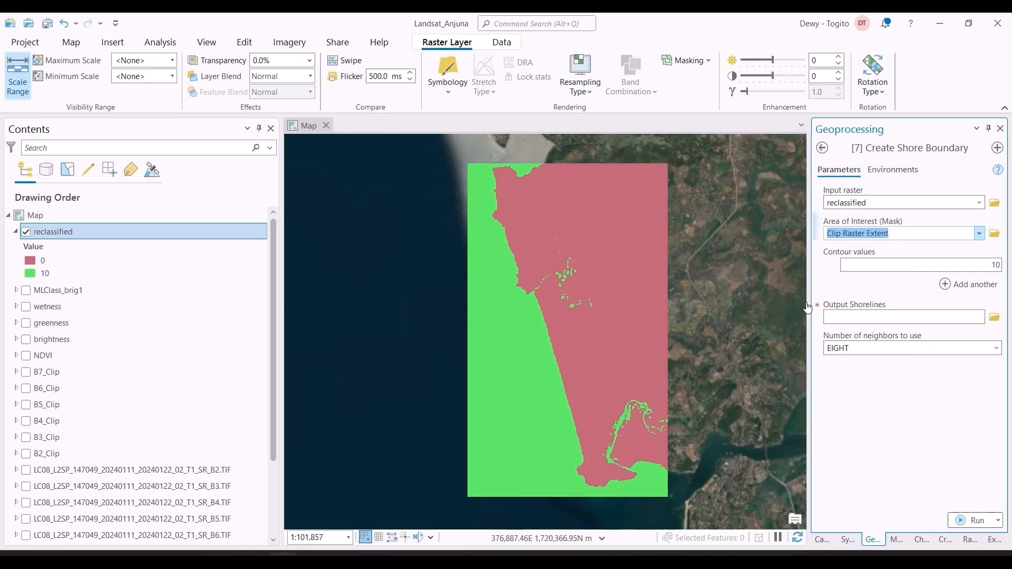
{"action": "left_click", "coordinate": [822, 540]}
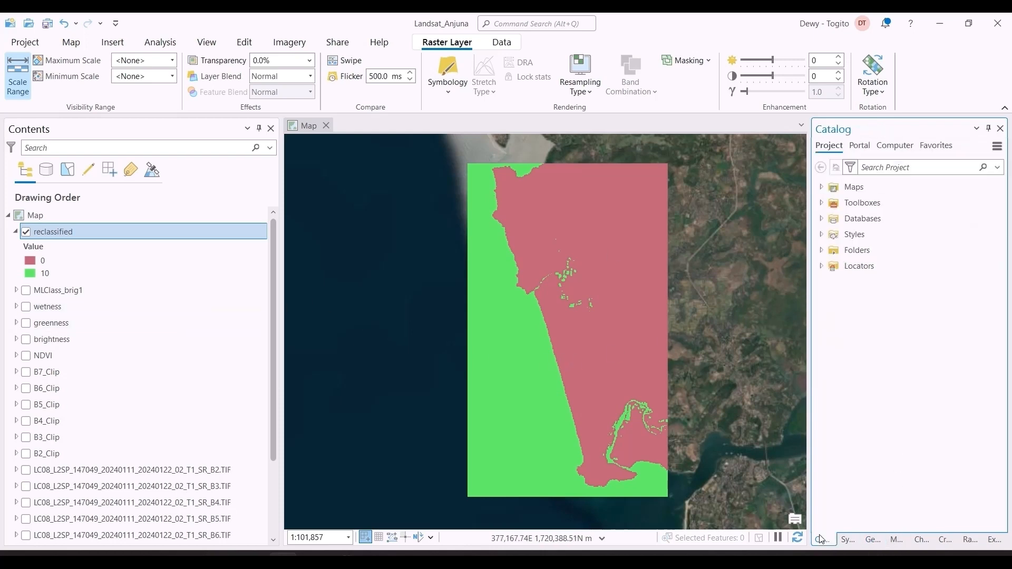
{"action": "left_click", "coordinate": [821, 203]}
{"action": "left_click", "coordinate": [819, 205]}
{"action": "left_click", "coordinate": [821, 218]}
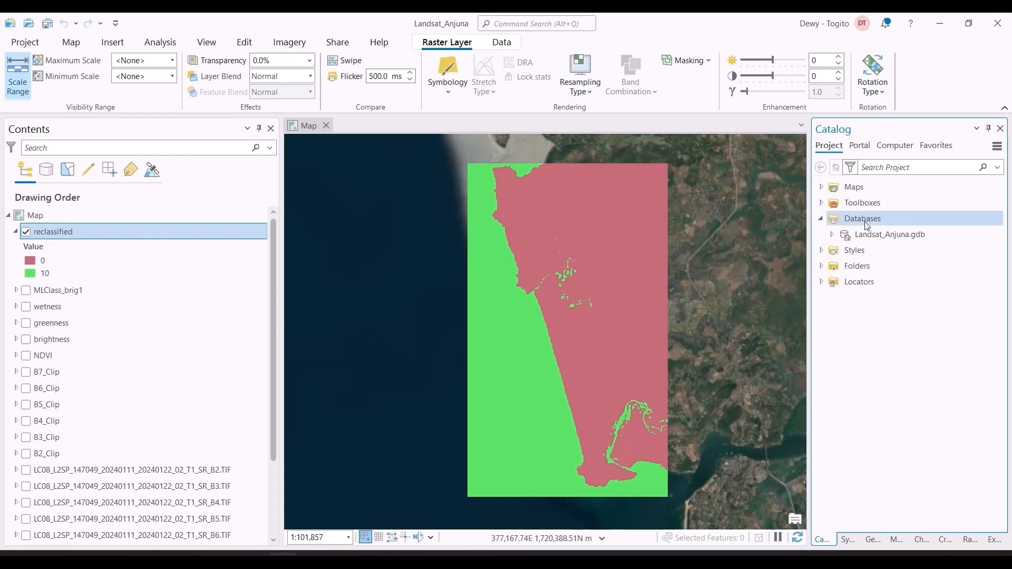
{"action": "right_click", "coordinate": [891, 233]}
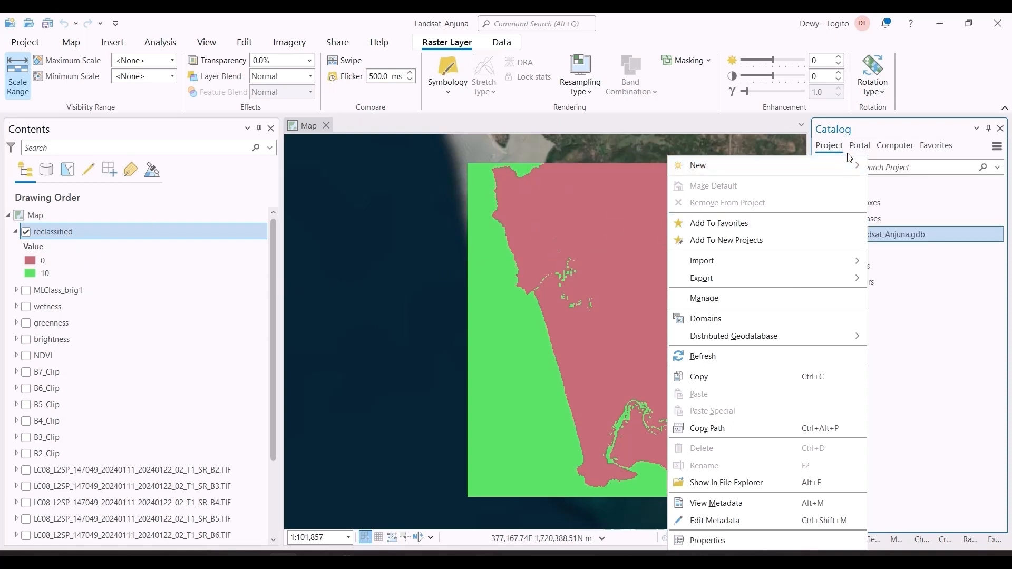
{"action": "left_click", "coordinate": [878, 134]}
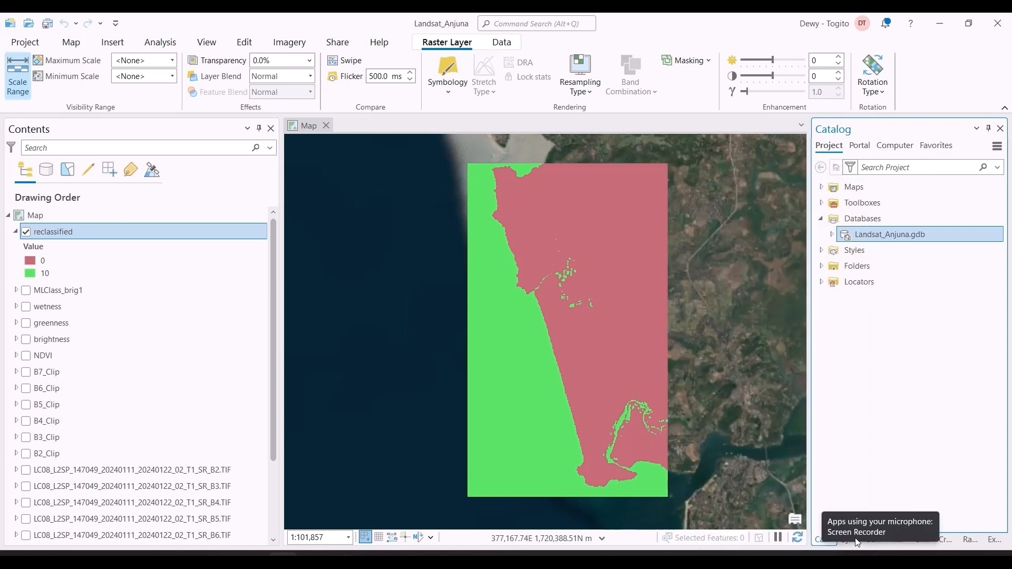
{"action": "left_click", "coordinate": [871, 538]}
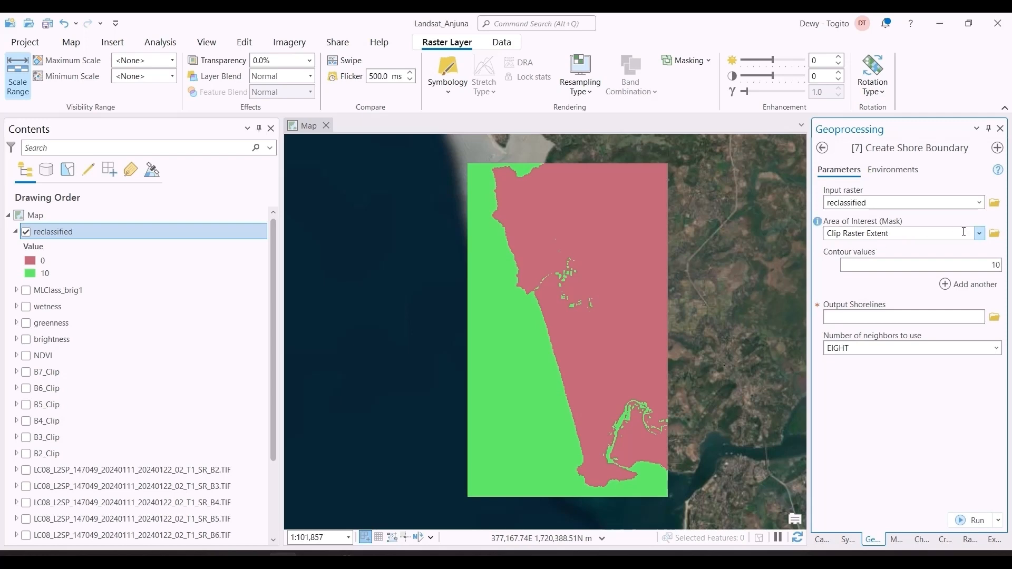
Save the tool's output shorelines in the Landsat_Anjuna project folder under the name shoreline.
{"action": "left_click", "coordinate": [994, 316]}
{"action": "left_click", "coordinate": [370, 222]}
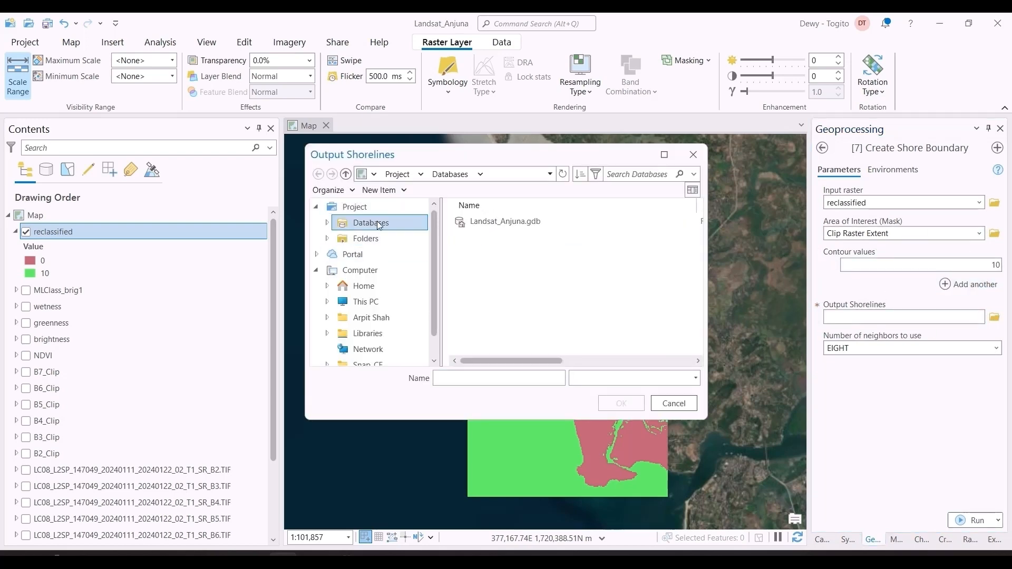
{"action": "left_click", "coordinate": [515, 222]}
{"action": "type", "text": "s"}
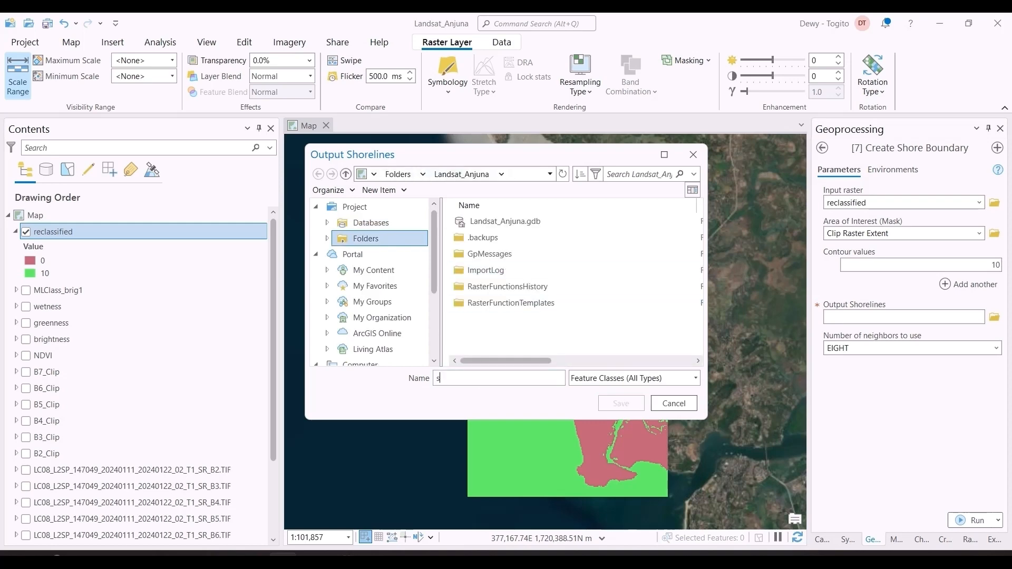
{"action": "type", "text": "horeline"}
{"action": "left_click", "coordinate": [620, 403]}
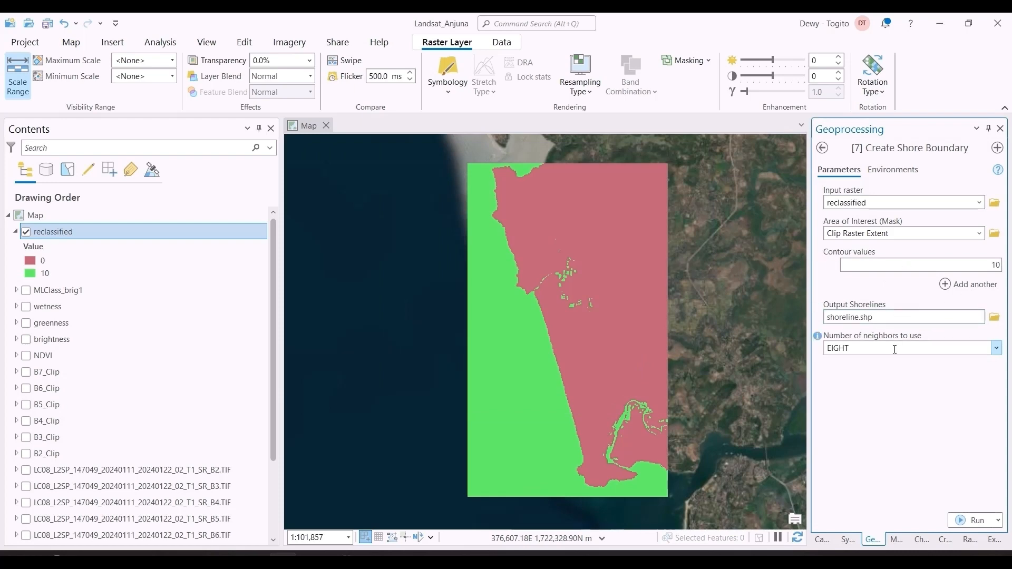
Set the number of neighbors to FOUR, take the output coordinate system from B6_Clip, and run Create Shore Boundary.
{"action": "left_click", "coordinate": [997, 352]}
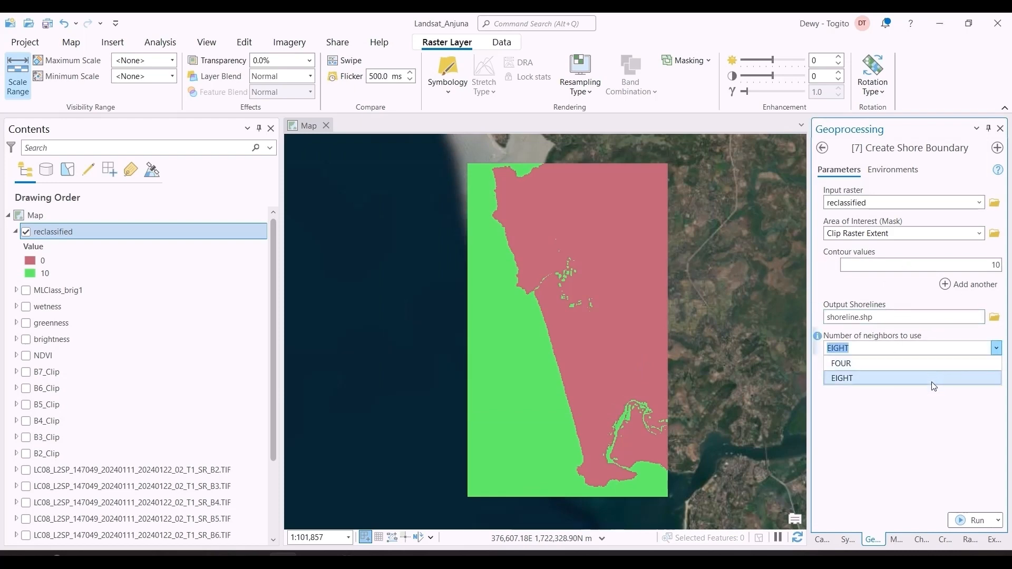
{"action": "left_click", "coordinate": [927, 364]}
{"action": "left_click", "coordinate": [903, 173]}
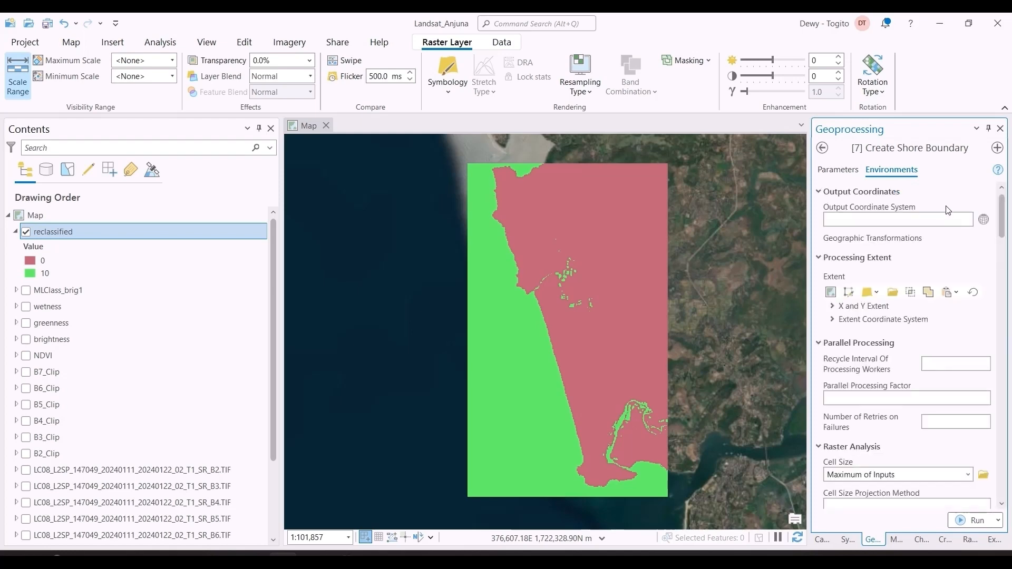
{"action": "left_click", "coordinate": [967, 221]}
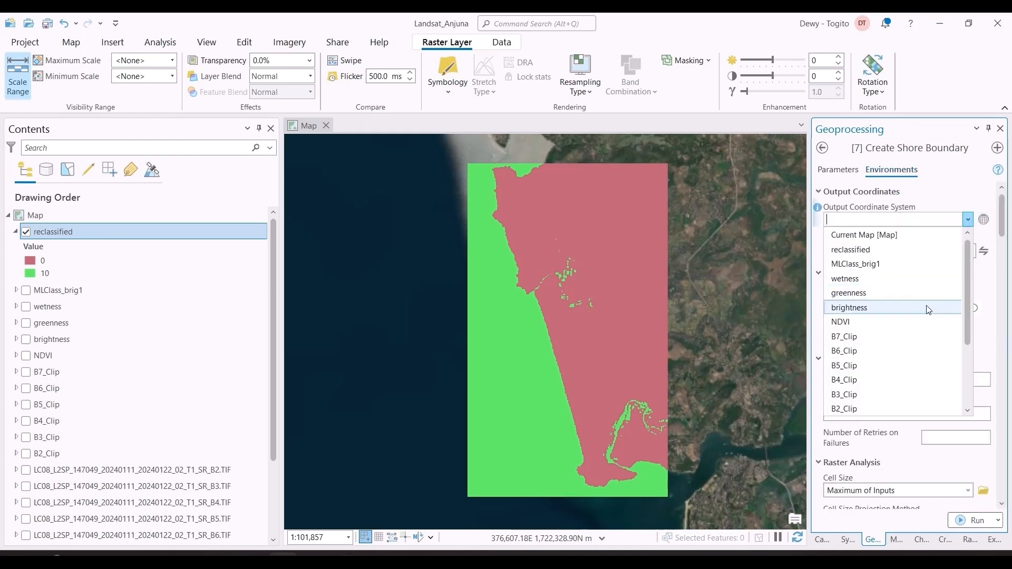
{"action": "left_click", "coordinate": [922, 350]}
{"action": "left_click", "coordinate": [850, 172]}
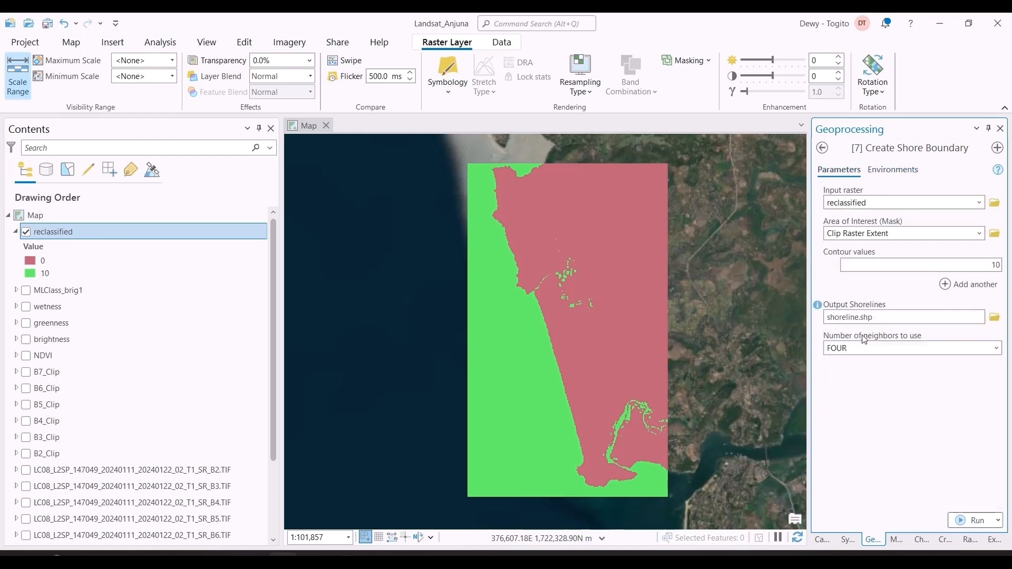
{"action": "left_click", "coordinate": [975, 522]}
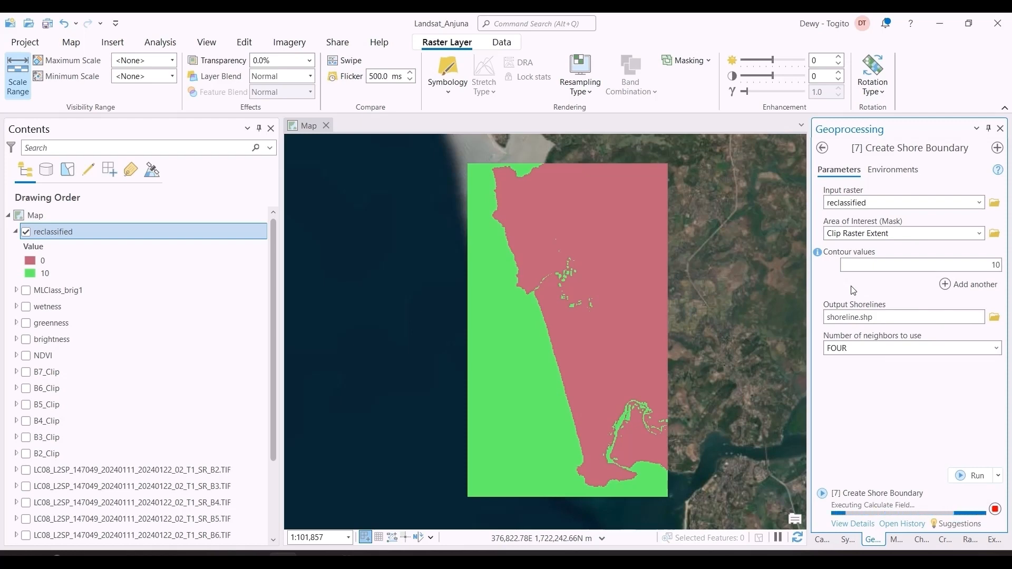
{"action": "left_click", "coordinate": [862, 522]}
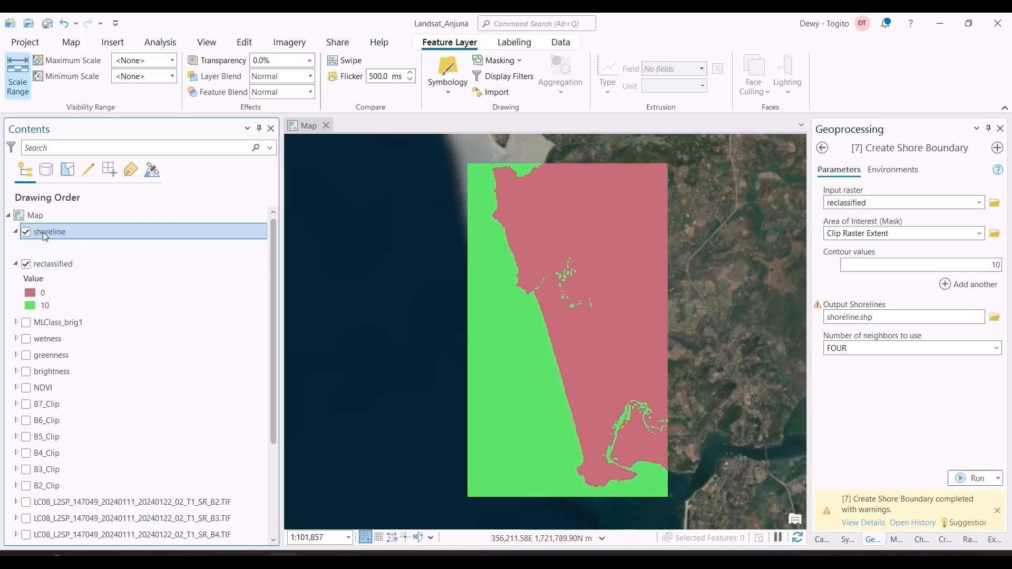
Check the records in the shoreline layer's attribute table and close the table.
{"action": "right_click", "coordinate": [43, 232]}
{"action": "left_click", "coordinate": [97, 161]}
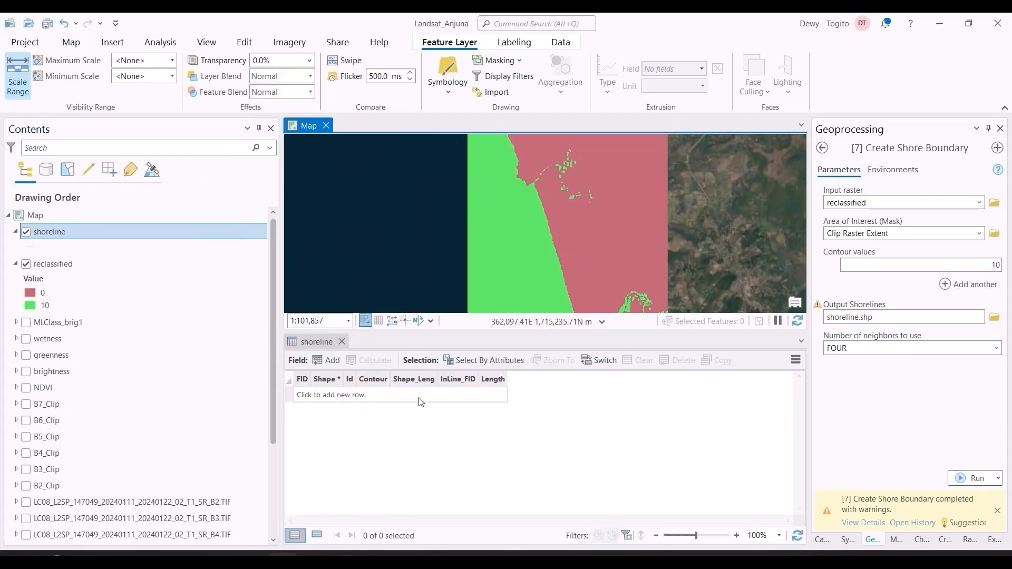
{"action": "left_click", "coordinate": [342, 342]}
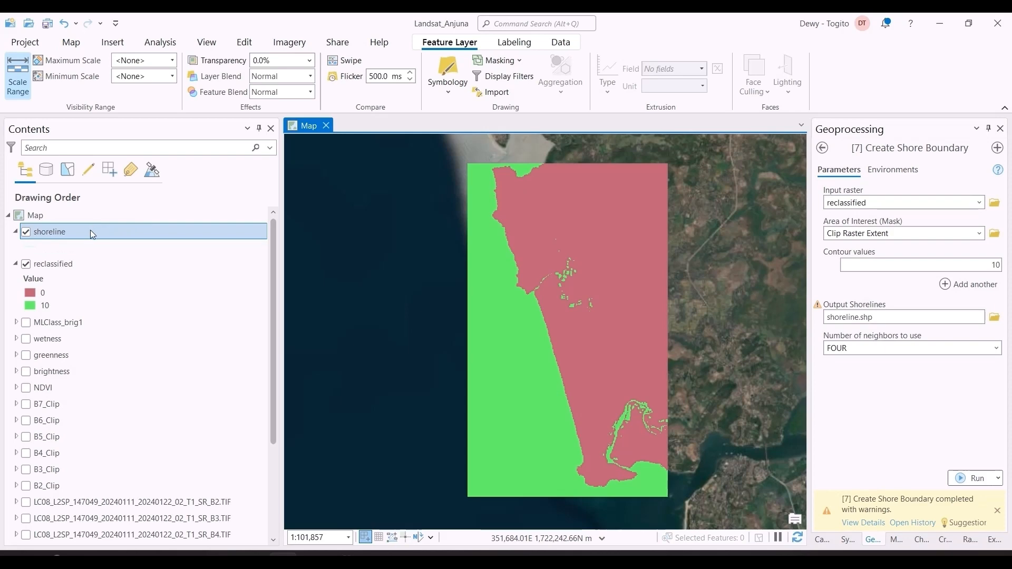
Remove the shoreline layer from the map.
{"action": "right_click", "coordinate": [90, 230]}
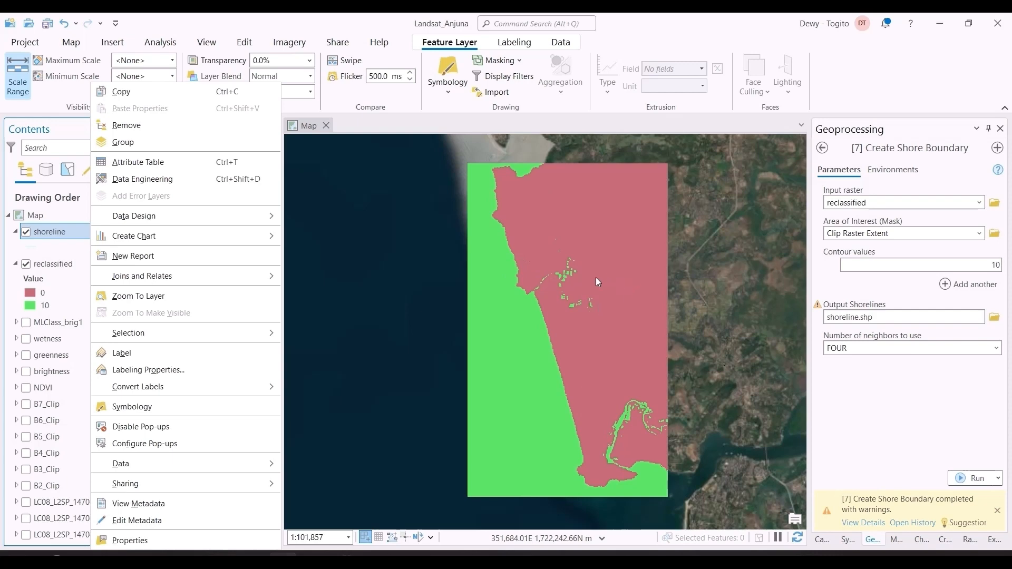
{"action": "mouse_move", "coordinate": [273, 240]}
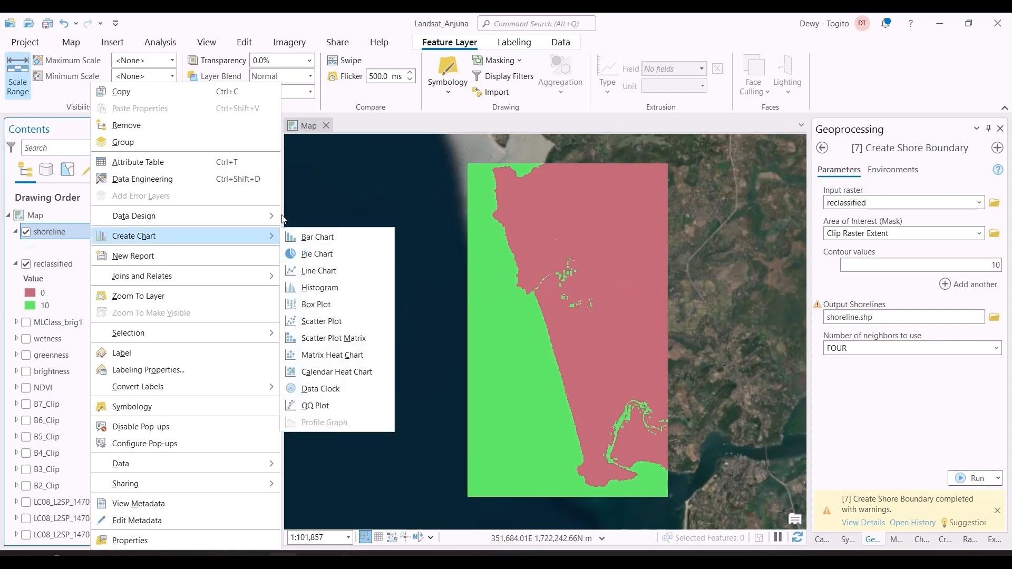
{"action": "left_click", "coordinate": [180, 122]}
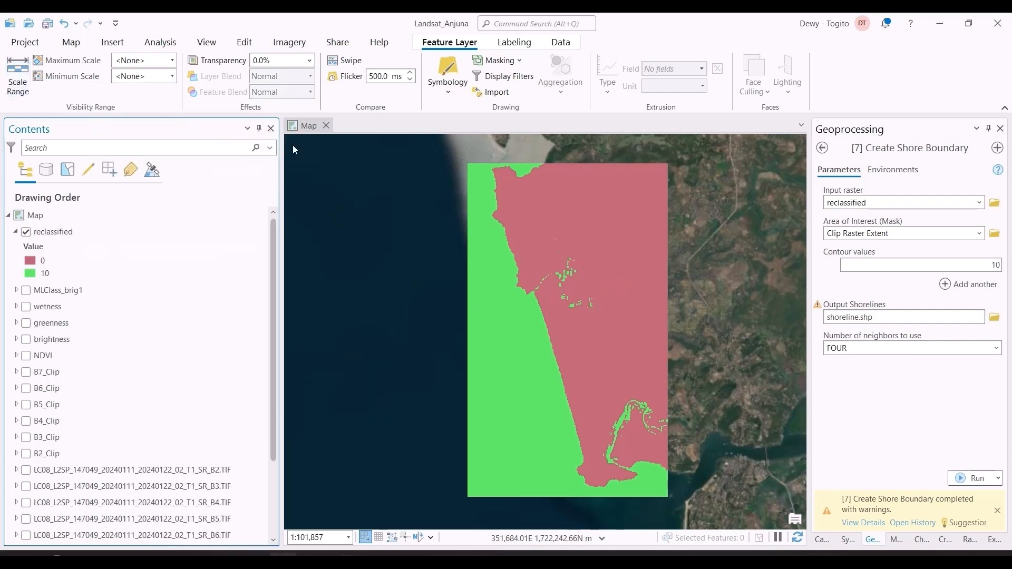
Find and open the Raster to Polygon tool, set reclassified as its input raster, and enable multipart features.
{"action": "left_click", "coordinate": [68, 235]}
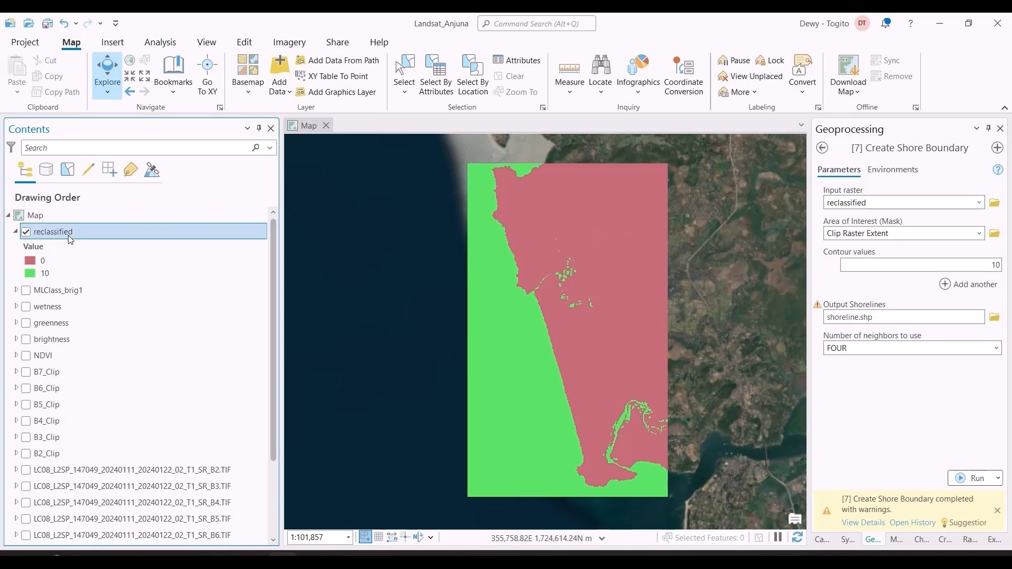
{"action": "left_click", "coordinate": [823, 148]}
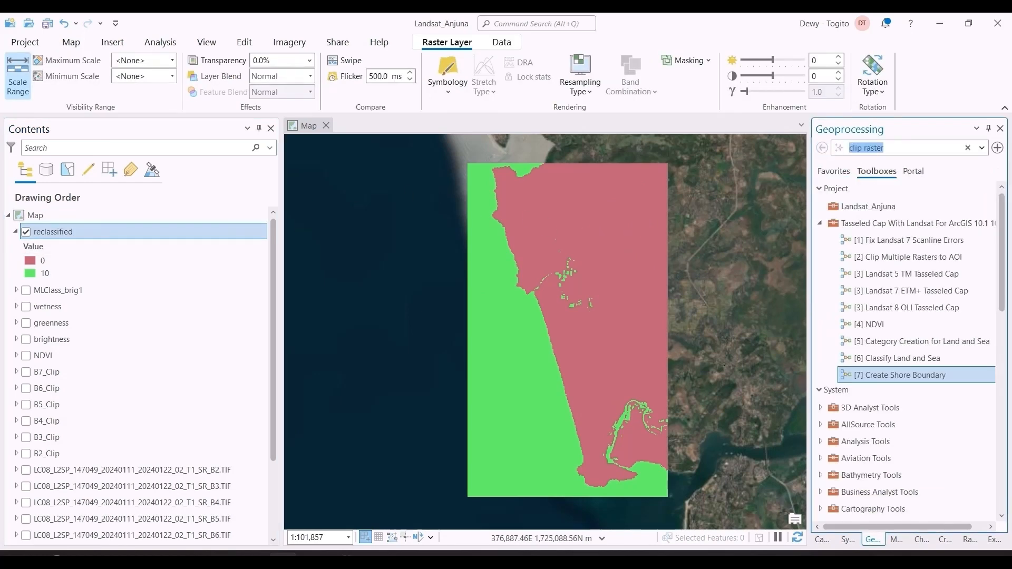
{"action": "type", "text": "raster to polygon"}
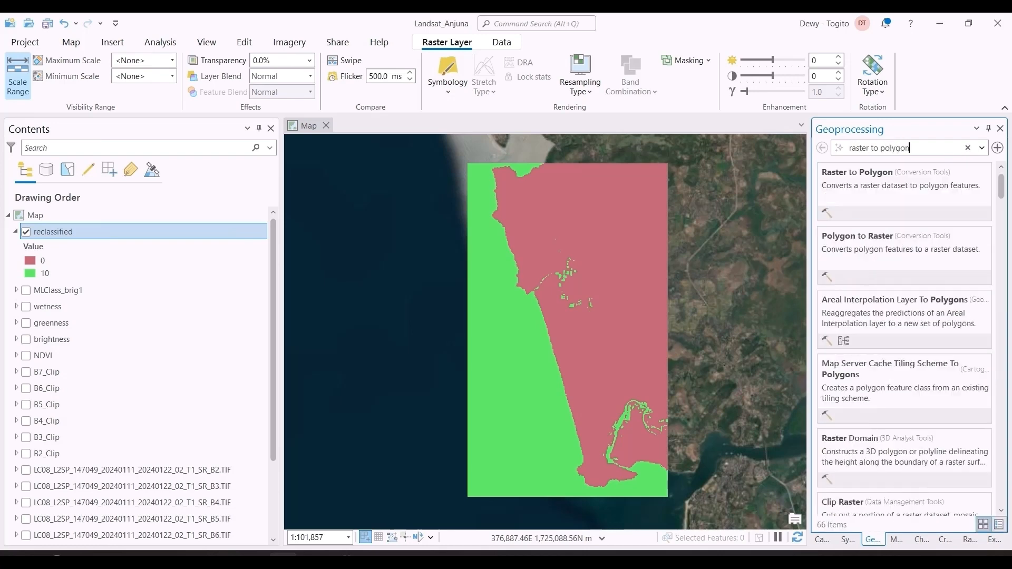
{"action": "left_click", "coordinate": [894, 195]}
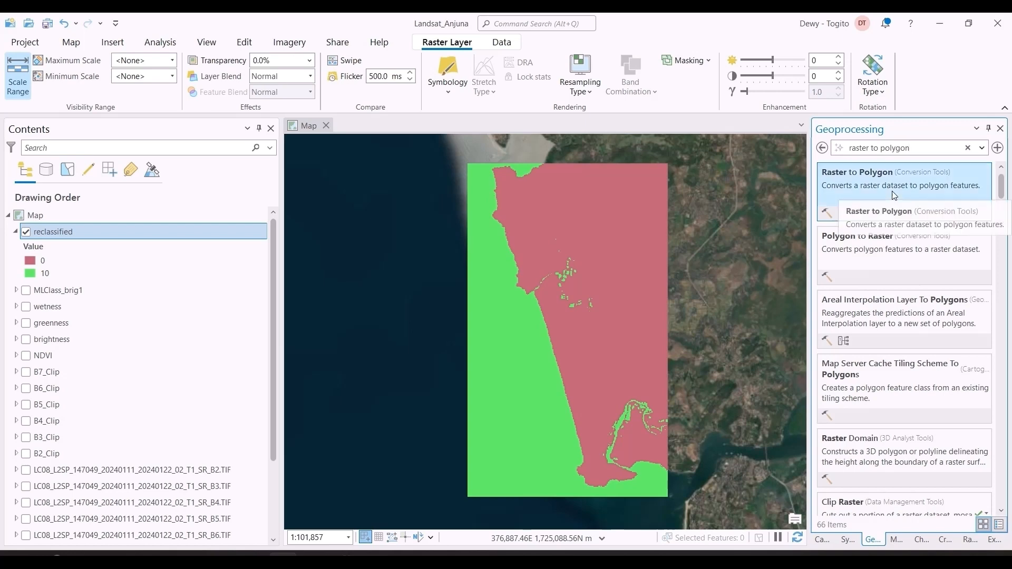
{"action": "left_click", "coordinate": [978, 202]}
{"action": "left_click", "coordinate": [948, 223]}
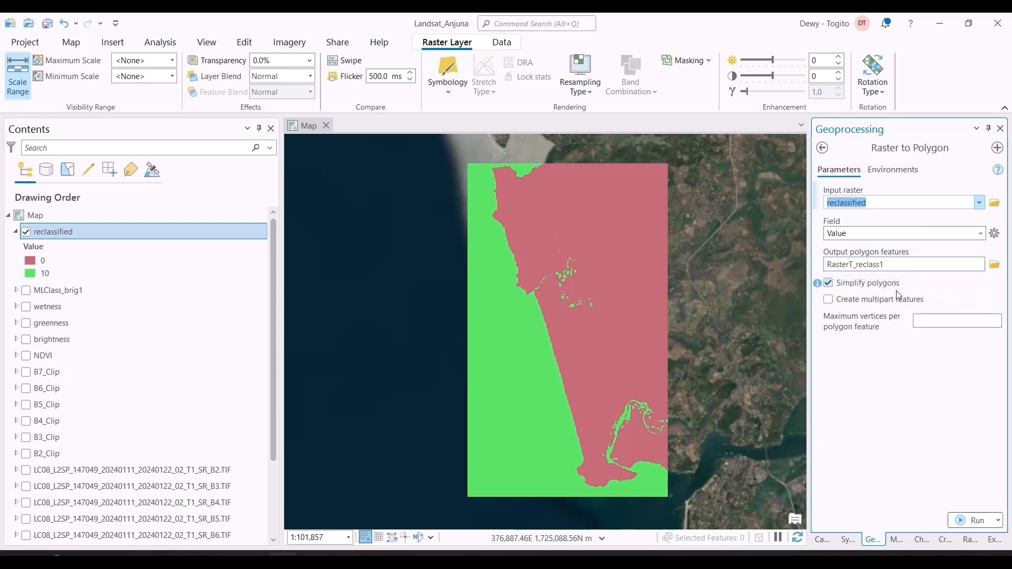
{"action": "left_click", "coordinate": [869, 305]}
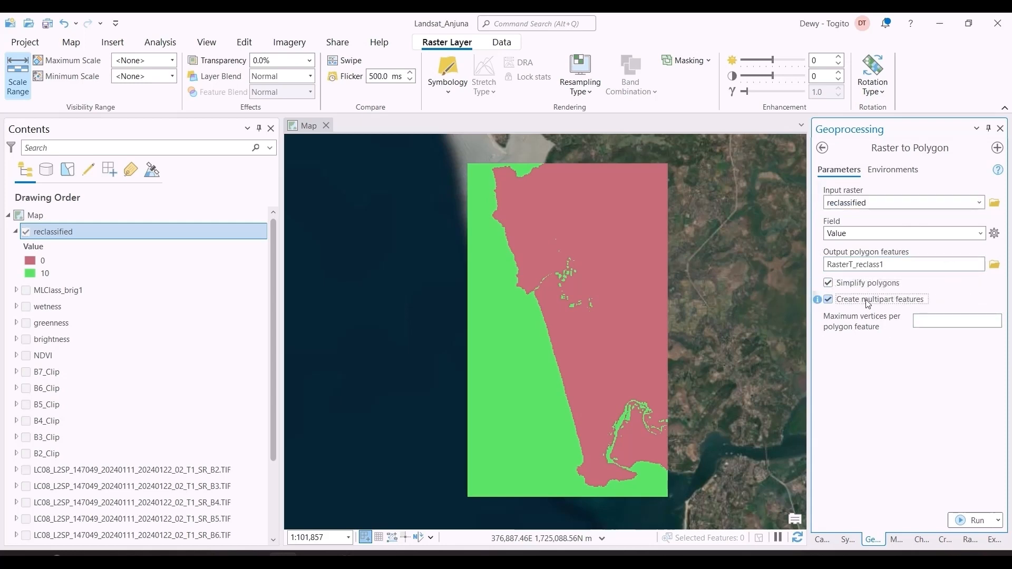
Set the output coordinate system to WGS_1984_UTM_Zone_43N, run Raster to Polygon, and return to the tool search results.
{"action": "left_click", "coordinate": [890, 170]}
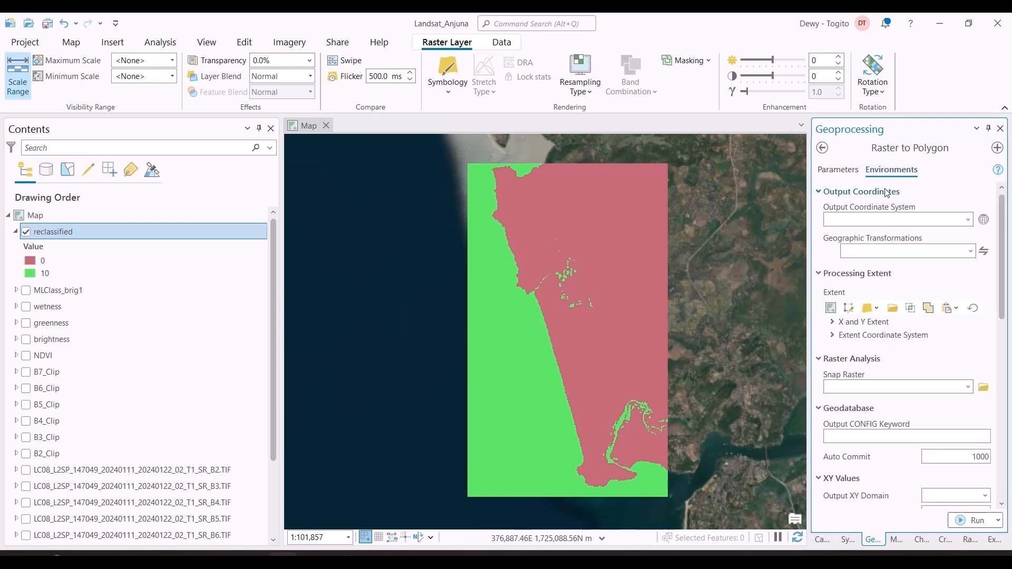
{"action": "left_click", "coordinate": [967, 219]}
{"action": "left_click", "coordinate": [919, 328]}
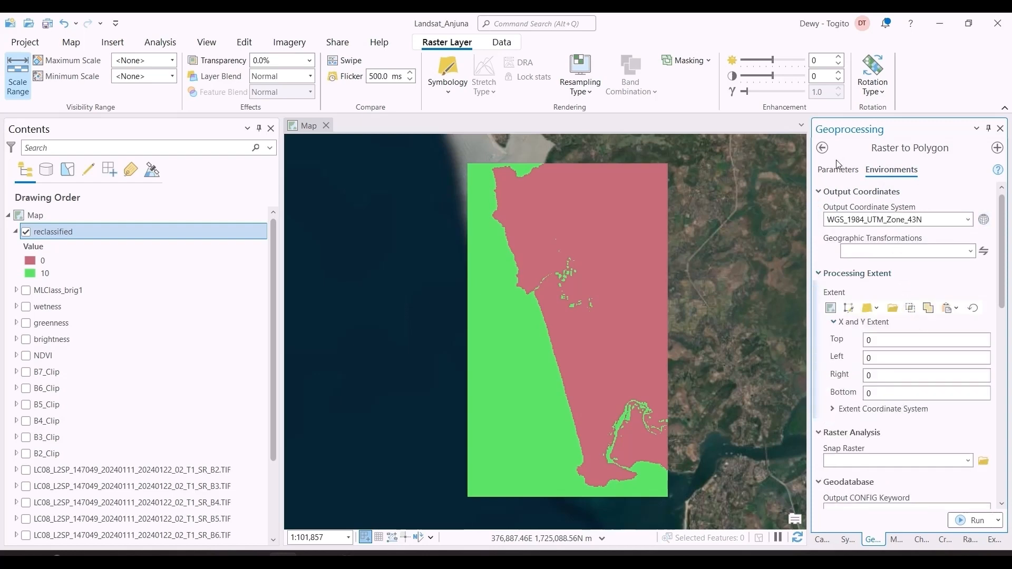
{"action": "left_click", "coordinate": [840, 174]}
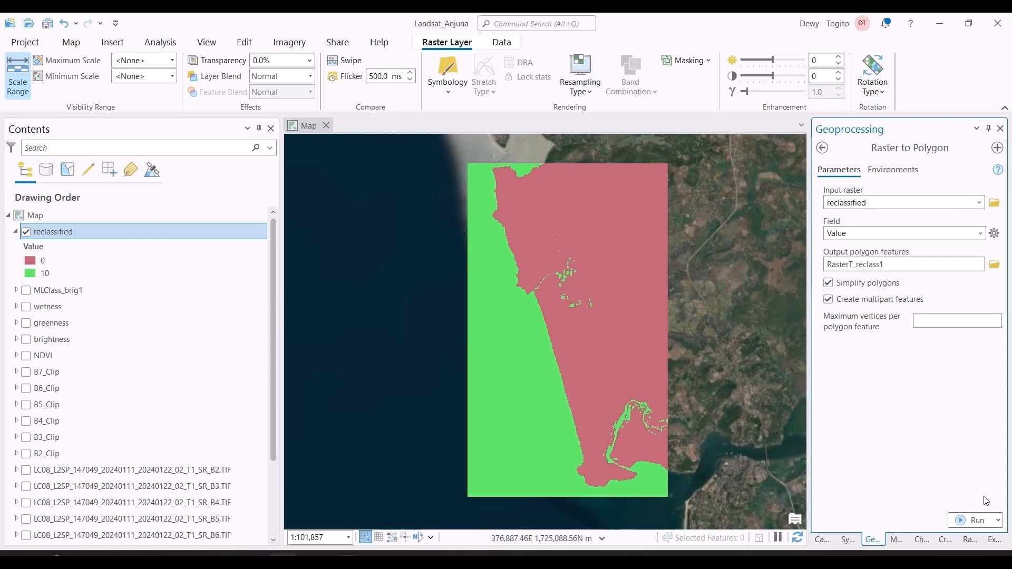
{"action": "left_click", "coordinate": [974, 521]}
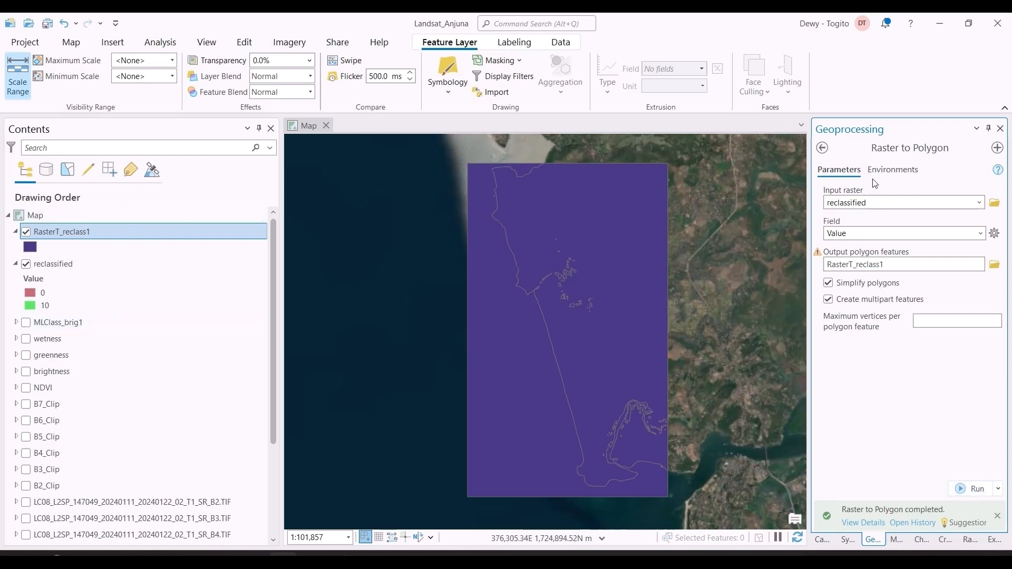
{"action": "left_click", "coordinate": [823, 148]}
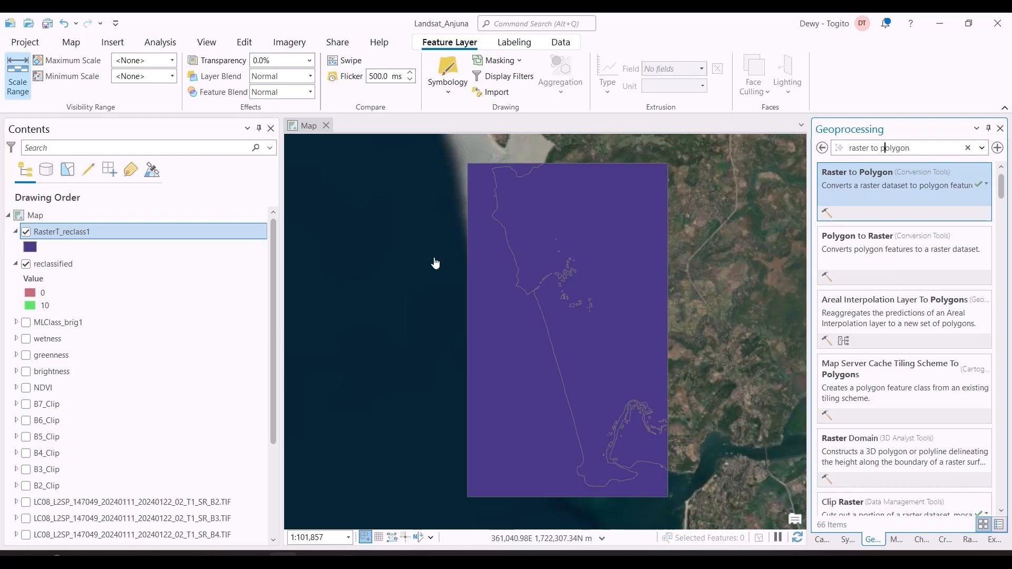
Inspect the attributes of the sea and land polygons on the map and close their pop-ups.
{"action": "left_click", "coordinate": [508, 313]}
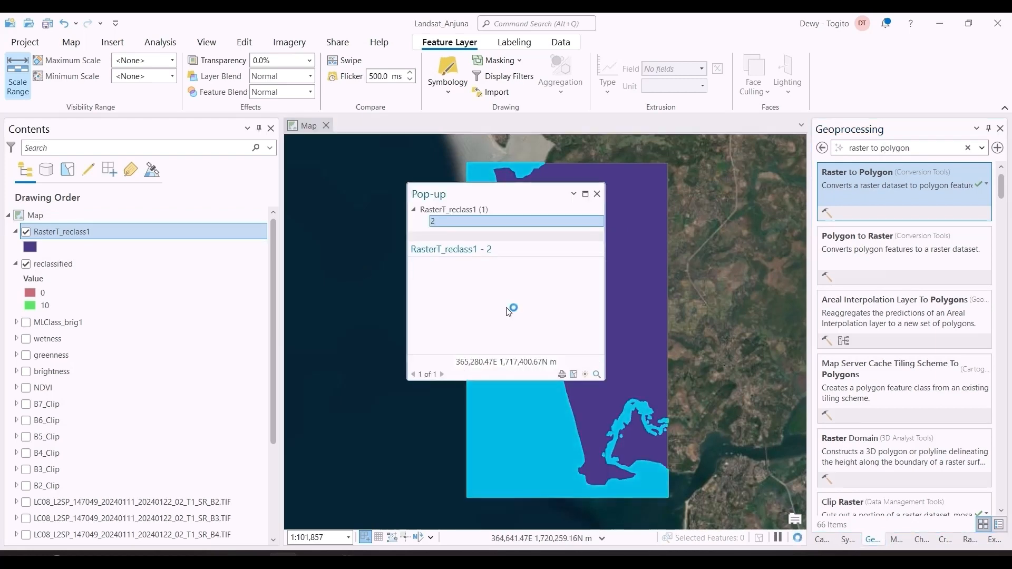
{"action": "left_click", "coordinate": [599, 194]}
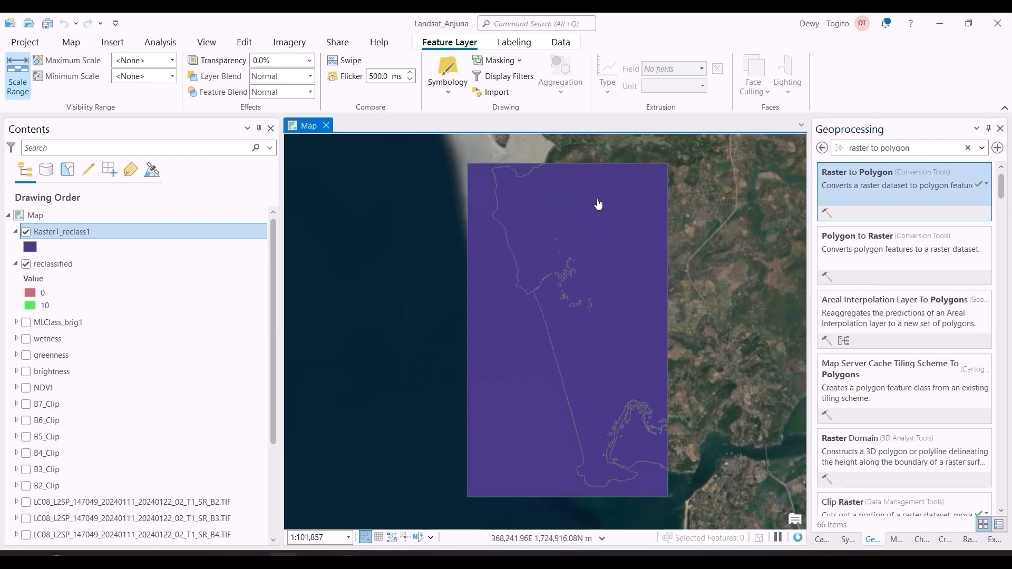
{"action": "left_click", "coordinate": [604, 233]}
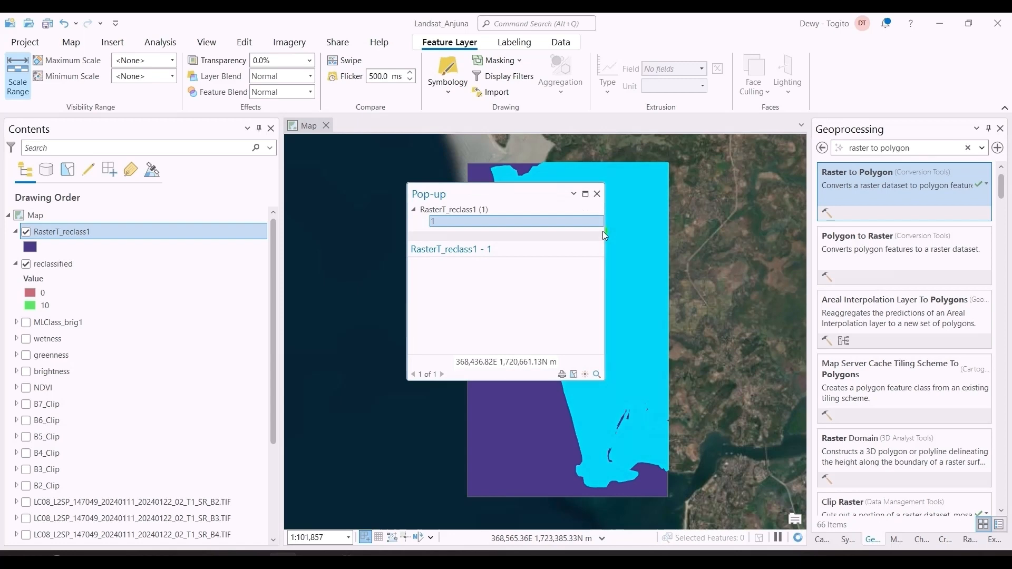
{"action": "left_click", "coordinate": [598, 195]}
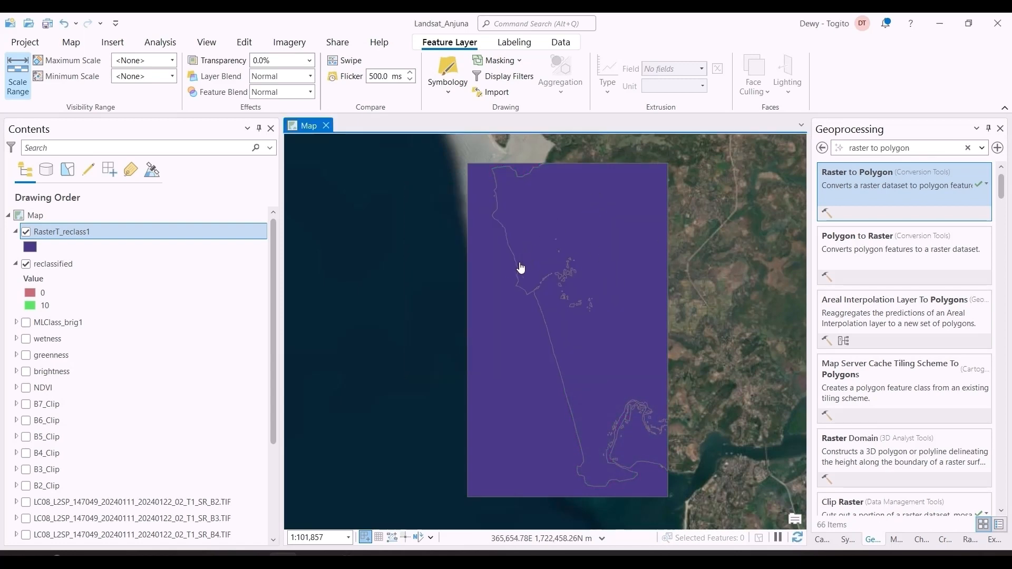
{"action": "left_click", "coordinate": [598, 369]}
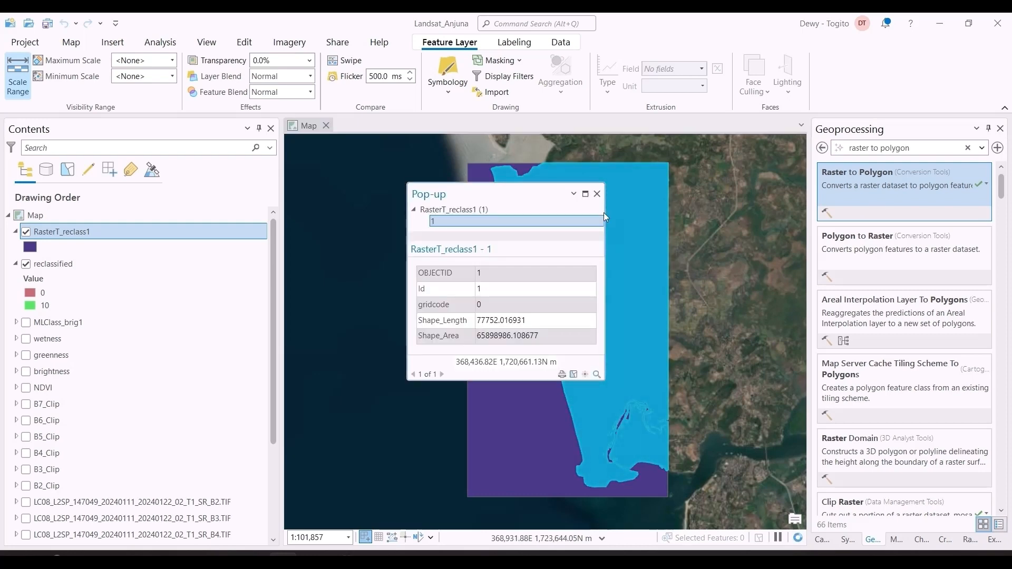
{"action": "left_click", "coordinate": [598, 195]}
Check the polygon records in the RasterT_reclass1 attribute table and close the table.
{"action": "right_click", "coordinate": [94, 230]}
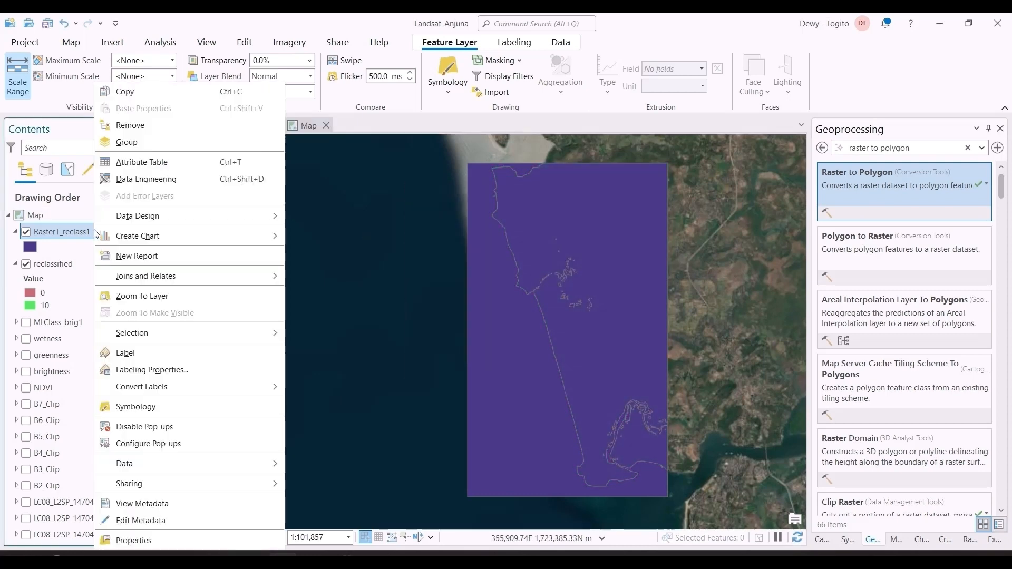
{"action": "left_click", "coordinate": [143, 162]}
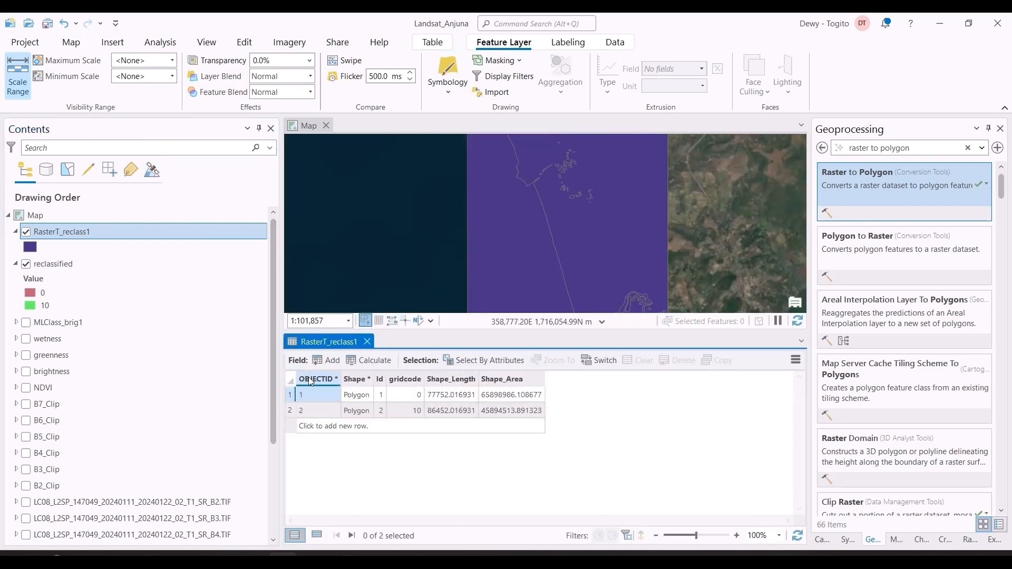
{"action": "left_click", "coordinate": [367, 342]}
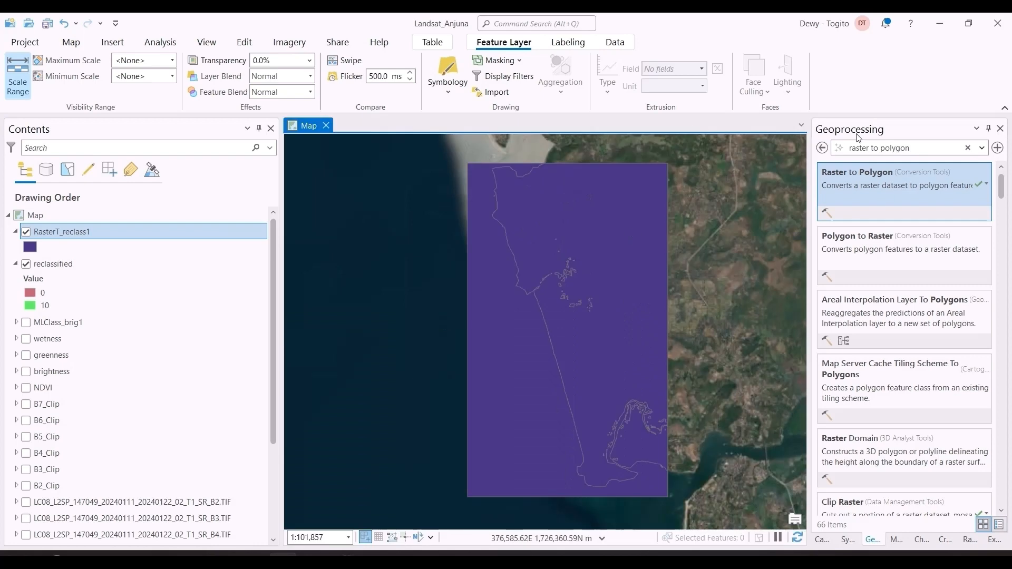
Find and open the Polygon To Line tool and set RasterT_reclass1 as its input features.
{"action": "triple_click", "coordinate": [901, 150]}
{"action": "type", "text": "polygon to line"}
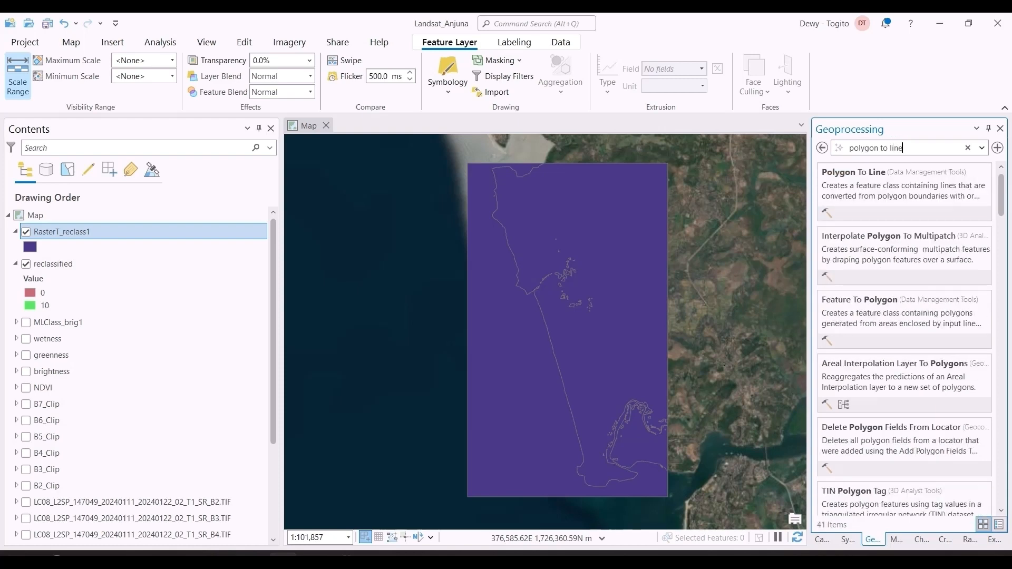
{"action": "left_click", "coordinate": [903, 188]}
{"action": "left_click", "coordinate": [979, 203]}
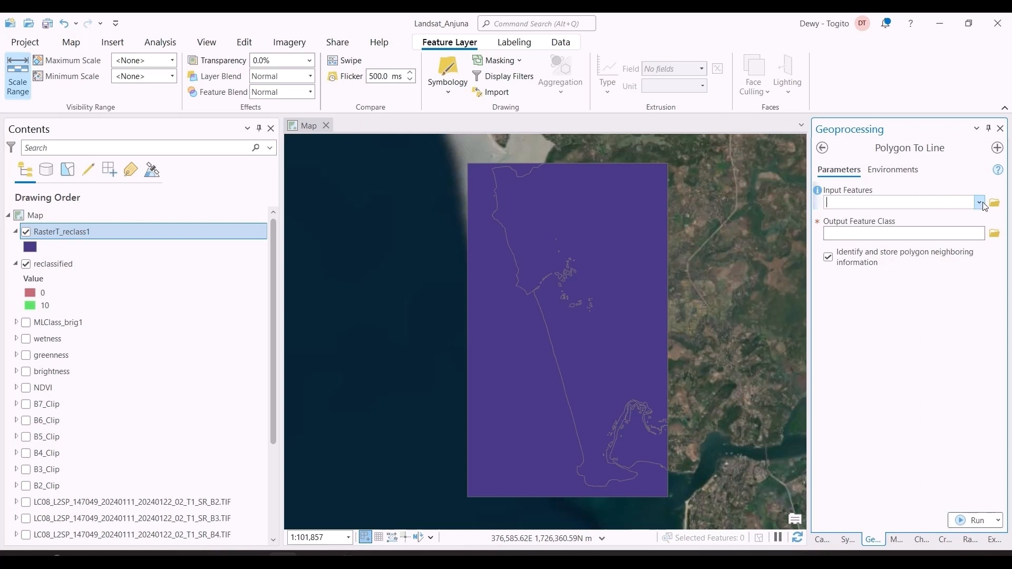
{"action": "left_click", "coordinate": [954, 220]}
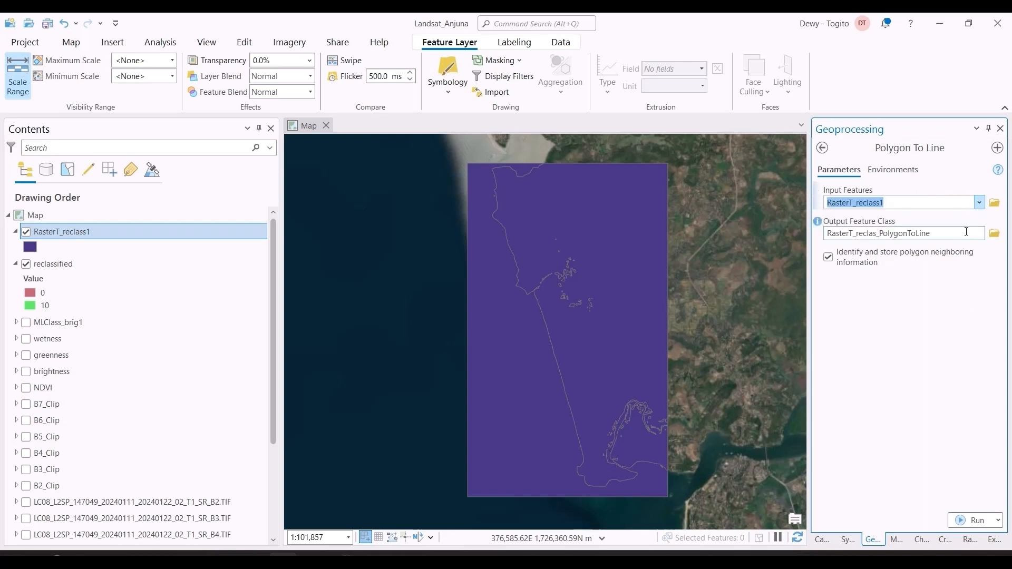
Set the output coordinate system to WGS_1984_UTM_Zone_43N and run Polygon To Line.
{"action": "left_click", "coordinate": [901, 170]}
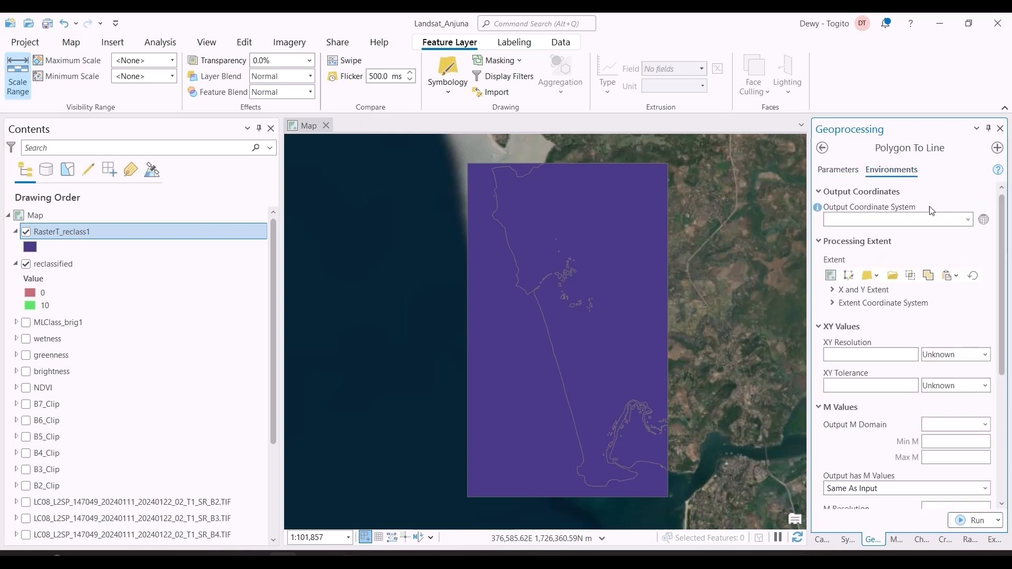
{"action": "left_click", "coordinate": [967, 219]}
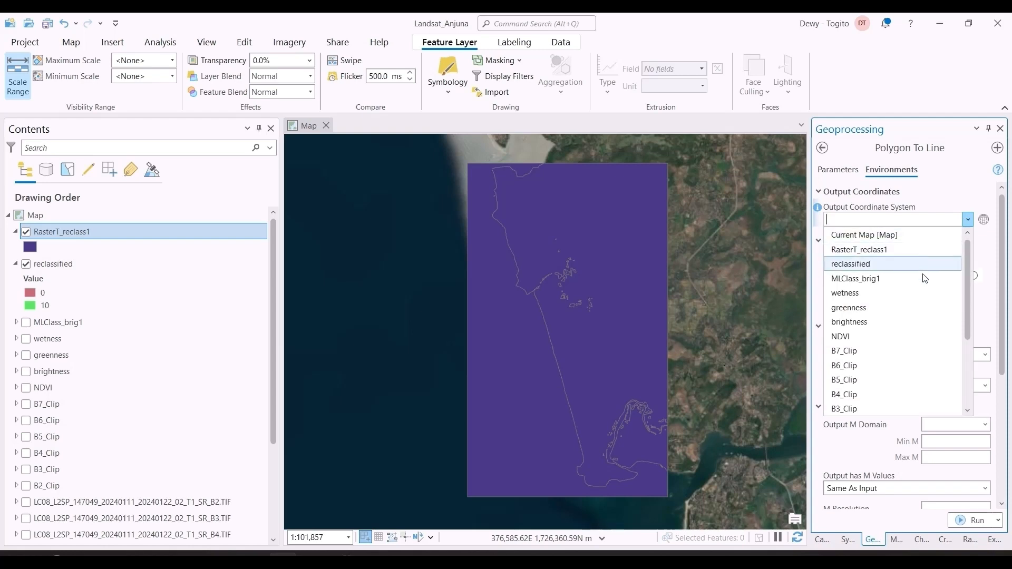
{"action": "left_click", "coordinate": [906, 365]}
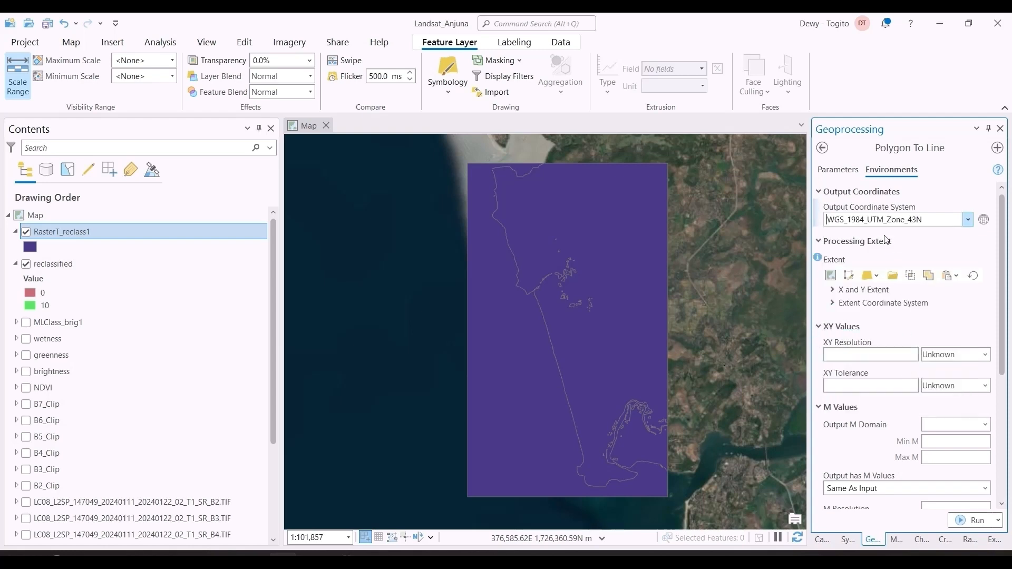
{"action": "left_click", "coordinate": [843, 171]}
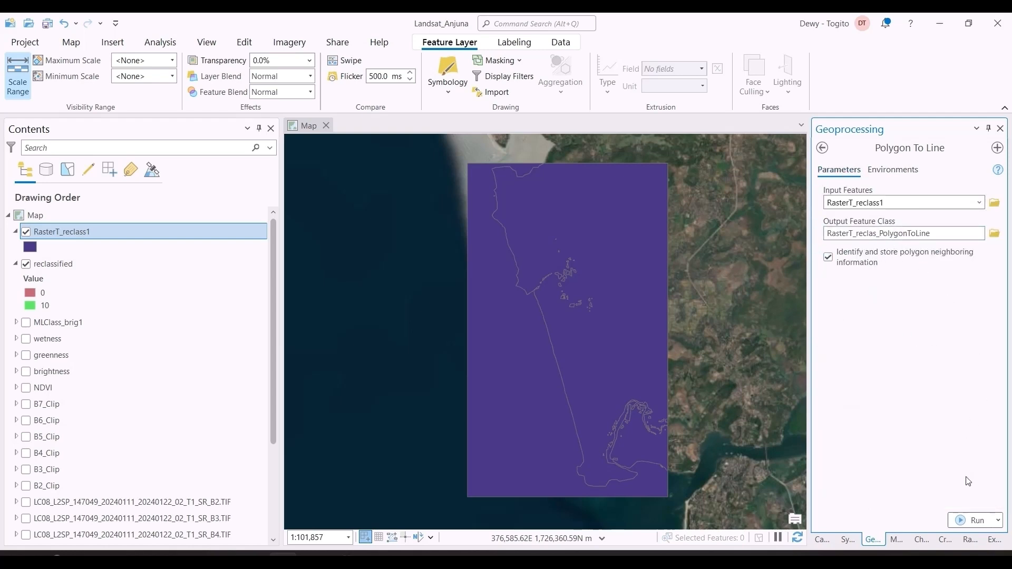
{"action": "left_click", "coordinate": [975, 521]}
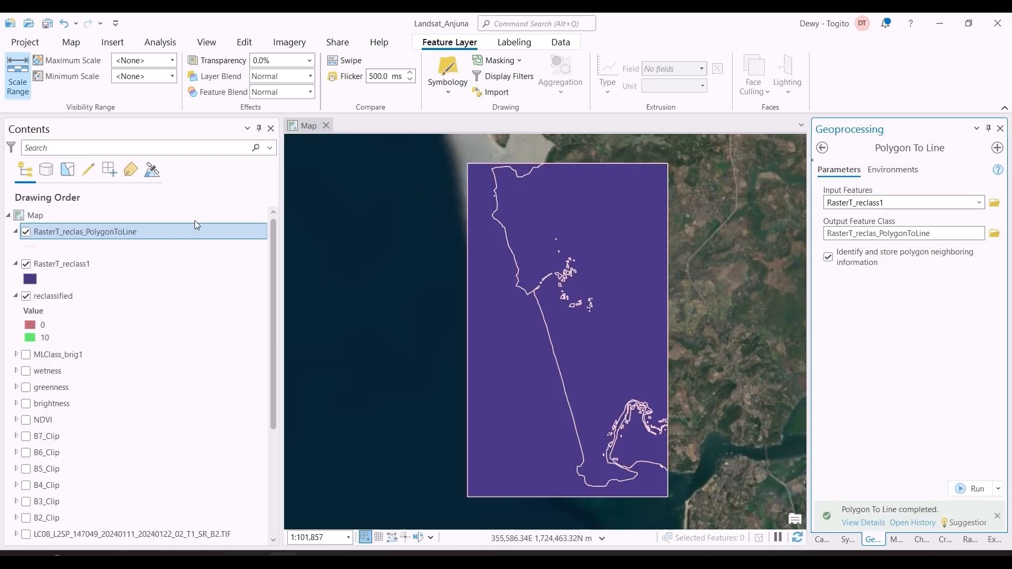
Hide the RasterT_reclass1 and reclassified layers, and sort the line layer's attribute table by Shape_Length in descending order.
{"action": "left_click", "coordinate": [26, 264]}
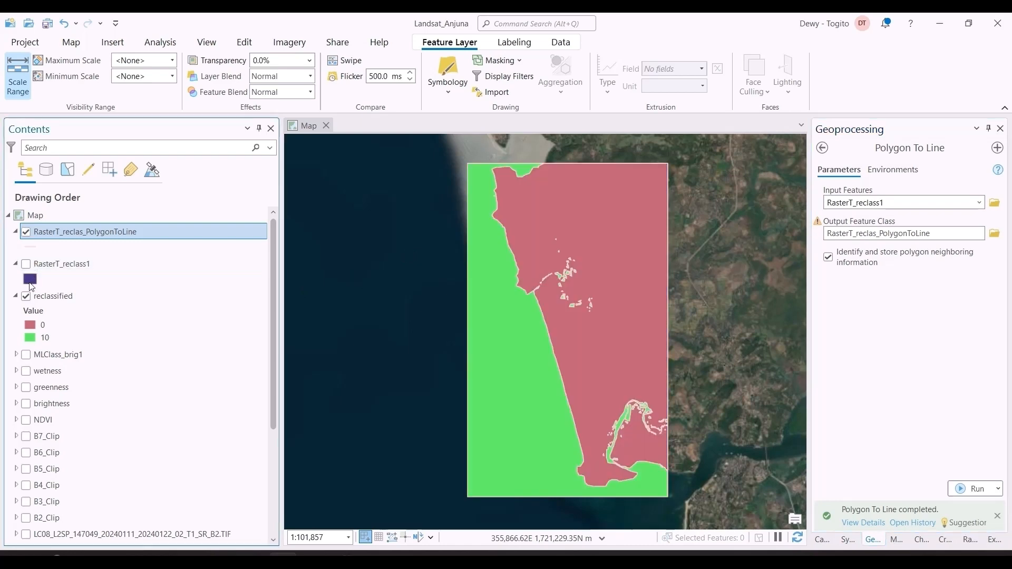
{"action": "left_click", "coordinate": [26, 296]}
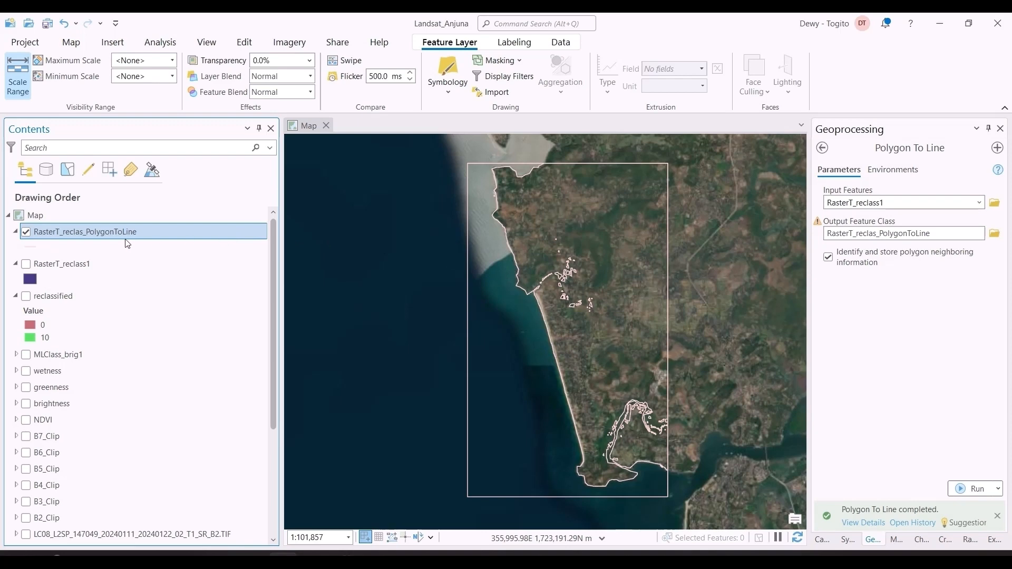
{"action": "key", "text": "ctrl+t"}
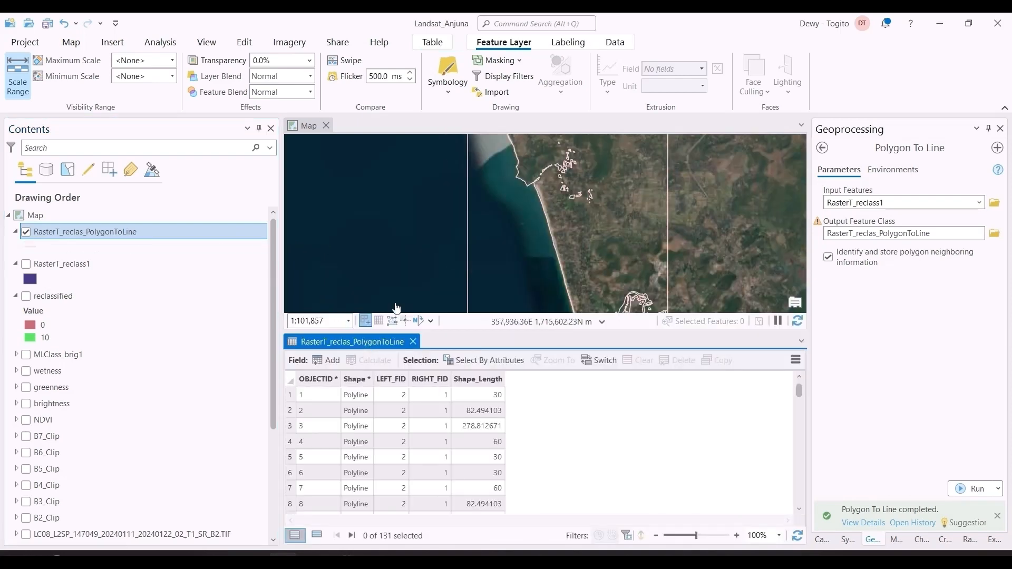
{"action": "double_click", "coordinate": [488, 382]}
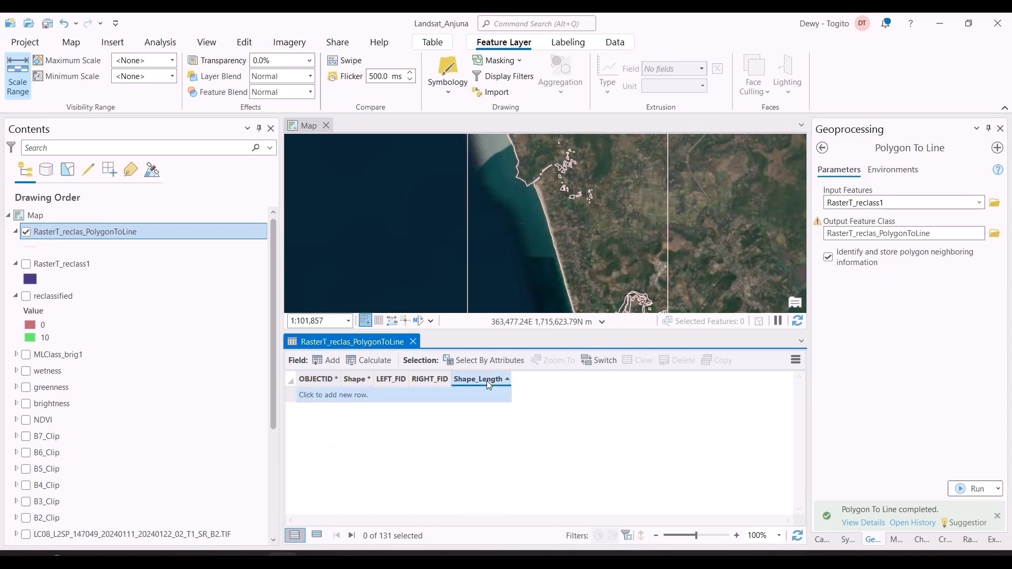
{"action": "left_click", "coordinate": [486, 381]}
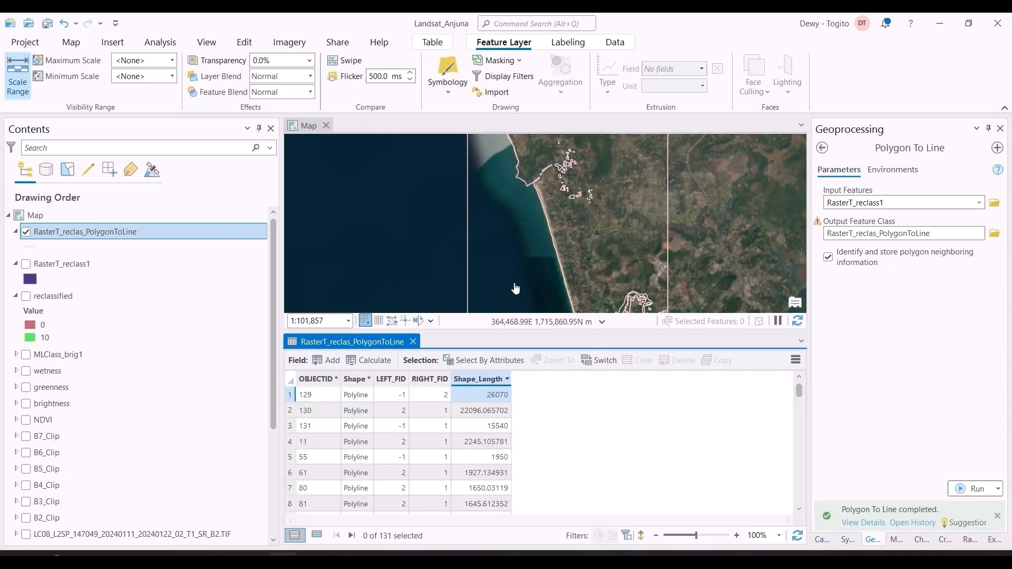
Select the two longest line records one after the other to identify which one follows the coast on the map.
{"action": "scroll", "coordinate": [525, 253], "scroll_direction": "down", "scroll_amount": 2}
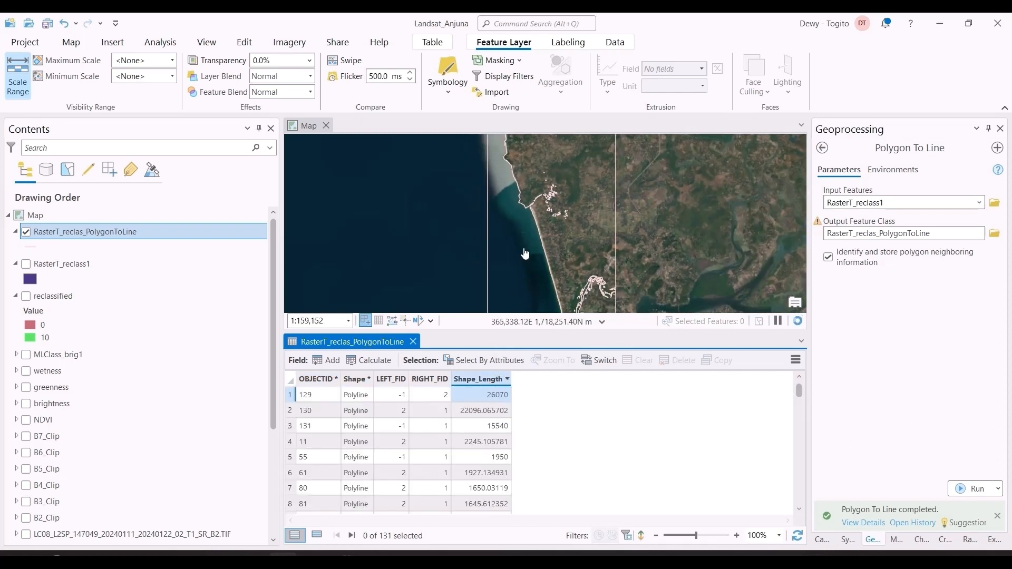
{"action": "scroll", "coordinate": [524, 253], "scroll_direction": "down", "scroll_amount": 2}
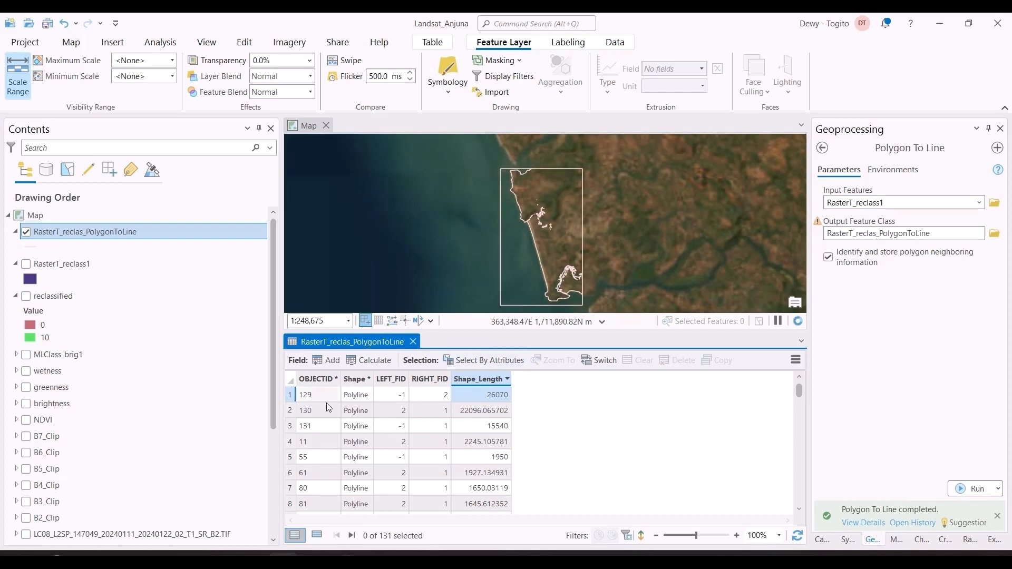
{"action": "left_click", "coordinate": [289, 396]}
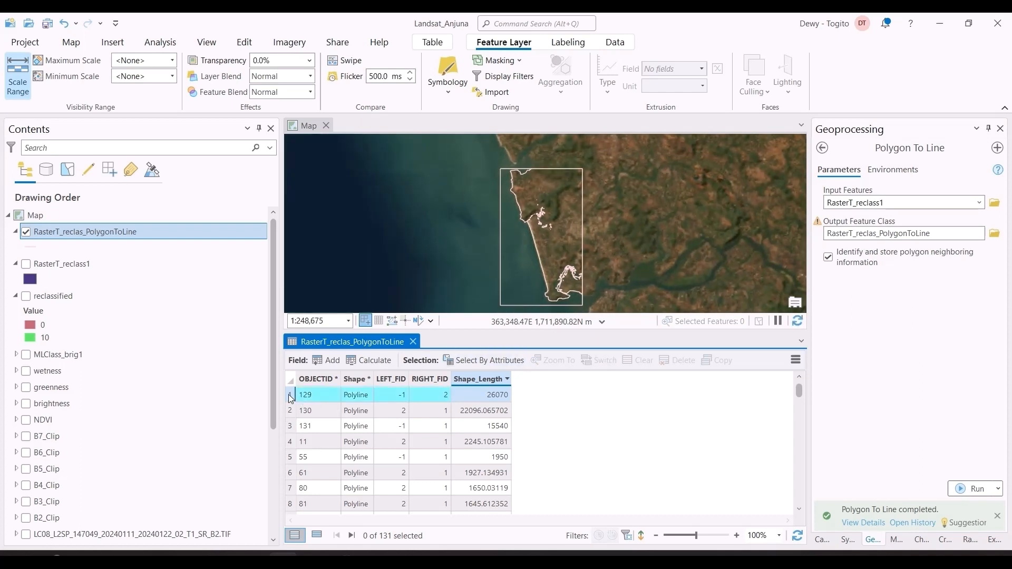
{"action": "right_click", "coordinate": [289, 396]}
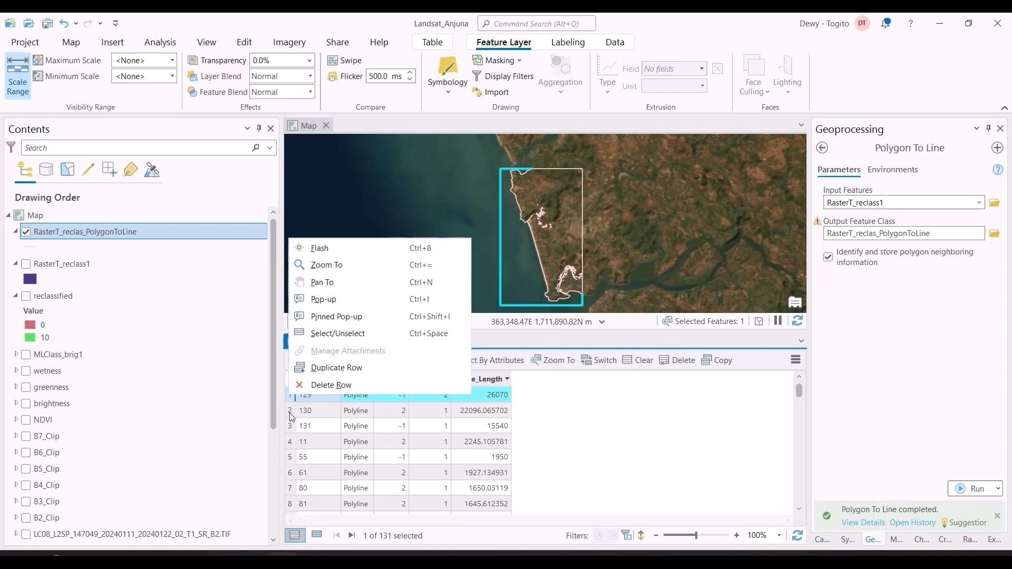
{"action": "left_click", "coordinate": [290, 414]}
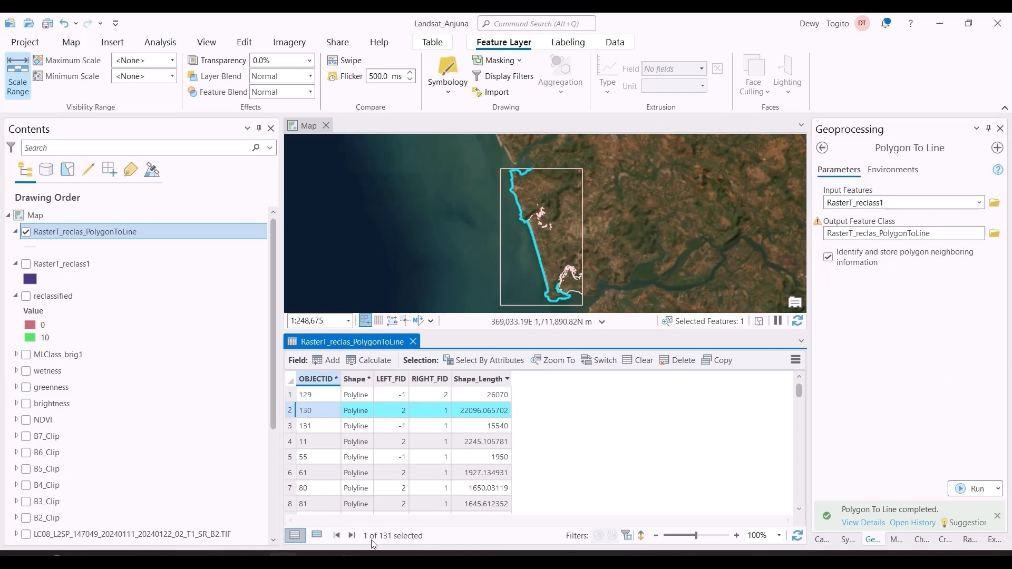
Delete all line records except the coastline with OBJECTID 130.
{"action": "key", "text": "ctrl+a"}
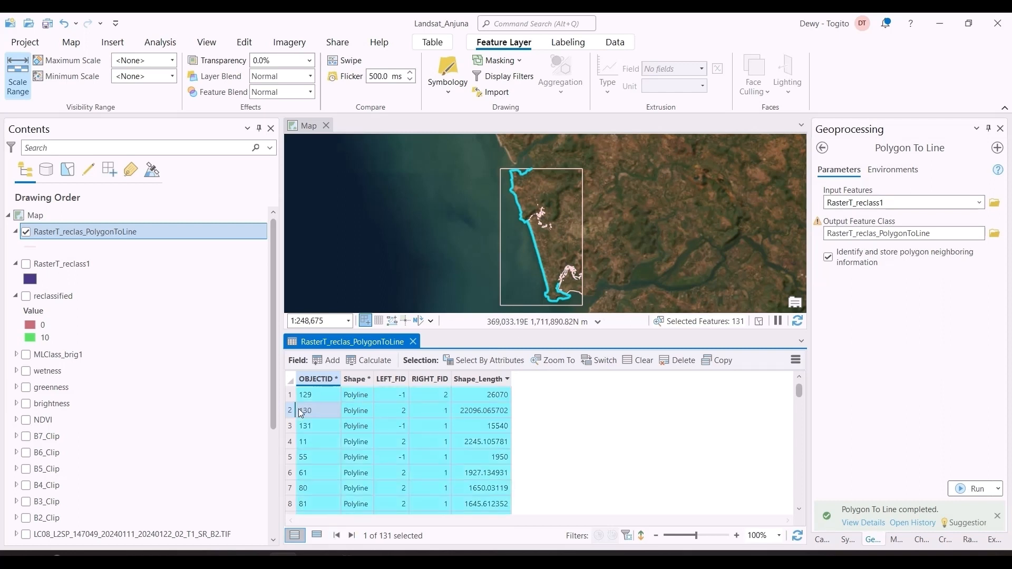
{"action": "left_click", "coordinate": [290, 410], "text": "ctrl"}
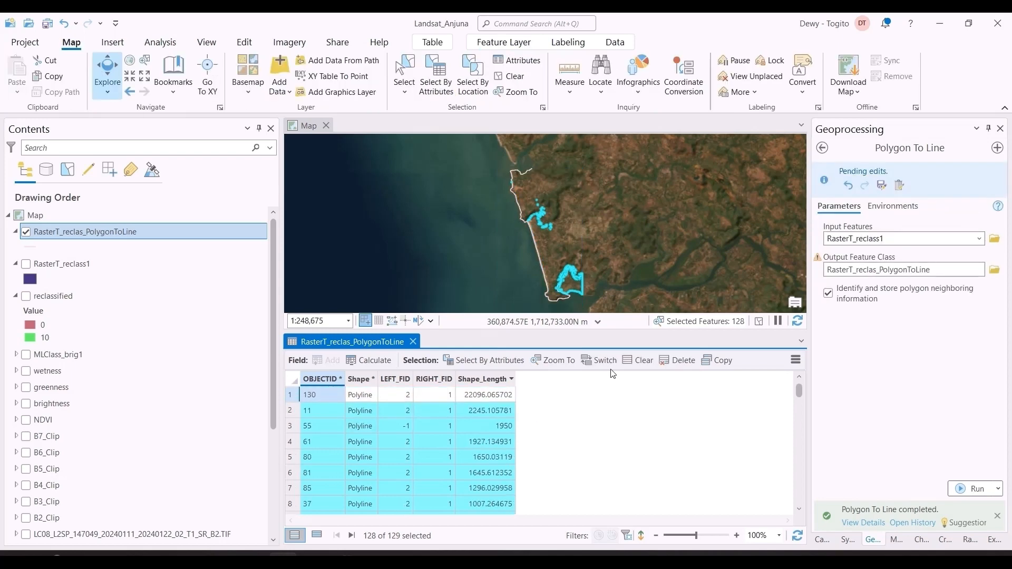
{"action": "left_click", "coordinate": [676, 361]}
{"action": "left_click", "coordinate": [542, 320]}
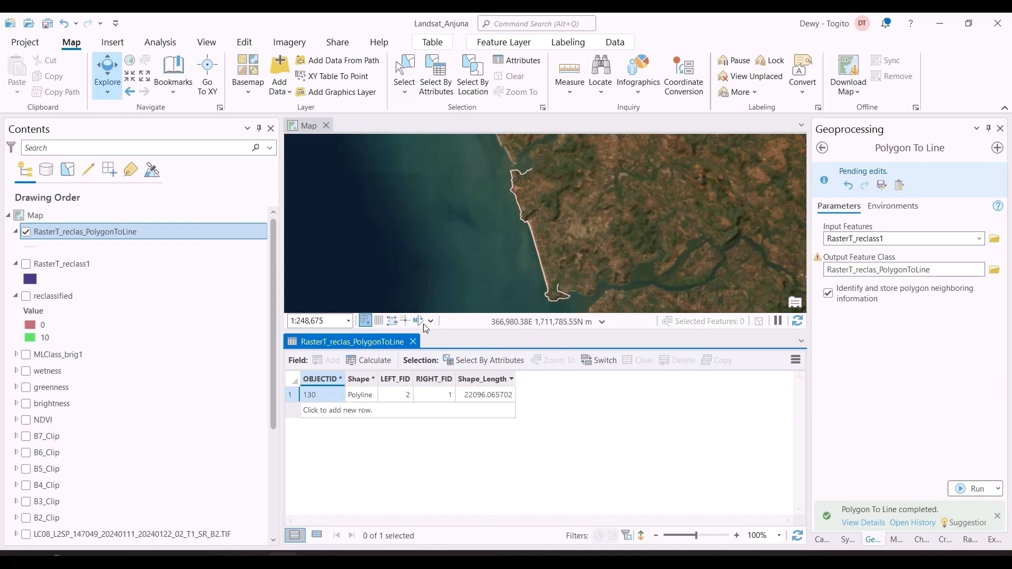
Examine the remaining shoreline from its southern headland to its northern end, and close its attribute table.
{"action": "scroll", "coordinate": [537, 235], "scroll_direction": "up", "scroll_amount": 5}
{"action": "mouse_move", "coordinate": [566, 255]}
{"action": "left_mouse_down"}
{"action": "mouse_move", "coordinate": [577, 272]}
{"action": "mouse_move", "coordinate": [569, 172]}
{"action": "left_mouse_up"}
{"action": "left_click_drag", "start_coordinate": [593, 285], "coordinate": [574, 193]}
{"action": "scroll", "coordinate": [575, 195], "scroll_direction": "down", "scroll_amount": 4}
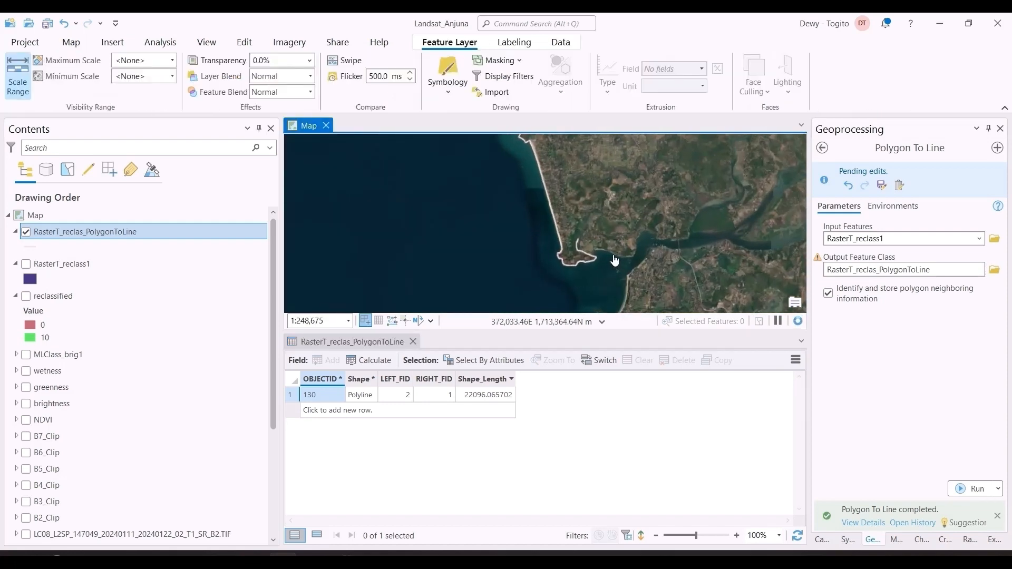
{"action": "scroll", "coordinate": [614, 260], "scroll_direction": "up", "scroll_amount": 2}
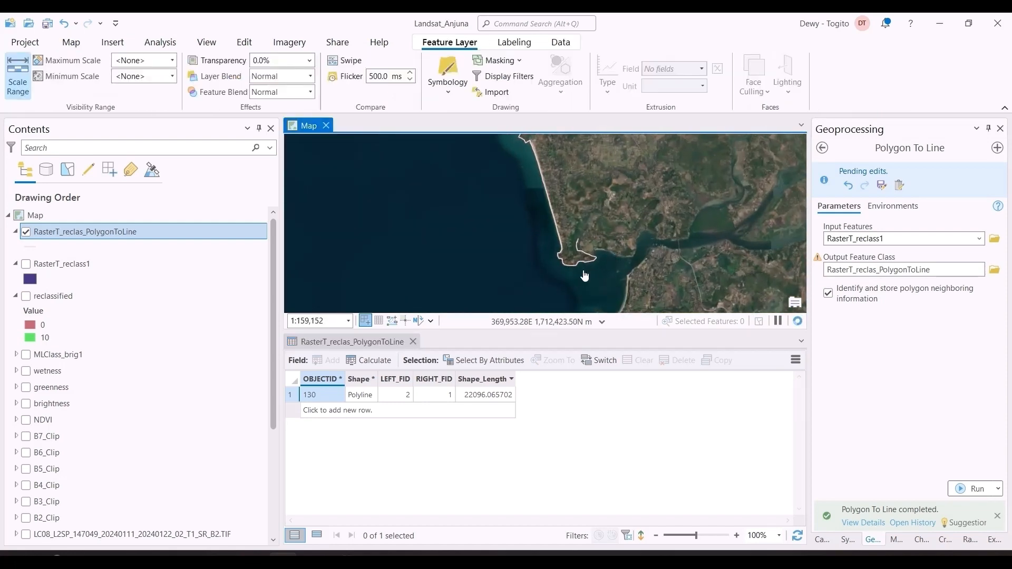
{"action": "left_click", "coordinate": [412, 342]}
{"action": "scroll", "coordinate": [599, 289], "scroll_direction": "up", "scroll_amount": 3}
{"action": "left_click_drag", "start_coordinate": [542, 389], "coordinate": [557, 409]}
{"action": "left_click_drag", "start_coordinate": [521, 309], "coordinate": [558, 396]}
{"action": "left_click_drag", "start_coordinate": [484, 233], "coordinate": [538, 338]}
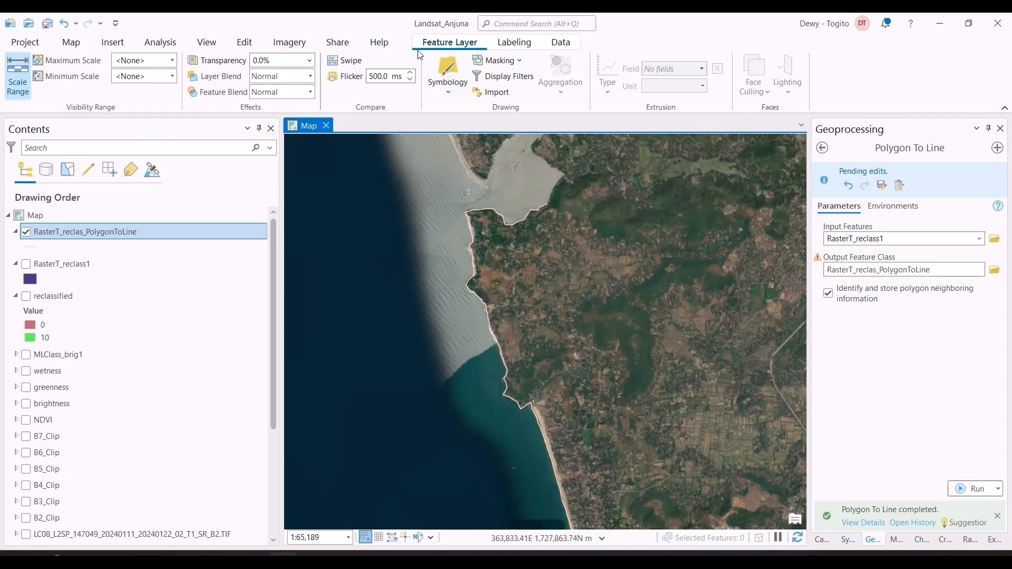
{"action": "left_click", "coordinate": [244, 42]}
{"action": "left_click", "coordinate": [740, 95]}
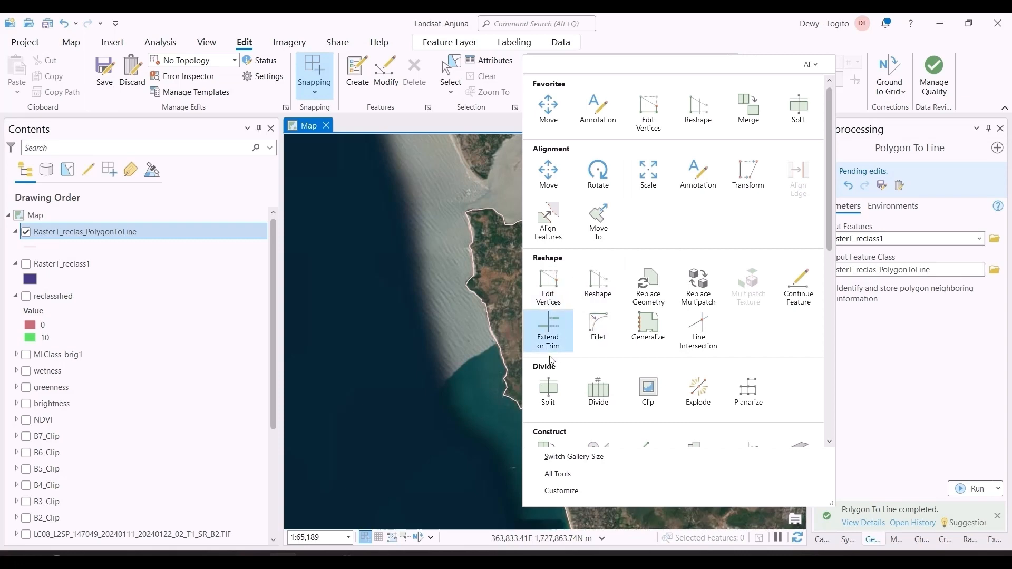
{"action": "left_click", "coordinate": [440, 302]}
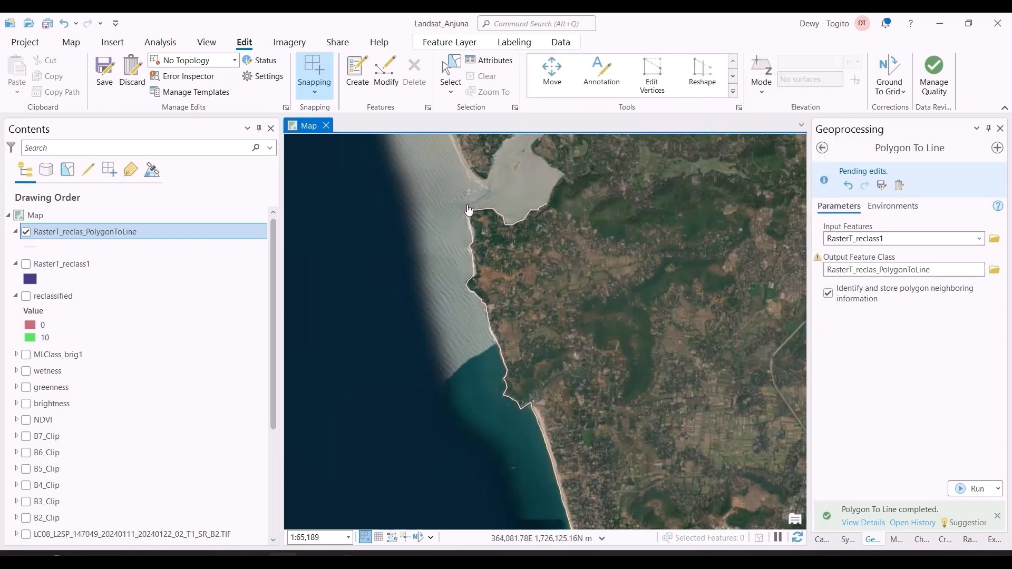
{"action": "scroll", "coordinate": [498, 305], "scroll_direction": "down", "scroll_amount": 4}
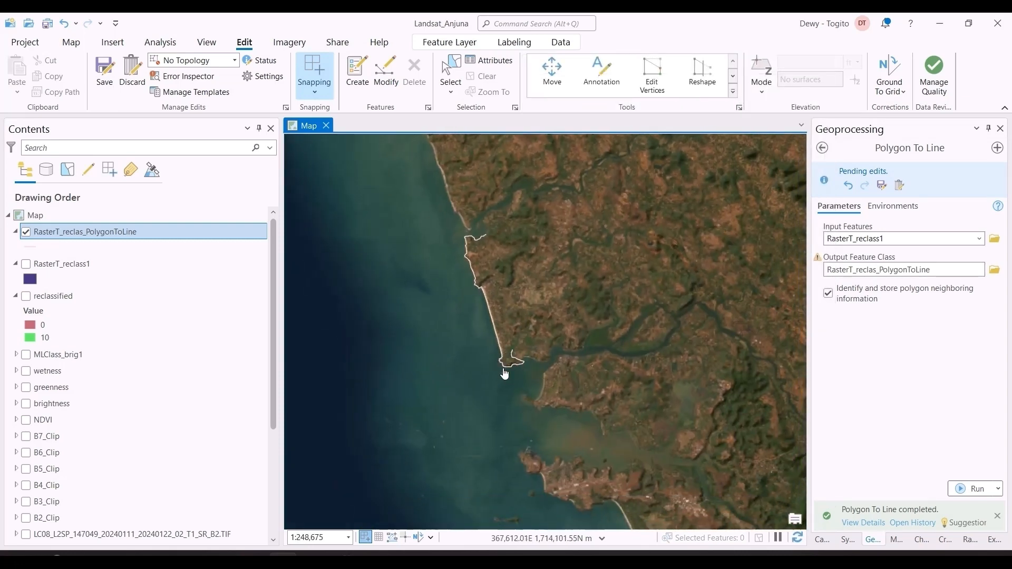
Examine how closely the extracted shoreline follows the coast in the imagery, from the northern headlands down to the river mouth and beach.
{"action": "scroll", "coordinate": [510, 315], "scroll_direction": "up", "scroll_amount": 6}
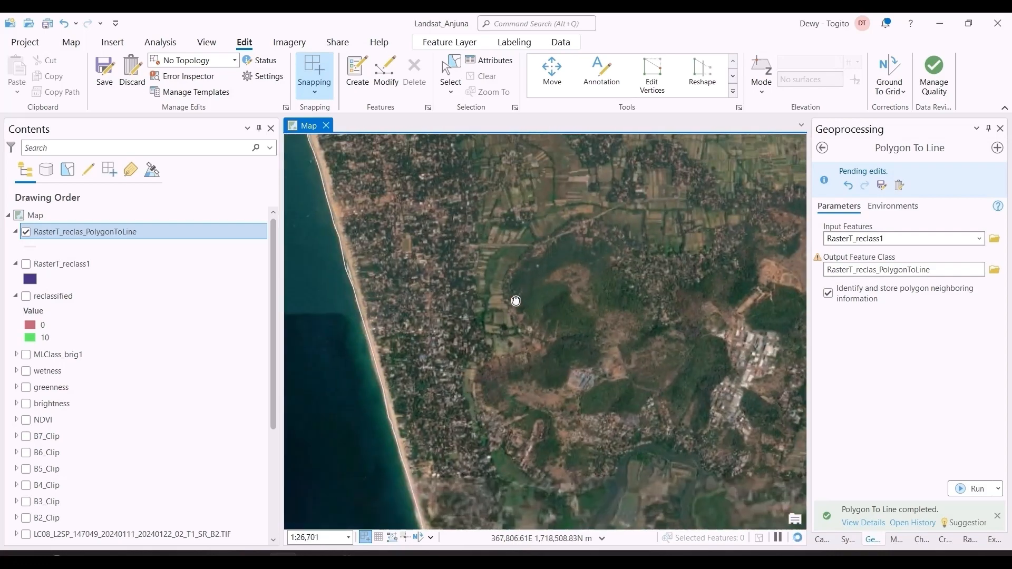
{"action": "left_click_drag", "start_coordinate": [515, 215], "coordinate": [560, 297]}
{"action": "left_click_drag", "start_coordinate": [525, 258], "coordinate": [571, 342]}
{"action": "left_click_drag", "start_coordinate": [471, 215], "coordinate": [515, 316]}
{"action": "scroll", "coordinate": [487, 239], "scroll_direction": "up", "scroll_amount": 3}
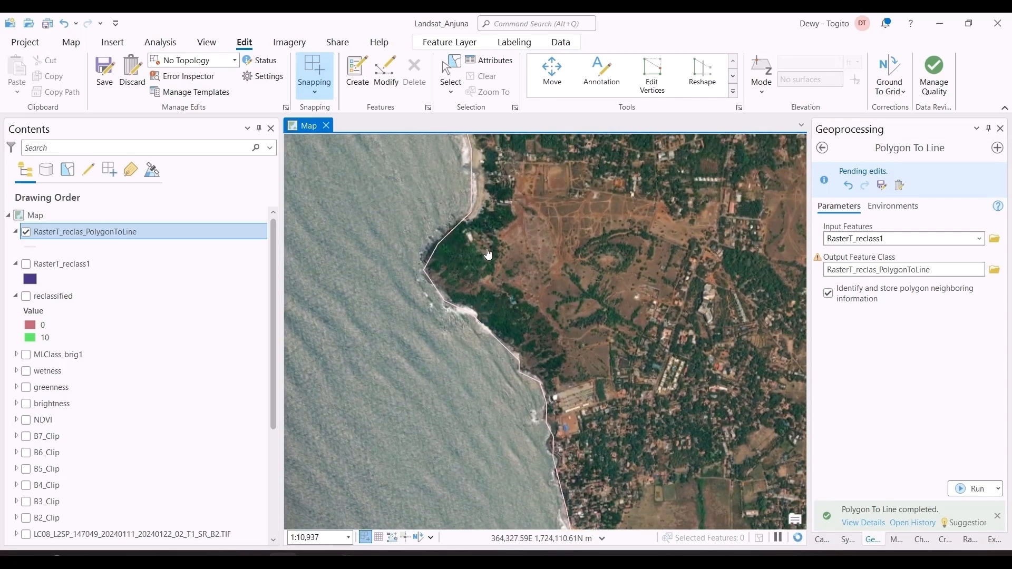
{"action": "left_click_drag", "start_coordinate": [477, 217], "coordinate": [533, 440]}
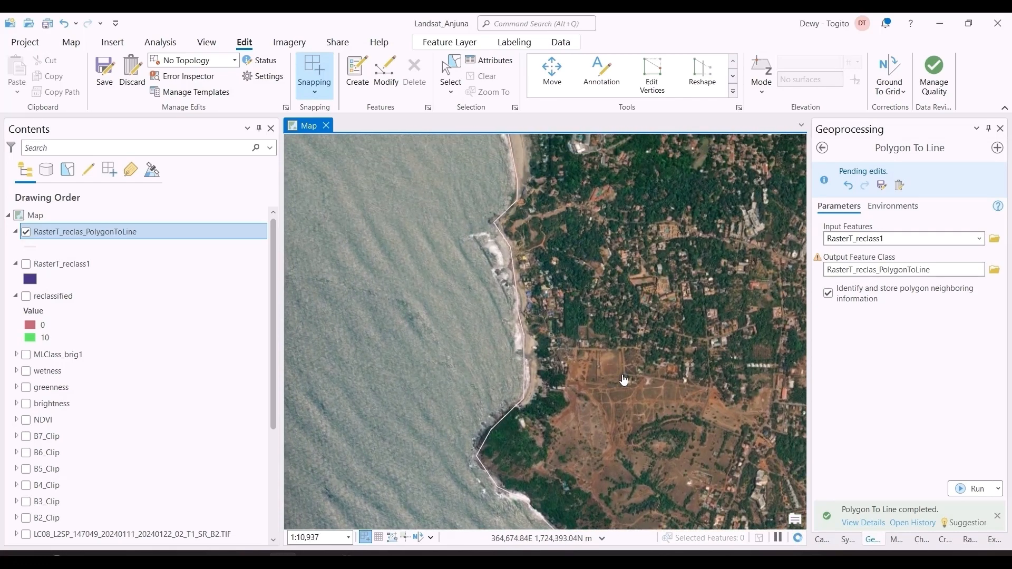
{"action": "left_click_drag", "start_coordinate": [525, 222], "coordinate": [527, 374]}
{"action": "left_click_drag", "start_coordinate": [543, 448], "coordinate": [530, 221]}
{"action": "left_click_drag", "start_coordinate": [640, 474], "coordinate": [606, 295]}
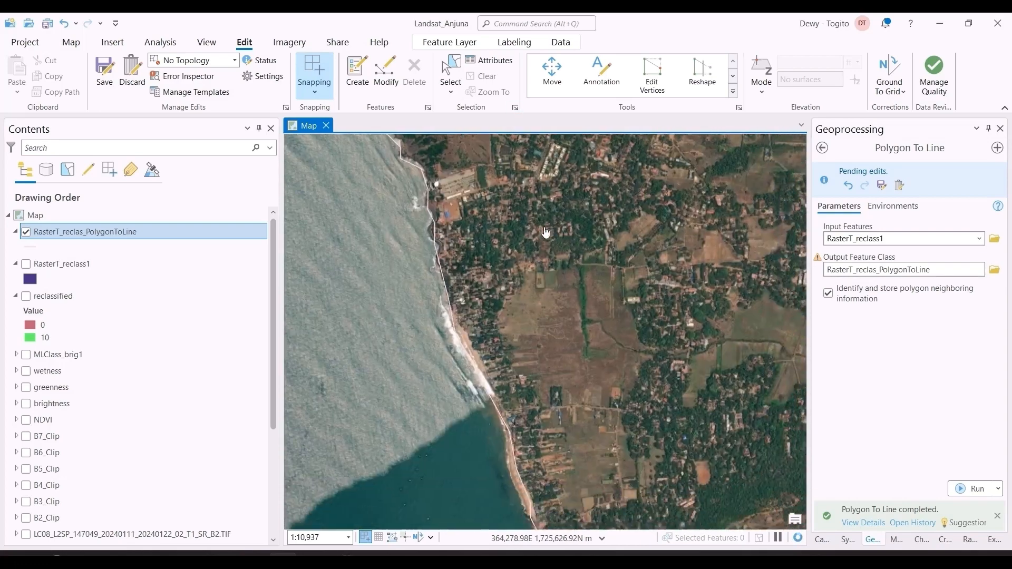
{"action": "left_click_drag", "start_coordinate": [660, 414], "coordinate": [583, 216]}
{"action": "left_click_drag", "start_coordinate": [606, 464], "coordinate": [574, 242]}
{"action": "left_click_drag", "start_coordinate": [579, 408], "coordinate": [571, 318]}
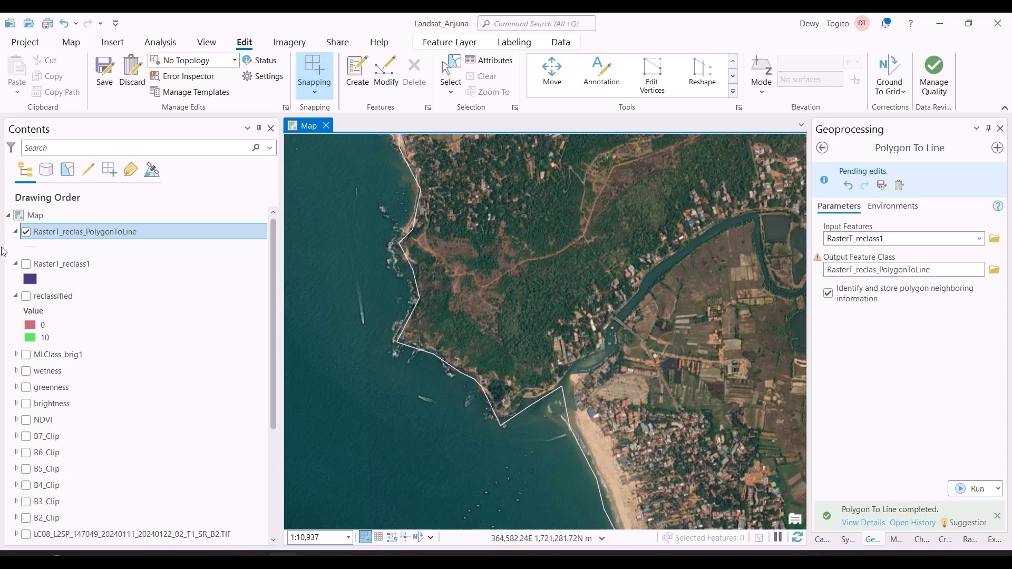
Search the geoprocessing tools for "kml" and open the Layer To KML tool.
{"action": "right_click", "coordinate": [73, 235]}
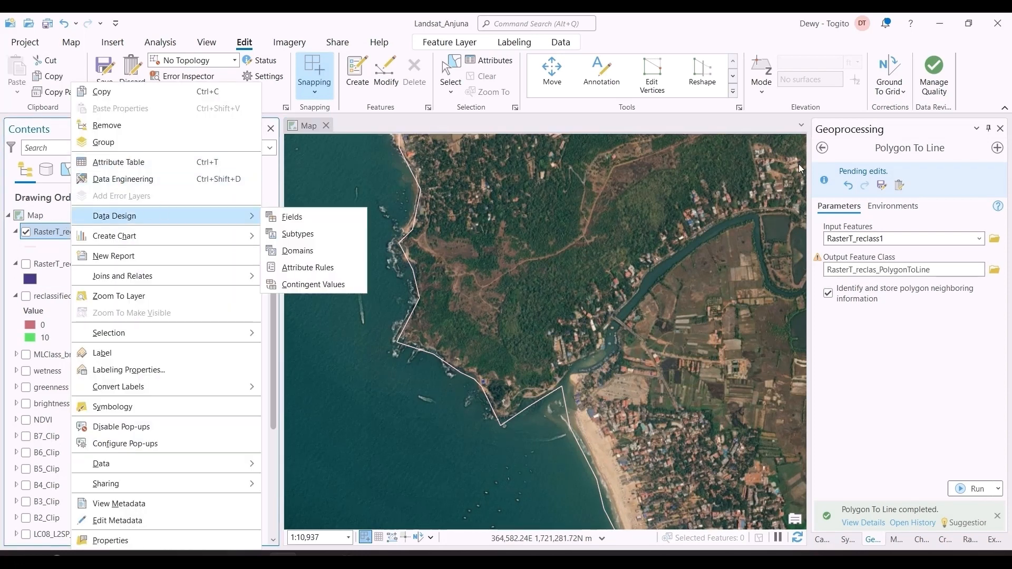
{"action": "left_click", "coordinate": [821, 148]}
{"action": "left_click", "coordinate": [883, 143]}
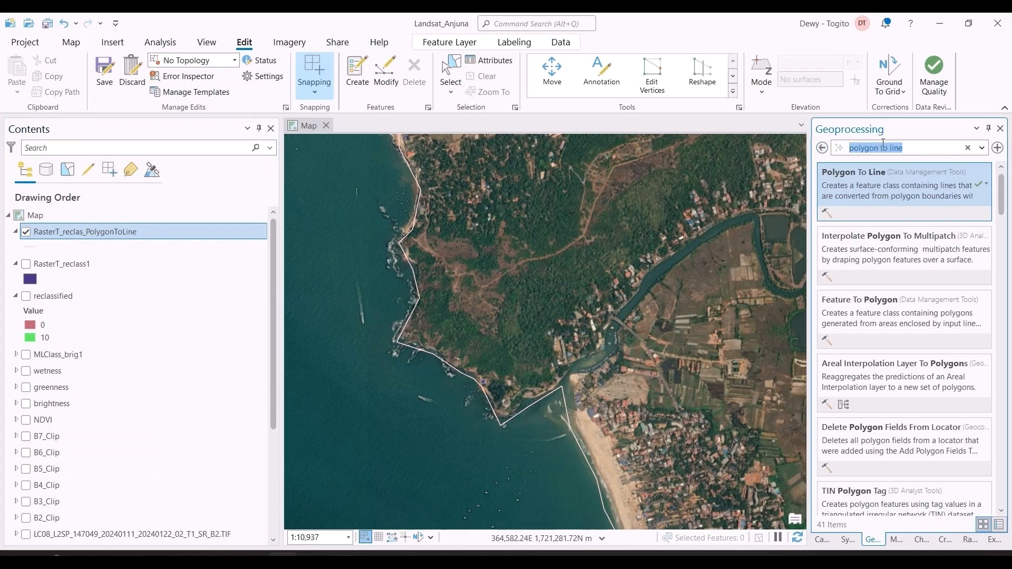
{"action": "type", "text": "kml"}
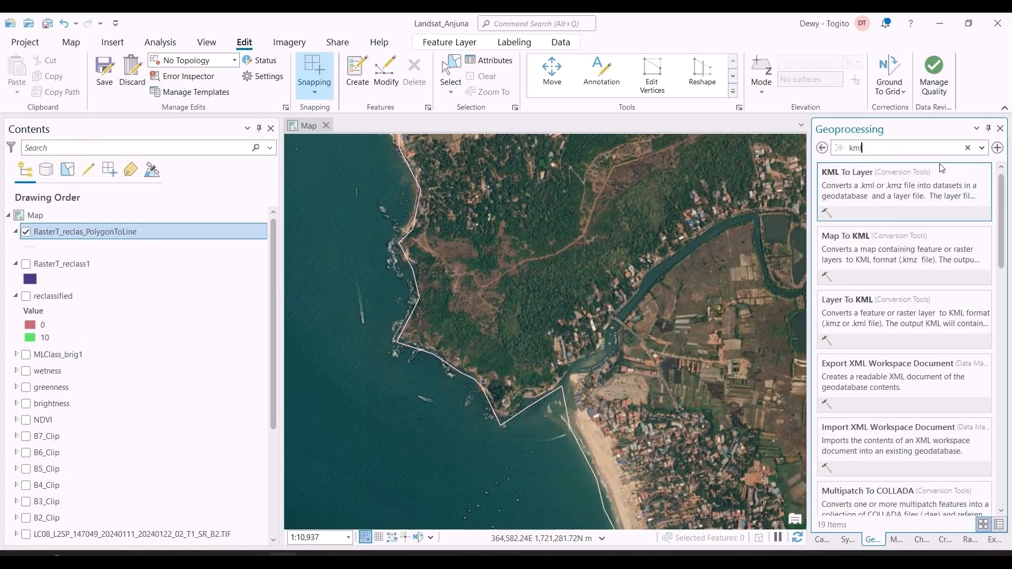
{"action": "left_click", "coordinate": [877, 317]}
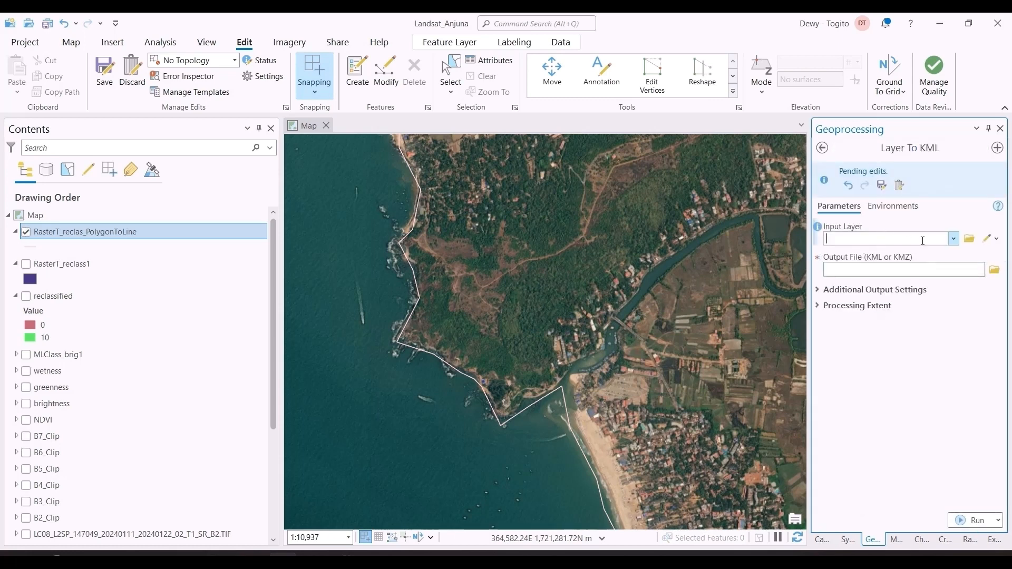
Save all pending edits to the shoreline layer before exporting it.
{"action": "left_click", "coordinate": [953, 239]}
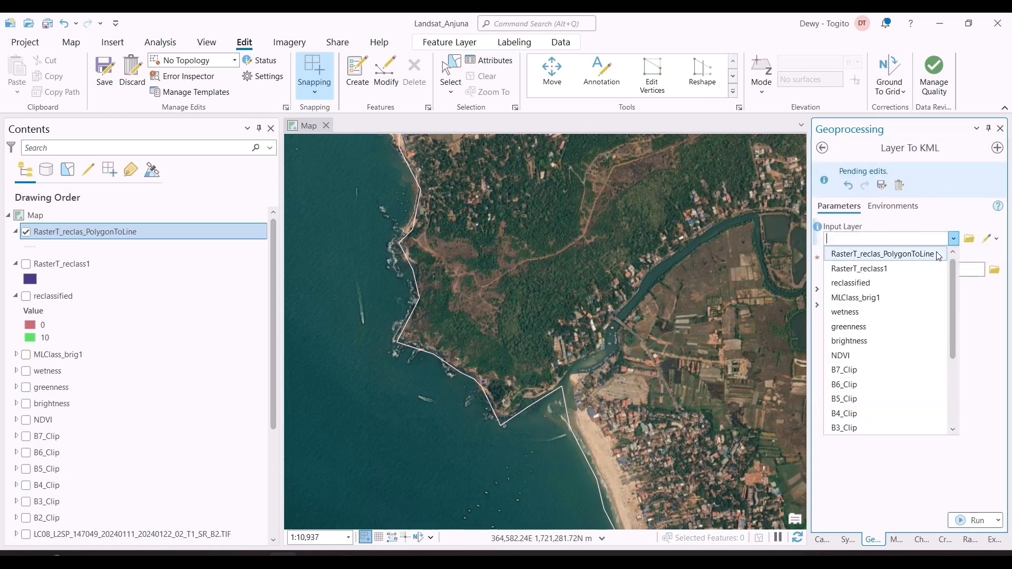
{"action": "left_click", "coordinate": [105, 236]}
{"action": "left_click", "coordinate": [104, 71]}
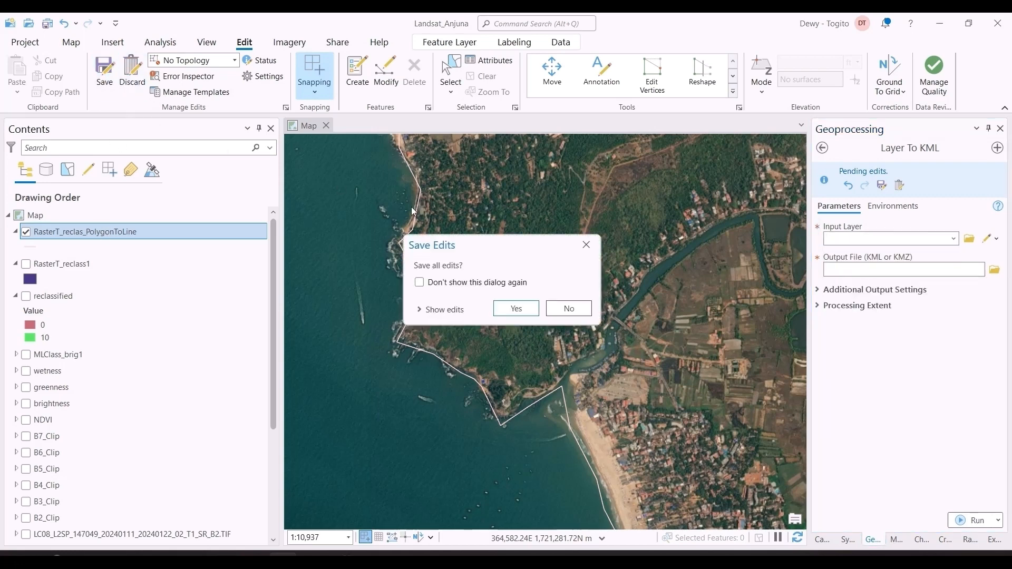
{"action": "left_click", "coordinate": [500, 307]}
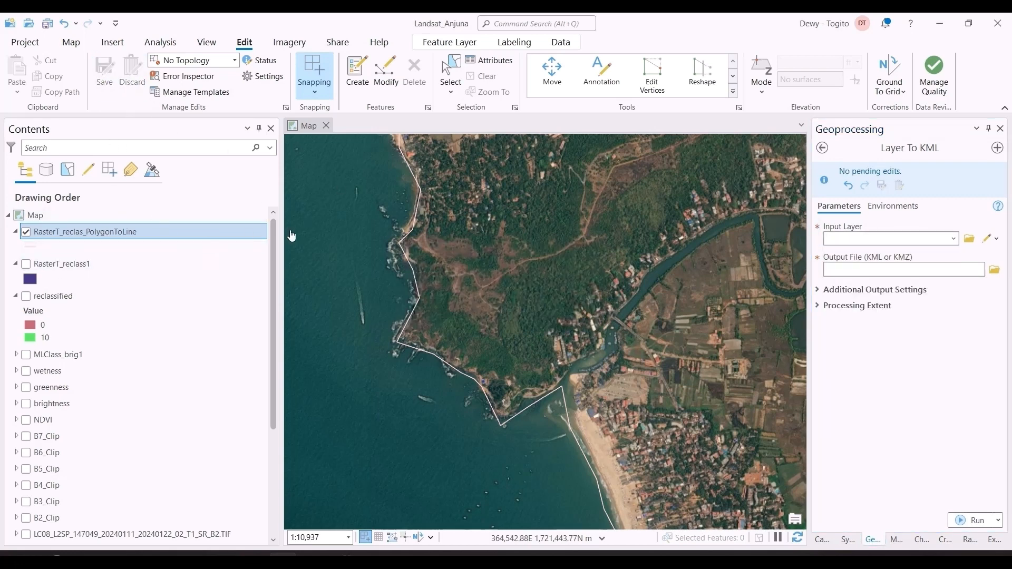
Set RasterT_reclas_PolygonToLine as the input layer and Landsat24Jan.kml in the GoaLandsat folder as the output file.
{"action": "left_click", "coordinate": [955, 239]}
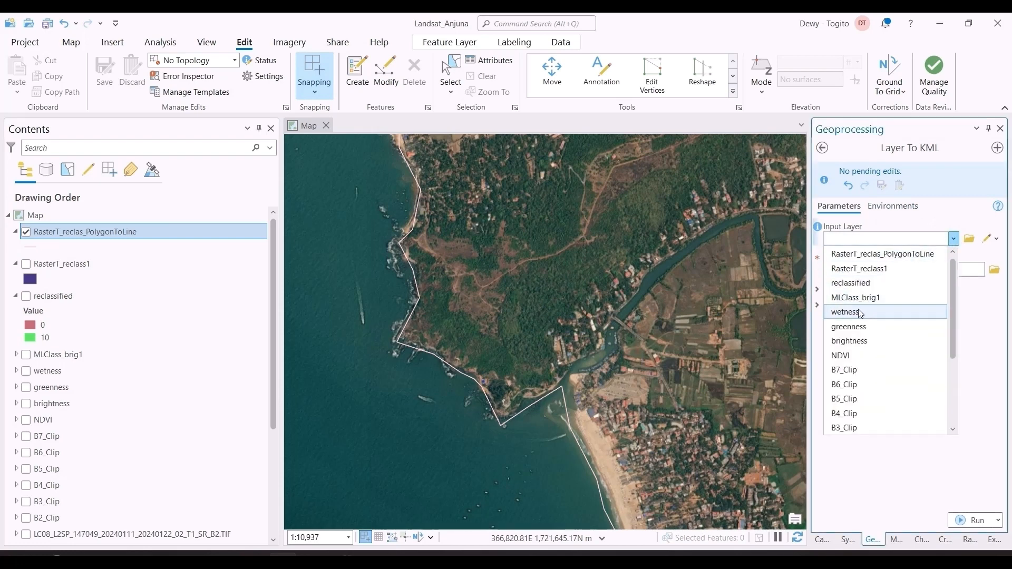
{"action": "left_click", "coordinate": [875, 254]}
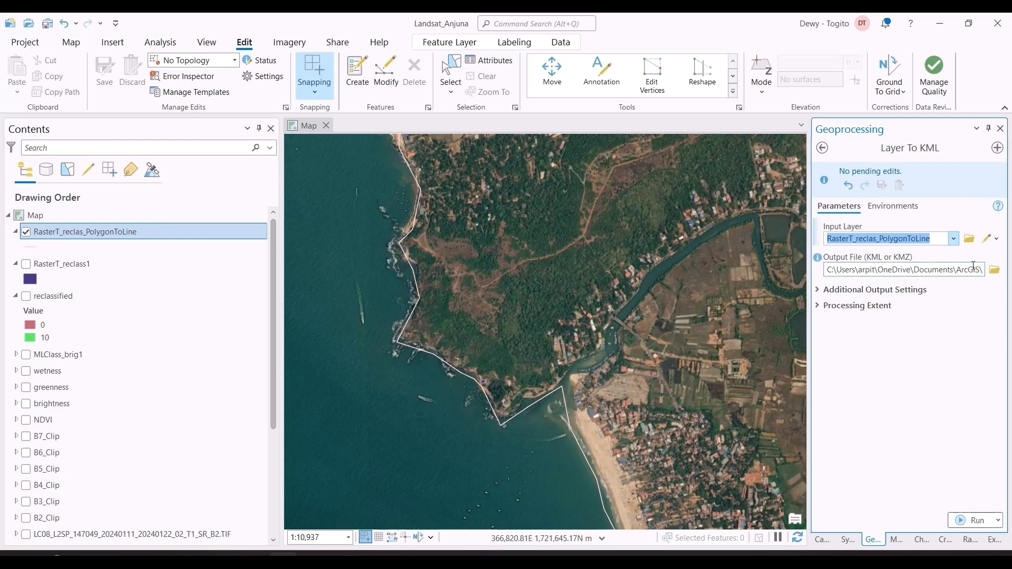
{"action": "left_click", "coordinate": [994, 270]}
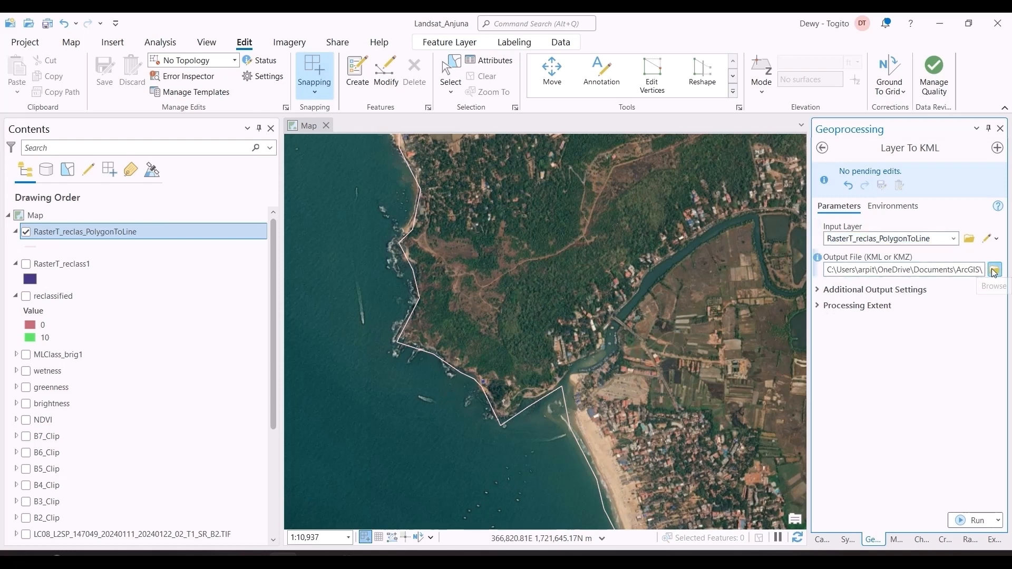
{"action": "double_click", "coordinate": [479, 274]}
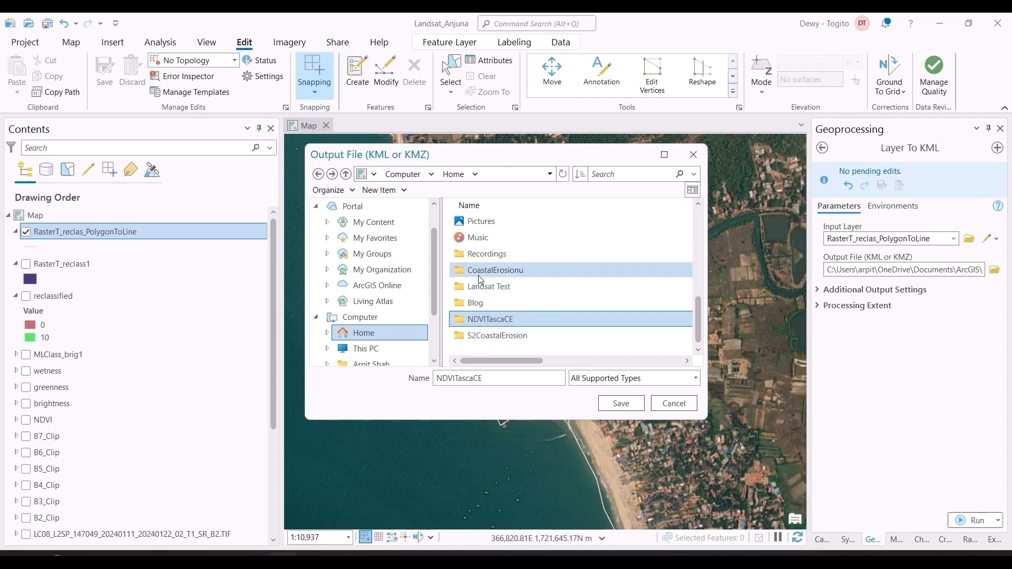
{"action": "left_click", "coordinate": [478, 244]}
{"action": "double_click", "coordinate": [478, 243]}
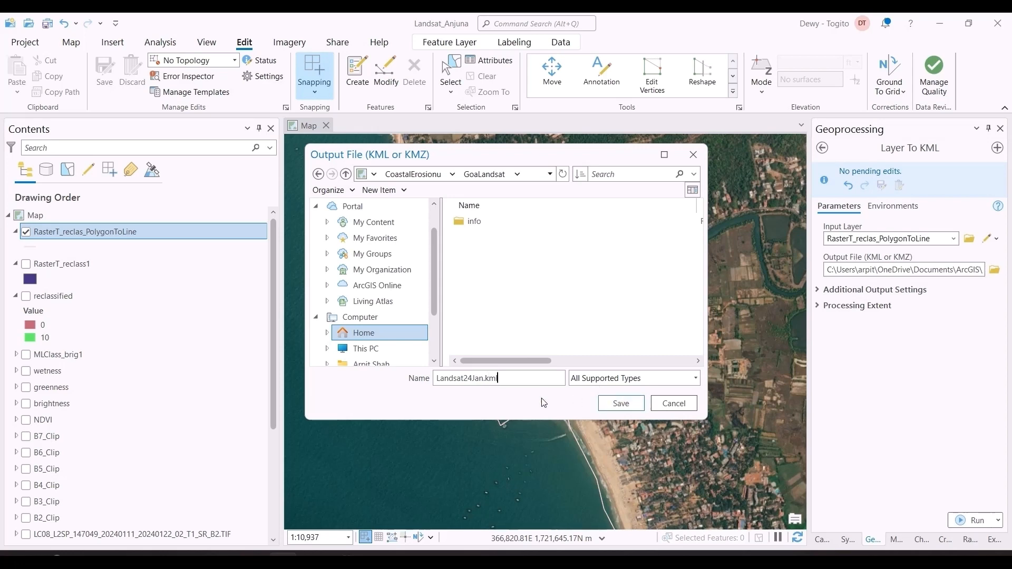
{"action": "left_click", "coordinate": [632, 406]}
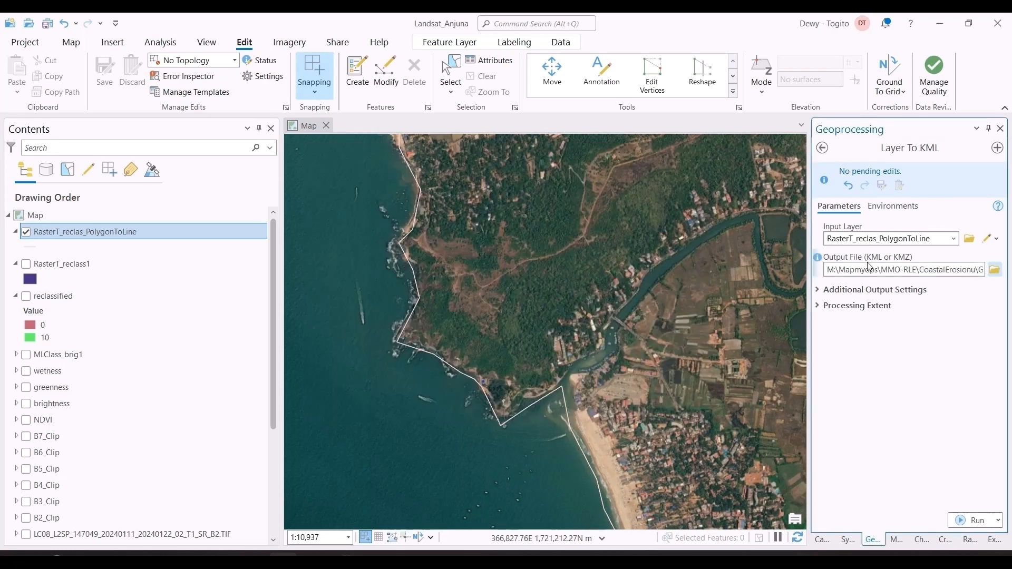
Review the additional output settings and processing extent, and run the Layer To KML export.
{"action": "left_click", "coordinate": [820, 296]}
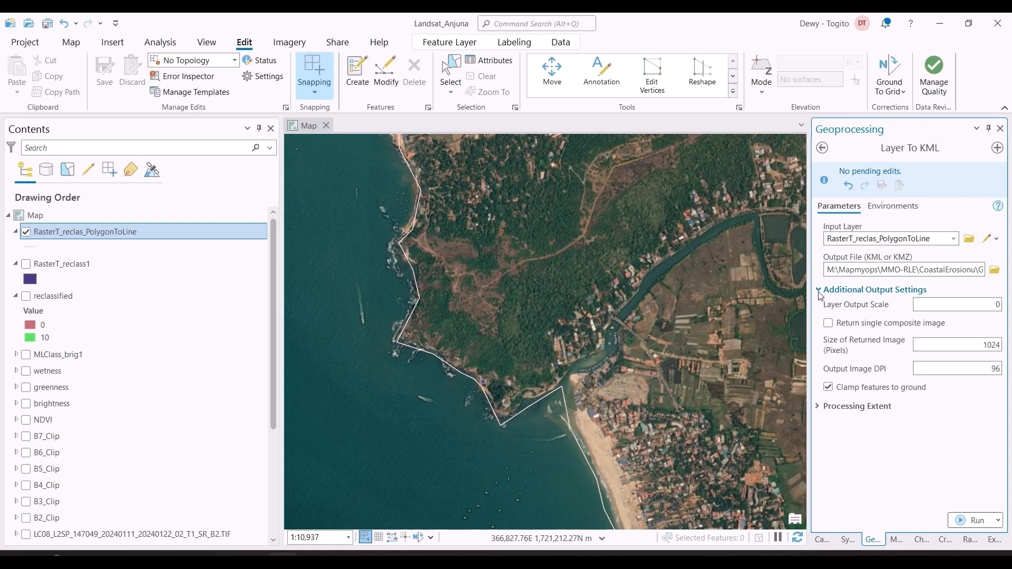
{"action": "left_click", "coordinate": [817, 406]}
{"action": "scroll", "coordinate": [968, 433], "scroll_direction": "down", "scroll_amount": 2}
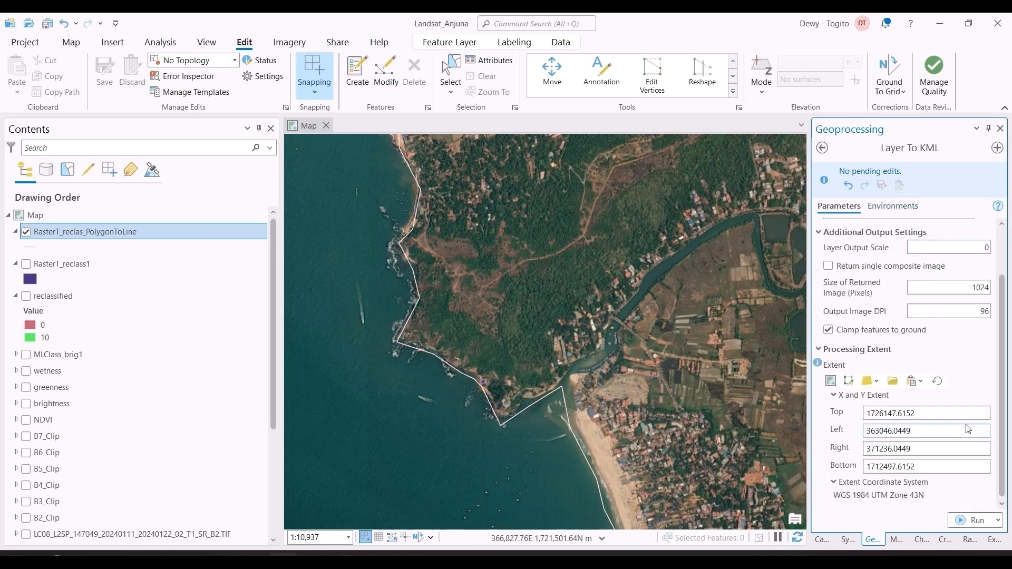
{"action": "scroll", "coordinate": [968, 433], "scroll_direction": "up", "scroll_amount": 2}
{"action": "scroll", "coordinate": [968, 433], "scroll_direction": "down", "scroll_amount": 2}
{"action": "left_click", "coordinate": [974, 521]}
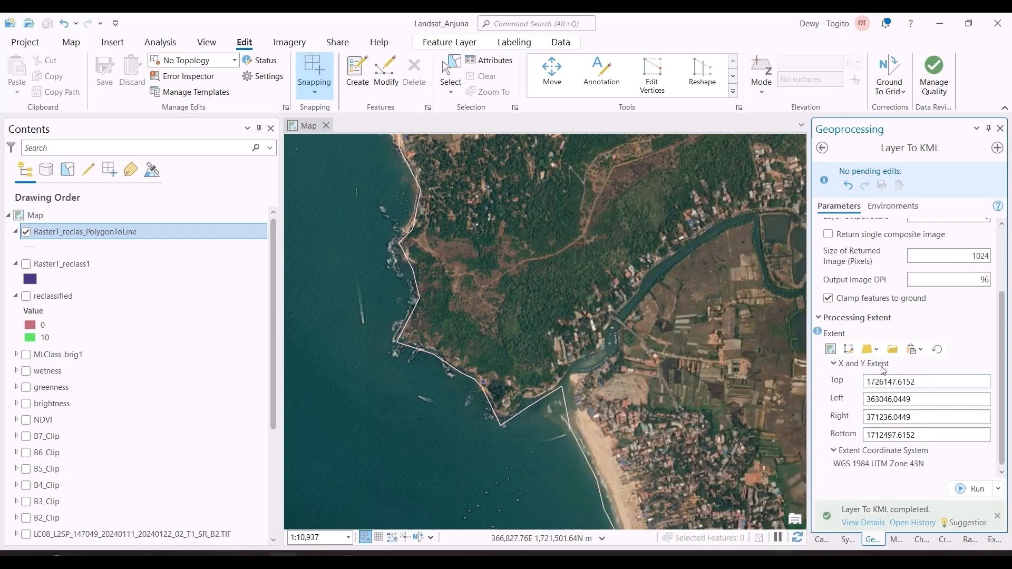
Switch to the GoaLandsat folder, open the exported Landsat24Jan.kml in Google Earth Pro, and dismiss the start-up tips.
{"action": "key", "text": "alt+Tab"}
{"action": "key", "text": "Tab"}
{"action": "key", "text": "Tab"}
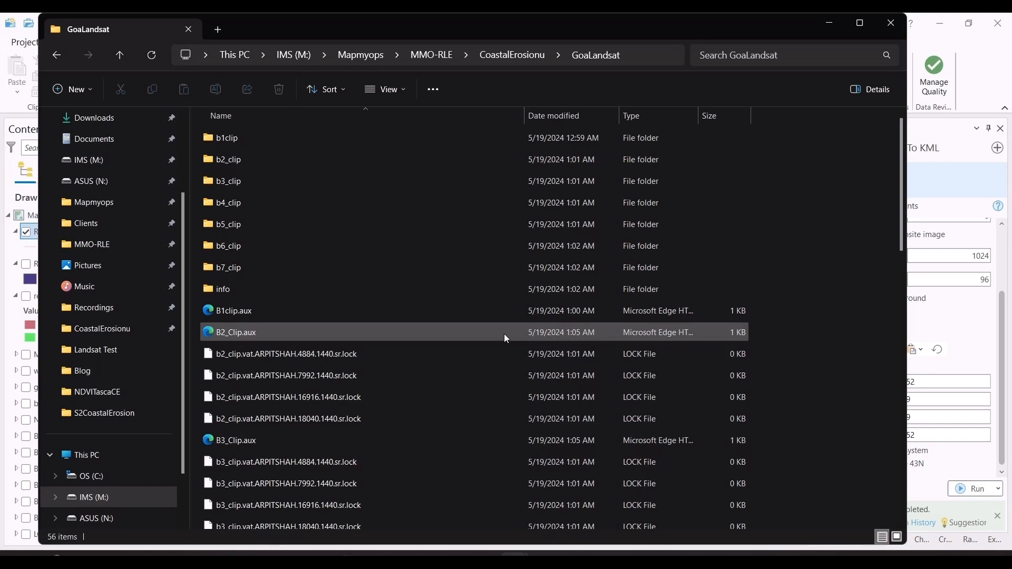
{"action": "scroll", "coordinate": [506, 338], "scroll_direction": "down", "scroll_amount": 12}
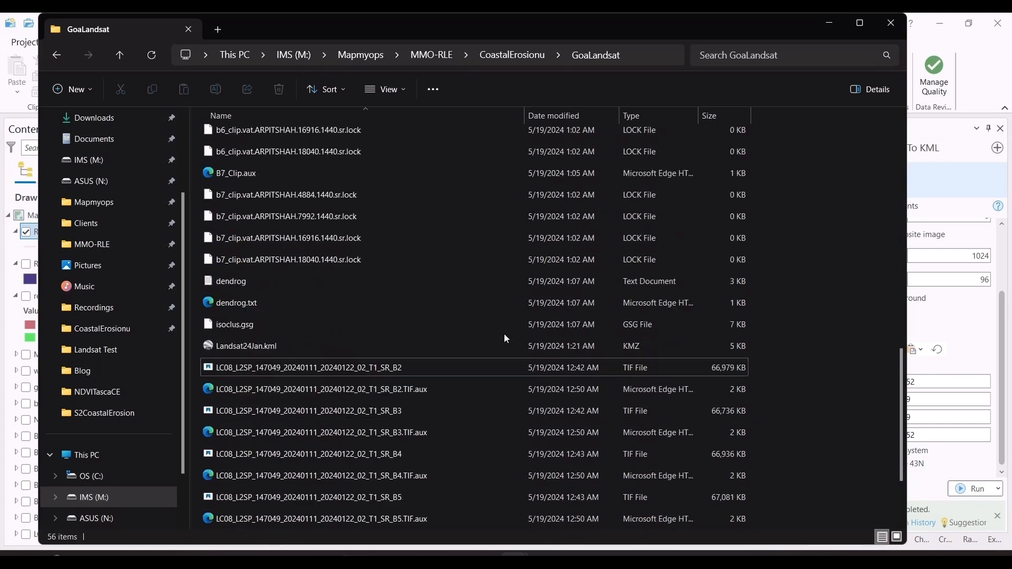
{"action": "left_click", "coordinate": [559, 112]}
{"action": "double_click", "coordinate": [356, 139]}
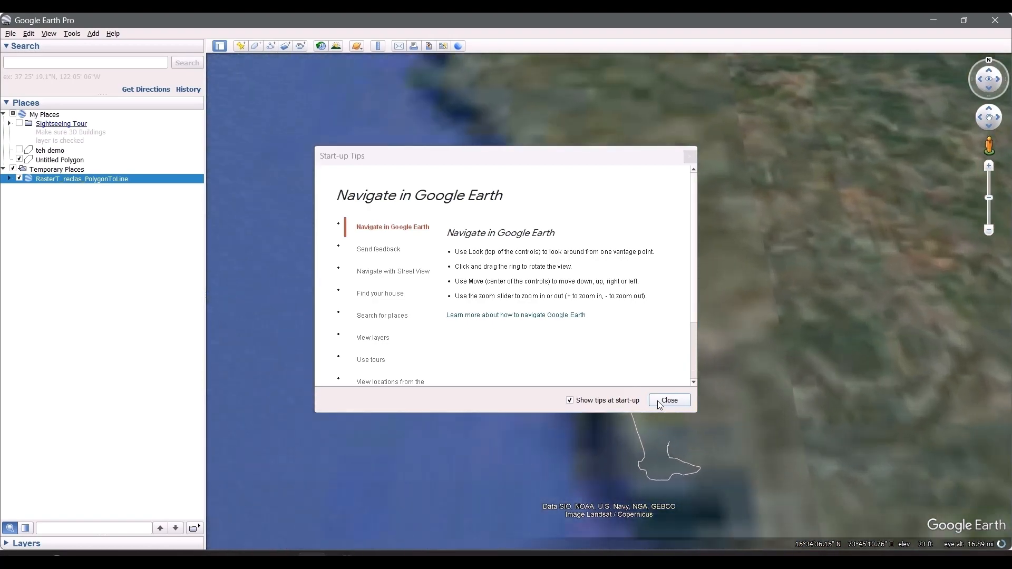
{"action": "left_click", "coordinate": [660, 402]}
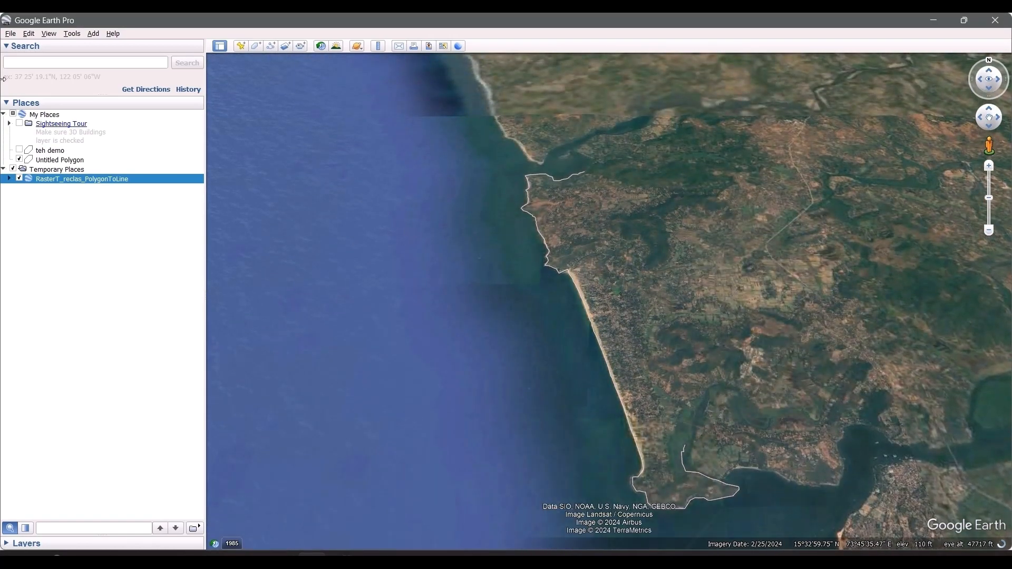
Turn on historical imagery, compare the January and February 2024 dates, and inspect the exported shoreline down to Aguada Fort.
{"action": "left_click", "coordinate": [321, 45]}
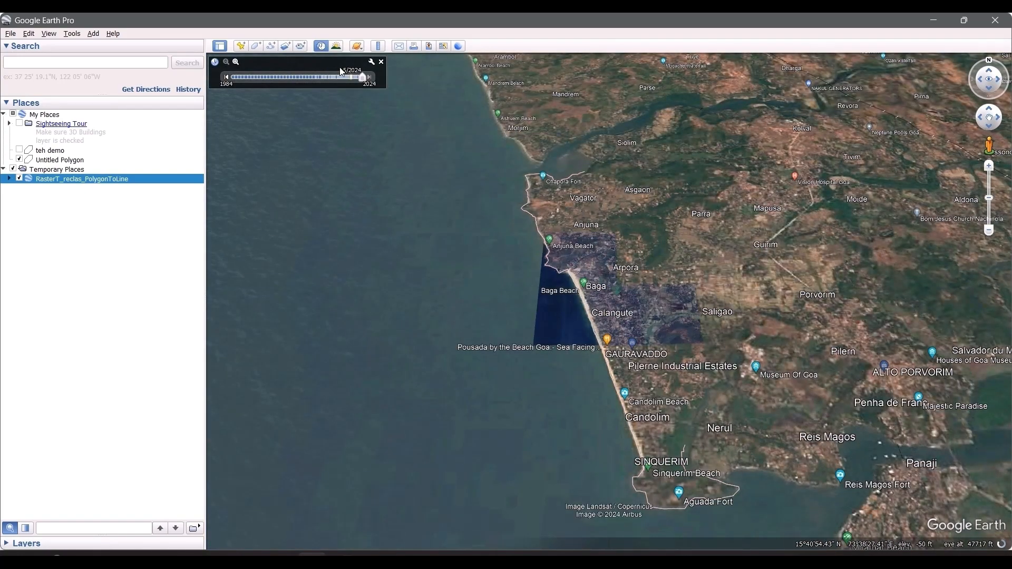
{"action": "left_click", "coordinate": [228, 79]}
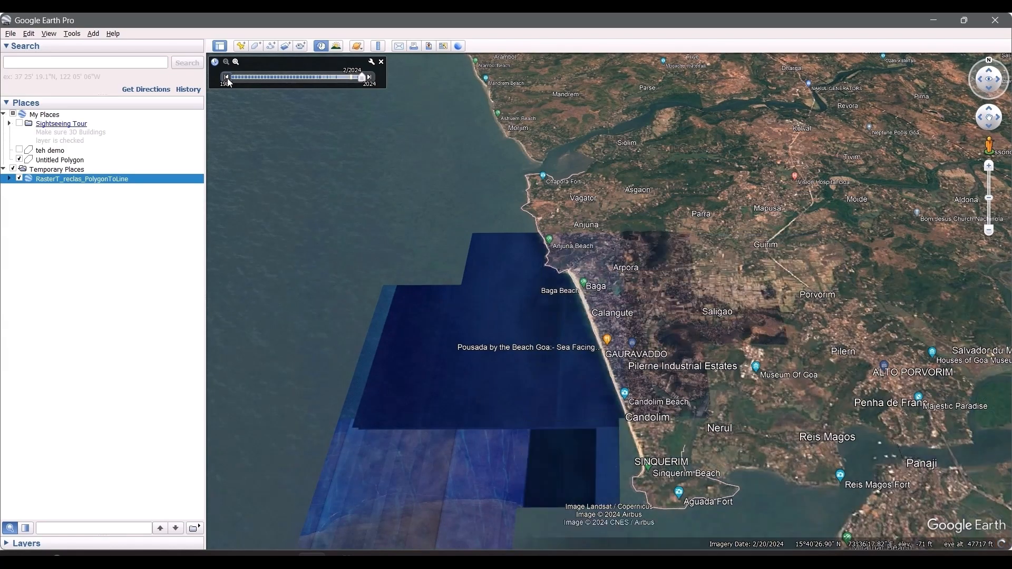
{"action": "left_click", "coordinate": [228, 78]}
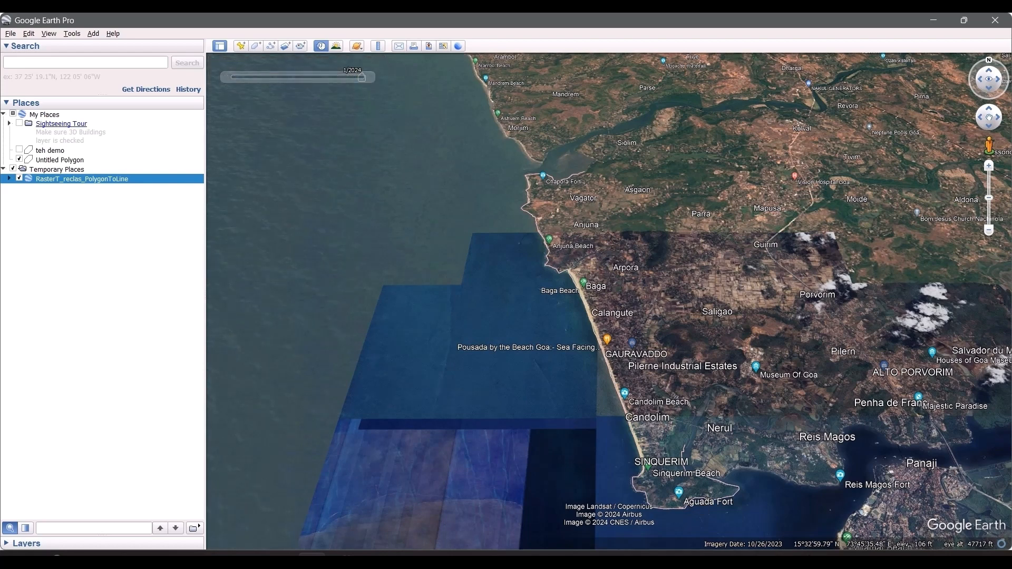
{"action": "mouse_move", "coordinate": [370, 80]}
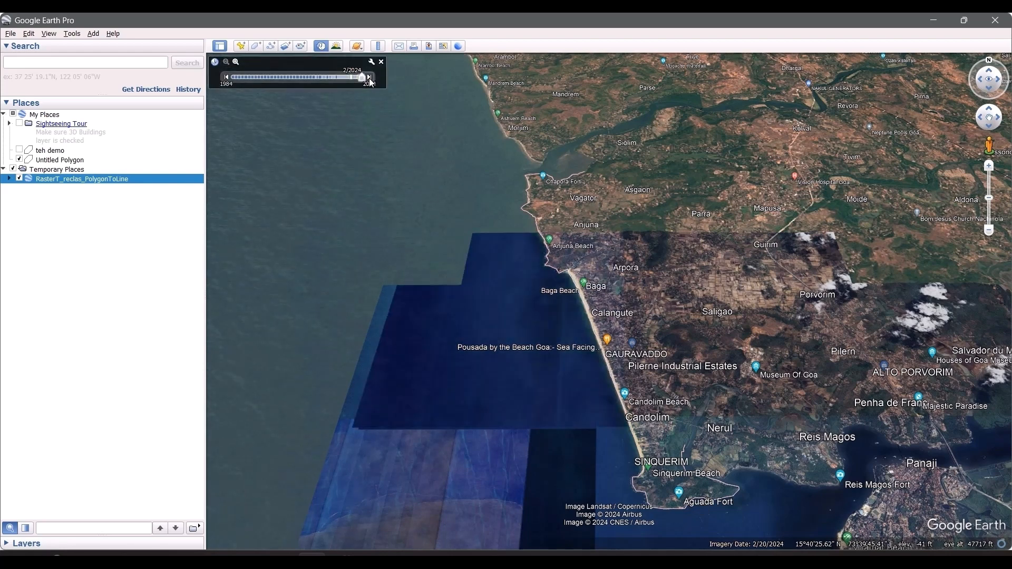
{"action": "left_click", "coordinate": [228, 79]}
{"action": "left_click", "coordinate": [370, 78]}
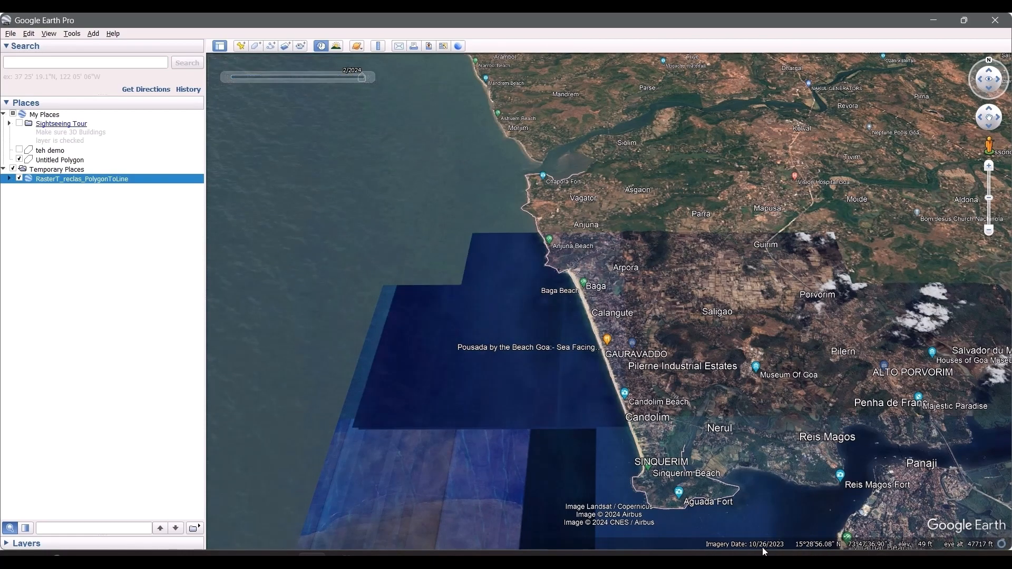
{"action": "left_click", "coordinate": [371, 79]}
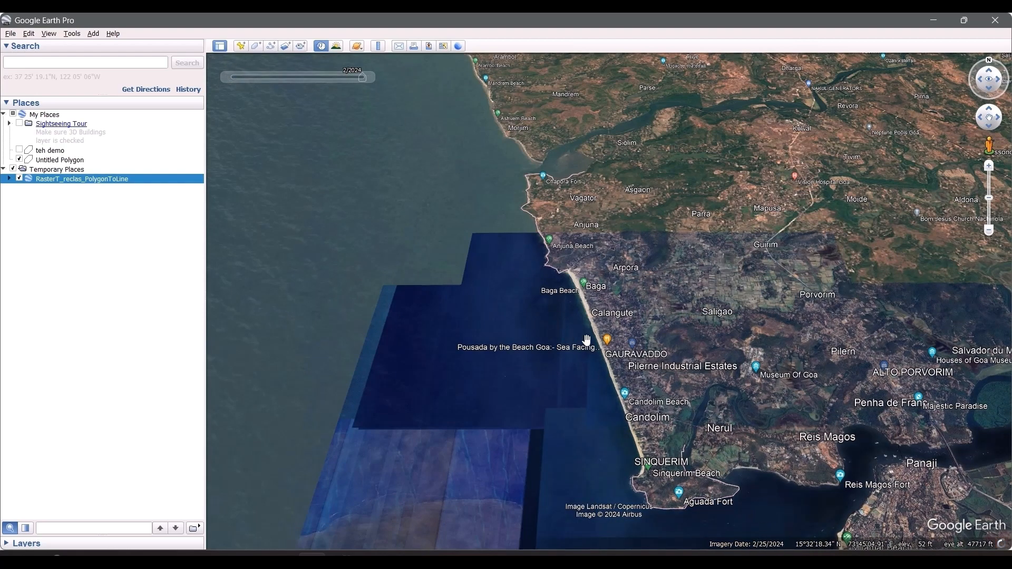
{"action": "scroll", "coordinate": [587, 340], "scroll_direction": "up", "scroll_amount": 2}
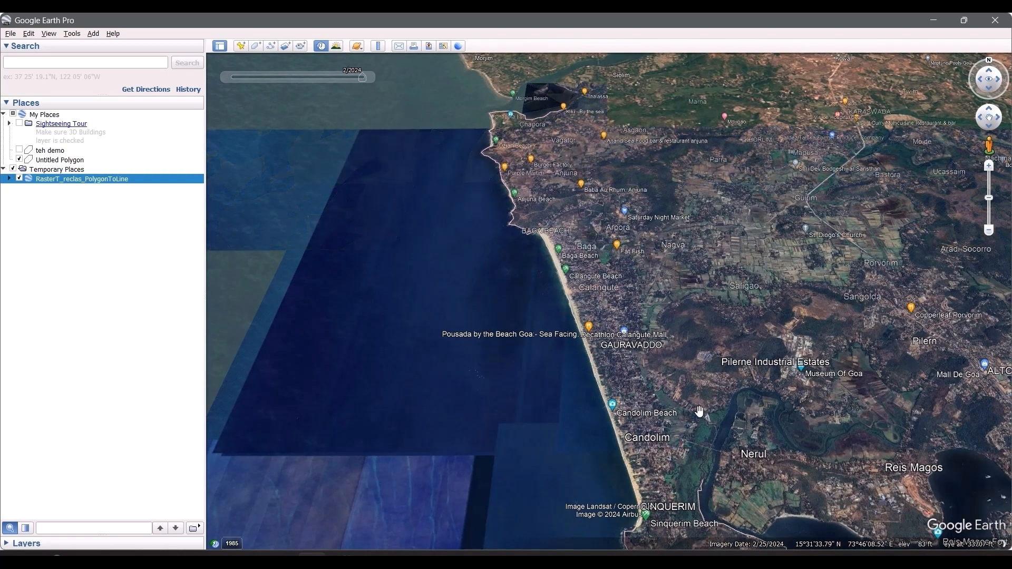
{"action": "left_click_drag", "start_coordinate": [703, 428], "coordinate": [673, 376]}
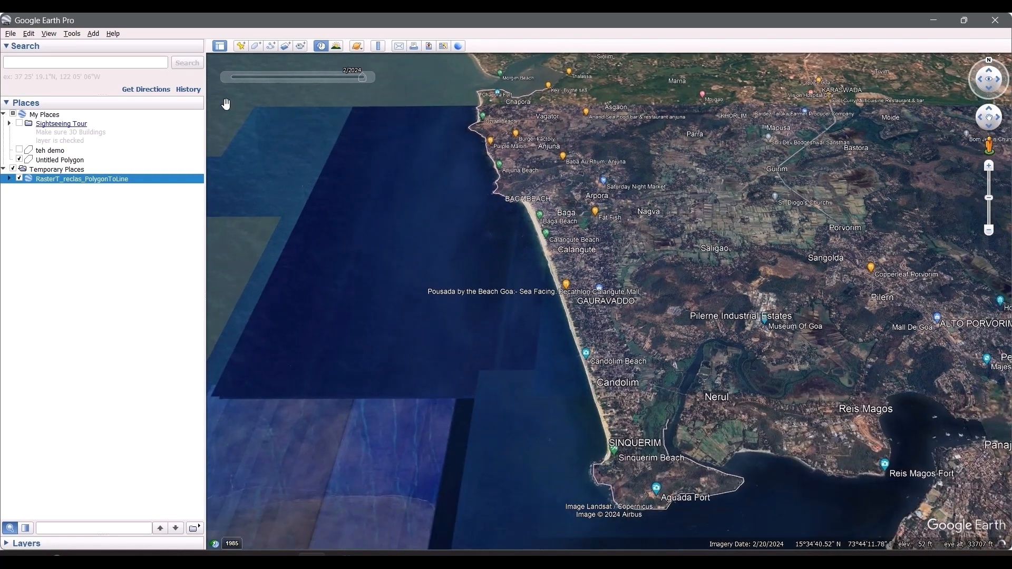
Switch to the desktop and open the 2024Sentinel file in Google Earth Pro alongside the Landsat shoreline.
{"action": "key", "text": "alt+Tab"}
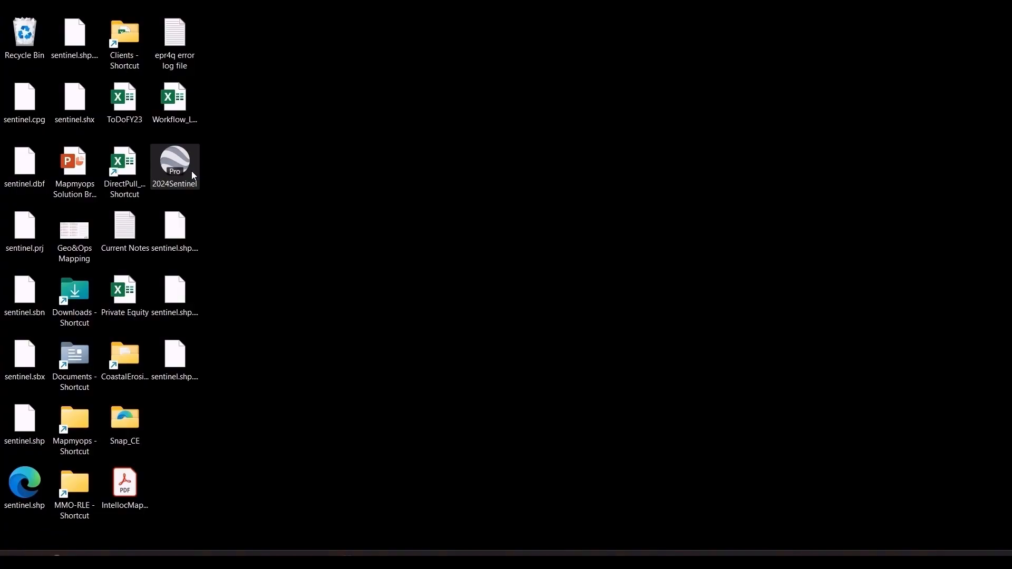
{"action": "double_click", "coordinate": [191, 172]}
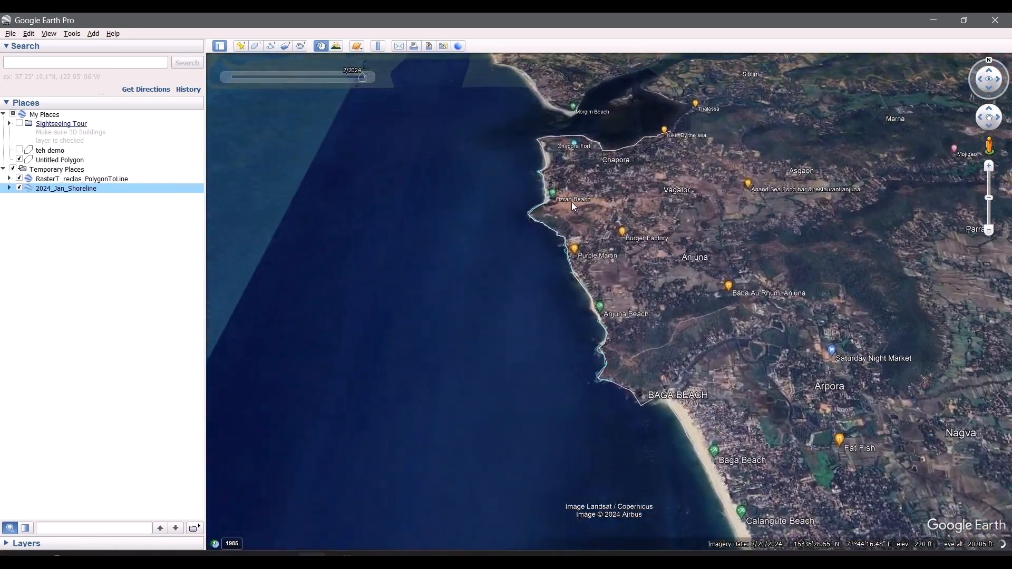
Compare the Landsat and Sentinel shorelines up close along the Vagator coast below Chapora Fort.
{"action": "left_click_drag", "start_coordinate": [572, 203], "coordinate": [532, 260]}
{"action": "scroll", "coordinate": [539, 270], "scroll_direction": "up", "scroll_amount": 2}
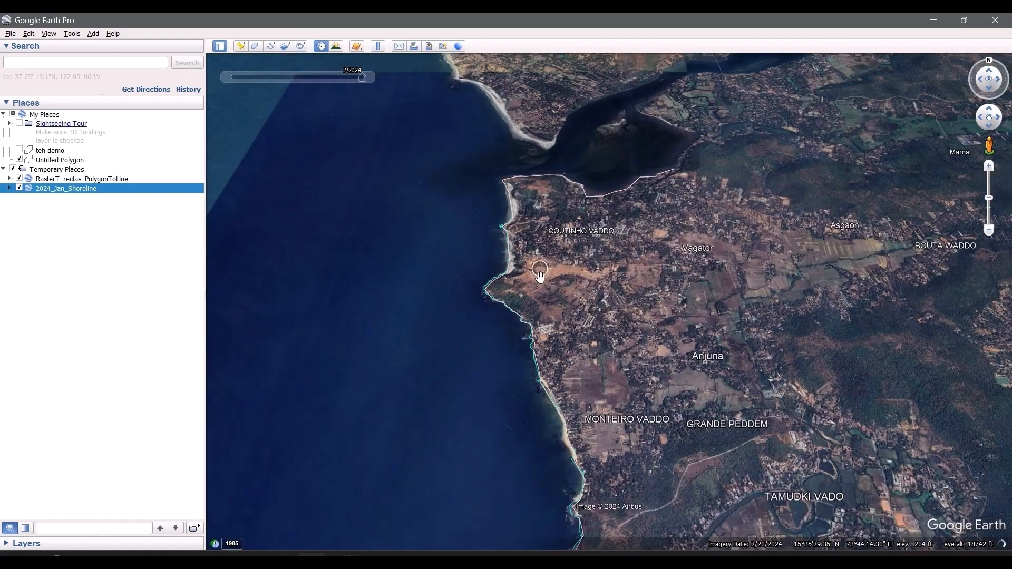
{"action": "scroll", "coordinate": [539, 270], "scroll_direction": "up", "scroll_amount": 3}
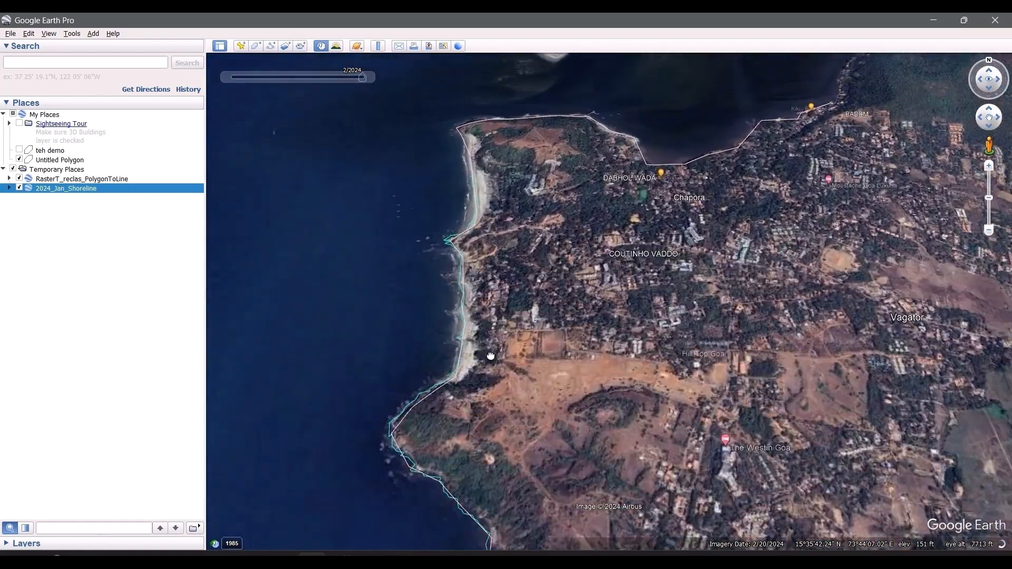
{"action": "left_click_drag", "start_coordinate": [490, 356], "coordinate": [482, 385]}
{"action": "left_click_drag", "start_coordinate": [490, 259], "coordinate": [508, 271]}
{"action": "scroll", "coordinate": [439, 337], "scroll_direction": "up", "scroll_amount": 4}
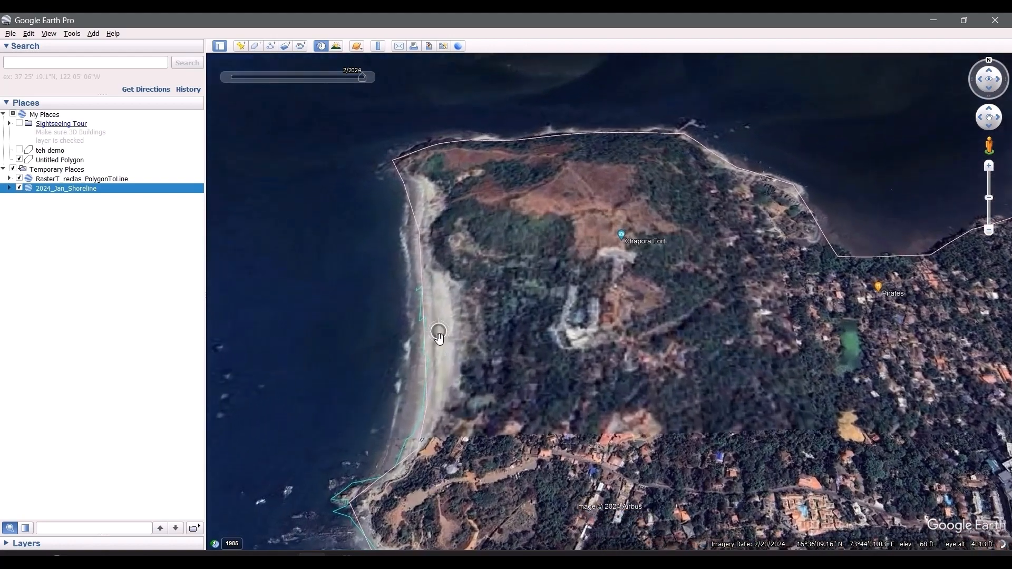
{"action": "scroll", "coordinate": [439, 337], "scroll_direction": "up", "scroll_amount": 3}
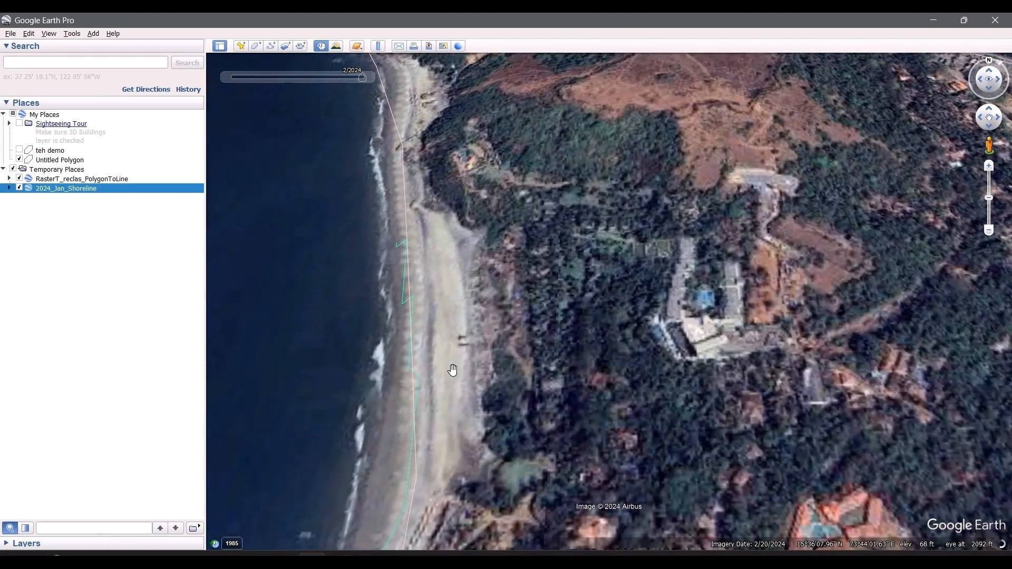
Switch to ArcGIS Pro and compare the sentinel and RasterT_reclas_PolygonToLine lines around the headland and the beach north of it.
{"action": "key", "text": "alt+Tab"}
{"action": "key", "text": "Tab"}
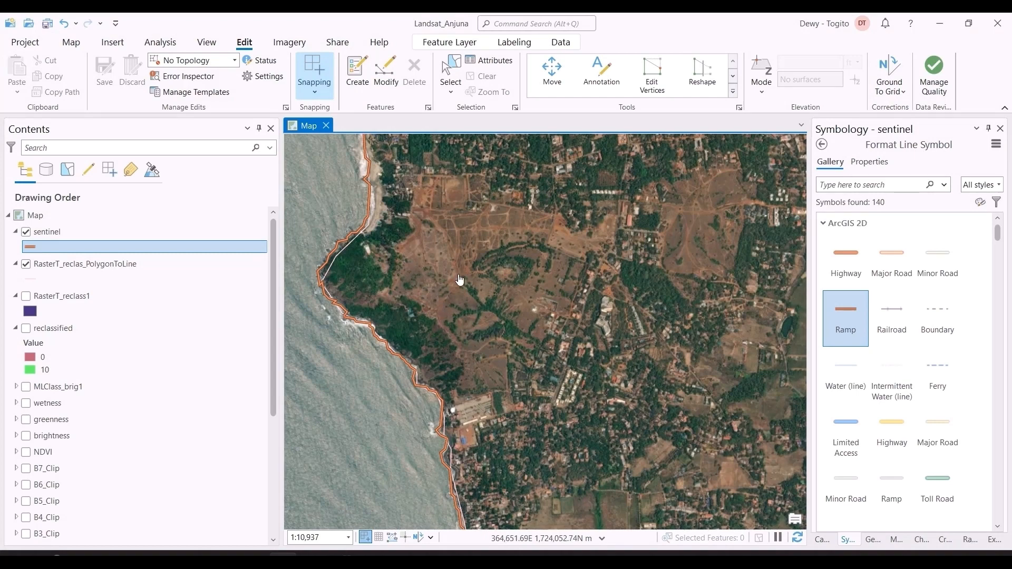
{"action": "scroll", "coordinate": [411, 348], "scroll_direction": "up", "scroll_amount": 4}
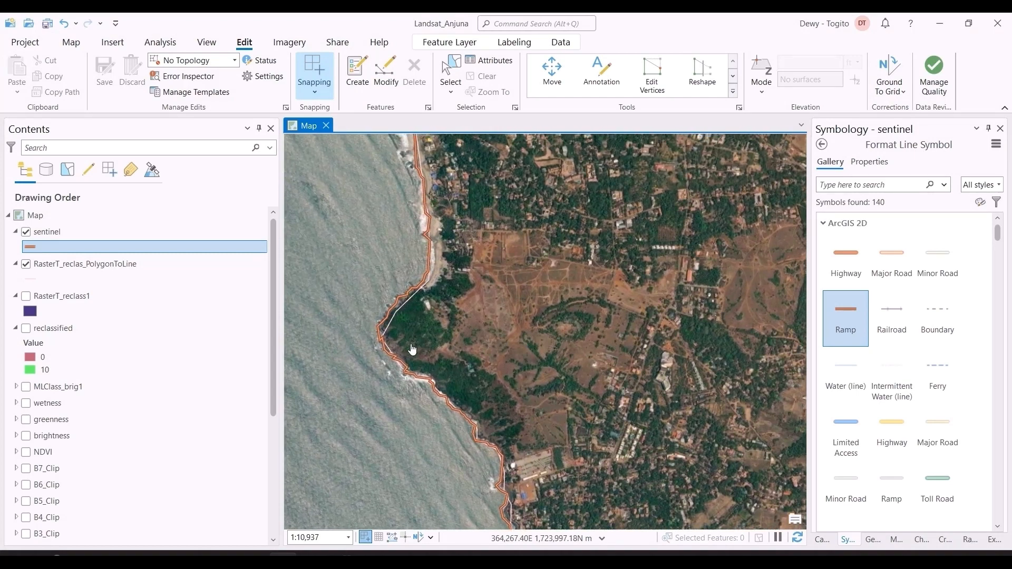
{"action": "left_click_drag", "start_coordinate": [408, 327], "coordinate": [452, 427]}
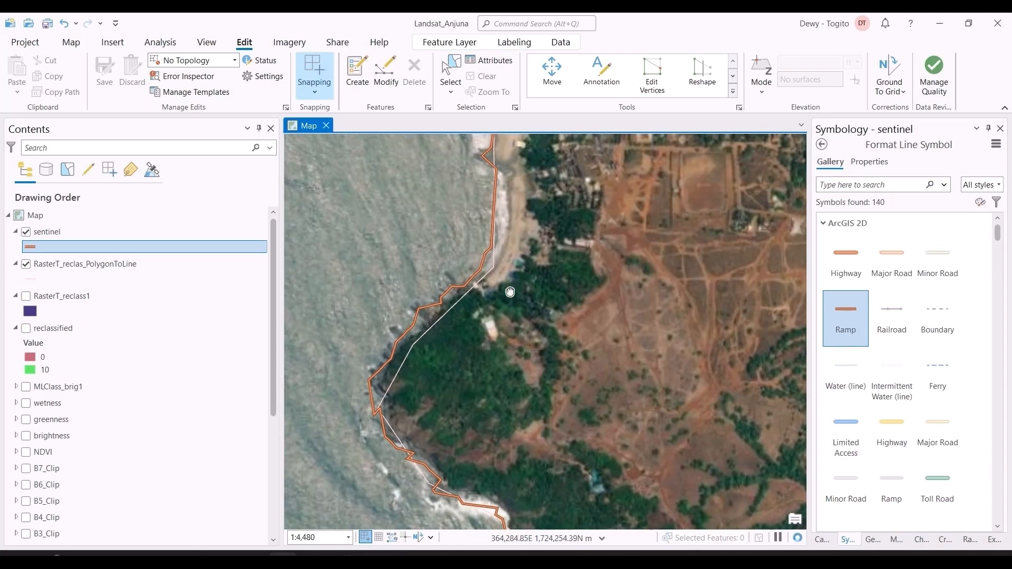
{"action": "left_click_drag", "start_coordinate": [510, 292], "coordinate": [487, 406]}
{"action": "left_click_drag", "start_coordinate": [501, 319], "coordinate": [500, 356]}
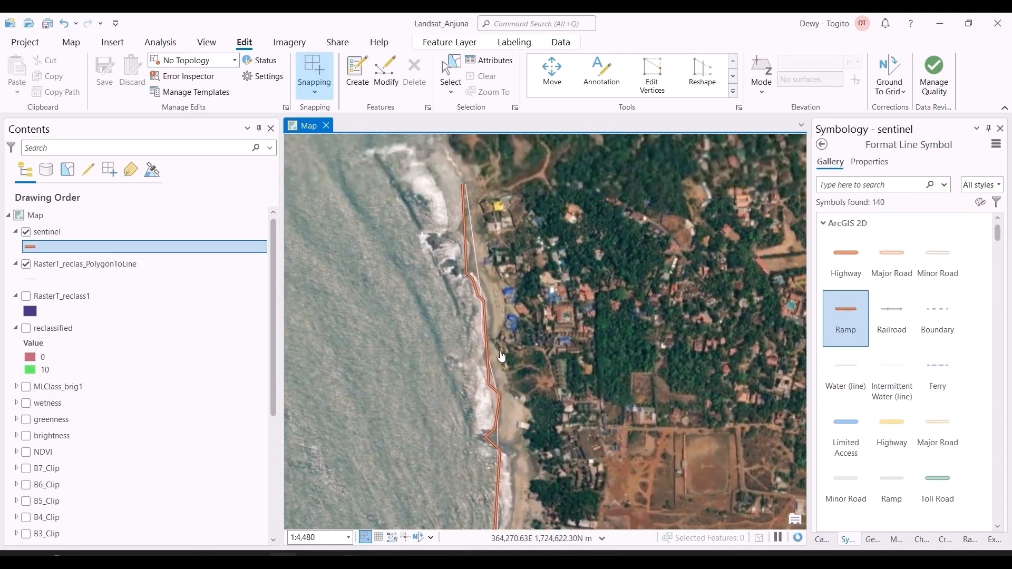
Return to Google Earth Pro and toggle the RasterT_reclas_PolygonToLine layer off and on over Vagator Beach to tell the shorelines apart.
{"action": "key", "text": "alt+Tab"}
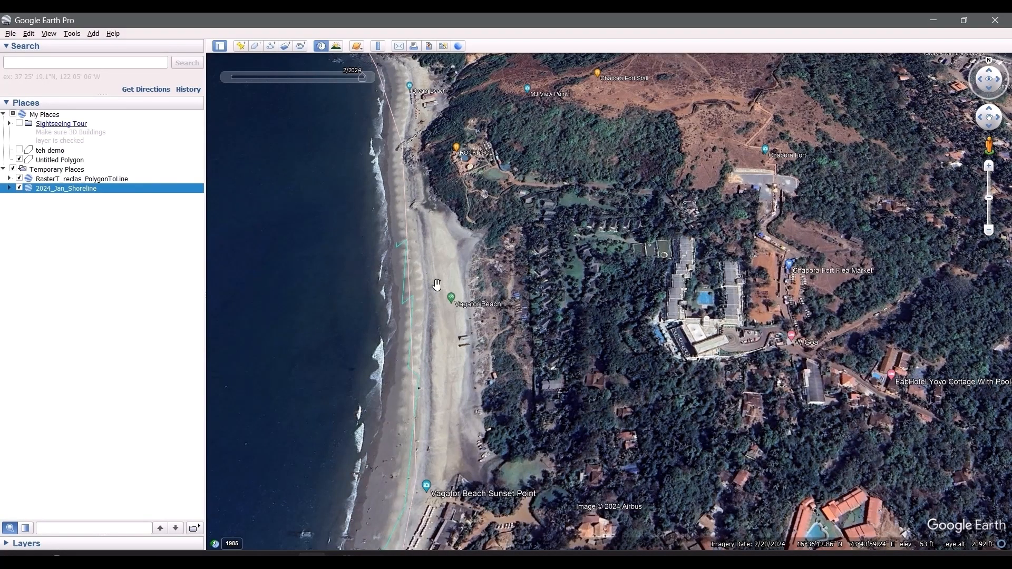
{"action": "scroll", "coordinate": [440, 310], "scroll_direction": "up", "scroll_amount": 3}
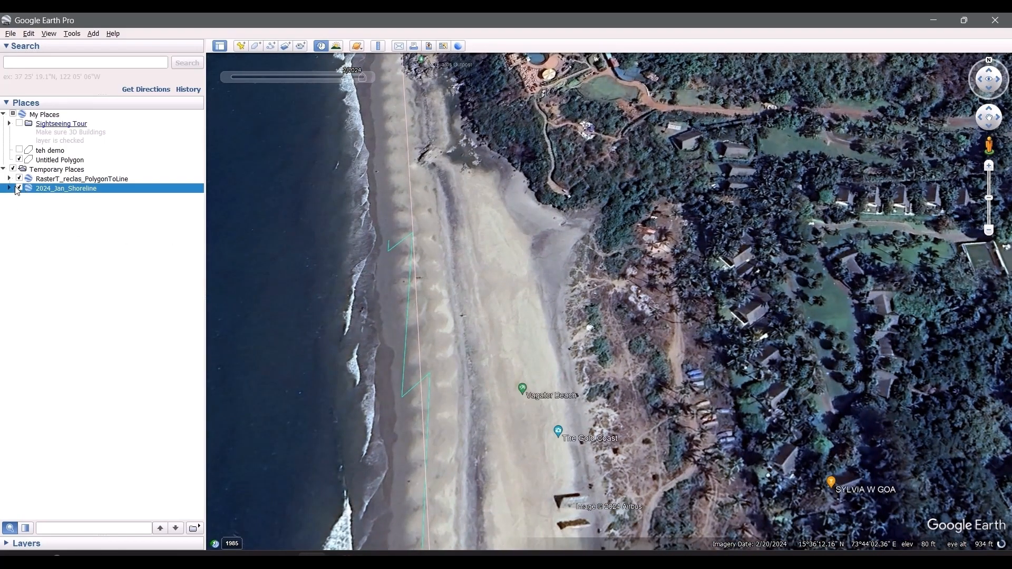
{"action": "left_click", "coordinate": [19, 179]}
{"action": "left_click", "coordinate": [19, 179]}
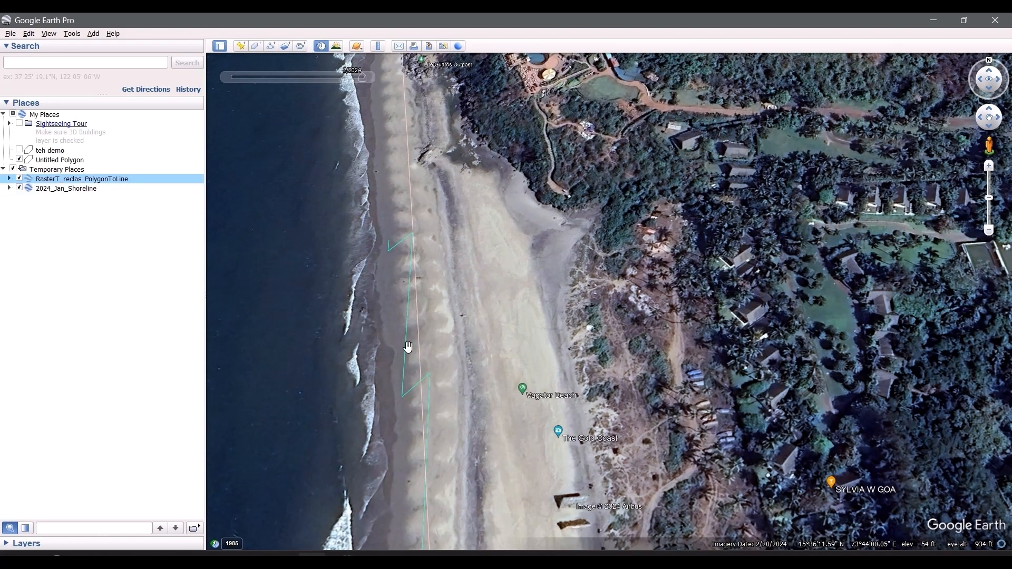
Follow both shorelines south along Vagator Beach, past the Sunset Point and the Vagator Beach Cross rocks.
{"action": "left_click_drag", "start_coordinate": [407, 347], "coordinate": [405, 263]}
{"action": "left_click_drag", "start_coordinate": [455, 368], "coordinate": [441, 265]}
{"action": "left_click_drag", "start_coordinate": [457, 447], "coordinate": [400, 253]}
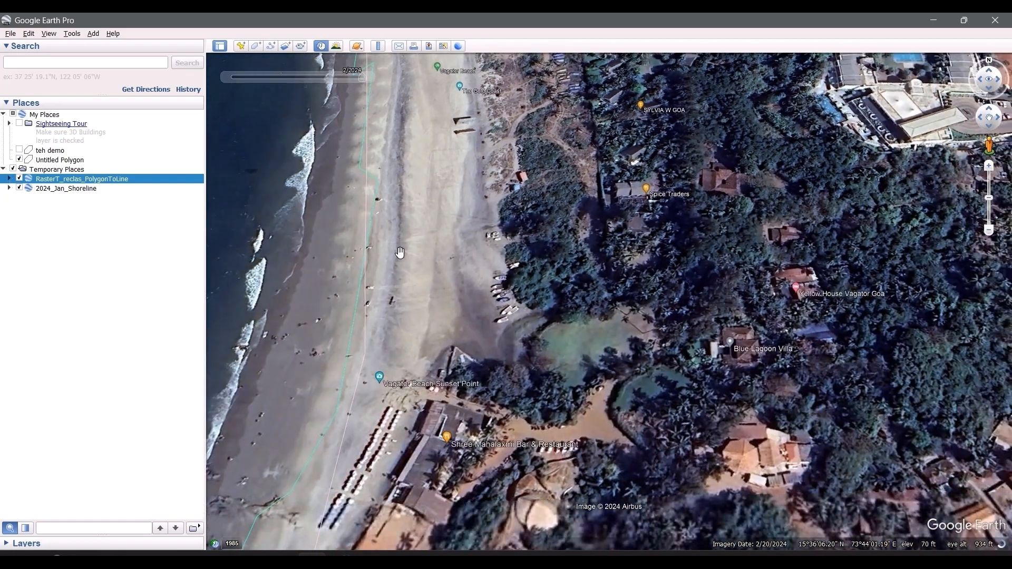
{"action": "left_click_drag", "start_coordinate": [389, 388], "coordinate": [443, 216]}
{"action": "left_click_drag", "start_coordinate": [450, 325], "coordinate": [540, 294]}
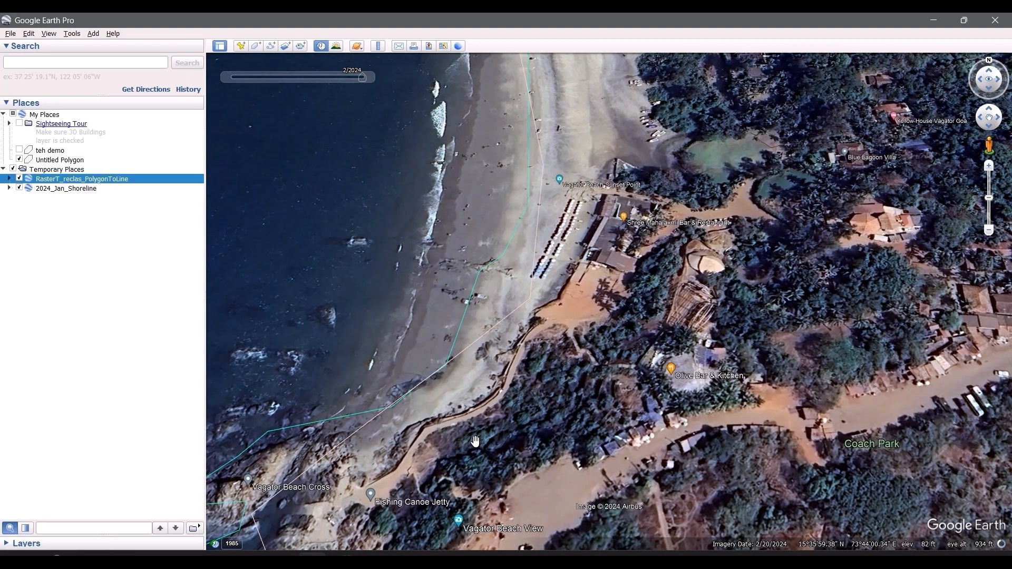
{"action": "left_click_drag", "start_coordinate": [475, 441], "coordinate": [581, 347]}
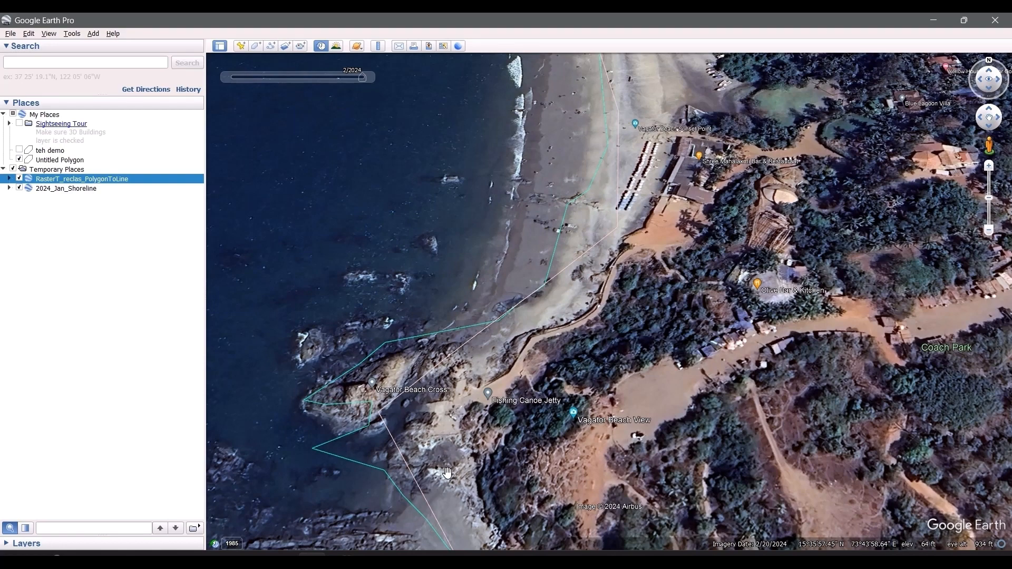
{"action": "left_click_drag", "start_coordinate": [447, 473], "coordinate": [383, 309]}
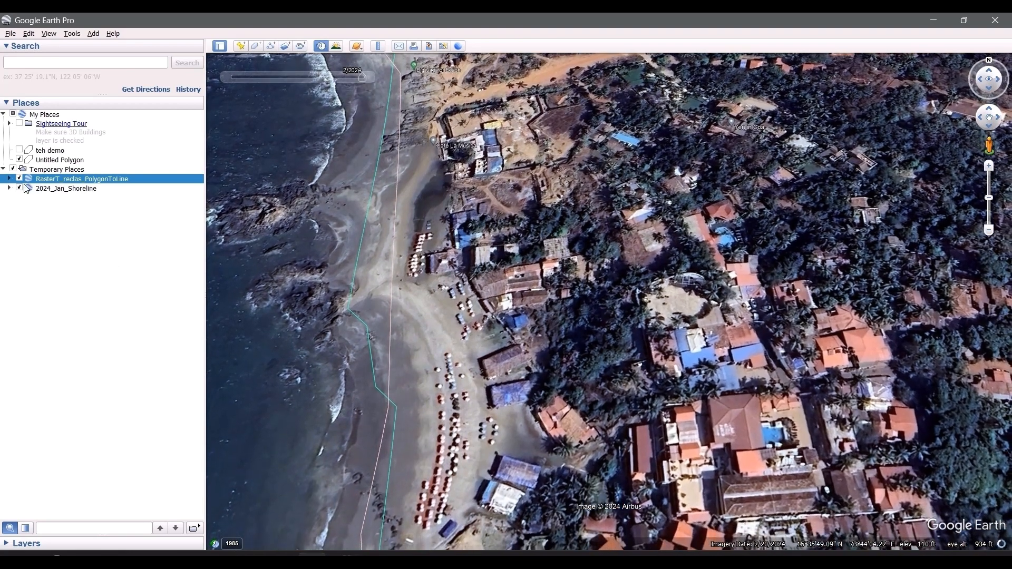
Toggle the RasterT_reclas_PolygonToLine layer to identify it, and compare both lines from Alligator Rock past Little Vagator Beach to the rocky headland.
{"action": "left_click", "coordinate": [19, 178]}
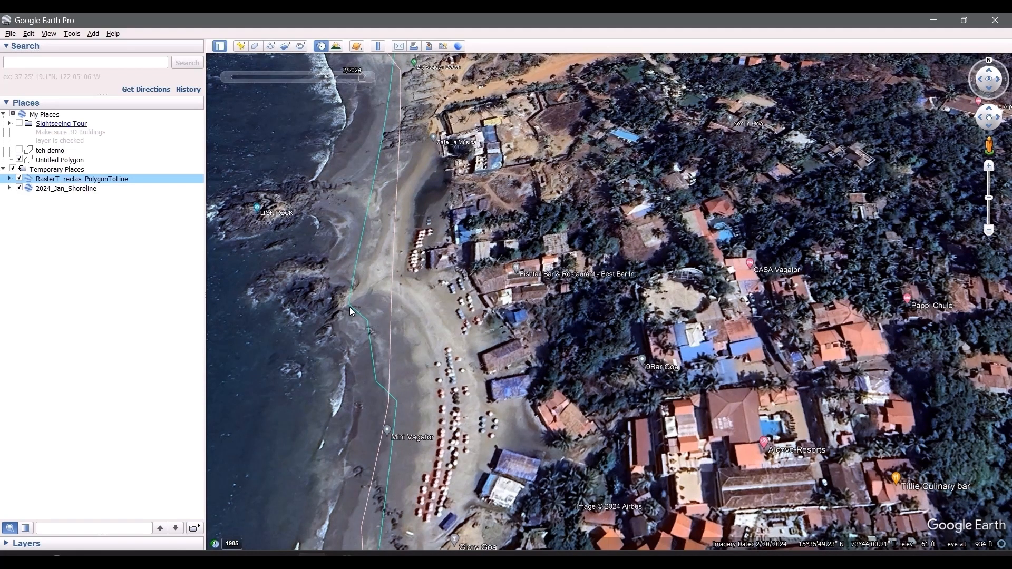
{"action": "left_click_drag", "start_coordinate": [439, 431], "coordinate": [447, 304]}
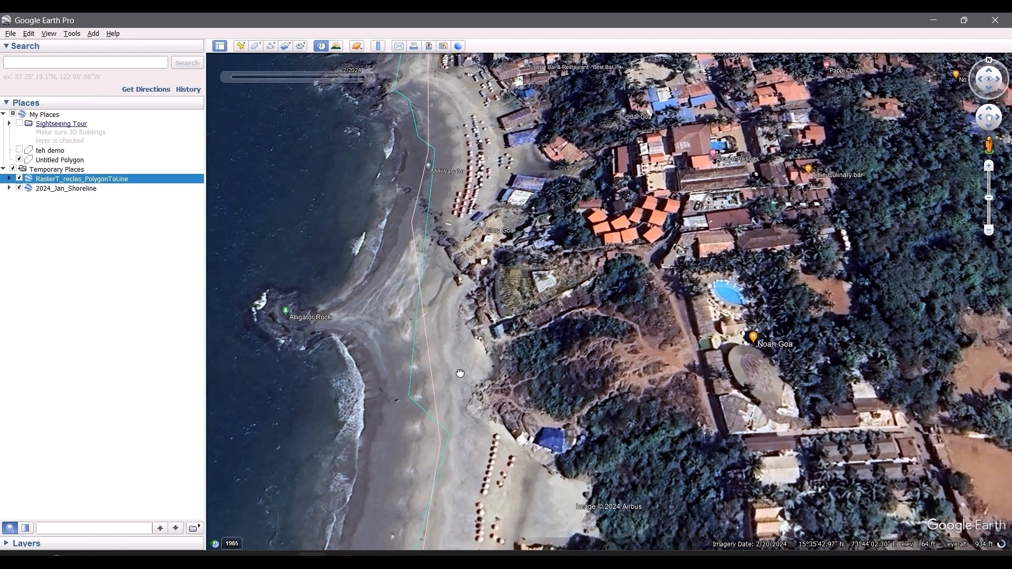
{"action": "left_click_drag", "start_coordinate": [460, 373], "coordinate": [454, 350]}
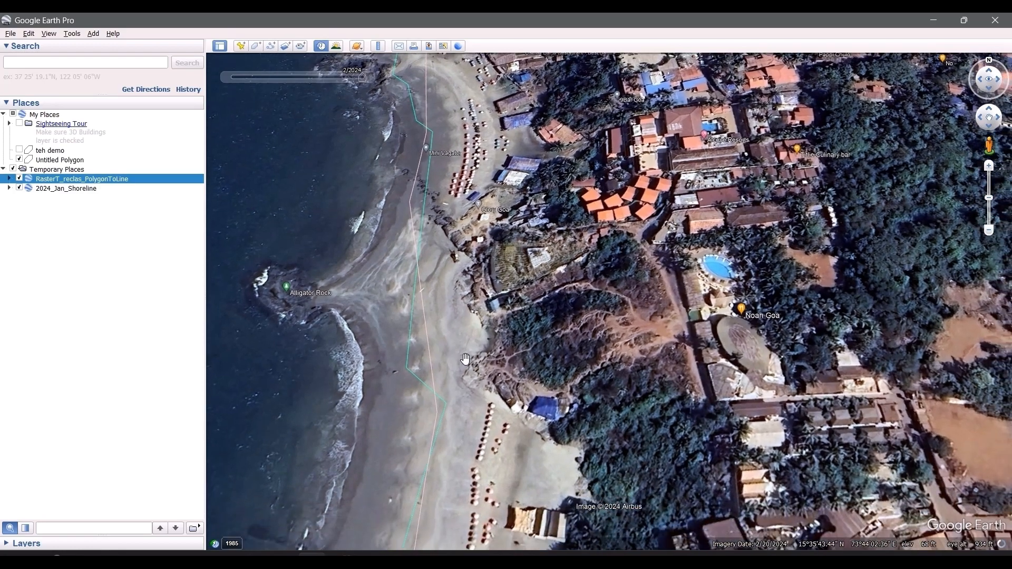
{"action": "left_click_drag", "start_coordinate": [478, 494], "coordinate": [488, 350]}
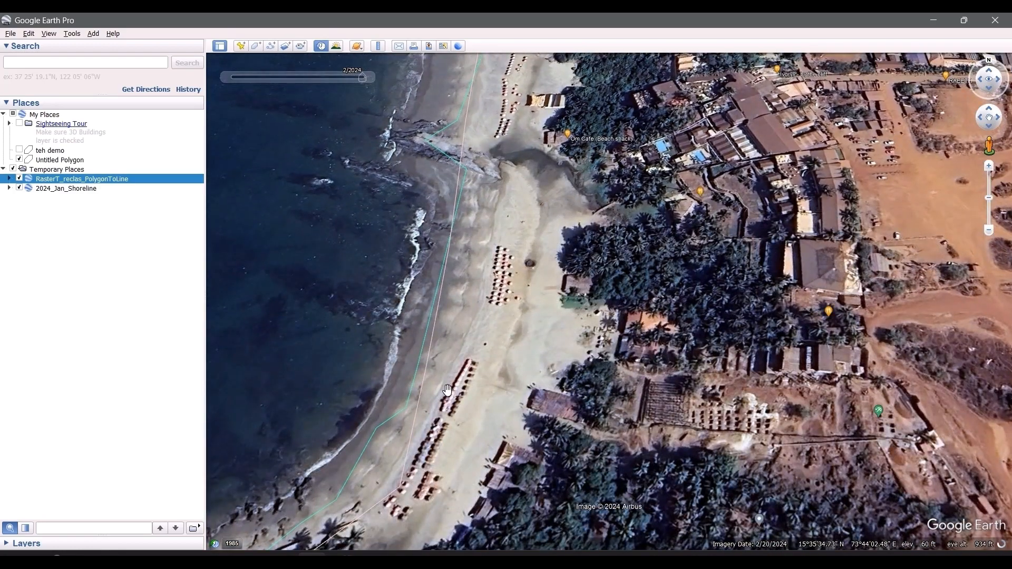
{"action": "left_click_drag", "start_coordinate": [460, 433], "coordinate": [527, 355]}
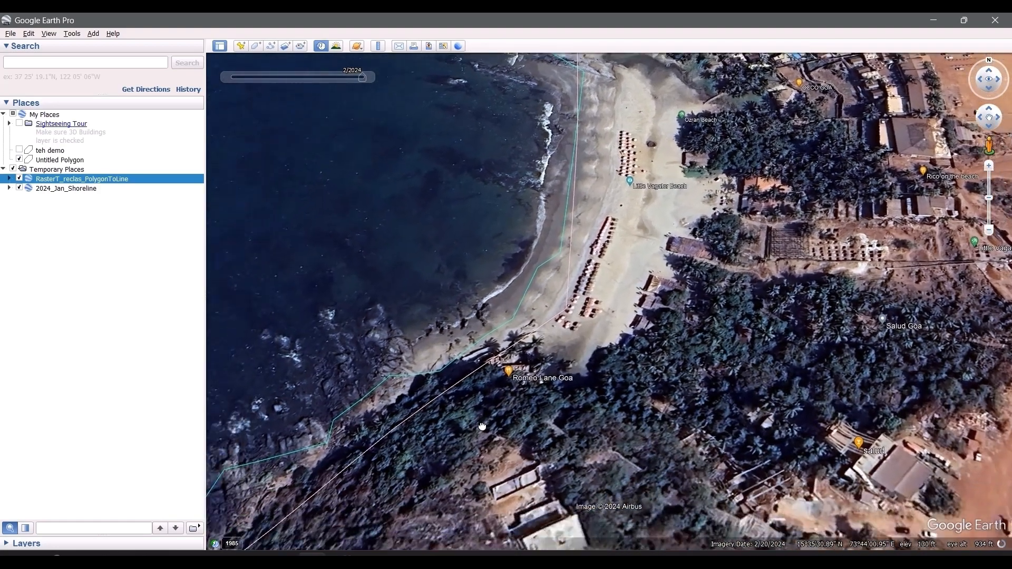
{"action": "left_click_drag", "start_coordinate": [490, 423], "coordinate": [567, 378]}
{"action": "left_click_drag", "start_coordinate": [463, 469], "coordinate": [546, 366]}
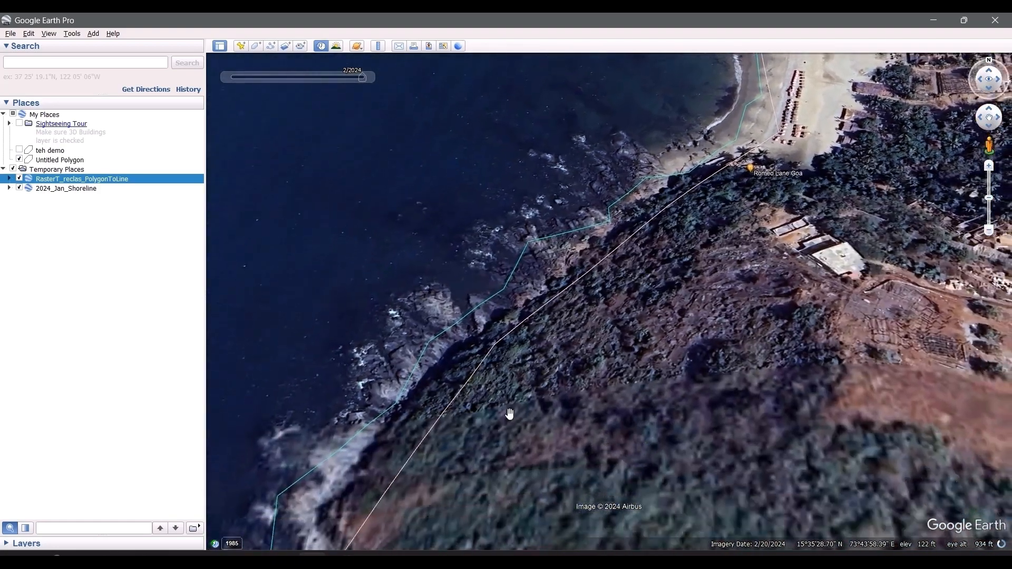
{"action": "left_click_drag", "start_coordinate": [510, 413], "coordinate": [560, 297]}
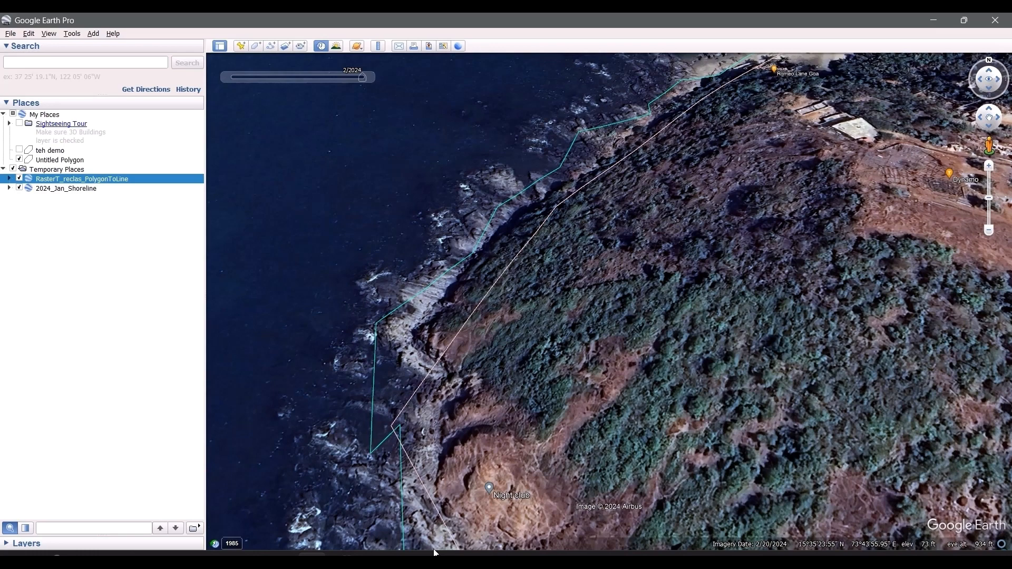
Examine how both shorelines run around the rocky headland and down the coast to the Anjuna Beach coral rocks.
{"action": "scroll", "coordinate": [715, 257], "scroll_direction": "down", "scroll_amount": 2}
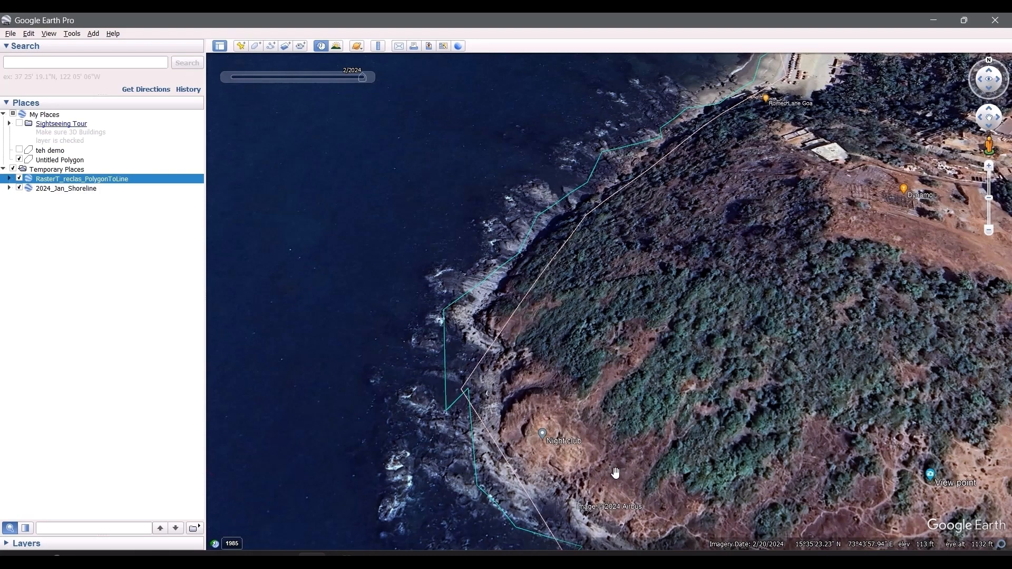
{"action": "left_click_drag", "start_coordinate": [539, 423], "coordinate": [498, 343]}
{"action": "left_click_drag", "start_coordinate": [528, 384], "coordinate": [510, 343]}
{"action": "left_click_drag", "start_coordinate": [520, 404], "coordinate": [409, 284]}
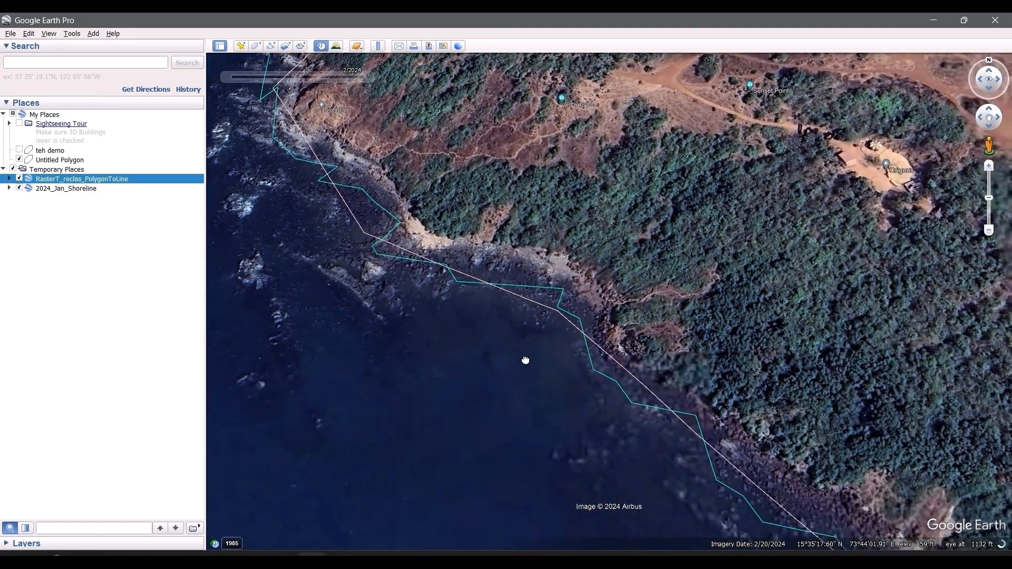
{"action": "left_click_drag", "start_coordinate": [523, 361], "coordinate": [452, 307]}
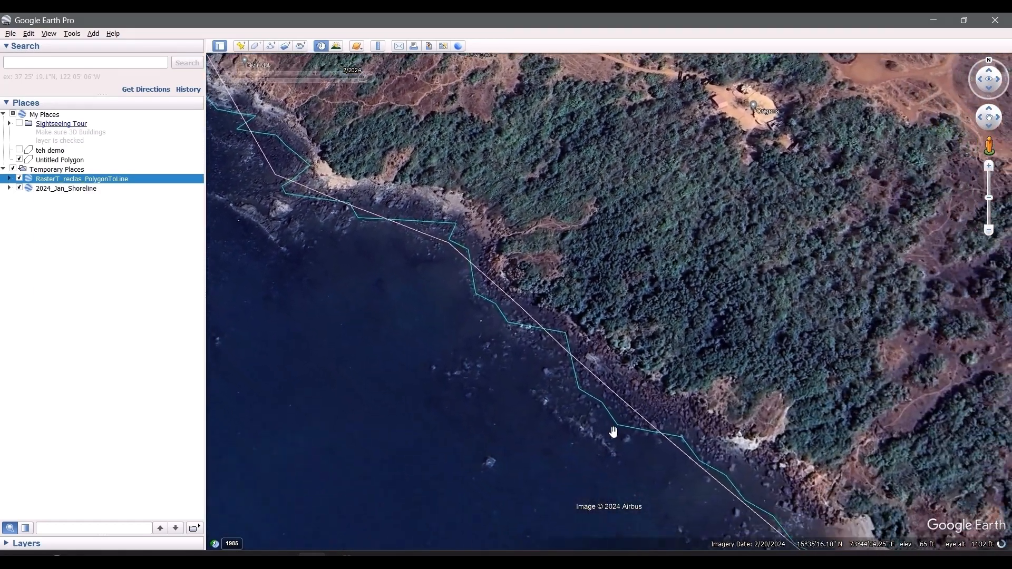
{"action": "scroll", "coordinate": [622, 440], "scroll_direction": "down", "scroll_amount": 2}
{"action": "left_click_drag", "start_coordinate": [572, 375], "coordinate": [513, 316]}
{"action": "left_click_drag", "start_coordinate": [536, 401], "coordinate": [459, 285]}
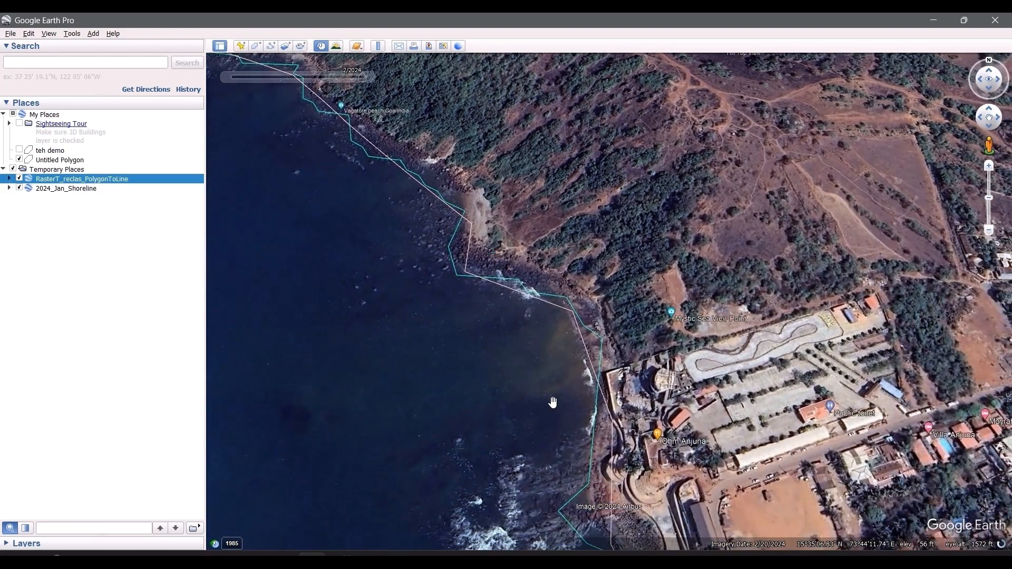
{"action": "left_click_drag", "start_coordinate": [552, 403], "coordinate": [515, 319]}
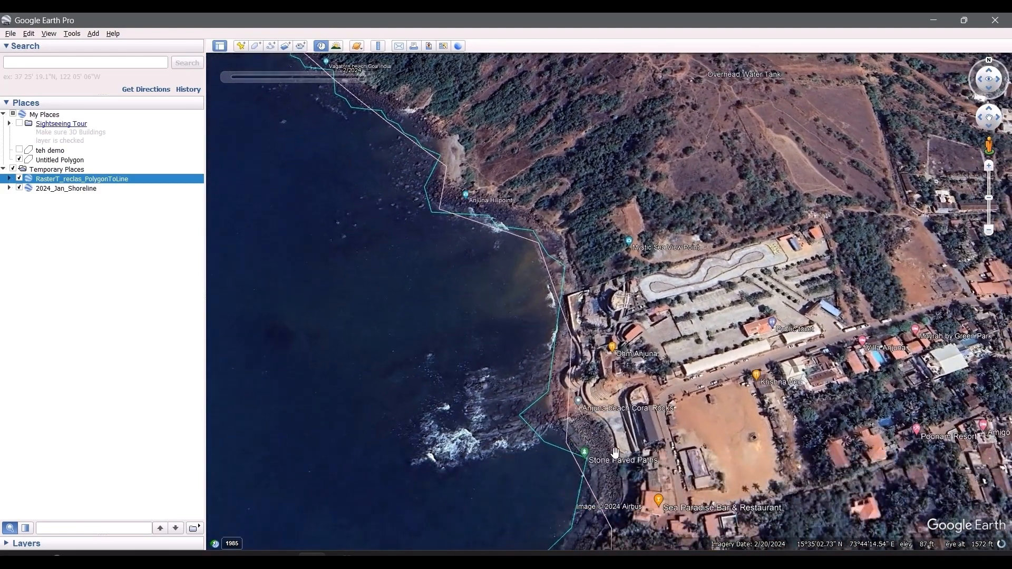
Switch to the NDVITascaCE project in ArcGIS Pro, zoom to the MLClass_brig1 layer and turn it on.
{"action": "mouse_move", "coordinate": [514, 555]}
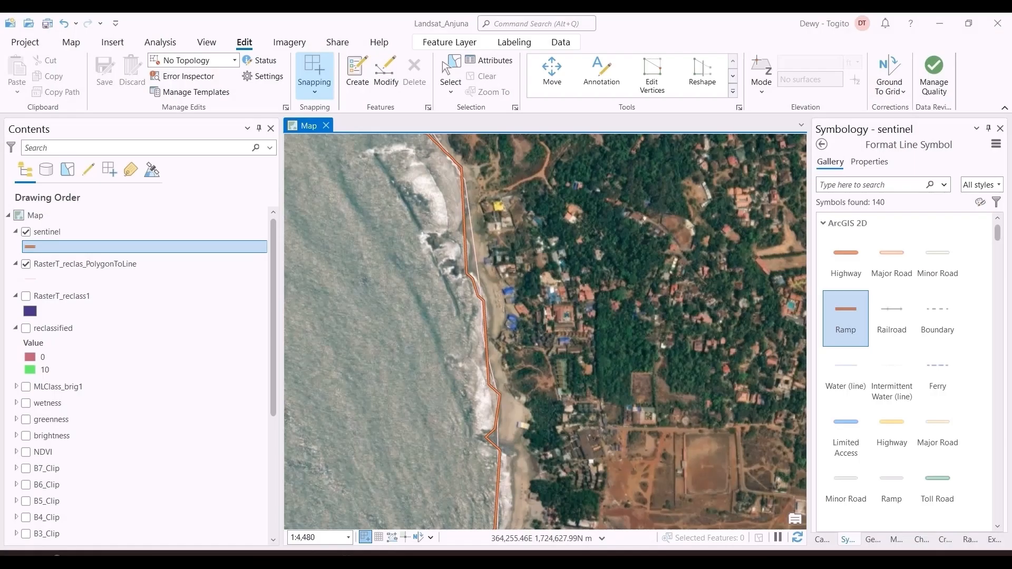
{"action": "key", "text": "ctrl+o"}
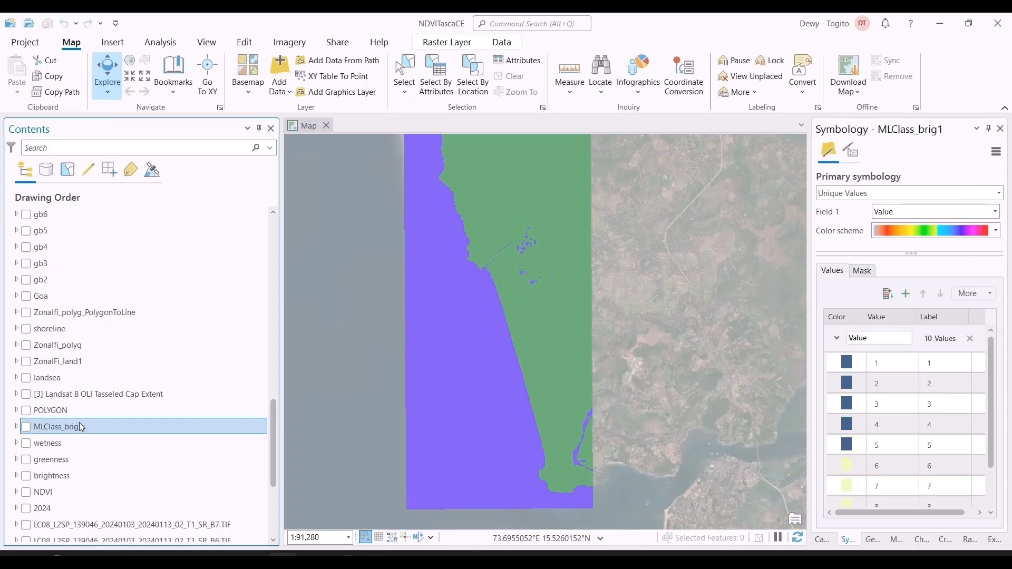
{"action": "right_click", "coordinate": [81, 422]}
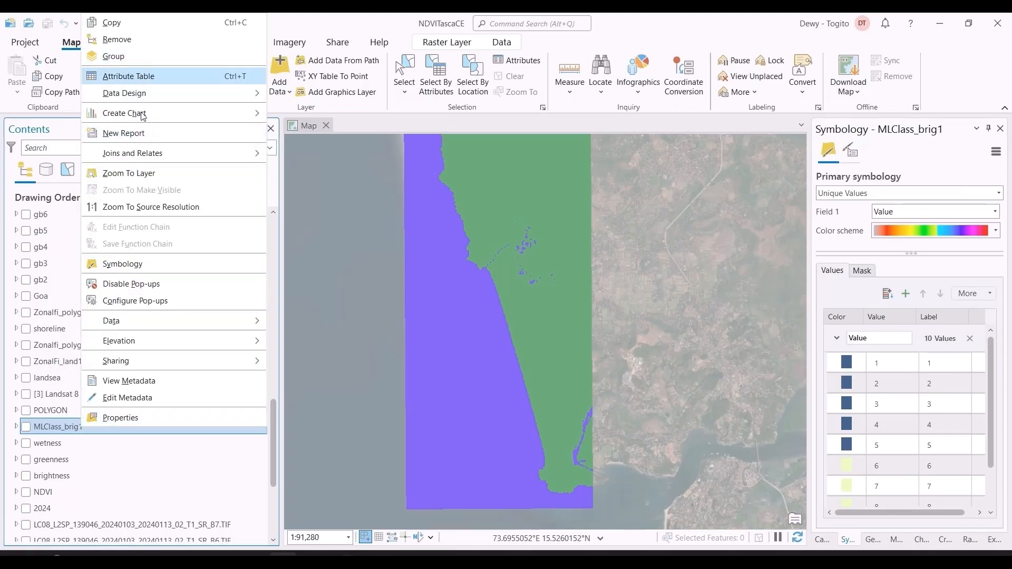
{"action": "left_click", "coordinate": [153, 172]}
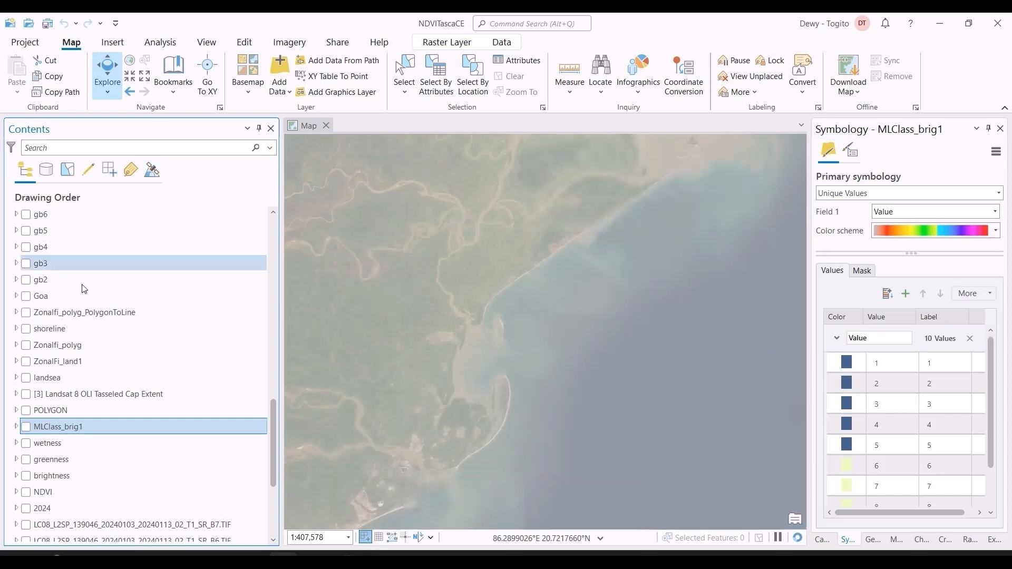
{"action": "left_click", "coordinate": [26, 427]}
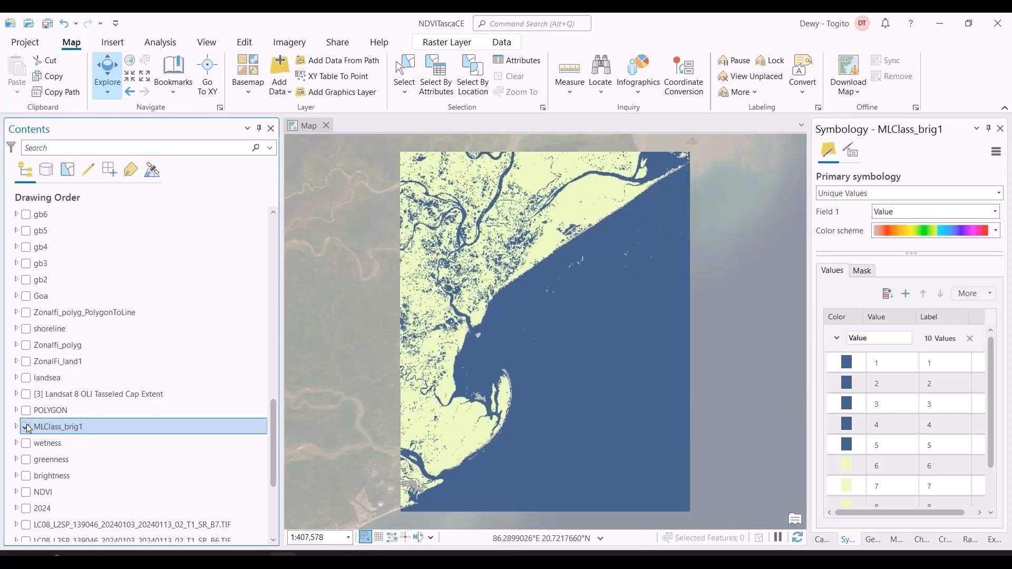
Show and hide the POLYGON layer, and turn on the Landsat 8 OLI Tasseled Cap Extent layer over the classification.
{"action": "left_click", "coordinate": [26, 411]}
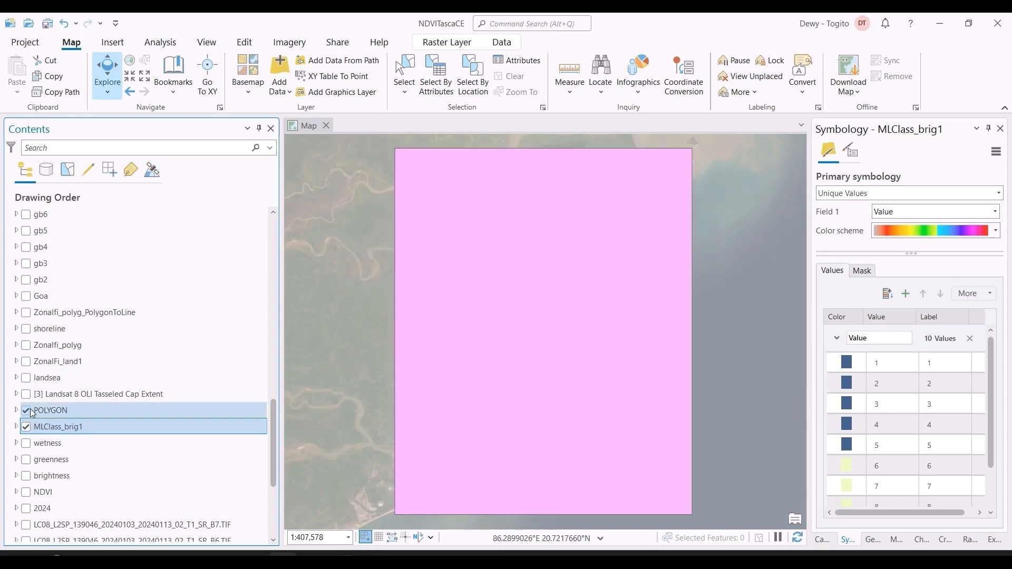
{"action": "left_click", "coordinate": [27, 411]}
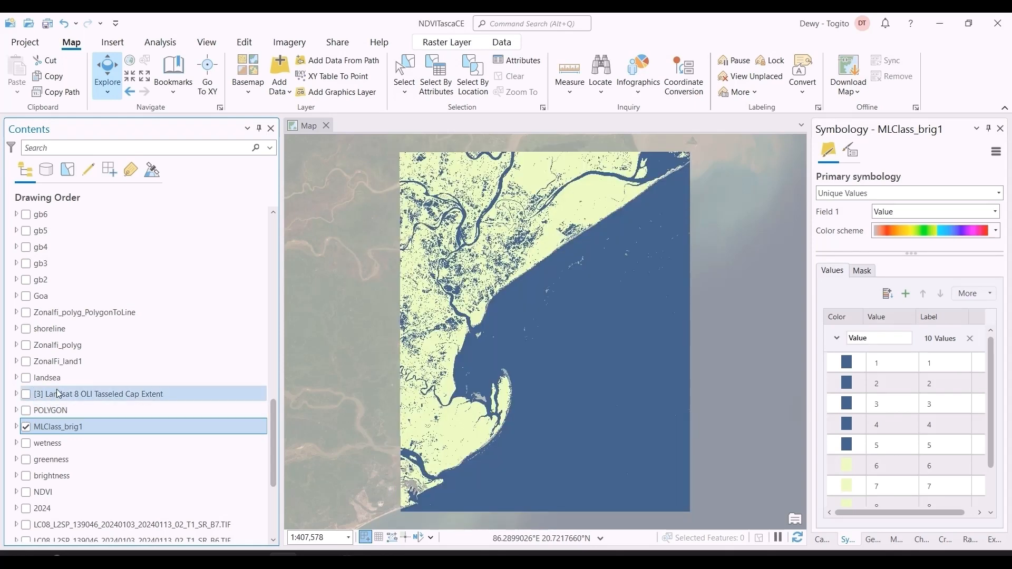
{"action": "scroll", "coordinate": [29, 326], "scroll_direction": "down", "scroll_amount": 2}
{"action": "left_click", "coordinate": [26, 299]}
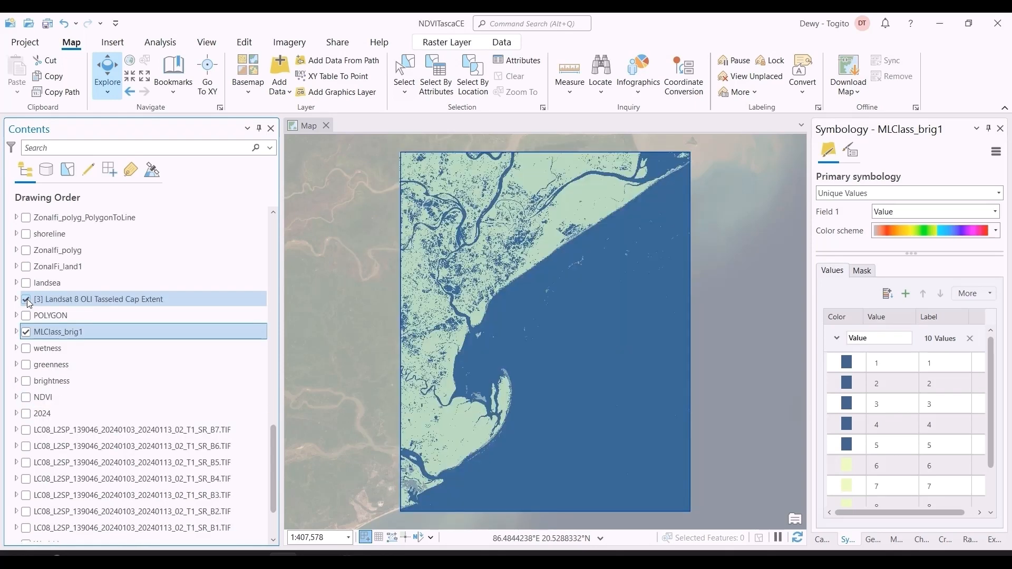
Turn off the Landsat 8 OLI Tasseled Cap Extent layer and turn on the Zonalfi_polyg_PolygonToLine layer.
{"action": "left_click", "coordinate": [26, 298]}
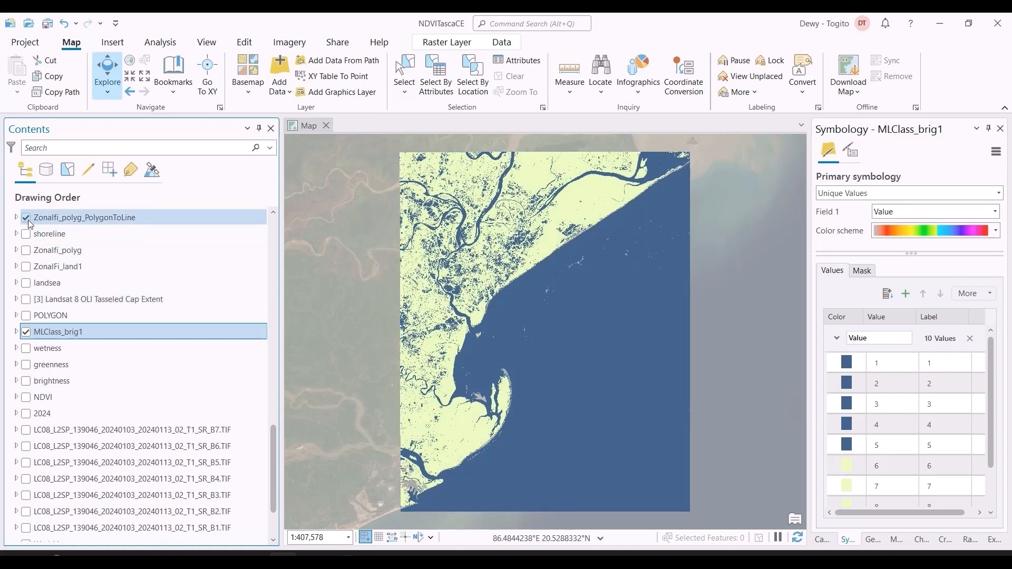
{"action": "scroll", "coordinate": [58, 242], "scroll_direction": "up", "scroll_amount": 1}
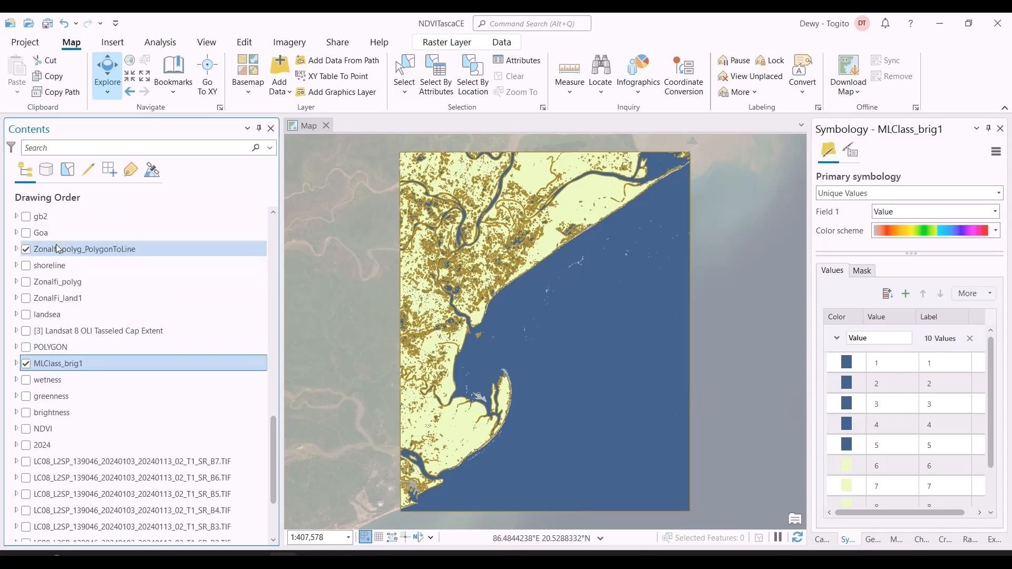
{"action": "scroll", "coordinate": [58, 249], "scroll_direction": "up", "scroll_amount": 2}
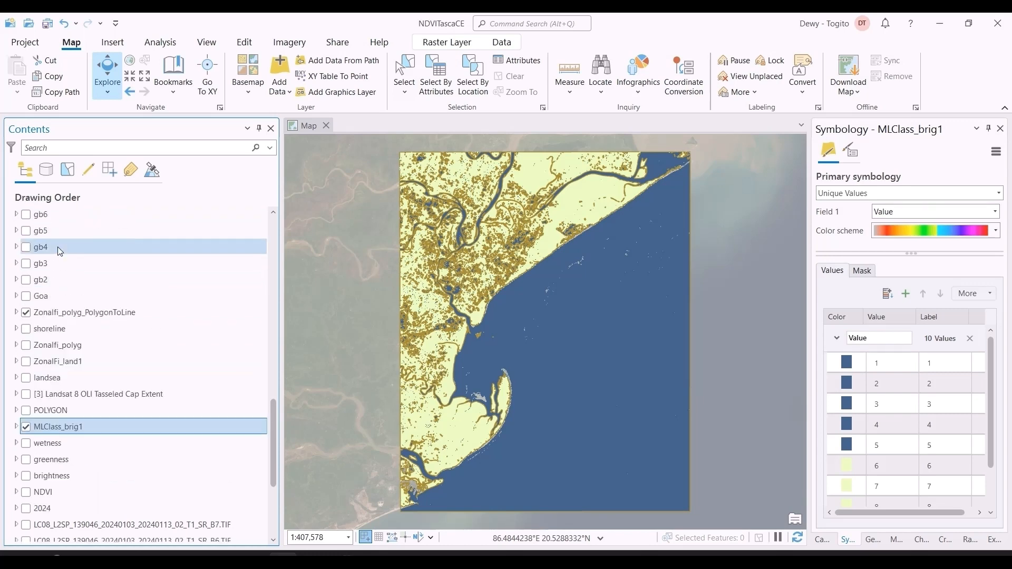
Open the attribute table of Zonalfi_polyg_PolygonToLine and select the line with OBJECTID 3650 to view it on the map.
{"action": "left_click", "coordinate": [80, 314]}
{"action": "right_click", "coordinate": [81, 314]}
{"action": "mouse_move", "coordinate": [97, 205]}
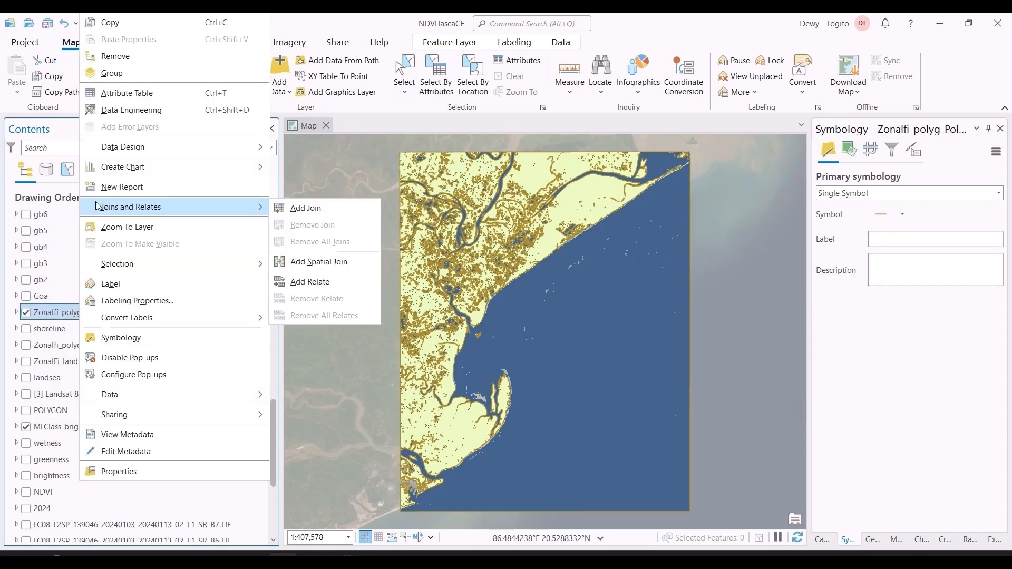
{"action": "left_click", "coordinate": [131, 95]}
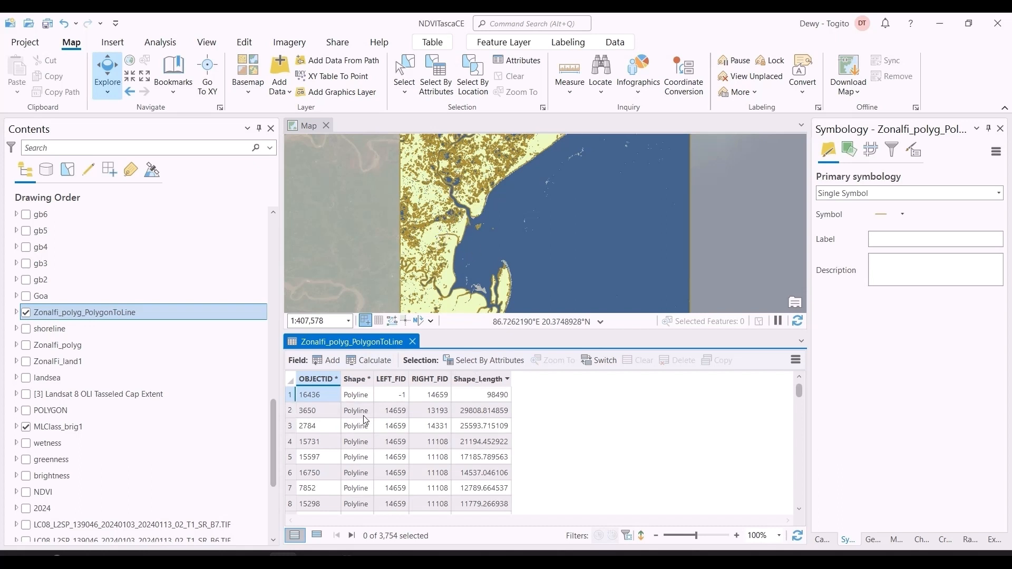
{"action": "left_click", "coordinate": [291, 411]}
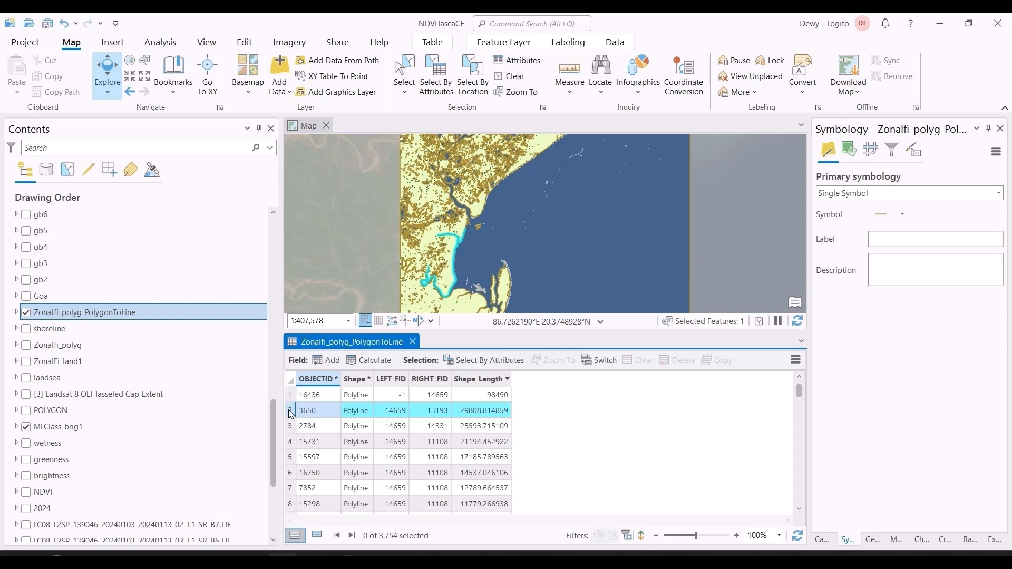
{"action": "left_click_drag", "start_coordinate": [489, 212], "coordinate": [444, 270]}
{"action": "scroll", "coordinate": [503, 211], "scroll_direction": "down", "scroll_amount": 2}
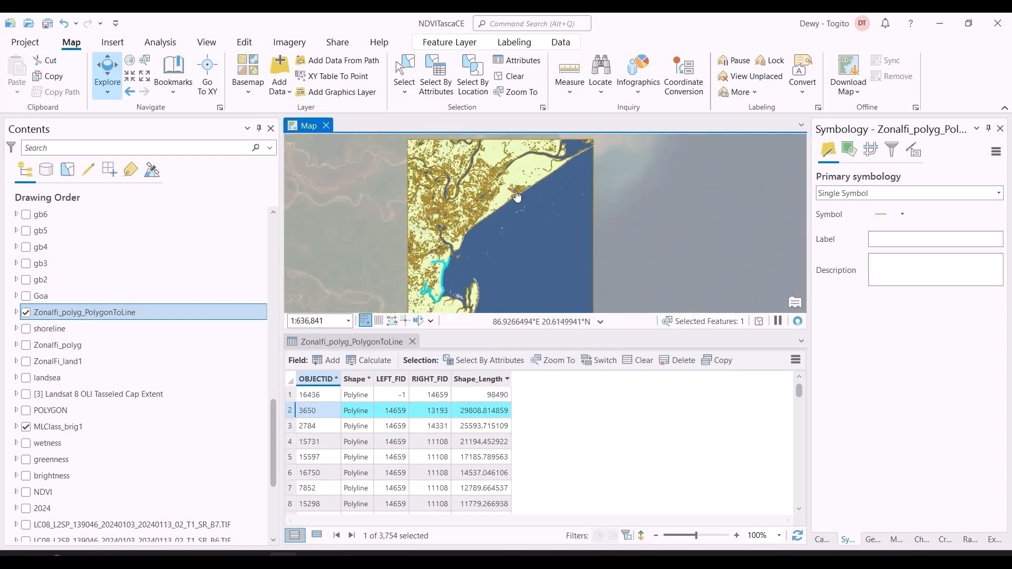
Switch to Chrome and show the NDTV article about coastal erosion forcing people to abandon homes in an Odisha village.
{"action": "key", "text": "alt+Tab"}
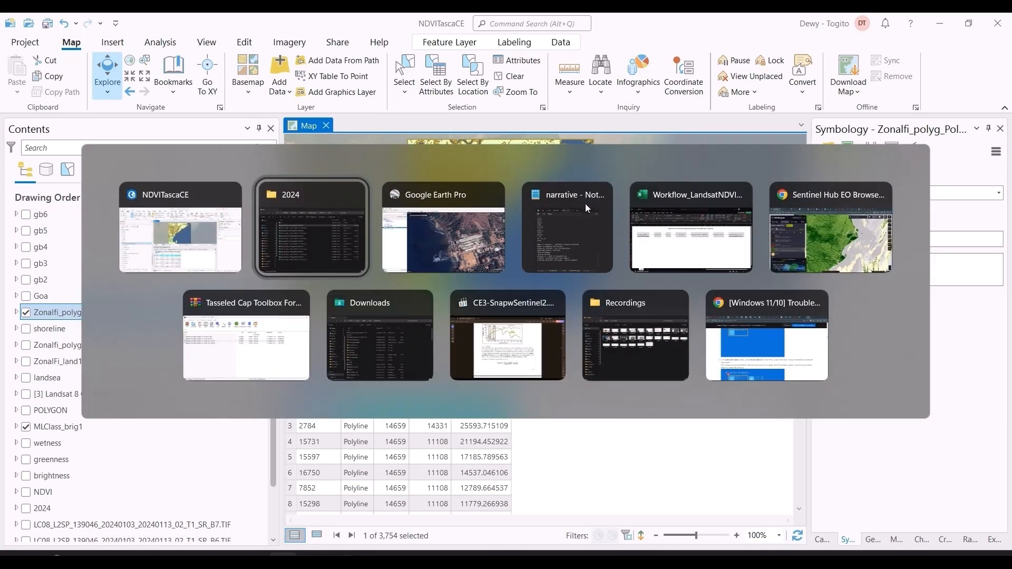
{"action": "key", "text": "alt+Tab"}
{"action": "key", "text": "alt+Tab"}
{"action": "key", "text": "alt+Tab"}
{"action": "key", "text": "alt+Tab"}
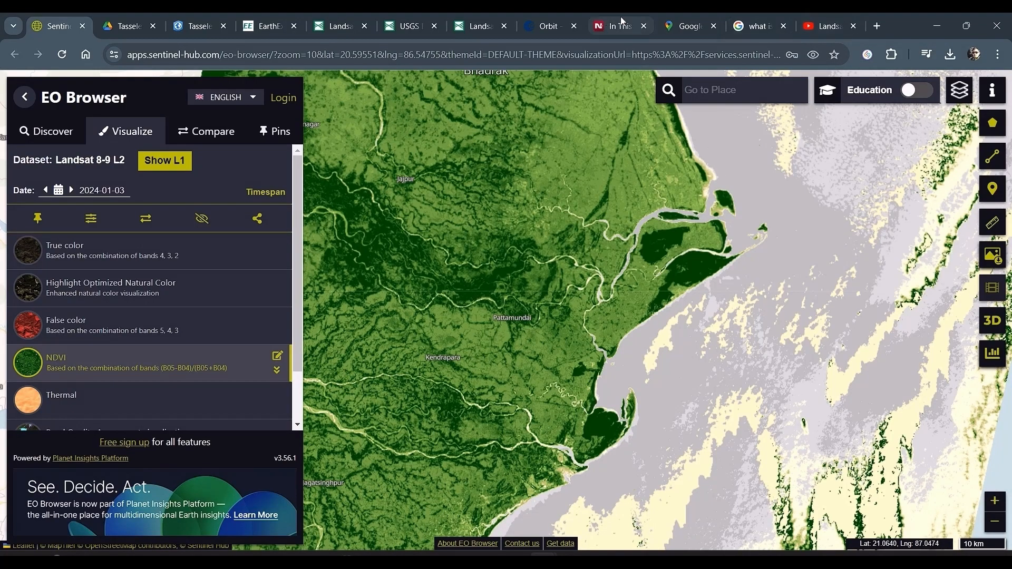
{"action": "left_click", "coordinate": [617, 25]}
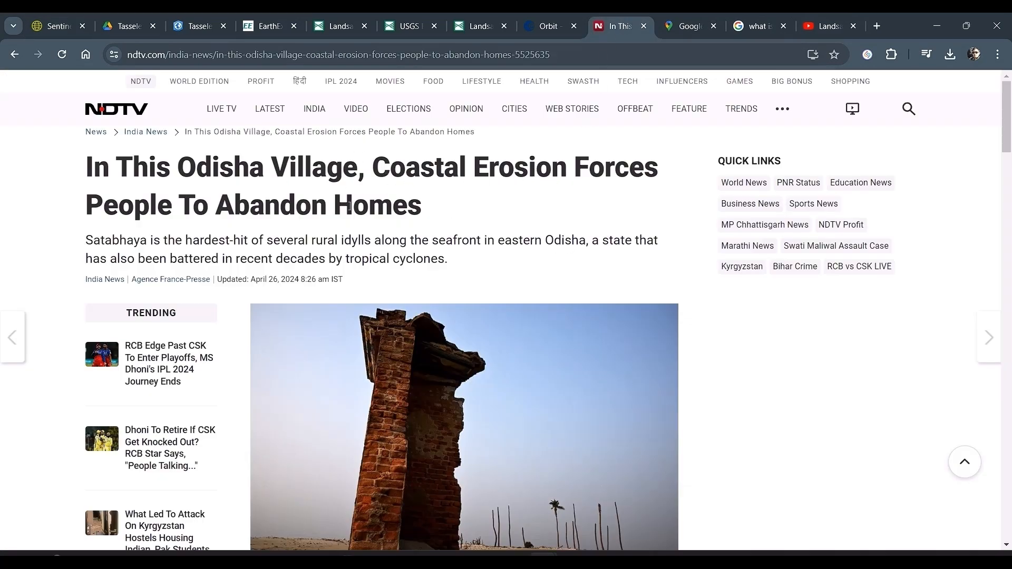
Read the article's opening paragraphs and highlight the passage on Satabhaya as the hardest-hit seafront village.
{"action": "scroll", "coordinate": [117, 244], "scroll_direction": "down", "scroll_amount": 15}
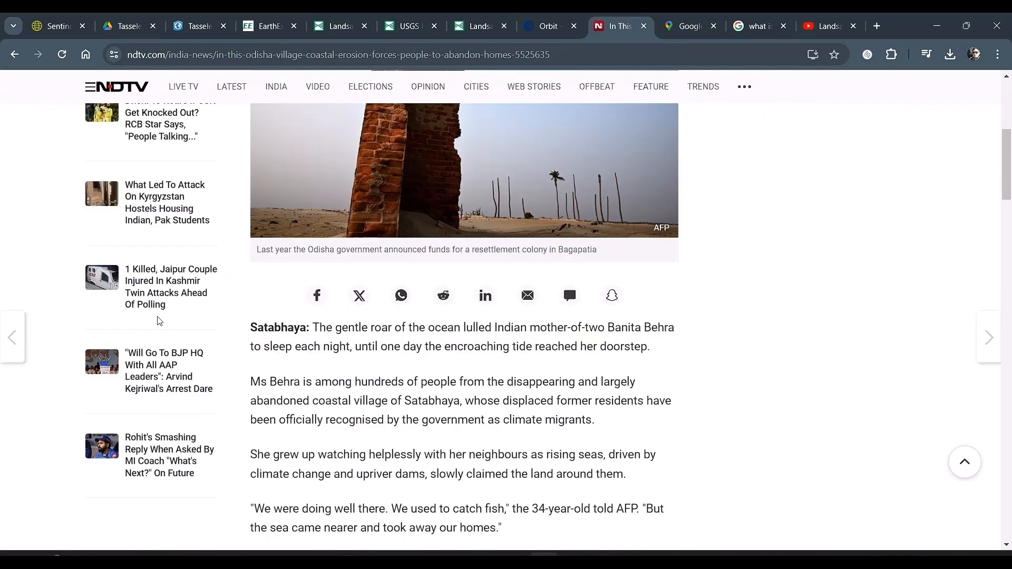
{"action": "scroll", "coordinate": [277, 259], "scroll_direction": "up", "scroll_amount": 5}
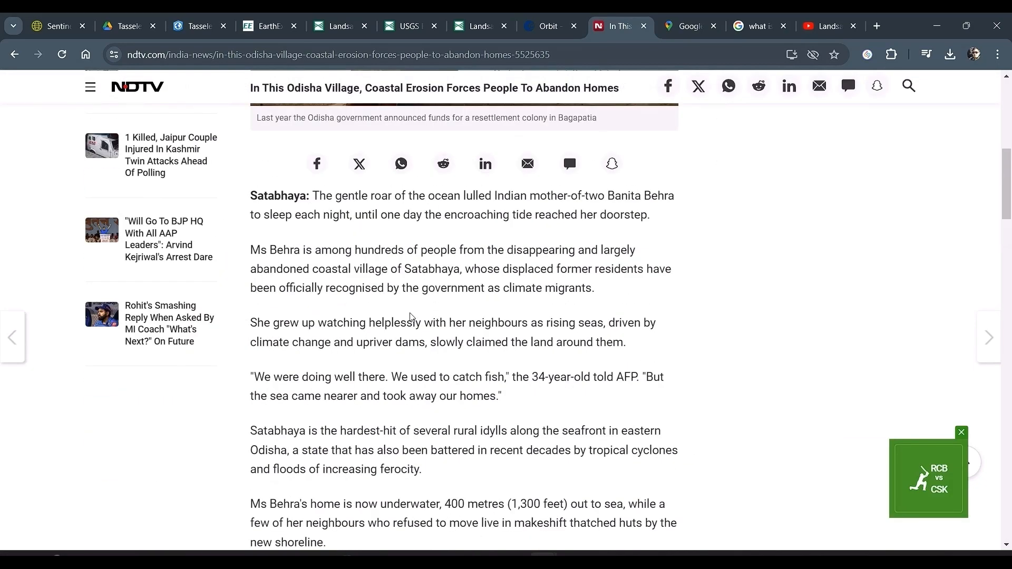
{"action": "scroll", "coordinate": [412, 317], "scroll_direction": "down", "scroll_amount": 2}
{"action": "scroll", "coordinate": [379, 359], "scroll_direction": "up", "scroll_amount": 2}
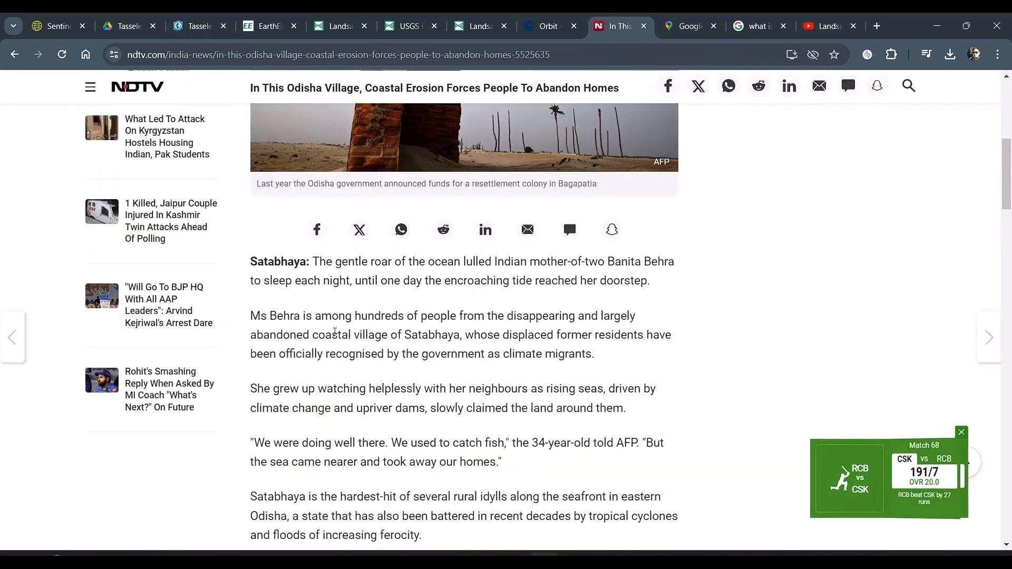
{"action": "left_click_drag", "start_coordinate": [299, 504], "coordinate": [327, 542]}
{"action": "left_click", "coordinate": [340, 337]}
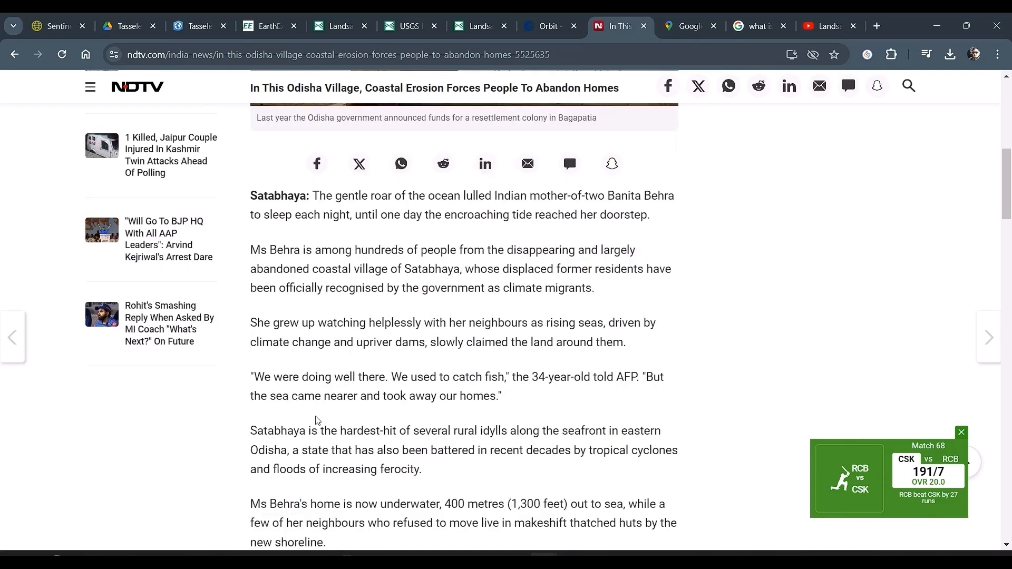
{"action": "left_click_drag", "start_coordinate": [258, 429], "coordinate": [491, 482]}
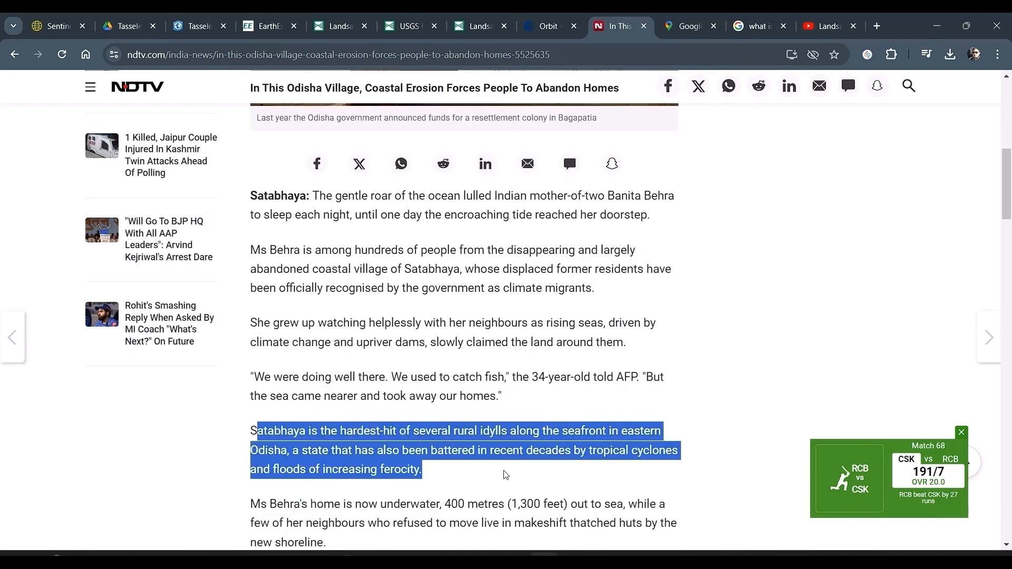
{"action": "left_click", "coordinate": [505, 474]}
Switch back to ArcGIS Pro, locate "satabhaya" on the map and go to the candidate in Kendrapara, Odisha.
{"action": "key", "text": "alt+Tab"}
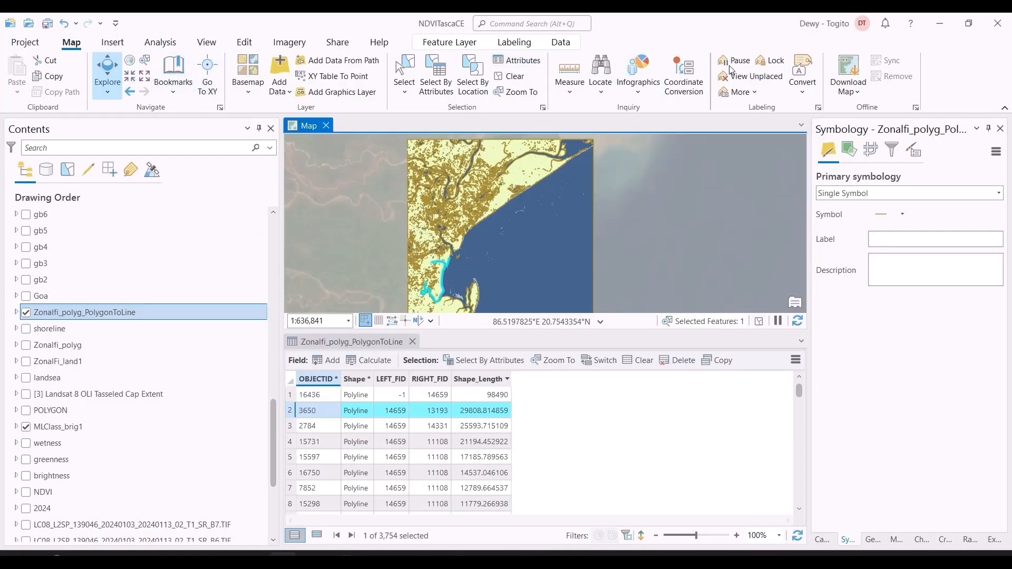
{"action": "left_click", "coordinate": [601, 74]}
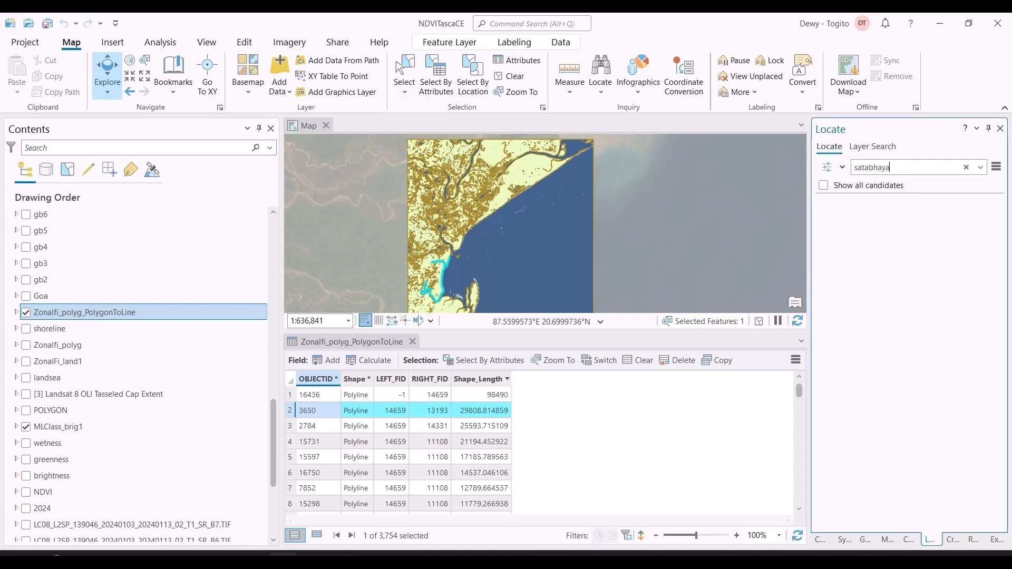
{"action": "key", "text": "Return"}
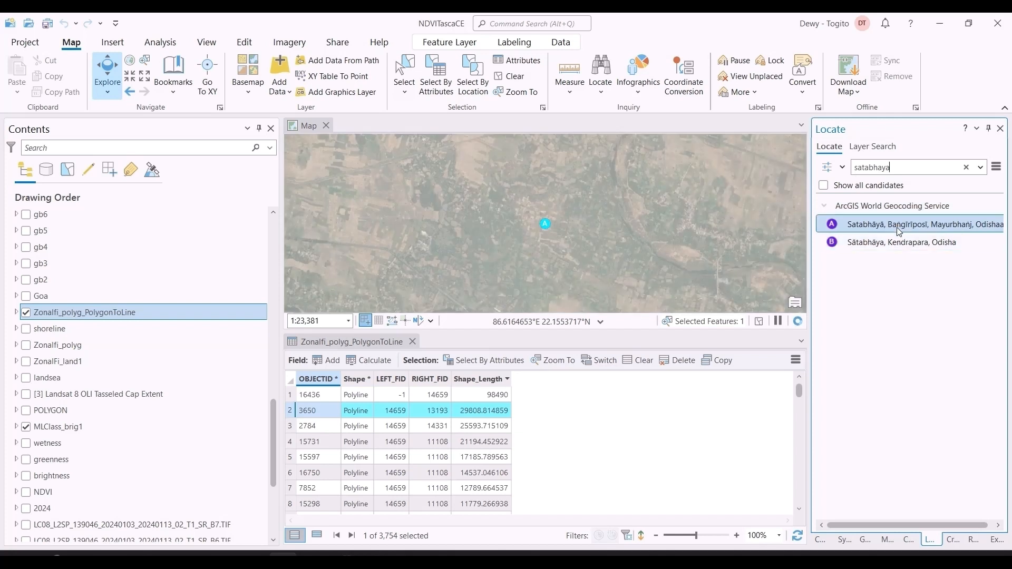
{"action": "left_click", "coordinate": [889, 242]}
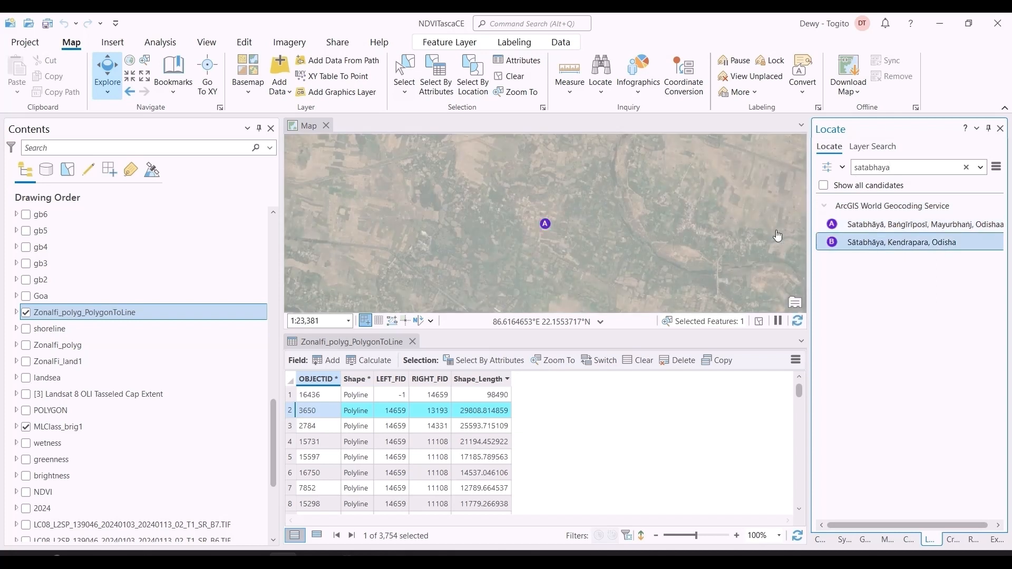
{"action": "left_click", "coordinate": [870, 247]}
{"action": "scroll", "coordinate": [659, 226], "scroll_direction": "down", "scroll_amount": 4}
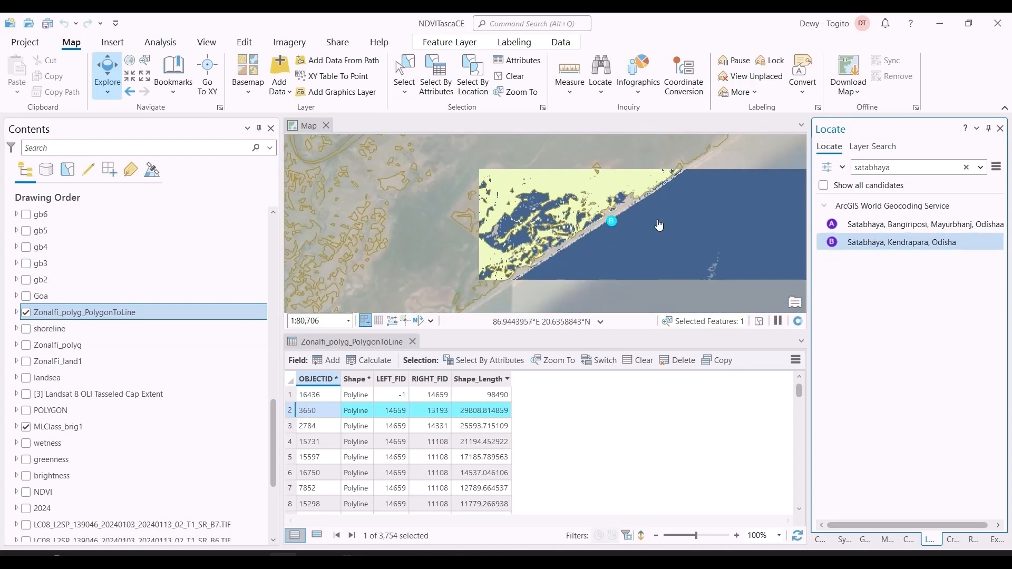
{"action": "scroll", "coordinate": [659, 226], "scroll_direction": "down", "scroll_amount": 5}
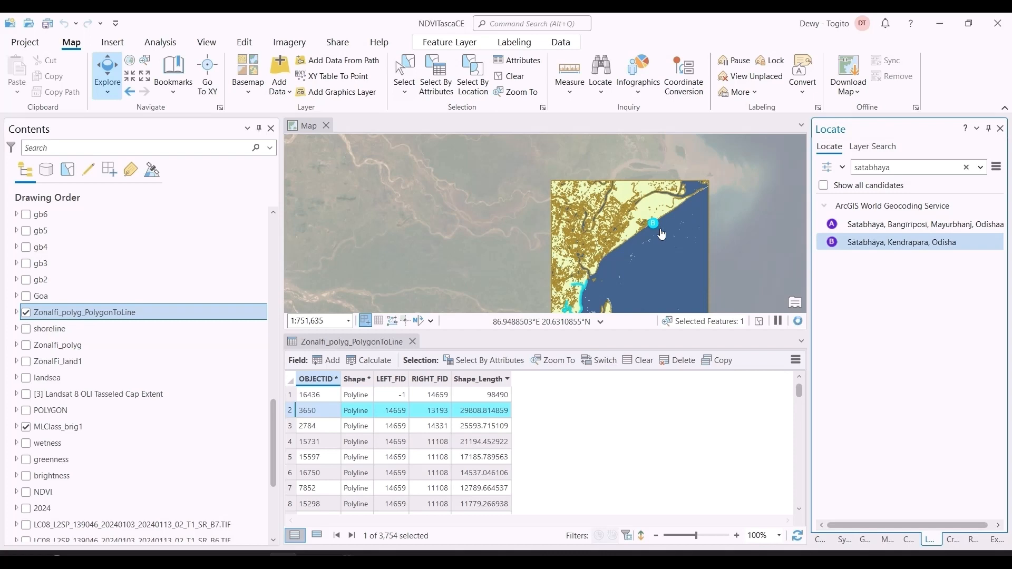
{"action": "scroll", "coordinate": [662, 234], "scroll_direction": "up", "scroll_amount": 3}
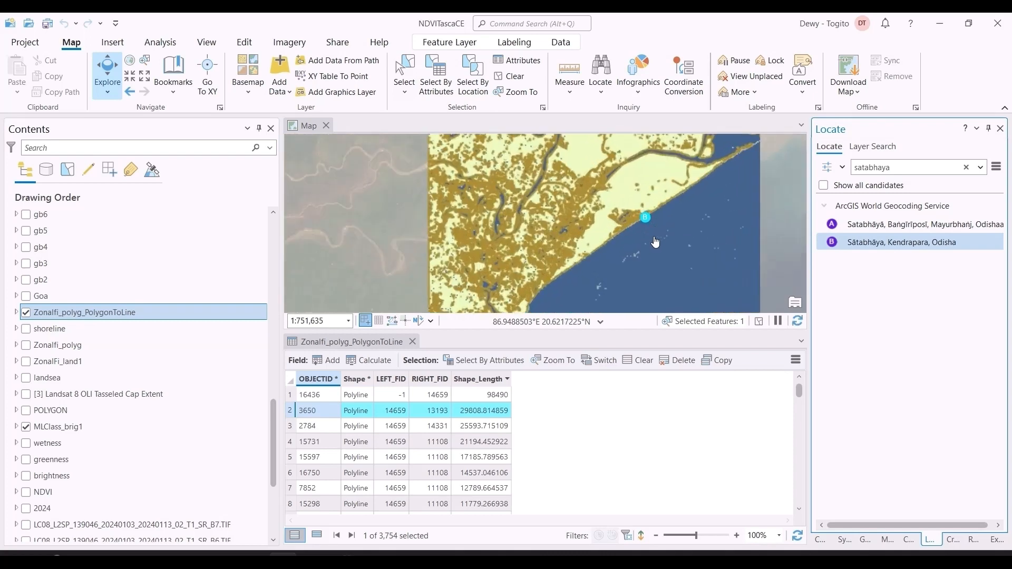
Select the line with OBJECTID 2784 in the attribute table and find it on the map south of Satabhaya.
{"action": "left_click", "coordinate": [292, 425]}
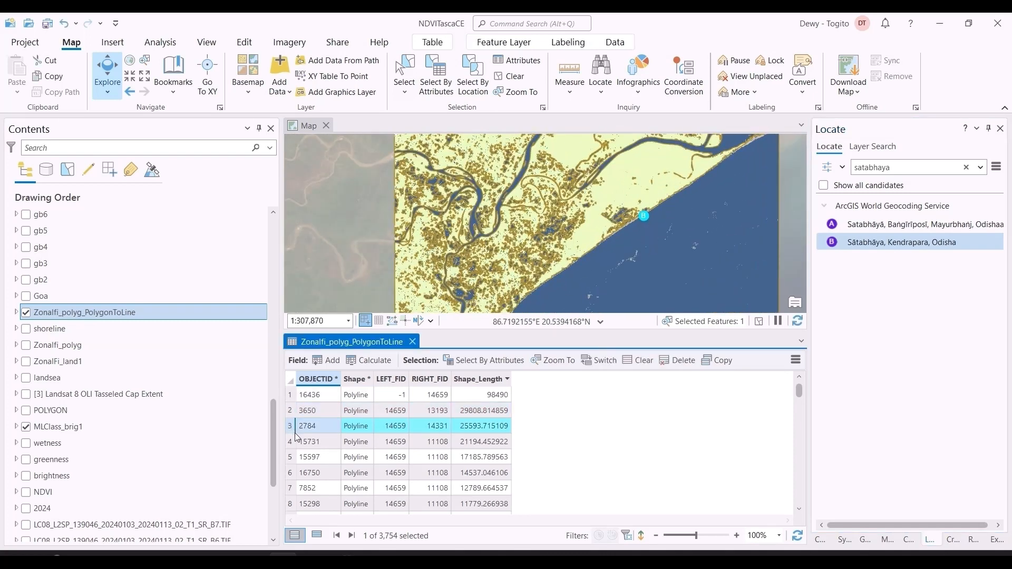
{"action": "scroll", "coordinate": [469, 400], "scroll_direction": "down", "scroll_amount": 3}
{"action": "scroll", "coordinate": [572, 259], "scroll_direction": "down", "scroll_amount": 2}
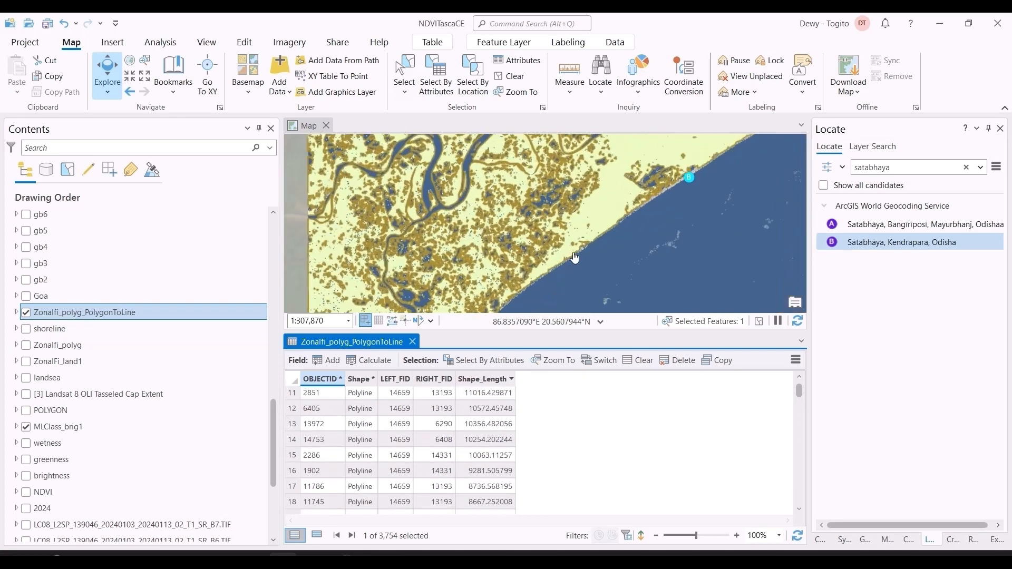
{"action": "left_click_drag", "start_coordinate": [565, 290], "coordinate": [526, 180]}
{"action": "scroll", "coordinate": [519, 203], "scroll_direction": "down", "scroll_amount": 2}
{"action": "scroll", "coordinate": [519, 203], "scroll_direction": "up", "scroll_amount": 4}
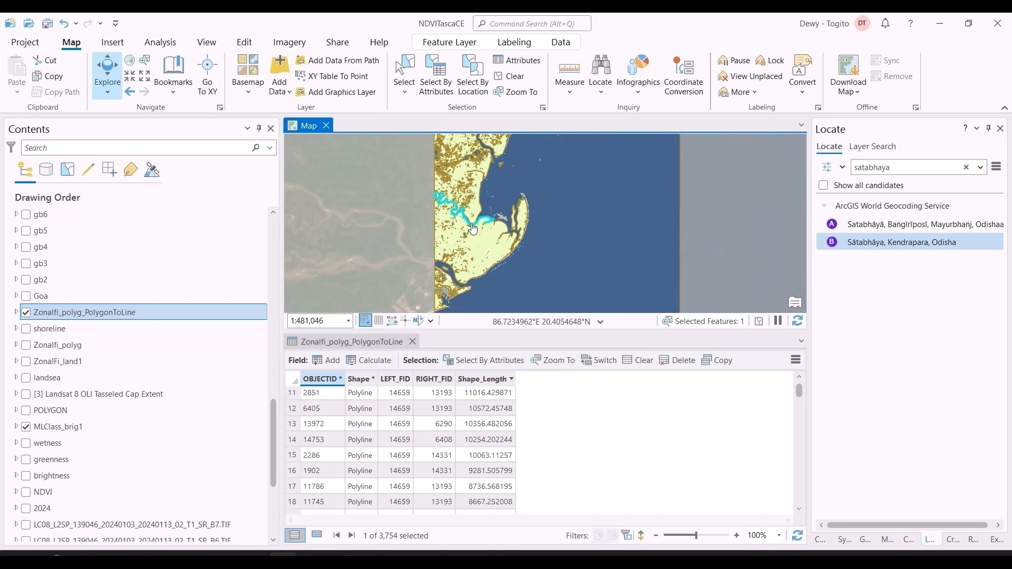
{"action": "left_click_drag", "start_coordinate": [472, 229], "coordinate": [462, 258]}
Examine how the extracted line follows the classified coast and its unclassified beach strip northeast to and past Satabhaya.
{"action": "scroll", "coordinate": [514, 227], "scroll_direction": "up", "scroll_amount": 8}
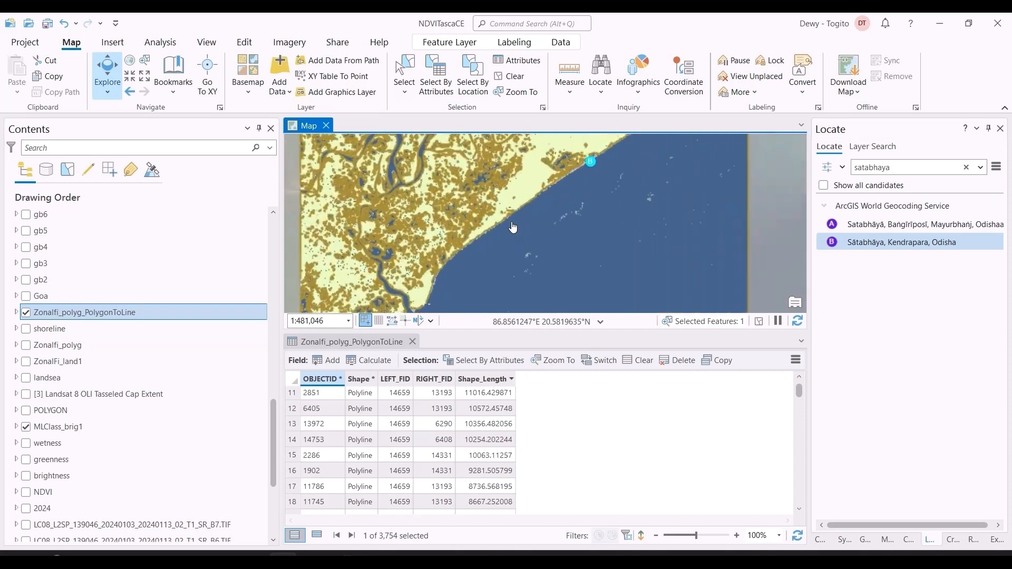
{"action": "scroll", "coordinate": [536, 186], "scroll_direction": "up", "scroll_amount": 5}
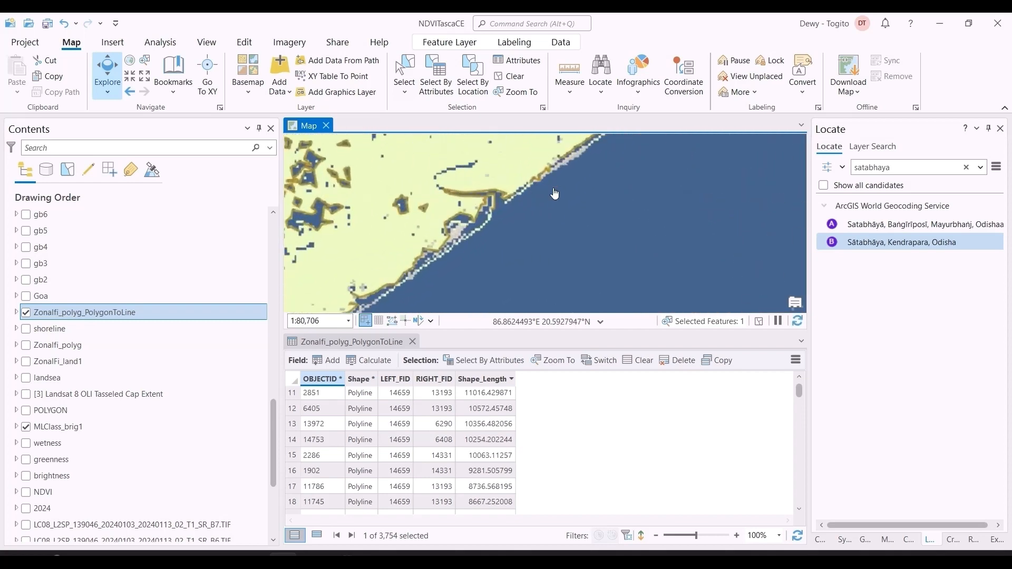
{"action": "scroll", "coordinate": [504, 231], "scroll_direction": "up", "scroll_amount": 3}
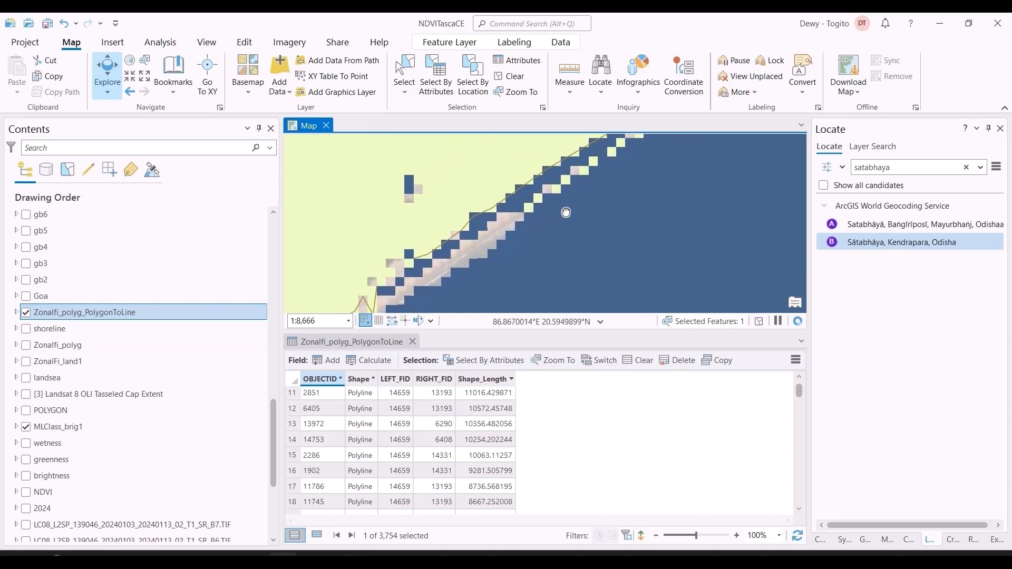
{"action": "scroll", "coordinate": [543, 242], "scroll_direction": "down", "scroll_amount": 2}
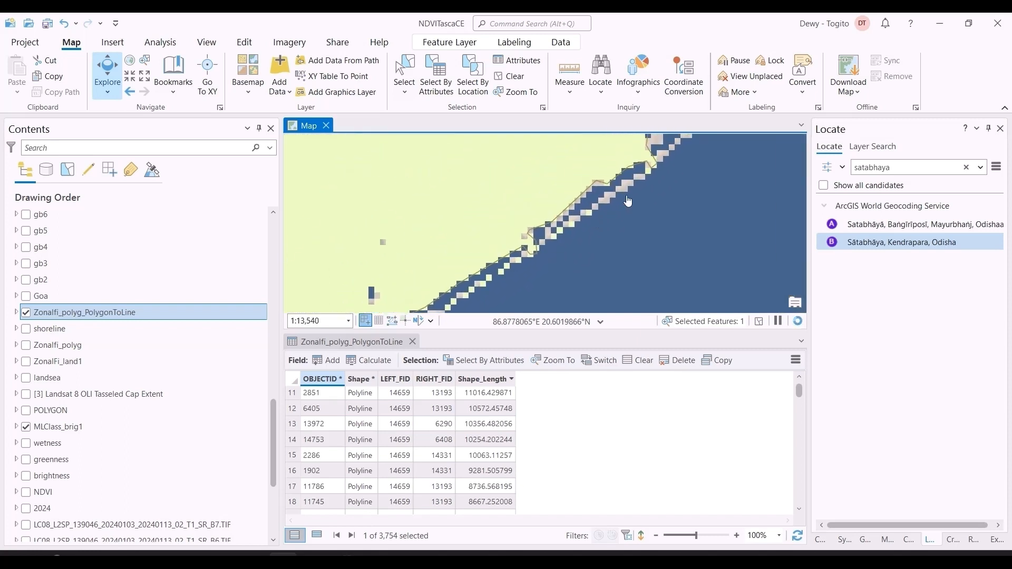
{"action": "left_click_drag", "start_coordinate": [624, 202], "coordinate": [579, 245]}
{"action": "mouse_move", "coordinate": [666, 186]}
{"action": "left_mouse_down"}
{"action": "mouse_move", "coordinate": [633, 219]}
{"action": "mouse_move", "coordinate": [680, 174]}
{"action": "mouse_move", "coordinate": [574, 219]}
{"action": "left_mouse_up"}
{"action": "scroll", "coordinate": [680, 174], "scroll_direction": "down", "scroll_amount": 3}
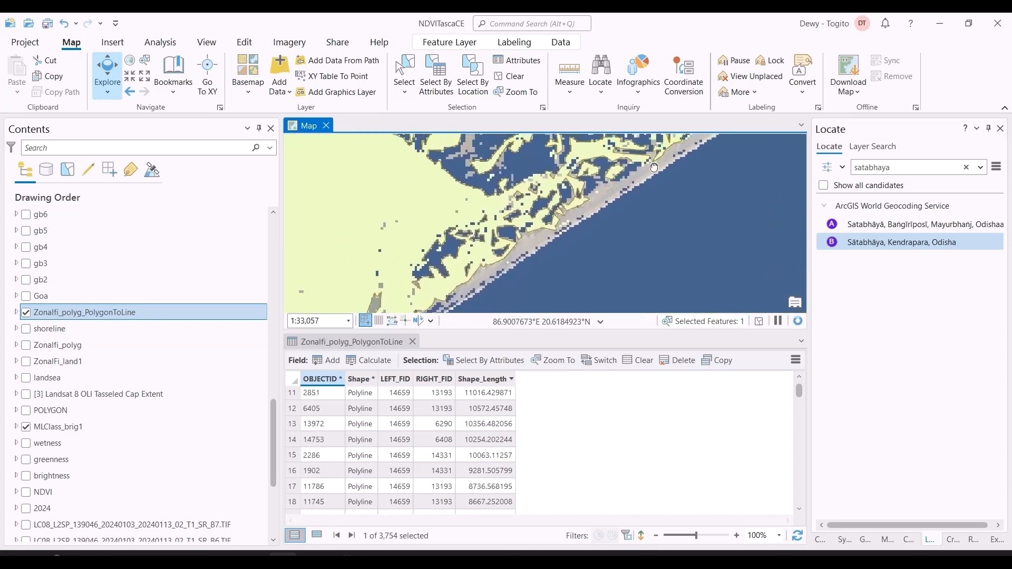
{"action": "left_click_drag", "start_coordinate": [696, 141], "coordinate": [607, 215]}
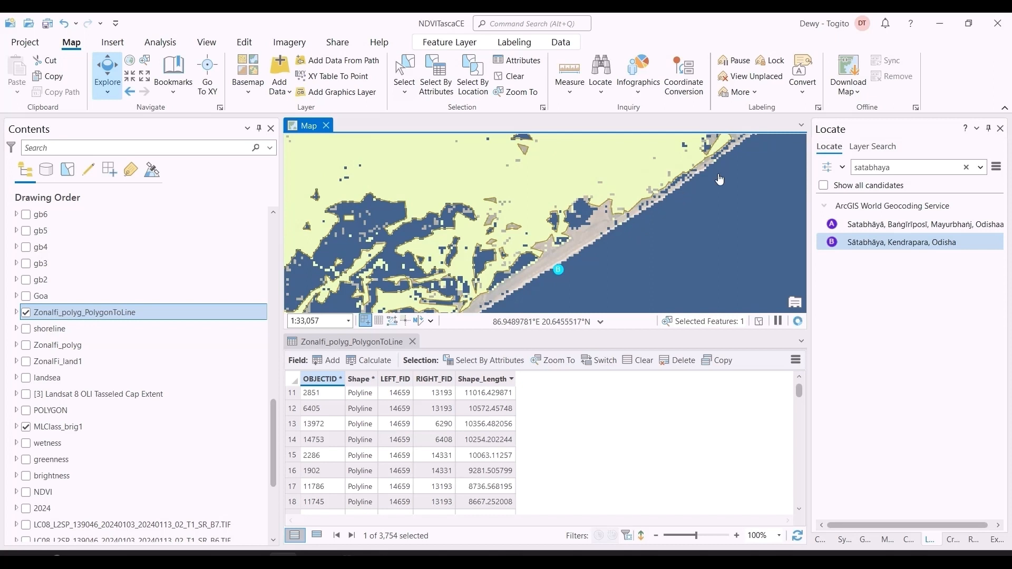
Save the NDVITascaCE project.
{"action": "left_click", "coordinate": [48, 23]}
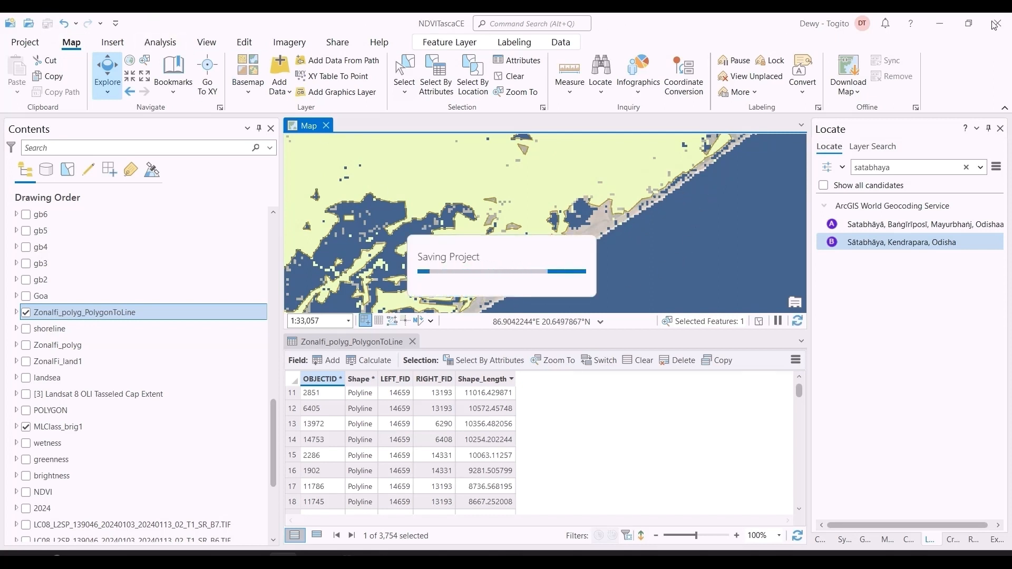
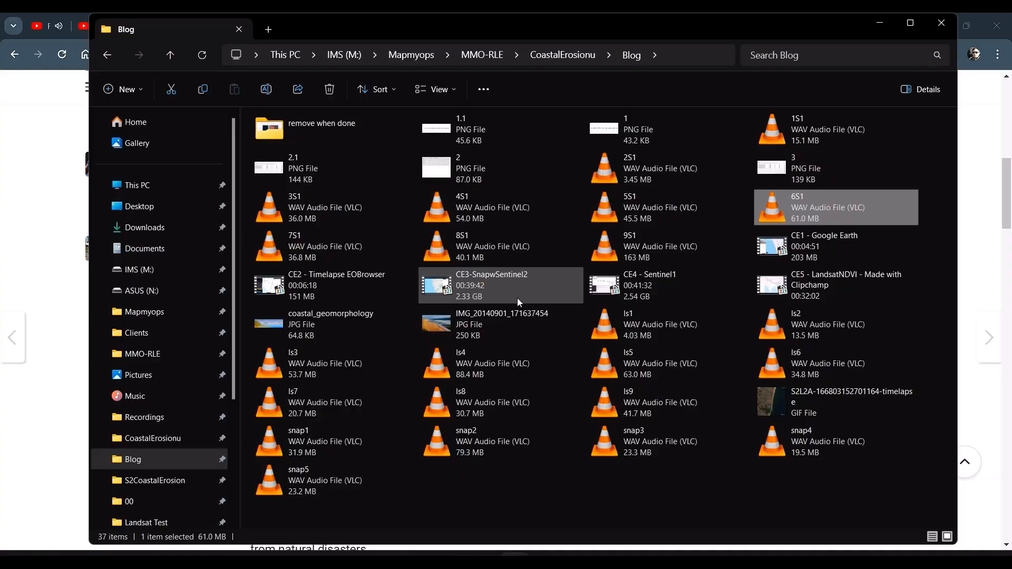
Play the CE5 - LandsatNDVI video from the Blog folder and skip to the Satabhaya search near its end.
{"action": "double_click", "coordinate": [803, 285]}
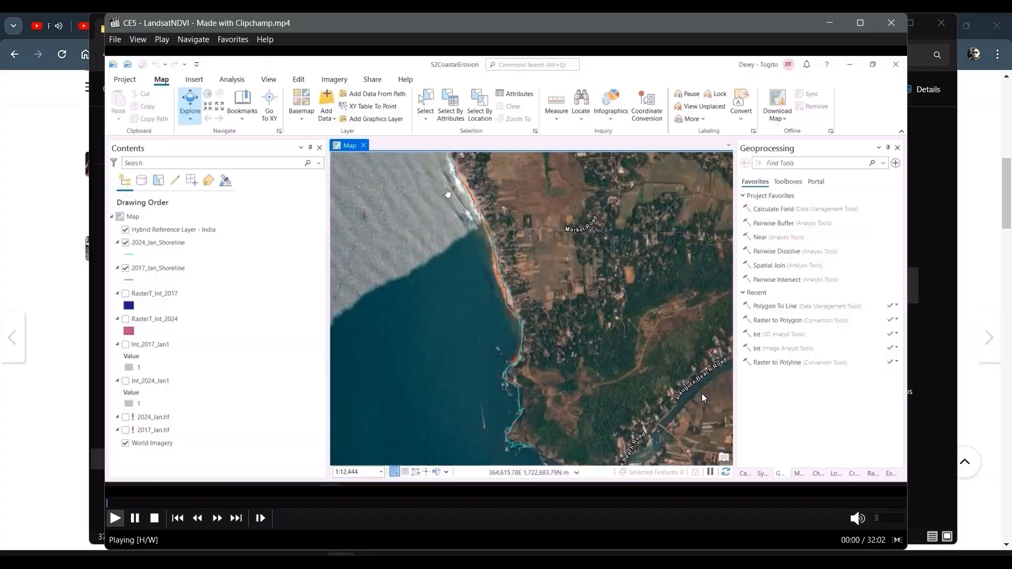
{"action": "left_click", "coordinate": [878, 504]}
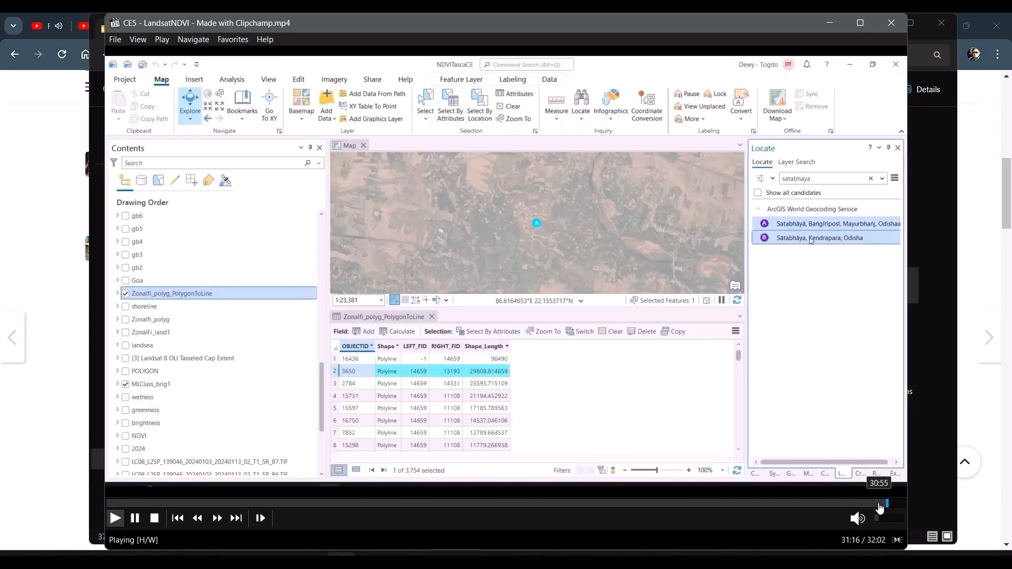
Watch the Landsat NDVI video full screen through the part showing the selected shoreline on the classified coast.
{"action": "key", "text": "alt+Return"}
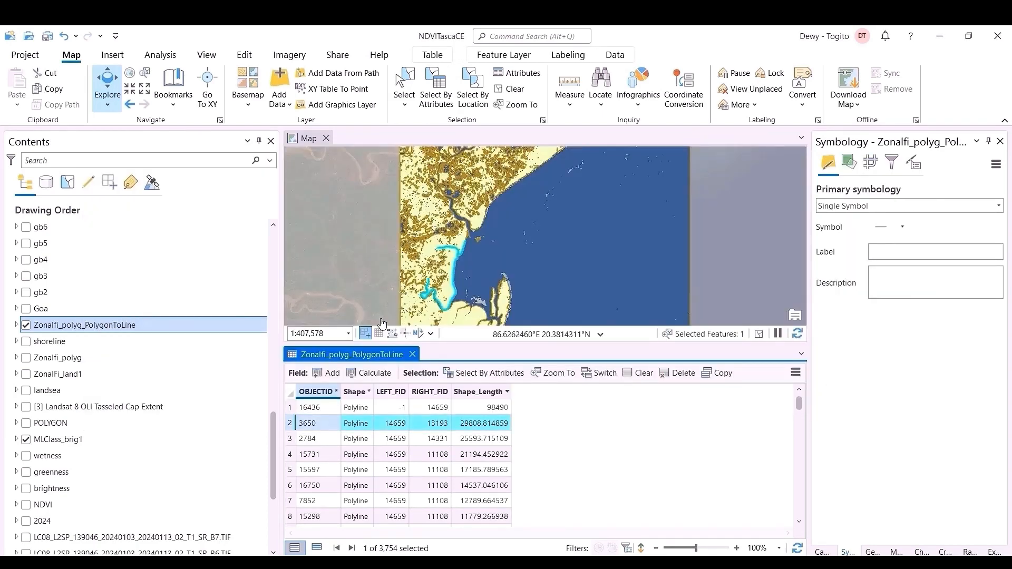
{"action": "left_click_drag", "start_coordinate": [517, 200], "coordinate": [472, 255]}
{"action": "scroll", "coordinate": [503, 228], "scroll_direction": "down", "scroll_amount": 1}
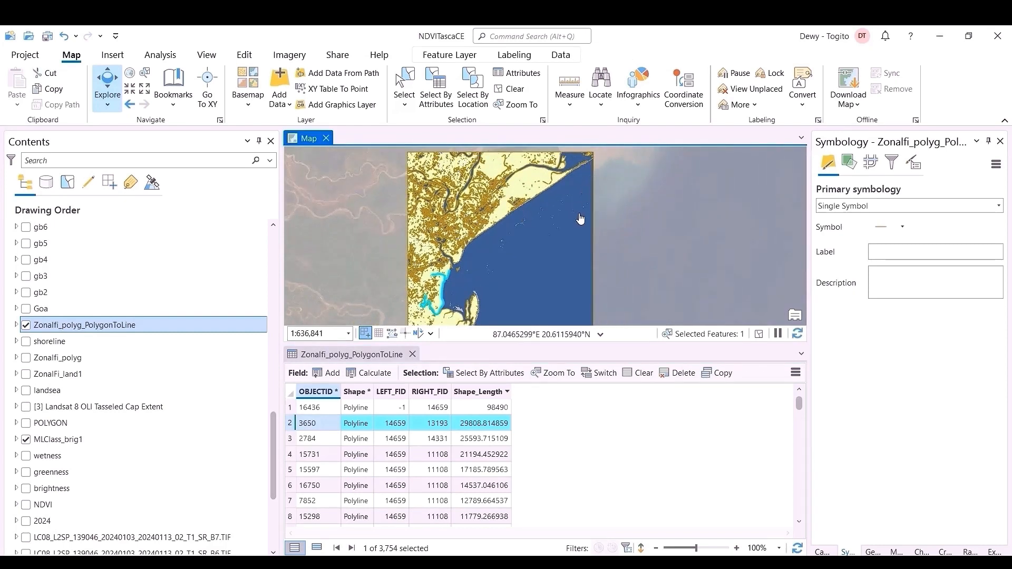
Switch to the browser and read the MDPI article on the Shoreline Analysis and Extraction Tool (SAET), covering its title, affiliations and abstract.
{"action": "key", "text": "alt+Tab"}
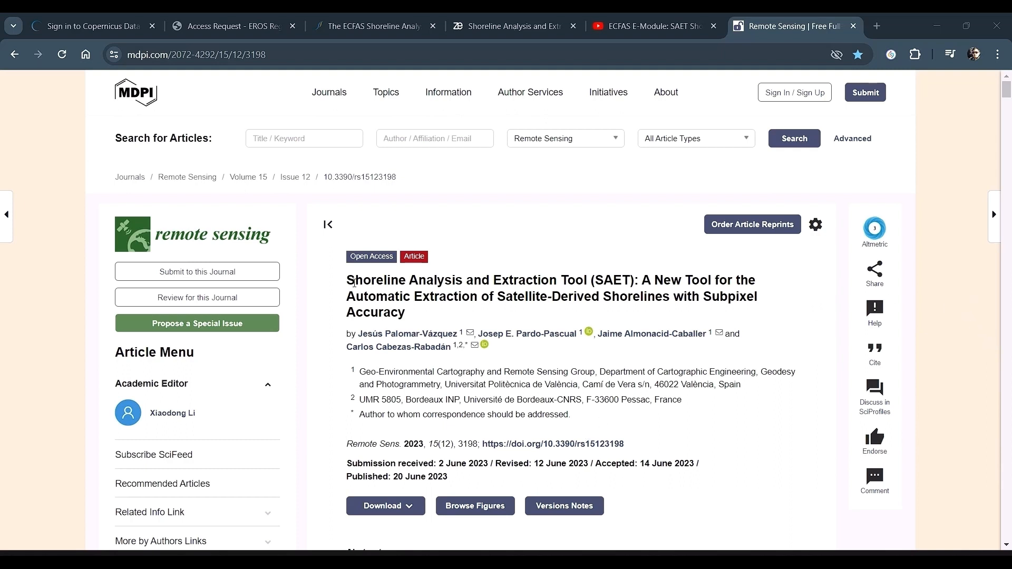
{"action": "left_click_drag", "start_coordinate": [347, 281], "coordinate": [647, 273]}
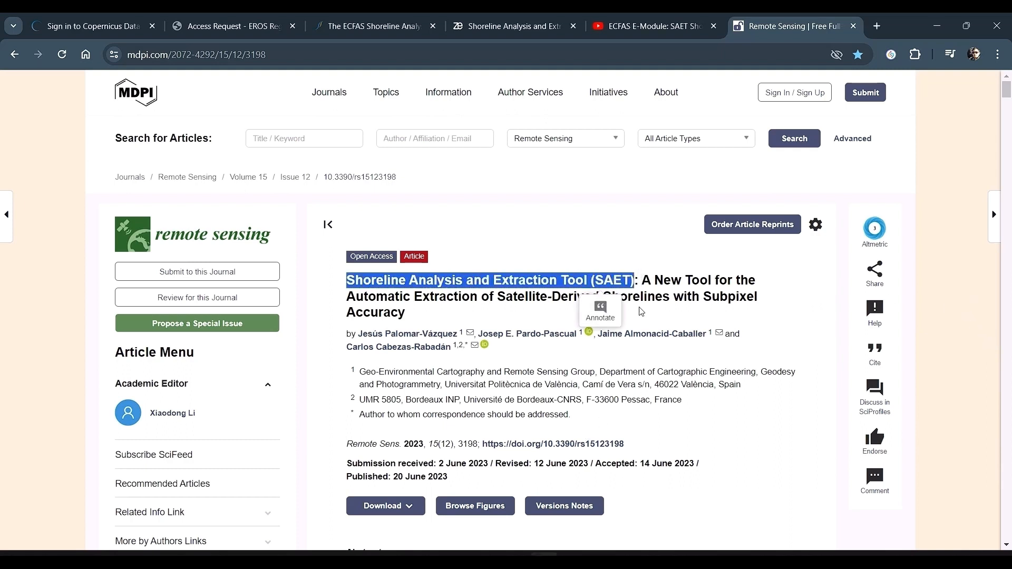
{"action": "left_click", "coordinate": [526, 382]}
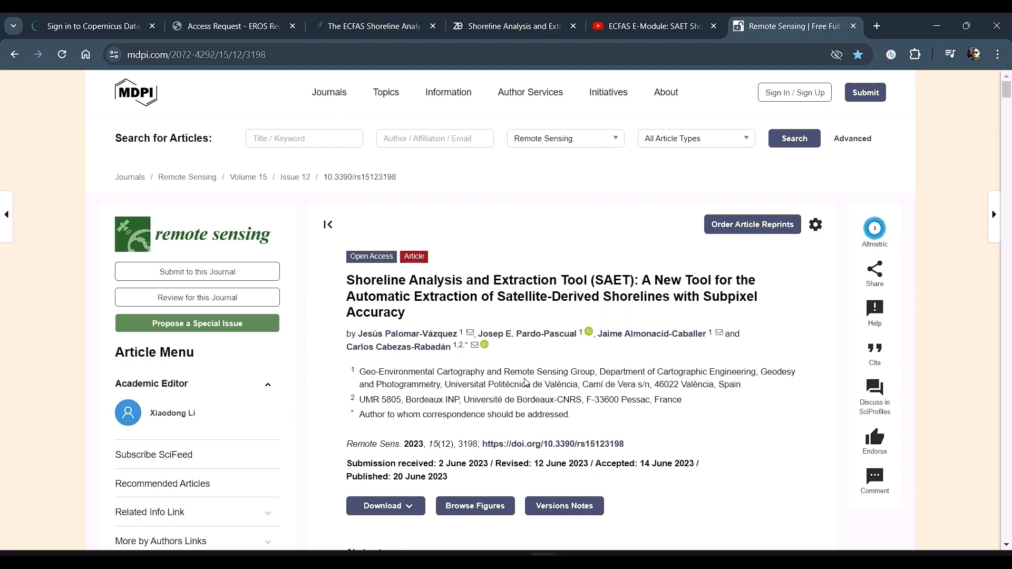
{"action": "mouse_move", "coordinate": [386, 368]}
{"action": "left_mouse_down"}
{"action": "mouse_move", "coordinate": [747, 392]}
{"action": "mouse_move", "coordinate": [685, 401]}
{"action": "left_mouse_up"}
{"action": "scroll", "coordinate": [797, 426], "scroll_direction": "down", "scroll_amount": 5}
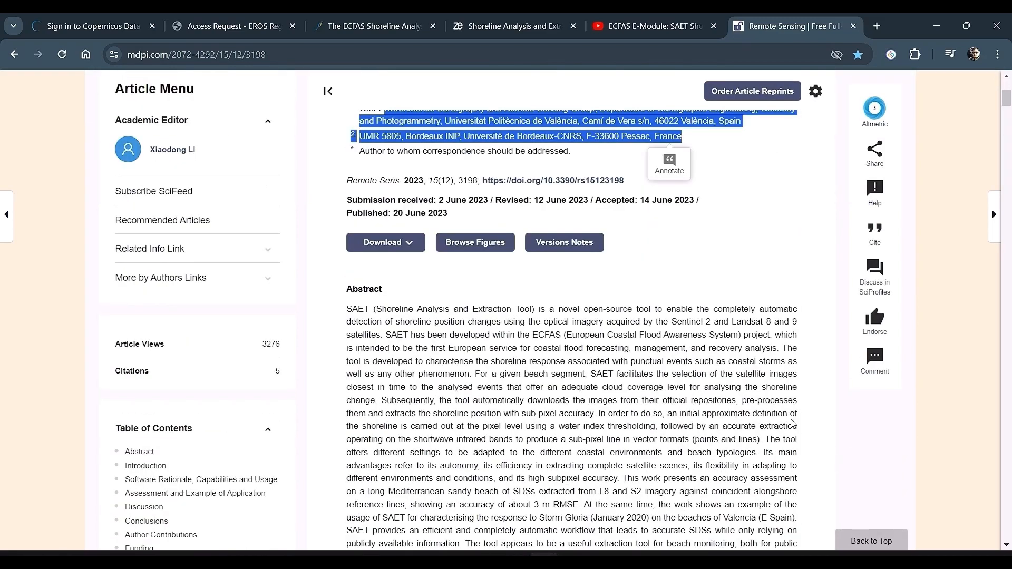
{"action": "left_click", "coordinate": [694, 293]}
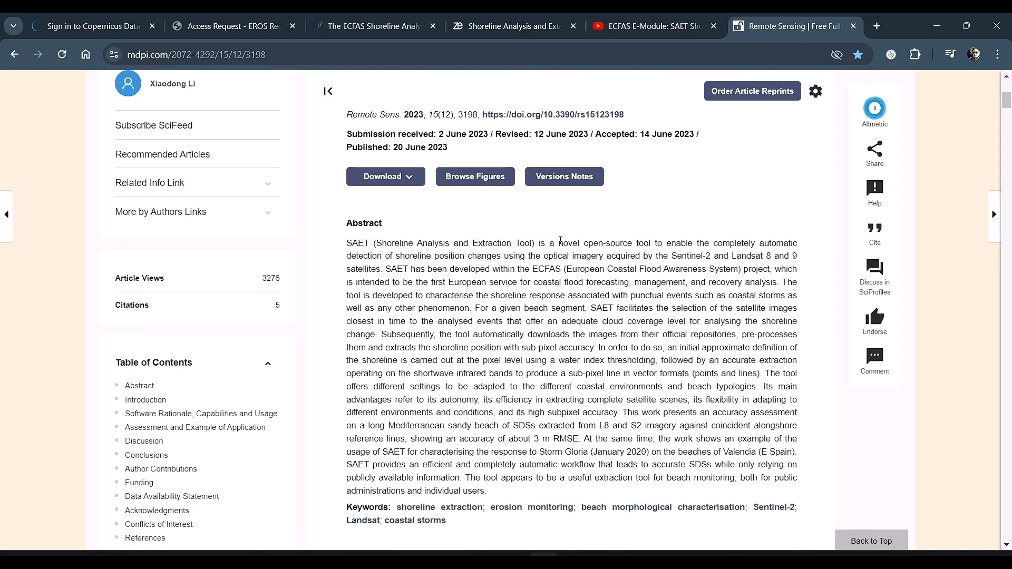
{"action": "mouse_move", "coordinate": [560, 243]}
{"action": "left_mouse_down"}
{"action": "mouse_move", "coordinate": [661, 244]}
{"action": "mouse_move", "coordinate": [680, 256]}
{"action": "mouse_move", "coordinate": [774, 269]}
{"action": "mouse_move", "coordinate": [803, 322]}
{"action": "mouse_move", "coordinate": [793, 310]}
{"action": "left_mouse_up"}
{"action": "left_click", "coordinate": [344, 258]}
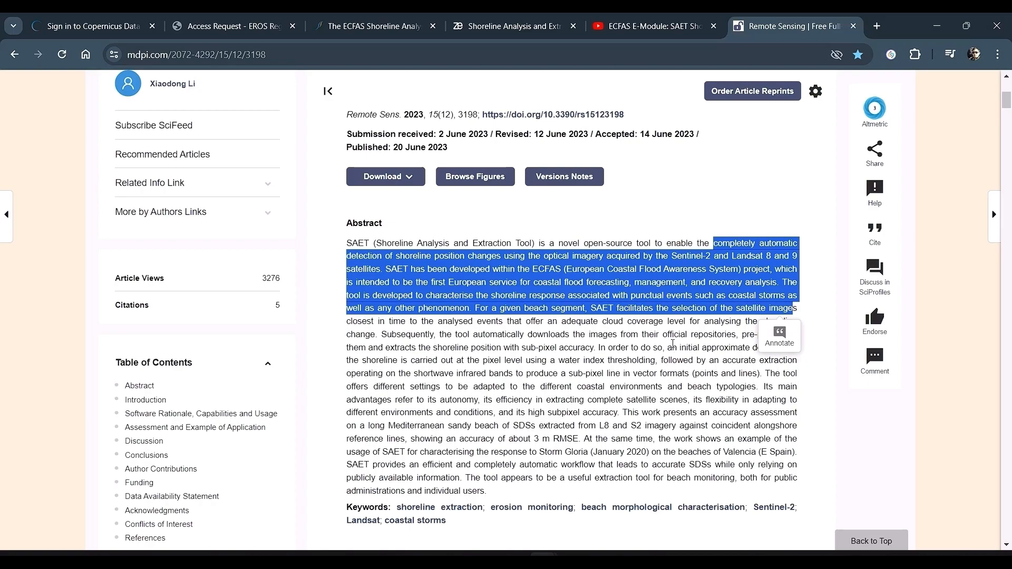
Skim the SAET article's keywords and Introduction on coastal storms, satellite-derived shorelines and existing extraction tools.
{"action": "scroll", "coordinate": [672, 343], "scroll_direction": "down", "scroll_amount": 6}
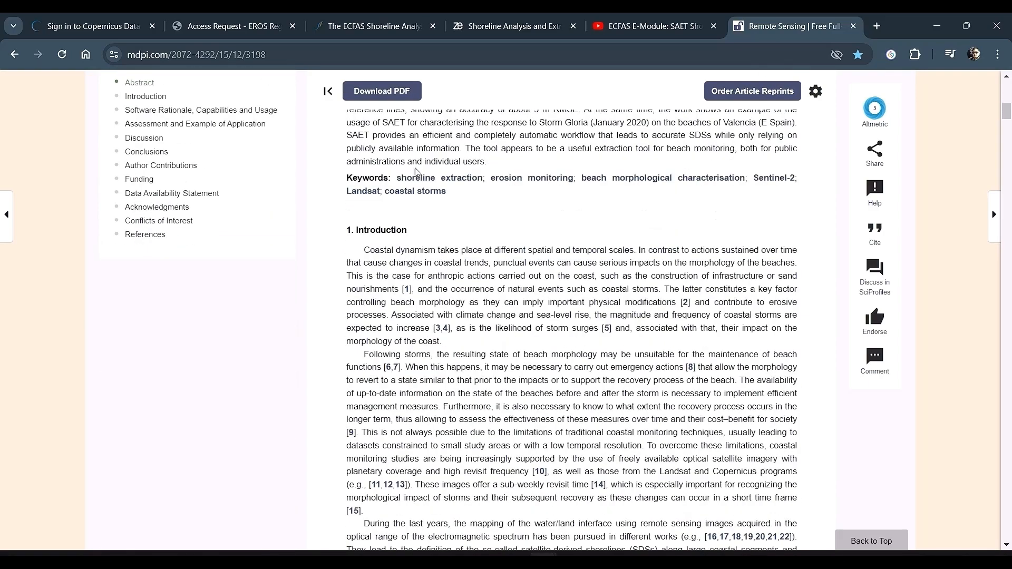
{"action": "scroll", "coordinate": [479, 259], "scroll_direction": "up", "scroll_amount": 10}
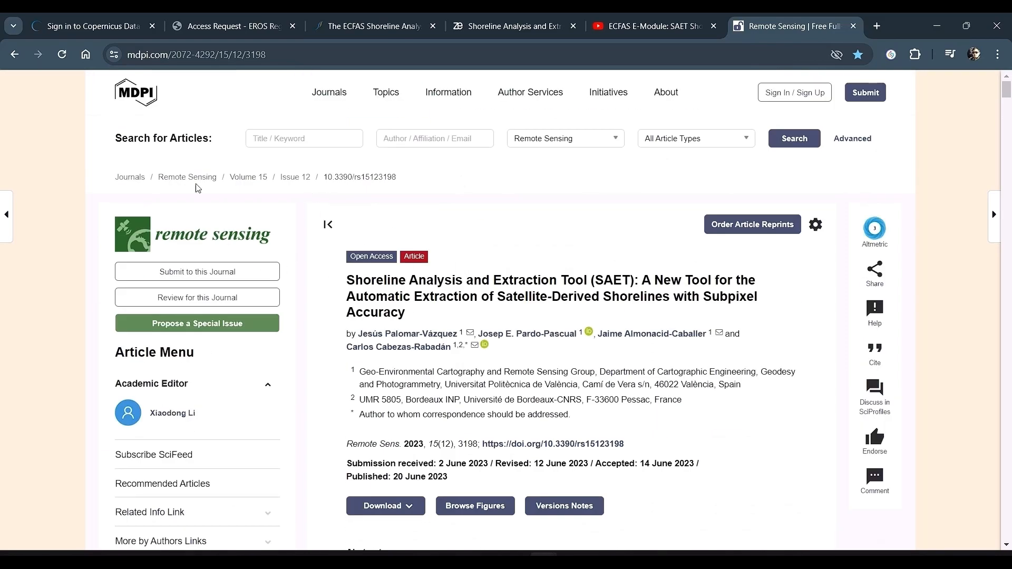
{"action": "scroll", "coordinate": [663, 358], "scroll_direction": "down", "scroll_amount": 10}
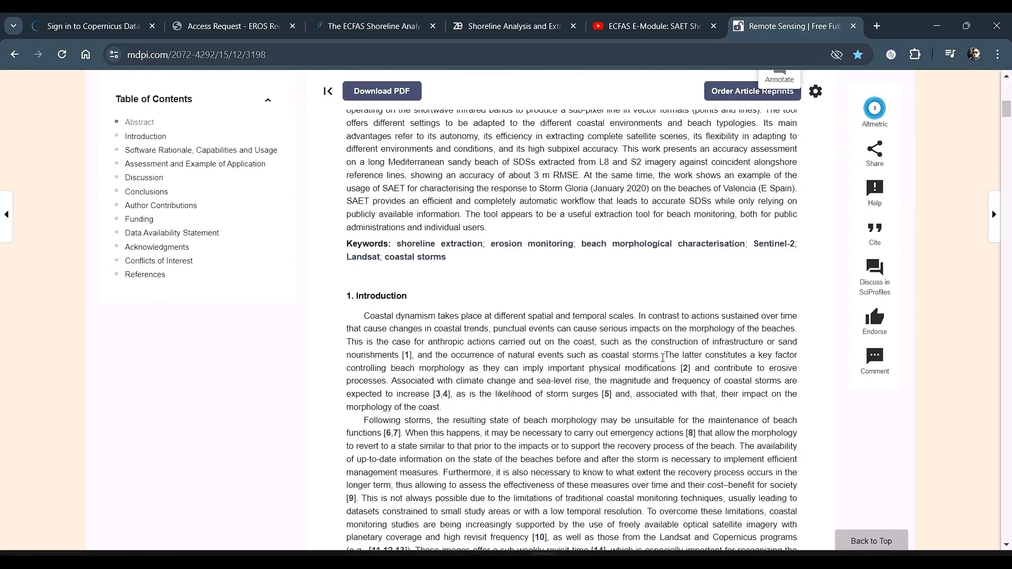
{"action": "scroll", "coordinate": [514, 365], "scroll_direction": "down", "scroll_amount": 15}
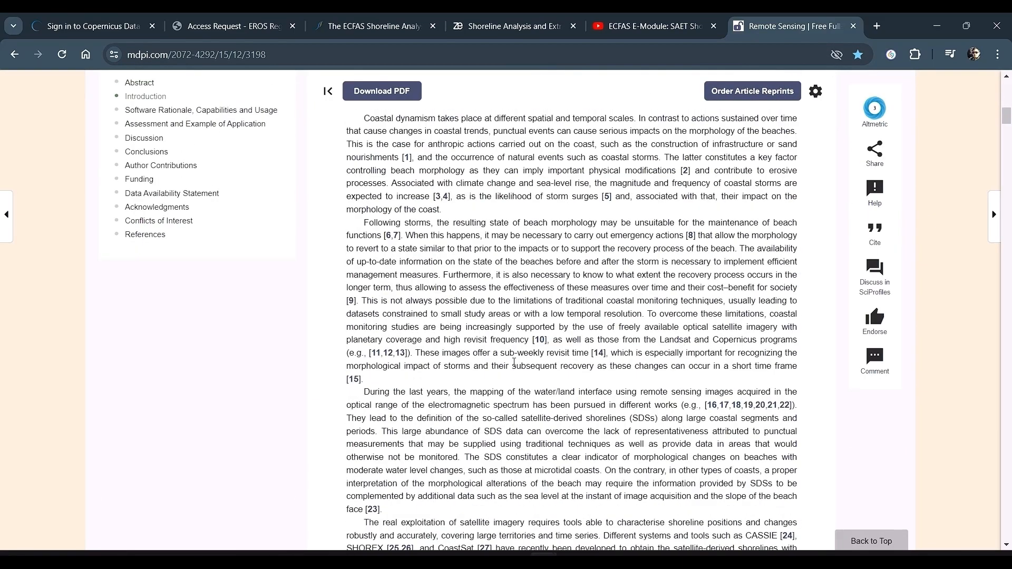
{"action": "scroll", "coordinate": [362, 234], "scroll_direction": "up", "scroll_amount": 1}
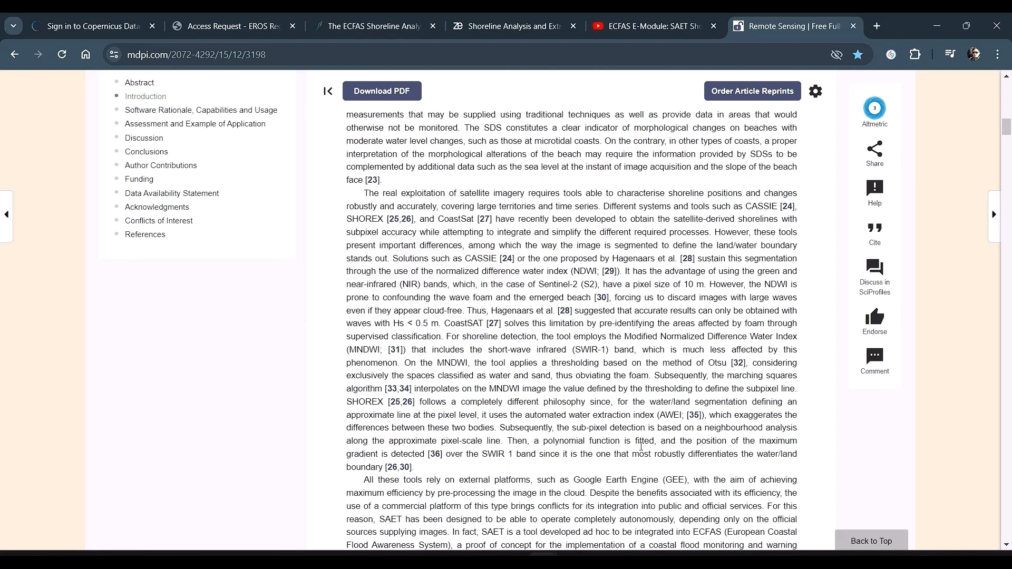
Read the article's Rationale and Workflow sections with the Figure 1 SAET workflow diagram, continuing to the Storm Gloria application.
{"action": "scroll", "coordinate": [654, 475], "scroll_direction": "down", "scroll_amount": 15}
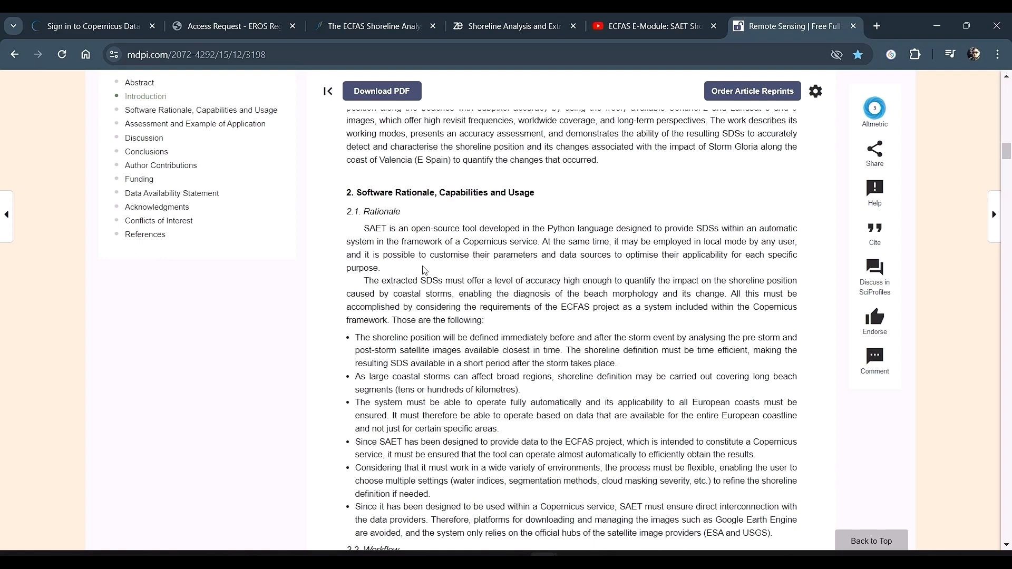
{"action": "scroll", "coordinate": [436, 361], "scroll_direction": "down", "scroll_amount": 1}
{"action": "scroll", "coordinate": [438, 362], "scroll_direction": "down", "scroll_amount": 3}
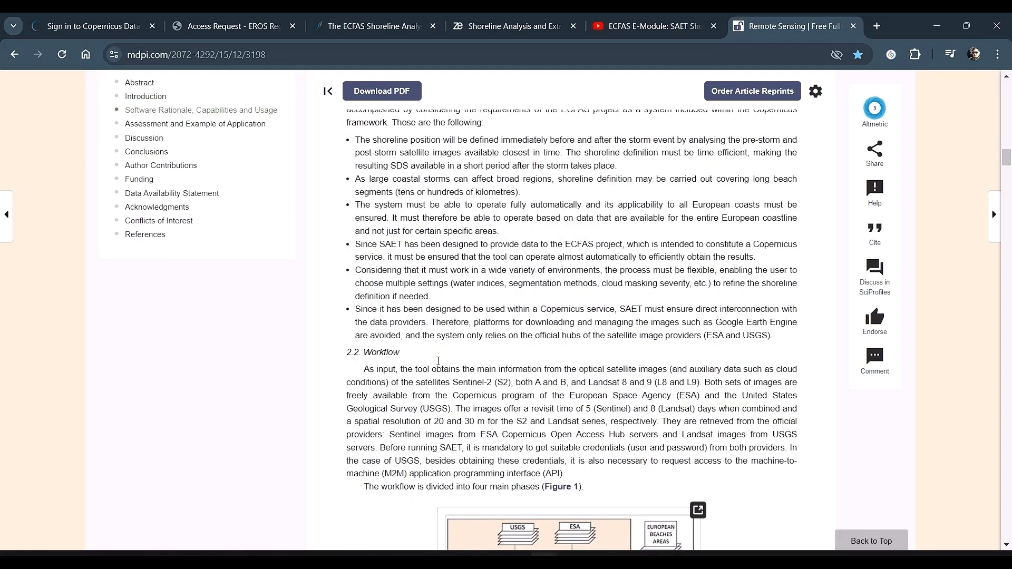
{"action": "scroll", "coordinate": [441, 343], "scroll_direction": "down", "scroll_amount": 2}
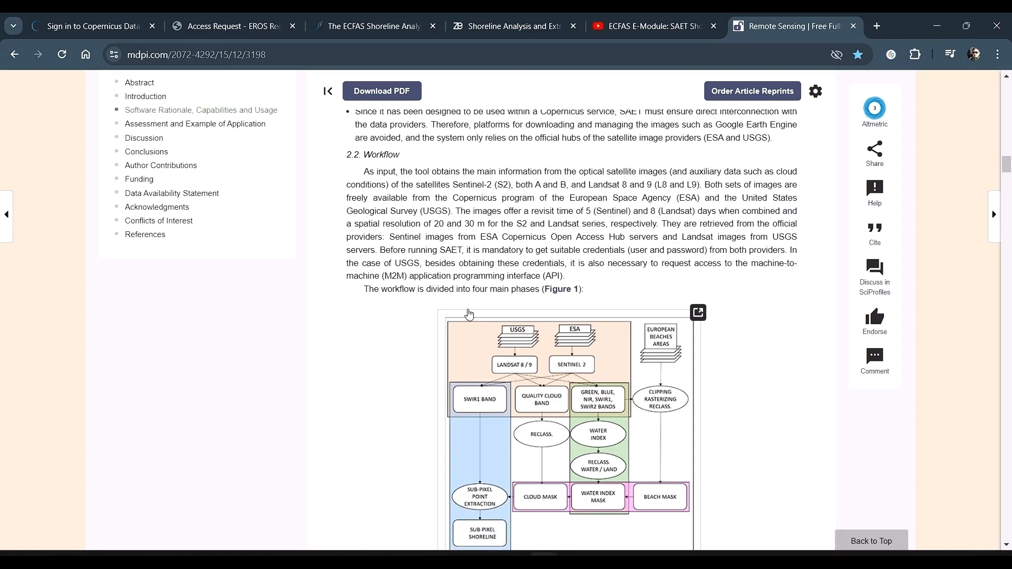
{"action": "scroll", "coordinate": [469, 314], "scroll_direction": "down", "scroll_amount": 1}
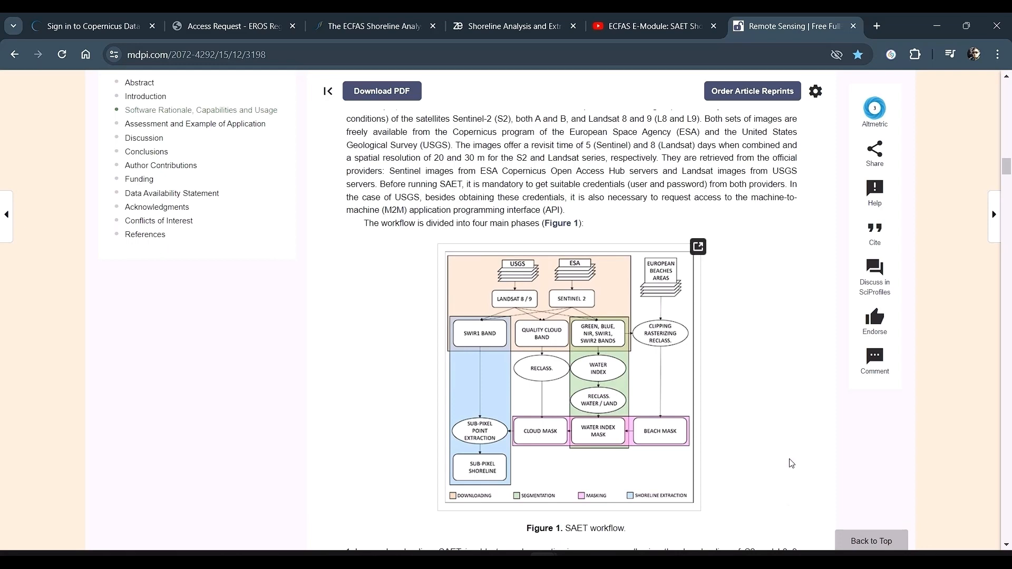
{"action": "scroll", "coordinate": [791, 464], "scroll_direction": "down", "scroll_amount": 6}
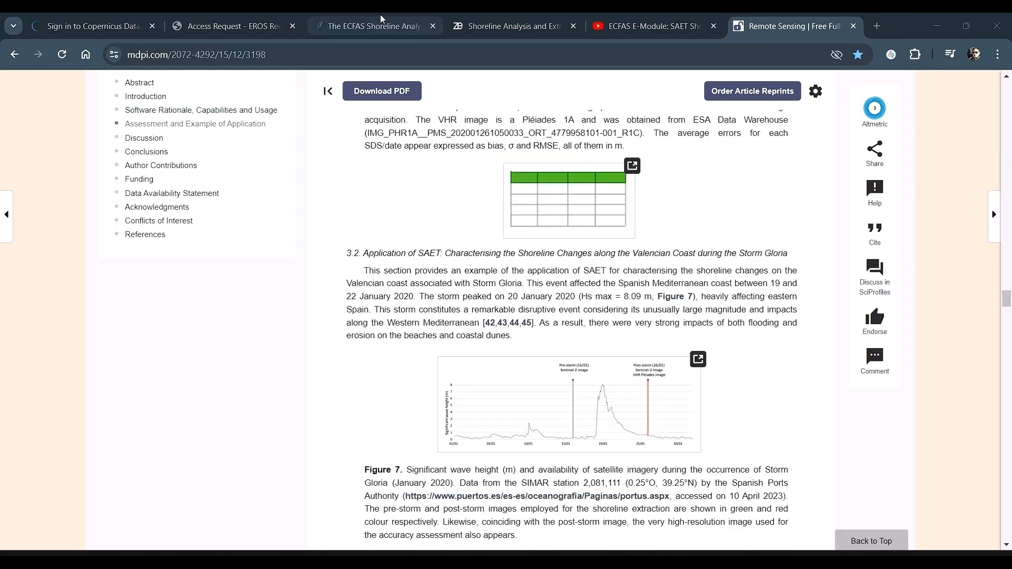
Read the ECFAS news post announcing the availability of the Shoreline Analysis and Extraction Tool.
{"action": "left_click", "coordinate": [382, 24]}
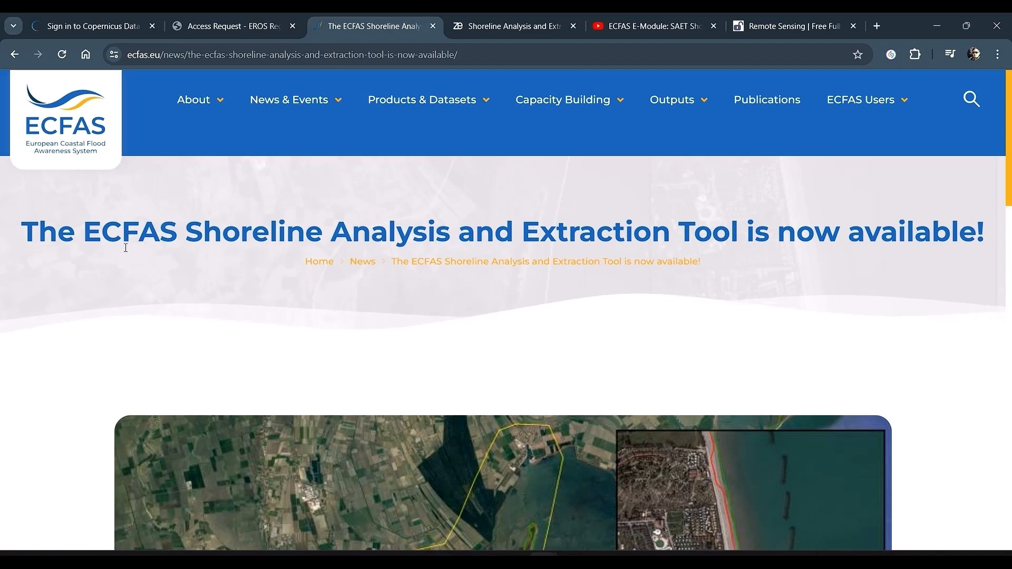
{"action": "scroll", "coordinate": [835, 323], "scroll_direction": "down", "scroll_amount": 10}
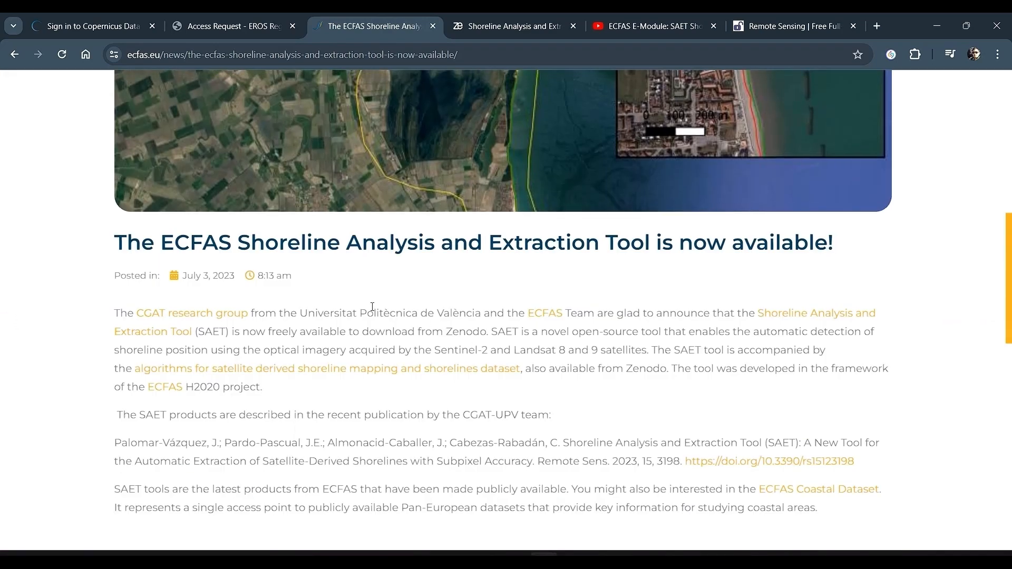
{"action": "scroll", "coordinate": [341, 348], "scroll_direction": "down", "scroll_amount": 1}
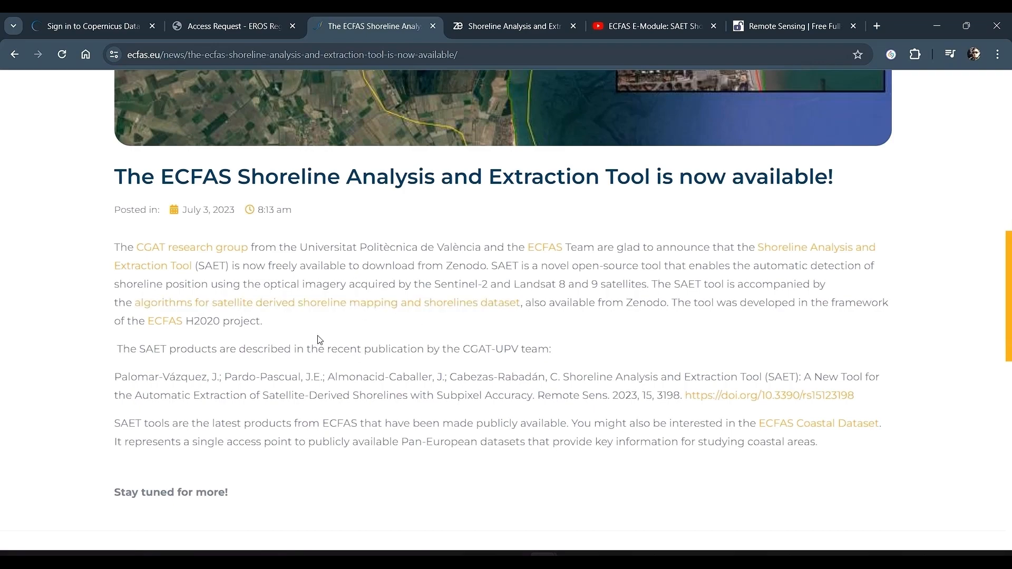
{"action": "scroll", "coordinate": [373, 452], "scroll_direction": "down", "scroll_amount": 1}
{"action": "scroll", "coordinate": [343, 153], "scroll_direction": "up", "scroll_amount": 2}
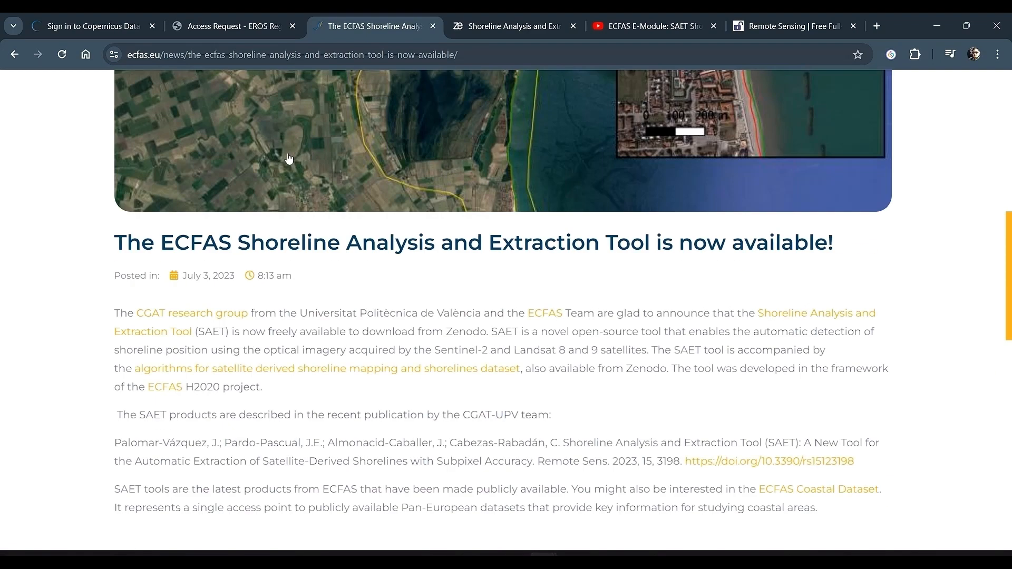
Review the Zenodo record for SAET V 4.0, from its product description down to the downloadable SAET_V4.0_D3.2_Report.rar file.
{"action": "left_click", "coordinate": [491, 23]}
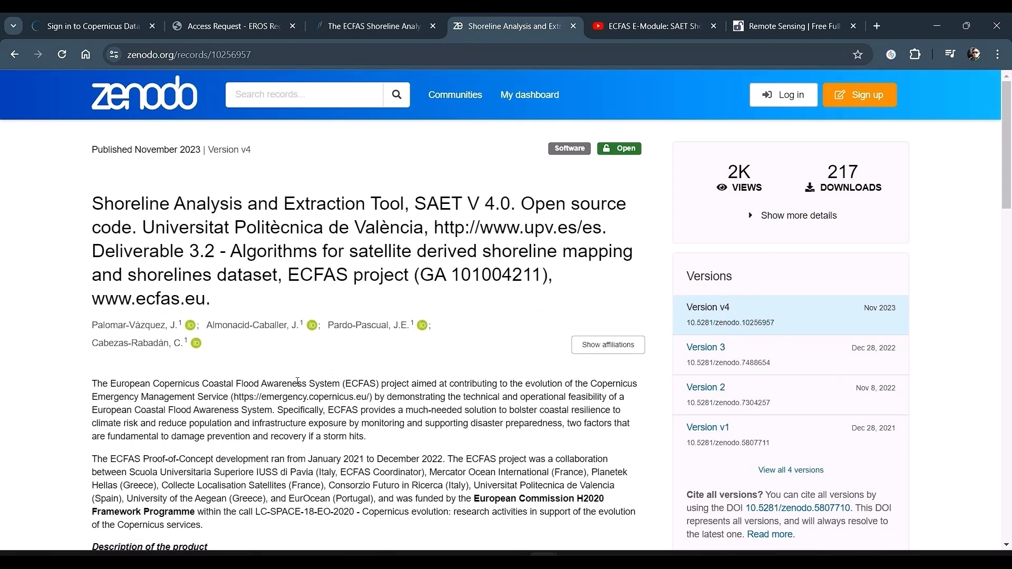
{"action": "scroll", "coordinate": [298, 381], "scroll_direction": "down", "scroll_amount": 2}
{"action": "scroll", "coordinate": [298, 381], "scroll_direction": "up", "scroll_amount": 2}
{"action": "scroll", "coordinate": [222, 326], "scroll_direction": "down", "scroll_amount": 2}
{"action": "scroll", "coordinate": [206, 404], "scroll_direction": "down", "scroll_amount": 5}
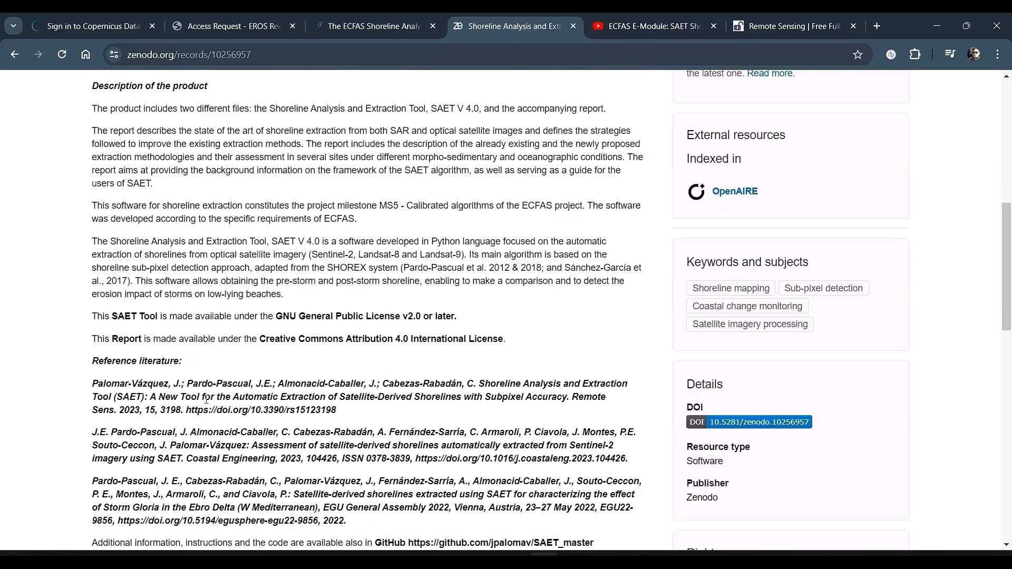
{"action": "scroll", "coordinate": [279, 377], "scroll_direction": "down", "scroll_amount": 6}
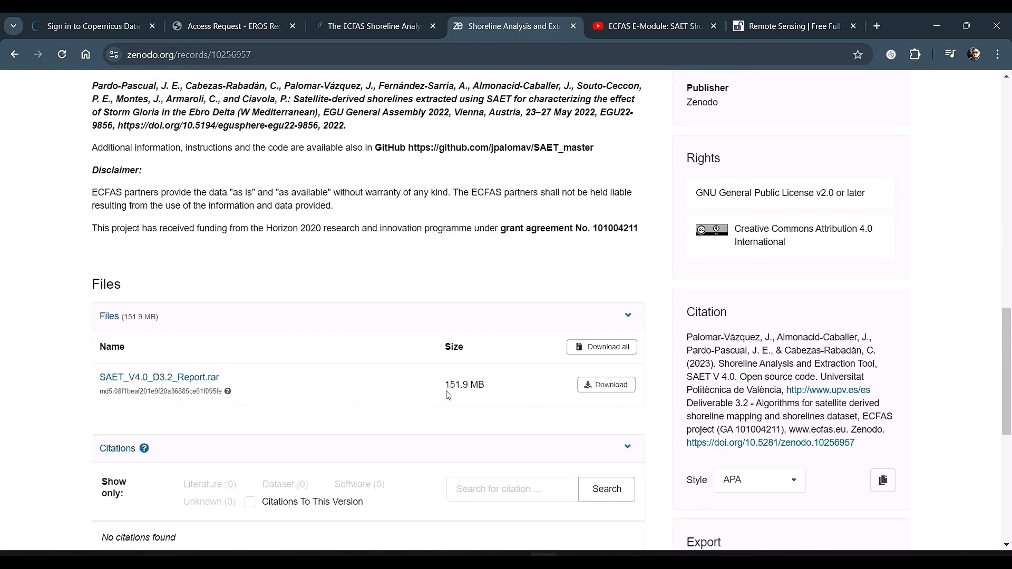
{"action": "scroll", "coordinate": [535, 412], "scroll_direction": "down", "scroll_amount": 3}
Switch to the Downloads folder in File Explorer and open the SAET_V4.0_D3.2_Report archive, accepting the security warning.
{"action": "key", "text": "alt+Tab"}
{"action": "key", "text": "alt+Tab"}
{"action": "key", "text": "alt+Tab"}
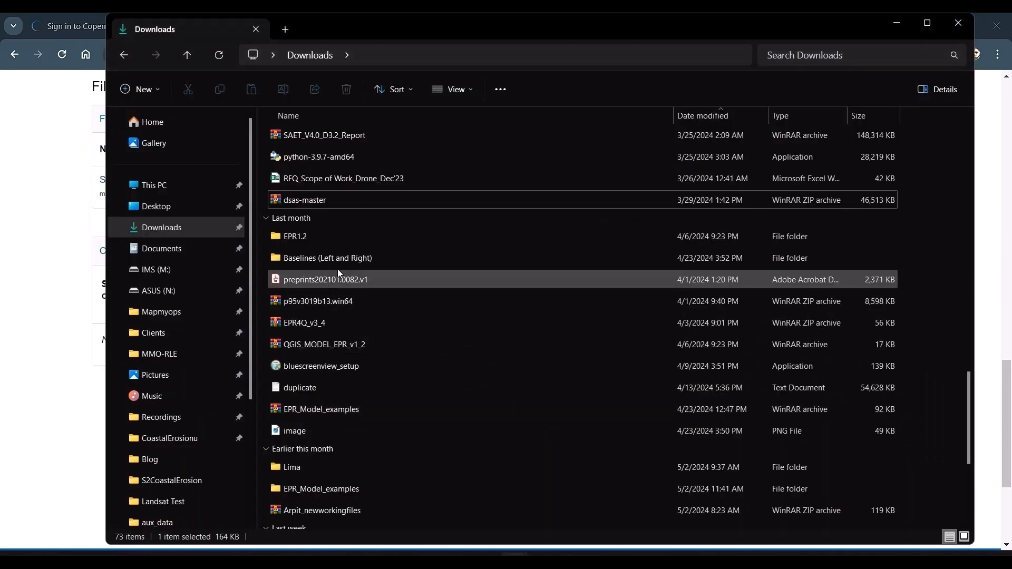
{"action": "left_click", "coordinate": [337, 142]}
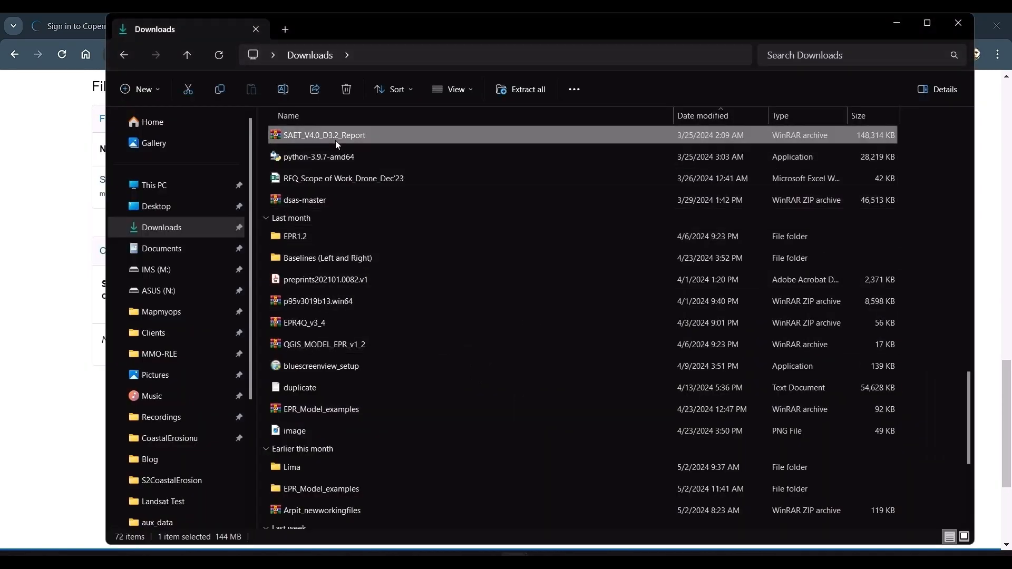
{"action": "double_click", "coordinate": [400, 133]}
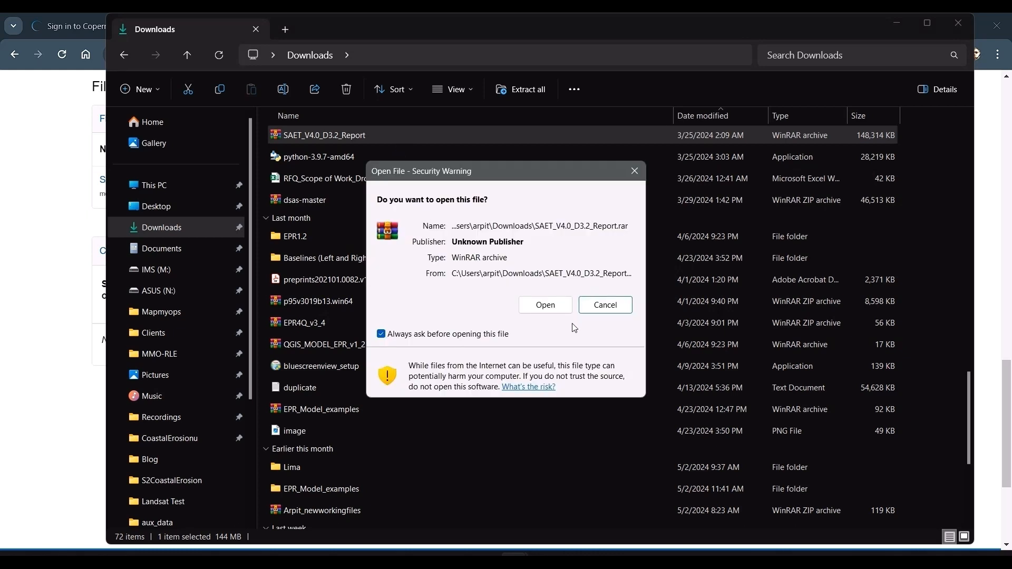
{"action": "left_click", "coordinate": [558, 304]}
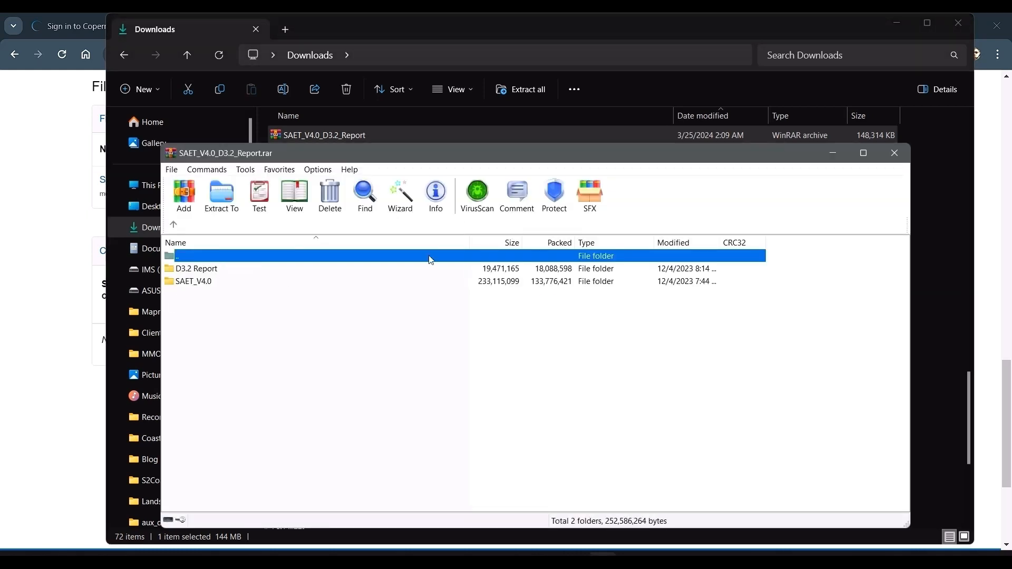
Inspect the contents of the D3.2 Report and SAET_V4.0 folders inside the archive, then close it.
{"action": "double_click", "coordinate": [412, 271]}
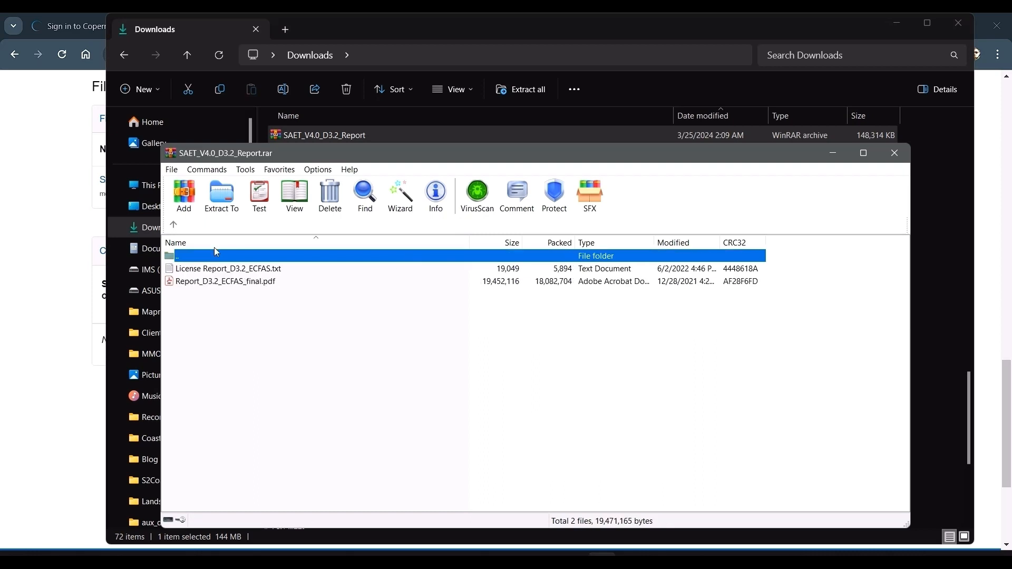
{"action": "left_click", "coordinate": [173, 226]}
{"action": "left_click", "coordinate": [208, 282]}
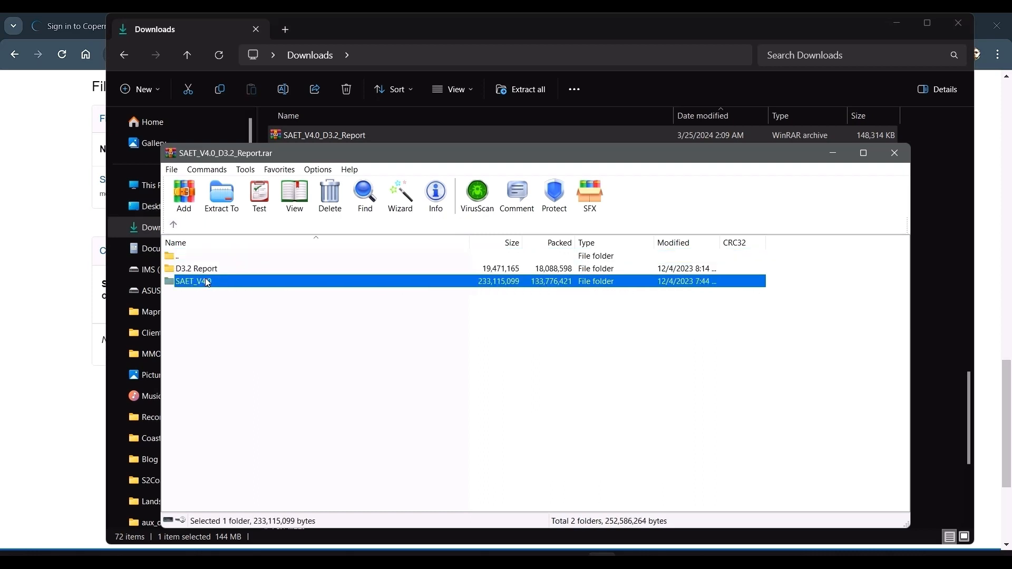
{"action": "double_click", "coordinate": [207, 282]}
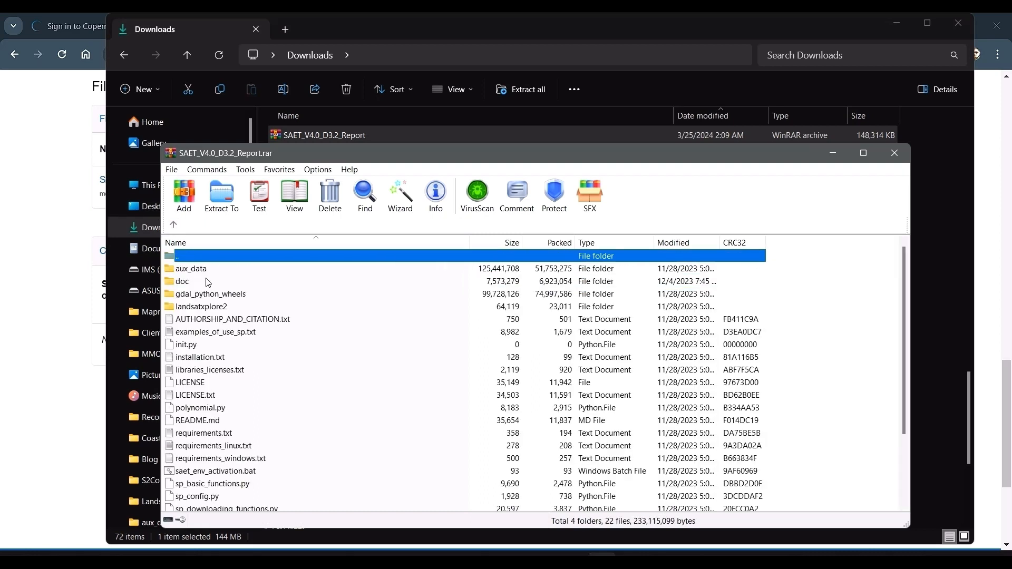
{"action": "double_click", "coordinate": [166, 224]}
{"action": "left_click", "coordinate": [895, 153]}
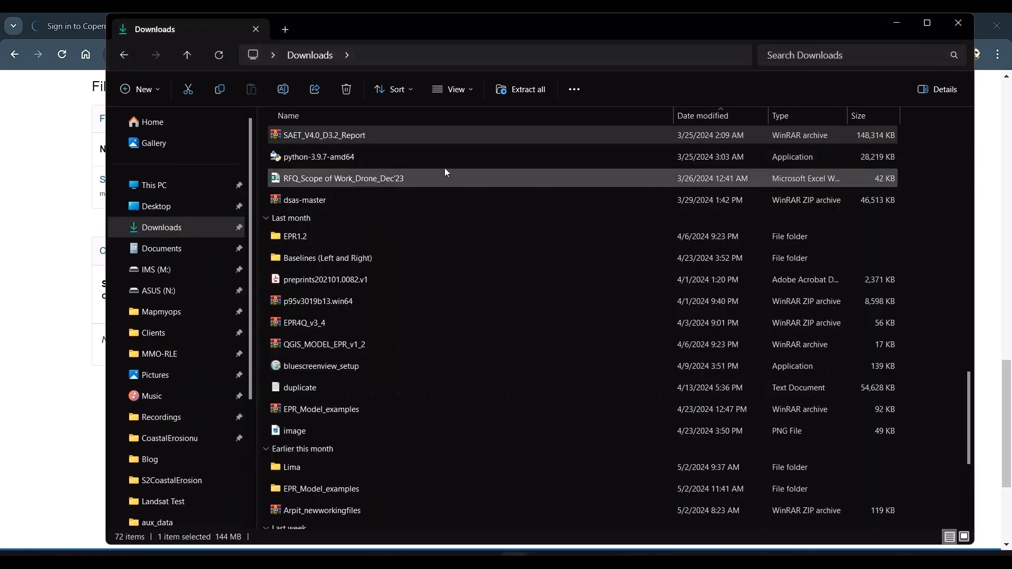
Open the SAET_installation folder on the C: drive and look through its files and subfolders.
{"action": "left_click", "coordinate": [213, 179]}
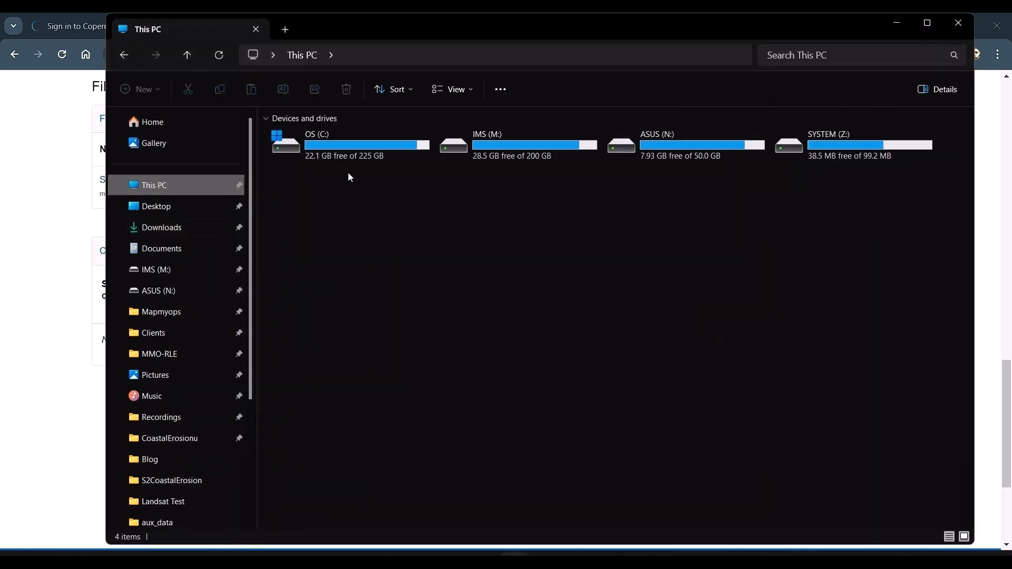
{"action": "double_click", "coordinate": [368, 152]}
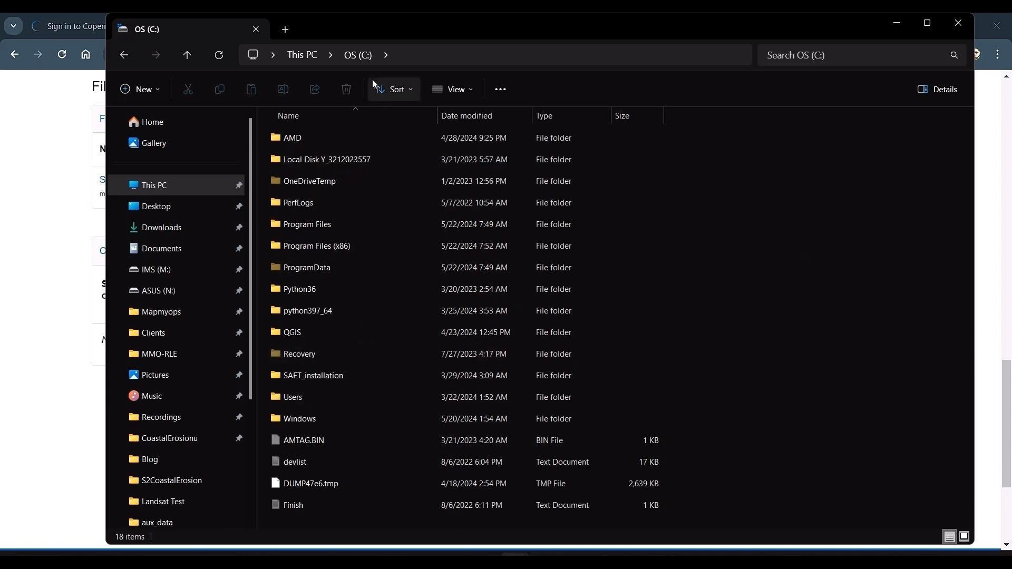
{"action": "double_click", "coordinate": [330, 374]}
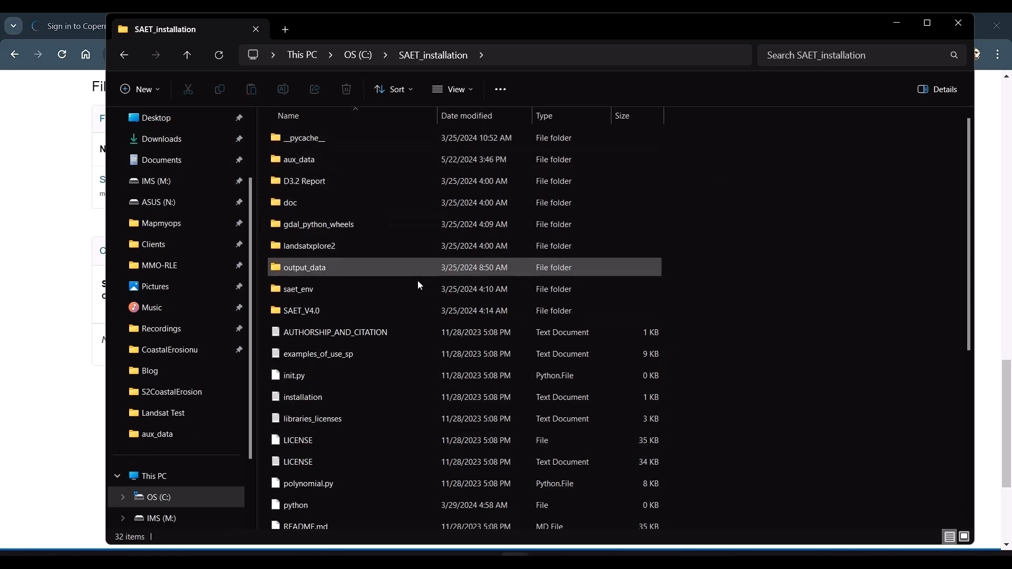
{"action": "scroll", "coordinate": [343, 495], "scroll_direction": "down", "scroll_amount": 3}
{"action": "scroll", "coordinate": [344, 497], "scroll_direction": "down", "scroll_amount": 2}
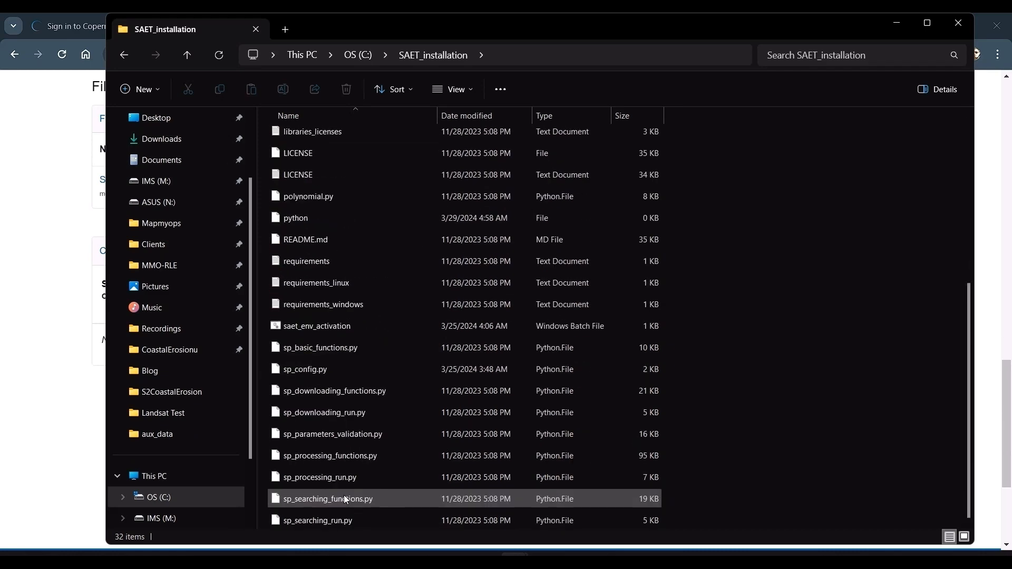
{"action": "scroll", "coordinate": [343, 498], "scroll_direction": "up", "scroll_amount": 5}
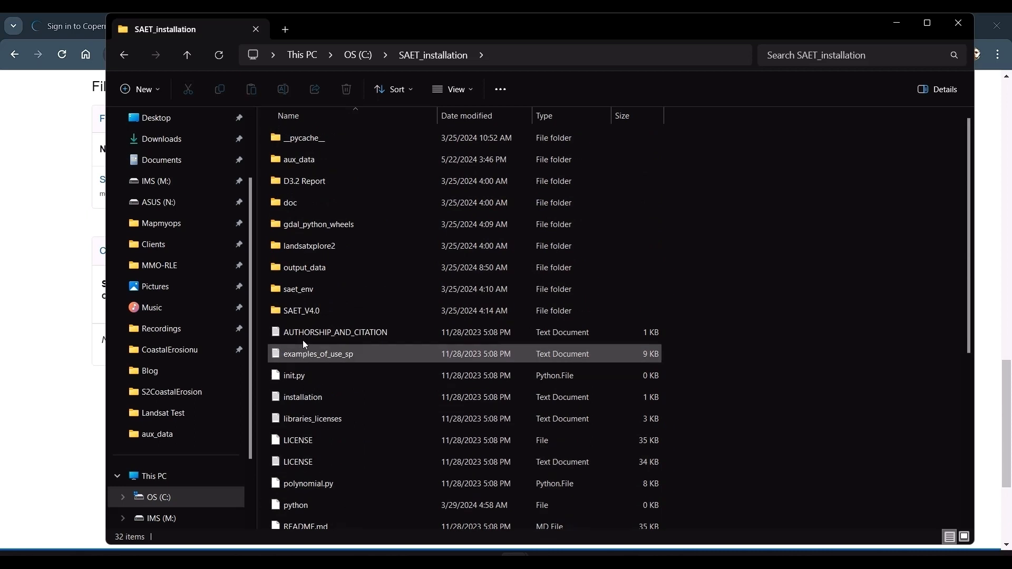
Inspect the contents of the doc and D3.2 Report subfolders inside SAET_installation.
{"action": "left_click", "coordinate": [330, 269]}
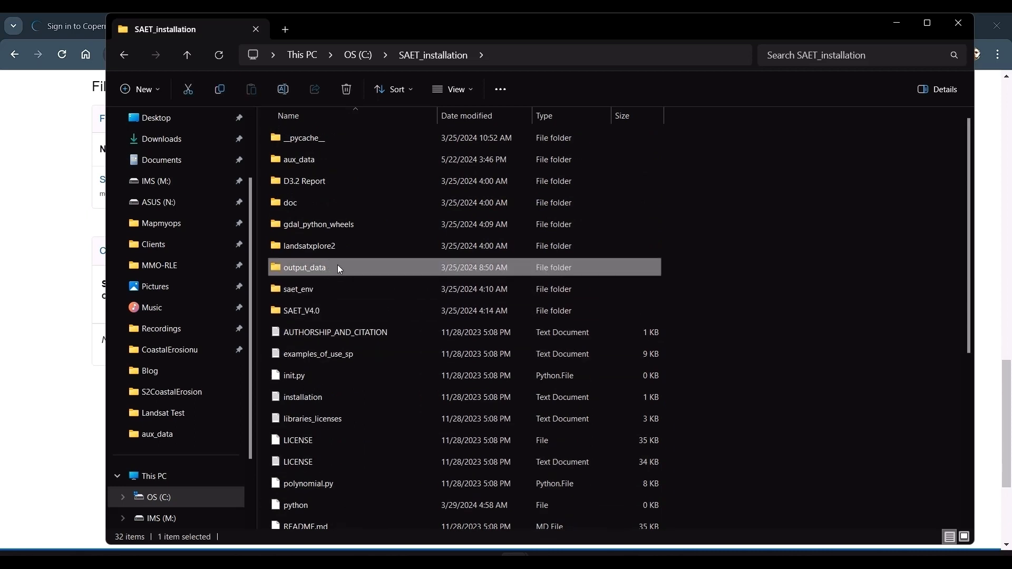
{"action": "double_click", "coordinate": [324, 207]}
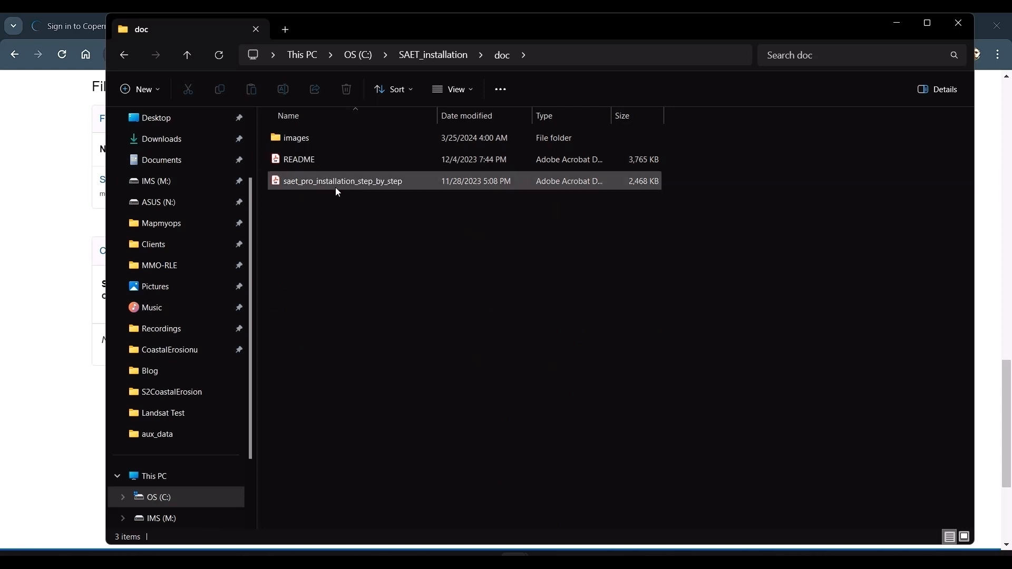
{"action": "left_click", "coordinate": [123, 55]}
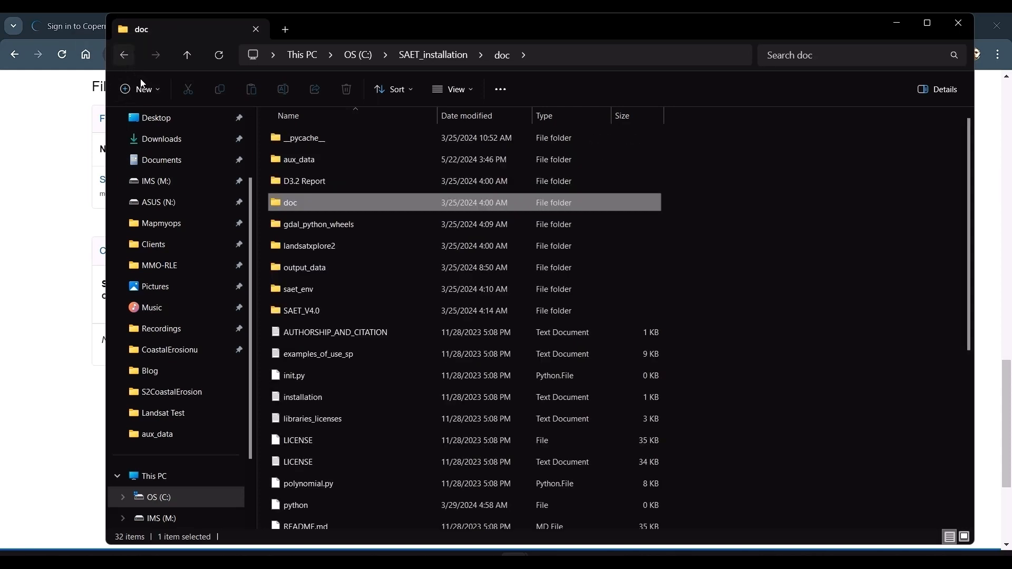
{"action": "double_click", "coordinate": [305, 185]}
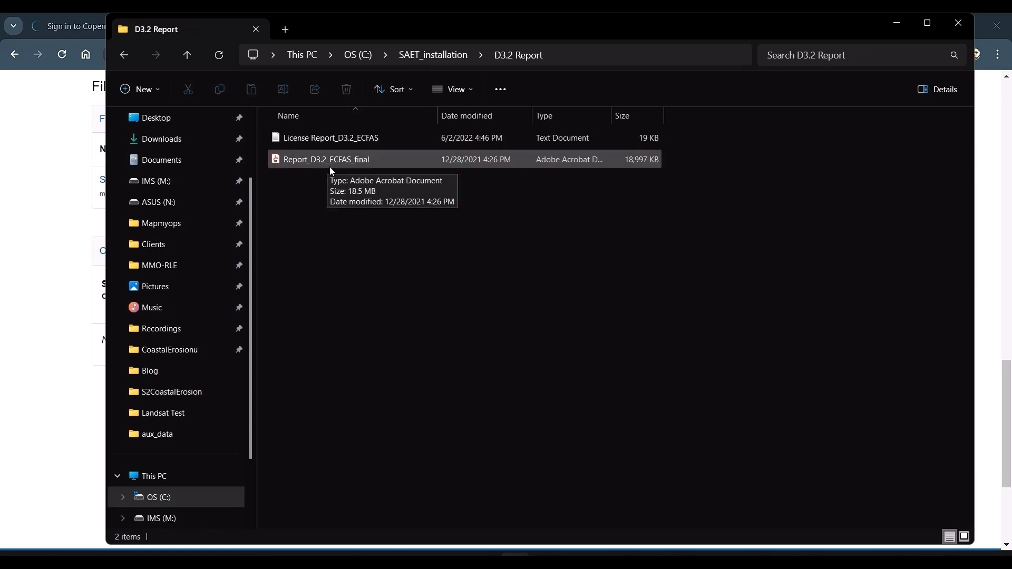
Switch to Adobe Acrobat and go to the index on the first page of the SAET-Pro README.pdf.
{"action": "key", "text": "alt+Tab"}
{"action": "key", "text": "Tab"}
{"action": "scroll", "coordinate": [344, 184], "scroll_direction": "up", "scroll_amount": 5}
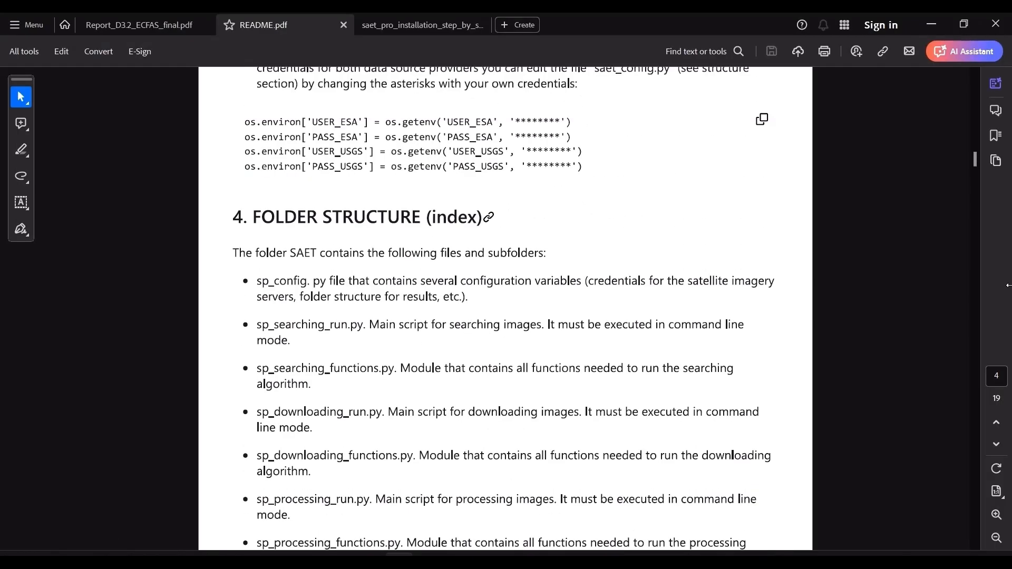
{"action": "left_click_drag", "start_coordinate": [970, 155], "coordinate": [966, 81]}
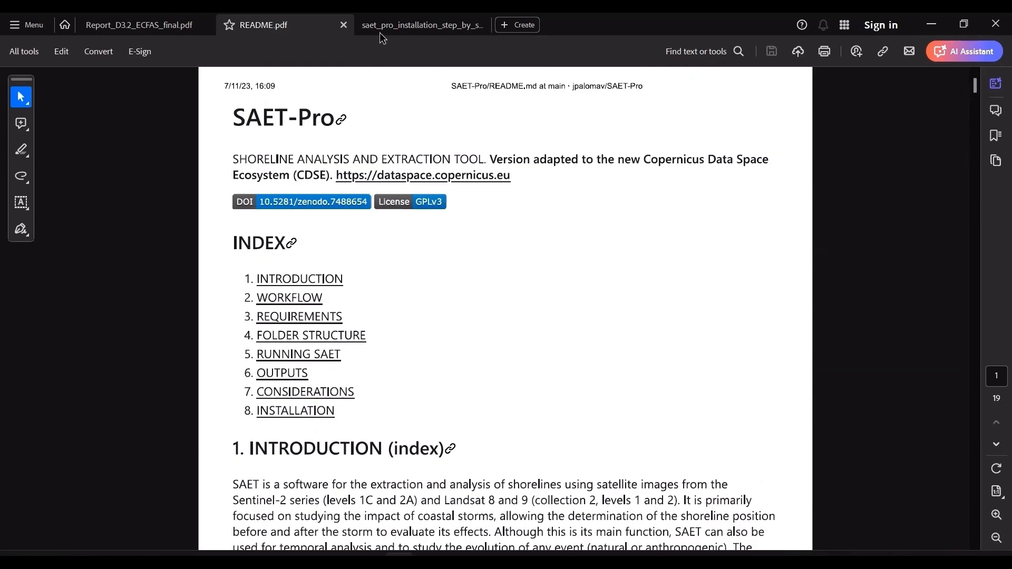
Review the saet_pro_installation_step_by_step PDF from the Python 3.9.7 setup through the environment activation batch file to the required libraries installation.
{"action": "left_click", "coordinate": [422, 25]}
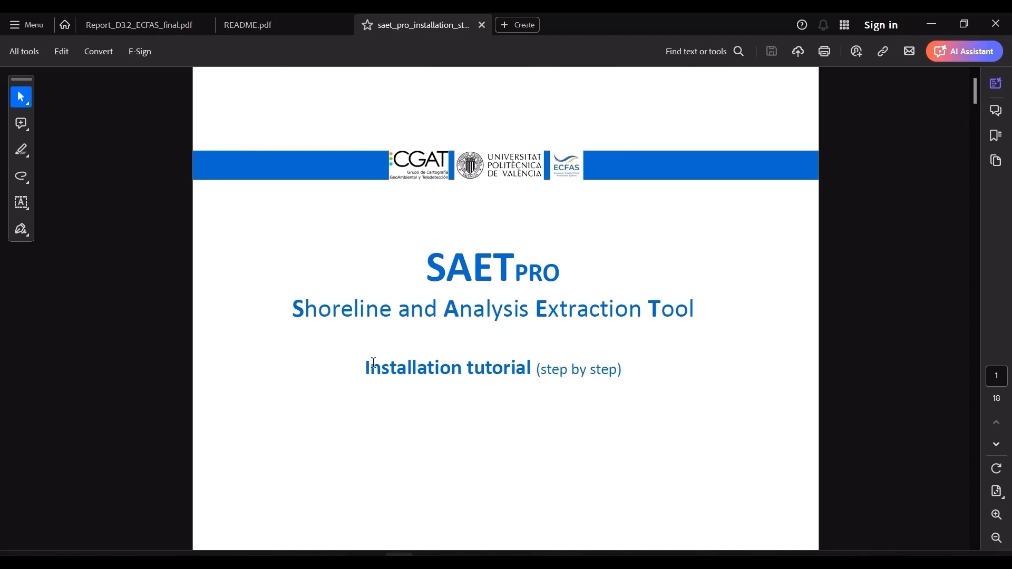
{"action": "scroll", "coordinate": [529, 411], "scroll_direction": "down", "scroll_amount": 5}
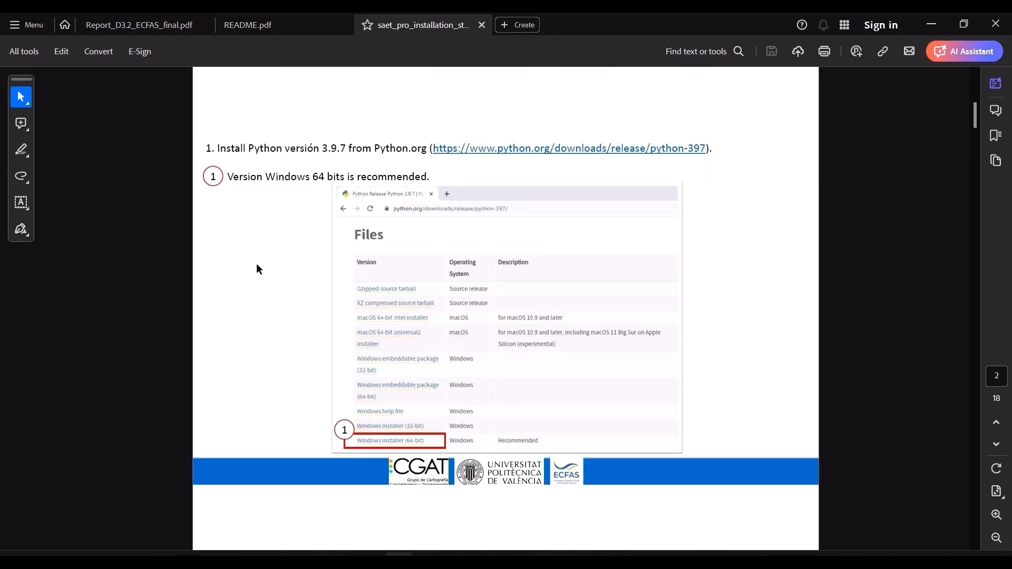
{"action": "scroll", "coordinate": [386, 361], "scroll_direction": "down", "scroll_amount": 3}
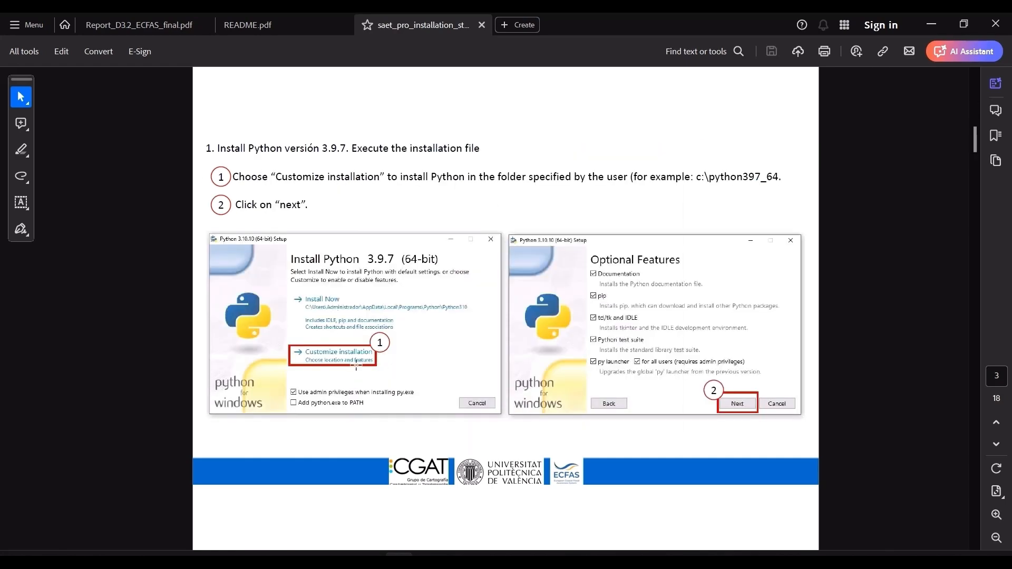
{"action": "scroll", "coordinate": [359, 365], "scroll_direction": "down", "scroll_amount": 2}
{"action": "scroll", "coordinate": [364, 343], "scroll_direction": "up", "scroll_amount": 1}
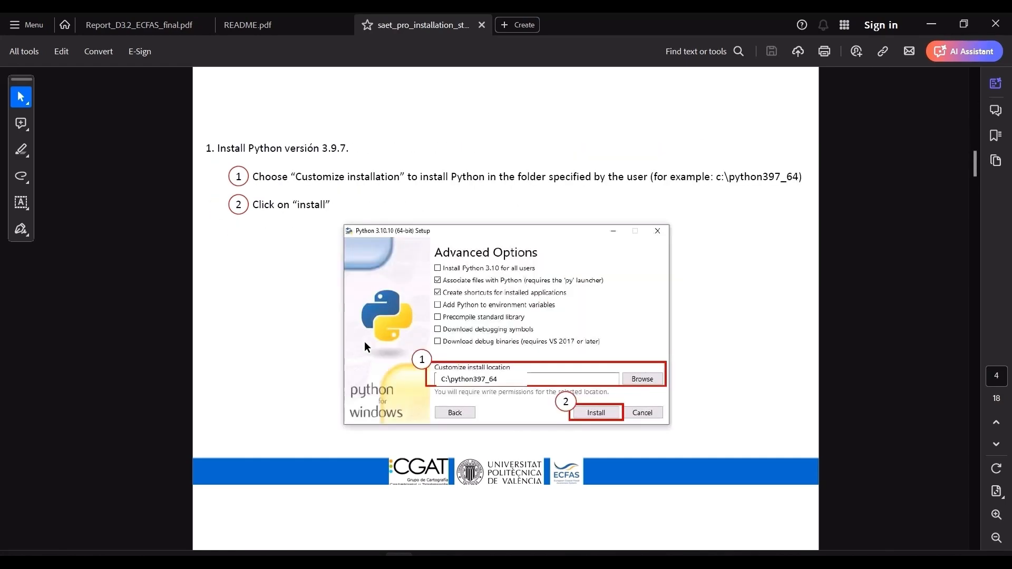
{"action": "scroll", "coordinate": [366, 345], "scroll_direction": "down", "scroll_amount": 2}
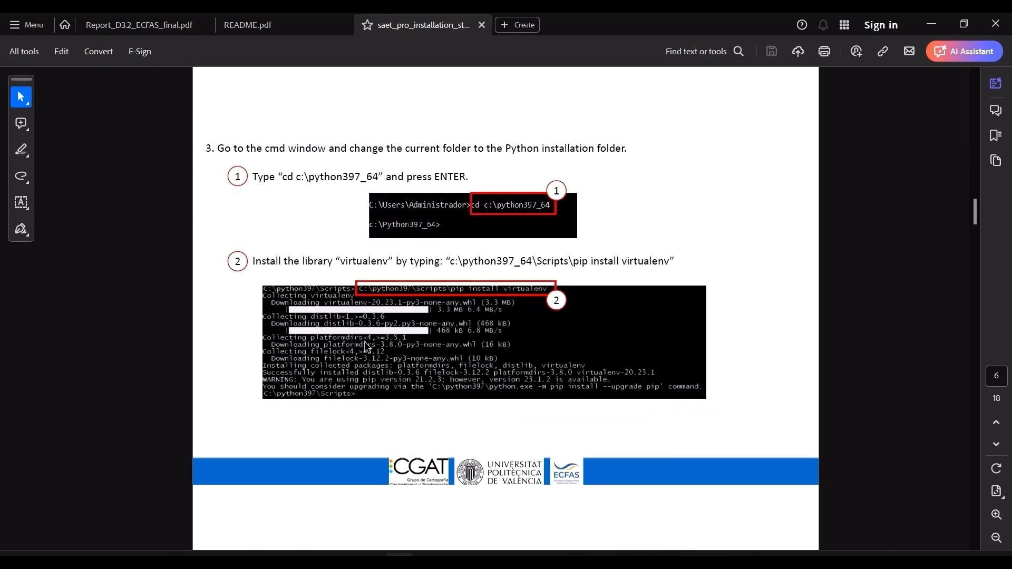
{"action": "scroll", "coordinate": [365, 344], "scroll_direction": "down", "scroll_amount": 2}
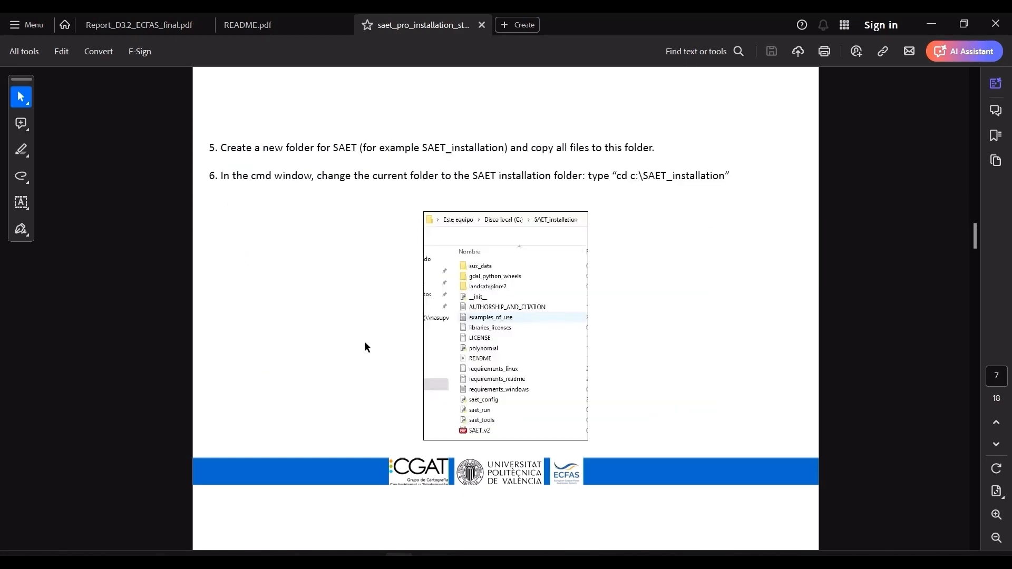
{"action": "scroll", "coordinate": [397, 356], "scroll_direction": "down", "scroll_amount": 2}
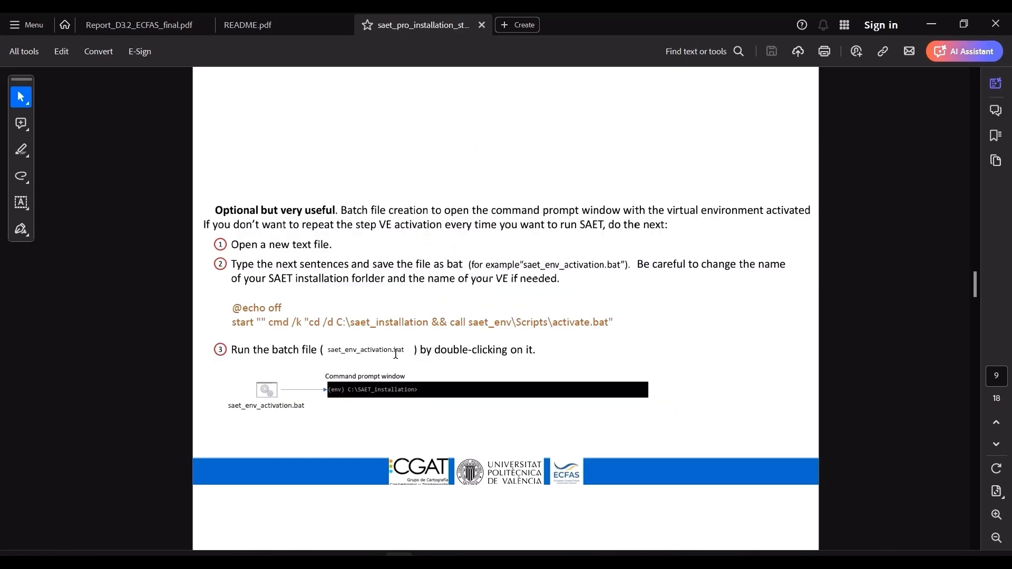
{"action": "scroll", "coordinate": [397, 354], "scroll_direction": "down", "scroll_amount": 2}
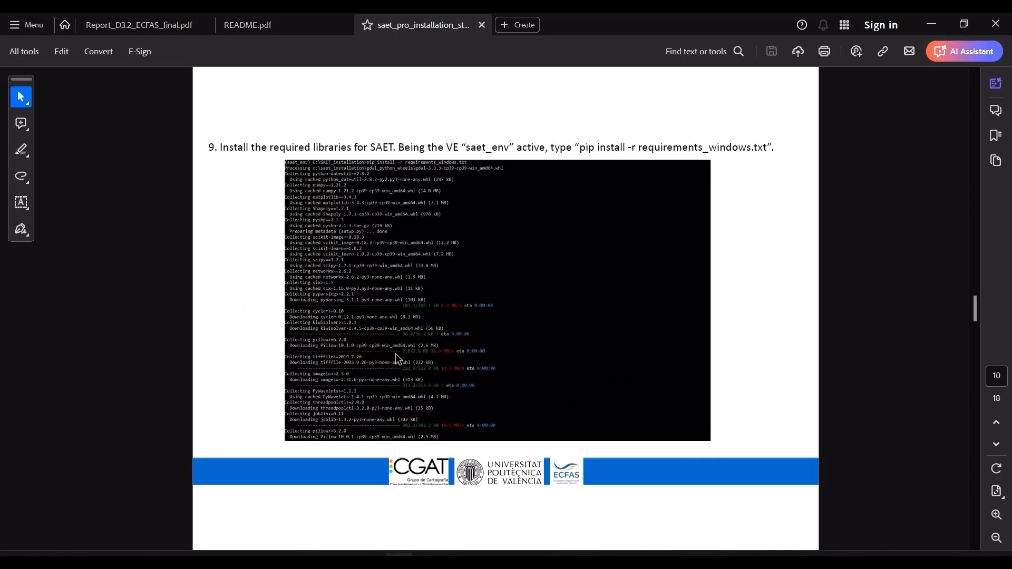
Review the tutorial's remaining pages, covering the server credentials, the image search example and the final image processing step.
{"action": "scroll", "coordinate": [365, 352], "scroll_direction": "down", "scroll_amount": 2}
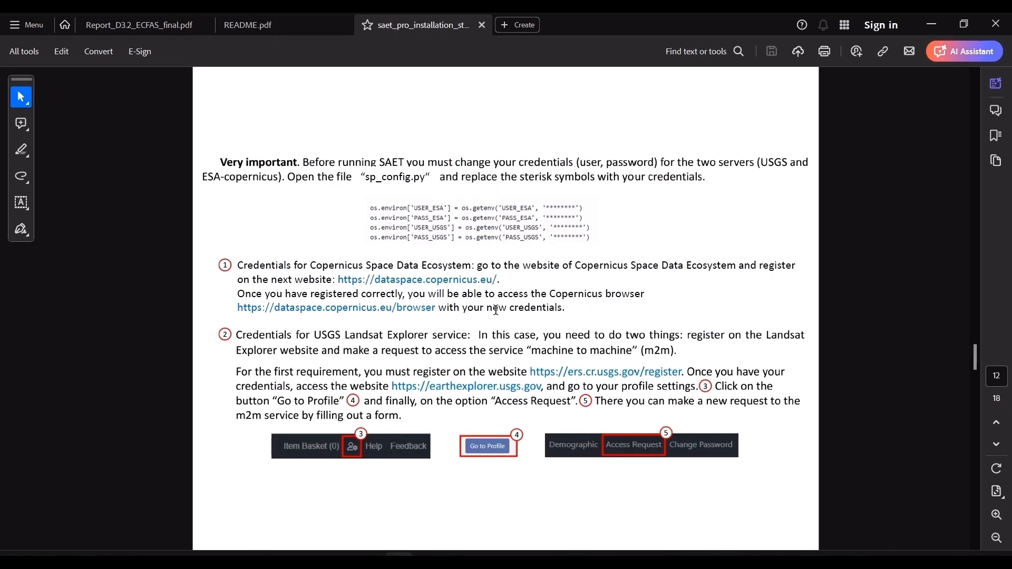
{"action": "scroll", "coordinate": [495, 313], "scroll_direction": "down", "scroll_amount": 1}
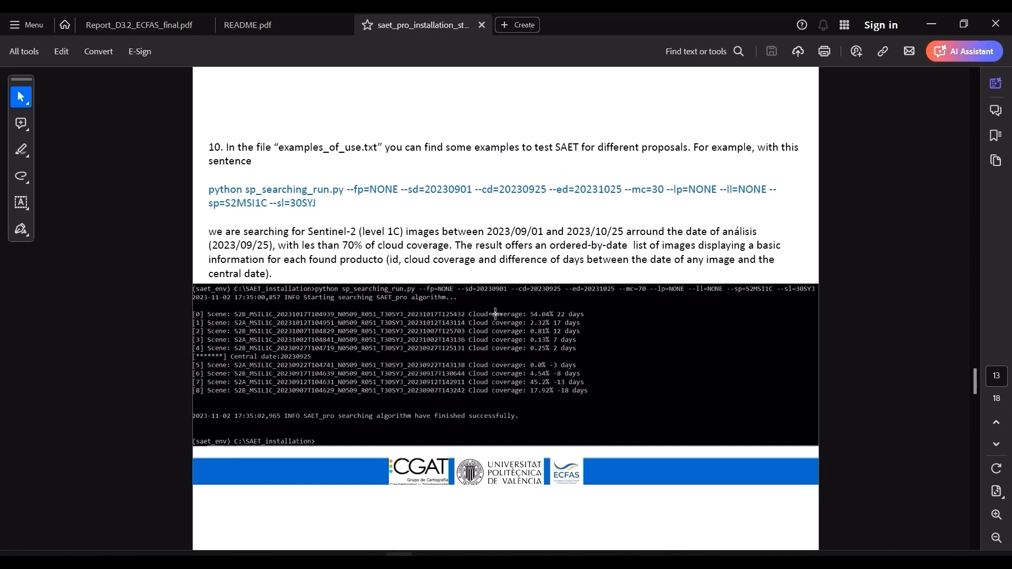
{"action": "scroll", "coordinate": [495, 313], "scroll_direction": "down", "scroll_amount": 1}
{"action": "scroll", "coordinate": [495, 314], "scroll_direction": "down", "scroll_amount": 4}
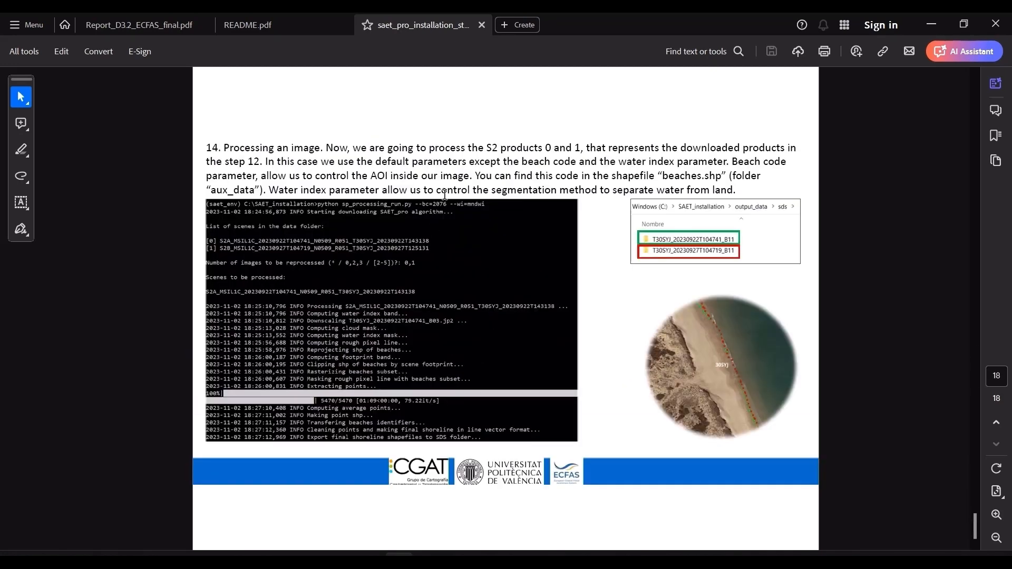
Switch to Chrome and review the USGS EROS machine-to-machine access request, followed by the Copernicus Data Space sign-in page.
{"action": "key", "text": "alt+Tab"}
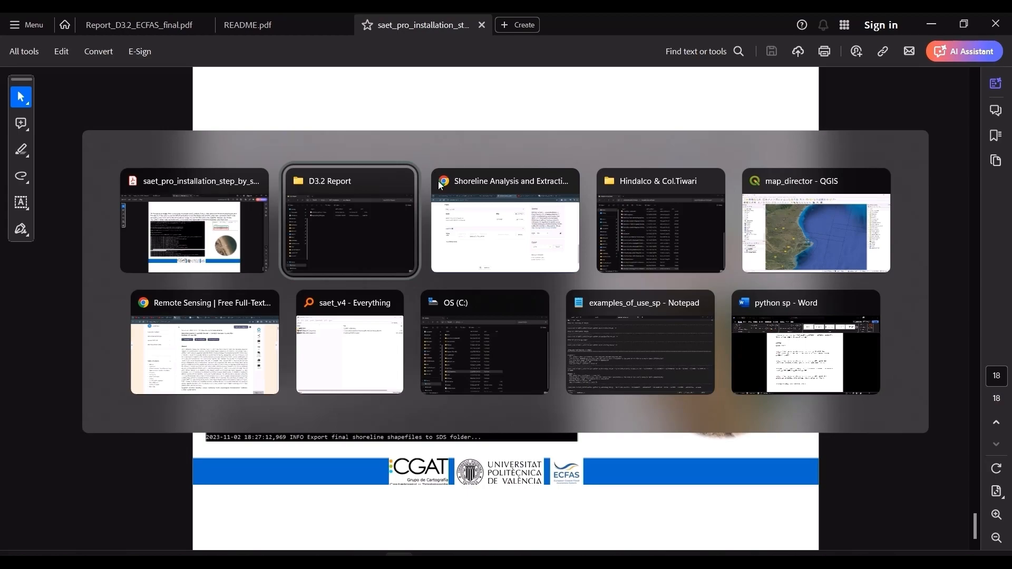
{"action": "left_click", "coordinate": [438, 182]}
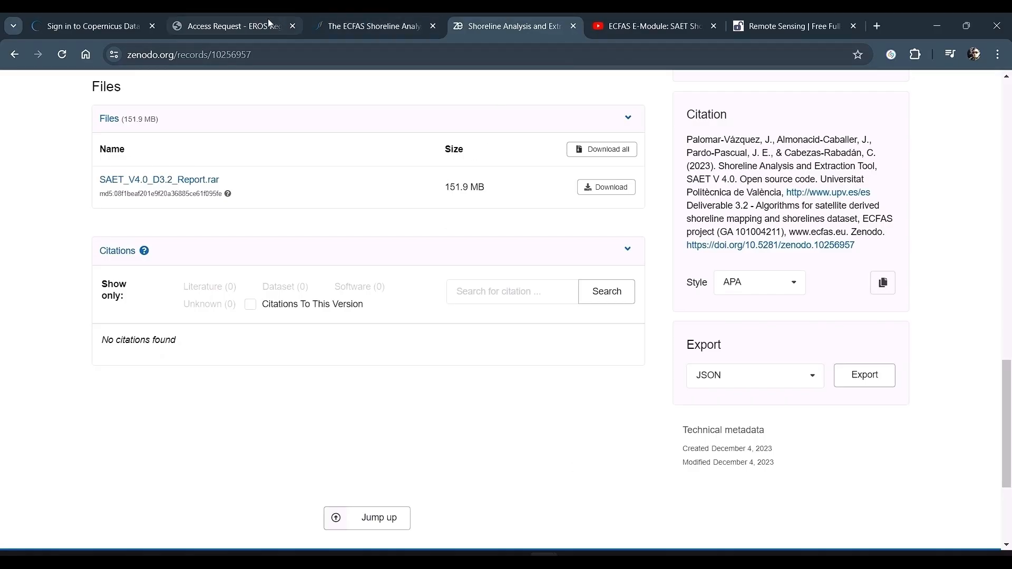
{"action": "left_click", "coordinate": [251, 24]}
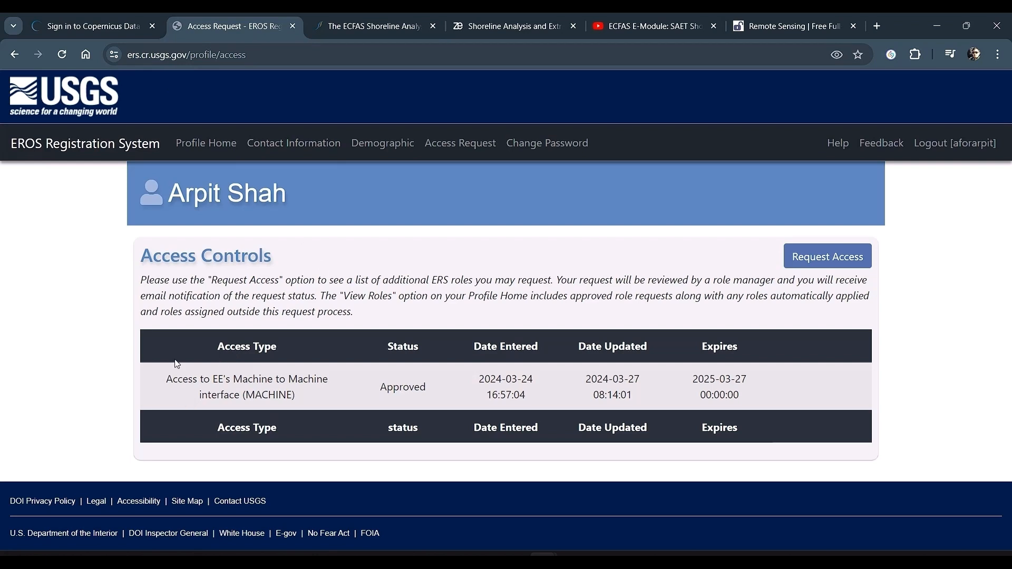
{"action": "left_click_drag", "start_coordinate": [180, 384], "coordinate": [326, 404]}
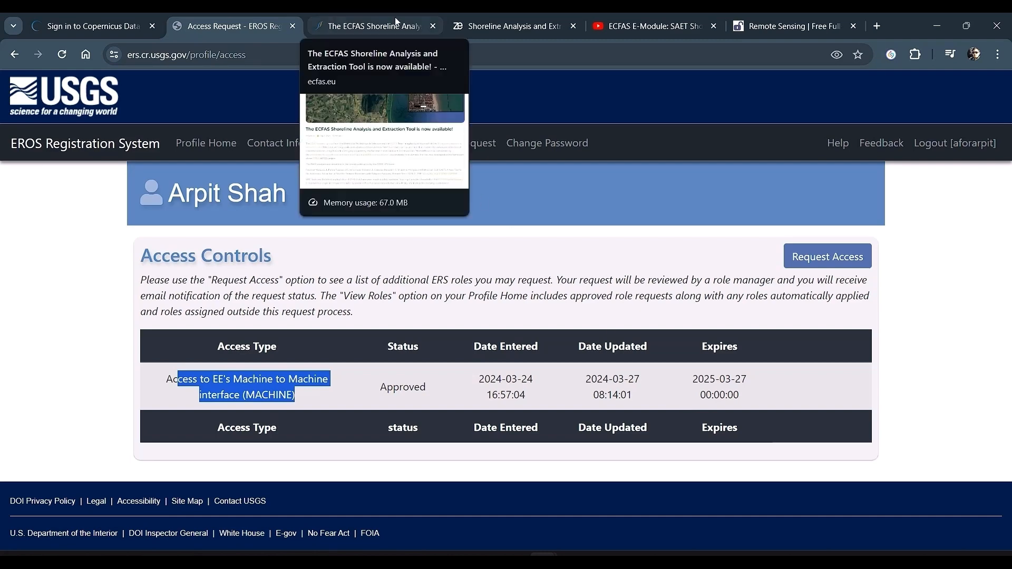
{"action": "left_click", "coordinate": [90, 26]}
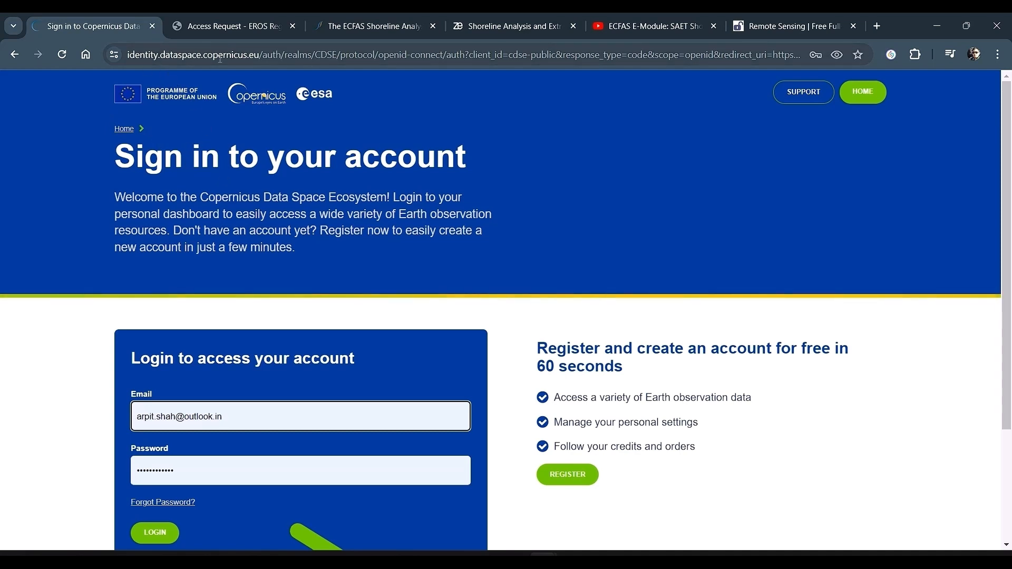
{"action": "scroll", "coordinate": [260, 391], "scroll_direction": "down", "scroll_amount": 2}
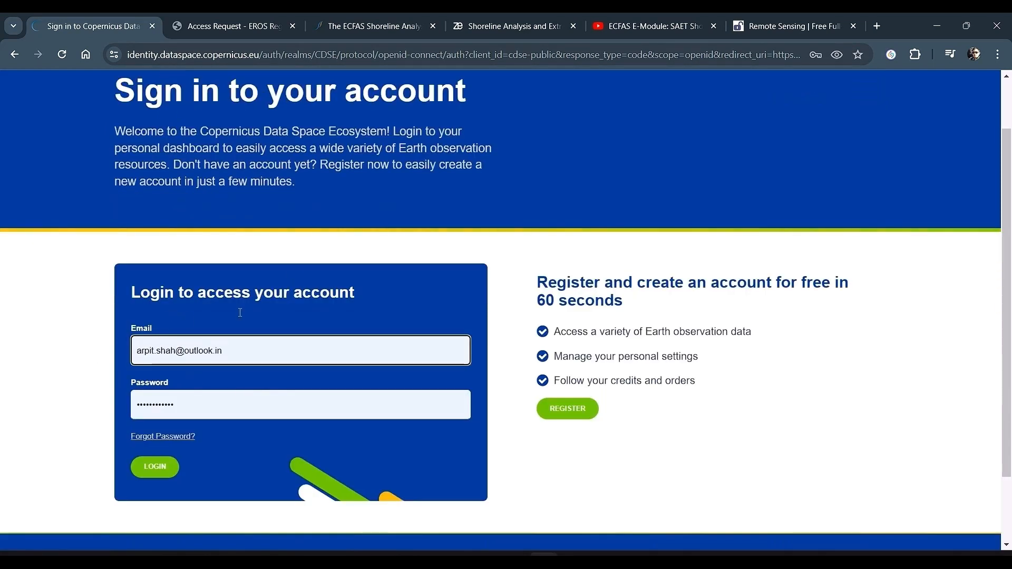
Return to the SAET_installation folder in File Explorer and show which programs can open the sp_config Python file.
{"action": "key", "text": "alt+Tab"}
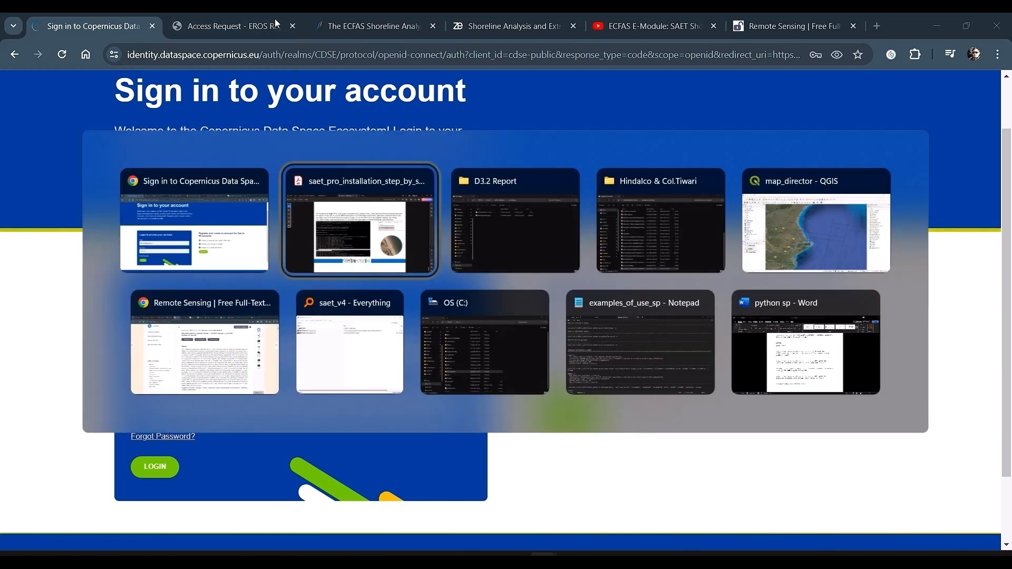
{"action": "key", "text": "alt+Tab"}
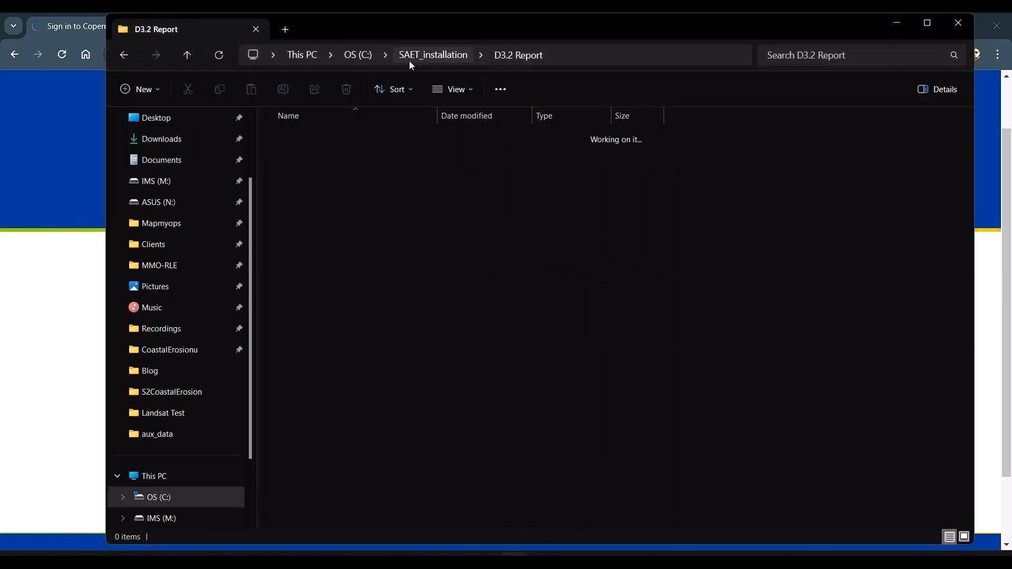
{"action": "left_click", "coordinate": [411, 61]}
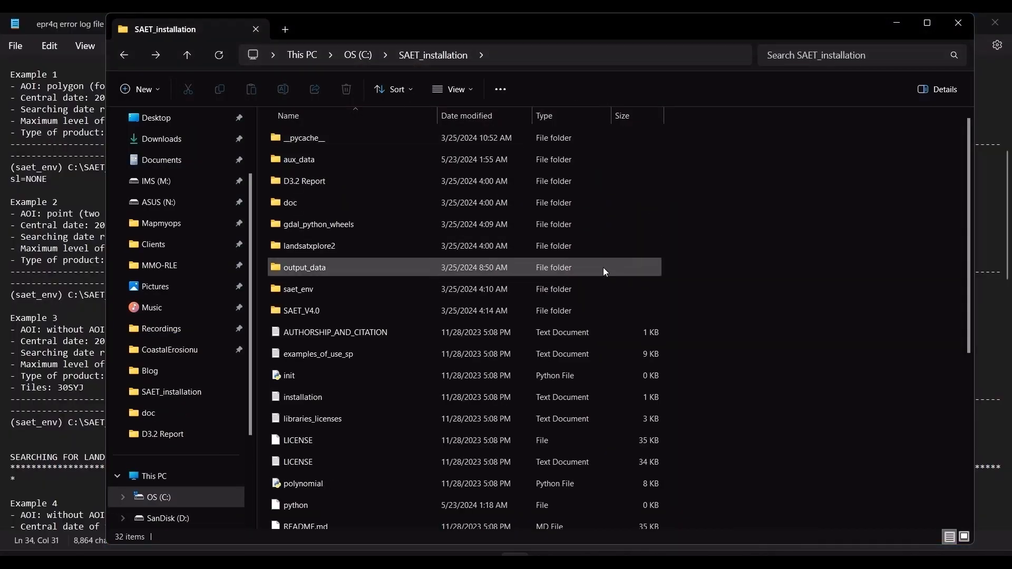
{"action": "scroll", "coordinate": [602, 268], "scroll_direction": "down", "scroll_amount": 5}
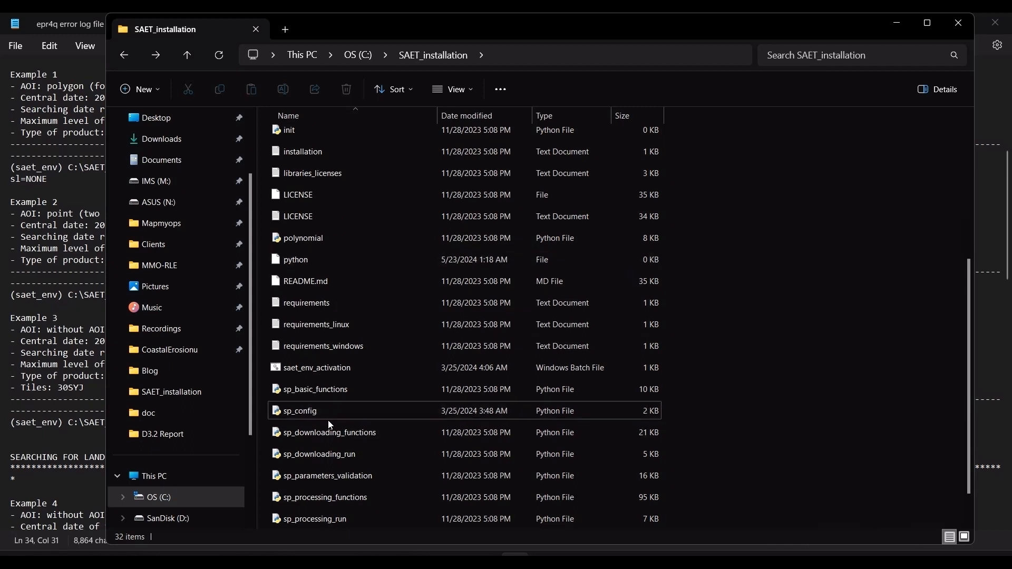
{"action": "left_click", "coordinate": [327, 418]}
{"action": "right_click", "coordinate": [321, 417]}
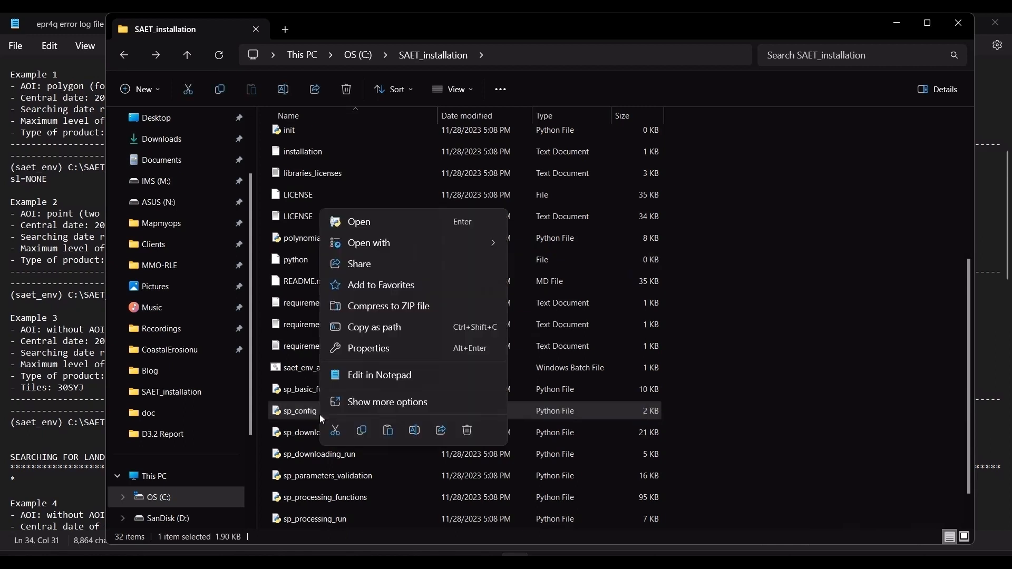
{"action": "mouse_move", "coordinate": [421, 243]}
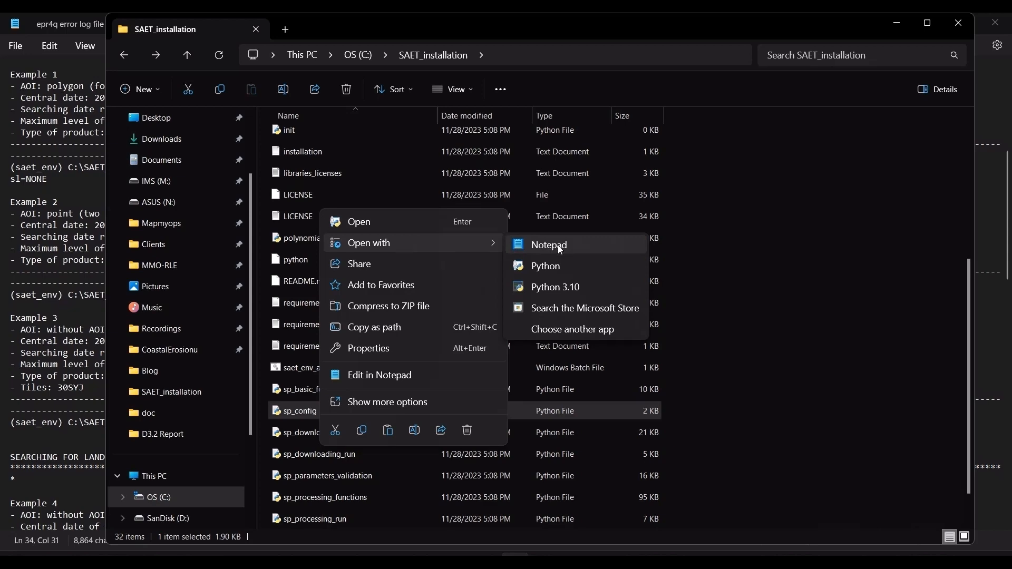
Switch back to the installation tutorial PDF in Acrobat to view the page about replacing the credentials in sp_config.py.
{"action": "key", "text": "alt+Tab"}
{"action": "key", "text": "alt+Tab"}
{"action": "key", "text": "alt+Tab"}
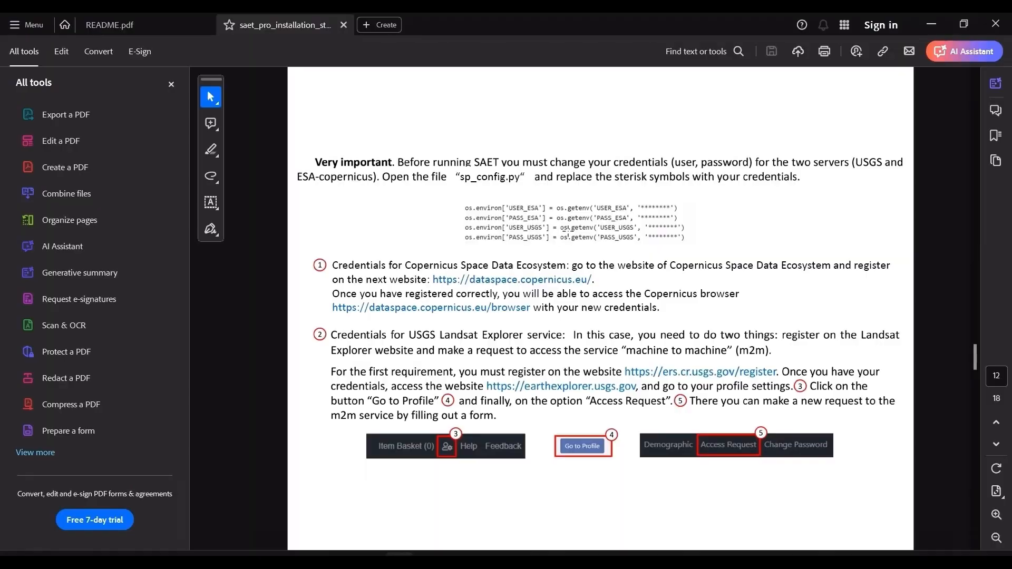
Highlight the four server credential lines in the tutorial, and switch to File Explorer to look inside the gdal_python_wheels folder.
{"action": "left_click_drag", "start_coordinate": [460, 202], "coordinate": [598, 238]}
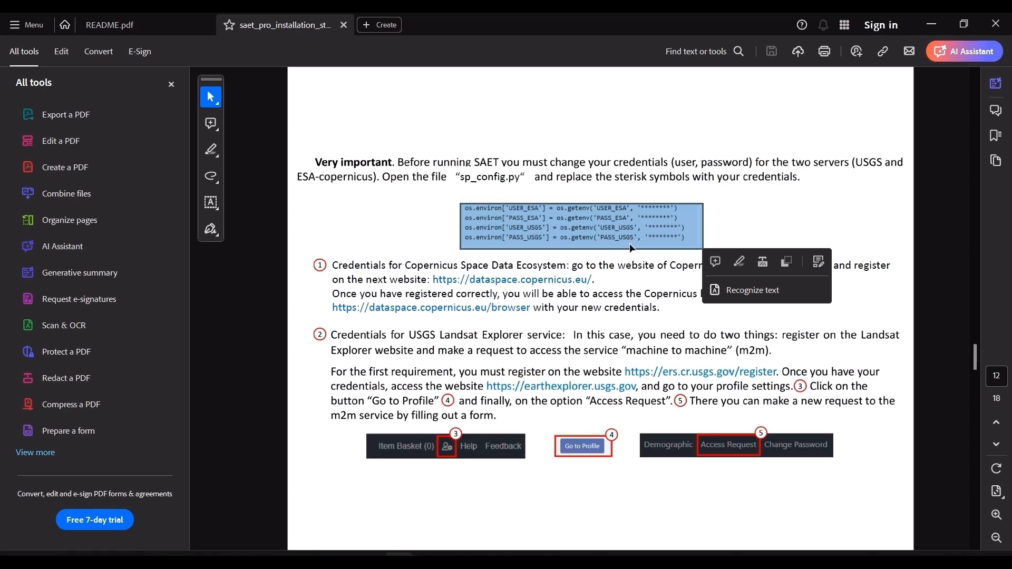
{"action": "key", "text": "alt+Tab"}
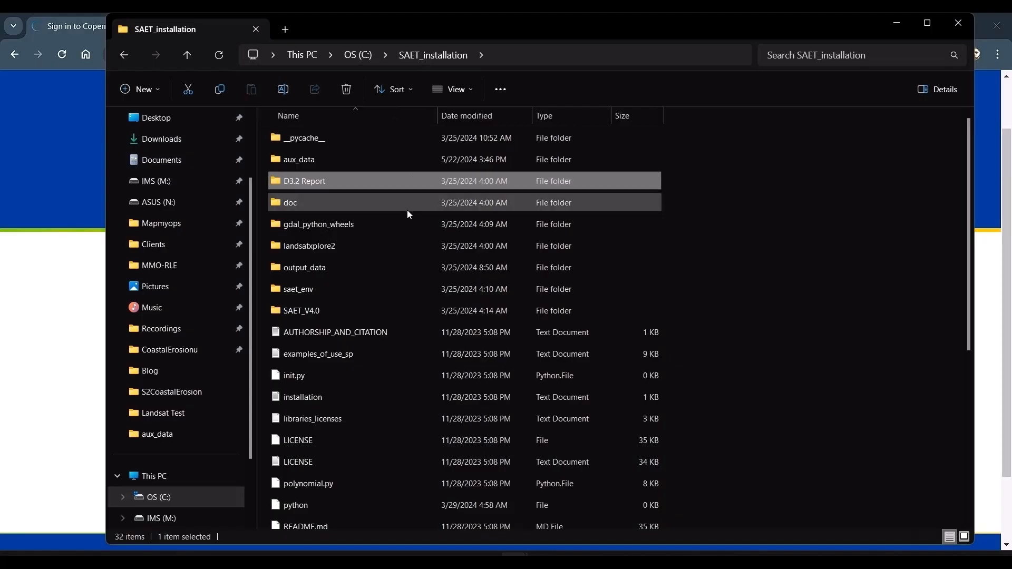
{"action": "left_click", "coordinate": [380, 225]}
{"action": "double_click", "coordinate": [378, 224]}
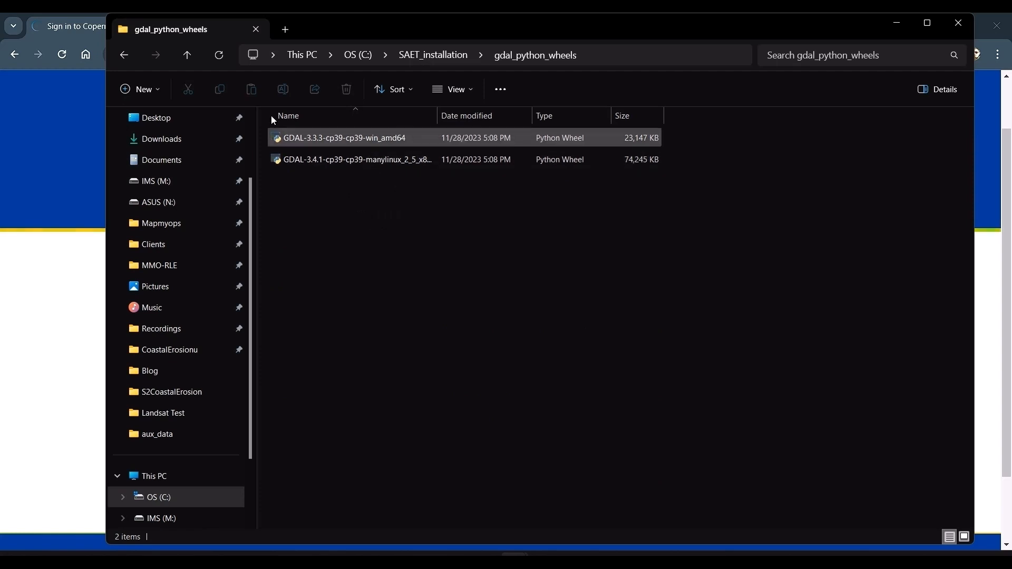
{"action": "left_click", "coordinate": [121, 55]}
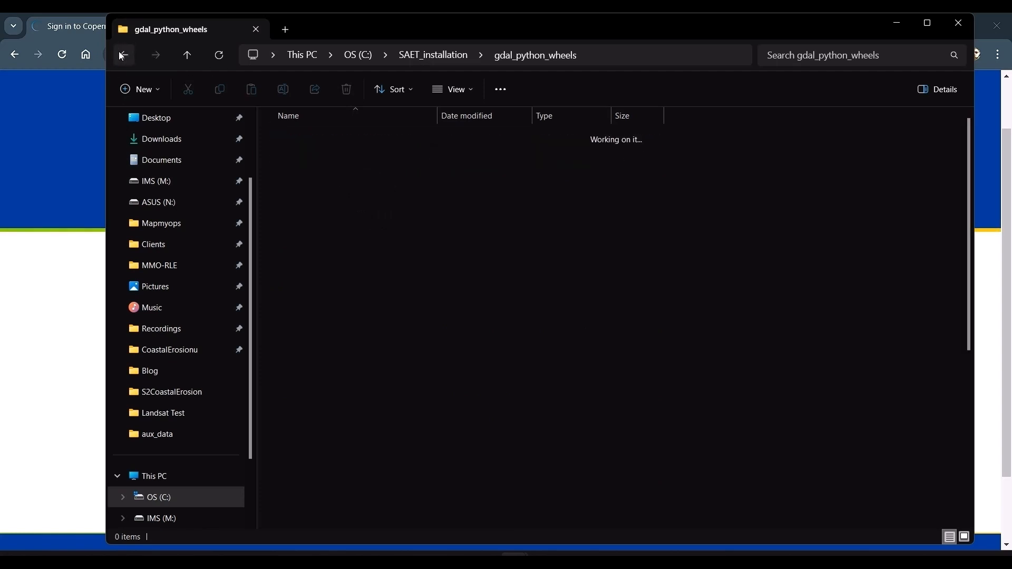
Open the examples_of_use_sp text file from SAET_installation and review its help commands and Sentinel-2 search examples, highlighting the downloading and processing help.
{"action": "scroll", "coordinate": [377, 296], "scroll_direction": "down", "scroll_amount": 2}
{"action": "scroll", "coordinate": [377, 296], "scroll_direction": "down", "scroll_amount": 1}
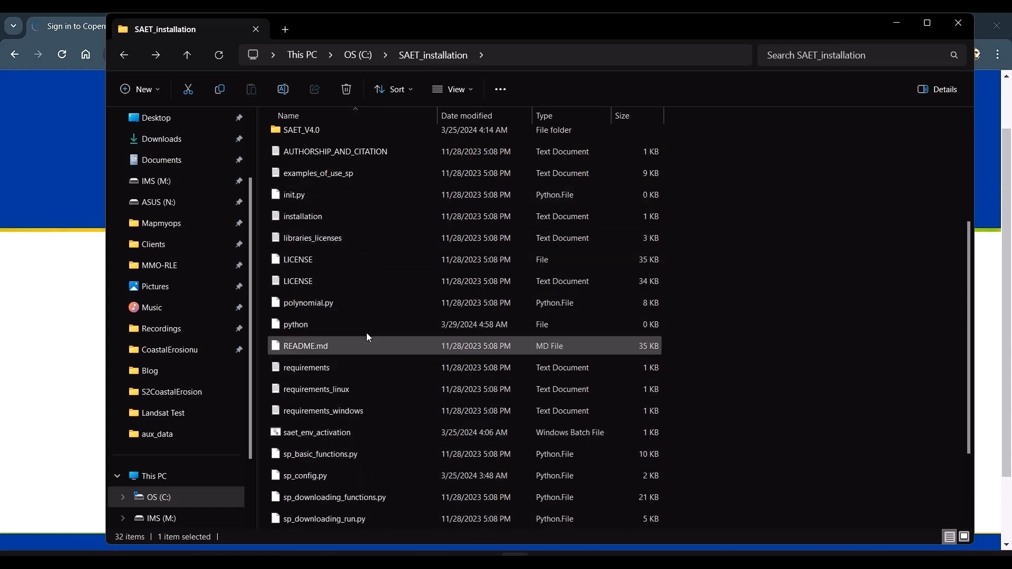
{"action": "double_click", "coordinate": [329, 169]}
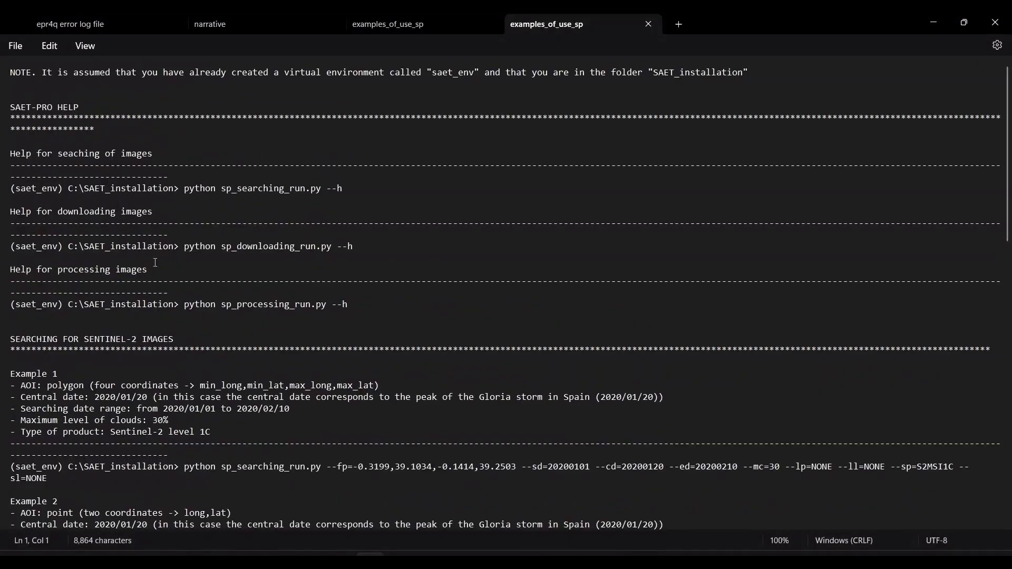
{"action": "scroll", "coordinate": [155, 262], "scroll_direction": "down", "scroll_amount": 1}
{"action": "scroll", "coordinate": [127, 140], "scroll_direction": "down", "scroll_amount": 1}
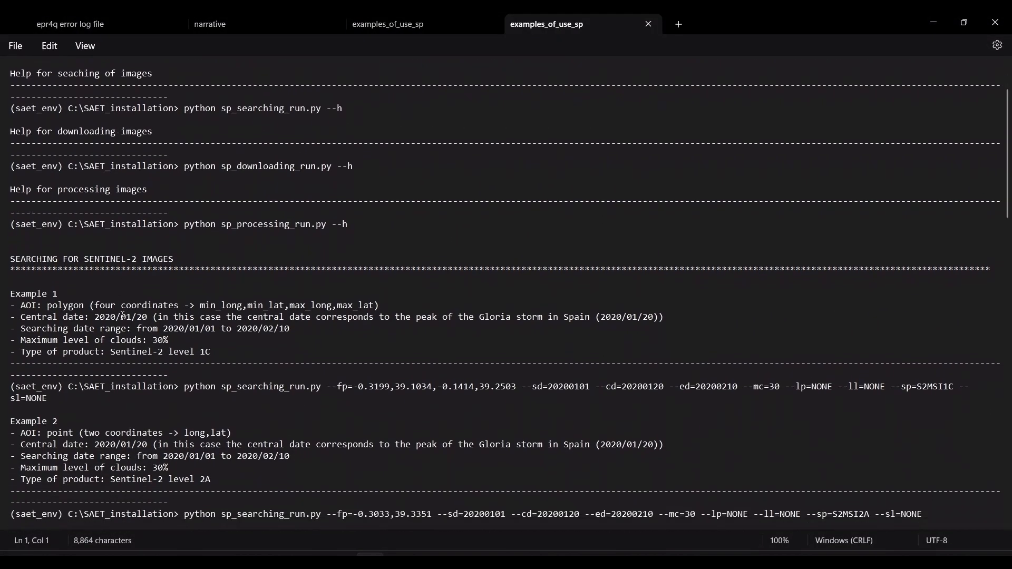
{"action": "scroll", "coordinate": [116, 230], "scroll_direction": "up", "scroll_amount": 1}
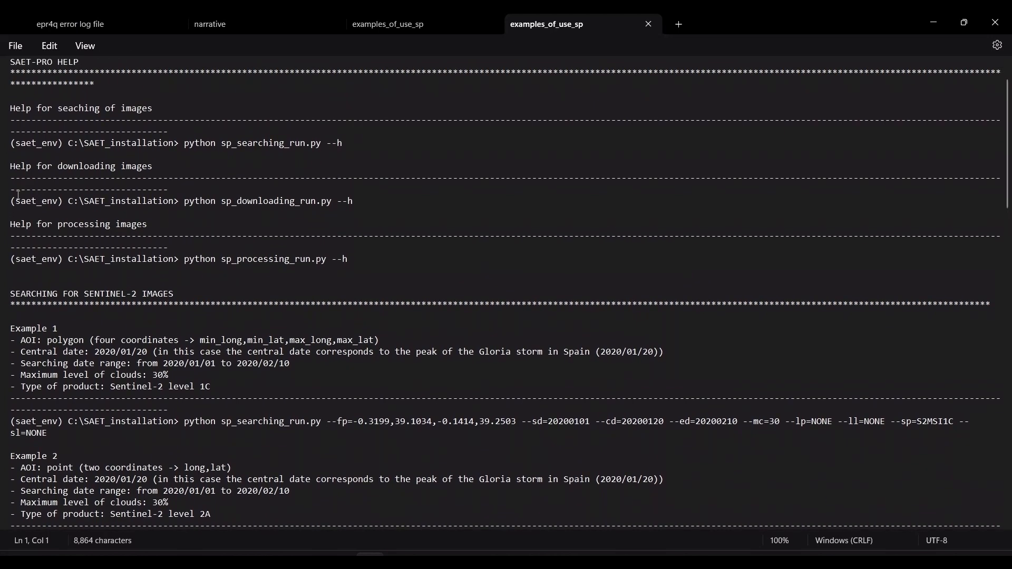
{"action": "left_click_drag", "start_coordinate": [10, 167], "coordinate": [149, 168]}
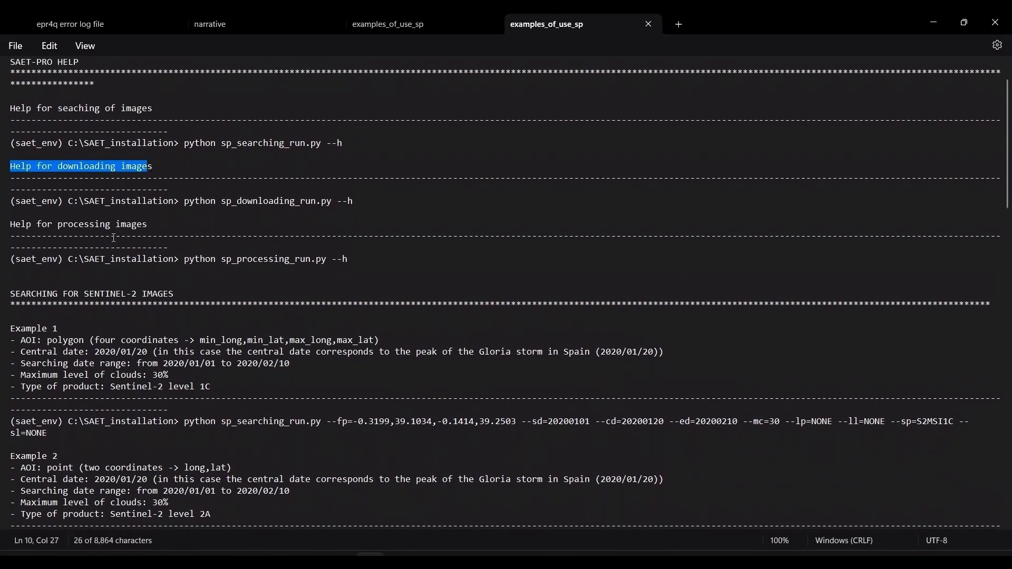
{"action": "scroll", "coordinate": [106, 270], "scroll_direction": "down", "scroll_amount": 2}
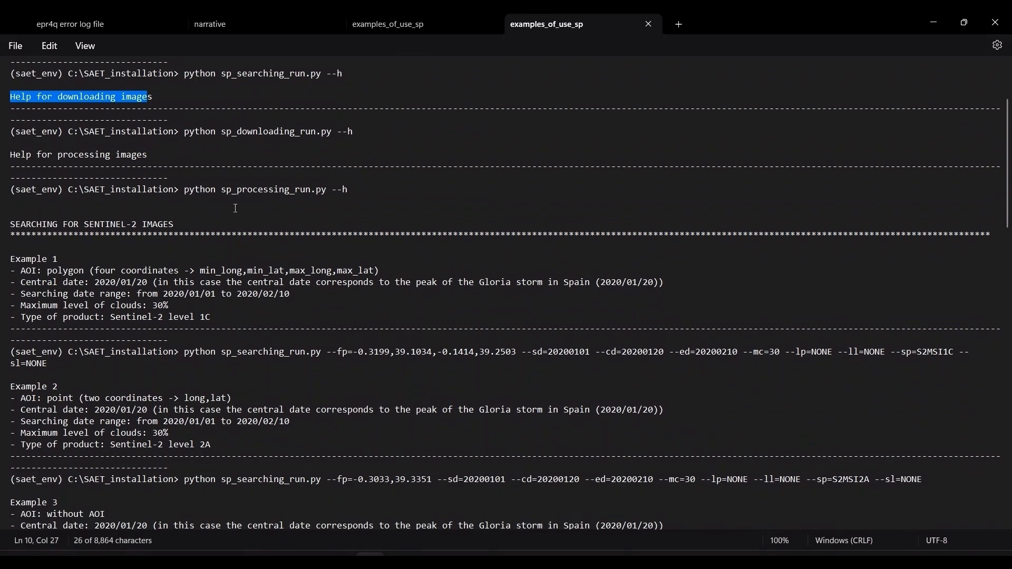
{"action": "left_click_drag", "start_coordinate": [159, 193], "coordinate": [343, 193]}
{"action": "scroll", "coordinate": [102, 233], "scroll_direction": "down", "scroll_amount": 2}
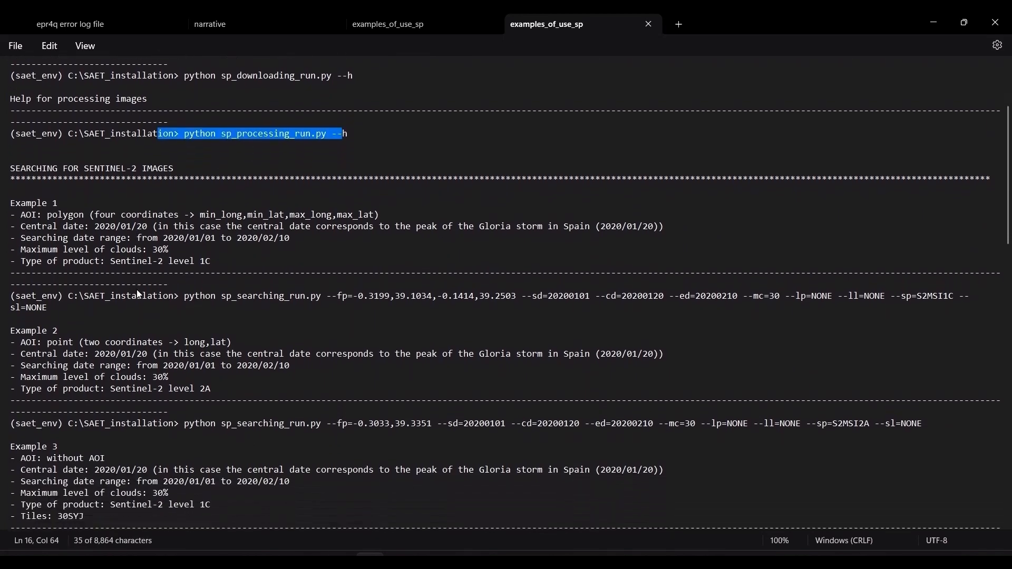
{"action": "scroll", "coordinate": [102, 232], "scroll_direction": "down", "scroll_amount": 1}
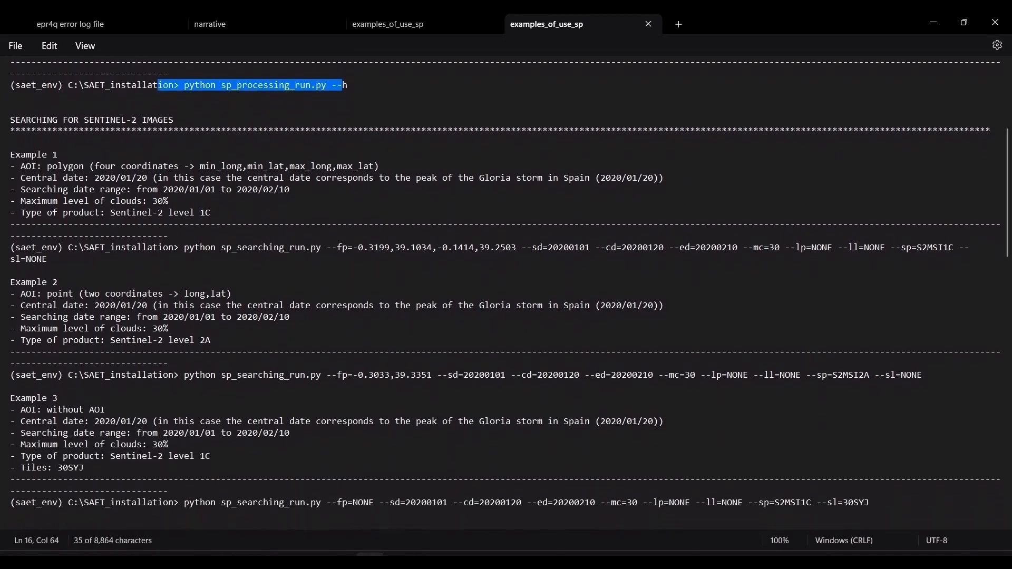
Return to the SAET_installation folder in File Explorer and run the saet_env_activation batch file.
{"action": "key", "text": "alt+Tab"}
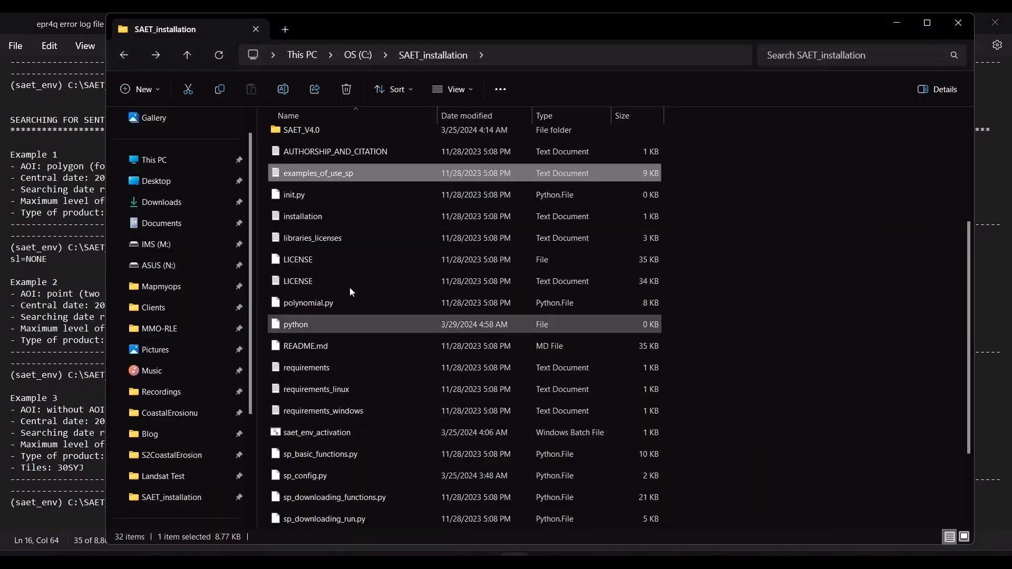
{"action": "scroll", "coordinate": [343, 274], "scroll_direction": "down", "scroll_amount": 2}
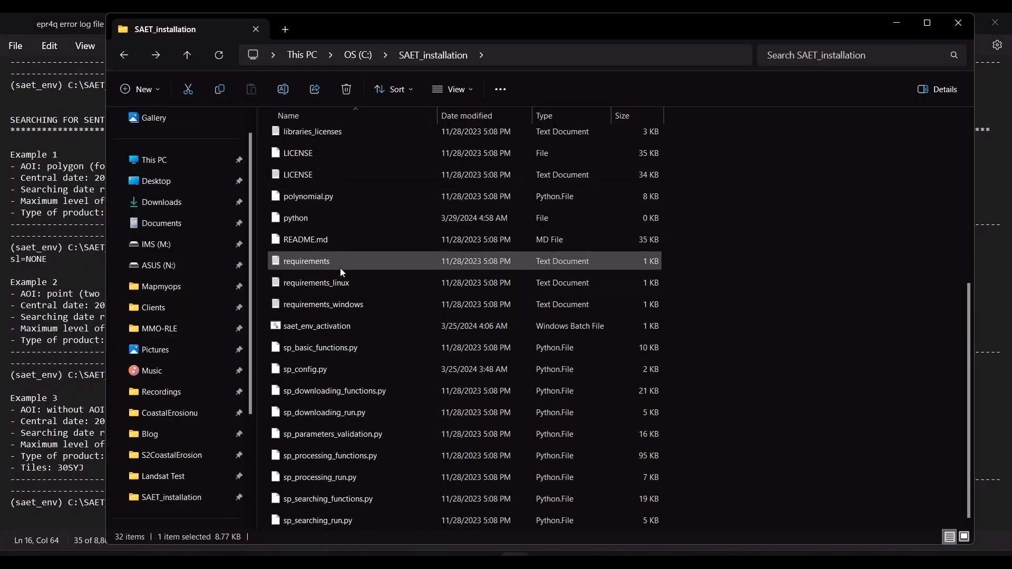
{"action": "left_click", "coordinate": [343, 331]}
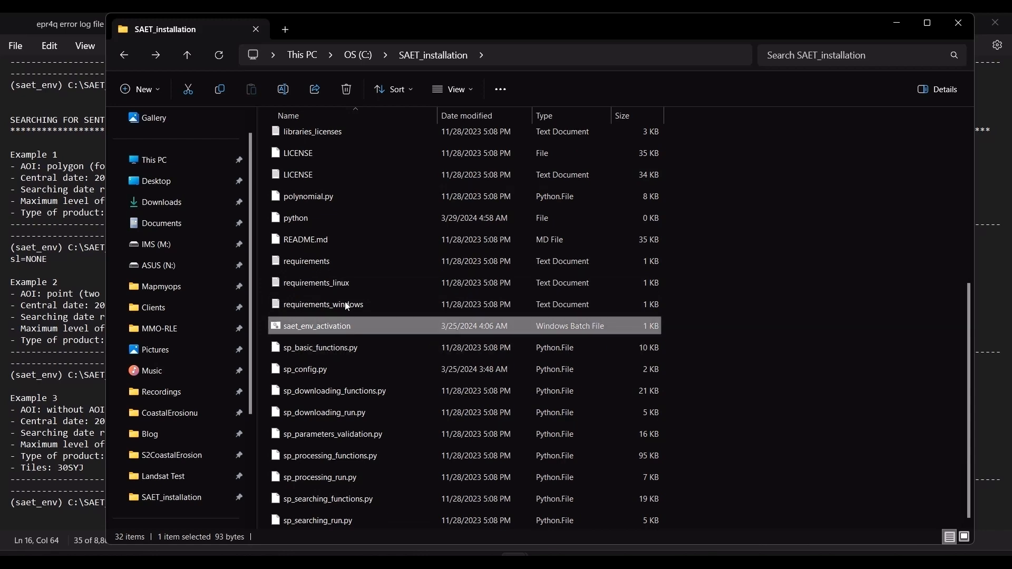
{"action": "scroll", "coordinate": [342, 278], "scroll_direction": "up", "scroll_amount": 1}
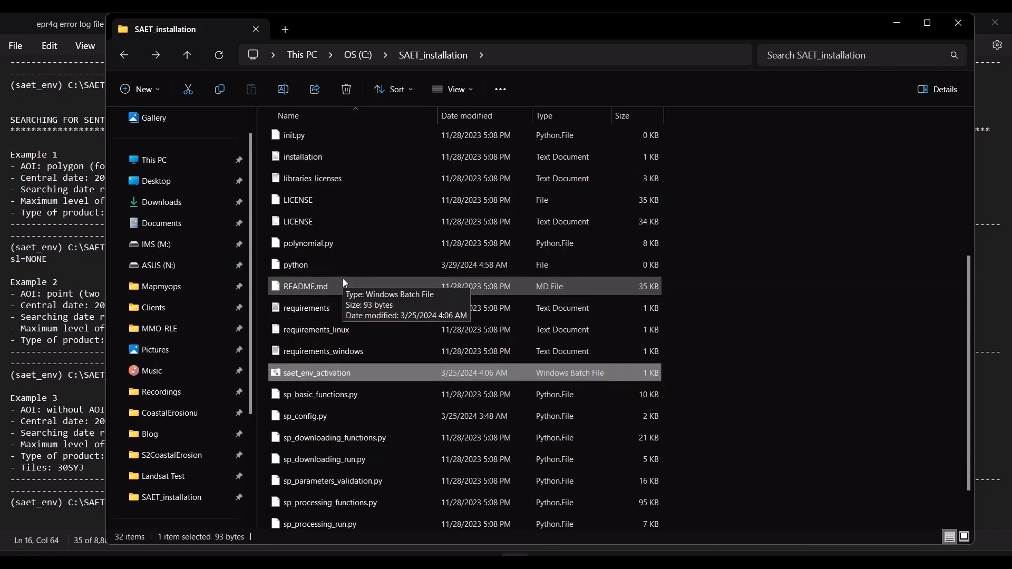
{"action": "double_click", "coordinate": [301, 375]}
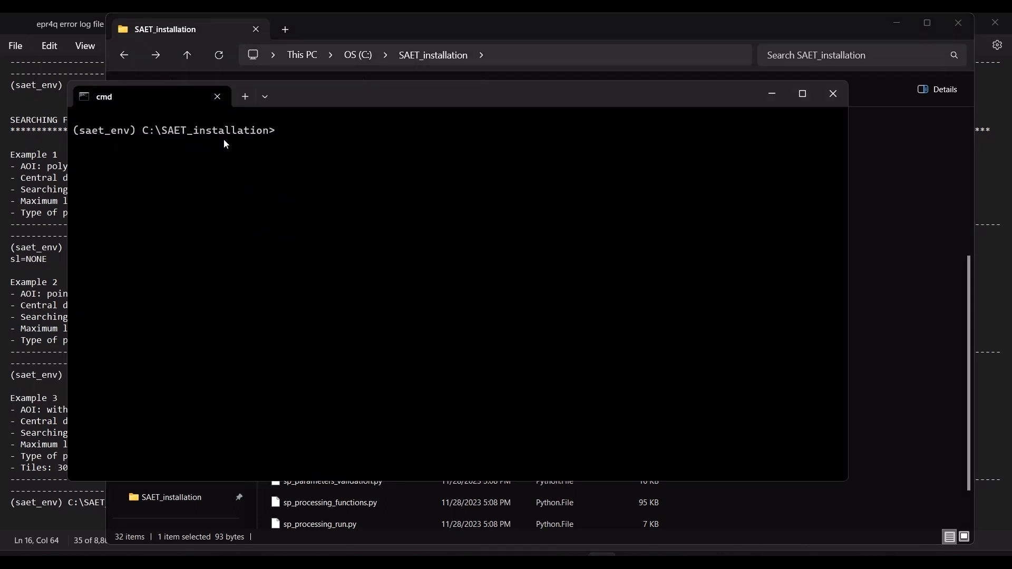
Switch back to examples_of_use_sp in Notepad and review the examples for searching, downloading and processing Sentinel-2 and Landsat images.
{"action": "key", "text": "alt+Tab"}
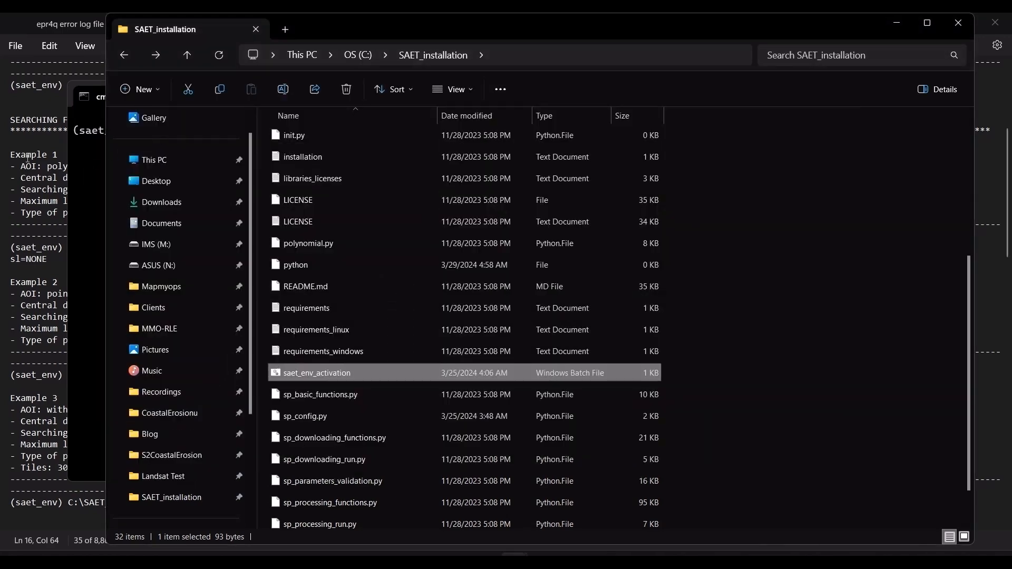
{"action": "left_click", "coordinate": [26, 155]}
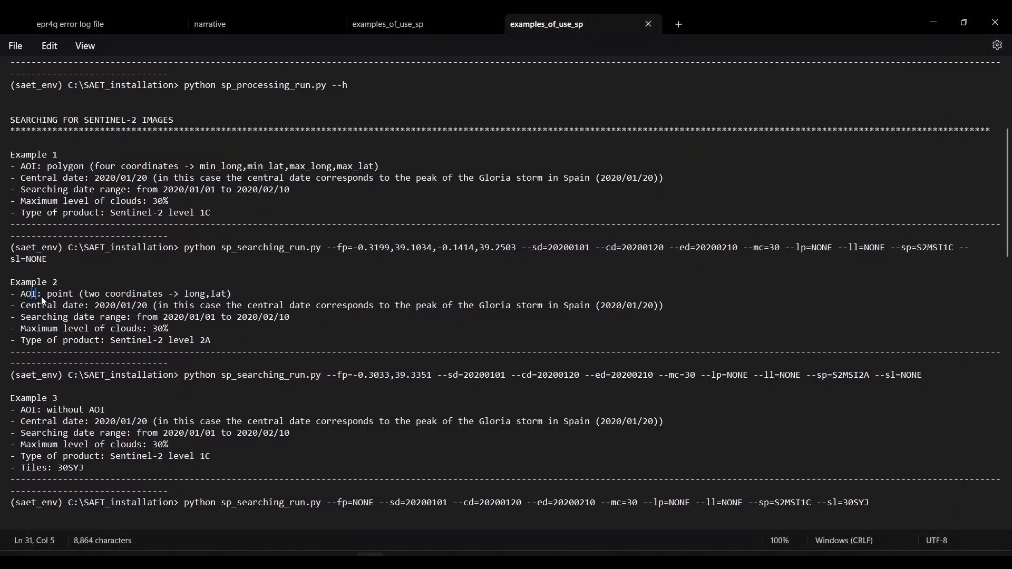
{"action": "left_click_drag", "start_coordinate": [31, 294], "coordinate": [264, 347]}
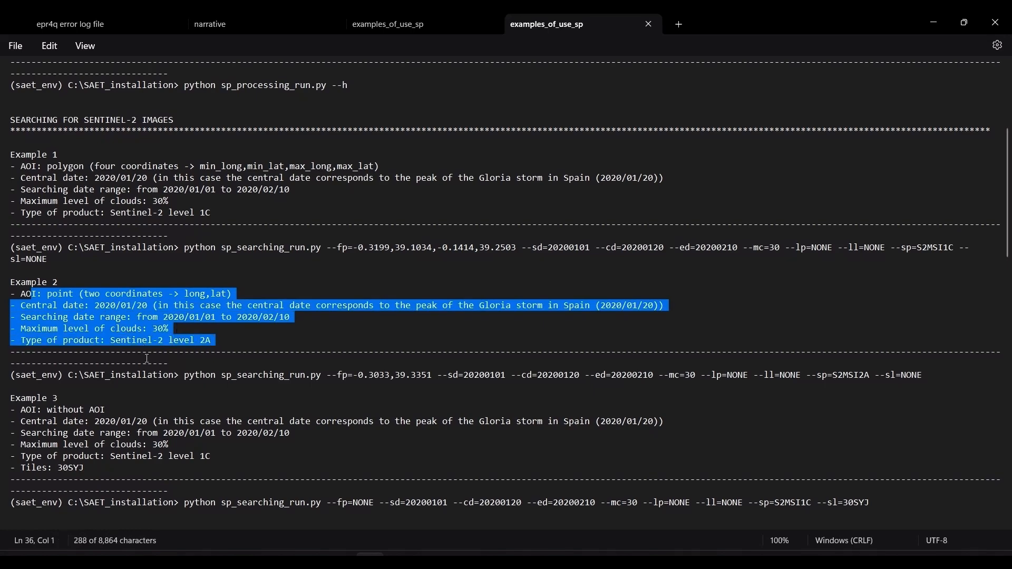
{"action": "scroll", "coordinate": [55, 270], "scroll_direction": "down", "scroll_amount": 5}
{"action": "scroll", "coordinate": [55, 271], "scroll_direction": "down", "scroll_amount": 5}
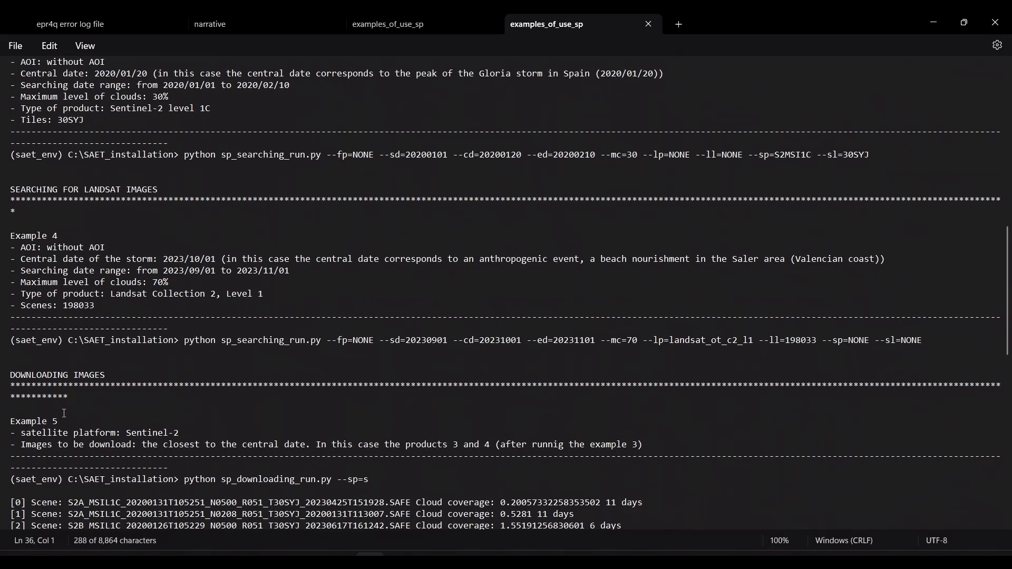
{"action": "left_click_drag", "start_coordinate": [90, 432], "coordinate": [203, 433]}
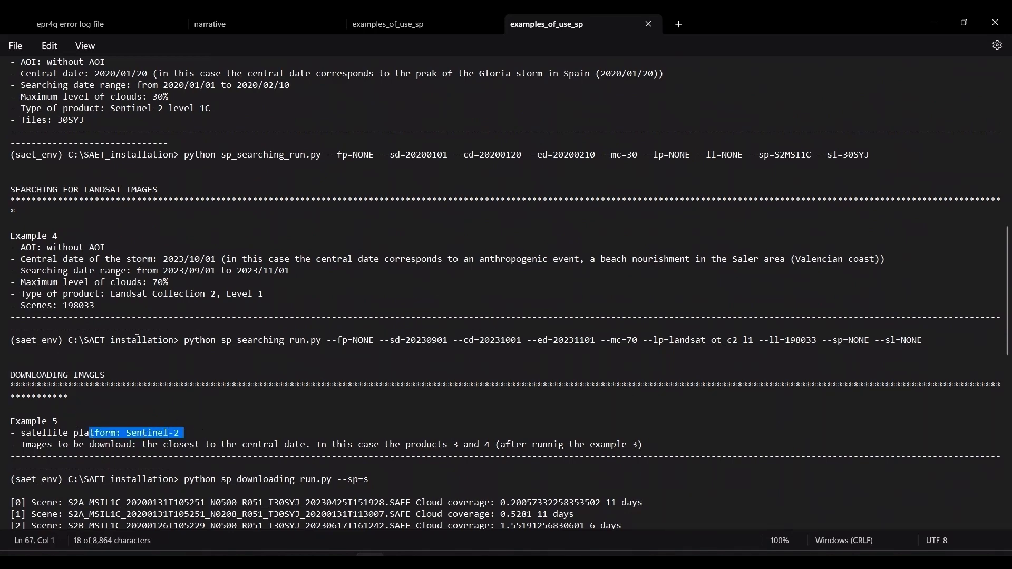
{"action": "scroll", "coordinate": [137, 369], "scroll_direction": "down", "scroll_amount": 10}
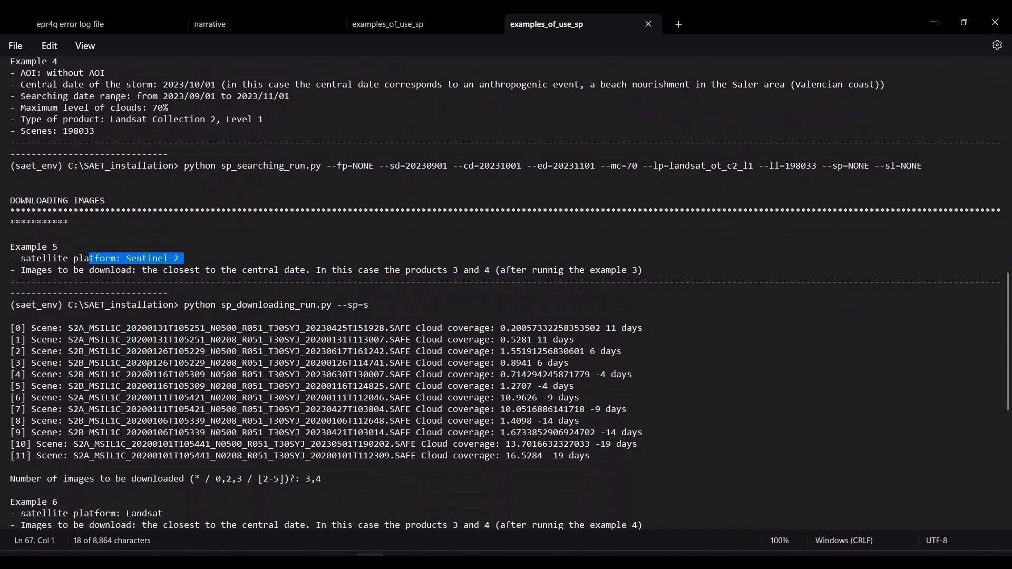
{"action": "scroll", "coordinate": [151, 366], "scroll_direction": "down", "scroll_amount": 6}
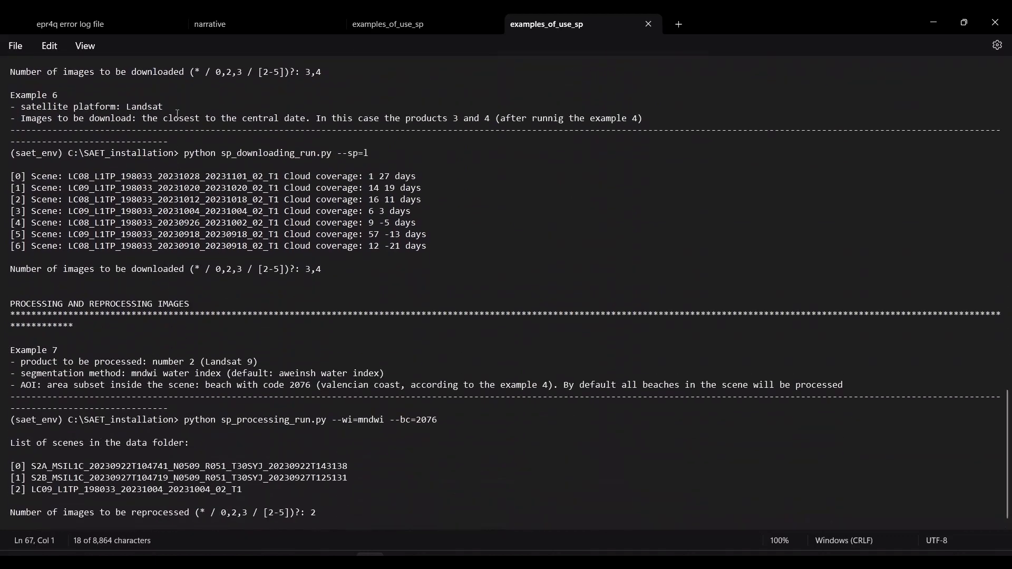
Switch to the command prompt window running the saet_env environment.
{"action": "key", "text": "alt+Tab"}
{"action": "key", "text": "alt+Tab"}
{"action": "key", "text": "Tab"}
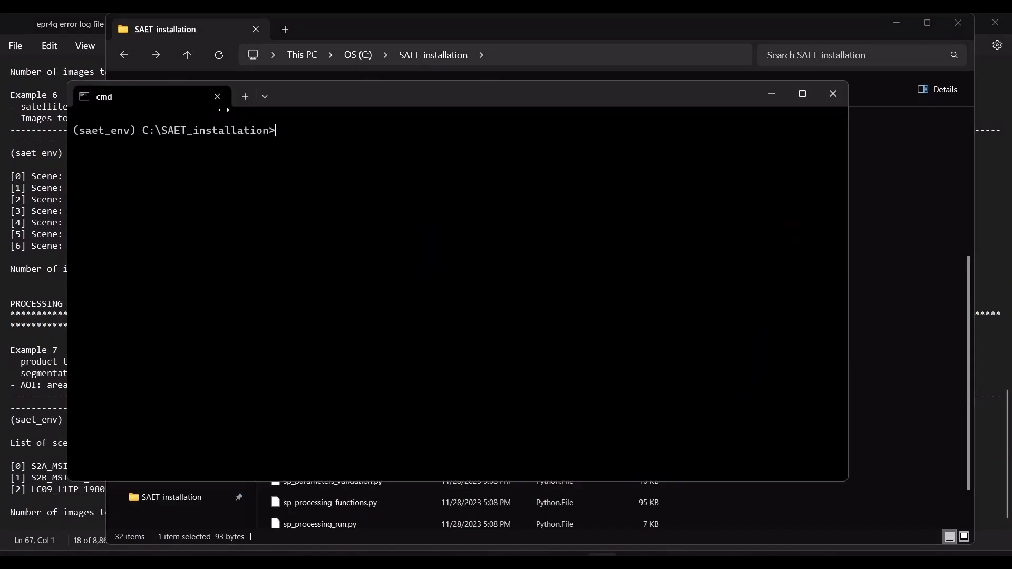
Switch to Acrobat, show the Report_D3.2_ECFAS_final PDF and go to its table of contents, zoomed out to 75%.
{"action": "key", "text": "alt+Tab"}
{"action": "key", "text": "Tab"}
{"action": "key", "text": "Tab"}
{"action": "key", "text": "Tab"}
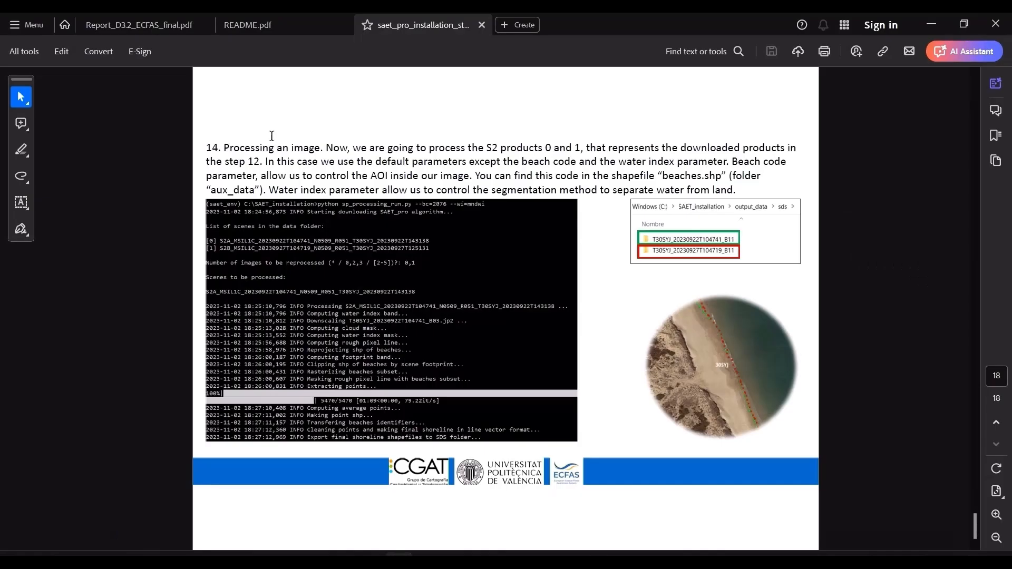
{"action": "left_click", "coordinate": [108, 25]}
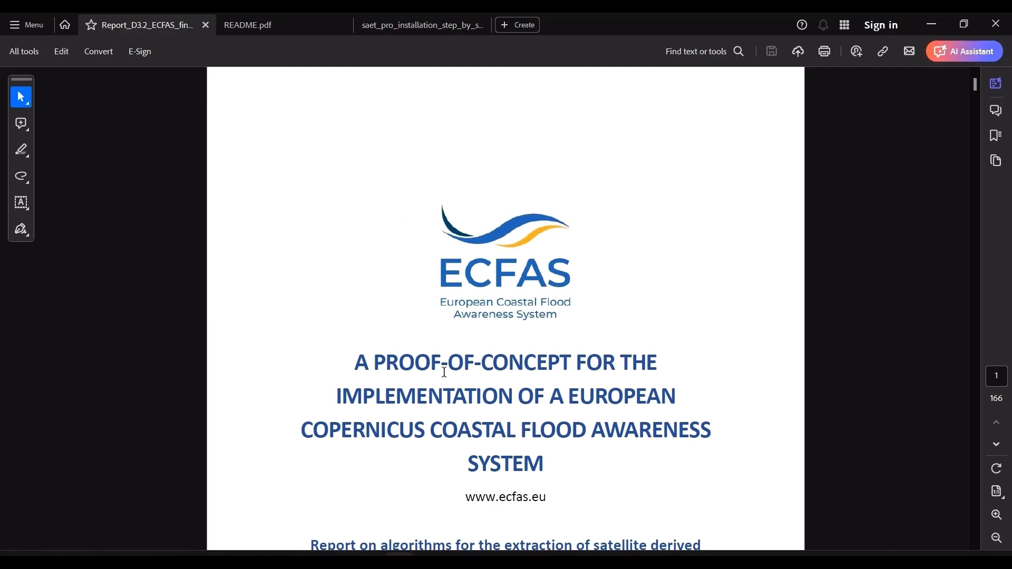
{"action": "scroll", "coordinate": [447, 444], "scroll_direction": "down", "scroll_amount": 10}
{"action": "scroll", "coordinate": [449, 445], "scroll_direction": "down", "scroll_amount": 16}
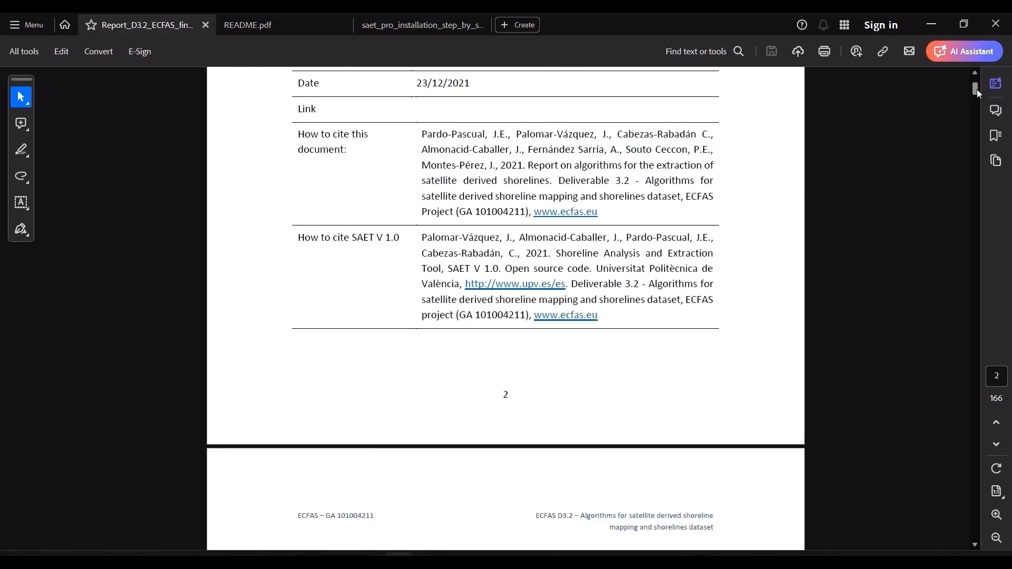
{"action": "left_click_drag", "start_coordinate": [976, 89], "coordinate": [975, 97]}
{"action": "scroll", "coordinate": [480, 327], "scroll_direction": "down", "scroll_amount": 1}
{"action": "scroll", "coordinate": [596, 326], "scroll_direction": "down", "scroll_amount": 1}
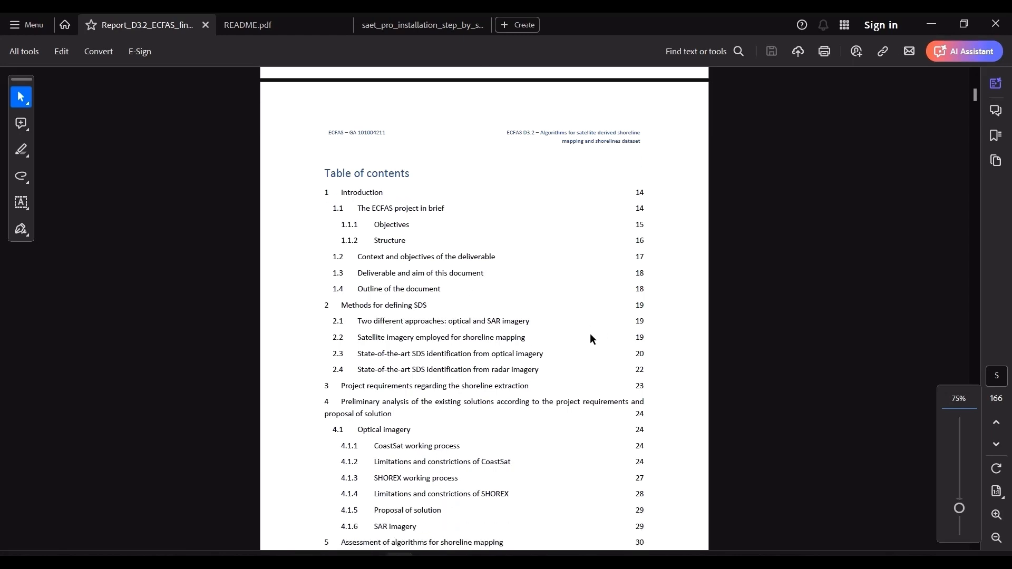
Examine the ECFAS report's table of contents, from the introduction through the SAET description to the Annex A shoreline assessments.
{"action": "scroll", "coordinate": [590, 335], "scroll_direction": "down", "scroll_amount": 1}
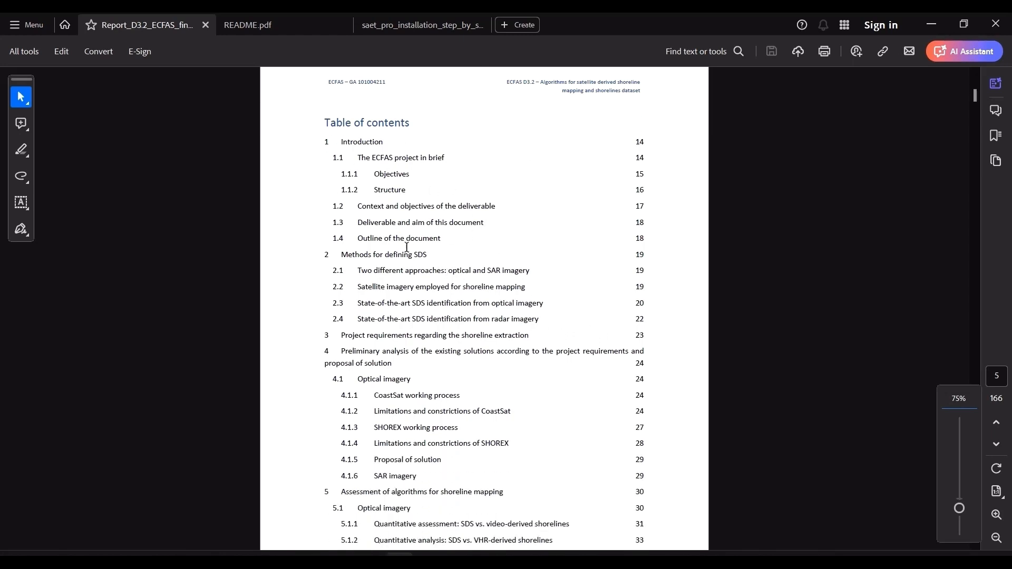
{"action": "scroll", "coordinate": [432, 402], "scroll_direction": "down", "scroll_amount": 1}
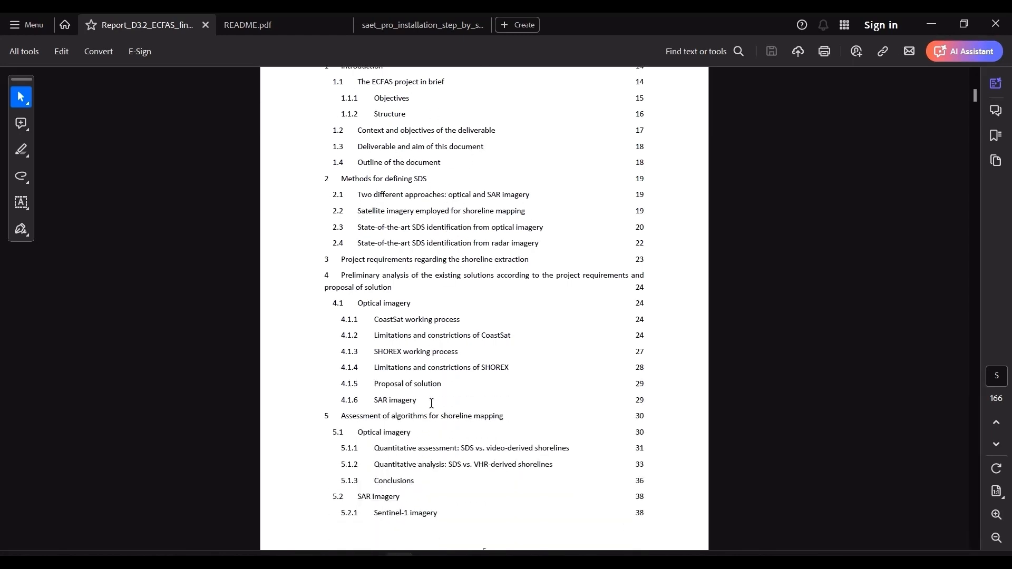
{"action": "scroll", "coordinate": [432, 403], "scroll_direction": "down", "scroll_amount": 2}
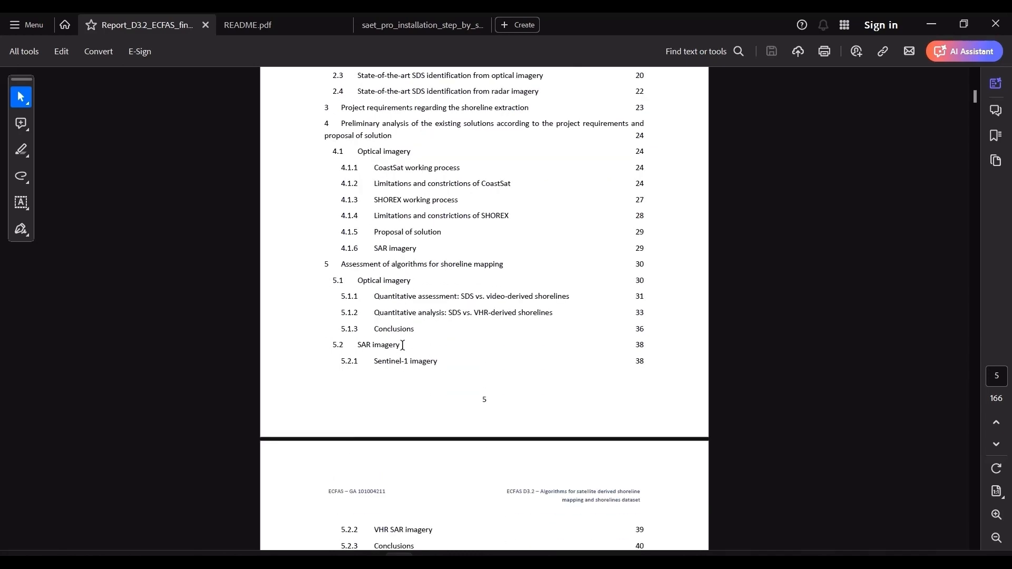
{"action": "scroll", "coordinate": [399, 379], "scroll_direction": "down", "scroll_amount": 1}
{"action": "scroll", "coordinate": [411, 368], "scroll_direction": "down", "scroll_amount": 3}
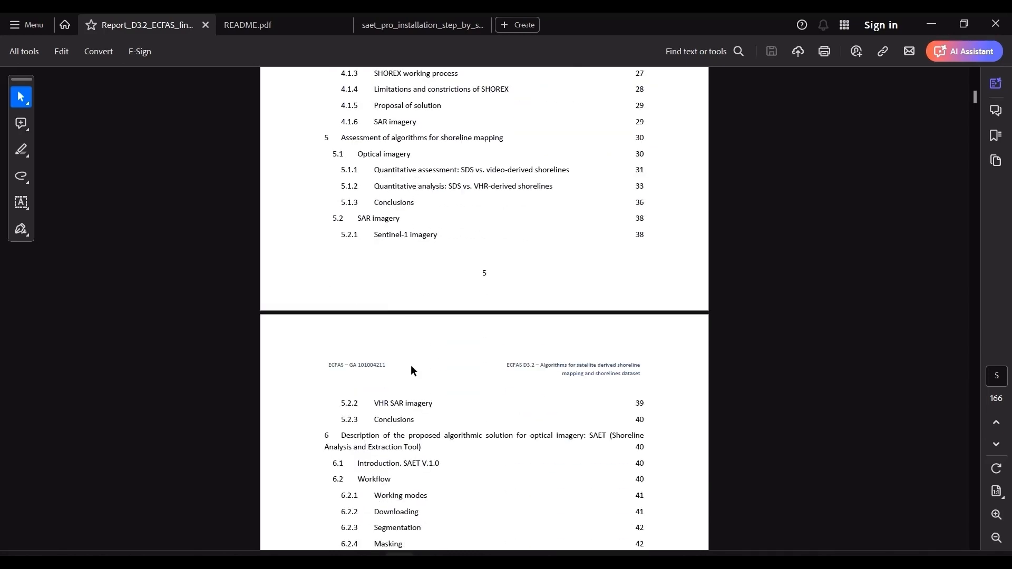
{"action": "scroll", "coordinate": [412, 378], "scroll_direction": "down", "scroll_amount": 4}
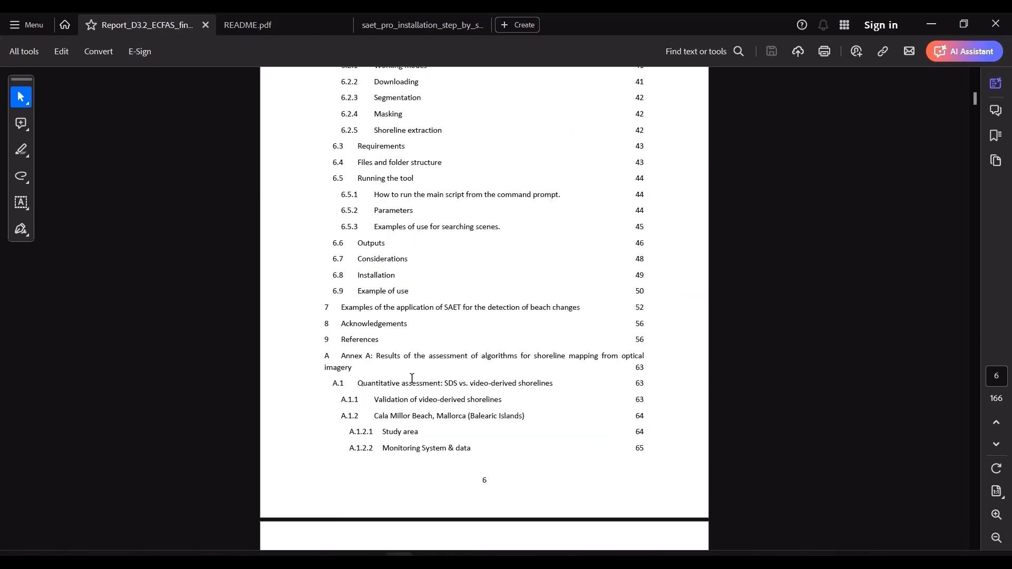
{"action": "scroll", "coordinate": [412, 379], "scroll_direction": "down", "scroll_amount": 2}
{"action": "scroll", "coordinate": [412, 378], "scroll_direction": "down", "scroll_amount": 9}
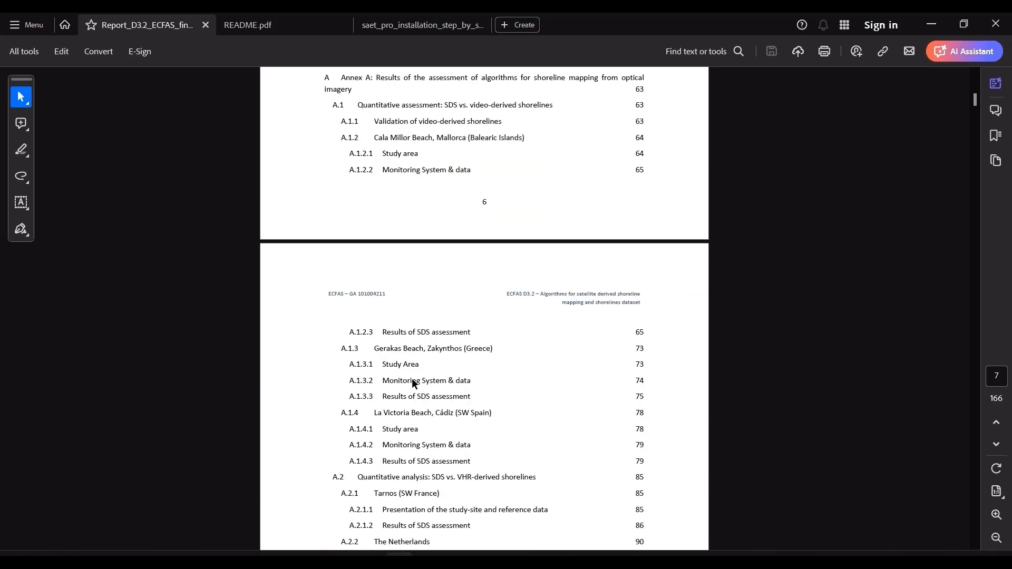
Examine sections 6.5 and 6.6 of the ECFAS report on running SAET, its parameters, scene-search examples and output folder structure.
{"action": "scroll", "coordinate": [413, 377], "scroll_direction": "down", "scroll_amount": 20}
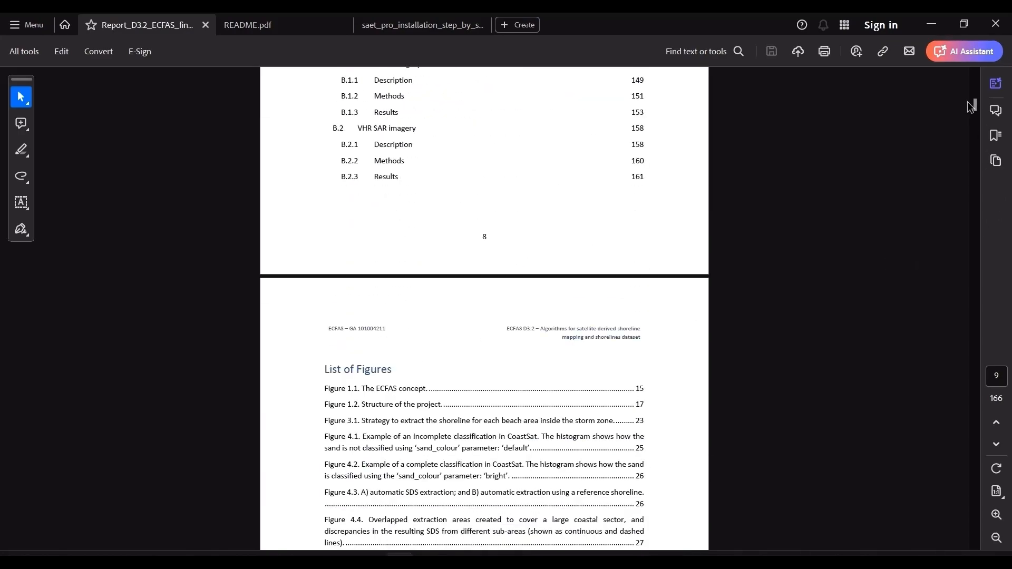
{"action": "left_click_drag", "start_coordinate": [975, 105], "coordinate": [981, 204]}
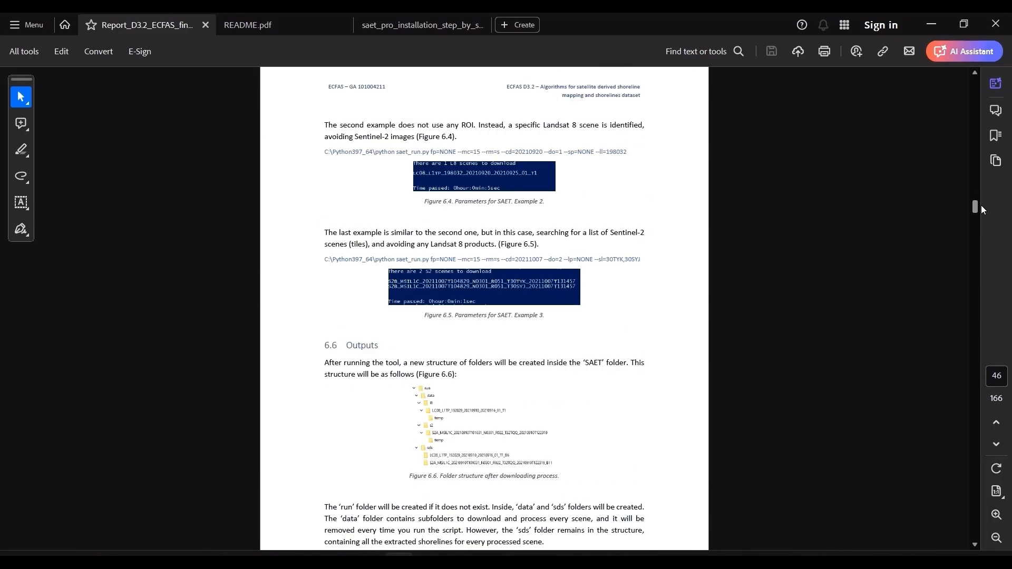
{"action": "scroll", "coordinate": [805, 307], "scroll_direction": "up", "scroll_amount": 6}
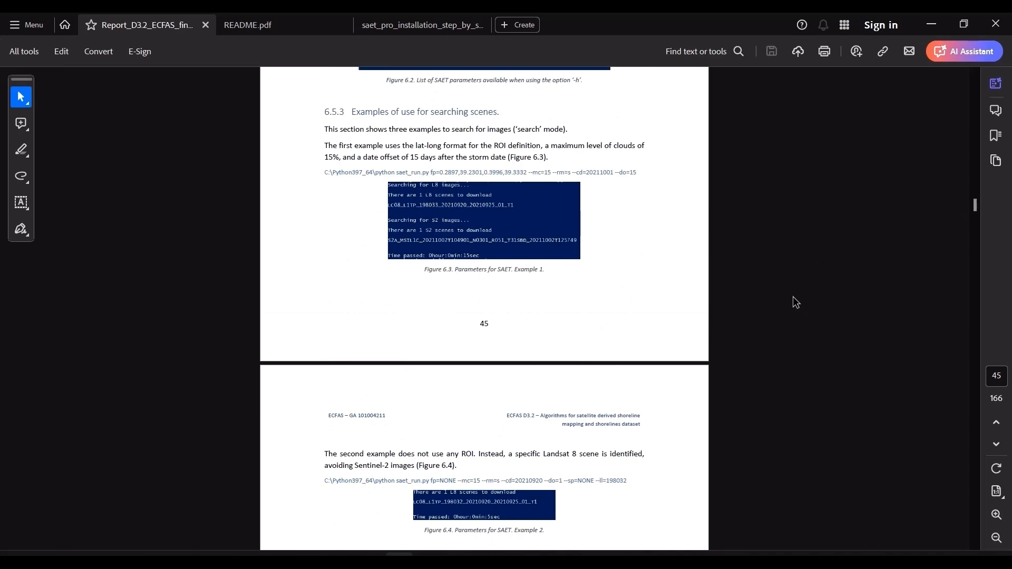
{"action": "scroll", "coordinate": [795, 302], "scroll_direction": "up", "scroll_amount": 15}
{"action": "scroll", "coordinate": [792, 297], "scroll_direction": "down", "scroll_amount": 4}
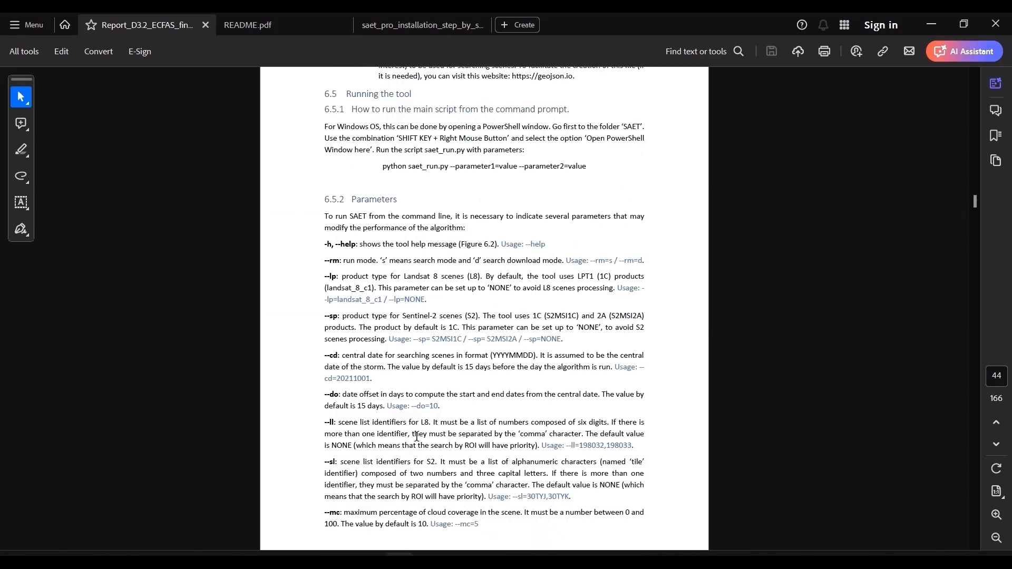
{"action": "scroll", "coordinate": [416, 471], "scroll_direction": "down", "scroll_amount": 4}
{"action": "scroll", "coordinate": [534, 457], "scroll_direction": "down", "scroll_amount": 20}
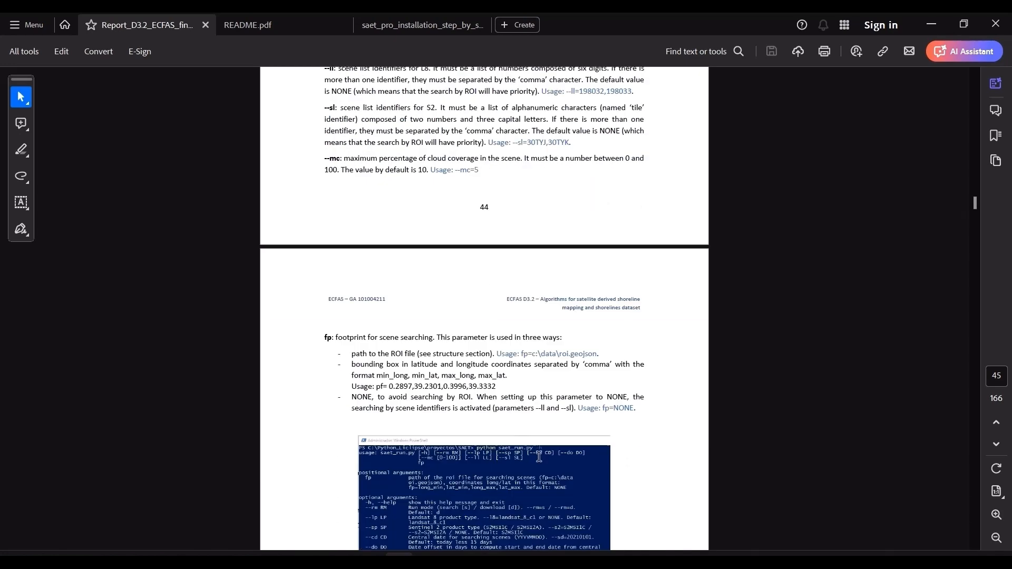
{"action": "scroll", "coordinate": [538, 457], "scroll_direction": "down", "scroll_amount": 8}
{"action": "scroll", "coordinate": [539, 456], "scroll_direction": "down", "scroll_amount": 17}
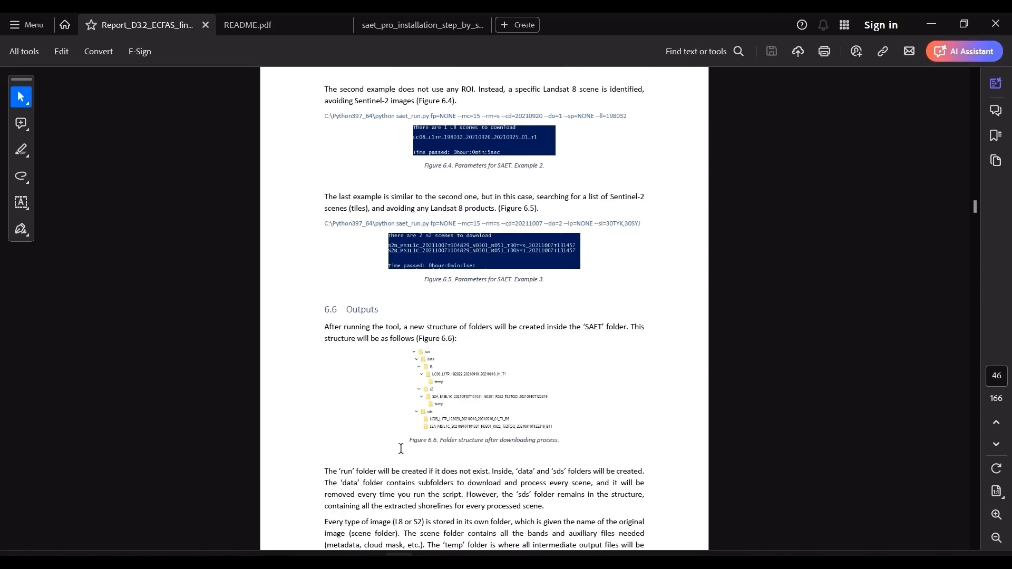
{"action": "scroll", "coordinate": [406, 458], "scroll_direction": "down", "scroll_amount": 5}
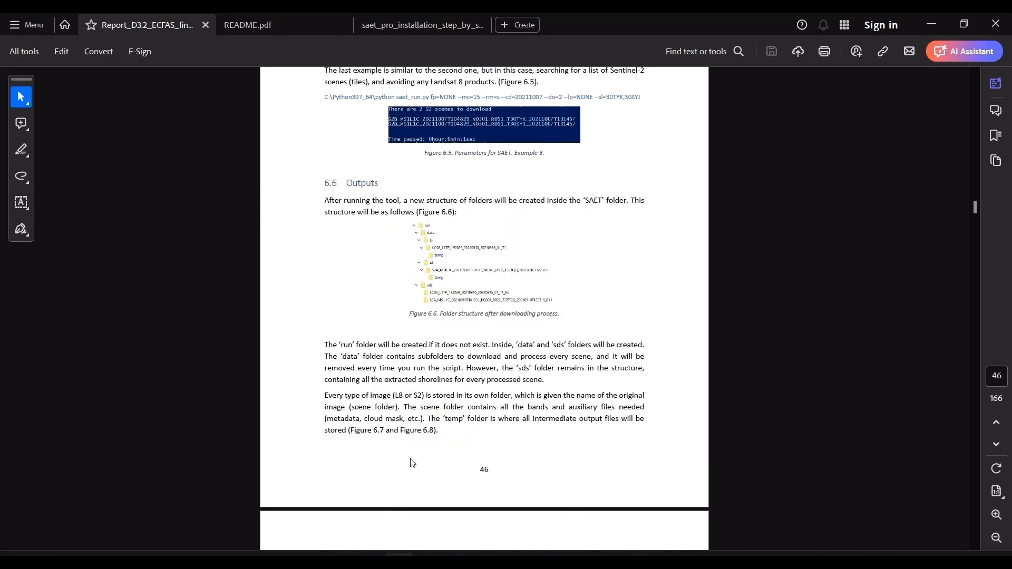
Switch to the SAET_installation folder in File Explorer and open the data folder inside output_data.
{"action": "key", "text": "alt+Tab"}
{"action": "key", "text": "alt+Tab"}
{"action": "scroll", "coordinate": [387, 372], "scroll_direction": "up", "scroll_amount": 2}
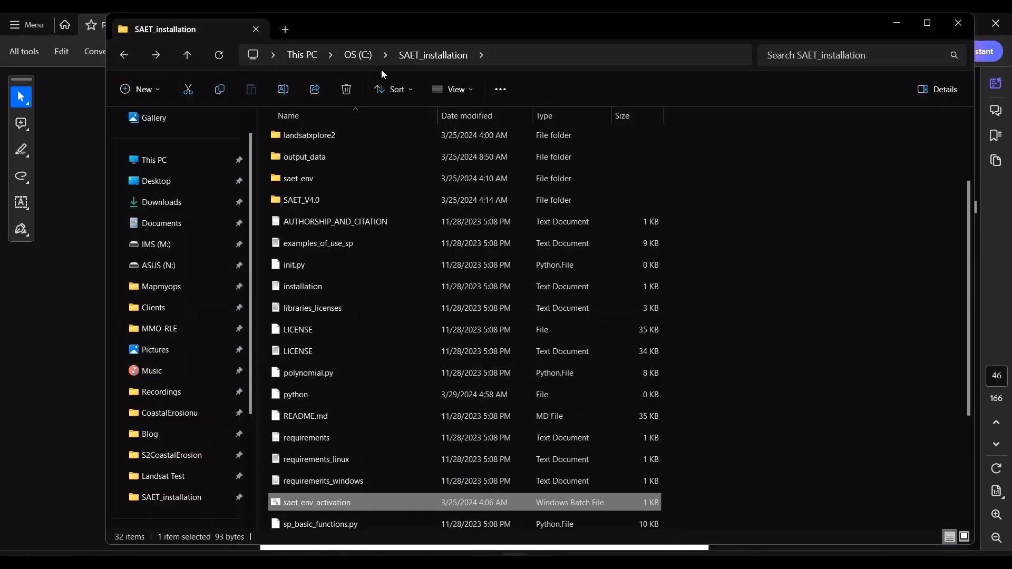
{"action": "scroll", "coordinate": [451, 191], "scroll_direction": "up", "scroll_amount": 2}
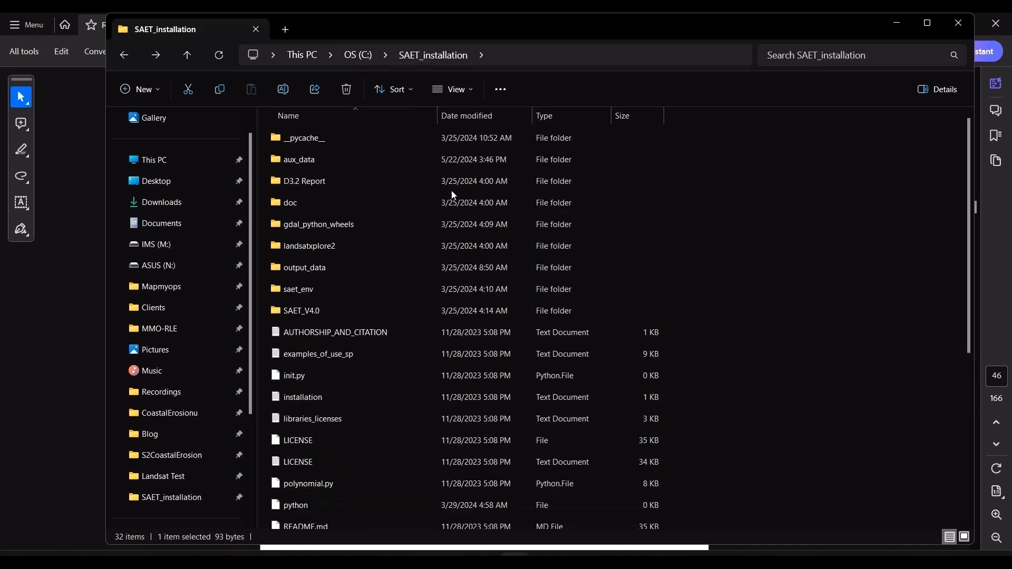
{"action": "double_click", "coordinate": [333, 271]}
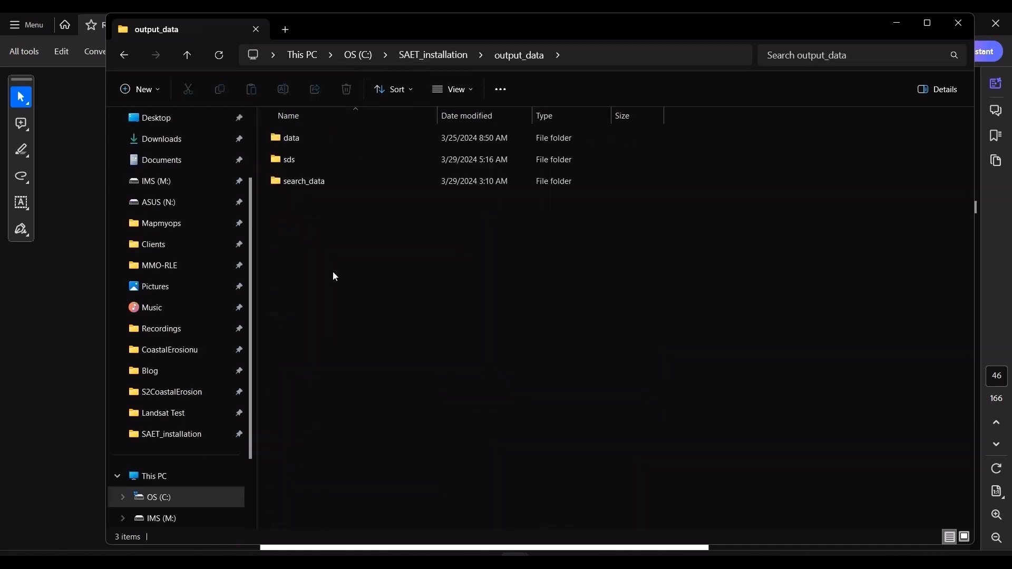
{"action": "left_click", "coordinate": [308, 136]}
{"action": "double_click", "coordinate": [308, 136]}
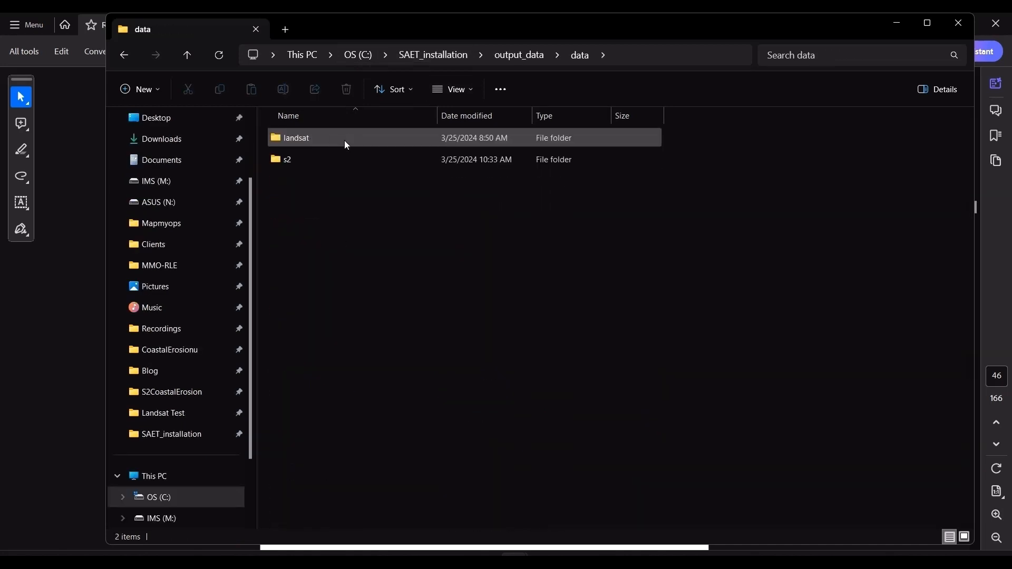
Return to output_data, reopen its data folder and show the contents of the landsat subfolder.
{"action": "left_click", "coordinate": [135, 63]}
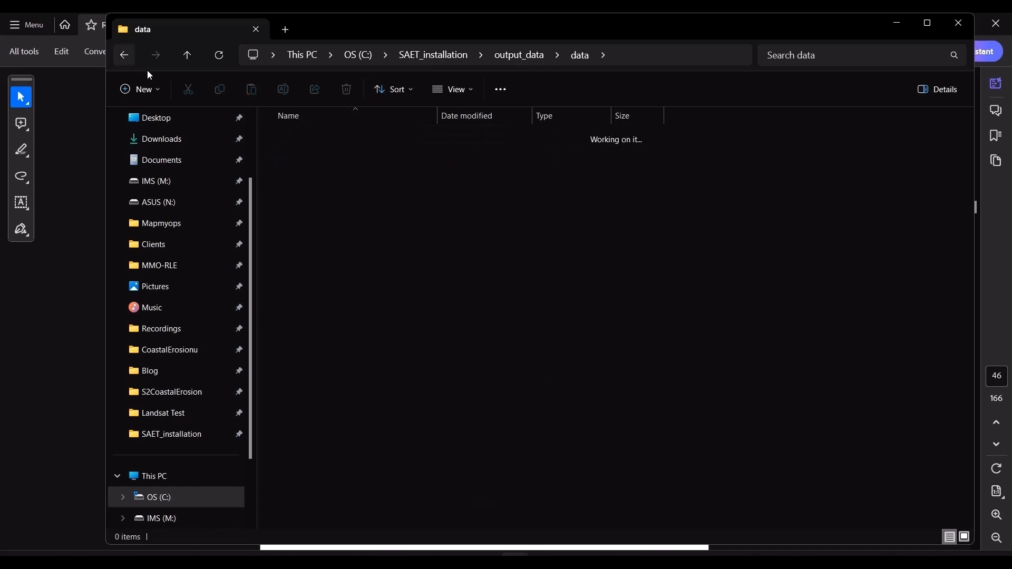
{"action": "double_click", "coordinate": [305, 141]}
{"action": "left_click", "coordinate": [294, 137]}
{"action": "double_click", "coordinate": [294, 137]}
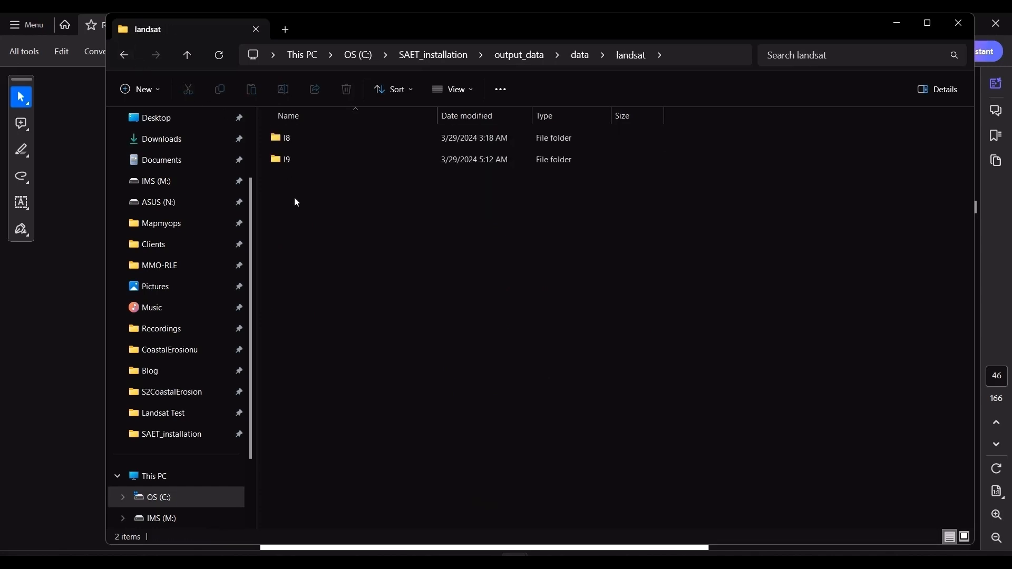
Inspect the l9 folder inside the landsat data folder, widening the name column, and return to the data folder.
{"action": "left_click", "coordinate": [309, 157]}
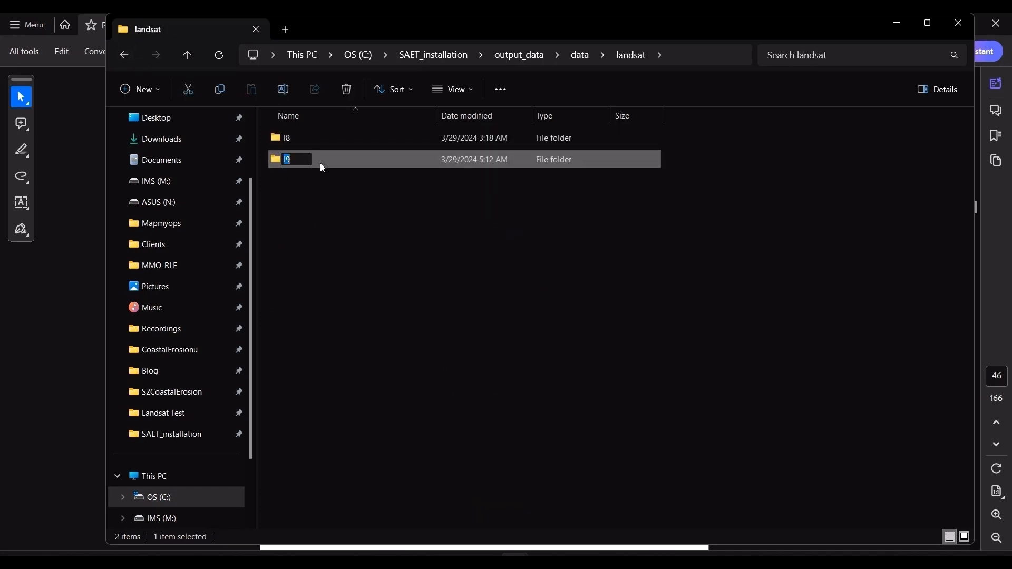
{"action": "double_click", "coordinate": [343, 162]}
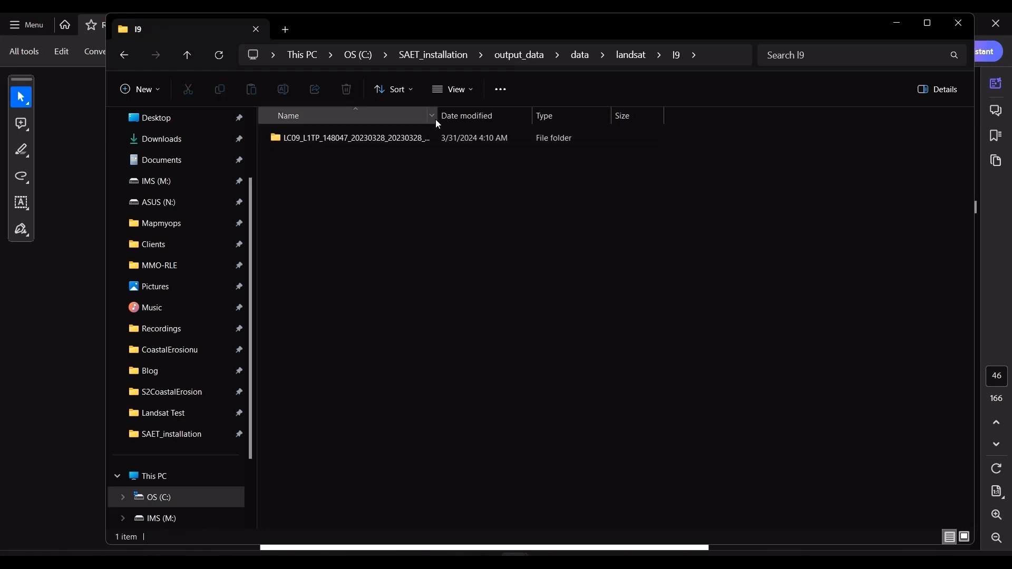
{"action": "left_click_drag", "start_coordinate": [437, 116], "coordinate": [535, 117]}
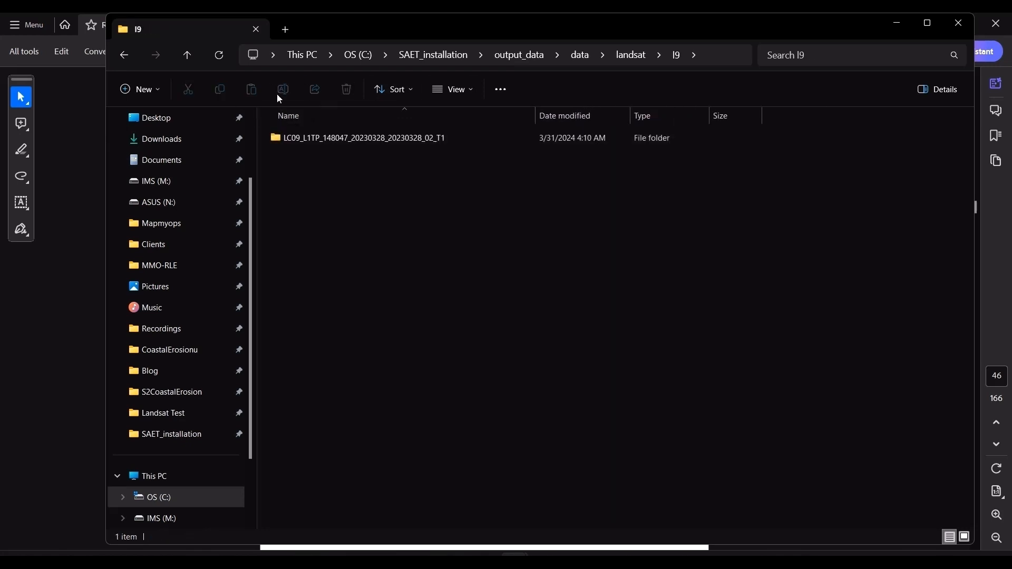
{"action": "left_click", "coordinate": [124, 57]}
{"action": "left_click", "coordinate": [124, 57]}
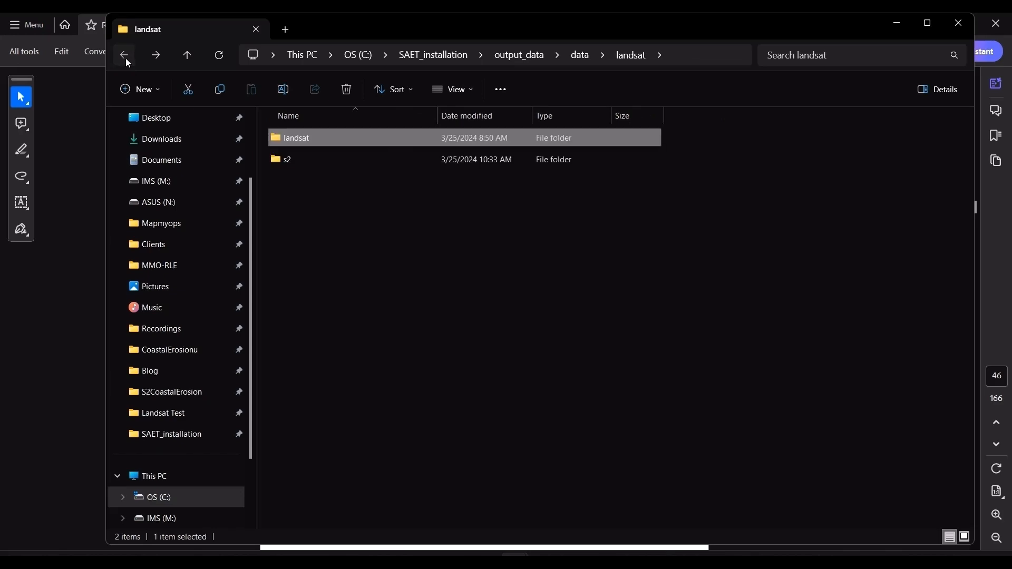
Switch to Chrome and review the YouTube description of the ECFAS E-Module video on SAET, highlighting its version and purpose passages.
{"action": "key", "text": "alt+Tab"}
{"action": "key", "text": "Tab"}
{"action": "key", "text": "Tab"}
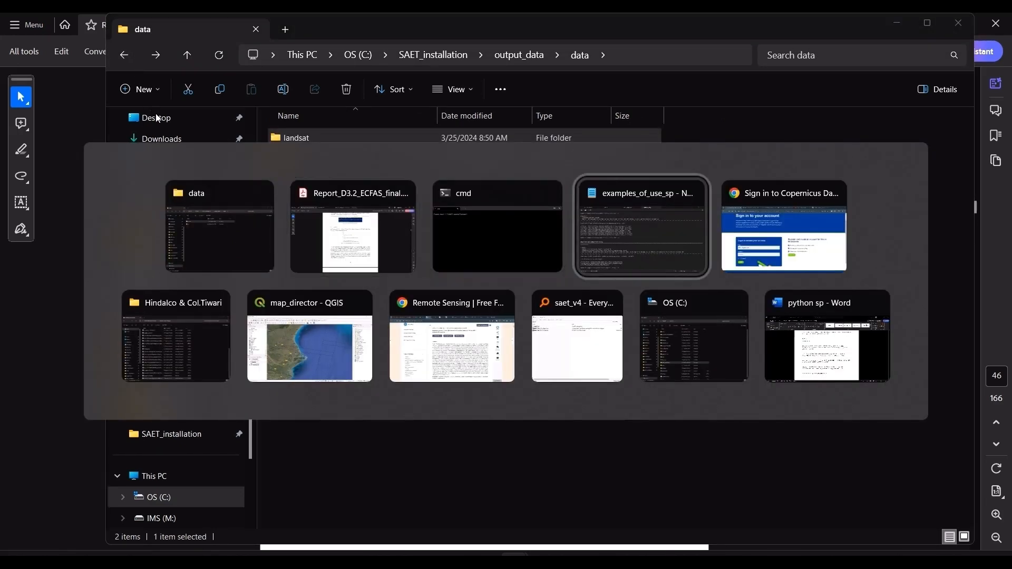
{"action": "key", "text": "Tab"}
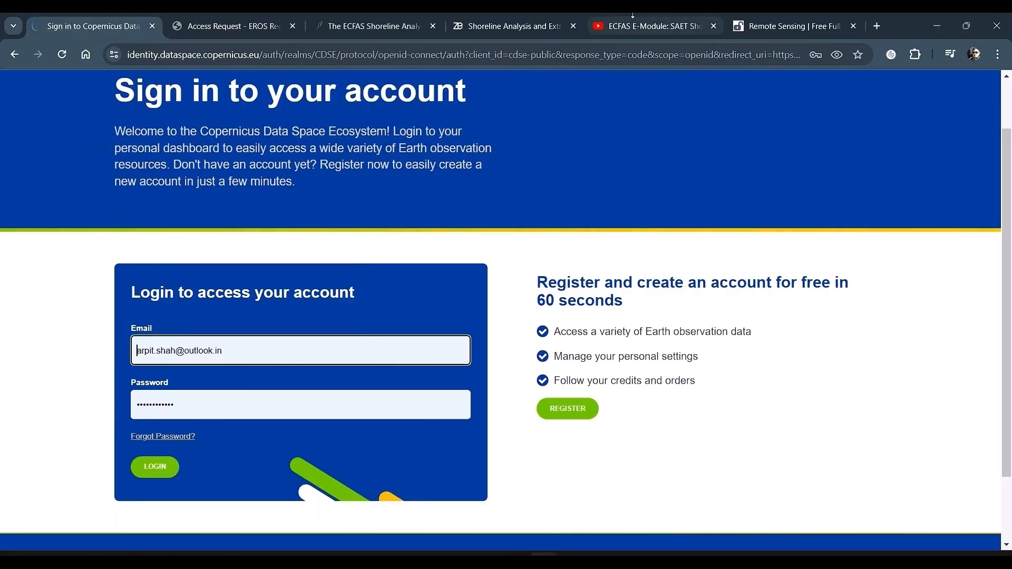
{"action": "left_click", "coordinate": [672, 31]}
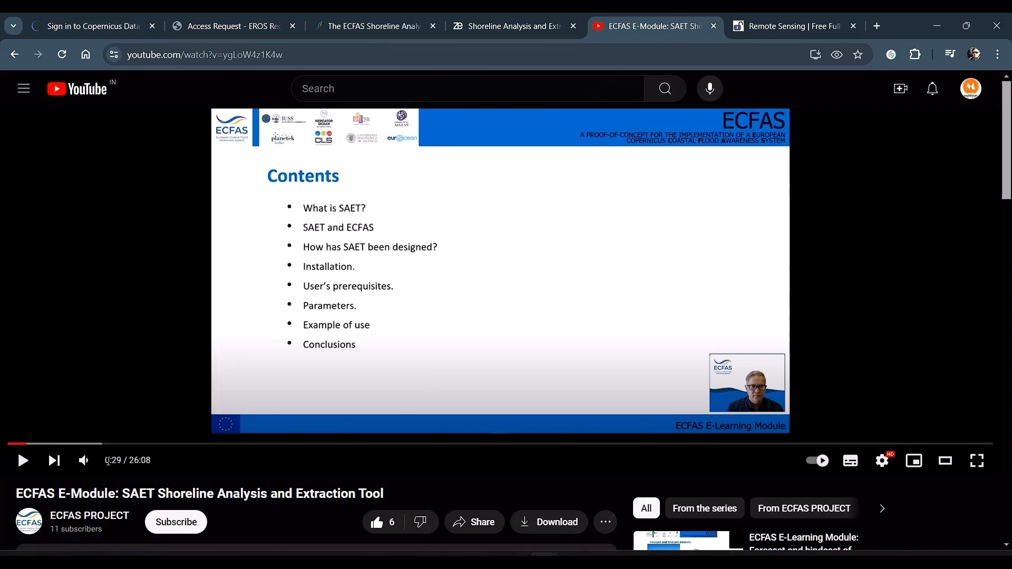
{"action": "scroll", "coordinate": [134, 460], "scroll_direction": "down", "scroll_amount": 5}
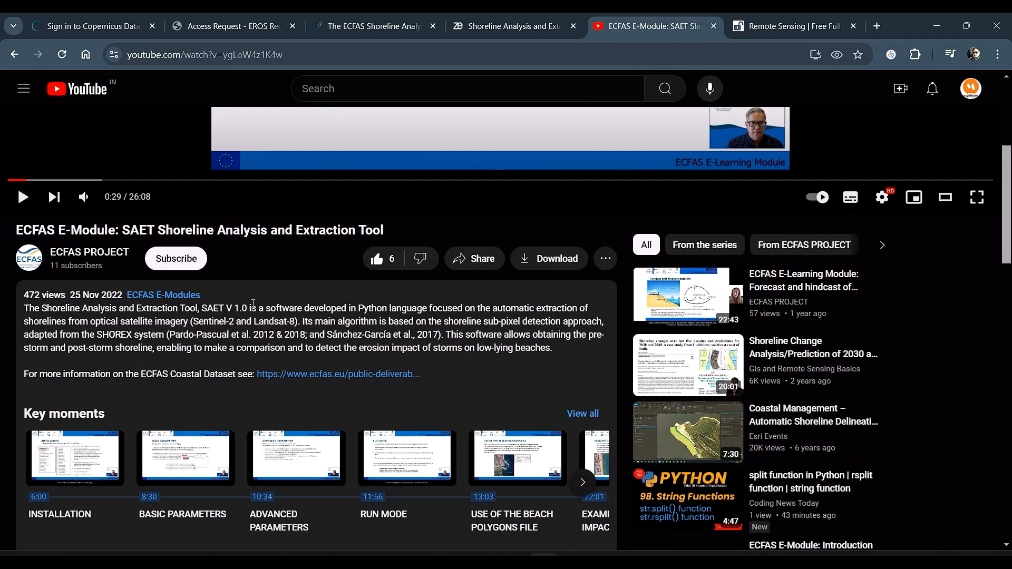
{"action": "left_click_drag", "start_coordinate": [225, 307], "coordinate": [249, 308]}
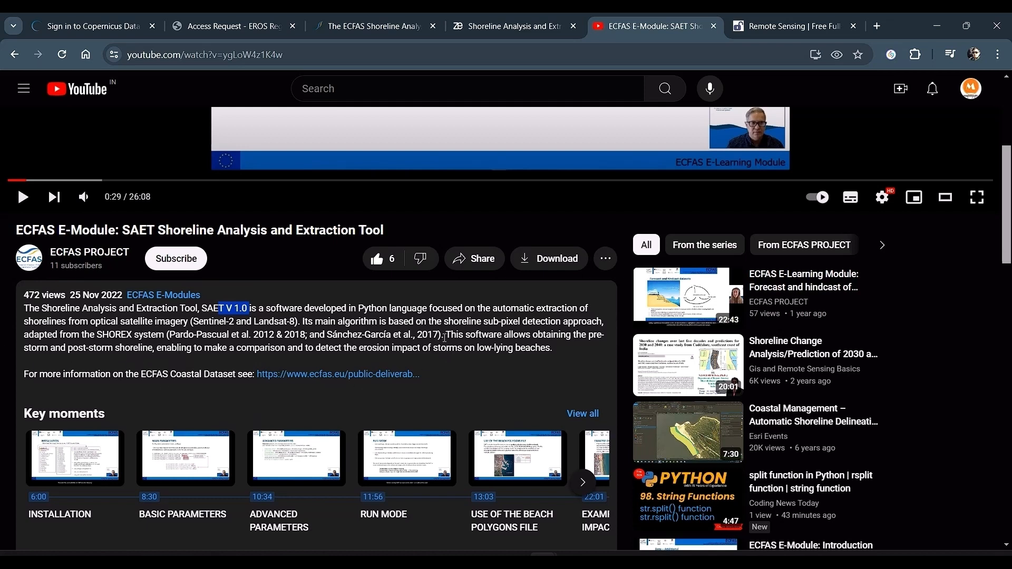
{"action": "left_click_drag", "start_coordinate": [445, 337], "coordinate": [564, 348]}
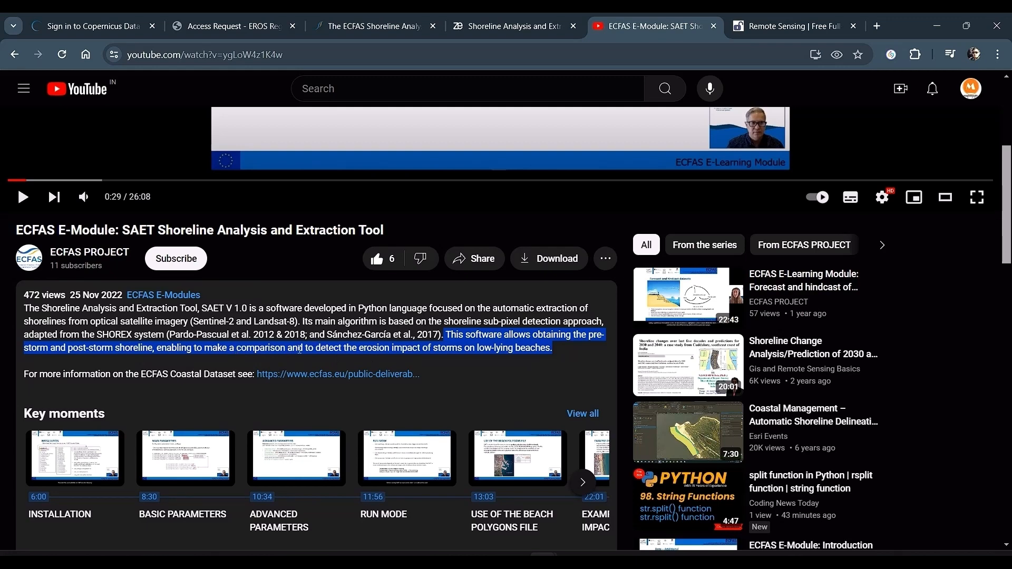
{"action": "left_click_drag", "start_coordinate": [387, 321], "coordinate": [603, 320]}
{"action": "scroll", "coordinate": [474, 382], "scroll_direction": "up", "scroll_amount": 5}
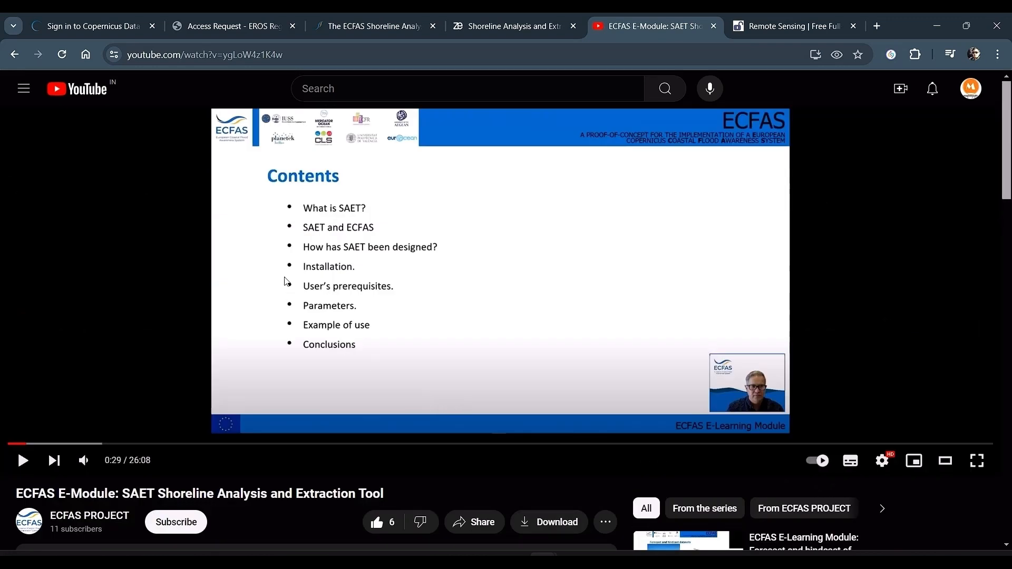
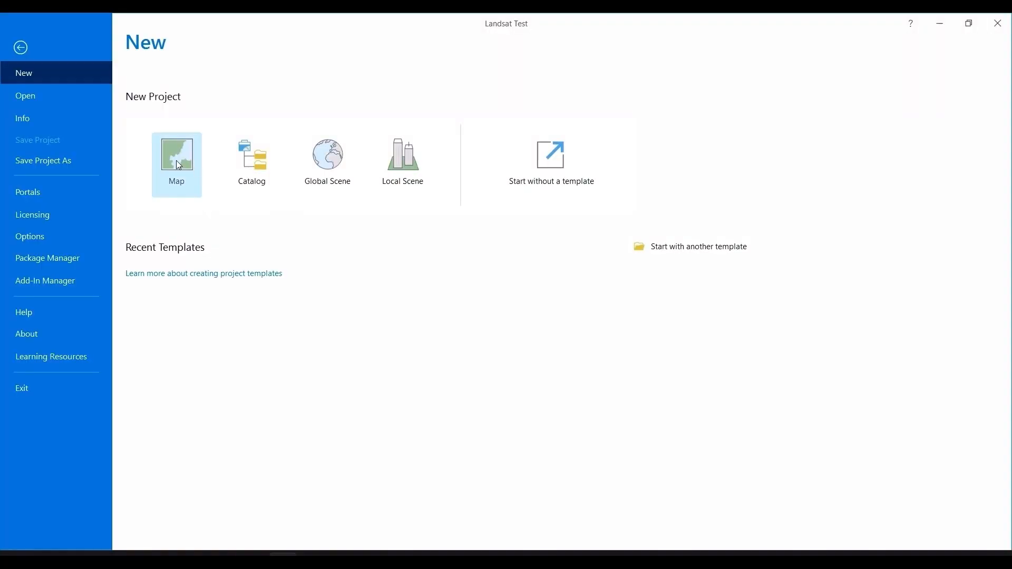
Create a new map project named Beach_Polygon in the default location in ArcGIS Pro.
{"action": "left_click", "coordinate": [369, 237]}
{"action": "double_click", "coordinate": [369, 238]}
{"action": "type", "text": "Beach_Polygon"}
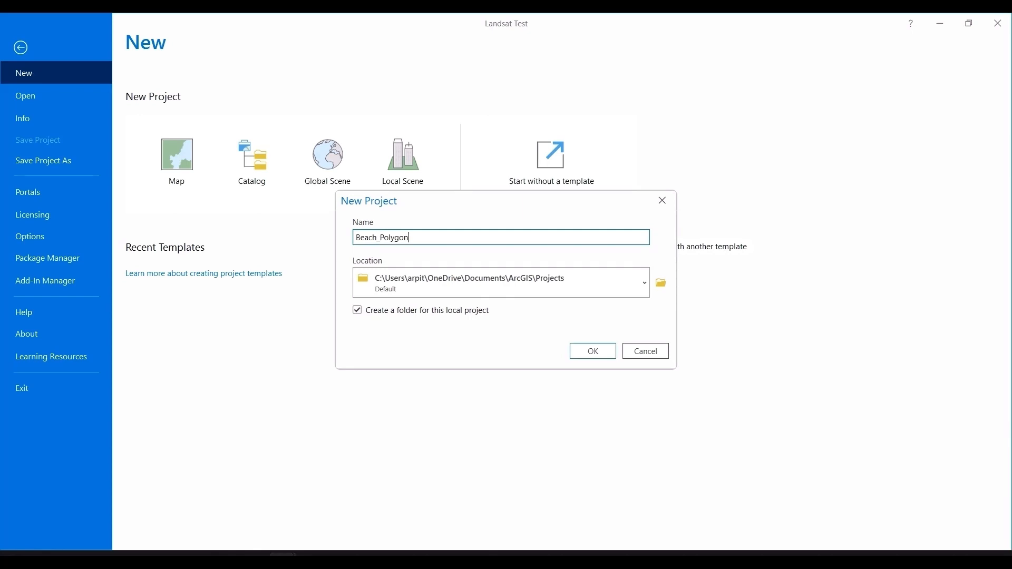
{"action": "left_click", "coordinate": [600, 353]}
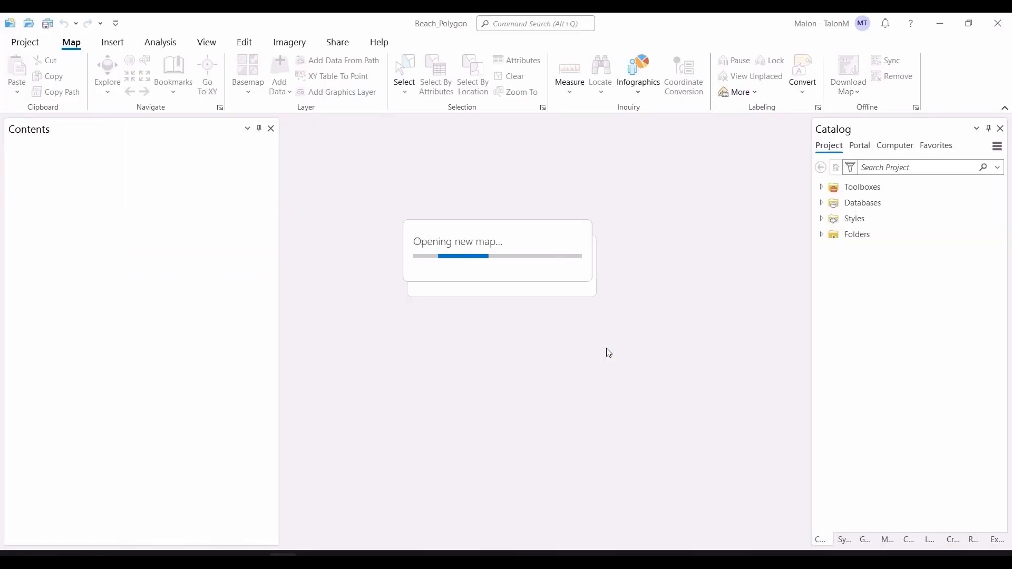
Check the beaches shapefile in the SAET_installation aux_data folder and return to the map project.
{"action": "key", "text": "alt+Tab"}
{"action": "key", "text": "Tab"}
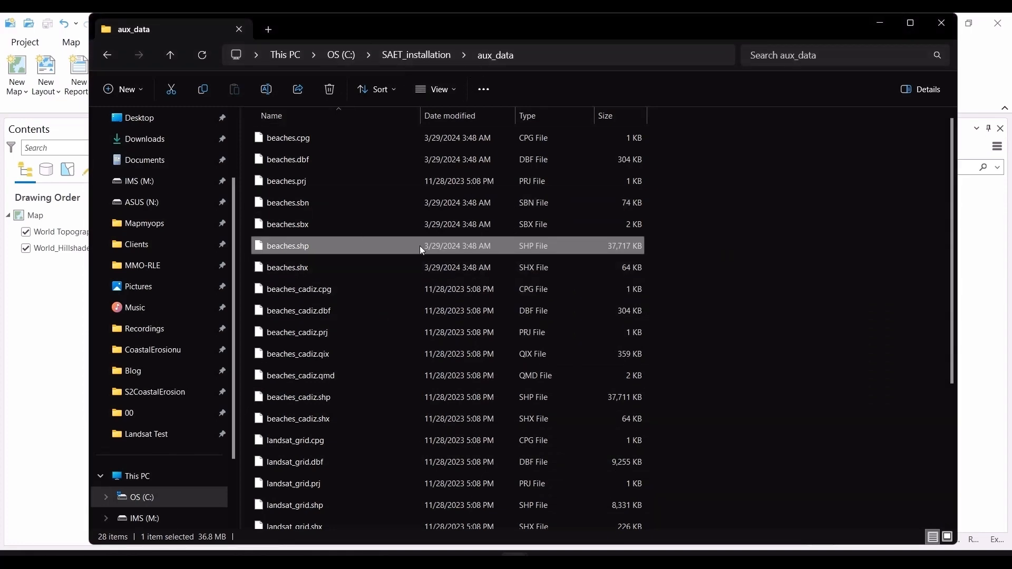
{"action": "key", "text": "alt+Tab"}
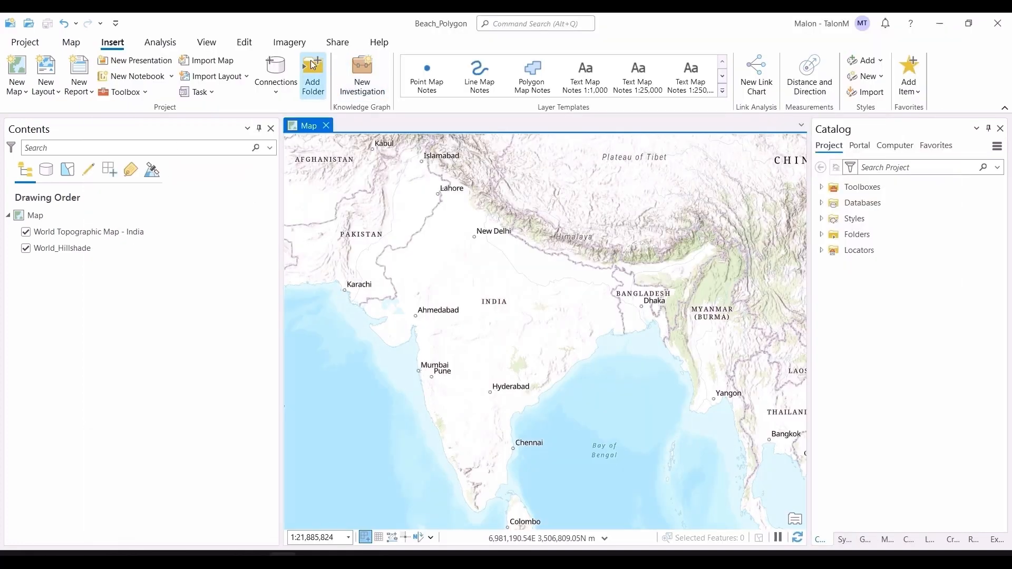
Add beaches.shp from the SAET_installation aux_data folder to the map, using the folder path copied from File Explorer.
{"action": "left_click", "coordinate": [71, 42]}
{"action": "left_click", "coordinate": [280, 89]}
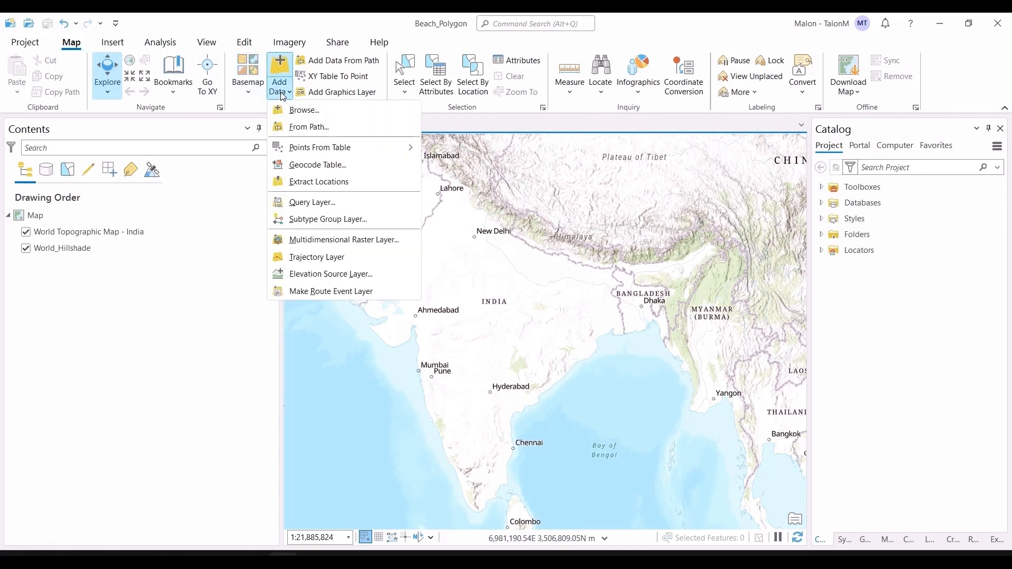
{"action": "left_click", "coordinate": [306, 110]}
{"action": "key", "text": "alt+Tab"}
{"action": "left_click", "coordinate": [574, 55]}
{"action": "key", "text": "ctrl+c"}
{"action": "key", "text": "Escape"}
{"action": "key", "text": "alt+Tab"}
{"action": "left_click", "coordinate": [532, 174]}
{"action": "key", "text": "ctrl+v"}
{"action": "key", "text": "Return"}
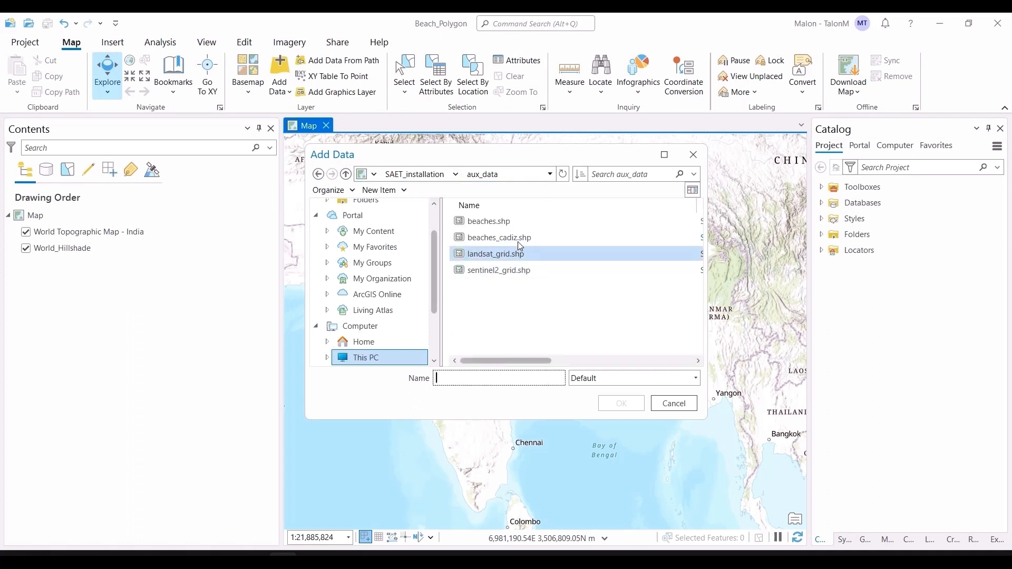
{"action": "left_click", "coordinate": [516, 221]}
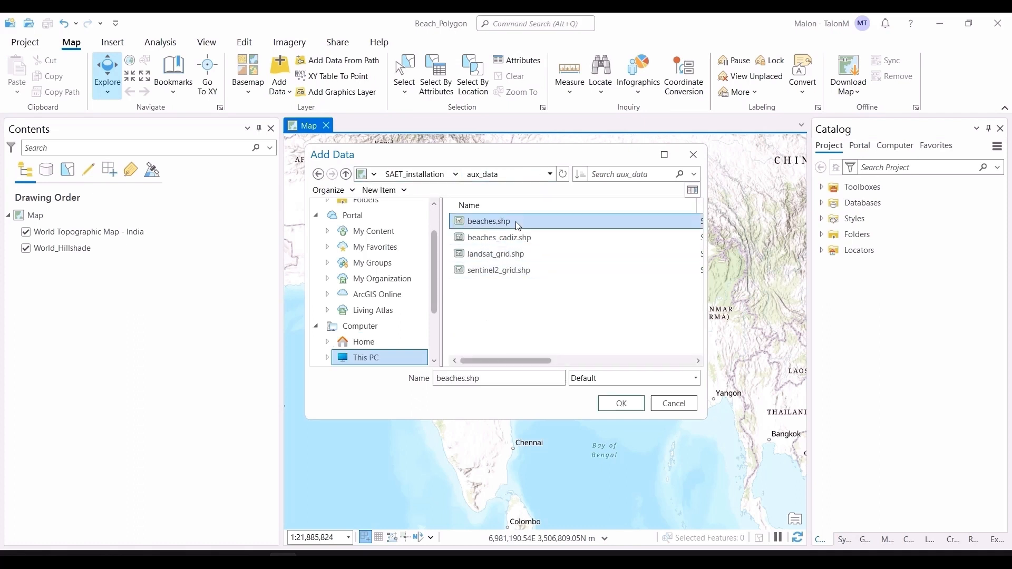
{"action": "left_click", "coordinate": [607, 403]}
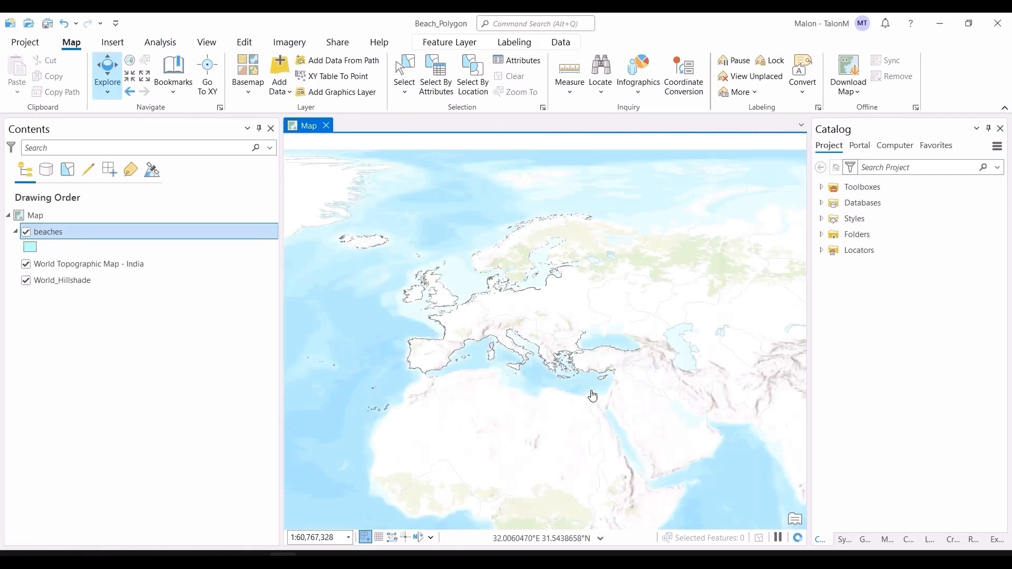
Change the basemap to Imagery with the beach polygons near Năvodari in view.
{"action": "scroll", "coordinate": [542, 350], "scroll_direction": "up", "scroll_amount": 5}
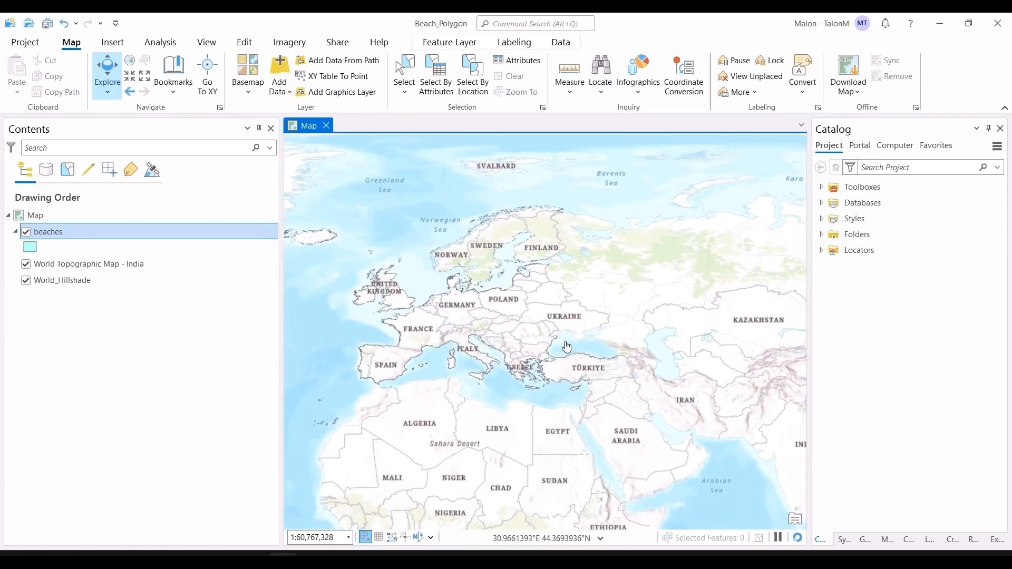
{"action": "scroll", "coordinate": [506, 354], "scroll_direction": "up", "scroll_amount": 8}
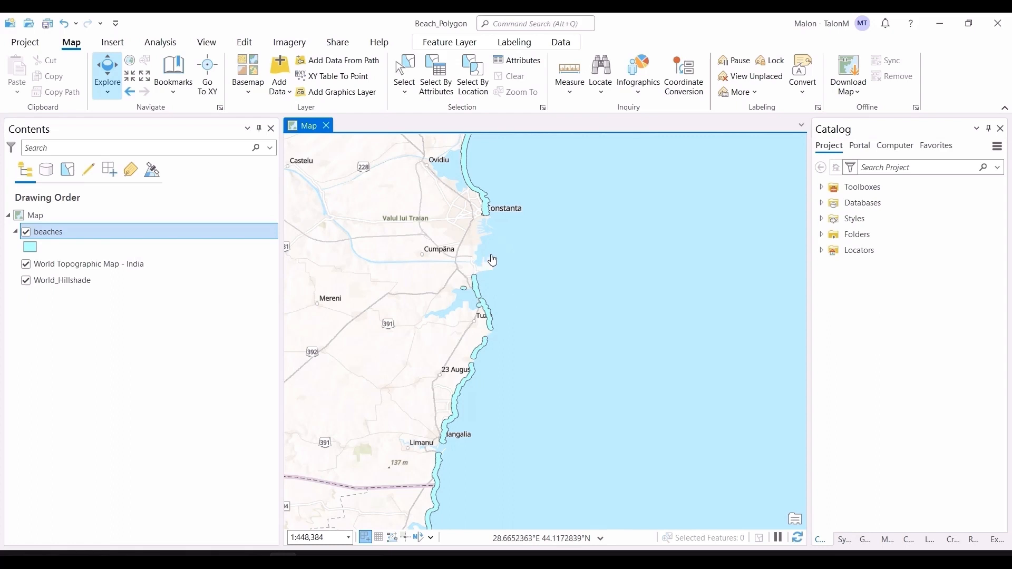
{"action": "scroll", "coordinate": [492, 257], "scroll_direction": "up", "scroll_amount": 2}
{"action": "scroll", "coordinate": [469, 305], "scroll_direction": "up", "scroll_amount": 2}
{"action": "left_click_drag", "start_coordinate": [458, 347], "coordinate": [482, 477]}
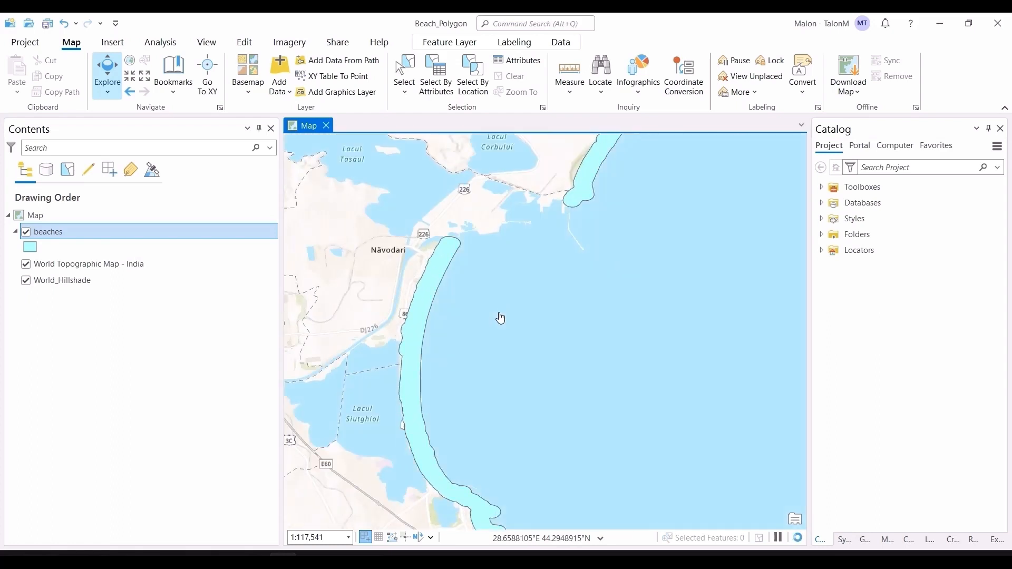
{"action": "left_click", "coordinate": [245, 85]}
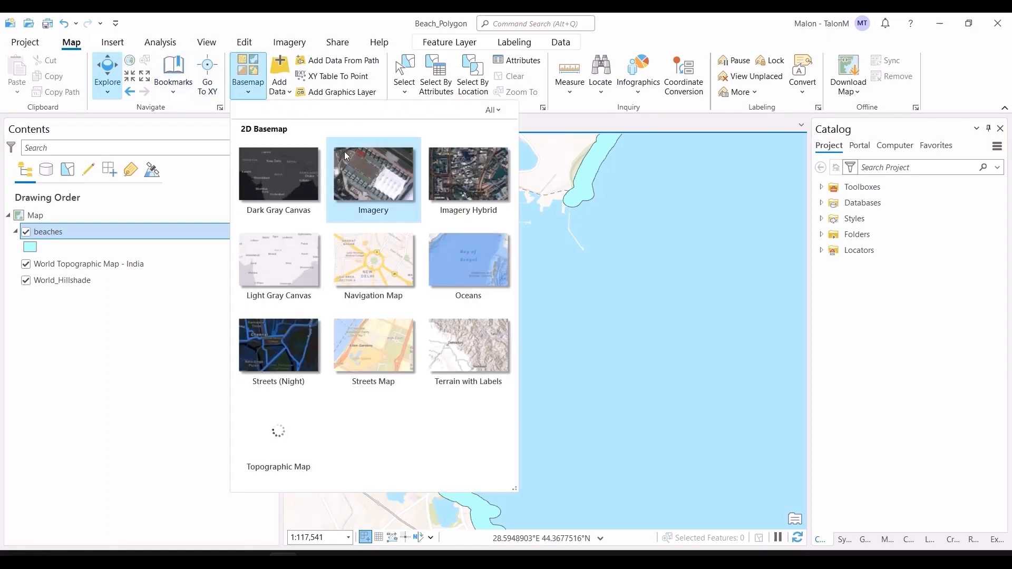
{"action": "left_click", "coordinate": [347, 146]}
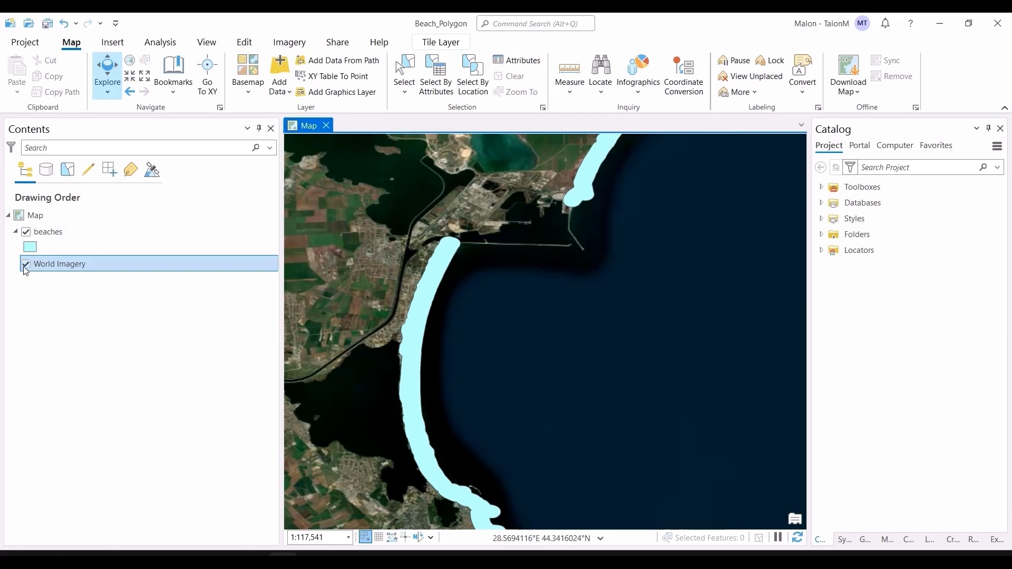
Compare the coast with the beaches layer off and on, and inspect the attributes of the polygon near Năvodari.
{"action": "left_click", "coordinate": [27, 233]}
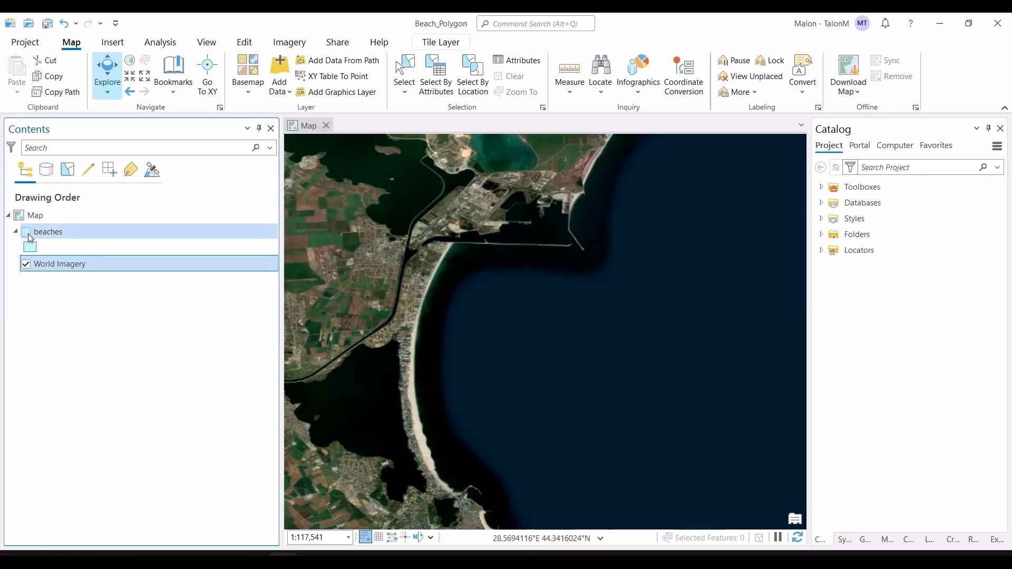
{"action": "left_click", "coordinate": [27, 232]}
{"action": "left_click", "coordinate": [430, 278]}
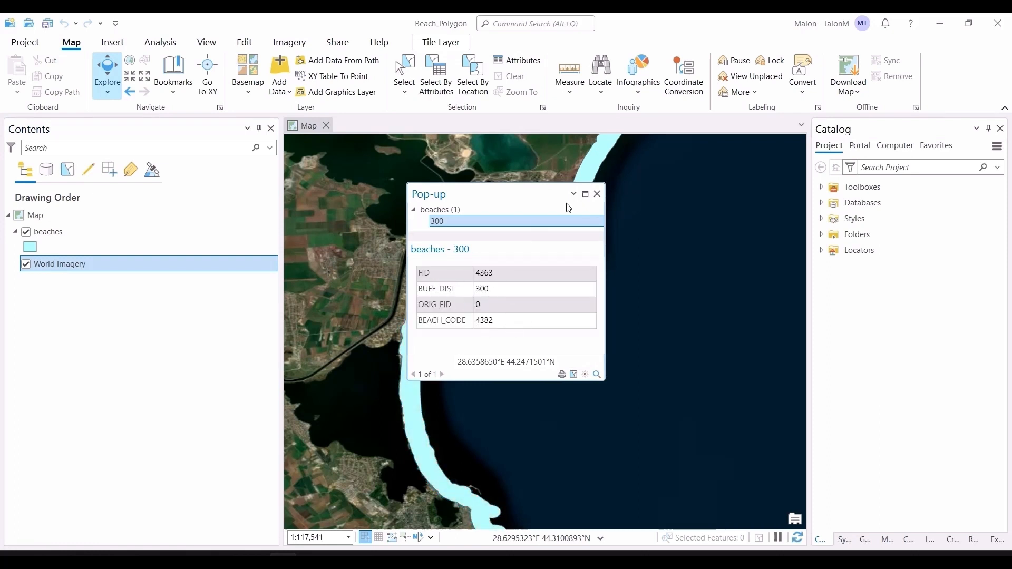
{"action": "left_click", "coordinate": [597, 194]}
Examine the beaches layer's attribute table from the first to the last record and close it.
{"action": "left_click", "coordinate": [120, 238]}
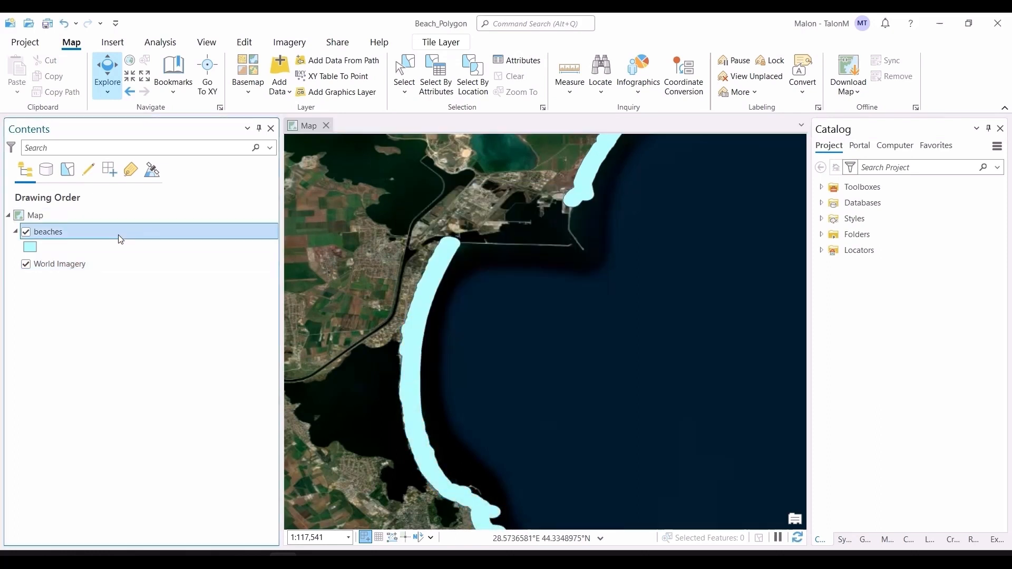
{"action": "key", "text": "ctrl+t"}
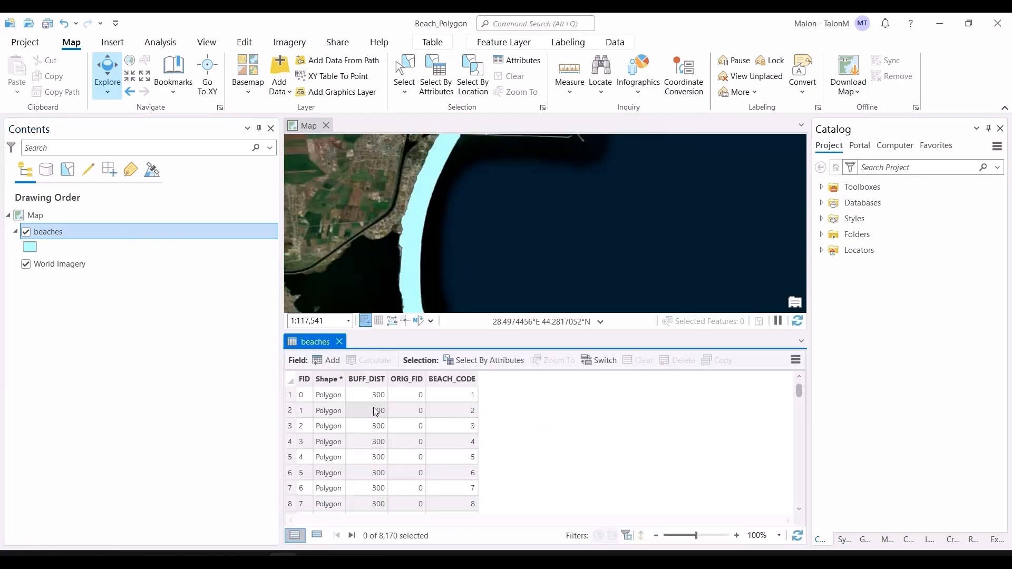
{"action": "scroll", "coordinate": [377, 443], "scroll_direction": "down", "scroll_amount": 7}
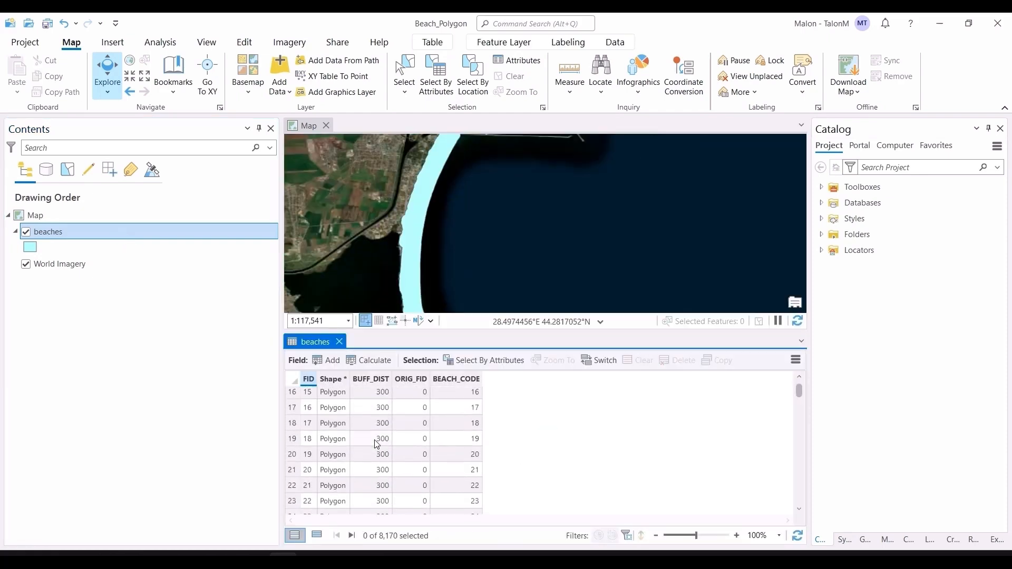
{"action": "left_click_drag", "start_coordinate": [800, 393], "coordinate": [801, 510]}
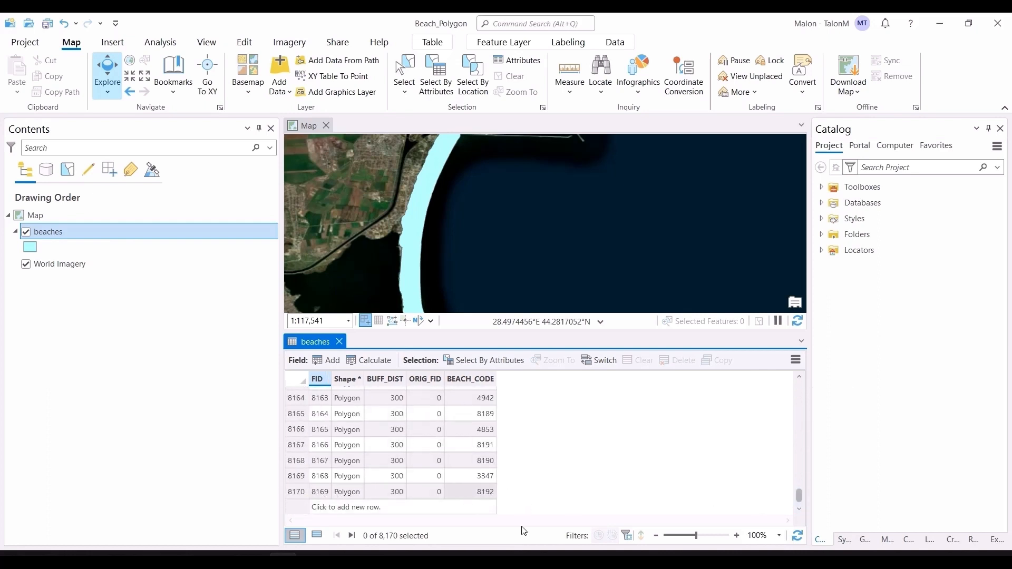
{"action": "left_click", "coordinate": [339, 341]}
Search for satabhaya in India with the Locate tool.
{"action": "scroll", "coordinate": [474, 302], "scroll_direction": "down", "scroll_amount": 5}
{"action": "scroll", "coordinate": [475, 303], "scroll_direction": "down", "scroll_amount": 10}
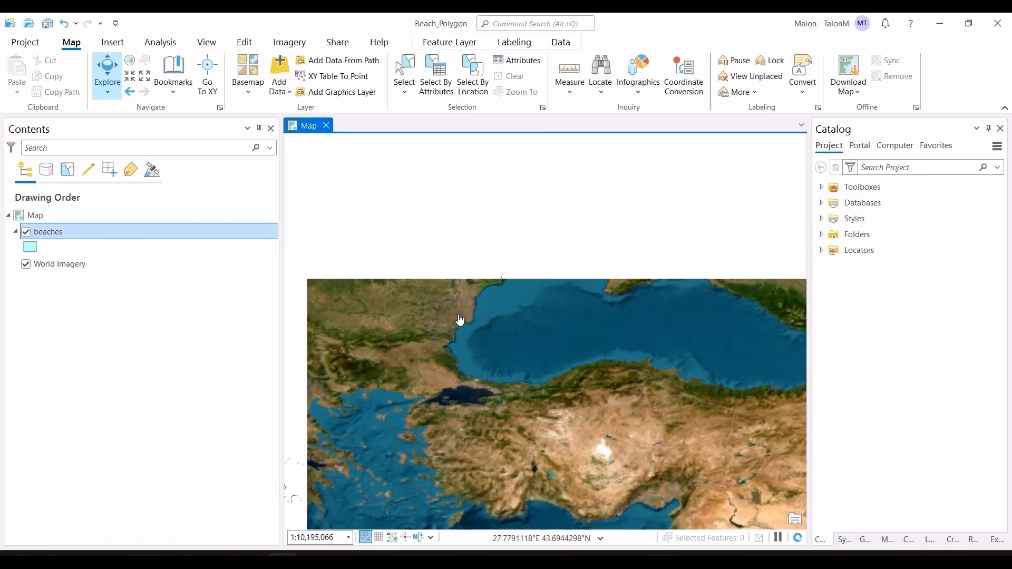
{"action": "scroll", "coordinate": [626, 395], "scroll_direction": "up", "scroll_amount": 4}
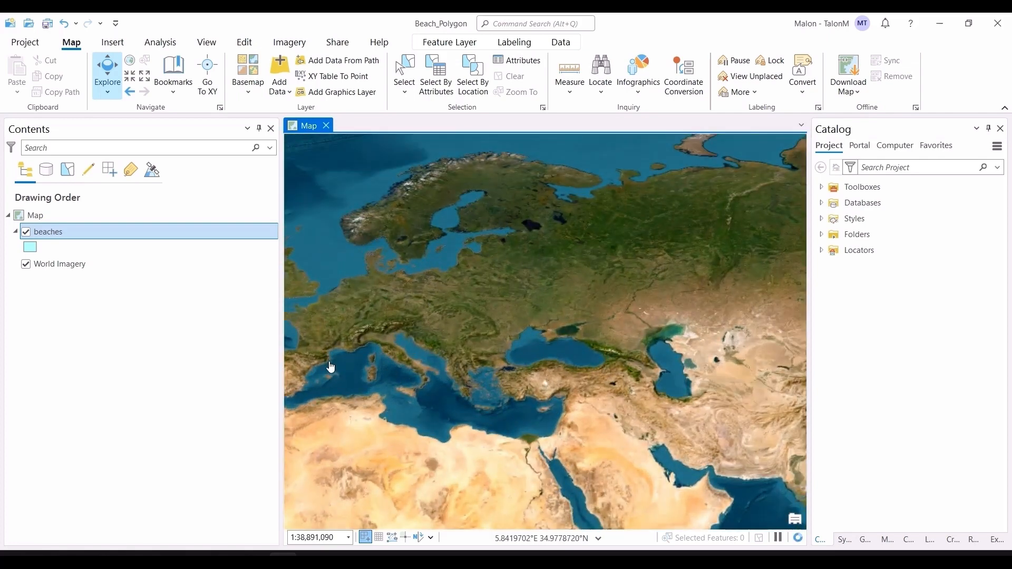
{"action": "left_click_drag", "start_coordinate": [667, 352], "coordinate": [311, 233]}
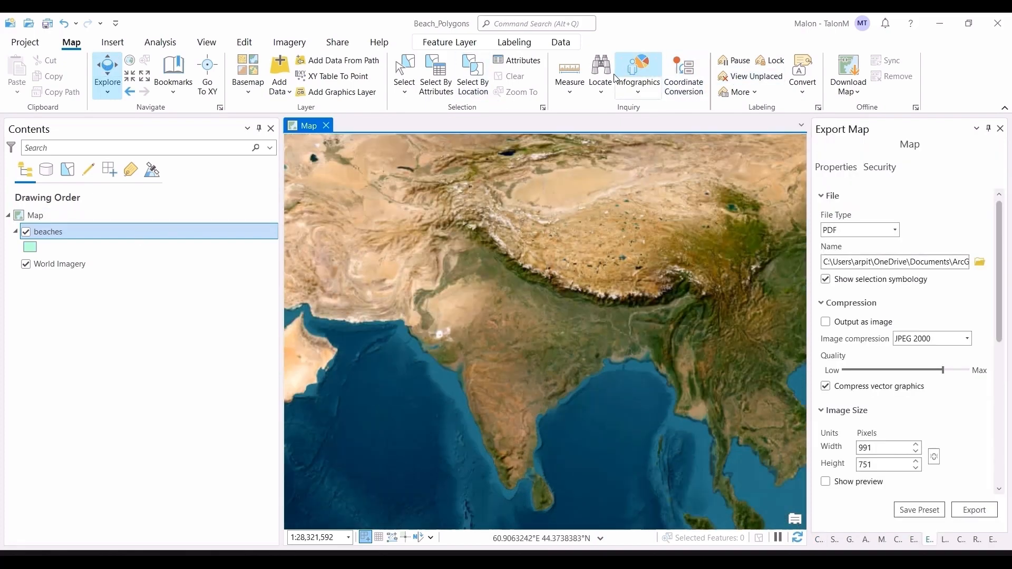
{"action": "left_click", "coordinate": [604, 74]}
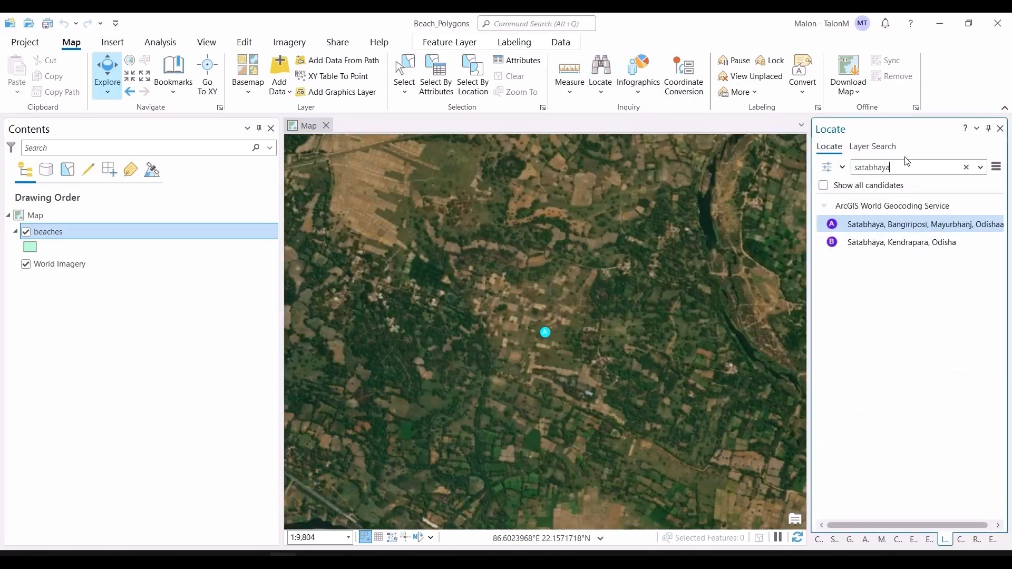
Draw an elliptical polygon in the beaches layer along the coast at Sātabhāya, Kendrapara, Odisha, and save the edits.
{"action": "left_click", "coordinate": [906, 240]}
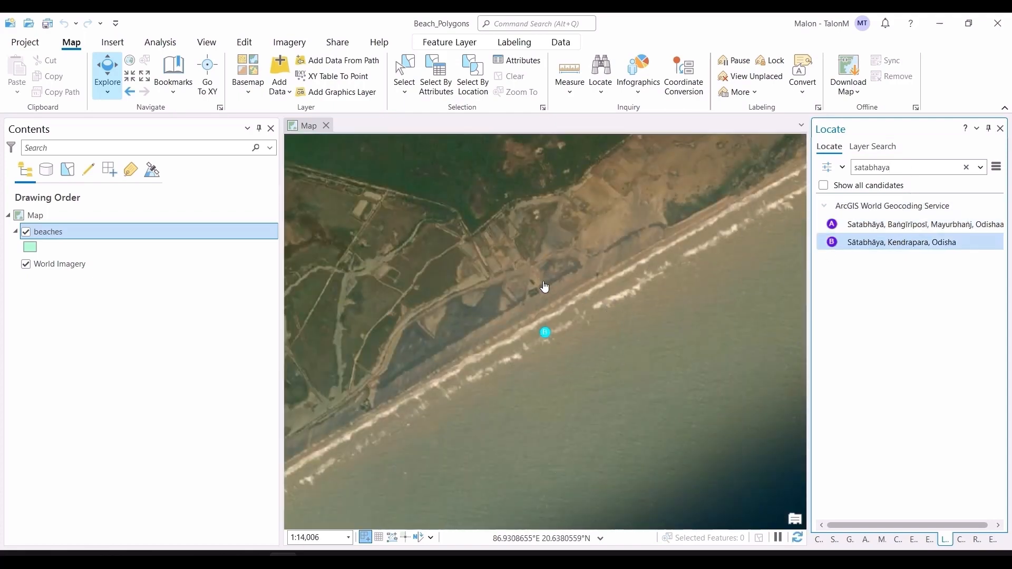
{"action": "scroll", "coordinate": [545, 292], "scroll_direction": "down", "scroll_amount": 5}
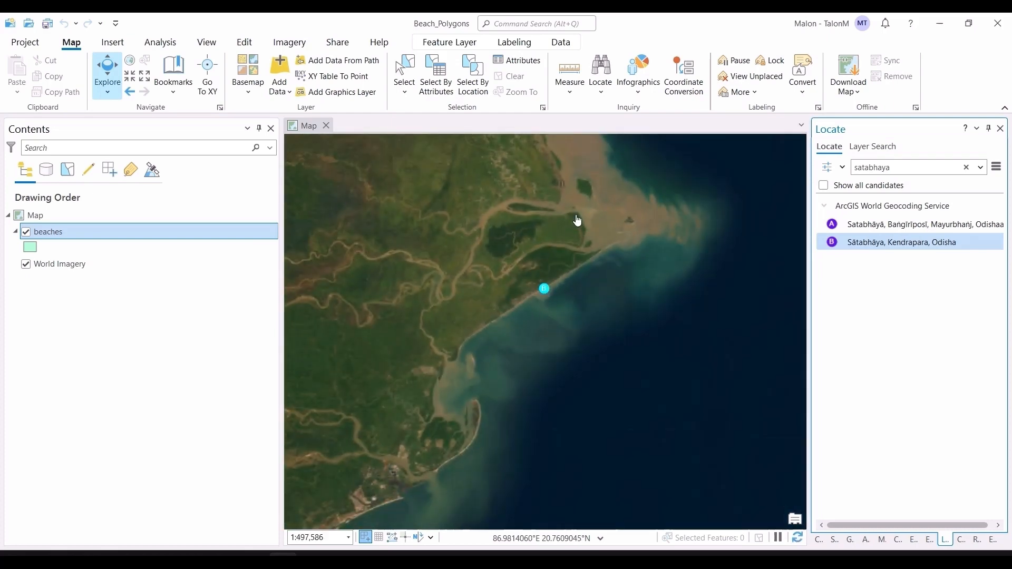
{"action": "left_click", "coordinate": [245, 43]}
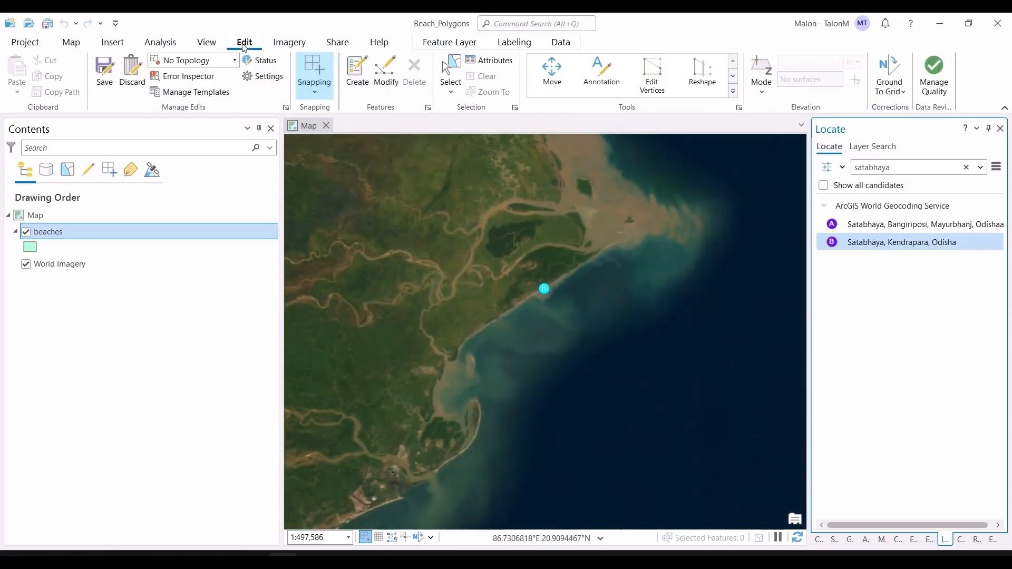
{"action": "left_click", "coordinate": [357, 74]}
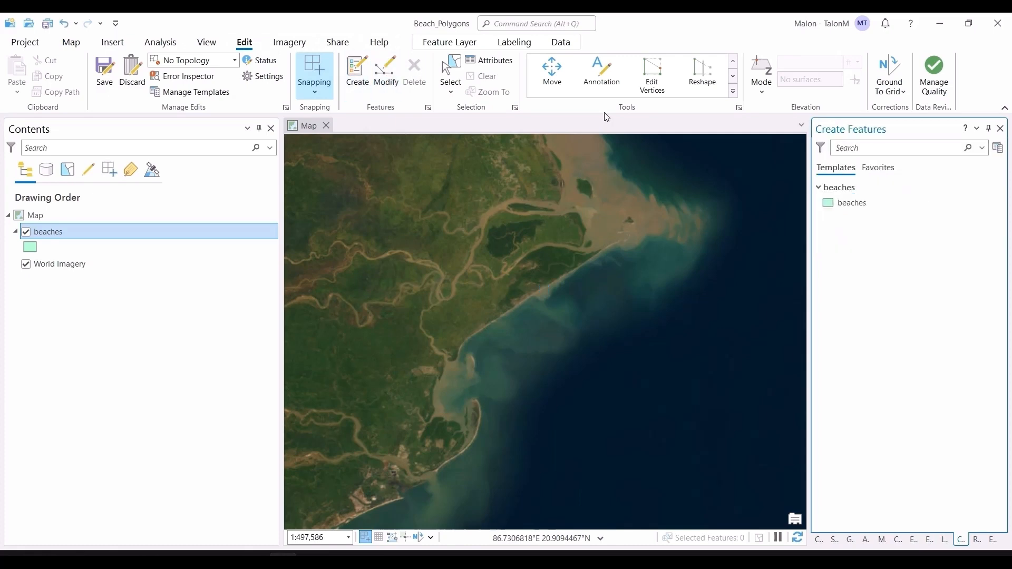
{"action": "left_click", "coordinate": [852, 204]}
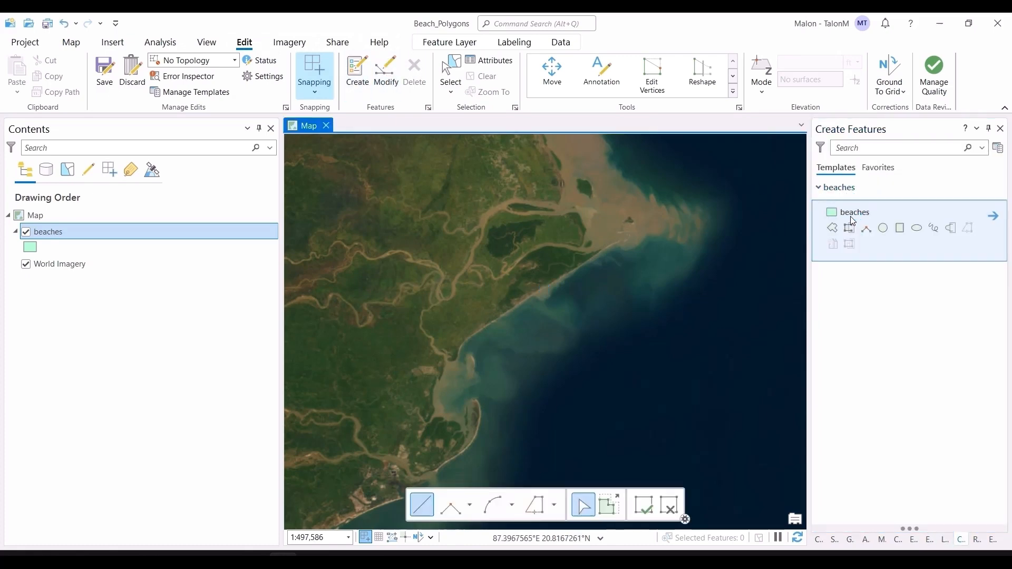
{"action": "left_click", "coordinate": [916, 228]}
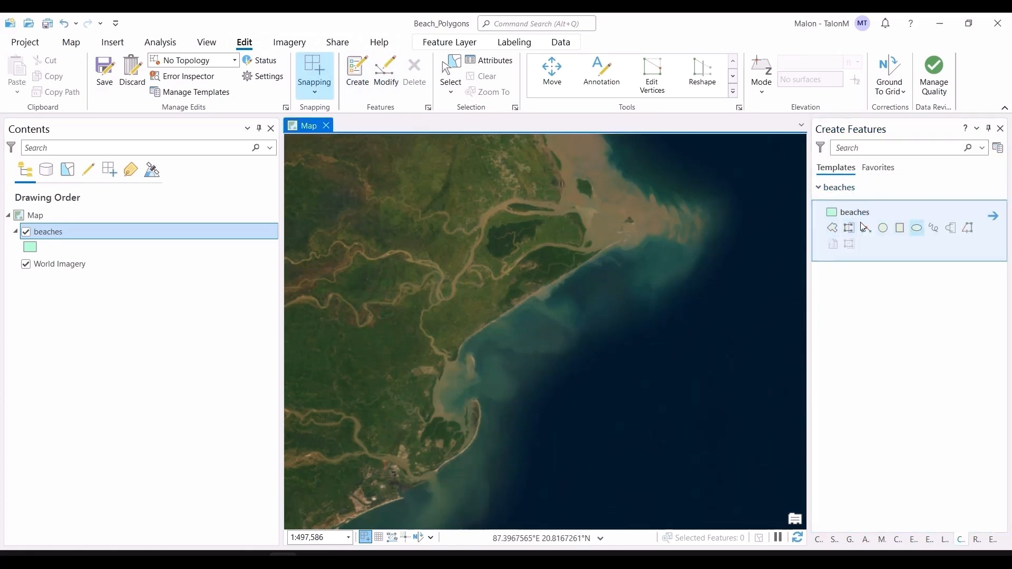
{"action": "left_click", "coordinate": [521, 292]}
{"action": "left_click", "coordinate": [633, 222]}
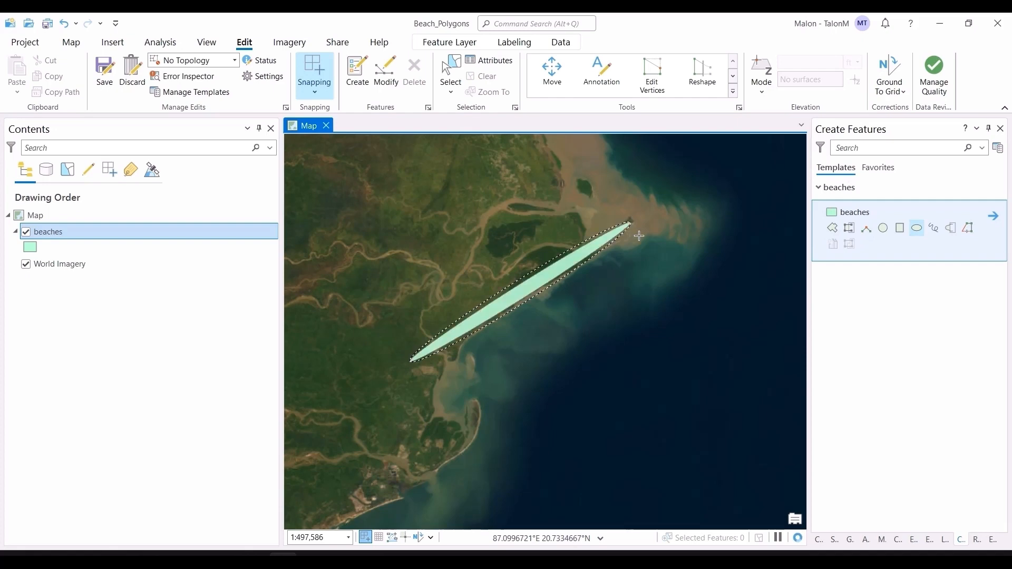
{"action": "left_click", "coordinate": [679, 241]}
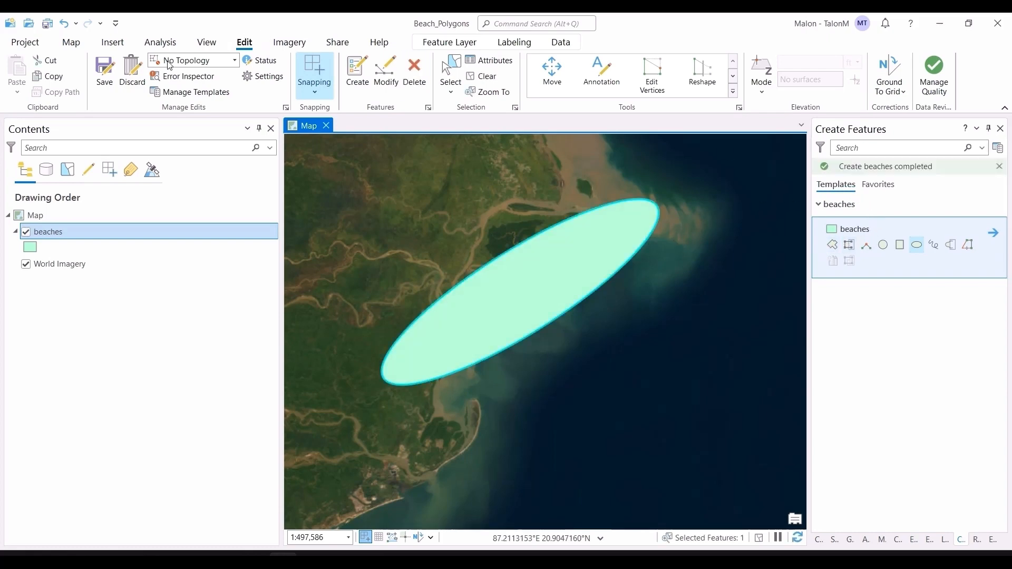
{"action": "left_click", "coordinate": [105, 71]}
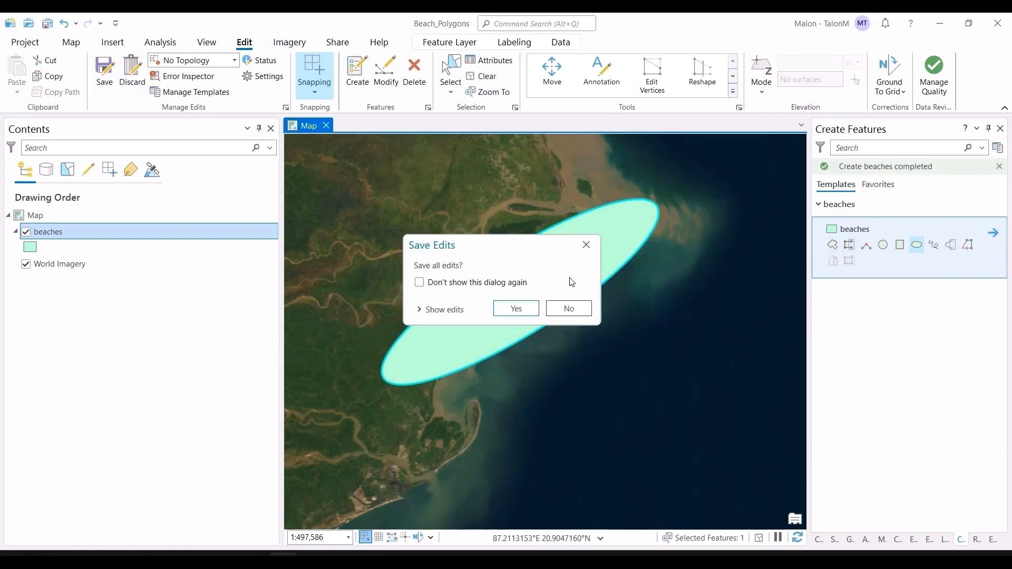
{"action": "left_click", "coordinate": [515, 308]}
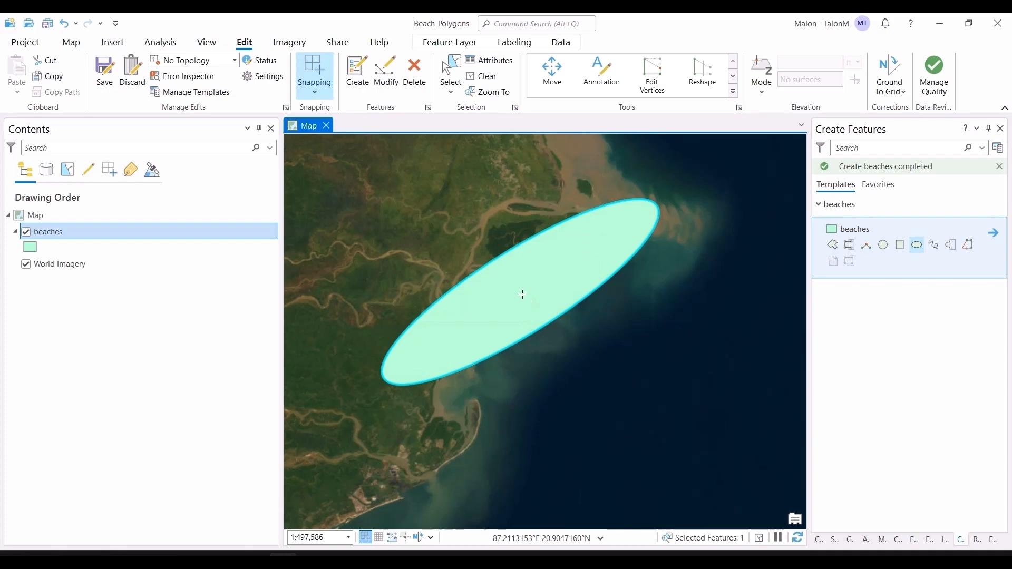
Open the beaches layer's attribute table and select the last record, belonging to the new ellipse polygon.
{"action": "right_click", "coordinate": [74, 231]}
{"action": "left_click", "coordinate": [130, 160]}
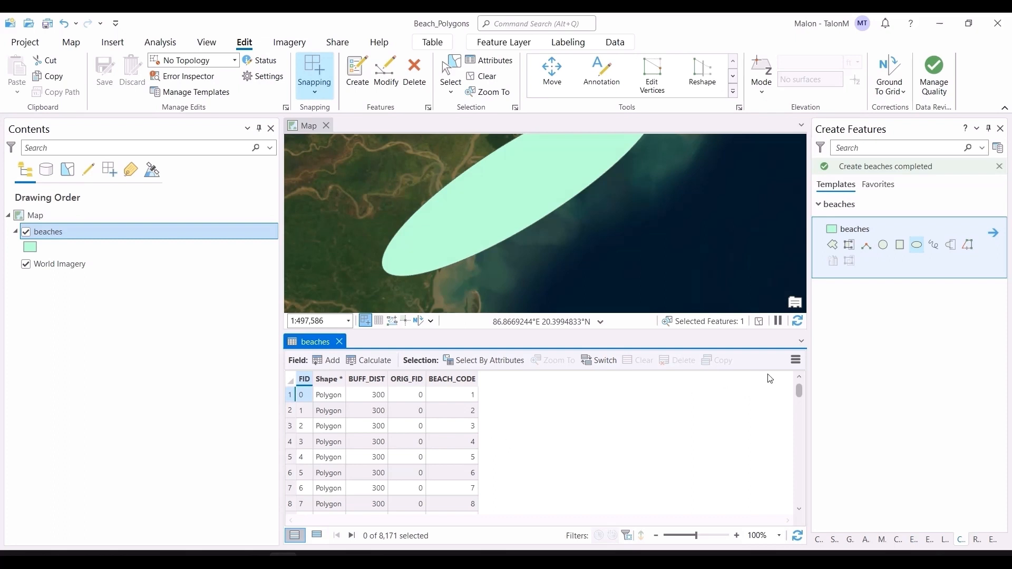
{"action": "left_click_drag", "start_coordinate": [800, 392], "coordinate": [796, 506]}
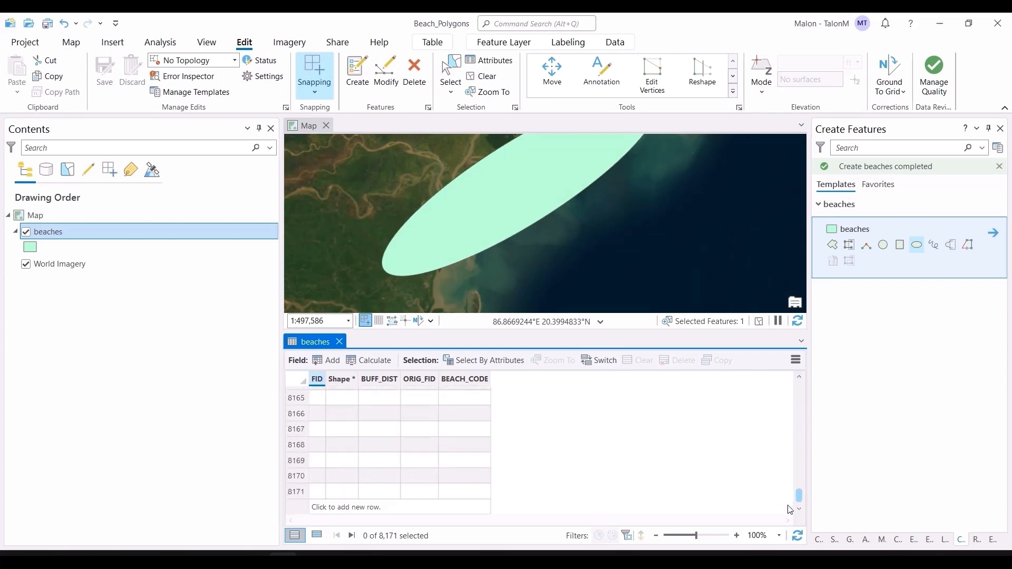
{"action": "left_click", "coordinate": [295, 494]}
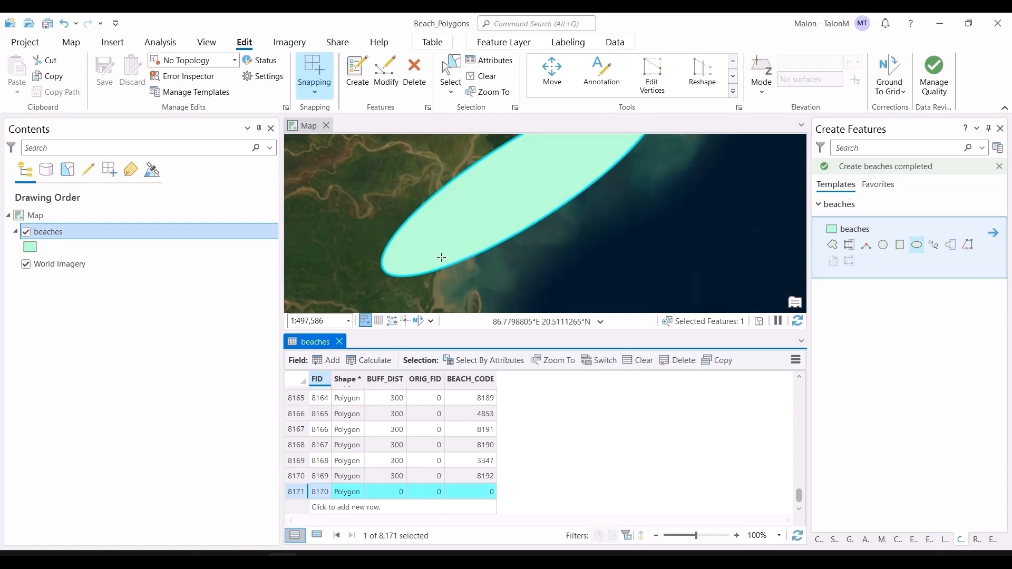
Set the new polygon's BUFF_DIST to 300 and BEACH_CODE to 8193, and save the edits.
{"action": "left_click", "coordinate": [396, 491]}
{"action": "left_click", "coordinate": [396, 491]}
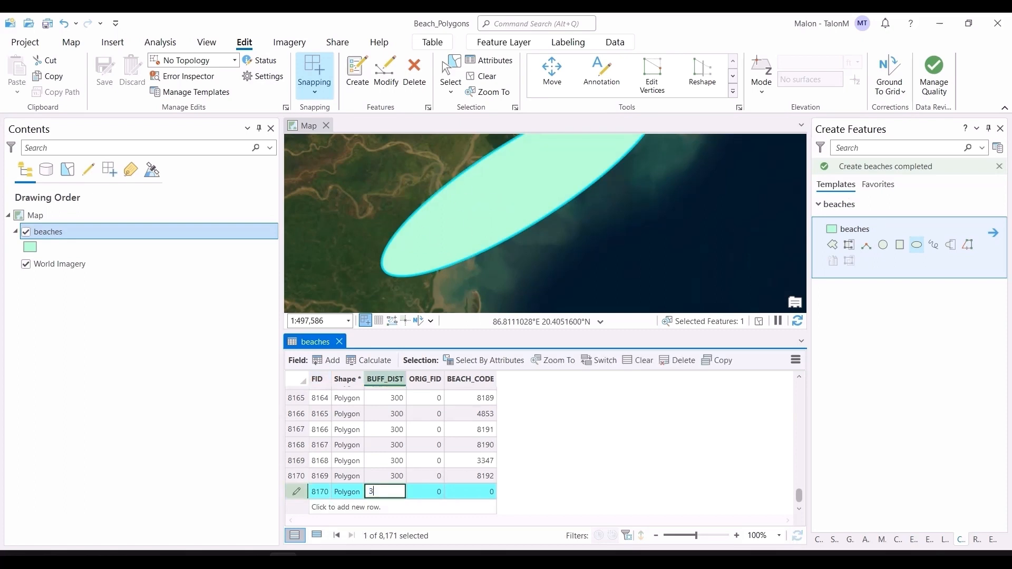
{"action": "double_click", "coordinate": [473, 490]}
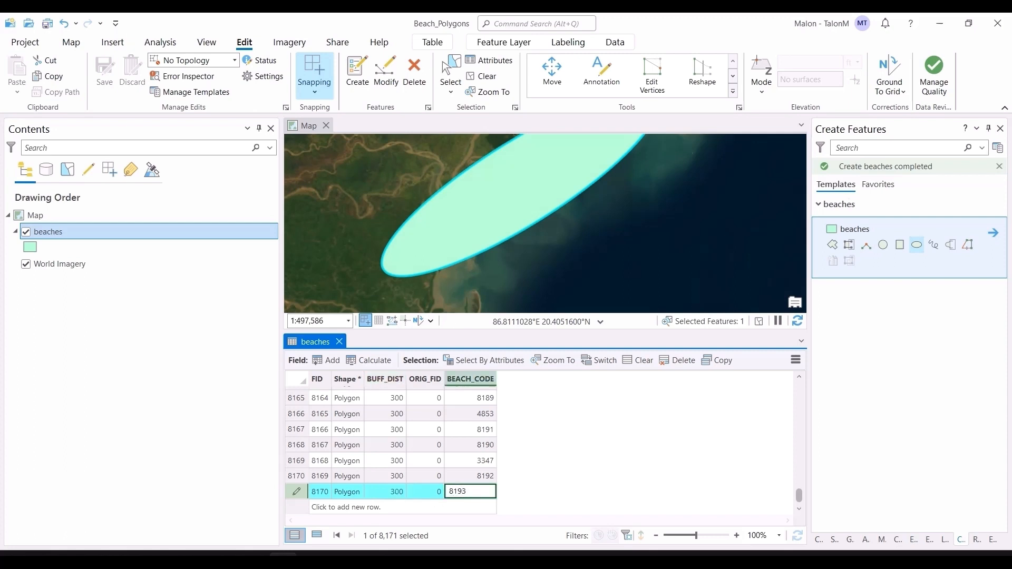
{"action": "type", "text": "8193"}
{"action": "key", "text": "Return"}
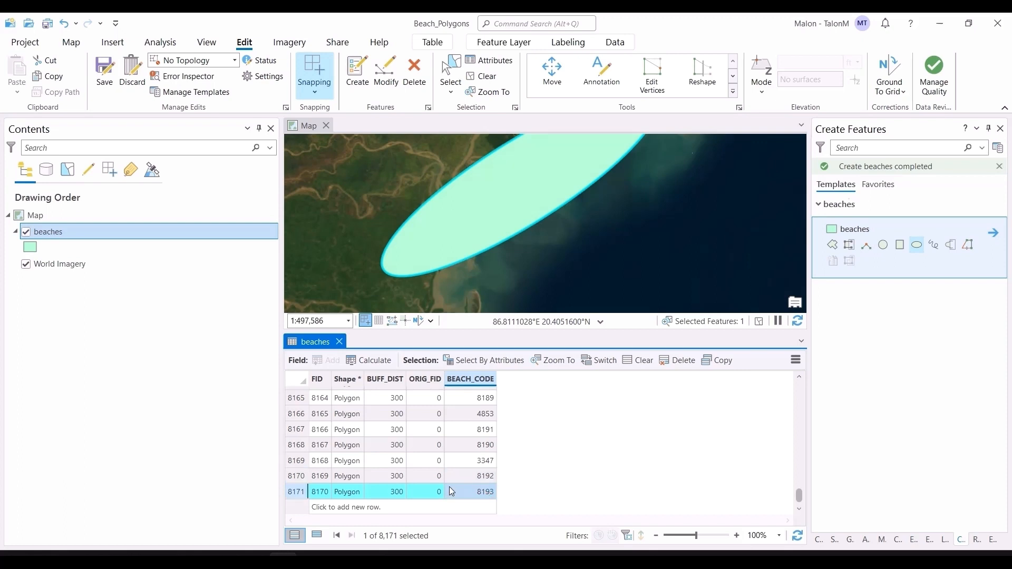
{"action": "left_click", "coordinate": [104, 69]}
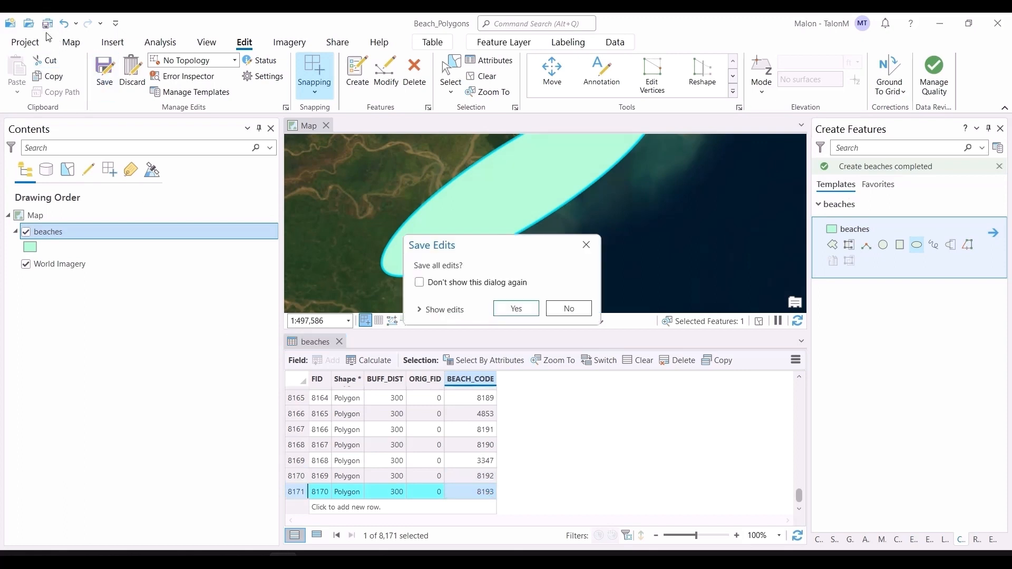
{"action": "left_click", "coordinate": [515, 308]}
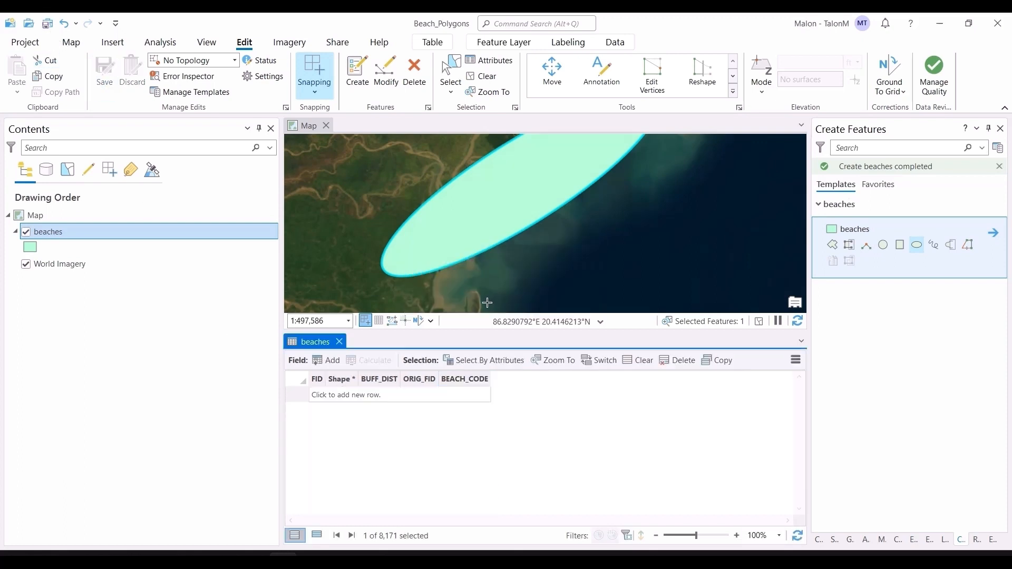
Switch to File Explorer and run saet_env_activation from the SAET_V4.0 folder inside SAET_installation.
{"action": "key", "text": "alt+Tab"}
{"action": "left_click", "coordinate": [555, 307]}
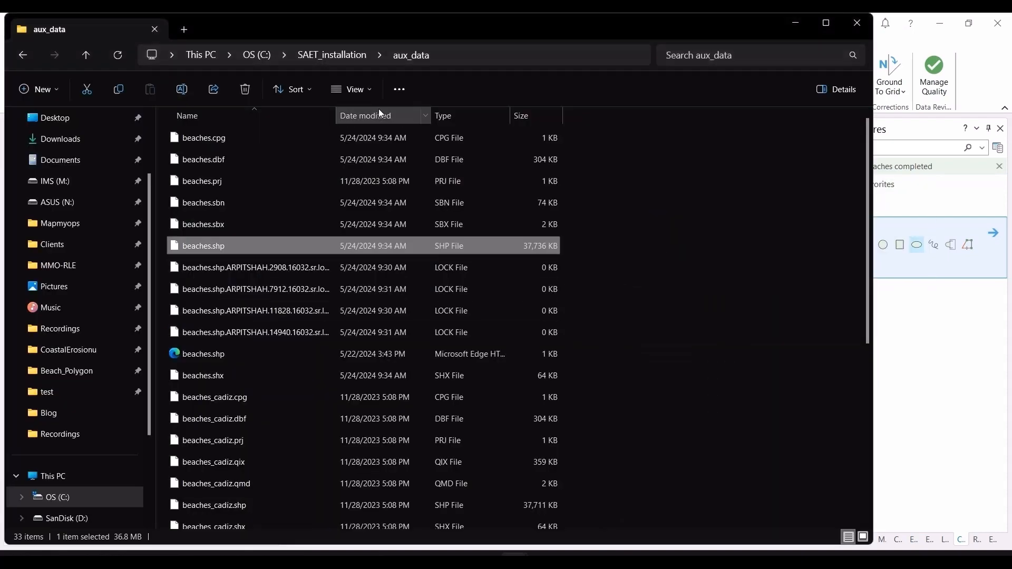
{"action": "left_click", "coordinate": [318, 61]}
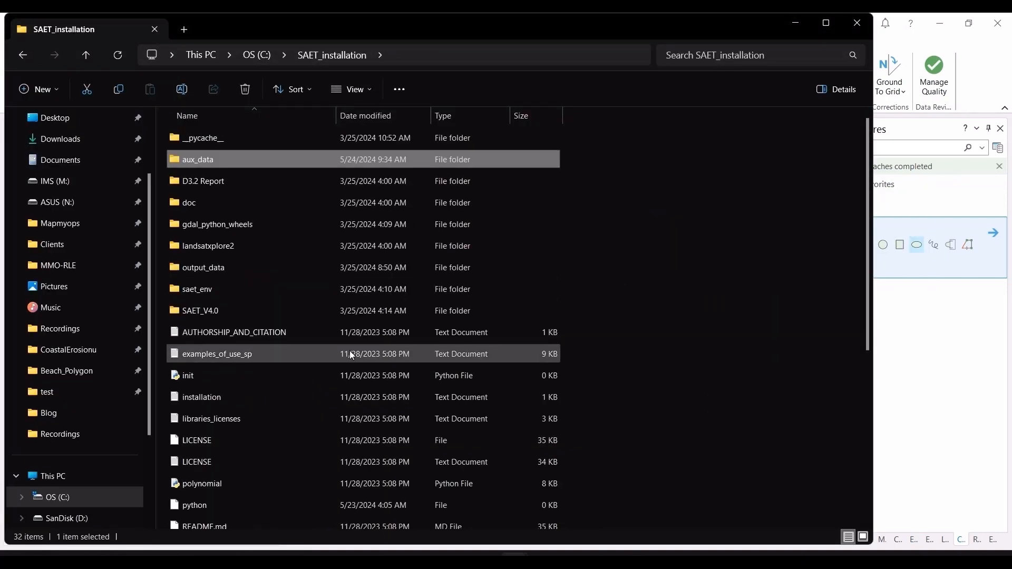
{"action": "left_click", "coordinate": [218, 298]}
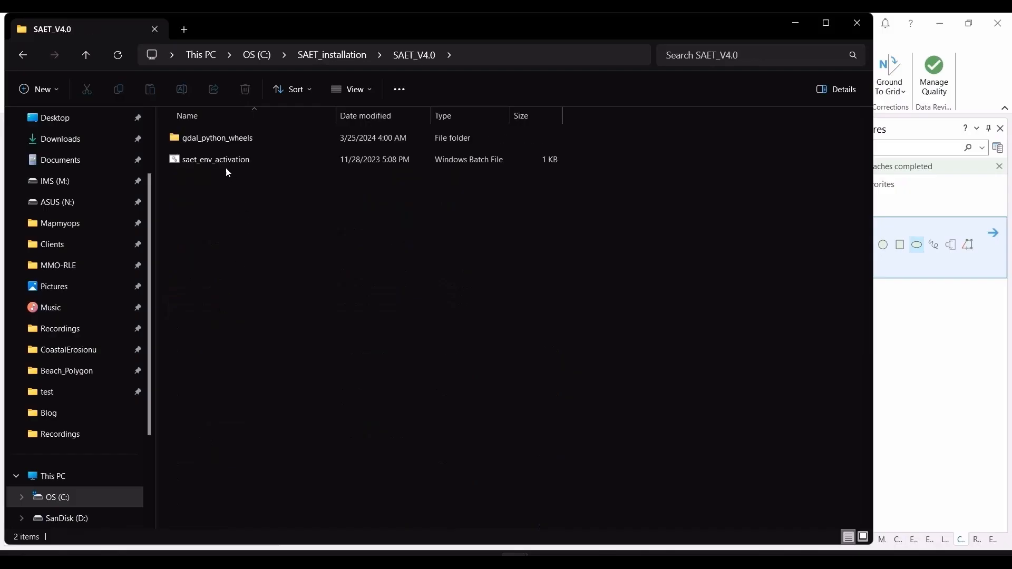
{"action": "double_click", "coordinate": [226, 161]}
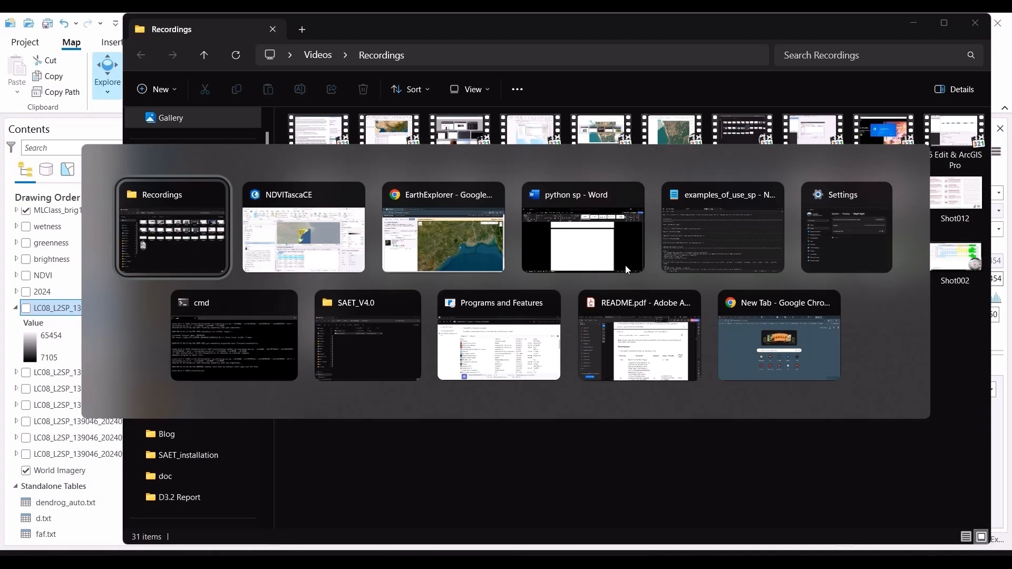
Check the Landsat layer names in the NDVITascaCE project in ArcGIS Pro, and return to the SAET_installation folder in File Explorer.
{"action": "key", "text": "alt+Tab"}
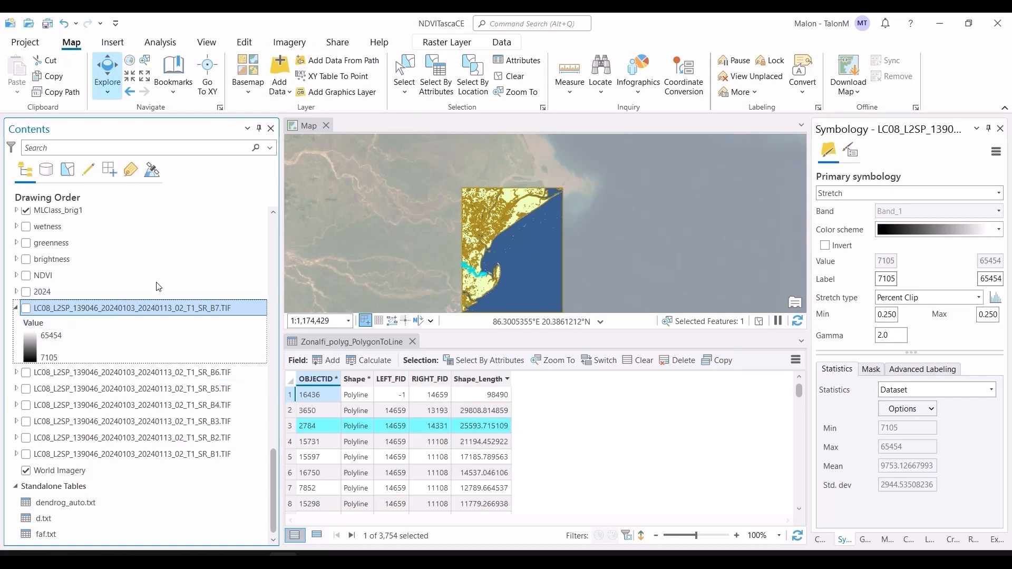
{"action": "left_click", "coordinate": [26, 308]}
{"action": "key", "text": "alt+Tab"}
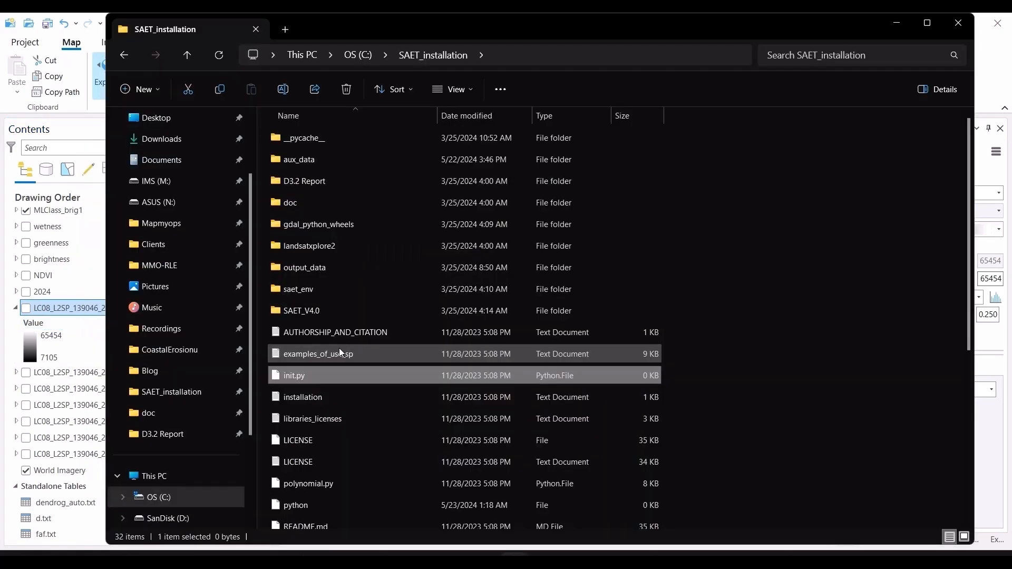
Open the examples_of_use_sp text file and go to Example 4 on searching for Landsat images.
{"action": "double_click", "coordinate": [340, 352]}
{"action": "scroll", "coordinate": [231, 253], "scroll_direction": "down", "scroll_amount": 1}
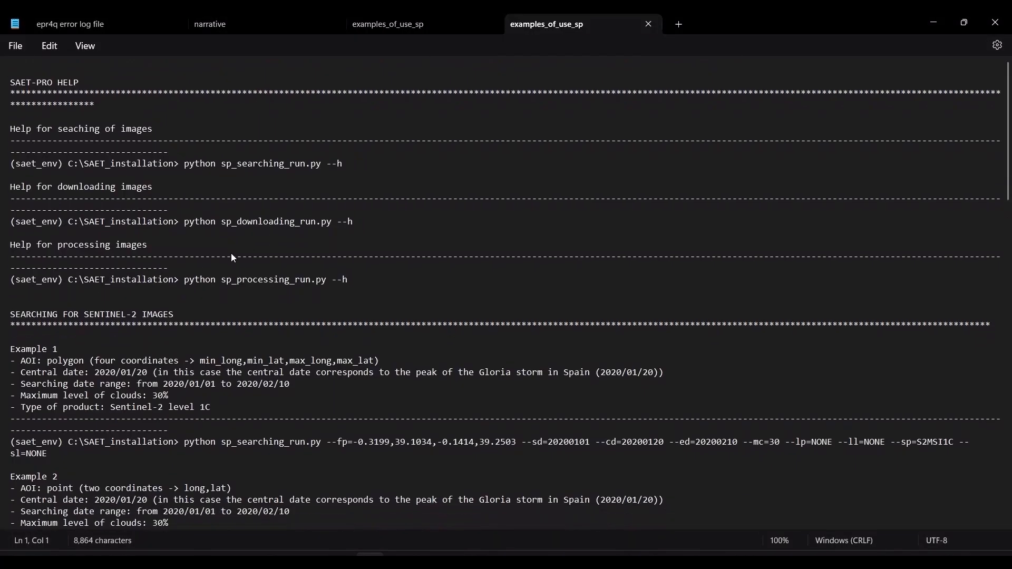
{"action": "scroll", "coordinate": [95, 145], "scroll_direction": "up", "scroll_amount": 1}
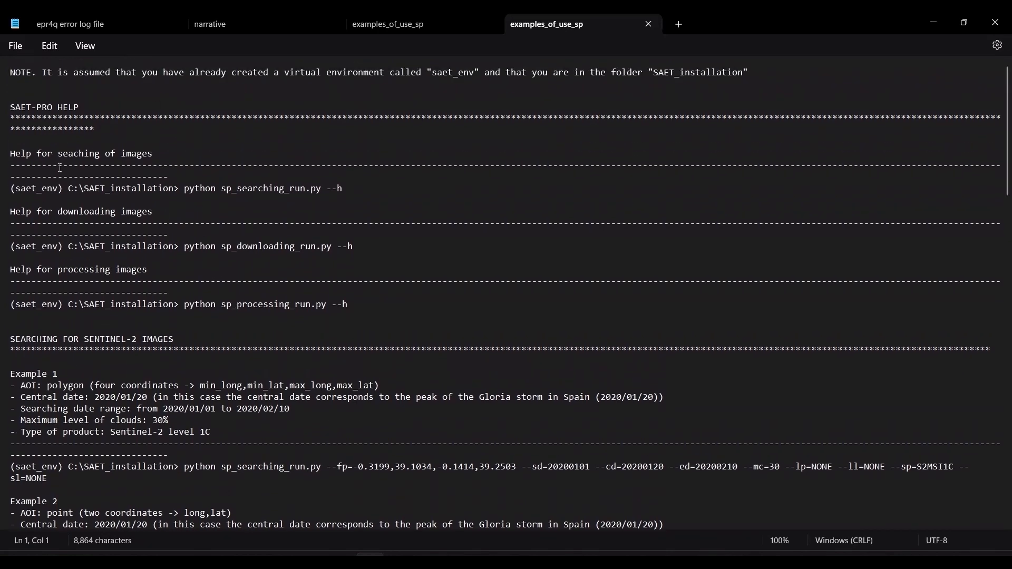
{"action": "scroll", "coordinate": [131, 322], "scroll_direction": "down", "scroll_amount": 5}
{"action": "scroll", "coordinate": [130, 319], "scroll_direction": "down", "scroll_amount": 5}
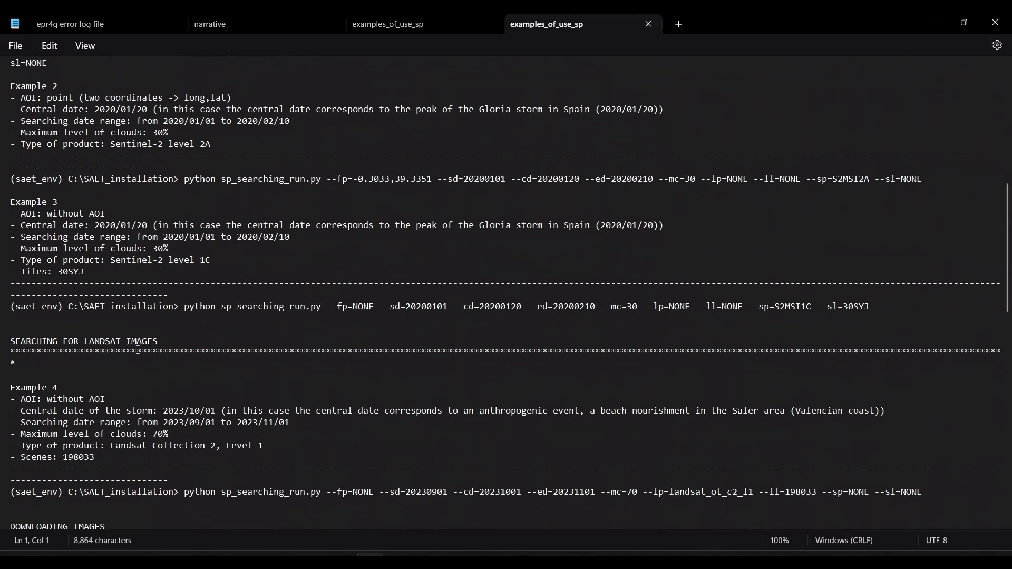
{"action": "scroll", "coordinate": [31, 419], "scroll_direction": "down", "scroll_amount": 2}
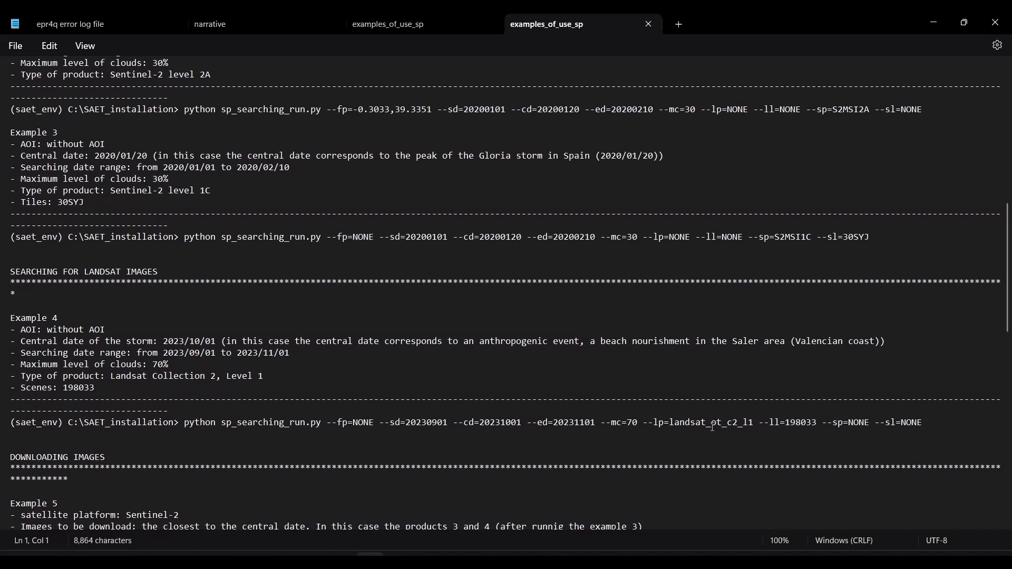
Copy the Example 4 sp_searching_run.py command and paste it onto the blank page of the python sp document in Word.
{"action": "mouse_move", "coordinate": [926, 421]}
{"action": "left_mouse_down"}
{"action": "mouse_move", "coordinate": [93, 421]}
{"action": "mouse_move", "coordinate": [27, 425]}
{"action": "mouse_move", "coordinate": [14, 436]}
{"action": "mouse_move", "coordinate": [134, 423]}
{"action": "mouse_move", "coordinate": [921, 425]}
{"action": "left_mouse_up"}
{"action": "key", "text": "ctrl+c"}
{"action": "key", "text": "alt+Tab"}
{"action": "key", "text": "alt+Tab"}
{"action": "key", "text": "alt+Tab"}
{"action": "key", "text": "alt+Tab"}
{"action": "key", "text": "alt+Tab"}
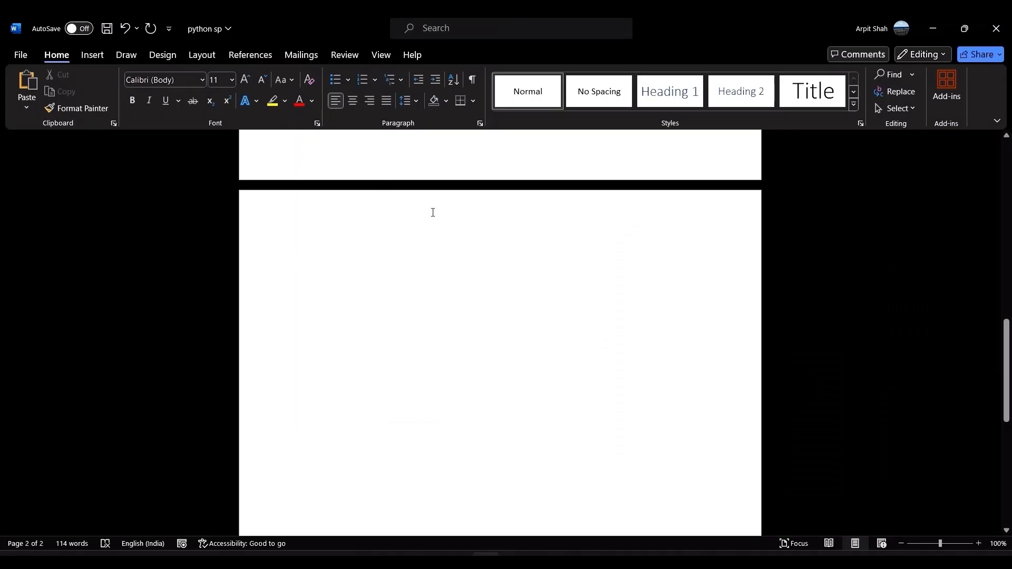
{"action": "left_click", "coordinate": [412, 273]}
{"action": "key", "text": "ctrl+v"}
Switch to EarthExplorer in Chrome and copy the path/row number 139046 from the Landsat scene's ID.
{"action": "key", "text": "alt+Tab"}
{"action": "key", "text": "alt+Tab"}
{"action": "key", "text": "alt+Tab"}
{"action": "key", "text": "alt+Tab"}
{"action": "key", "text": "alt+Tab"}
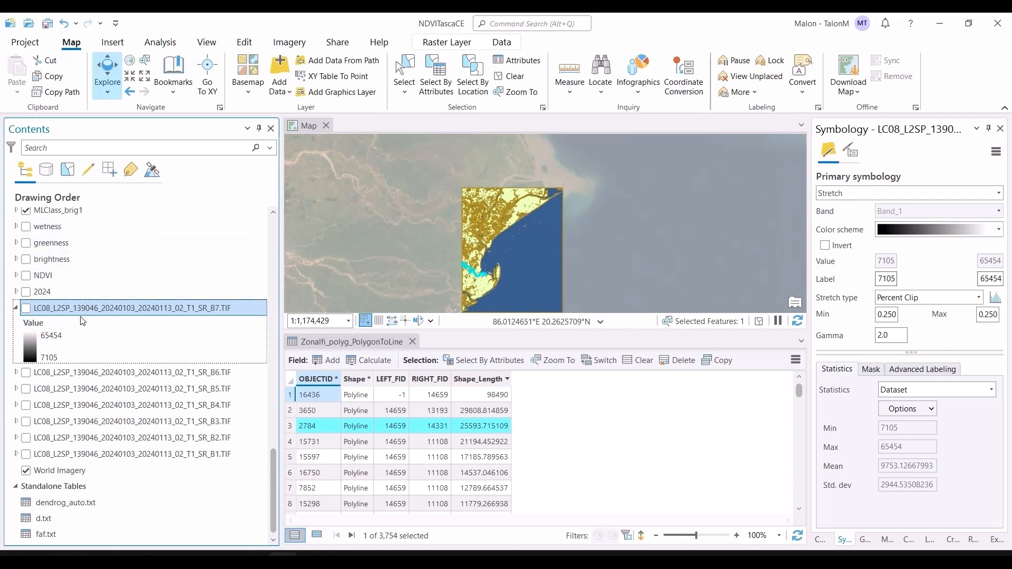
{"action": "key", "text": "alt+Tab"}
{"action": "key", "text": "alt+Tab"}
{"action": "key", "text": "alt+Tab"}
{"action": "key", "text": "alt+Tab"}
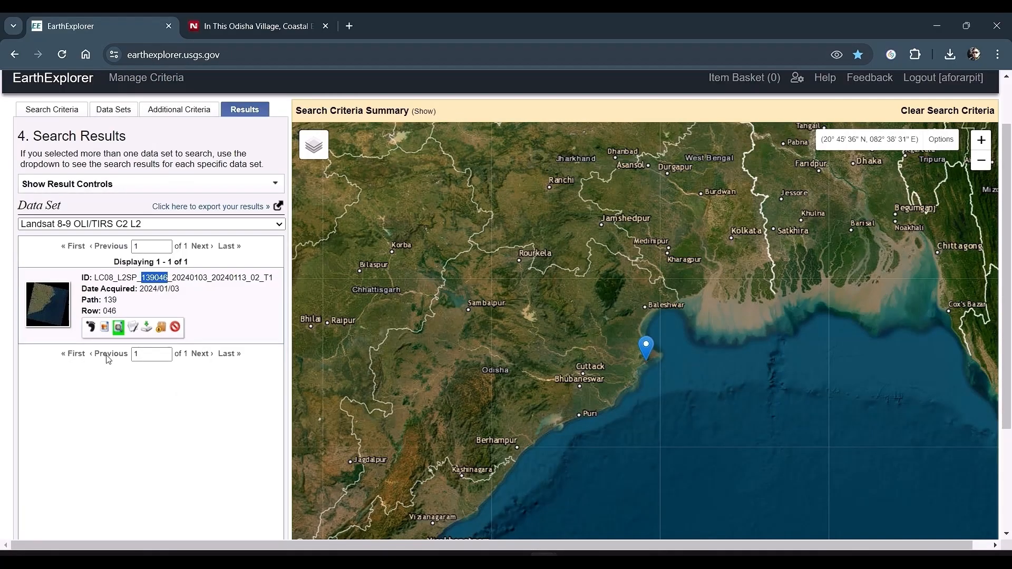
{"action": "left_click", "coordinate": [144, 394]}
{"action": "left_click_drag", "start_coordinate": [142, 279], "coordinate": [168, 279]}
{"action": "key", "text": "ctrl+c"}
In the Word document, replace the command's --ll value with the copied 139046 as plain text, without a space before it.
{"action": "key", "text": "alt+Tab"}
{"action": "key", "text": "alt+Tab"}
{"action": "key", "text": "alt+Tab"}
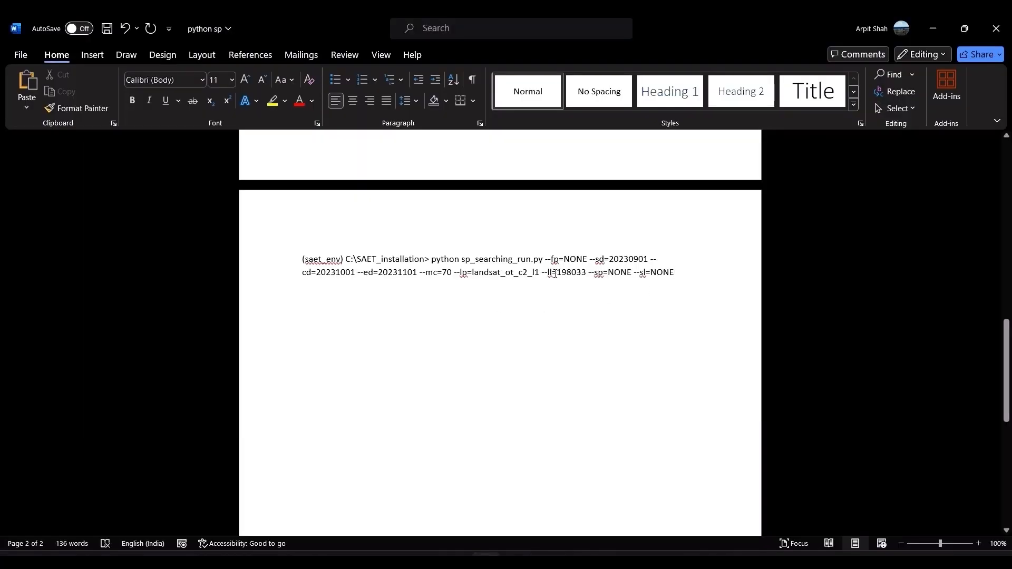
{"action": "key", "text": "shift+Right"}
{"action": "key", "text": "shift+Right"}
{"action": "key", "text": "shift+Right"}
{"action": "key", "text": "shift+Right"}
{"action": "key", "text": "shift+Right"}
{"action": "key", "text": "shift+Right"}
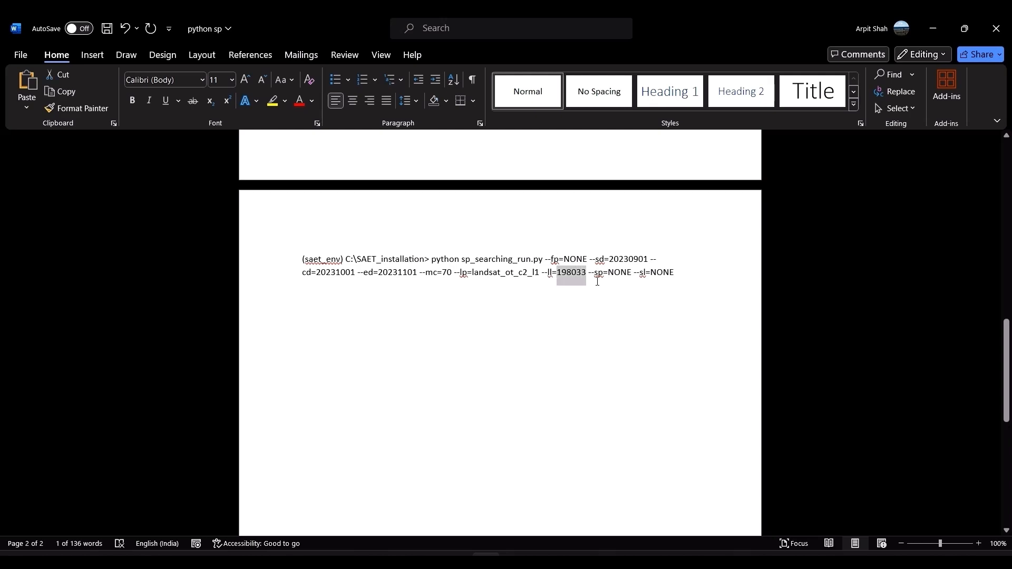
{"action": "key", "text": "ctrl+v"}
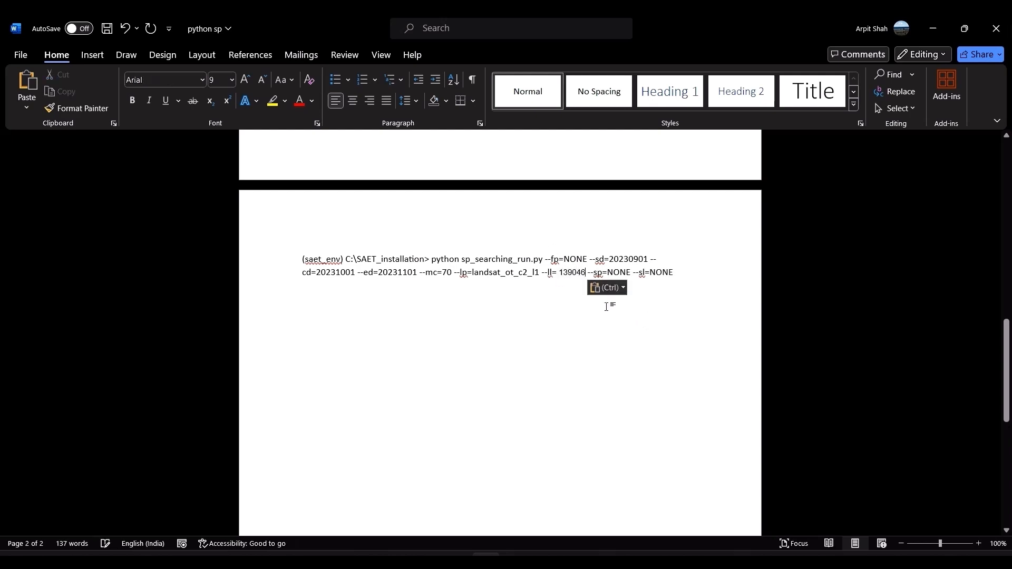
{"action": "left_click", "coordinate": [611, 287]}
{"action": "left_click", "coordinate": [639, 327]}
{"action": "left_click", "coordinate": [559, 273]}
{"action": "key", "text": "BackSpace"}
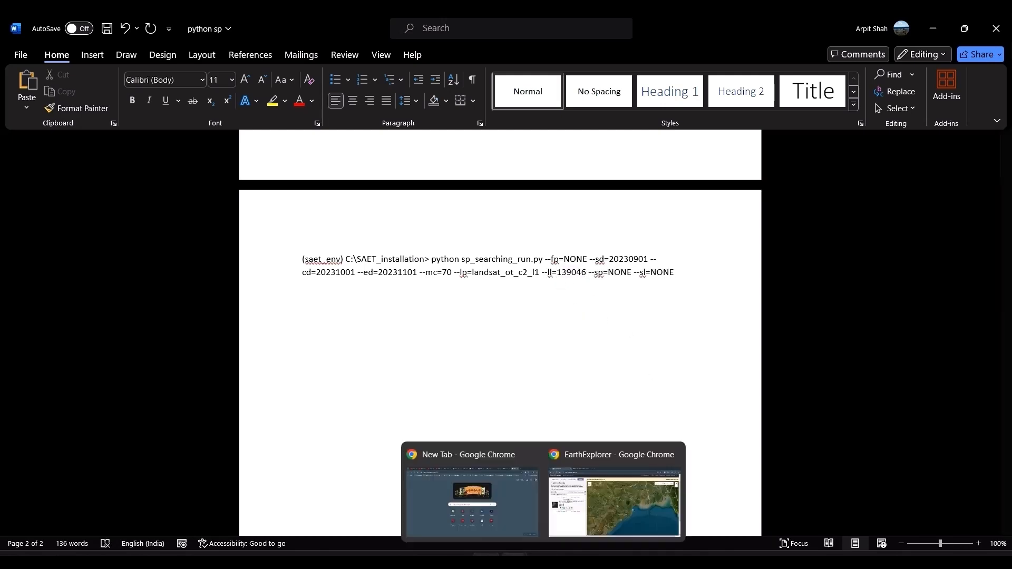
In the search command in Word, set the --sd start date to 20240102.
{"action": "mouse_move", "coordinate": [572, 556]}
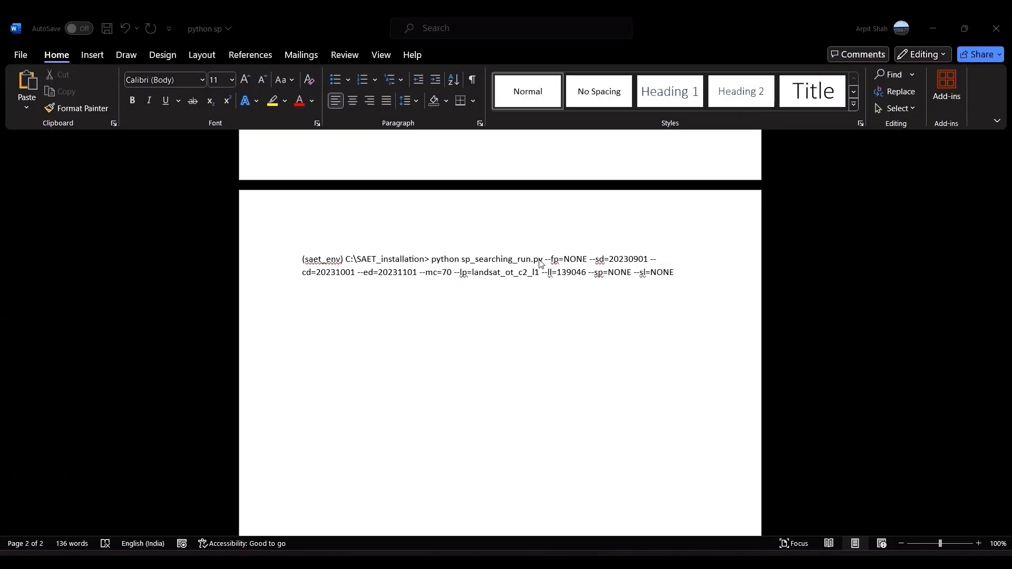
{"action": "left_click", "coordinate": [626, 263]}
{"action": "key", "text": "shift+Left"}
{"action": "type", "text": "4"}
{"action": "key", "text": "Right"}
{"action": "key", "text": "Right"}
{"action": "key", "text": "shift+Left"}
{"action": "type", "text": "1"}
{"action": "key", "text": "Right"}
{"action": "key", "text": "Right"}
{"action": "key", "text": "shift+Left"}
{"action": "type", "text": "2"}
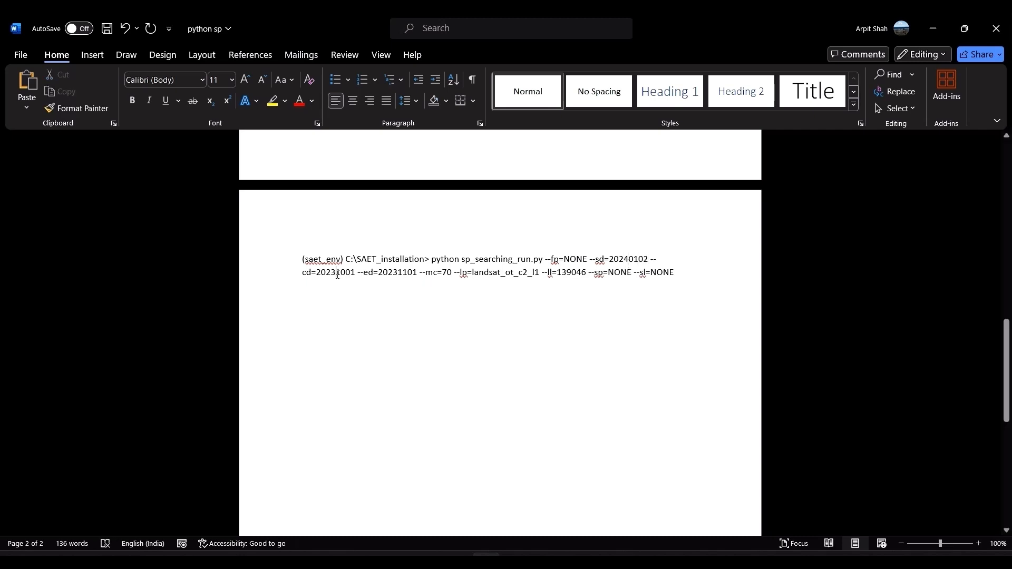
Set the command's --cd central date to 20240103.
{"action": "key", "text": "shift+Left"}
{"action": "type", "text": "4"}
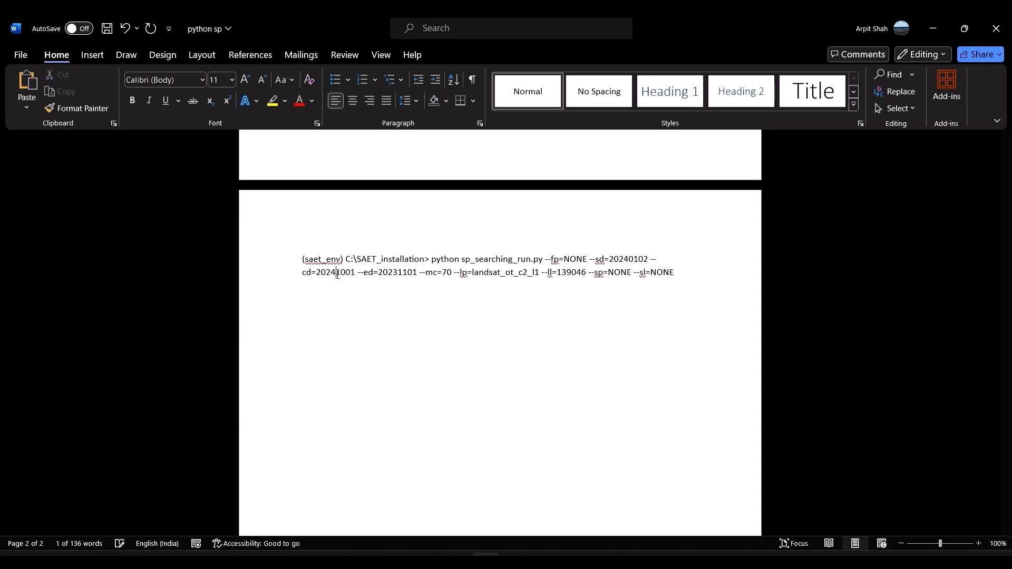
{"action": "key", "text": "Right"}
{"action": "key", "text": "shift+Left"}
{"action": "key", "text": "shift+Right"}
{"action": "key", "text": "shift+Right"}
{"action": "key", "text": "shift+Right"}
{"action": "type", "text": "0103"}
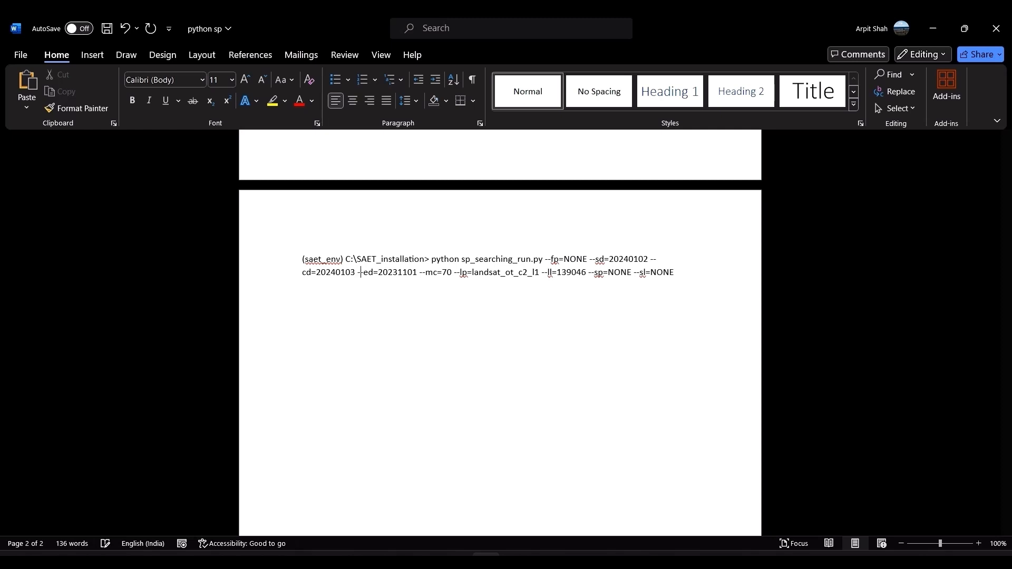
Set the command's --ed end date to 20240104.
{"action": "key", "text": "Right"}
{"action": "key", "text": "Right"}
{"action": "key", "text": "Right"}
{"action": "key", "text": "Right"}
{"action": "key", "text": "Right"}
{"action": "key", "text": "Right"}
{"action": "key", "text": "Right"}
{"action": "key", "text": "Right"}
{"action": "key", "text": "shift+Left"}
{"action": "type", "text": "4"}
{"action": "key", "text": "Right"}
{"action": "key", "text": "shift+Right"}
{"action": "key", "text": "shift+Right"}
{"action": "key", "text": "shift+Right"}
{"action": "key", "text": "shift+Right"}
{"action": "type", "text": "0104"}
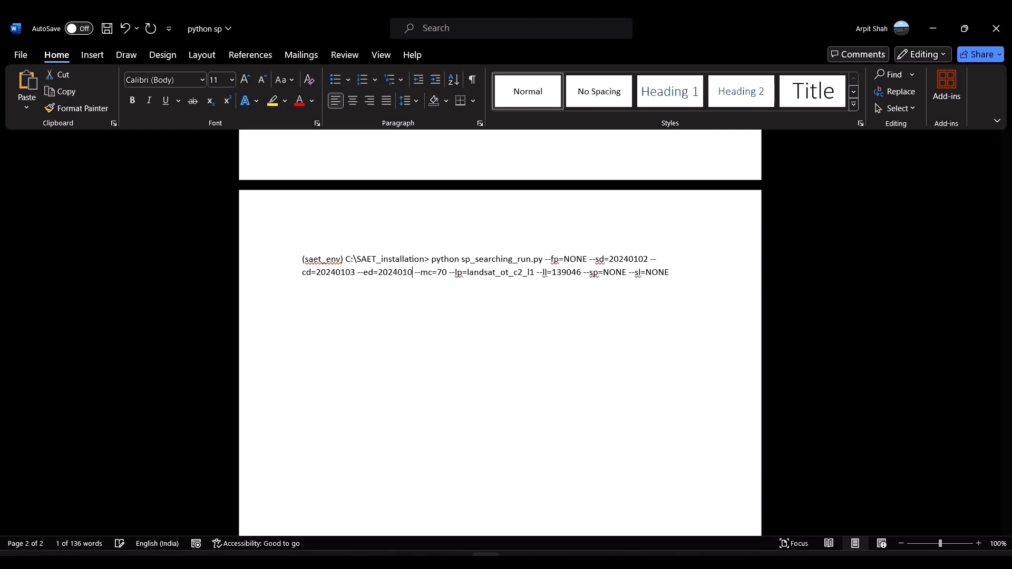
Set the command's --mc maximum cloud level to 1.
{"action": "key", "text": "Right"}
{"action": "key", "text": "Right"}
{"action": "key", "text": "Right"}
{"action": "key", "text": "Right"}
{"action": "key", "text": "Left"}
{"action": "key", "text": "shift+Right"}
{"action": "key", "text": "shift+Right"}
{"action": "key", "text": "Right"}
{"action": "key", "text": "Right"}
{"action": "key", "text": "shift+Right"}
{"action": "key", "text": "shift+Right"}
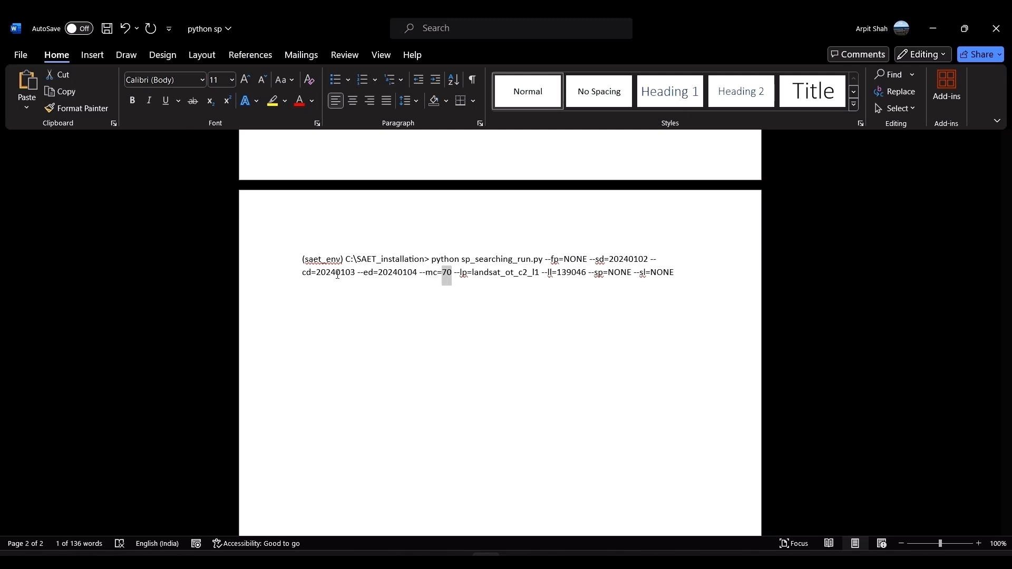
{"action": "type", "text": "1"}
Review the command's remaining --lp, --ll, --sp and --sl parameters.
{"action": "key", "text": "Right"}
{"action": "key", "text": "Right"}
{"action": "key", "text": "Right"}
{"action": "key", "text": "Right"}
{"action": "key", "text": "Right"}
{"action": "key", "text": "Right"}
{"action": "key", "text": "Right"}
{"action": "key", "text": "Right"}
{"action": "key", "text": "Right"}
{"action": "key", "text": "Right"}
{"action": "key", "text": "Right"}
{"action": "key", "text": "Right"}
{"action": "key", "text": "Right"}
{"action": "key", "text": "Right"}
{"action": "key", "text": "Right"}
{"action": "key", "text": "Right"}
{"action": "key", "text": "Right"}
{"action": "key", "text": "Right"}
{"action": "key", "text": "Right"}
{"action": "key", "text": "Right"}
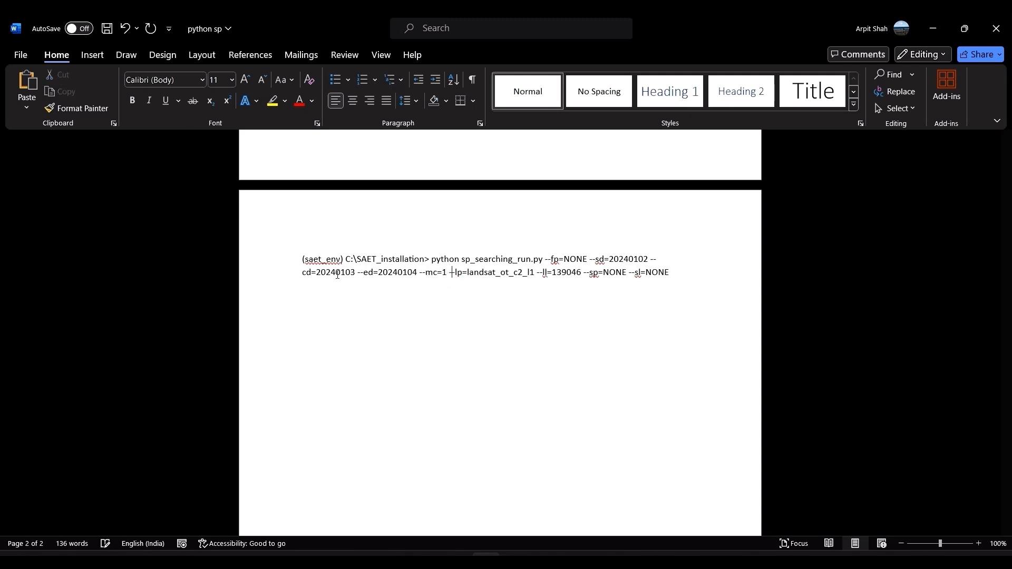
{"action": "key", "text": "Right"}
{"action": "left_click_drag", "start_coordinate": [675, 273], "coordinate": [630, 273]}
{"action": "left_click", "coordinate": [421, 405]}
Switch to the SAET_V4.0 folder in File Explorer and run the saet_env_activation batch file.
{"action": "mouse_move", "coordinate": [514, 562]}
{"action": "left_click", "coordinate": [442, 514]}
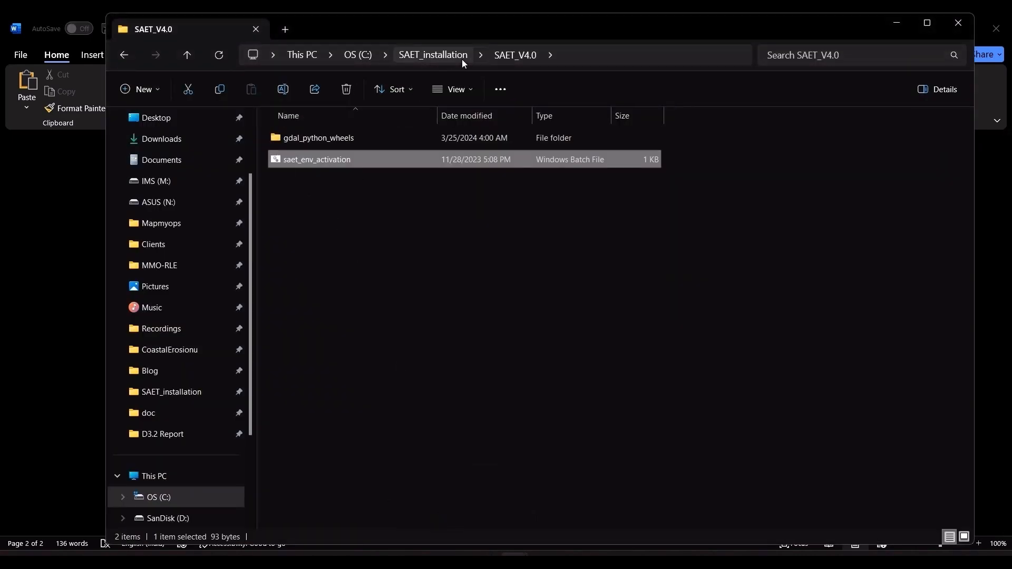
{"action": "double_click", "coordinate": [341, 160]}
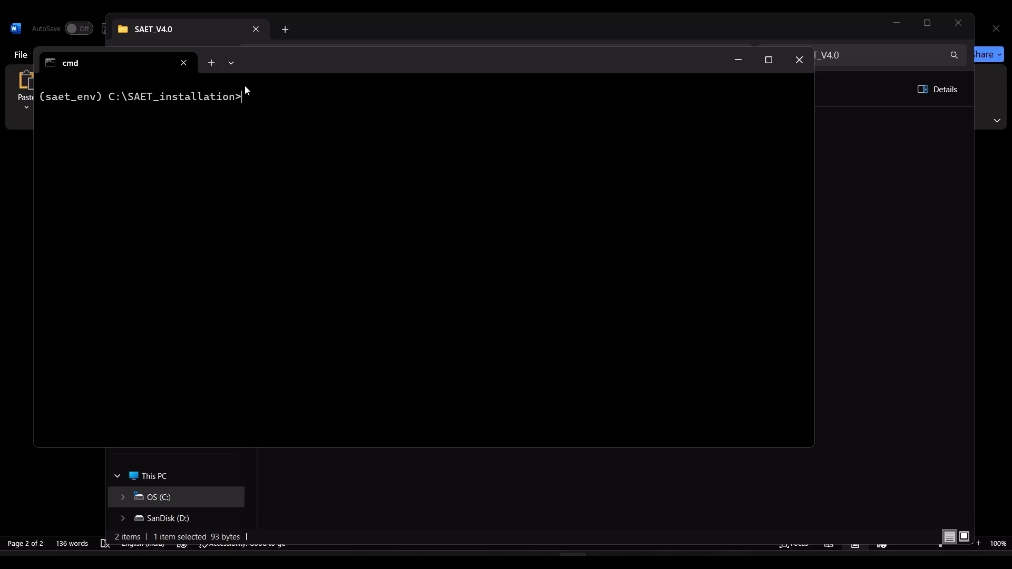
Copy the sp_searching_run.py command without its prompt prefix from the Word document and run it in the saet_env command prompt.
{"action": "key", "text": "alt+Tab"}
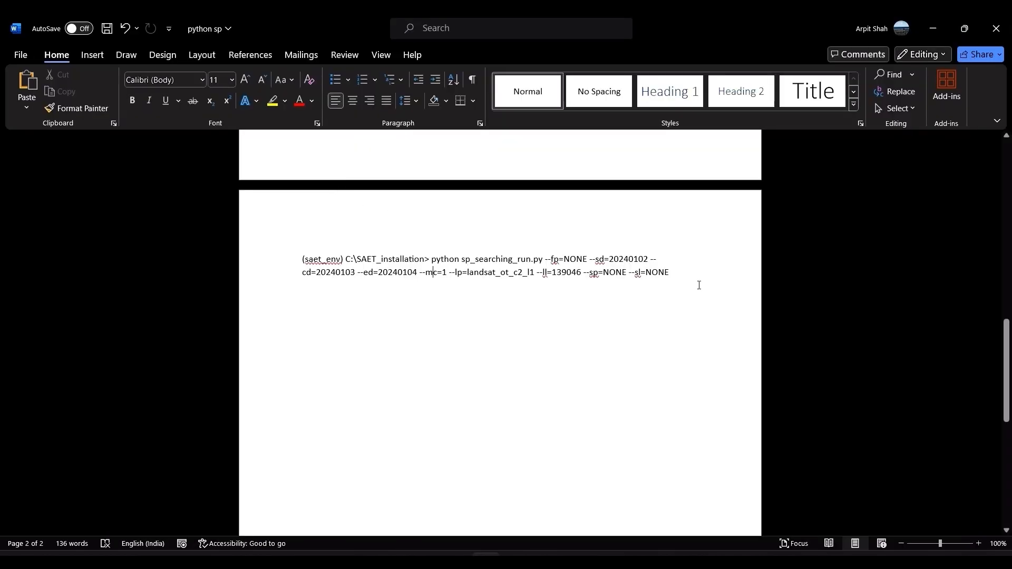
{"action": "left_click_drag", "start_coordinate": [679, 272], "coordinate": [430, 259]}
{"action": "key", "text": "ctrl+c"}
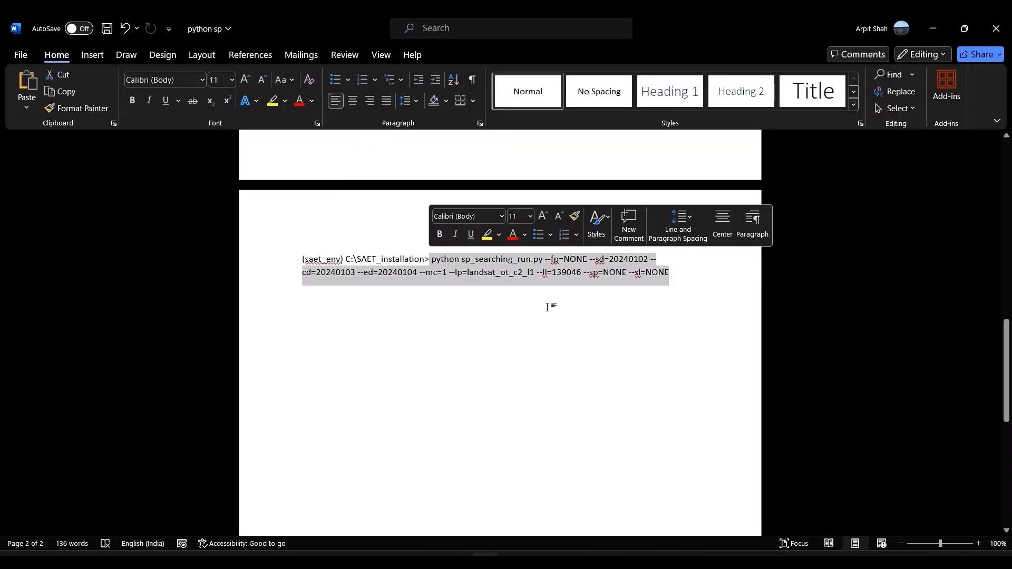
{"action": "key", "text": "alt+Tab"}
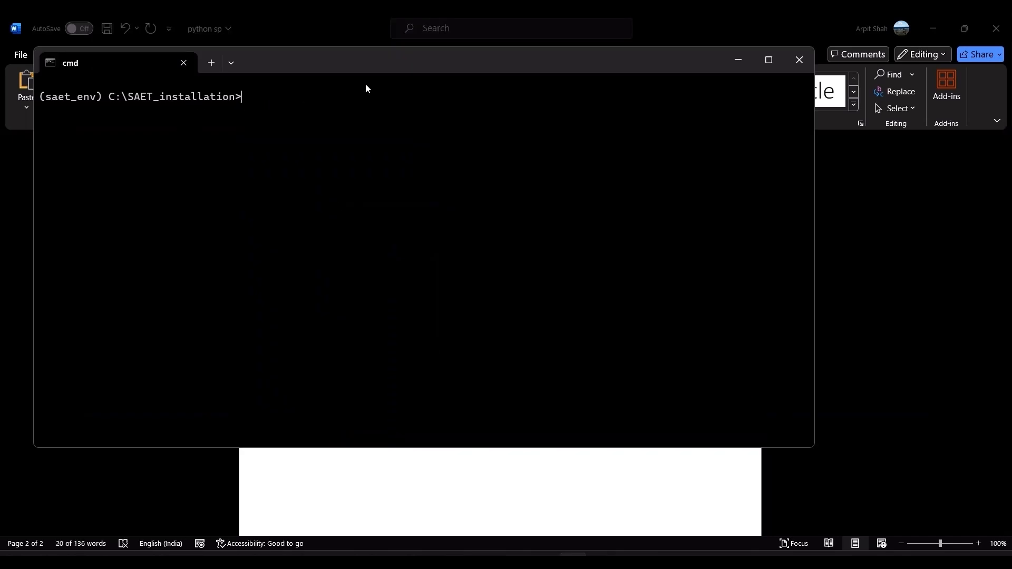
{"action": "key", "text": "ctrl+v"}
{"action": "key", "text": "Return"}
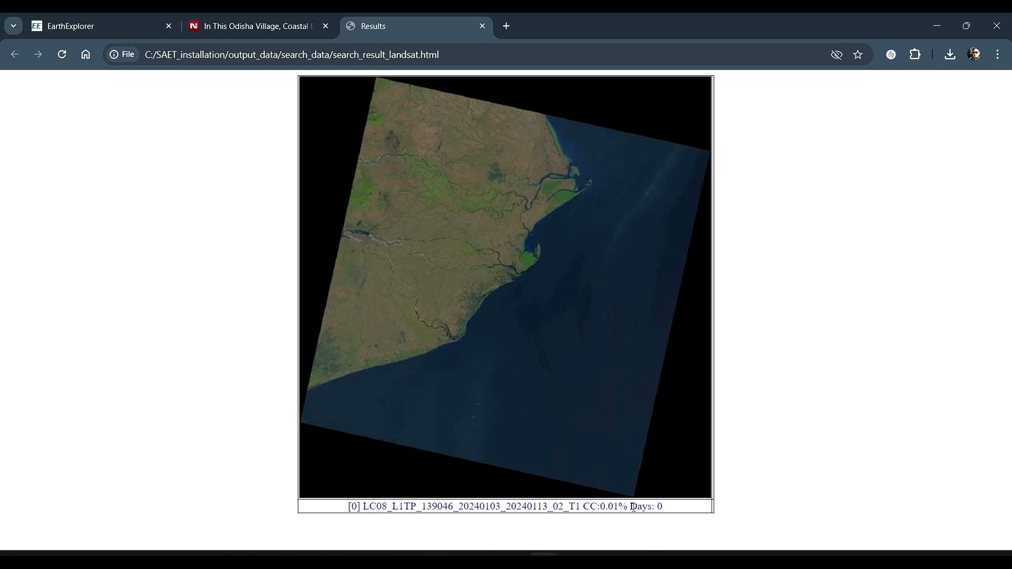
Compare the Landsat search result page in Chrome with the scene listed in EarthExplorer.
{"action": "left_click", "coordinate": [64, 24]}
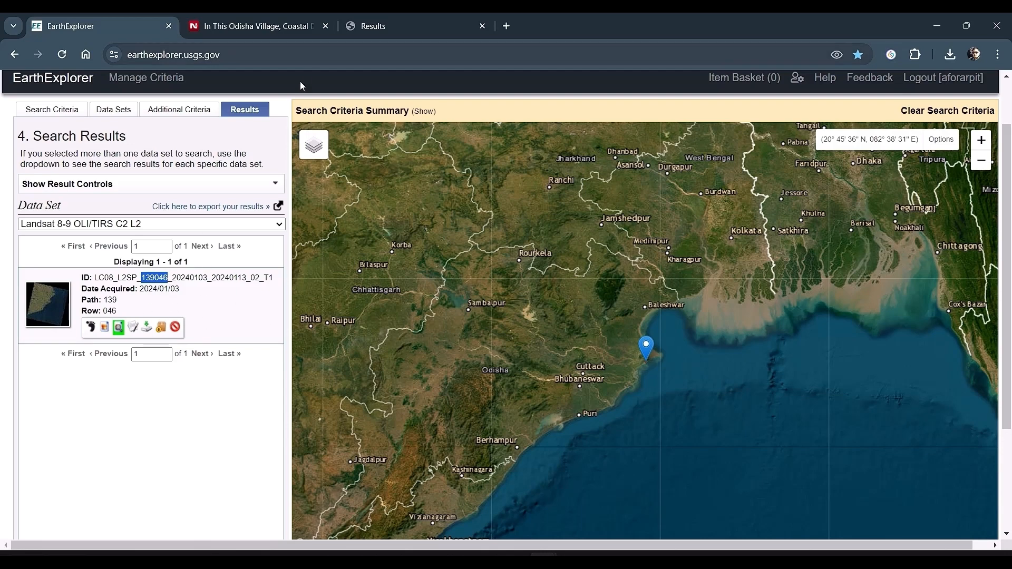
{"action": "left_click", "coordinate": [391, 27]}
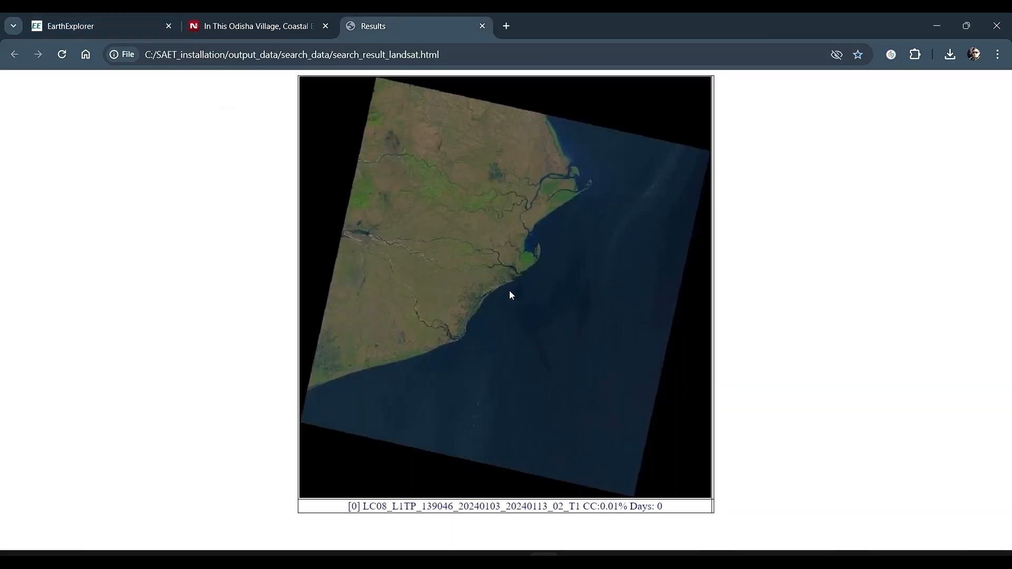
Switch to the examples_of_use_sp text file and find Example 6 on downloading Landsat images.
{"action": "key", "text": "alt+Tab"}
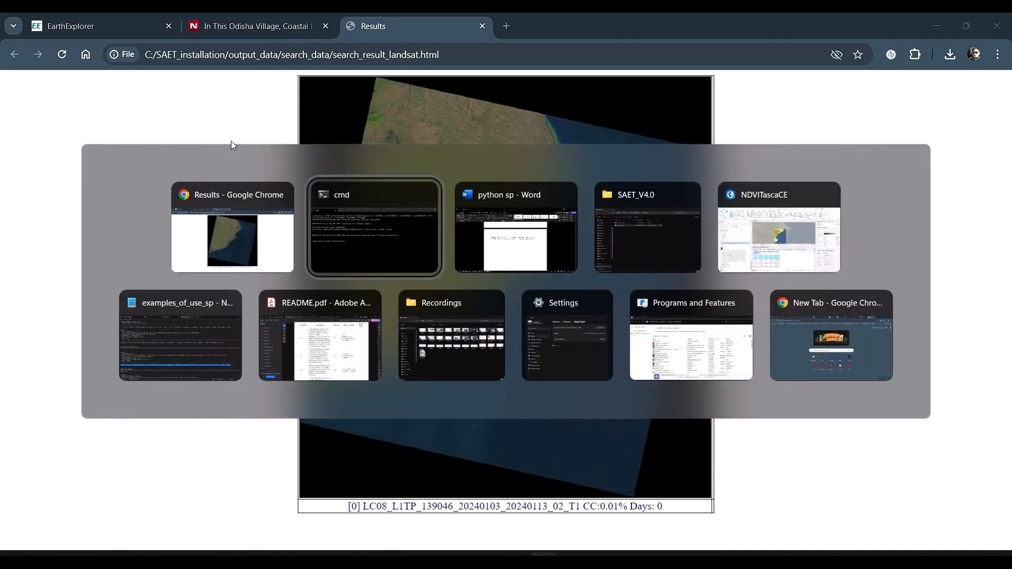
{"action": "key", "text": "alt+Tab"}
{"action": "key", "text": "alt+Tab"}
{"action": "key", "text": "alt+Tab"}
{"action": "key", "text": "alt+Tab"}
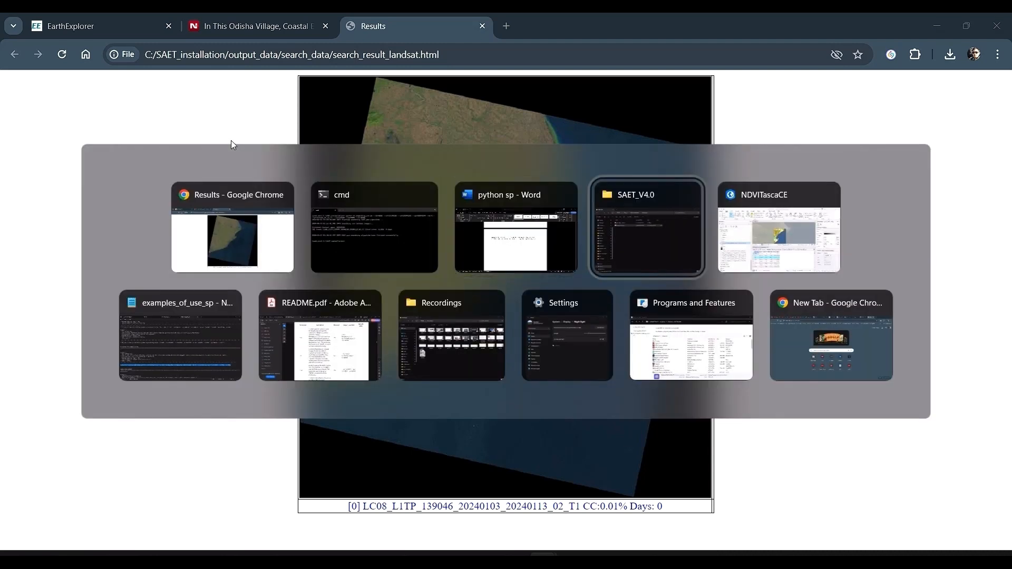
{"action": "scroll", "coordinate": [285, 270], "scroll_direction": "down", "scroll_amount": 9}
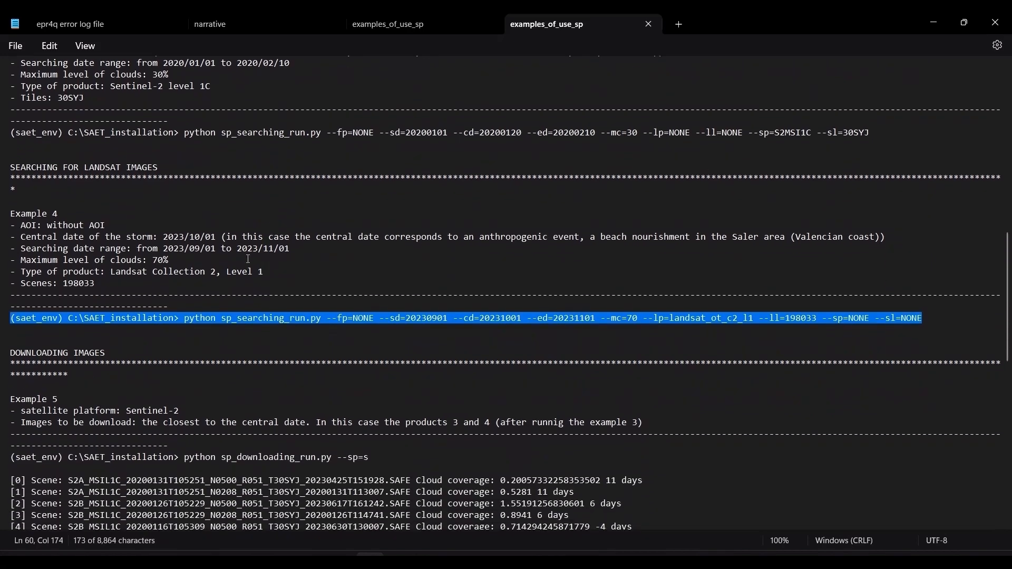
{"action": "scroll", "coordinate": [118, 170], "scroll_direction": "up", "scroll_amount": 7}
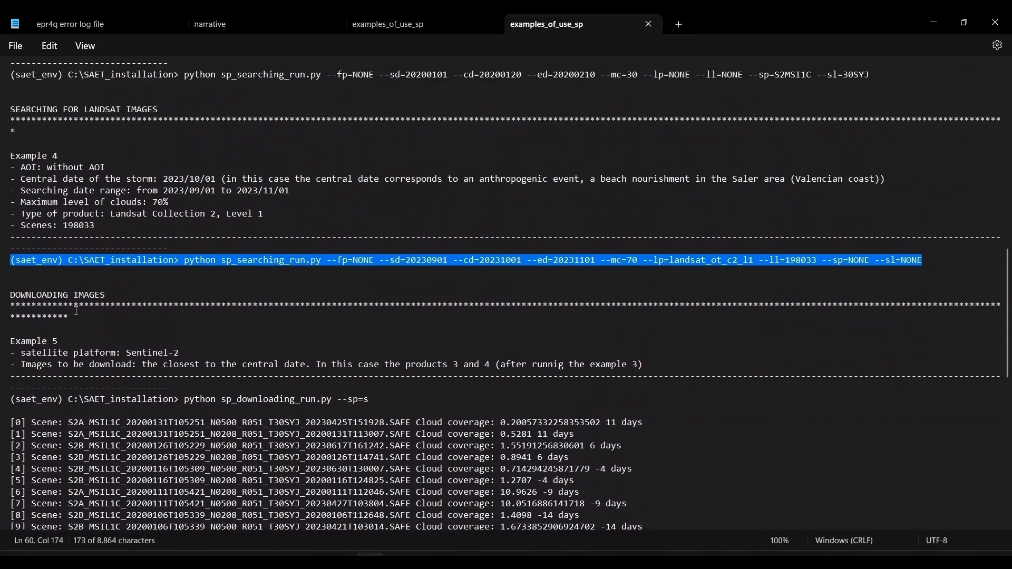
{"action": "scroll", "coordinate": [100, 209], "scroll_direction": "down", "scroll_amount": 7}
{"action": "key", "text": "Down"}
{"action": "key", "text": "Down"}
{"action": "key", "text": "Down"}
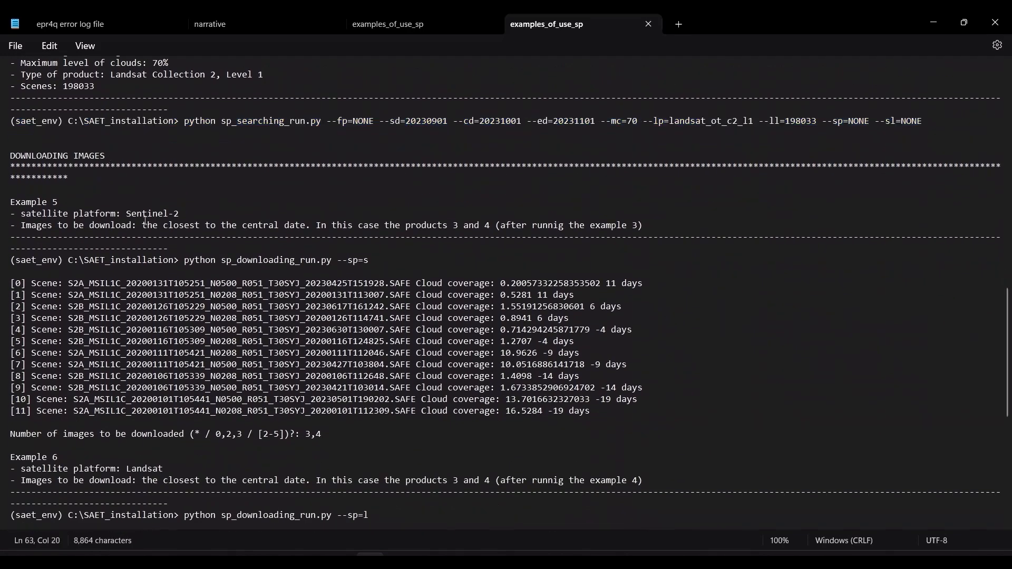
{"action": "scroll", "coordinate": [146, 220], "scroll_direction": "down", "scroll_amount": 3}
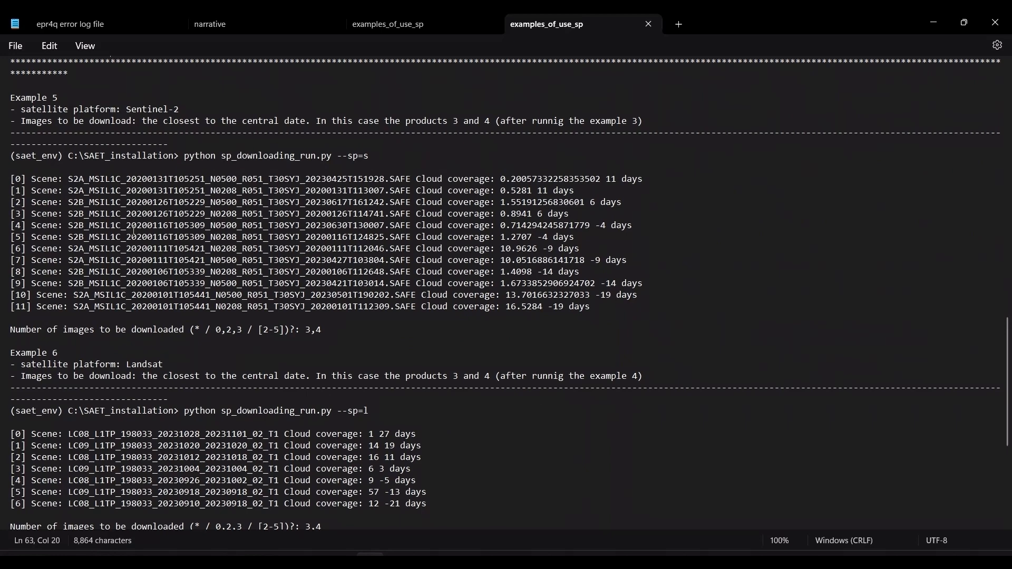
{"action": "scroll", "coordinate": [133, 231], "scroll_direction": "down", "scroll_amount": 4}
{"action": "left_click_drag", "start_coordinate": [10, 216], "coordinate": [62, 220]}
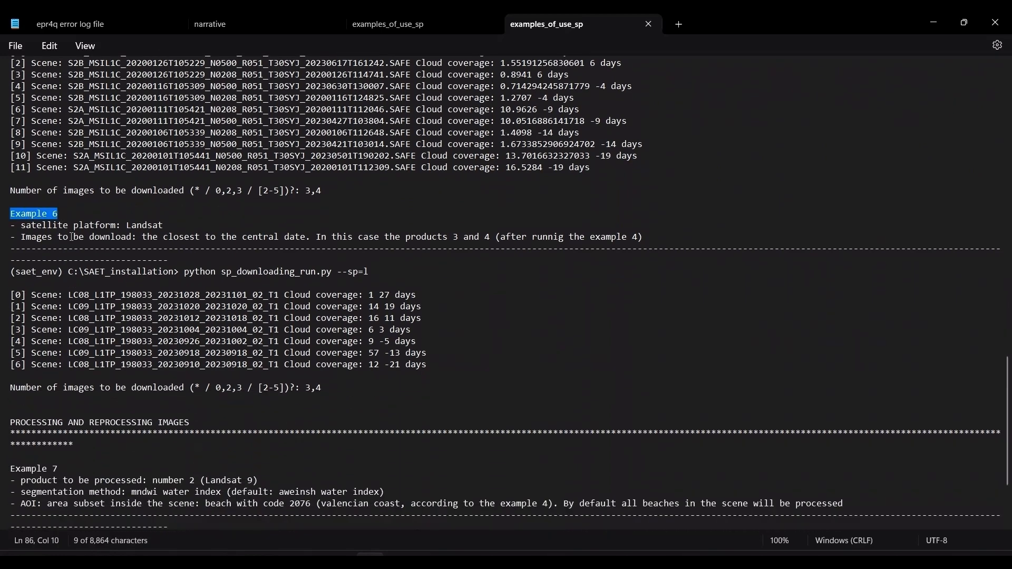
{"action": "left_click", "coordinate": [107, 296]}
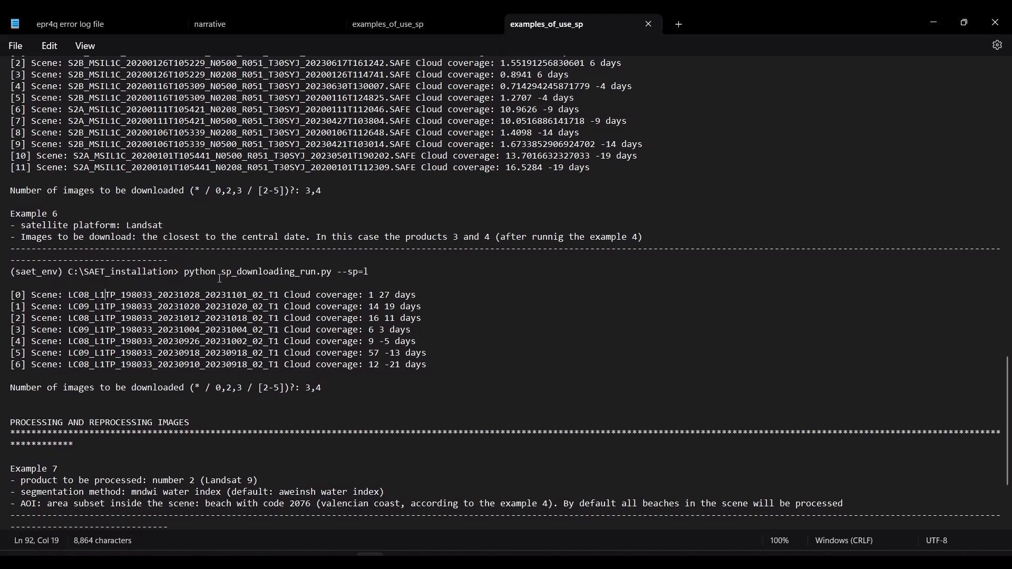
Copy Example 6's command python sp_downloading_run.py --sp=l and paste it two paragraphs below the search command in the Word document.
{"action": "left_click_drag", "start_coordinate": [374, 271], "coordinate": [183, 279]}
{"action": "key", "text": "ctrl+c"}
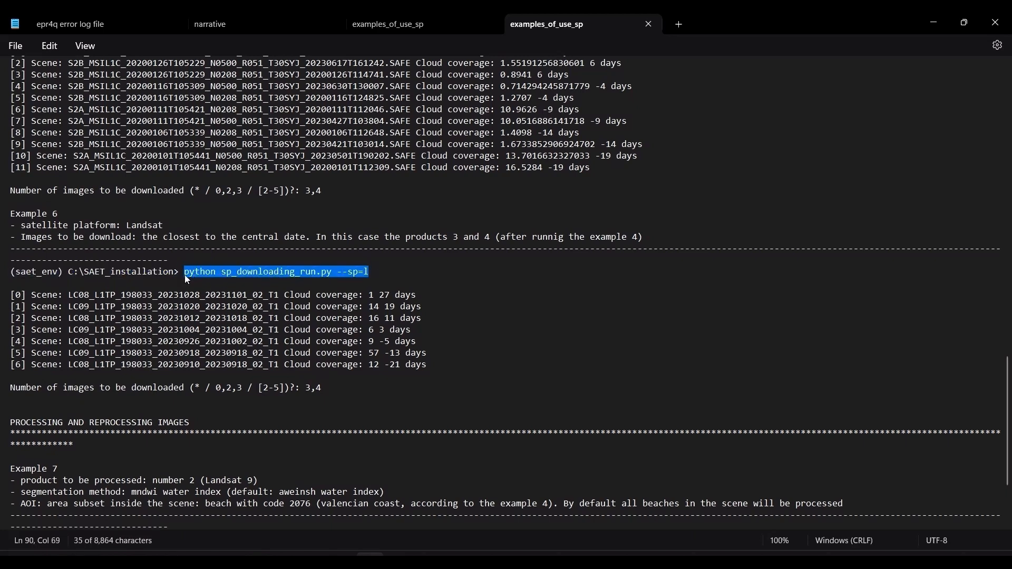
{"action": "key", "text": "alt+Tab"}
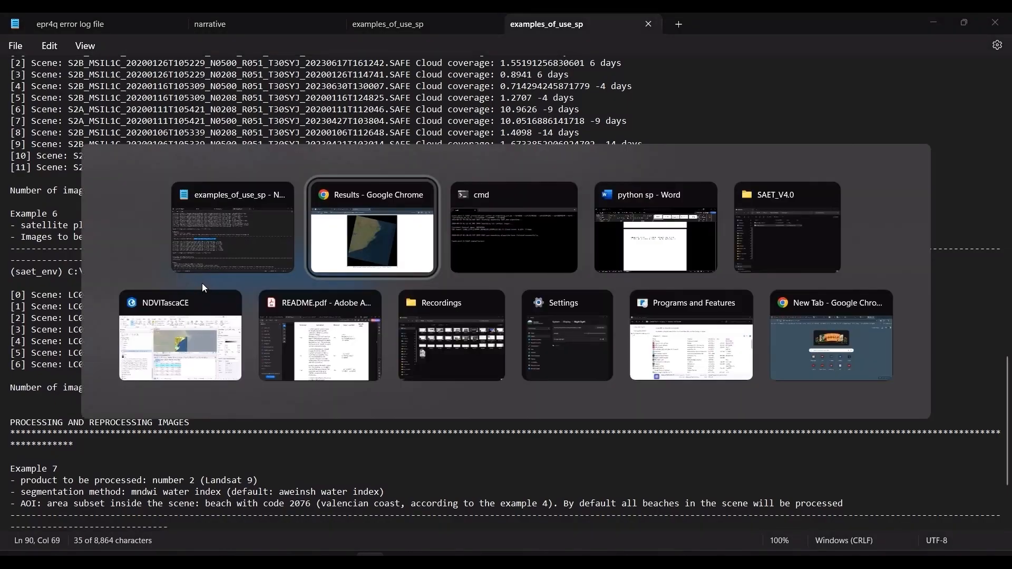
{"action": "key", "text": "alt+Tab"}
{"action": "key", "text": "alt+Tab"}
{"action": "left_click", "coordinate": [678, 272]}
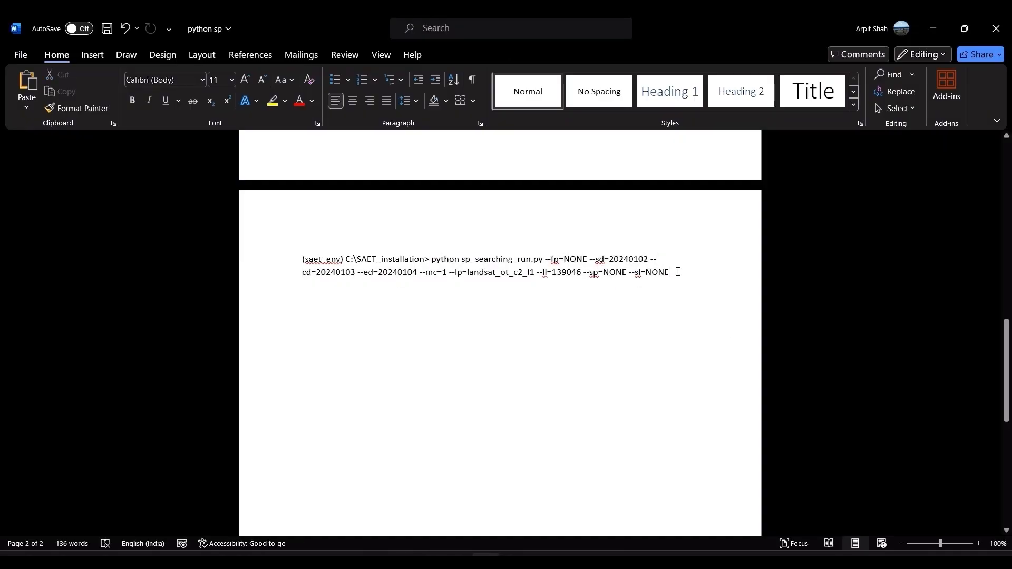
{"action": "key", "text": "Return"}
{"action": "key", "text": "Return"}
{"action": "key", "text": "ctrl+v"}
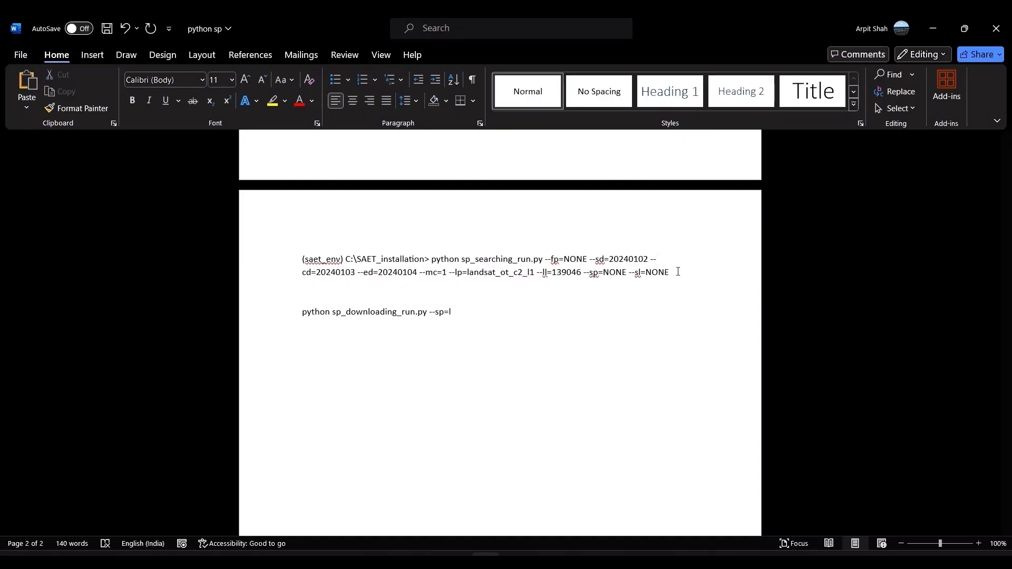
Run python sp_downloading_run.py --sp=l in the command prompt and choose image 0 for download.
{"action": "key", "text": "alt+Tab"}
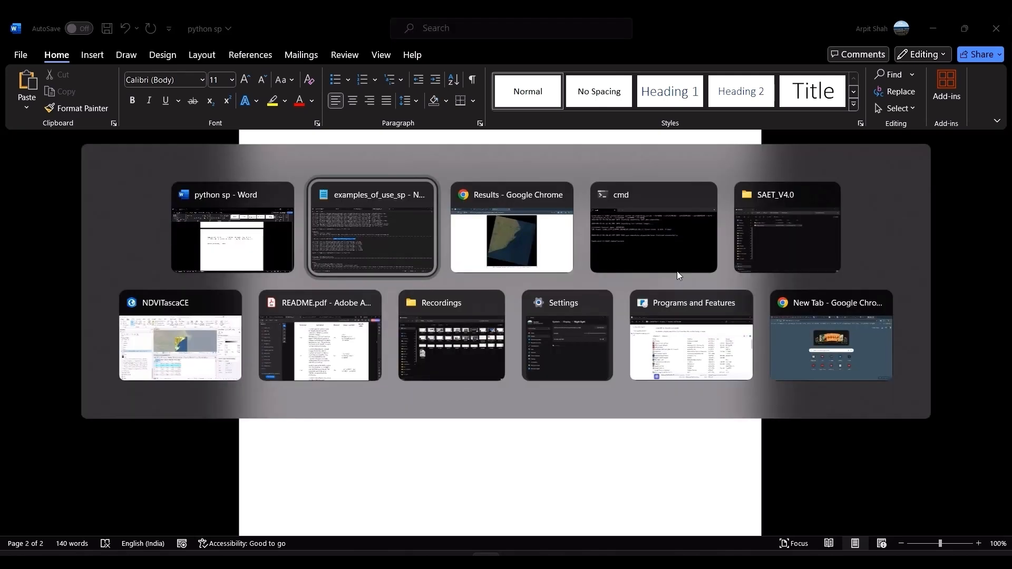
{"action": "key", "text": "alt+Tab"}
{"action": "key", "text": "alt+Tab"}
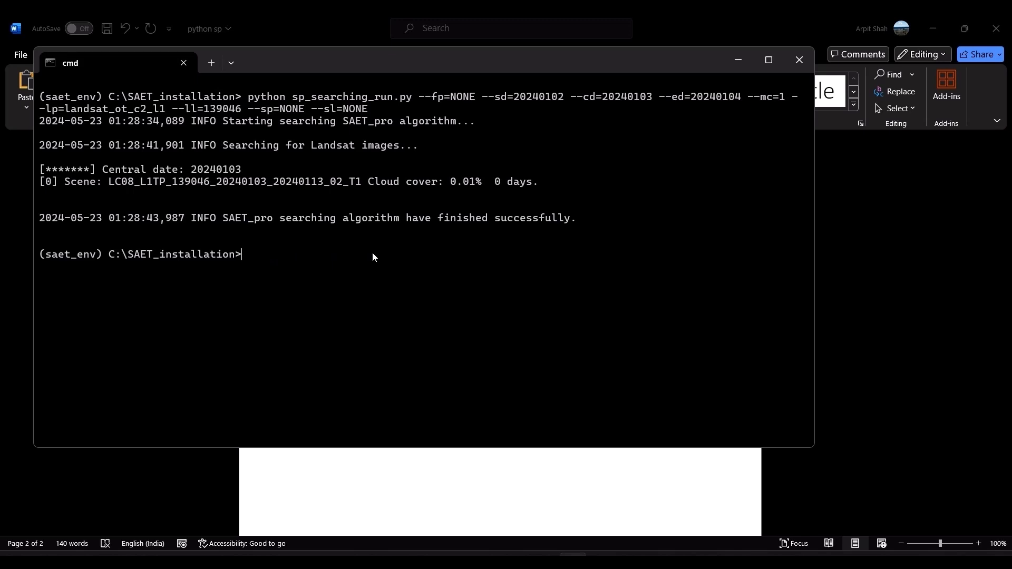
{"action": "key", "text": "ctrl+v"}
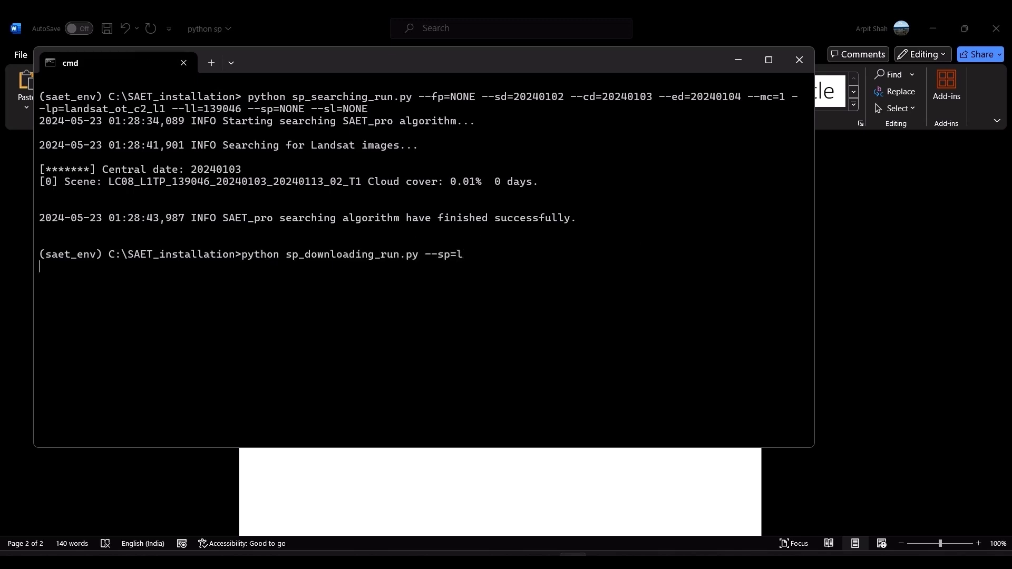
{"action": "key", "text": "Return"}
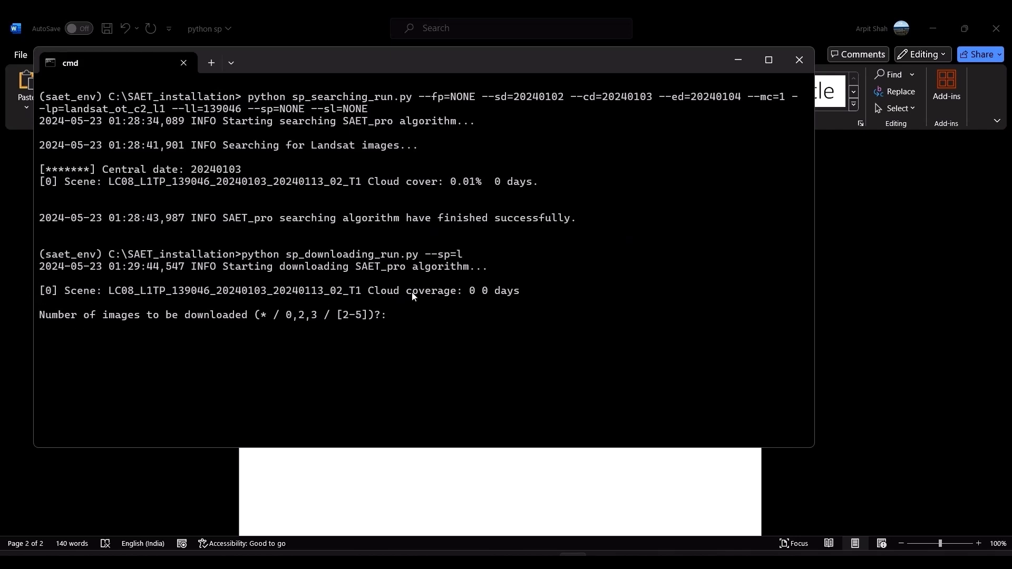
{"action": "type", "text": "0"}
{"action": "key", "text": "Return"}
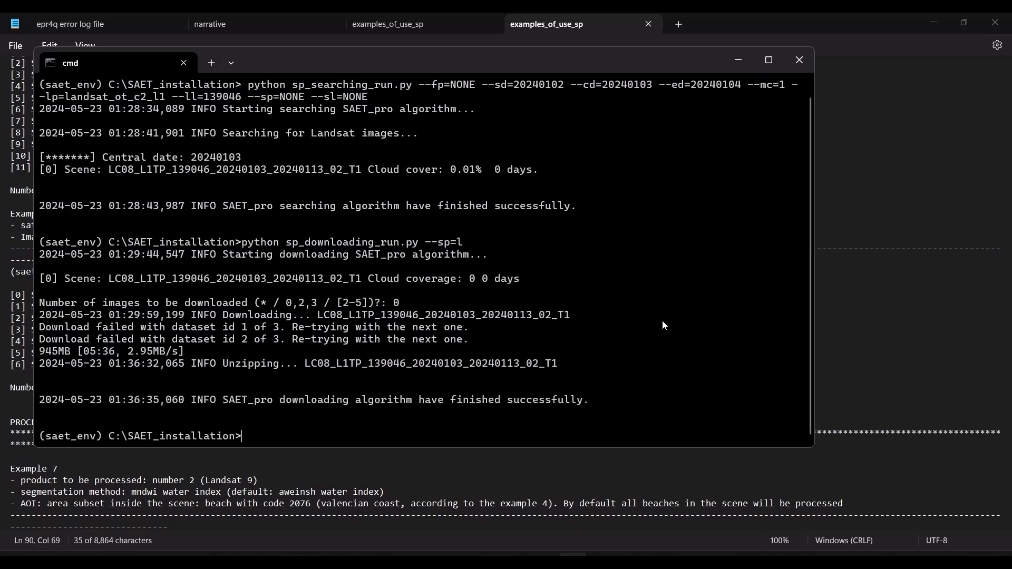
Switch to File Explorer and open the data folder inside SAET_installation's output_data folder.
{"action": "key", "text": "alt+Tab"}
{"action": "key", "text": "alt+Tab"}
{"action": "key", "text": "alt+Tab"}
{"action": "key", "text": "alt+Tab"}
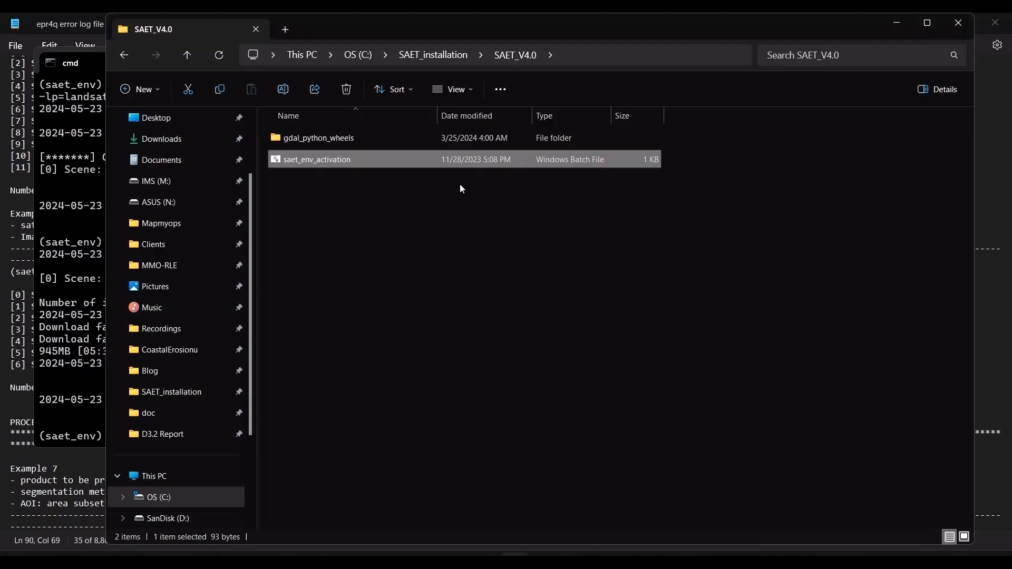
{"action": "left_click", "coordinate": [427, 59]}
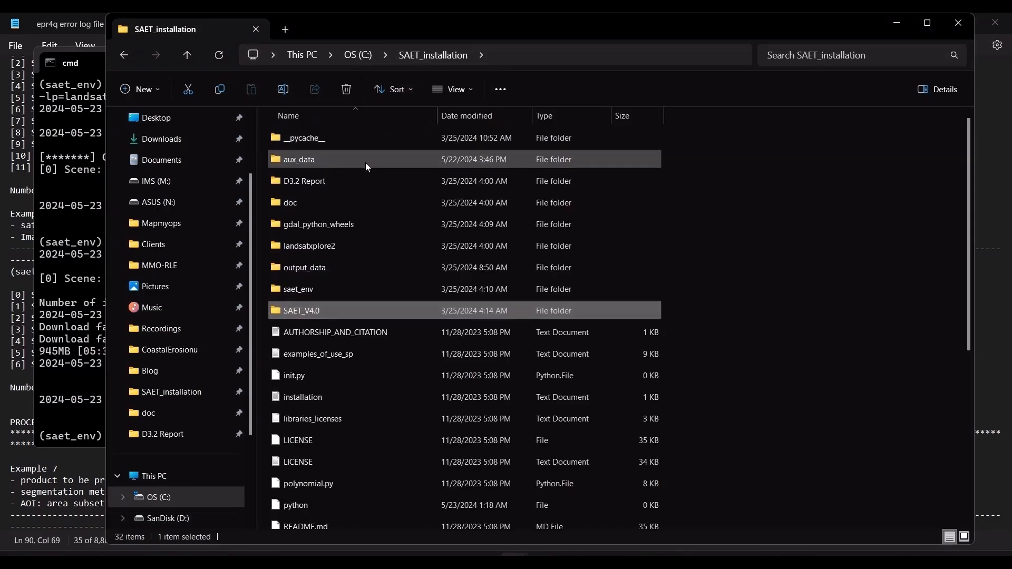
{"action": "key", "text": "Up"}
{"action": "key", "text": "Up"}
{"action": "key", "text": "Up"}
{"action": "key", "text": "Down"}
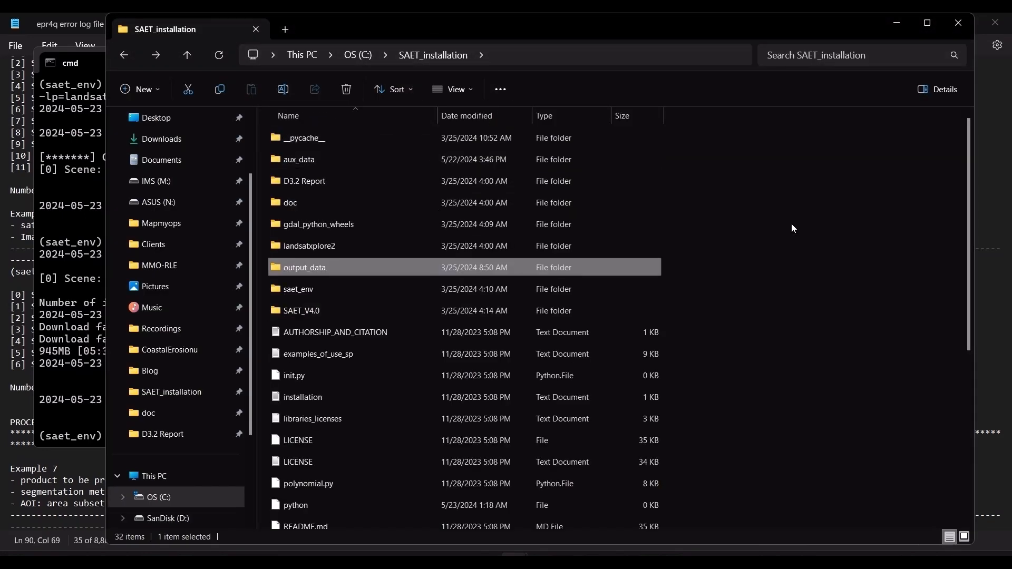
{"action": "key", "text": "Return"}
{"action": "key", "text": "Down"}
{"action": "key", "text": "Up"}
{"action": "key", "text": "Return"}
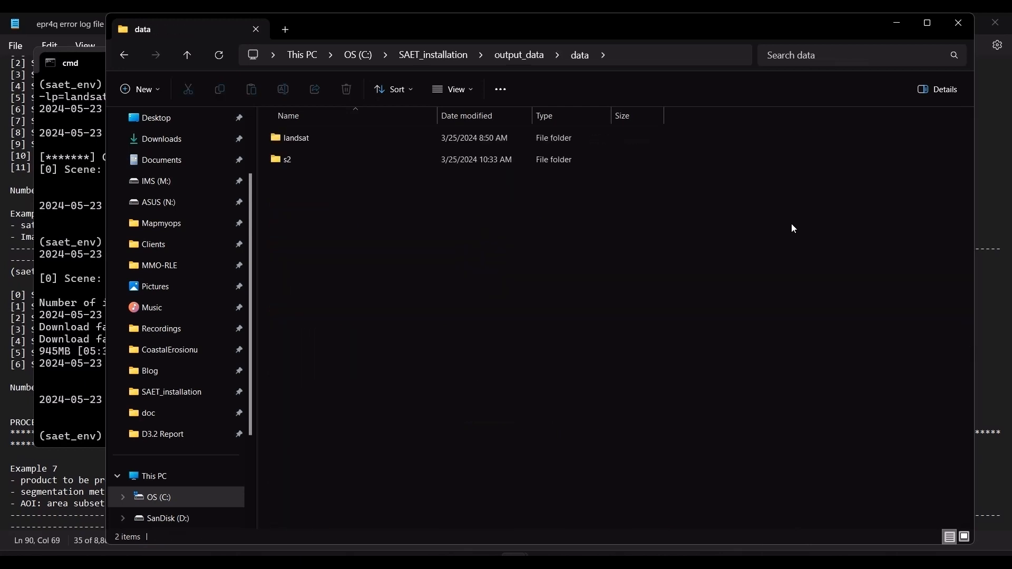
Open the landsat folder and its l8 subfolder, comparing with the scene name in the command prompt.
{"action": "key", "text": "Down"}
{"action": "key", "text": "Return"}
{"action": "key", "text": "BackSpace"}
{"action": "key", "text": "Up"}
{"action": "key", "text": "Return"}
{"action": "key", "text": "Down"}
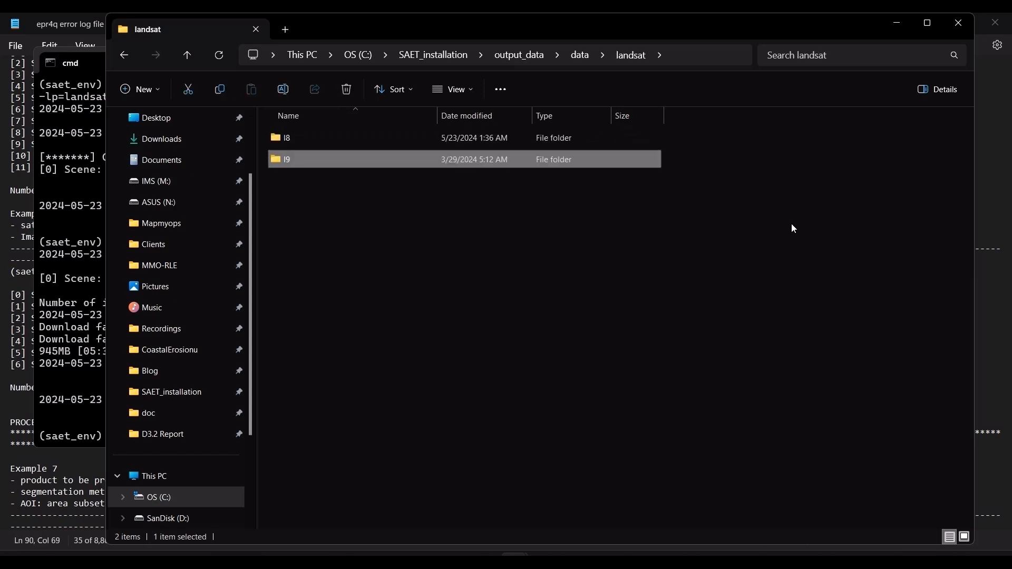
{"action": "key", "text": "alt+Tab"}
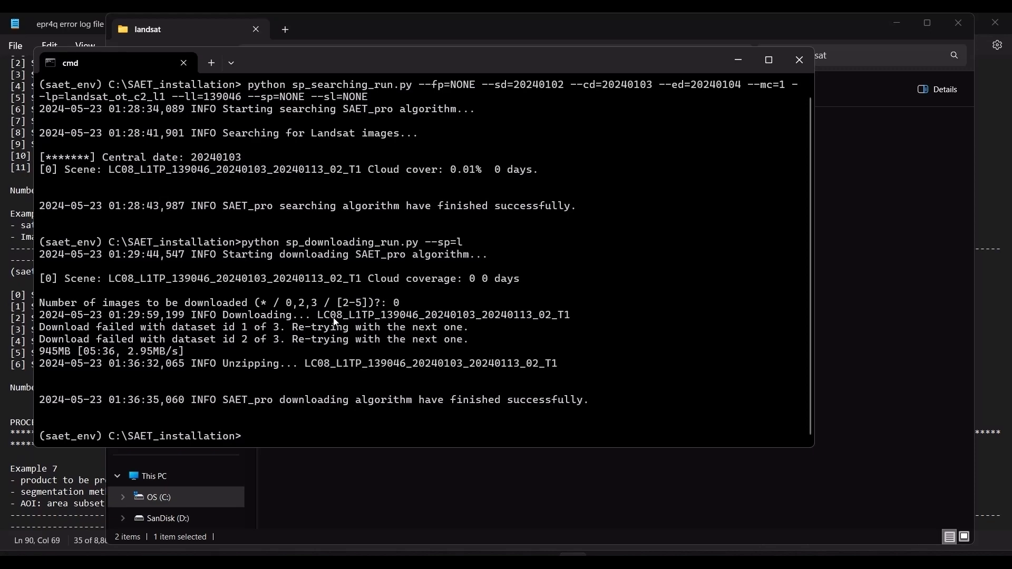
{"action": "key", "text": "alt+Tab"}
{"action": "double_click", "coordinate": [309, 136]}
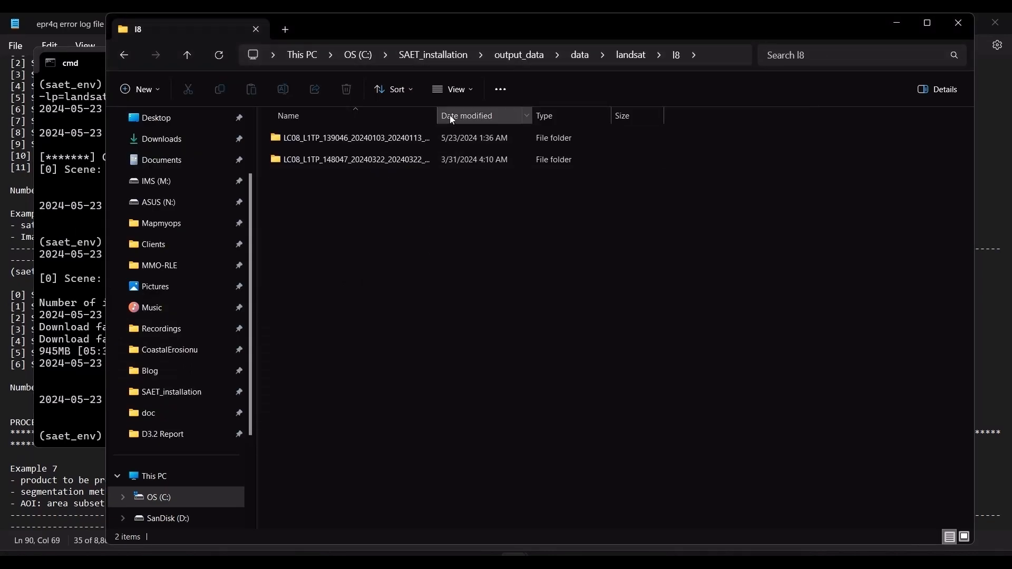
Widen the name column, inspect the contents of folder LC08_L1TP_139046_20240103_20240113_02_T1, and minimize File Explorer.
{"action": "left_click_drag", "start_coordinate": [463, 114], "coordinate": [631, 115]}
{"action": "left_click", "coordinate": [353, 140]}
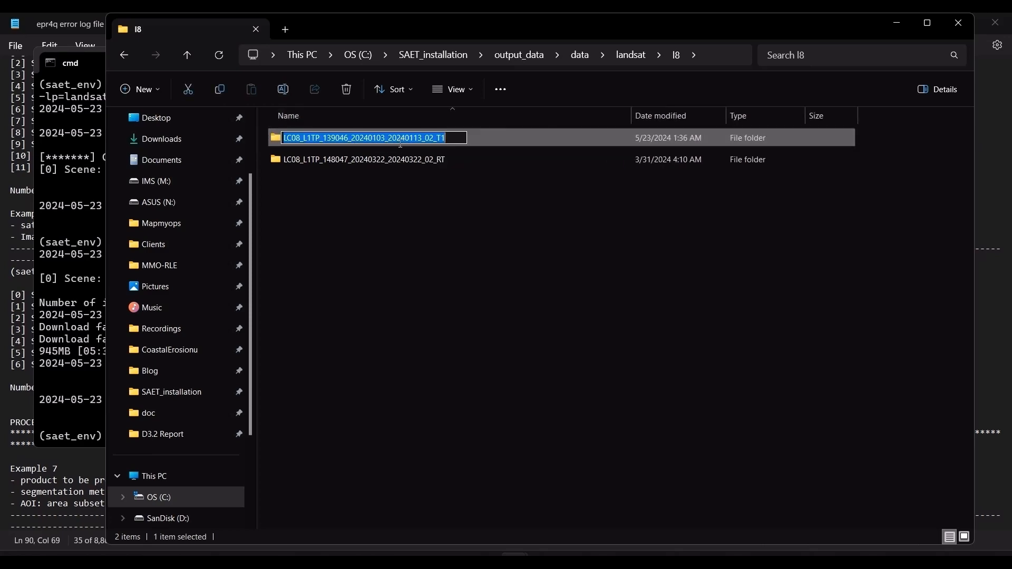
{"action": "double_click", "coordinate": [400, 144]}
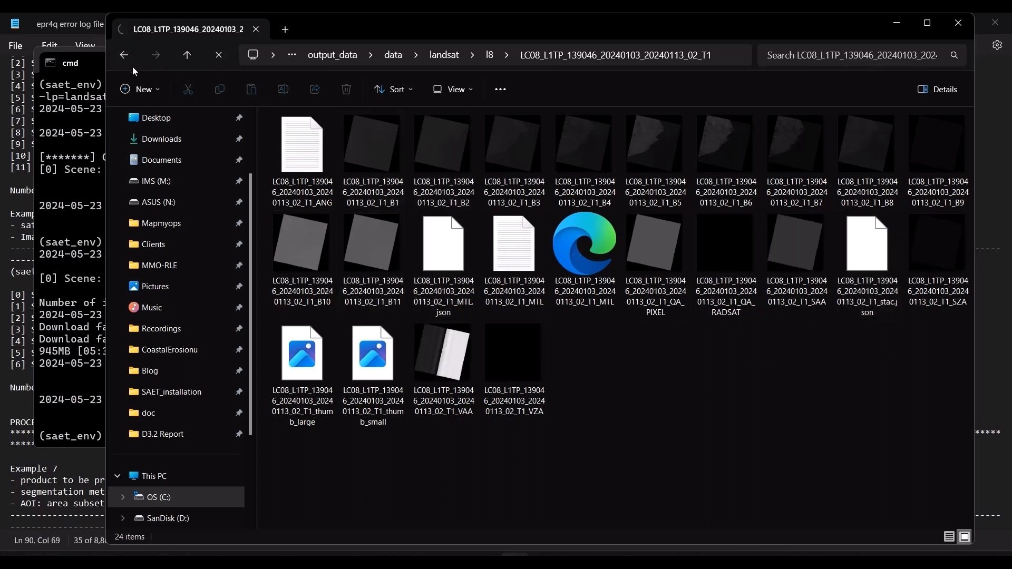
{"action": "left_click", "coordinate": [894, 22]}
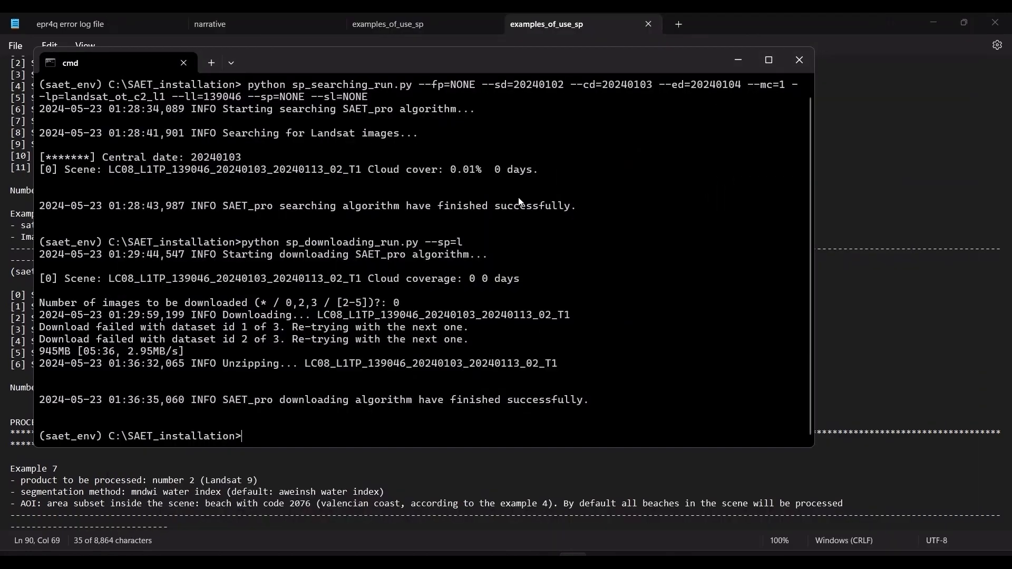
Switch to the examples_of_use_sp text file and examine Example 7's segmentation method, highlighting the mndwi and default aweinsh water indices.
{"action": "key", "text": "alt+Tab"}
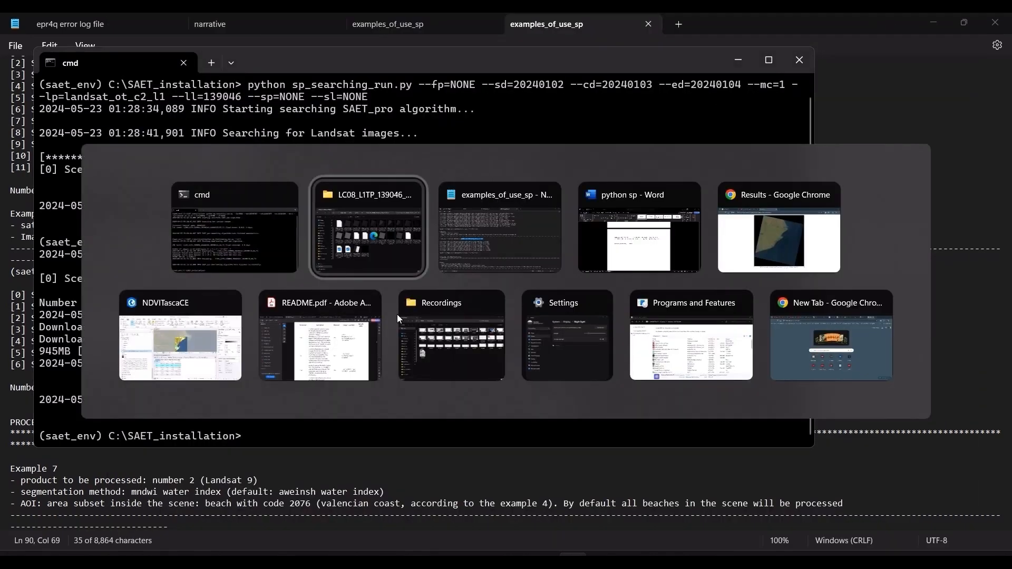
{"action": "scroll", "coordinate": [282, 345], "scroll_direction": "down", "scroll_amount": 1}
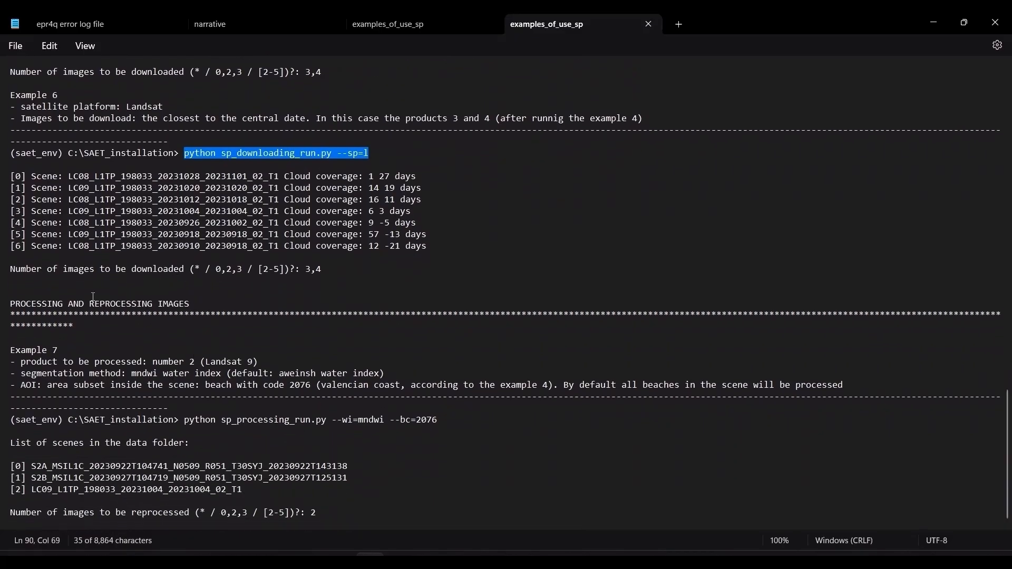
{"action": "left_click", "coordinate": [129, 364]}
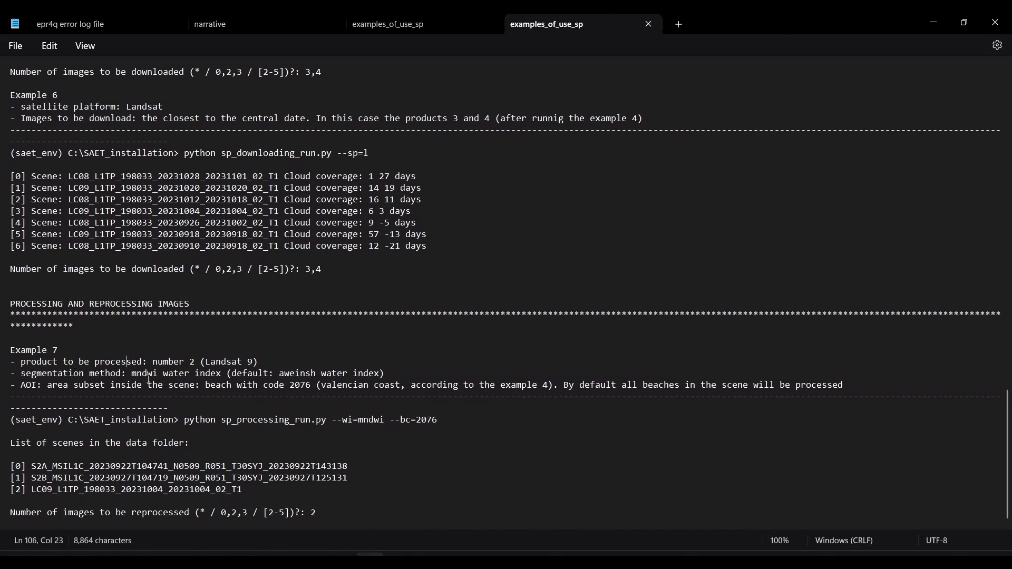
{"action": "left_click_drag", "start_coordinate": [133, 375], "coordinate": [219, 380]}
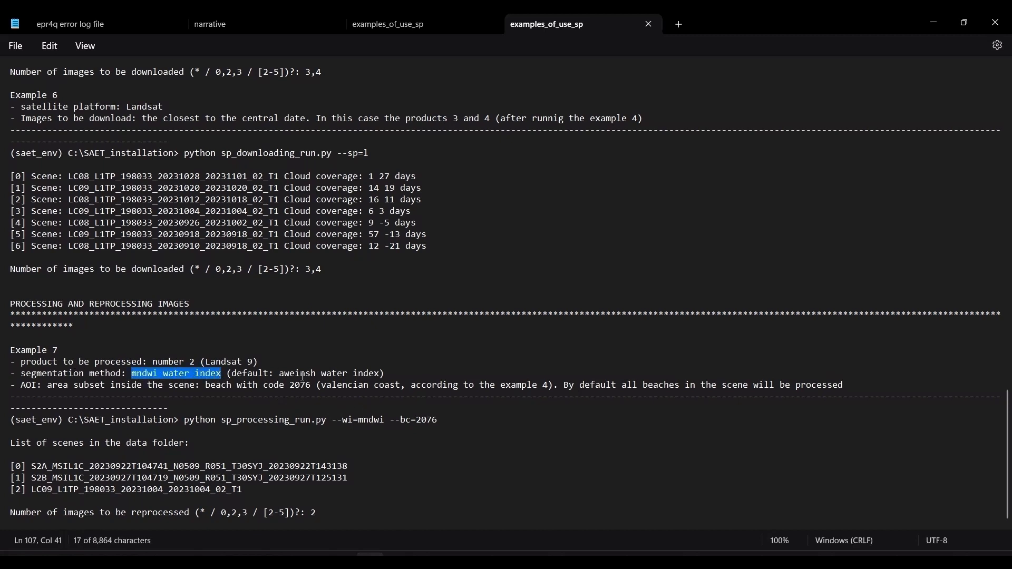
{"action": "left_click_drag", "start_coordinate": [282, 377], "coordinate": [391, 378]}
Switch to Adobe Acrobat, bring up the HYDR03_Drought_Monitoring PDF and highlight the MNDWI equation in section 5.5.2.
{"action": "key", "text": "alt+Tab"}
{"action": "key", "text": "alt+Tab"}
{"action": "key", "text": "alt+Tab"}
{"action": "key", "text": "alt+Tab"}
{"action": "key", "text": "alt+Tab"}
{"action": "key", "text": "alt+Tab"}
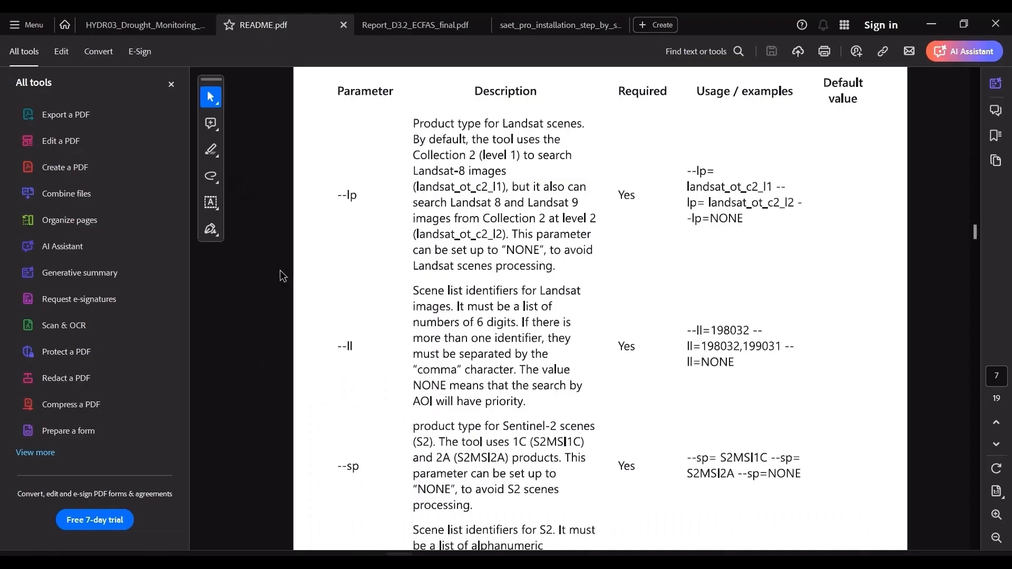
{"action": "left_click", "coordinate": [132, 27]}
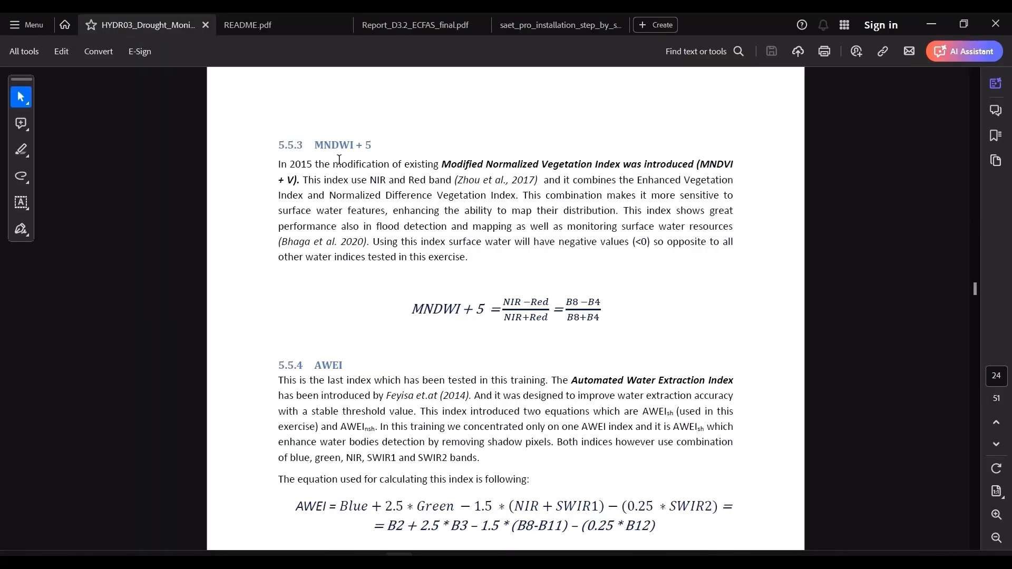
{"action": "scroll", "coordinate": [397, 205], "scroll_direction": "up", "scroll_amount": 2}
{"action": "scroll", "coordinate": [397, 205], "scroll_direction": "up", "scroll_amount": 6}
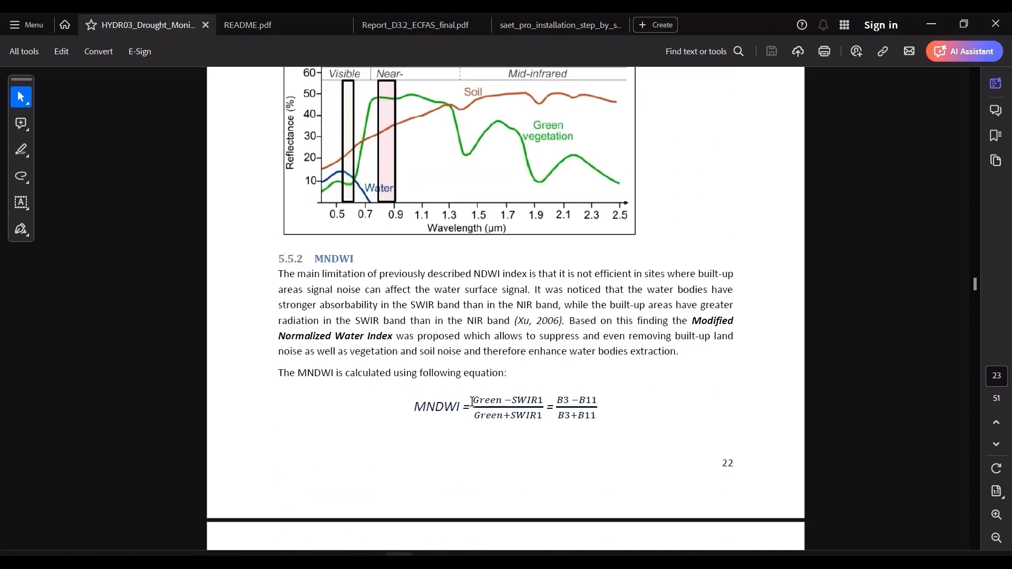
{"action": "left_click_drag", "start_coordinate": [409, 401], "coordinate": [603, 420]}
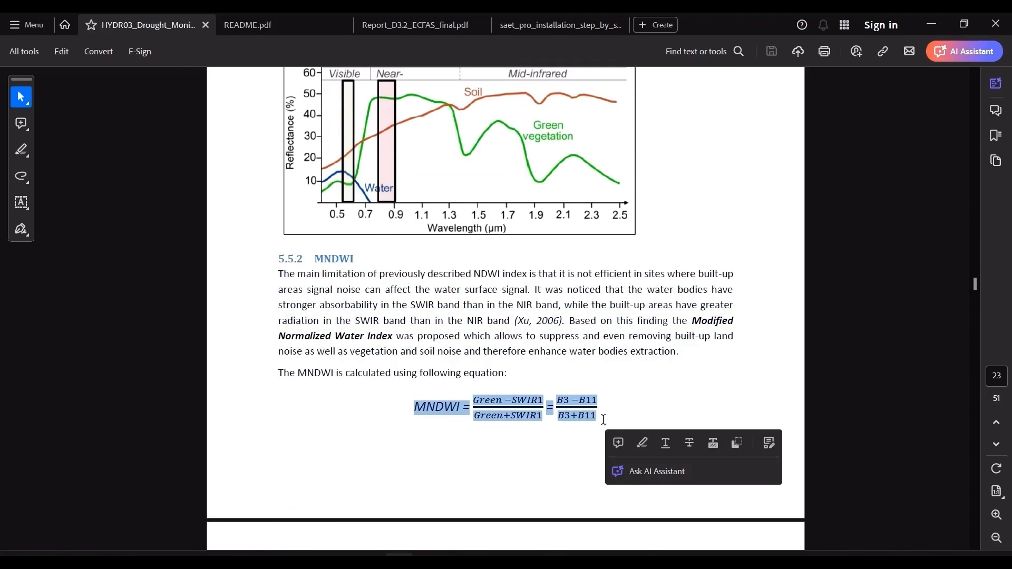
Review the NDWI, MNDWI, MNDWI + 5 and AWEI water index descriptions in sections 5.5.1 to 5.5.4 of the PDF.
{"action": "scroll", "coordinate": [588, 391], "scroll_direction": "up", "scroll_amount": 8}
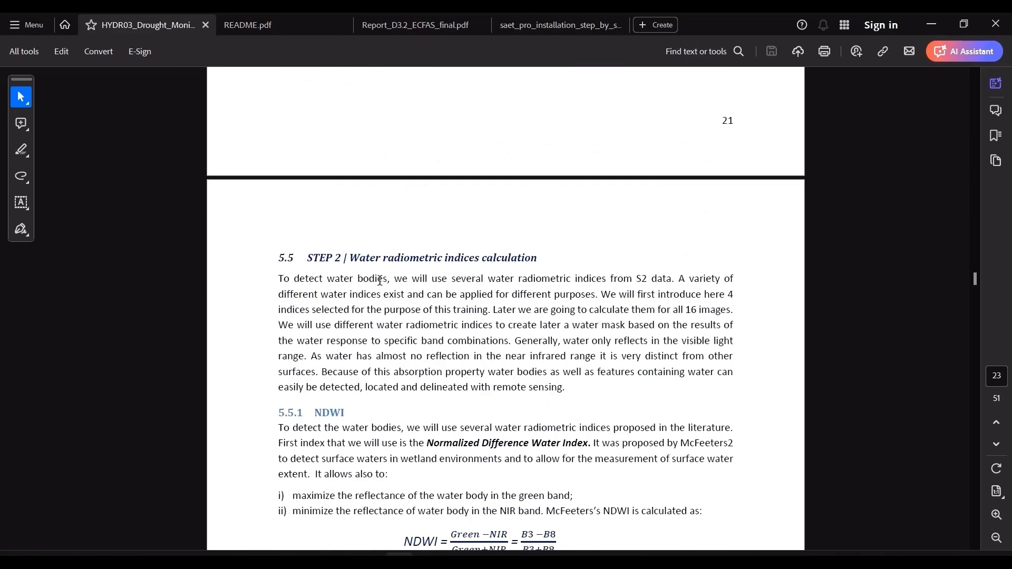
{"action": "scroll", "coordinate": [554, 266], "scroll_direction": "down", "scroll_amount": 2}
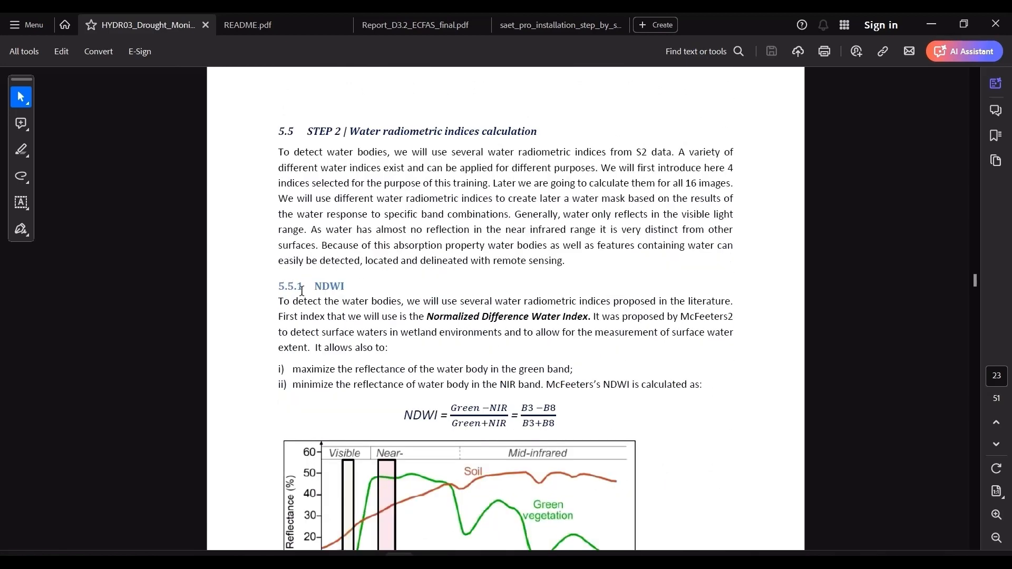
{"action": "scroll", "coordinate": [346, 291], "scroll_direction": "down", "scroll_amount": 6}
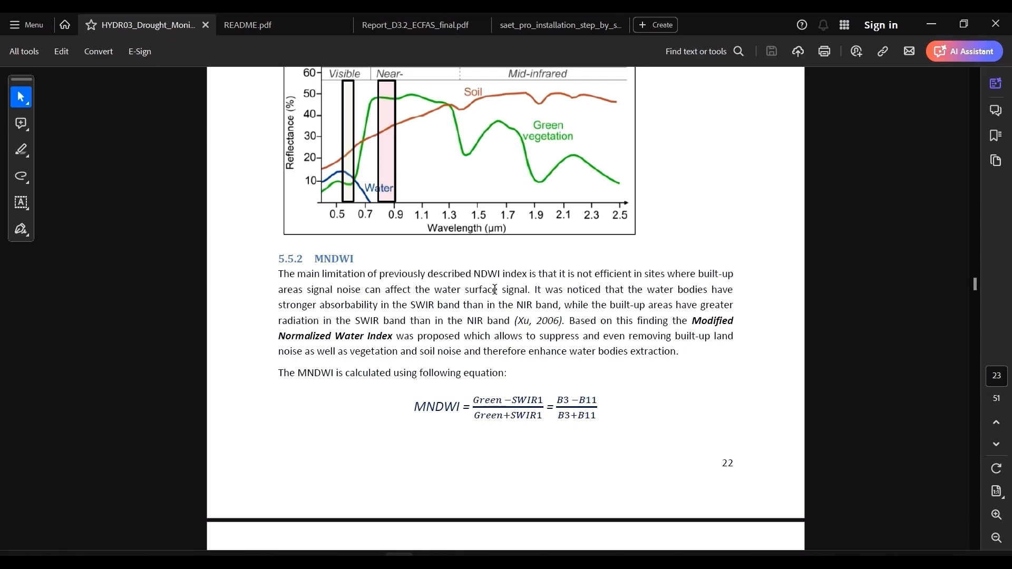
{"action": "scroll", "coordinate": [504, 369], "scroll_direction": "down", "scroll_amount": 8}
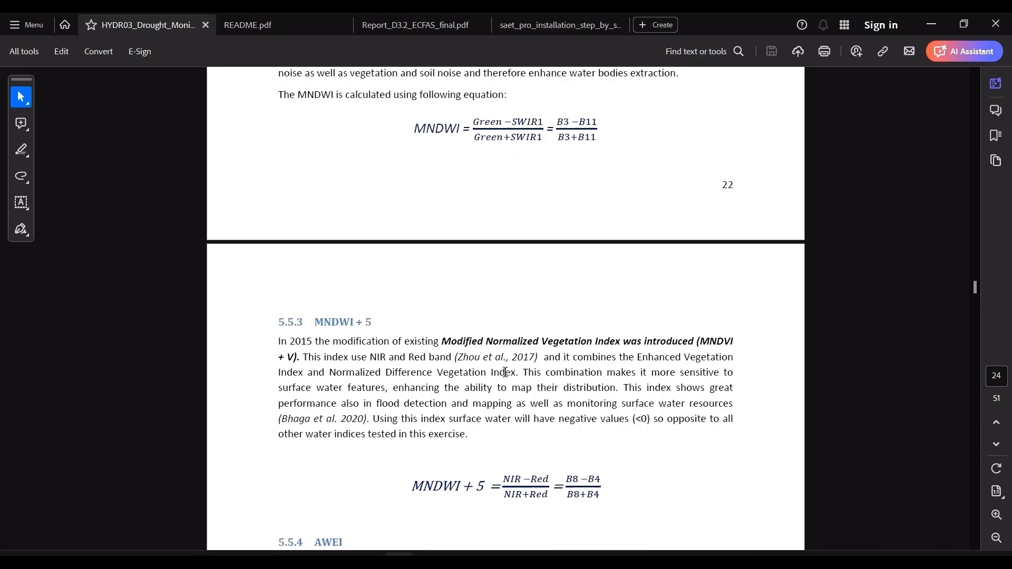
{"action": "scroll", "coordinate": [506, 372], "scroll_direction": "down", "scroll_amount": 4}
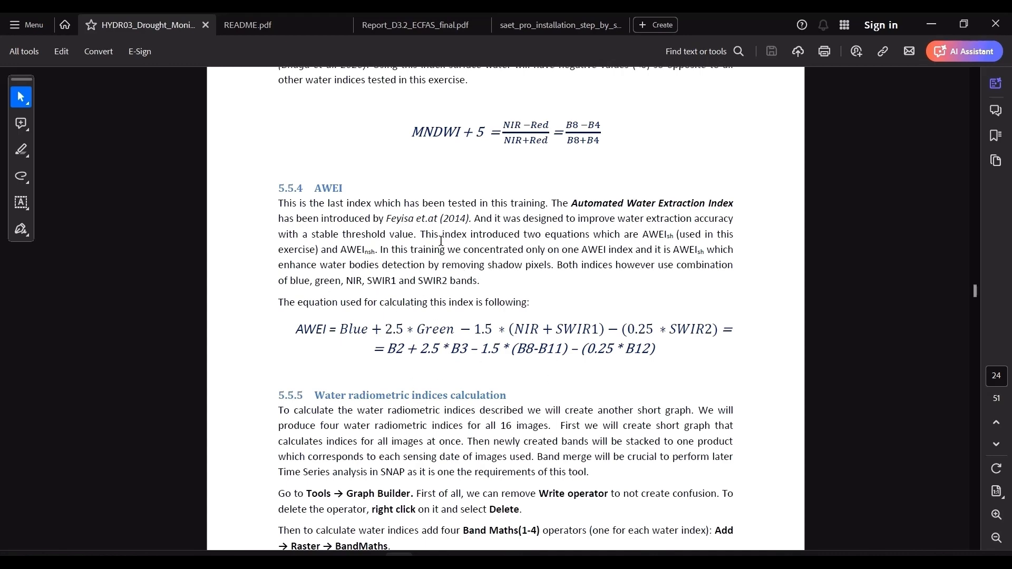
{"action": "scroll", "coordinate": [430, 275], "scroll_direction": "down", "scroll_amount": 3}
Copy Example 7's command C:\SAET_installation> python sp_processing_run.py --wi=mndwi --bc=2076 and paste it two paragraphs below the download command in the Word document.
{"action": "key", "text": "alt+Tab"}
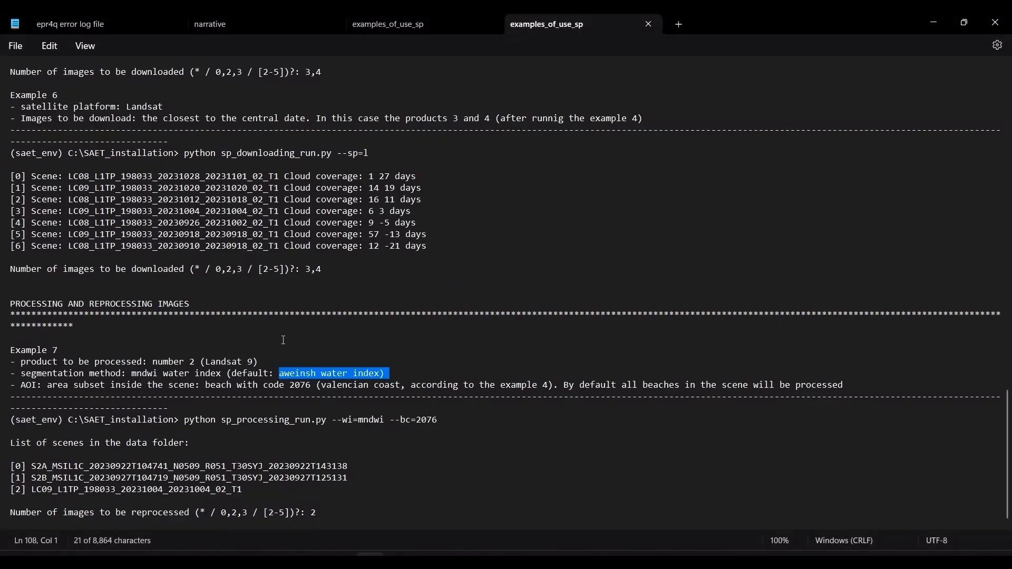
{"action": "left_click", "coordinate": [313, 375]}
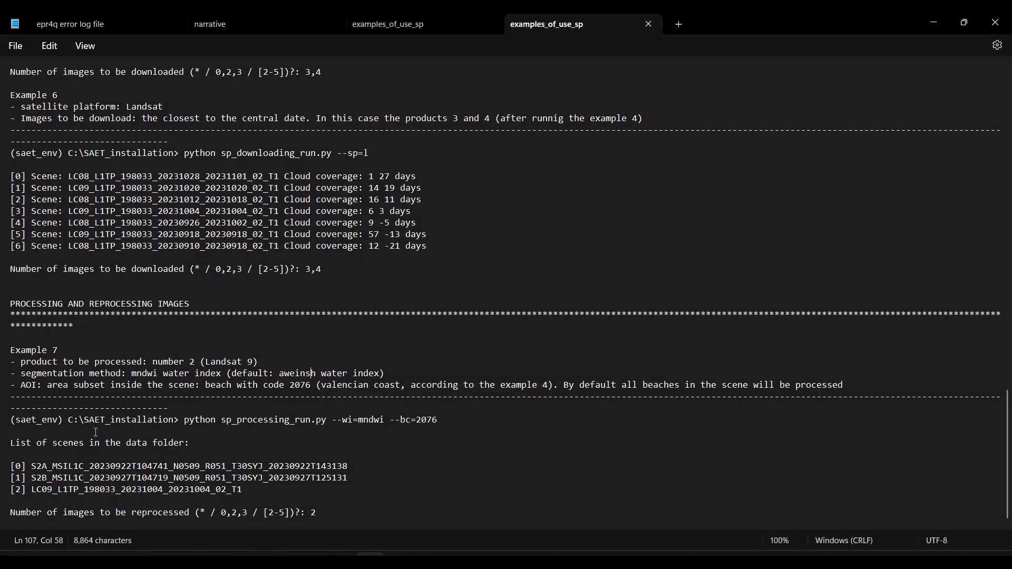
{"action": "left_click_drag", "start_coordinate": [440, 420], "coordinate": [68, 422]}
{"action": "key", "text": "ctrl+c"}
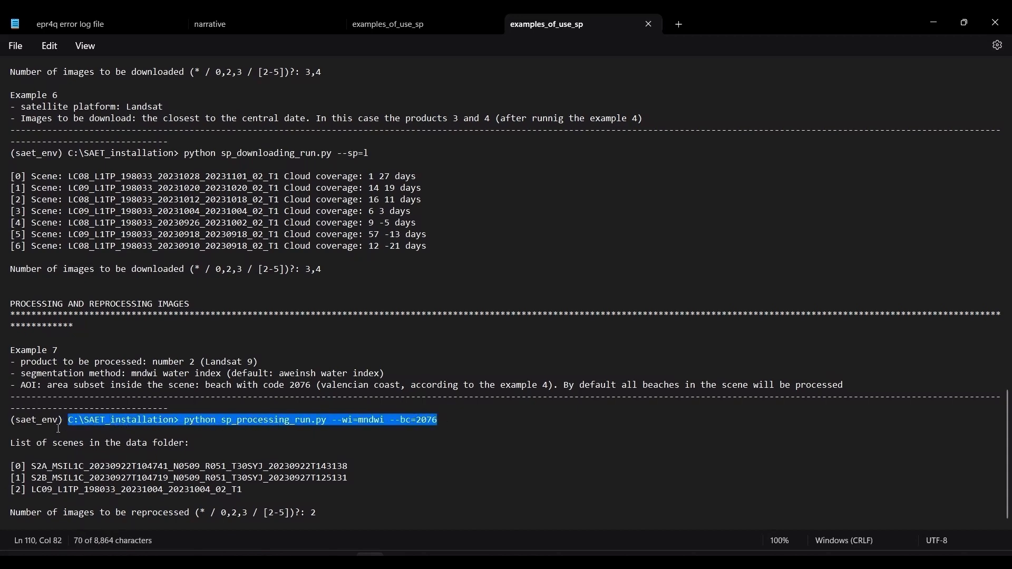
{"action": "key", "text": "alt+Tab"}
{"action": "key", "text": "alt+Tab"}
{"action": "key", "text": "alt+Tab"}
{"action": "key", "text": "alt+Tab"}
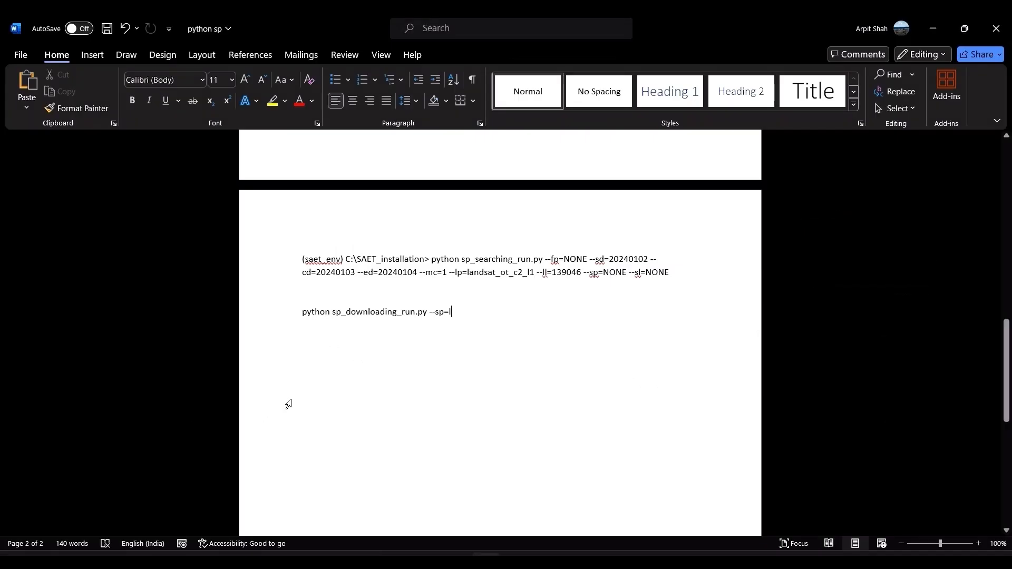
{"action": "key", "text": "Return"}
{"action": "key", "text": "Return"}
{"action": "key", "text": "ctrl+v"}
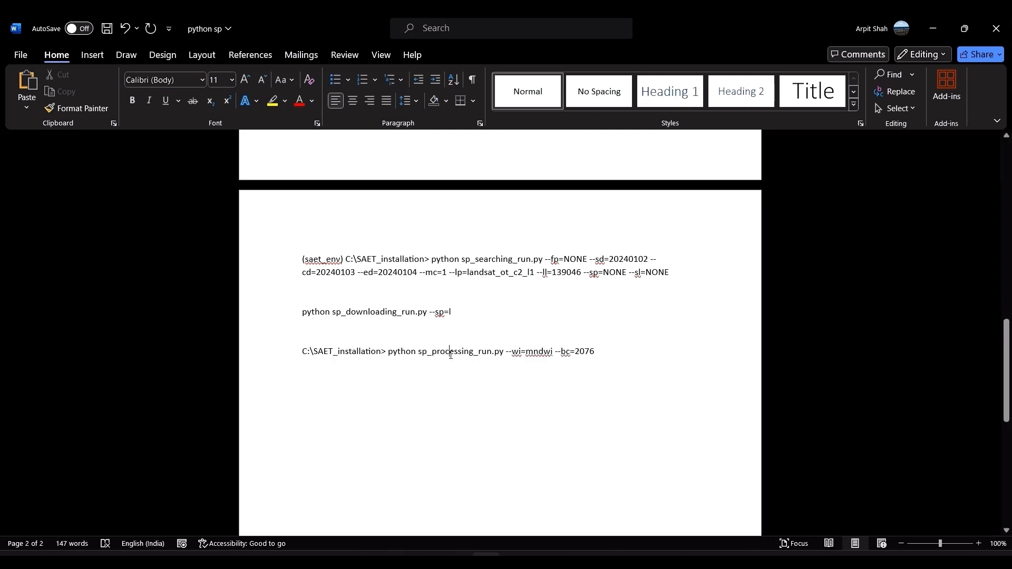
Replace mndwi with aweinsh as the --wi value in the Word document's processing command, checking the spelling against Example 7.
{"action": "key", "text": "shift+Right"}
{"action": "key", "text": "shift+Right"}
{"action": "key", "text": "shift+Right"}
{"action": "key", "text": "shift+Right"}
{"action": "key", "text": "shift+Right"}
{"action": "key", "text": "shift+Right"}
{"action": "key", "text": "shift+Right"}
{"action": "key", "text": "shift+Right"}
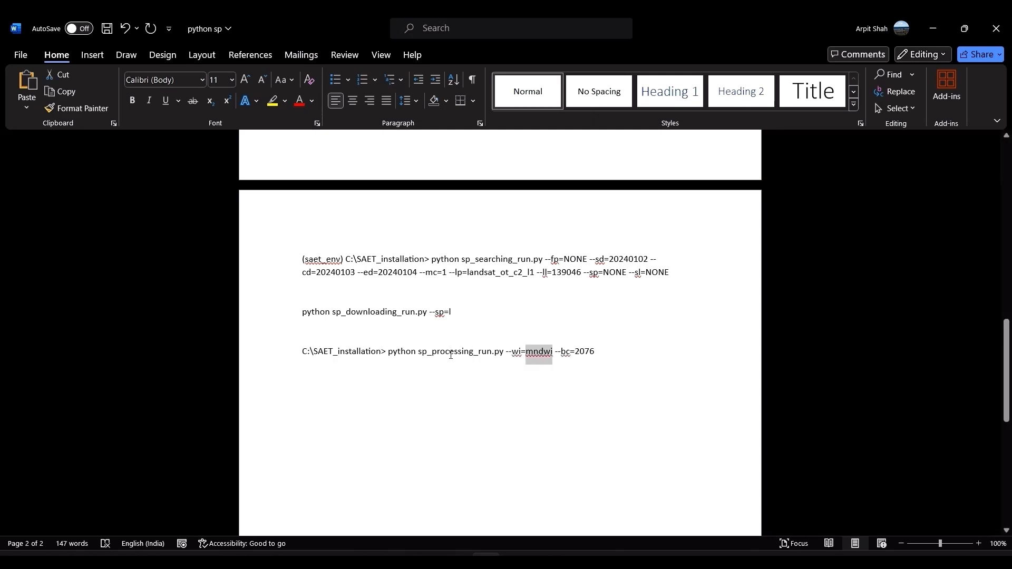
{"action": "key", "text": "alt+Tab"}
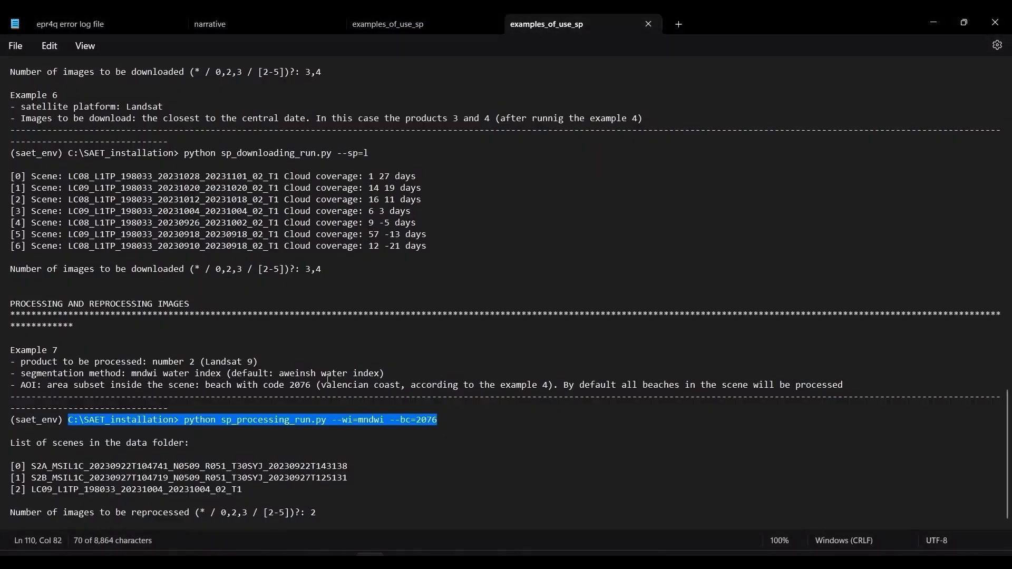
{"action": "key", "text": "alt+Tab"}
{"action": "type", "text": "aweinsh --bc=2076"}
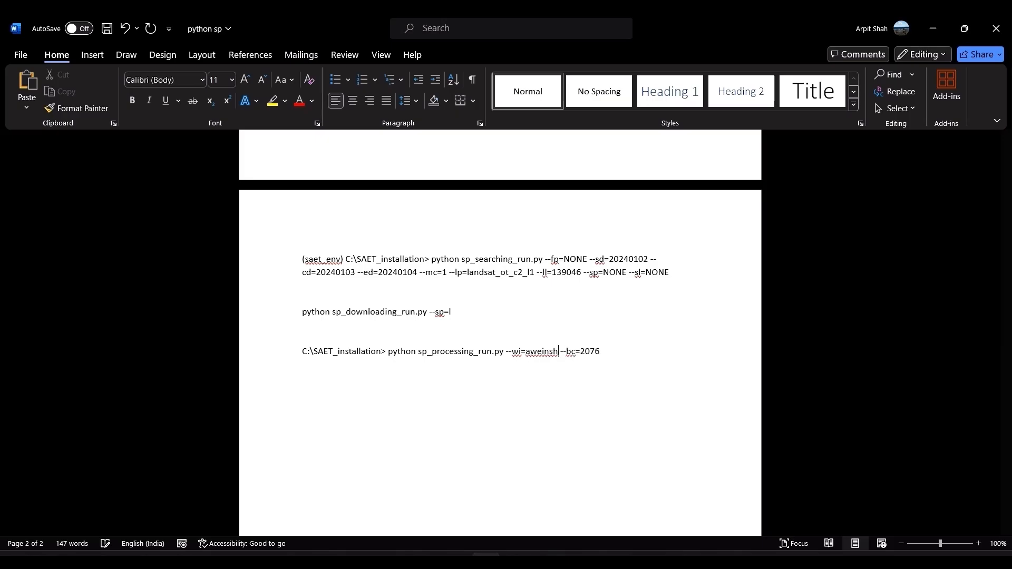
{"action": "key", "text": "alt+Tab"}
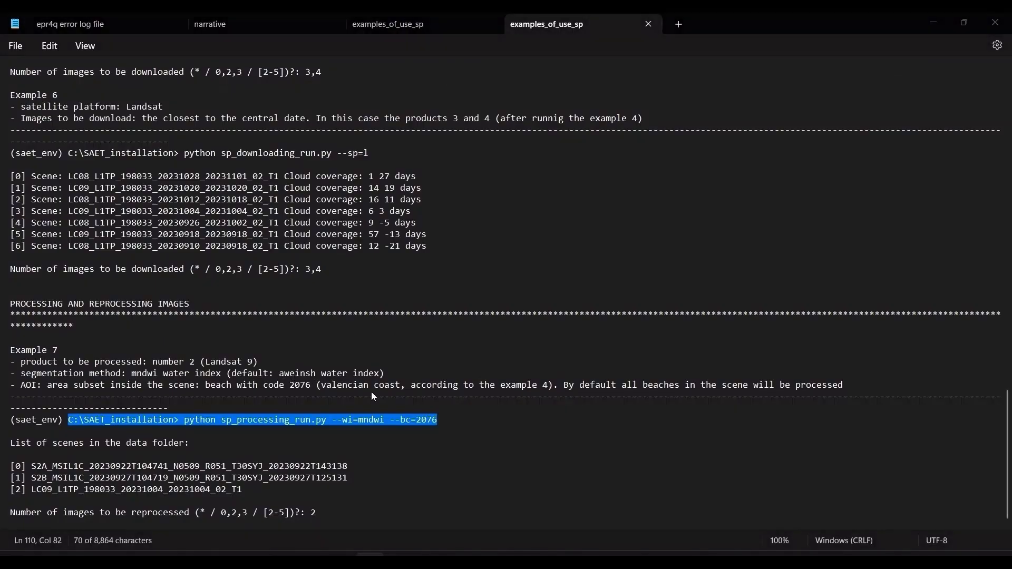
{"action": "key", "text": "alt+Tab"}
{"action": "type", "text": "nsh"}
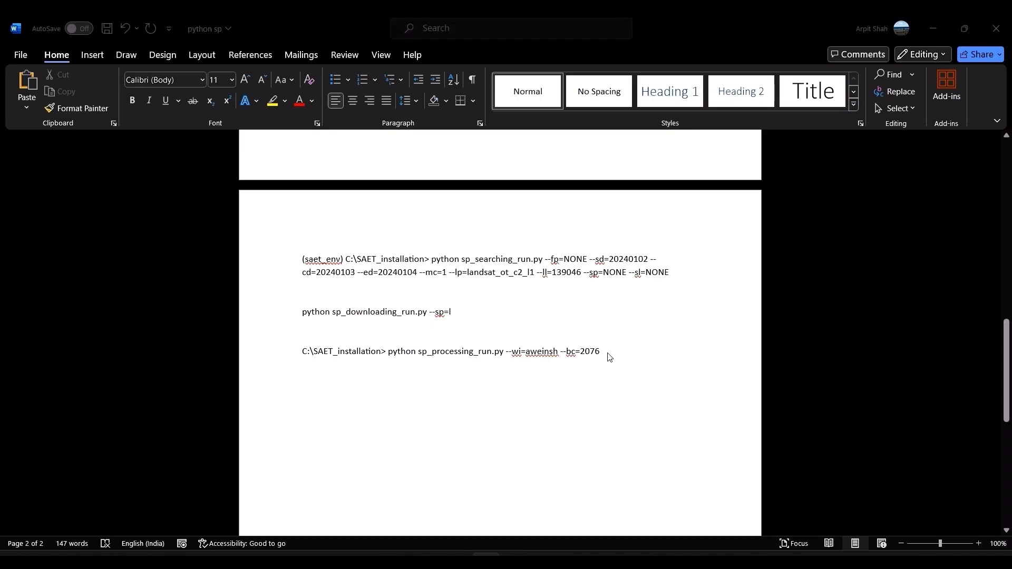
Switch to ArcGIS Pro, open the beaches layer's attribute table and select the last record to read its BEACH_CODE.
{"action": "key", "text": "alt+Tab"}
{"action": "scroll", "coordinate": [61, 342], "scroll_direction": "up", "scroll_amount": 15}
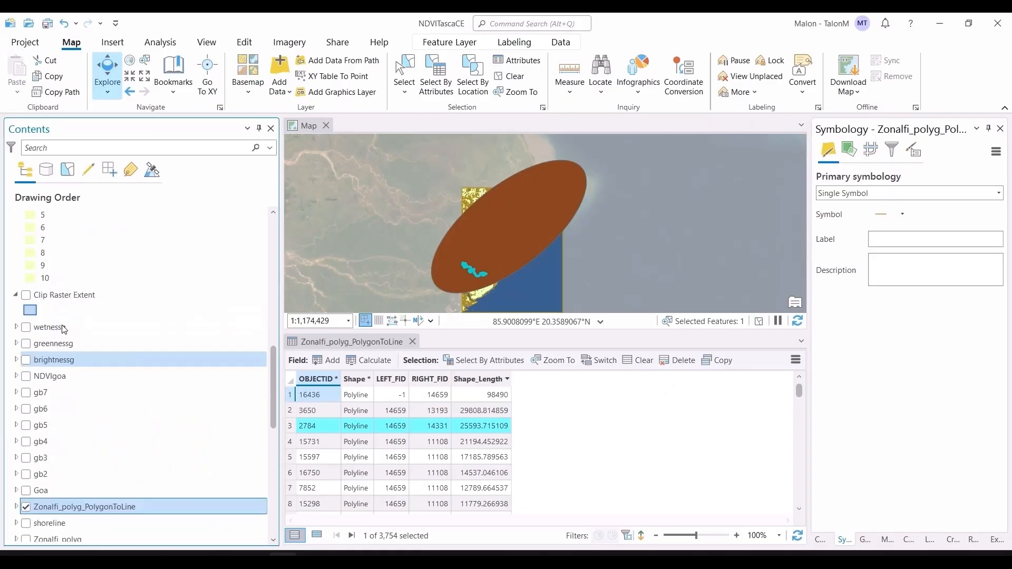
{"action": "left_click", "coordinate": [65, 232]}
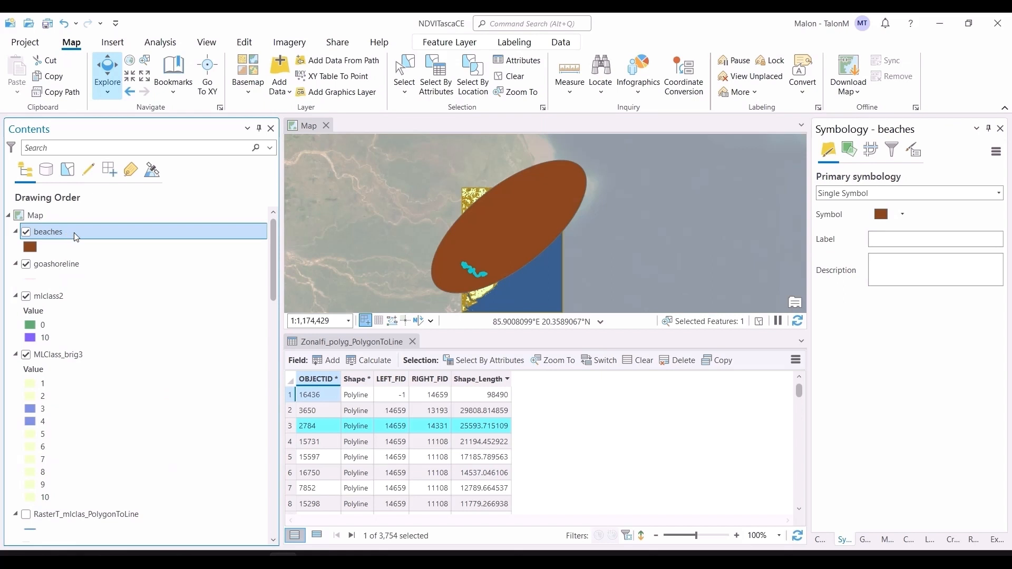
{"action": "right_click", "coordinate": [82, 230]}
{"action": "left_click", "coordinate": [126, 162]}
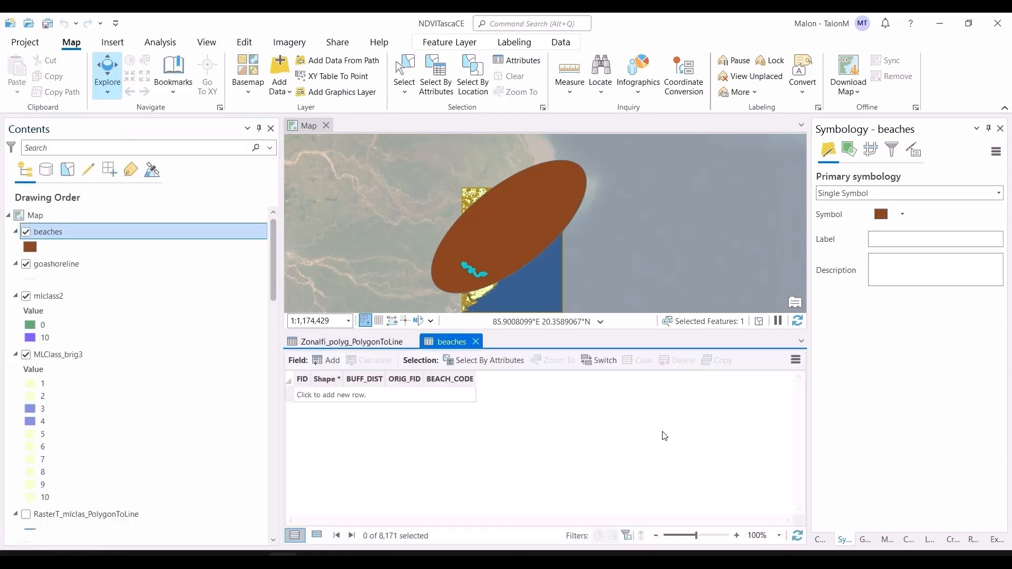
{"action": "left_click_drag", "start_coordinate": [799, 390], "coordinate": [799, 496]}
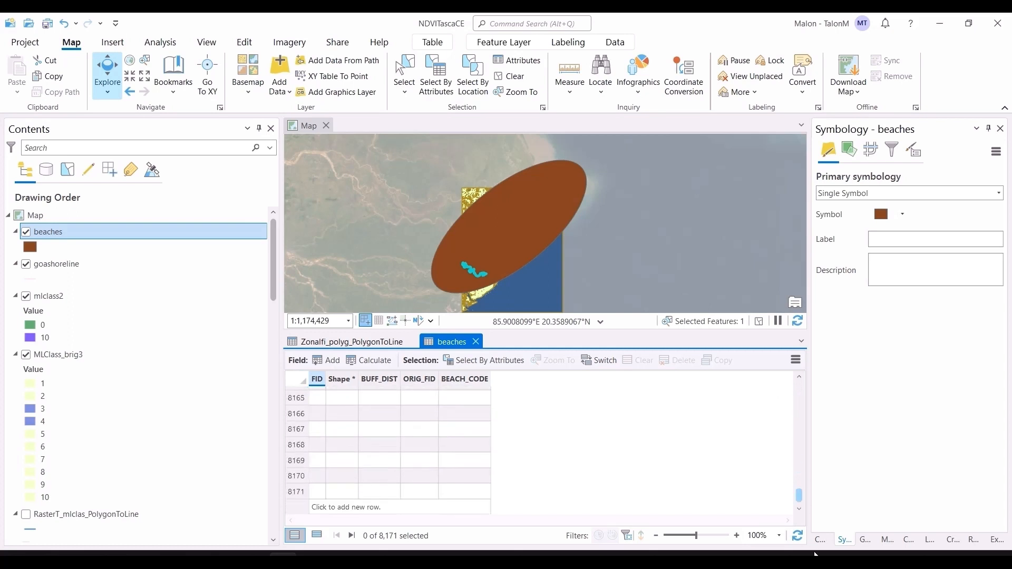
{"action": "left_click", "coordinate": [295, 491]}
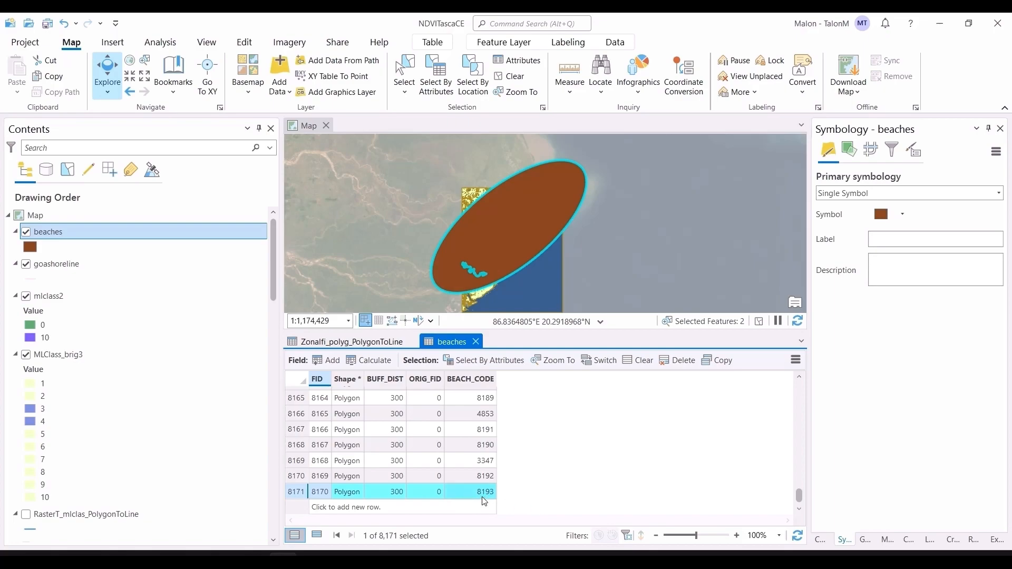
Set the --bc value to 8193 in the Word document's processing command and compare the command with Example 7 in examples_of_use_sp.
{"action": "key", "text": "alt+Tab"}
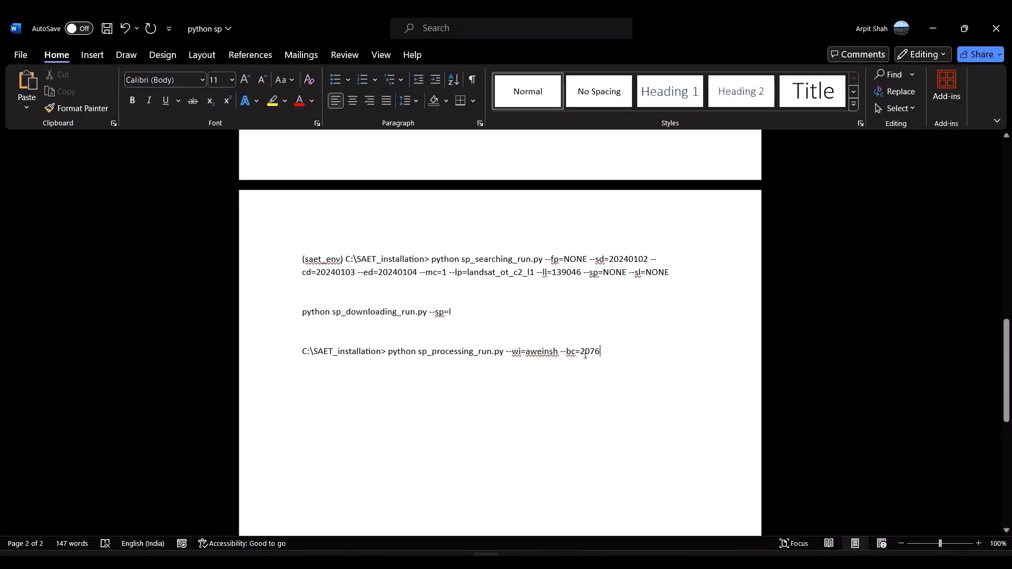
{"action": "left_click_drag", "start_coordinate": [579, 351], "coordinate": [601, 351]}
{"action": "type", "text": "8193"}
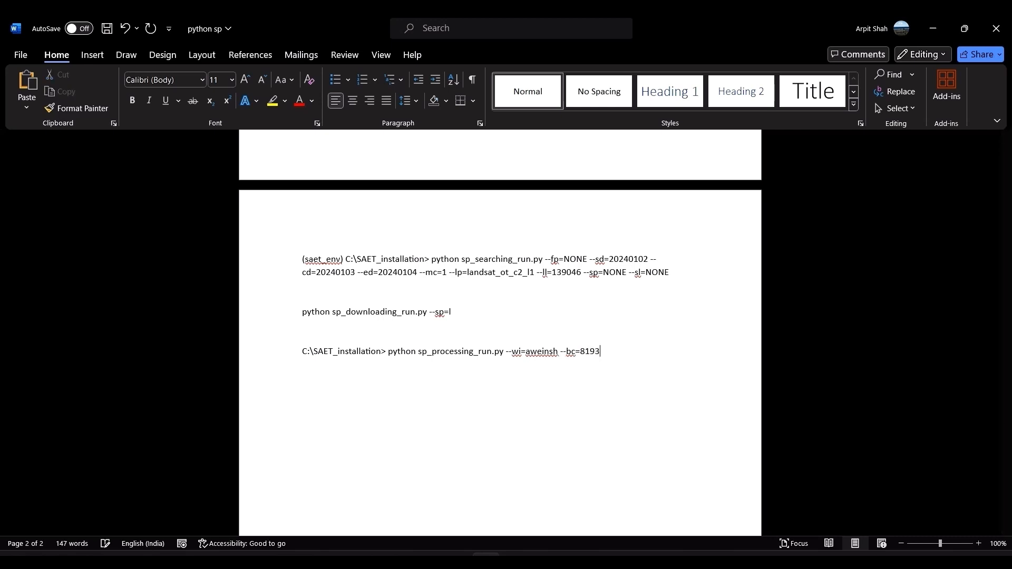
{"action": "key", "text": "alt+Tab"}
{"action": "key", "text": "alt+Tab"}
{"action": "key", "text": "alt+Tab"}
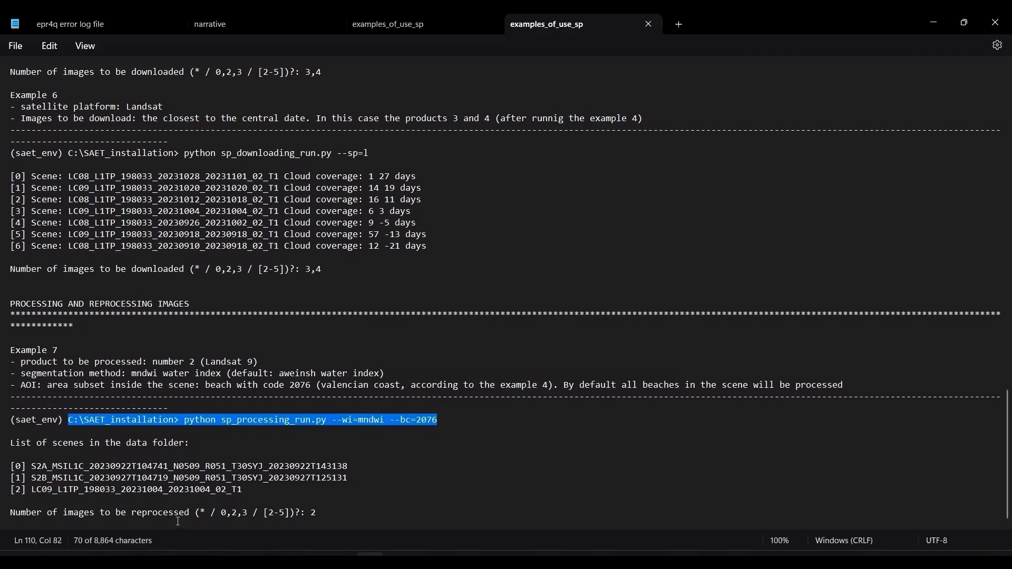
{"action": "key", "text": "alt+Tab"}
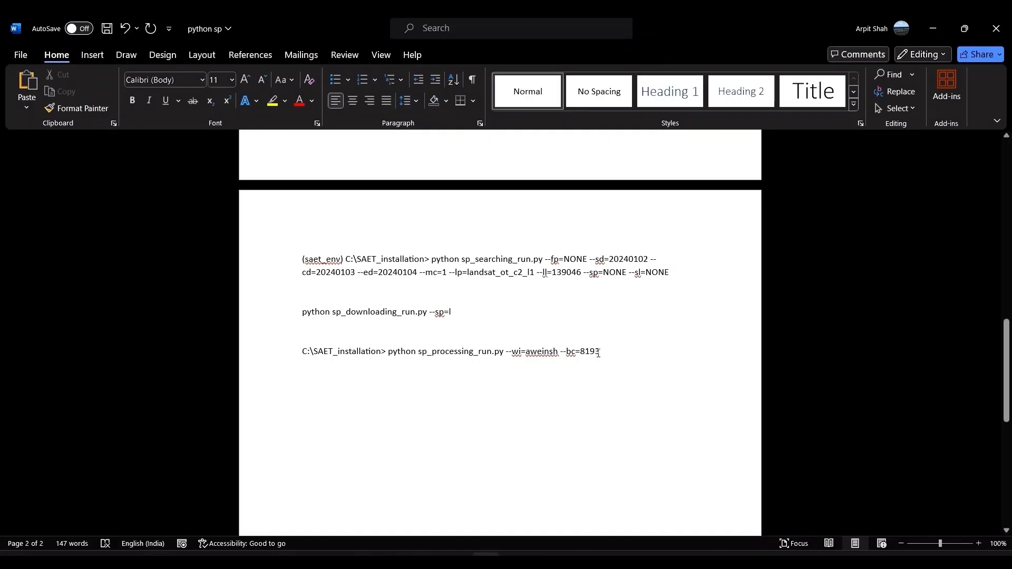
Copy python sp_processing_run.py --wi=aweinsh --bc=8193 from Word, run it in the cmd window and choose scene 1 for processing.
{"action": "left_click_drag", "start_coordinate": [600, 351], "coordinate": [404, 362]}
{"action": "key", "text": "ctrl+c"}
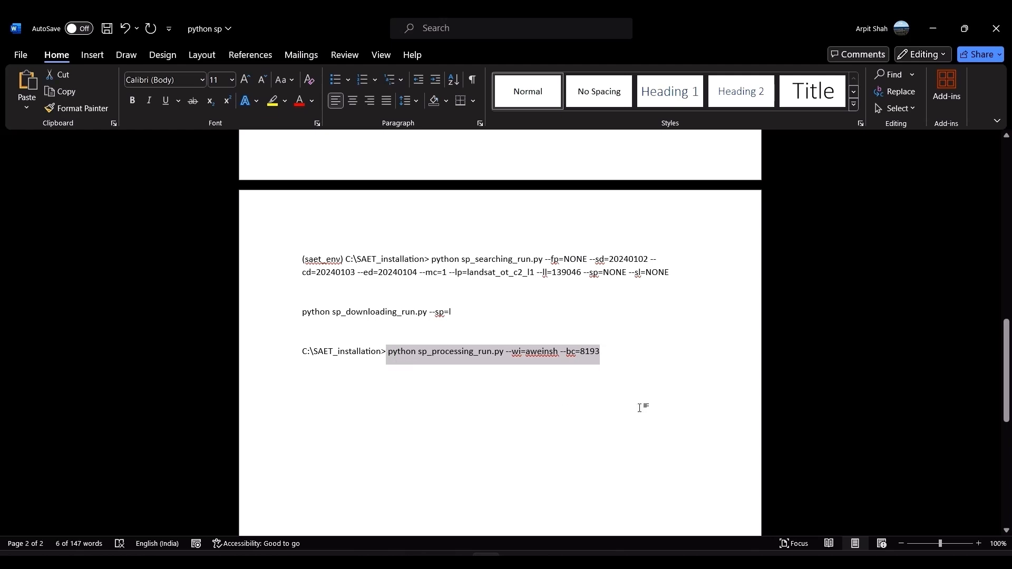
{"action": "key", "text": "alt+Tab"}
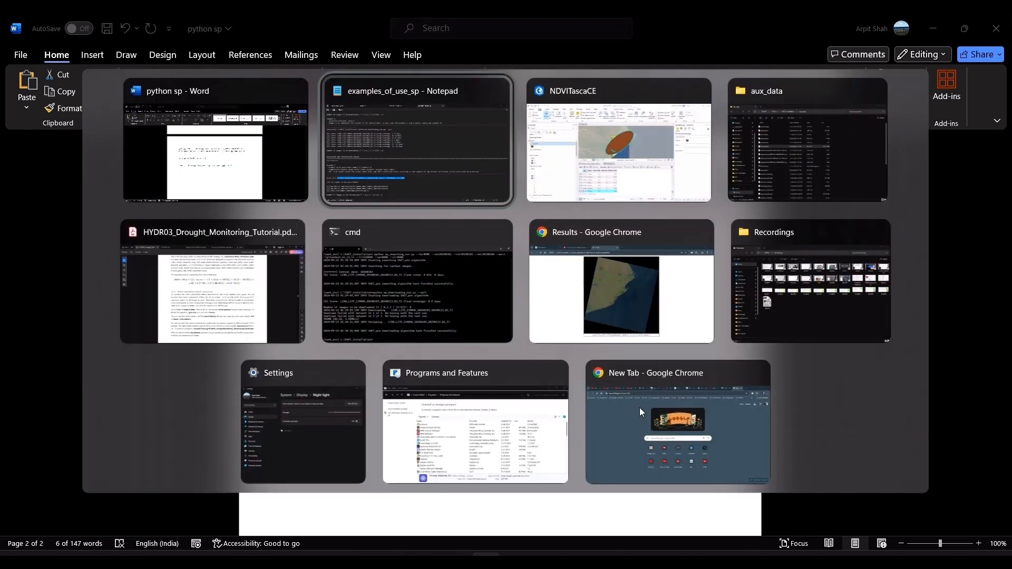
{"action": "key", "text": "Tab"}
{"action": "key", "text": "Tab"}
{"action": "key", "text": "Tab"}
{"action": "key", "text": "Tab"}
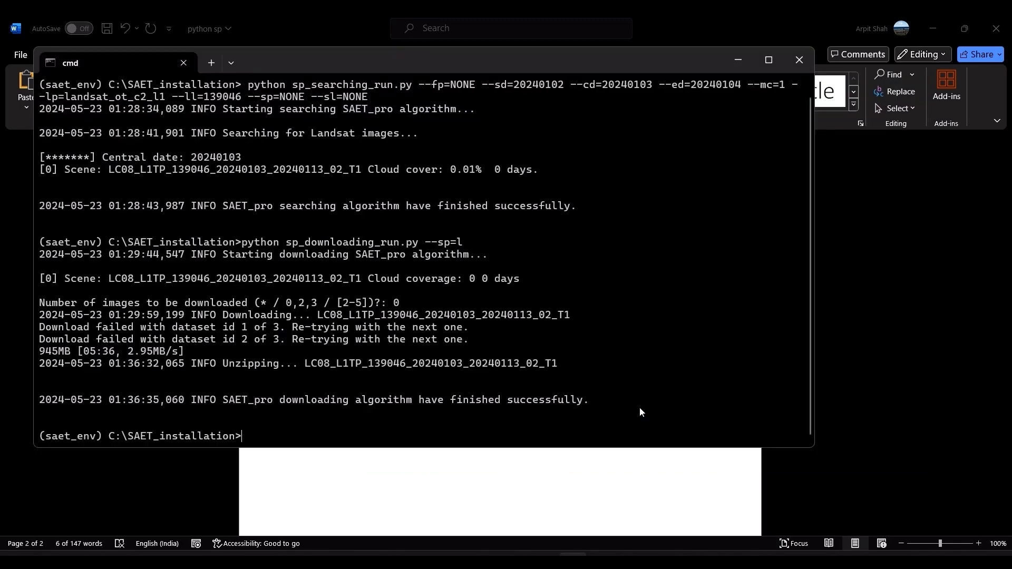
{"action": "key", "text": "ctrl+v"}
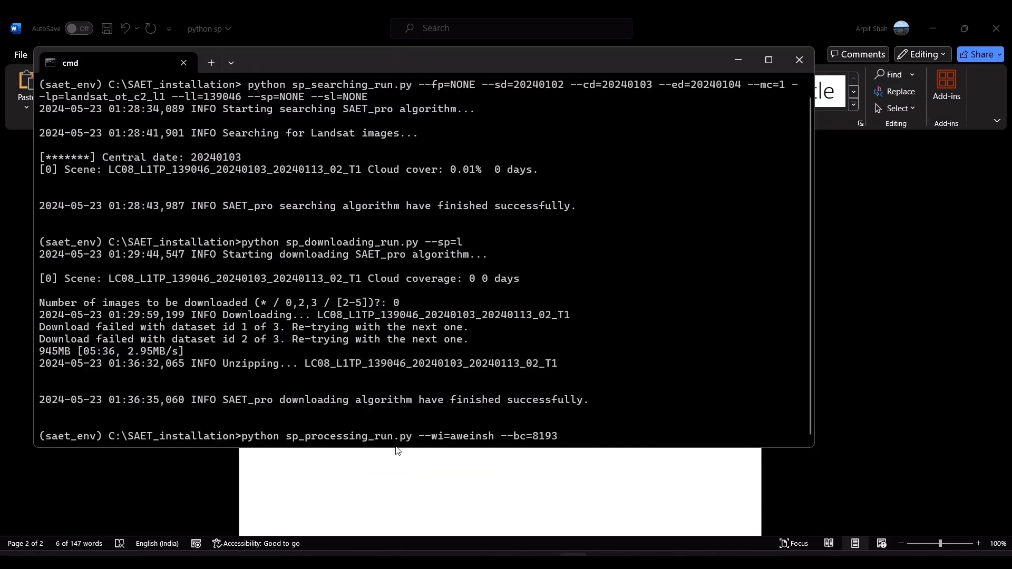
{"action": "key", "text": "Return"}
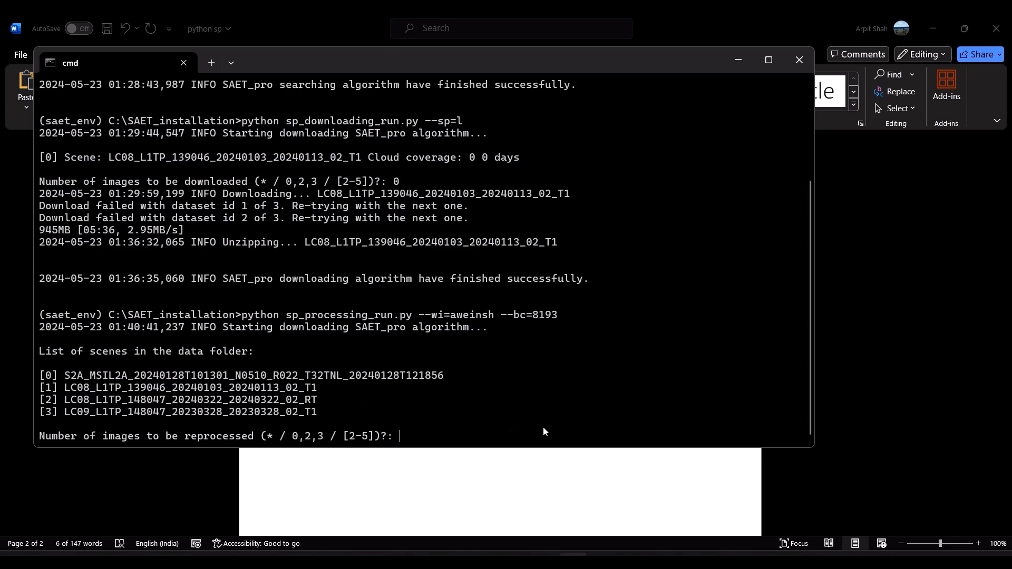
{"action": "type", "text": "1"}
{"action": "key", "text": "Return"}
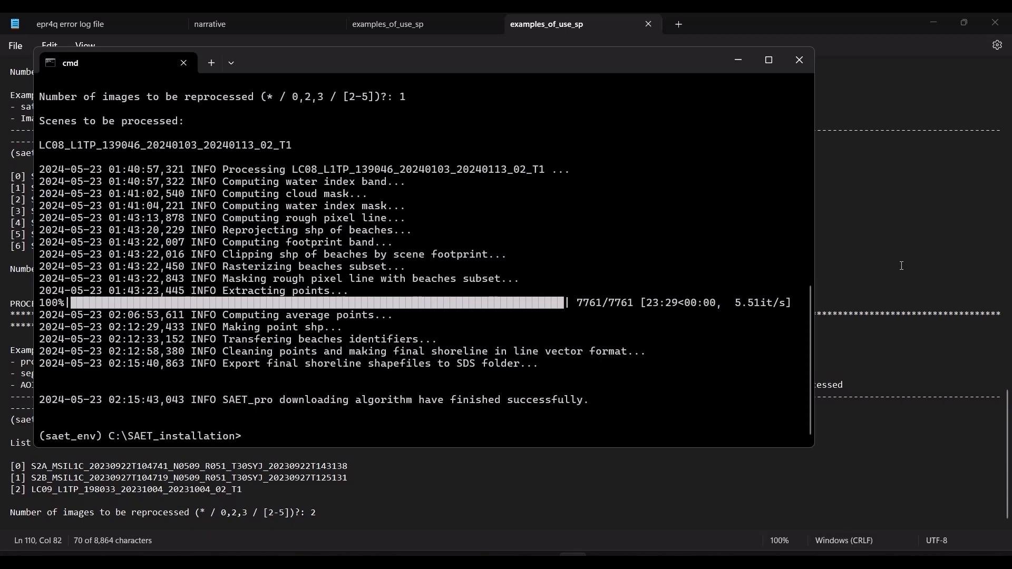
In File Explorer, open SAET_installation\output_data\sds\LC08_L1TP_139046_20240103_20240113_02_T1_B6 and widen the Name column to show full file names.
{"action": "key", "text": "alt+Tab"}
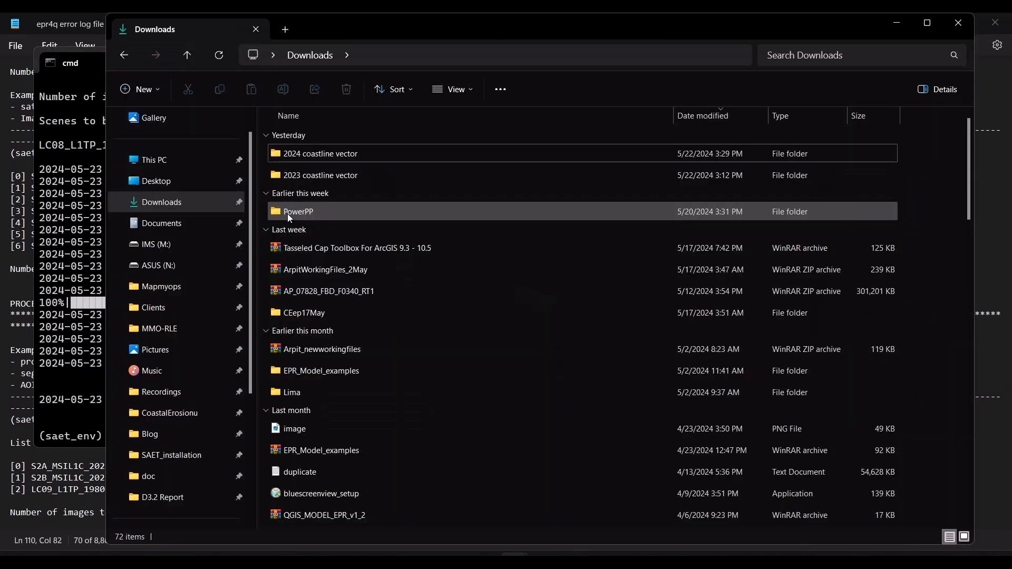
{"action": "left_click", "coordinate": [158, 454]}
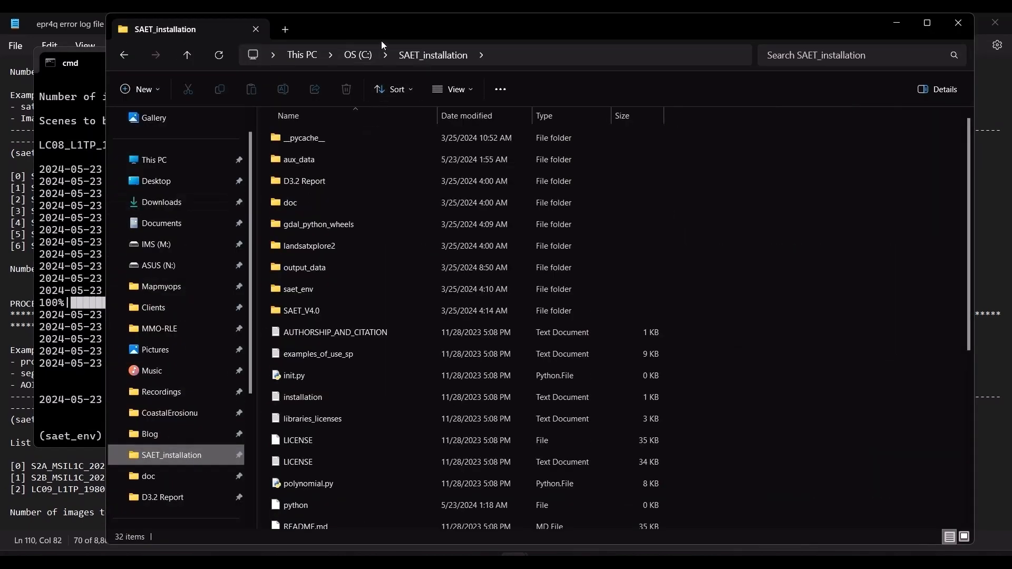
{"action": "left_click", "coordinate": [350, 167]}
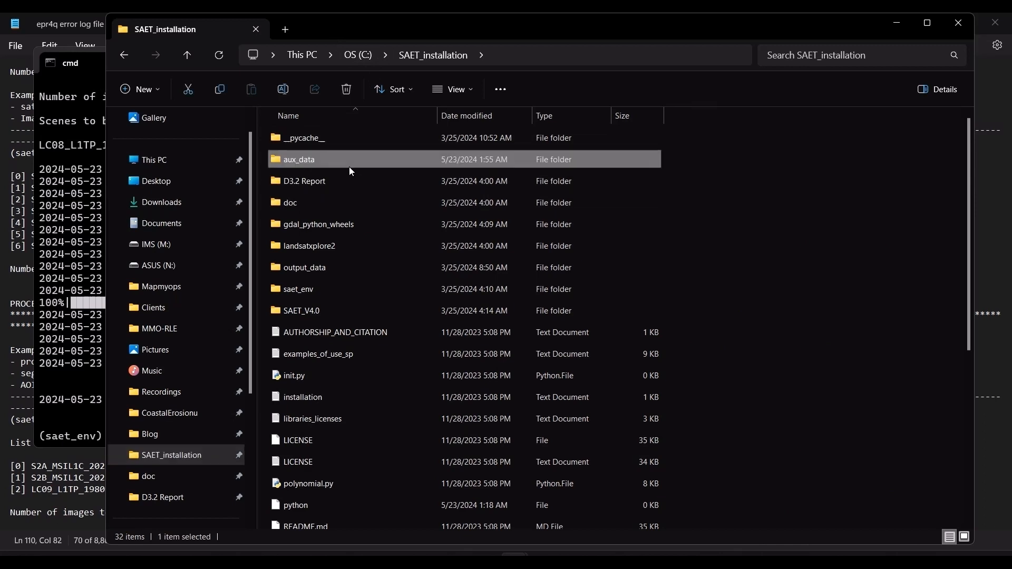
{"action": "key", "text": "Down"}
{"action": "key", "text": "Down"}
{"action": "key", "text": "Down"}
{"action": "key", "text": "Down"}
{"action": "key", "text": "Down"}
{"action": "key", "text": "Return"}
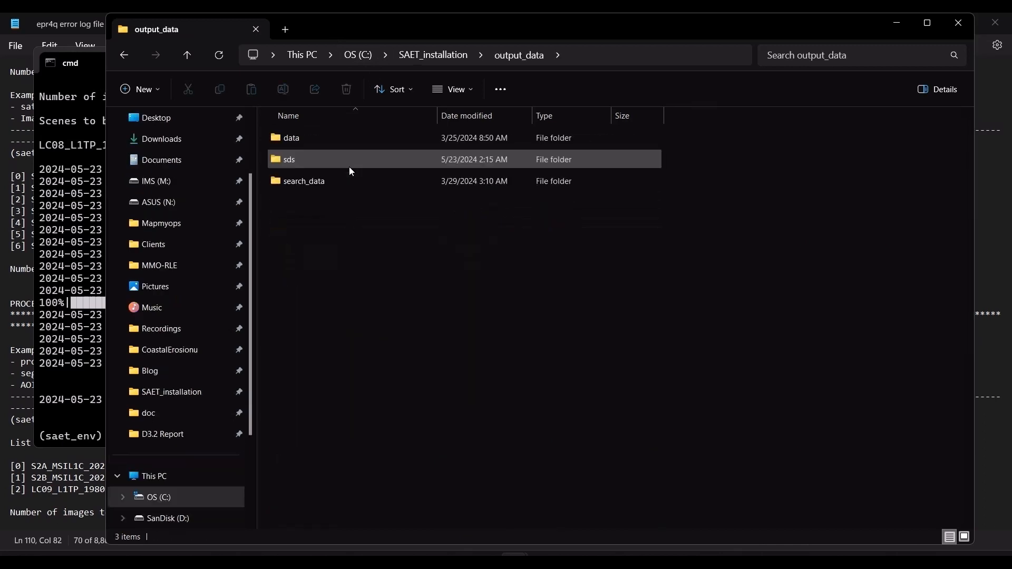
{"action": "double_click", "coordinate": [349, 169]}
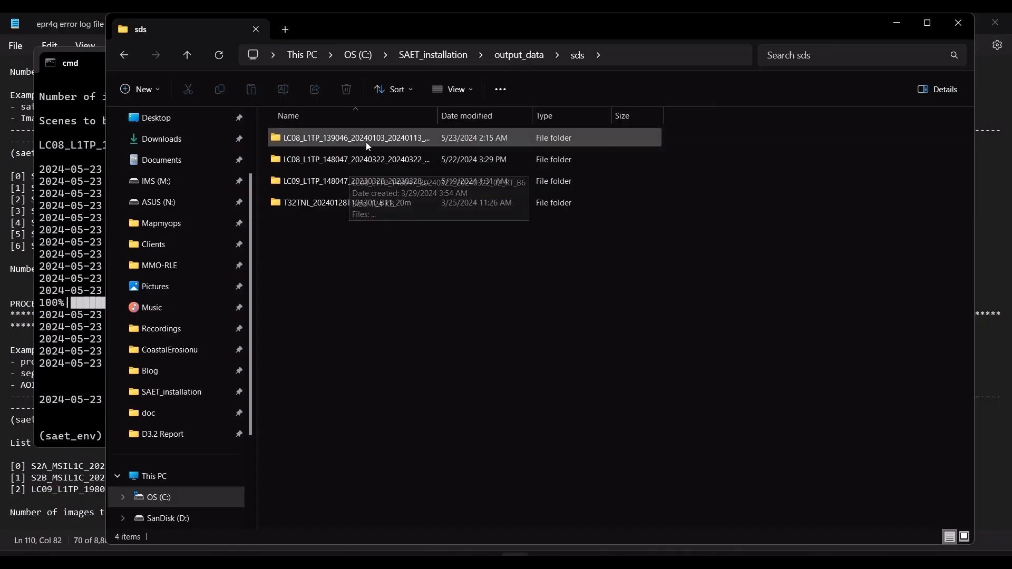
{"action": "double_click", "coordinate": [366, 138]}
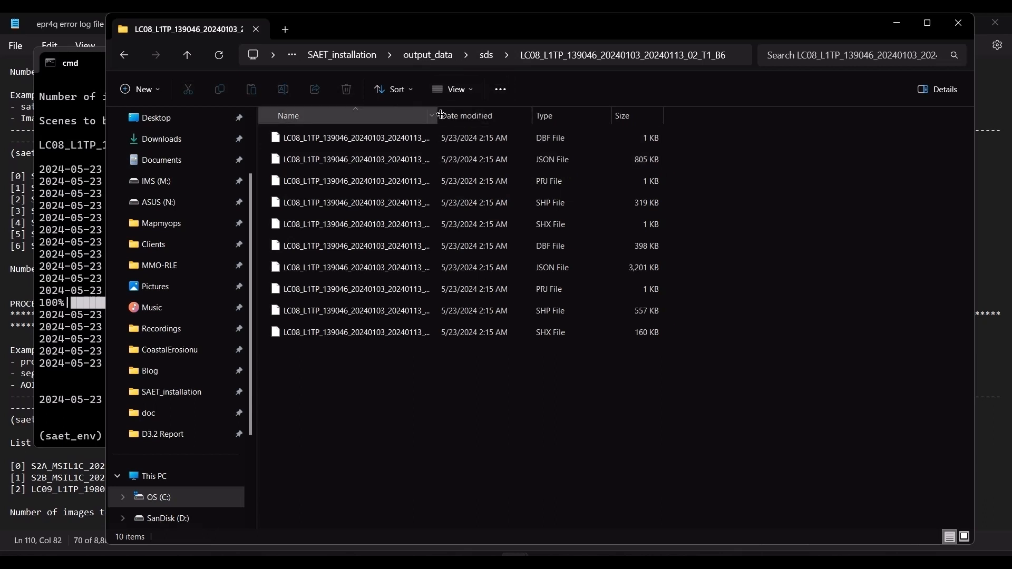
{"action": "left_click_drag", "start_coordinate": [442, 114], "coordinate": [594, 115]}
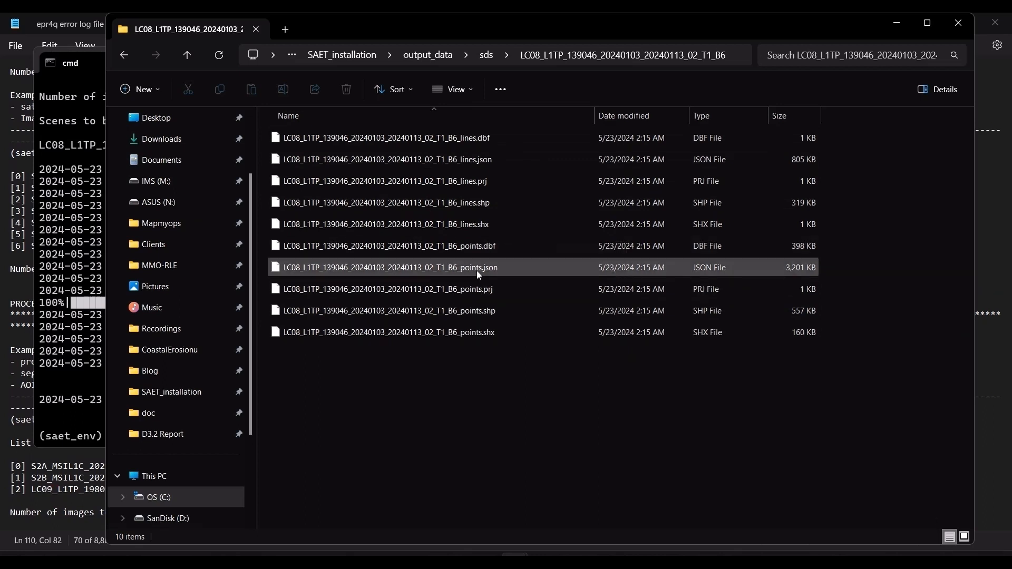
Add LC08_L1TP_139046_20240103_20240113_02_T1_B6_lines.shp from the output folder to the Beach_Polygon project's map in ArcGIS Pro.
{"action": "left_click", "coordinate": [476, 209]}
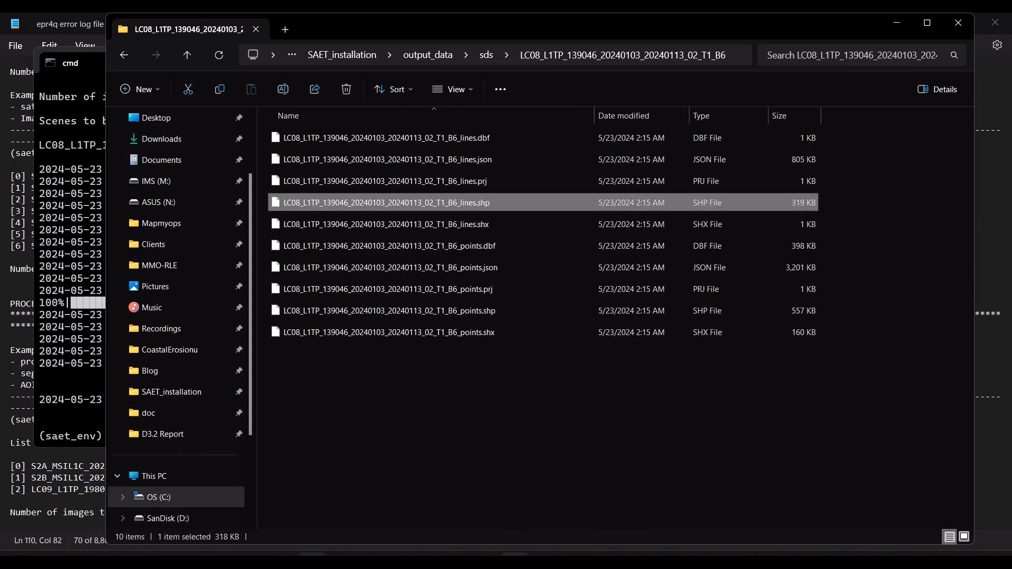
{"action": "left_click", "coordinate": [283, 557]}
{"action": "left_click", "coordinate": [280, 359]}
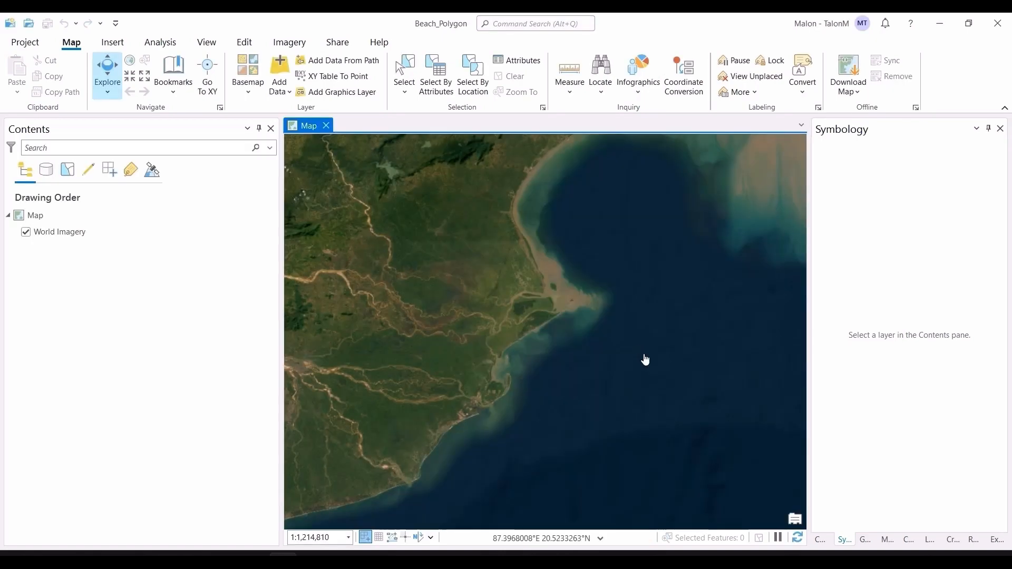
{"action": "key", "text": "alt+Tab"}
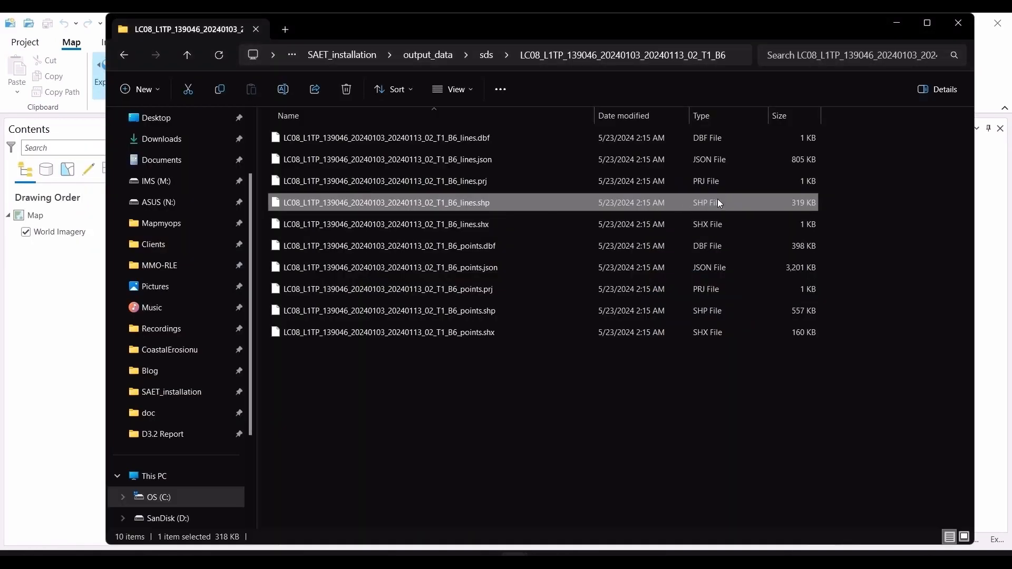
{"action": "left_click_drag", "start_coordinate": [353, 201], "coordinate": [42, 231]}
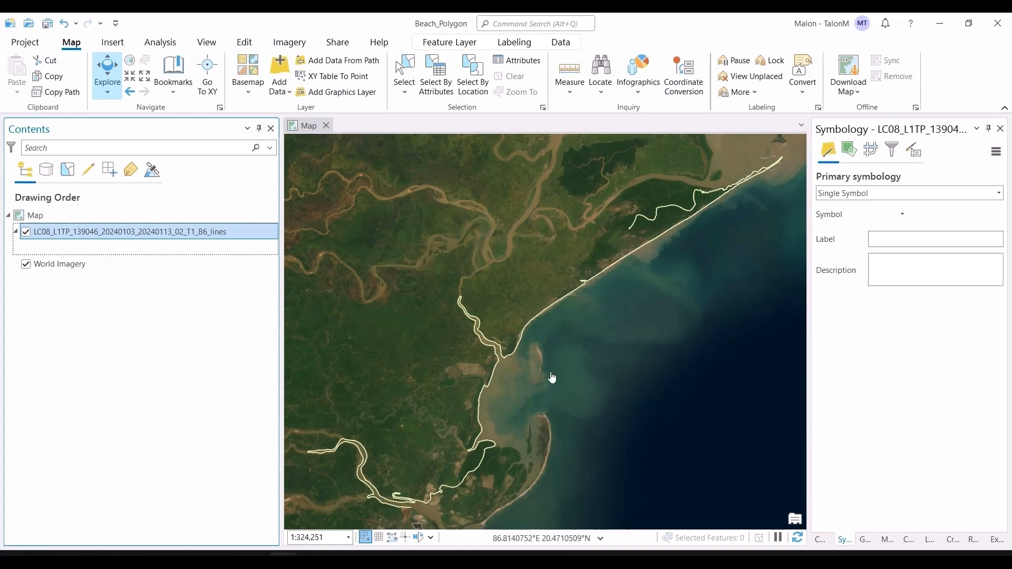
Examine how the extracted shoreline follows the Satabhaya coast and river inlets on the World Imagery basemap.
{"action": "scroll", "coordinate": [592, 358], "scroll_direction": "down", "scroll_amount": 1}
{"action": "left_click_drag", "start_coordinate": [589, 426], "coordinate": [551, 429]}
{"action": "left_click_drag", "start_coordinate": [651, 287], "coordinate": [614, 357]}
{"action": "scroll", "coordinate": [559, 390], "scroll_direction": "up", "scroll_amount": 2}
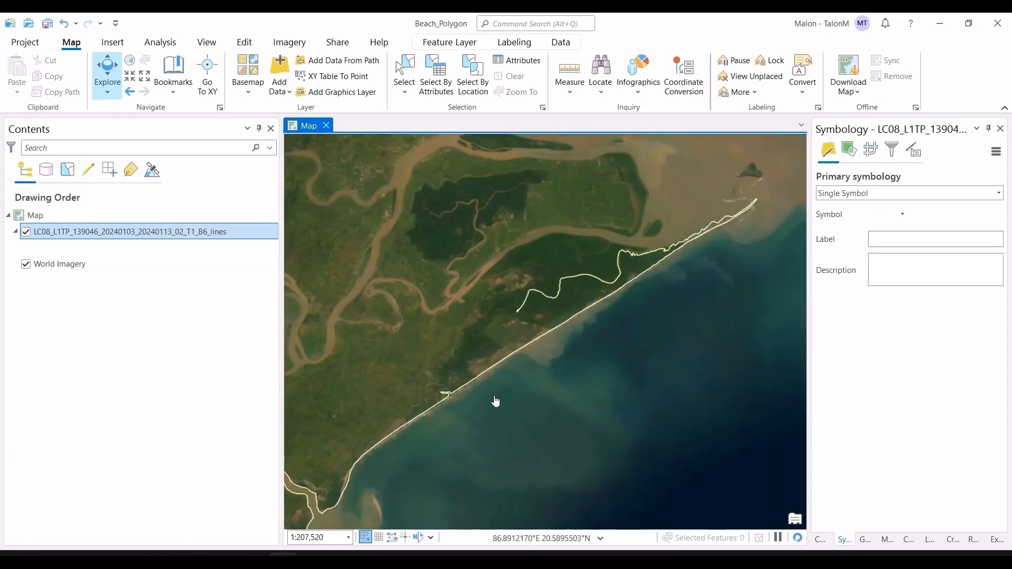
{"action": "scroll", "coordinate": [495, 403], "scroll_direction": "up", "scroll_amount": 1}
{"action": "left_click_drag", "start_coordinate": [435, 453], "coordinate": [653, 359]}
{"action": "left_click_drag", "start_coordinate": [610, 412], "coordinate": [646, 217]}
{"action": "left_click_drag", "start_coordinate": [653, 285], "coordinate": [637, 407]}
{"action": "left_click_drag", "start_coordinate": [701, 211], "coordinate": [606, 366]}
{"action": "left_click_drag", "start_coordinate": [688, 233], "coordinate": [592, 358]}
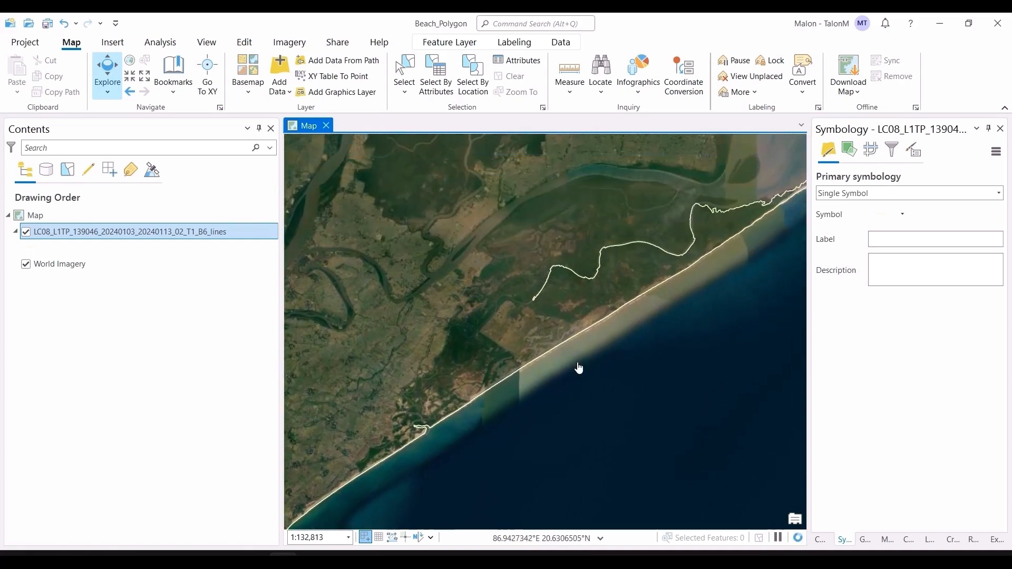
{"action": "left_click_drag", "start_coordinate": [673, 267], "coordinate": [702, 208]}
{"action": "scroll", "coordinate": [574, 372], "scroll_direction": "down", "scroll_amount": 3}
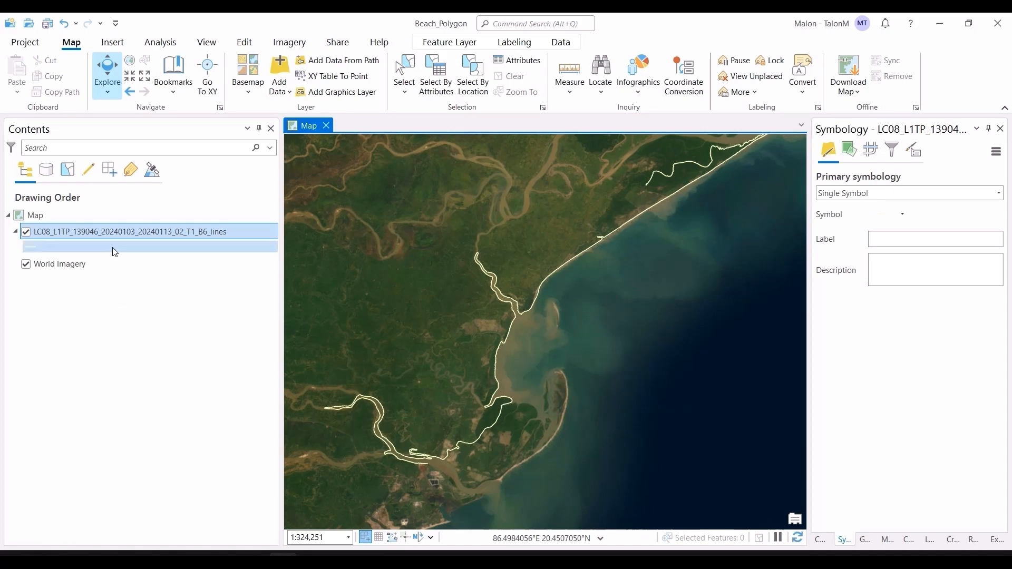
Check the attribute table of the extracted lines layer, close it and view the whole shoreline on the map.
{"action": "key", "text": "ctrl+t"}
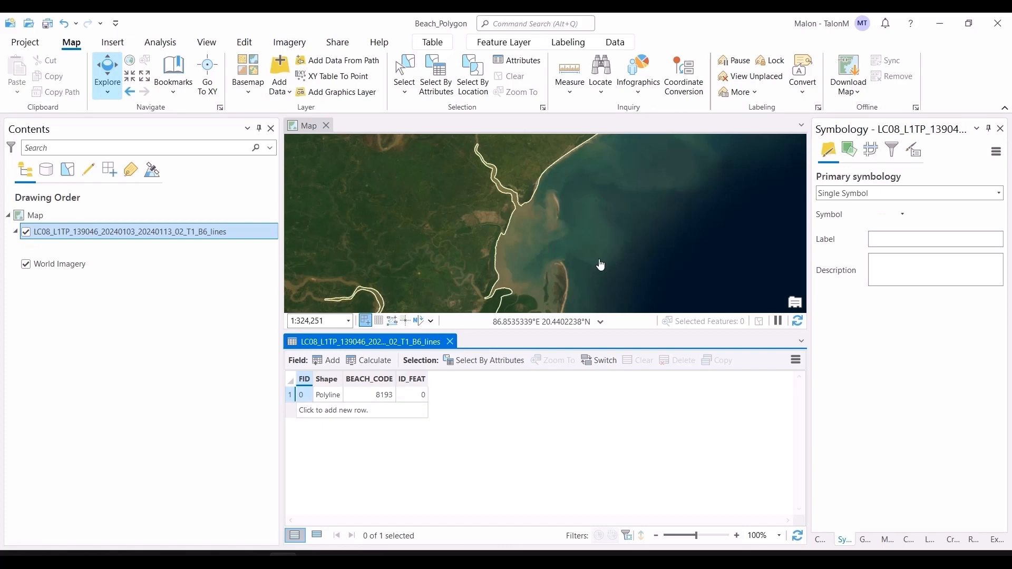
{"action": "left_click", "coordinate": [449, 342]}
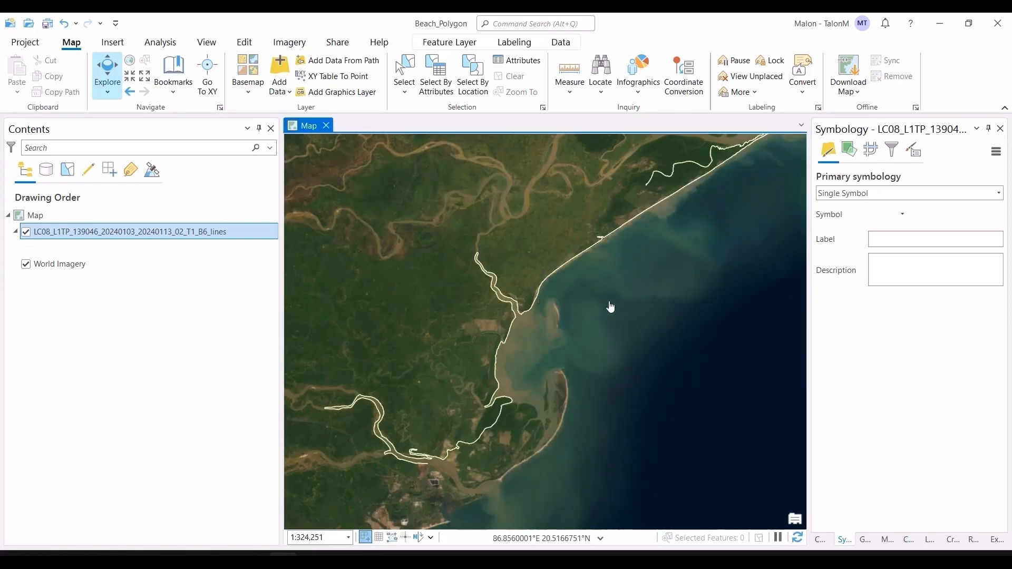
{"action": "scroll", "coordinate": [594, 339], "scroll_direction": "down", "scroll_amount": 2}
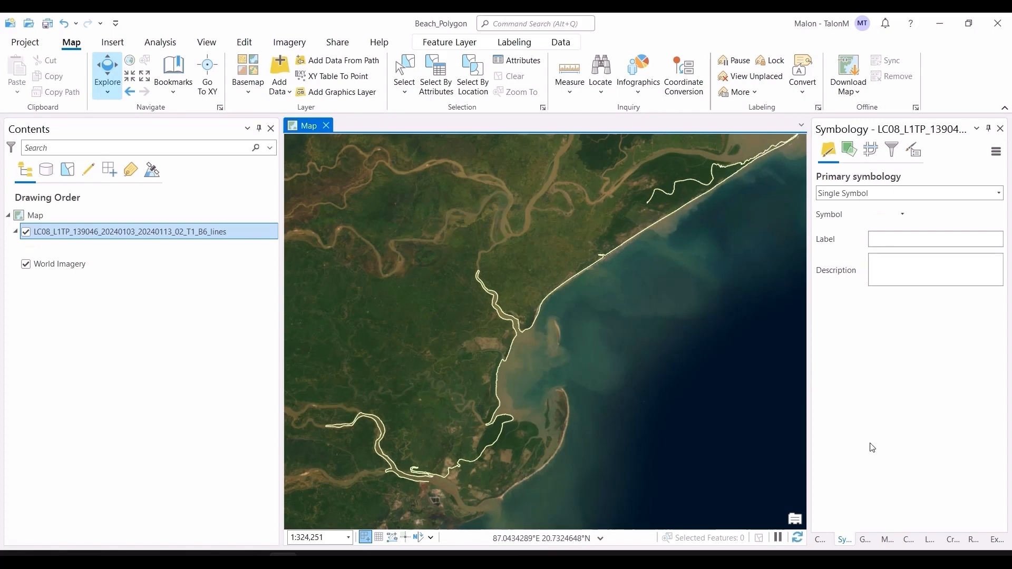
Open the Layer To KML geoprocessing tool and set LC08_L1TP_139046_20240103_20240113_02_T1_B6_lines as its input layer.
{"action": "left_click", "coordinate": [863, 540]}
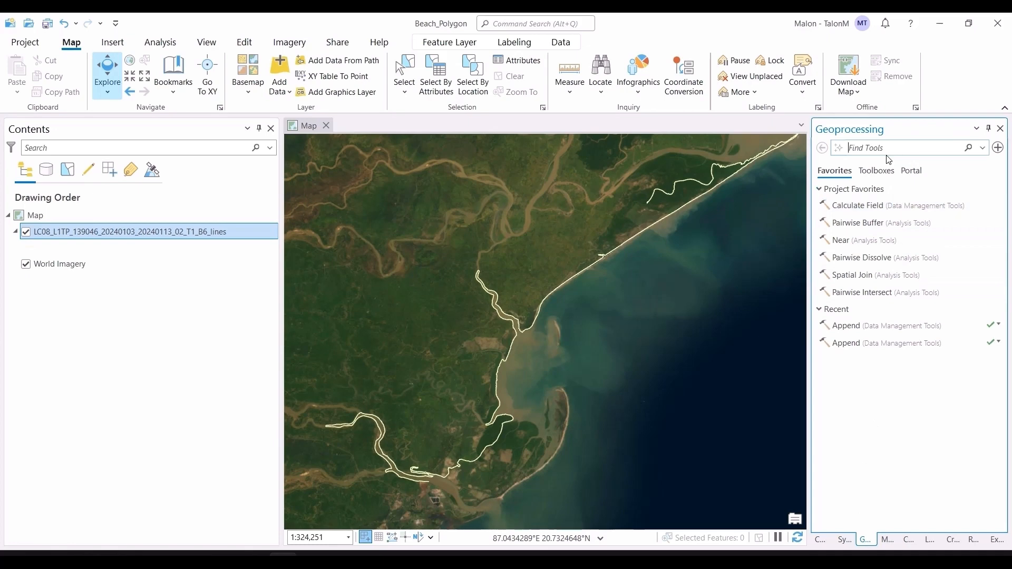
{"action": "left_click", "coordinate": [906, 145]}
{"action": "type", "text": "layer to kml"}
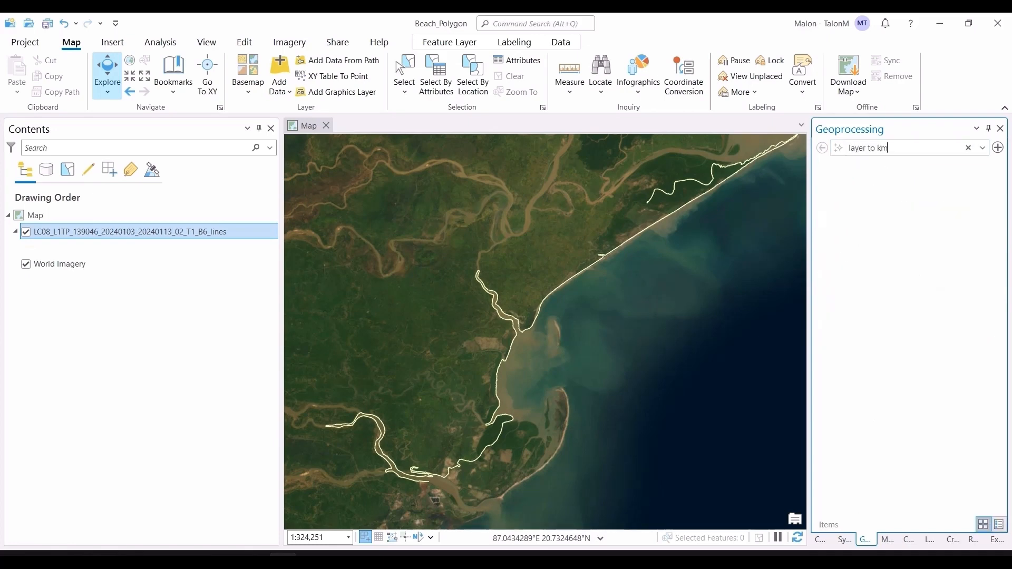
{"action": "left_click", "coordinate": [894, 208]}
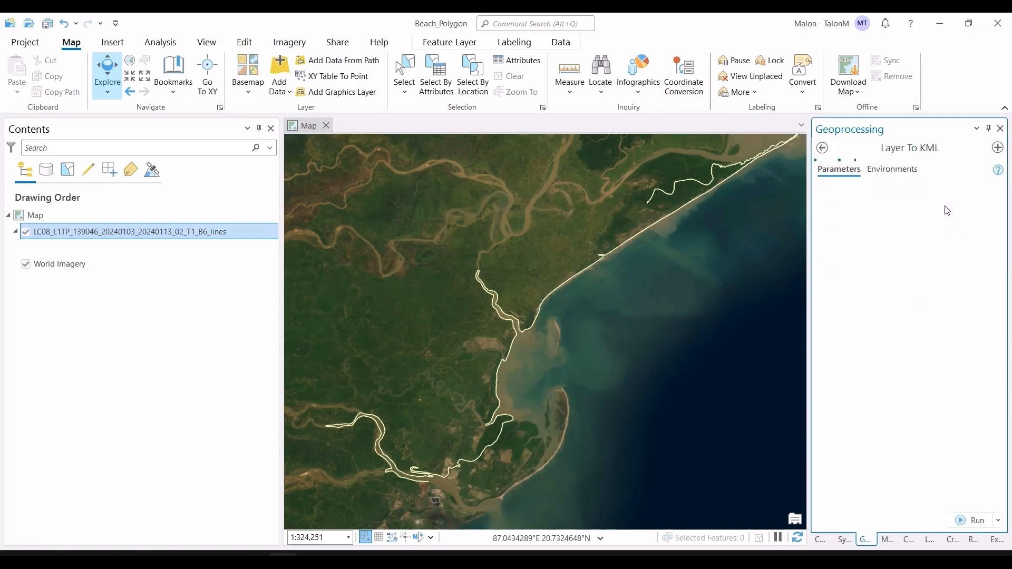
{"action": "left_click", "coordinate": [942, 206]}
{"action": "left_click", "coordinate": [957, 208]}
{"action": "left_click", "coordinate": [949, 215]}
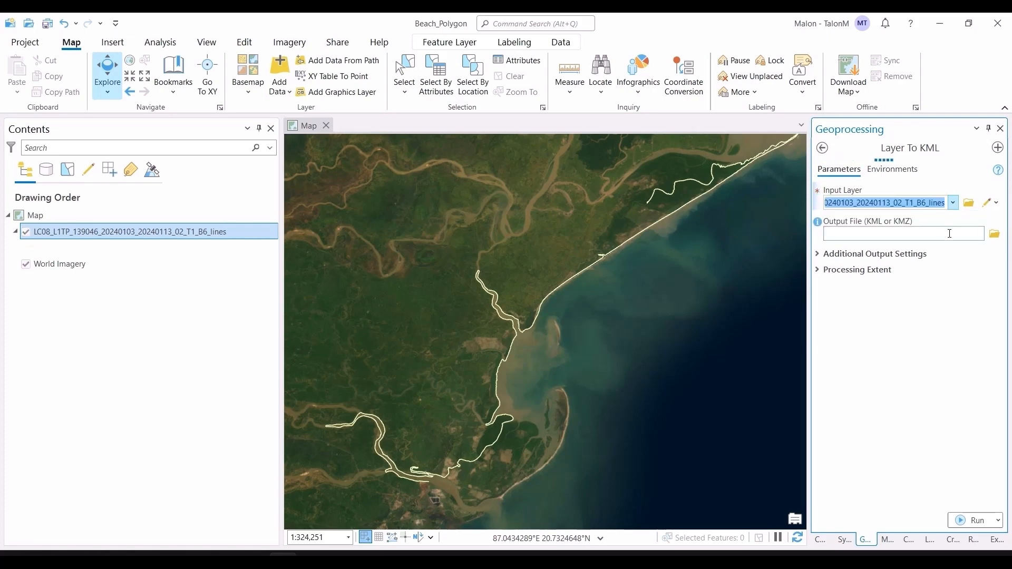
Set the KML output file to test.kml on the Desktop and run the Layer To KML conversion.
{"action": "left_click", "coordinate": [992, 237]}
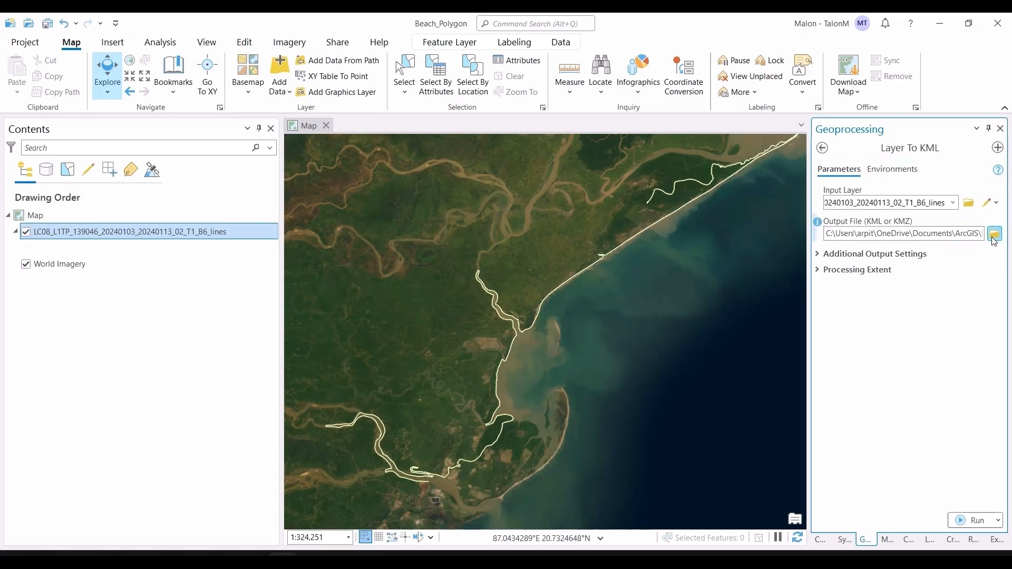
{"action": "left_click", "coordinate": [362, 257]}
{"action": "left_click", "coordinate": [400, 299]}
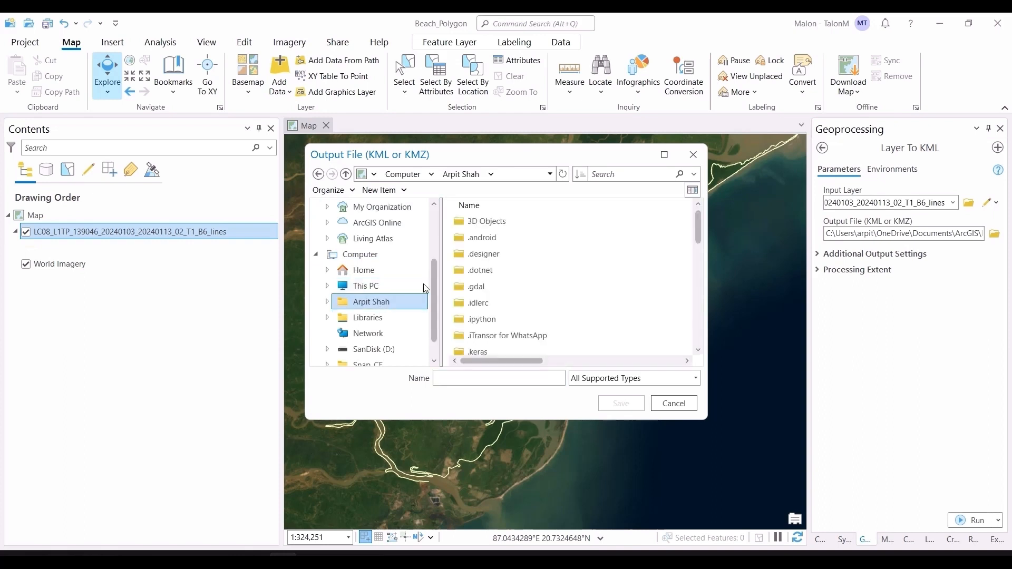
{"action": "scroll", "coordinate": [383, 307], "scroll_direction": "down", "scroll_amount": 1}
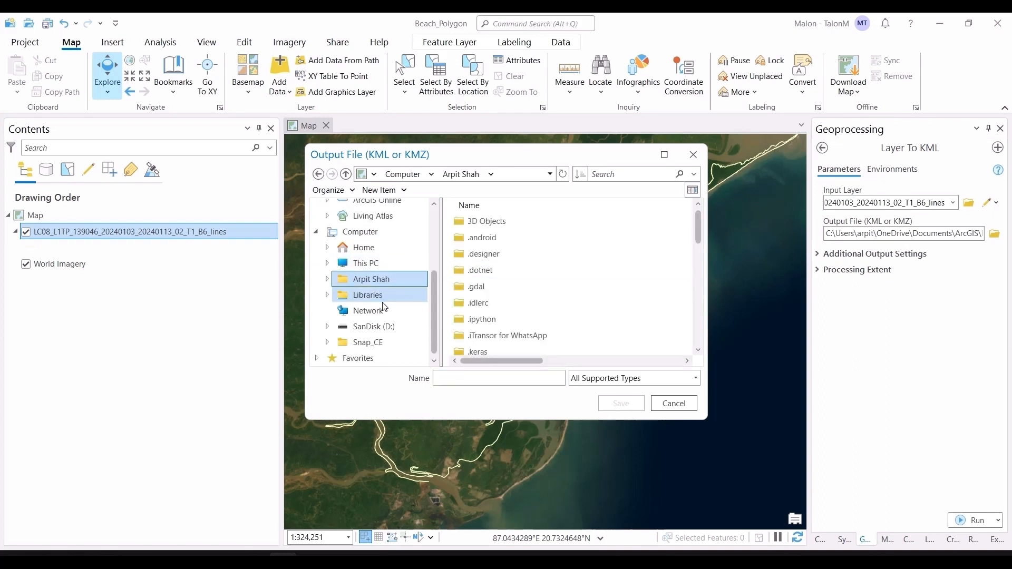
{"action": "left_click", "coordinate": [387, 247]}
{"action": "double_click", "coordinate": [468, 252]}
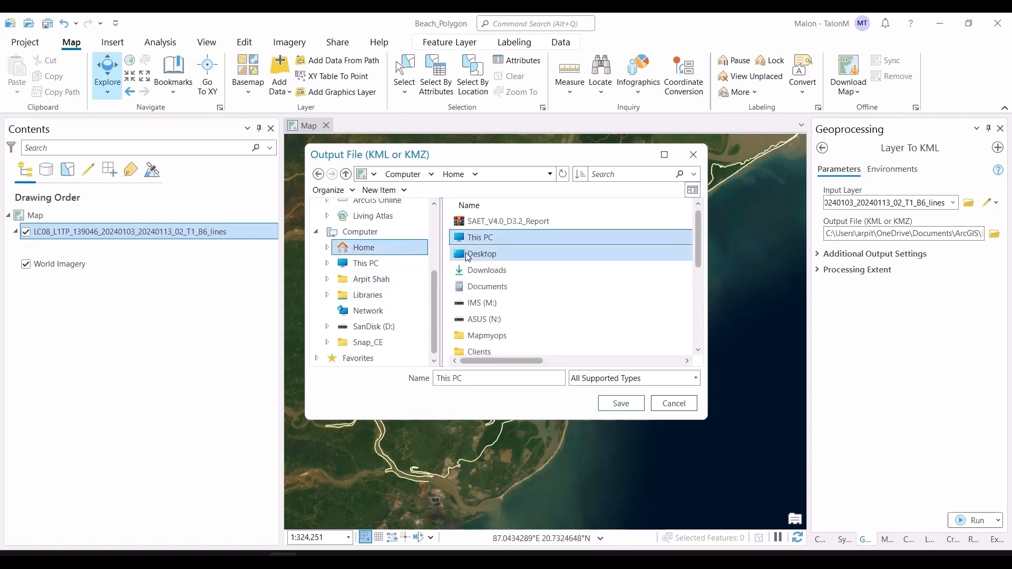
{"action": "double_click", "coordinate": [472, 374]}
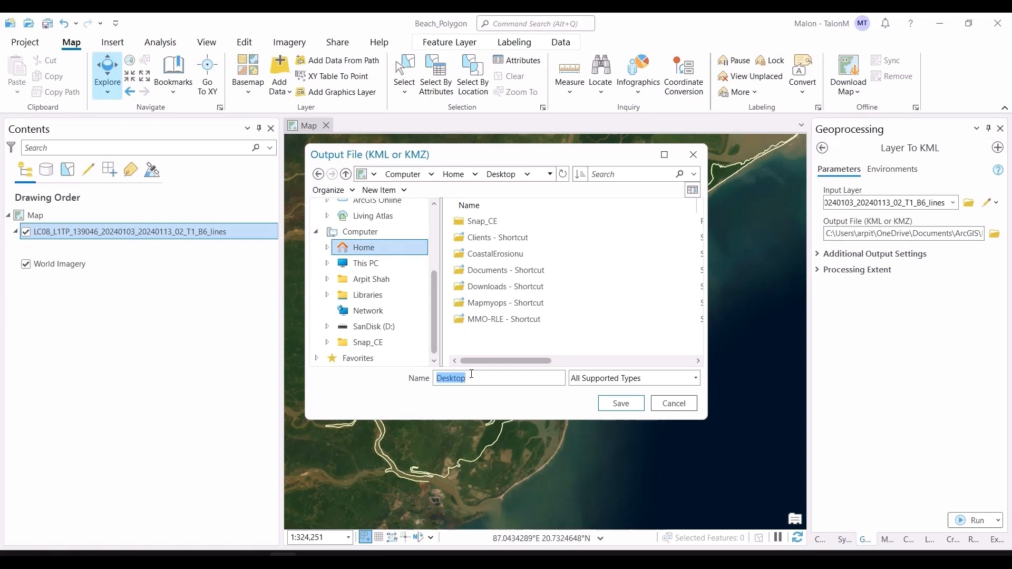
{"action": "type", "text": "test.k"}
{"action": "left_click", "coordinate": [627, 403]}
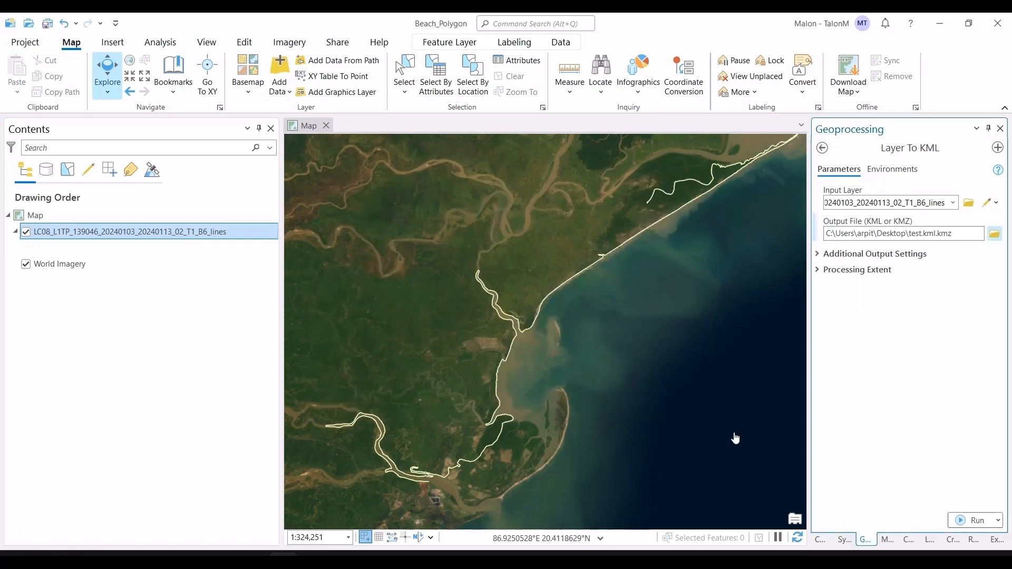
{"action": "left_click", "coordinate": [957, 520]}
Open the exported test.kml from the desktop in Google Earth Pro and dismiss the start-up tips.
{"action": "mouse_move", "coordinate": [926, 529]}
{"action": "key", "text": "super"}
{"action": "key", "text": "super"}
{"action": "key", "text": "super+d"}
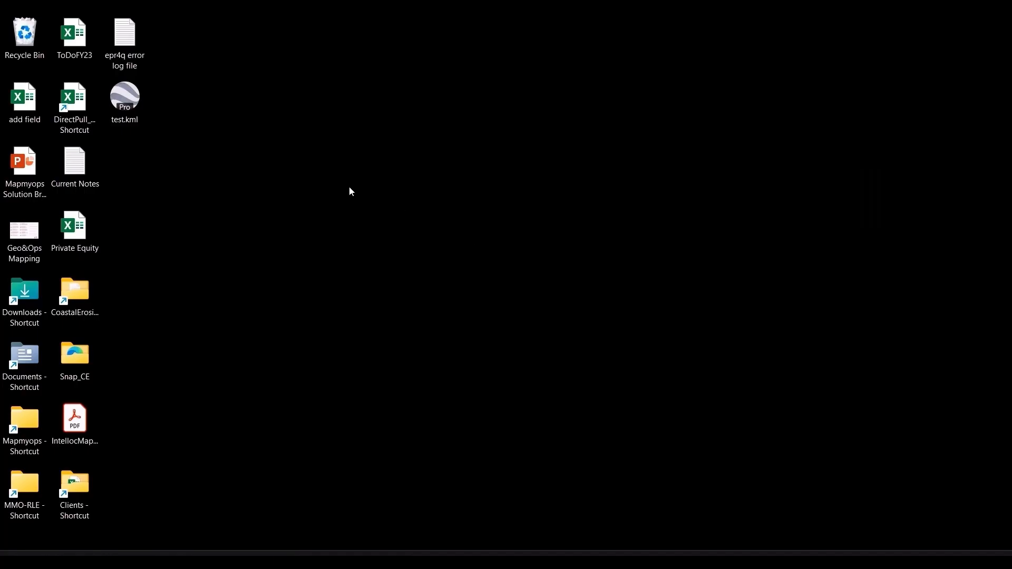
{"action": "double_click", "coordinate": [132, 106]}
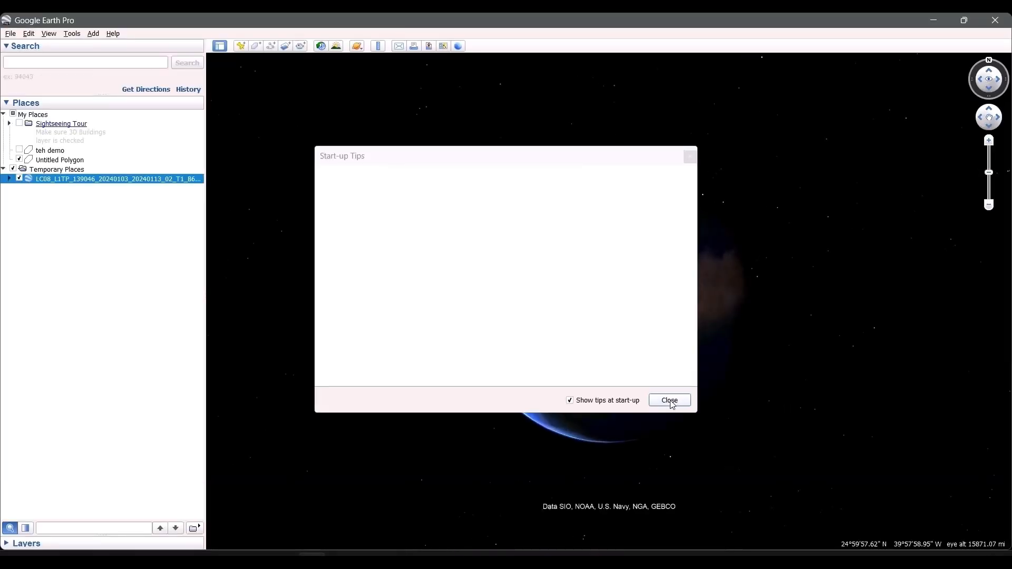
{"action": "left_click", "coordinate": [669, 400]}
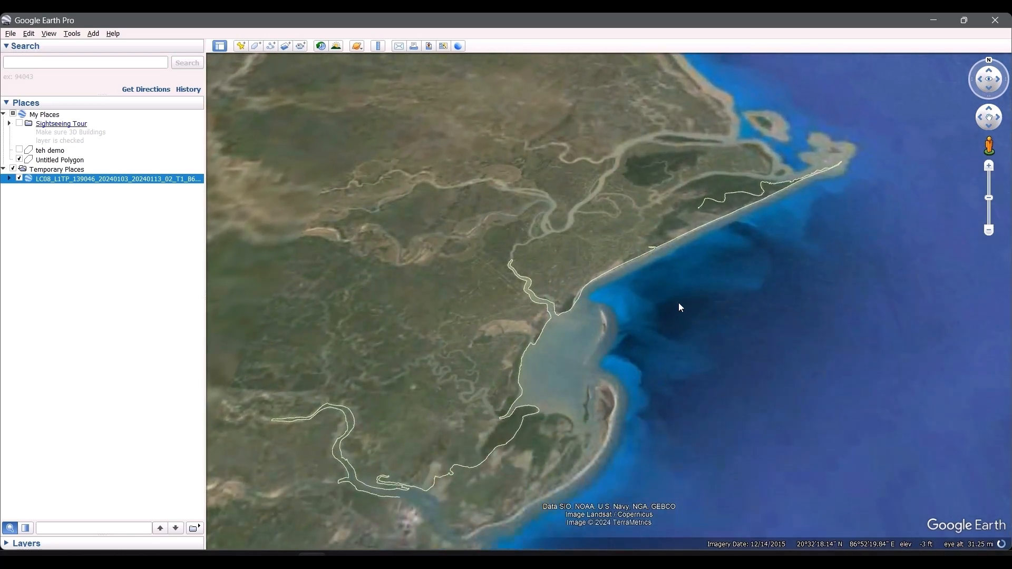
Examine the exported shoreline up close along the Satabhaya coast beside Paramanandapur on the satellite imagery.
{"action": "left_click_drag", "start_coordinate": [689, 286], "coordinate": [815, 370]}
{"action": "scroll", "coordinate": [766, 406], "scroll_direction": "up", "scroll_amount": 3}
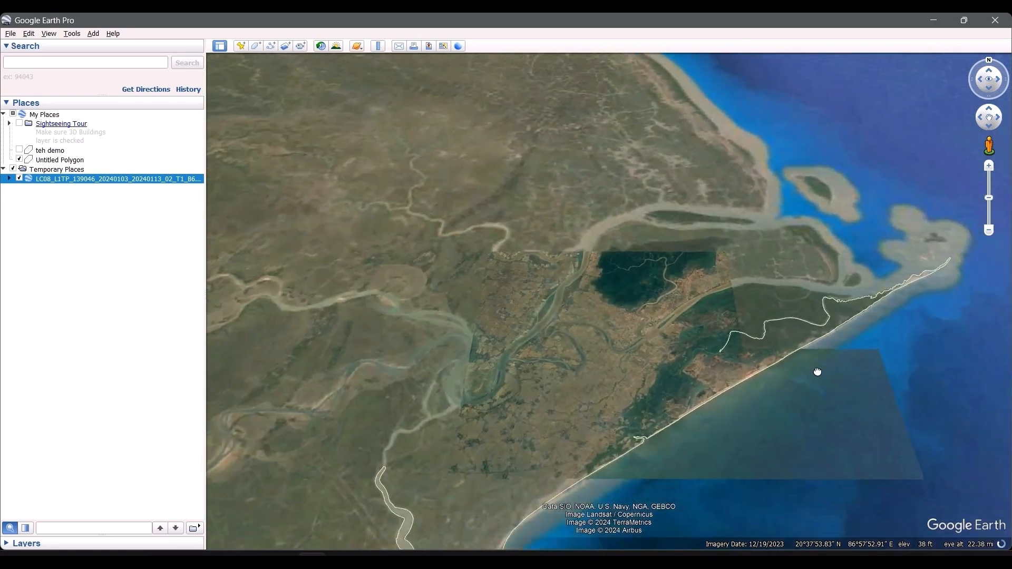
{"action": "scroll", "coordinate": [785, 448], "scroll_direction": "up", "scroll_amount": 5}
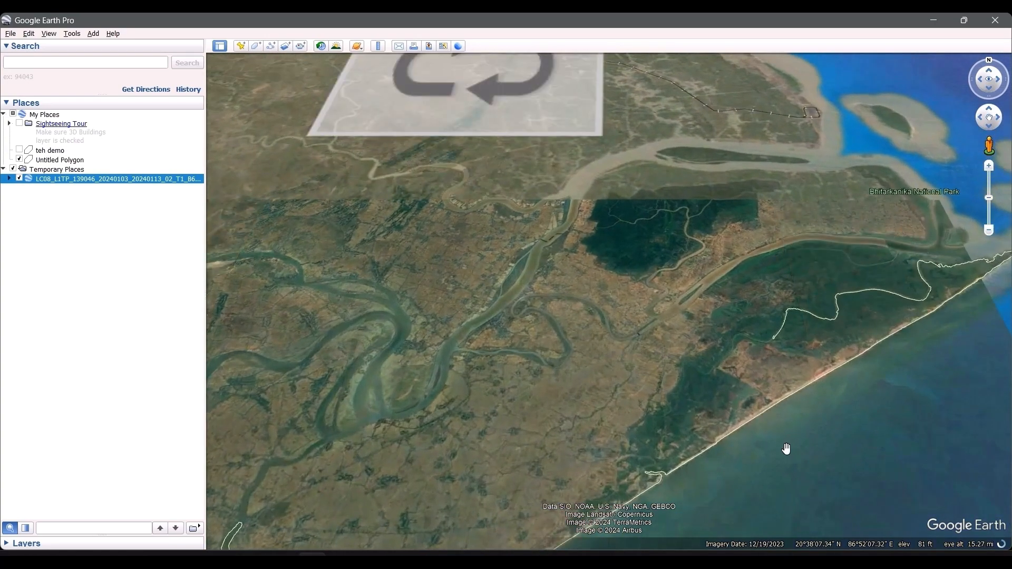
{"action": "scroll", "coordinate": [772, 451], "scroll_direction": "up", "scroll_amount": 3}
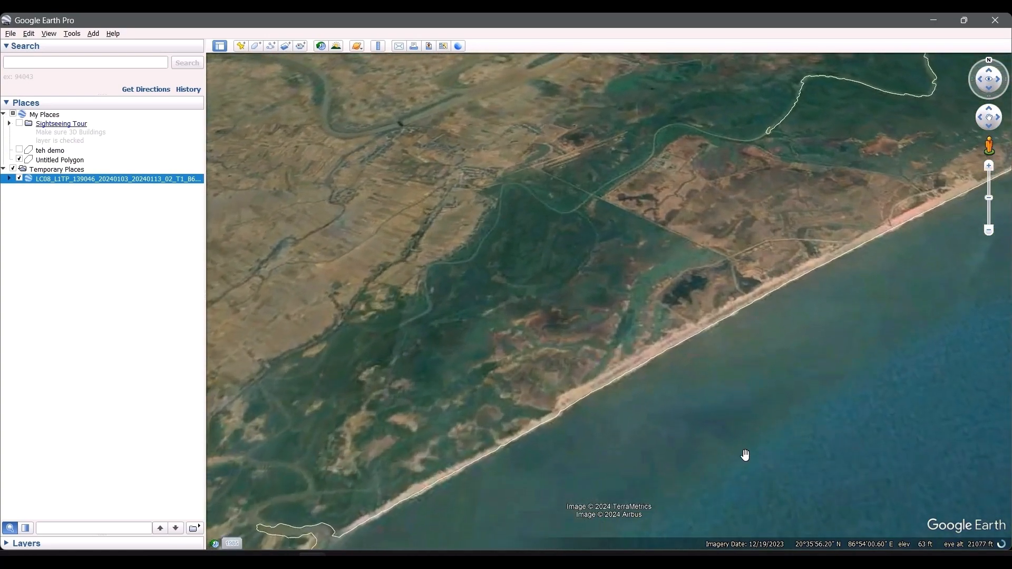
{"action": "key", "text": "shift+Left"}
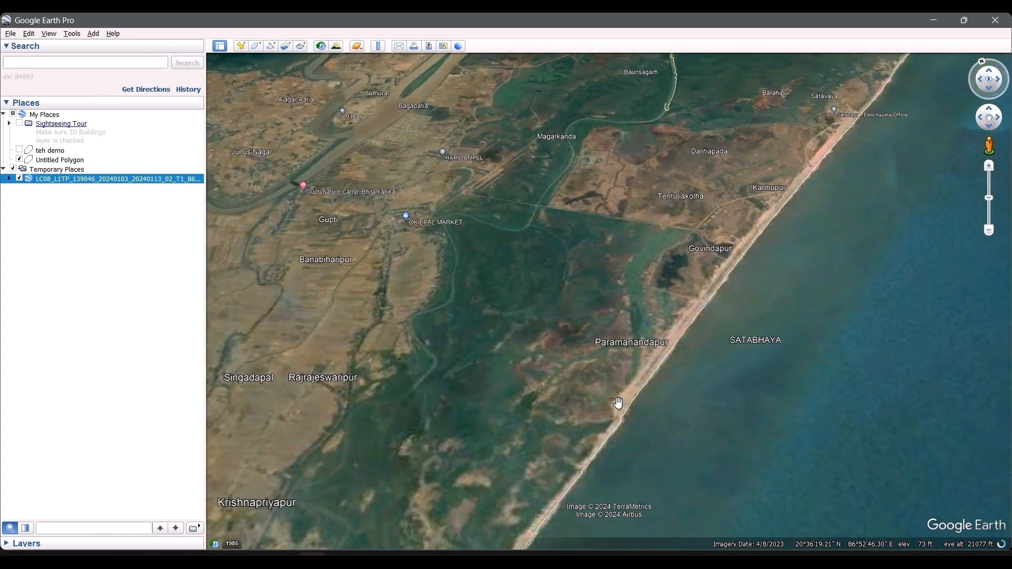
{"action": "scroll", "coordinate": [697, 340], "scroll_direction": "up", "scroll_amount": 4}
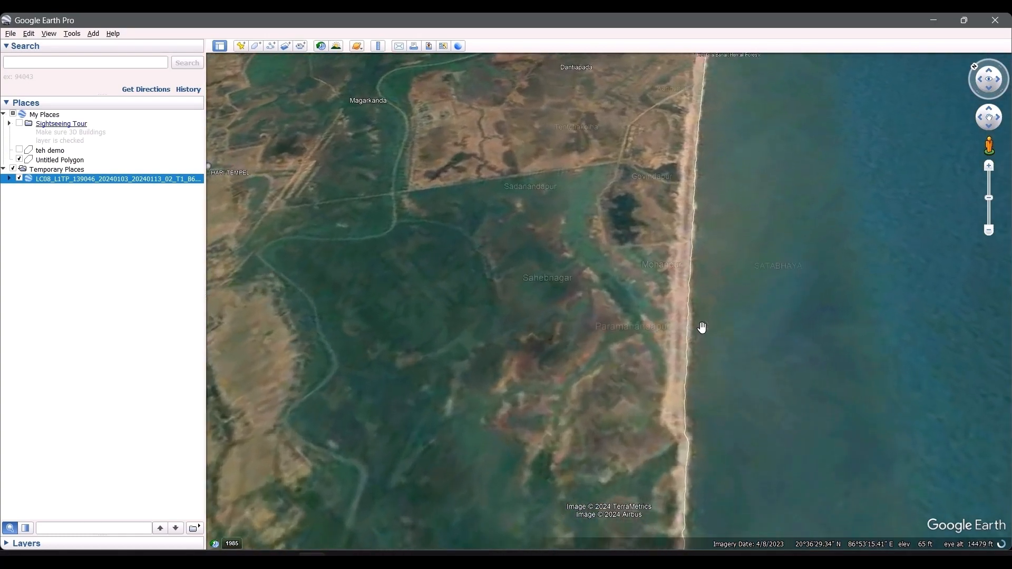
{"action": "scroll", "coordinate": [697, 342], "scroll_direction": "up", "scroll_amount": 4}
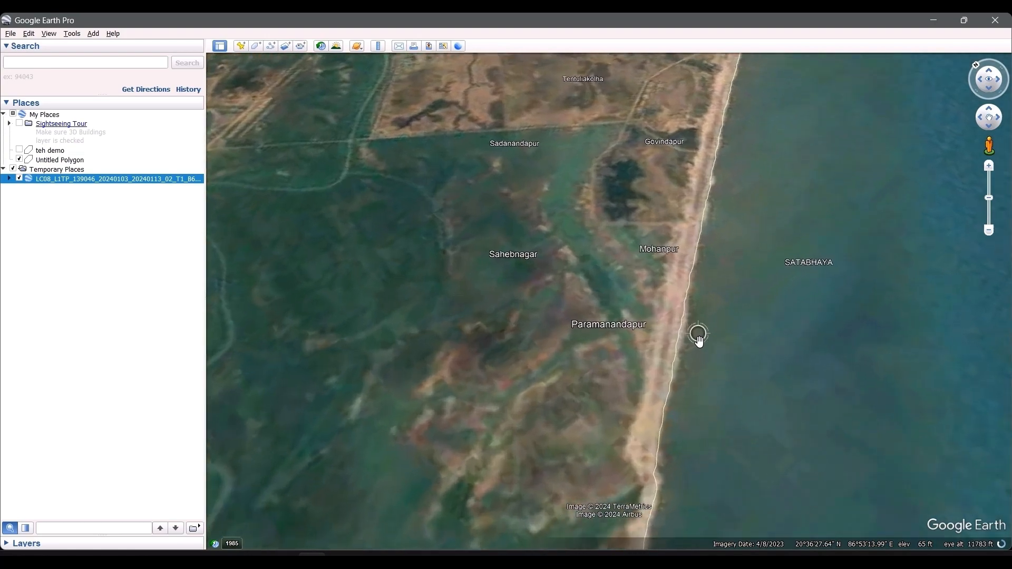
{"action": "scroll", "coordinate": [706, 340], "scroll_direction": "up", "scroll_amount": 4}
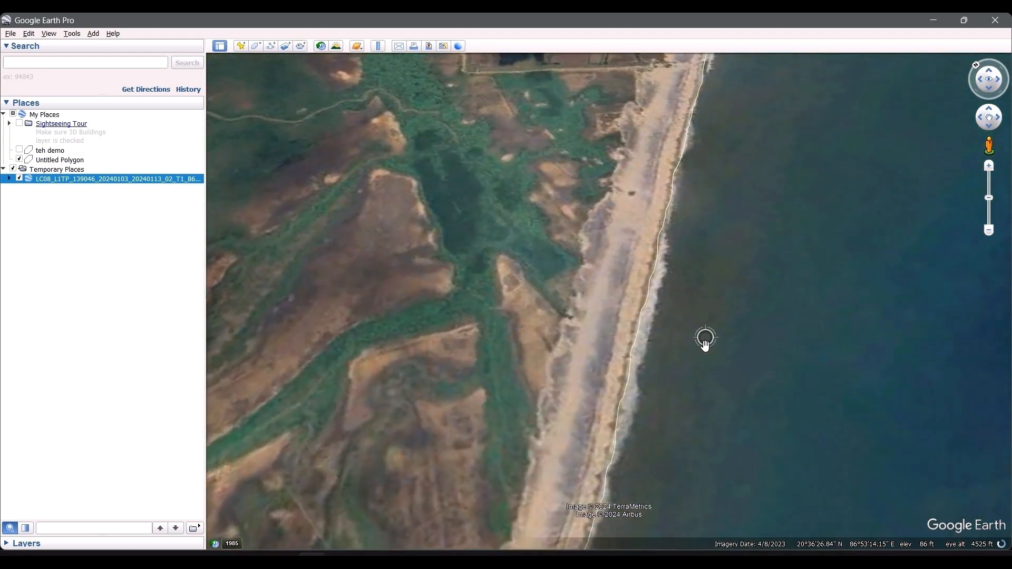
Follow the shoreline north past Mohanpur and Govindapur and compare it with the June 2022 historical imagery.
{"action": "left_click_drag", "start_coordinate": [701, 275], "coordinate": [701, 402]}
{"action": "left_click_drag", "start_coordinate": [717, 291], "coordinate": [712, 414]}
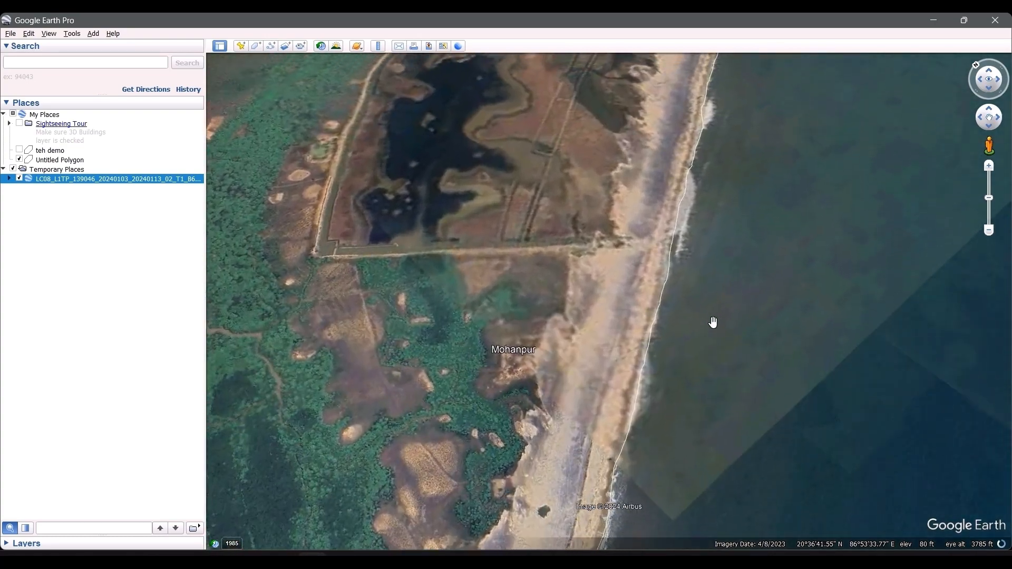
{"action": "left_click_drag", "start_coordinate": [713, 299], "coordinate": [679, 413]}
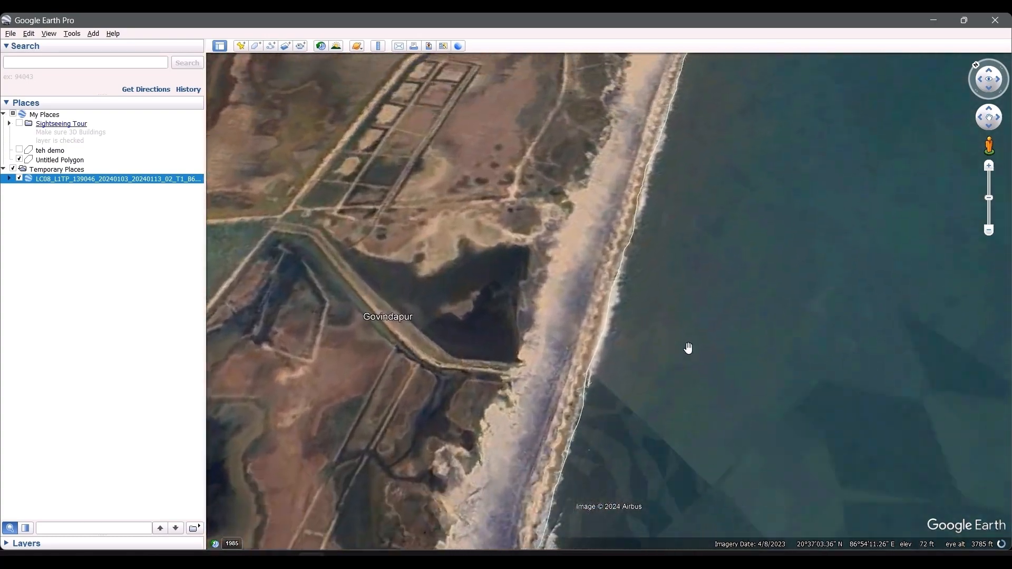
{"action": "scroll", "coordinate": [643, 332], "scroll_direction": "up", "scroll_amount": 2}
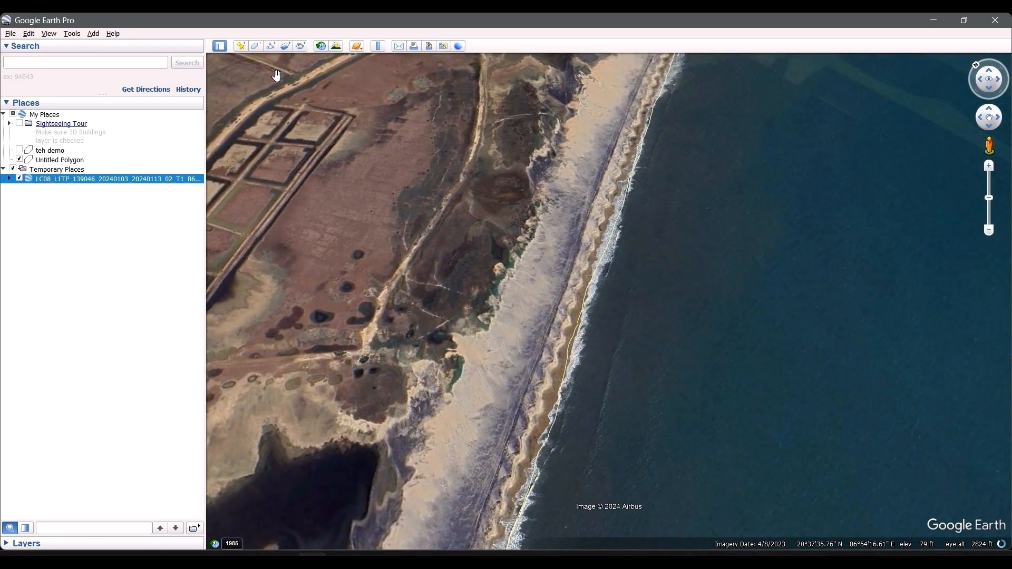
{"action": "left_click", "coordinate": [321, 46]}
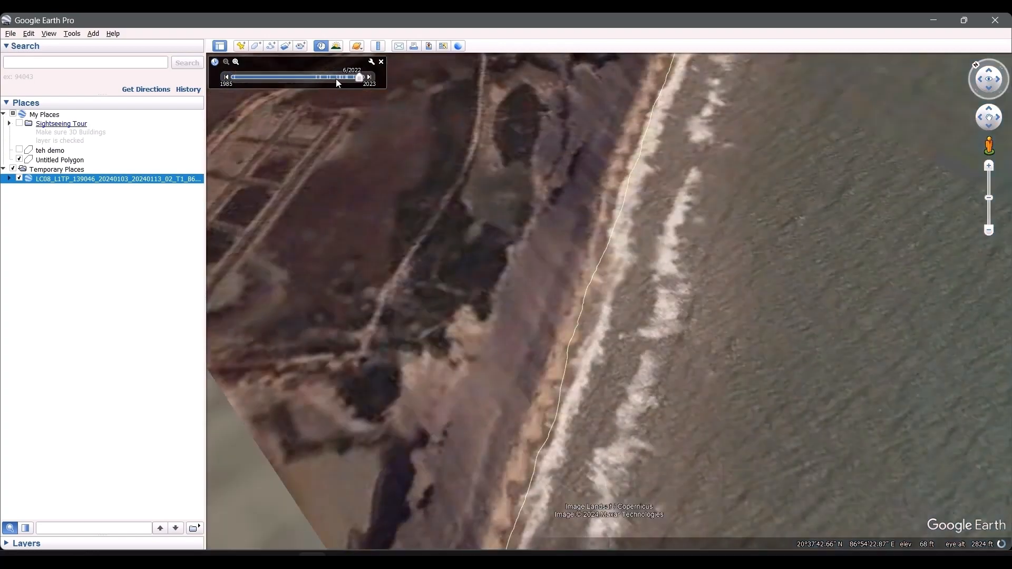
{"action": "left_click", "coordinate": [368, 77]}
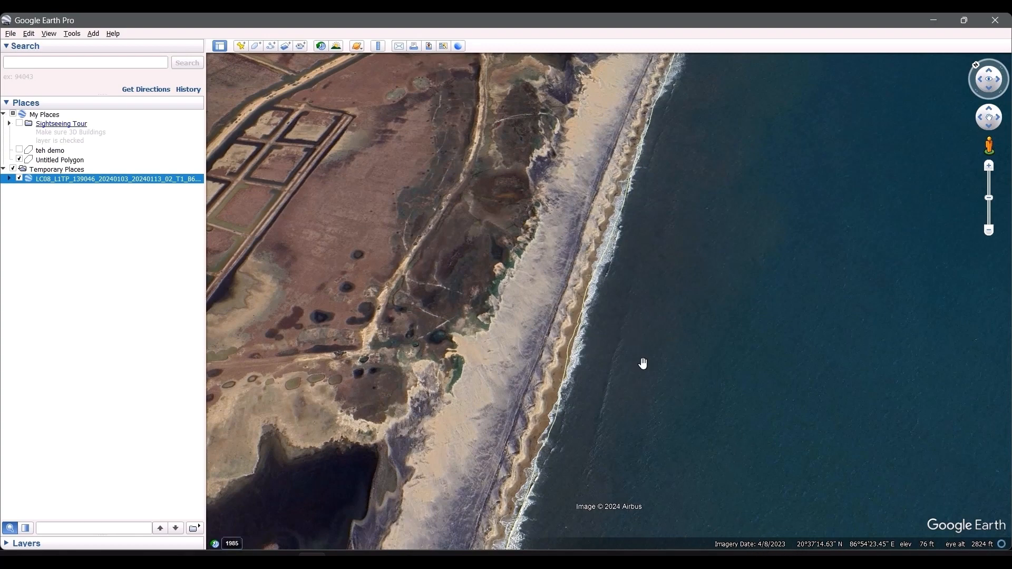
Examine the shoreline's full extent, the southern river inlets and the bay beside Jambu Dweep and Baligarh.
{"action": "scroll", "coordinate": [616, 339], "scroll_direction": "down", "scroll_amount": 5}
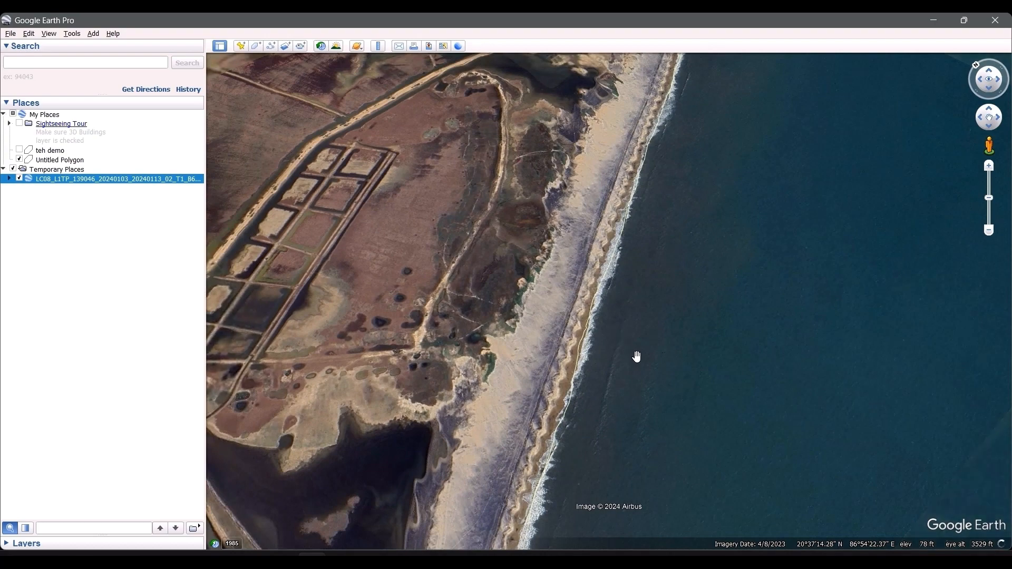
{"action": "scroll", "coordinate": [636, 351], "scroll_direction": "down", "scroll_amount": 5}
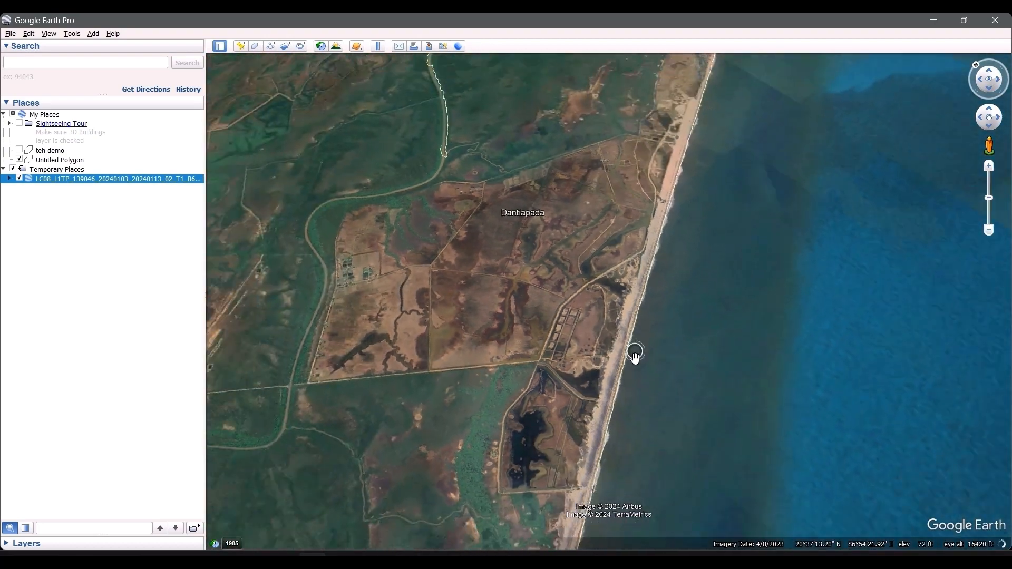
{"action": "scroll", "coordinate": [646, 381], "scroll_direction": "down", "scroll_amount": 5}
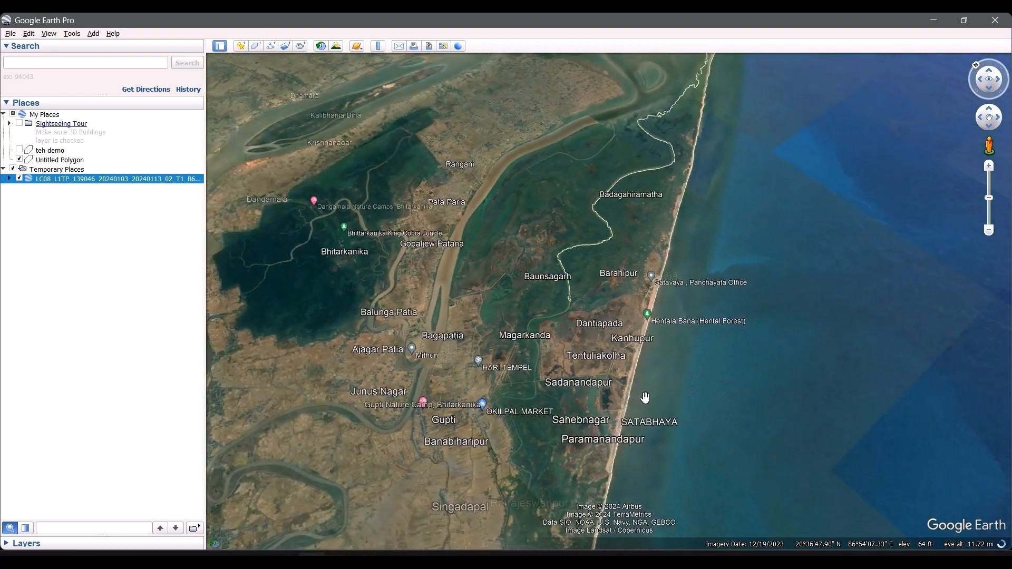
{"action": "scroll", "coordinate": [644, 396], "scroll_direction": "down", "scroll_amount": 5}
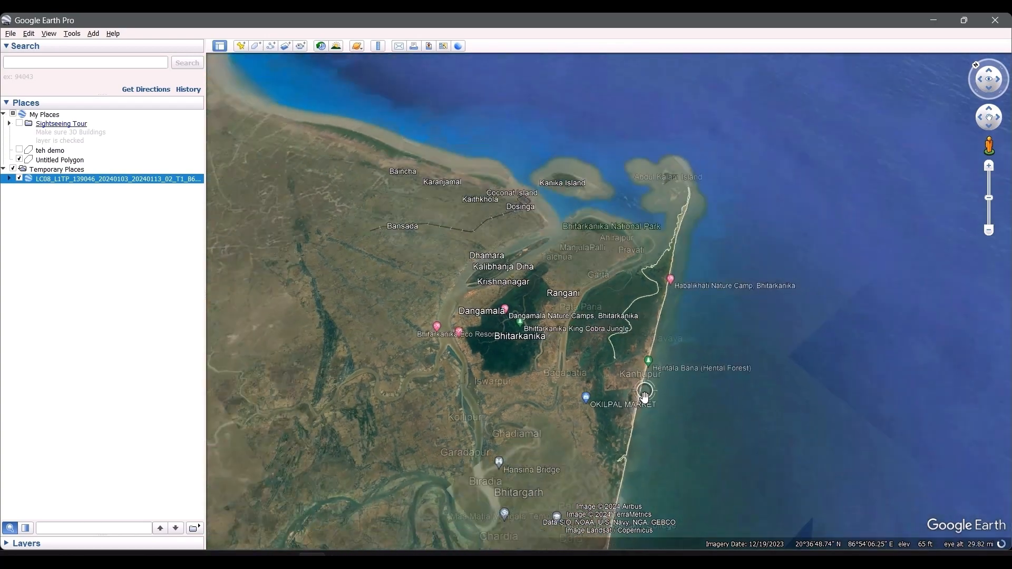
{"action": "left_click_drag", "start_coordinate": [671, 461], "coordinate": [657, 283]}
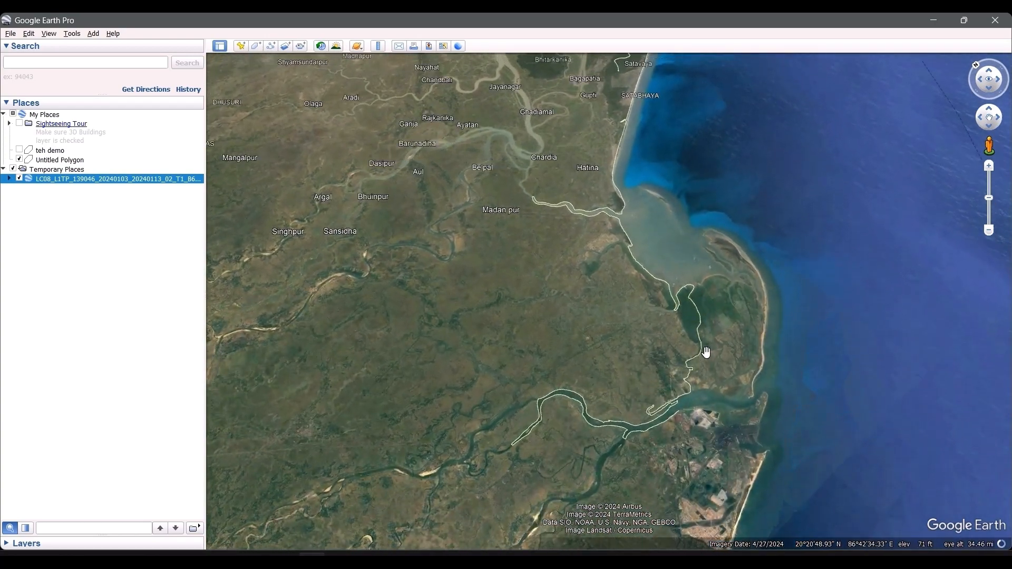
{"action": "scroll", "coordinate": [706, 350], "scroll_direction": "up", "scroll_amount": 3}
{"action": "left_click_drag", "start_coordinate": [699, 314], "coordinate": [700, 364]}
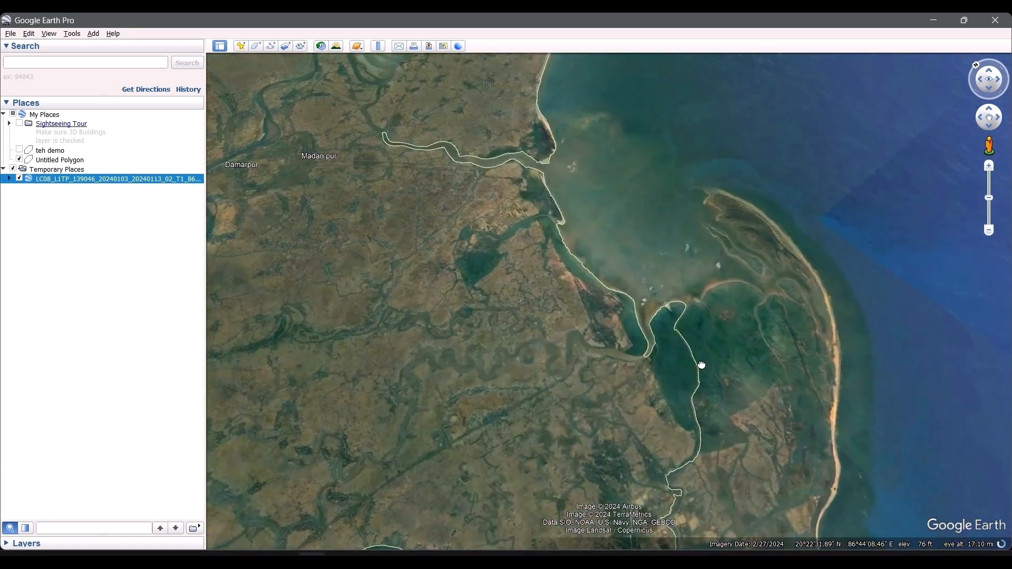
{"action": "scroll", "coordinate": [696, 347], "scroll_direction": "up", "scroll_amount": 3}
{"action": "left_click_drag", "start_coordinate": [757, 413], "coordinate": [814, 424]}
{"action": "scroll", "coordinate": [791, 380], "scroll_direction": "up", "scroll_amount": 1}
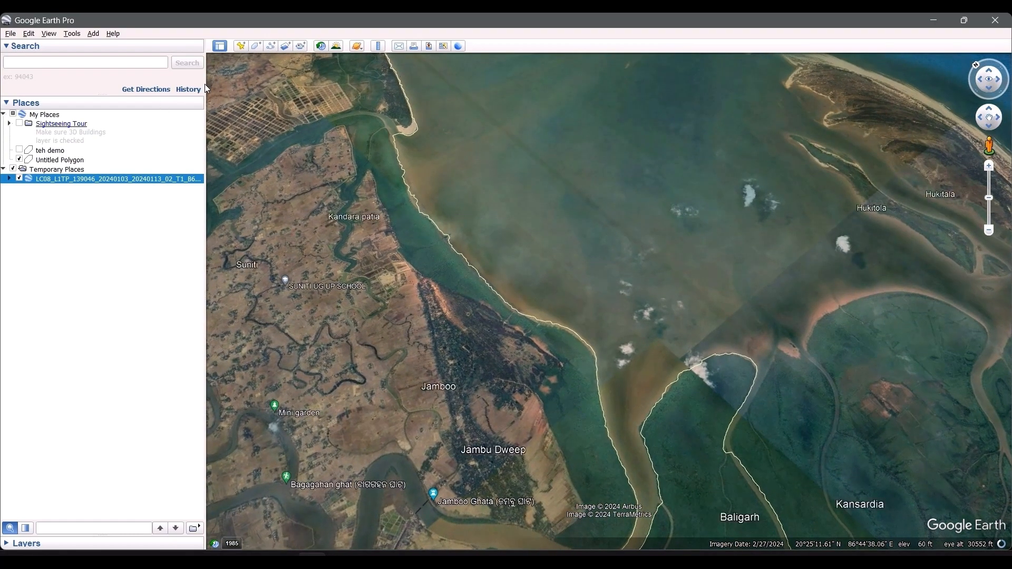
Compare the line near Jambu Dweep with the May 2023 historical imagery, turn that imagery off and inspect the inlet closely.
{"action": "left_click", "coordinate": [323, 46]}
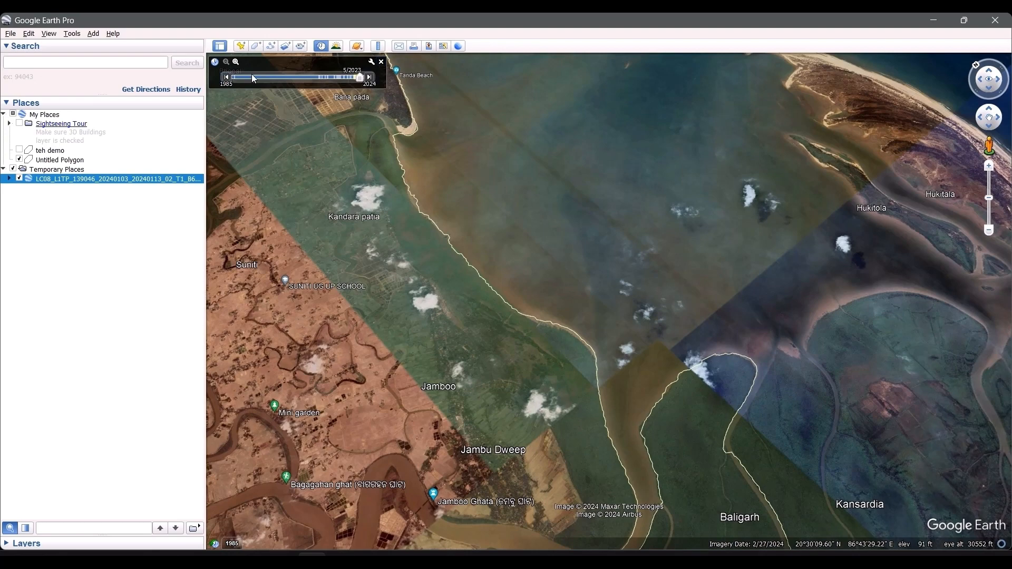
{"action": "left_click", "coordinate": [381, 62]}
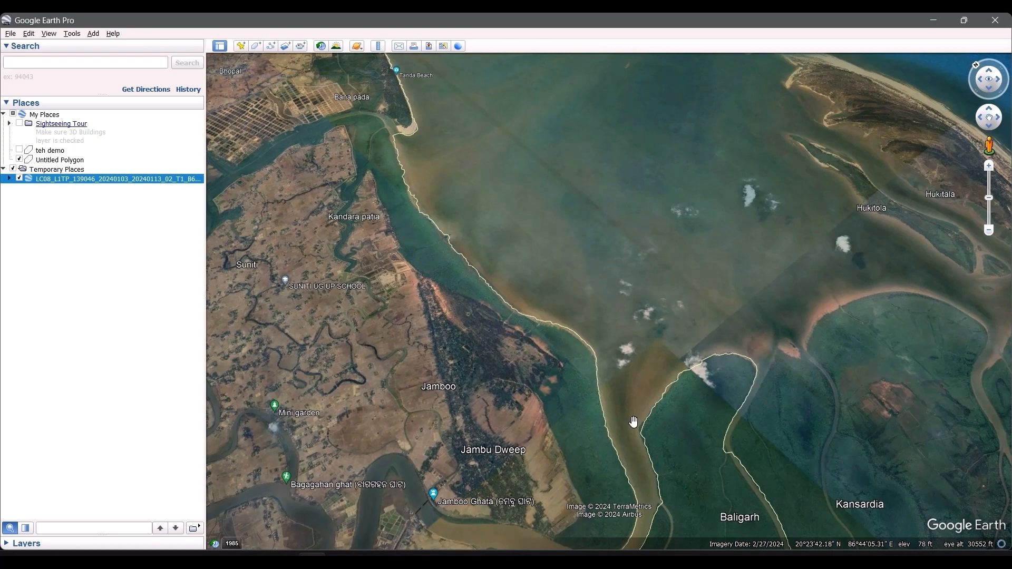
{"action": "scroll", "coordinate": [650, 408], "scroll_direction": "up", "scroll_amount": 5}
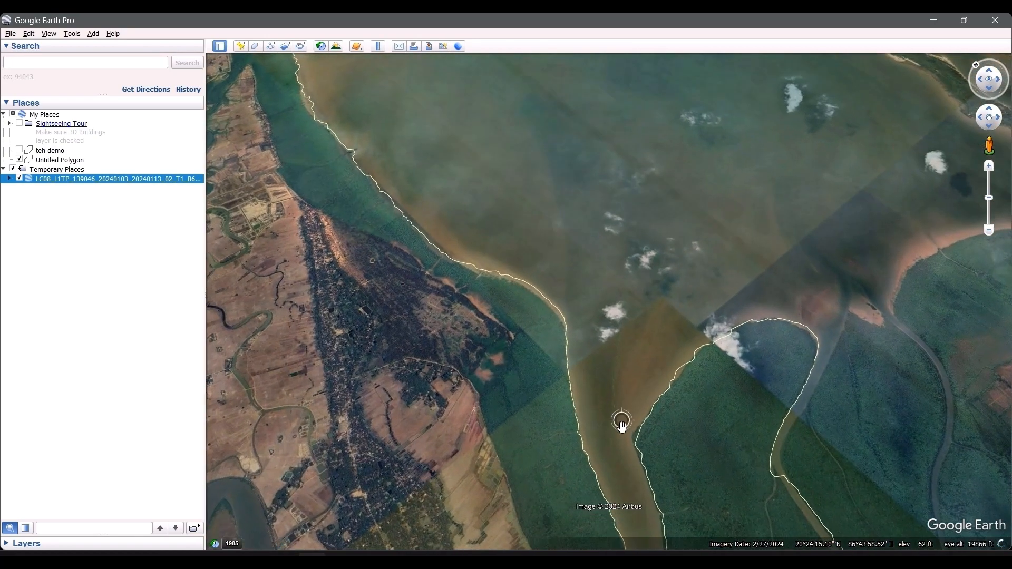
Follow the shoreline up close from the inlet's west bank north around the forested point and compare it with the imagery.
{"action": "scroll", "coordinate": [590, 427], "scroll_direction": "up", "scroll_amount": 5}
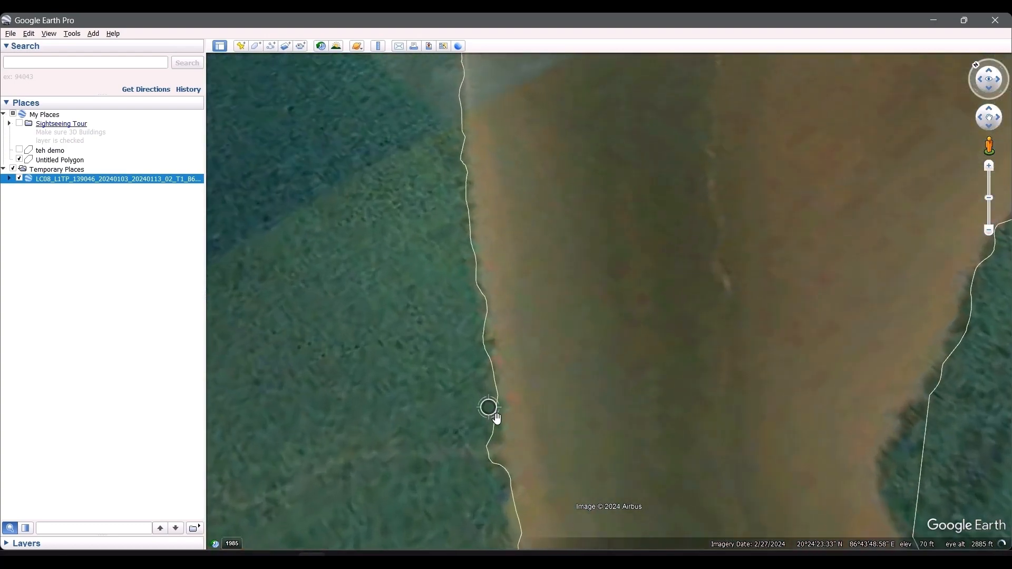
{"action": "left_click_drag", "start_coordinate": [521, 263], "coordinate": [548, 307]}
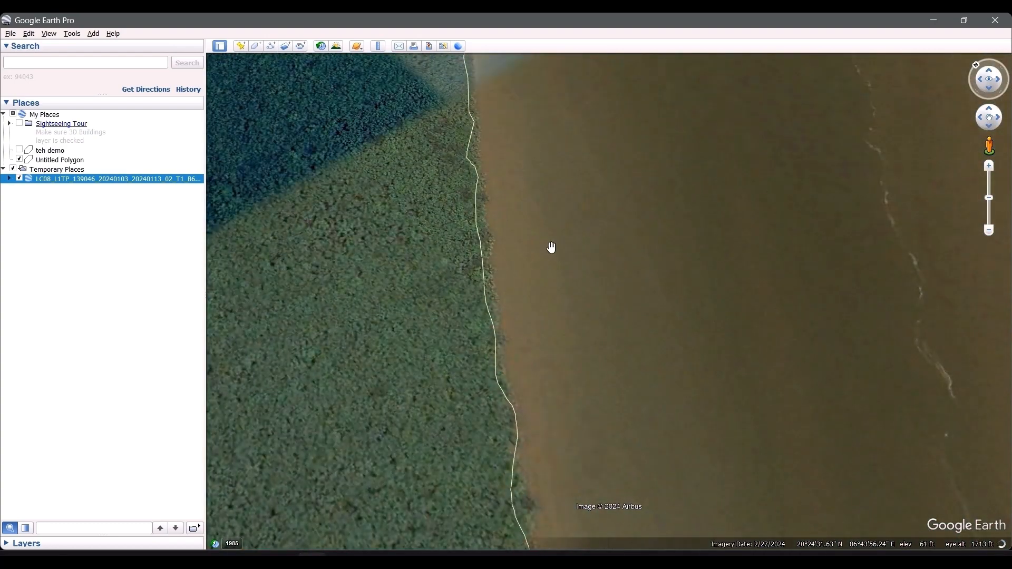
{"action": "left_click_drag", "start_coordinate": [552, 252], "coordinate": [560, 397]}
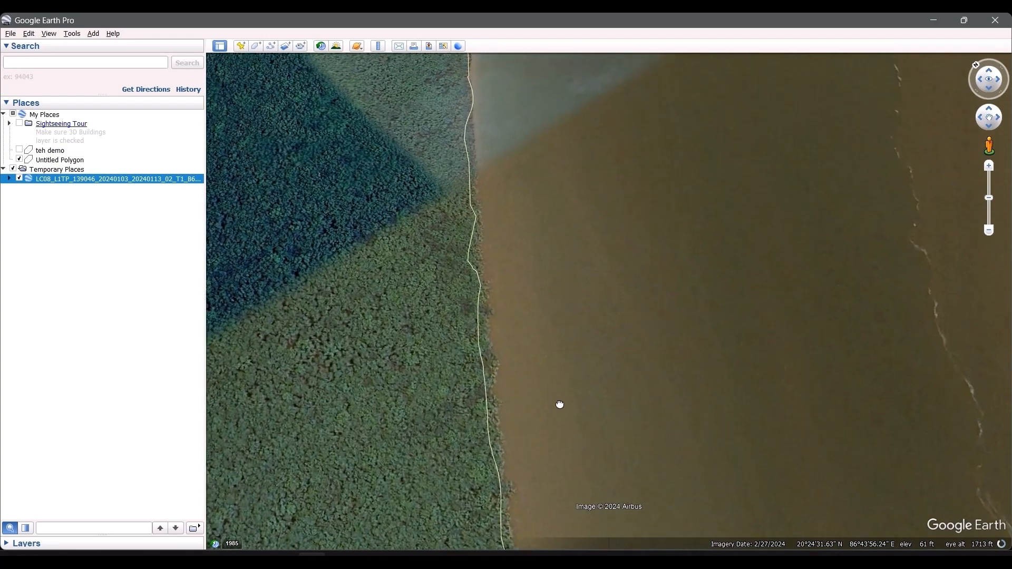
{"action": "left_click_drag", "start_coordinate": [489, 156], "coordinate": [501, 350]}
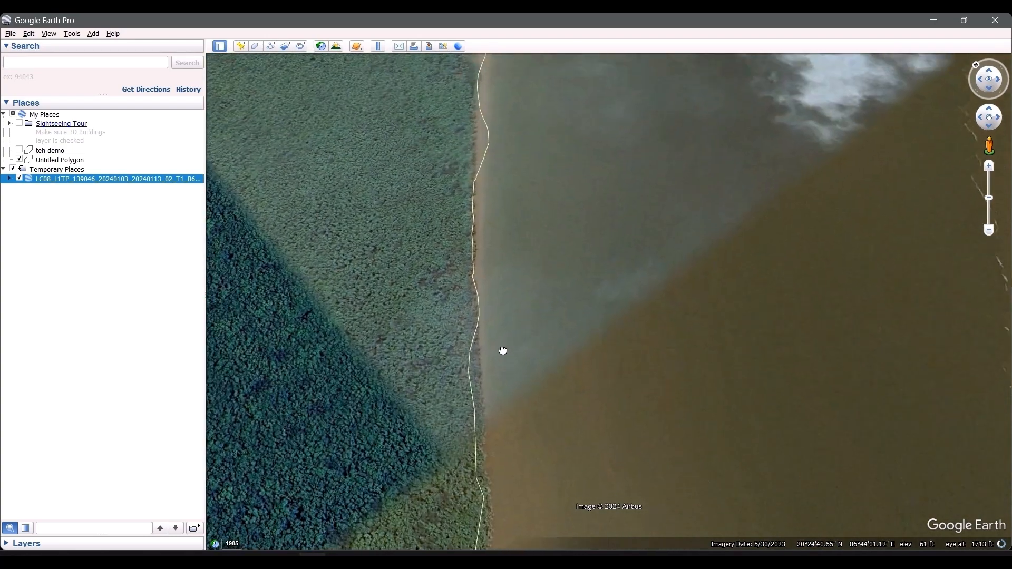
{"action": "left_click_drag", "start_coordinate": [490, 171], "coordinate": [506, 323]}
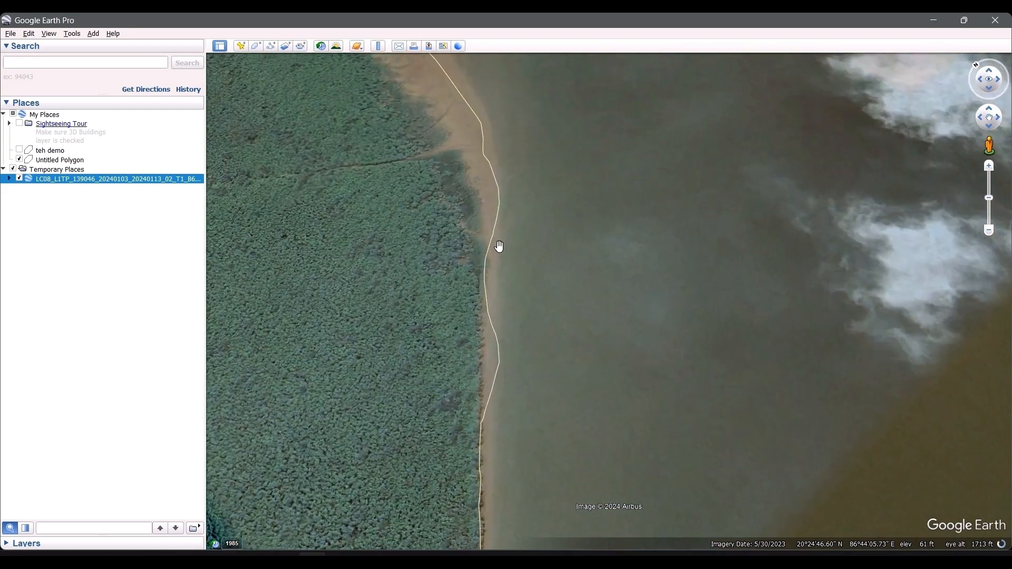
{"action": "left_click_drag", "start_coordinate": [507, 224], "coordinate": [602, 428]}
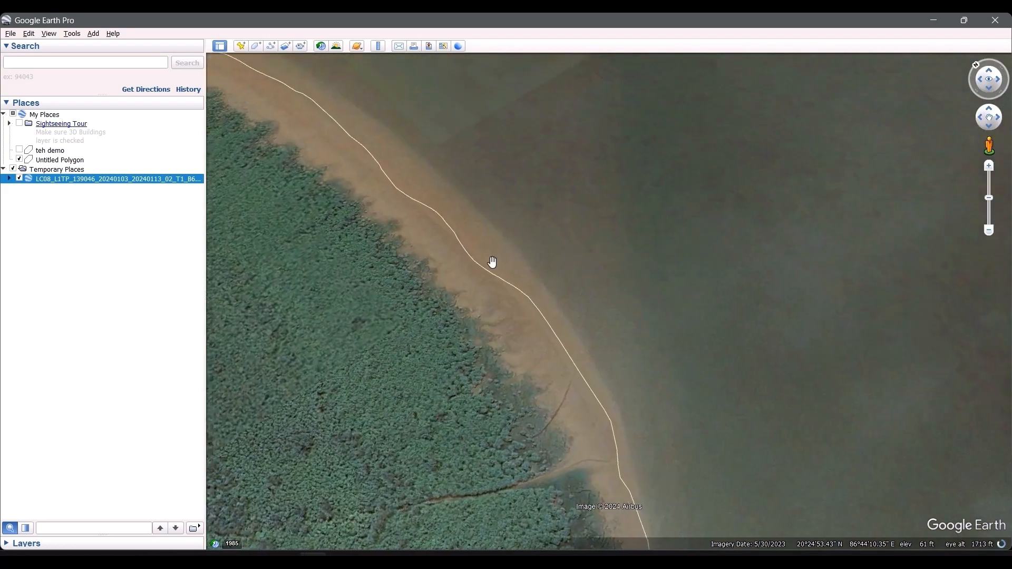
{"action": "left_click_drag", "start_coordinate": [493, 224], "coordinate": [784, 441]}
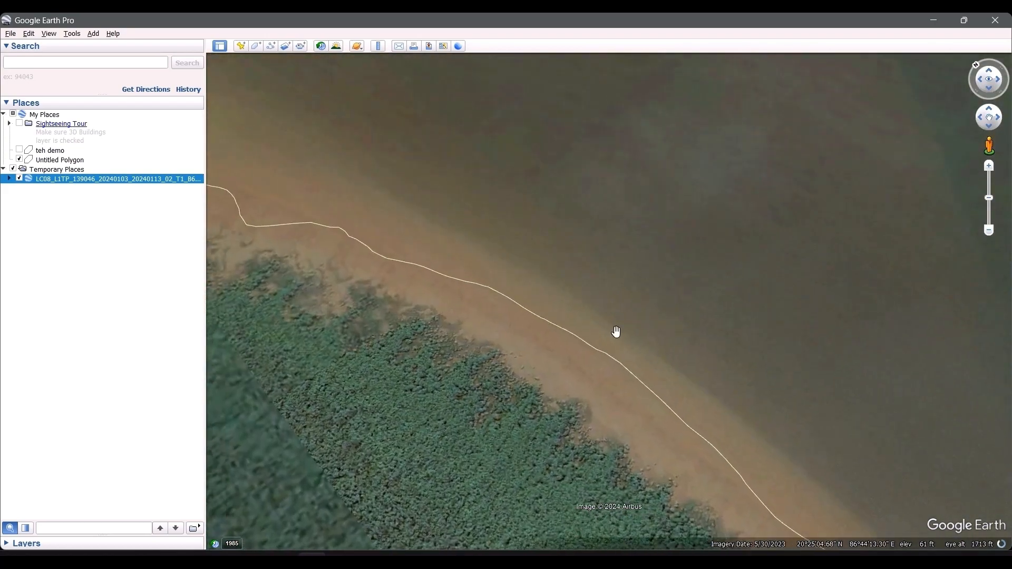
Examine the shoreline northwest of the forested point, along the beach and the tree edge beside the tidal flat.
{"action": "left_click_drag", "start_coordinate": [561, 302], "coordinate": [853, 334]}
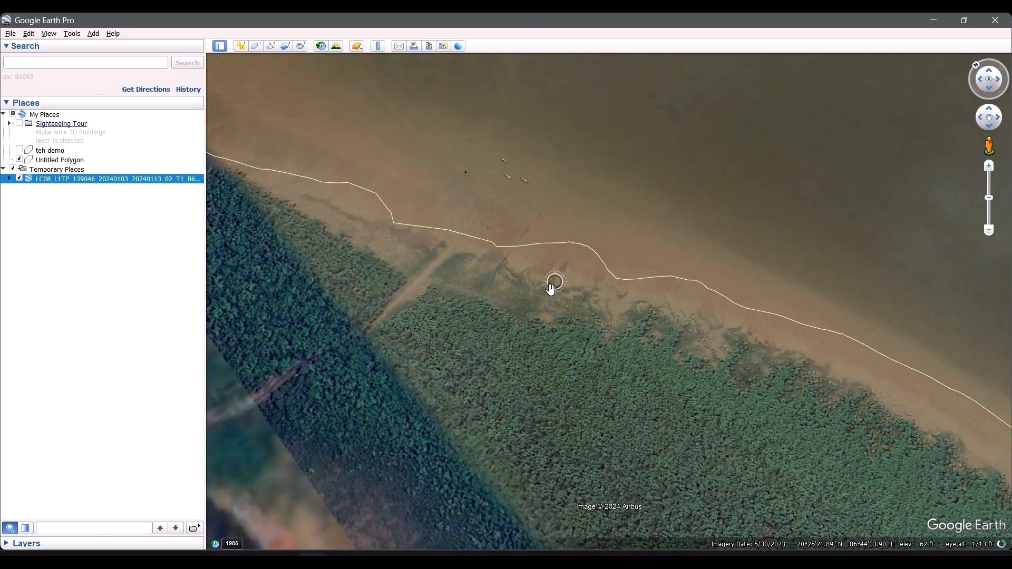
{"action": "left_click_drag", "start_coordinate": [450, 236], "coordinate": [768, 339]}
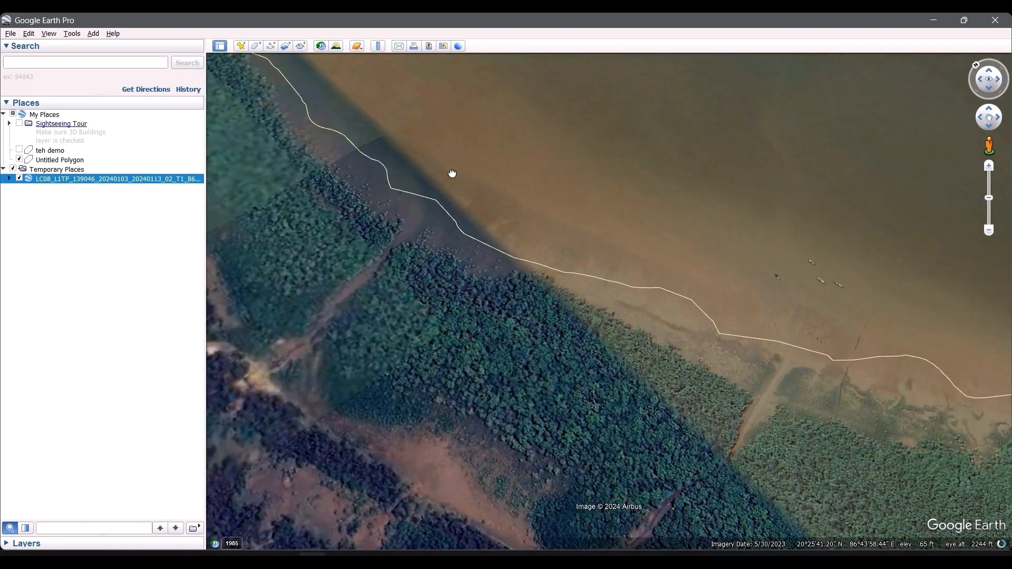
{"action": "left_click_drag", "start_coordinate": [551, 265], "coordinate": [608, 345]}
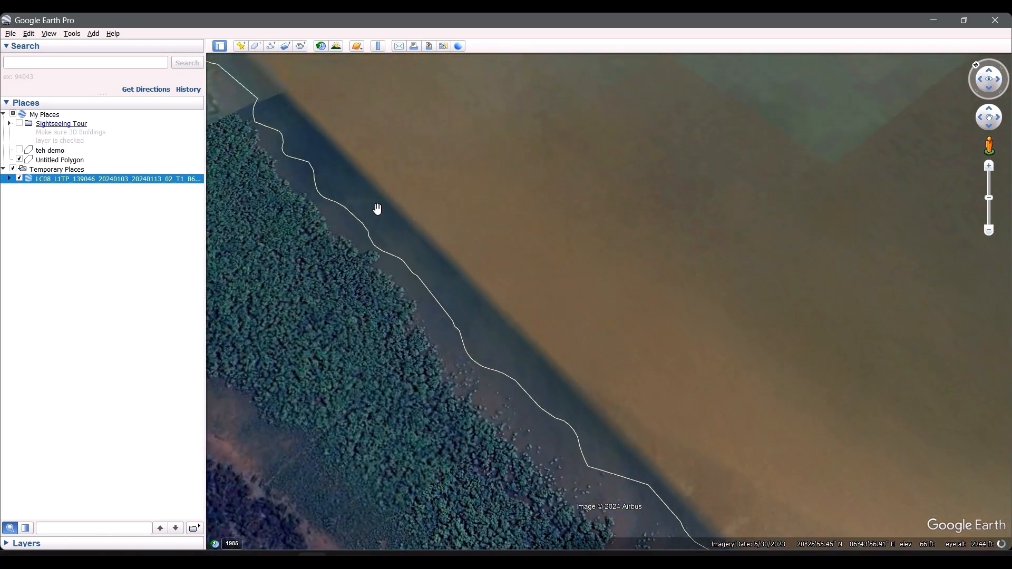
{"action": "left_click_drag", "start_coordinate": [488, 332], "coordinate": [648, 464]}
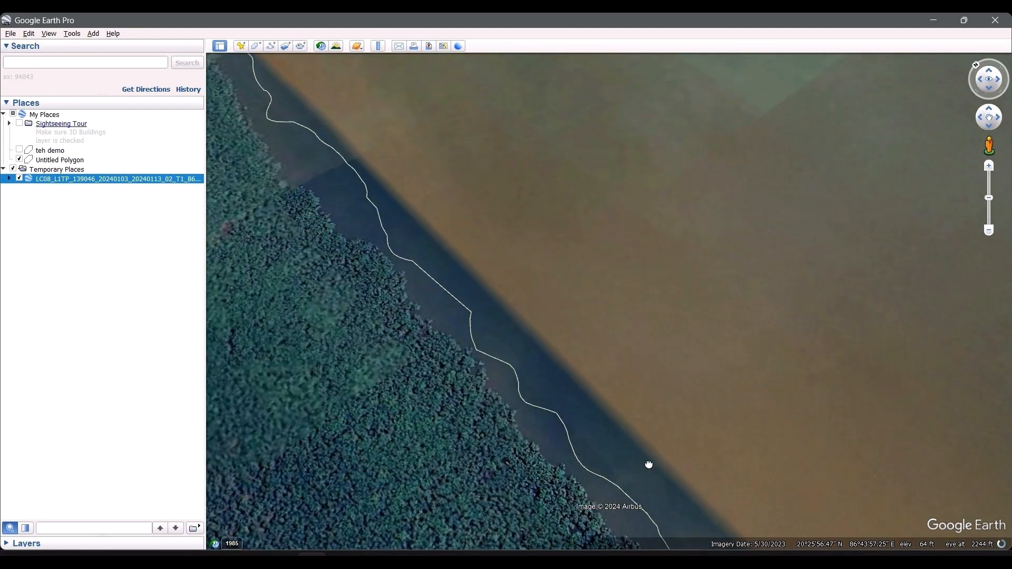
{"action": "scroll", "coordinate": [451, 327], "scroll_direction": "up", "scroll_amount": 2}
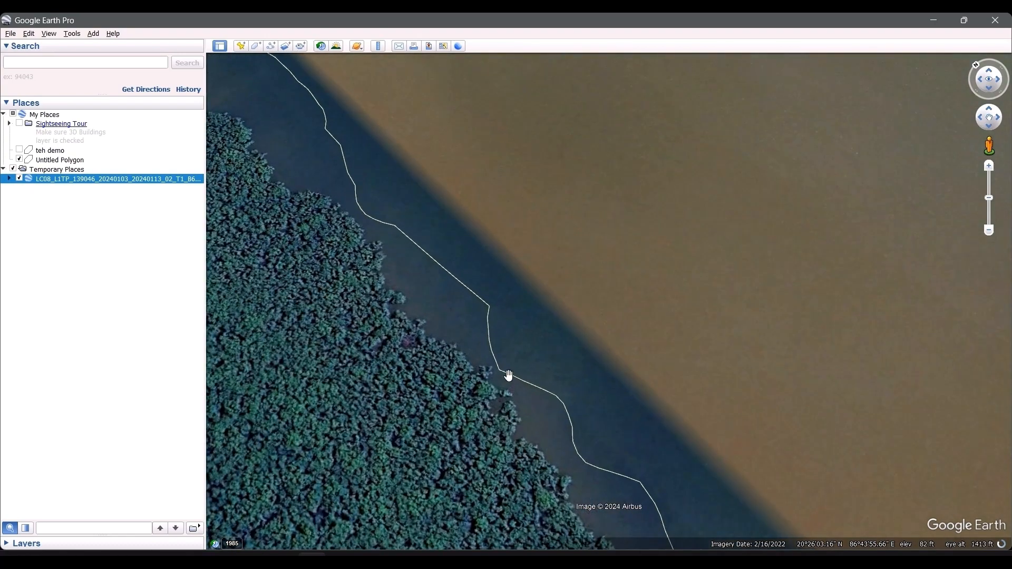
{"action": "scroll", "coordinate": [355, 193], "scroll_direction": "down", "scroll_amount": 5}
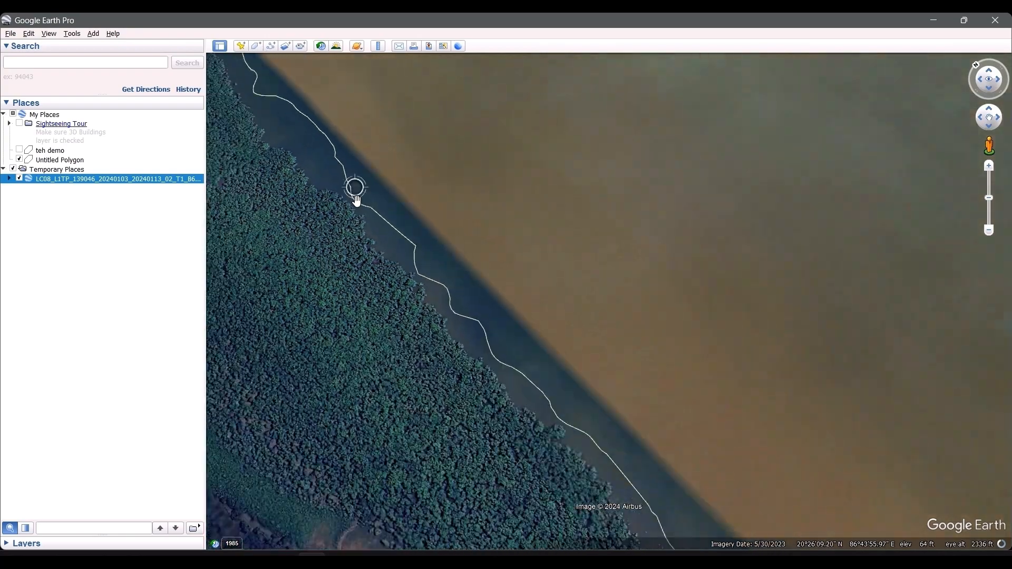
{"action": "scroll", "coordinate": [363, 203], "scroll_direction": "down", "scroll_amount": 4}
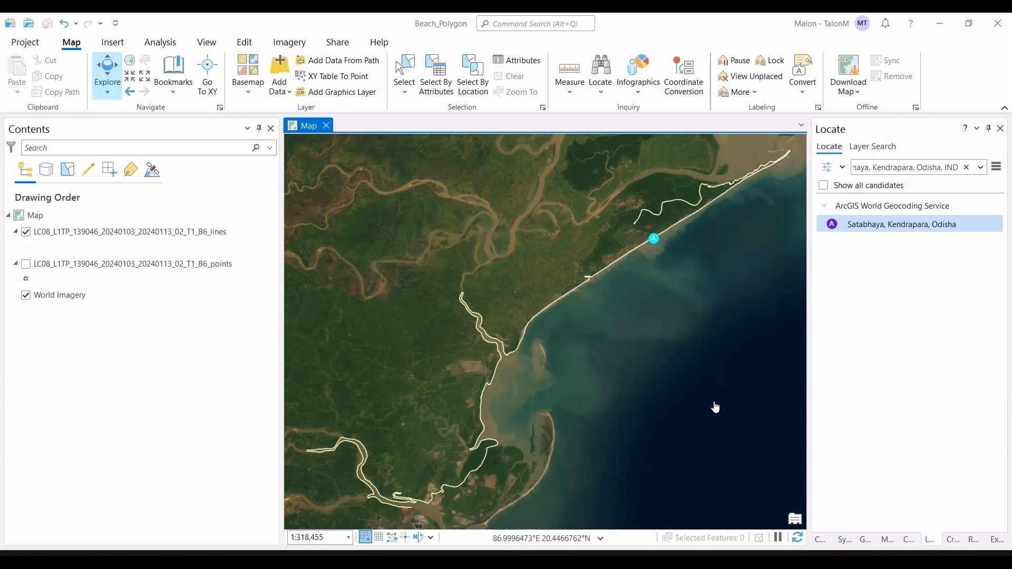
Switch to ArcGIS Pro and add the B2, B3 and B4 Landsat rasters from File Explorer to Map1, below the 2024_landsat_shoreline layer.
{"action": "key", "text": "alt+Tab"}
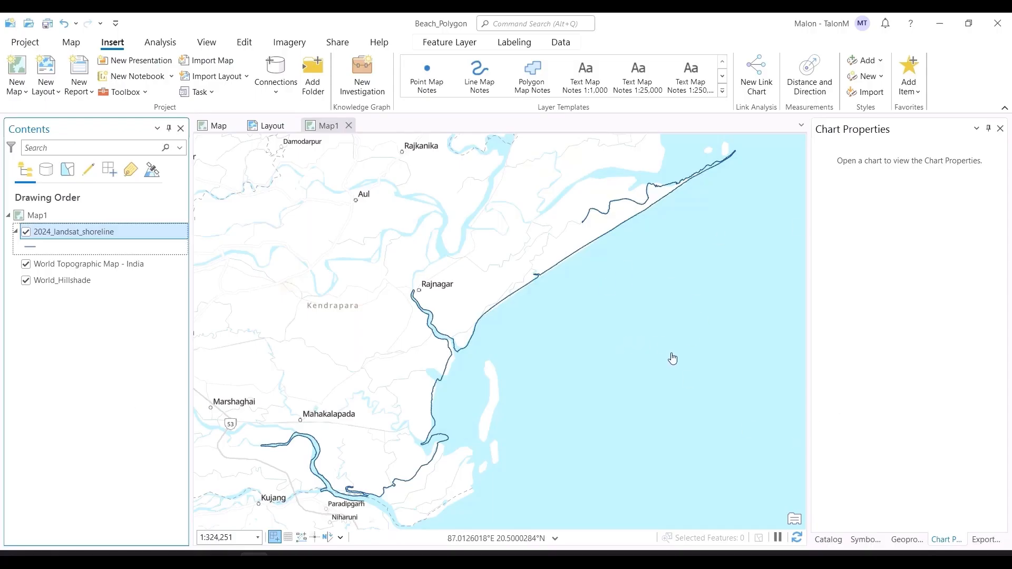
{"action": "key", "text": "alt+Tab"}
{"action": "key", "text": "alt+Tab"}
{"action": "key", "text": "alt+Tab"}
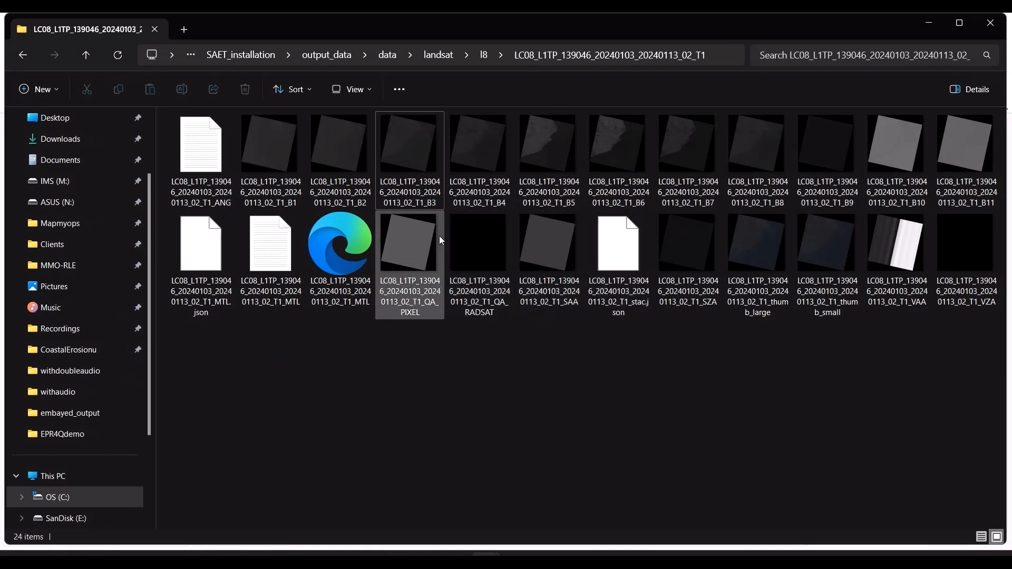
{"action": "left_click", "coordinate": [486, 193]}
{"action": "left_click", "coordinate": [411, 194], "text": "ctrl"}
{"action": "left_click", "coordinate": [351, 182], "text": "ctrl"}
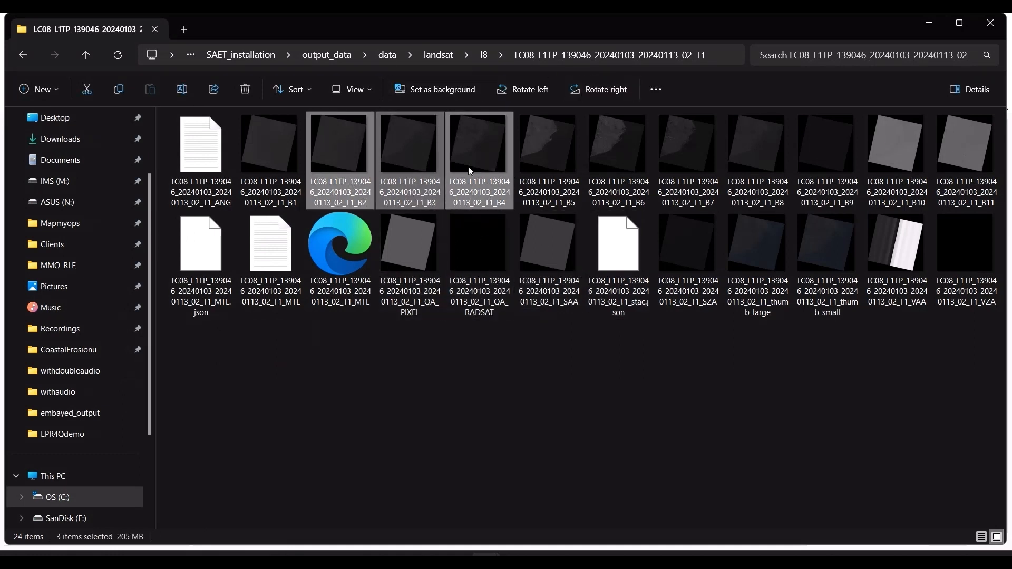
{"action": "left_click_drag", "start_coordinate": [471, 170], "coordinate": [463, 245]}
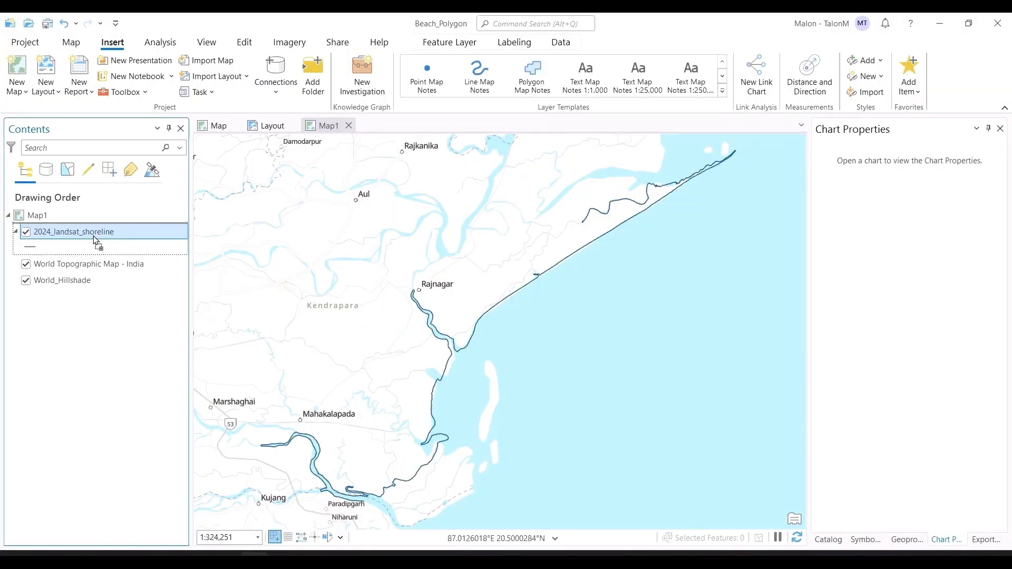
{"action": "left_click_drag", "start_coordinate": [93, 252], "coordinate": [94, 253]}
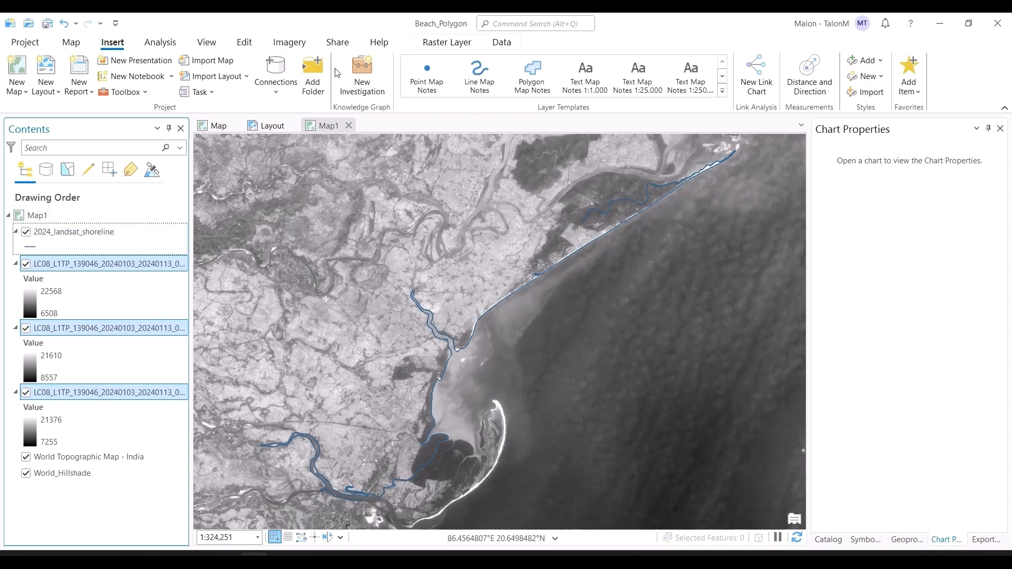
Open the Composite Bands raster function for combining the Landsat bands.
{"action": "left_click", "coordinate": [284, 43]}
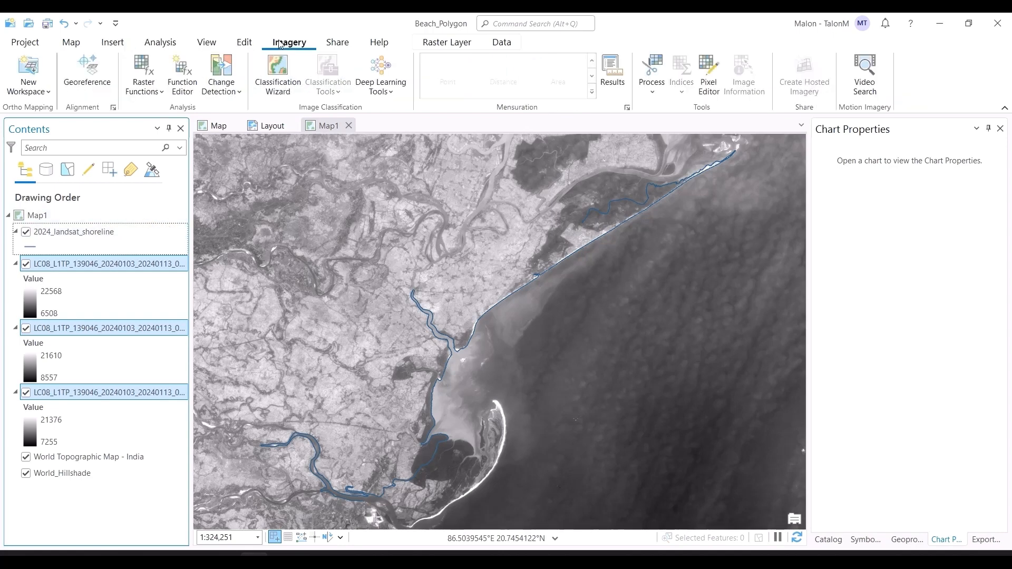
{"action": "left_click", "coordinate": [95, 264]}
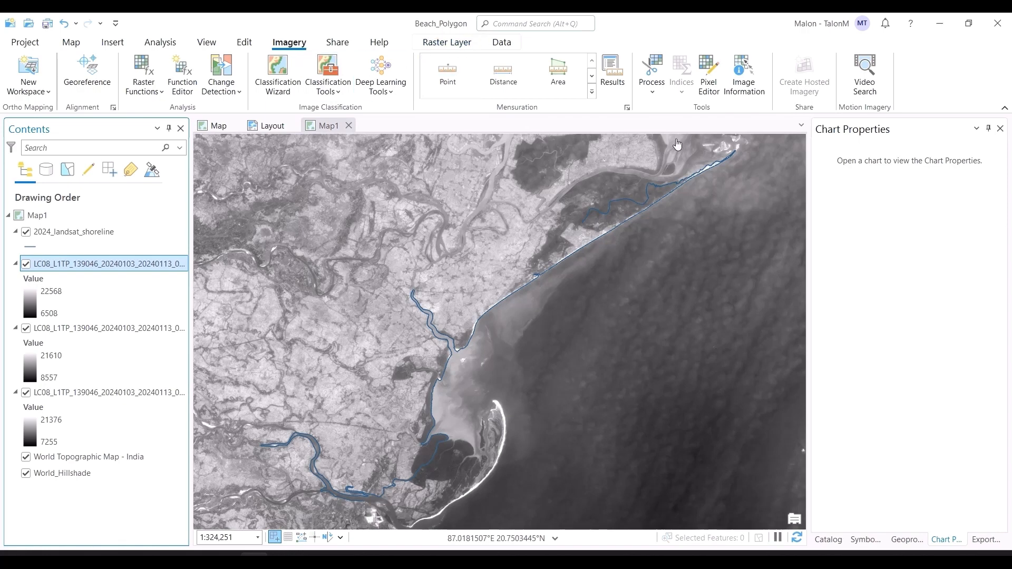
{"action": "left_click", "coordinate": [151, 77]}
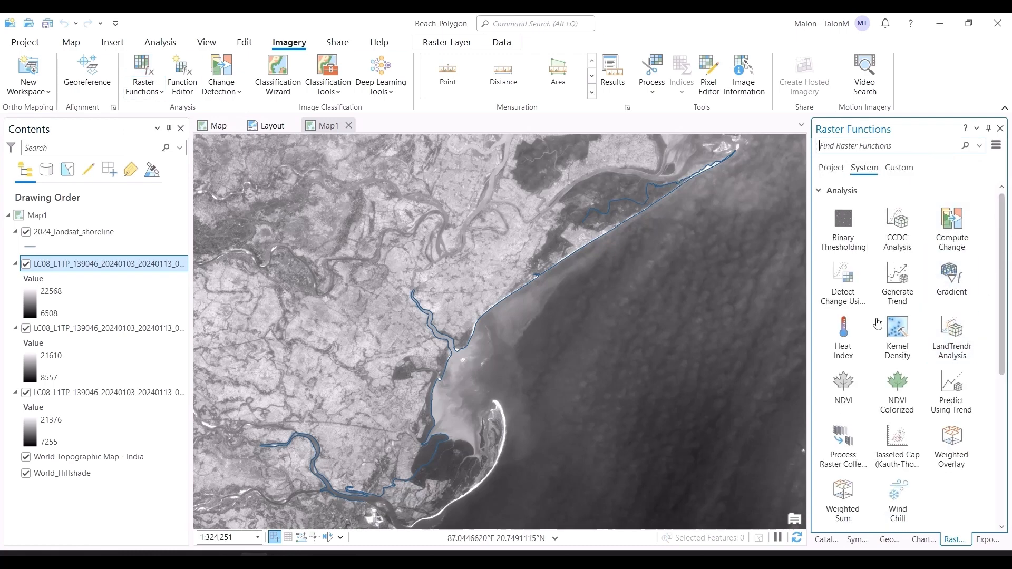
{"action": "scroll", "coordinate": [896, 400], "scroll_direction": "down", "scroll_amount": 5}
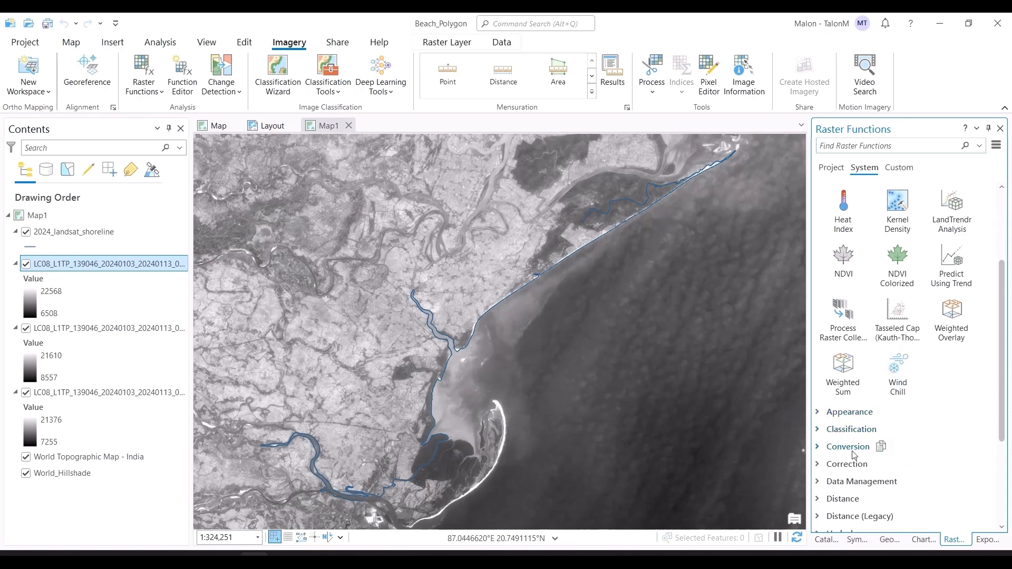
{"action": "left_click", "coordinate": [818, 482]}
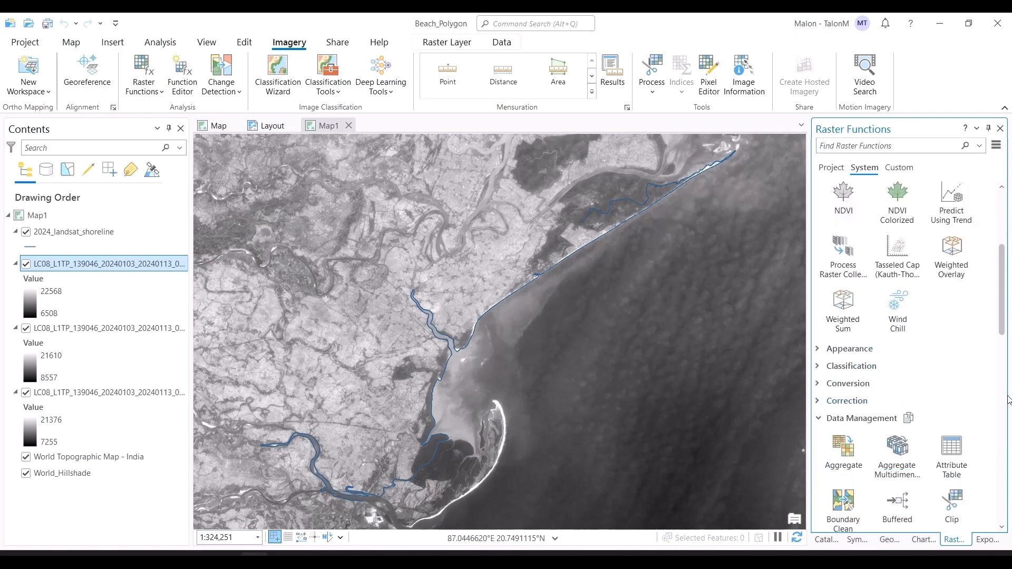
{"action": "scroll", "coordinate": [980, 411], "scroll_direction": "down", "scroll_amount": 4}
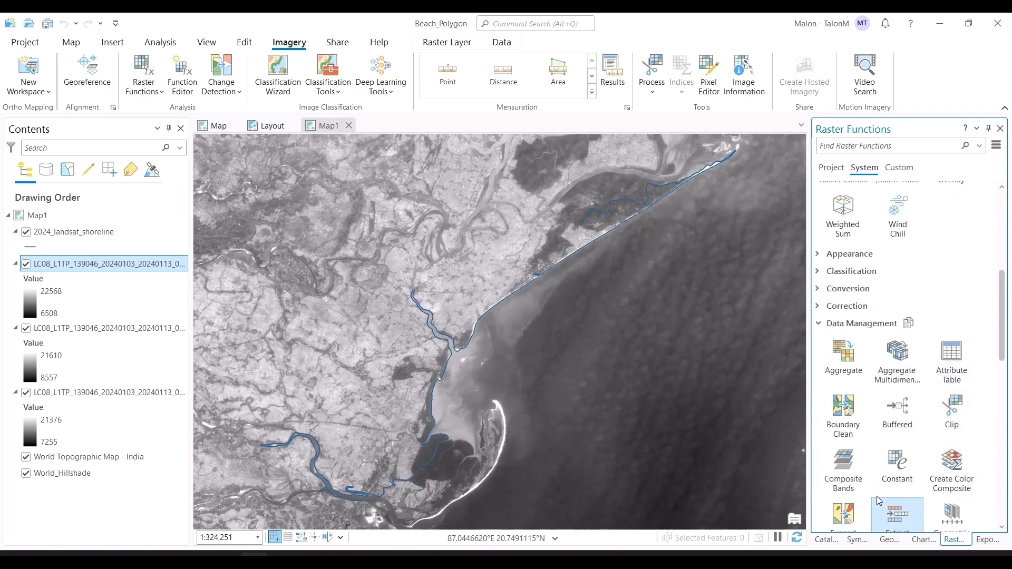
{"action": "left_click", "coordinate": [849, 463]}
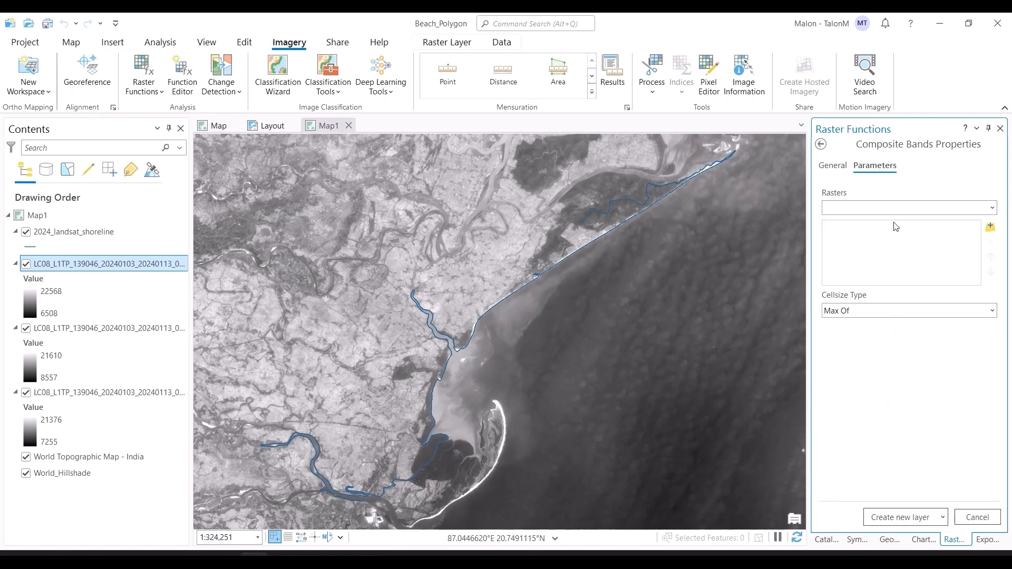
Create a new composite layer from the B2, B3 and B4 Landsat rasters, adding B4 first.
{"action": "left_click", "coordinate": [992, 208]}
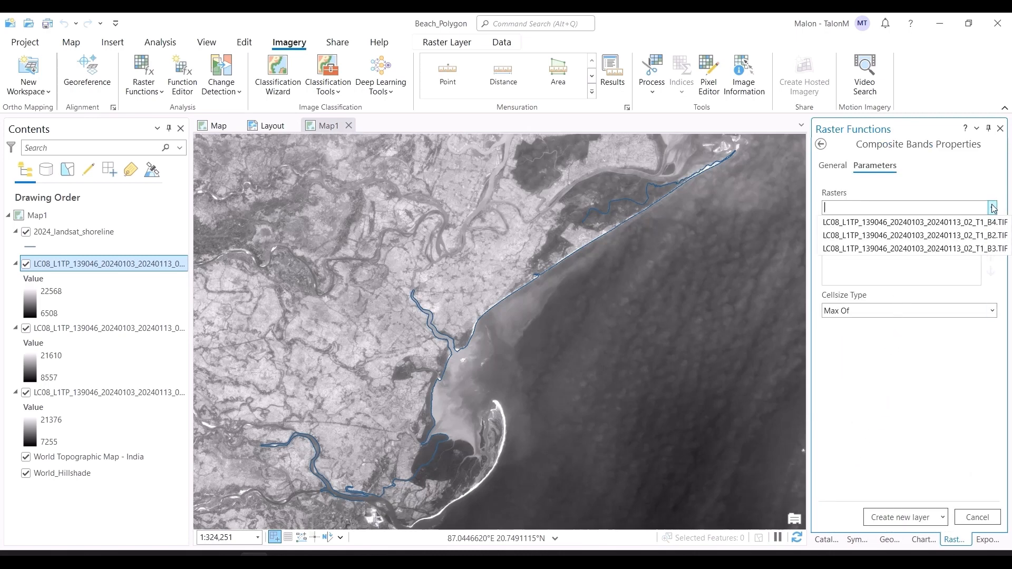
{"action": "left_click", "coordinate": [989, 221]}
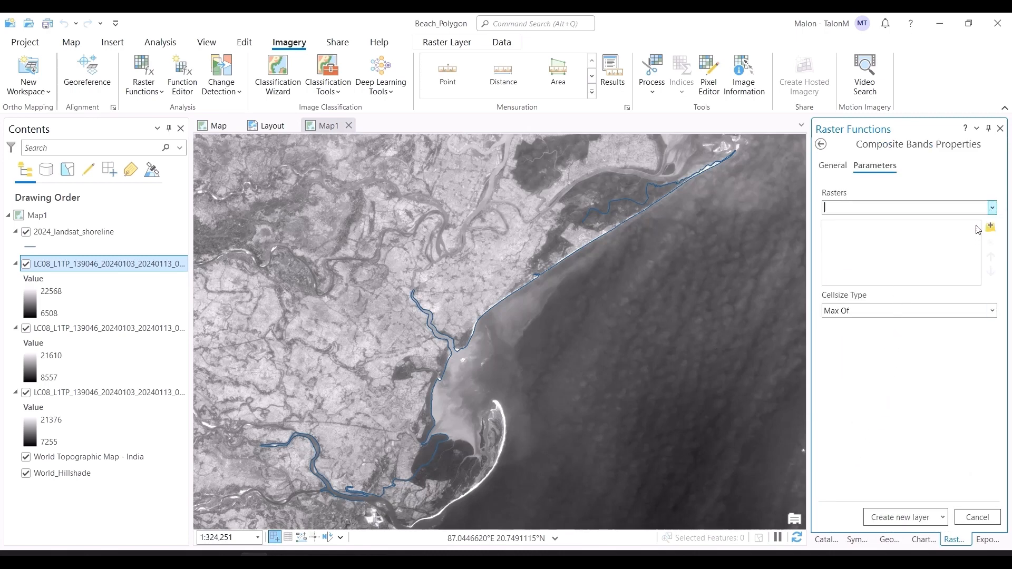
{"action": "left_click", "coordinate": [991, 208]}
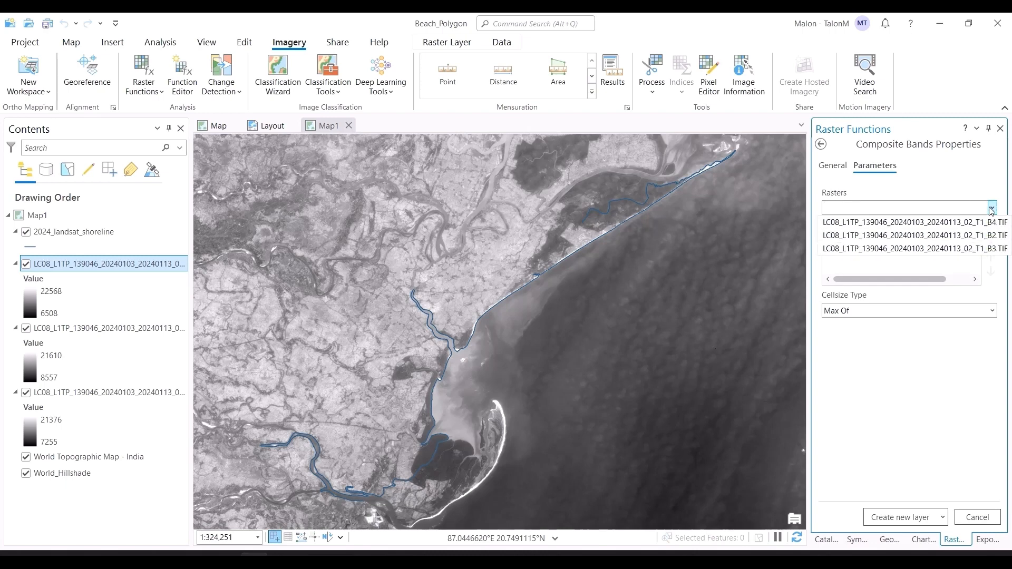
{"action": "left_click", "coordinate": [978, 236]}
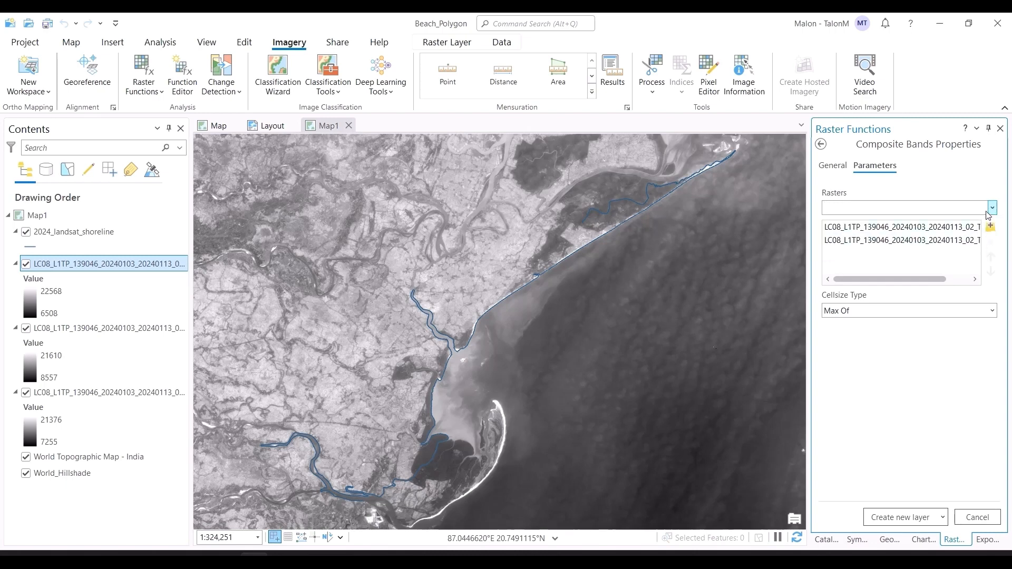
{"action": "left_click", "coordinate": [991, 208]}
{"action": "left_click", "coordinate": [969, 240]}
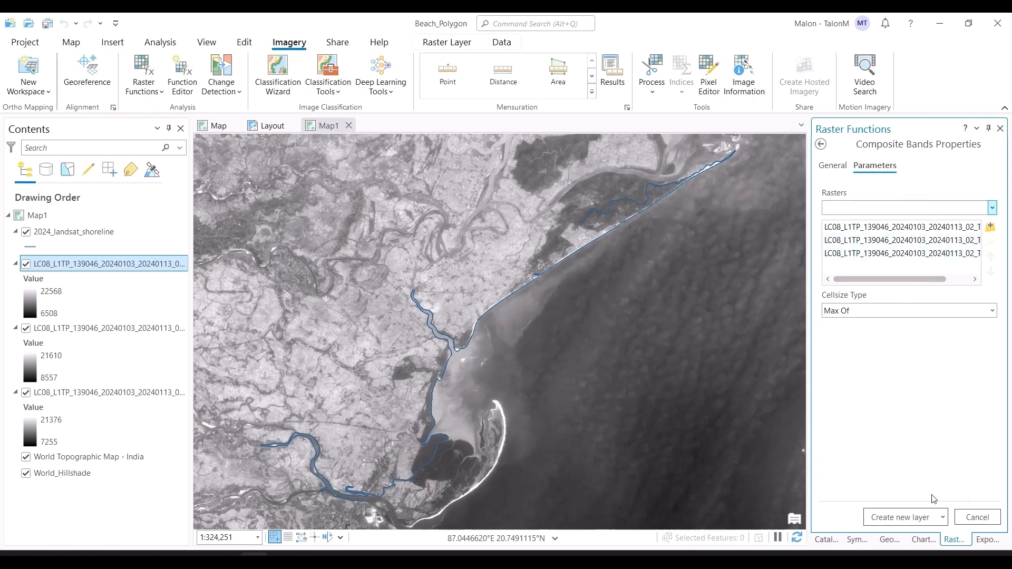
{"action": "left_click", "coordinate": [900, 517]}
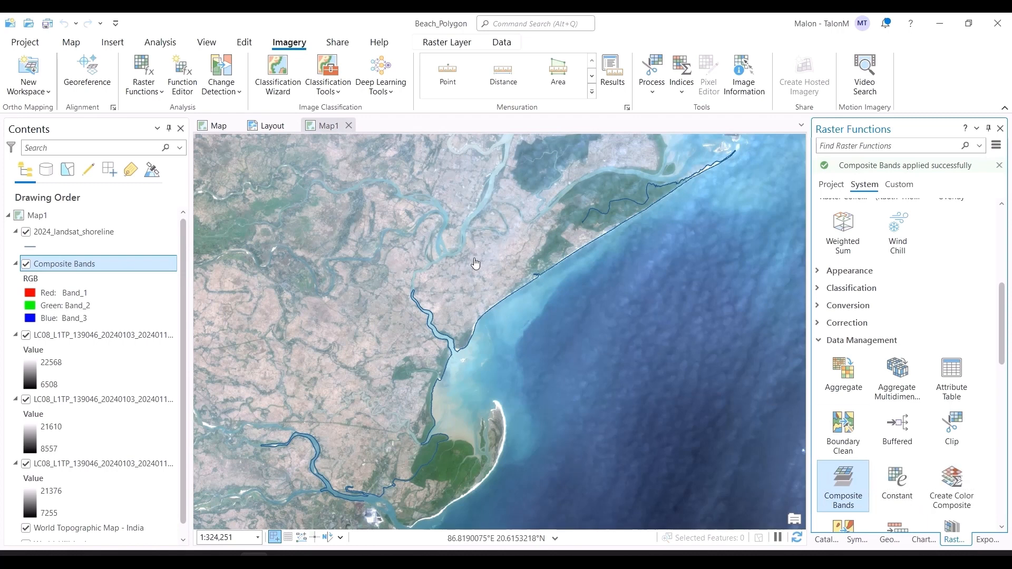
Hide the three single-band Landsat rasters, leaving the Composite Bands layer and the shoreline on.
{"action": "left_click", "coordinate": [26, 335]}
{"action": "left_click", "coordinate": [26, 400]}
{"action": "left_click", "coordinate": [26, 464]}
{"action": "left_click", "coordinate": [25, 464]}
{"action": "scroll", "coordinate": [44, 464], "scroll_direction": "down", "scroll_amount": 1}
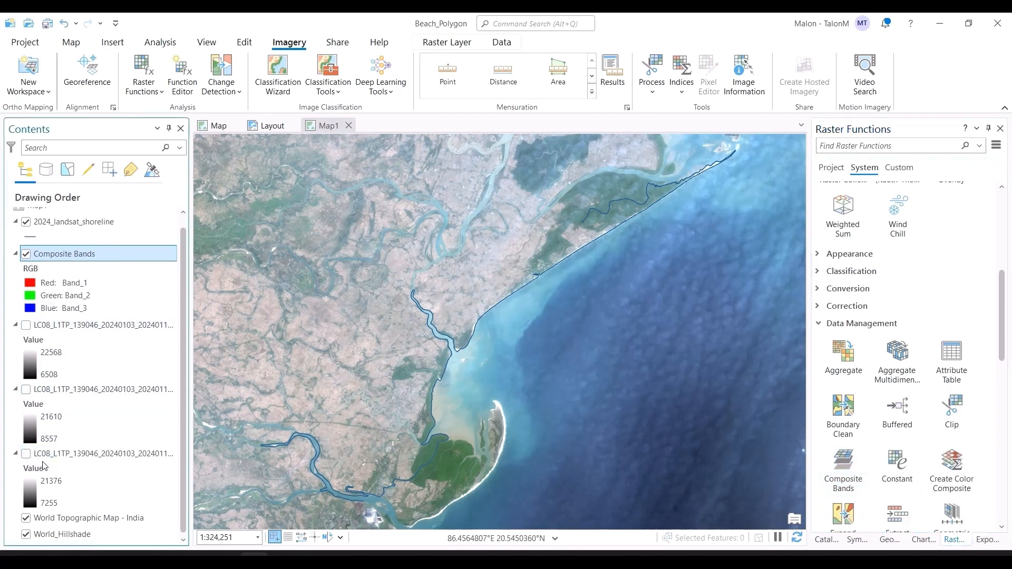
Examine the 2024_landsat_shoreline line against the Composite Bands image from the northeastern sand spit southwest along the straight coast.
{"action": "scroll", "coordinate": [736, 174], "scroll_direction": "up", "scroll_amount": 5}
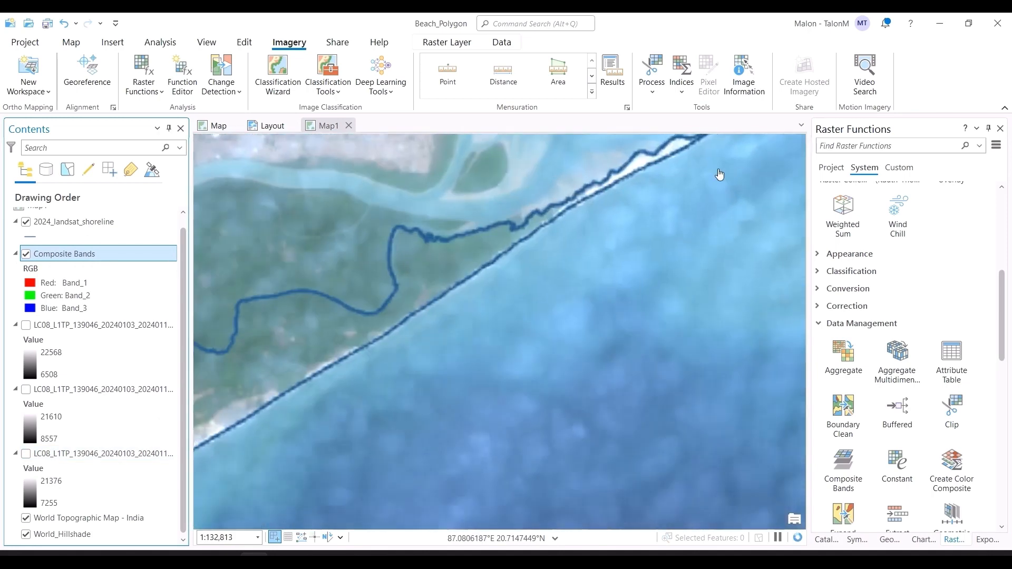
{"action": "scroll", "coordinate": [644, 332], "scroll_direction": "up", "scroll_amount": 4}
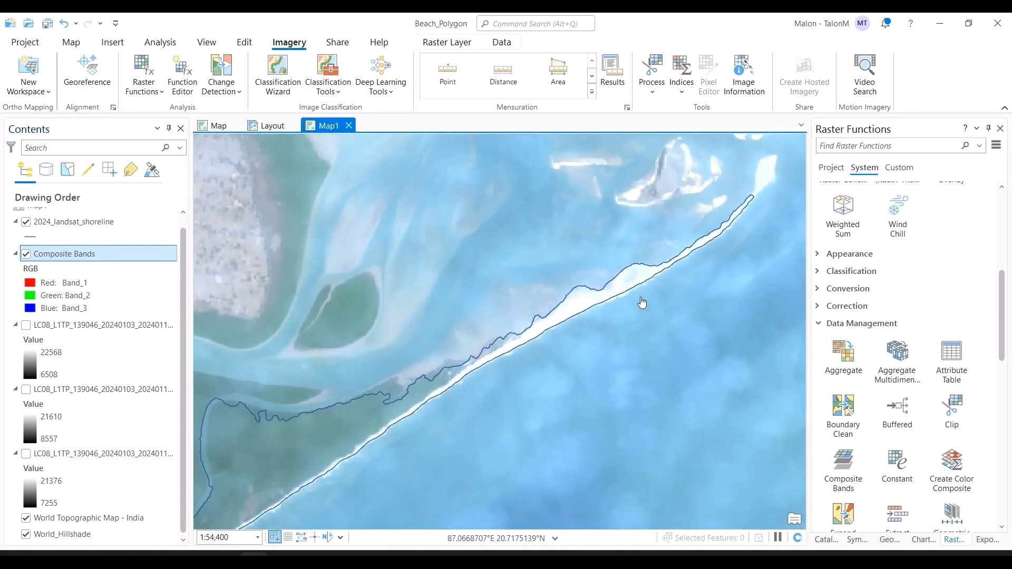
{"action": "left_click_drag", "start_coordinate": [501, 363], "coordinate": [696, 258]}
{"action": "left_click_drag", "start_coordinate": [445, 394], "coordinate": [351, 420]}
{"action": "left_click_drag", "start_coordinate": [295, 493], "coordinate": [370, 428]}
{"action": "left_click_drag", "start_coordinate": [320, 462], "coordinate": [591, 346]}
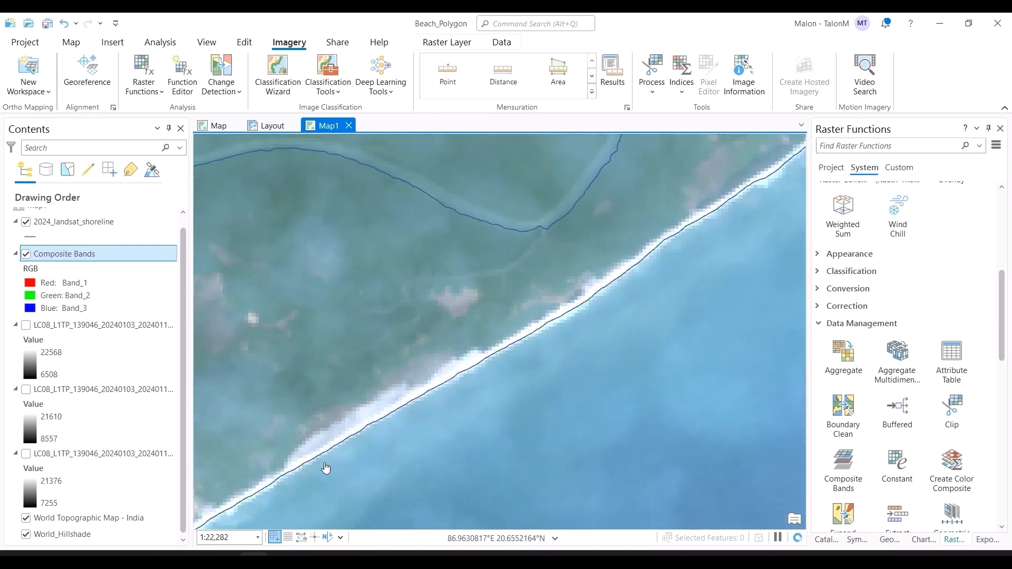
{"action": "mouse_move", "coordinate": [318, 480]}
{"action": "left_mouse_down"}
{"action": "mouse_move", "coordinate": [496, 361]}
{"action": "mouse_move", "coordinate": [485, 372]}
{"action": "left_mouse_up"}
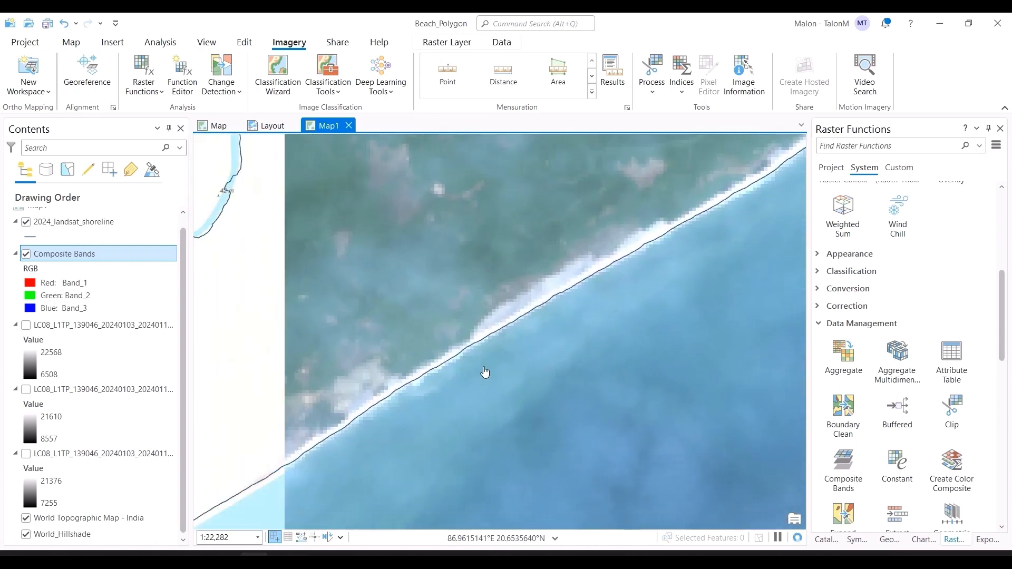
Inspect the shoreline's fit to the composite farther southwest, including the small tidal inlet and its sand bar.
{"action": "scroll", "coordinate": [386, 417], "scroll_direction": "down", "scroll_amount": 2}
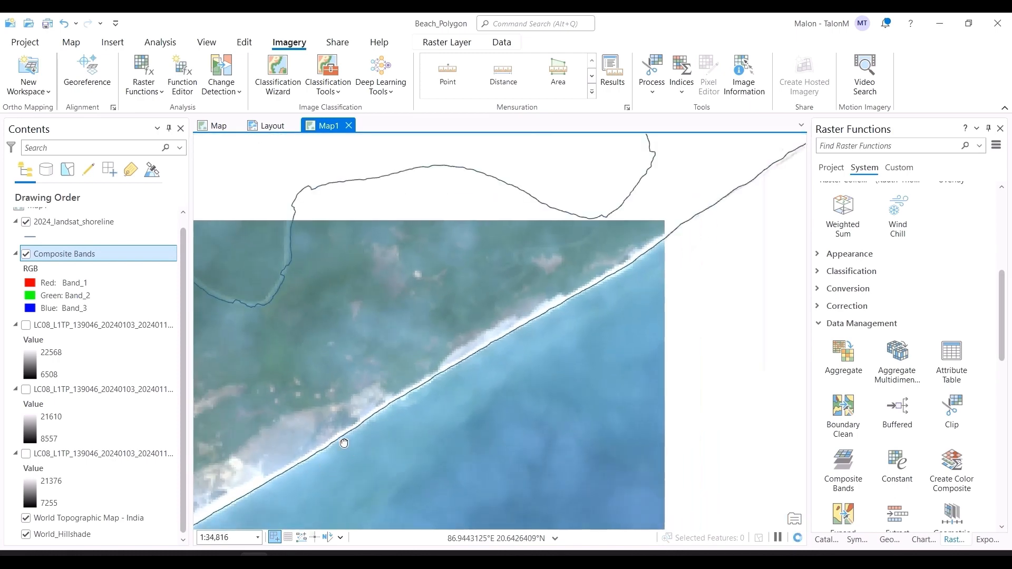
{"action": "left_click_drag", "start_coordinate": [387, 416], "coordinate": [559, 299]}
{"action": "scroll", "coordinate": [443, 432], "scroll_direction": "down", "scroll_amount": 4}
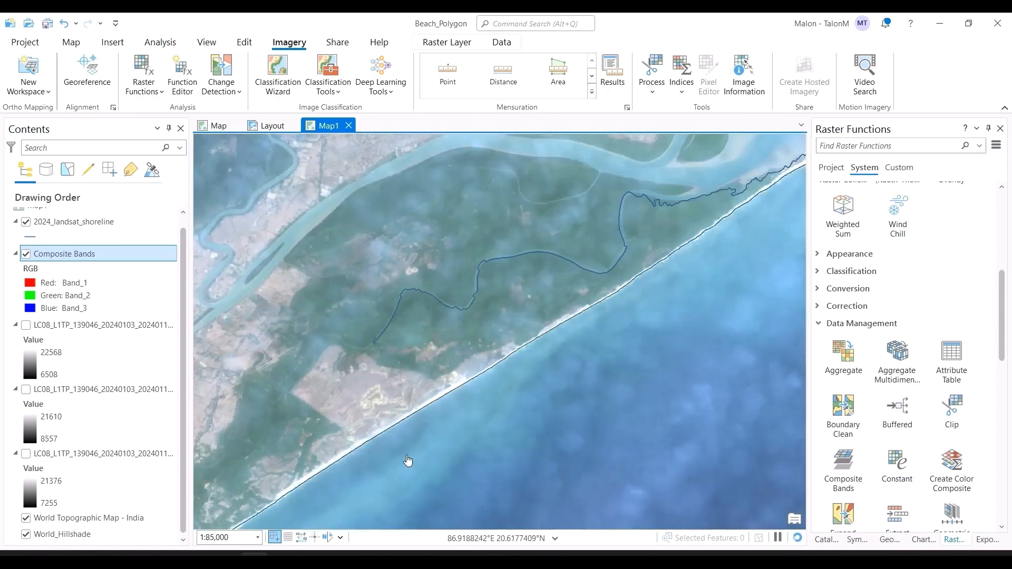
{"action": "left_click_drag", "start_coordinate": [386, 469], "coordinate": [554, 346]}
{"action": "scroll", "coordinate": [373, 430], "scroll_direction": "up", "scroll_amount": 4}
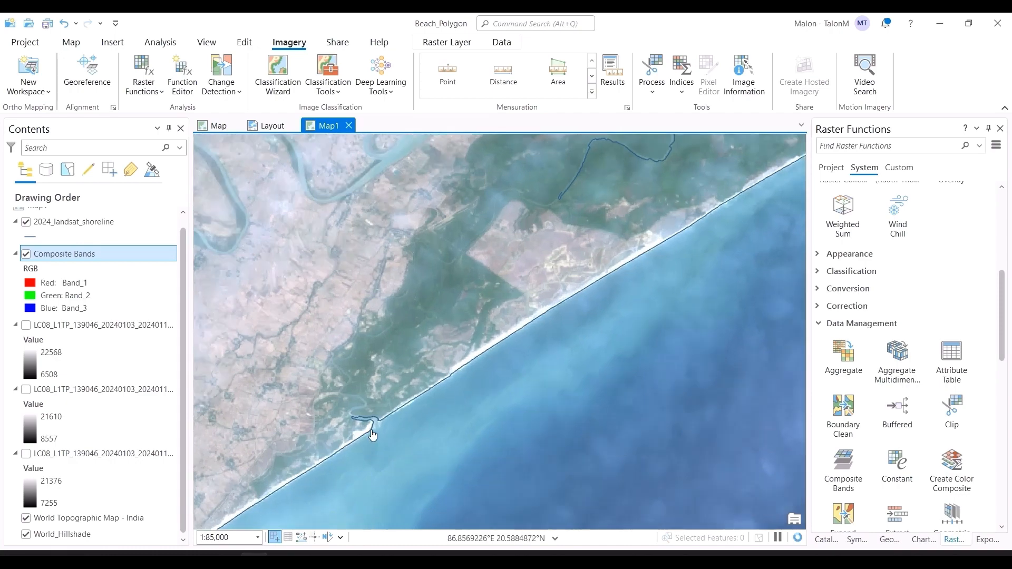
{"action": "scroll", "coordinate": [358, 459], "scroll_direction": "up", "scroll_amount": 4}
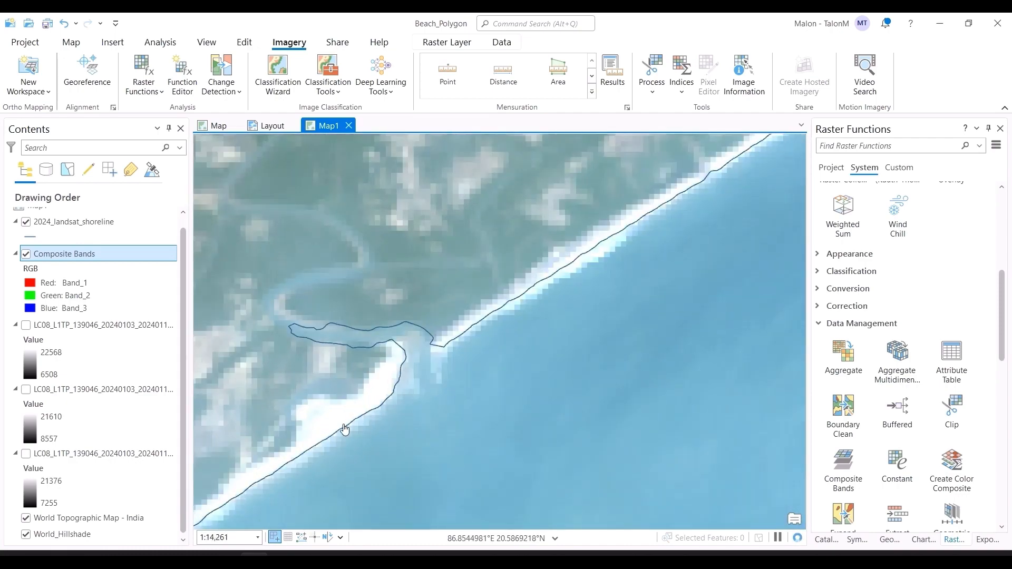
{"action": "scroll", "coordinate": [363, 447], "scroll_direction": "down", "scroll_amount": 5}
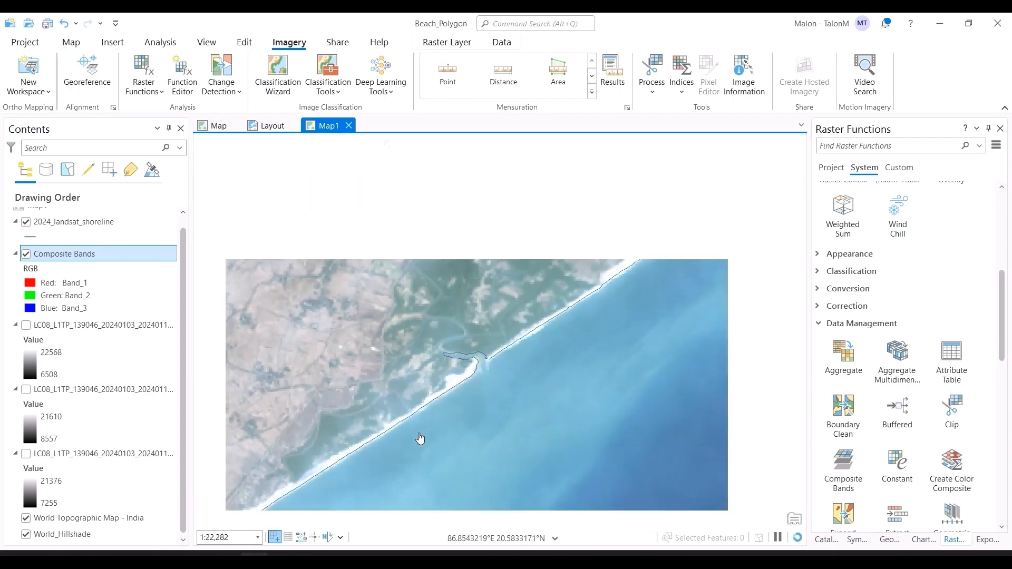
{"action": "scroll", "coordinate": [369, 472], "scroll_direction": "down", "scroll_amount": 3}
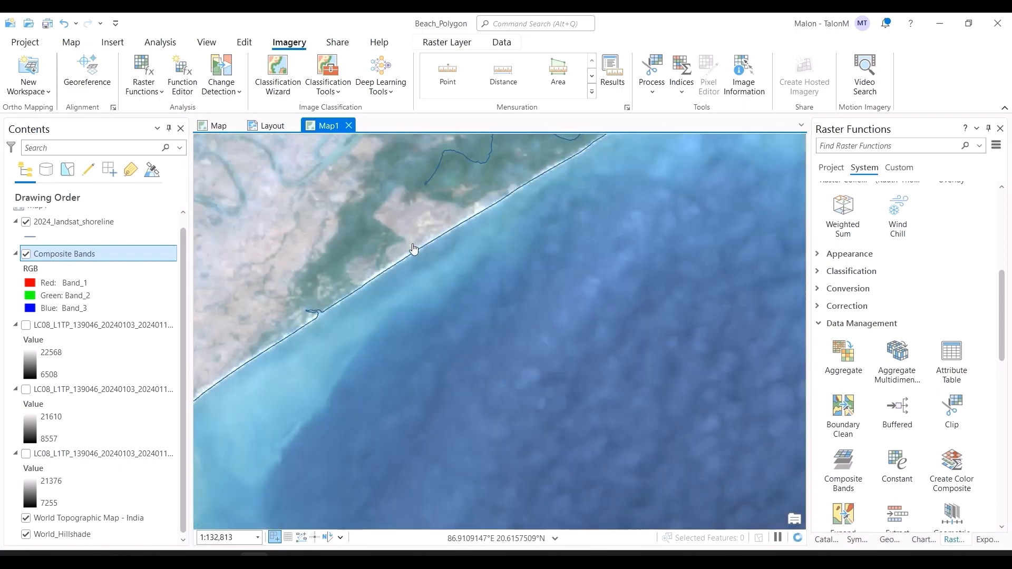
Hide the Composite Bands layer and change the map's basemap to Imagery.
{"action": "left_click", "coordinate": [76, 45]}
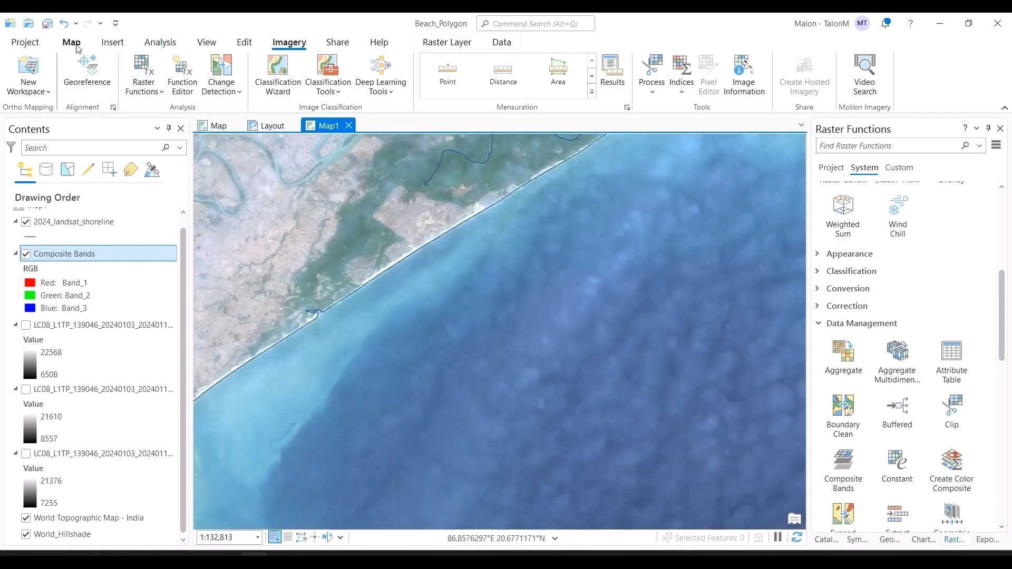
{"action": "left_click", "coordinate": [26, 253]}
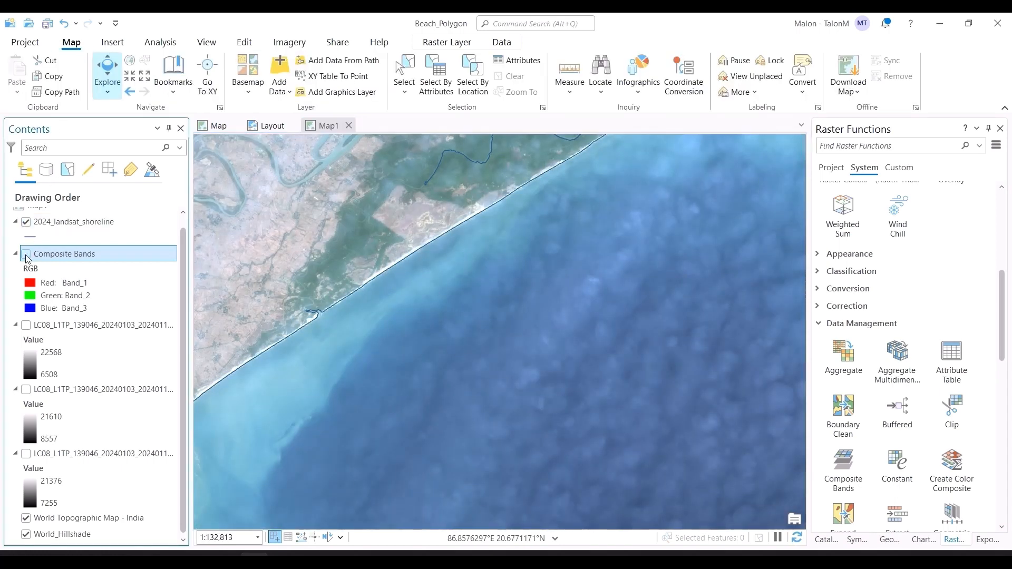
{"action": "left_click", "coordinate": [248, 77]}
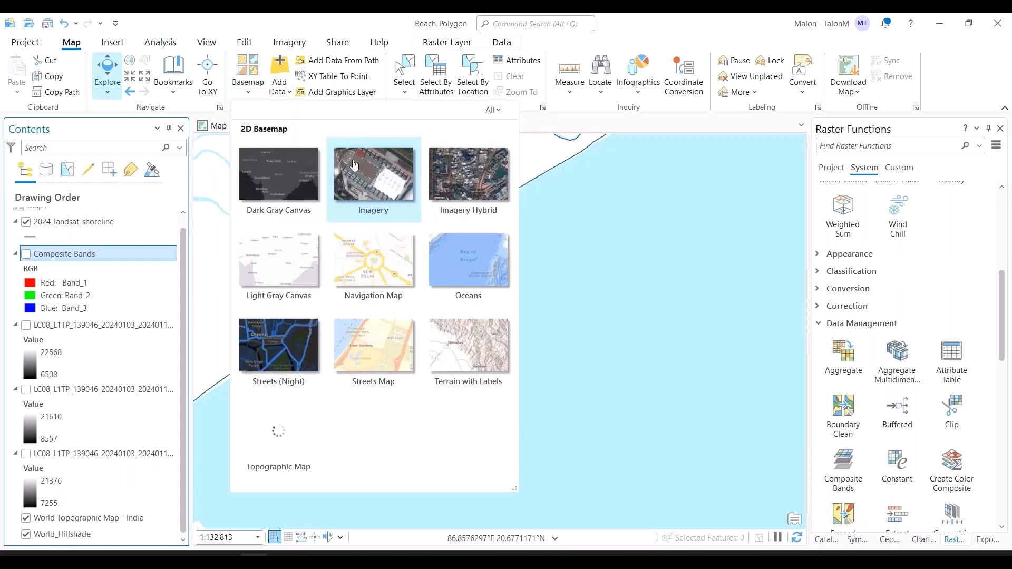
{"action": "left_click", "coordinate": [353, 164]}
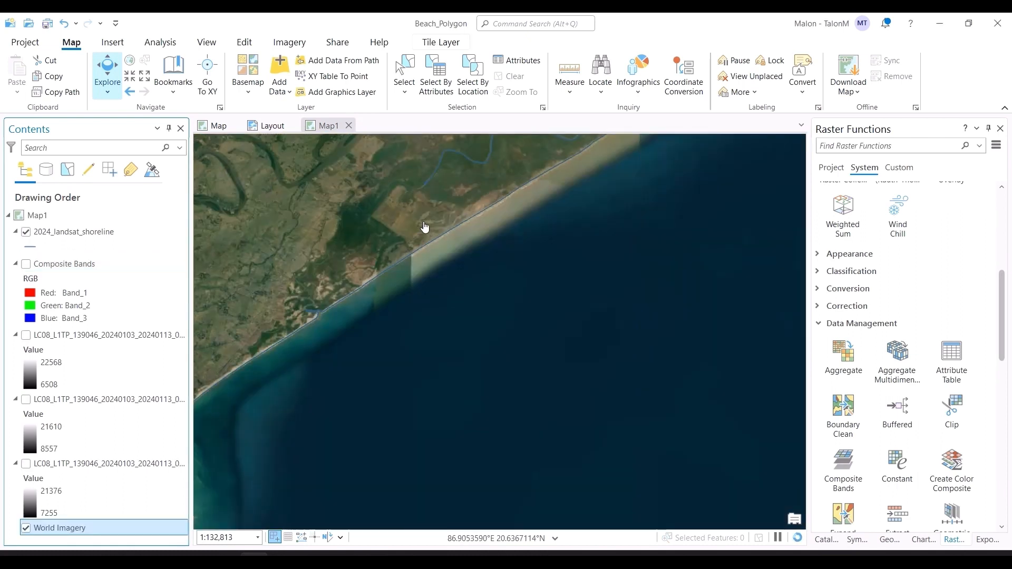
Examine the 2024_landsat_shoreline line against the World Imagery basemap along the straight coast northeast towards the sand spit.
{"action": "scroll", "coordinate": [407, 283], "scroll_direction": "down", "scroll_amount": 2}
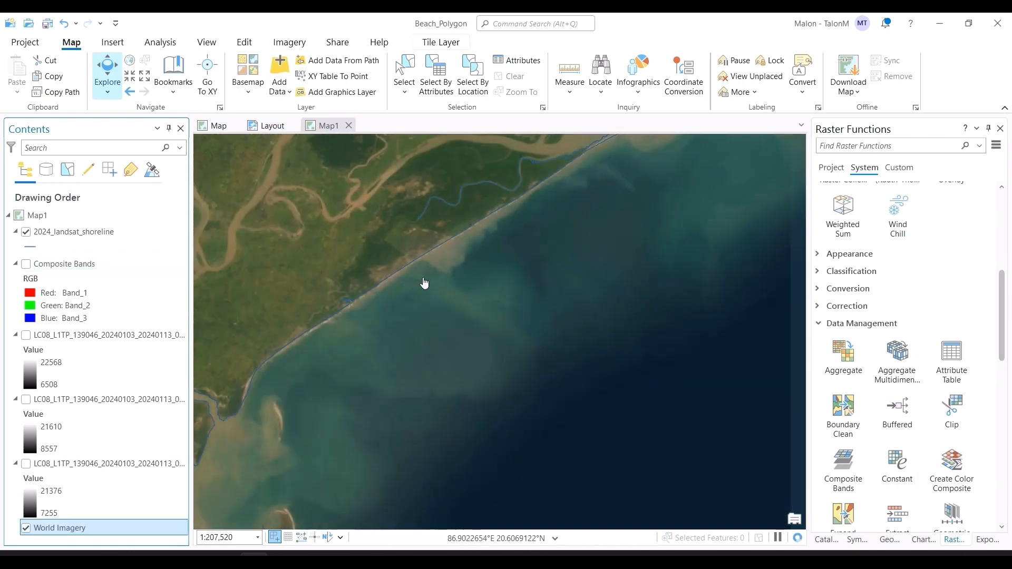
{"action": "scroll", "coordinate": [416, 295], "scroll_direction": "up", "scroll_amount": 5}
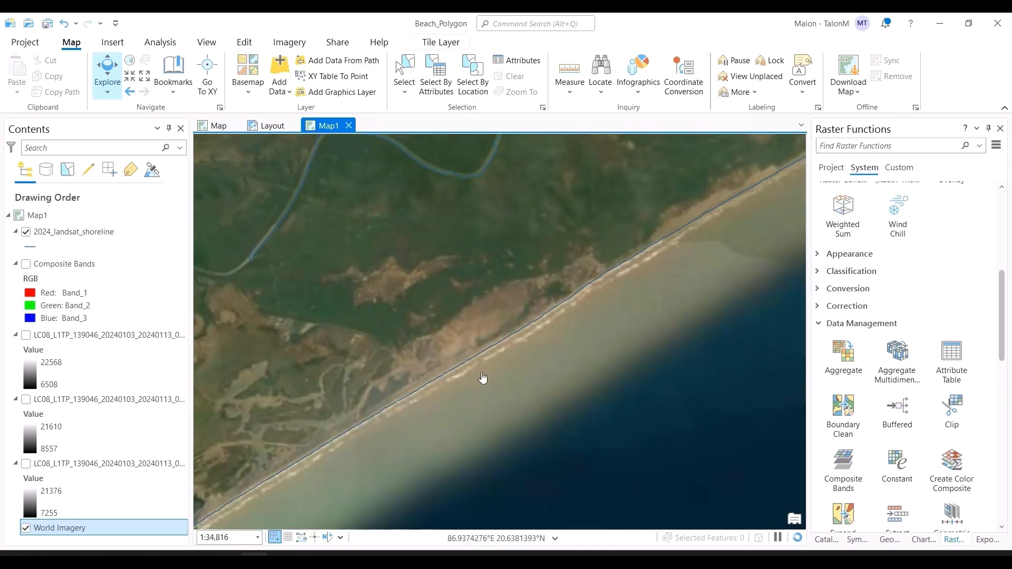
{"action": "left_click_drag", "start_coordinate": [655, 316], "coordinate": [498, 390]}
{"action": "left_click_drag", "start_coordinate": [600, 305], "coordinate": [506, 356]}
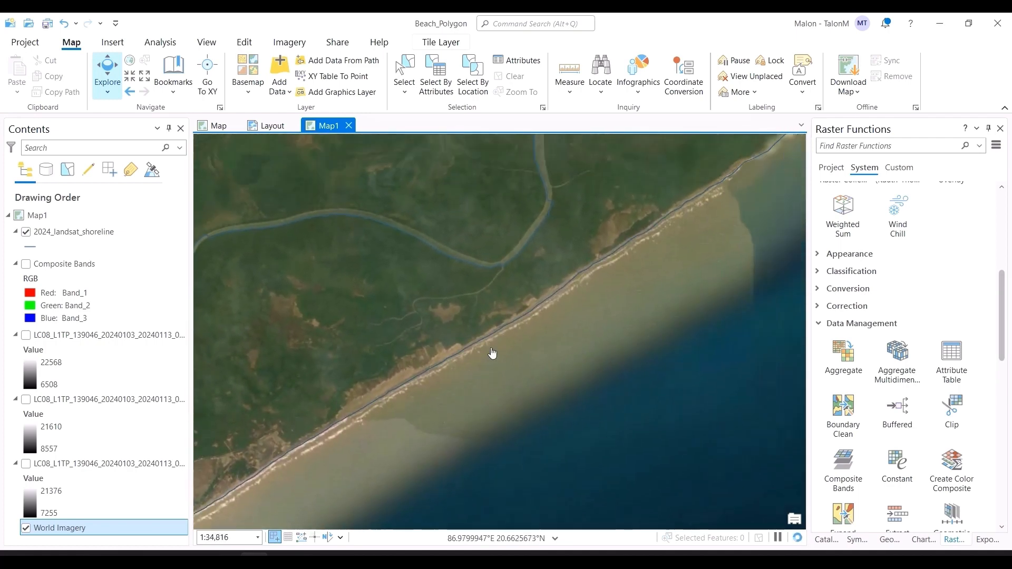
{"action": "left_click_drag", "start_coordinate": [715, 203], "coordinate": [606, 300]}
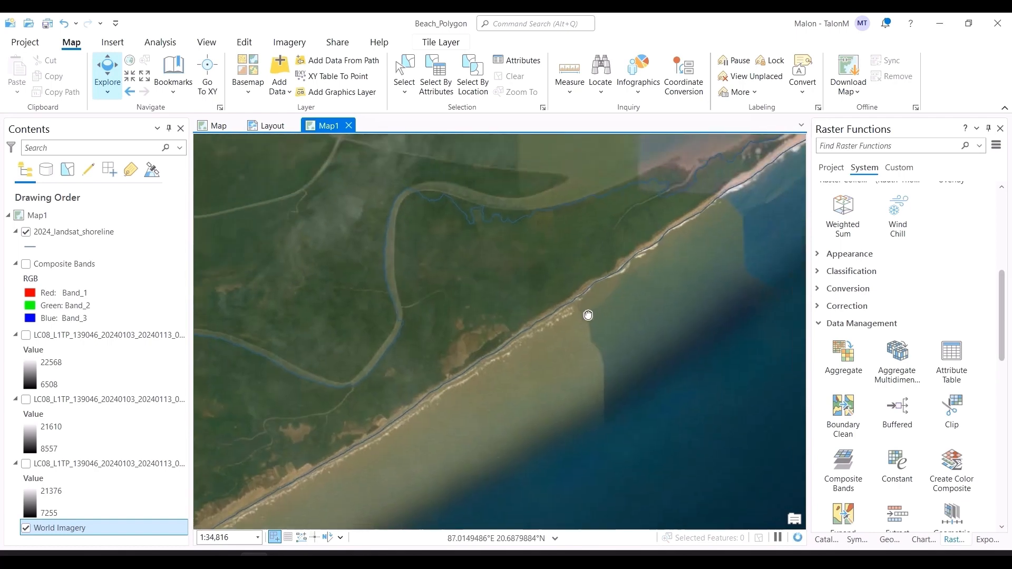
{"action": "left_click_drag", "start_coordinate": [652, 267], "coordinate": [562, 355]}
{"action": "left_click_drag", "start_coordinate": [691, 266], "coordinate": [528, 358]}
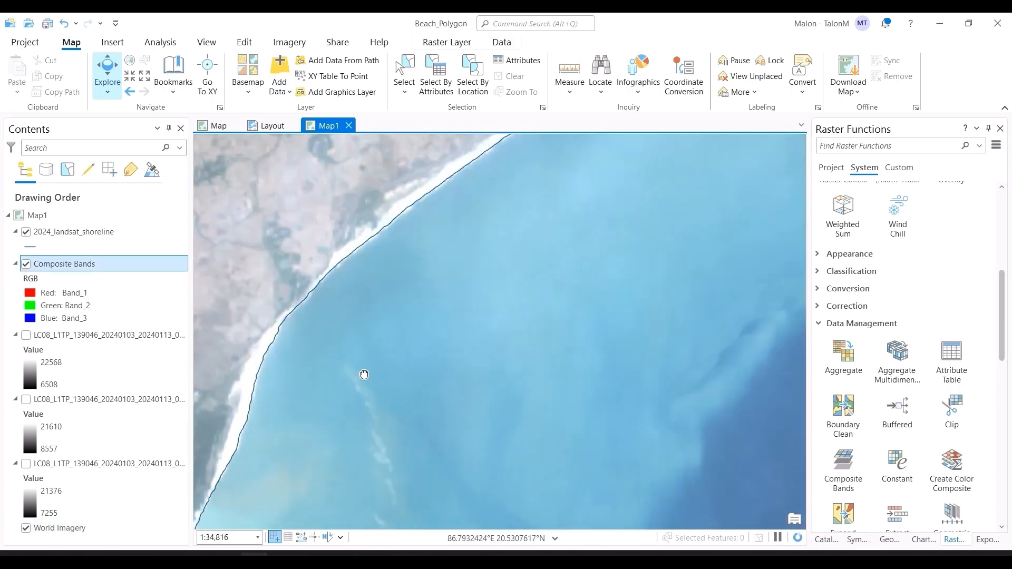
Compare the shoreline on the Composite Bands layer and on World Imagery along the beach northeast of the river mouth.
{"action": "left_click_drag", "start_coordinate": [363, 374], "coordinate": [449, 314]}
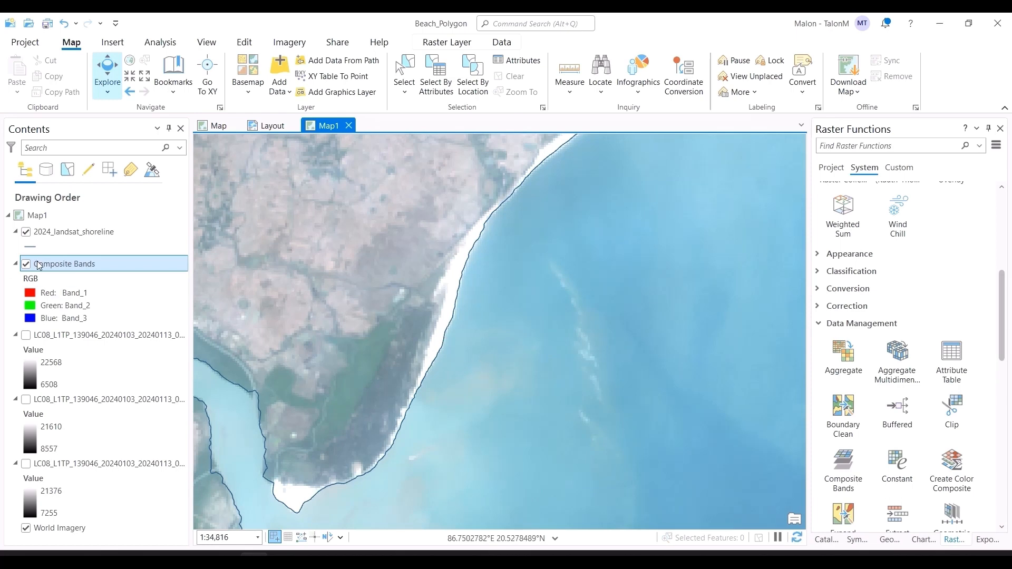
{"action": "left_click", "coordinate": [26, 264]}
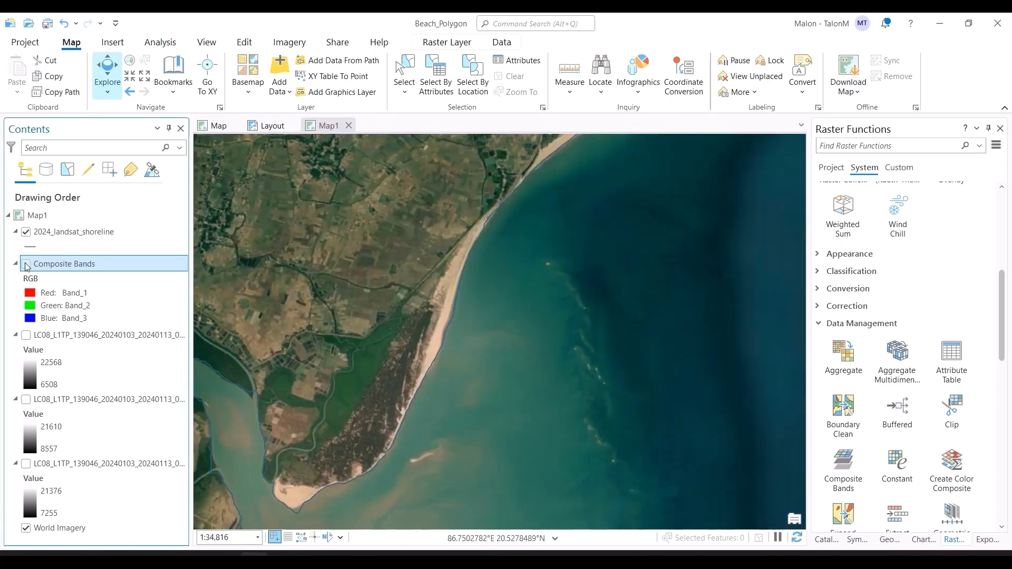
{"action": "left_click", "coordinate": [26, 264]}
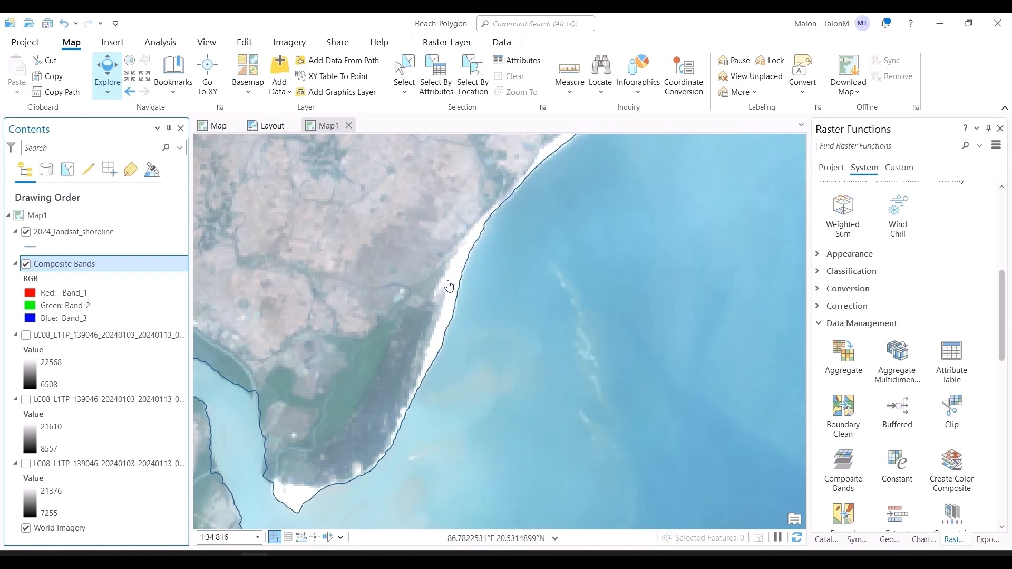
{"action": "scroll", "coordinate": [456, 313], "scroll_direction": "up", "scroll_amount": 3}
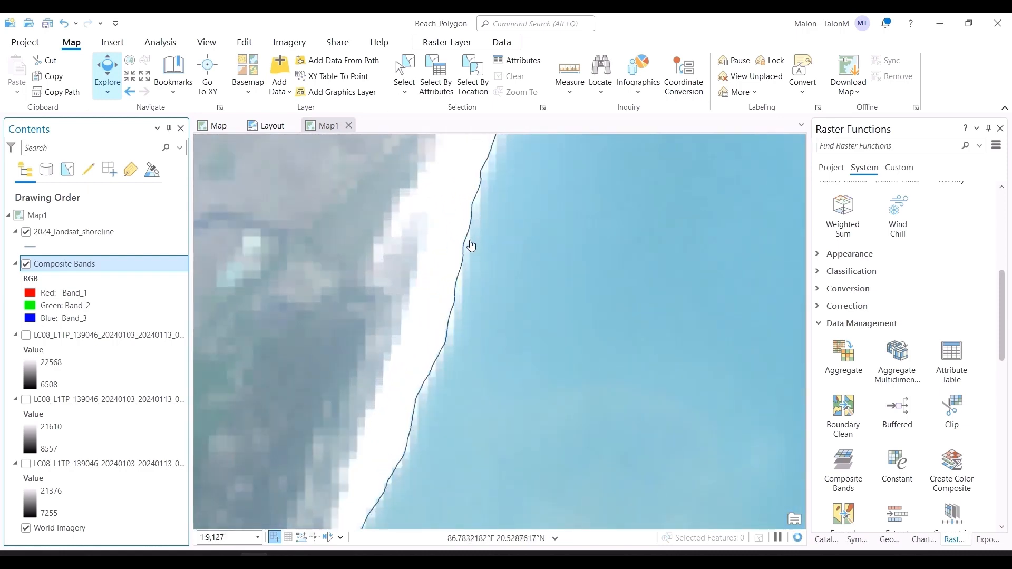
{"action": "left_click", "coordinate": [25, 264]}
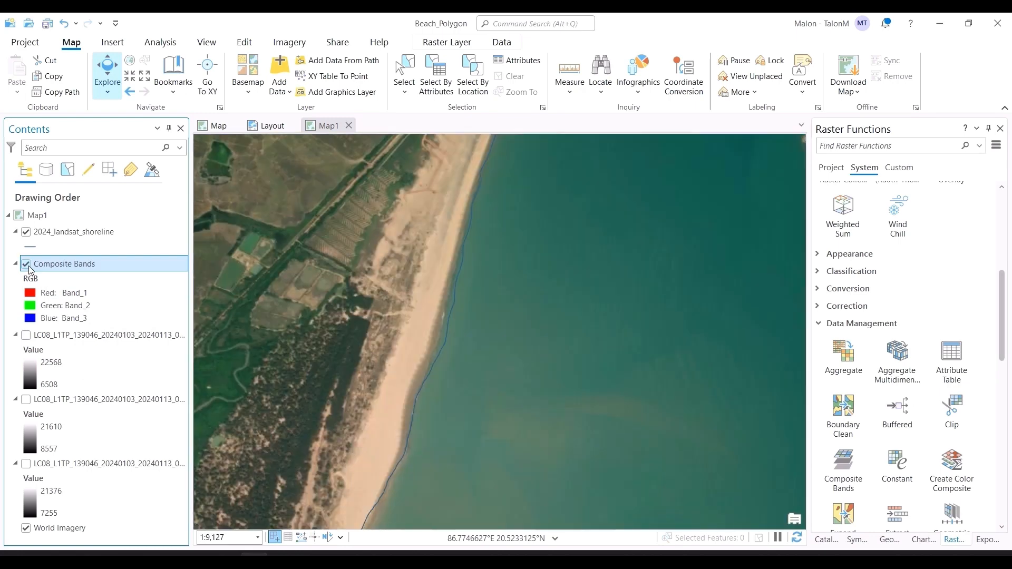
{"action": "scroll", "coordinate": [501, 332], "scroll_direction": "down", "scroll_amount": 3}
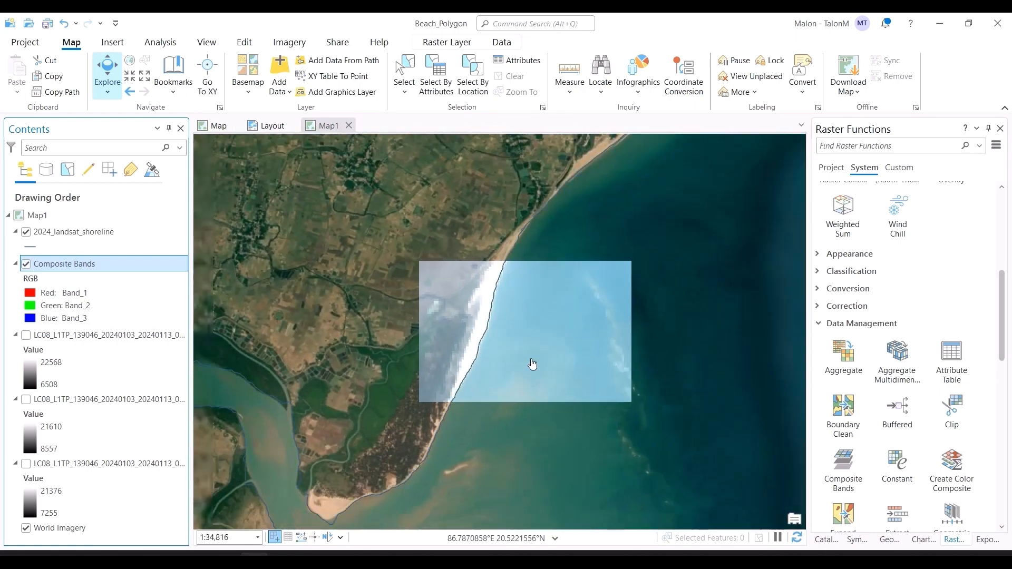
Compare the shoreline around the northeastern sand spit with the Composite Bands layer alternately shown and hidden over World Imagery.
{"action": "scroll", "coordinate": [576, 365], "scroll_direction": "down", "scroll_amount": 2}
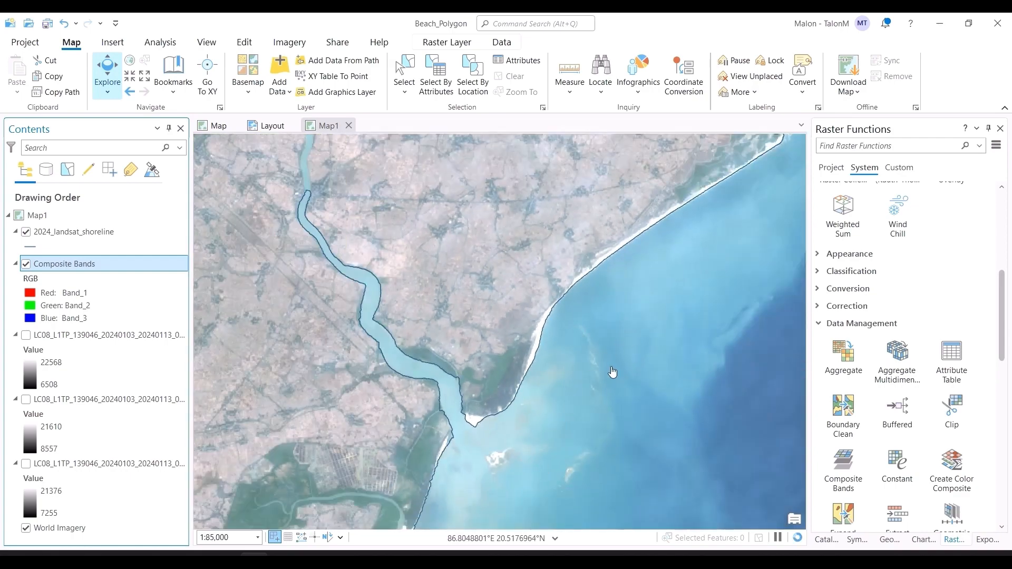
{"action": "scroll", "coordinate": [540, 387], "scroll_direction": "down", "scroll_amount": 2}
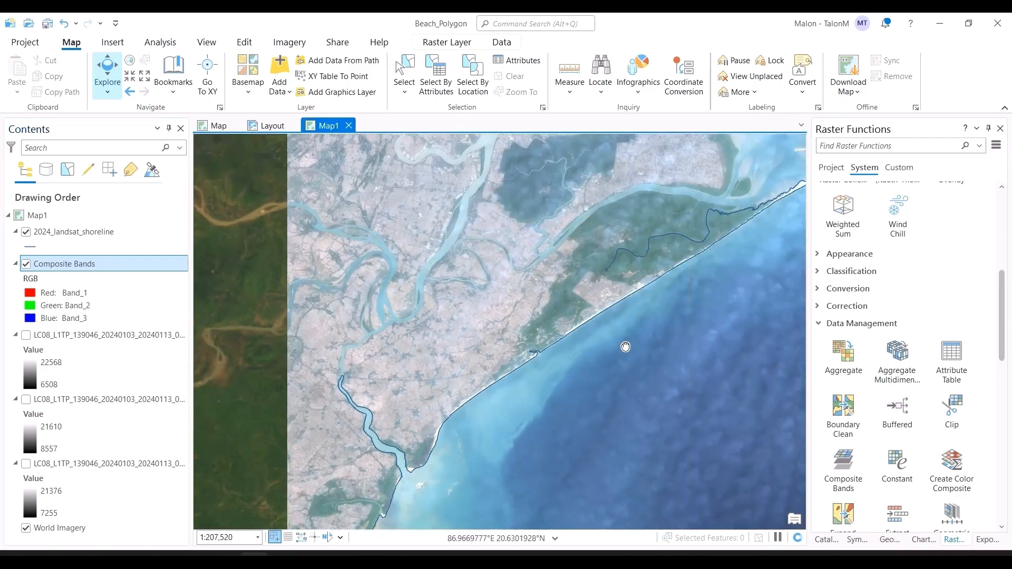
{"action": "scroll", "coordinate": [590, 333], "scroll_direction": "up", "scroll_amount": 5}
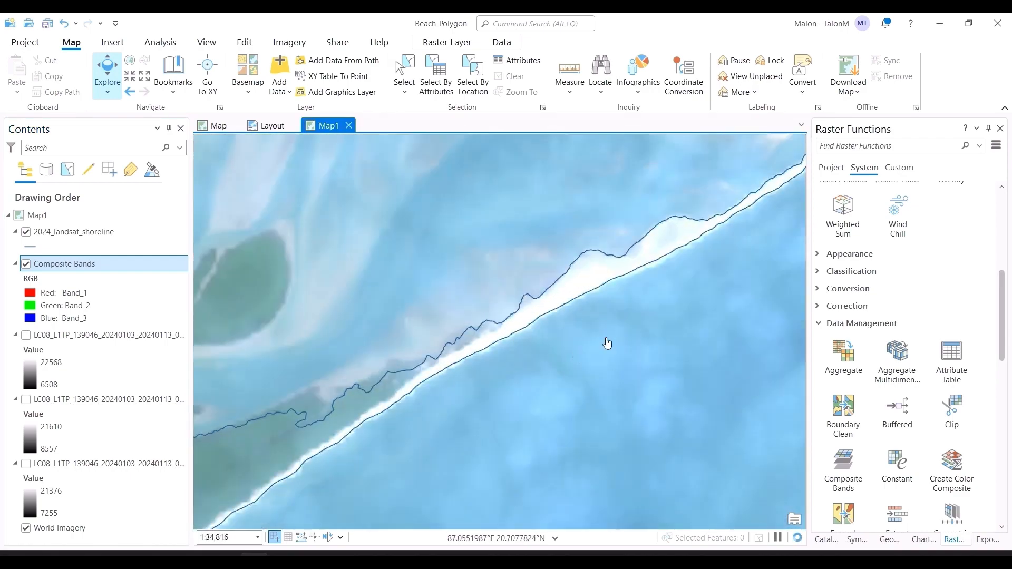
{"action": "left_click_drag", "start_coordinate": [558, 389], "coordinate": [497, 443]}
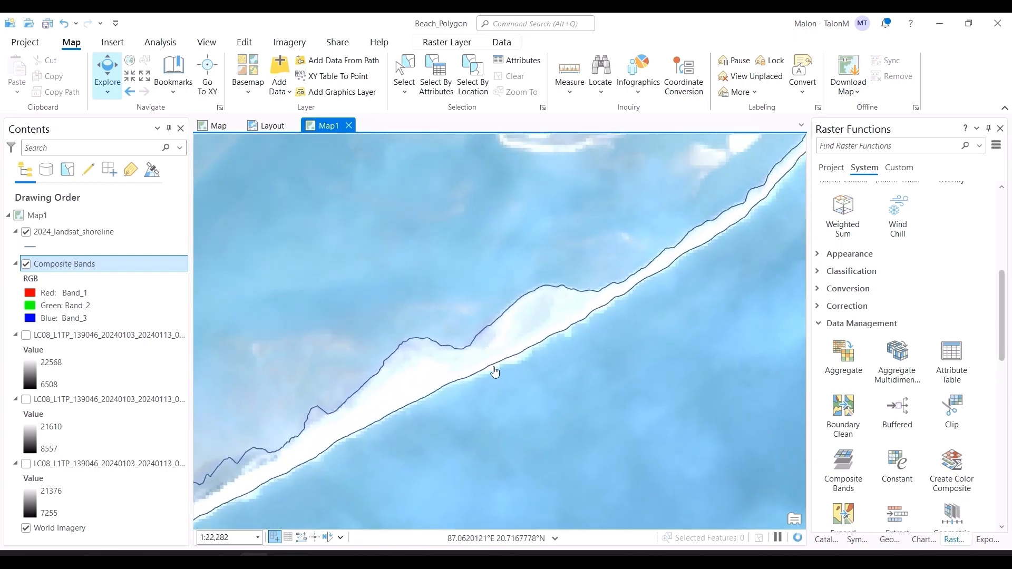
{"action": "left_click", "coordinate": [27, 264]}
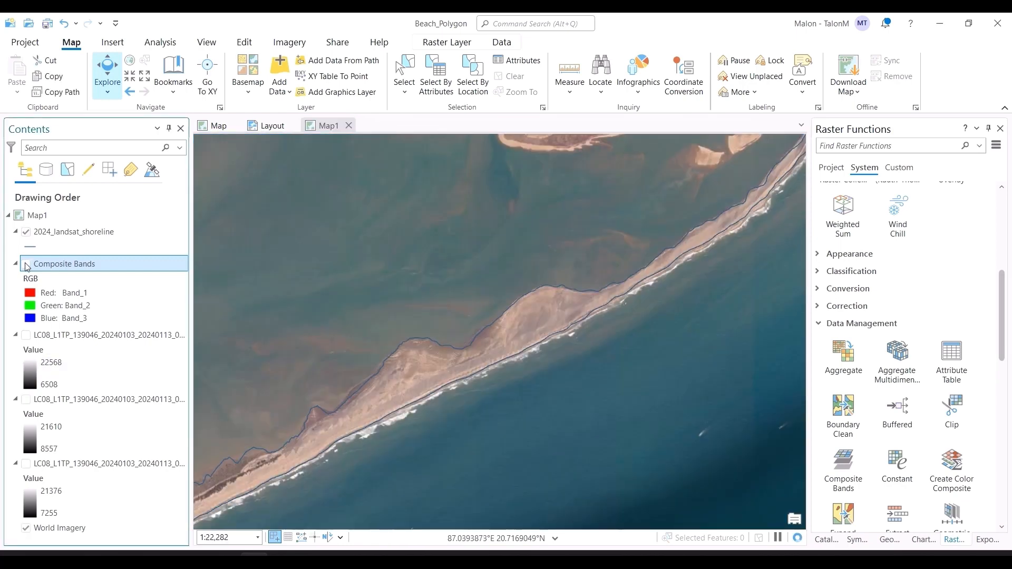
{"action": "left_click", "coordinate": [26, 264]}
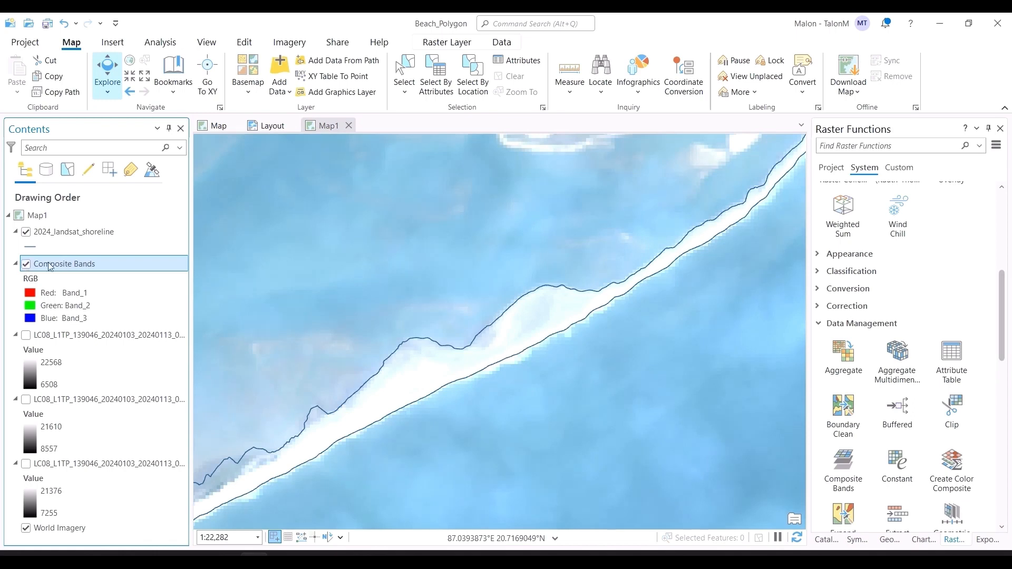
{"action": "left_click", "coordinate": [26, 264]}
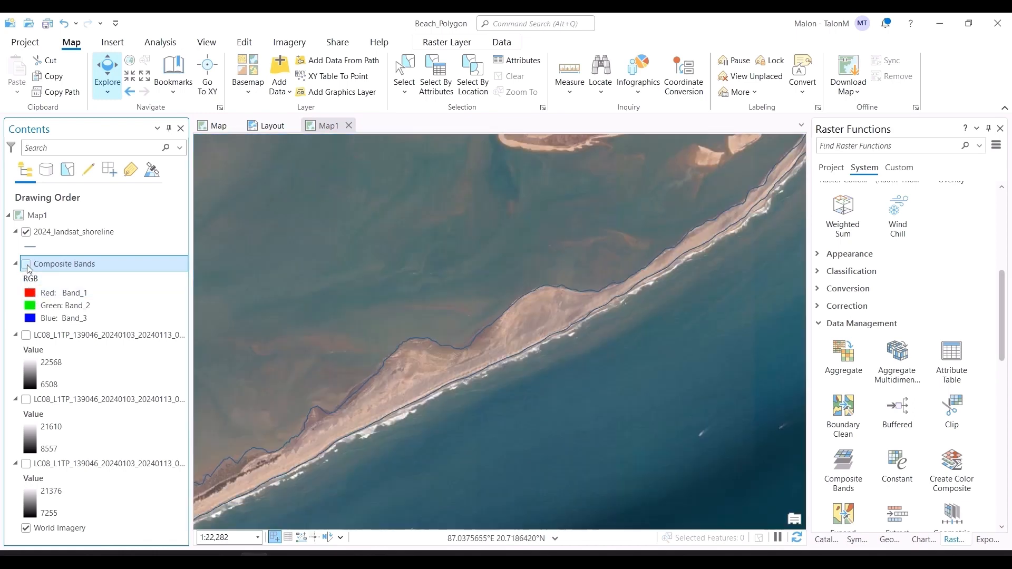
Check the shoreline's pixel-level fit on the sand spit by toggling the 2024_landsat_shoreline and Composite Bands layers.
{"action": "scroll", "coordinate": [542, 355], "scroll_direction": "up", "scroll_amount": 3}
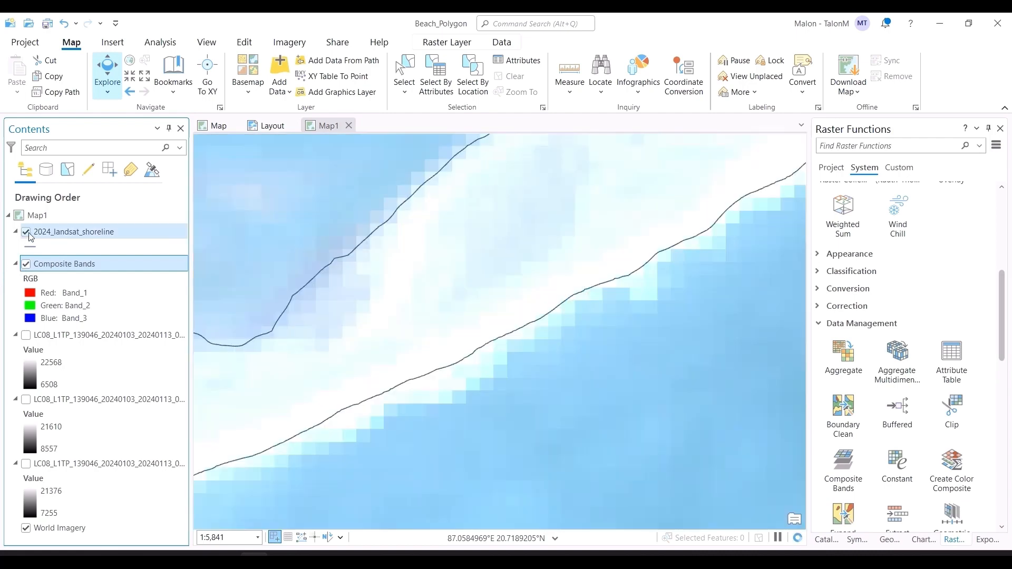
{"action": "left_click", "coordinate": [26, 232]}
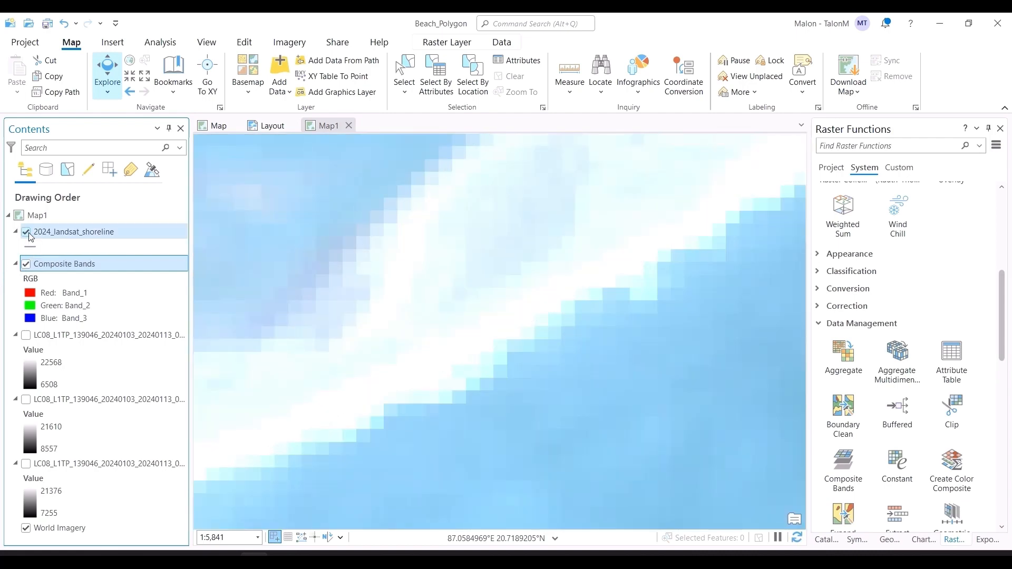
{"action": "left_click", "coordinate": [27, 264]}
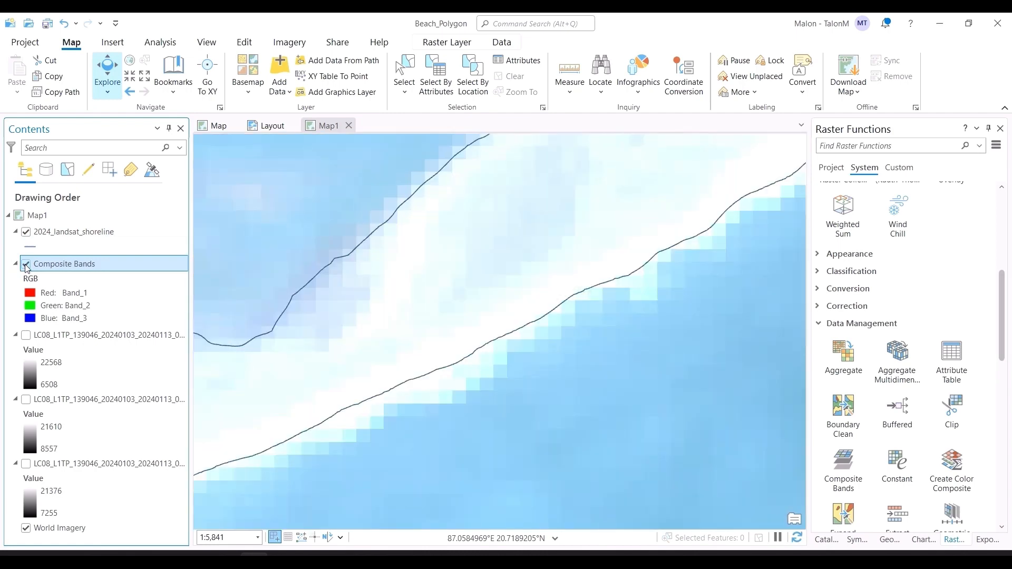
Compare the shoreline on the sand spit against World Imagery by toggling the Composite Bands layer and leaving it hidden.
{"action": "left_click", "coordinate": [26, 264]}
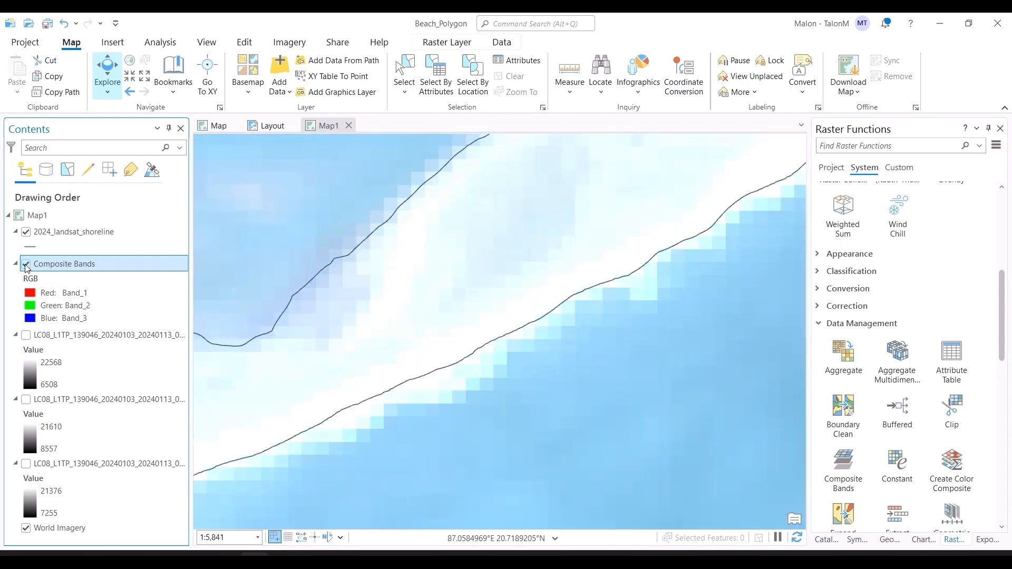
{"action": "left_click", "coordinate": [26, 264]}
{"action": "left_click", "coordinate": [26, 266]}
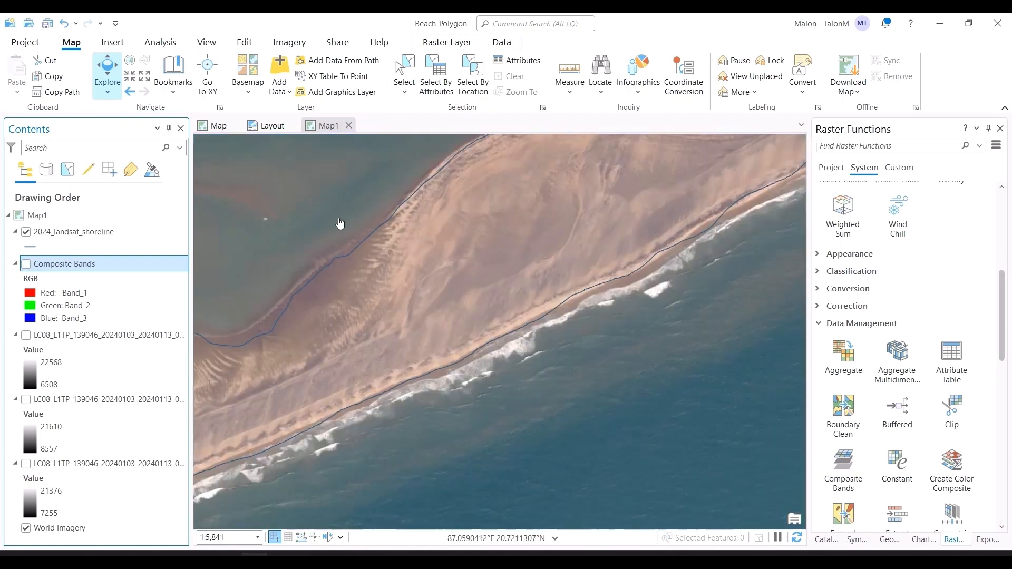
{"action": "scroll", "coordinate": [576, 406], "scroll_direction": "down", "scroll_amount": 10}
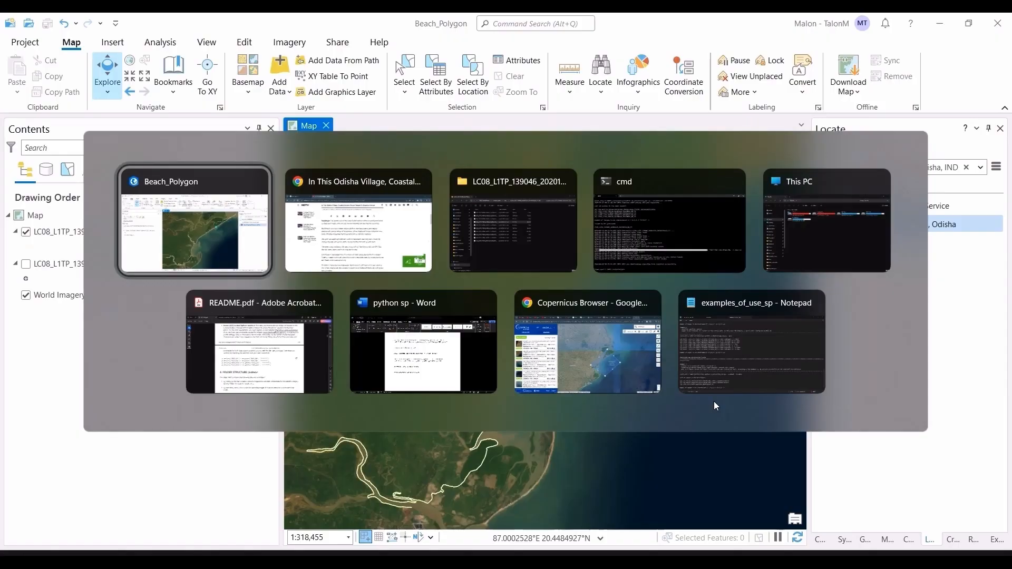
Switch to the cmd window and review the SAET processing log for the 25 December 2020 Landsat scene.
{"action": "key", "text": "alt+Tab"}
{"action": "key", "text": "alt+Tab"}
{"action": "key", "text": "alt+Tab"}
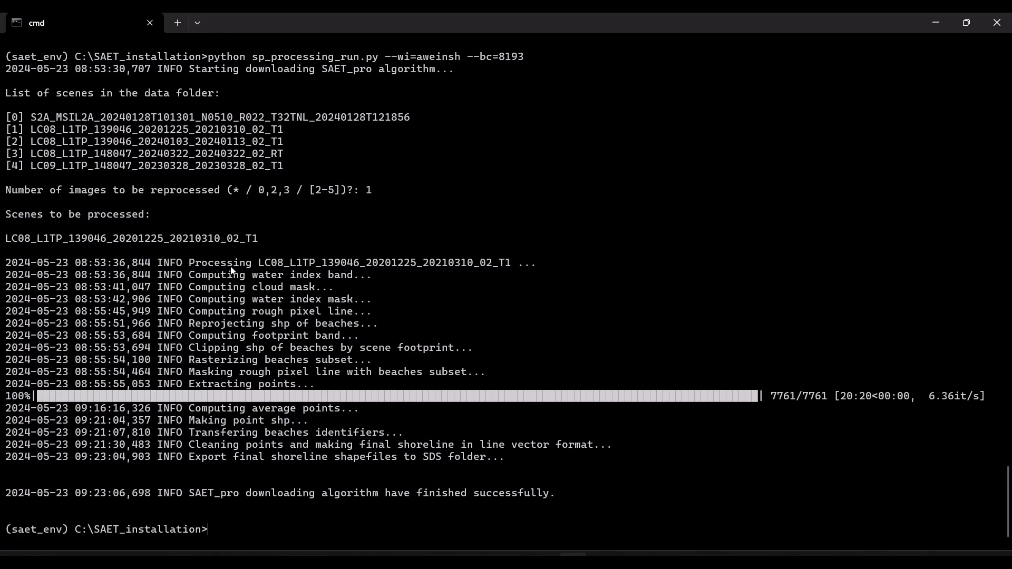
Add the LC08_L1TP_139046_20201225_20210310_02_T1_B6_lines shapefile from the SAET sds output folder to the ArcGIS Pro map.
{"action": "key", "text": "alt+Tab"}
{"action": "key", "text": "alt+Tab"}
{"action": "key", "text": "alt+Tab"}
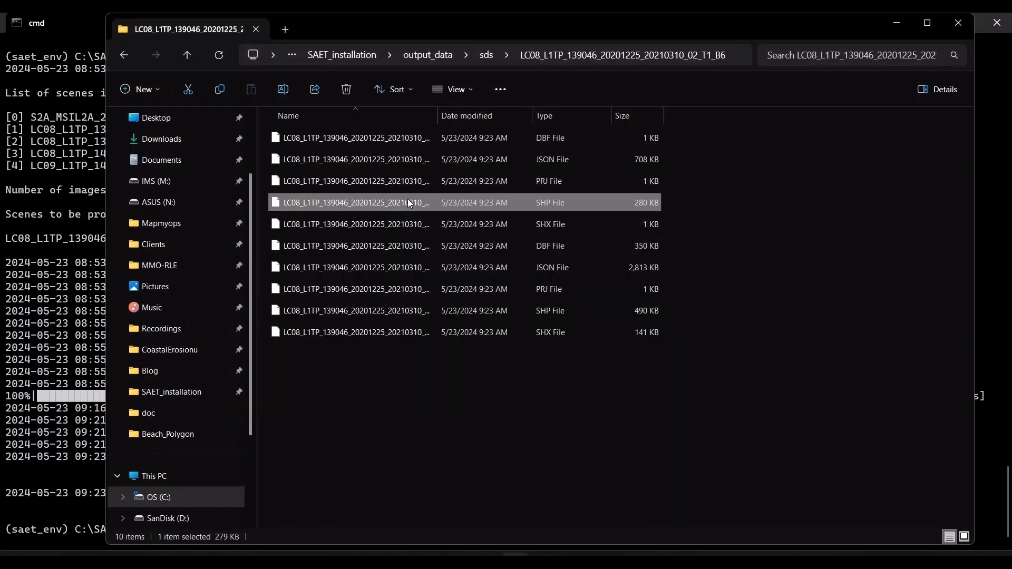
{"action": "key", "text": "alt+Tab"}
{"action": "key", "text": "alt+Tab"}
{"action": "left_click_drag", "start_coordinate": [262, 236], "coordinate": [141, 218]}
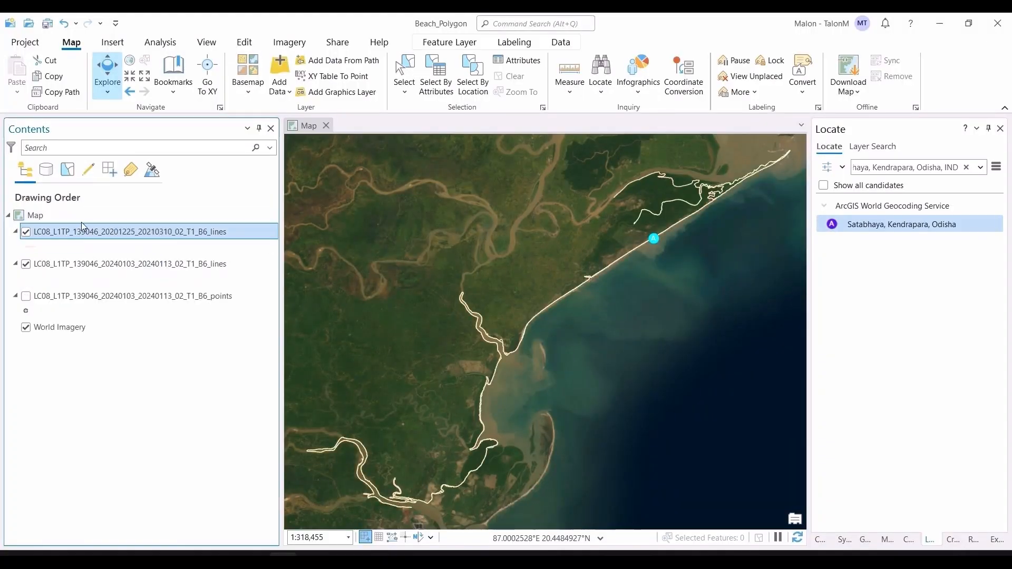
Change the line color of the 20201225 shoreline layer to red.
{"action": "left_click_drag", "start_coordinate": [29, 245], "coordinate": [35, 286]}
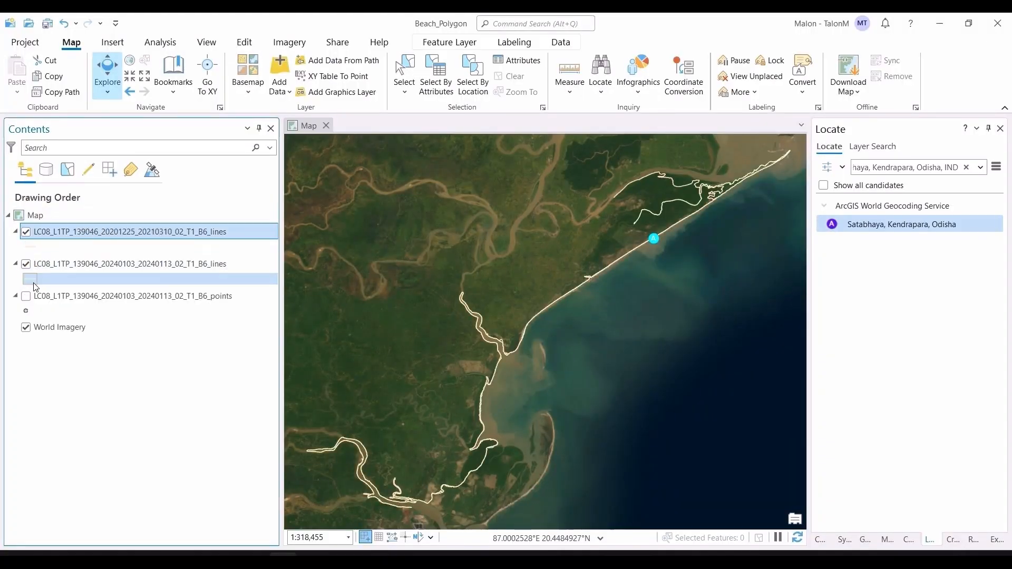
{"action": "left_click", "coordinate": [38, 248]}
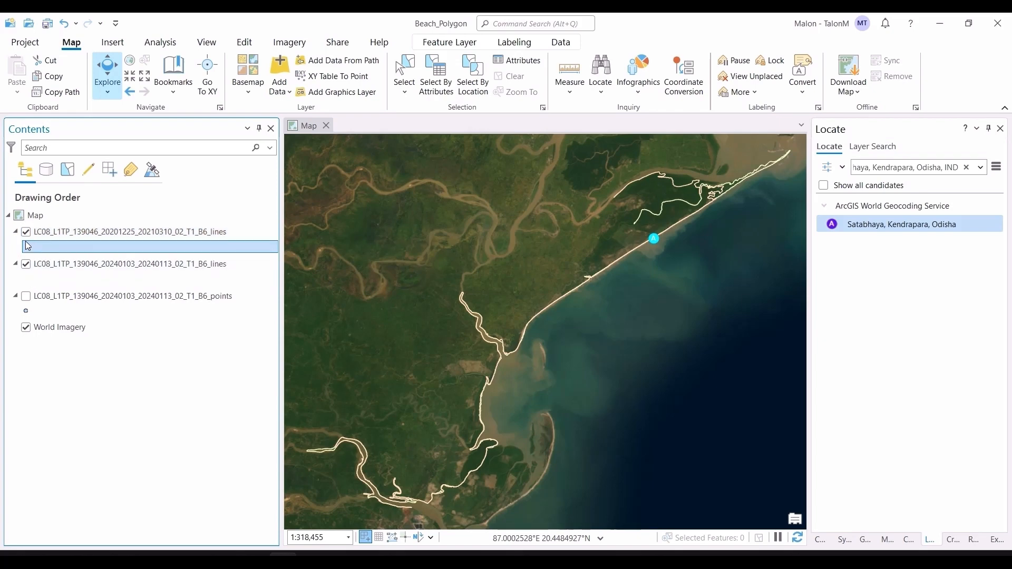
{"action": "left_click", "coordinate": [27, 247]}
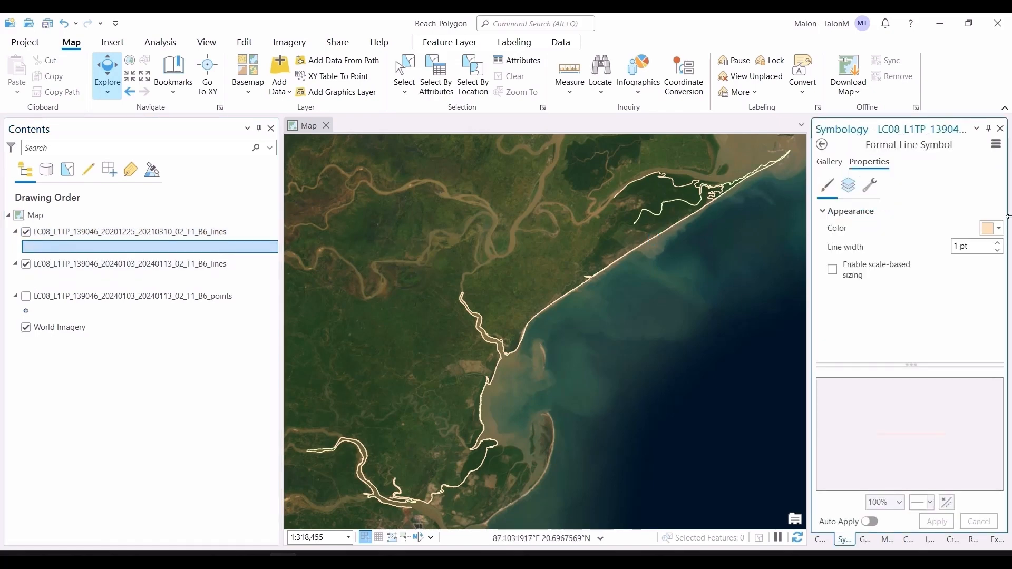
{"action": "left_click", "coordinate": [985, 230]}
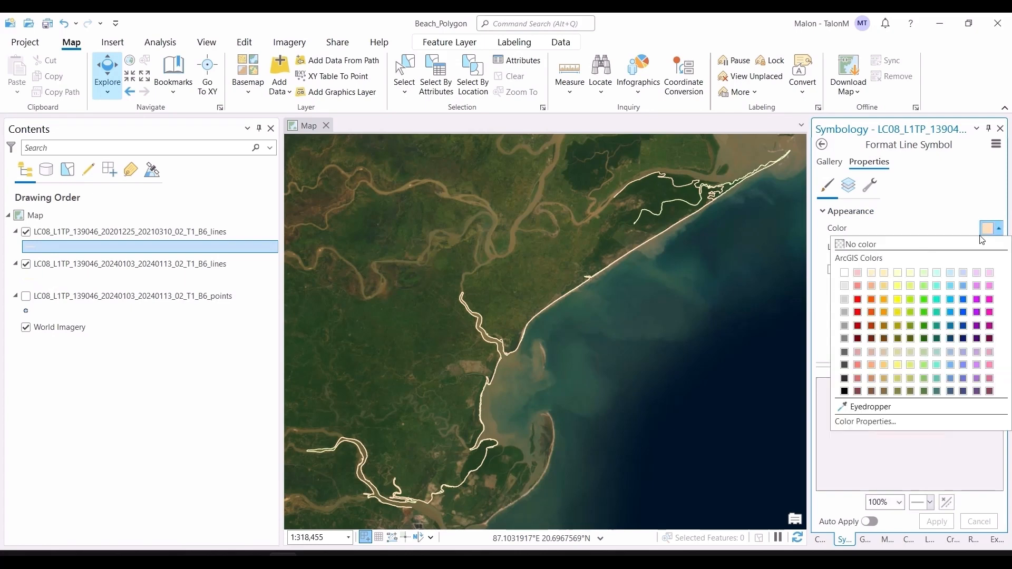
{"action": "left_click", "coordinate": [858, 301]}
{"action": "left_click", "coordinate": [931, 527]}
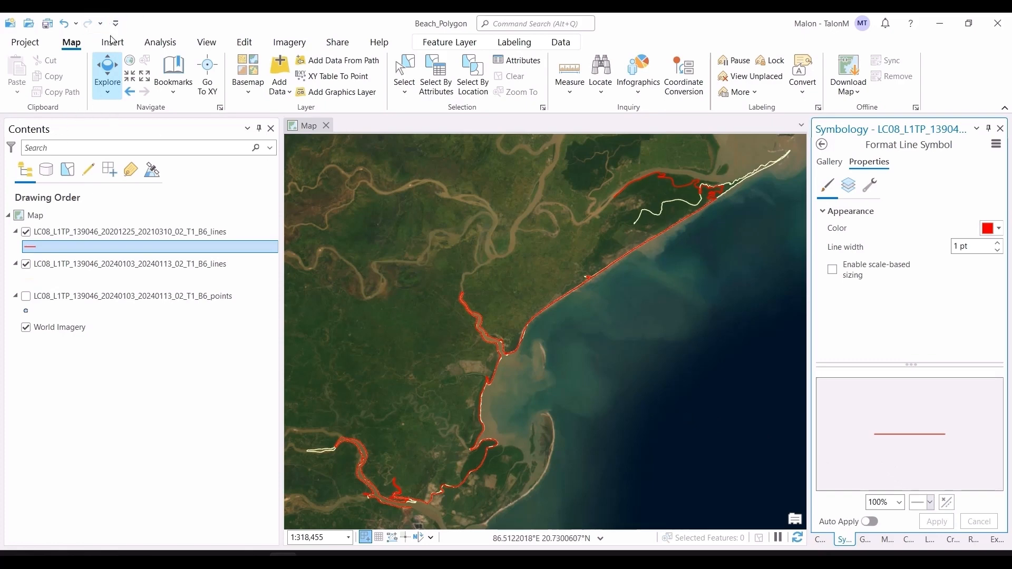
Locate Satabhaya, Kendrapara, Odisha and compare the 2020 and 2024 shorelines on the beach around it.
{"action": "left_click", "coordinate": [601, 74]}
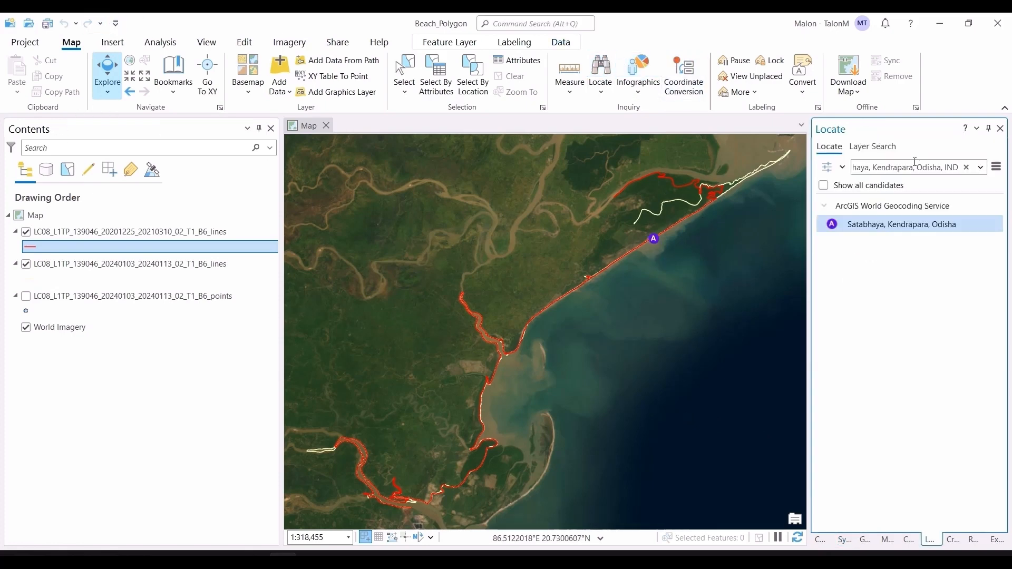
{"action": "left_click", "coordinate": [896, 224]}
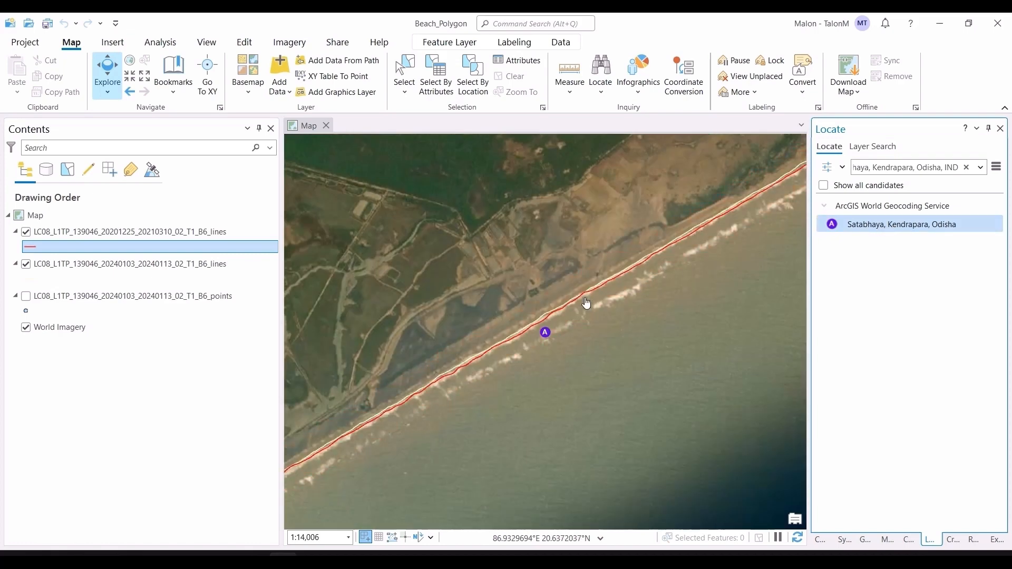
{"action": "scroll", "coordinate": [560, 342], "scroll_direction": "up", "scroll_amount": 3}
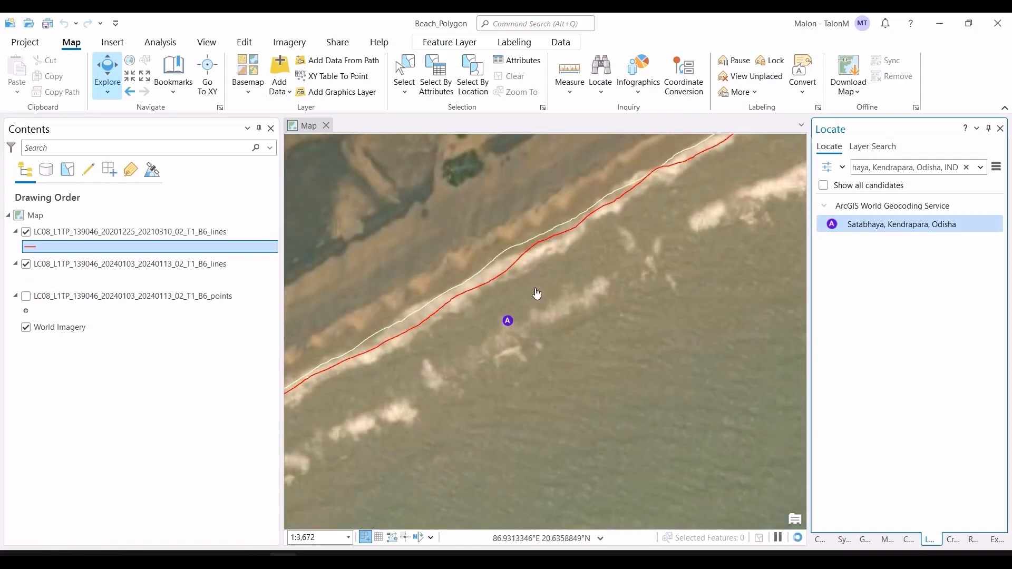
{"action": "left_click", "coordinate": [31, 248]}
{"action": "left_click_drag", "start_coordinate": [604, 312], "coordinate": [609, 361]}
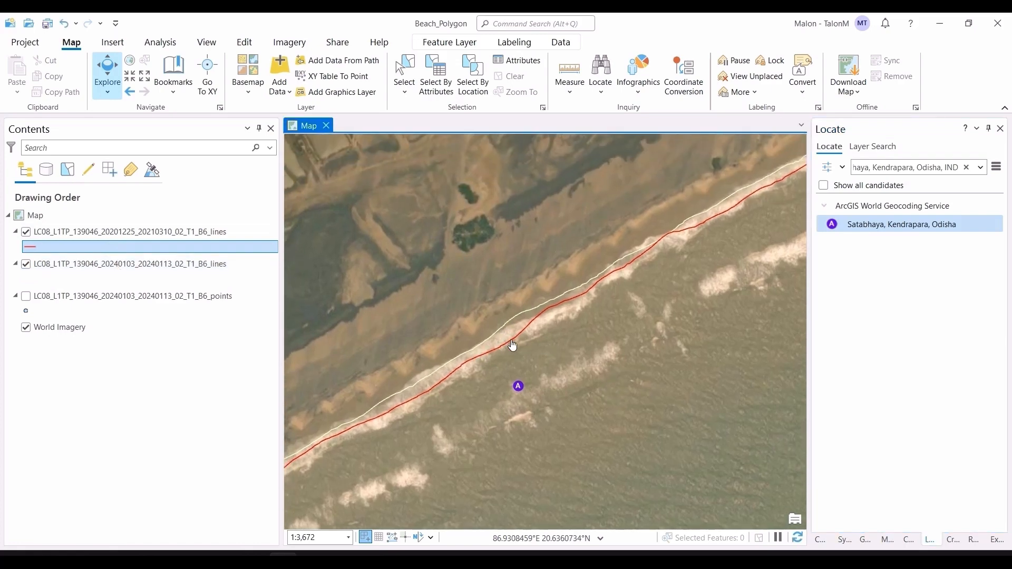
{"action": "scroll", "coordinate": [630, 349], "scroll_direction": "down", "scroll_amount": 3}
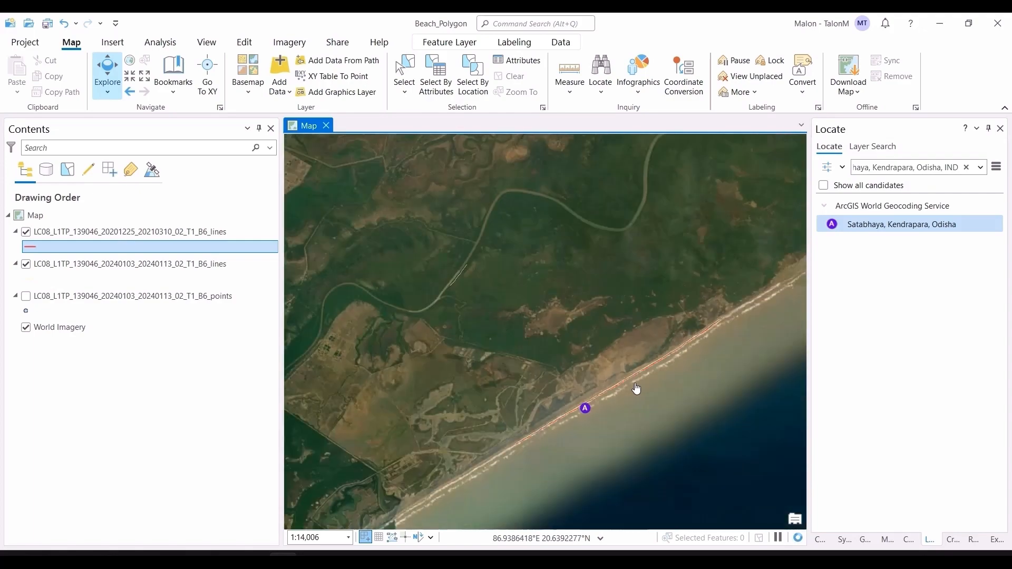
Measure the distance between the 2020 and 2024 shorelines in metric units on the beach southwest of Satabhaya.
{"action": "scroll", "coordinate": [615, 394], "scroll_direction": "down", "scroll_amount": 4}
{"action": "left_click_drag", "start_coordinate": [616, 425], "coordinate": [685, 258]}
{"action": "left_click_drag", "start_coordinate": [542, 364], "coordinate": [574, 325]}
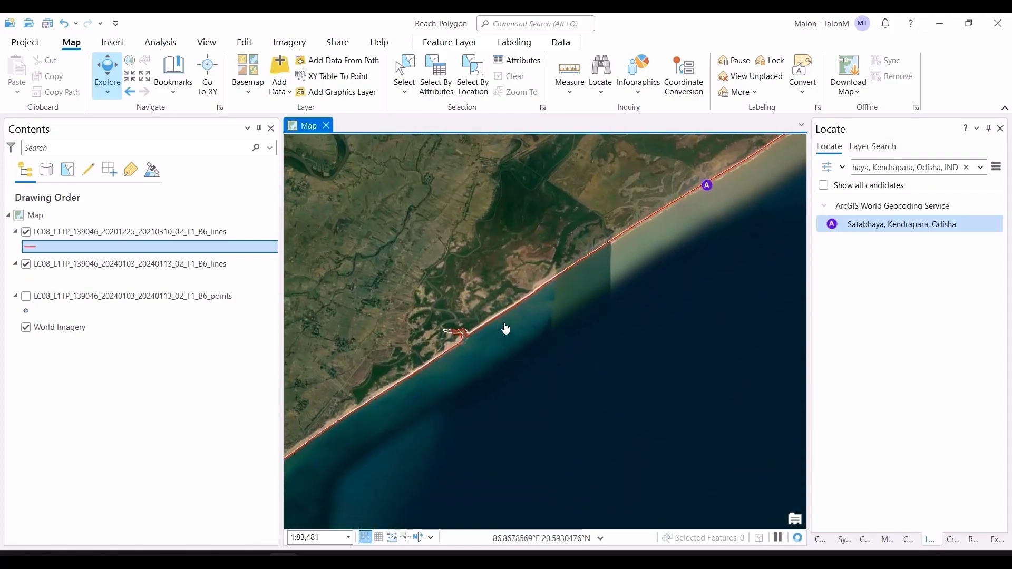
{"action": "scroll", "coordinate": [500, 330], "scroll_direction": "up", "scroll_amount": 7}
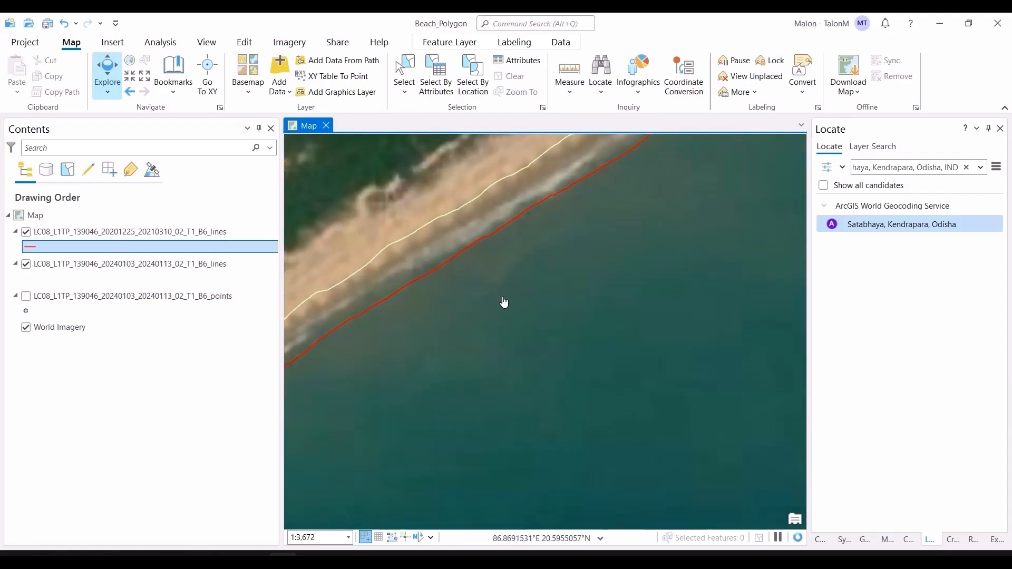
{"action": "left_click_drag", "start_coordinate": [505, 302], "coordinate": [560, 388]}
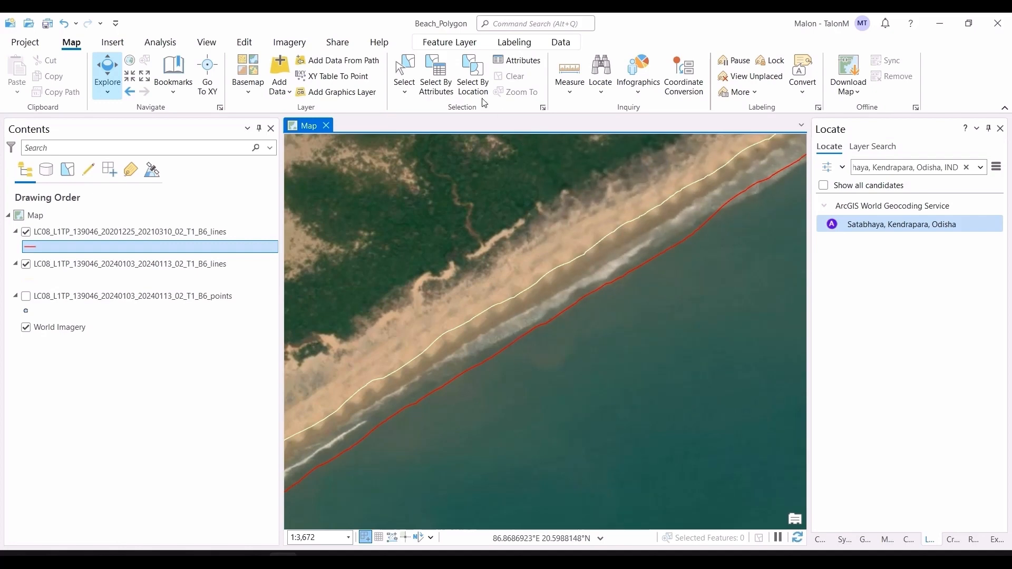
{"action": "left_click", "coordinate": [568, 71]}
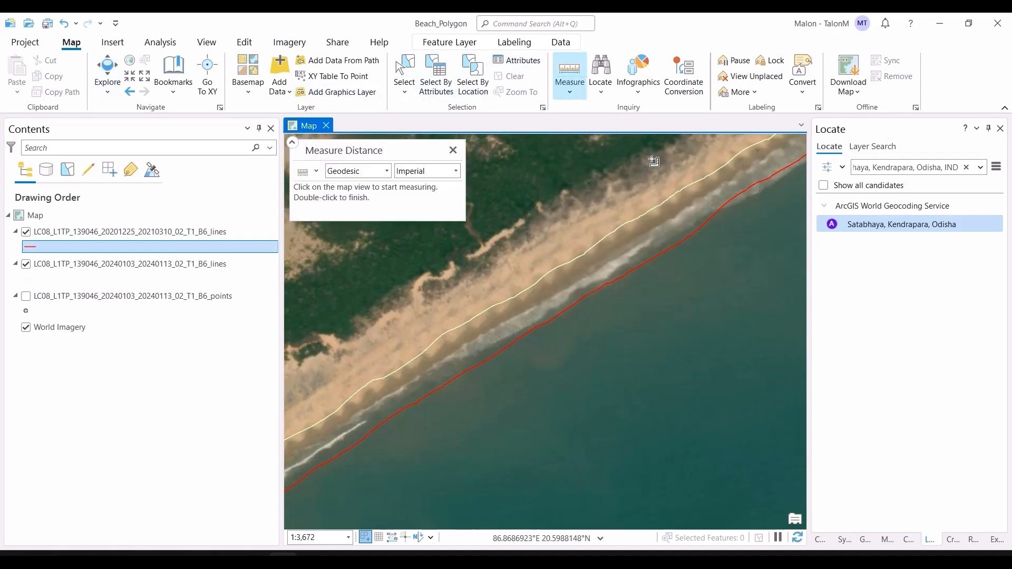
{"action": "left_click", "coordinate": [387, 171]}
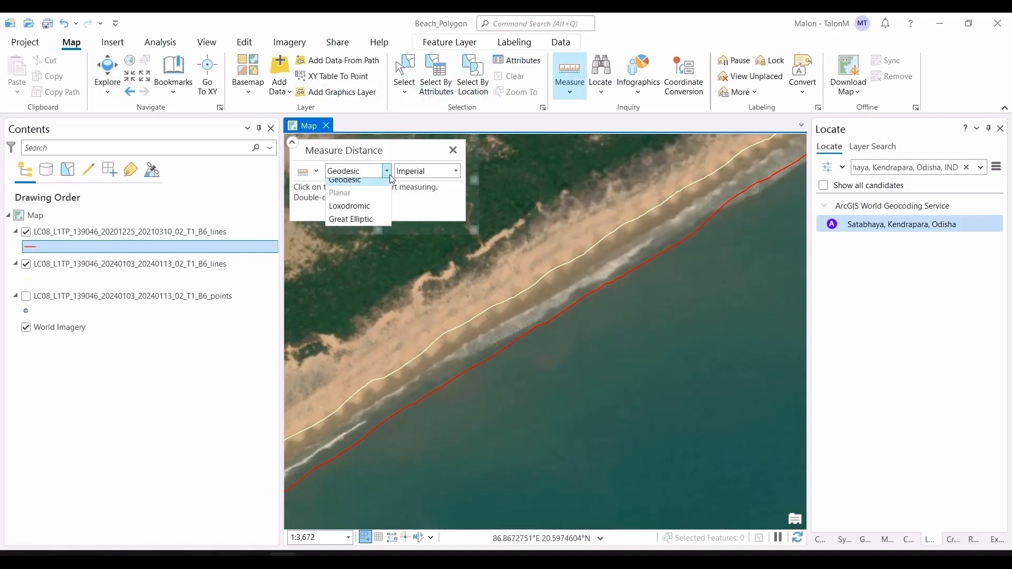
{"action": "left_click", "coordinate": [387, 171]}
{"action": "left_click", "coordinate": [445, 172]}
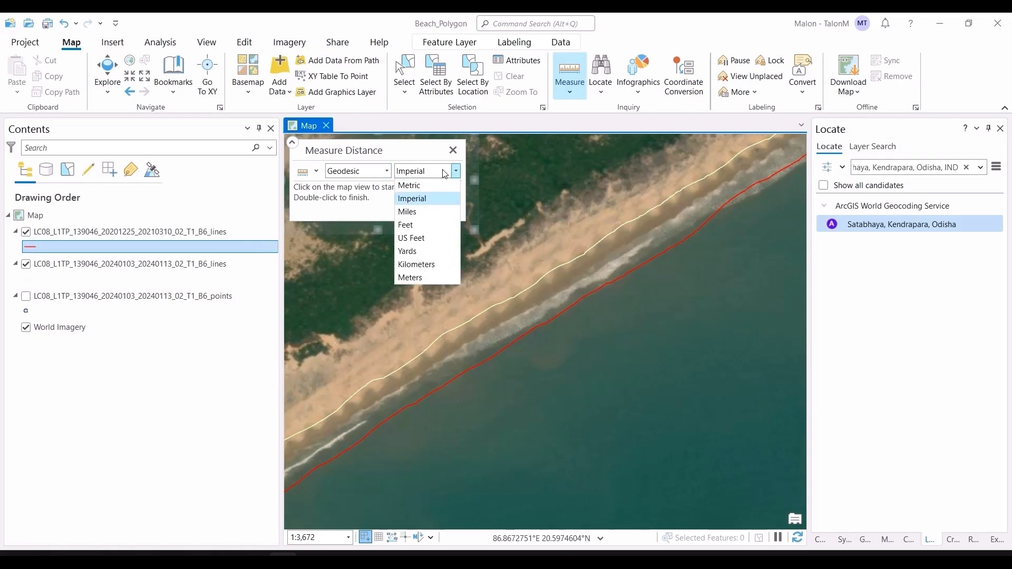
{"action": "left_click", "coordinate": [440, 187]}
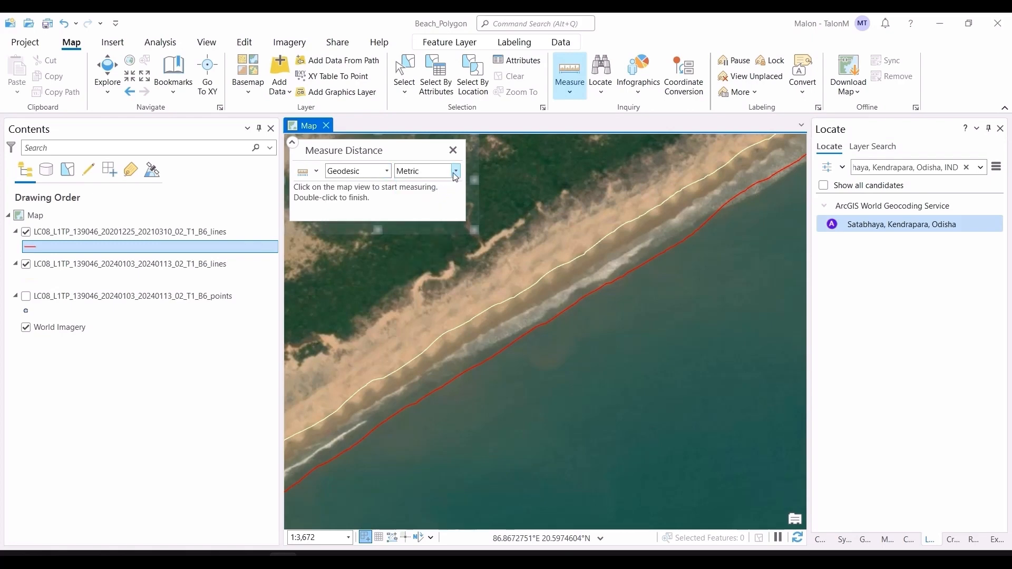
{"action": "left_click", "coordinate": [481, 355]}
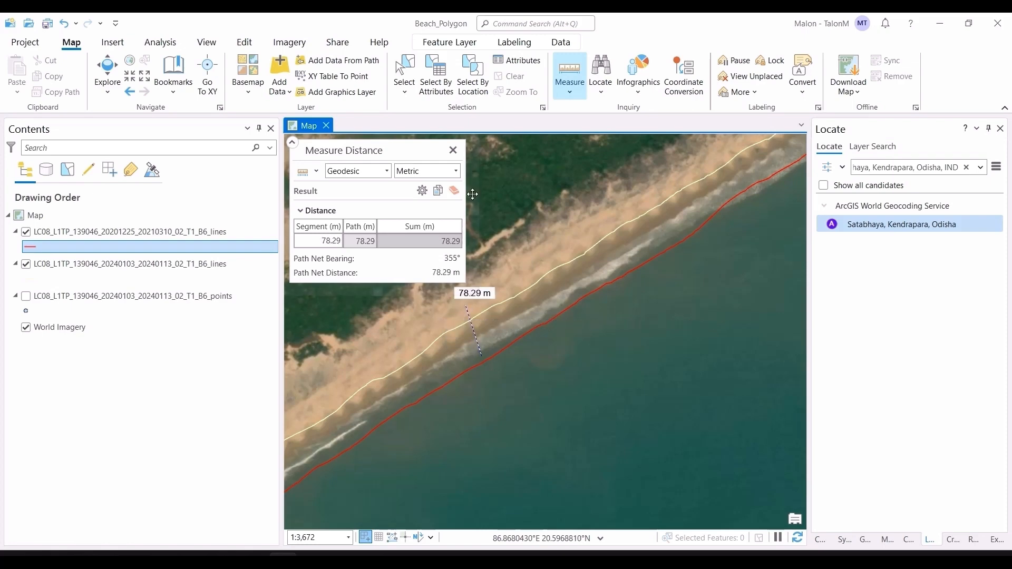
{"action": "left_click", "coordinate": [452, 150]}
Measure the distance between the red 2020 shoreline and the 2024 shoreline on the beach beside the Satabhaya marker.
{"action": "scroll", "coordinate": [743, 239], "scroll_direction": "down", "scroll_amount": 4}
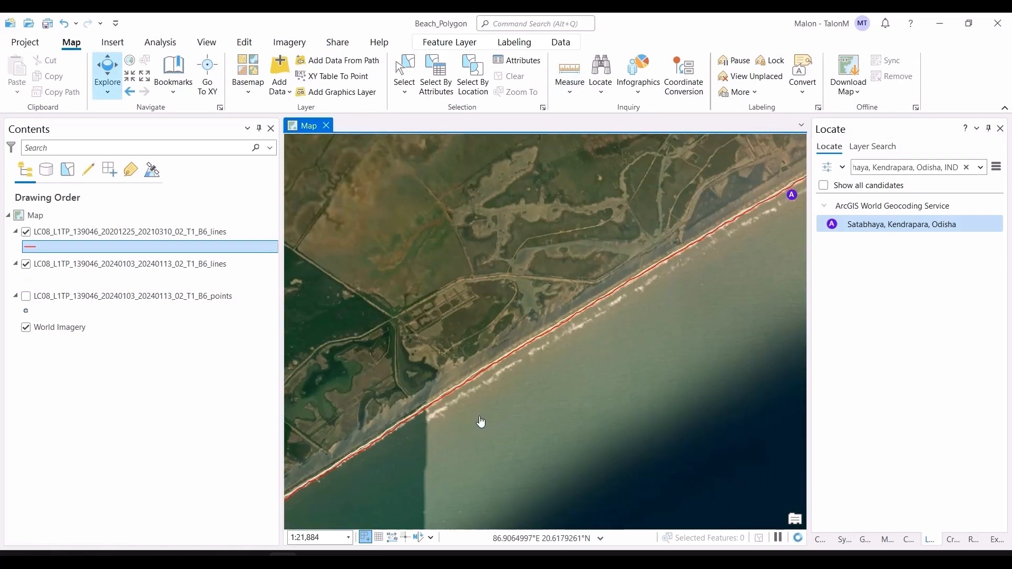
{"action": "scroll", "coordinate": [481, 419], "scroll_direction": "down", "scroll_amount": 3}
{"action": "scroll", "coordinate": [565, 362], "scroll_direction": "up", "scroll_amount": 10}
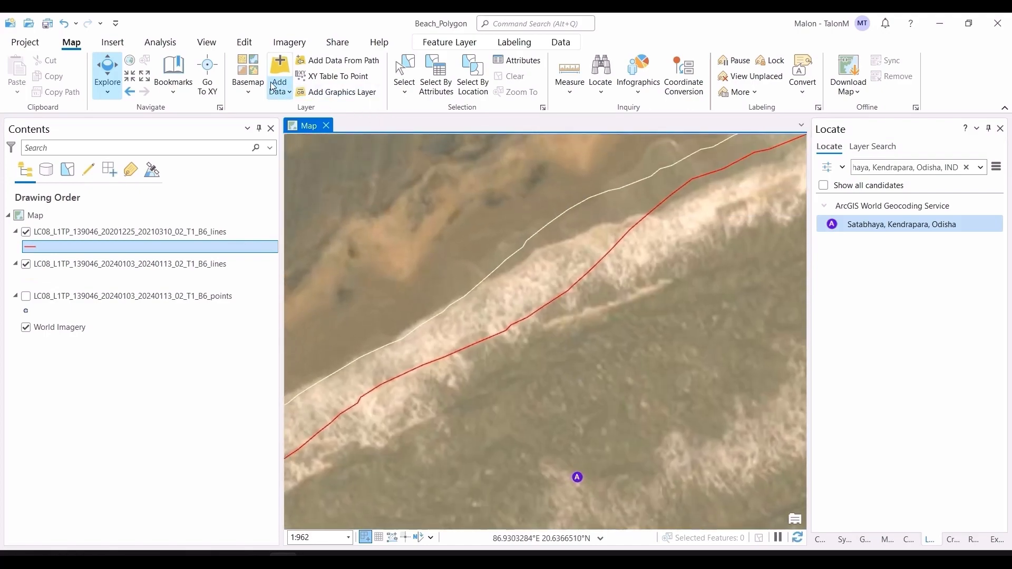
{"action": "left_click", "coordinate": [569, 69]}
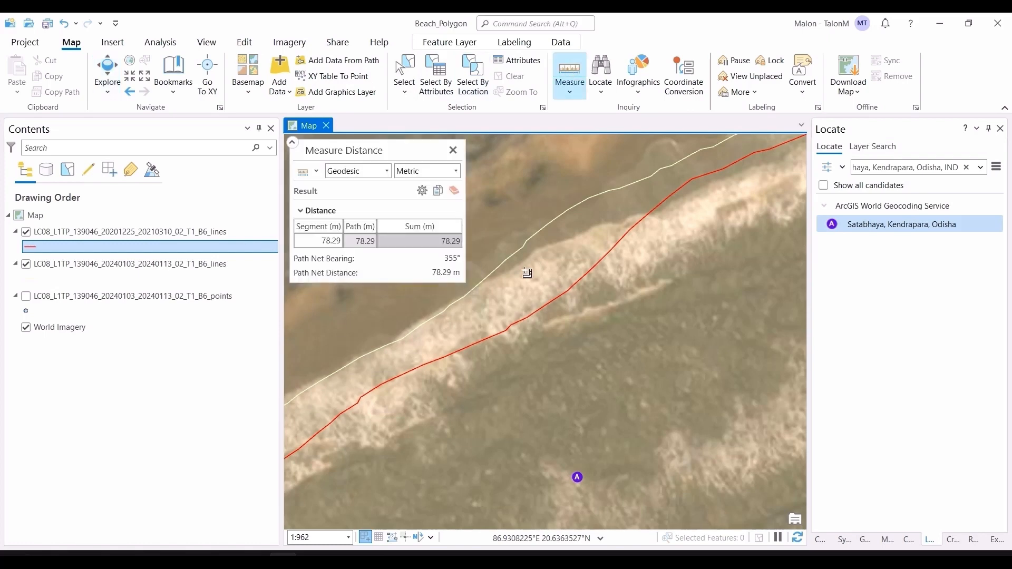
{"action": "left_click", "coordinate": [521, 318]}
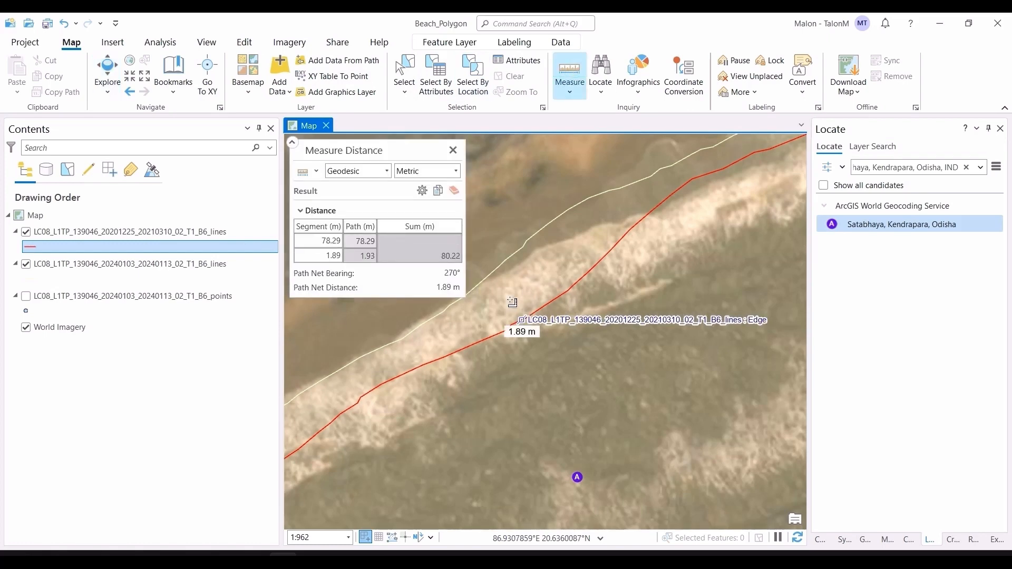
{"action": "left_click", "coordinate": [495, 273]}
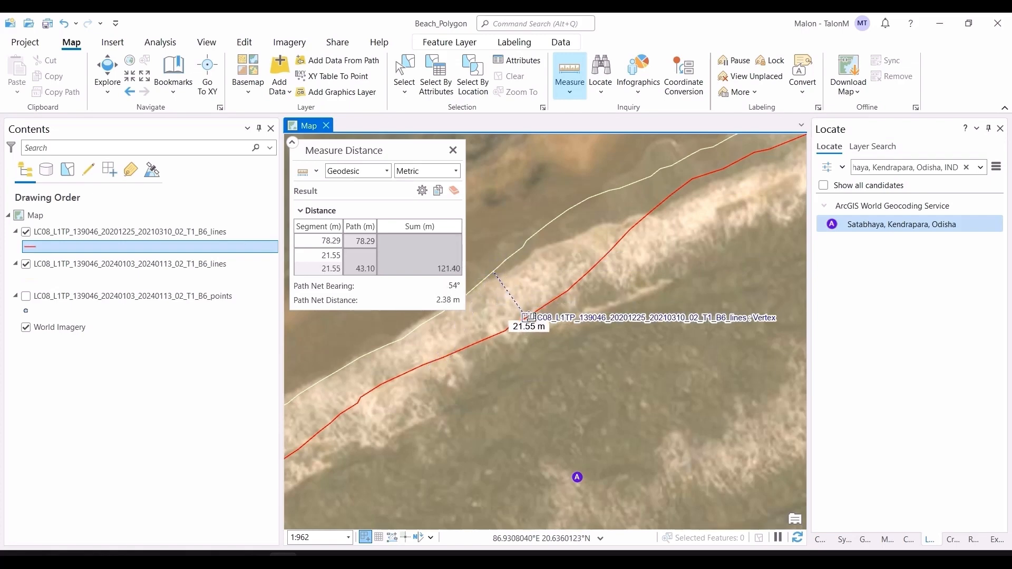
{"action": "left_click", "coordinate": [453, 151]}
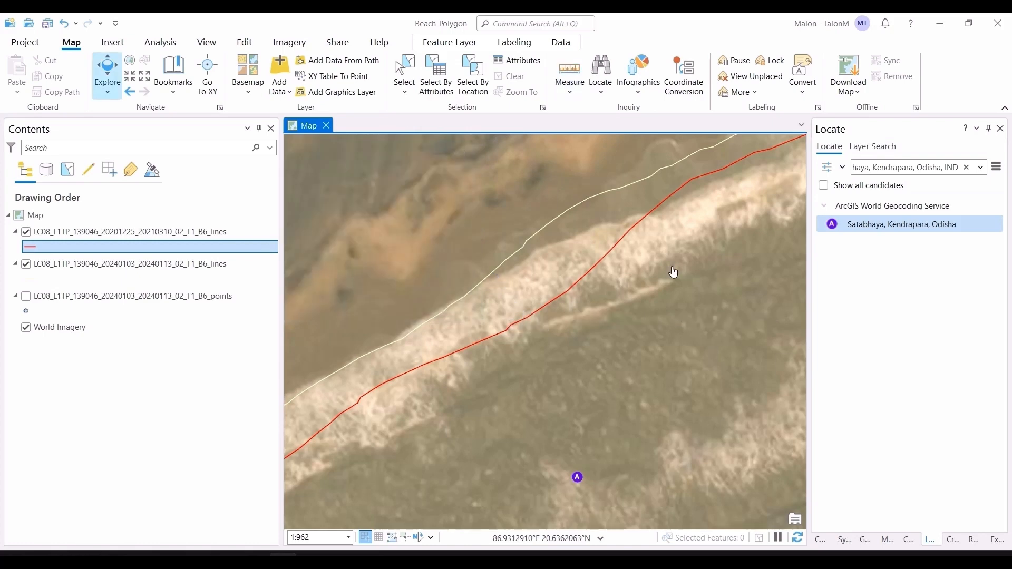
Examine both shorelines along the coast southwest from Satabhaya to the river mouth.
{"action": "scroll", "coordinate": [672, 272], "scroll_direction": "down", "scroll_amount": 6}
{"action": "scroll", "coordinate": [644, 318], "scroll_direction": "down", "scroll_amount": 4}
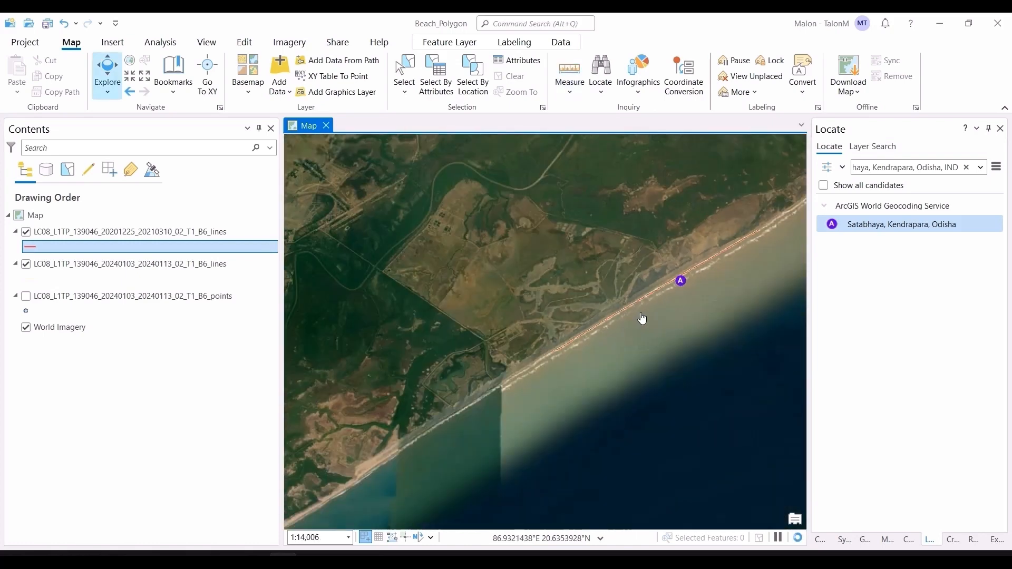
{"action": "left_click_drag", "start_coordinate": [537, 367], "coordinate": [621, 244]}
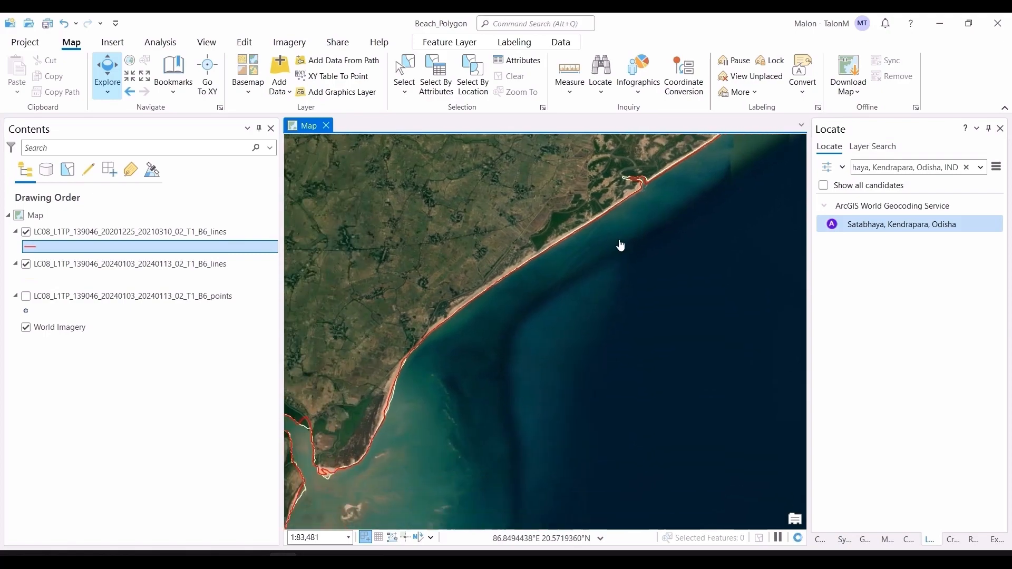
{"action": "left_click_drag", "start_coordinate": [545, 343], "coordinate": [660, 292]}
{"action": "left_click_drag", "start_coordinate": [447, 319], "coordinate": [570, 210]}
{"action": "scroll", "coordinate": [571, 210], "scroll_direction": "down", "scroll_amount": 4}
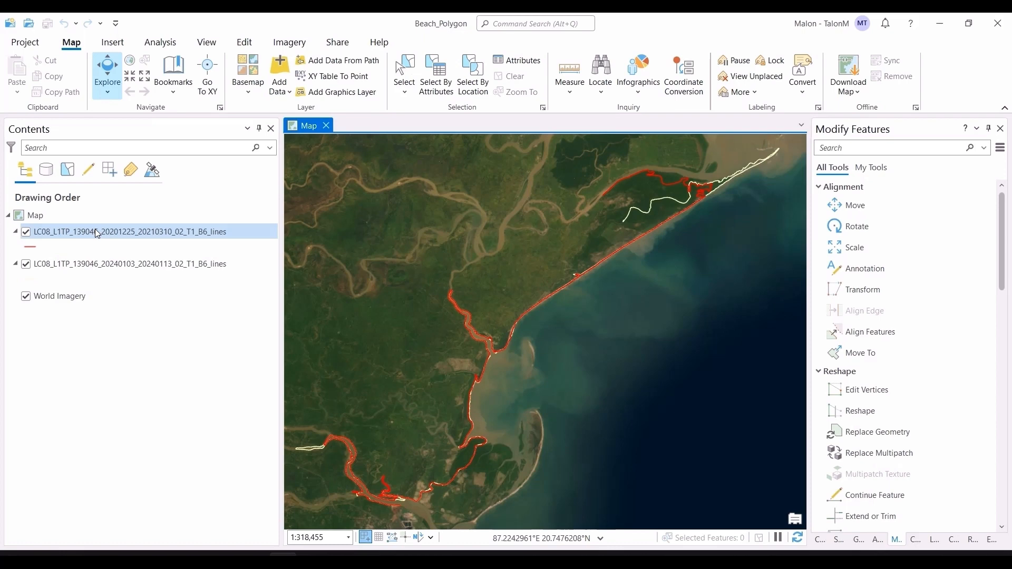
Move the 20240103 lines layer above the 20201225 lines layer in the drawing order.
{"action": "left_click", "coordinate": [95, 230]}
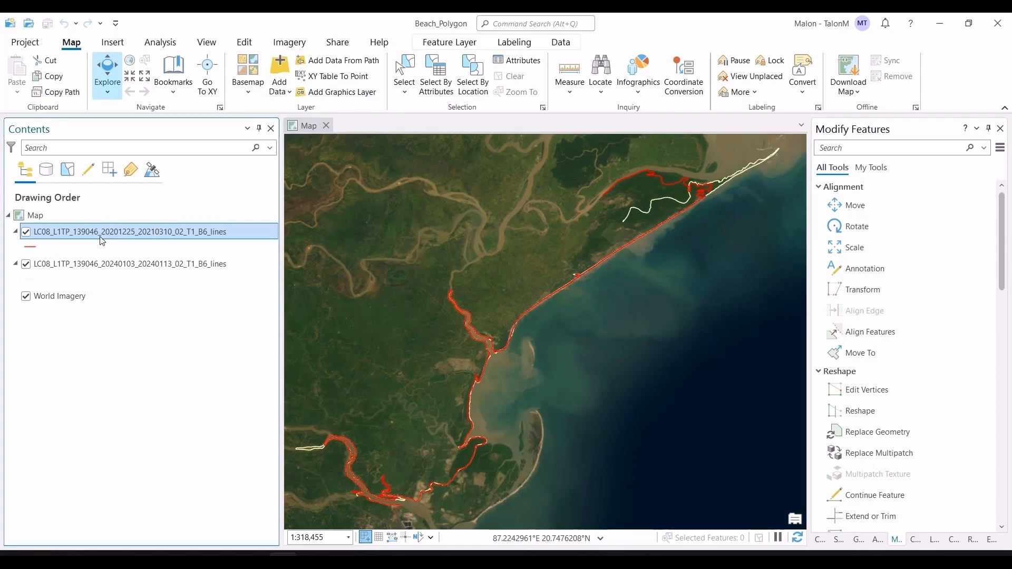
{"action": "left_click_drag", "start_coordinate": [122, 270], "coordinate": [112, 228]}
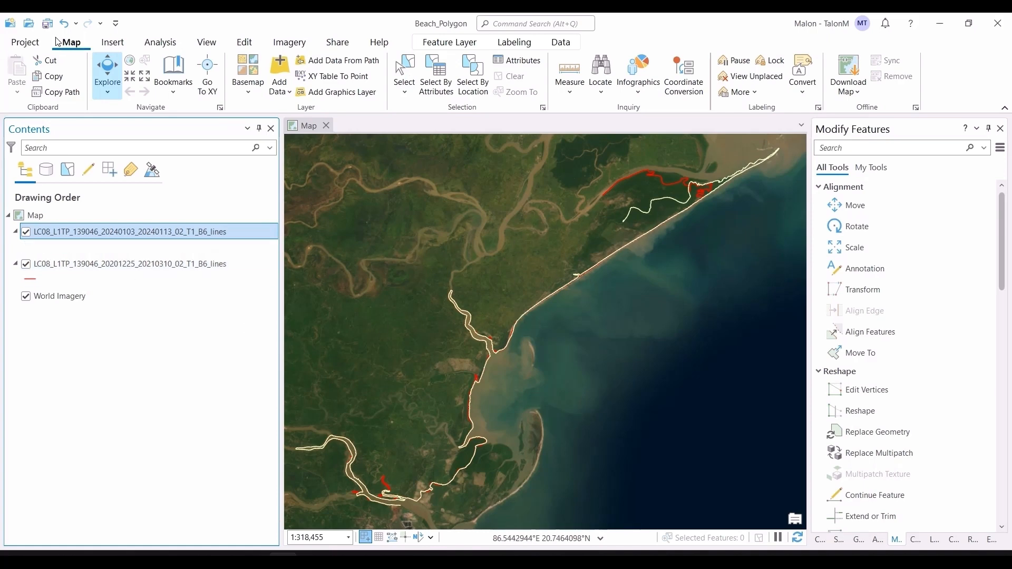
Locate Satabhaya in Kendrapara, Odisha, and examine the 2020 and 2024 shorelines along the beach around its marker.
{"action": "left_click", "coordinate": [600, 74]}
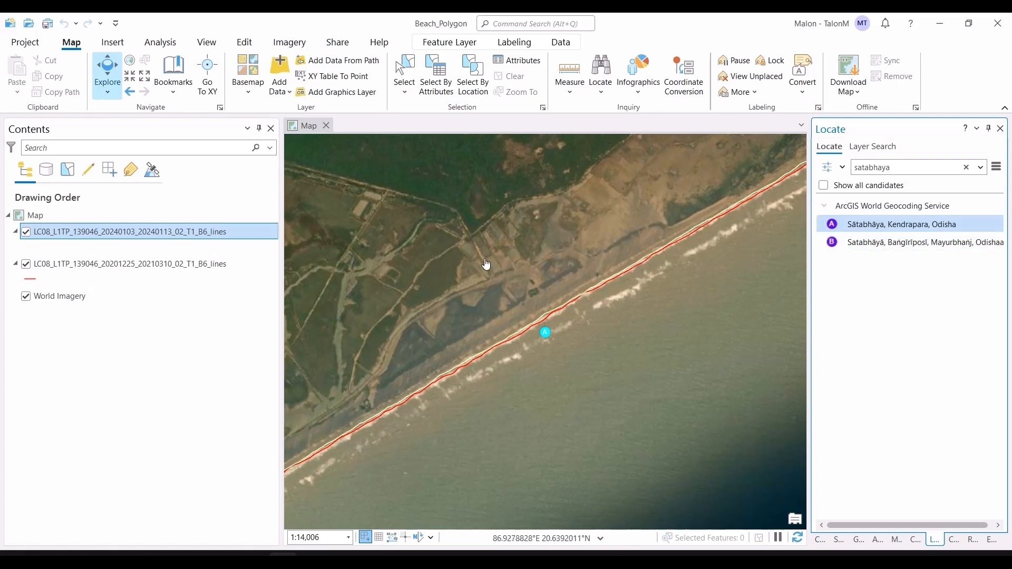
{"action": "scroll", "coordinate": [538, 273], "scroll_direction": "down", "scroll_amount": 2}
{"action": "scroll", "coordinate": [532, 270], "scroll_direction": "up", "scroll_amount": 2}
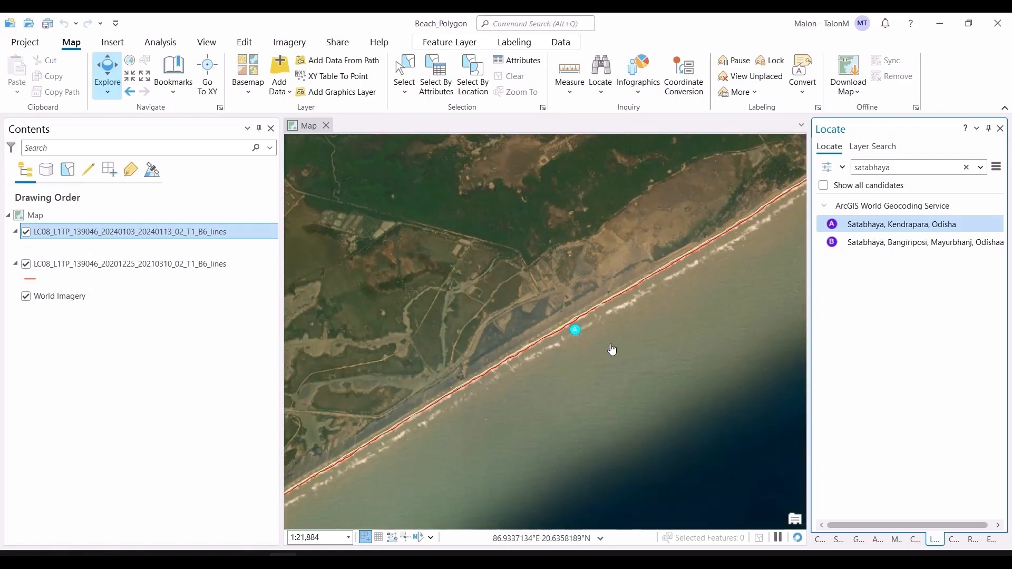
{"action": "scroll", "coordinate": [591, 342], "scroll_direction": "down", "scroll_amount": 9}
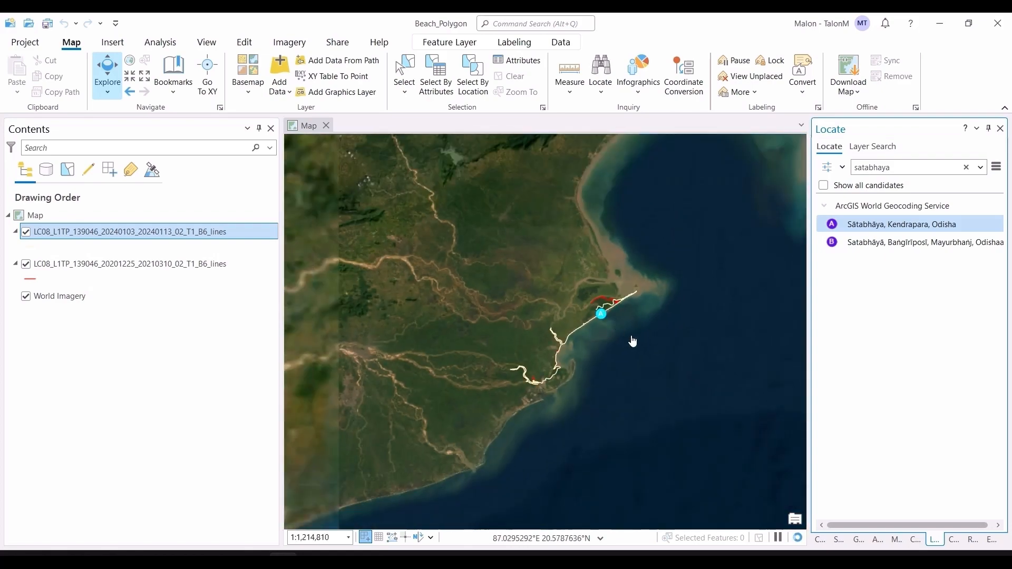
{"action": "scroll", "coordinate": [605, 316], "scroll_direction": "up", "scroll_amount": 6}
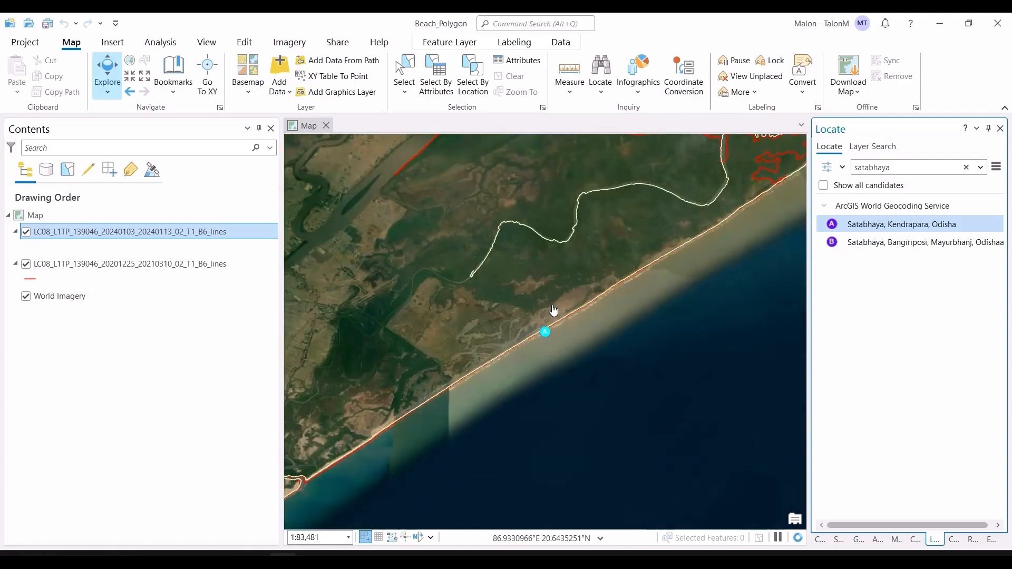
{"action": "scroll", "coordinate": [539, 320], "scroll_direction": "up", "scroll_amount": 6}
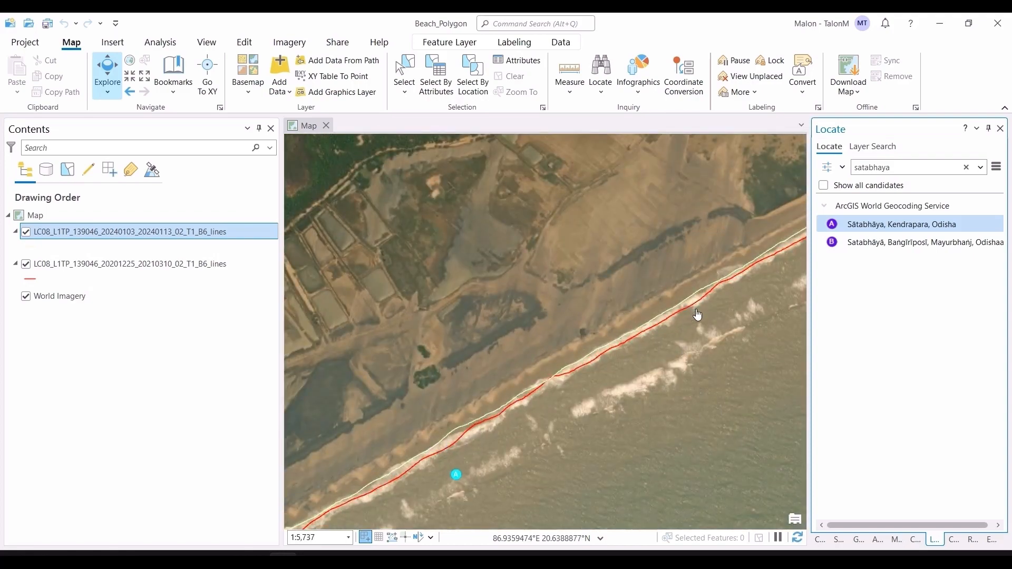
{"action": "scroll", "coordinate": [521, 391], "scroll_direction": "down", "scroll_amount": 2}
{"action": "mouse_move", "coordinate": [566, 439]}
{"action": "left_mouse_down"}
{"action": "mouse_move", "coordinate": [623, 391]}
{"action": "mouse_move", "coordinate": [602, 385]}
{"action": "mouse_move", "coordinate": [584, 359]}
{"action": "left_mouse_up"}
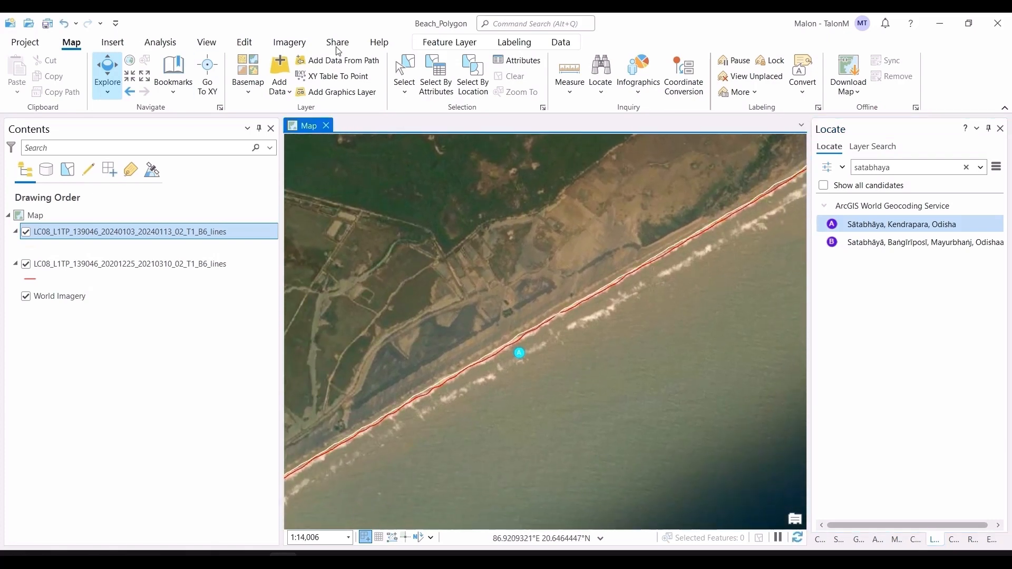
Measure a geodesic distance in meters along the beach beside the Satabhaya marker, then close the measurement.
{"action": "left_click", "coordinate": [567, 68]}
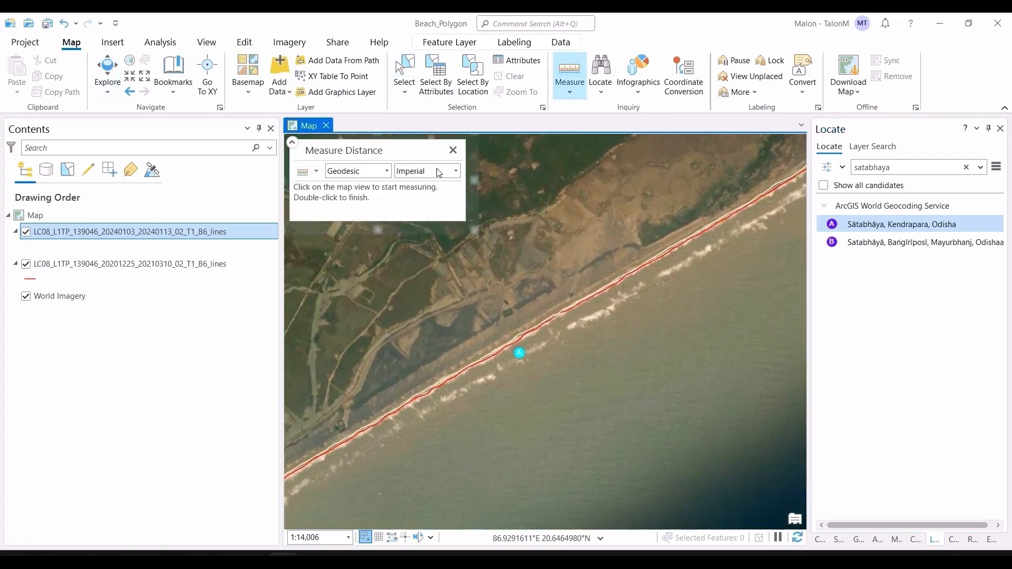
{"action": "left_click", "coordinate": [456, 172]}
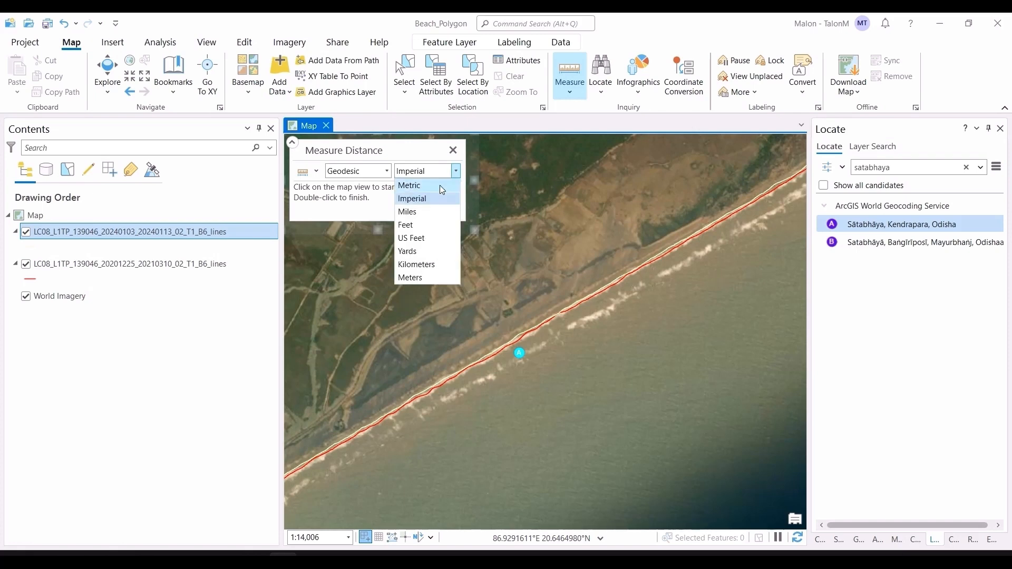
{"action": "left_click", "coordinate": [443, 278]}
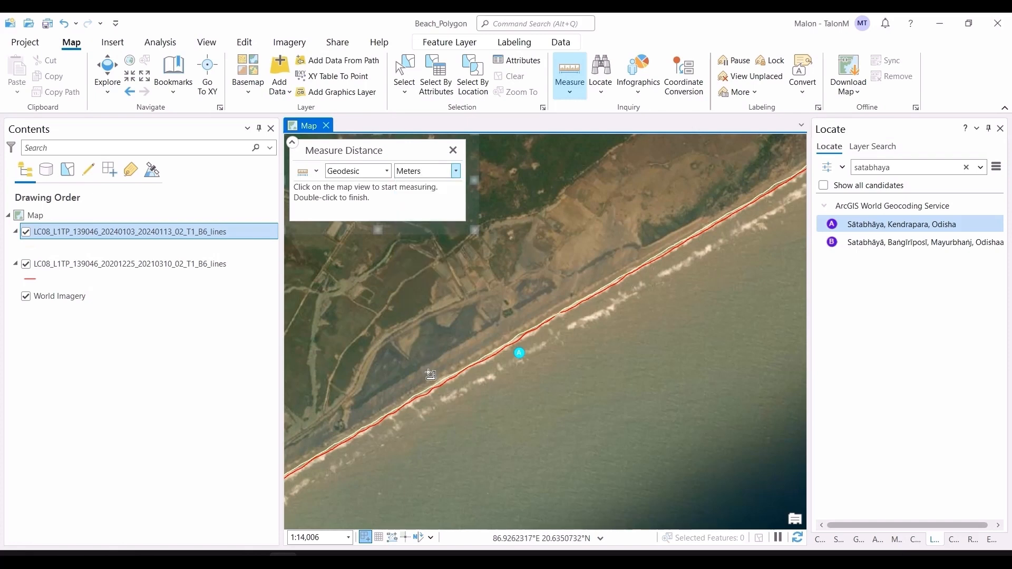
{"action": "left_click", "coordinate": [404, 389]}
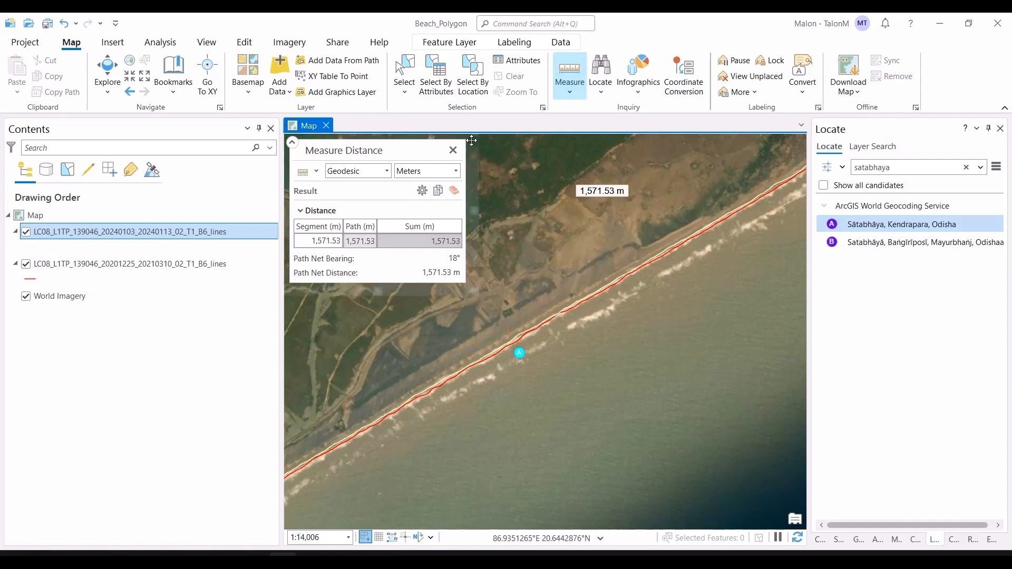
{"action": "left_click", "coordinate": [452, 150]}
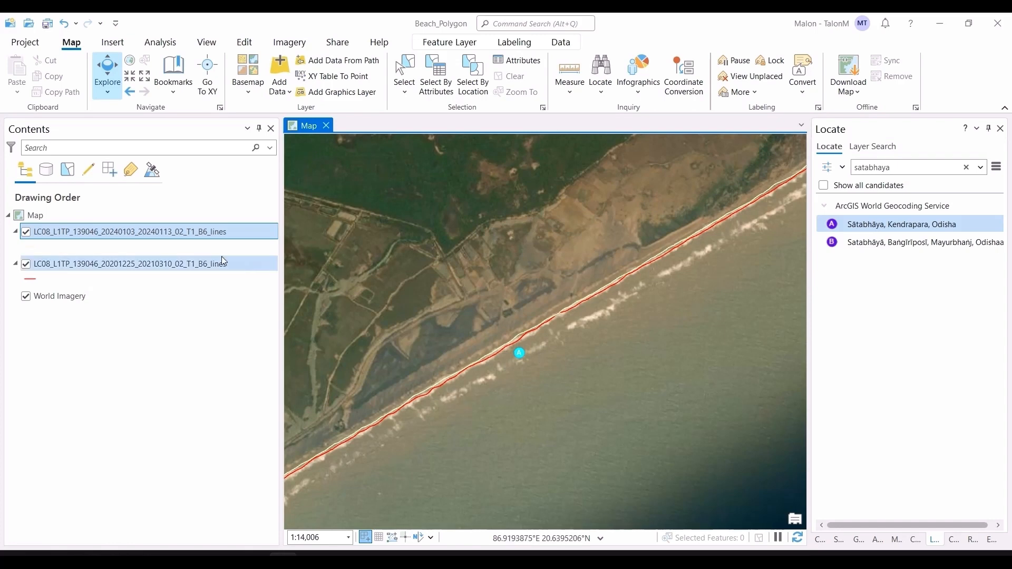
Switch to File Explorer and add the 20201225 points shapefile from SAET's output_data\sds folder to the ArcGIS Pro map.
{"action": "key", "text": "alt+Tab"}
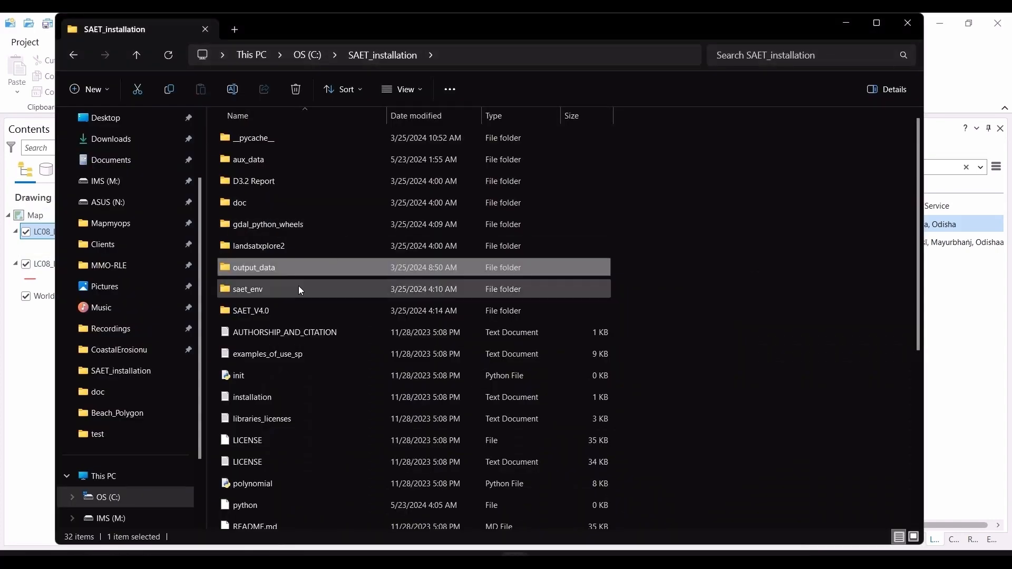
{"action": "double_click", "coordinate": [296, 267]}
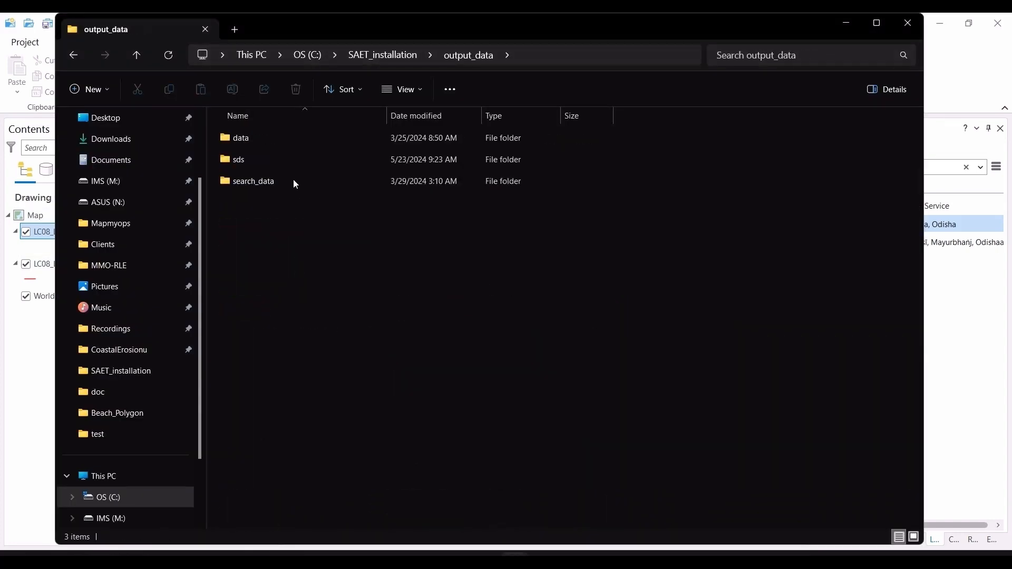
{"action": "double_click", "coordinate": [262, 162]}
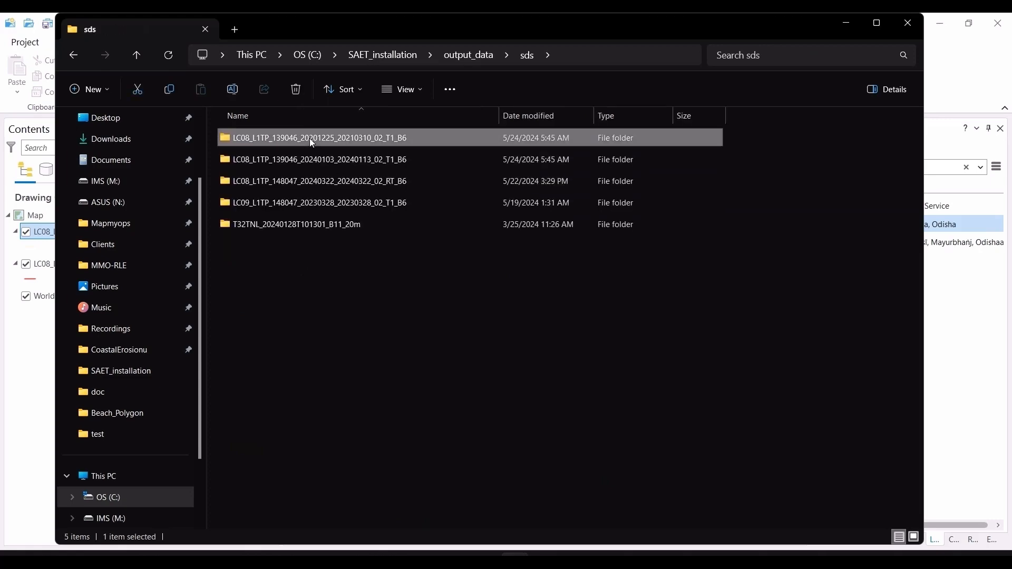
{"action": "double_click", "coordinate": [309, 139]}
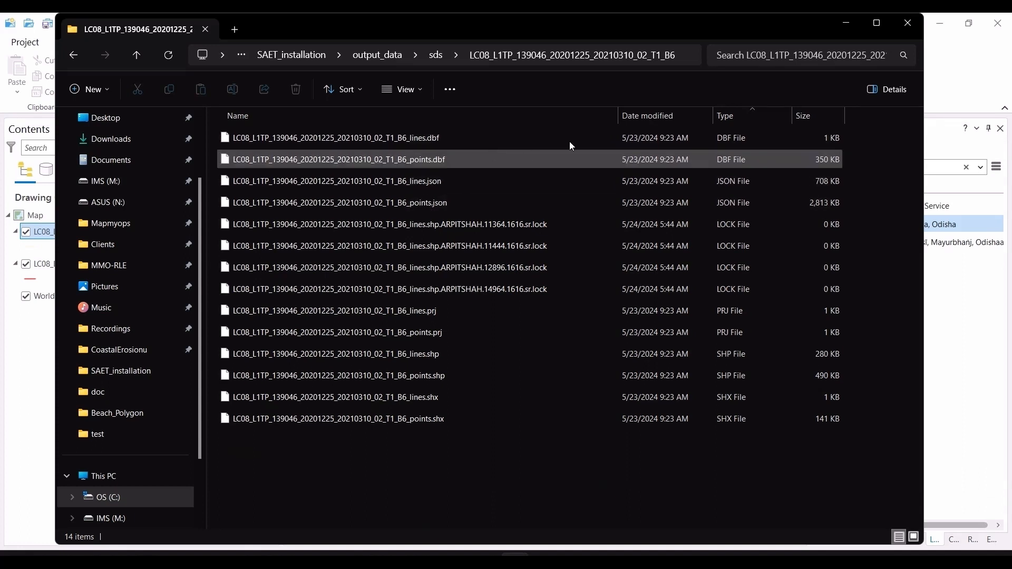
{"action": "left_click", "coordinate": [729, 117]}
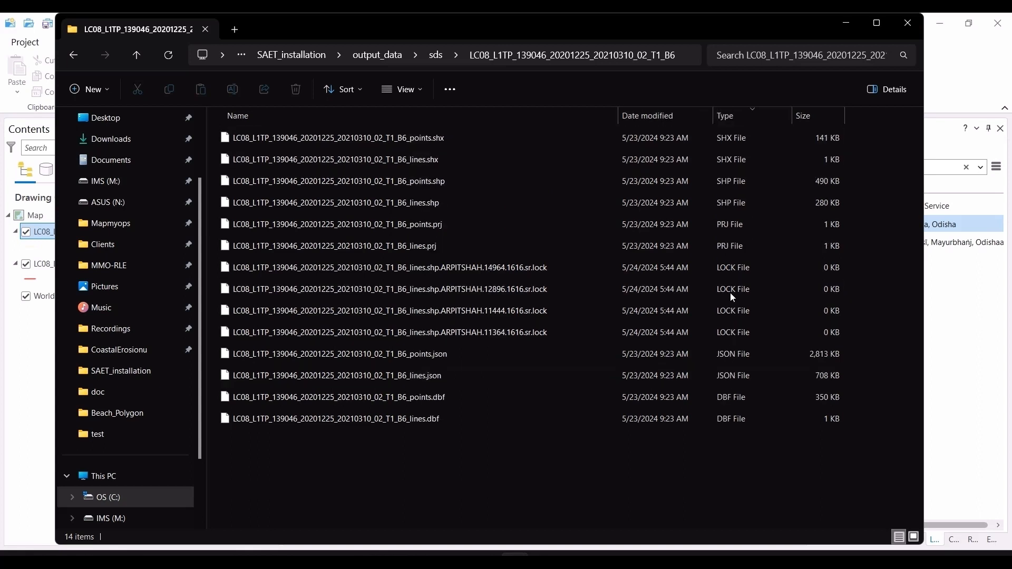
{"action": "left_click", "coordinate": [463, 202]}
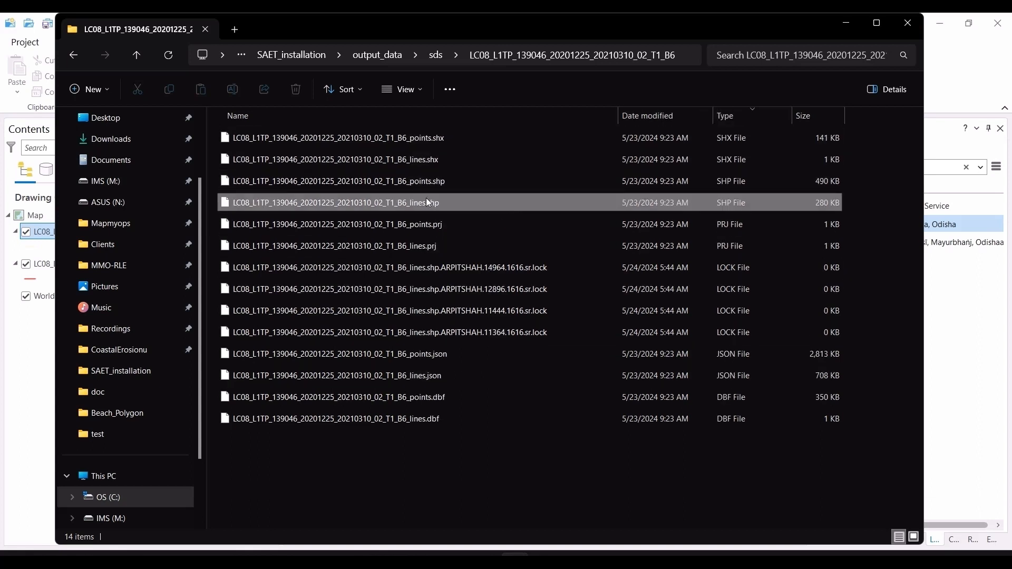
{"action": "mouse_move", "coordinate": [444, 184]}
{"action": "left_mouse_down"}
{"action": "mouse_move", "coordinate": [461, 181]}
{"action": "mouse_move", "coordinate": [142, 290]}
{"action": "mouse_move", "coordinate": [154, 265]}
{"action": "left_mouse_up"}
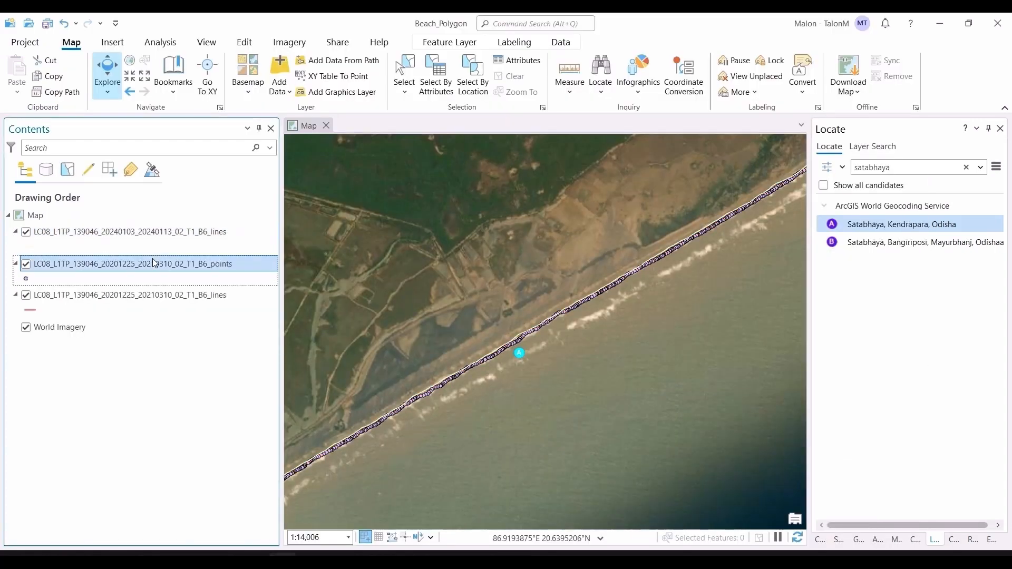
Inspect the 20201225 shoreline points up close and review their attribute table through to the last record.
{"action": "scroll", "coordinate": [518, 309], "scroll_direction": "up", "scroll_amount": 5}
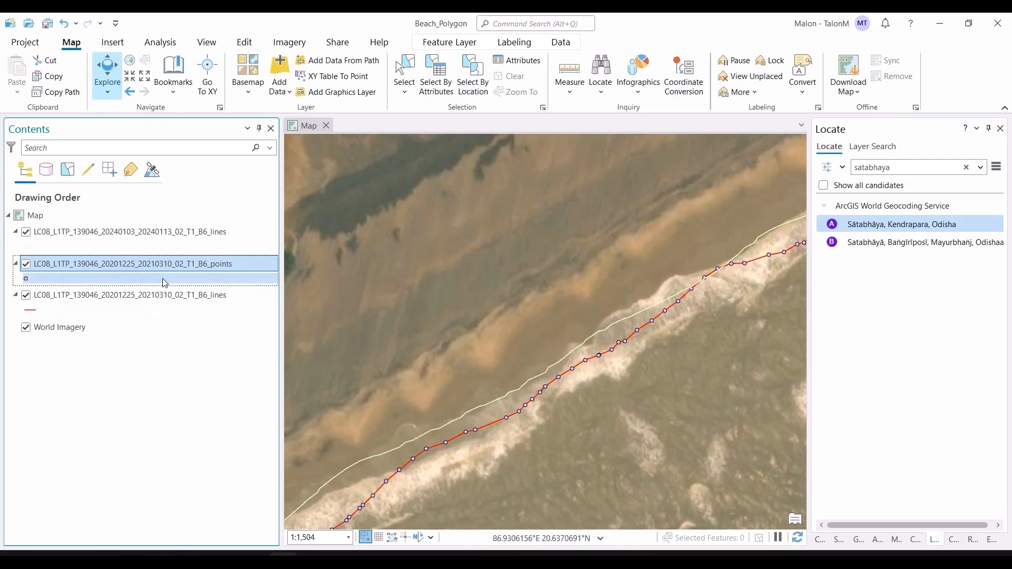
{"action": "key", "text": "ctrl+t"}
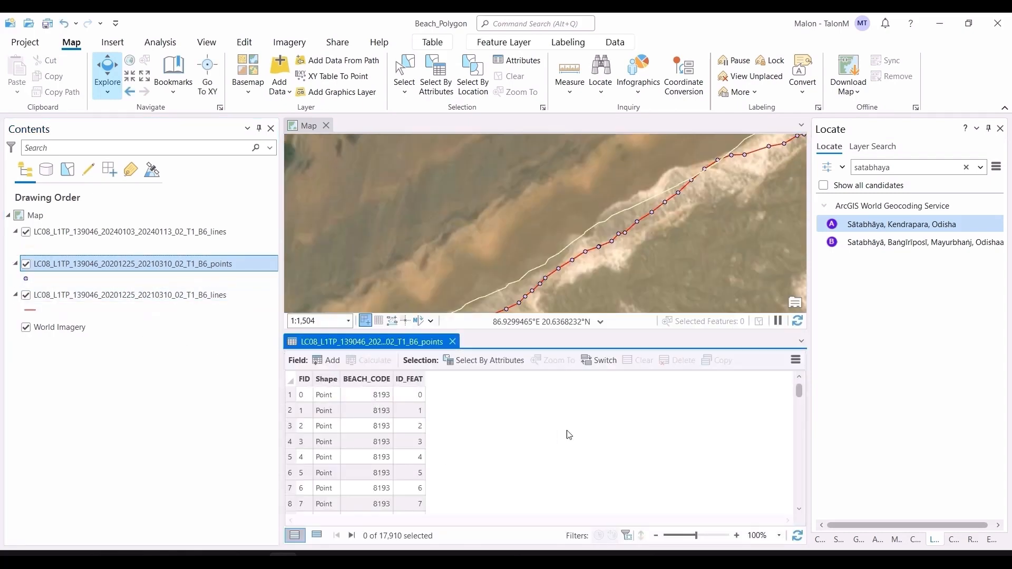
{"action": "key", "text": "ctrl+End"}
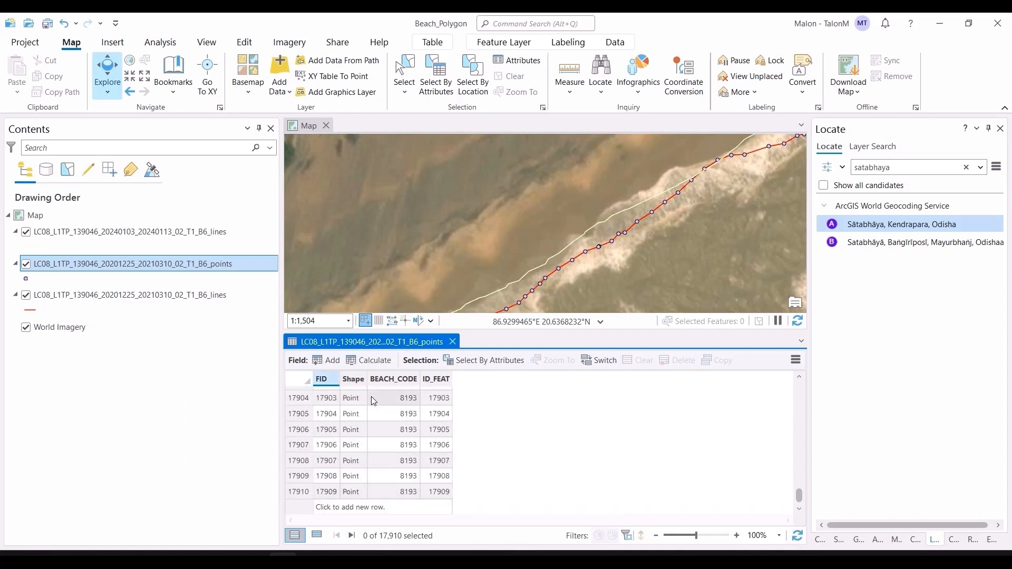
{"action": "left_click", "coordinate": [452, 342]}
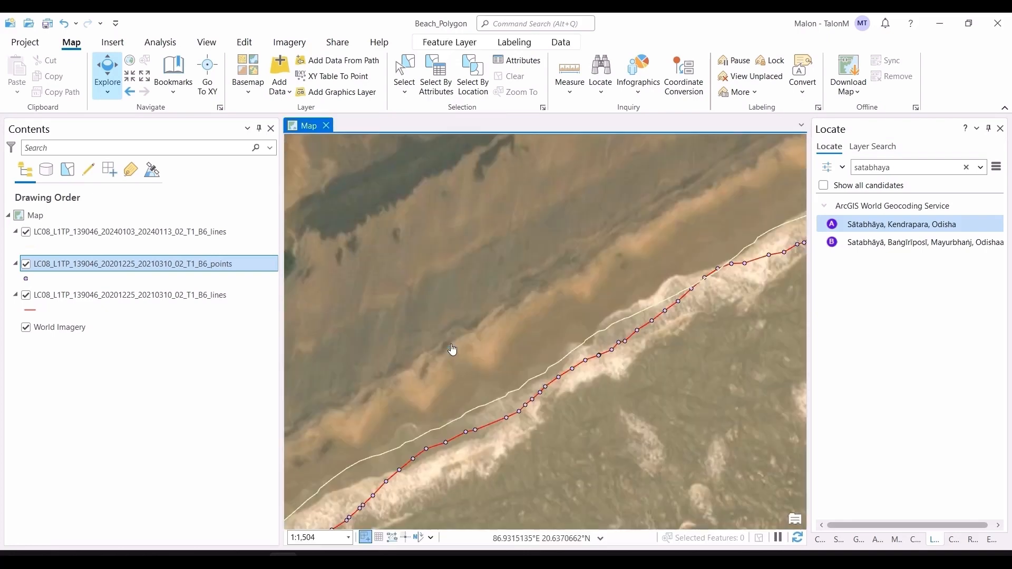
{"action": "scroll", "coordinate": [543, 404], "scroll_direction": "down", "scroll_amount": 5}
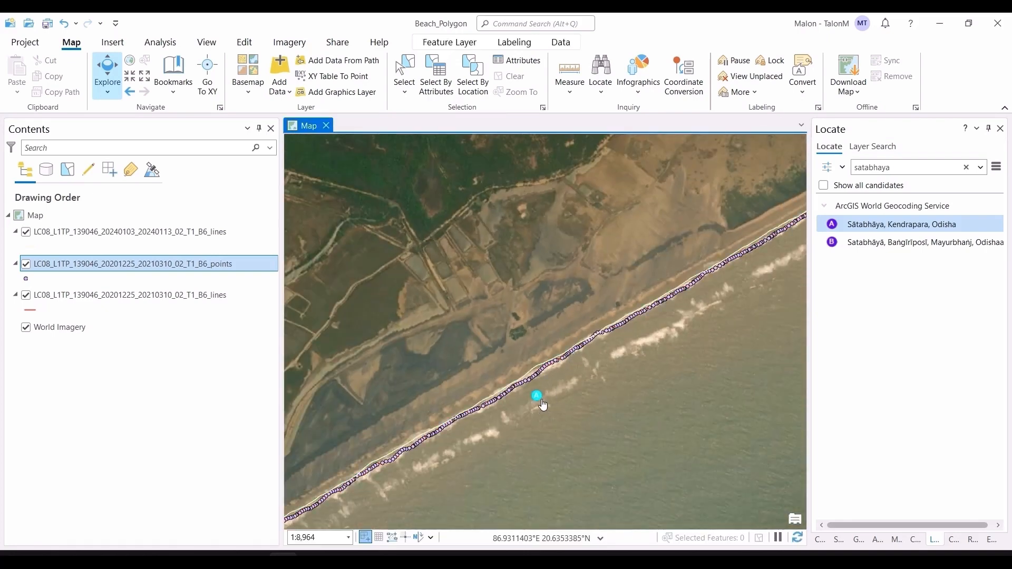
{"action": "left_click_drag", "start_coordinate": [535, 414], "coordinate": [564, 364]}
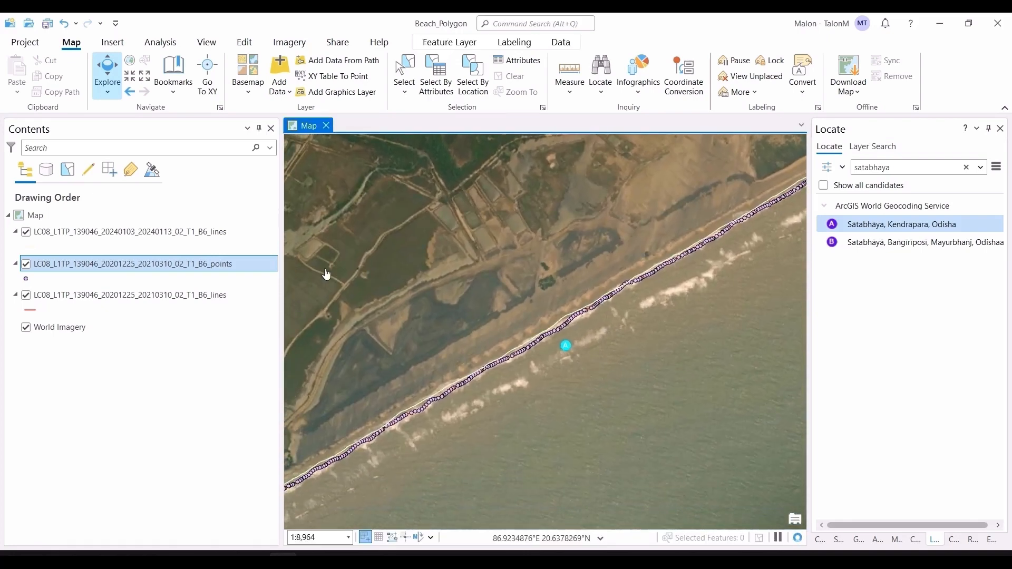
Add the 20240103 points shapefile from its sds scene folder in File Explorer to the ArcGIS Pro map and hide both lines layers.
{"action": "key", "text": "alt+Tab"}
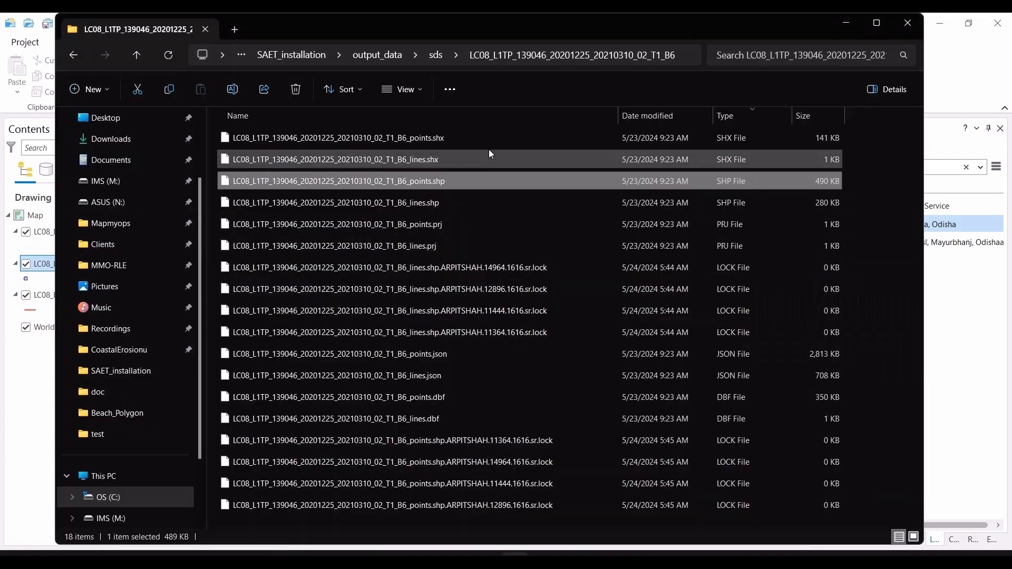
{"action": "left_click", "coordinate": [437, 56]}
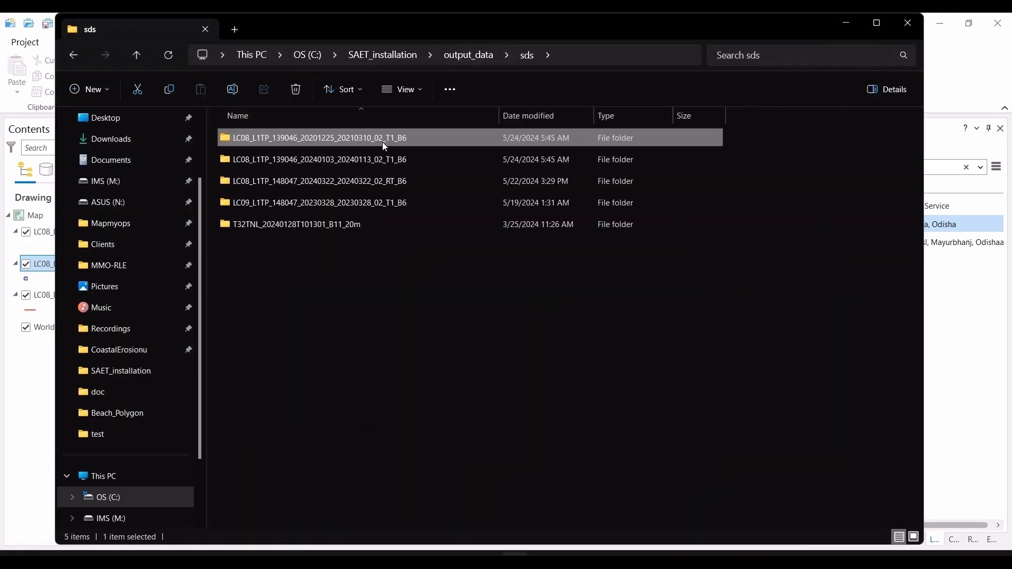
{"action": "double_click", "coordinate": [374, 160]}
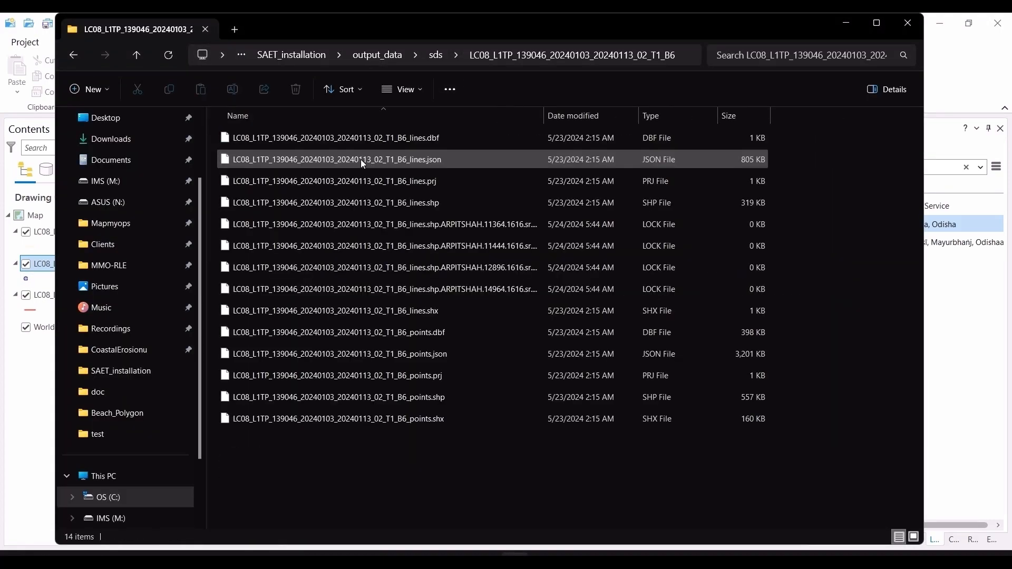
{"action": "left_click", "coordinate": [651, 117]}
{"action": "left_click", "coordinate": [641, 377]}
{"action": "left_click_drag", "start_coordinate": [641, 374], "coordinate": [606, 388]}
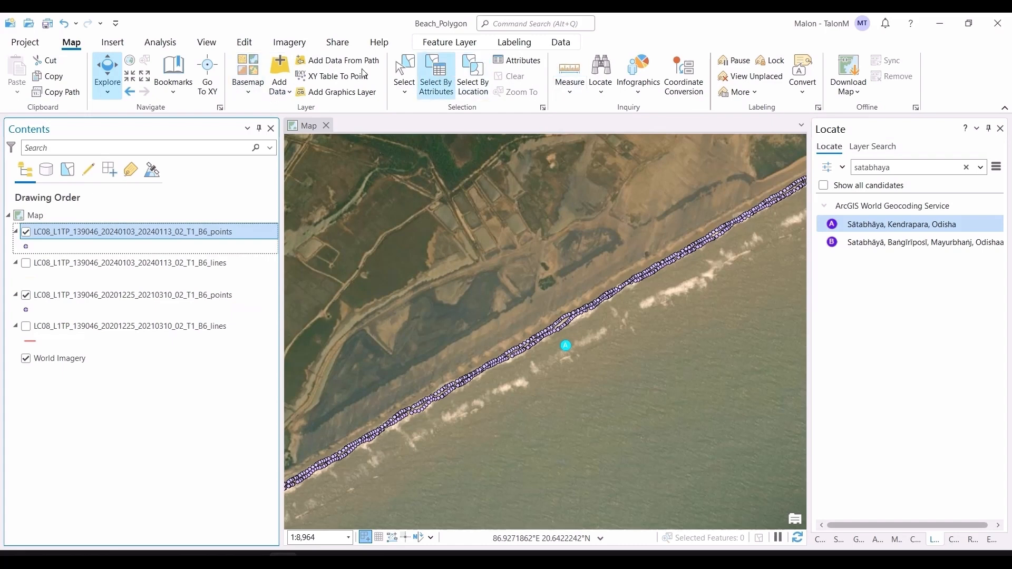
Clear the previous measurement and measure the length in meters of the beach stretch along the 2020 and 2024 shoreline points.
{"action": "left_click", "coordinate": [569, 74]}
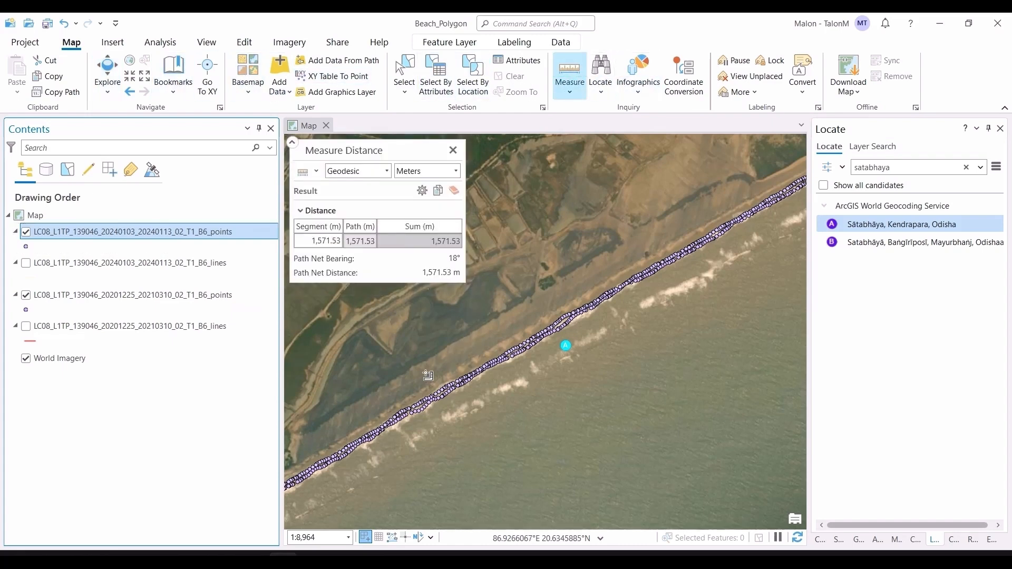
{"action": "left_click", "coordinate": [452, 192]}
{"action": "left_click", "coordinate": [411, 386]}
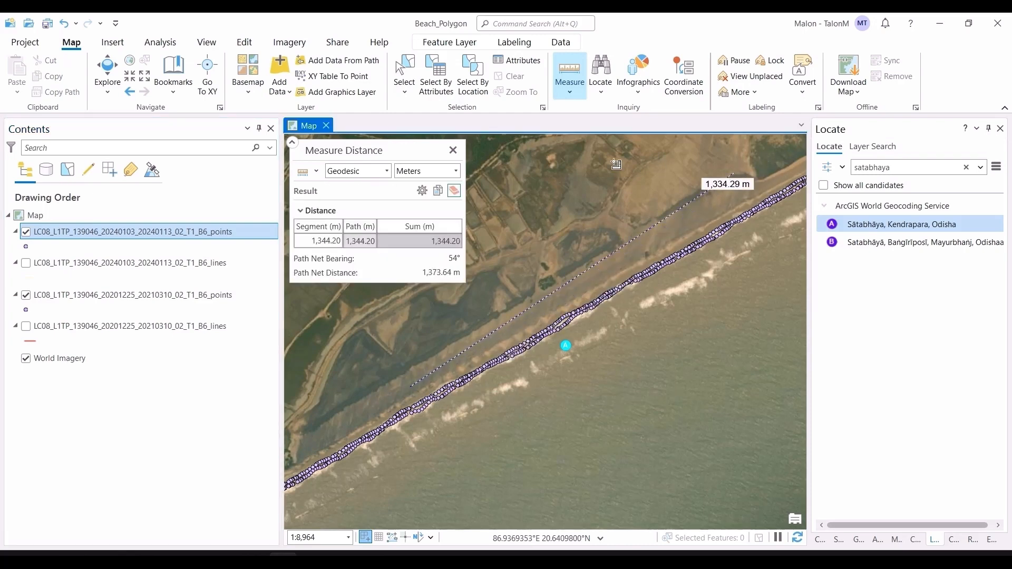
{"action": "left_click", "coordinate": [453, 150]}
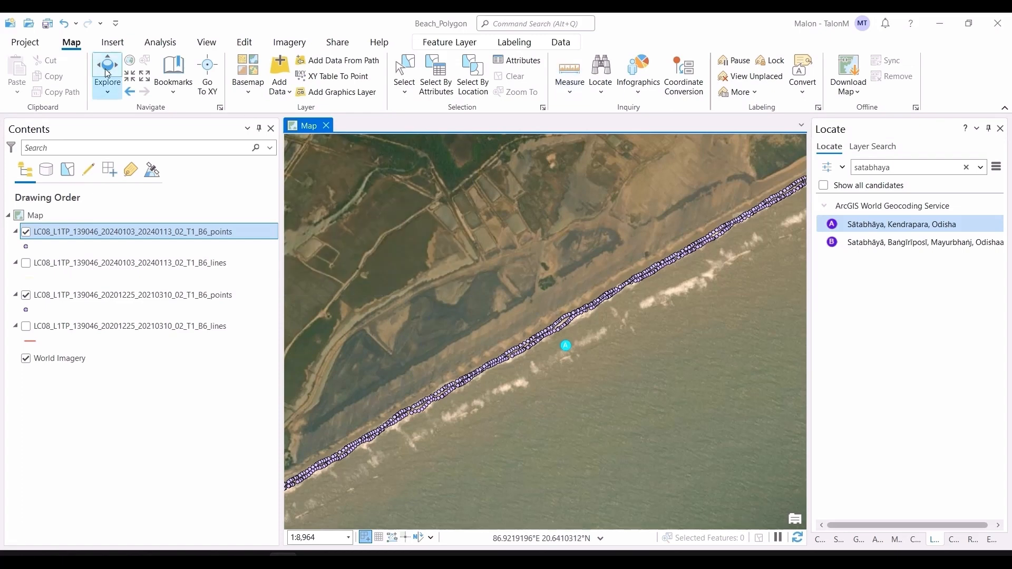
Create a polygon feature class named BeachExtent without Z values in Beach_Polygon.gdb and add it to the current map.
{"action": "left_click", "coordinate": [821, 539]}
{"action": "left_click", "coordinate": [823, 221]}
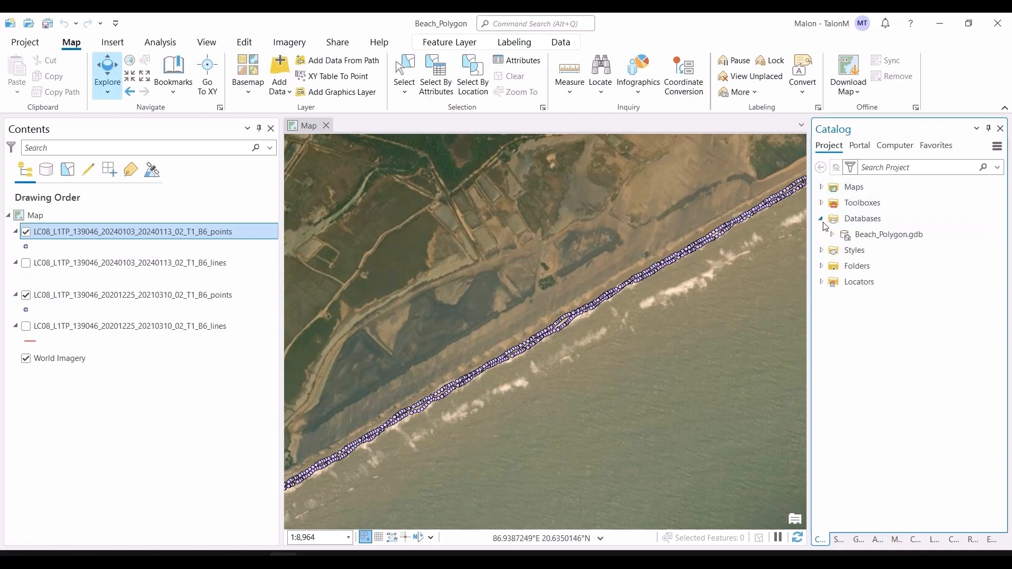
{"action": "right_click", "coordinate": [864, 234]}
{"action": "mouse_move", "coordinate": [738, 173]}
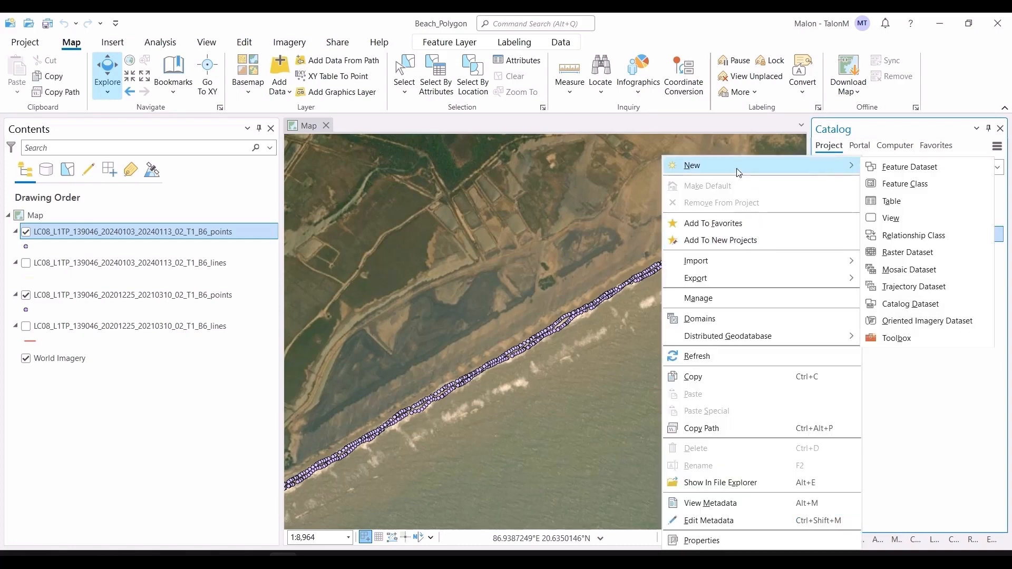
{"action": "left_click", "coordinate": [904, 184]}
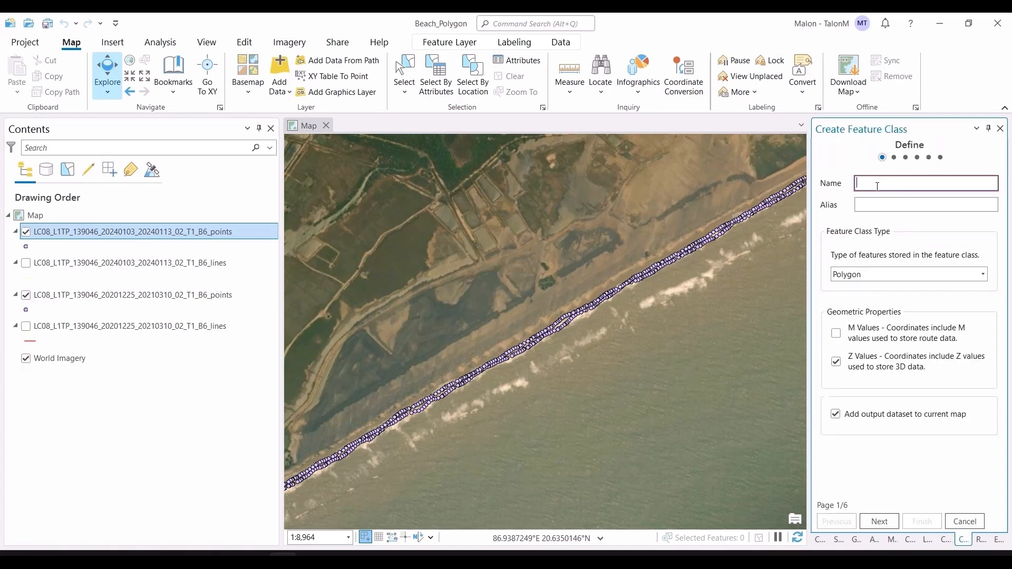
{"action": "type", "text": "BeachExtent"}
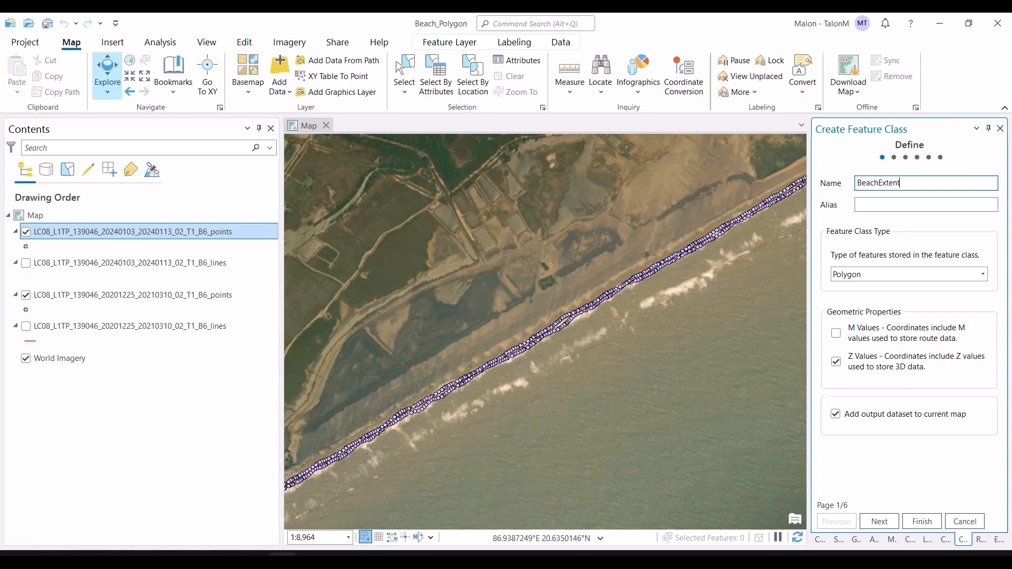
{"action": "left_click", "coordinate": [835, 362]}
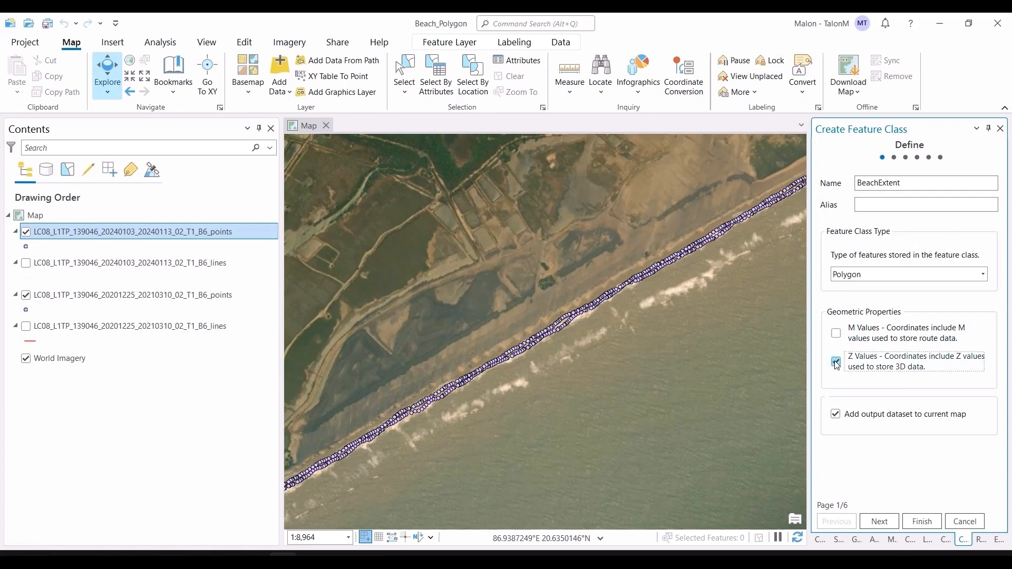
{"action": "left_click", "coordinate": [929, 520]}
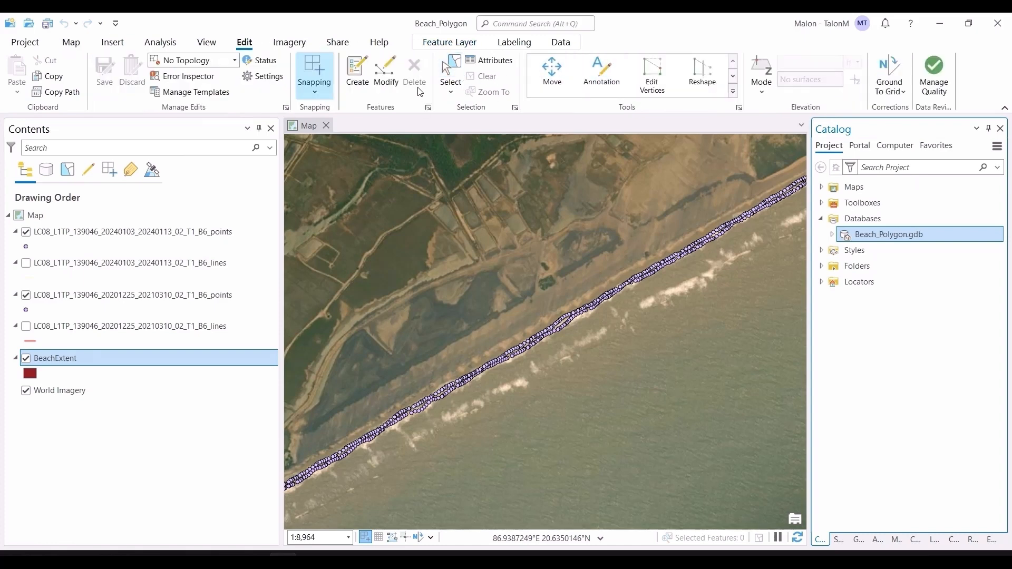
Draw a narrow four-cornered BeachExtent polygon enclosing the 2020 and 2024 shoreline points along the beach and finish the sketch.
{"action": "left_click", "coordinate": [354, 74]}
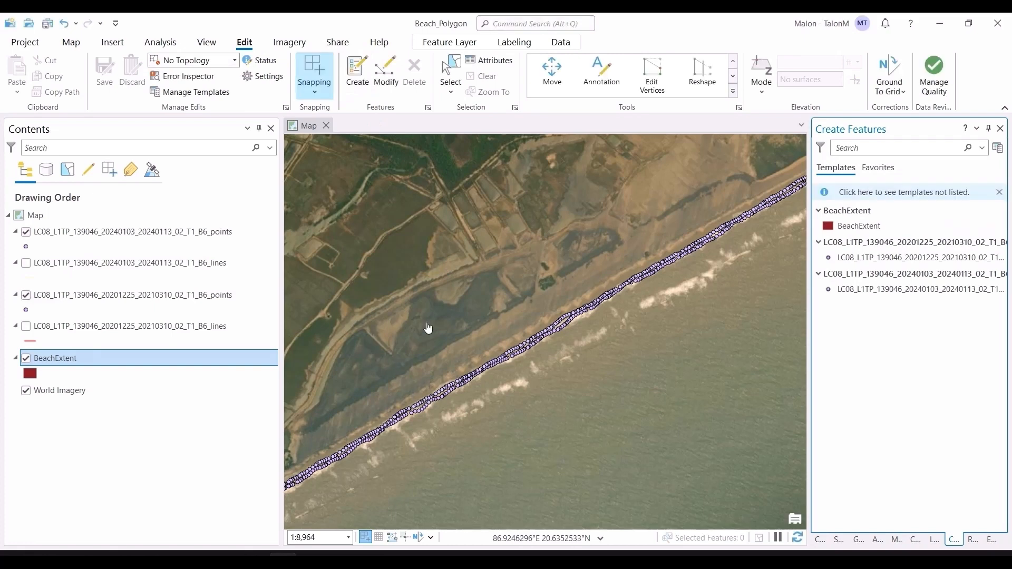
{"action": "left_click", "coordinate": [897, 224]}
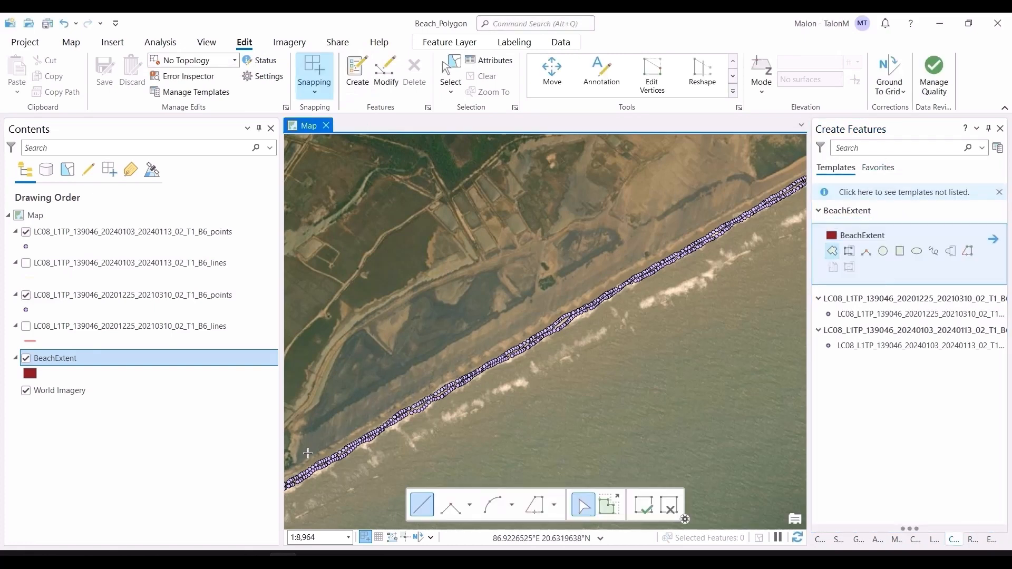
{"action": "left_click", "coordinate": [327, 487]}
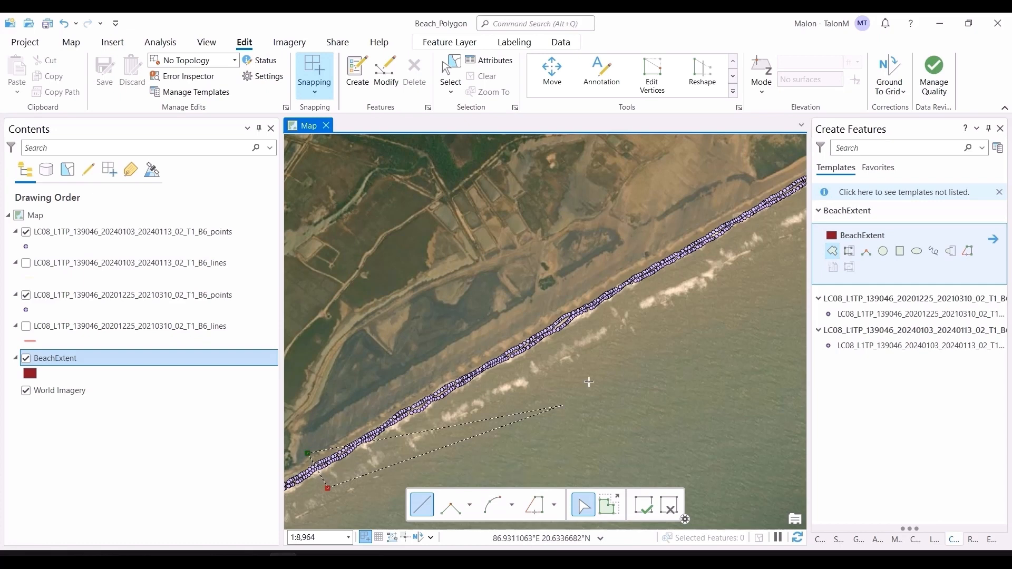
{"action": "left_click", "coordinate": [801, 200]}
{"action": "left_click", "coordinate": [784, 168]}
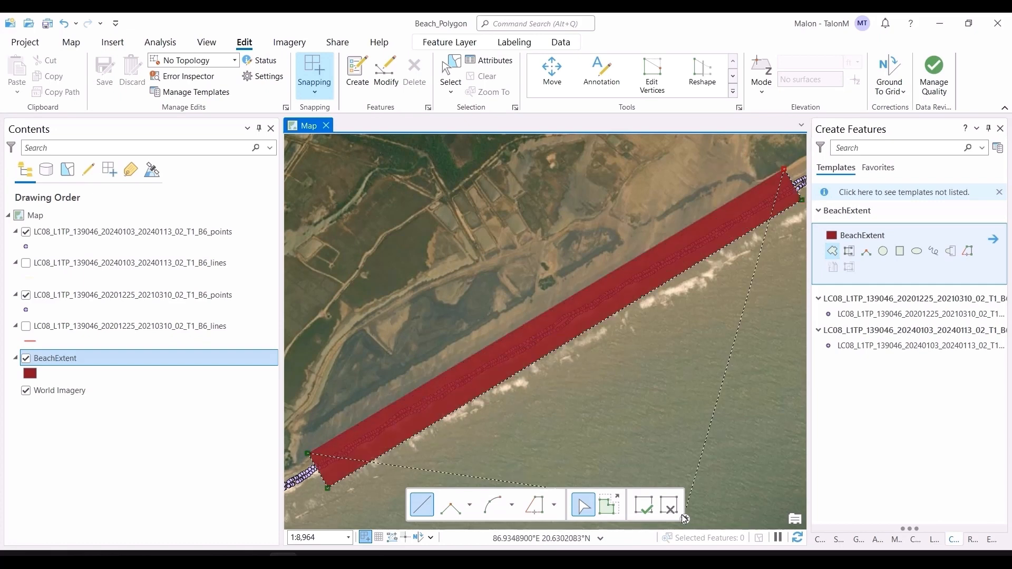
{"action": "left_click", "coordinate": [643, 506]}
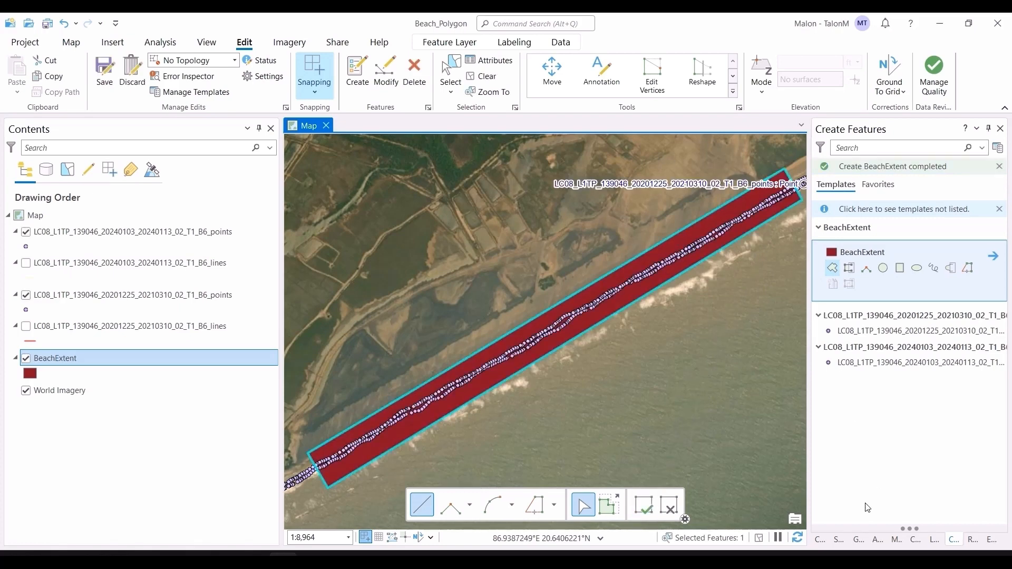
Search the geoprocessing tools for clip and open the Clip tool from Analysis Tools.
{"action": "left_click", "coordinate": [857, 539]}
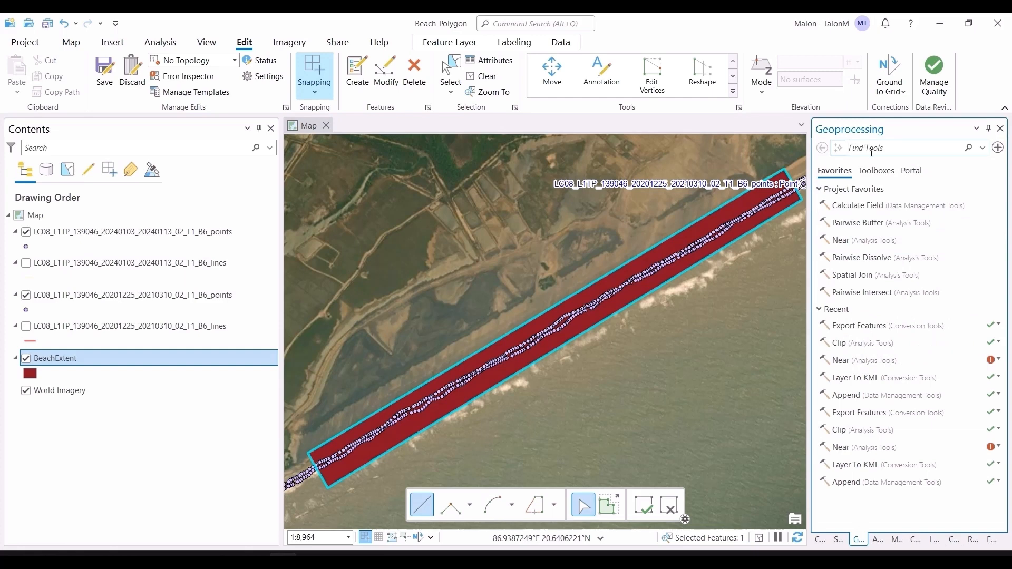
{"action": "type", "text": "clip"}
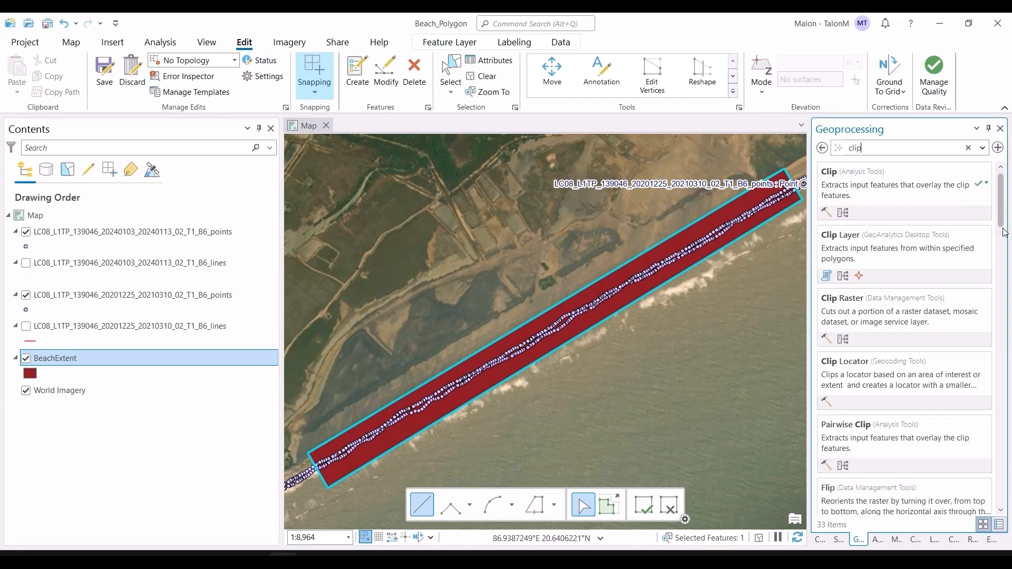
{"action": "left_click", "coordinate": [908, 199]}
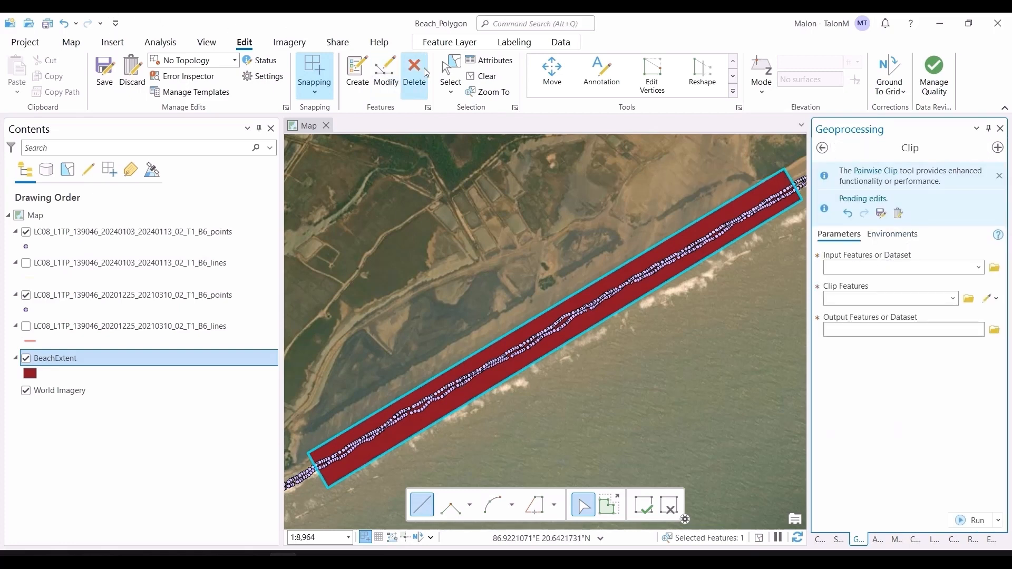
Clear the polygon selection, save all edits to BeachExtent and end the sketching session.
{"action": "left_click", "coordinate": [479, 77]}
{"action": "left_click", "coordinate": [95, 67]}
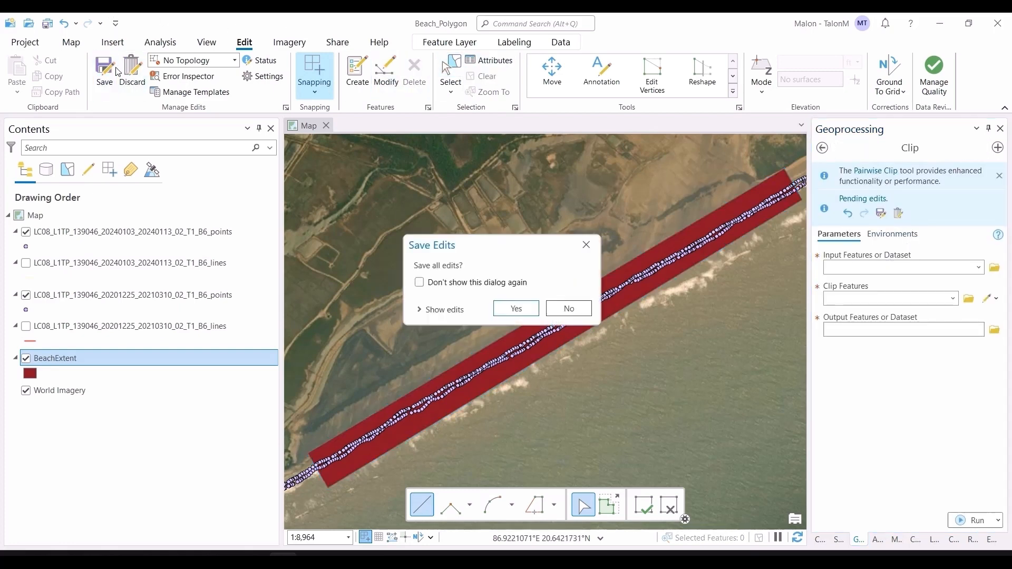
{"action": "left_click", "coordinate": [530, 309]}
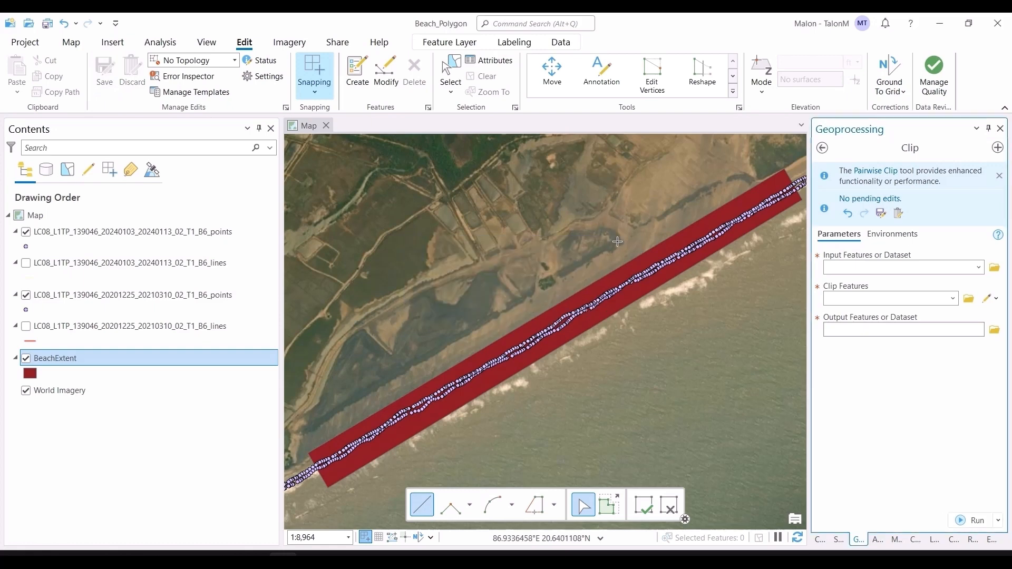
{"action": "left_click", "coordinate": [652, 507]}
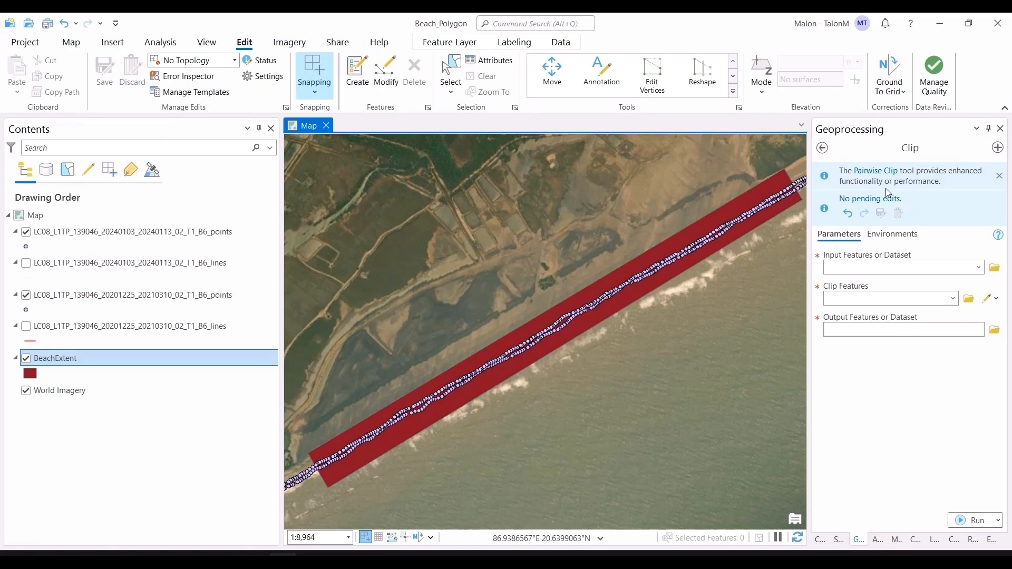
Set up Clip with the 20201225 points layer as input, BeachExtent as the clip features and Dec2020_Clip as the output name.
{"action": "left_click", "coordinate": [979, 267]}
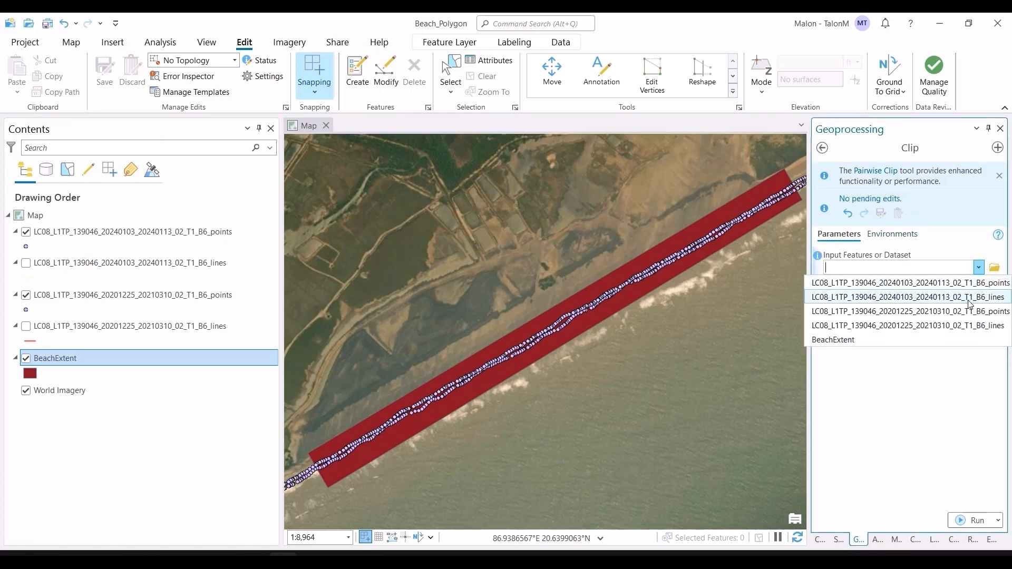
{"action": "left_click", "coordinate": [892, 315]}
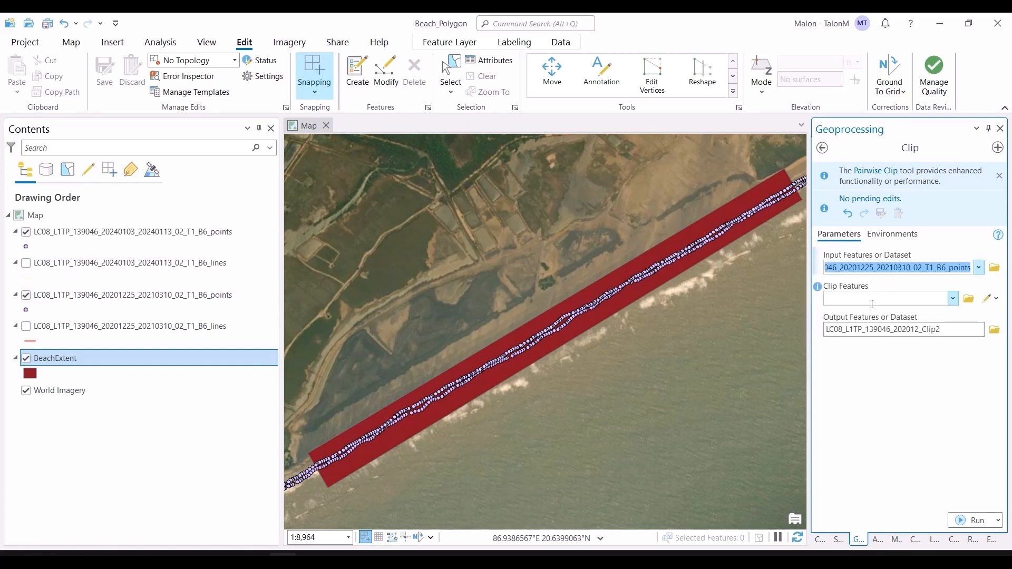
{"action": "left_click", "coordinate": [968, 299]}
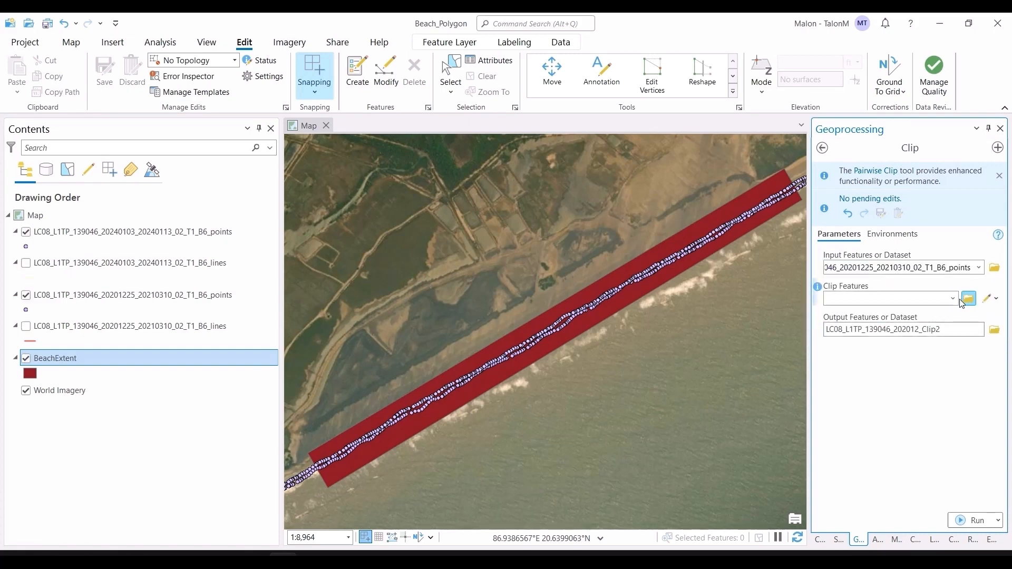
{"action": "left_click", "coordinate": [717, 199]}
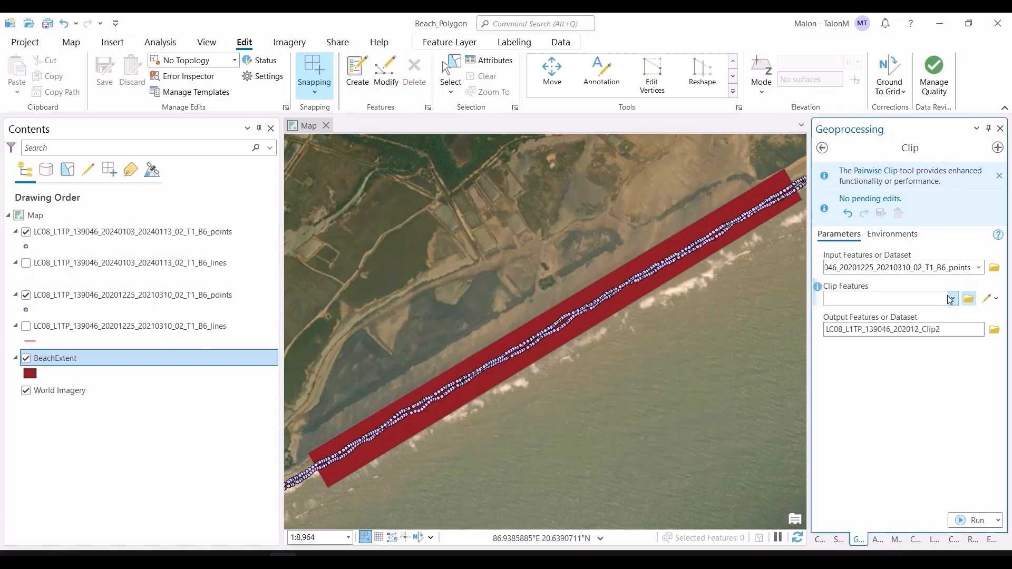
{"action": "left_click", "coordinate": [953, 298]}
{"action": "left_click", "coordinate": [922, 371]}
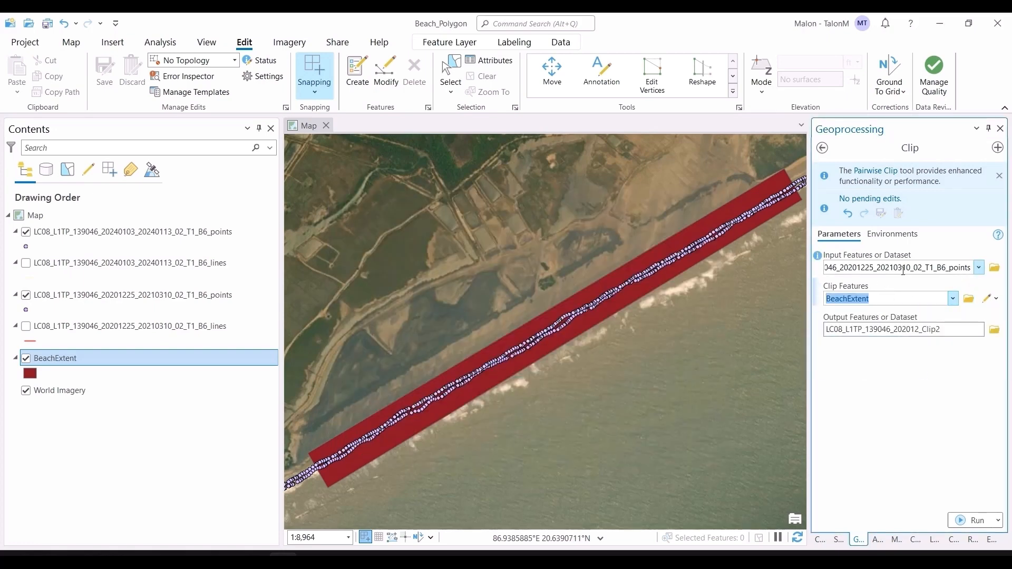
{"action": "left_click", "coordinate": [897, 330]}
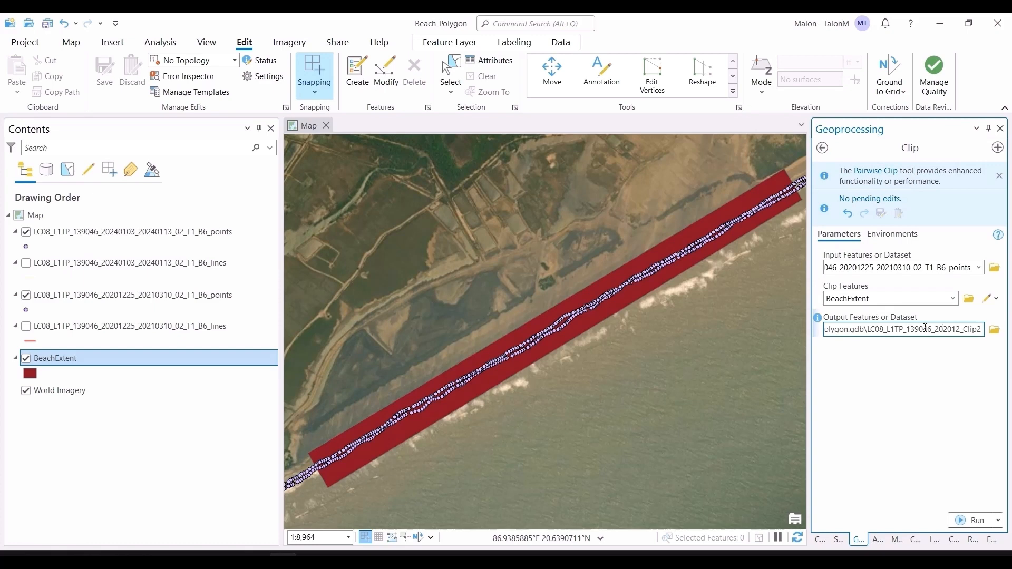
{"action": "triple_click", "coordinate": [927, 329]}
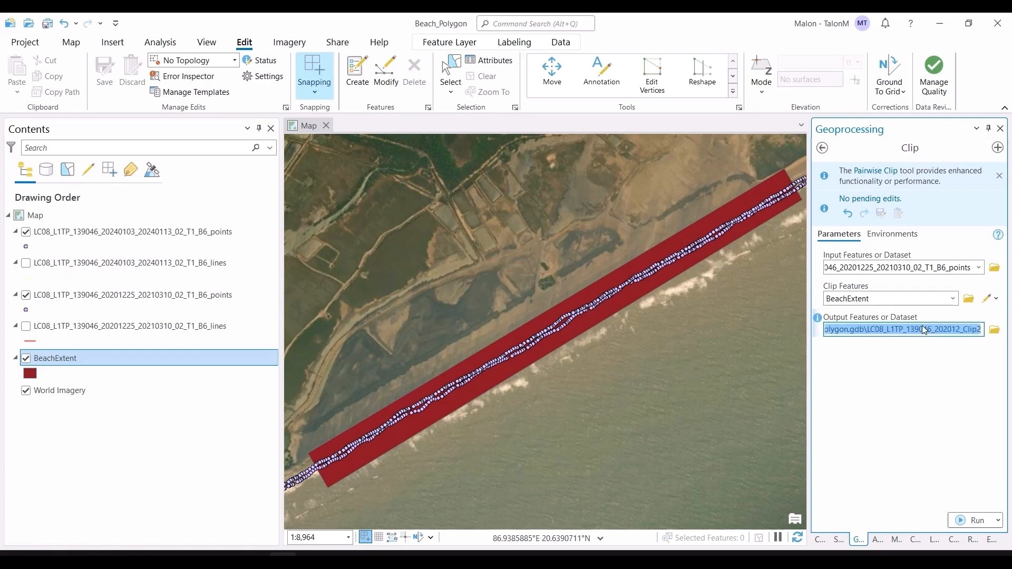
{"action": "type", "text": "2020_Clip"}
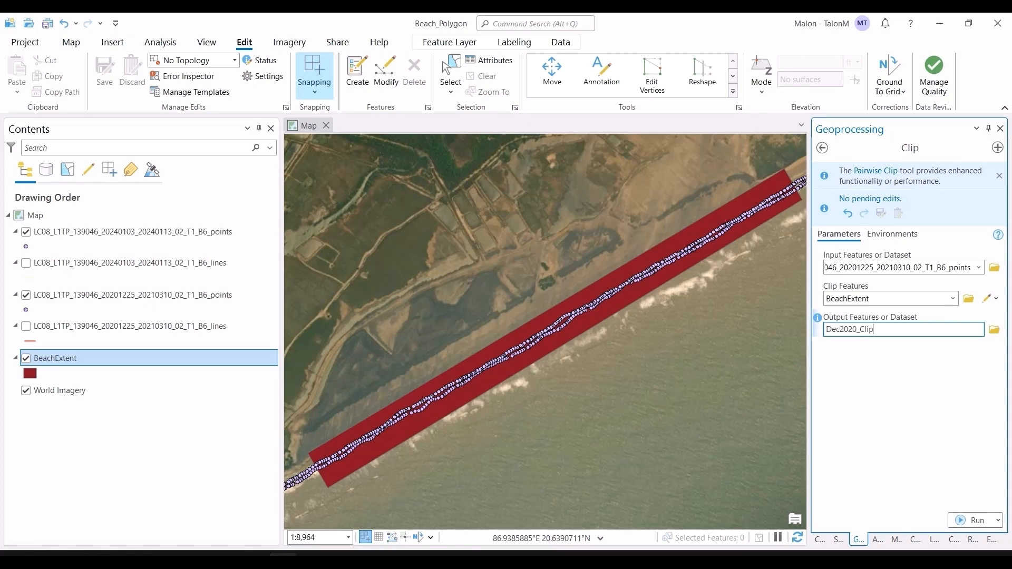
{"action": "key", "text": "ctrl+a"}
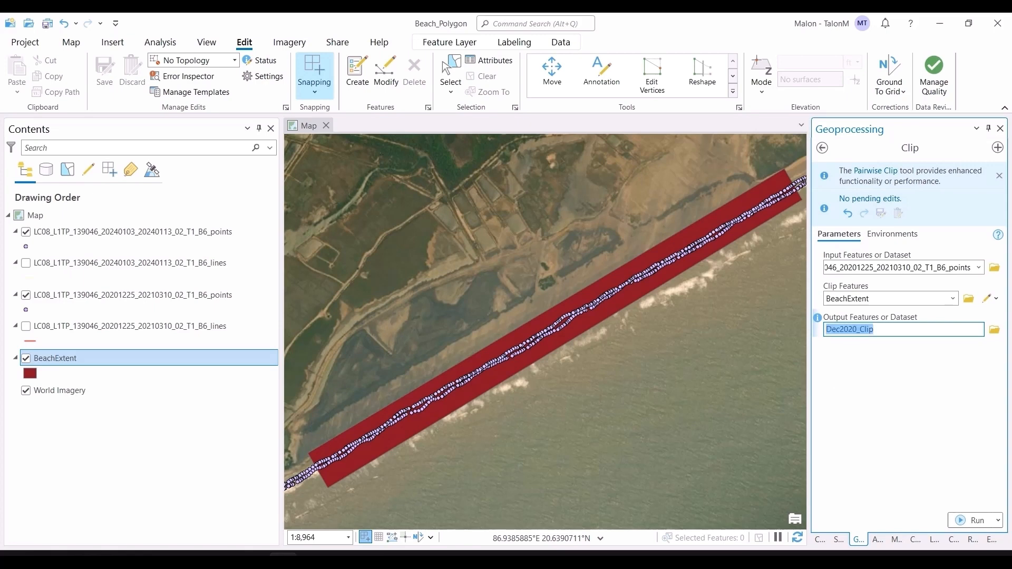
{"action": "left_click", "coordinate": [972, 520]}
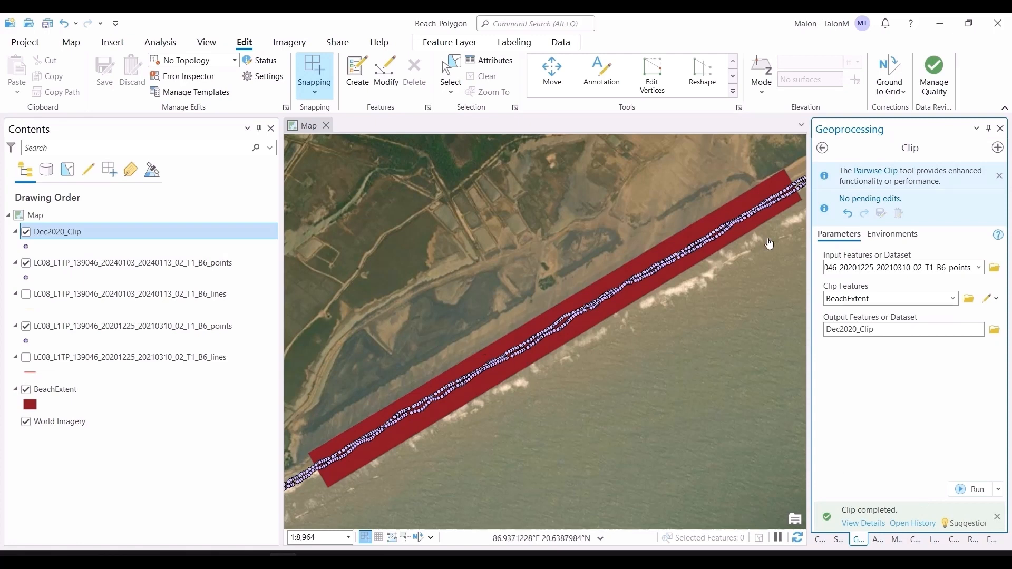
{"action": "left_click", "coordinate": [978, 268]}
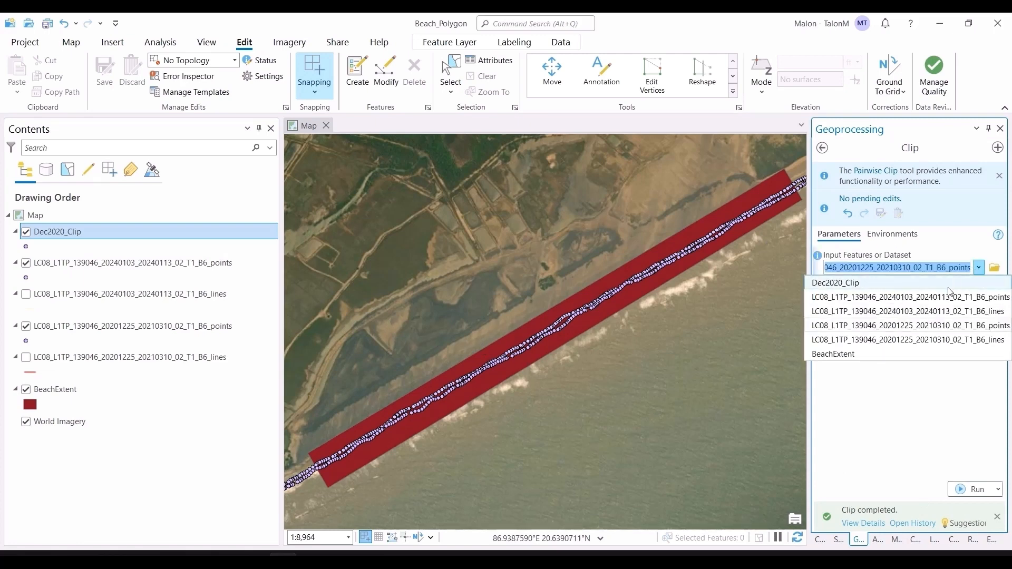
{"action": "left_click", "coordinate": [917, 297]}
{"action": "left_click", "coordinate": [880, 332]}
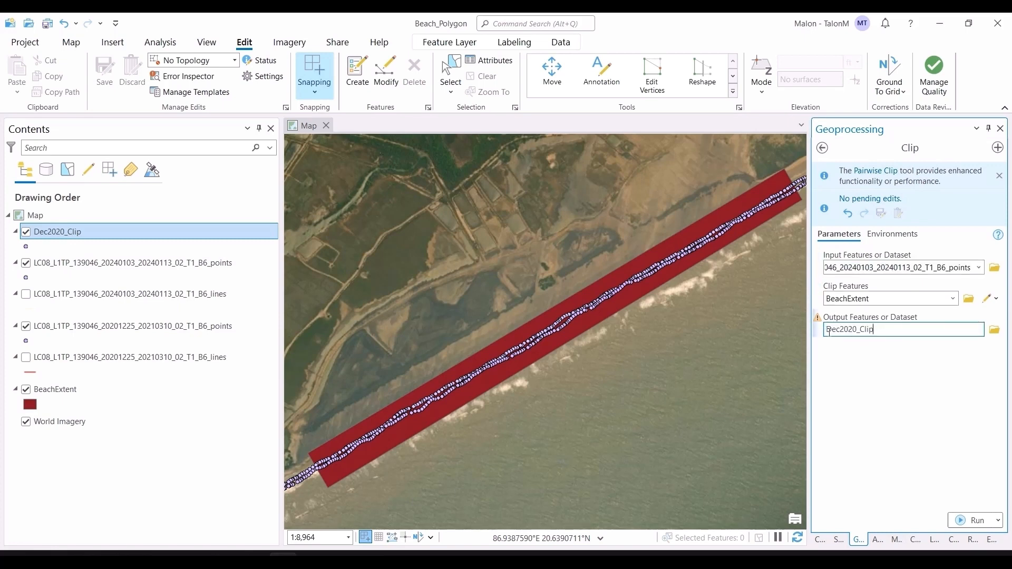
{"action": "type", "text": "Jan"}
{"action": "key", "text": "Tab"}
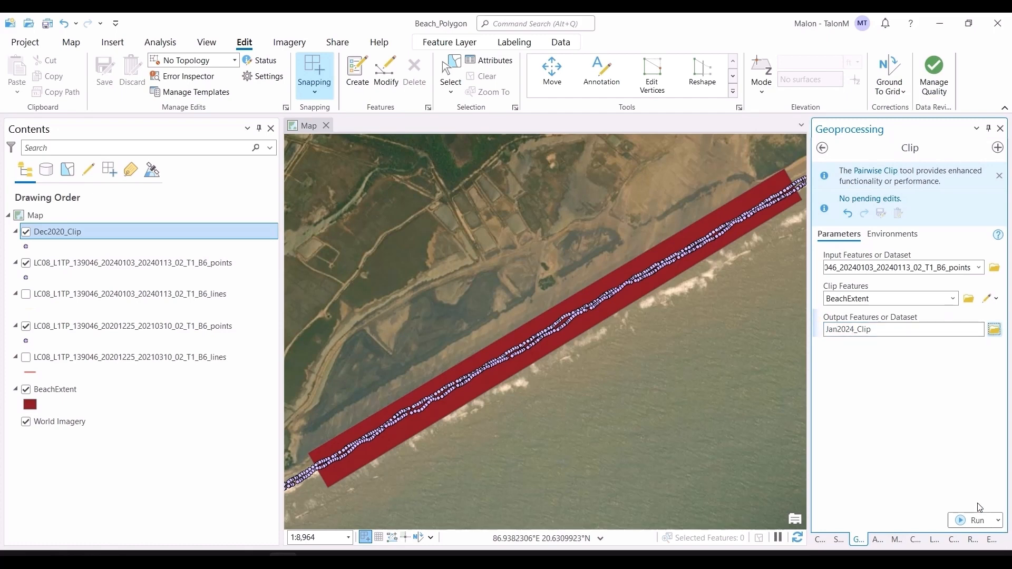
{"action": "left_click", "coordinate": [979, 520]}
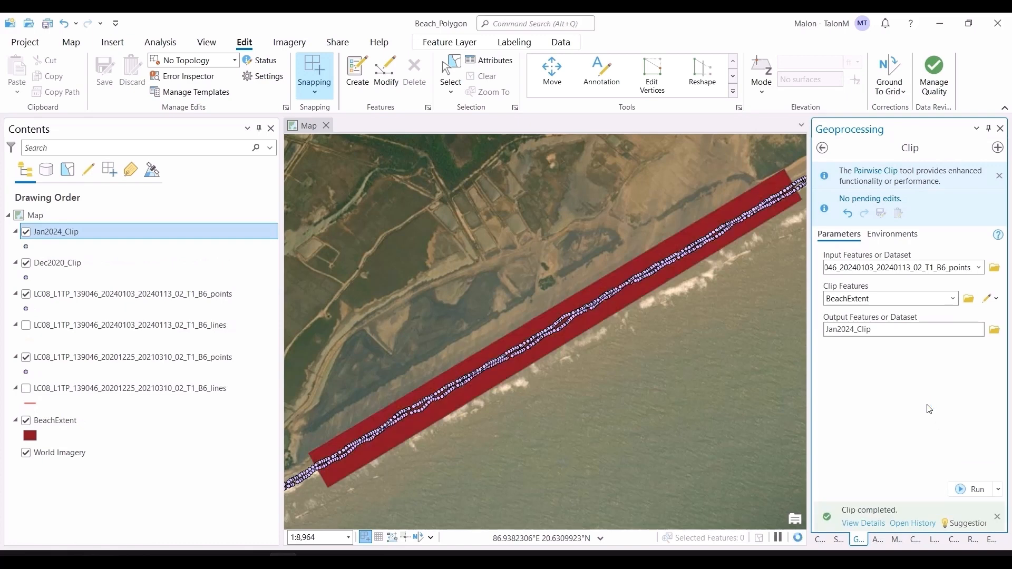
Hide both original LC08 points layers and the BeachExtent polygon on the map.
{"action": "left_click", "coordinate": [25, 293]}
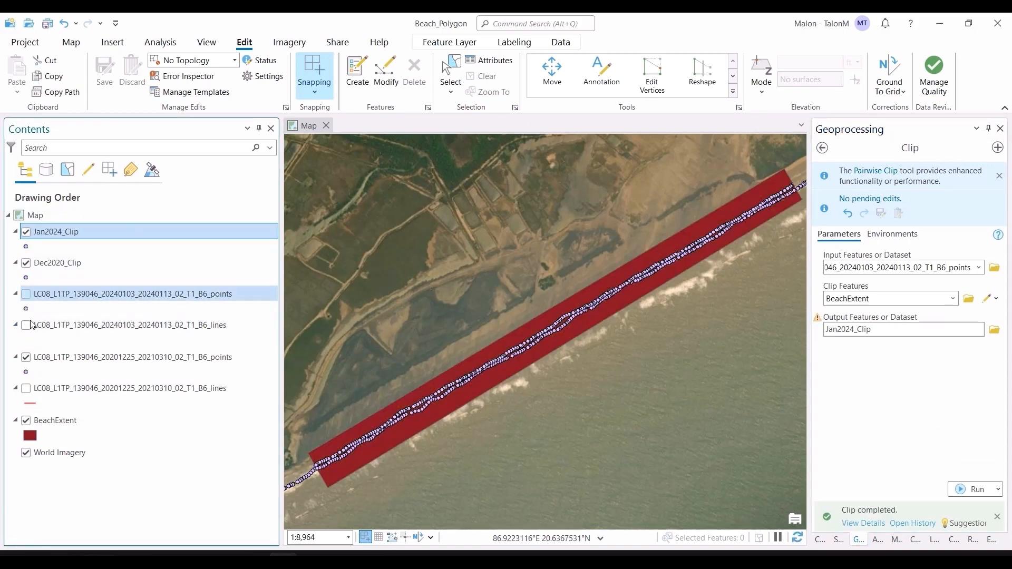
{"action": "left_click", "coordinate": [25, 358]}
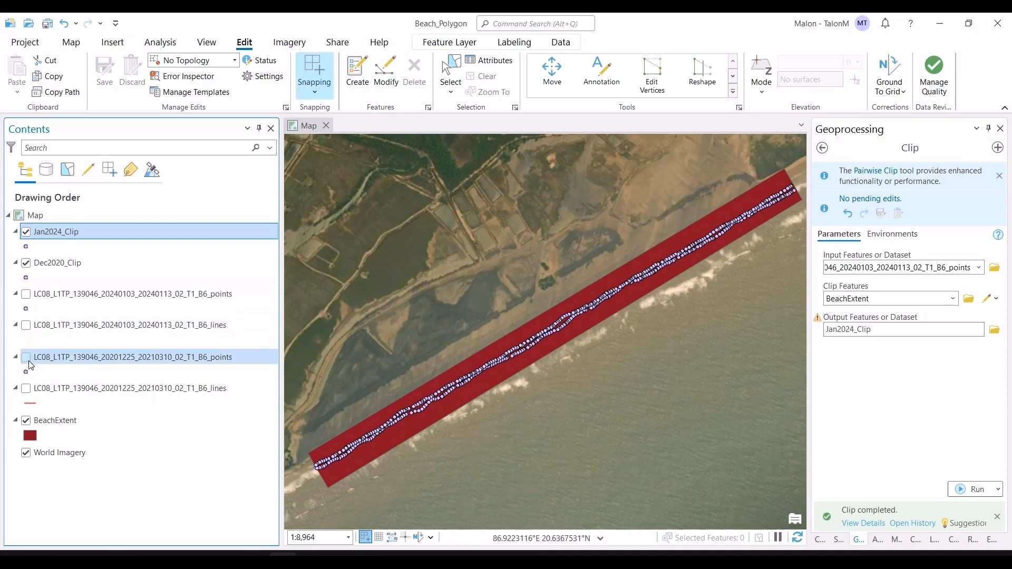
{"action": "left_click", "coordinate": [25, 420]}
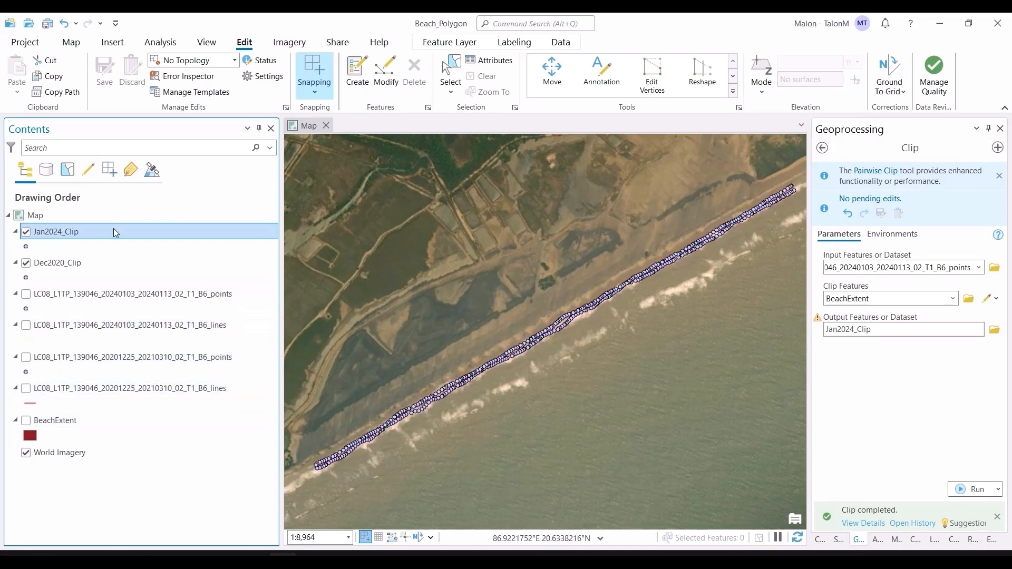
Review the attribute tables of Jan2024_Clip and Dec2020_Clip, closing each one after viewing.
{"action": "key", "text": "ctrl+t"}
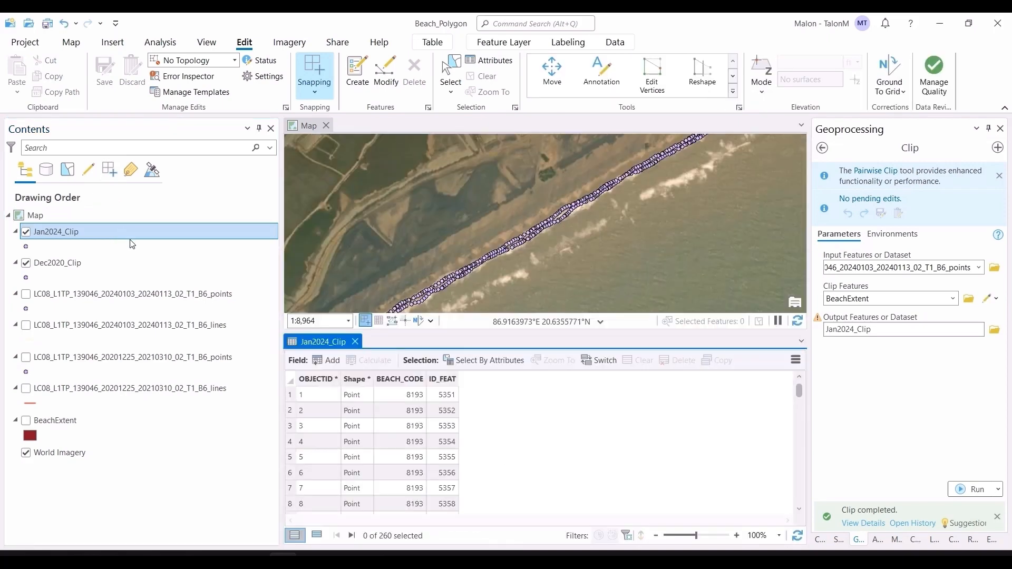
{"action": "scroll", "coordinate": [393, 385], "scroll_direction": "down", "scroll_amount": 12}
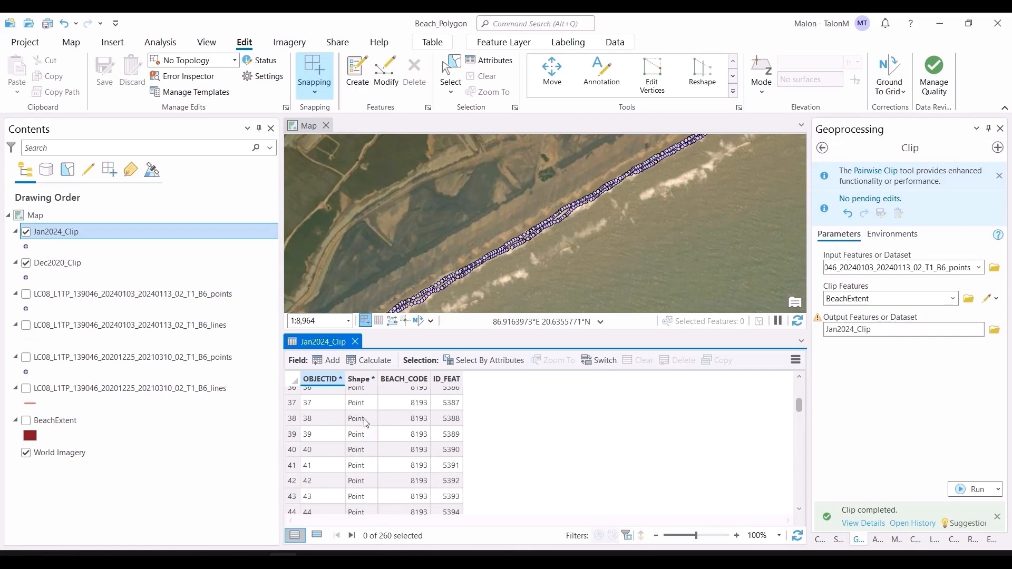
{"action": "left_click", "coordinate": [355, 342]}
{"action": "left_click", "coordinate": [142, 262]}
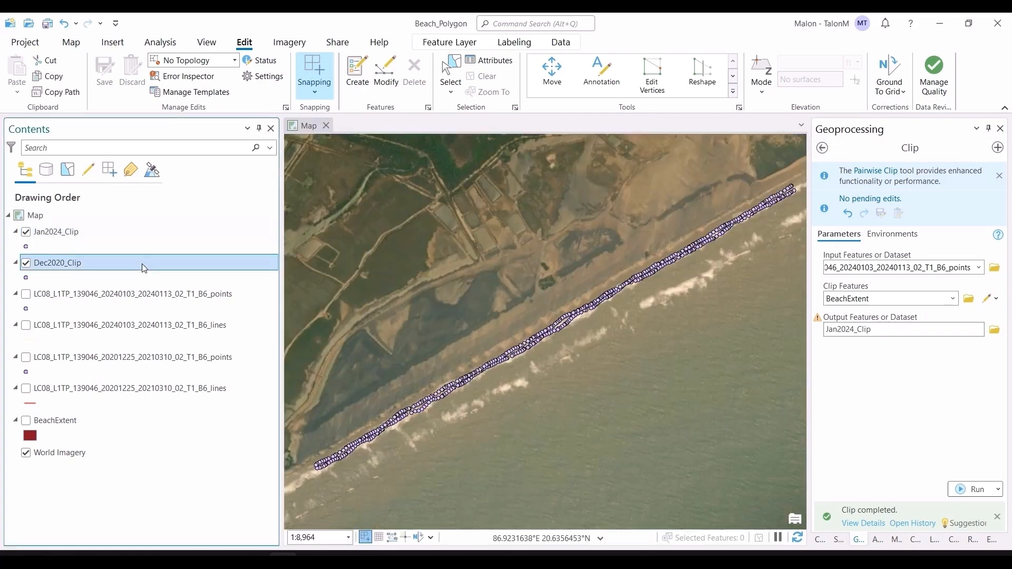
{"action": "key", "text": "ctrl+t"}
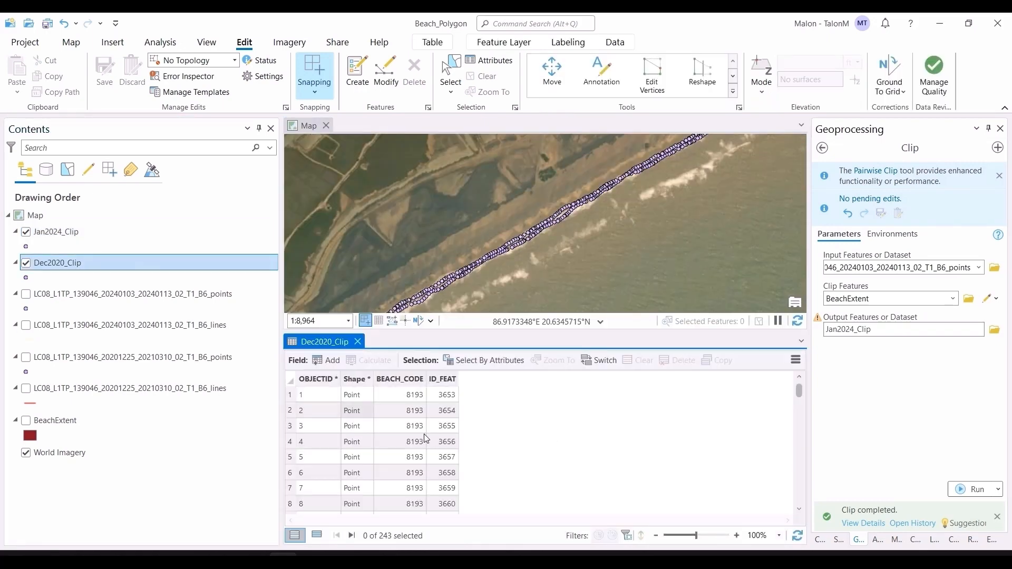
{"action": "left_click", "coordinate": [357, 342]}
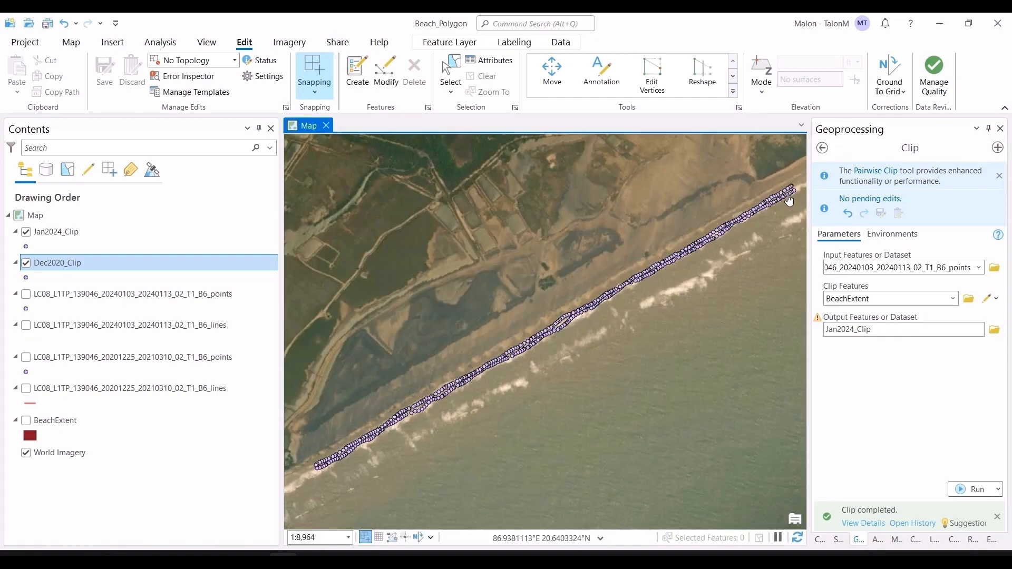
Examine the clipped shoreline points on the map from the northeastern end along the beach.
{"action": "scroll", "coordinate": [759, 435], "scroll_direction": "up", "scroll_amount": 8}
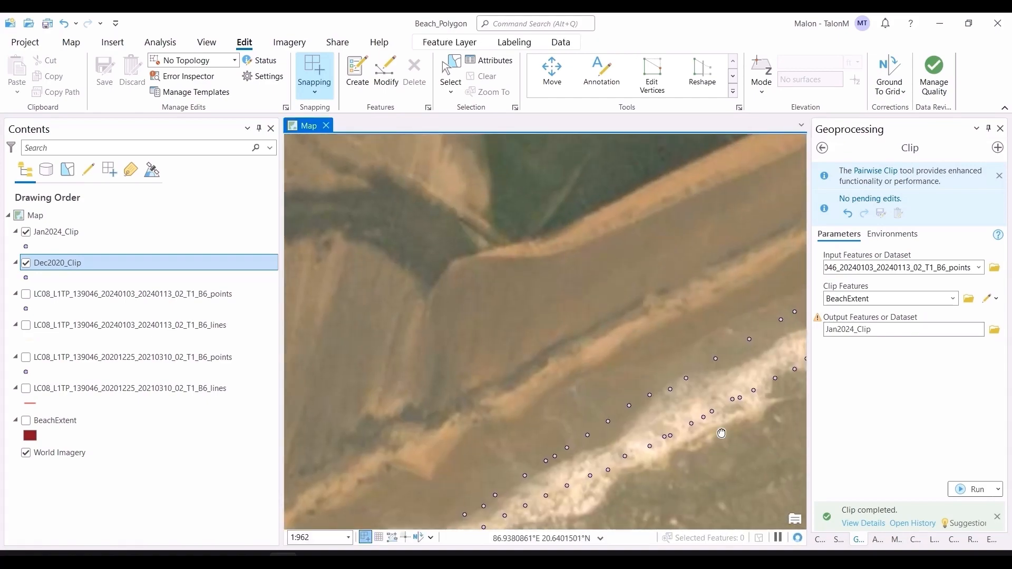
{"action": "scroll", "coordinate": [677, 347], "scroll_direction": "down", "scroll_amount": 2}
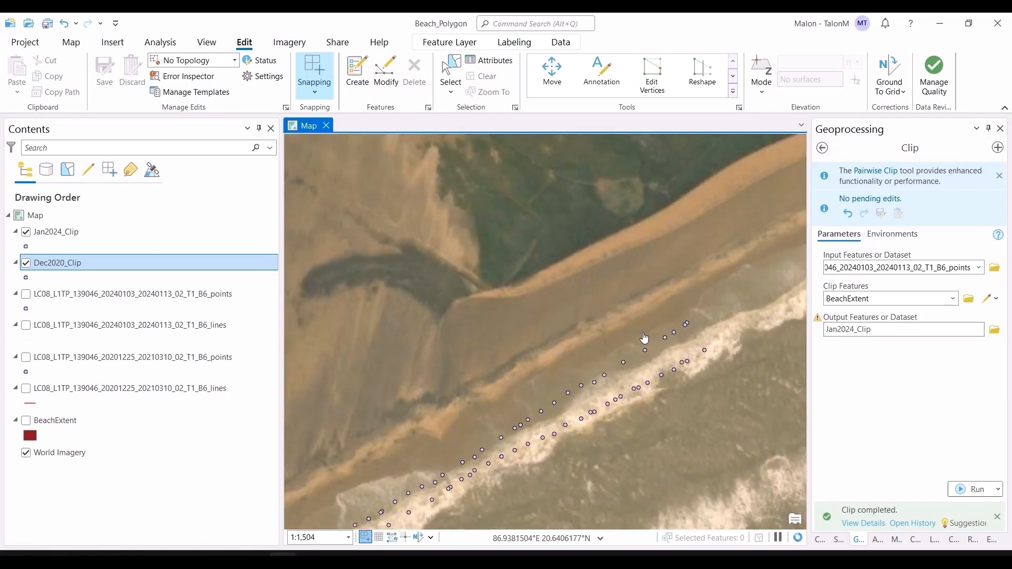
{"action": "scroll", "coordinate": [517, 447], "scroll_direction": "down", "scroll_amount": 5}
{"action": "left_click_drag", "start_coordinate": [547, 498], "coordinate": [756, 325]}
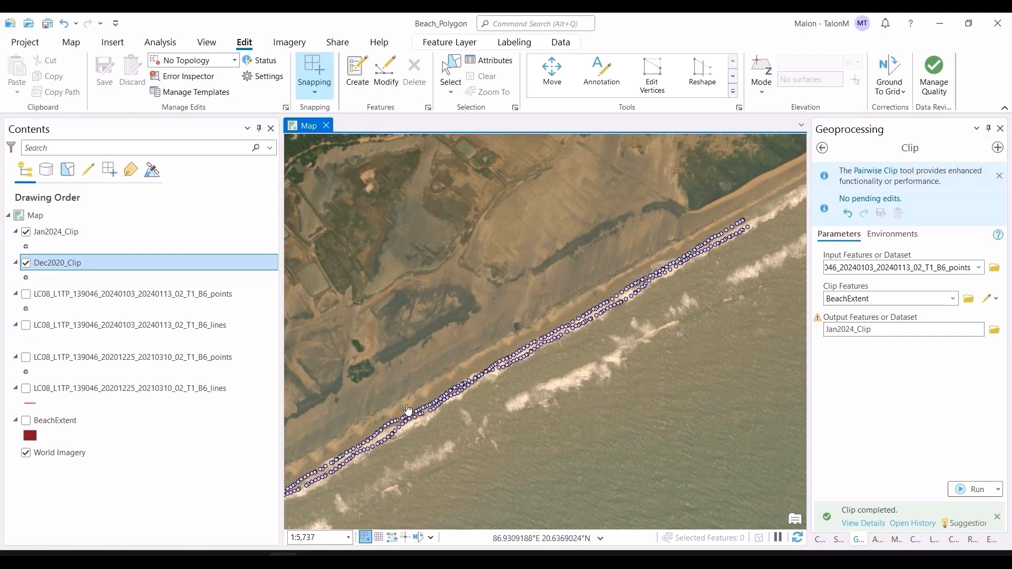
{"action": "scroll", "coordinate": [517, 429], "scroll_direction": "down", "scroll_amount": 3}
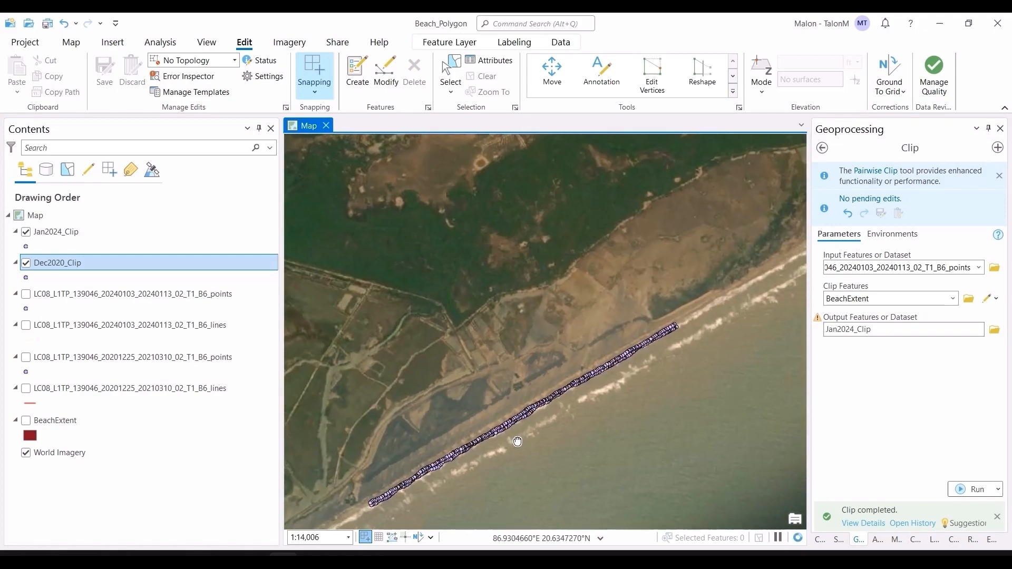
{"action": "left_click_drag", "start_coordinate": [521, 444], "coordinate": [511, 436]}
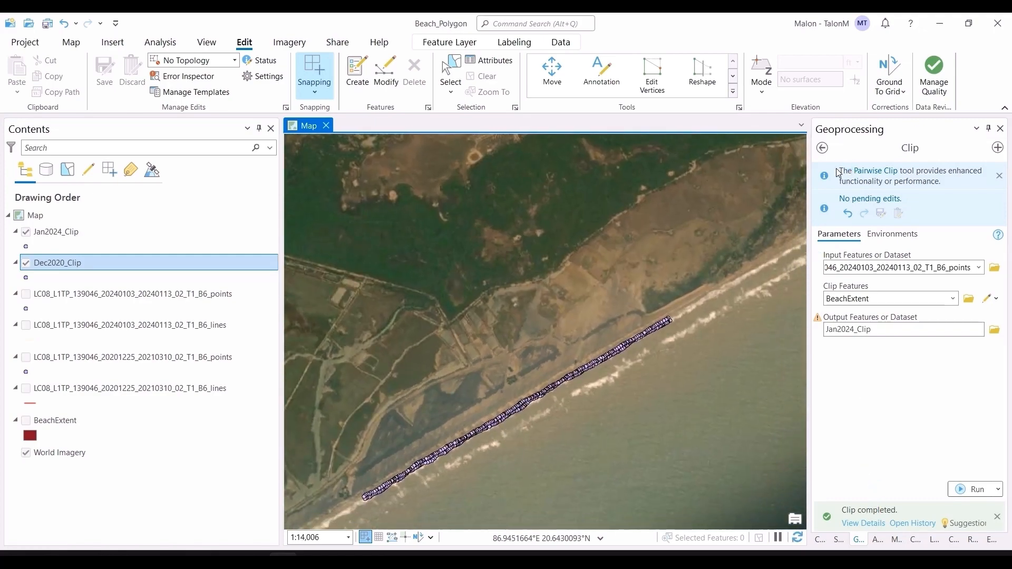
Create a line feature class named ReferenceLine_InnerBeach in Beach_Polygon.gdb, with Z values turned off.
{"action": "left_click", "coordinate": [821, 149]}
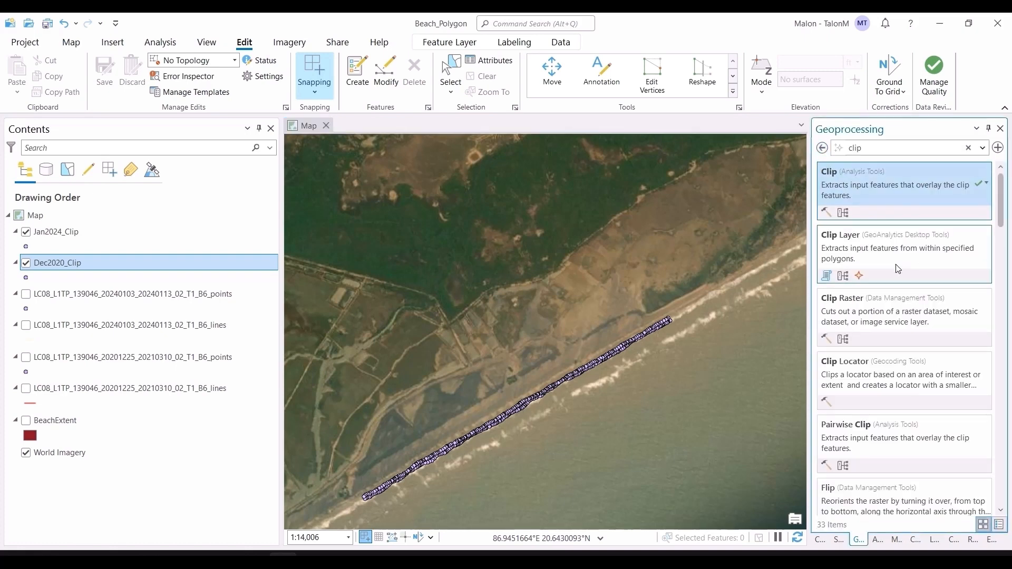
{"action": "left_click", "coordinate": [822, 148]}
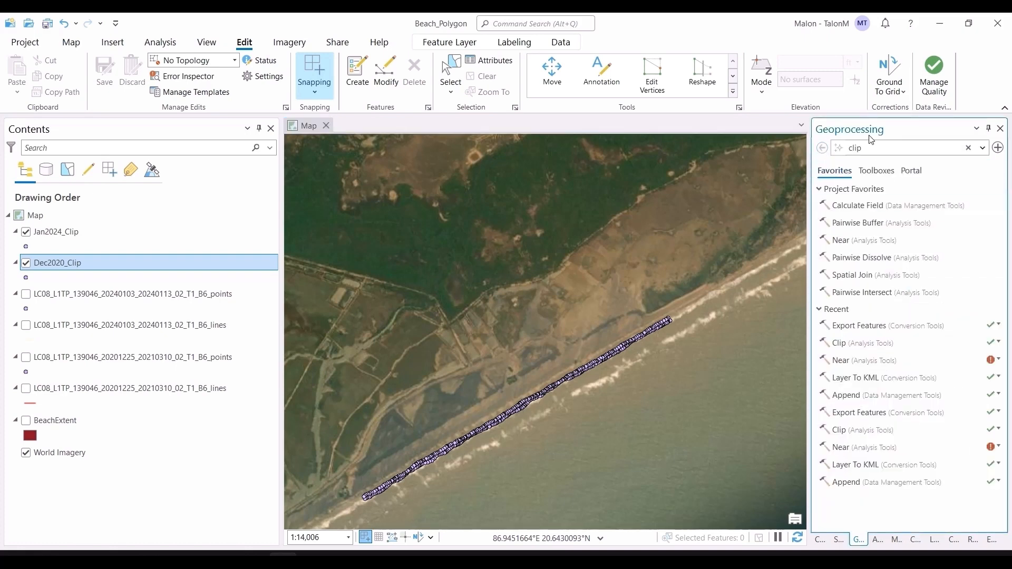
{"action": "left_click", "coordinate": [822, 539]}
{"action": "right_click", "coordinate": [858, 236]}
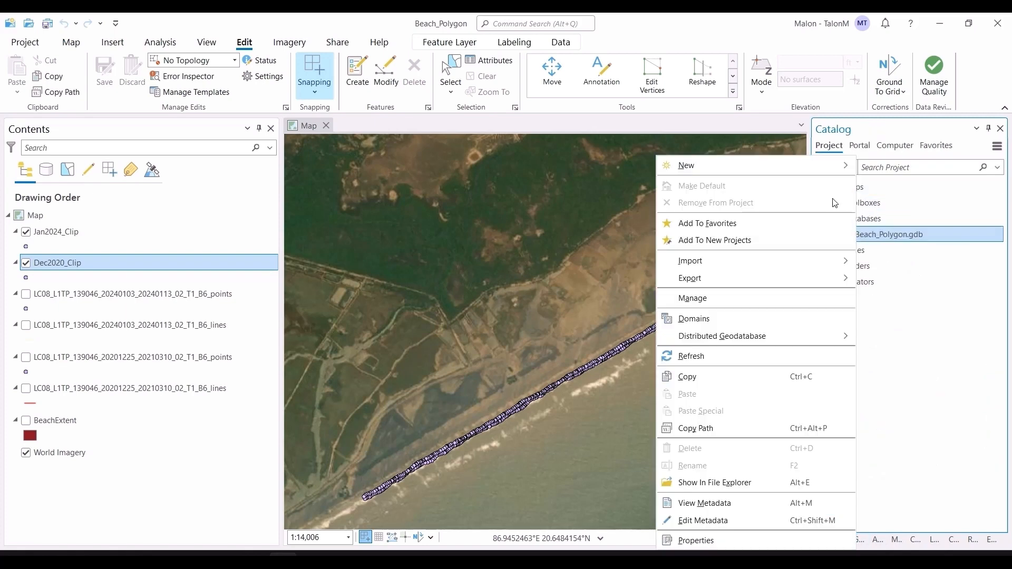
{"action": "mouse_move", "coordinate": [764, 166]}
{"action": "left_click", "coordinate": [878, 183]}
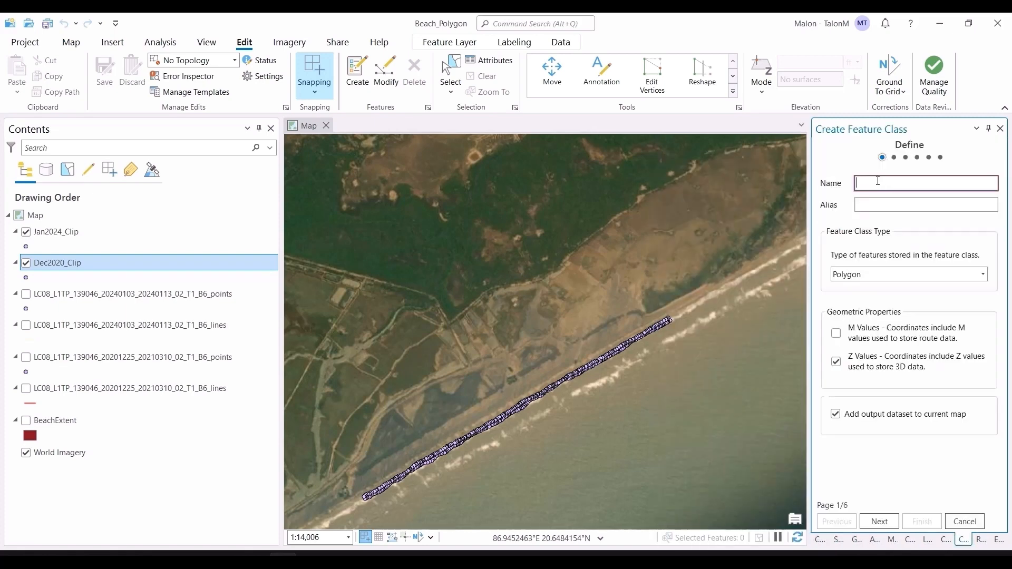
{"action": "type", "text": "Referenc"}
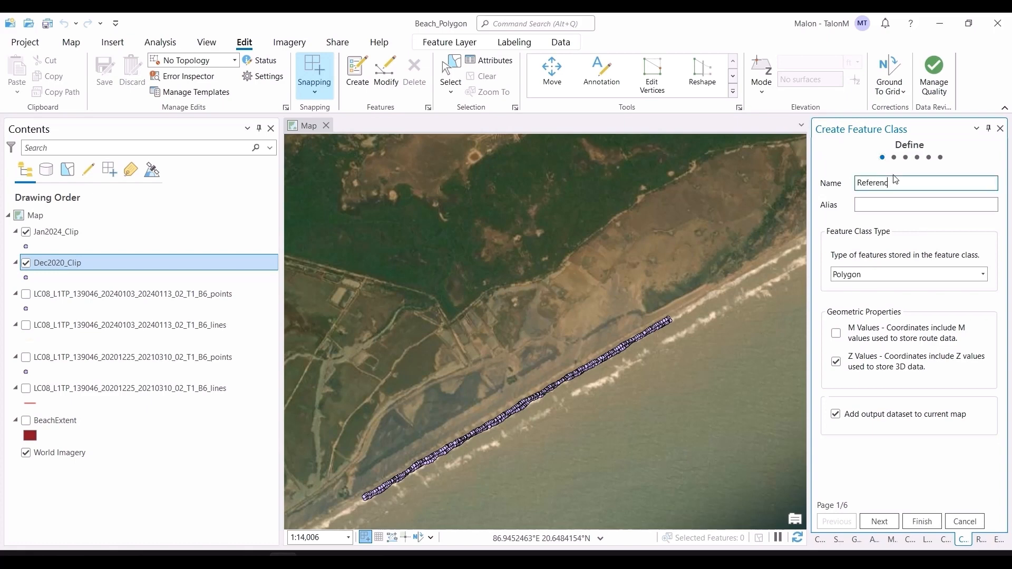
{"action": "type", "text": "eLine_InnerBeach"}
{"action": "left_click", "coordinate": [931, 274]}
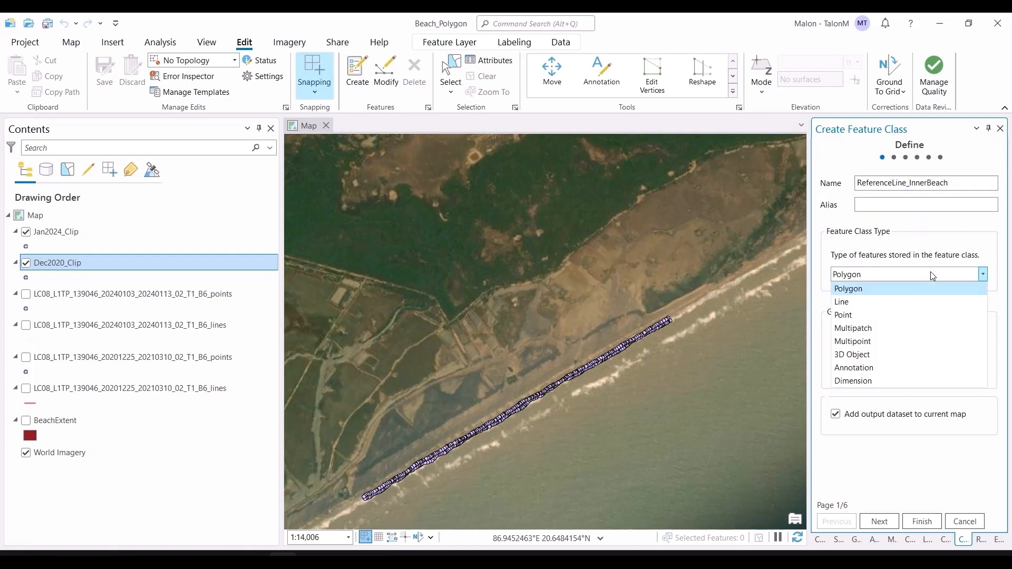
{"action": "left_click", "coordinate": [907, 302]}
{"action": "left_click", "coordinate": [837, 362]}
{"action": "left_click", "coordinate": [922, 521]}
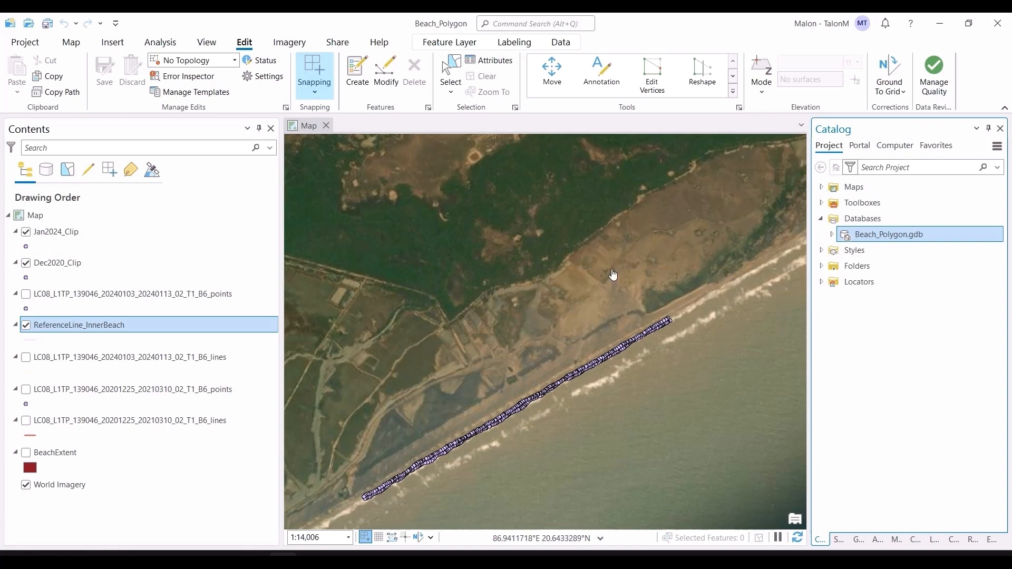
Format the ReferenceLine_InnerBeach symbol as a green line with a width of 4 pt and apply it.
{"action": "left_click", "coordinate": [31, 340]}
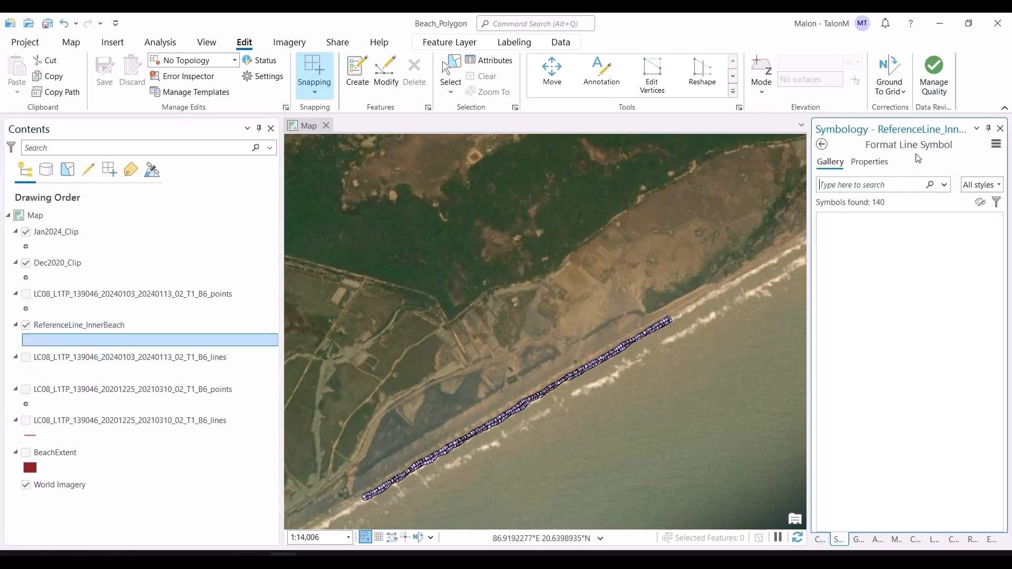
{"action": "left_click", "coordinate": [869, 162]}
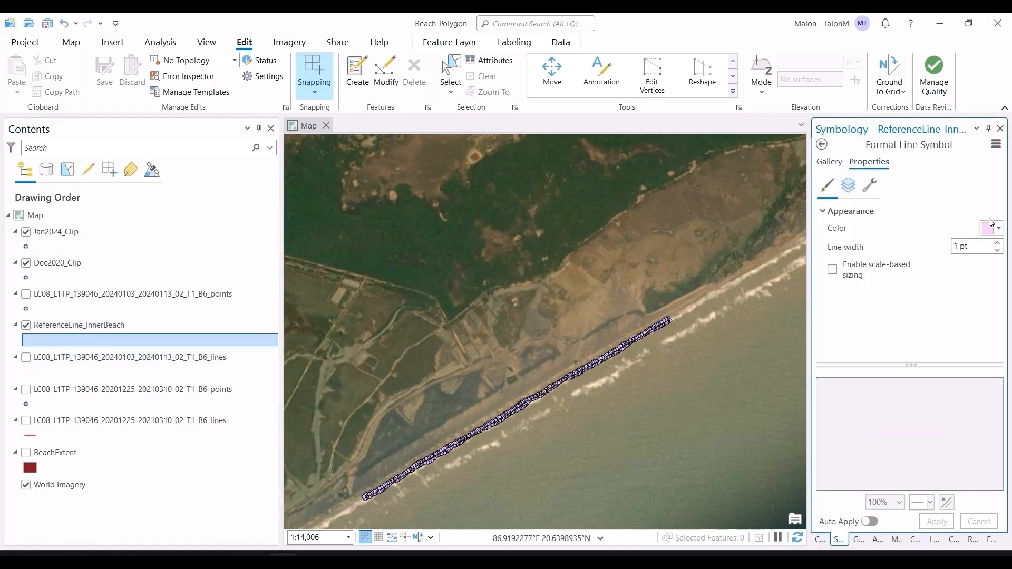
{"action": "left_click", "coordinate": [998, 232]}
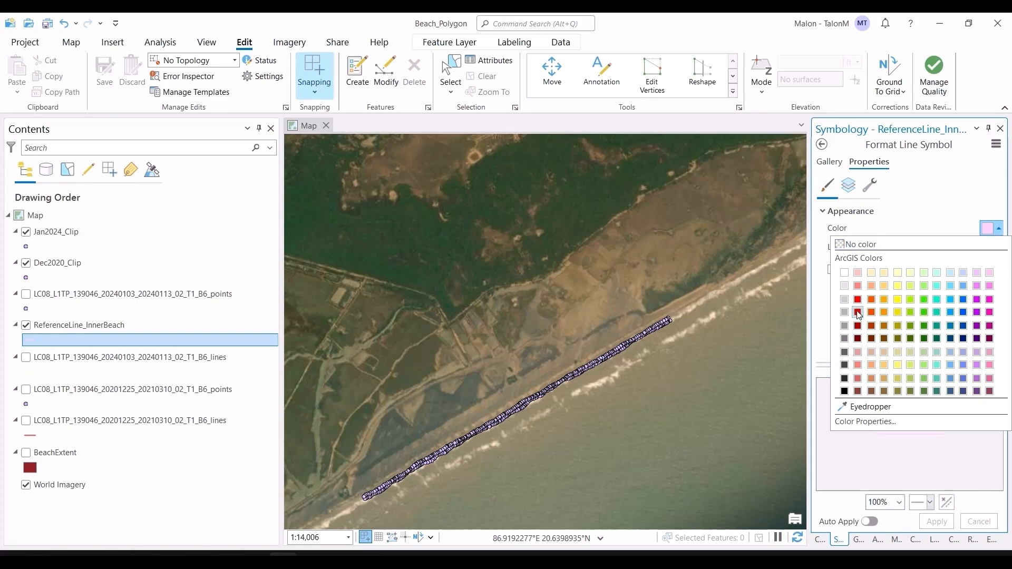
{"action": "left_click", "coordinate": [924, 313]}
{"action": "left_click", "coordinate": [999, 245]}
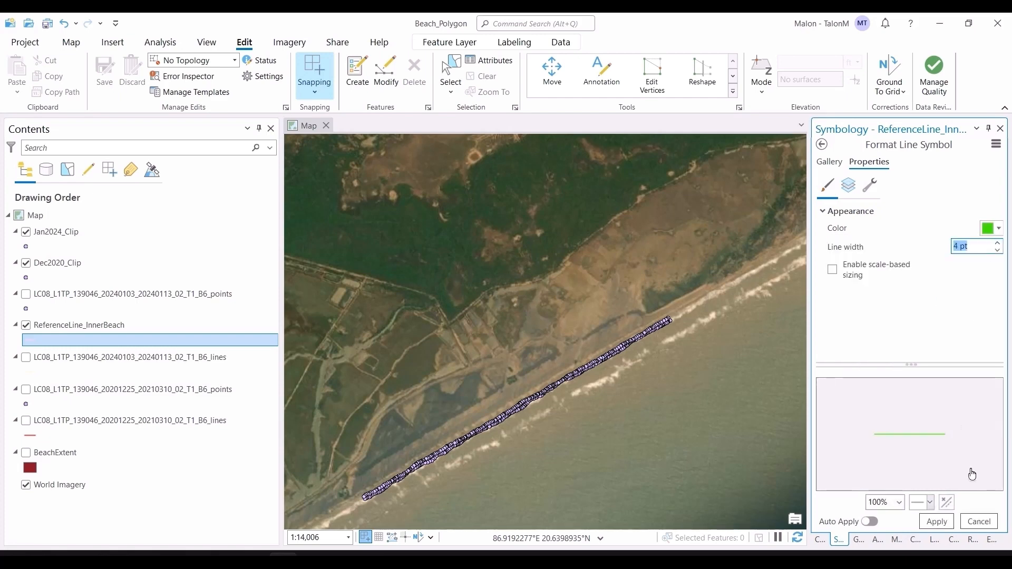
{"action": "left_click", "coordinate": [937, 521]}
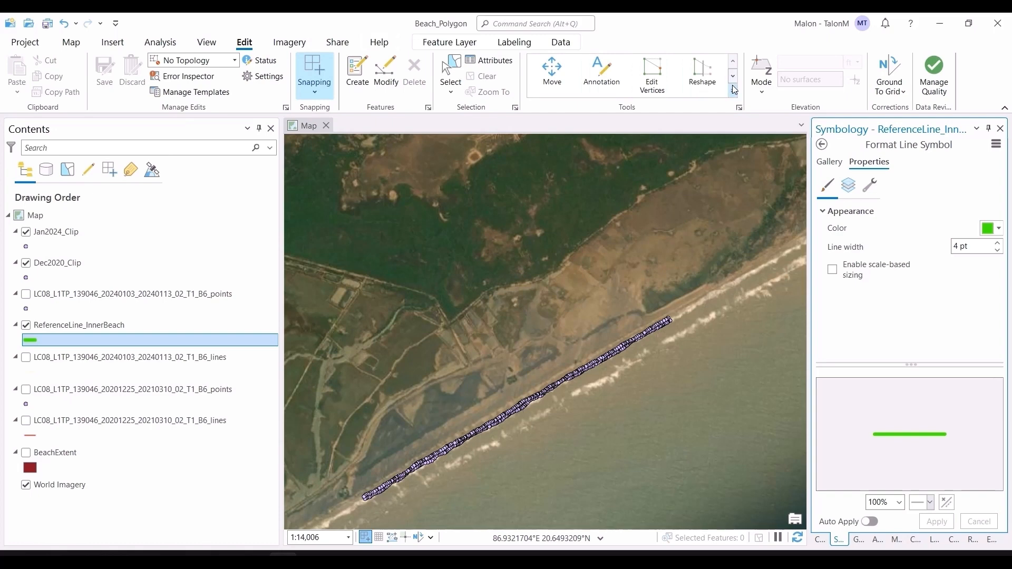
Draw a straight ReferenceLine_InnerBeach line on the landward side of the clipped shoreline points, from their northeastern end to their southwestern end.
{"action": "left_click", "coordinate": [357, 74]}
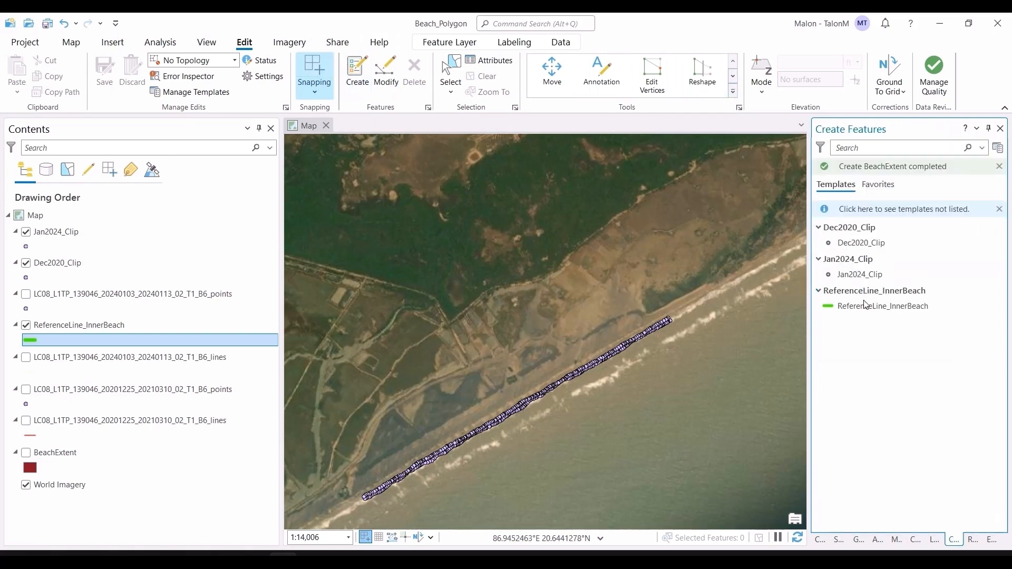
{"action": "left_click", "coordinate": [862, 306]}
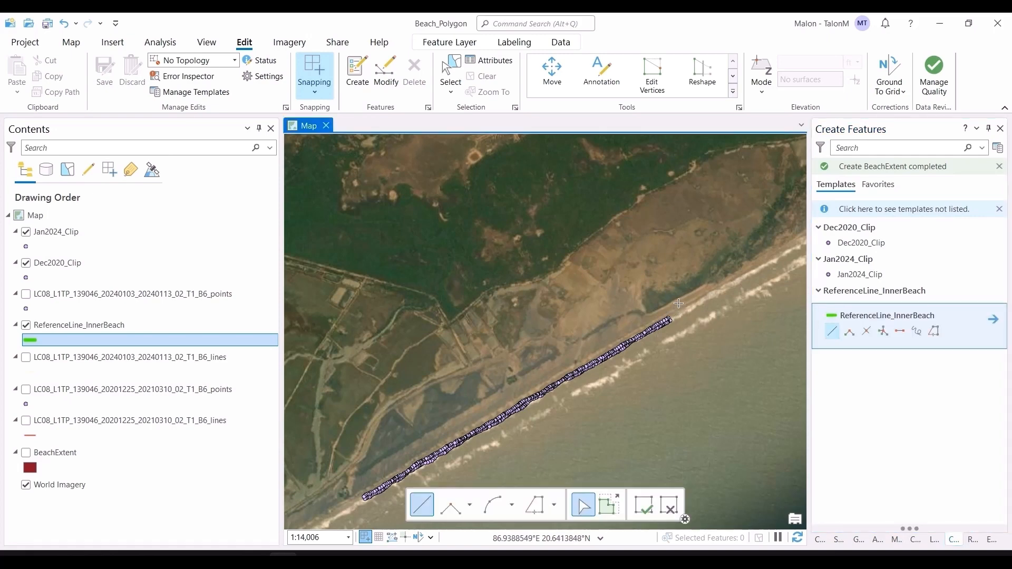
{"action": "scroll", "coordinate": [452, 451], "scroll_direction": "down", "scroll_amount": 2}
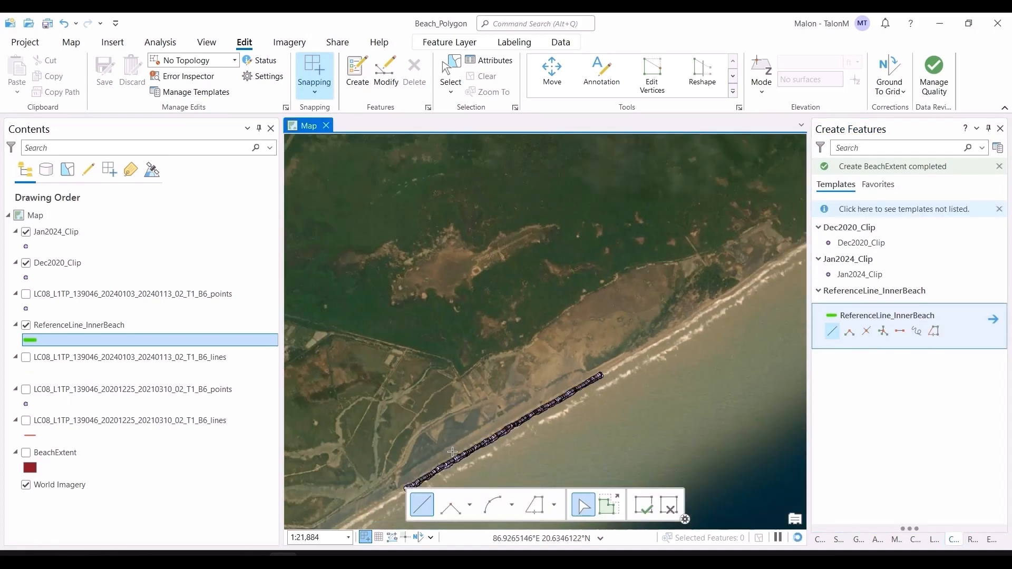
{"action": "scroll", "coordinate": [474, 474], "scroll_direction": "down", "scroll_amount": 2}
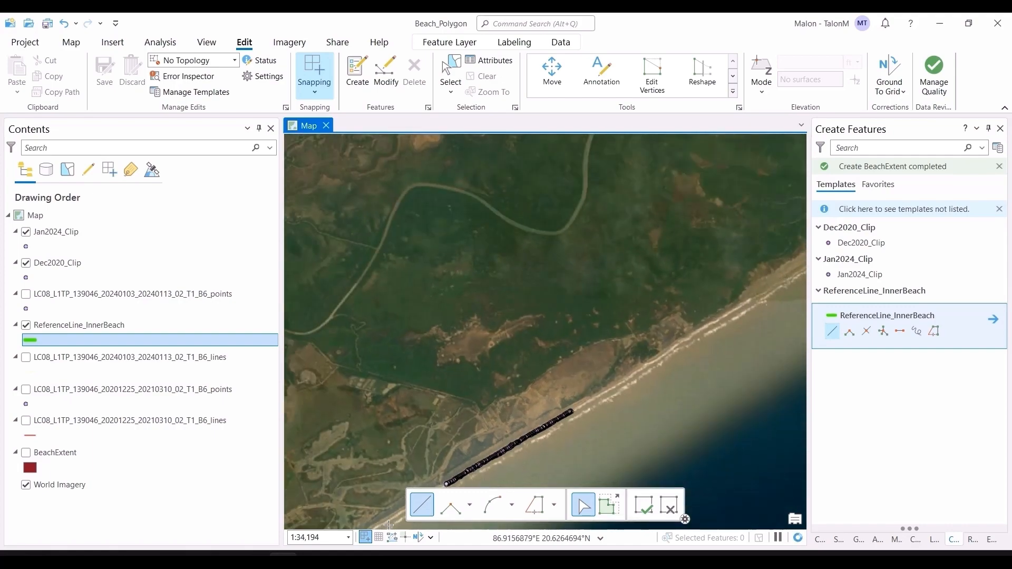
{"action": "scroll", "coordinate": [388, 524], "scroll_direction": "up", "scroll_amount": 3}
{"action": "scroll", "coordinate": [717, 357], "scroll_direction": "down", "scroll_amount": 3}
{"action": "scroll", "coordinate": [771, 355], "scroll_direction": "up", "scroll_amount": 2}
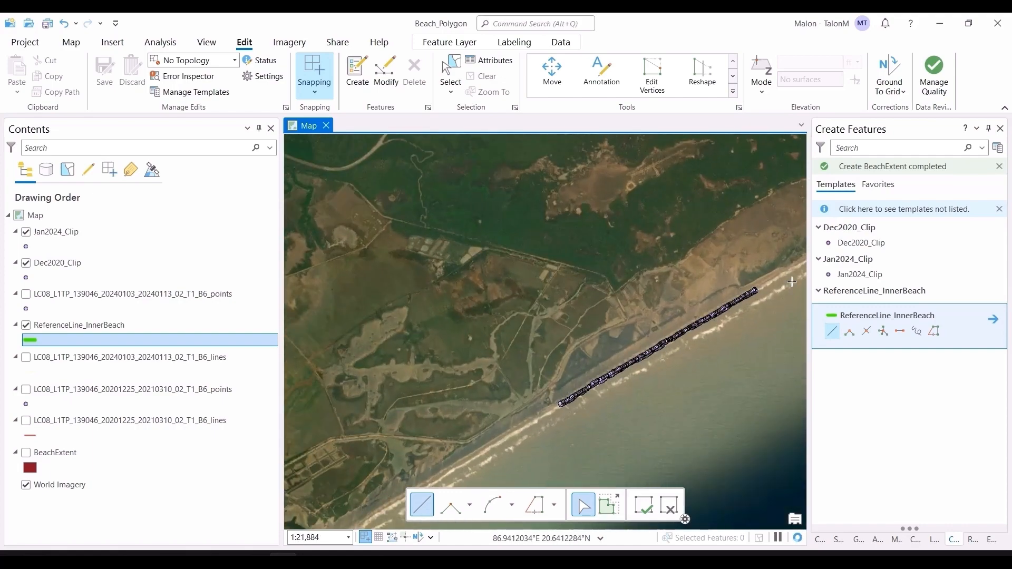
{"action": "scroll", "coordinate": [792, 282], "scroll_direction": "up", "scroll_amount": 2}
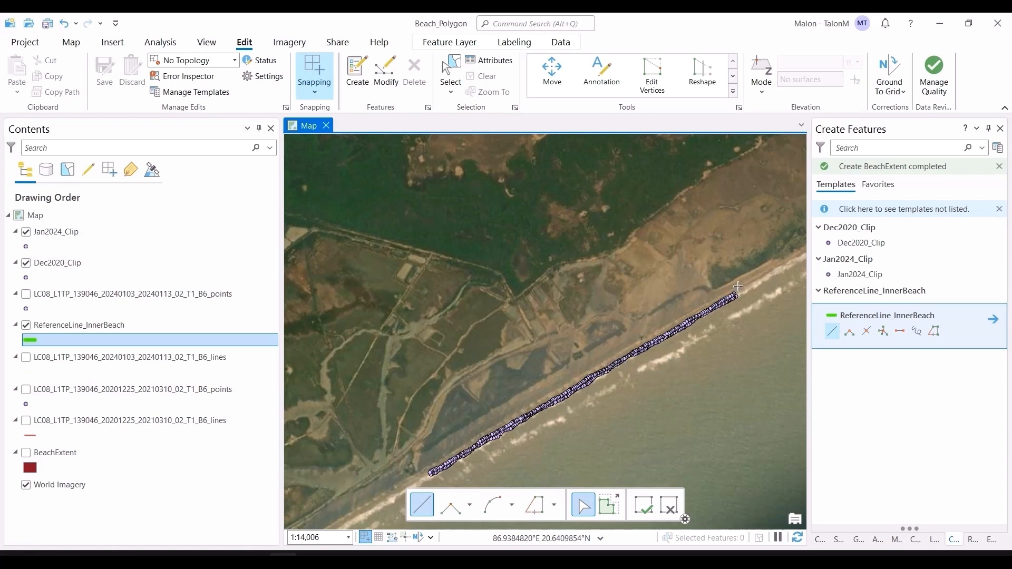
{"action": "left_click", "coordinate": [740, 286]}
{"action": "left_click", "coordinate": [418, 473]}
{"action": "left_click", "coordinate": [644, 505]}
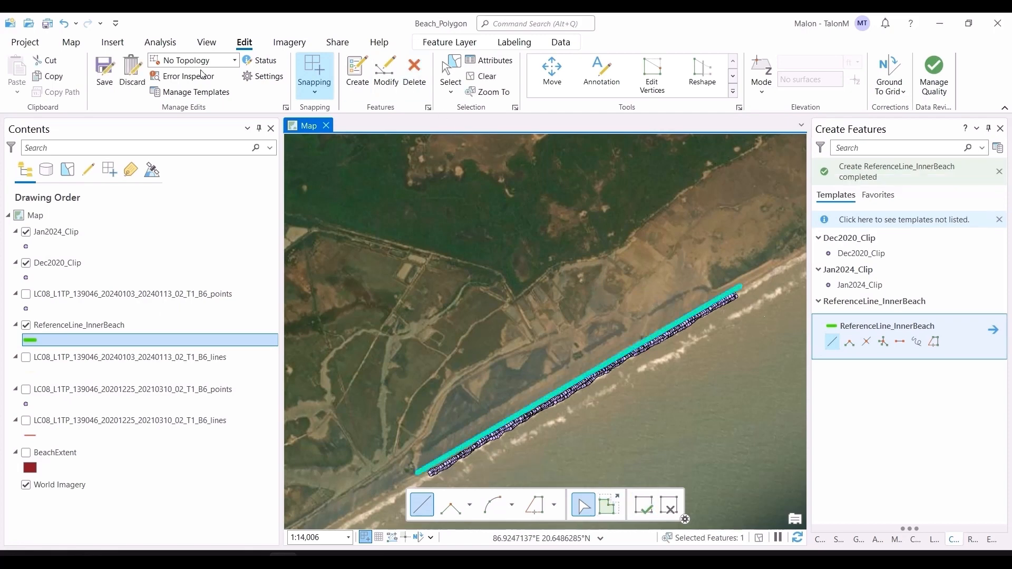
Save all edits to the new reference line and clear the selection.
{"action": "left_click", "coordinate": [102, 69]}
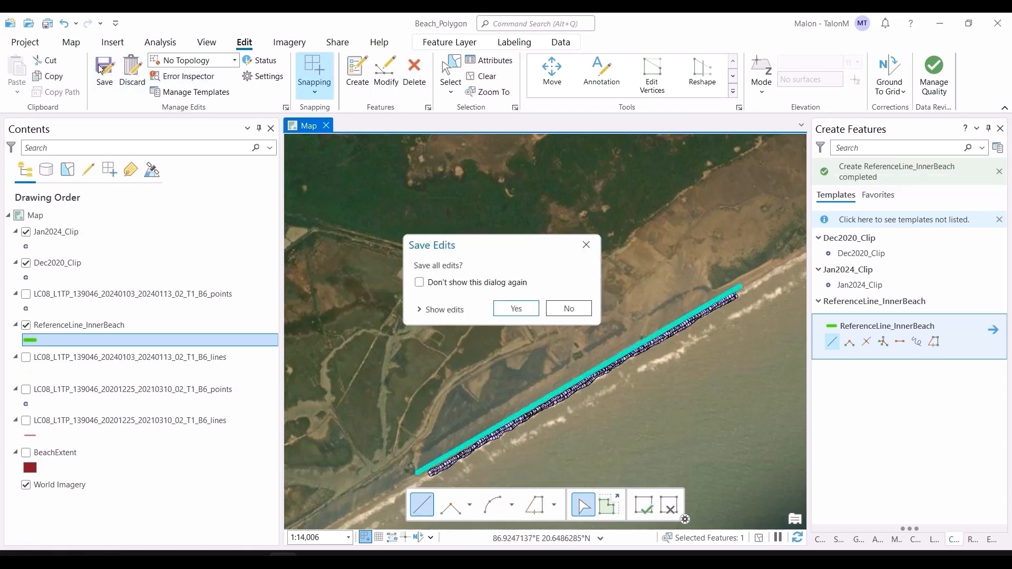
{"action": "left_click", "coordinate": [516, 308]}
{"action": "left_click", "coordinate": [490, 77]}
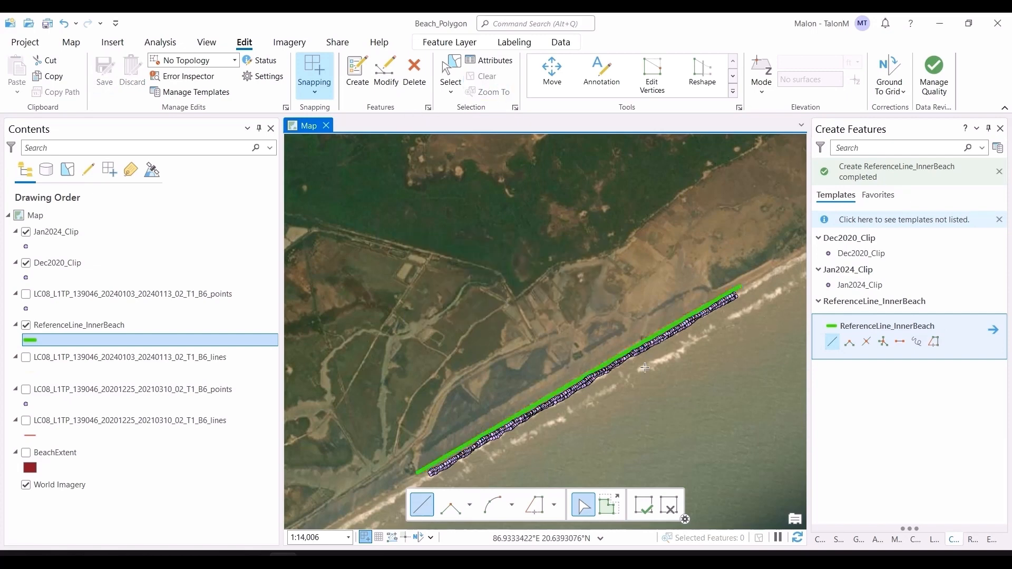
{"action": "scroll", "coordinate": [637, 419], "scroll_direction": "up", "scroll_amount": 2}
{"action": "left_click", "coordinate": [635, 411]}
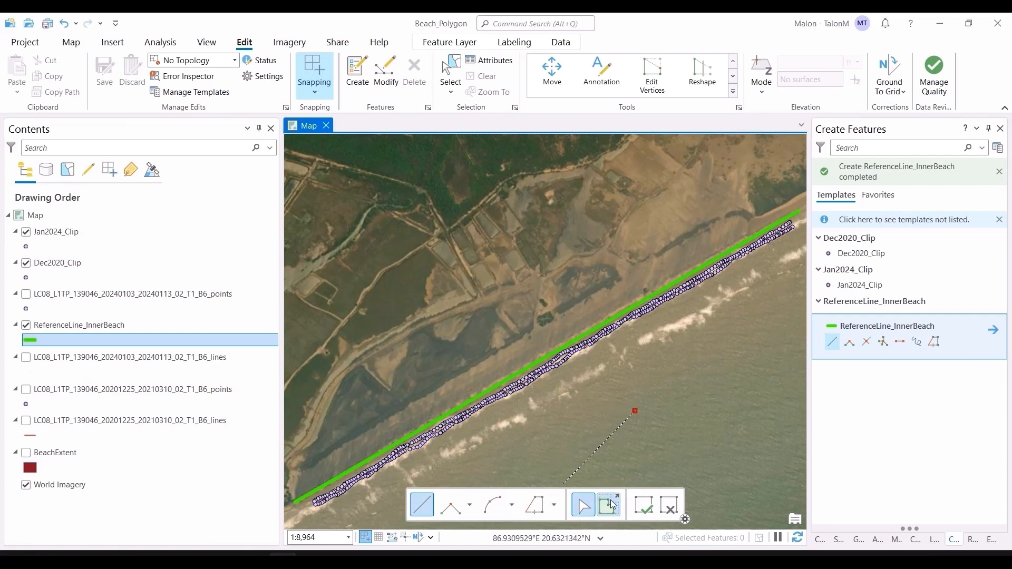
{"action": "left_click", "coordinate": [659, 508]}
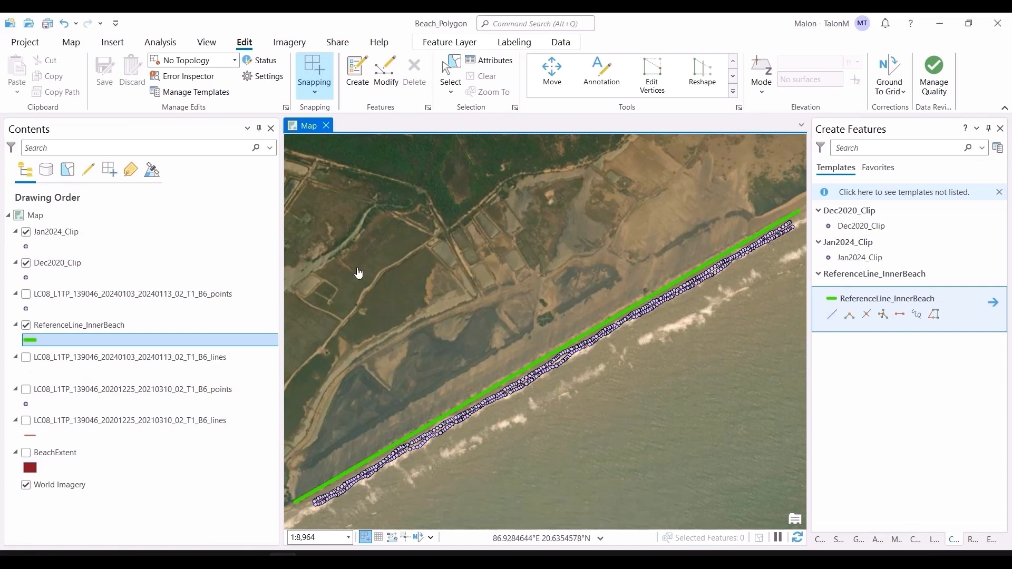
Examine the reference line against the clipped shoreline points along the whole beach.
{"action": "scroll", "coordinate": [445, 311], "scroll_direction": "down", "scroll_amount": 2}
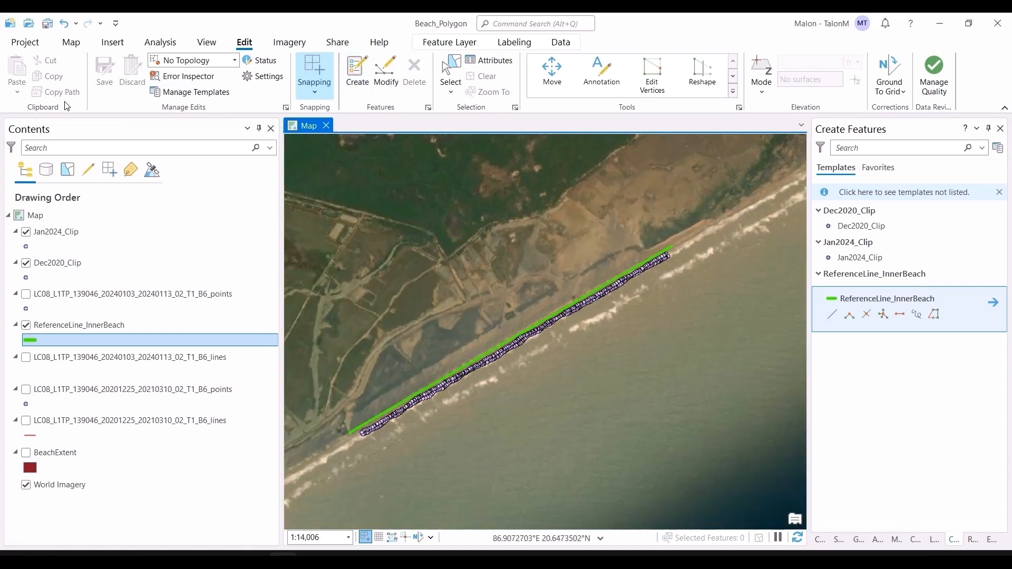
{"action": "scroll", "coordinate": [358, 424], "scroll_direction": "up", "scroll_amount": 5}
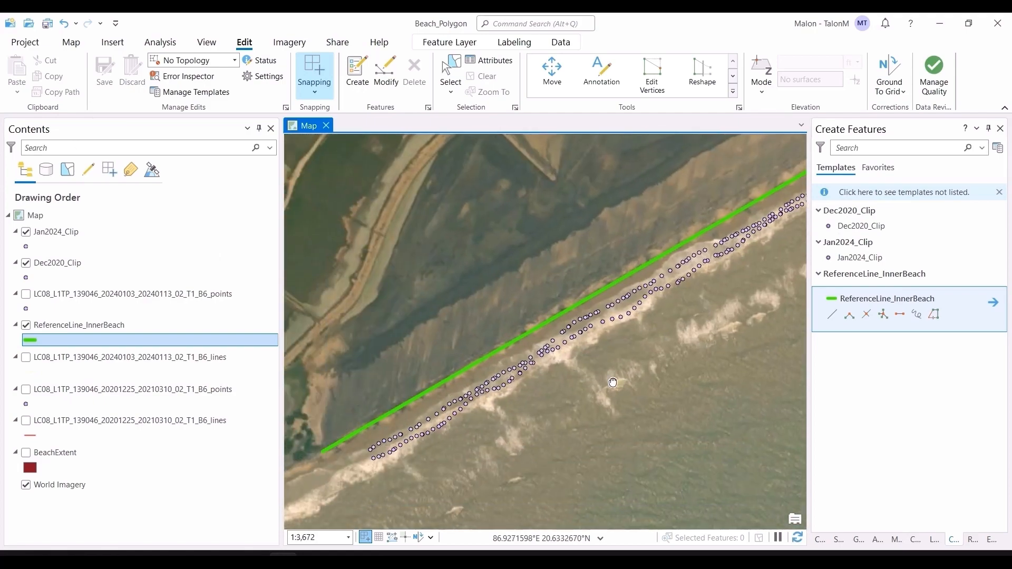
{"action": "scroll", "coordinate": [639, 367], "scroll_direction": "down", "scroll_amount": 2}
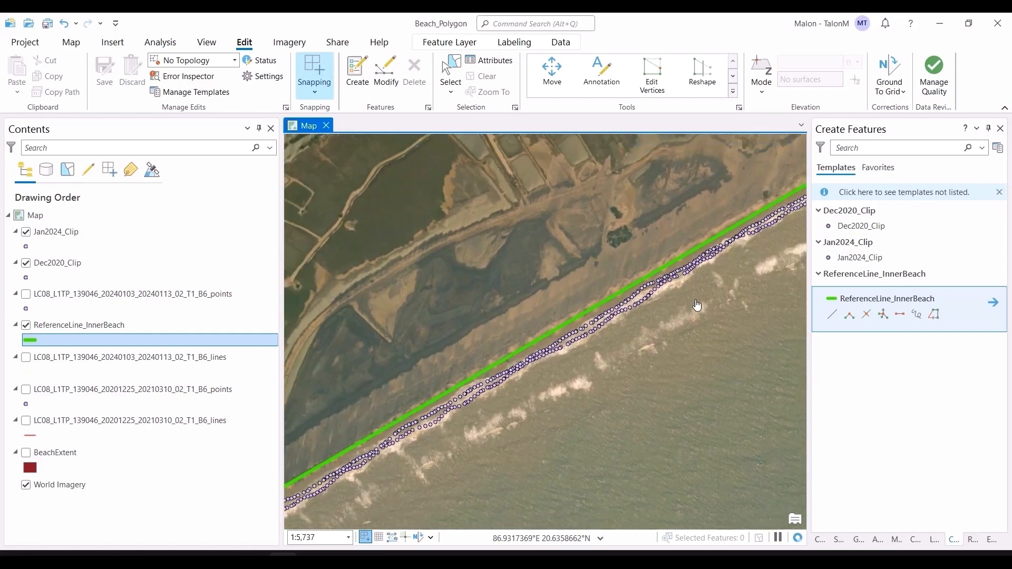
{"action": "scroll", "coordinate": [770, 258], "scroll_direction": "down", "scroll_amount": 6}
{"action": "scroll", "coordinate": [769, 237], "scroll_direction": "up", "scroll_amount": 5}
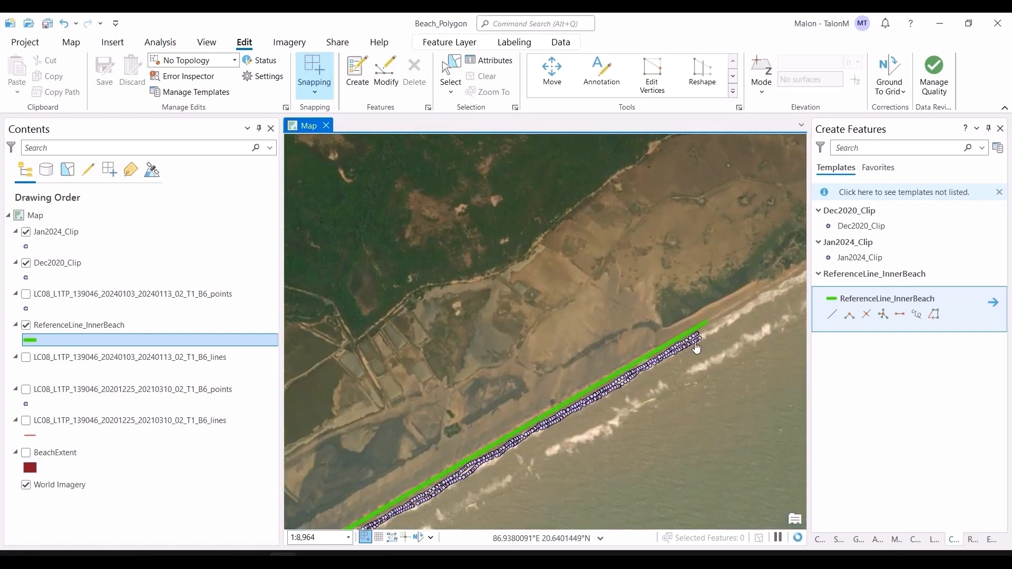
{"action": "scroll", "coordinate": [641, 404], "scroll_direction": "down", "scroll_amount": 2}
{"action": "left_click_drag", "start_coordinate": [621, 436], "coordinate": [651, 309]}
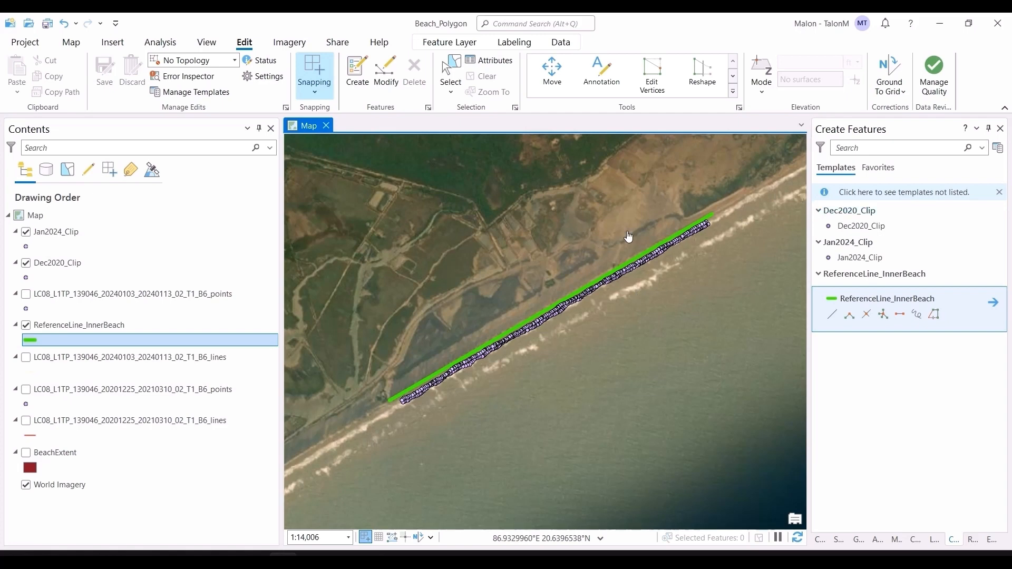
Start the Split tool for ReferenceLine_InnerBeach and select the green reference line on the map.
{"action": "left_click", "coordinate": [64, 325]}
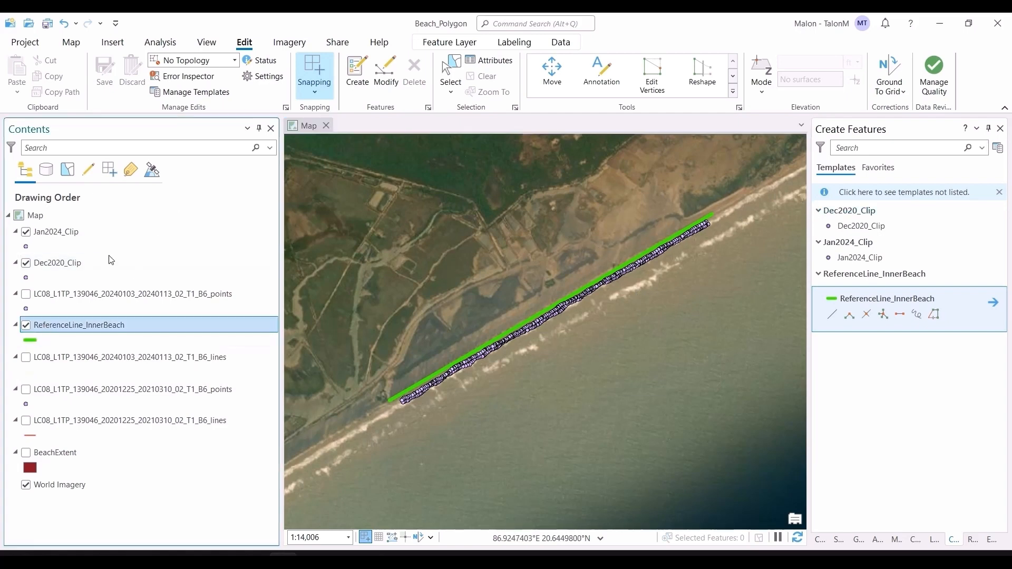
{"action": "left_click", "coordinate": [732, 93]}
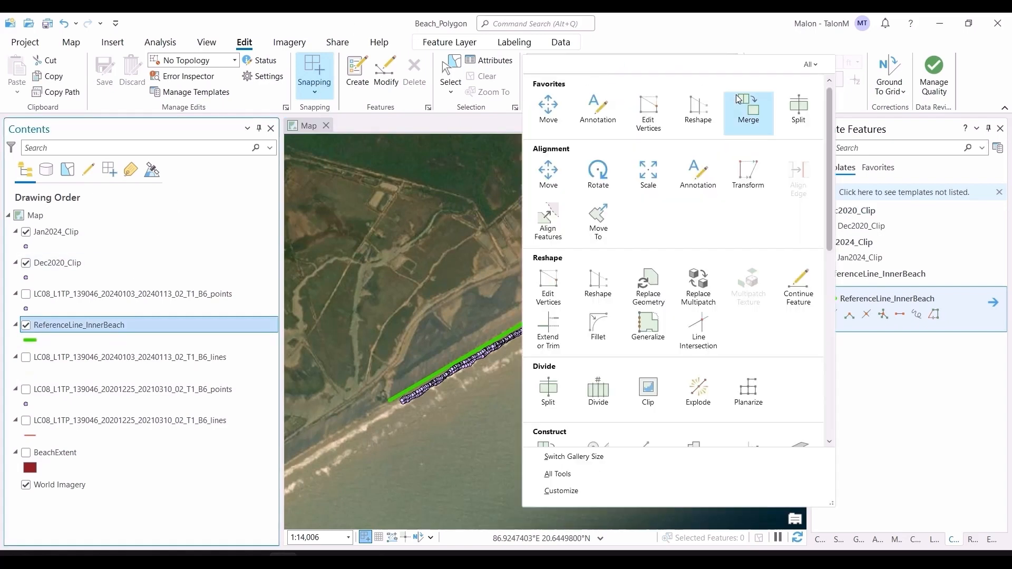
{"action": "left_click", "coordinate": [548, 390]}
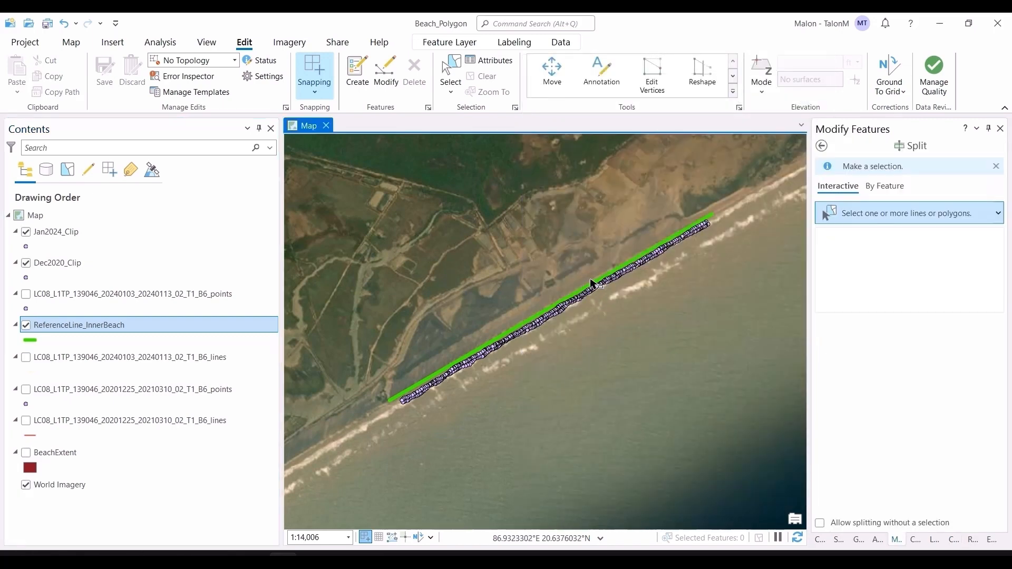
{"action": "left_click", "coordinate": [679, 241]}
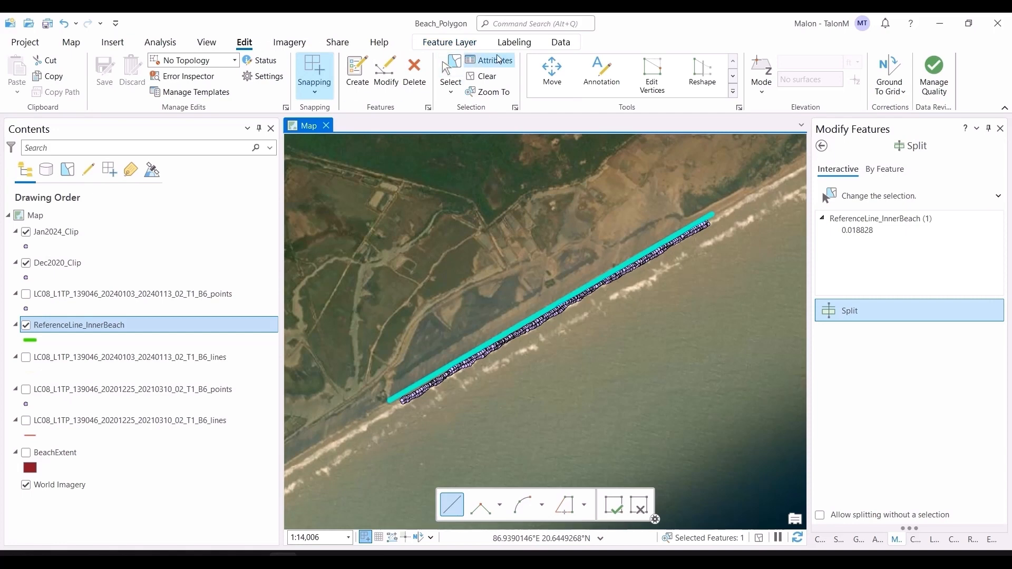
Divide the selected reference line into 10 equal parts with the Divide tool and save all edits.
{"action": "left_click", "coordinate": [732, 92]}
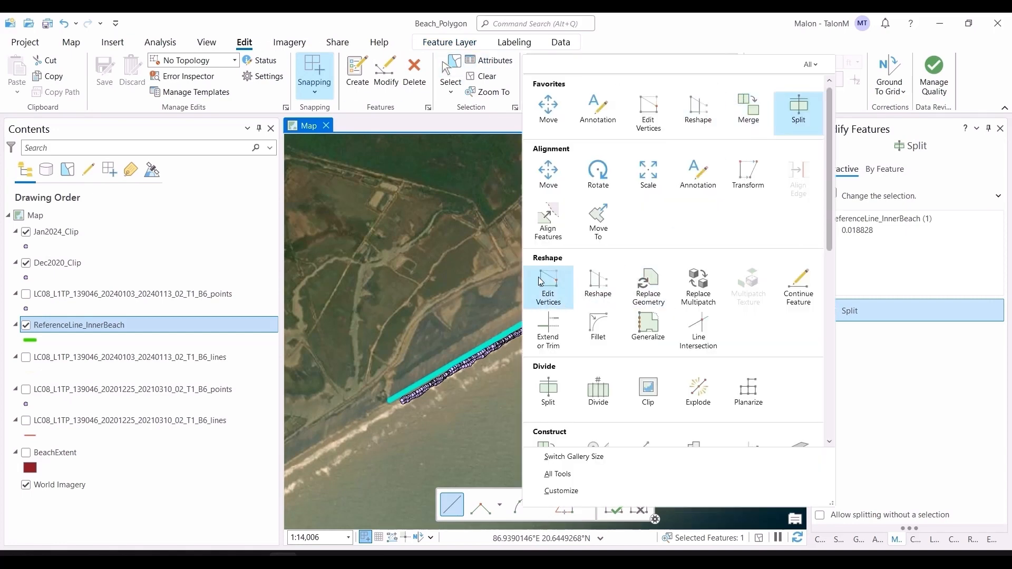
{"action": "scroll", "coordinate": [542, 300], "scroll_direction": "down", "scroll_amount": 1}
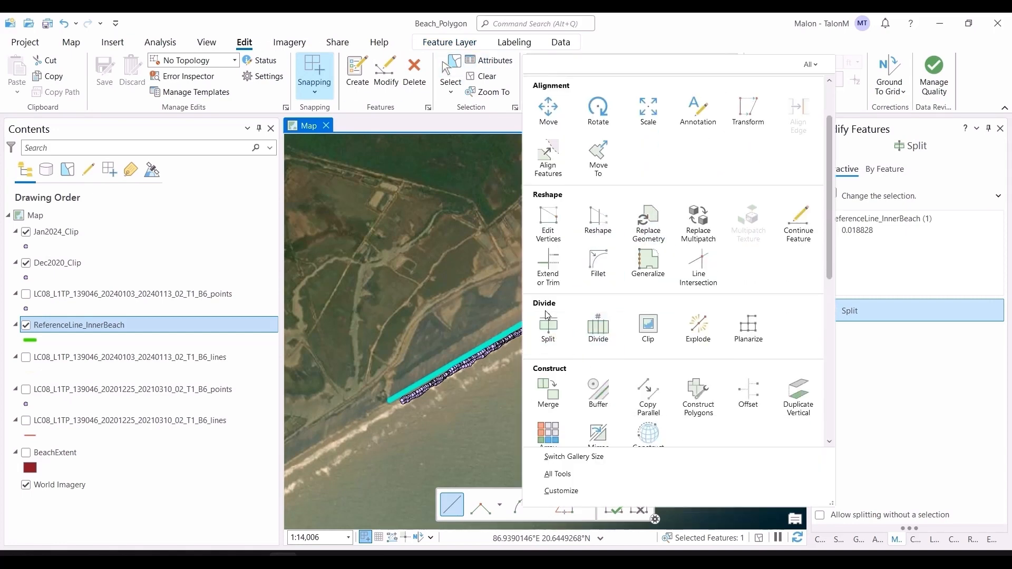
{"action": "left_click", "coordinate": [598, 326]}
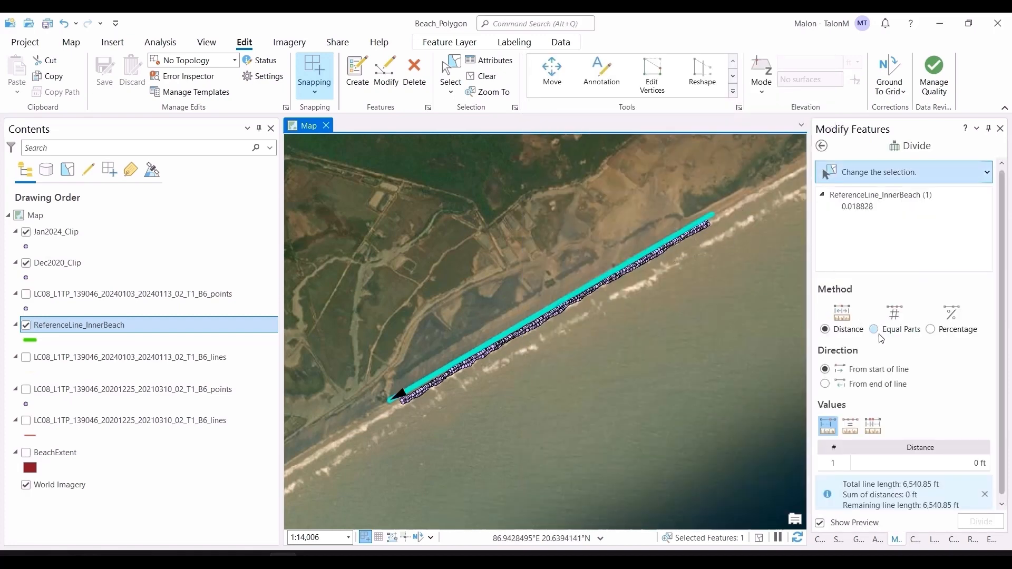
{"action": "left_click", "coordinate": [885, 334]}
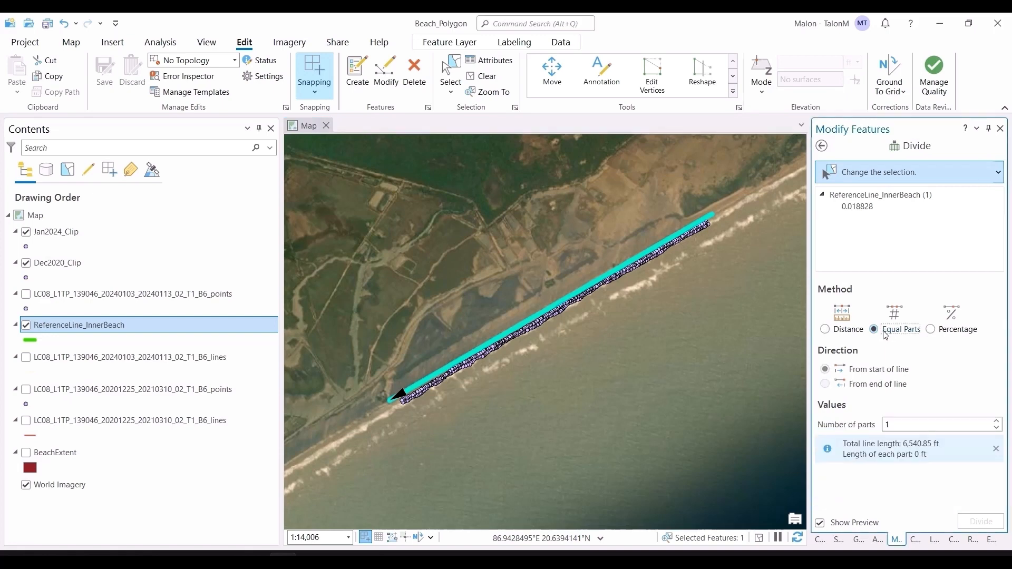
{"action": "left_click", "coordinate": [941, 426]}
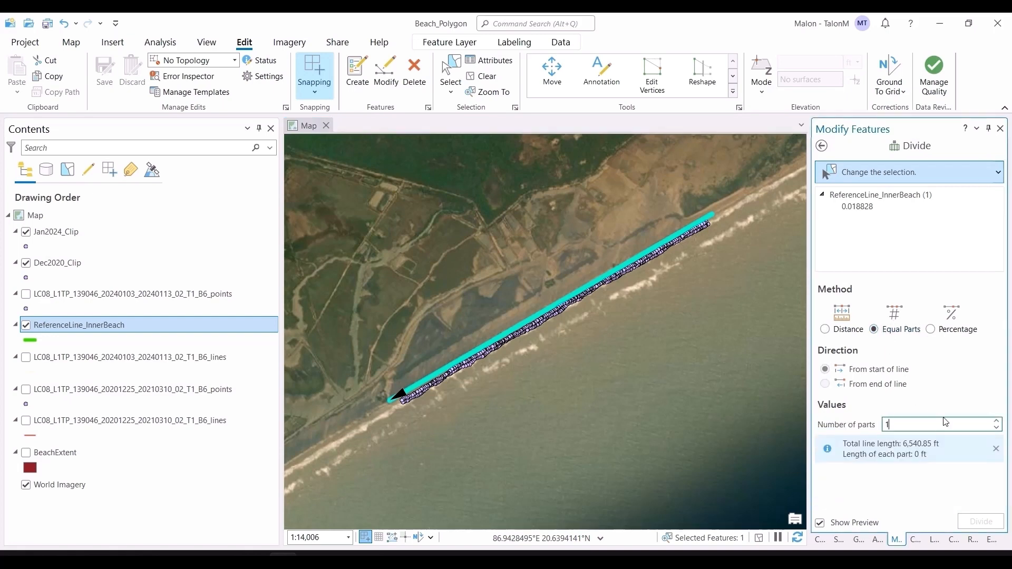
{"action": "type", "text": "0"}
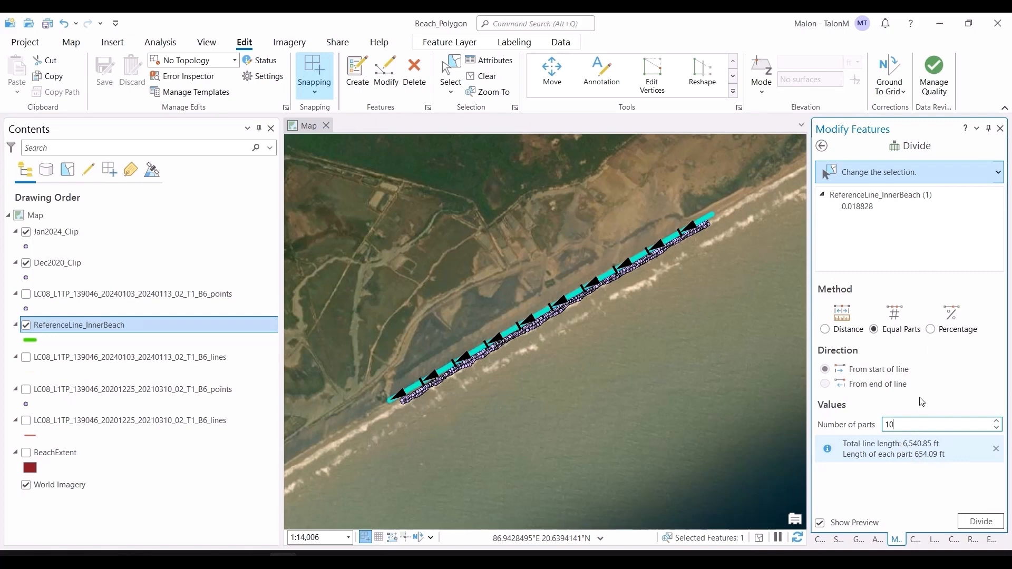
{"action": "left_click", "coordinate": [986, 522]}
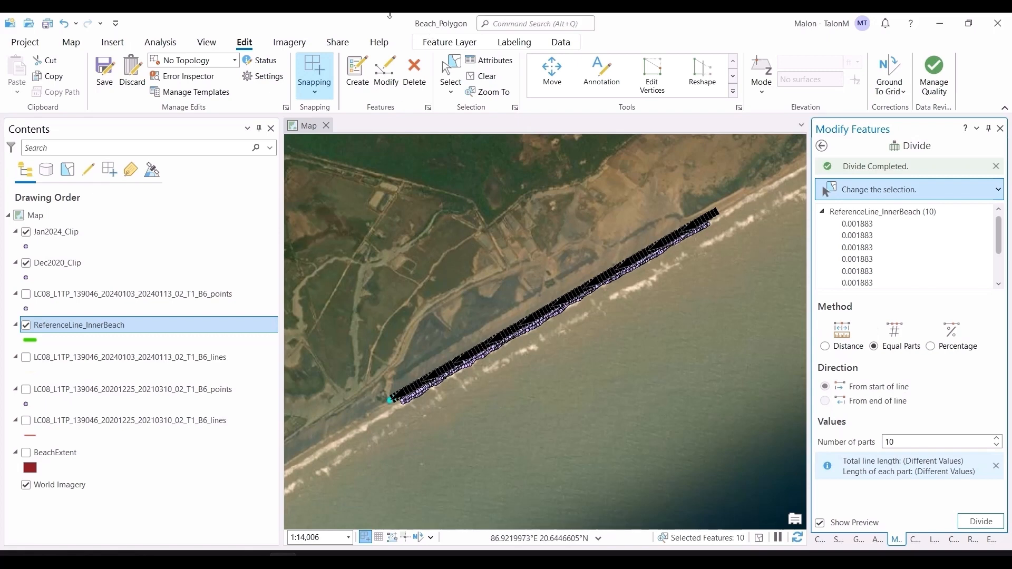
{"action": "left_click", "coordinate": [102, 78]}
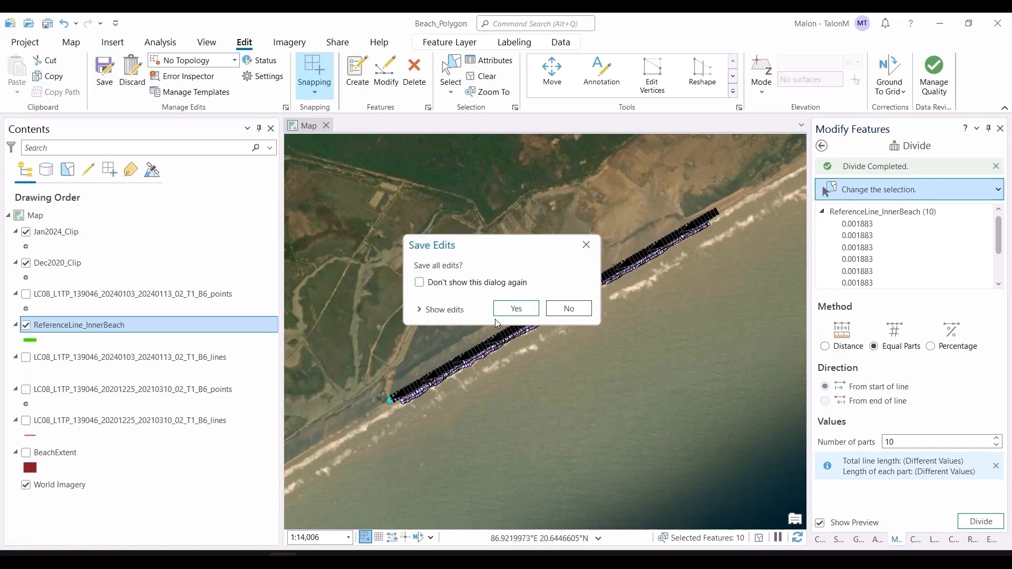
{"action": "left_click", "coordinate": [503, 308]}
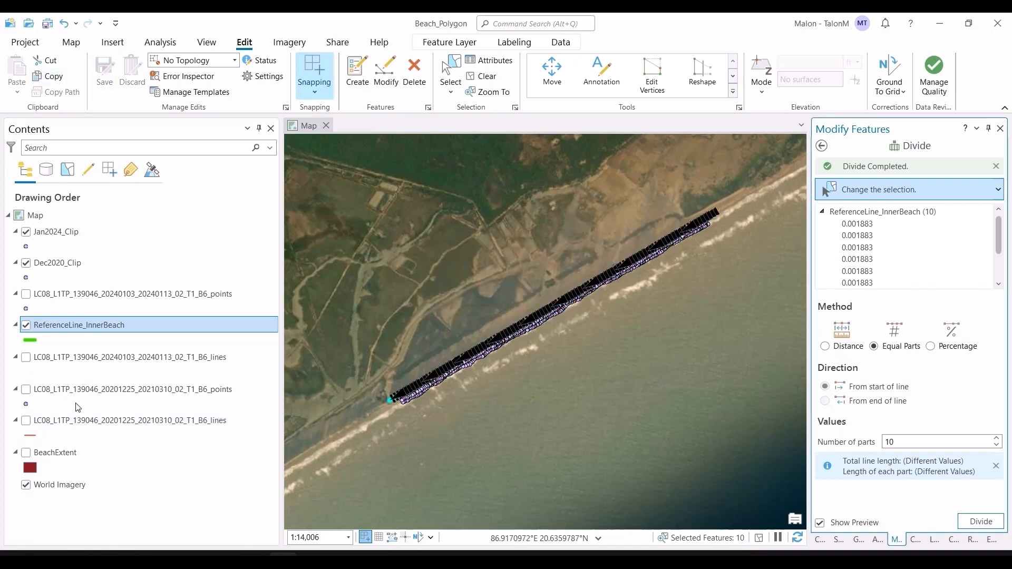
Review the attribute table of ReferenceLine_InnerBeach, close it, and clear the selection of the line segments.
{"action": "key", "text": "ctrl+t"}
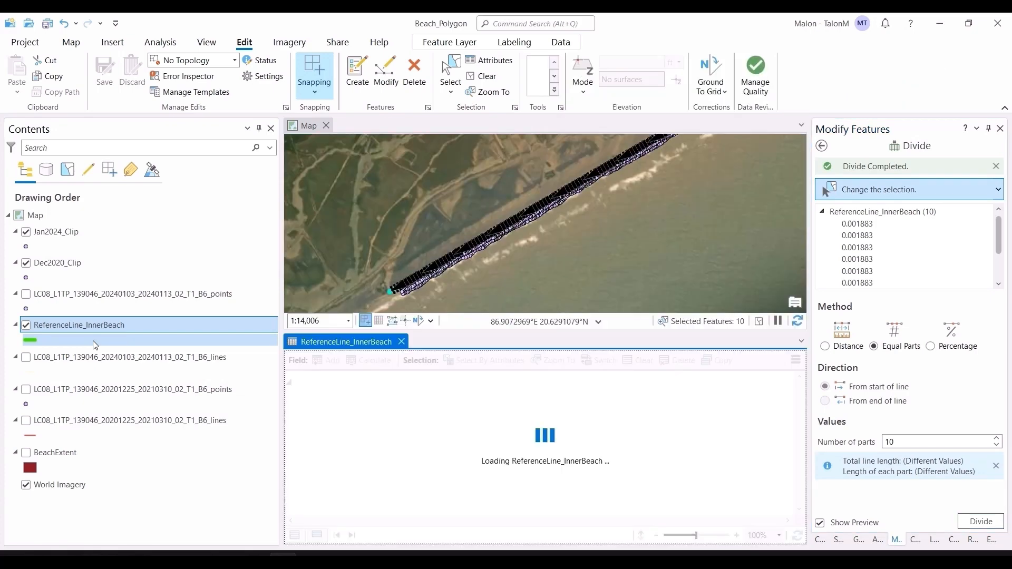
{"action": "scroll", "coordinate": [433, 405], "scroll_direction": "down", "scroll_amount": 1}
{"action": "scroll", "coordinate": [433, 406], "scroll_direction": "up", "scroll_amount": 1}
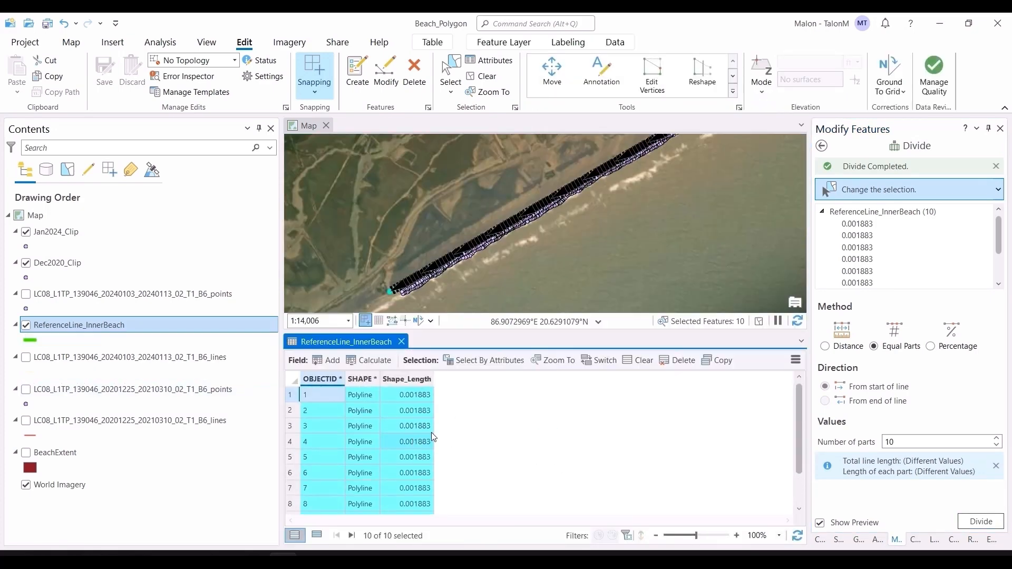
{"action": "left_click", "coordinate": [401, 342]}
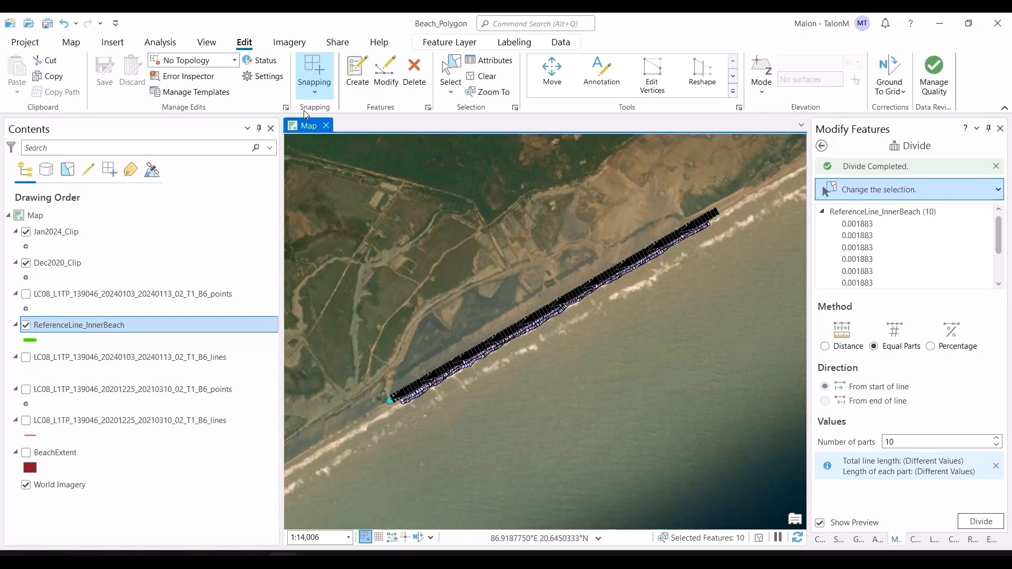
{"action": "left_click", "coordinate": [489, 75]}
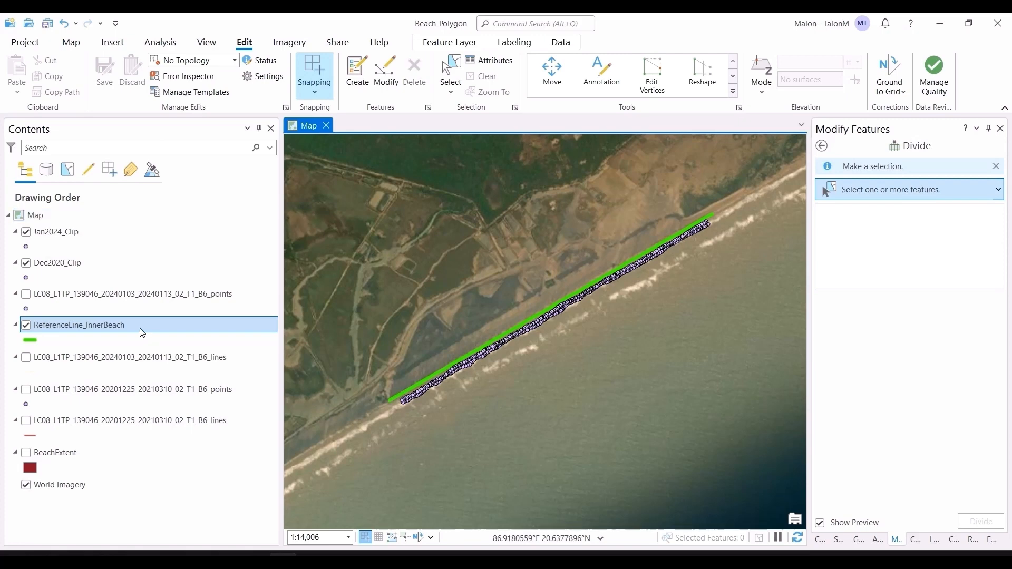
Add a Long field named DLFID_INT to the ReferenceLine_InnerBeach attribute table and save the field changes.
{"action": "key", "text": "ctrl+t"}
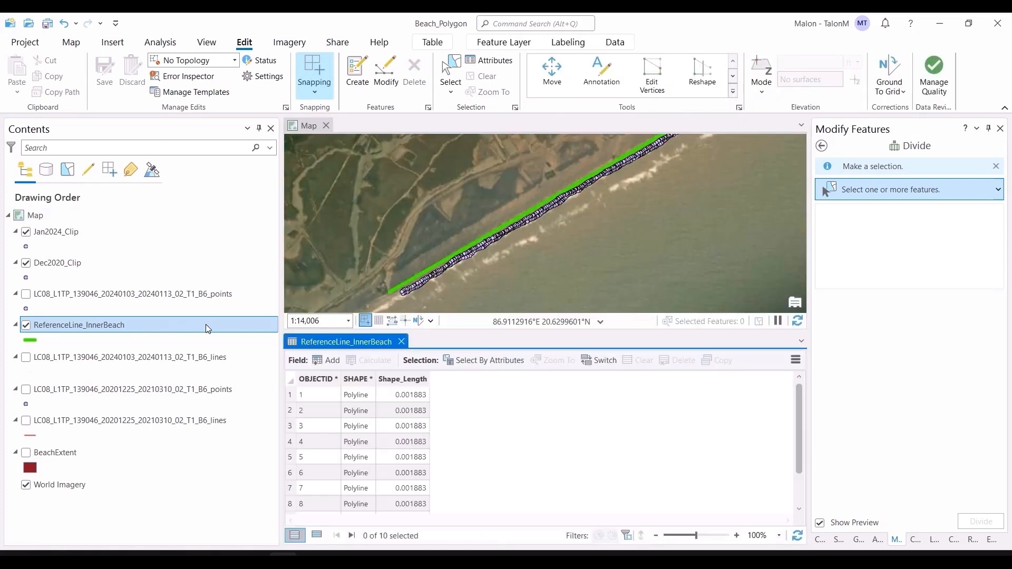
{"action": "left_click", "coordinate": [331, 361]}
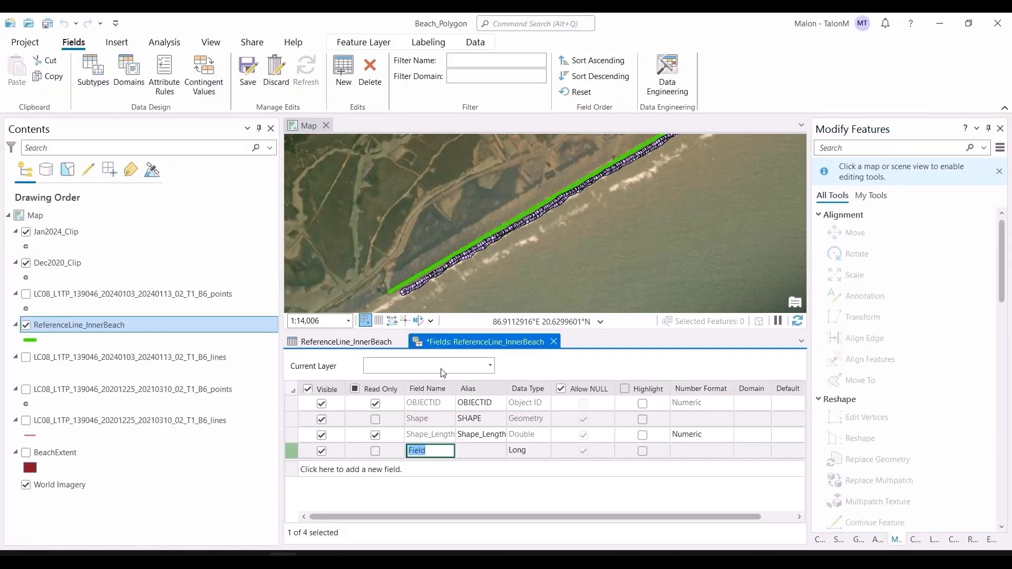
{"action": "type", "text": "DLFID_INT"}
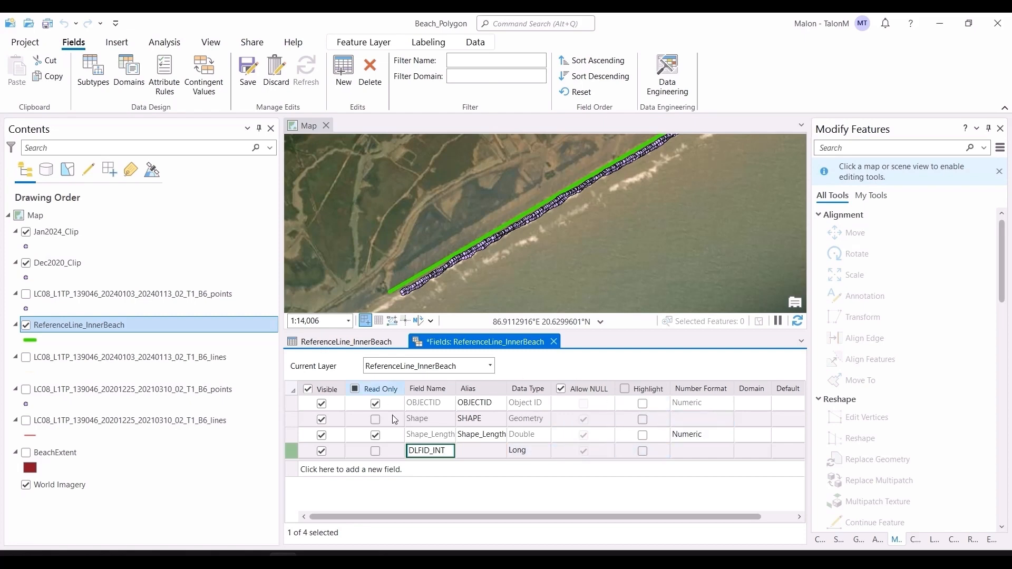
{"action": "key", "text": "Tab"}
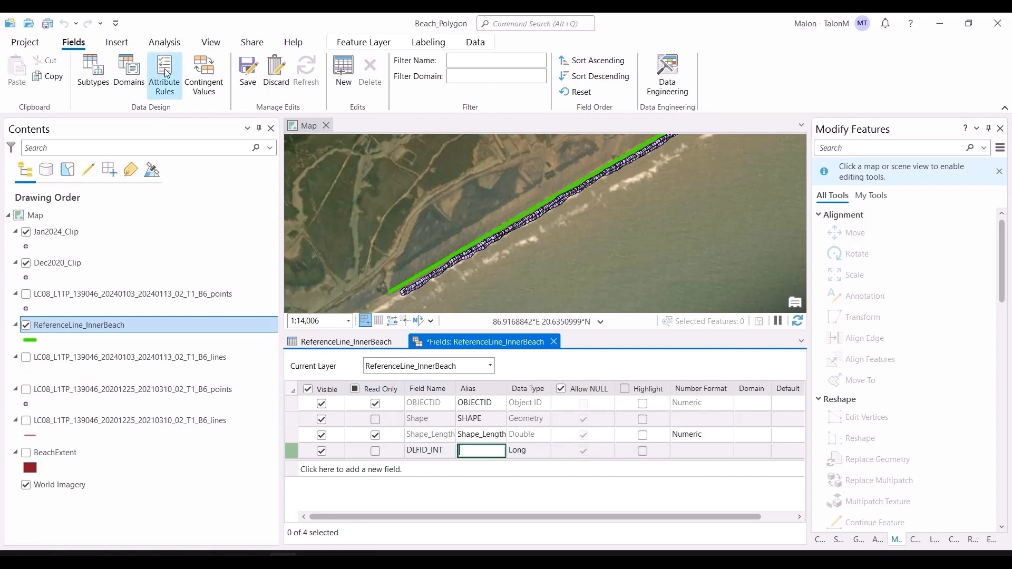
{"action": "left_click", "coordinate": [248, 71]}
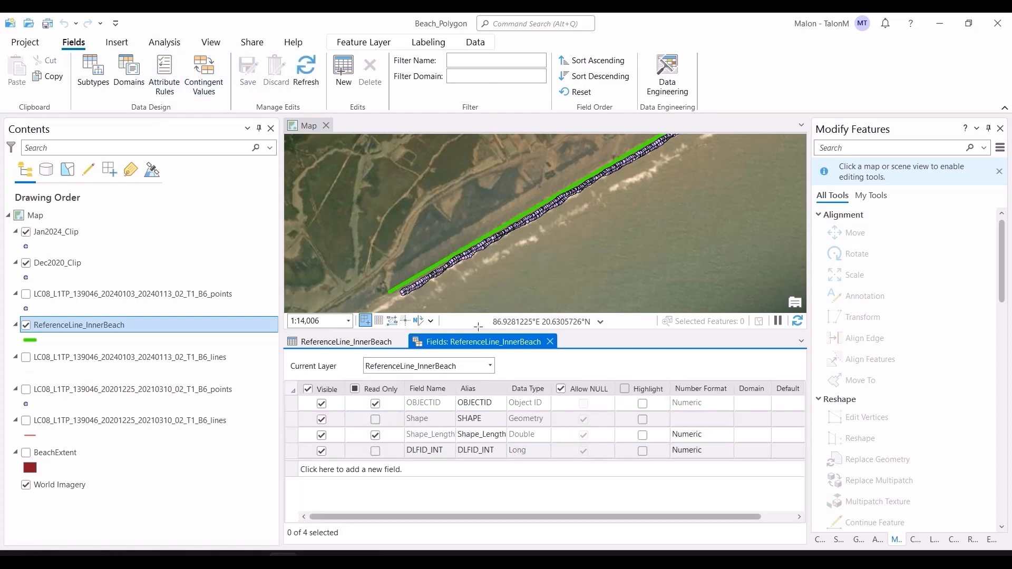
Fill DLFID_INT with 101 through 105 for the first five segments in the ReferenceLine_InnerBeach attribute table.
{"action": "left_click", "coordinate": [358, 342]}
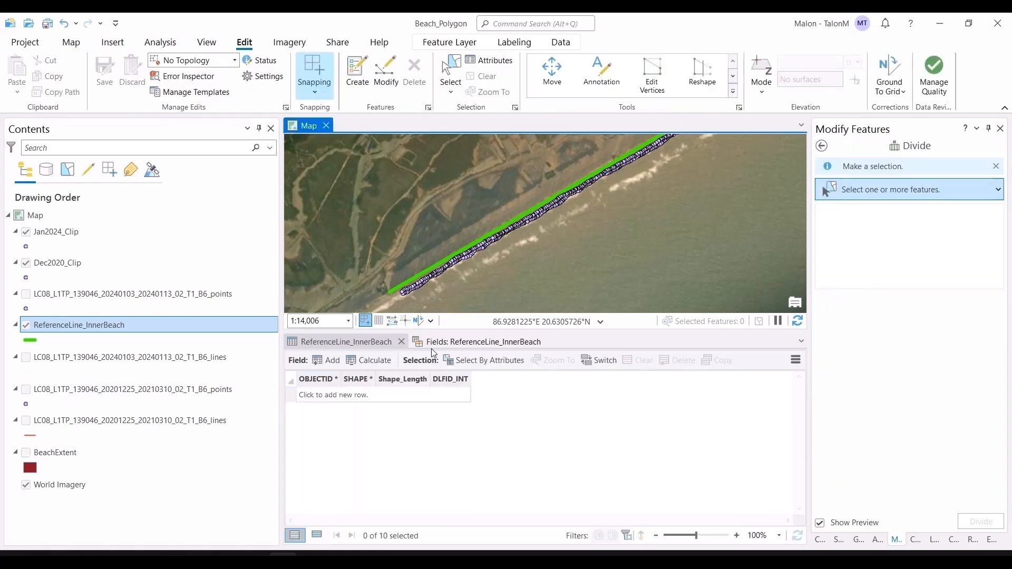
{"action": "double_click", "coordinate": [460, 394]}
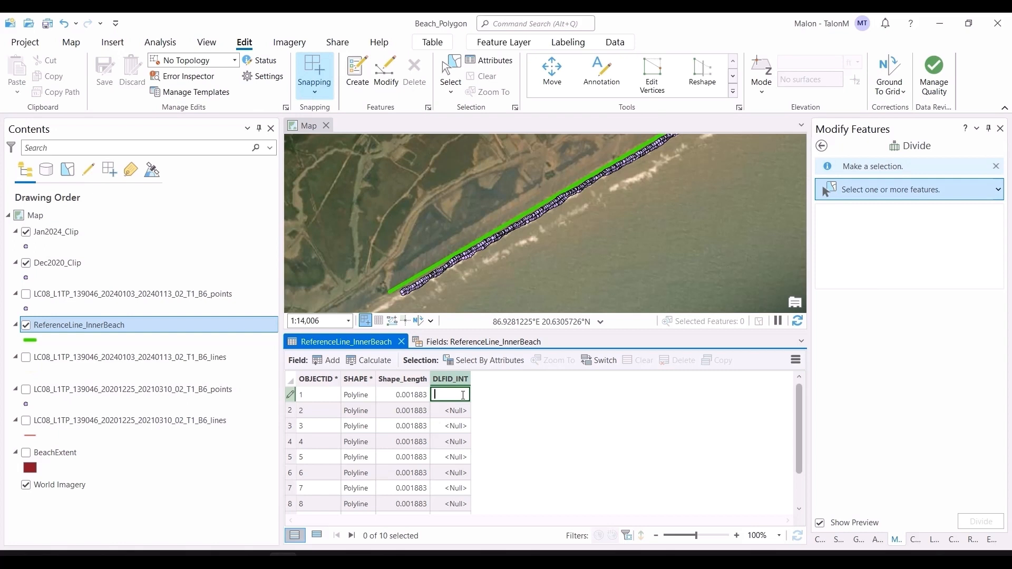
{"action": "scroll", "coordinate": [466, 452], "scroll_direction": "down", "scroll_amount": 2}
{"action": "left_click", "coordinate": [504, 464]}
{"action": "scroll", "coordinate": [506, 464], "scroll_direction": "up", "scroll_amount": 2}
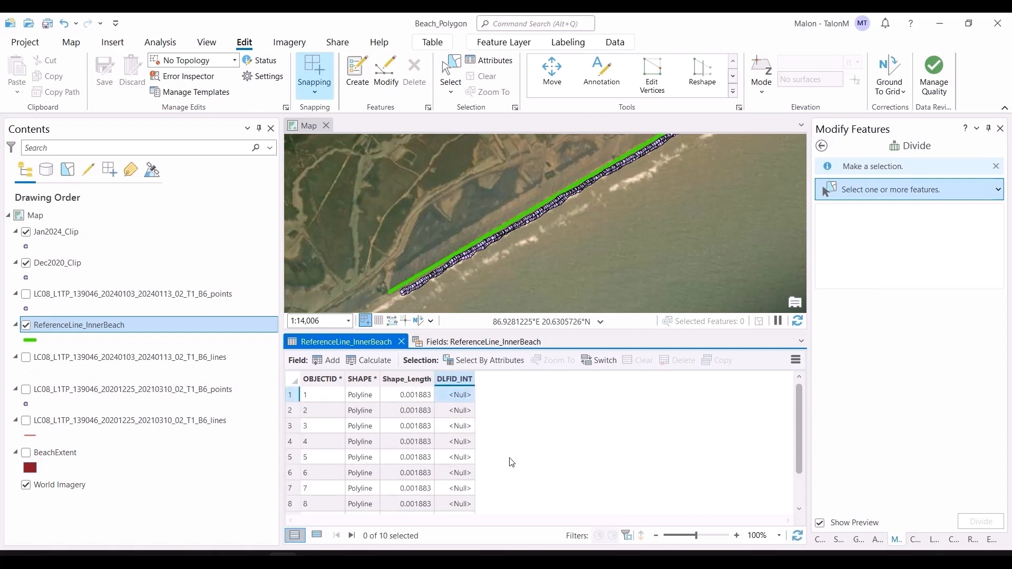
{"action": "double_click", "coordinate": [462, 399]}
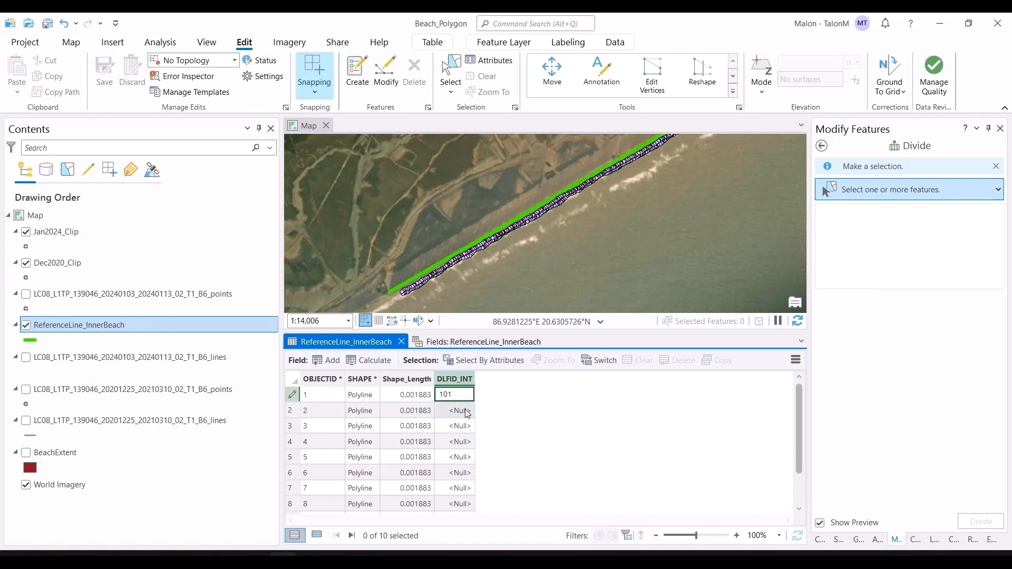
{"action": "double_click", "coordinate": [466, 414]}
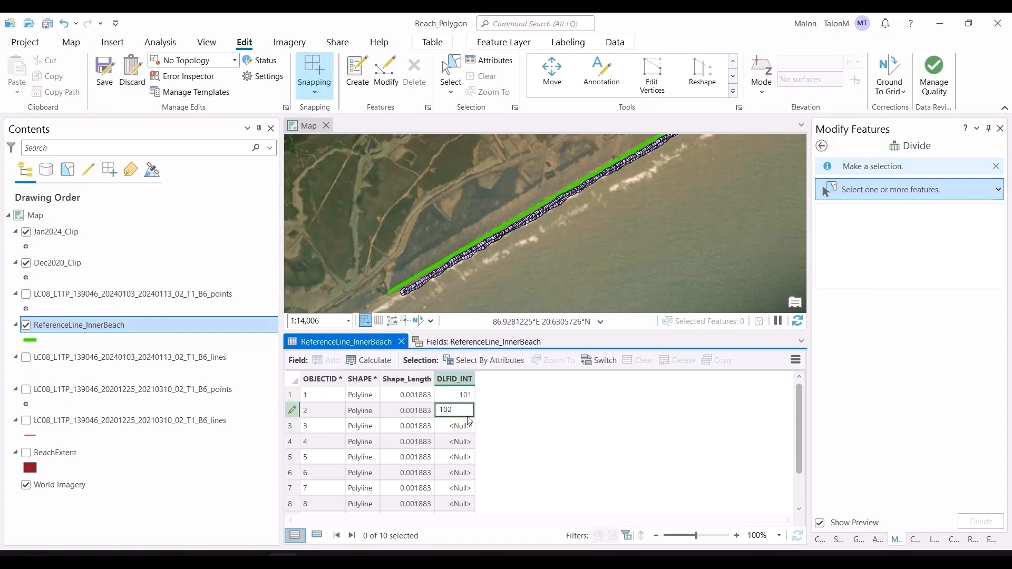
{"action": "double_click", "coordinate": [467, 427]}
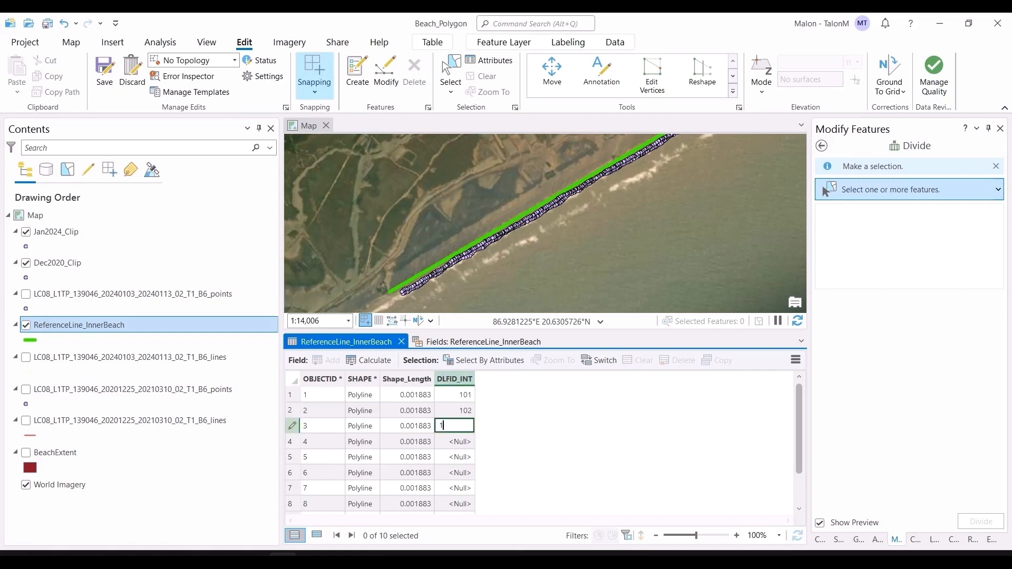
{"action": "type", "text": "103"}
{"action": "double_click", "coordinate": [453, 443]}
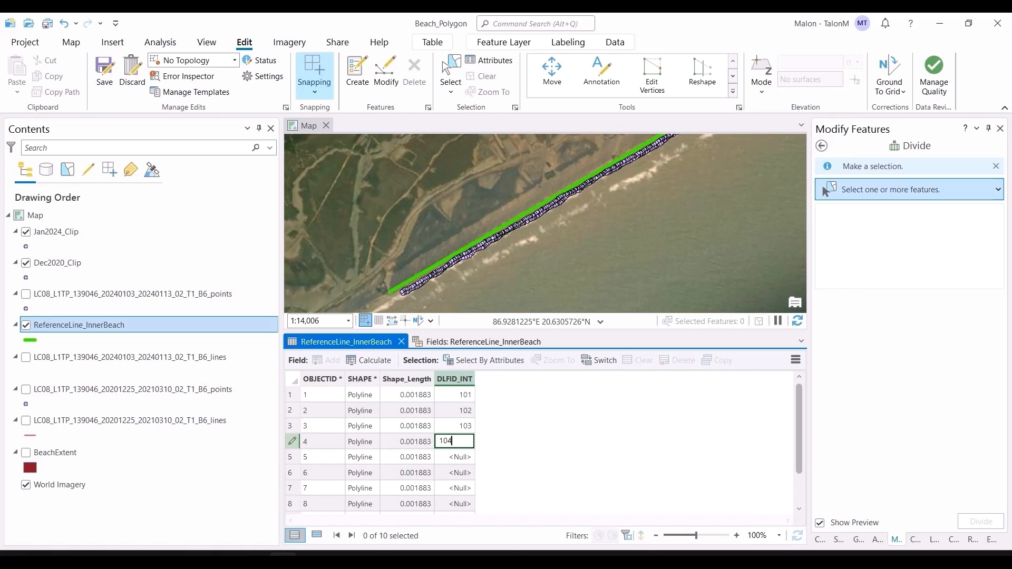
{"action": "double_click", "coordinate": [457, 457]}
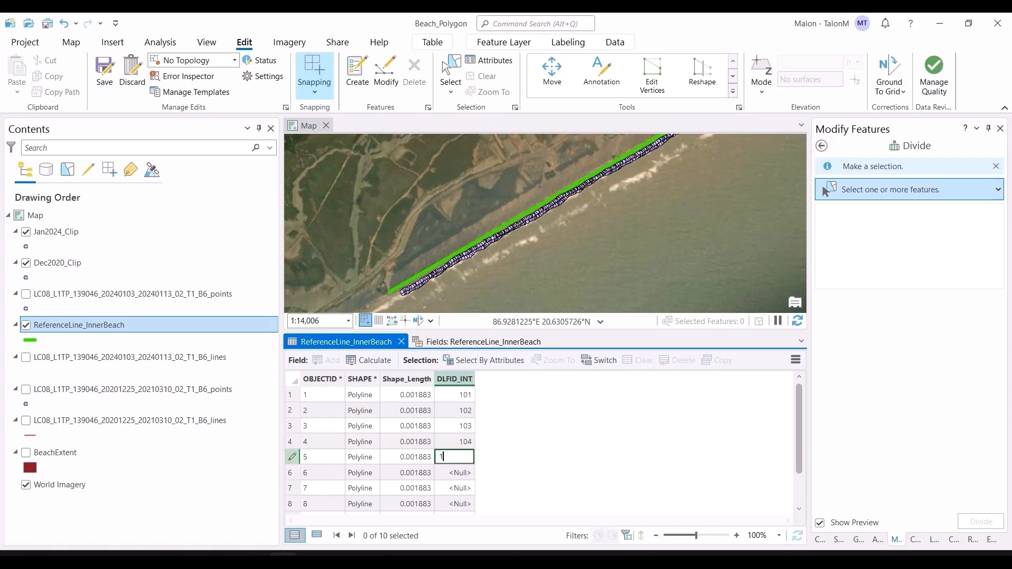
Fill DLFID_INT with 106 through 110 for segments 6 to 10 and save the edits.
{"action": "double_click", "coordinate": [458, 474]}
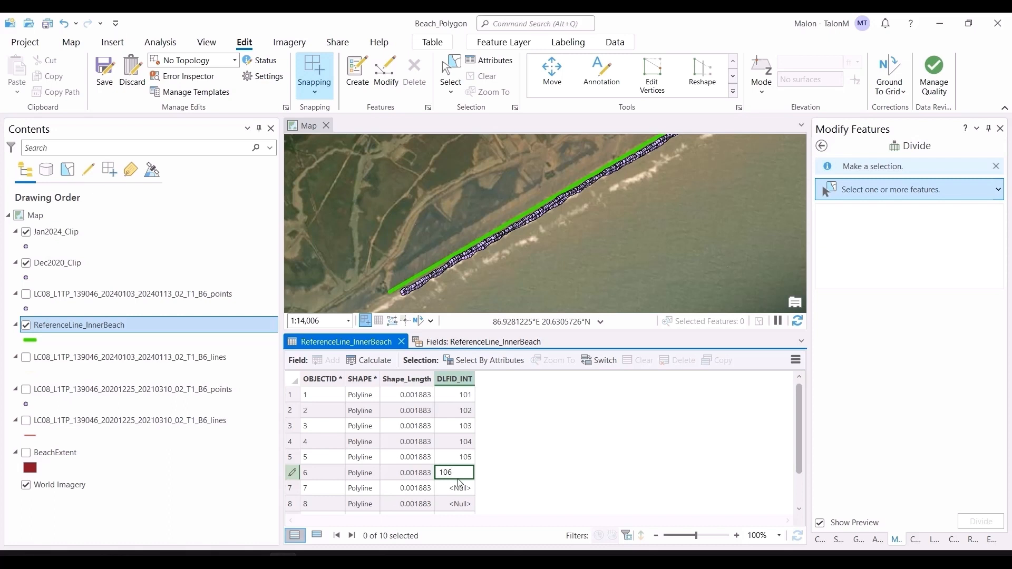
{"action": "double_click", "coordinate": [457, 489]}
{"action": "type", "text": "10"}
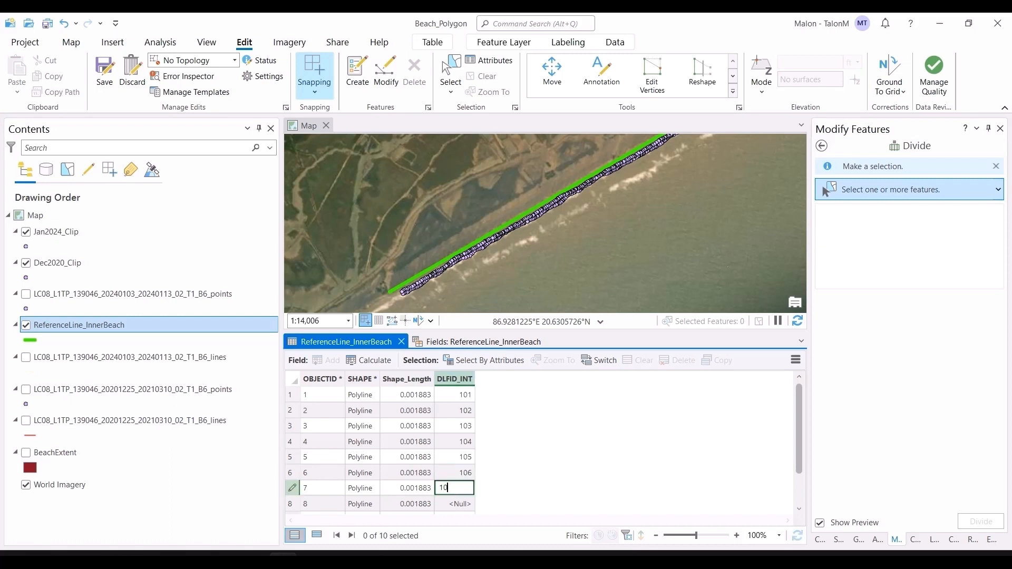
{"action": "scroll", "coordinate": [559, 501], "scroll_direction": "down", "scroll_amount": 1}
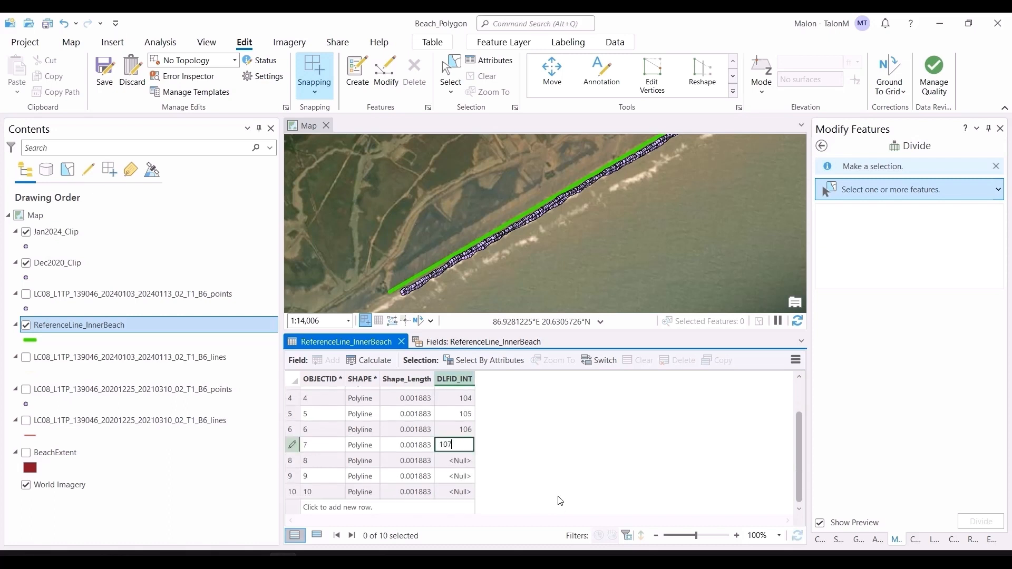
{"action": "double_click", "coordinate": [441, 462]}
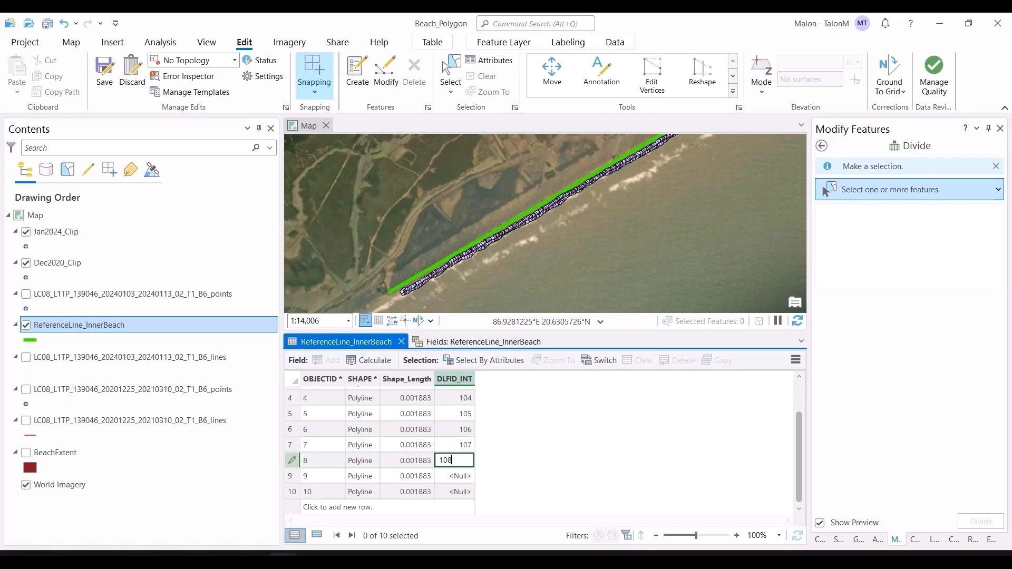
{"action": "left_click", "coordinate": [447, 477]}
{"action": "left_click", "coordinate": [446, 477]}
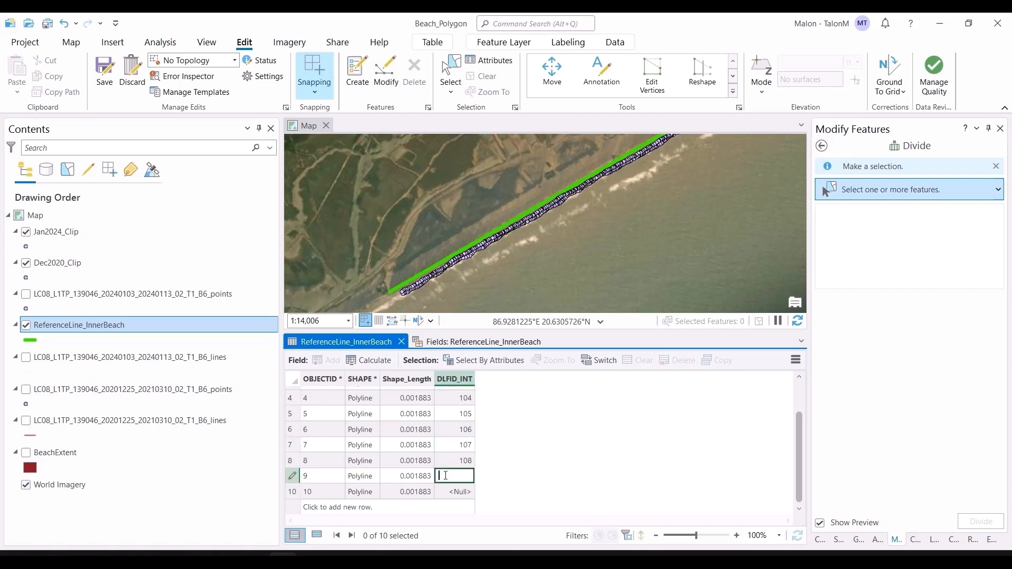
{"action": "double_click", "coordinate": [456, 490]}
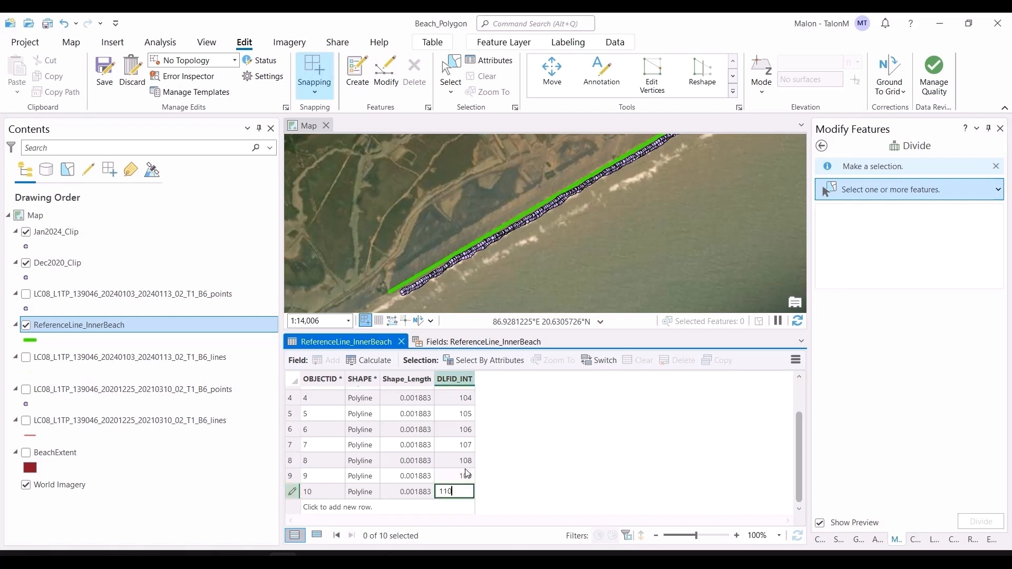
{"action": "left_click", "coordinate": [467, 474]}
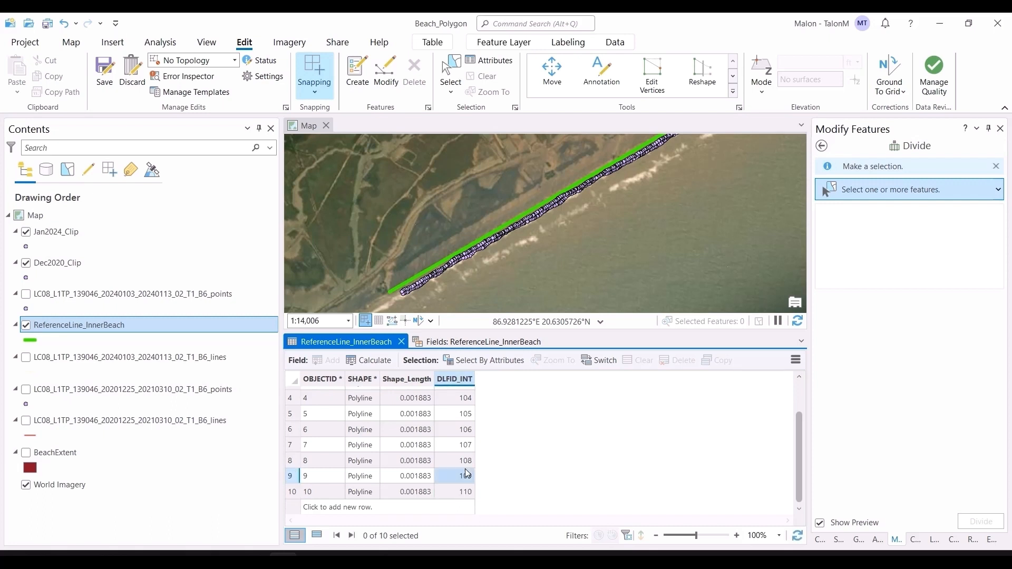
{"action": "left_click", "coordinate": [105, 71]}
Close the fields view and attribute table, and move ReferenceLine_InnerBeach above Jan2024_Clip in the drawing order.
{"action": "left_click", "coordinate": [516, 308]}
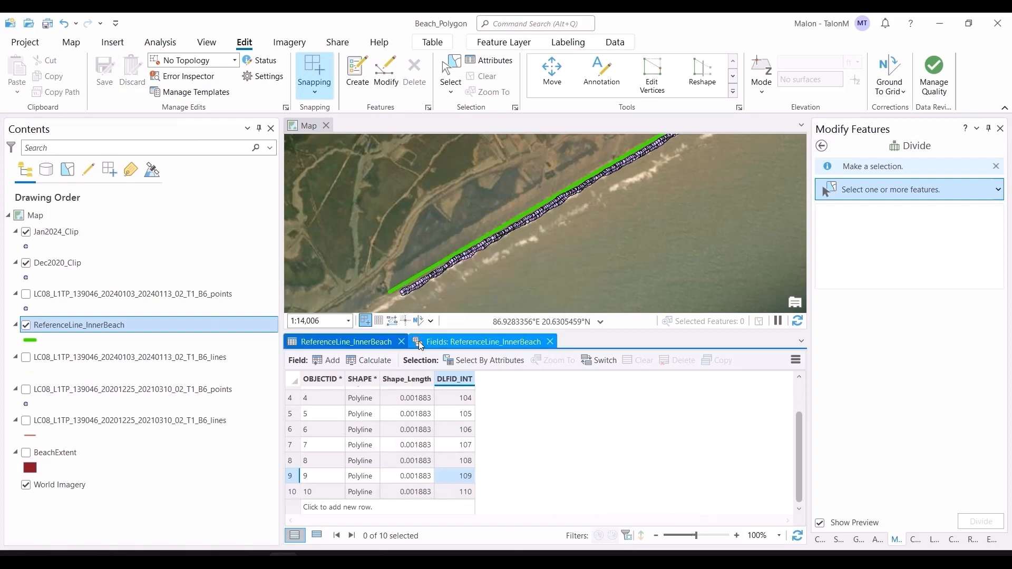
{"action": "left_click", "coordinate": [550, 343]}
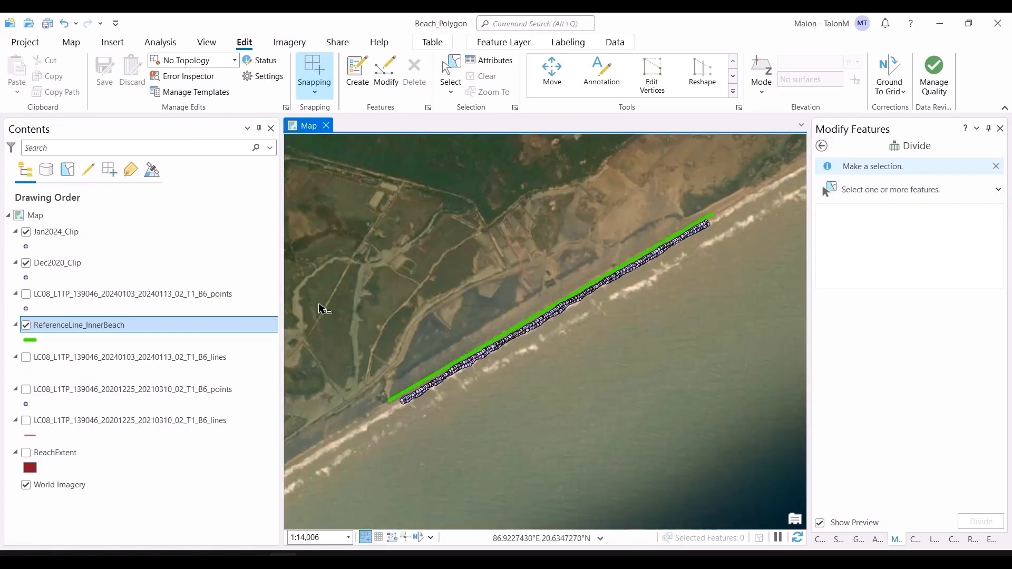
{"action": "left_click", "coordinate": [401, 342]}
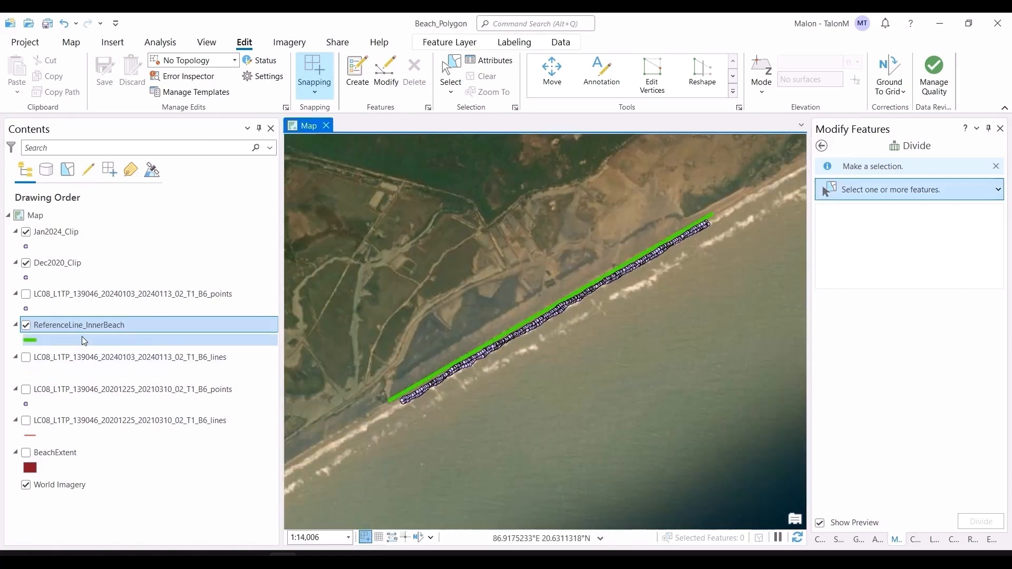
{"action": "mouse_move", "coordinate": [79, 325]}
{"action": "left_mouse_down"}
{"action": "mouse_move", "coordinate": [74, 232]}
{"action": "mouse_move", "coordinate": [85, 229]}
{"action": "left_mouse_up"}
Export the ReferenceLine_InnerBeach features as refline.shp into the test folder on the Desktop.
{"action": "right_click", "coordinate": [87, 230]}
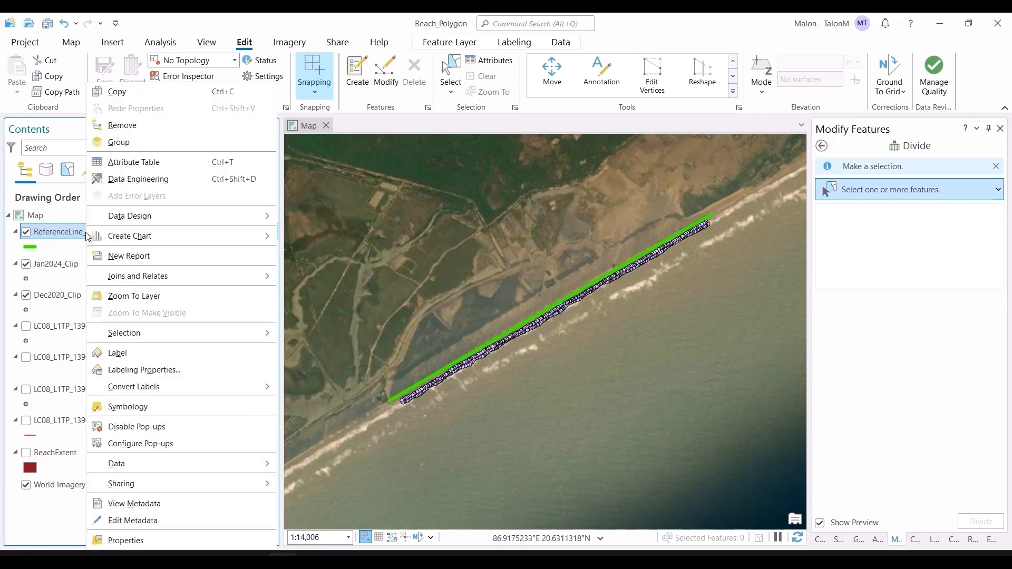
{"action": "mouse_move", "coordinate": [207, 463]}
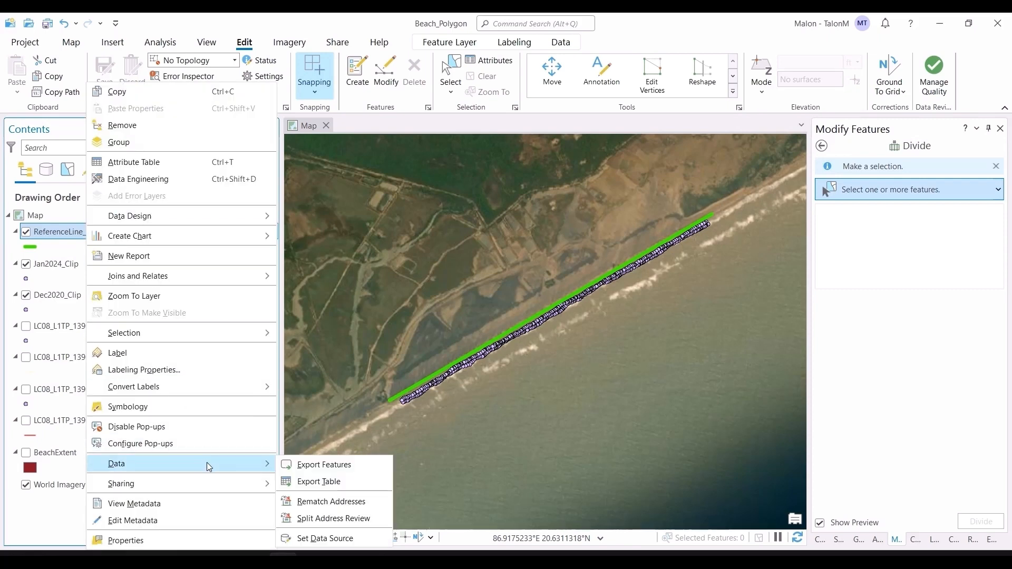
{"action": "left_click", "coordinate": [347, 462]}
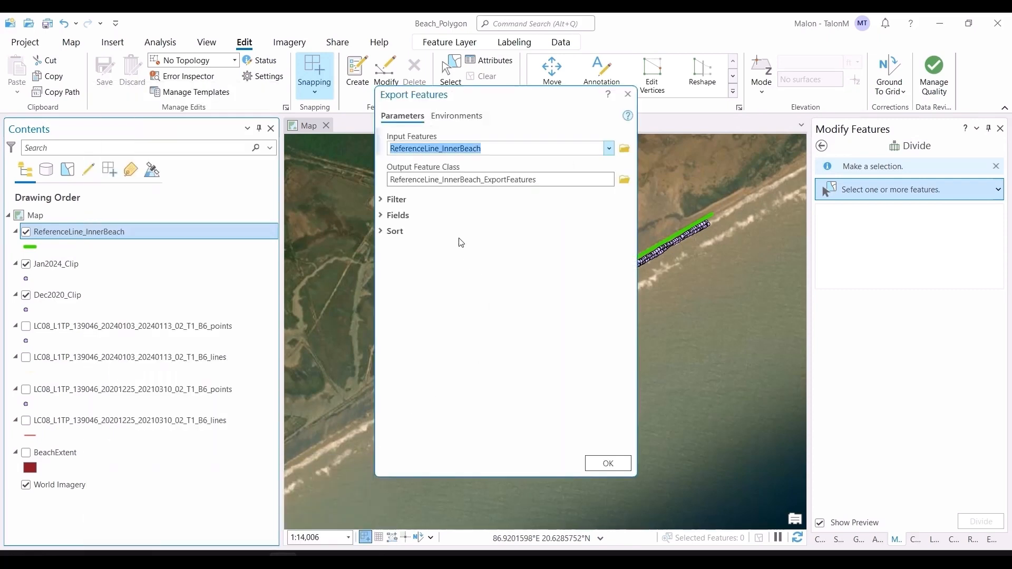
{"action": "left_click", "coordinate": [623, 179]}
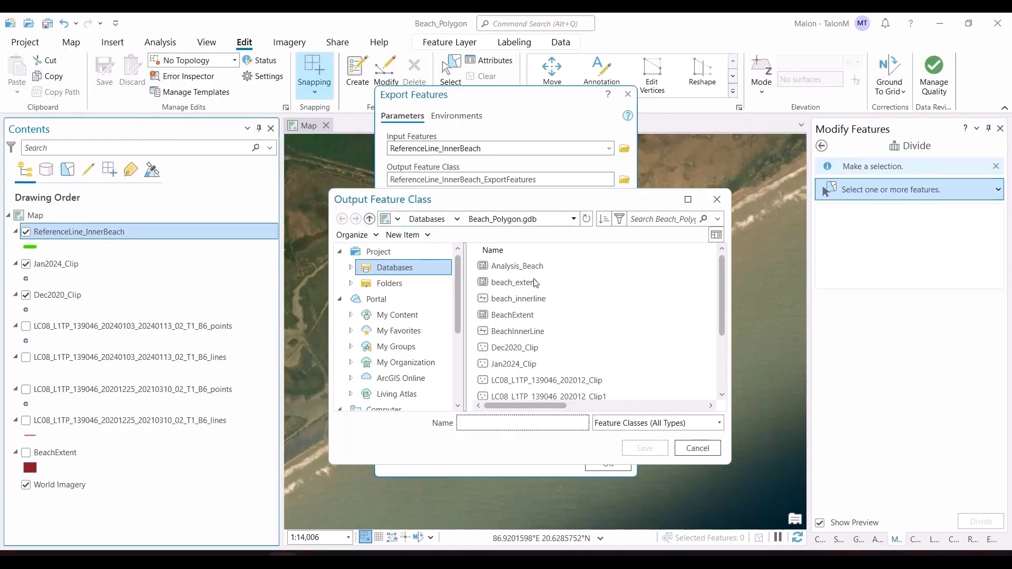
{"action": "scroll", "coordinate": [379, 340], "scroll_direction": "down", "scroll_amount": 4}
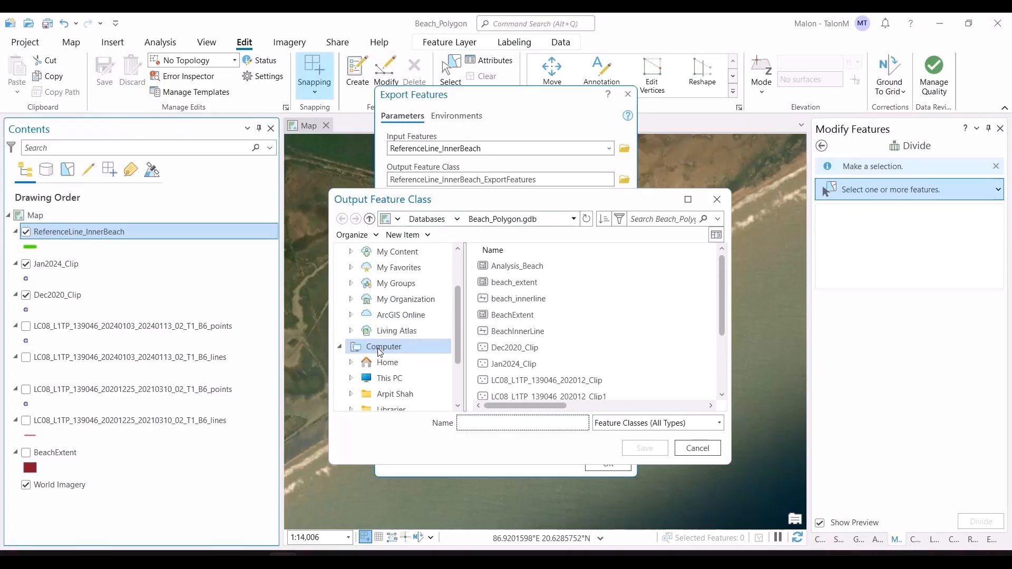
{"action": "left_click", "coordinate": [383, 299]}
{"action": "double_click", "coordinate": [484, 318]}
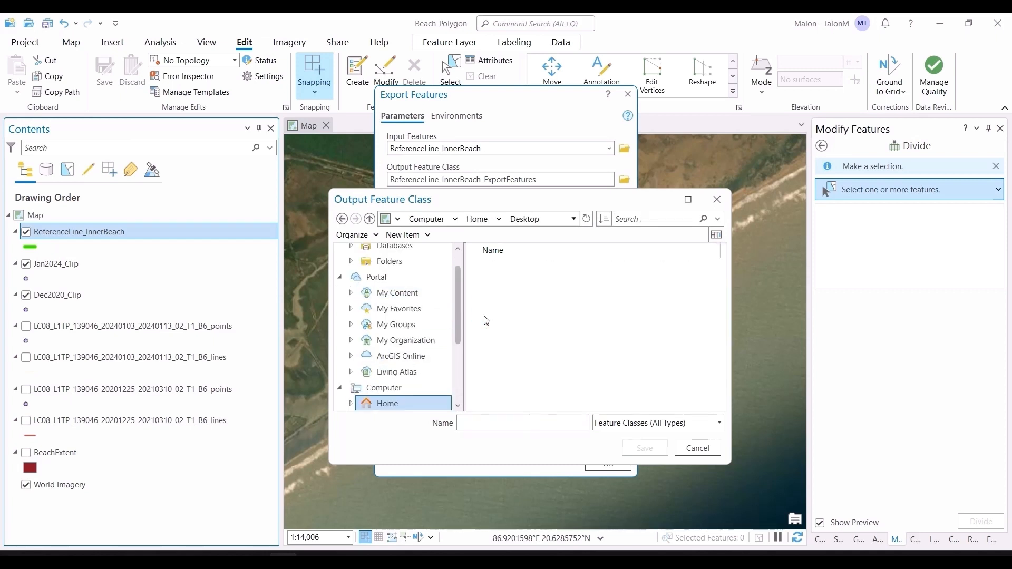
{"action": "double_click", "coordinate": [487, 281]}
{"action": "left_click", "coordinate": [512, 425]}
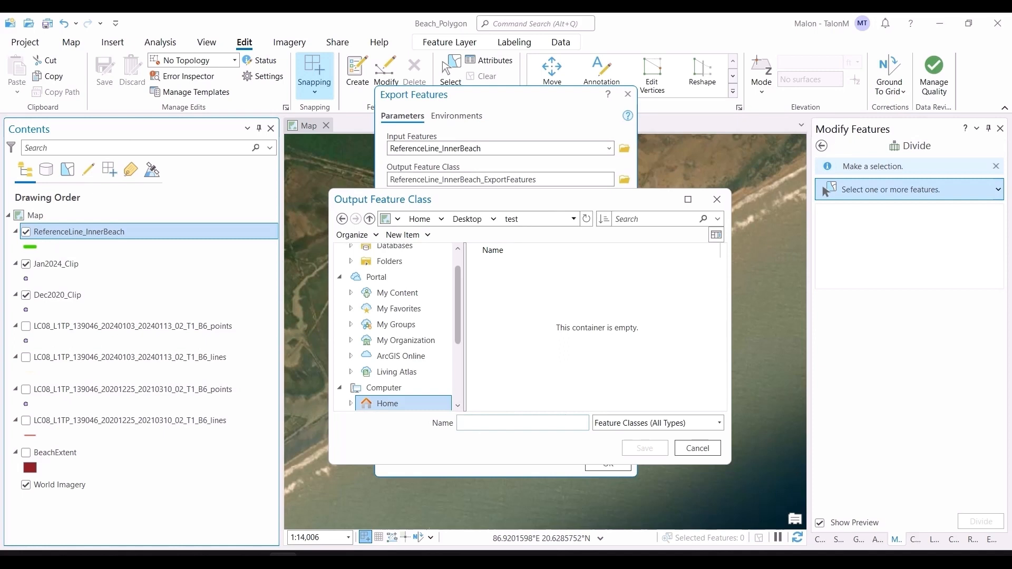
{"action": "type", "text": "red"}
{"action": "key", "text": "BackSpace"}
{"action": "type", "text": "fline.shp"}
{"action": "left_click", "coordinate": [640, 447]}
{"action": "left_click", "coordinate": [608, 464]}
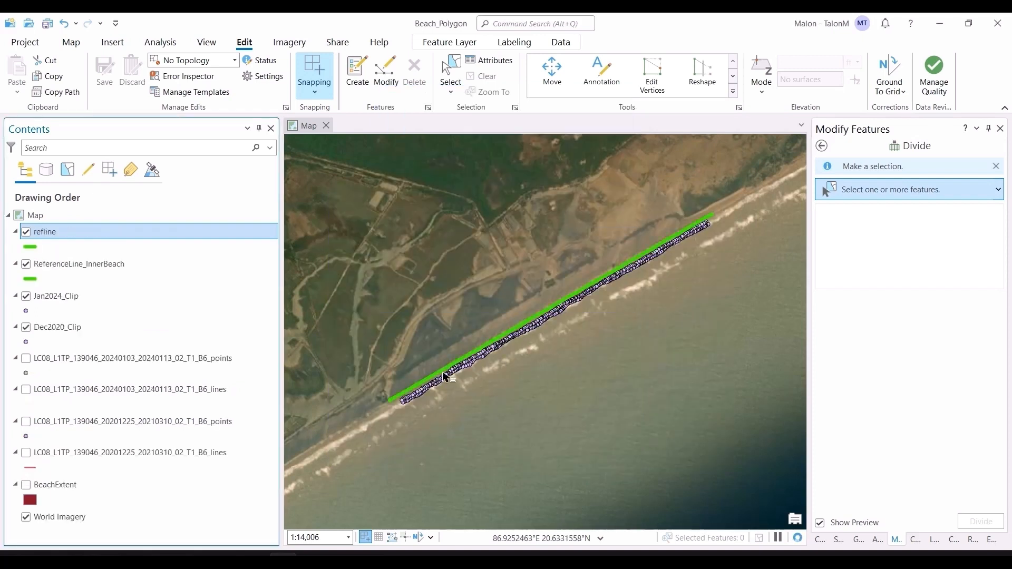
Export the Jan2024_Clip features as jan2024.shp into the test folder on the Desktop.
{"action": "left_click", "coordinate": [75, 293]}
{"action": "right_click", "coordinate": [75, 293]}
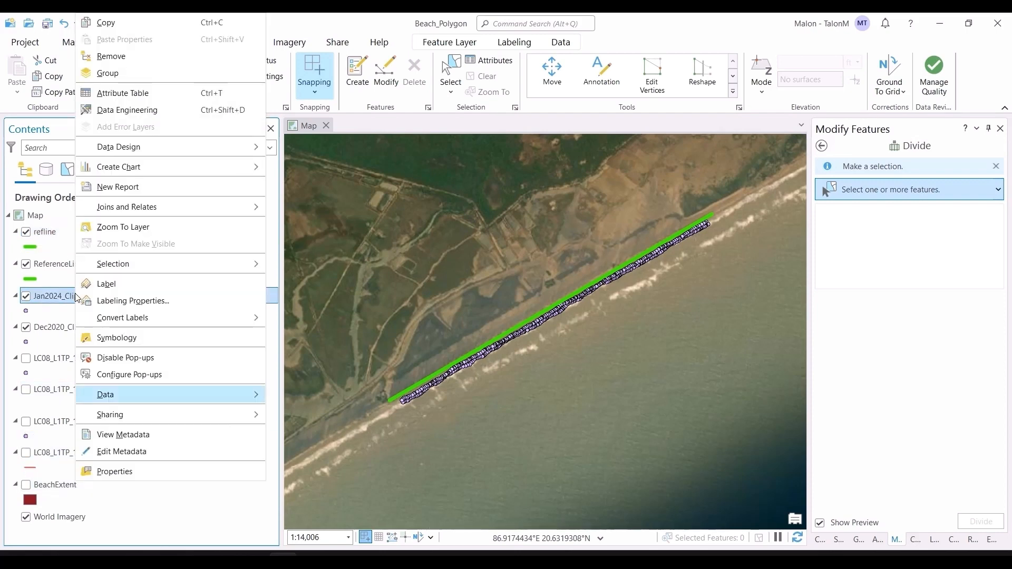
{"action": "mouse_move", "coordinate": [132, 402]}
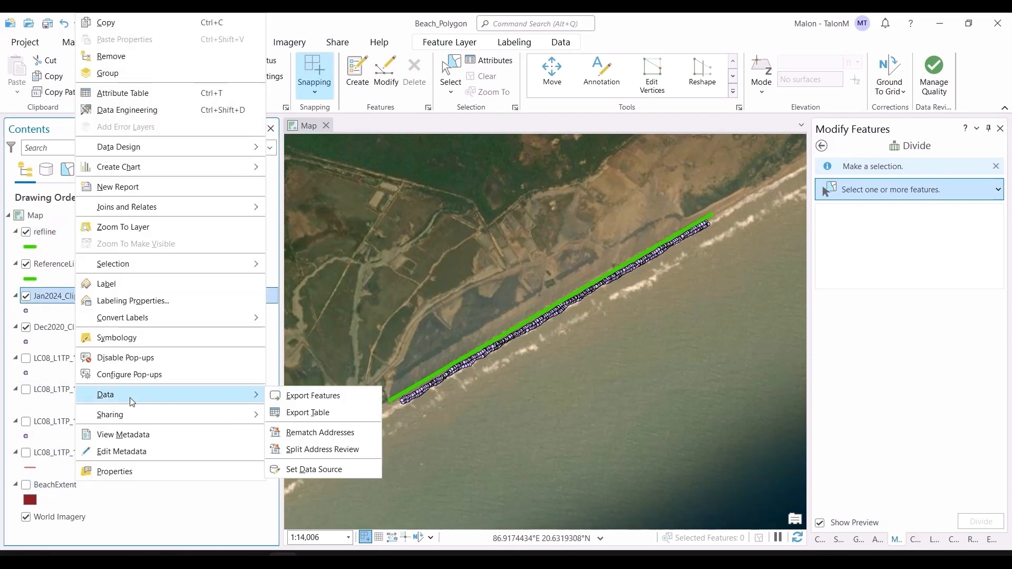
{"action": "left_click", "coordinate": [314, 396]}
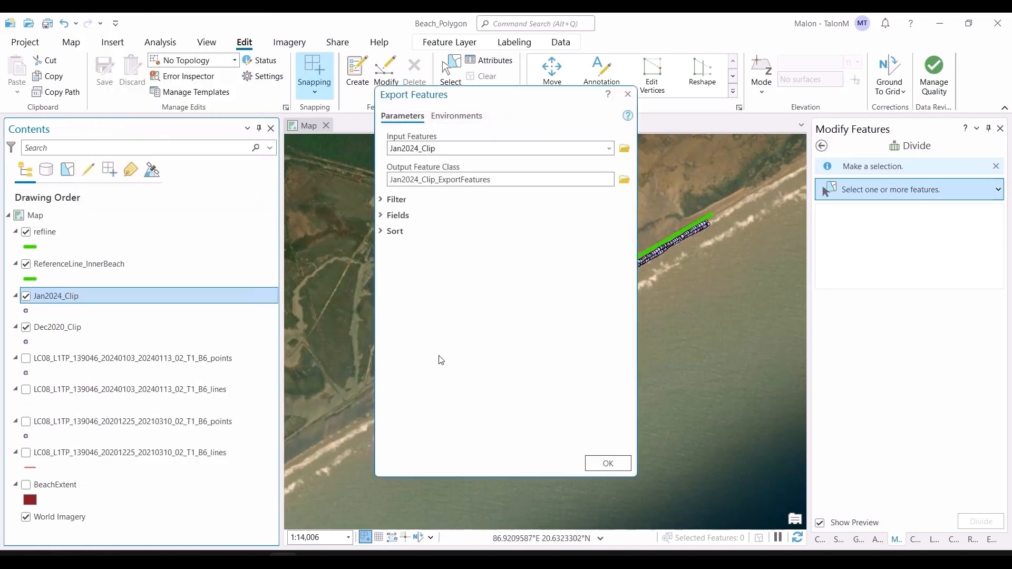
{"action": "left_click", "coordinate": [624, 180]}
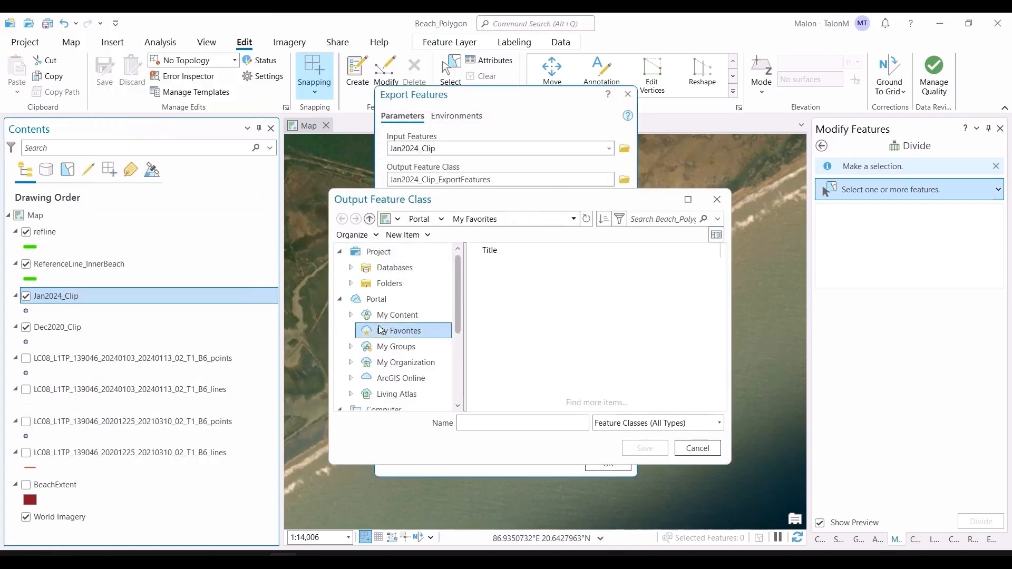
{"action": "left_click", "coordinate": [378, 331]}
{"action": "scroll", "coordinate": [377, 331], "scroll_direction": "down", "scroll_amount": 2}
{"action": "left_click", "coordinate": [378, 334]}
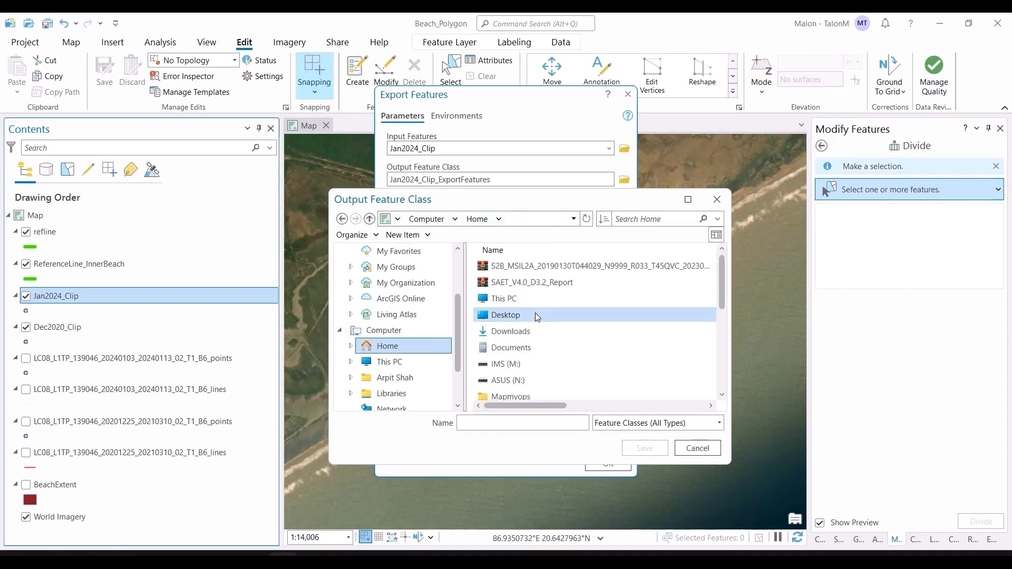
{"action": "double_click", "coordinate": [535, 312]}
{"action": "double_click", "coordinate": [524, 279]}
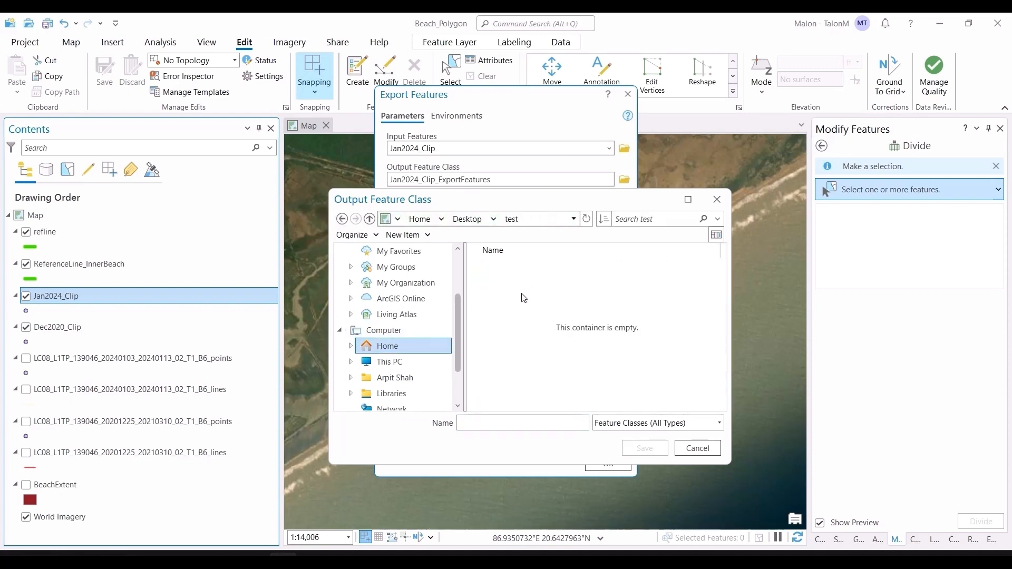
{"action": "left_click", "coordinate": [520, 417]}
{"action": "type", "text": "jan2024.shp"}
{"action": "left_click", "coordinate": [634, 451]}
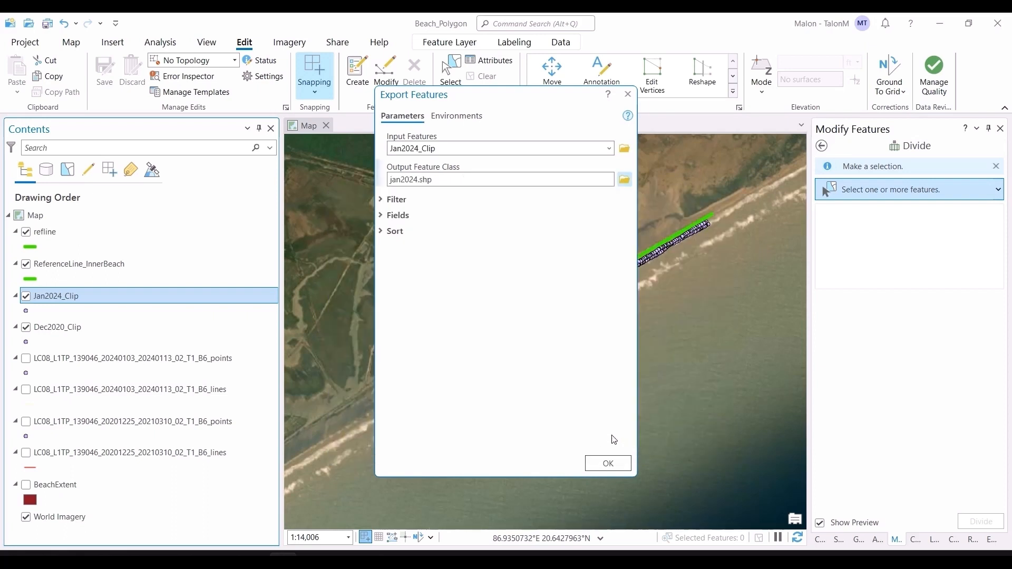
{"action": "left_click", "coordinate": [614, 465]}
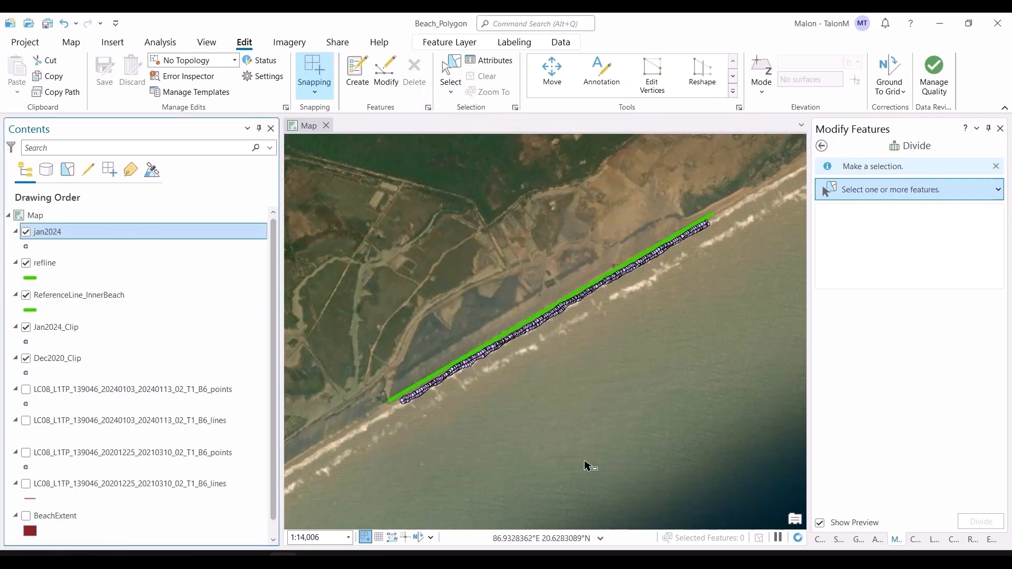
Export the Dec2020_Clip features as dec2020.shp into the test folder on the Desktop.
{"action": "right_click", "coordinate": [83, 356]}
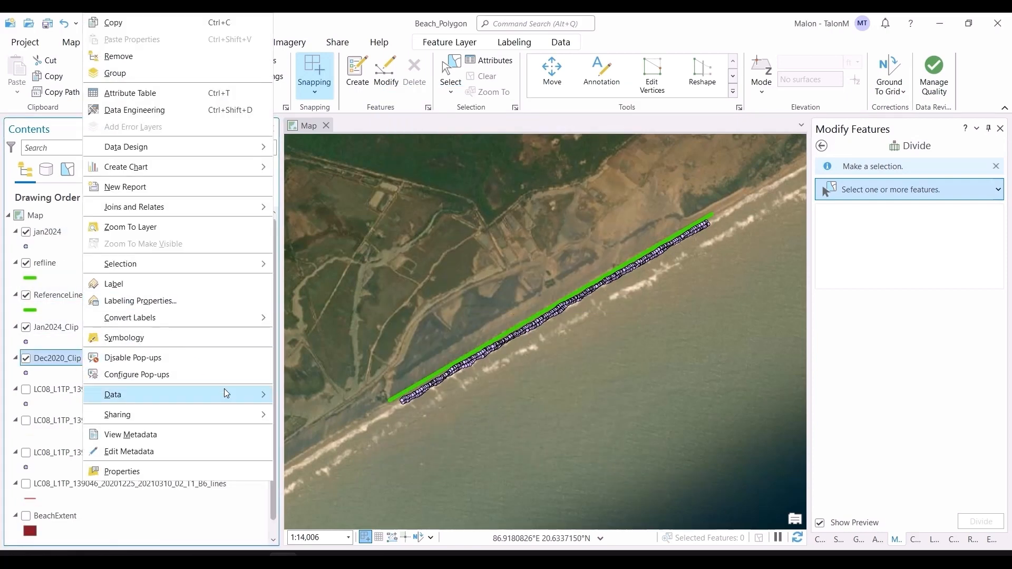
{"action": "mouse_move", "coordinate": [223, 393]}
{"action": "left_click", "coordinate": [316, 396]}
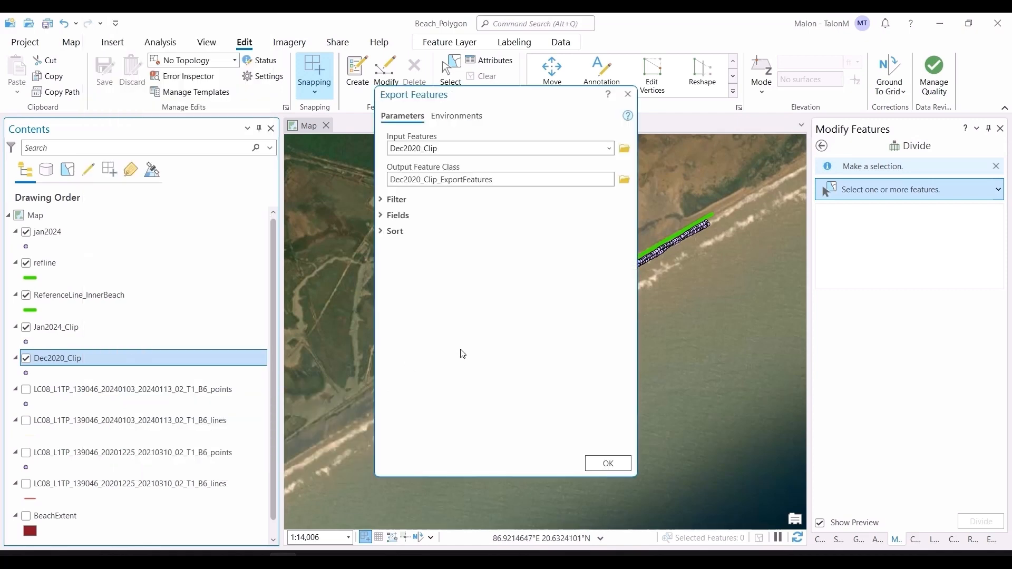
{"action": "left_click", "coordinate": [624, 180]}
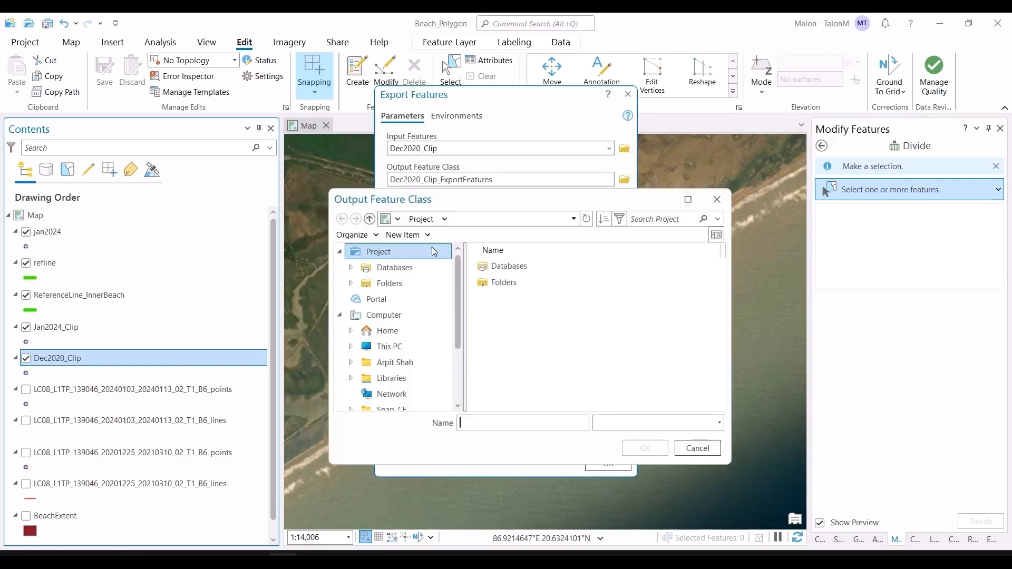
{"action": "left_click", "coordinate": [391, 299]}
{"action": "scroll", "coordinate": [411, 343], "scroll_direction": "down", "scroll_amount": 3}
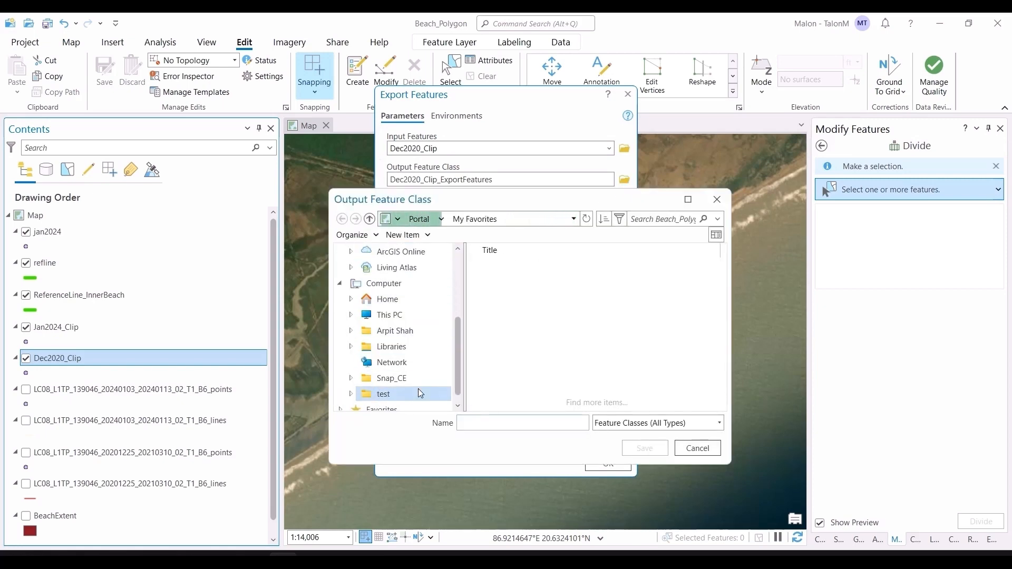
{"action": "left_click", "coordinate": [390, 297]}
{"action": "double_click", "coordinate": [523, 316]}
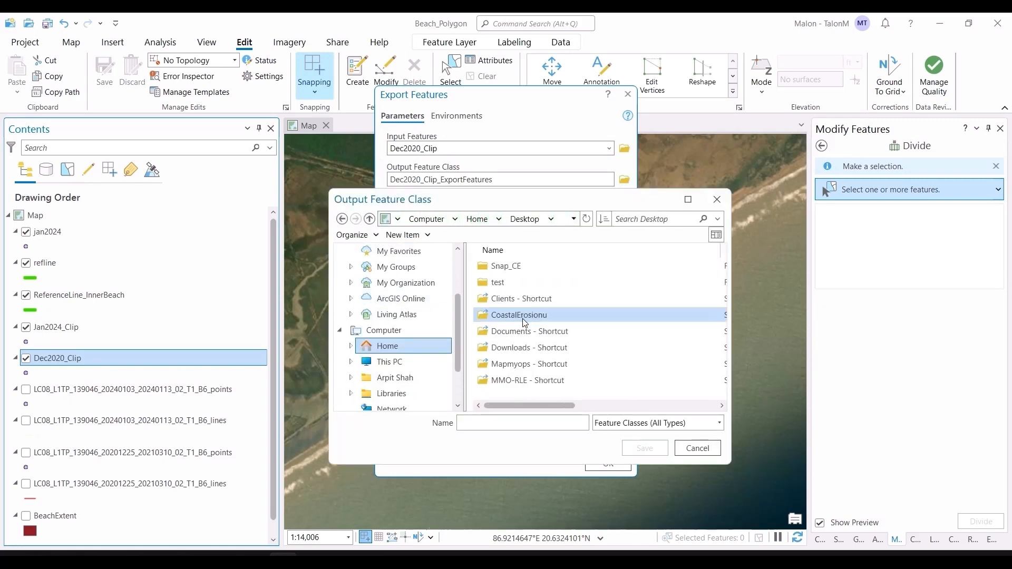
{"action": "double_click", "coordinate": [517, 281]}
{"action": "left_click", "coordinate": [508, 421]}
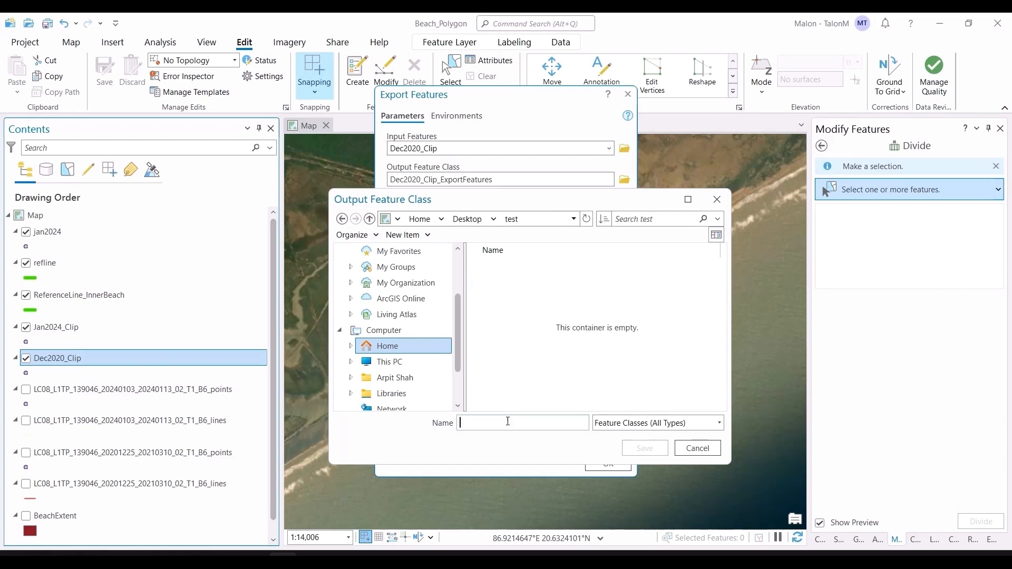
{"action": "type", "text": "dec2020.shp"}
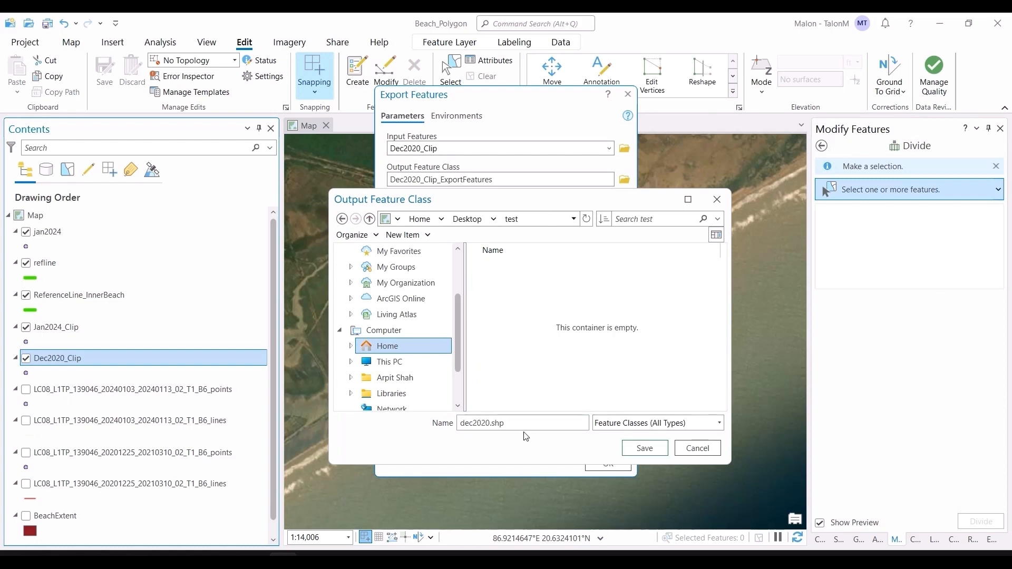
{"action": "left_click", "coordinate": [640, 448]}
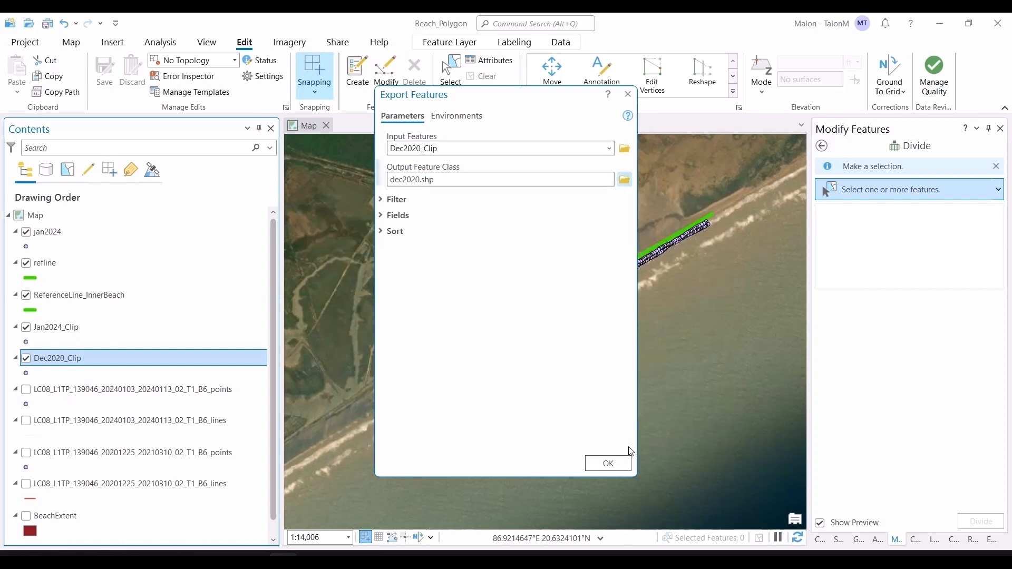
{"action": "left_click", "coordinate": [615, 470]}
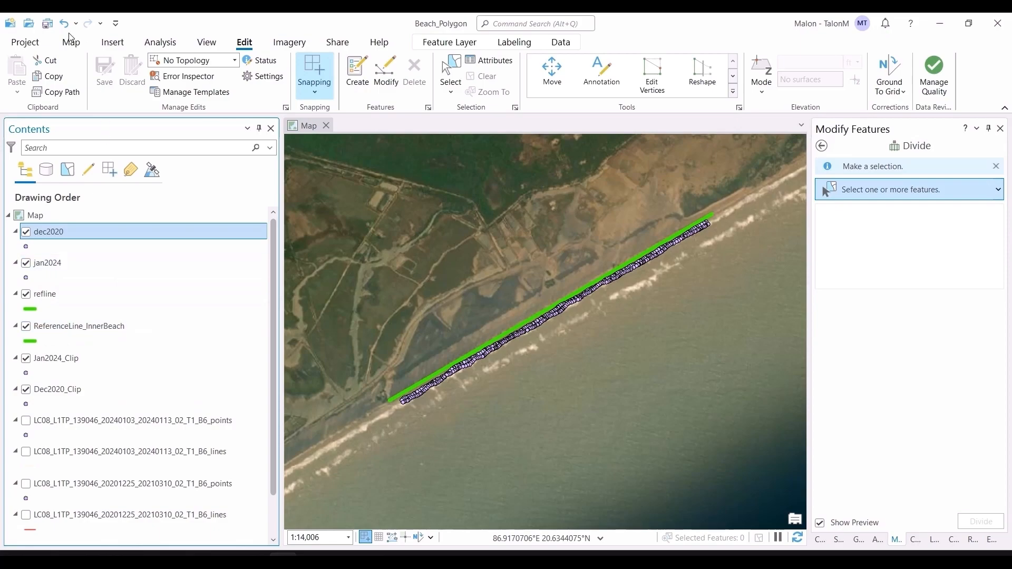
Save the project and open the test folder on the Desktop to check the exported shapefile files.
{"action": "left_click", "coordinate": [48, 23]}
{"action": "key", "text": "super+d"}
{"action": "double_click", "coordinate": [116, 107]}
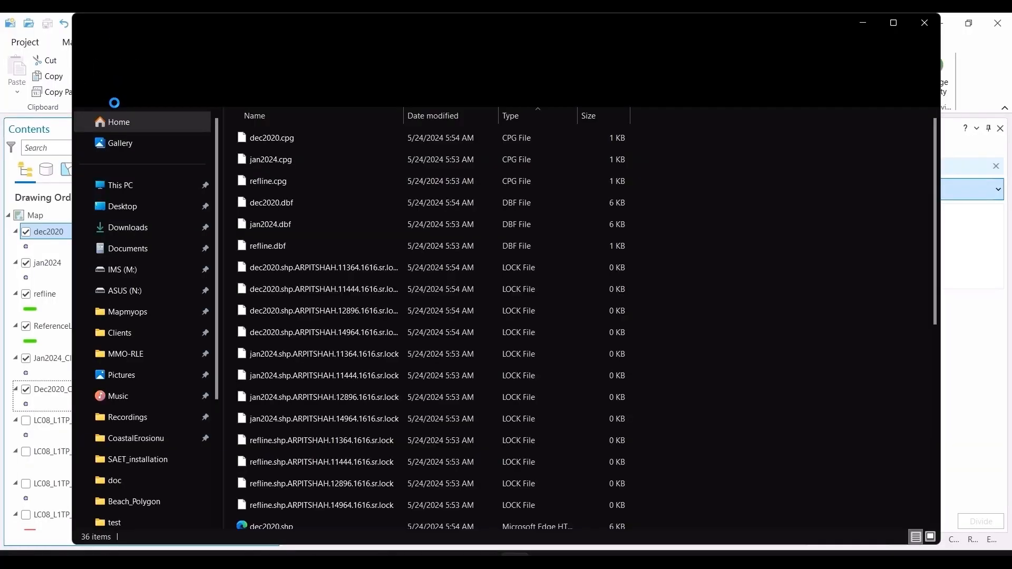
{"action": "scroll", "coordinate": [406, 216], "scroll_direction": "down", "scroll_amount": 3}
{"action": "scroll", "coordinate": [406, 216], "scroll_direction": "up", "scroll_amount": 3}
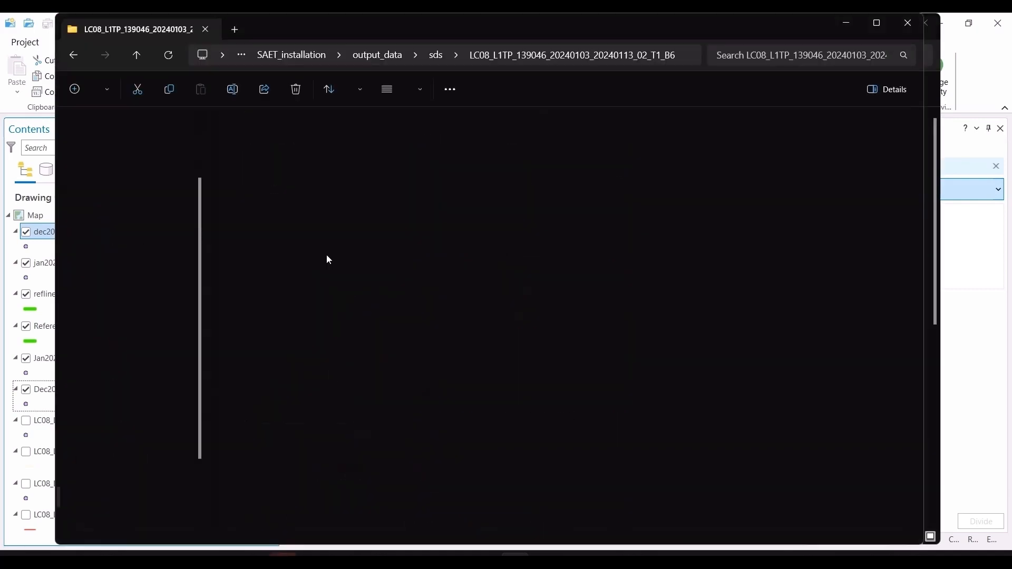
Close ArcGIS Pro and launch QGIS Desktop 3.4.3.
{"action": "left_click", "coordinate": [4, 38]}
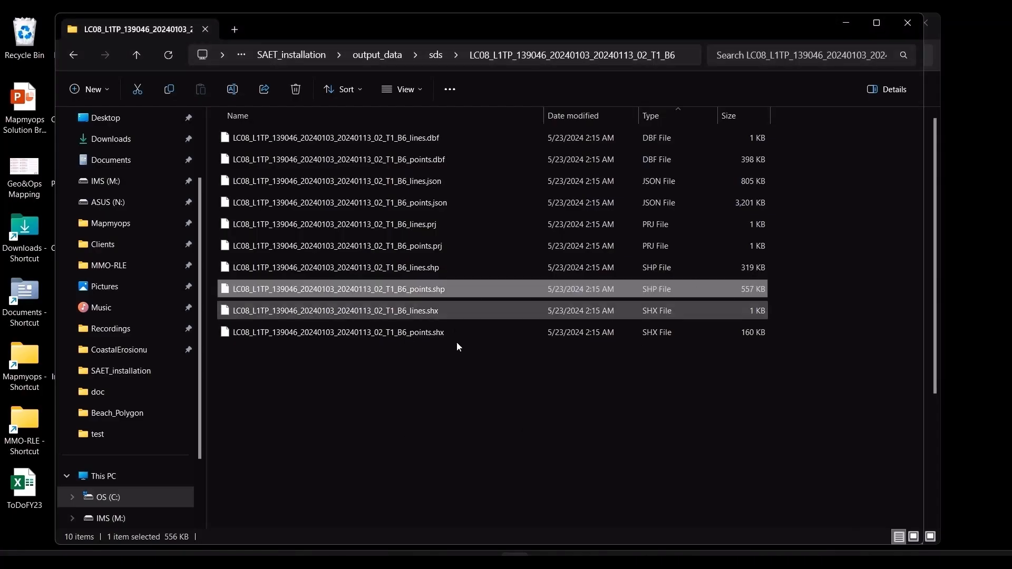
{"action": "left_click", "coordinate": [381, 464]}
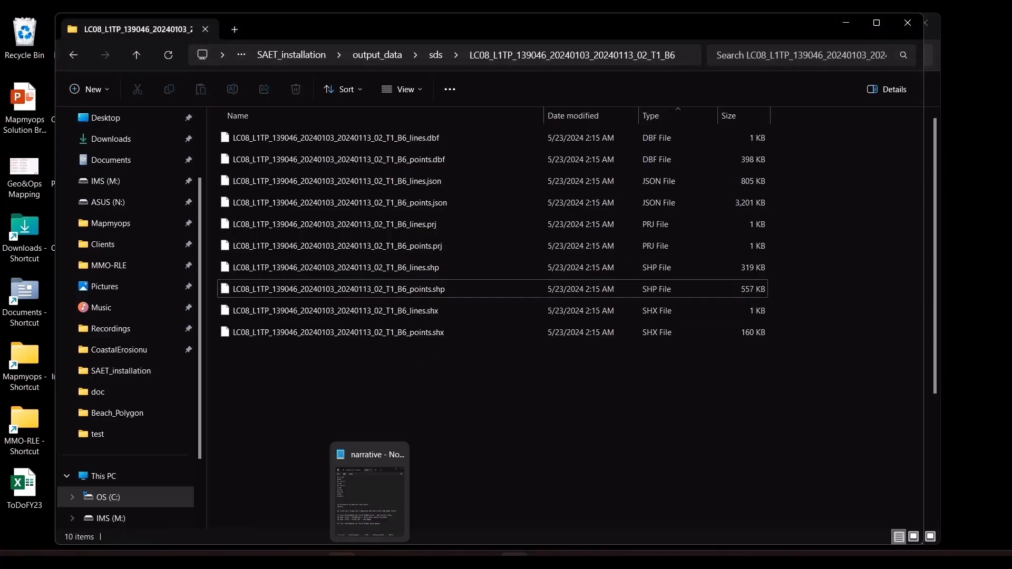
{"action": "left_click", "coordinate": [225, 560]}
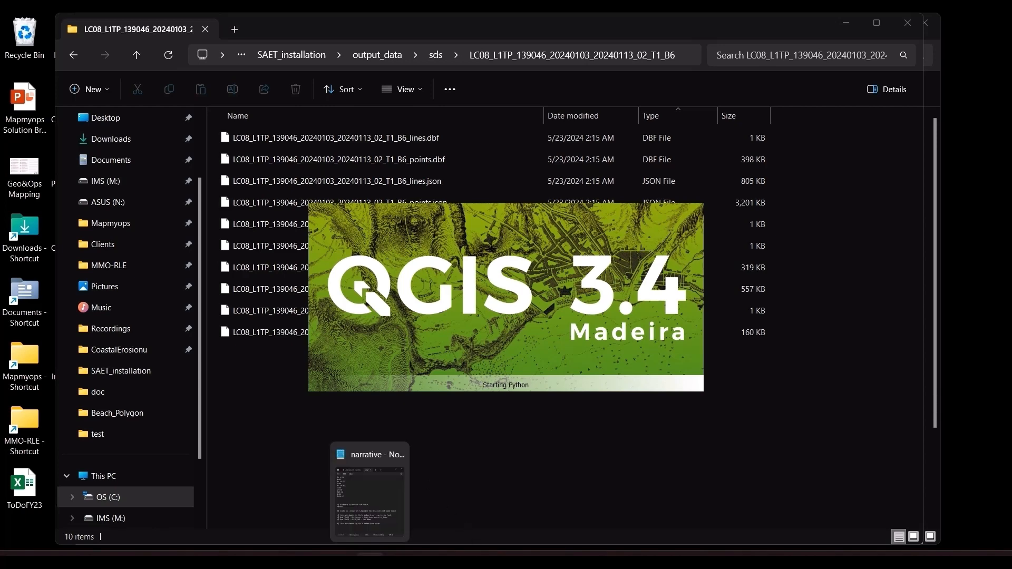
Bring up the narrative notes in Notepad and review the listed hub distance, statistics and join steps.
{"action": "left_click", "coordinate": [370, 560]}
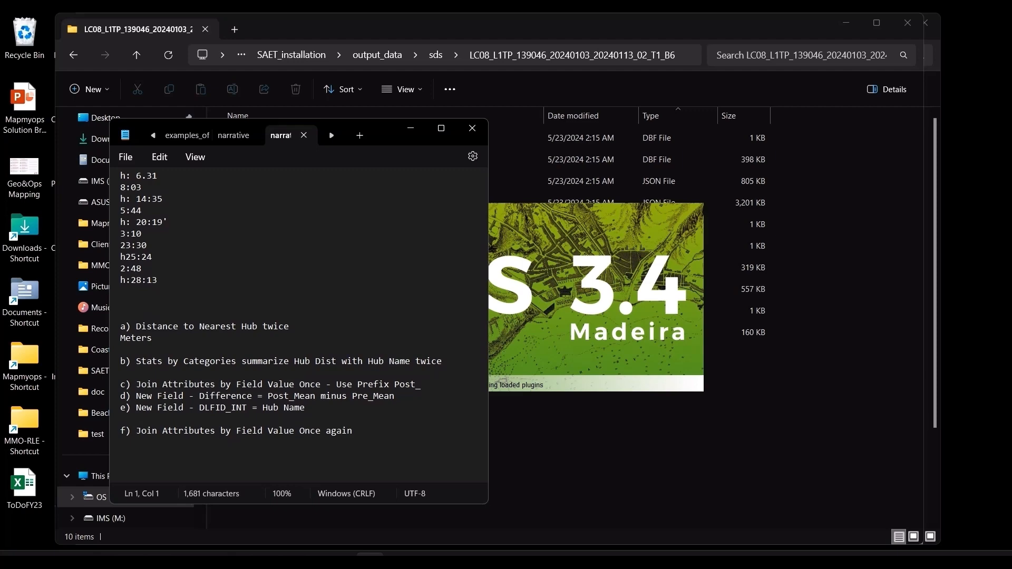
{"action": "key", "text": "alt+Tab"}
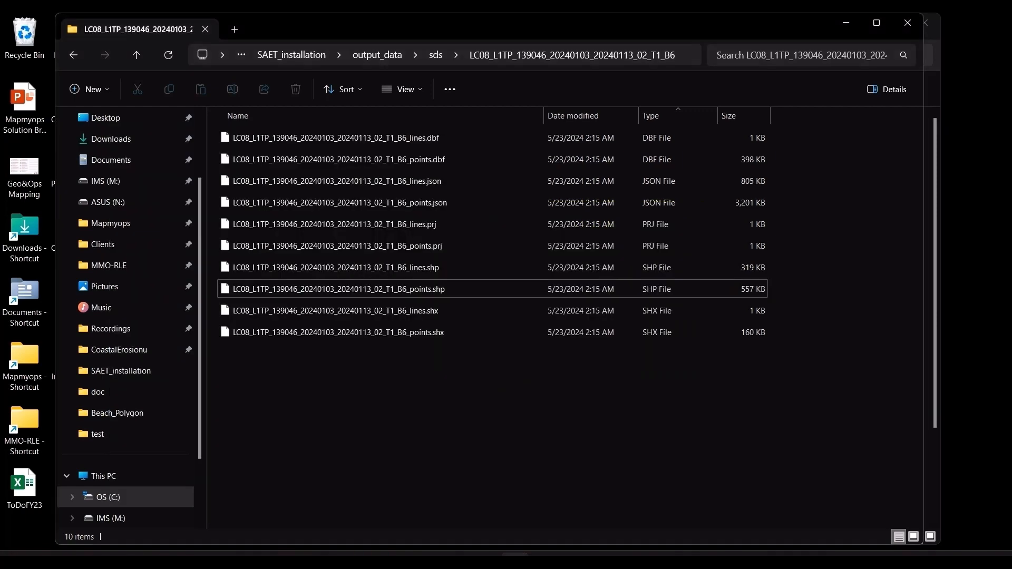
{"action": "key", "text": "alt+Tab"}
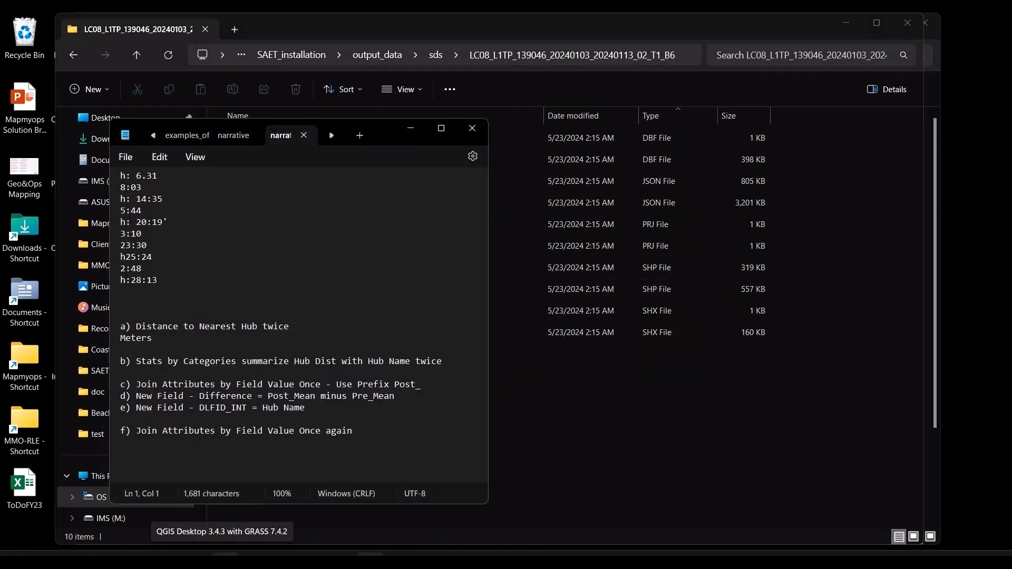
Switch to the browser, close every tab except the NDTV article on coastal erosion in Odisha, and minimize the window.
{"action": "key", "text": "alt+Tab"}
{"action": "key", "text": "alt+Tab"}
{"action": "key", "text": "alt+Tab"}
{"action": "key", "text": "alt+Tab"}
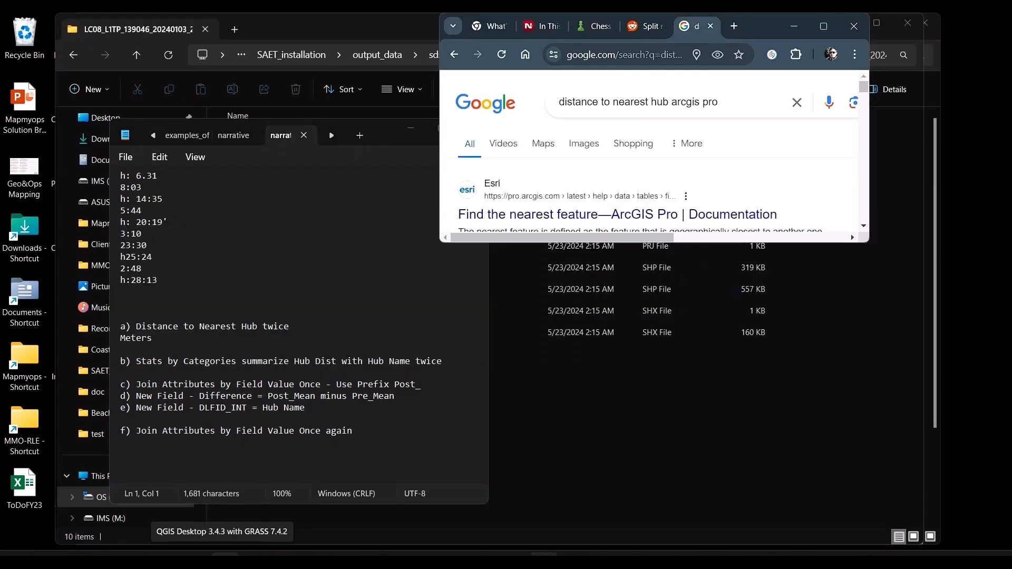
{"action": "left_click", "coordinate": [711, 26]}
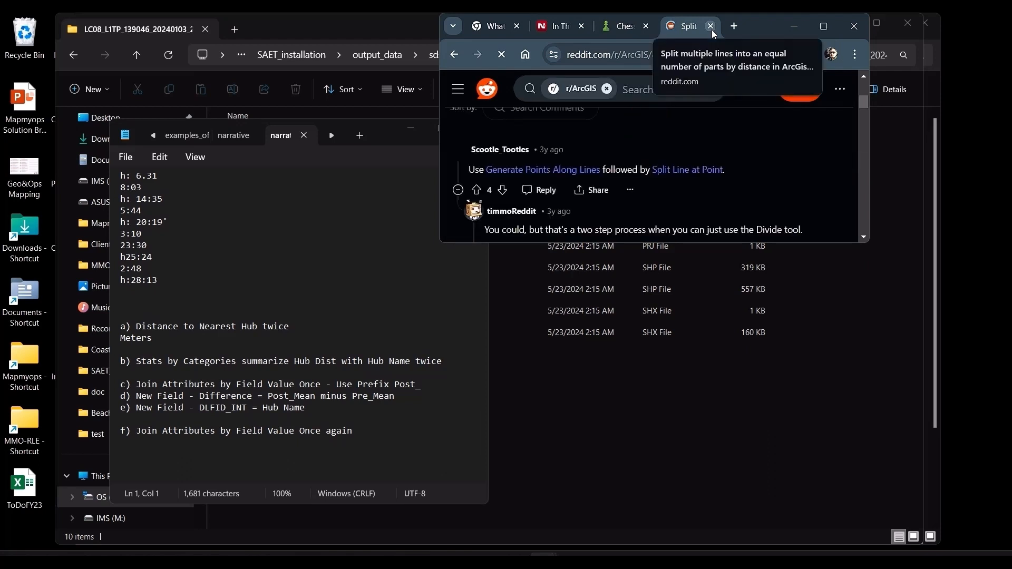
{"action": "left_click", "coordinate": [711, 27]}
{"action": "left_click", "coordinate": [711, 26]}
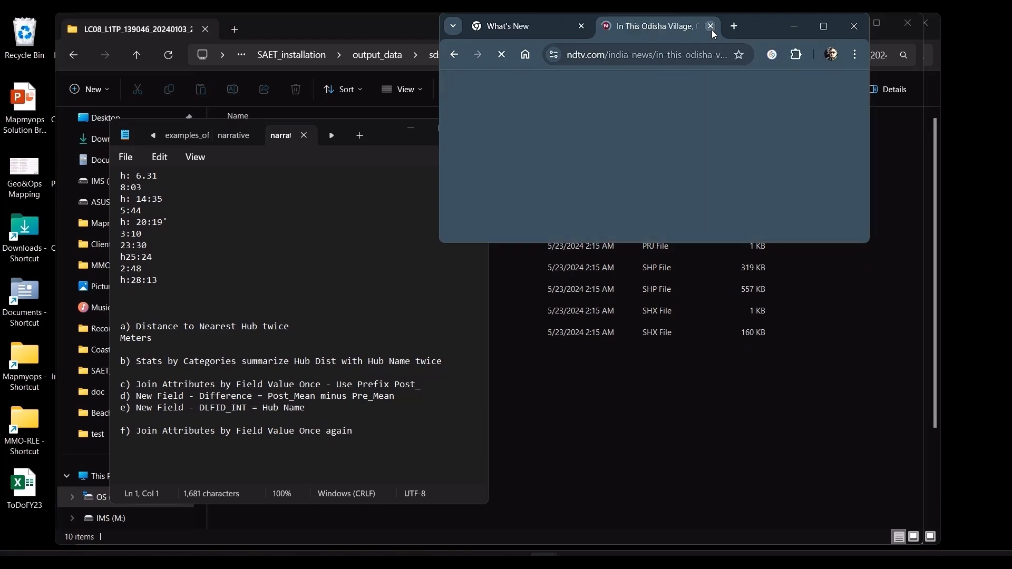
{"action": "left_click", "coordinate": [581, 26]}
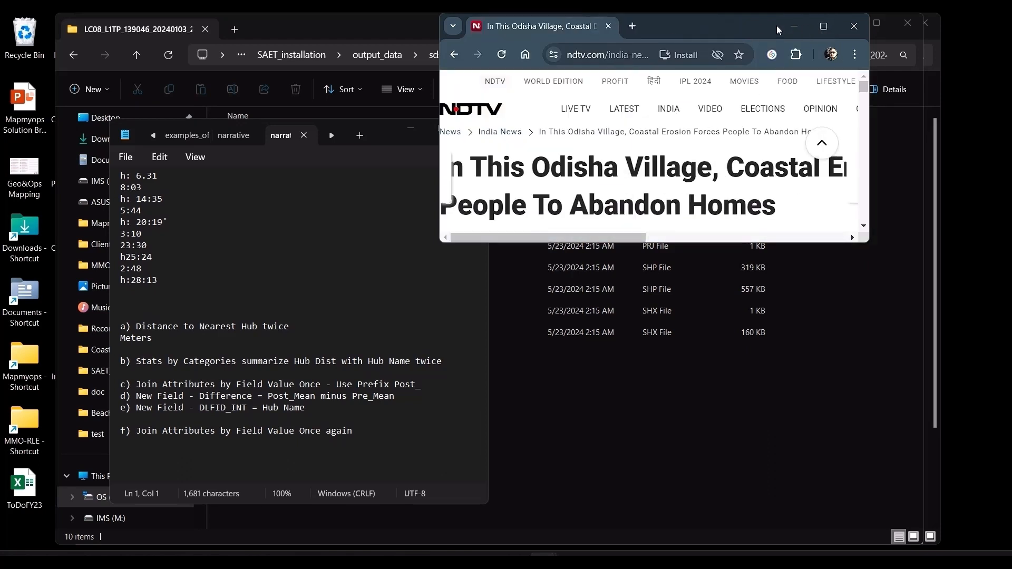
{"action": "left_click", "coordinate": [793, 27]}
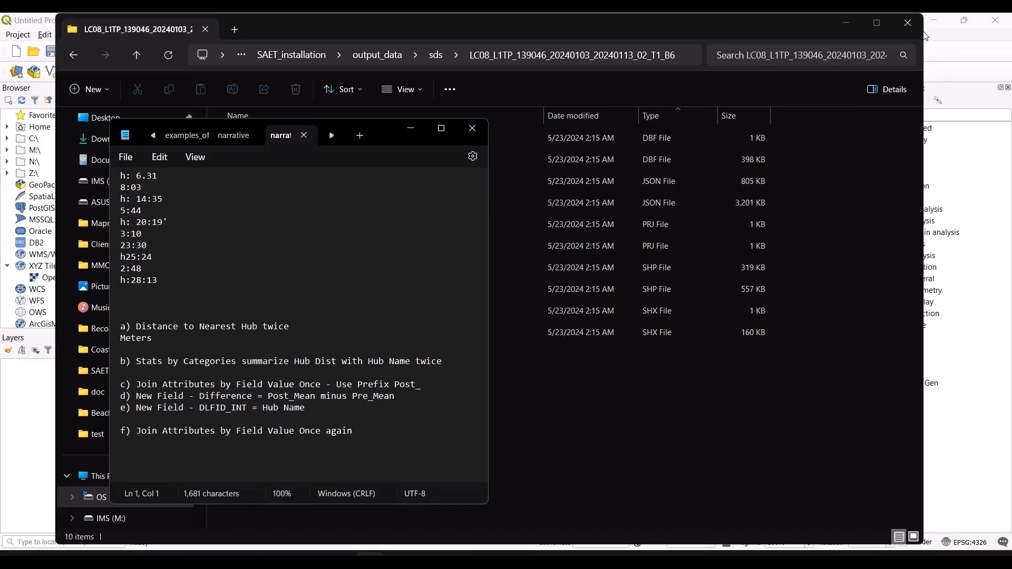
Switch to QGIS and start a new empty project.
{"action": "left_click", "coordinate": [953, 46]}
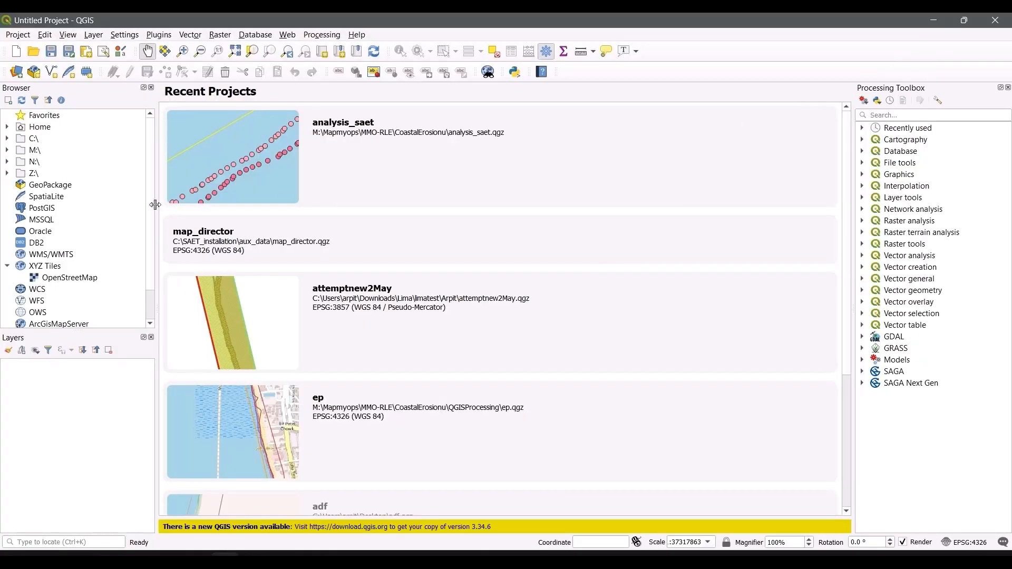
{"action": "left_click", "coordinate": [17, 53]}
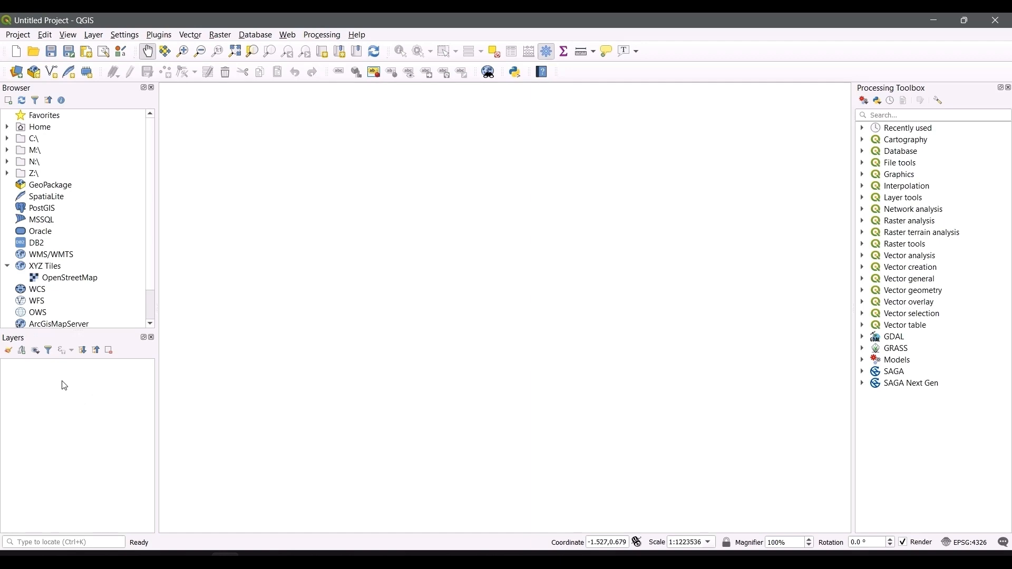
Switch to the test folder in File Explorer and sort its files by type in descending order to locate the exported shapefiles.
{"action": "key", "text": "alt+Tab"}
{"action": "key", "text": "alt+Tab"}
{"action": "key", "text": "alt+Tab"}
{"action": "key", "text": "alt+Tab"}
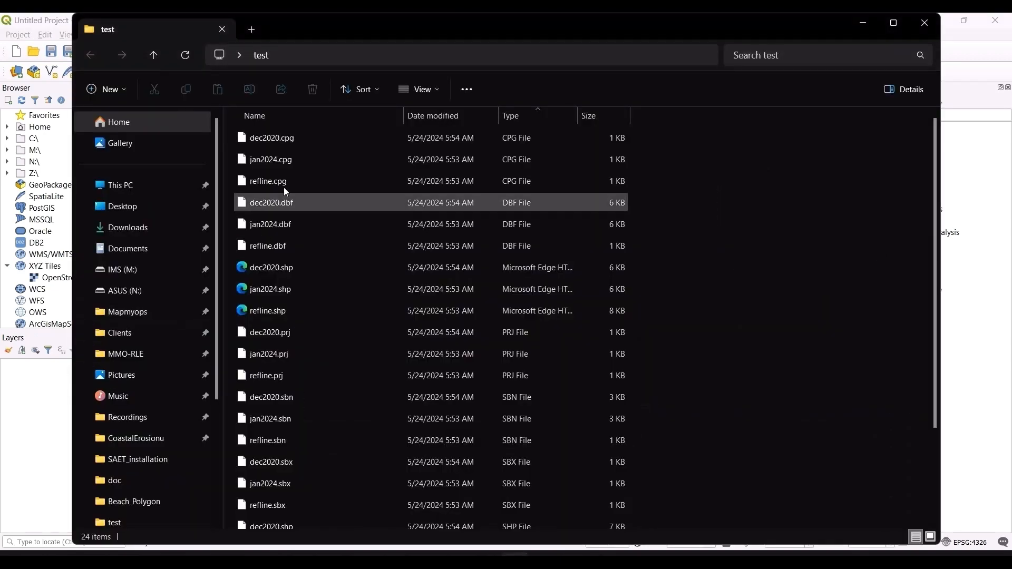
{"action": "left_click", "coordinate": [507, 115]}
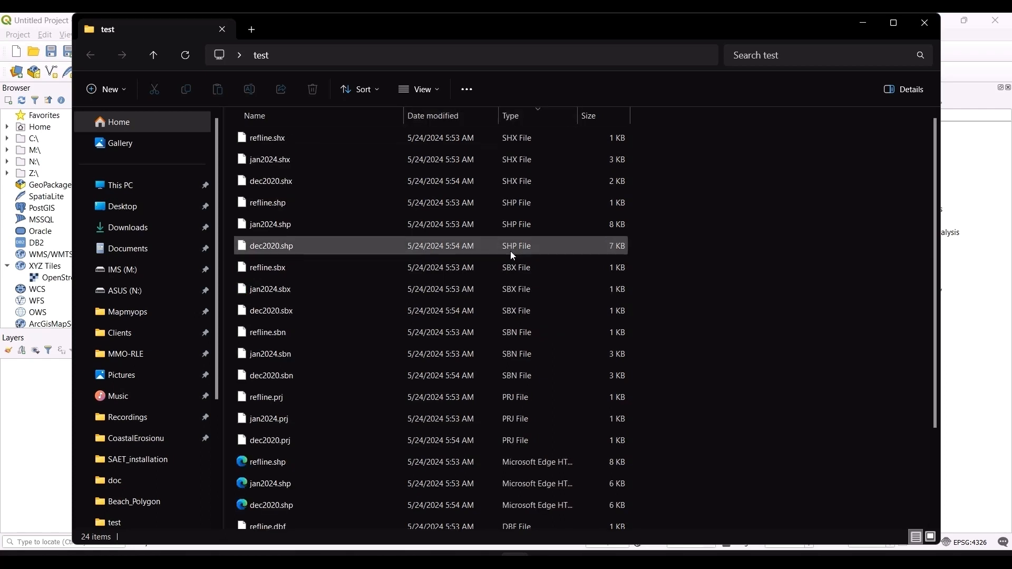
{"action": "scroll", "coordinate": [508, 275], "scroll_direction": "down", "scroll_amount": 2}
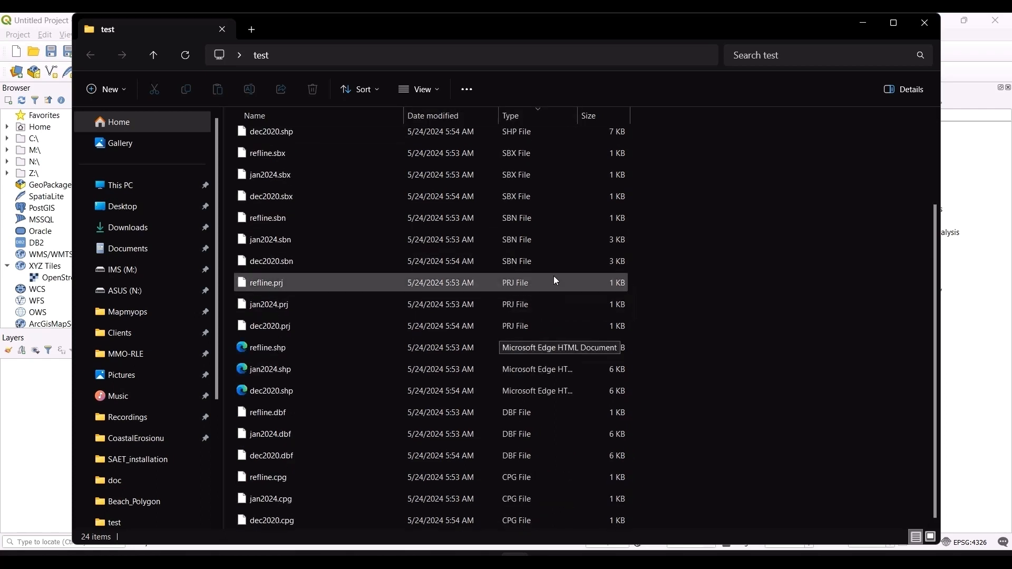
Load refline.shp, jan2024.shp and dec2020.shp from the test folder into the QGIS project and place an OpenStreetMap basemap beneath them.
{"action": "scroll", "coordinate": [555, 271], "scroll_direction": "up", "scroll_amount": 2}
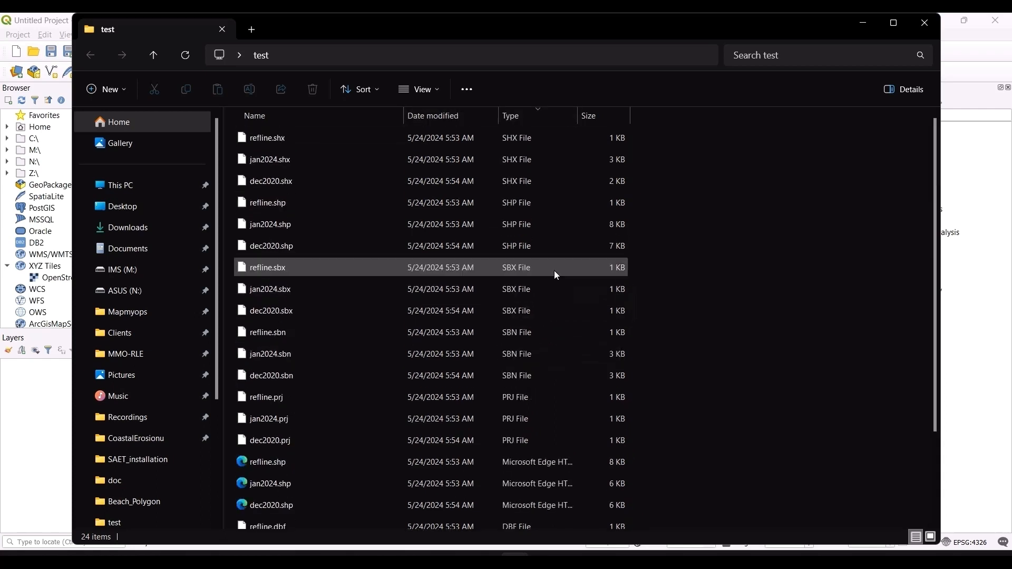
{"action": "left_click", "coordinate": [521, 202]}
{"action": "left_click", "coordinate": [521, 224], "text": "ctrl"}
{"action": "left_click", "coordinate": [533, 245], "text": "ctrl"}
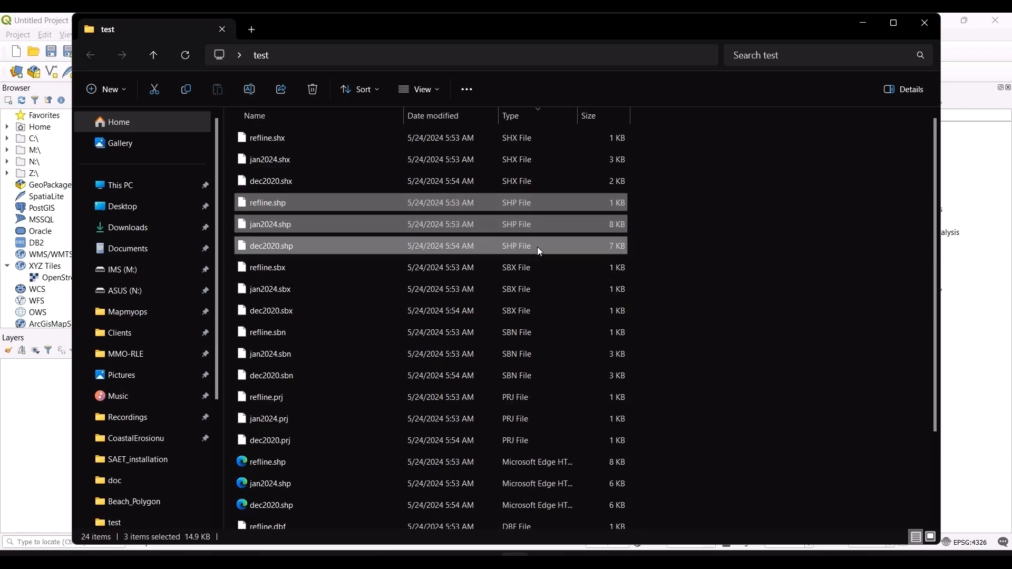
{"action": "mouse_move", "coordinate": [540, 252]}
{"action": "left_mouse_down"}
{"action": "mouse_move", "coordinate": [505, 255]}
{"action": "mouse_move", "coordinate": [230, 395]}
{"action": "mouse_move", "coordinate": [58, 437]}
{"action": "left_mouse_up"}
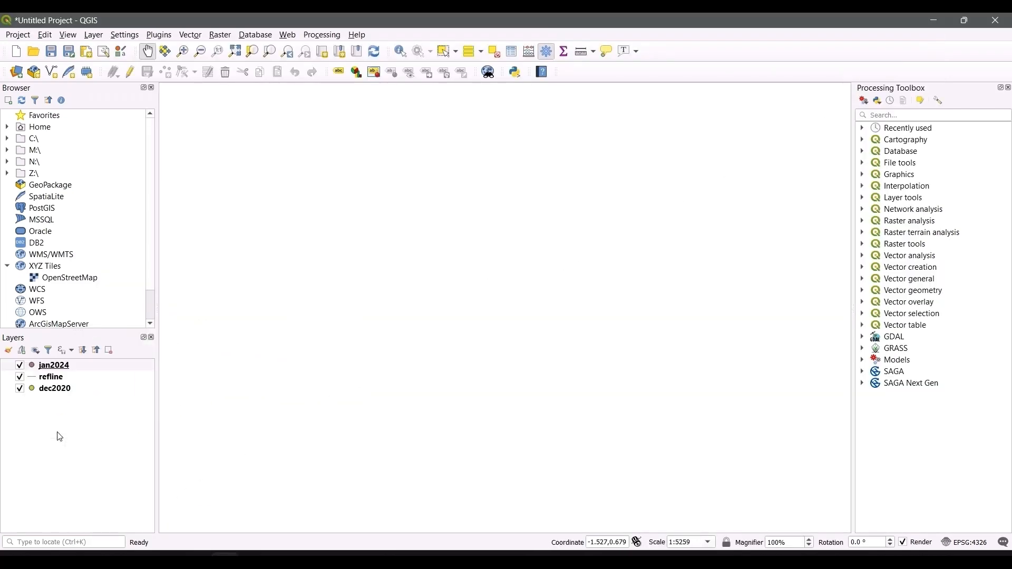
{"action": "double_click", "coordinate": [47, 280]}
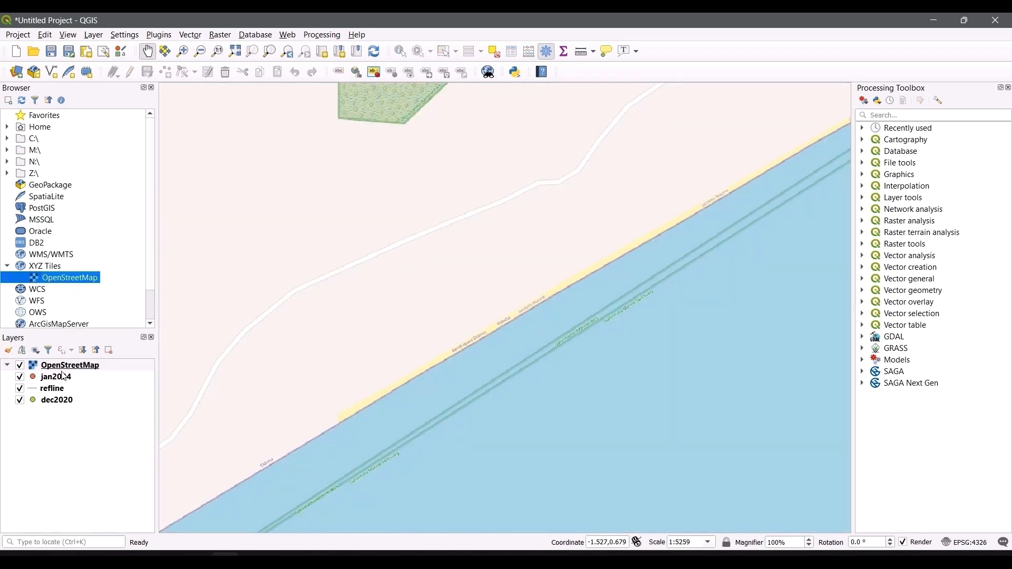
{"action": "left_click_drag", "start_coordinate": [64, 373], "coordinate": [63, 424]}
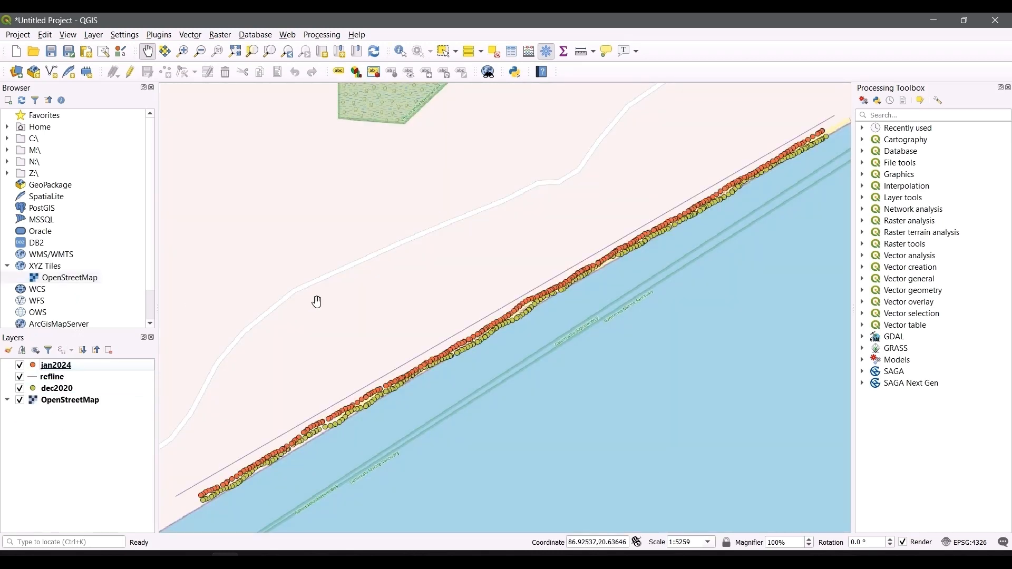
Save the project as saet_analysis_satabhaya in the test folder on the Desktop.
{"action": "left_click", "coordinate": [51, 51]}
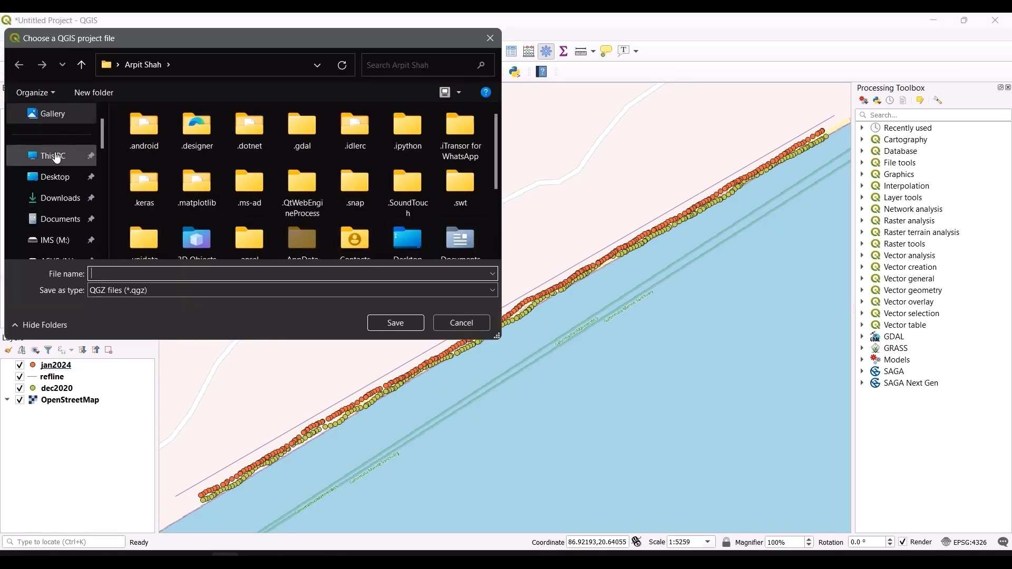
{"action": "left_click", "coordinate": [68, 178]}
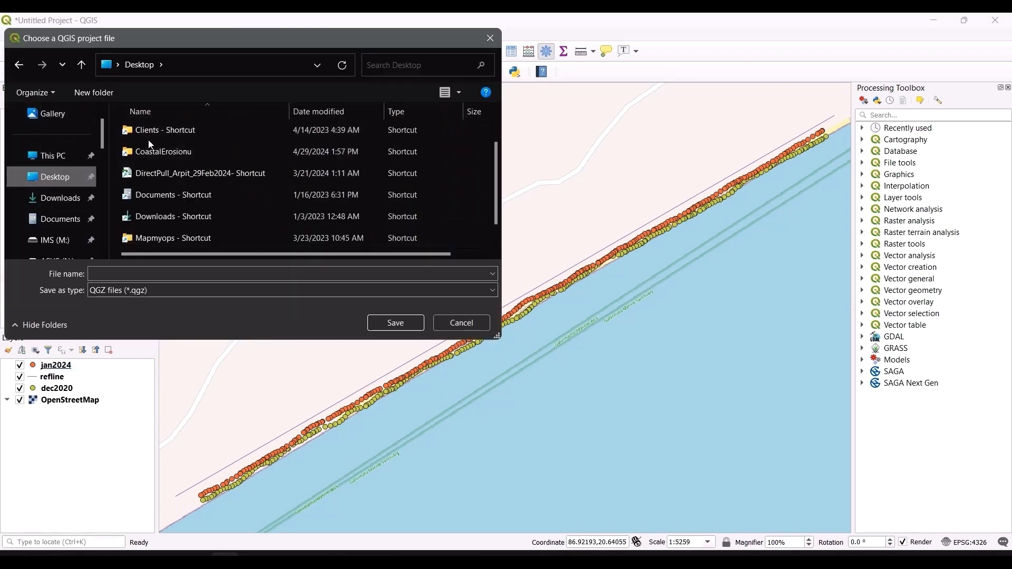
{"action": "double_click", "coordinate": [158, 158]}
{"action": "left_click", "coordinate": [169, 275]}
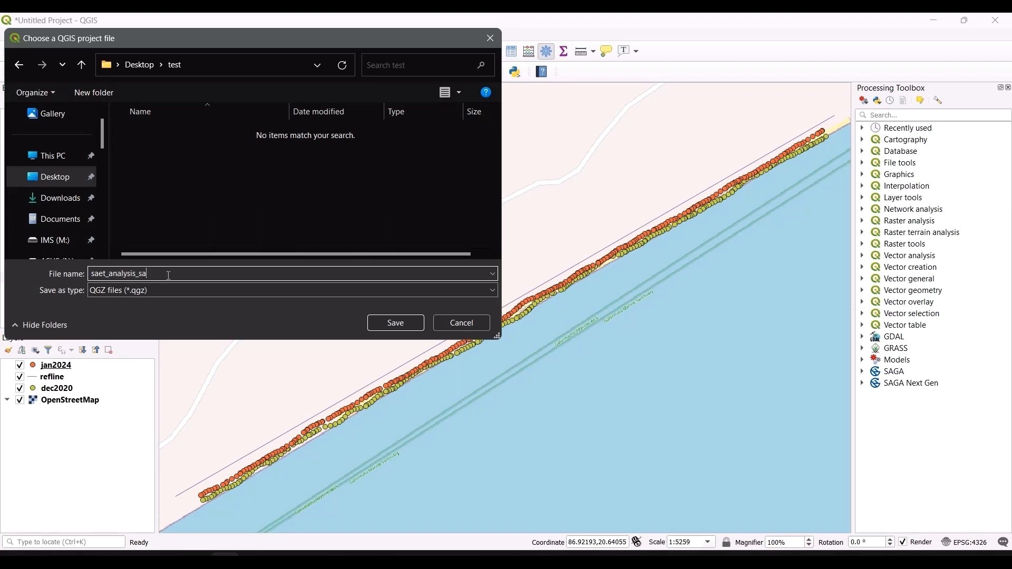
{"action": "key", "text": "Return"}
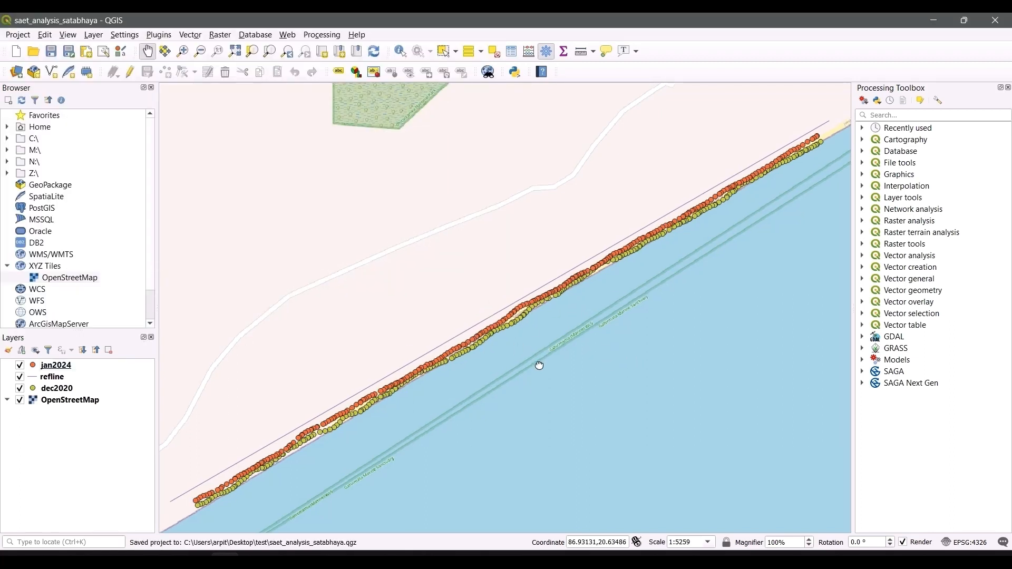
{"action": "scroll", "coordinate": [541, 364], "scroll_direction": "down", "scroll_amount": 4}
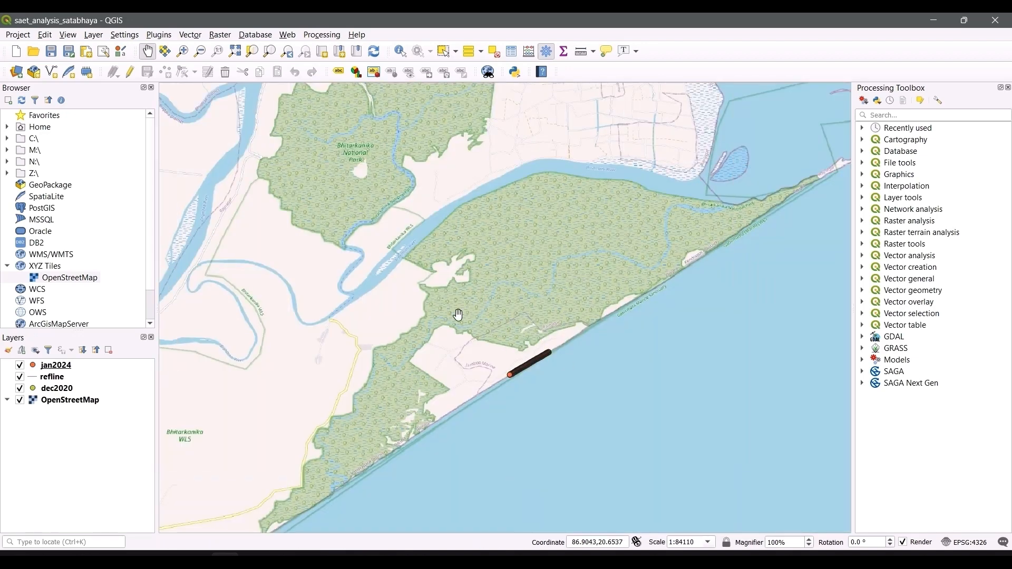
{"action": "scroll", "coordinate": [602, 351], "scroll_direction": "up", "scroll_amount": 1}
{"action": "scroll", "coordinate": [582, 319], "scroll_direction": "up", "scroll_amount": 1}
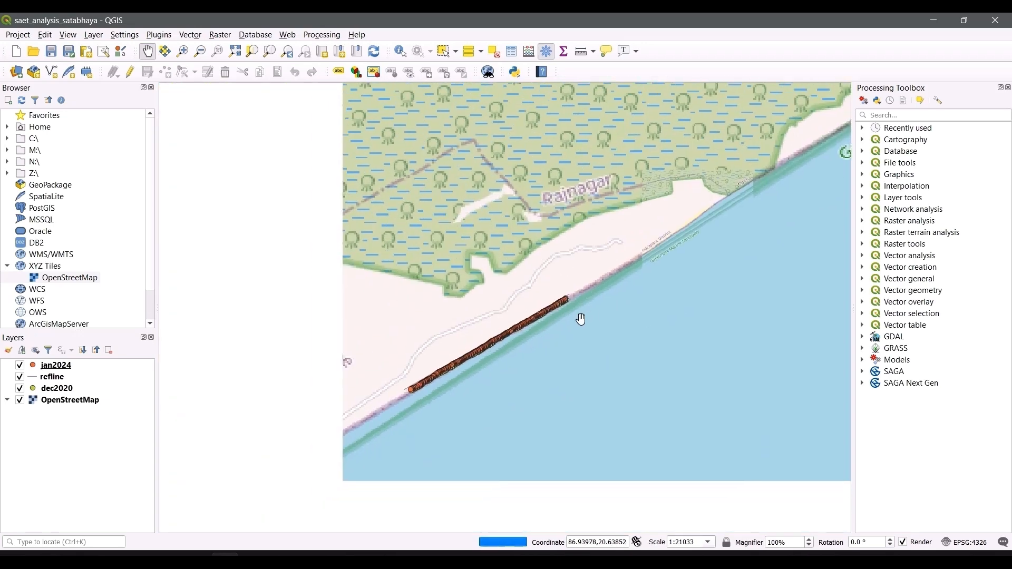
{"action": "scroll", "coordinate": [569, 330], "scroll_direction": "up", "scroll_amount": 2}
{"action": "left_click_drag", "start_coordinate": [409, 355], "coordinate": [590, 312]}
{"action": "left_click_drag", "start_coordinate": [514, 343], "coordinate": [602, 312]}
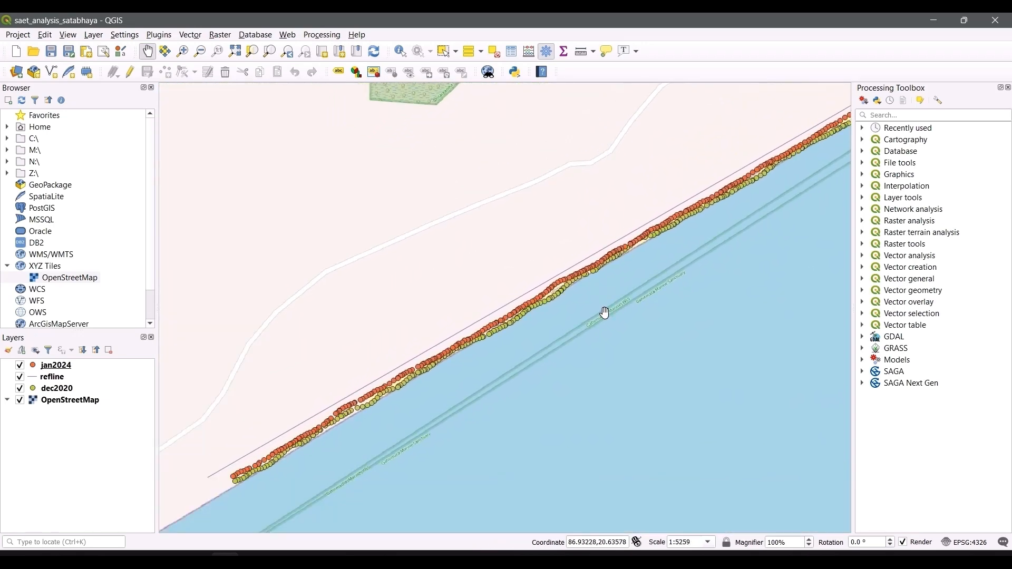
Set up Distance to nearest hub (points) from jan2024 to refline, with DLFID_INT as the hub layer name attribute.
{"action": "left_click", "coordinate": [908, 114]}
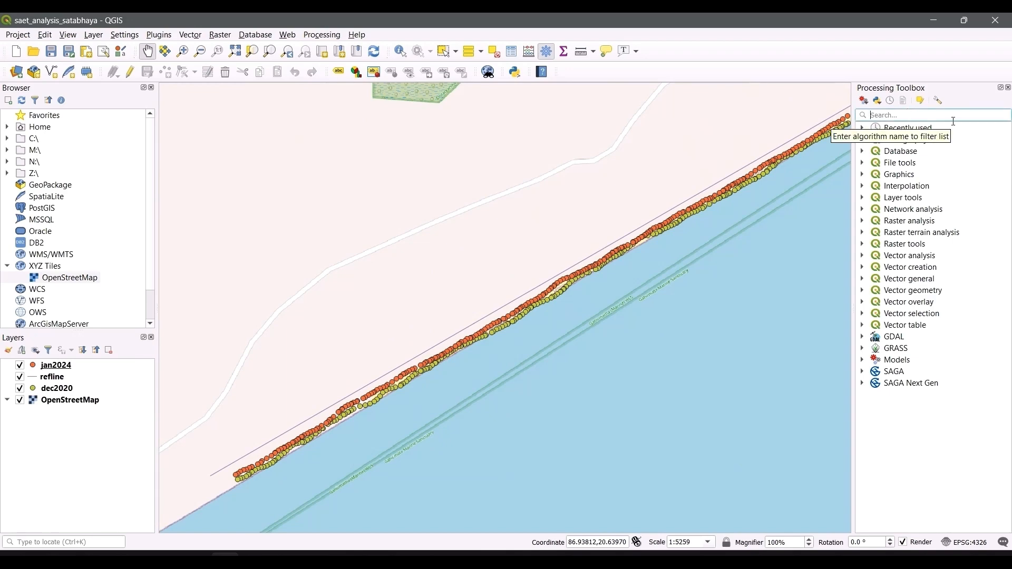
{"action": "type", "text": "distance to"}
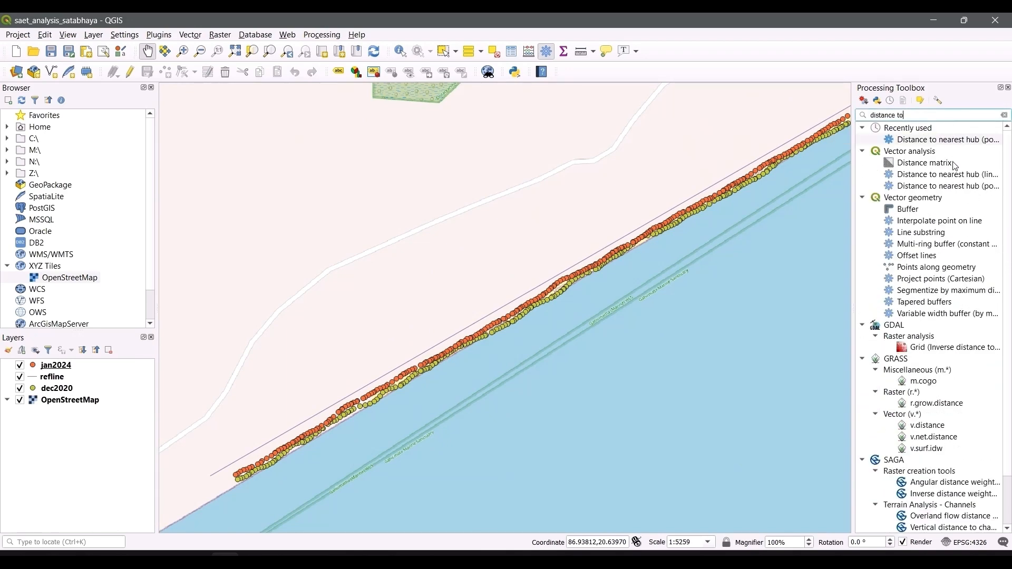
{"action": "double_click", "coordinate": [955, 139]}
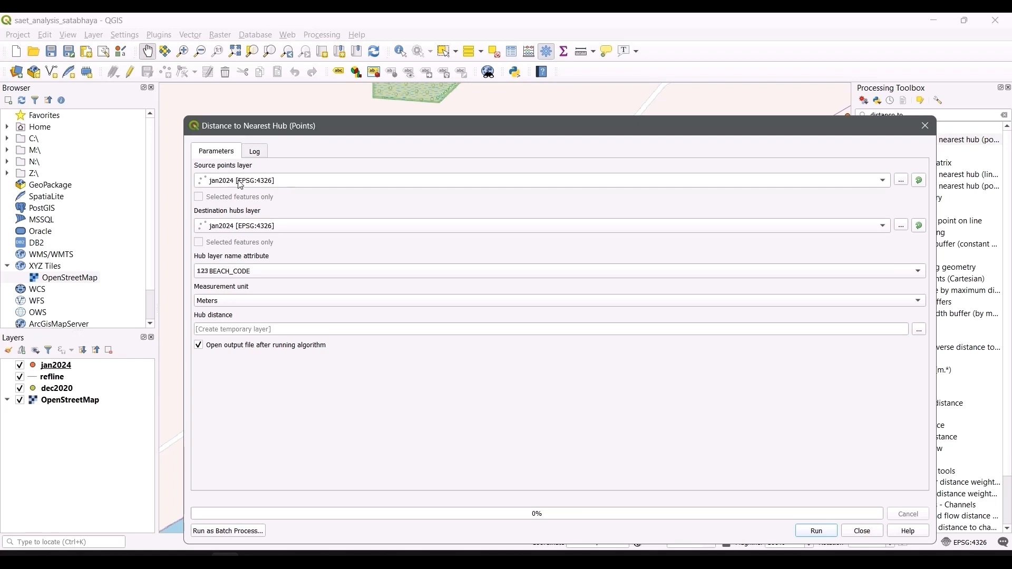
{"action": "left_click", "coordinate": [246, 231]}
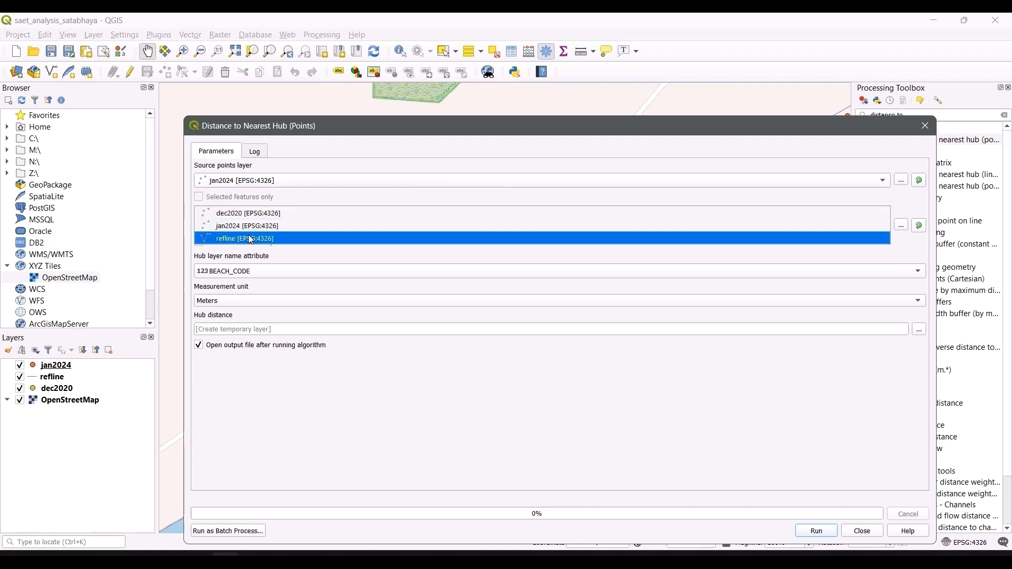
{"action": "left_click", "coordinate": [247, 237]}
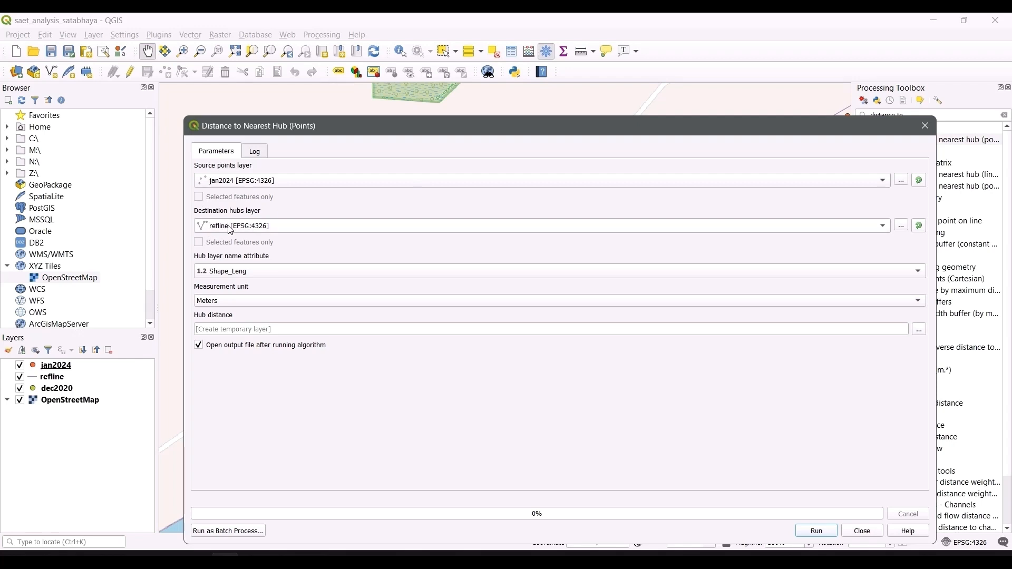
{"action": "left_click", "coordinate": [238, 271]}
{"action": "left_click", "coordinate": [247, 287]}
Set the hub distance output to dth2024.gpkg in the test folder and run the algorithm.
{"action": "left_click", "coordinate": [919, 331]}
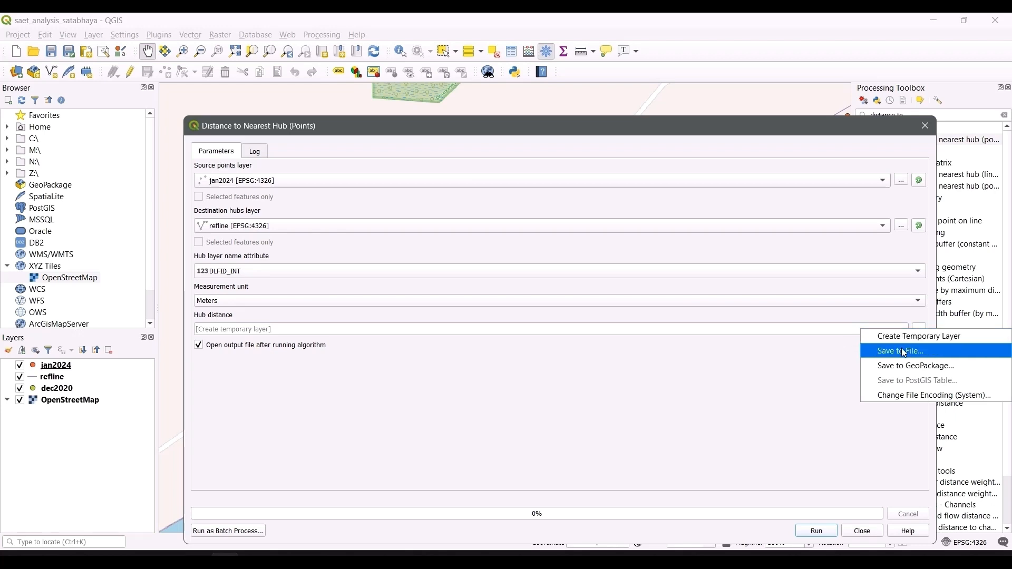
{"action": "left_click", "coordinate": [904, 352]}
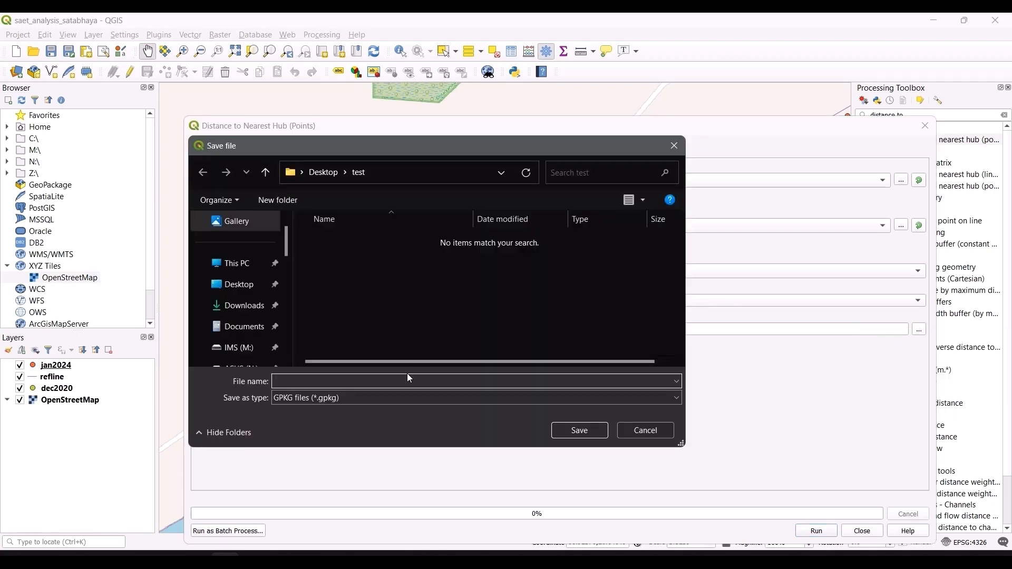
{"action": "type", "text": "dth202"}
{"action": "key", "text": "Return"}
{"action": "key", "text": "ctrl+c"}
{"action": "left_click", "coordinate": [596, 435]}
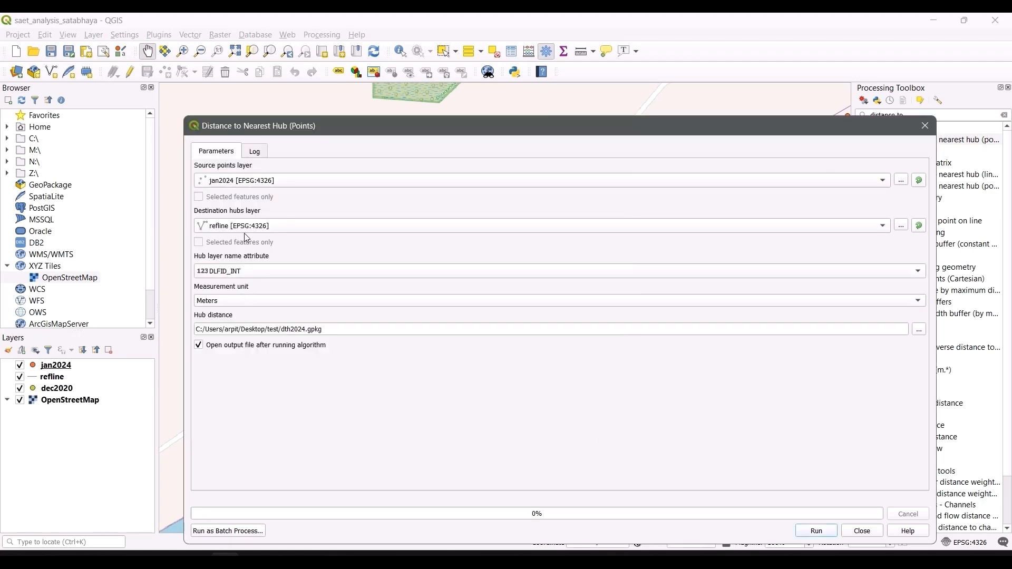
{"action": "left_click", "coordinate": [818, 533]}
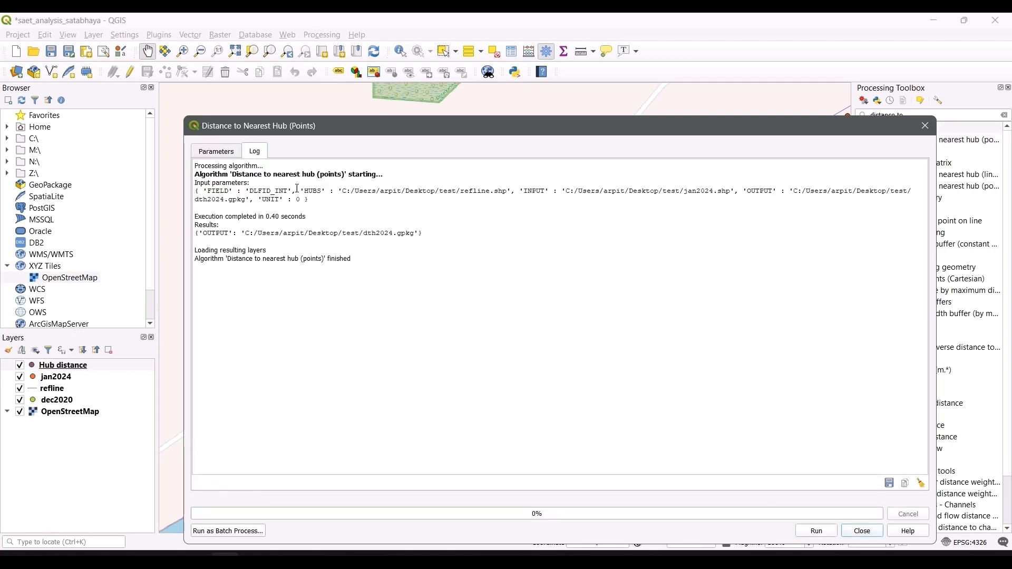
Run the nearest hub distance again with dec2020 as the source points, saving to dth2020.gpkg, and close the tool.
{"action": "left_click", "coordinate": [217, 153]}
{"action": "left_click", "coordinate": [254, 181]}
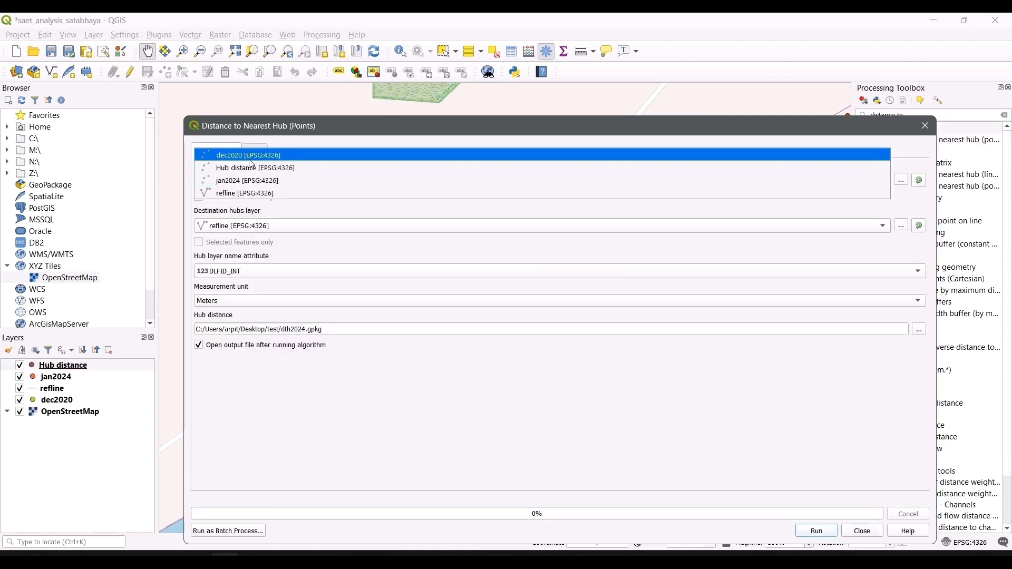
{"action": "left_click", "coordinate": [252, 160]}
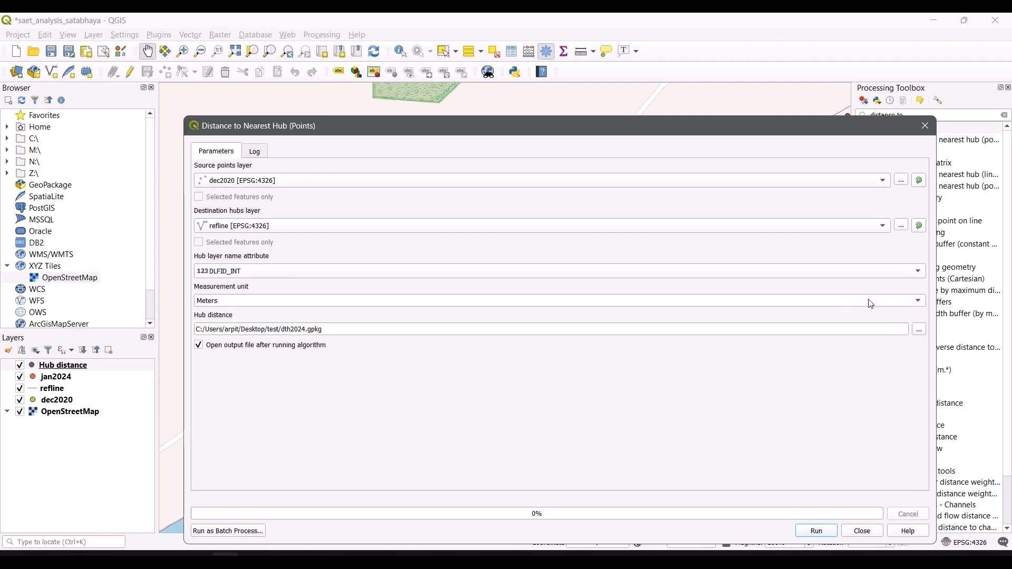
{"action": "left_click", "coordinate": [920, 329]}
{"action": "left_click", "coordinate": [906, 348]}
{"action": "key", "text": "ctrl+v"}
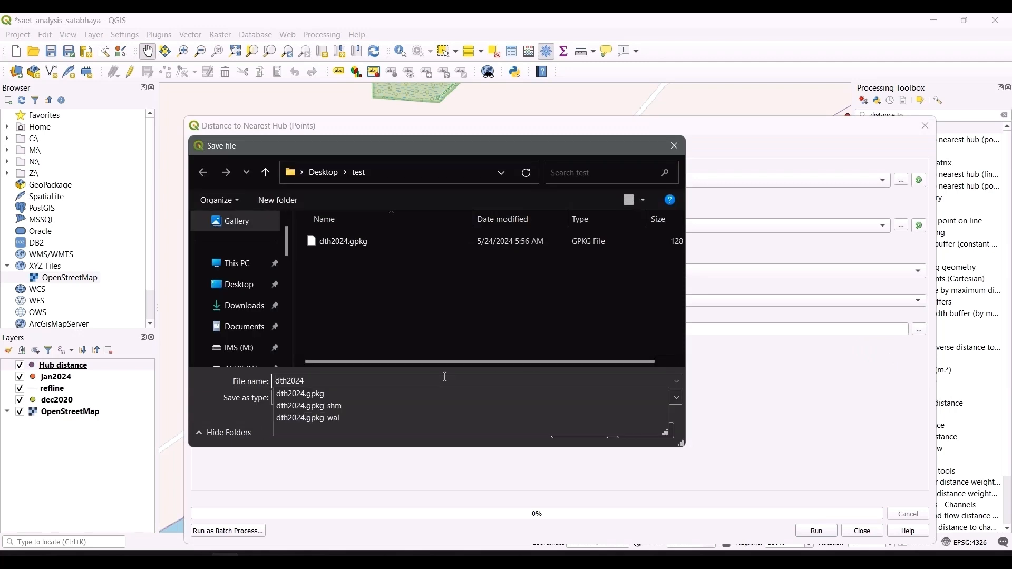
{"action": "type", "text": "0"}
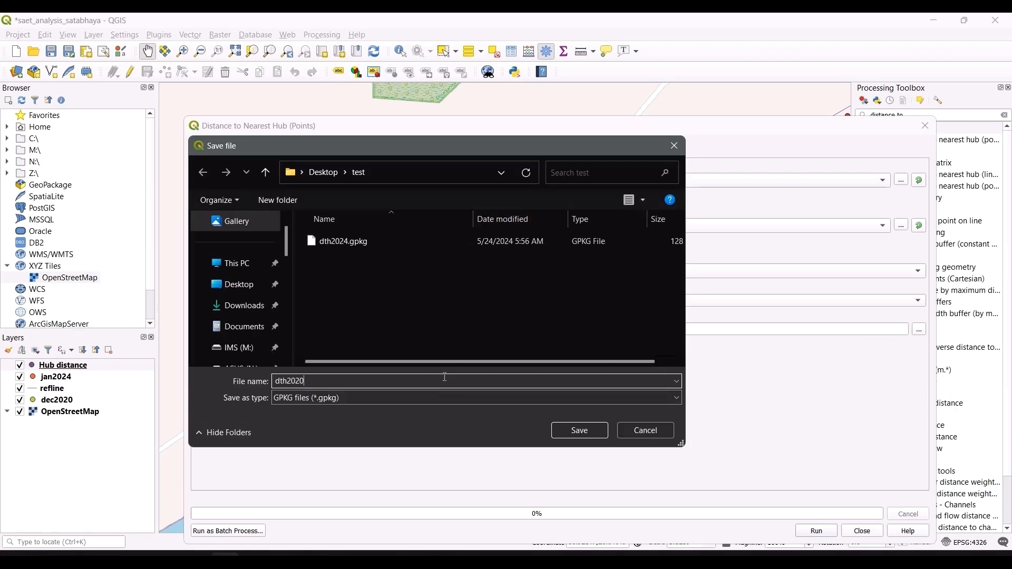
{"action": "left_click", "coordinate": [584, 433]}
{"action": "left_click", "coordinate": [808, 531]}
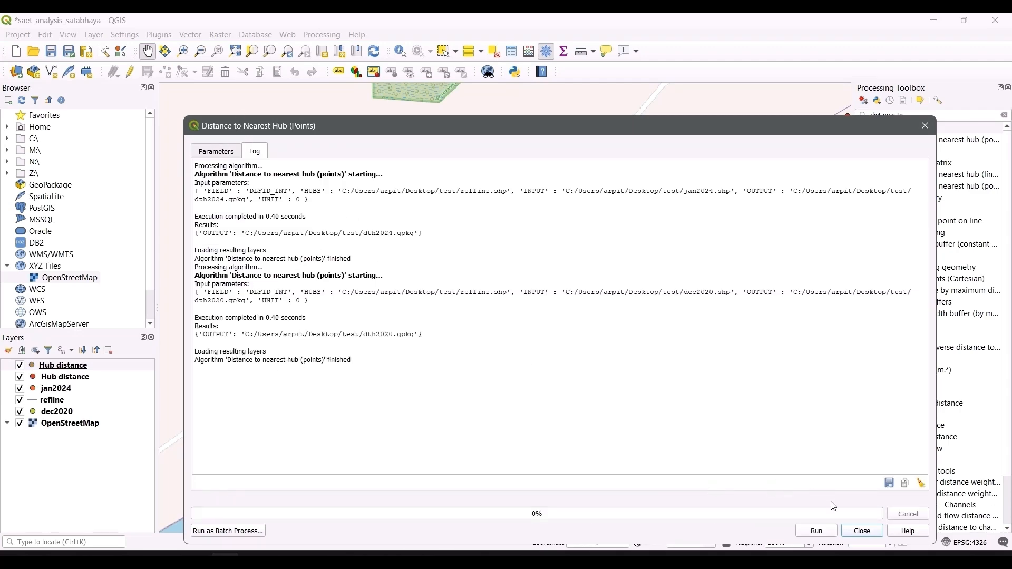
{"action": "left_click", "coordinate": [858, 530]}
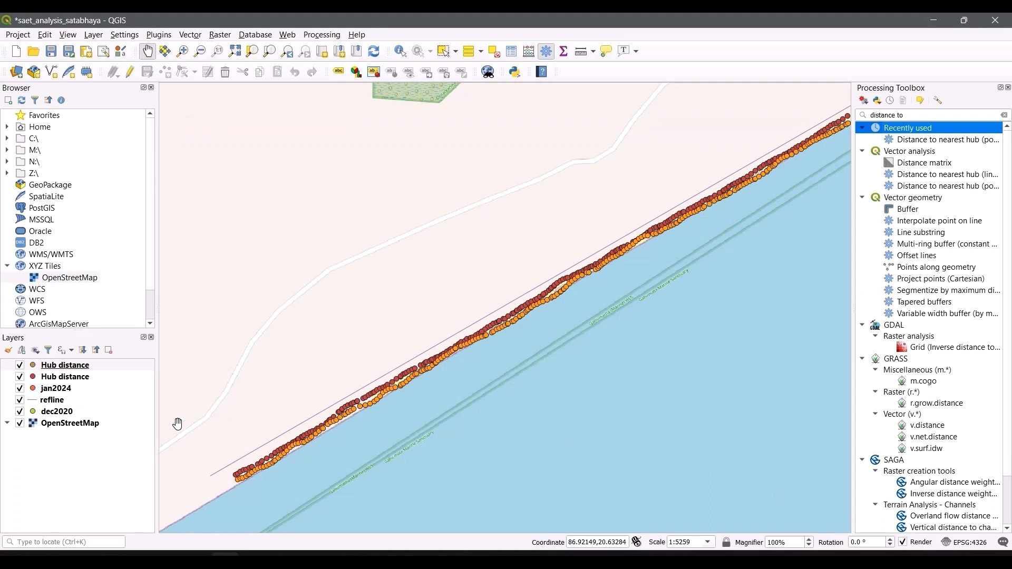
Review the HubName and HubDist values in the attribute table of the January 2024 hub distance layer.
{"action": "left_click", "coordinate": [86, 377]}
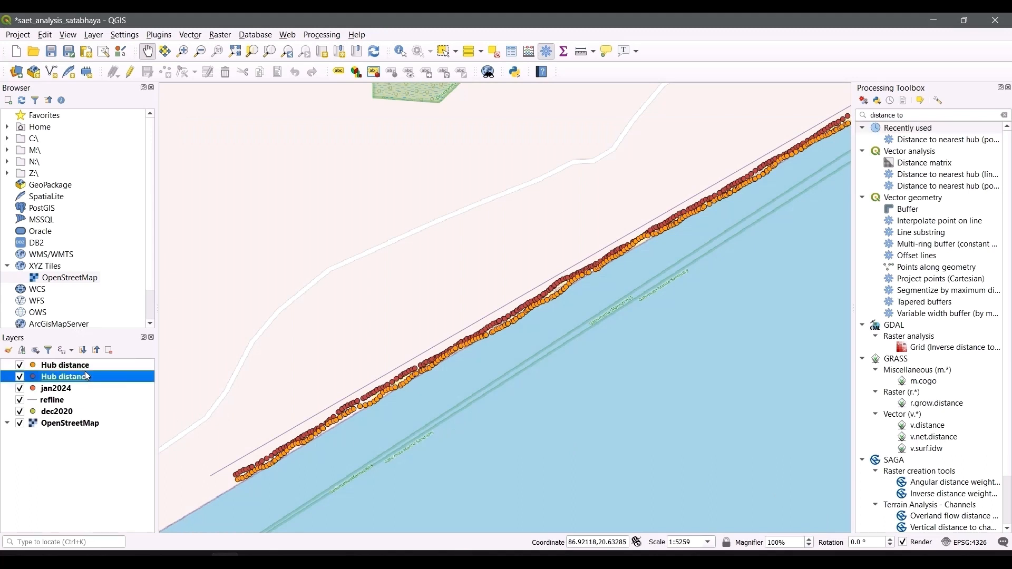
{"action": "right_click", "coordinate": [87, 376]}
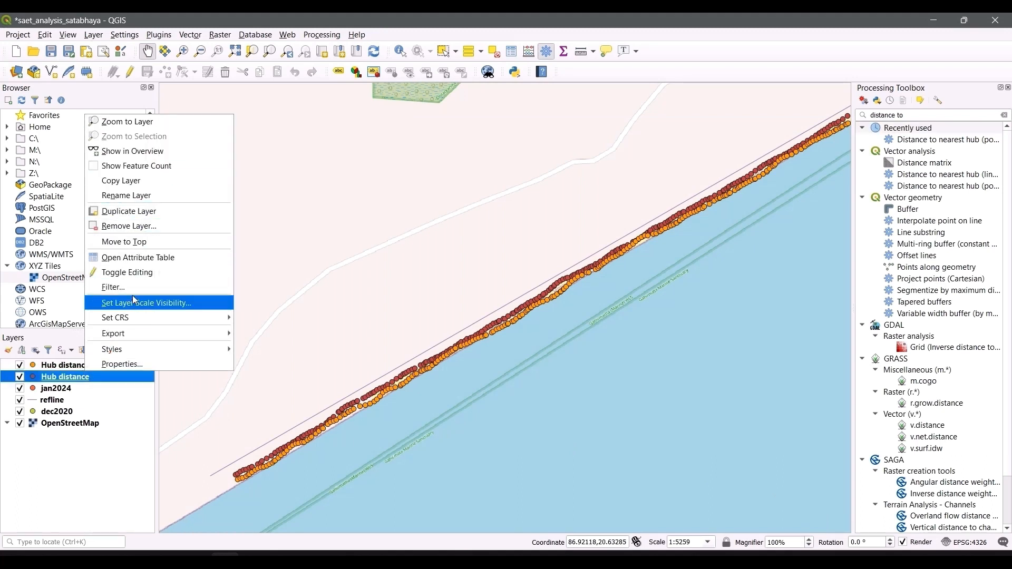
{"action": "left_click", "coordinate": [131, 258]}
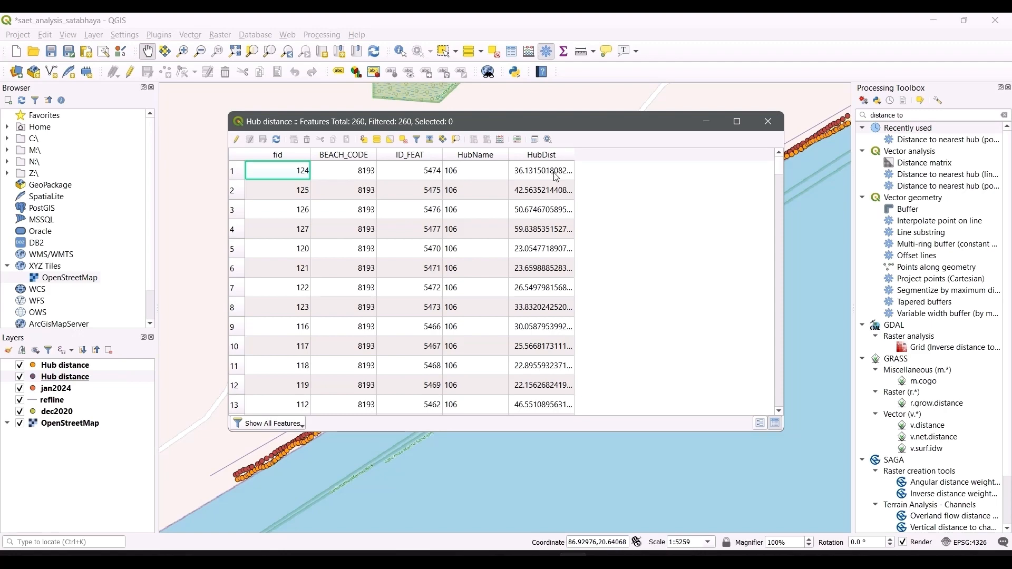
{"action": "scroll", "coordinate": [533, 232], "scroll_direction": "down", "scroll_amount": 5}
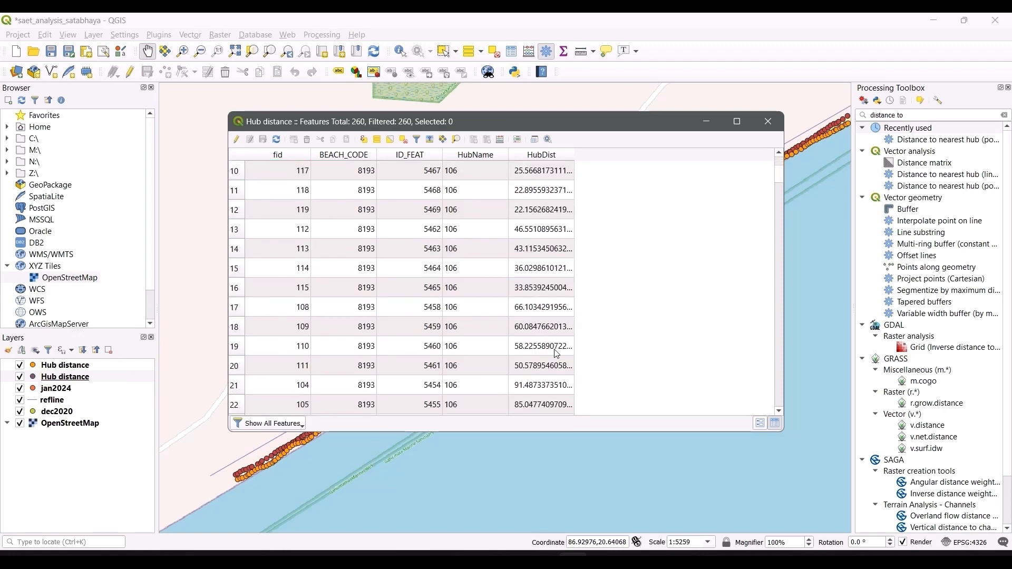
{"action": "scroll", "coordinate": [553, 400], "scroll_direction": "down", "scroll_amount": 2}
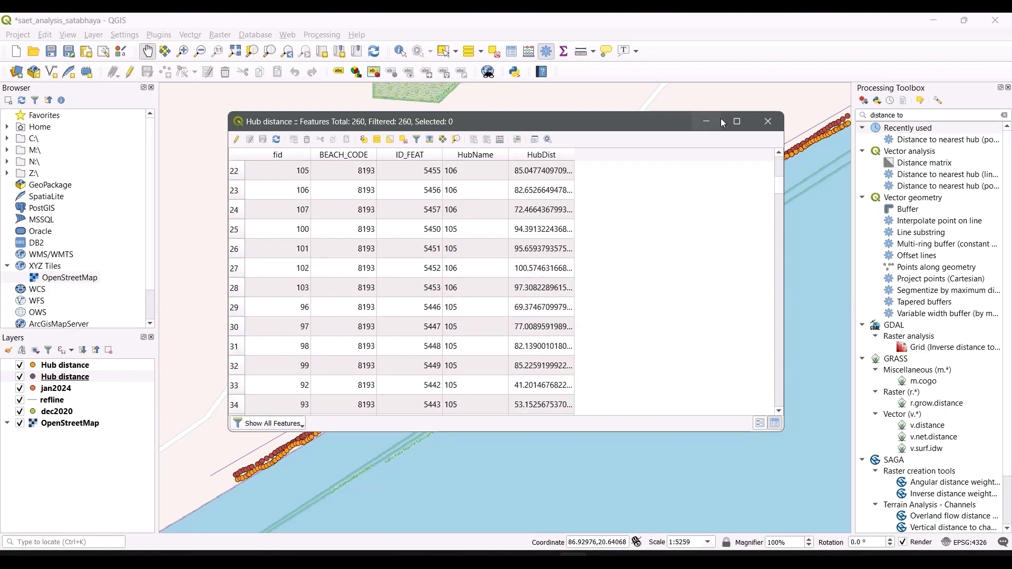
{"action": "left_click", "coordinate": [768, 121]}
Open the attribute table of the December 2020 hub distance layer to check its HubDist values.
{"action": "left_click", "coordinate": [113, 366]}
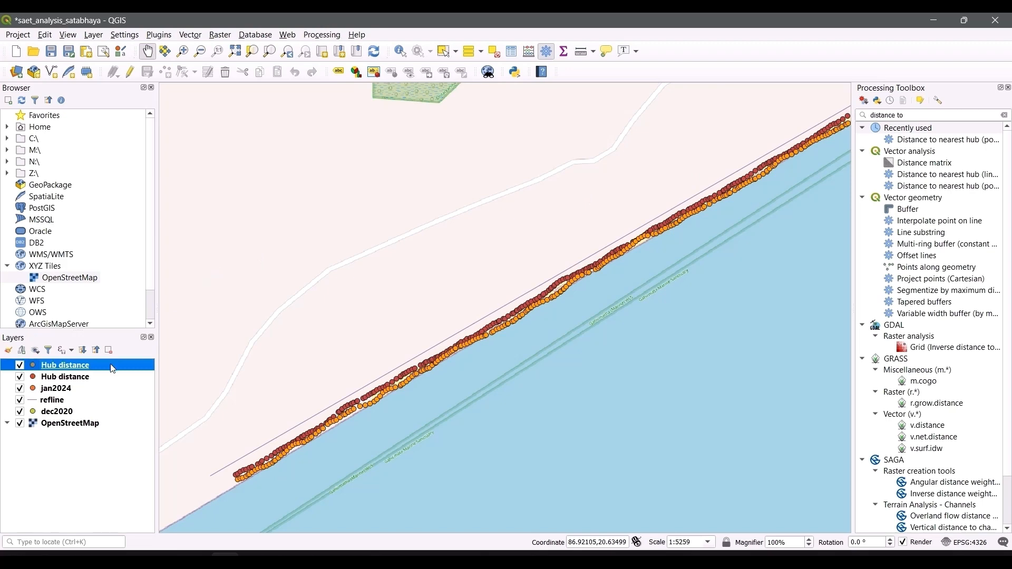
{"action": "right_click", "coordinate": [113, 368]}
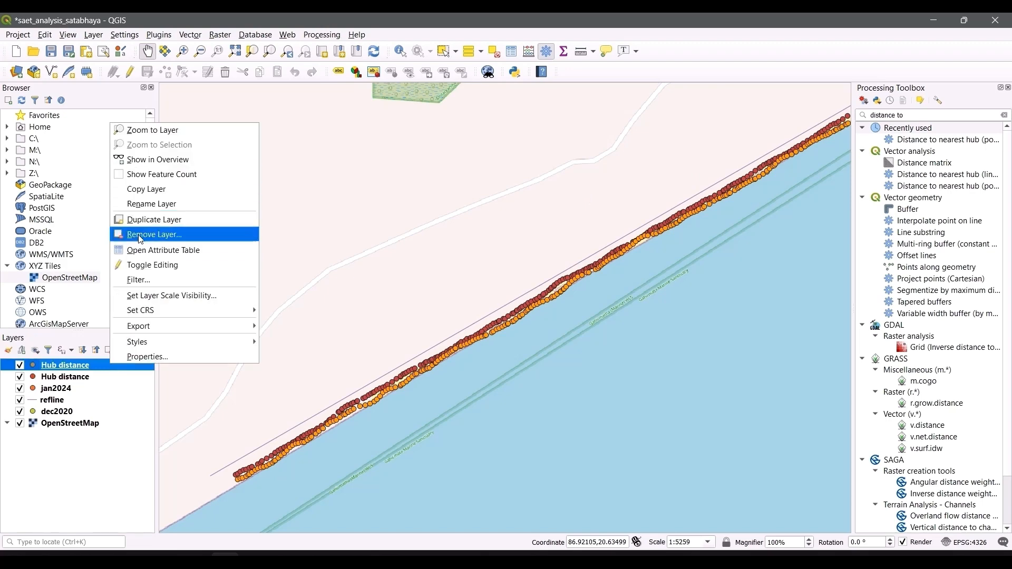
{"action": "left_click", "coordinate": [146, 251]}
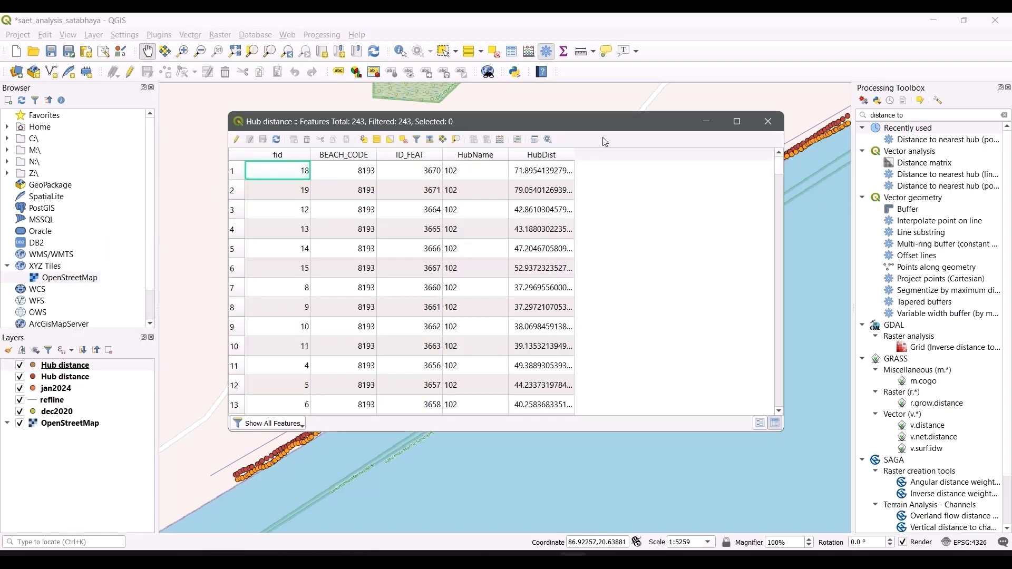
Close the attribute table, save the project, and remove both Hub distance layers from it.
{"action": "left_click", "coordinate": [768, 121]}
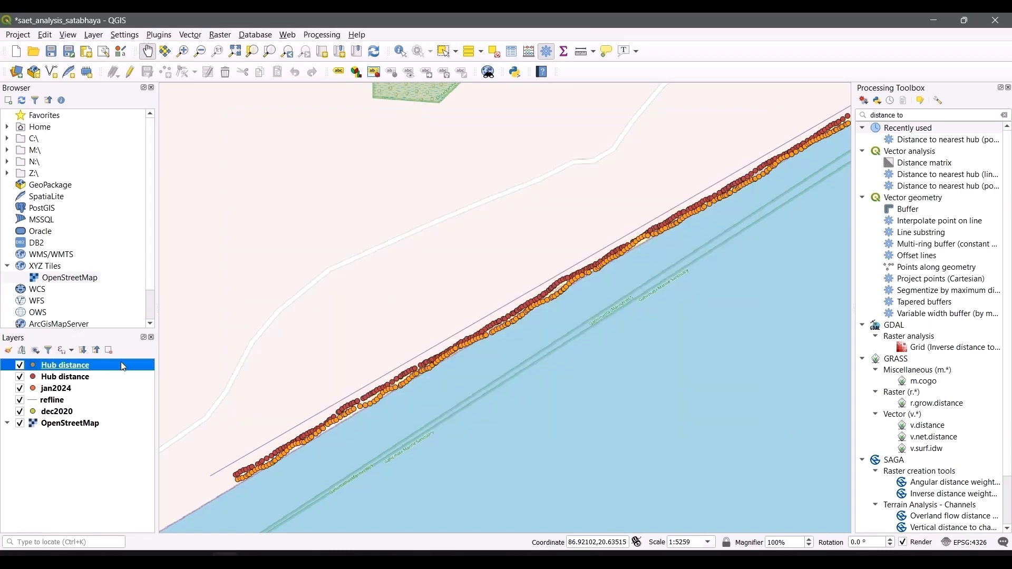
{"action": "left_click", "coordinate": [115, 378], "text": "ctrl"}
{"action": "right_click", "coordinate": [113, 379]}
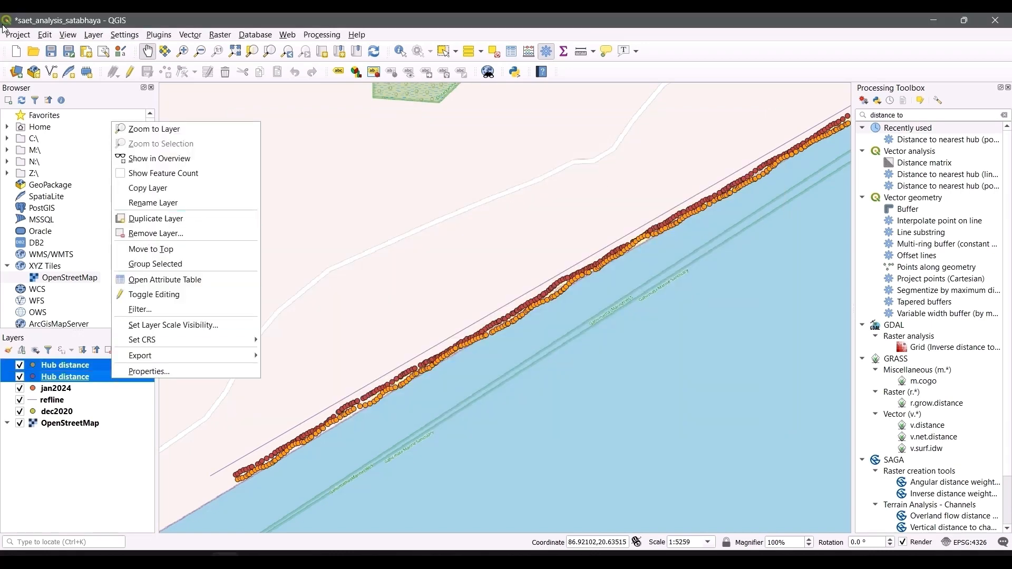
{"action": "left_click", "coordinate": [51, 50]}
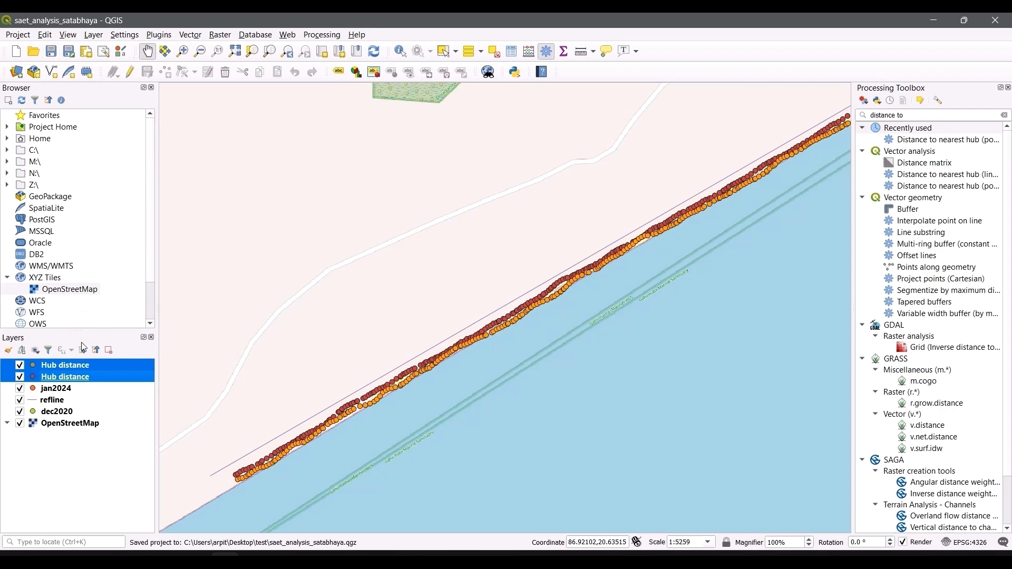
{"action": "right_click", "coordinate": [81, 365]}
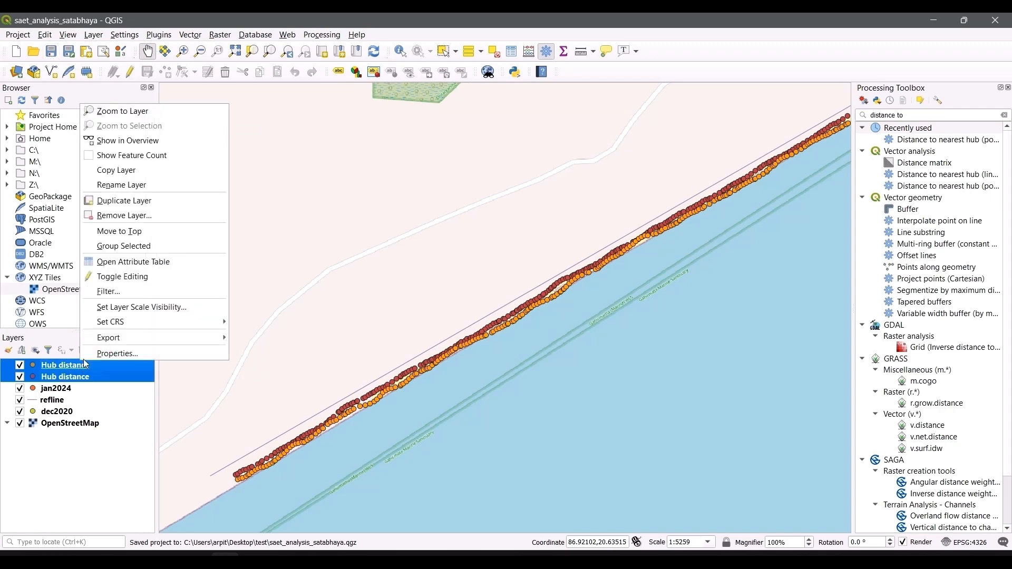
{"action": "left_click", "coordinate": [127, 219]}
{"action": "left_click", "coordinate": [490, 301]}
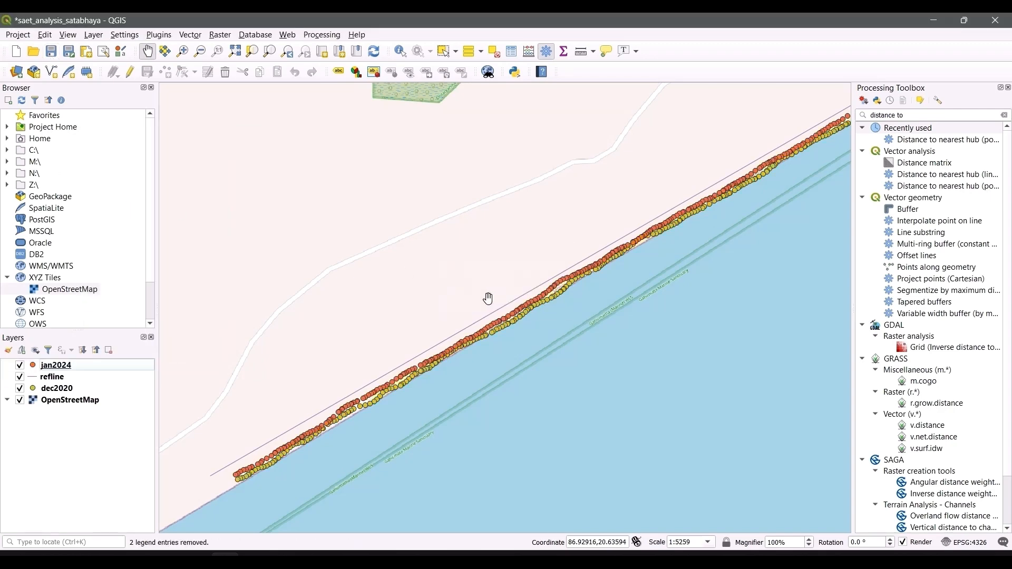
Add dth2024.gpkg and dth2020.gpkg from the test folder in File Explorer to the QGIS project.
{"action": "key", "text": "alt+Tab"}
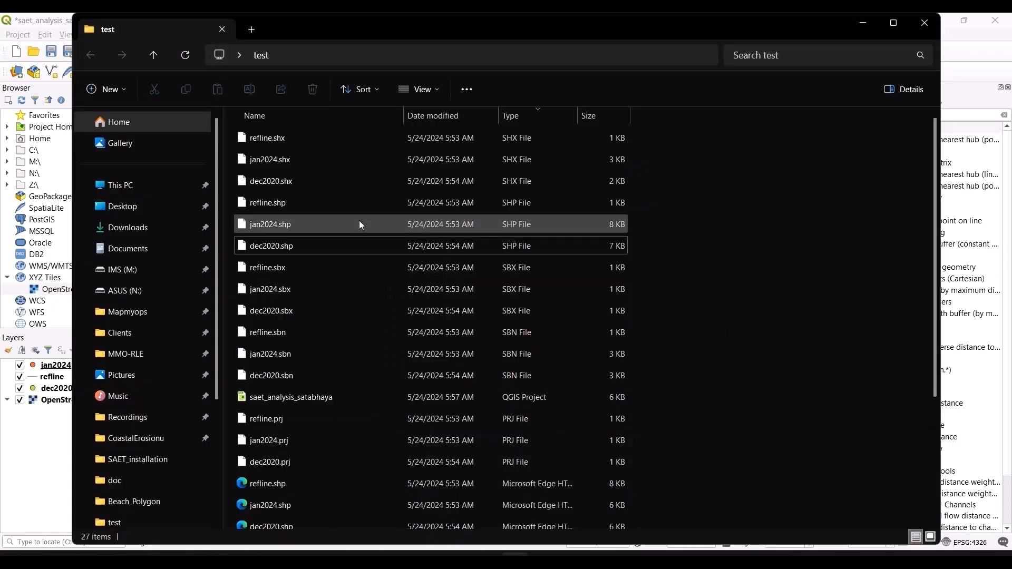
{"action": "left_click", "coordinate": [542, 120]}
{"action": "left_click", "coordinate": [542, 118]}
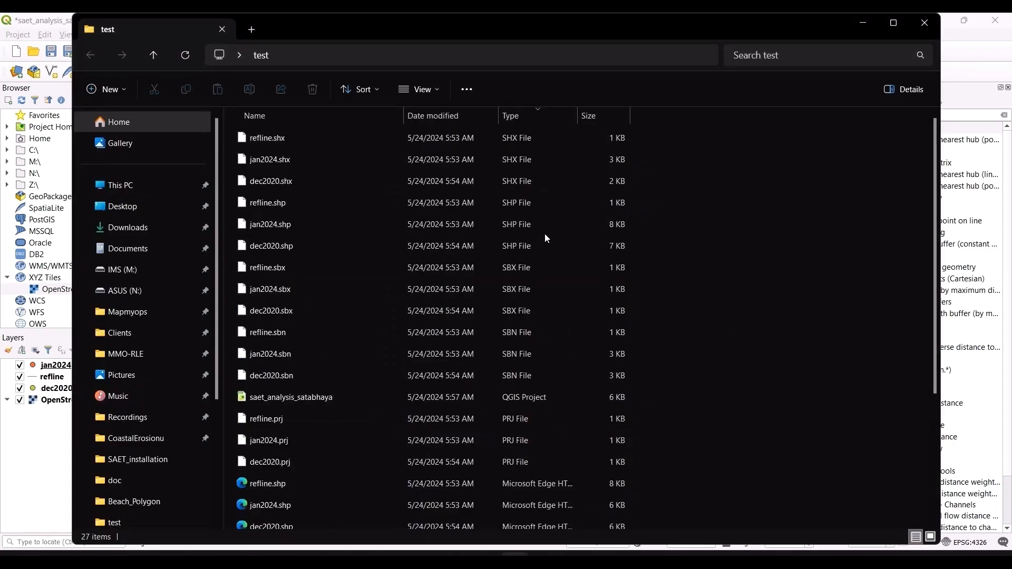
{"action": "left_click", "coordinate": [536, 248]}
{"action": "scroll", "coordinate": [536, 247], "scroll_direction": "down", "scroll_amount": 2}
{"action": "scroll", "coordinate": [538, 250], "scroll_direction": "down", "scroll_amount": 1}
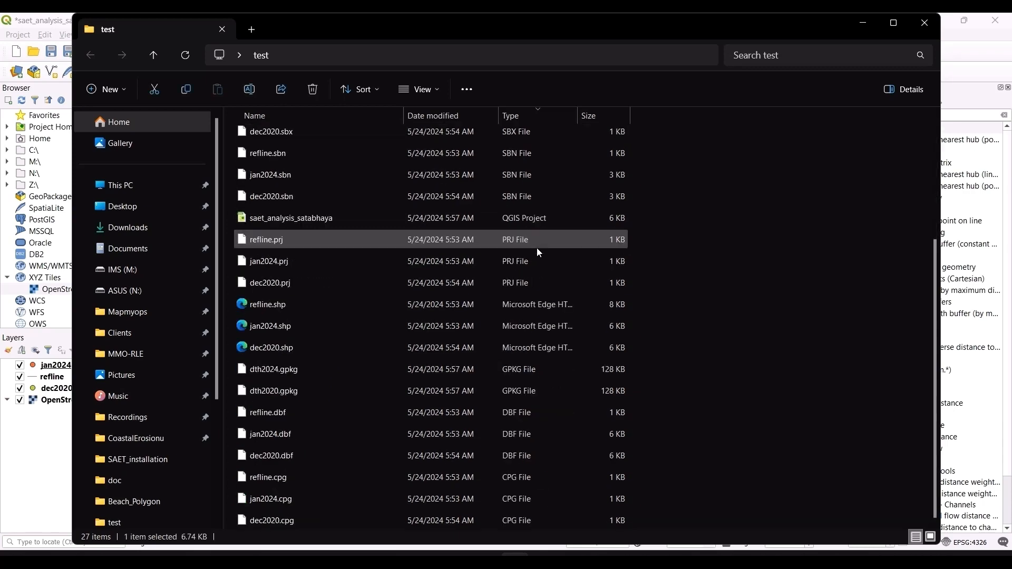
{"action": "left_click", "coordinate": [394, 370]}
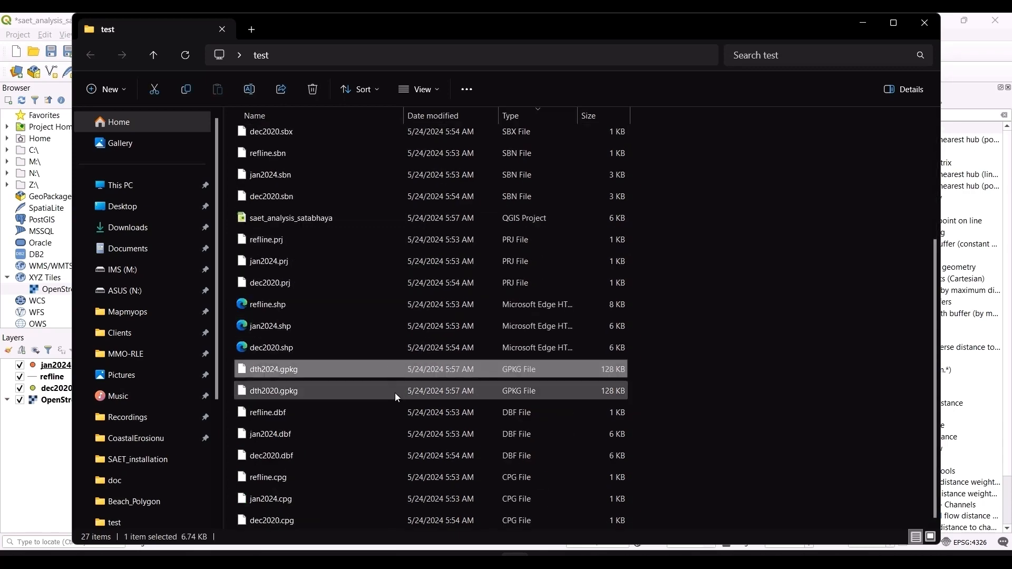
{"action": "left_click", "coordinate": [397, 400], "text": "ctrl"}
{"action": "left_click_drag", "start_coordinate": [397, 399], "coordinate": [87, 390]}
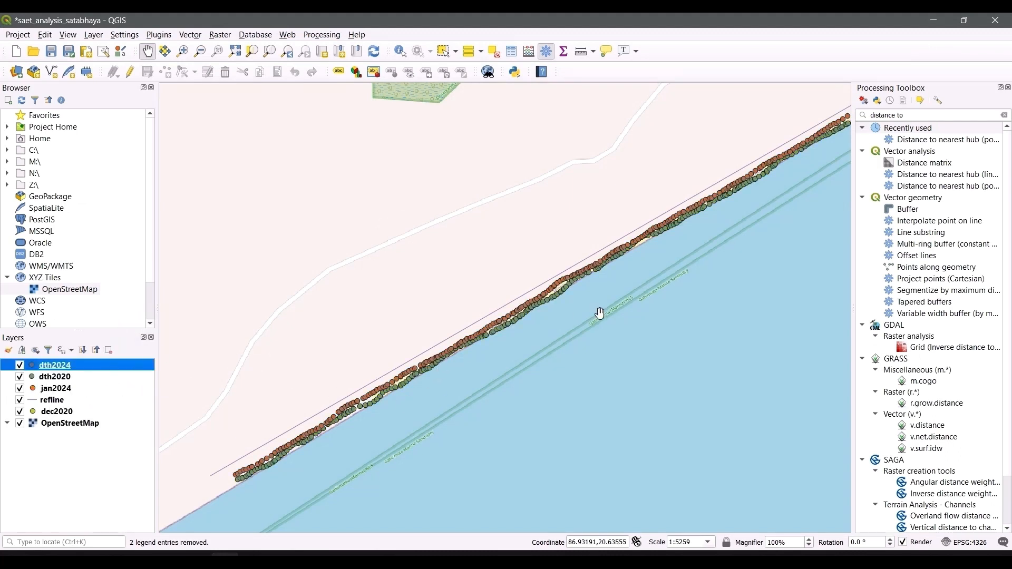
Hide the dec2020, refline and jan2024 layers, leaving the two hub distance layers and the basemap visible.
{"action": "left_click", "coordinate": [51, 389]}
{"action": "left_click", "coordinate": [50, 376]}
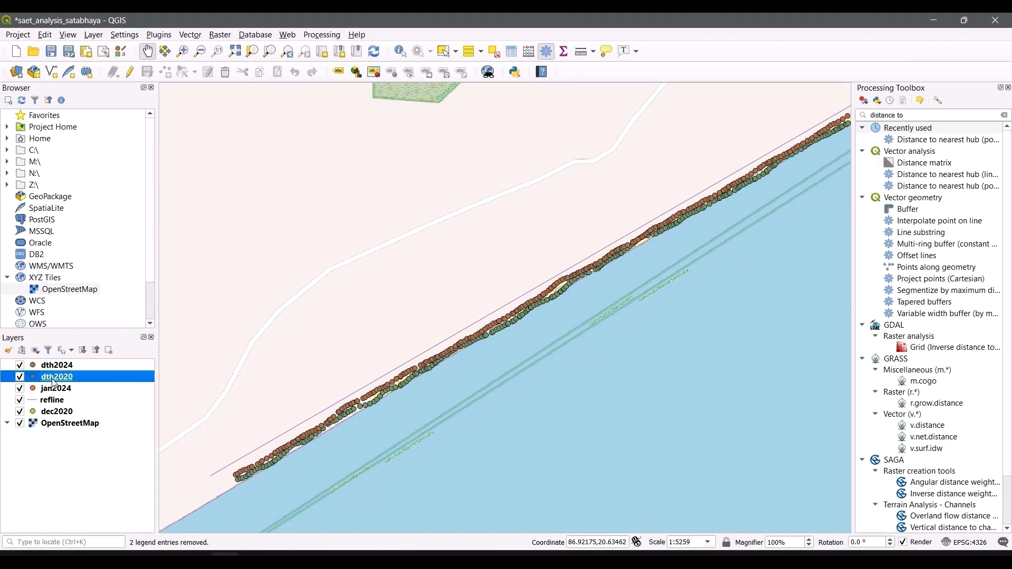
{"action": "left_click", "coordinate": [20, 412]}
{"action": "left_click", "coordinate": [20, 400]}
{"action": "left_click", "coordinate": [20, 388]}
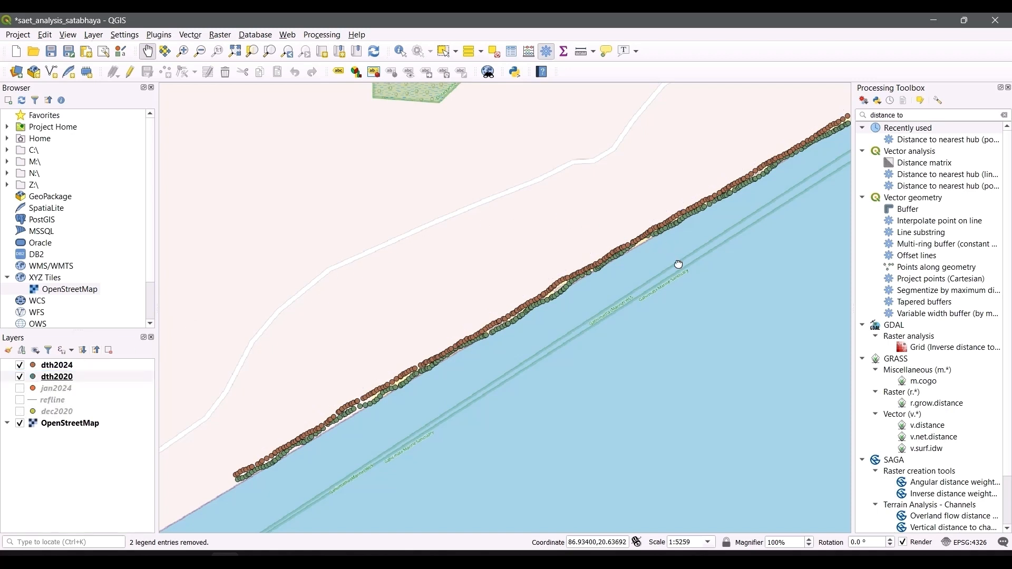
{"action": "left_click_drag", "start_coordinate": [729, 211], "coordinate": [647, 271]}
{"action": "triple_click", "coordinate": [903, 115]}
{"action": "type", "text": "stat"}
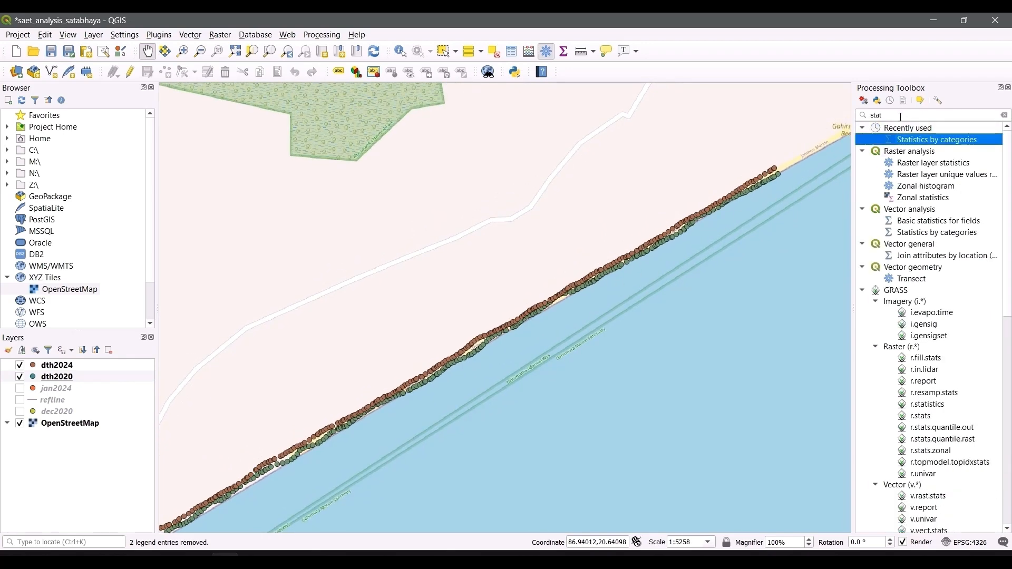
{"action": "left_click", "coordinate": [900, 117]}
{"action": "key", "text": "ctrl+a"}
{"action": "key", "text": "BackSpace"}
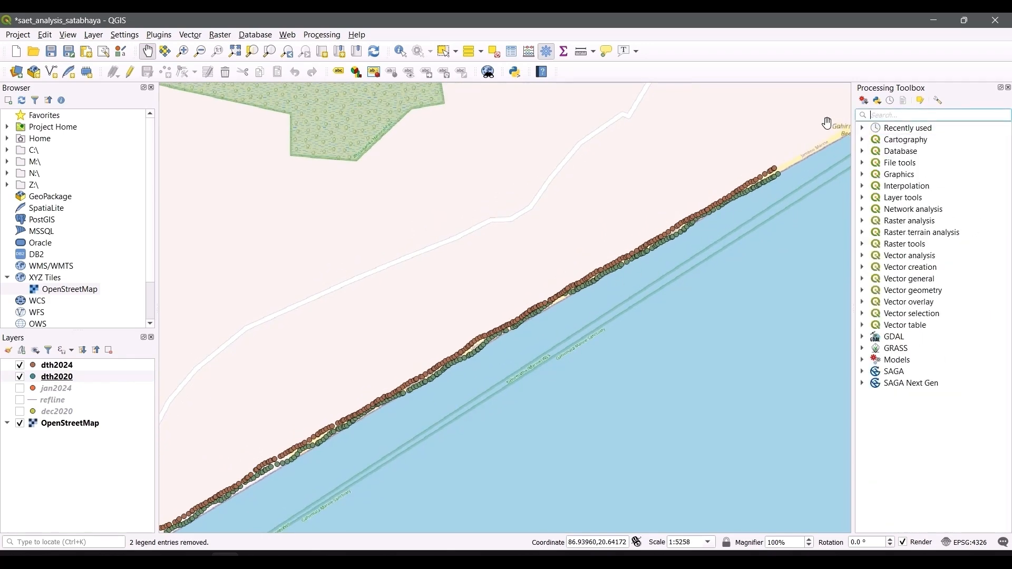
{"action": "scroll", "coordinate": [605, 459], "scroll_direction": "down", "scroll_amount": 2}
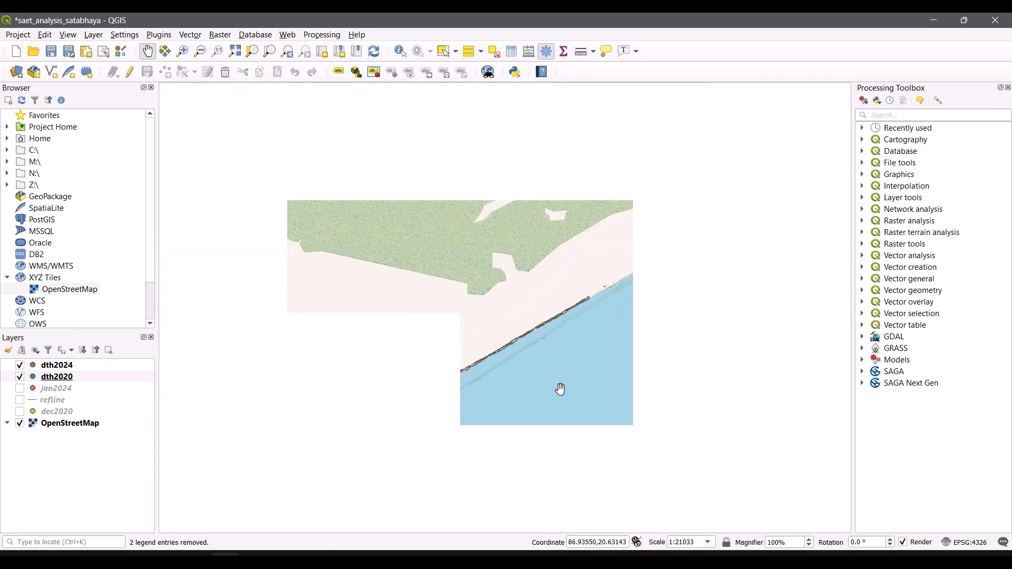
{"action": "scroll", "coordinate": [561, 389], "scroll_direction": "up", "scroll_amount": 2}
{"action": "left_click_drag", "start_coordinate": [610, 437], "coordinate": [632, 418]}
{"action": "left_click", "coordinate": [896, 115]}
{"action": "type", "text": "stat"}
{"action": "key", "text": "ctrl+a"}
{"action": "key", "text": "BackSpace"}
{"action": "left_click_drag", "start_coordinate": [832, 358], "coordinate": [751, 368]}
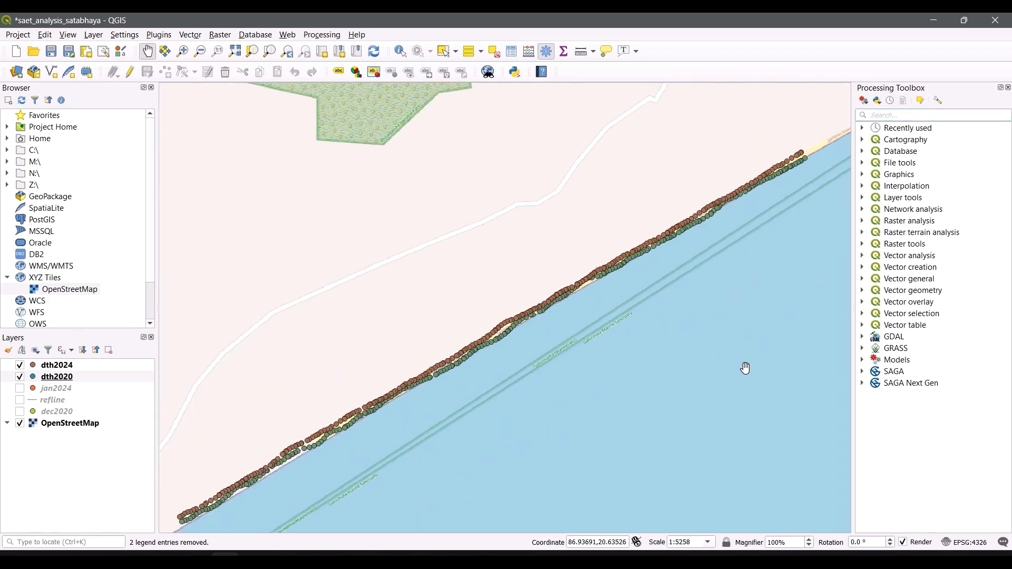
Search the processing tools for "stat", open Statistics by categories, and set dth2024 as the input layer.
{"action": "left_click", "coordinate": [892, 114]}
{"action": "type", "text": "stat"}
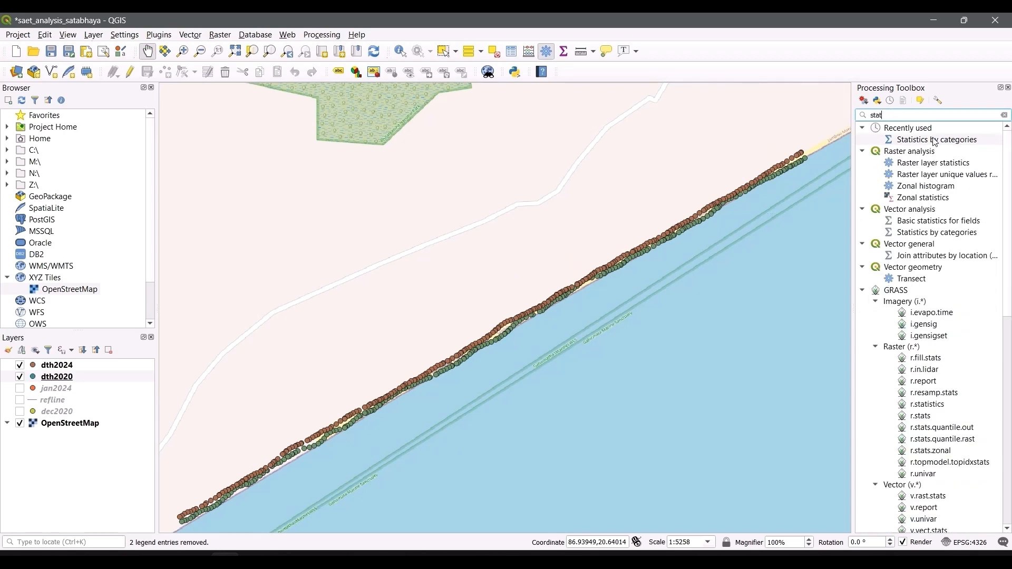
{"action": "double_click", "coordinate": [935, 140]}
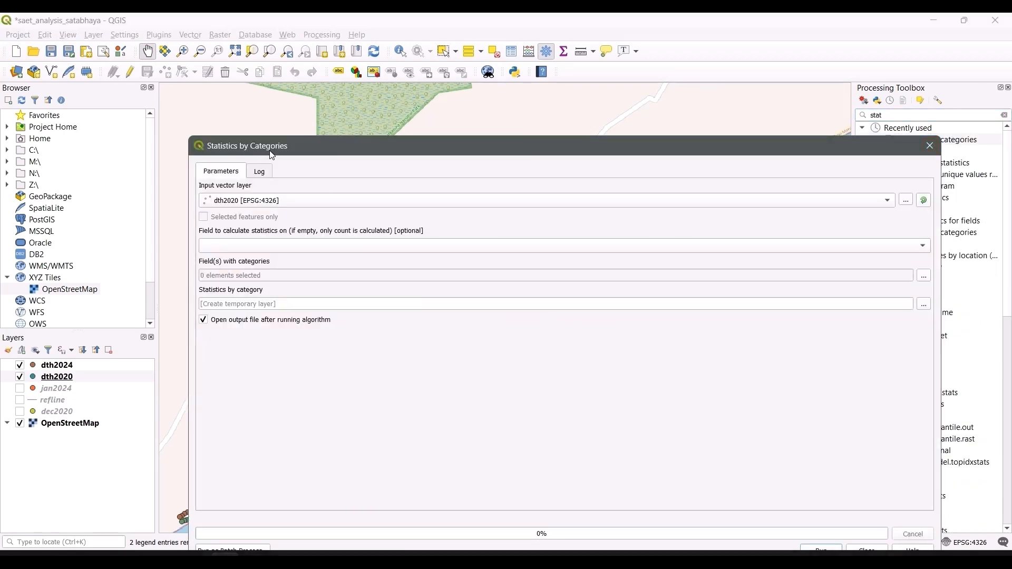
{"action": "left_click", "coordinate": [255, 201]}
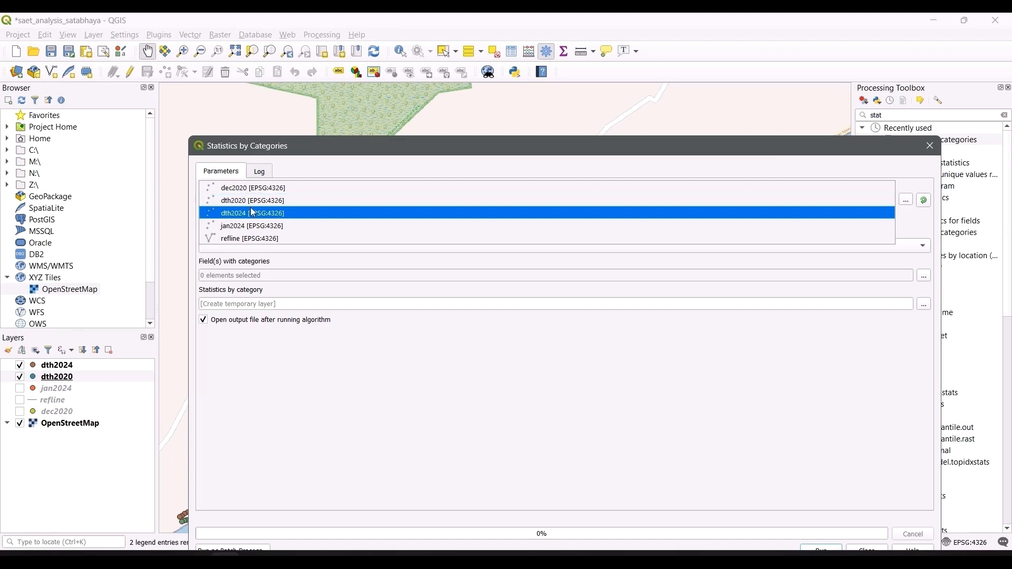
{"action": "left_click", "coordinate": [249, 214]}
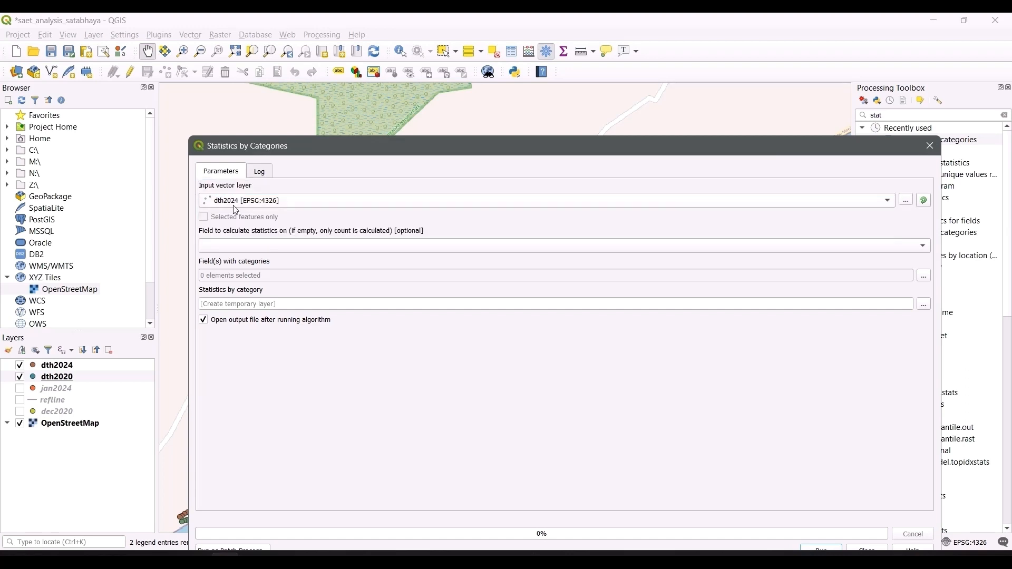
Set HubDist as the field to calculate statistics on and HubName as the category field.
{"action": "left_click", "coordinate": [258, 247]}
{"action": "left_click", "coordinate": [252, 310]}
{"action": "left_click", "coordinate": [924, 276]}
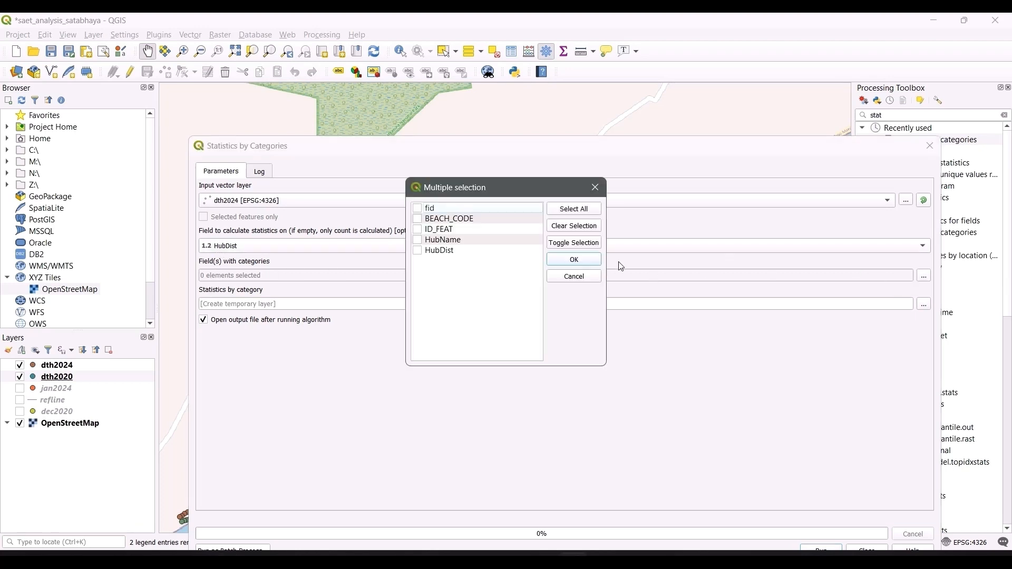
{"action": "left_click", "coordinate": [419, 241]}
{"action": "left_click", "coordinate": [575, 261]}
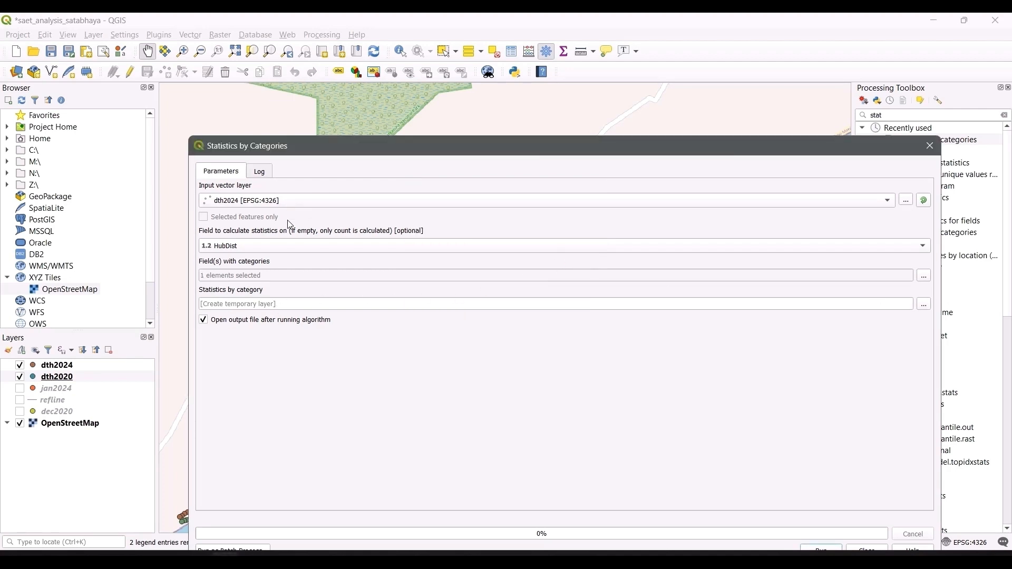
Set the statistics output to catstat24.gpkg in the test folder and run the algorithm.
{"action": "left_click", "coordinate": [924, 305]}
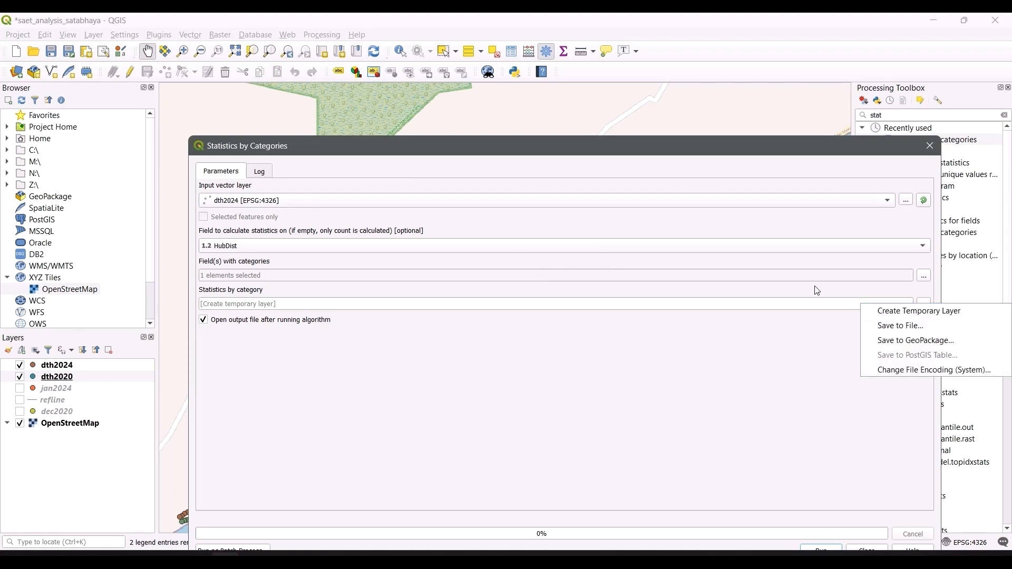
{"action": "left_click", "coordinate": [901, 326]}
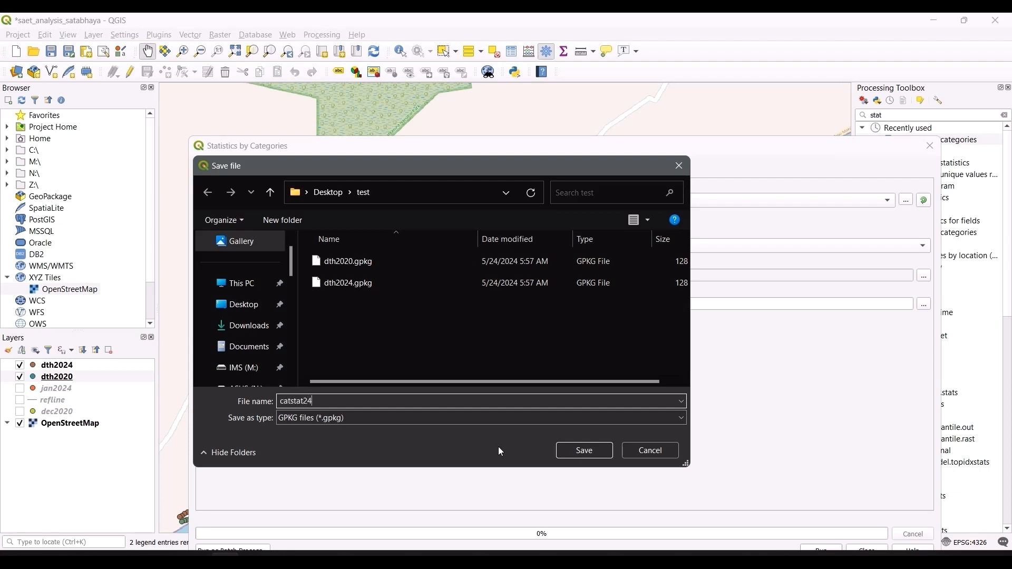
{"action": "left_click", "coordinate": [583, 452]}
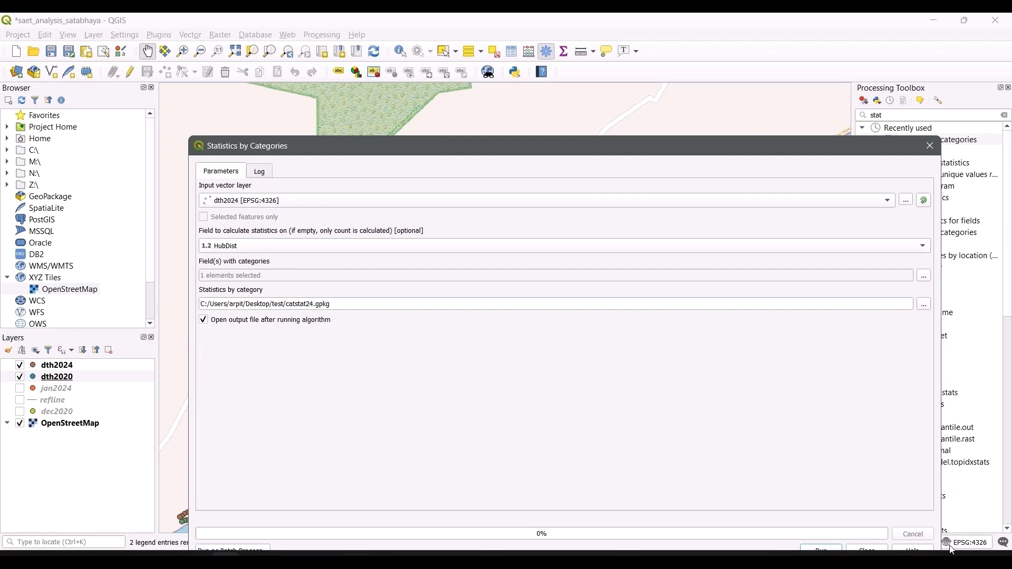
{"action": "left_click_drag", "start_coordinate": [753, 147], "coordinate": [746, 96]}
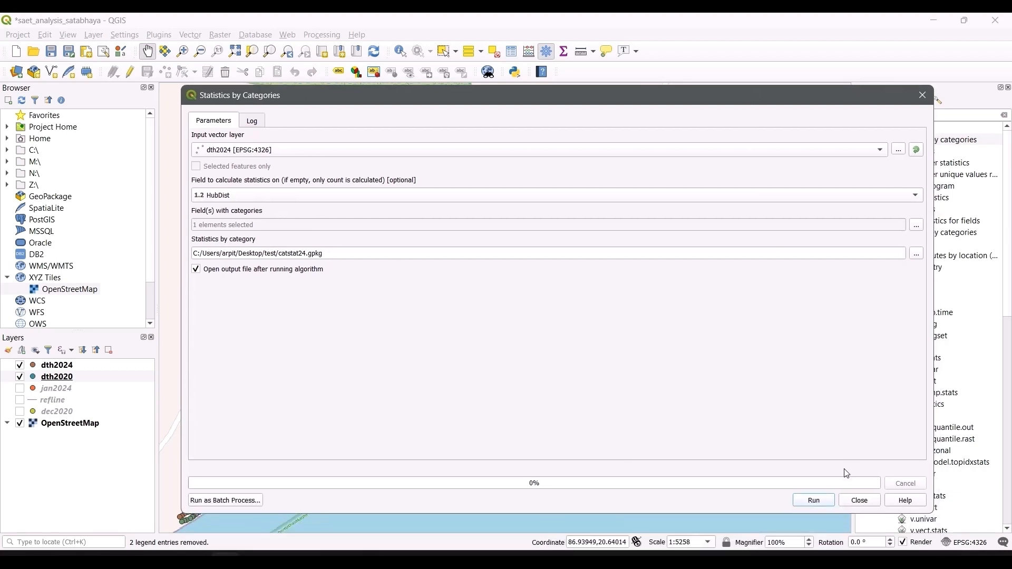
{"action": "left_click", "coordinate": [813, 500]}
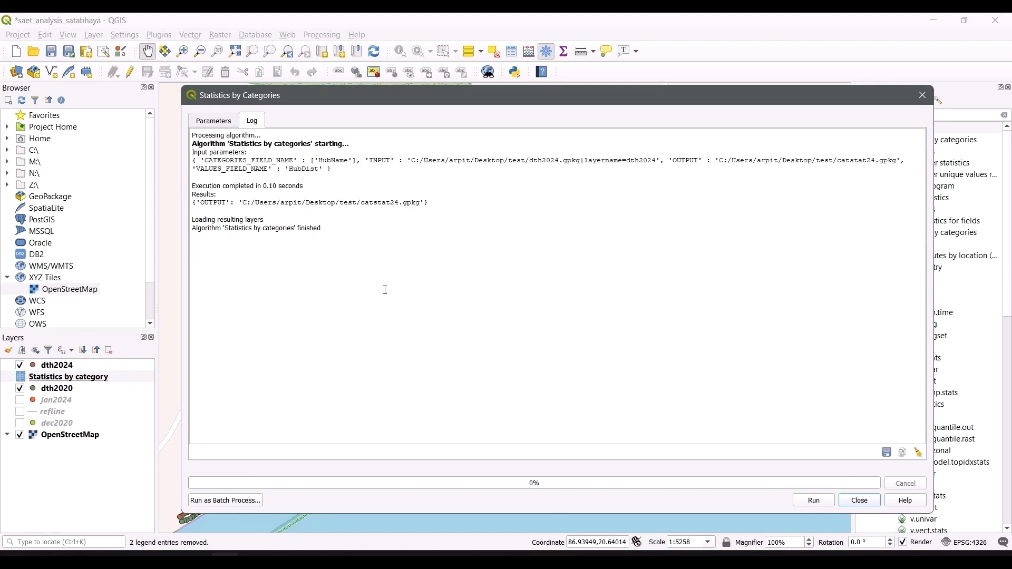
Set dth2020 as the input layer for another statistics run, using HubDist as the value field and HubName as the category.
{"action": "left_click", "coordinate": [214, 121]}
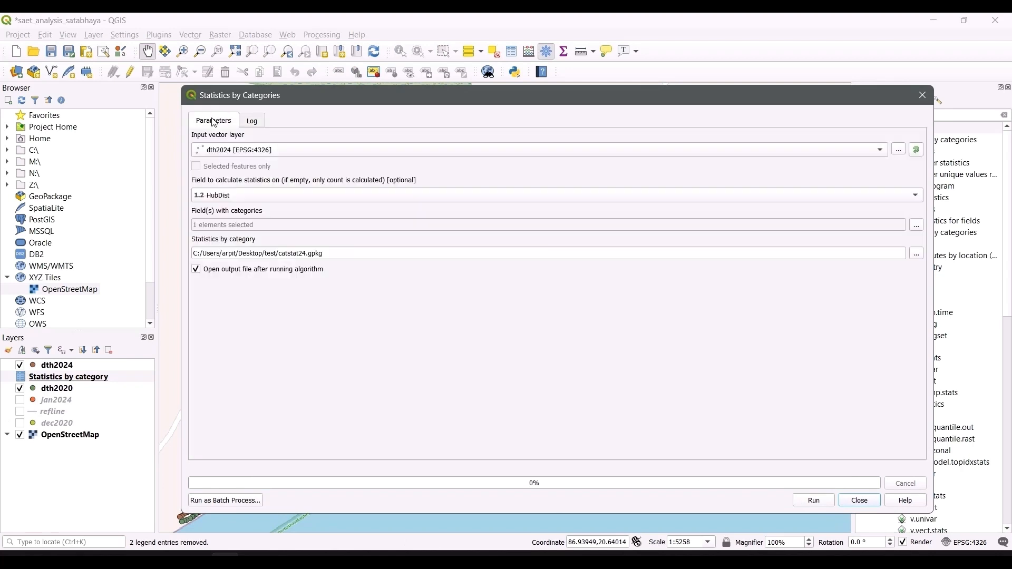
{"action": "left_click", "coordinate": [220, 150]}
{"action": "left_click", "coordinate": [244, 138]}
{"action": "left_click", "coordinate": [230, 193]}
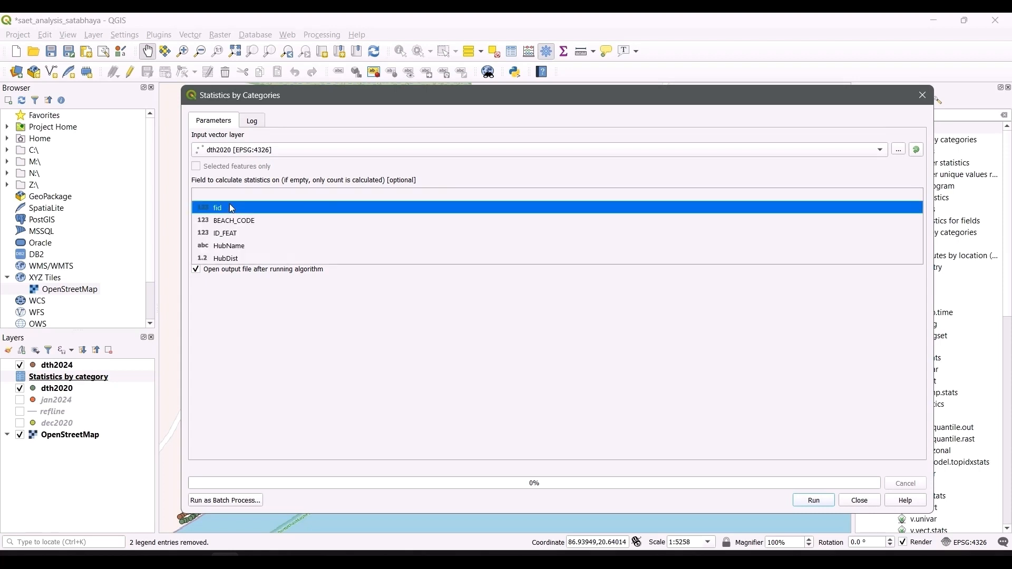
{"action": "left_click", "coordinate": [236, 259]}
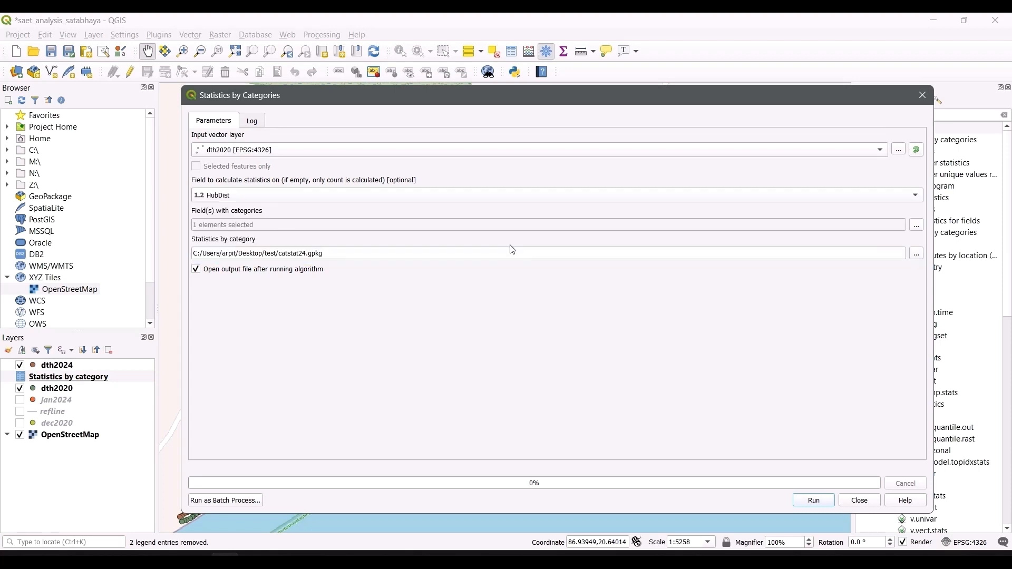
{"action": "left_click", "coordinate": [917, 226]}
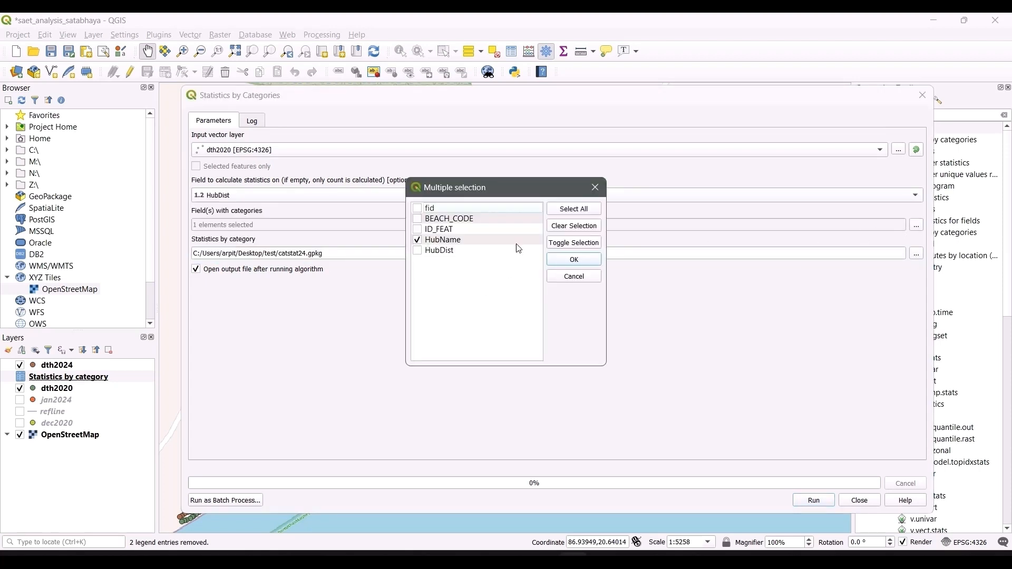
{"action": "left_click", "coordinate": [586, 261]}
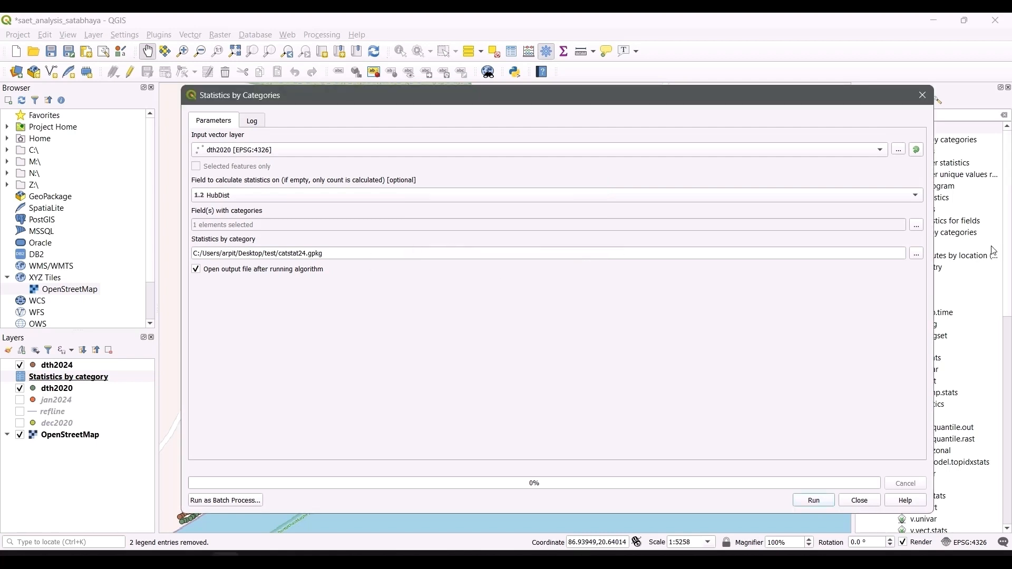
Run the statistics with the output set to catstat20.gpkg, then close the tool and save the project.
{"action": "left_click", "coordinate": [303, 255]}
{"action": "left_click", "coordinate": [812, 500]}
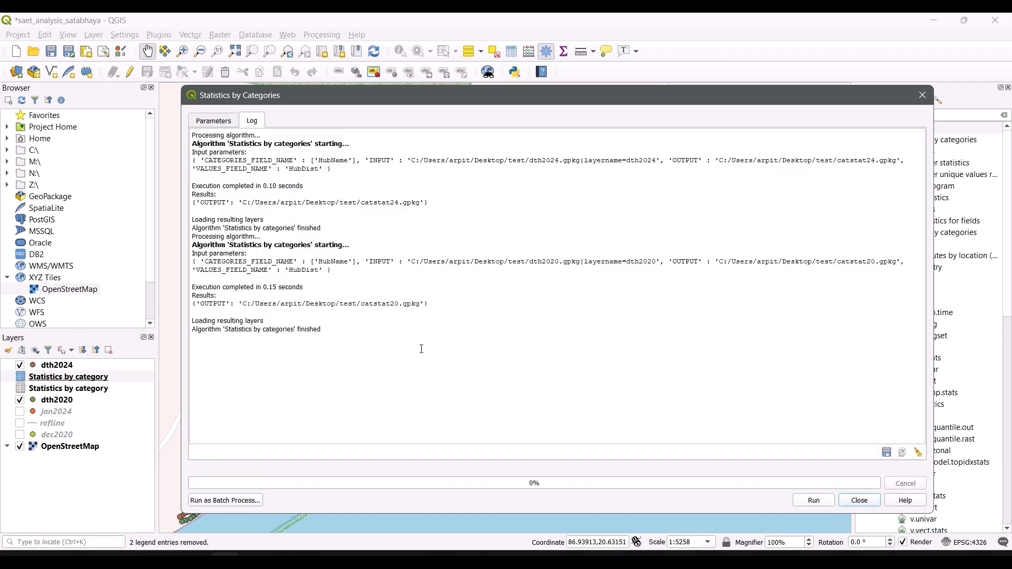
{"action": "left_click", "coordinate": [859, 500]}
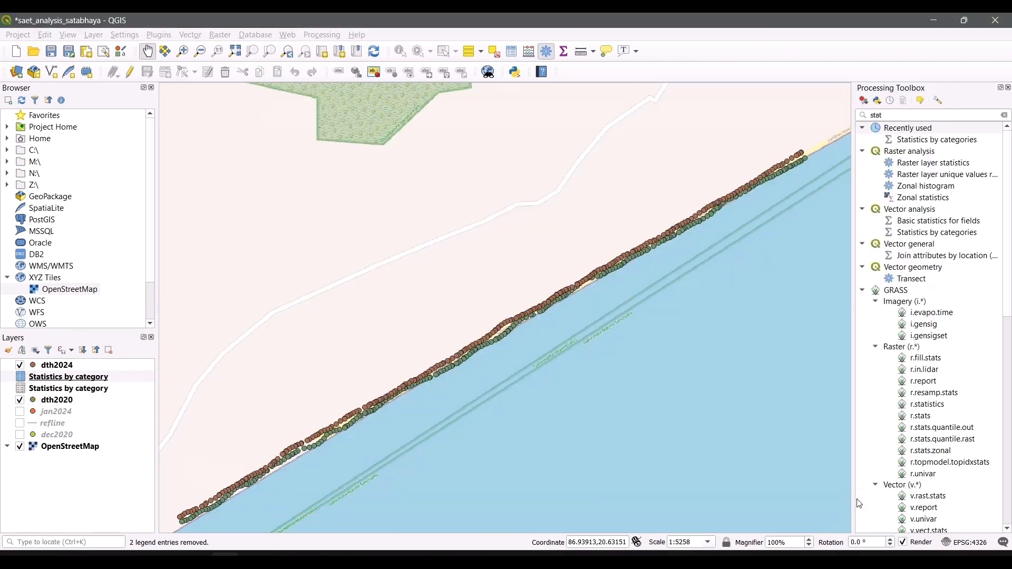
{"action": "left_click", "coordinate": [51, 51]}
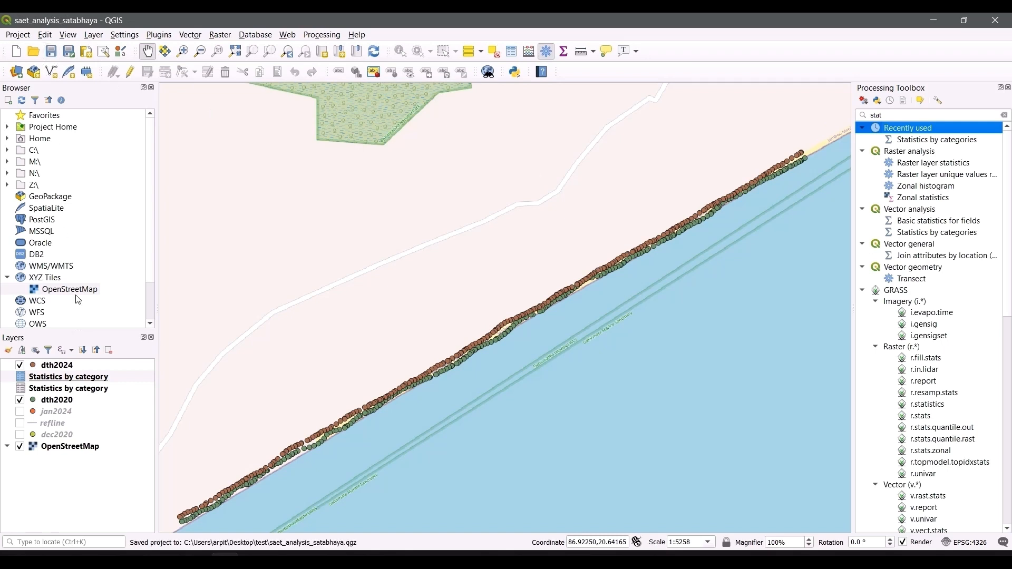
Remove the two Statistics by category tables from the project's layer list.
{"action": "left_click", "coordinate": [86, 389]}
{"action": "left_click", "coordinate": [86, 377], "text": "ctrl"}
{"action": "right_click", "coordinate": [85, 375]}
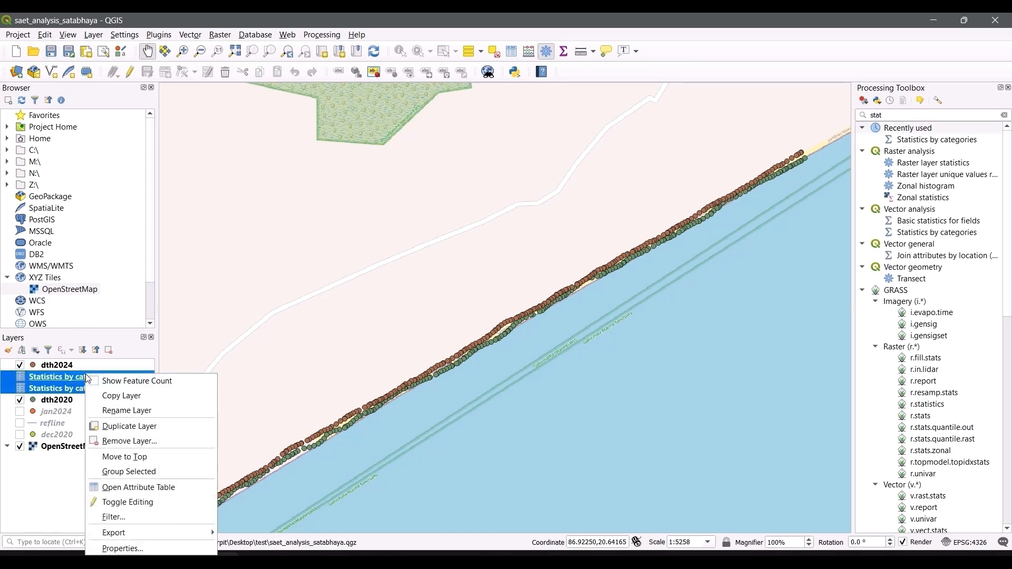
{"action": "left_click", "coordinate": [132, 441]}
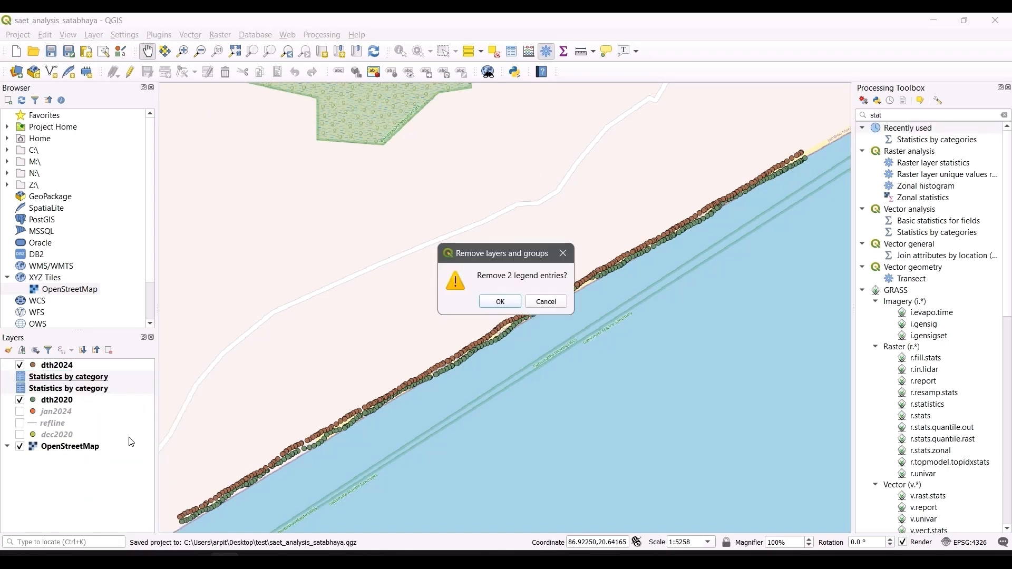
{"action": "left_click", "coordinate": [500, 301]}
Switch to File Explorer and add catstat20.gpkg and catstat24.gpkg from the test folder to the QGIS project.
{"action": "key", "text": "alt+Tab"}
{"action": "key", "text": "alt+Tab"}
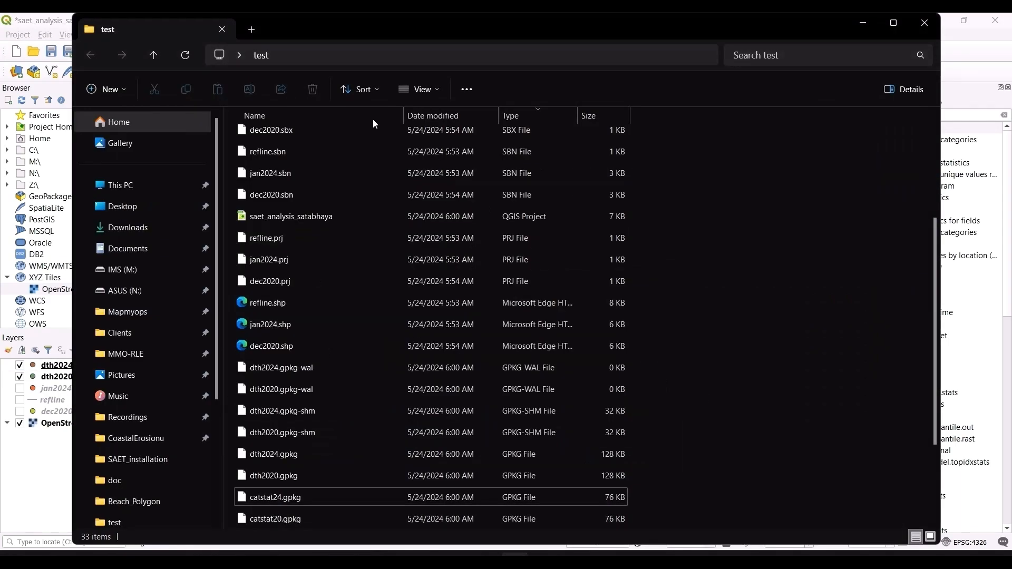
{"action": "left_click", "coordinate": [337, 116]}
{"action": "left_click", "coordinate": [358, 138]}
{"action": "left_click", "coordinate": [355, 159], "text": "shift"}
{"action": "left_click_drag", "start_coordinate": [357, 160], "coordinate": [49, 392]}
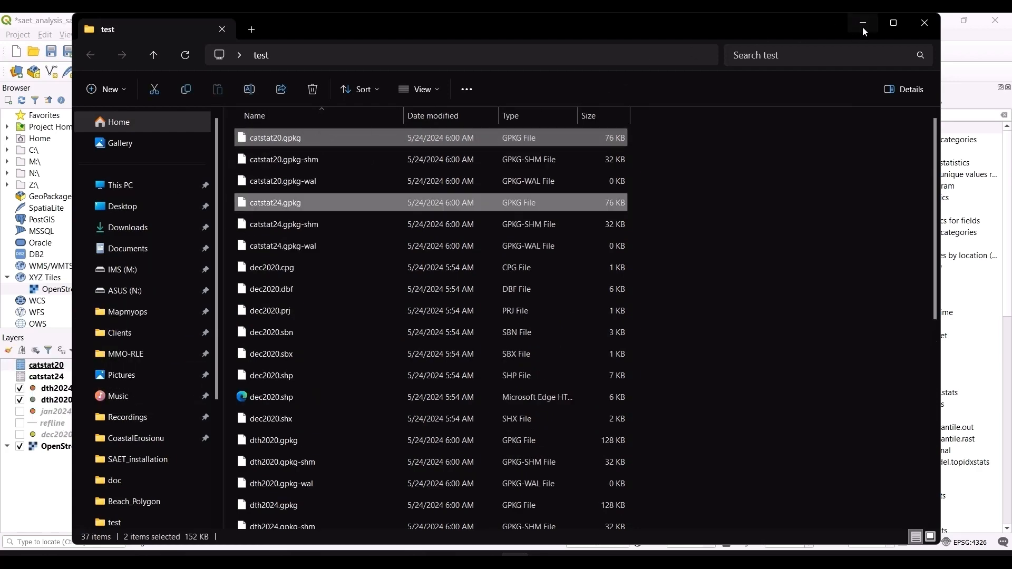
Return to QGIS and place the catstat24 table above catstat20 in the layer order.
{"action": "left_click", "coordinate": [862, 22]}
{"action": "left_click", "coordinate": [70, 377]}
{"action": "left_click_drag", "start_coordinate": [70, 377], "coordinate": [68, 363]}
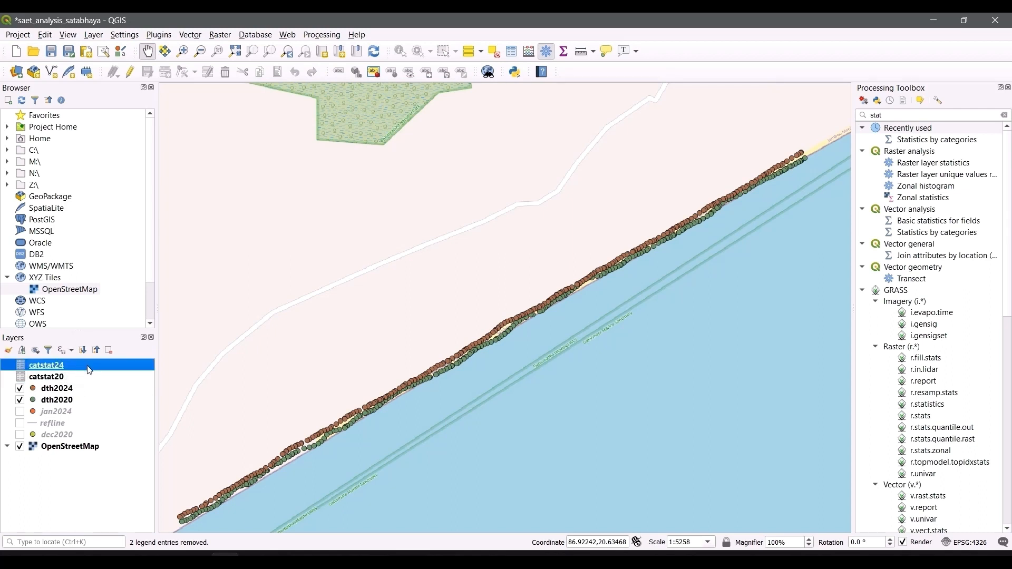
Examine the per-hub statistics columns in the catstat24 attribute table, then close the table.
{"action": "right_click", "coordinate": [82, 370]}
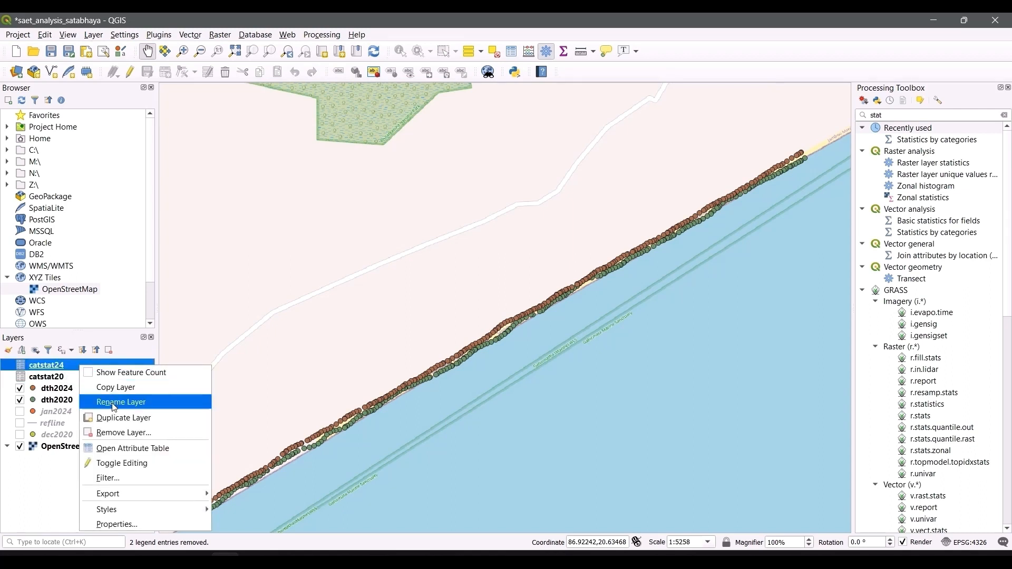
{"action": "left_click", "coordinate": [129, 448]}
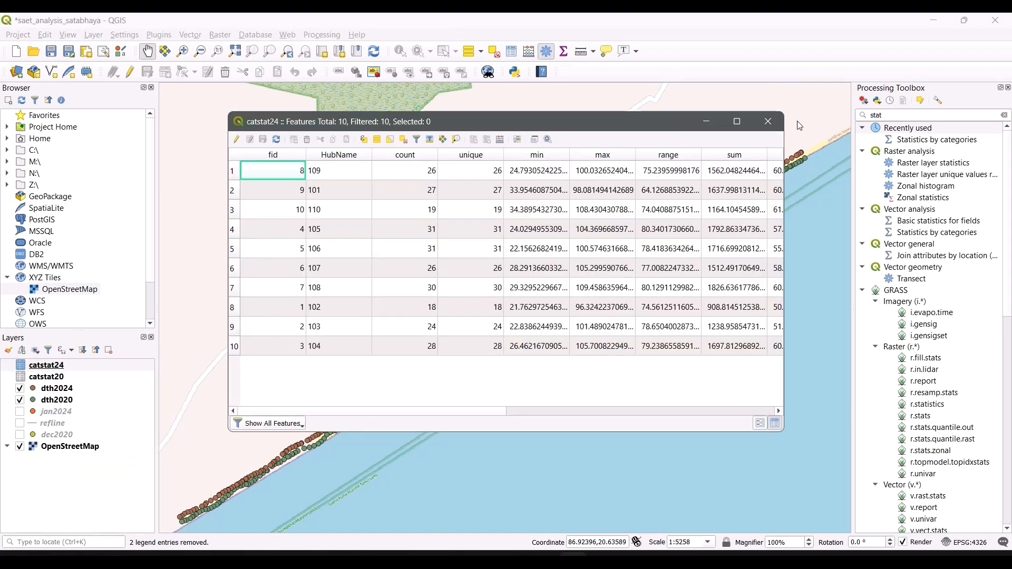
{"action": "left_click", "coordinate": [736, 121]}
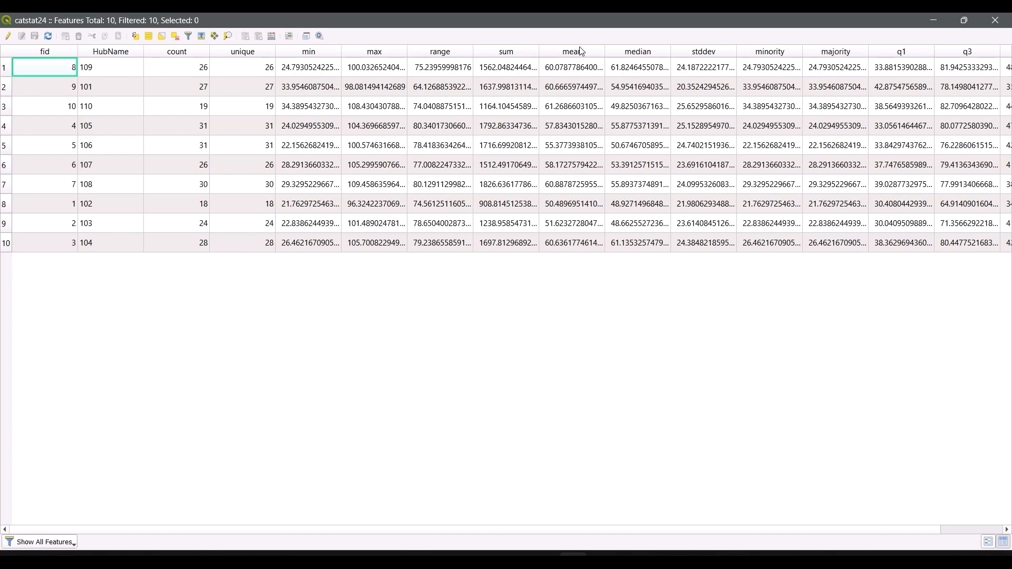
{"action": "scroll", "coordinate": [627, 532], "scroll_direction": "right", "scroll_amount": 1}
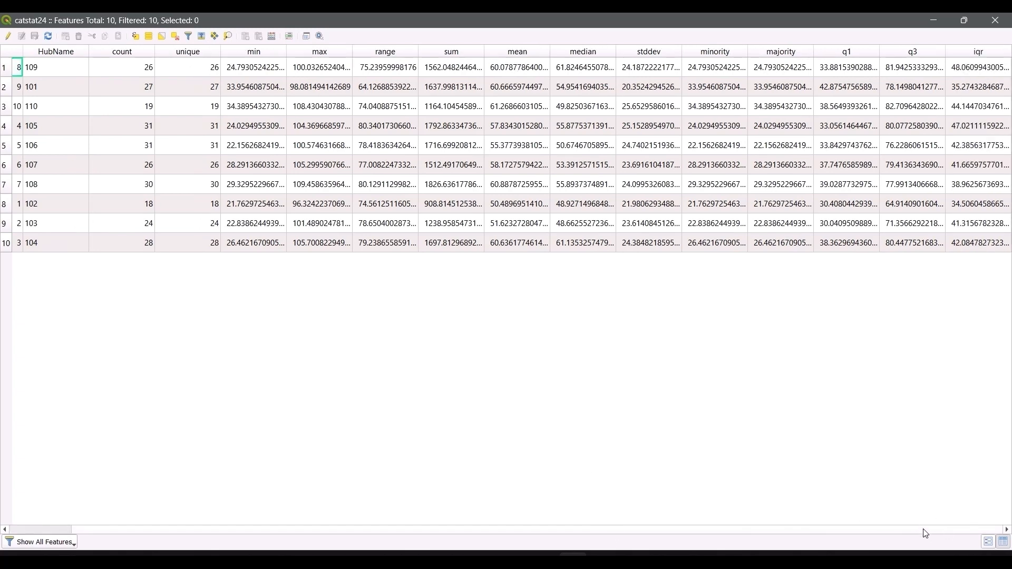
{"action": "scroll", "coordinate": [851, 535], "scroll_direction": "left", "scroll_amount": 1}
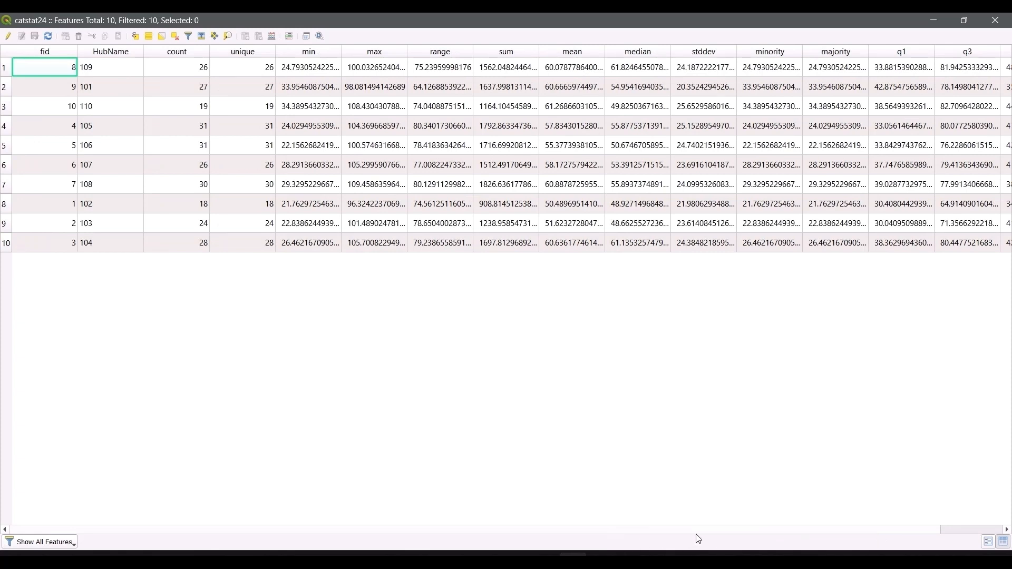
{"action": "scroll", "coordinate": [877, 543], "scroll_direction": "right", "scroll_amount": 1}
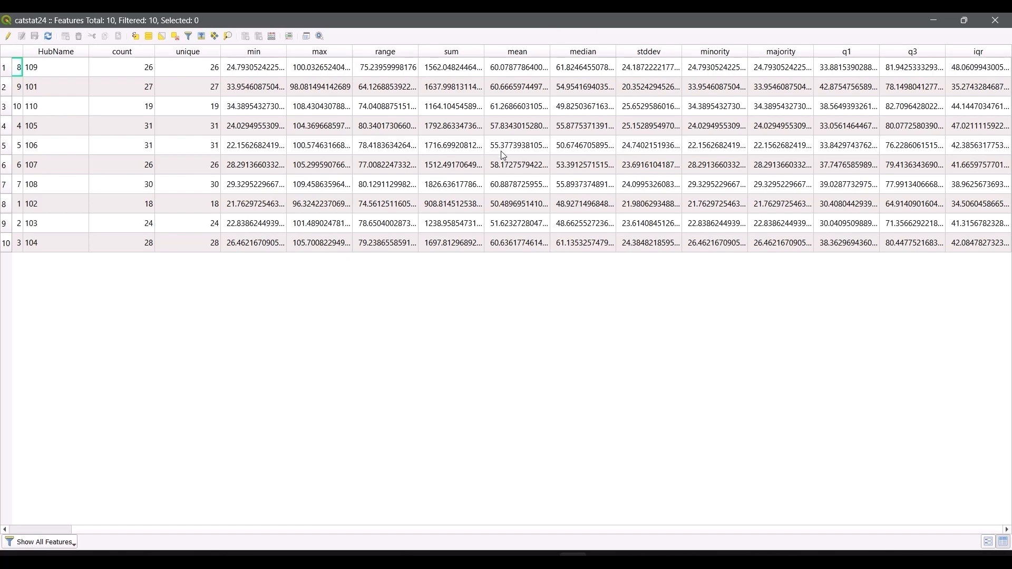
{"action": "left_click", "coordinate": [1002, 24]}
Review the catstat20 attribute table's per-hub statistics and close it.
{"action": "left_click", "coordinate": [65, 377]}
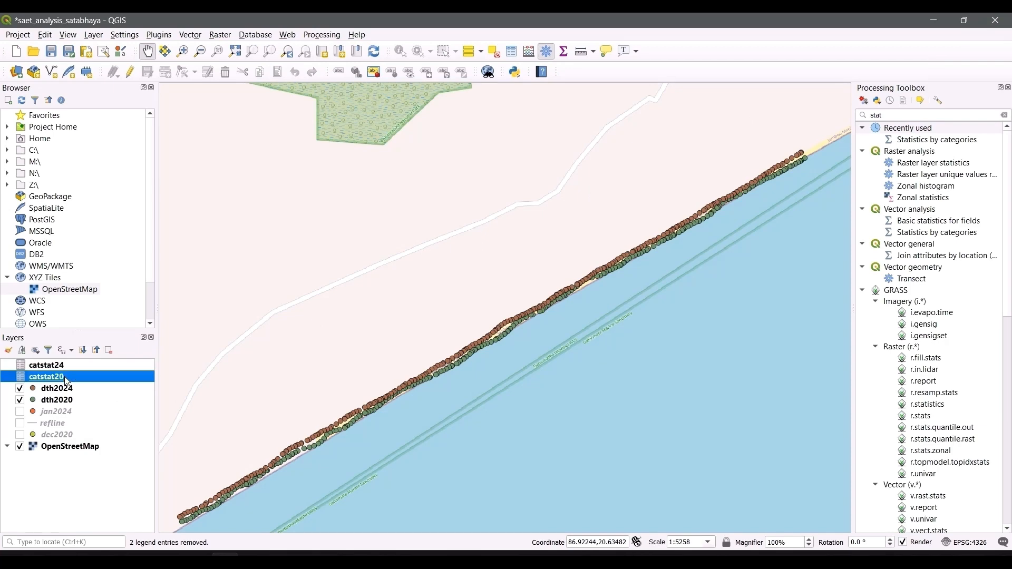
{"action": "right_click", "coordinate": [64, 377]}
{"action": "left_click", "coordinate": [122, 476]}
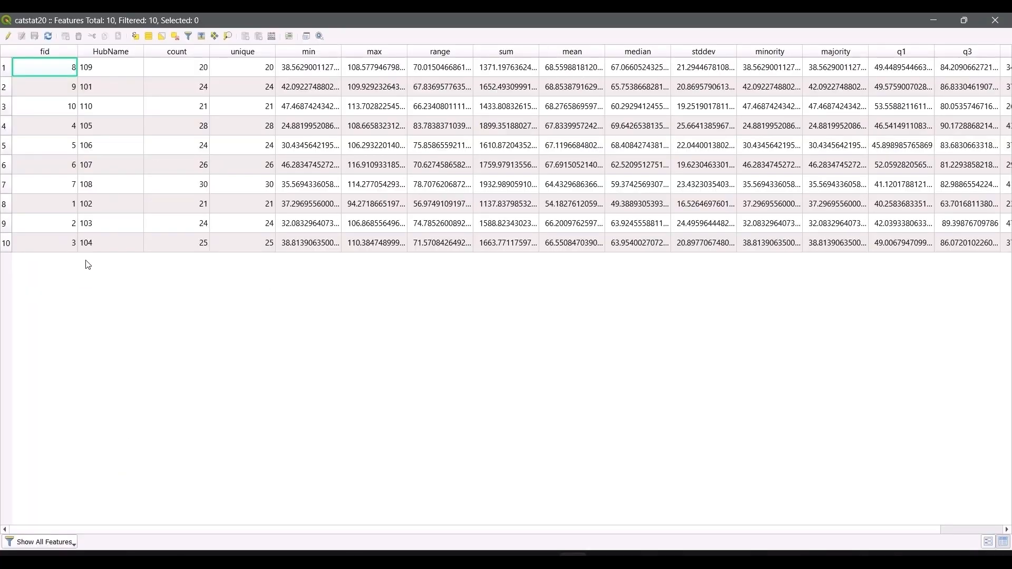
{"action": "left_click", "coordinate": [989, 20]}
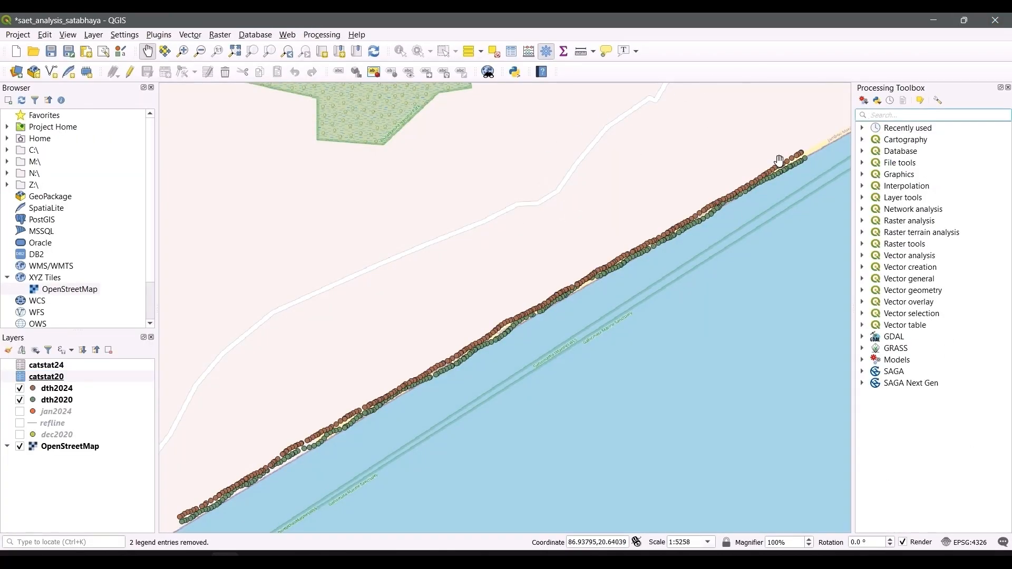
Set up Join Attributes by Field Value with catstat20 matched on HubName and catstat24 as the second input layer.
{"action": "type", "text": "join"}
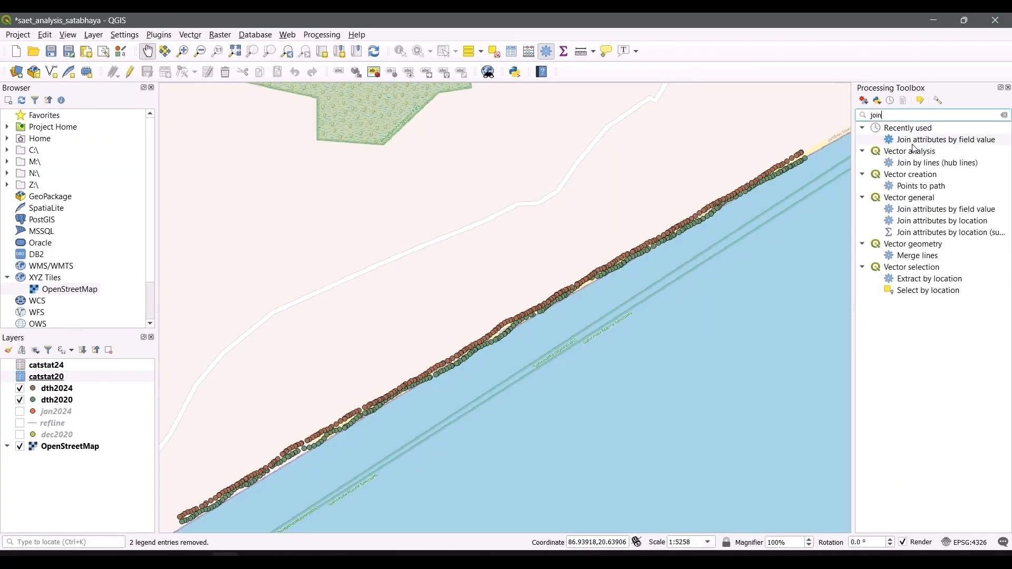
{"action": "double_click", "coordinate": [915, 140]}
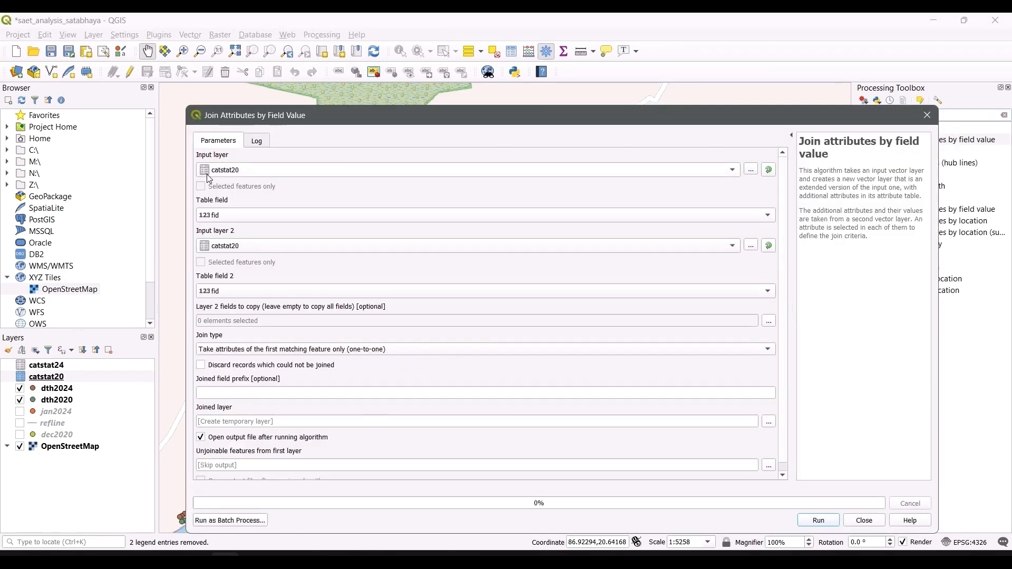
{"action": "left_click", "coordinate": [230, 246]}
{"action": "left_click", "coordinate": [234, 244]}
{"action": "left_click", "coordinate": [221, 218]}
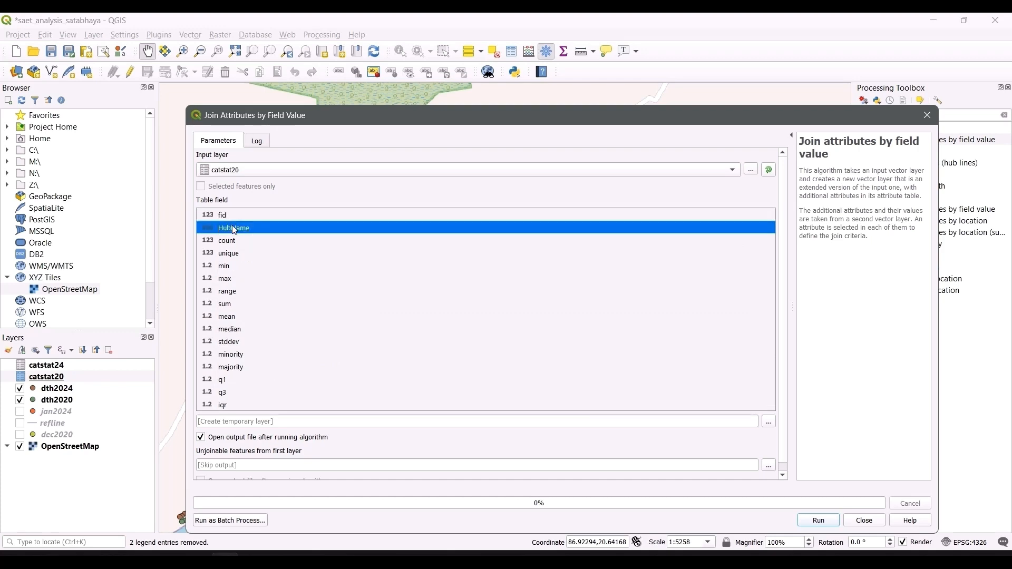
{"action": "left_click", "coordinate": [228, 228]}
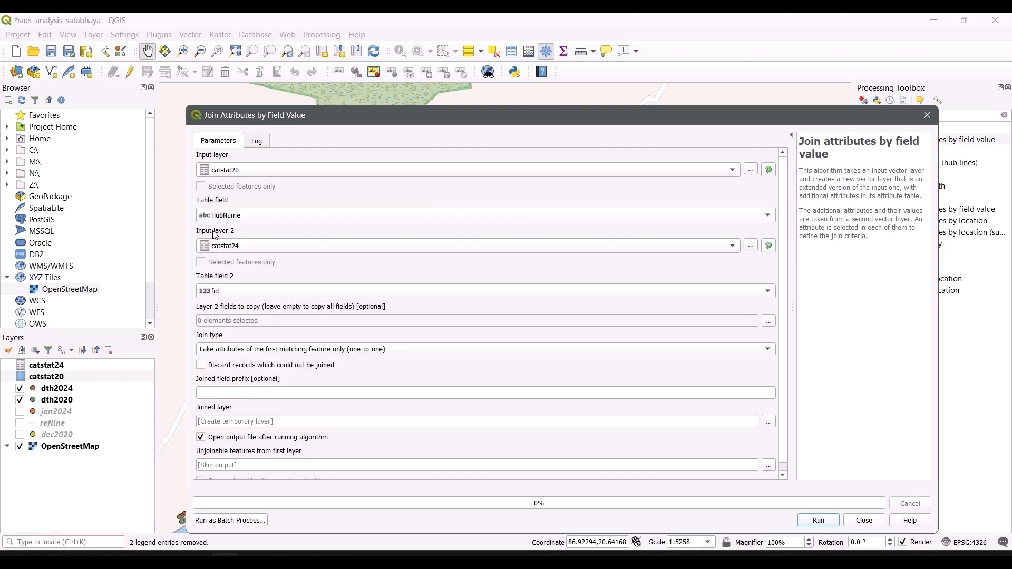
Use HubName as the second layer's join field and POST_ as the joined field prefix.
{"action": "left_click", "coordinate": [232, 290]}
{"action": "left_click", "coordinate": [246, 305]}
{"action": "left_click", "coordinate": [246, 391]}
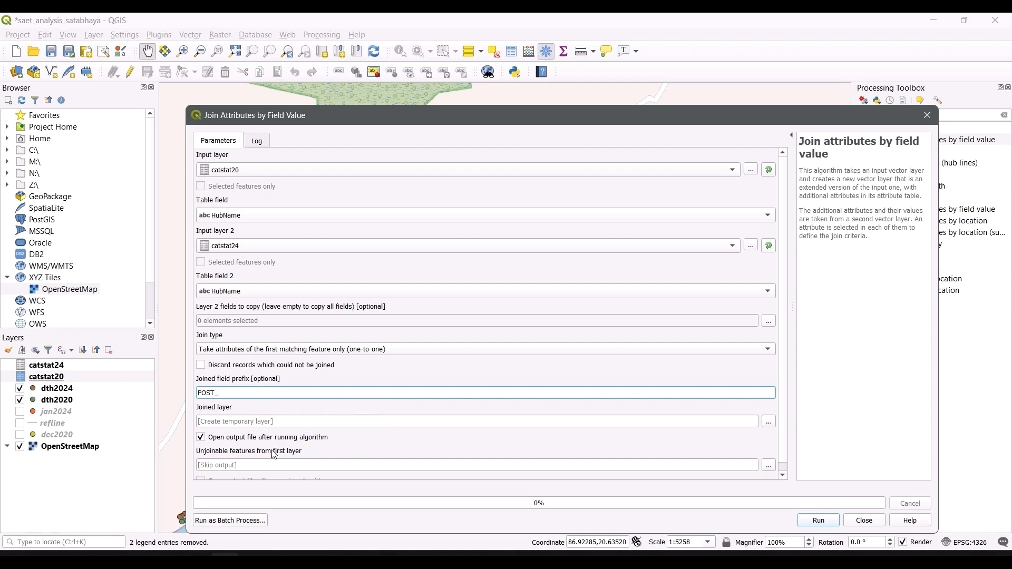
Set the joined layer's output to join_P1.gpkg in the test folder, run the join and close the tool.
{"action": "left_click", "coordinate": [767, 425]}
{"action": "left_click", "coordinate": [777, 463]}
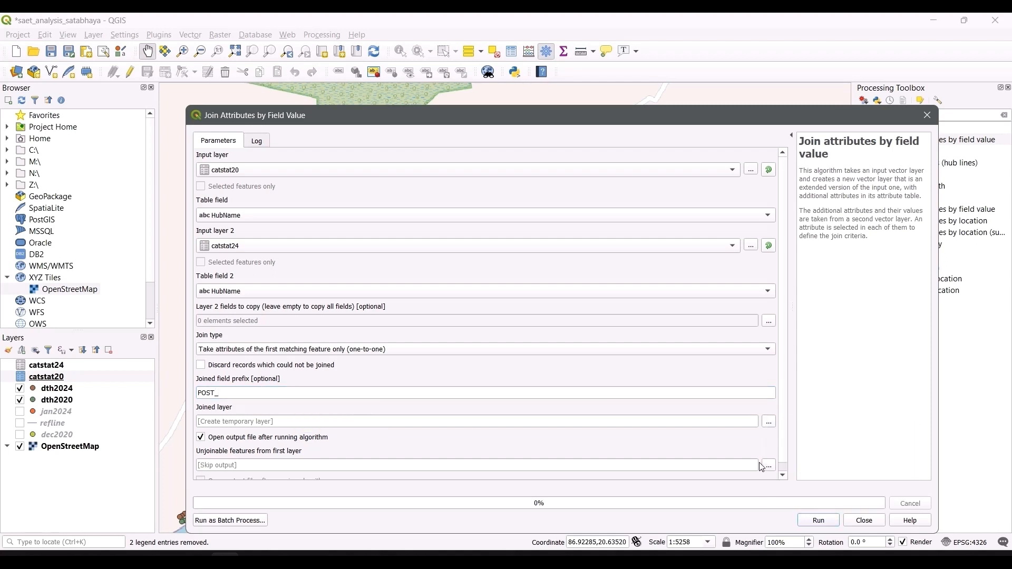
{"action": "type", "text": "join_P1"}
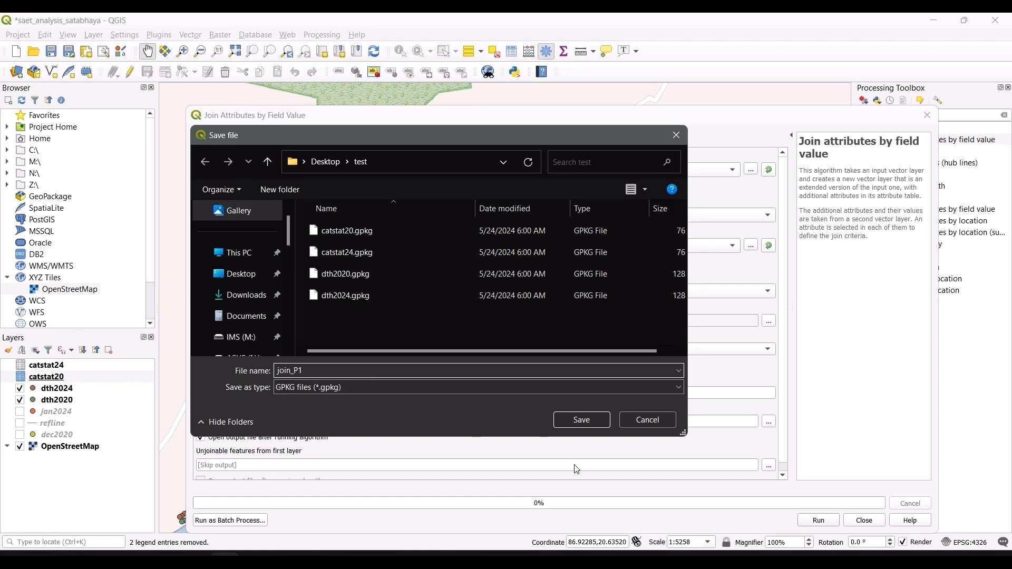
{"action": "left_click", "coordinate": [580, 418]}
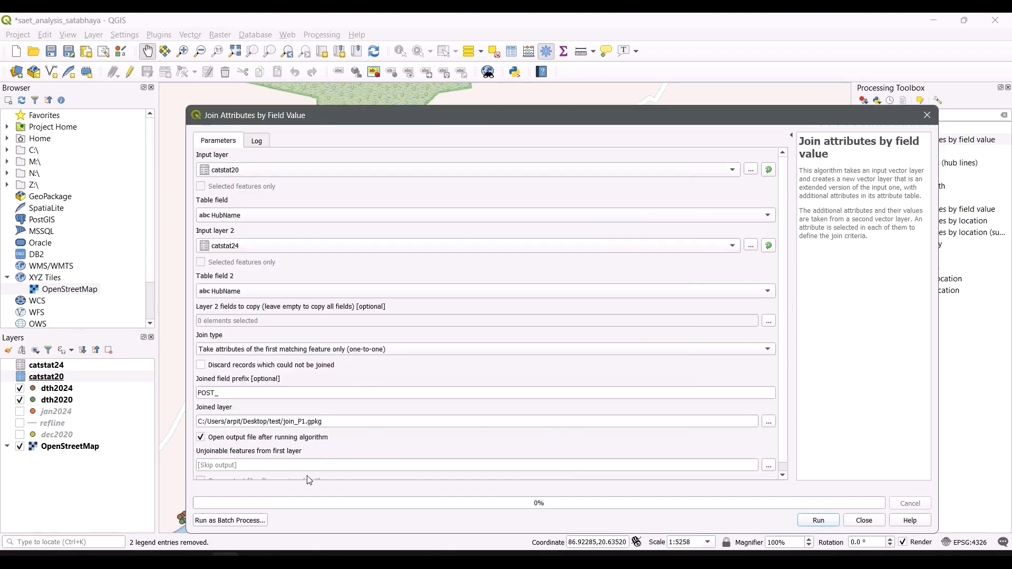
{"action": "scroll", "coordinate": [347, 453], "scroll_direction": "down", "scroll_amount": 1}
{"action": "scroll", "coordinate": [282, 248], "scroll_direction": "up", "scroll_amount": 1}
{"action": "left_click", "coordinate": [823, 521]}
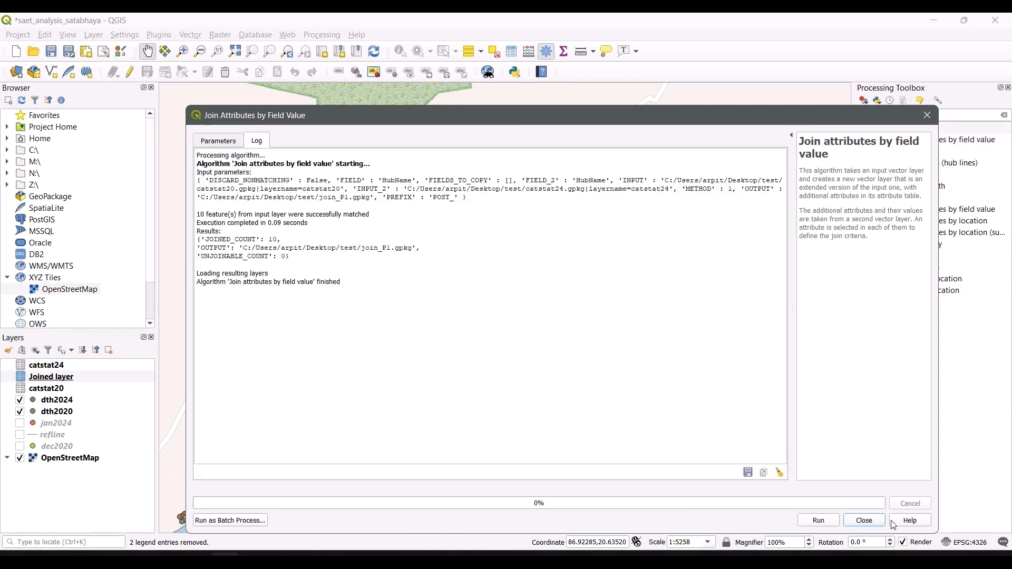
{"action": "left_click", "coordinate": [864, 521]}
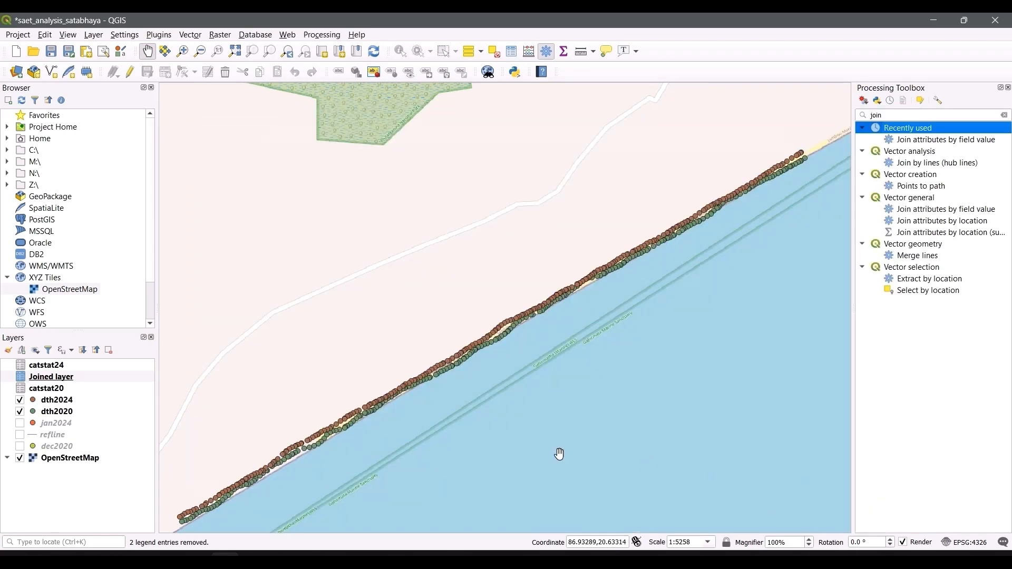
Open the joined layer's attribute table and examine the columns prefixed with POST_.
{"action": "right_click", "coordinate": [89, 375]}
{"action": "left_click", "coordinate": [142, 472]}
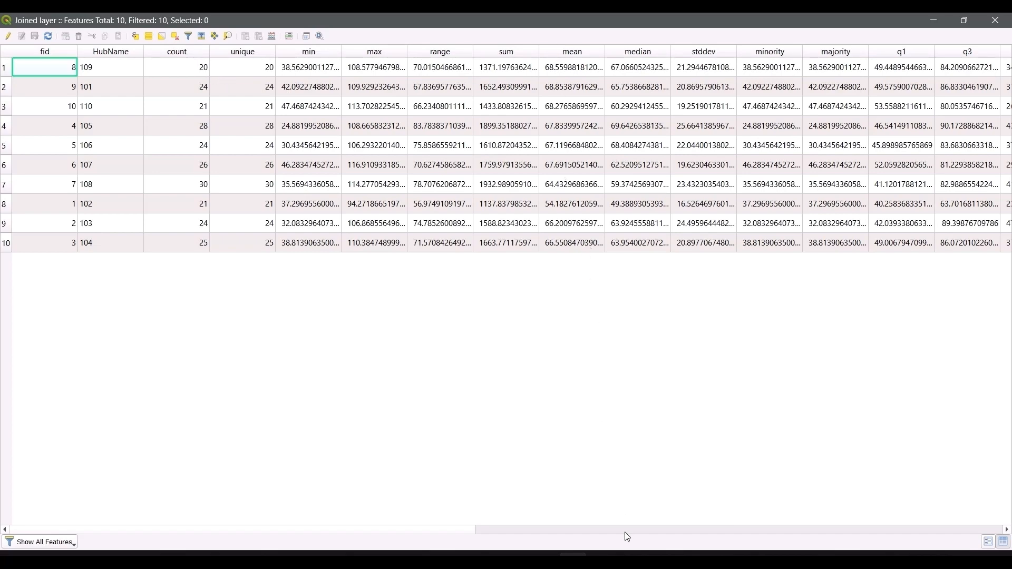
{"action": "left_click_drag", "start_coordinate": [485, 529], "coordinate": [809, 495]}
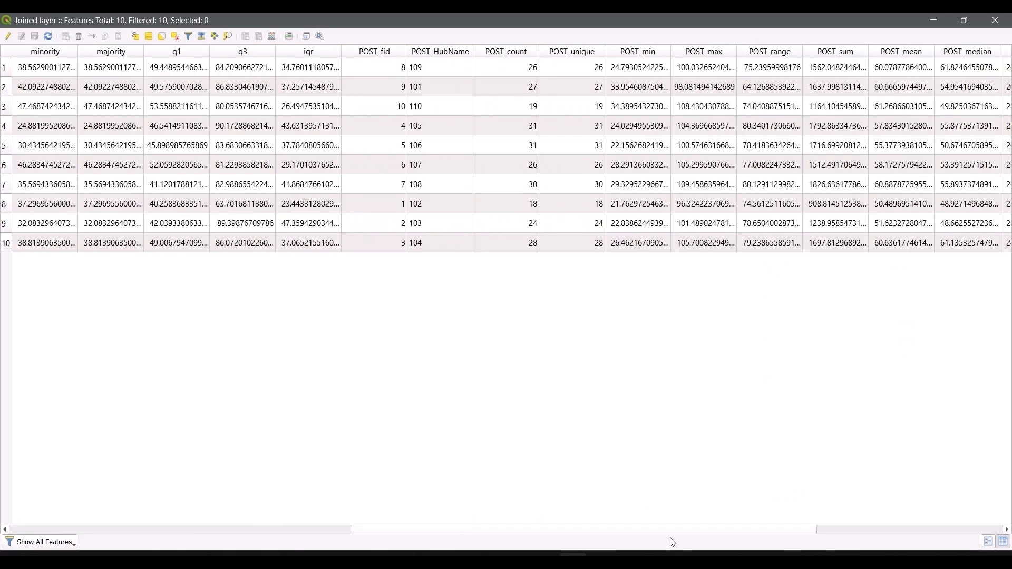
{"action": "left_click_drag", "start_coordinate": [694, 529], "coordinate": [809, 514]}
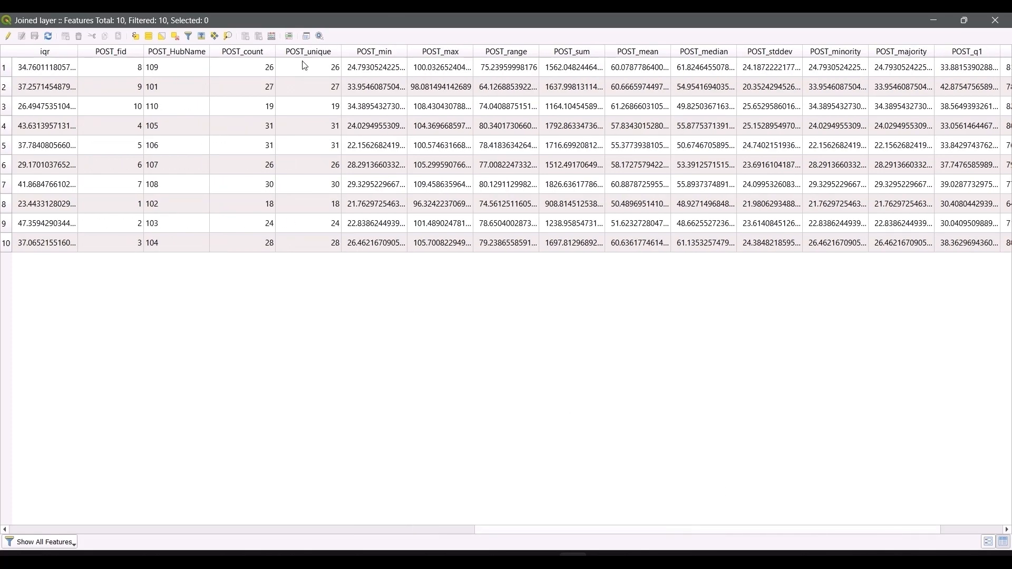
{"action": "left_click_drag", "start_coordinate": [827, 529], "coordinate": [930, 521]}
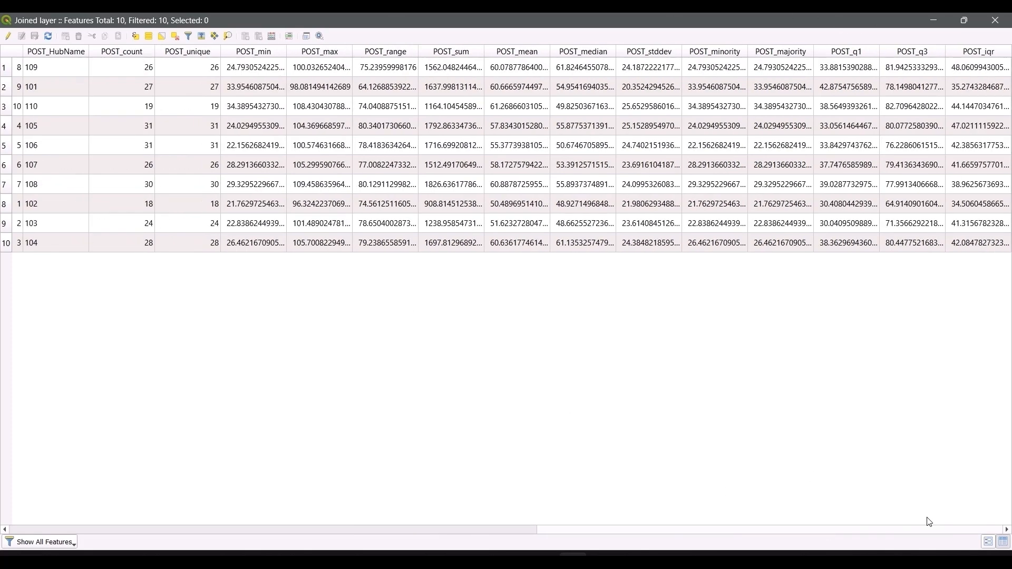
Hide all POST_ columns except POST_mean, along with the original columns from median through iqr.
{"action": "left_click", "coordinate": [975, 53]}
{"action": "right_click", "coordinate": [975, 55]}
{"action": "left_click", "coordinate": [952, 60]}
{"action": "right_click", "coordinate": [958, 52]}
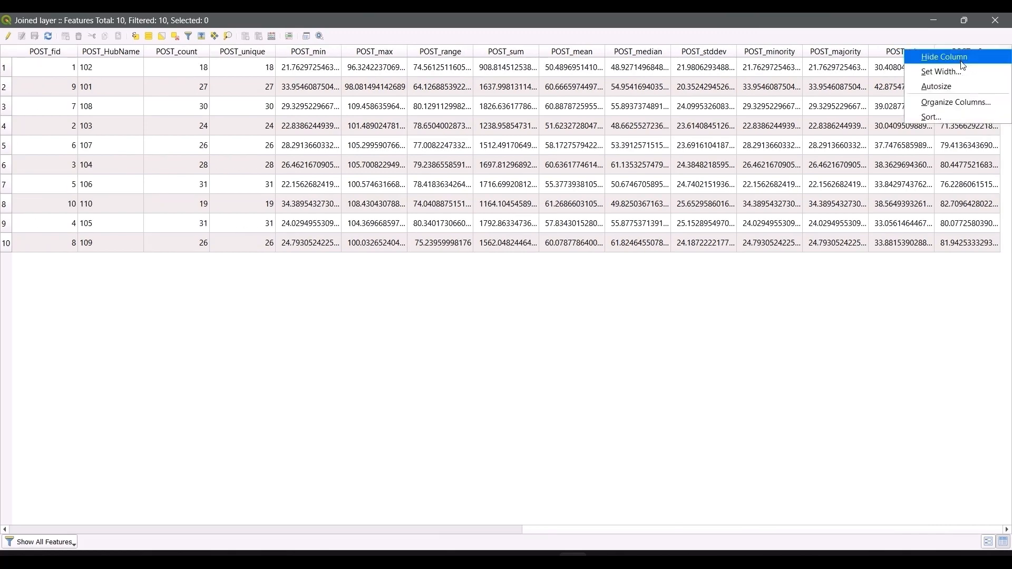
{"action": "left_click", "coordinate": [960, 60]}
{"action": "right_click", "coordinate": [956, 54]}
{"action": "left_click", "coordinate": [958, 61]}
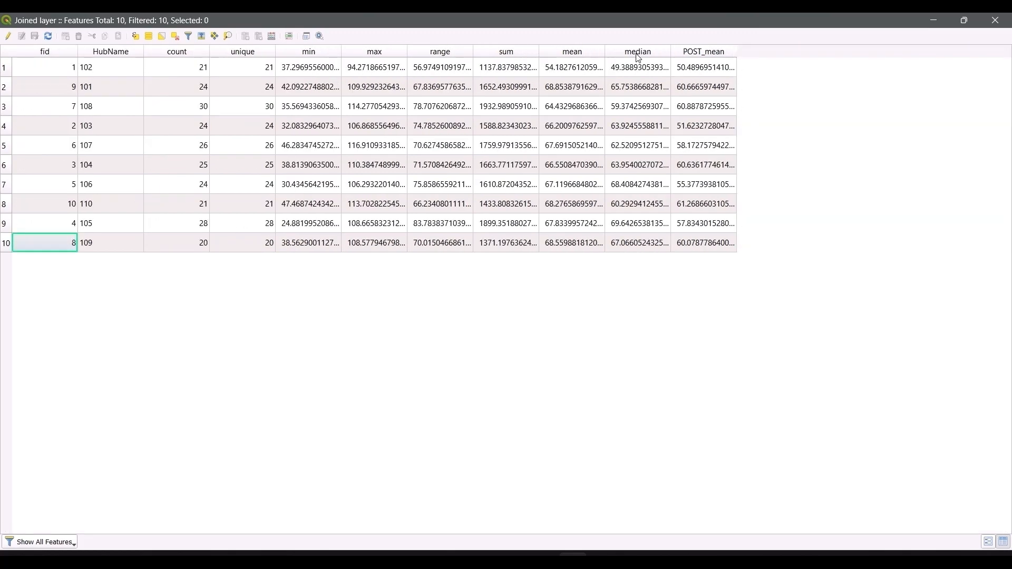
{"action": "right_click", "coordinate": [639, 55]}
{"action": "left_click", "coordinate": [642, 60]}
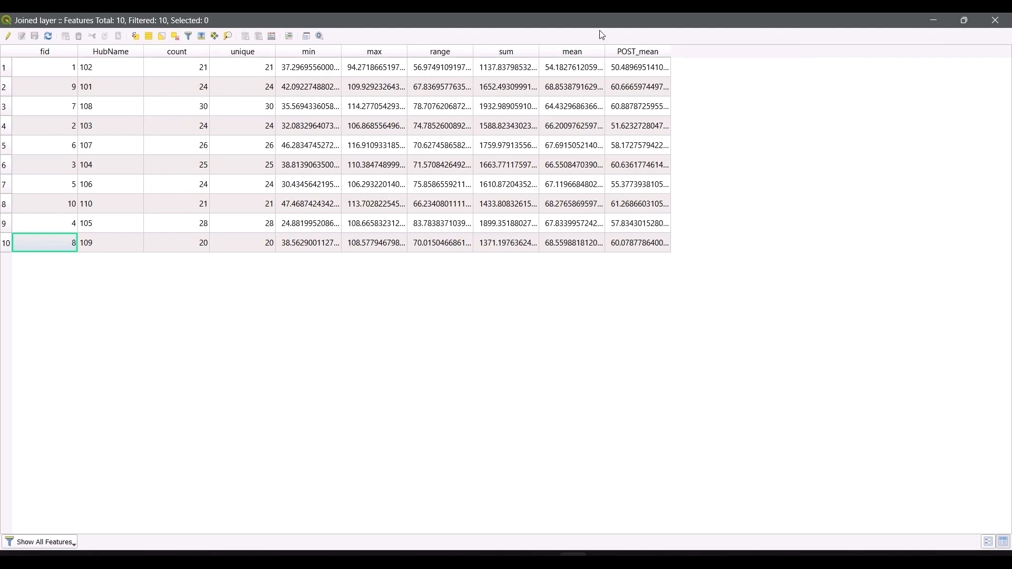
Start editing the joined table and set up a new field named Difference in the Field Calculator.
{"action": "left_click", "coordinate": [8, 35]}
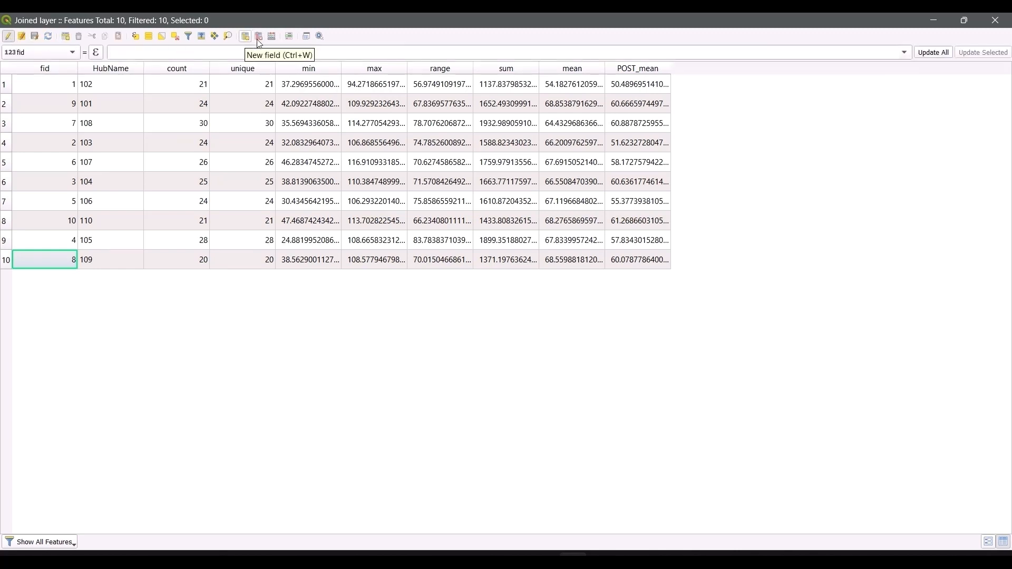
{"action": "left_click", "coordinate": [276, 38]}
{"action": "left_click", "coordinate": [412, 203]}
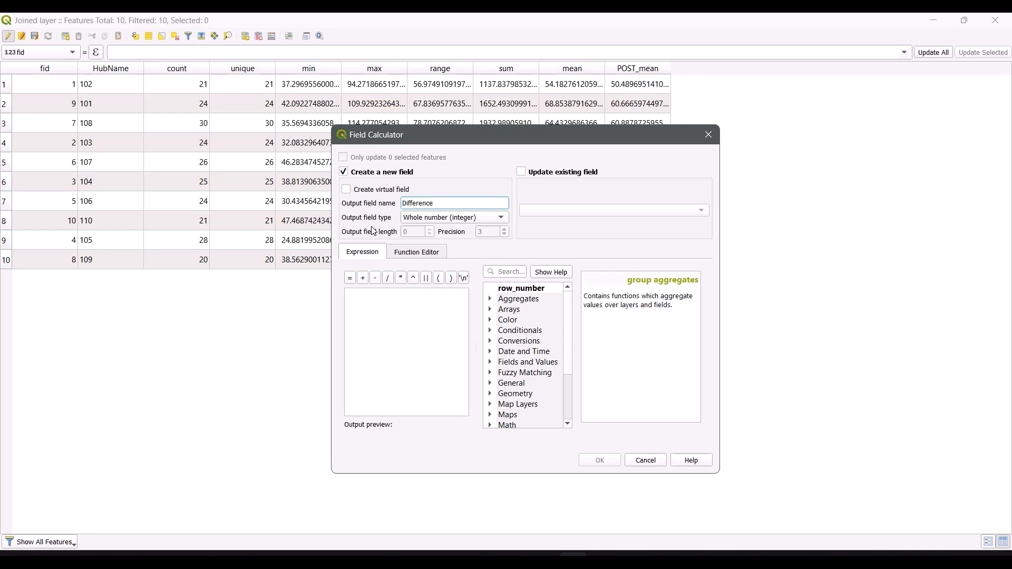
Calculate the Difference field with the expression Post_Mean - Mean and save the table edits.
{"action": "left_click", "coordinate": [390, 314]}
{"action": "type", "text": "Pos"}
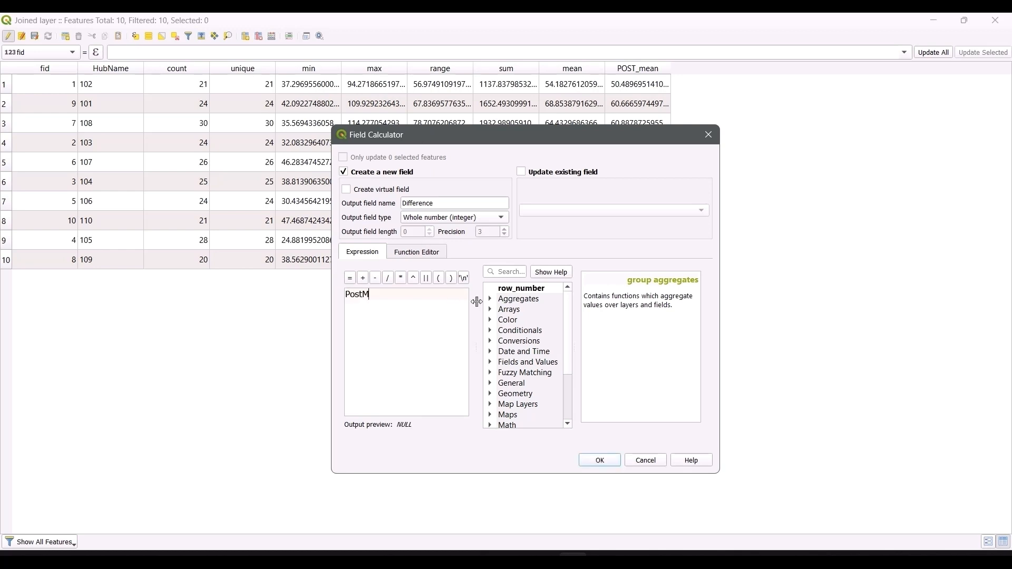
{"action": "type", "text": "tM"}
{"action": "key", "text": "BackSpace"}
{"action": "type", "text": "_Mean"}
{"action": "left_click", "coordinate": [376, 278]}
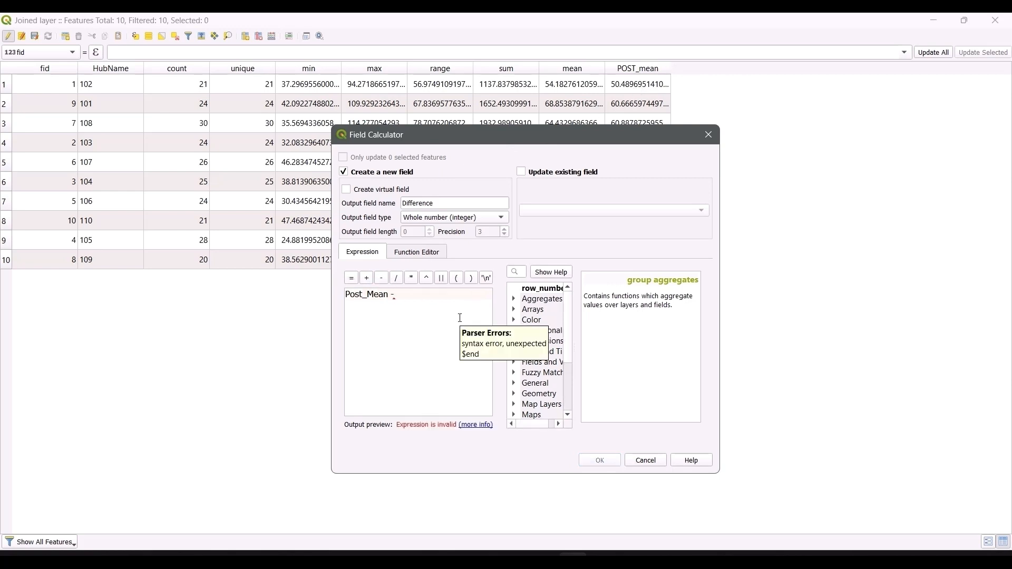
{"action": "type", "text": "Mean"}
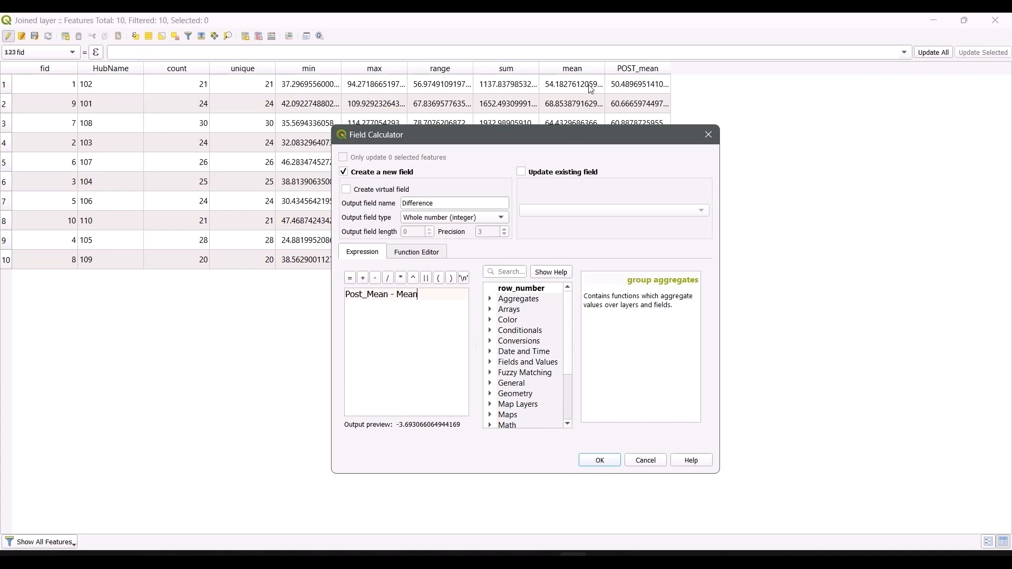
{"action": "left_click", "coordinate": [590, 464]}
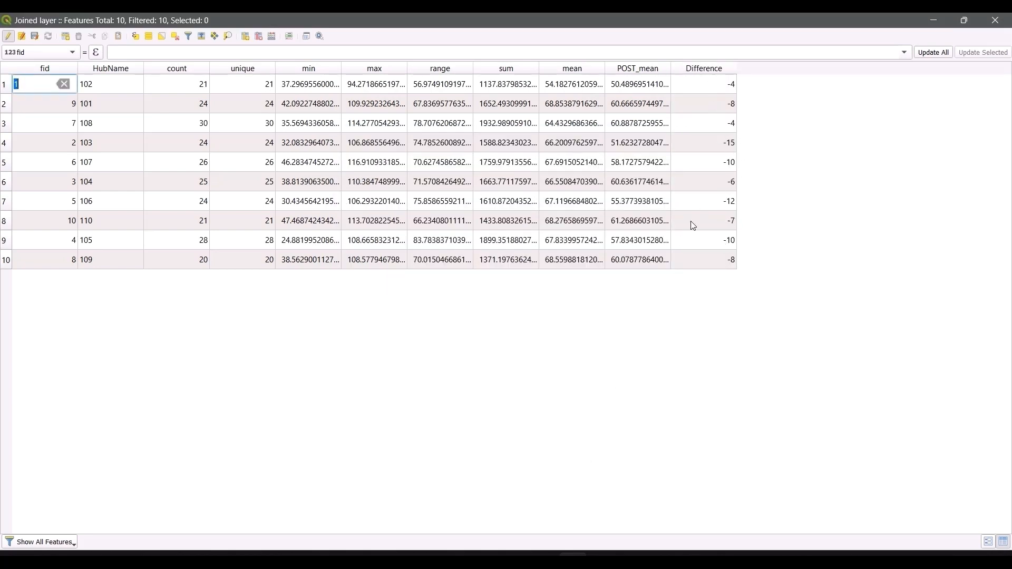
{"action": "left_click", "coordinate": [36, 34]}
Add a whole-number field named DLFID_INT to the joined table, filled with the HubName values.
{"action": "left_click", "coordinate": [272, 37]}
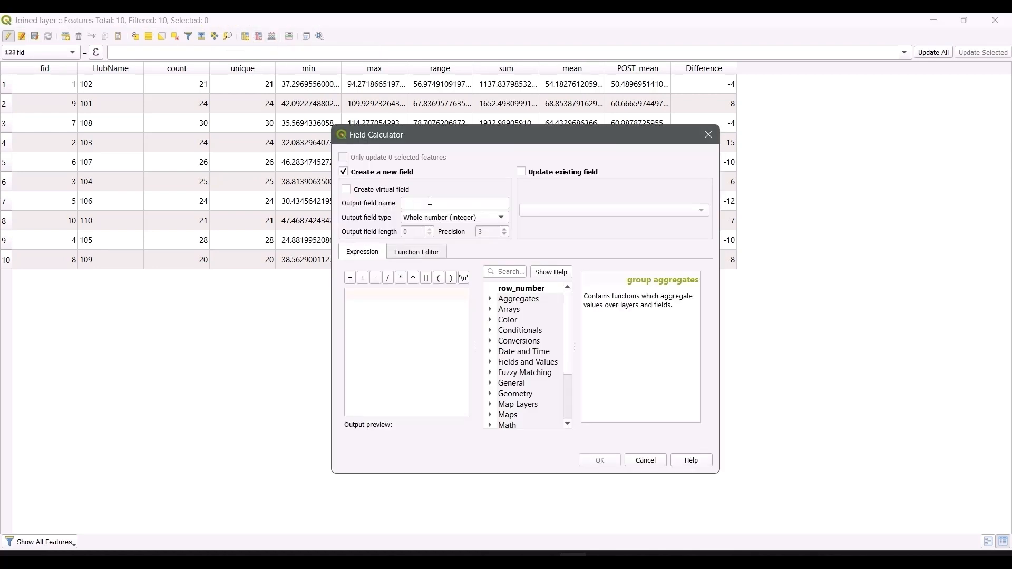
{"action": "left_click", "coordinate": [411, 205]}
{"action": "left_click", "coordinate": [376, 295]}
{"action": "type", "text": "Hub"}
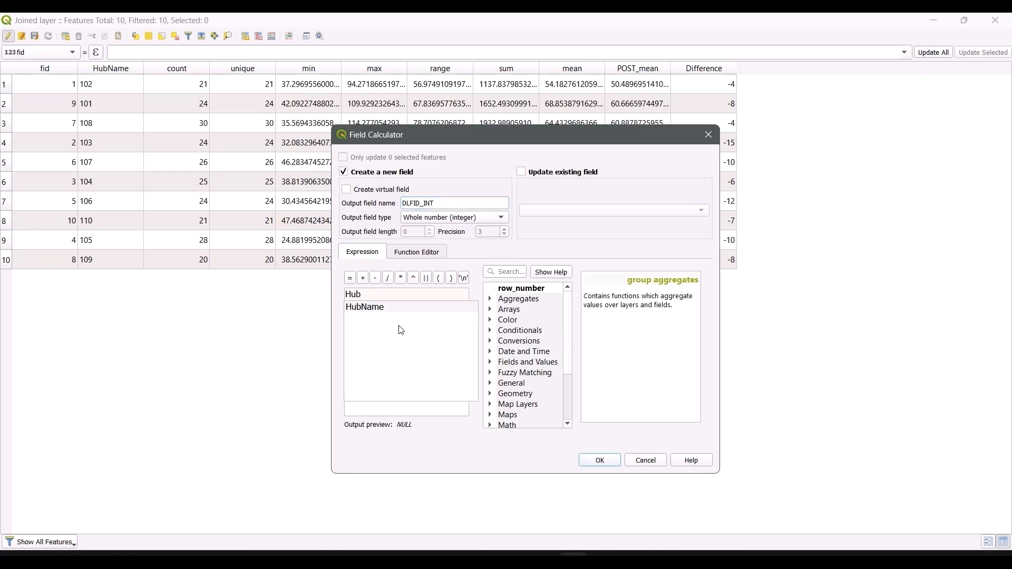
{"action": "double_click", "coordinate": [386, 310]}
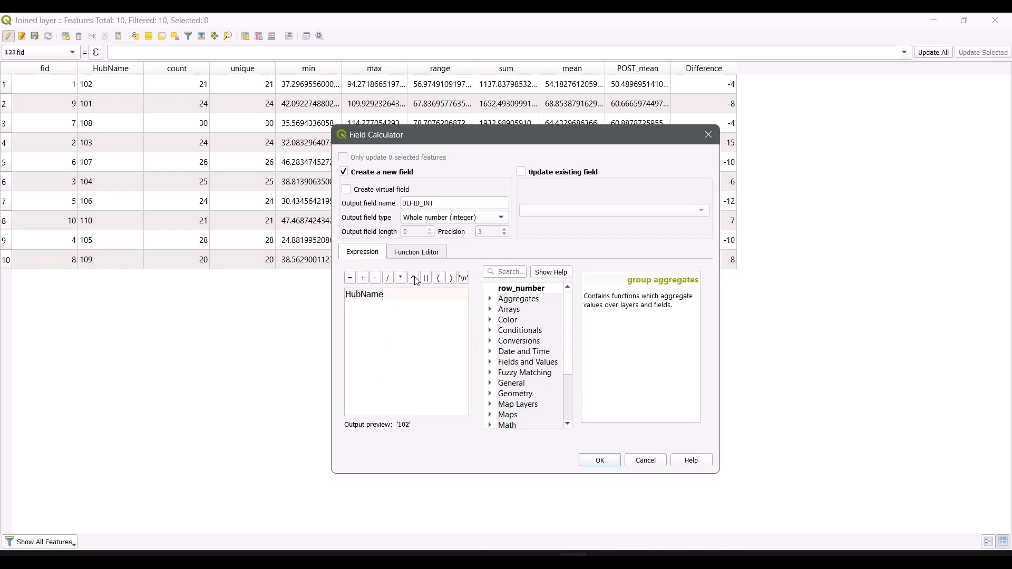
{"action": "left_click", "coordinate": [599, 462]}
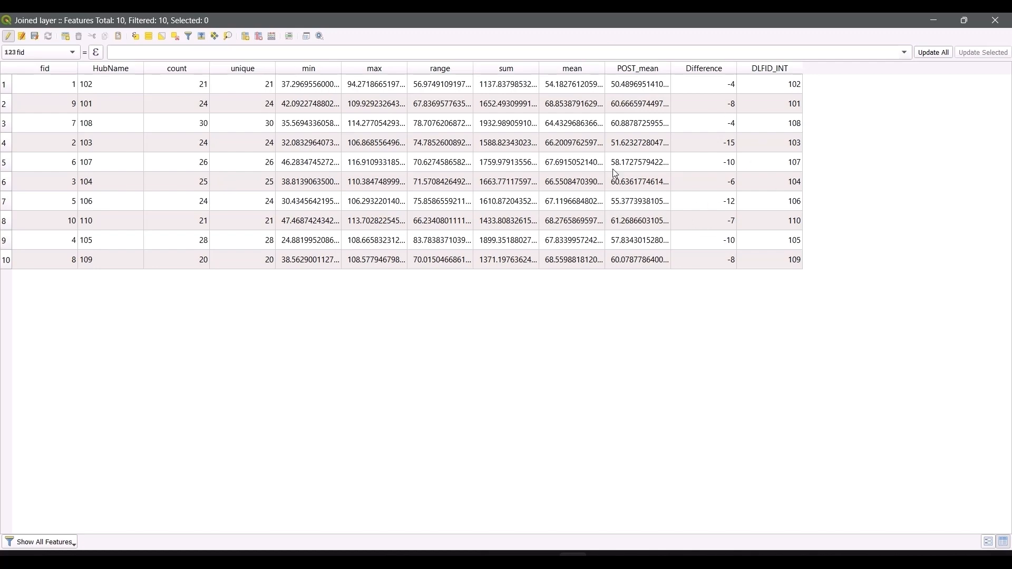
Close the attribute table and start Join attributes by field value with refline as input layer and DLFID_INT as its table field.
{"action": "left_click", "coordinate": [996, 21]}
{"action": "double_click", "coordinate": [932, 140]}
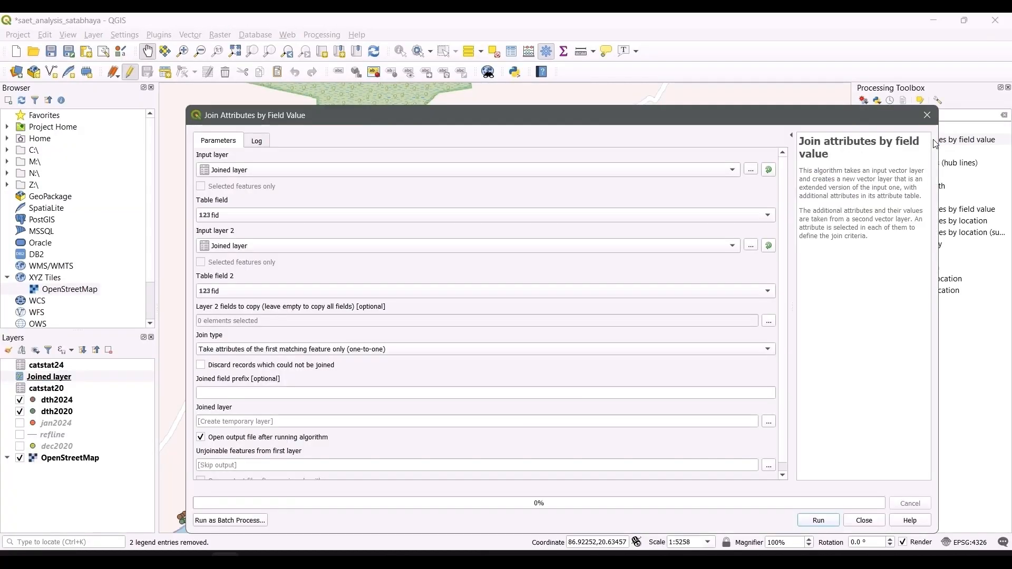
{"action": "left_click", "coordinate": [213, 169]}
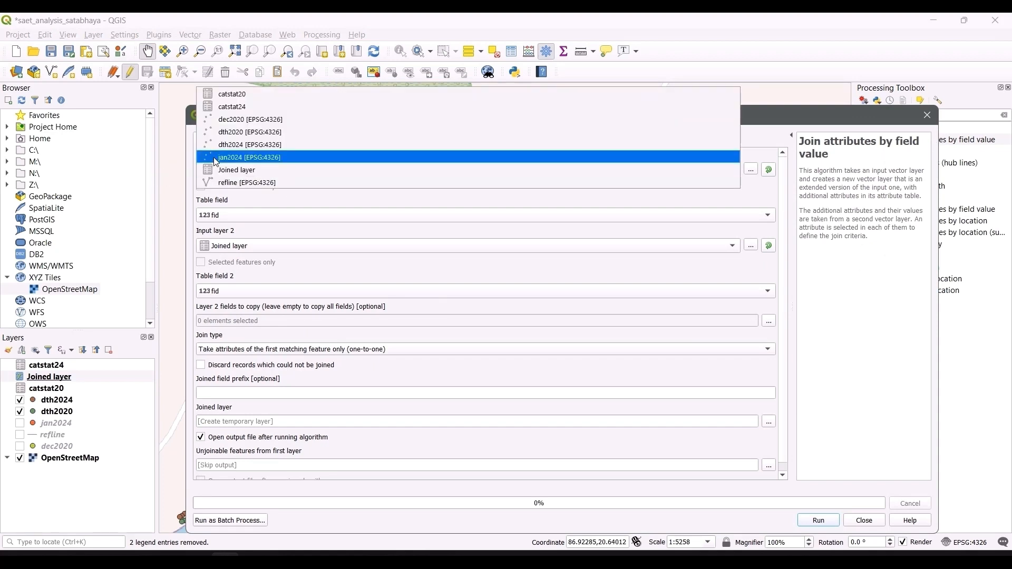
{"action": "left_click", "coordinate": [239, 182]}
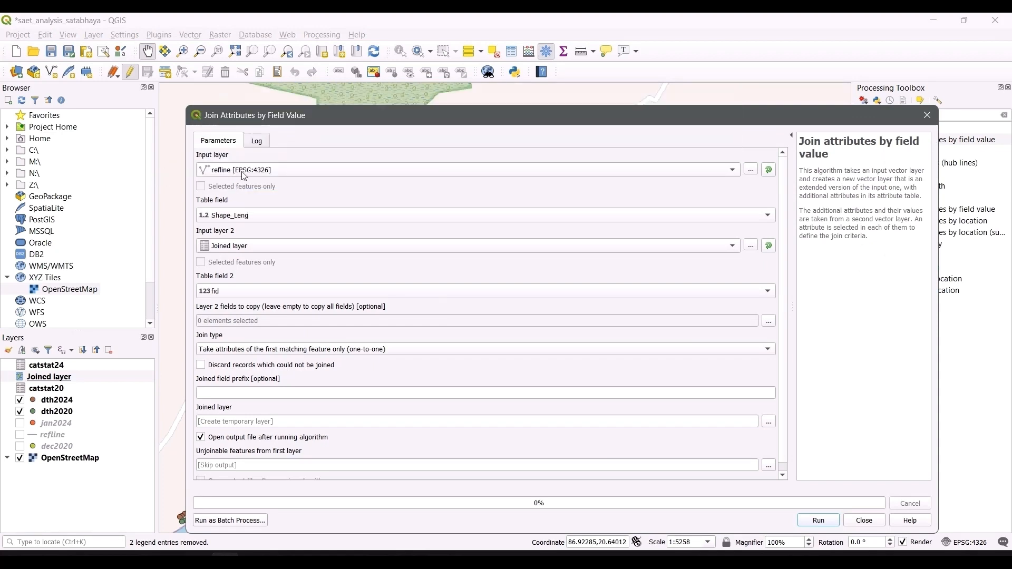
{"action": "left_click", "coordinate": [241, 220]}
{"action": "left_click", "coordinate": [237, 227]}
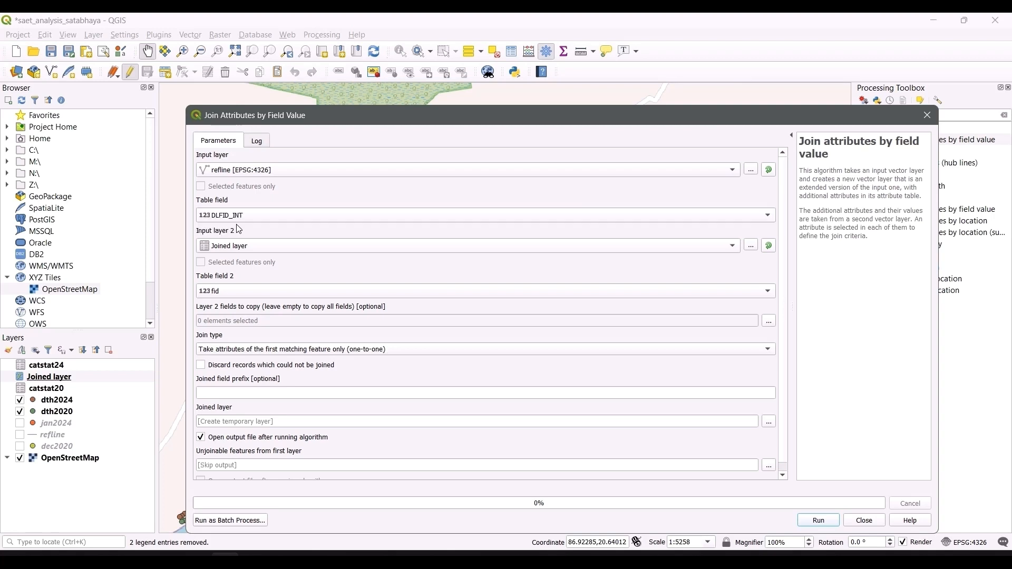
Use the Joined layer table as the second input layer, matched on its DLFID_INT field.
{"action": "left_click", "coordinate": [233, 251]}
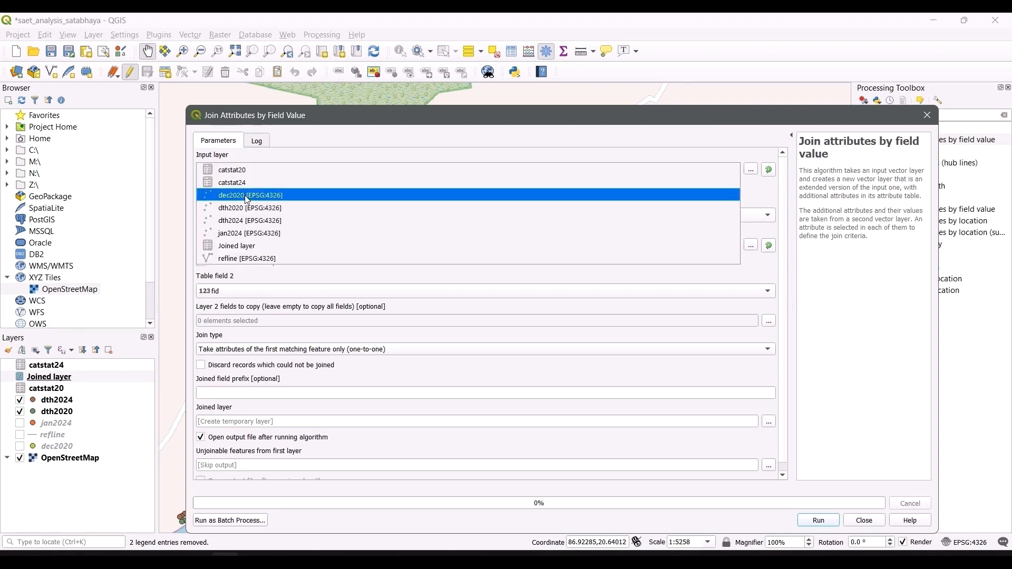
{"action": "left_click", "coordinate": [251, 246]}
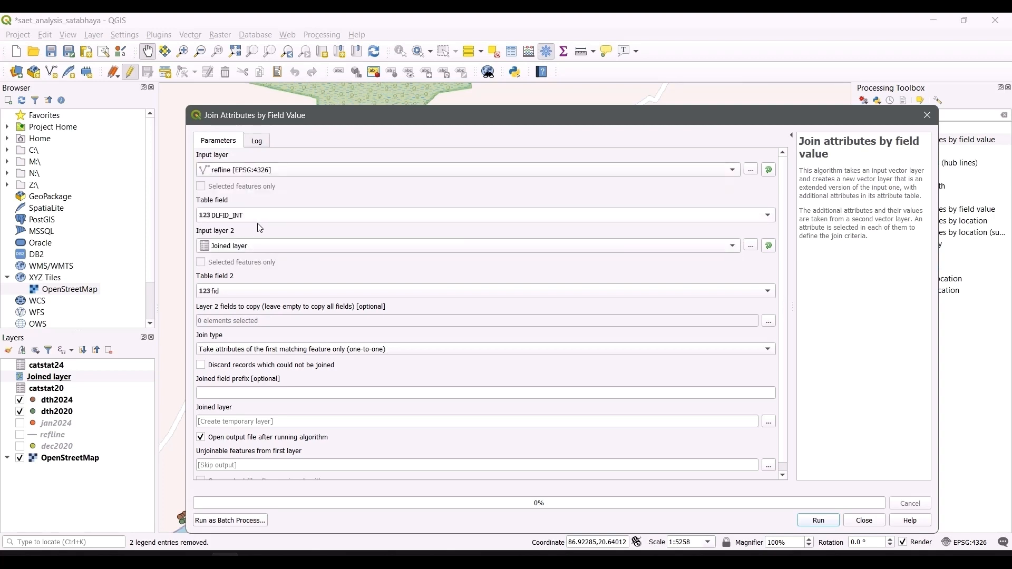
{"action": "left_click", "coordinate": [232, 291]}
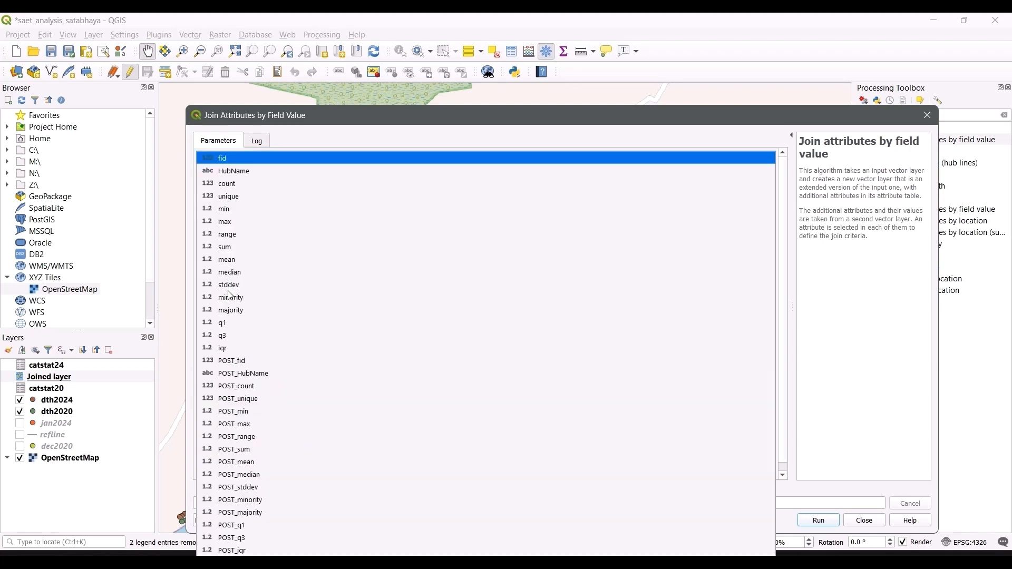
{"action": "left_click", "coordinate": [256, 525]}
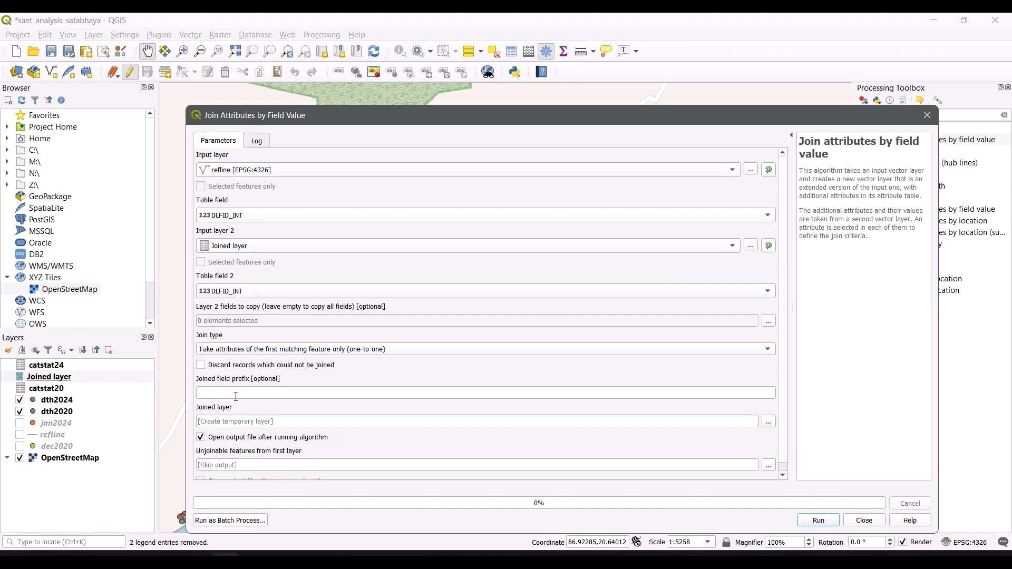
Save the join output as fin_output.gpkg in the test folder, run the join and close the tool.
{"action": "left_click_drag", "start_coordinate": [328, 115], "coordinate": [345, 77]}
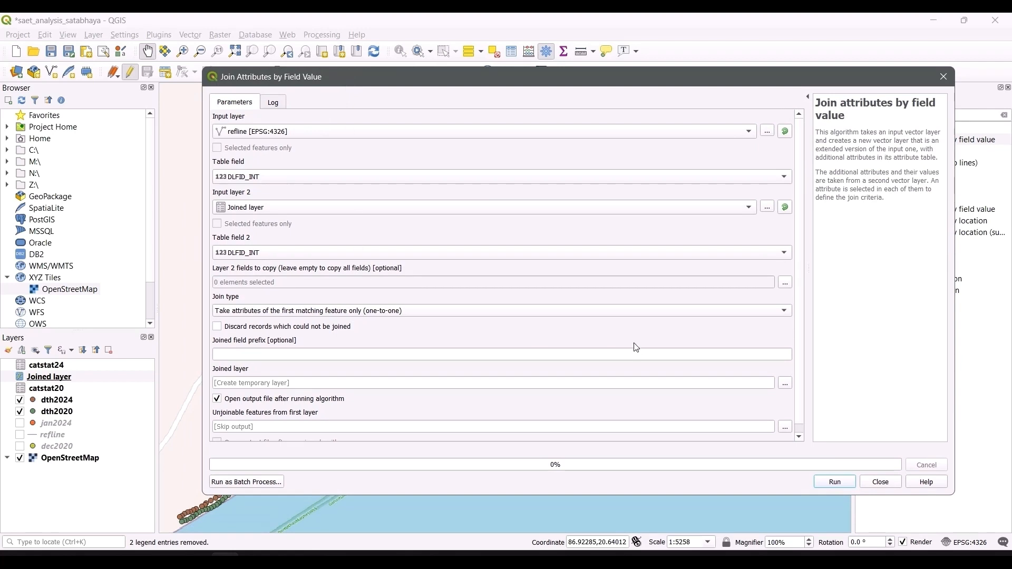
{"action": "left_click", "coordinate": [784, 385]}
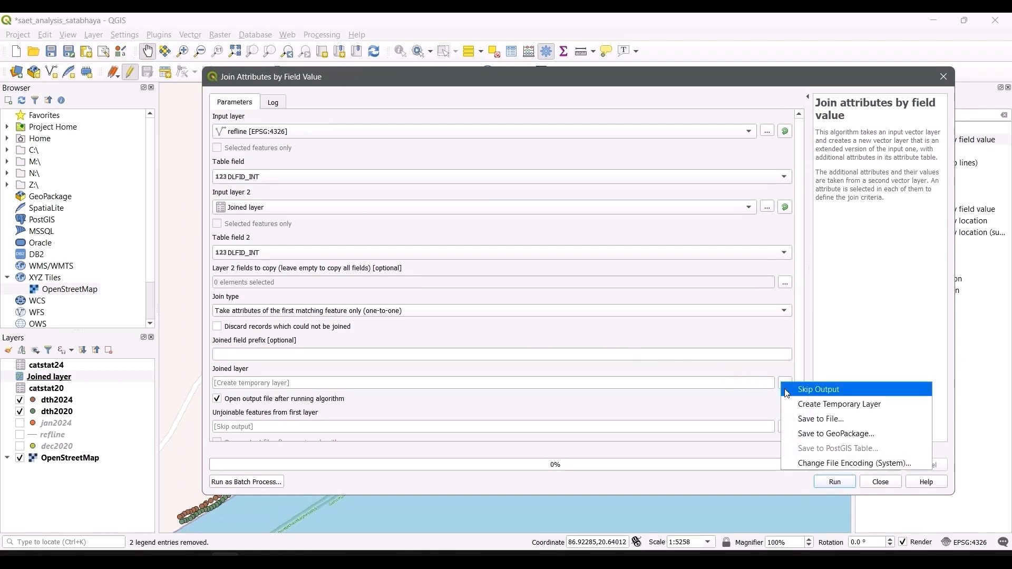
{"action": "left_click", "coordinate": [793, 423]}
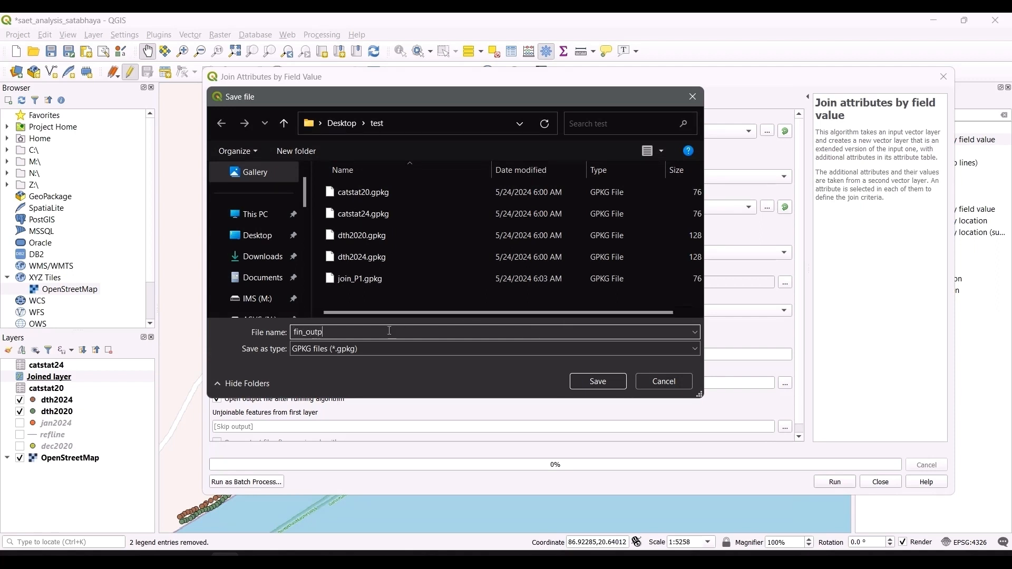
{"action": "key", "text": "Return"}
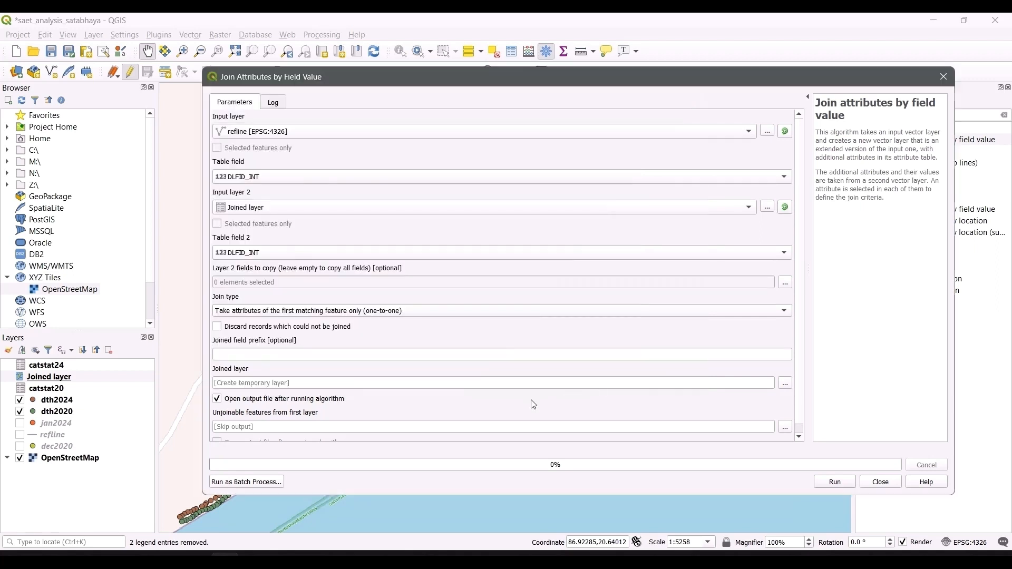
{"action": "left_click", "coordinate": [839, 483]}
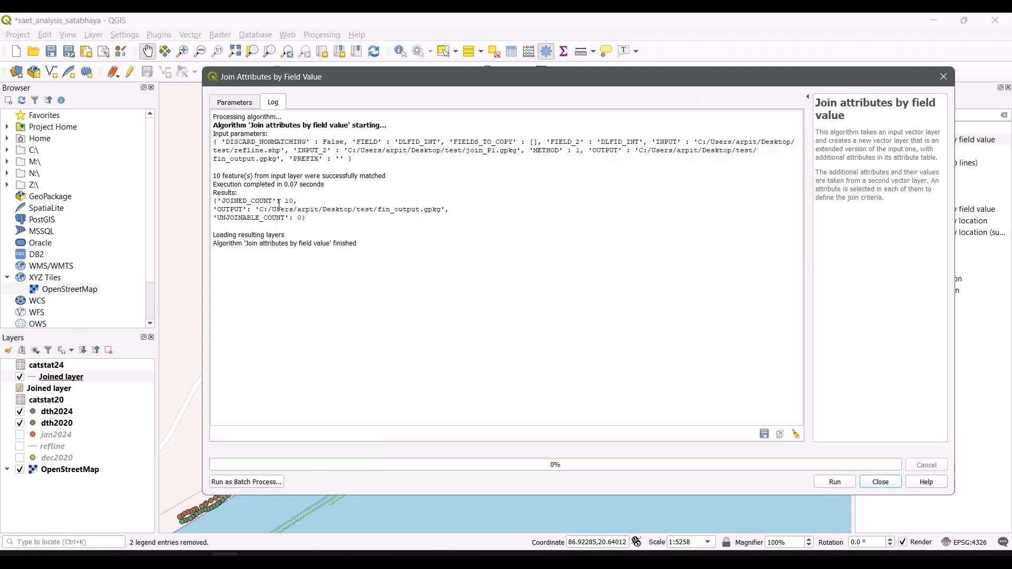
{"action": "left_click", "coordinate": [895, 484]}
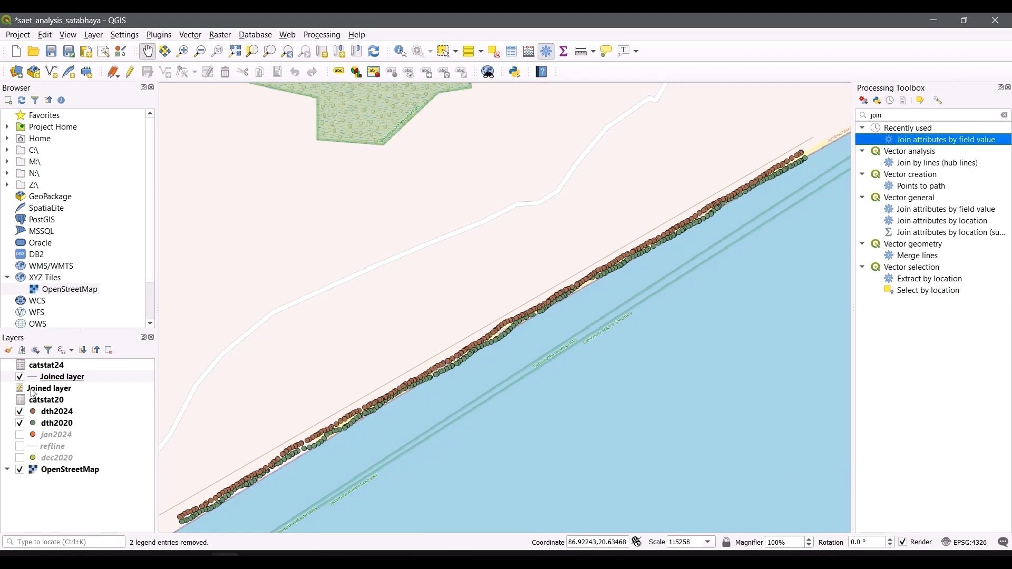
Set the symbology of the new joined line layer to Categorized on the Difference column.
{"action": "left_click", "coordinate": [81, 381]}
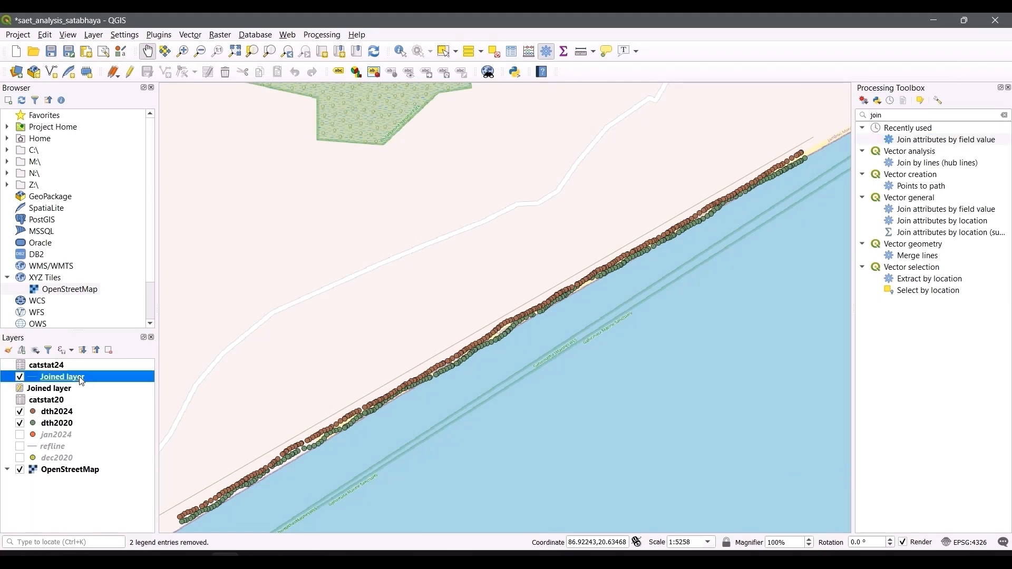
{"action": "right_click", "coordinate": [82, 381]}
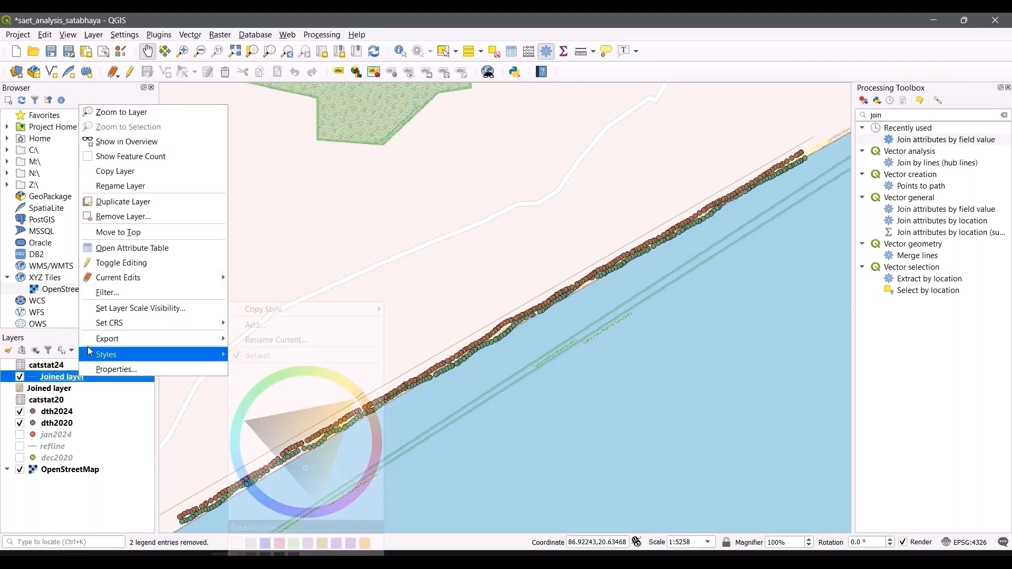
{"action": "left_click", "coordinate": [105, 369]}
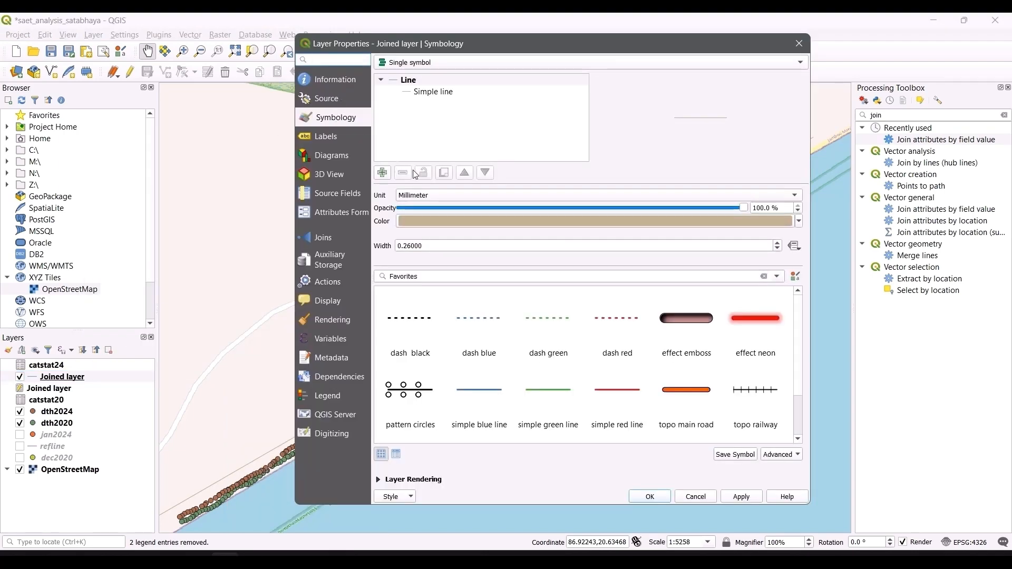
{"action": "left_click", "coordinate": [404, 63]}
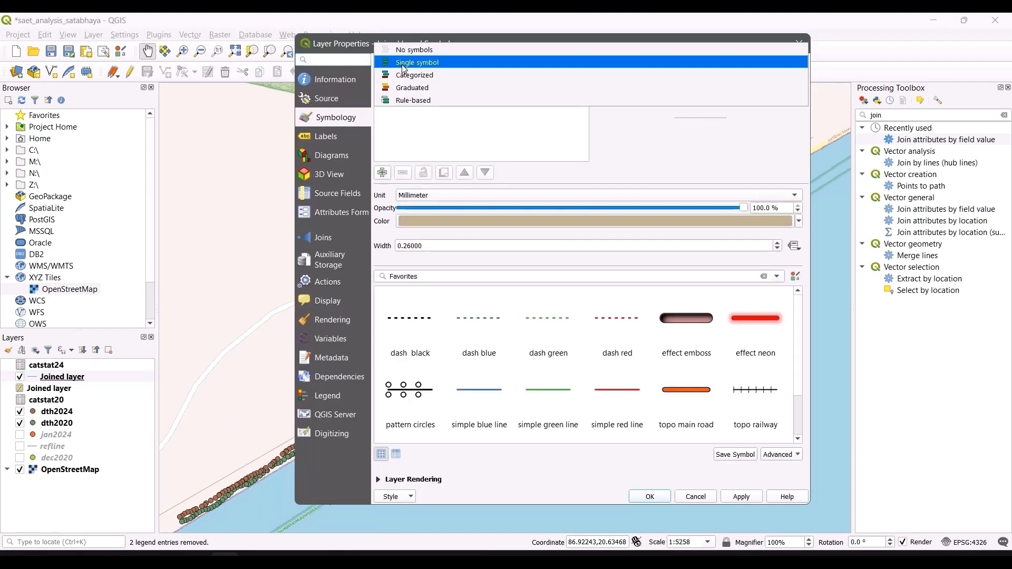
{"action": "left_click", "coordinate": [410, 80]}
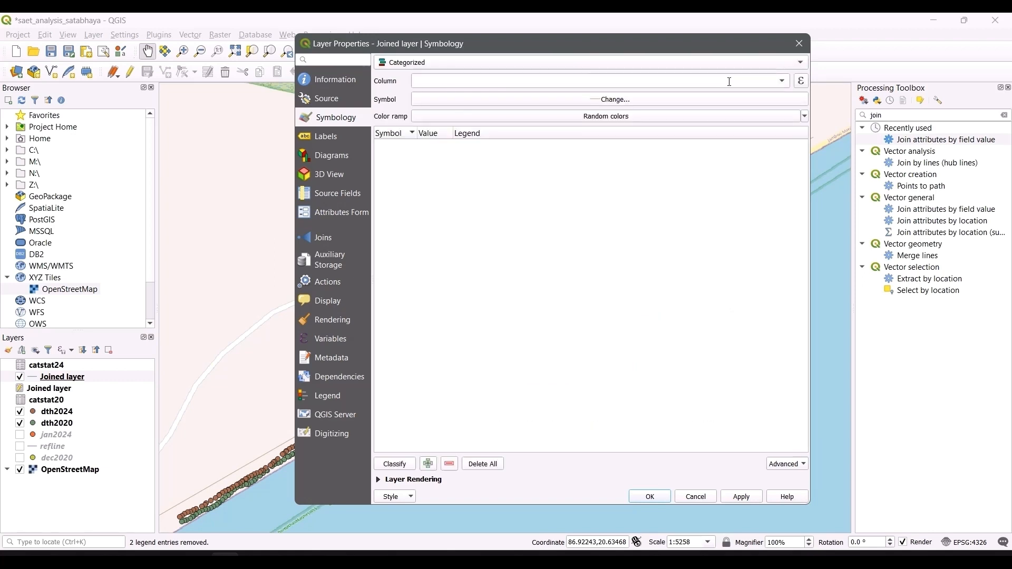
{"action": "left_click", "coordinate": [784, 82]}
{"action": "left_click", "coordinate": [672, 129]}
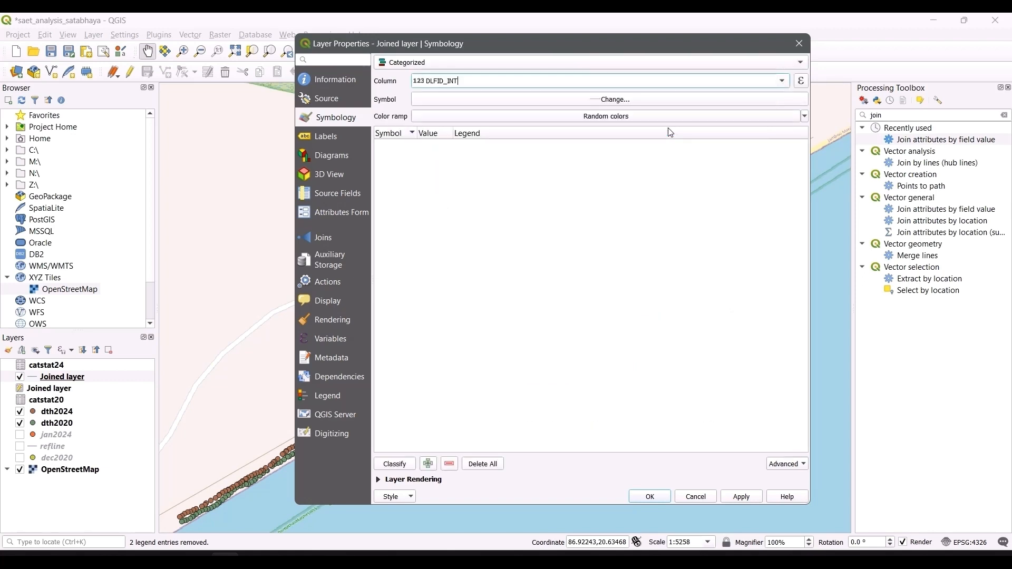
{"action": "scroll", "coordinate": [594, 224], "scroll_direction": "down", "scroll_amount": 8}
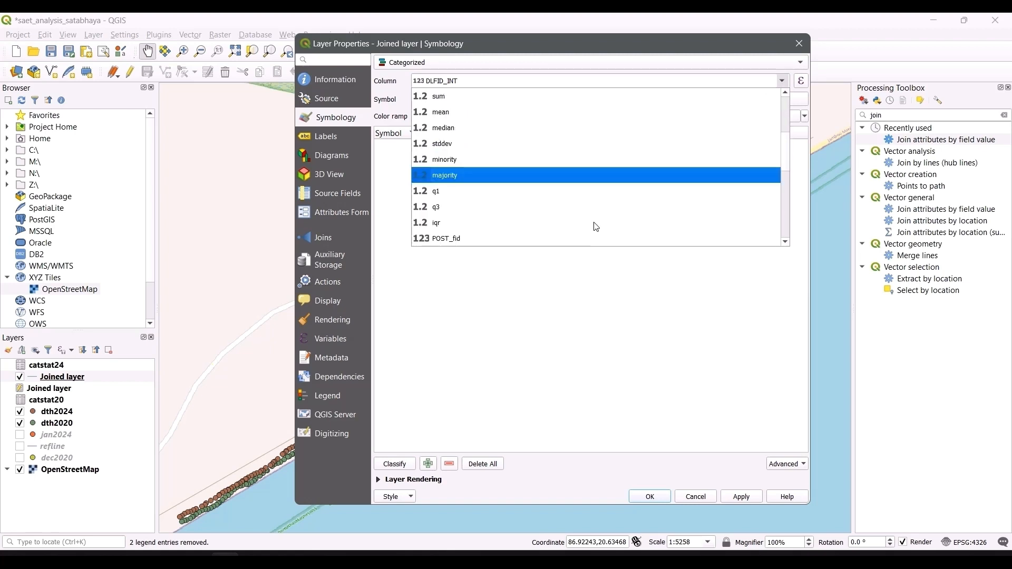
{"action": "left_click", "coordinate": [540, 228]}
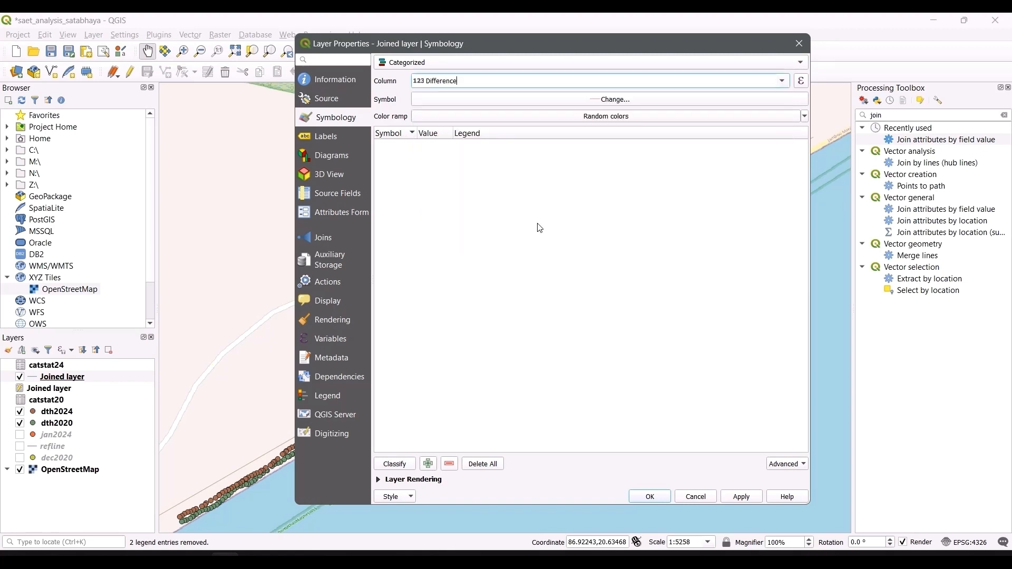
Set the colour ramp of the categorized symbology to PuRd.
{"action": "left_click", "coordinate": [546, 101]}
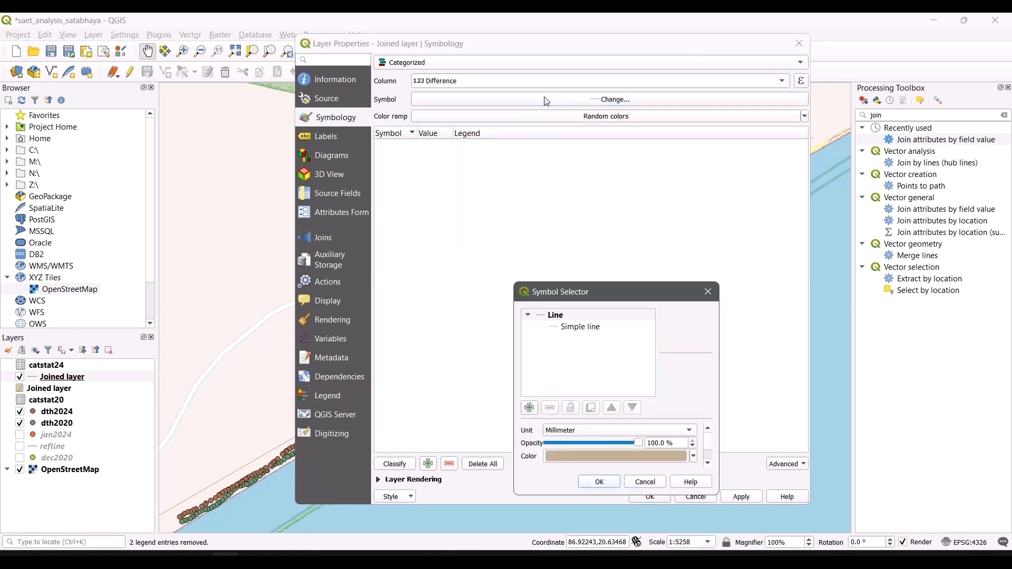
{"action": "left_click", "coordinate": [708, 292]}
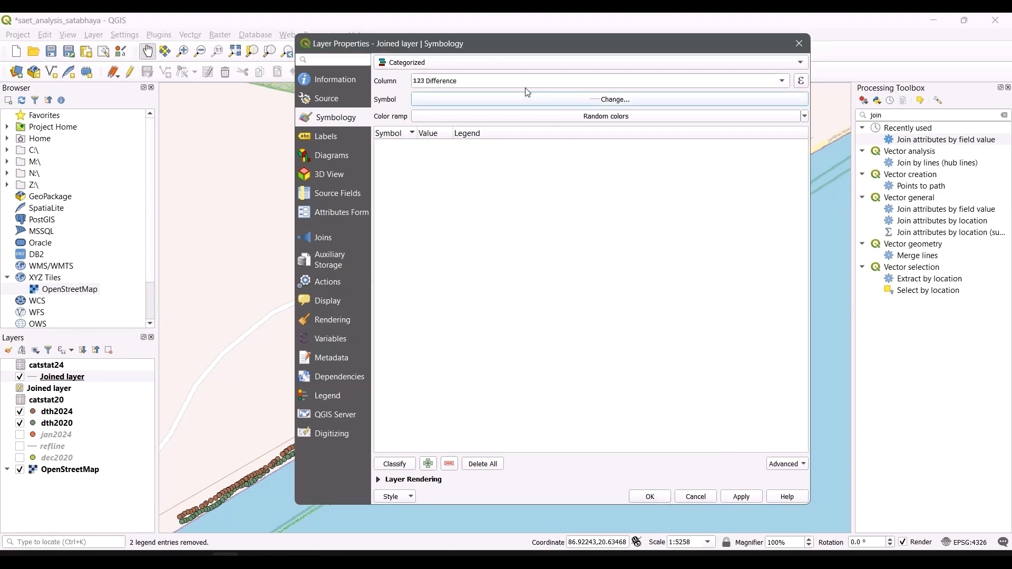
{"action": "left_click", "coordinate": [605, 120]}
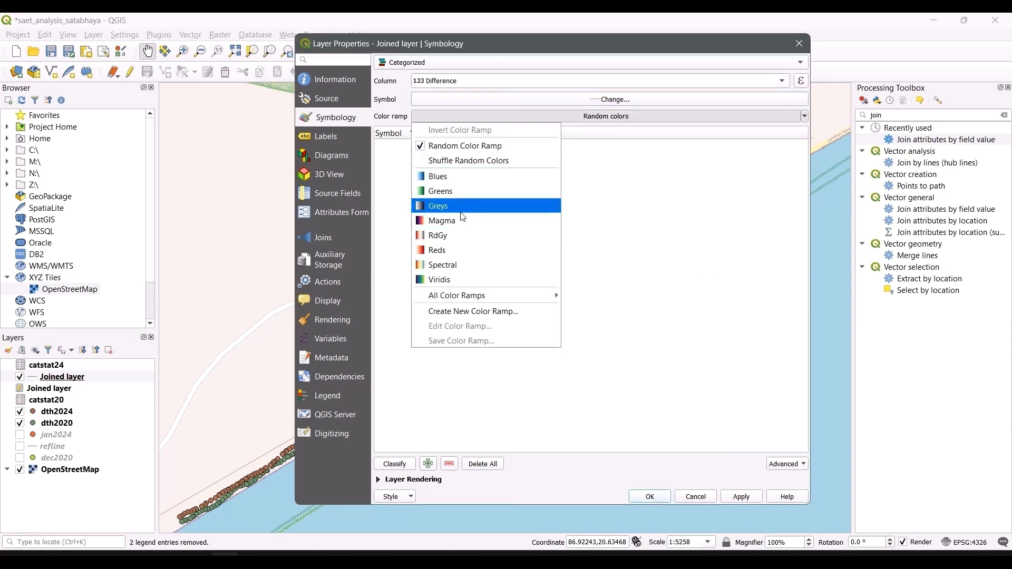
{"action": "mouse_move", "coordinate": [477, 294]}
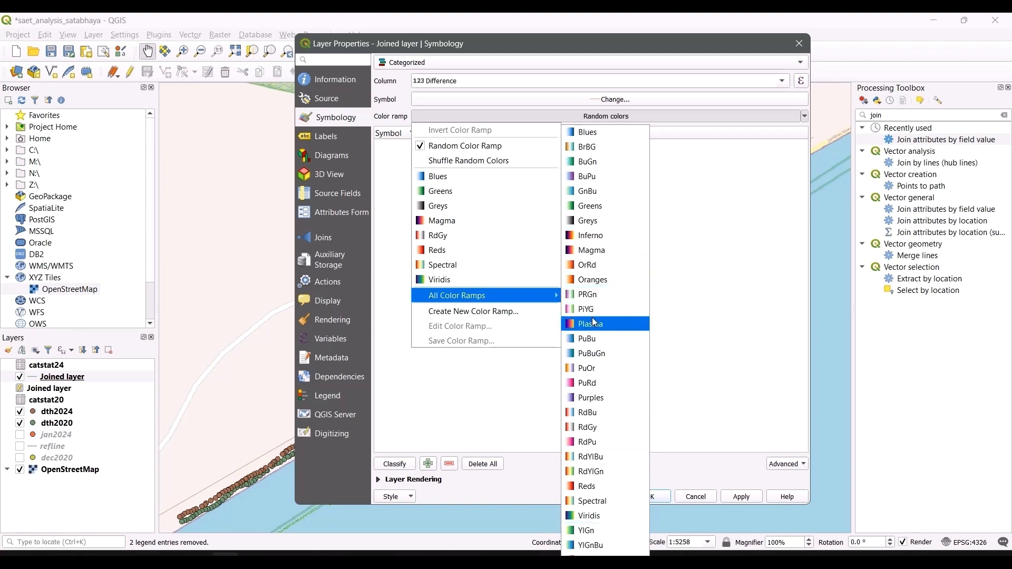
{"action": "left_click", "coordinate": [589, 384]}
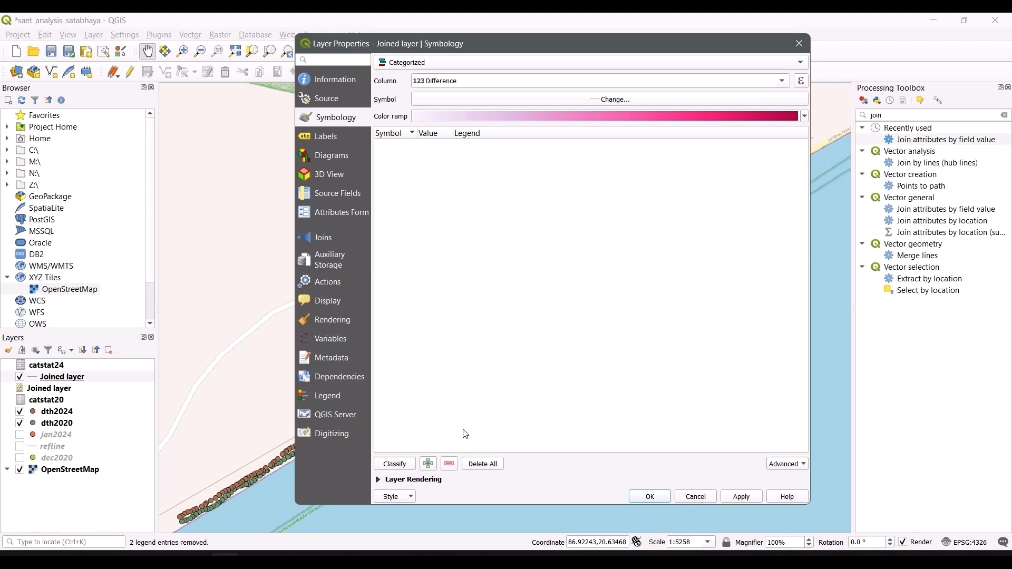
Classify the Joined layer into categories by its Difference values and apply the symbology.
{"action": "left_click", "coordinate": [410, 469]}
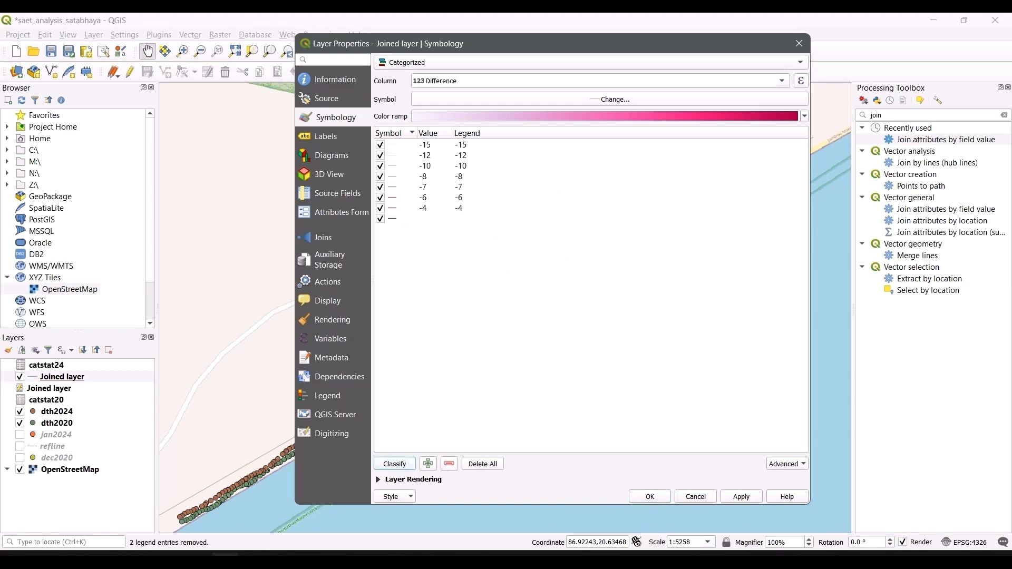
{"action": "left_click", "coordinate": [650, 496]}
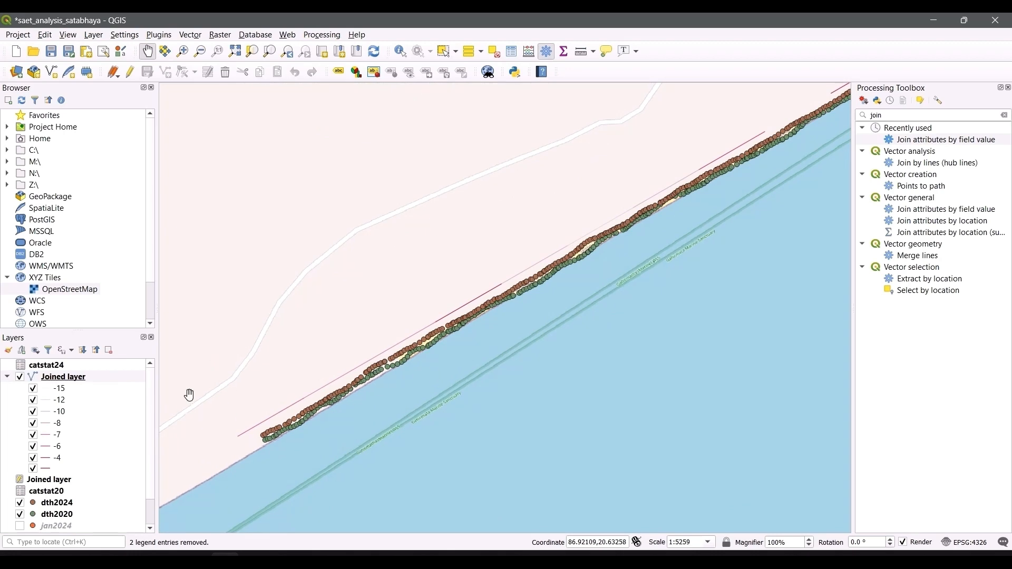
Hide the dth2024 and dth2020 point layers so only the categorized reference line shows over the basemap.
{"action": "scroll", "coordinate": [371, 397], "scroll_direction": "up", "scroll_amount": 1}
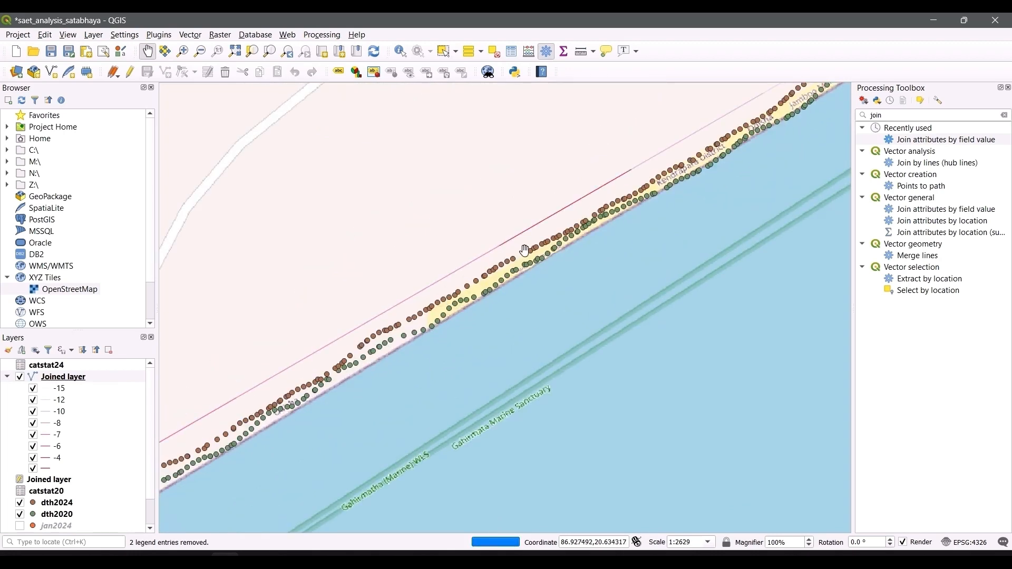
{"action": "left_click_drag", "start_coordinate": [634, 214], "coordinate": [536, 377]}
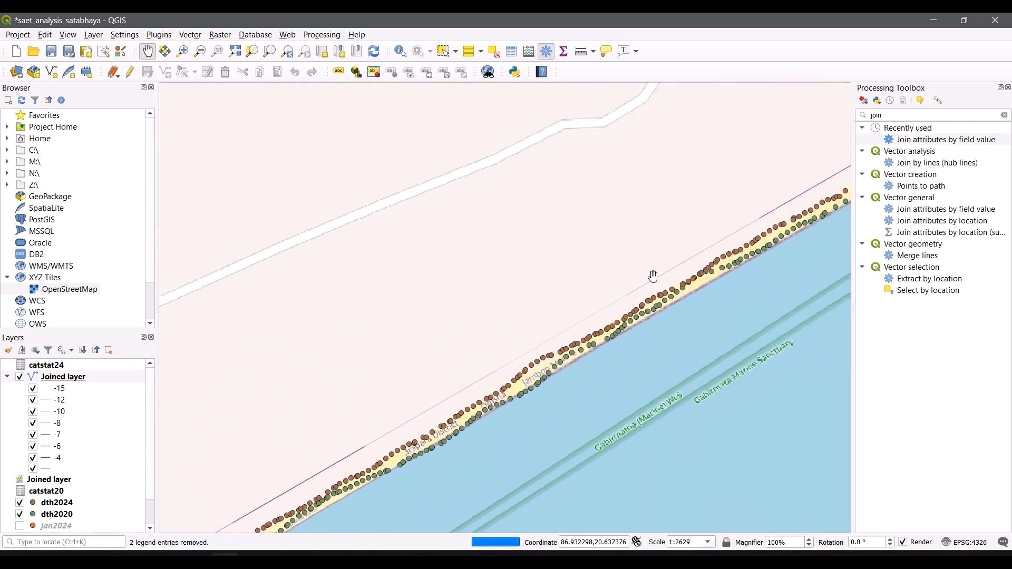
{"action": "left_click_drag", "start_coordinate": [772, 207], "coordinate": [588, 327]}
{"action": "scroll", "coordinate": [588, 326], "scroll_direction": "down", "scroll_amount": 2}
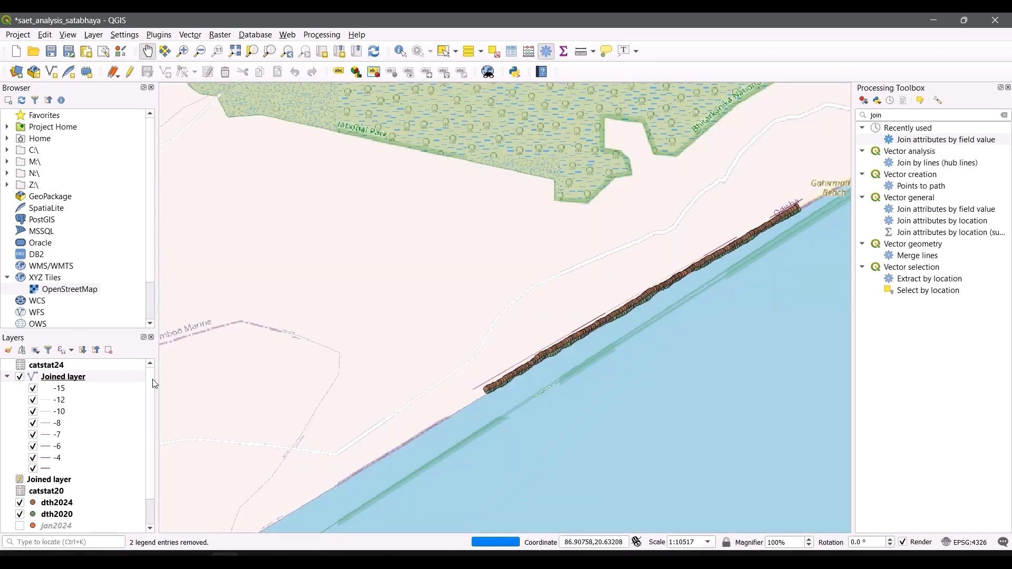
{"action": "scroll", "coordinate": [25, 484], "scroll_direction": "down", "scroll_amount": 1}
{"action": "left_click", "coordinate": [19, 467]}
{"action": "left_click", "coordinate": [19, 479]}
{"action": "scroll", "coordinate": [628, 350], "scroll_direction": "up", "scroll_amount": 1}
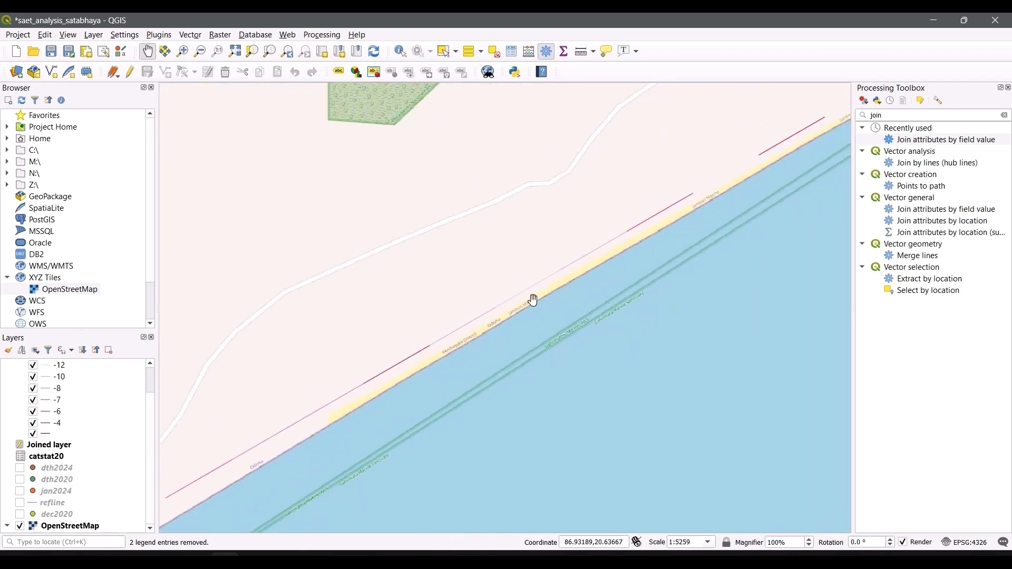
Start exporting the categorized Joined layer as an ESRI Shapefile and choose the Desktop test folder as its destination.
{"action": "scroll", "coordinate": [96, 432], "scroll_direction": "up", "scroll_amount": 1}
{"action": "left_click", "coordinate": [62, 368]}
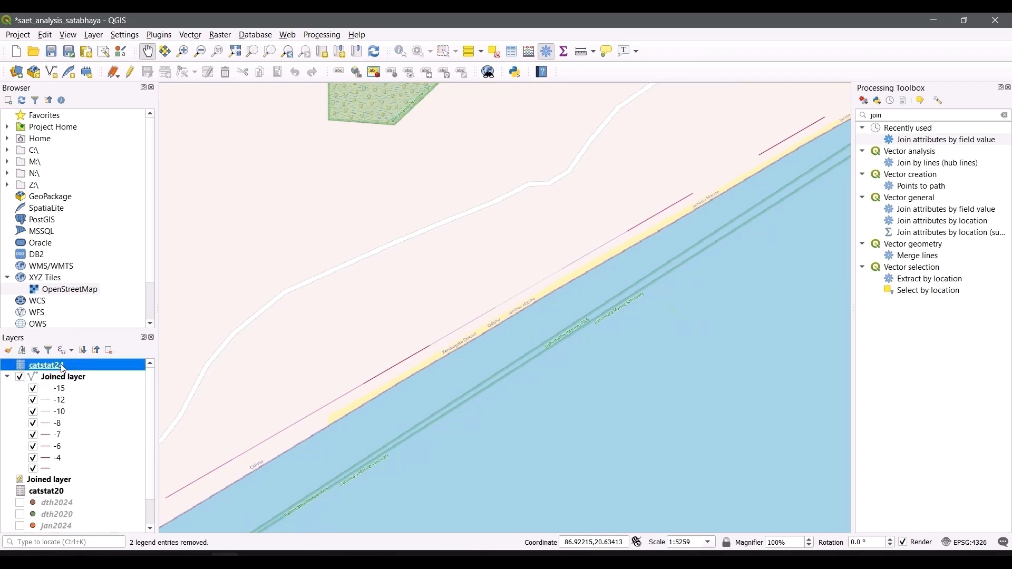
{"action": "left_click", "coordinate": [67, 379]}
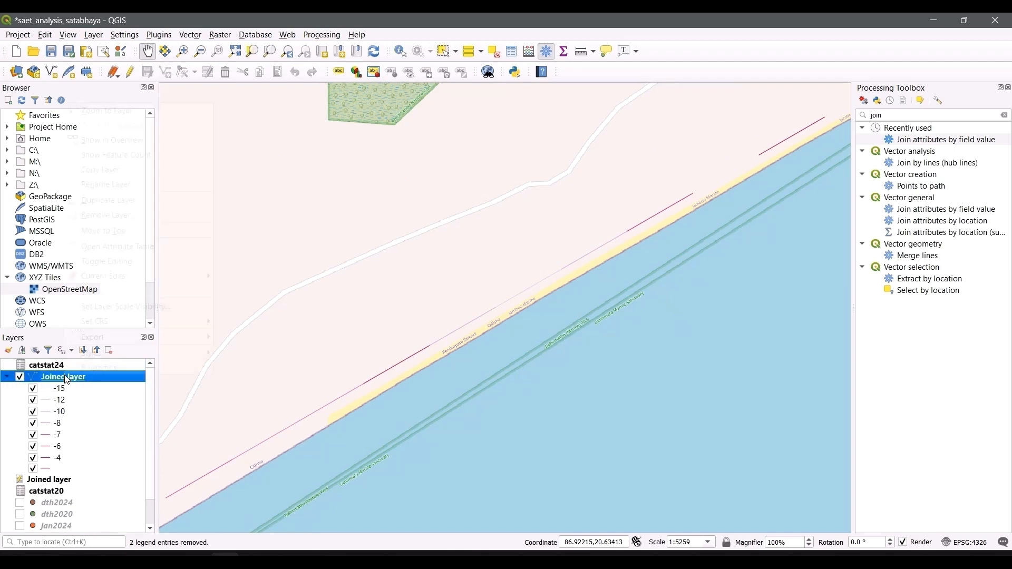
{"action": "right_click", "coordinate": [66, 379]}
{"action": "mouse_move", "coordinate": [119, 337]}
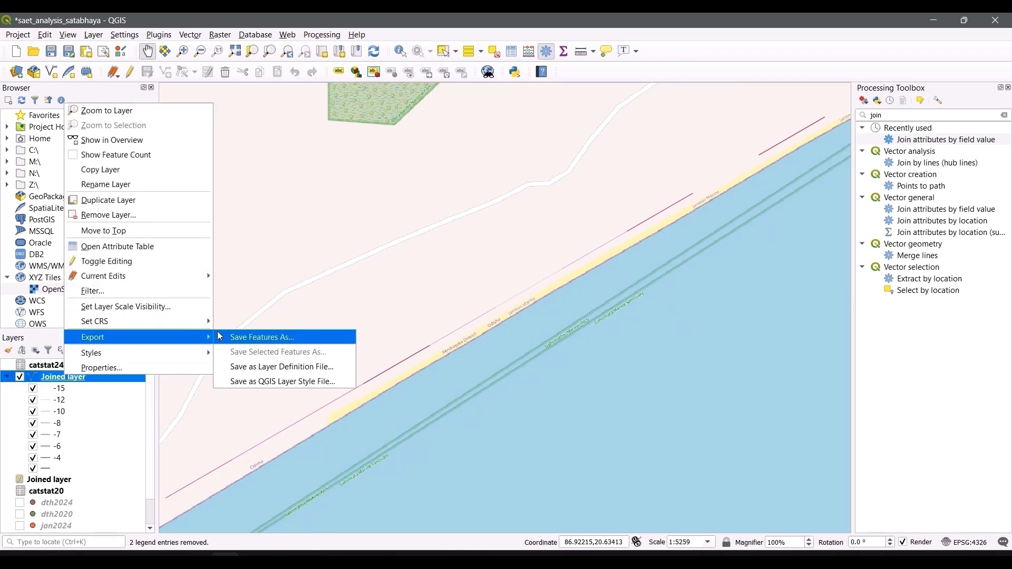
{"action": "left_click", "coordinate": [255, 340]}
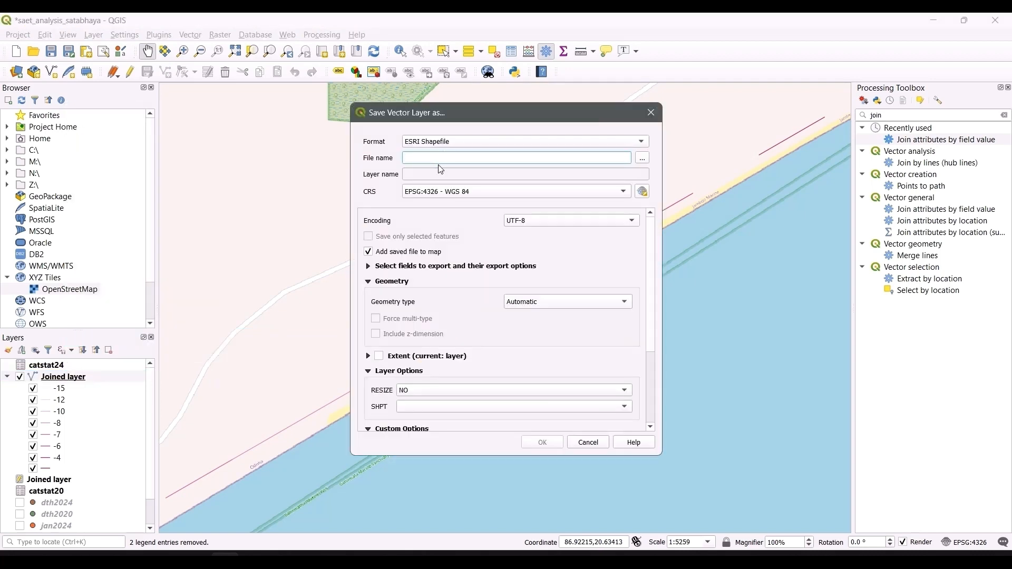
{"action": "left_click", "coordinate": [643, 161]}
{"action": "left_click", "coordinate": [403, 296]}
{"action": "left_click", "coordinate": [545, 252]}
{"action": "double_click", "coordinate": [544, 251]}
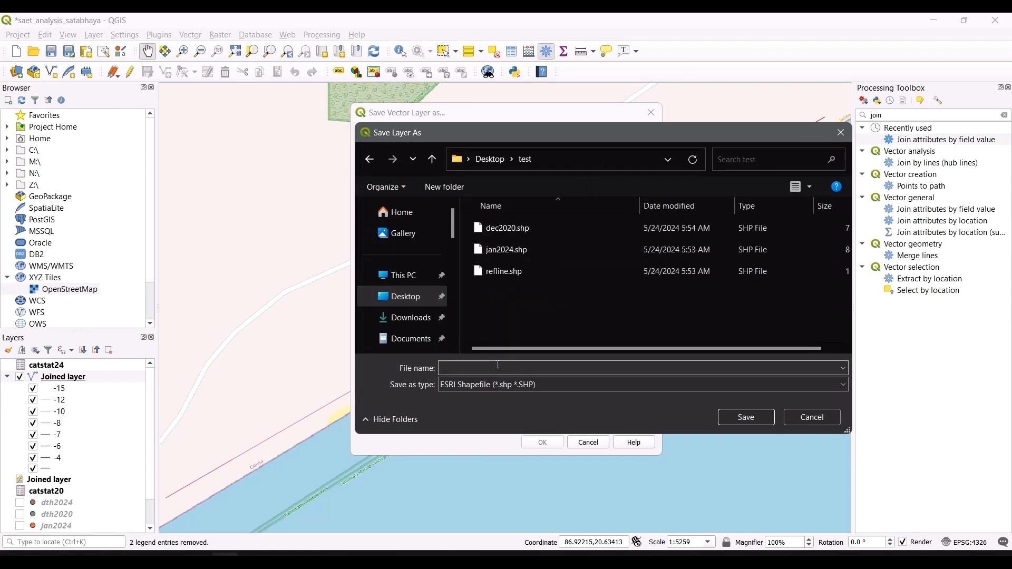
Name the shapefile refline_symb and export the layer.
{"action": "type", "text": "reflin"}
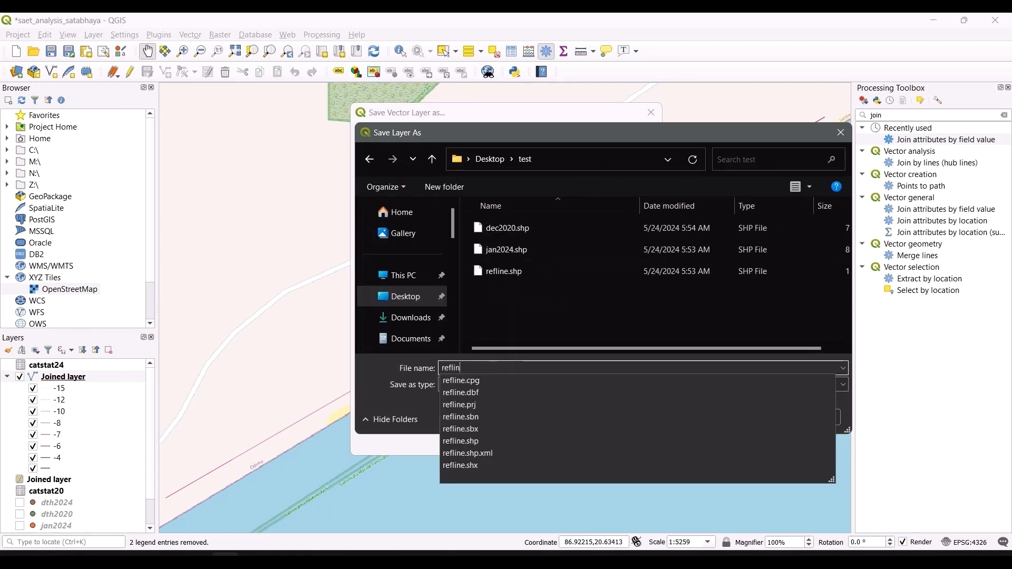
{"action": "type", "text": "e_su"}
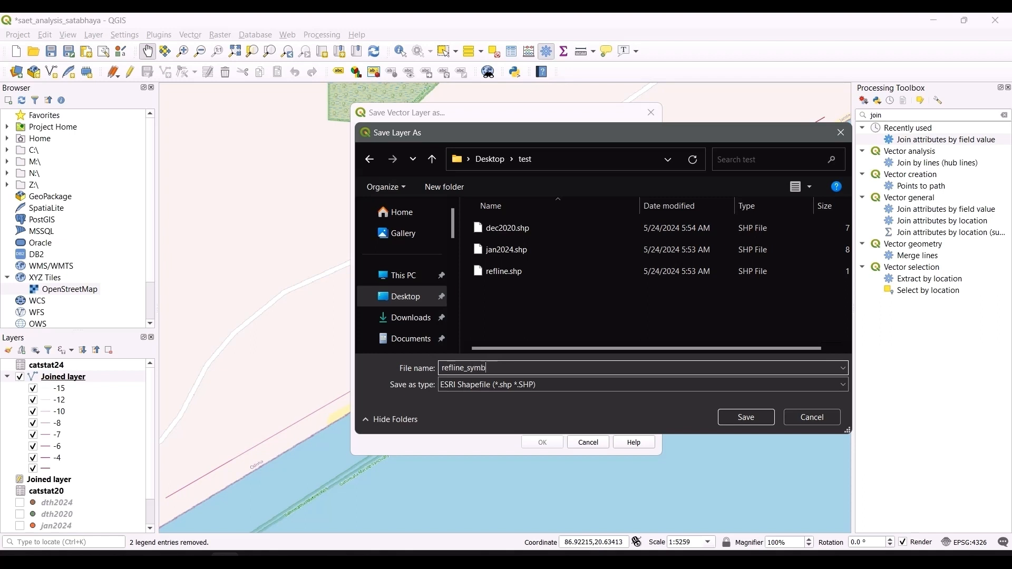
{"action": "type", "text": "mb"}
{"action": "left_click", "coordinate": [751, 419]}
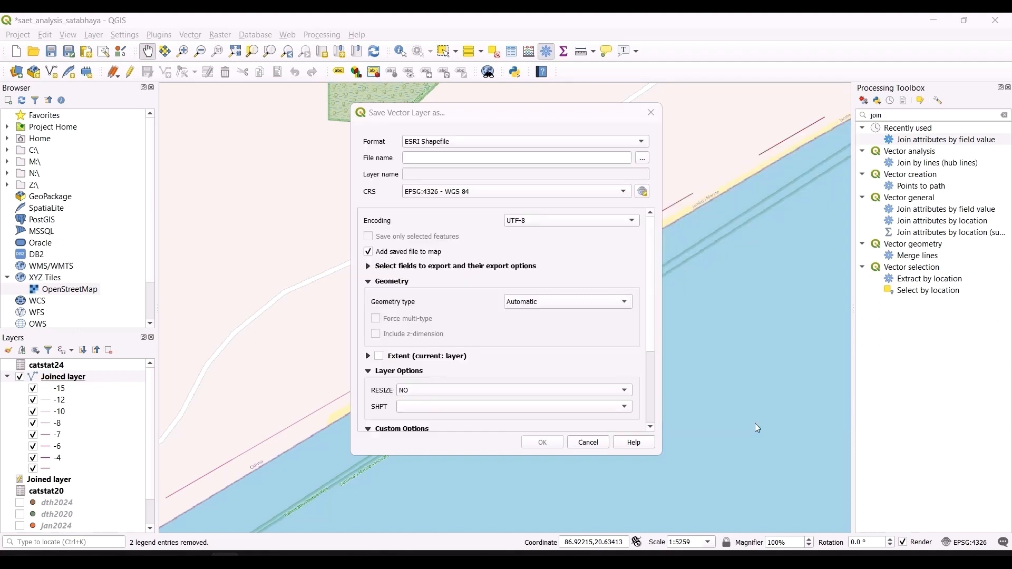
{"action": "left_click", "coordinate": [543, 443]}
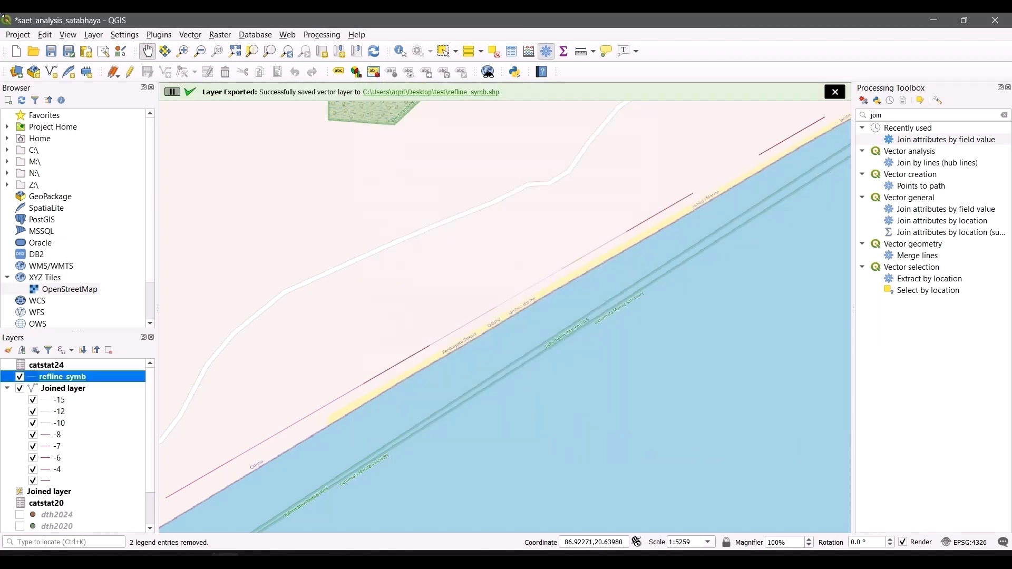
Save the saet_analysis_satabhaya project and close QGIS.
{"action": "left_click", "coordinate": [52, 52]}
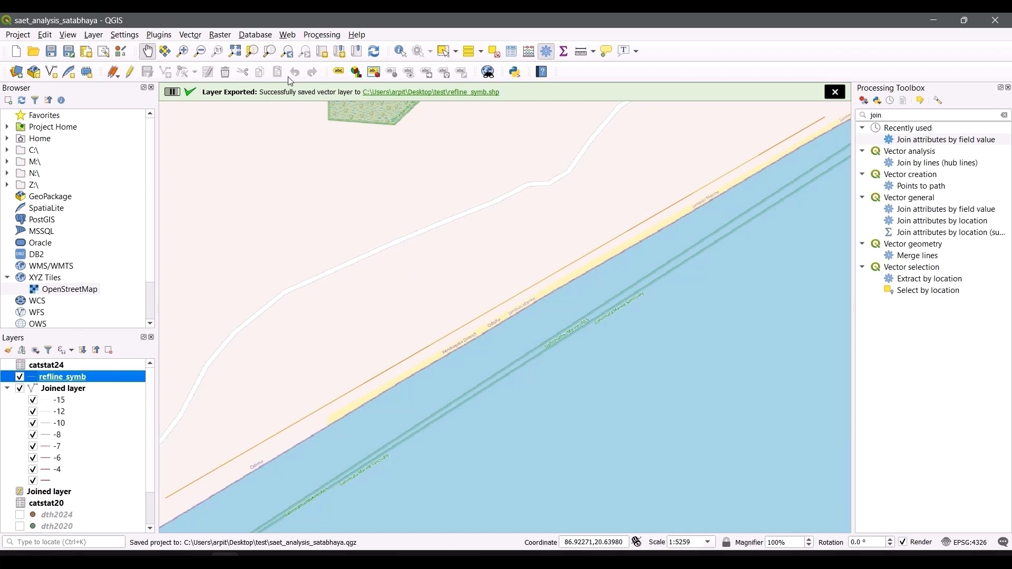
{"action": "key", "text": "super"}
{"action": "left_click", "coordinate": [995, 20]}
Open the recent Beach_Polygon project in ArcGIS Pro.
{"action": "key", "text": "alt+Tab"}
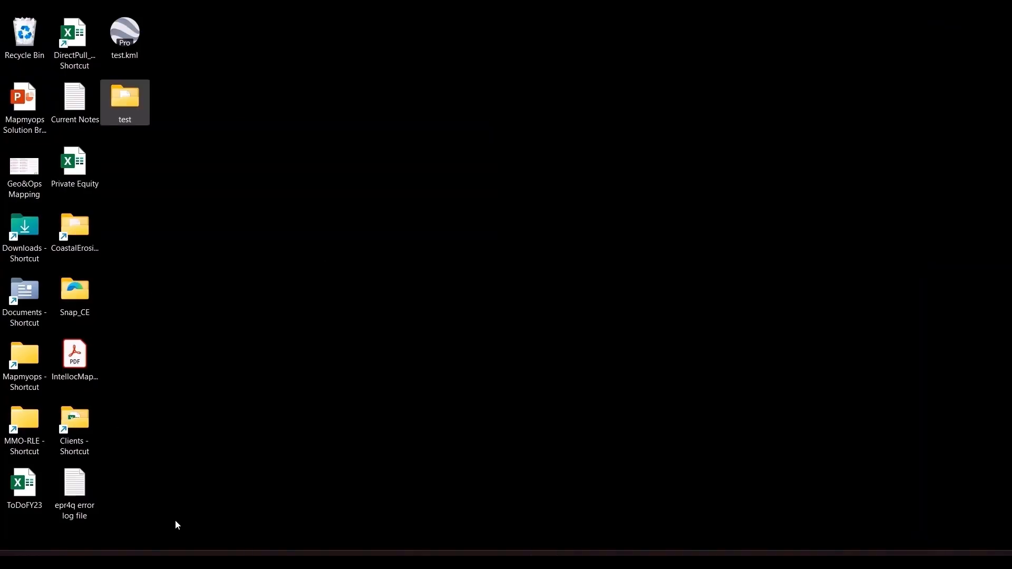
{"action": "right_click", "coordinate": [284, 562]}
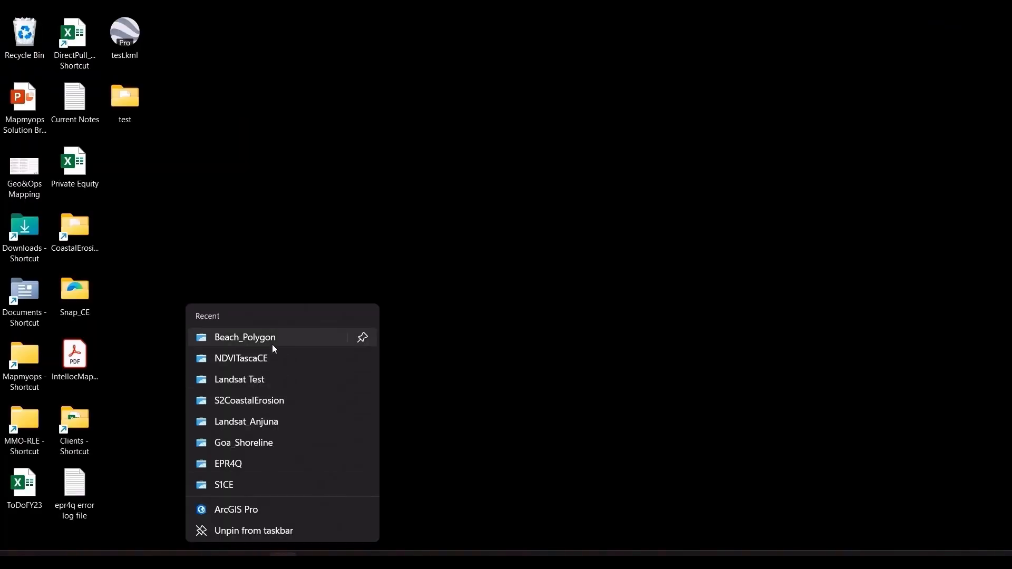
{"action": "left_click", "coordinate": [272, 343]}
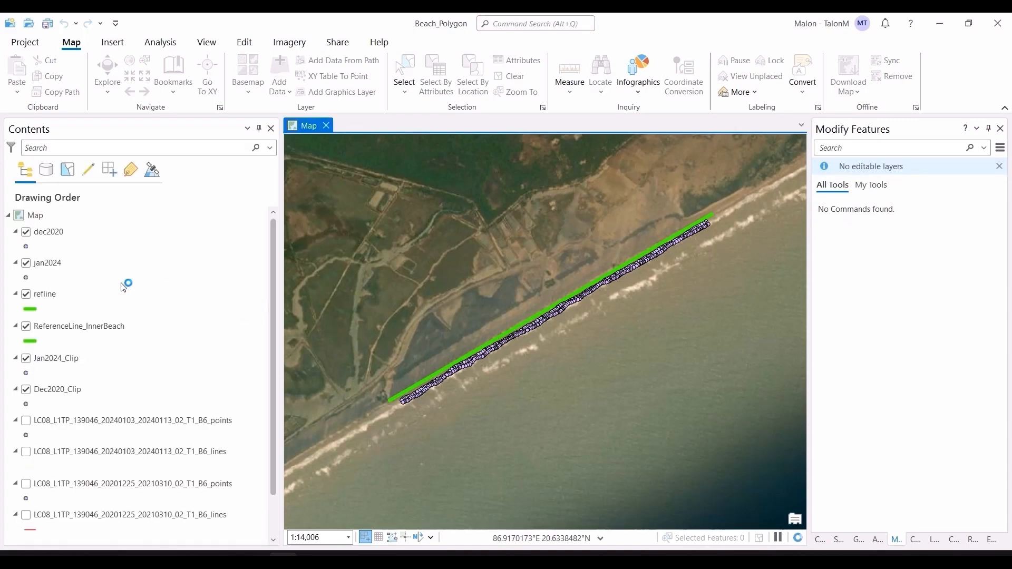
Hide the ReferenceLine_InnerBeach and refline layers in the map.
{"action": "left_click", "coordinate": [28, 329]}
{"action": "left_click", "coordinate": [28, 300]}
{"action": "left_click", "coordinate": [27, 295]}
Add refline_symb.shp from the test folder to the map and show the Difference field in its attribute table.
{"action": "key", "text": "alt+Tab"}
{"action": "key", "text": "alt+Tab"}
{"action": "key", "text": "alt+Tab"}
{"action": "key", "text": "alt+Tab"}
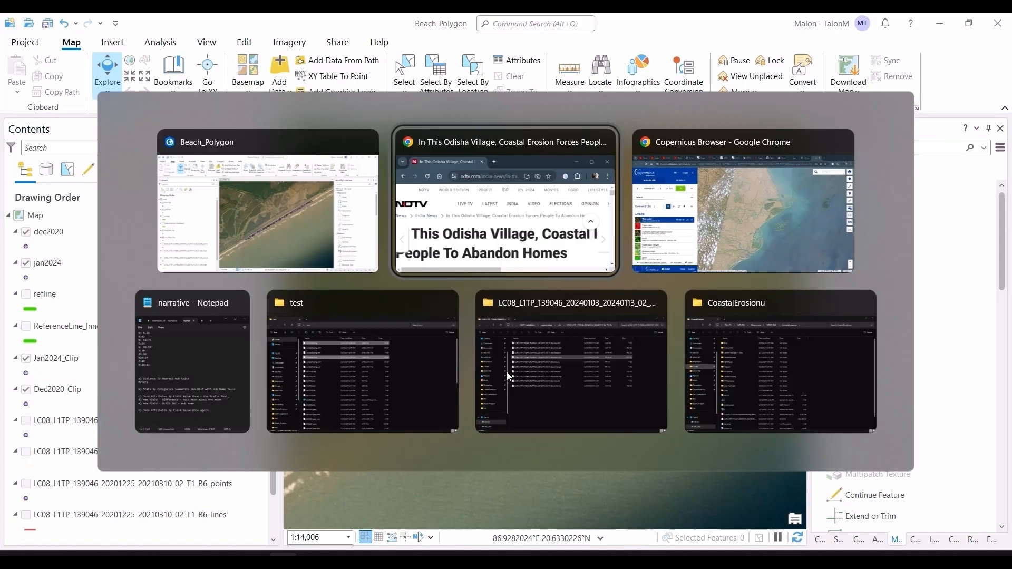
{"action": "key", "text": "r"}
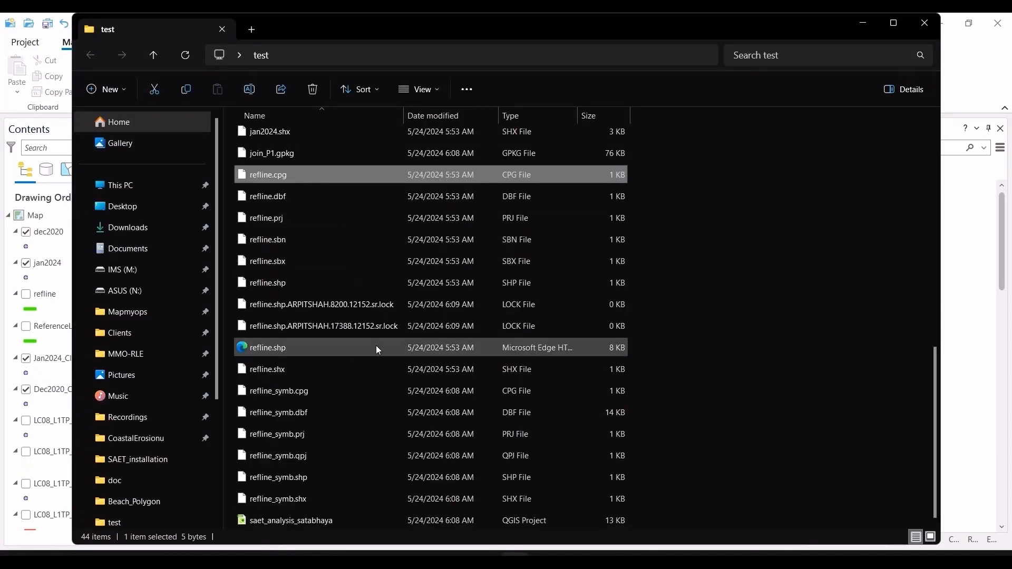
{"action": "left_click_drag", "start_coordinate": [345, 472], "coordinate": [129, 224]}
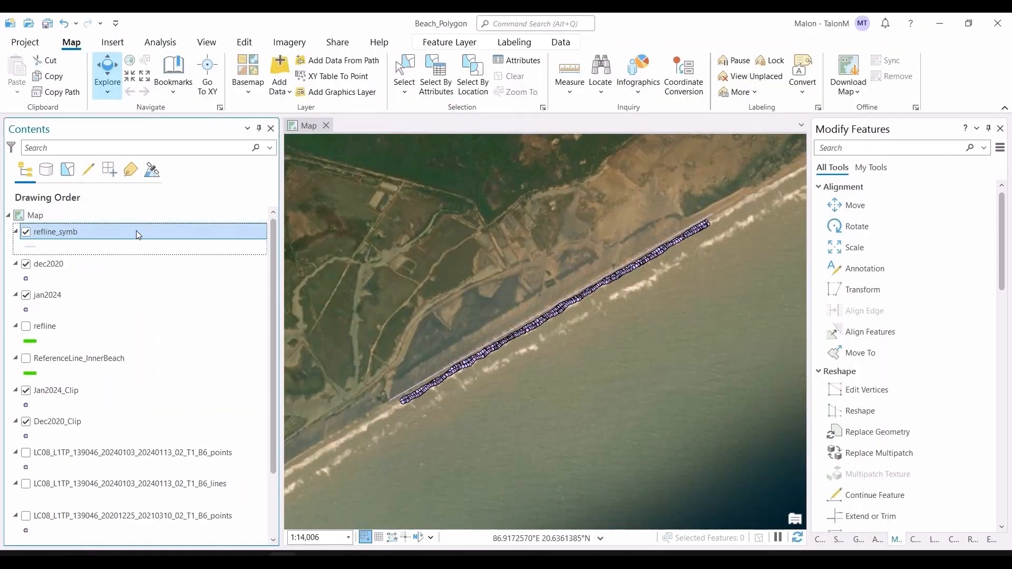
{"action": "key", "text": "ctrl+t"}
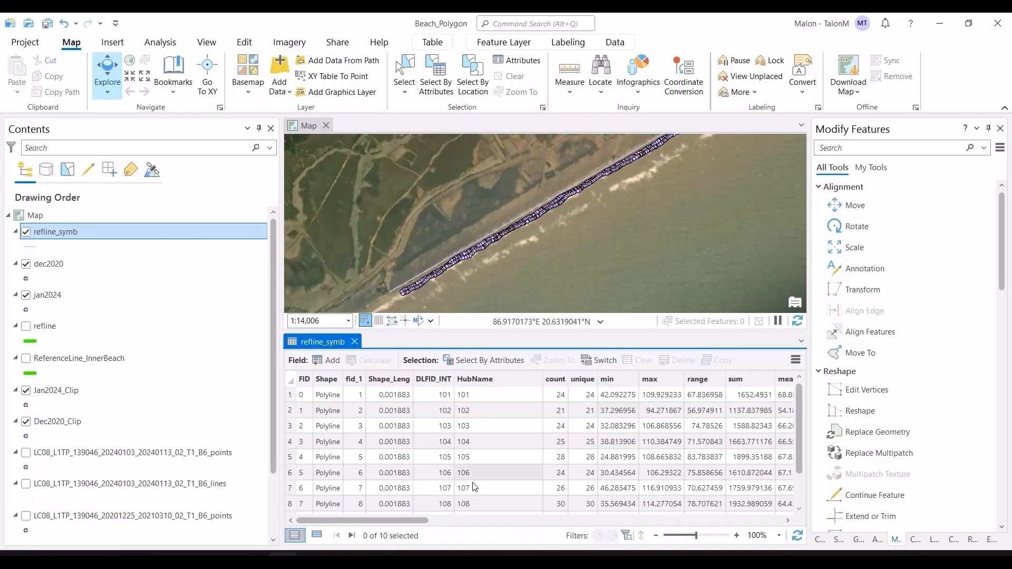
{"action": "scroll", "coordinate": [543, 448], "scroll_direction": "right", "scroll_amount": 10}
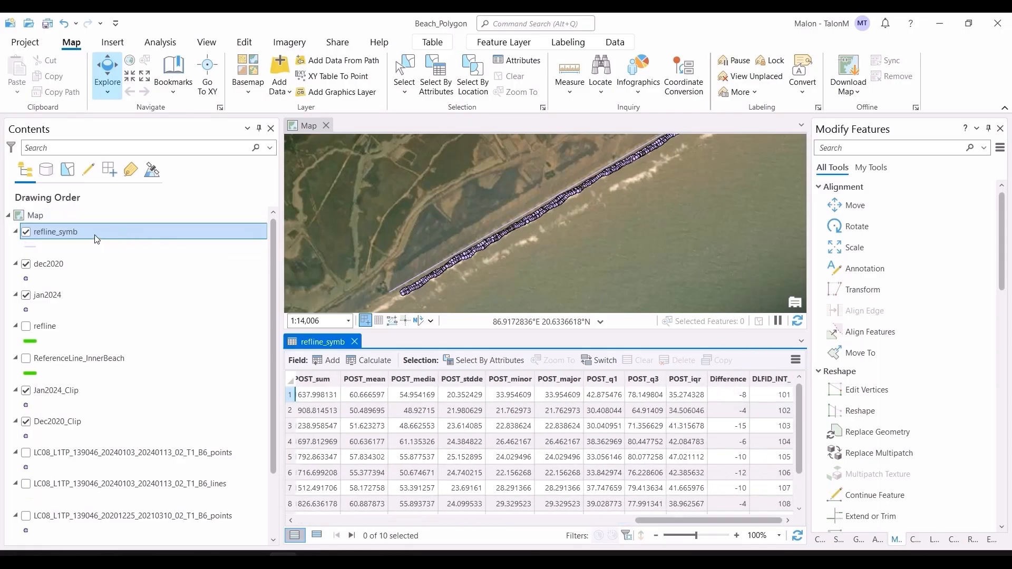
Set the primary symbology of the refline_symb layer to Graduated Colors.
{"action": "left_click", "coordinate": [28, 251]}
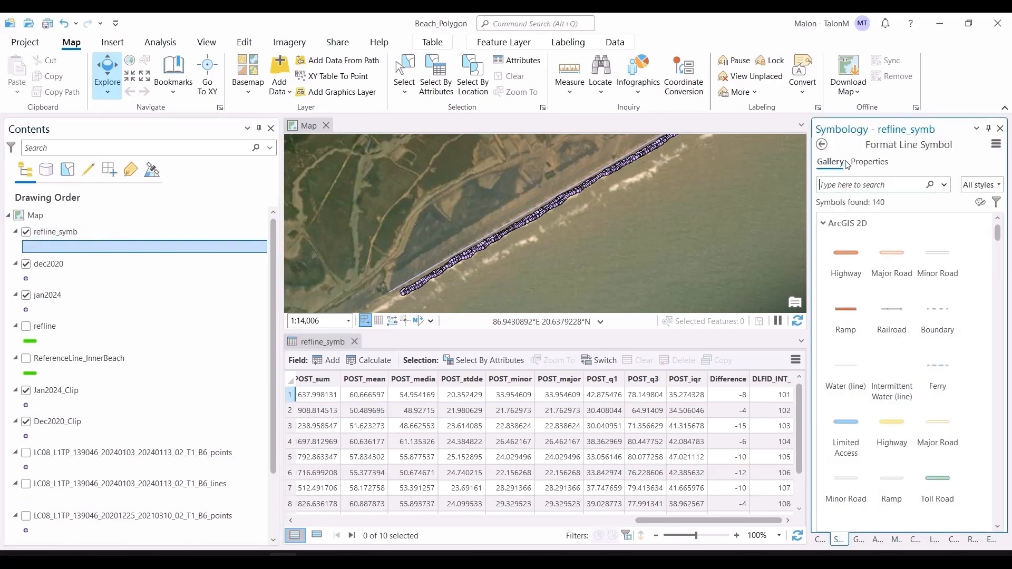
{"action": "left_click", "coordinate": [852, 163]}
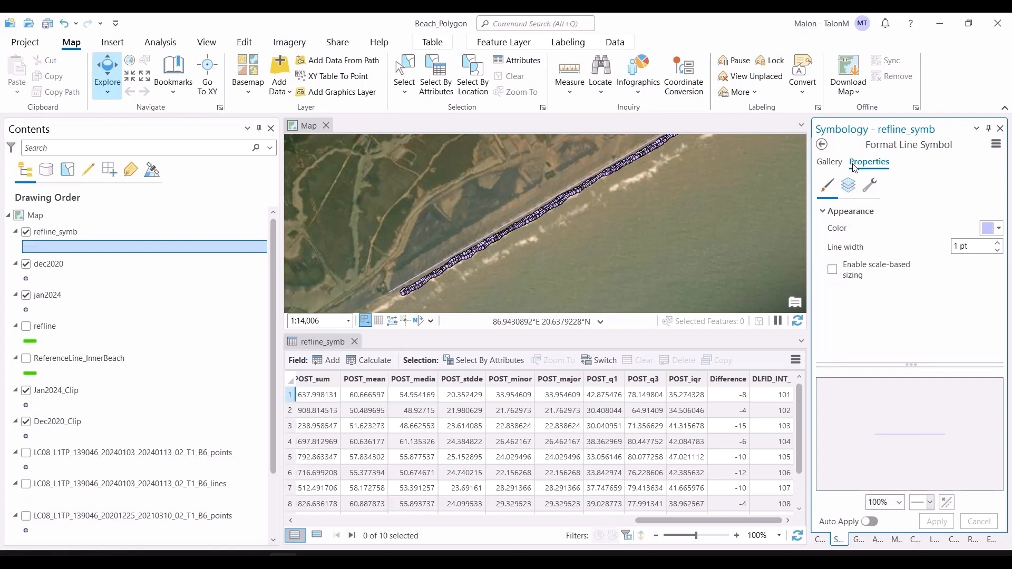
{"action": "left_click", "coordinate": [848, 185]}
{"action": "left_click", "coordinate": [867, 188]}
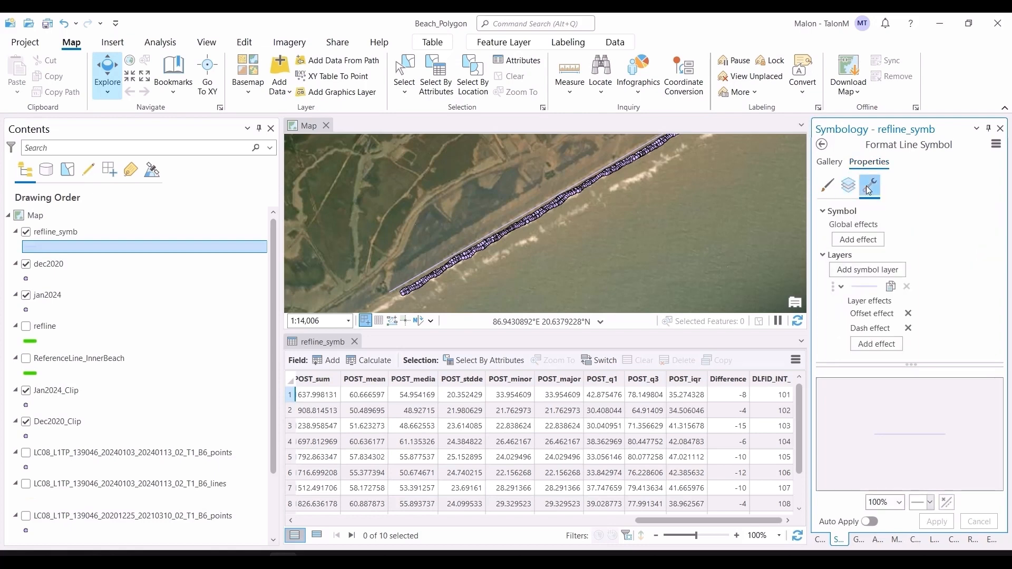
{"action": "left_click", "coordinate": [821, 145]}
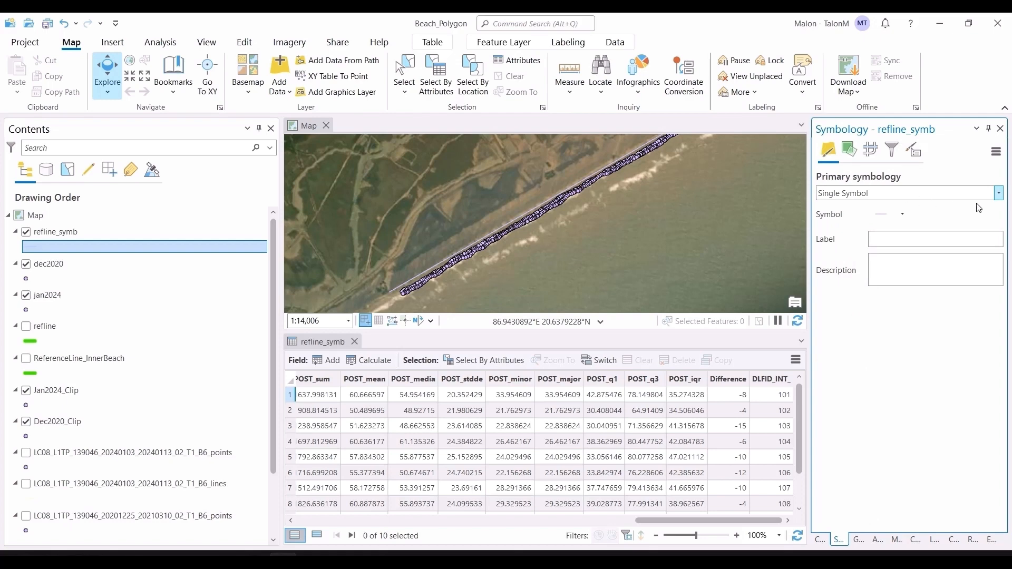
{"action": "left_click", "coordinate": [998, 194]}
{"action": "scroll", "coordinate": [902, 261], "scroll_direction": "down", "scroll_amount": 3}
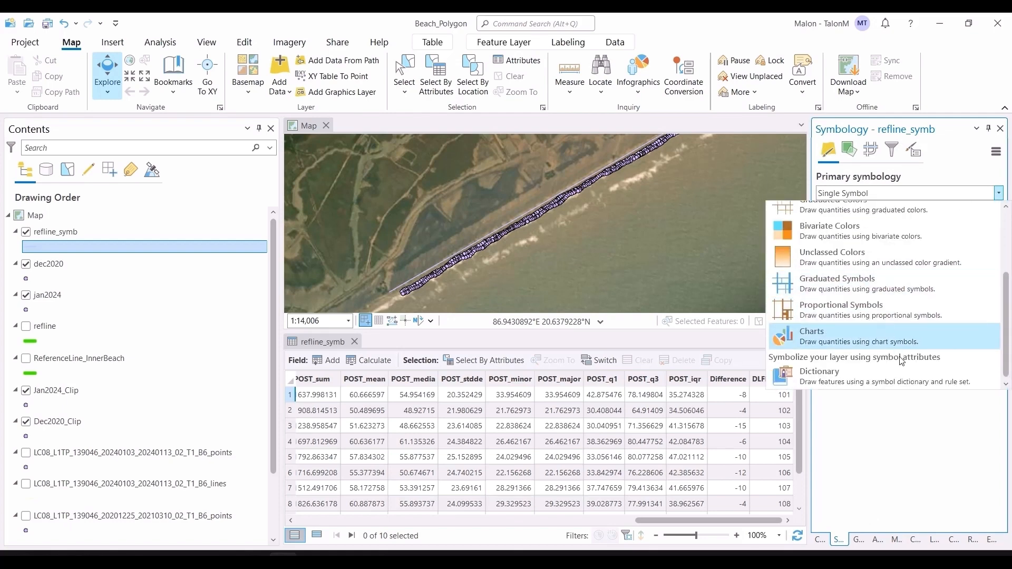
{"action": "scroll", "coordinate": [896, 343], "scroll_direction": "up", "scroll_amount": 2}
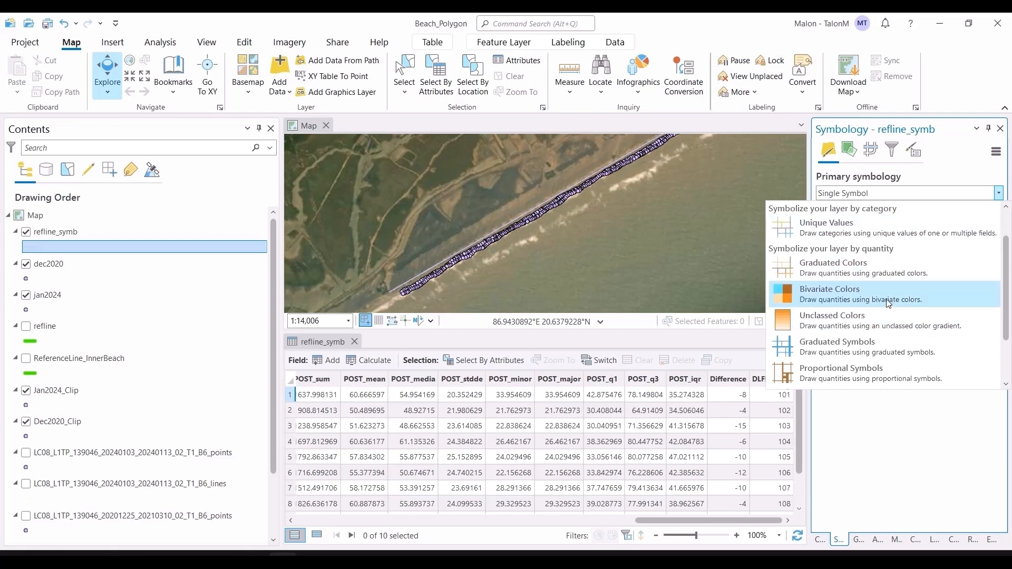
{"action": "left_click", "coordinate": [878, 268]}
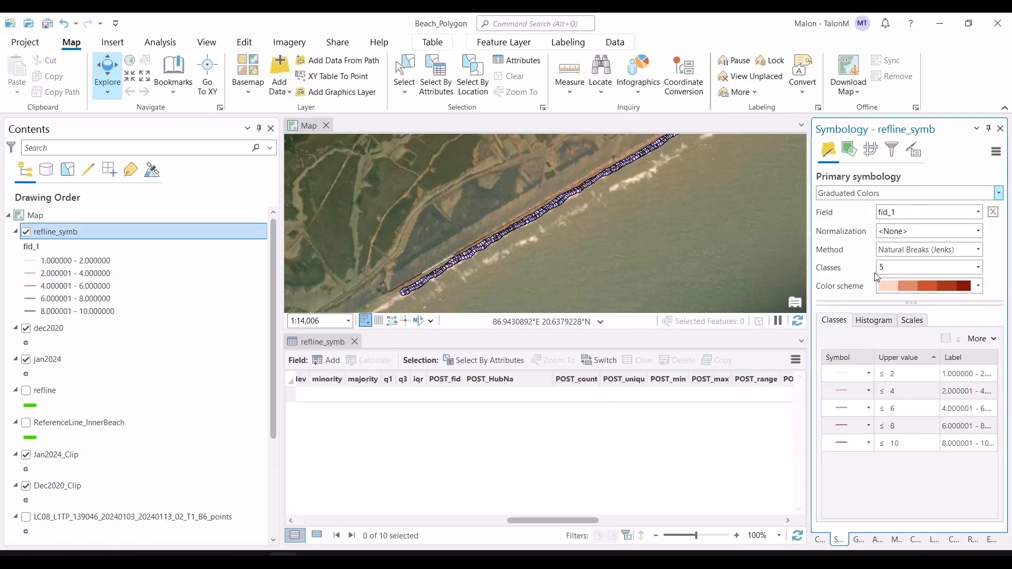
Browse the available color schemes for the refline_symb graduated colors symbology.
{"action": "left_click", "coordinate": [956, 287]}
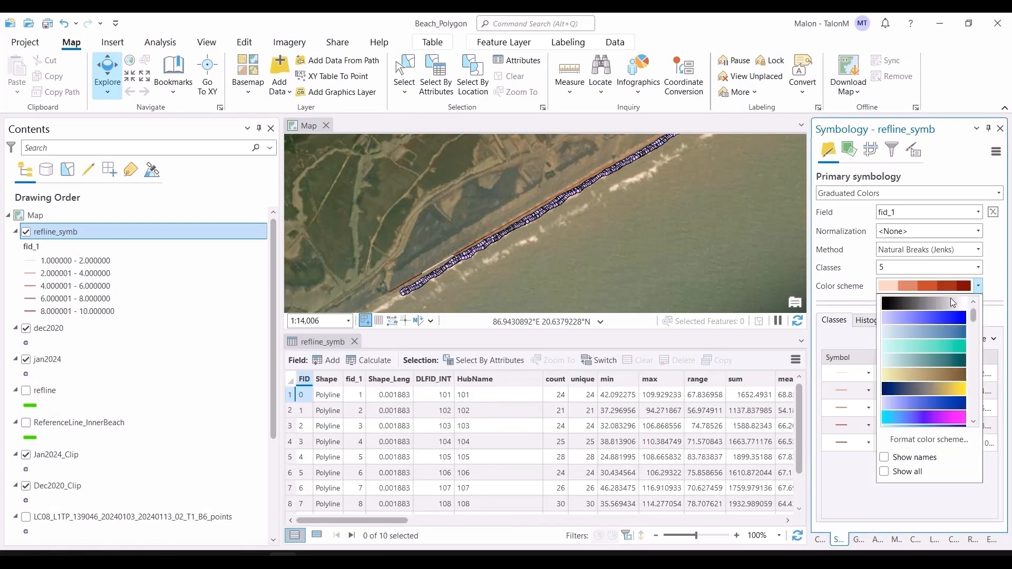
{"action": "scroll", "coordinate": [943, 354], "scroll_direction": "down", "scroll_amount": 2}
{"action": "scroll", "coordinate": [937, 375], "scroll_direction": "down", "scroll_amount": 2}
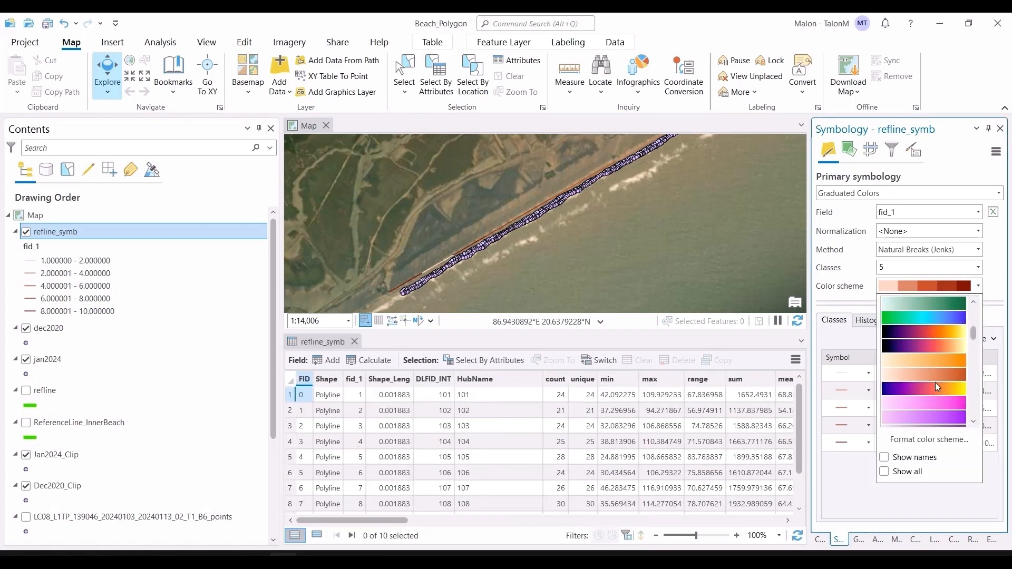
{"action": "scroll", "coordinate": [934, 381], "scroll_direction": "down", "scroll_amount": 1}
{"action": "scroll", "coordinate": [935, 381], "scroll_direction": "down", "scroll_amount": 2}
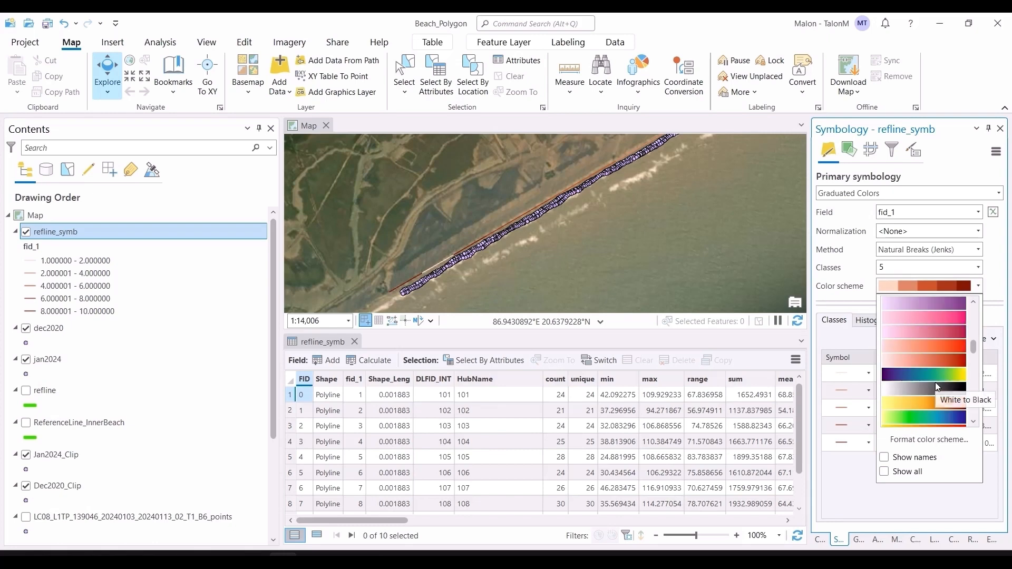
{"action": "scroll", "coordinate": [931, 371], "scroll_direction": "down", "scroll_amount": 1}
{"action": "scroll", "coordinate": [930, 371], "scroll_direction": "down", "scroll_amount": 2}
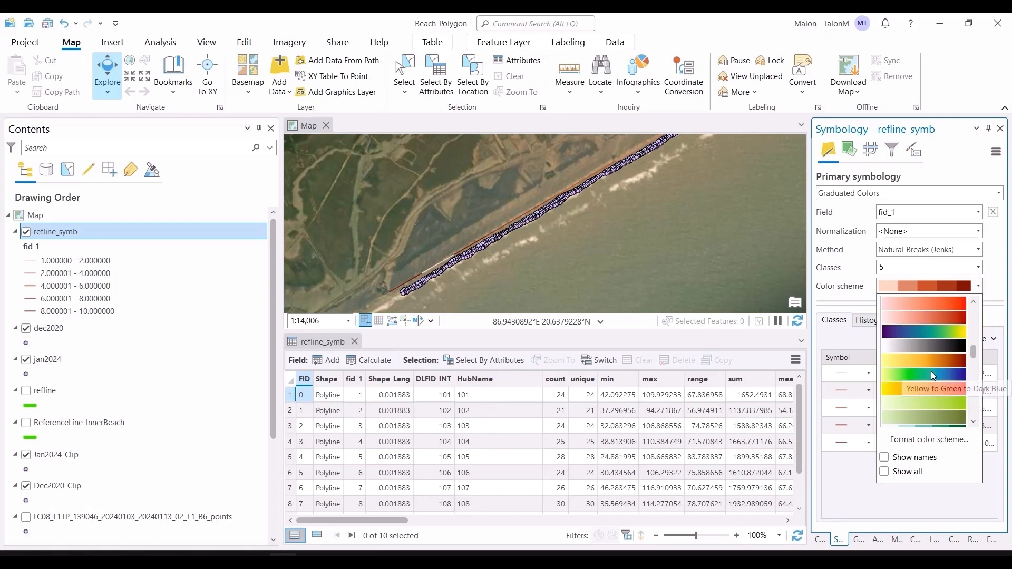
{"action": "left_click", "coordinate": [931, 294]}
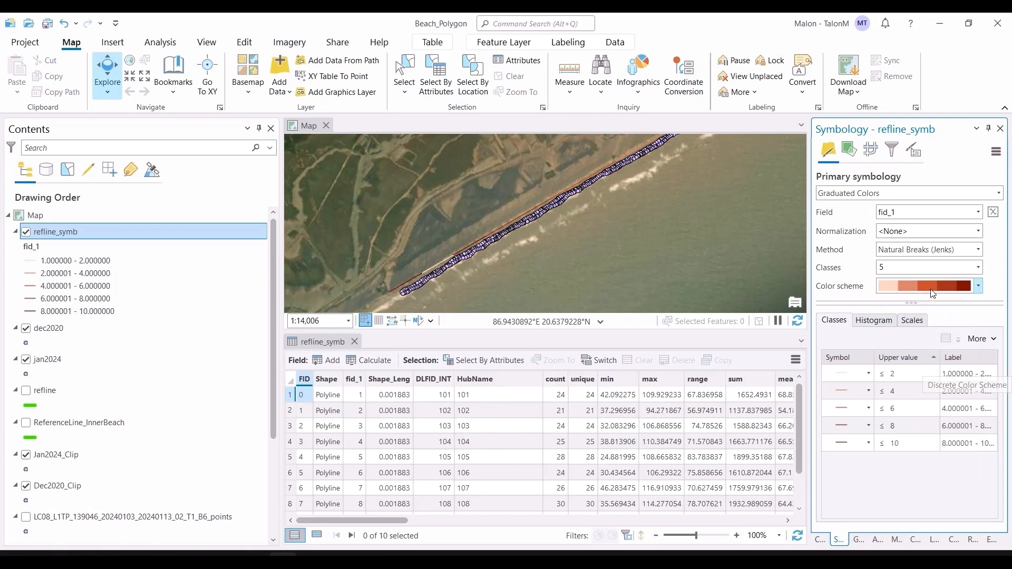
Classify the refline_symb graduated colors into 4 classes using the Equal Interval method.
{"action": "left_click", "coordinate": [977, 268]}
{"action": "left_click", "coordinate": [918, 314]}
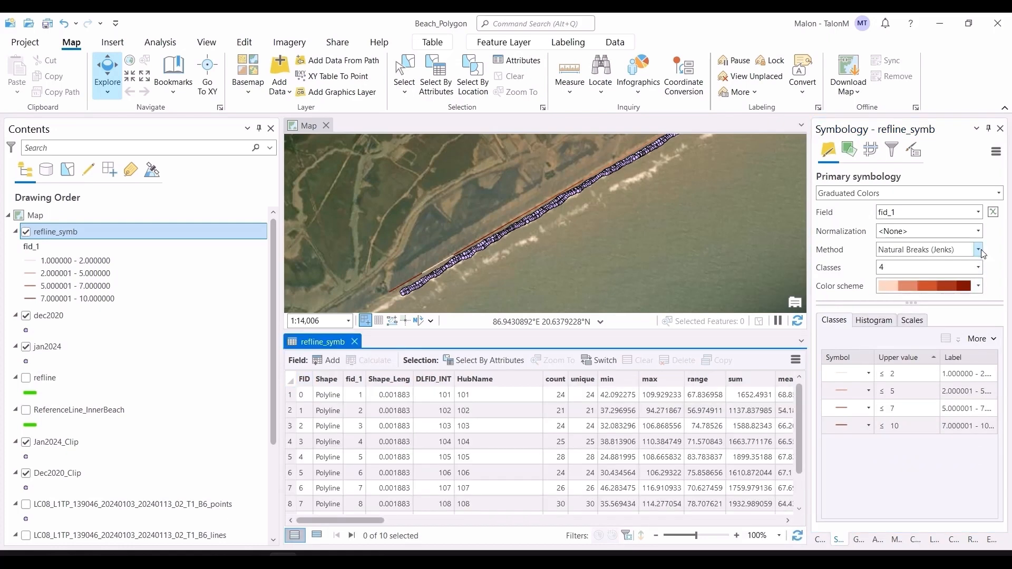
{"action": "left_click", "coordinate": [981, 251]}
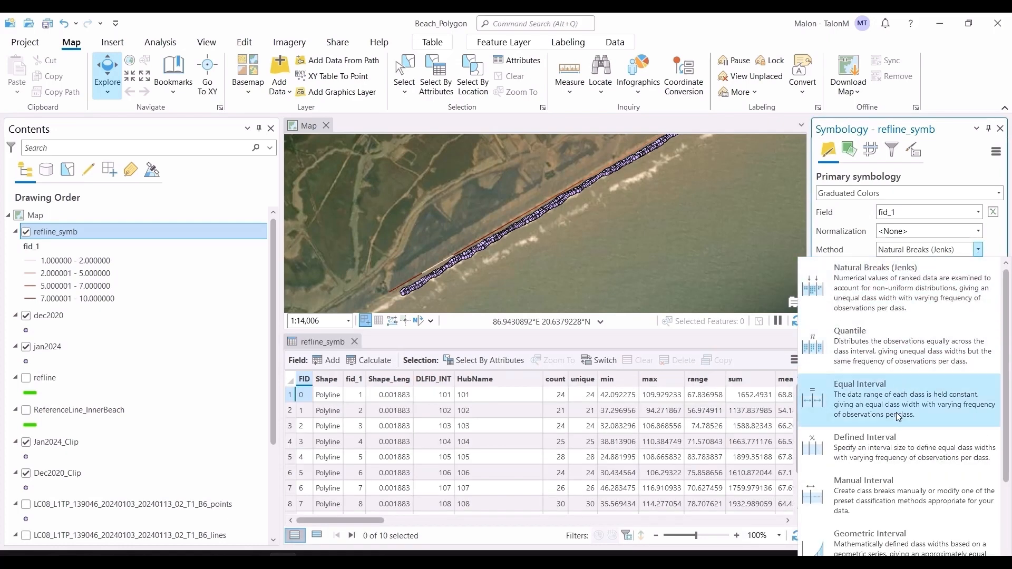
{"action": "scroll", "coordinate": [903, 470], "scroll_direction": "down", "scroll_amount": 3}
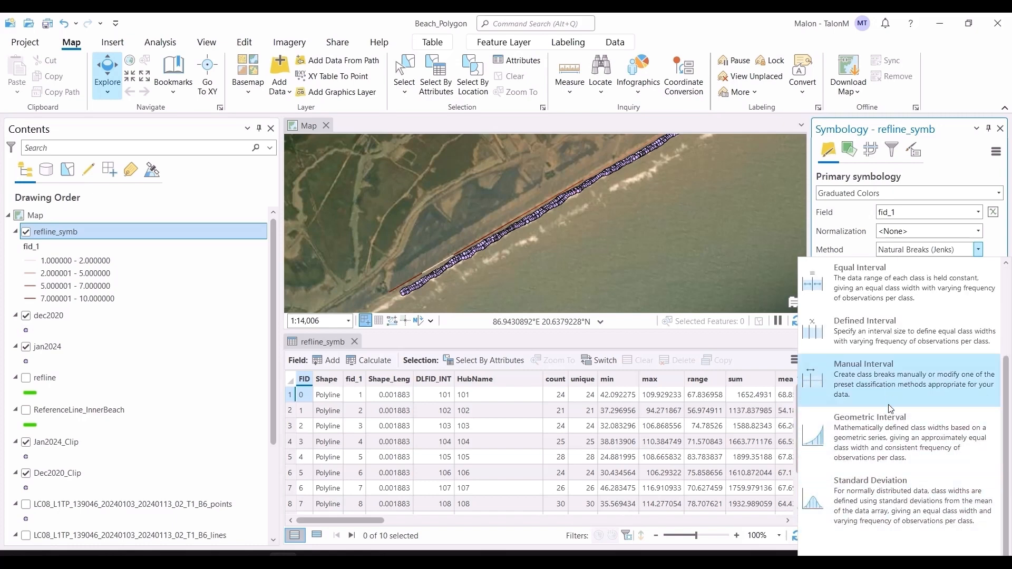
{"action": "scroll", "coordinate": [889, 400], "scroll_direction": "up", "scroll_amount": 3}
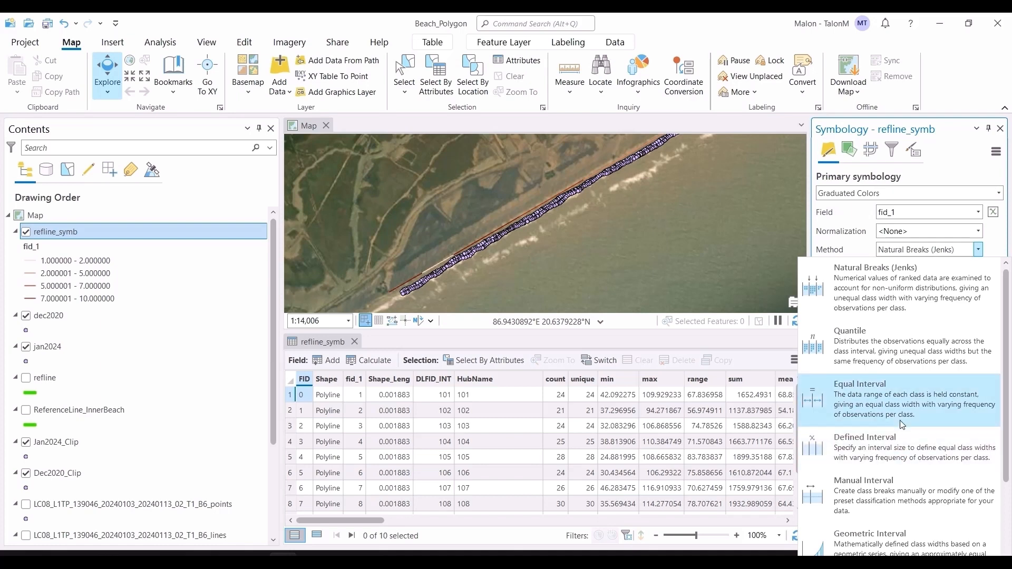
{"action": "left_click", "coordinate": [894, 390]}
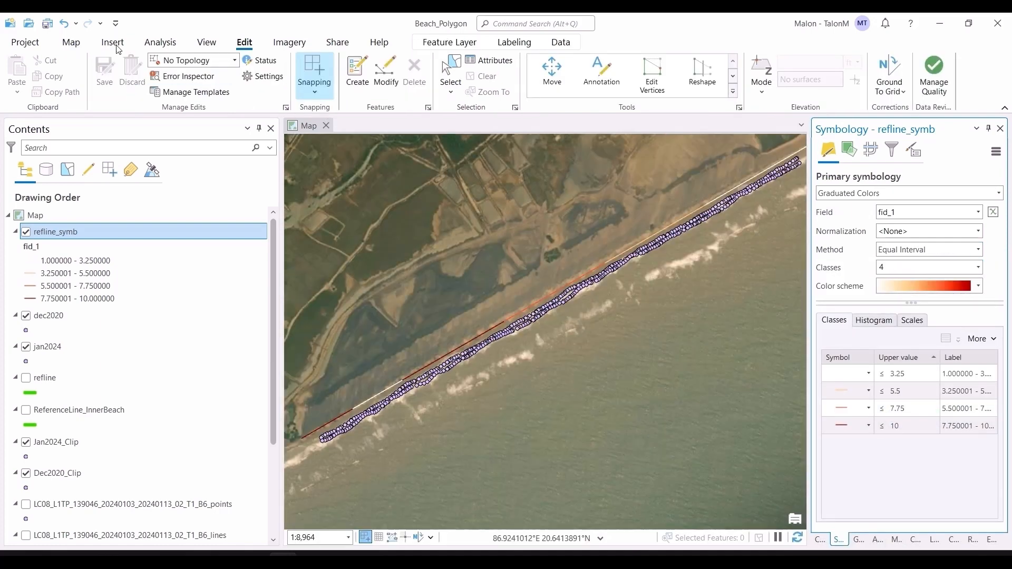
Create a new blank landscape layout in Letter size.
{"action": "left_click", "coordinate": [114, 44]}
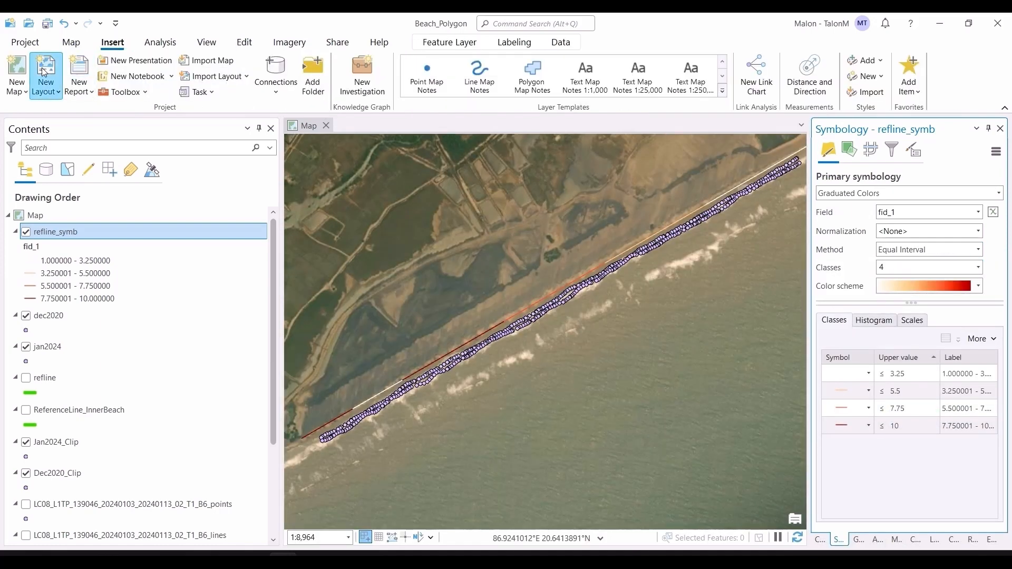
{"action": "left_click", "coordinate": [43, 72]}
{"action": "left_click", "coordinate": [77, 231]}
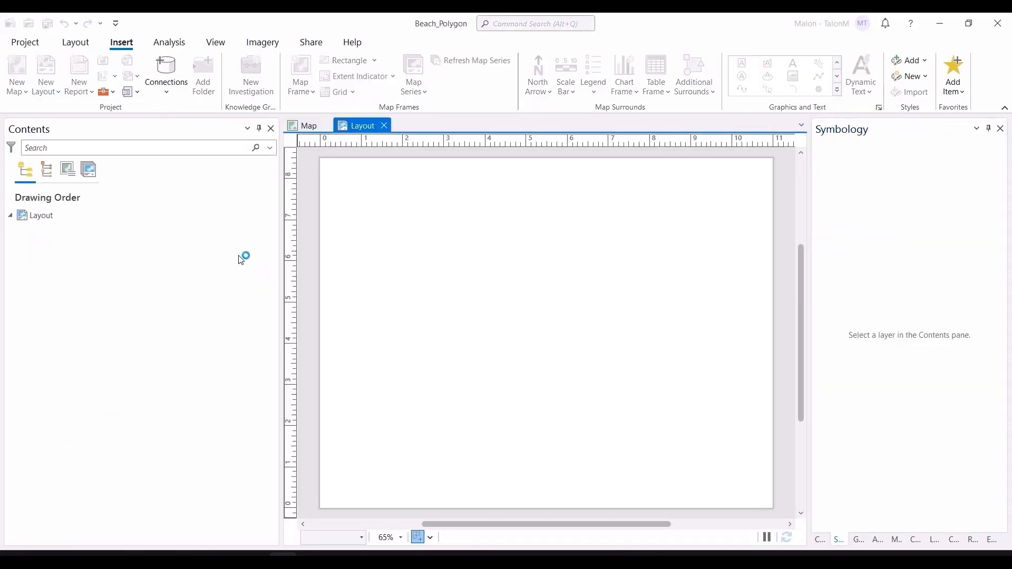
Add a rectangular map frame of the 1:8,964 Map view, covering nearly the entire layout page.
{"action": "right_click", "coordinate": [342, 175]}
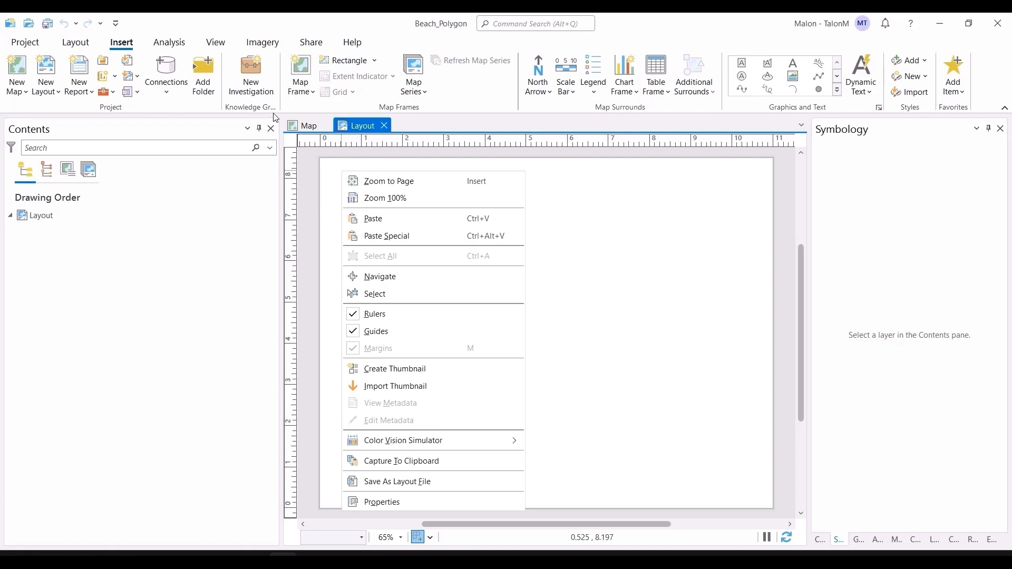
{"action": "left_click", "coordinate": [298, 97]}
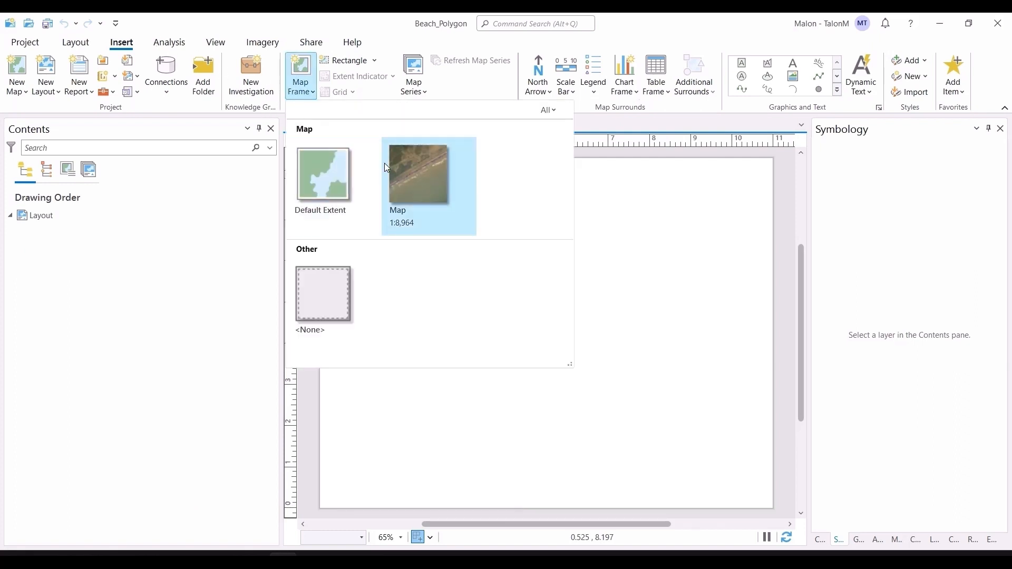
{"action": "left_click", "coordinate": [408, 177]}
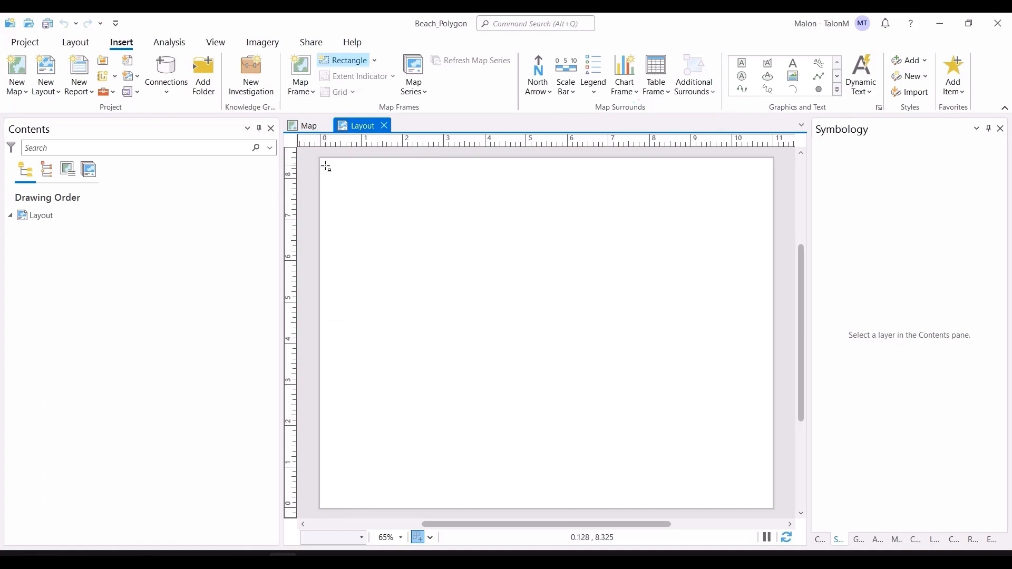
{"action": "left_click_drag", "start_coordinate": [324, 164], "coordinate": [767, 504]}
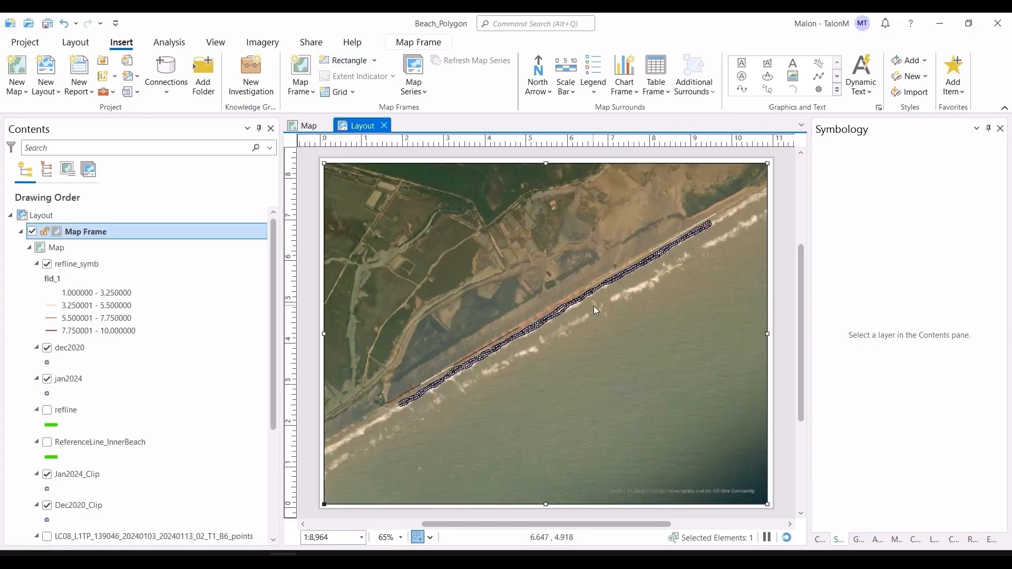
Activate the layout's map frame and zoom the map inside it closer to the shoreline.
{"action": "right_click", "coordinate": [609, 332]}
{"action": "left_click", "coordinate": [644, 20]}
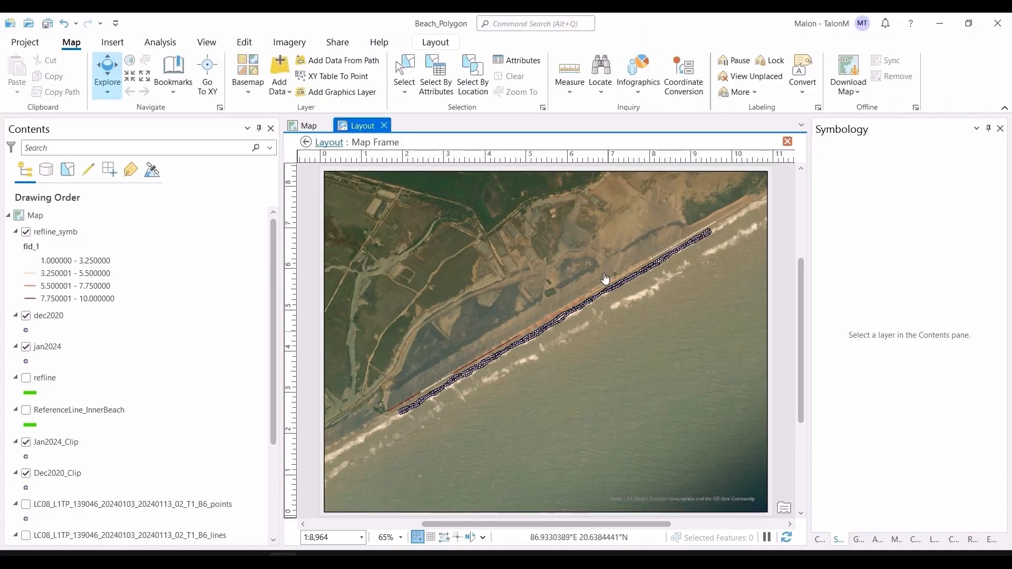
{"action": "scroll", "coordinate": [604, 275], "scroll_direction": "up", "scroll_amount": 1}
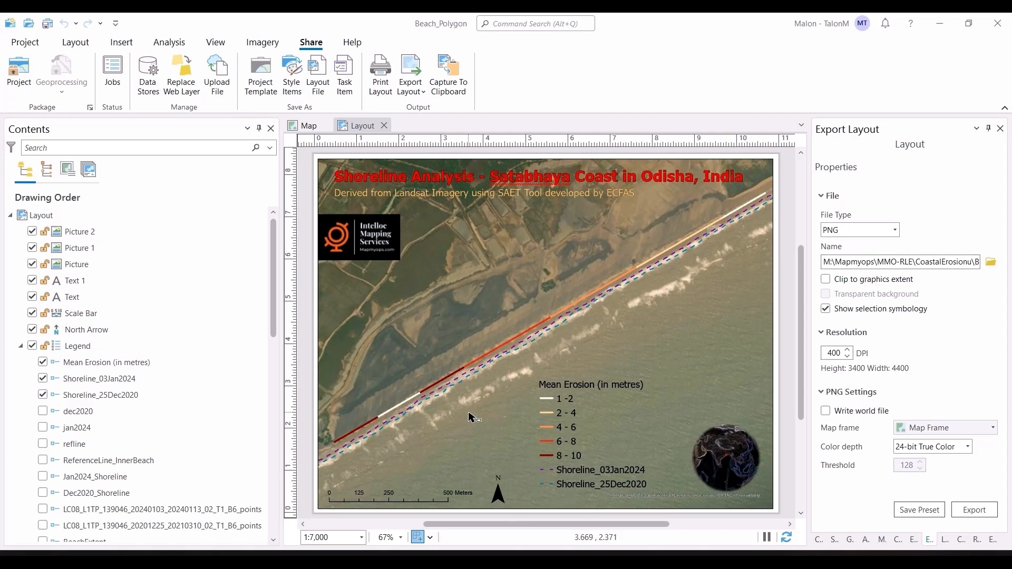
Switch to the exported Layout500 image in Paint and view the finished shoreline map in full screen.
{"action": "key", "text": "alt+Tab"}
{"action": "key", "text": "alt+Tab"}
{"action": "key", "text": "alt+Tab"}
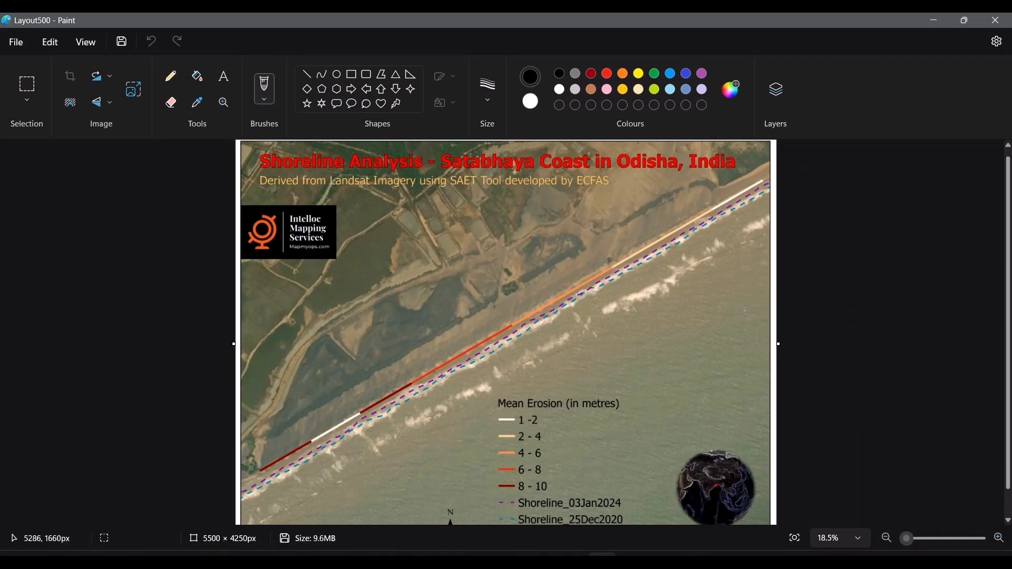
{"action": "left_click", "coordinate": [86, 42]}
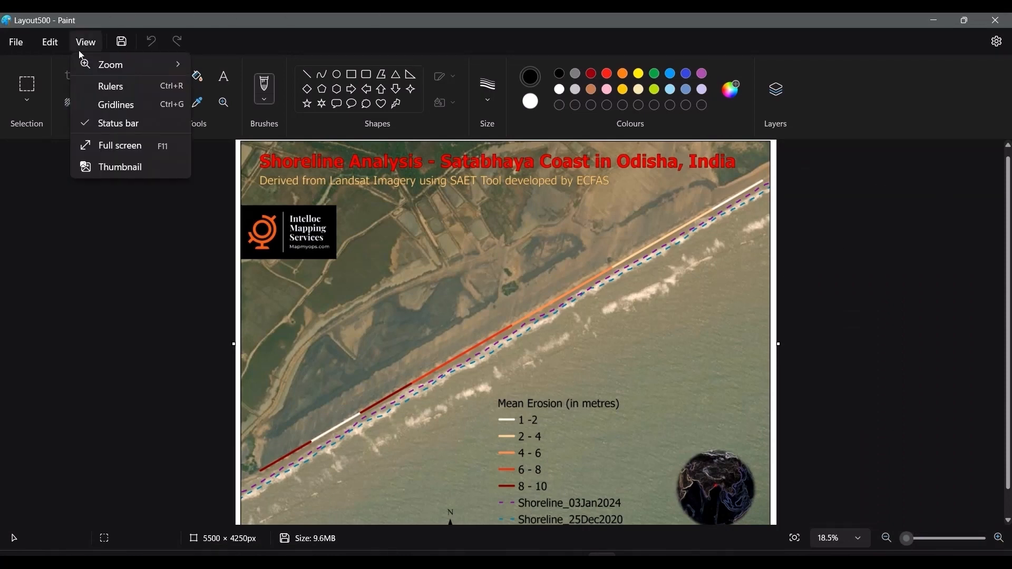
{"action": "left_click", "coordinate": [113, 146]}
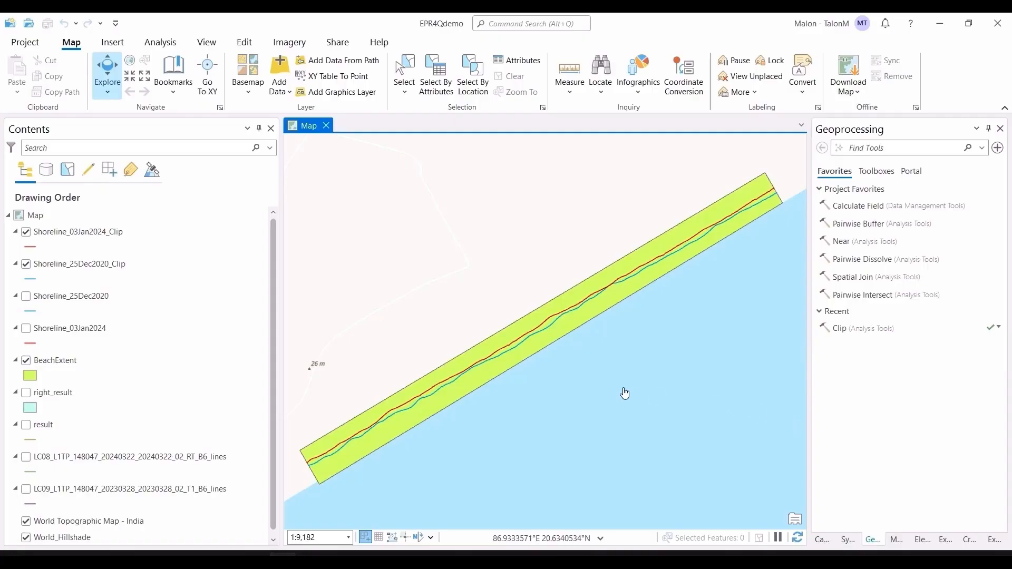
Switch from the EPR4Qdemo project to Layout500.png in Chrome and review the mean erosion map.
{"action": "key", "text": "alt+Tab"}
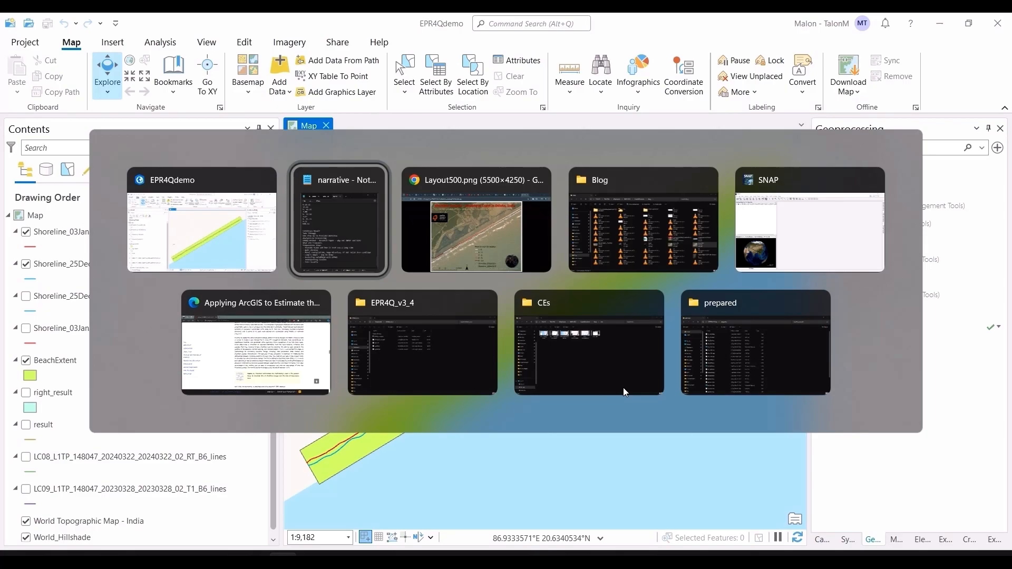
{"action": "key", "text": "alt+Tab"}
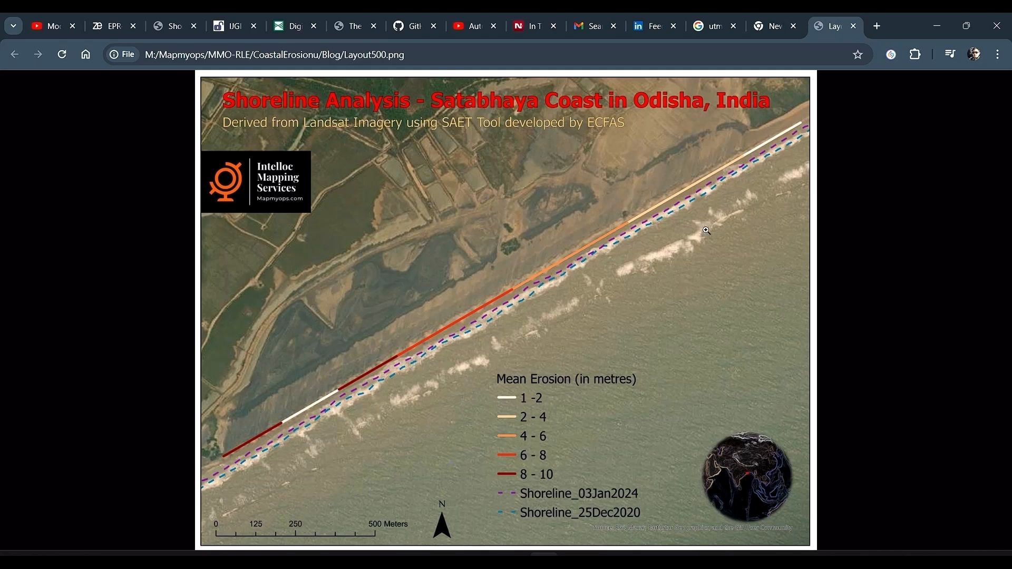
Switch to the CEs folder and play the CE1 - Google Earth video in full screen.
{"action": "key", "text": "alt+Tab"}
{"action": "key", "text": "alt+Tab"}
{"action": "key", "text": "alt+Tab"}
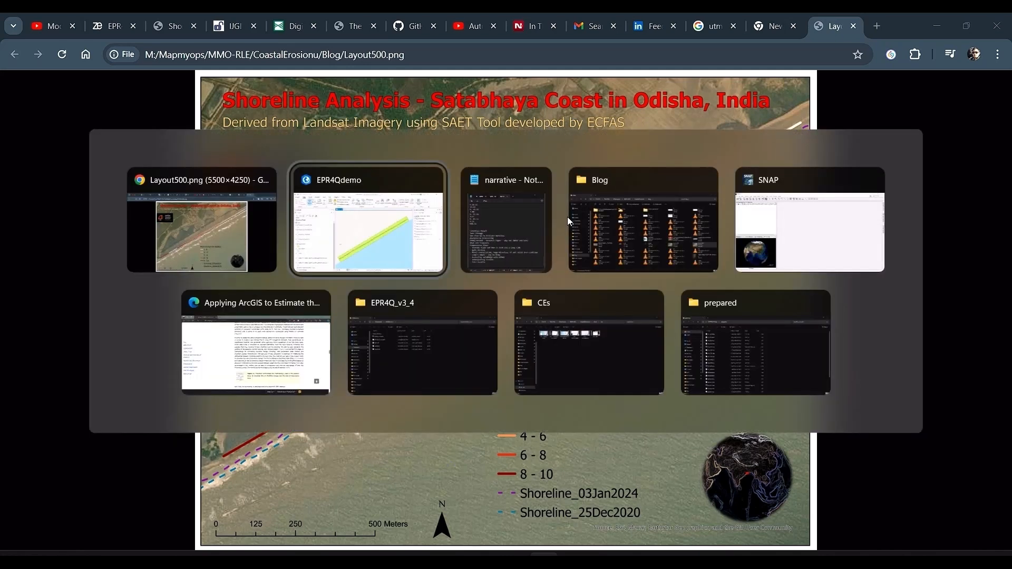
{"action": "key", "text": "alt+Tab"}
{"action": "key", "text": "alt+Tab"}
{"action": "key", "text": "alt+Tab"}
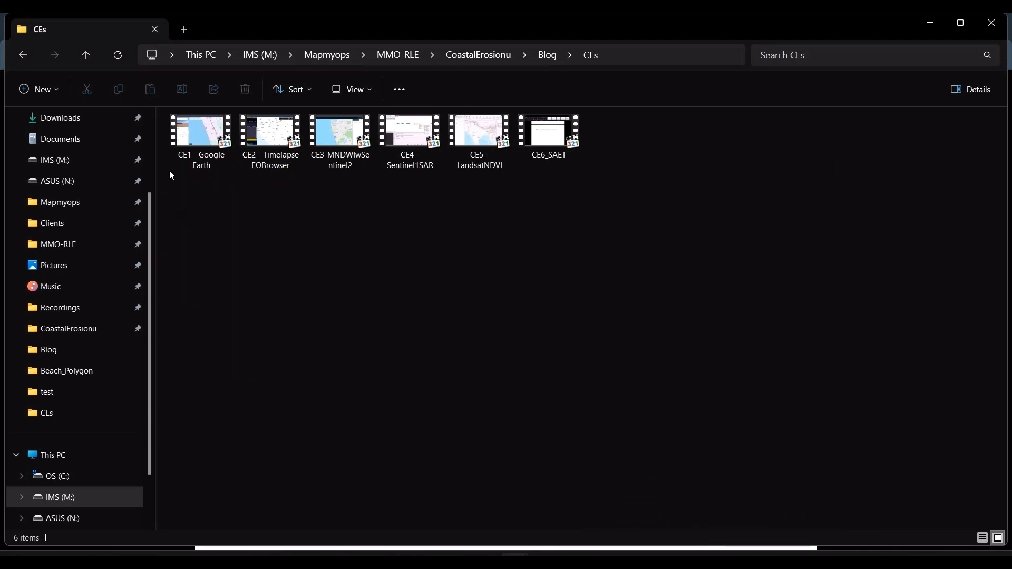
{"action": "left_click", "coordinate": [200, 153]}
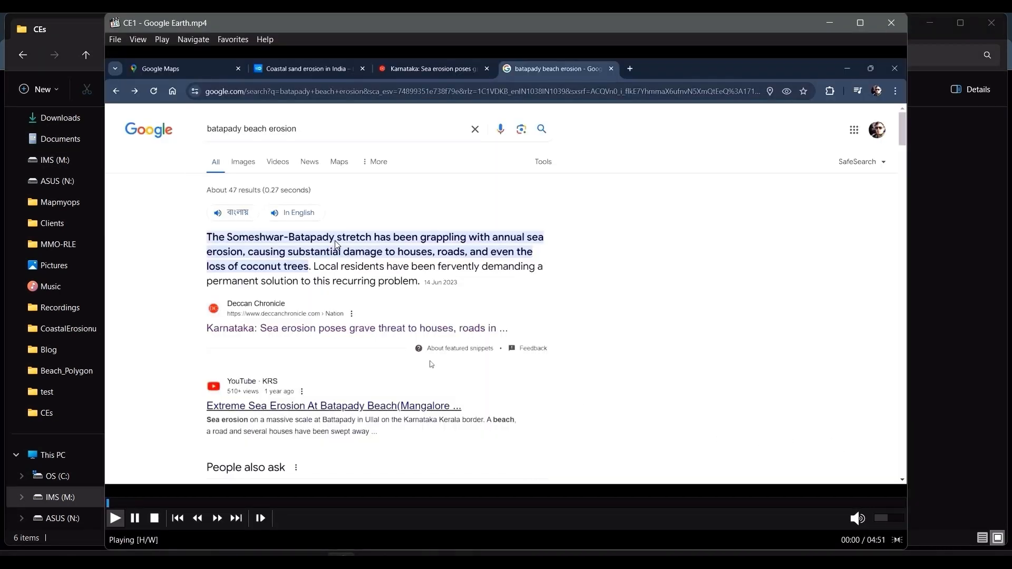
{"action": "double_click", "coordinate": [466, 375]}
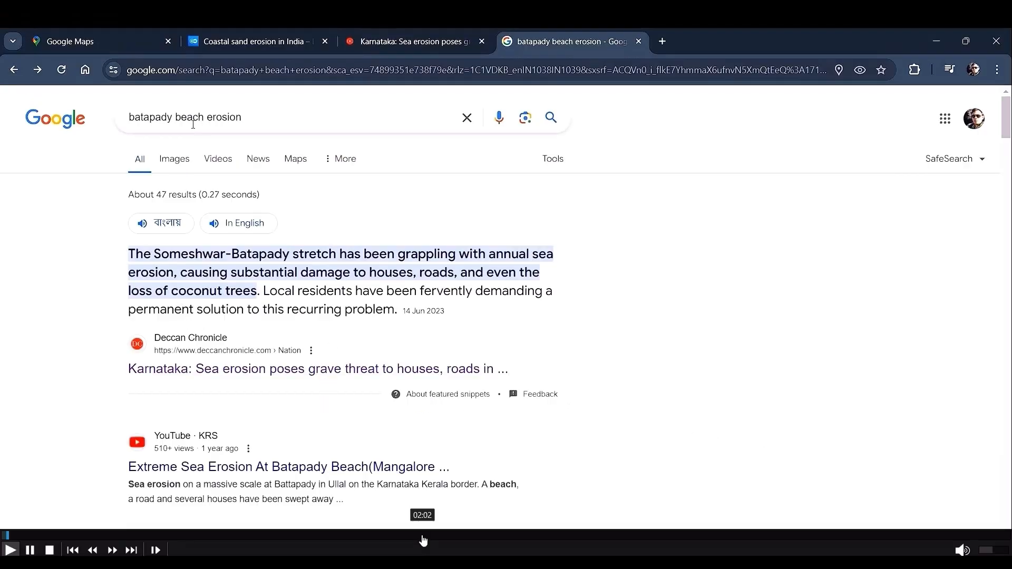
Skip ahead in the video from 02:02 to review the Google Earth historical imagery of Batapady Beach.
{"action": "left_click", "coordinate": [423, 536]}
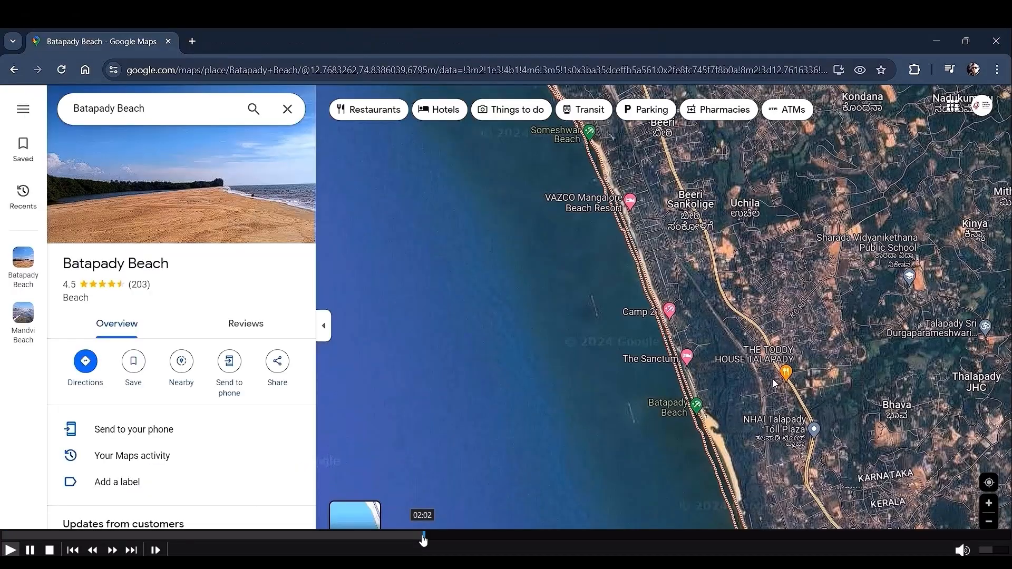
{"action": "key", "text": "Right"}
{"action": "key", "text": "Right"}
{"action": "key", "text": "Right"}
{"action": "key", "text": "Right"}
{"action": "key", "text": "Right"}
{"action": "key", "text": "Right"}
{"action": "key", "text": "Right"}
{"action": "key", "text": "Right"}
{"action": "key", "text": "Right"}
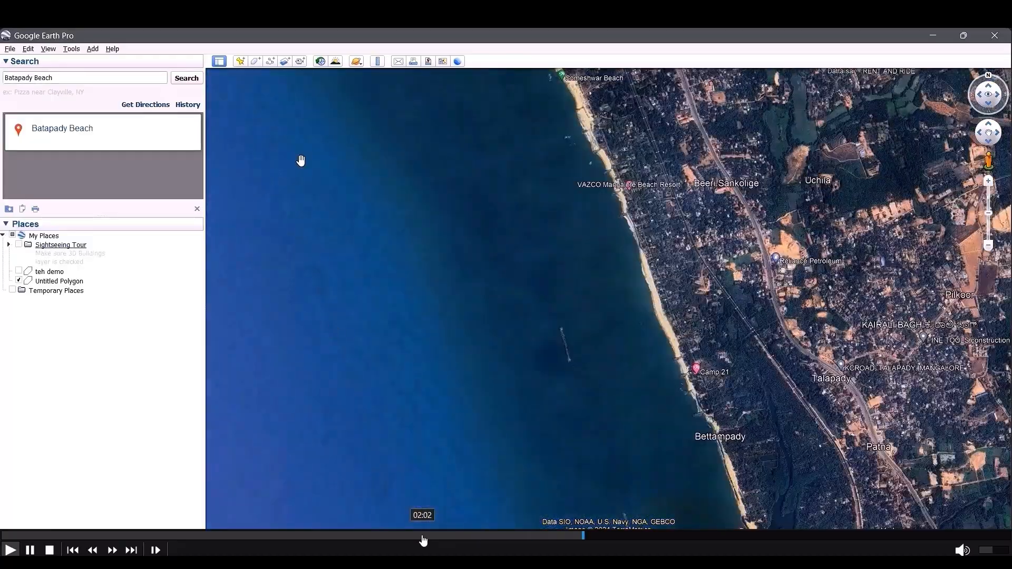
{"action": "key", "text": "Right"}
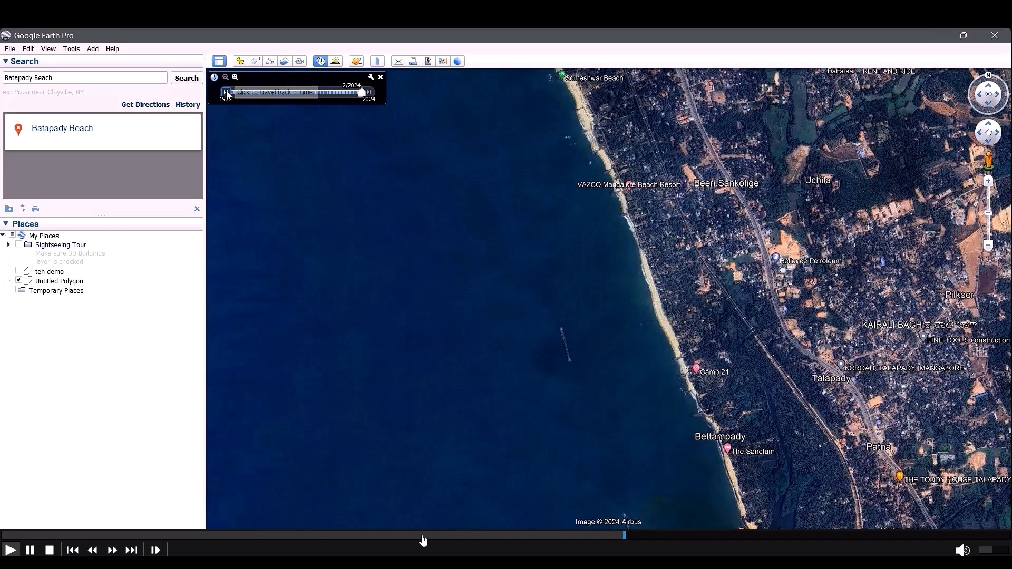
{"action": "key", "text": "Right"}
{"action": "key", "text": "Right"}
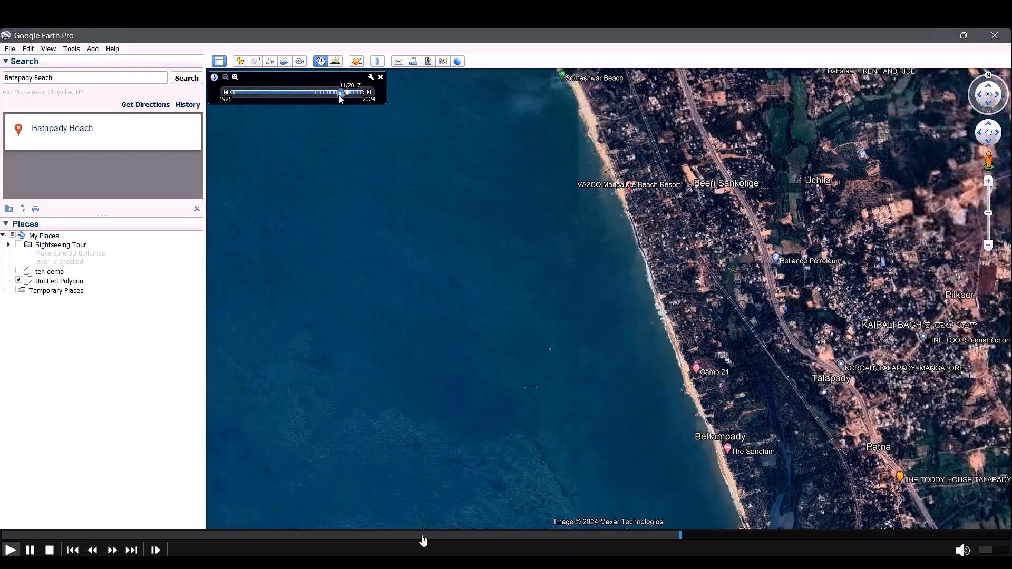
{"action": "key", "text": "Right"}
{"action": "key", "text": "Right"}
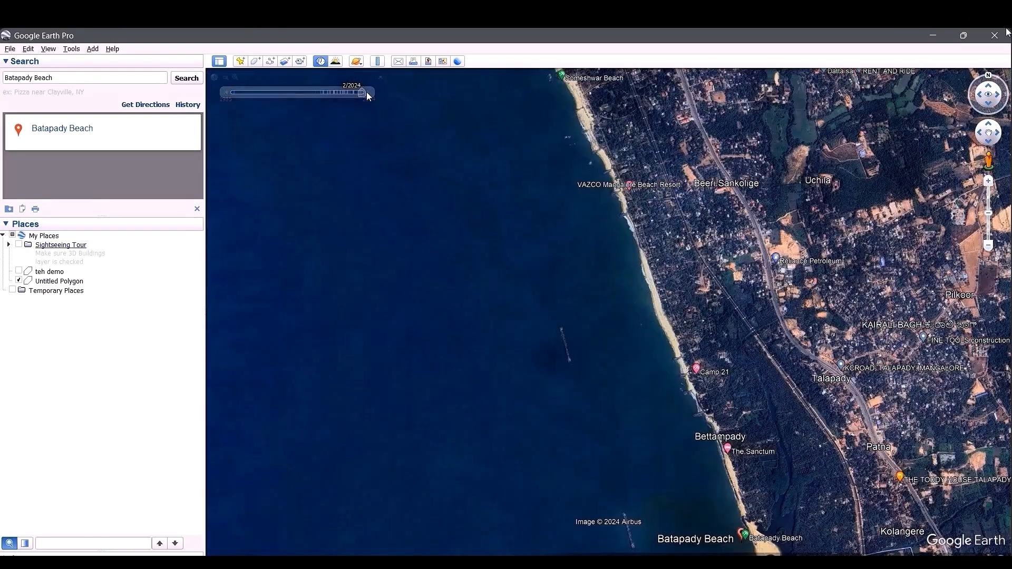
Close the CE1 video and play CE2 - Timelapse EOBrowser from the CEs folder in full screen.
{"action": "key", "text": "Escape"}
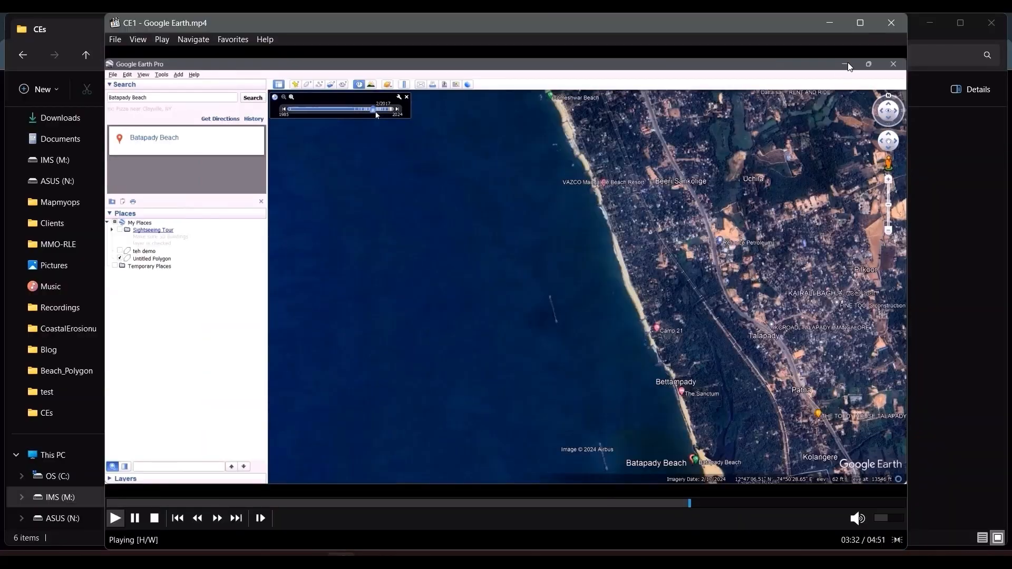
{"action": "left_click", "coordinate": [887, 21]}
{"action": "double_click", "coordinate": [281, 142]}
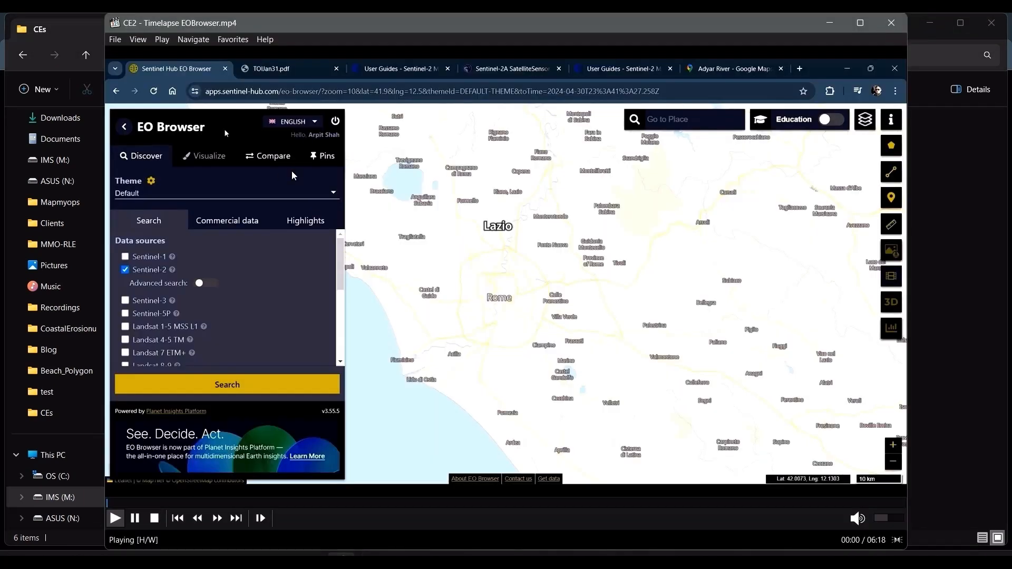
{"action": "double_click", "coordinate": [370, 174]}
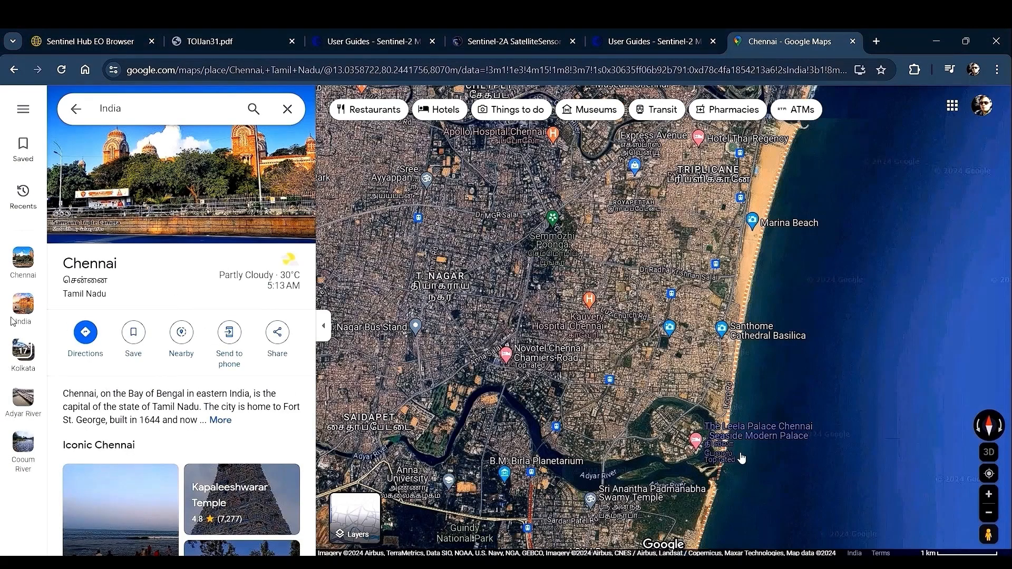
Skip ahead through the CE2 video to review the NDWI and true color timelapses of the Chennai coast in EO Browser.
{"action": "mouse_move", "coordinate": [147, 546]}
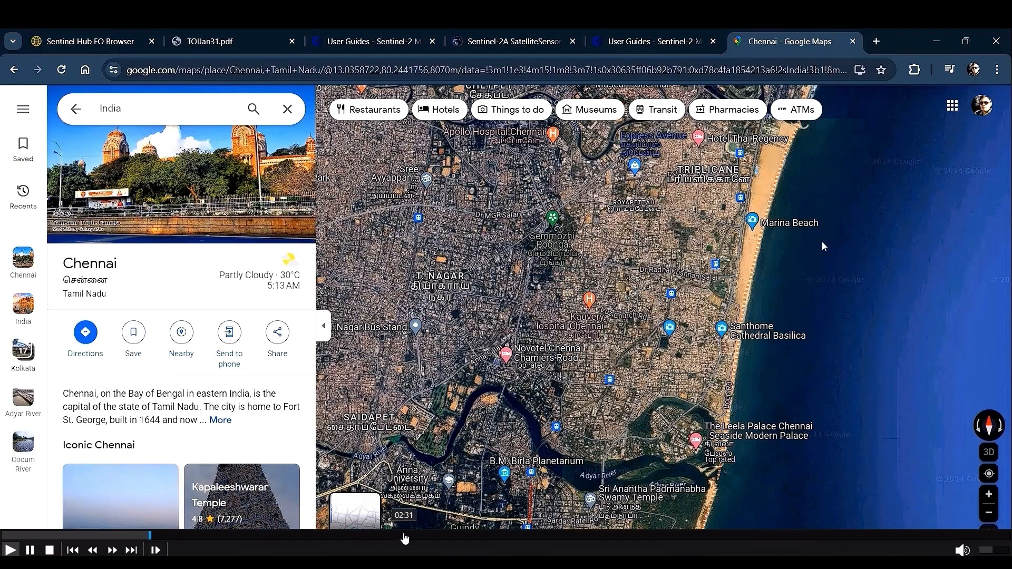
{"action": "left_click", "coordinate": [449, 536]}
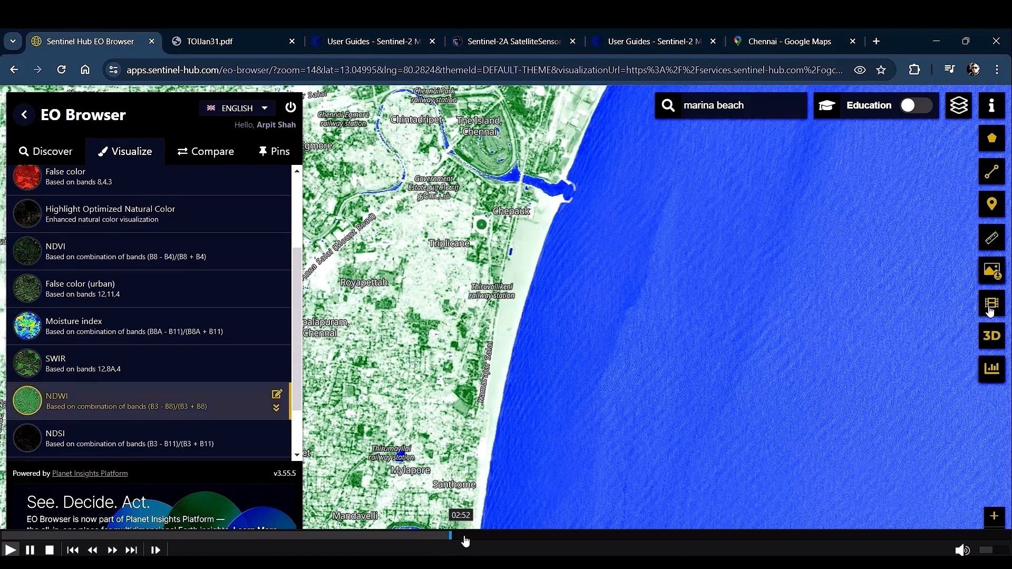
{"action": "left_click", "coordinate": [504, 536]}
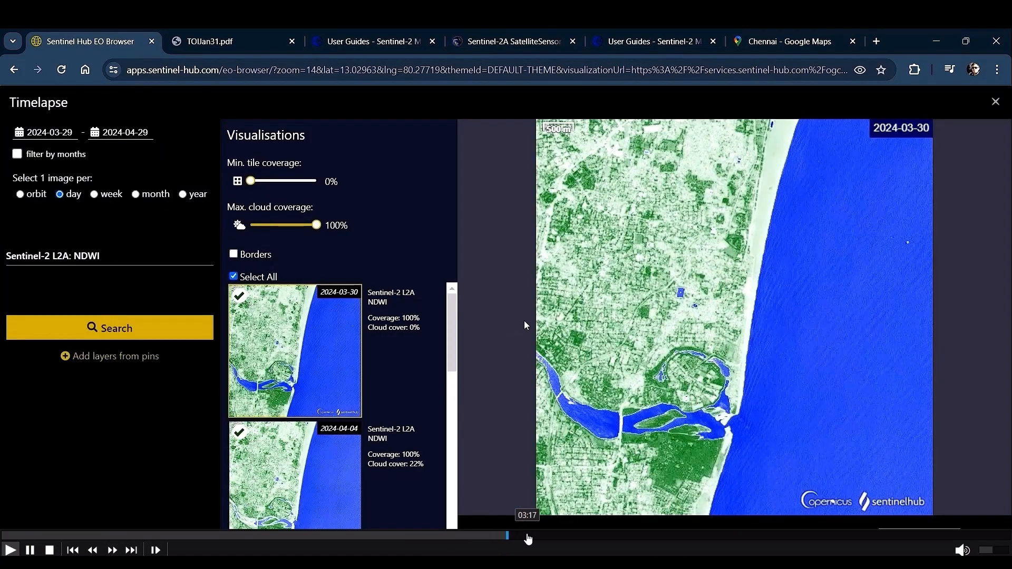
{"action": "left_click", "coordinate": [635, 535]}
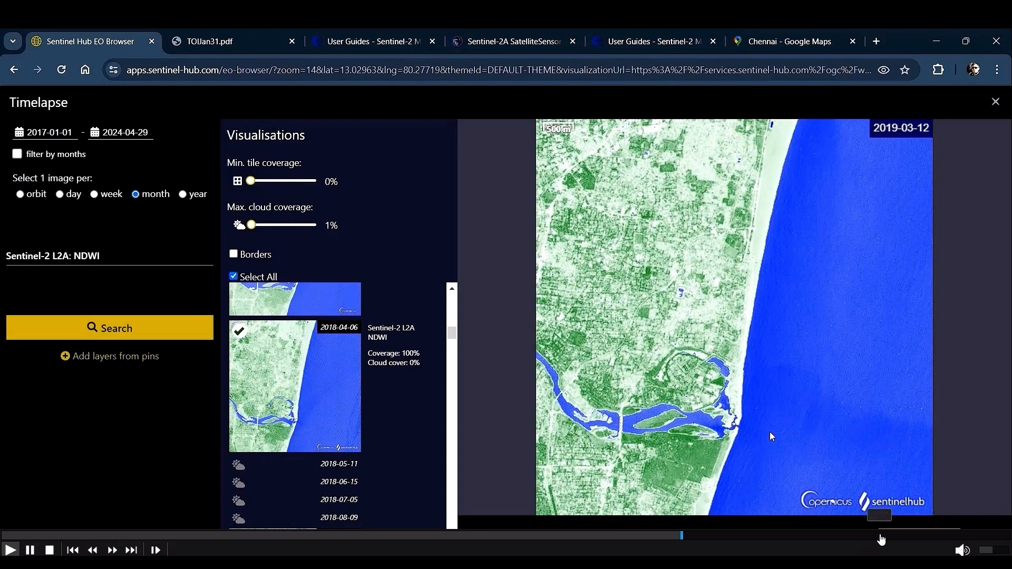
{"action": "left_click", "coordinate": [892, 535]}
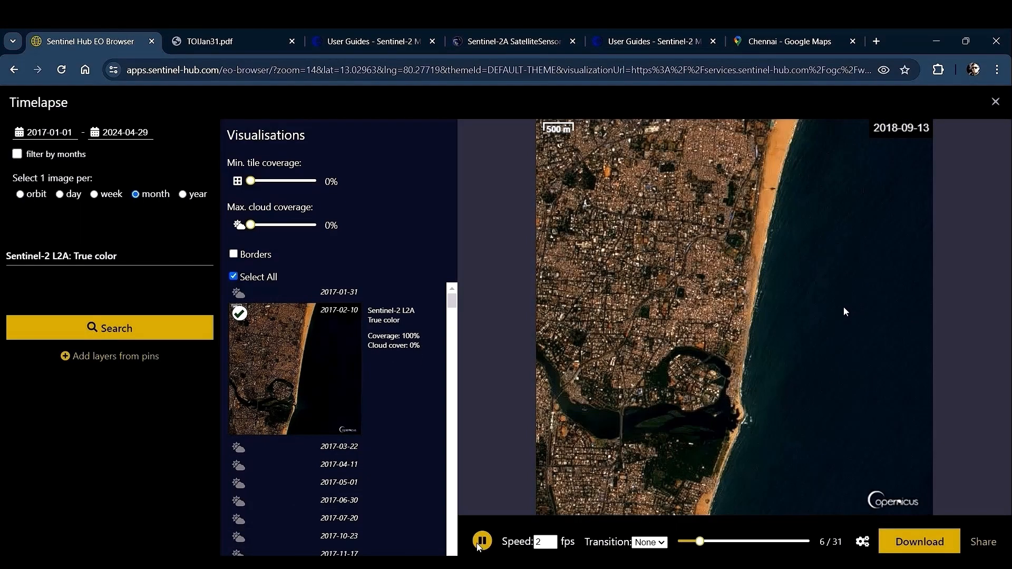
Exit full screen, close the CE2 video, and play CE3-MNDWIwSentinel2 from the CEs folder.
{"action": "double_click", "coordinate": [754, 213]}
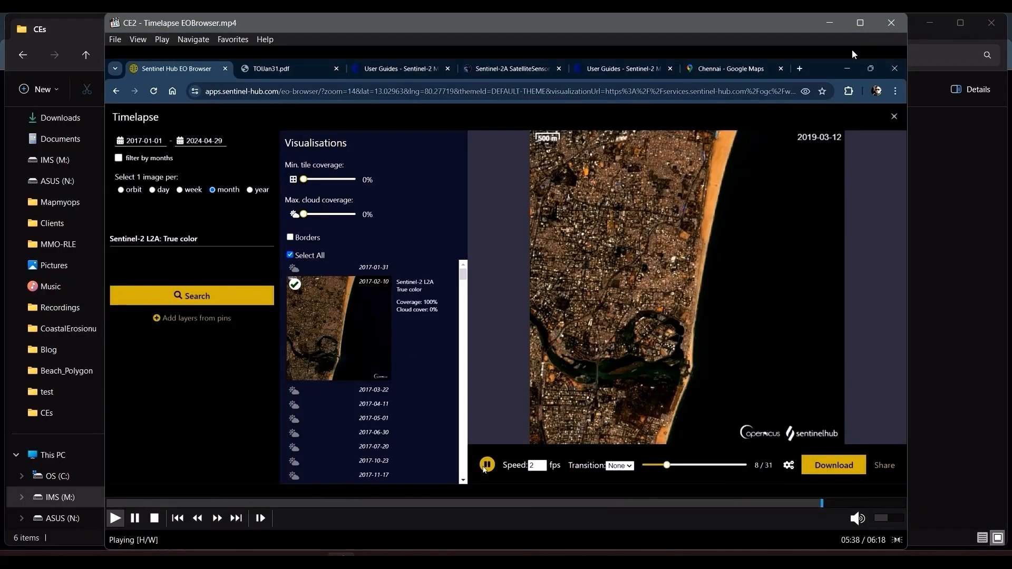
{"action": "left_click", "coordinate": [893, 23]}
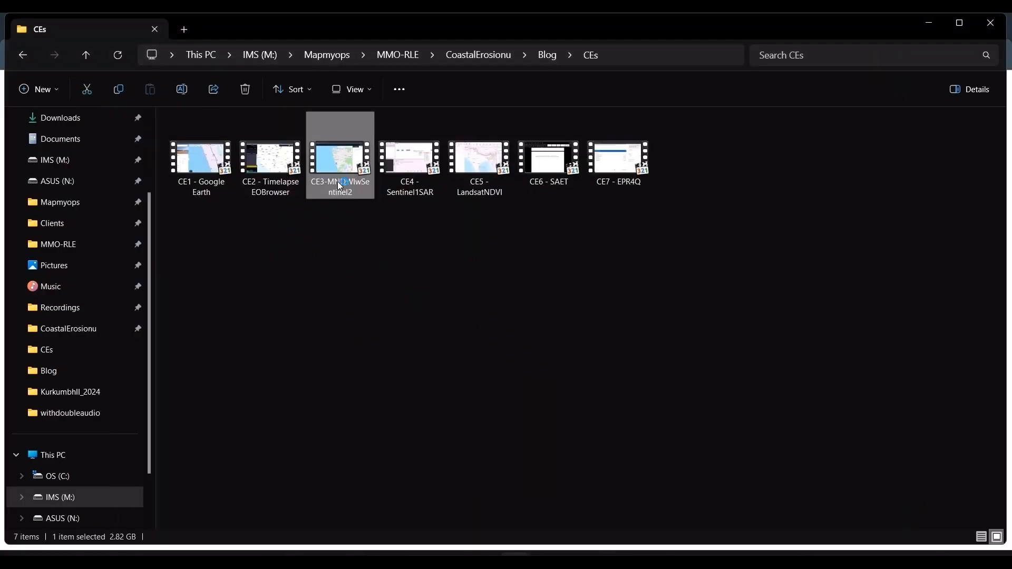
{"action": "double_click", "coordinate": [337, 182]}
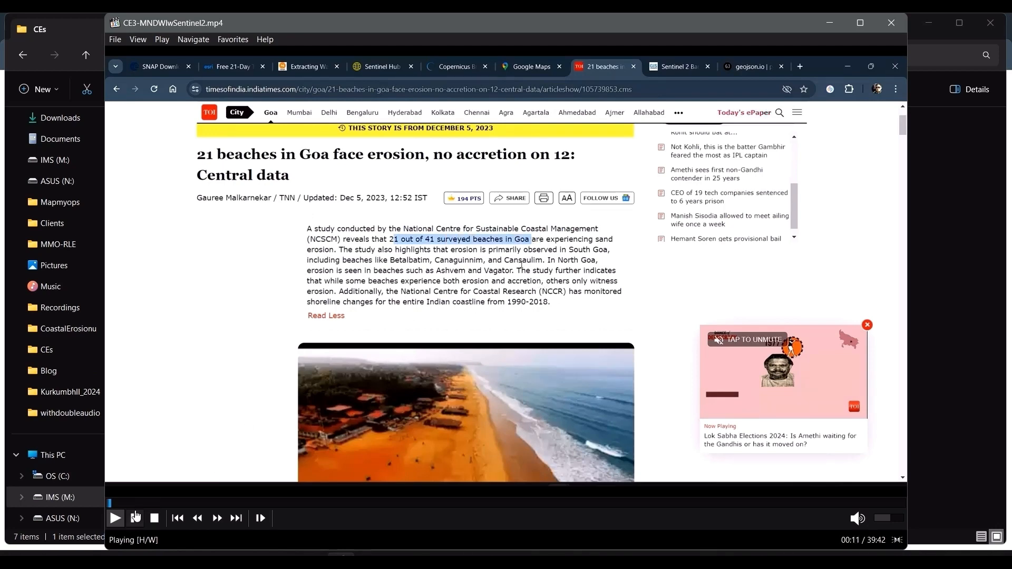
Skip ahead through the CE3 video to review the EO Browser index setup and the Copernicus Browser search for Anjuna Beach.
{"action": "left_click", "coordinate": [142, 503]}
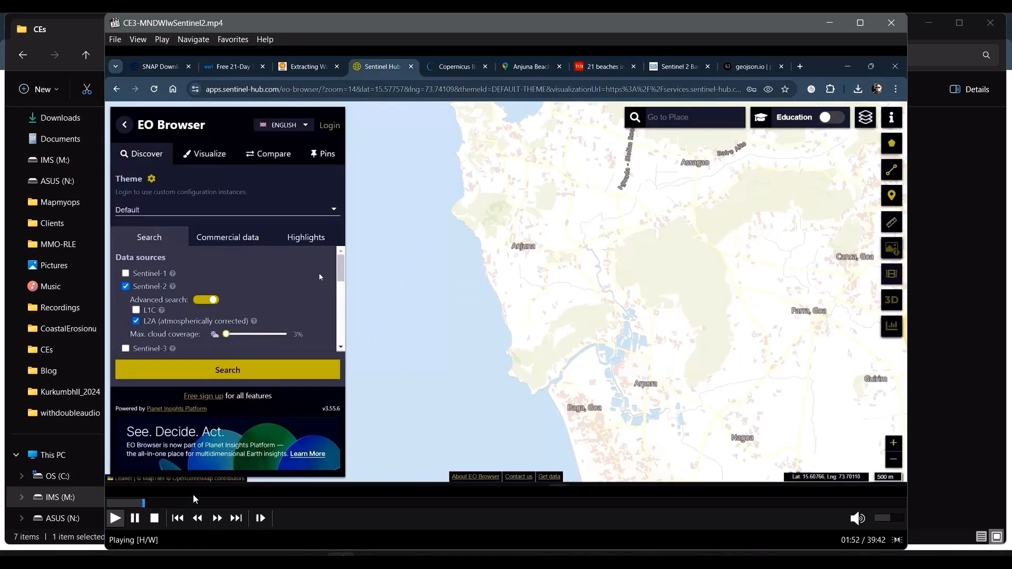
{"action": "left_click", "coordinate": [198, 503]}
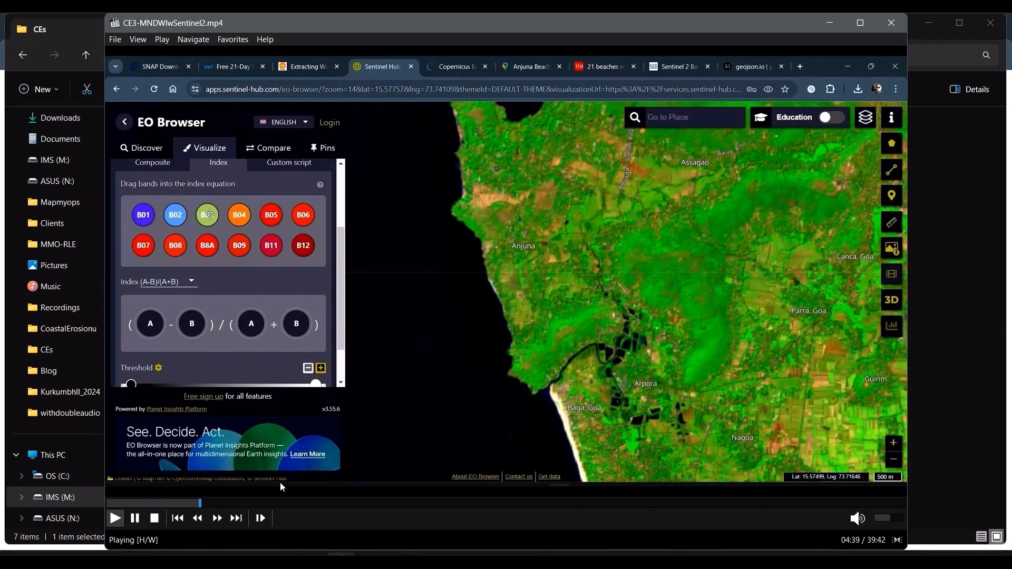
{"action": "left_click", "coordinate": [246, 503]}
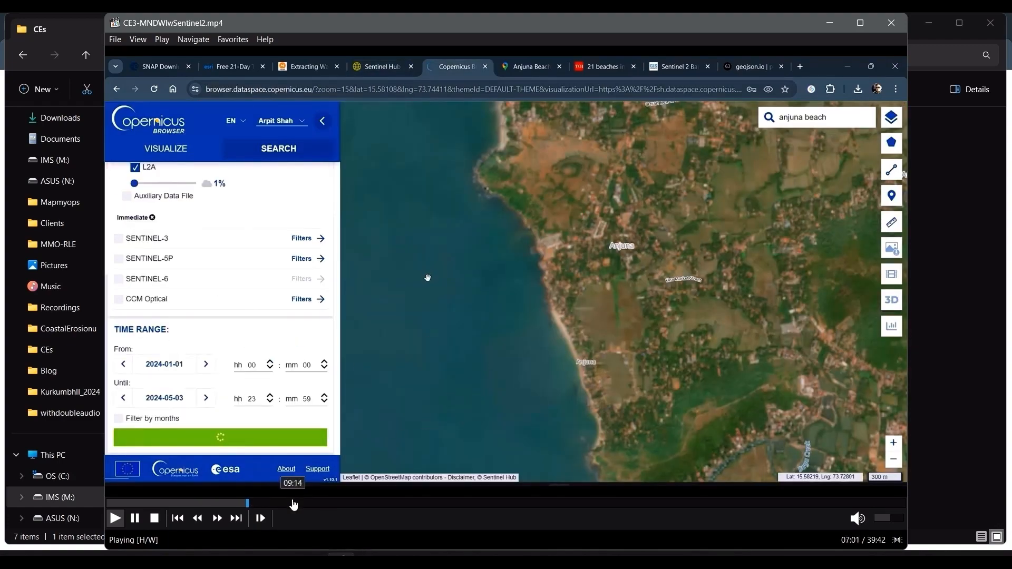
Advance the CE3 video through the SNAP section to review the Graph Builder workflow and the sea mask GeoTIFF export.
{"action": "left_click_drag", "start_coordinate": [293, 505], "coordinate": [422, 505]}
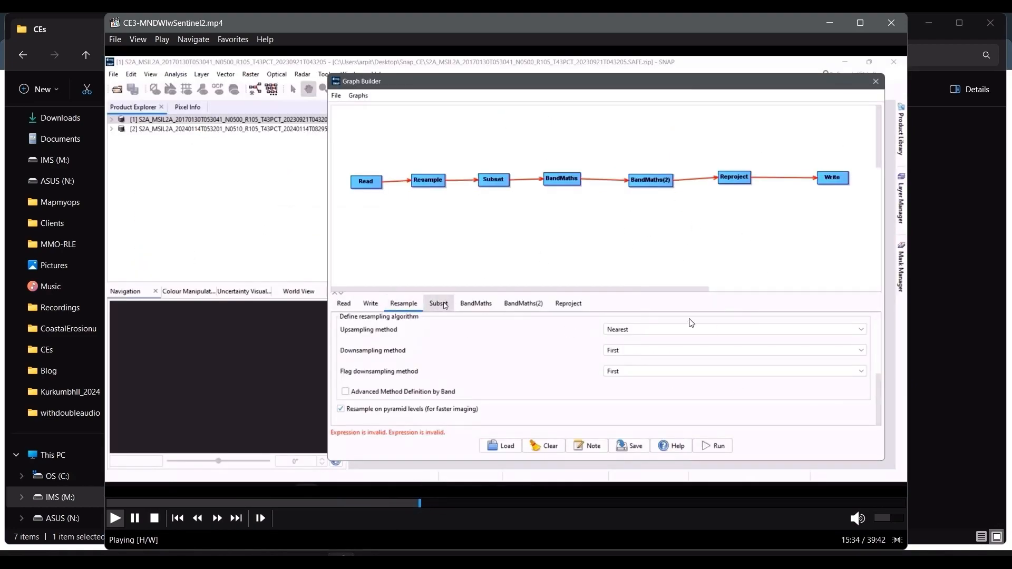
{"action": "left_click", "coordinate": [464, 505]}
{"action": "left_click", "coordinate": [529, 506]}
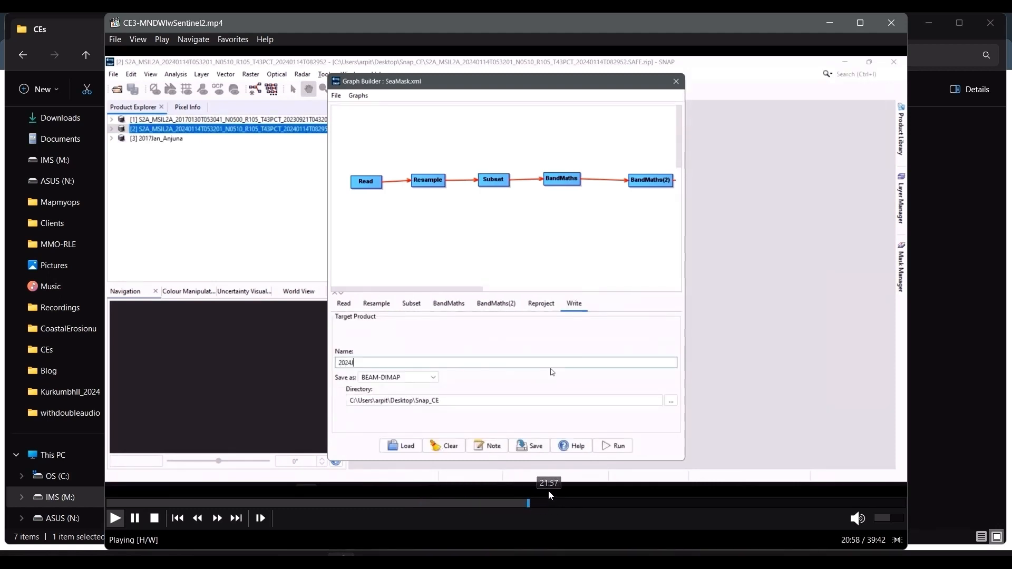
{"action": "left_click", "coordinate": [578, 504]}
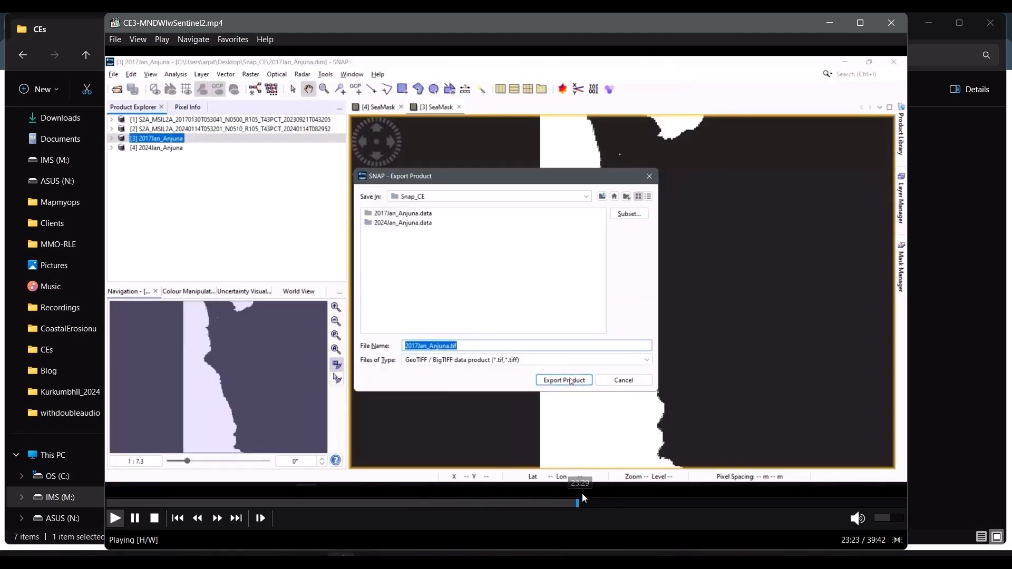
Move on through the ArcGIS Pro part of the CE3 video to review the raster conversion and the 2017 and 2024 Anjuna shorelines.
{"action": "left_click", "coordinate": [653, 504]}
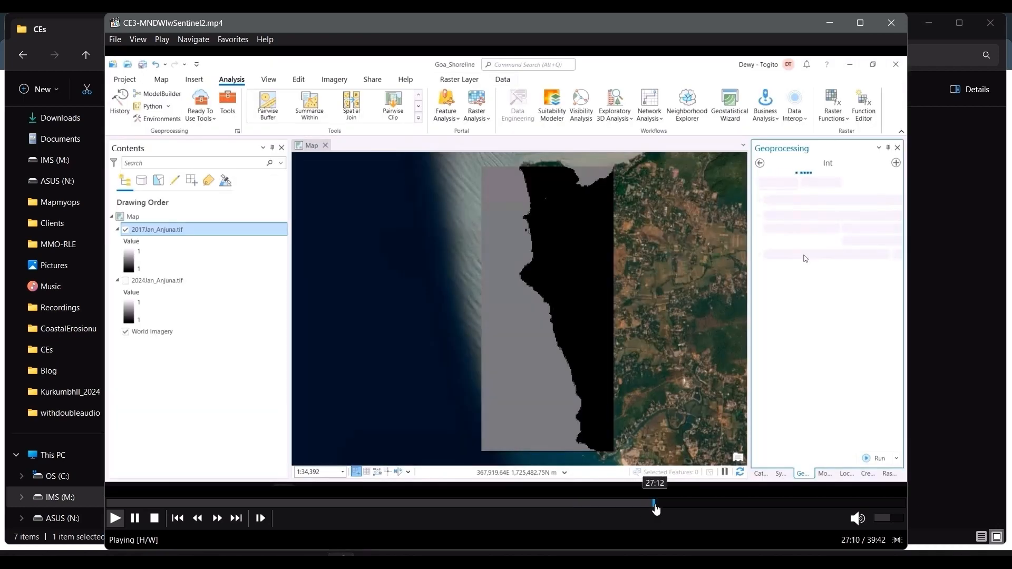
{"action": "left_click", "coordinate": [714, 504]}
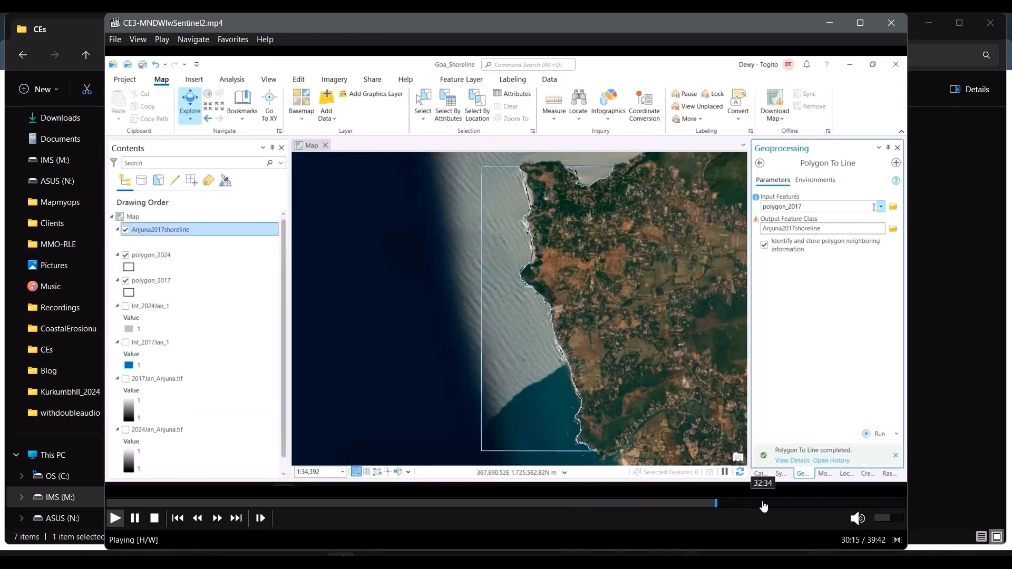
{"action": "left_click", "coordinate": [763, 504]}
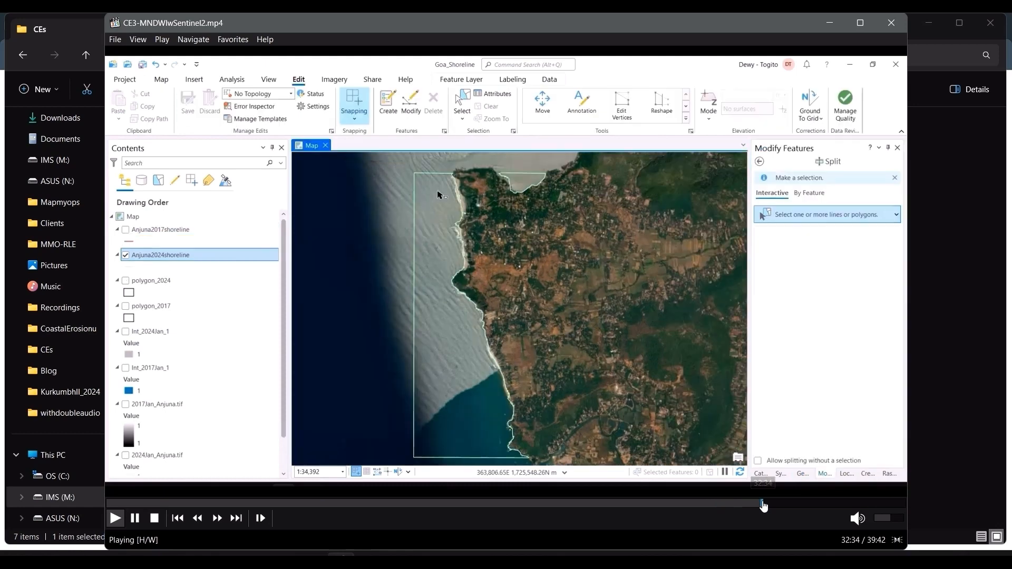
{"action": "left_click", "coordinate": [820, 504]}
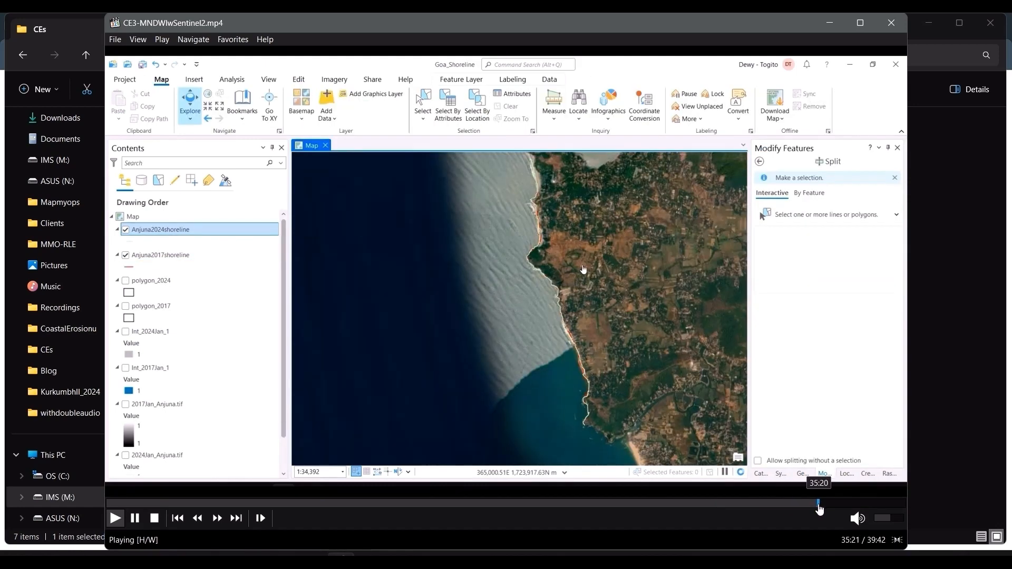
{"action": "left_click", "coordinate": [848, 504]}
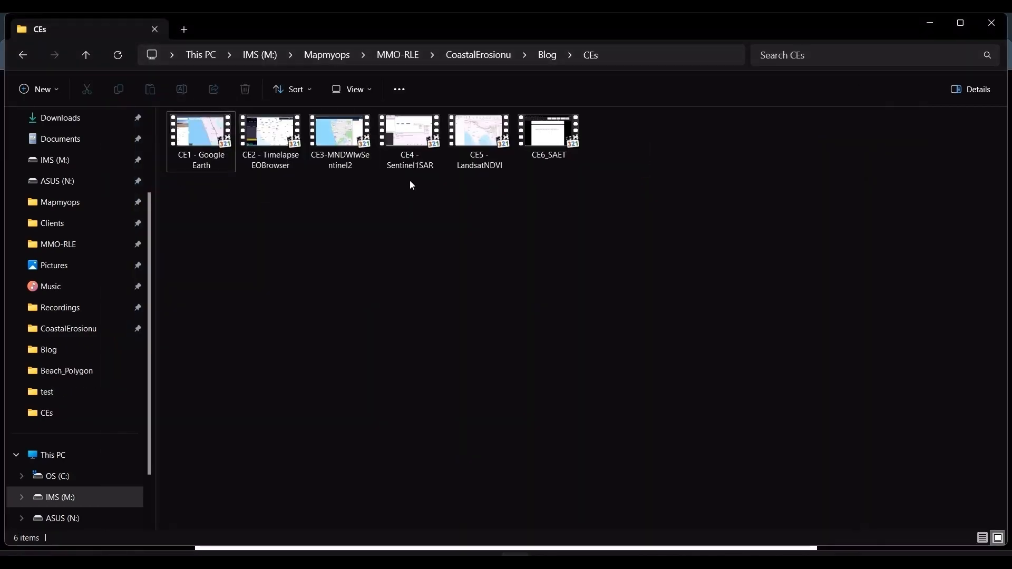
Play CE4 - Sentinel1SAR from the CEs folder in full screen and skip ahead to the Sentinel-1 search in Copernicus Browser.
{"action": "double_click", "coordinate": [415, 138]}
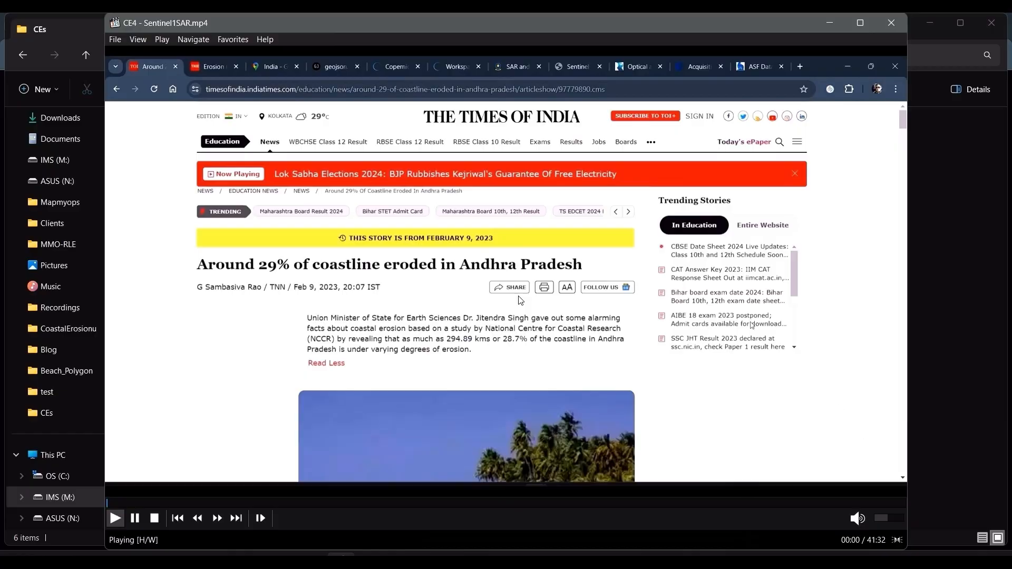
{"action": "double_click", "coordinate": [517, 298]}
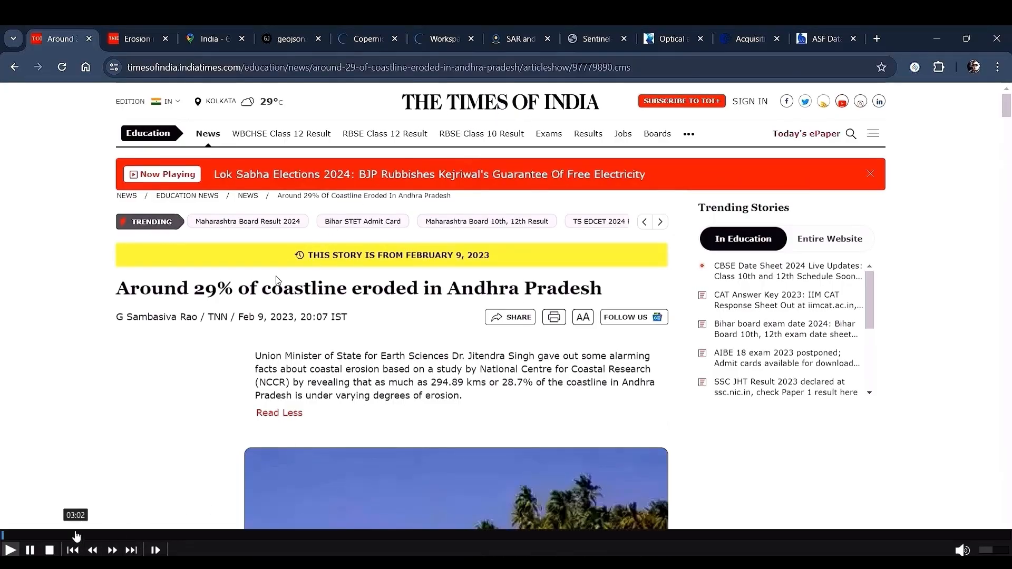
{"action": "left_click", "coordinate": [76, 537]}
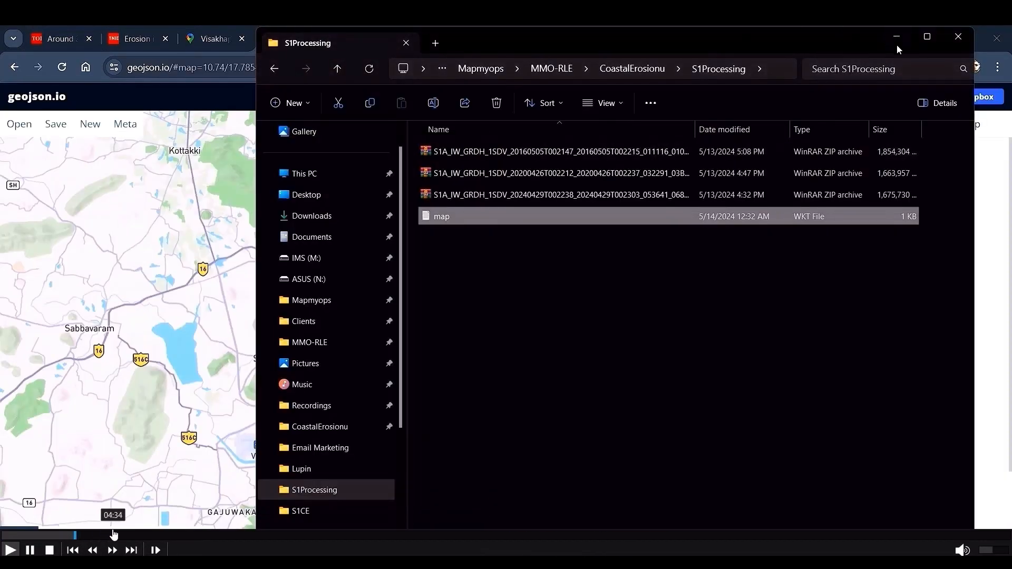
{"action": "left_click", "coordinate": [123, 536]}
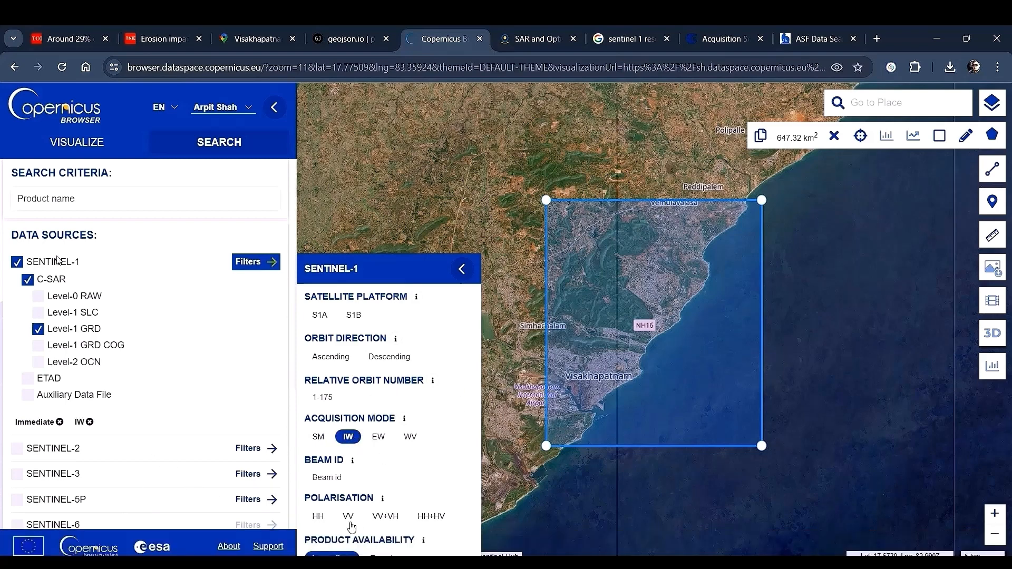
{"action": "left_click", "coordinate": [189, 535]}
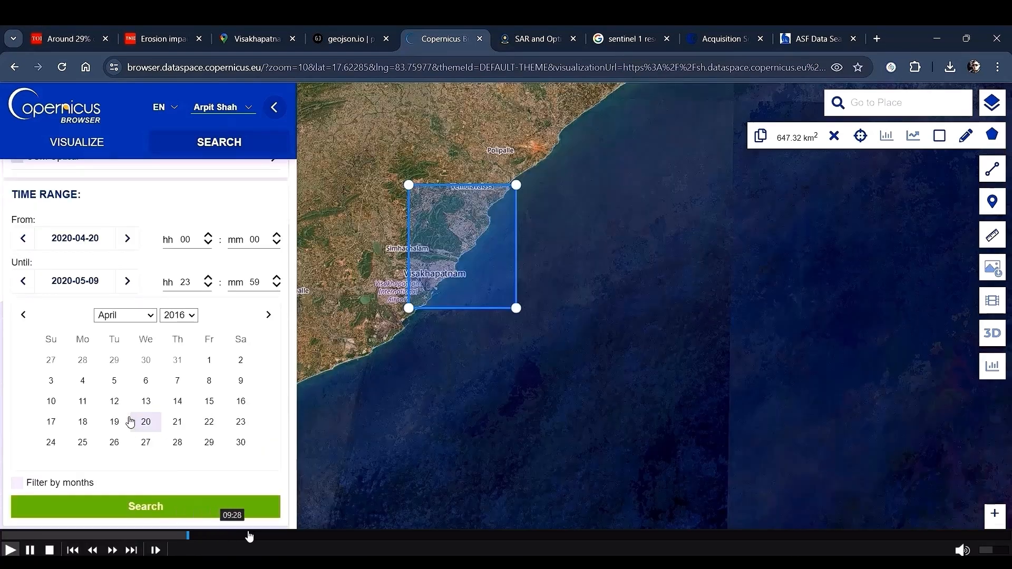
Skip further through the CE4 video to review the SNAP radar processing graph and the resulting Sigma0_VH coastline image.
{"action": "left_click", "coordinate": [260, 536]}
{"action": "mouse_move", "coordinate": [885, 247]}
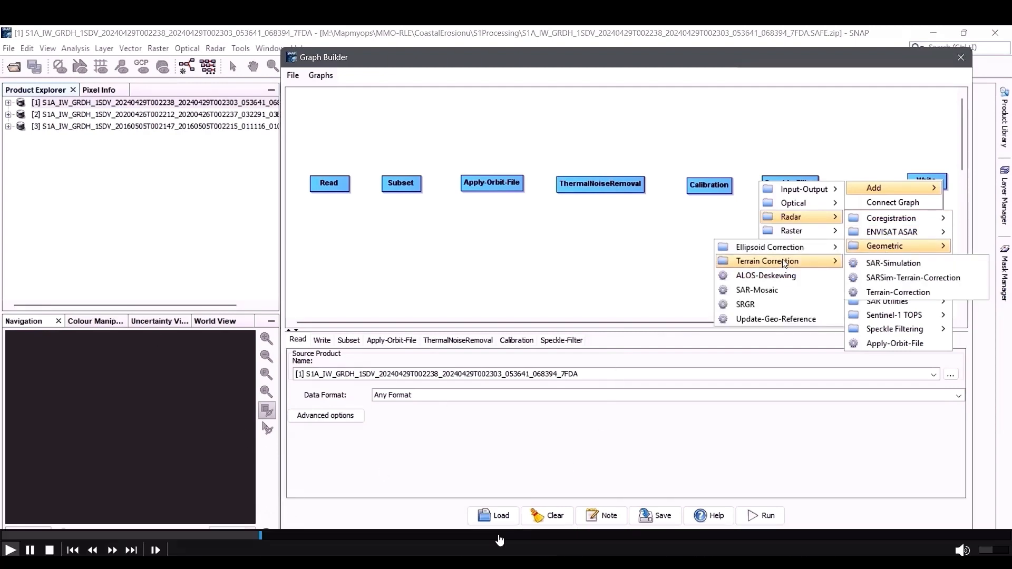
{"action": "left_click", "coordinate": [386, 535]}
{"action": "left_click", "coordinate": [402, 536]}
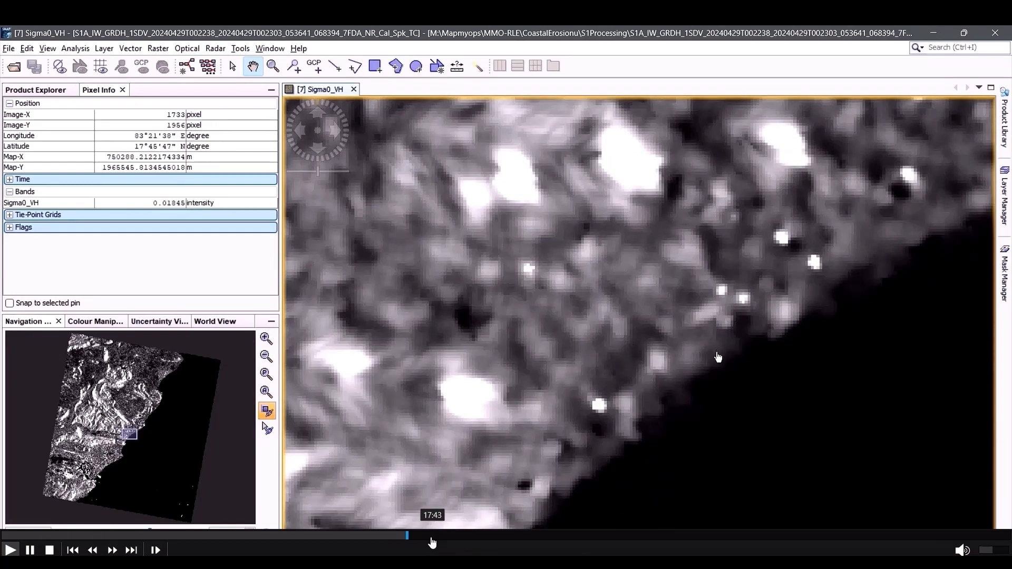
{"action": "left_click", "coordinate": [429, 536]}
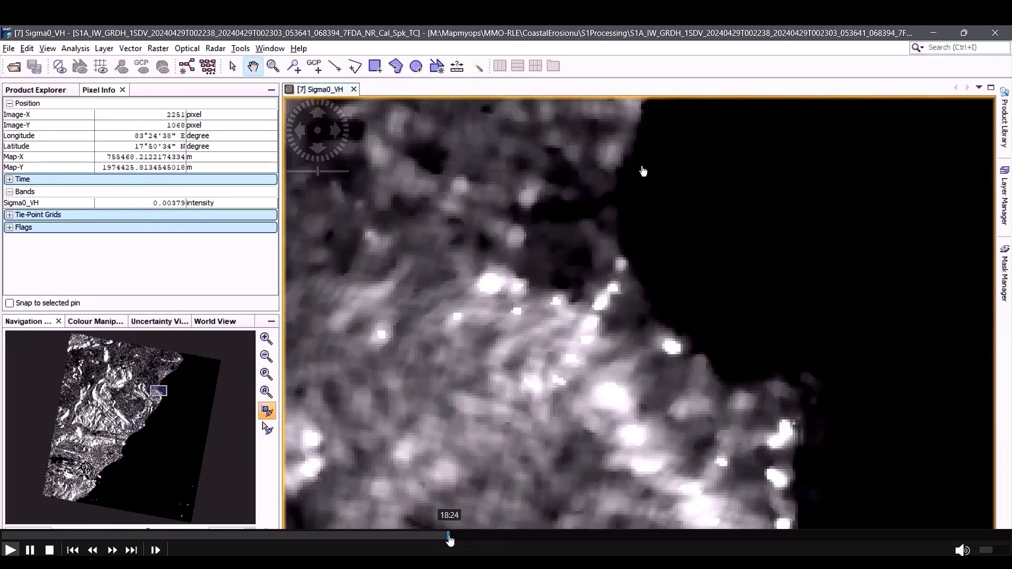
Skim the rest of the CE4 - Sentinel1SAR video, from land masking to the shoreline comparison, and close it.
{"action": "left_click", "coordinate": [483, 537]}
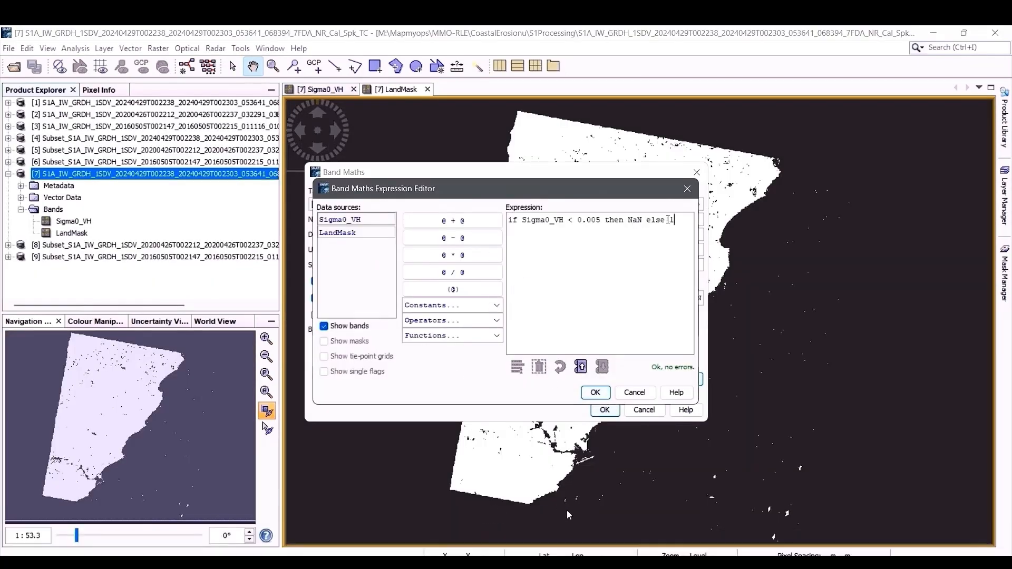
{"action": "left_click", "coordinate": [588, 536]}
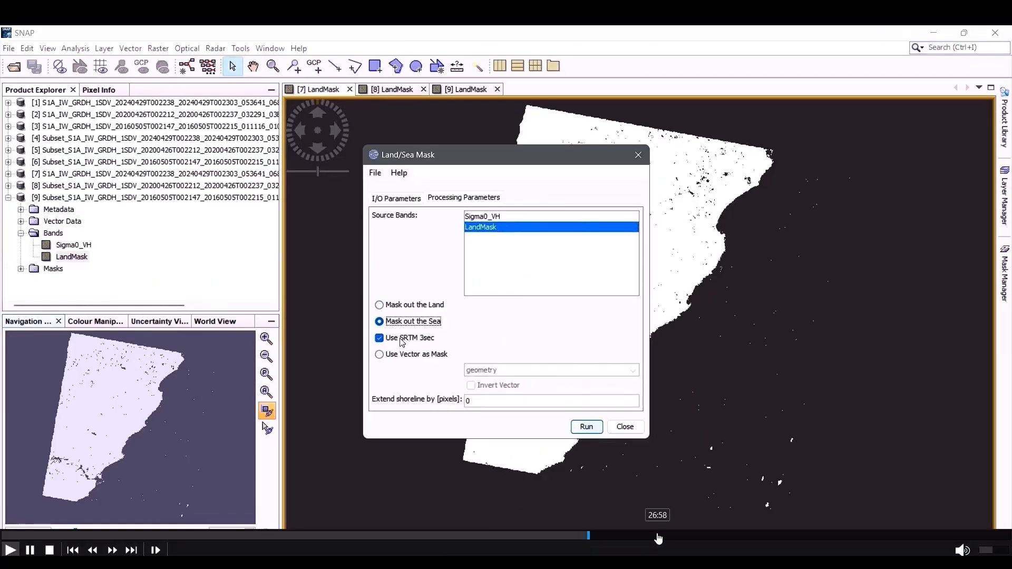
{"action": "left_click", "coordinate": [719, 536]}
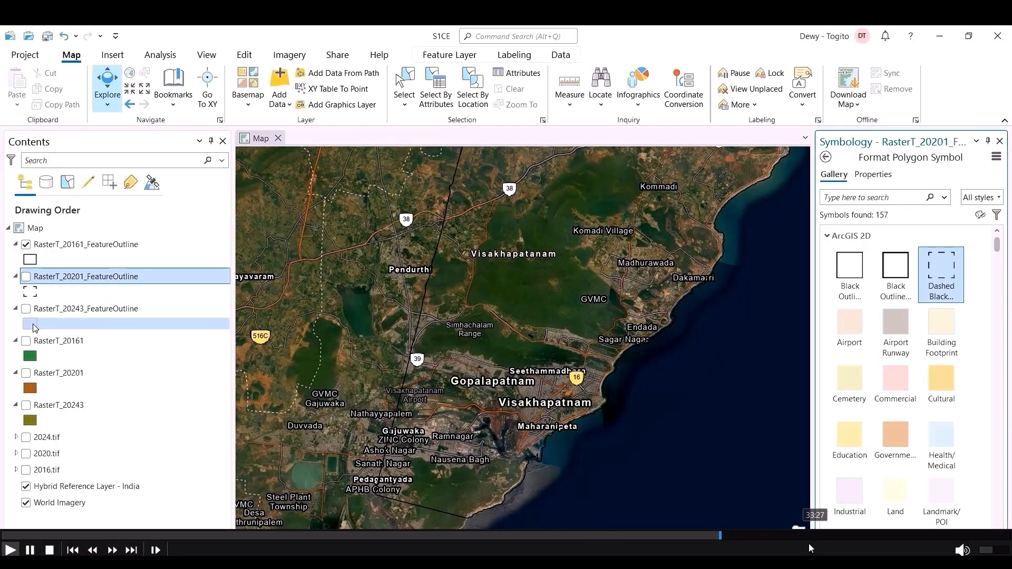
{"action": "left_click", "coordinate": [806, 536]}
{"action": "left_click", "coordinate": [885, 539]}
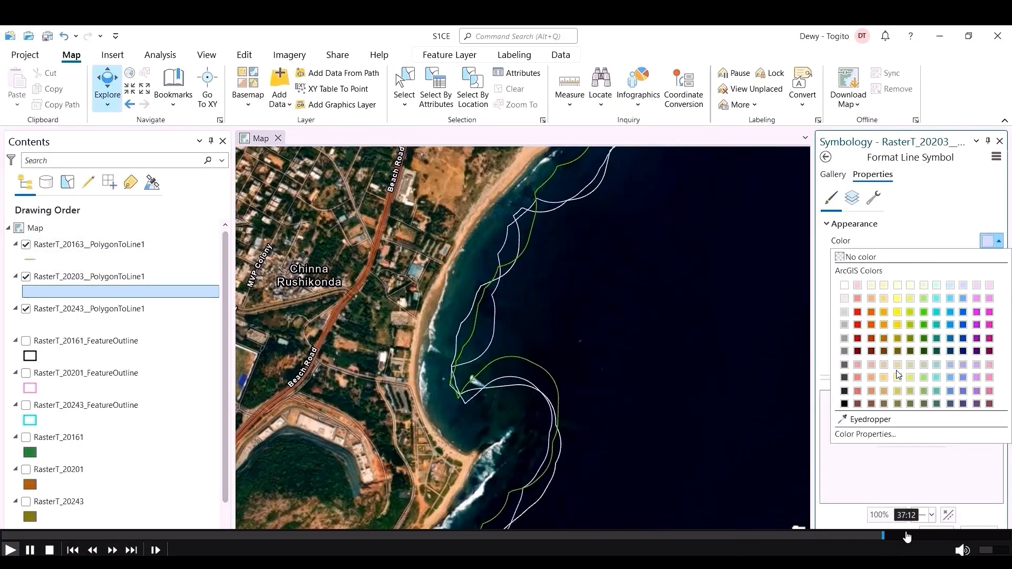
{"action": "left_click", "coordinate": [922, 536]}
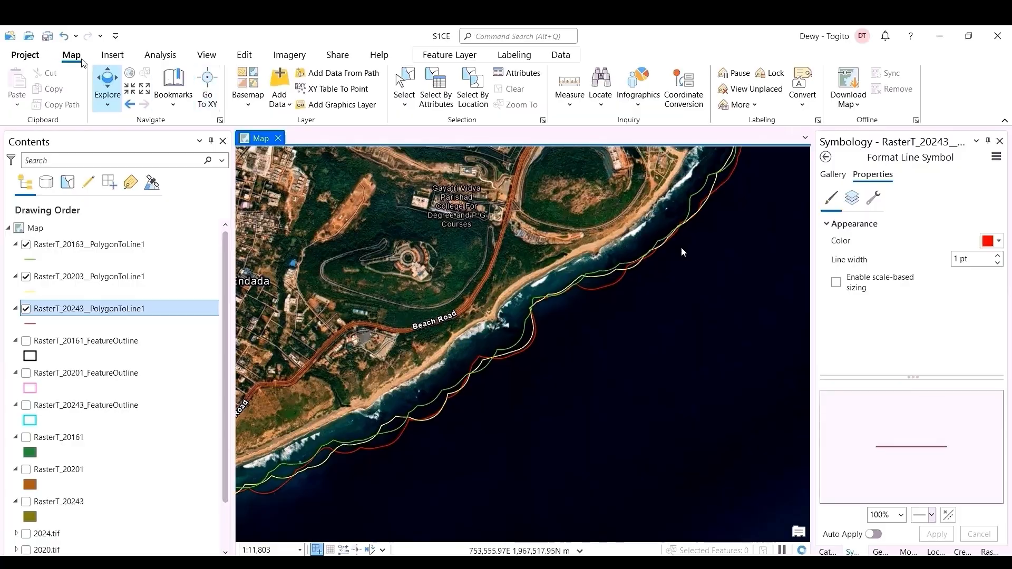
{"action": "double_click", "coordinate": [681, 247]}
{"action": "left_click", "coordinate": [892, 26]}
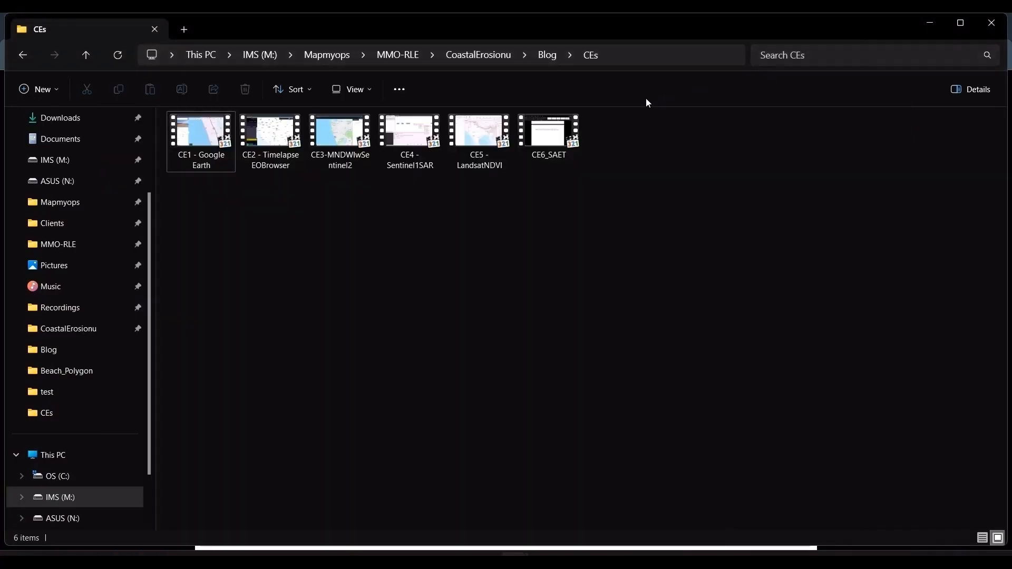
Play the CE5 - LandsatNDVI video in full screen and skim its EarthExplorer data search and Landsat download section.
{"action": "left_click", "coordinate": [488, 142]}
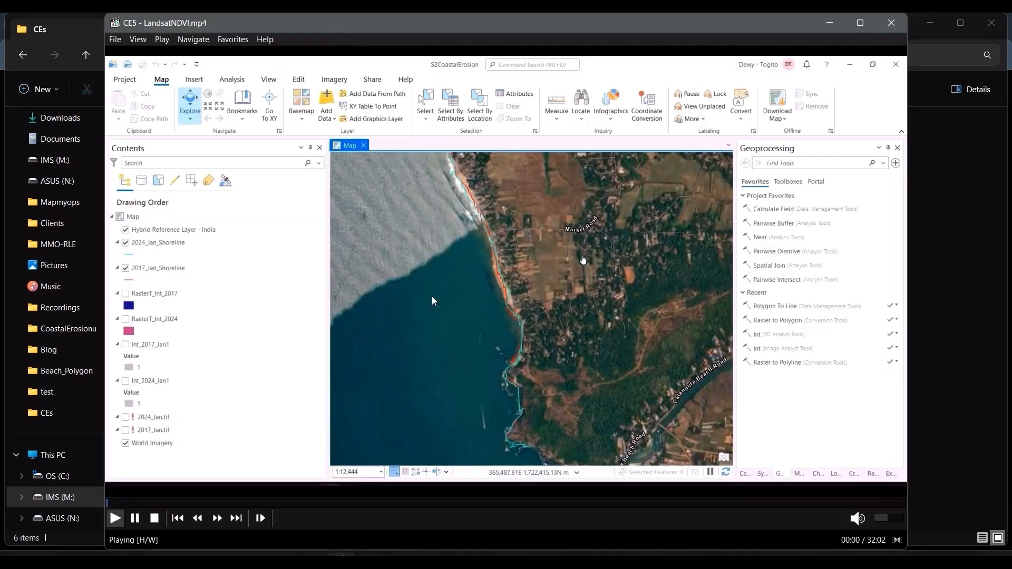
{"action": "double_click", "coordinate": [432, 315]}
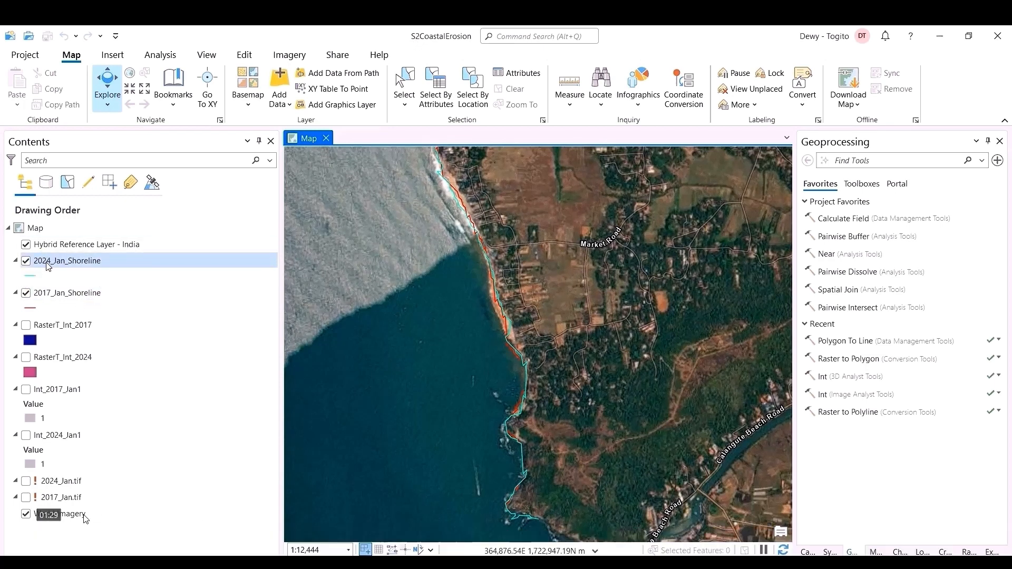
{"action": "left_click", "coordinate": [55, 537]}
{"action": "left_click", "coordinate": [60, 533]}
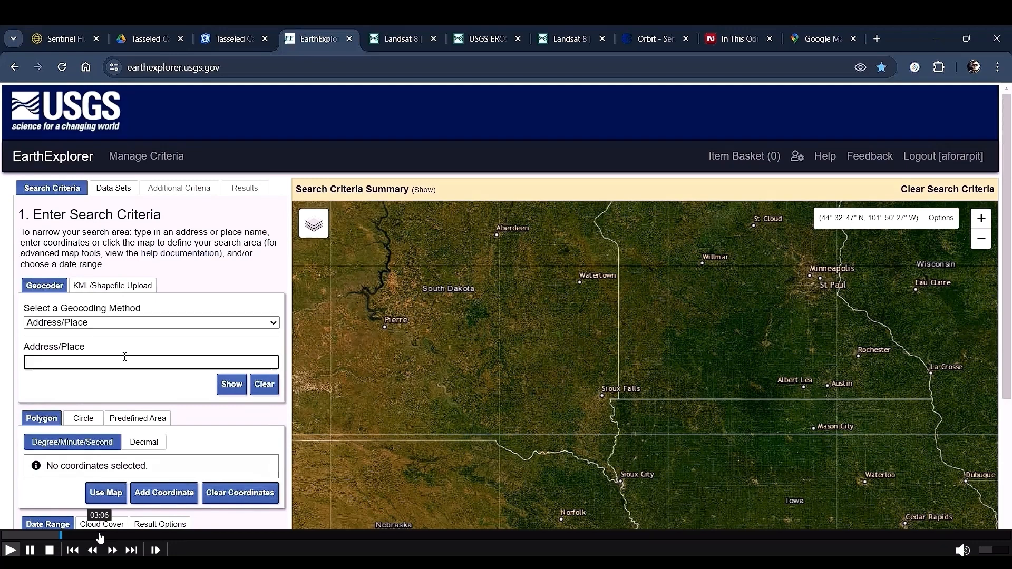
{"action": "left_click", "coordinate": [100, 537]}
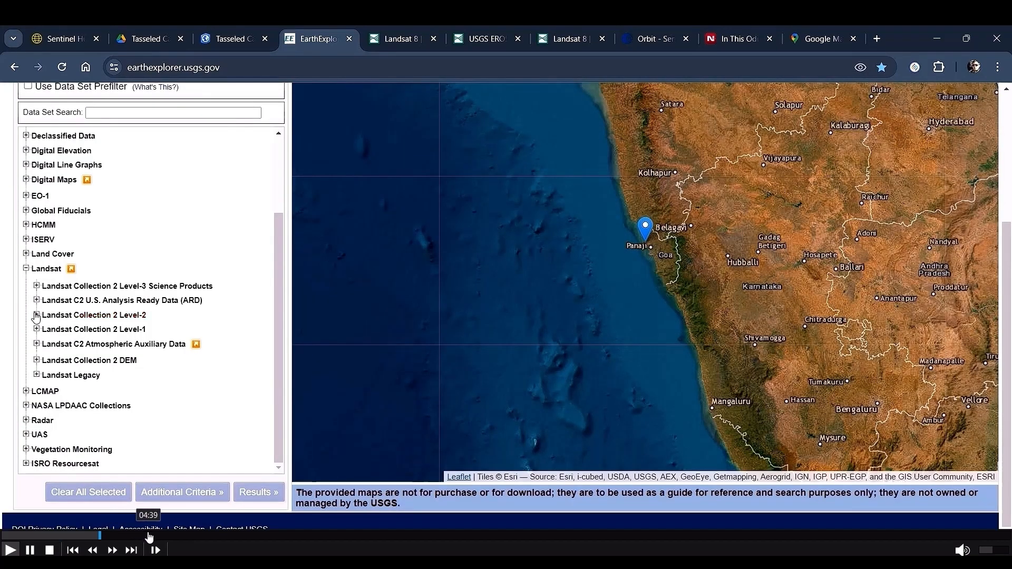
{"action": "left_click", "coordinate": [169, 536]}
{"action": "left_click", "coordinate": [224, 536]}
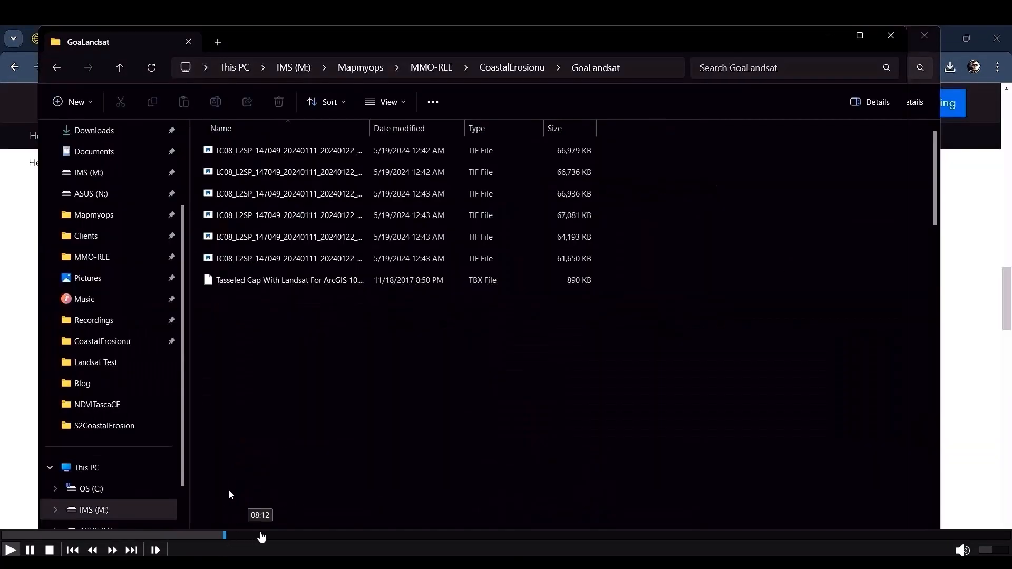
Skim the Landsat video's composite band, raster clipping and Tasseled Cap processing sections.
{"action": "left_click", "coordinate": [304, 536]}
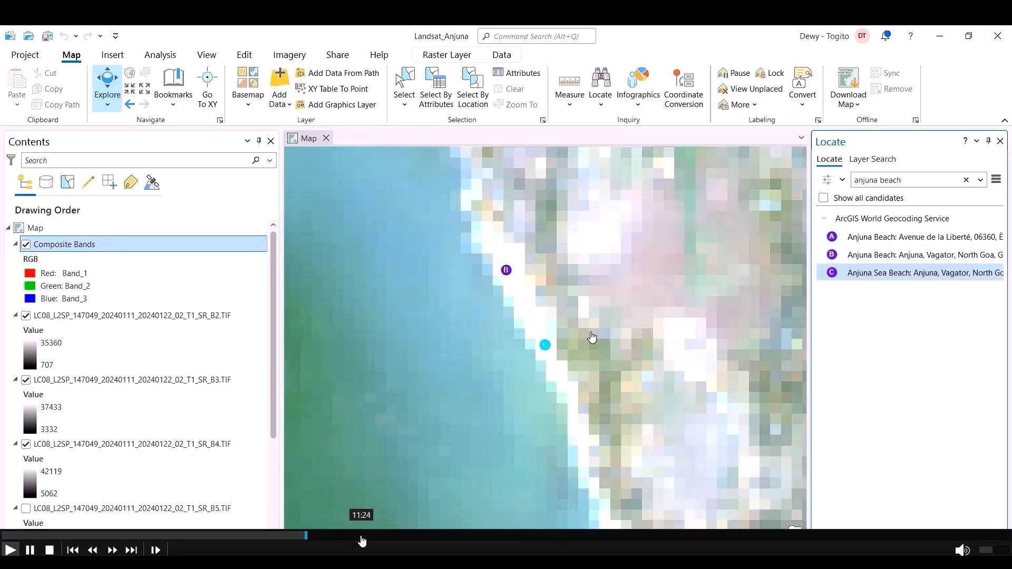
{"action": "left_click", "coordinate": [361, 536]}
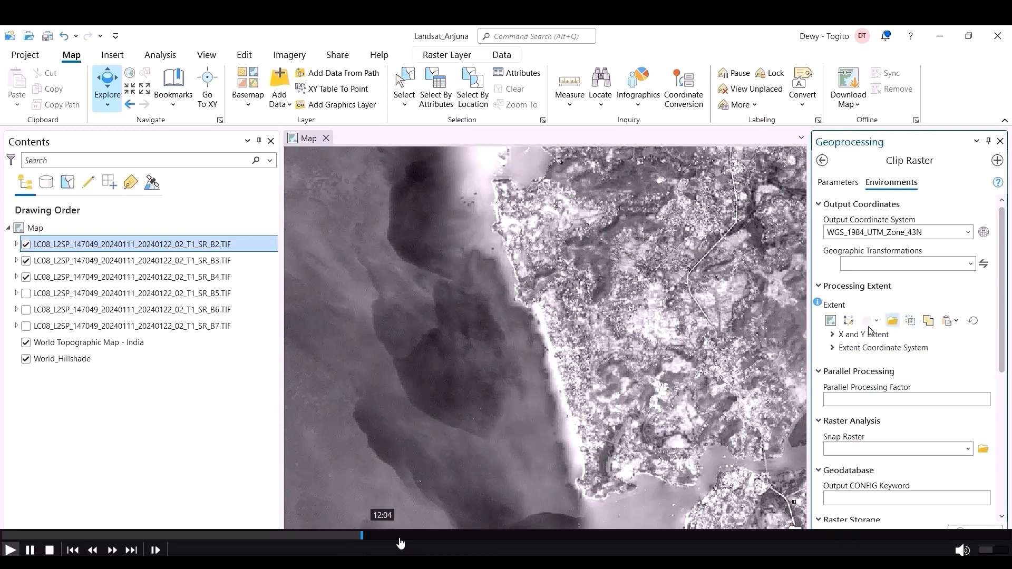
{"action": "left_click", "coordinate": [414, 537]}
{"action": "left_click", "coordinate": [473, 537]}
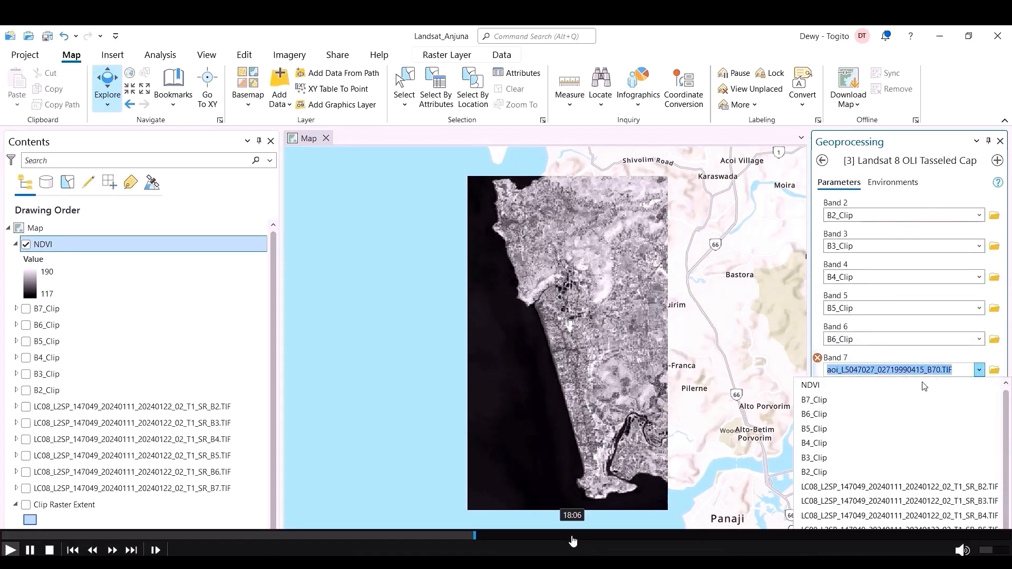
Skim the Landsat video's land and sea classification through to the Google Earth shoreline overlay, and close the video.
{"action": "left_click", "coordinate": [573, 536]}
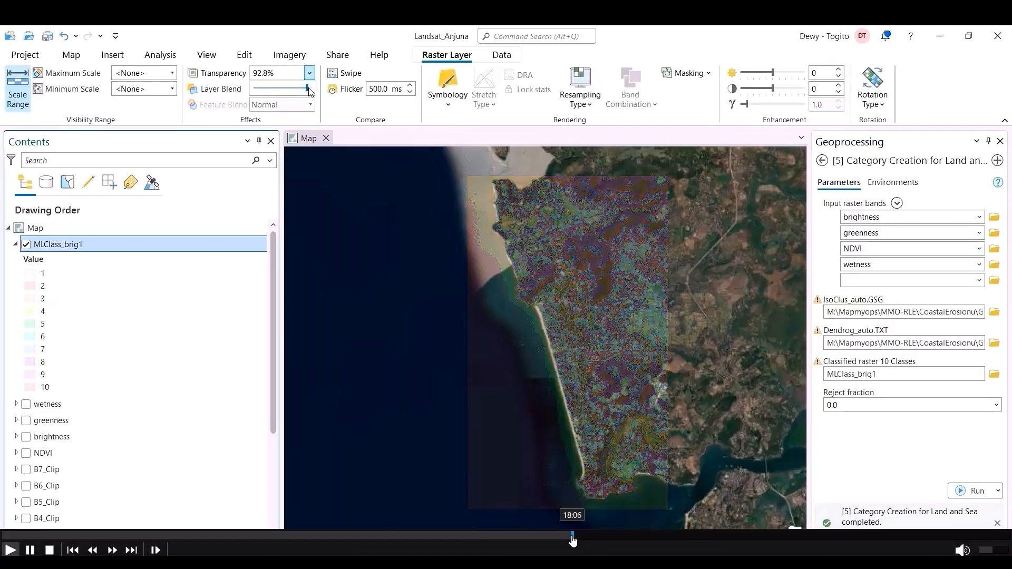
{"action": "left_click", "coordinate": [624, 536]}
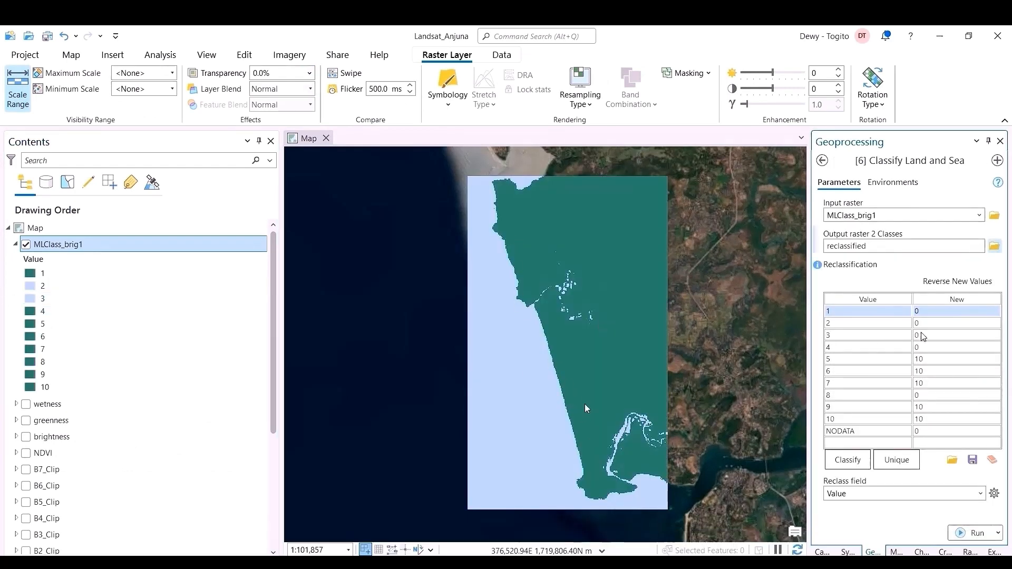
{"action": "left_click", "coordinate": [765, 536]}
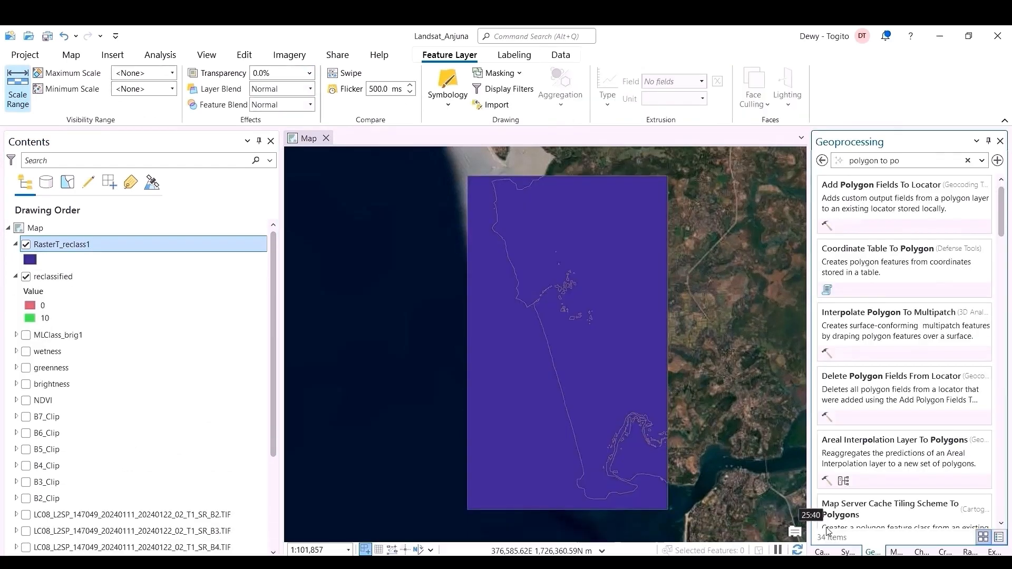
{"action": "left_click", "coordinate": [867, 536]}
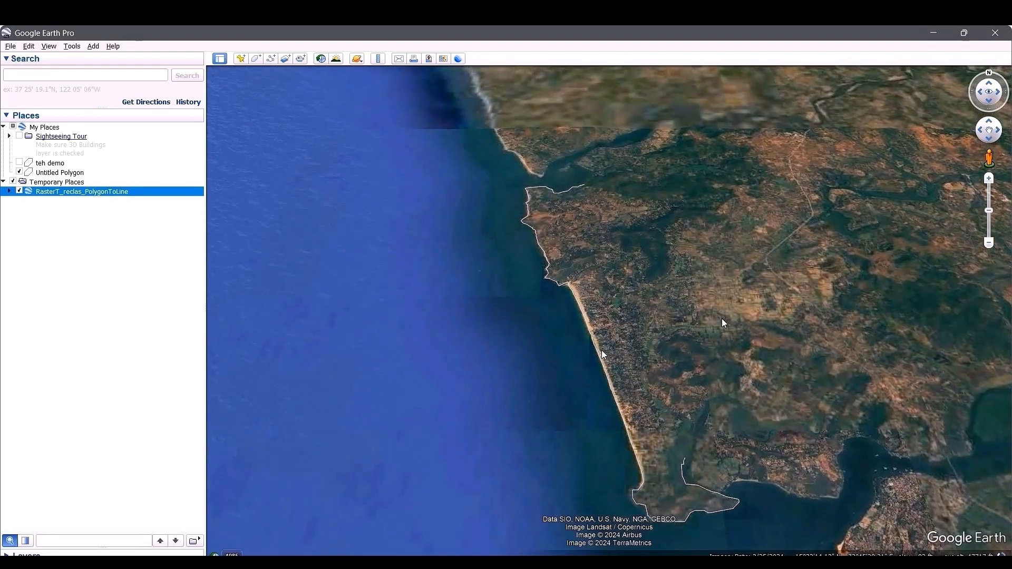
{"action": "double_click", "coordinate": [635, 288]}
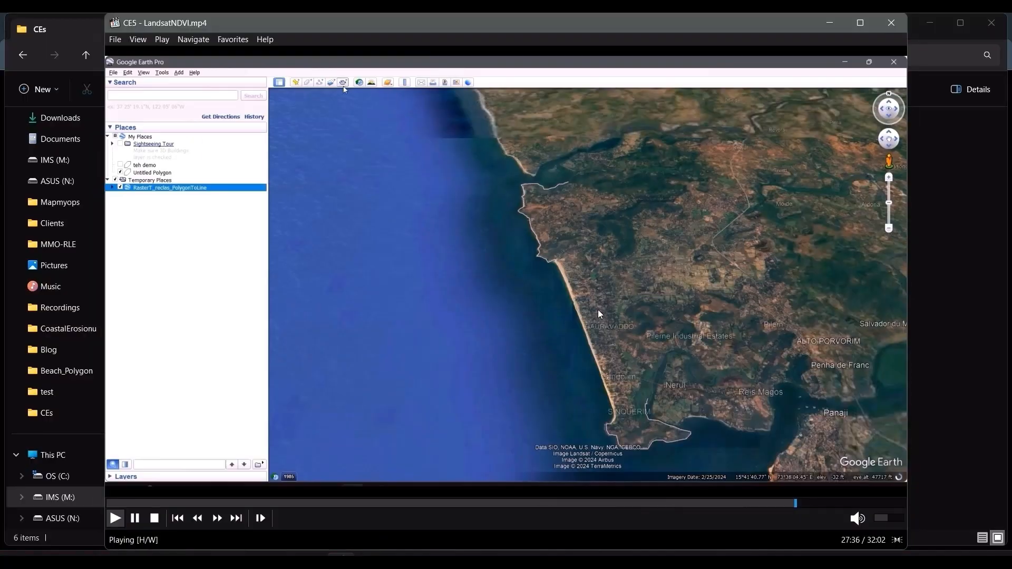
{"action": "left_click", "coordinate": [891, 23]}
Play the CE6_SAET video and skim from the installation guide through the SAET run to the shoreline overlay in Google Earth.
{"action": "left_click", "coordinate": [566, 146]}
{"action": "double_click", "coordinate": [565, 147]}
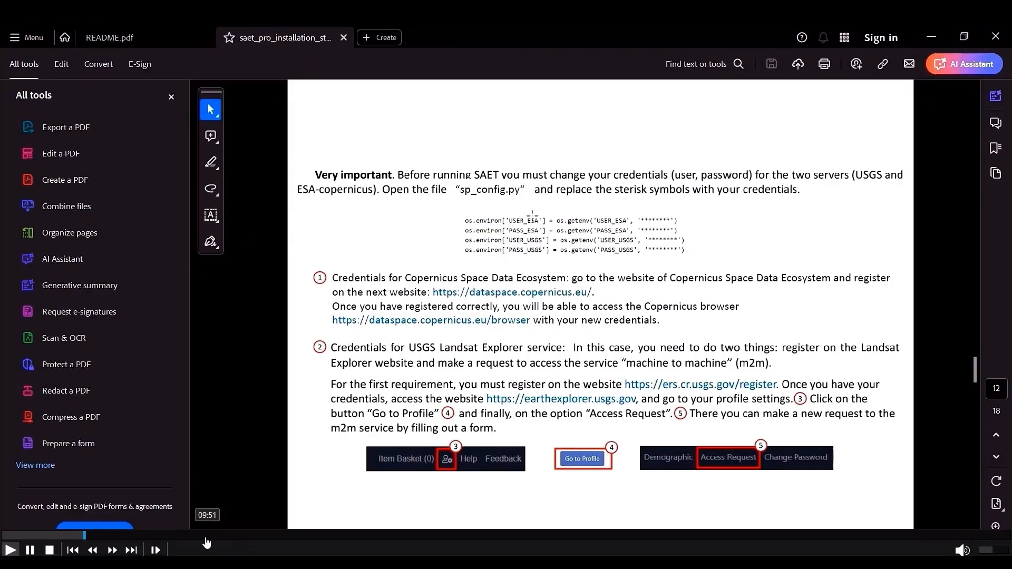
{"action": "left_click", "coordinate": [185, 535]}
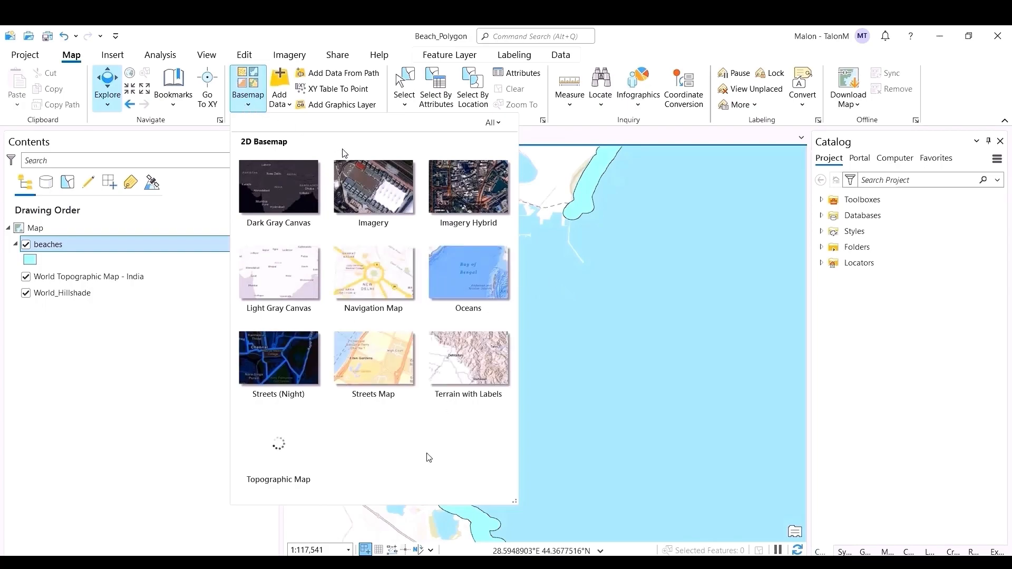
{"action": "left_click", "coordinate": [316, 535]}
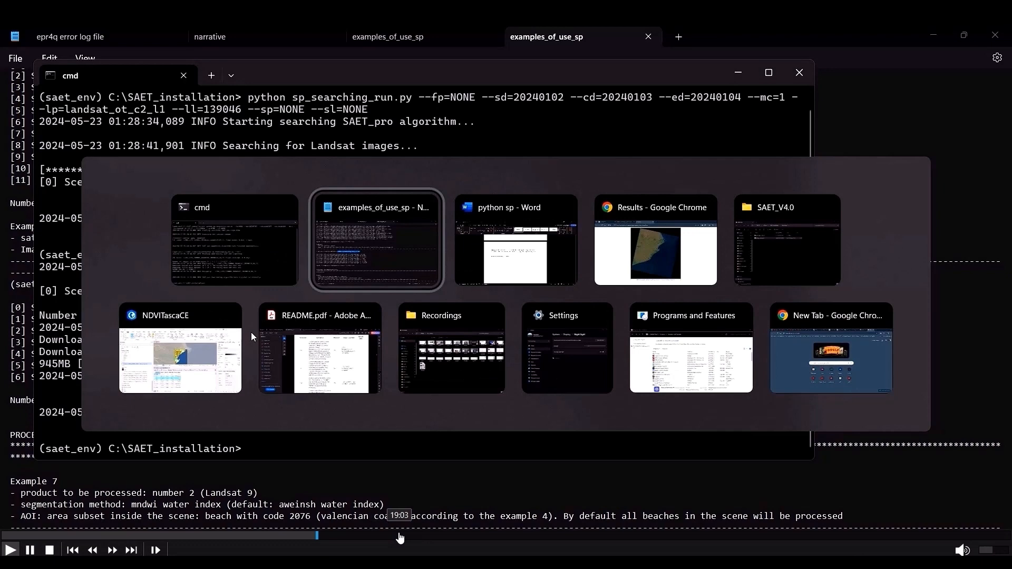
{"action": "left_click", "coordinate": [404, 536]}
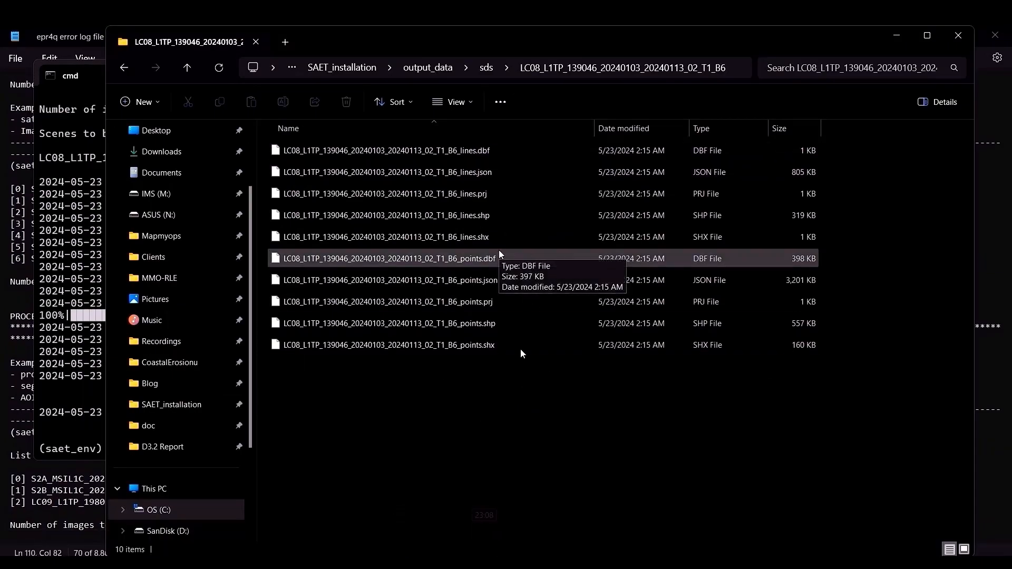
{"action": "left_click", "coordinate": [471, 535]}
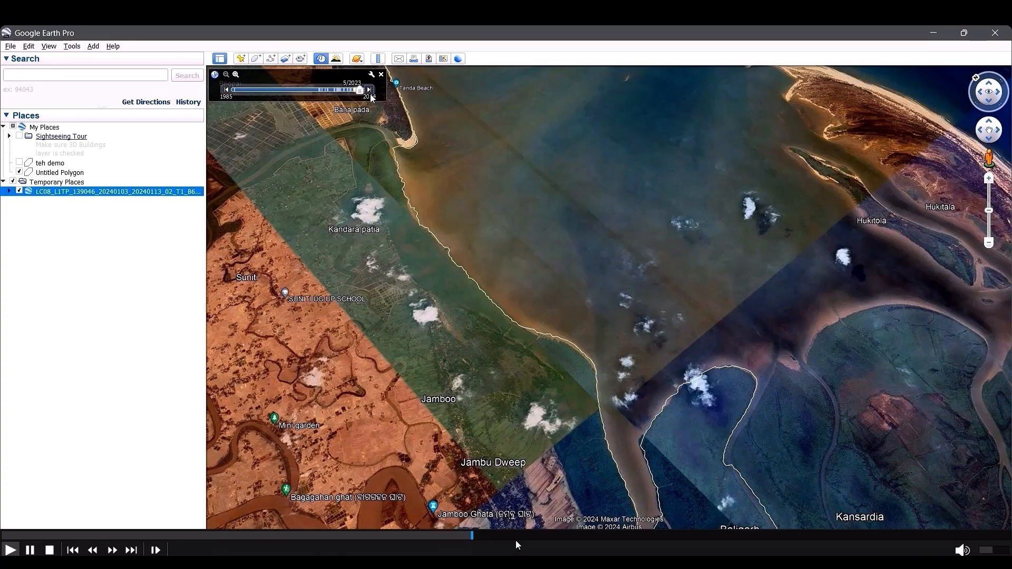
Skim the SAET video's shoreline comparison in ArcGIS Pro, including the clipped points and the divided ReferenceLine_InnerBeach layer.
{"action": "left_click", "coordinate": [522, 538]}
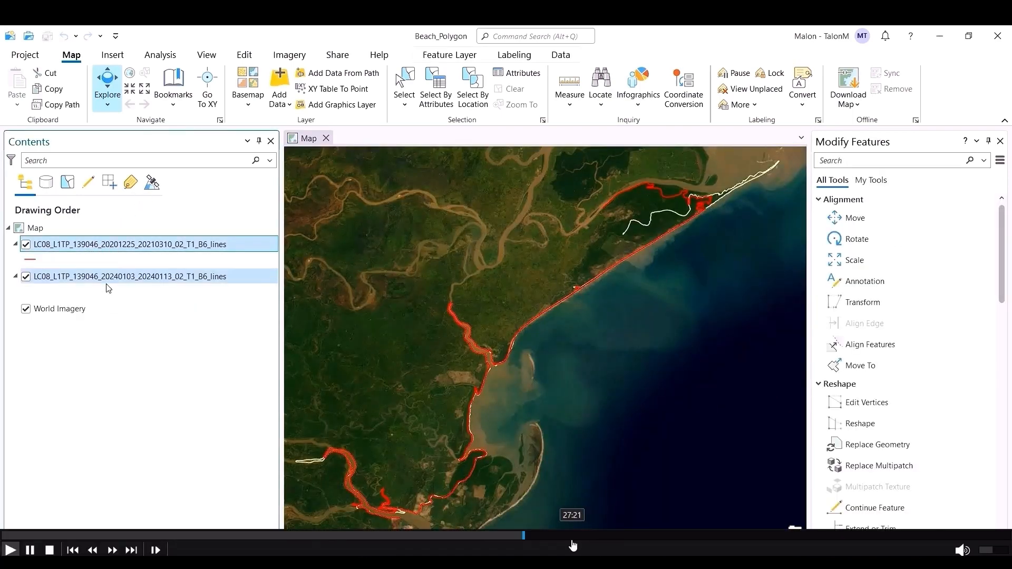
{"action": "left_click", "coordinate": [575, 543]}
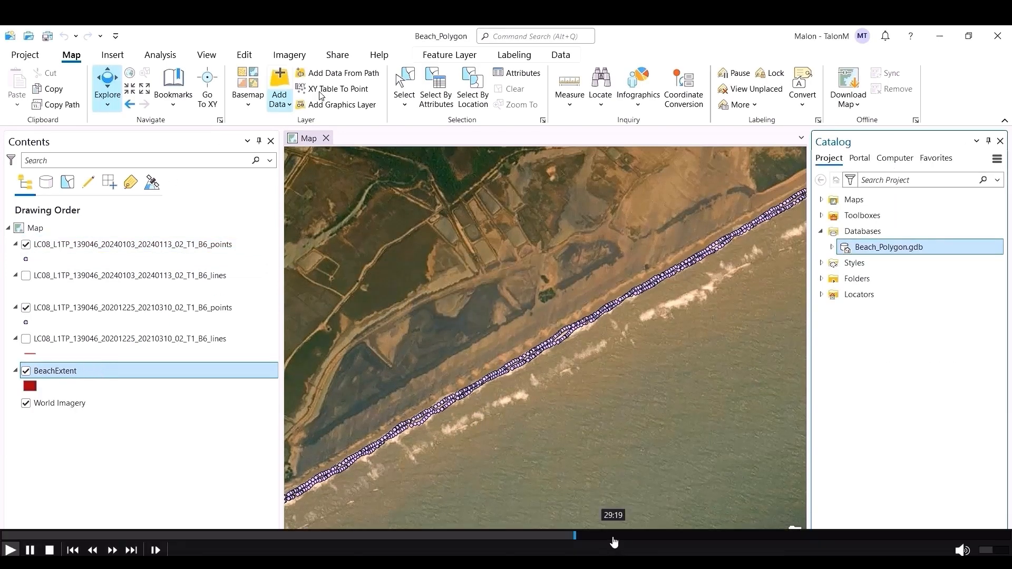
{"action": "left_click", "coordinate": [613, 542]}
{"action": "left_click", "coordinate": [644, 536]}
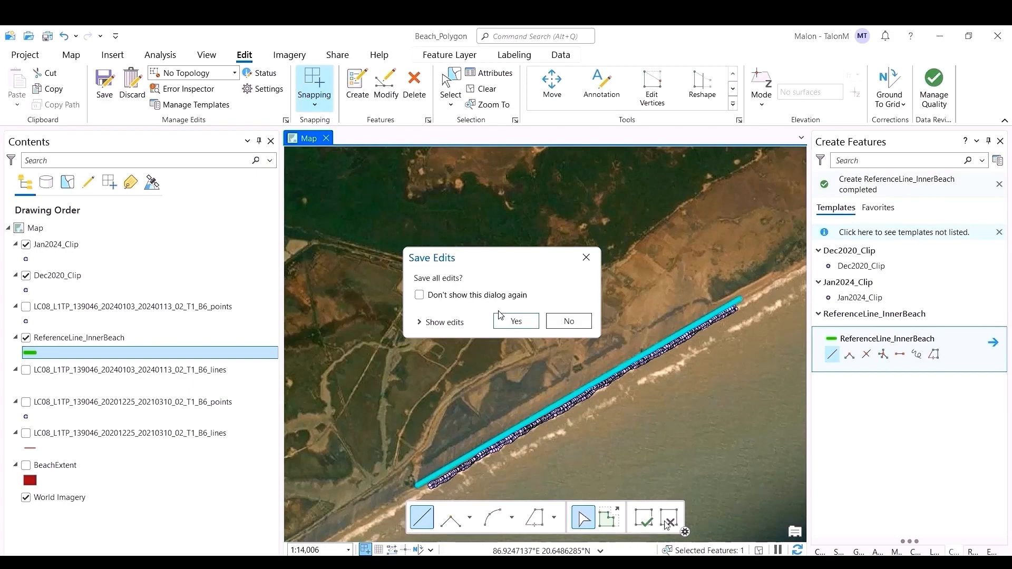
{"action": "left_click", "coordinate": [687, 536]}
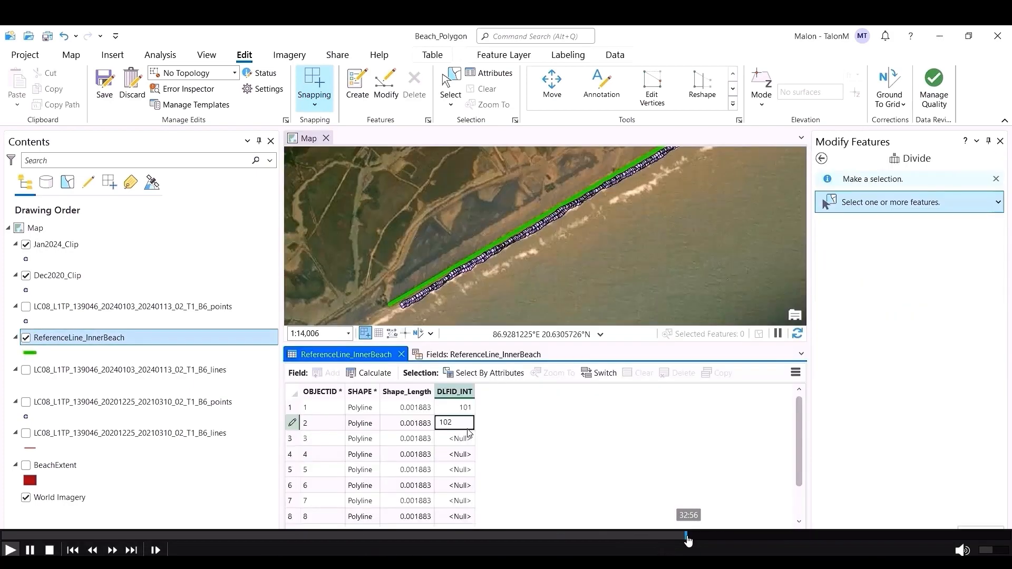
{"action": "left_click", "coordinate": [734, 536]}
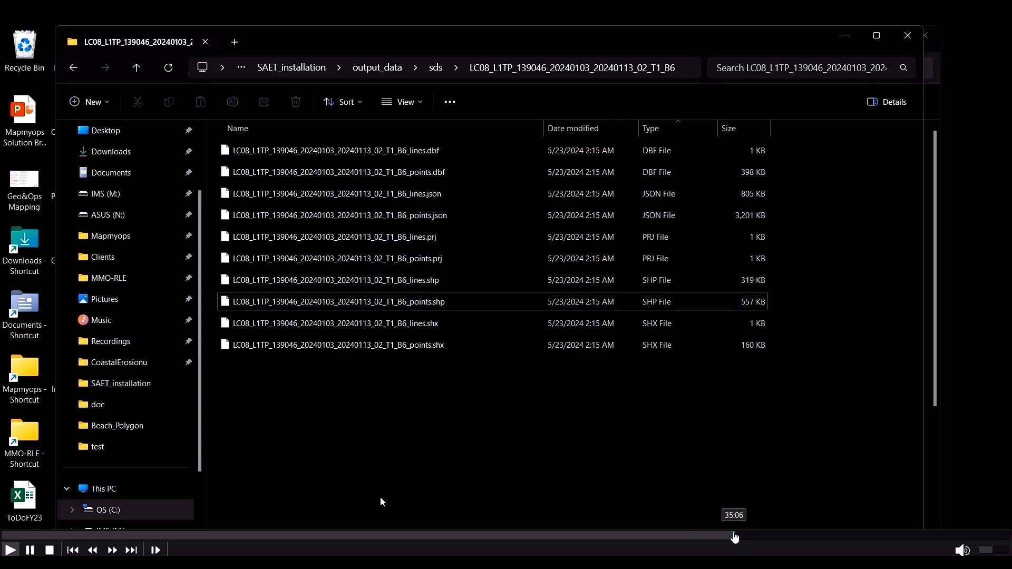
Skim the SAET video's QGIS hub distance analysis and final erosion map layout, and close the video.
{"action": "left_click", "coordinate": [792, 536]}
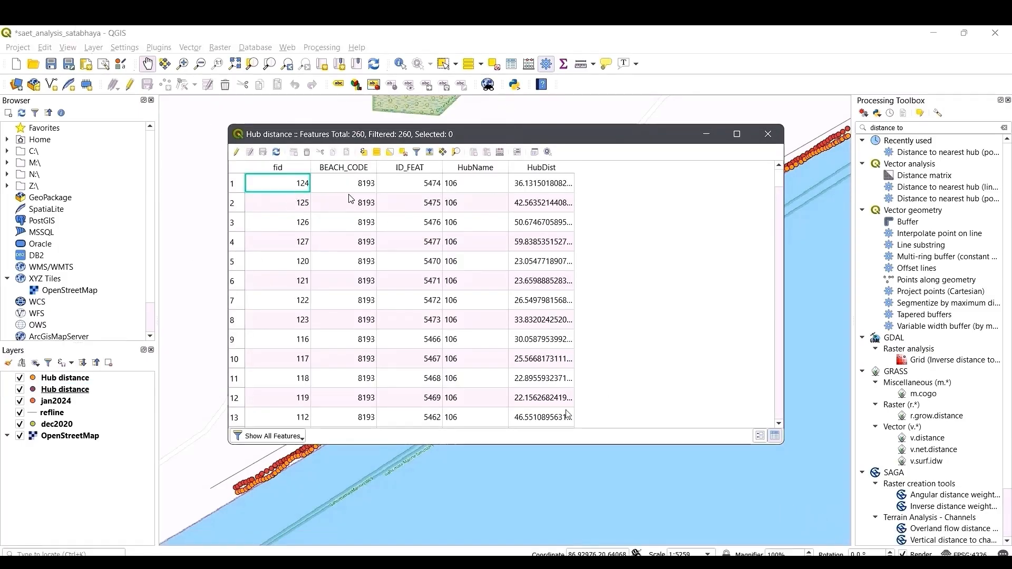
{"action": "left_click", "coordinate": [851, 536]}
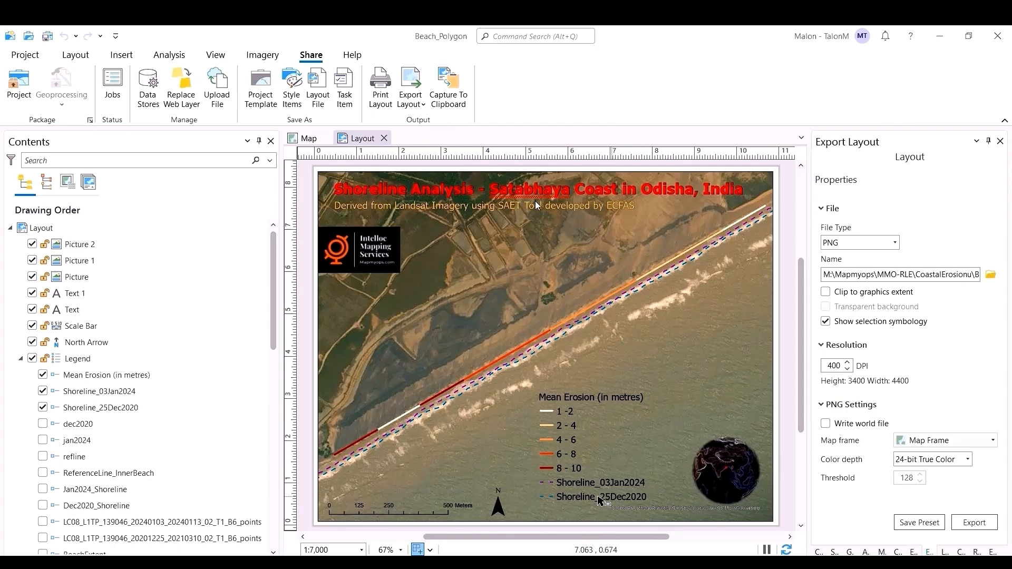
{"action": "key", "text": "Escape"}
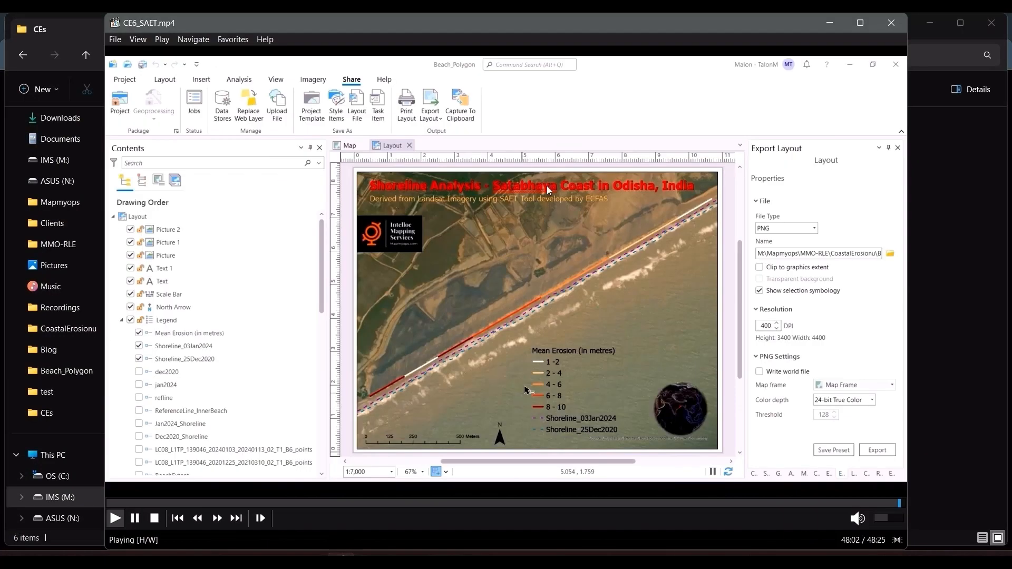
{"action": "left_click", "coordinate": [890, 23]}
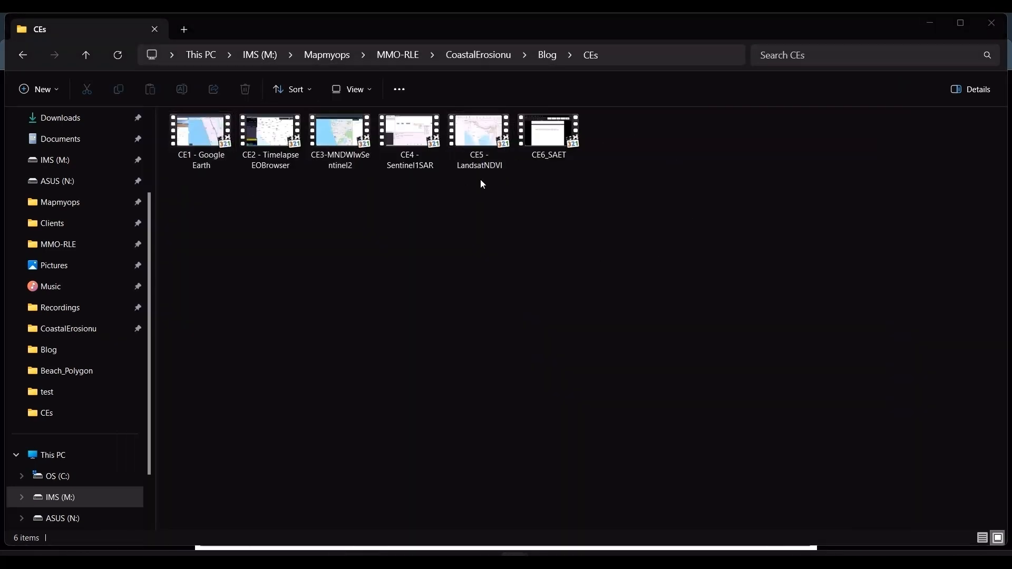
Switch to Chrome and bring up the USGS Digital Shoreline Analysis System (DSAS) page.
{"action": "key", "text": "alt+Tab"}
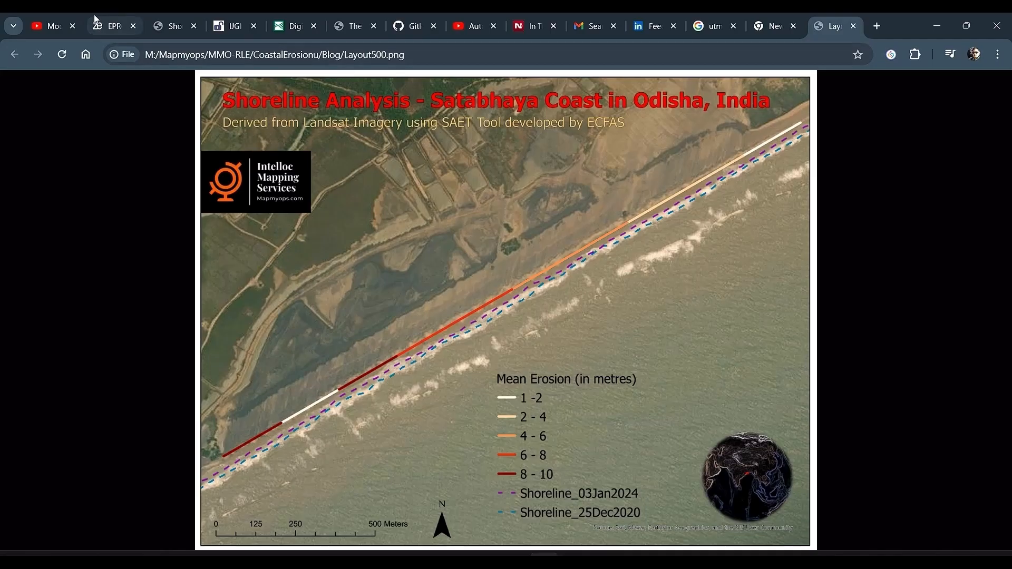
{"action": "left_click", "coordinate": [283, 29]}
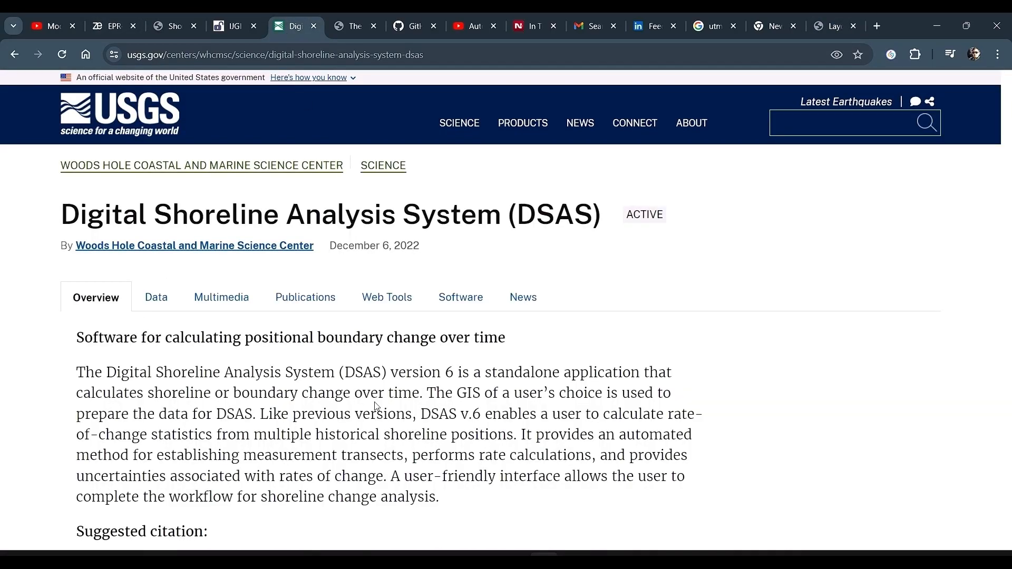
Look through the DSAS page's overview, software and sample data downloads, v.6.0 workflow infographic, and lists of distance measurements and statistics.
{"action": "scroll", "coordinate": [376, 407], "scroll_direction": "down", "scroll_amount": 1}
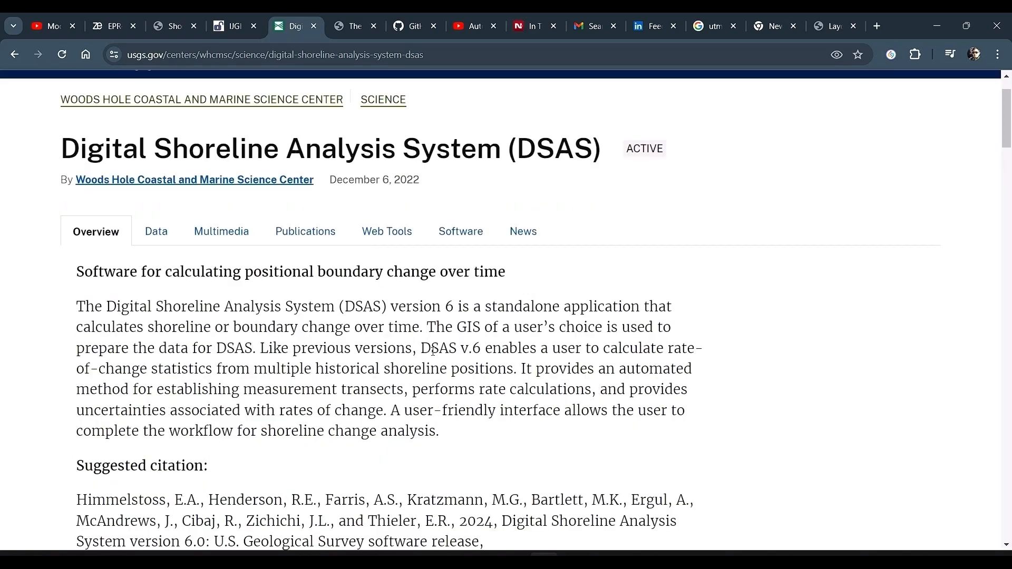
{"action": "scroll", "coordinate": [387, 372], "scroll_direction": "down", "scroll_amount": 8}
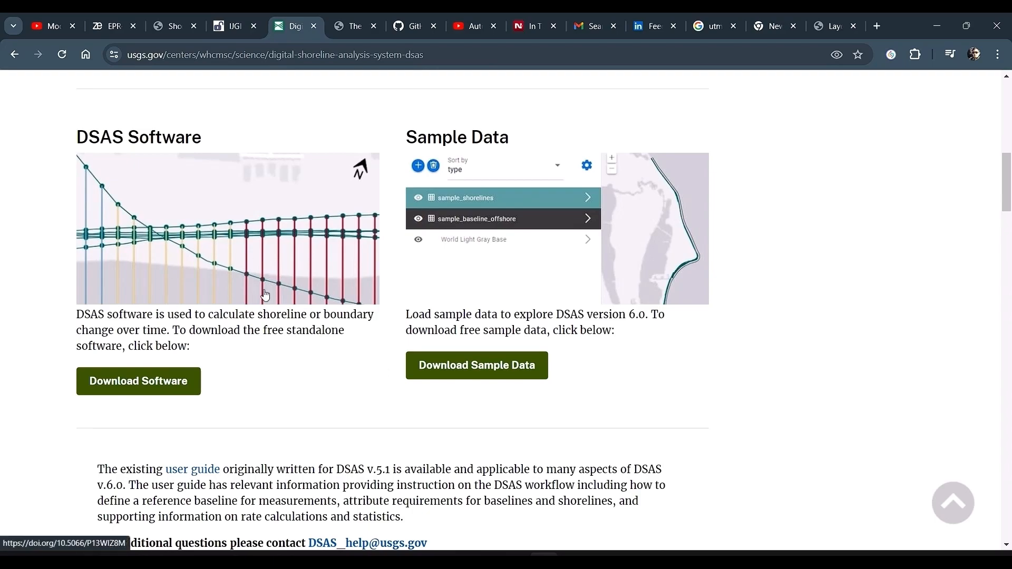
{"action": "scroll", "coordinate": [350, 372], "scroll_direction": "down", "scroll_amount": 6}
{"action": "scroll", "coordinate": [346, 373], "scroll_direction": "down", "scroll_amount": 7}
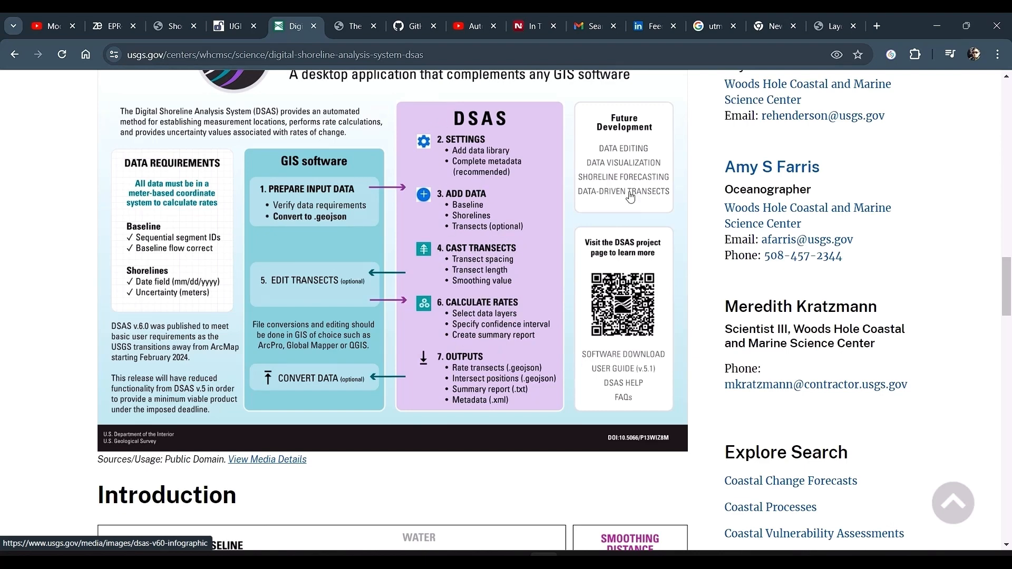
{"action": "scroll", "coordinate": [452, 261], "scroll_direction": "up", "scroll_amount": 2}
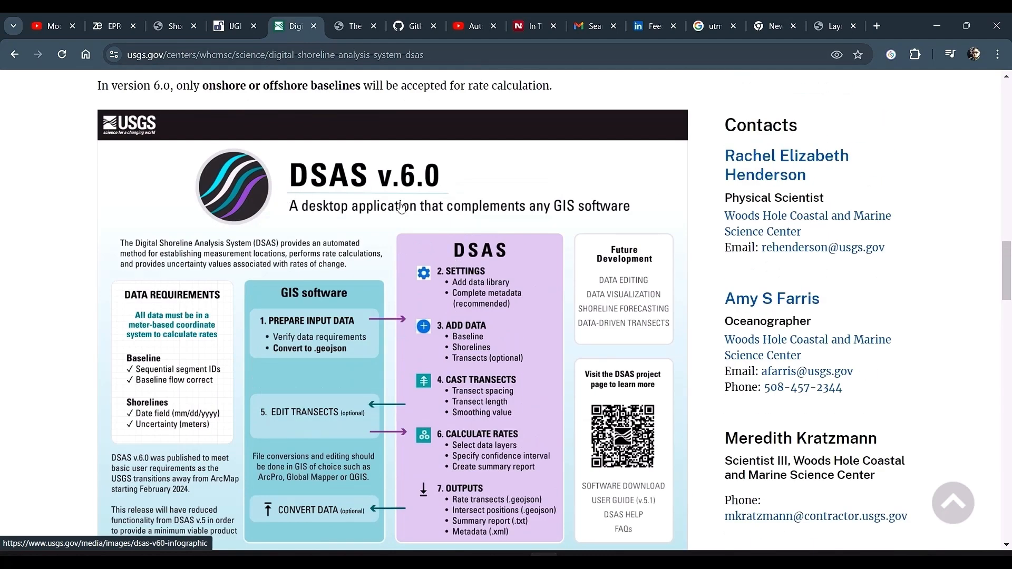
{"action": "scroll", "coordinate": [406, 298], "scroll_direction": "down", "scroll_amount": 12}
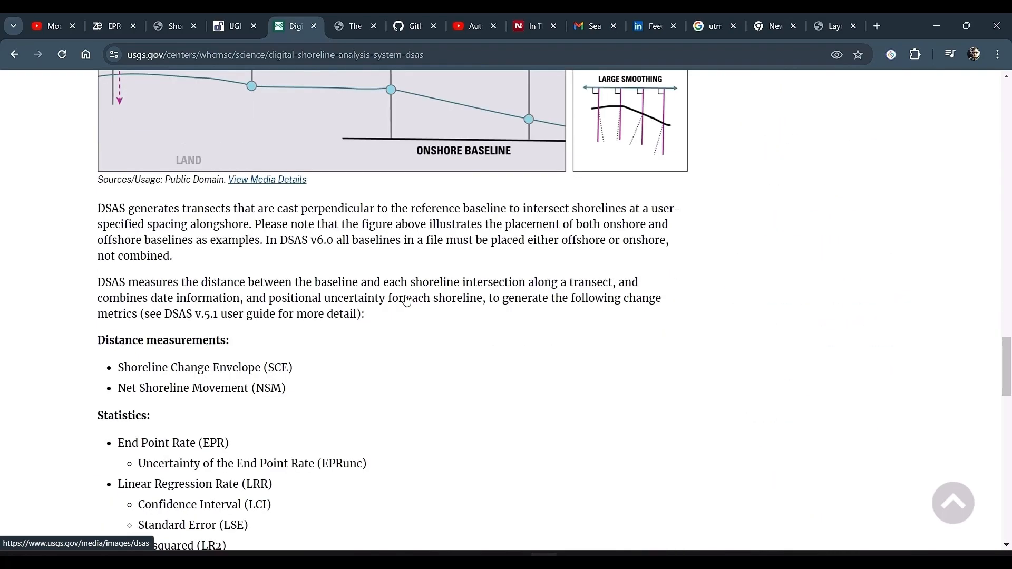
{"action": "scroll", "coordinate": [404, 301], "scroll_direction": "down", "scroll_amount": 5}
{"action": "scroll", "coordinate": [392, 290], "scroll_direction": "up", "scroll_amount": 4}
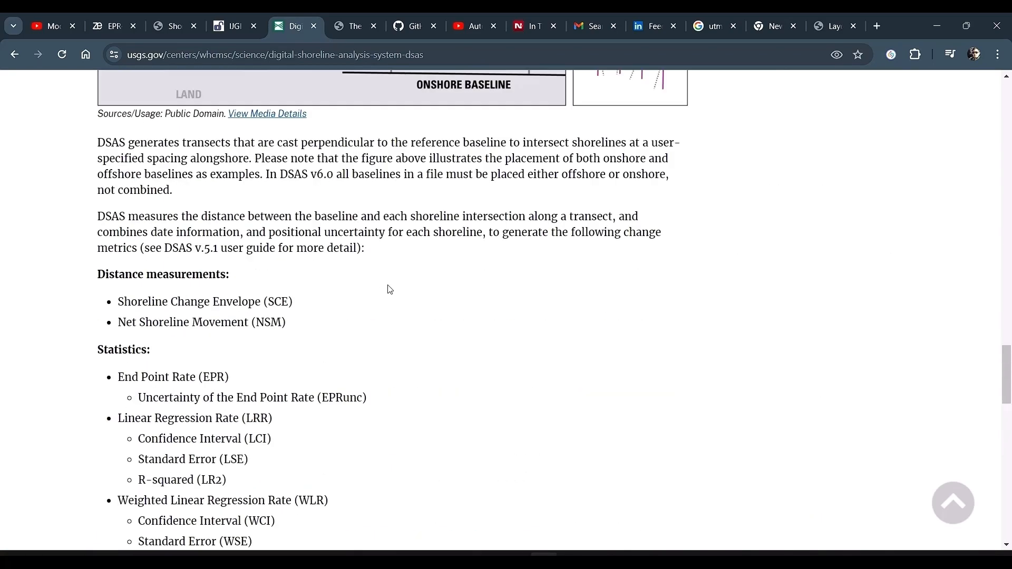
Bring up the NOAA Shoreline Website and advance the Calculating Shoreline Change slides from drawing a baseline to calculating the rate of change.
{"action": "left_click", "coordinate": [170, 25]}
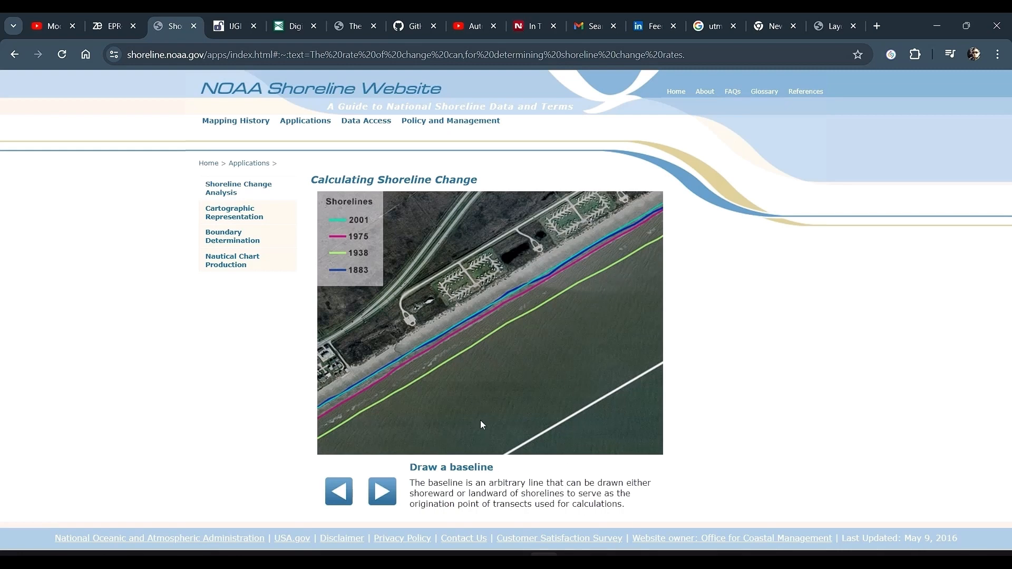
{"action": "left_click", "coordinate": [382, 491]}
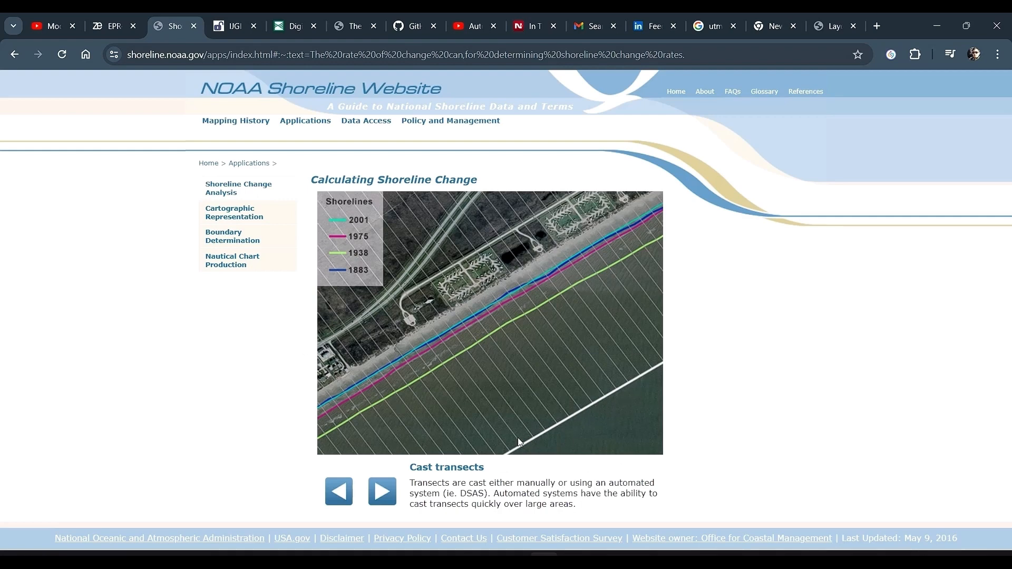
{"action": "left_click", "coordinate": [382, 491]}
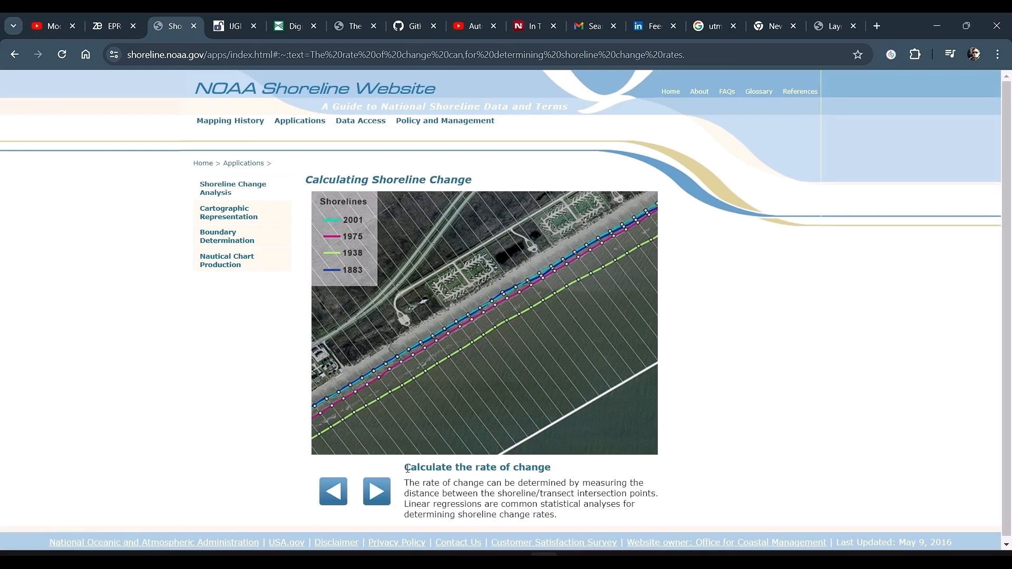
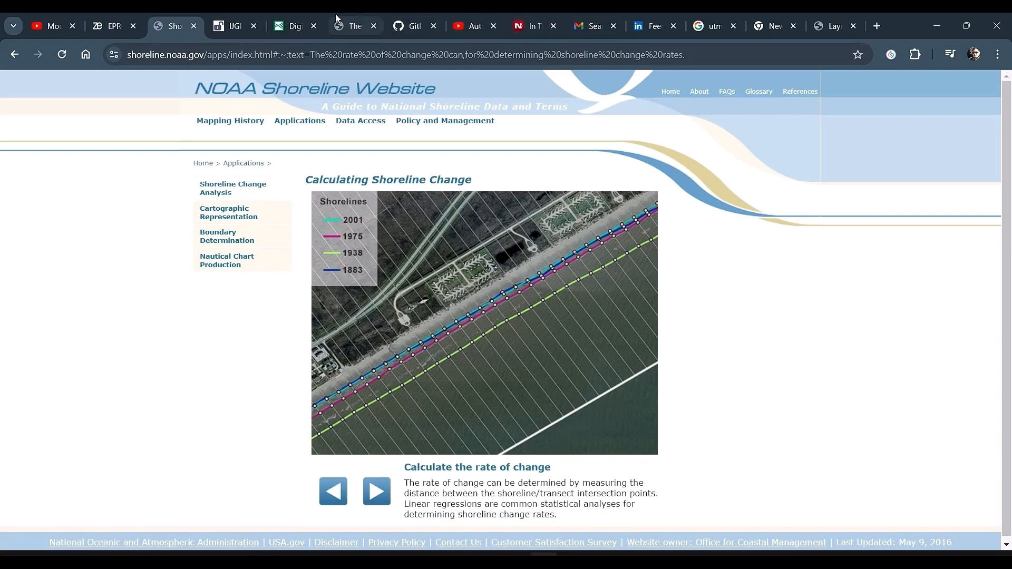
Return to the start of the DSAS page and look over the AMBUR project page's package installation and documentation sections.
{"action": "left_click", "coordinate": [307, 16]}
{"action": "scroll", "coordinate": [429, 225], "scroll_direction": "up", "scroll_amount": 10}
{"action": "scroll", "coordinate": [437, 278], "scroll_direction": "up", "scroll_amount": 15}
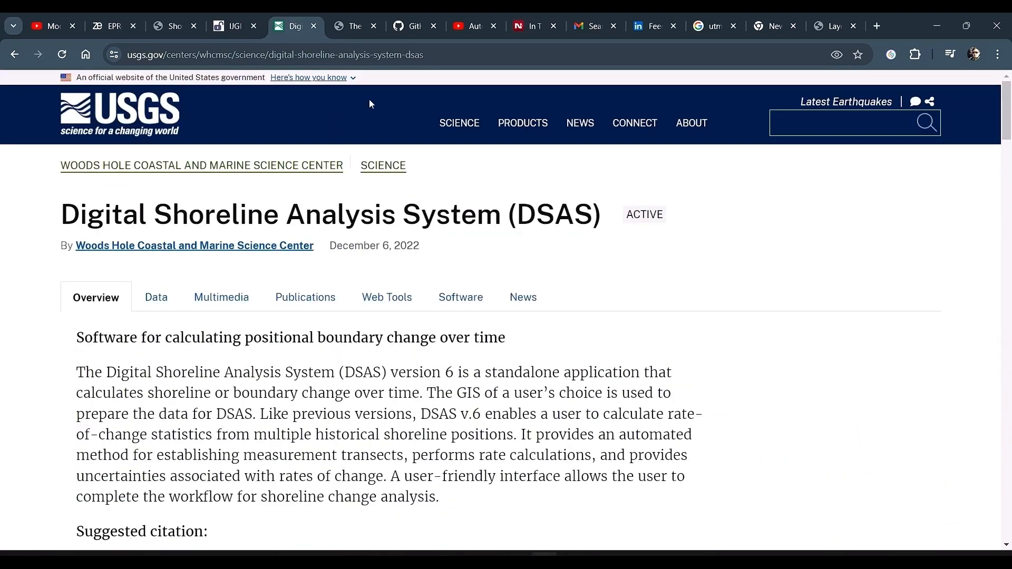
{"action": "left_click", "coordinate": [348, 25]}
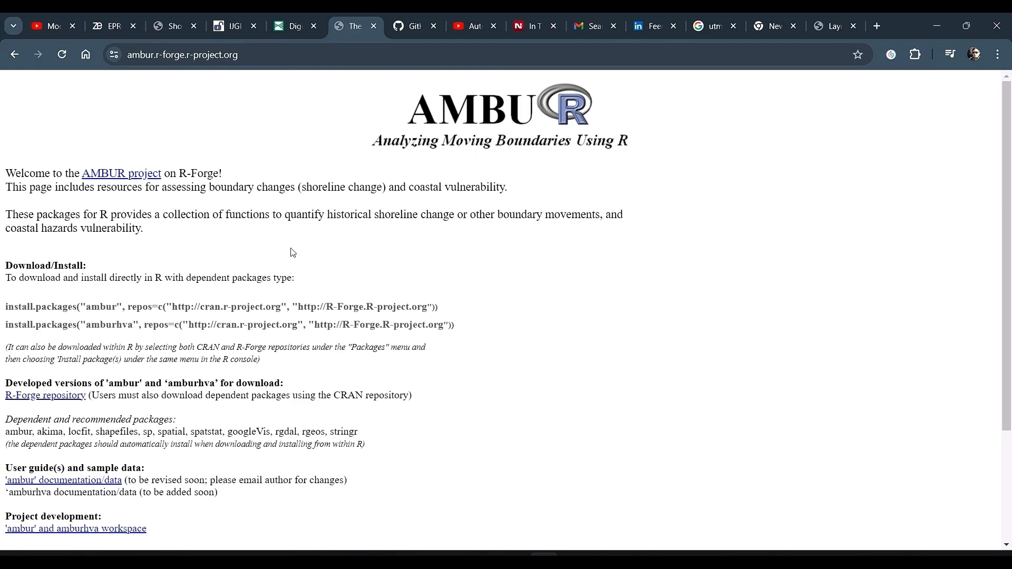
{"action": "scroll", "coordinate": [204, 209], "scroll_direction": "down", "scroll_amount": 3}
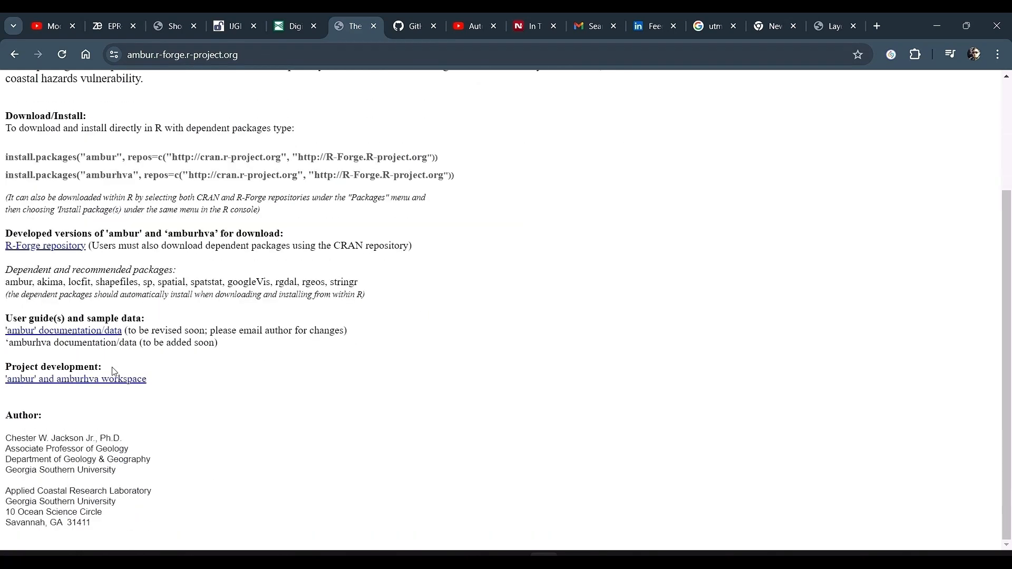
{"action": "scroll", "coordinate": [53, 294], "scroll_direction": "up", "scroll_amount": 3}
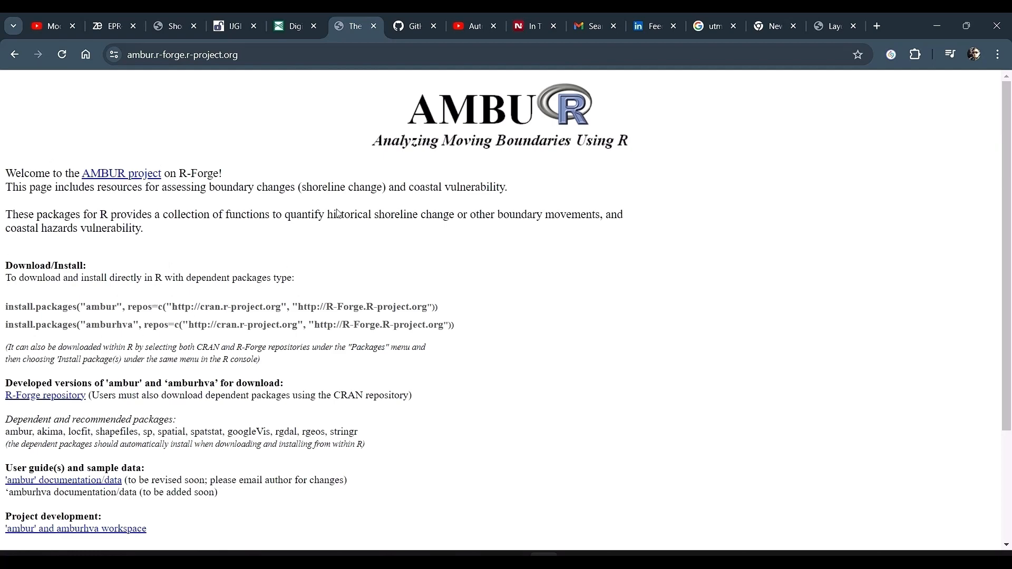
Look through the CoastSat GitHub repository's README, including the shoreline detection animation, toolbox updates and additional resources.
{"action": "left_click", "coordinate": [409, 26]}
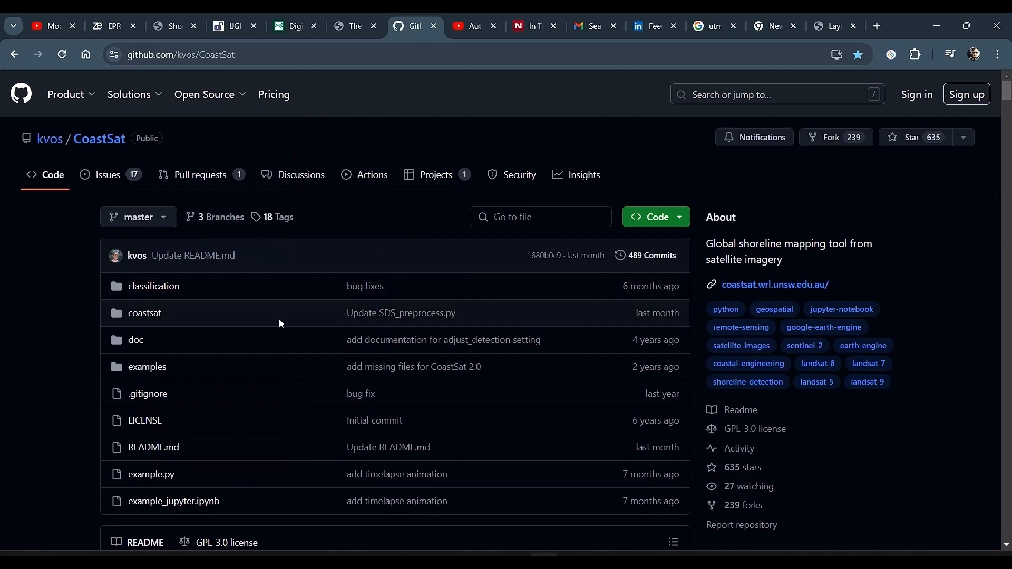
{"action": "scroll", "coordinate": [279, 321], "scroll_direction": "down", "scroll_amount": 9}
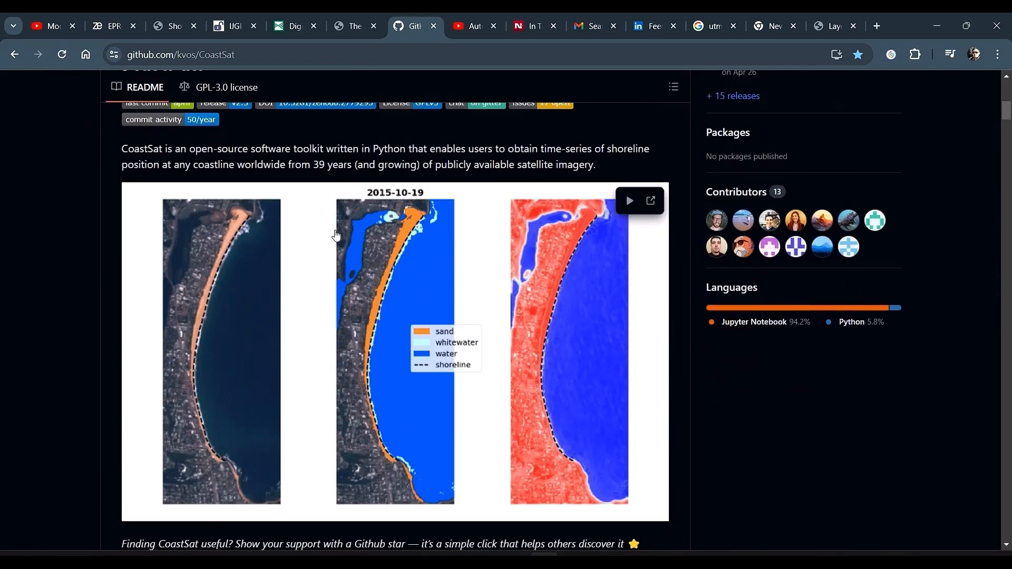
{"action": "scroll", "coordinate": [319, 272], "scroll_direction": "down", "scroll_amount": 2}
{"action": "scroll", "coordinate": [316, 271], "scroll_direction": "up", "scroll_amount": 3}
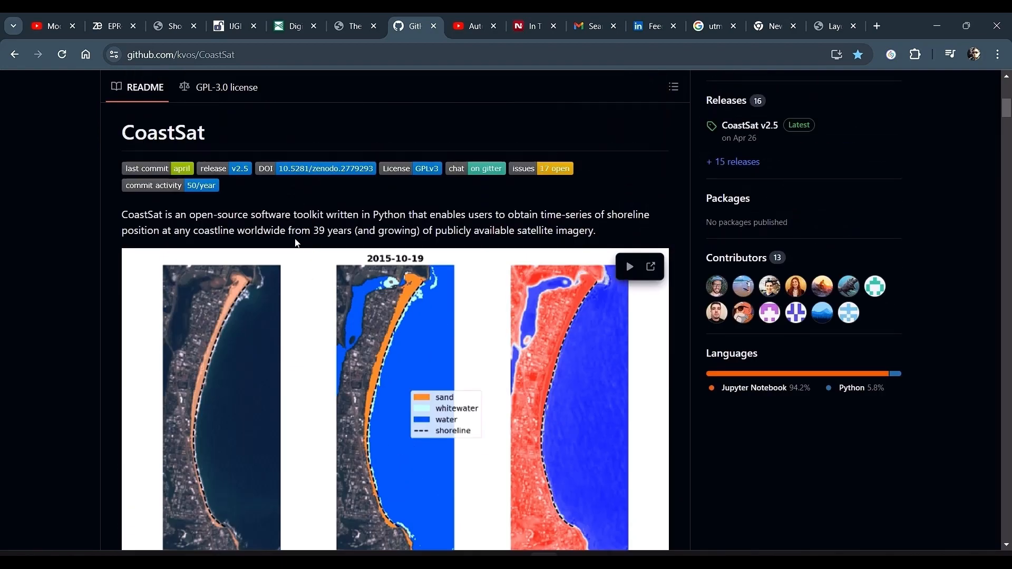
{"action": "scroll", "coordinate": [272, 375], "scroll_direction": "down", "scroll_amount": 9}
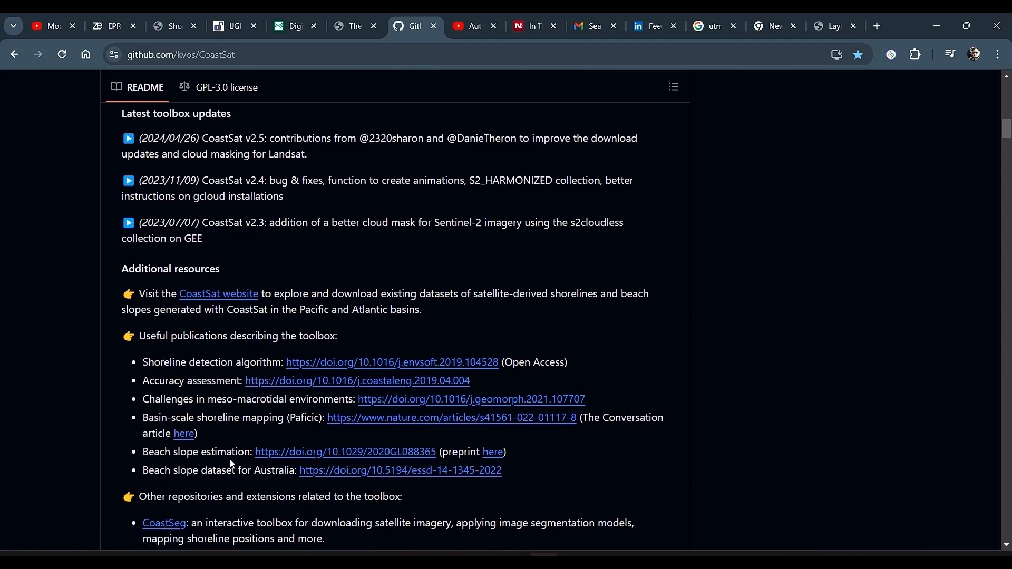
{"action": "scroll", "coordinate": [232, 465], "scroll_direction": "down", "scroll_amount": 1}
{"action": "scroll", "coordinate": [108, 200], "scroll_direction": "up", "scroll_amount": 10}
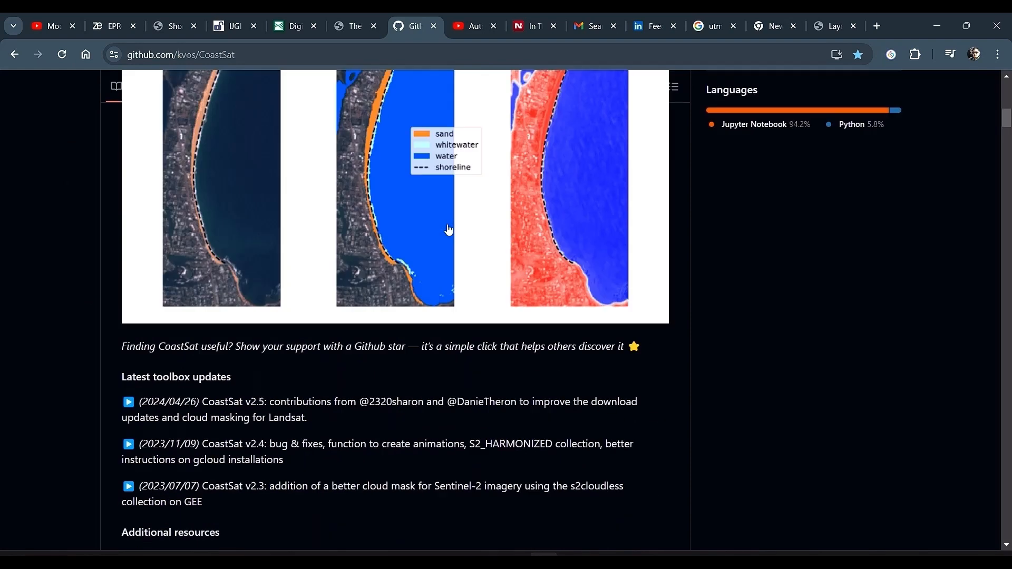
Bring up Esri's coastline extraction webinar on YouTube, glance at its description, and jump to another part of the video.
{"action": "left_click", "coordinate": [460, 24]}
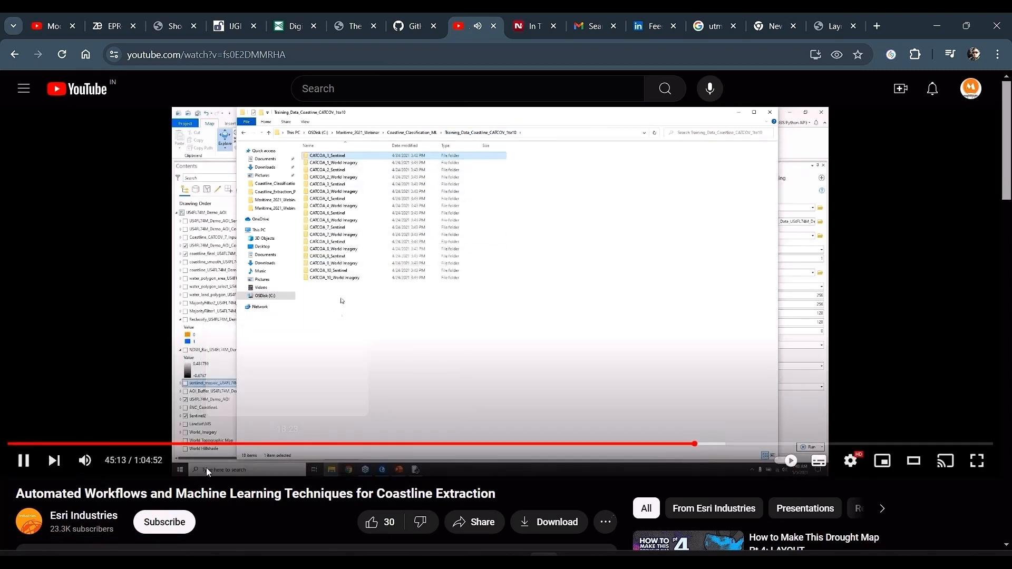
{"action": "scroll", "coordinate": [254, 457], "scroll_direction": "down", "scroll_amount": 1}
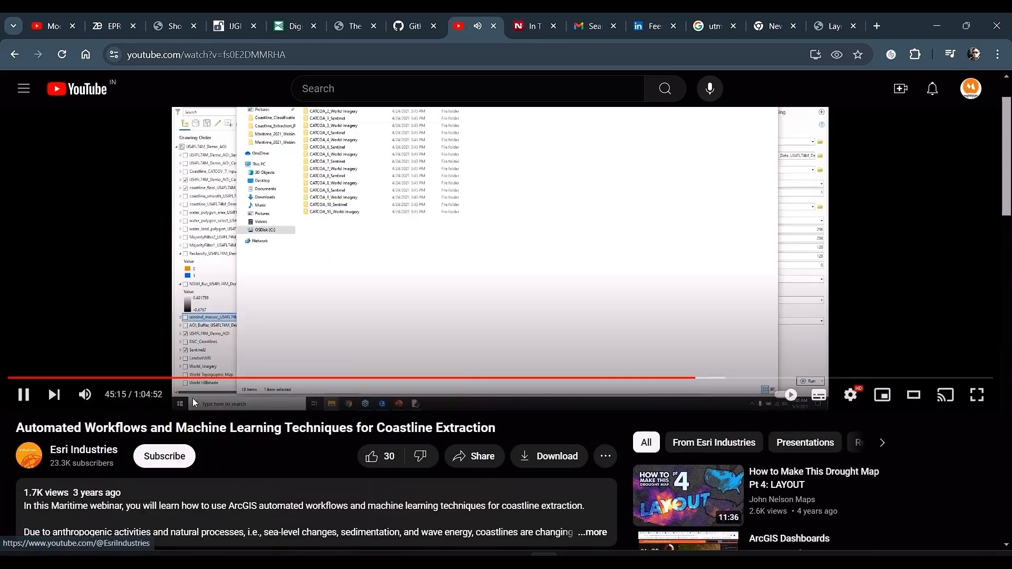
{"action": "left_click", "coordinate": [455, 378]}
{"action": "scroll", "coordinate": [456, 378], "scroll_direction": "up", "scroll_amount": 1}
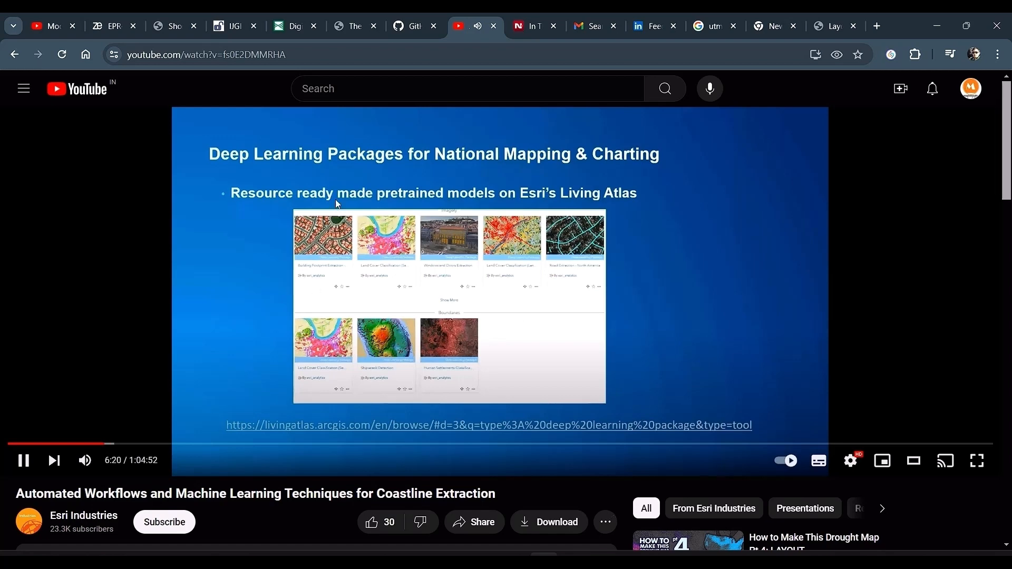
Close the Esri webinar, CoastSat, AMBUR and DSAS pages.
{"action": "left_click", "coordinate": [494, 28]}
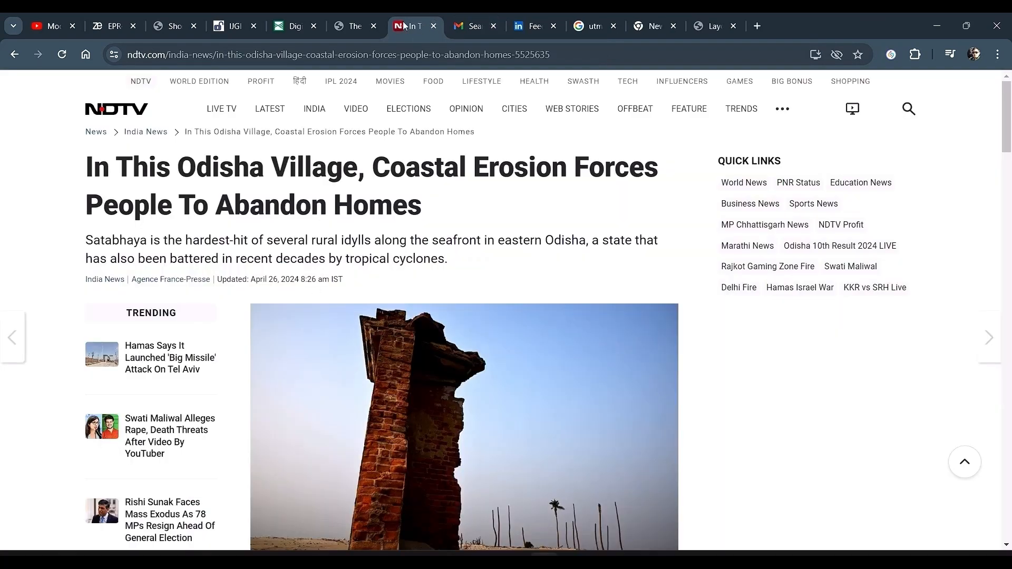
{"action": "left_click", "coordinate": [363, 26]}
{"action": "left_click", "coordinate": [374, 27]}
{"action": "left_click", "coordinate": [303, 25]}
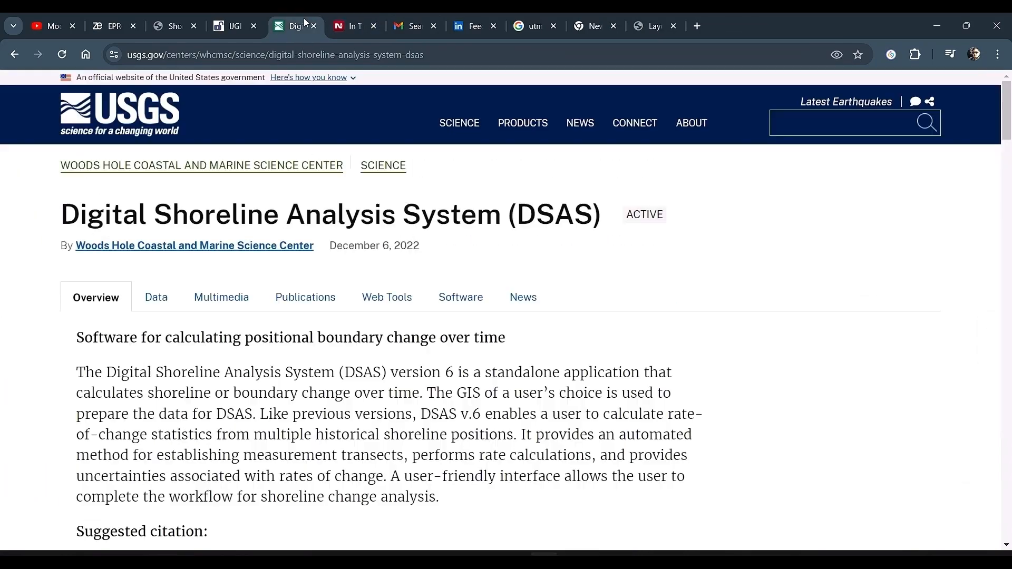
{"action": "left_click", "coordinate": [313, 26]}
Bring up the start of the MDPI article on EPR4Q and briefly highlight "End Point Rate Tool for QGIS (EPR4Q)" in its title.
{"action": "left_click", "coordinate": [238, 20]}
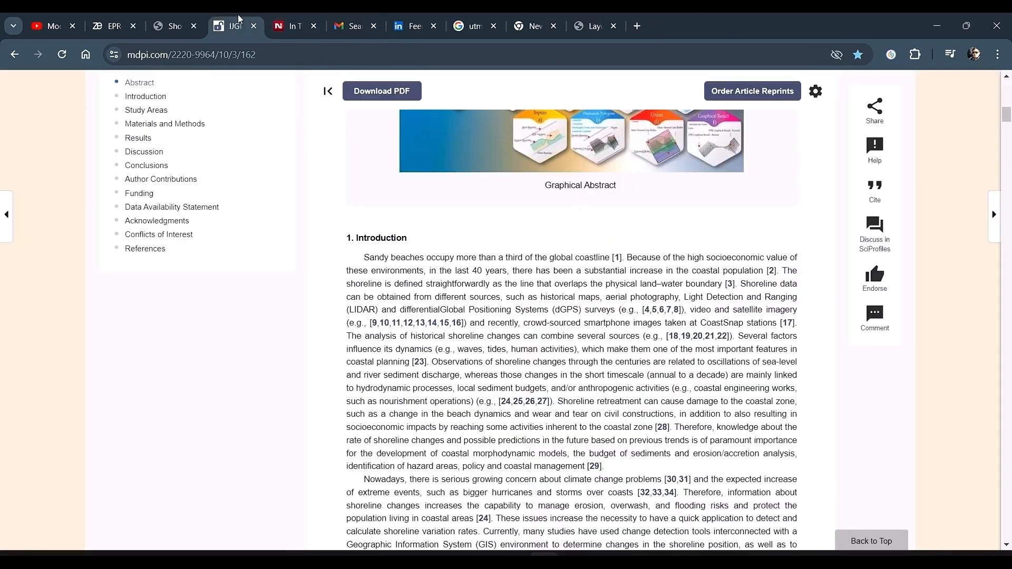
{"action": "scroll", "coordinate": [625, 216], "scroll_direction": "up", "scroll_amount": 15}
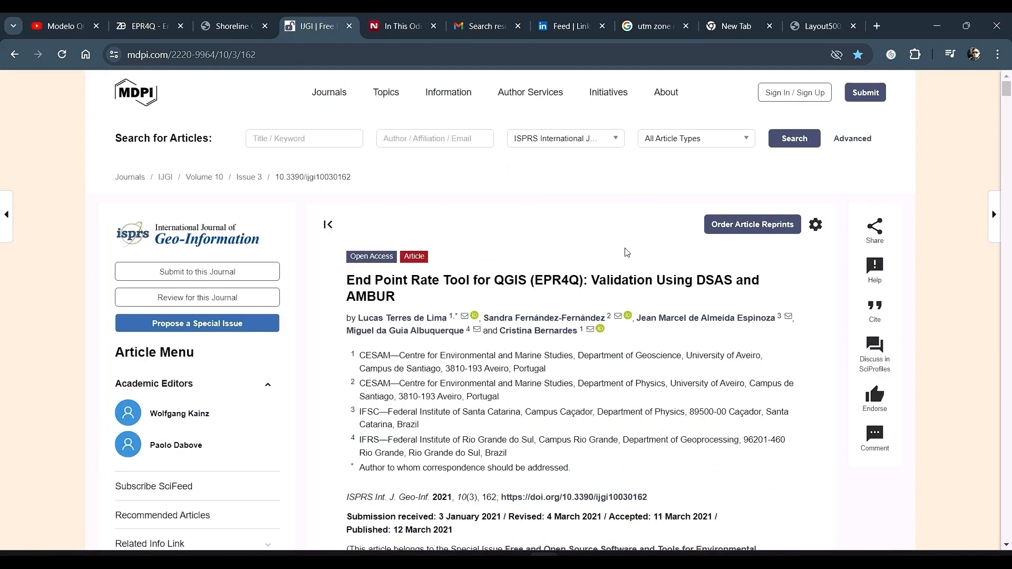
{"action": "left_click_drag", "start_coordinate": [334, 279], "coordinate": [582, 280]}
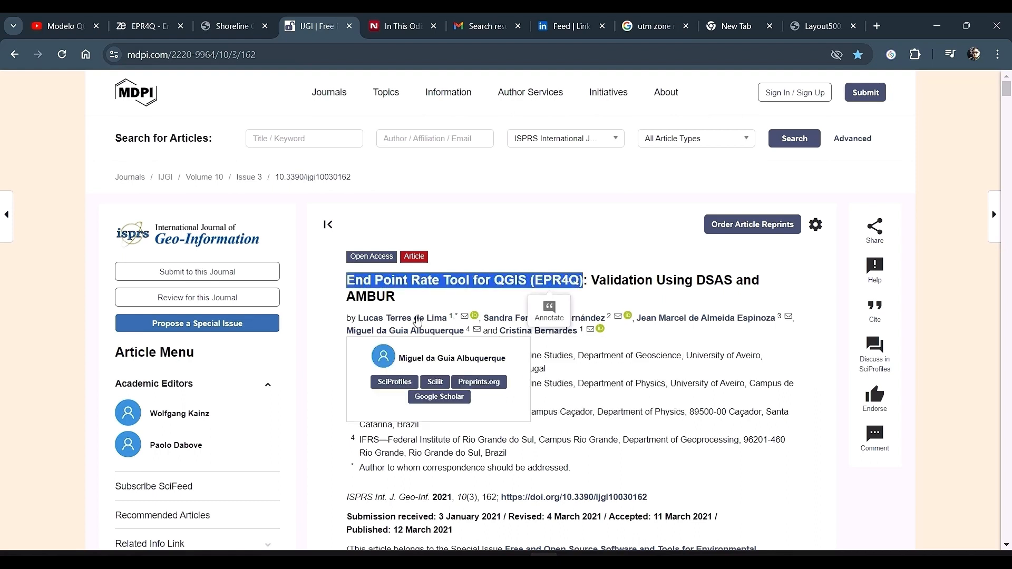
{"action": "left_click", "coordinate": [339, 348]}
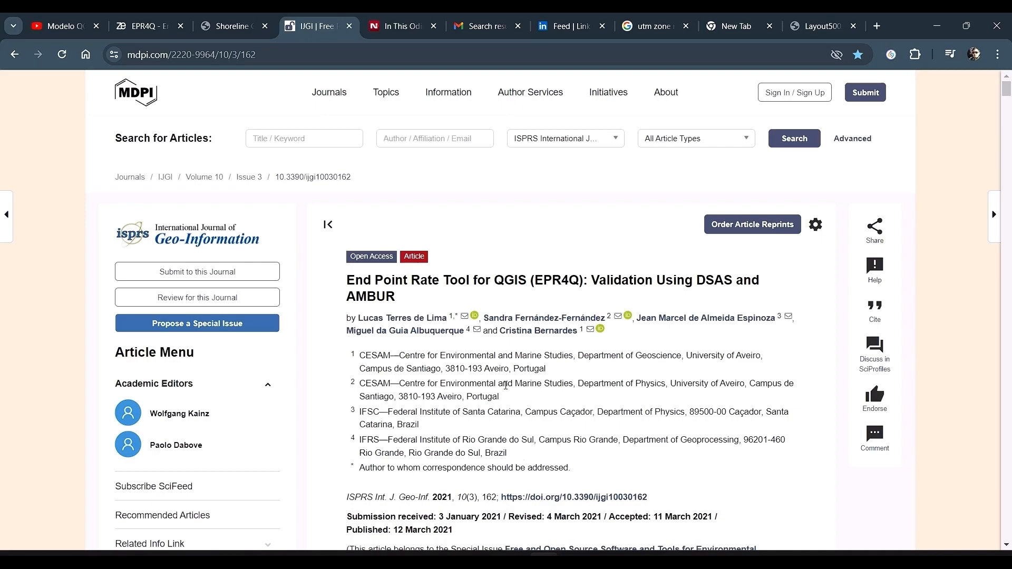
Read the EPR4Q article's abstract and briefly highlight "the complexity can restrict the accessibility and simple usage" about AMBUR.
{"action": "scroll", "coordinate": [511, 436], "scroll_direction": "down", "scroll_amount": 3}
{"action": "scroll", "coordinate": [511, 437], "scroll_direction": "down", "scroll_amount": 4}
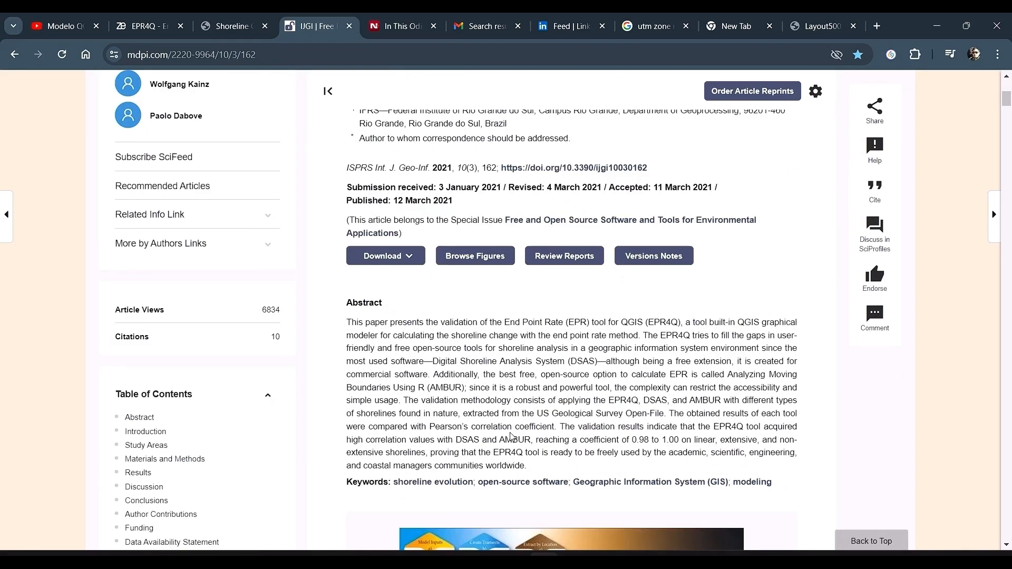
{"action": "scroll", "coordinate": [511, 437], "scroll_direction": "down", "scroll_amount": 3}
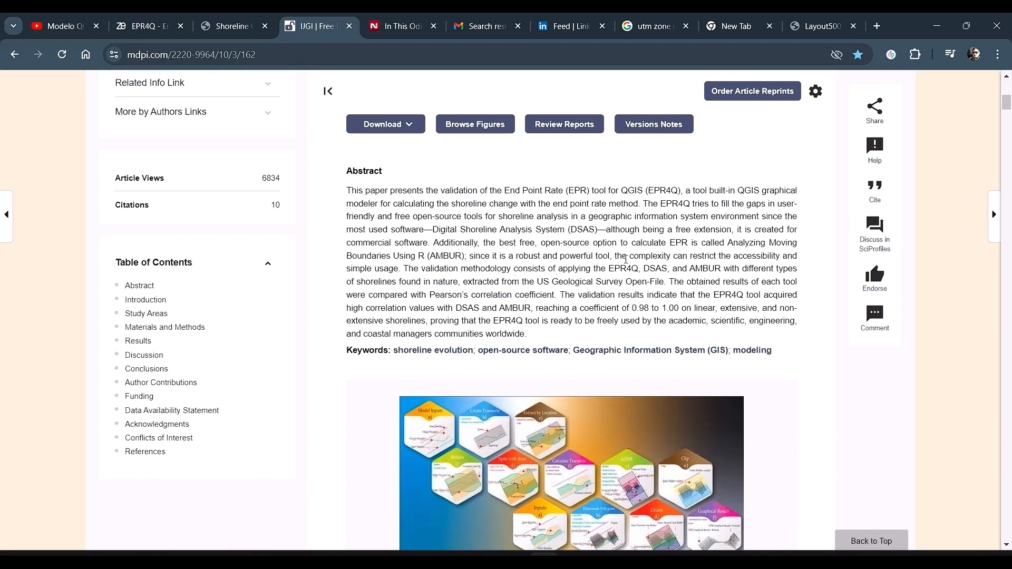
{"action": "left_click_drag", "start_coordinate": [615, 256], "coordinate": [401, 268]}
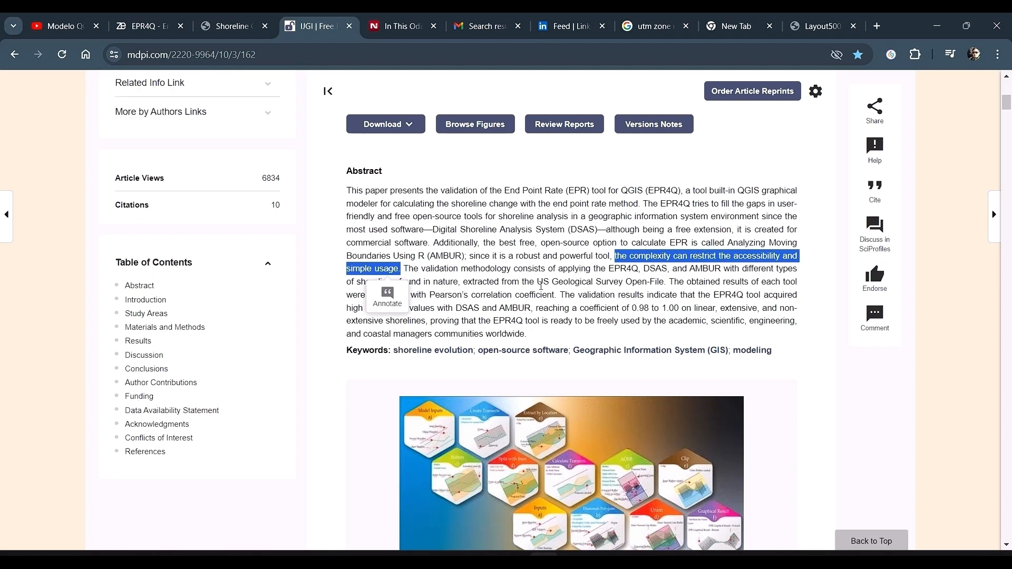
{"action": "left_click", "coordinate": [563, 282]}
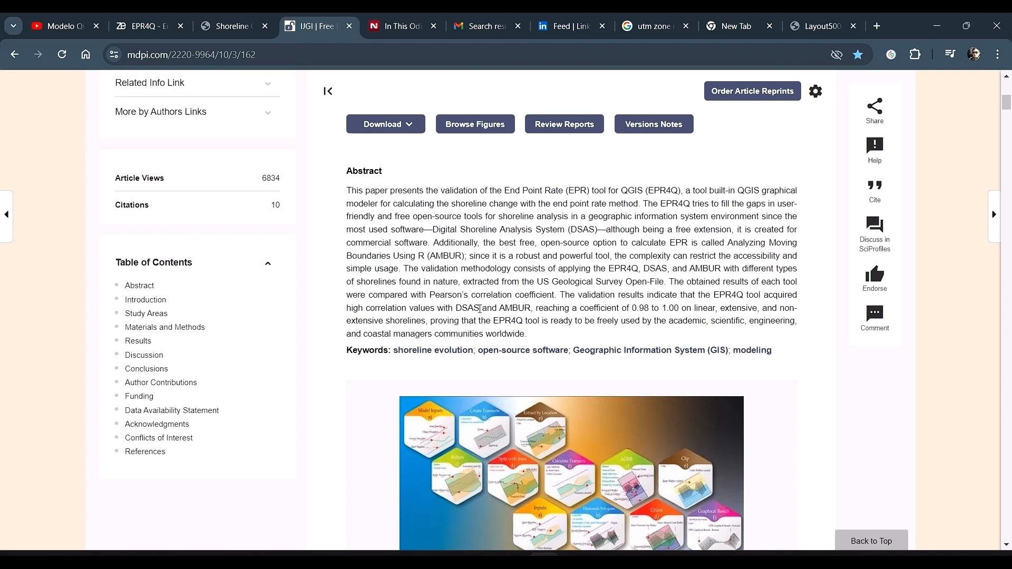
Briefly highlight the abstract's passage on EPR4Q's correlation with DSAS and AMBUR, and read further down.
{"action": "mouse_move", "coordinate": [457, 309]}
{"action": "left_mouse_down"}
{"action": "mouse_move", "coordinate": [767, 311]}
{"action": "mouse_move", "coordinate": [553, 340]}
{"action": "mouse_move", "coordinate": [416, 335]}
{"action": "mouse_move", "coordinate": [430, 322]}
{"action": "left_mouse_up"}
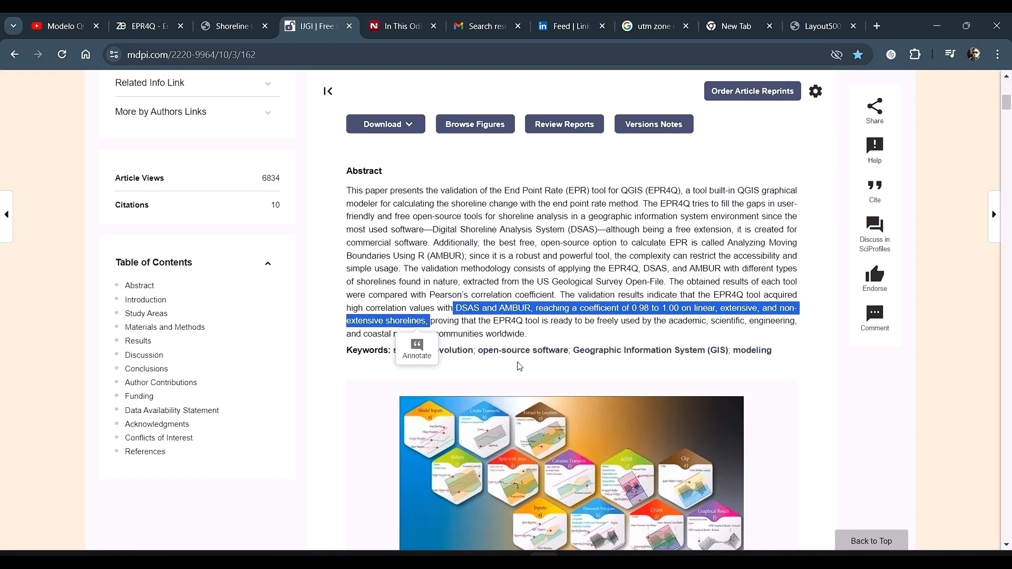
{"action": "left_click", "coordinate": [818, 367]}
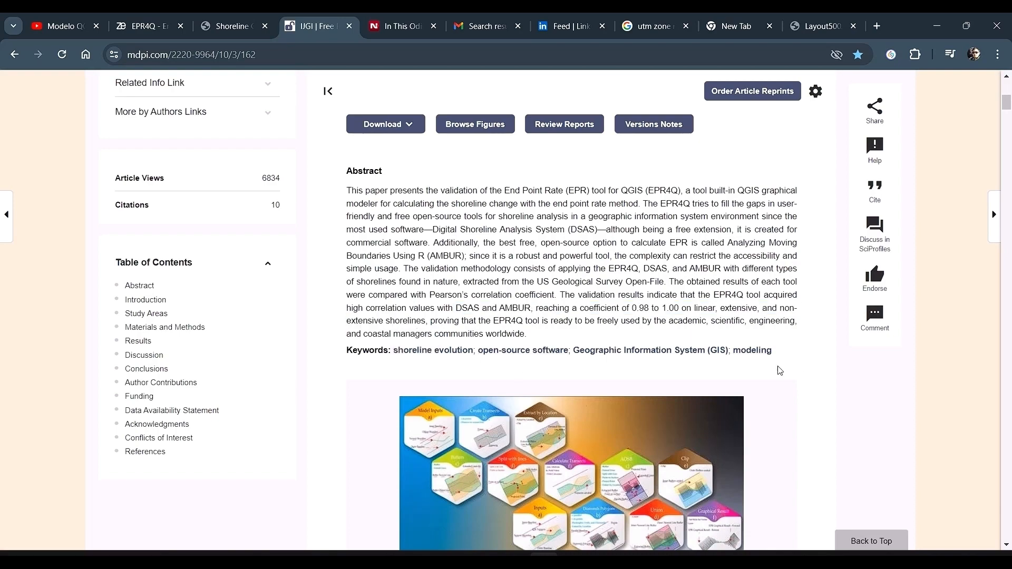
{"action": "scroll", "coordinate": [764, 369], "scroll_direction": "down", "scroll_amount": 7}
{"action": "scroll", "coordinate": [494, 262], "scroll_direction": "down", "scroll_amount": 1}
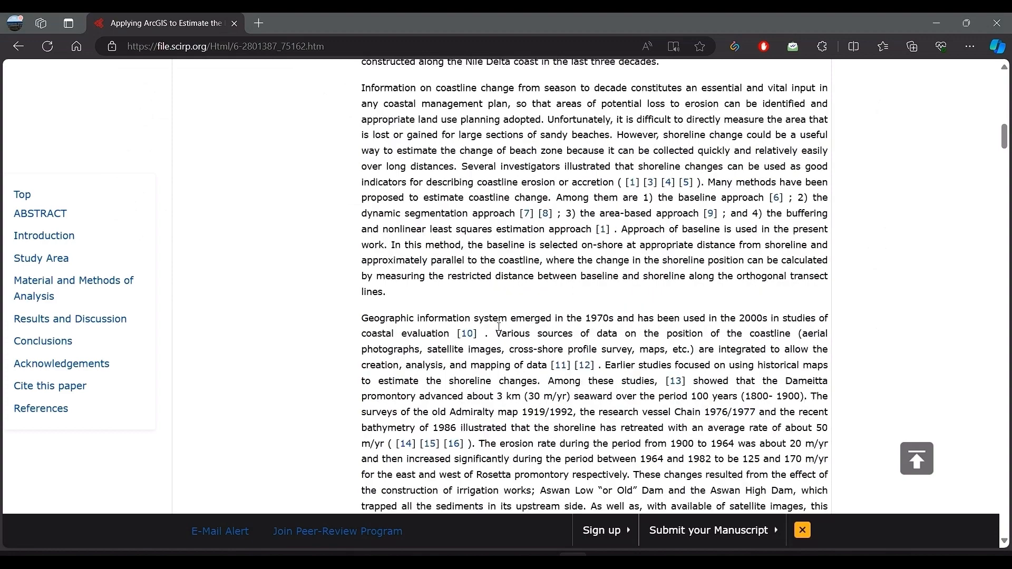
Search the Nile Delta shoreline article for "end poin" and highlight the sentence defining End Point Rate (EPR) as mean annual shoreline change.
{"action": "scroll", "coordinate": [551, 362], "scroll_direction": "down", "scroll_amount": 4}
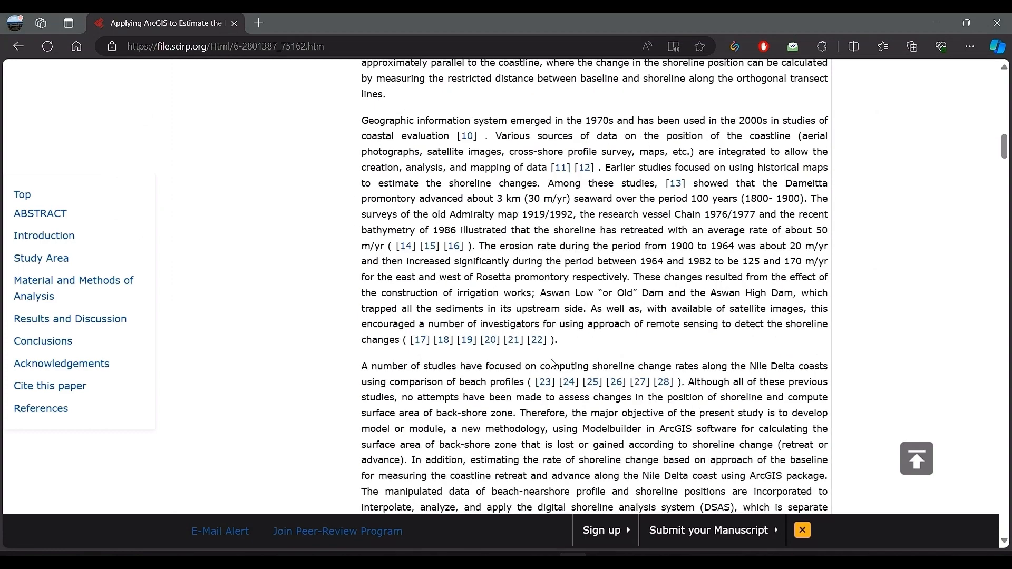
{"action": "key", "text": "ctrl+f"}
{"action": "type", "text": "end poin"}
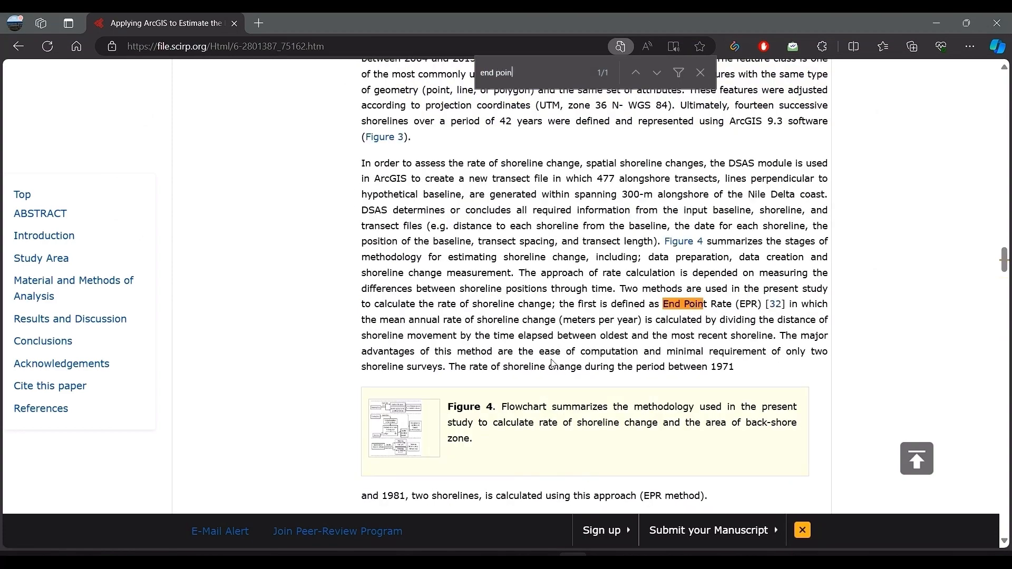
{"action": "key", "text": "Escape"}
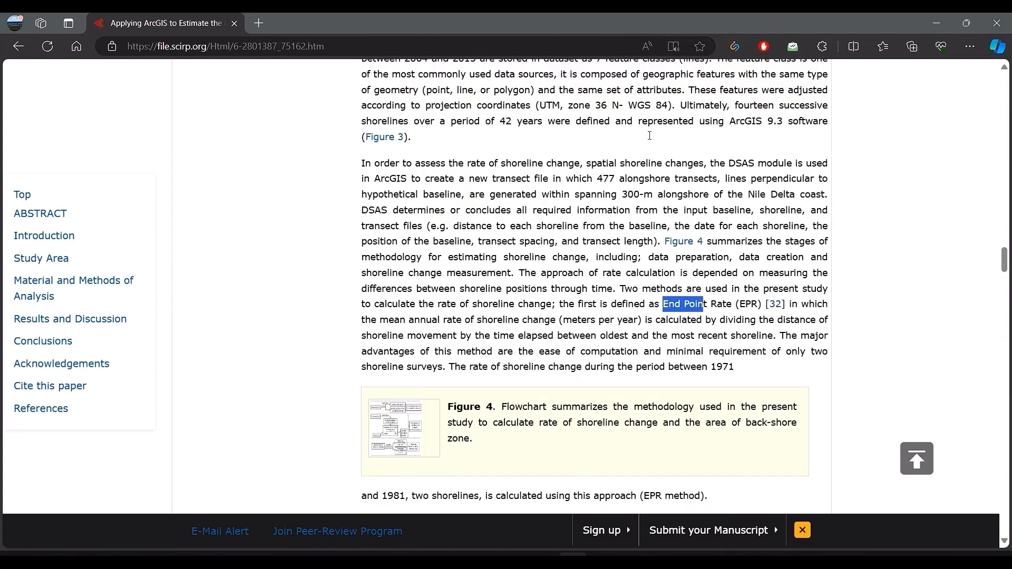
{"action": "left_click", "coordinate": [653, 287]}
{"action": "left_click_drag", "start_coordinate": [666, 307], "coordinate": [779, 341]}
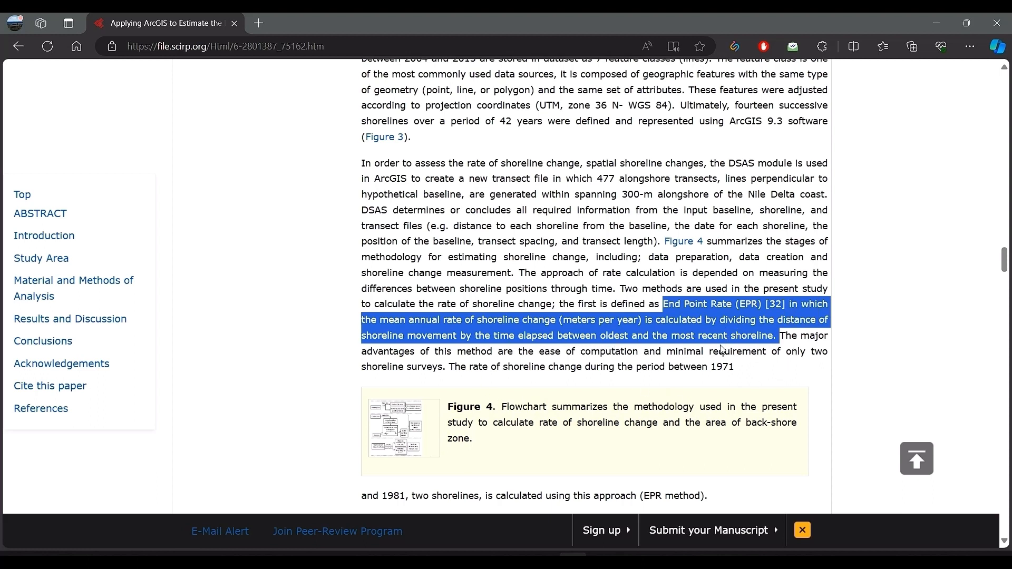
{"action": "scroll", "coordinate": [630, 361], "scroll_direction": "down", "scroll_amount": 2}
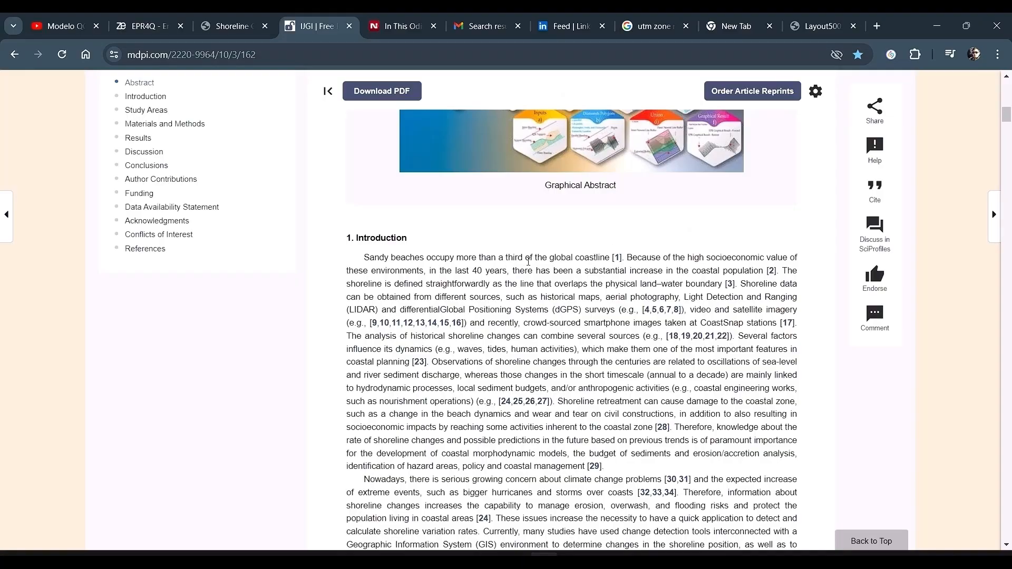
Read the MDPI article down to EPR4Q Tool Creation and highlight "transects creation, calculations, and graphical results" in the model workflow sentence.
{"action": "scroll", "coordinate": [591, 307], "scroll_direction": "down", "scroll_amount": 12}
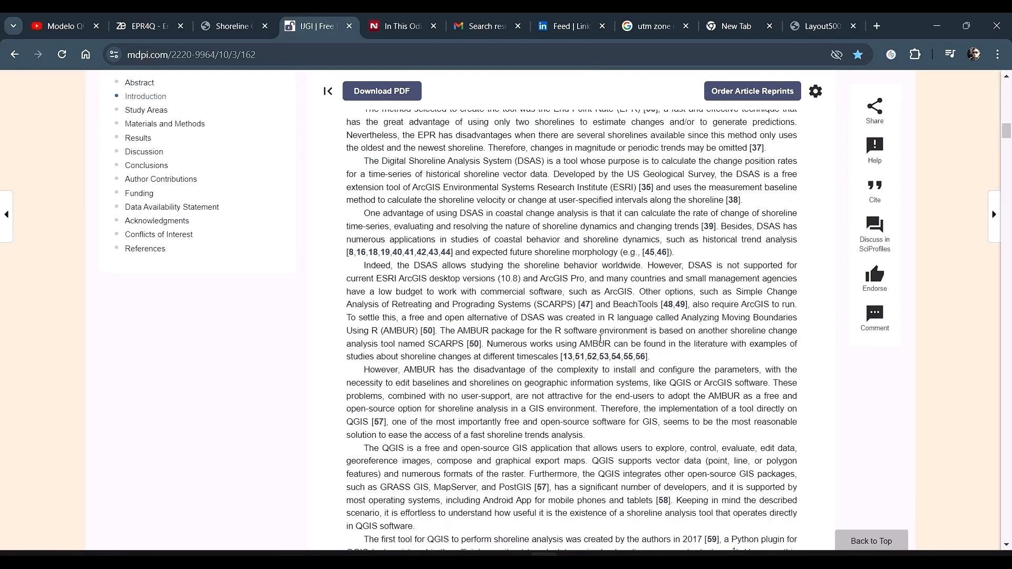
{"action": "scroll", "coordinate": [590, 353], "scroll_direction": "down", "scroll_amount": 10}
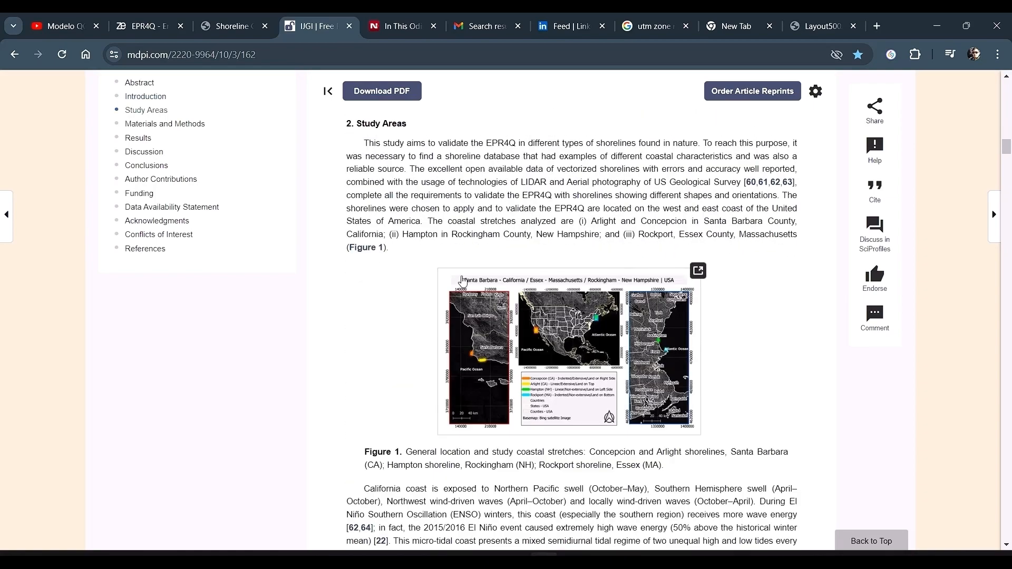
{"action": "scroll", "coordinate": [594, 325], "scroll_direction": "down", "scroll_amount": 10}
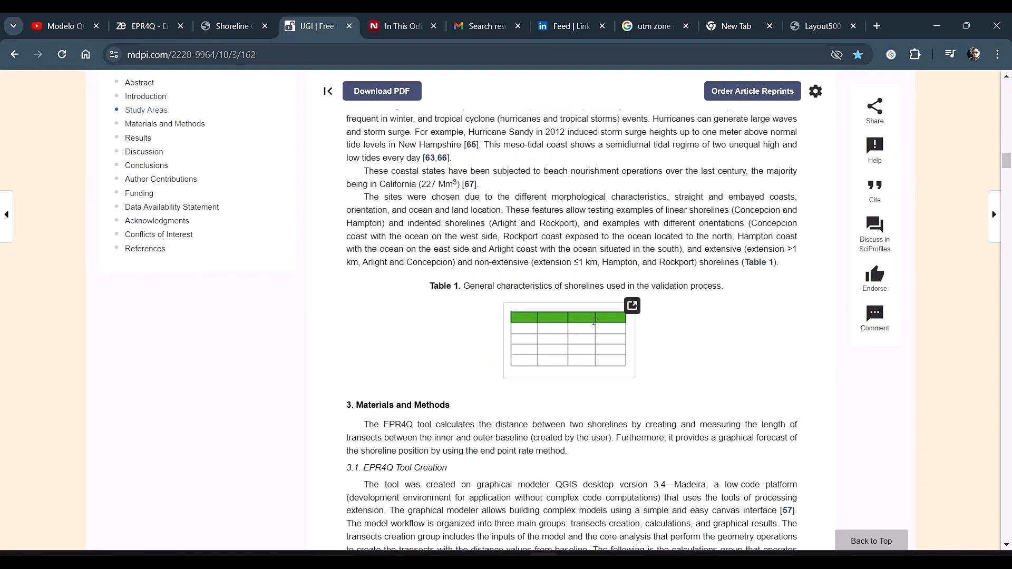
{"action": "scroll", "coordinate": [447, 285], "scroll_direction": "down", "scroll_amount": 2}
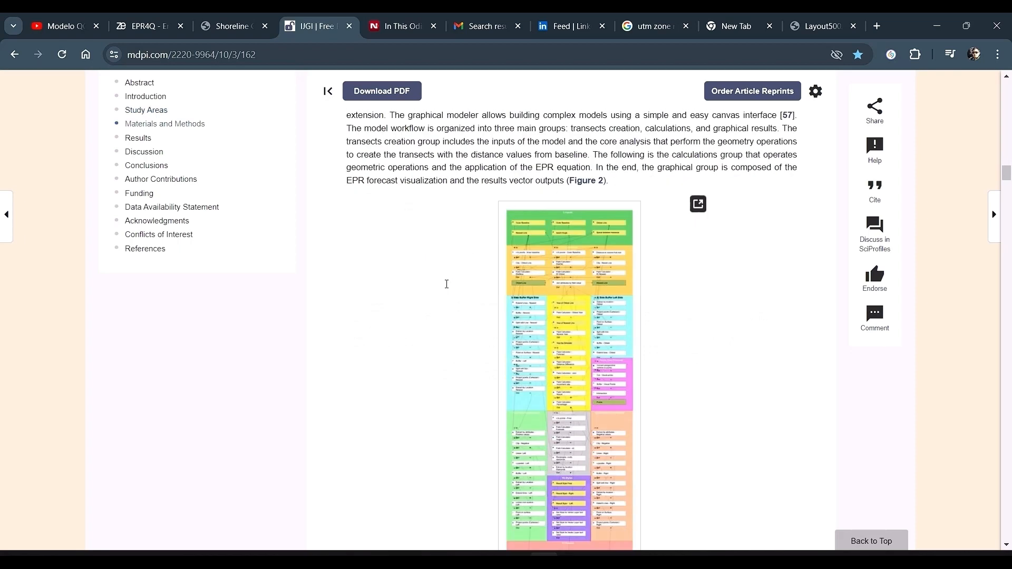
{"action": "scroll", "coordinate": [446, 283], "scroll_direction": "up", "scroll_amount": 1}
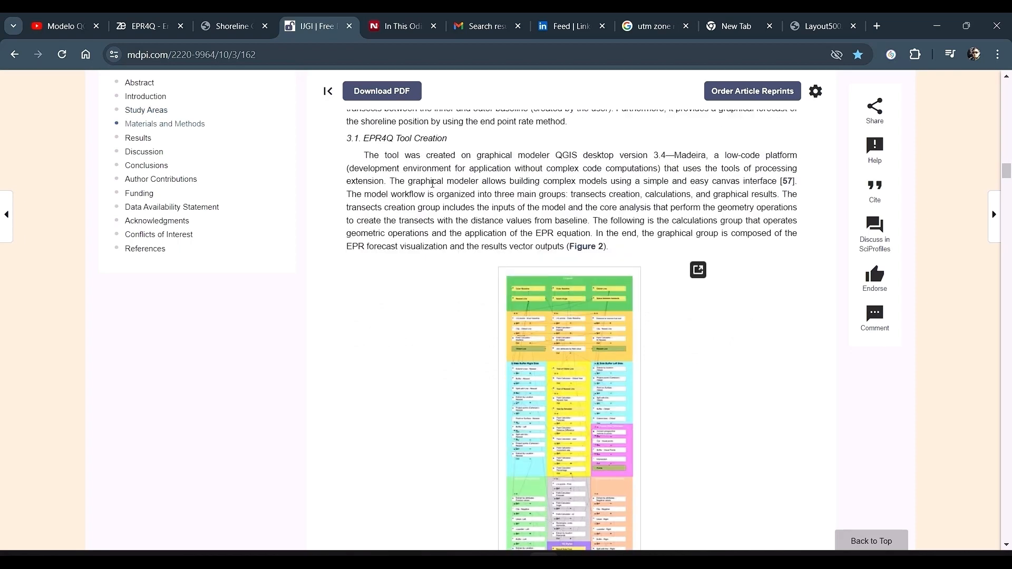
{"action": "left_click_drag", "start_coordinate": [573, 196], "coordinate": [779, 196]}
Enlarge Figure 2, examine the EPR4Q graphical model from its inputs to its results, and close the enlarged view.
{"action": "scroll", "coordinate": [604, 310], "scroll_direction": "down", "scroll_amount": 3}
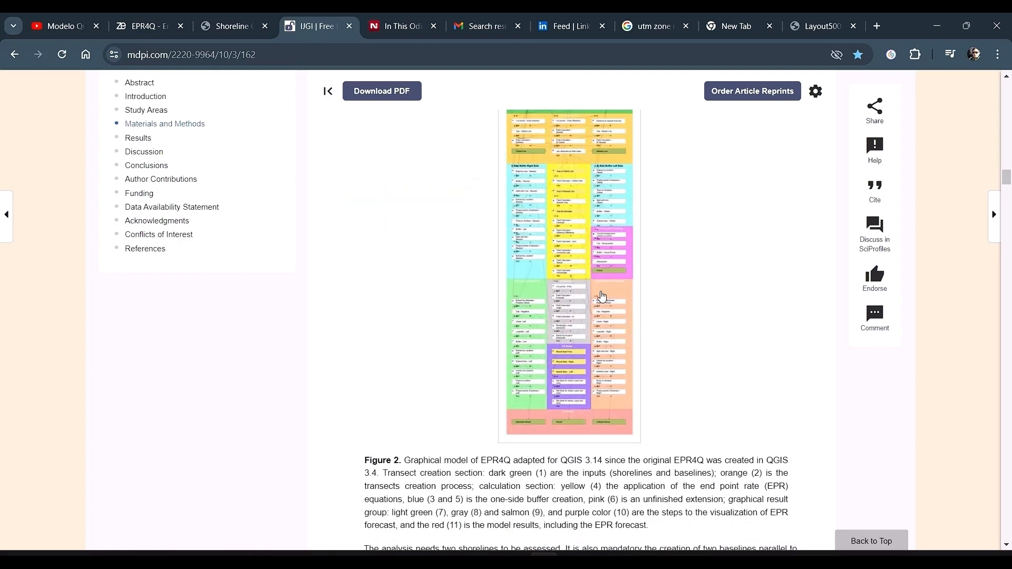
{"action": "left_click", "coordinate": [604, 309]}
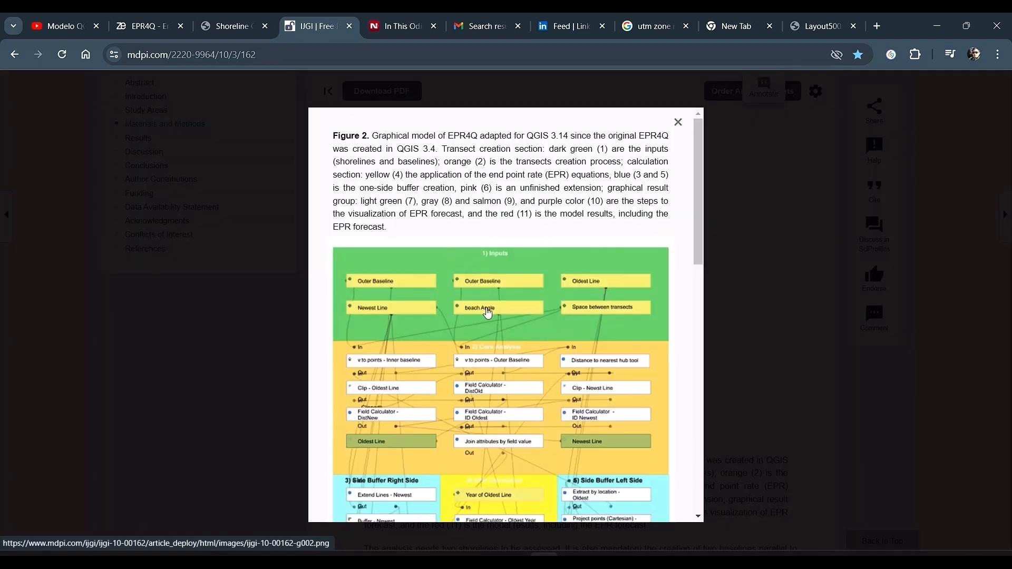
{"action": "scroll", "coordinate": [490, 305], "scroll_direction": "down", "scroll_amount": 1}
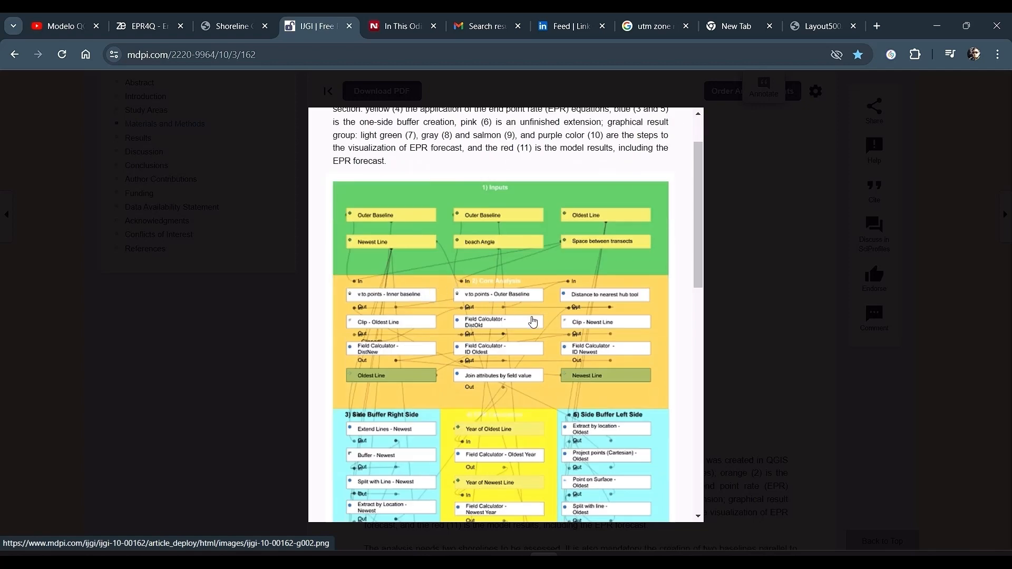
{"action": "scroll", "coordinate": [544, 371], "scroll_direction": "down", "scroll_amount": 2}
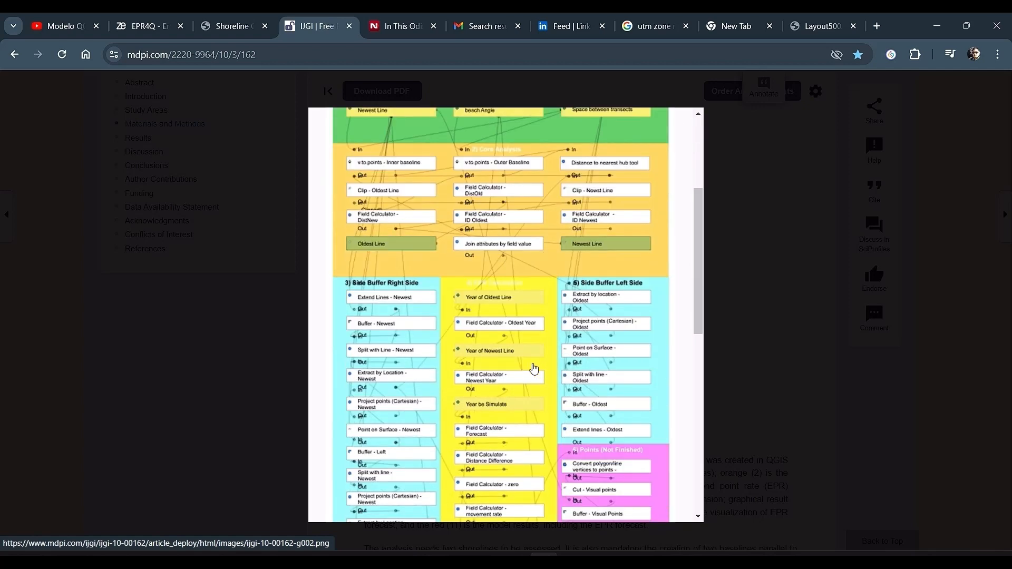
{"action": "scroll", "coordinate": [443, 330], "scroll_direction": "up", "scroll_amount": 2}
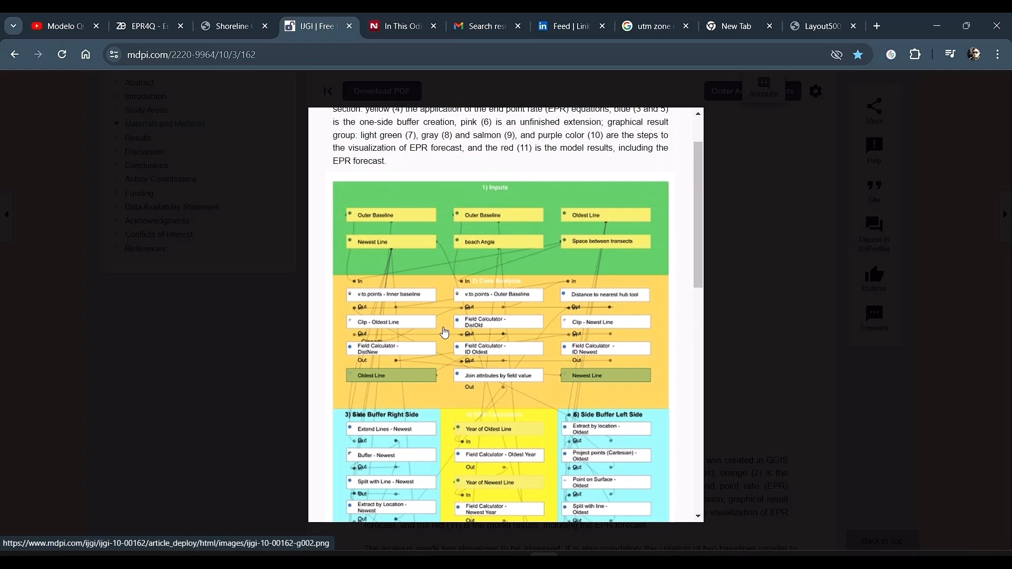
{"action": "scroll", "coordinate": [444, 332], "scroll_direction": "down", "scroll_amount": 10}
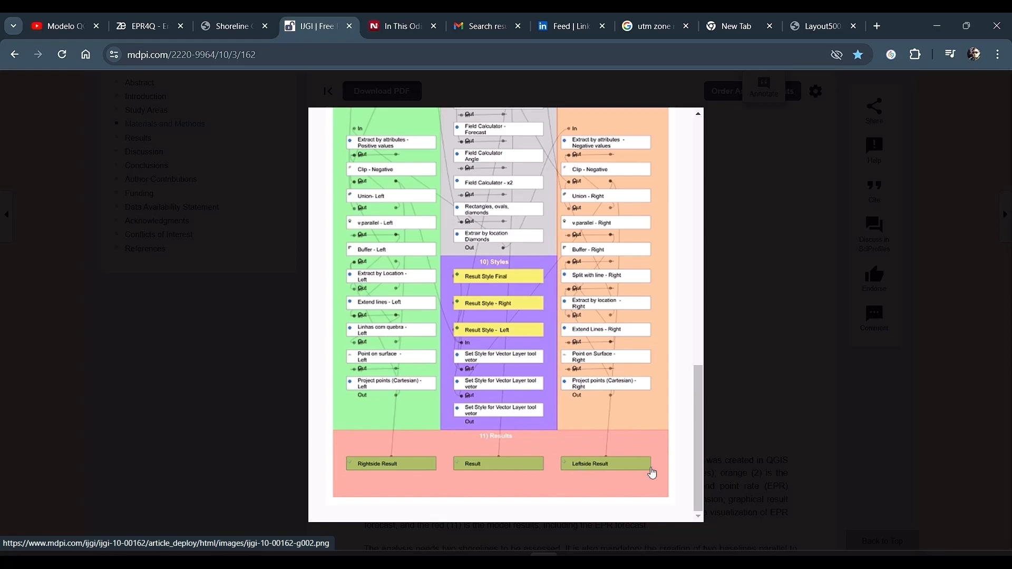
{"action": "left_click", "coordinate": [677, 435]}
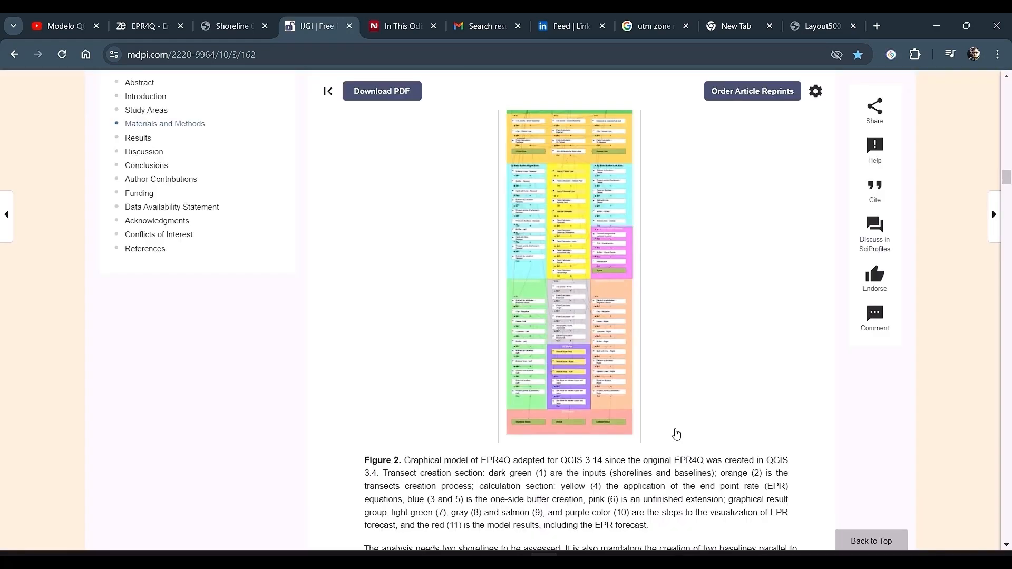
Read the article's Results section for the Concepcion shoreline, including the Figure 6 matrix correlation of AMBUR, EPR4Q and DSAS.
{"action": "scroll", "coordinate": [677, 434], "scroll_direction": "down", "scroll_amount": 20}
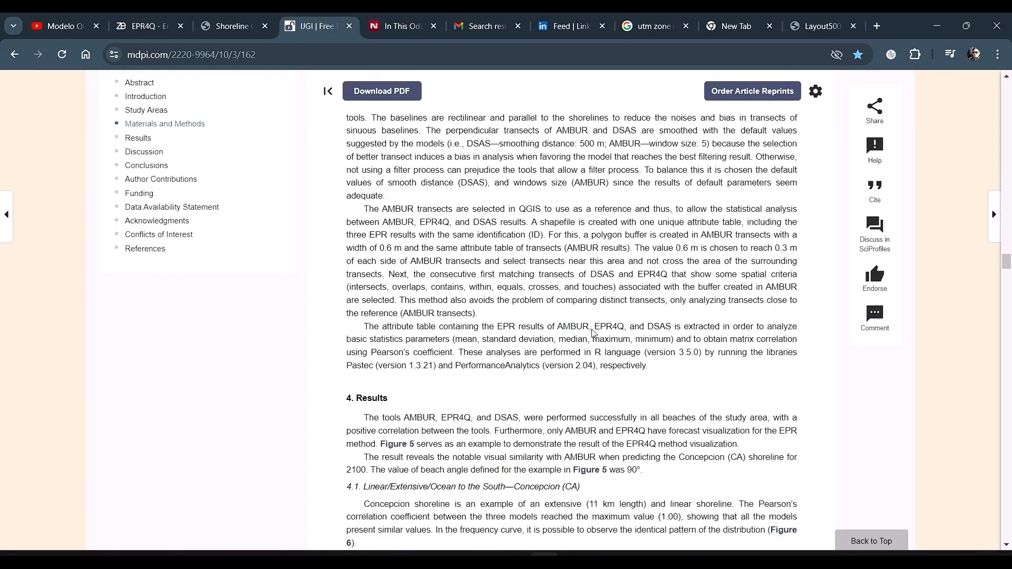
{"action": "scroll", "coordinate": [467, 284], "scroll_direction": "up", "scroll_amount": 4}
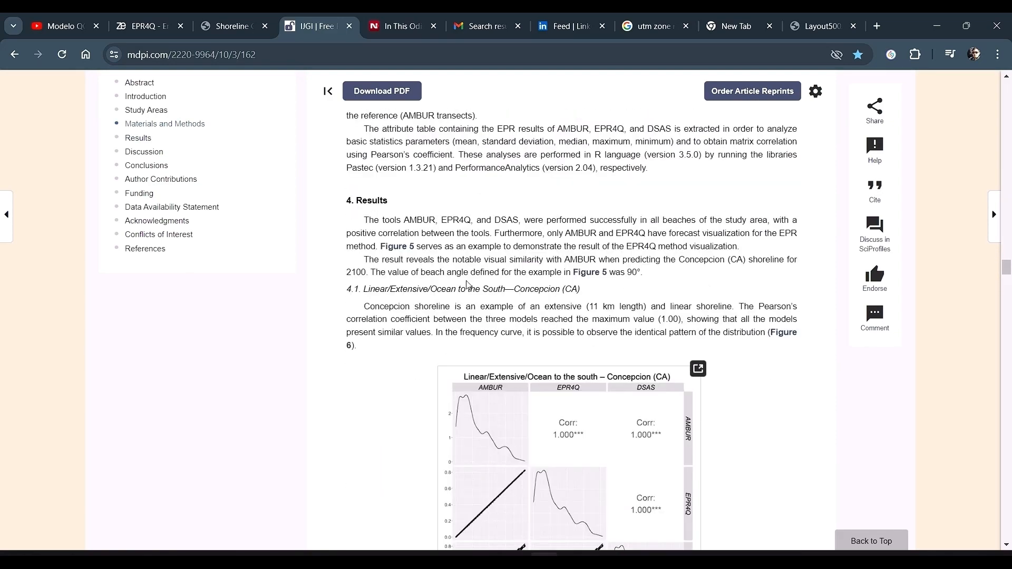
{"action": "scroll", "coordinate": [590, 378], "scroll_direction": "down", "scroll_amount": 4}
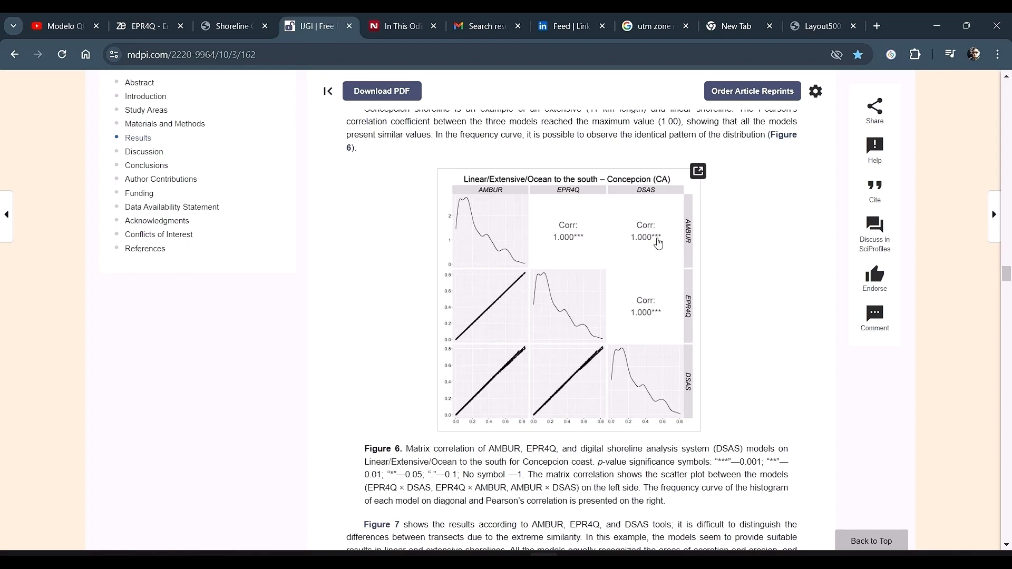
{"action": "scroll", "coordinate": [545, 432], "scroll_direction": "down", "scroll_amount": 3}
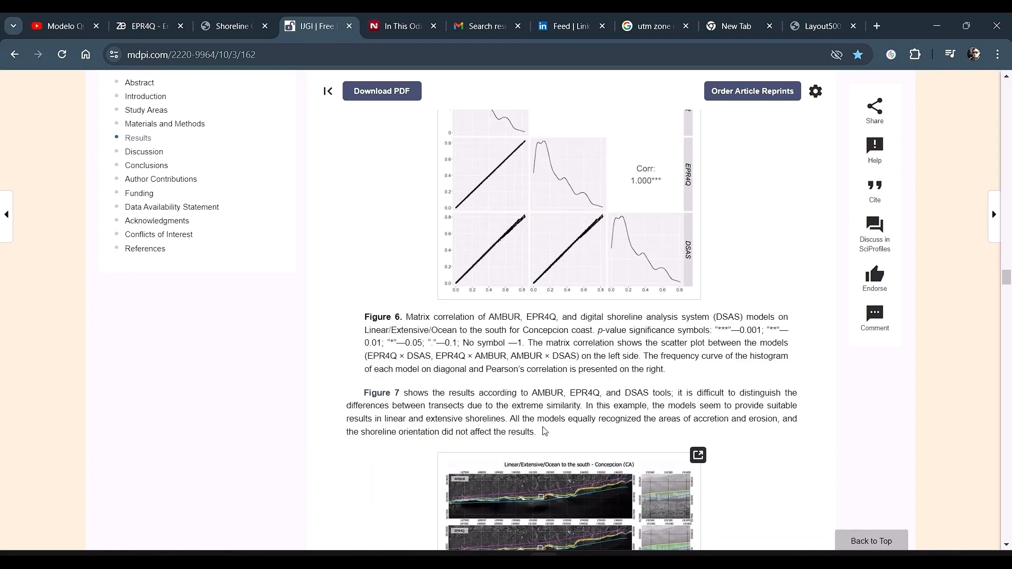
Search the EPR4Q article for "embayed" and read the passages on embayed shorelines around the start of the Discussion.
{"action": "key", "text": "ctrl+f"}
{"action": "type", "text": "embayed"}
{"action": "key", "text": "Return"}
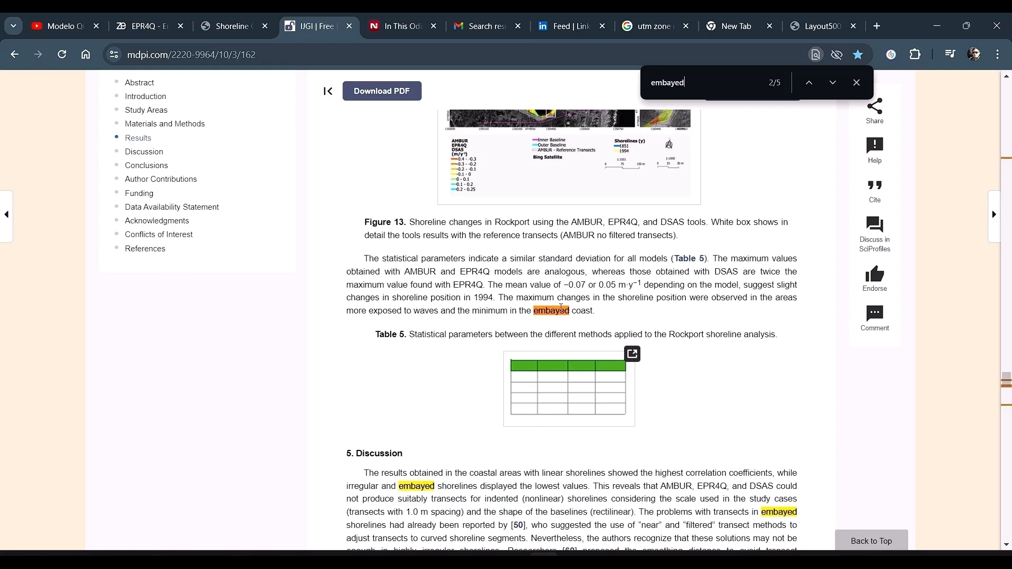
{"action": "scroll", "coordinate": [514, 425], "scroll_direction": "down", "scroll_amount": 1}
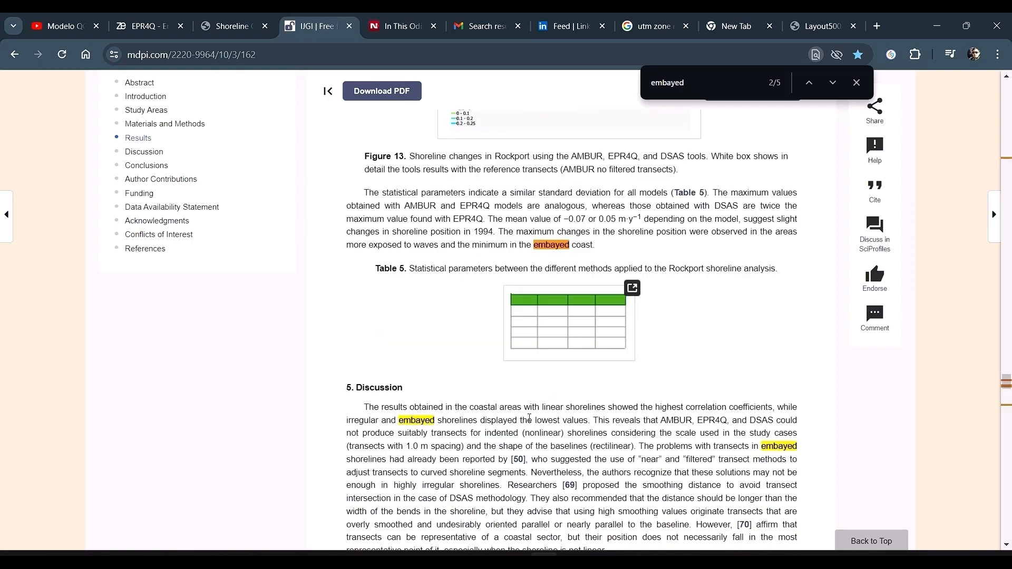
Search Google for "embayed shoreline" in a new tab, open Coastal Wiki's Embayed beaches article, and view its beach planform and rotation figures.
{"action": "left_click", "coordinate": [876, 27]}
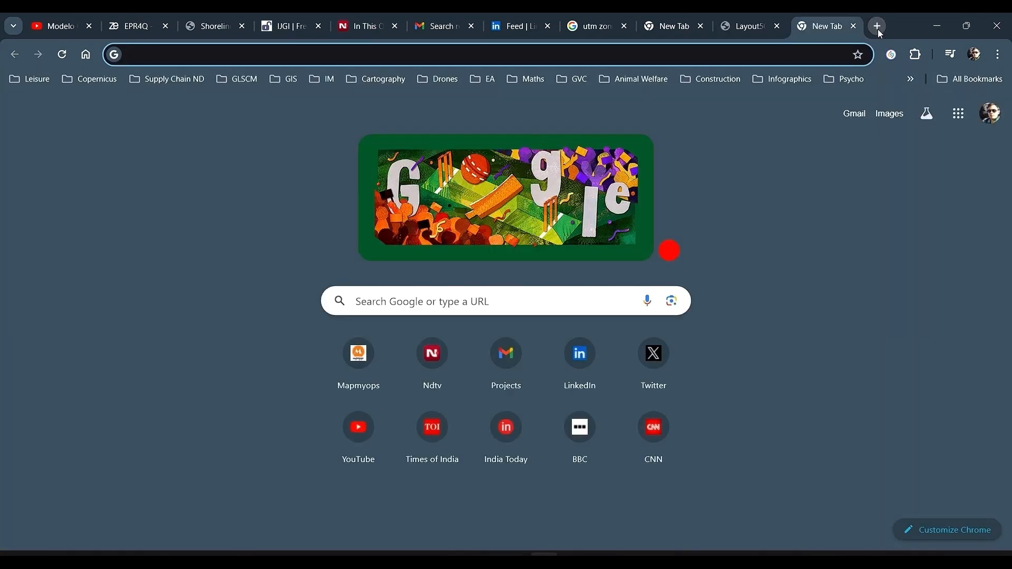
{"action": "type", "text": "emb"}
{"action": "key", "text": "Return"}
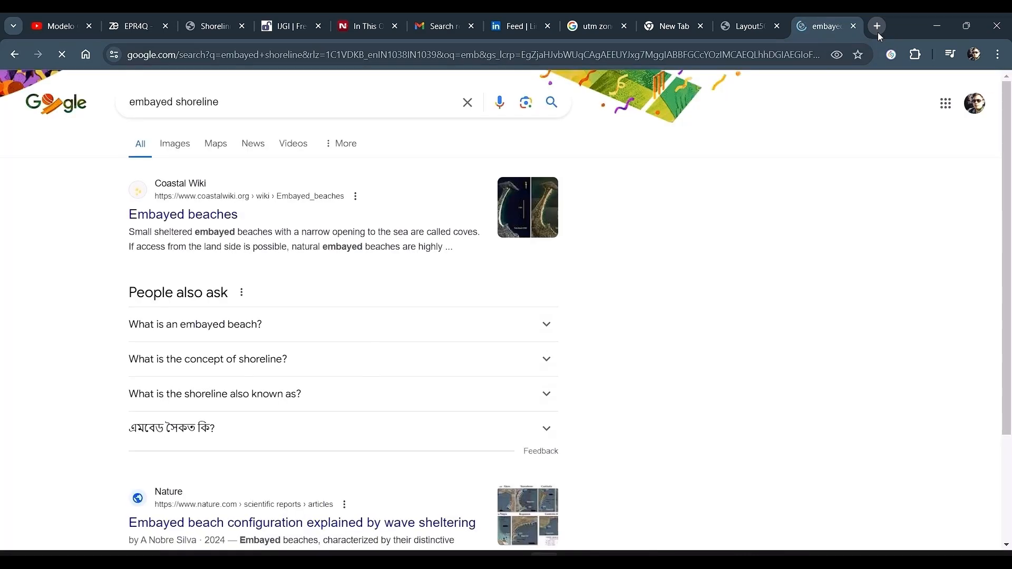
{"action": "left_click", "coordinate": [518, 199]}
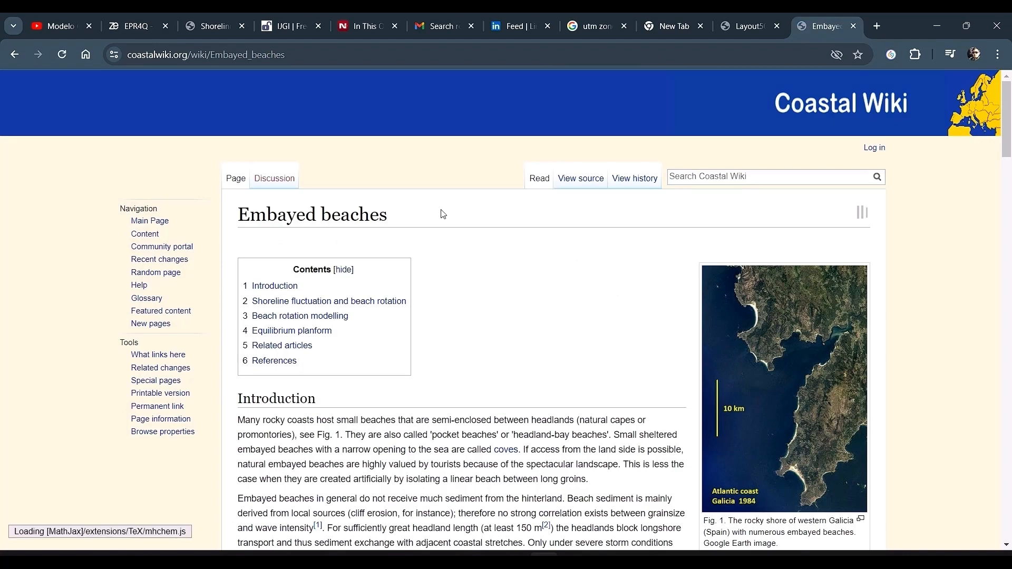
{"action": "scroll", "coordinate": [597, 242], "scroll_direction": "down", "scroll_amount": 6}
{"action": "scroll", "coordinate": [597, 241], "scroll_direction": "down", "scroll_amount": 6}
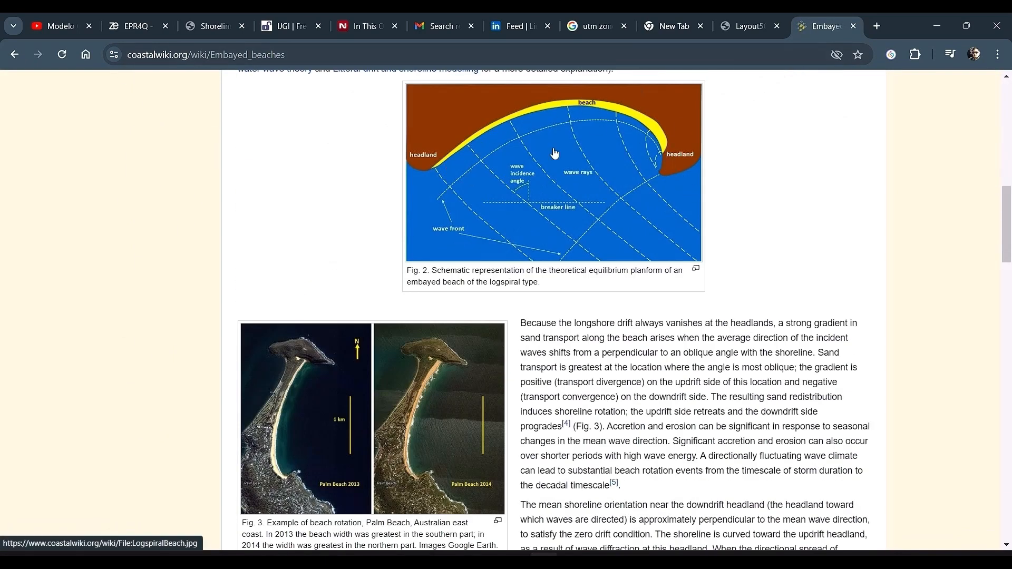
Return to the EPR4Q article, highlight the Conclusions passage on its acceptable results and open-source nature, and read on to the References.
{"action": "left_click", "coordinate": [277, 24]}
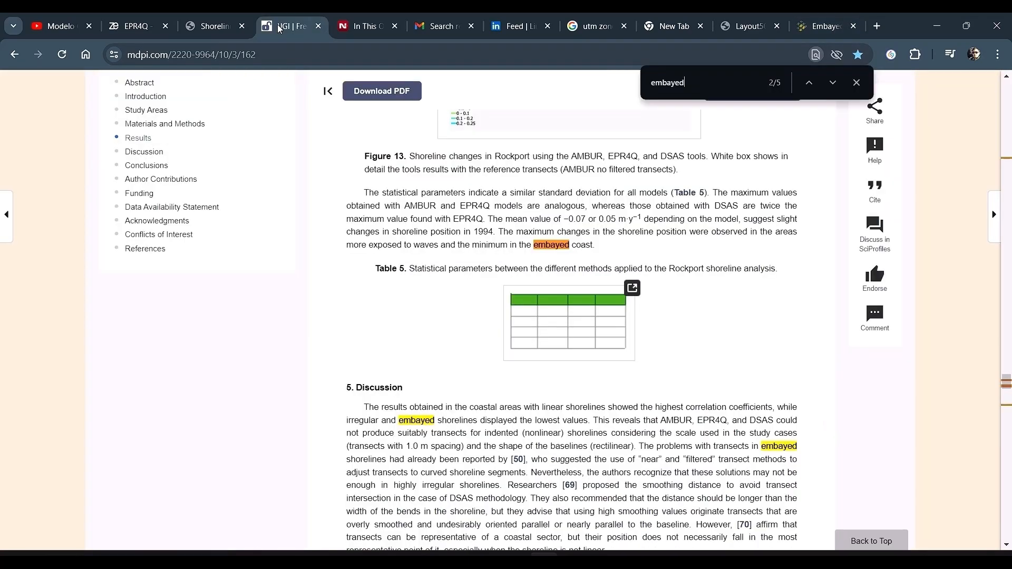
{"action": "scroll", "coordinate": [545, 336], "scroll_direction": "down", "scroll_amount": 12}
{"action": "scroll", "coordinate": [544, 336], "scroll_direction": "down", "scroll_amount": 5}
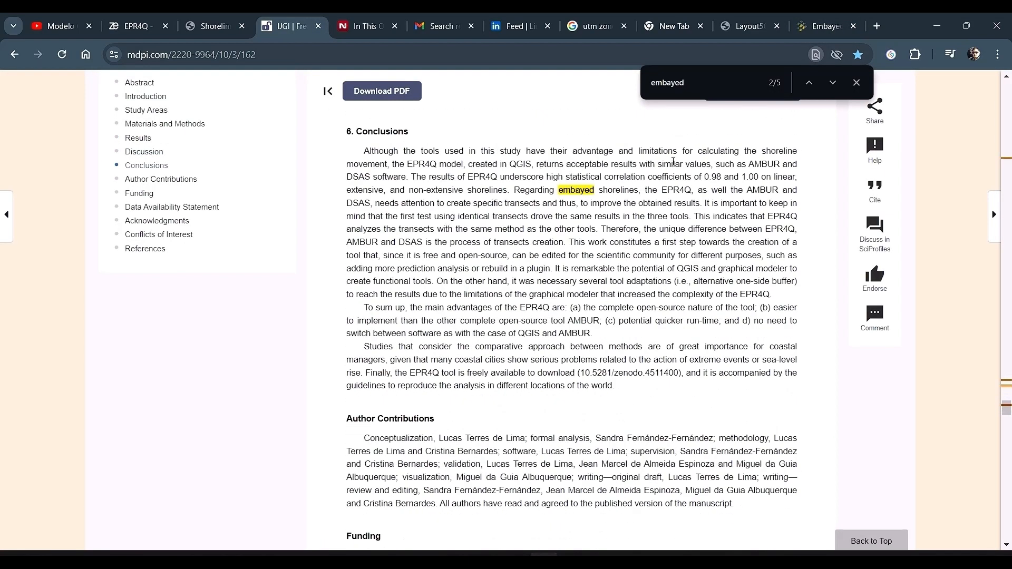
{"action": "mouse_move", "coordinate": [403, 166]}
{"action": "left_mouse_down"}
{"action": "mouse_move", "coordinate": [497, 216]}
{"action": "mouse_move", "coordinate": [536, 281]}
{"action": "mouse_move", "coordinate": [522, 275]}
{"action": "left_mouse_up"}
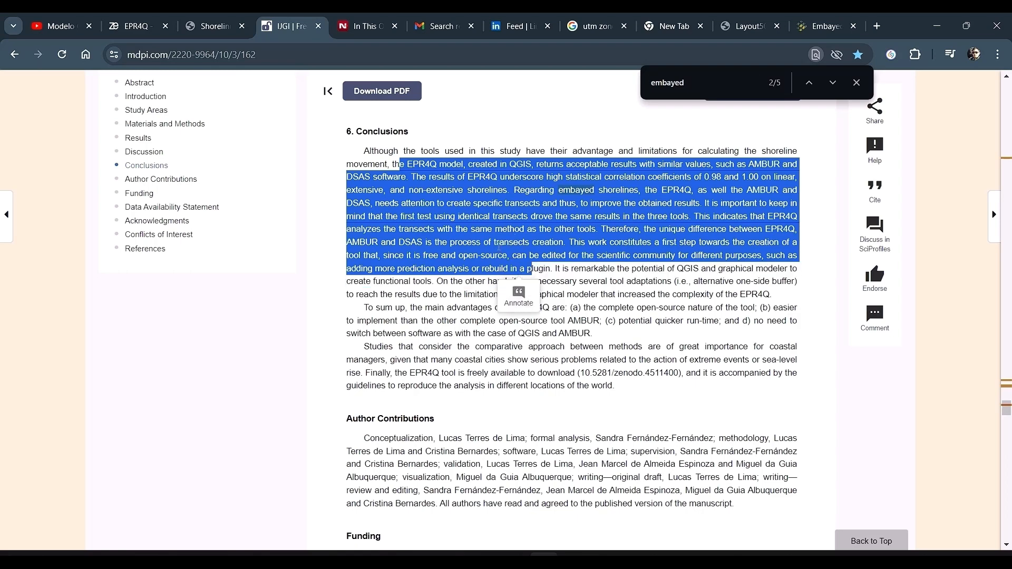
{"action": "scroll", "coordinate": [505, 267], "scroll_direction": "down", "scroll_amount": 1}
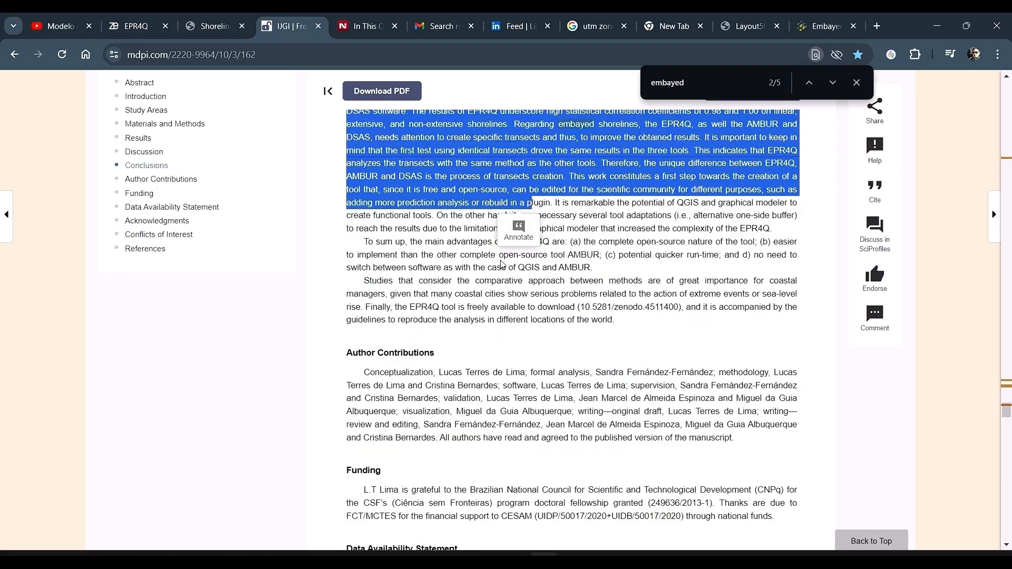
{"action": "scroll", "coordinate": [502, 263], "scroll_direction": "down", "scroll_amount": 4}
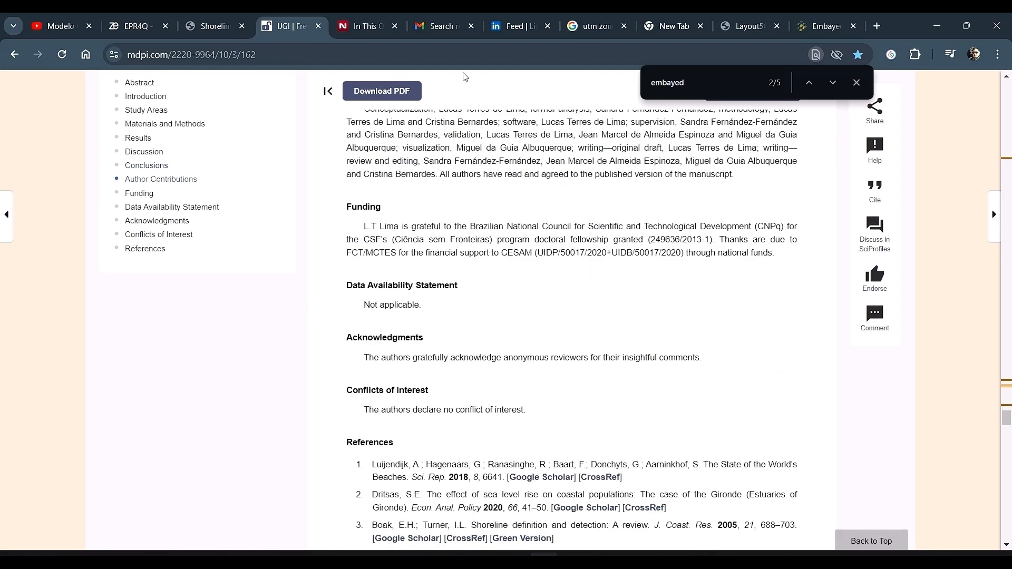
Close the EPR4Q article and the Shoreline page, and bring up the Zenodo record "EPR4Q - End Point Rate for QGIS".
{"action": "left_click", "coordinate": [317, 26]}
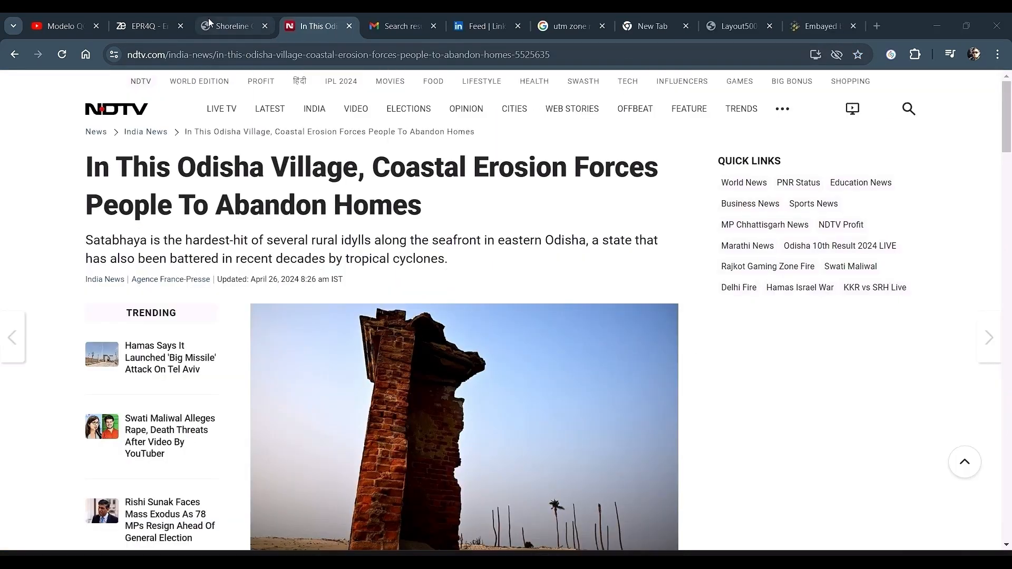
{"action": "left_click", "coordinate": [233, 25]}
{"action": "left_click", "coordinate": [265, 25]}
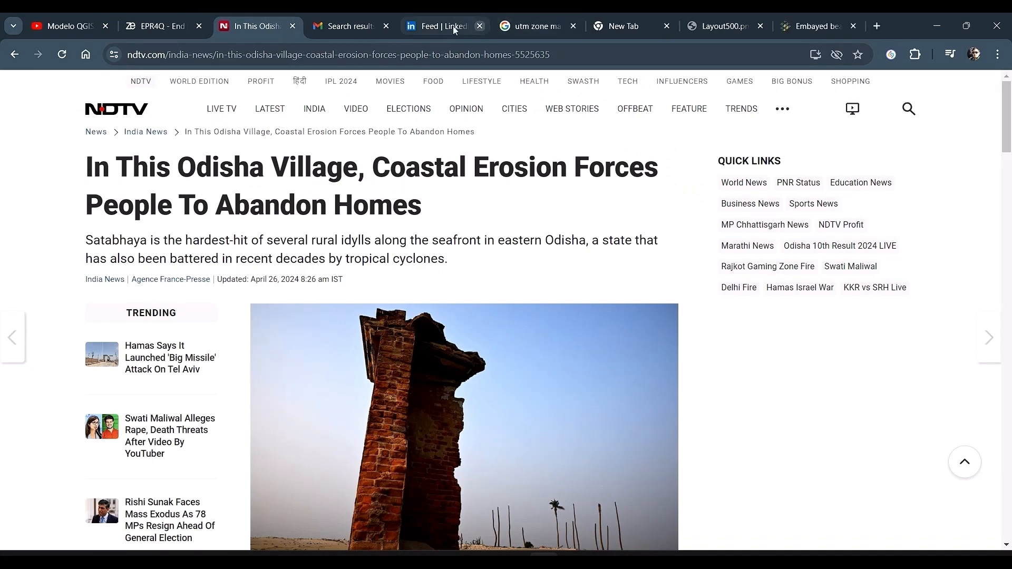
{"action": "left_click", "coordinate": [139, 26]}
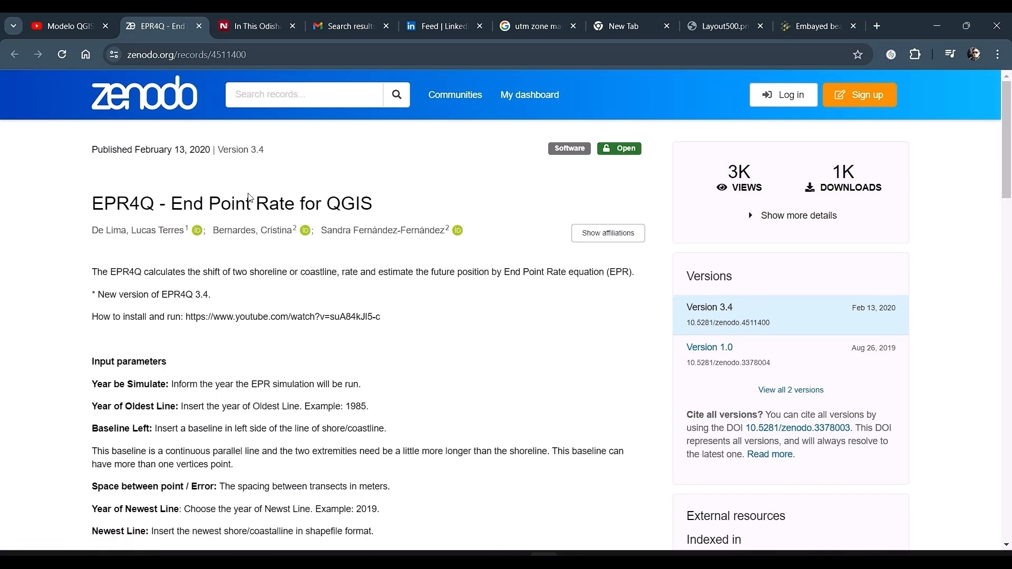
Review the EPR4Q Zenodo record from its input parameters and outputs down to the contents of EPR4Q_v3_4.zip.
{"action": "scroll", "coordinate": [370, 270], "scroll_direction": "down", "scroll_amount": 3}
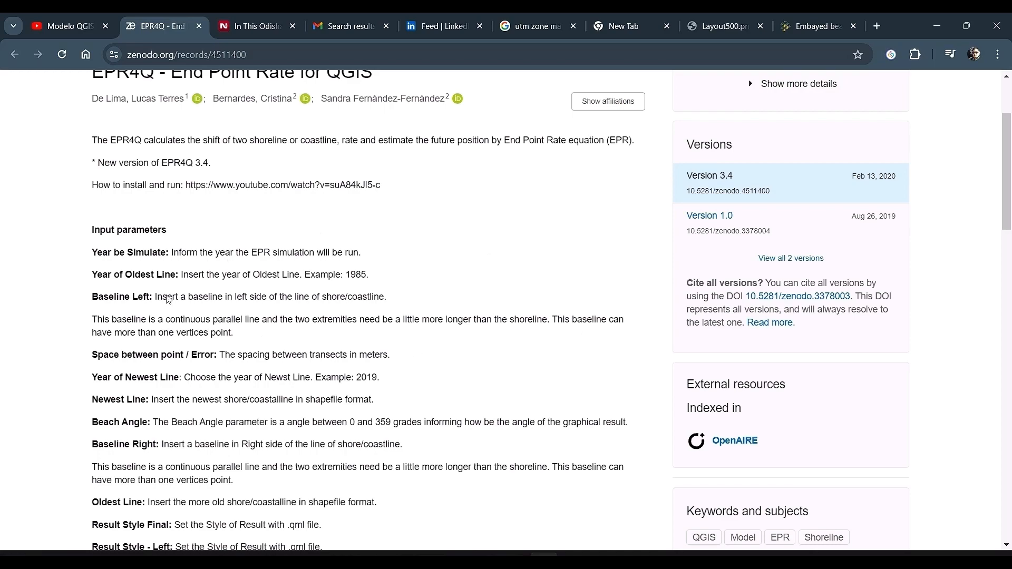
{"action": "scroll", "coordinate": [255, 414], "scroll_direction": "down", "scroll_amount": 10}
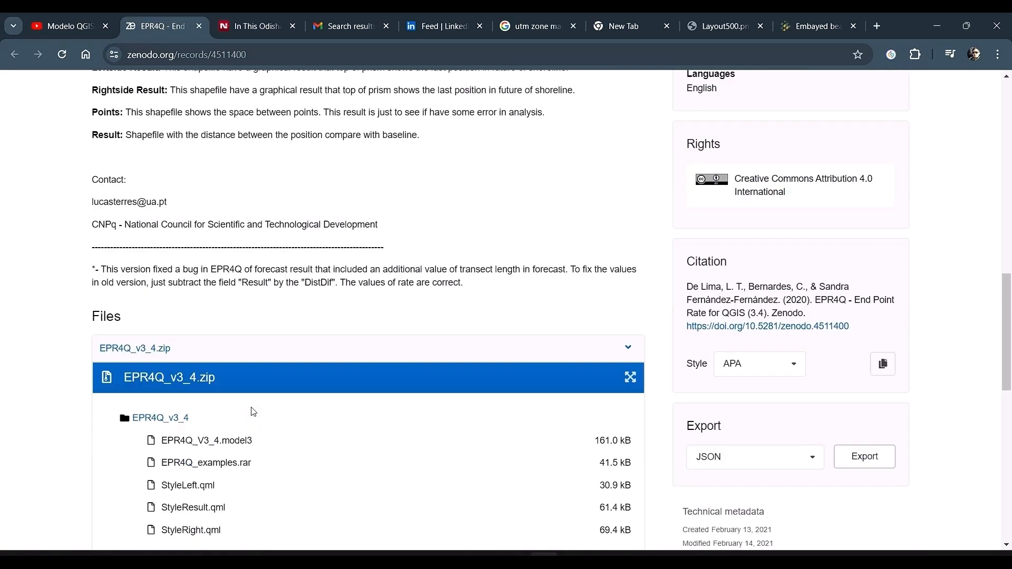
{"action": "scroll", "coordinate": [222, 390], "scroll_direction": "down", "scroll_amount": 4}
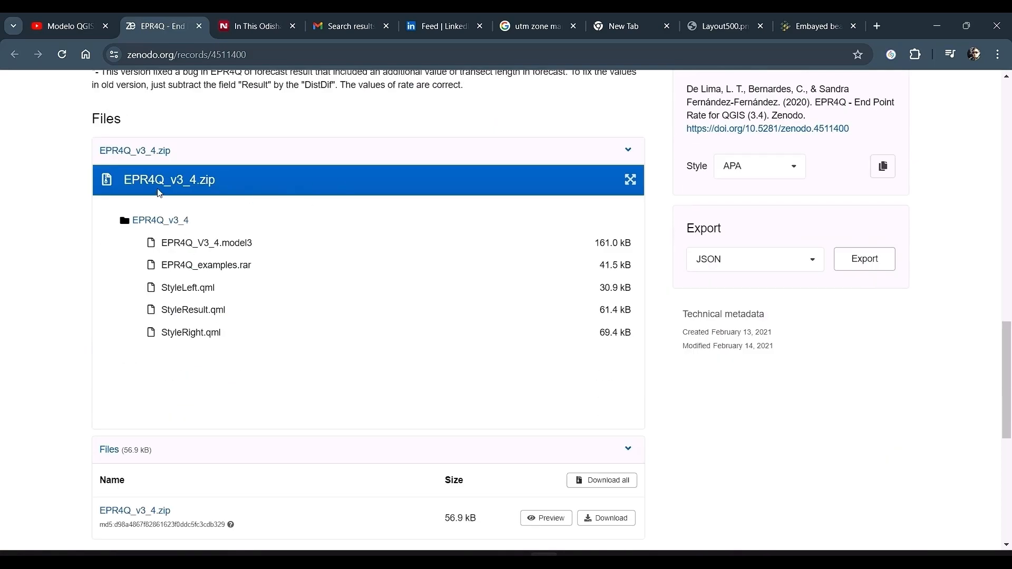
Switch to File Explorer, show the extracted EPR4Q_v3_4 folder in Downloads and its model and style files, and return to the Zenodo record.
{"action": "key", "text": "alt+Tab"}
{"action": "key", "text": "alt+Tab"}
{"action": "key", "text": "alt+Tab"}
{"action": "key", "text": "alt+Tab"}
{"action": "key", "text": "alt+Tab"}
{"action": "key", "text": "alt+Tab"}
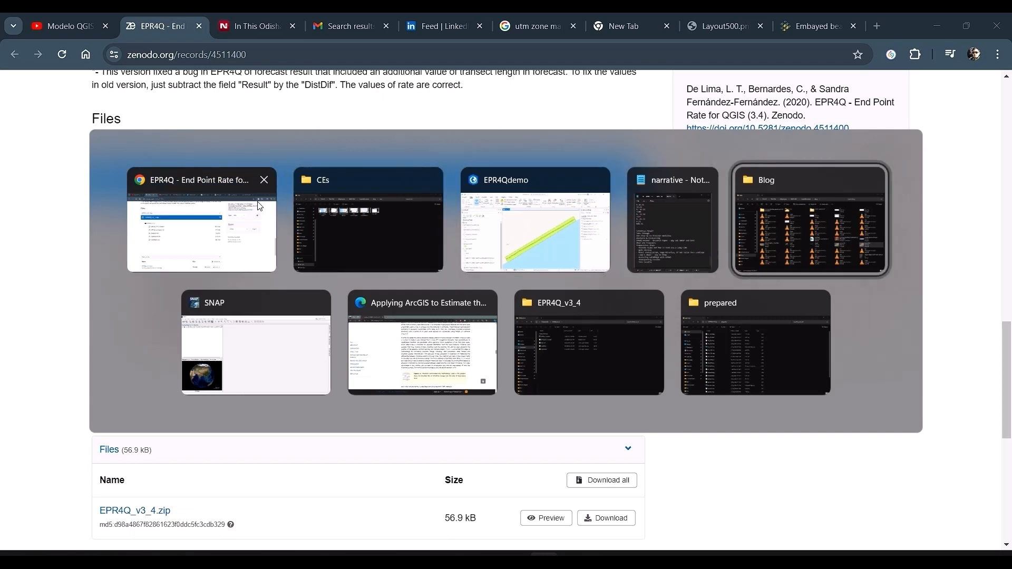
{"action": "key", "text": "alt+Tab"}
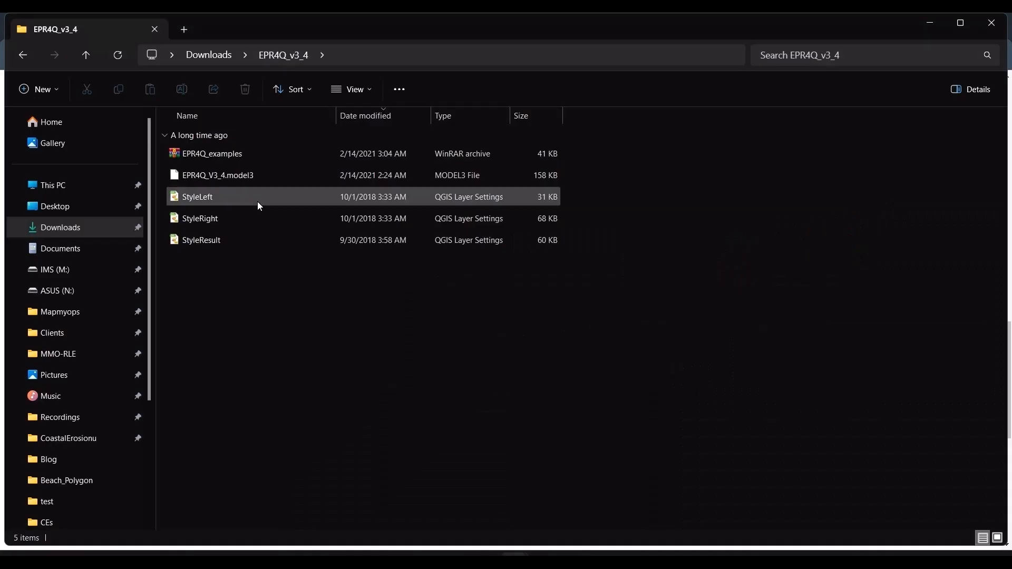
{"action": "left_click", "coordinate": [219, 56]}
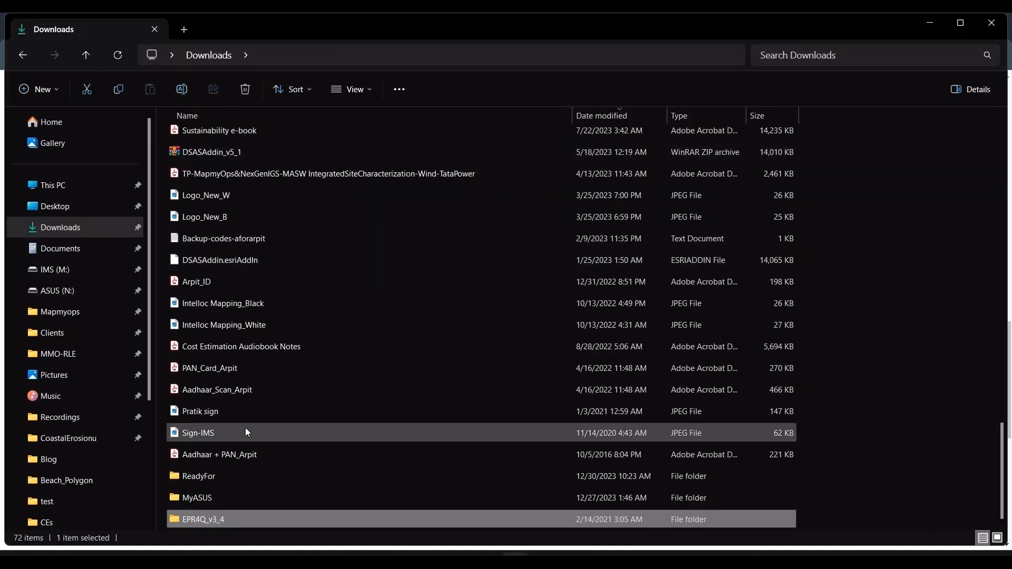
{"action": "double_click", "coordinate": [215, 525]}
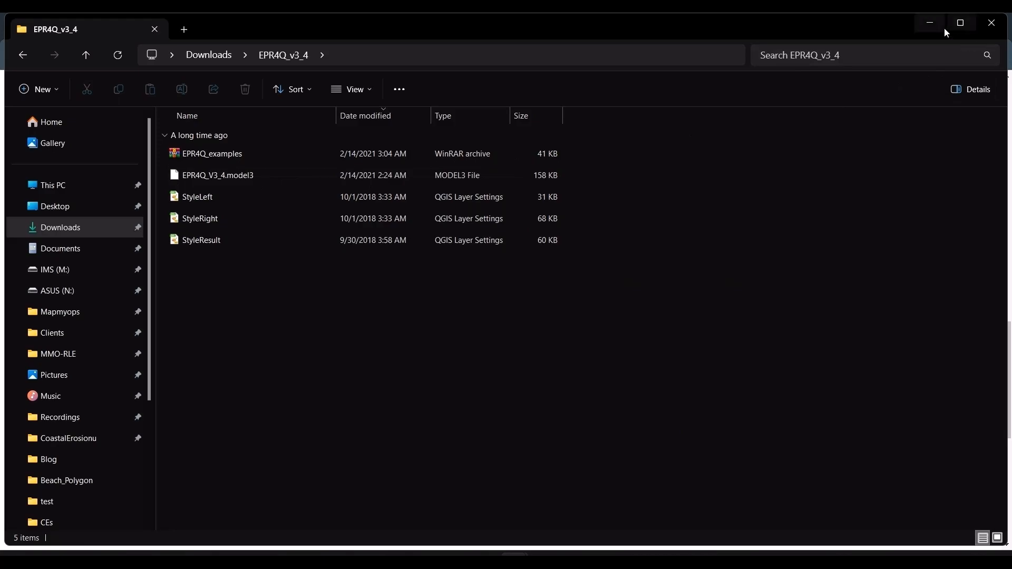
{"action": "left_click", "coordinate": [930, 22]}
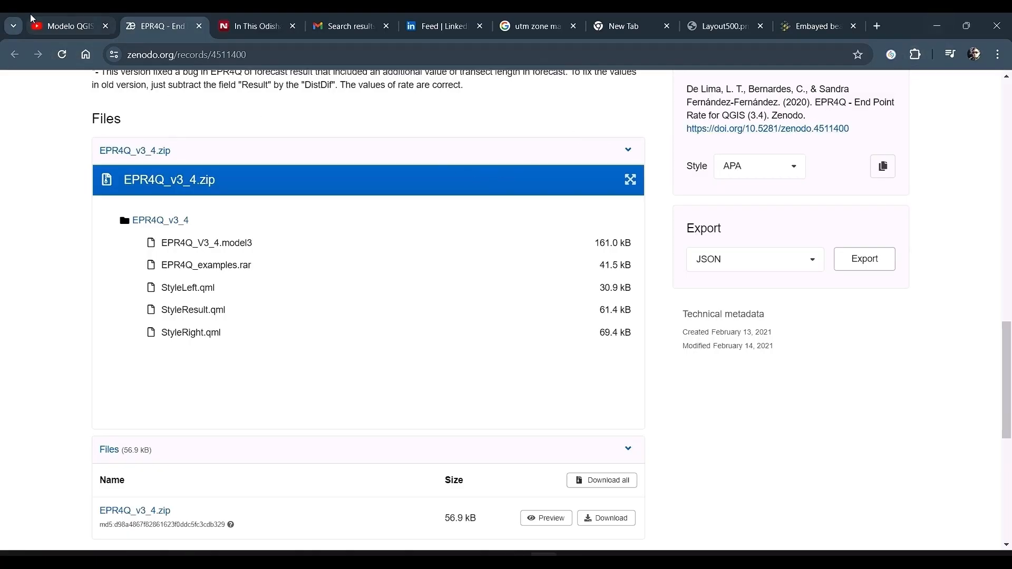
Skim the YouTube video "Modelo QGIS 3 - Análise da Linha de Costa e Estimativa para o Futuro" in full screen, and close it.
{"action": "left_click", "coordinate": [40, 24]}
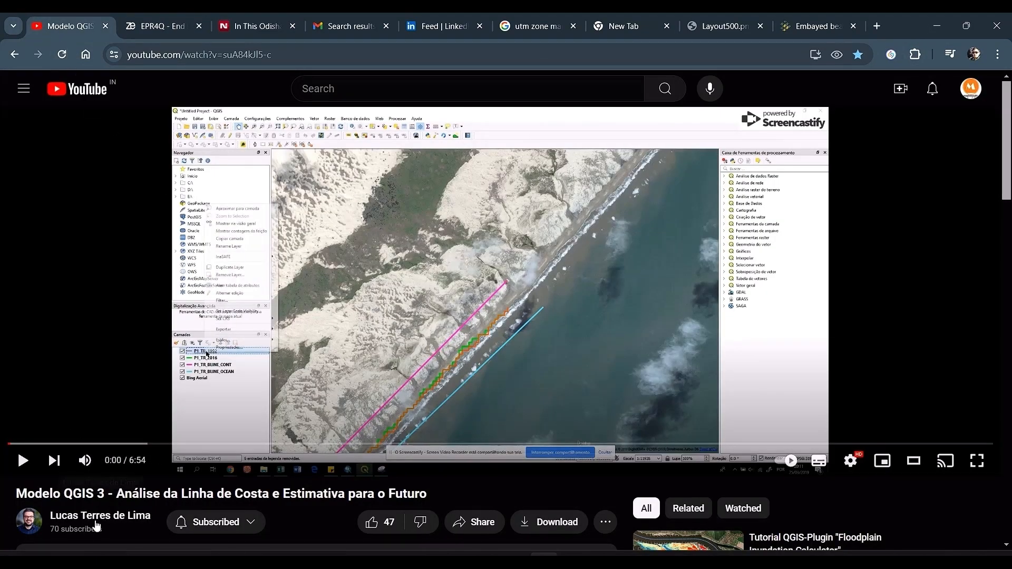
{"action": "left_click_drag", "start_coordinate": [29, 447], "coordinate": [208, 446]}
{"action": "left_click", "coordinate": [388, 448]}
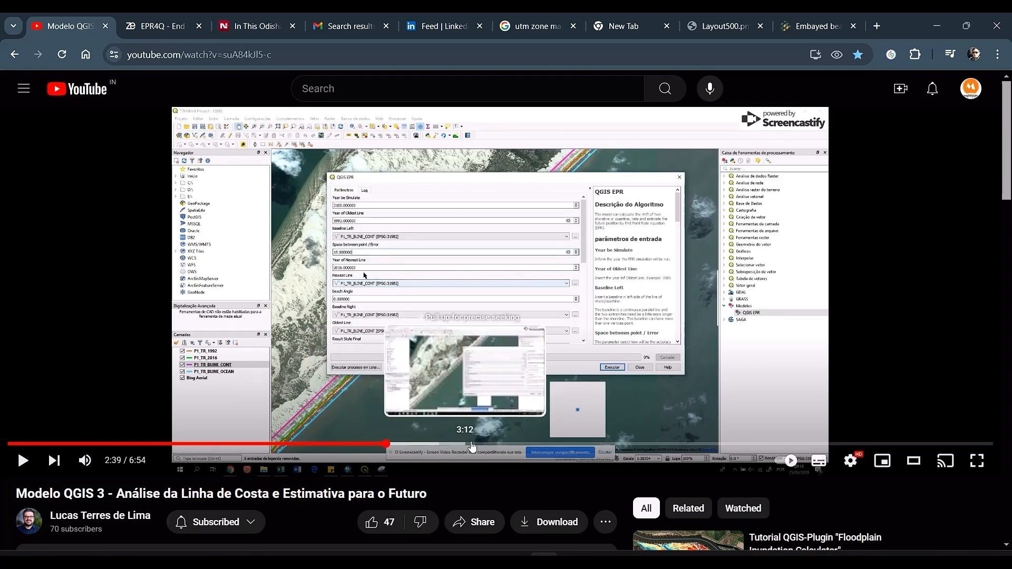
{"action": "left_click", "coordinate": [977, 461]}
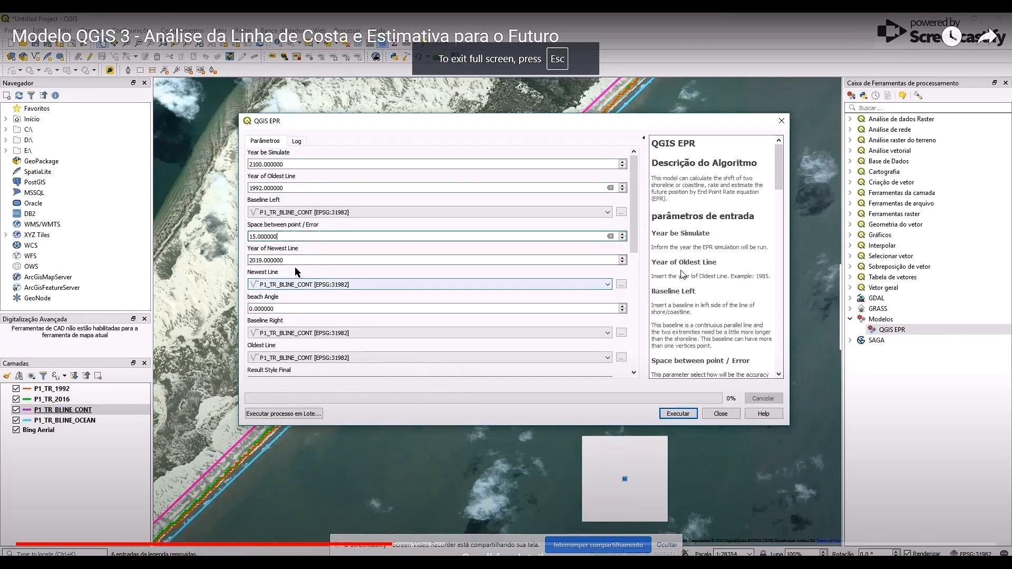
{"action": "left_click", "coordinate": [477, 545]}
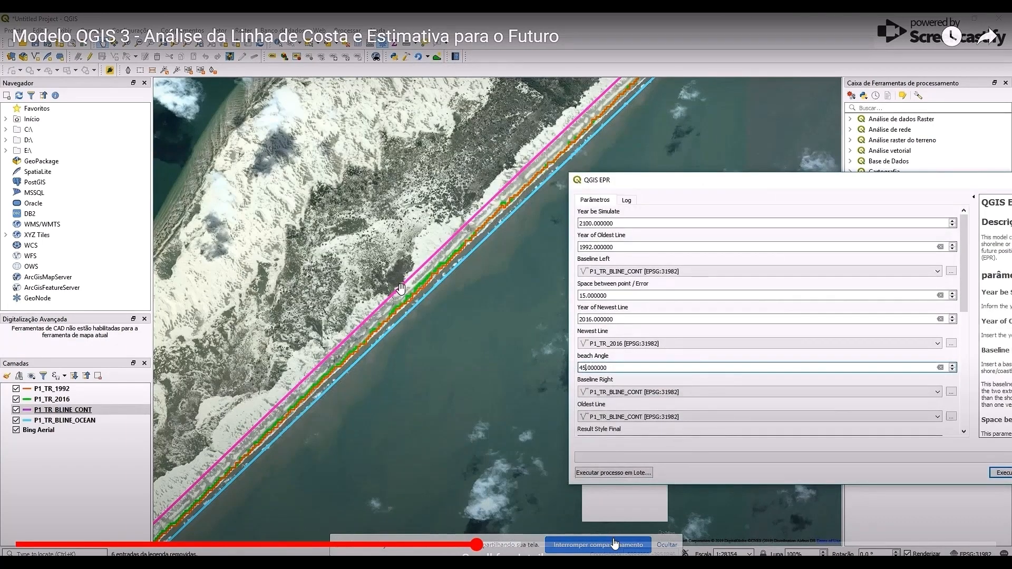
{"action": "left_click", "coordinate": [615, 544]}
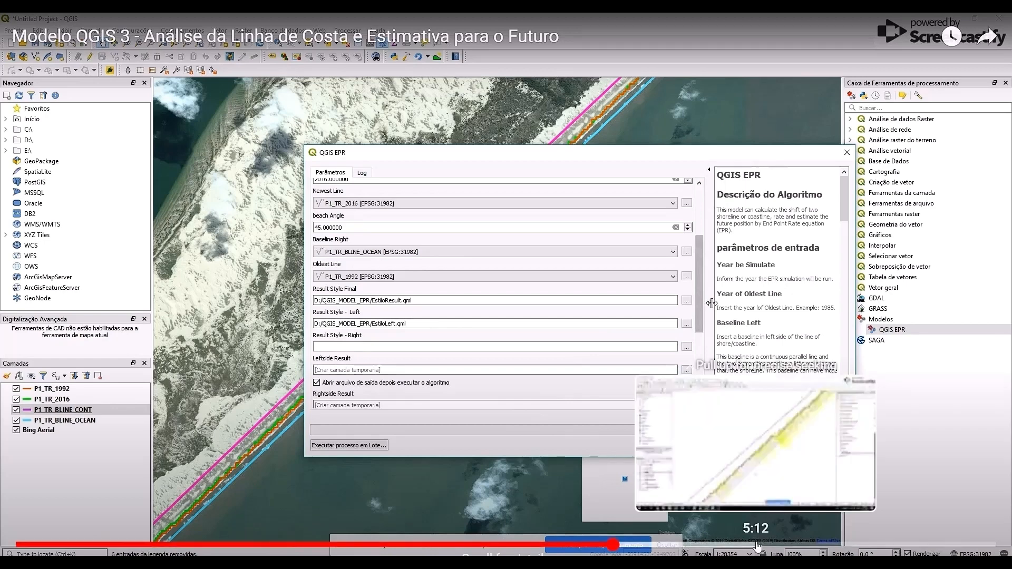
{"action": "left_click", "coordinate": [817, 544]}
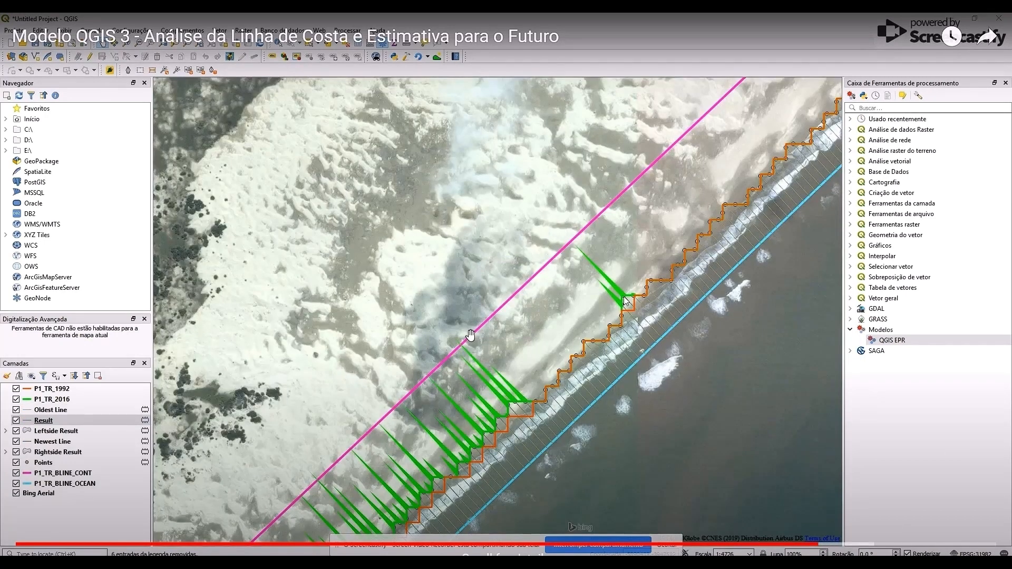
{"action": "key", "text": "Escape"}
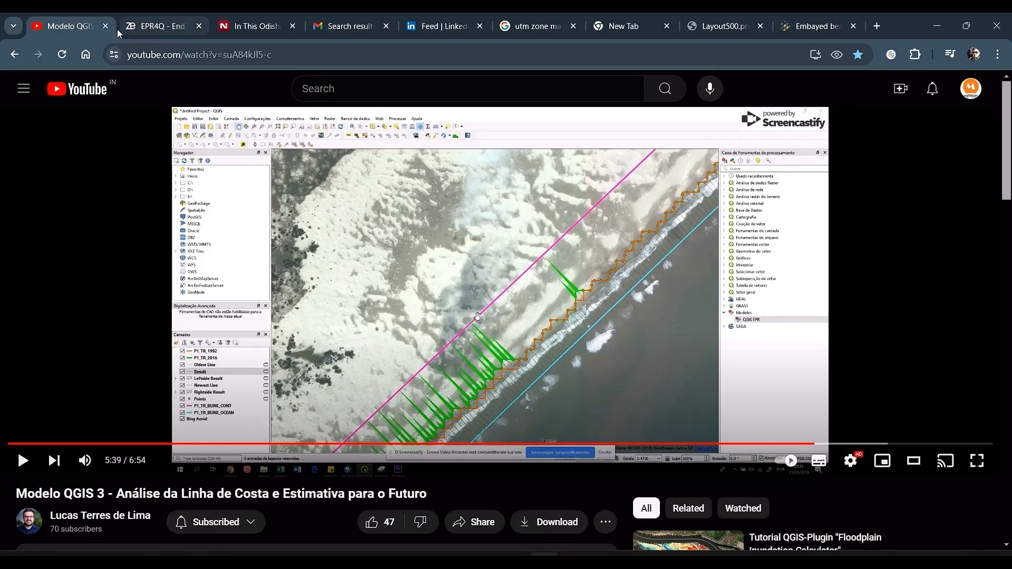
{"action": "left_click", "coordinate": [105, 26]}
Switch to the EPR4Qdemo project in ArcGIS Pro, show Shoreline_25Dec2020 and Shoreline_03Jan2024, and hide both clipped shoreline layers.
{"action": "key", "text": "alt+Tab"}
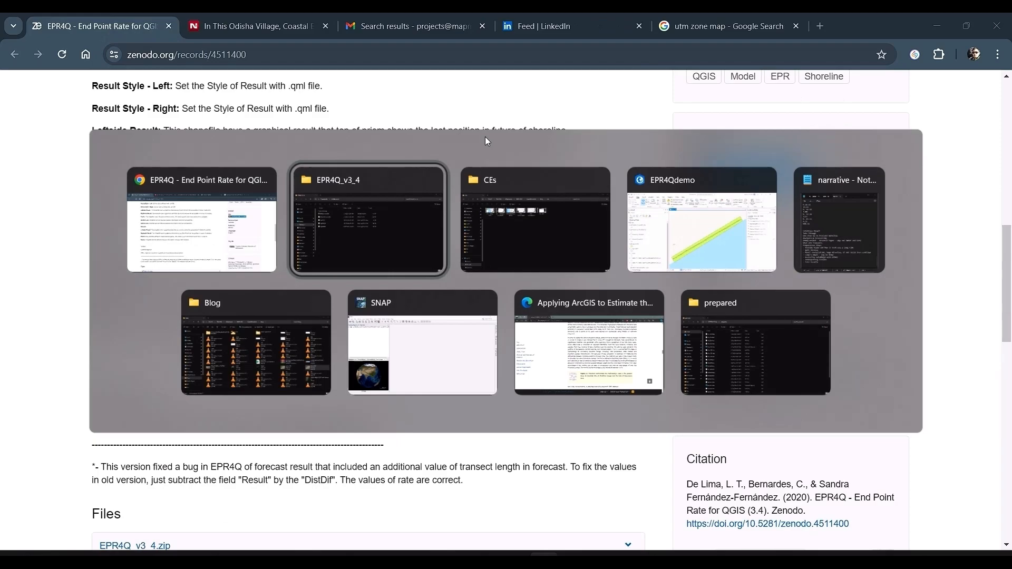
{"action": "key", "text": "alt+Tab"}
{"action": "key", "text": "alt+Tab"}
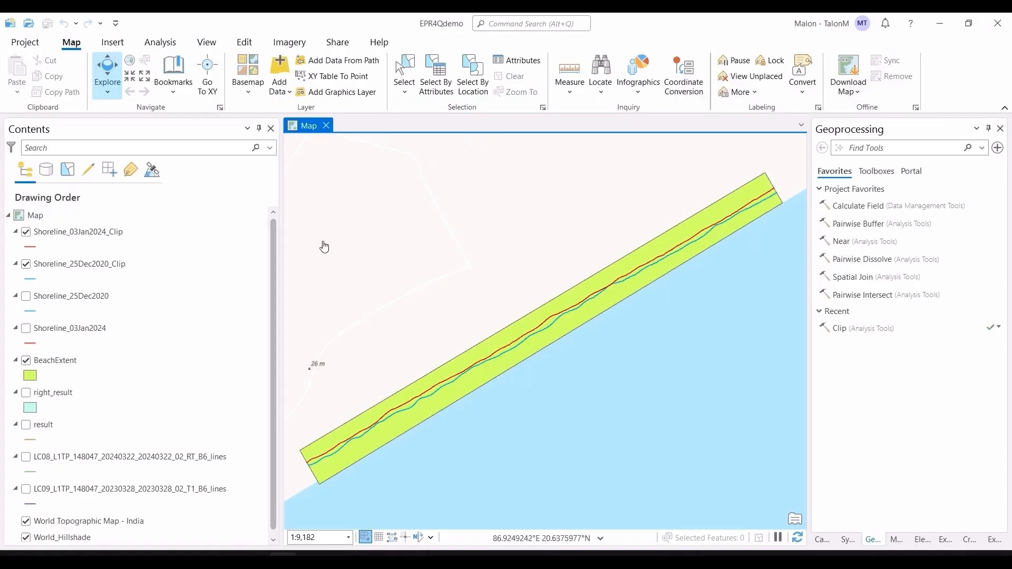
{"action": "left_click", "coordinate": [26, 298]}
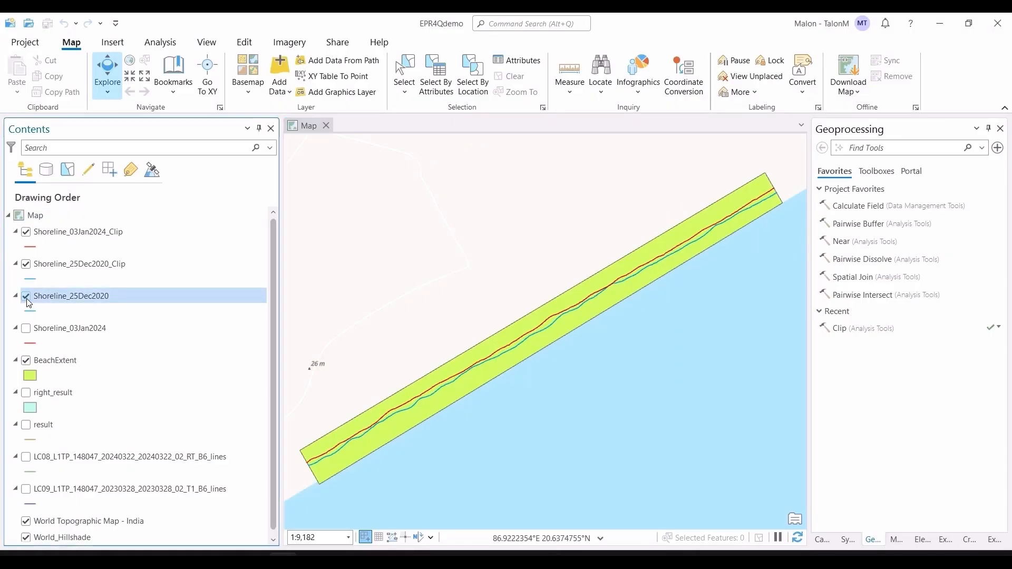
{"action": "left_click", "coordinate": [26, 328]}
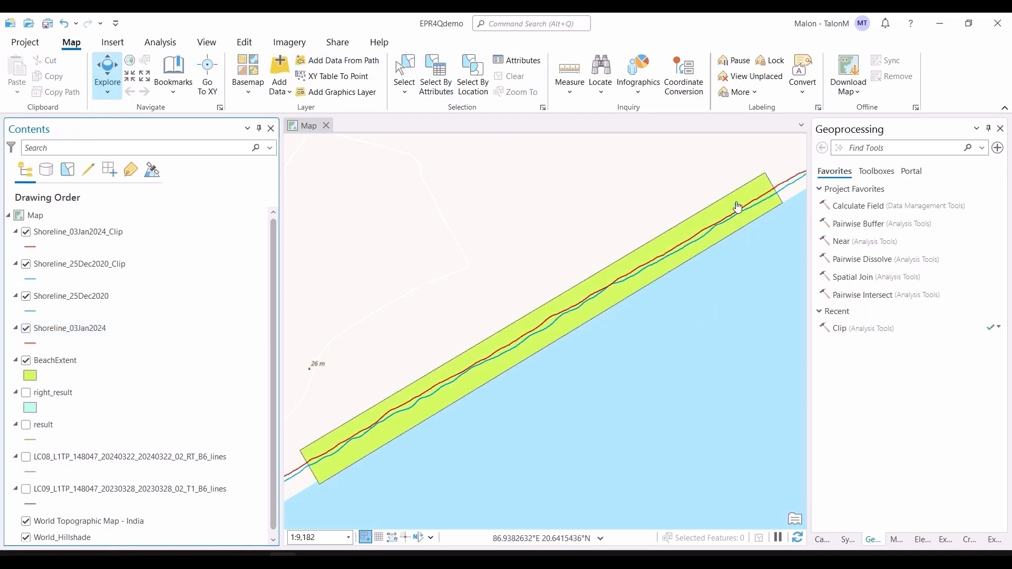
{"action": "left_click", "coordinate": [66, 268]}
{"action": "left_click", "coordinate": [30, 298]}
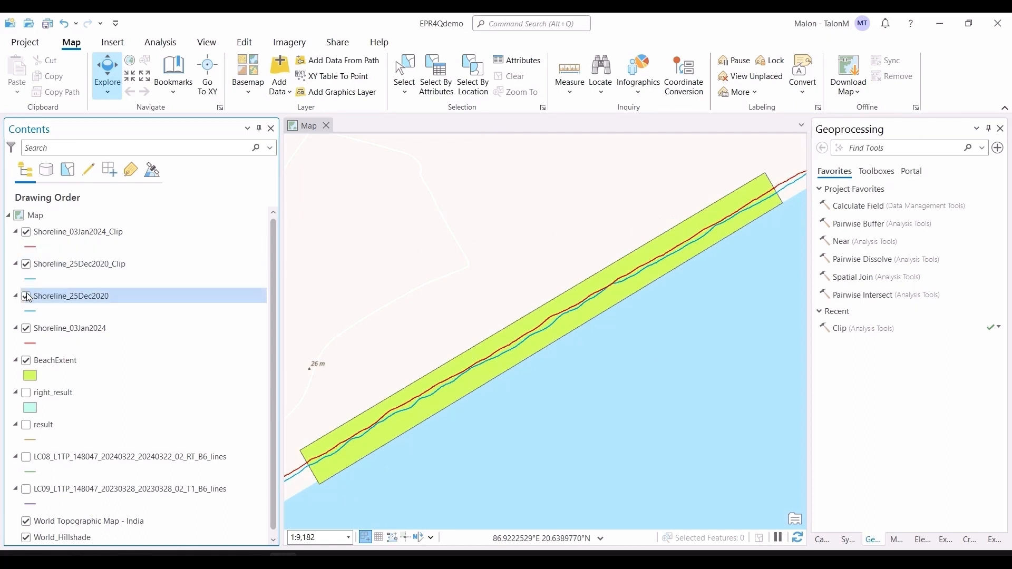
{"action": "left_click", "coordinate": [26, 264]}
{"action": "left_click", "coordinate": [26, 235]}
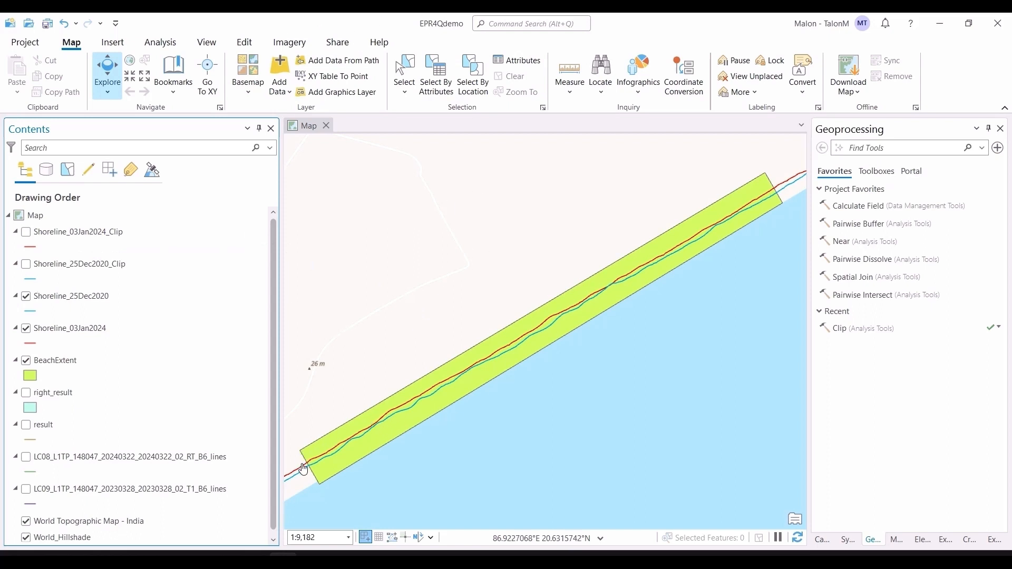
View the full extent of both shorelines and locate "satabhaya" on the map, going to the Kendrapara, Odisha candidate.
{"action": "scroll", "coordinate": [580, 337], "scroll_direction": "down", "scroll_amount": 4}
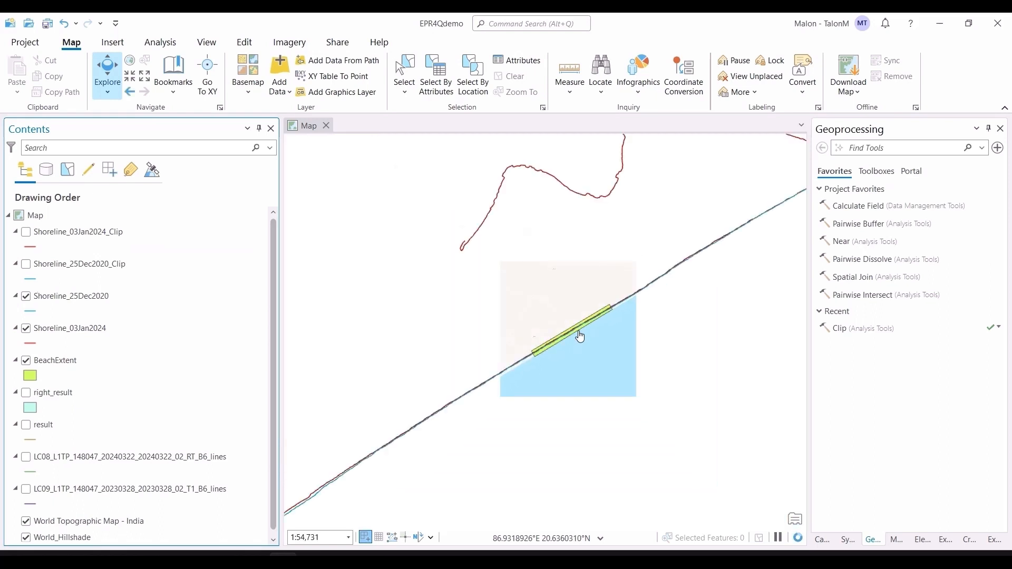
{"action": "scroll", "coordinate": [580, 336], "scroll_direction": "down", "scroll_amount": 3}
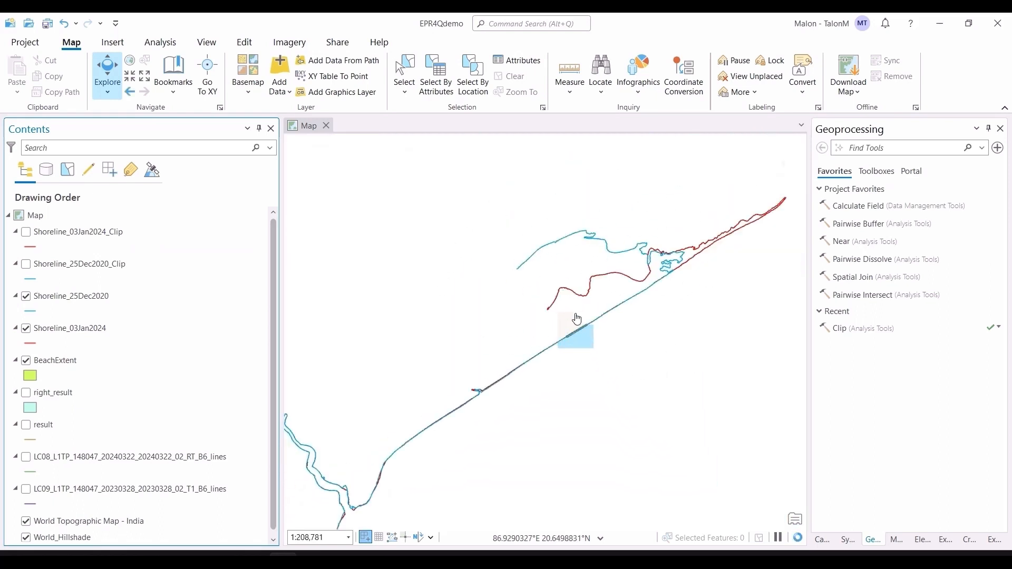
{"action": "scroll", "coordinate": [577, 319], "scroll_direction": "up", "scroll_amount": 1}
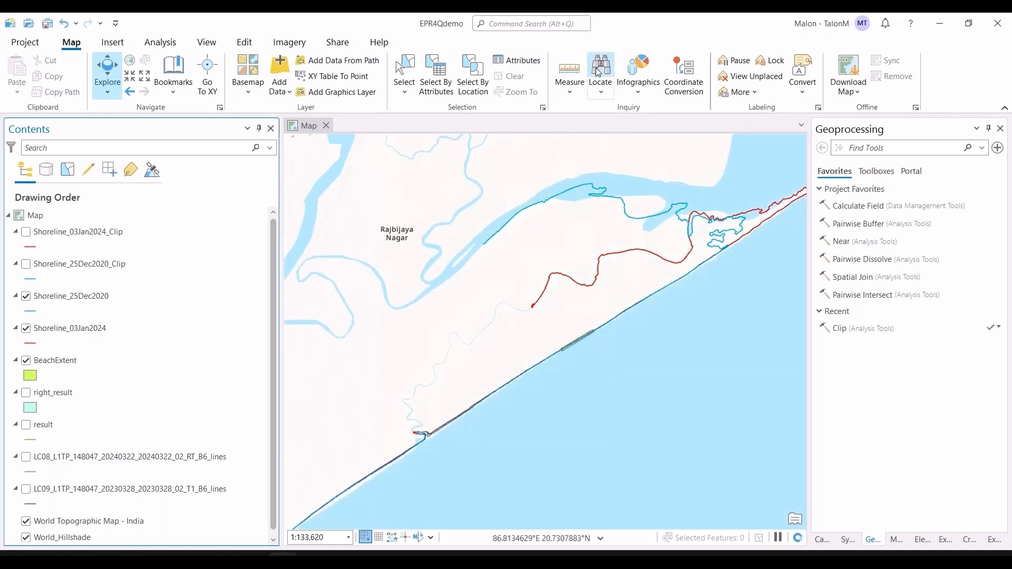
{"action": "left_click", "coordinate": [599, 72]}
{"action": "type", "text": "satabhaya"}
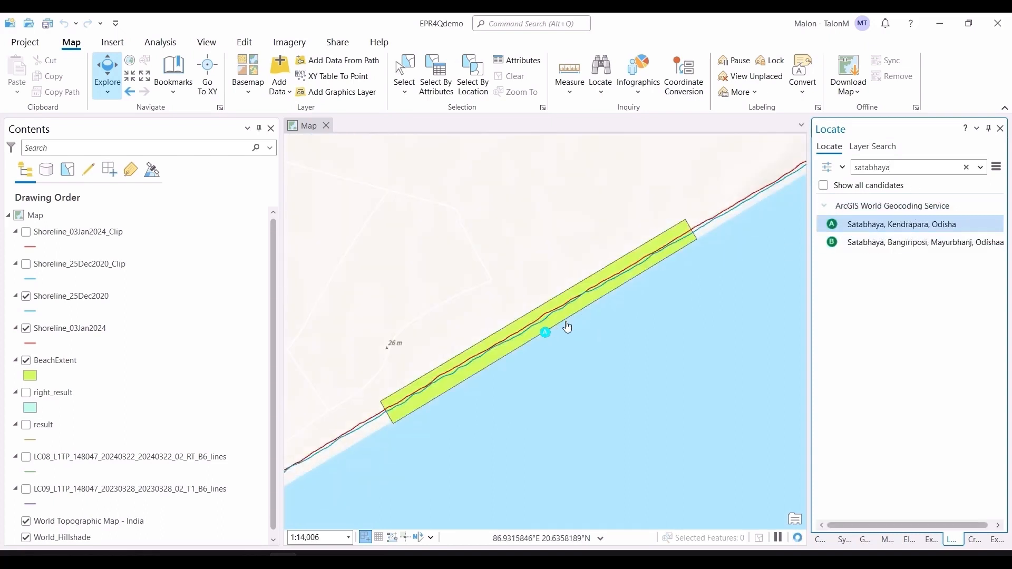
Switch to Chrome, open the NDTV article on coastal erosion in an Odisha village, and highlight its summary about Satabhaya.
{"action": "key", "text": "alt+Tab"}
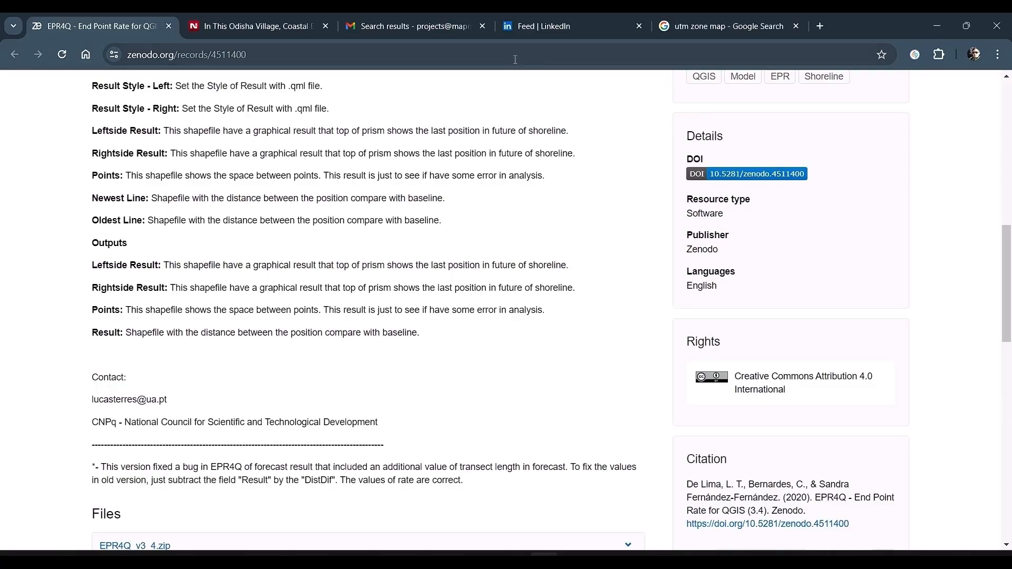
{"action": "left_click", "coordinate": [277, 26]}
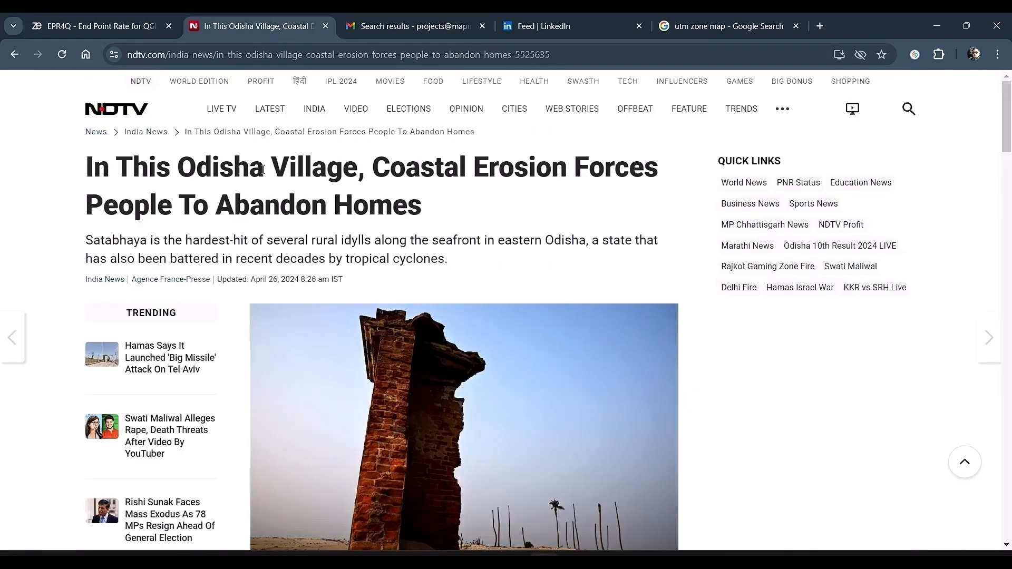
{"action": "left_click_drag", "start_coordinate": [86, 240], "coordinate": [468, 279]}
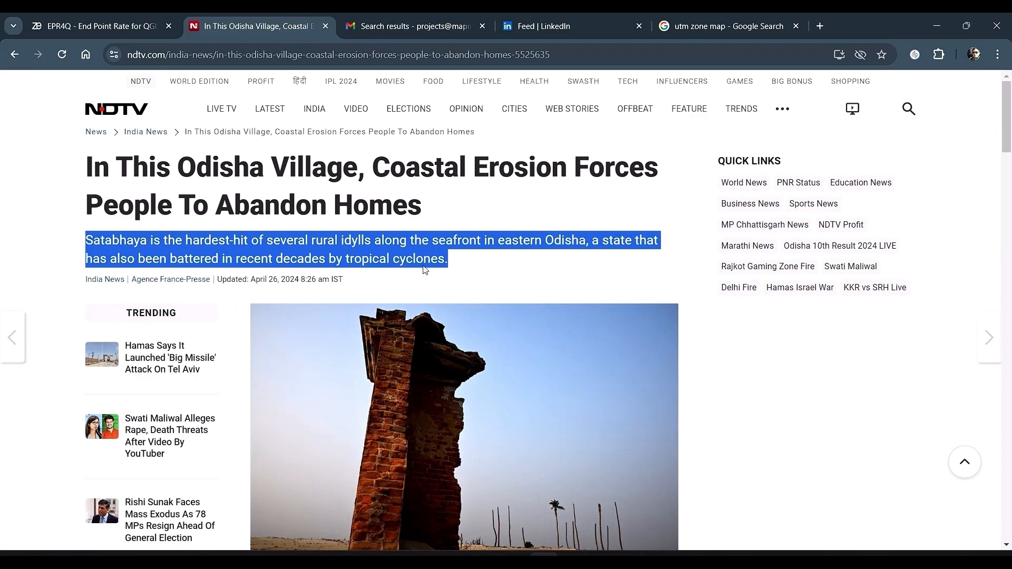
Return to ArcGIS Pro, measure the seaward length of the BeachExtent polygon with the units set to Meters, and close the measurement.
{"action": "key", "text": "alt+Tab"}
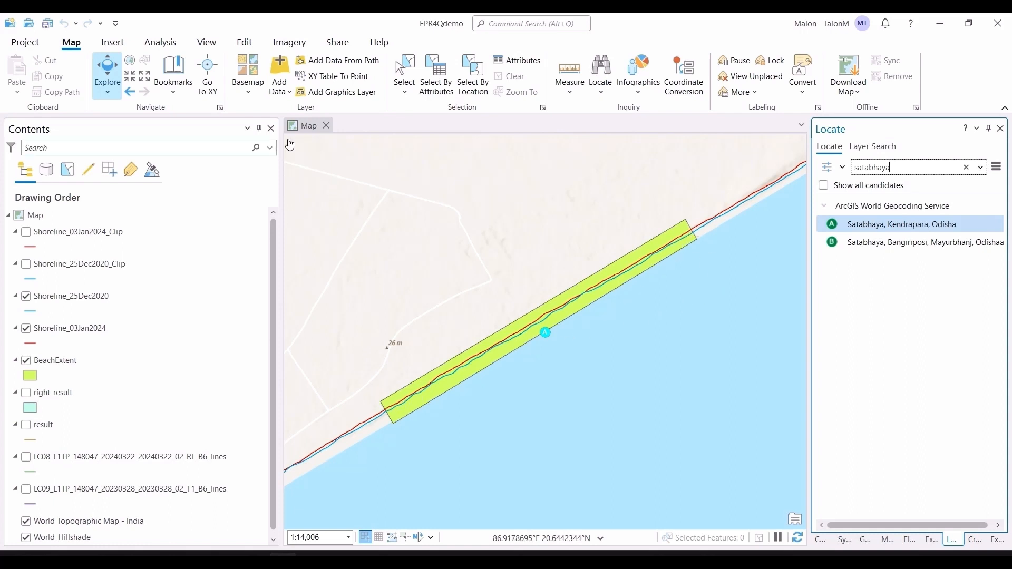
{"action": "left_click", "coordinate": [561, 69]}
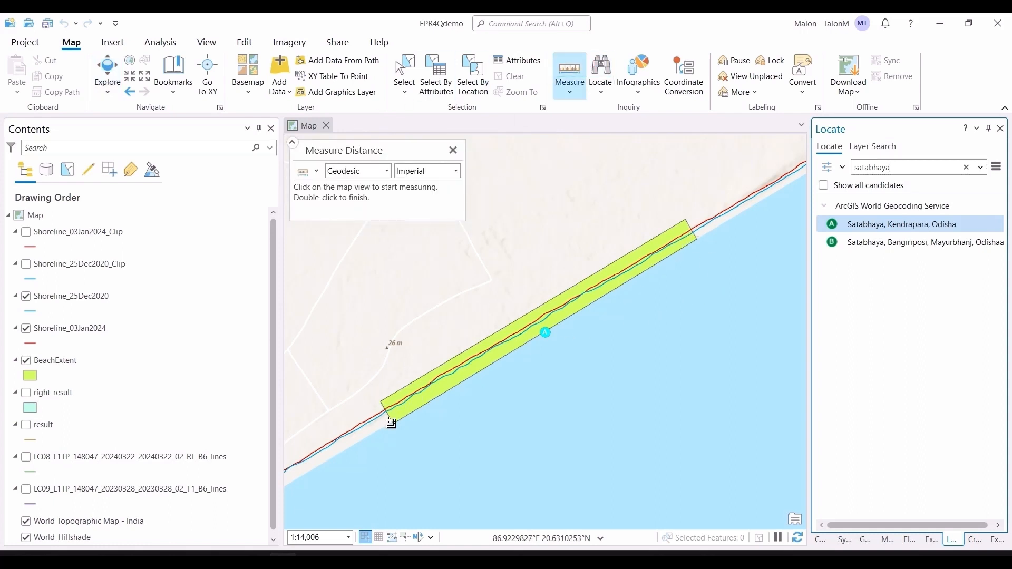
{"action": "left_click", "coordinate": [400, 432]}
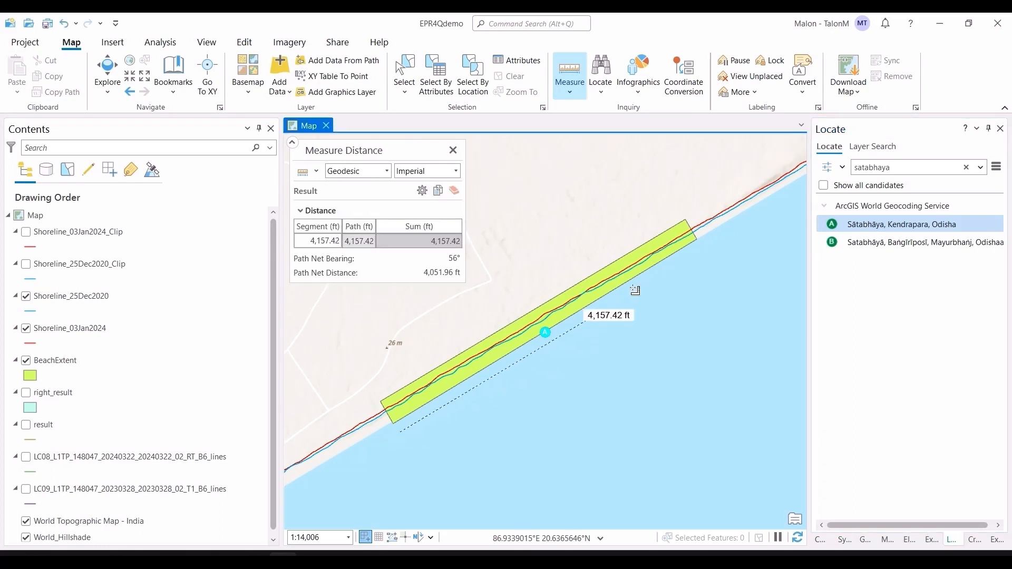
{"action": "left_click", "coordinate": [699, 252]}
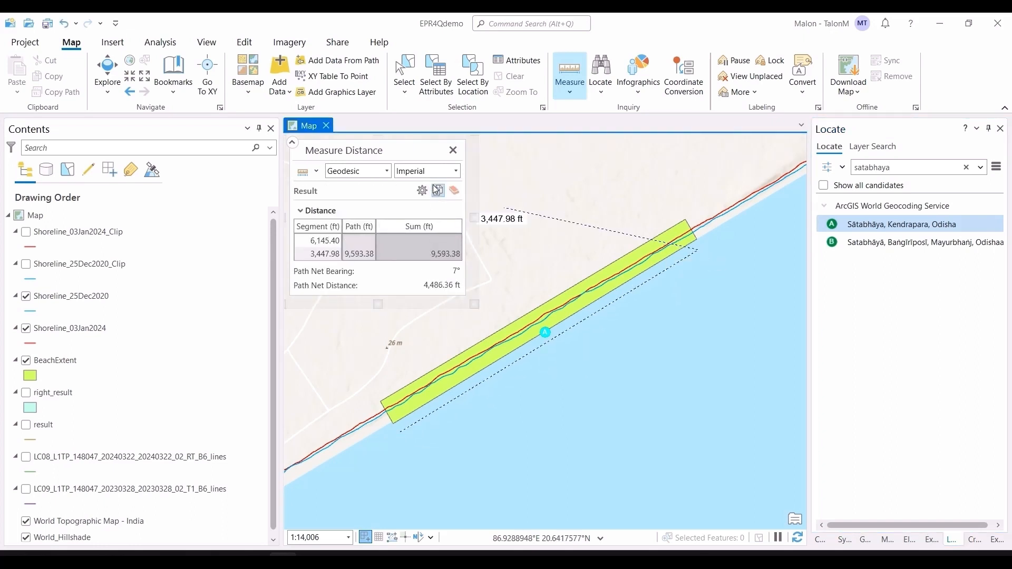
{"action": "left_click", "coordinate": [455, 171]}
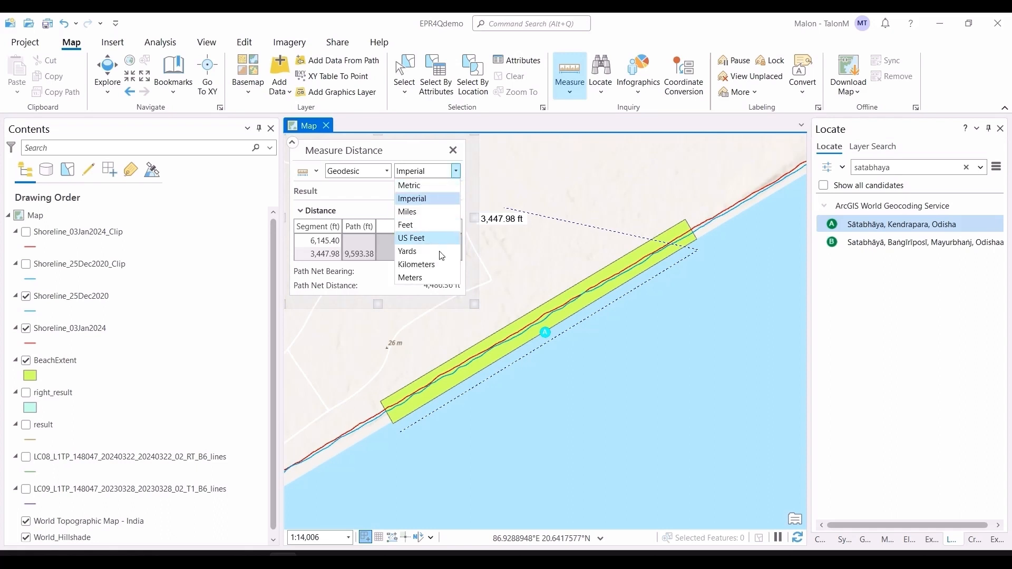
{"action": "left_click", "coordinate": [442, 279]}
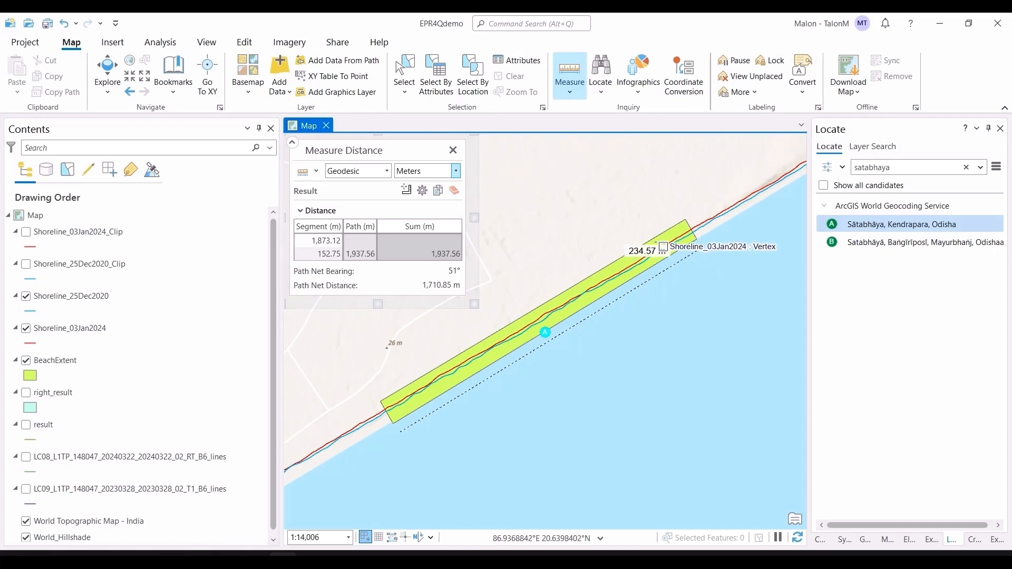
{"action": "left_click", "coordinate": [452, 150]}
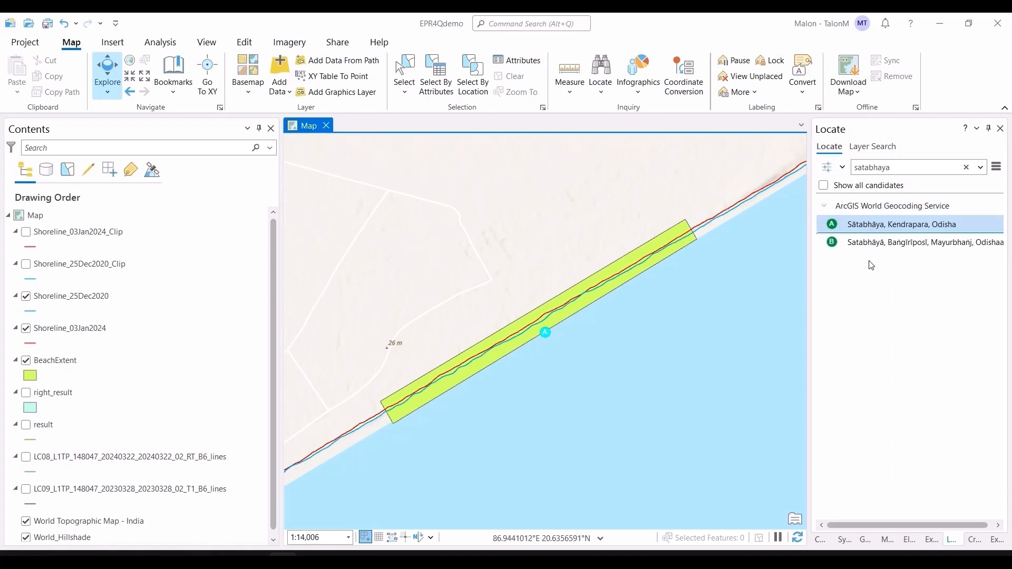
Expand the project's databases and open the Create Feature Class wizard for EPR4Qdemo.gdb.
{"action": "left_click", "coordinate": [864, 539]}
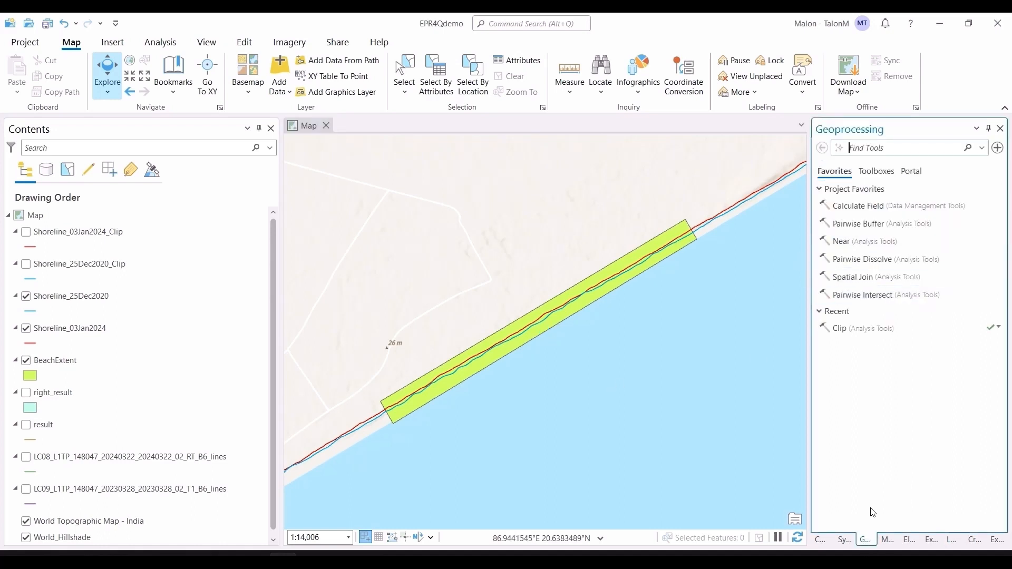
{"action": "left_click", "coordinate": [820, 539]}
{"action": "left_click", "coordinate": [822, 219]}
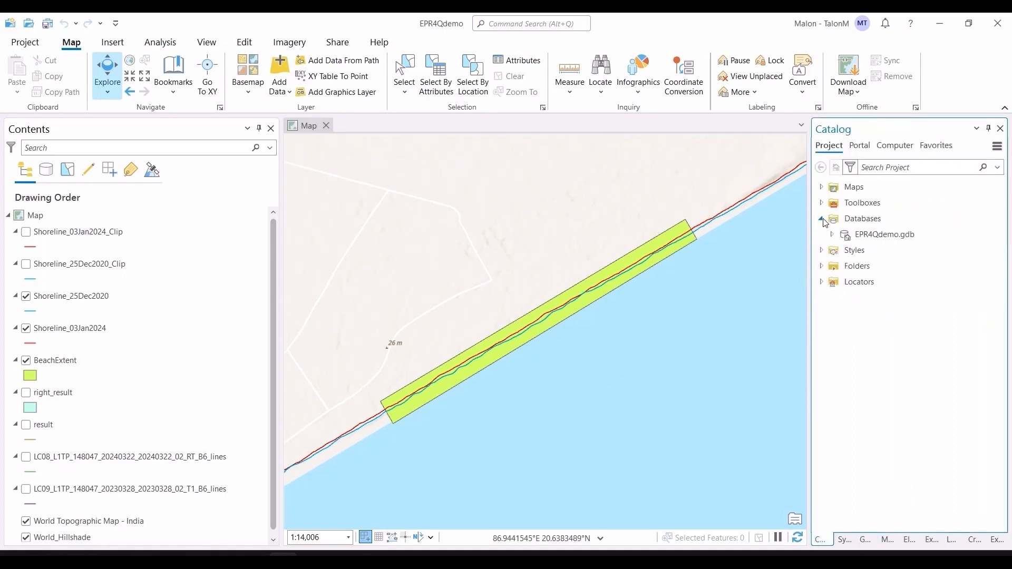
{"action": "right_click", "coordinate": [863, 241]}
{"action": "mouse_move", "coordinate": [826, 166]}
{"action": "left_click", "coordinate": [906, 188]}
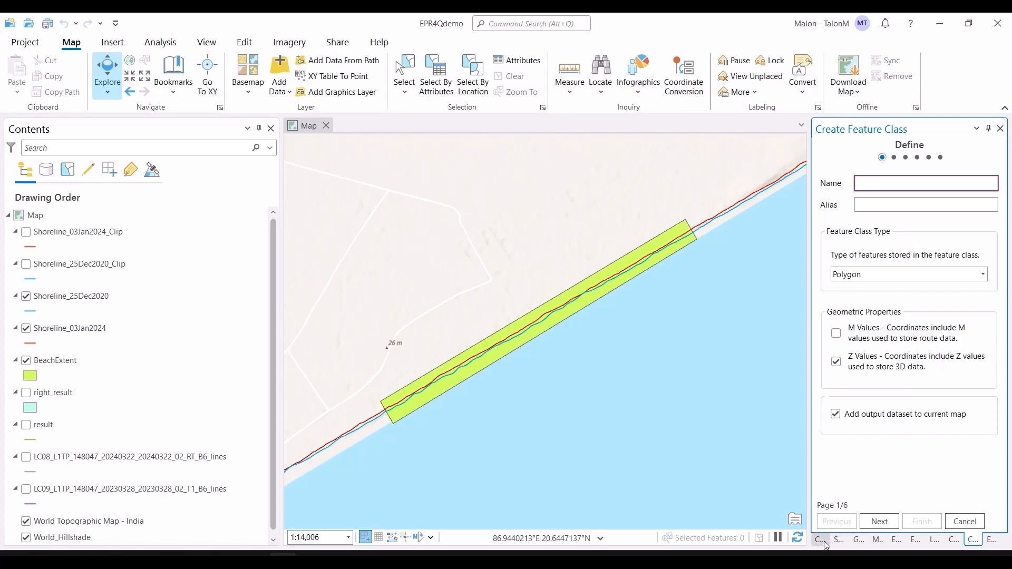
Find the Clip analysis tool and set it up with Shoreline_03Jan2024 as input features and BeachExtent as clip features.
{"action": "left_click", "coordinate": [851, 540]}
{"action": "type", "text": "clip"}
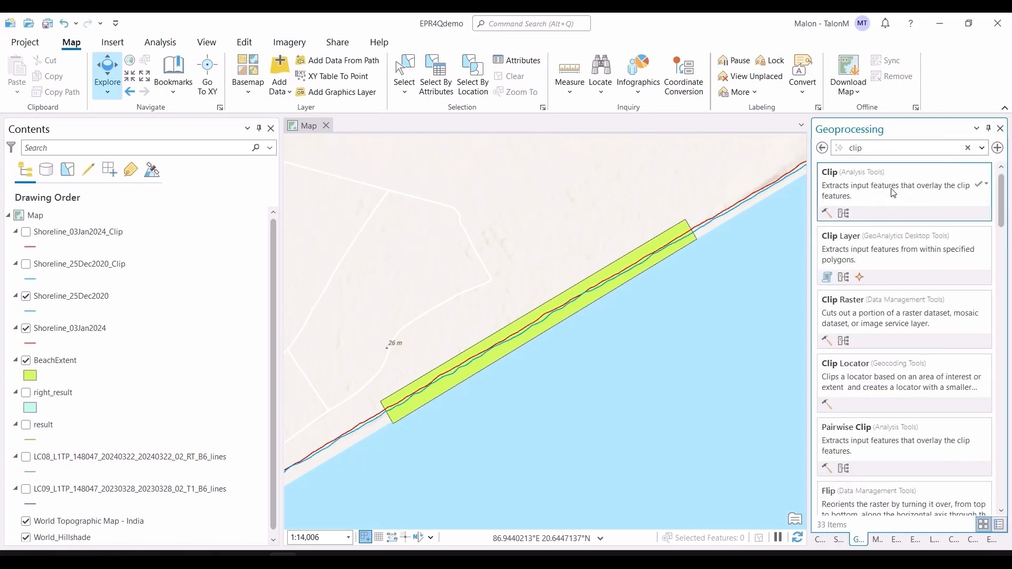
{"action": "left_click", "coordinate": [892, 190]}
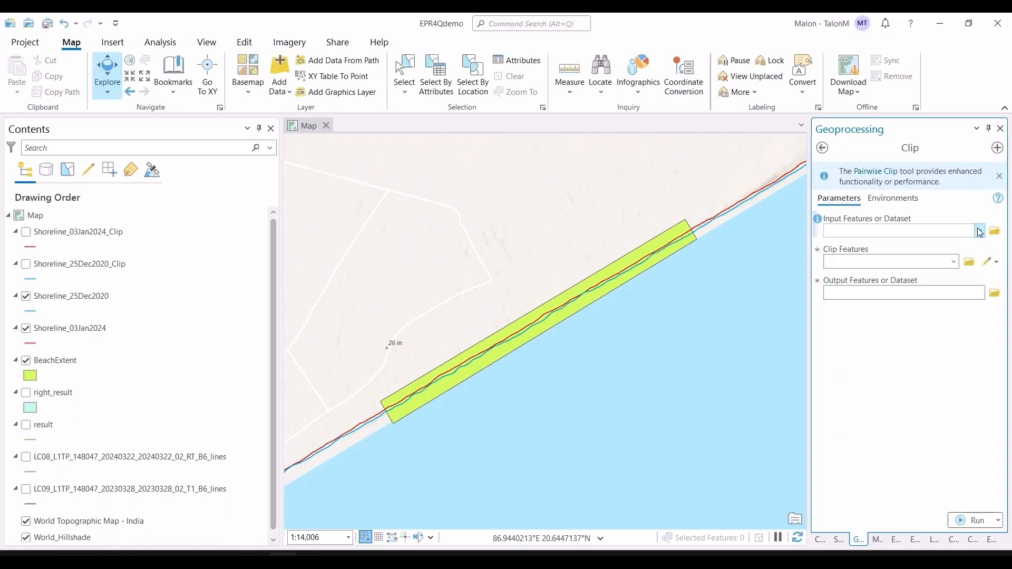
{"action": "left_click", "coordinate": [979, 232]}
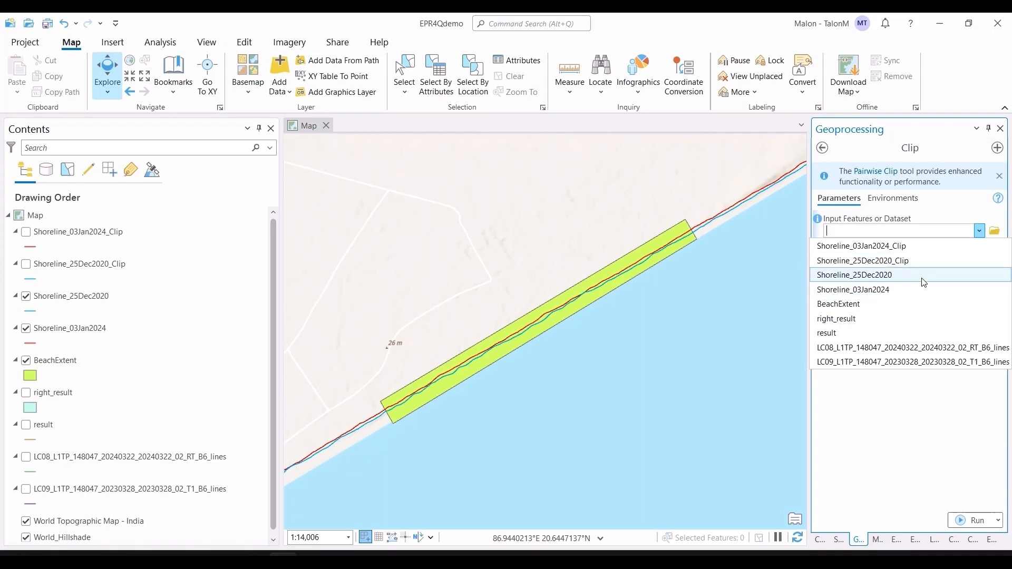
{"action": "left_click", "coordinate": [864, 289]}
{"action": "left_click", "coordinate": [954, 262]}
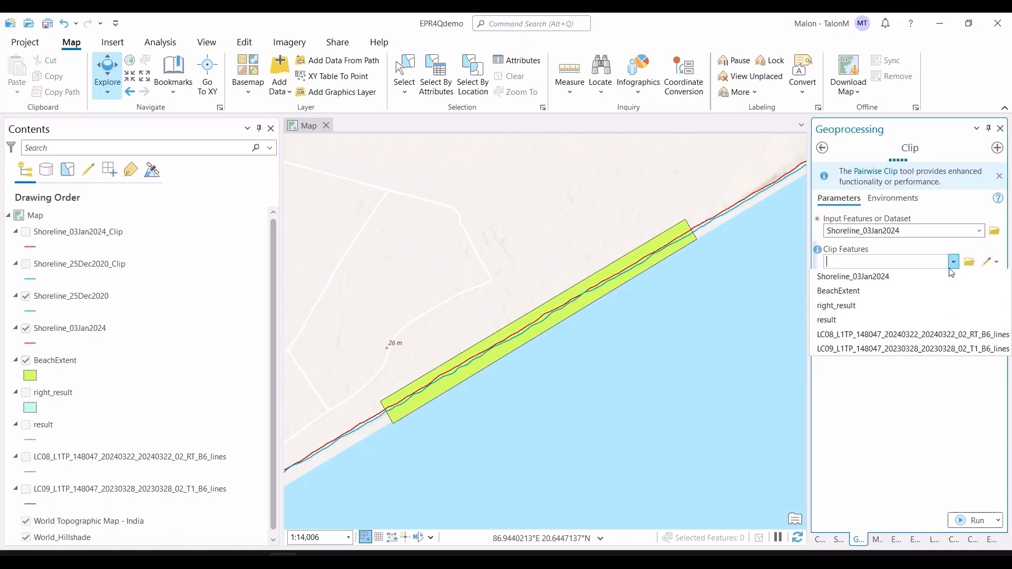
{"action": "left_click", "coordinate": [891, 335]}
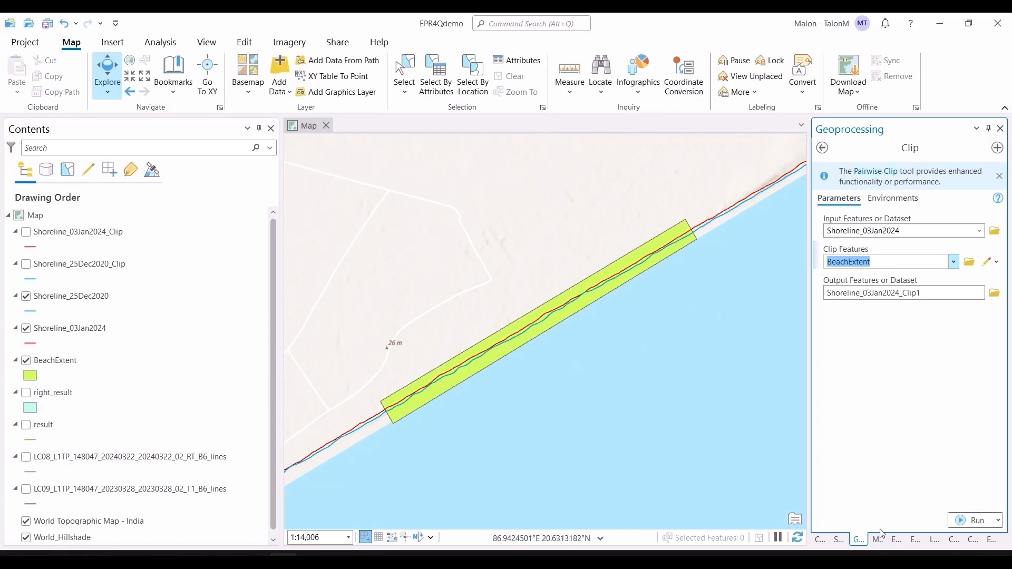
Hide Shoreline_25Dec2020 and Shoreline_03Jan2024 and show their two clipped shoreline layers instead.
{"action": "left_click", "coordinate": [26, 296]}
{"action": "left_click", "coordinate": [25, 329]}
{"action": "left_click", "coordinate": [26, 264]}
{"action": "left_click", "coordinate": [26, 232]}
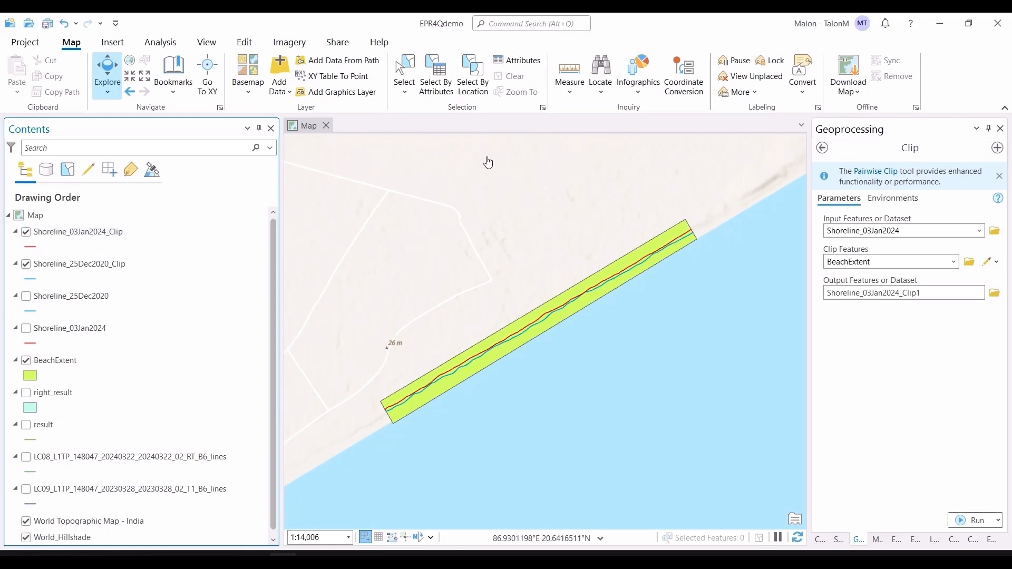
Change the basemap to Imagery and hide the BeachExtent polygon to expose the clipped shorelines.
{"action": "left_click", "coordinate": [249, 93]}
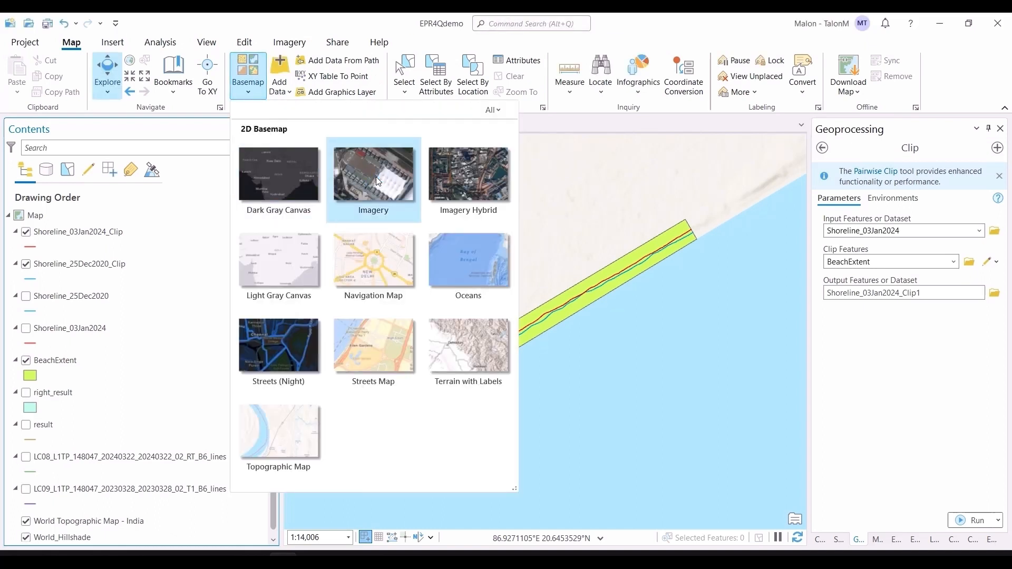
{"action": "left_click", "coordinate": [376, 176]}
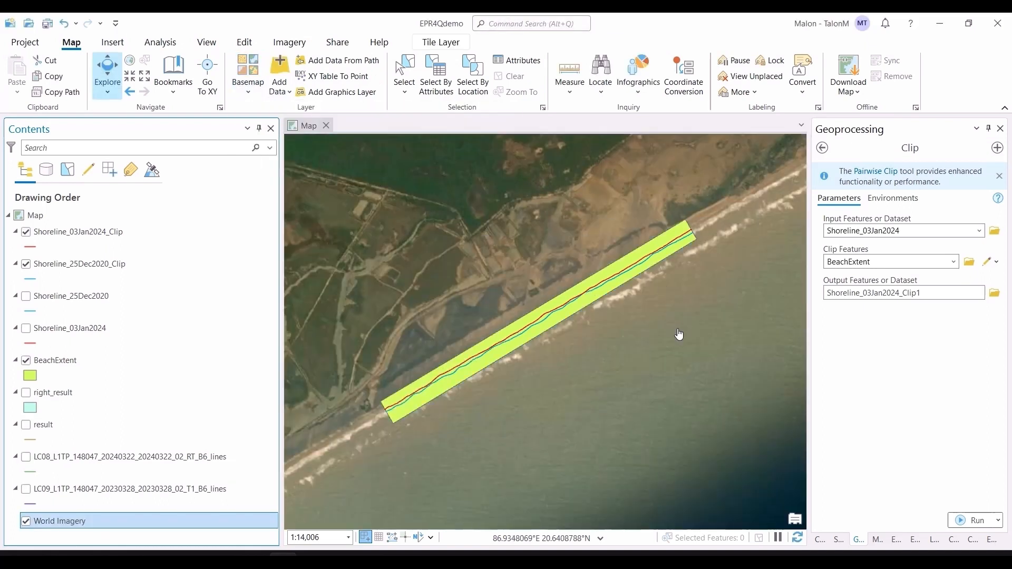
{"action": "left_click", "coordinate": [26, 360]}
{"action": "left_click_drag", "start_coordinate": [505, 322], "coordinate": [538, 311]}
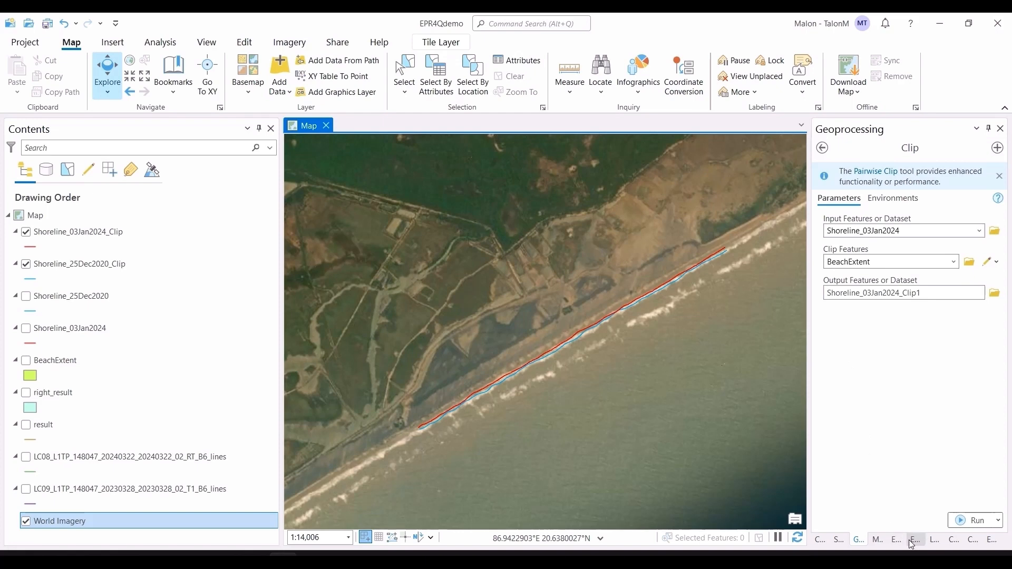
Define a new Line feature class named landward in EPR4Qdemo.gdb without Z values, and advance to its spatial reference settings.
{"action": "left_click", "coordinate": [821, 539]}
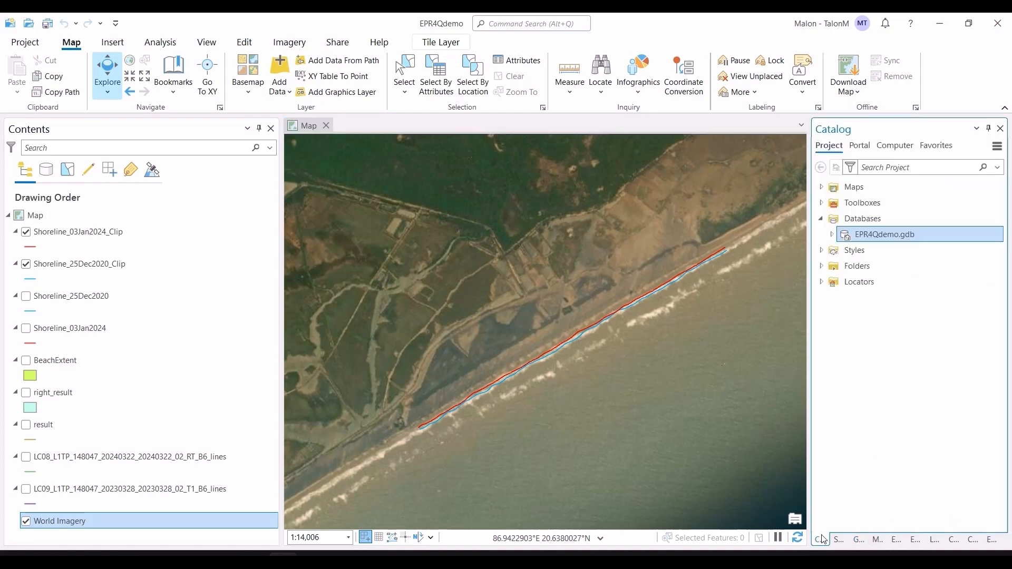
{"action": "right_click", "coordinate": [856, 237]}
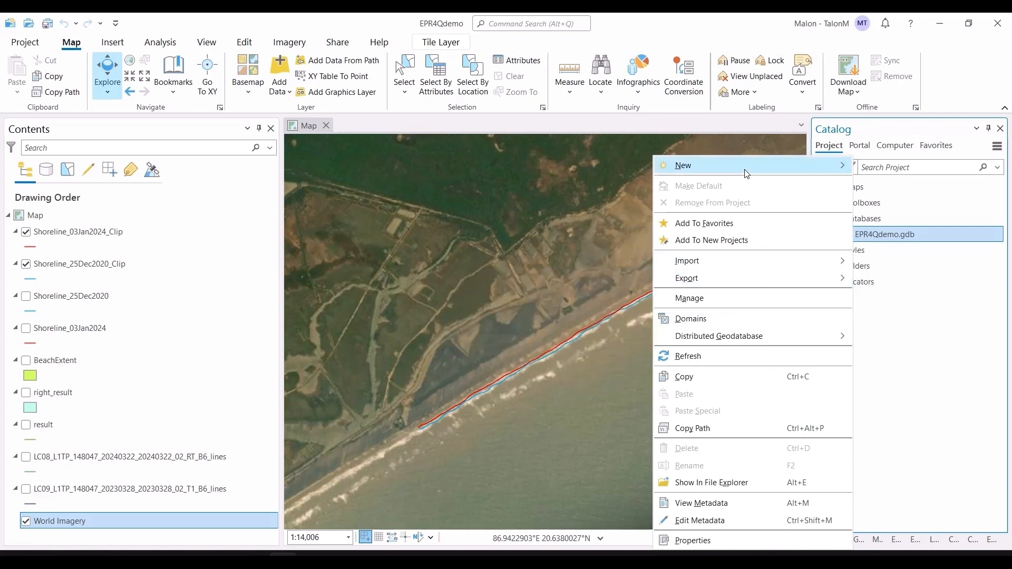
{"action": "mouse_move", "coordinate": [780, 166]}
{"action": "left_click", "coordinate": [886, 184]}
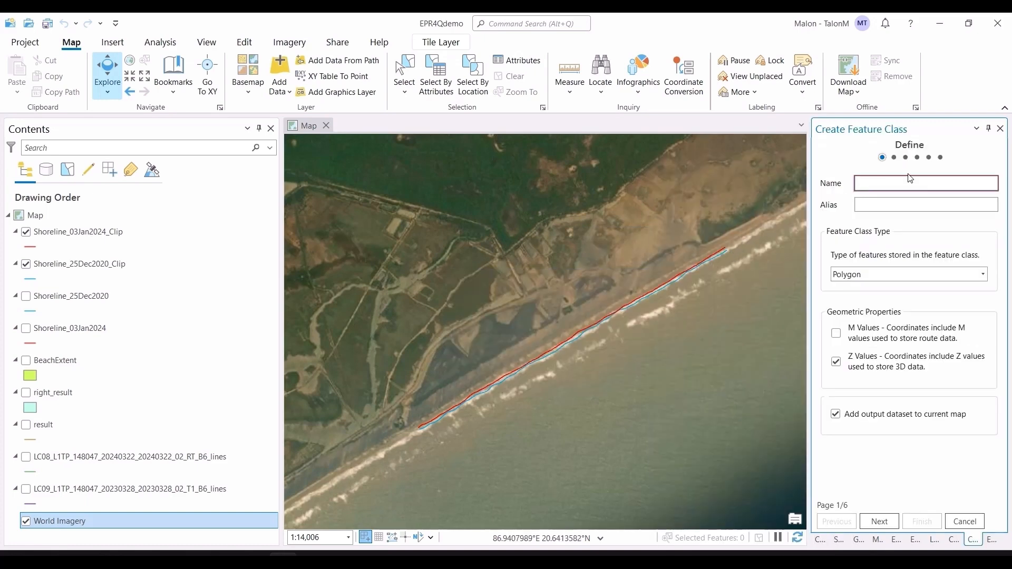
{"action": "type", "text": "landward"}
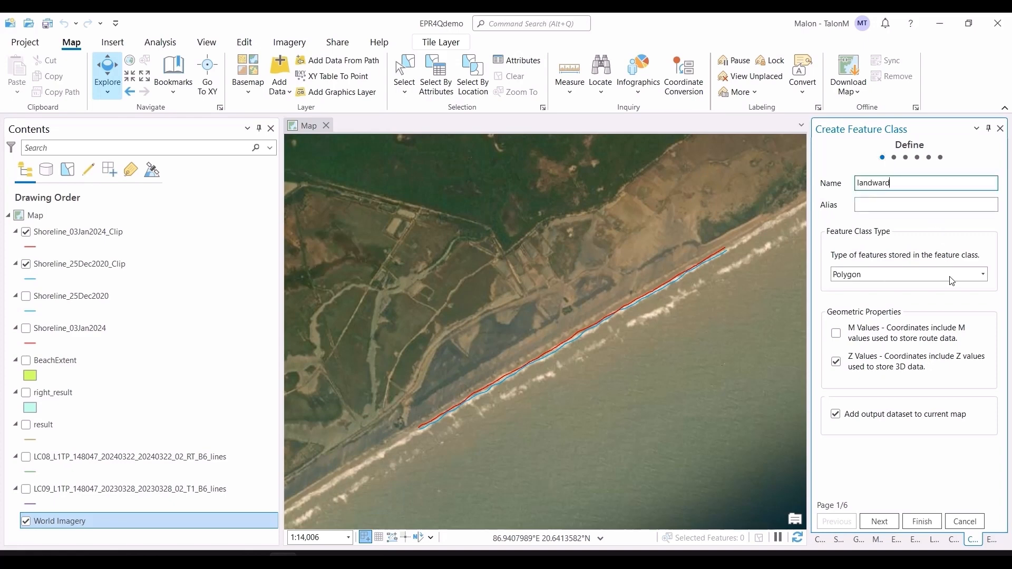
{"action": "left_click", "coordinate": [968, 279]}
{"action": "left_click", "coordinate": [935, 298]}
{"action": "left_click", "coordinate": [835, 362]}
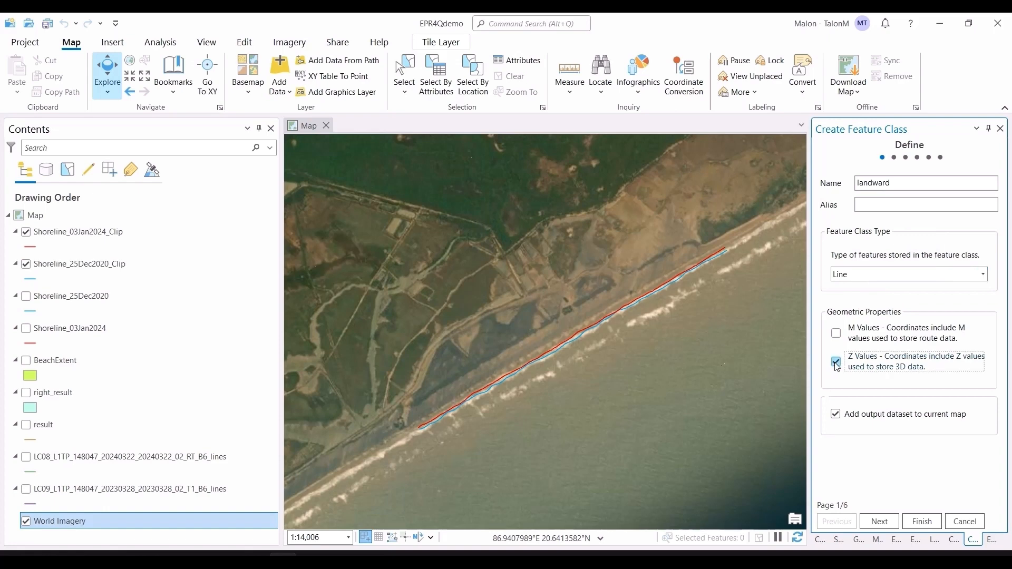
{"action": "left_click", "coordinate": [879, 522]}
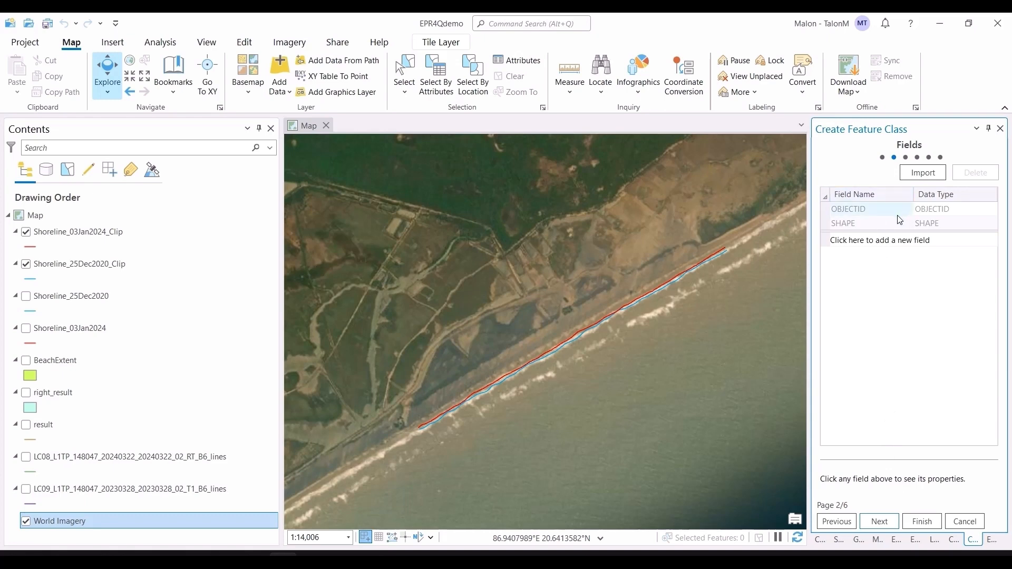
{"action": "left_click", "coordinate": [879, 522]}
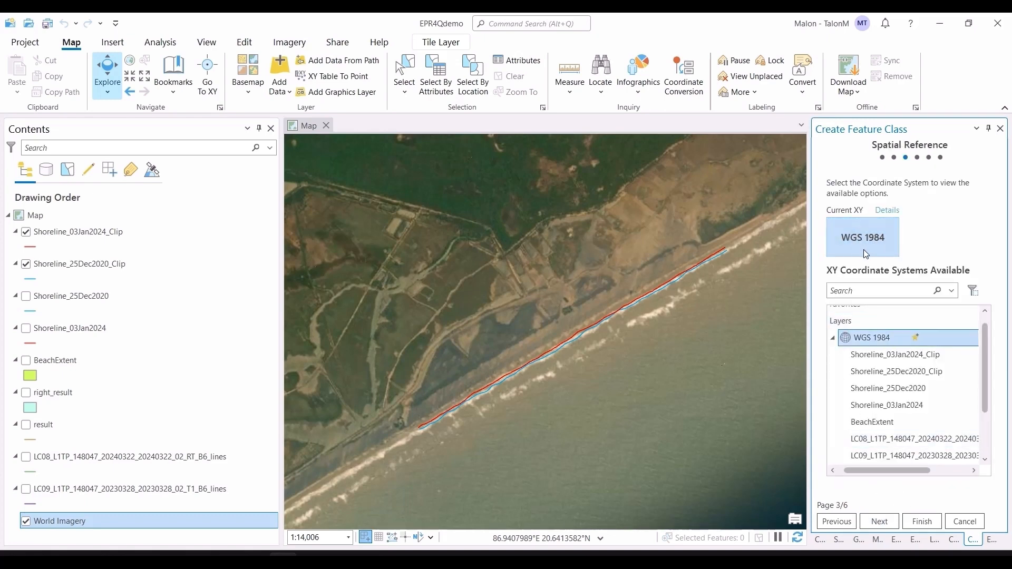
Switch to Chrome and view the UTM zone map of India in the image search results.
{"action": "key", "text": "alt+Tab"}
{"action": "left_click", "coordinate": [696, 30]}
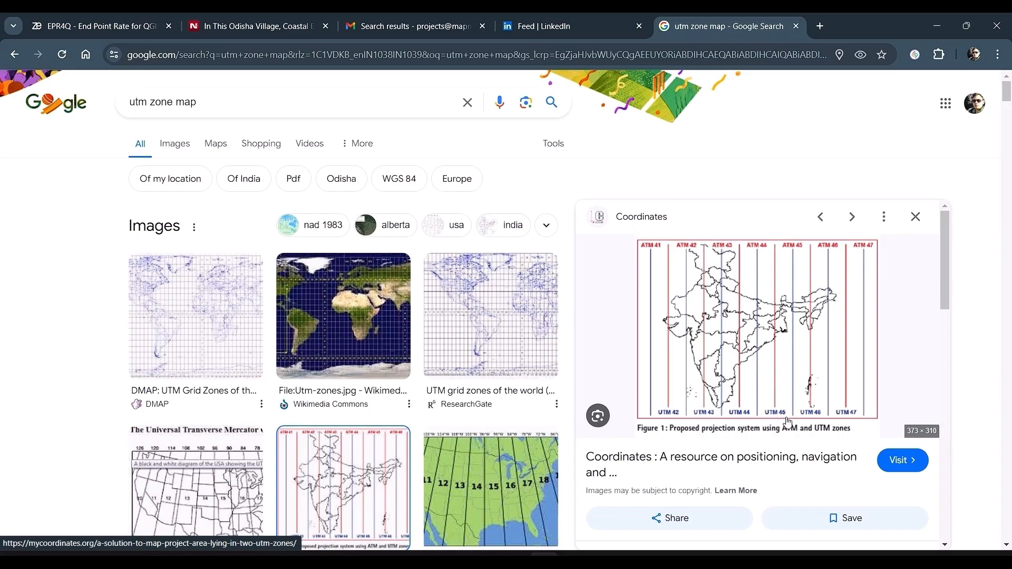
Switch to SNAP, open Reprojection for the loaded S2B product, and set the custom CRS projection to UTM / WGS 84 (Automatic).
{"action": "key", "text": "alt+Tab"}
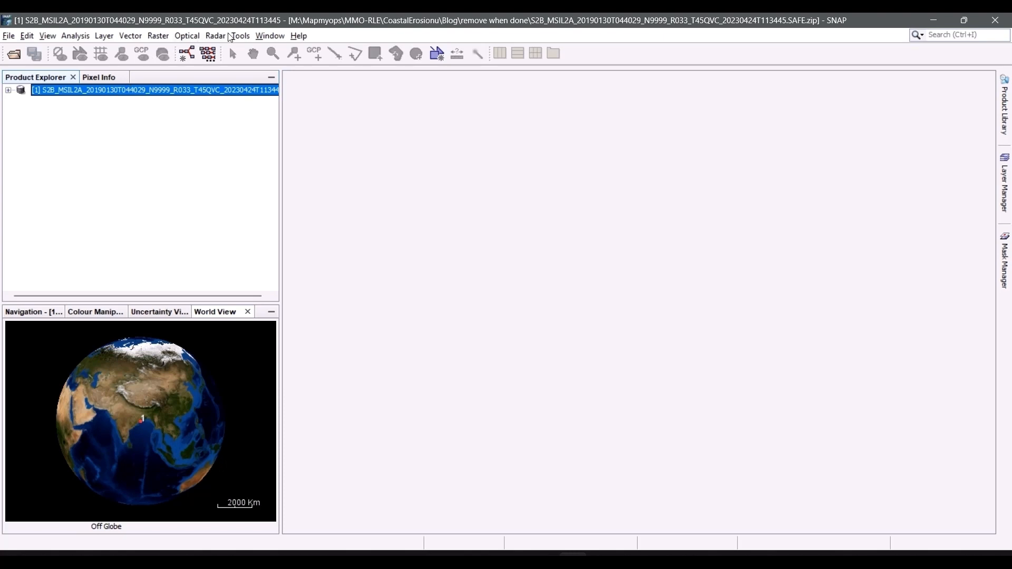
{"action": "left_click", "coordinate": [152, 38]}
{"action": "mouse_move", "coordinate": [262, 157]}
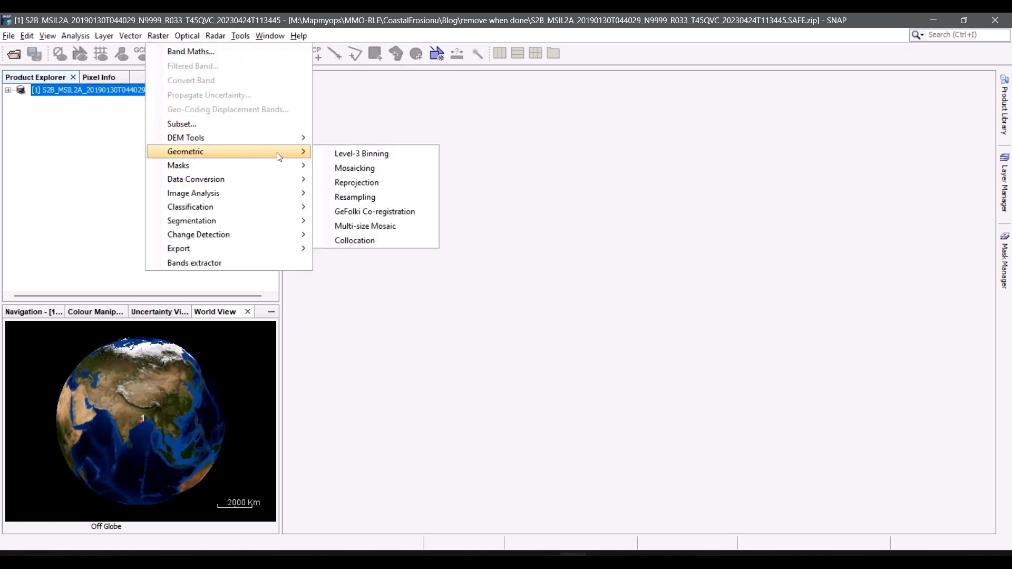
{"action": "left_click", "coordinate": [400, 183]}
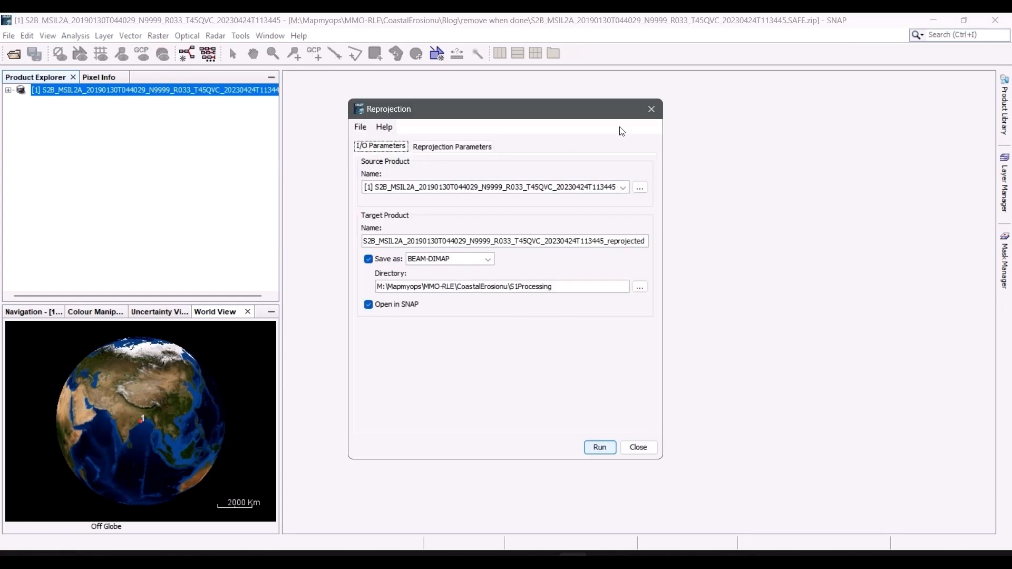
{"action": "left_click", "coordinate": [465, 147]}
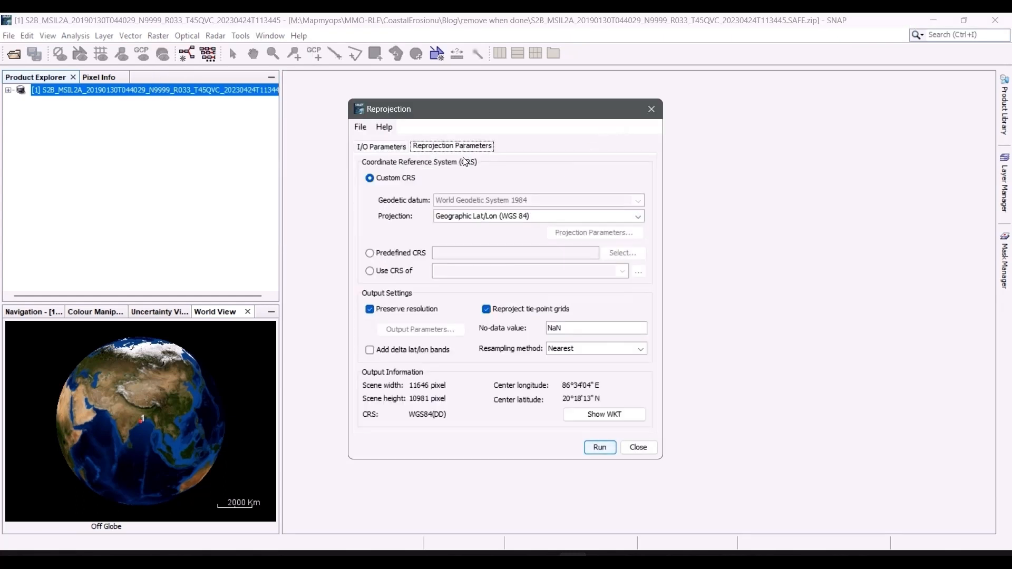
{"action": "left_click", "coordinate": [496, 216]}
{"action": "scroll", "coordinate": [498, 288], "scroll_direction": "down", "scroll_amount": 2}
{"action": "scroll", "coordinate": [498, 288], "scroll_direction": "down", "scroll_amount": 7}
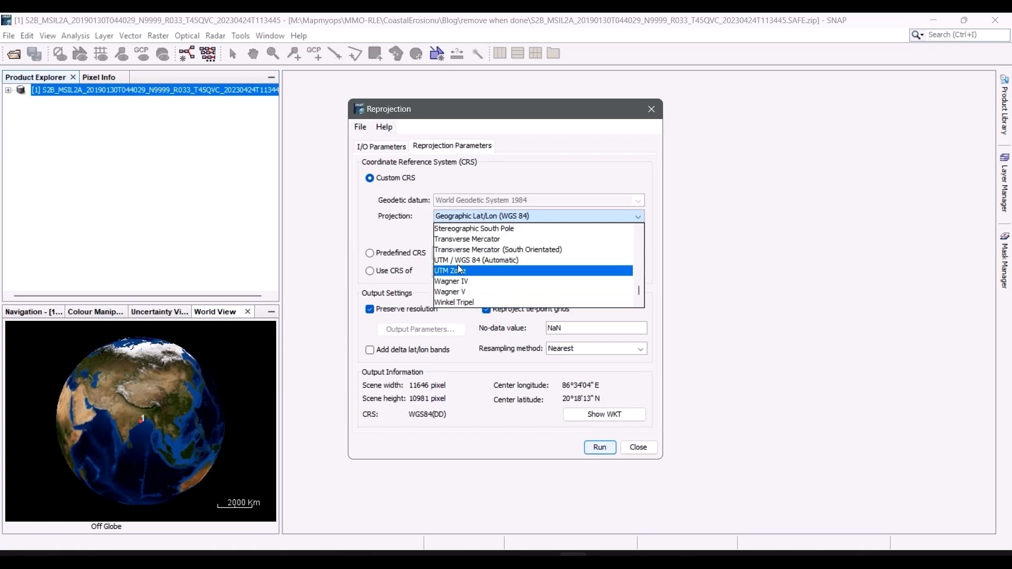
{"action": "left_click", "coordinate": [470, 261]}
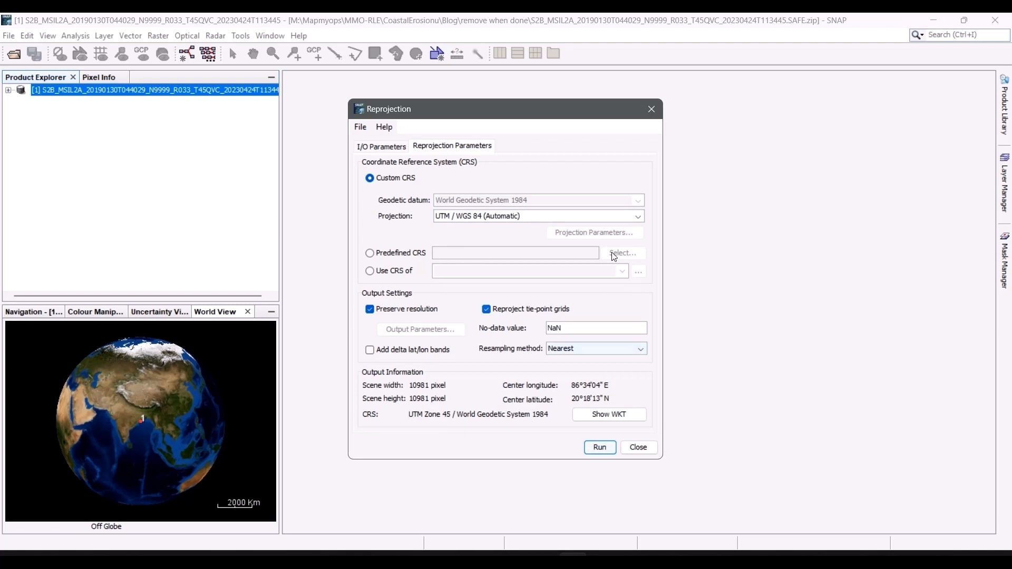
{"action": "left_click", "coordinate": [684, 107]}
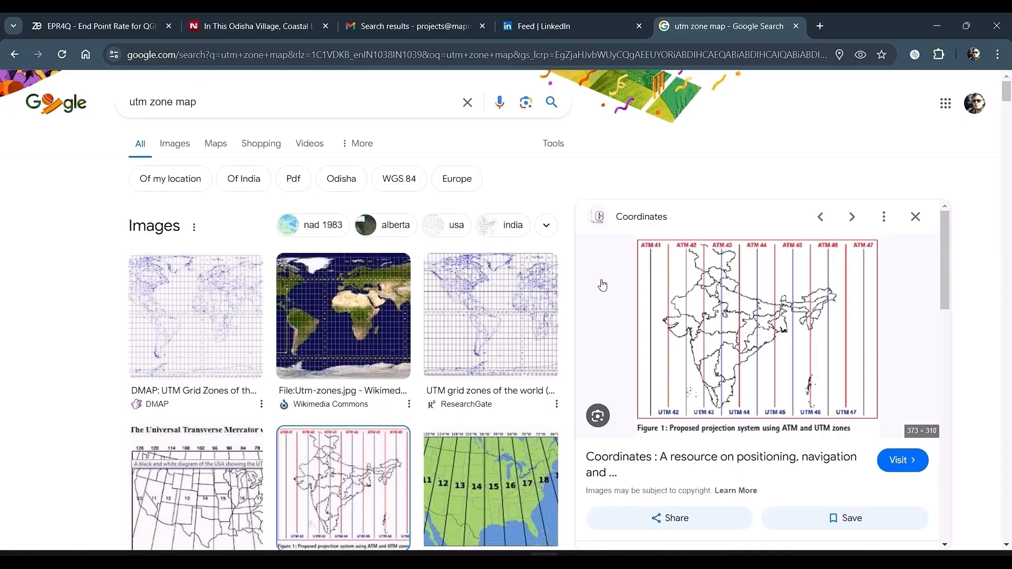
Switch back to ArcGIS Pro and set the landward feature class's coordinate system to WGS 1984 UTM Zone 45N from the projected Northern Hemisphere systems.
{"action": "key", "text": "alt+Tab"}
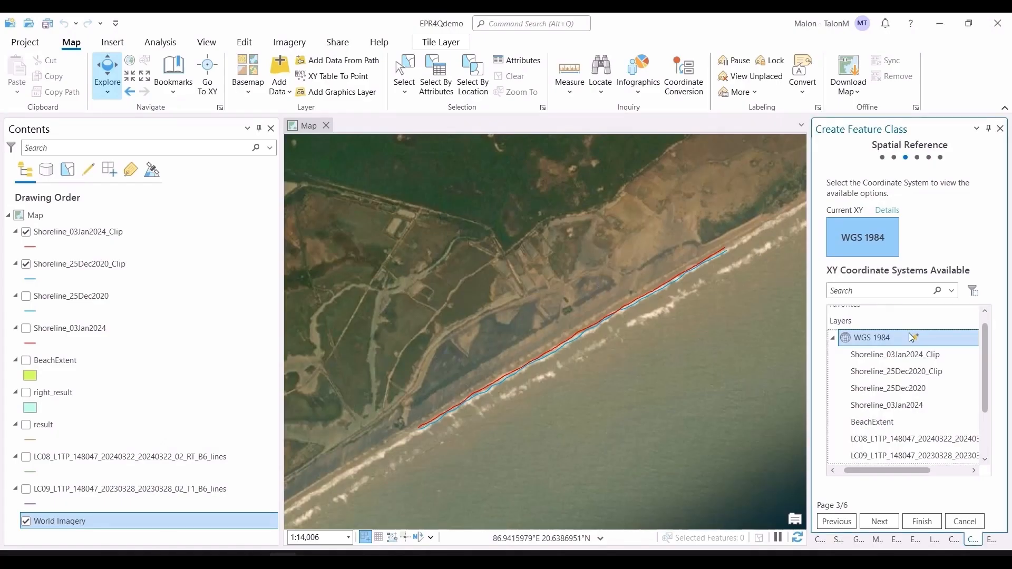
{"action": "scroll", "coordinate": [900, 363], "scroll_direction": "down", "scroll_amount": 3}
{"action": "left_click", "coordinate": [867, 457]}
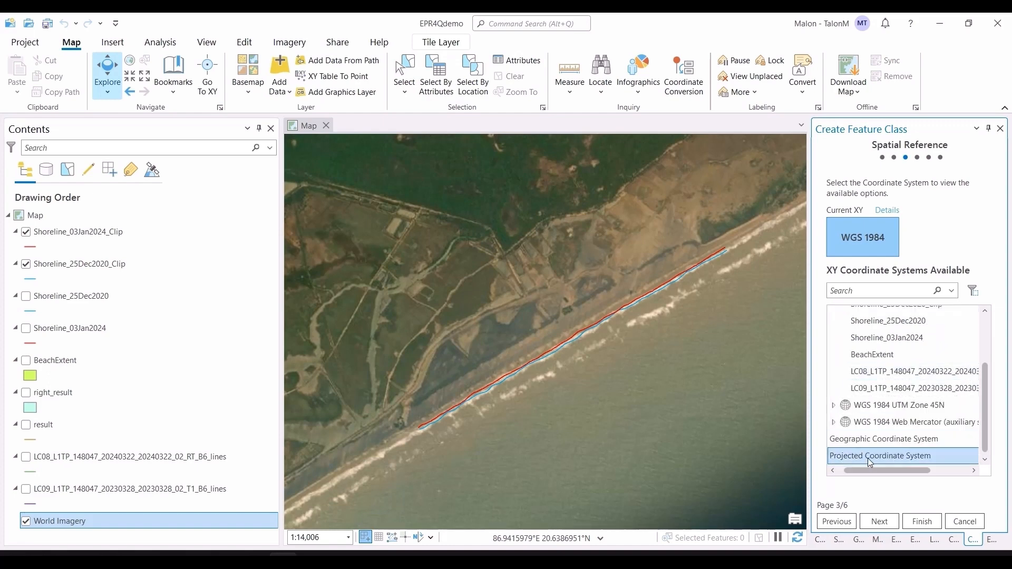
{"action": "double_click", "coordinate": [867, 457]}
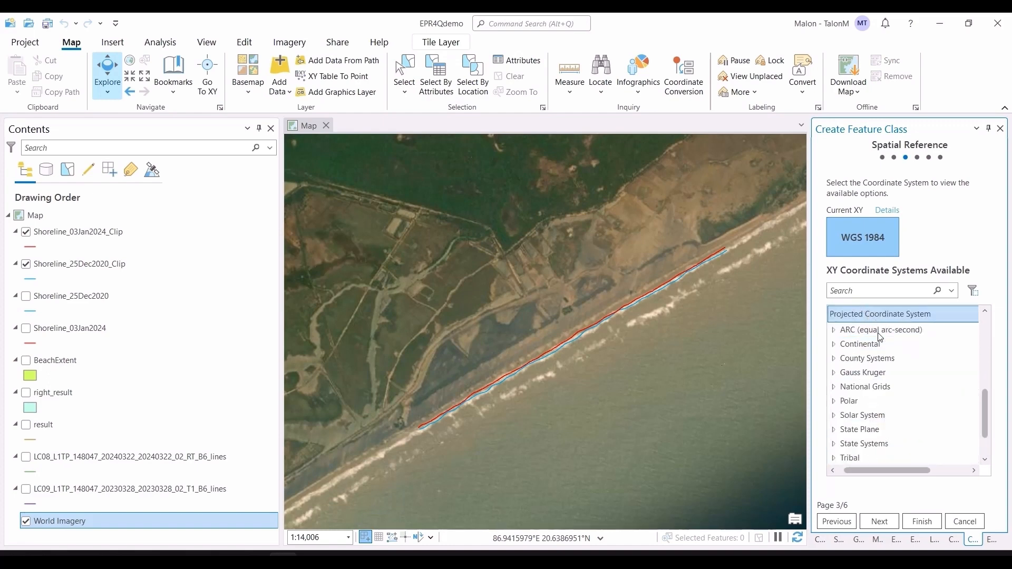
{"action": "scroll", "coordinate": [906, 410], "scroll_direction": "down", "scroll_amount": 1}
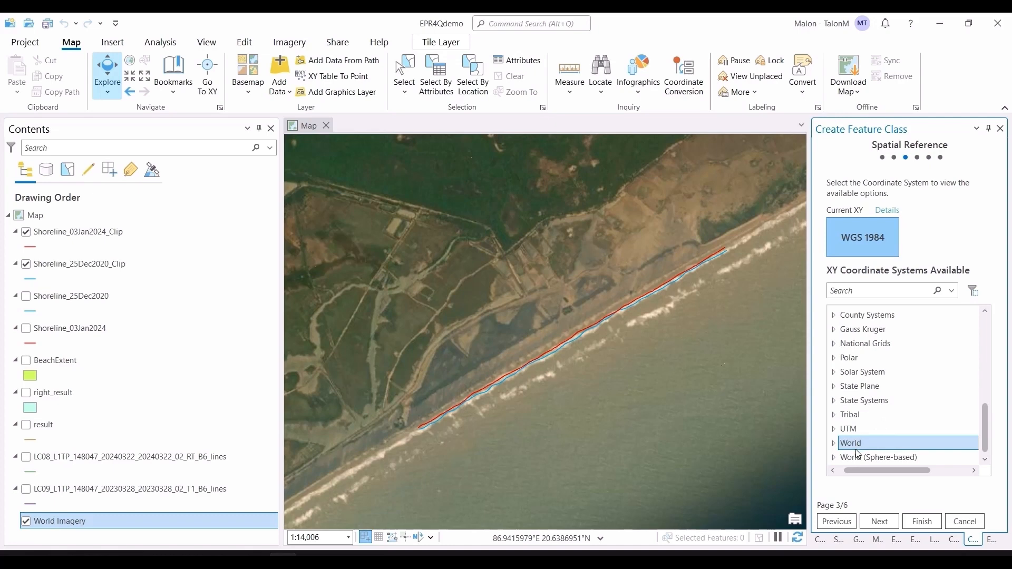
{"action": "left_click", "coordinate": [834, 429]}
{"action": "scroll", "coordinate": [843, 432], "scroll_direction": "down", "scroll_amount": 2}
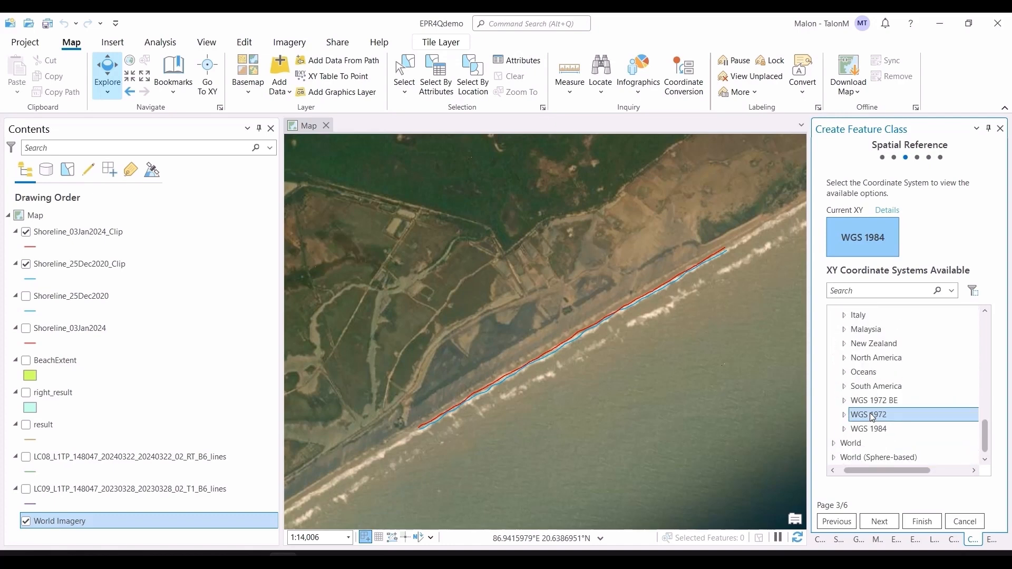
{"action": "left_click", "coordinate": [845, 430]}
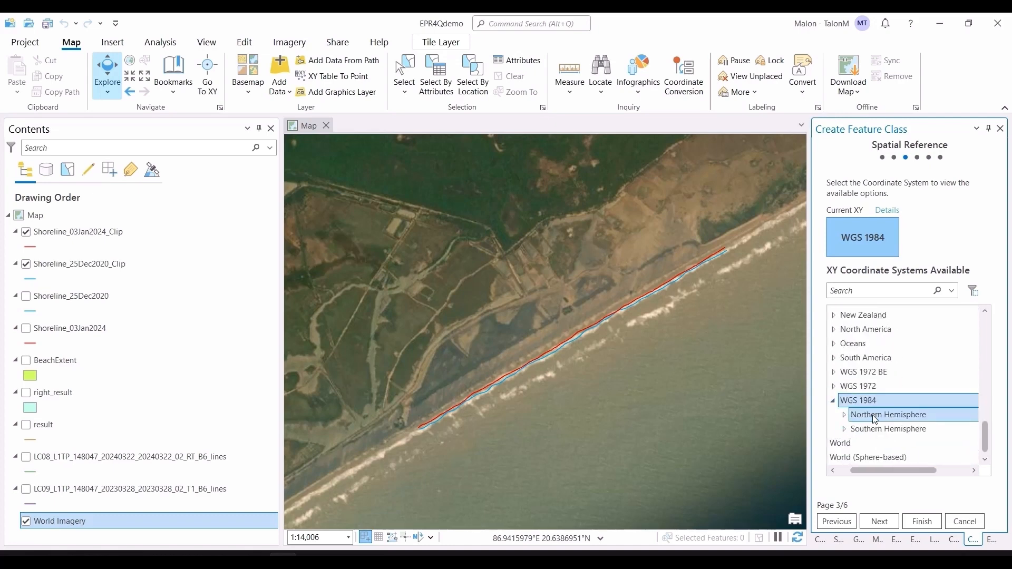
{"action": "left_click", "coordinate": [845, 416]}
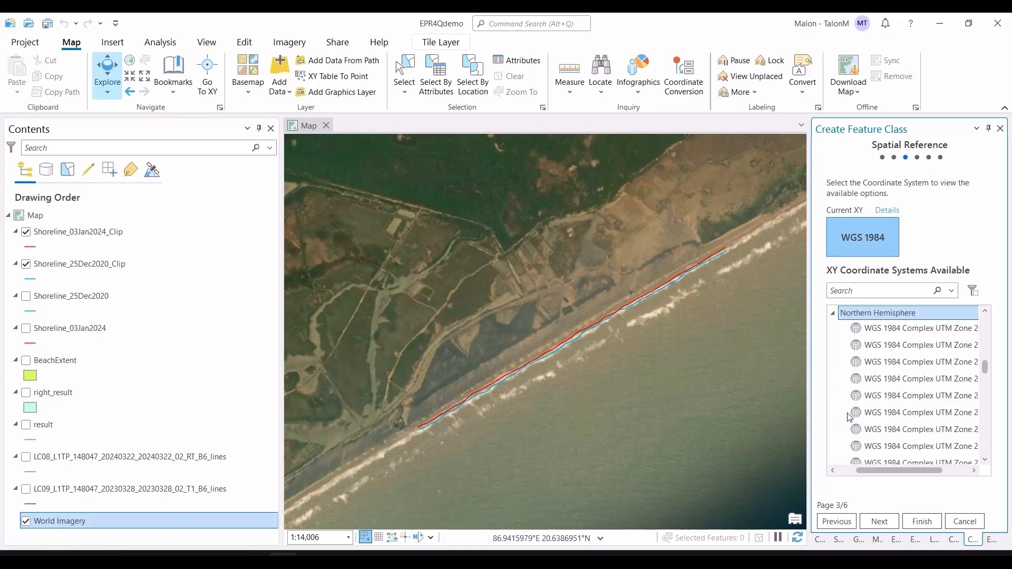
{"action": "scroll", "coordinate": [885, 409], "scroll_direction": "down", "scroll_amount": 1}
{"action": "scroll", "coordinate": [885, 411], "scroll_direction": "down", "scroll_amount": 7}
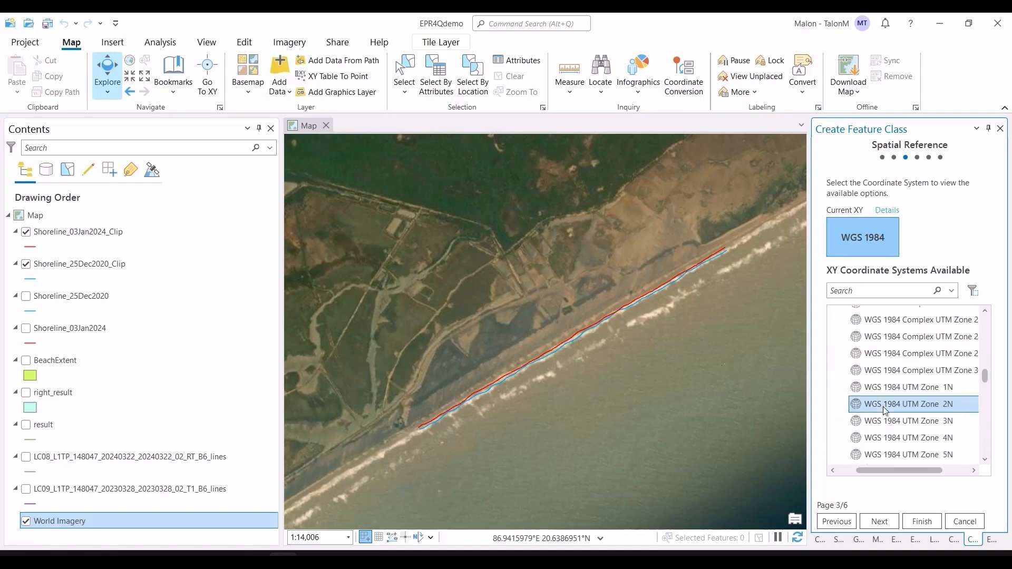
{"action": "scroll", "coordinate": [875, 423], "scroll_direction": "down", "scroll_amount": 6}
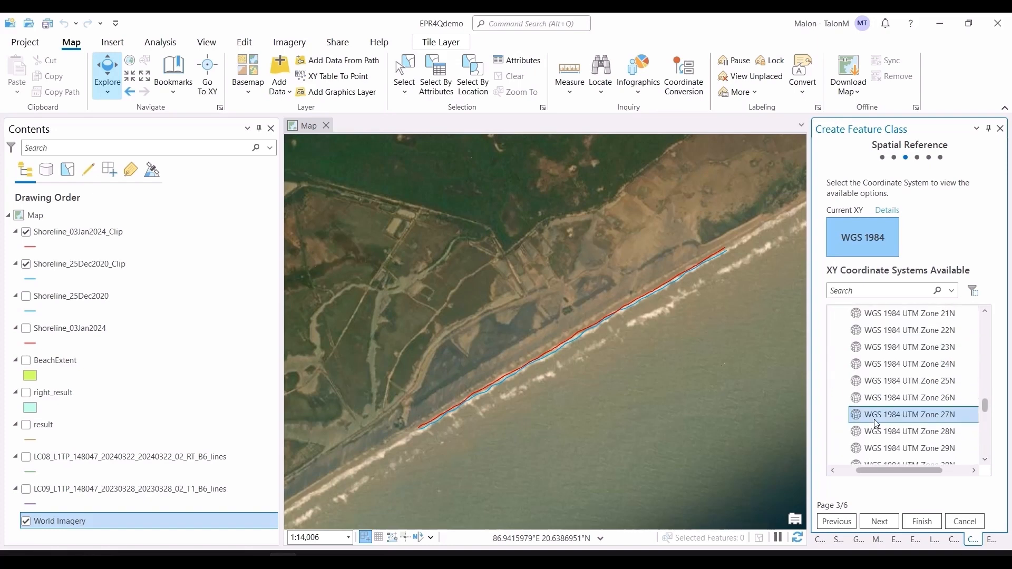
{"action": "scroll", "coordinate": [876, 423], "scroll_direction": "down", "scroll_amount": 2}
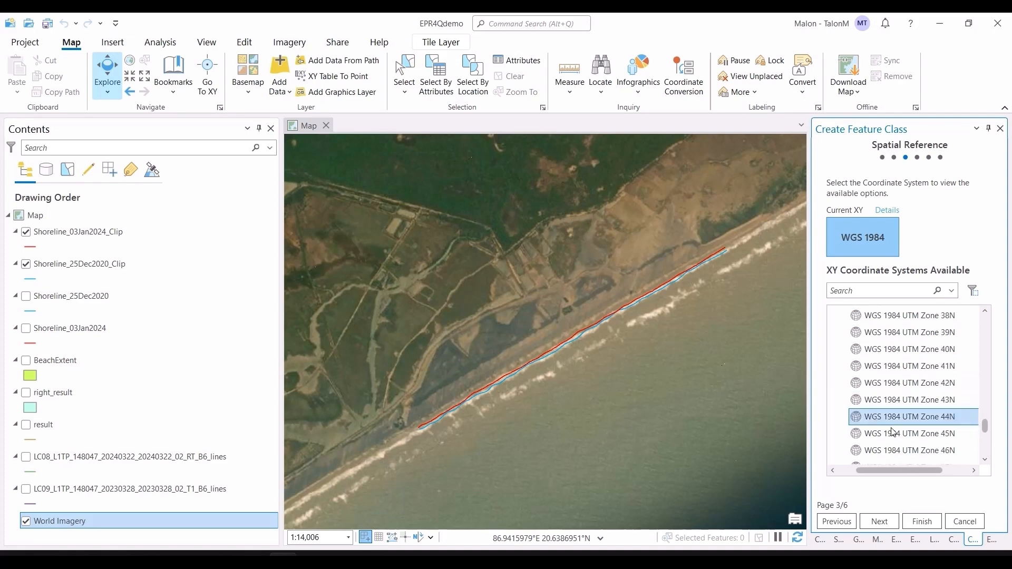
{"action": "left_click", "coordinate": [915, 435]}
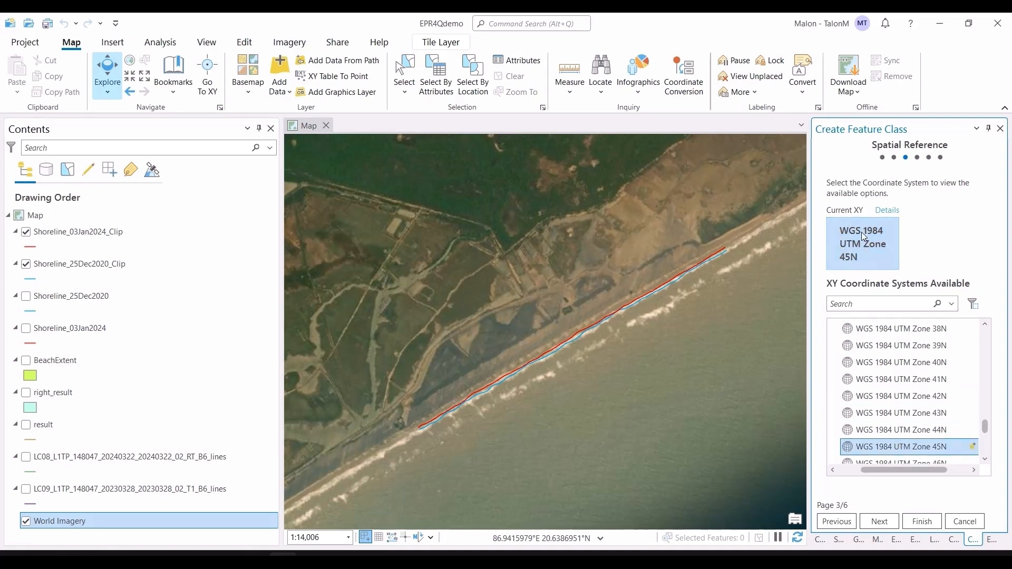
Accept the default tolerance, resolution and storage configuration, and finish creating the landward feature class.
{"action": "left_click", "coordinate": [895, 524]}
{"action": "left_click", "coordinate": [895, 524]}
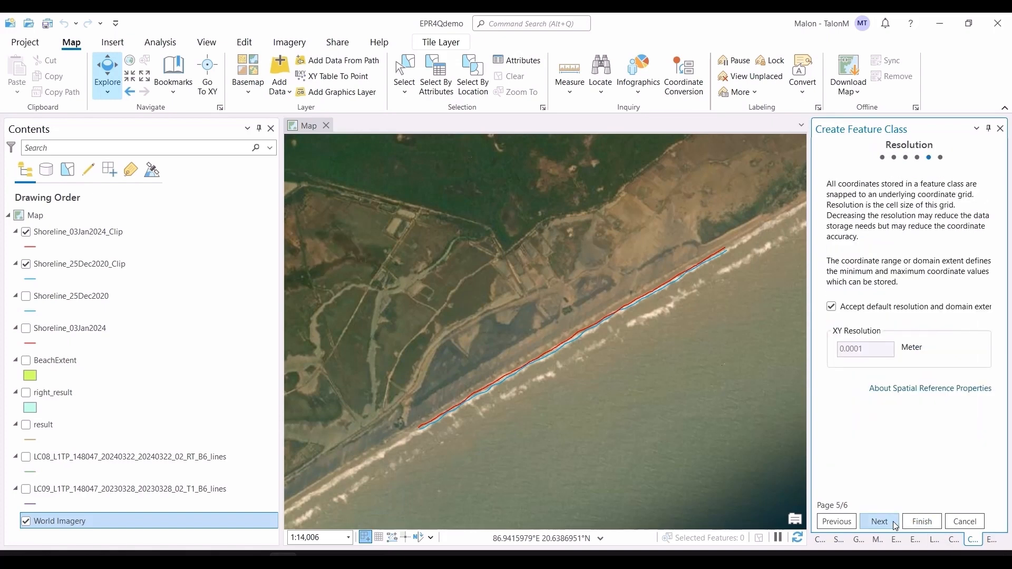
{"action": "left_click", "coordinate": [895, 524]}
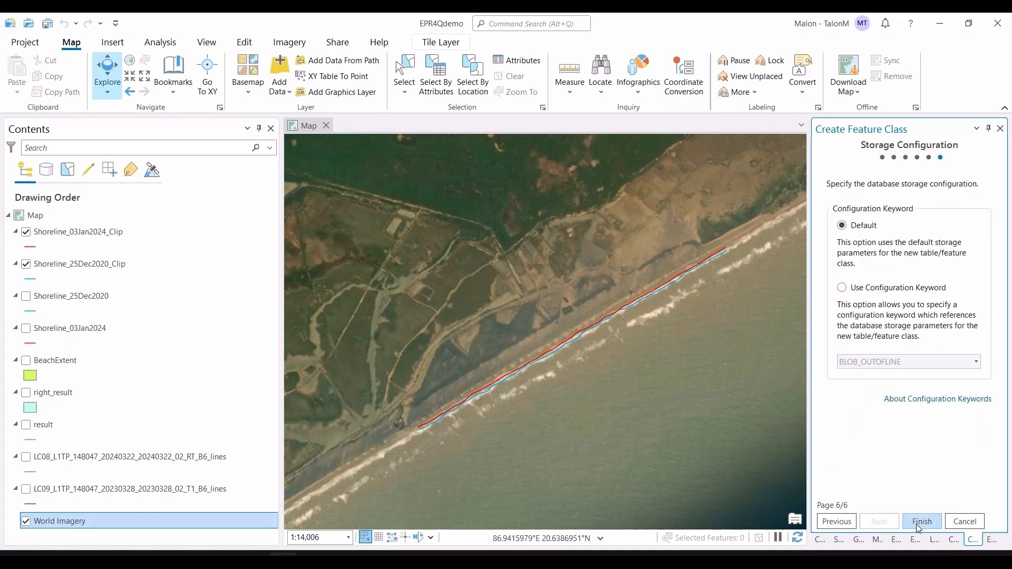
{"action": "left_click", "coordinate": [918, 525]}
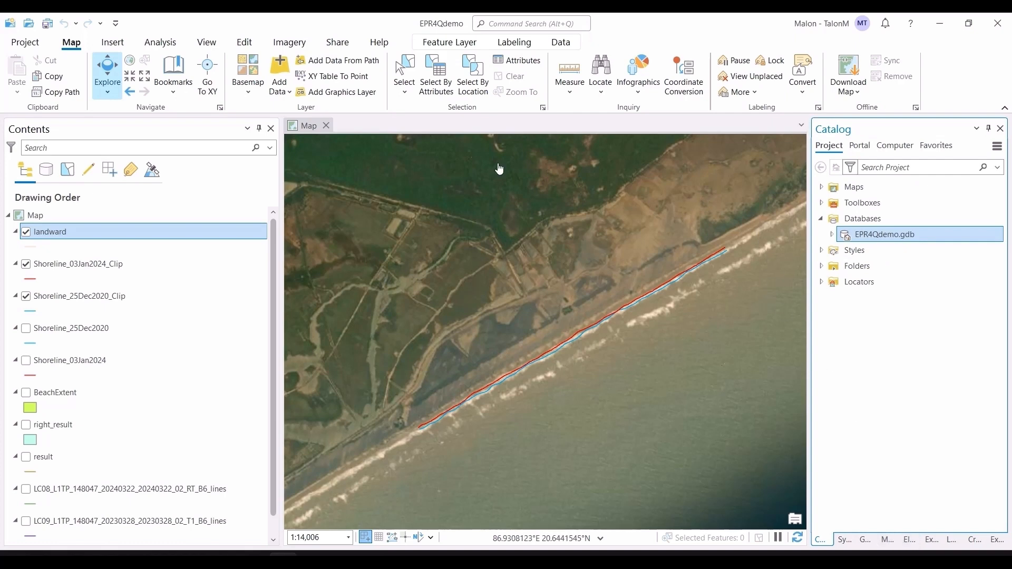
Sketch a straight landward line just inland of the clipped shorelines, spanning slightly past both of their ends, and finish the sketch.
{"action": "left_click", "coordinate": [243, 46]}
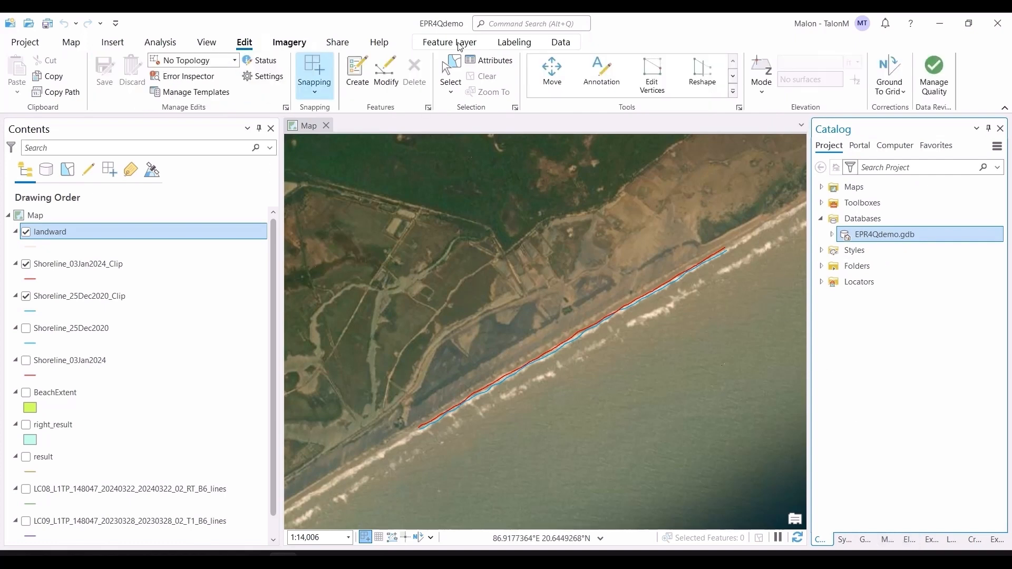
{"action": "left_click", "coordinate": [358, 74]}
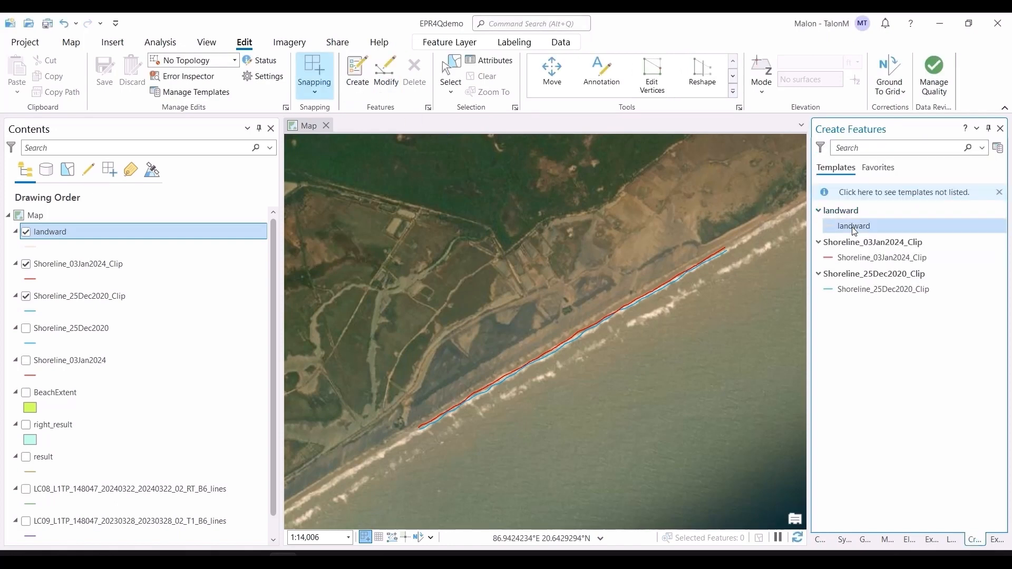
{"action": "left_click", "coordinate": [851, 227]}
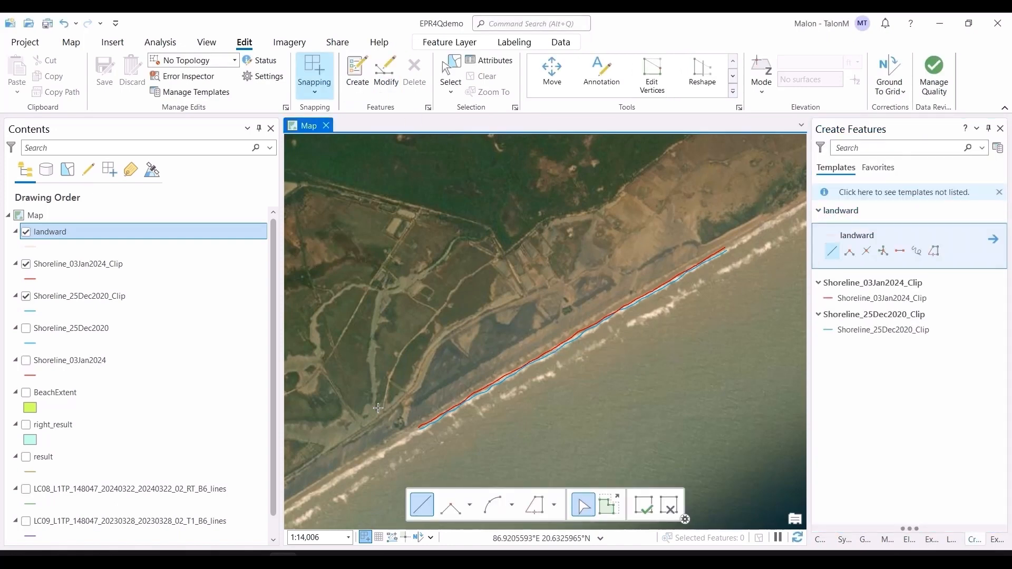
{"action": "scroll", "coordinate": [412, 424], "scroll_direction": "up", "scroll_amount": 2}
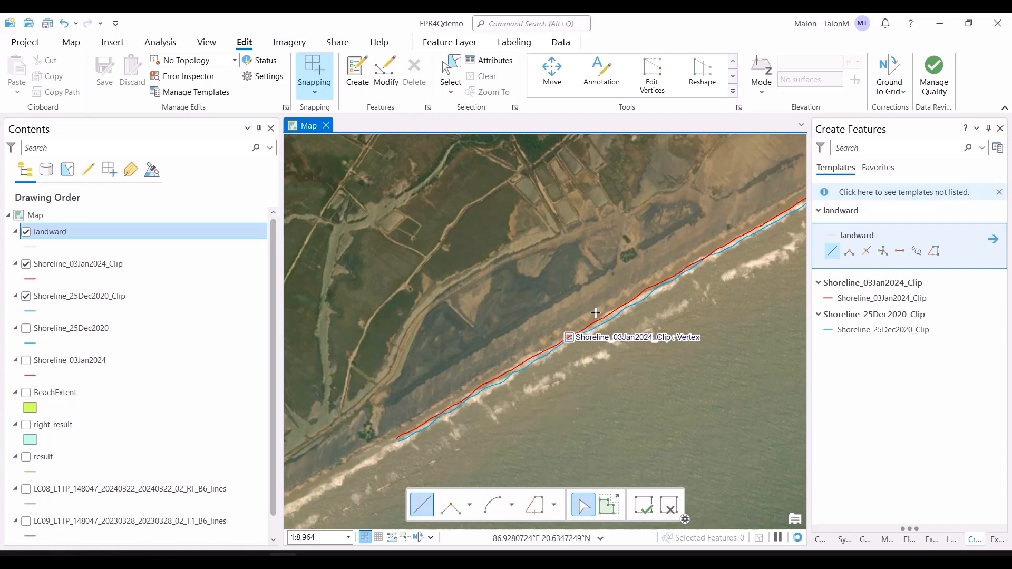
{"action": "scroll", "coordinate": [723, 270], "scroll_direction": "down", "scroll_amount": 1}
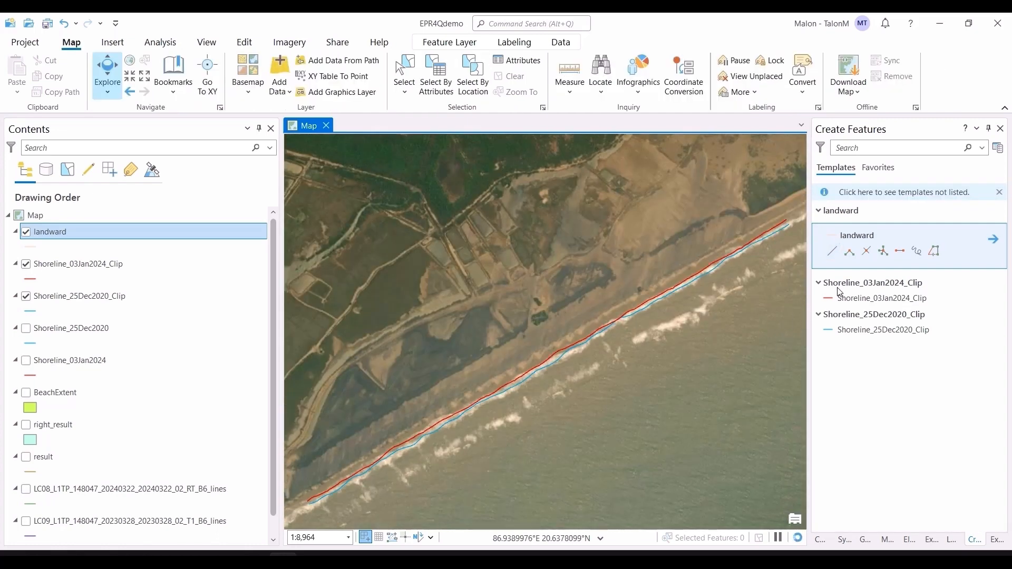
{"action": "left_click", "coordinate": [832, 251]}
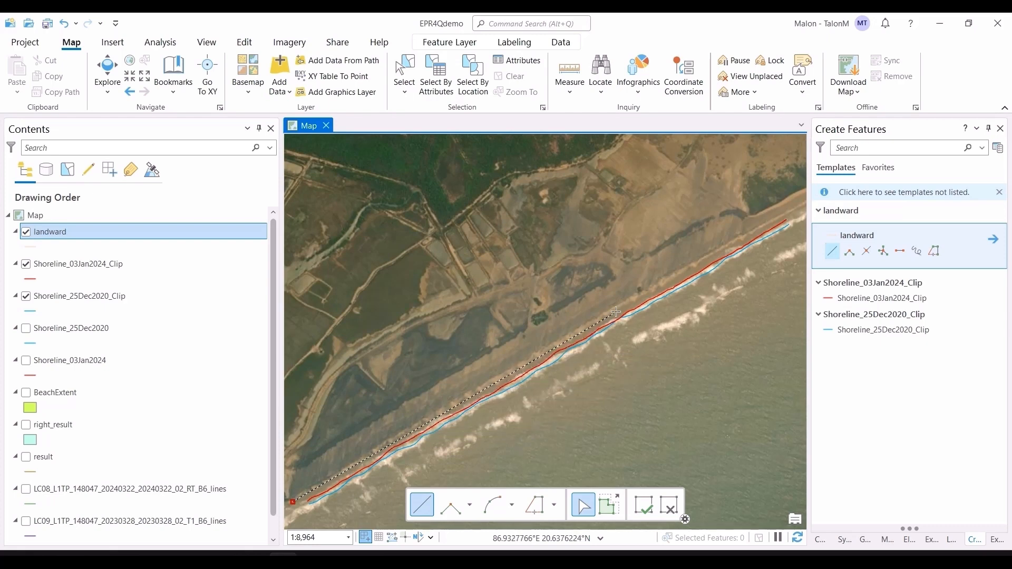
{"action": "left_click", "coordinate": [795, 208]}
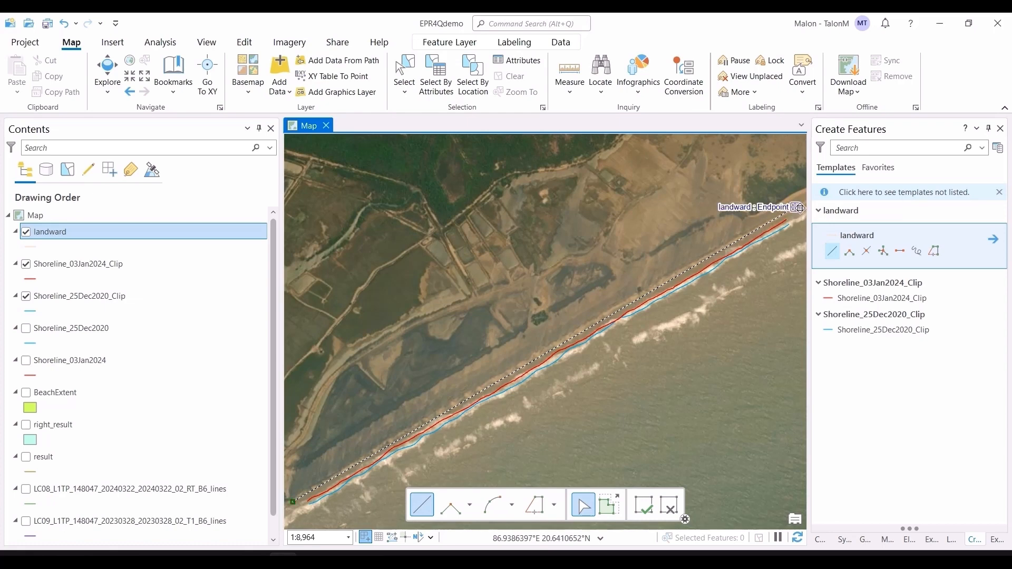
{"action": "left_click", "coordinate": [650, 507]}
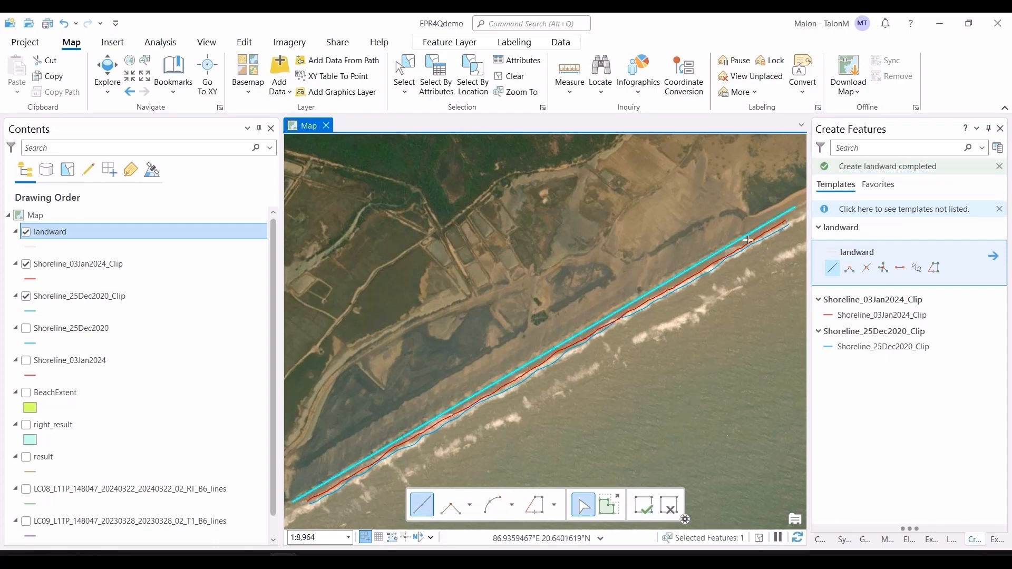
{"action": "left_click", "coordinate": [642, 506]}
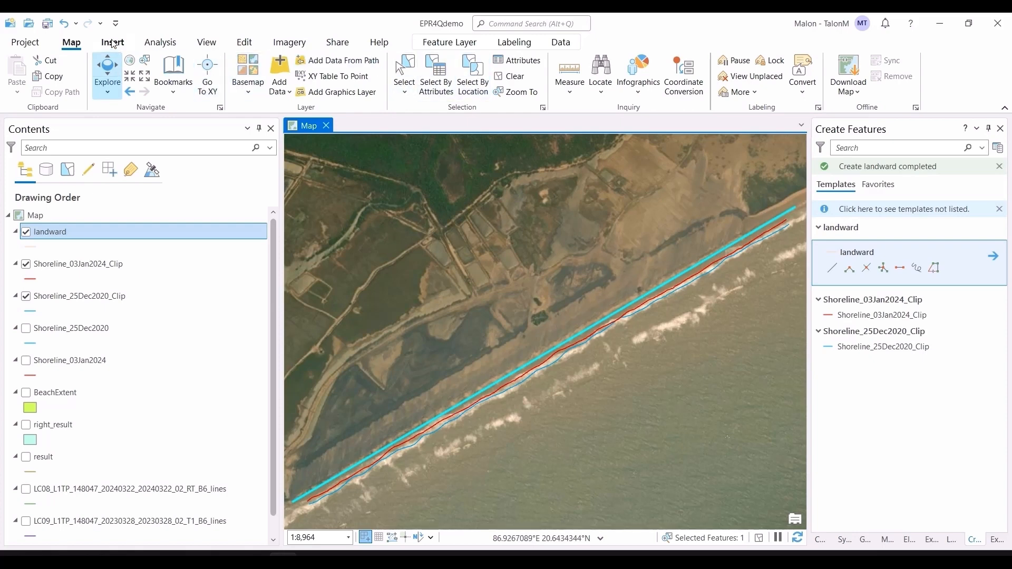
Save the landward line edits and clear the feature selection.
{"action": "left_click", "coordinate": [244, 42]}
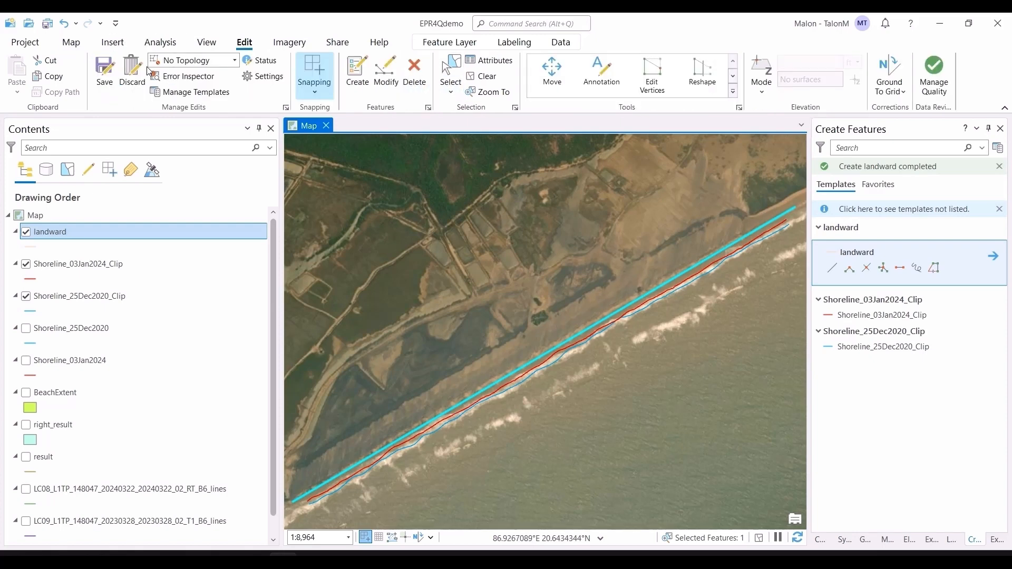
{"action": "left_click", "coordinate": [105, 72]}
{"action": "left_click", "coordinate": [507, 306]}
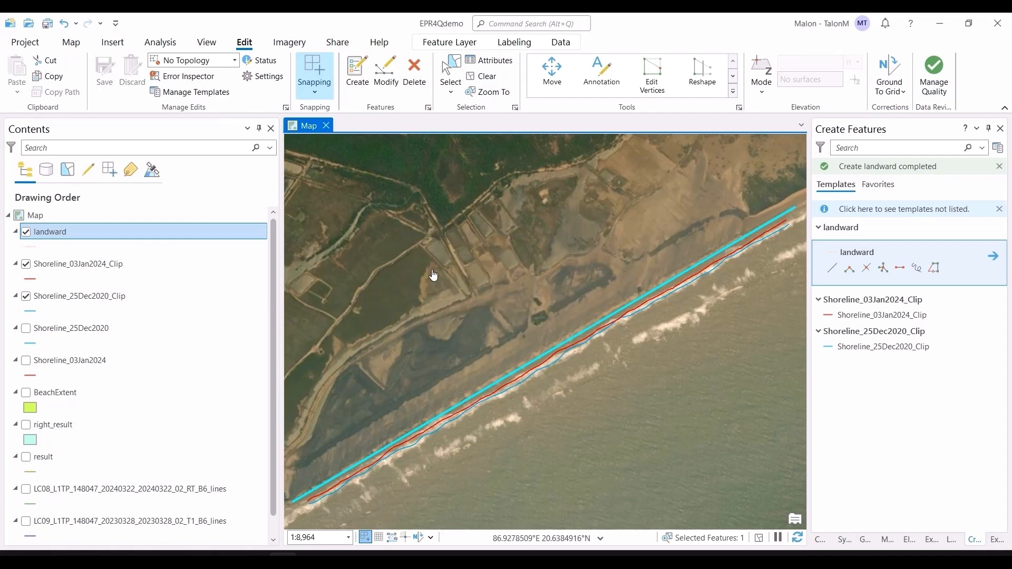
{"action": "left_click", "coordinate": [475, 80]}
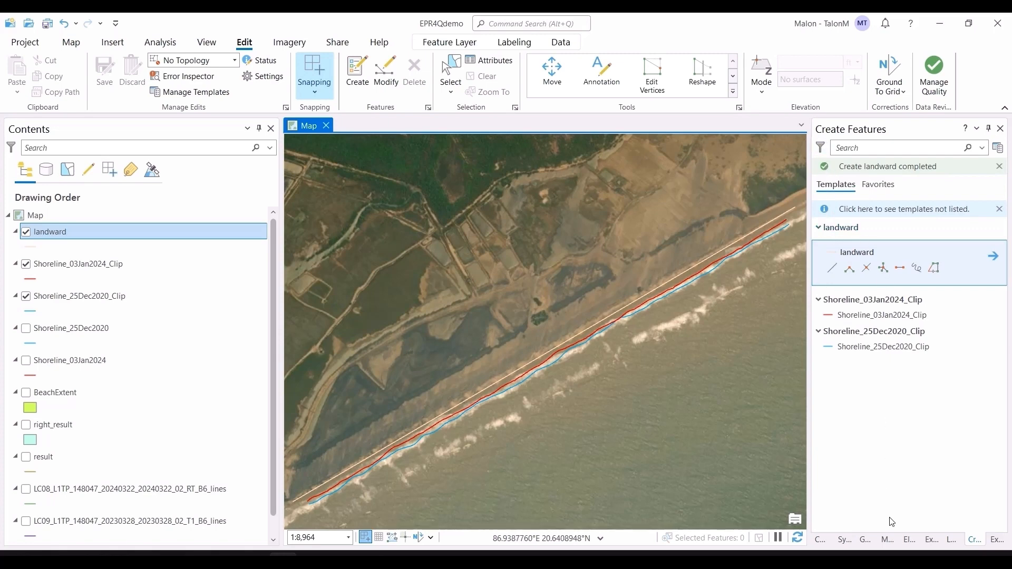
Define a new Line feature class named seaward in EPR4Qdemo.gdb without Z values.
{"action": "left_click", "coordinate": [820, 539]}
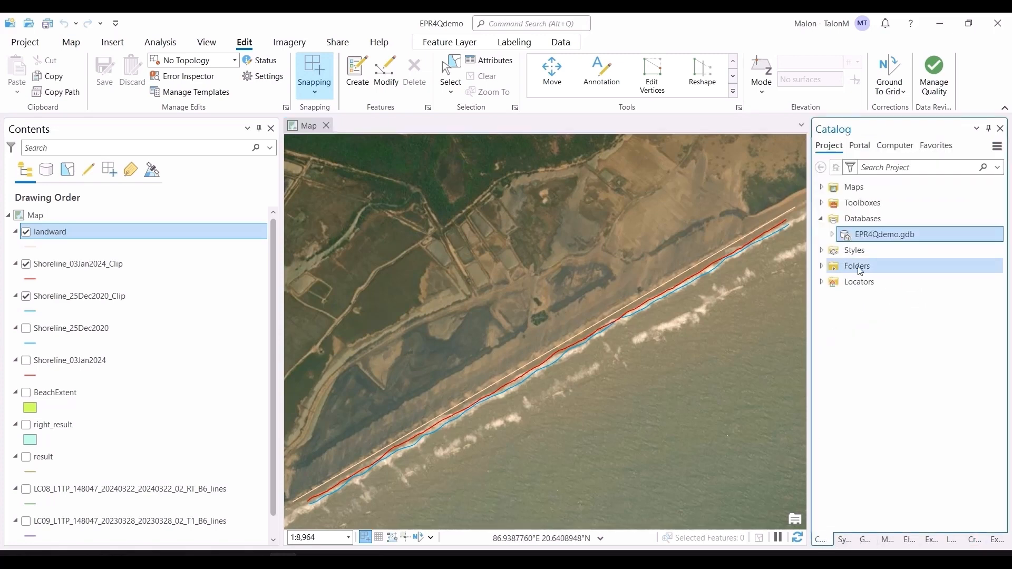
{"action": "right_click", "coordinate": [869, 241]}
{"action": "mouse_move", "coordinate": [815, 164]}
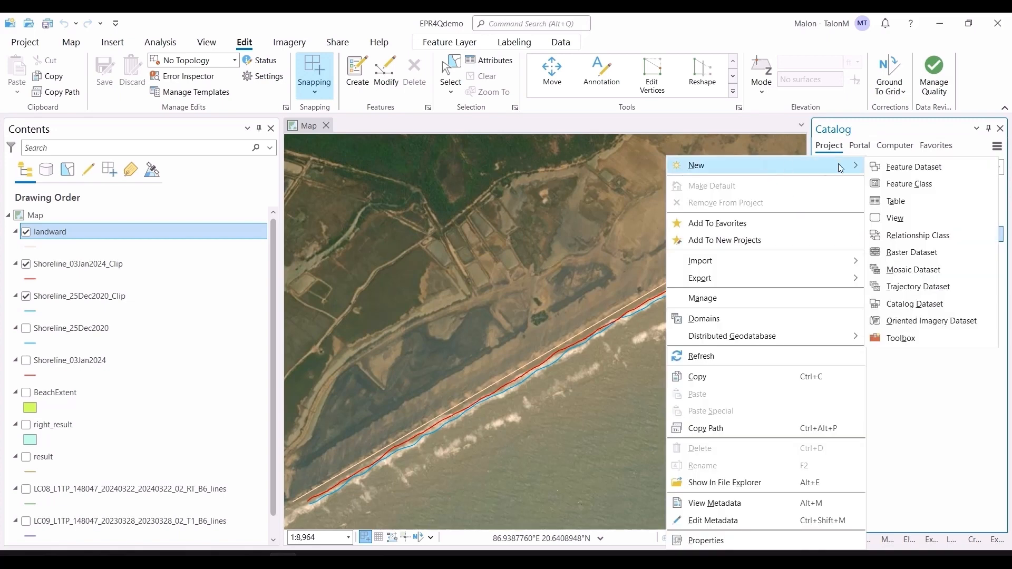
{"action": "left_click", "coordinate": [901, 184]}
{"action": "type", "text": "seaward"}
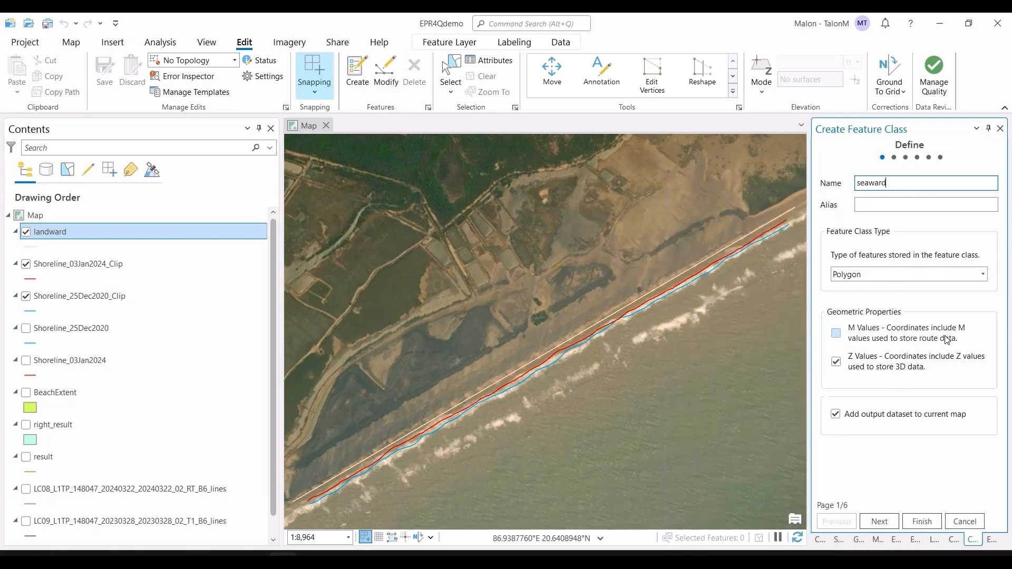
{"action": "left_click", "coordinate": [910, 275]}
{"action": "left_click", "coordinate": [905, 300]}
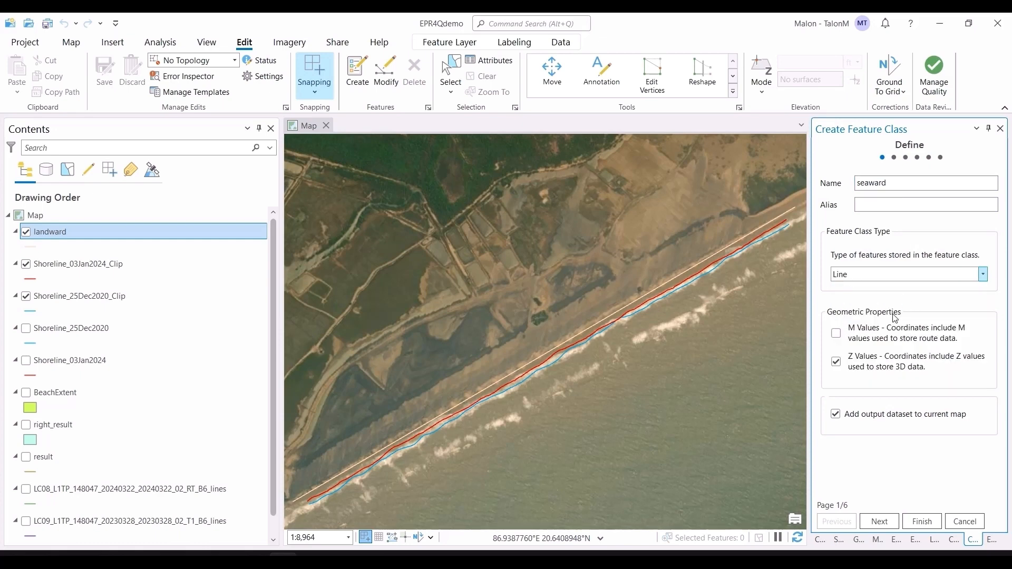
{"action": "left_click", "coordinate": [842, 362]}
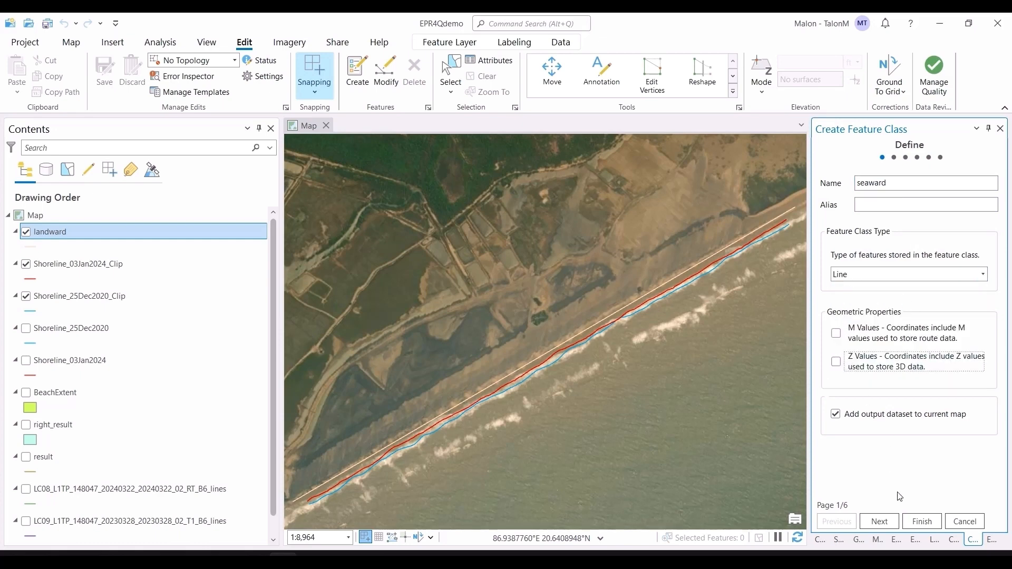
Keep WGS 1984 UTM Zone 45N as the seaward feature class's coordinate system and finish creating it.
{"action": "left_click", "coordinate": [889, 524]}
{"action": "left_click", "coordinate": [889, 523]}
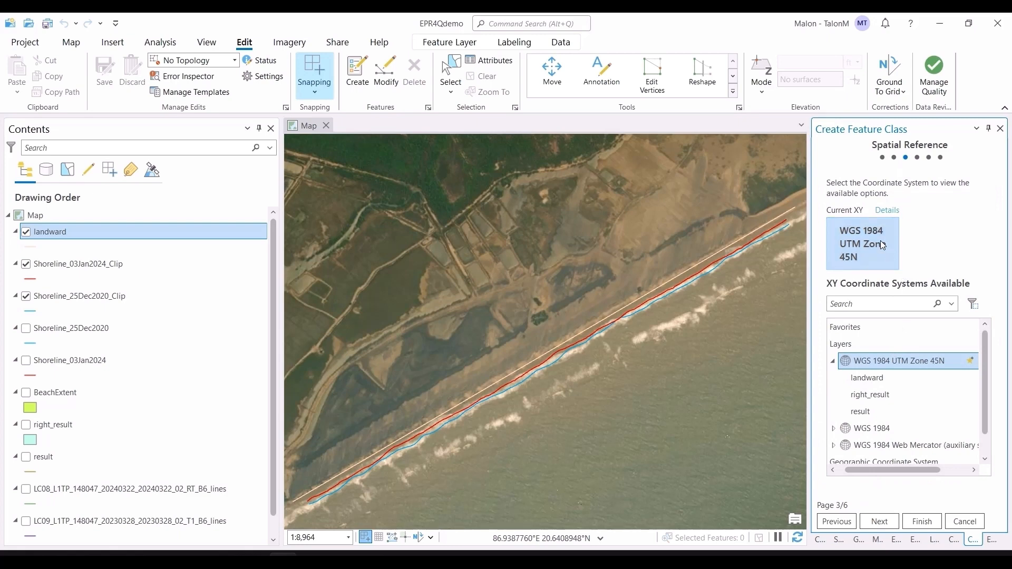
{"action": "left_click", "coordinate": [921, 521]}
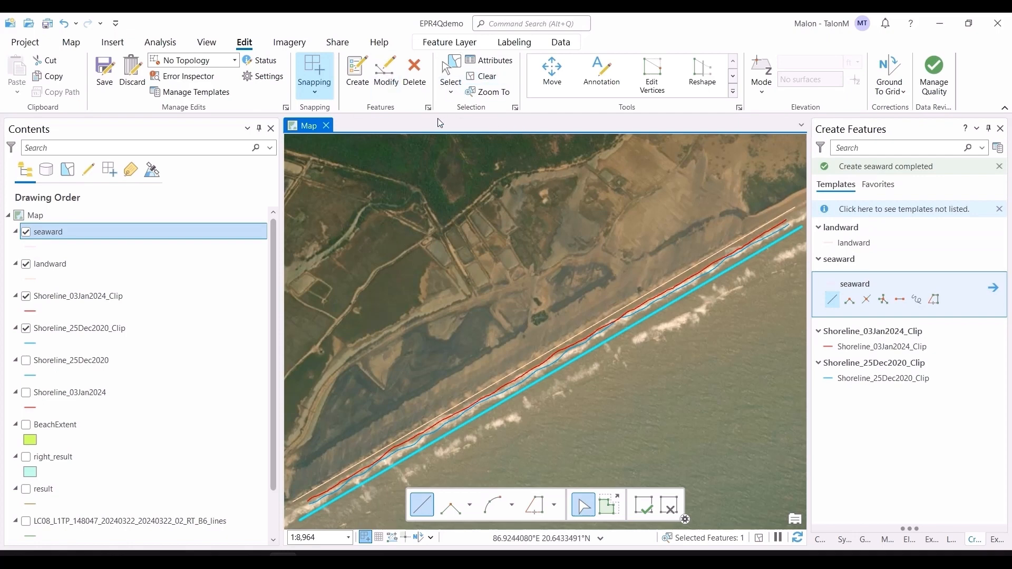
Save the edits to the seaward line, end the sketch and clear the selection.
{"action": "left_click", "coordinate": [98, 78]}
{"action": "left_click", "coordinate": [515, 305]}
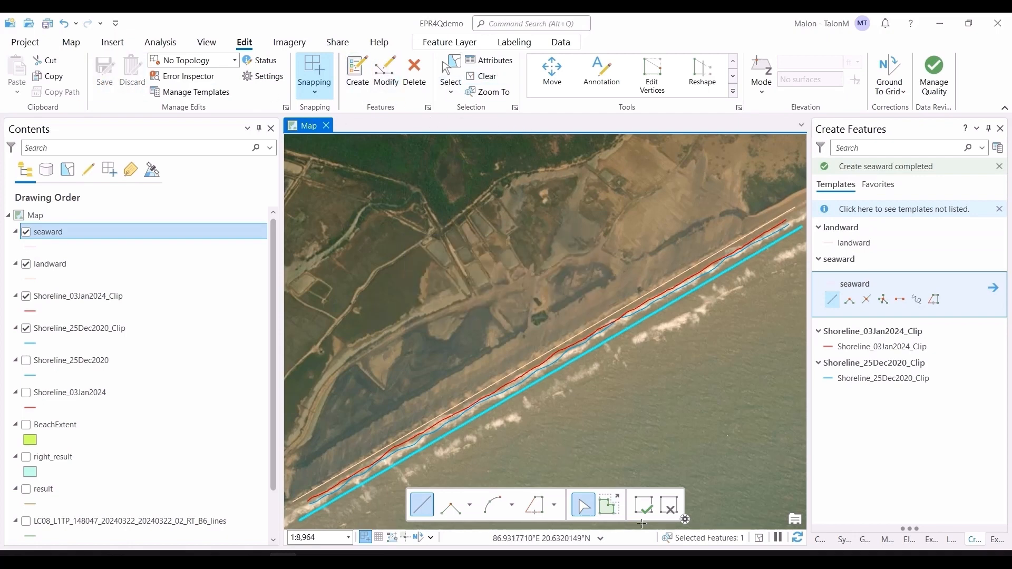
{"action": "left_click", "coordinate": [643, 505]}
{"action": "left_click", "coordinate": [492, 90]}
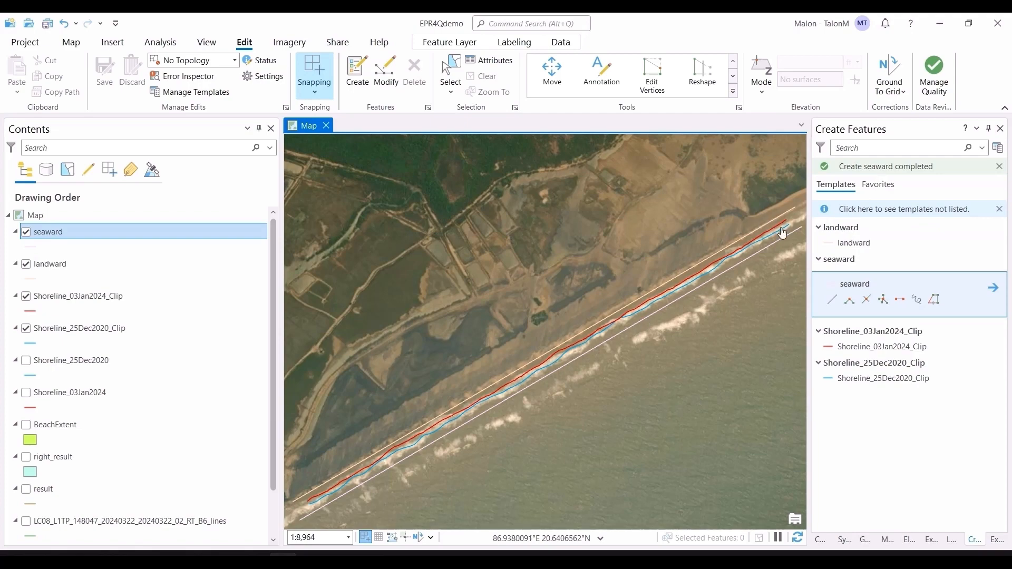
{"action": "scroll", "coordinate": [526, 433], "scroll_direction": "down", "scroll_amount": 1}
{"action": "scroll", "coordinate": [527, 433], "scroll_direction": "down", "scroll_amount": 3}
{"action": "scroll", "coordinate": [528, 435], "scroll_direction": "up", "scroll_amount": 4}
{"action": "left_click_drag", "start_coordinate": [534, 441], "coordinate": [526, 405]}
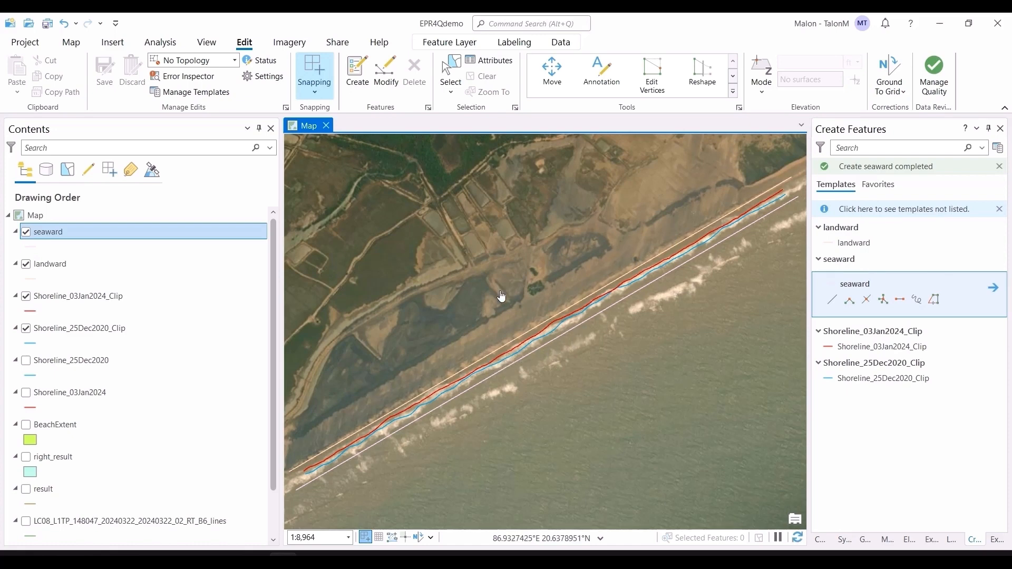
Try exporting the seaward layer's features with abcd.shp as the output, and close the export without running it.
{"action": "right_click", "coordinate": [73, 238]}
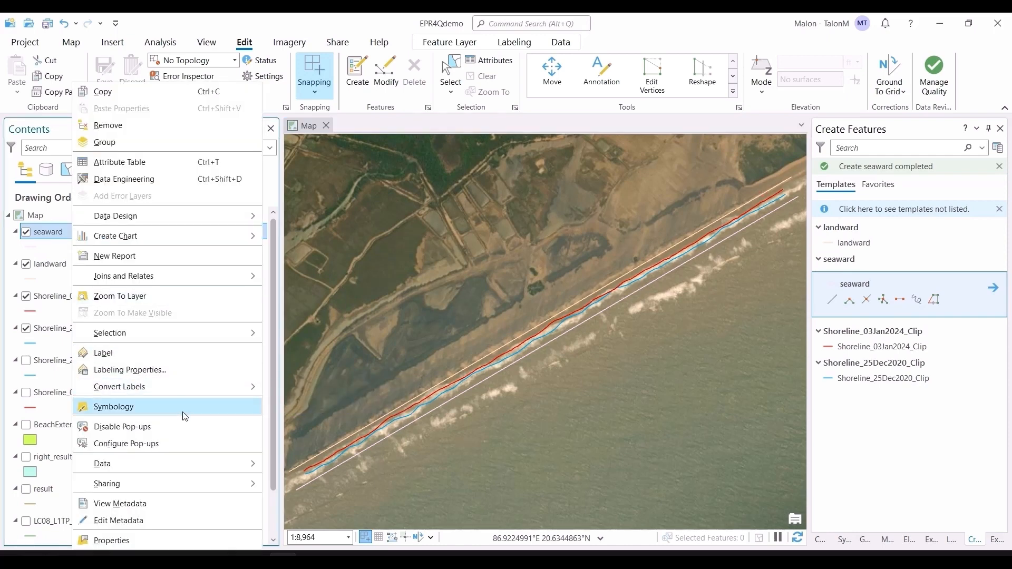
{"action": "mouse_move", "coordinate": [182, 465]}
{"action": "left_click", "coordinate": [307, 465]}
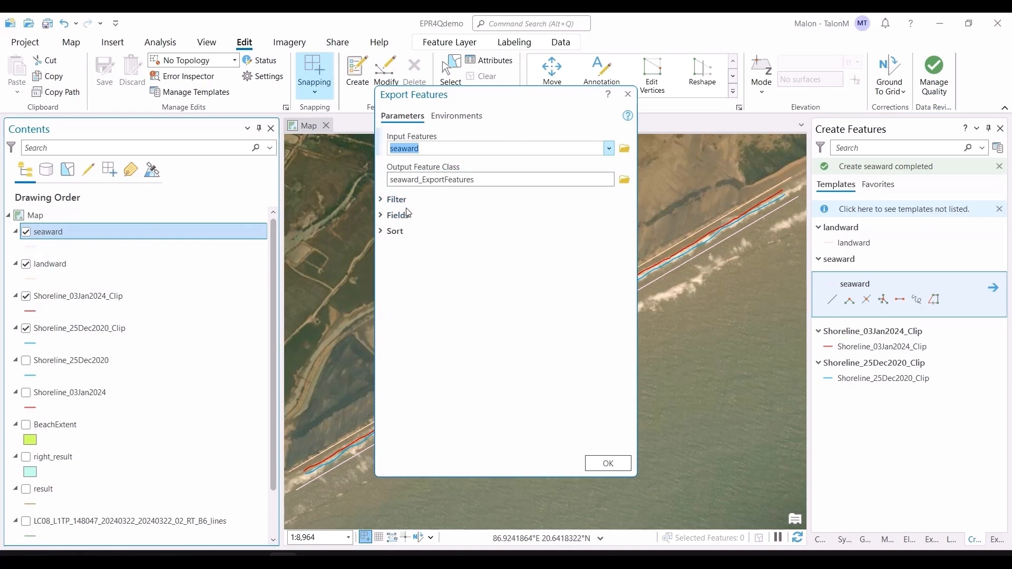
{"action": "left_click", "coordinate": [601, 182]}
{"action": "key", "text": "ctrl+a"}
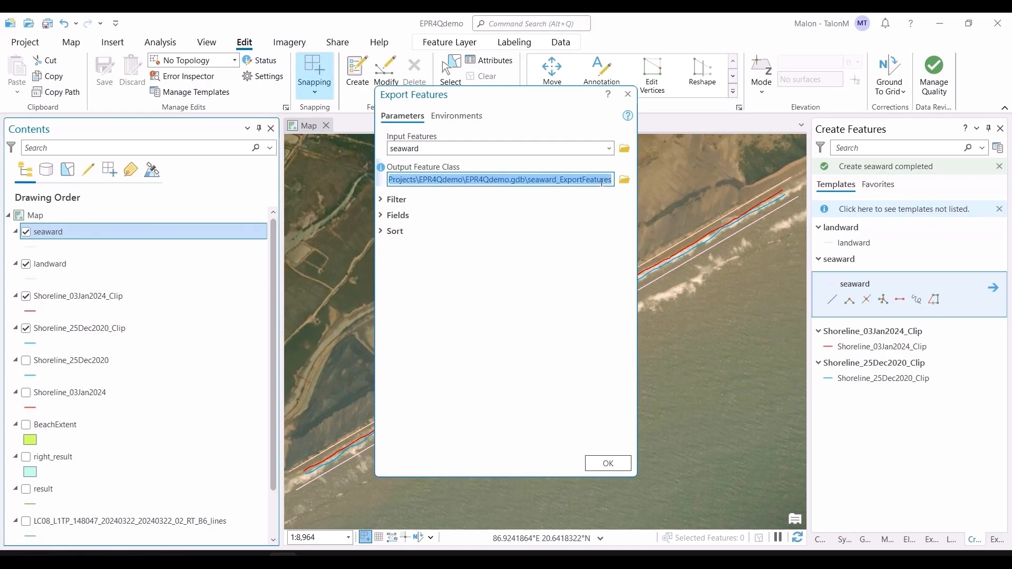
{"action": "type", "text": "abcd.shp"}
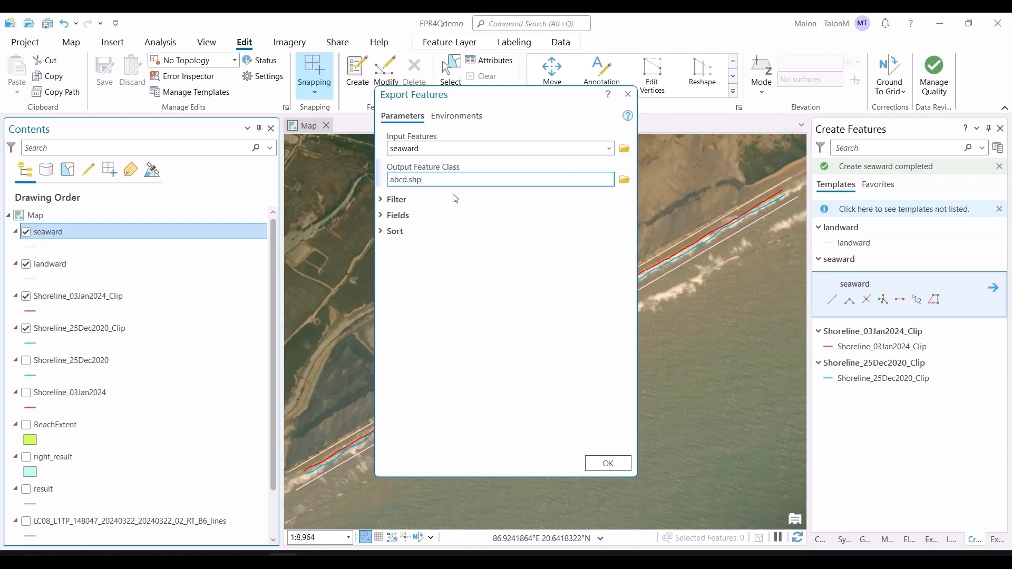
{"action": "left_click", "coordinate": [628, 94]}
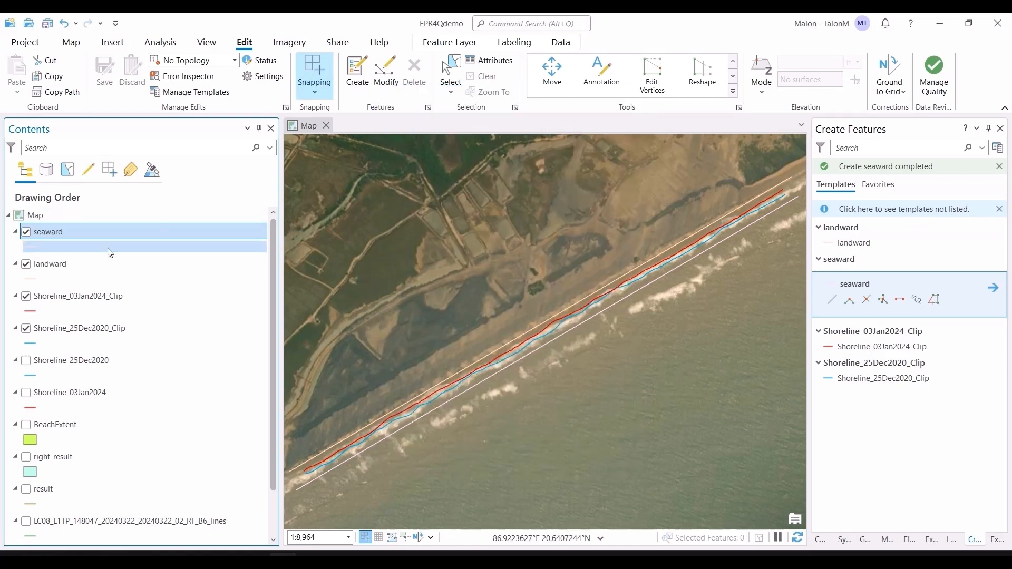
Try exporting Shoreline_03Jan2024_Clip with the landward layer's WGS_1984_UTM_Zone_45N as output coordinate system, and close the export without running it.
{"action": "left_click", "coordinate": [71, 296]}
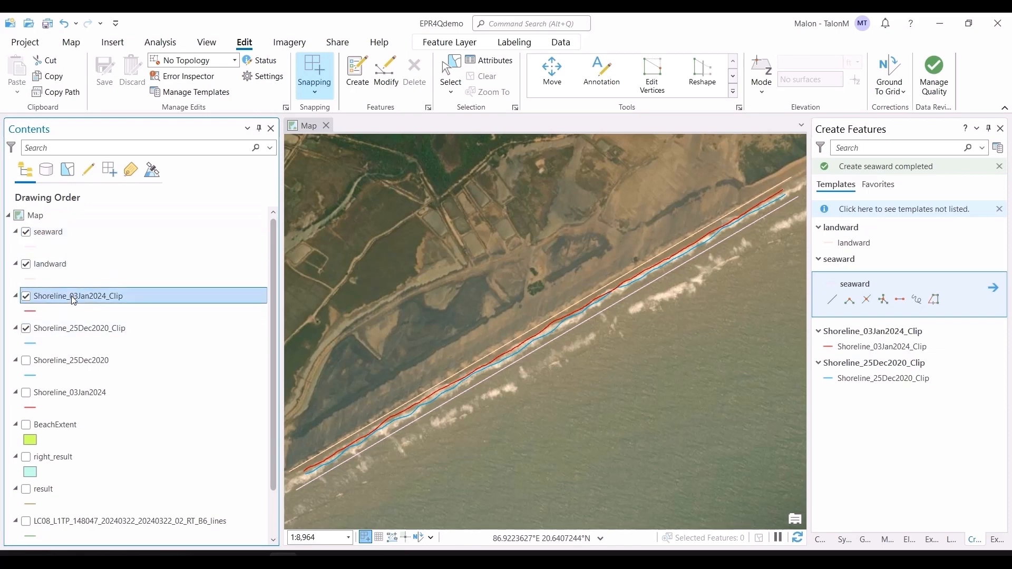
{"action": "right_click", "coordinate": [71, 296]}
{"action": "mouse_move", "coordinate": [148, 392]}
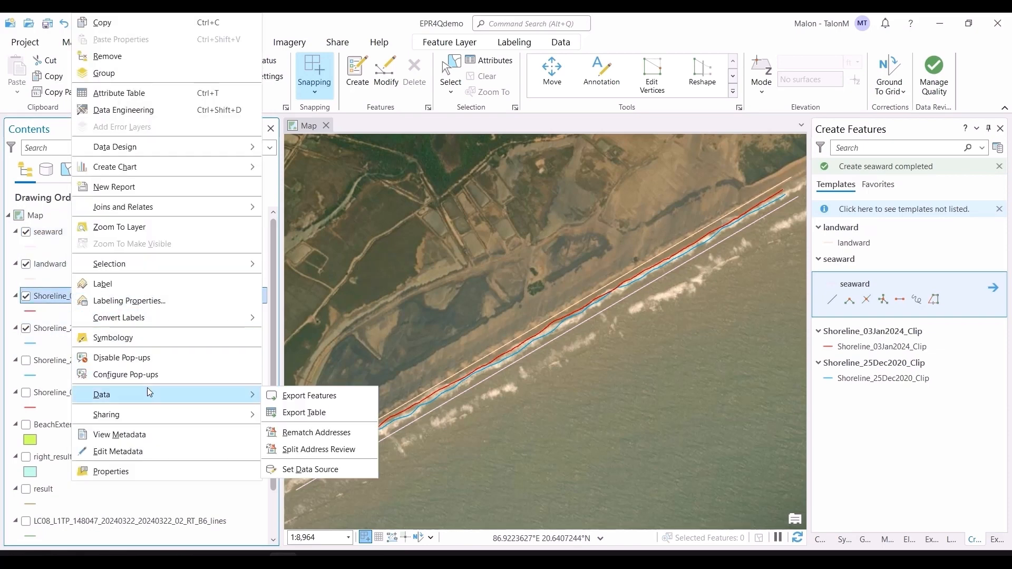
{"action": "left_click", "coordinate": [292, 395]}
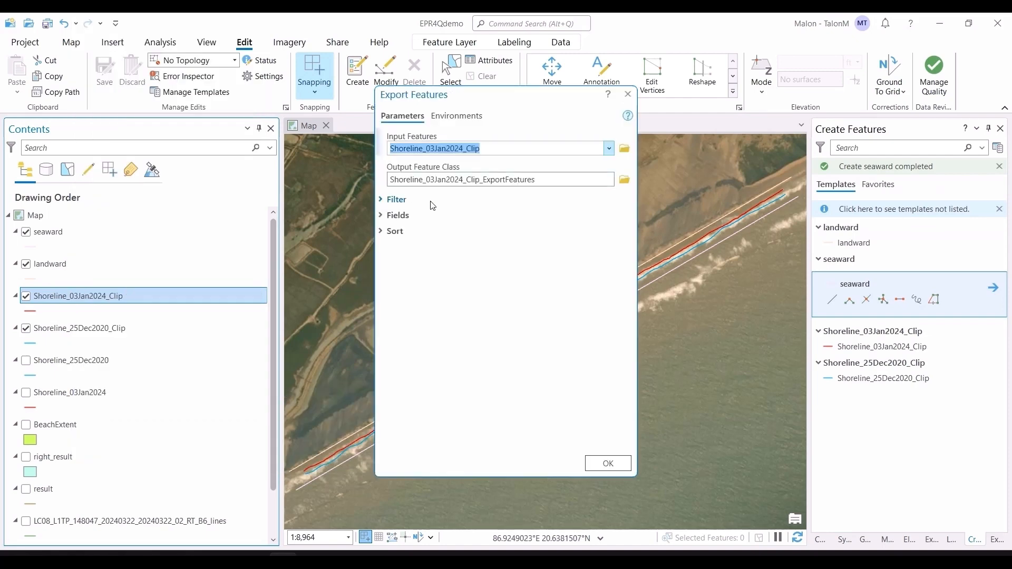
{"action": "left_click", "coordinate": [454, 119]}
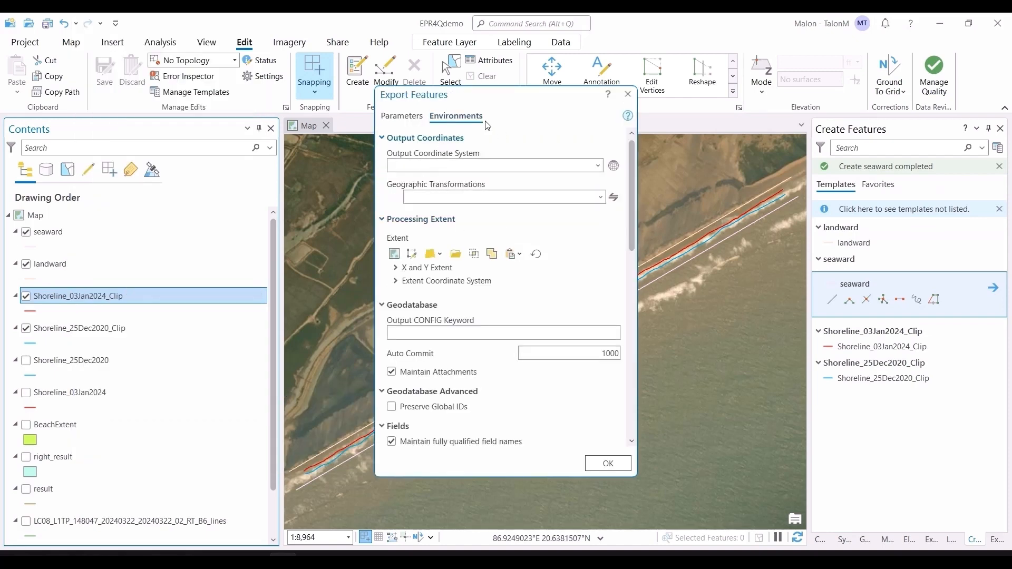
{"action": "left_click", "coordinate": [598, 168]}
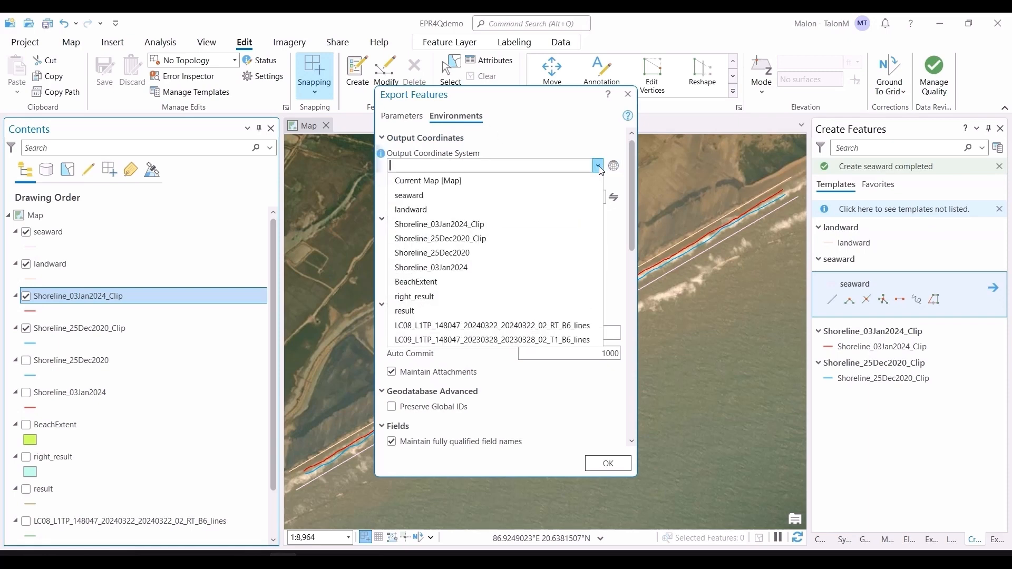
{"action": "left_click", "coordinate": [467, 212]}
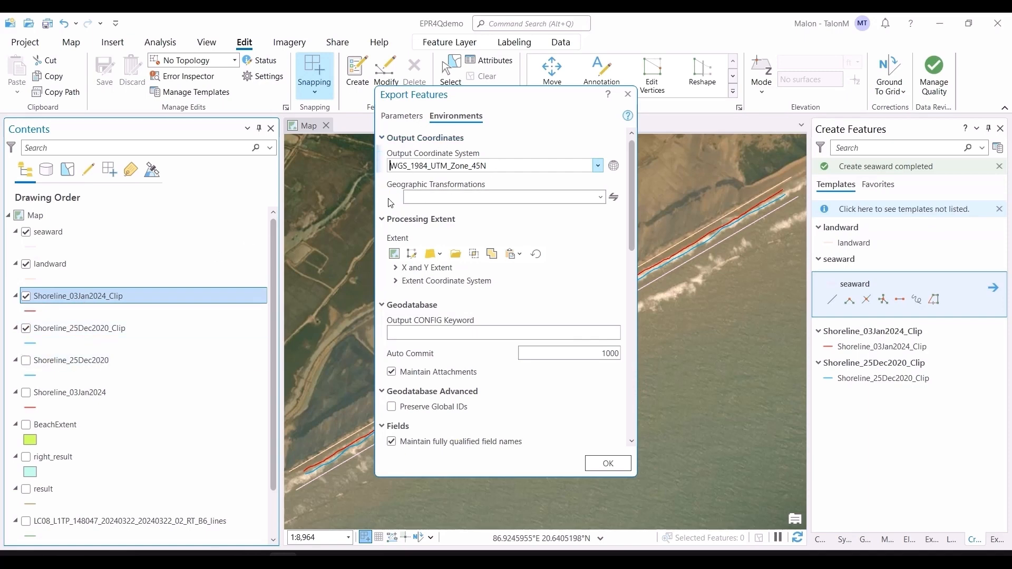
{"action": "left_click", "coordinate": [627, 94]}
Examine the attribute tables of Shoreline_03Jan2024_Clip and landward for their fields and length units, closing each table.
{"action": "right_click", "coordinate": [65, 290]}
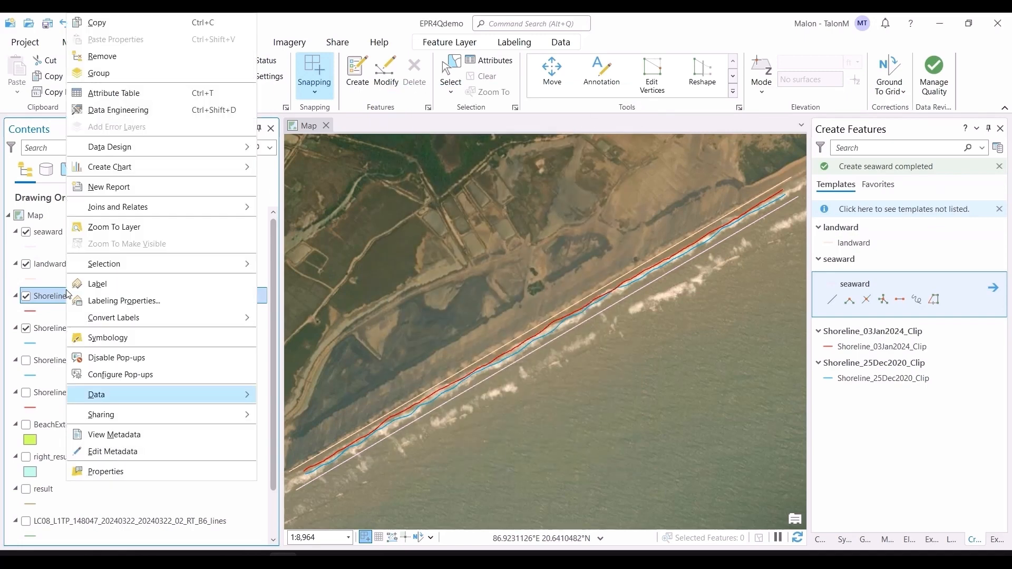
{"action": "left_click", "coordinate": [108, 95]}
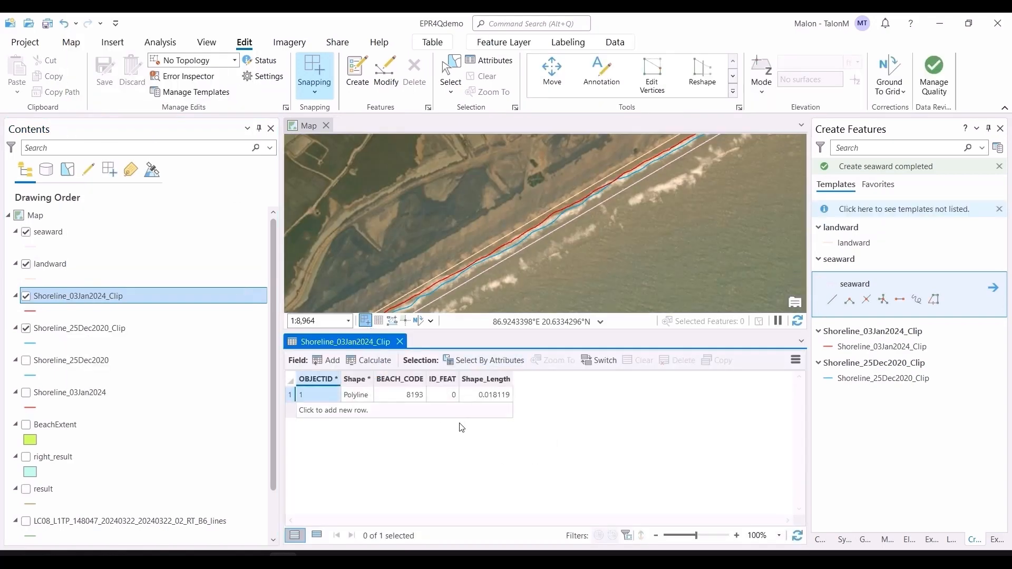
{"action": "left_click", "coordinate": [400, 342]}
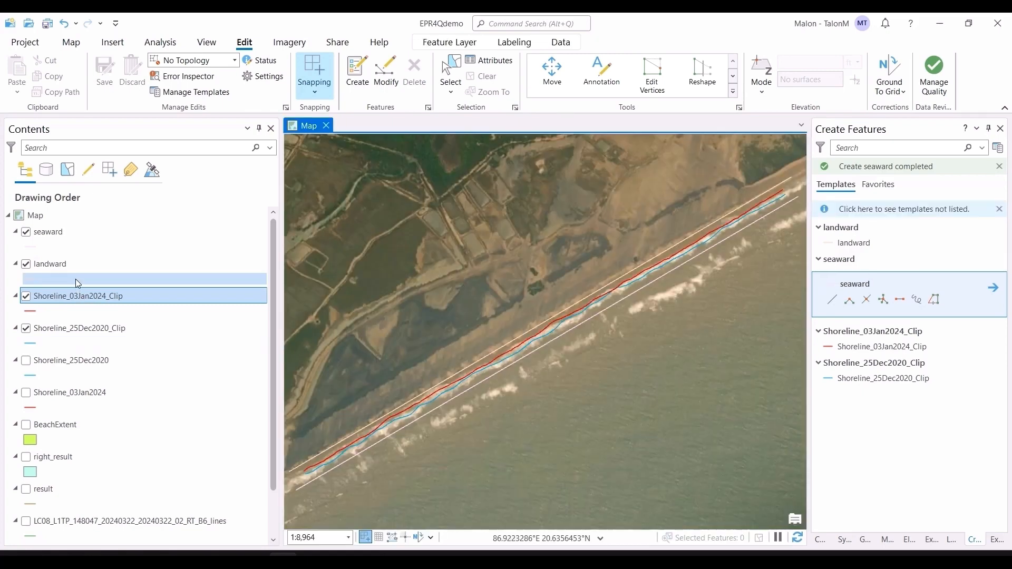
{"action": "left_click", "coordinate": [78, 266]}
{"action": "right_click", "coordinate": [78, 266]}
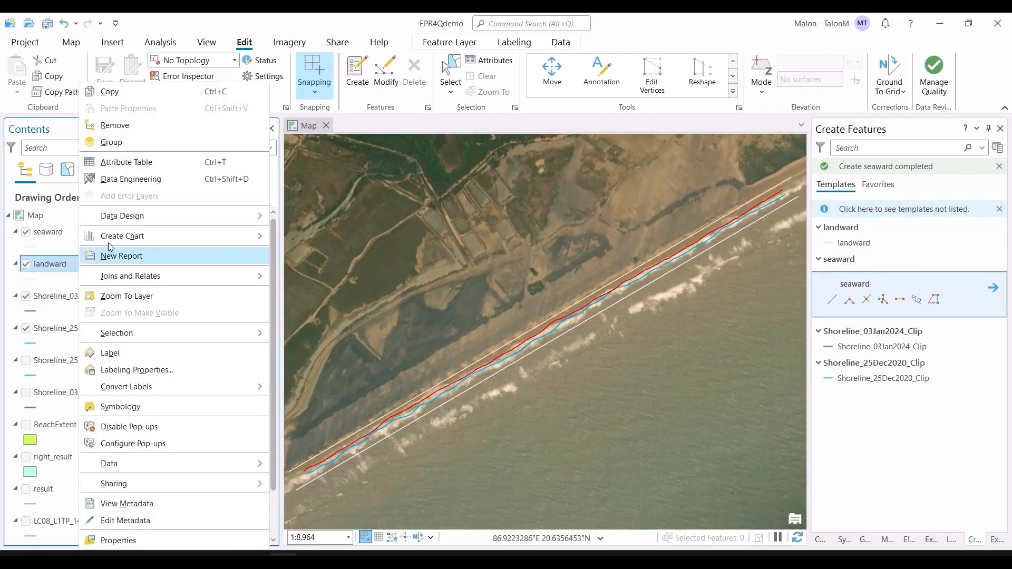
{"action": "left_click", "coordinate": [133, 165]}
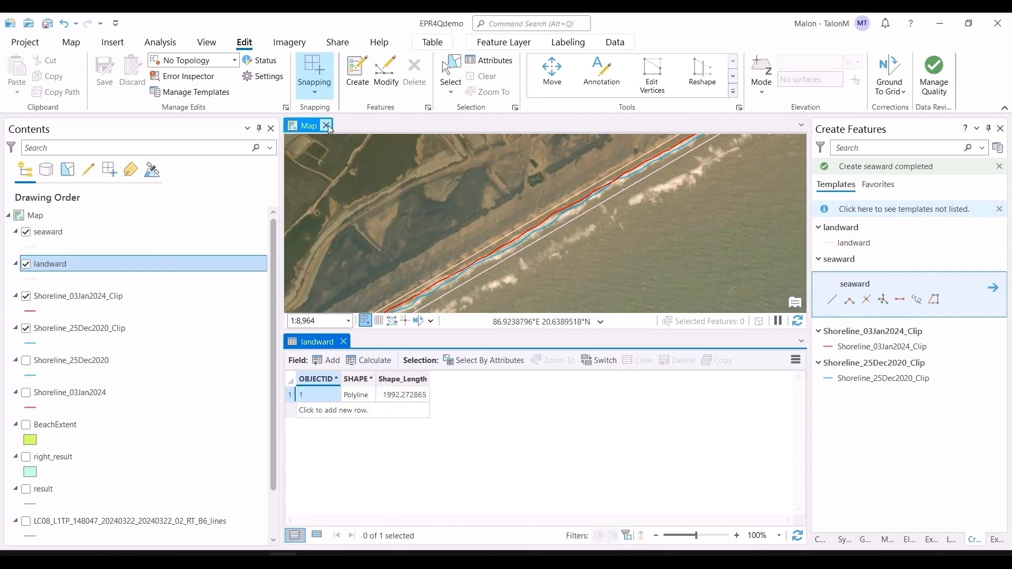
{"action": "left_click", "coordinate": [343, 342]}
Save the EPR4Qdemo project and close ArcGIS Pro.
{"action": "left_click", "coordinate": [47, 23]}
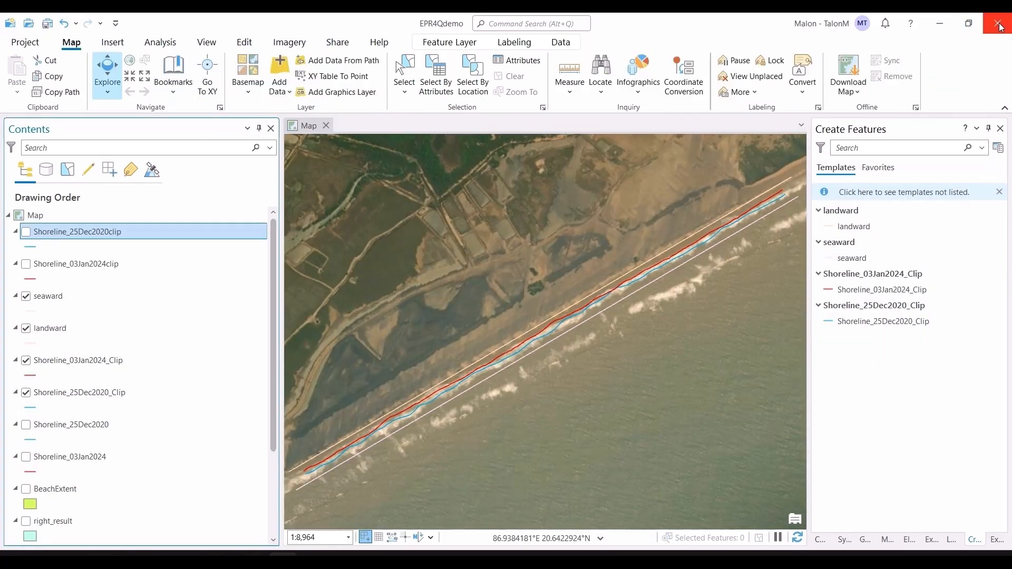
{"action": "left_click", "coordinate": [1000, 26]}
{"action": "left_click", "coordinate": [503, 311]}
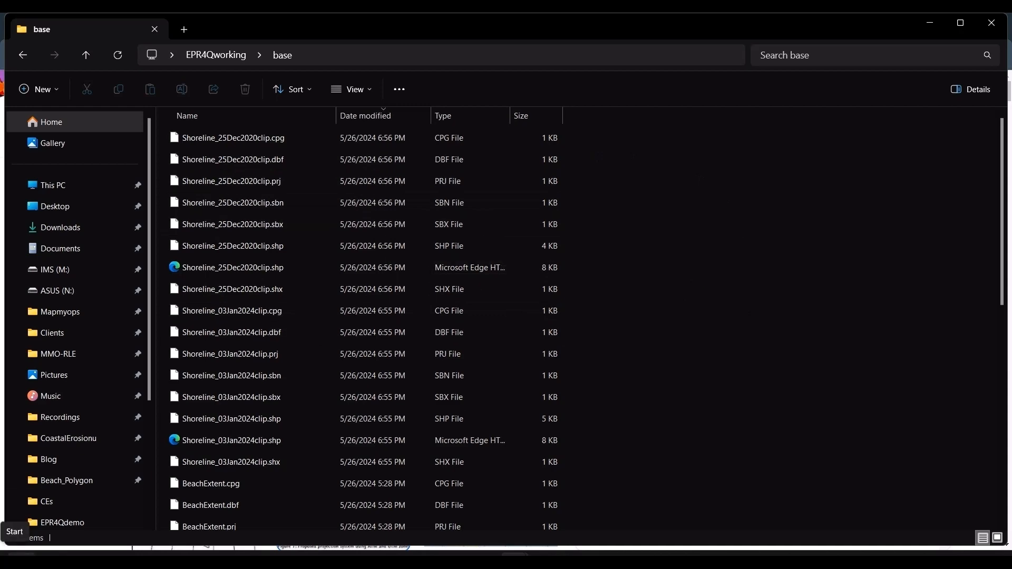
Search the installed apps for QGIS Desktop 3.4.3 with GRASS 7.4.2.
{"action": "left_click", "coordinate": [11, 560]}
{"action": "type", "text": "qgi"}
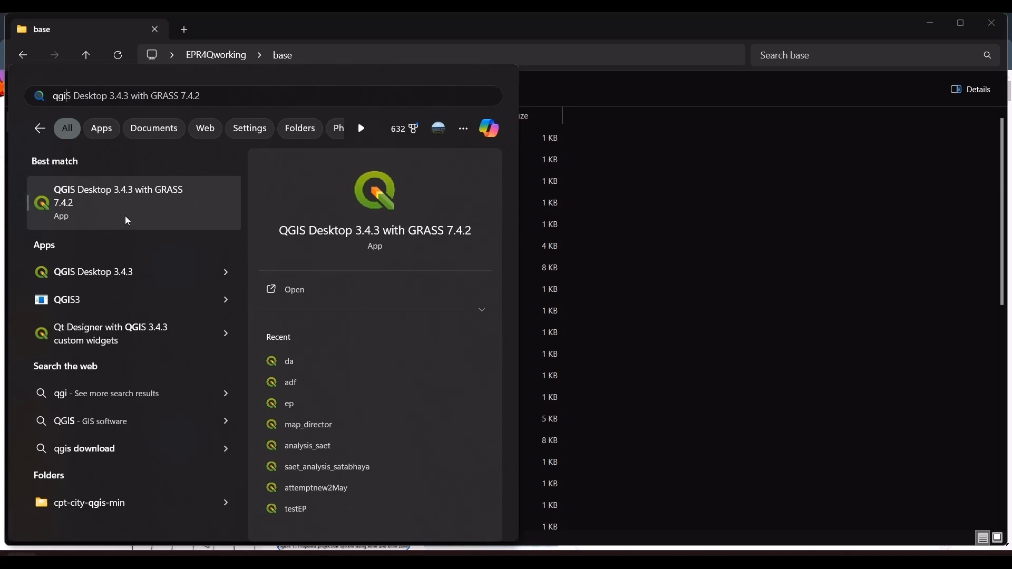
Switch to Gmail in Chrome and read the EPR tool for QGIS email for the recommended versions and input-line requirements.
{"action": "key", "text": "alt+Tab"}
{"action": "key", "text": "Tab"}
{"action": "key", "text": "Tab"}
{"action": "key", "text": "Tab"}
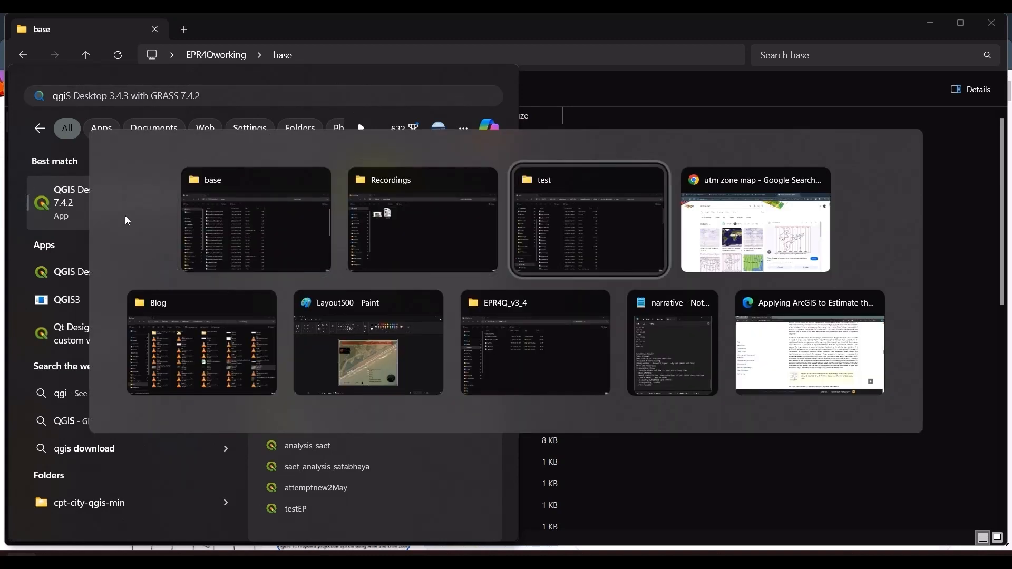
{"action": "left_click", "coordinate": [371, 27]}
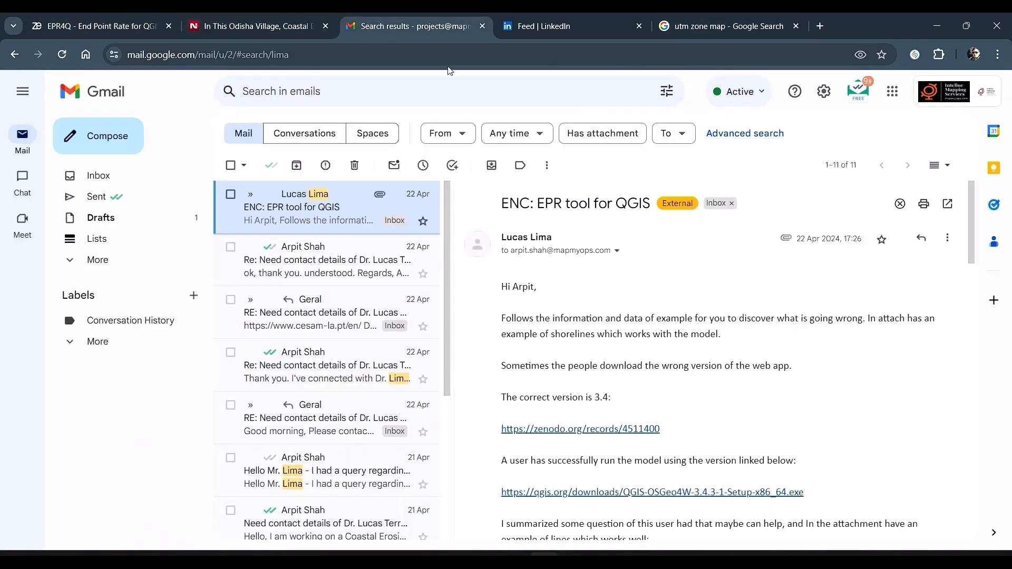
{"action": "scroll", "coordinate": [610, 291], "scroll_direction": "down", "scroll_amount": 1}
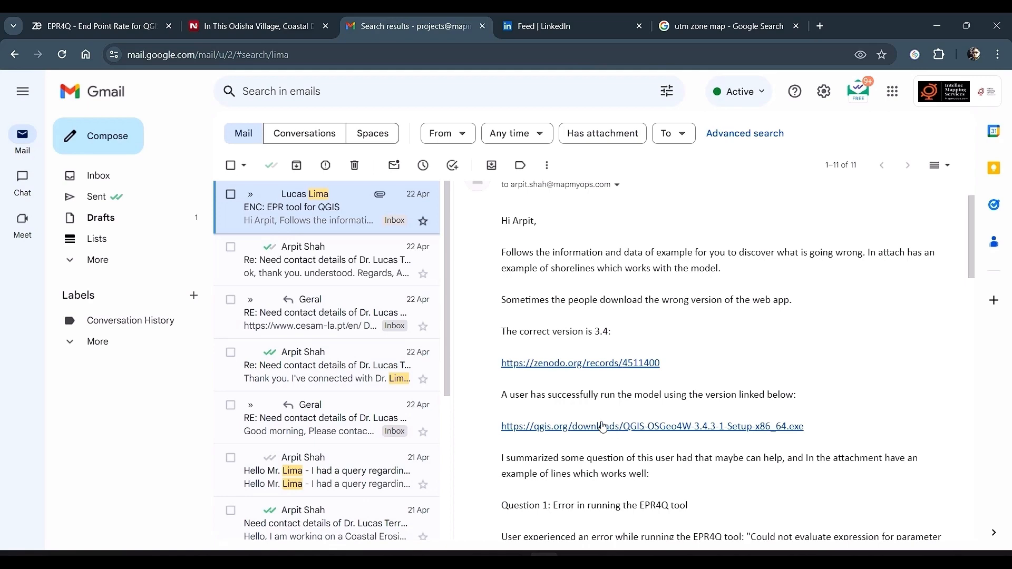
{"action": "scroll", "coordinate": [607, 431], "scroll_direction": "down", "scroll_amount": 3}
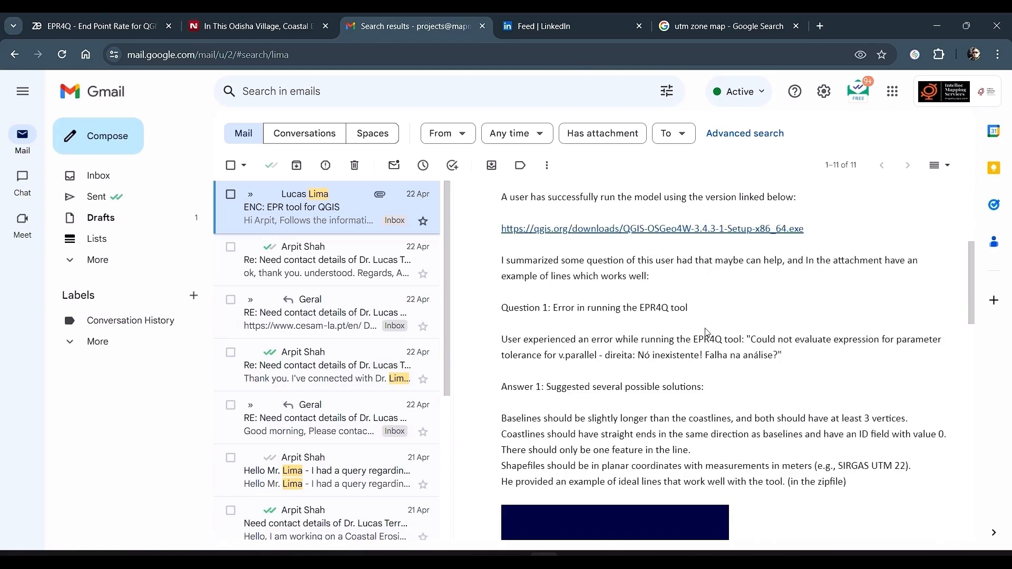
{"action": "scroll", "coordinate": [673, 350], "scroll_direction": "down", "scroll_amount": 1}
{"action": "scroll", "coordinate": [606, 284], "scroll_direction": "up", "scroll_amount": 5}
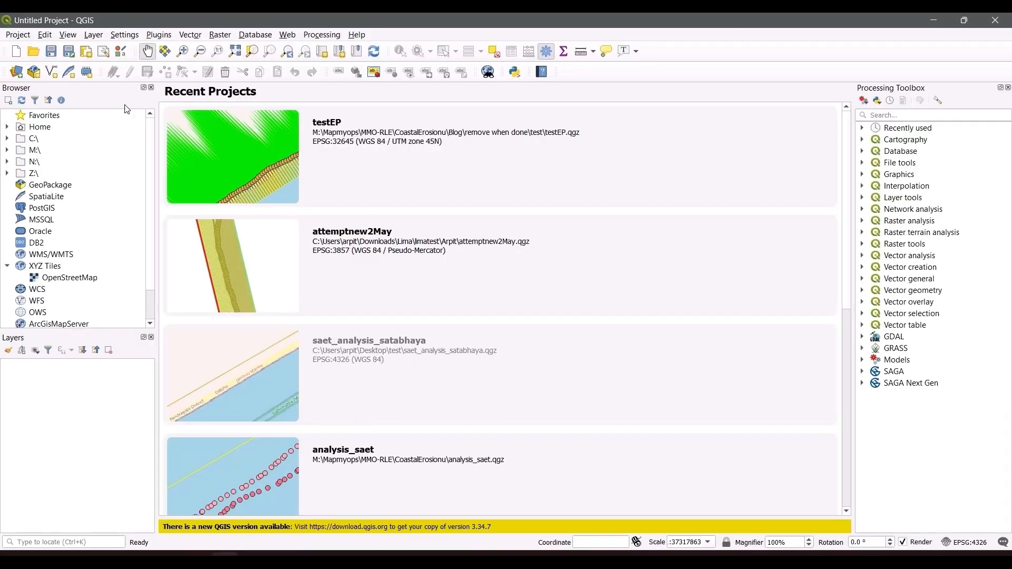
In QGIS, create a new project and save it as Satabhaya_EPR4Q in the prepared folder of Desktop\EPR4Qworking.
{"action": "left_click", "coordinate": [20, 56]}
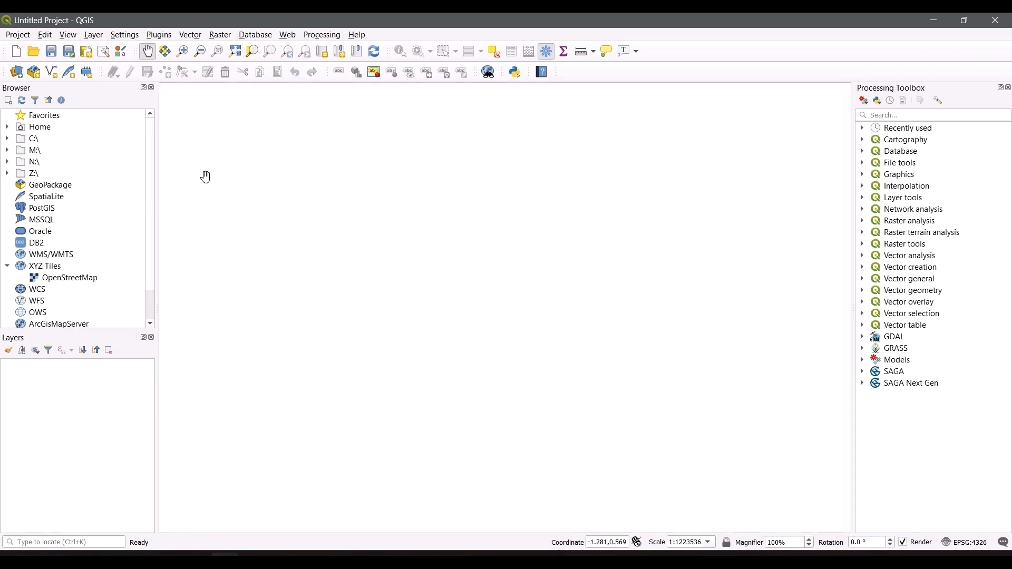
{"action": "left_click", "coordinate": [51, 52]}
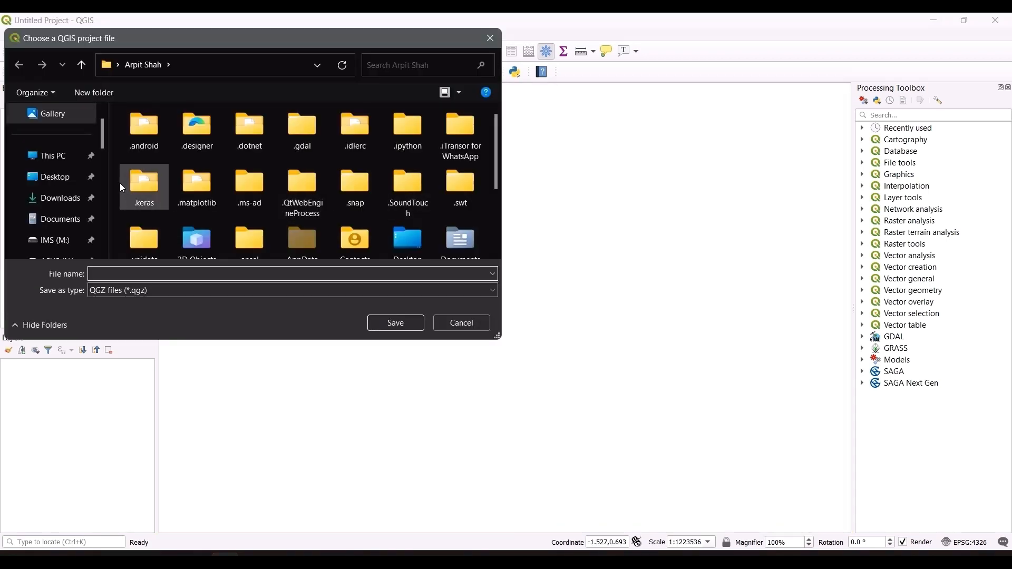
{"action": "left_click", "coordinate": [52, 177]}
{"action": "double_click", "coordinate": [173, 137]}
{"action": "double_click", "coordinate": [173, 152]}
{"action": "left_click", "coordinate": [152, 274]}
{"action": "type", "text": "Satabhaya_EPR4Q"}
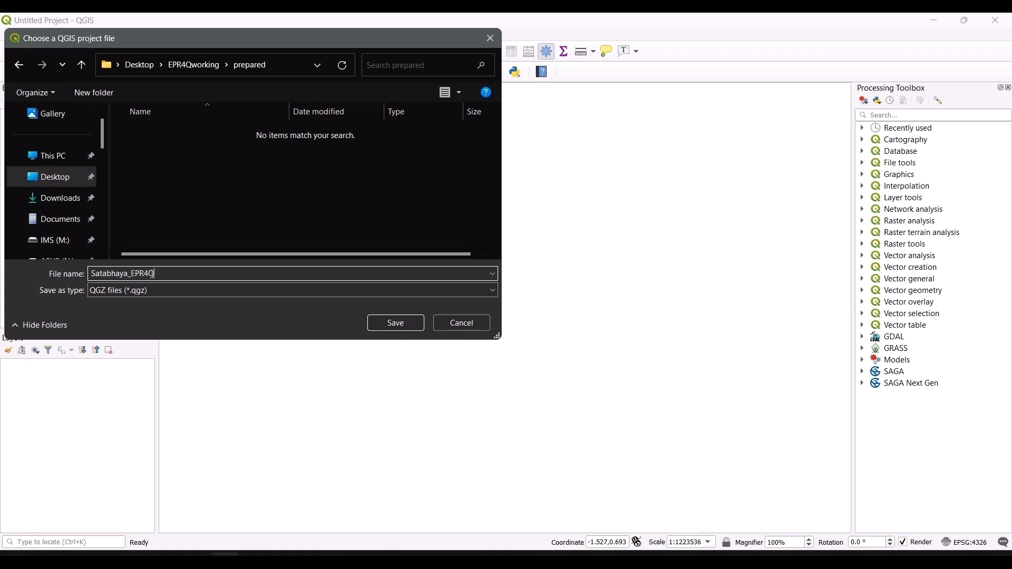
{"action": "key", "text": "Return"}
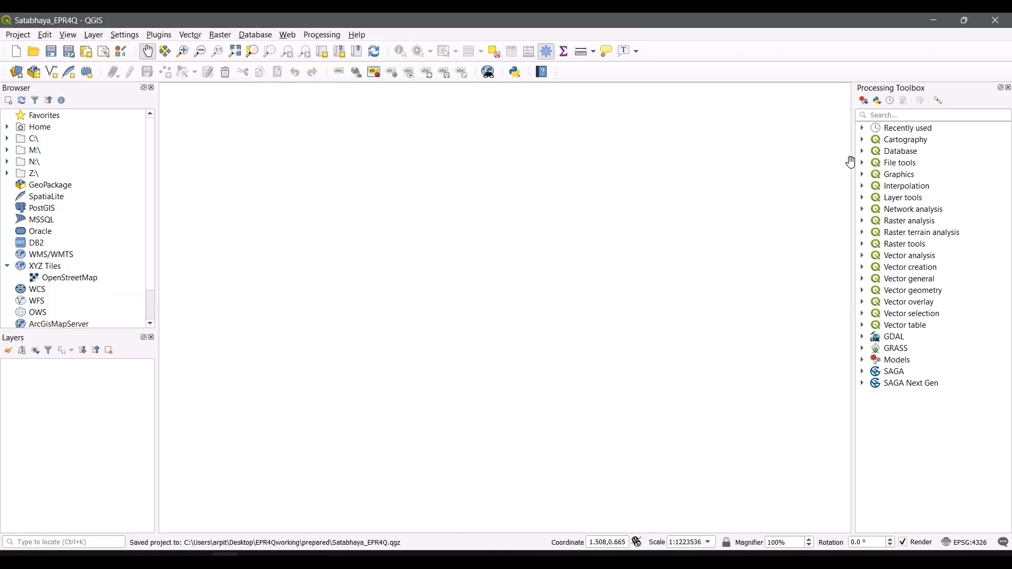
Try to add EPR4Q_V3_4.model3 from Downloads\EPR4Q_v3_4 to the Processing Toolbox, and close the file selection.
{"action": "left_click", "coordinate": [864, 101]}
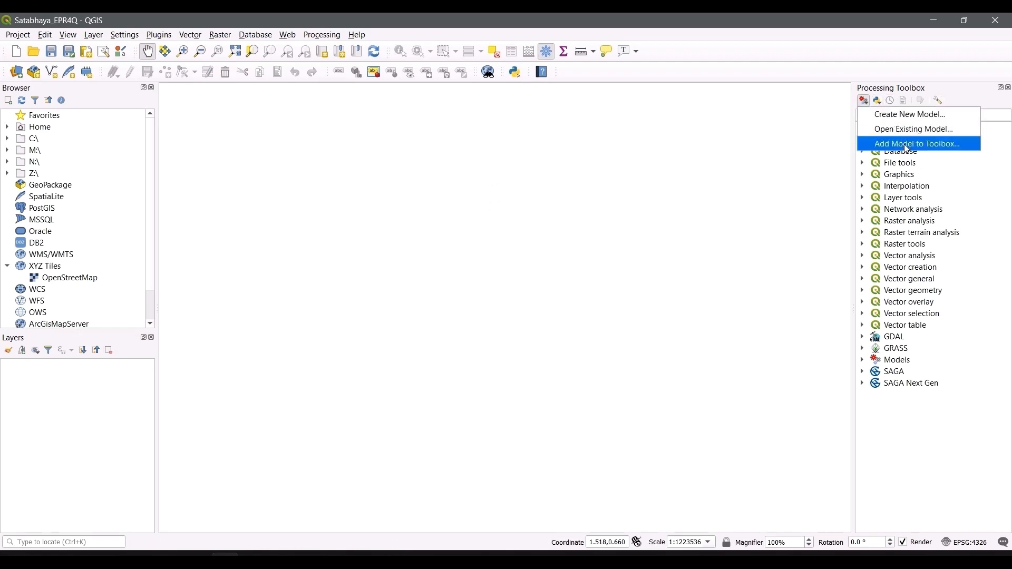
{"action": "left_click", "coordinate": [917, 147]}
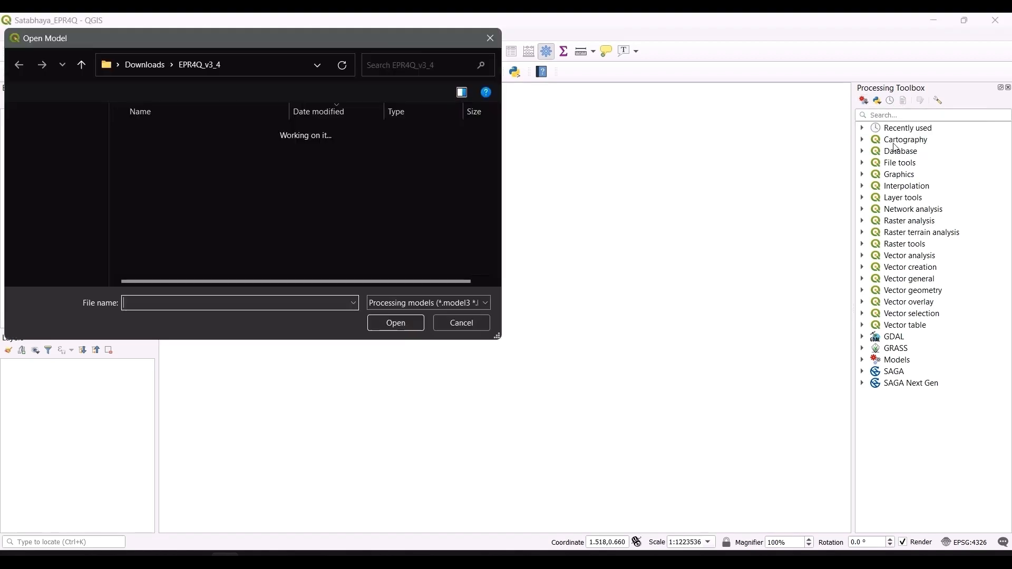
{"action": "left_click", "coordinate": [51, 210]}
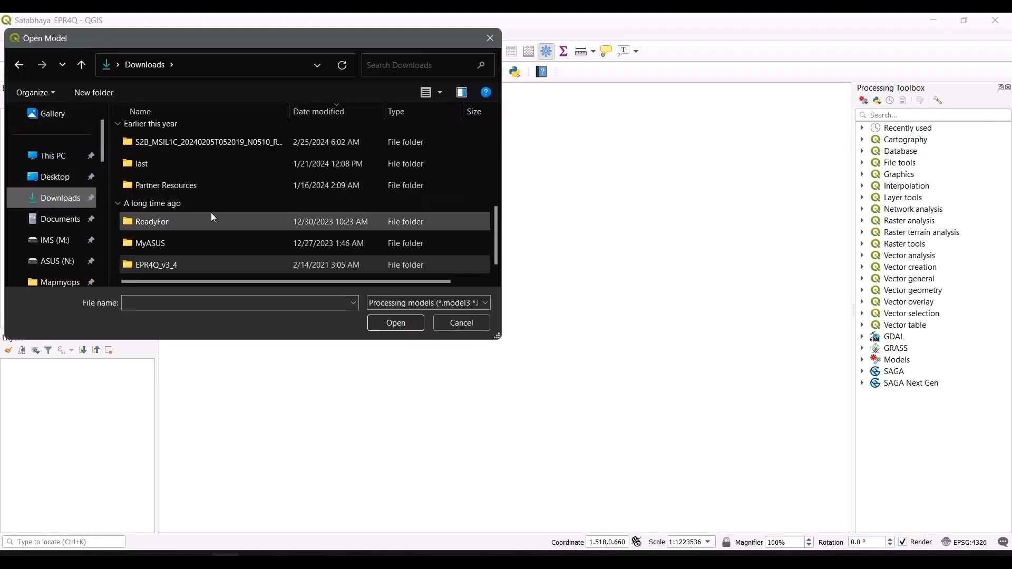
{"action": "double_click", "coordinate": [205, 264]}
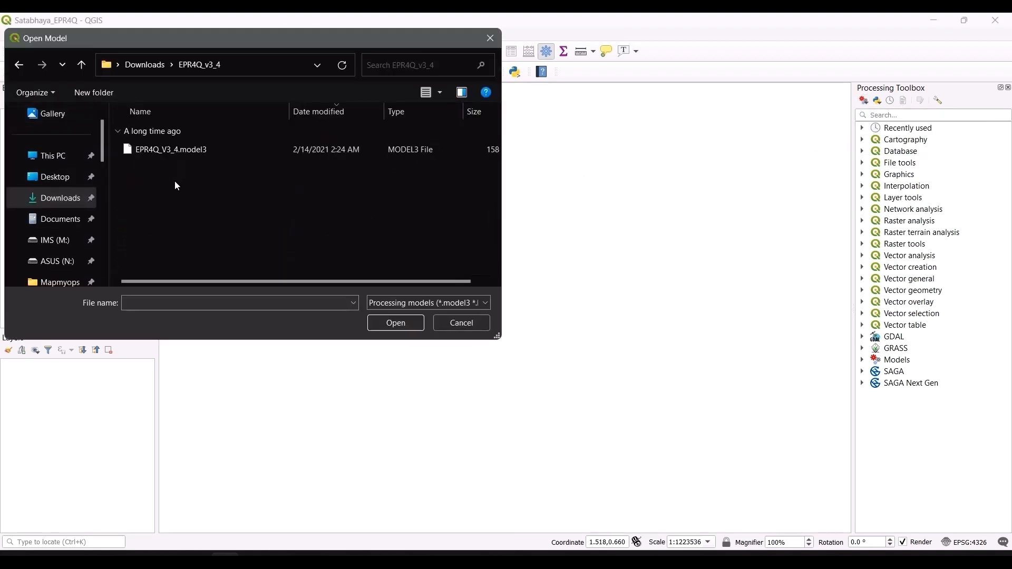
{"action": "left_click", "coordinate": [179, 149]}
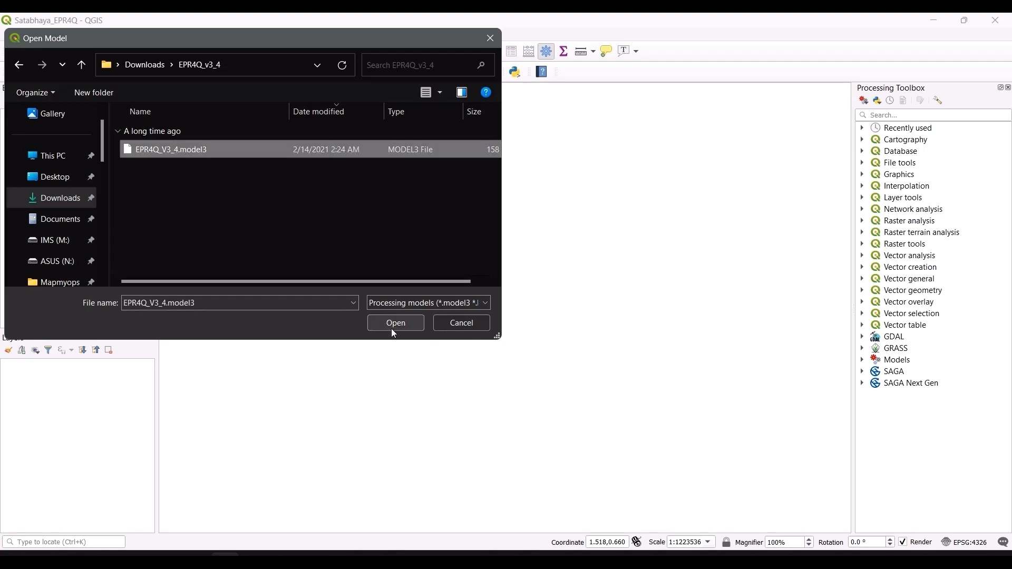
{"action": "left_click", "coordinate": [490, 38]}
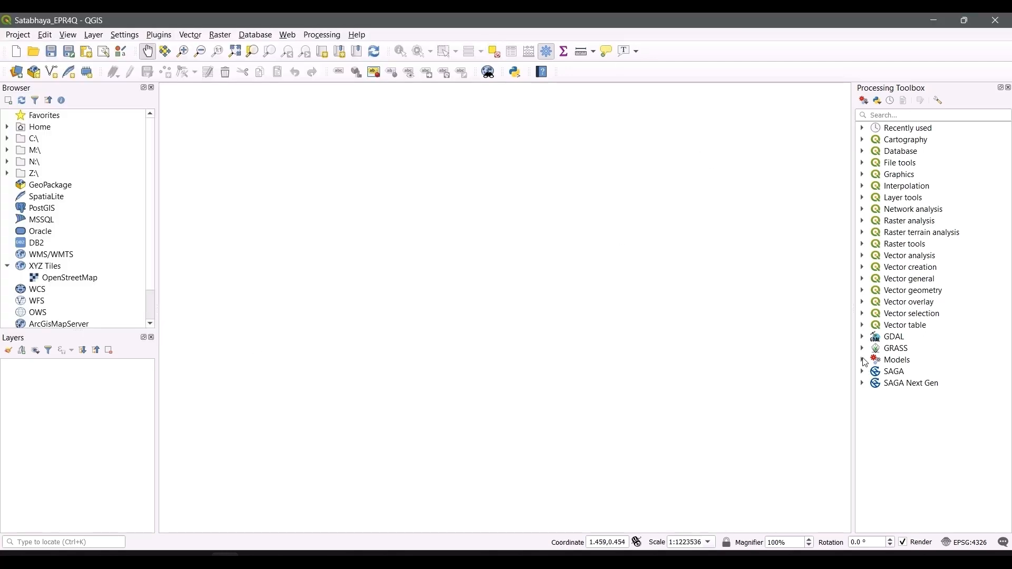
Open the EPR4Q model from the Processing Toolbox for editing in a maximized Processing Modeler window.
{"action": "left_click", "coordinate": [864, 361]}
{"action": "left_click", "coordinate": [902, 375]}
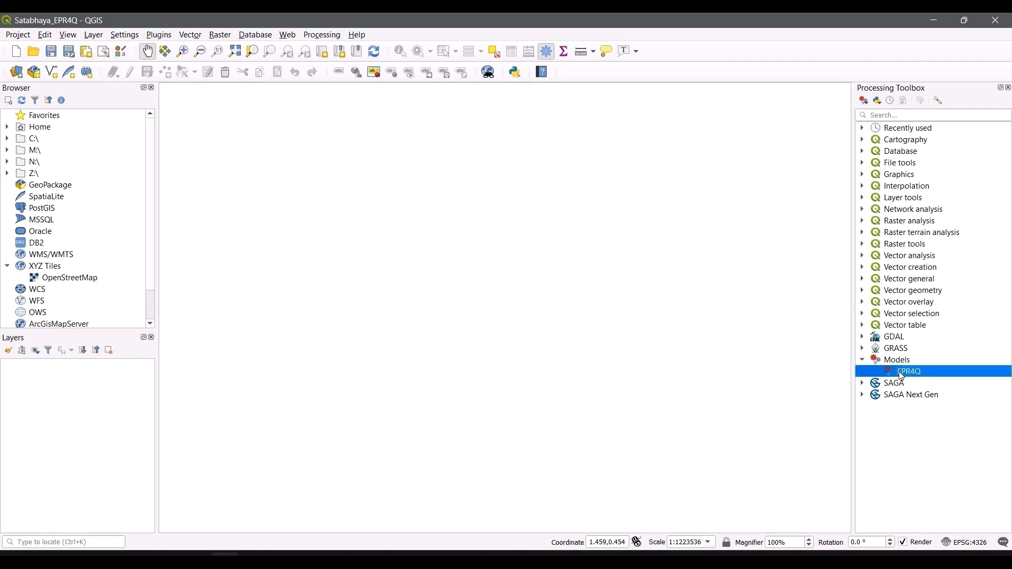
{"action": "right_click", "coordinate": [902, 375]}
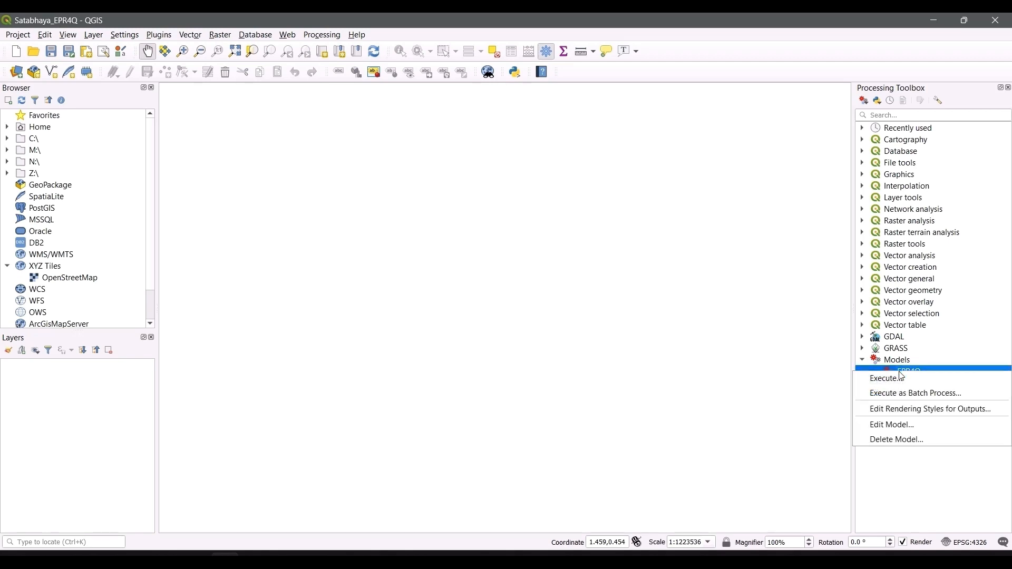
{"action": "left_click", "coordinate": [929, 430]}
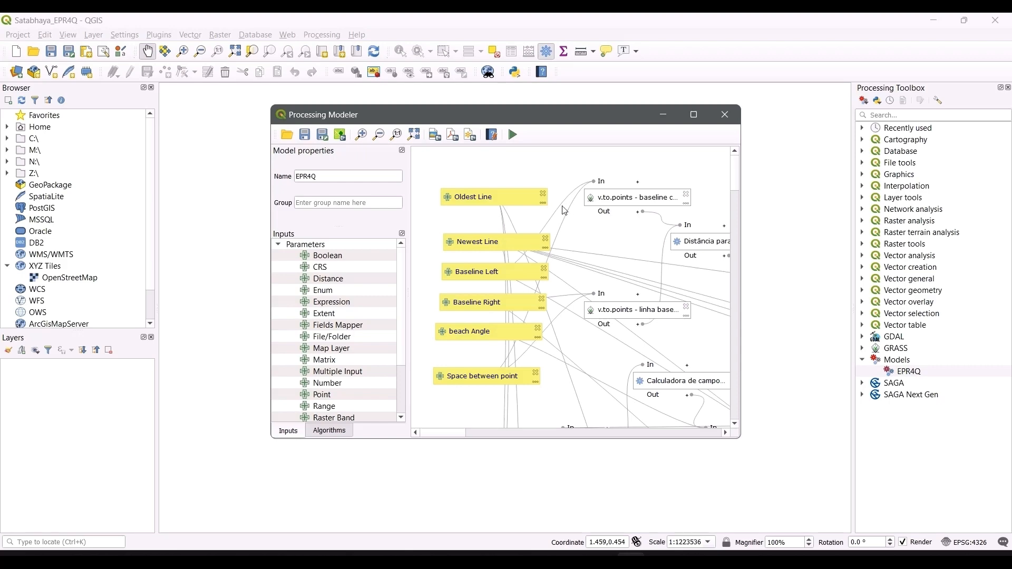
{"action": "left_click", "coordinate": [693, 115]}
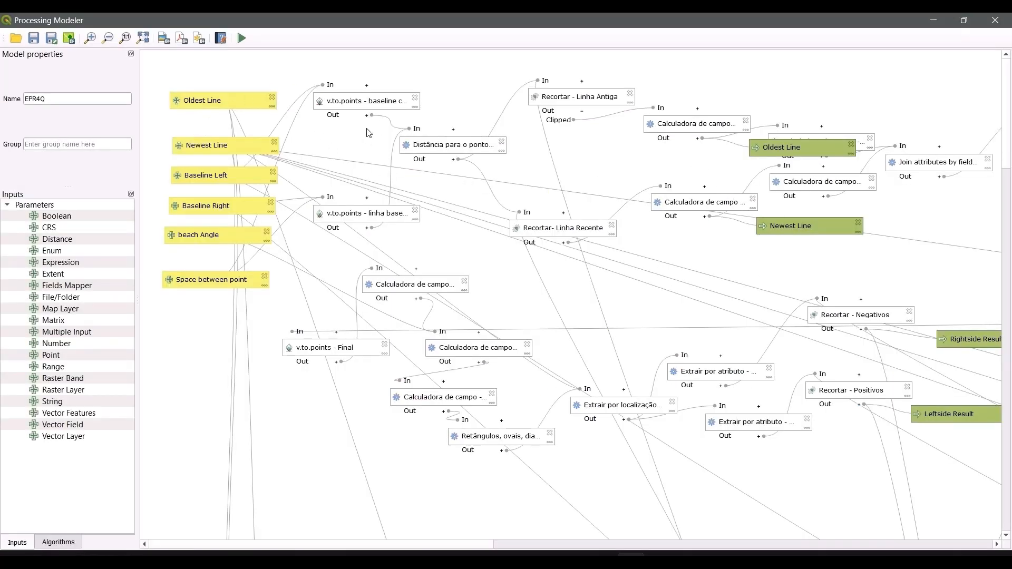
Examine the EPR4Q model's inputs, chained algorithms and outputs across the diagram, and close the modeler.
{"action": "scroll", "coordinate": [615, 297], "scroll_direction": "down", "scroll_amount": 4}
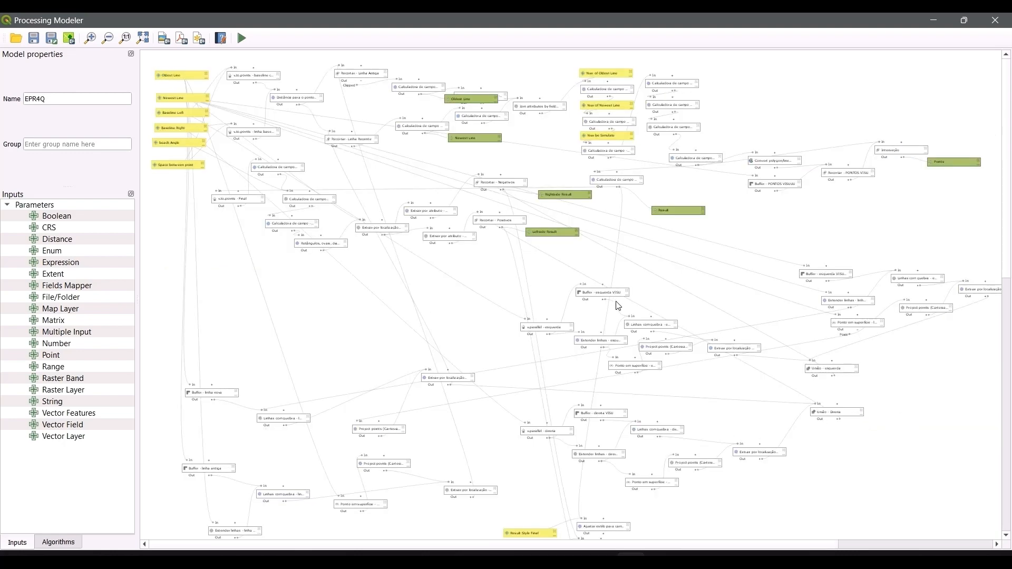
{"action": "scroll", "coordinate": [672, 443], "scroll_direction": "up", "scroll_amount": 5}
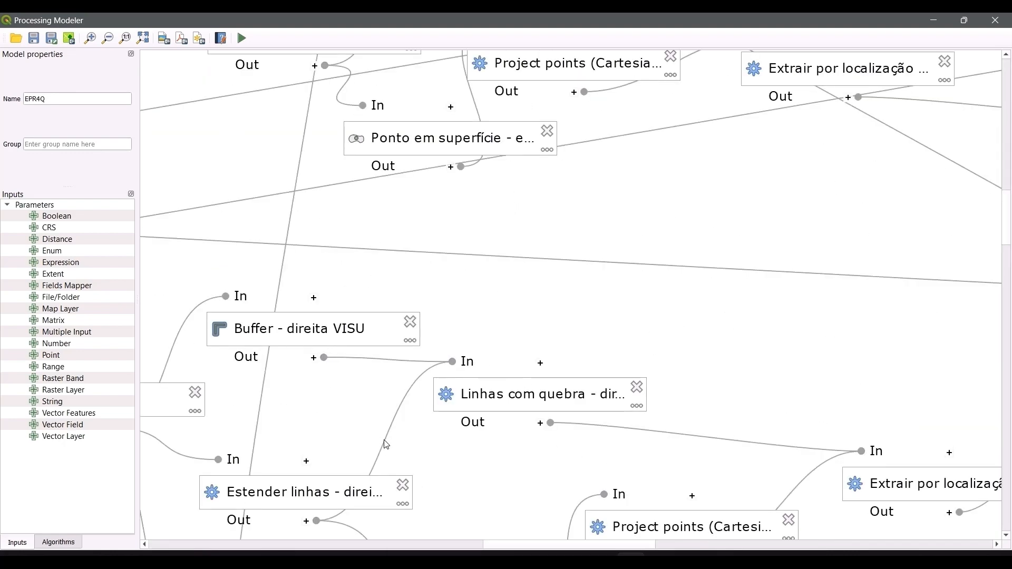
{"action": "scroll", "coordinate": [399, 170], "scroll_direction": "down", "scroll_amount": 5}
{"action": "scroll", "coordinate": [324, 184], "scroll_direction": "up", "scroll_amount": 3}
{"action": "scroll", "coordinate": [308, 146], "scroll_direction": "down", "scroll_amount": 2}
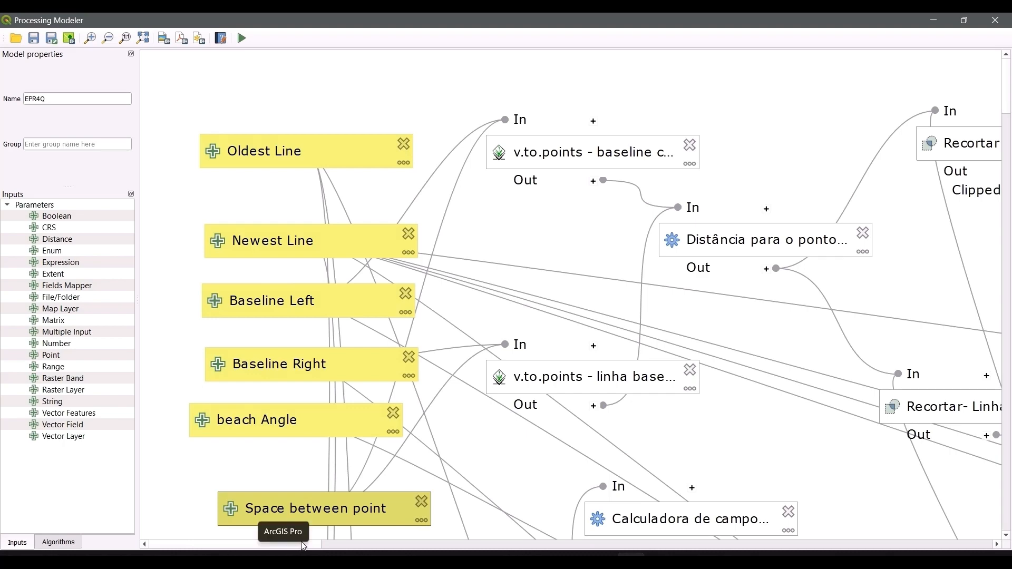
{"action": "left_click_drag", "start_coordinate": [391, 543], "coordinate": [462, 543]}
{"action": "scroll", "coordinate": [555, 379], "scroll_direction": "down", "scroll_amount": 5}
{"action": "scroll", "coordinate": [555, 379], "scroll_direction": "down", "scroll_amount": 3}
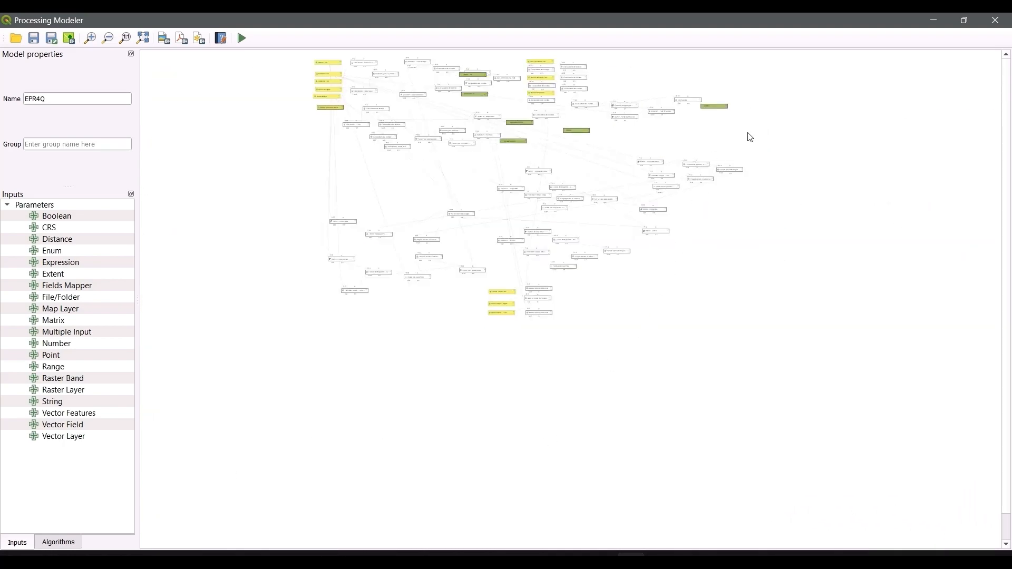
{"action": "scroll", "coordinate": [755, 152], "scroll_direction": "up", "scroll_amount": 5}
{"action": "scroll", "coordinate": [775, 74], "scroll_direction": "up", "scroll_amount": 2}
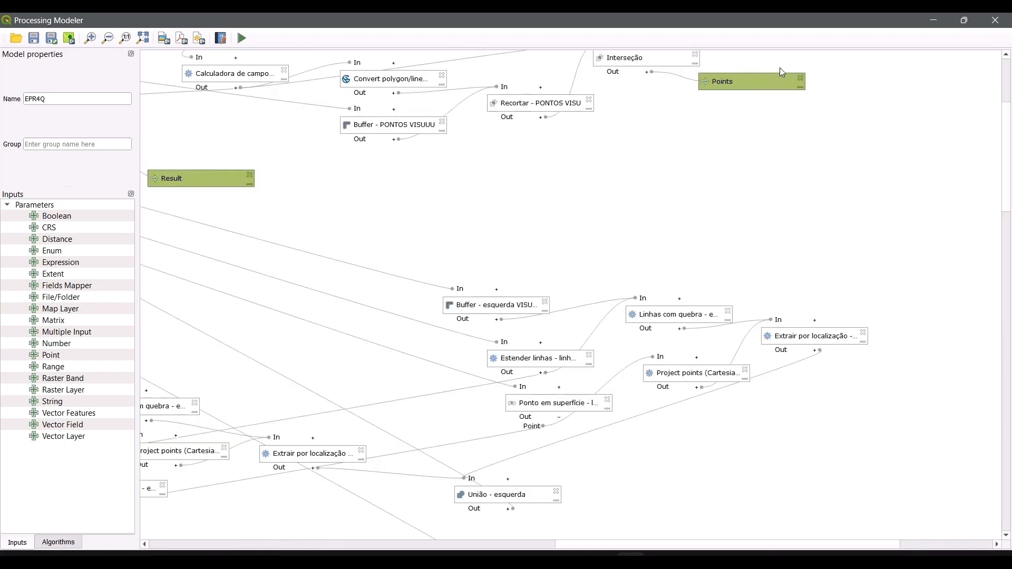
{"action": "scroll", "coordinate": [777, 79], "scroll_direction": "down", "scroll_amount": 2}
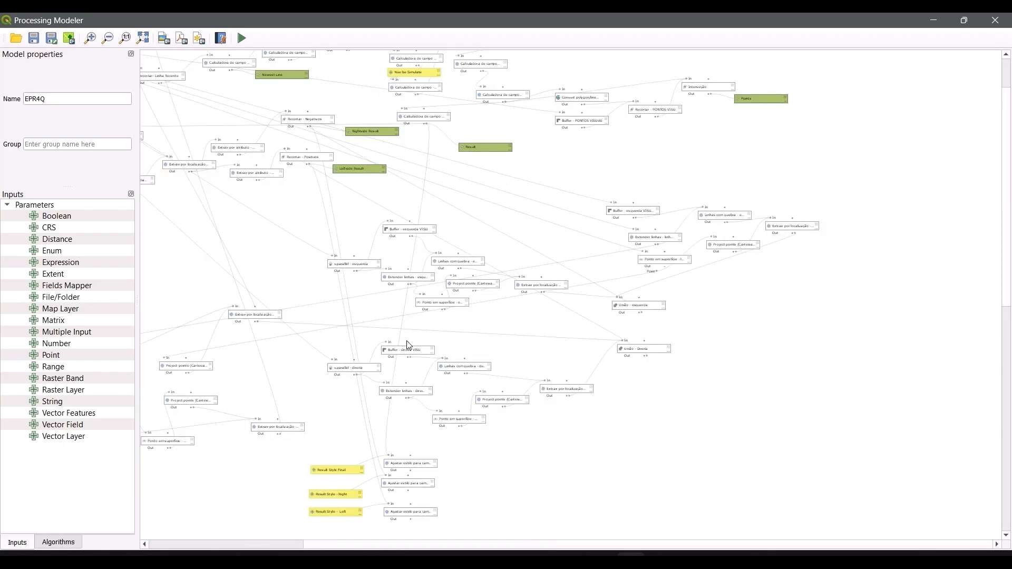
{"action": "left_click", "coordinate": [995, 20]}
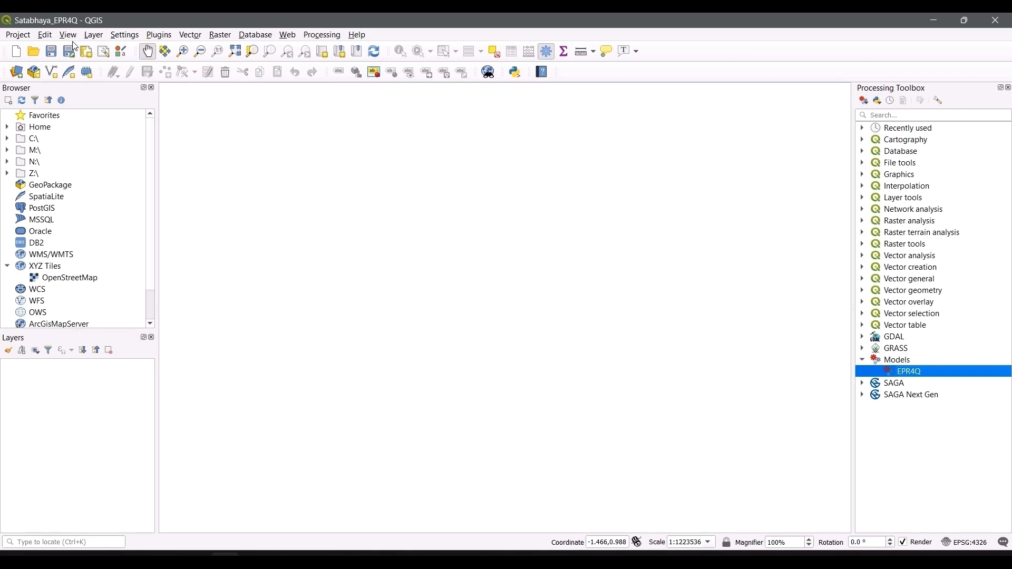
Read the details of the installed Processing Saga NextGen Provider plugin, including its SAGA requirement, and close the plugin manager.
{"action": "left_click", "coordinate": [164, 36]}
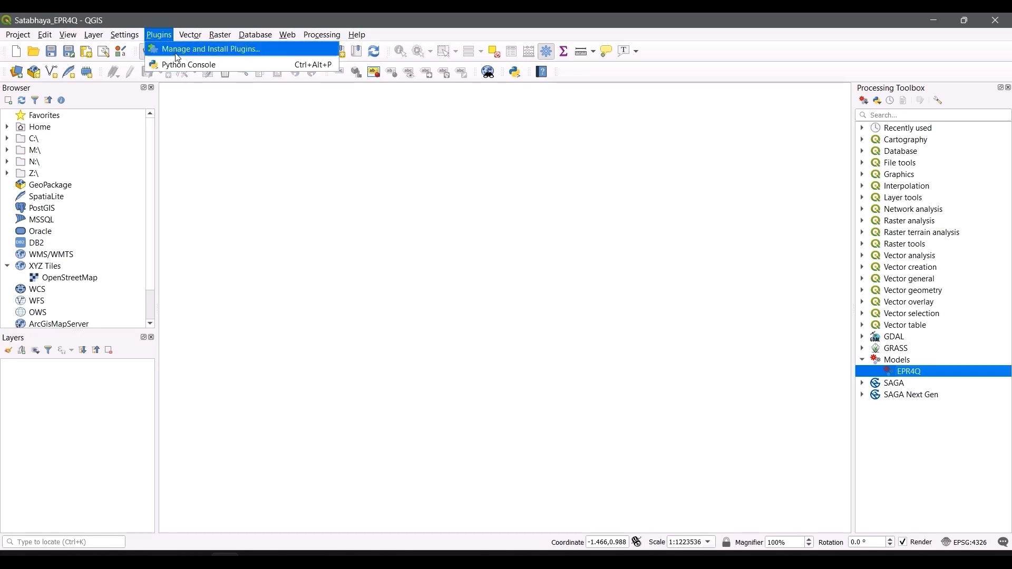
{"action": "left_click", "coordinate": [176, 50]}
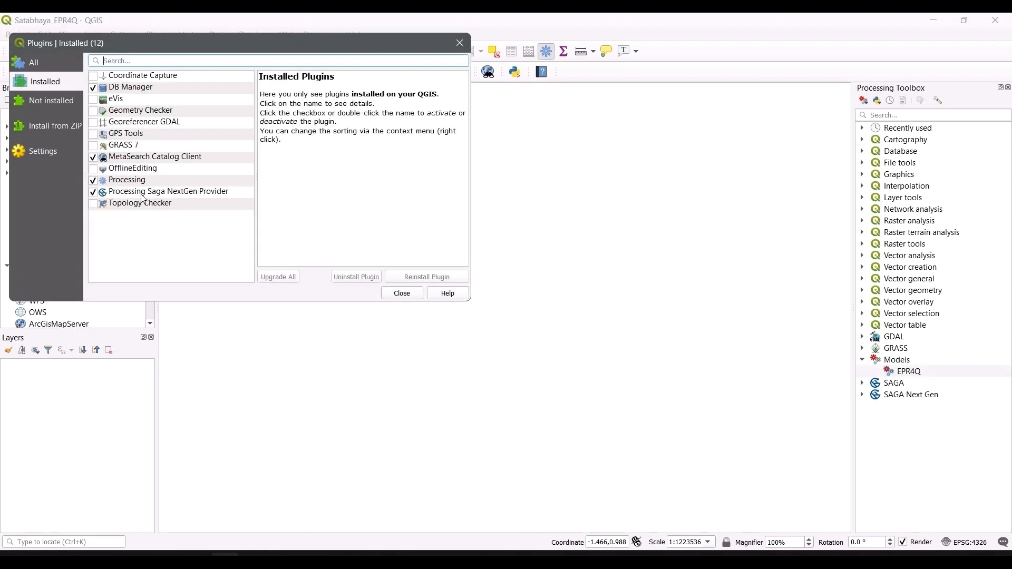
{"action": "left_click", "coordinate": [179, 192]}
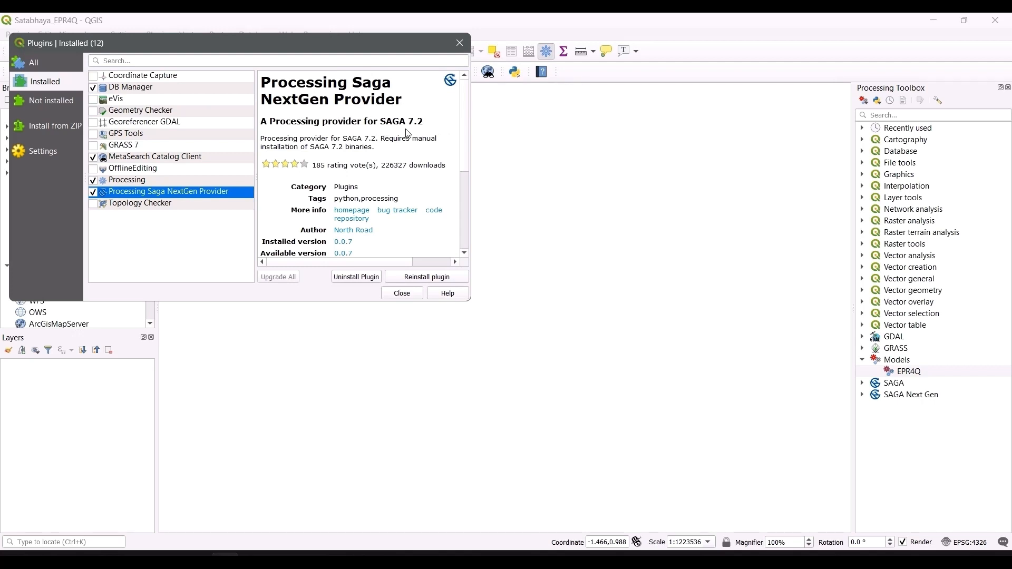
{"action": "left_click", "coordinate": [402, 293]}
Switch to Chrome, search for saga 7.2 binaries and review the downloadable files on the SourceForge SAGA - 7.2.0 page.
{"action": "key", "text": "alt+Tab"}
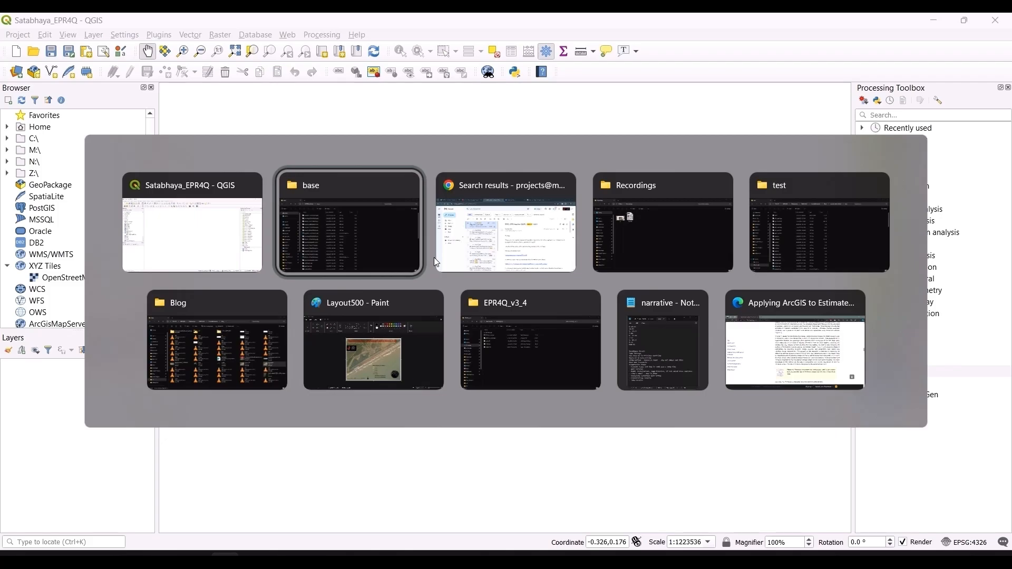
{"action": "key", "text": "alt+Tab"}
{"action": "left_click", "coordinate": [820, 26]}
{"action": "type", "text": "sa"}
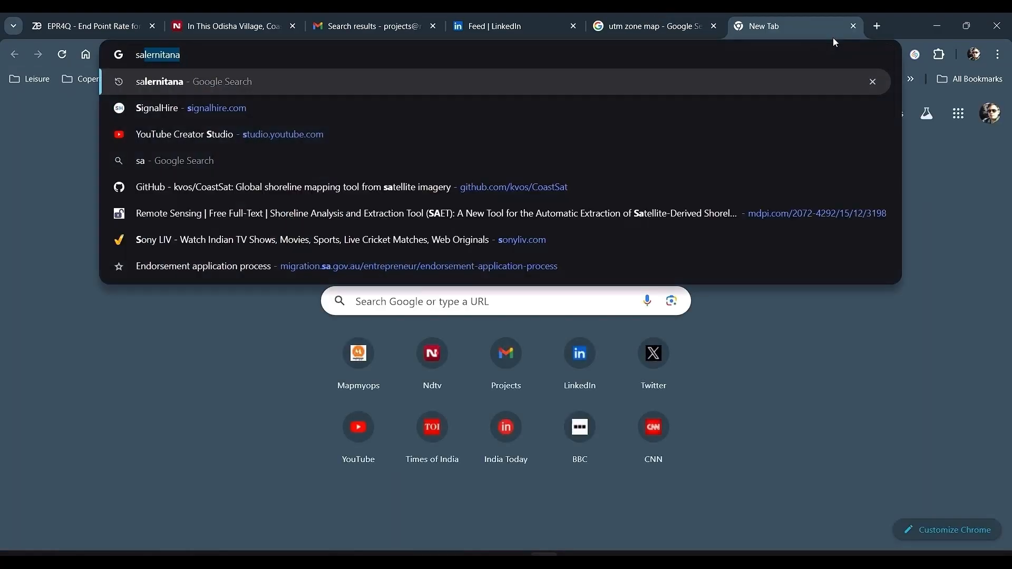
{"action": "type", "text": "ga 7.2 "}
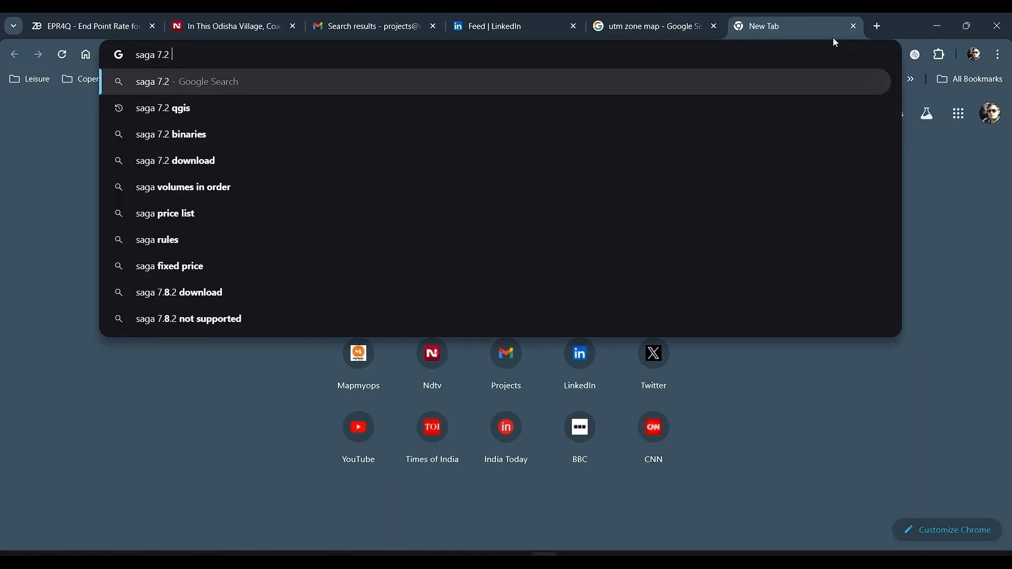
{"action": "type", "text": "binaries"}
{"action": "key", "text": "Return"}
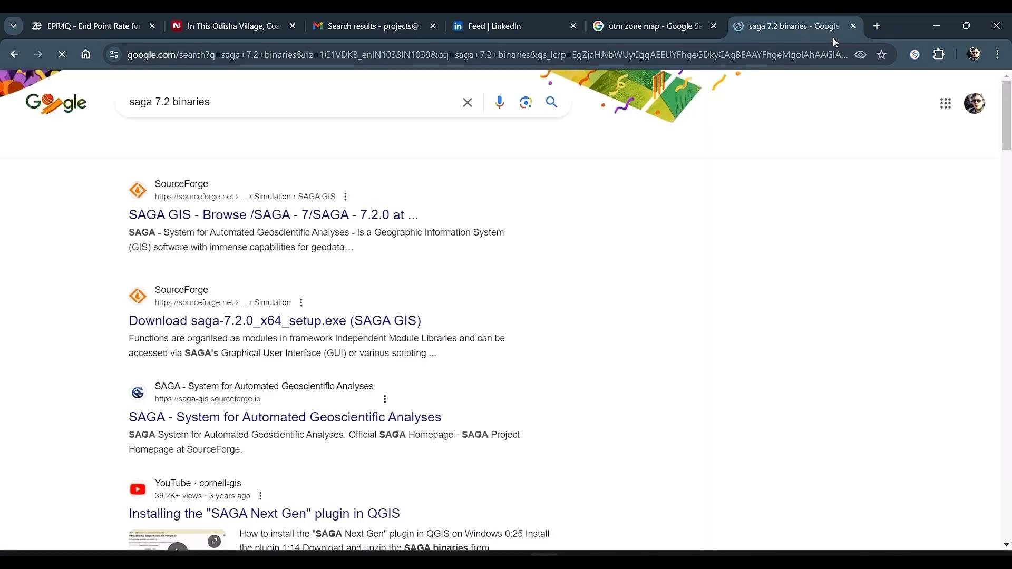
{"action": "left_click", "coordinate": [345, 197]}
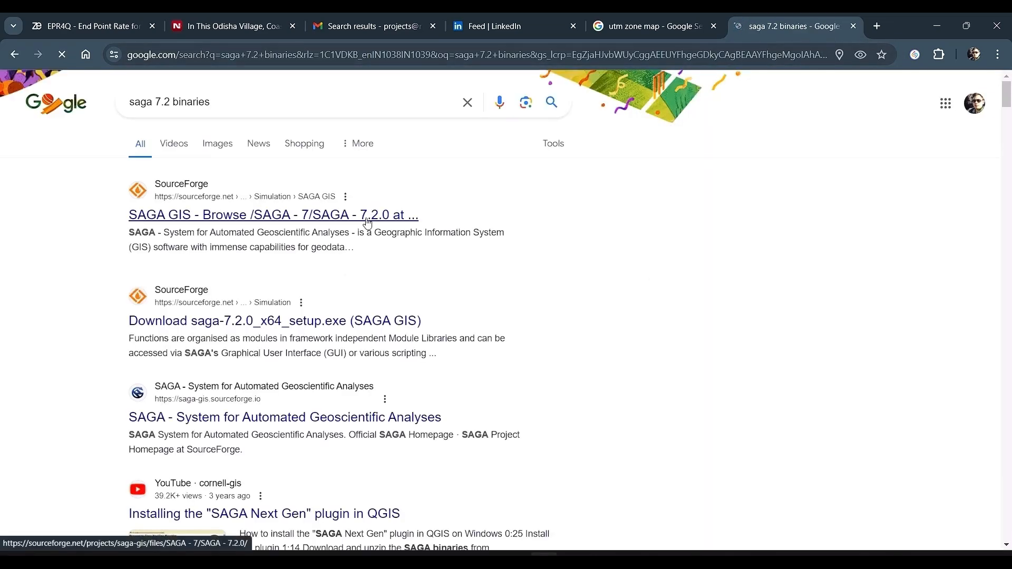
{"action": "scroll", "coordinate": [355, 354], "scroll_direction": "down", "scroll_amount": 3}
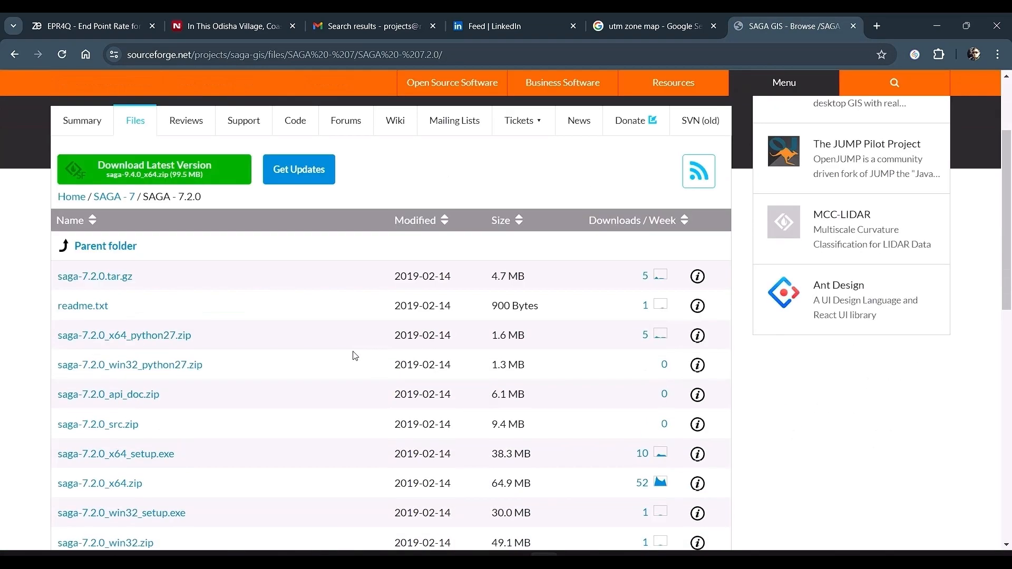
{"action": "scroll", "coordinate": [289, 402], "scroll_direction": "down", "scroll_amount": 5}
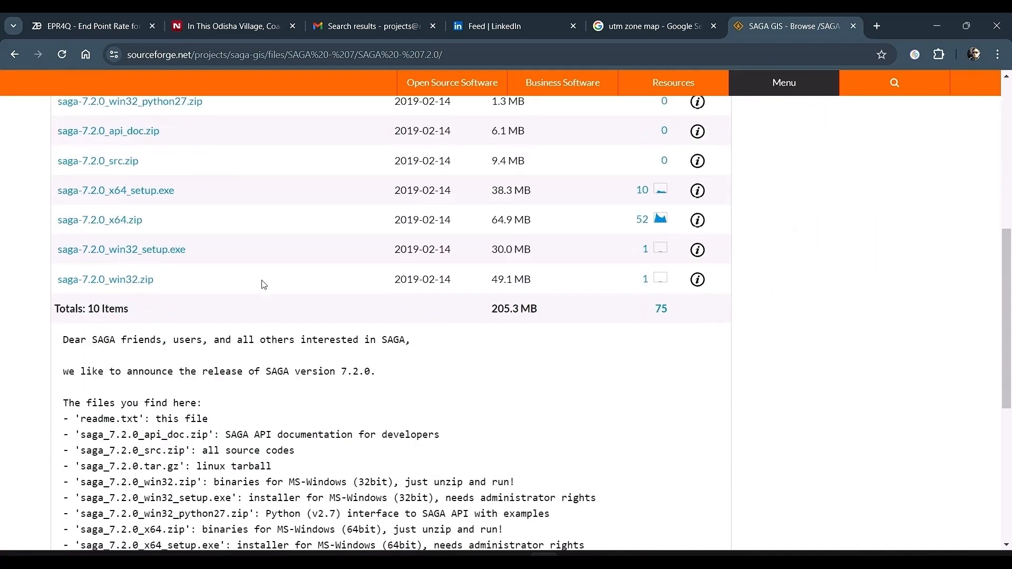
Switch back to QGIS and view the SAGANG provider's settings in the Processing options, including its SAGA folder.
{"action": "key", "text": "alt+Tab"}
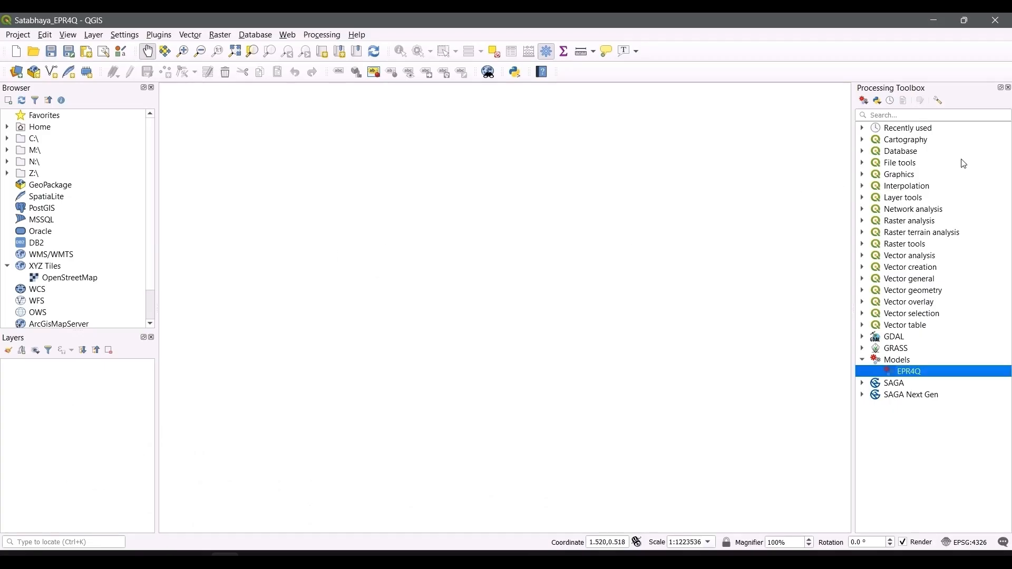
{"action": "left_click", "coordinate": [938, 104]}
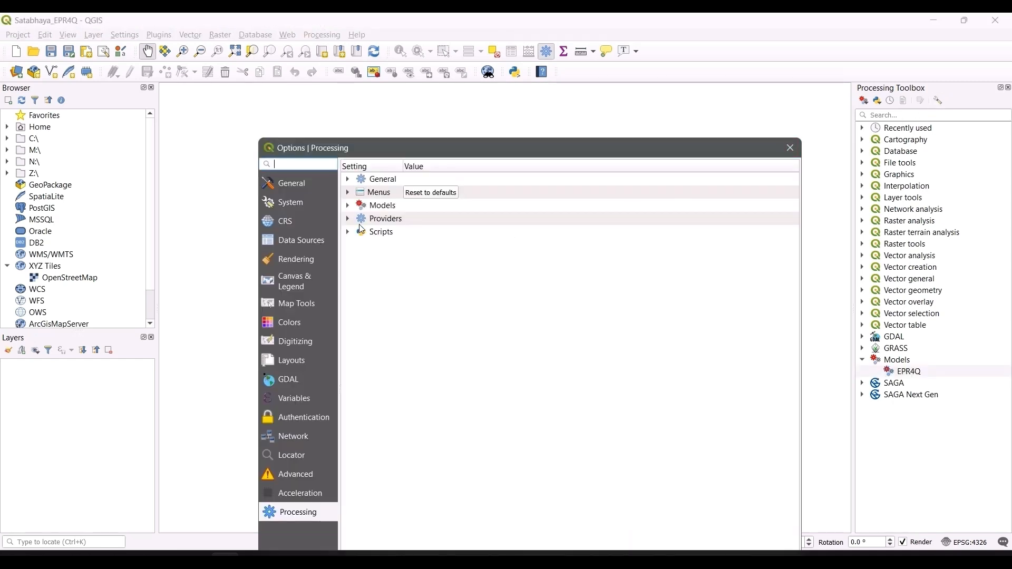
{"action": "left_click", "coordinate": [348, 219]}
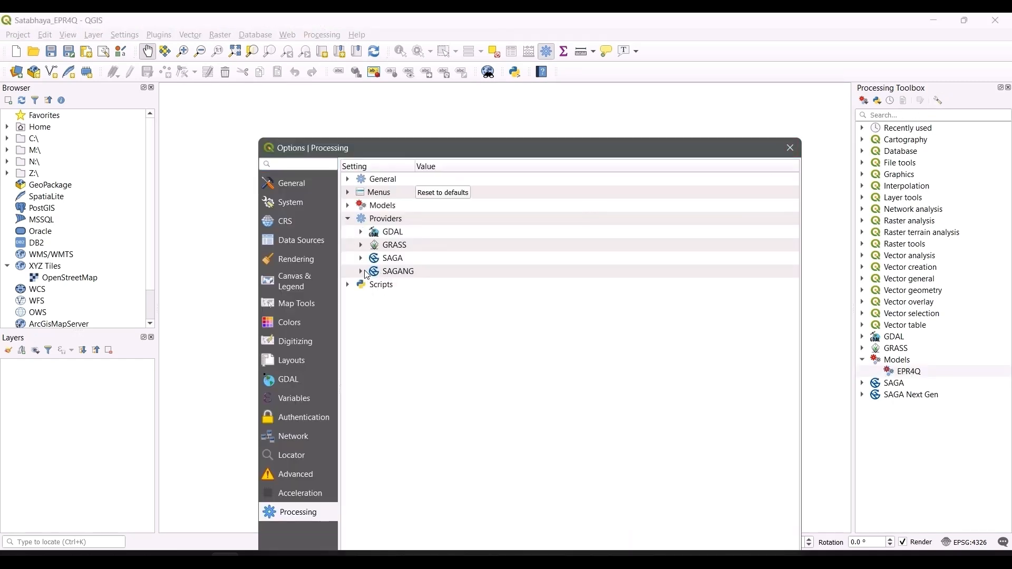
{"action": "left_click", "coordinate": [361, 271]}
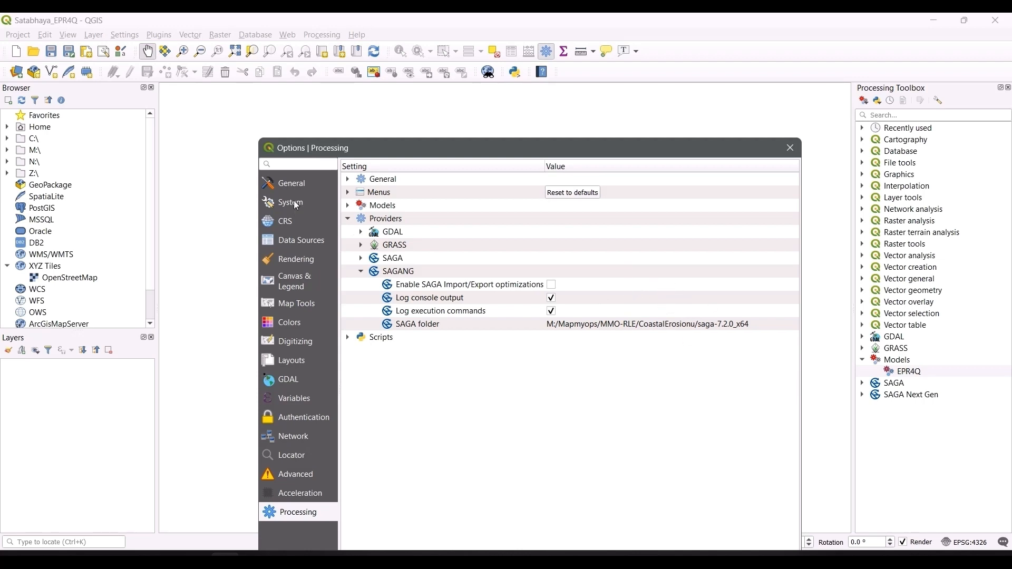
Review the invalid features filtering choices in the general Processing settings and close the options without changing them.
{"action": "left_click", "coordinate": [372, 180]}
{"action": "left_click", "coordinate": [349, 180]}
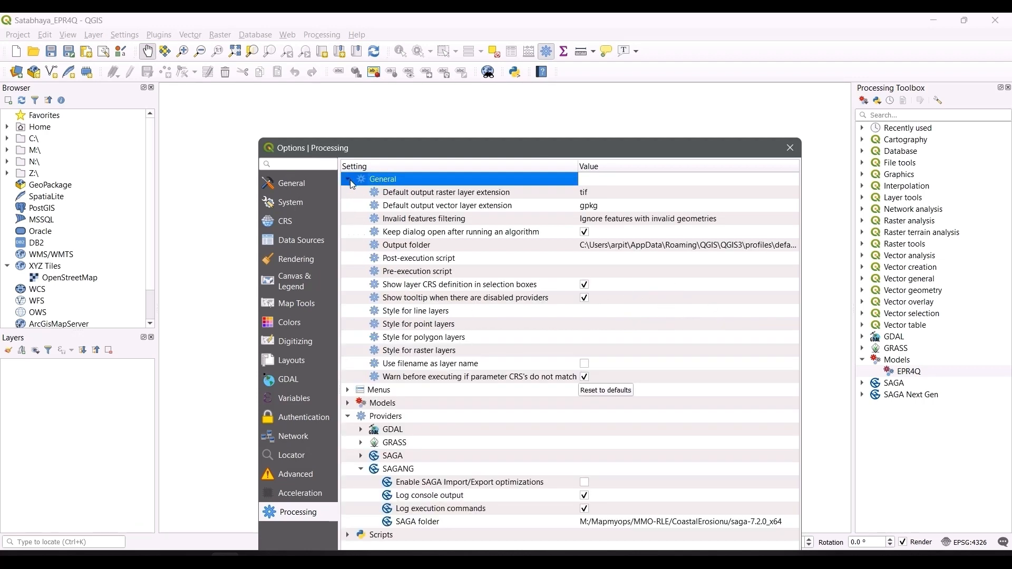
{"action": "double_click", "coordinate": [594, 223]}
{"action": "left_click", "coordinate": [695, 225]}
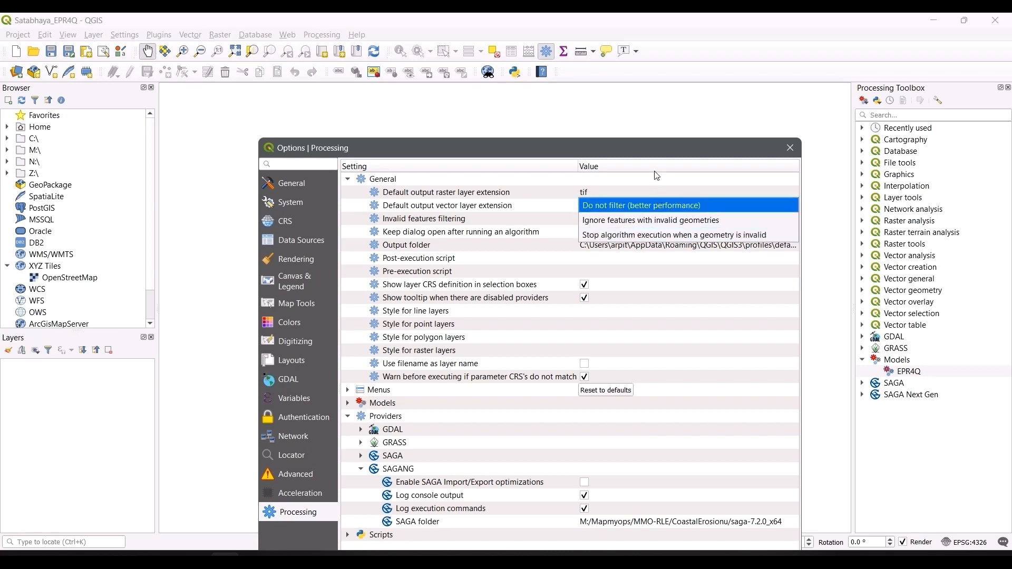
{"action": "left_click", "coordinate": [652, 156]}
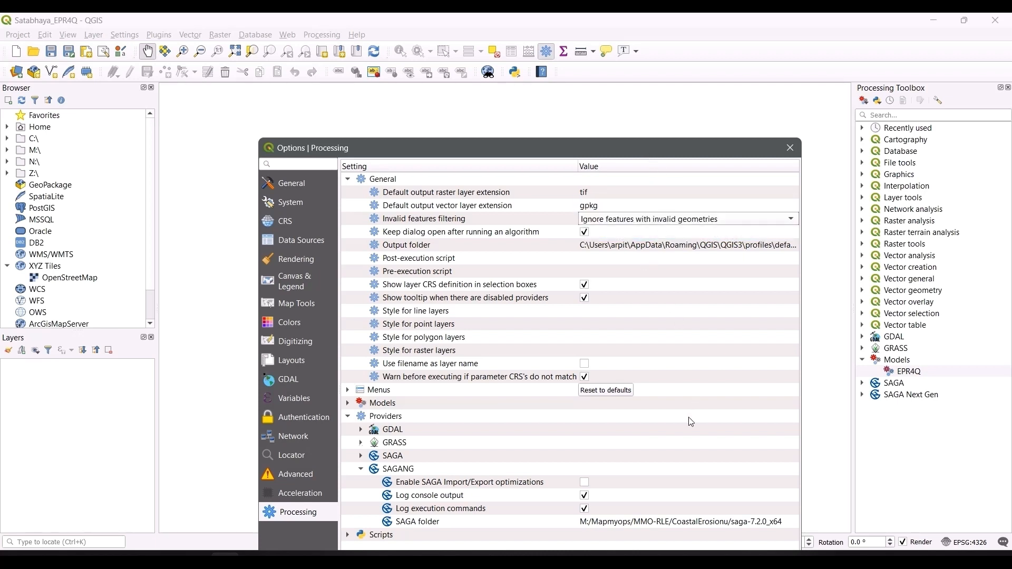
{"action": "left_click", "coordinate": [794, 153]}
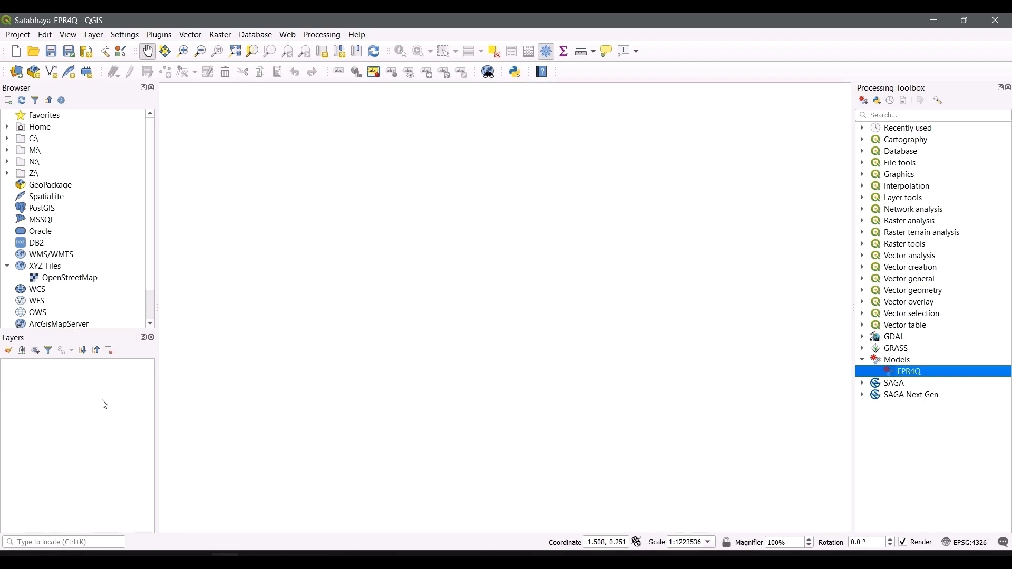
Start a new project and add the OpenStreetMap tiles as its base layer.
{"action": "key", "text": "ctrl+n"}
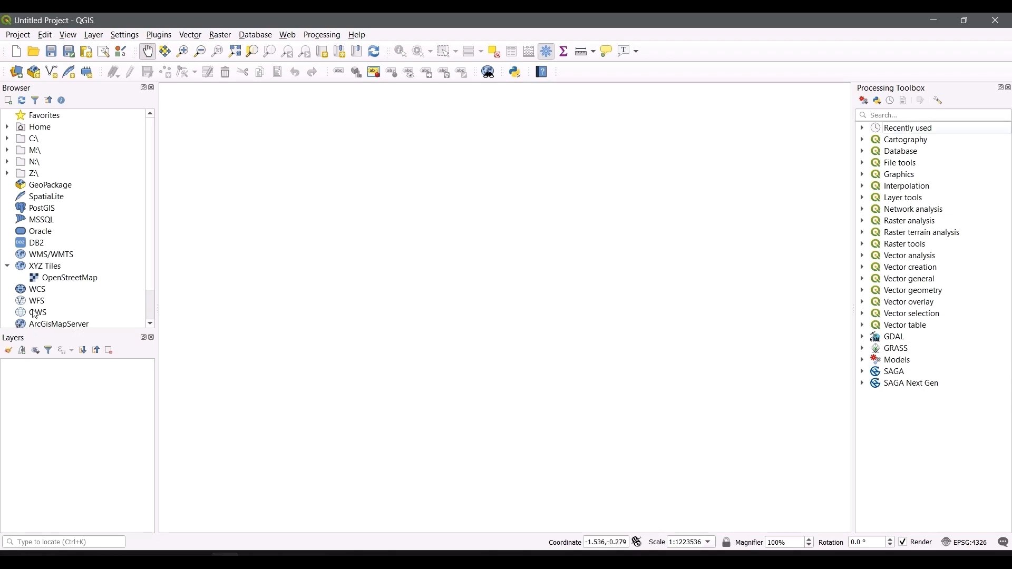
{"action": "double_click", "coordinate": [47, 278]}
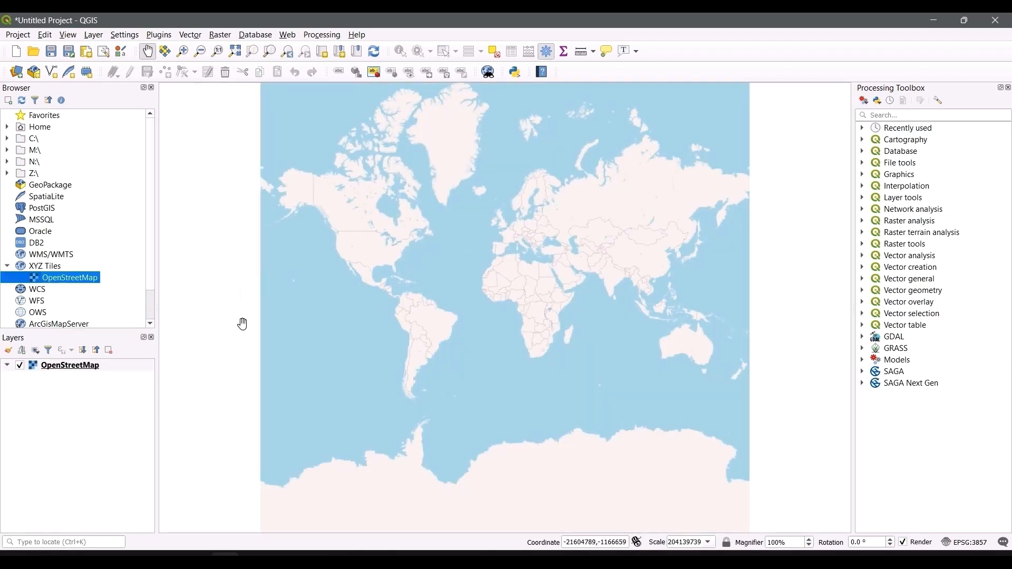
From the EPR4Qworking base folder sorted by type, add Shoreline_03Jan2024clip.shp and Shoreline_25Dec2020clip.shp to the QGIS layers, and return to the folder.
{"action": "key", "text": "alt+Tab"}
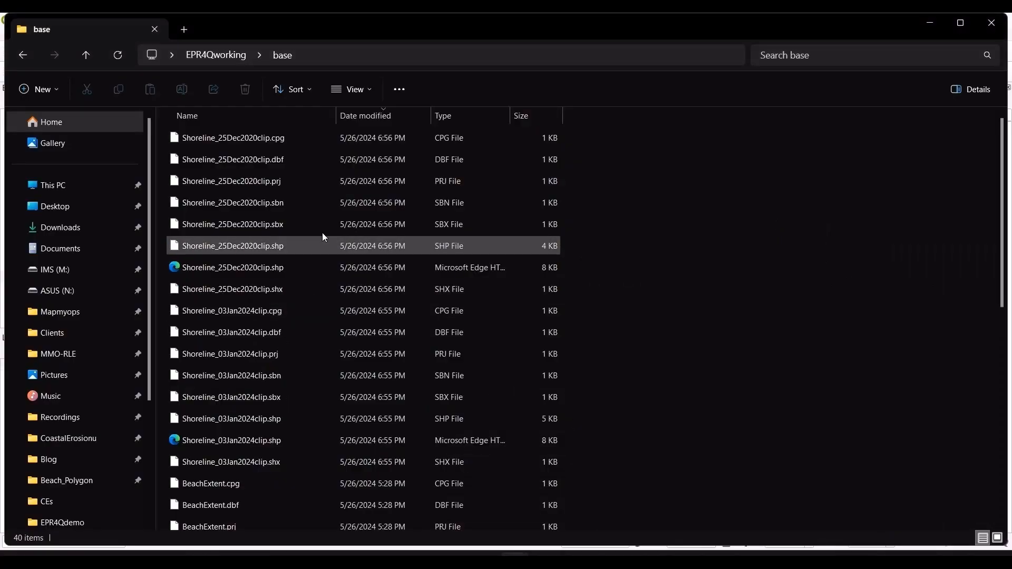
{"action": "left_click", "coordinate": [474, 116]}
{"action": "scroll", "coordinate": [479, 260], "scroll_direction": "down", "scroll_amount": 5}
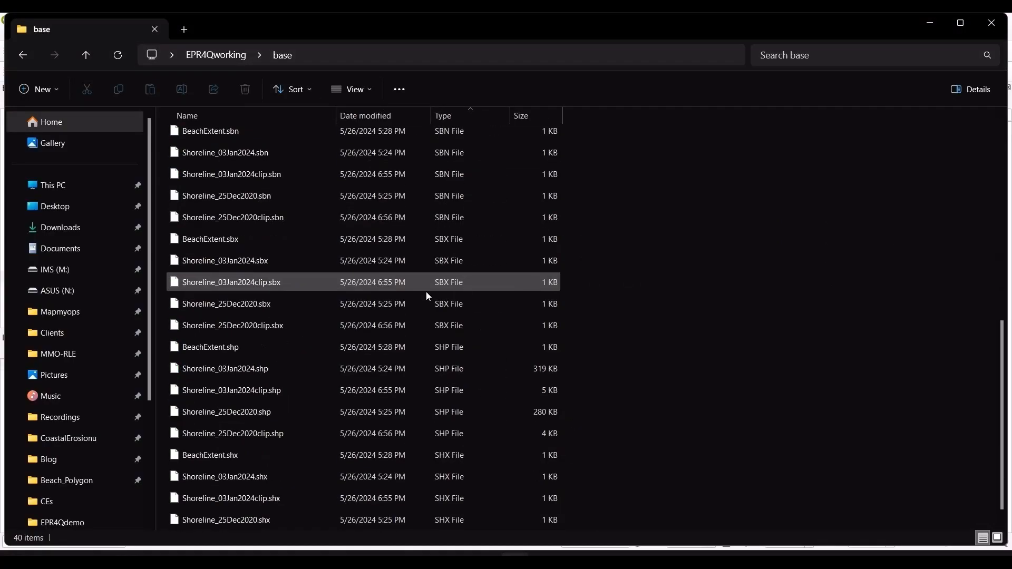
{"action": "left_click", "coordinate": [268, 389]}
{"action": "left_click", "coordinate": [272, 434], "text": "ctrl"}
{"action": "left_click_drag", "start_coordinate": [274, 434], "coordinate": [84, 437]}
{"action": "key", "text": "alt+Tab"}
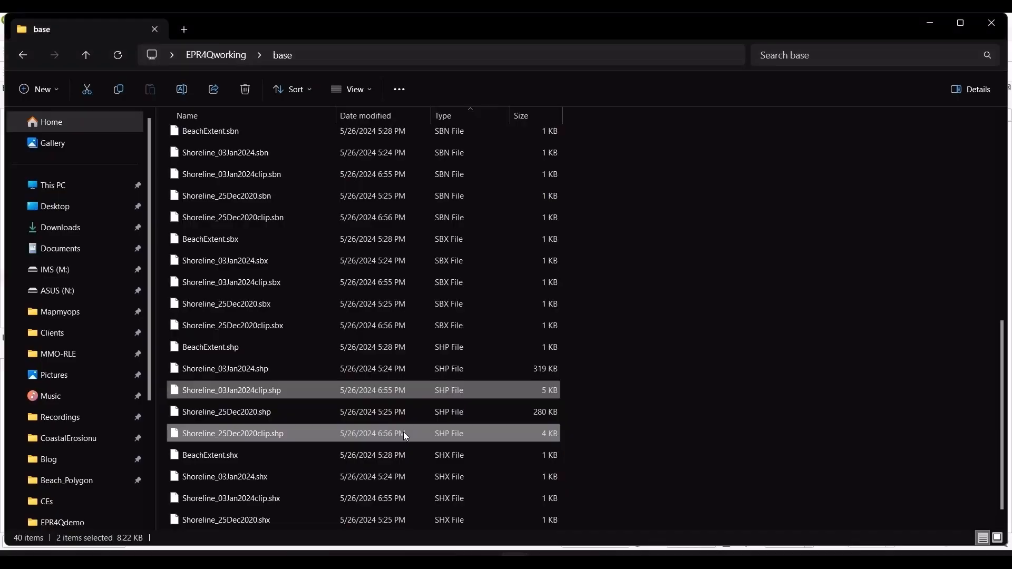
{"action": "scroll", "coordinate": [399, 440], "scroll_direction": "up", "scroll_amount": 3}
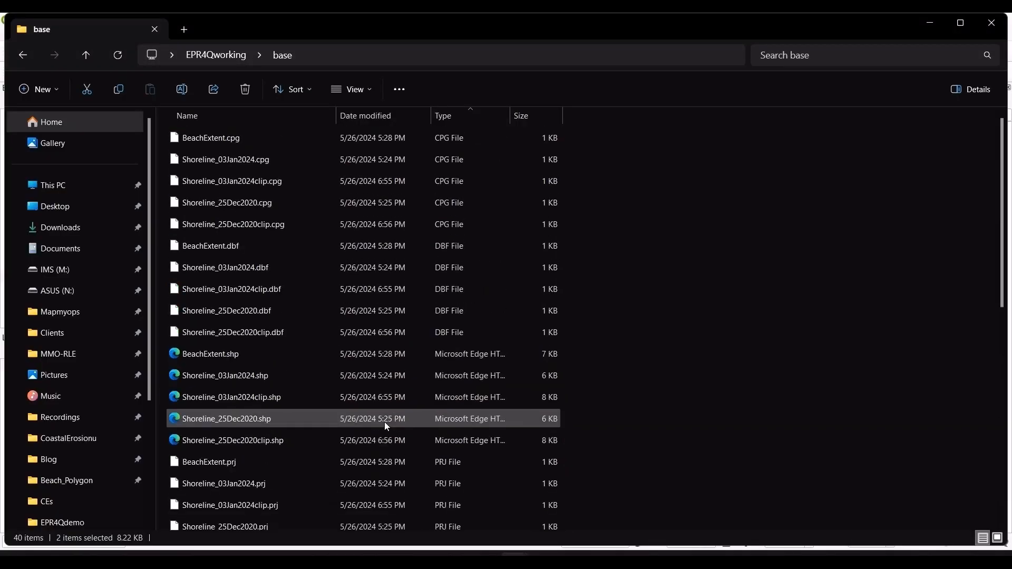
Add landward.shp and seaward.shp from the EPR4Qworking prepared folder to the QGIS layers and zoom to the Shoreline_03Jan2024clip layer.
{"action": "left_click", "coordinate": [237, 56]}
{"action": "double_click", "coordinate": [255, 160]}
{"action": "scroll", "coordinate": [258, 237], "scroll_direction": "down", "scroll_amount": 2}
{"action": "left_click", "coordinate": [286, 328]}
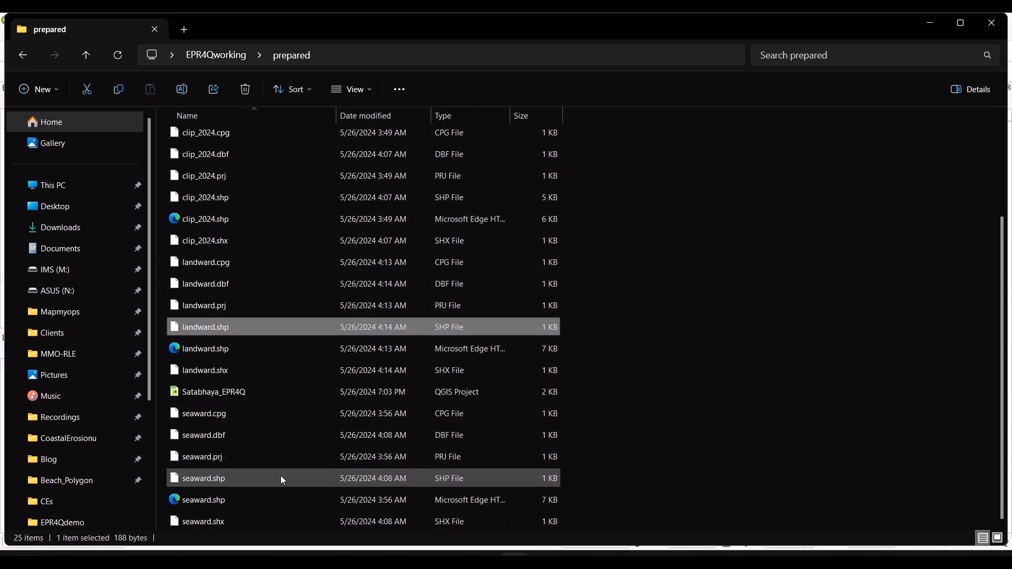
{"action": "left_click", "coordinate": [319, 479], "text": "ctrl"}
{"action": "left_click_drag", "start_coordinate": [319, 481], "coordinate": [52, 389]}
{"action": "left_click", "coordinate": [58, 390]}
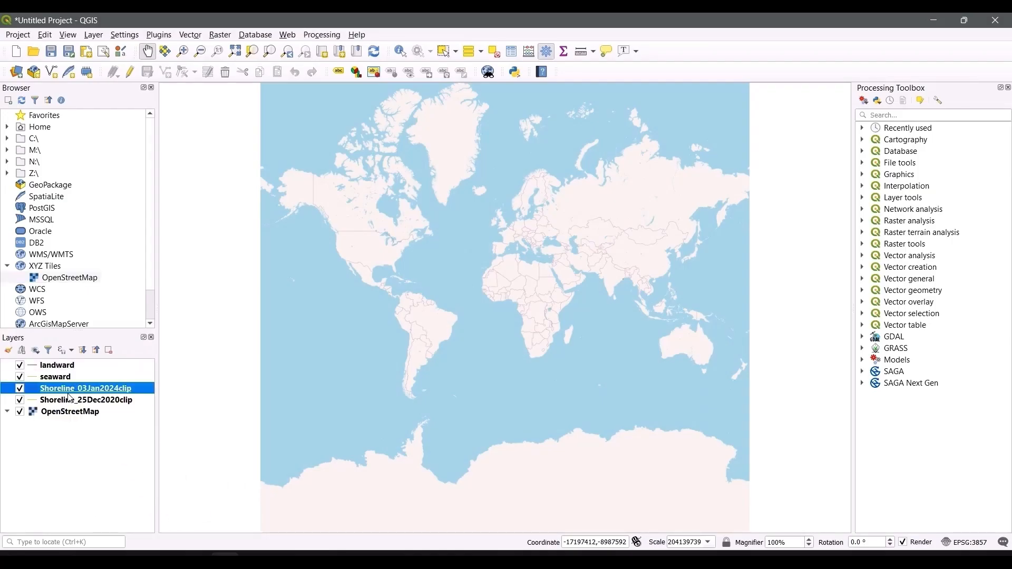
{"action": "right_click", "coordinate": [67, 393]}
{"action": "left_click", "coordinate": [91, 143]}
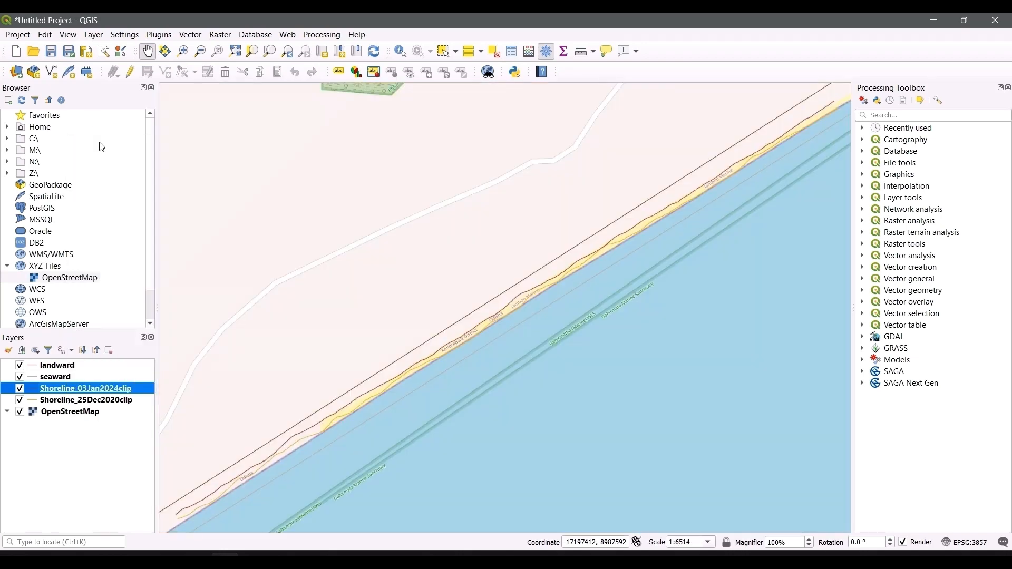
Apply the topo main road line symbol to the landward and seaward layers, colouring the seaward line green.
{"action": "left_click", "coordinate": [34, 369]}
{"action": "double_click", "coordinate": [40, 369]}
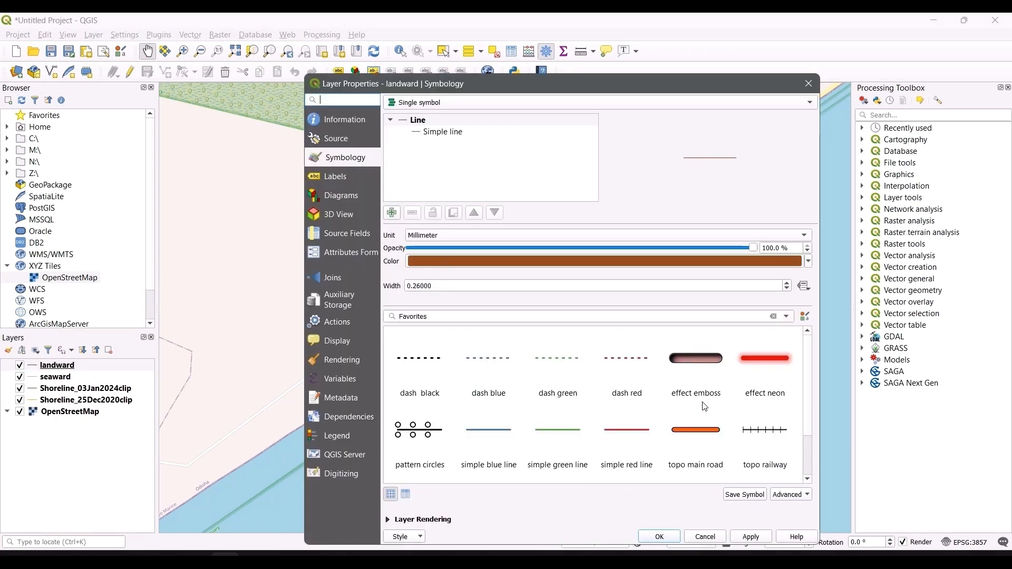
{"action": "left_click", "coordinate": [678, 431]}
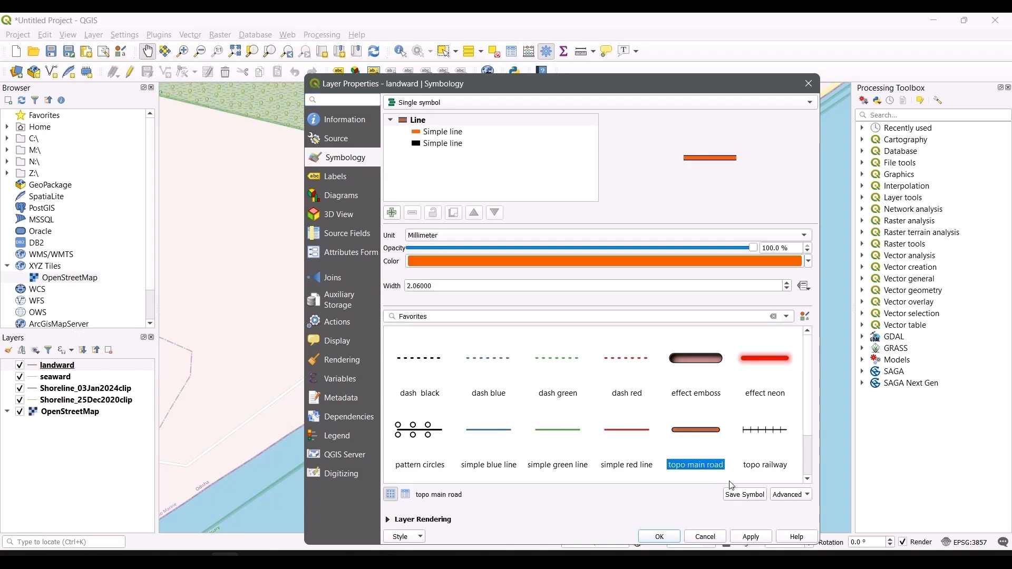
{"action": "left_click", "coordinate": [742, 537]}
{"action": "left_click", "coordinate": [673, 536]}
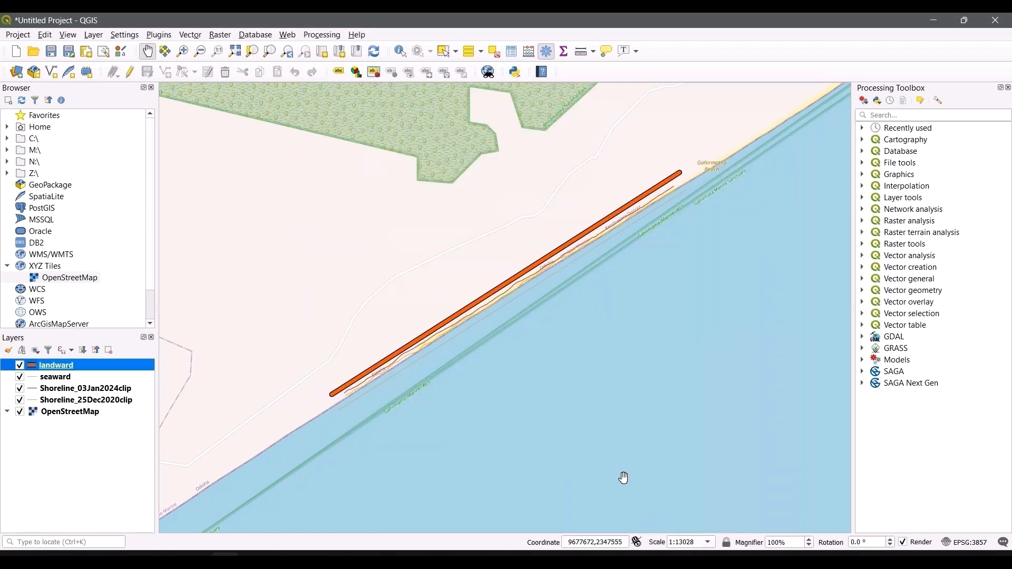
{"action": "double_click", "coordinate": [57, 377]}
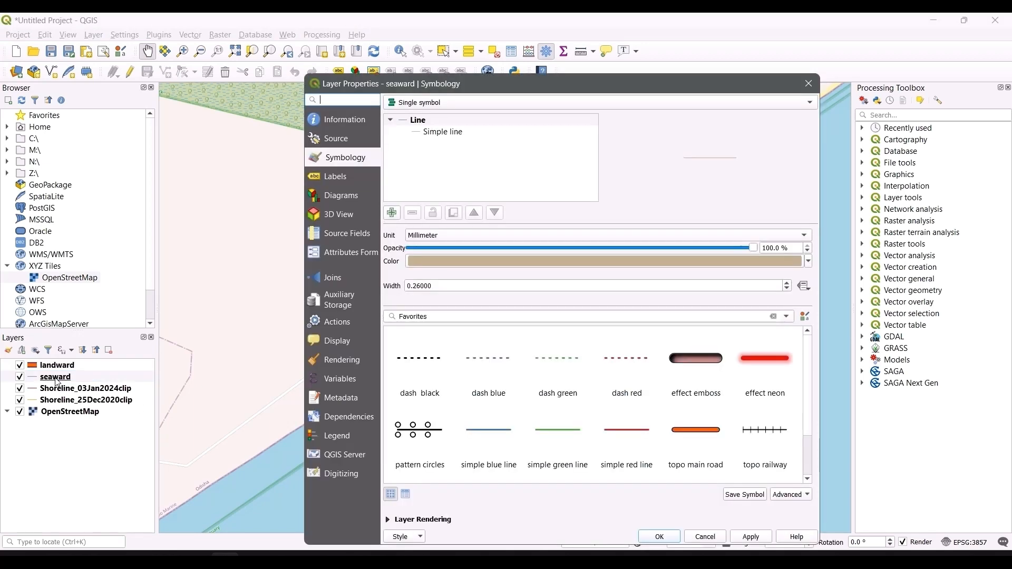
{"action": "left_click", "coordinate": [696, 430]}
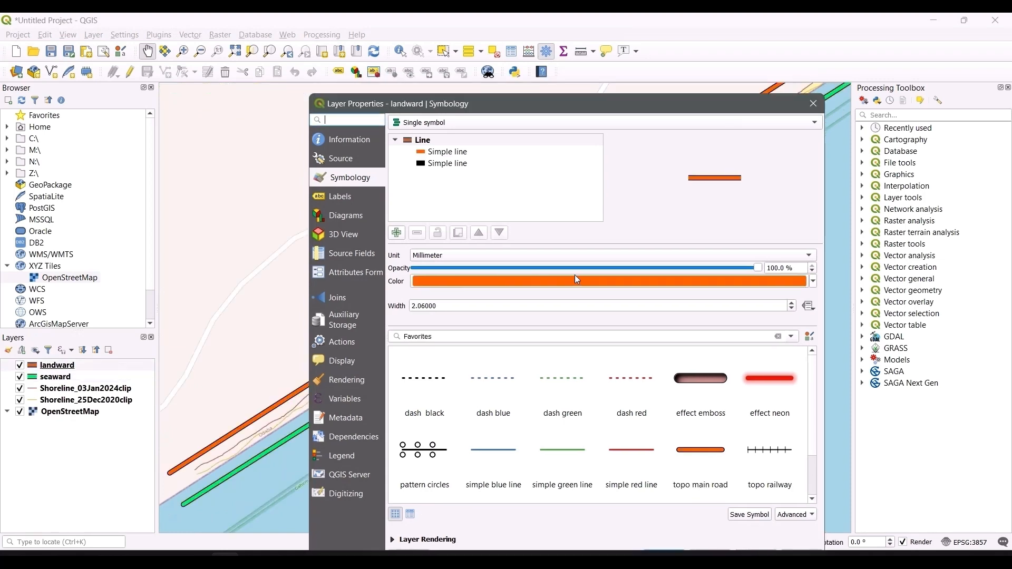
Change the landward layer's line colour to blue and apply the symbology.
{"action": "left_click", "coordinate": [814, 282]}
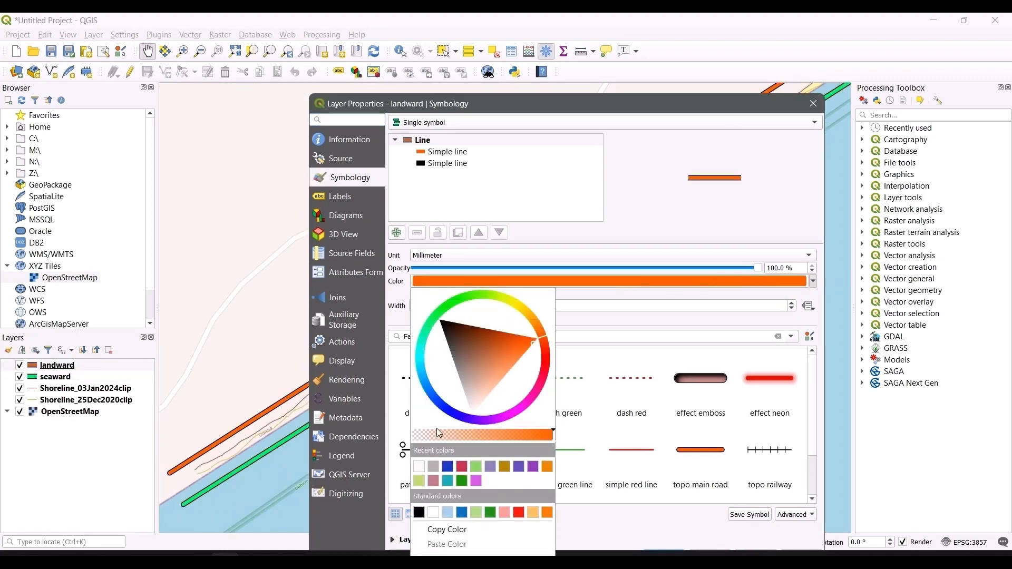
{"action": "left_click", "coordinate": [427, 391]}
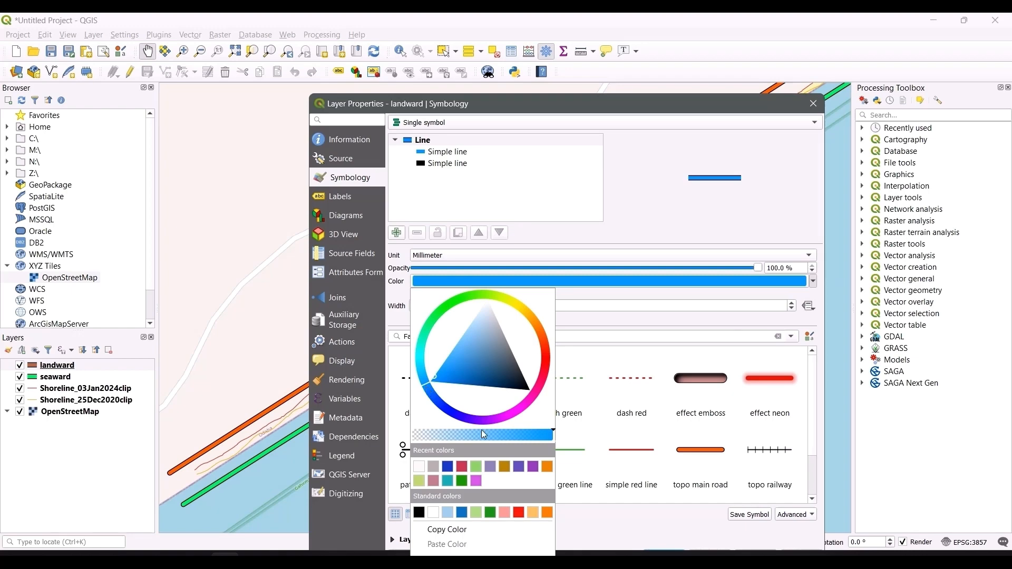
{"action": "left_click", "coordinate": [742, 492]}
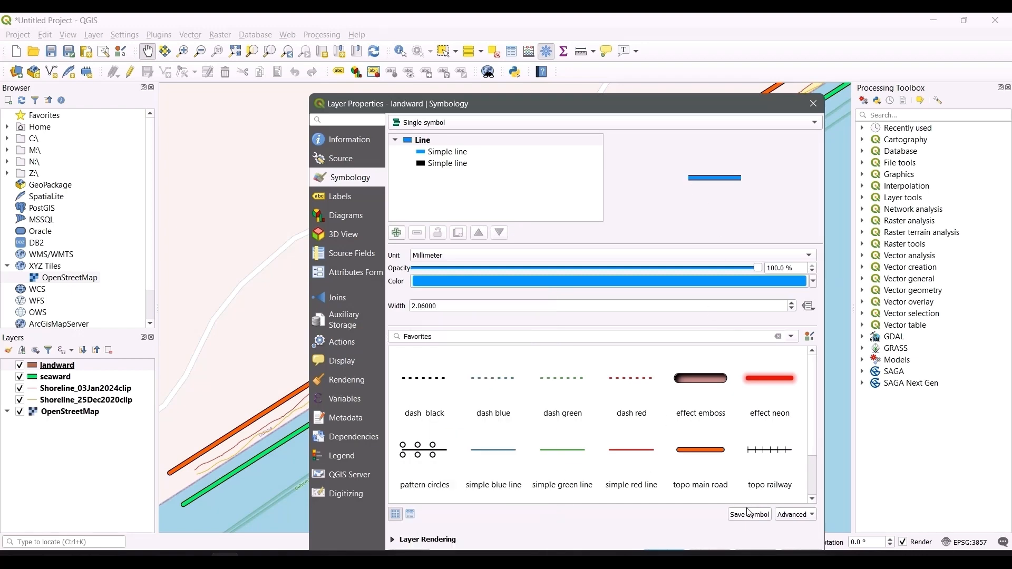
{"action": "left_click_drag", "start_coordinate": [689, 104], "coordinate": [689, 45]}
{"action": "left_click", "coordinate": [757, 506]}
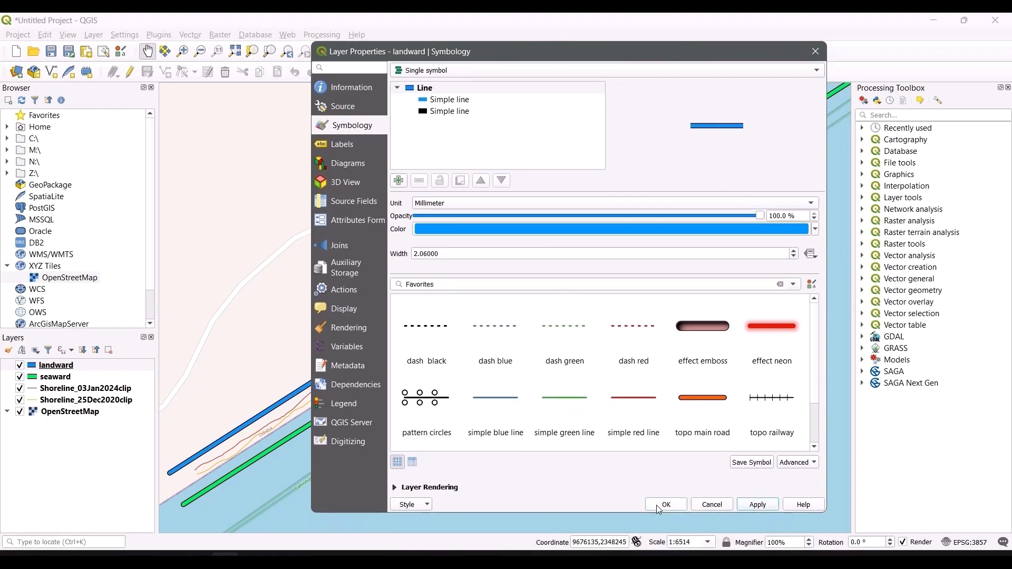
{"action": "left_click", "coordinate": [661, 507]}
{"action": "left_click_drag", "start_coordinate": [687, 269], "coordinate": [670, 298]}
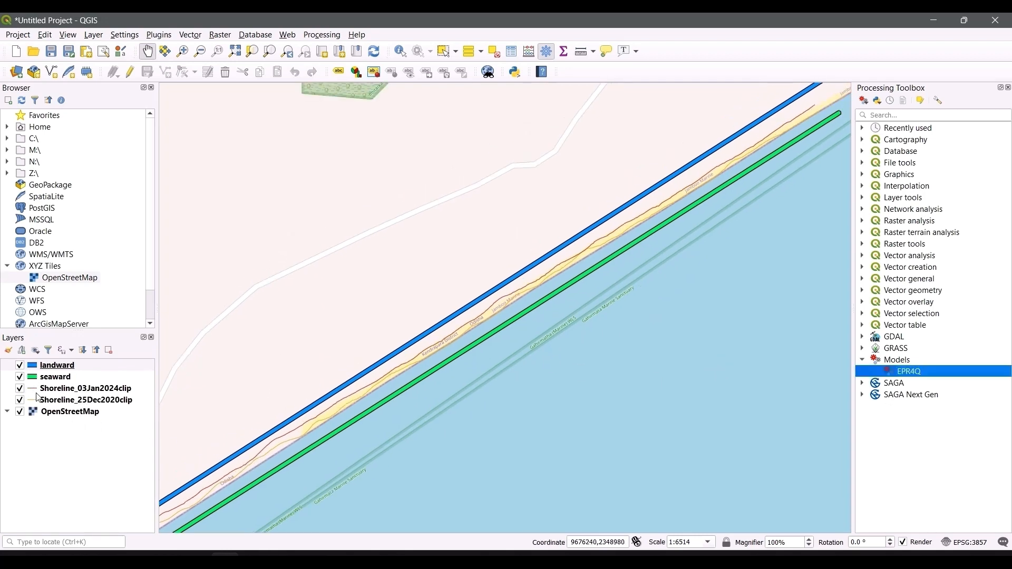
Open the Shoreline_03Jan2024clip attribute table for editing and delete the BEACH_CODE, ID_FEAT and Shape_Leng fields.
{"action": "left_click", "coordinate": [59, 390]}
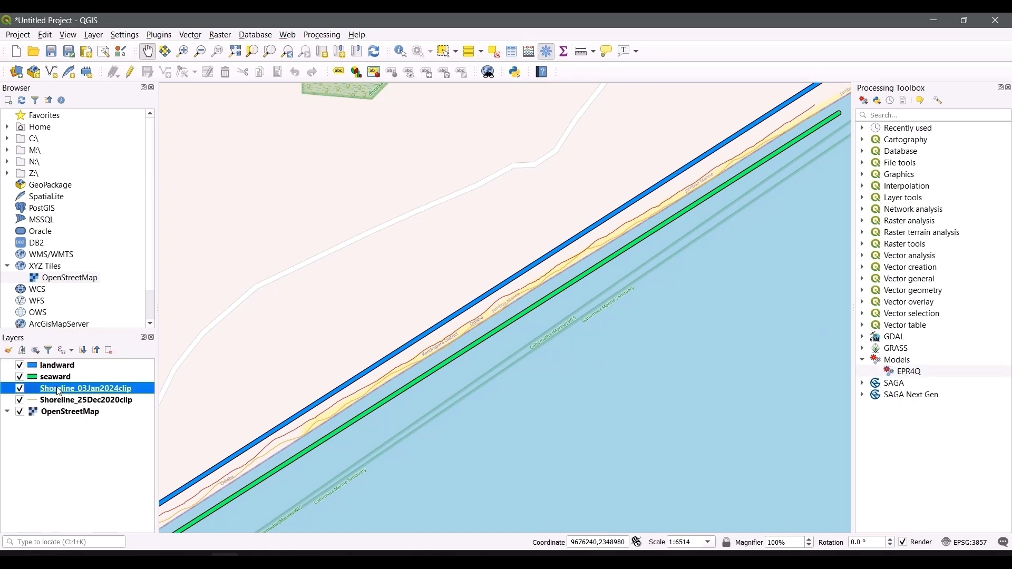
{"action": "right_click", "coordinate": [59, 389]}
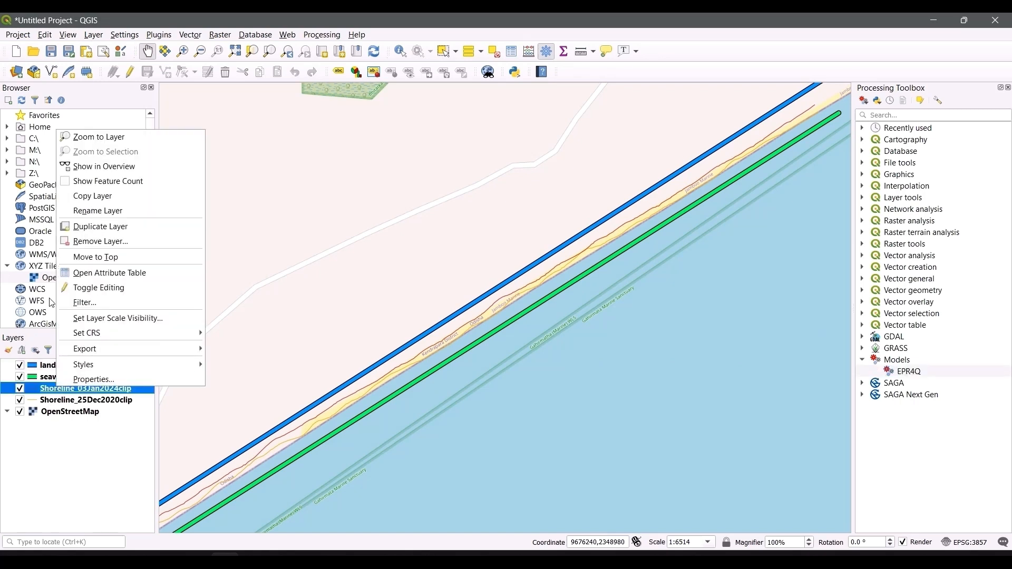
{"action": "left_click", "coordinate": [77, 275]}
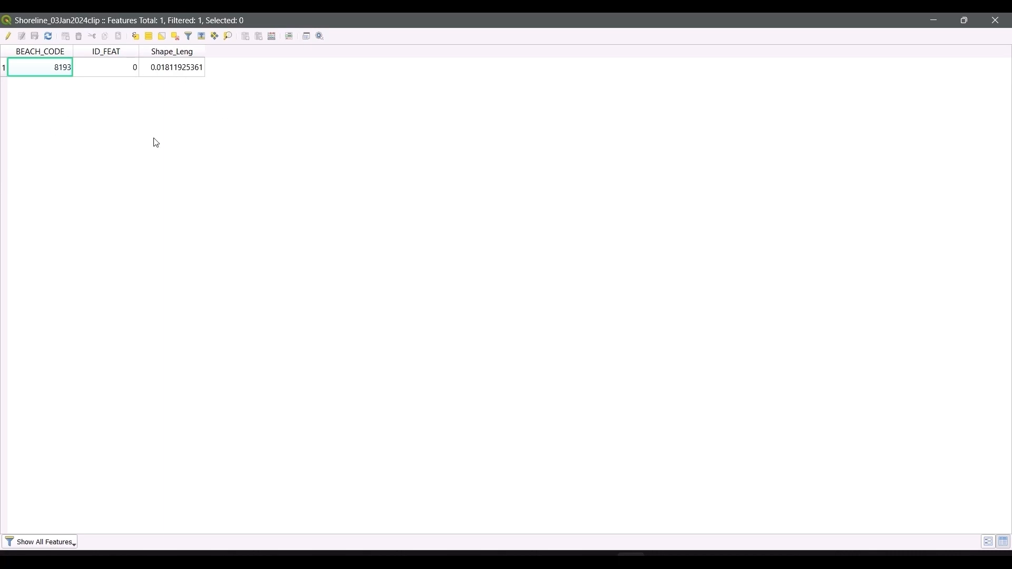
{"action": "left_click", "coordinate": [8, 35]}
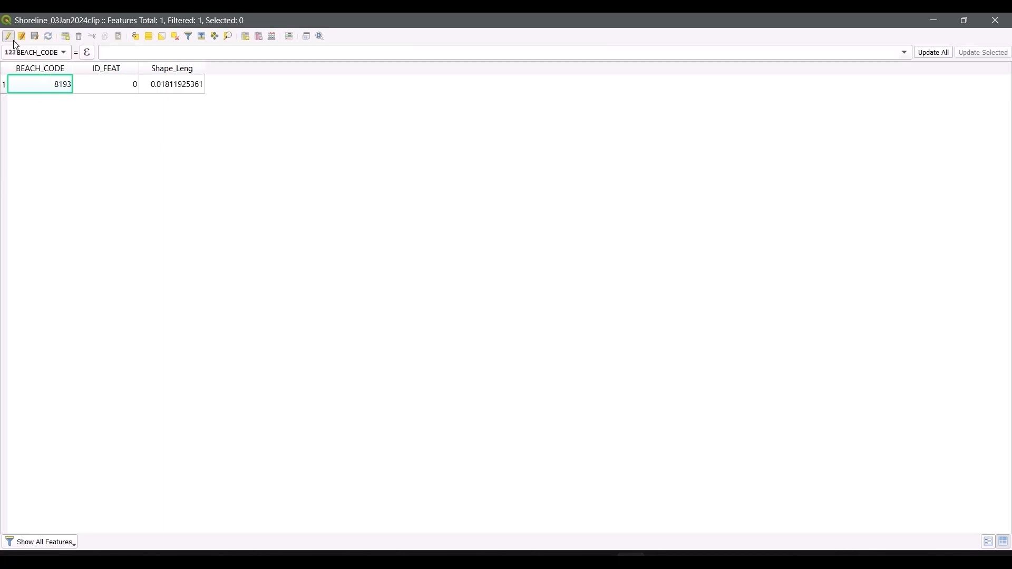
{"action": "left_click", "coordinate": [259, 36]}
{"action": "left_click", "coordinate": [432, 232]}
{"action": "left_click", "coordinate": [425, 247]}
{"action": "left_click", "coordinate": [425, 254]}
{"action": "left_click", "coordinate": [423, 252]}
{"action": "left_click", "coordinate": [430, 269]}
{"action": "left_click", "coordinate": [566, 374]}
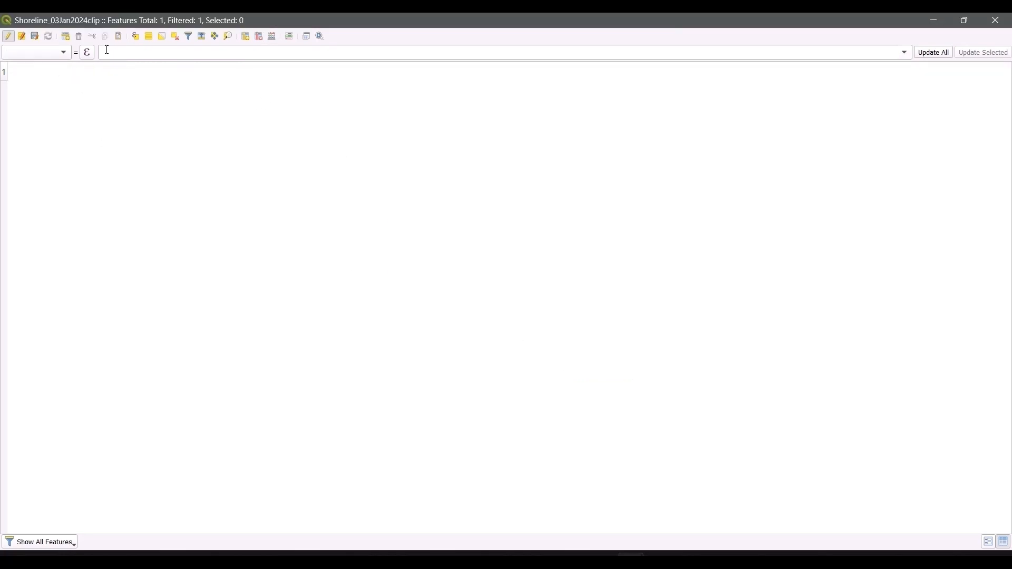
Add a whole-number field named Id with value 0 to Shoreline_03Jan2024clip, save the edits, end editing and close the table.
{"action": "left_click", "coordinate": [246, 37]}
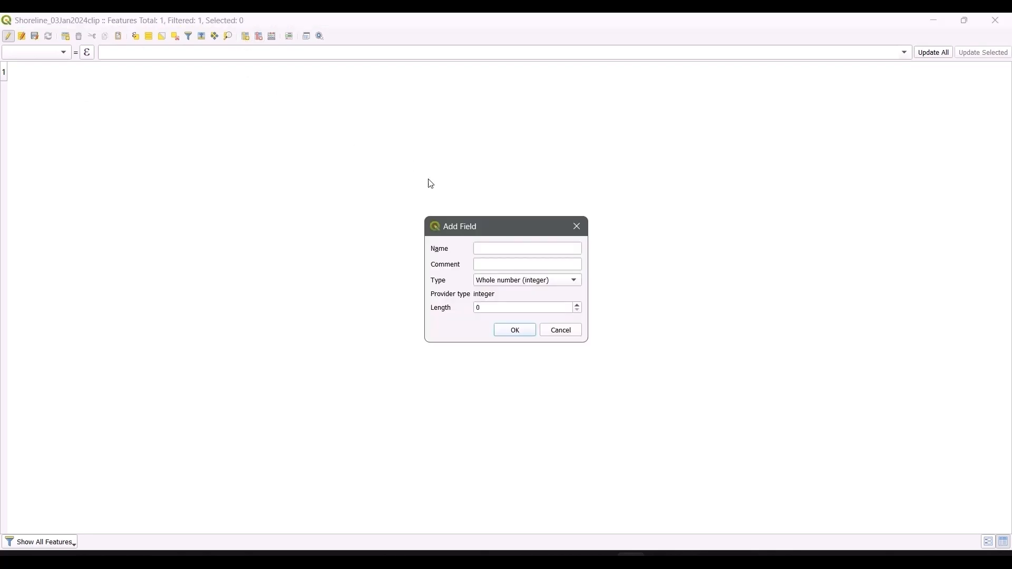
{"action": "left_click", "coordinate": [495, 252]}
{"action": "type", "text": "Id"}
{"action": "left_click", "coordinate": [516, 332]}
{"action": "double_click", "coordinate": [59, 83]}
{"action": "key", "text": "Return"}
{"action": "left_click", "coordinate": [31, 35]}
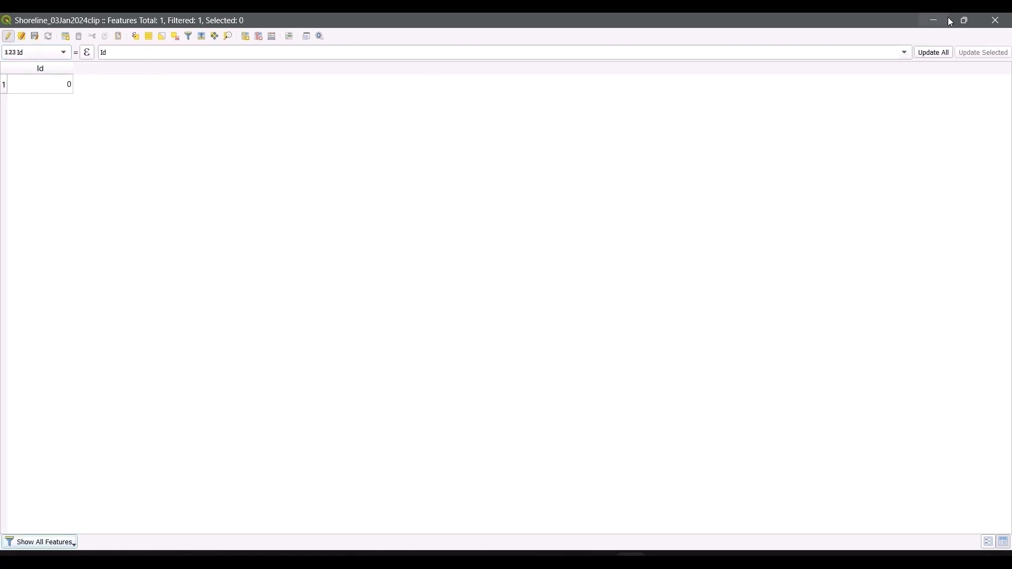
{"action": "left_click", "coordinate": [8, 37]}
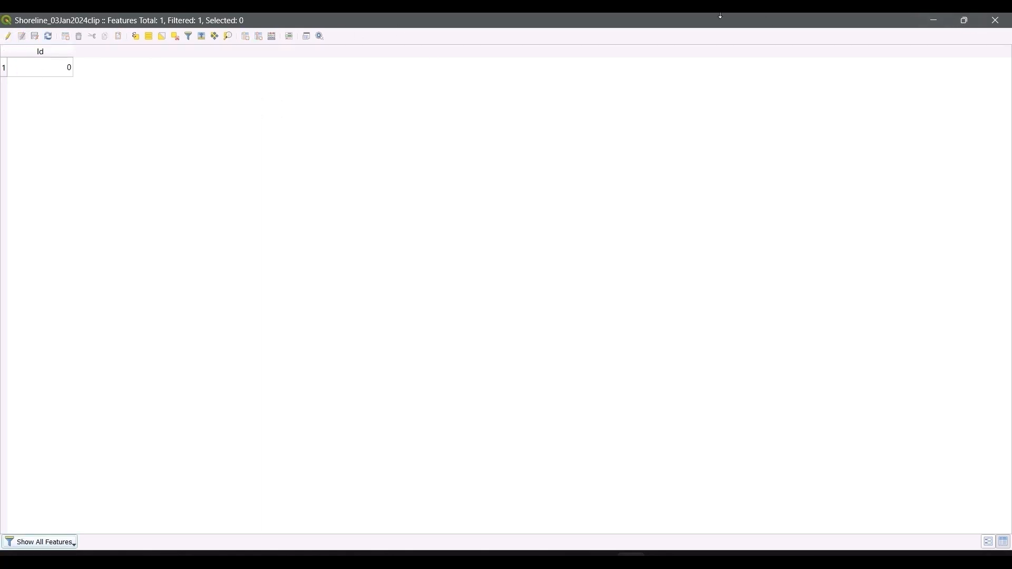
{"action": "left_click", "coordinate": [965, 20]}
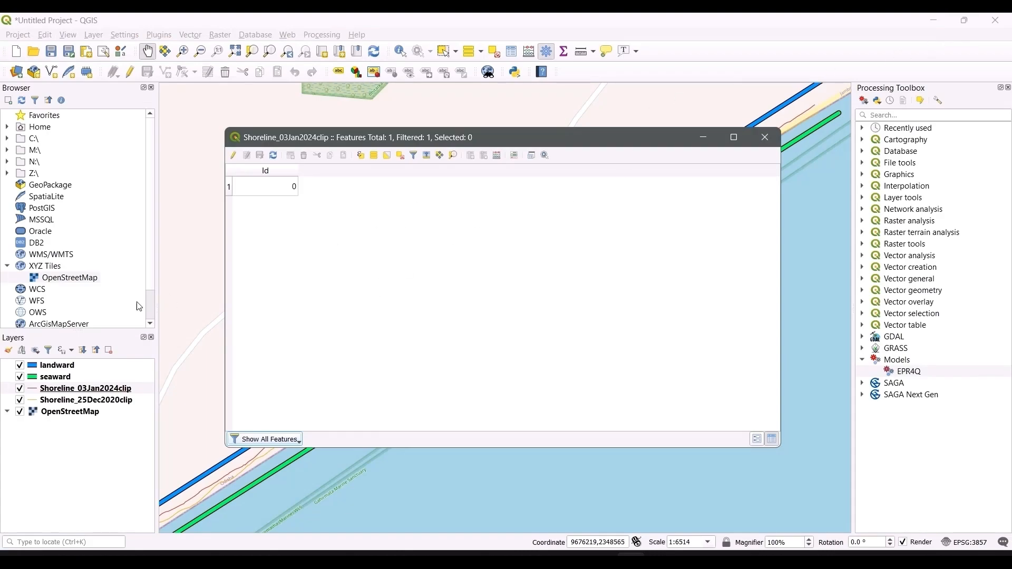
{"action": "left_click", "coordinate": [778, 141]}
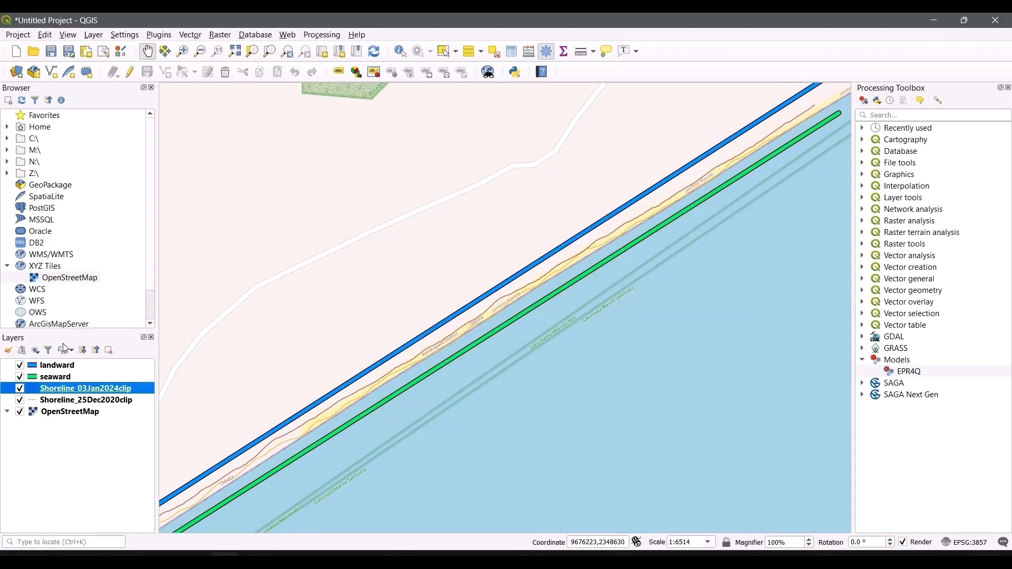
Give Shoreline_25Dec2020clip a single Id attribute set to 0, save the edits, end editing and close its table.
{"action": "right_click", "coordinate": [69, 400]}
{"action": "left_click", "coordinate": [89, 288]}
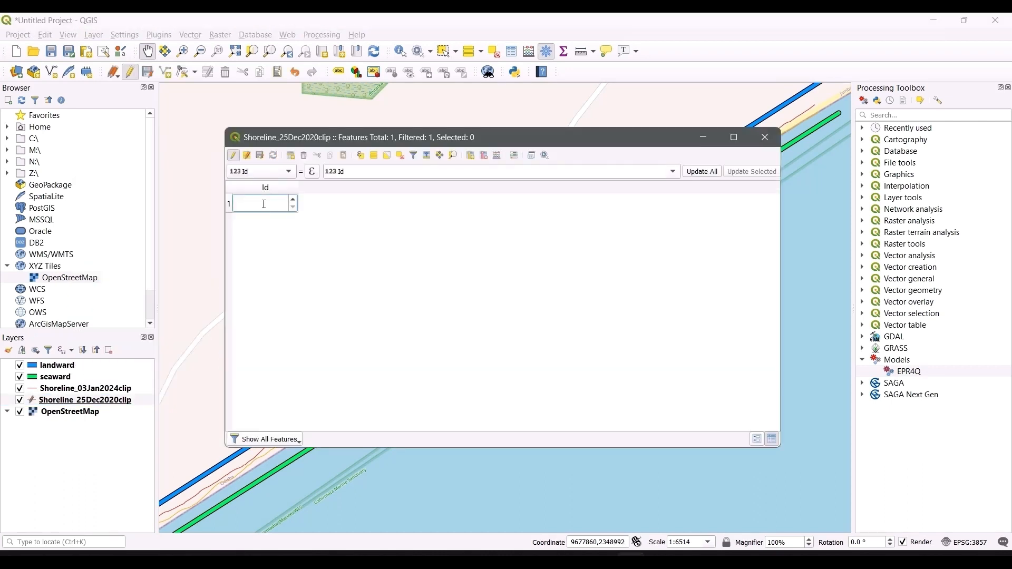
{"action": "type", "text": "0"}
{"action": "key", "text": "Return"}
{"action": "left_click", "coordinate": [260, 156]}
{"action": "left_click", "coordinate": [233, 155]}
{"action": "left_click", "coordinate": [765, 137]}
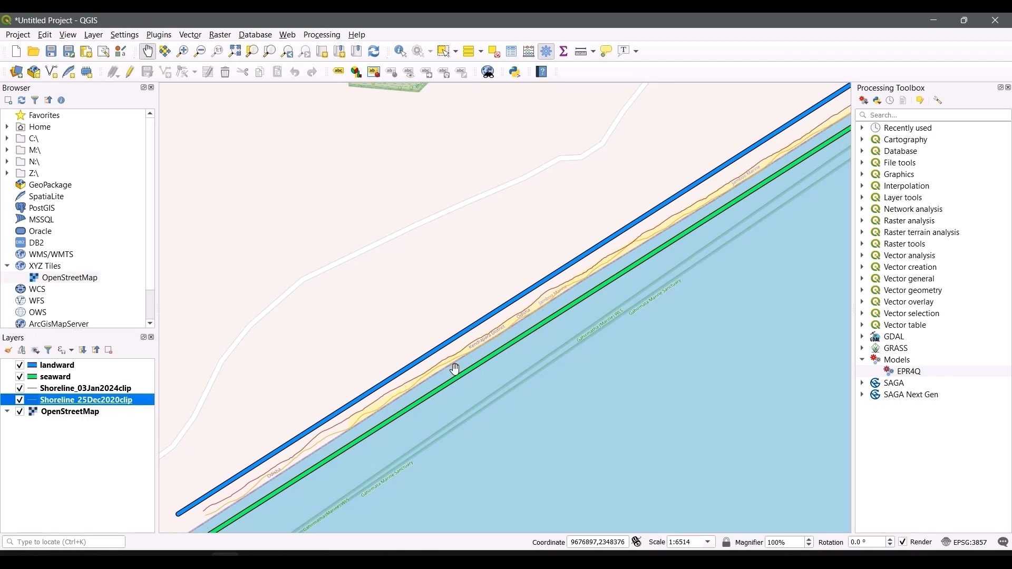
Check the Id attribute in the seaward and landward attribute tables, closing each table without changes.
{"action": "left_click", "coordinate": [58, 377]}
{"action": "right_click", "coordinate": [56, 376]}
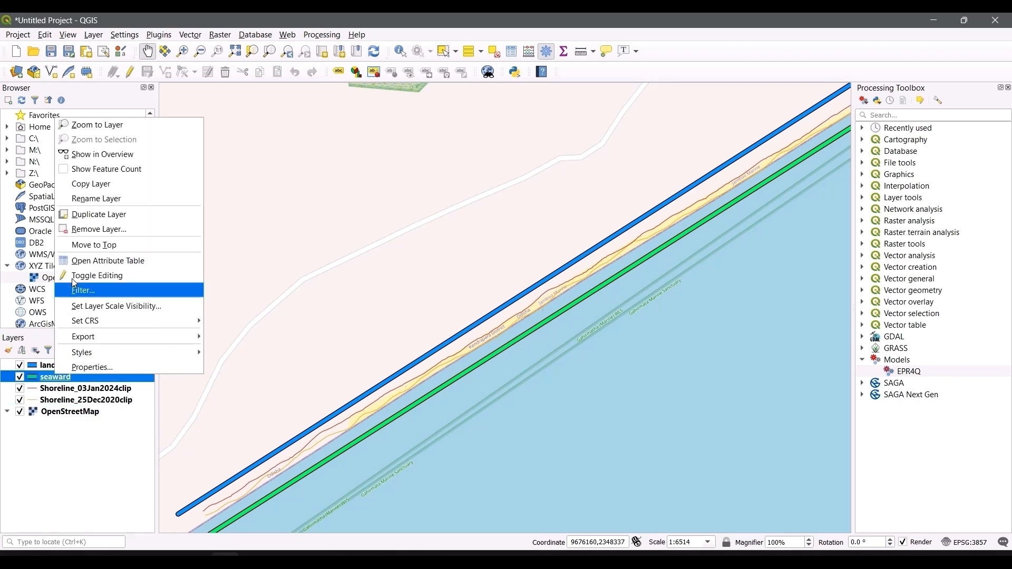
{"action": "left_click", "coordinate": [105, 260]}
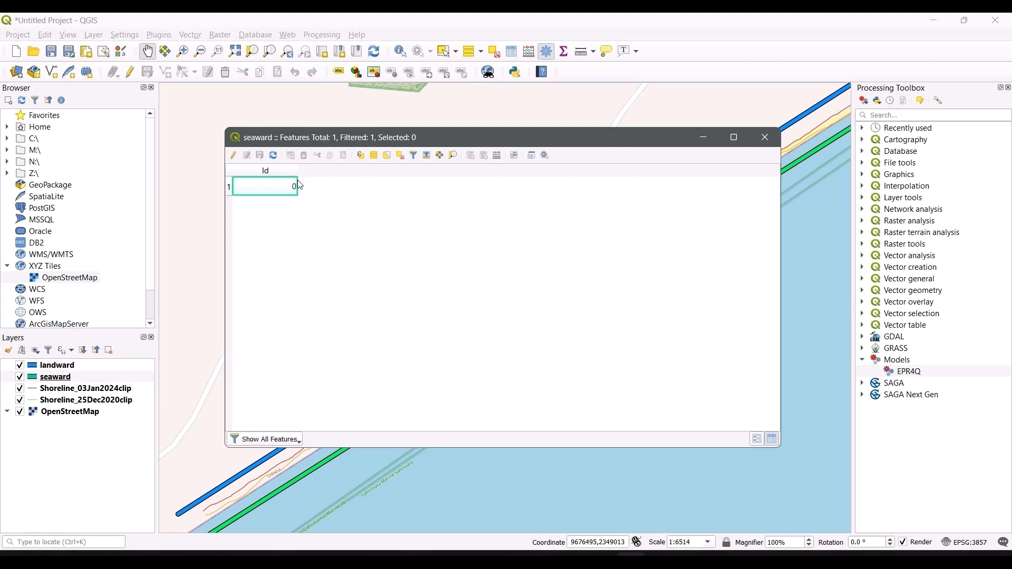
{"action": "left_click", "coordinate": [765, 138]}
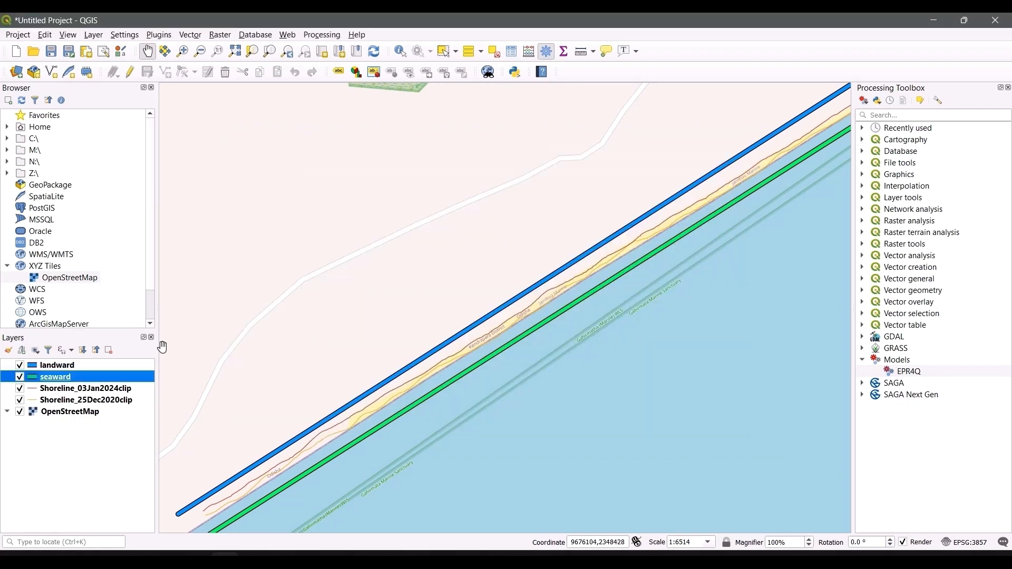
{"action": "right_click", "coordinate": [79, 365]}
{"action": "left_click", "coordinate": [127, 251]}
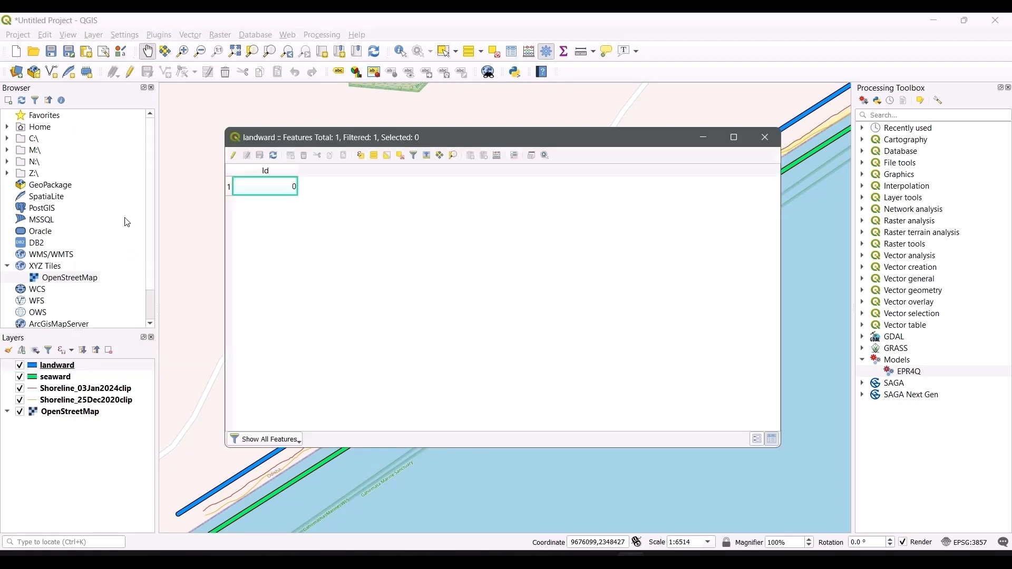
{"action": "left_click", "coordinate": [765, 138]}
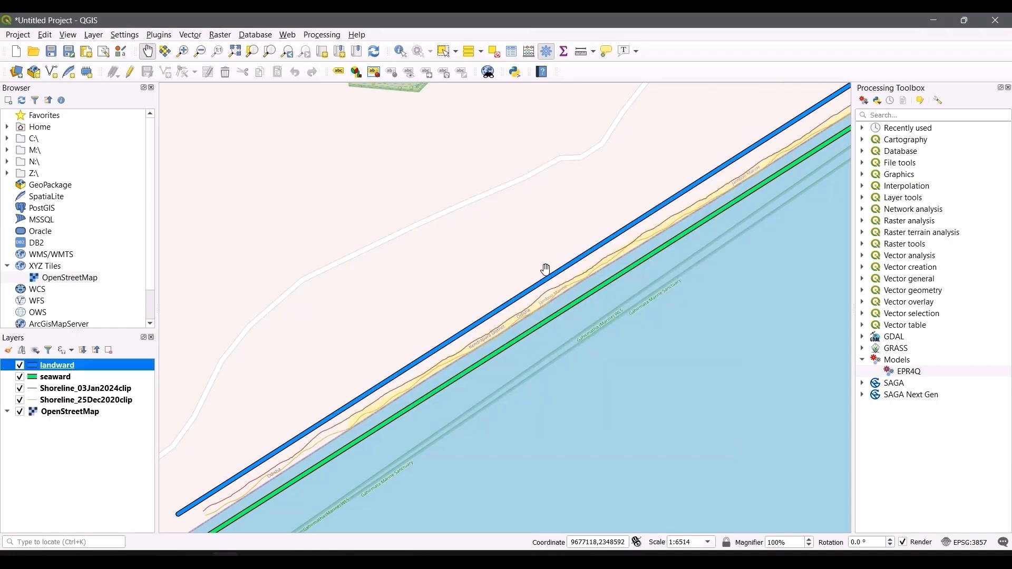
Open the EPR4Q model, widen its dialog and review the input parameter descriptions in its help text.
{"action": "scroll", "coordinate": [602, 271], "scroll_direction": "down", "scroll_amount": 1}
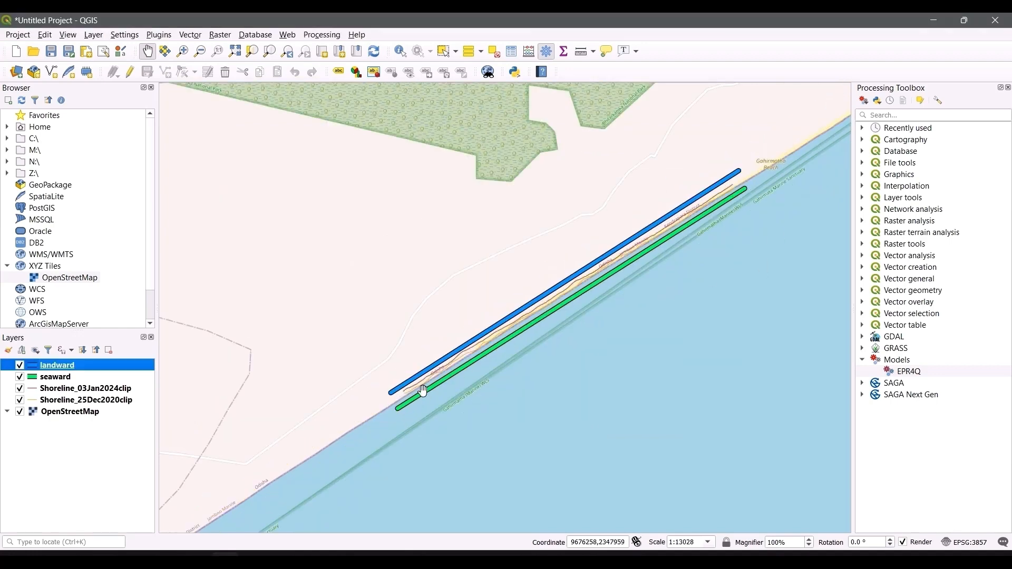
{"action": "left_click_drag", "start_coordinate": [743, 233], "coordinate": [670, 284]}
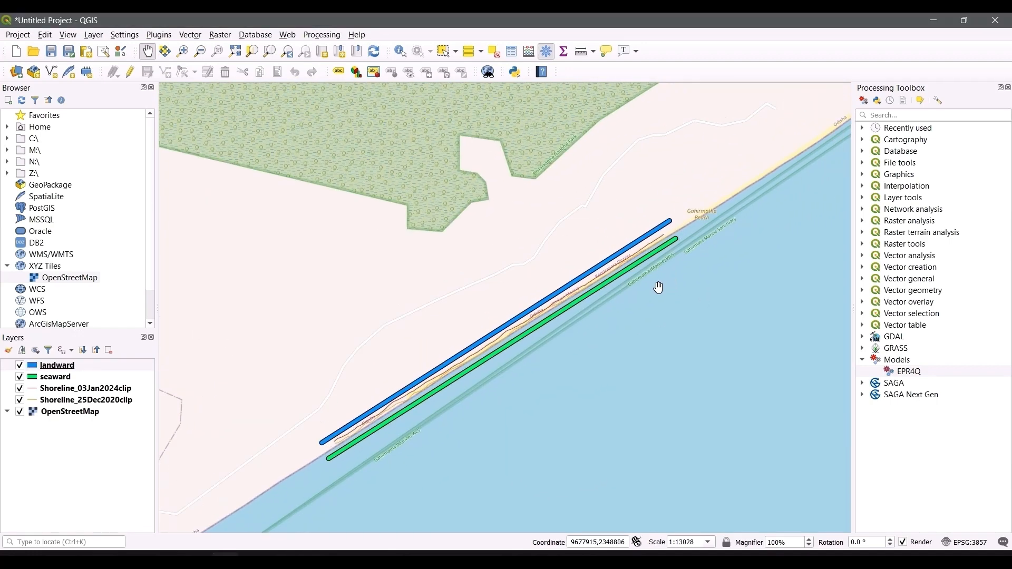
{"action": "double_click", "coordinate": [903, 371]}
{"action": "mouse_move", "coordinate": [472, 99]}
{"action": "left_mouse_down"}
{"action": "mouse_move", "coordinate": [448, 98]}
{"action": "mouse_move", "coordinate": [472, 109]}
{"action": "left_mouse_up"}
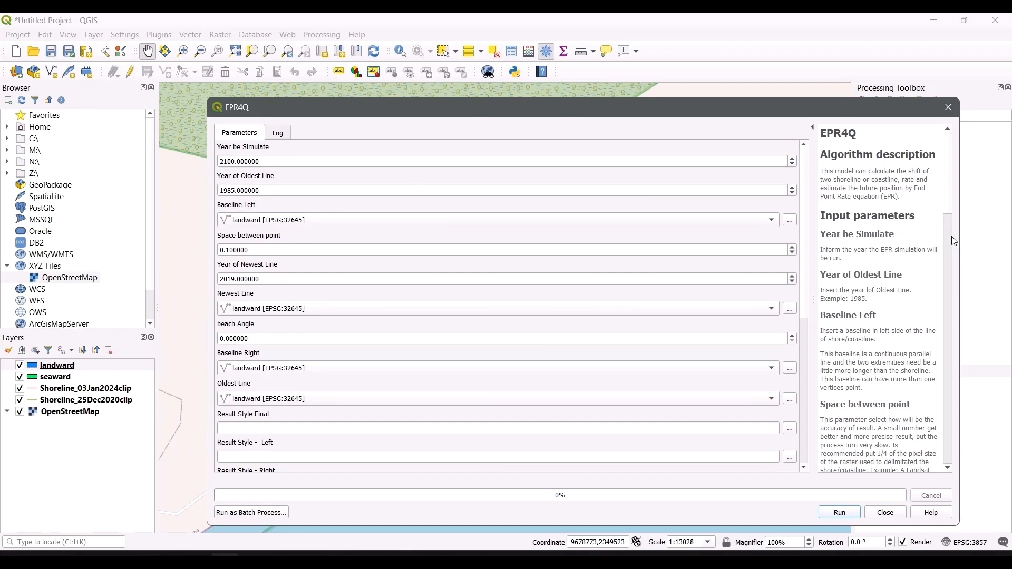
{"action": "left_click_drag", "start_coordinate": [960, 240], "coordinate": [988, 240]}
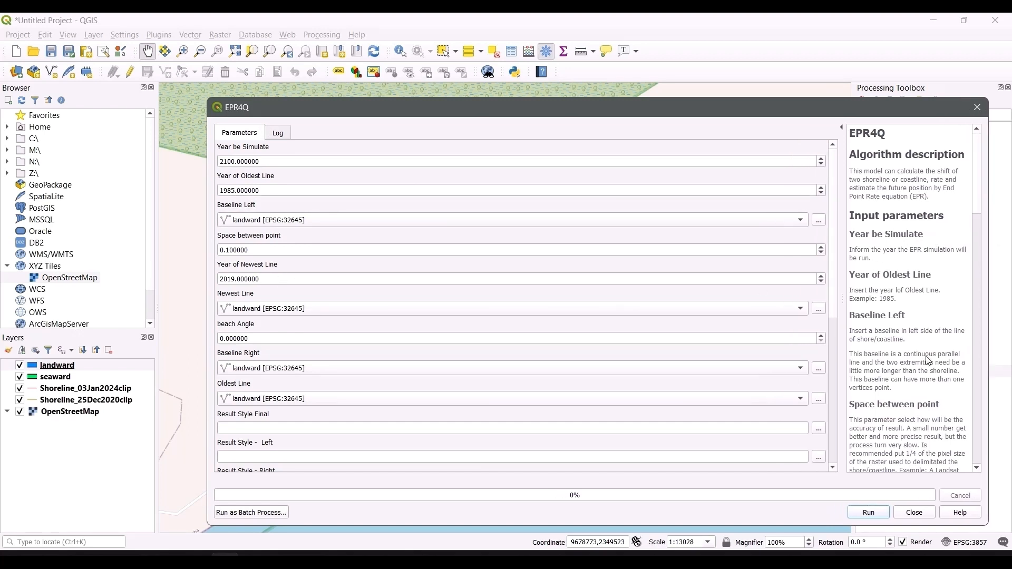
{"action": "scroll", "coordinate": [905, 414], "scroll_direction": "down", "scroll_amount": 3}
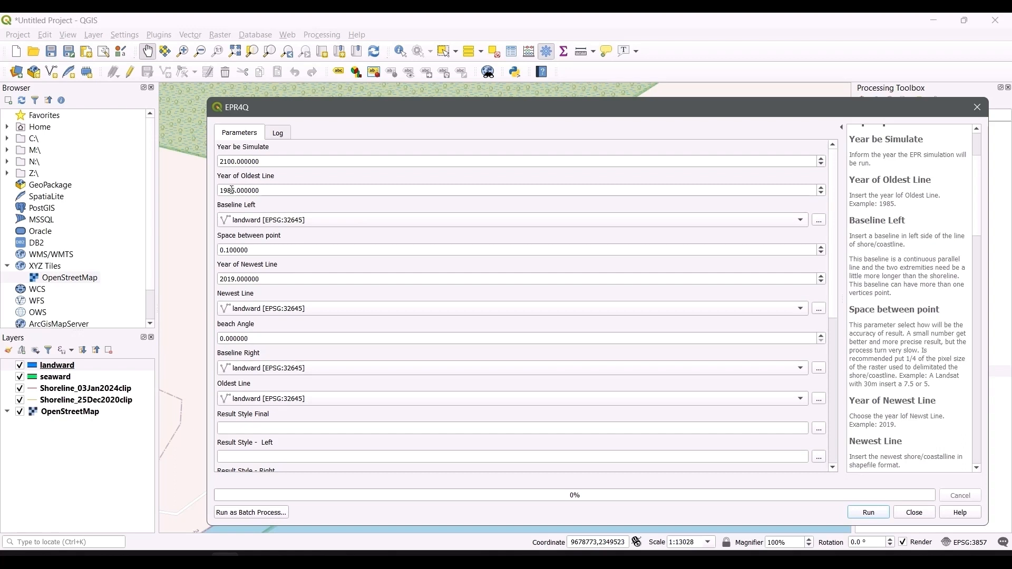
Set the EPR4Q year of the oldest line to 2020 and the space between points to 7.5.
{"action": "left_click", "coordinate": [230, 192]}
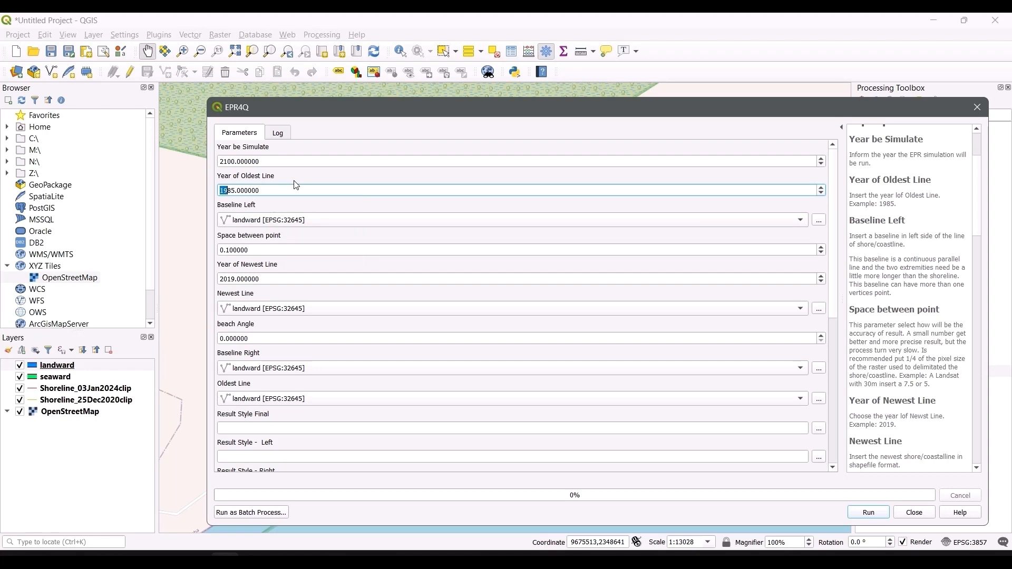
{"action": "type", "text": "2020"}
{"action": "left_click_drag", "start_coordinate": [308, 106], "coordinate": [253, 107]}
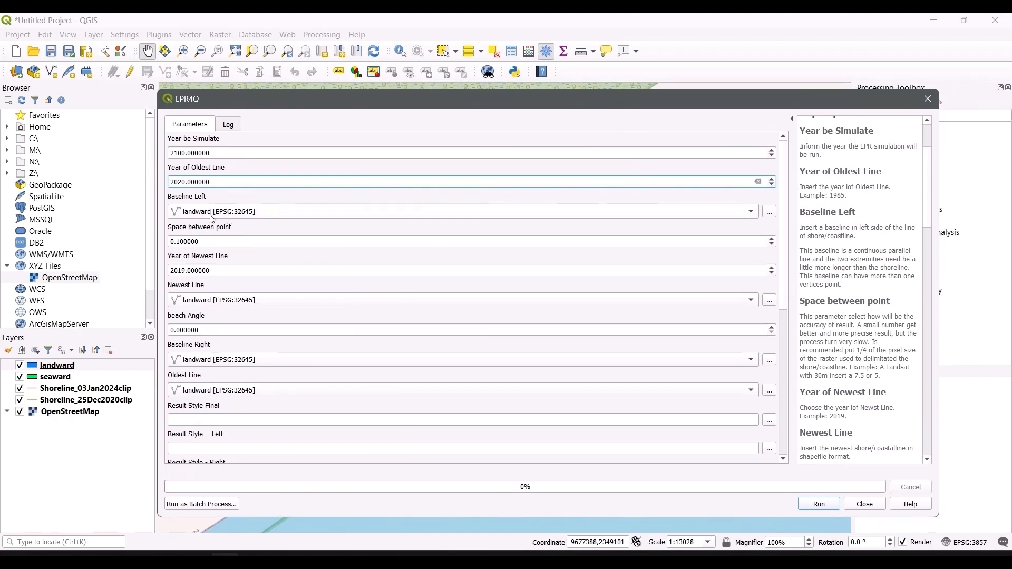
{"action": "left_click", "coordinate": [198, 244]}
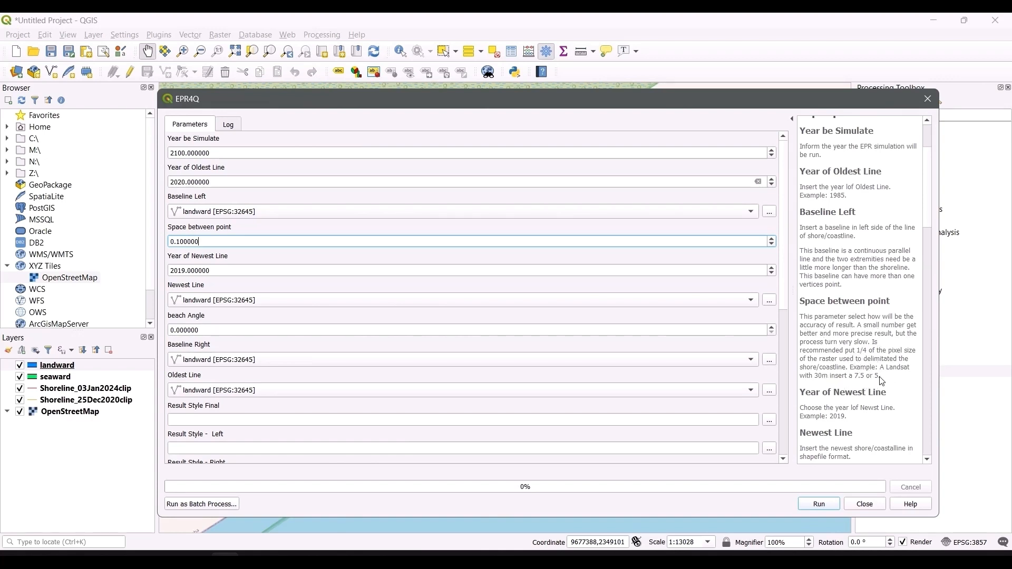
{"action": "double_click", "coordinate": [192, 238]}
{"action": "type", "text": "7.5"}
{"action": "key", "text": "Tab"}
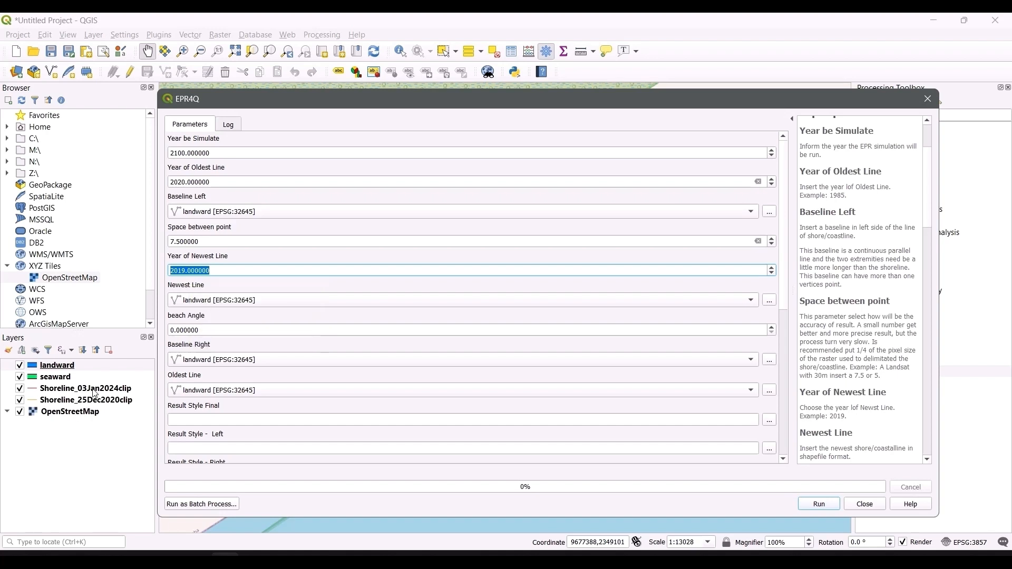
Set the year of the newest line to 2024 and choose Shoreline_03Jan2024clip as the newest line.
{"action": "type", "text": "2024"}
{"action": "key", "text": "Tab"}
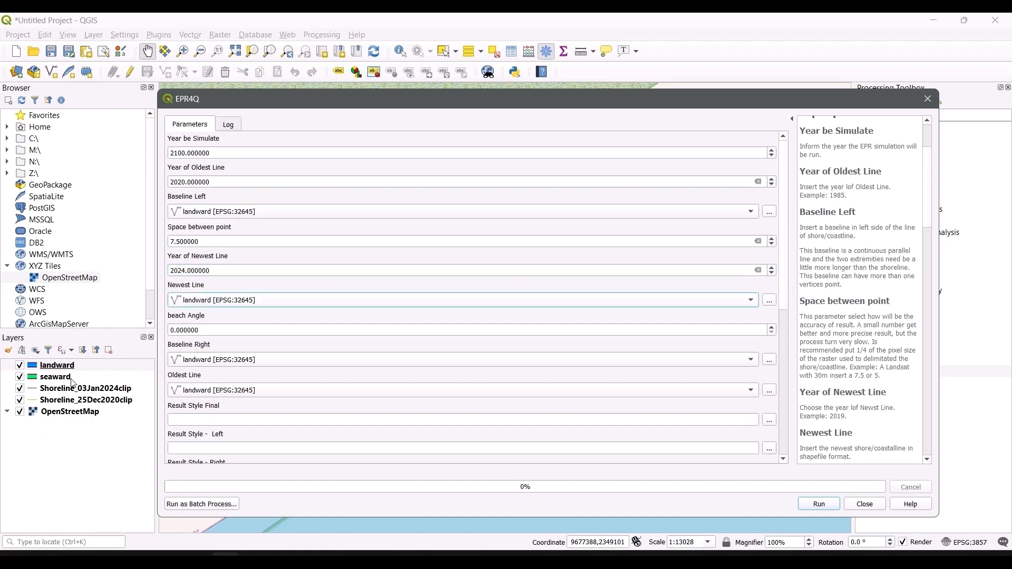
{"action": "left_click", "coordinate": [209, 302]}
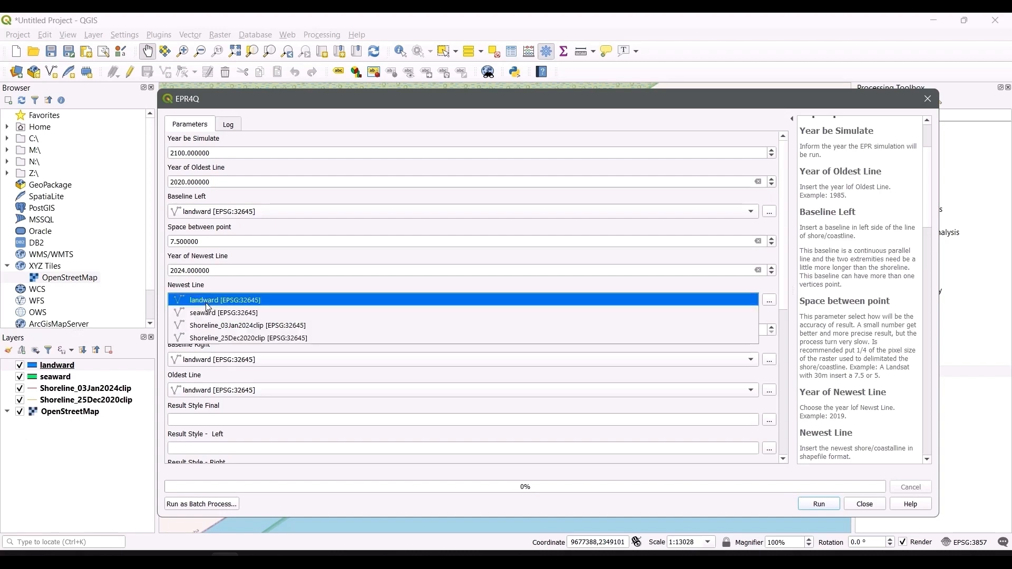
{"action": "left_click", "coordinate": [208, 326]}
Check the shoreline orientation on the map behind the EPR4Q dialog and set the beach angle to 45.
{"action": "left_click", "coordinate": [190, 330]}
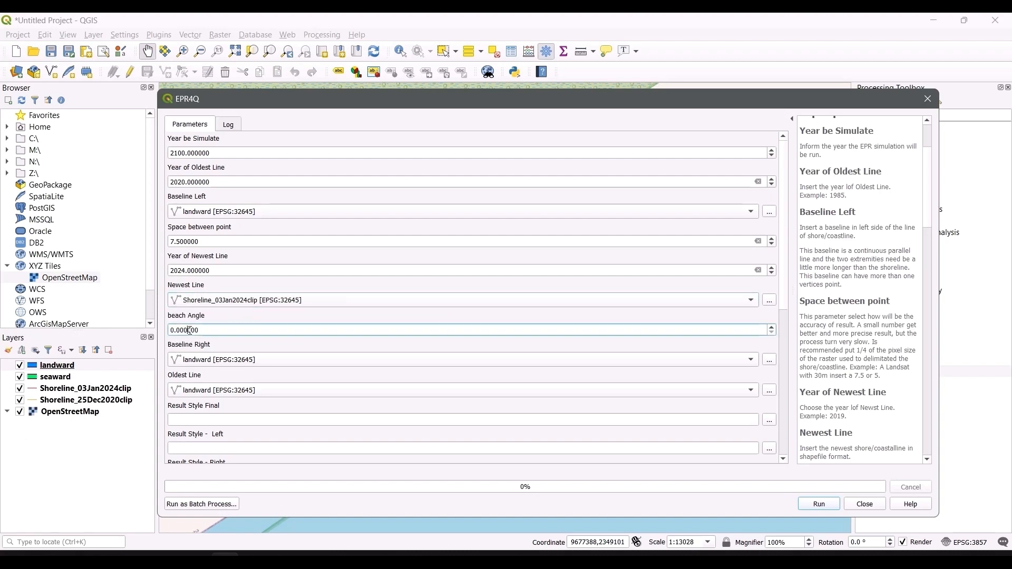
{"action": "left_click_drag", "start_coordinate": [340, 99], "coordinate": [600, 405]}
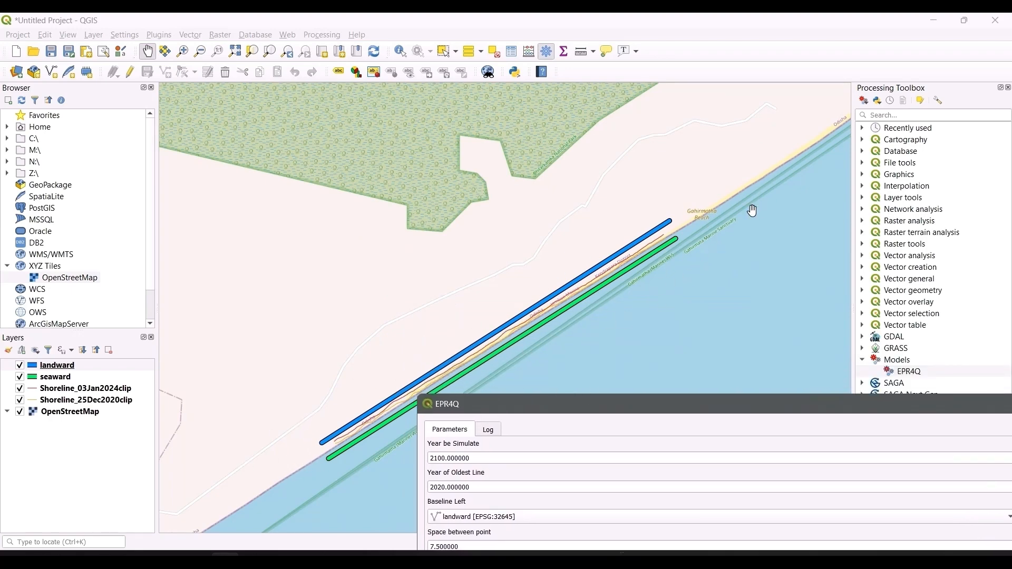
{"action": "left_click_drag", "start_coordinate": [670, 414], "coordinate": [427, 94]}
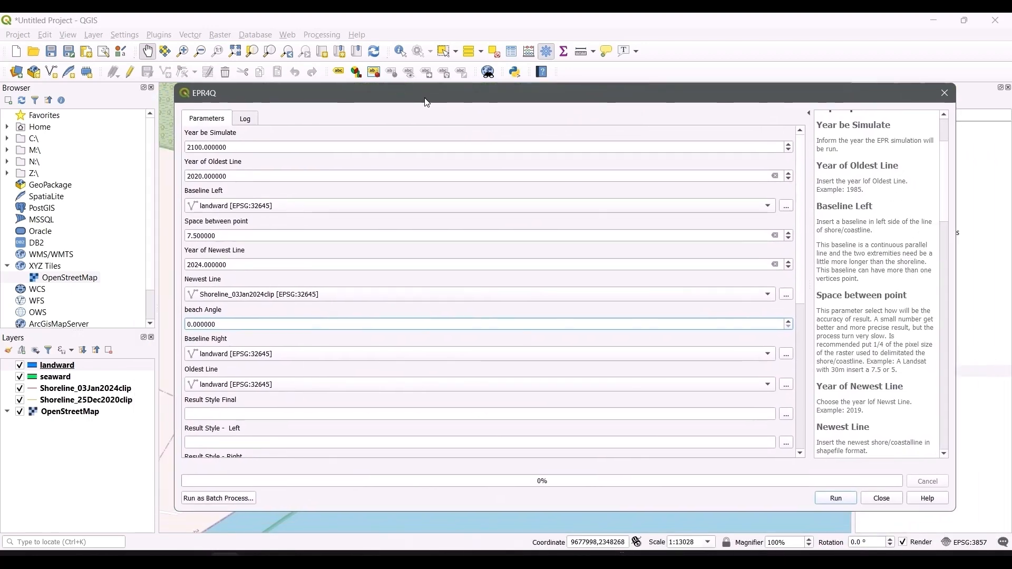
{"action": "key", "text": "ctrl+a"}
{"action": "type", "text": "45"}
{"action": "key", "text": "Tab"}
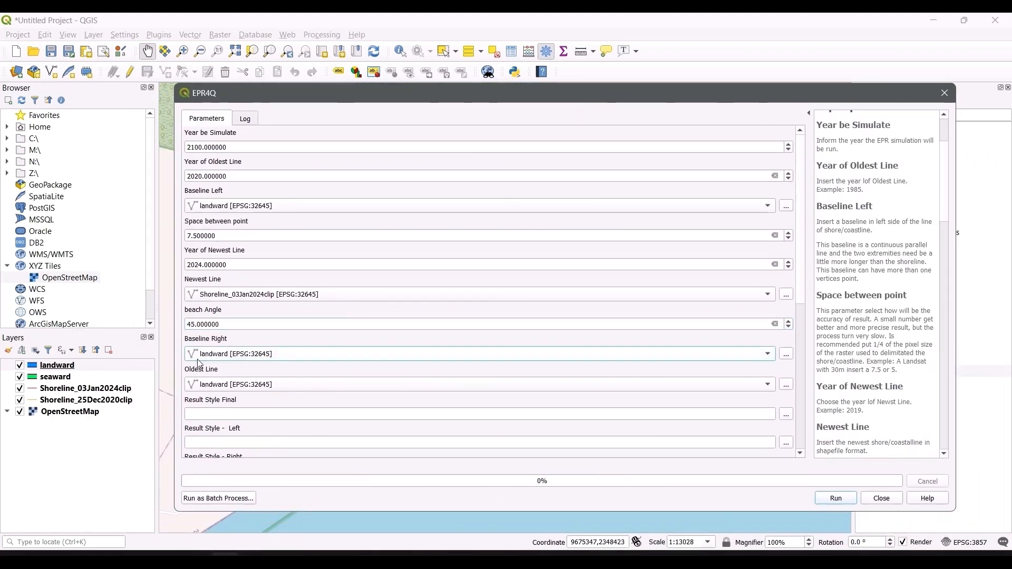
Choose seaward as the right baseline and Shoreline_25Dec2020clip as the oldest line.
{"action": "mouse_move", "coordinate": [420, 92]}
{"action": "left_mouse_down"}
{"action": "mouse_move", "coordinate": [617, 297]}
{"action": "mouse_move", "coordinate": [615, 321]}
{"action": "mouse_move", "coordinate": [465, 123]}
{"action": "mouse_move", "coordinate": [446, 81]}
{"action": "mouse_move", "coordinate": [430, 76]}
{"action": "left_mouse_up"}
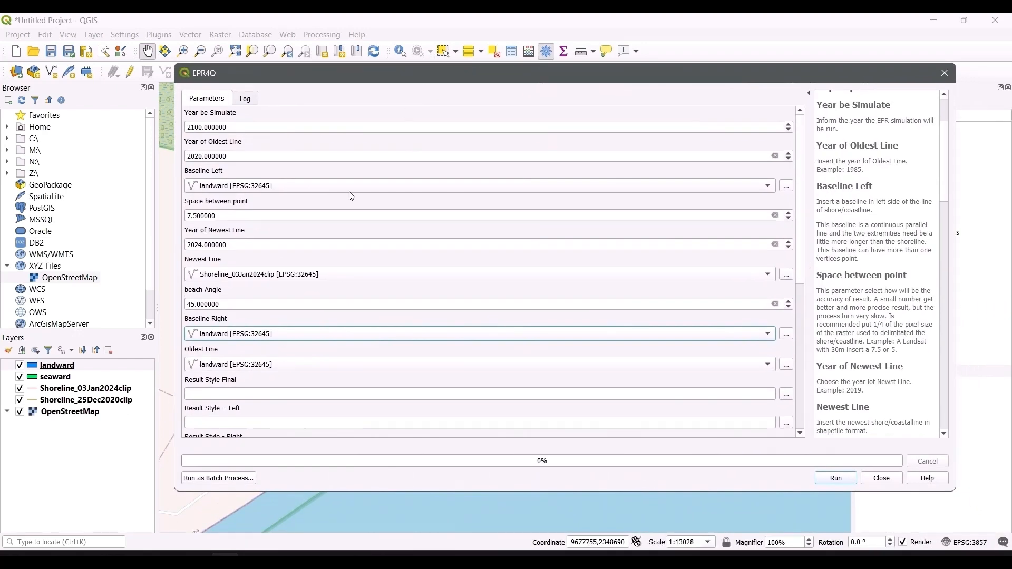
{"action": "left_click", "coordinate": [253, 336]}
{"action": "left_click", "coordinate": [240, 346]}
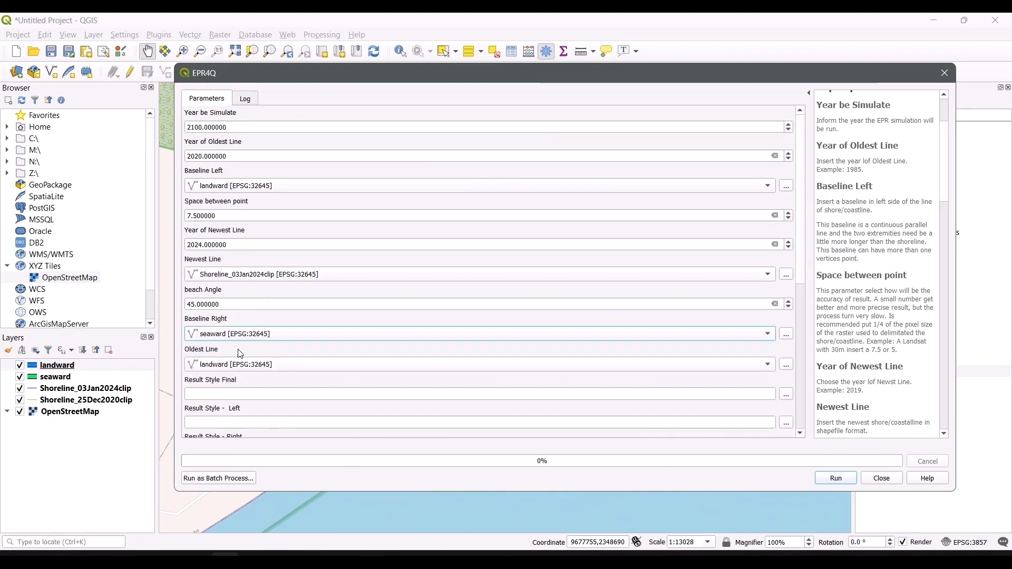
{"action": "left_click", "coordinate": [214, 365]}
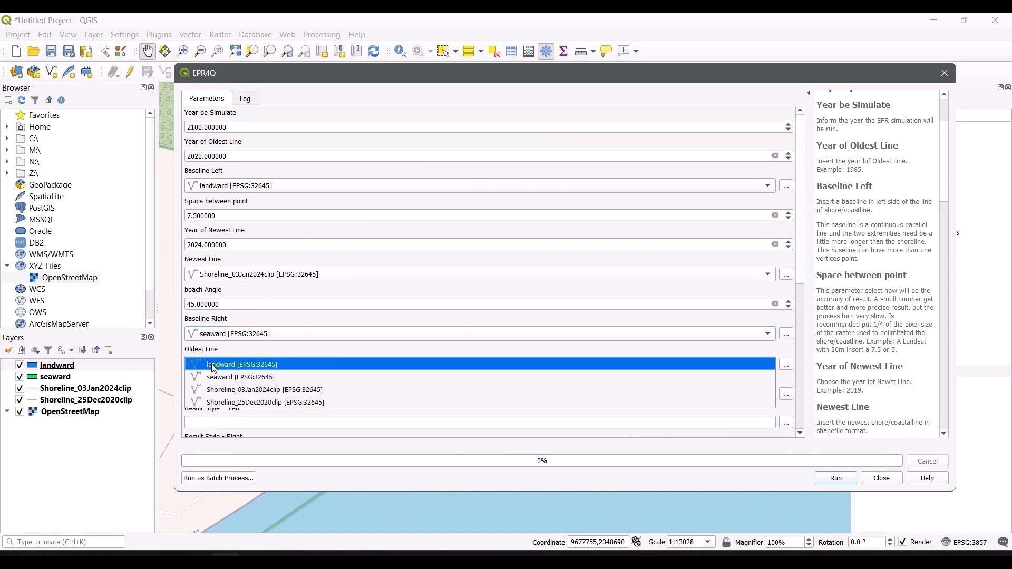
{"action": "left_click", "coordinate": [229, 400]}
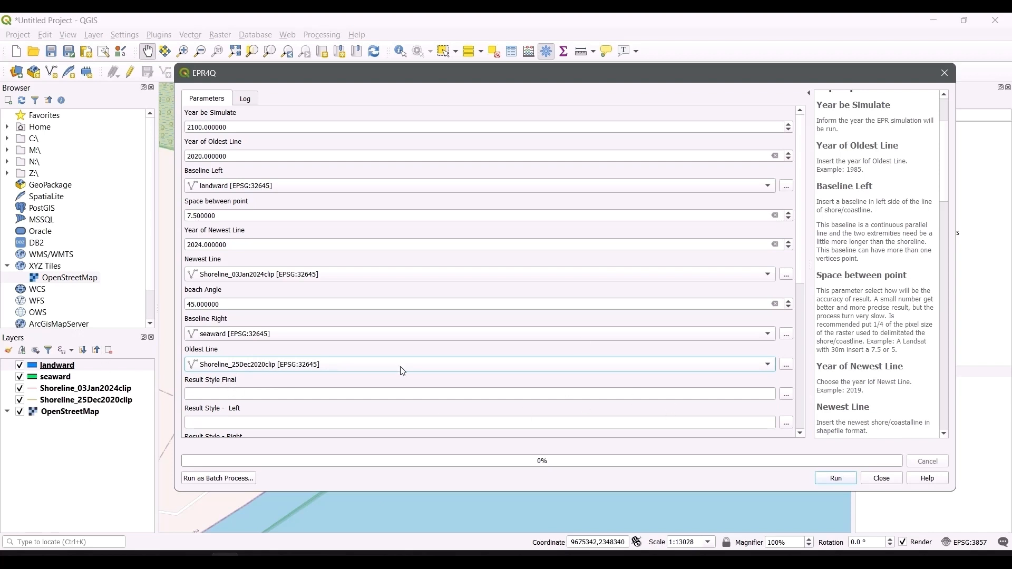
Switch to File Explorer to check the style files in the EPR4Q_v3_4 folder, and return to the EPR4Q dialog in QGIS.
{"action": "left_click_drag", "start_coordinate": [802, 275], "coordinate": [800, 379]}
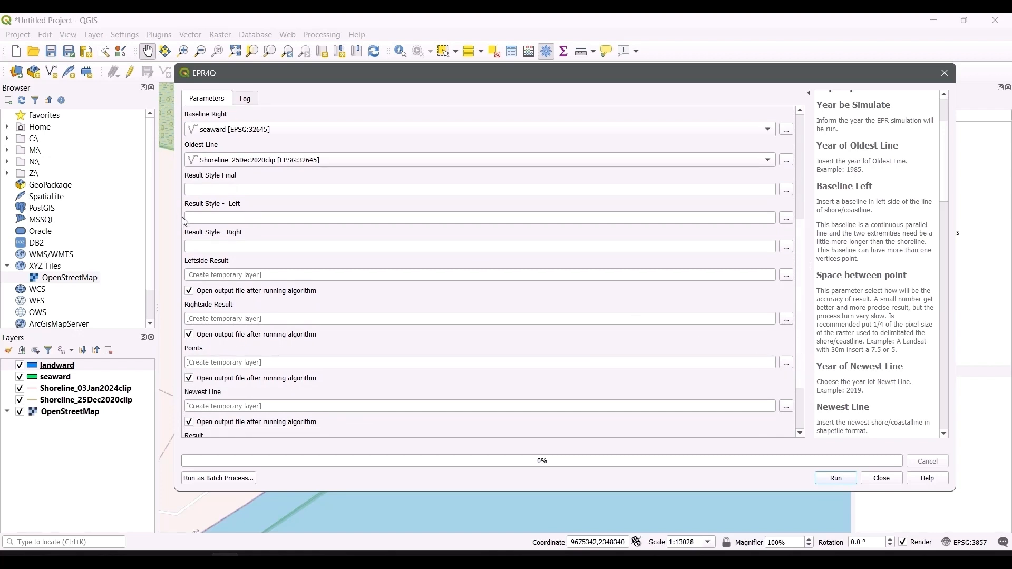
{"action": "key", "text": "alt+Tab"}
{"action": "key", "text": "alt+Tab"}
{"action": "key", "text": "alt+Tab"}
{"action": "key", "text": "alt+Tab"}
{"action": "key", "text": "alt+Tab"}
{"action": "key", "text": "alt+Tab"}
{"action": "key", "text": "alt+Tab"}
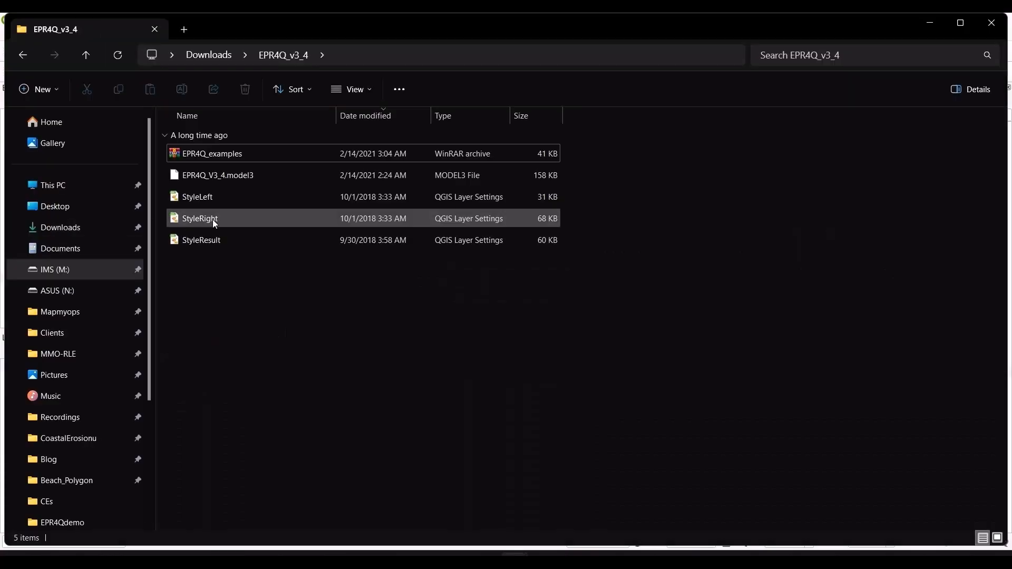
{"action": "key", "text": "alt+Tab"}
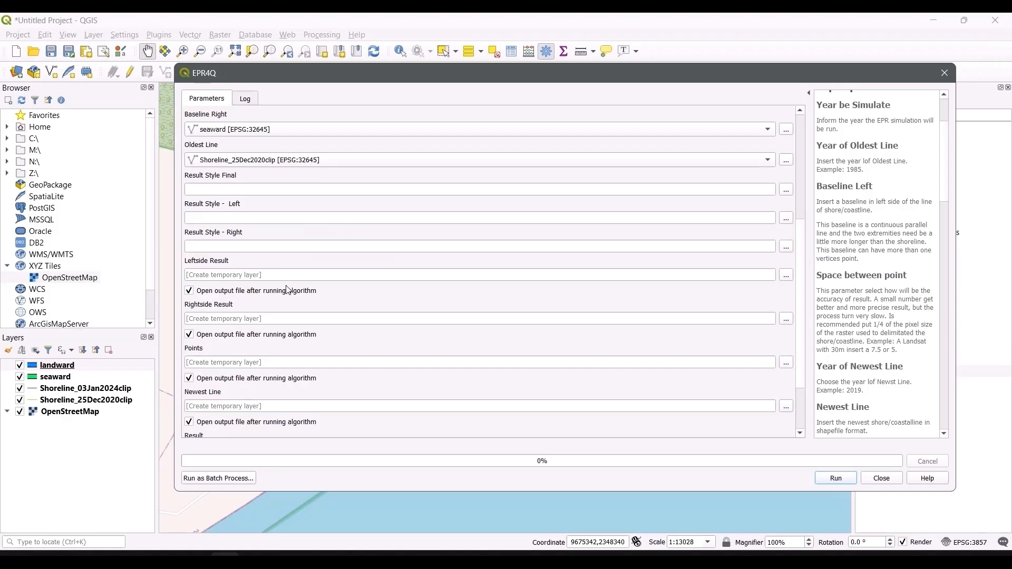
Assign StyleResult to the final result style, StyleLeft to the left style and StyleRight to the right style.
{"action": "left_click", "coordinate": [785, 190]}
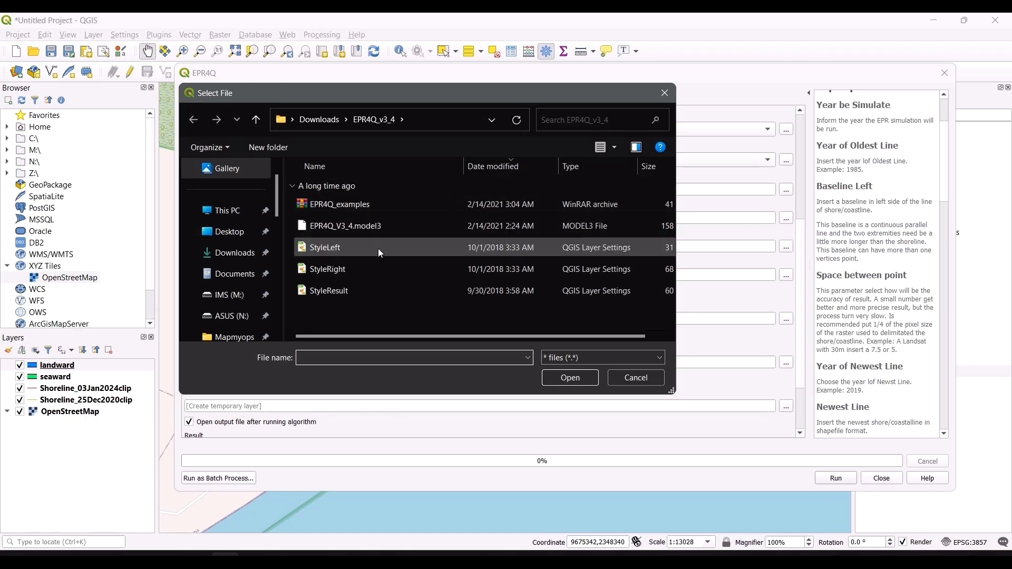
{"action": "double_click", "coordinate": [360, 291]}
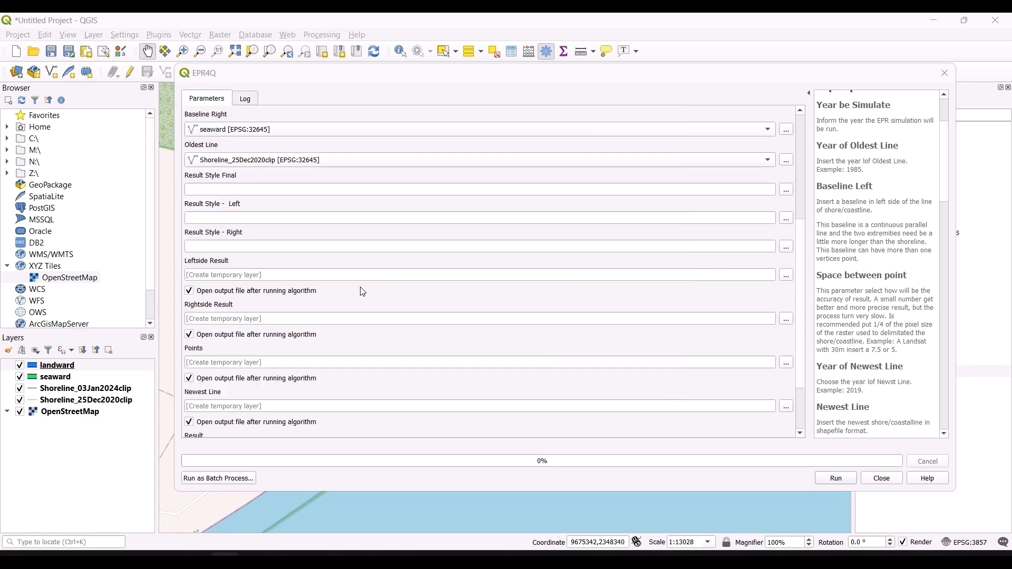
{"action": "left_click", "coordinate": [785, 218]}
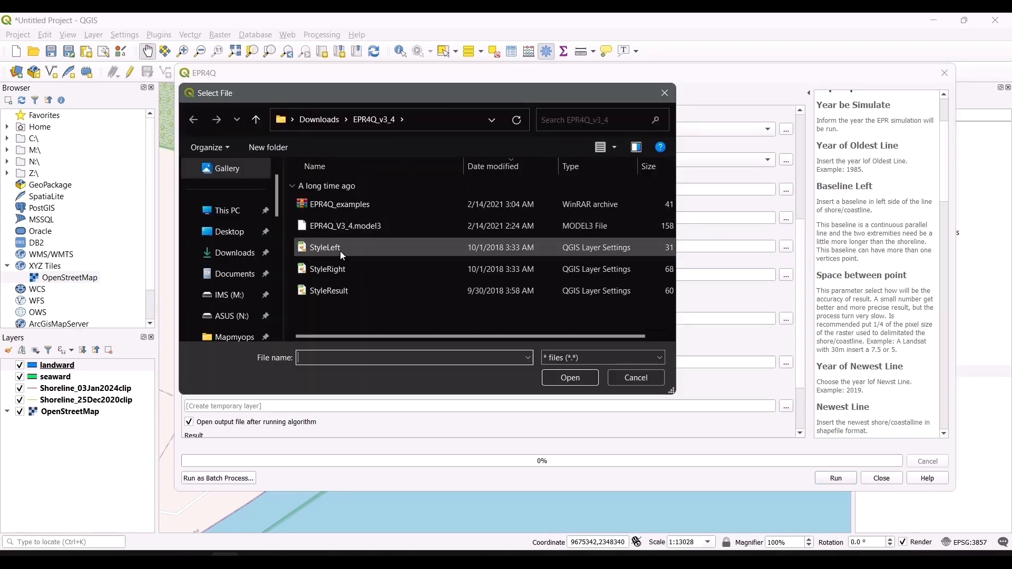
{"action": "double_click", "coordinate": [340, 251]}
{"action": "left_click", "coordinate": [785, 246]}
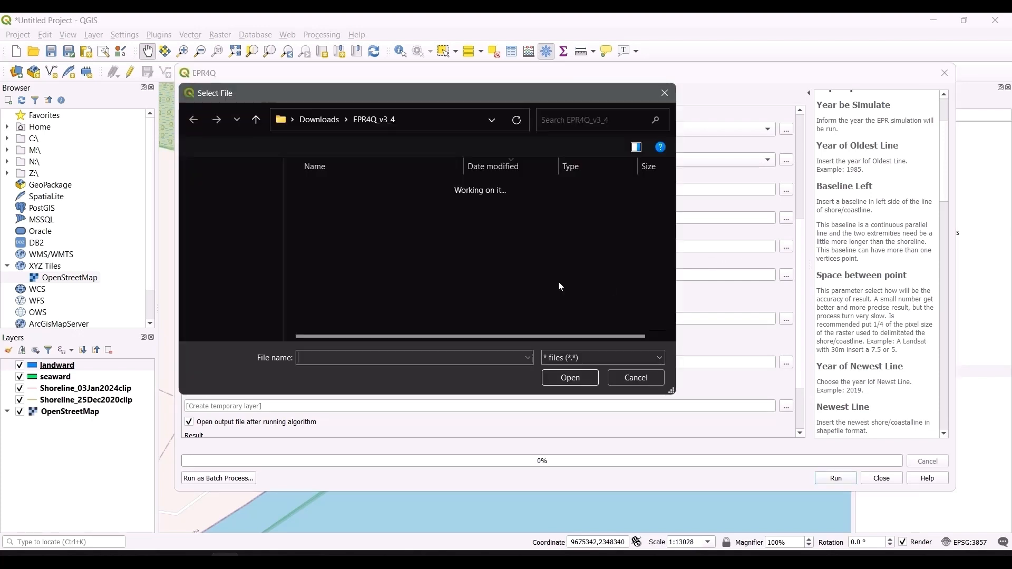
{"action": "double_click", "coordinate": [384, 270]}
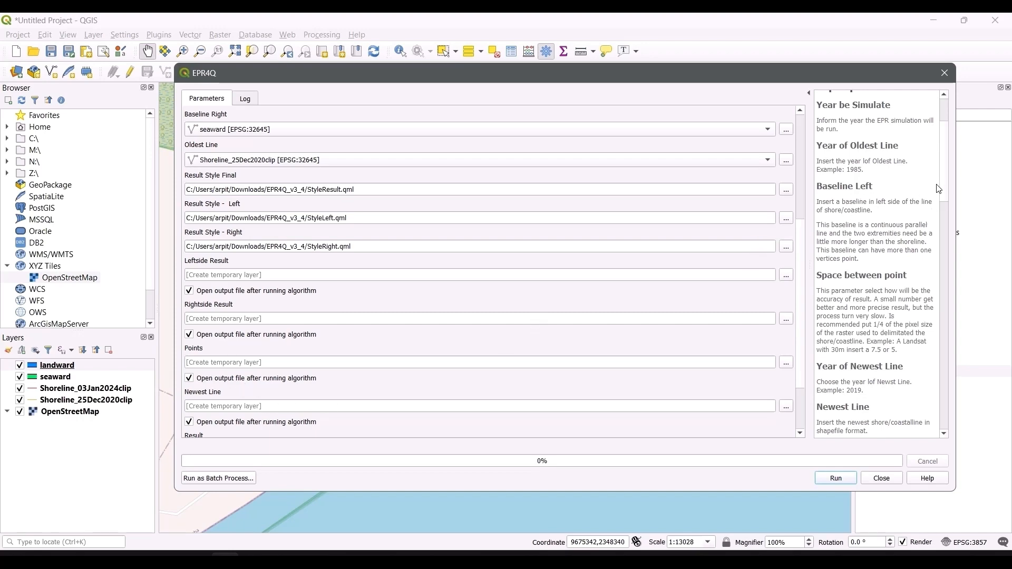
Review the remaining output settings, run the EPR4Q model with temporary output layers and close its dialog.
{"action": "left_click_drag", "start_coordinate": [943, 187], "coordinate": [923, 136]}
{"action": "scroll", "coordinate": [780, 305], "scroll_direction": "down", "scroll_amount": 5}
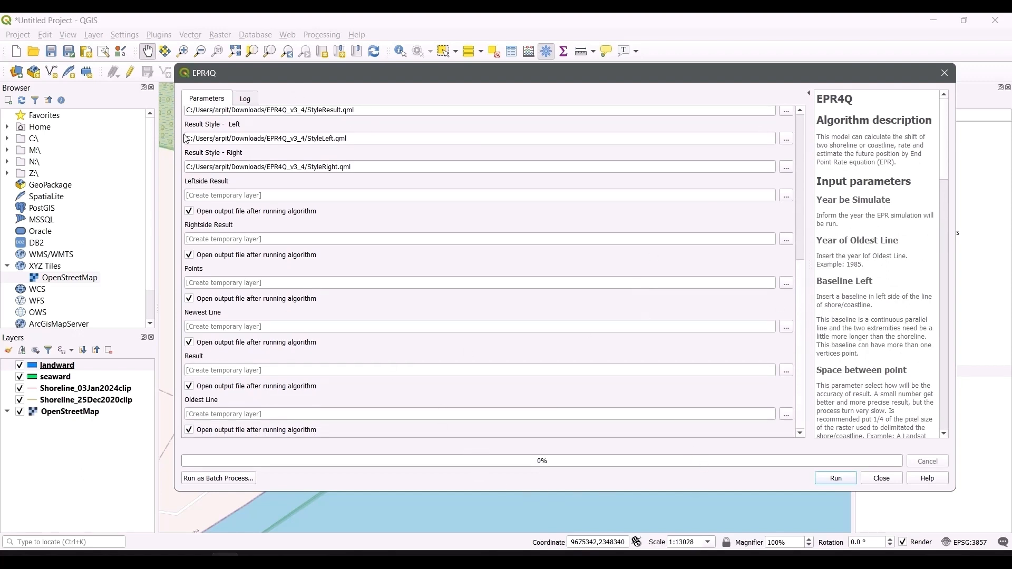
{"action": "left_click", "coordinate": [243, 99]}
{"action": "left_click", "coordinate": [201, 100]}
{"action": "left_click", "coordinate": [835, 479]}
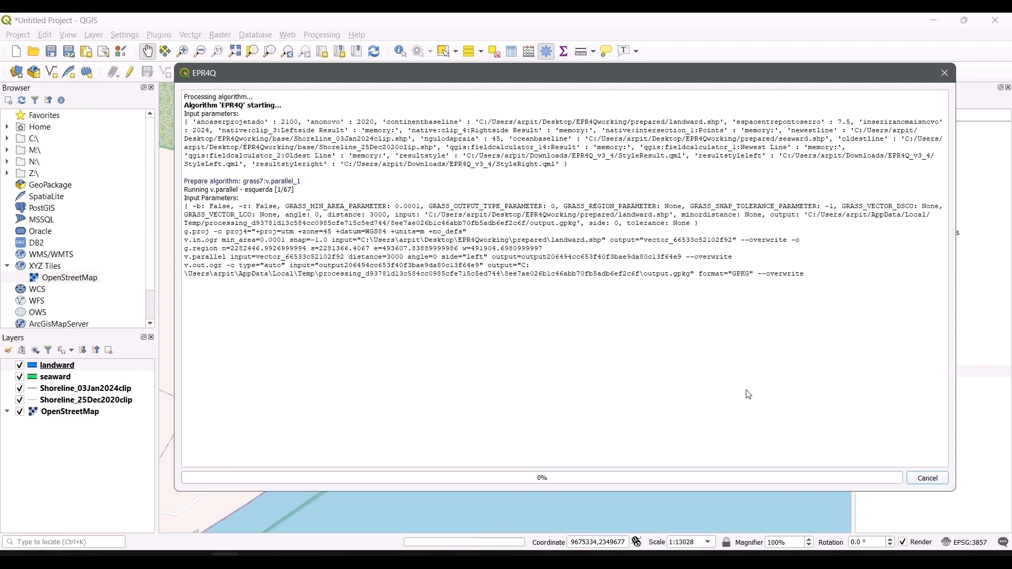
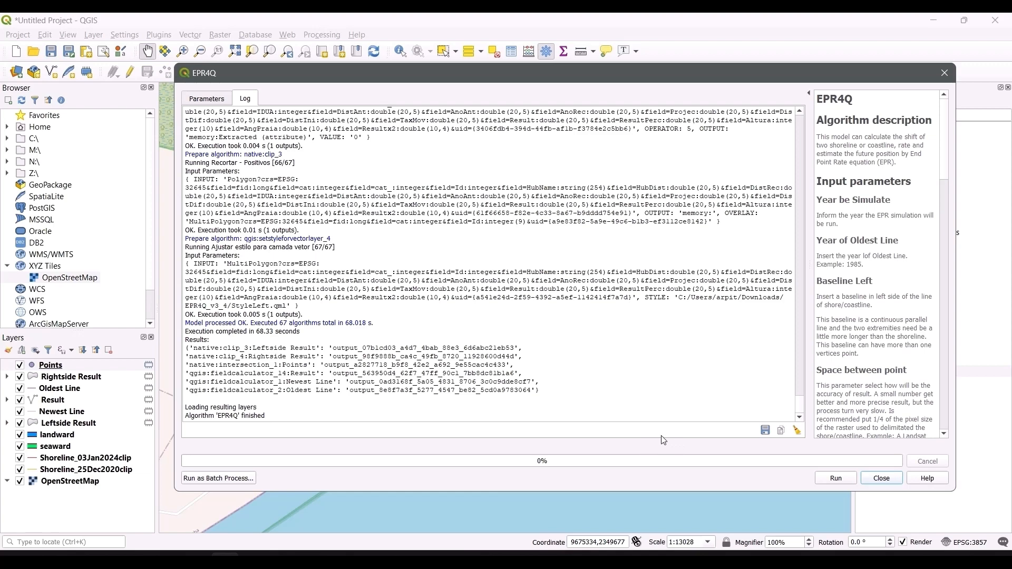
{"action": "left_click", "coordinate": [868, 479]}
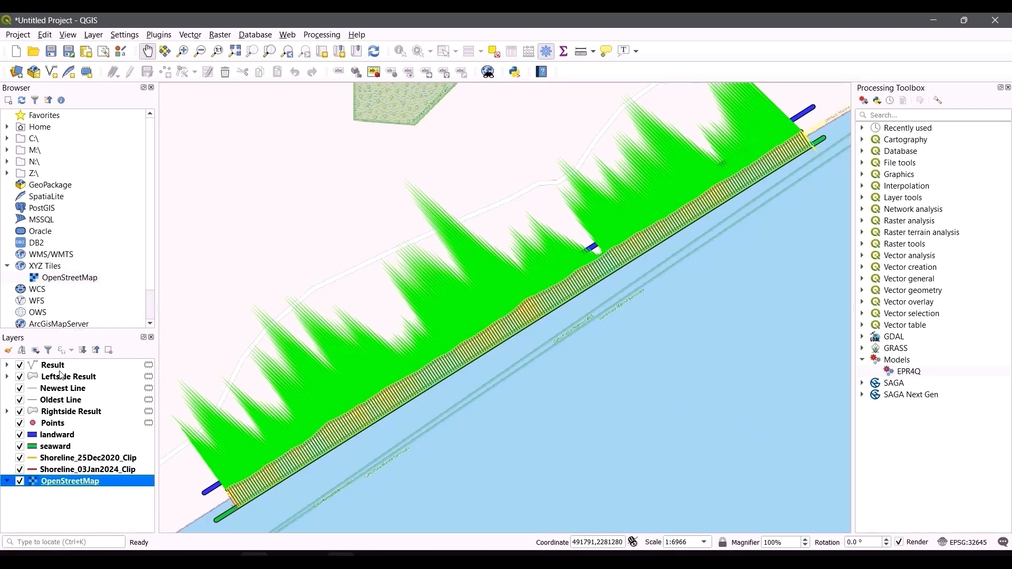
Go through the six model output layers one by one, from Result down to Points.
{"action": "left_click", "coordinate": [61, 367]}
{"action": "left_click", "coordinate": [69, 378]}
{"action": "left_click", "coordinate": [71, 390]}
{"action": "left_click", "coordinate": [72, 400]}
{"action": "left_click", "coordinate": [73, 412]}
{"action": "left_click", "coordinate": [63, 421]}
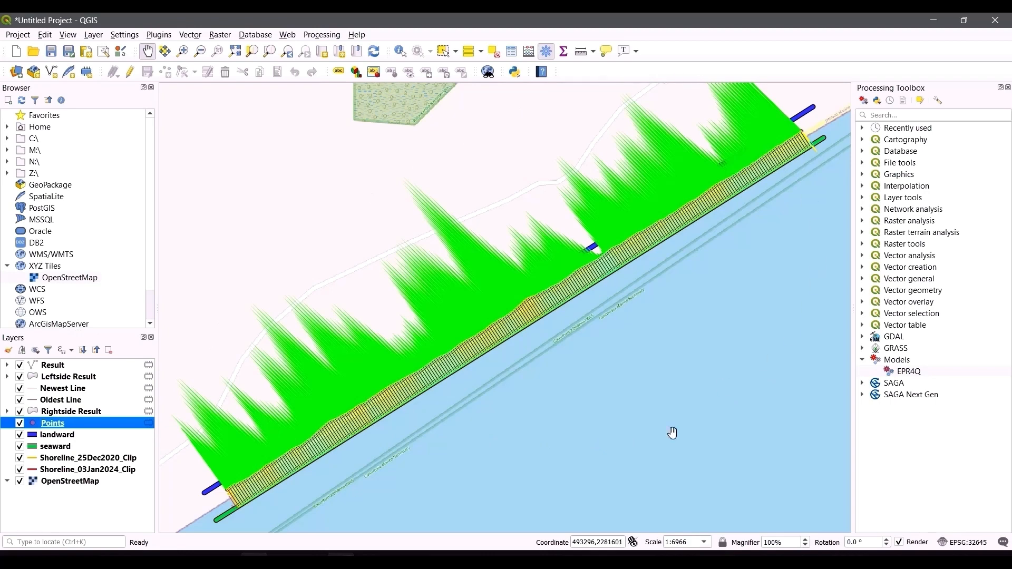
Hide all six model output layers so only the baselines, shorelines and OpenStreetMap are displayed.
{"action": "left_click_drag", "start_coordinate": [582, 329], "coordinate": [592, 360]}
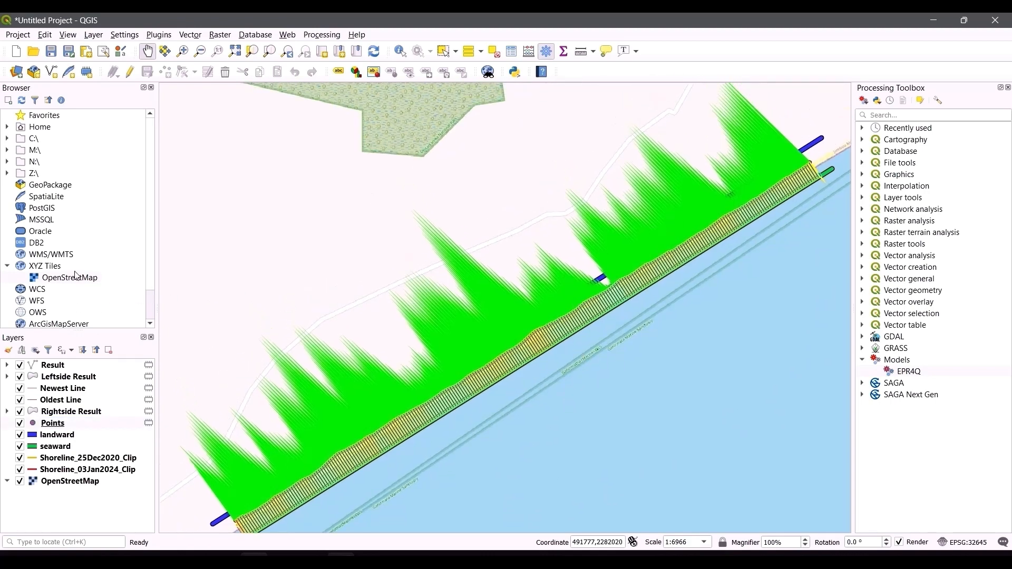
{"action": "left_click", "coordinate": [19, 423]}
{"action": "left_click", "coordinate": [20, 411]}
{"action": "left_click", "coordinate": [20, 400]}
{"action": "left_click", "coordinate": [19, 389]}
{"action": "left_click", "coordinate": [19, 377]}
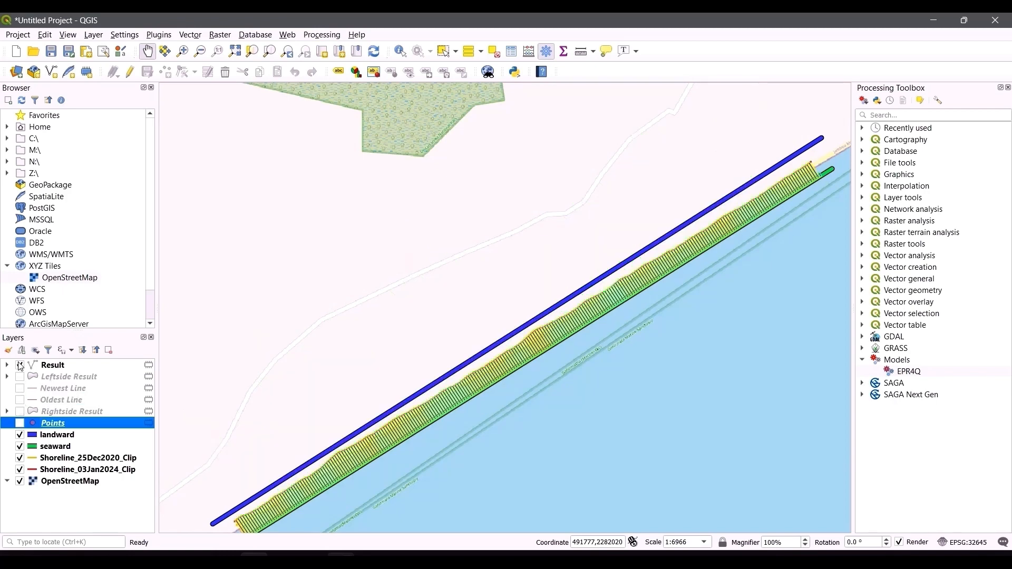
{"action": "left_click", "coordinate": [20, 365]}
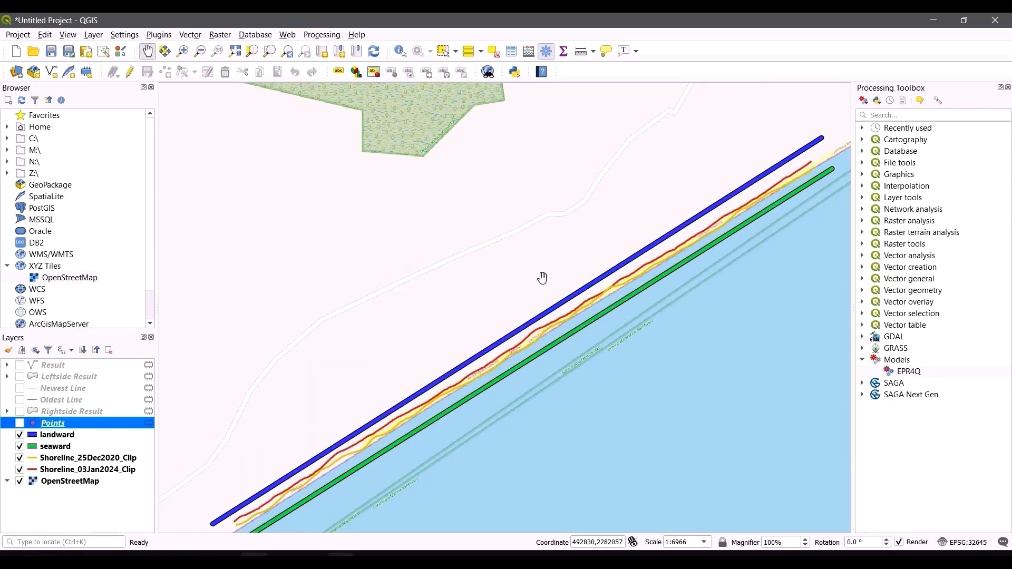
Toggle the Points layer to compare it with the shorelines, leave it hidden and show the Rightside Result layer.
{"action": "left_click", "coordinate": [20, 424]}
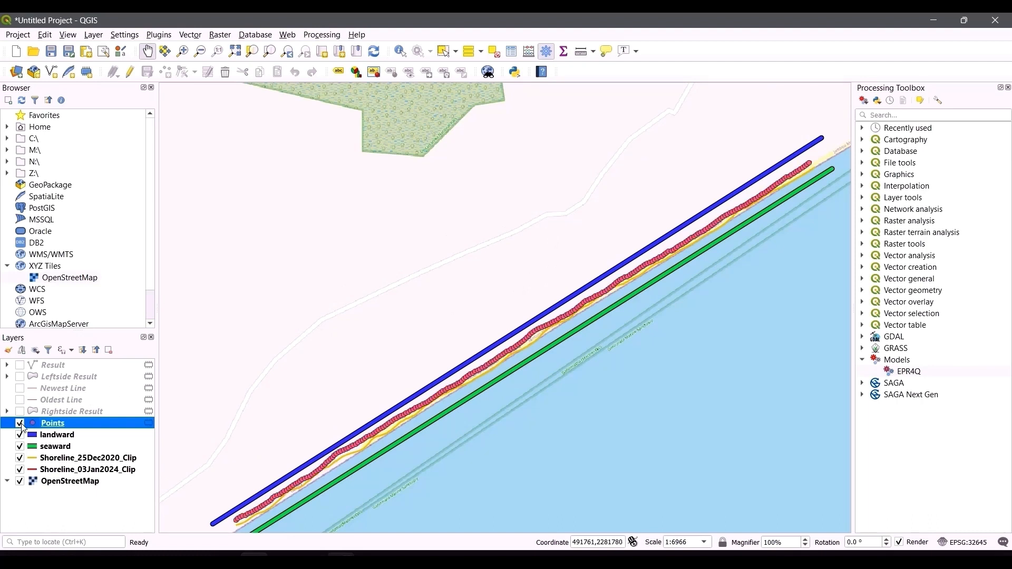
{"action": "left_click", "coordinate": [20, 424]}
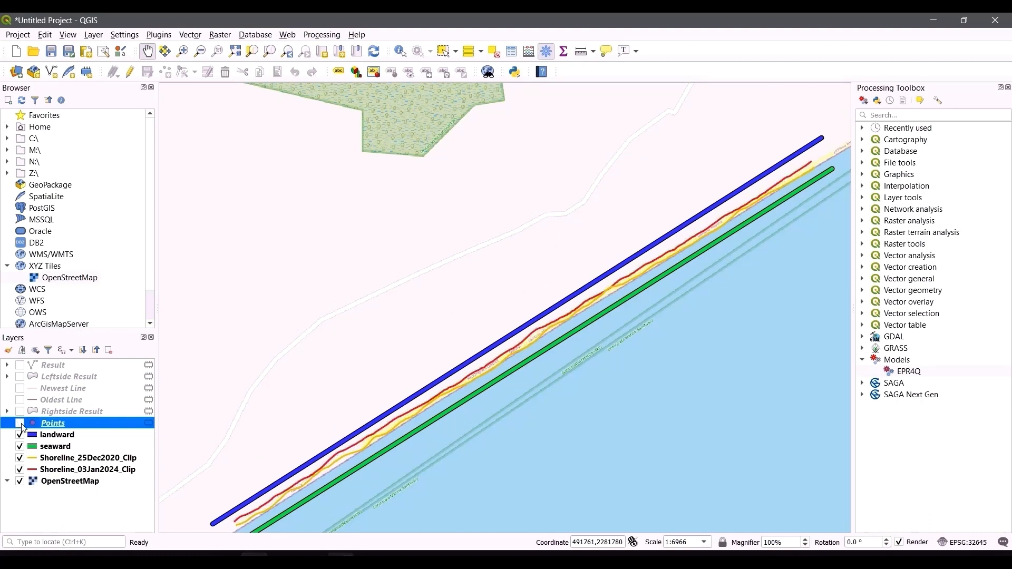
{"action": "left_click", "coordinate": [20, 424]}
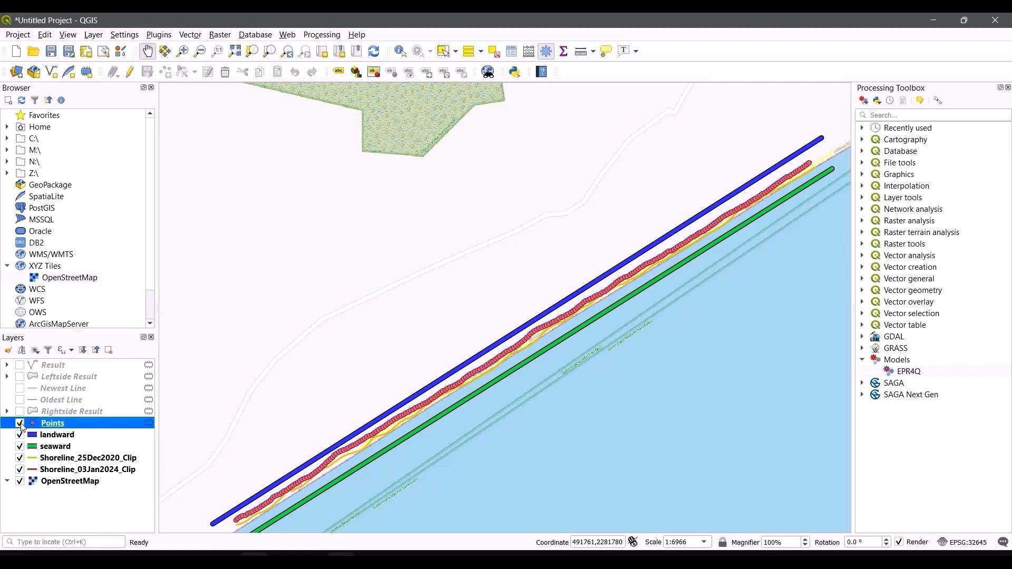
{"action": "left_click", "coordinate": [20, 423]}
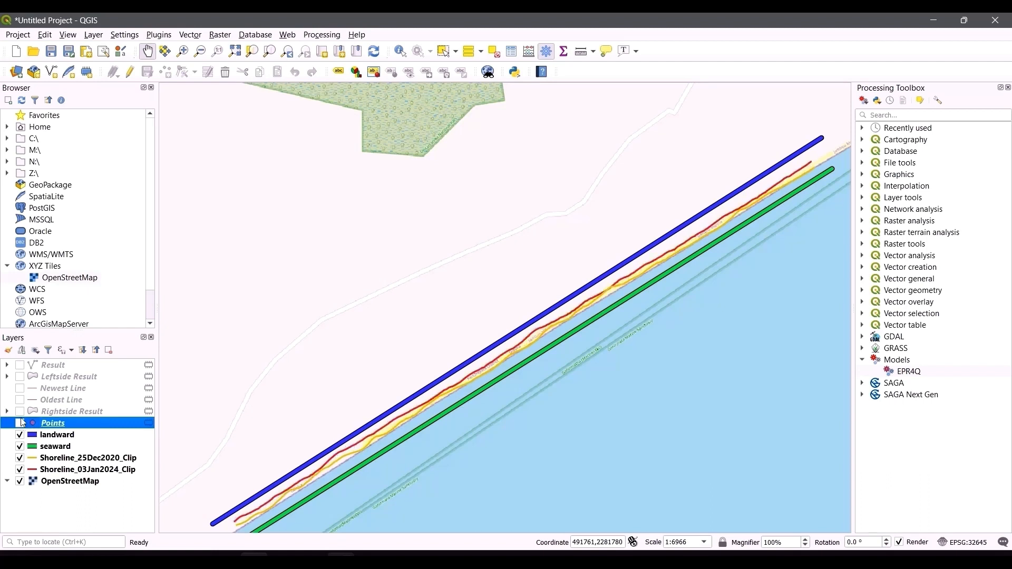
{"action": "left_click", "coordinate": [20, 412]}
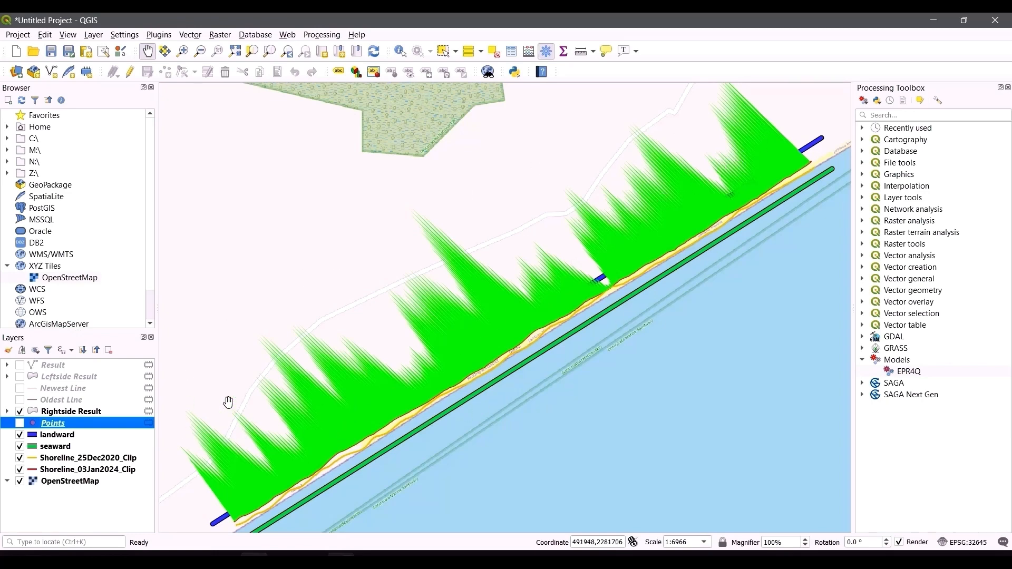
Hide the Rightside Result layer and view the Oldest Line and Newest Line layers one at a time against the shorelines.
{"action": "left_click", "coordinate": [20, 412]}
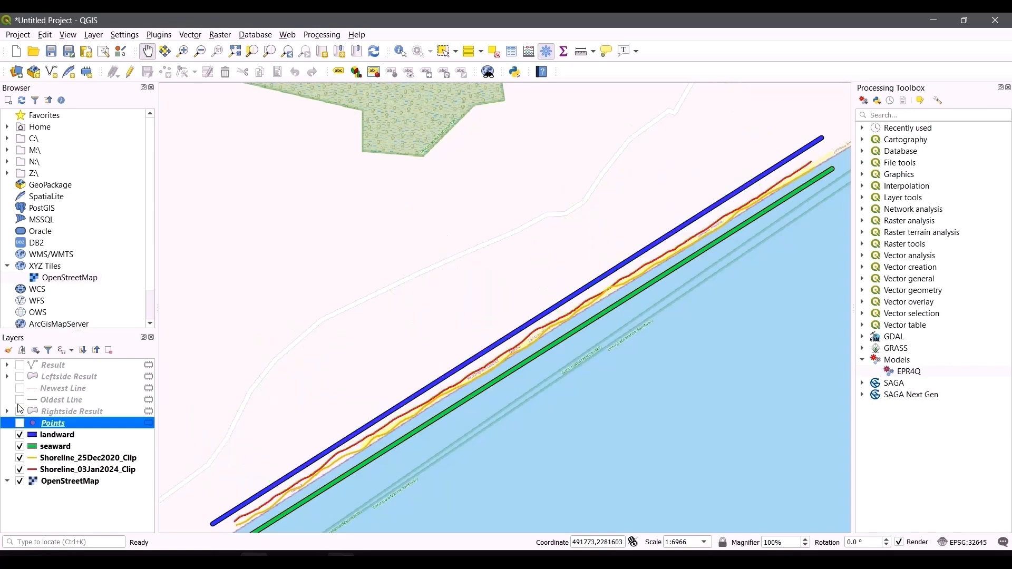
{"action": "left_click", "coordinate": [19, 400]}
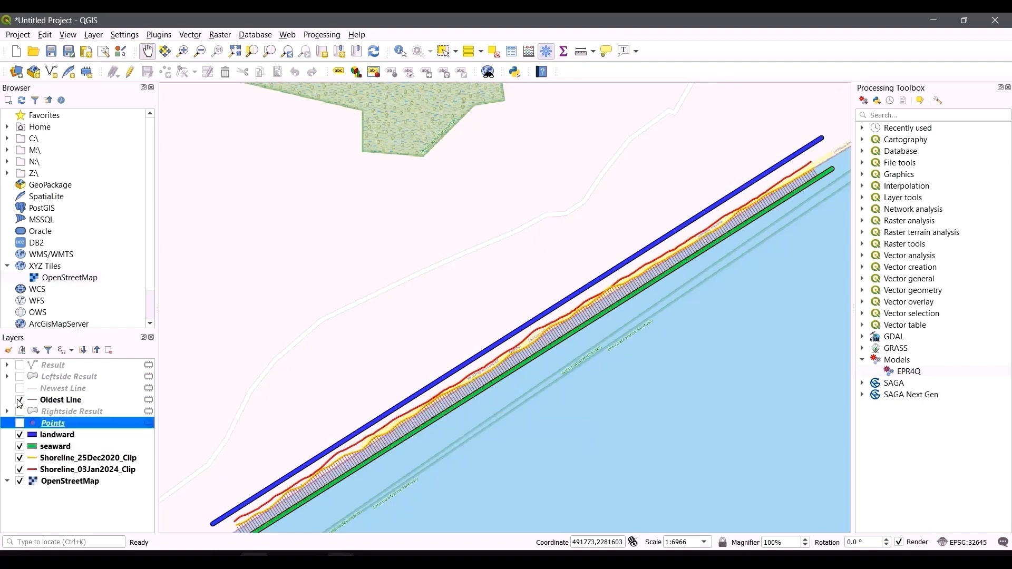
{"action": "left_click_drag", "start_coordinate": [335, 504], "coordinate": [327, 466]}
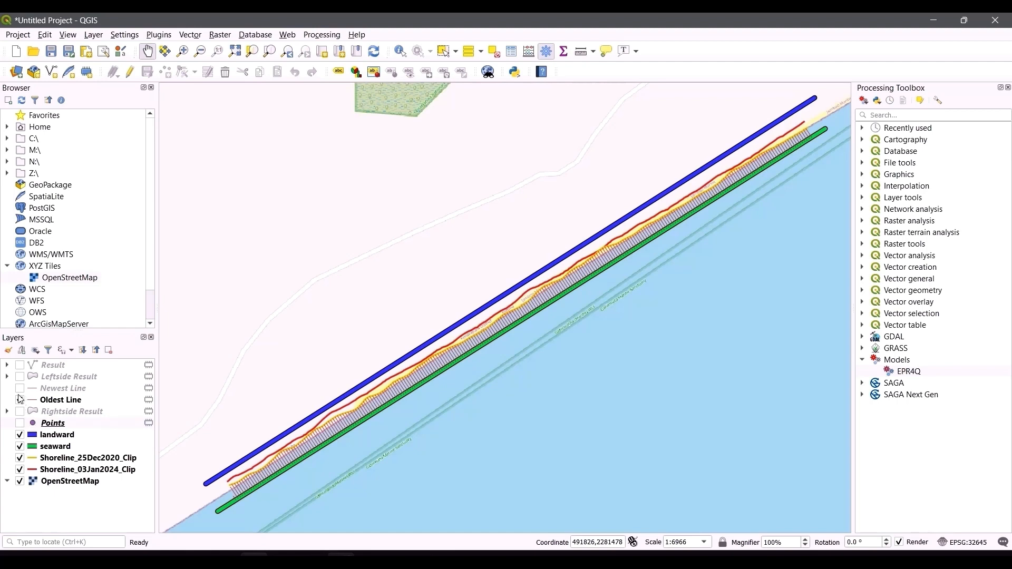
{"action": "left_click", "coordinate": [20, 401]}
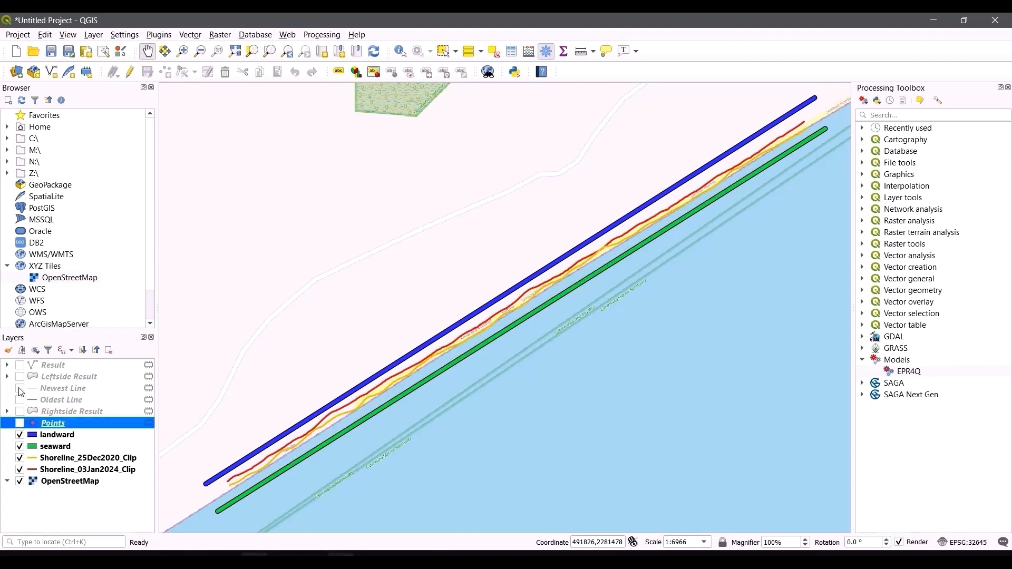
{"action": "left_click", "coordinate": [20, 389]}
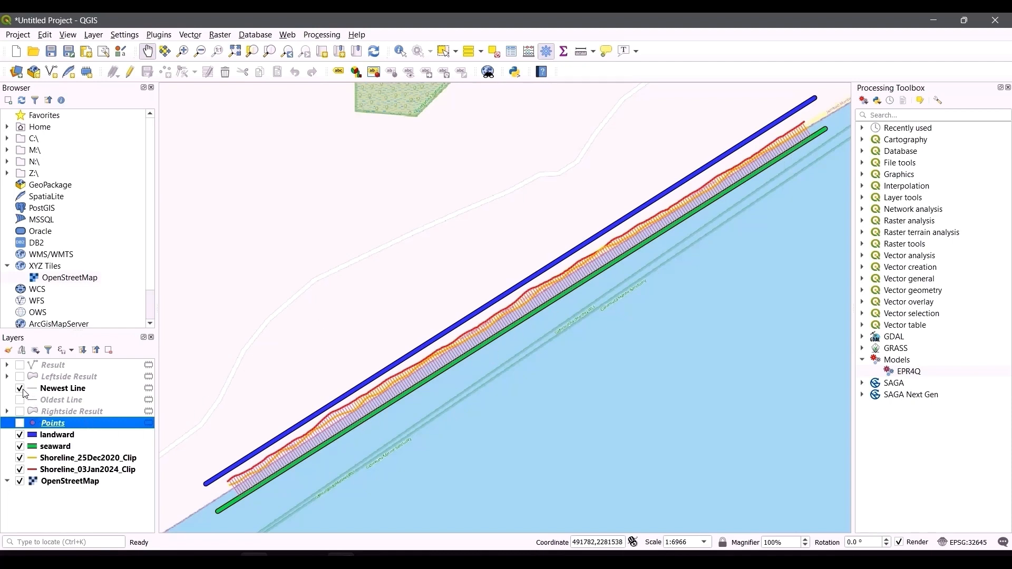
{"action": "left_click", "coordinate": [20, 389]}
View the Leftside Result and Result layers one at a time, leaving both hidden.
{"action": "left_click", "coordinate": [20, 378]}
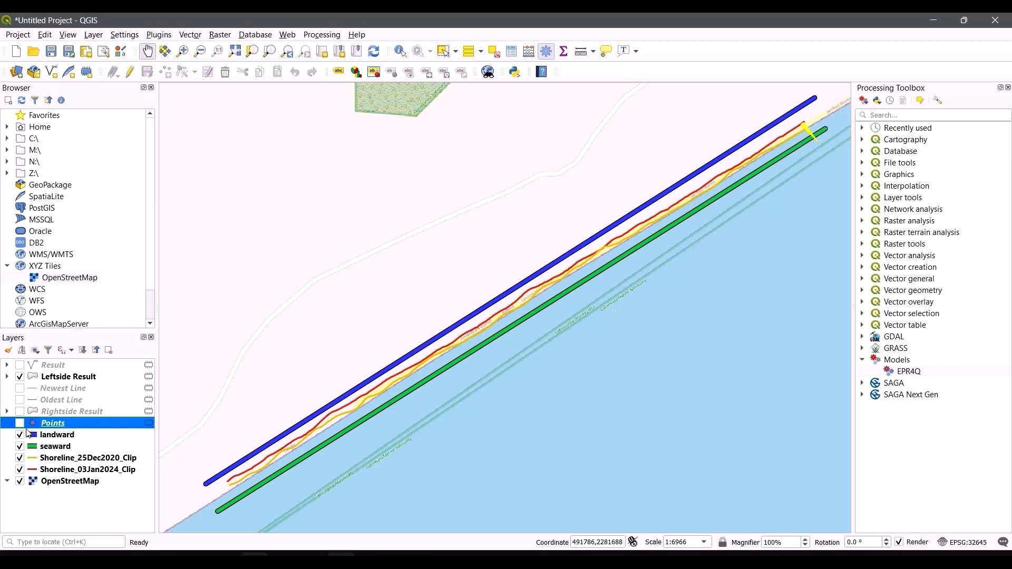
{"action": "left_click", "coordinate": [20, 377]}
{"action": "left_click", "coordinate": [20, 365]}
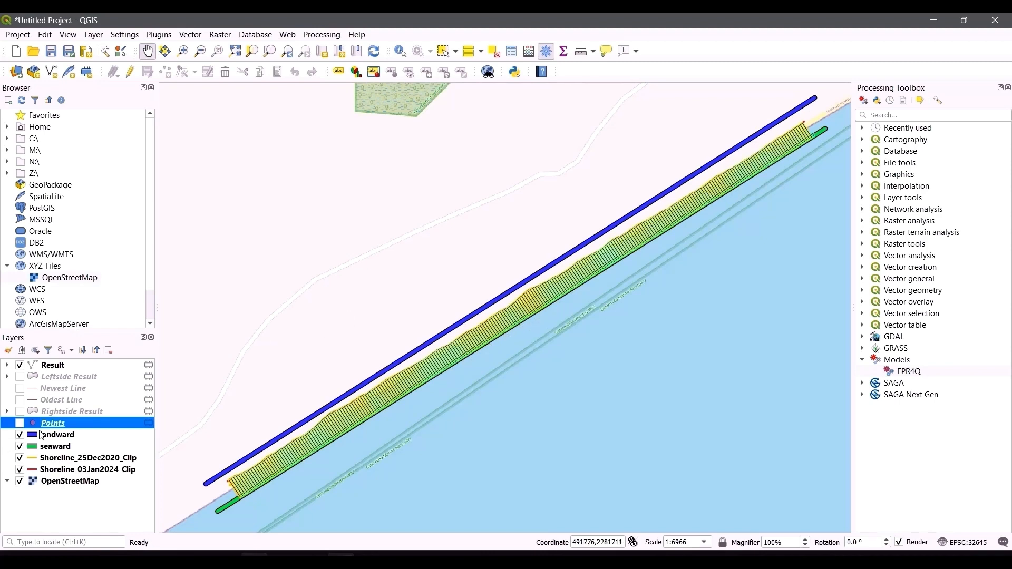
{"action": "left_click", "coordinate": [20, 365]}
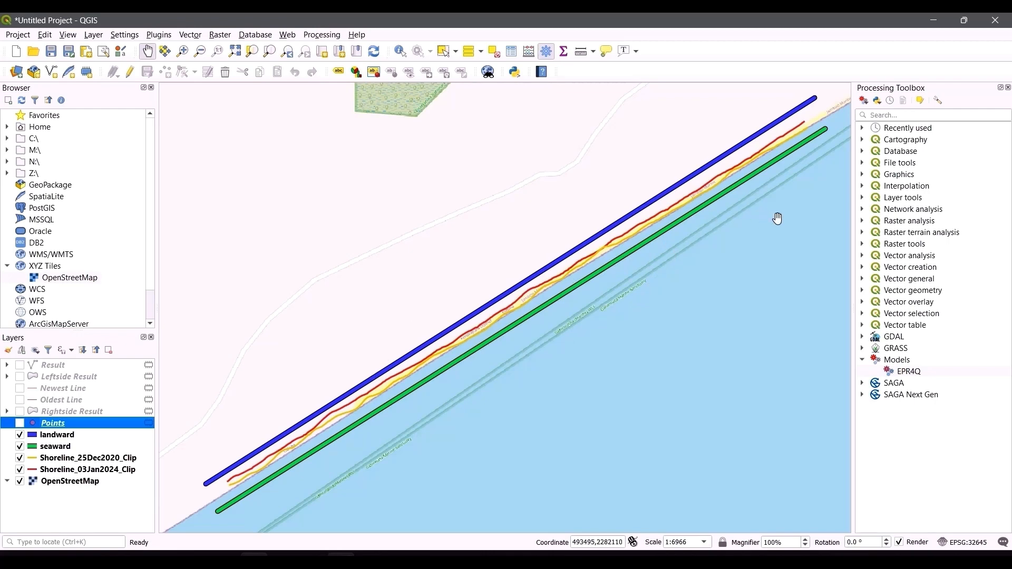
Reopen the EPR4Q model, read the help descriptions of its parameters and output layers, and close the dialog without running it.
{"action": "double_click", "coordinate": [906, 371]}
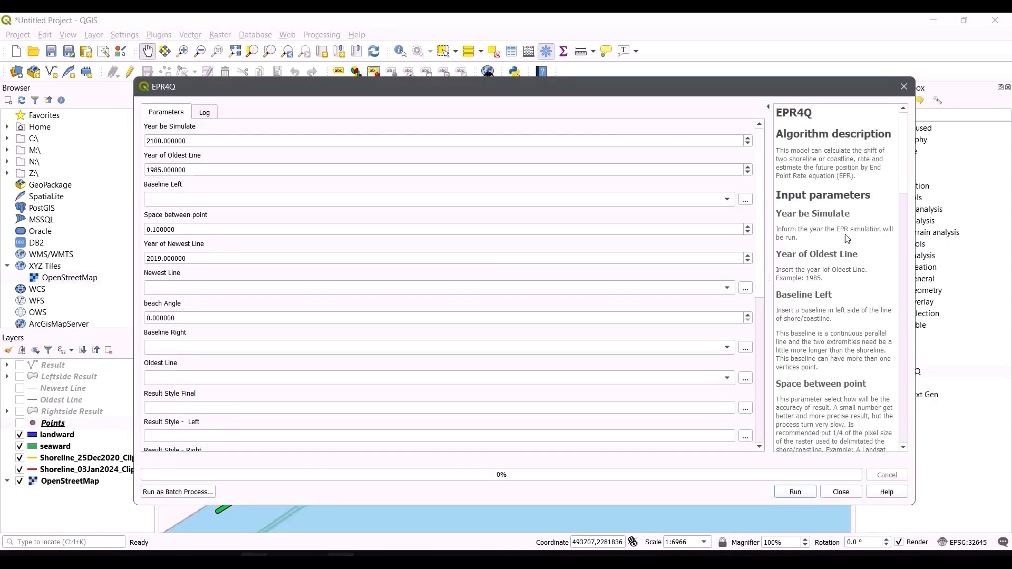
{"action": "scroll", "coordinate": [844, 212], "scroll_direction": "down", "scroll_amount": 13}
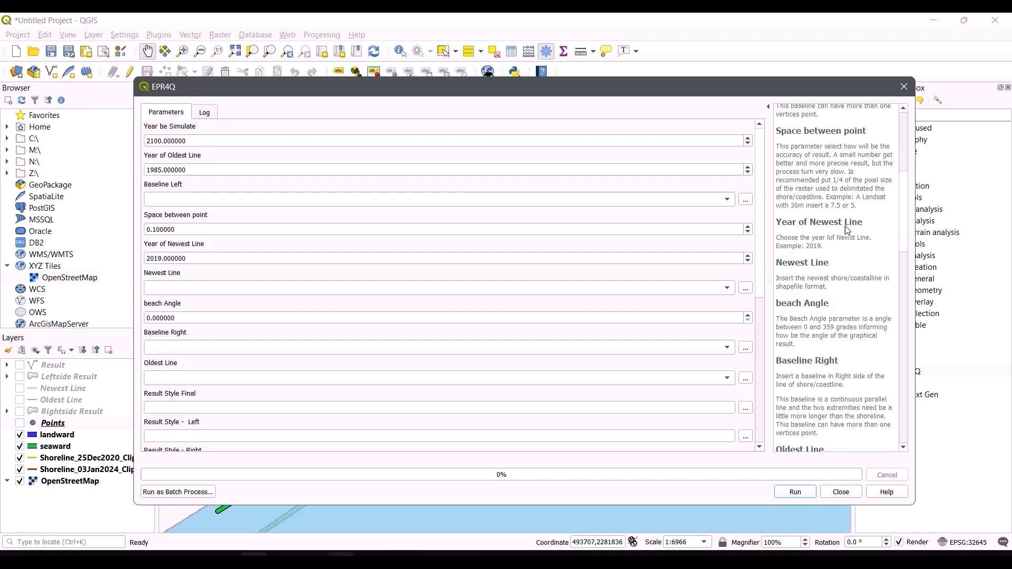
{"action": "scroll", "coordinate": [847, 231], "scroll_direction": "down", "scroll_amount": 8}
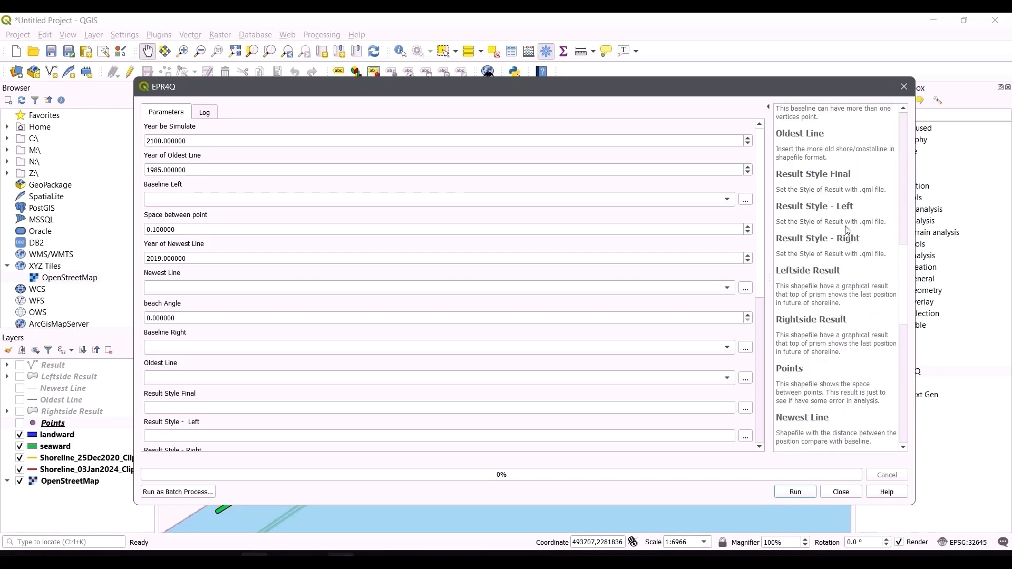
{"action": "scroll", "coordinate": [843, 235], "scroll_direction": "up", "scroll_amount": 1}
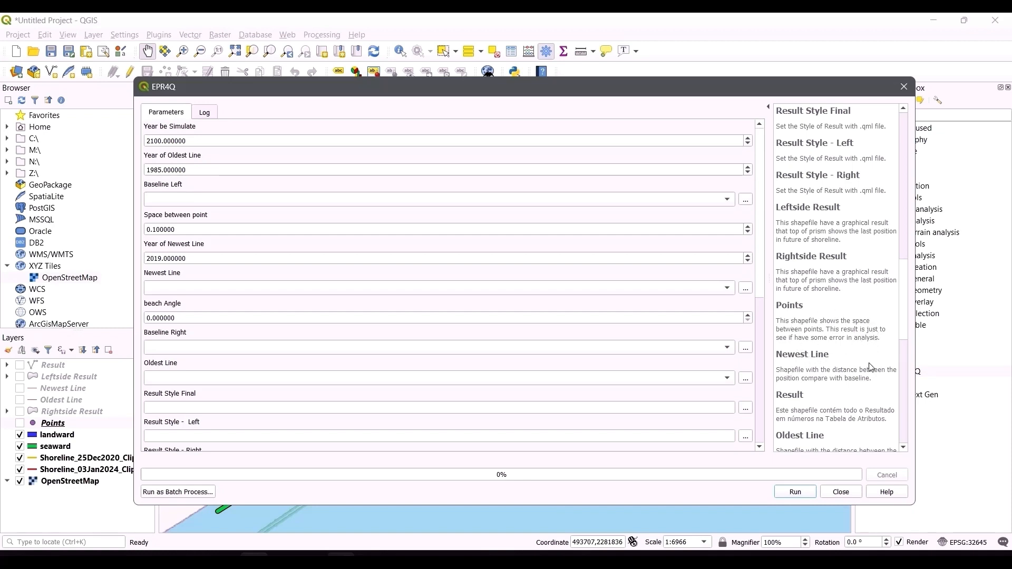
{"action": "scroll", "coordinate": [823, 392], "scroll_direction": "down", "scroll_amount": 1}
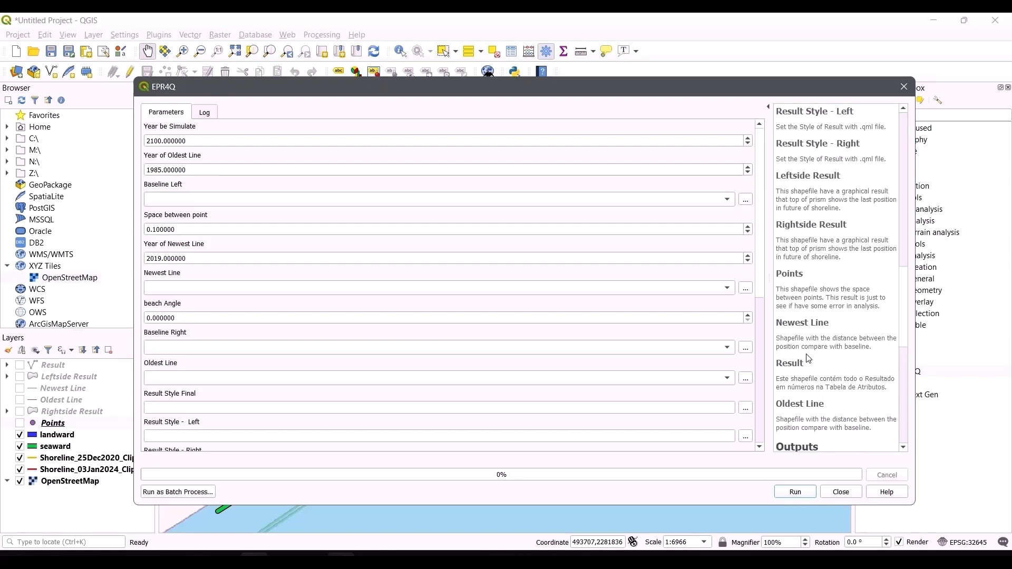
{"action": "scroll", "coordinate": [836, 376], "scroll_direction": "down", "scroll_amount": 1}
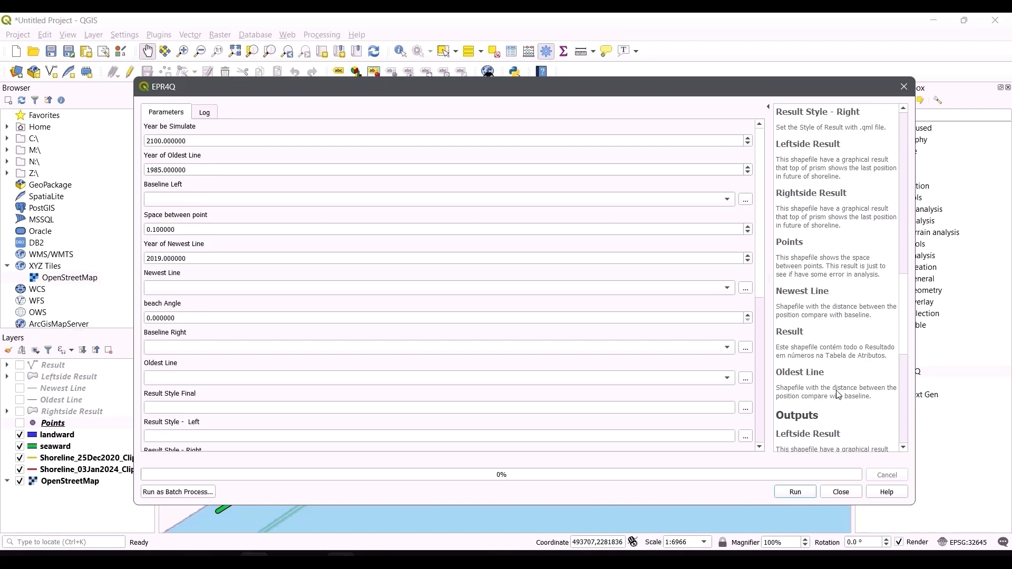
{"action": "left_click", "coordinate": [904, 86]}
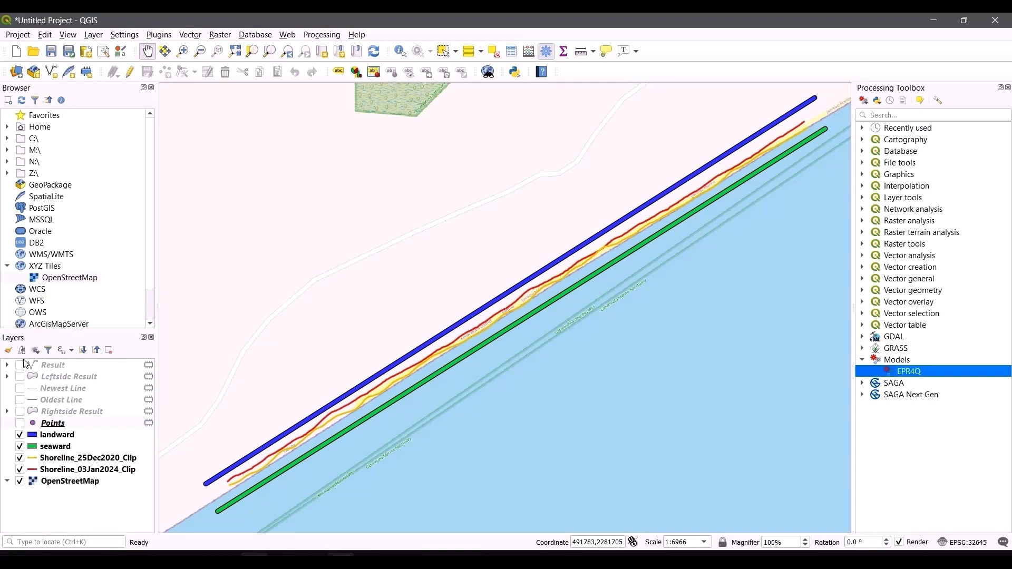
Show all six model output layers, from Result down to Points.
{"action": "left_click", "coordinate": [20, 365]}
{"action": "left_click", "coordinate": [20, 376]}
{"action": "left_click", "coordinate": [21, 389]}
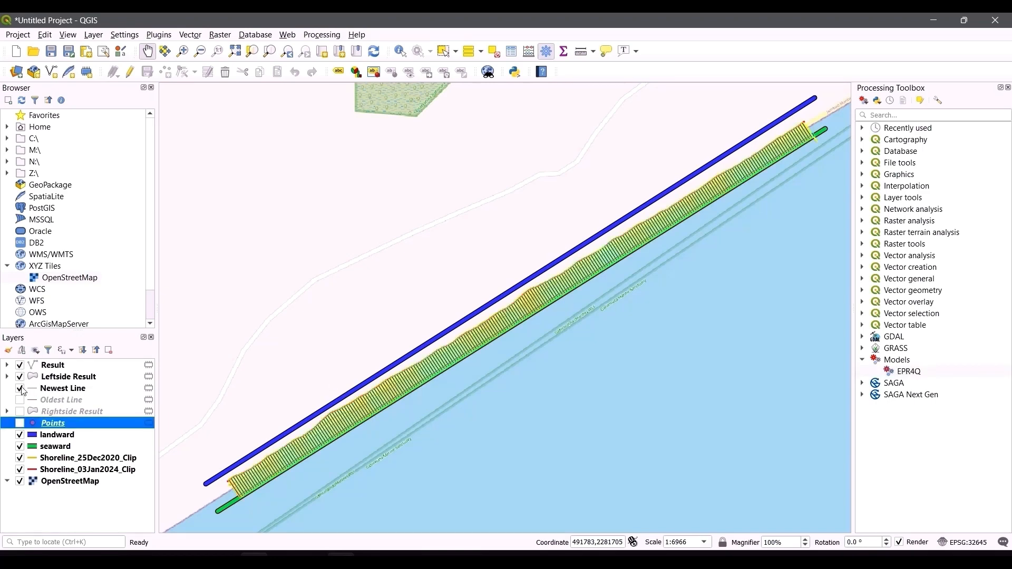
{"action": "left_click", "coordinate": [20, 400]}
{"action": "left_click", "coordinate": [20, 411]}
{"action": "left_click", "coordinate": [20, 423]}
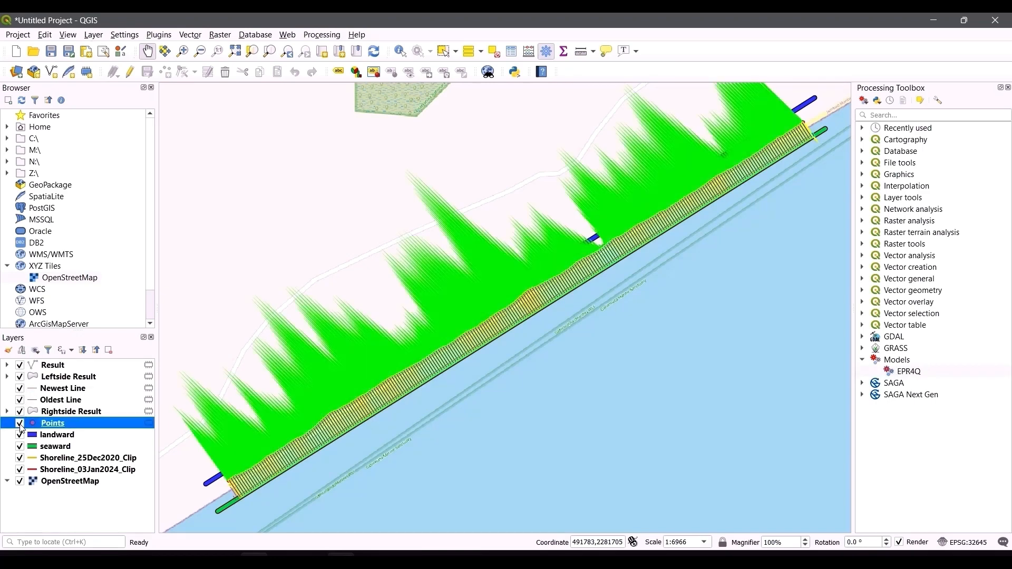
Open the attribute table of the Points layer to examine its fields.
{"action": "right_click", "coordinate": [90, 425]}
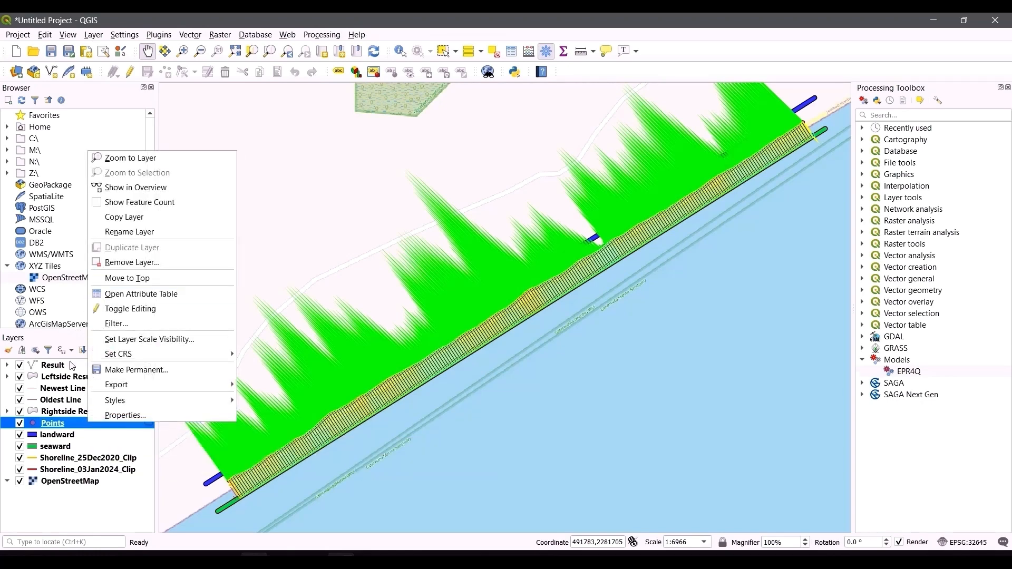
{"action": "left_click", "coordinate": [126, 298]}
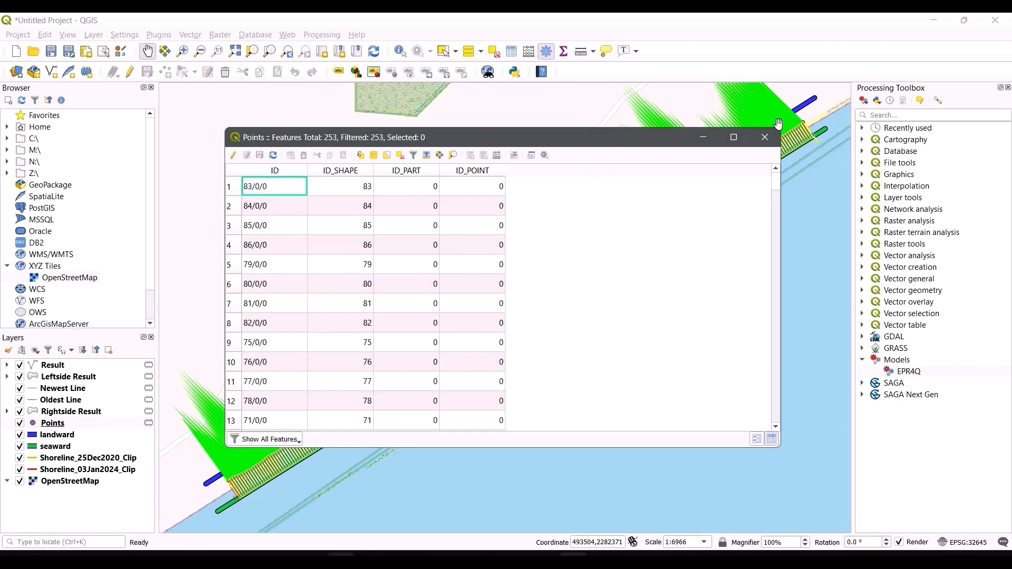
Review the columns of the Result layer's attribute table in place of the Points table, and close it.
{"action": "left_click", "coordinate": [764, 137]}
{"action": "left_click", "coordinate": [58, 368]}
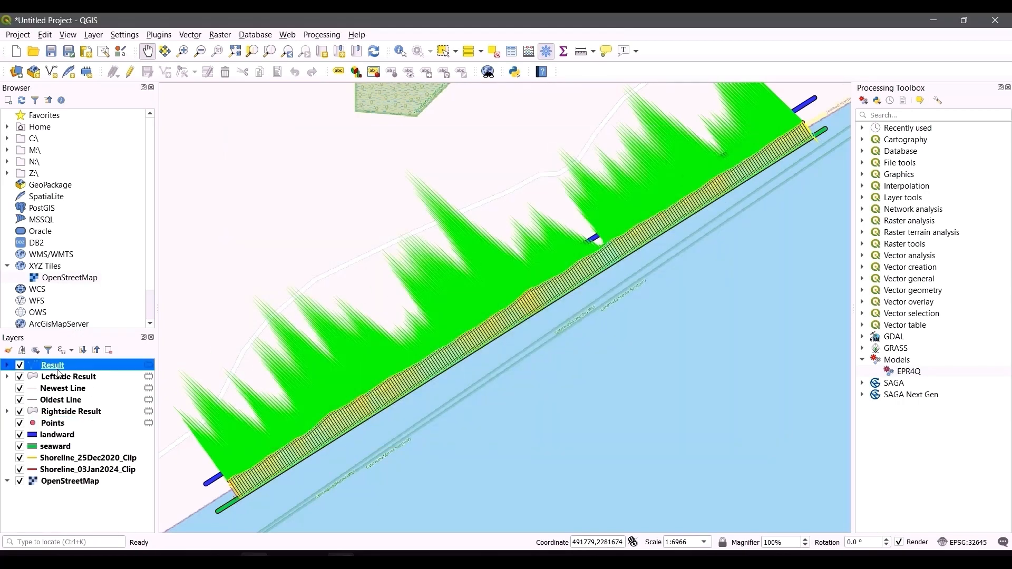
{"action": "right_click", "coordinate": [58, 368]}
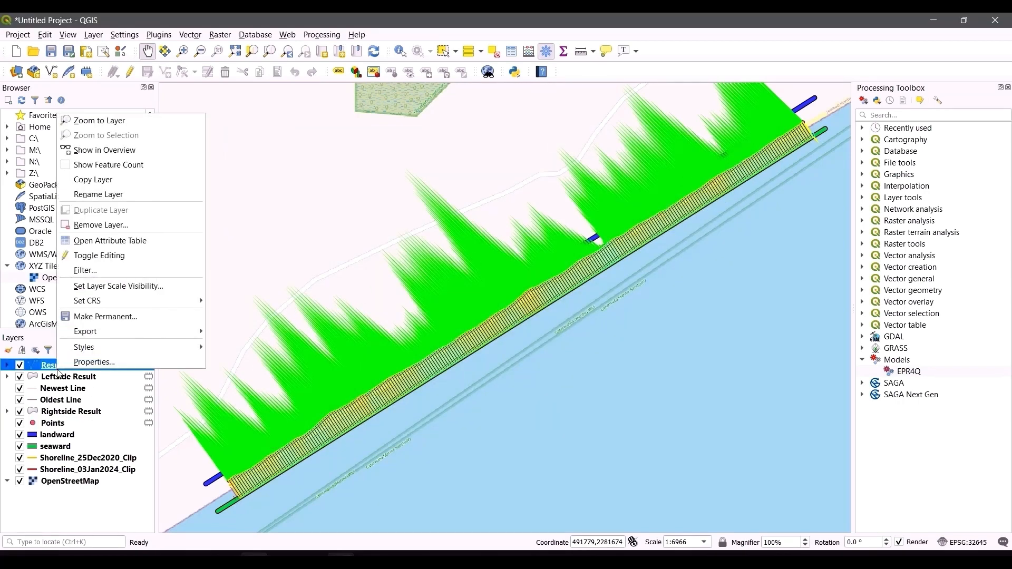
{"action": "left_click", "coordinate": [104, 241]}
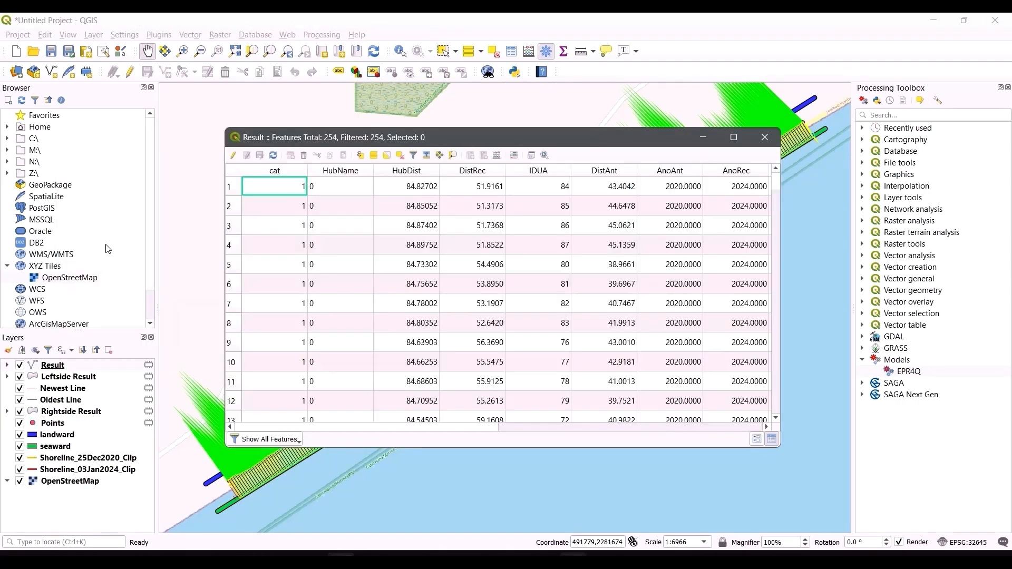
{"action": "left_click", "coordinate": [509, 427]}
{"action": "left_click_drag", "start_coordinate": [629, 428], "coordinate": [391, 446]}
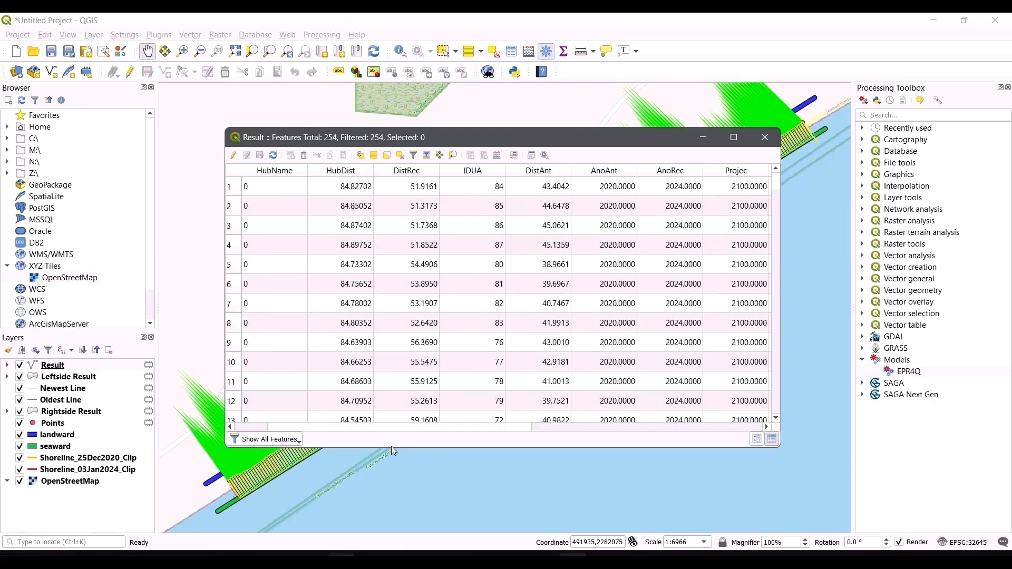
{"action": "left_click", "coordinate": [764, 137]}
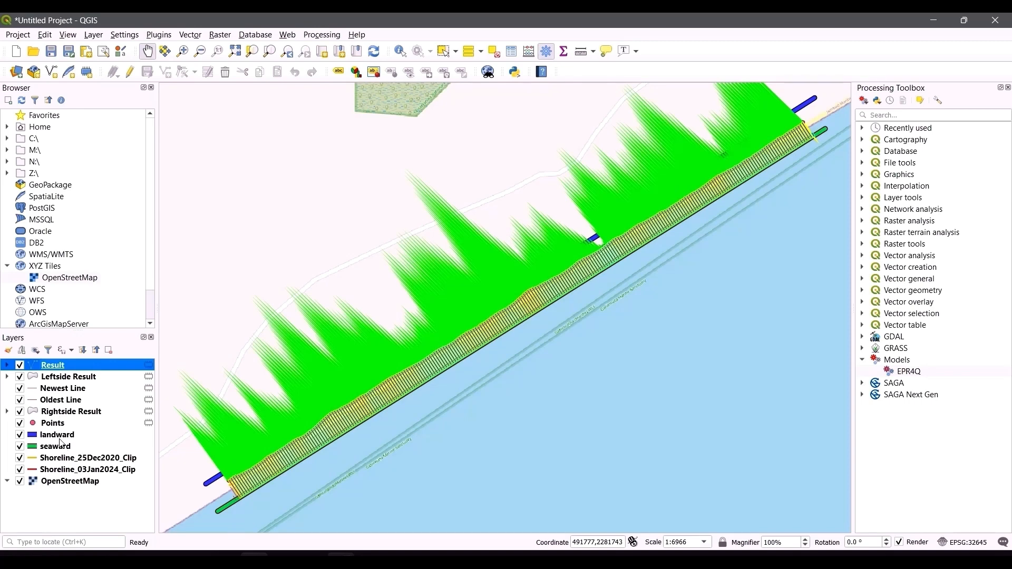
Make the Result scratch layer permanent as an ESRI Shapefile named result.shp in the EPR4Qworking\output_satabhaya folder.
{"action": "right_click", "coordinate": [66, 366]}
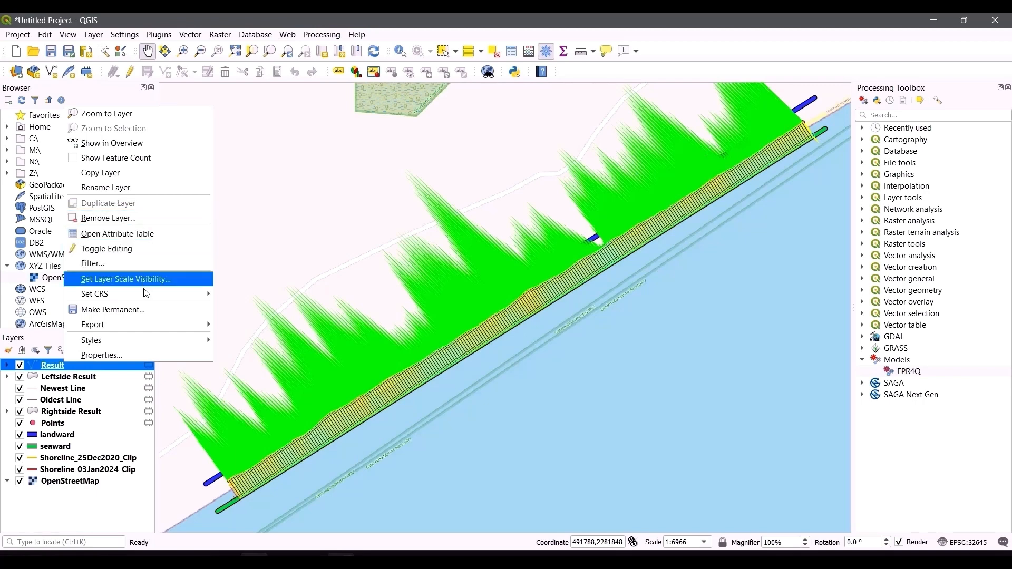
{"action": "left_click", "coordinate": [147, 311]}
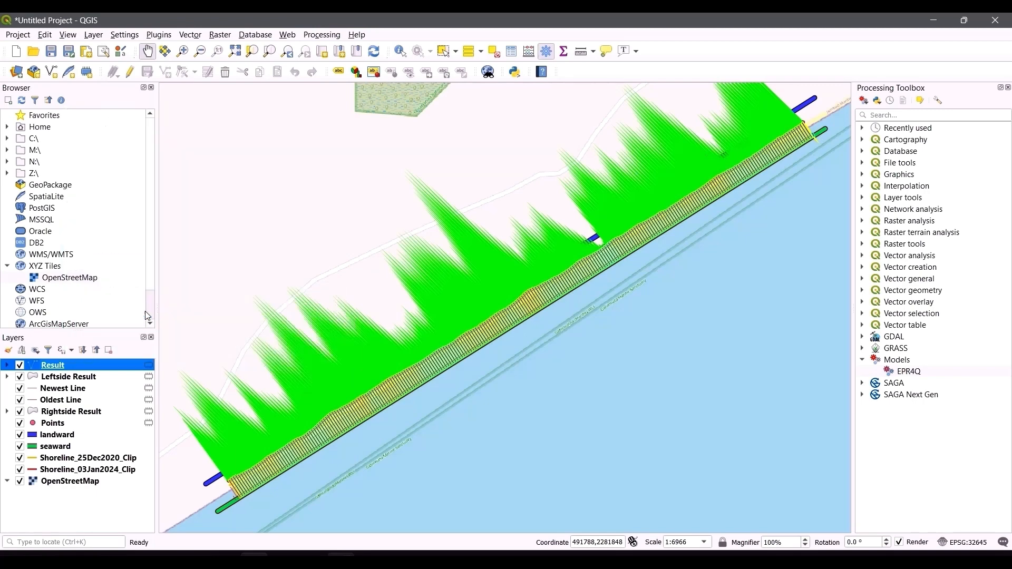
{"action": "left_click", "coordinate": [409, 161]}
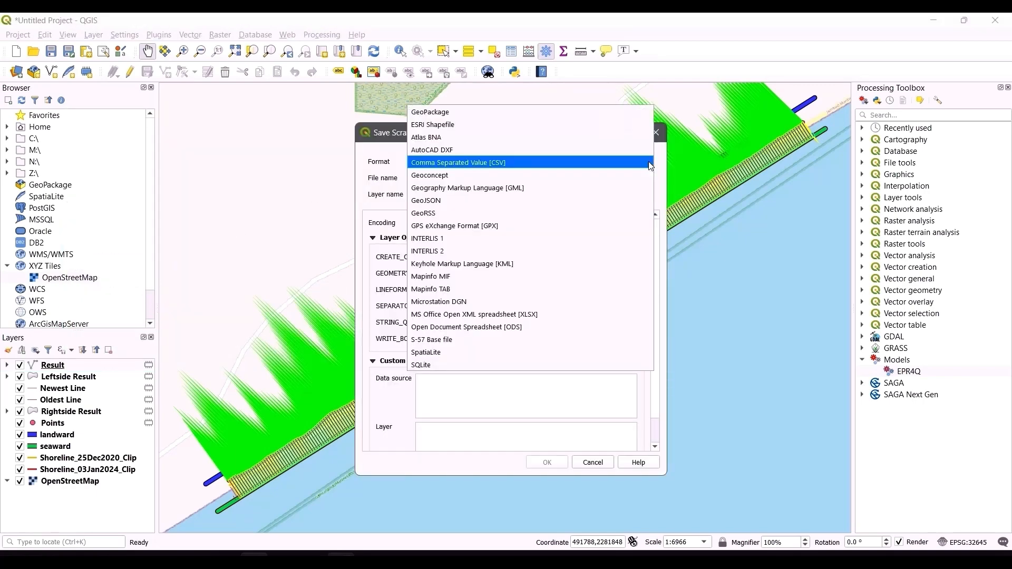
{"action": "left_click", "coordinate": [630, 126]}
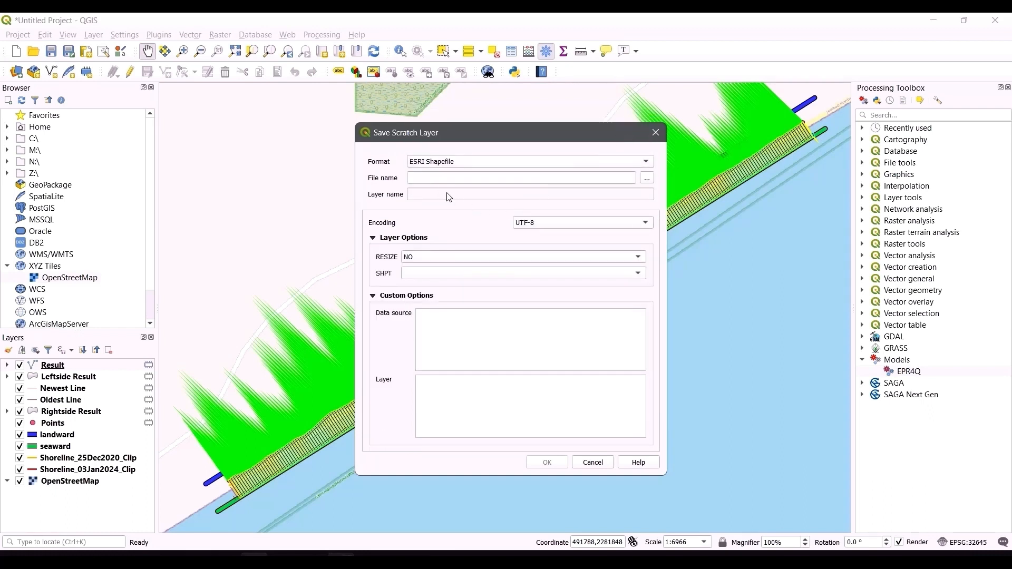
{"action": "left_click", "coordinate": [652, 178]}
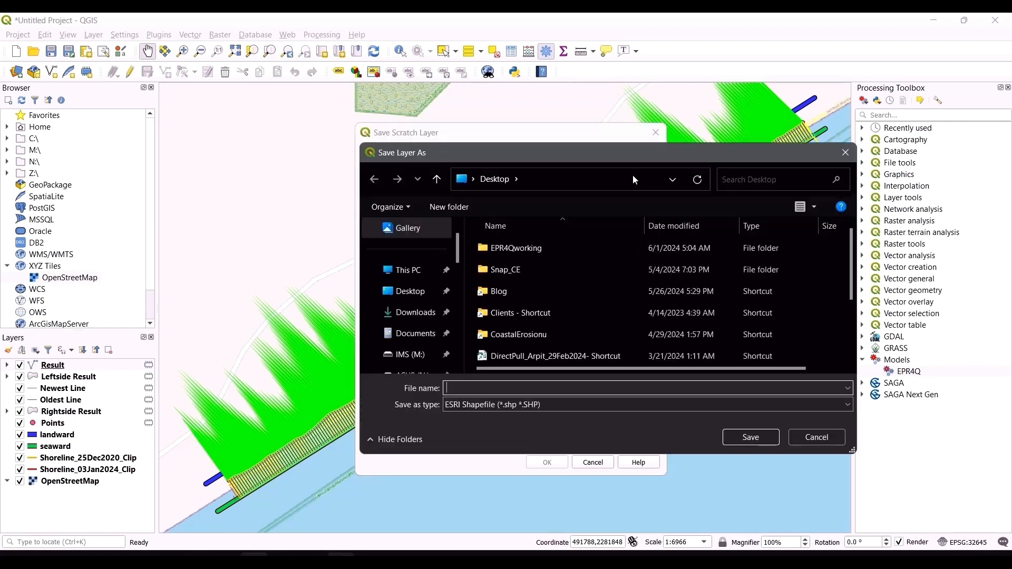
{"action": "double_click", "coordinate": [529, 251]}
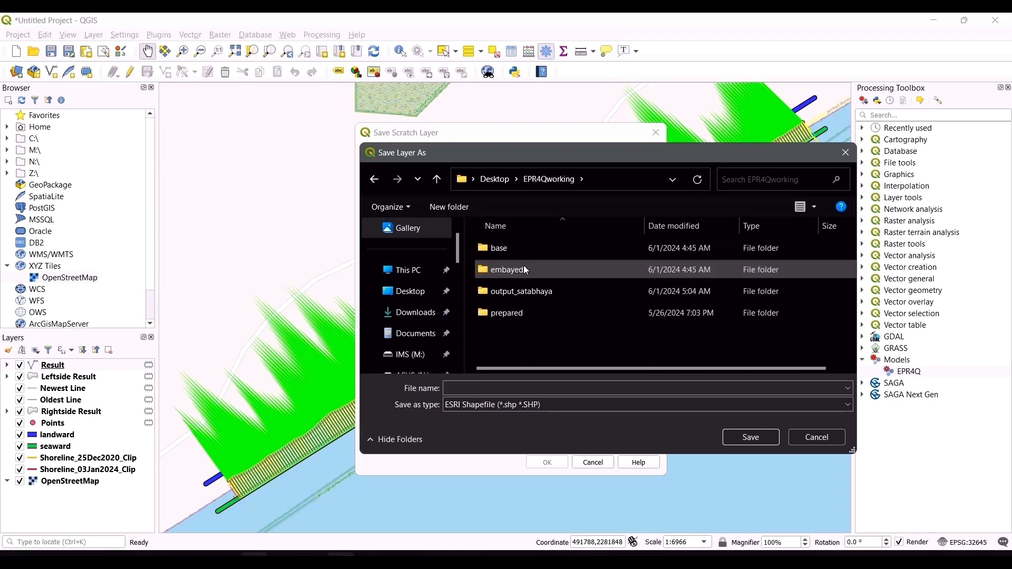
{"action": "double_click", "coordinate": [532, 290]}
{"action": "left_click", "coordinate": [487, 382]}
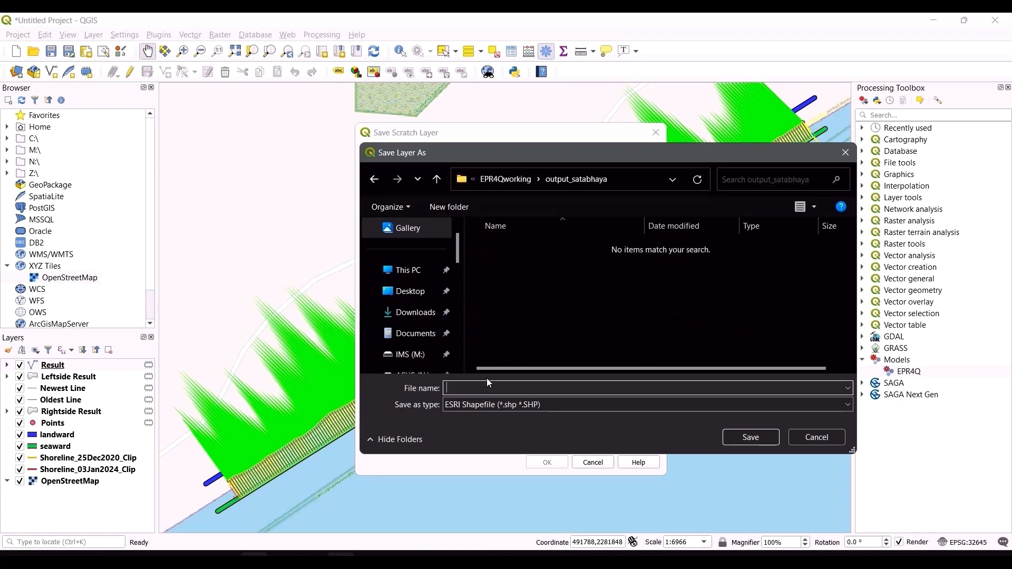
{"action": "key", "text": "Return"}
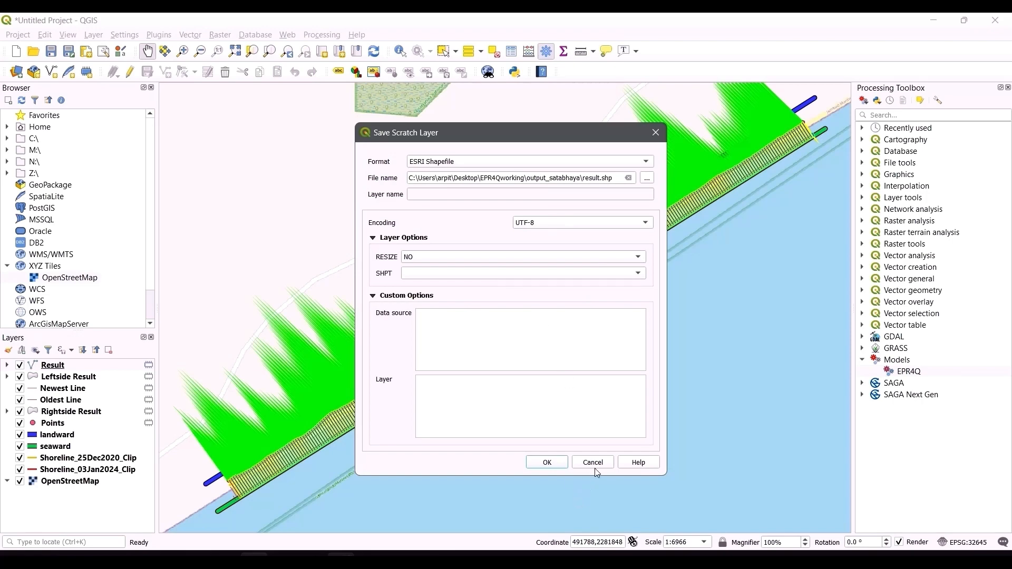
{"action": "left_click", "coordinate": [547, 463]}
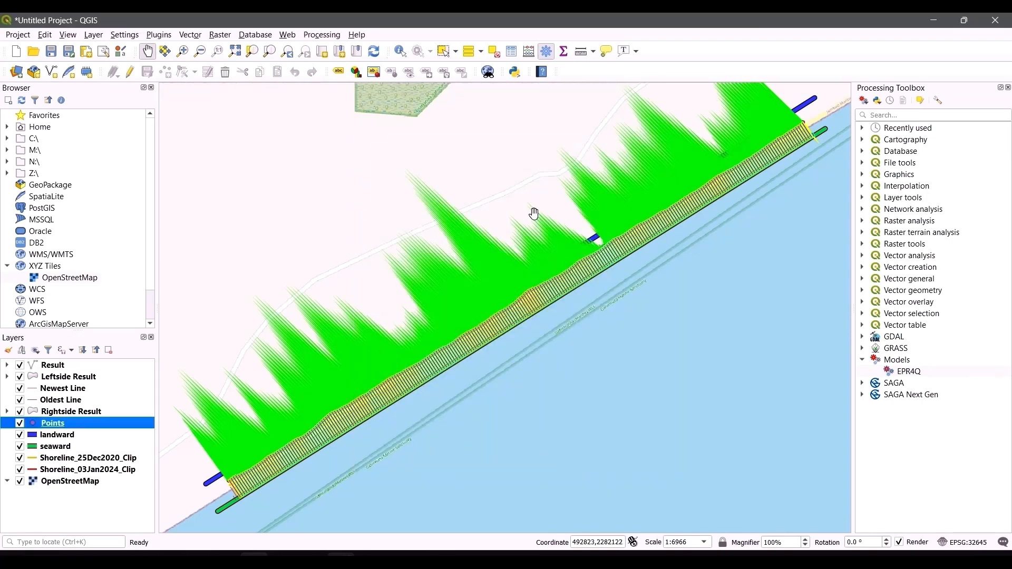
Switch to File Explorer, open the output_satabhaya folder and sort its files by type.
{"action": "key", "text": "alt+Tab"}
{"action": "key", "text": "alt+Tab"}
{"action": "key", "text": "alt+Tab"}
{"action": "key", "text": "alt+Tab"}
{"action": "key", "text": "alt+Tab"}
{"action": "key", "text": "alt+Tab"}
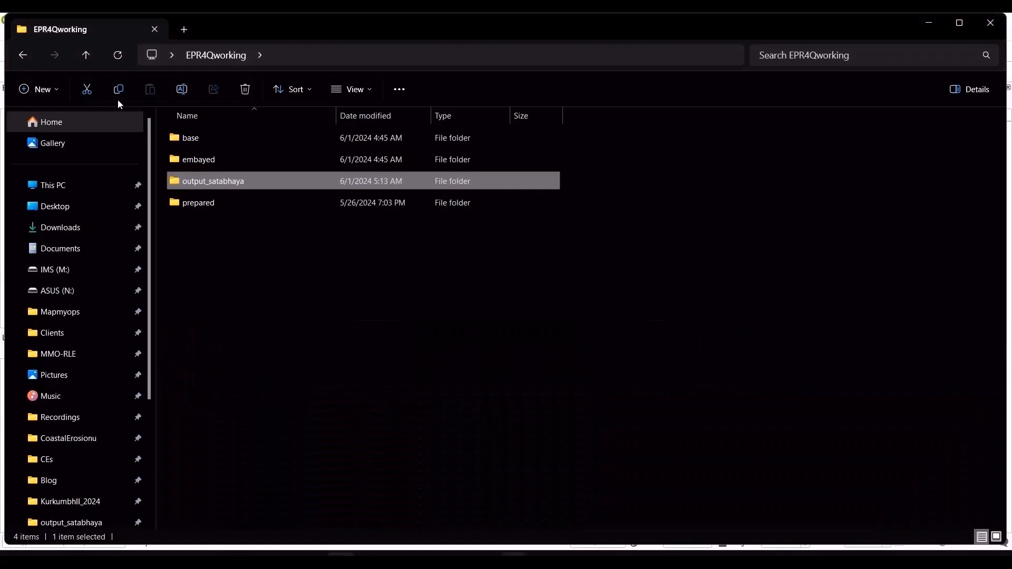
{"action": "double_click", "coordinate": [260, 186]}
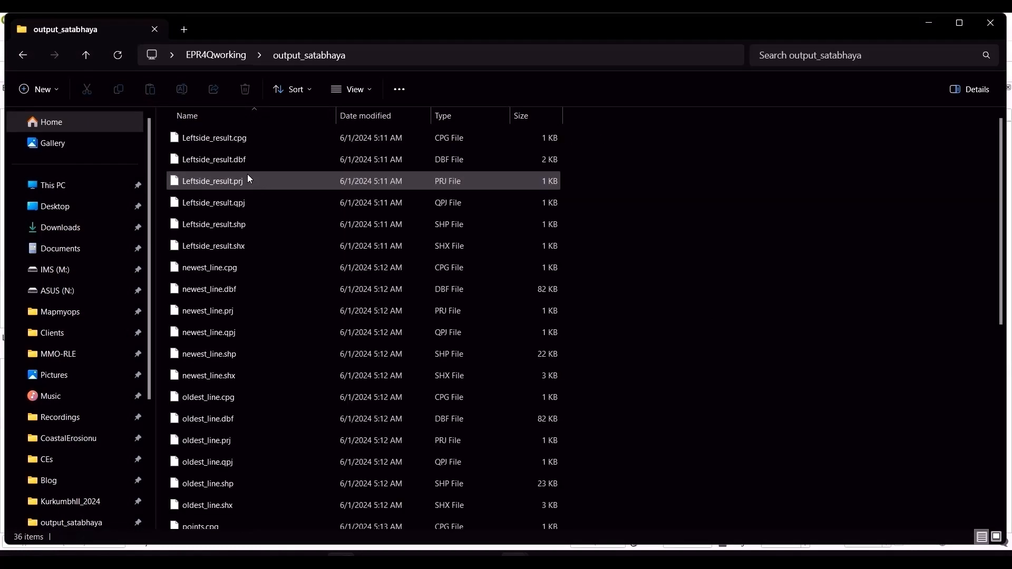
{"action": "left_click", "coordinate": [453, 115]}
{"action": "scroll", "coordinate": [553, 226], "scroll_direction": "down", "scroll_amount": 6}
Add the six output .shp files, from Leftside_result.shp to rightside_result.shp, to the EPR4Qdemo map in ArcGIS Pro.
{"action": "left_click", "coordinate": [485, 283]}
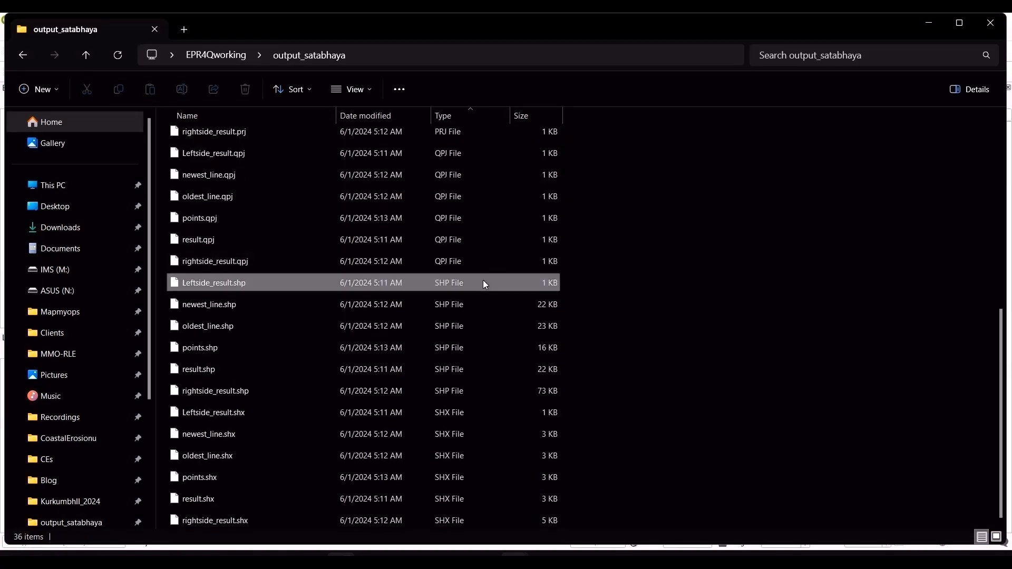
{"action": "key", "text": "shift+Down"}
{"action": "key", "text": "shift+Down"}
{"action": "key", "text": "shift+Down"}
{"action": "key", "text": "shift+Down"}
{"action": "key", "text": "shift+Down"}
{"action": "key", "text": "shift+Down"}
{"action": "key", "text": "shift+Up"}
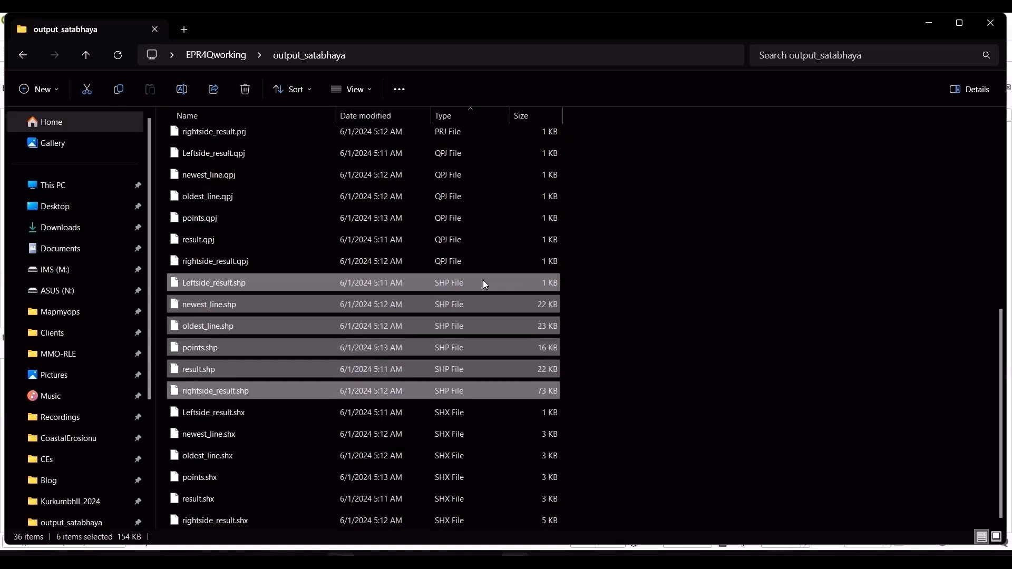
{"action": "left_click_drag", "start_coordinate": [439, 312], "coordinate": [529, 298]}
{"action": "key", "text": "alt+Tab"}
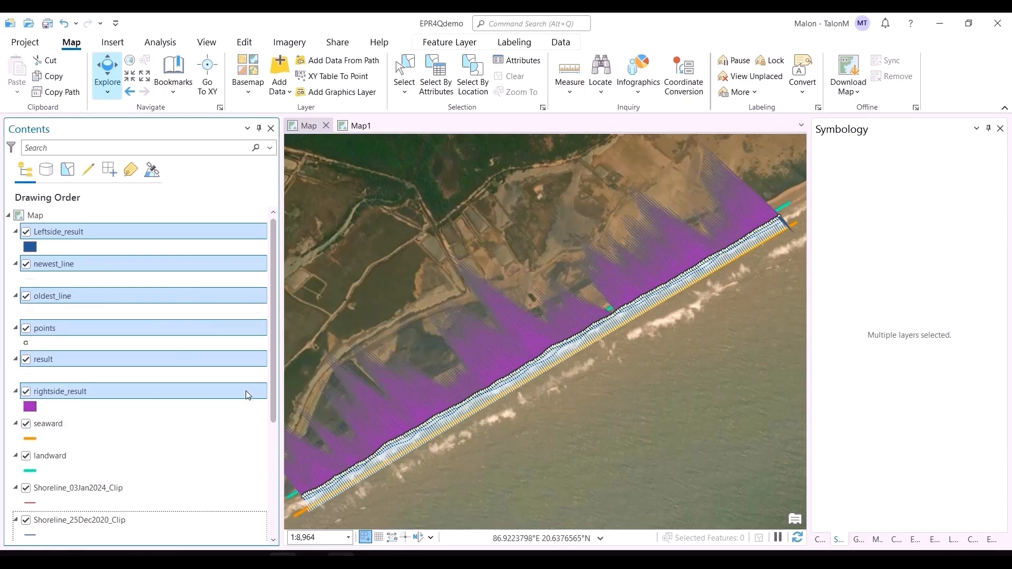
Rename the Leftside_result layer as leftside_result.
{"action": "left_click", "coordinate": [36, 234]}
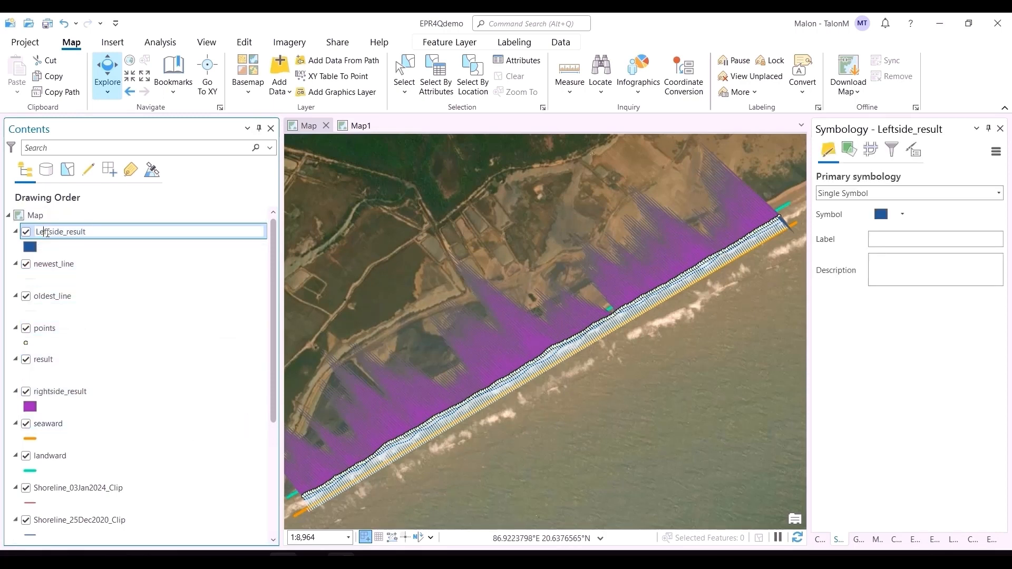
{"action": "key", "text": "Delete"}
{"action": "type", "text": "l"}
{"action": "key", "text": "Return"}
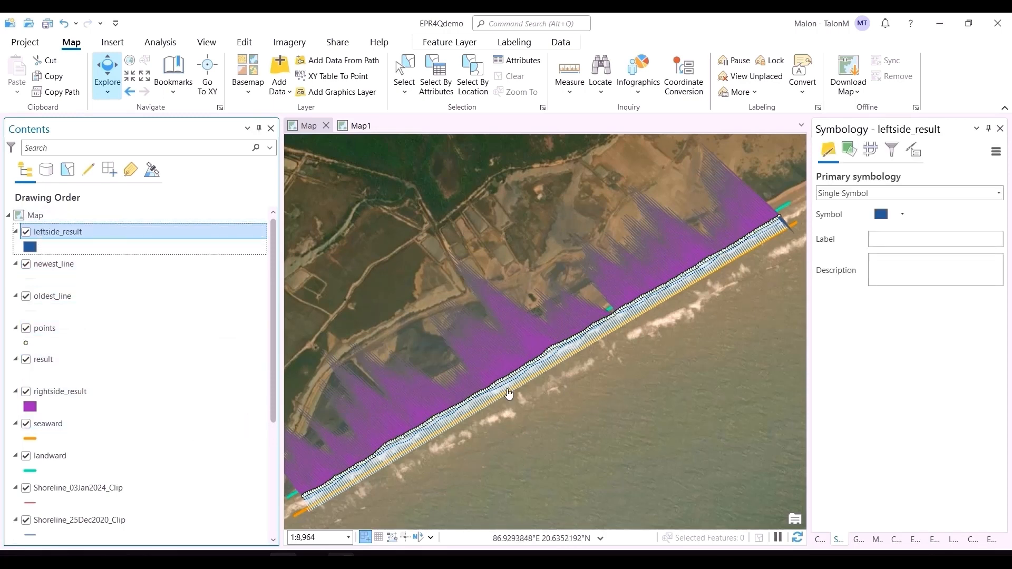
{"action": "left_click", "coordinate": [537, 408]}
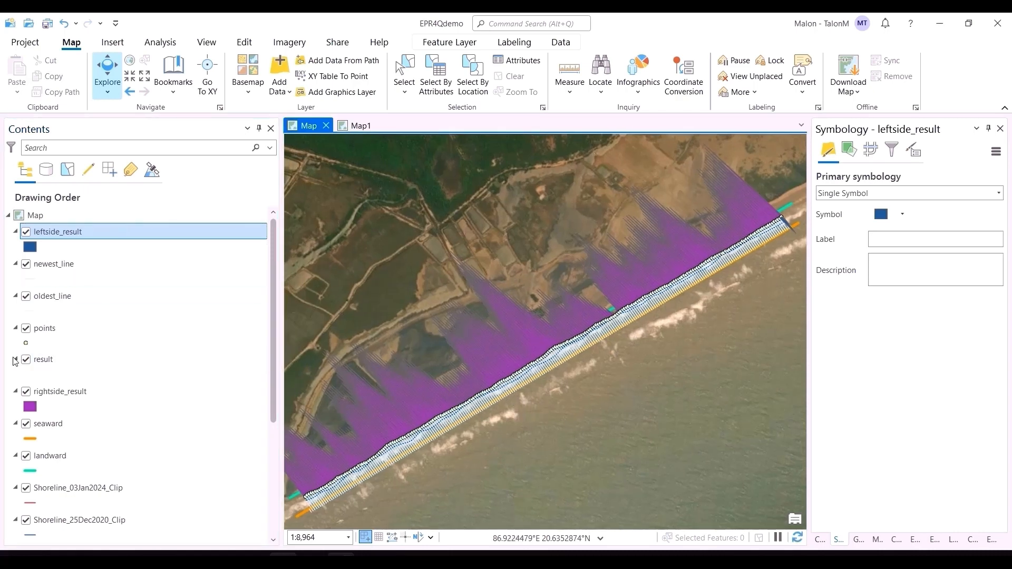
Set the fill color of the rightside_result polygon symbol to red and apply it.
{"action": "left_click", "coordinate": [30, 407]}
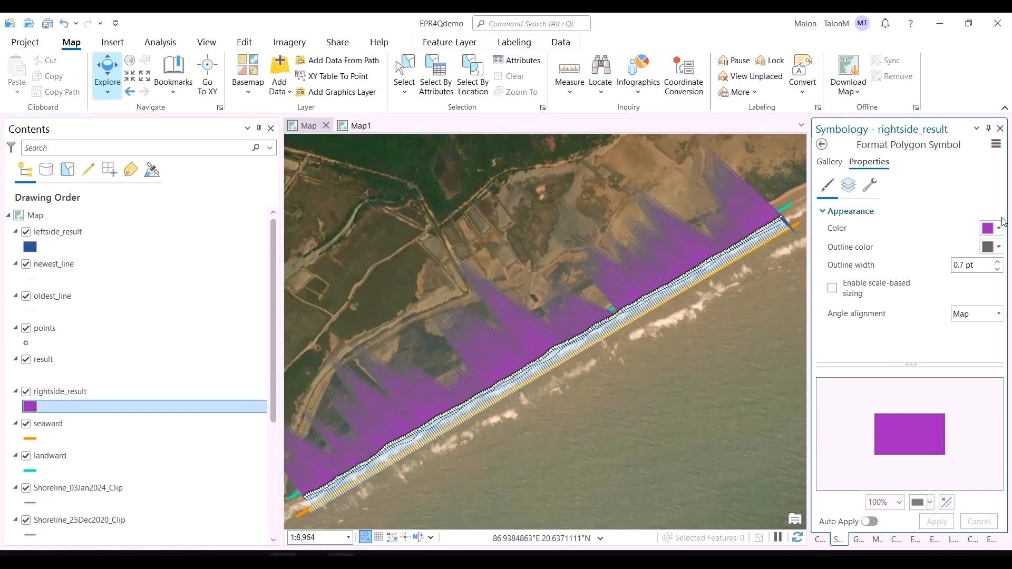
{"action": "left_click", "coordinate": [993, 228]}
{"action": "left_click", "coordinate": [857, 300]}
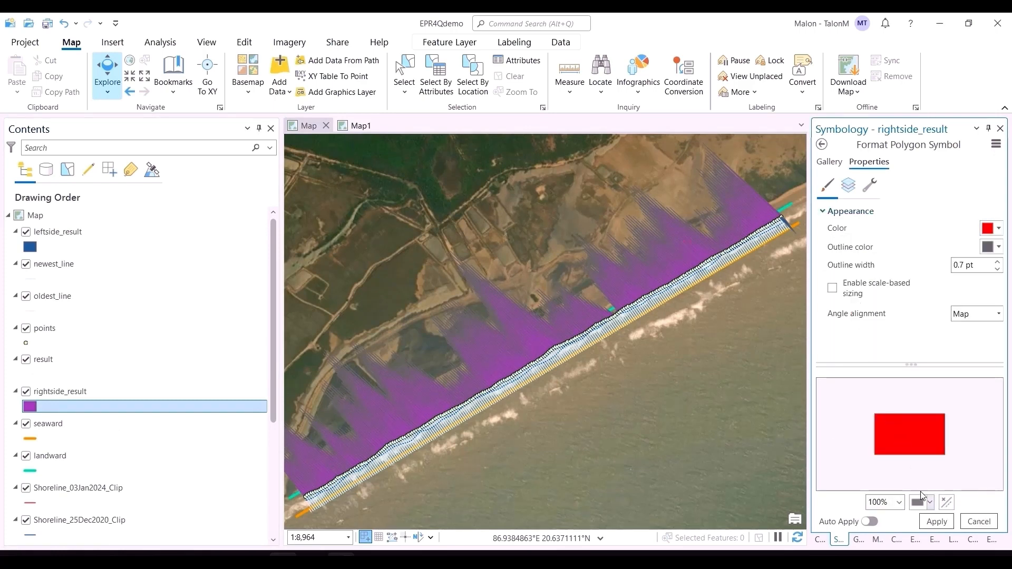
{"action": "left_click", "coordinate": [930, 521]}
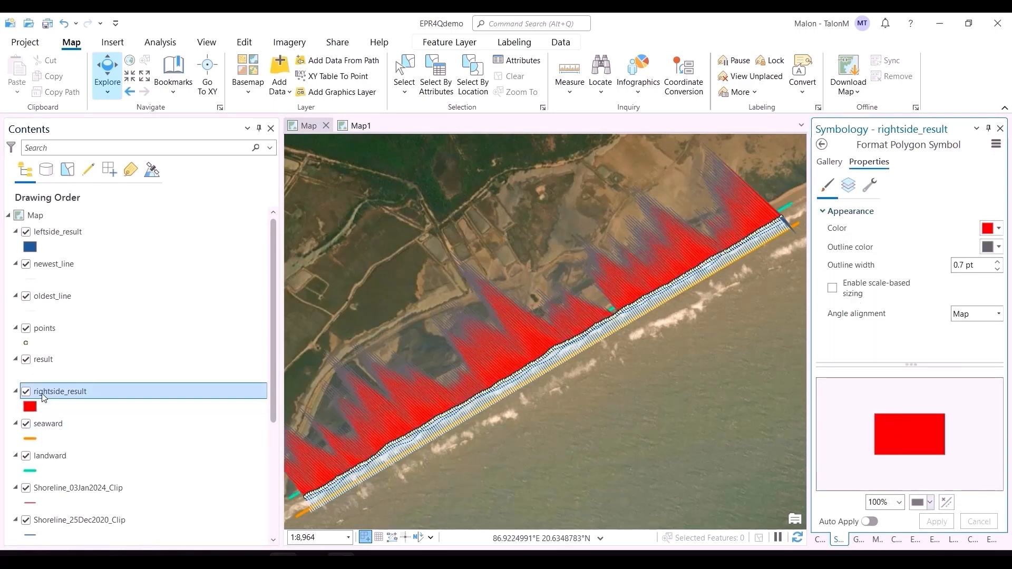
Set the fill color of the leftside_result polygon symbol to teal and apply it.
{"action": "left_click", "coordinate": [35, 249]}
{"action": "left_click", "coordinate": [995, 228]}
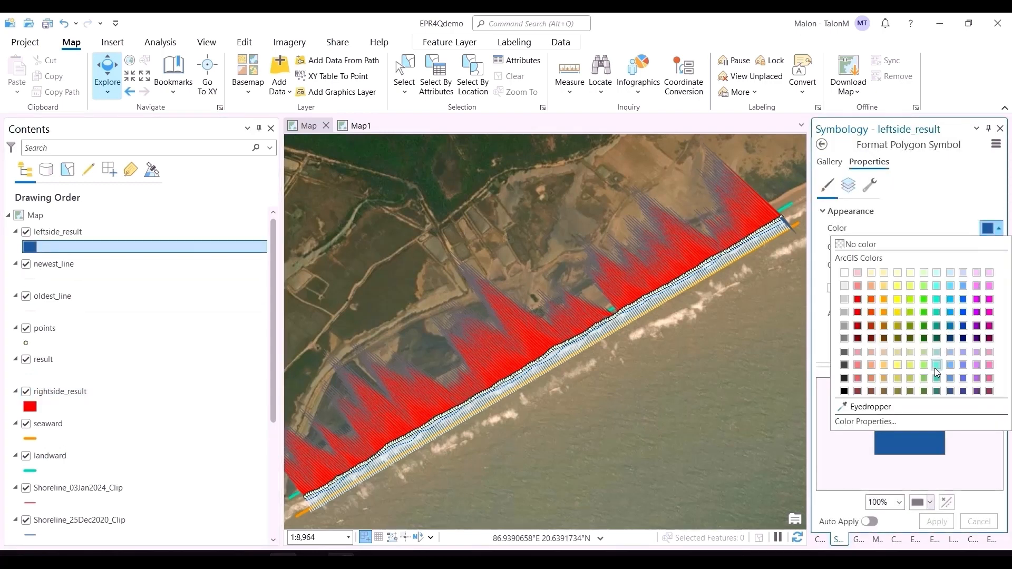
{"action": "left_click", "coordinate": [935, 366]}
{"action": "left_click", "coordinate": [945, 522]}
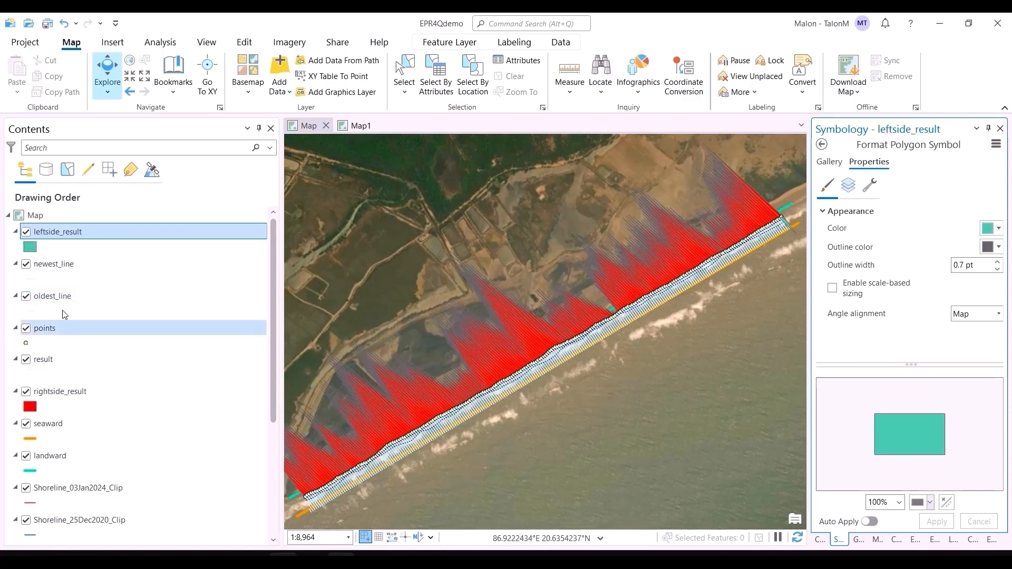
Reorder the layers so rightside_result sits directly below leftside_result and result is first in the drawing order.
{"action": "left_click", "coordinate": [89, 385]}
{"action": "left_click_drag", "start_coordinate": [90, 390], "coordinate": [83, 262]}
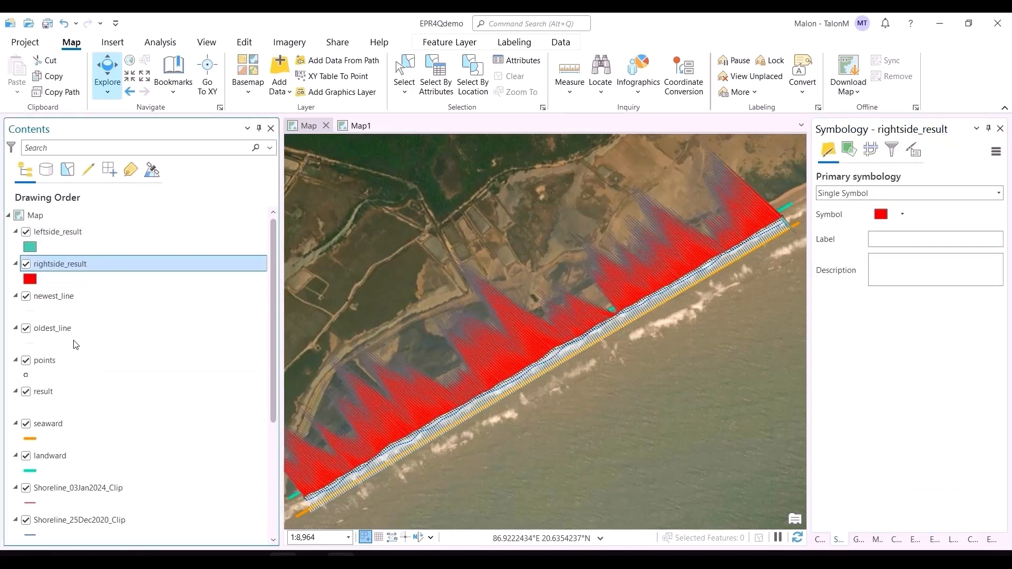
{"action": "mouse_move", "coordinate": [89, 391]}
{"action": "left_mouse_down"}
{"action": "mouse_move", "coordinate": [96, 230]}
{"action": "mouse_move", "coordinate": [77, 252]}
{"action": "mouse_move", "coordinate": [77, 229]}
{"action": "left_mouse_up"}
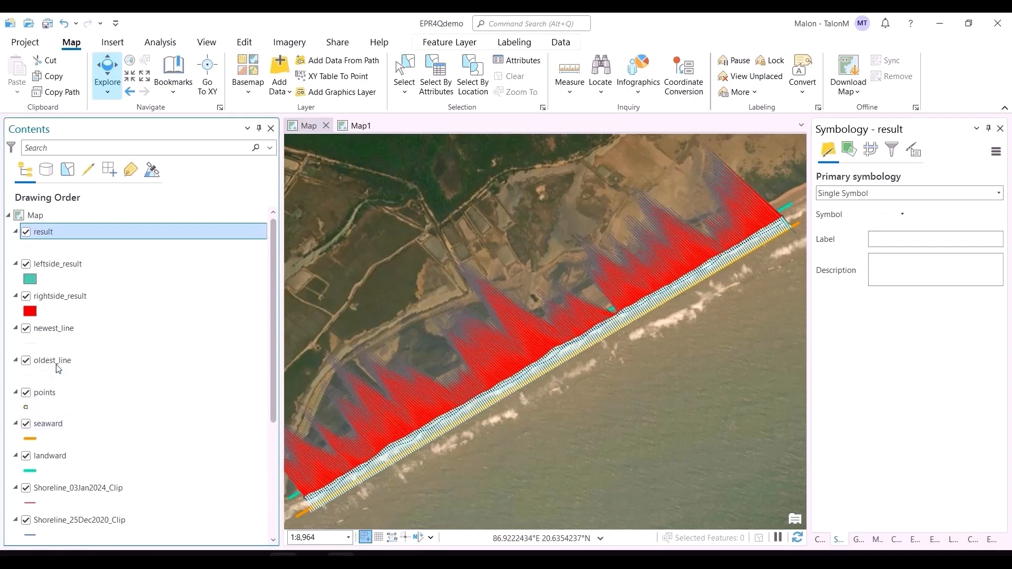
Hide the rightside_result, leftside_result and result layers on the map.
{"action": "left_click", "coordinate": [26, 296]}
{"action": "left_click", "coordinate": [26, 263]}
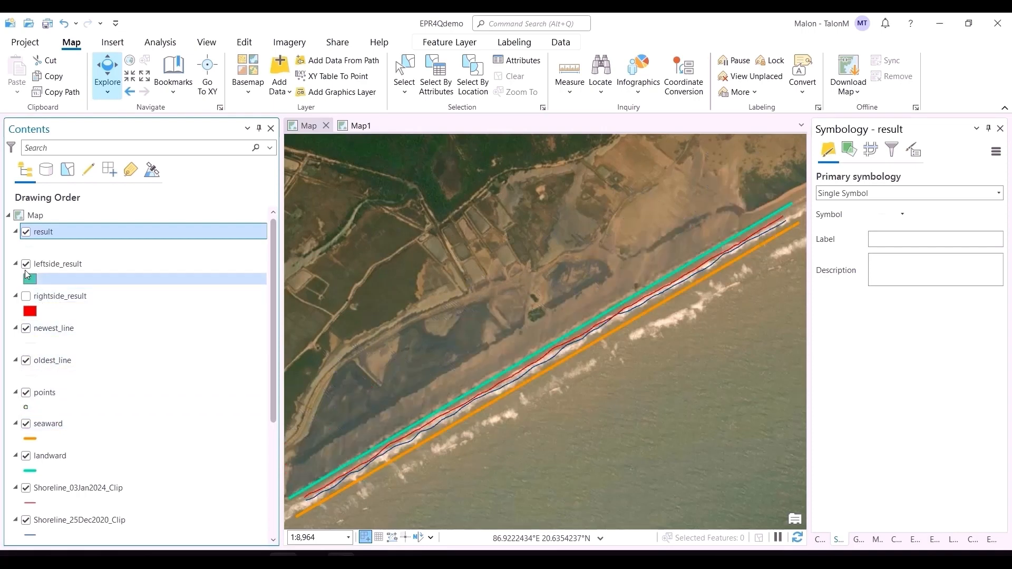
{"action": "left_click", "coordinate": [24, 234]}
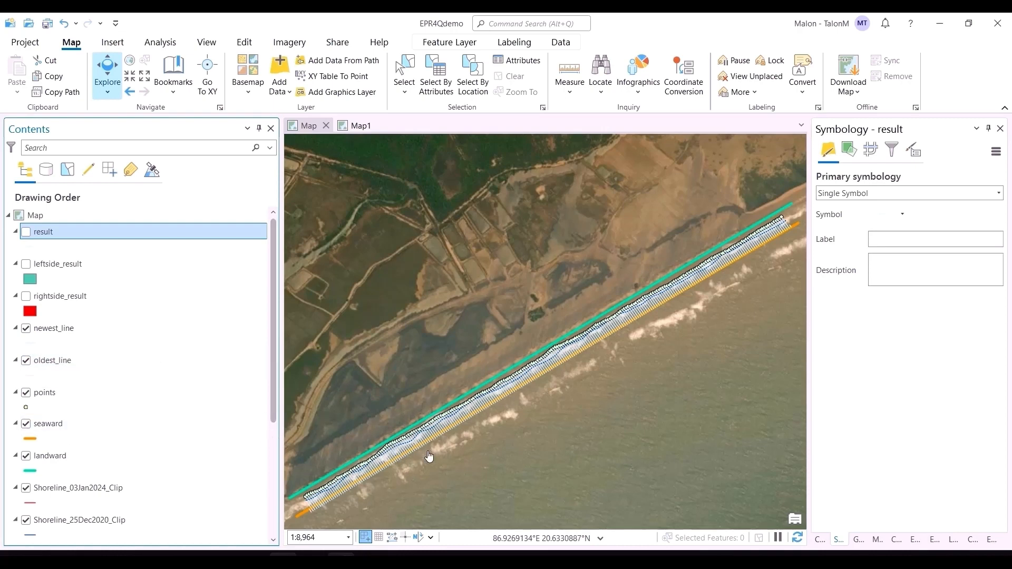
Measure the spacing between two neighboring transects along the seaward baseline in meters, and close the measurement.
{"action": "scroll", "coordinate": [421, 459], "scroll_direction": "up", "scroll_amount": 3}
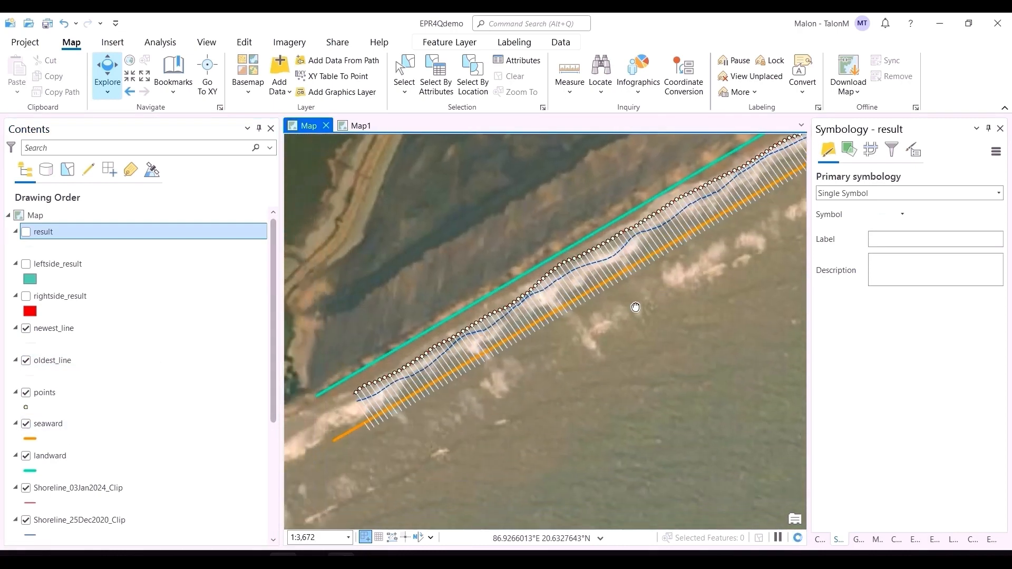
{"action": "left_click_drag", "start_coordinate": [435, 413], "coordinate": [474, 397]}
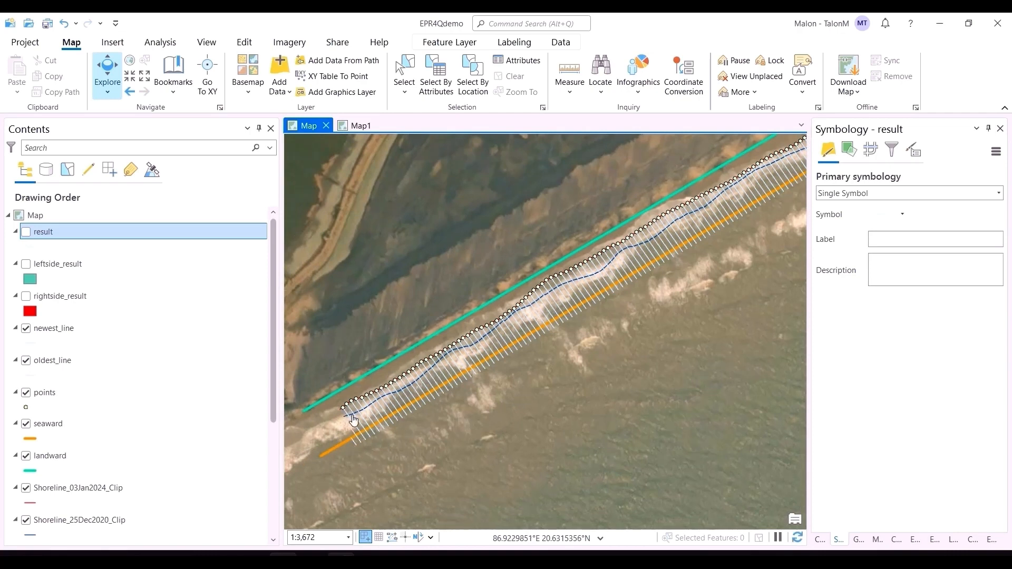
{"action": "left_click_drag", "start_coordinate": [491, 345], "coordinate": [615, 351]}
{"action": "scroll", "coordinate": [579, 432], "scroll_direction": "up", "scroll_amount": 10}
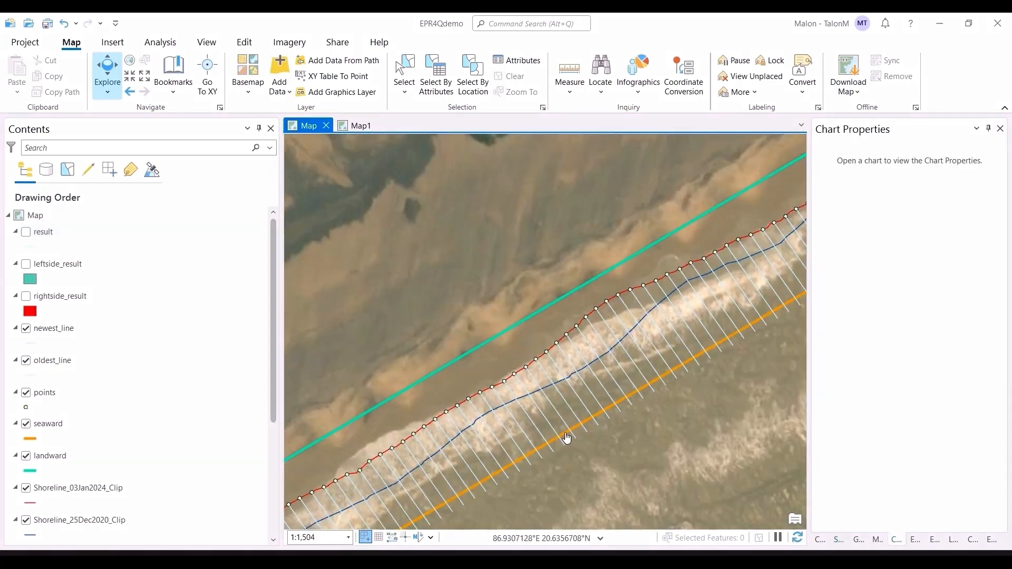
{"action": "scroll", "coordinate": [593, 442], "scroll_direction": "down", "scroll_amount": 2}
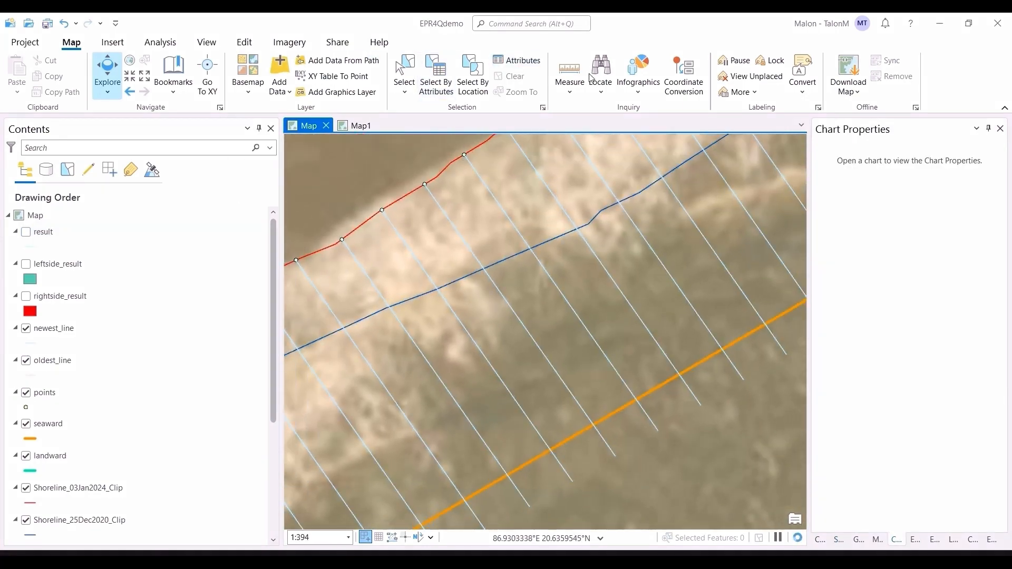
{"action": "left_click", "coordinate": [569, 79]}
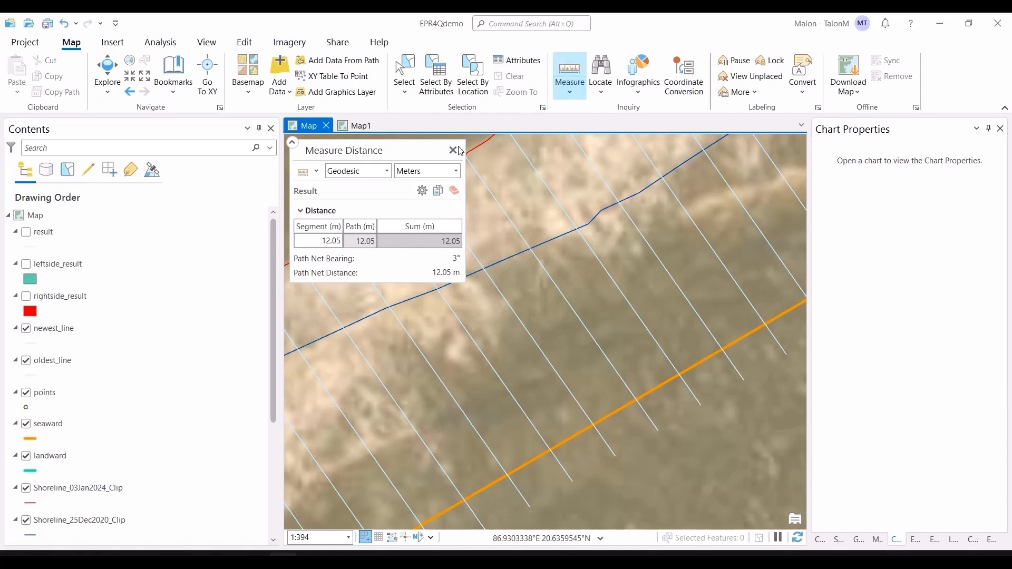
{"action": "left_click", "coordinate": [547, 420]}
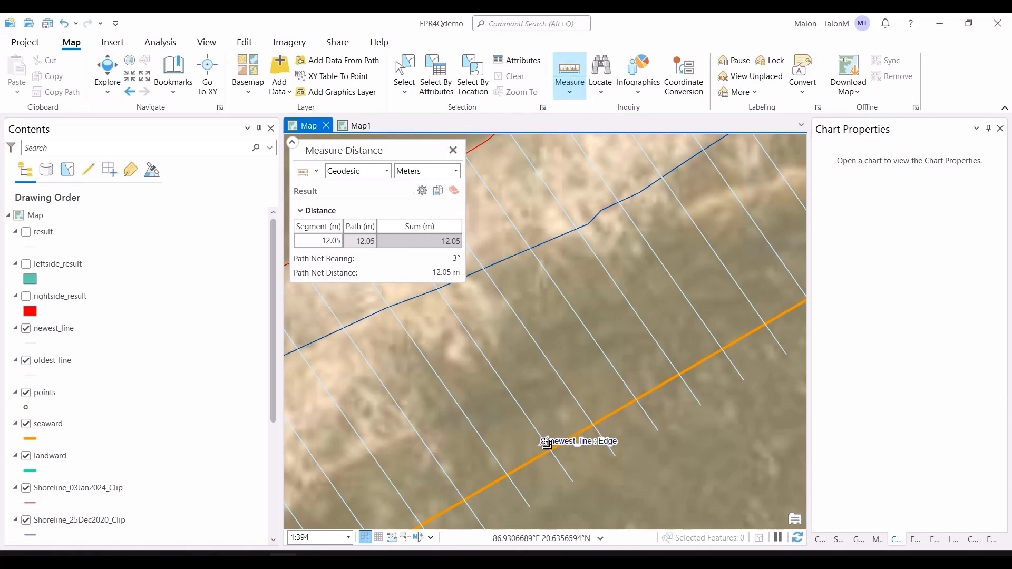
{"action": "left_click", "coordinate": [588, 420]}
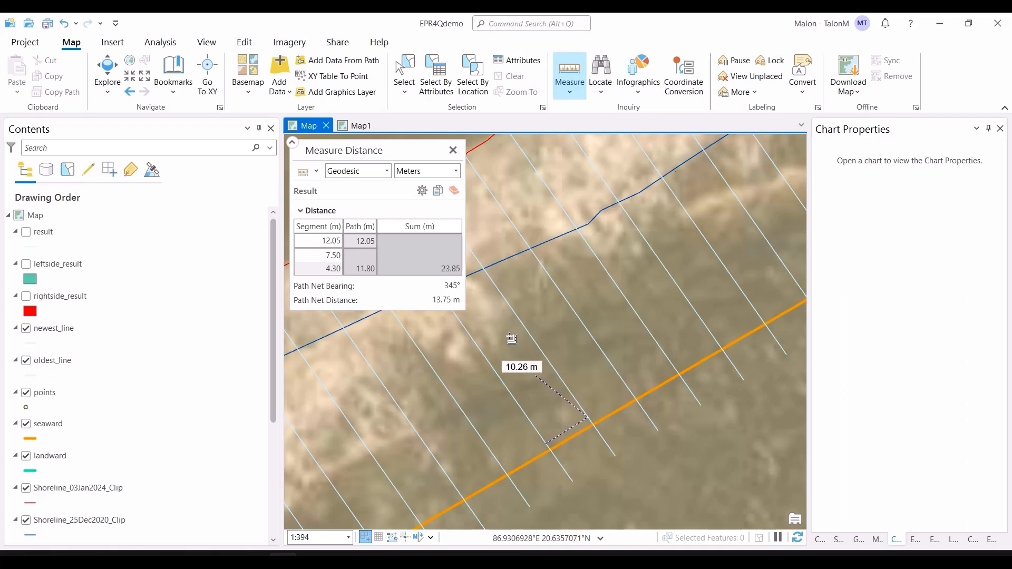
{"action": "left_click", "coordinate": [452, 150]}
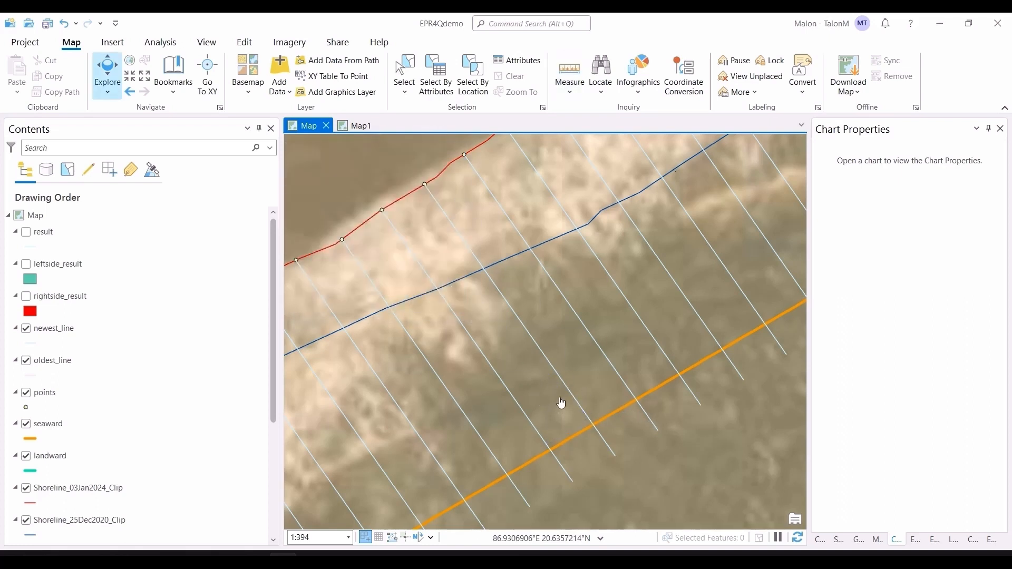
Compute 2000 ÷ 7.5 in Calculator and close it.
{"action": "key", "text": "super"}
{"action": "type", "text": "calc"}
{"action": "key", "text": "Return"}
{"action": "type", "text": "2000/7.5"}
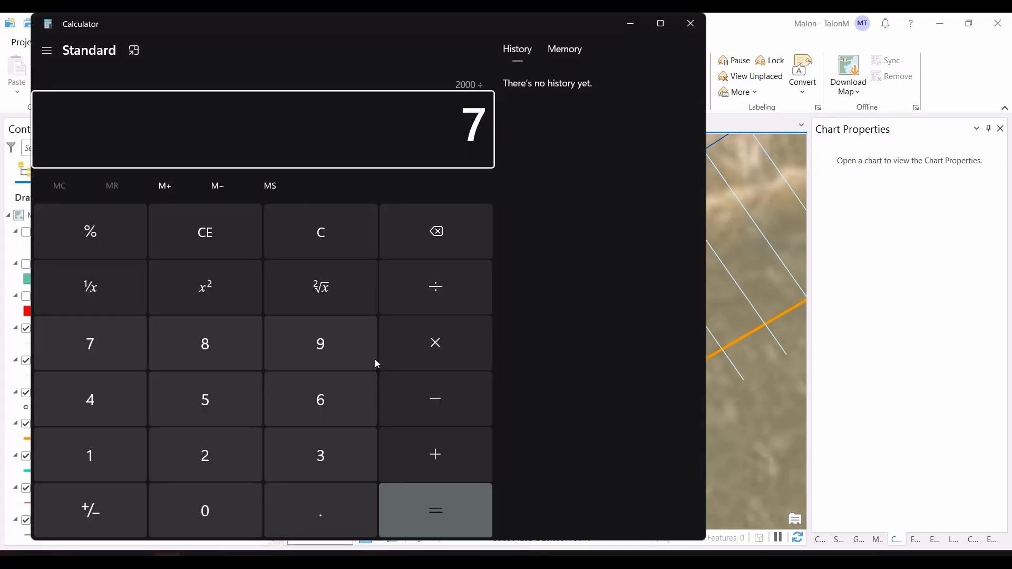
{"action": "key", "text": "Return"}
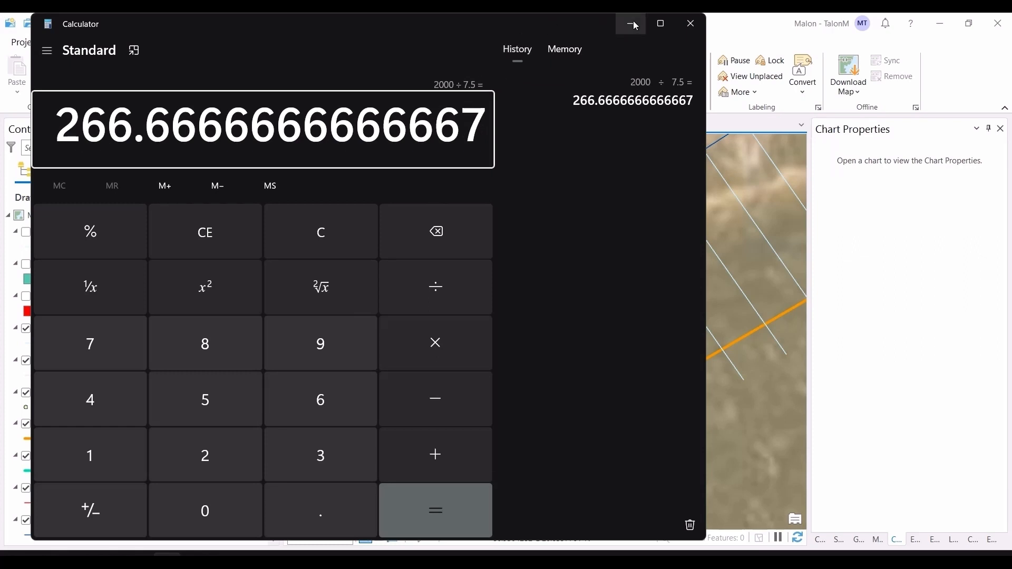
{"action": "left_click", "coordinate": [690, 23]}
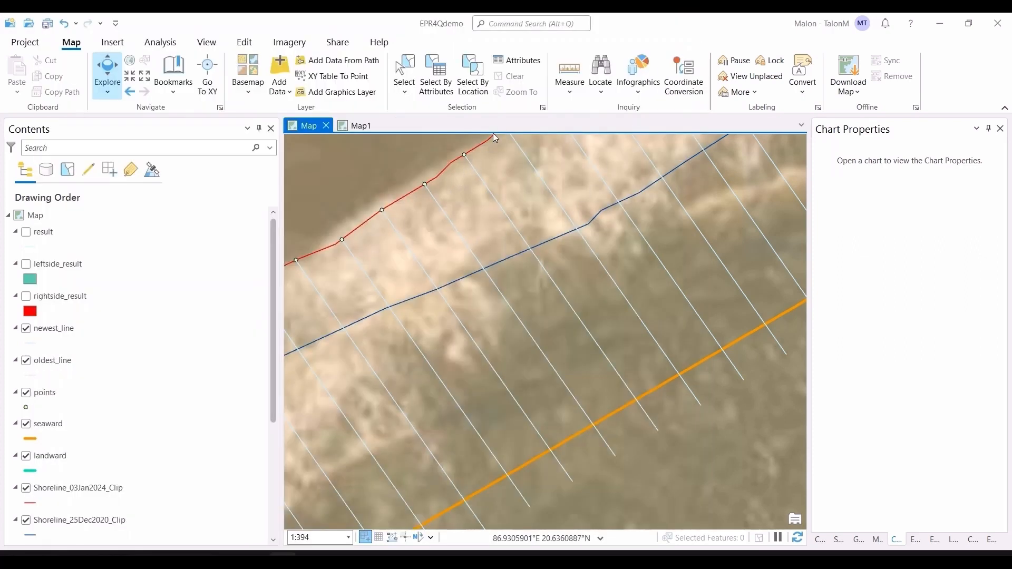
Check the number of records in the attribute table of the points layer and close the table.
{"action": "right_click", "coordinate": [102, 391]}
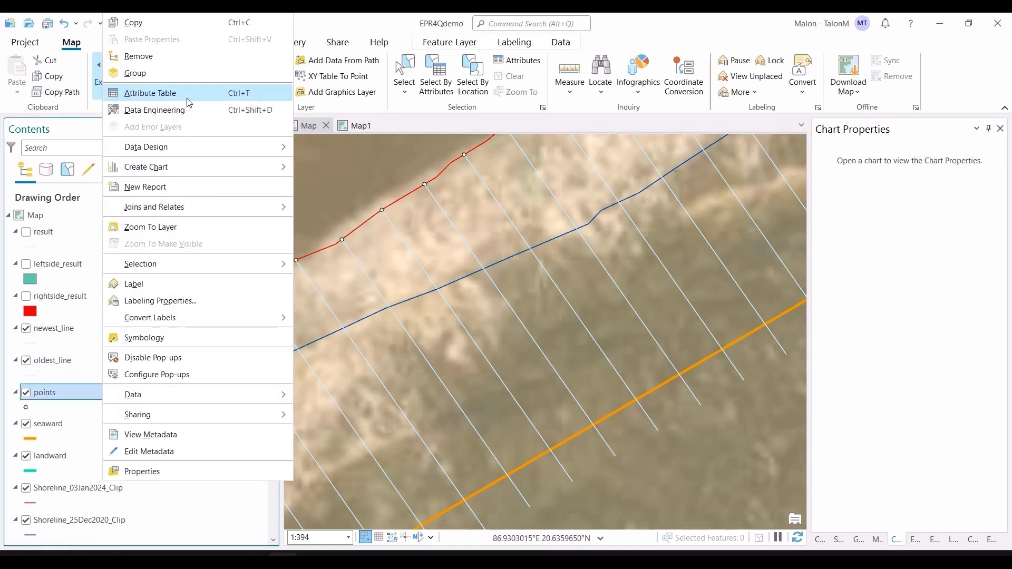
{"action": "left_click", "coordinate": [150, 93]}
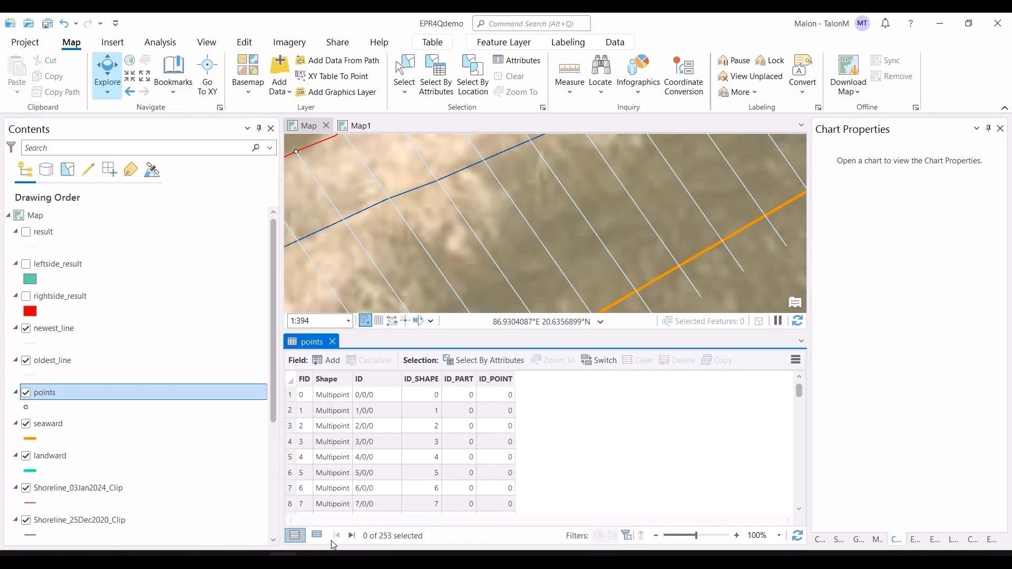
{"action": "left_click", "coordinate": [333, 341]}
{"action": "scroll", "coordinate": [565, 372], "scroll_direction": "down", "scroll_amount": 2}
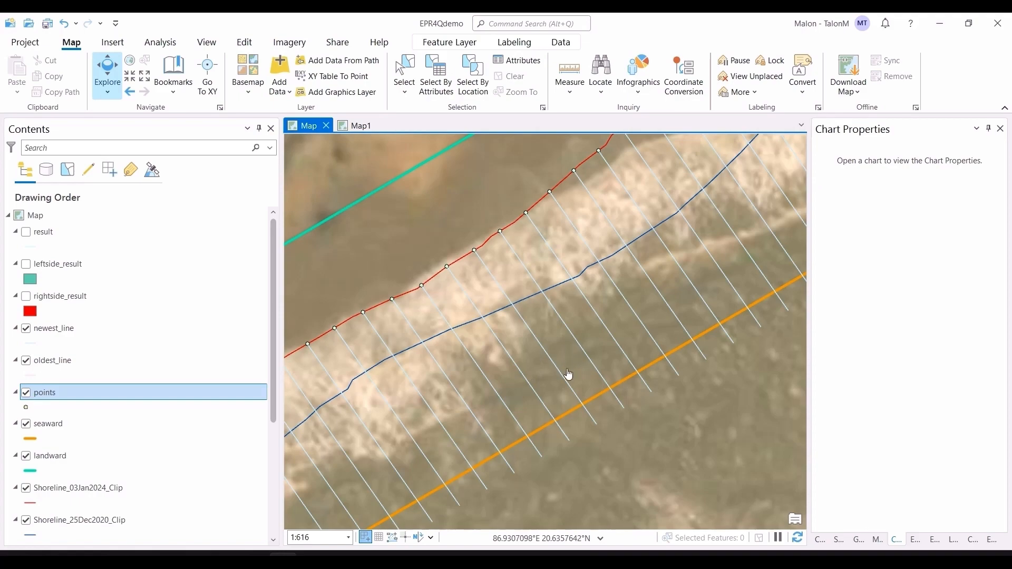
Examine the transects and intersection points along the shoreline up to the northeastern end of the baselines.
{"action": "key", "text": "alt+Tab"}
{"action": "scroll", "coordinate": [491, 350], "scroll_direction": "down", "scroll_amount": 3}
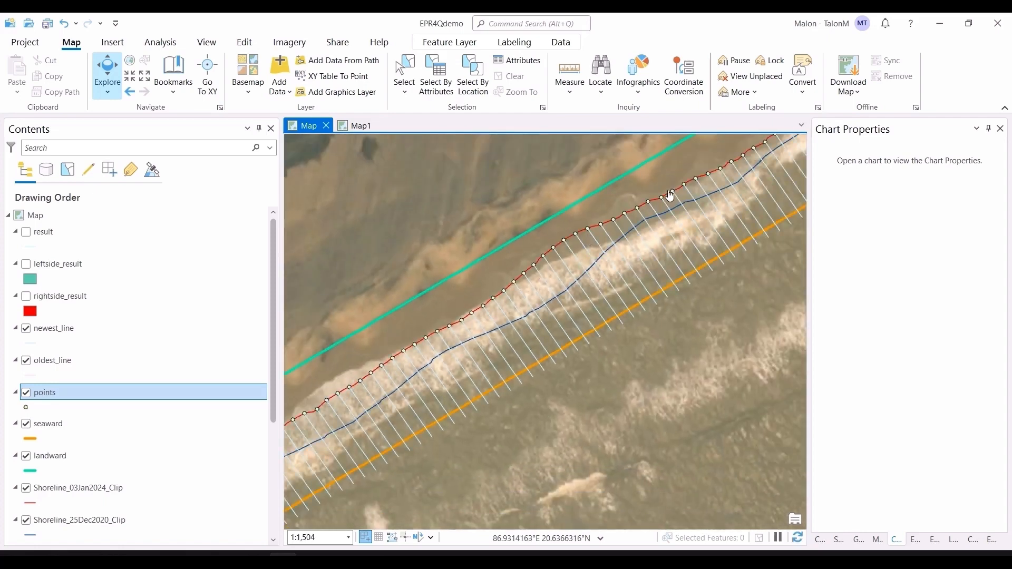
{"action": "scroll", "coordinate": [739, 306], "scroll_direction": "down", "scroll_amount": 3}
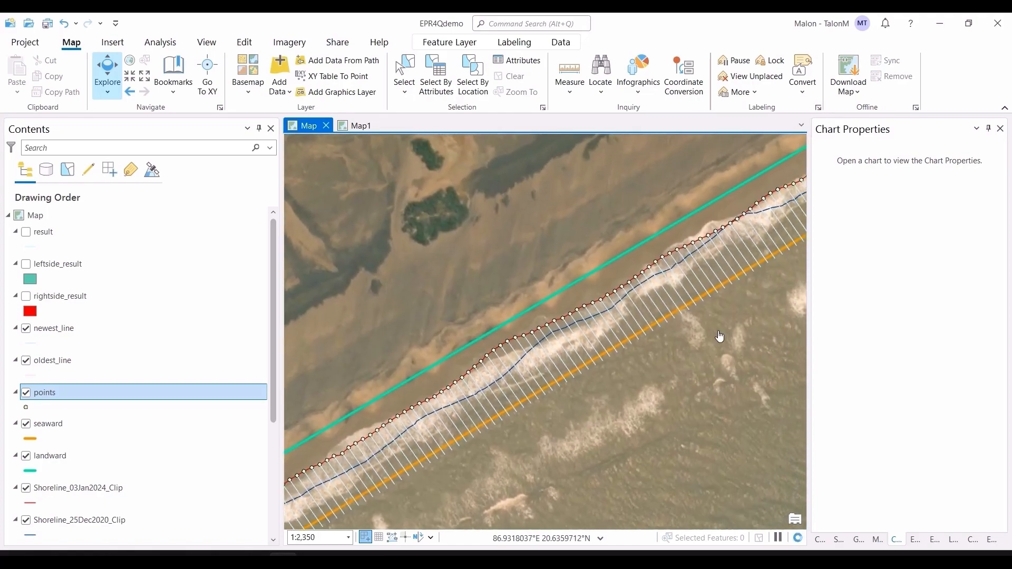
{"action": "scroll", "coordinate": [733, 329], "scroll_direction": "down", "scroll_amount": 2}
{"action": "left_click_drag", "start_coordinate": [752, 324], "coordinate": [495, 412]}
{"action": "scroll", "coordinate": [693, 321], "scroll_direction": "up", "scroll_amount": 2}
{"action": "scroll", "coordinate": [652, 340], "scroll_direction": "up", "scroll_amount": 2}
{"action": "left_click_drag", "start_coordinate": [547, 326], "coordinate": [634, 349]}
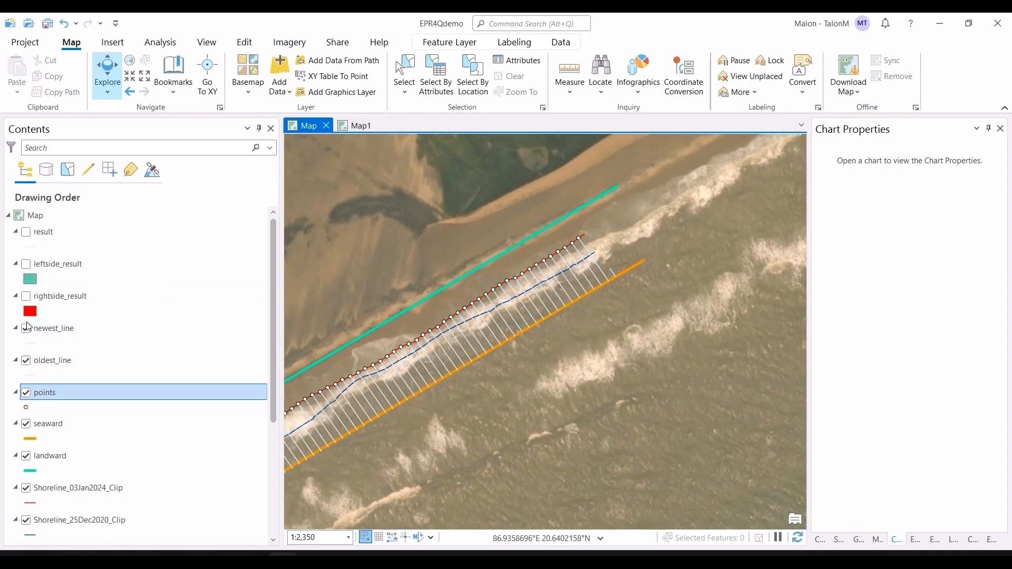
Hide the points and oldest_line layers and inspect the newest_line transects along the coast.
{"action": "left_click", "coordinate": [25, 393]}
{"action": "left_click", "coordinate": [25, 360]}
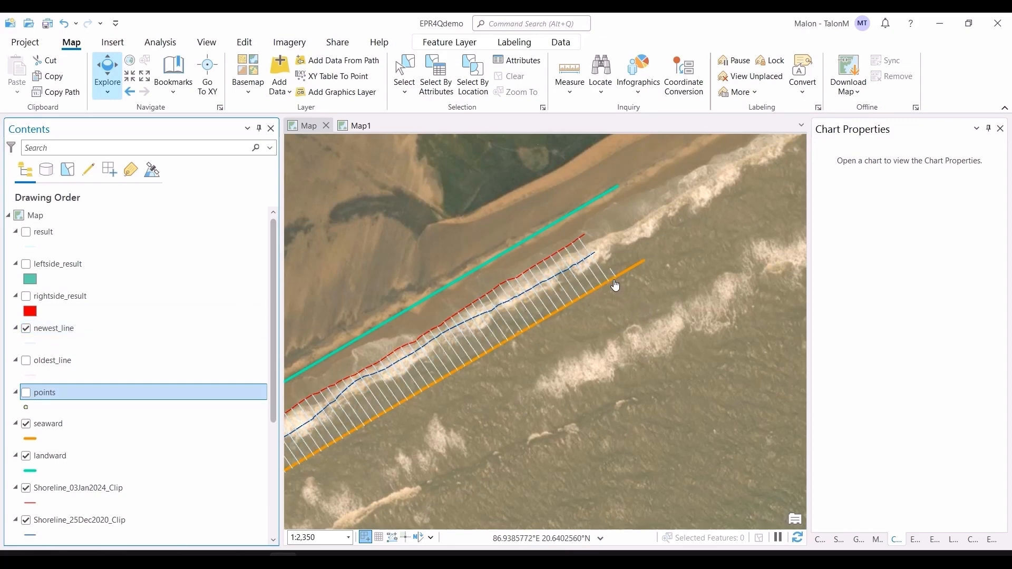
{"action": "scroll", "coordinate": [617, 275], "scroll_direction": "up", "scroll_amount": 2}
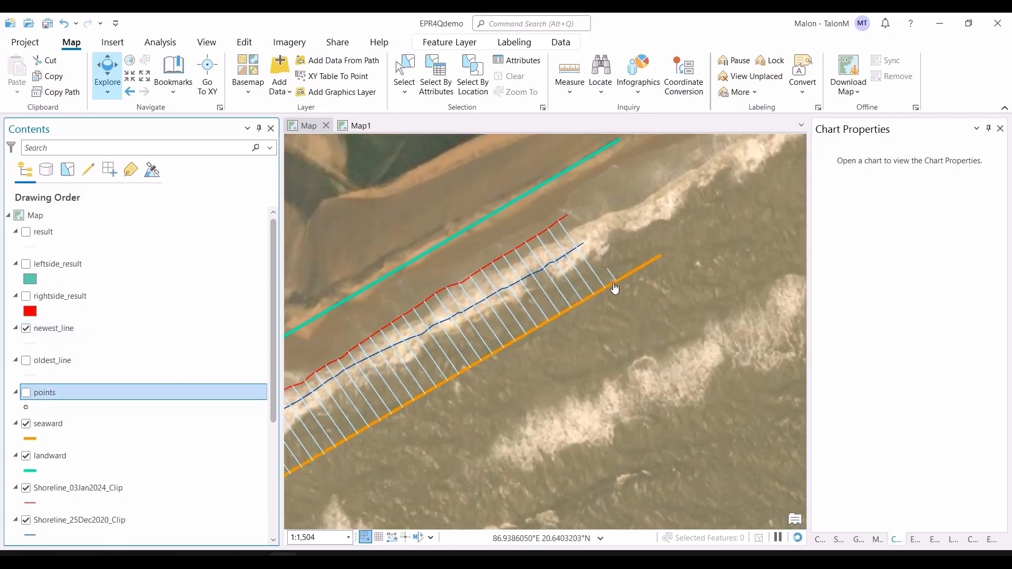
{"action": "scroll", "coordinate": [635, 323], "scroll_direction": "down", "scroll_amount": 2}
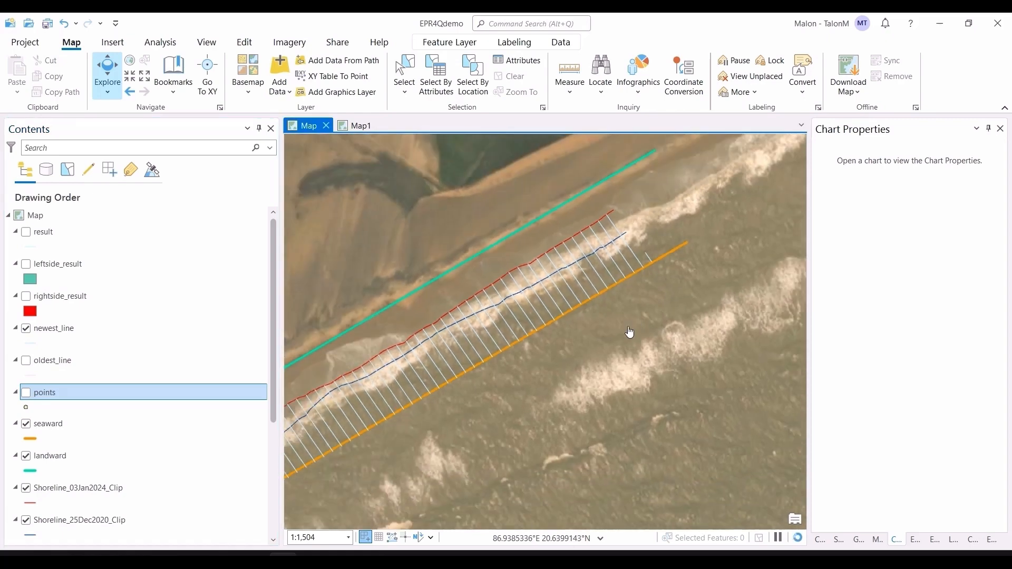
{"action": "left_click_drag", "start_coordinate": [537, 405], "coordinate": [706, 319]}
{"action": "left_click_drag", "start_coordinate": [570, 427], "coordinate": [751, 298]}
{"action": "left_click_drag", "start_coordinate": [546, 498], "coordinate": [804, 405]}
{"action": "left_click_drag", "start_coordinate": [639, 469], "coordinate": [752, 413]}
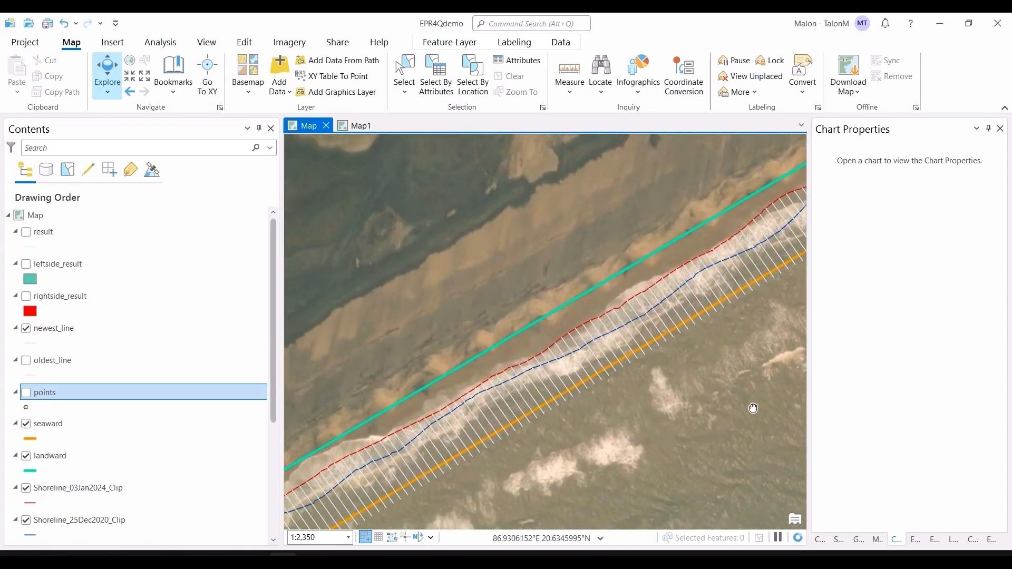
Display oldest_line instead of newest_line and examine its transects from the seaward baseline to the shoreline at both ends.
{"action": "left_click", "coordinate": [26, 328]}
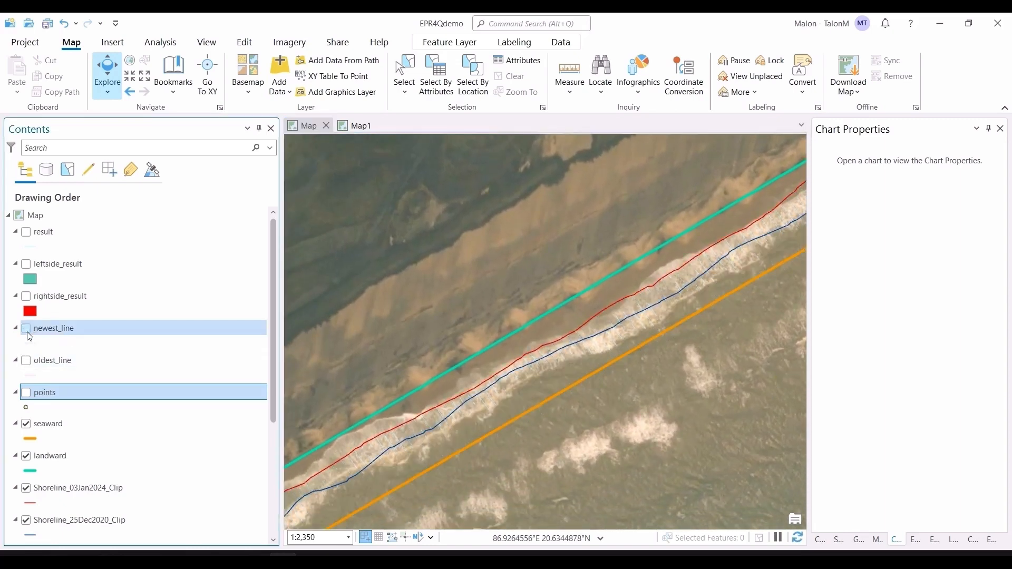
{"action": "left_click", "coordinate": [27, 362]}
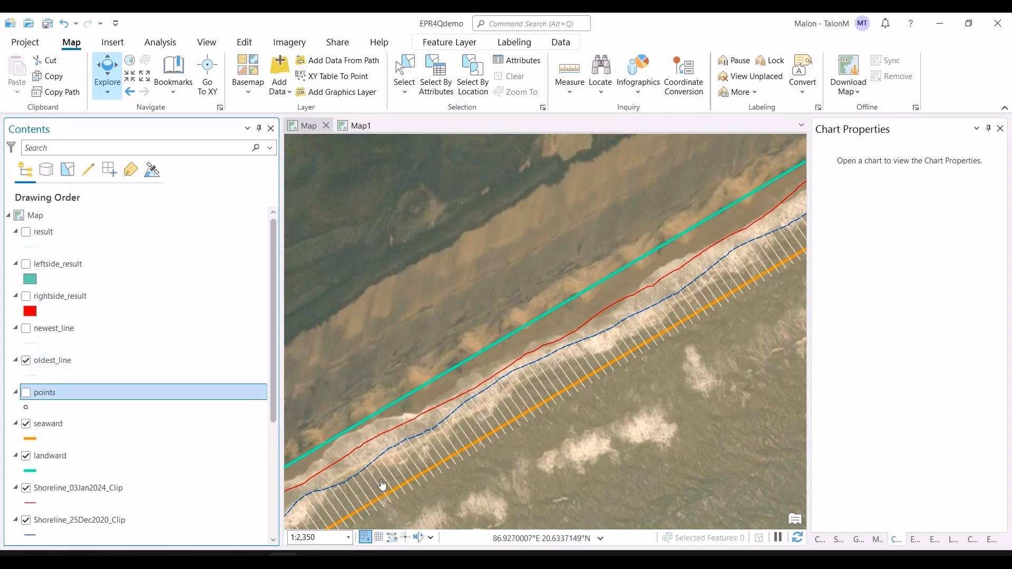
{"action": "left_click_drag", "start_coordinate": [476, 493], "coordinate": [750, 322]}
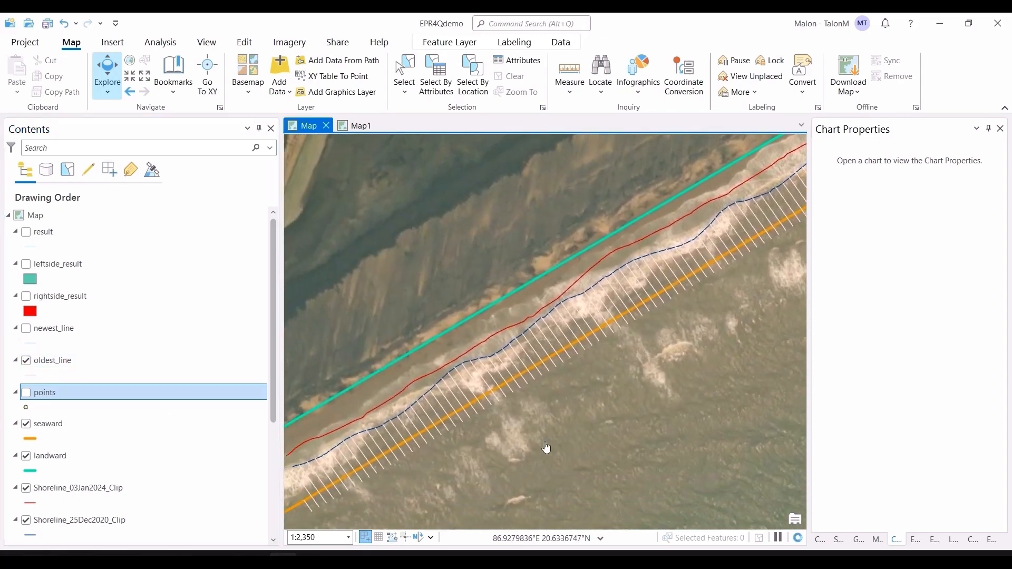
{"action": "left_click_drag", "start_coordinate": [548, 450], "coordinate": [610, 404]}
{"action": "scroll", "coordinate": [422, 436], "scroll_direction": "up", "scroll_amount": 3}
{"action": "scroll", "coordinate": [481, 473], "scroll_direction": "down", "scroll_amount": 2}
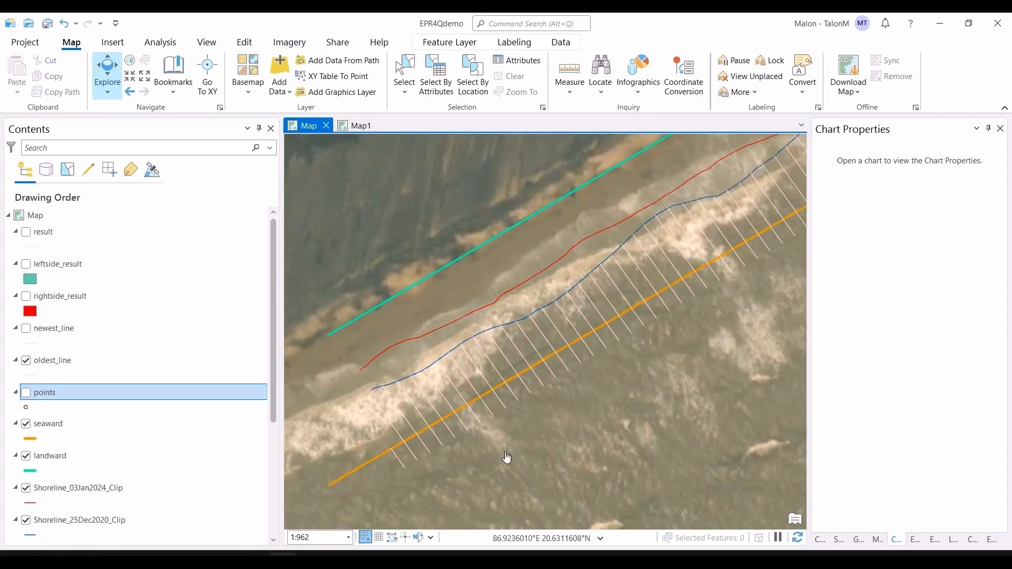
{"action": "left_click_drag", "start_coordinate": [401, 505], "coordinate": [449, 469]}
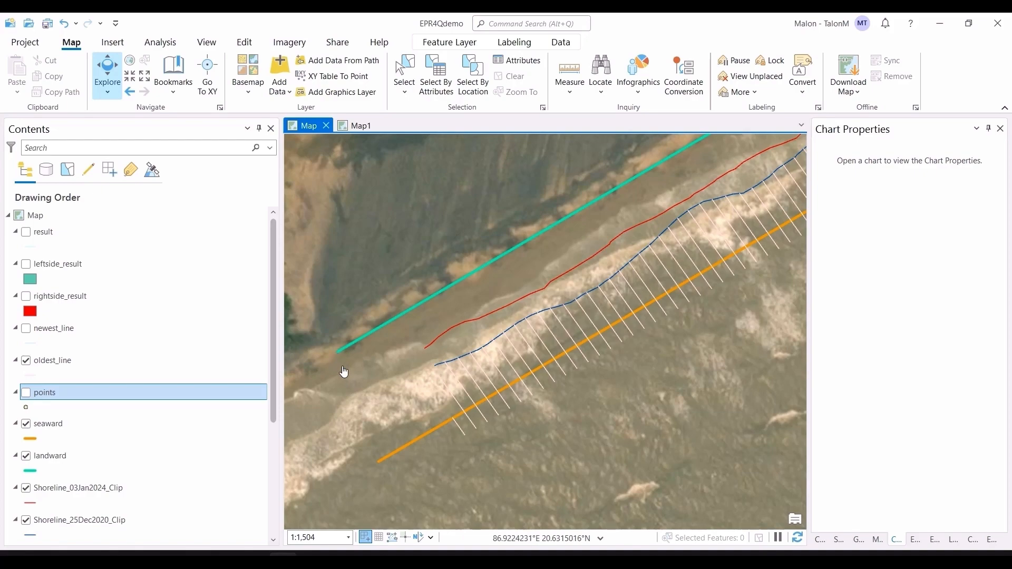
{"action": "scroll", "coordinate": [652, 372], "scroll_direction": "down", "scroll_amount": 8}
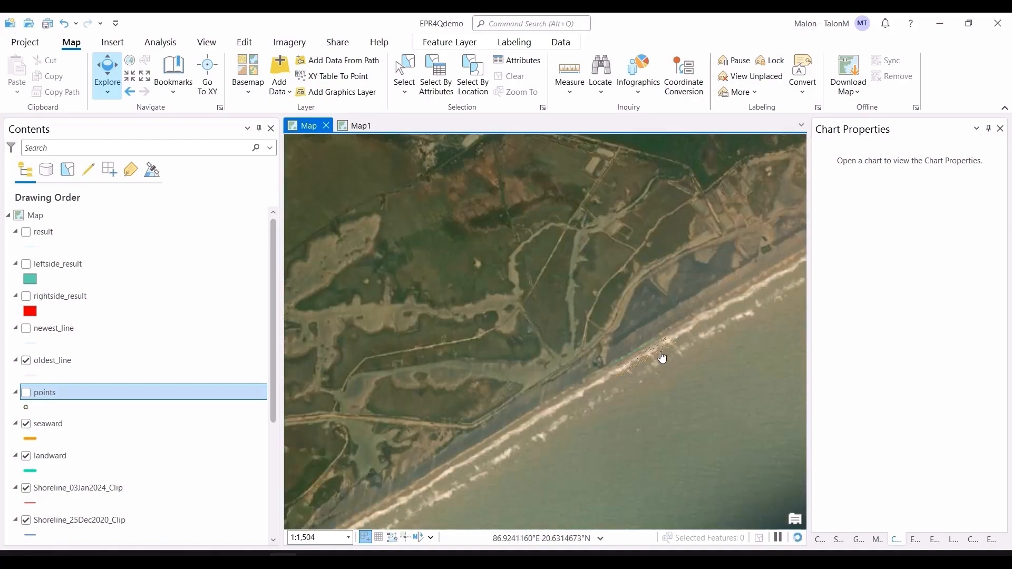
{"action": "scroll", "coordinate": [786, 322], "scroll_direction": "up", "scroll_amount": 12}
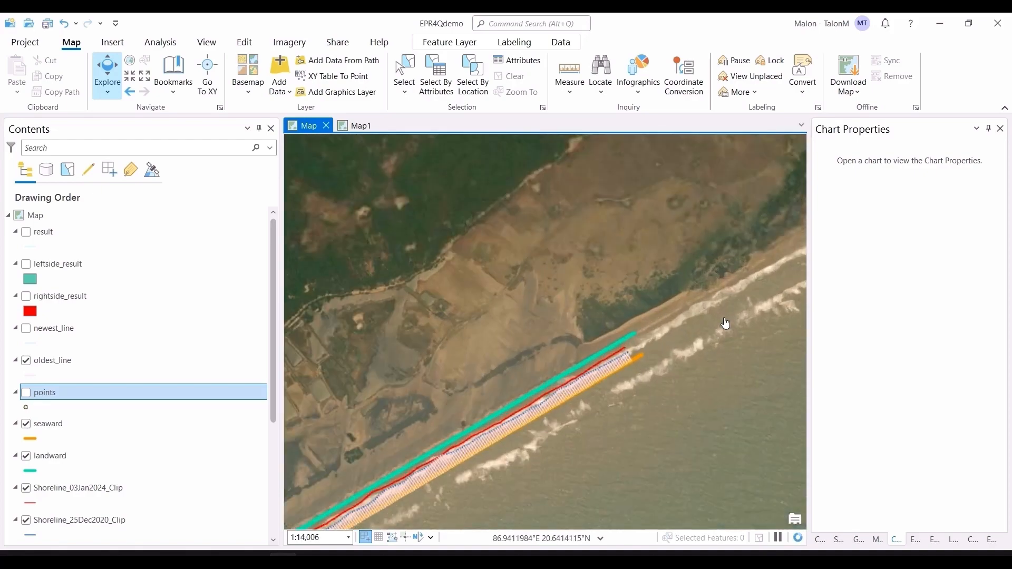
{"action": "left_click_drag", "start_coordinate": [573, 365], "coordinate": [641, 306]}
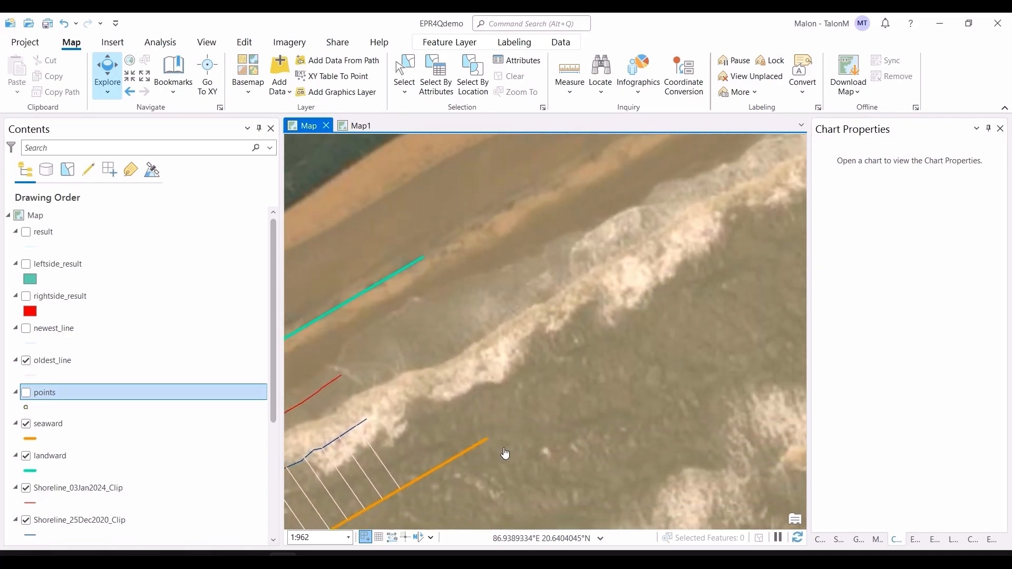
{"action": "scroll", "coordinate": [474, 429], "scroll_direction": "down", "scroll_amount": 5}
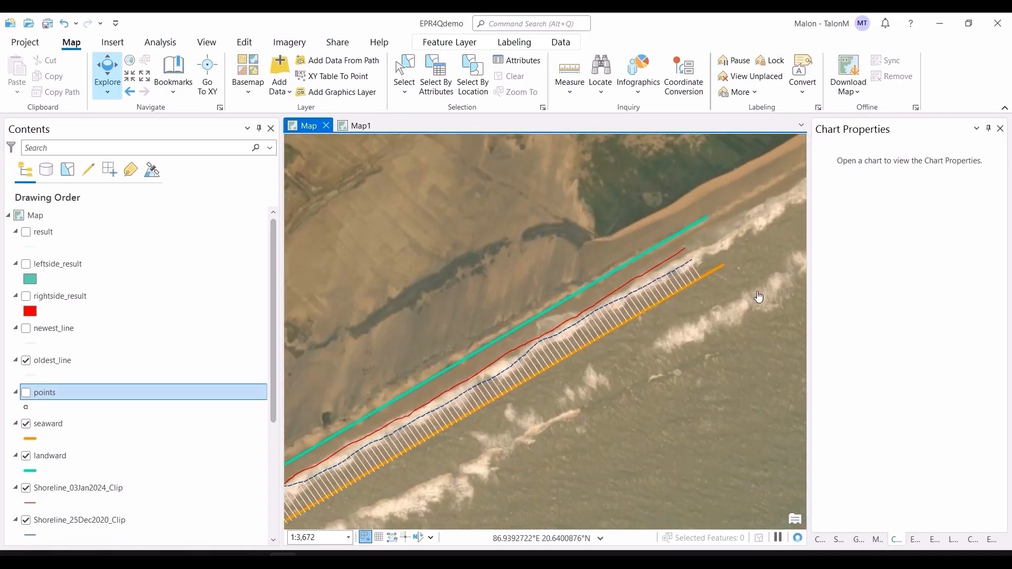
{"action": "left_click_drag", "start_coordinate": [699, 341], "coordinate": [779, 279]}
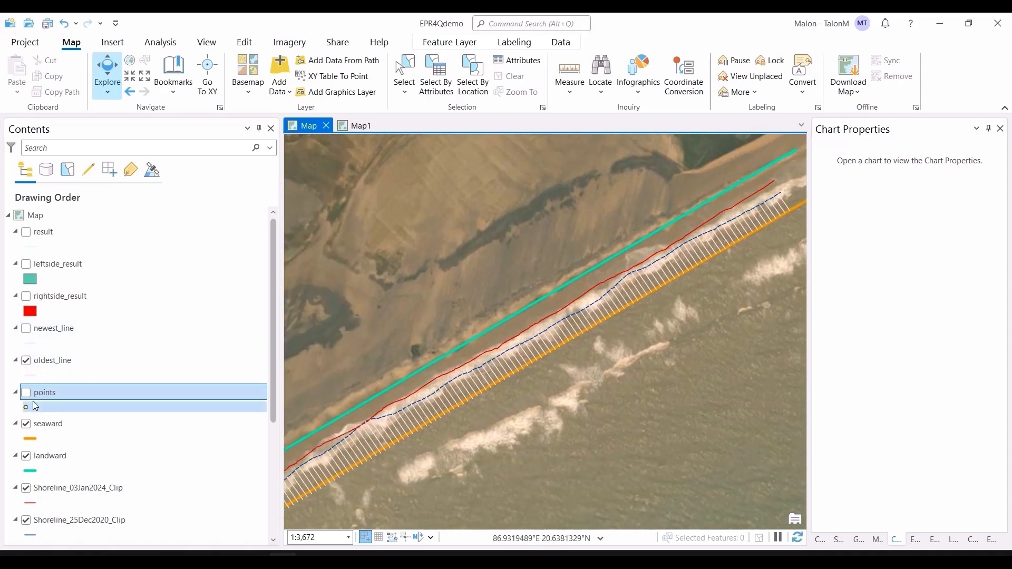
Show points and newest_line together with oldest_line for comparison, and hide all three layers.
{"action": "left_click", "coordinate": [26, 393]}
{"action": "left_click", "coordinate": [26, 328]}
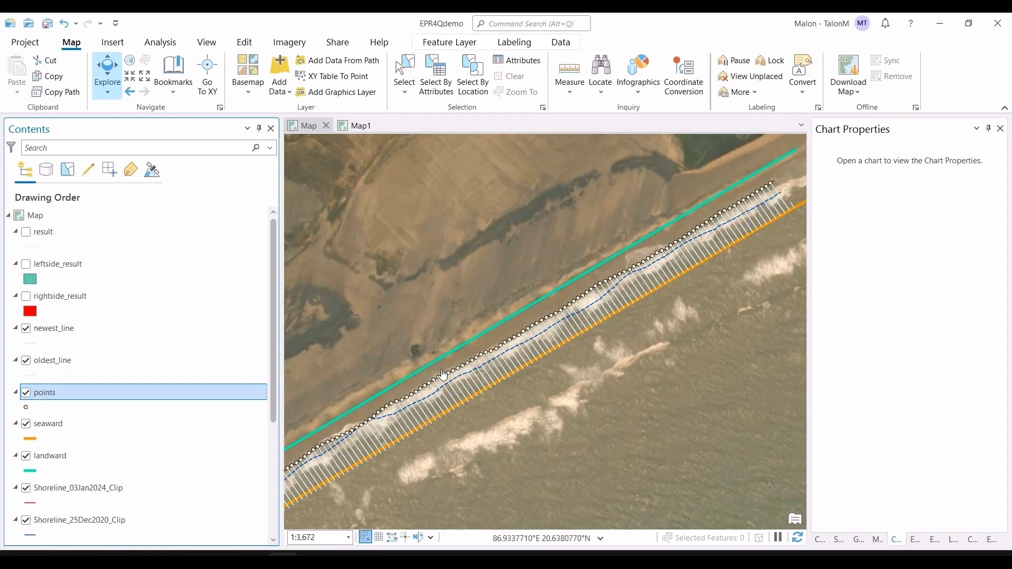
{"action": "left_click", "coordinate": [26, 392]}
{"action": "left_click", "coordinate": [27, 361]}
{"action": "left_click", "coordinate": [26, 328]}
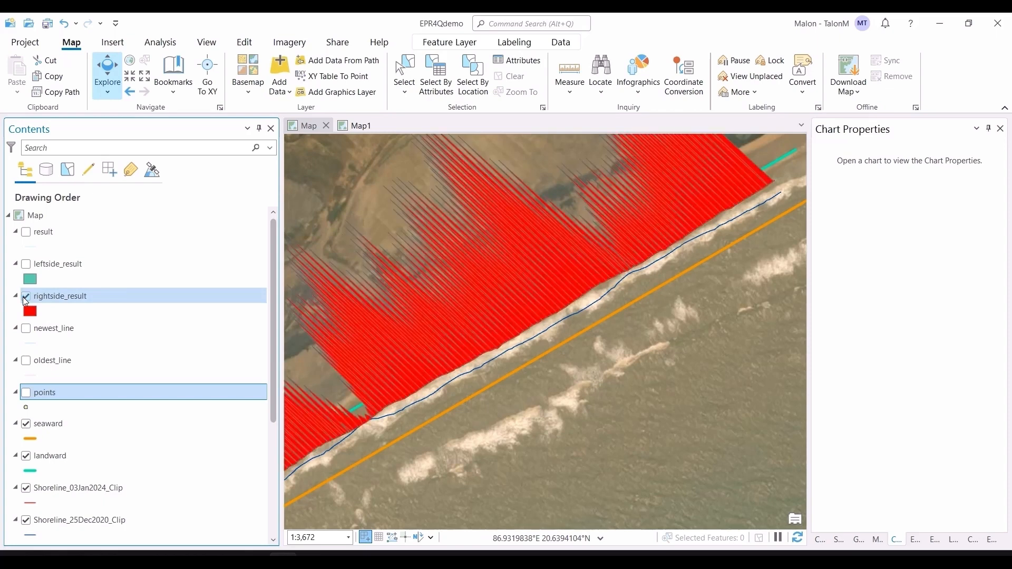
Show the rightside_result and leftside_result layers over the full extent of the shoreline.
{"action": "scroll", "coordinate": [577, 362], "scroll_direction": "down", "scroll_amount": 4}
{"action": "left_click_drag", "start_coordinate": [577, 363], "coordinate": [619, 321]}
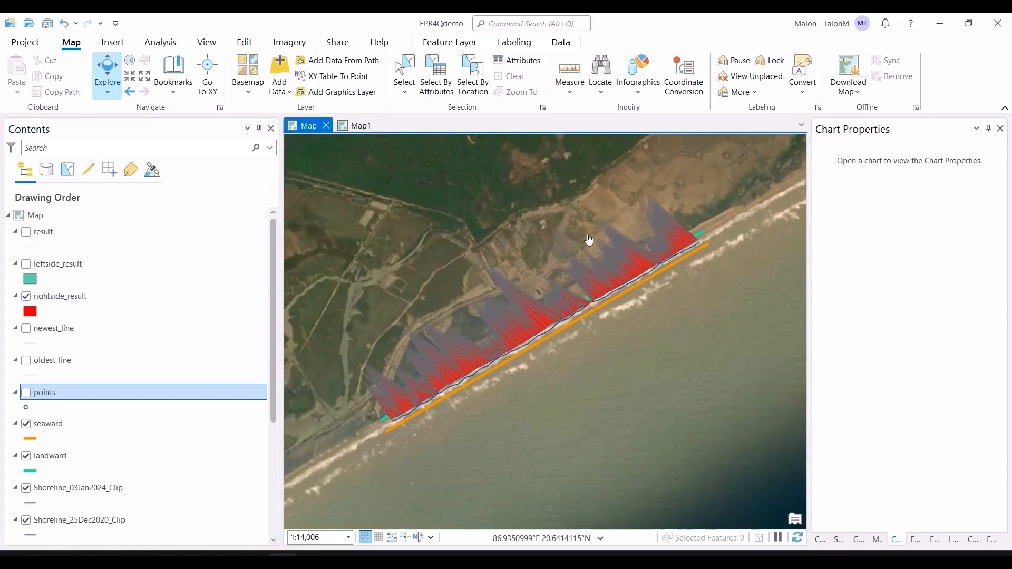
{"action": "left_click", "coordinate": [26, 265]}
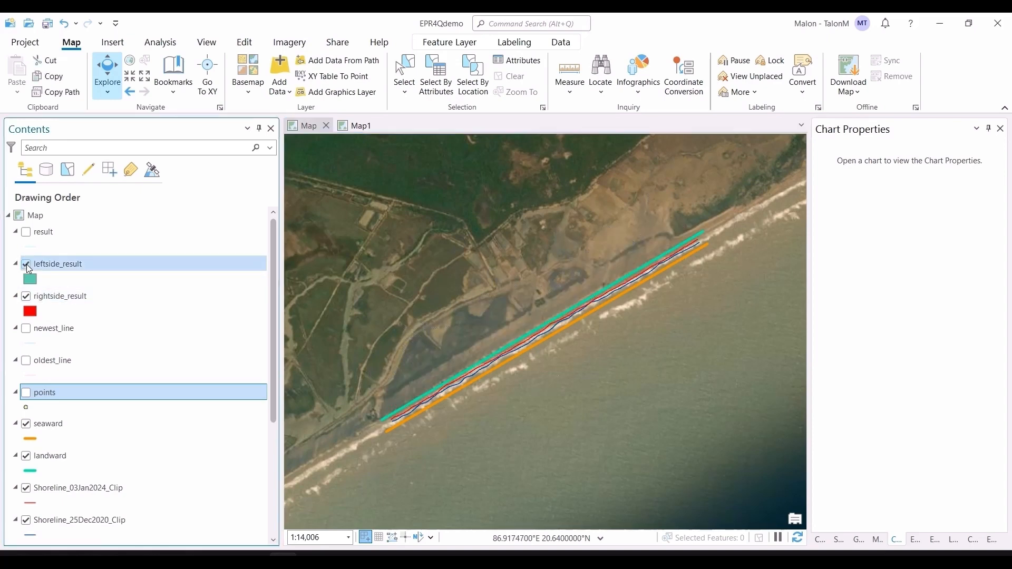
Show the result layer without leftside_result and rightside_result, examine its transects along the coast, and hide it again.
{"action": "scroll", "coordinate": [710, 250], "scroll_direction": "up", "scroll_amount": 2}
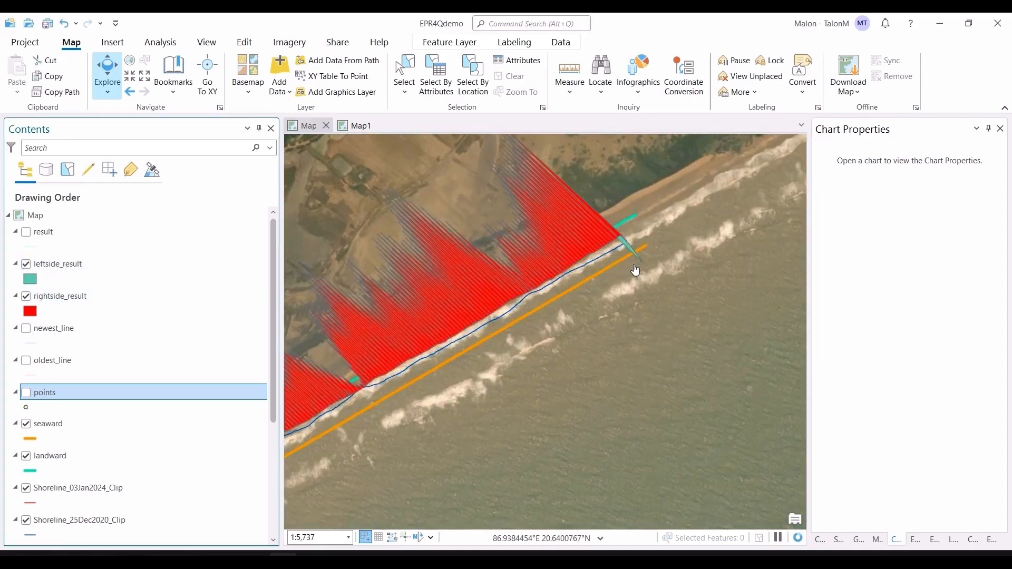
{"action": "left_click", "coordinate": [29, 237]}
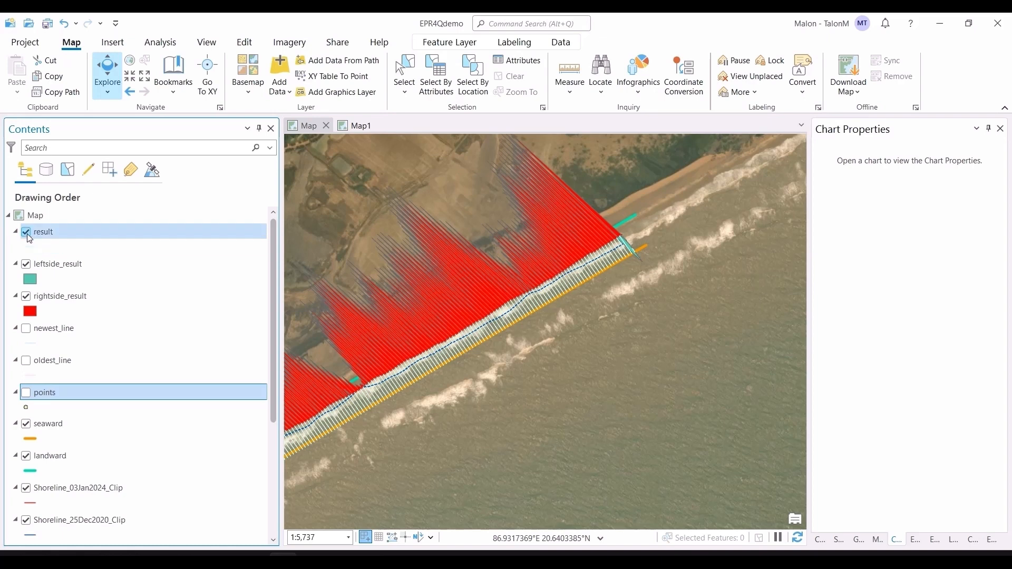
{"action": "left_click", "coordinate": [27, 264]}
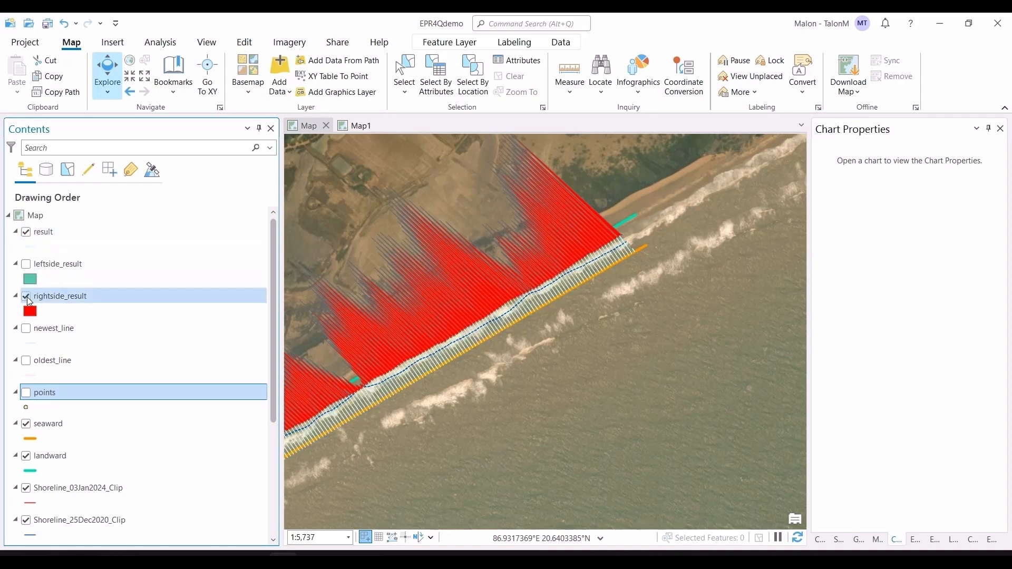
{"action": "left_click", "coordinate": [27, 296]}
{"action": "left_click_drag", "start_coordinate": [510, 400], "coordinate": [706, 378]}
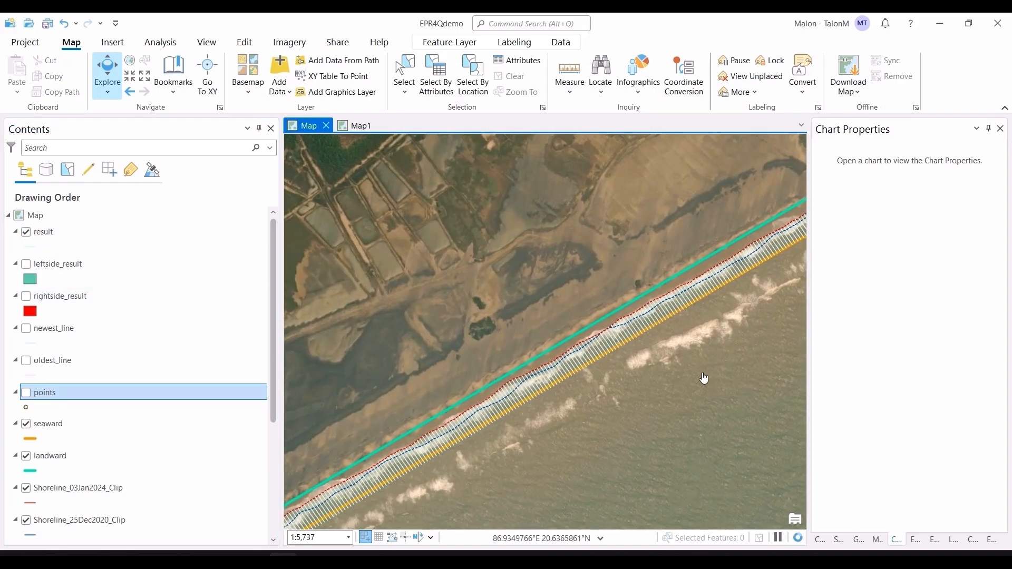
{"action": "scroll", "coordinate": [637, 413], "scroll_direction": "down", "scroll_amount": 2}
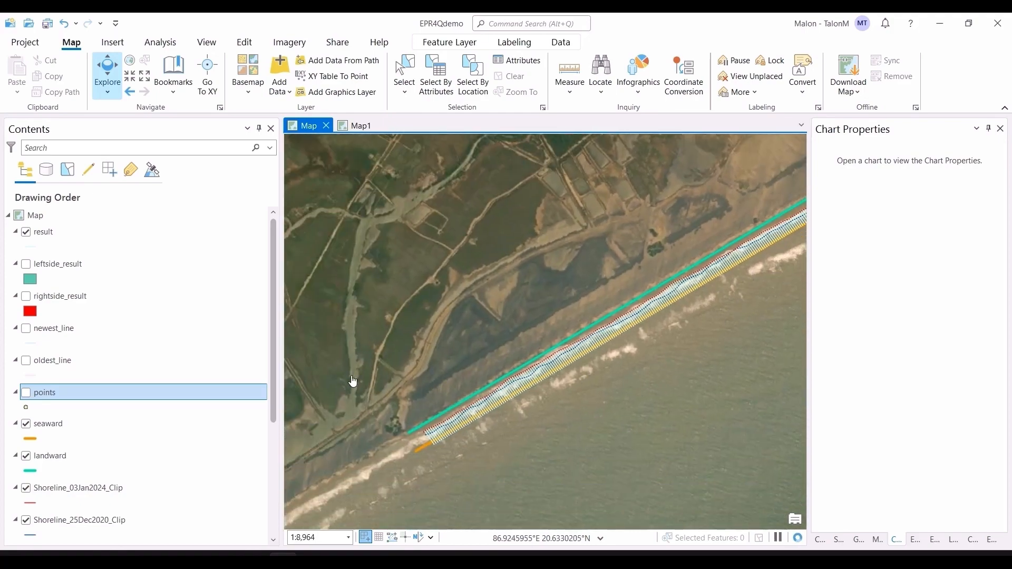
{"action": "left_click", "coordinate": [27, 232]}
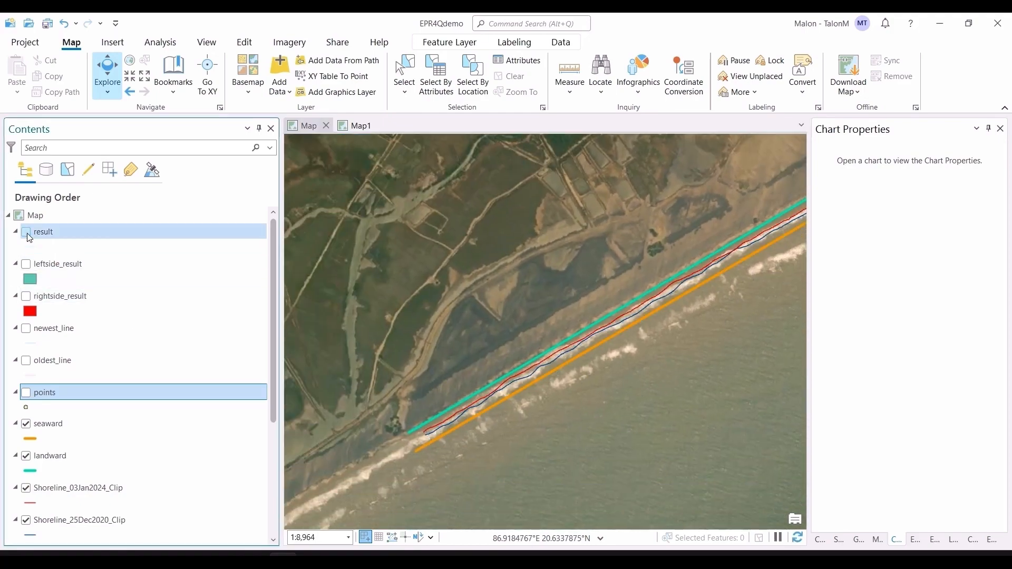
Review the rightside_result attribute table across its fields through Resultx2, and close the table.
{"action": "left_click", "coordinate": [81, 296]}
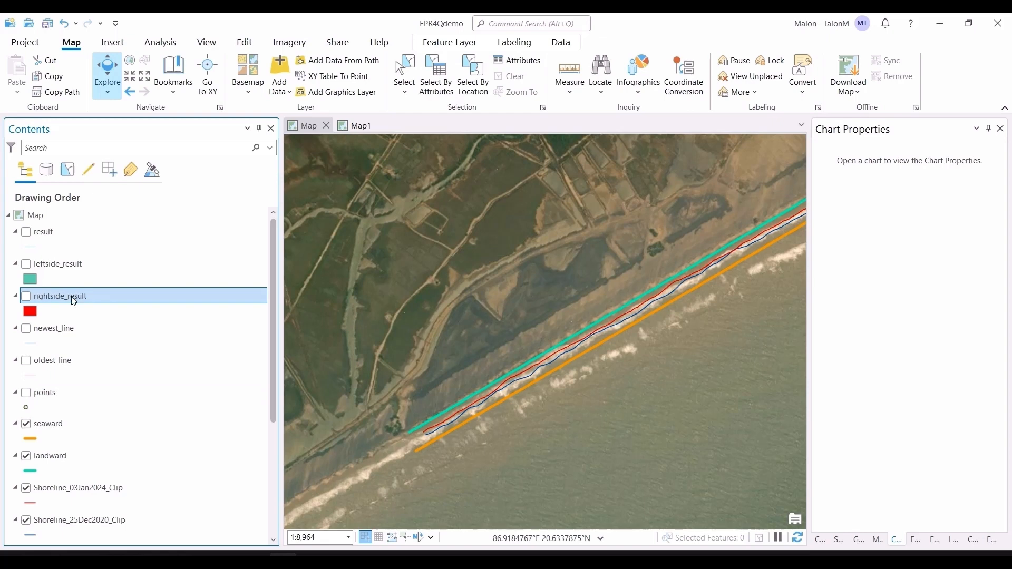
{"action": "key", "text": "ctrl+t"}
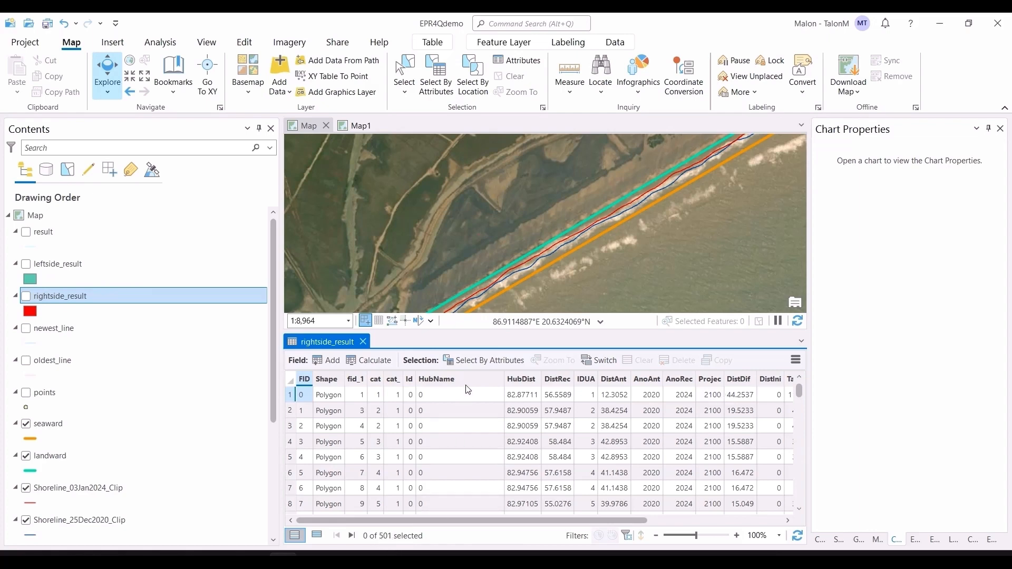
{"action": "scroll", "coordinate": [534, 302], "scroll_direction": "up", "scroll_amount": 3}
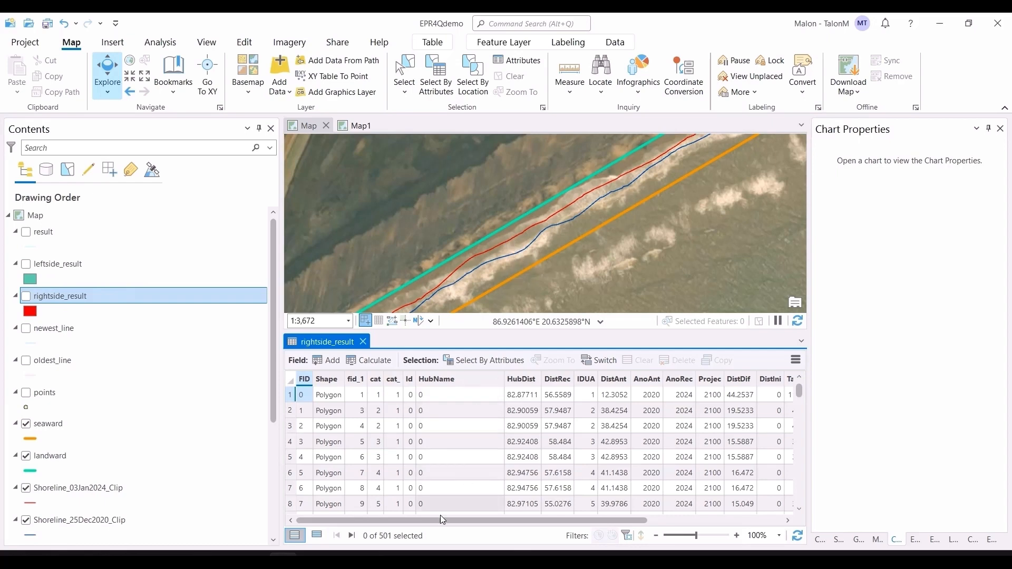
{"action": "scroll", "coordinate": [439, 518], "scroll_direction": "right", "scroll_amount": 3}
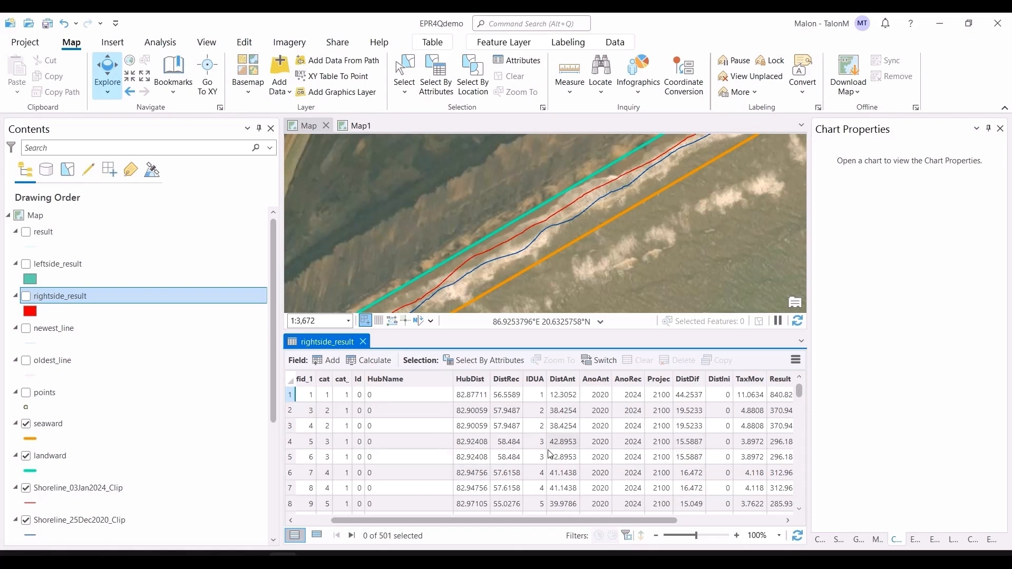
{"action": "left_click_drag", "start_coordinate": [474, 523], "coordinate": [631, 519]}
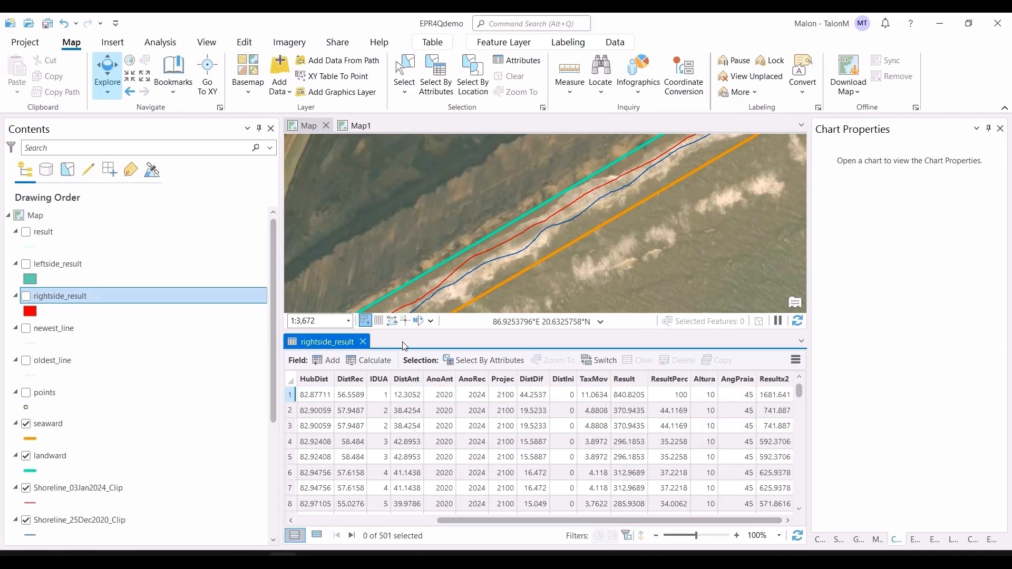
{"action": "left_click", "coordinate": [363, 343]}
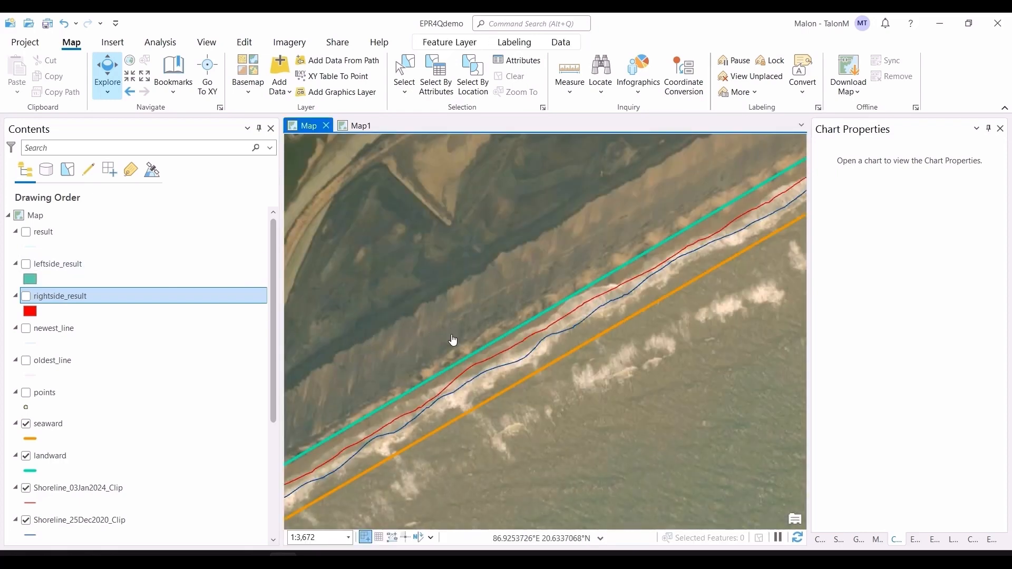
Open the leftside_result attribute table and review its polygon records.
{"action": "right_click", "coordinate": [74, 261]}
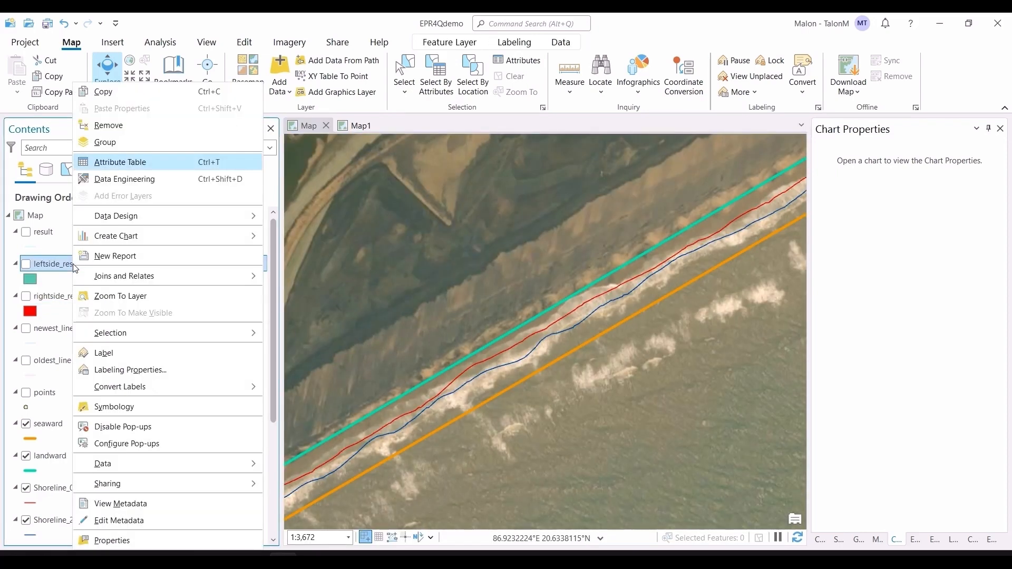
{"action": "left_click", "coordinate": [129, 162]}
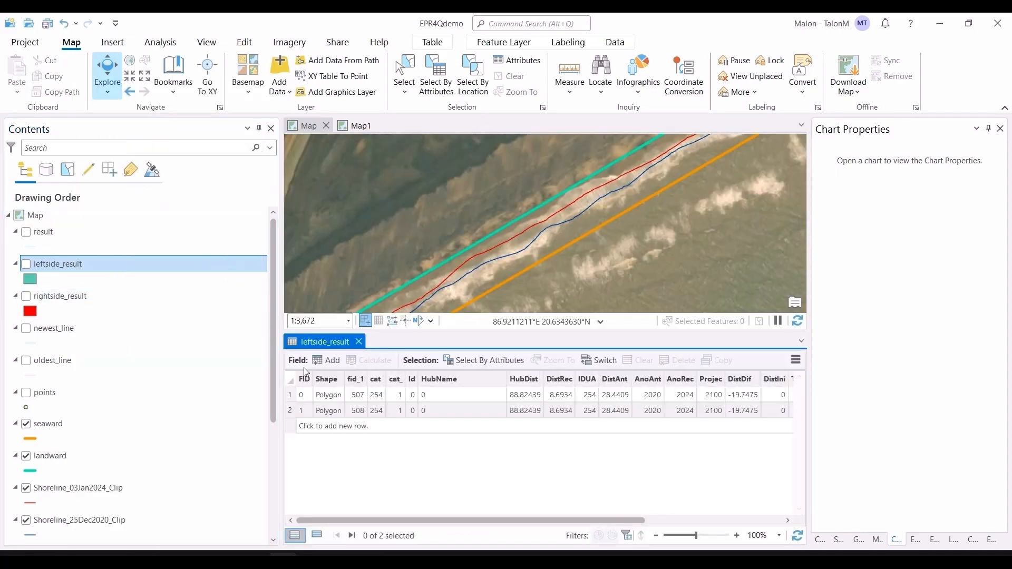
{"action": "left_click", "coordinate": [300, 395]}
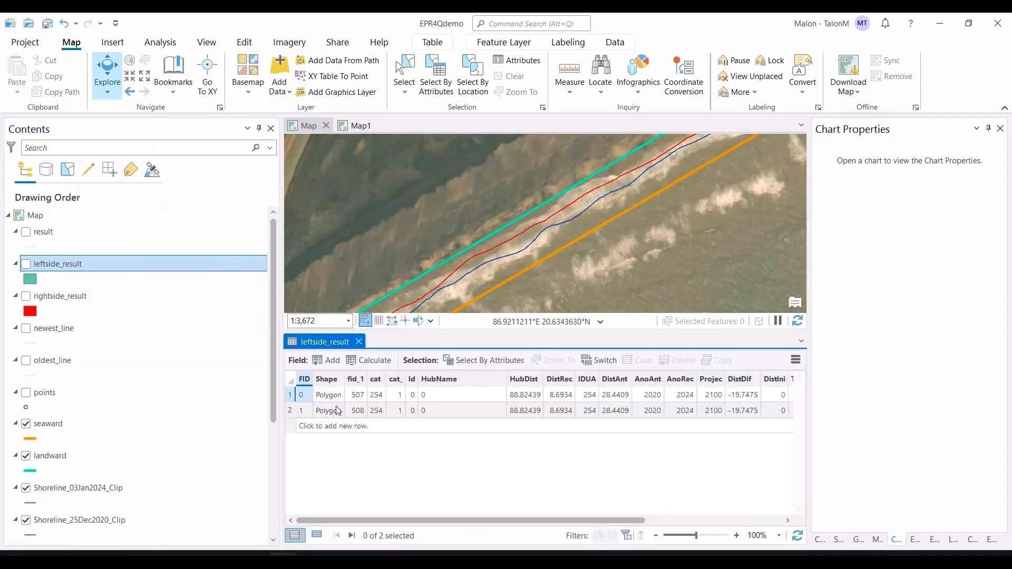
Show the leftside_result layer and examine its polygons up close at the northeastern end of the shoreline.
{"action": "left_click", "coordinate": [669, 210]}
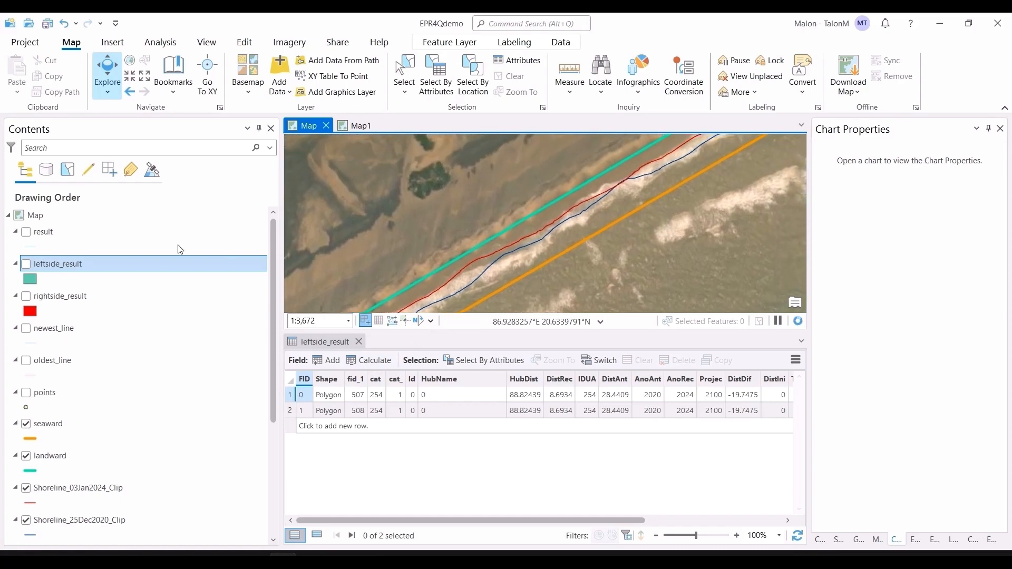
{"action": "left_click", "coordinate": [25, 264]}
{"action": "scroll", "coordinate": [599, 189], "scroll_direction": "down", "scroll_amount": 3}
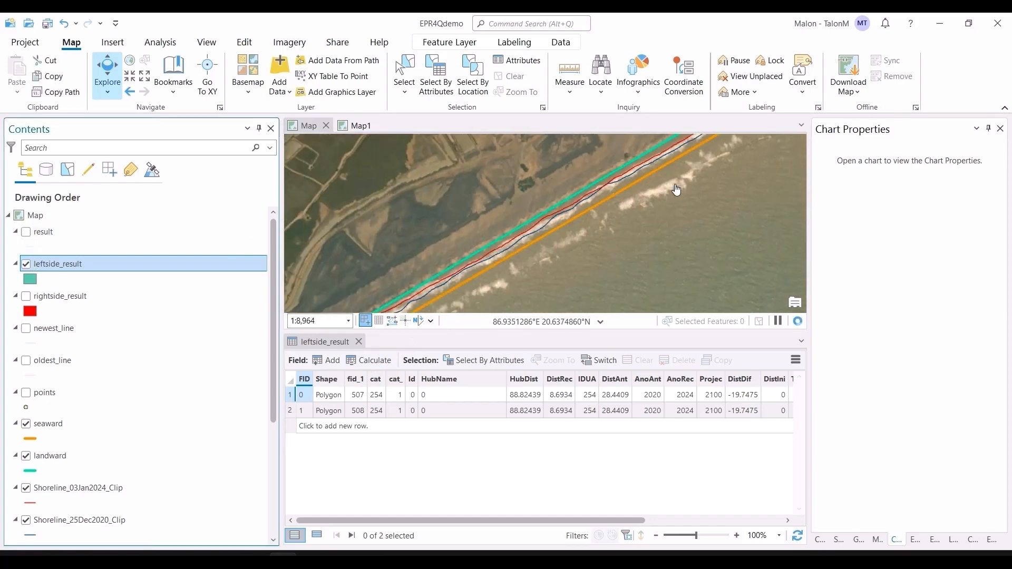
{"action": "scroll", "coordinate": [702, 202], "scroll_direction": "up", "scroll_amount": 3}
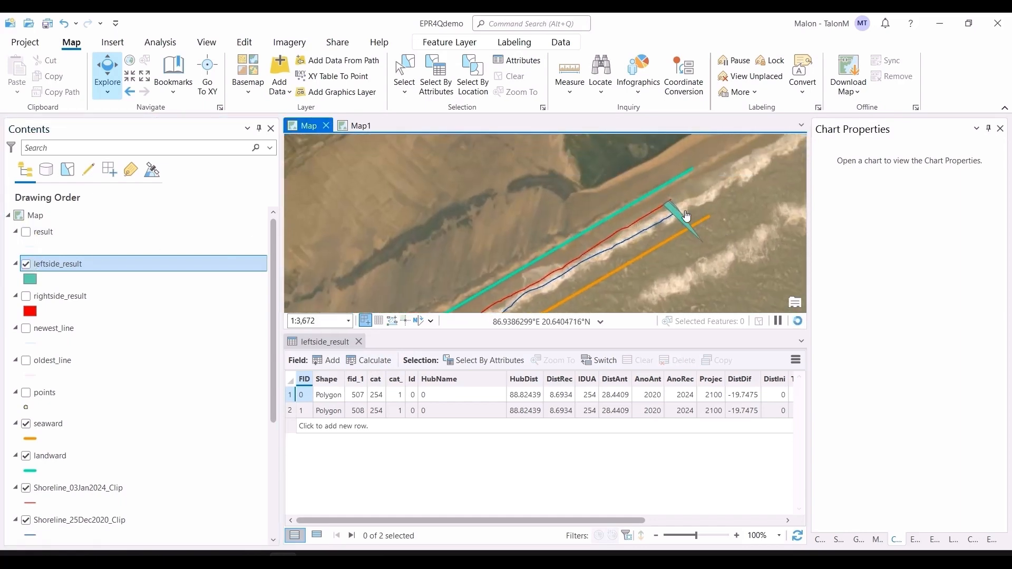
{"action": "scroll", "coordinate": [688, 218], "scroll_direction": "up", "scroll_amount": 4}
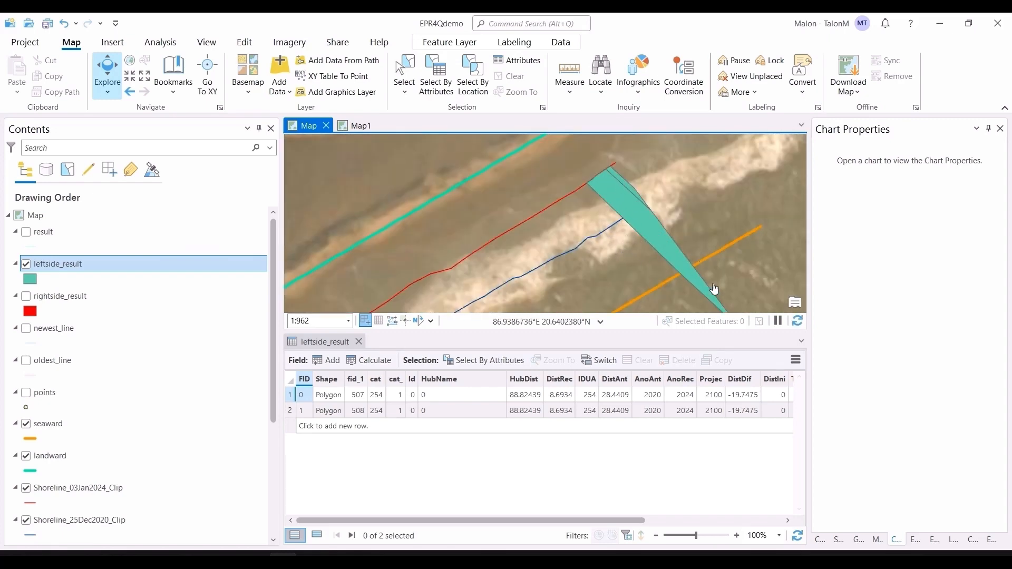
{"action": "scroll", "coordinate": [676, 291], "scroll_direction": "down", "scroll_amount": 5}
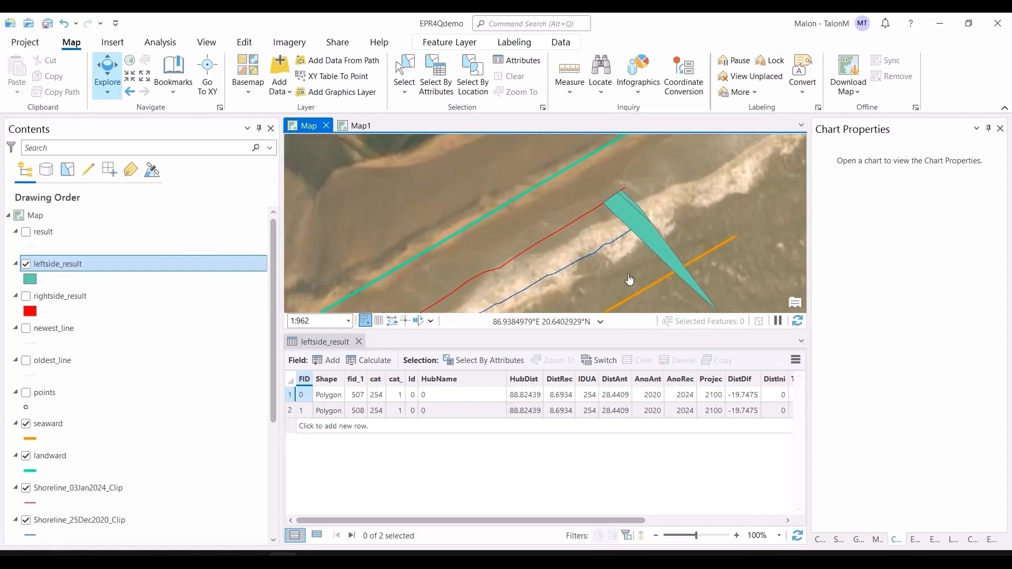
Show rightside_result alongside leftside_result, close the leftside_result table, and compare both layers along the whole shoreline.
{"action": "left_click", "coordinate": [26, 296]}
{"action": "left_click_drag", "start_coordinate": [714, 211], "coordinate": [771, 187]}
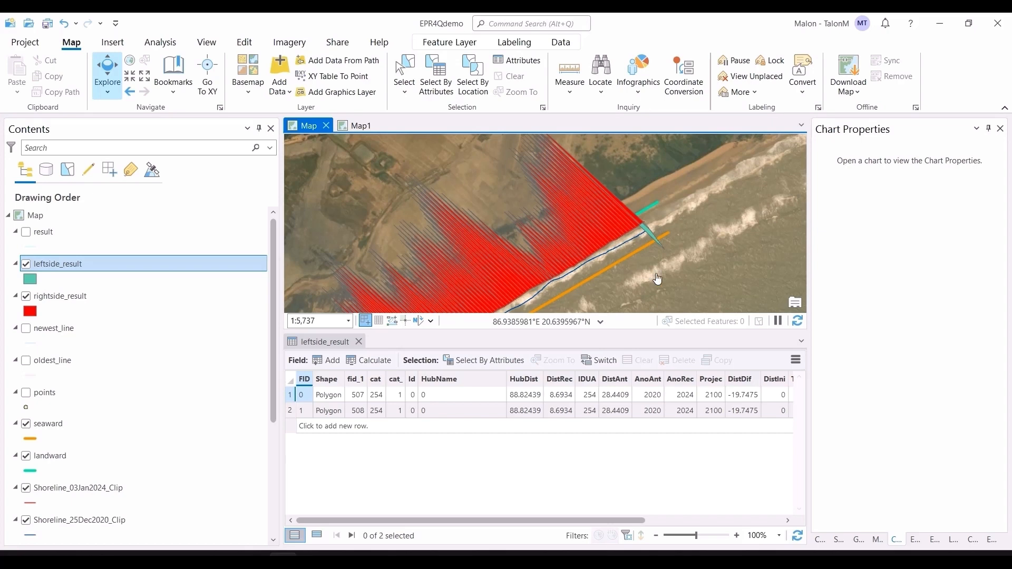
{"action": "left_click_drag", "start_coordinate": [655, 280], "coordinate": [761, 172]}
{"action": "left_click_drag", "start_coordinate": [700, 199], "coordinate": [605, 297]}
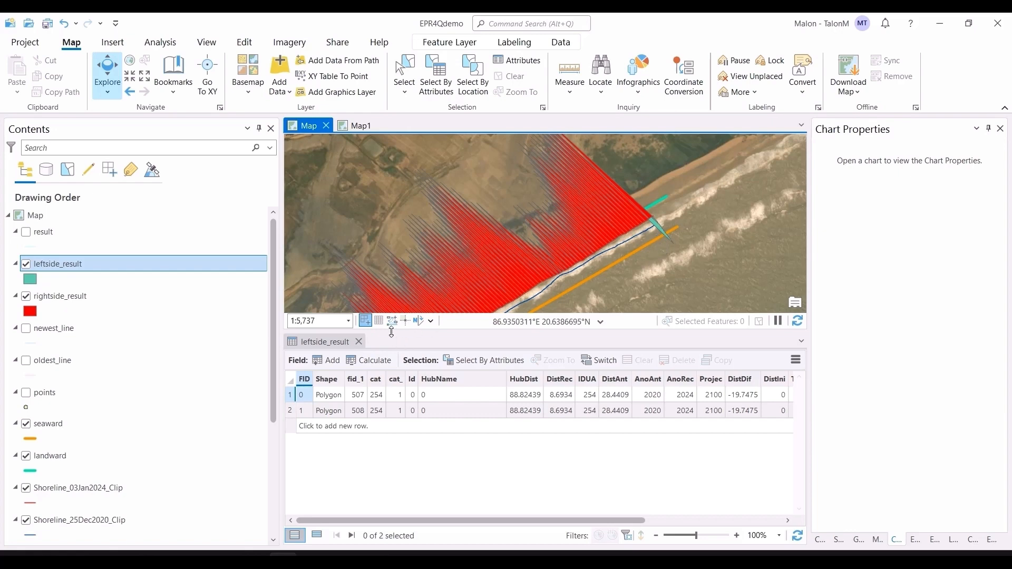
{"action": "left_click", "coordinate": [359, 343]}
{"action": "scroll", "coordinate": [475, 364], "scroll_direction": "down", "scroll_amount": 3}
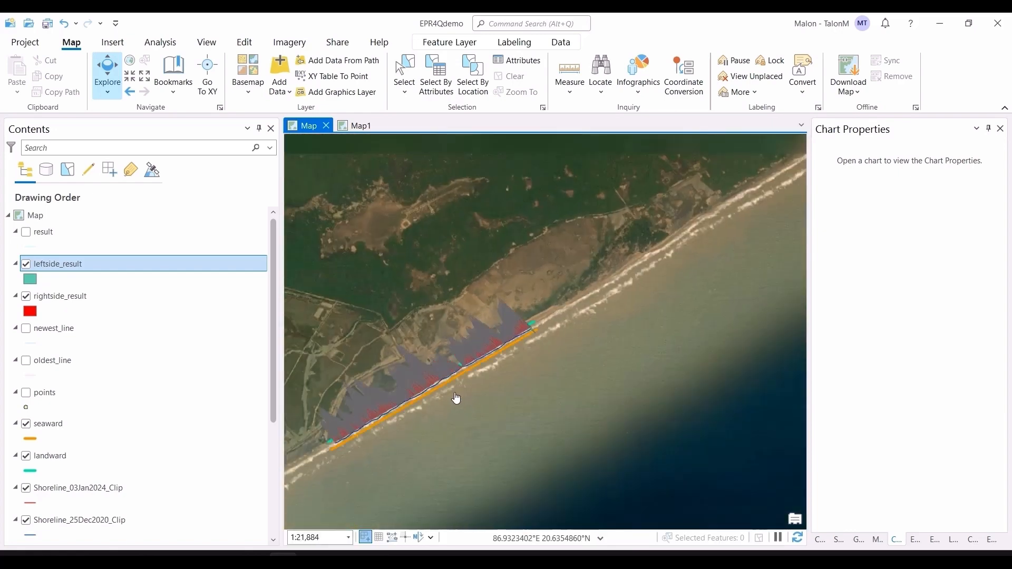
{"action": "scroll", "coordinate": [488, 372], "scroll_direction": "up", "scroll_amount": 3}
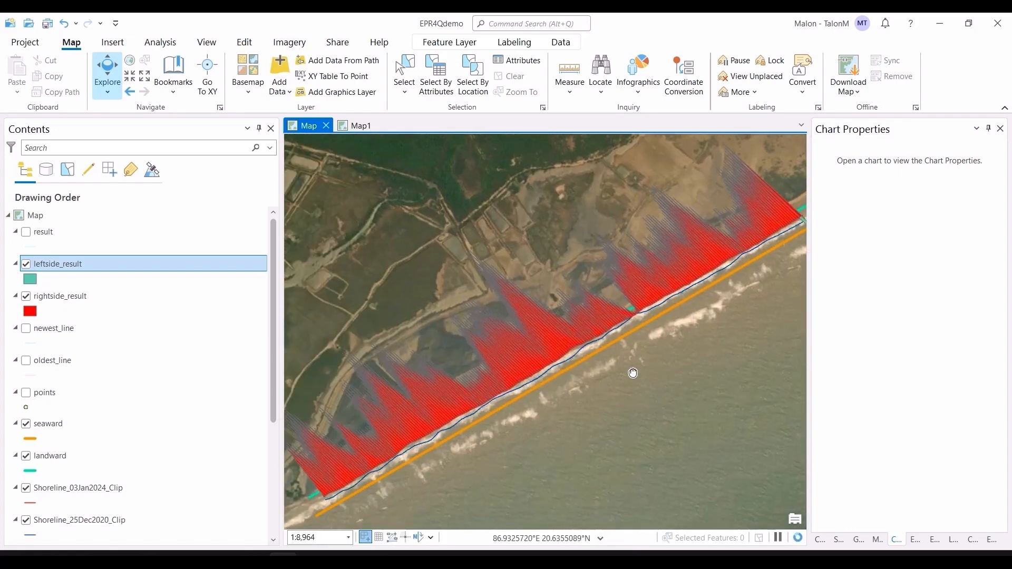
Open the result layer's attribute table and show the points layer along the shoreline.
{"action": "left_click", "coordinate": [72, 232]}
{"action": "key", "text": "ctrl+t"}
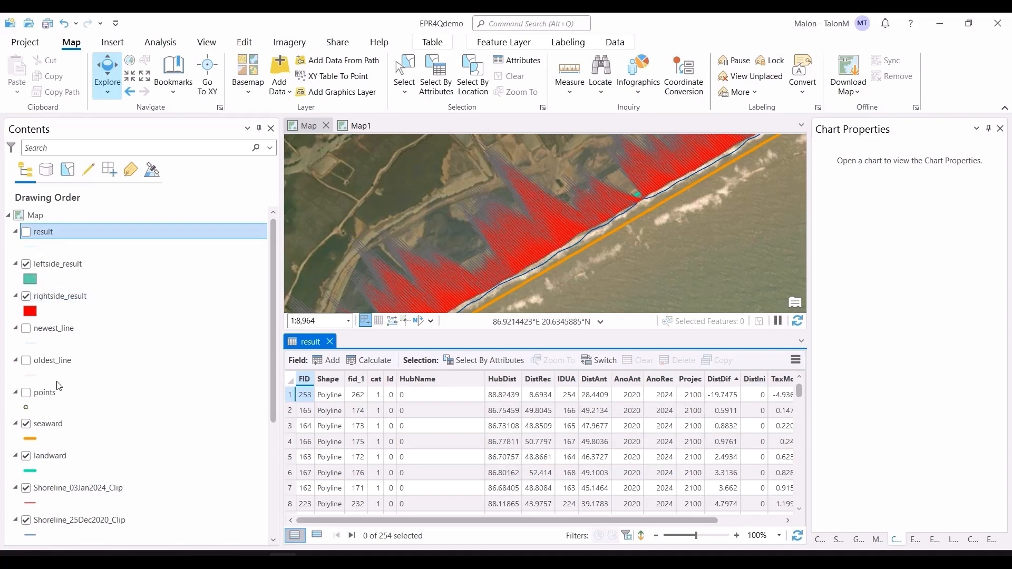
{"action": "left_click", "coordinate": [26, 392]}
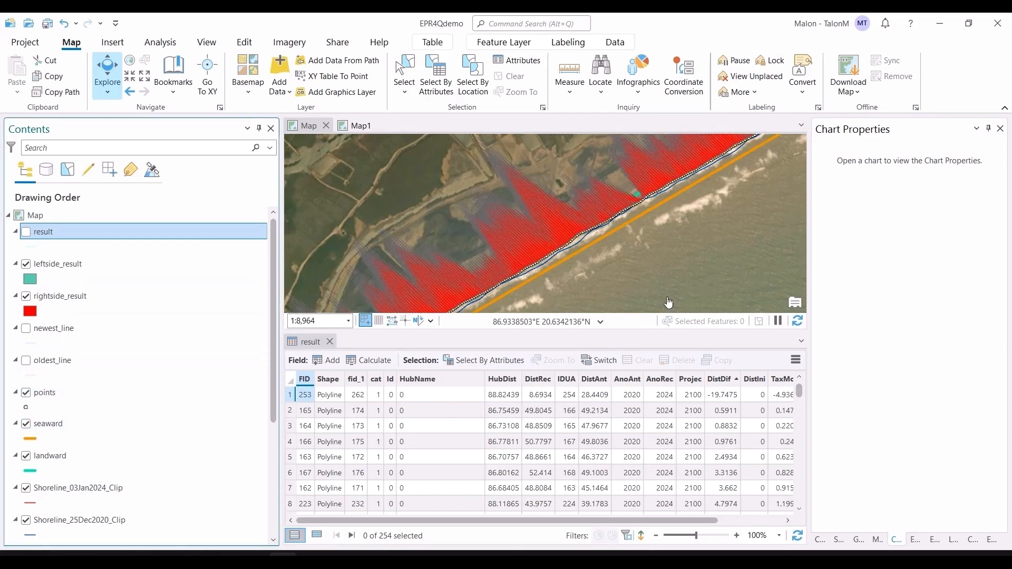
{"action": "scroll", "coordinate": [611, 259], "scroll_direction": "up", "scroll_amount": 3}
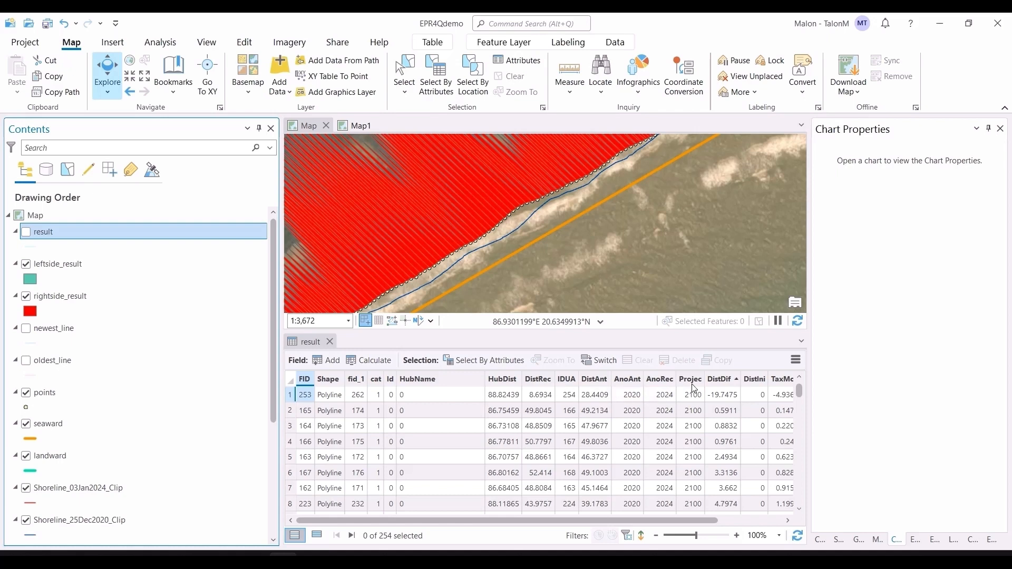
Sort the result table by DistDif in descending order and check the values down to the last record.
{"action": "left_click", "coordinate": [722, 380]}
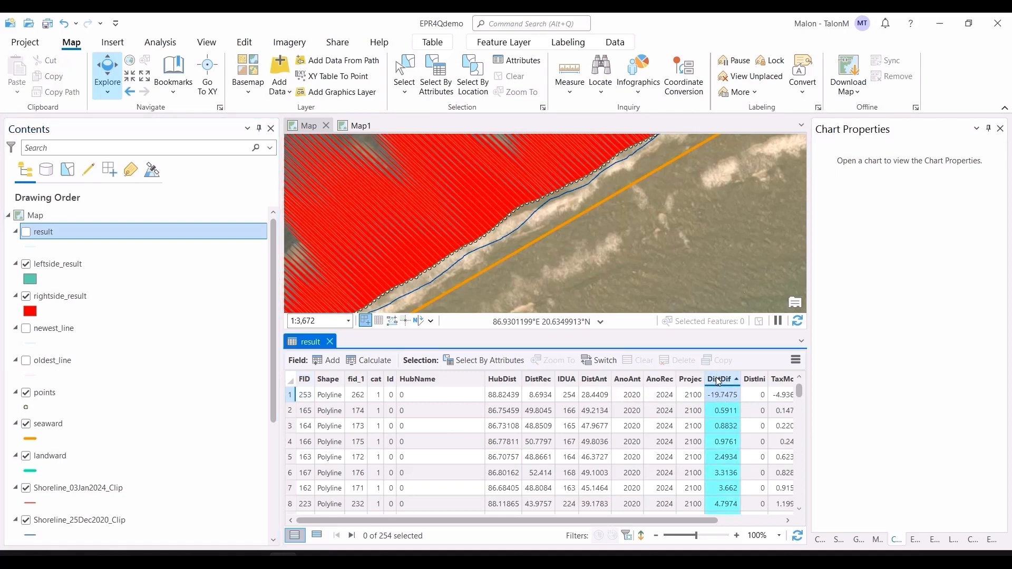
{"action": "right_click", "coordinate": [719, 382]}
{"action": "left_click", "coordinate": [732, 241]}
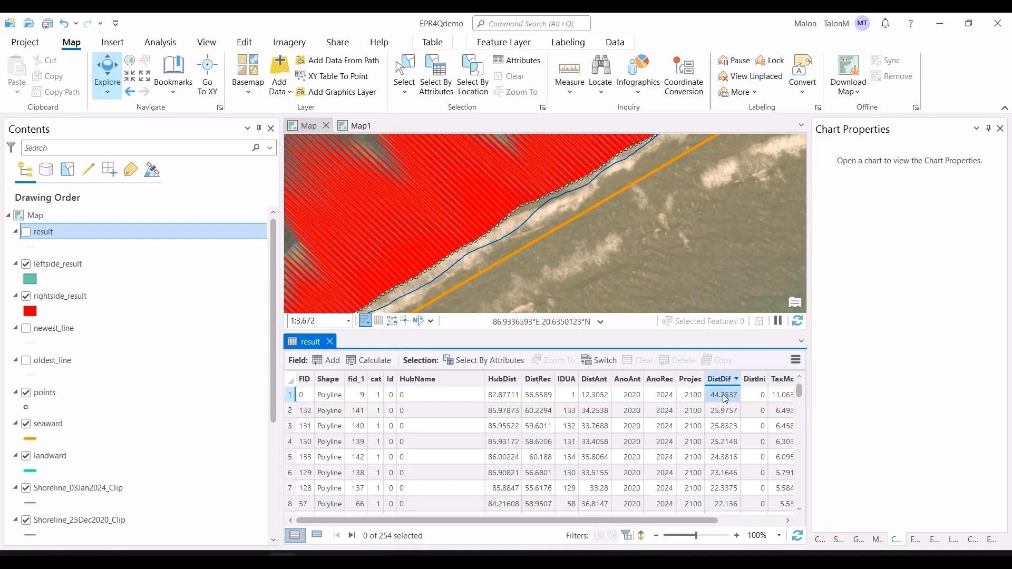
{"action": "scroll", "coordinate": [797, 398], "scroll_direction": "down", "scroll_amount": 5}
{"action": "left_click_drag", "start_coordinate": [799, 399], "coordinate": [799, 495]}
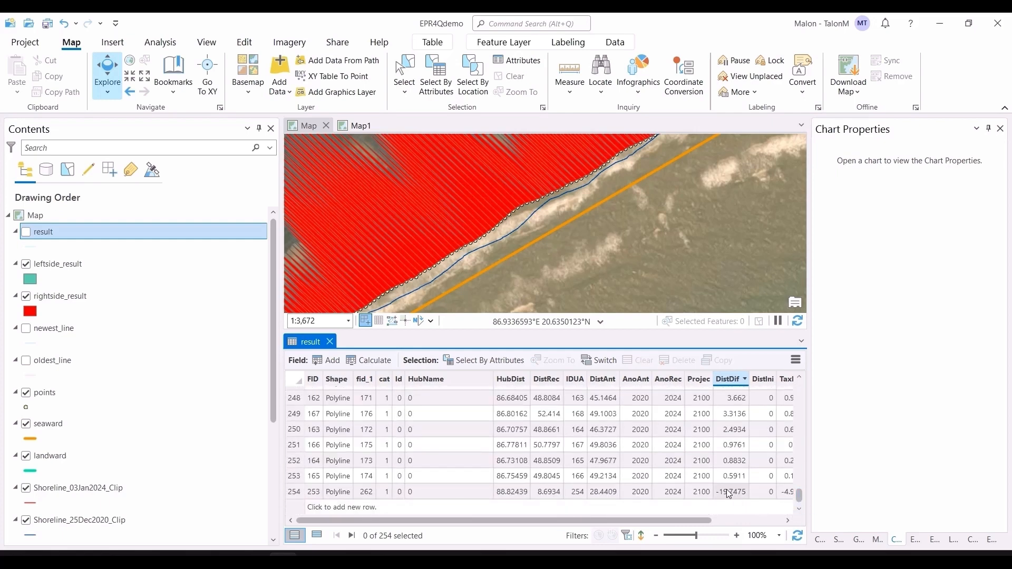
Examine the northeastern end of the shoreline and compare it with the last record's DistDif, TaxMov, Result and ResultPerc values.
{"action": "left_click_drag", "start_coordinate": [724, 224], "coordinate": [634, 248]}
{"action": "left_click_drag", "start_coordinate": [652, 179], "coordinate": [582, 316]}
{"action": "left_click_drag", "start_coordinate": [711, 204], "coordinate": [675, 236]}
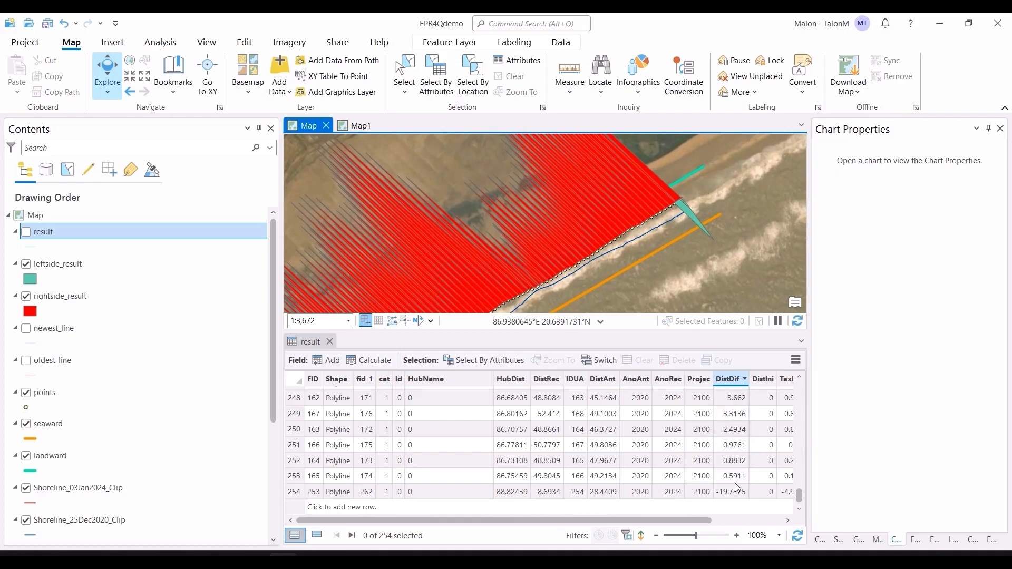
{"action": "left_click_drag", "start_coordinate": [682, 522], "coordinate": [760, 522]}
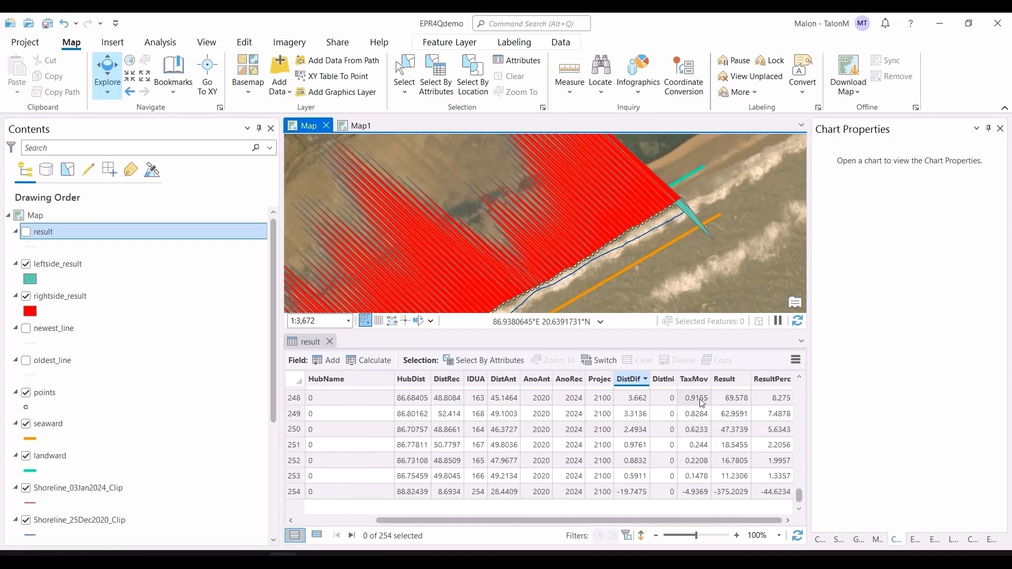
Return to the first records of the result table and visualize the statistics of DistDif as a distribution chart.
{"action": "left_click_drag", "start_coordinate": [799, 496], "coordinate": [796, 380]}
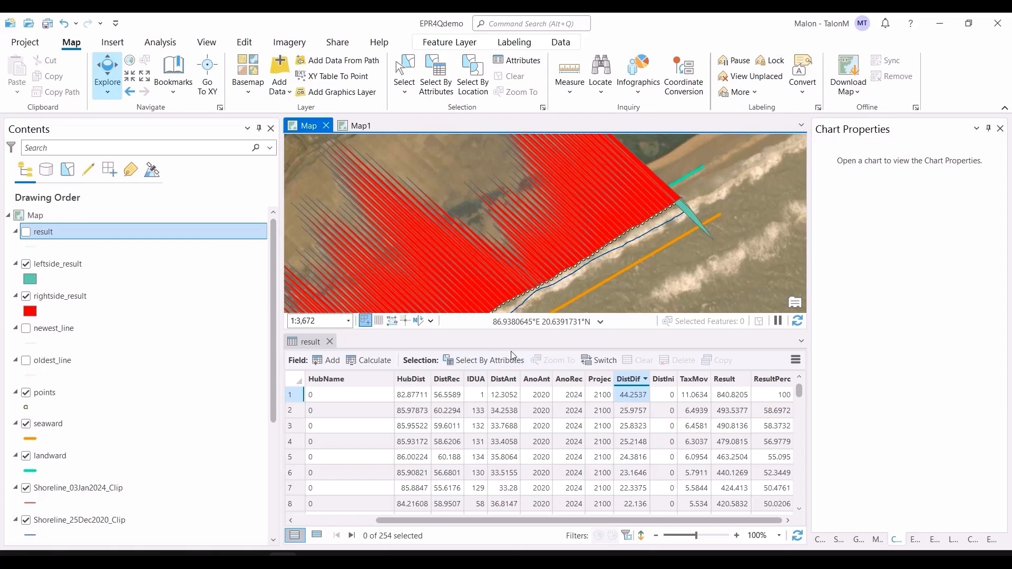
{"action": "right_click", "coordinate": [625, 385]}
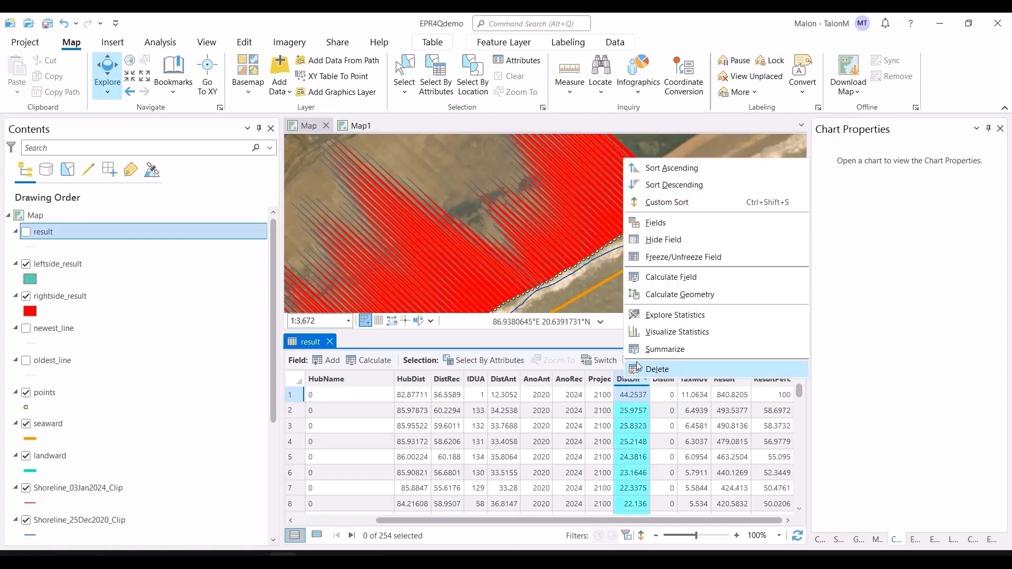
{"action": "left_click", "coordinate": [648, 331]}
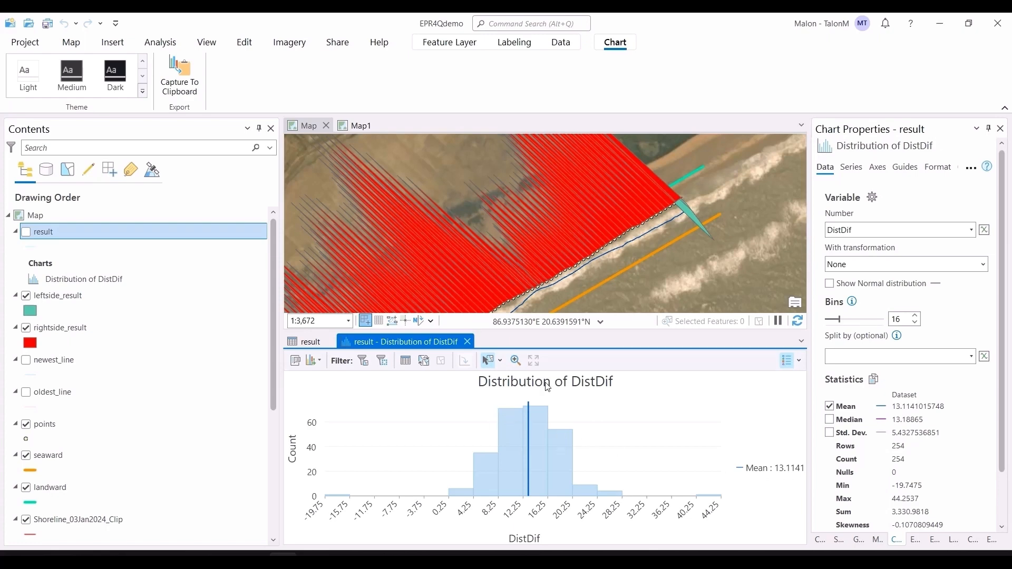
Close the DistDif chart and visualize the statistics of the result table's Result field as a distribution chart.
{"action": "scroll", "coordinate": [718, 201], "scroll_direction": "down", "scroll_amount": 5}
{"action": "left_click", "coordinate": [717, 201]}
{"action": "left_click_drag", "start_coordinate": [717, 201], "coordinate": [727, 195]}
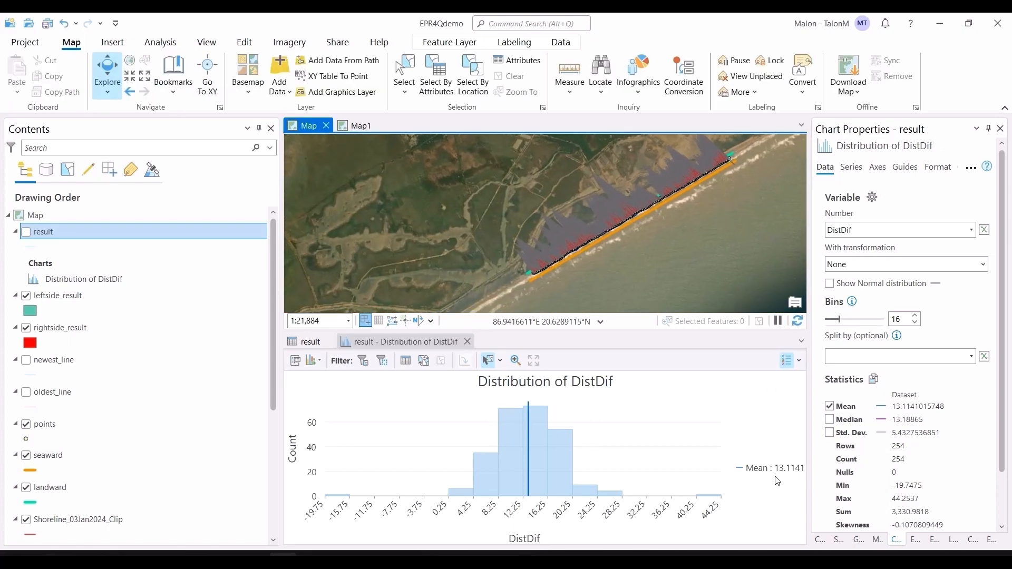
{"action": "left_click", "coordinate": [467, 341]}
{"action": "left_click_drag", "start_coordinate": [668, 520], "coordinate": [728, 521]}
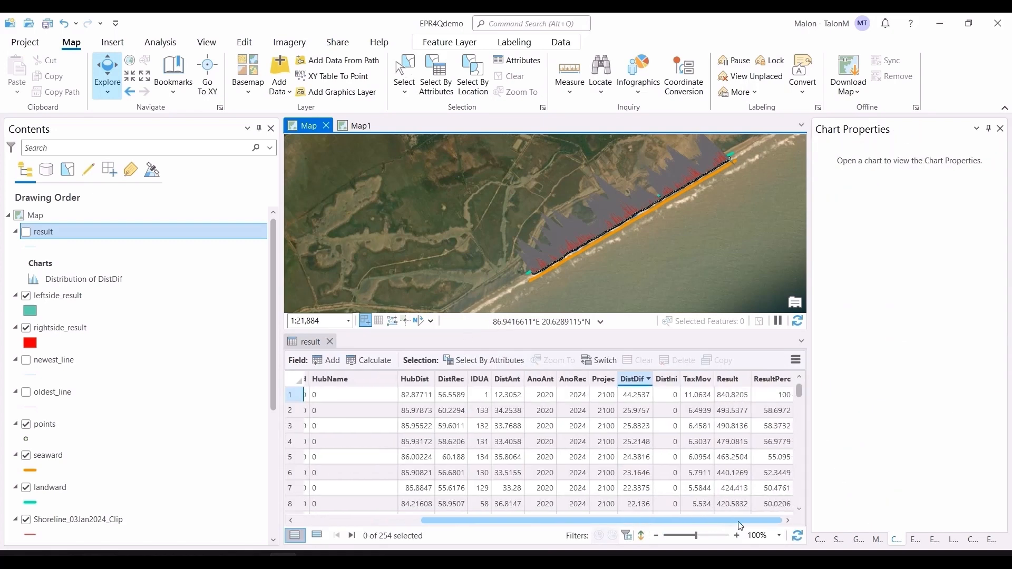
{"action": "left_click", "coordinate": [731, 383]}
{"action": "right_click", "coordinate": [725, 382]}
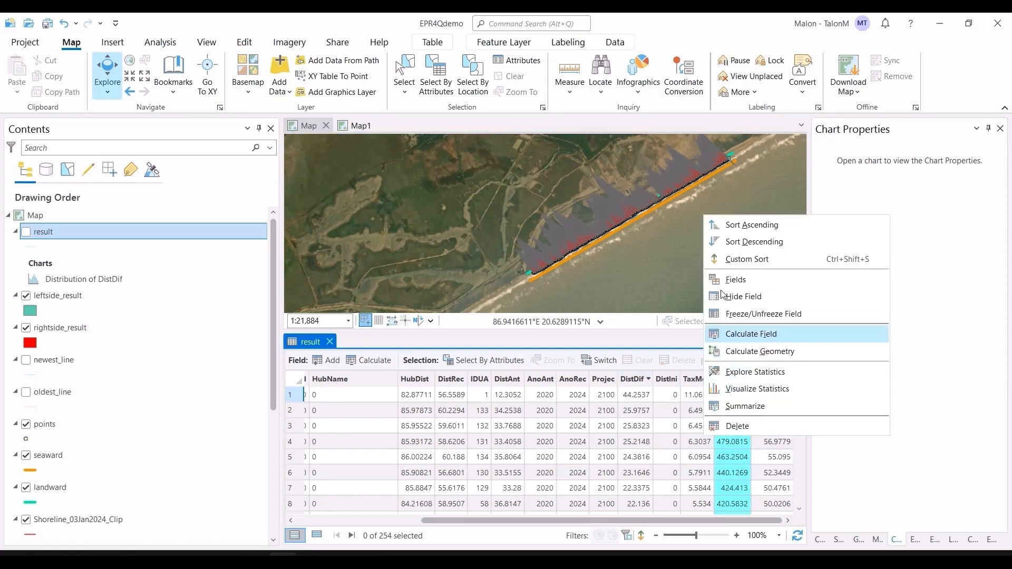
{"action": "left_click", "coordinate": [735, 386]}
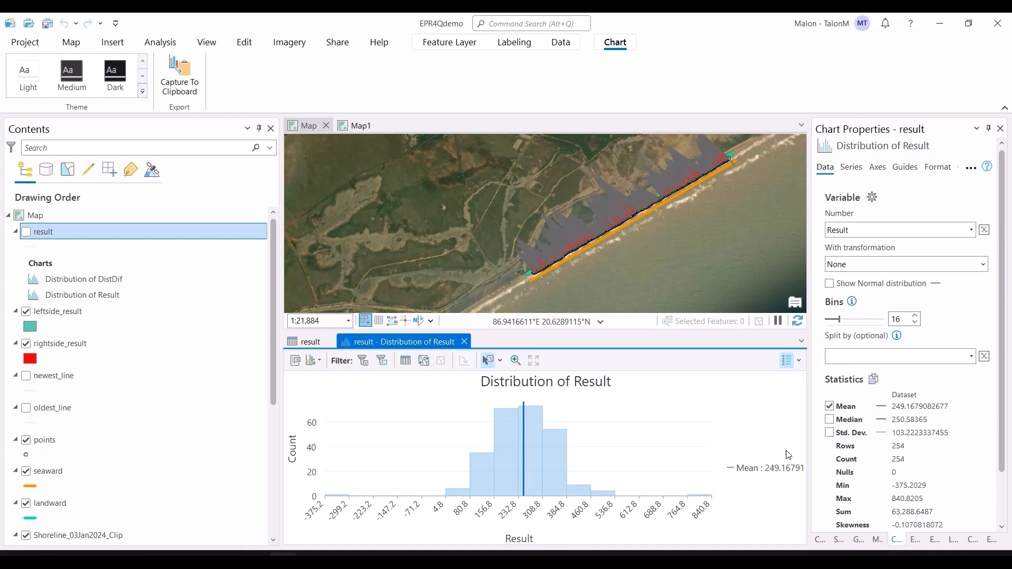
Close the Result distribution chart and the result layer's attribute table.
{"action": "left_click", "coordinate": [465, 341]}
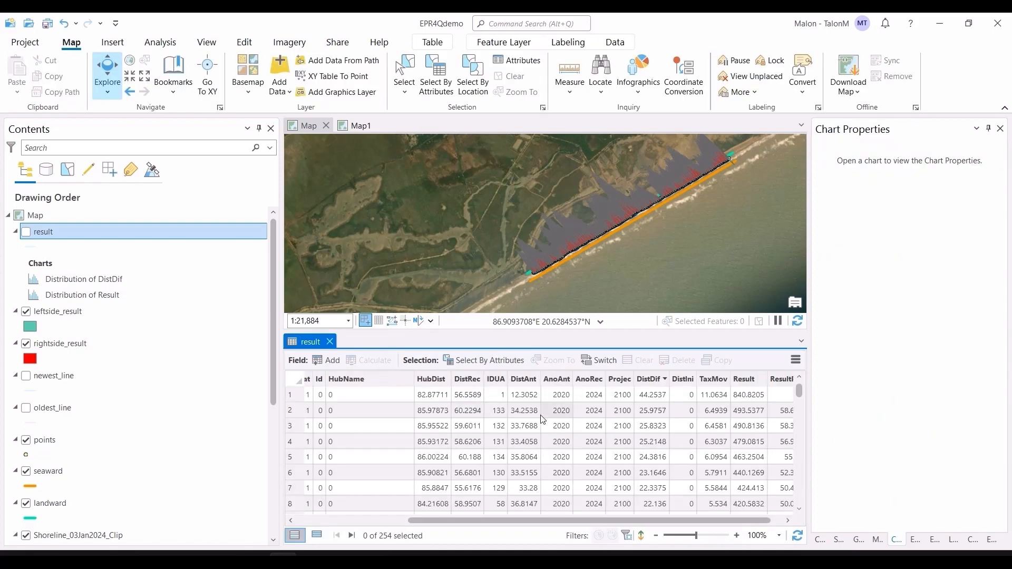
{"action": "left_click_drag", "start_coordinate": [554, 519], "coordinate": [439, 520]}
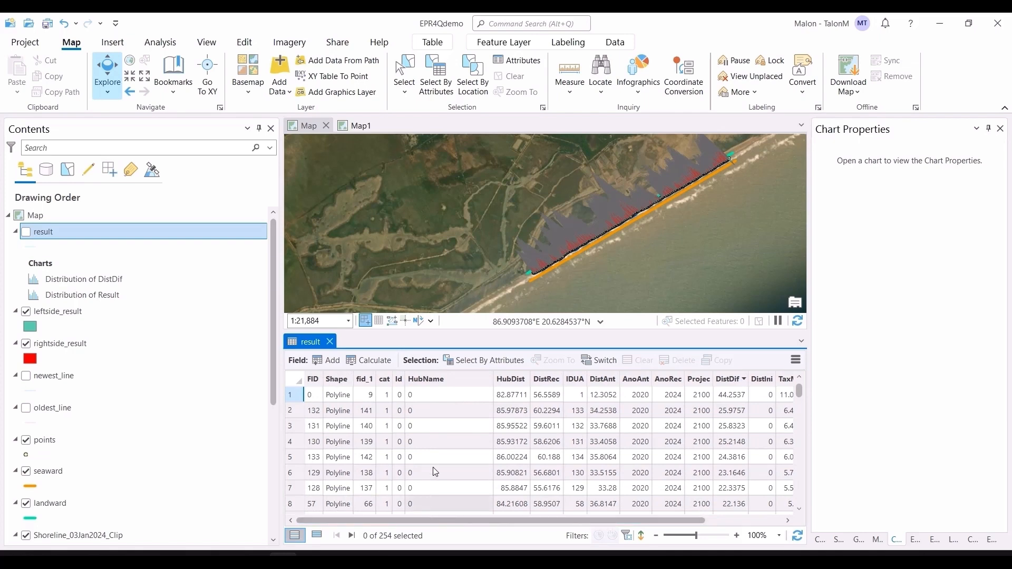
{"action": "left_click", "coordinate": [330, 342]}
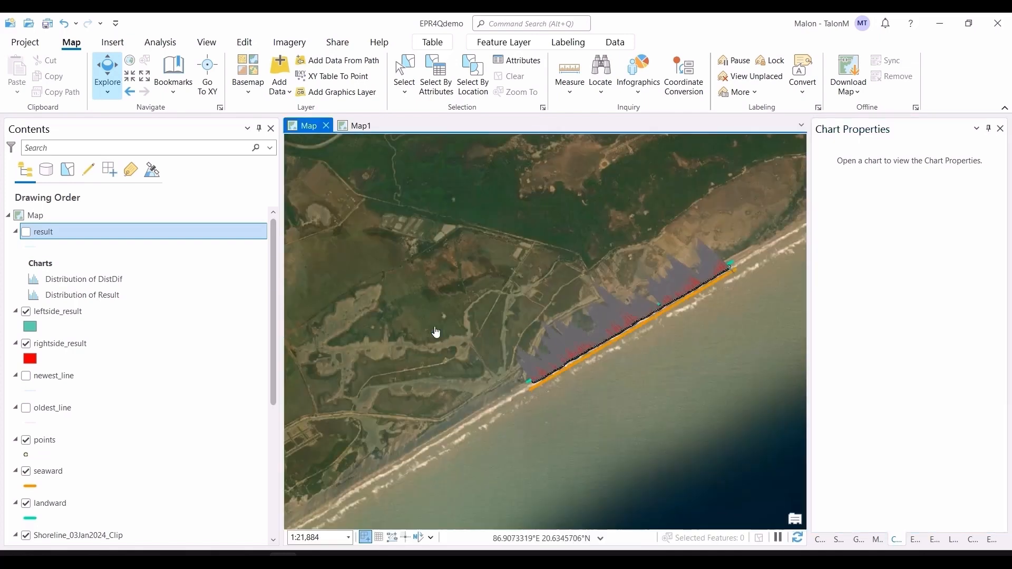
Hide the leftside_result, rightside_result and points layers so only the shorelines and the landward and seaward baselines show.
{"action": "scroll", "coordinate": [579, 375], "scroll_direction": "up", "scroll_amount": 3}
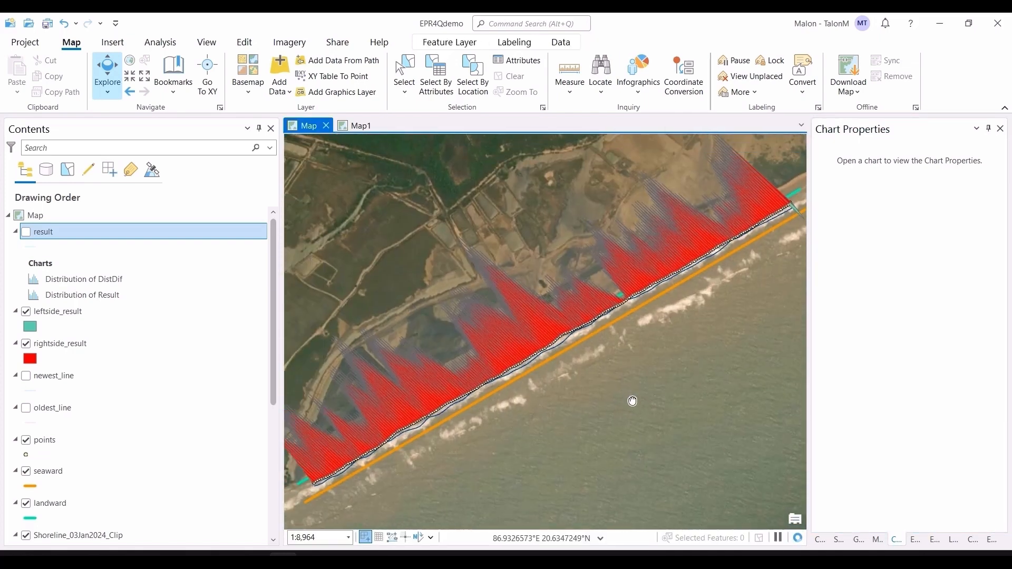
{"action": "left_click_drag", "start_coordinate": [761, 304], "coordinate": [742, 318]}
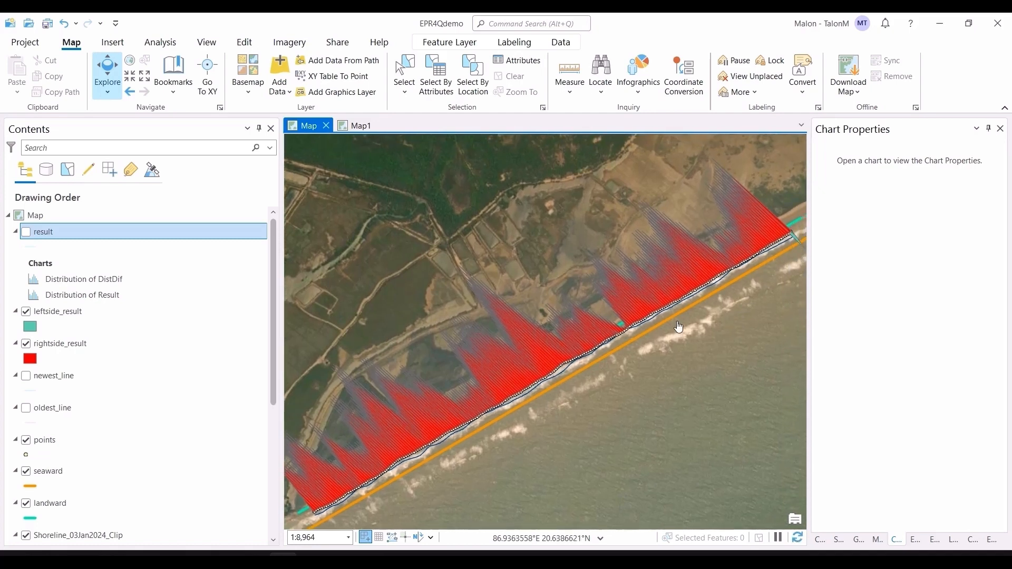
{"action": "left_click", "coordinate": [25, 312]}
{"action": "left_click", "coordinate": [25, 344]}
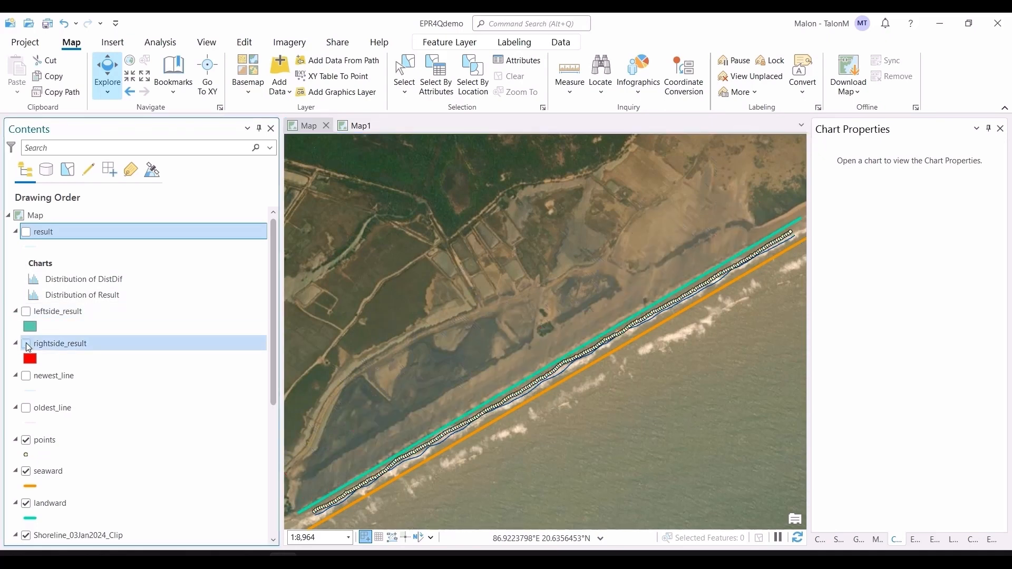
{"action": "left_click", "coordinate": [25, 441]}
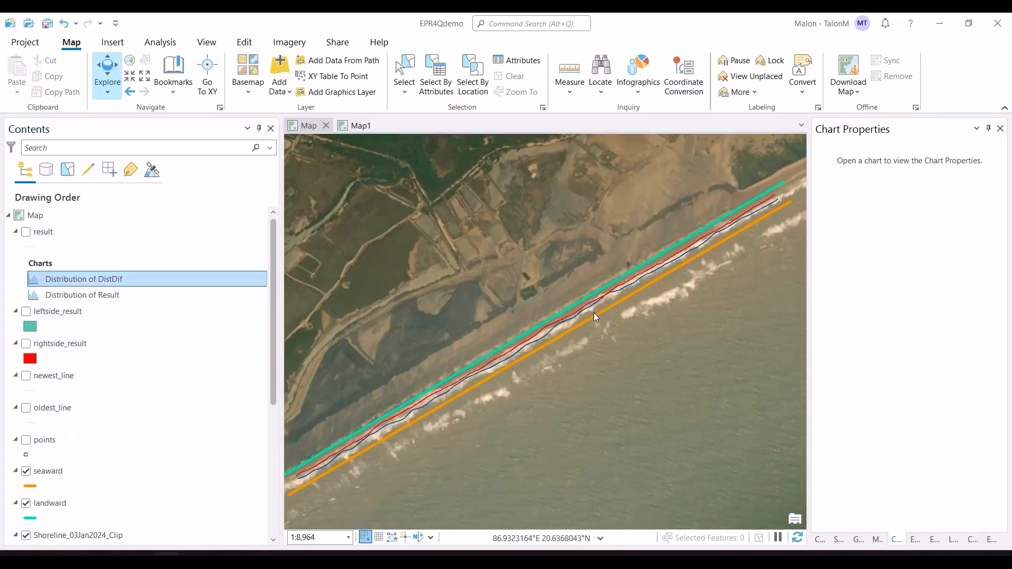
Switch to Calculator and multiply 13 by 2000.
{"action": "key", "text": "alt+Tab"}
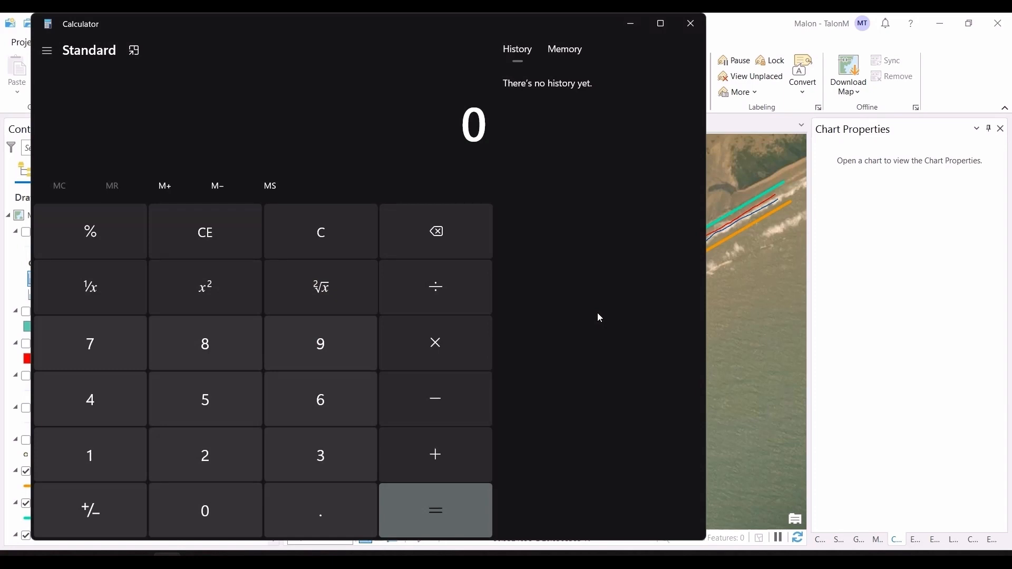
{"action": "type", "text": "13 × "}
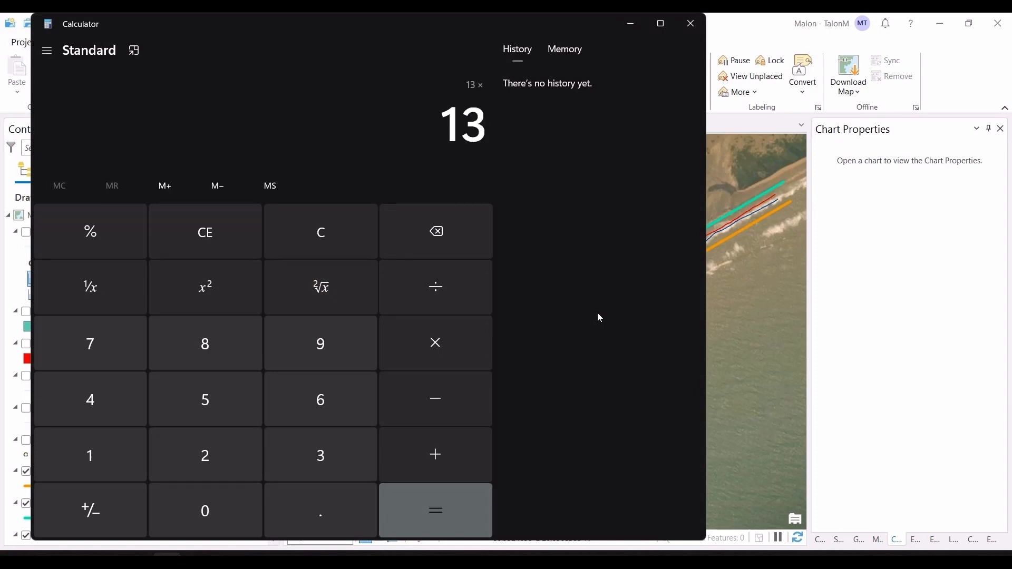
{"action": "type", "text": "2000"}
{"action": "key", "text": "Return"}
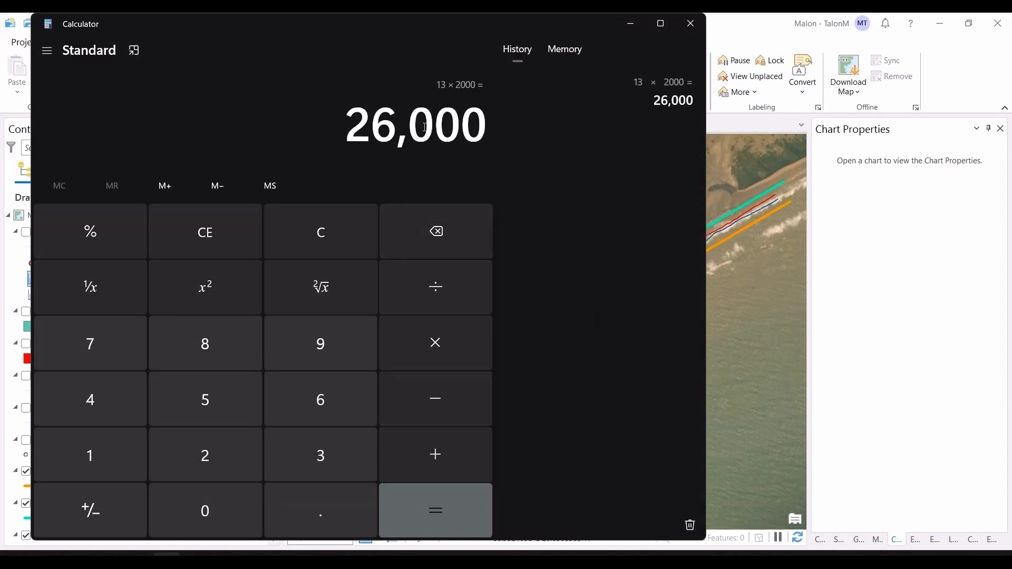
Multiply 500 by 2000, close Calculator and check the square metre to square kilometre conversion in the browser.
{"action": "key", "text": "Escape"}
{"action": "type", "text": "500*2000"}
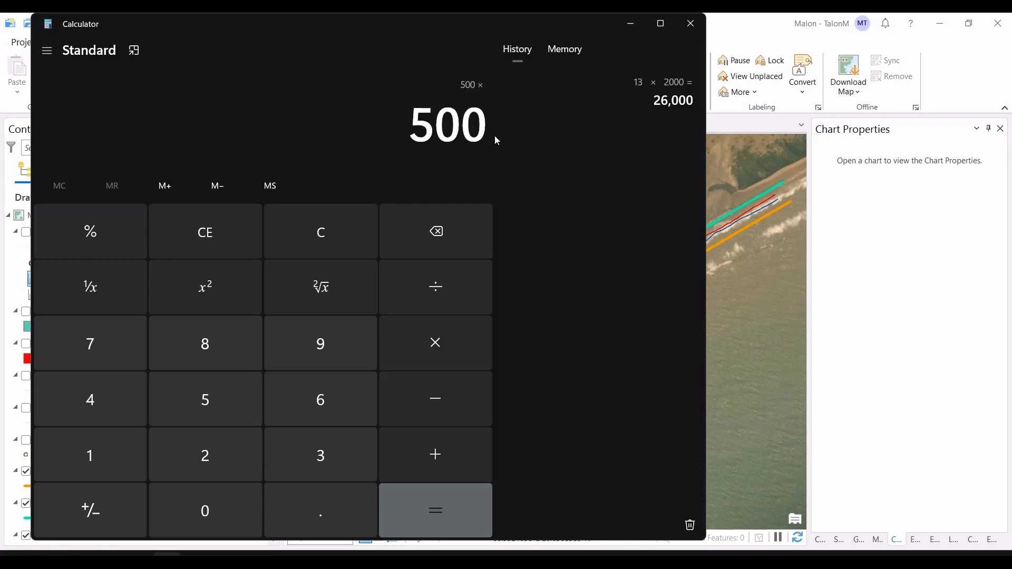
{"action": "key", "text": "Return"}
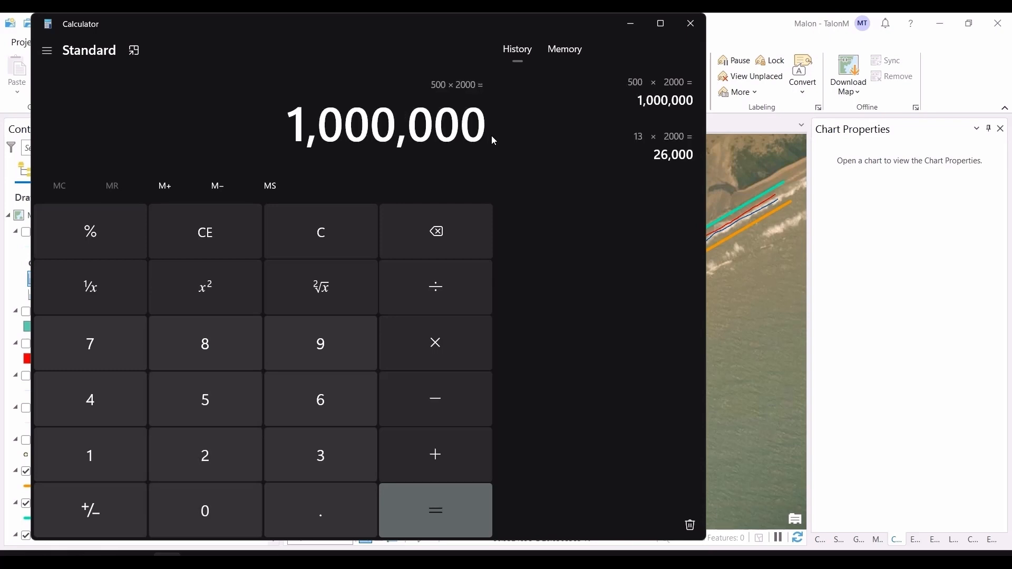
{"action": "left_click", "coordinate": [691, 24]}
{"action": "key", "text": "alt+Tab"}
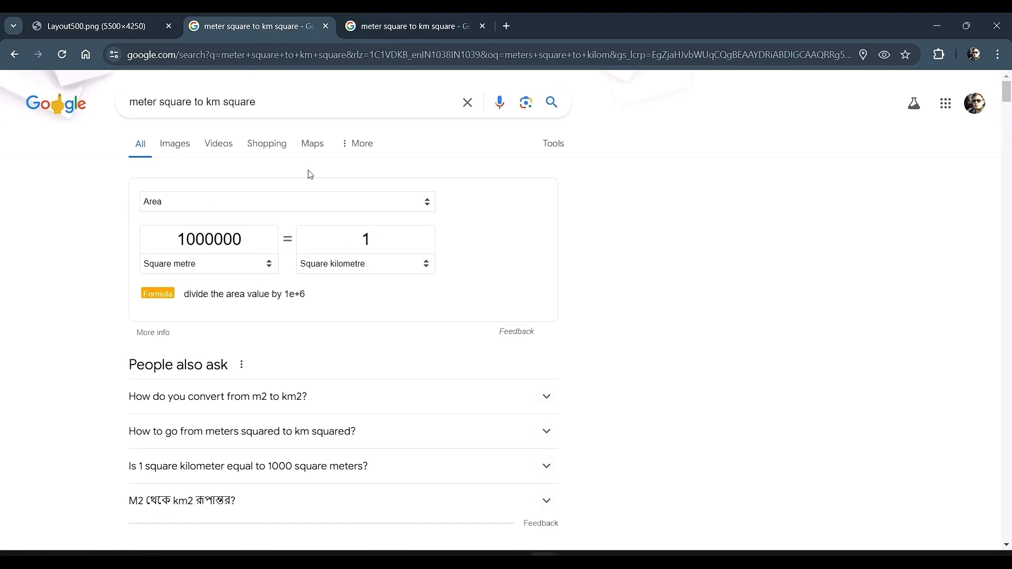
Switch to the browser window with the "juhu beach erosion" search and look through its results.
{"action": "key", "text": "alt+Tab"}
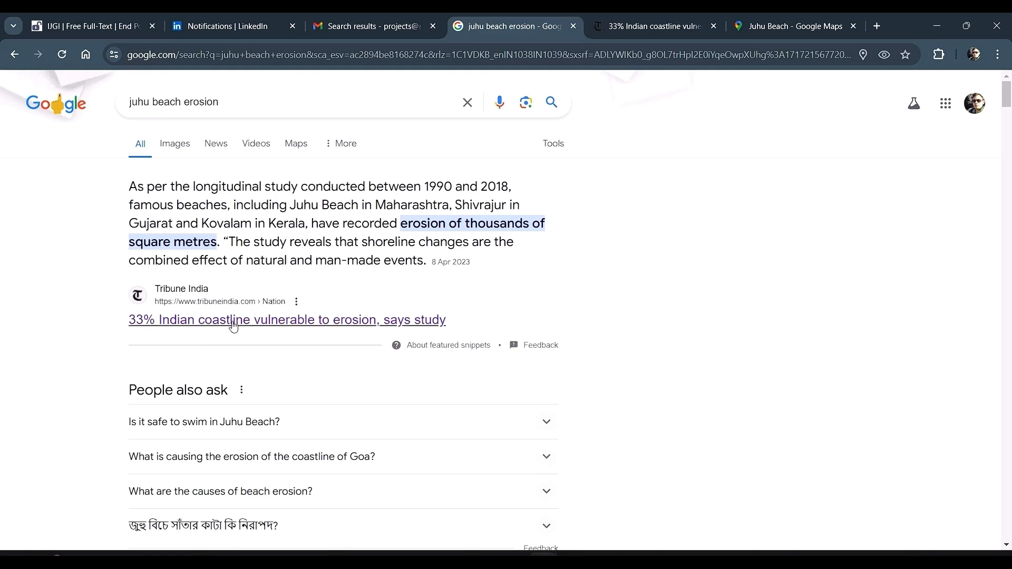
{"action": "scroll", "coordinate": [272, 304], "scroll_direction": "down", "scroll_amount": 3}
{"action": "scroll", "coordinate": [272, 305], "scroll_direction": "down", "scroll_amount": 2}
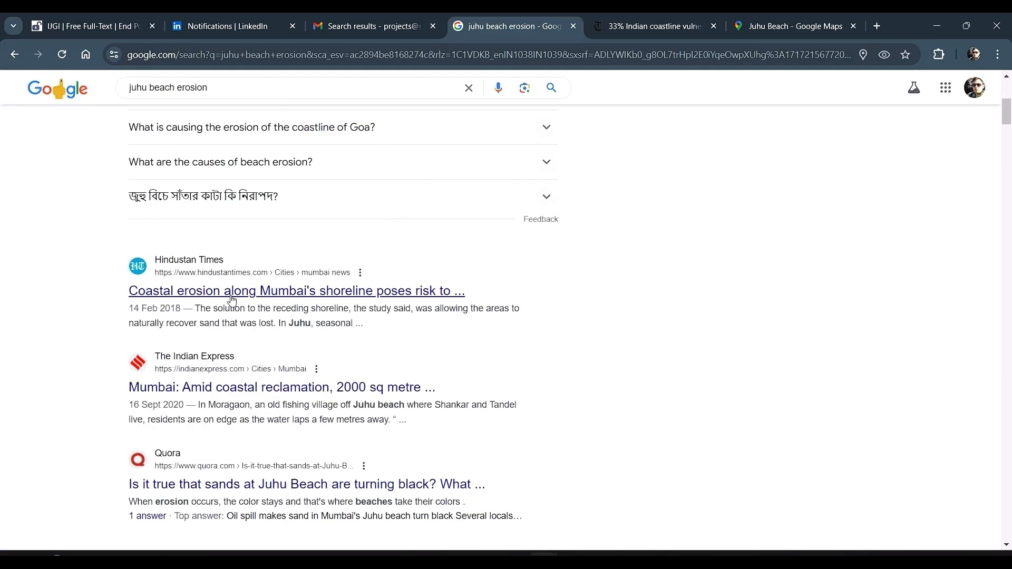
{"action": "scroll", "coordinate": [326, 375], "scroll_direction": "down", "scroll_amount": 2}
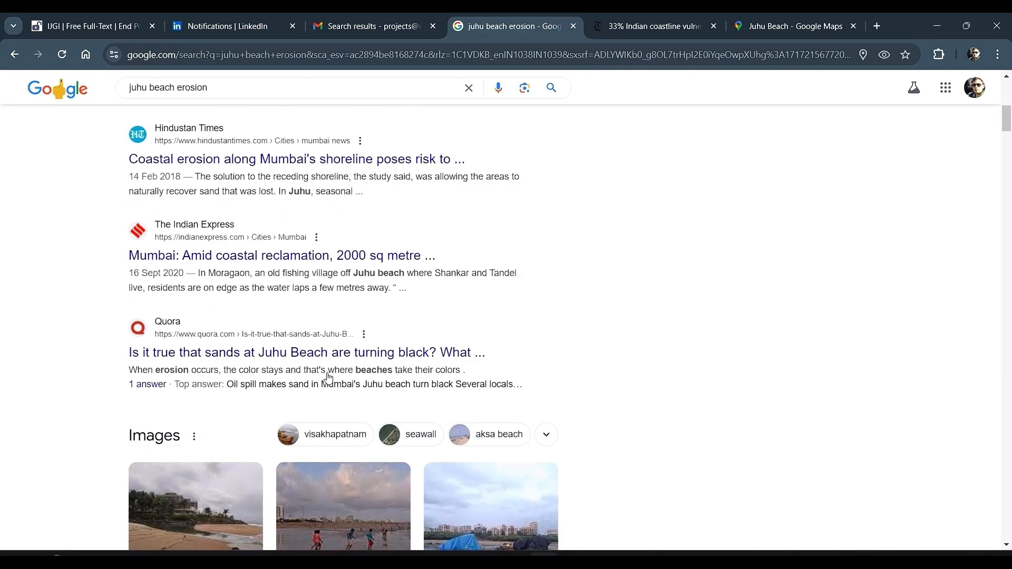
{"action": "scroll", "coordinate": [311, 316], "scroll_direction": "down", "scroll_amount": 4}
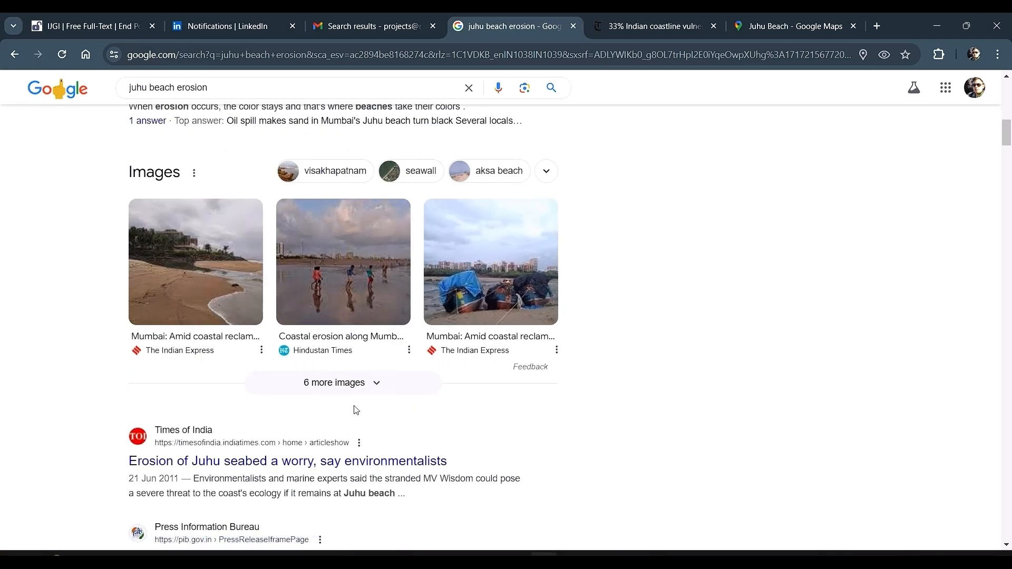
{"action": "scroll", "coordinate": [372, 468], "scroll_direction": "up", "scroll_amount": 10}
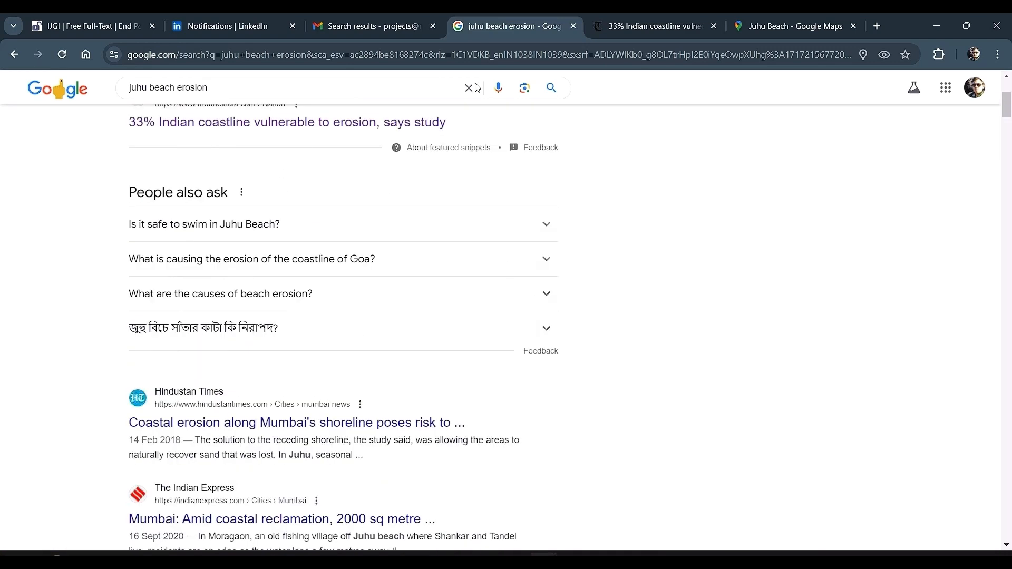
View the Tribune India coastline article and highlight the phrase "have recorded erosion of thousands of square metres.".
{"action": "left_click", "coordinate": [652, 25]}
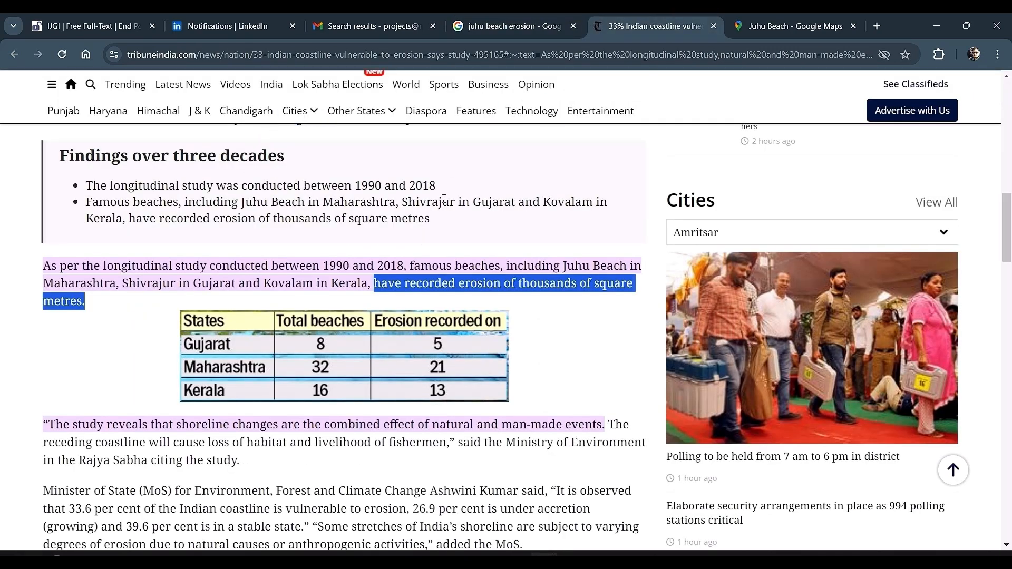
{"action": "left_click", "coordinate": [250, 239]}
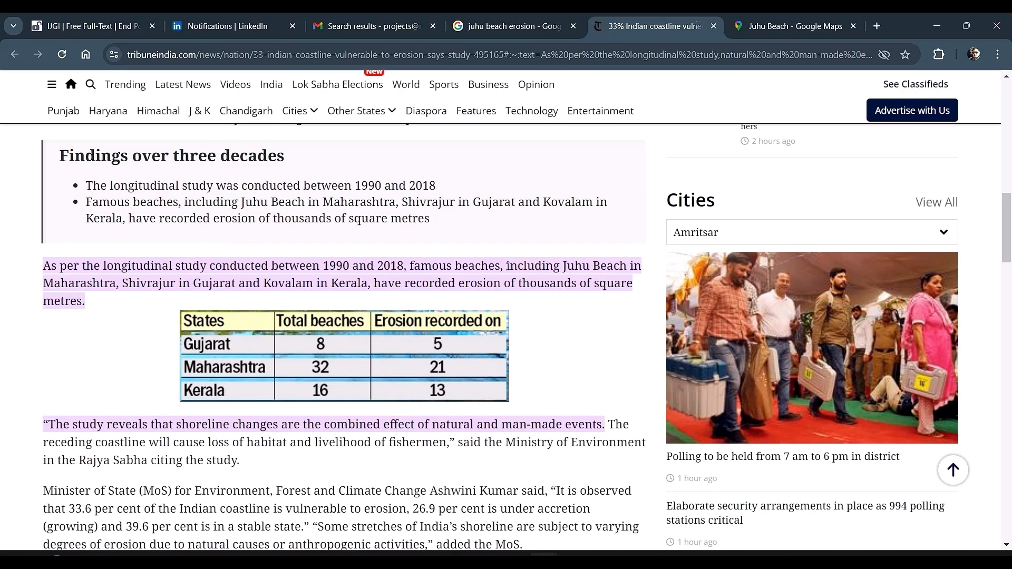
{"action": "left_click_drag", "start_coordinate": [507, 267], "coordinate": [622, 266]}
{"action": "left_click_drag", "start_coordinate": [391, 283], "coordinate": [467, 301]}
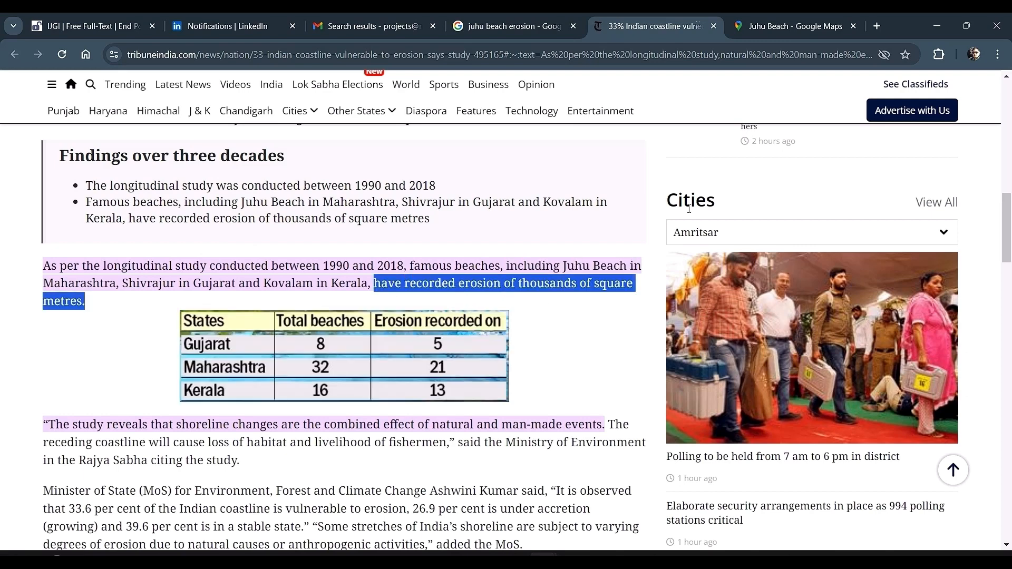
Locate Juhu Beach in Google Maps and examine its coastline close up in satellite view.
{"action": "left_click", "coordinate": [800, 31]}
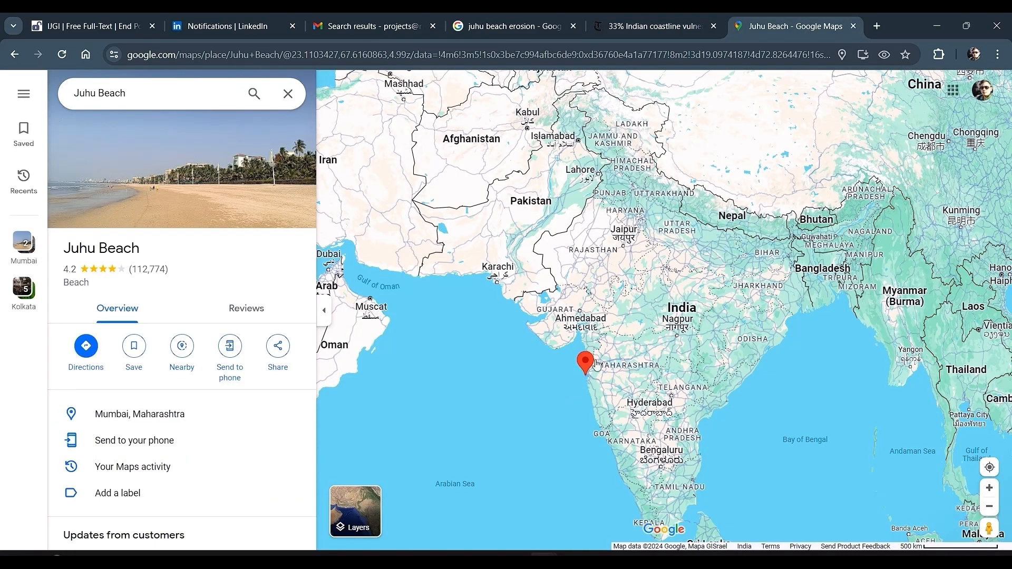
{"action": "scroll", "coordinate": [597, 363], "scroll_direction": "up", "scroll_amount": 6}
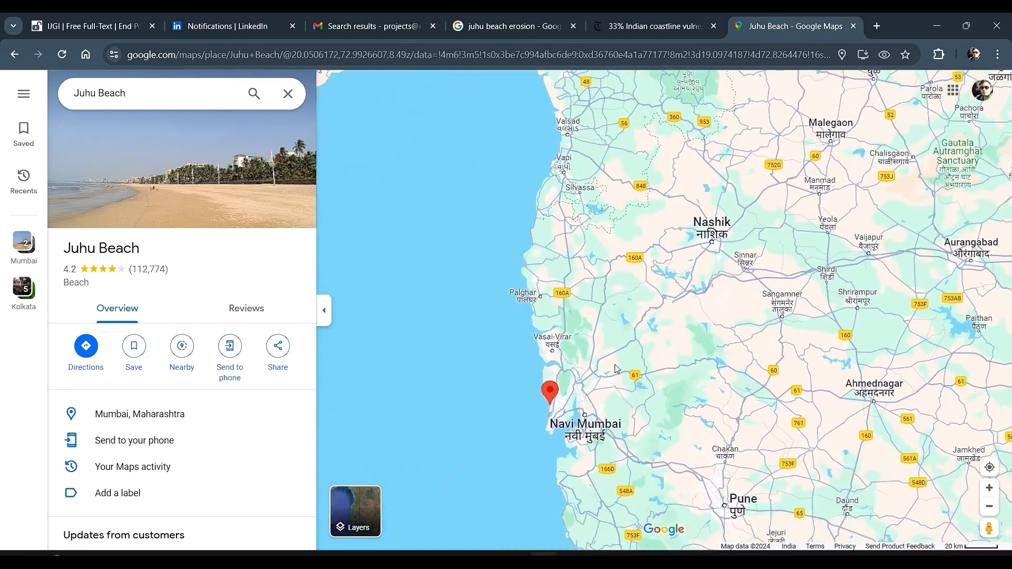
{"action": "scroll", "coordinate": [616, 363], "scroll_direction": "up", "scroll_amount": 5}
{"action": "scroll", "coordinate": [548, 346], "scroll_direction": "up", "scroll_amount": 6}
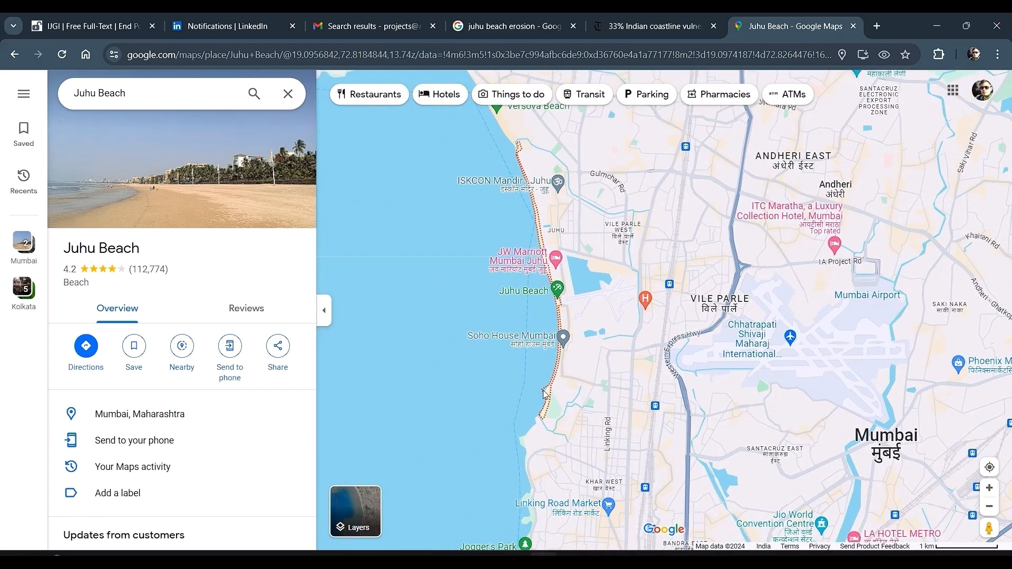
{"action": "left_click", "coordinate": [348, 506]}
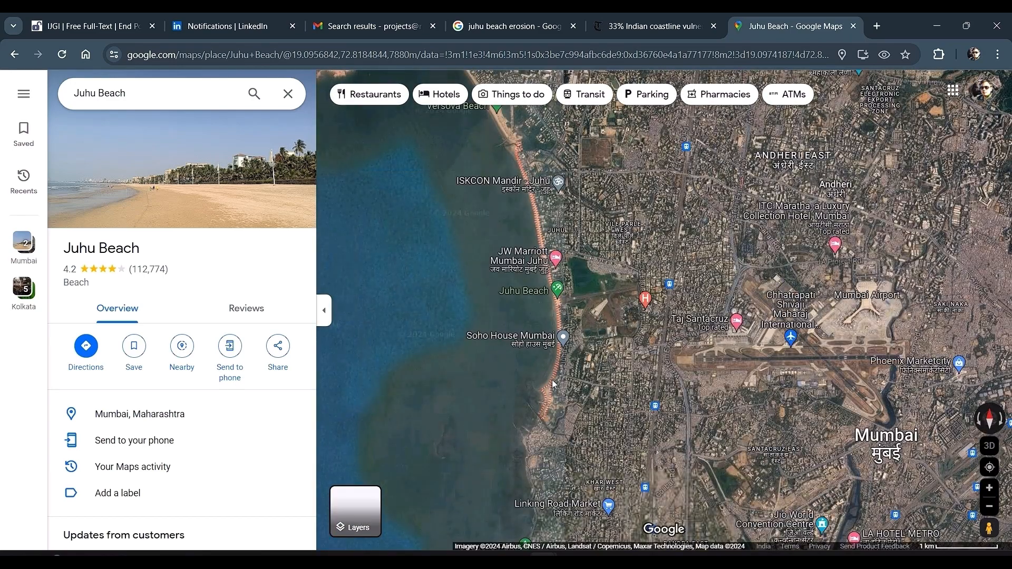
{"action": "scroll", "coordinate": [557, 378], "scroll_direction": "up", "scroll_amount": 1}
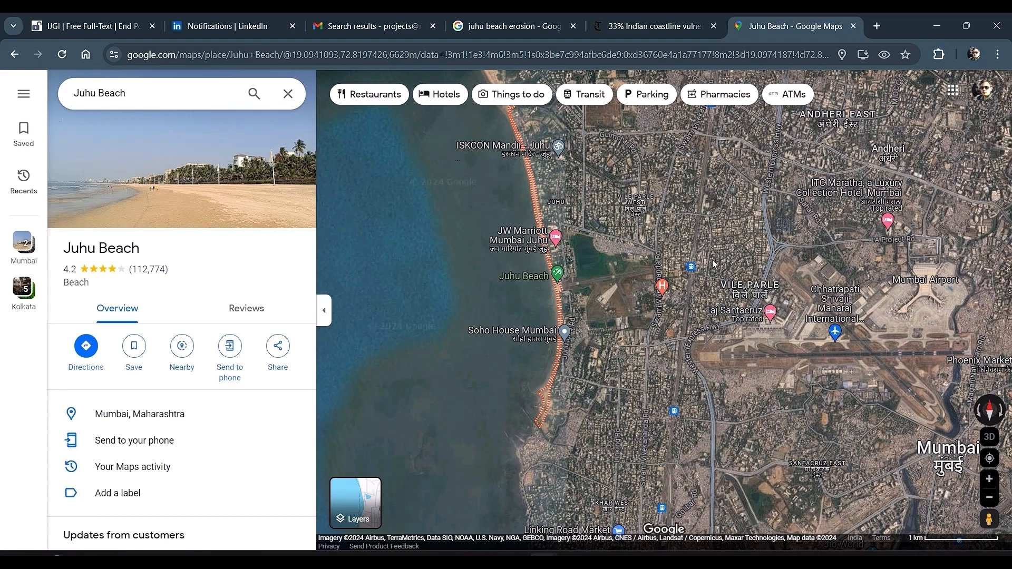
Switch to Map1 in ArcGIS Pro, examine the northern Juhu Beach shorelines and expand the JuhuBeach_Original group.
{"action": "key", "text": "alt+Tab"}
{"action": "key", "text": "alt+Tab"}
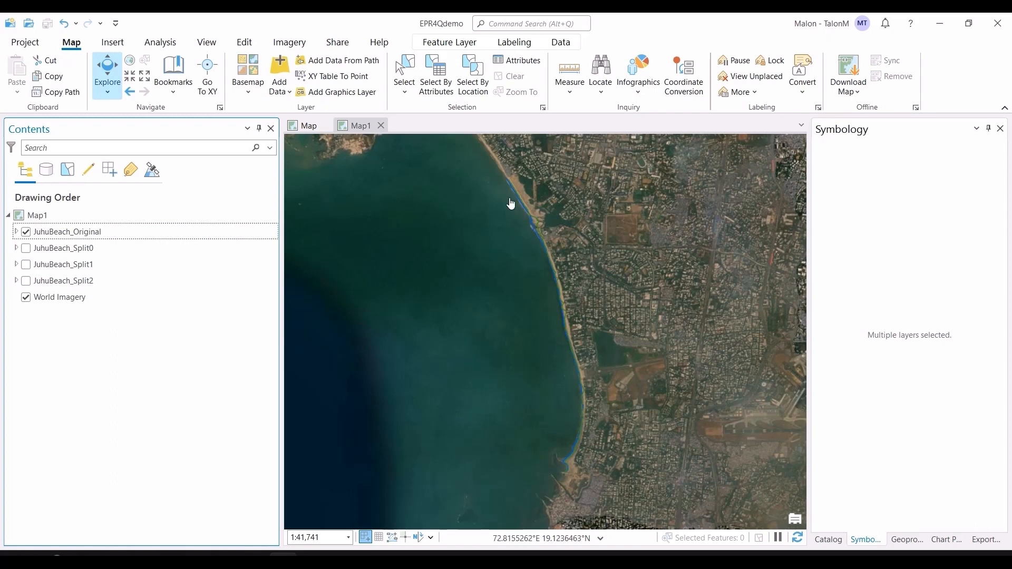
{"action": "scroll", "coordinate": [511, 204], "scroll_direction": "up", "scroll_amount": 3}
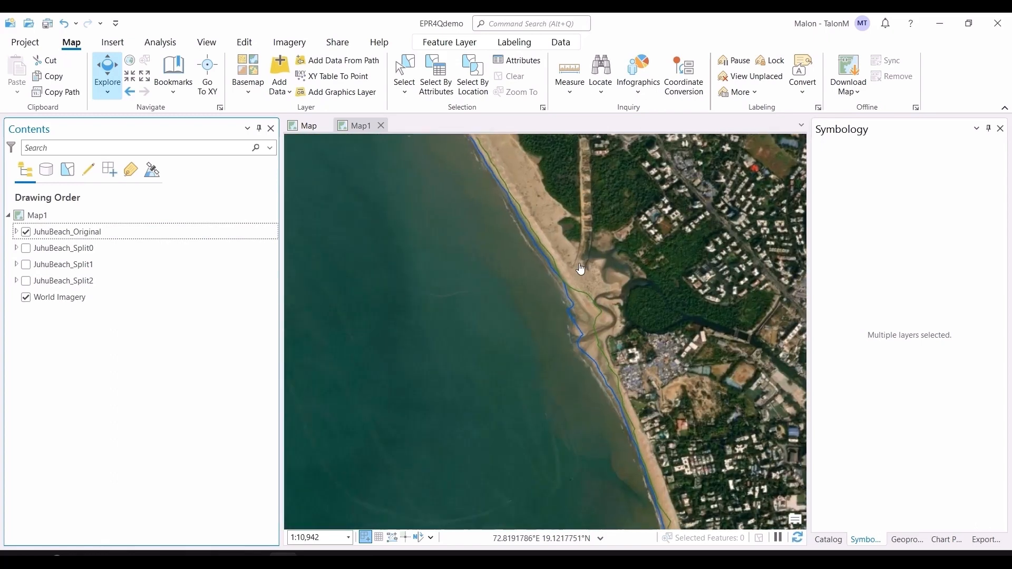
{"action": "scroll", "coordinate": [580, 269], "scroll_direction": "up", "scroll_amount": 2}
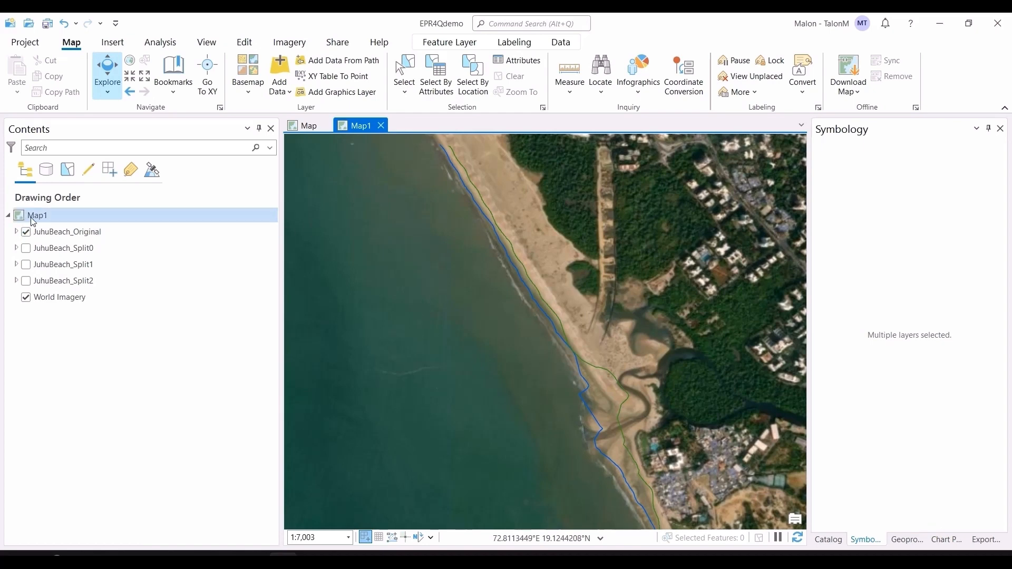
{"action": "left_click", "coordinate": [17, 231]}
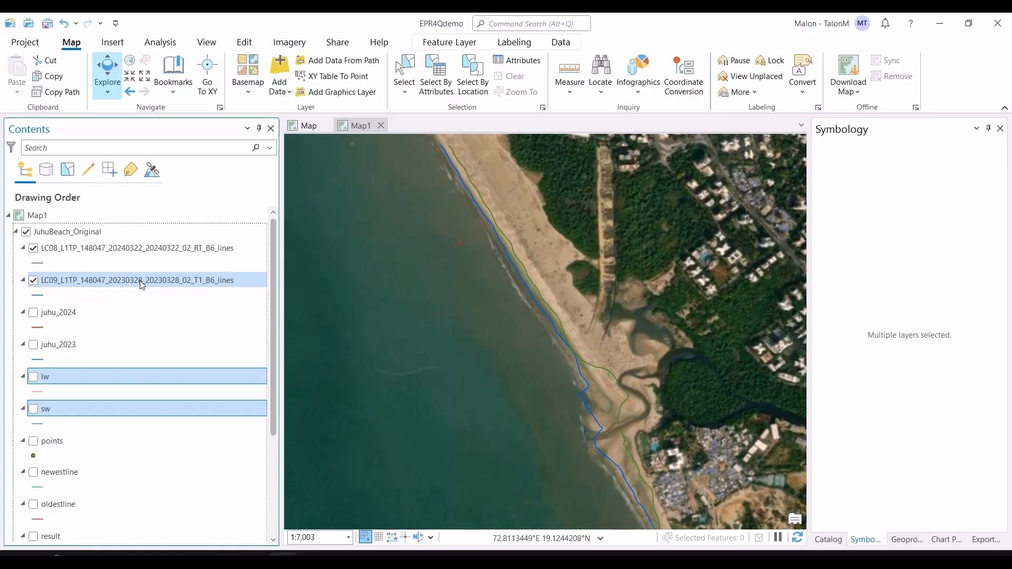
Switch to File Explorer and find the Juhu shoreline output folders from 2023 and 2024 in SAET_installation's sds folder.
{"action": "key", "text": "alt+Tab"}
{"action": "key", "text": "alt+Tab"}
{"action": "key", "text": "alt+Tab"}
{"action": "key", "text": "alt+Tab"}
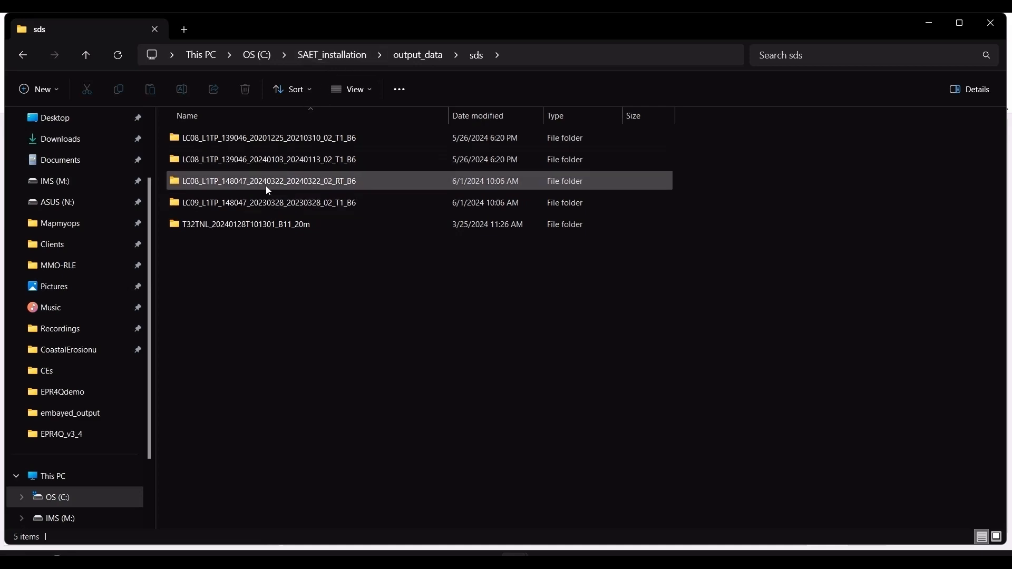
Switch to ArcGIS Pro and recolor the LC08_L1TP_148047_20240322_20240322_02_RT_B6_lines layer's line symbol red.
{"action": "key", "text": "alt+Tab"}
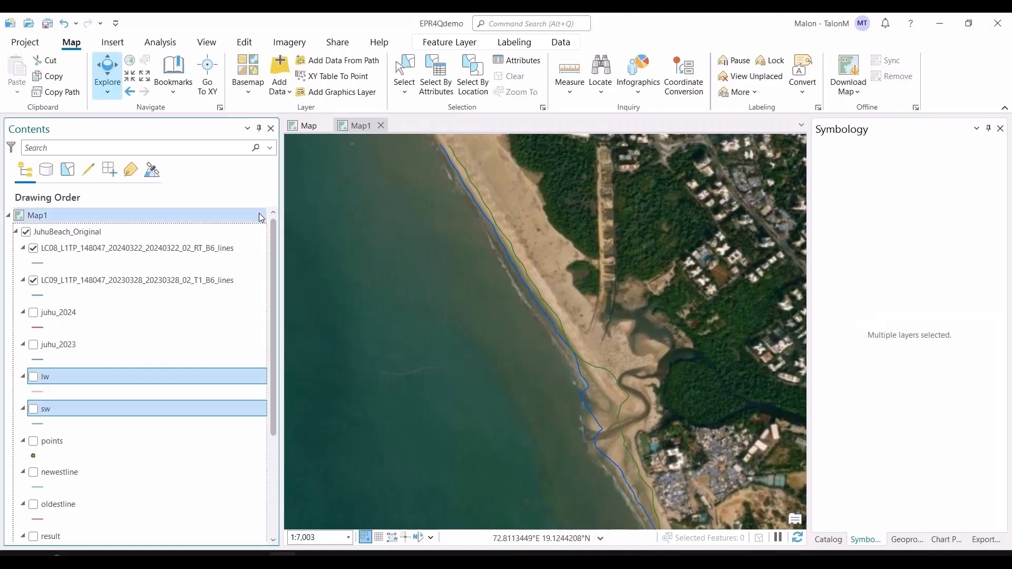
{"action": "left_click", "coordinate": [41, 266]}
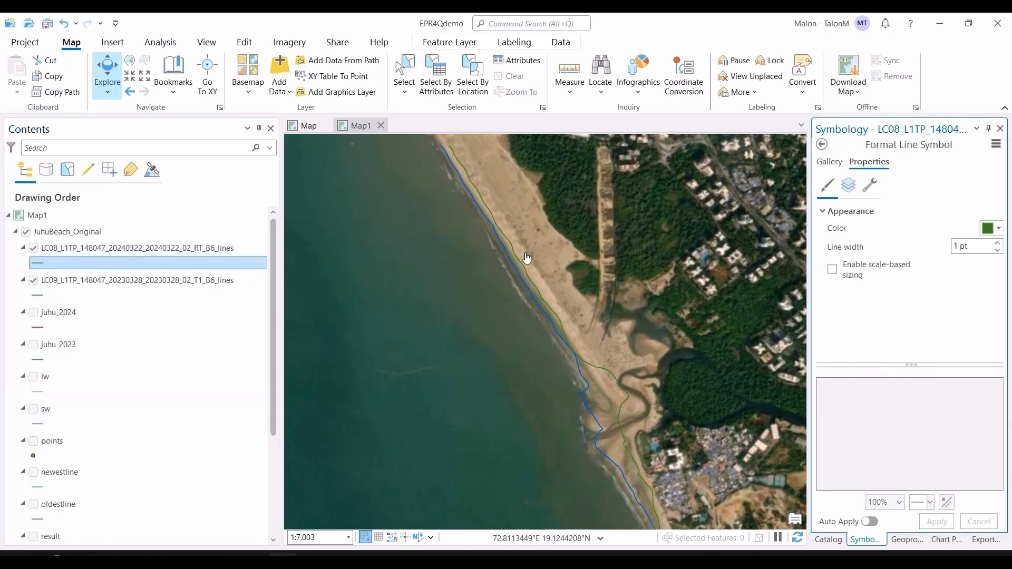
{"action": "left_click", "coordinate": [985, 231]}
{"action": "left_click", "coordinate": [864, 298]}
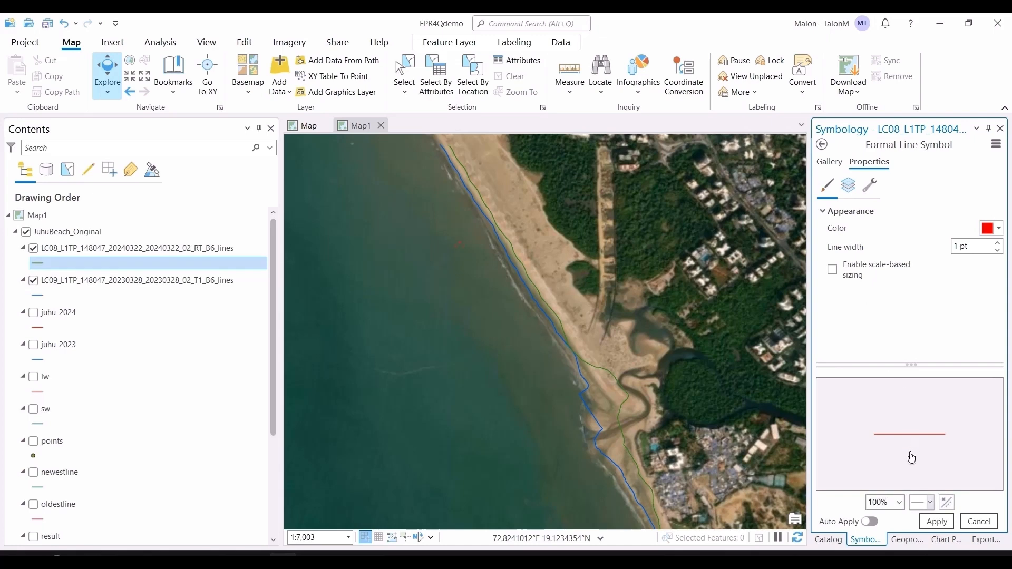
{"action": "left_click", "coordinate": [937, 521]}
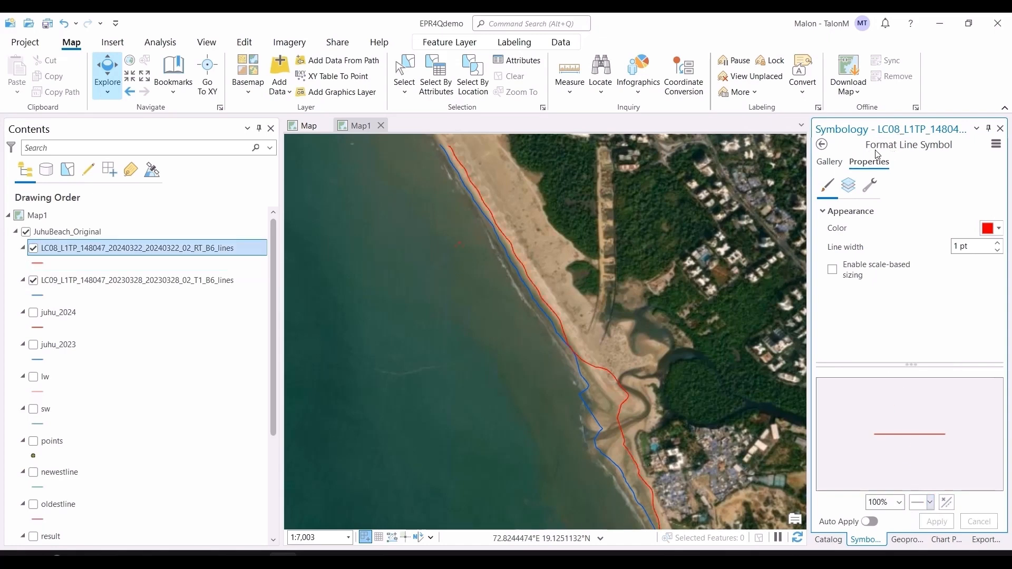
Compare the red 2024 and blue 2023 shorelines along Juhu Beach from the northern creek mouth to the southern end.
{"action": "scroll", "coordinate": [552, 281], "scroll_direction": "down", "scroll_amount": 2}
{"action": "left_click_drag", "start_coordinate": [665, 368], "coordinate": [490, 273]}
{"action": "scroll", "coordinate": [435, 244], "scroll_direction": "up", "scroll_amount": 2}
{"action": "left_click_drag", "start_coordinate": [432, 245], "coordinate": [530, 397]}
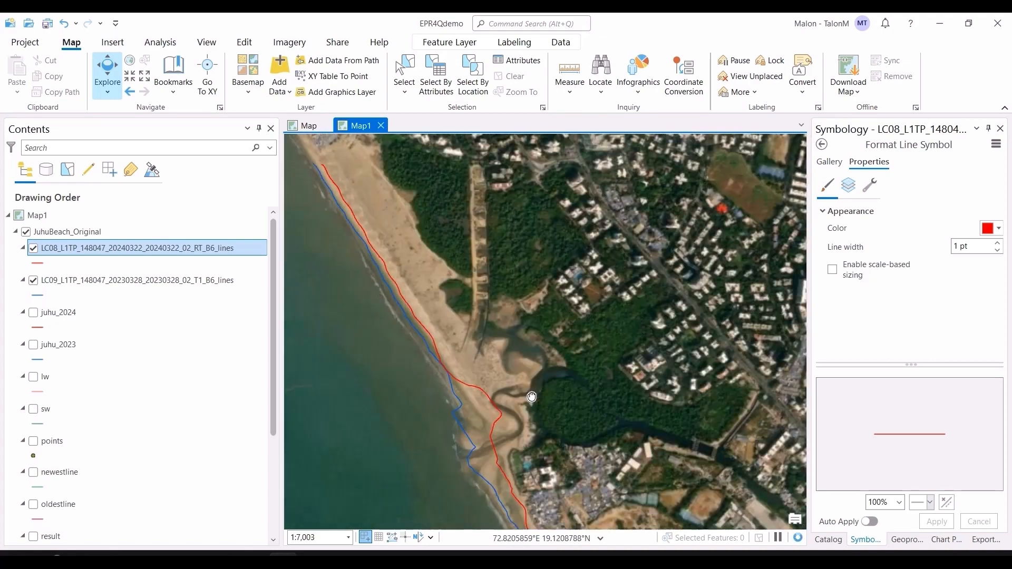
{"action": "left_click_drag", "start_coordinate": [604, 404], "coordinate": [502, 141]}
{"action": "left_click_drag", "start_coordinate": [550, 375], "coordinate": [502, 164]}
{"action": "left_click_drag", "start_coordinate": [567, 400], "coordinate": [520, 164]}
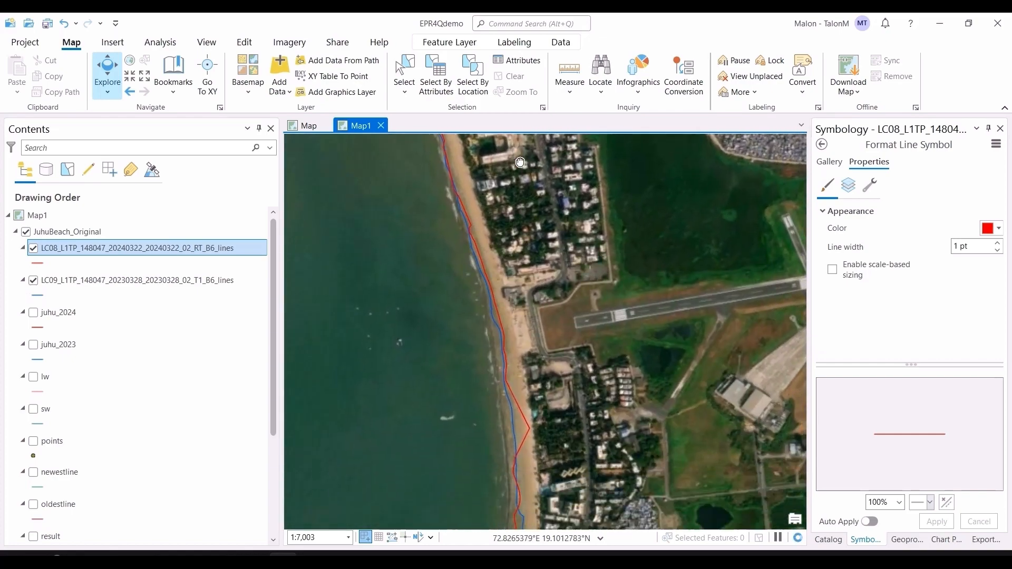
{"action": "left_click_drag", "start_coordinate": [566, 377], "coordinate": [555, 251]}
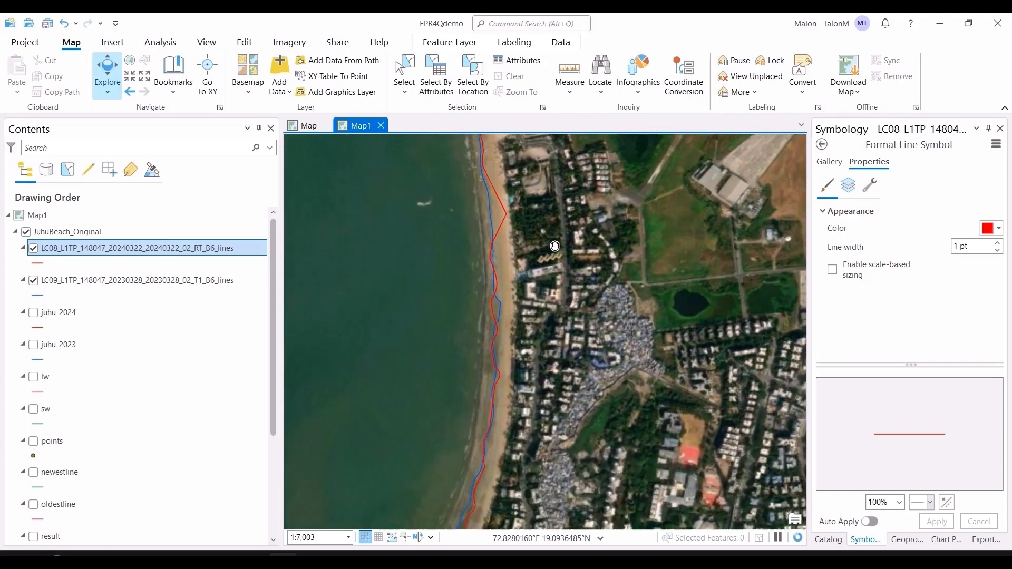
{"action": "scroll", "coordinate": [541, 352], "scroll_direction": "down", "scroll_amount": 2}
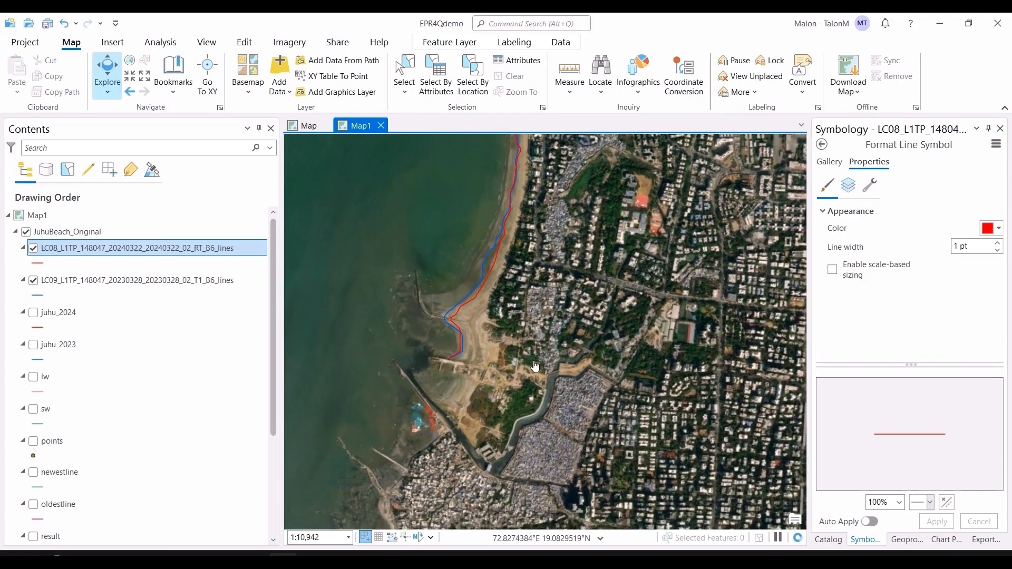
{"action": "scroll", "coordinate": [479, 324], "scroll_direction": "up", "scroll_amount": 2}
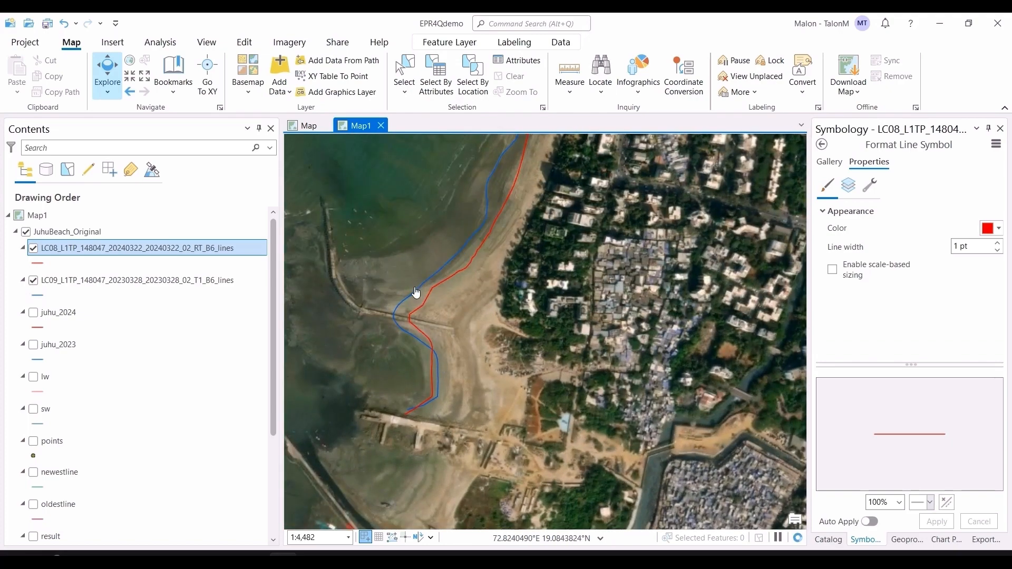
{"action": "scroll", "coordinate": [513, 257], "scroll_direction": "down", "scroll_amount": 1}
{"action": "left_click_drag", "start_coordinate": [566, 193], "coordinate": [630, 352]}
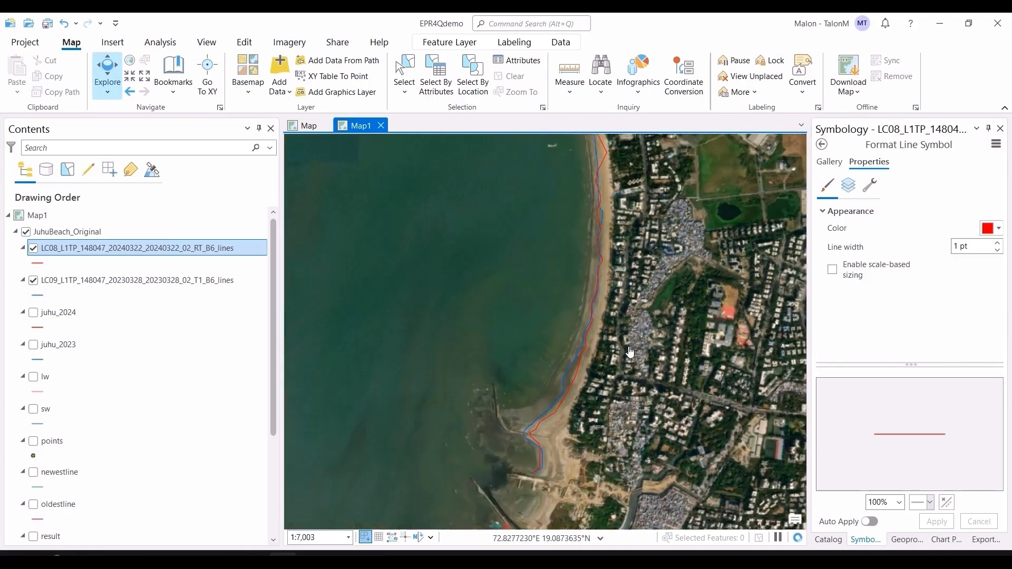
{"action": "scroll", "coordinate": [630, 352], "scroll_direction": "down", "scroll_amount": 5}
{"action": "left_click_drag", "start_coordinate": [655, 289], "coordinate": [651, 382]}
{"action": "scroll", "coordinate": [643, 303], "scroll_direction": "up", "scroll_amount": 2}
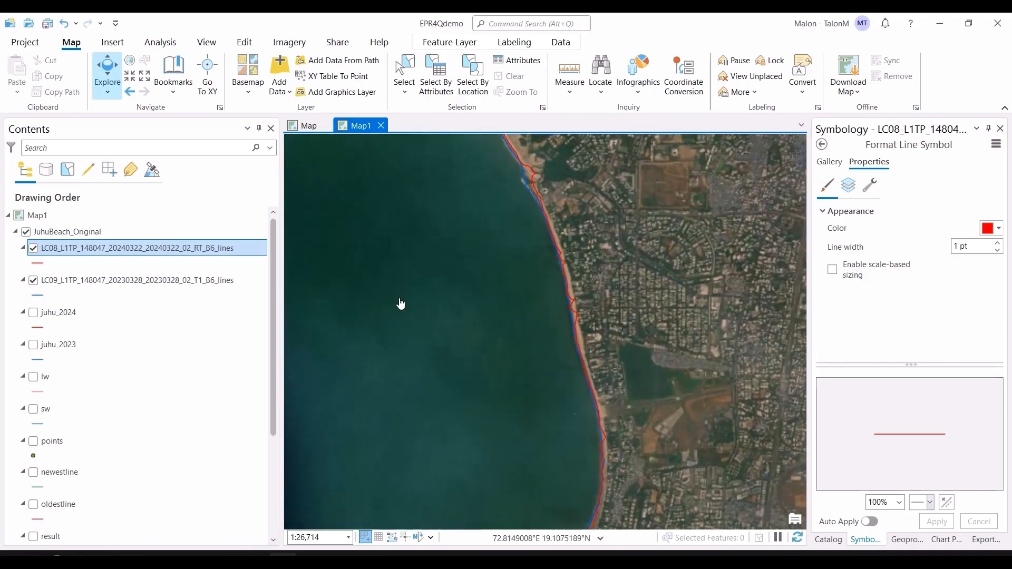
Hide the LC08 and LC09 source shoreline layers and display juhu_2024, juhu_2023, lw and sw with both baselines in view.
{"action": "left_click", "coordinate": [34, 248]}
{"action": "left_click", "coordinate": [33, 280]}
{"action": "left_click", "coordinate": [33, 313]}
{"action": "left_click", "coordinate": [35, 346]}
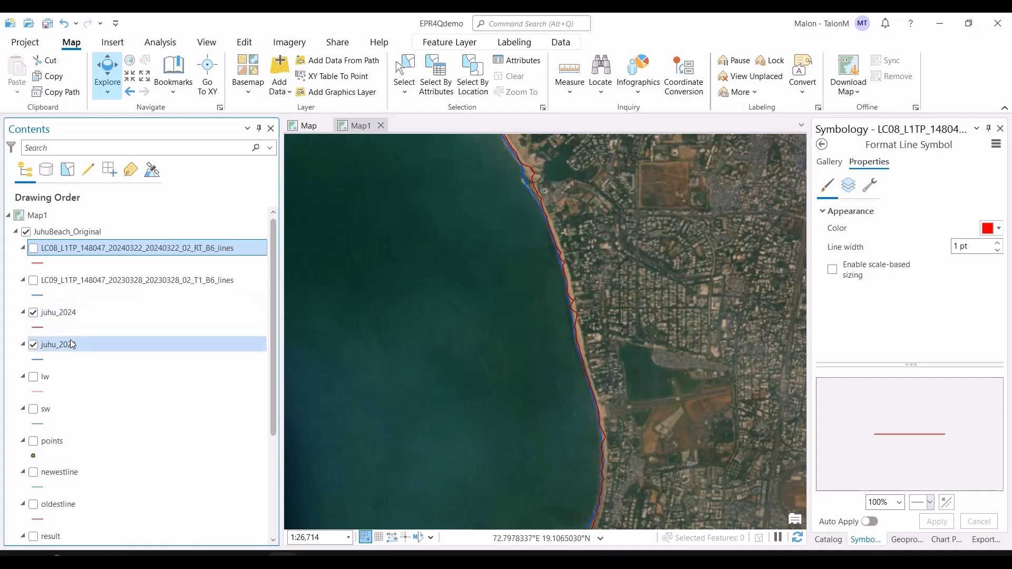
{"action": "left_click", "coordinate": [34, 378]}
{"action": "left_click", "coordinate": [34, 409]}
{"action": "scroll", "coordinate": [637, 440], "scroll_direction": "down", "scroll_amount": 3}
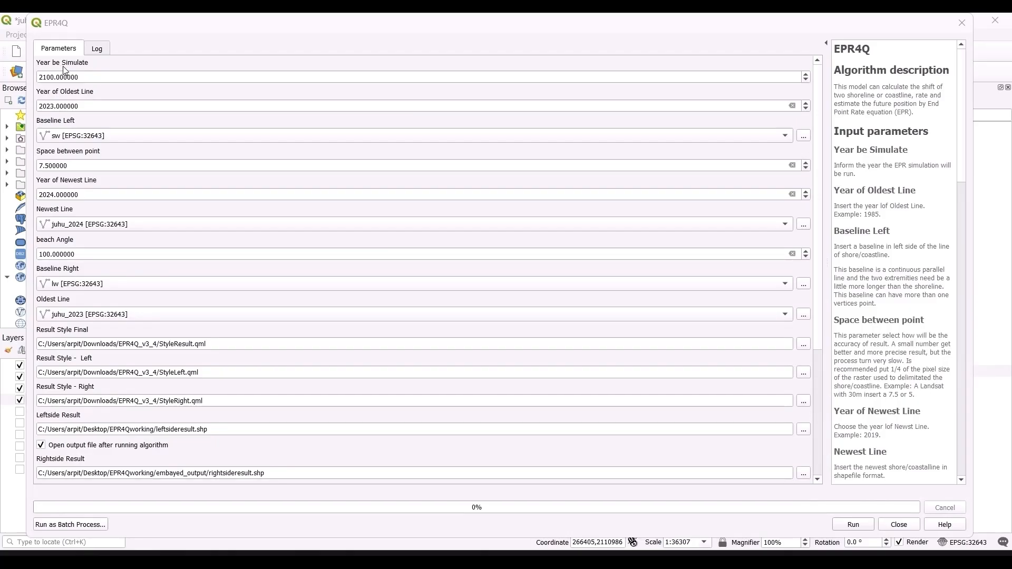
In QGIS, uncover the Juhu shorelines and baselines behind the EPR4Q dialog, review its parameters and run the model.
{"action": "left_click", "coordinate": [59, 26]}
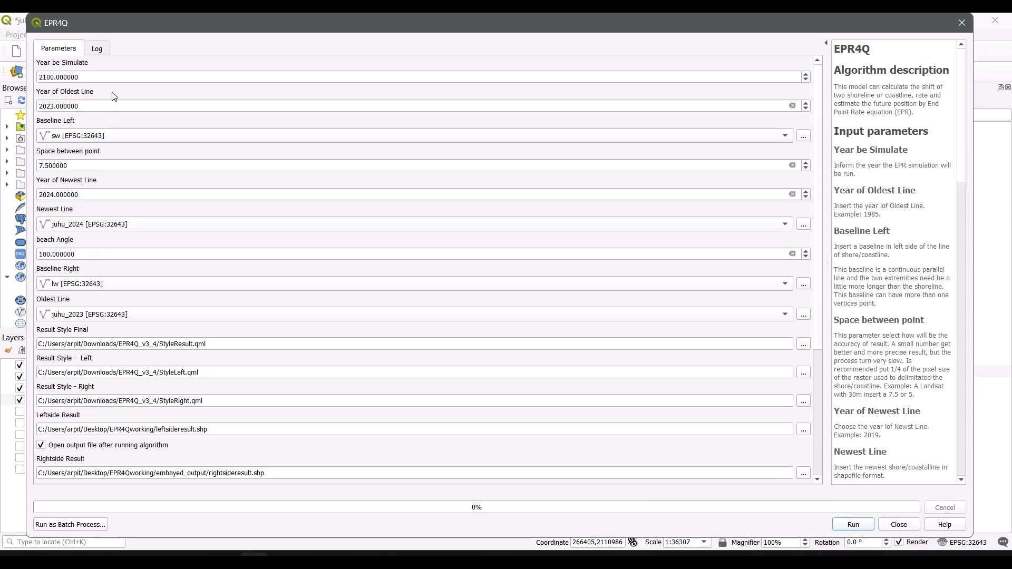
{"action": "left_click_drag", "start_coordinate": [137, 36], "coordinate": [328, 424]}
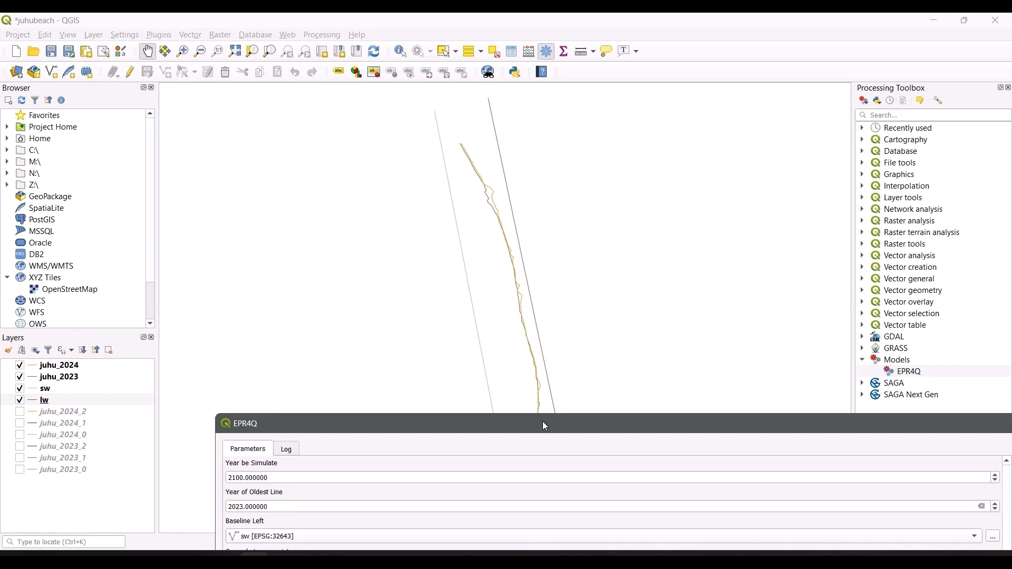
{"action": "left_click_drag", "start_coordinate": [545, 426], "coordinate": [320, 57]}
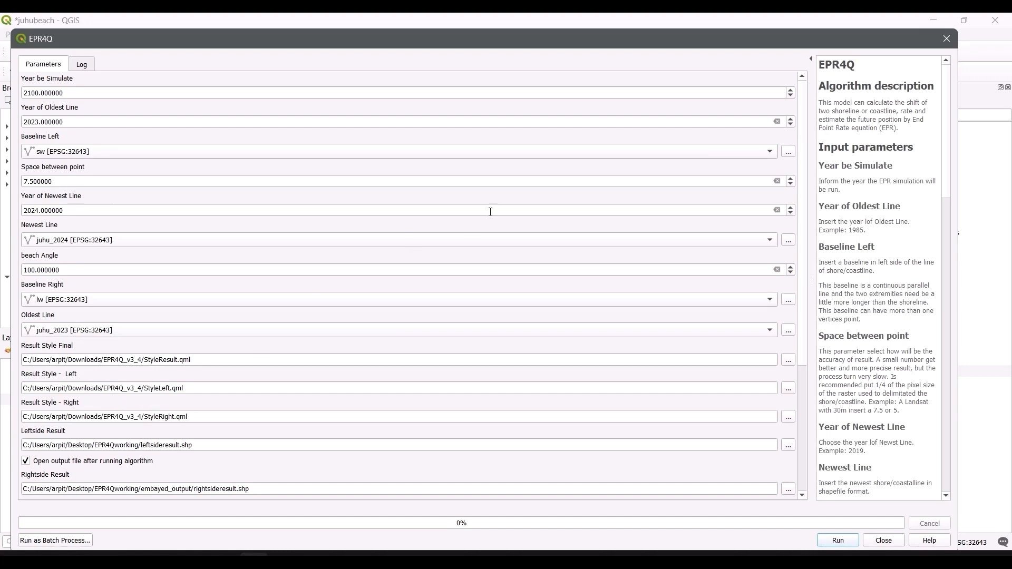
{"action": "left_click", "coordinate": [826, 544]}
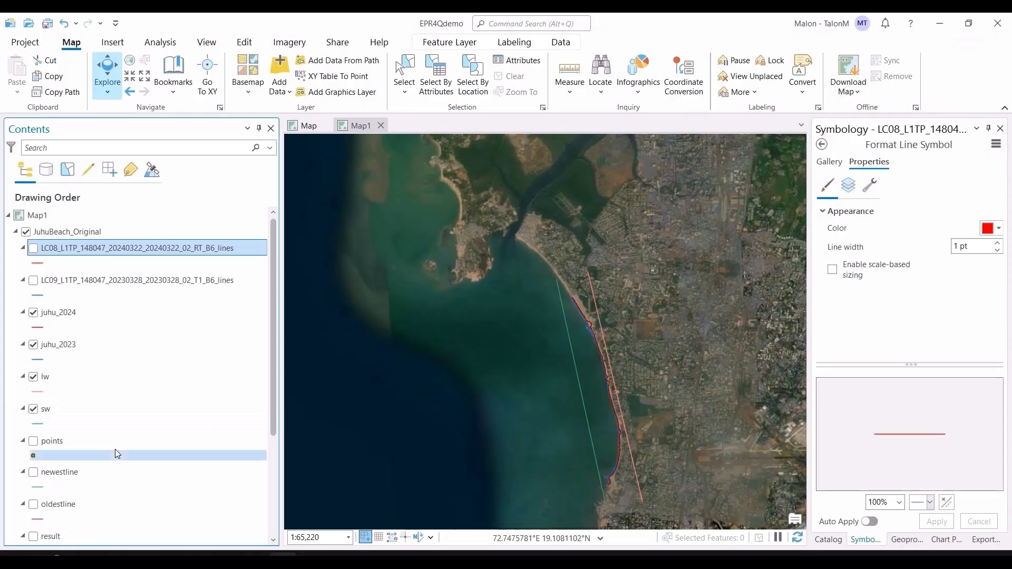
Return to Map1 in ArcGIS Pro, display the points layer and examine the point spacing along the 2024 shoreline.
{"action": "scroll", "coordinate": [119, 439], "scroll_direction": "down", "scroll_amount": 2}
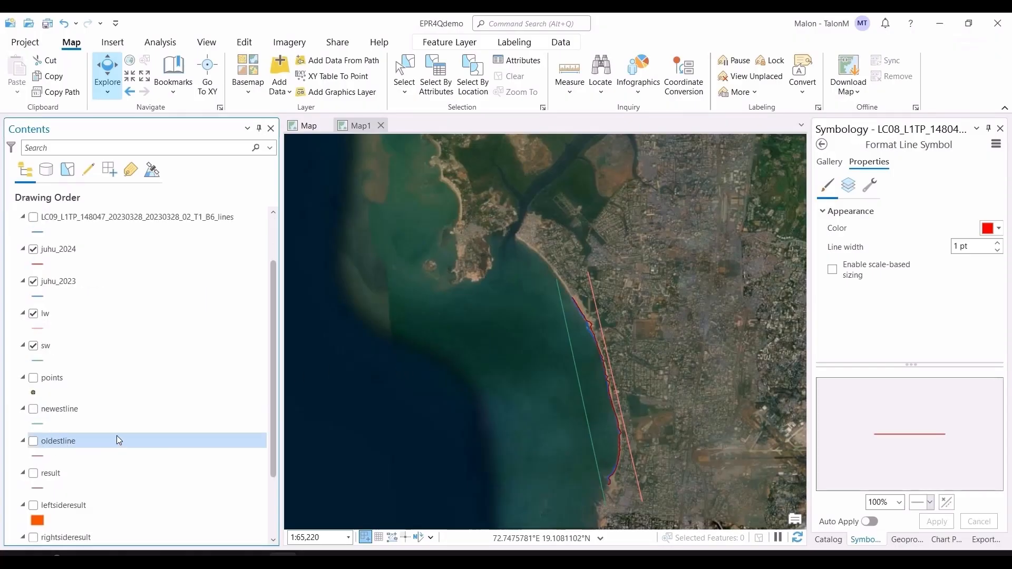
{"action": "left_click", "coordinate": [34, 379]}
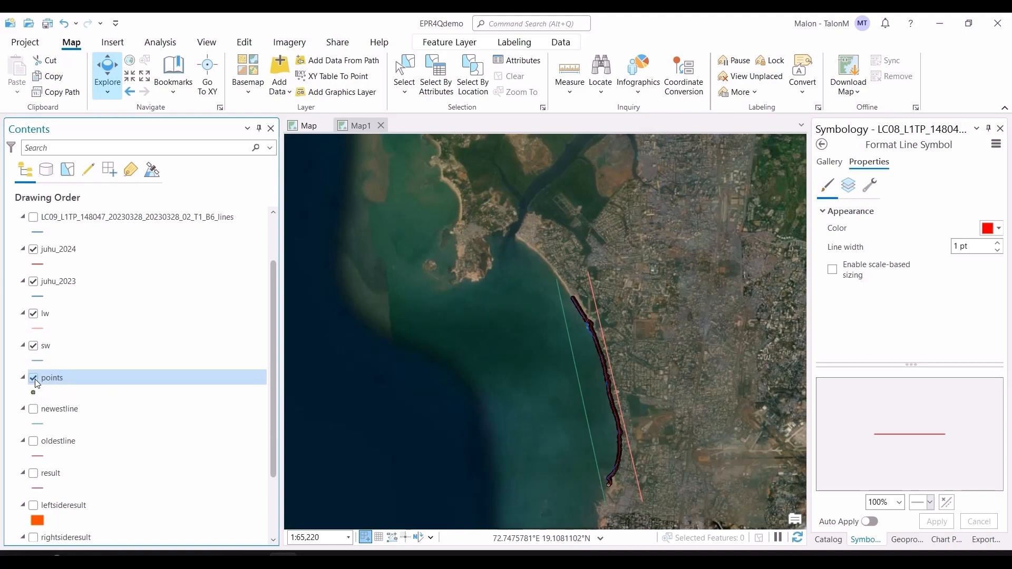
{"action": "scroll", "coordinate": [605, 343], "scroll_direction": "up", "scroll_amount": 10}
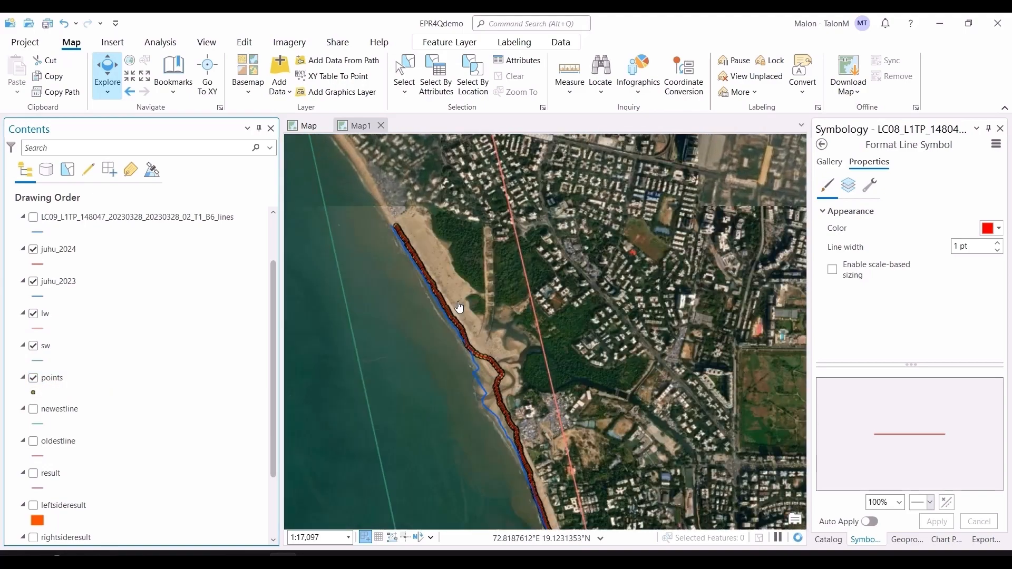
{"action": "scroll", "coordinate": [432, 293], "scroll_direction": "up", "scroll_amount": 4}
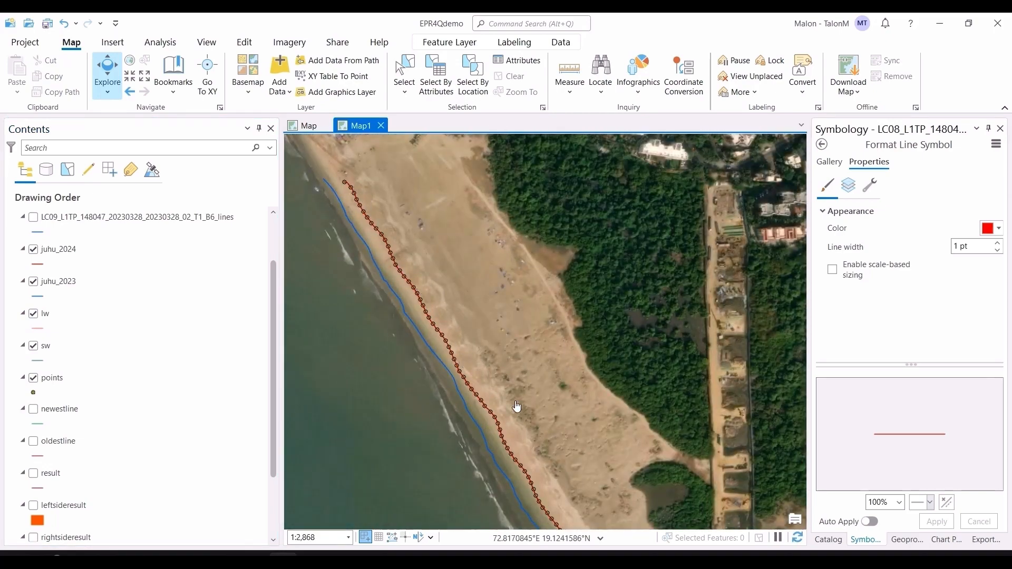
{"action": "left_click_drag", "start_coordinate": [587, 476], "coordinate": [504, 237]}
{"action": "scroll", "coordinate": [496, 262], "scroll_direction": "up", "scroll_amount": 4}
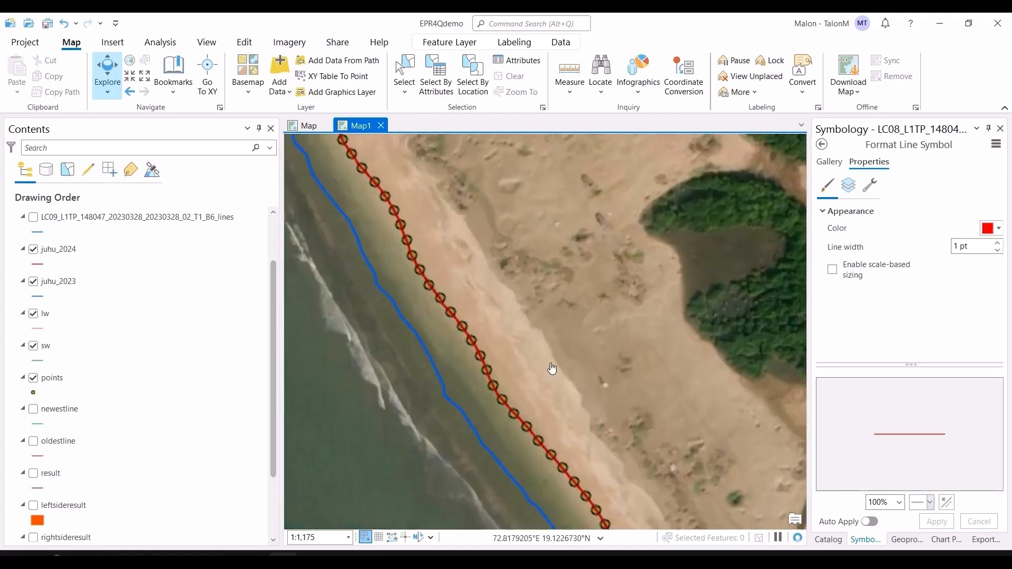
{"action": "left_click_drag", "start_coordinate": [564, 335], "coordinate": [487, 132]}
{"action": "left_click_drag", "start_coordinate": [685, 506], "coordinate": [671, 352]}
{"action": "left_click_drag", "start_coordinate": [675, 420], "coordinate": [653, 371]}
{"action": "left_click_drag", "start_coordinate": [727, 363], "coordinate": [546, 332]}
{"action": "left_click_drag", "start_coordinate": [586, 386], "coordinate": [531, 237]}
{"action": "left_click_drag", "start_coordinate": [605, 379], "coordinate": [501, 173]}
{"action": "scroll", "coordinate": [596, 339], "scroll_direction": "down", "scroll_amount": 2}
{"action": "left_click_drag", "start_coordinate": [650, 429], "coordinate": [597, 331]}
{"action": "scroll", "coordinate": [597, 331], "scroll_direction": "down", "scroll_amount": 12}
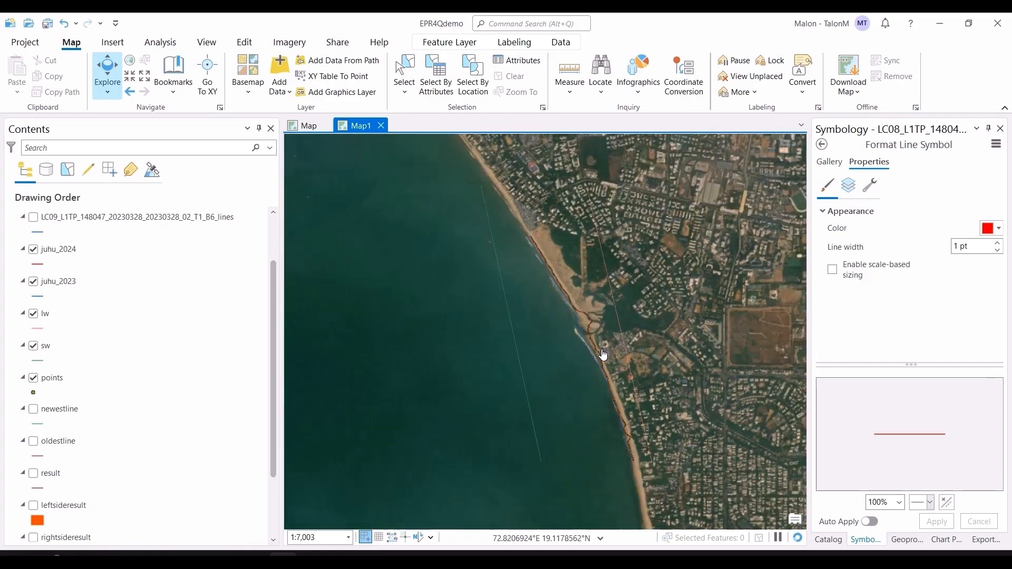
Show the newestline layer in place of points and examine its transects from the shoreline's northern to southern end.
{"action": "left_click", "coordinate": [34, 379]}
{"action": "left_click", "coordinate": [34, 409]}
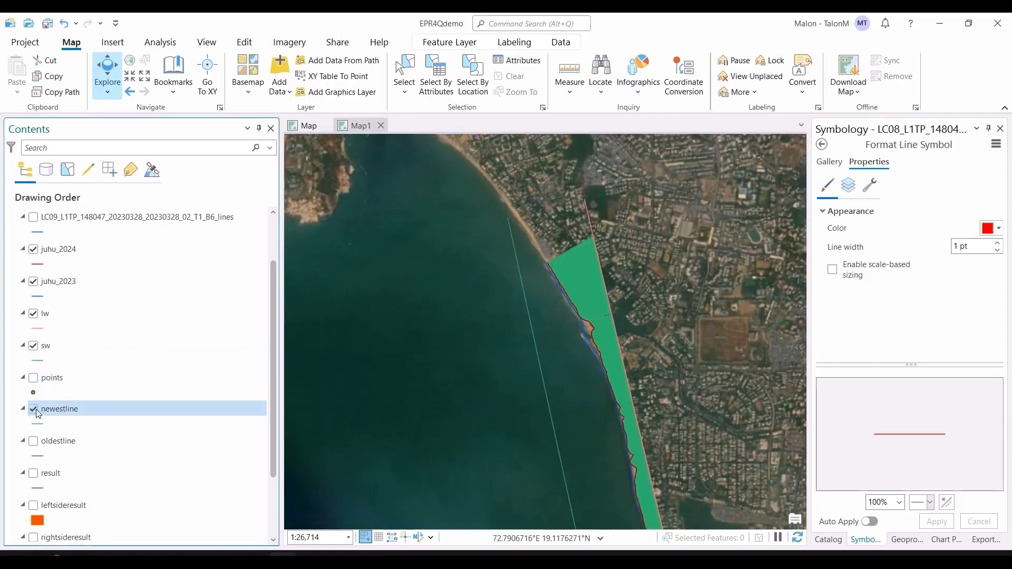
{"action": "scroll", "coordinate": [586, 280], "scroll_direction": "up", "scroll_amount": 8}
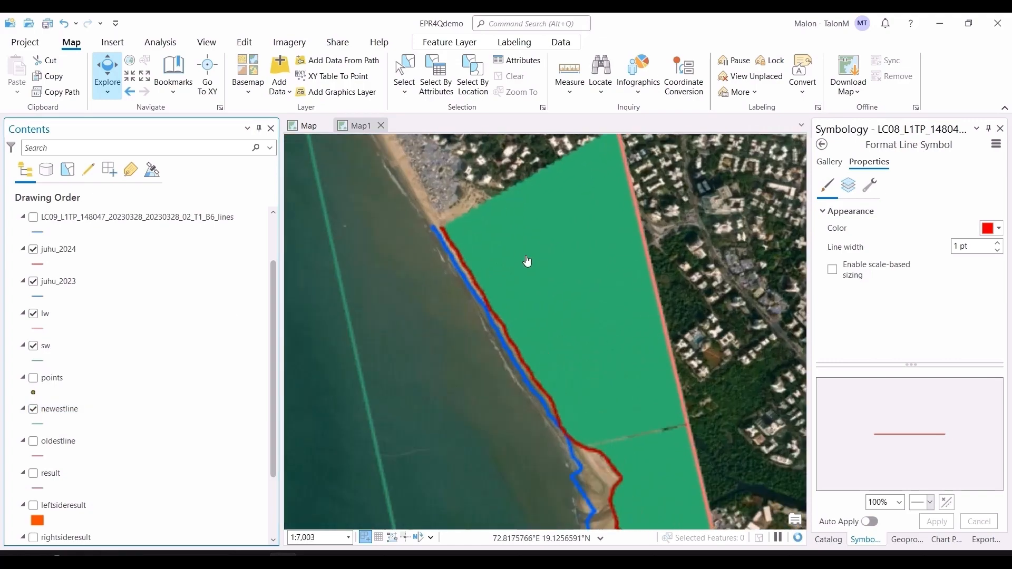
{"action": "scroll", "coordinate": [548, 364], "scroll_direction": "down", "scroll_amount": 2}
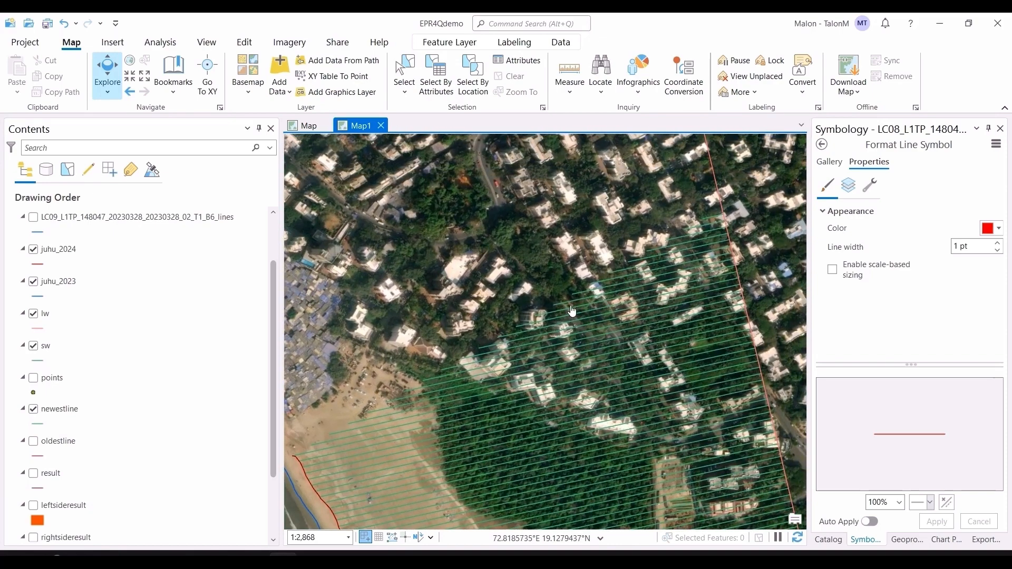
{"action": "left_click_drag", "start_coordinate": [484, 449], "coordinate": [472, 318]}
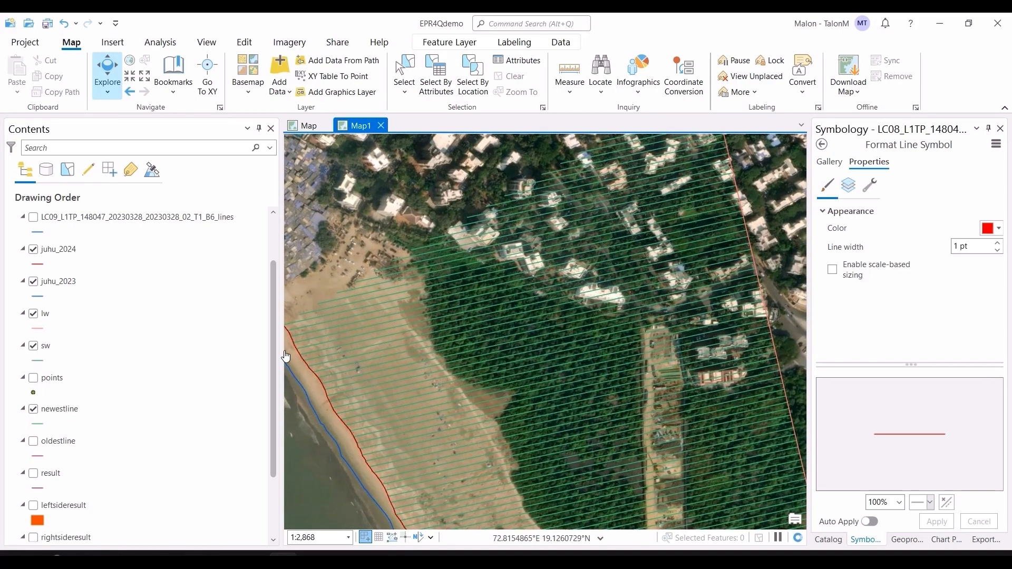
{"action": "left_click_drag", "start_coordinate": [506, 428], "coordinate": [505, 268]}
{"action": "scroll", "coordinate": [505, 268], "scroll_direction": "down", "scroll_amount": 10}
{"action": "left_click_drag", "start_coordinate": [569, 426], "coordinate": [503, 163]}
{"action": "left_click_drag", "start_coordinate": [598, 485], "coordinate": [573, 340]}
{"action": "scroll", "coordinate": [542, 366], "scroll_direction": "up", "scroll_amount": 6}
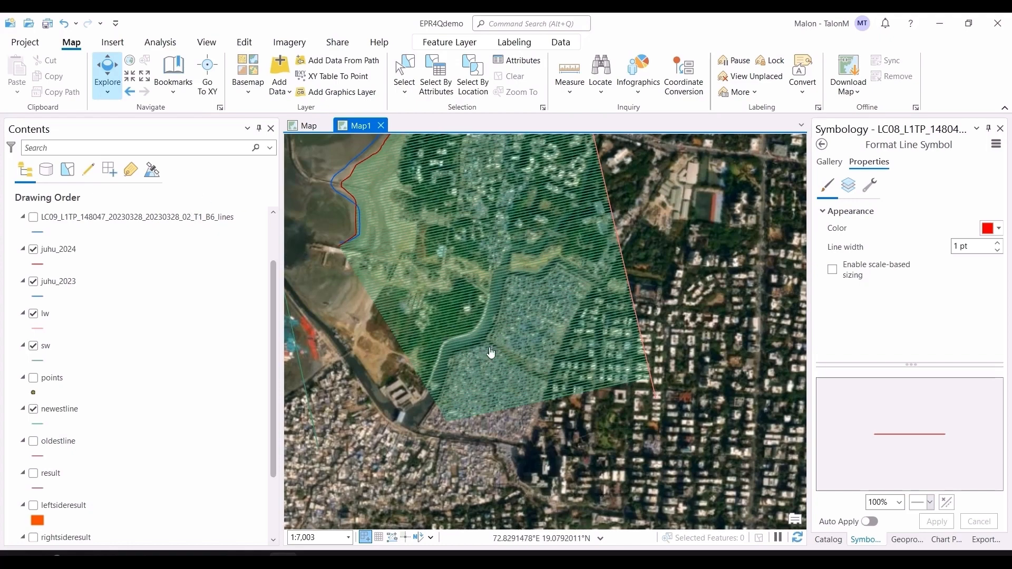
Show the oldestline layer in place of newestline and examine its transects northward from the southern end of Juhu Beach.
{"action": "left_click", "coordinate": [34, 410]}
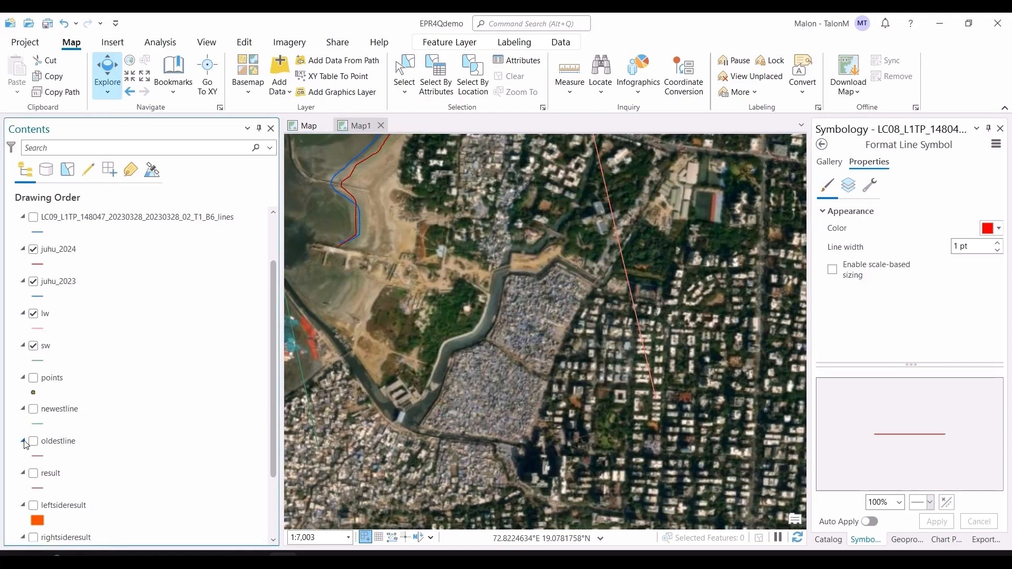
{"action": "left_click", "coordinate": [34, 441]}
{"action": "left_click_drag", "start_coordinate": [392, 293], "coordinate": [407, 416]}
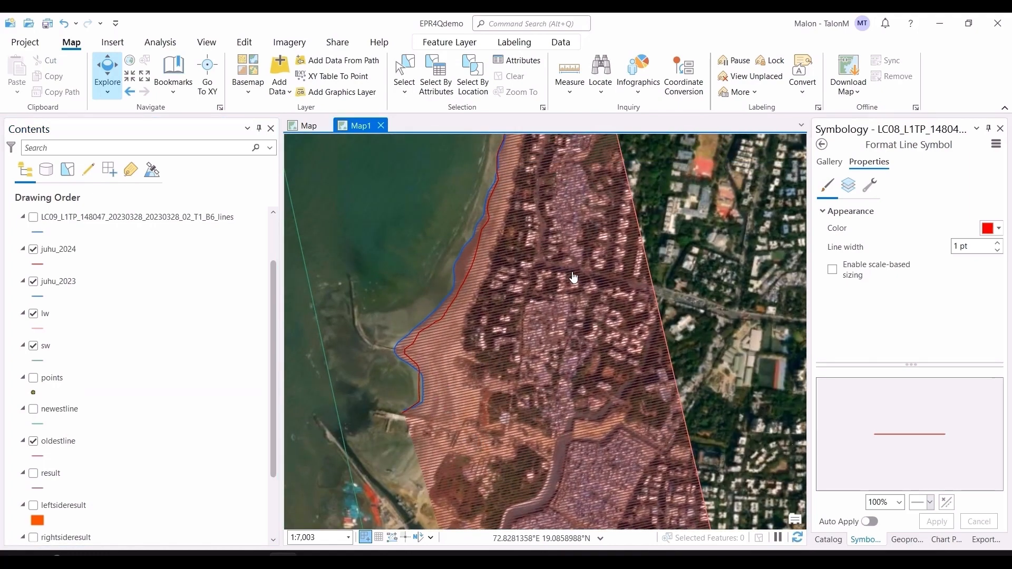
{"action": "scroll", "coordinate": [574, 277], "scroll_direction": "down", "scroll_amount": 3}
{"action": "left_click_drag", "start_coordinate": [579, 257], "coordinate": [583, 345]}
{"action": "left_click_drag", "start_coordinate": [582, 282], "coordinate": [636, 469]}
{"action": "scroll", "coordinate": [543, 338], "scroll_direction": "down", "scroll_amount": 3}
{"action": "scroll", "coordinate": [543, 339], "scroll_direction": "down", "scroll_amount": 3}
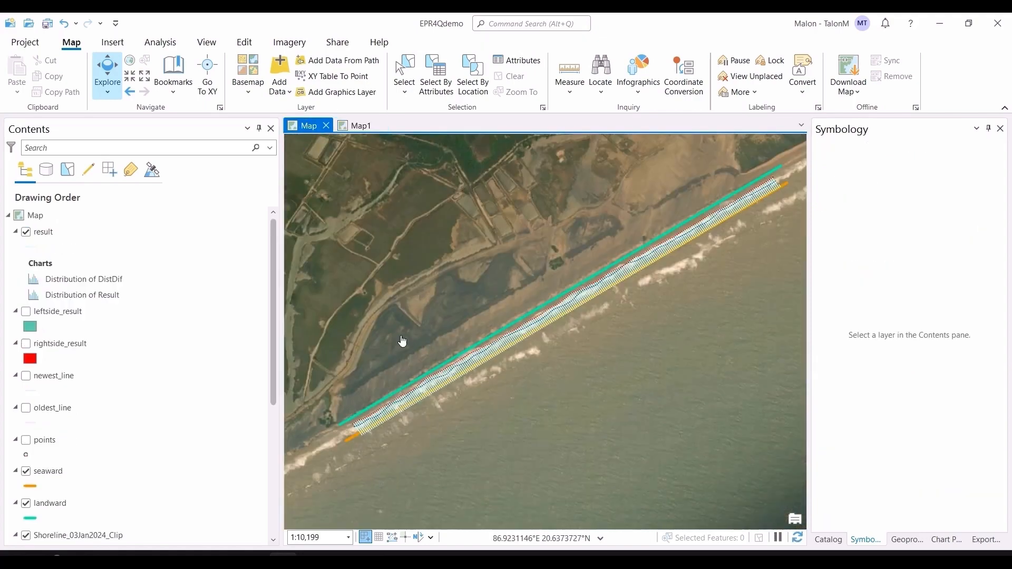
In the first Map view, examine how the result transects meet the shorelines and seaward baseline at both ends.
{"action": "scroll", "coordinate": [366, 408], "scroll_direction": "up", "scroll_amount": 5}
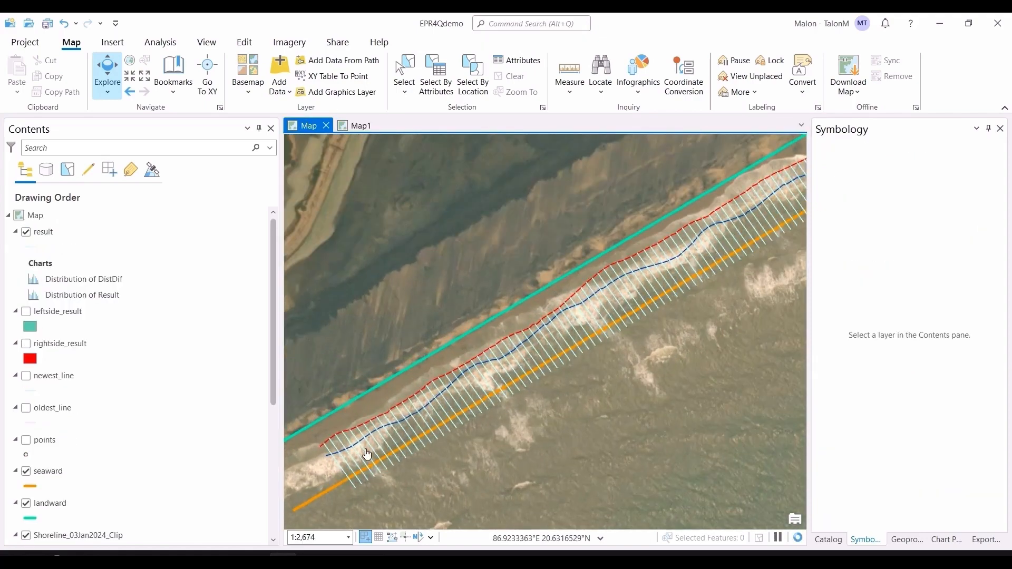
{"action": "scroll", "coordinate": [670, 323], "scroll_direction": "down", "scroll_amount": 3}
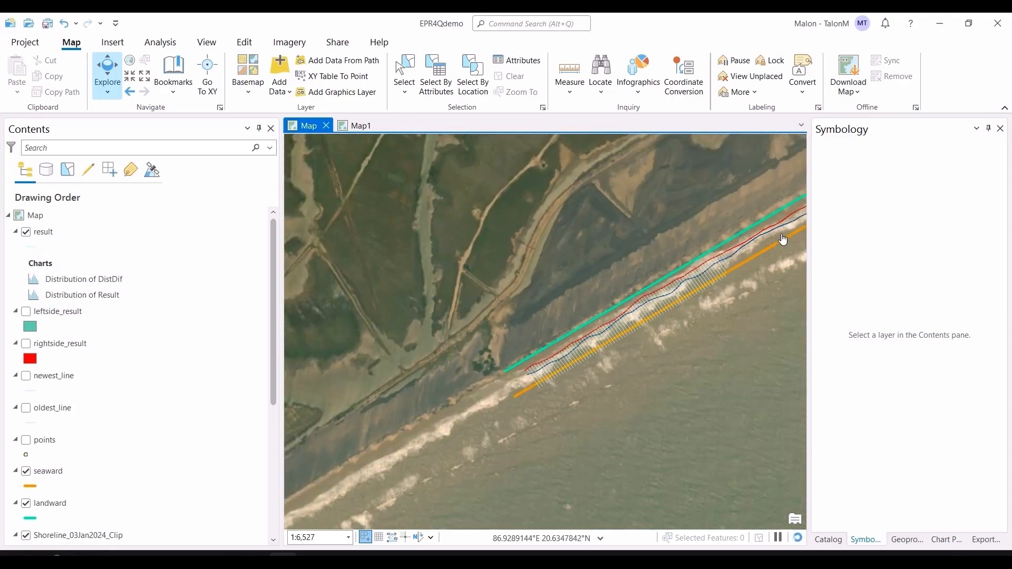
{"action": "scroll", "coordinate": [690, 278], "scroll_direction": "down", "scroll_amount": 2}
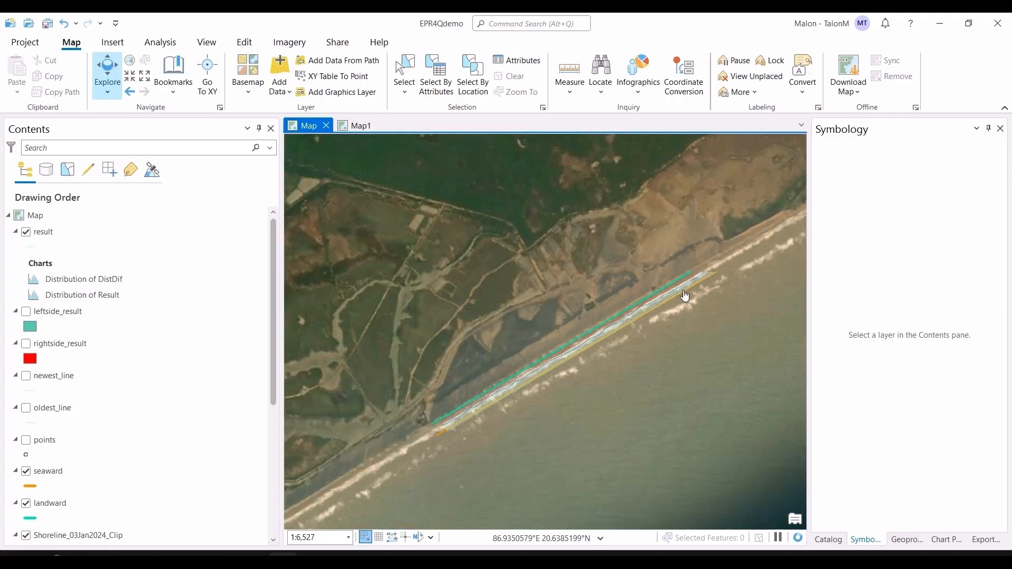
{"action": "scroll", "coordinate": [691, 286], "scroll_direction": "up", "scroll_amount": 5}
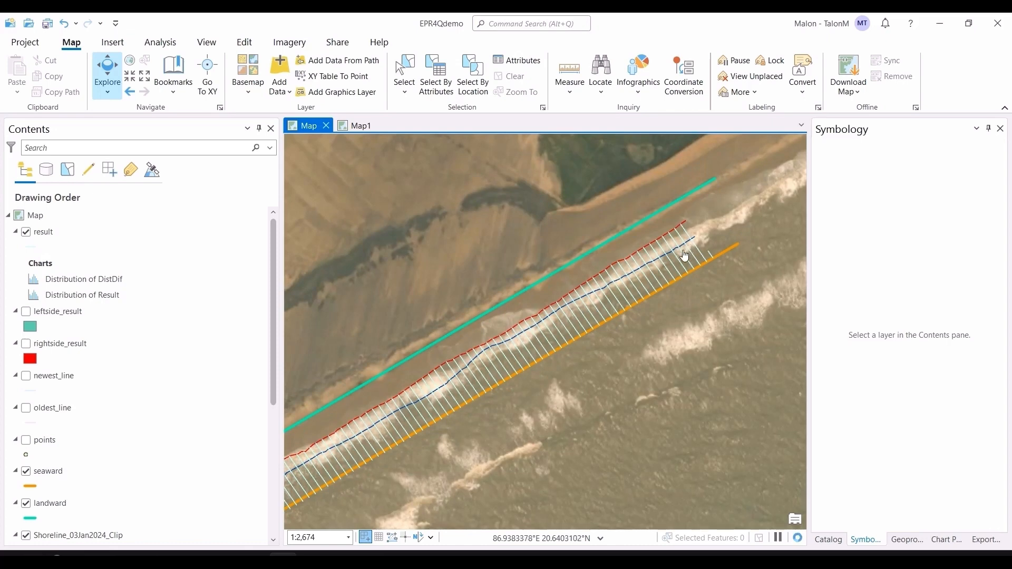
Return to Map1, show the result layer in place of oldestline and open the result layer's attribute table.
{"action": "left_click", "coordinate": [355, 126]}
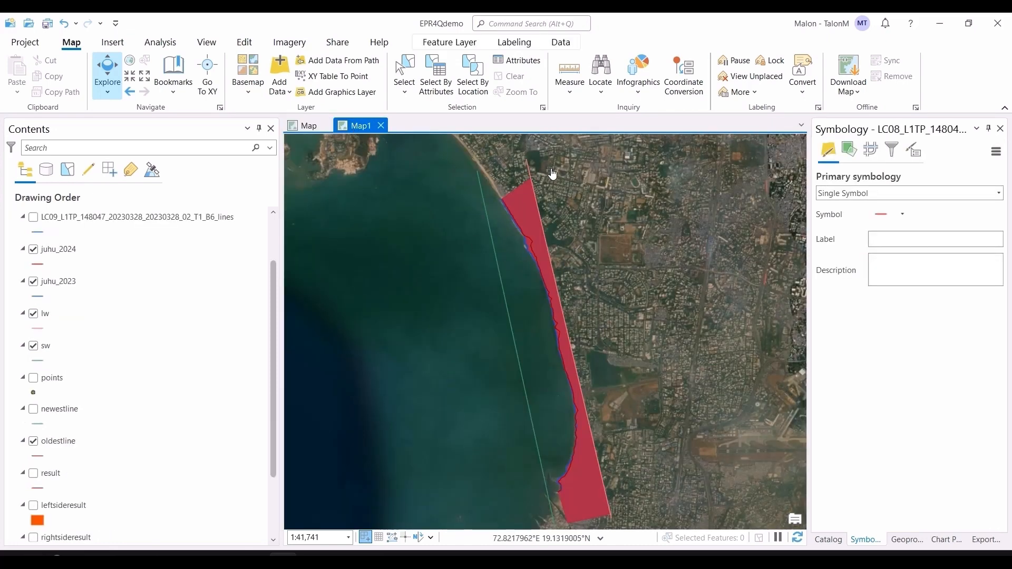
{"action": "left_click", "coordinate": [33, 441]}
{"action": "left_click", "coordinate": [33, 473]}
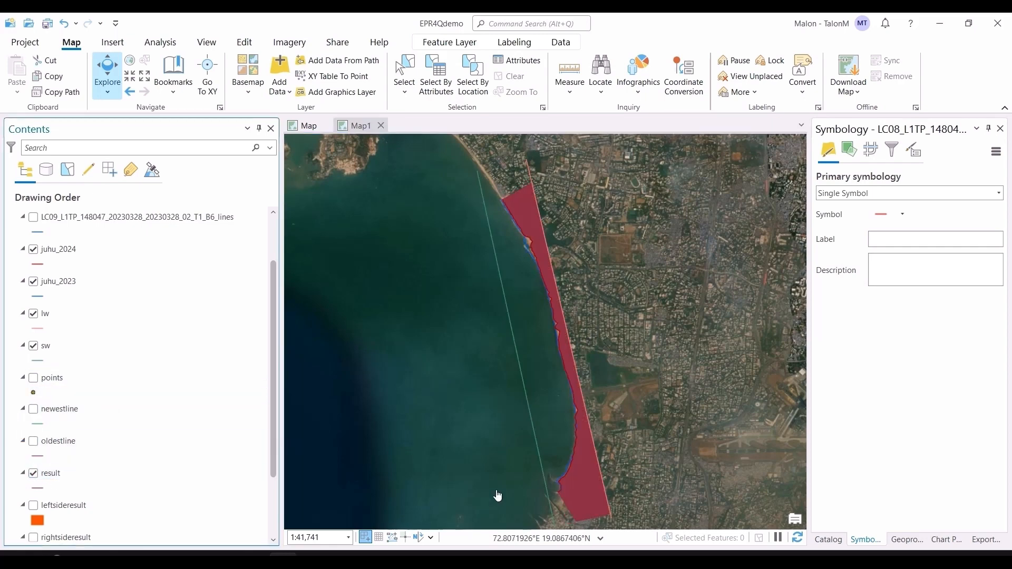
{"action": "left_click", "coordinate": [115, 478]}
{"action": "key", "text": "ctrl+t"}
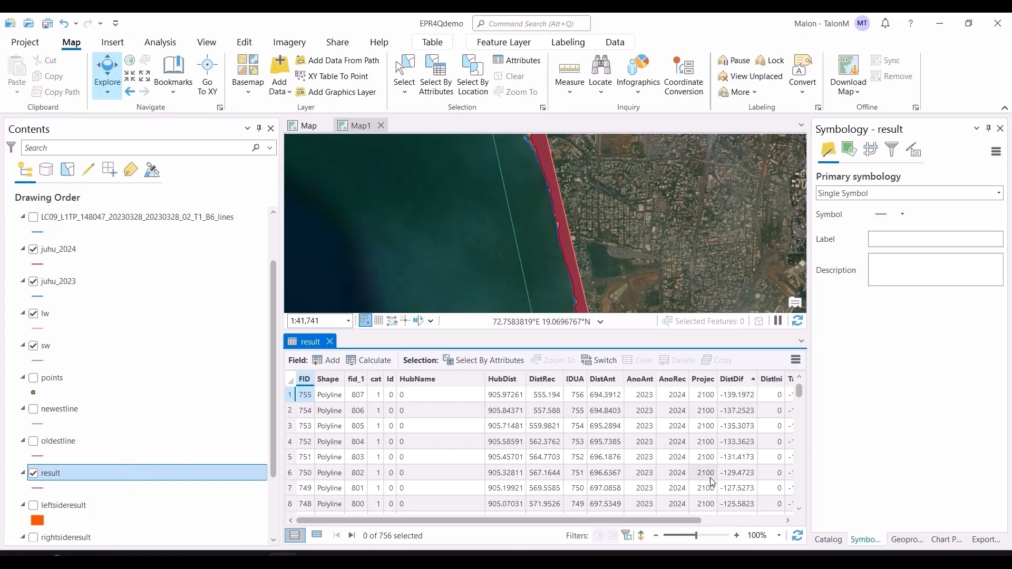
Sort the result table by DistDif in descending order, select the first record and locate its transect on the map.
{"action": "left_click_drag", "start_coordinate": [676, 521], "coordinate": [688, 507]}
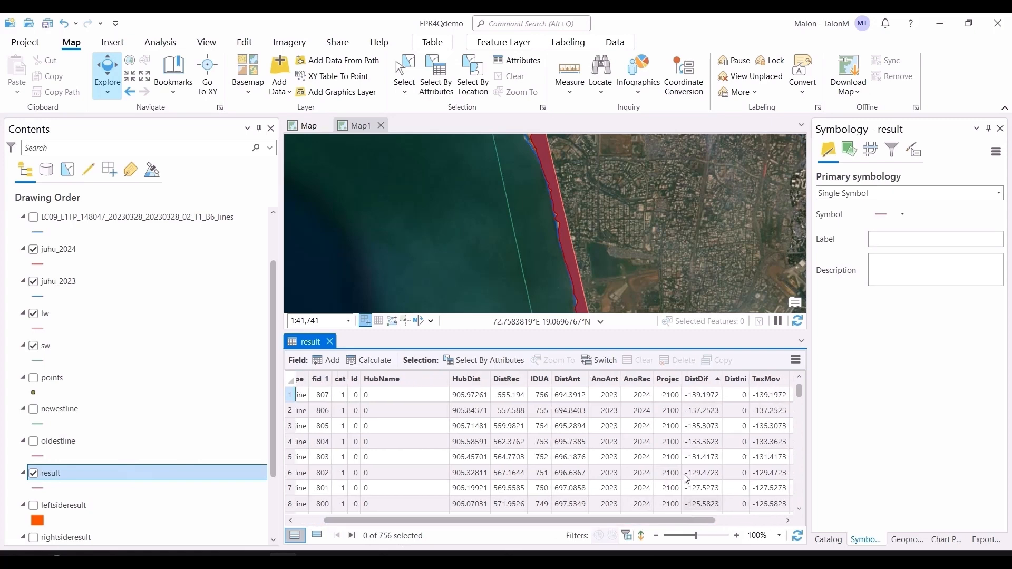
{"action": "double_click", "coordinate": [693, 380]}
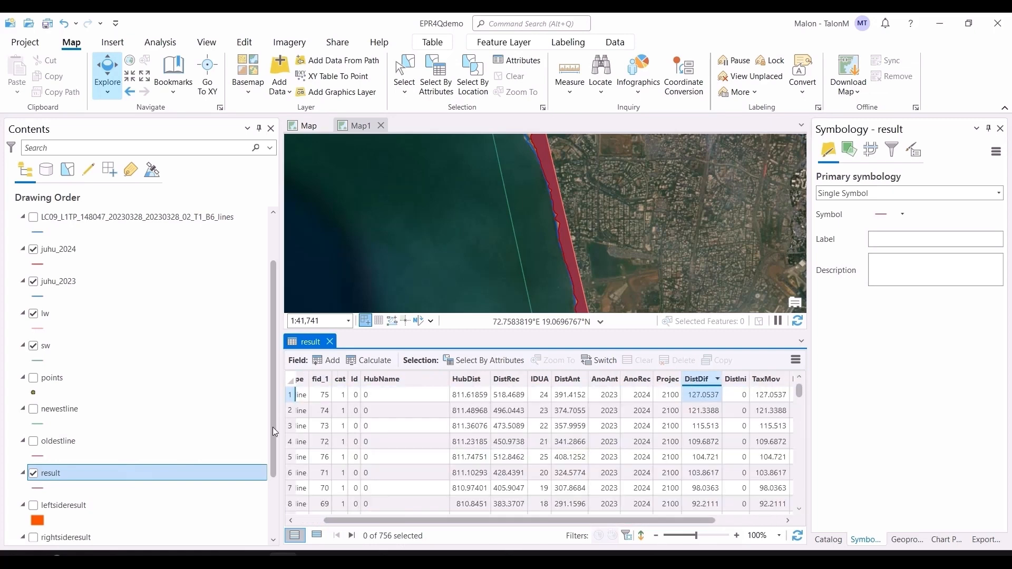
{"action": "left_click", "coordinate": [292, 397]}
{"action": "scroll", "coordinate": [563, 177], "scroll_direction": "down", "scroll_amount": 3}
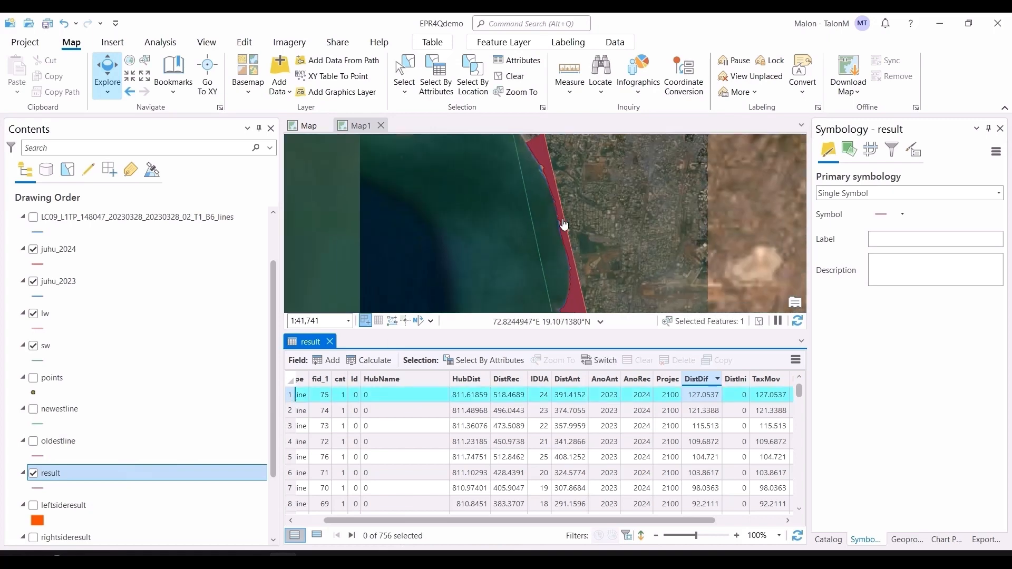
{"action": "scroll", "coordinate": [563, 177], "scroll_direction": "up", "scroll_amount": 6}
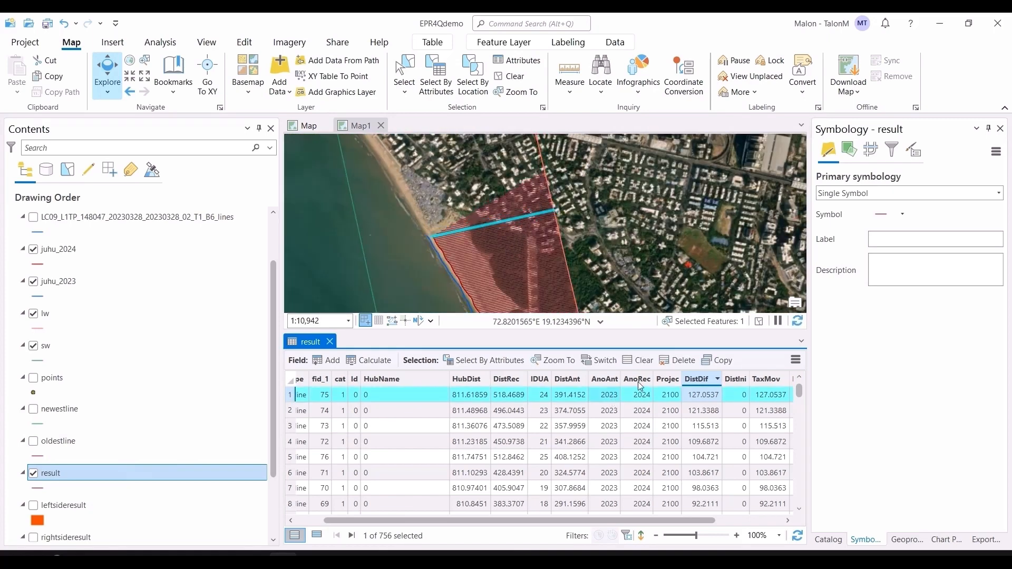
Re-sort by DistDif in ascending order and locate the first record's transect on the map, then close the table and clear the selection.
{"action": "left_click", "coordinate": [700, 380]}
{"action": "scroll", "coordinate": [694, 411], "scroll_direction": "down", "scroll_amount": 3}
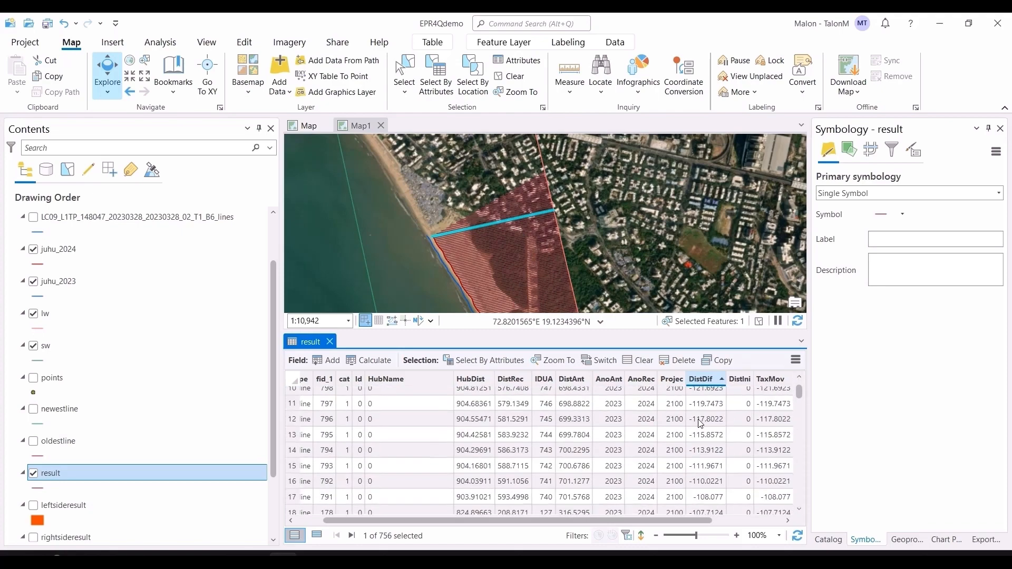
{"action": "scroll", "coordinate": [693, 414], "scroll_direction": "up", "scroll_amount": 3}
{"action": "left_click", "coordinate": [293, 395]}
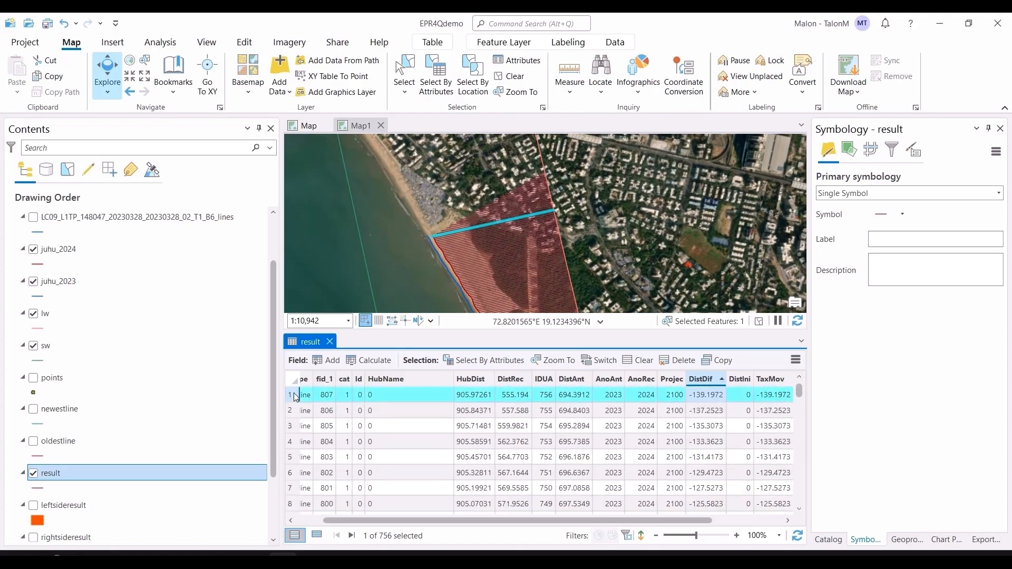
{"action": "scroll", "coordinate": [549, 261], "scroll_direction": "down", "scroll_amount": 5}
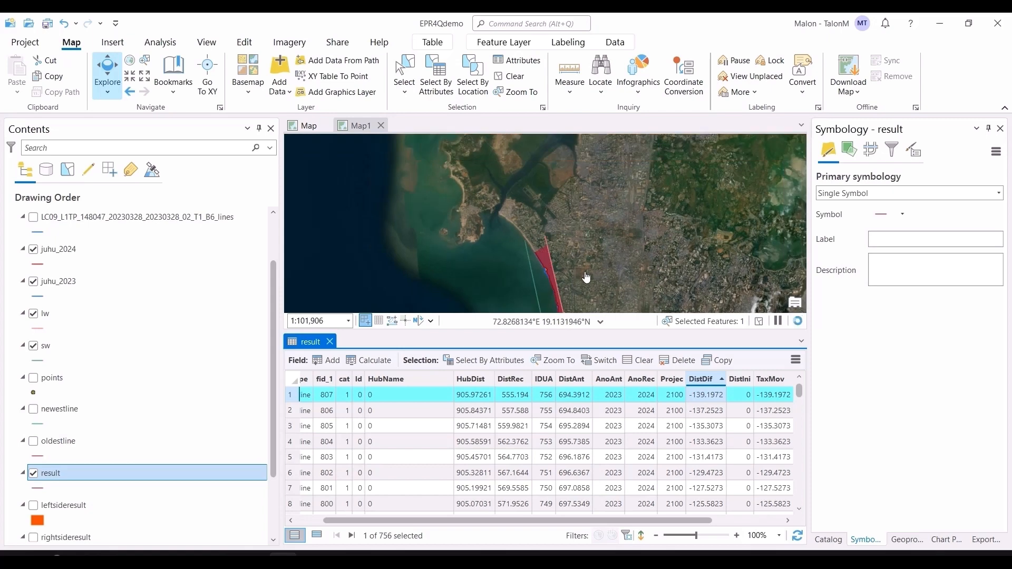
{"action": "left_click_drag", "start_coordinate": [578, 161], "coordinate": [562, 142]}
{"action": "left_click_drag", "start_coordinate": [549, 208], "coordinate": [592, 295]}
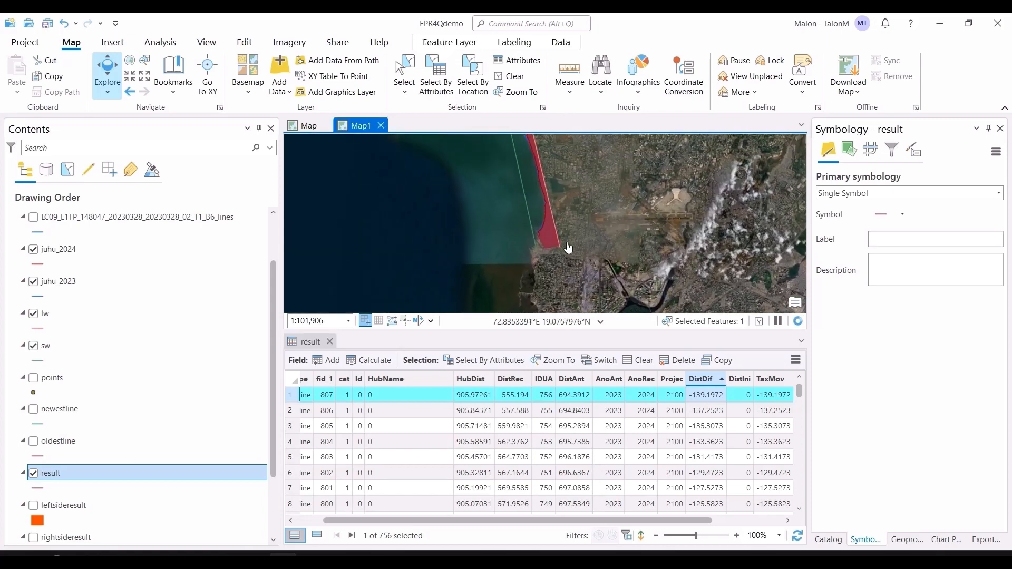
{"action": "left_click_drag", "start_coordinate": [605, 194], "coordinate": [619, 233]}
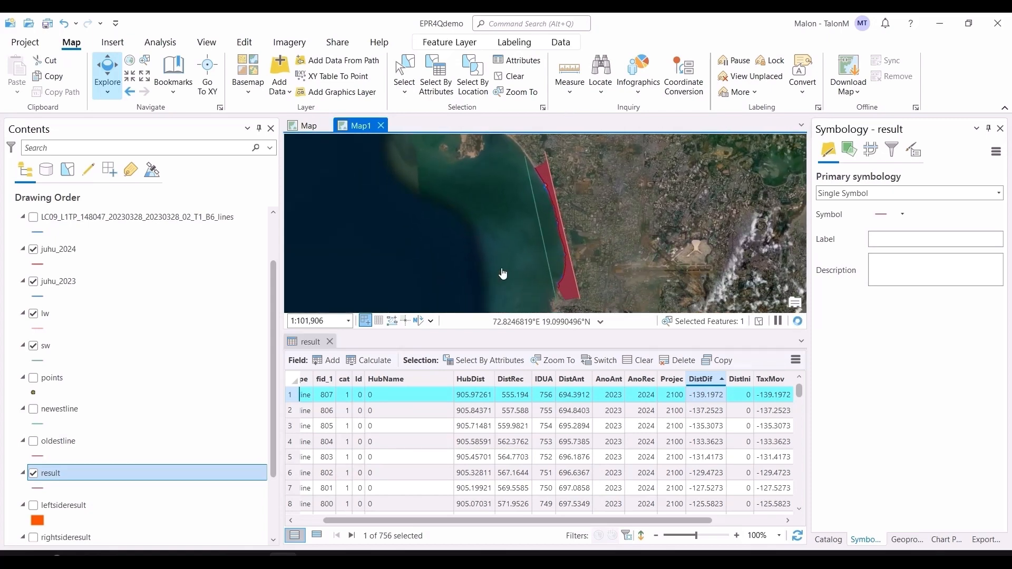
{"action": "scroll", "coordinate": [559, 249], "scroll_direction": "up", "scroll_amount": 4}
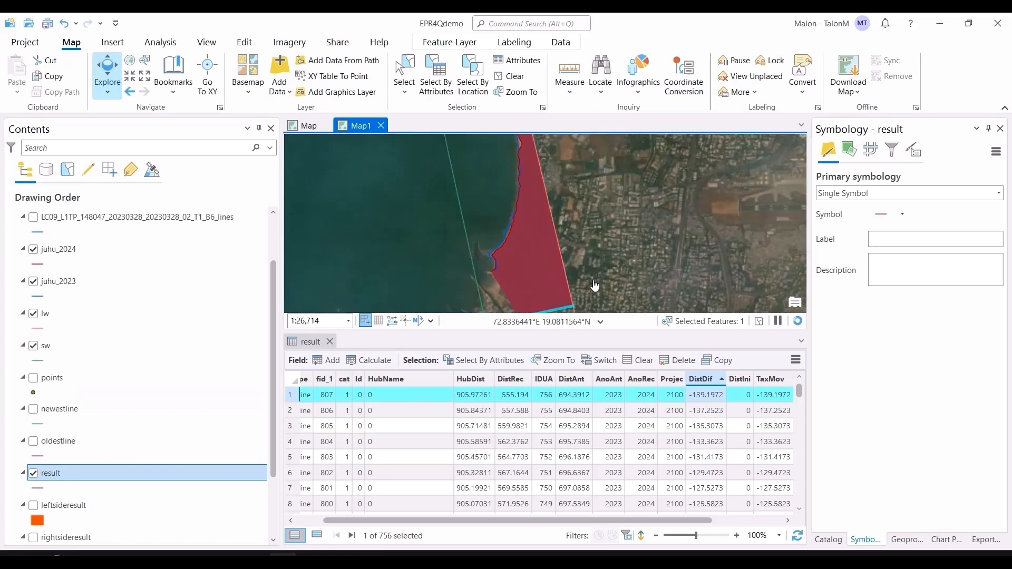
{"action": "scroll", "coordinate": [544, 247], "scroll_direction": "up", "scroll_amount": 4}
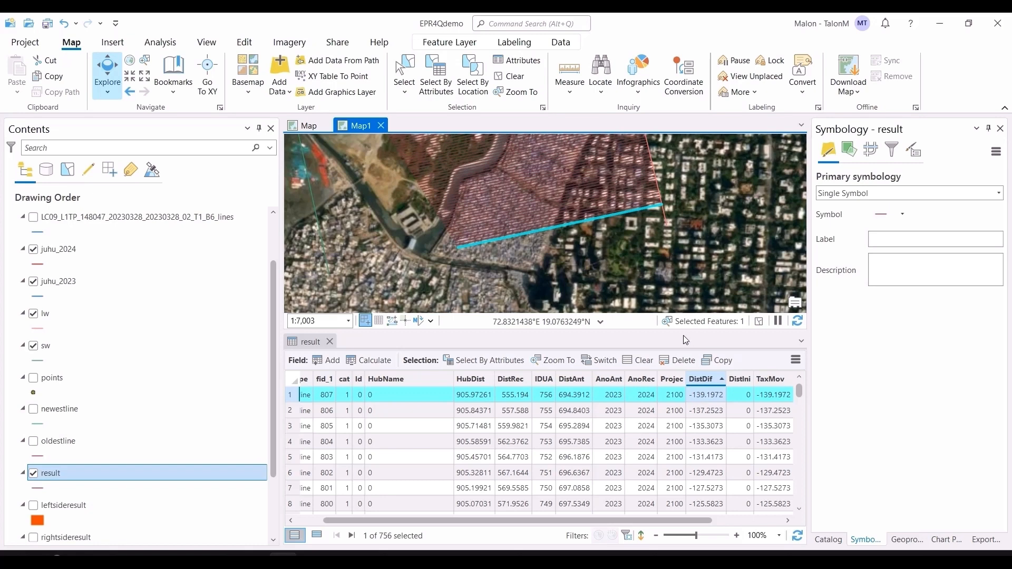
{"action": "left_click", "coordinate": [330, 343]}
{"action": "left_click", "coordinate": [510, 76]}
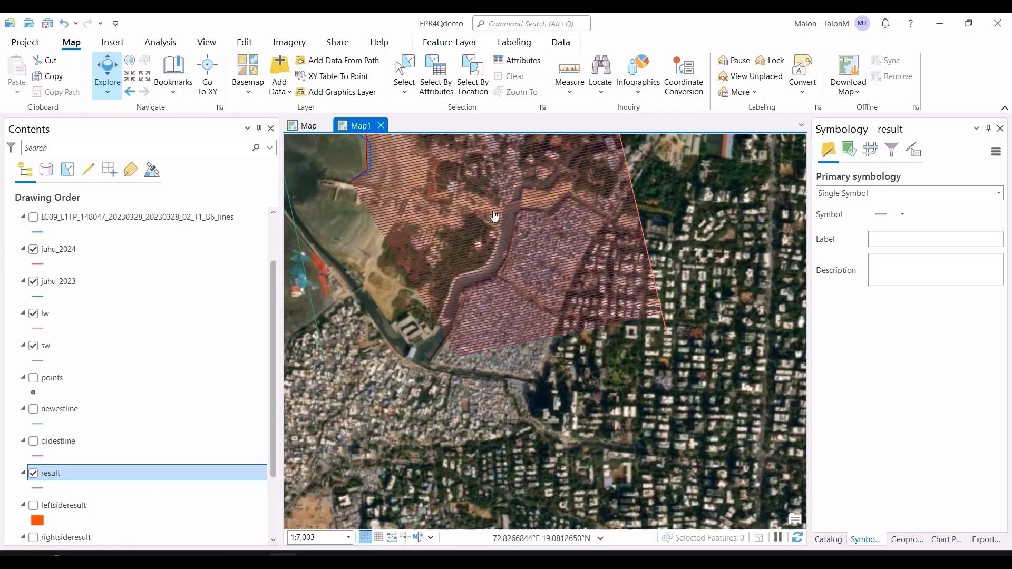
Show the leftsideresult and rightsideresult layers in place of result and examine their full extent along Juhu Beach.
{"action": "left_click", "coordinate": [33, 478]}
{"action": "scroll", "coordinate": [34, 478], "scroll_direction": "down", "scroll_amount": 2}
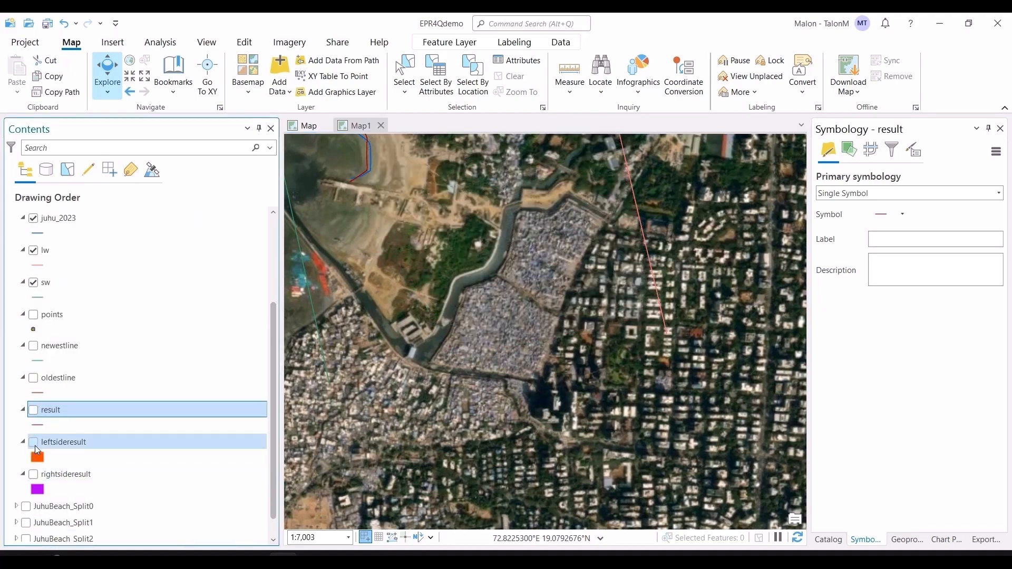
{"action": "left_click", "coordinate": [35, 445]}
{"action": "left_click", "coordinate": [34, 476]}
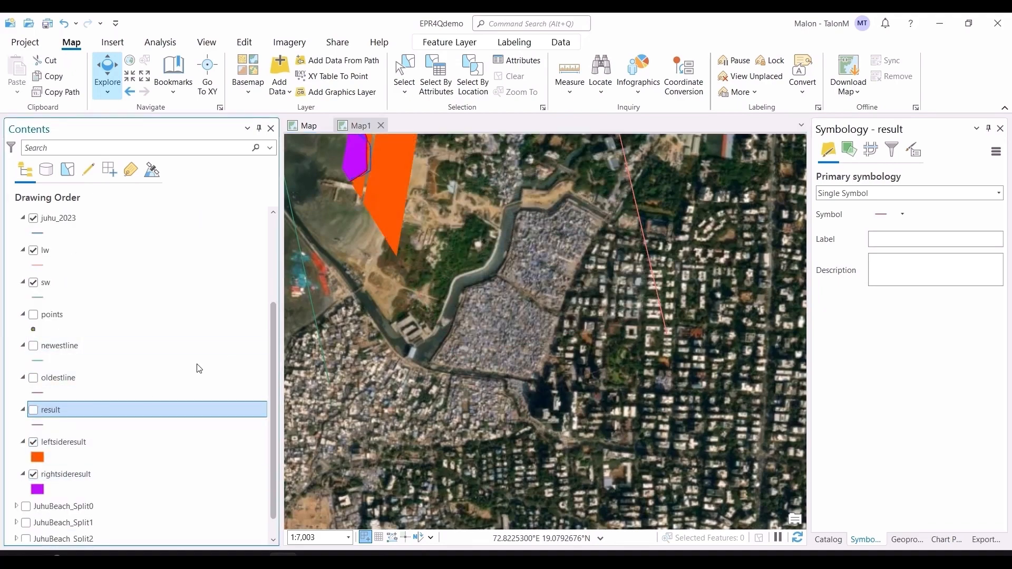
{"action": "scroll", "coordinate": [376, 285], "scroll_direction": "down", "scroll_amount": 2}
{"action": "scroll", "coordinate": [376, 285], "scroll_direction": "down", "scroll_amount": 3}
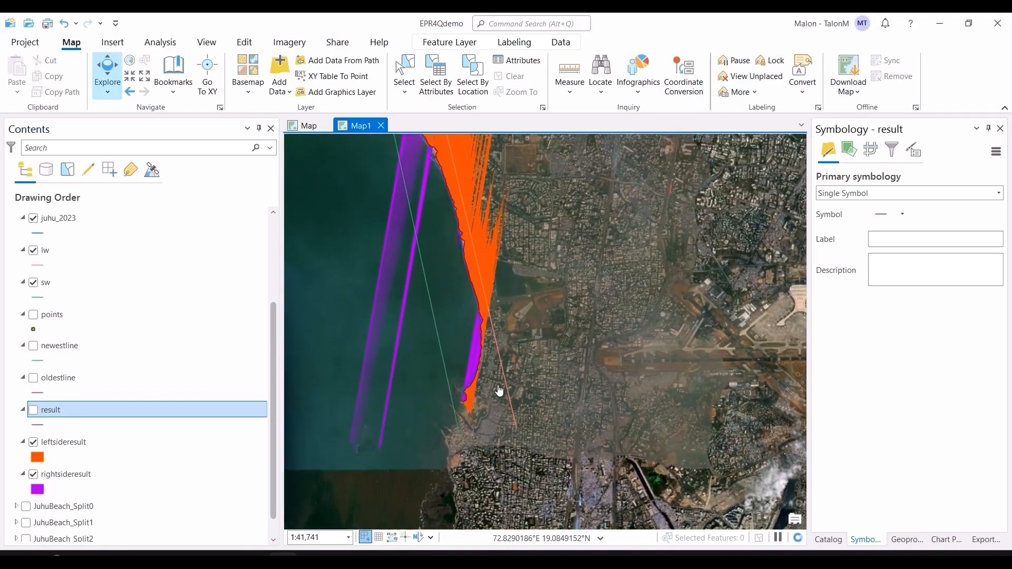
{"action": "left_click_drag", "start_coordinate": [545, 284], "coordinate": [556, 367]}
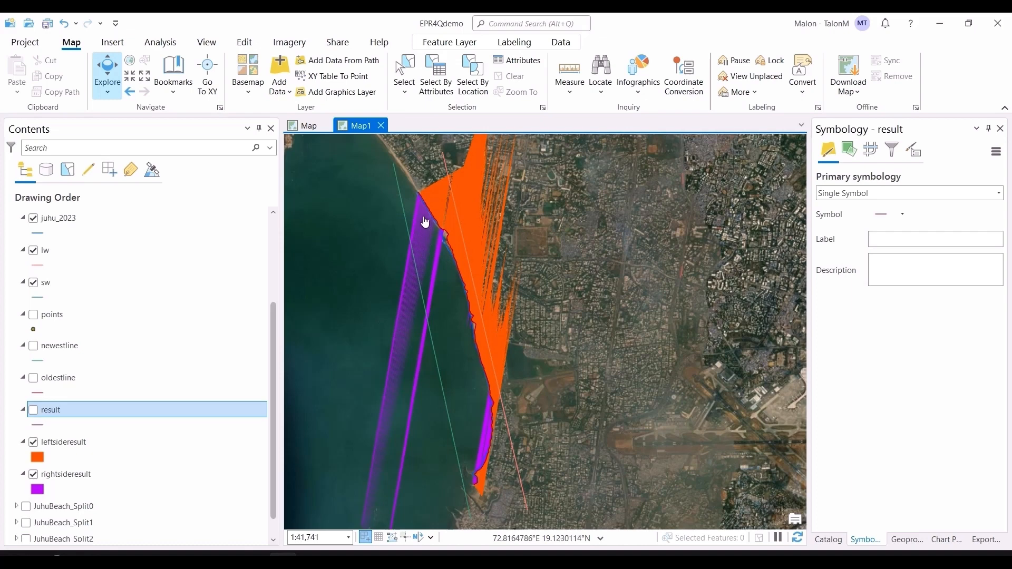
Hide rightsideresult and examine how the leftsideresult polygons meet the 2023 and 2024 shorelines around the northern end of Juhu Beach.
{"action": "left_click", "coordinate": [33, 474]}
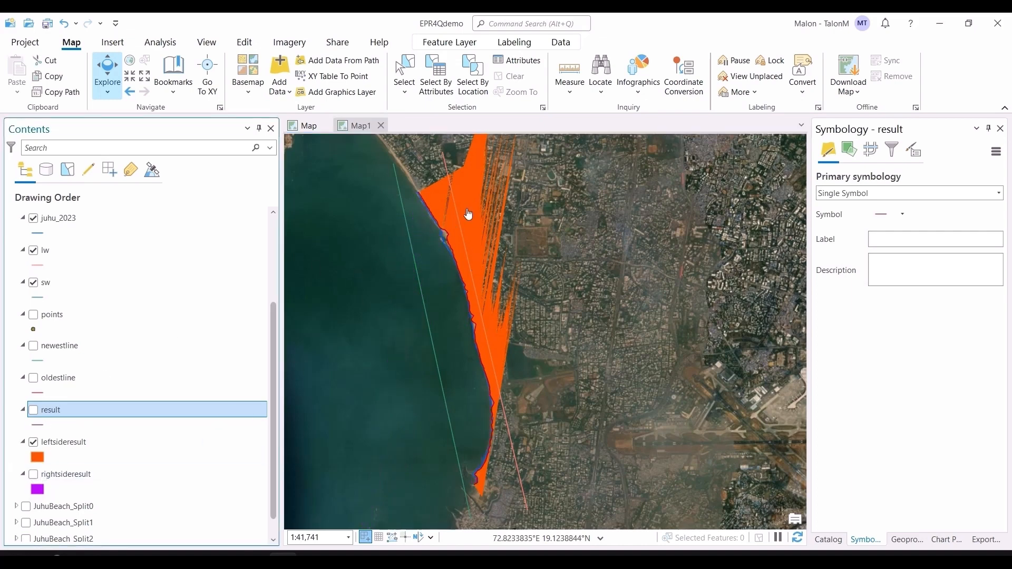
{"action": "scroll", "coordinate": [437, 212], "scroll_direction": "up", "scroll_amount": 5}
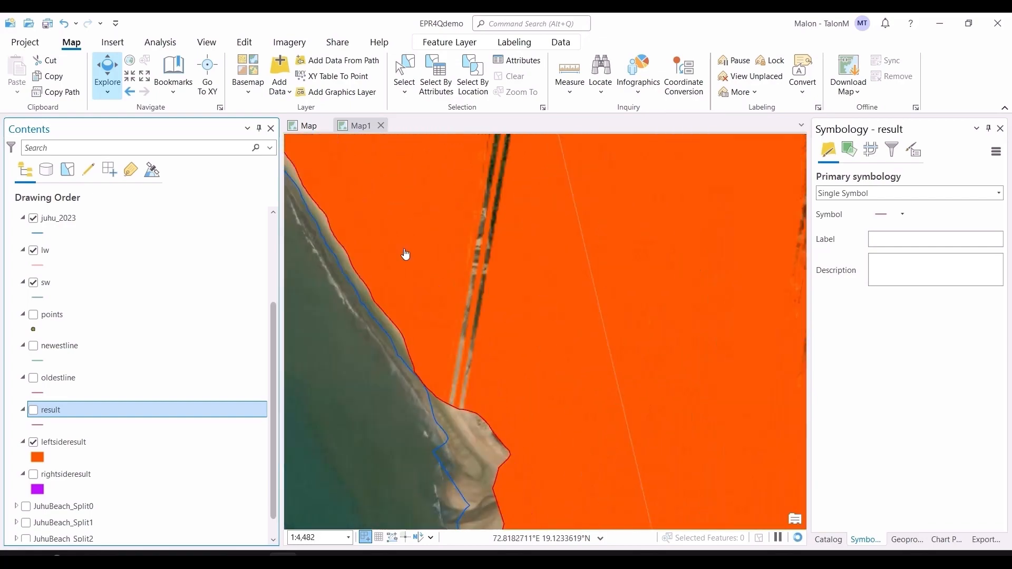
{"action": "left_click_drag", "start_coordinate": [490, 206], "coordinate": [613, 360]}
{"action": "scroll", "coordinate": [506, 346], "scroll_direction": "up", "scroll_amount": 2}
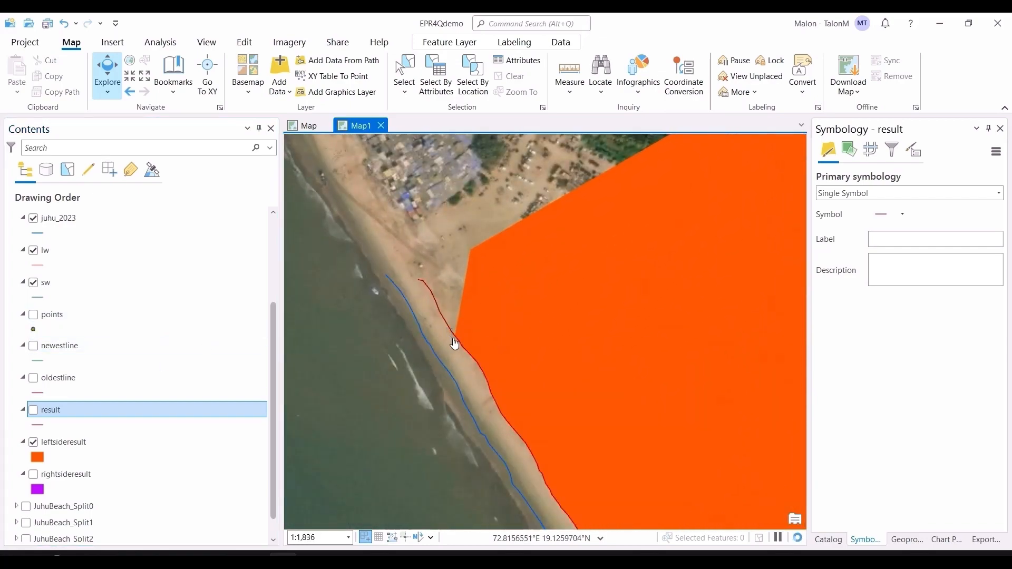
{"action": "scroll", "coordinate": [514, 411], "scroll_direction": "down", "scroll_amount": 3}
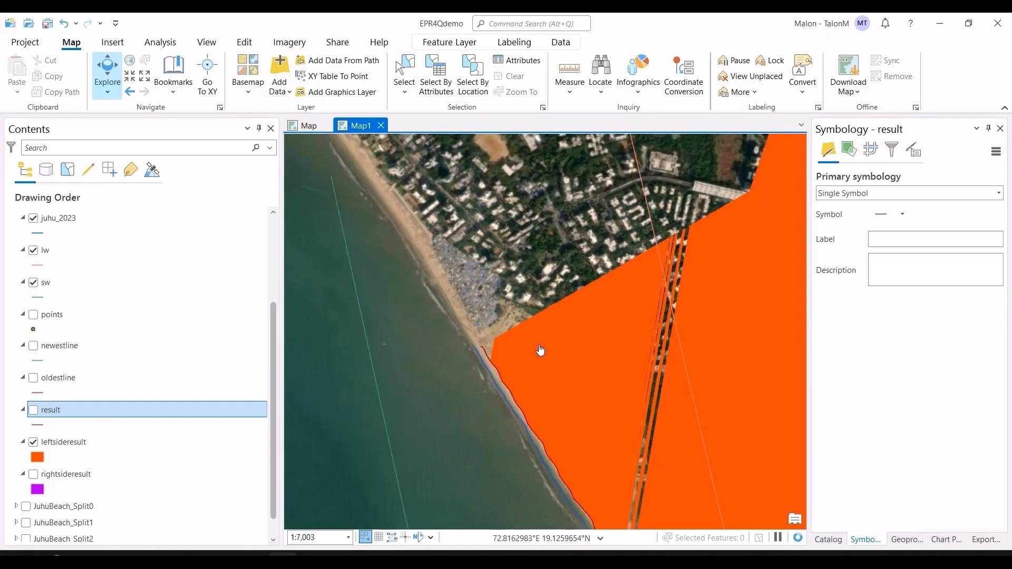
{"action": "left_click_drag", "start_coordinate": [565, 449], "coordinate": [492, 332]}
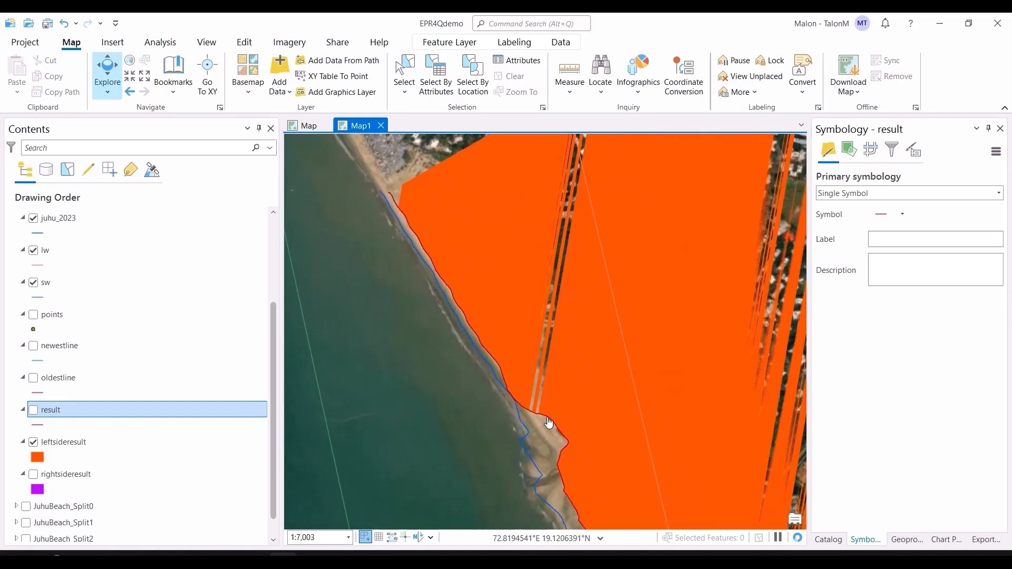
{"action": "scroll", "coordinate": [541, 422], "scroll_direction": "up", "scroll_amount": 2}
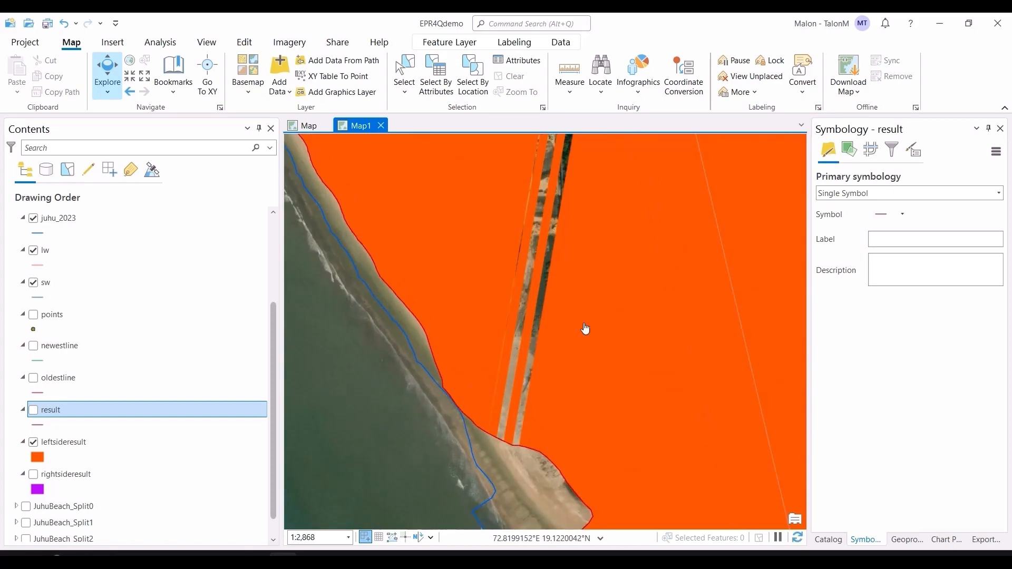
{"action": "scroll", "coordinate": [580, 327], "scroll_direction": "down", "scroll_amount": 2}
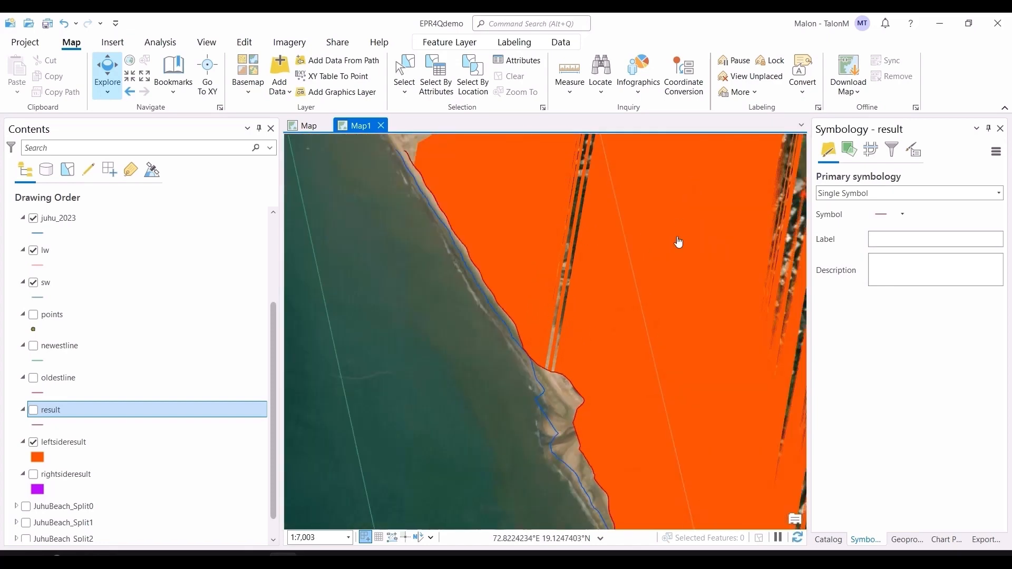
{"action": "scroll", "coordinate": [680, 401], "scroll_direction": "down", "scroll_amount": 2}
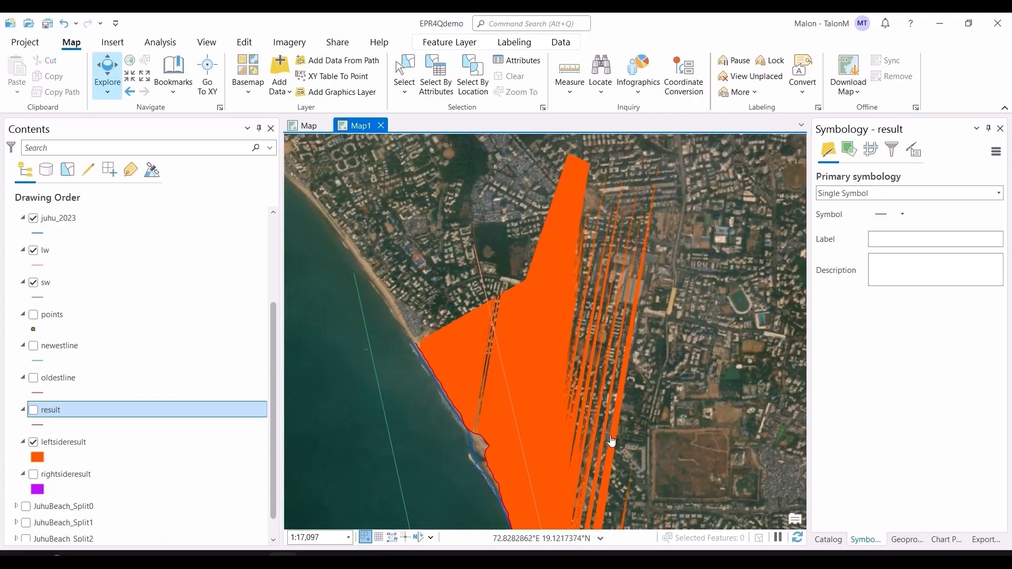
{"action": "scroll", "coordinate": [535, 301], "scroll_direction": "down", "scroll_amount": 2}
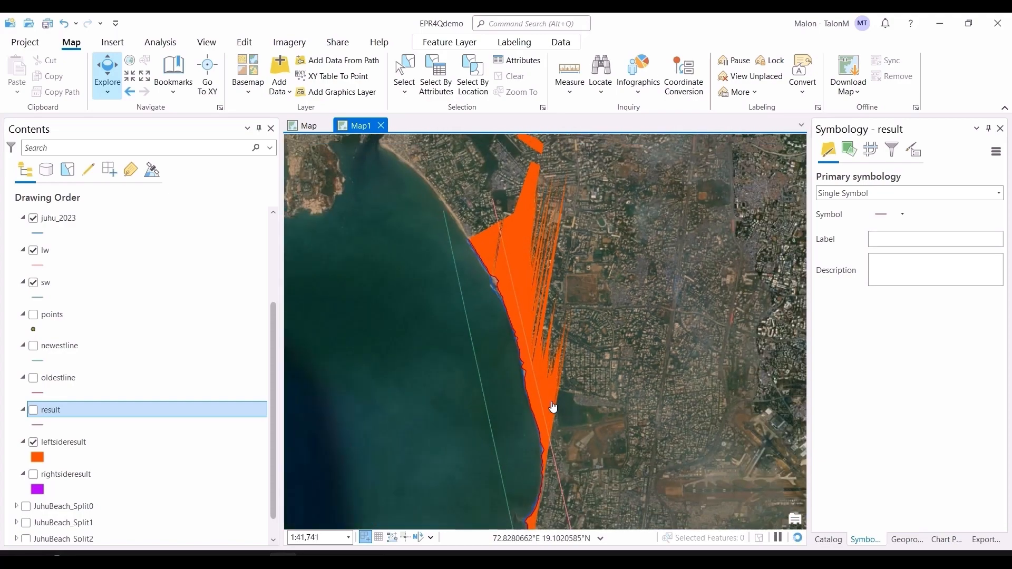
{"action": "left_click_drag", "start_coordinate": [526, 304], "coordinate": [522, 313]}
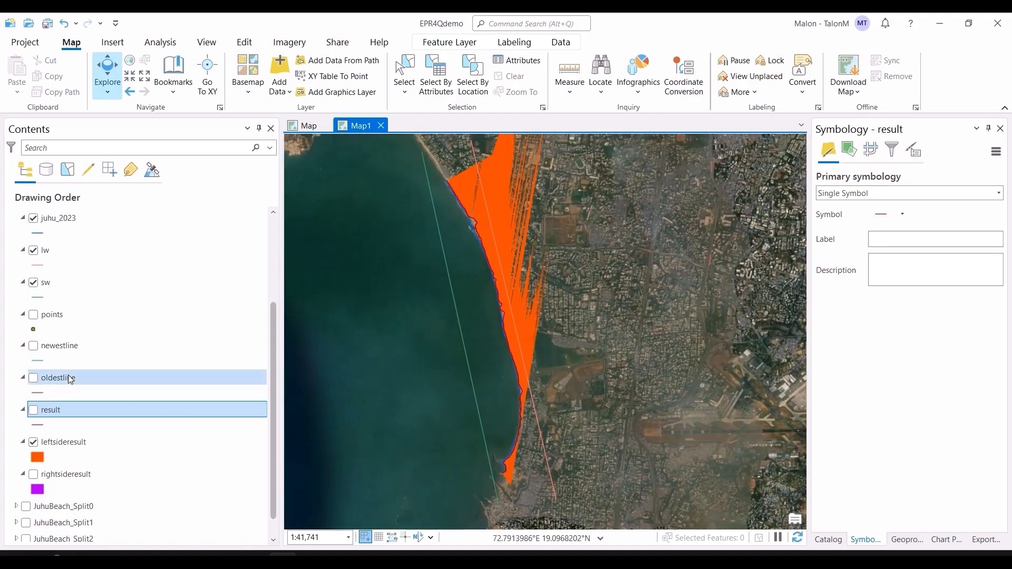
Turn on the oldestline, newestline and points layers, then hide the whole JuhuBeach_Original group.
{"action": "left_click", "coordinate": [32, 379]}
{"action": "left_click", "coordinate": [33, 345]}
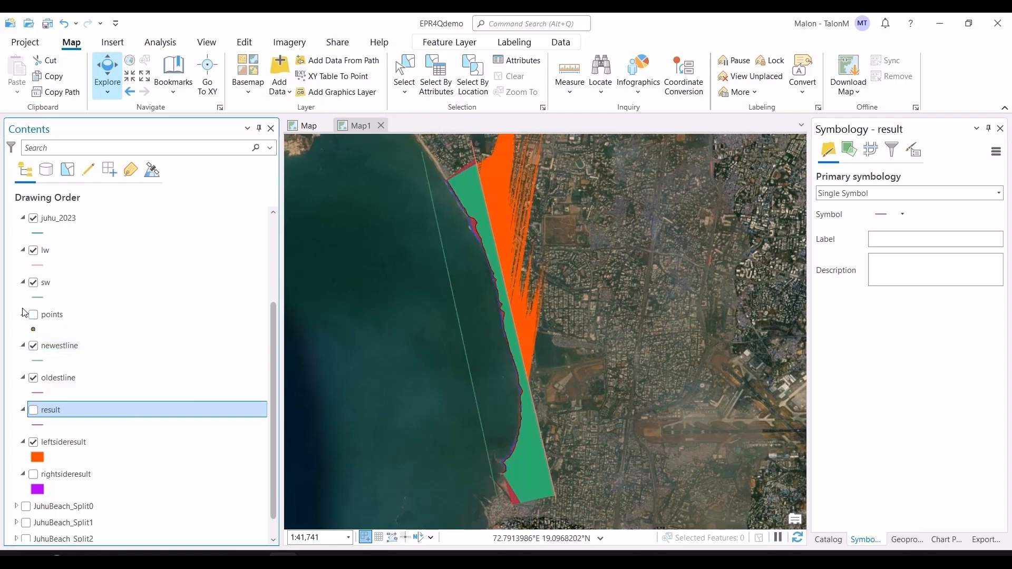
{"action": "left_click", "coordinate": [34, 316]}
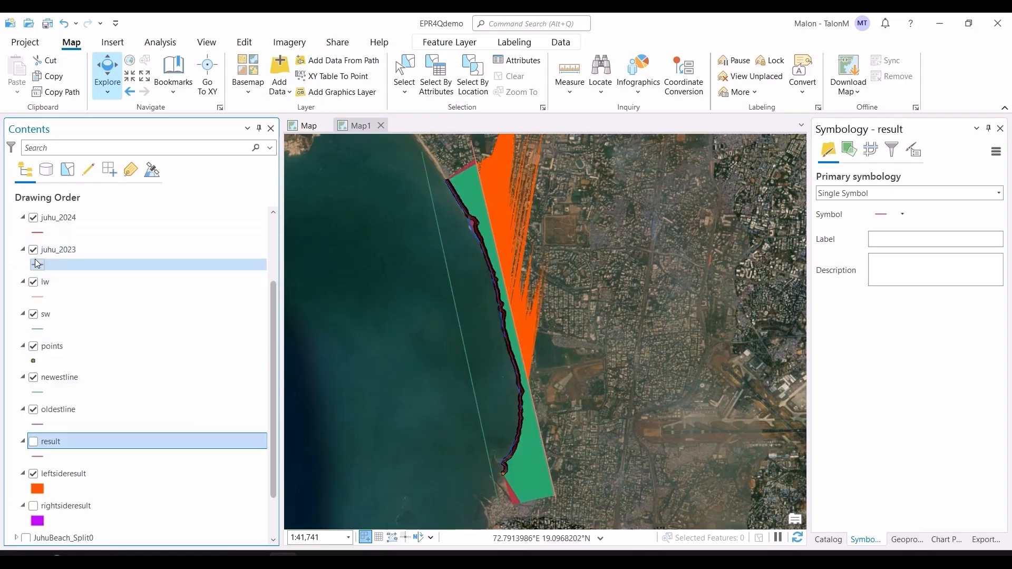
{"action": "scroll", "coordinate": [32, 234], "scroll_direction": "up", "scroll_amount": 3}
{"action": "left_click", "coordinate": [27, 233]}
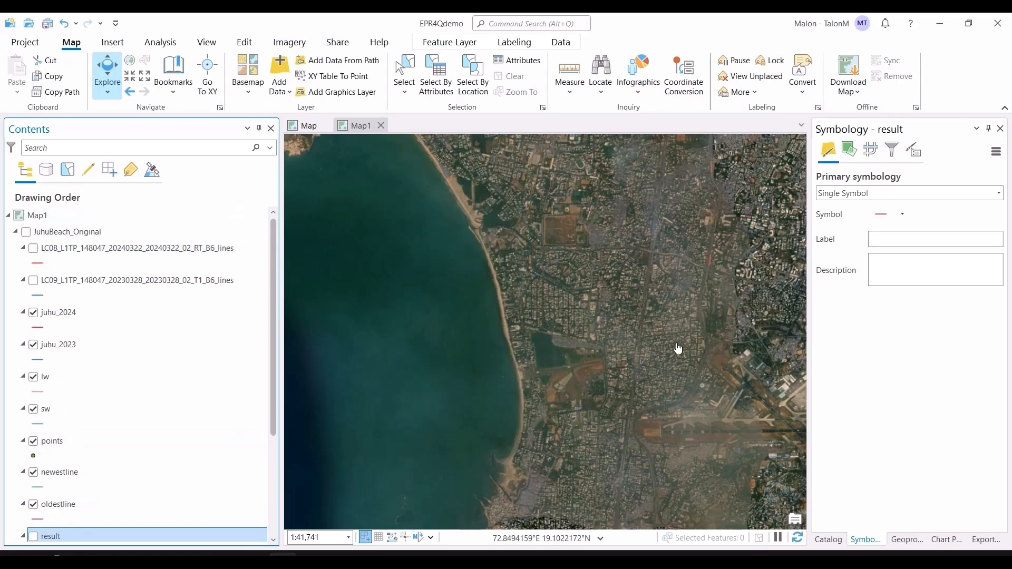
Switch to the browser and view the LinkedIn message advising to divide the lines into 3 segments as separate projects.
{"action": "key", "text": "alt+Tab"}
{"action": "key", "text": "alt+Tab"}
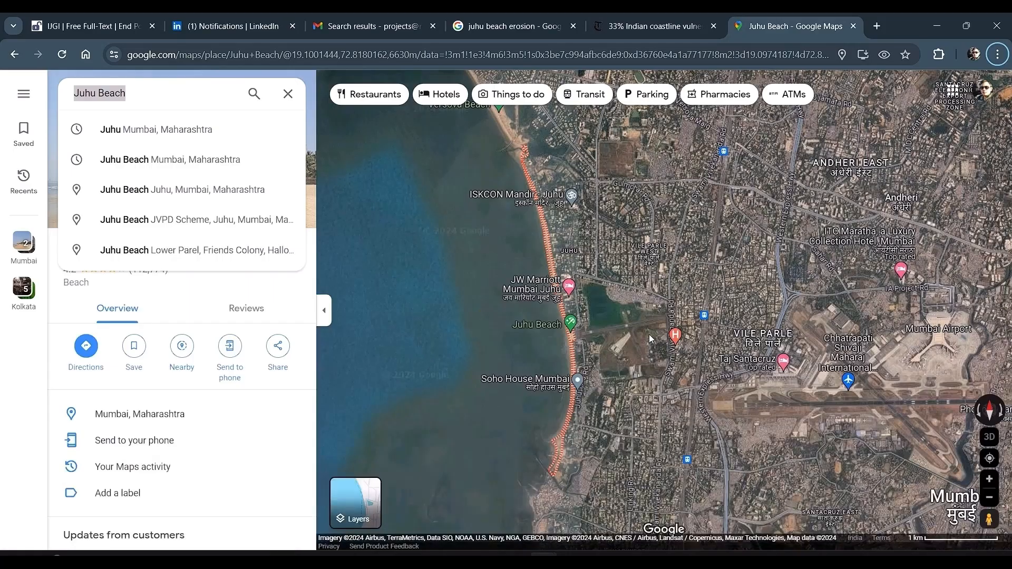
{"action": "left_click", "coordinate": [267, 30]}
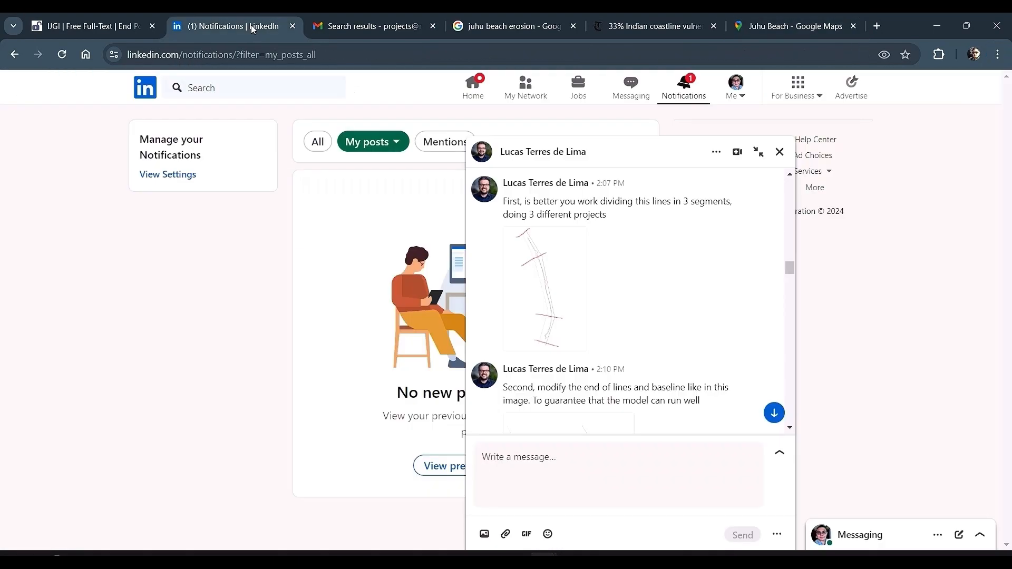
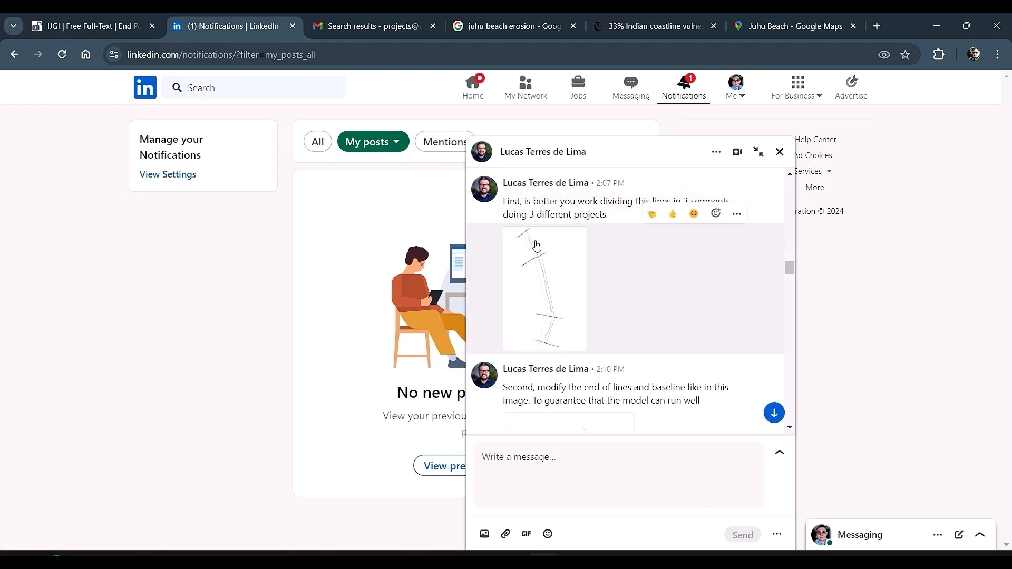
Read the LinkedIn messages and sketches about modifying the ends of the shorelines and baselines.
{"action": "scroll", "coordinate": [632, 346], "scroll_direction": "down", "scroll_amount": 3}
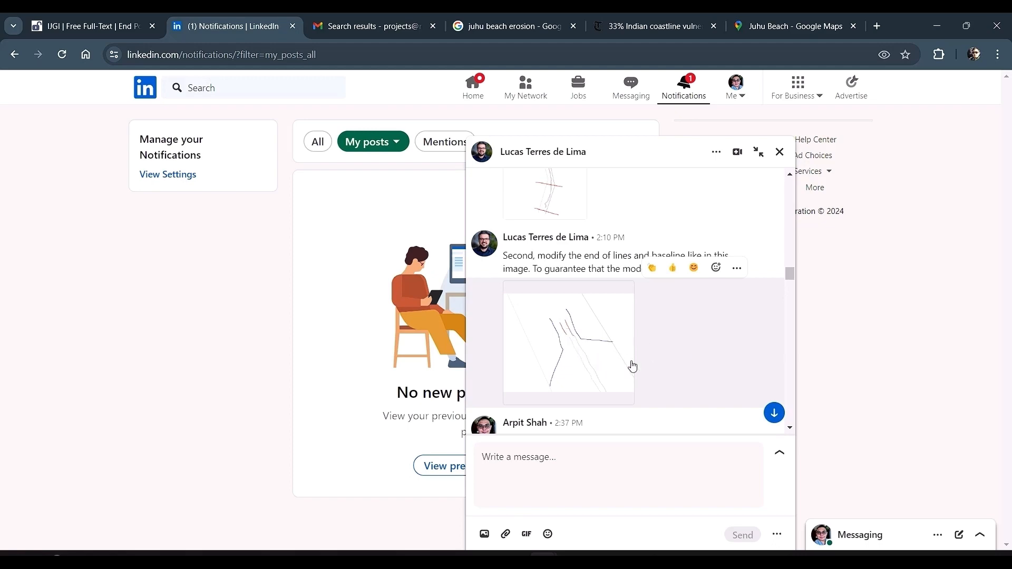
{"action": "scroll", "coordinate": [623, 366], "scroll_direction": "down", "scroll_amount": 3}
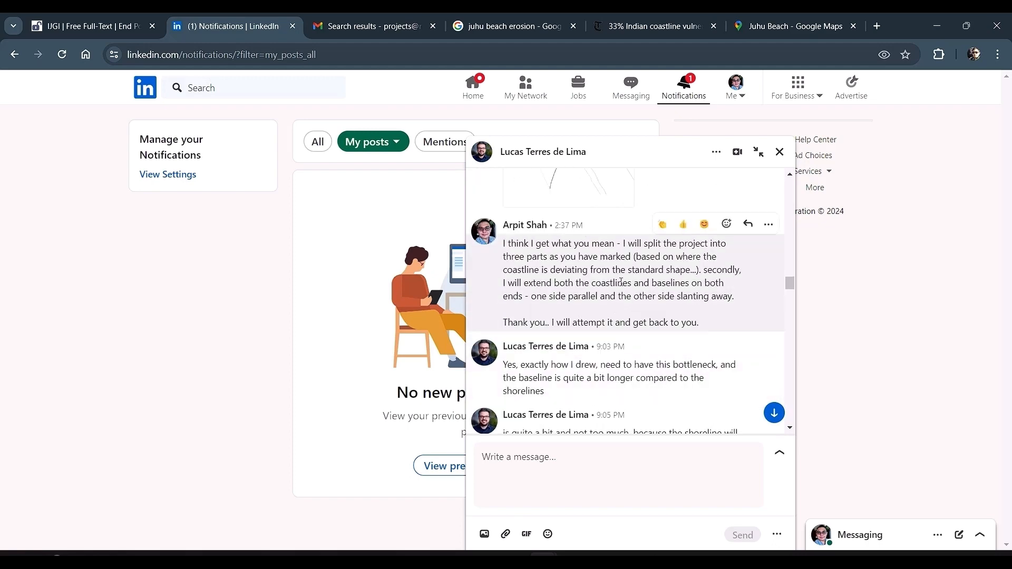
{"action": "scroll", "coordinate": [621, 282], "scroll_direction": "up", "scroll_amount": 5}
Switch to Gmail and read the EPR tool for QGIS email's answers on baseline length, coastline ends, example lines and baseline direction.
{"action": "left_click", "coordinate": [346, 27]}
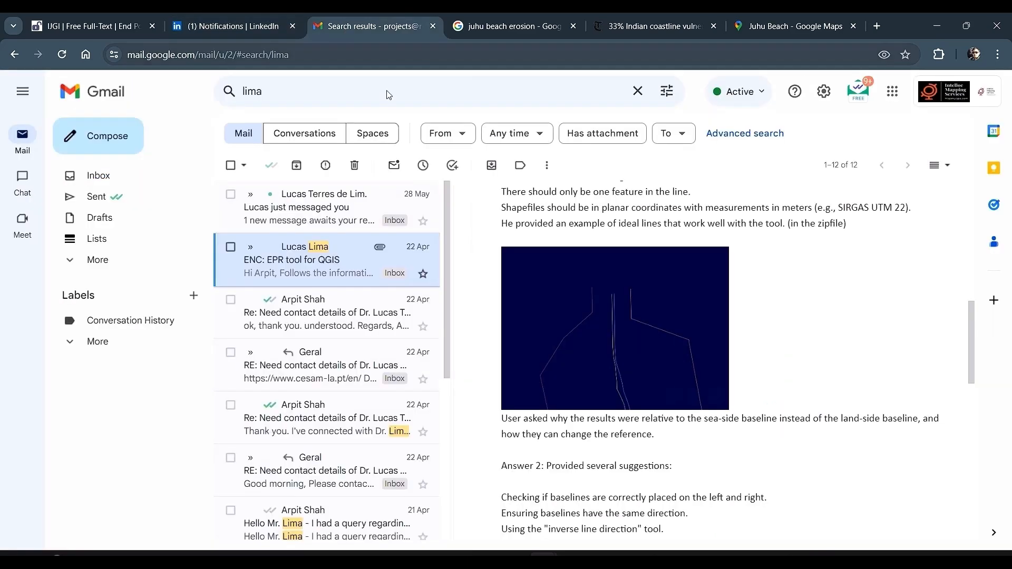
{"action": "scroll", "coordinate": [615, 243], "scroll_direction": "up", "scroll_amount": 3}
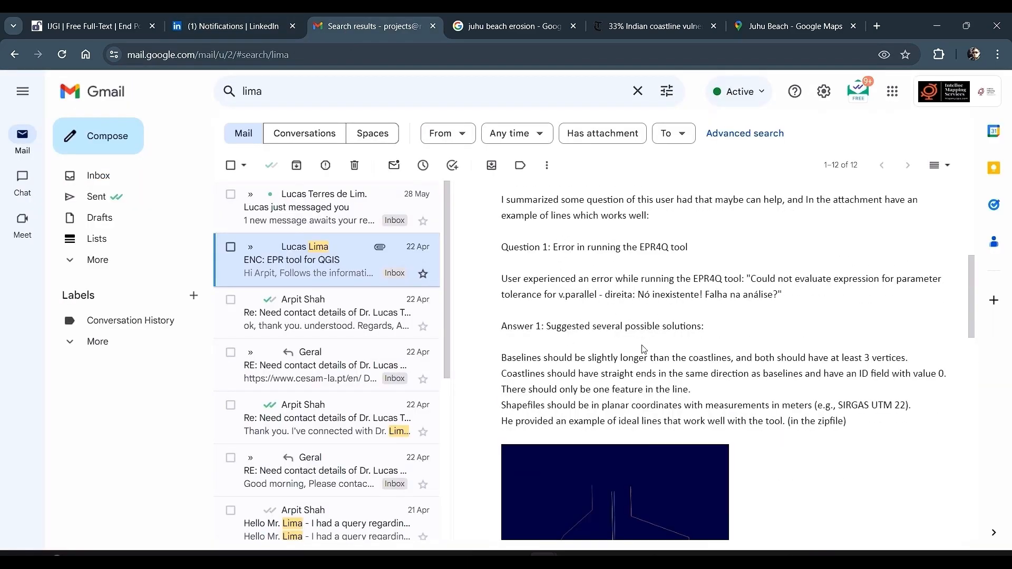
{"action": "scroll", "coordinate": [686, 376], "scroll_direction": "down", "scroll_amount": 1}
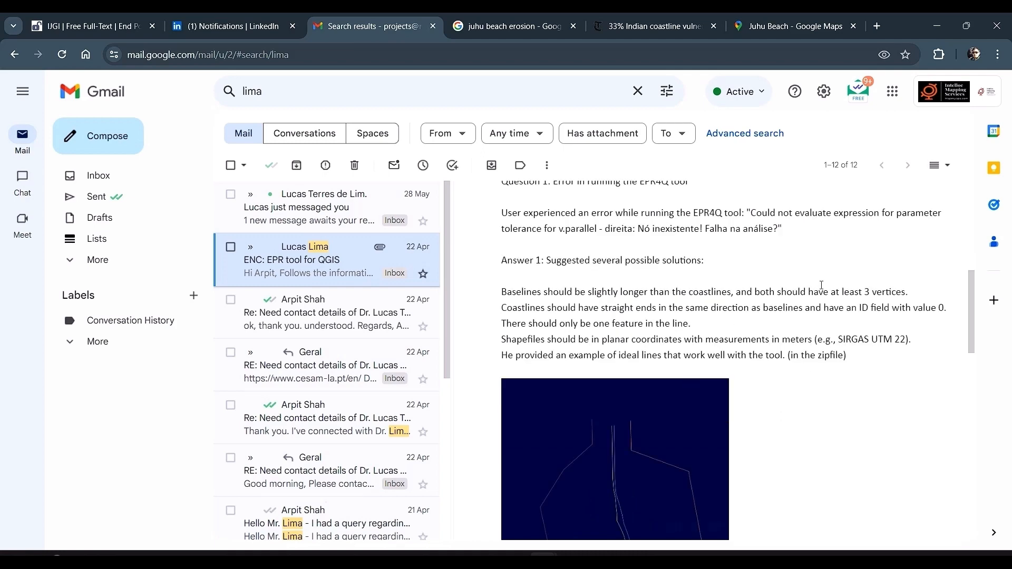
{"action": "scroll", "coordinate": [627, 342], "scroll_direction": "down", "scroll_amount": 1}
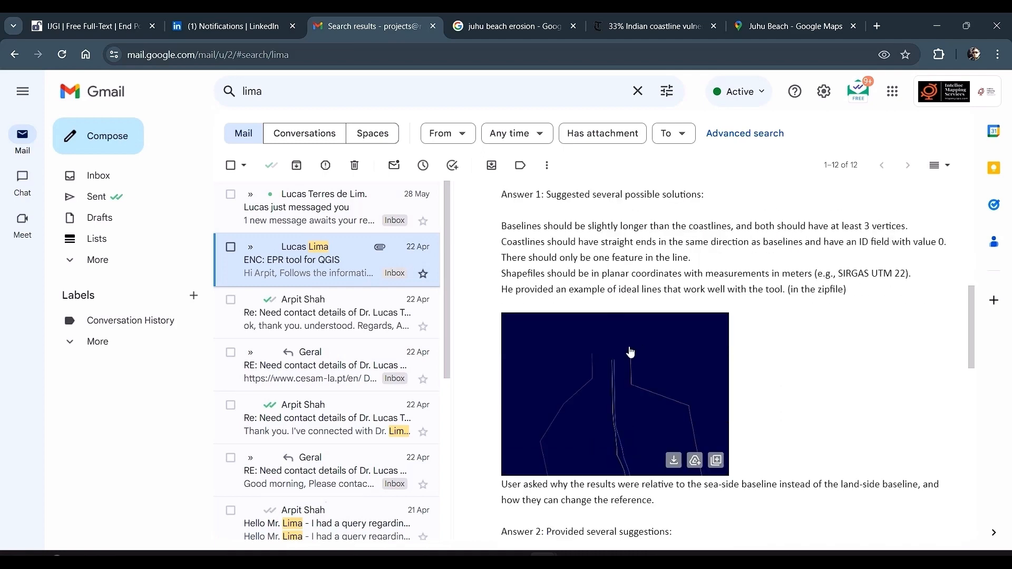
{"action": "scroll", "coordinate": [635, 342], "scroll_direction": "down", "scroll_amount": 3}
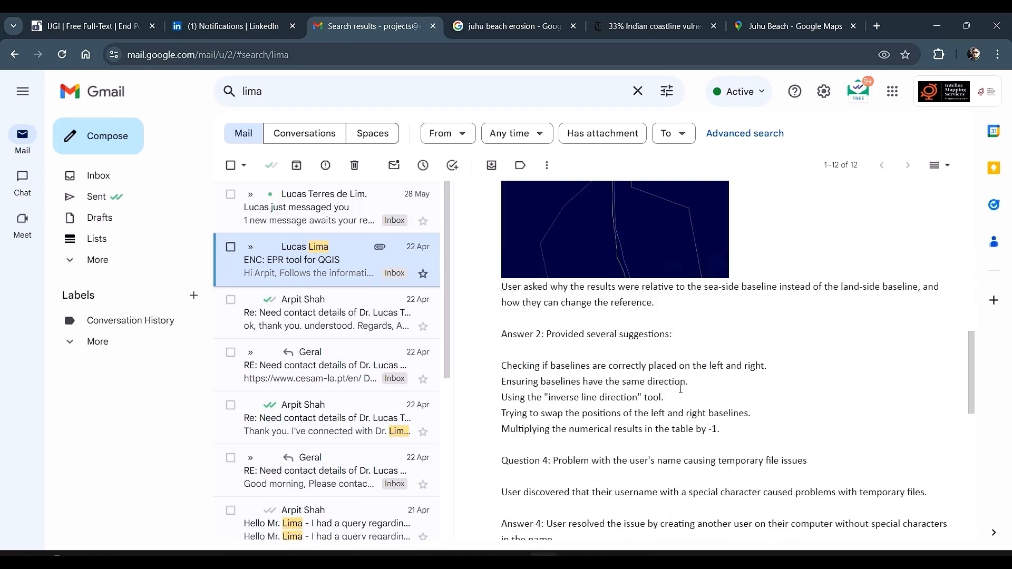
{"action": "scroll", "coordinate": [658, 399], "scroll_direction": "down", "scroll_amount": 1}
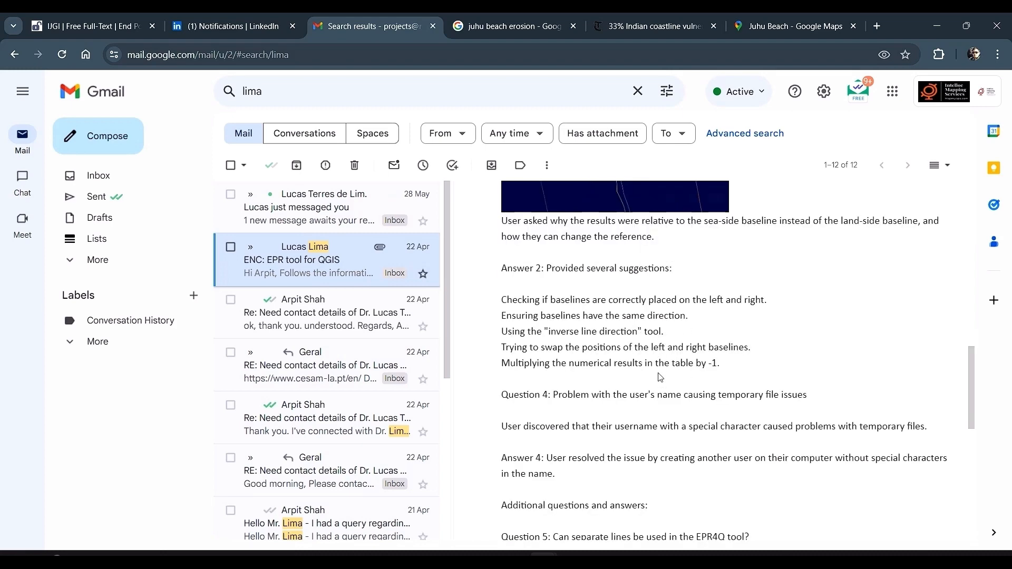
{"action": "scroll", "coordinate": [659, 381], "scroll_direction": "down", "scroll_amount": 2}
Switch to ArcGIS Pro and turn on the LC08 2024 and LC09 2023 B6_lines layers together with the JuhuBeach_Original group.
{"action": "key", "text": "alt+Tab"}
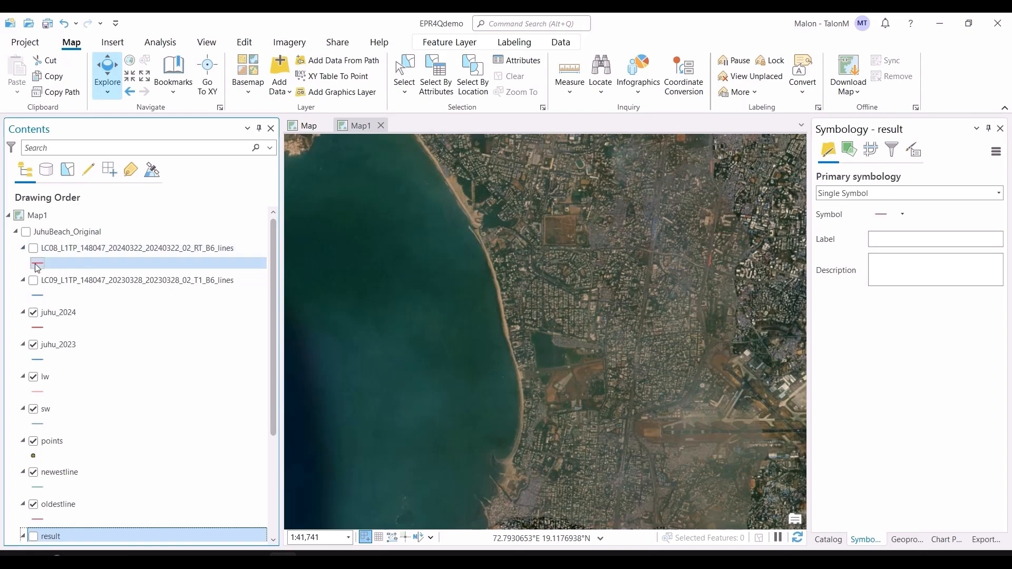
{"action": "left_click", "coordinate": [33, 249]}
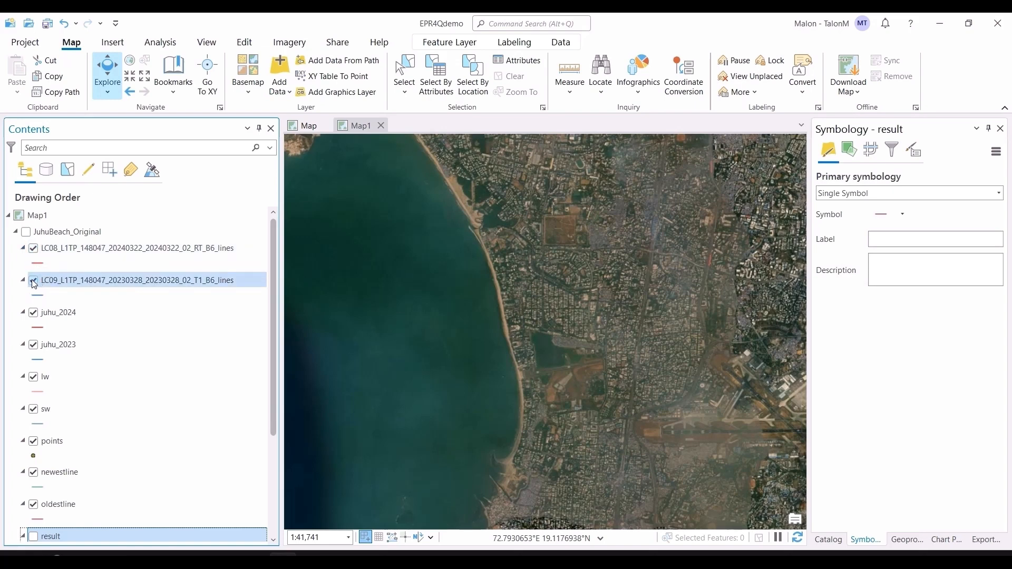
{"action": "left_click", "coordinate": [26, 232]}
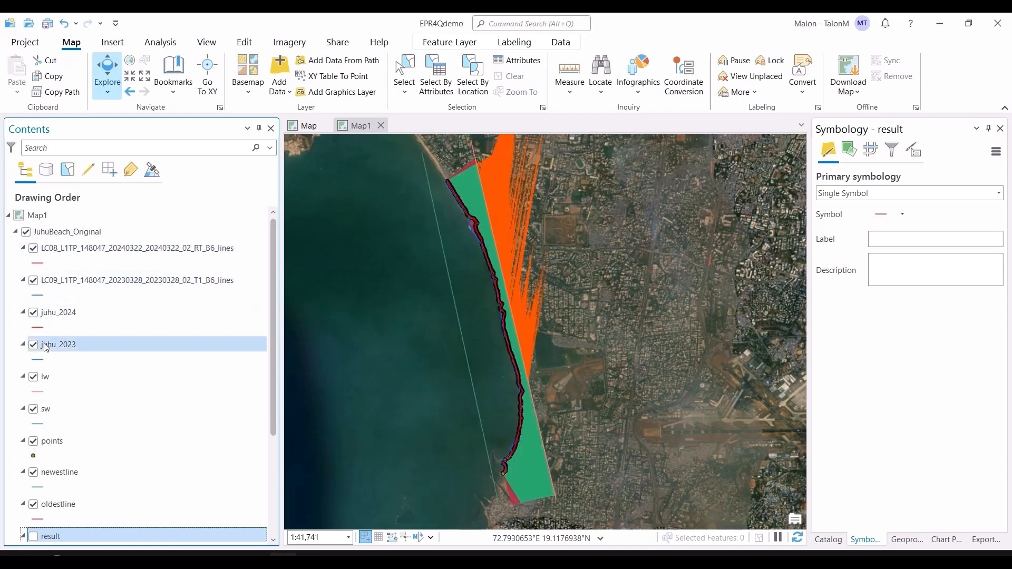
Hide juhu_2024, juhu_2023, lw, sw, points, newestline, oldestline and leftsideresult, leaving only the two B6_lines layers shown.
{"action": "left_click", "coordinate": [33, 312]}
{"action": "left_click", "coordinate": [34, 345]}
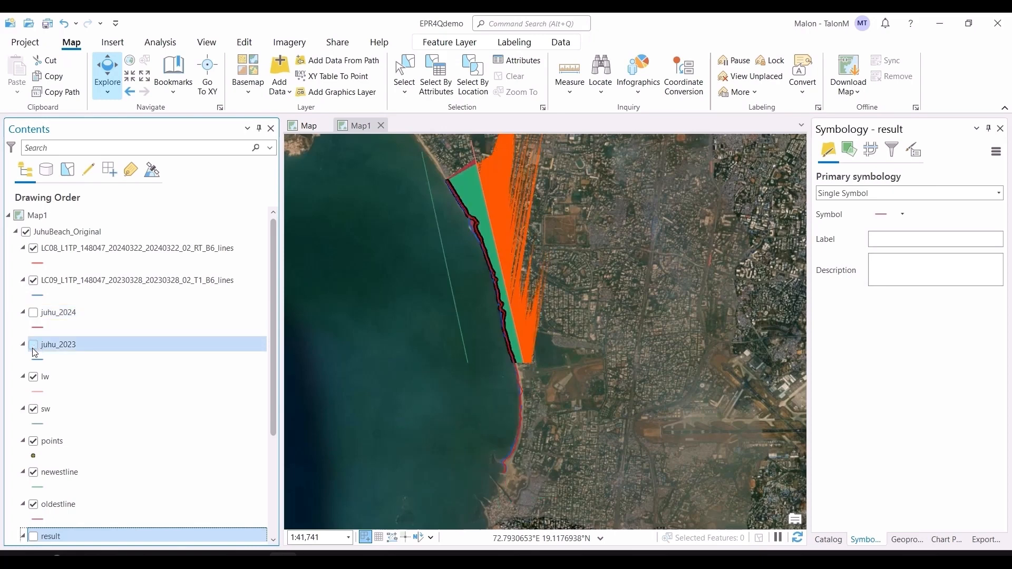
{"action": "left_click", "coordinate": [30, 375]}
{"action": "left_click", "coordinate": [32, 377]}
{"action": "left_click", "coordinate": [33, 409]}
{"action": "left_click", "coordinate": [34, 441]}
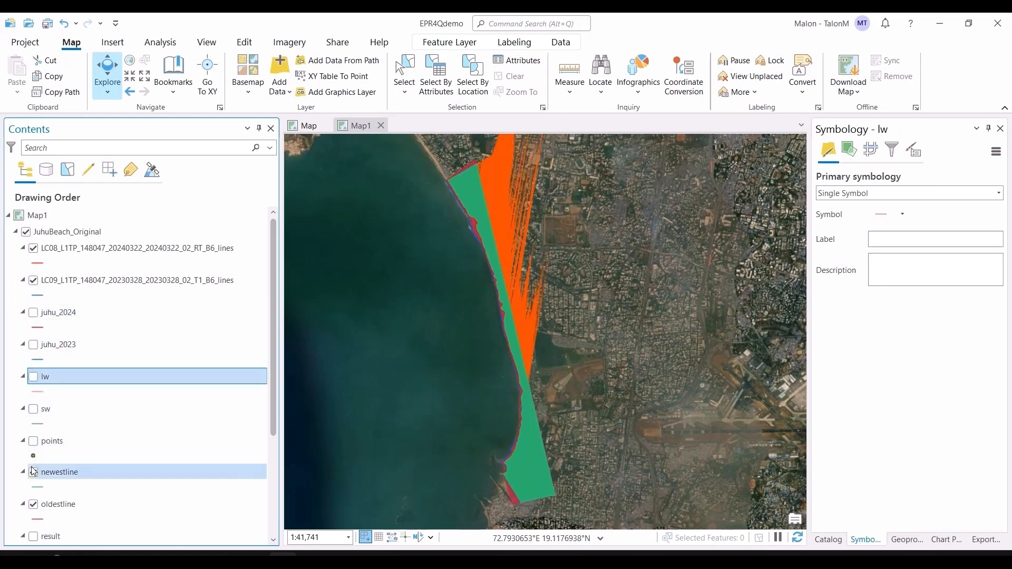
{"action": "left_click", "coordinate": [32, 471]}
{"action": "scroll", "coordinate": [34, 464], "scroll_direction": "down", "scroll_amount": 2}
{"action": "left_click", "coordinate": [34, 441]}
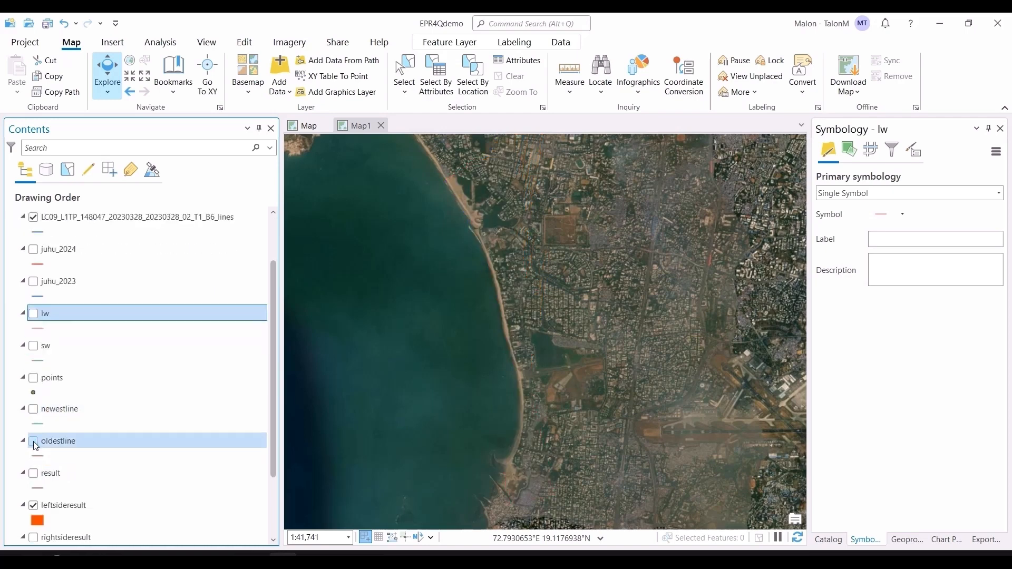
{"action": "scroll", "coordinate": [32, 221], "scroll_direction": "up", "scroll_amount": 2}
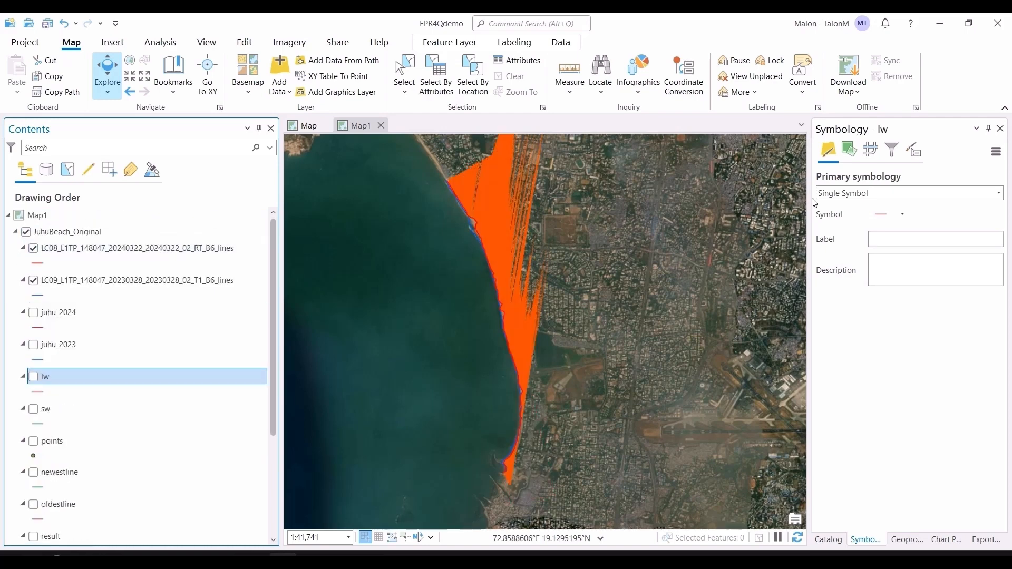
{"action": "scroll", "coordinate": [160, 317], "scroll_direction": "down", "scroll_amount": 4}
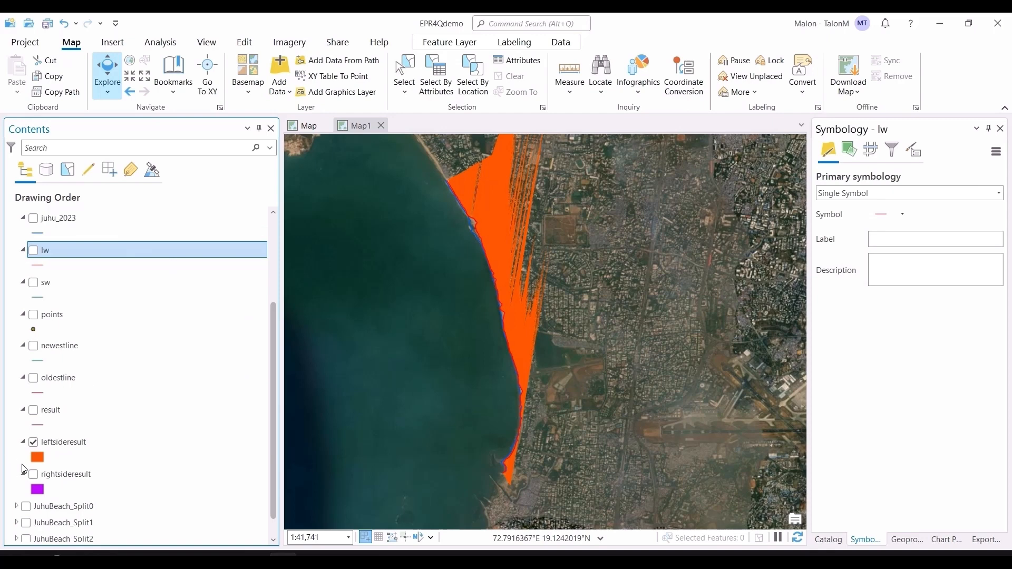
{"action": "left_click", "coordinate": [33, 442]}
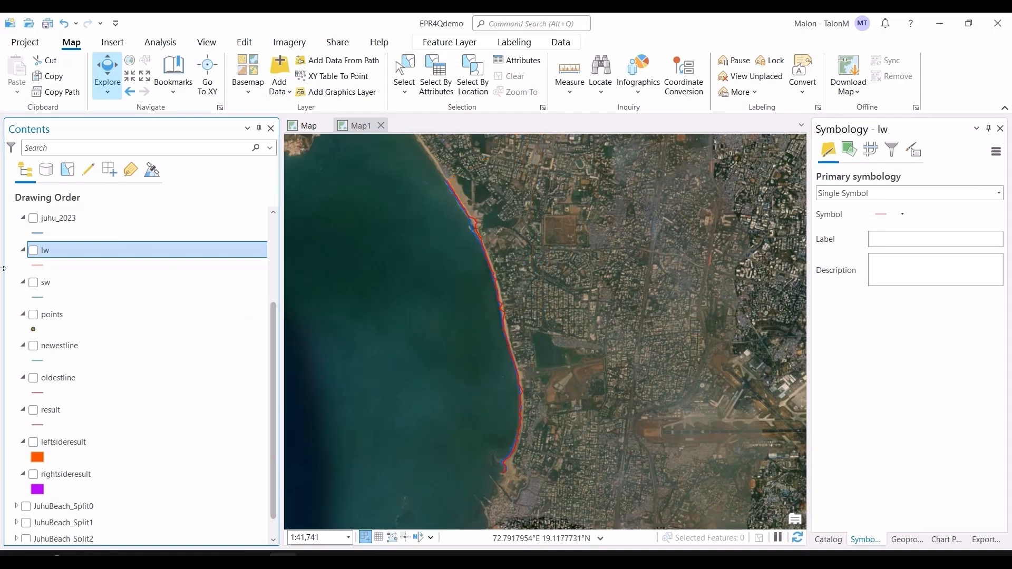
Hide the JuhuBeach_Original group and collapse it in the layer list.
{"action": "scroll", "coordinate": [26, 247], "scroll_direction": "up", "scroll_amount": 4}
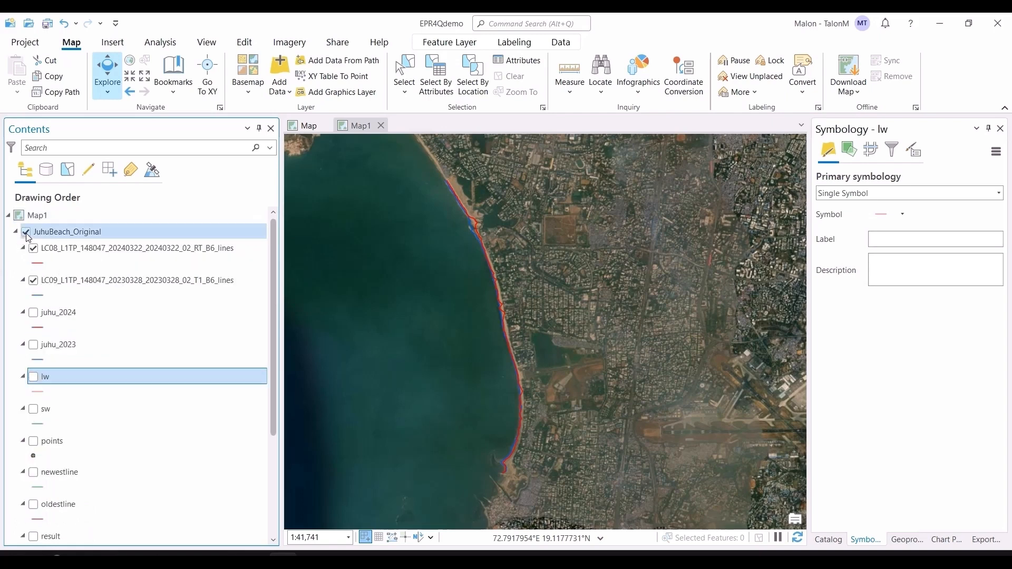
{"action": "left_click", "coordinate": [26, 232]}
{"action": "scroll", "coordinate": [39, 356], "scroll_direction": "down", "scroll_amount": 2}
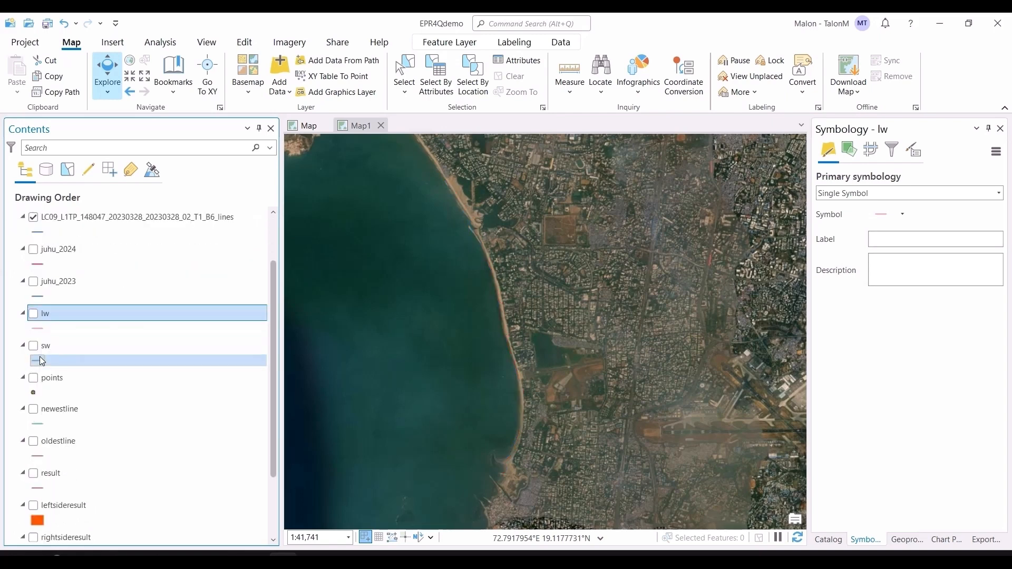
{"action": "scroll", "coordinate": [35, 301], "scroll_direction": "up", "scroll_amount": 2}
{"action": "left_click", "coordinate": [15, 232]}
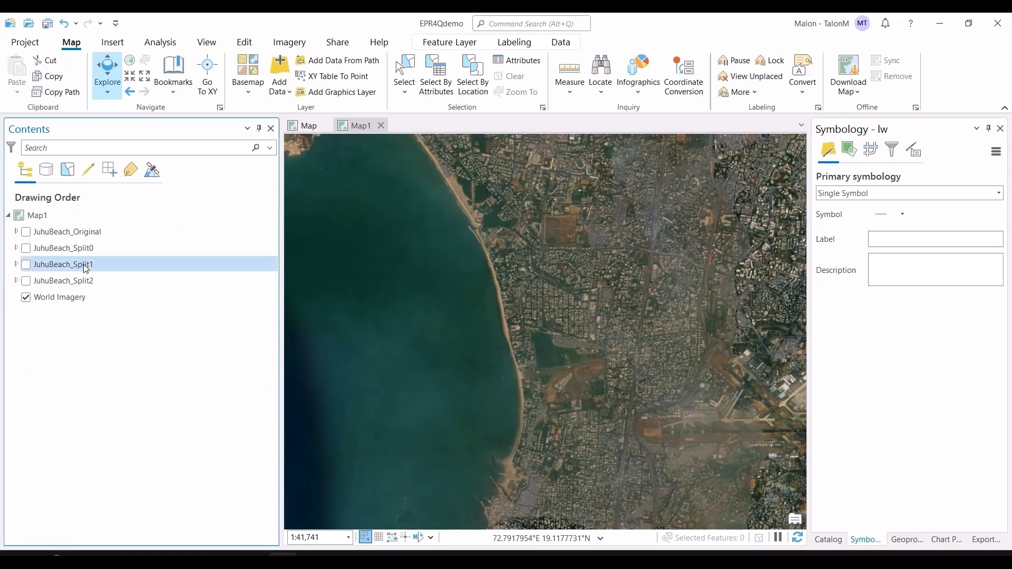
Show and expand the JuhuBeach_Split0 group and examine its juhu_2024_0 and juhu_2023_0 lines along the middle of the beach.
{"action": "left_click", "coordinate": [26, 249]}
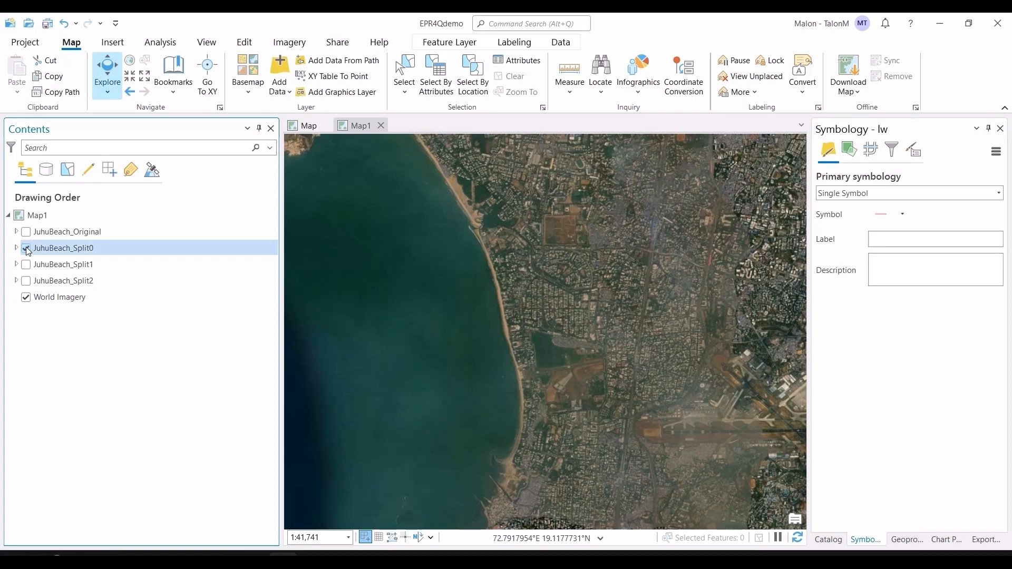
{"action": "left_click", "coordinate": [16, 248]}
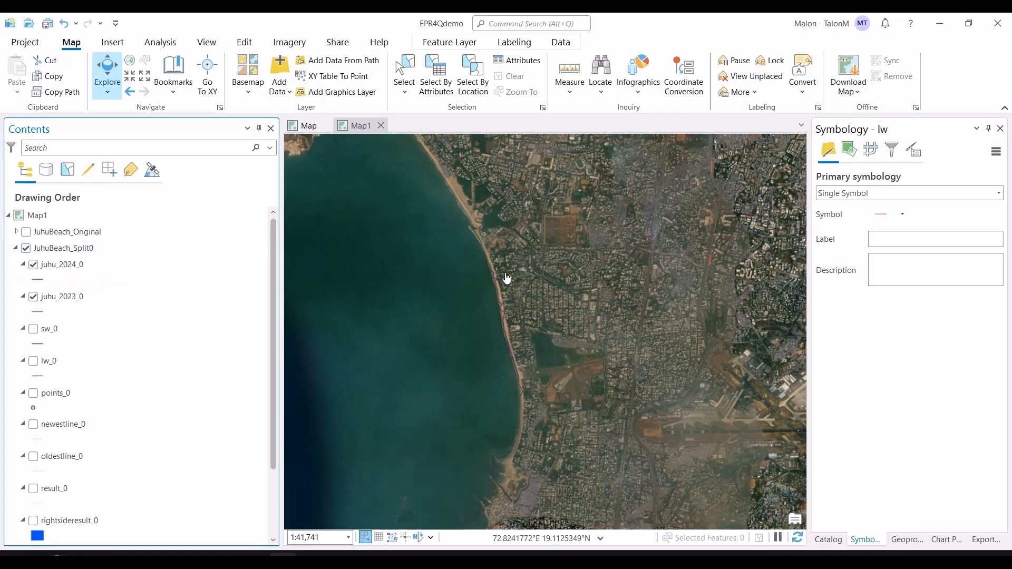
{"action": "scroll", "coordinate": [507, 278], "scroll_direction": "up", "scroll_amount": 3}
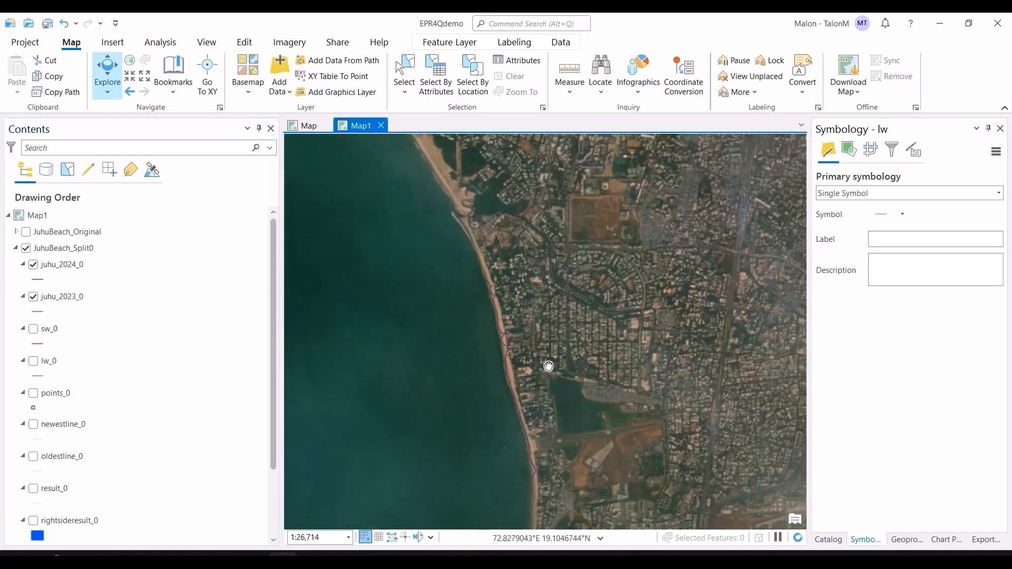
{"action": "left_click_drag", "start_coordinate": [549, 367], "coordinate": [547, 358]}
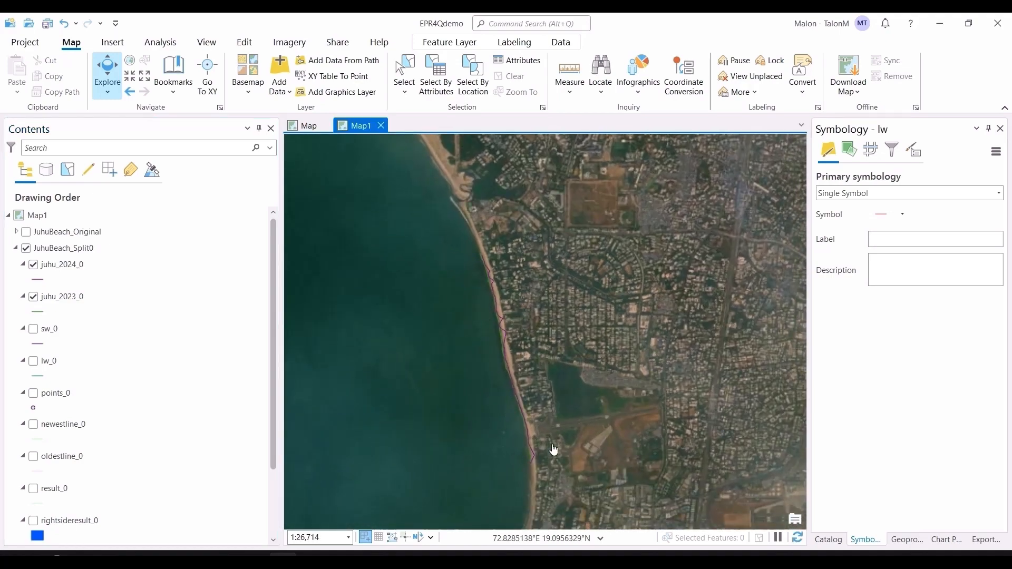
{"action": "scroll", "coordinate": [601, 452], "scroll_direction": "down", "scroll_amount": 2}
{"action": "left_click_drag", "start_coordinate": [655, 481], "coordinate": [567, 358]}
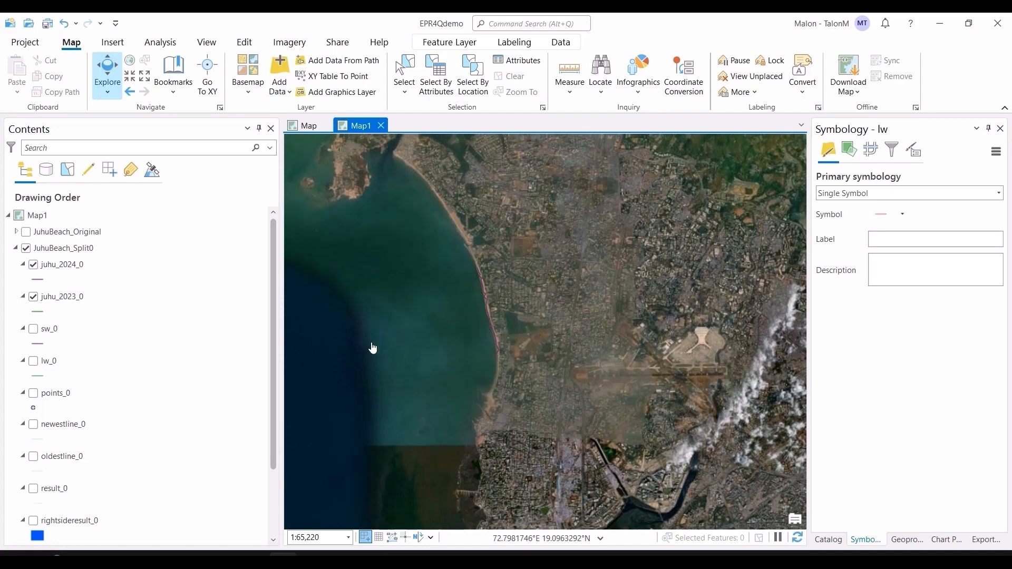
Hide juhu_2023_0 and juhu_2024_0, then collapse the JuhuBeach_Split0 group.
{"action": "left_click", "coordinate": [33, 296]}
{"action": "left_click", "coordinate": [33, 265]}
{"action": "left_click", "coordinate": [16, 249]}
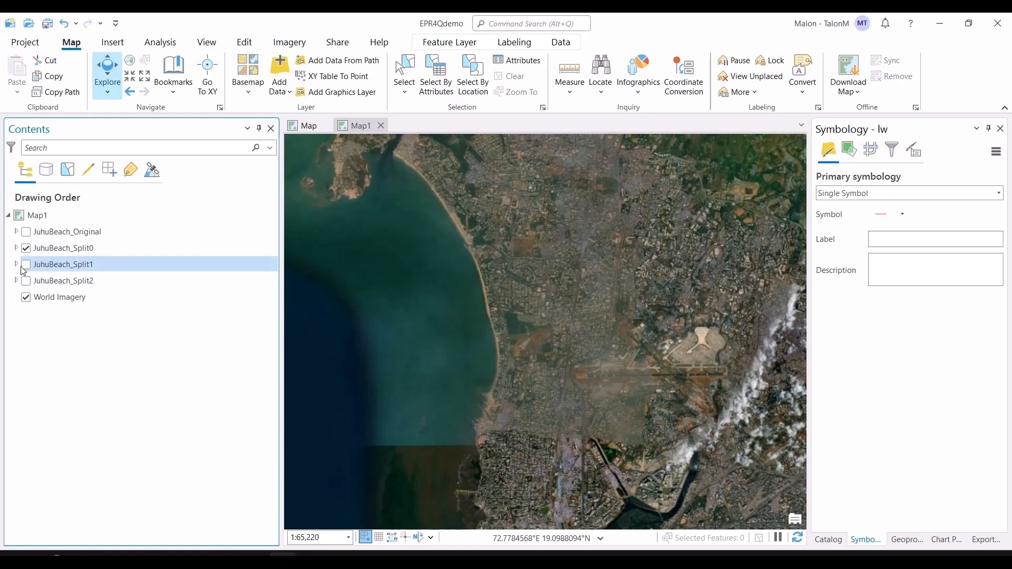
View the JuhuBeach_Split1 group's layers, then collapse the group and leave it hidden.
{"action": "left_click", "coordinate": [17, 265]}
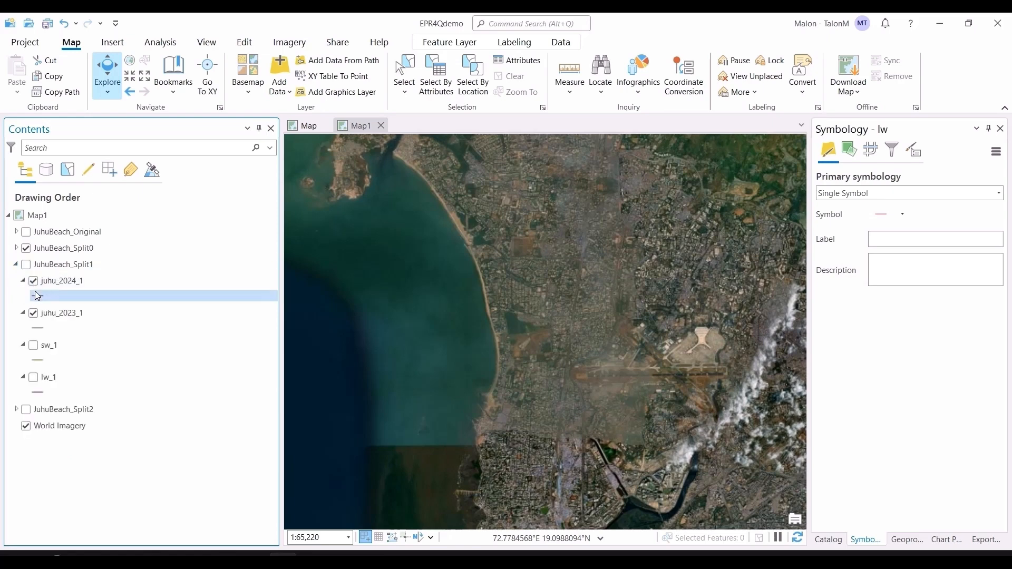
{"action": "left_click", "coordinate": [26, 264]}
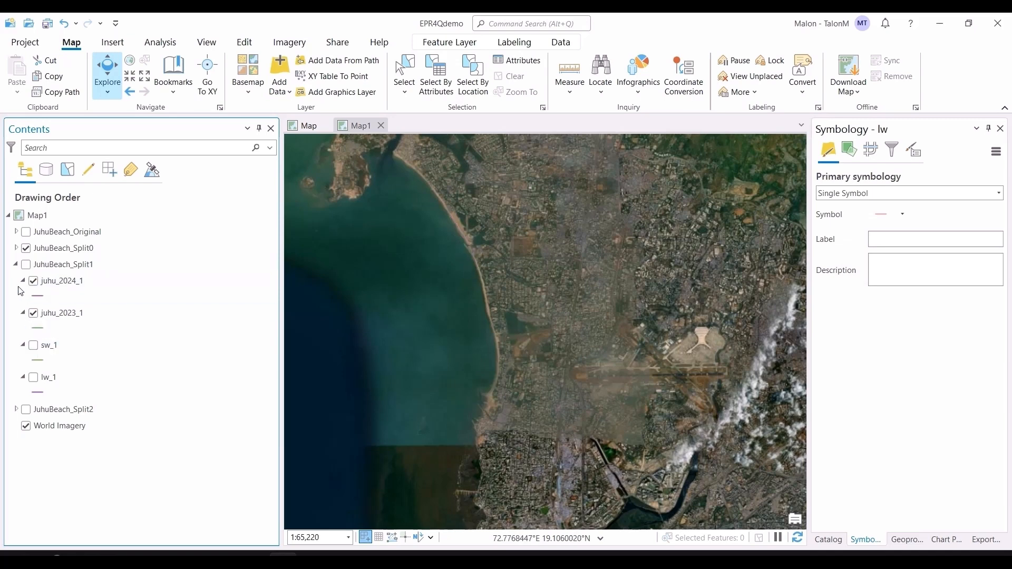
{"action": "left_click", "coordinate": [16, 264]}
Show and expand the JuhuBeach_Split2 group and turn on its lw_2 and sw_2 baselines.
{"action": "left_click", "coordinate": [25, 281]}
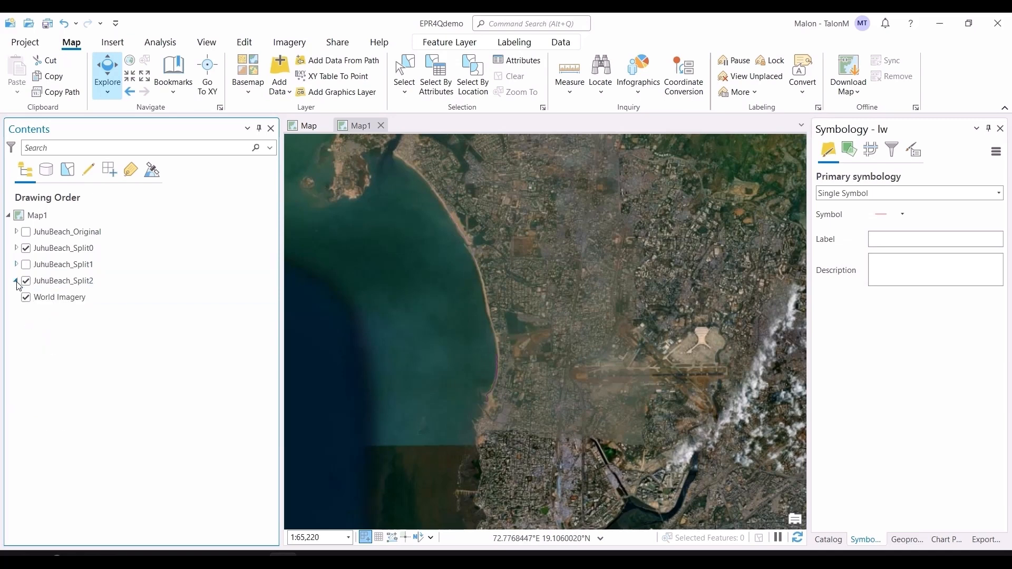
{"action": "left_click", "coordinate": [16, 281]}
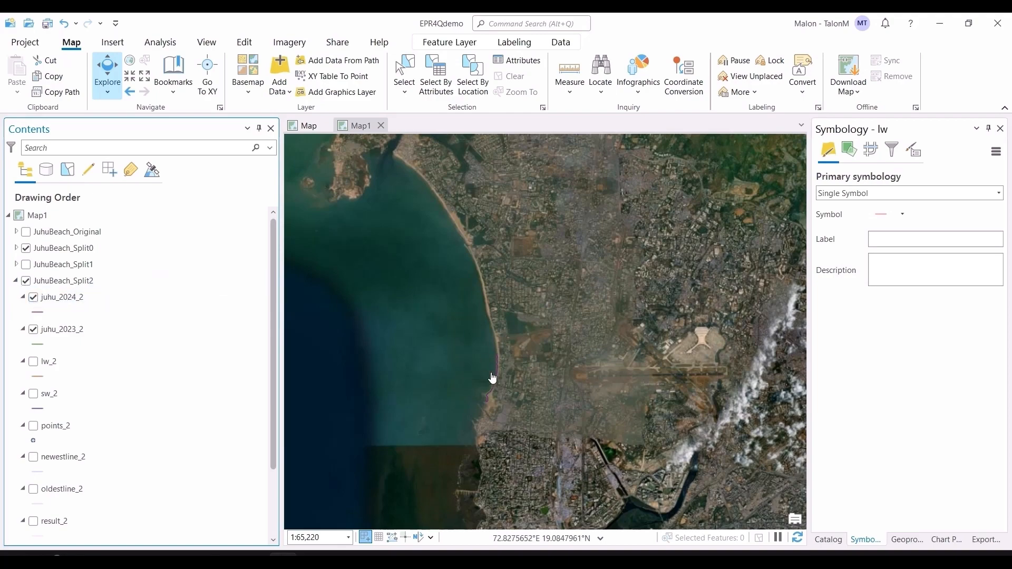
{"action": "scroll", "coordinate": [496, 370], "scroll_direction": "up", "scroll_amount": 3}
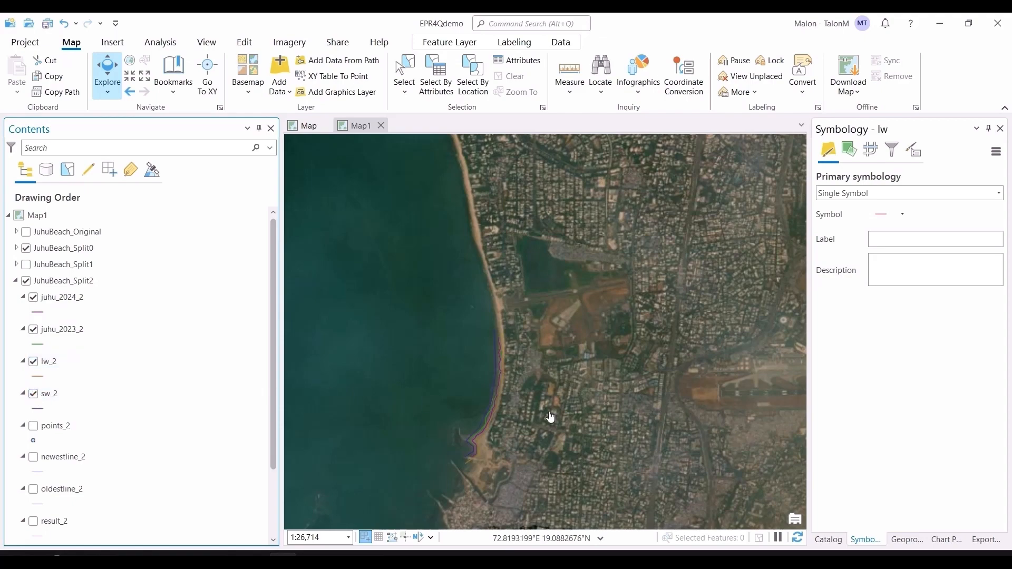
Examine the Split2 shorelines and baselines from the jetties at the southern end up to their northern ends.
{"action": "scroll", "coordinate": [572, 407], "scroll_direction": "up", "scroll_amount": 3}
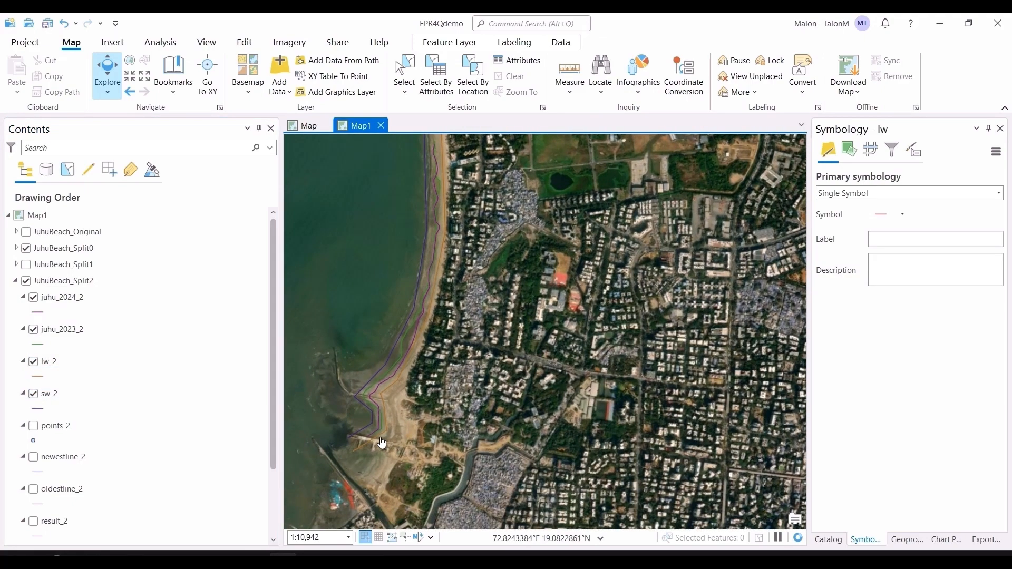
{"action": "scroll", "coordinate": [382, 443], "scroll_direction": "up", "scroll_amount": 4}
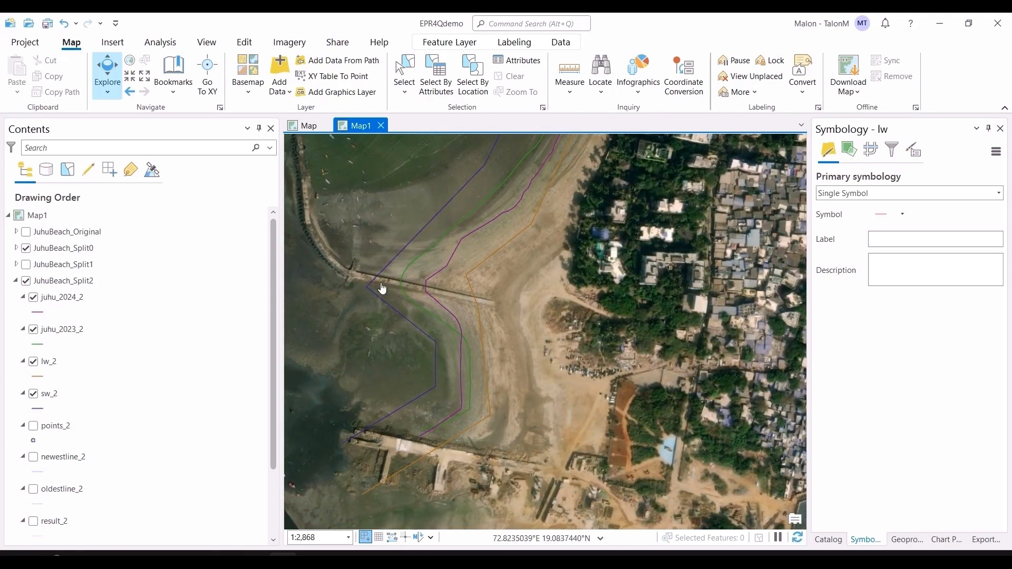
{"action": "left_click_drag", "start_coordinate": [572, 234], "coordinate": [479, 289]}
{"action": "left_click_drag", "start_coordinate": [627, 169], "coordinate": [568, 465]}
{"action": "left_click_drag", "start_coordinate": [555, 145], "coordinate": [536, 303]}
{"action": "scroll", "coordinate": [536, 303], "scroll_direction": "down", "scroll_amount": 2}
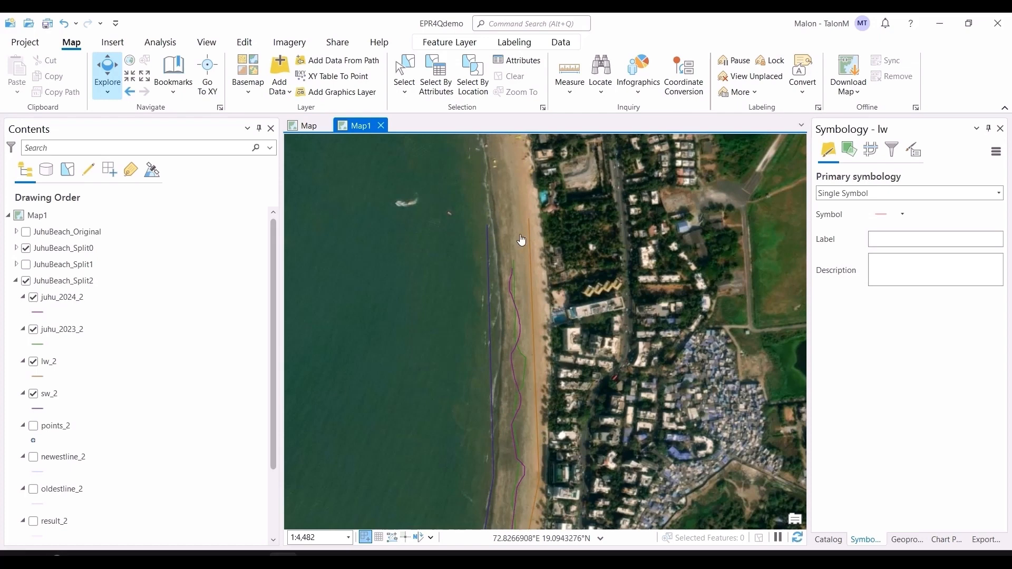
Look up the Split tool among the Divide editing tools, then close the tool gallery without starting it.
{"action": "left_click", "coordinate": [244, 43]}
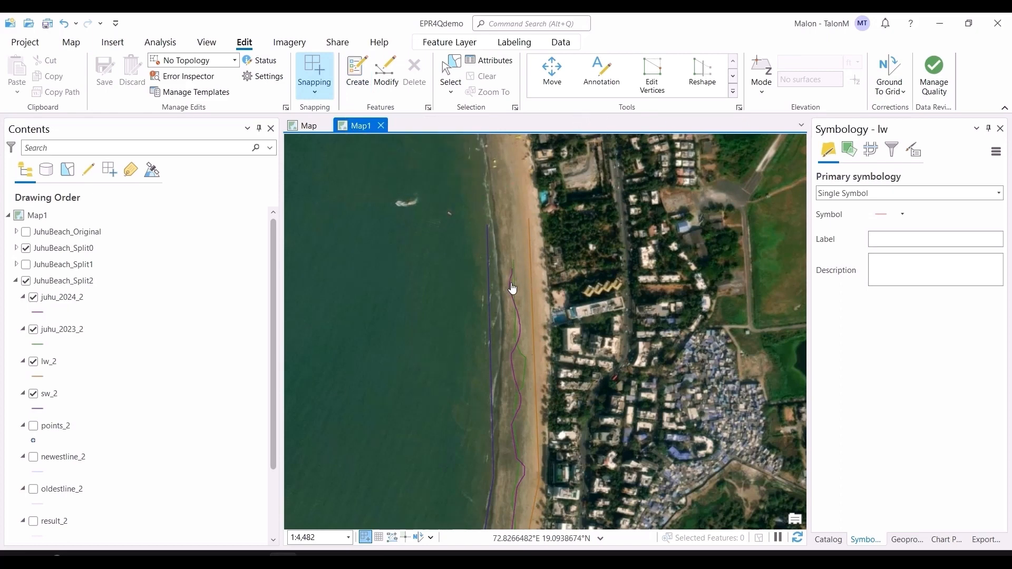
{"action": "left_click", "coordinate": [734, 92]}
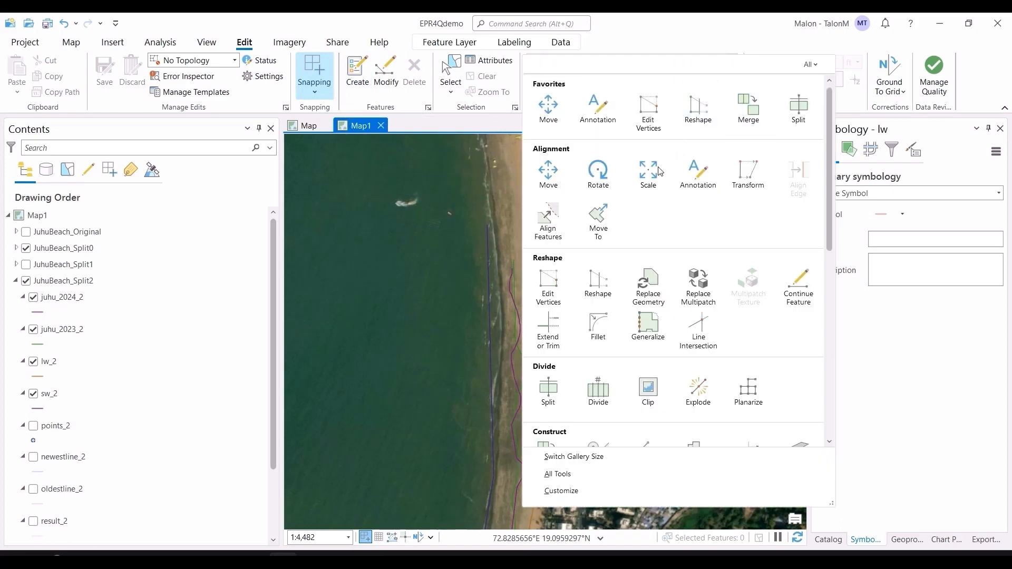
{"action": "scroll", "coordinate": [640, 295], "scroll_direction": "down", "scroll_amount": 2}
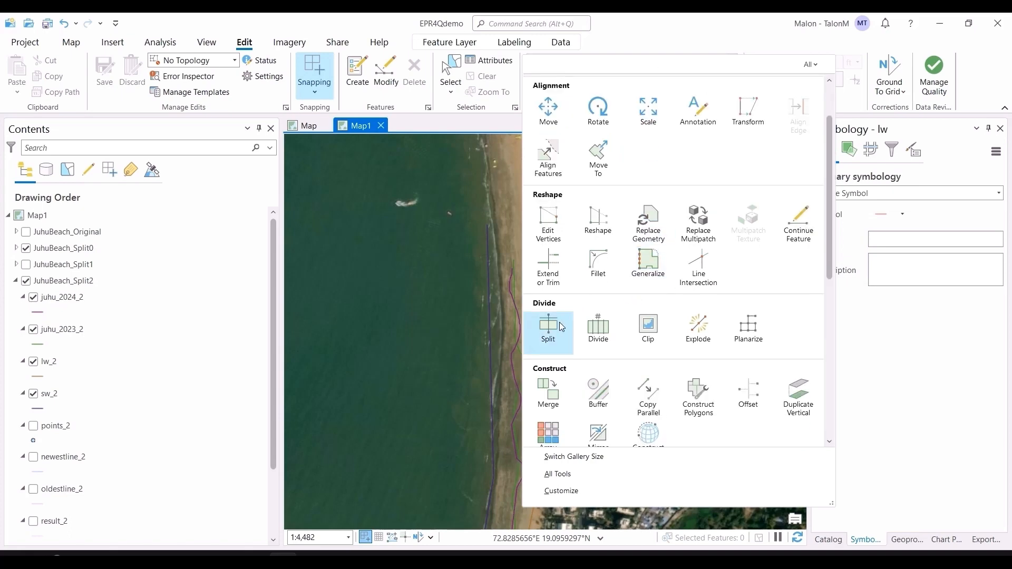
{"action": "left_click", "coordinate": [478, 323]}
View the data source and projected coordinate system in the juhu_2024_2 layer's properties, then close them.
{"action": "left_click_drag", "start_coordinate": [591, 497], "coordinate": [563, 372]}
{"action": "scroll", "coordinate": [563, 374], "scroll_direction": "down", "scroll_amount": 2}
{"action": "left_click_drag", "start_coordinate": [563, 410], "coordinate": [611, 273]}
{"action": "scroll", "coordinate": [613, 285], "scroll_direction": "down", "scroll_amount": 2}
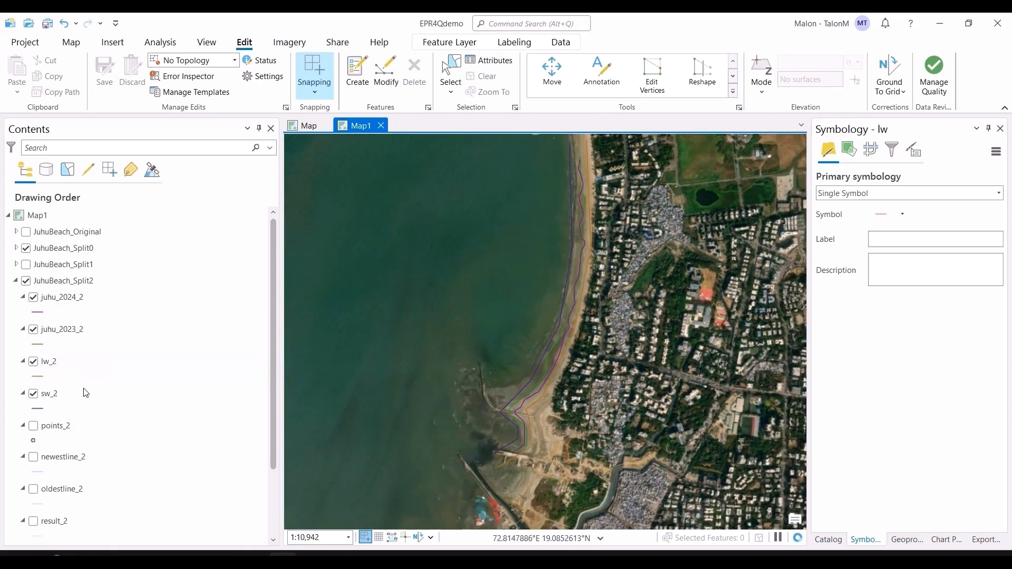
{"action": "right_click", "coordinate": [74, 299]}
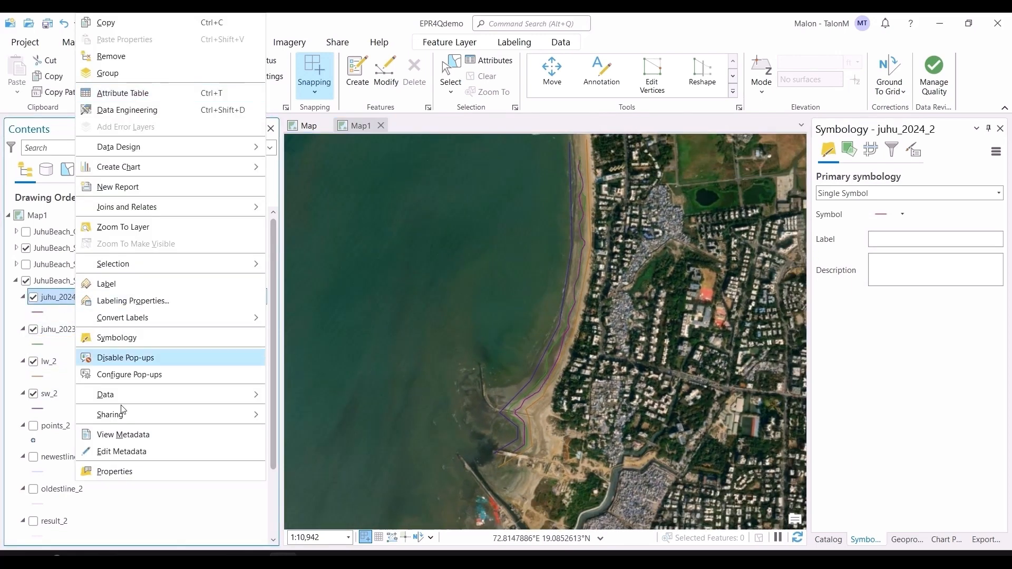
{"action": "left_click", "coordinate": [137, 469]}
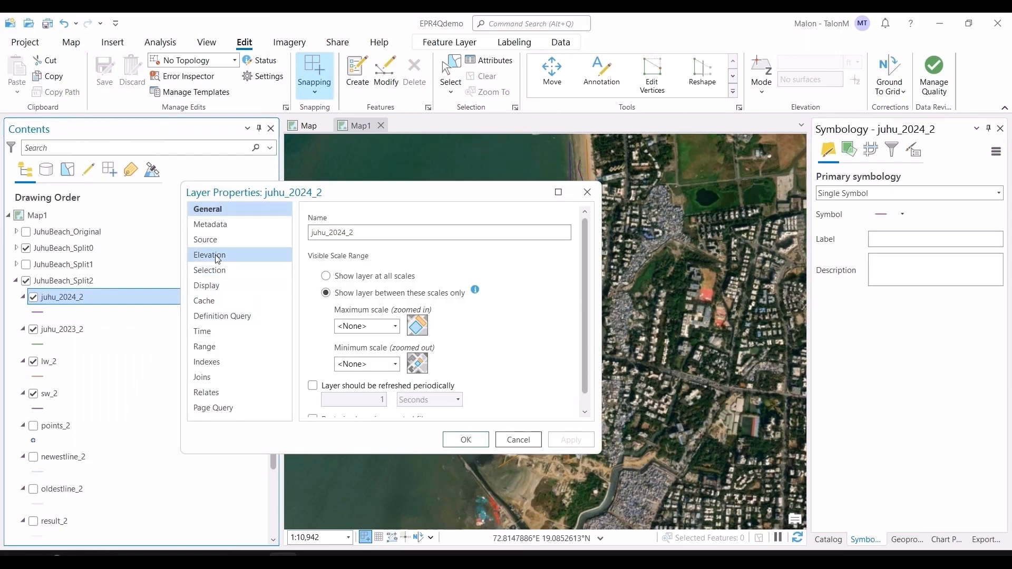
{"action": "left_click", "coordinate": [225, 240]}
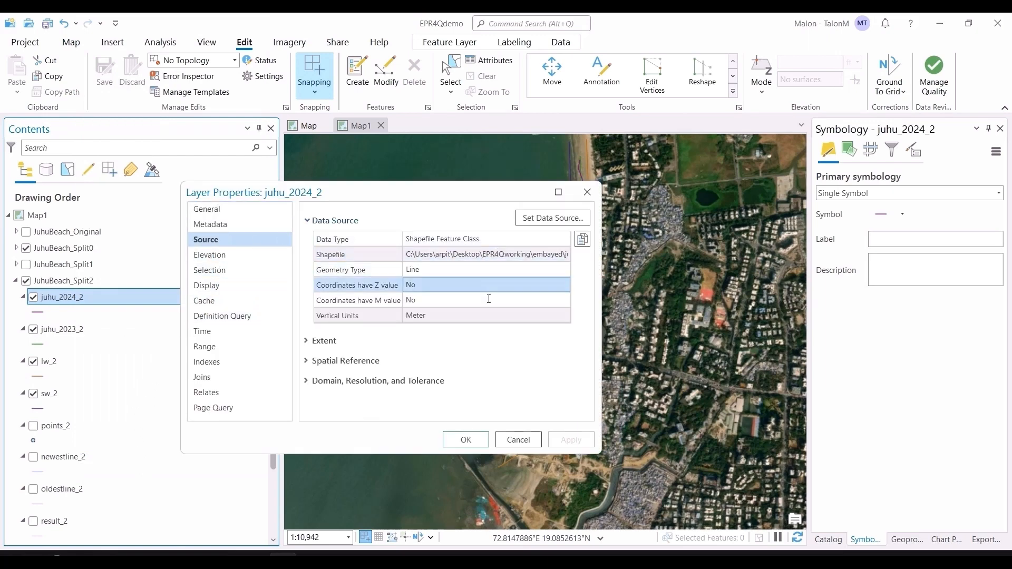
{"action": "left_click", "coordinate": [308, 363]}
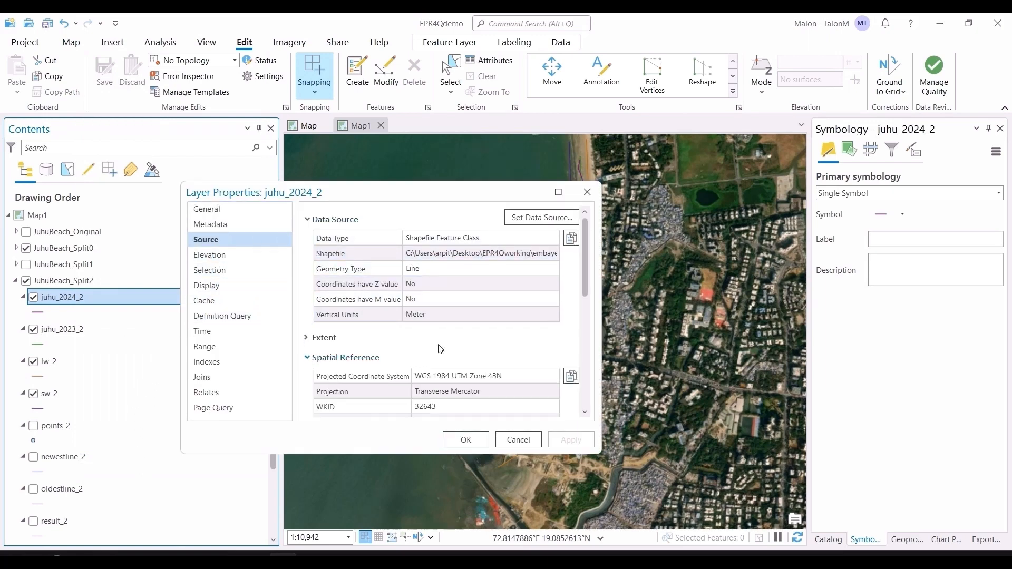
{"action": "scroll", "coordinate": [437, 349], "scroll_direction": "down", "scroll_amount": 1}
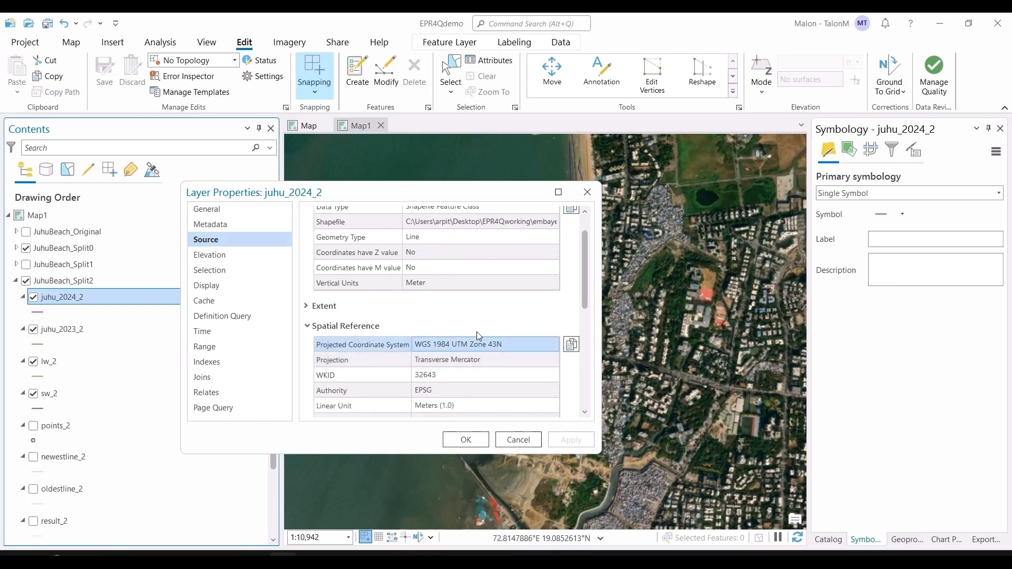
{"action": "left_click", "coordinate": [588, 193]}
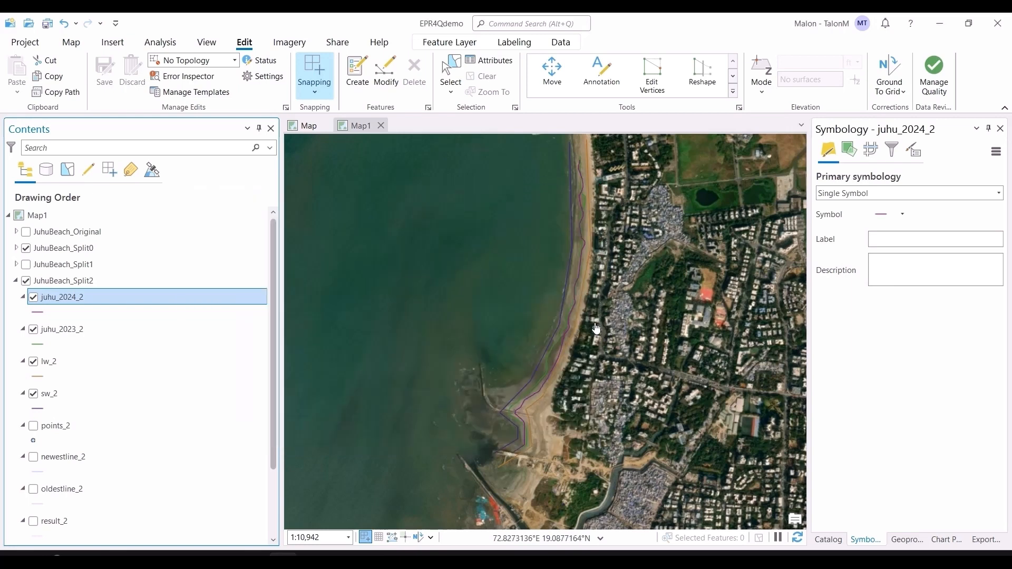
Hide the JuhuBeach_Split2 group and collapse it.
{"action": "scroll", "coordinate": [644, 290], "scroll_direction": "down", "scroll_amount": 3}
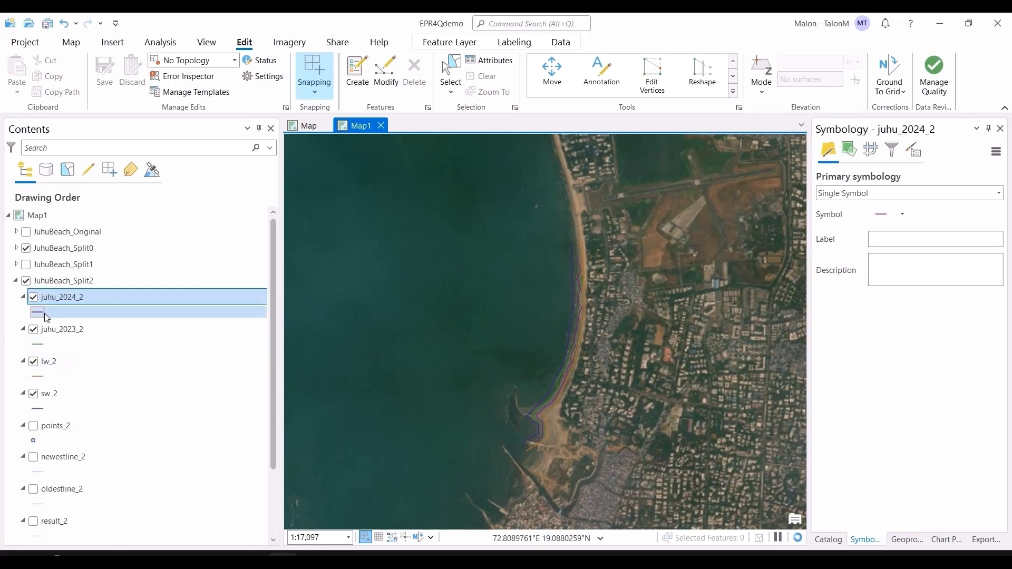
{"action": "left_click", "coordinate": [27, 284]}
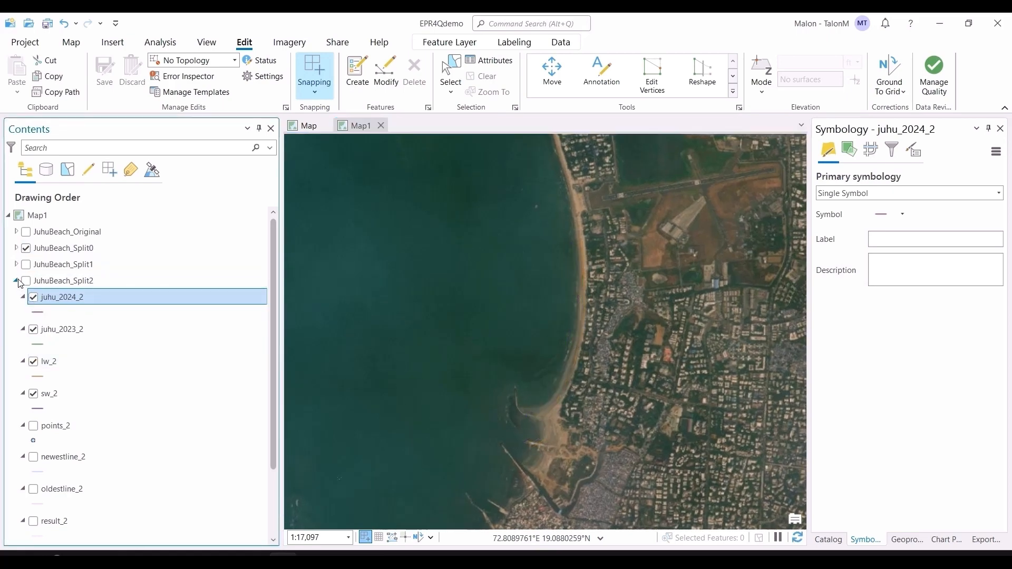
{"action": "left_click", "coordinate": [16, 281]}
Expand the JuhuBeach_Split0 group and turn on juhu_2024_0, juhu_2023_0 and the sw_0 and lw_0 baselines.
{"action": "left_click", "coordinate": [16, 249]}
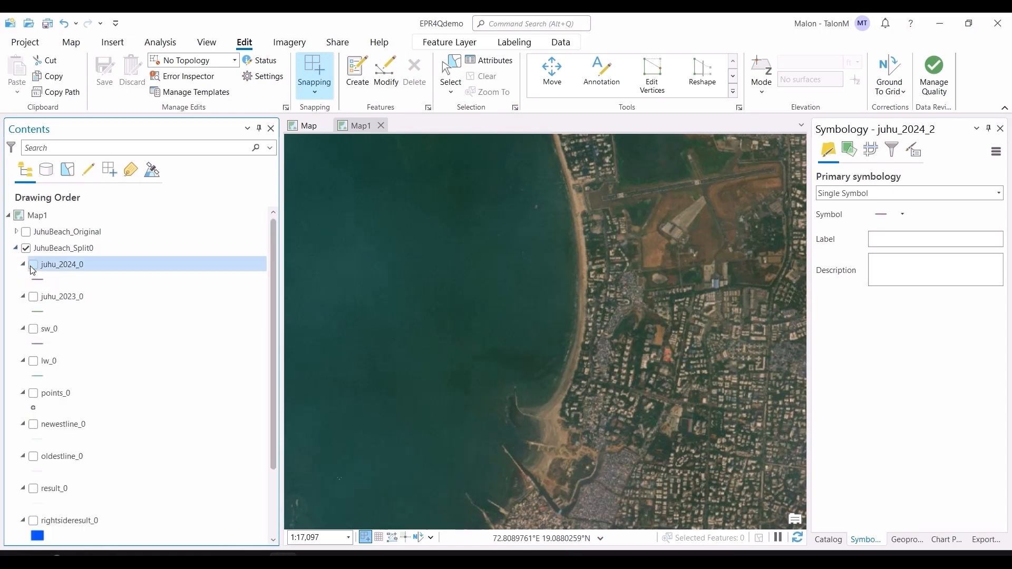
{"action": "left_click", "coordinate": [255, 294]}
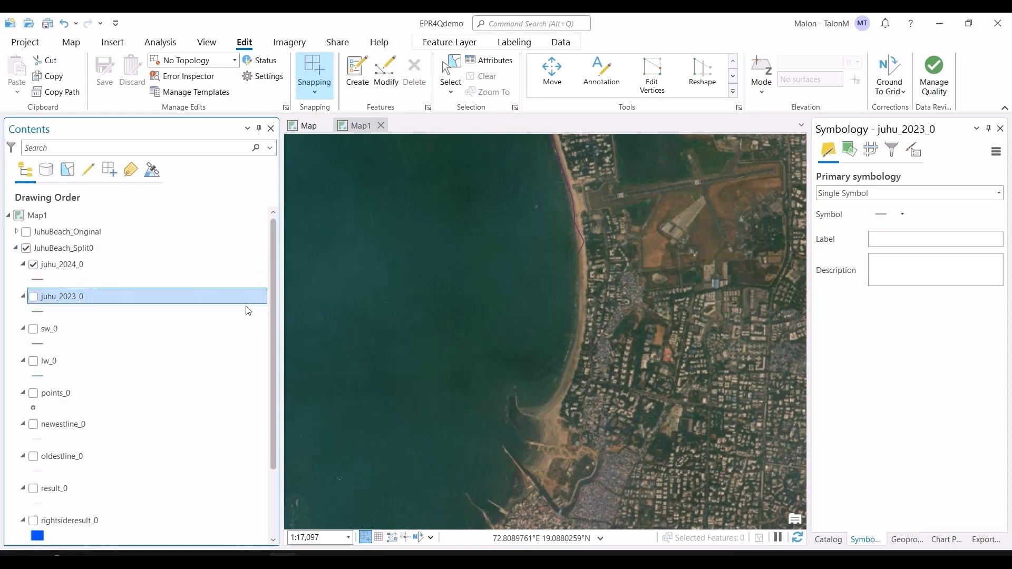
{"action": "left_click", "coordinate": [33, 329]}
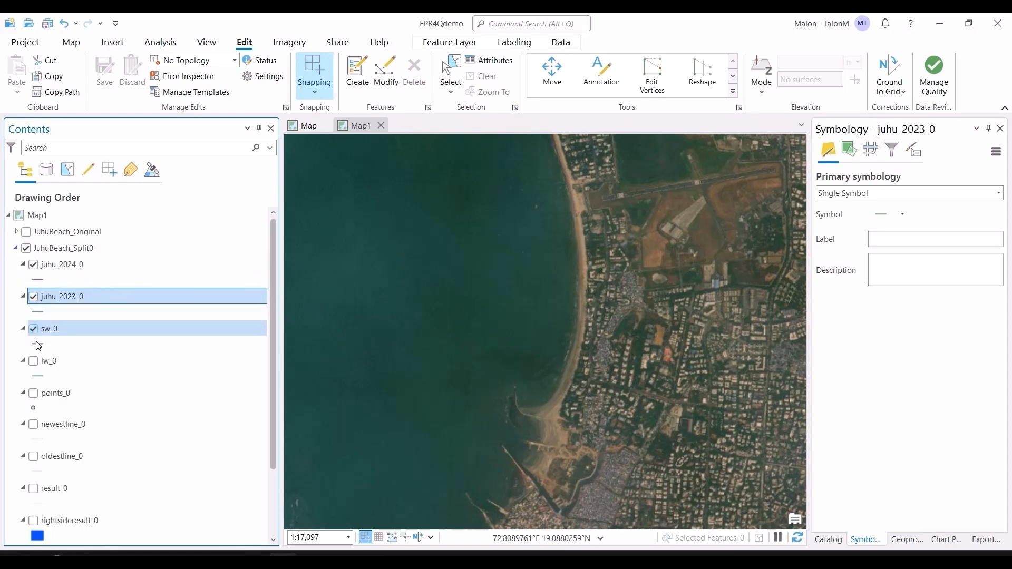
Examine how the Split0 baselines run alongside the two shorelines, from the northern end down past the airport runway.
{"action": "left_click_drag", "start_coordinate": [640, 227], "coordinate": [621, 391]}
{"action": "scroll", "coordinate": [614, 305], "scroll_direction": "down", "scroll_amount": 2}
{"action": "left_click_drag", "start_coordinate": [604, 249], "coordinate": [588, 293]}
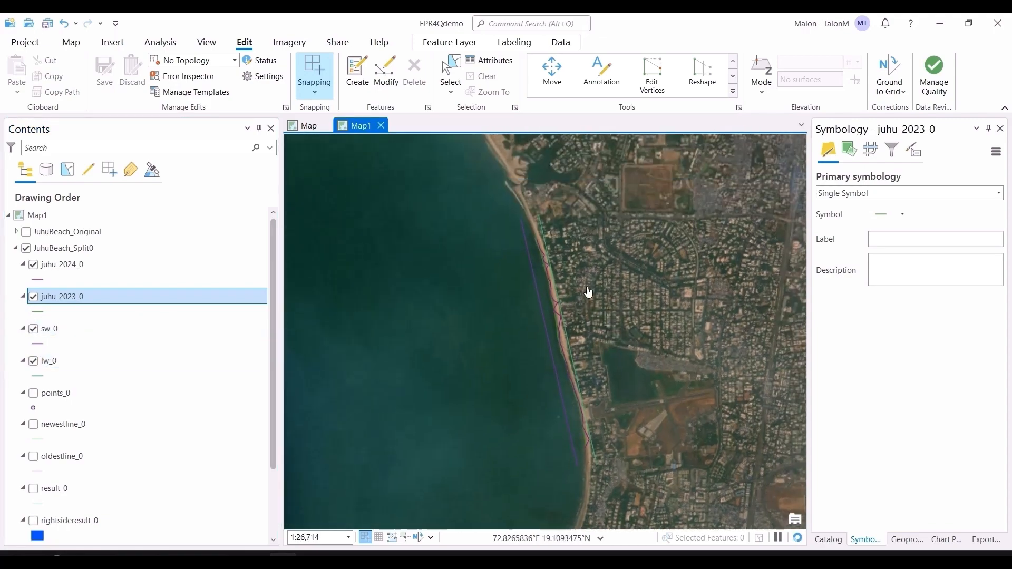
{"action": "scroll", "coordinate": [588, 293], "scroll_direction": "up", "scroll_amount": 4}
{"action": "left_click_drag", "start_coordinate": [608, 192], "coordinate": [587, 284]}
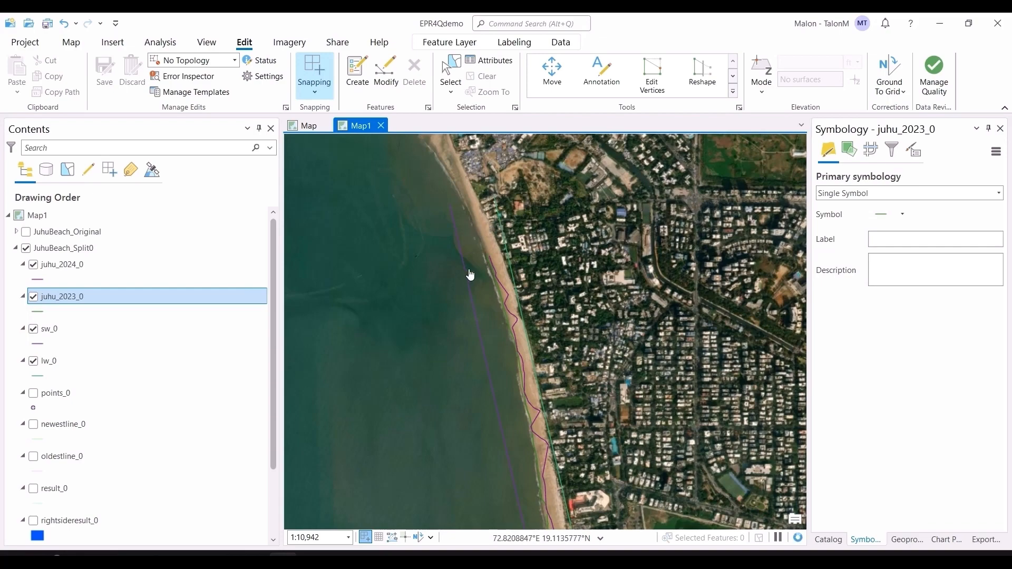
{"action": "left_click_drag", "start_coordinate": [633, 477], "coordinate": [629, 442]}
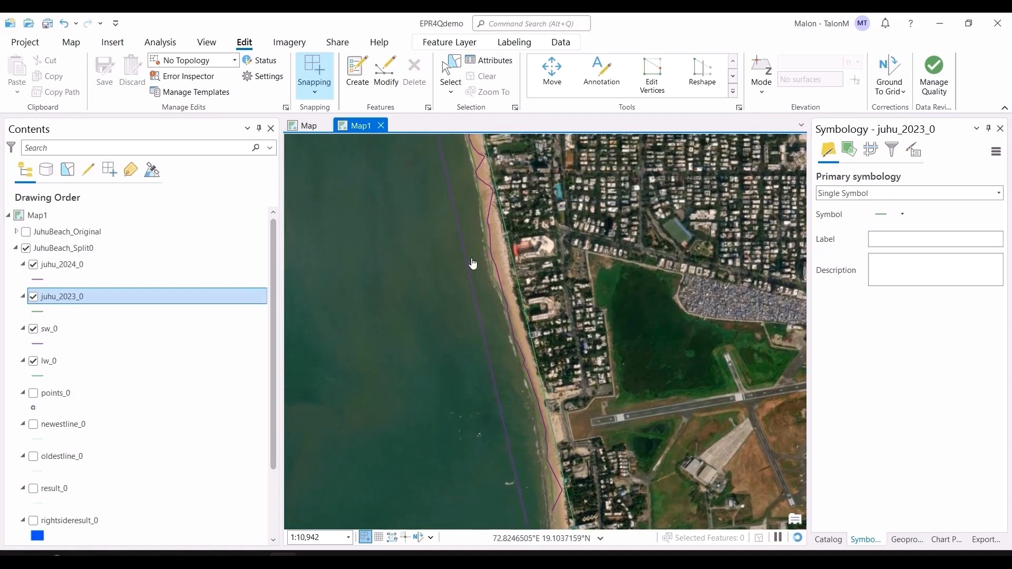
{"action": "left_click_drag", "start_coordinate": [578, 173], "coordinate": [604, 252]}
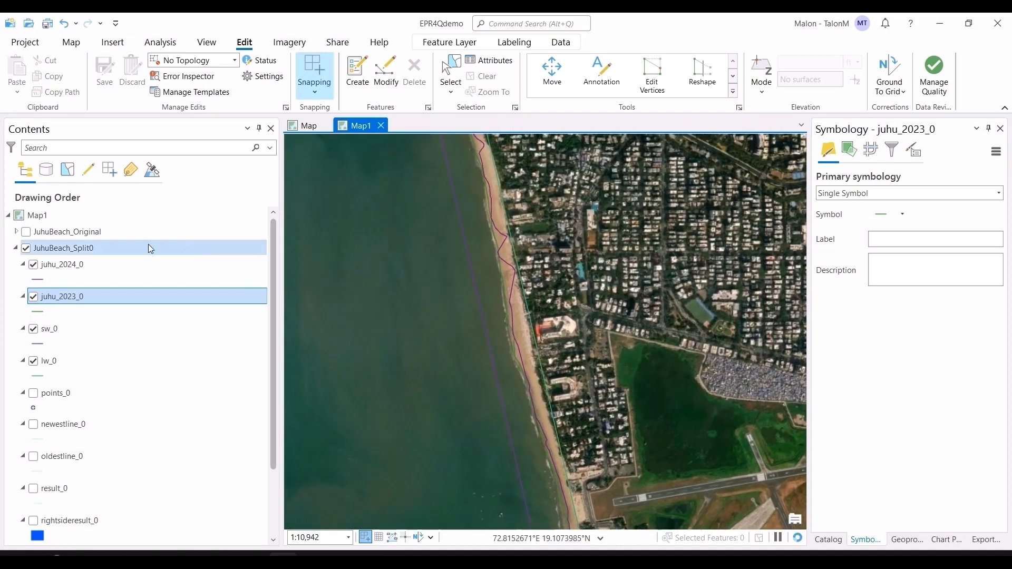
Change the juhu_2024_0 shoreline's line color to red and apply it.
{"action": "left_click", "coordinate": [39, 282]}
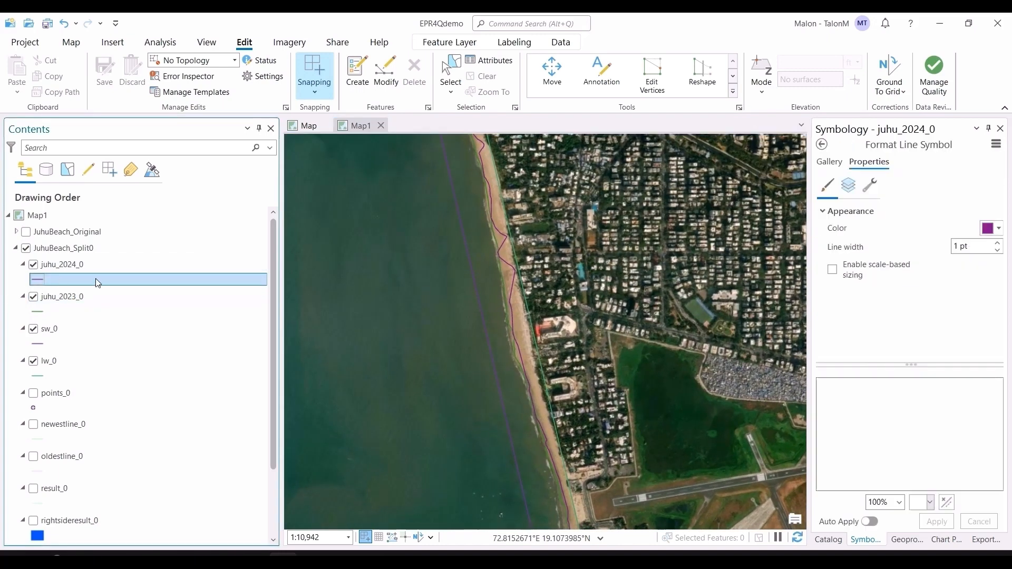
{"action": "left_click", "coordinate": [992, 228]}
{"action": "left_click", "coordinate": [861, 300]}
{"action": "left_click", "coordinate": [936, 521]}
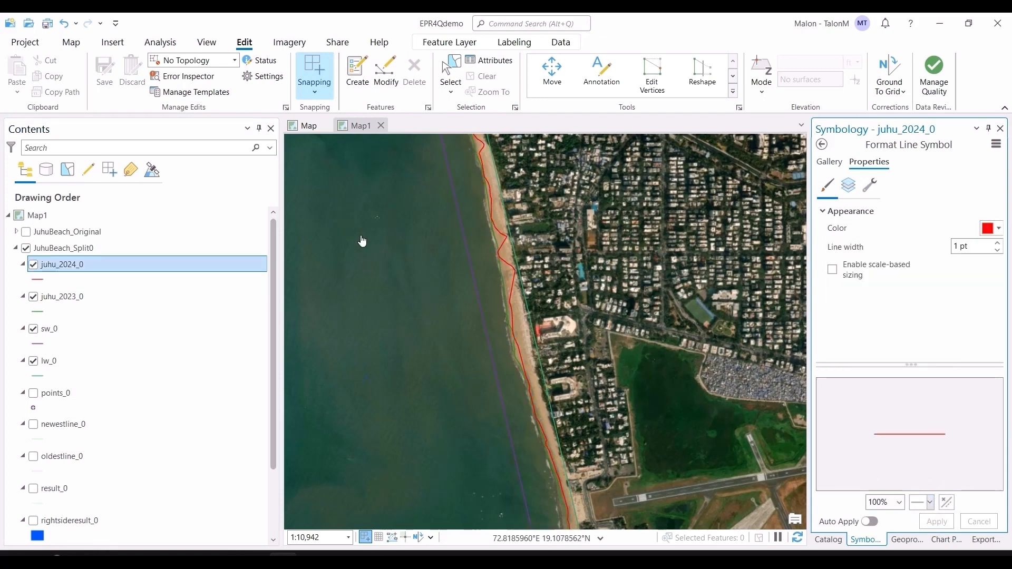
Change the juhu_2023_0 shoreline's line color to bright green and apply it.
{"action": "left_click", "coordinate": [42, 313]}
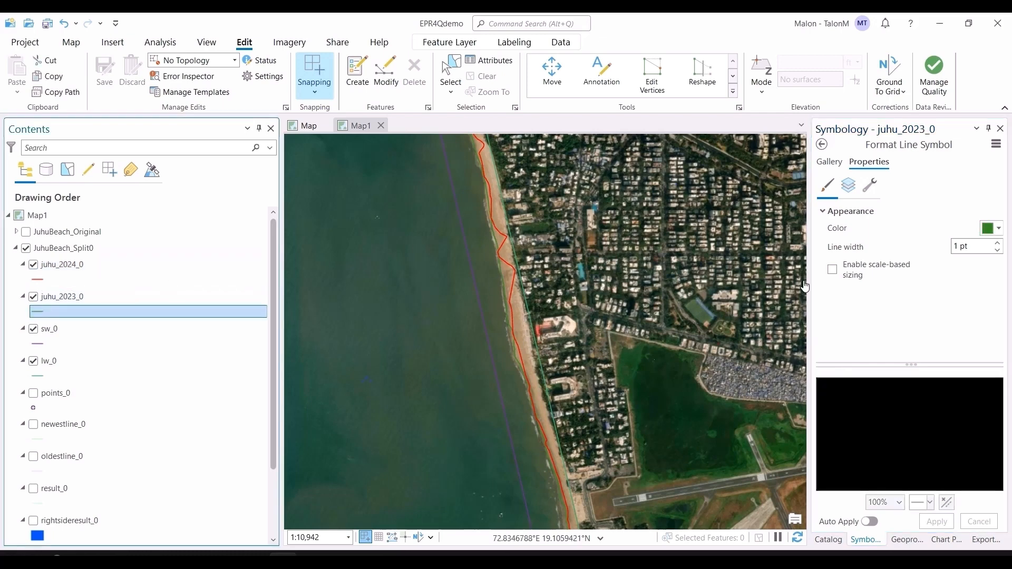
{"action": "left_click", "coordinate": [996, 228]}
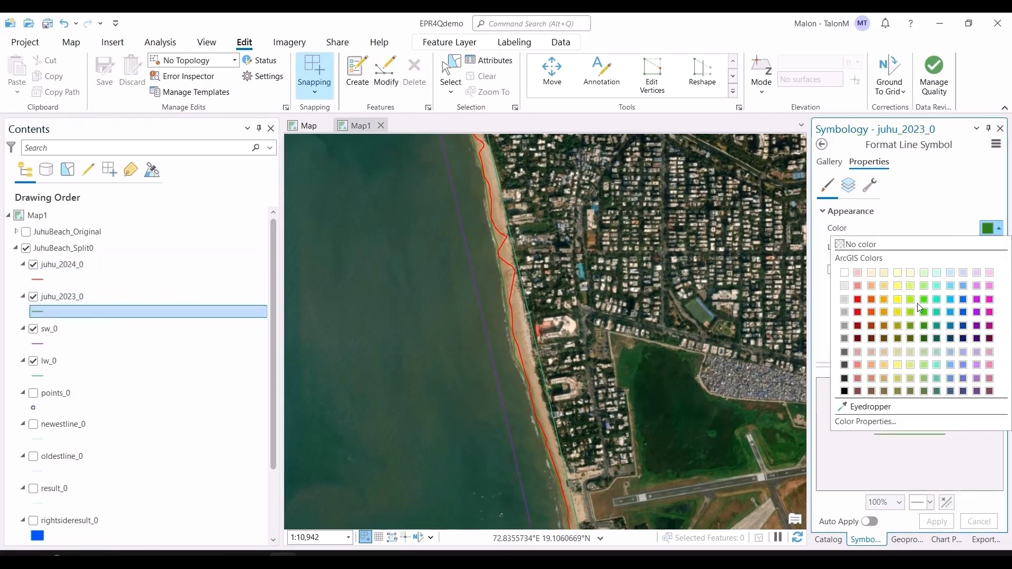
{"action": "left_click", "coordinate": [923, 299]}
{"action": "left_click", "coordinate": [940, 522]}
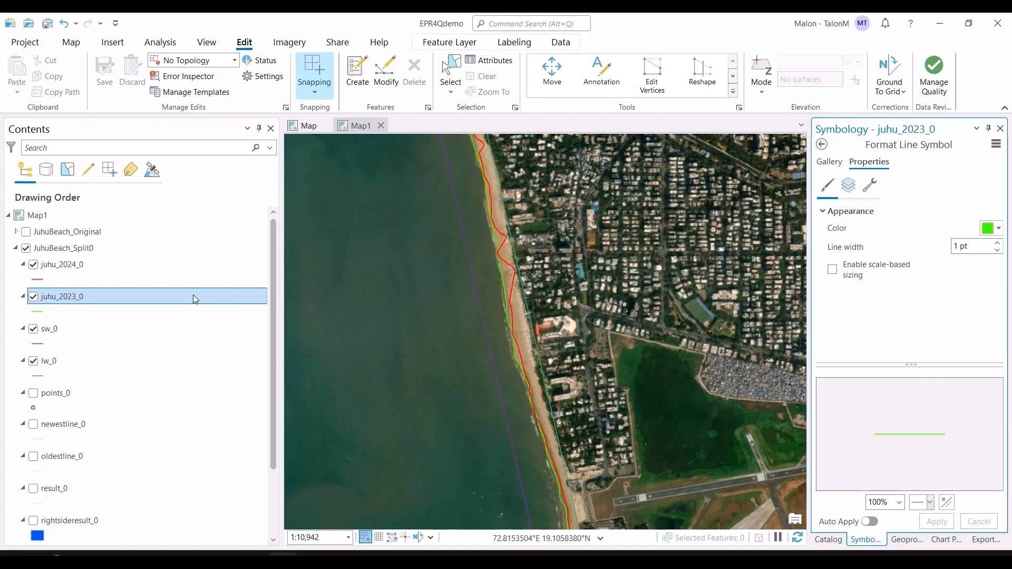
Turn on the points_0 layer over the Split0 shorelines.
{"action": "scroll", "coordinate": [611, 314], "scroll_direction": "down", "scroll_amount": 2}
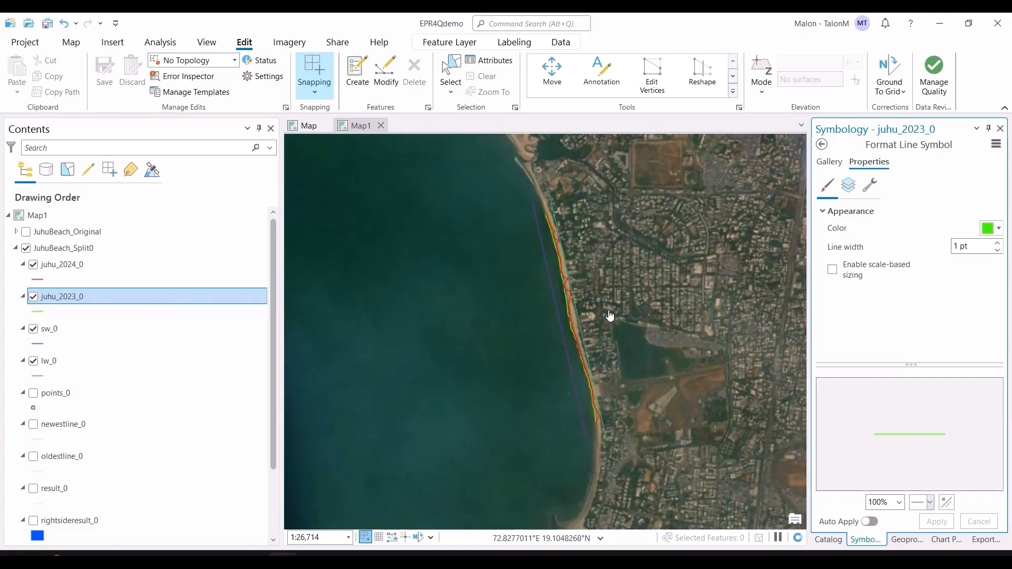
{"action": "left_click_drag", "start_coordinate": [669, 222], "coordinate": [665, 246]}
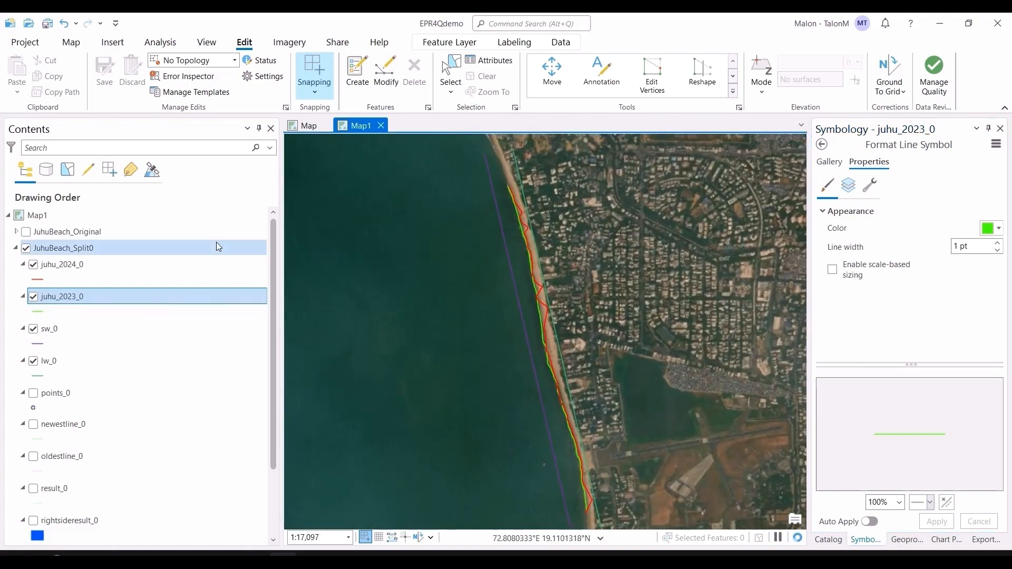
{"action": "left_click", "coordinate": [33, 392]}
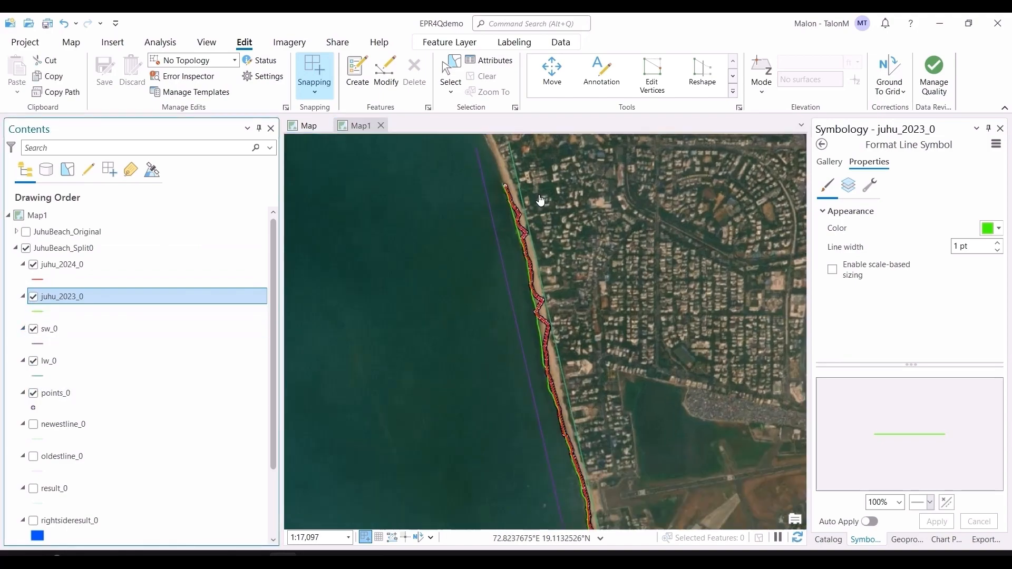
Examine the points_0 points along the red juhu_2024_0 shoreline from its northern end to its southern tip, compared with juhu_2023_0.
{"action": "scroll", "coordinate": [543, 203], "scroll_direction": "up", "scroll_amount": 6}
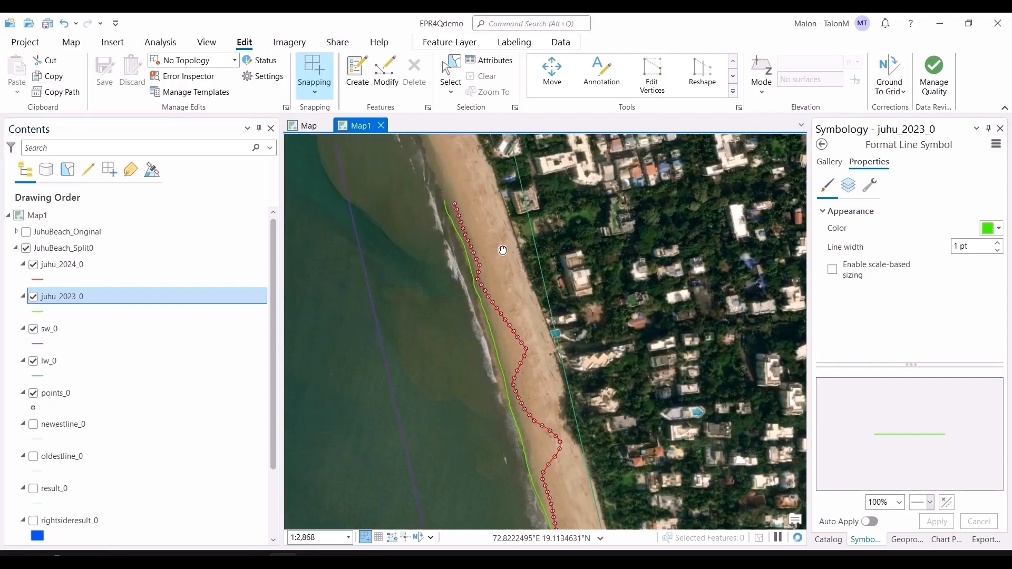
{"action": "scroll", "coordinate": [503, 250], "scroll_direction": "up", "scroll_amount": 2}
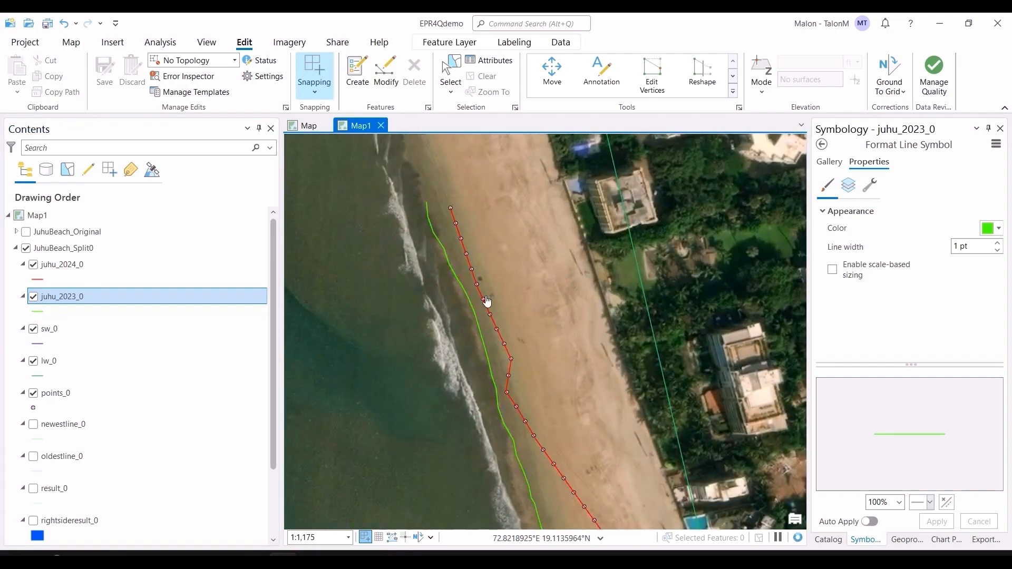
{"action": "left_click_drag", "start_coordinate": [535, 409], "coordinate": [474, 158]}
{"action": "left_click_drag", "start_coordinate": [567, 465], "coordinate": [450, 172]}
{"action": "left_click_drag", "start_coordinate": [567, 483], "coordinate": [476, 323]}
{"action": "scroll", "coordinate": [477, 323], "scroll_direction": "down", "scroll_amount": 1}
{"action": "left_click_drag", "start_coordinate": [447, 393], "coordinate": [433, 185]}
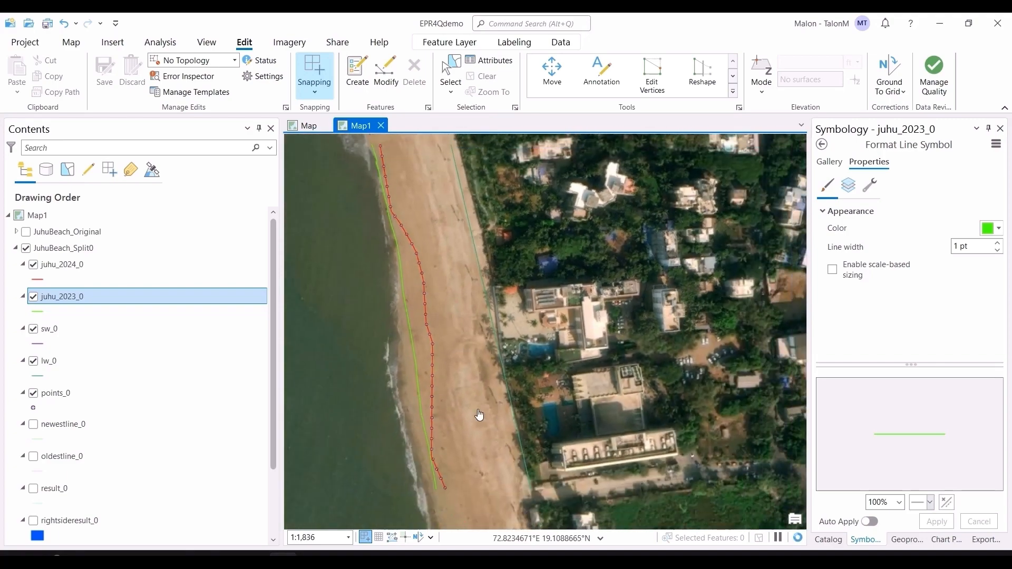
{"action": "left_click_drag", "start_coordinate": [479, 416], "coordinate": [434, 106]}
{"action": "scroll", "coordinate": [529, 390], "scroll_direction": "down", "scroll_amount": 3}
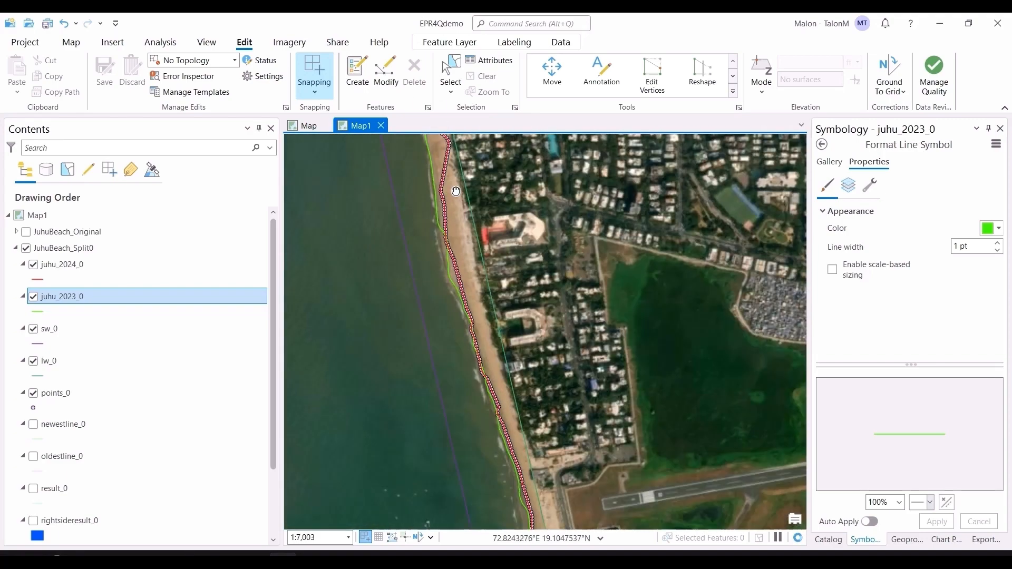
{"action": "scroll", "coordinate": [529, 390], "scroll_direction": "down", "scroll_amount": 1}
{"action": "scroll", "coordinate": [540, 482], "scroll_direction": "up", "scroll_amount": 2}
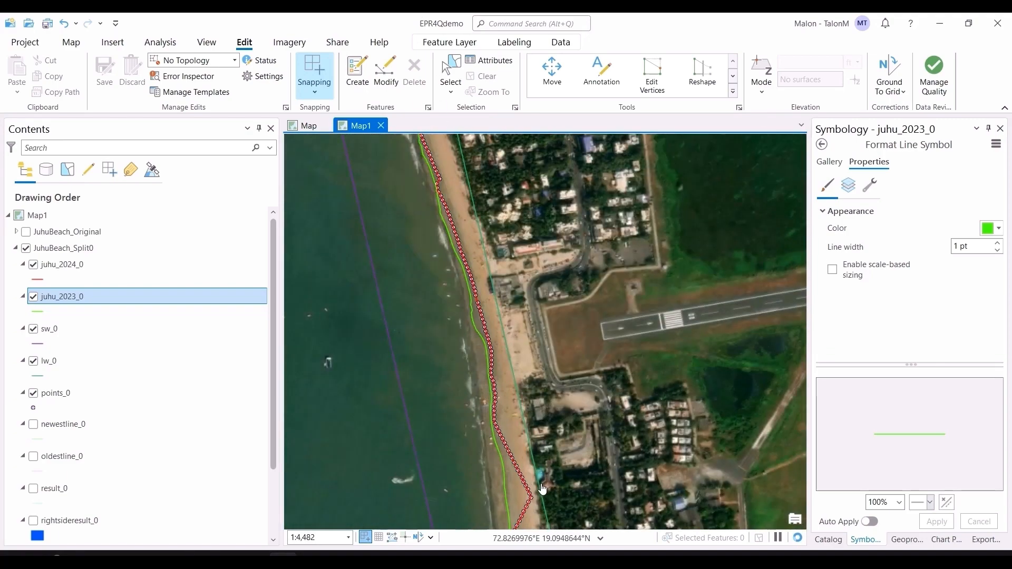
{"action": "left_click_drag", "start_coordinate": [539, 480], "coordinate": [531, 337]}
{"action": "scroll", "coordinate": [527, 345], "scroll_direction": "up", "scroll_amount": 3}
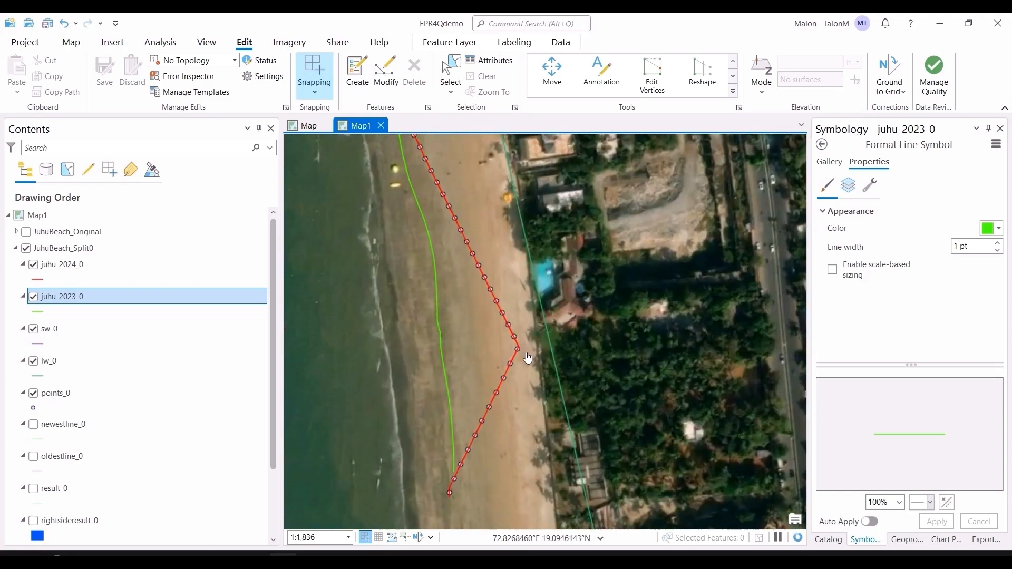
{"action": "scroll", "coordinate": [528, 410], "scroll_direction": "down", "scroll_amount": 1}
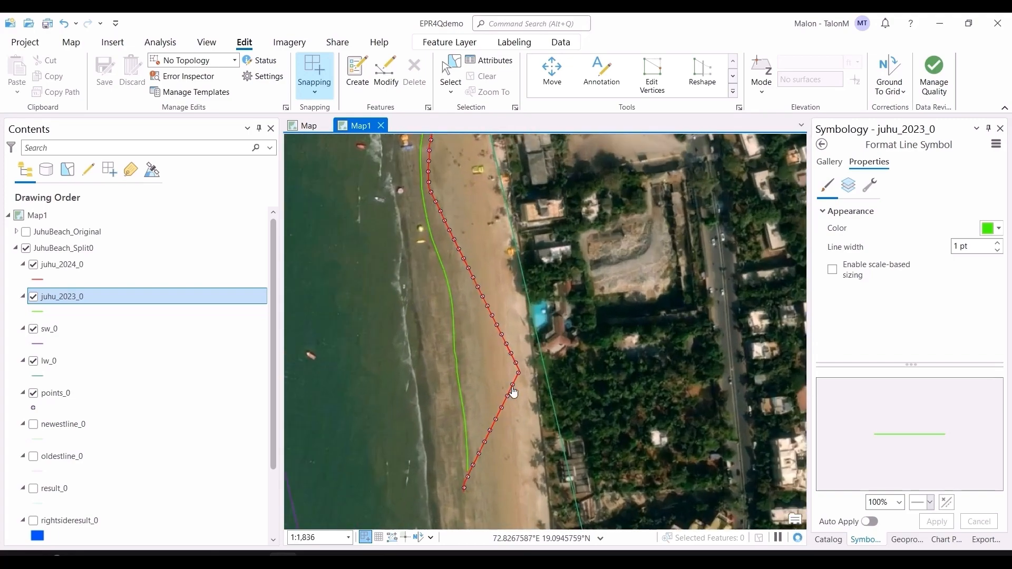
{"action": "scroll", "coordinate": [552, 271], "scroll_direction": "down", "scroll_amount": 2}
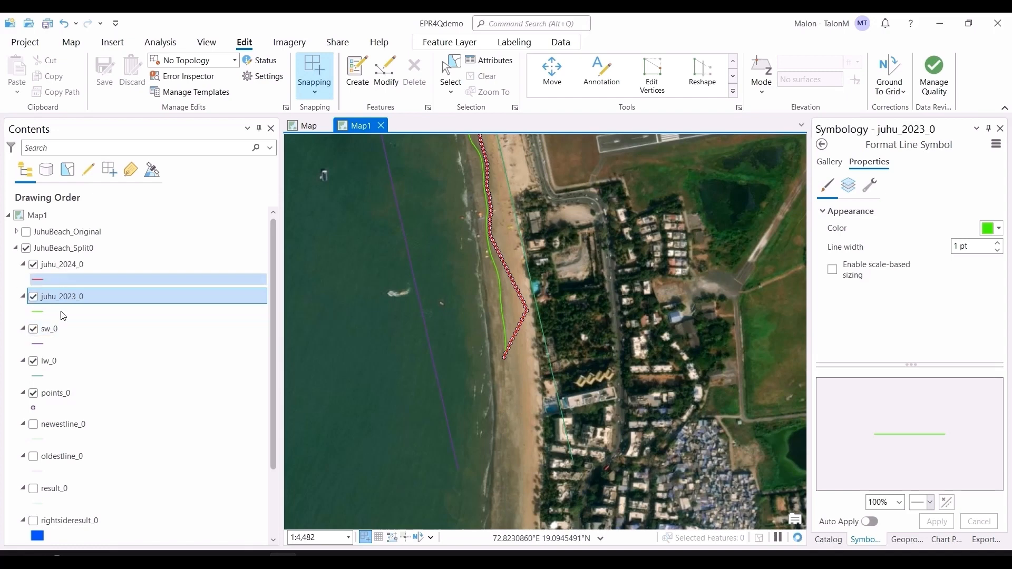
Hide the points_0 layer, show newestline_0, and follow its transects northward along the Split0 shorelines.
{"action": "left_click", "coordinate": [32, 394]}
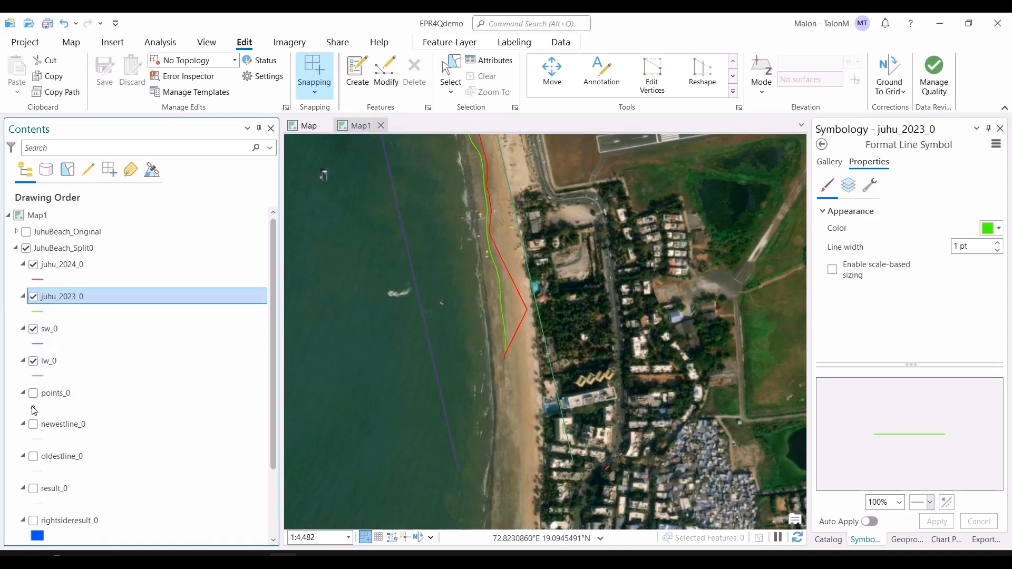
{"action": "left_click_drag", "start_coordinate": [541, 328], "coordinate": [561, 415]}
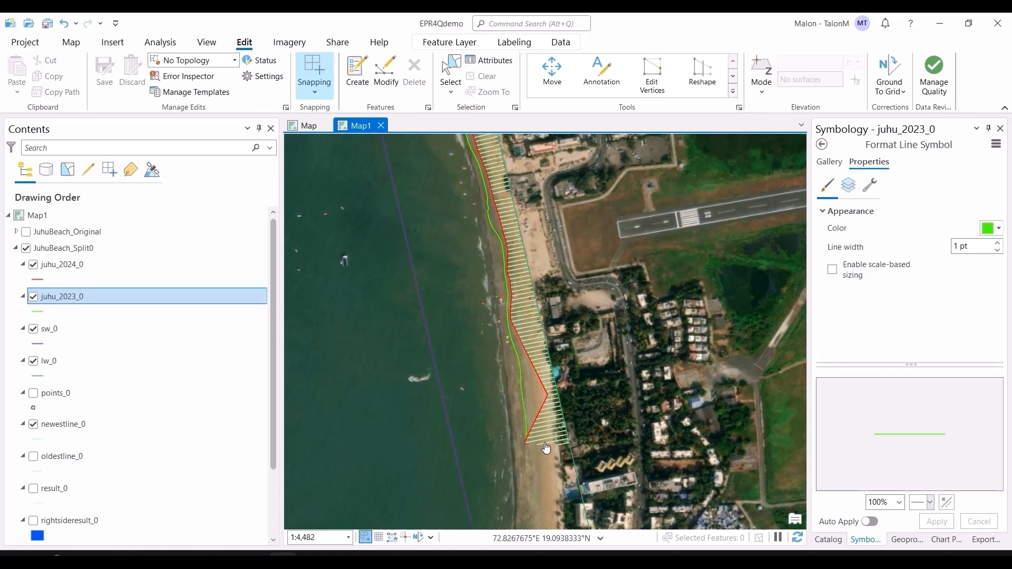
{"action": "left_click_drag", "start_coordinate": [510, 186], "coordinate": [556, 330]}
{"action": "left_click_drag", "start_coordinate": [592, 221], "coordinate": [656, 507]}
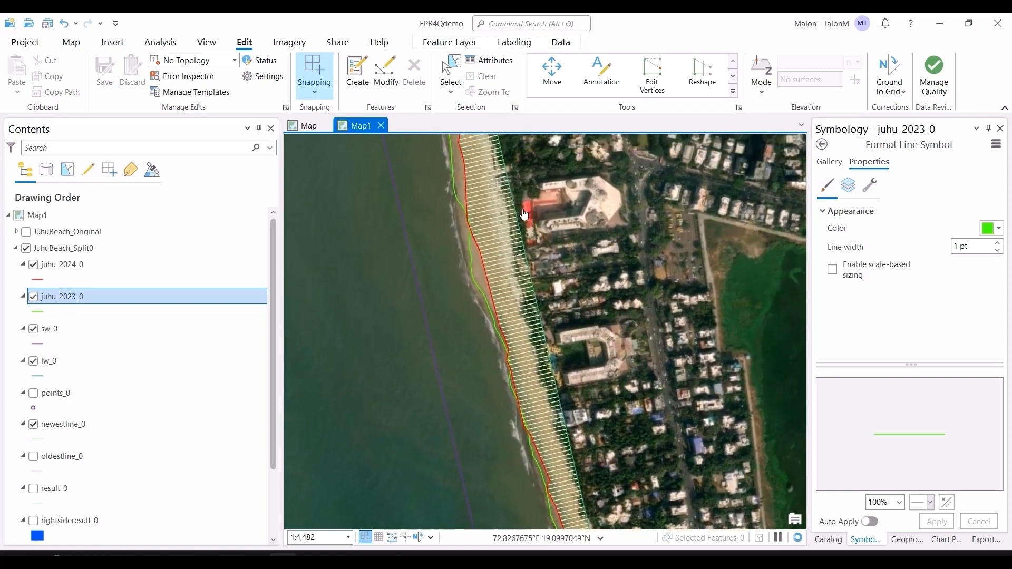
{"action": "scroll", "coordinate": [505, 160], "scroll_direction": "down", "scroll_amount": 2}
{"action": "left_click_drag", "start_coordinate": [505, 164], "coordinate": [553, 369]}
{"action": "left_click_drag", "start_coordinate": [519, 211], "coordinate": [541, 319]}
{"action": "left_click_drag", "start_coordinate": [532, 181], "coordinate": [560, 326]}
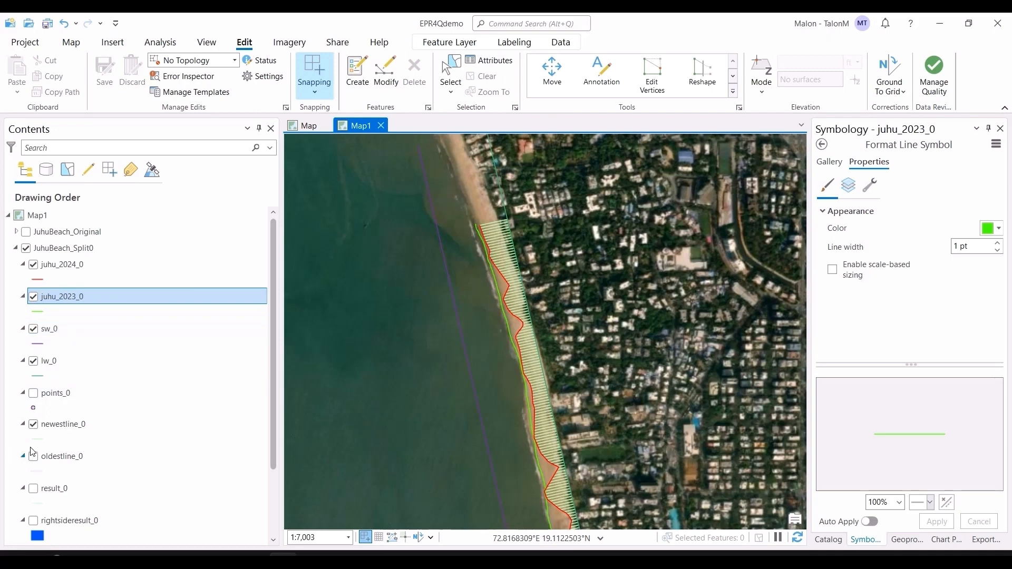
Show oldestline_0 in place of newestline_0, review its transects along Split0, and hide it again.
{"action": "left_click", "coordinate": [33, 424]}
{"action": "left_click", "coordinate": [33, 456]}
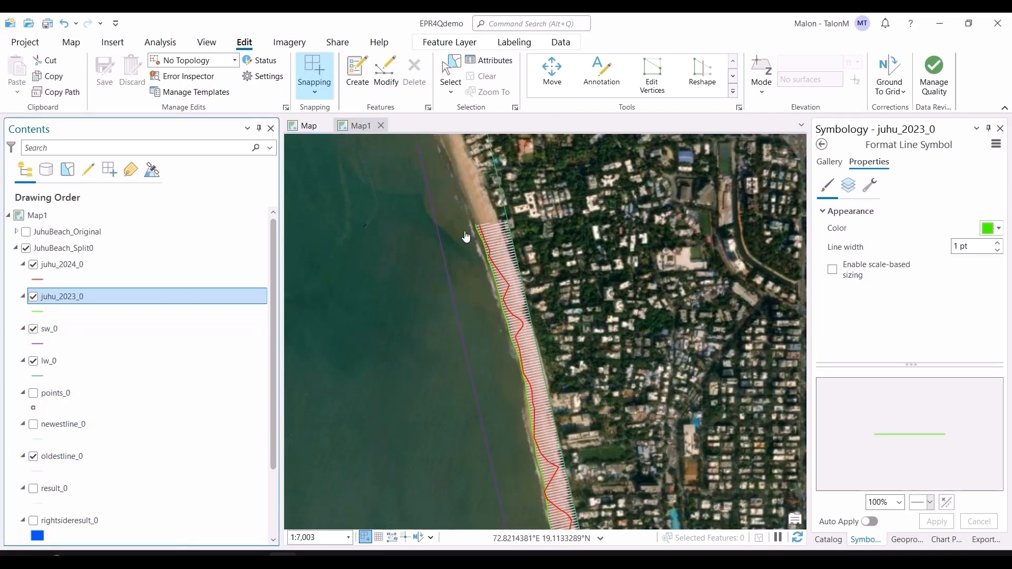
{"action": "scroll", "coordinate": [584, 500], "scroll_direction": "down", "scroll_amount": 4}
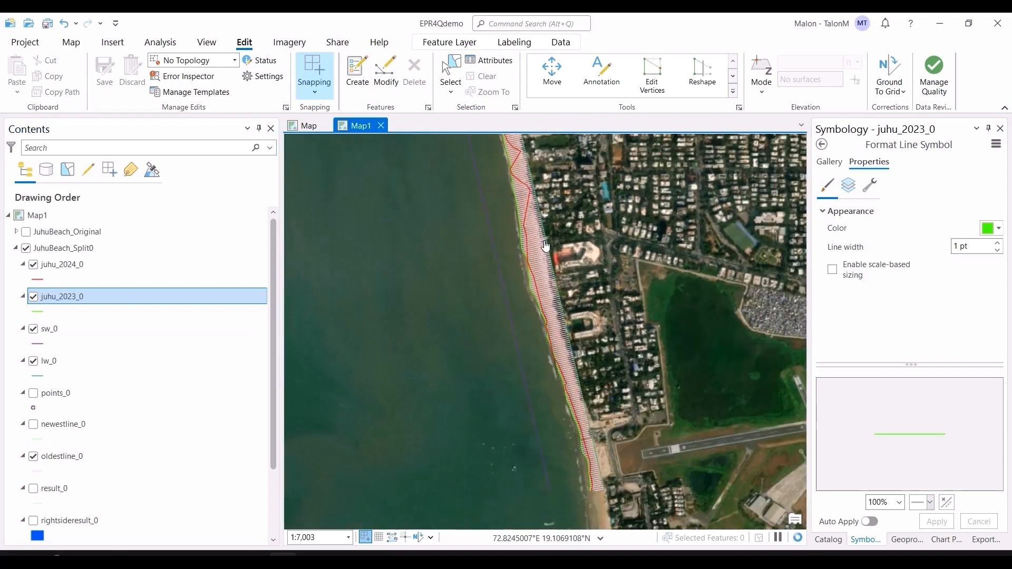
{"action": "left_click_drag", "start_coordinate": [606, 228], "coordinate": [656, 457]}
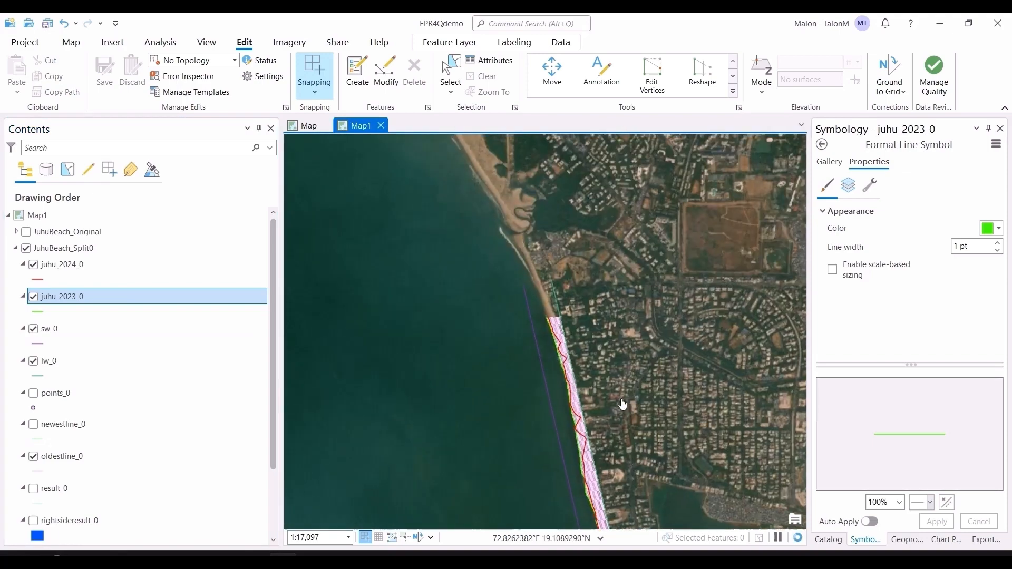
{"action": "left_click", "coordinate": [34, 456]}
Open the result_0 attribute table and bring the DistDif and Result fields into view.
{"action": "scroll", "coordinate": [40, 482], "scroll_direction": "down", "scroll_amount": 1}
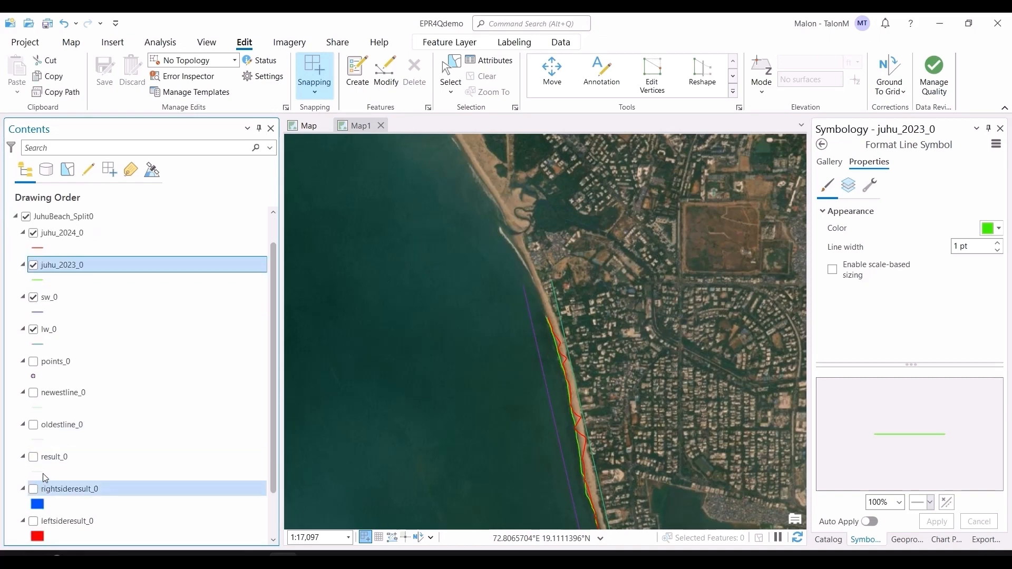
{"action": "left_click", "coordinate": [53, 457]}
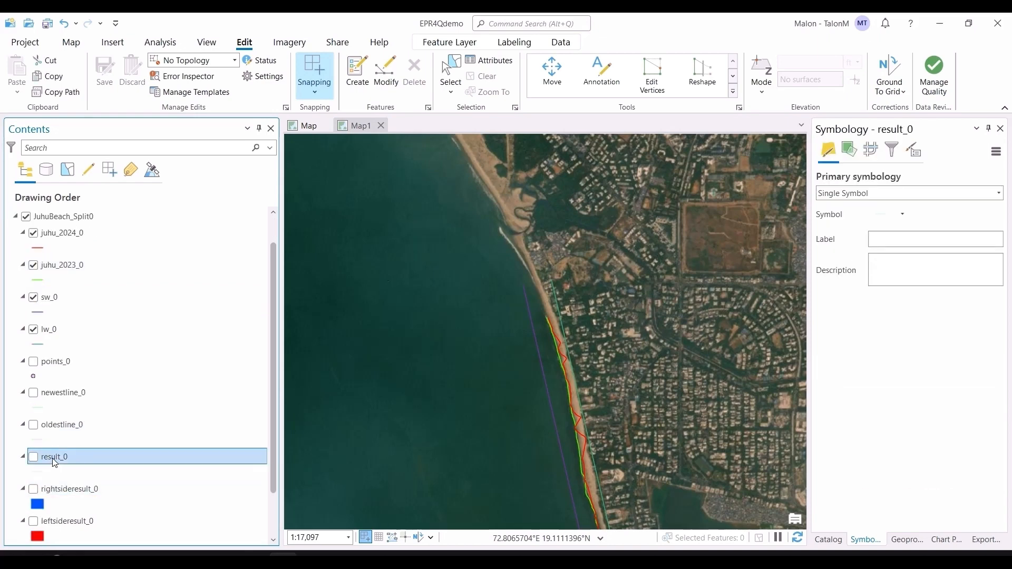
{"action": "key", "text": "ctrl+t"}
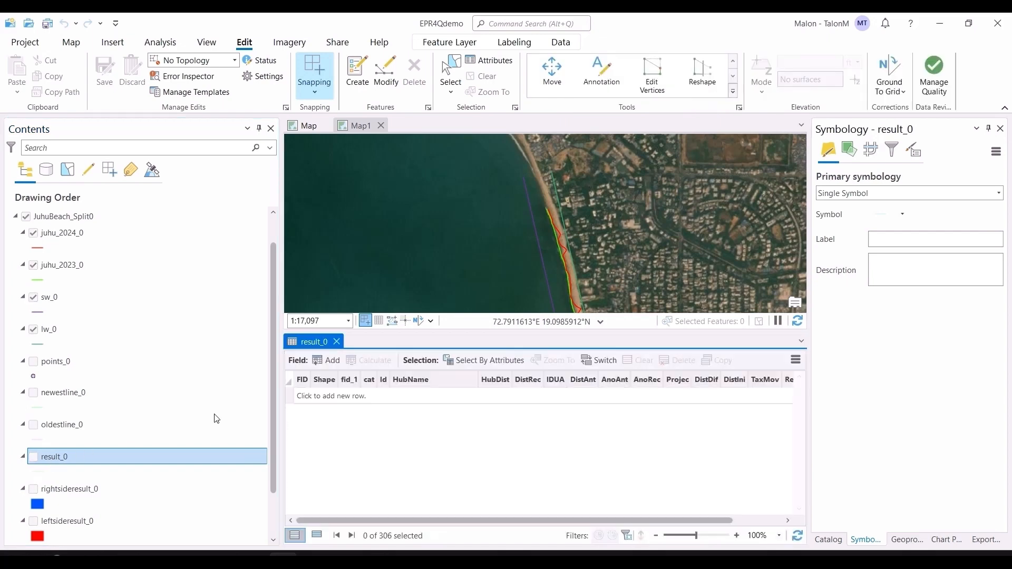
{"action": "left_click_drag", "start_coordinate": [562, 519], "coordinate": [627, 435]}
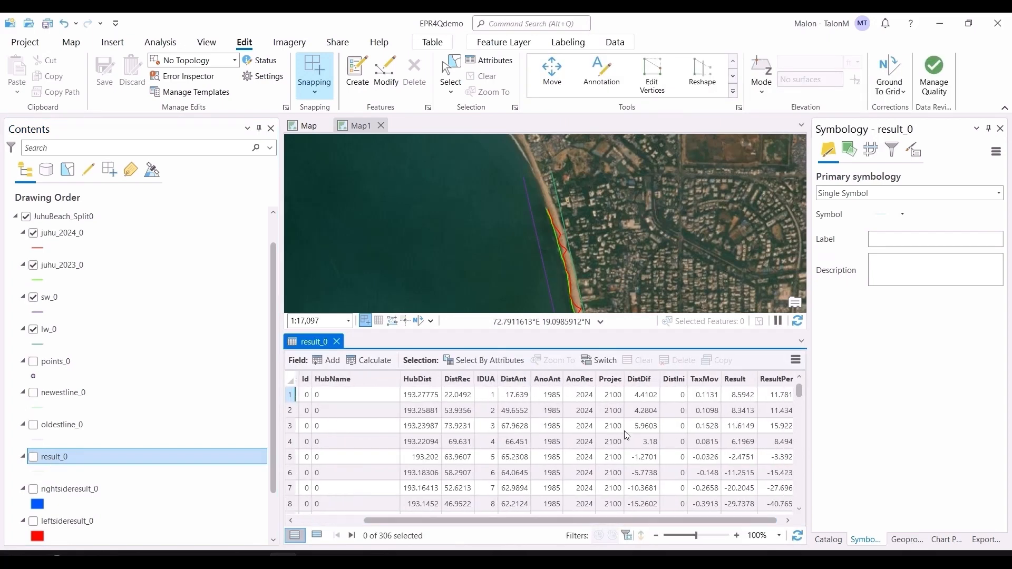
Visualize the DistDif field's statistics as a distribution chart, review it, and close the chart and the result_0 table.
{"action": "left_click", "coordinate": [642, 380]}
{"action": "right_click", "coordinate": [642, 383]}
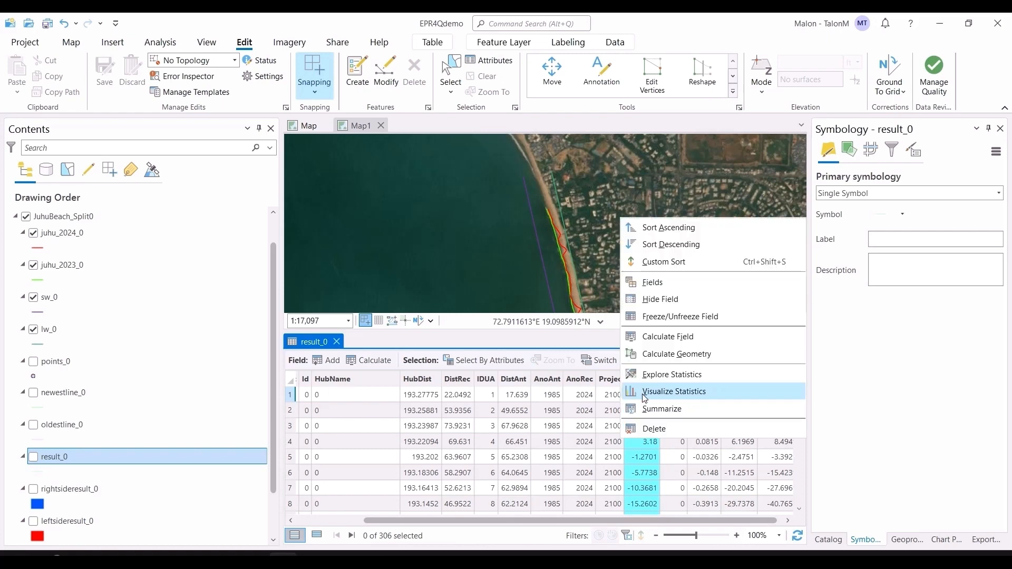
{"action": "left_click", "coordinate": [644, 392]}
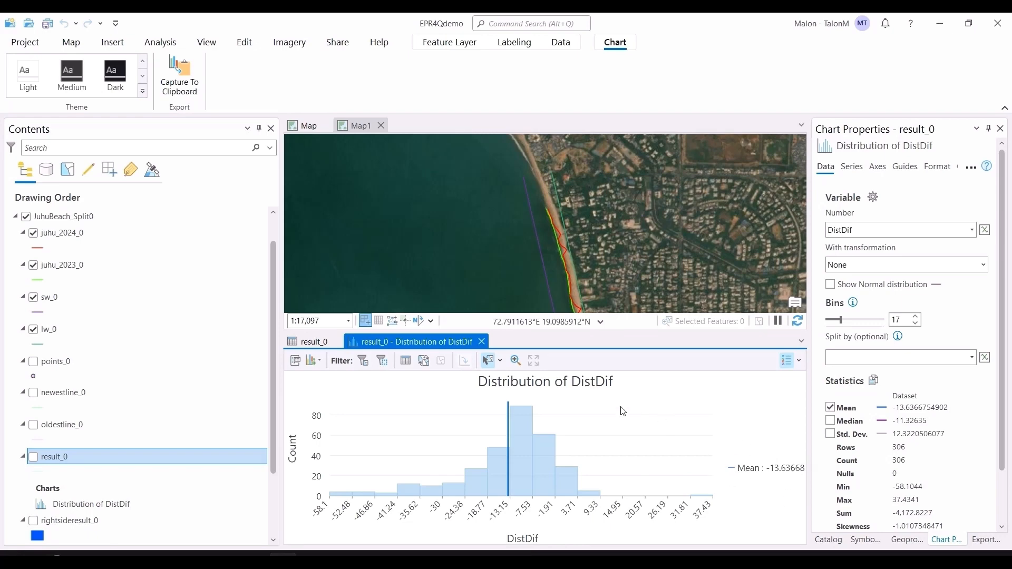
{"action": "left_click", "coordinate": [482, 342]}
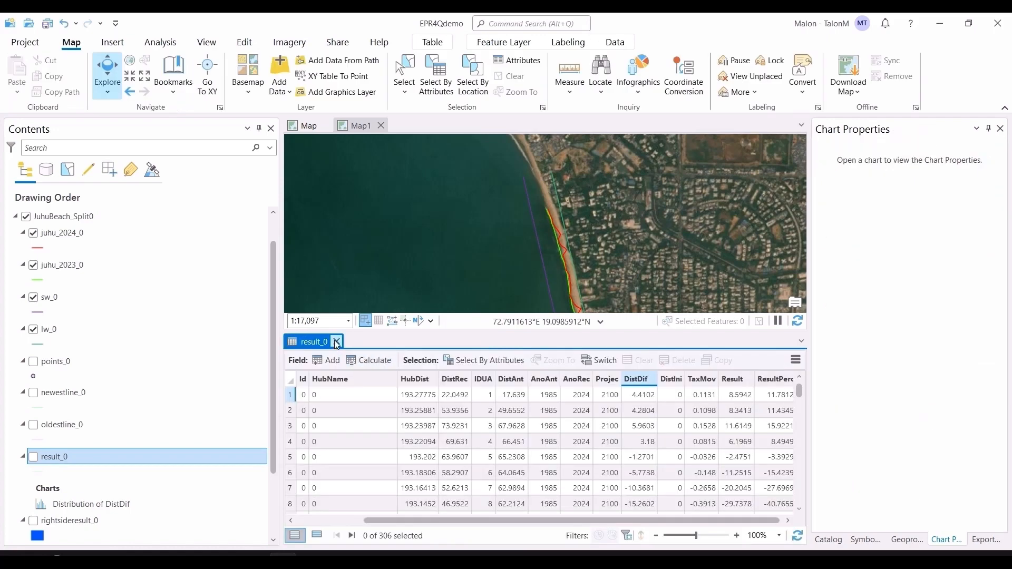
{"action": "left_click", "coordinate": [336, 342]}
Measure the geodesic distance in meters from the juhu_2023_0 shoreline to the juhu_2024_0 vertex at the sharp landward bend, and close the measurement.
{"action": "left_click_drag", "start_coordinate": [618, 422], "coordinate": [577, 352]}
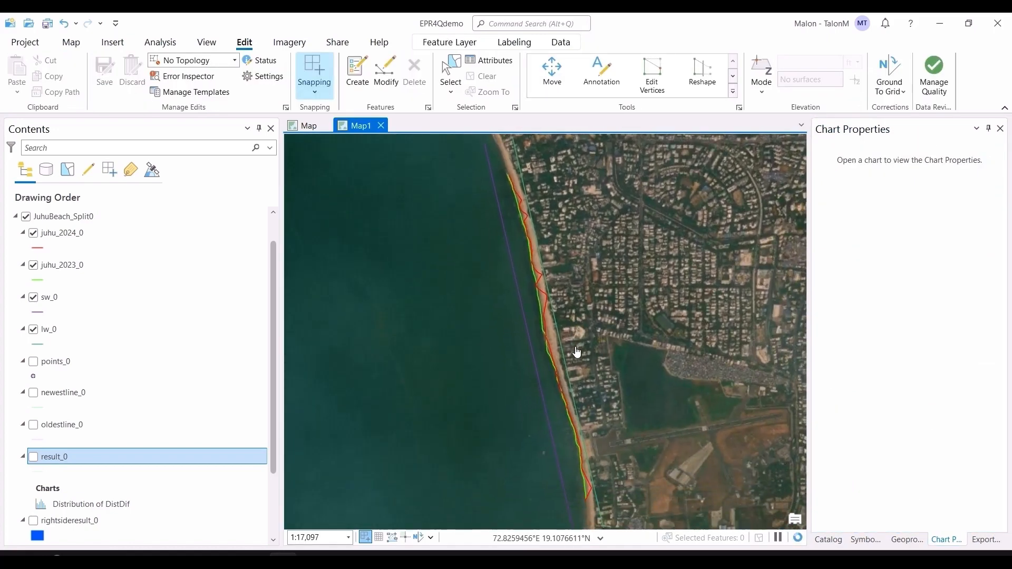
{"action": "scroll", "coordinate": [576, 352], "scroll_direction": "up", "scroll_amount": 2}
{"action": "scroll", "coordinate": [530, 255], "scroll_direction": "up", "scroll_amount": 2}
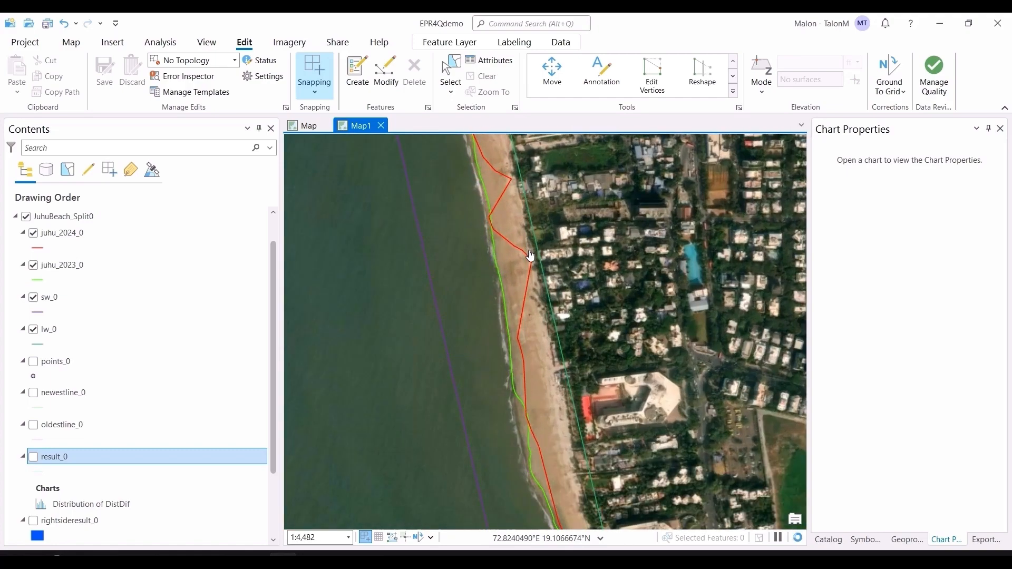
{"action": "scroll", "coordinate": [530, 255], "scroll_direction": "up", "scroll_amount": 2}
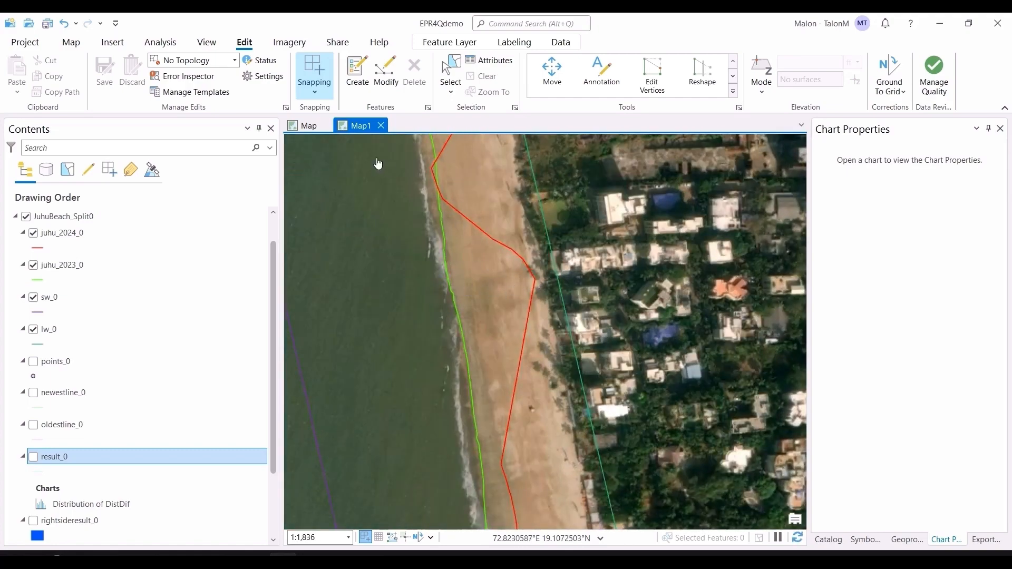
{"action": "left_click", "coordinate": [72, 43]}
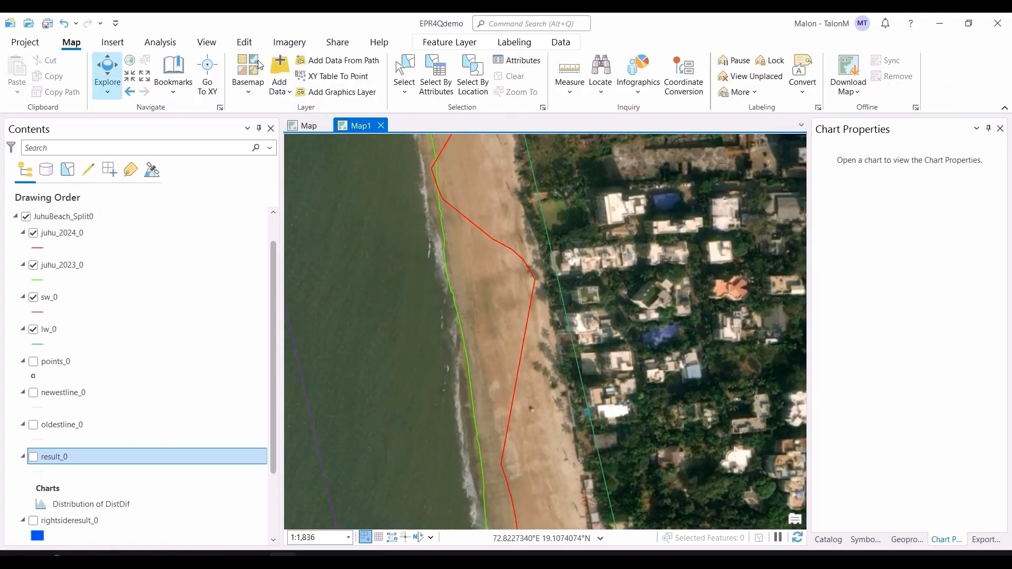
{"action": "left_click", "coordinate": [566, 74]}
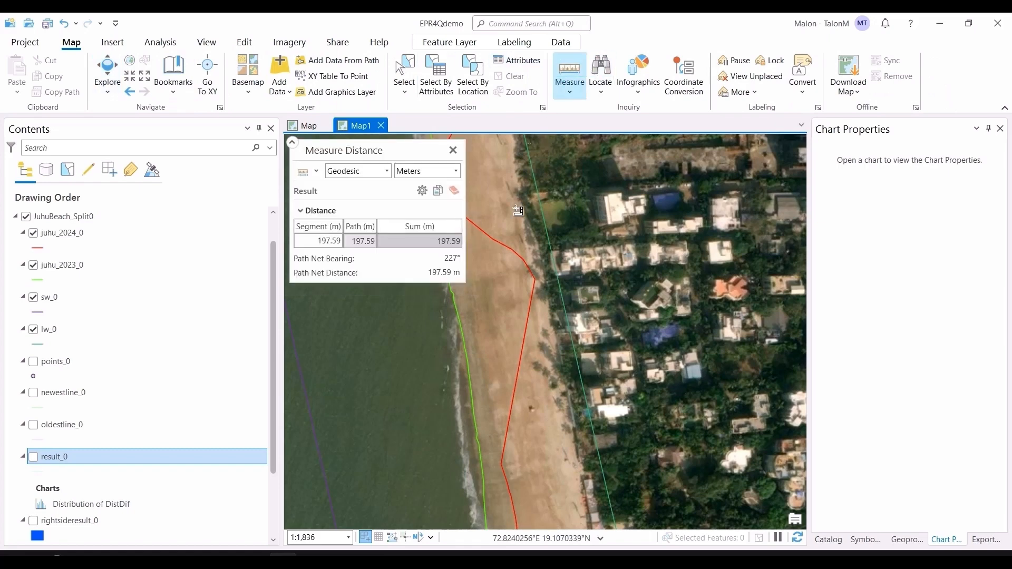
{"action": "left_click", "coordinate": [454, 301]}
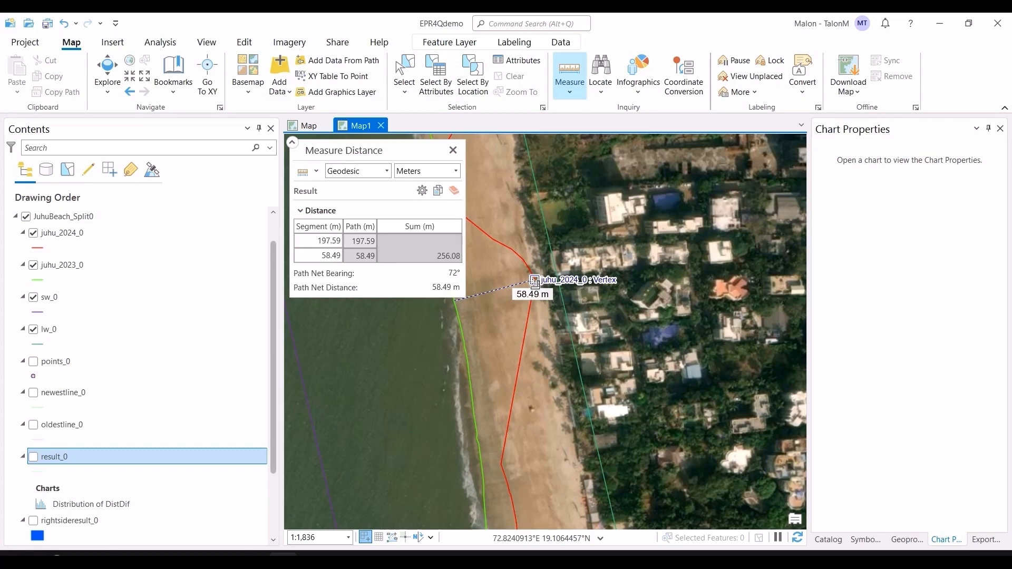
{"action": "left_click", "coordinate": [452, 150]}
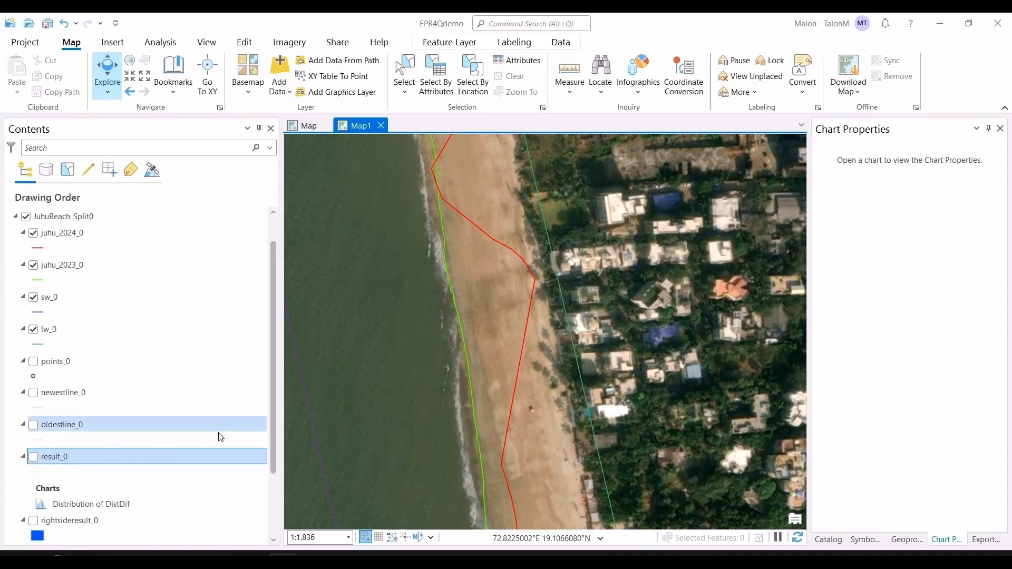
Open the result_0 attribute table, sort DistDif in ascending order, and select the row with the lowest value.
{"action": "right_click", "coordinate": [118, 456]}
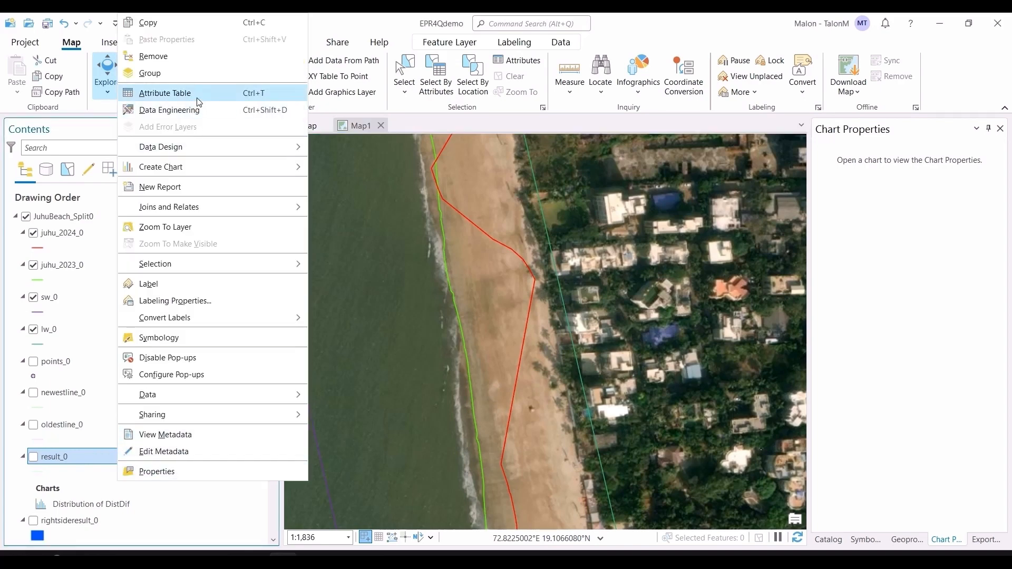
{"action": "left_click", "coordinate": [153, 93]}
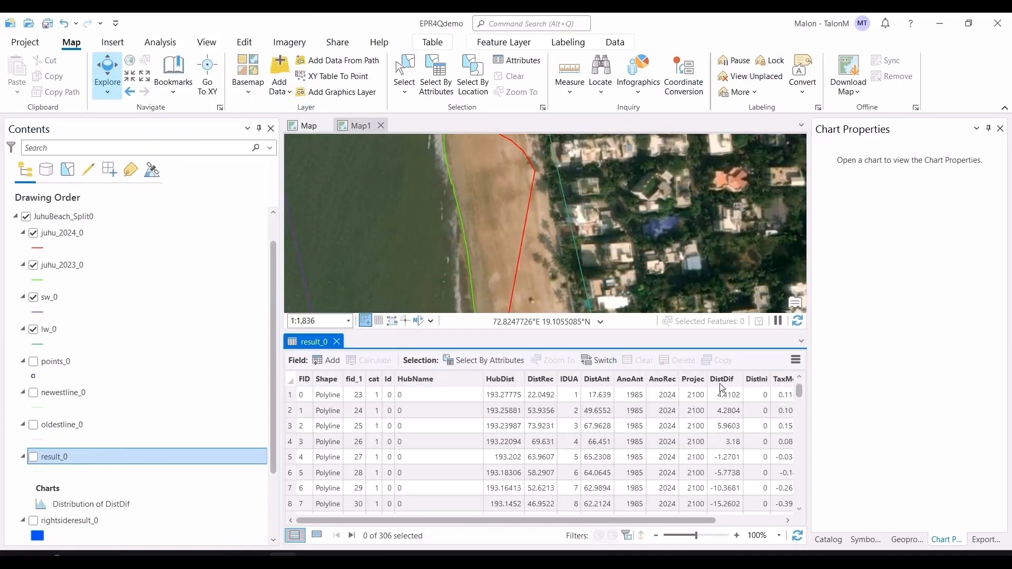
{"action": "double_click", "coordinate": [720, 380]}
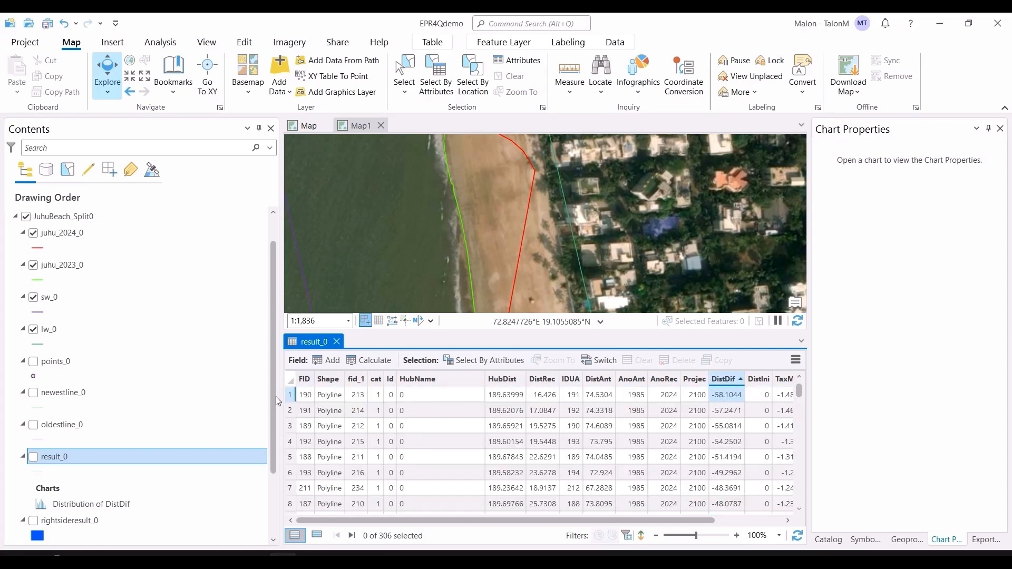
{"action": "left_click", "coordinate": [289, 394]}
Turn on the result_0 layer and locate the selected transect on the map at the landward bend of juhu_2024_0.
{"action": "scroll", "coordinate": [546, 265], "scroll_direction": "down", "scroll_amount": 3}
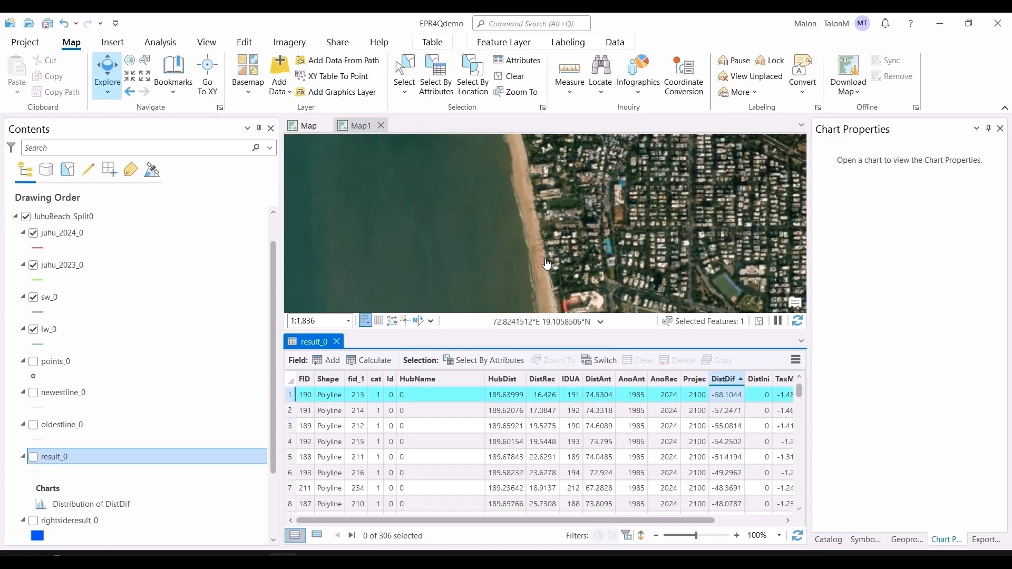
{"action": "scroll", "coordinate": [545, 265], "scroll_direction": "down", "scroll_amount": 3}
{"action": "left_click_drag", "start_coordinate": [603, 286], "coordinate": [591, 246]}
{"action": "left_click", "coordinate": [33, 456]}
{"action": "left_click_drag", "start_coordinate": [603, 268], "coordinate": [628, 294]}
{"action": "scroll", "coordinate": [628, 293], "scroll_direction": "up", "scroll_amount": 4}
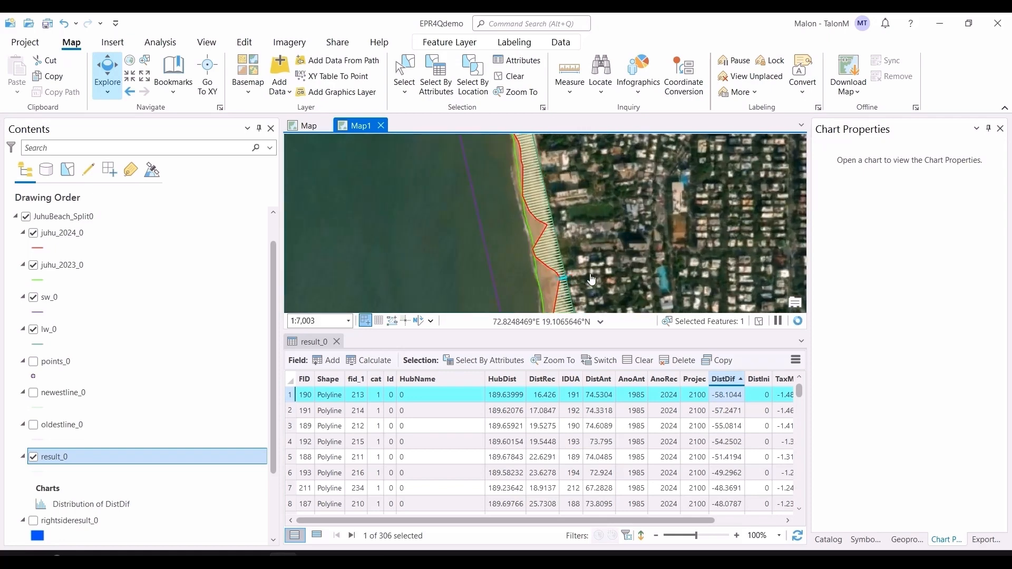
{"action": "scroll", "coordinate": [591, 279], "scroll_direction": "up", "scroll_amount": 3}
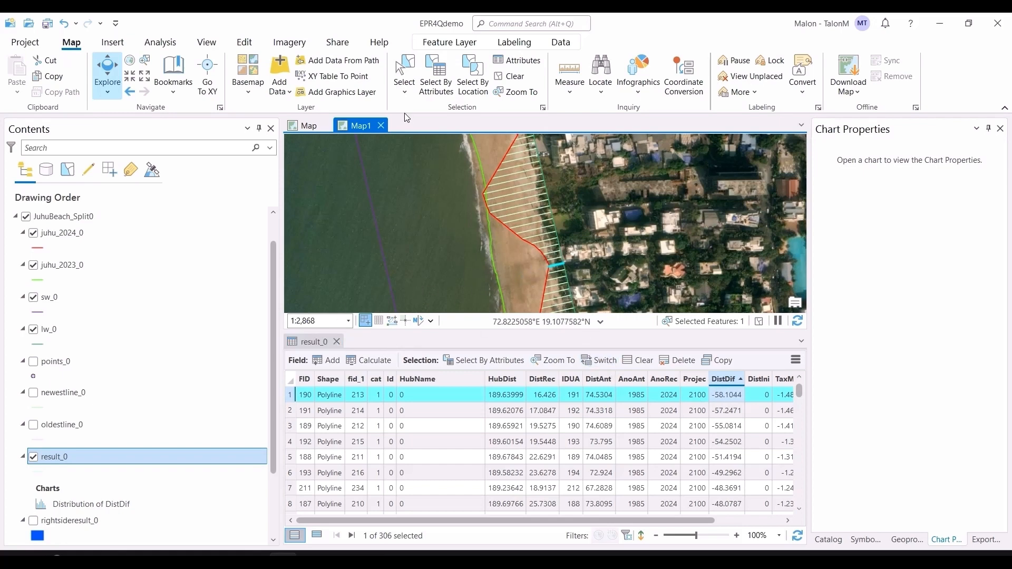
Clear the transect selection and close the result_0 attribute table.
{"action": "left_click", "coordinate": [509, 76]}
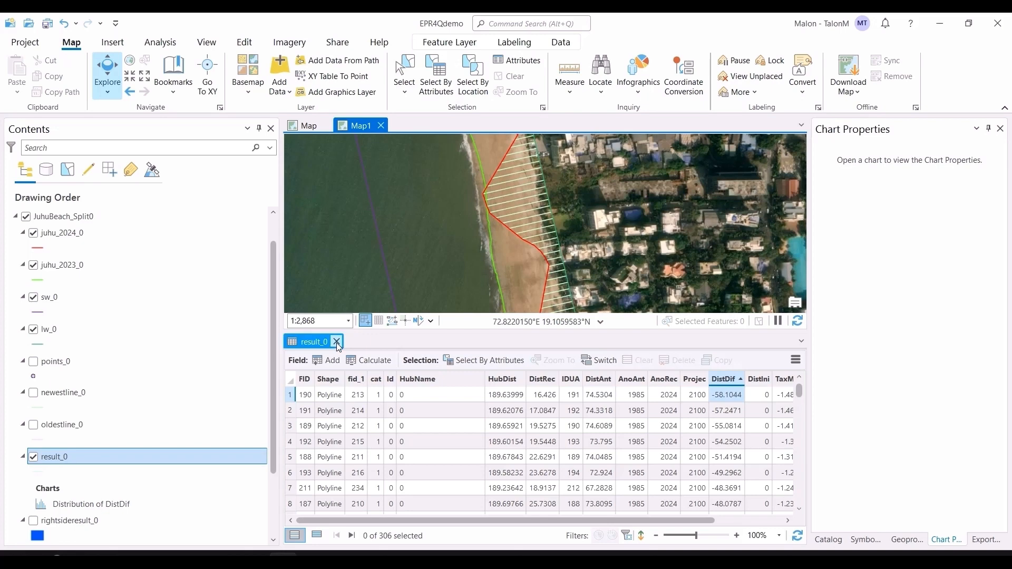
{"action": "left_click", "coordinate": [336, 341]}
{"action": "left_click", "coordinate": [119, 504]}
Turn on the rightsideresult_0 and leftsideresult_0 layers and examine their blue and red areas along the Split0 shorelines.
{"action": "scroll", "coordinate": [87, 483], "scroll_direction": "down", "scroll_amount": 3}
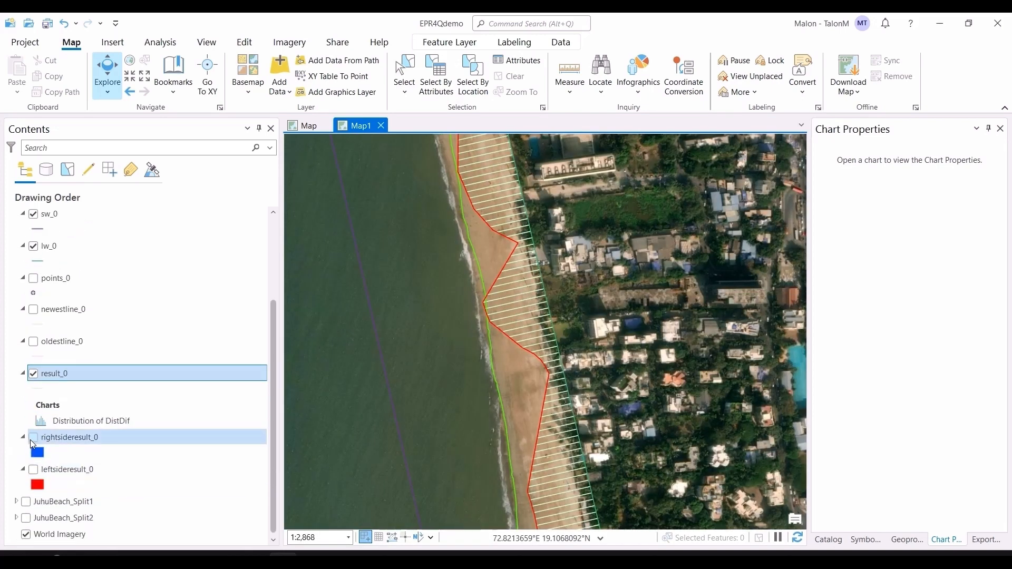
{"action": "left_click", "coordinate": [30, 439]}
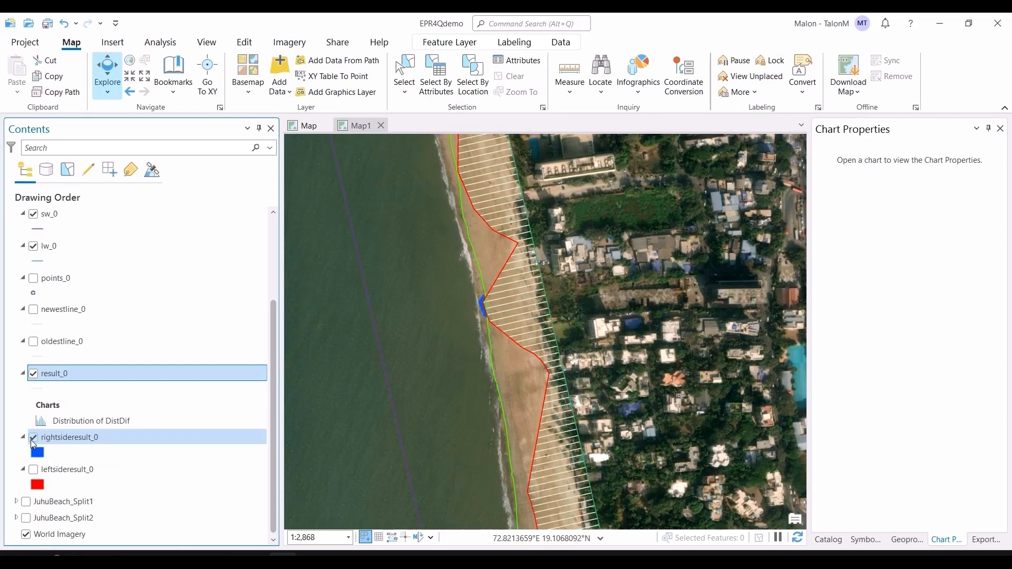
{"action": "left_click", "coordinate": [31, 469]}
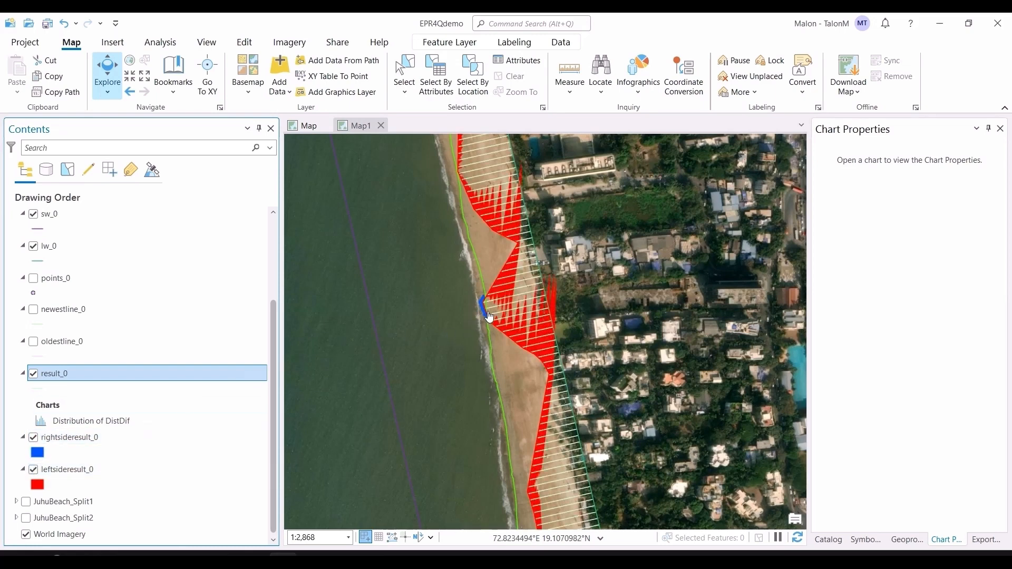
{"action": "scroll", "coordinate": [495, 311], "scroll_direction": "up", "scroll_amount": 5}
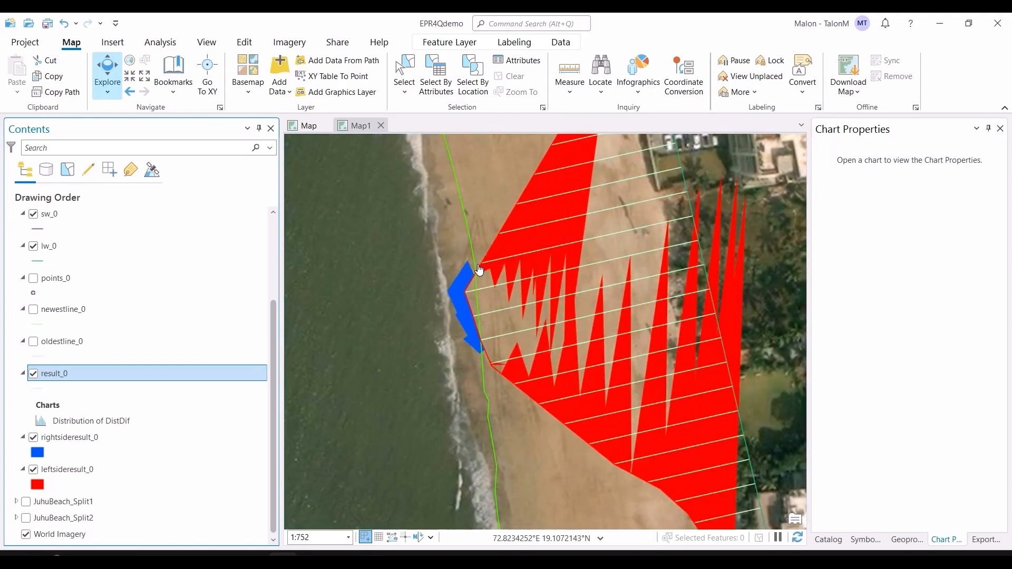
{"action": "scroll", "coordinate": [479, 272], "scroll_direction": "down", "scroll_amount": 10}
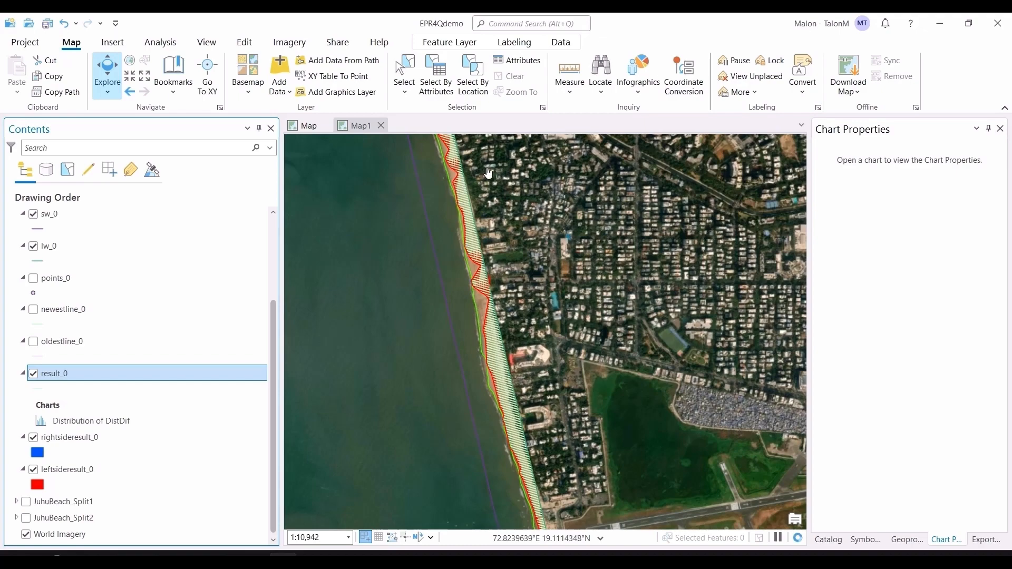
{"action": "scroll", "coordinate": [483, 317], "scroll_direction": "up", "scroll_amount": 7}
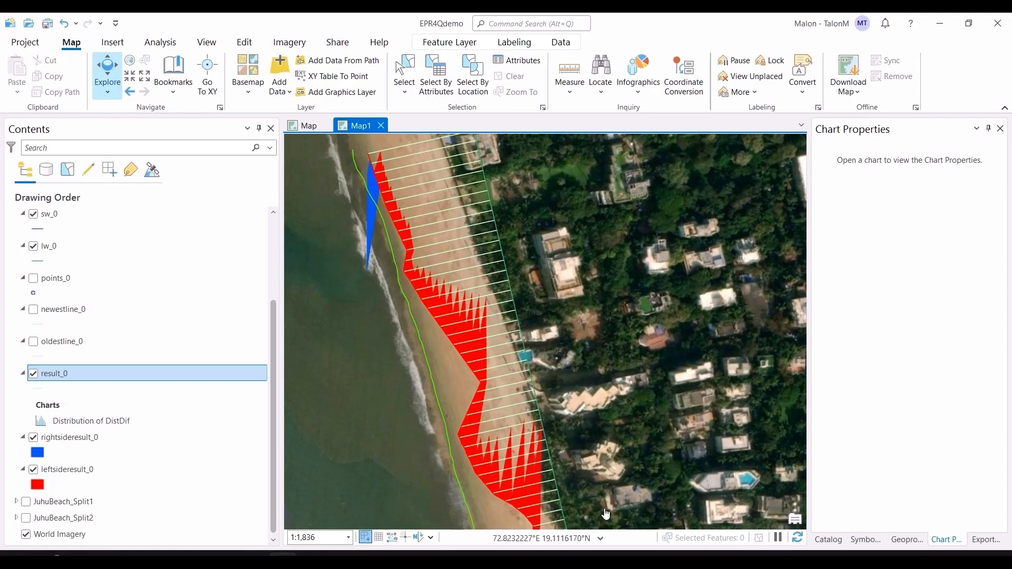
{"action": "scroll", "coordinate": [612, 509], "scroll_direction": "down", "scroll_amount": 4}
{"action": "left_click_drag", "start_coordinate": [612, 509], "coordinate": [469, 164]}
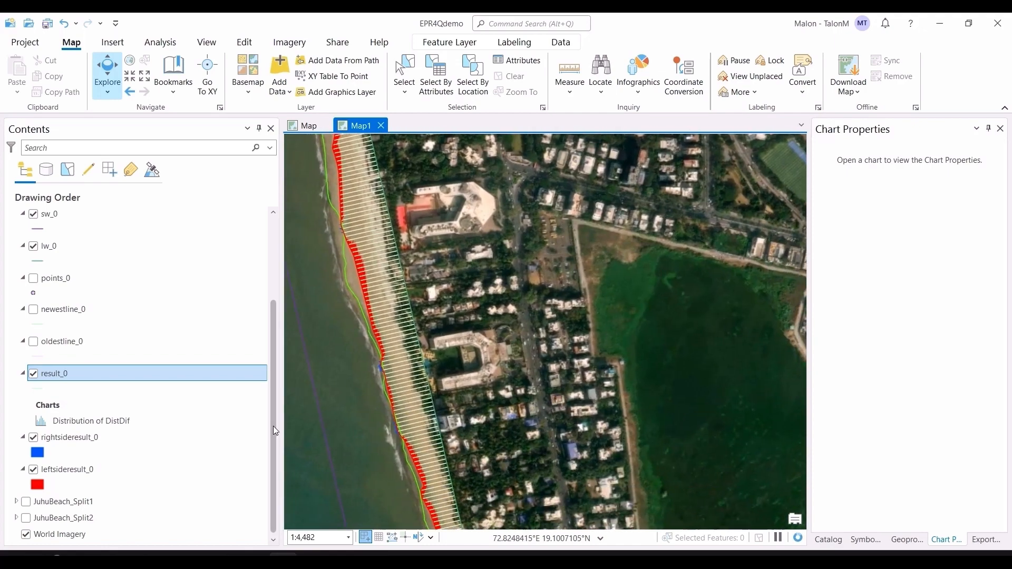
View the statistics chart of the Result field from the result_0 attribute table, and close both chart and table.
{"action": "key", "text": "ctrl+t"}
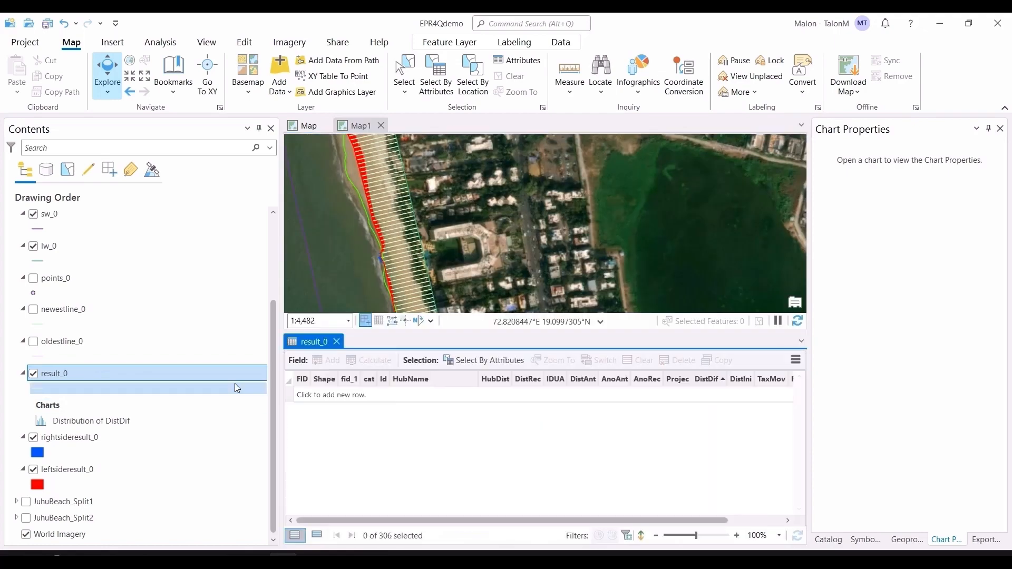
{"action": "scroll", "coordinate": [764, 504], "scroll_direction": "right", "scroll_amount": 3}
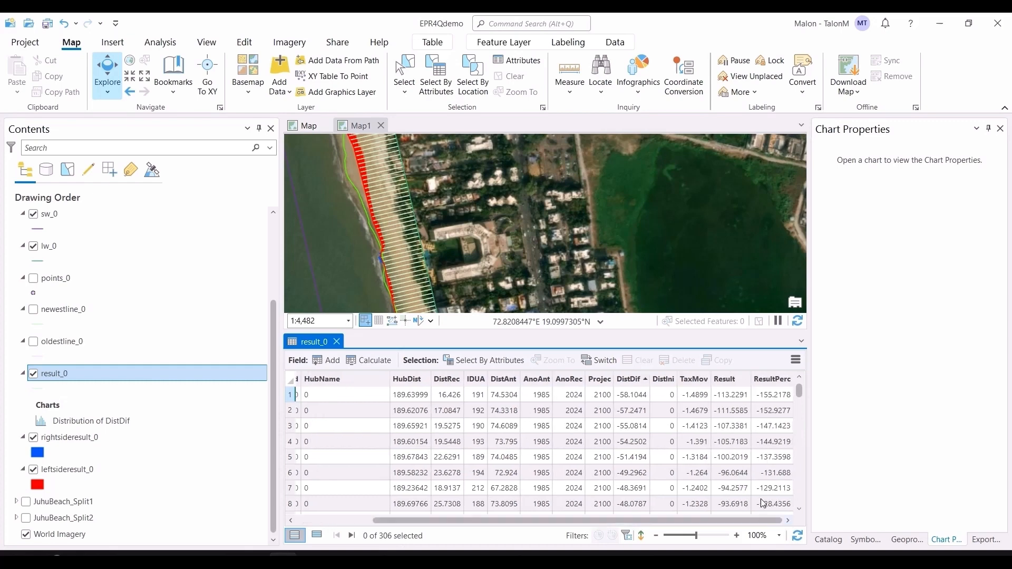
{"action": "right_click", "coordinate": [728, 380]}
{"action": "left_click", "coordinate": [742, 390]}
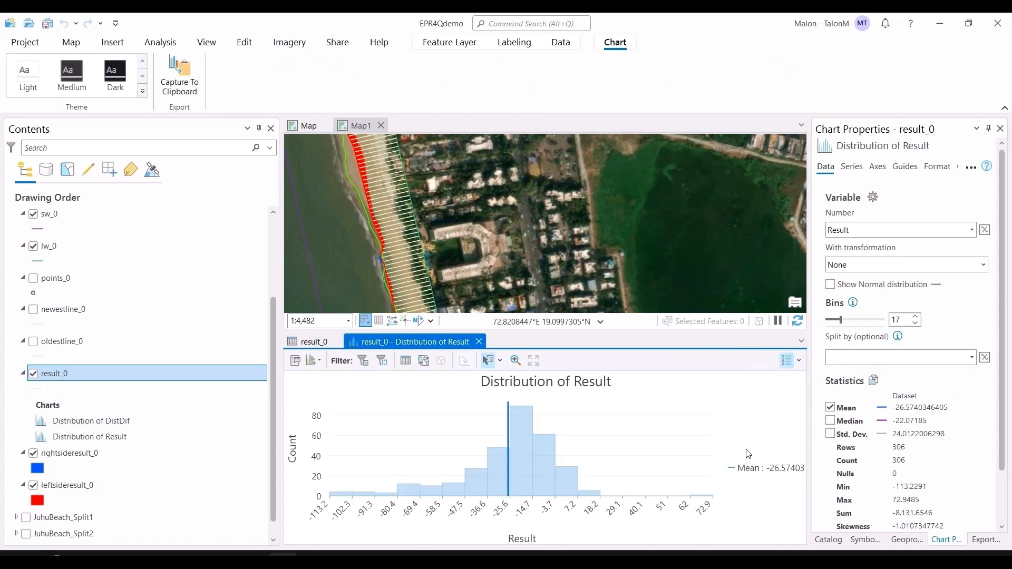
{"action": "left_click", "coordinate": [480, 342]}
{"action": "left_click", "coordinate": [337, 342]}
Turn off the JuhuBeach_Split0 group and collapse it in the layer list.
{"action": "scroll", "coordinate": [506, 427], "scroll_direction": "down", "scroll_amount": 4}
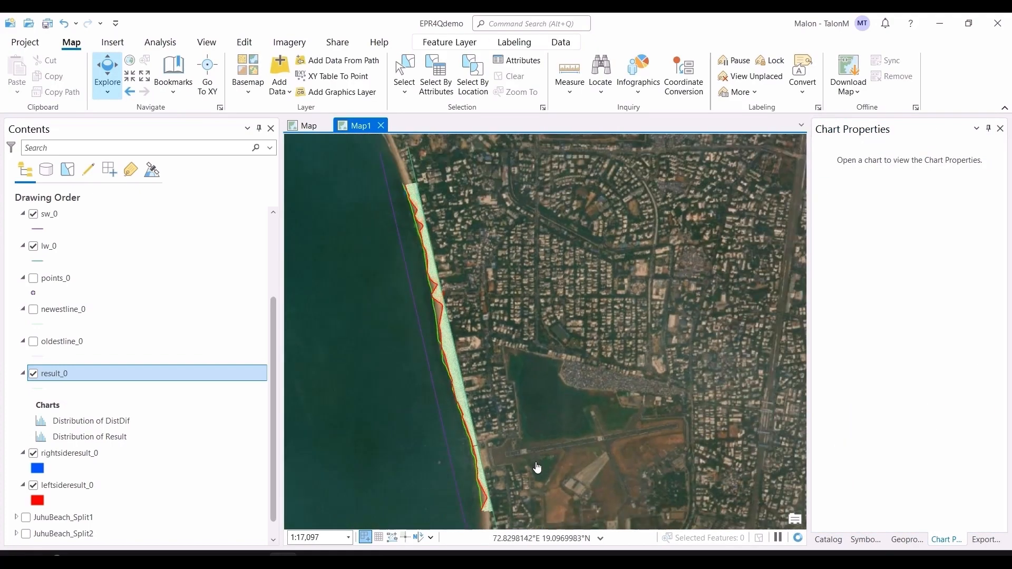
{"action": "scroll", "coordinate": [508, 429], "scroll_direction": "down", "scroll_amount": 2}
{"action": "scroll", "coordinate": [508, 434], "scroll_direction": "down", "scroll_amount": 2}
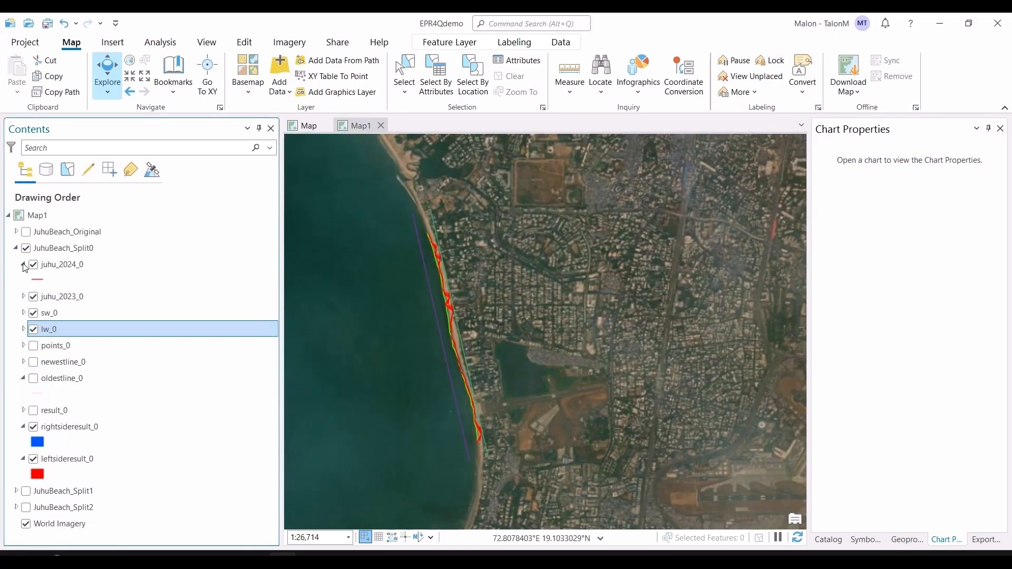
{"action": "left_click", "coordinate": [23, 265]}
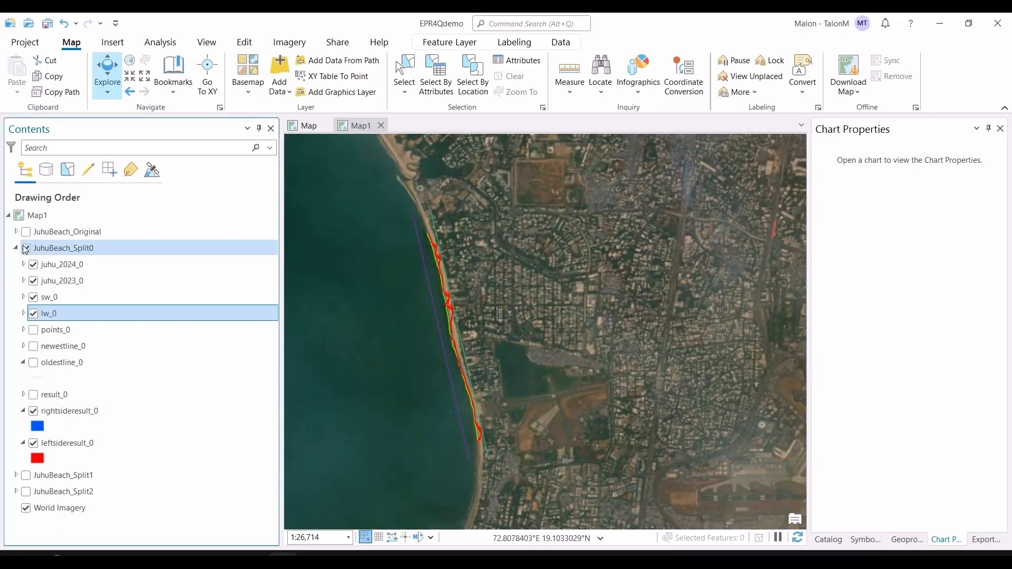
{"action": "left_click", "coordinate": [27, 251]}
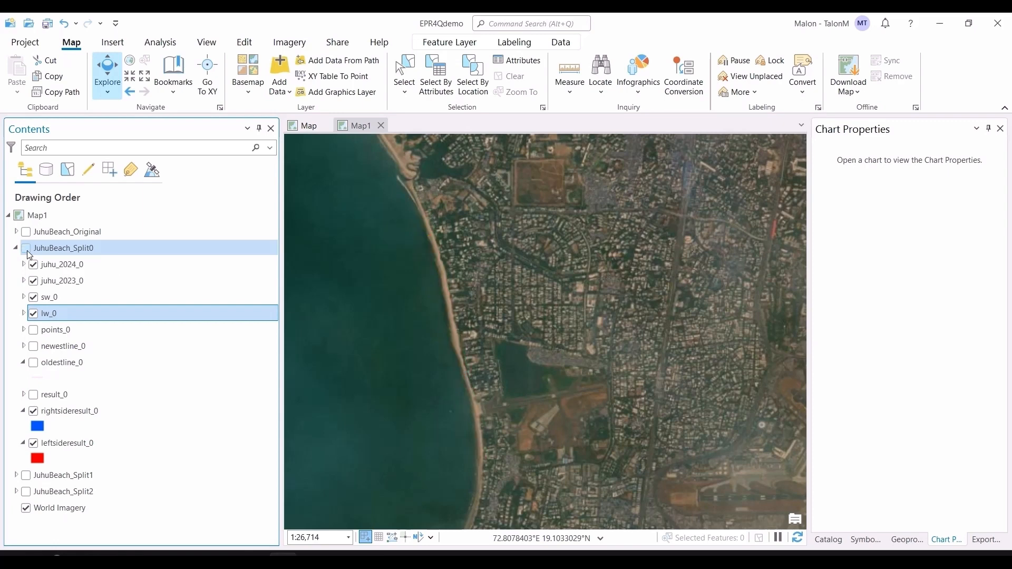
{"action": "left_click", "coordinate": [17, 250]}
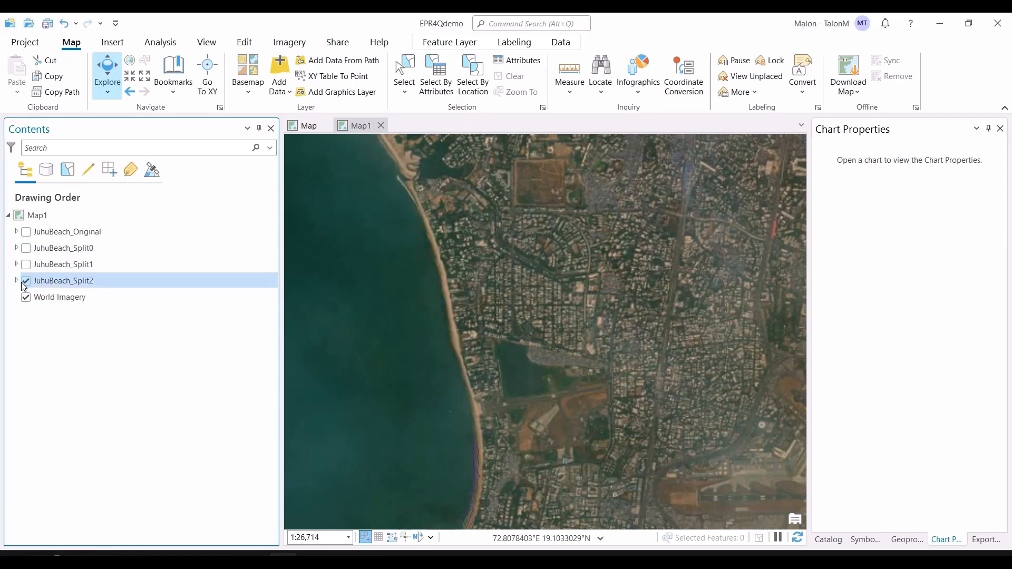
Turn on the JuhuBeach_Split2 group, bring its shorelines at the southern end of the beach into view, and expand its layers.
{"action": "scroll", "coordinate": [420, 379], "scroll_direction": "down", "scroll_amount": 2}
{"action": "left_click_drag", "start_coordinate": [445, 425], "coordinate": [551, 362]}
{"action": "scroll", "coordinate": [512, 407], "scroll_direction": "up", "scroll_amount": 6}
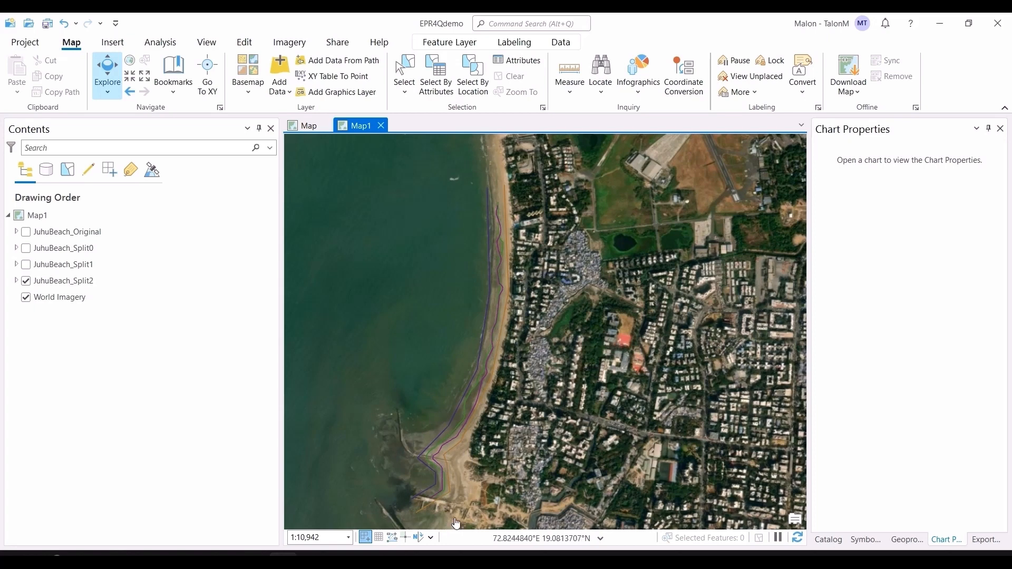
{"action": "left_click", "coordinate": [16, 281]}
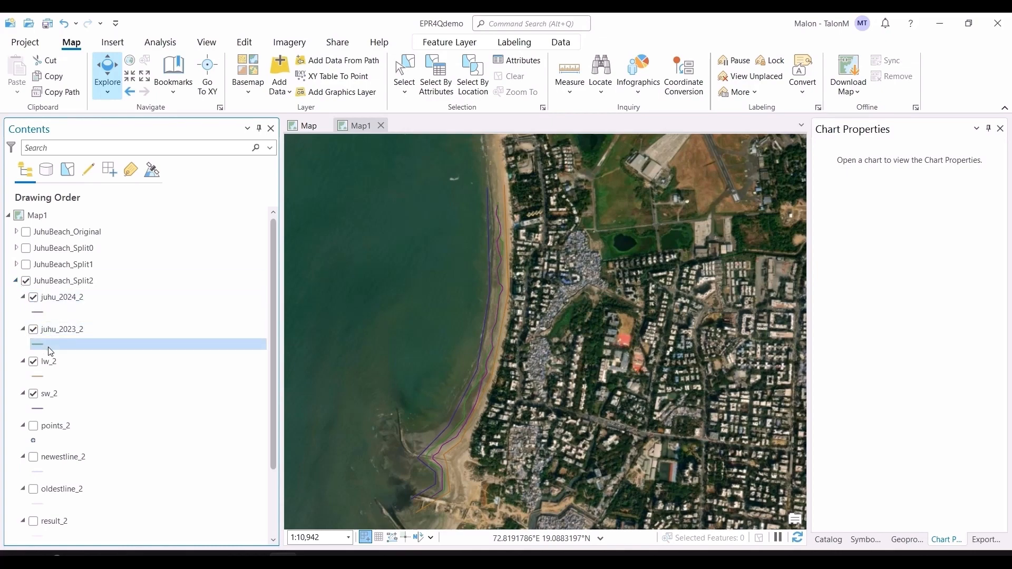
Turn on the points_2 layer and examine the points along the juhu_2024_2 shoreline from the southern bend northward.
{"action": "scroll", "coordinate": [50, 351], "scroll_direction": "down", "scroll_amount": 1}
{"action": "left_click", "coordinate": [36, 395]}
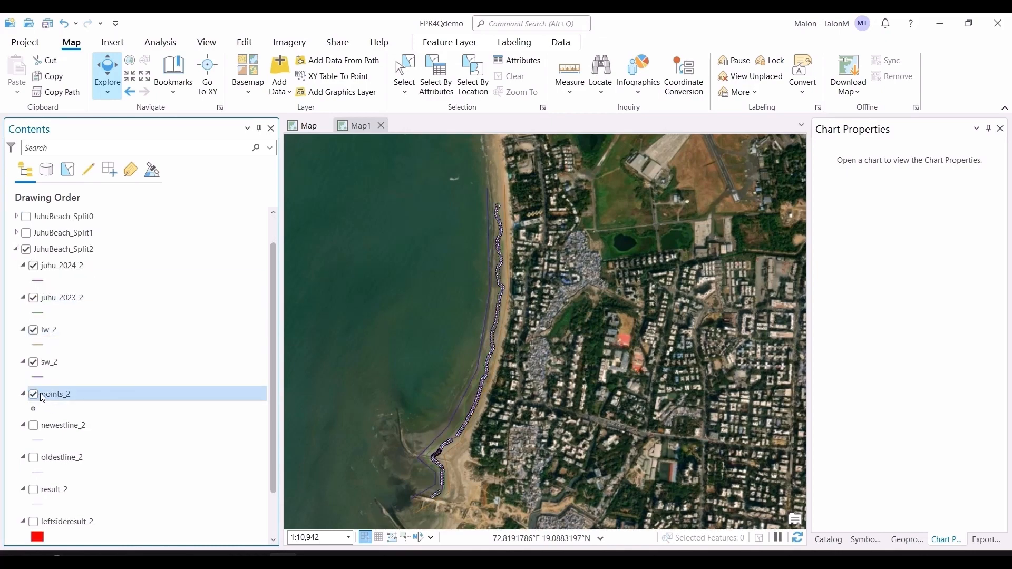
{"action": "scroll", "coordinate": [465, 488], "scroll_direction": "up", "scroll_amount": 2}
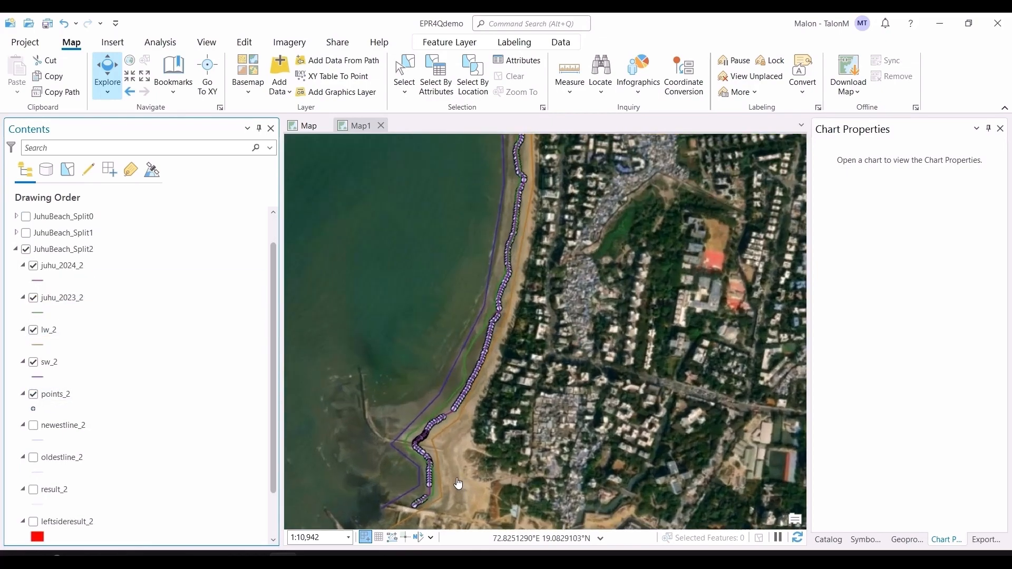
{"action": "scroll", "coordinate": [437, 479], "scroll_direction": "up", "scroll_amount": 2}
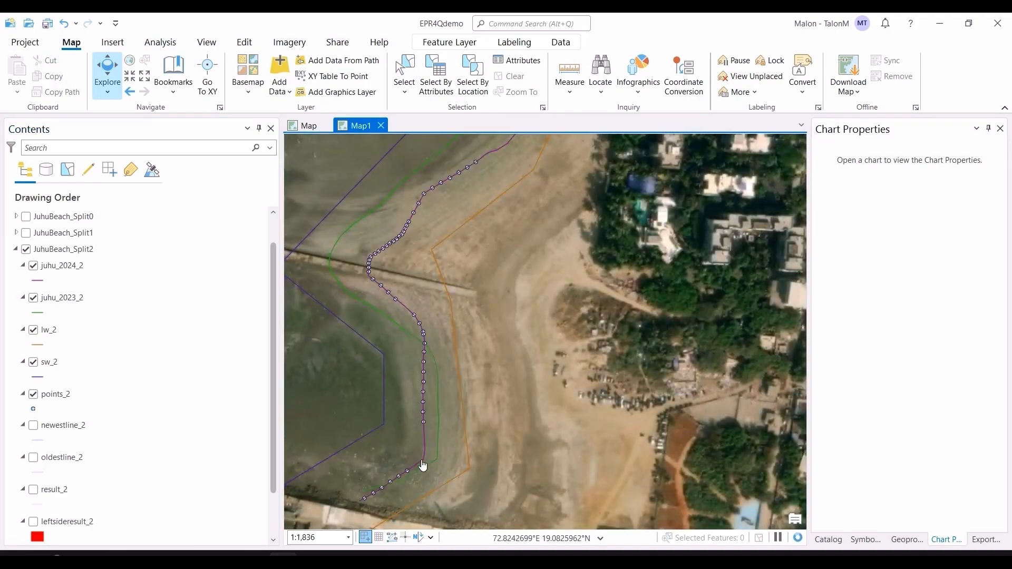
{"action": "left_click_drag", "start_coordinate": [477, 146], "coordinate": [449, 259]}
{"action": "left_click_drag", "start_coordinate": [620, 188], "coordinate": [638, 261]}
{"action": "left_click_drag", "start_coordinate": [691, 195], "coordinate": [589, 389]}
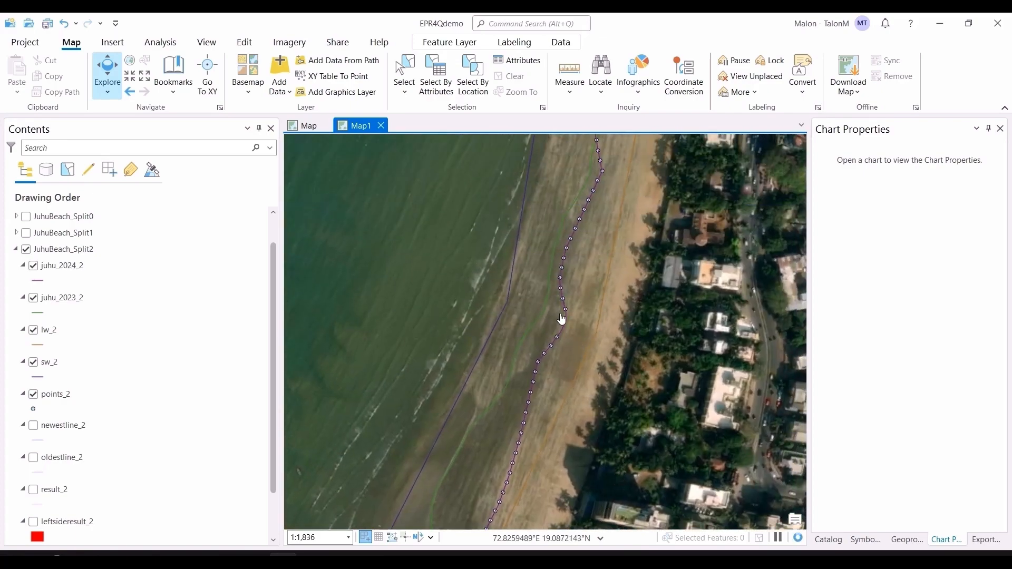
{"action": "scroll", "coordinate": [660, 210], "scroll_direction": "down", "scroll_amount": 3}
{"action": "left_click_drag", "start_coordinate": [665, 204], "coordinate": [657, 371]}
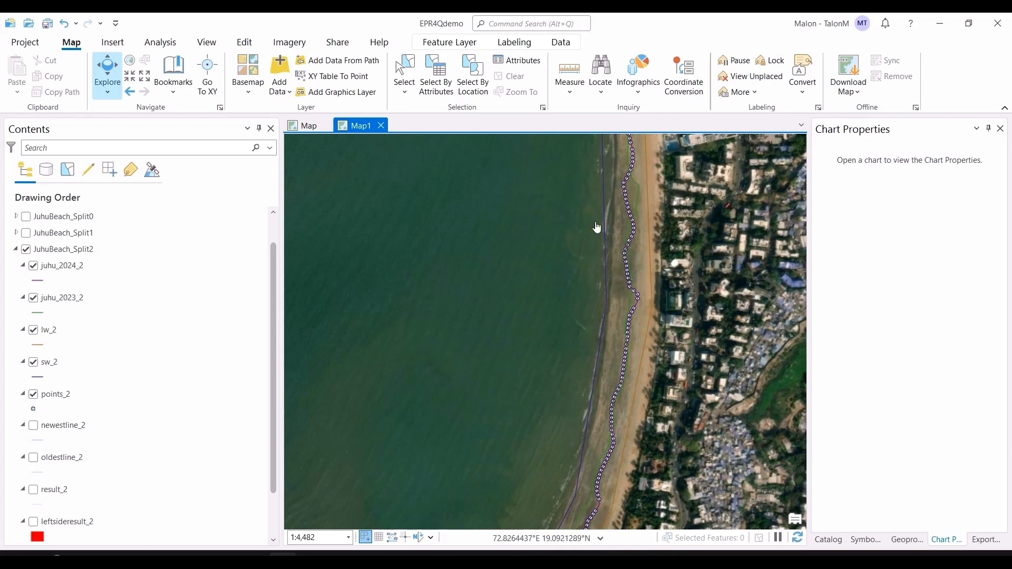
Turn on the newestline_2 layer and examine its transects along the Split2 shoreline down to the southern bend.
{"action": "left_click", "coordinate": [34, 426]}
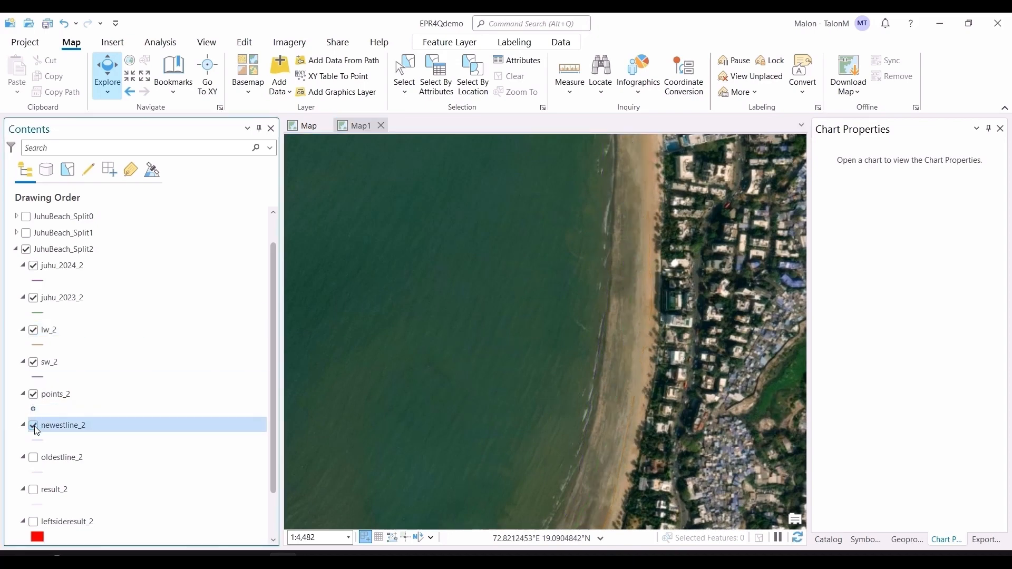
{"action": "left_click_drag", "start_coordinate": [622, 177], "coordinate": [621, 326]}
{"action": "left_click_drag", "start_coordinate": [704, 421], "coordinate": [681, 79]}
{"action": "left_click_drag", "start_coordinate": [532, 474], "coordinate": [501, 471]}
{"action": "left_click_drag", "start_coordinate": [519, 200], "coordinate": [547, 378]}
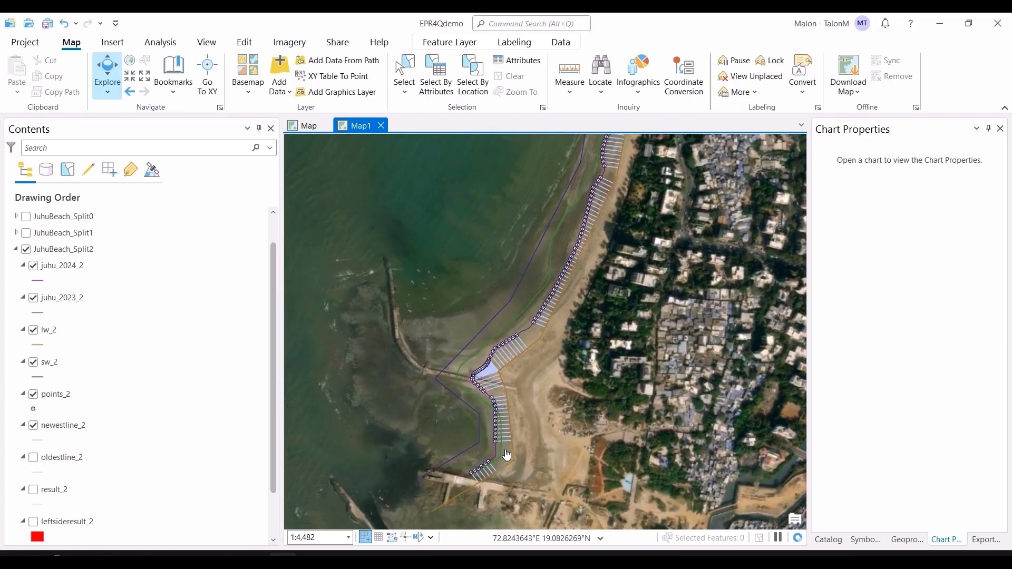
Replace the points_2 and newestline_2 layers with oldestline_2 on the map and examine its transects along the Split2 shoreline.
{"action": "left_click", "coordinate": [33, 394]}
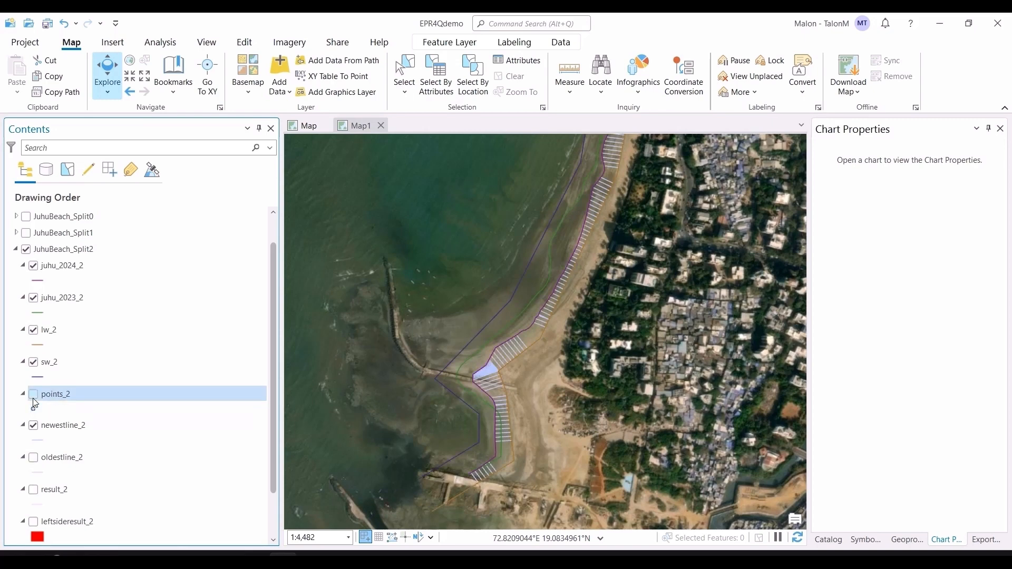
{"action": "left_click", "coordinate": [33, 425]}
{"action": "left_click", "coordinate": [34, 458]}
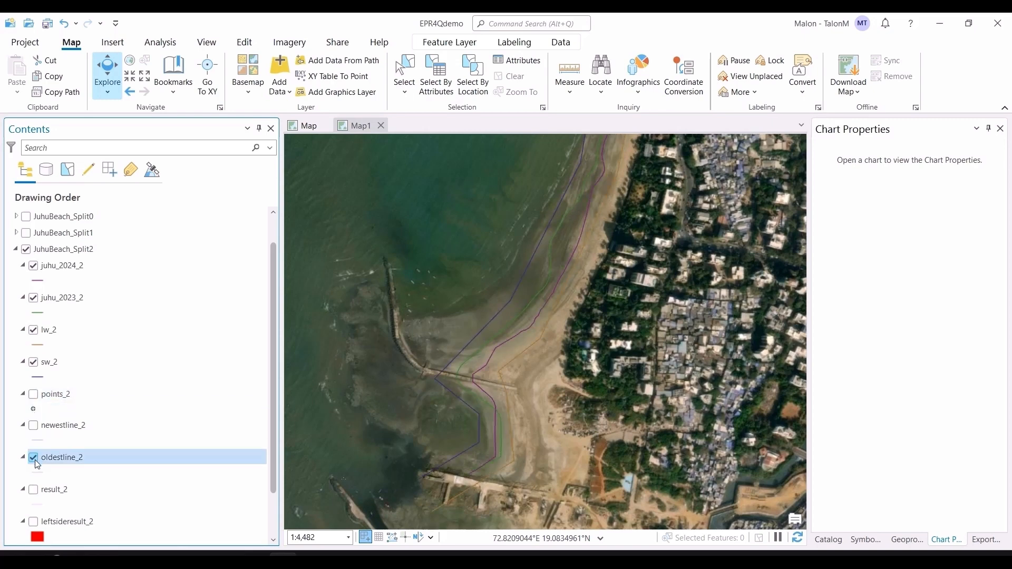
{"action": "left_click_drag", "start_coordinate": [593, 240], "coordinate": [583, 397]}
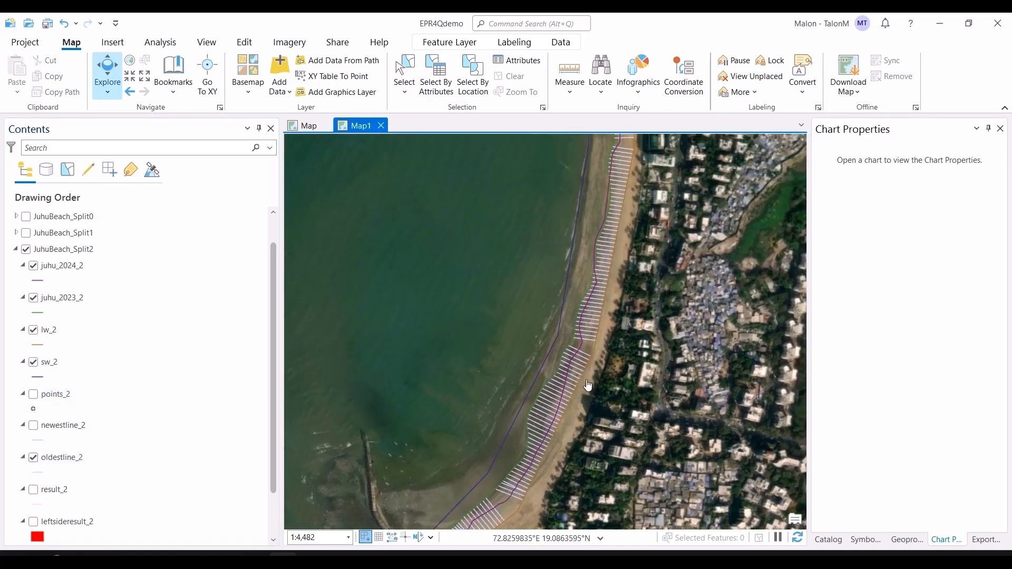
{"action": "scroll", "coordinate": [586, 392], "scroll_direction": "down", "scroll_amount": 1}
{"action": "scroll", "coordinate": [597, 370], "scroll_direction": "down", "scroll_amount": 1}
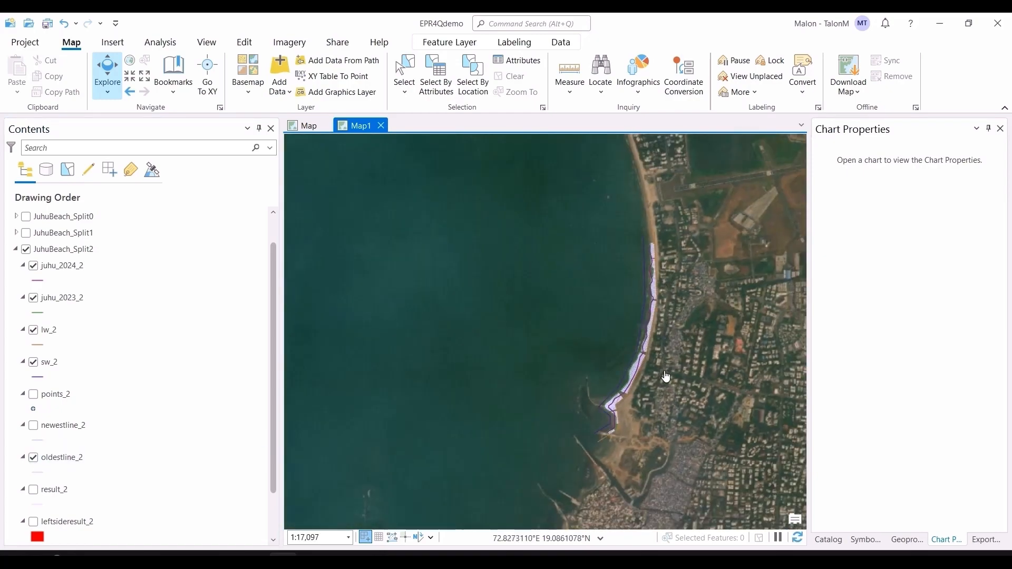
{"action": "scroll", "coordinate": [680, 374], "scroll_direction": "up", "scroll_amount": 1}
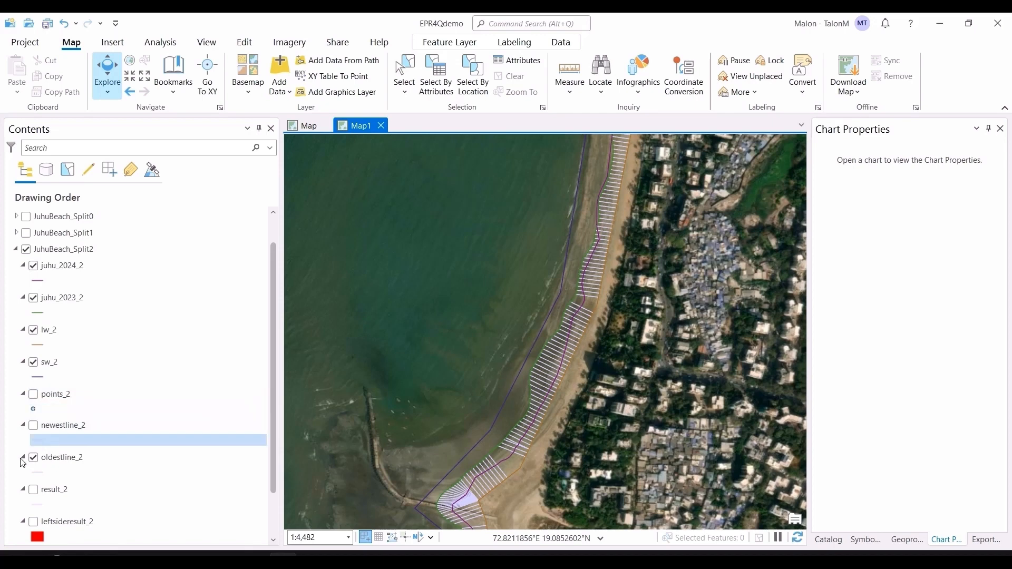
Turn off oldestline_2, turn on result_2, and examine the result transects around the southern bend.
{"action": "left_click", "coordinate": [33, 458]}
{"action": "left_click", "coordinate": [53, 489]}
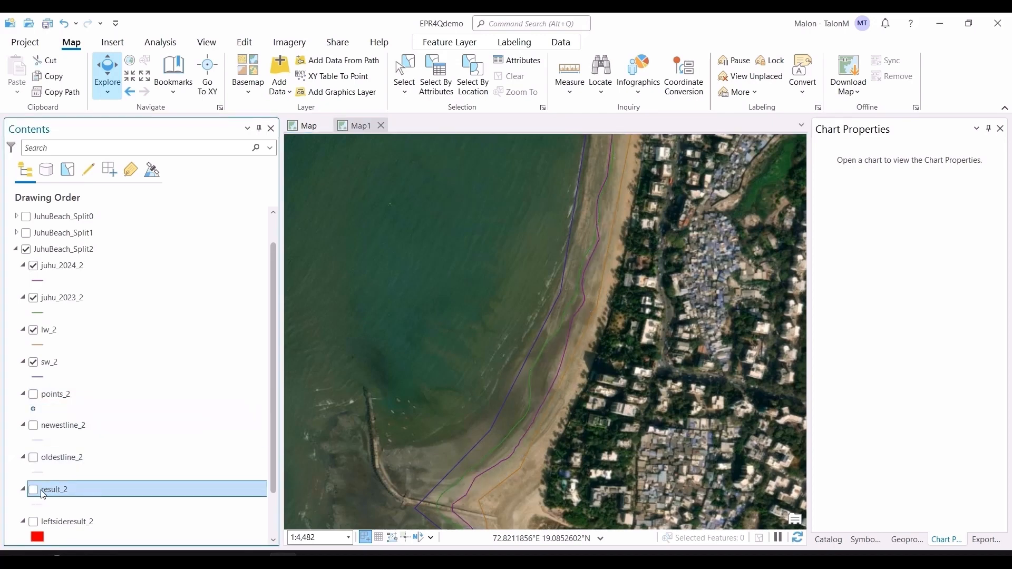
{"action": "left_click_drag", "start_coordinate": [547, 498], "coordinate": [575, 374]}
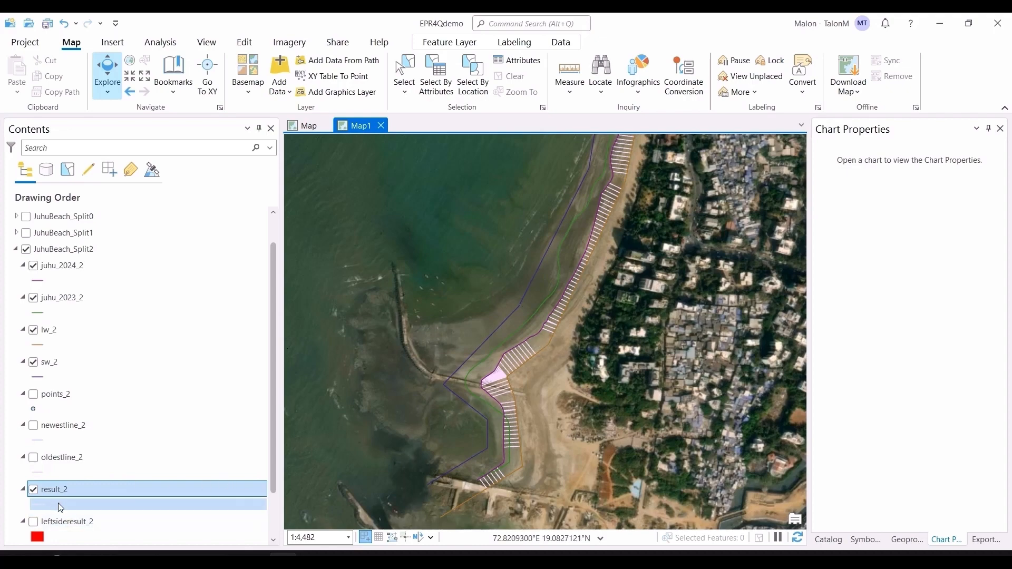
Turn on the leftsideresult_2 layer and examine the full extent of its red polygons against the Split2 shoreline.
{"action": "left_click", "coordinate": [34, 522]}
{"action": "scroll", "coordinate": [48, 521], "scroll_direction": "down", "scroll_amount": 1}
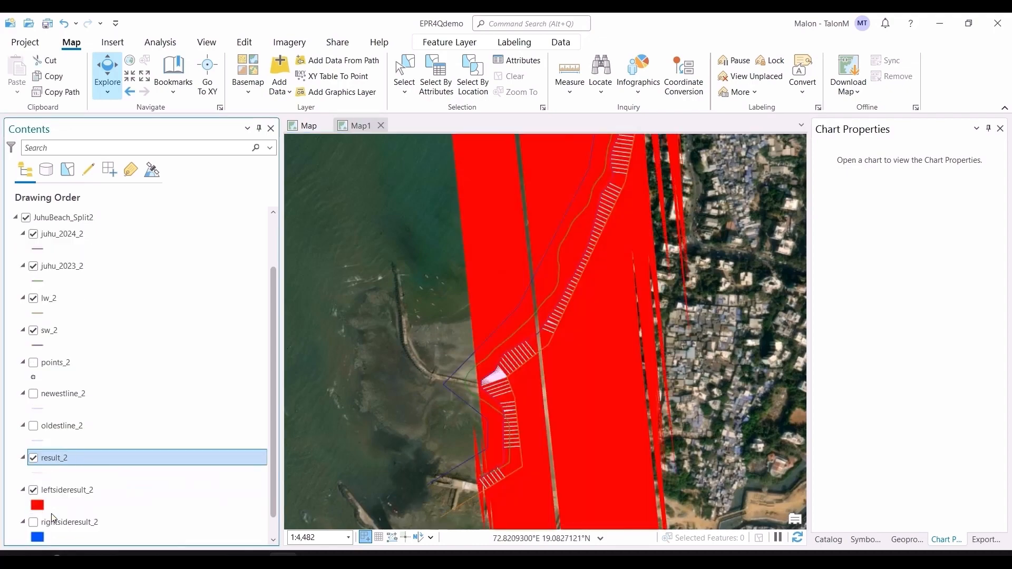
{"action": "scroll", "coordinate": [500, 388], "scroll_direction": "down", "scroll_amount": 4}
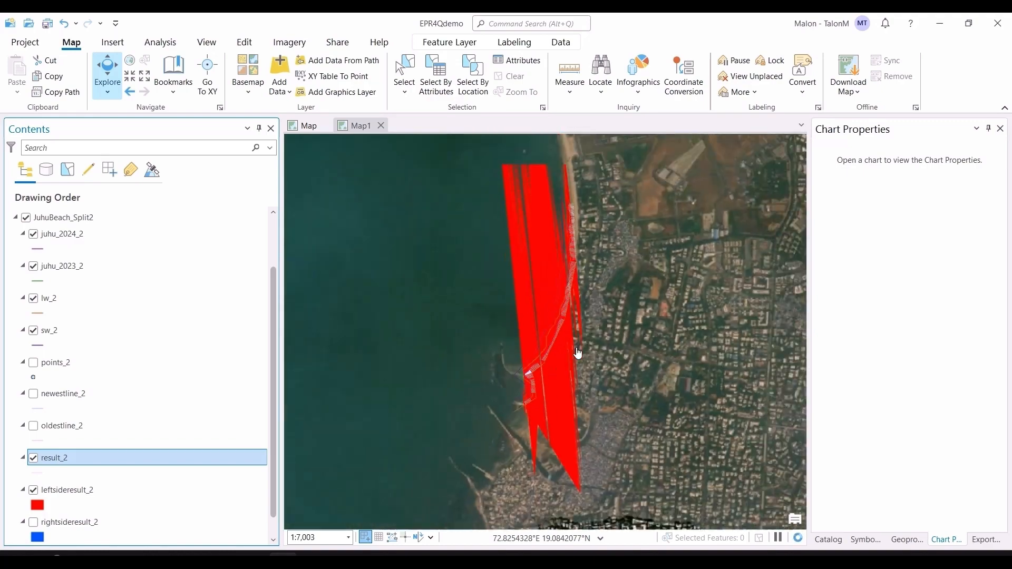
{"action": "scroll", "coordinate": [634, 247], "scroll_direction": "down", "scroll_amount": 2}
{"action": "left_click_drag", "start_coordinate": [634, 247], "coordinate": [628, 316]}
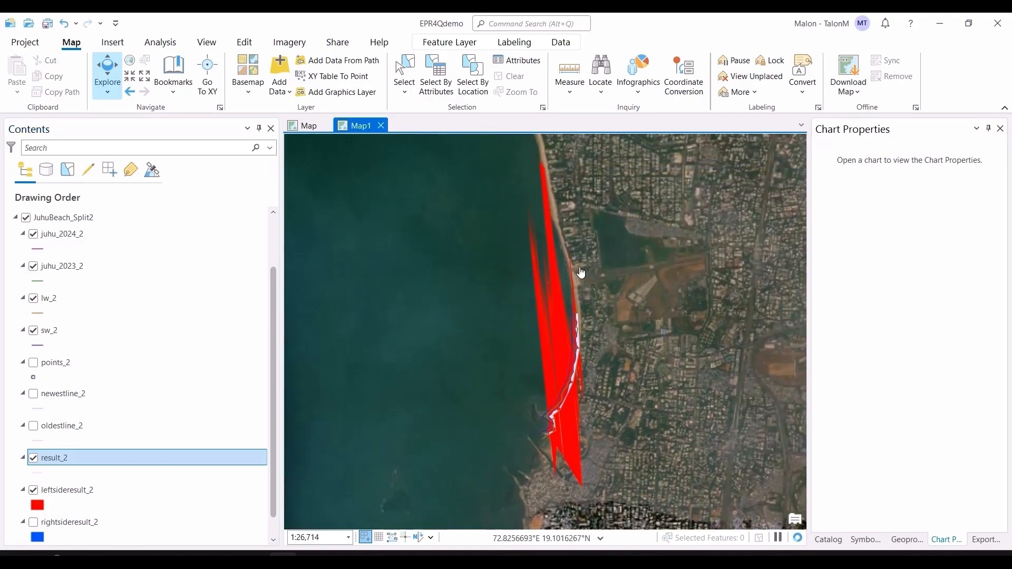
Turn on the rightsideresult_2 layer and examine its blue areas beside the red polygons along the Split2 shoreline.
{"action": "scroll", "coordinate": [62, 504], "scroll_direction": "down", "scroll_amount": 1}
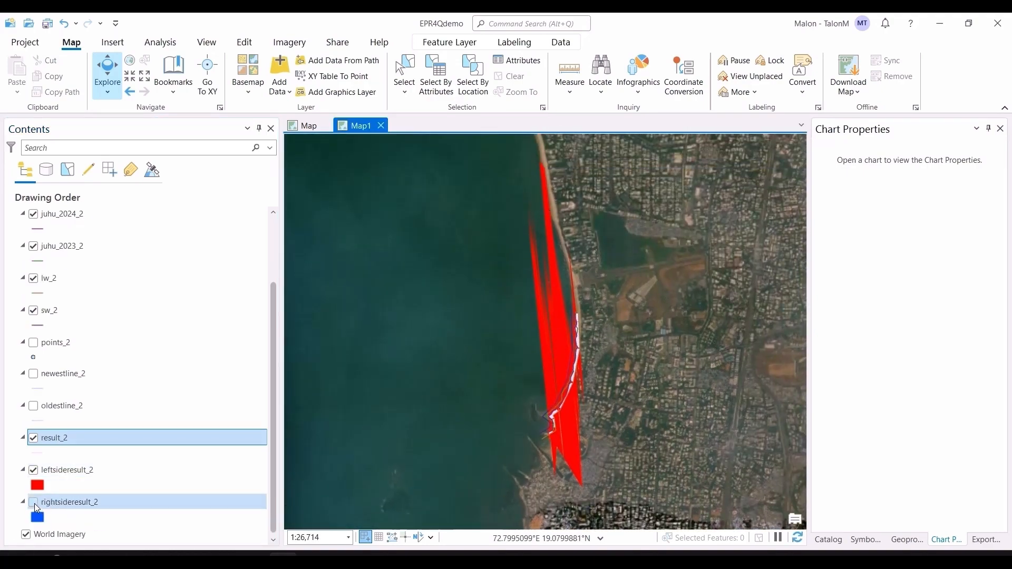
{"action": "left_click", "coordinate": [34, 503]}
{"action": "scroll", "coordinate": [603, 349], "scroll_direction": "up", "scroll_amount": 4}
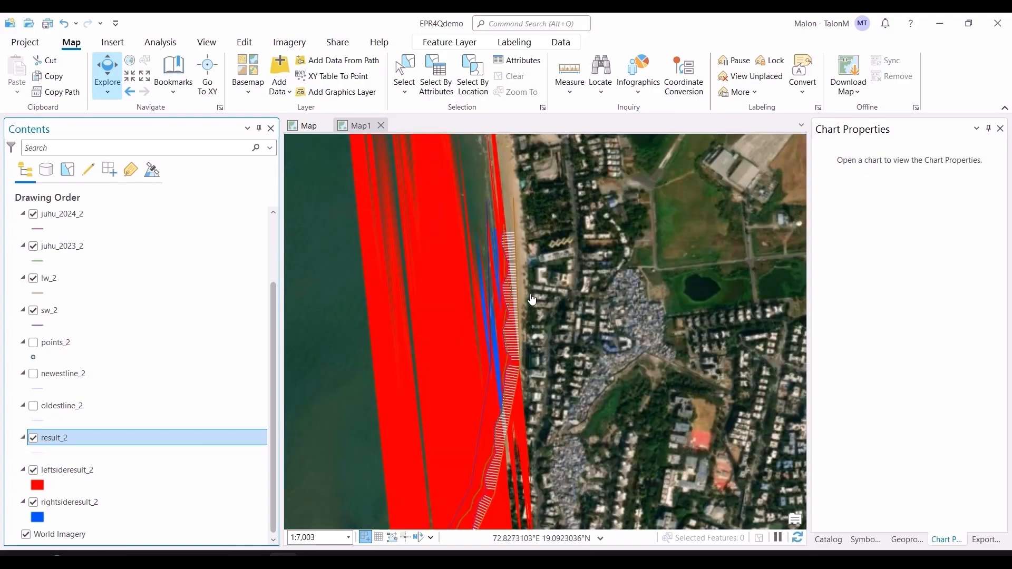
{"action": "scroll", "coordinate": [539, 372], "scroll_direction": "down", "scroll_amount": 4}
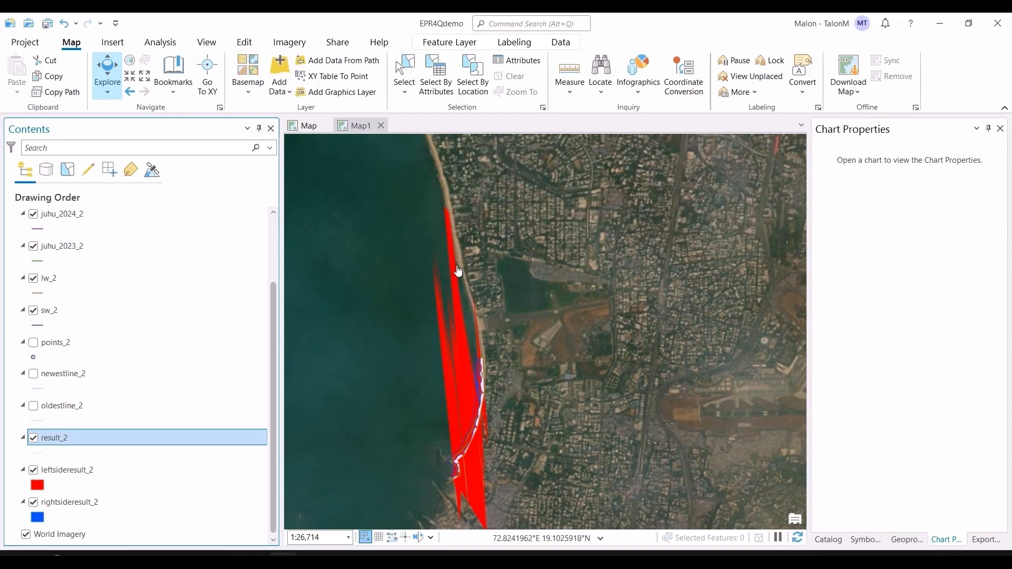
Turn off the result_2, leftsideresult_2 and rightsideresult_2 layers and examine the remaining Split2 shorelines and baselines along the beach.
{"action": "left_click", "coordinate": [34, 502]}
{"action": "left_click", "coordinate": [34, 437]}
{"action": "scroll", "coordinate": [524, 420], "scroll_direction": "up", "scroll_amount": 3}
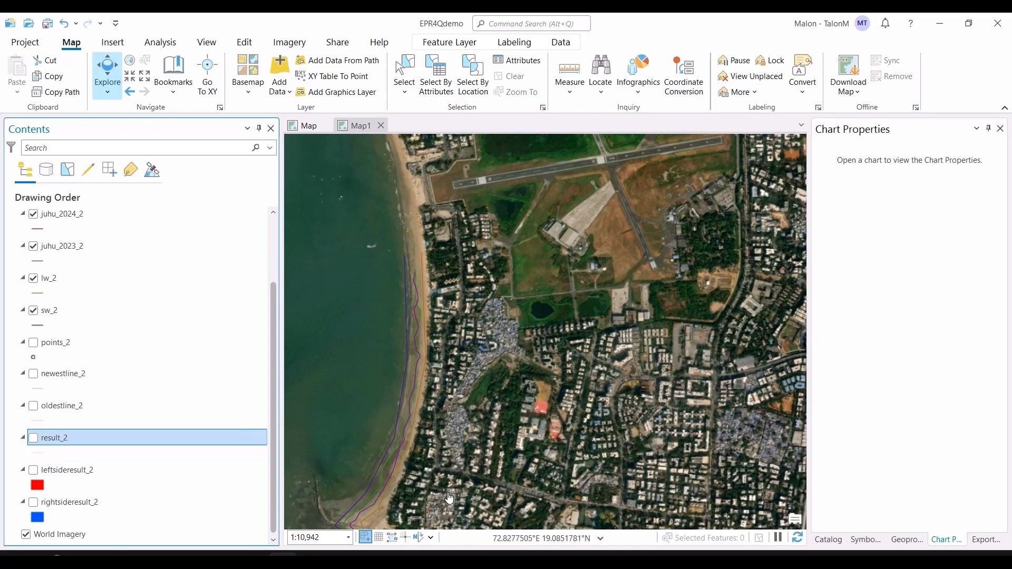
{"action": "left_click_drag", "start_coordinate": [455, 495], "coordinate": [532, 445]}
{"action": "left_click_drag", "start_coordinate": [473, 521], "coordinate": [492, 463]}
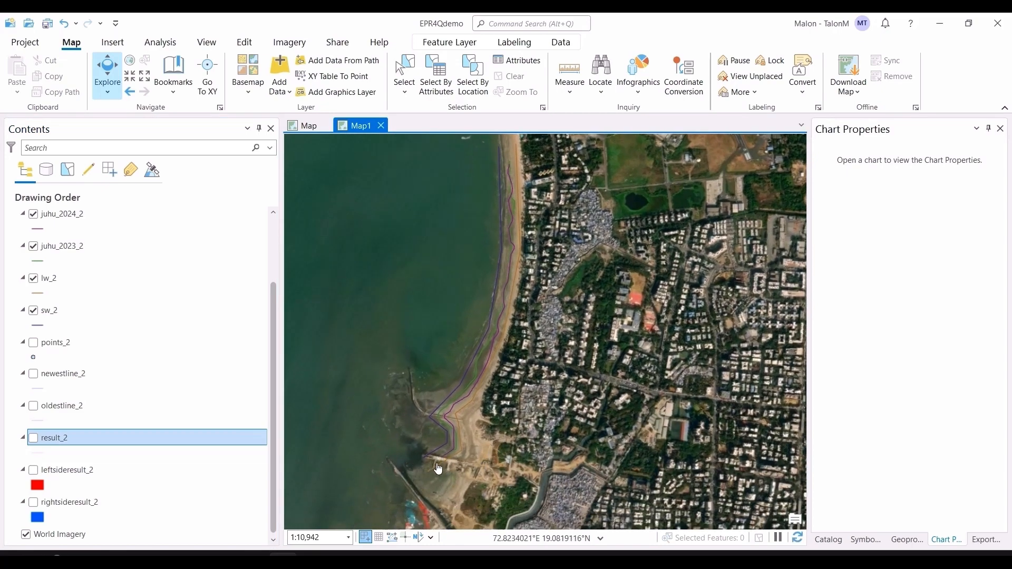
{"action": "left_click_drag", "start_coordinate": [552, 242], "coordinate": [551, 321]}
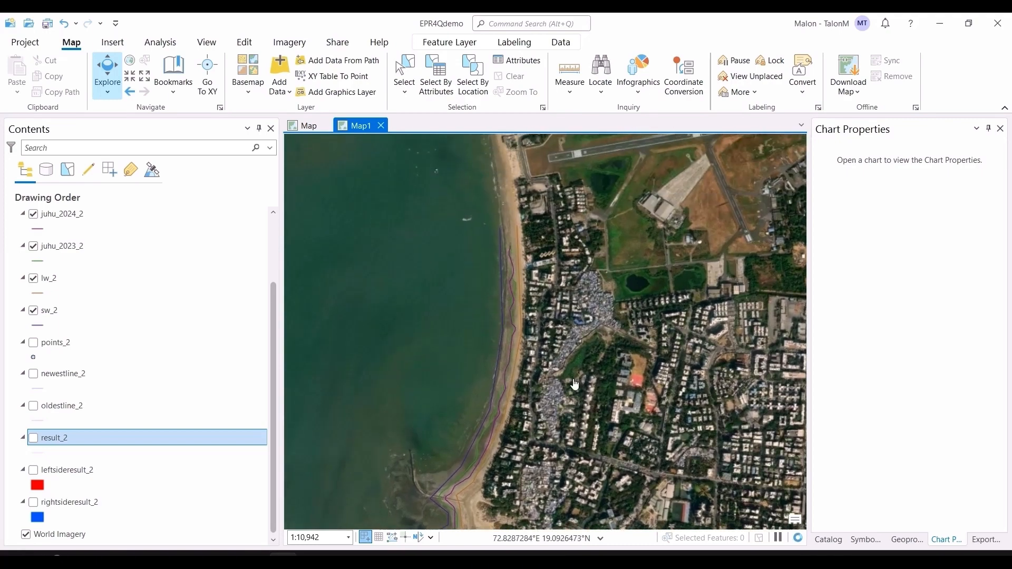
Switch to the web browser and show the MDPI article "End Point Rate Tool for QGIS (EPR4Q): Validation Using DSAS and AMBUR".
{"action": "key", "text": "alt+Tab"}
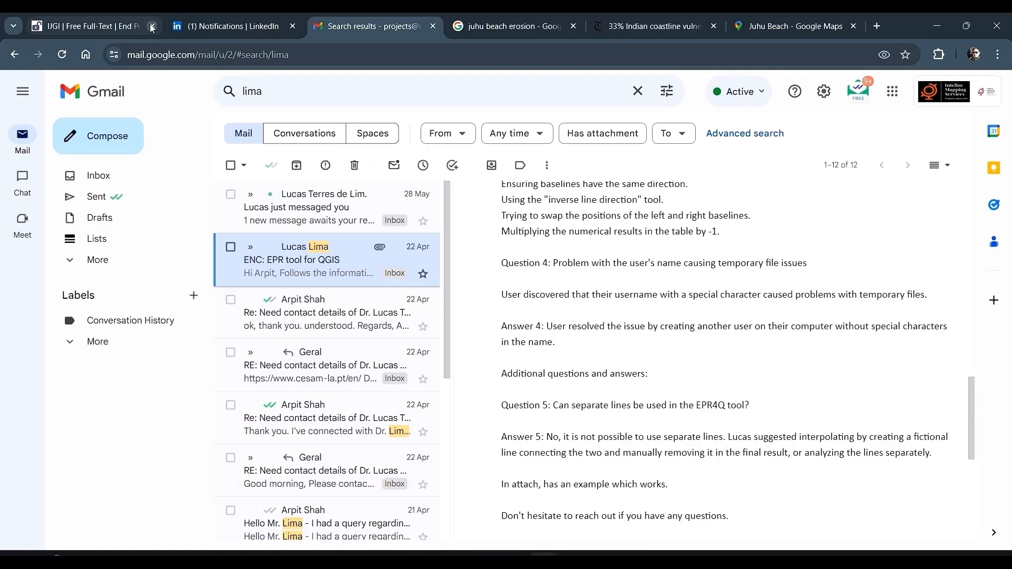
{"action": "left_click", "coordinate": [114, 16]}
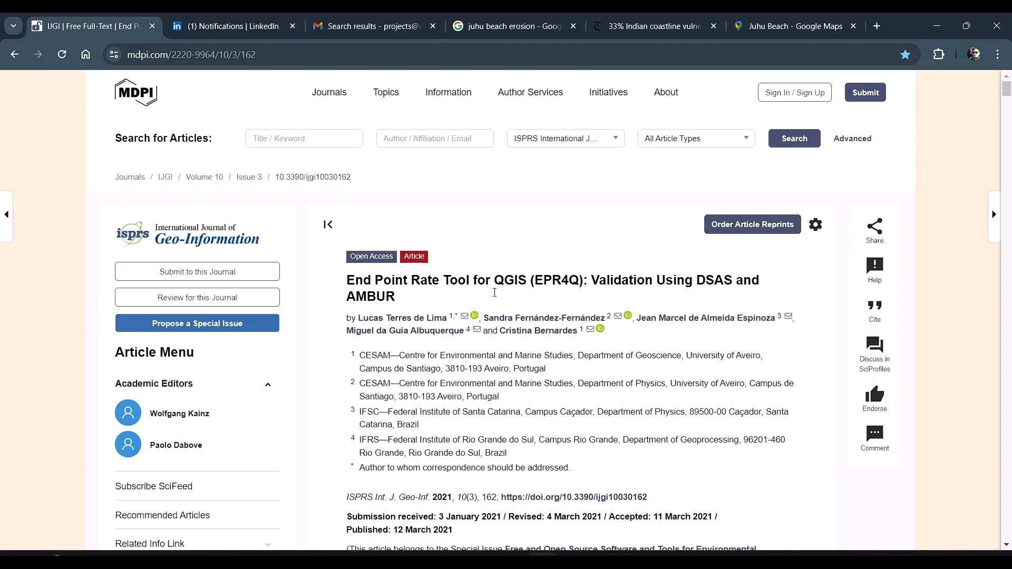
Look through the EPR4Q article's study areas, methods figures and results down to the Discussion section.
{"action": "scroll", "coordinate": [463, 352], "scroll_direction": "down", "scroll_amount": 20}
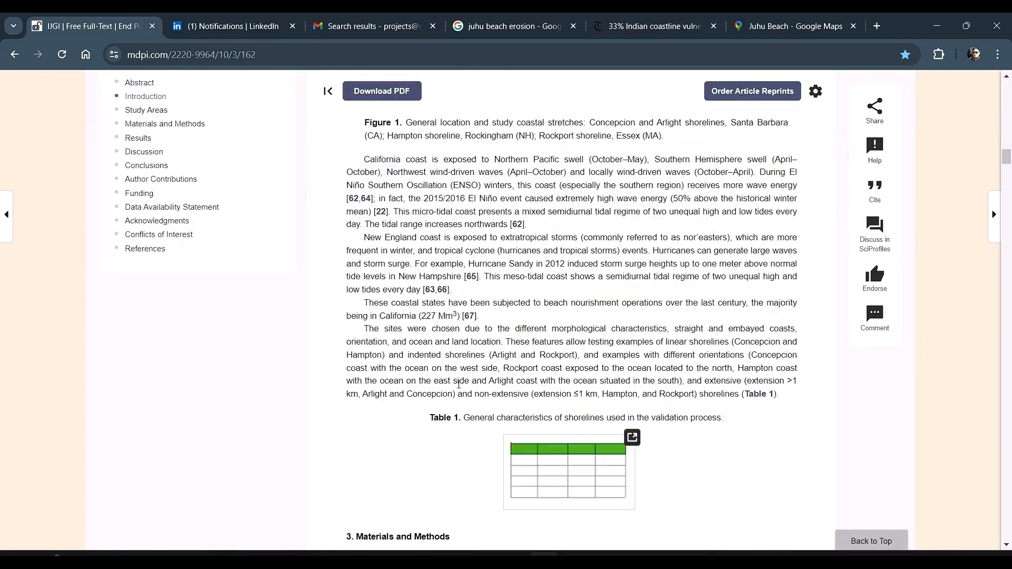
{"action": "scroll", "coordinate": [456, 389], "scroll_direction": "down", "scroll_amount": 20}
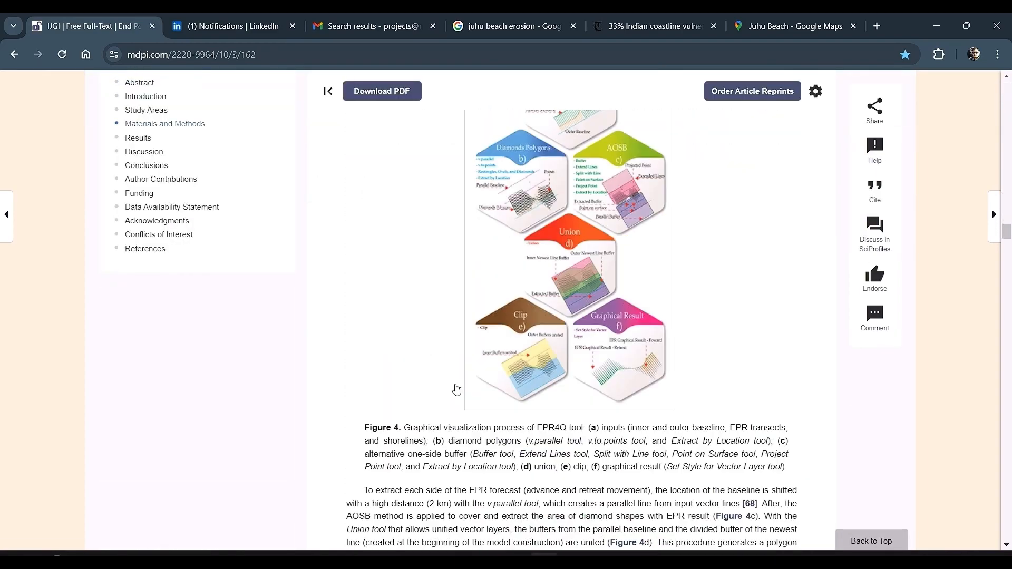
{"action": "scroll", "coordinate": [456, 390], "scroll_direction": "down", "scroll_amount": 15}
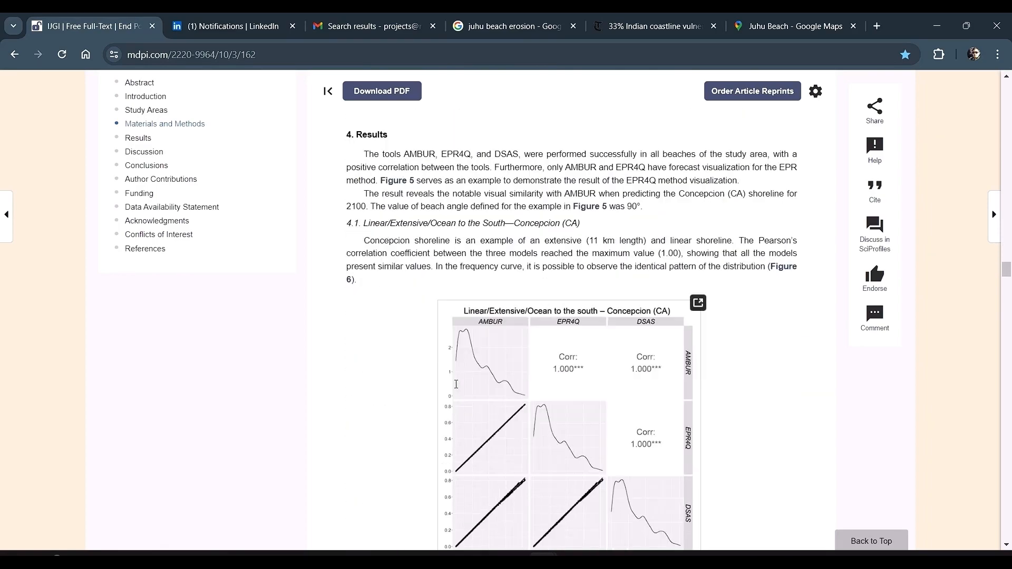
{"action": "scroll", "coordinate": [456, 390], "scroll_direction": "down", "scroll_amount": 20}
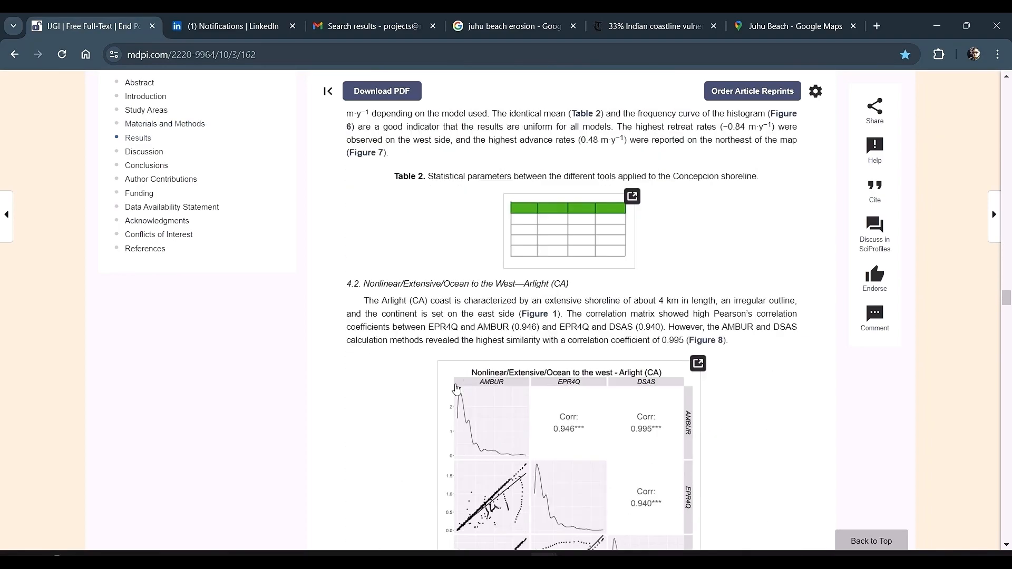
{"action": "scroll", "coordinate": [457, 389], "scroll_direction": "down", "scroll_amount": 20}
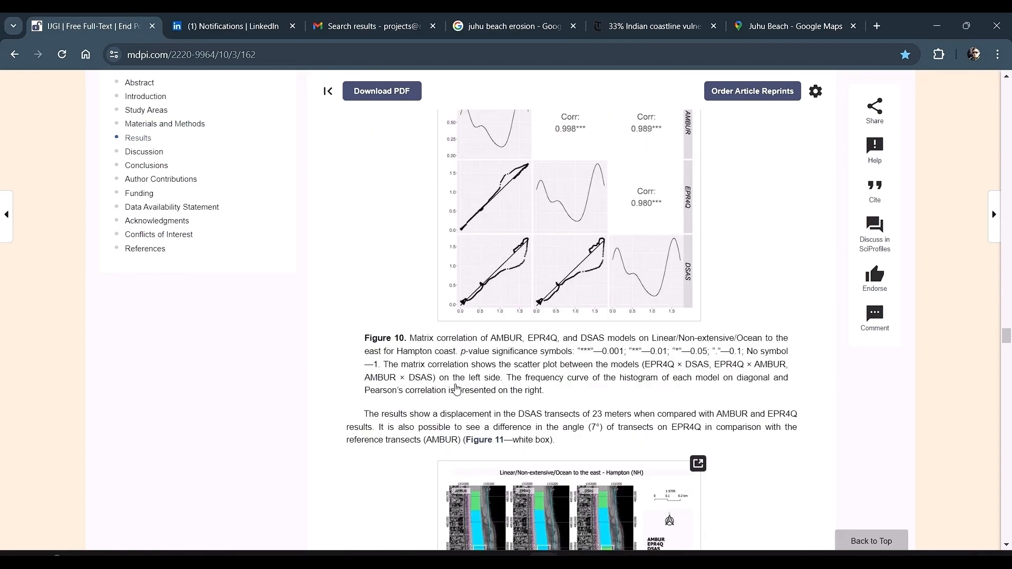
{"action": "scroll", "coordinate": [456, 389], "scroll_direction": "down", "scroll_amount": 20}
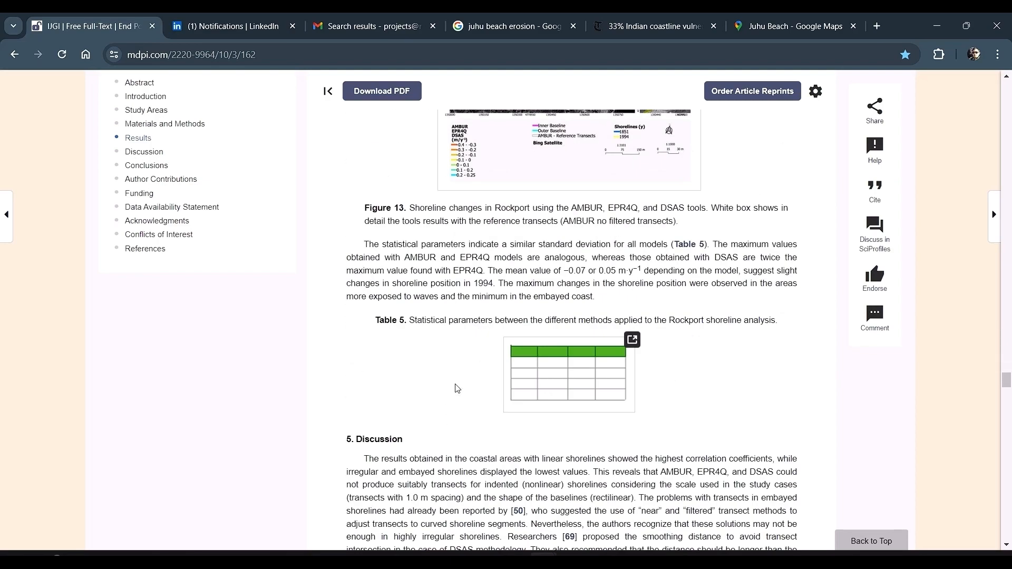
{"action": "scroll", "coordinate": [456, 390], "scroll_direction": "down", "scroll_amount": 6}
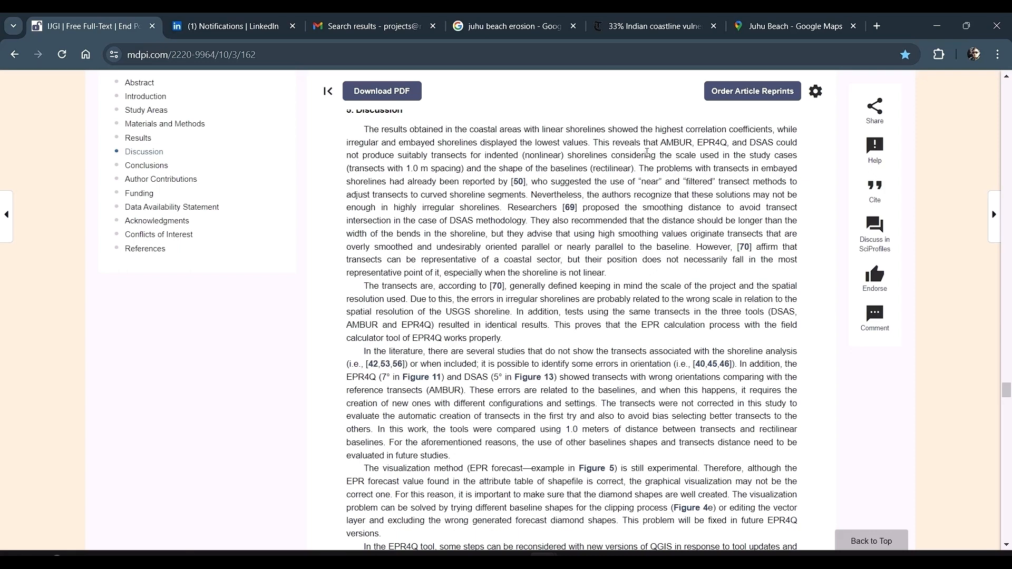
Search the article for "embay" and highlight the Discussion sentences on linear versus embayed shoreline results and on transect problems along embayed shorelines.
{"action": "key", "text": "ctrl+f"}
{"action": "type", "text": "embay"}
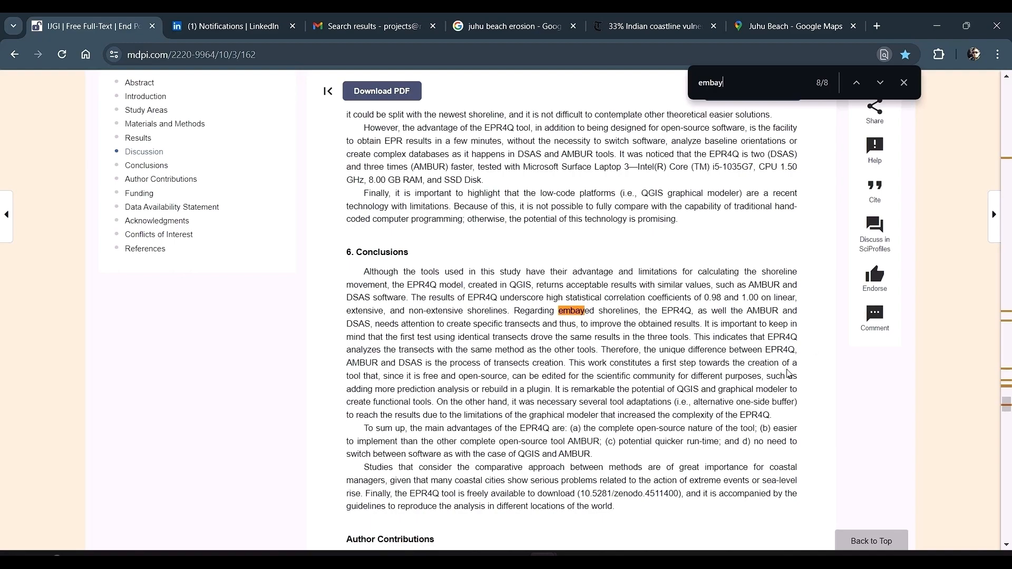
{"action": "scroll", "coordinate": [789, 374], "scroll_direction": "up", "scroll_amount": 10}
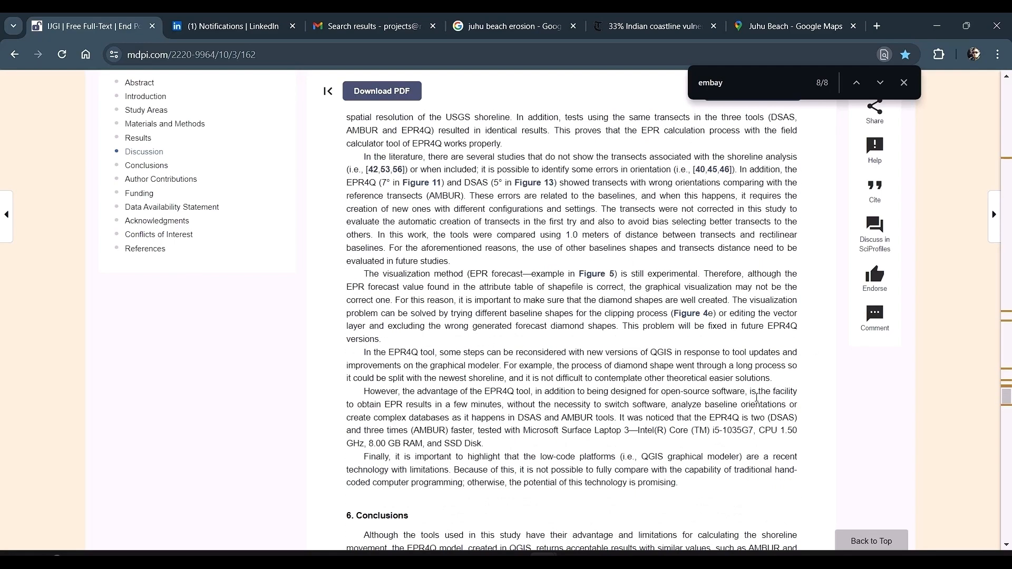
{"action": "left_click_drag", "start_coordinate": [370, 199], "coordinate": [599, 213]}
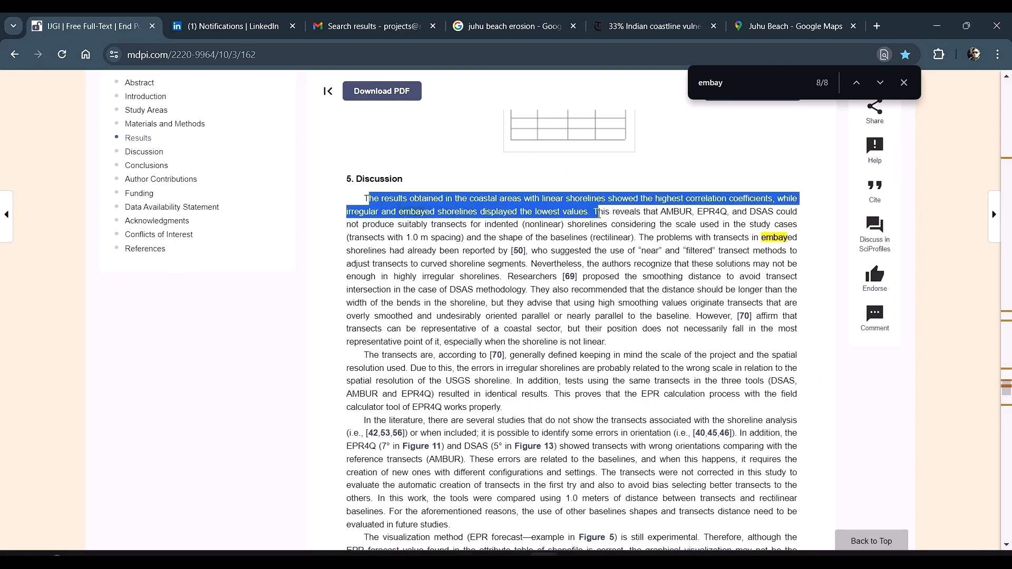
{"action": "left_click", "coordinate": [679, 234]}
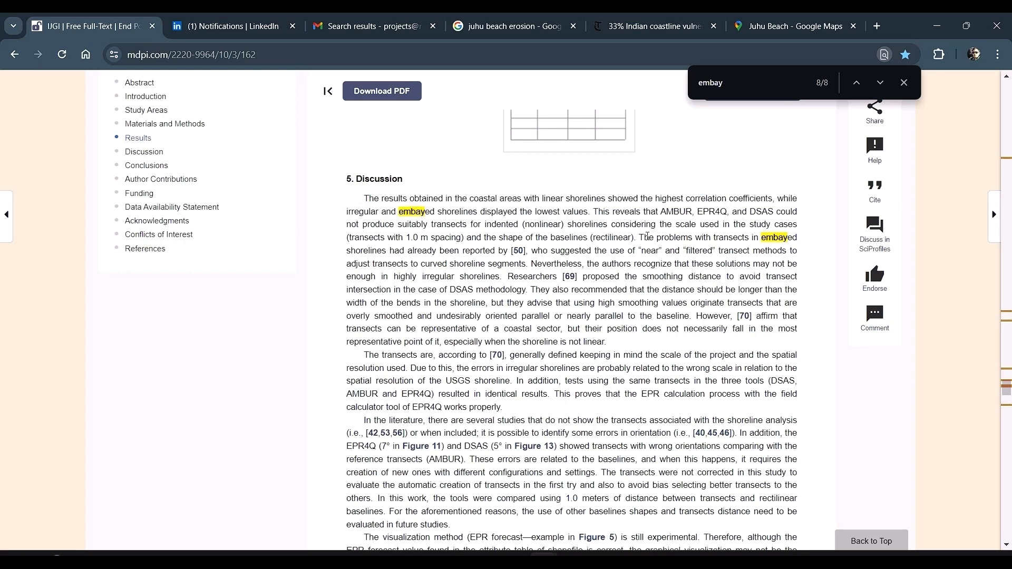
{"action": "mouse_move", "coordinate": [642, 236]}
{"action": "left_mouse_down"}
{"action": "mouse_move", "coordinate": [704, 251]}
{"action": "mouse_move", "coordinate": [722, 285]}
{"action": "left_mouse_up"}
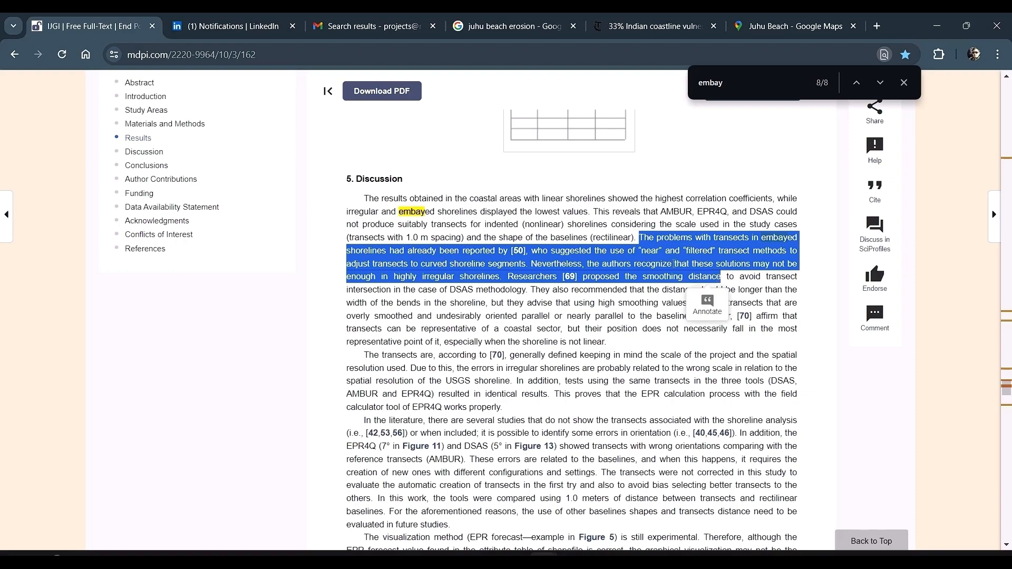
Switch to ArcGIS Pro, turn off the JuhuBeach_Split2 group layer and collapse it.
{"action": "left_click", "coordinate": [283, 559]}
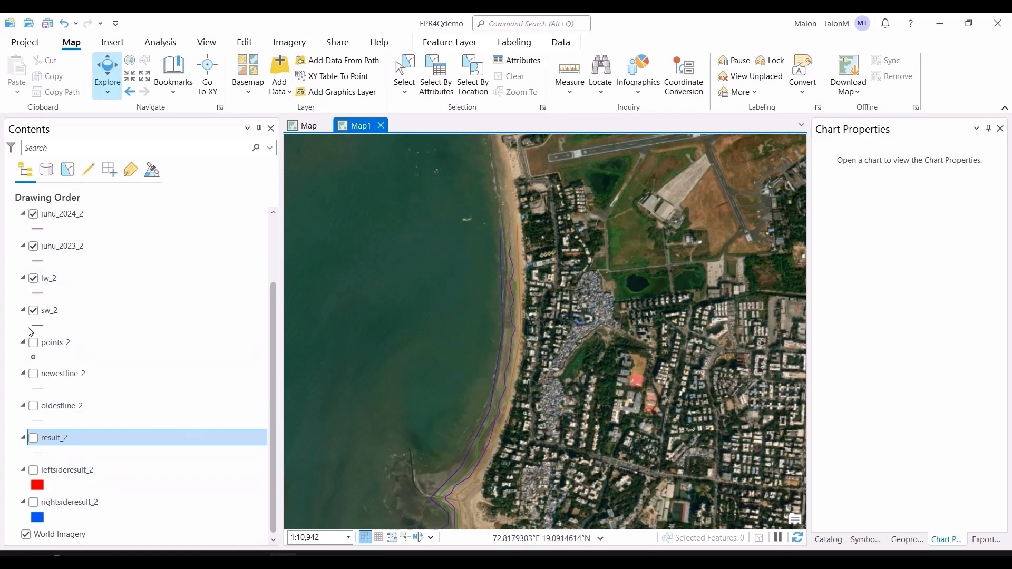
{"action": "scroll", "coordinate": [30, 332], "scroll_direction": "up", "scroll_amount": 3}
{"action": "left_click", "coordinate": [28, 282]}
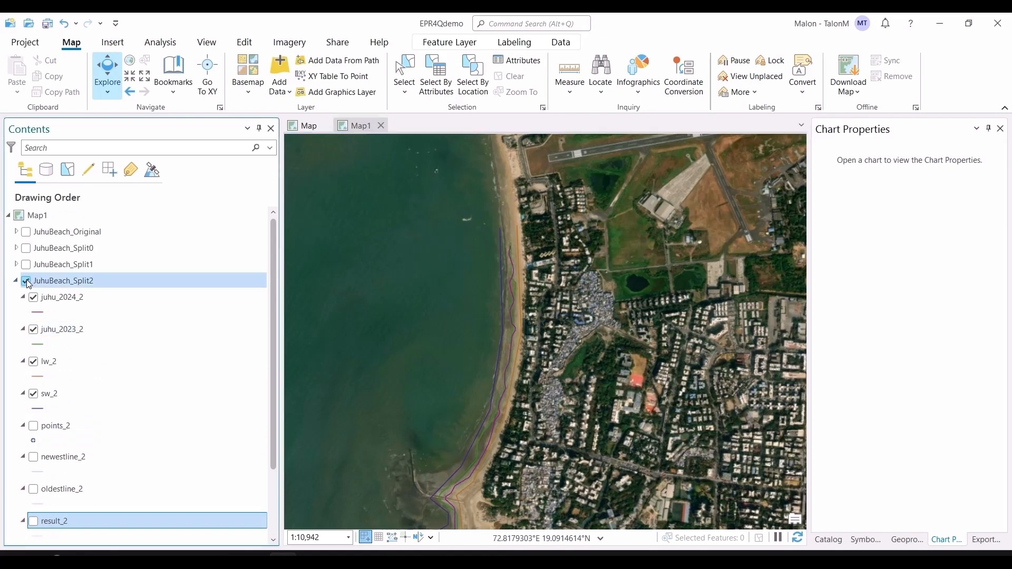
{"action": "left_click", "coordinate": [16, 281]}
Expand the JuhuBeach_Original group, turn it on and examine its two Landsat shoreline layers along the whole beach.
{"action": "left_click", "coordinate": [16, 232]}
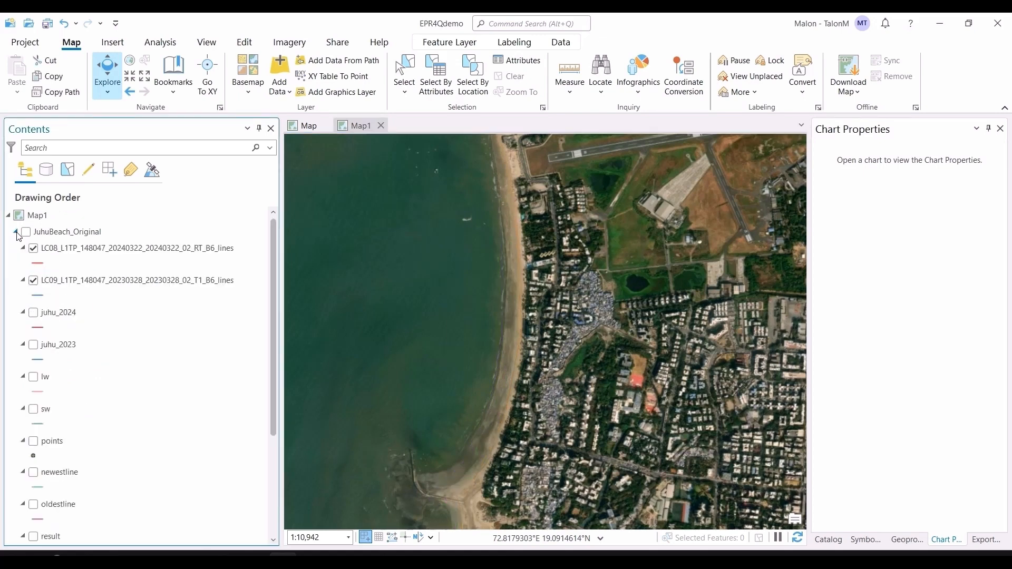
{"action": "left_click", "coordinate": [26, 231]}
{"action": "scroll", "coordinate": [487, 253], "scroll_direction": "down", "scroll_amount": 2}
{"action": "left_click_drag", "start_coordinate": [515, 254], "coordinate": [519, 333]}
{"action": "scroll", "coordinate": [519, 333], "scroll_direction": "down", "scroll_amount": 2}
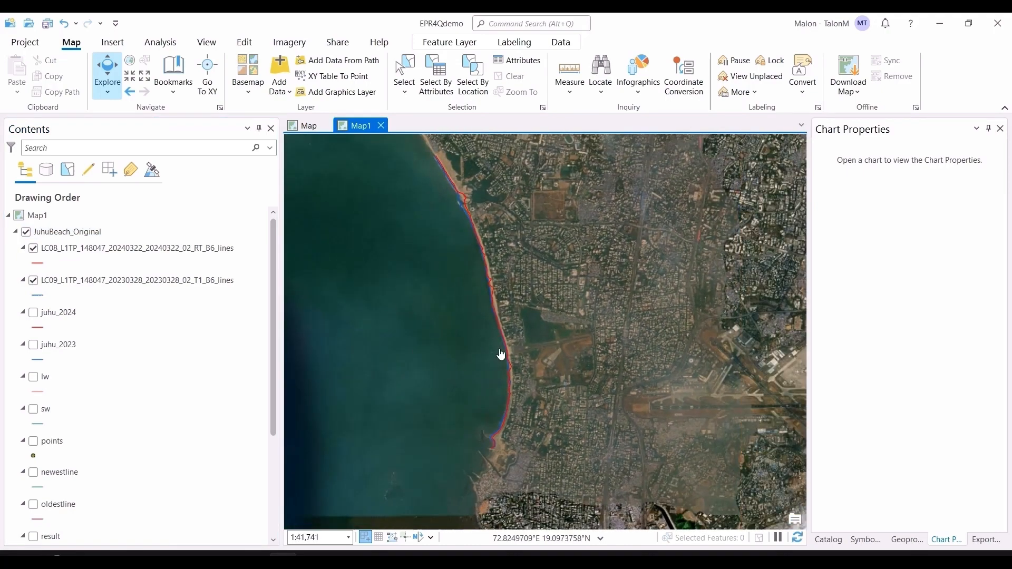